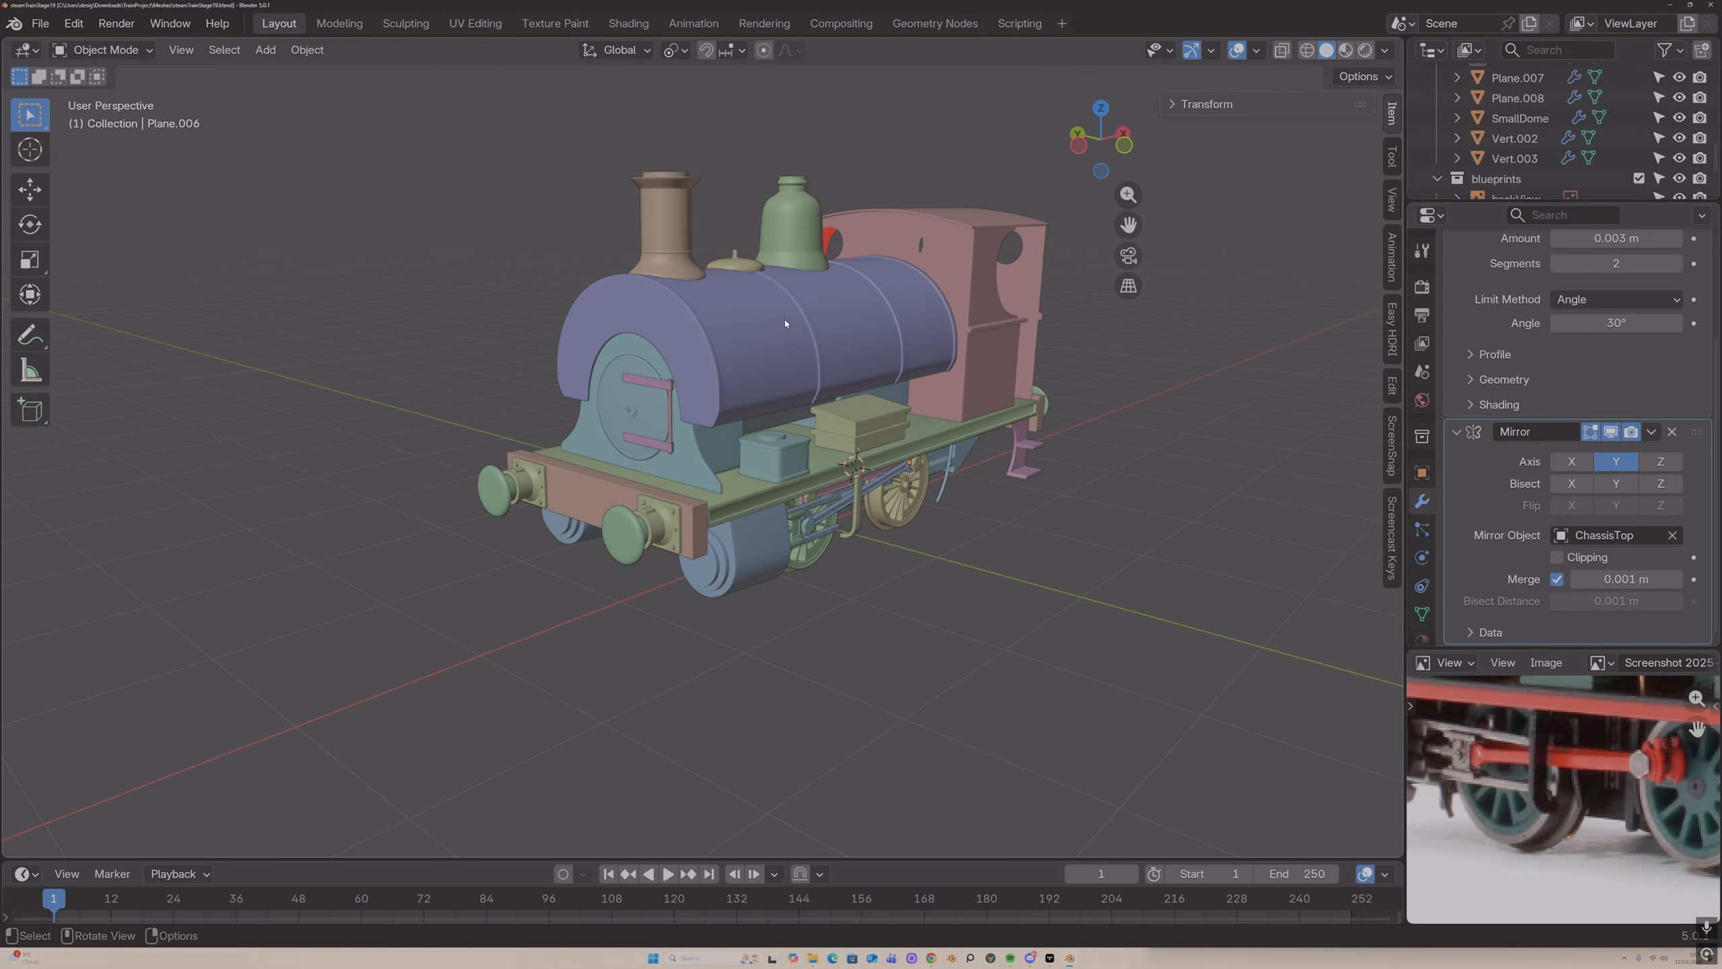
Step: Replace the reference picture in the image editor with Screenshot 2025-12-09 123552.png from the Reference Images folder
scroll(1497, 704, down, 5)
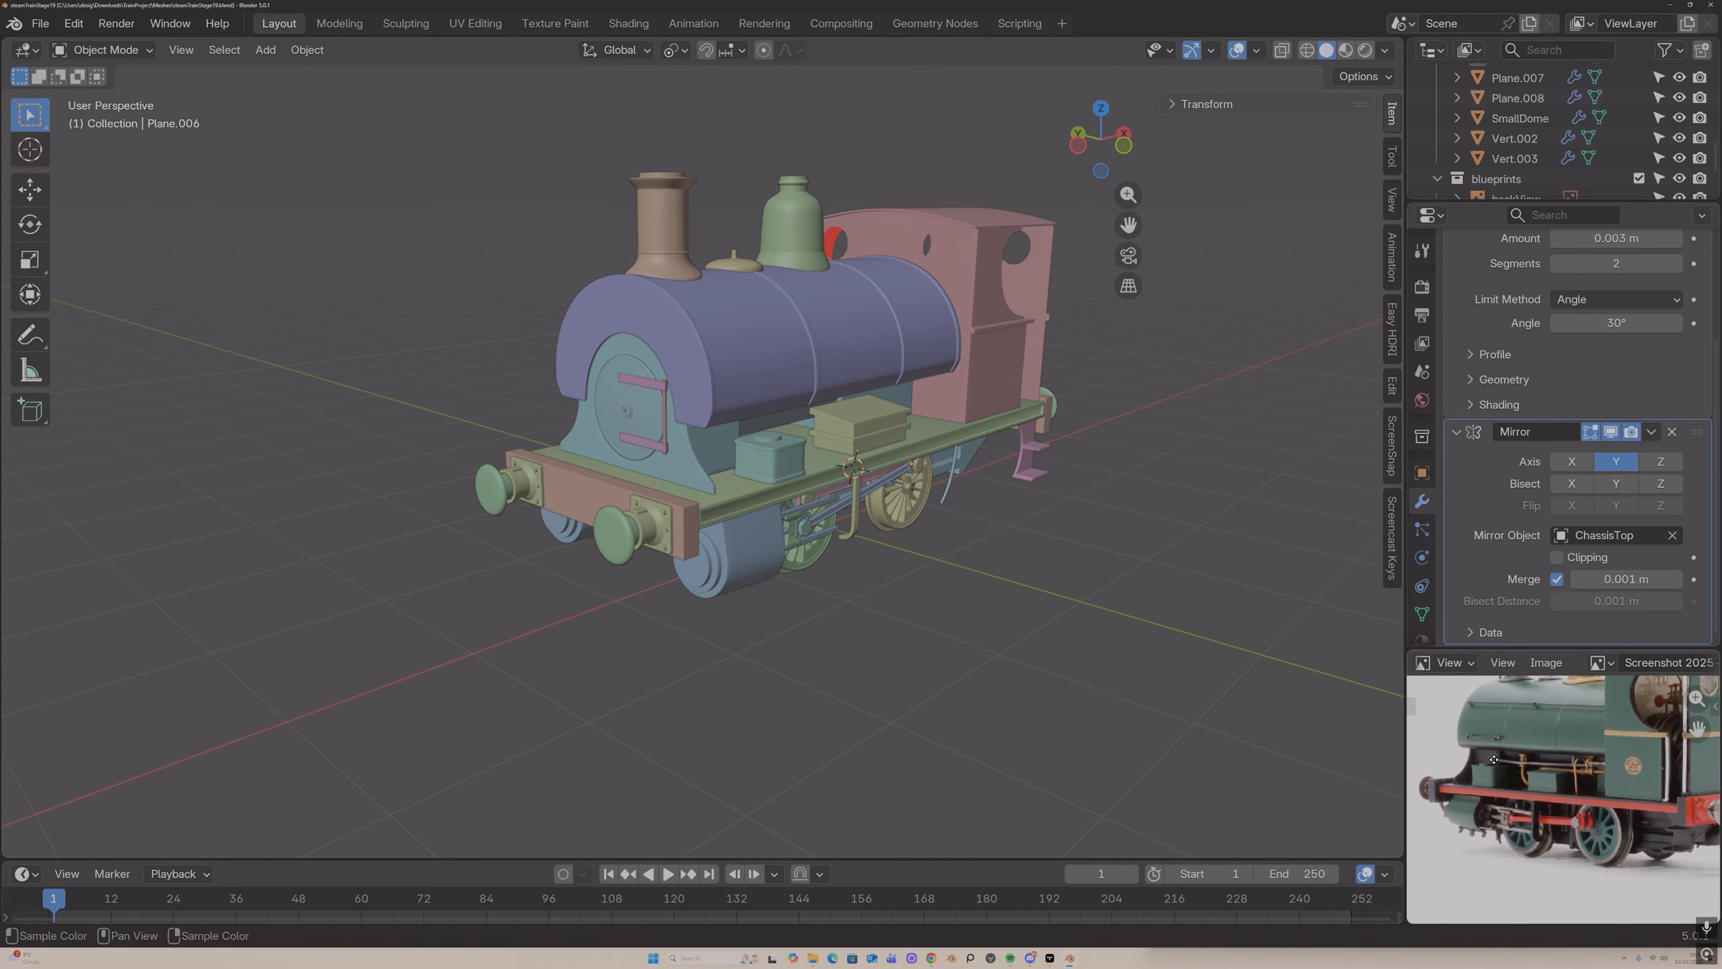
scroll(1497, 704, up, 3)
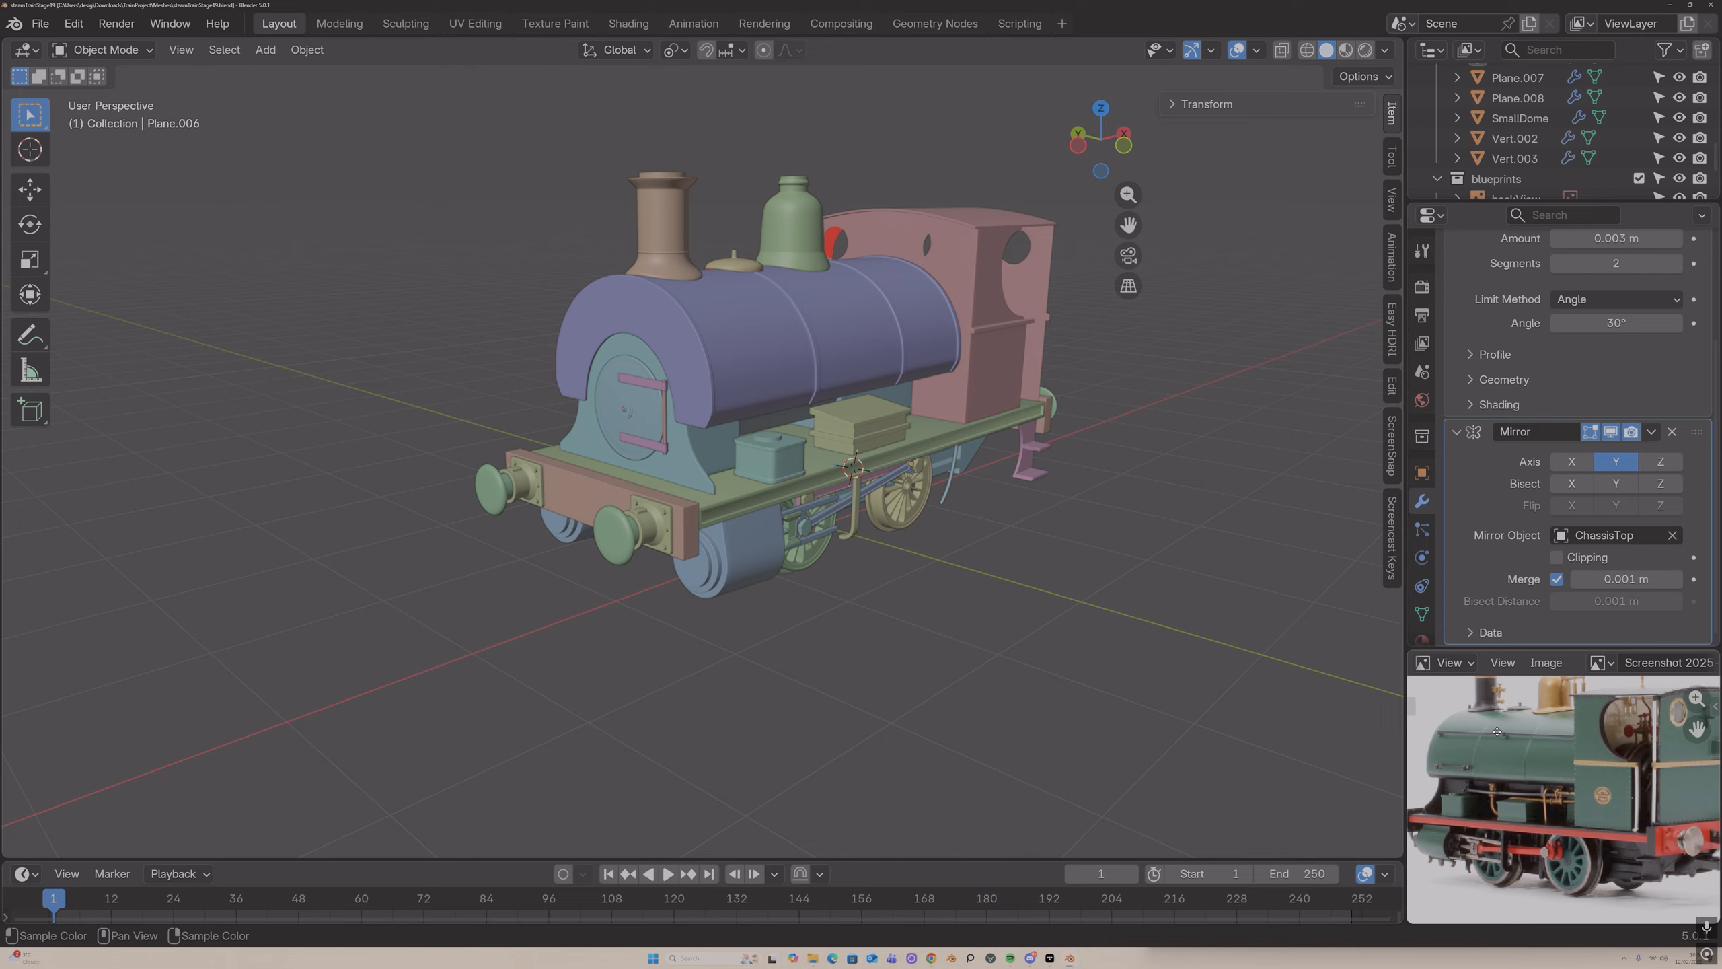
click(1546, 662)
click(1413, 295)
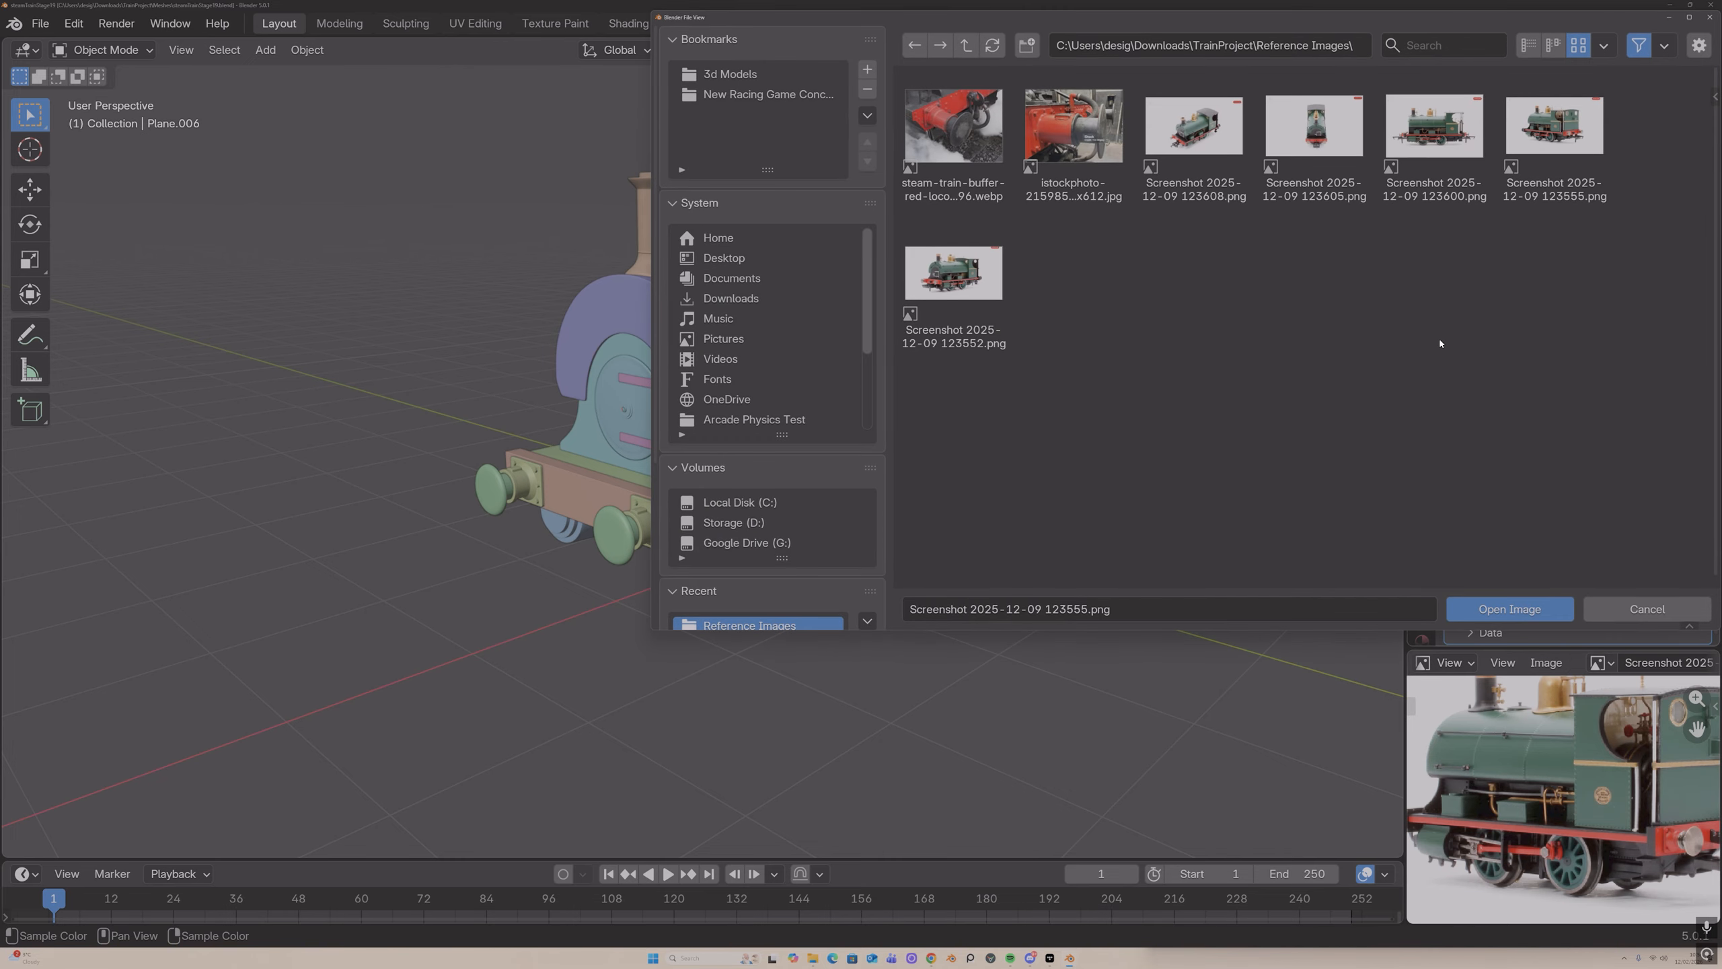
double_click(943, 274)
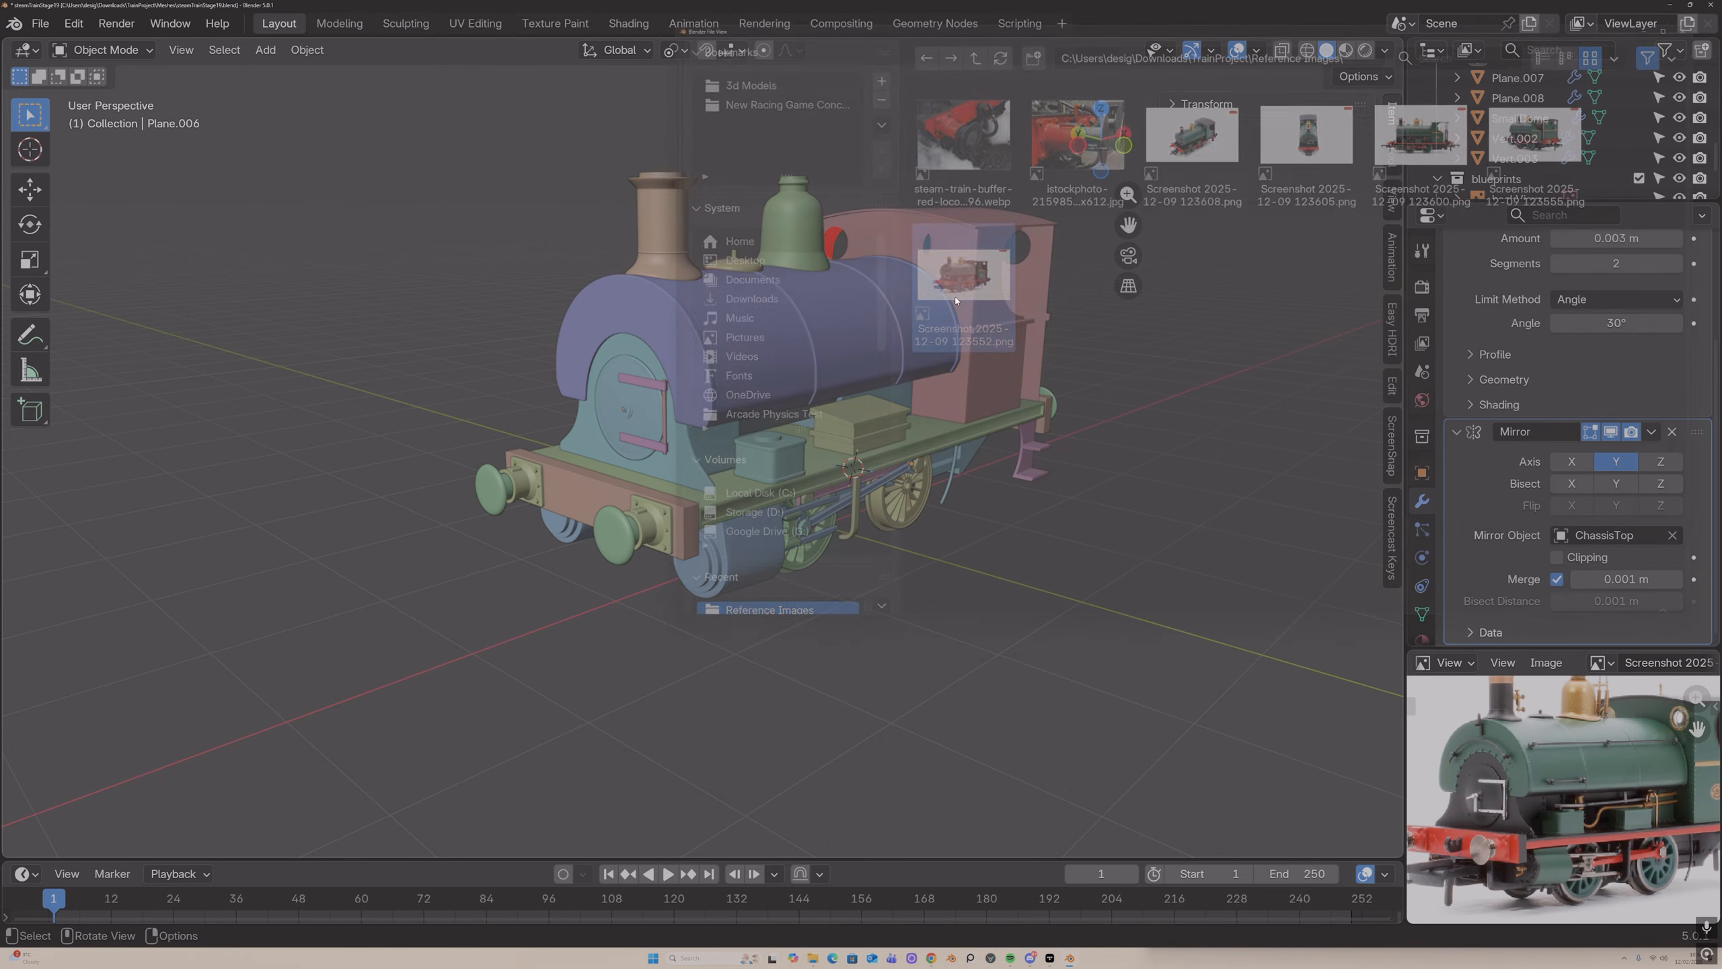
Step: Examine the handrails along the side of the boiler in the reference photo and compare them with the train model
scroll(1509, 742, up, 1)
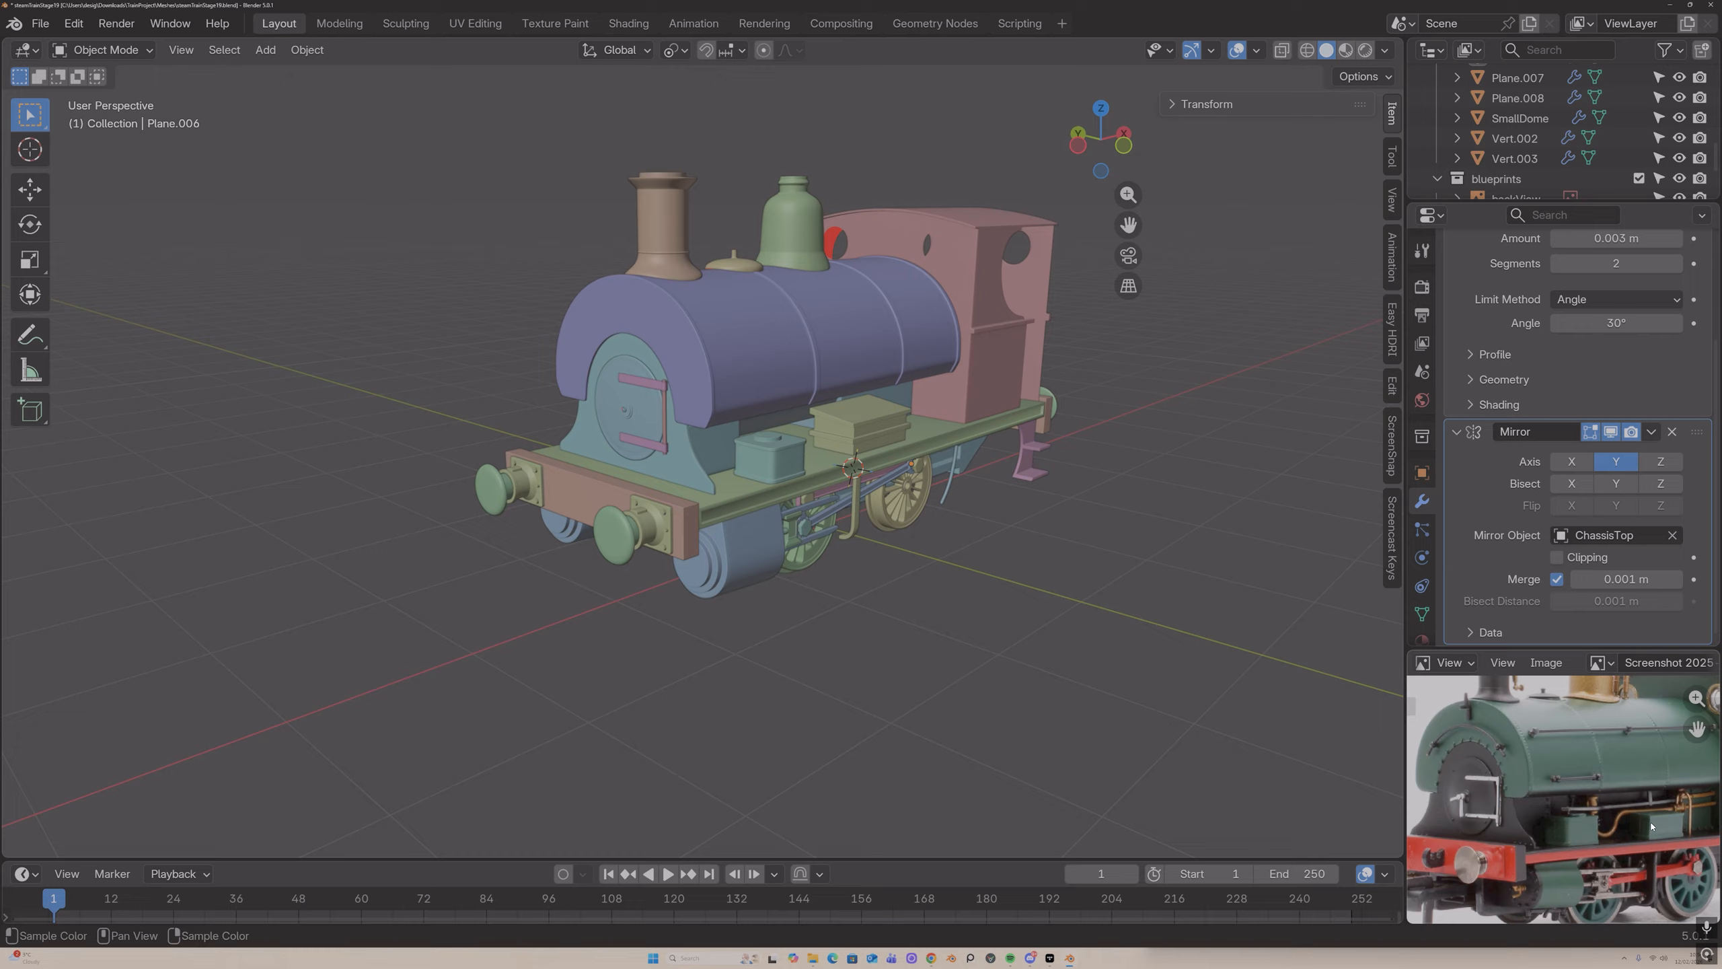
middle_drag(1522, 897, 1545, 740)
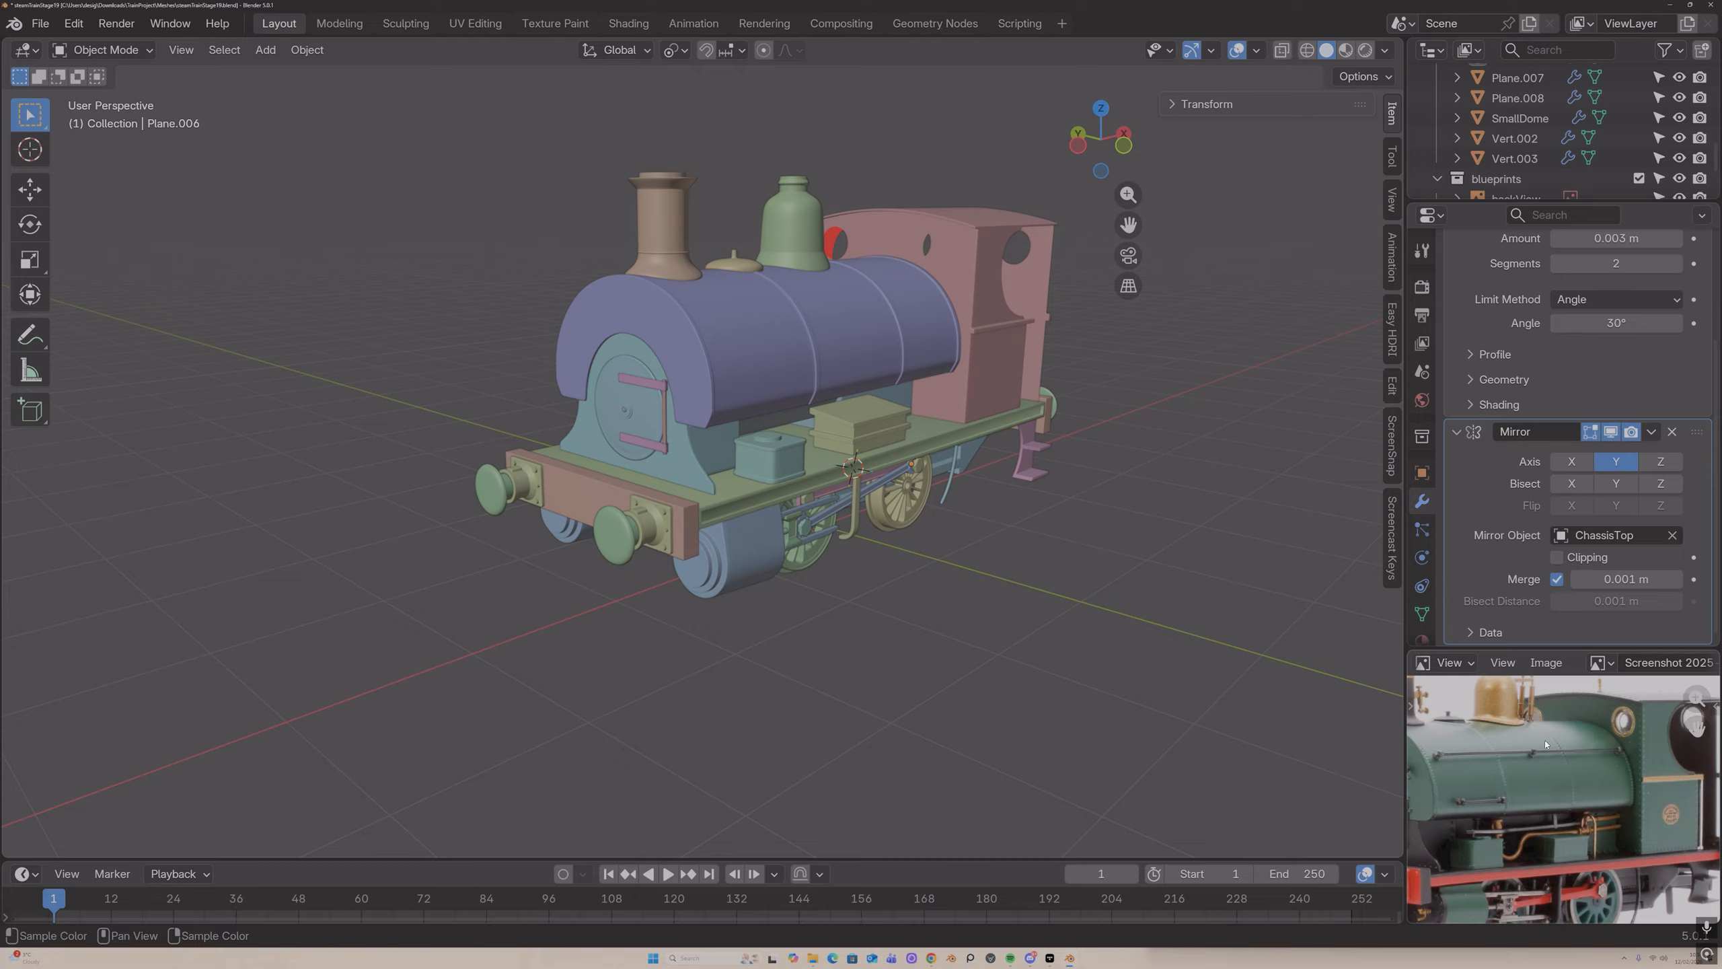
middle_drag(1519, 733, 1580, 720)
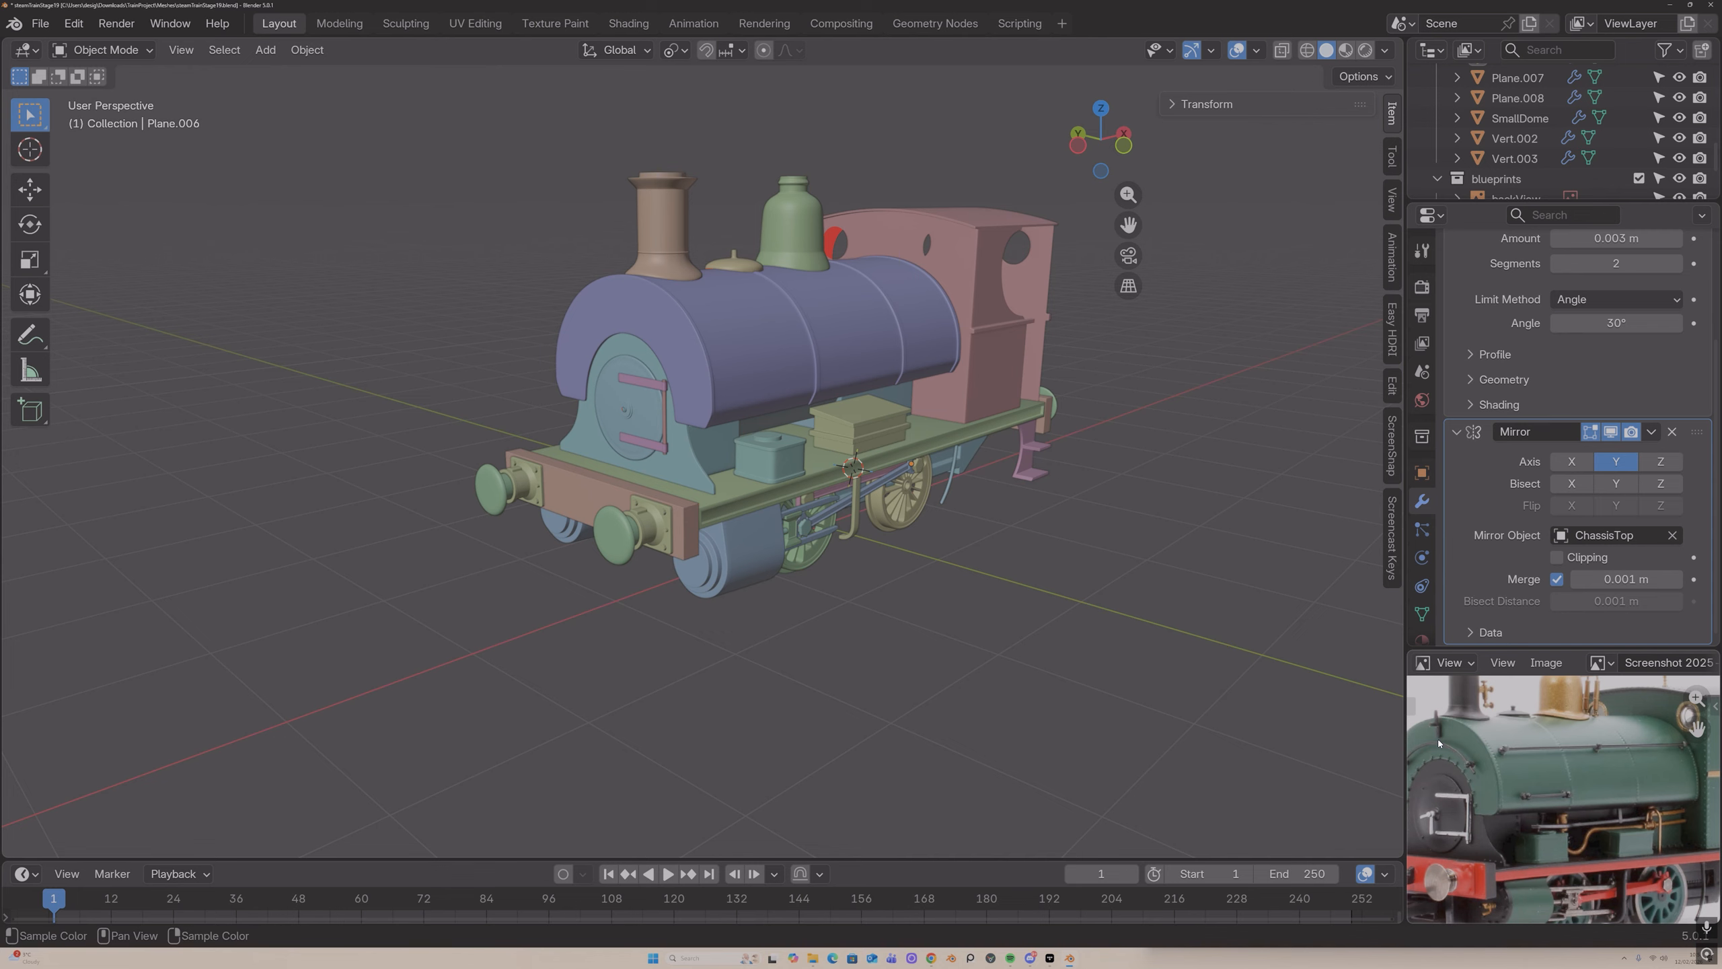
middle_drag(1148, 490, 1059, 474)
scroll(1043, 487, up, 1)
scroll(1043, 487, down, 3)
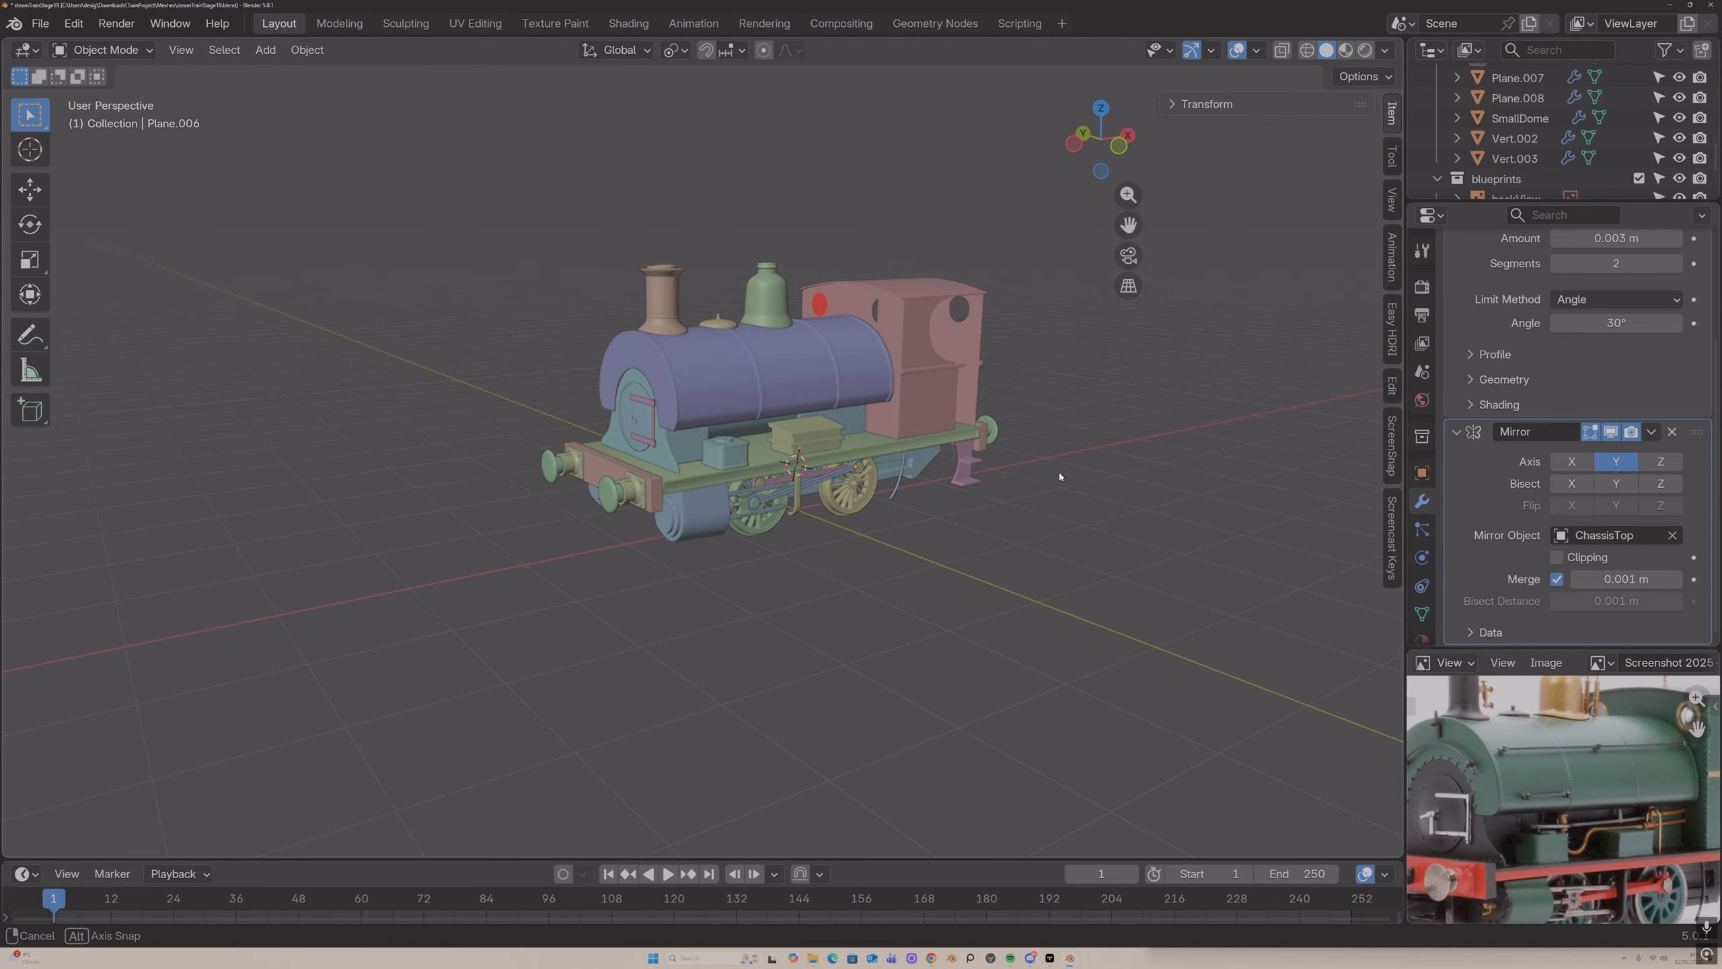
drag(1130, 225, 1299, 249)
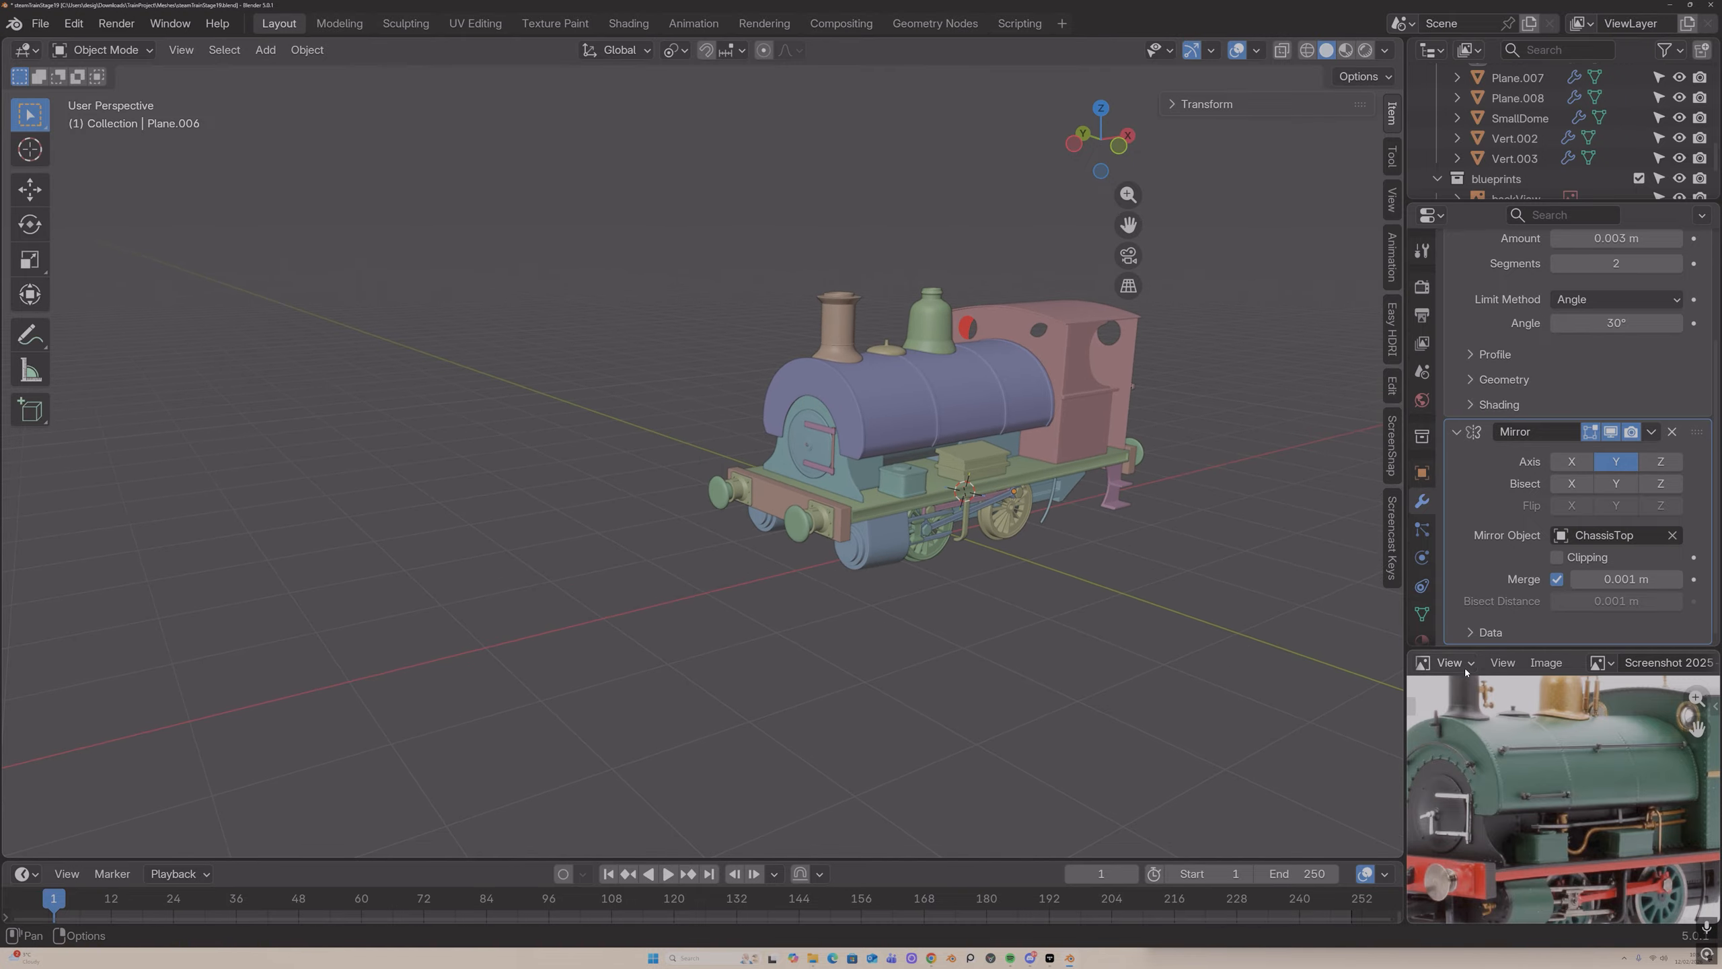
scroll(1552, 793, up, 4)
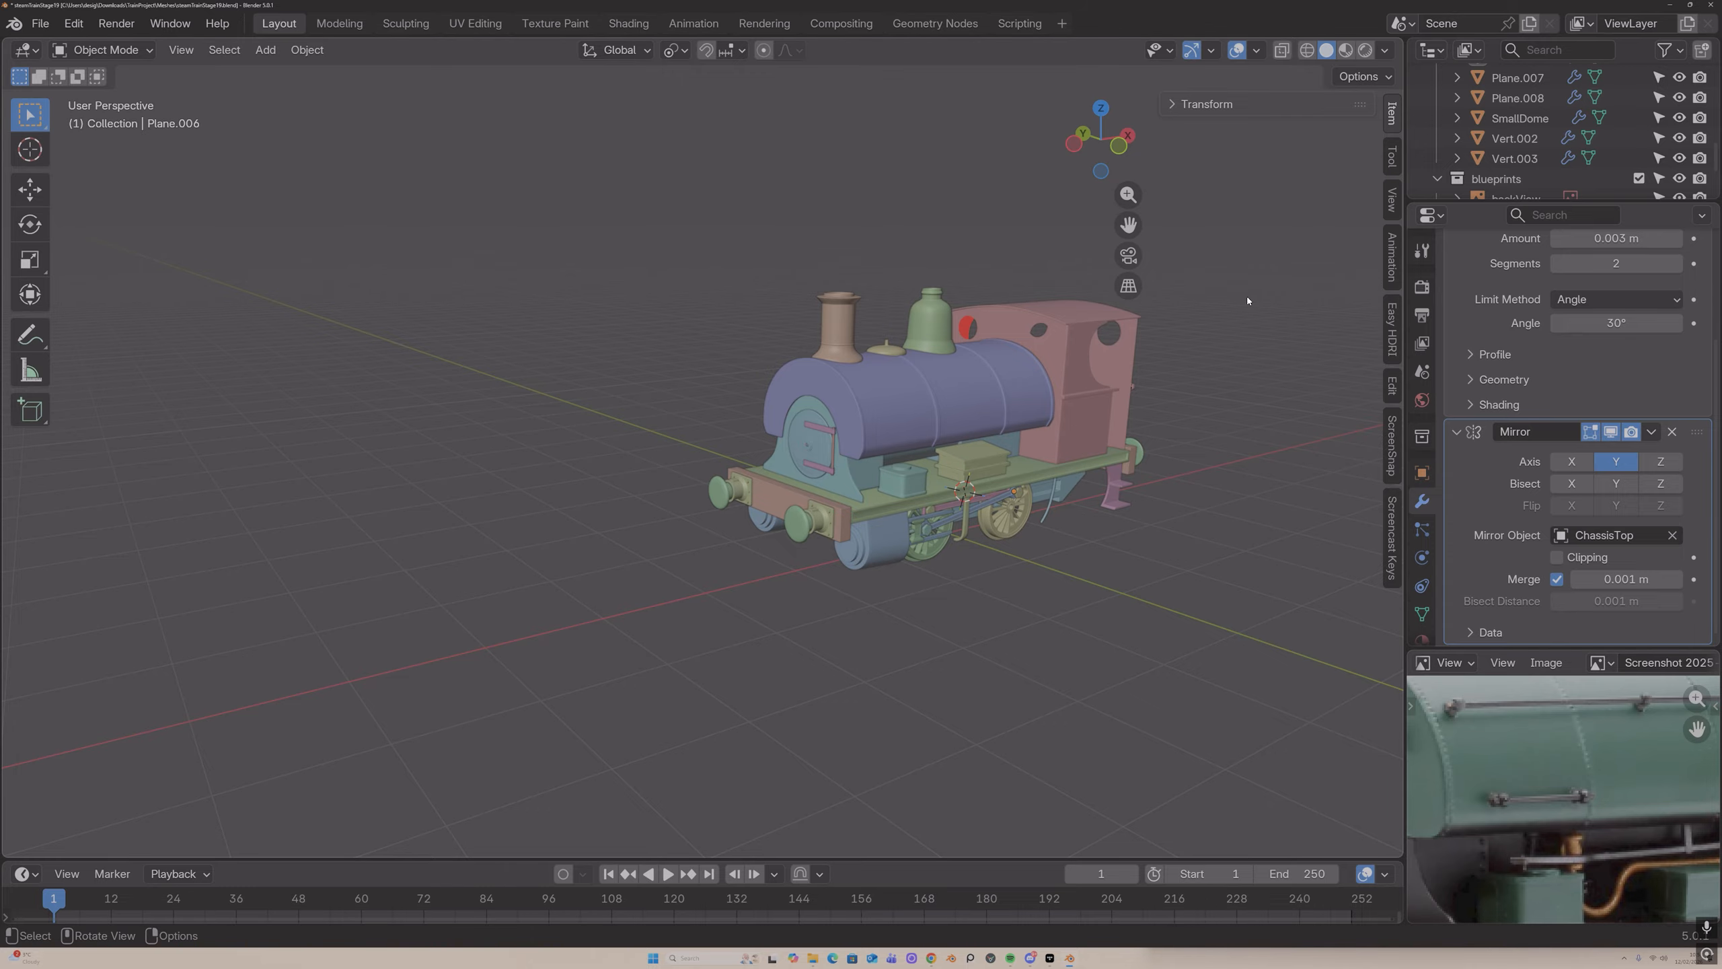
drag(1128, 195, 1128, 160)
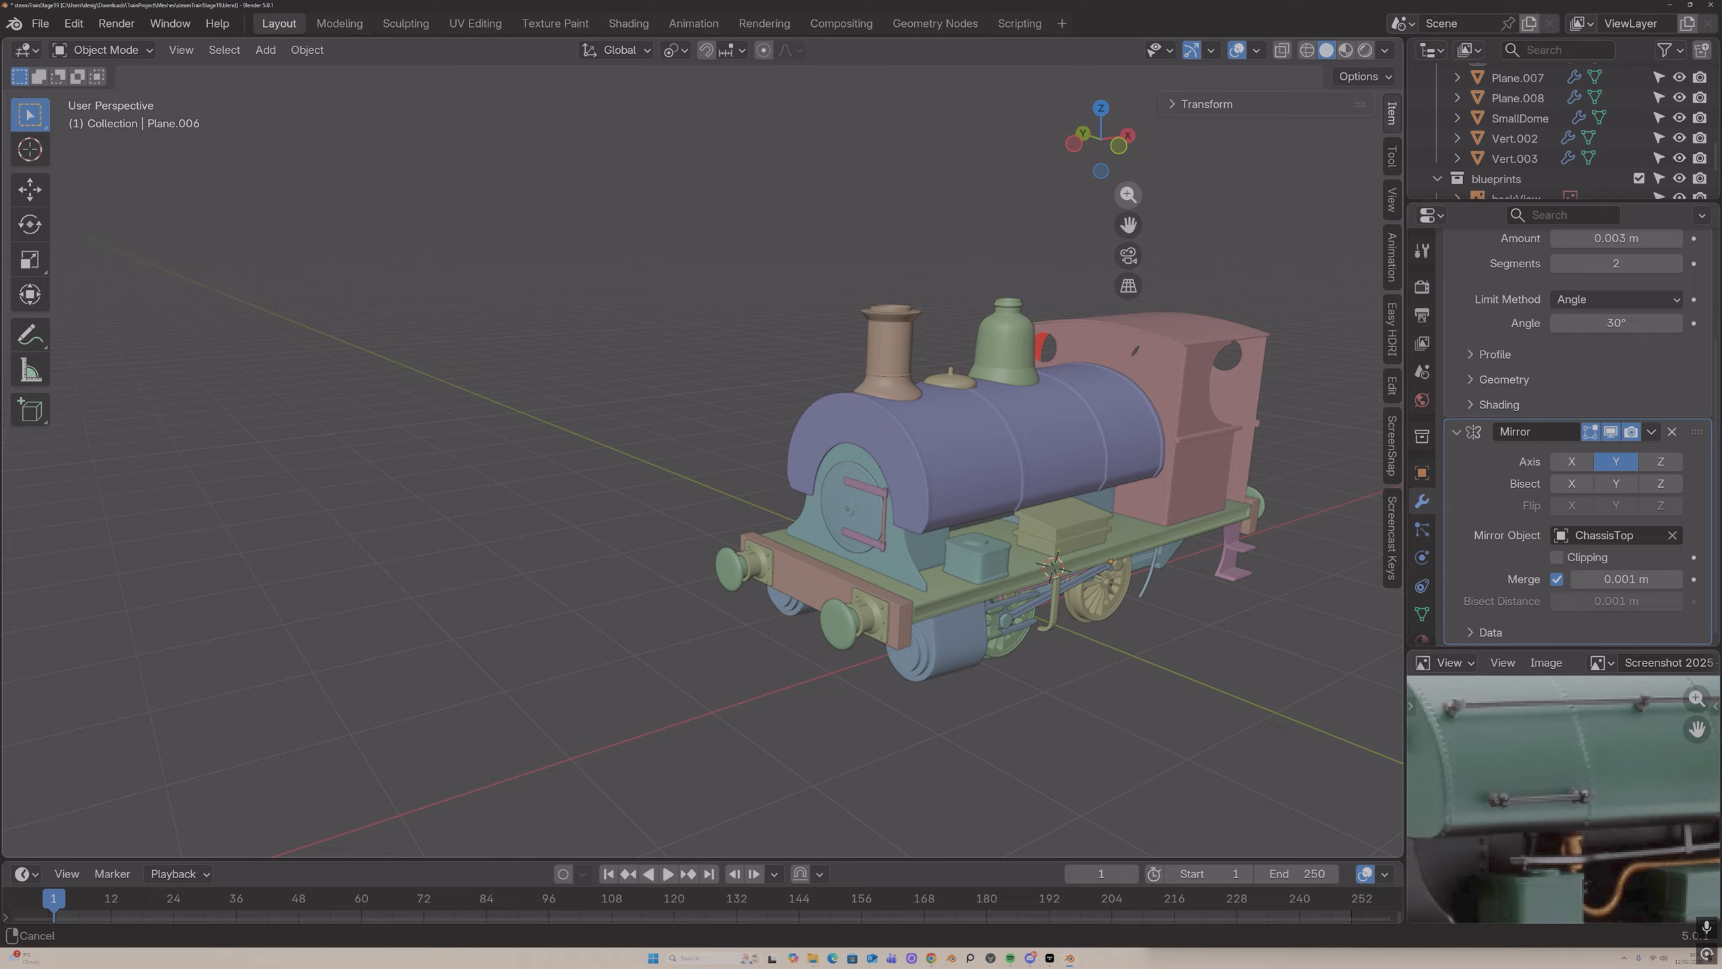
Step: Start editing the boiler mesh and select the lengthwise side edge of its front section that lies nearest the blueprint's handrail in front view
click(1083, 397)
key(Tab)
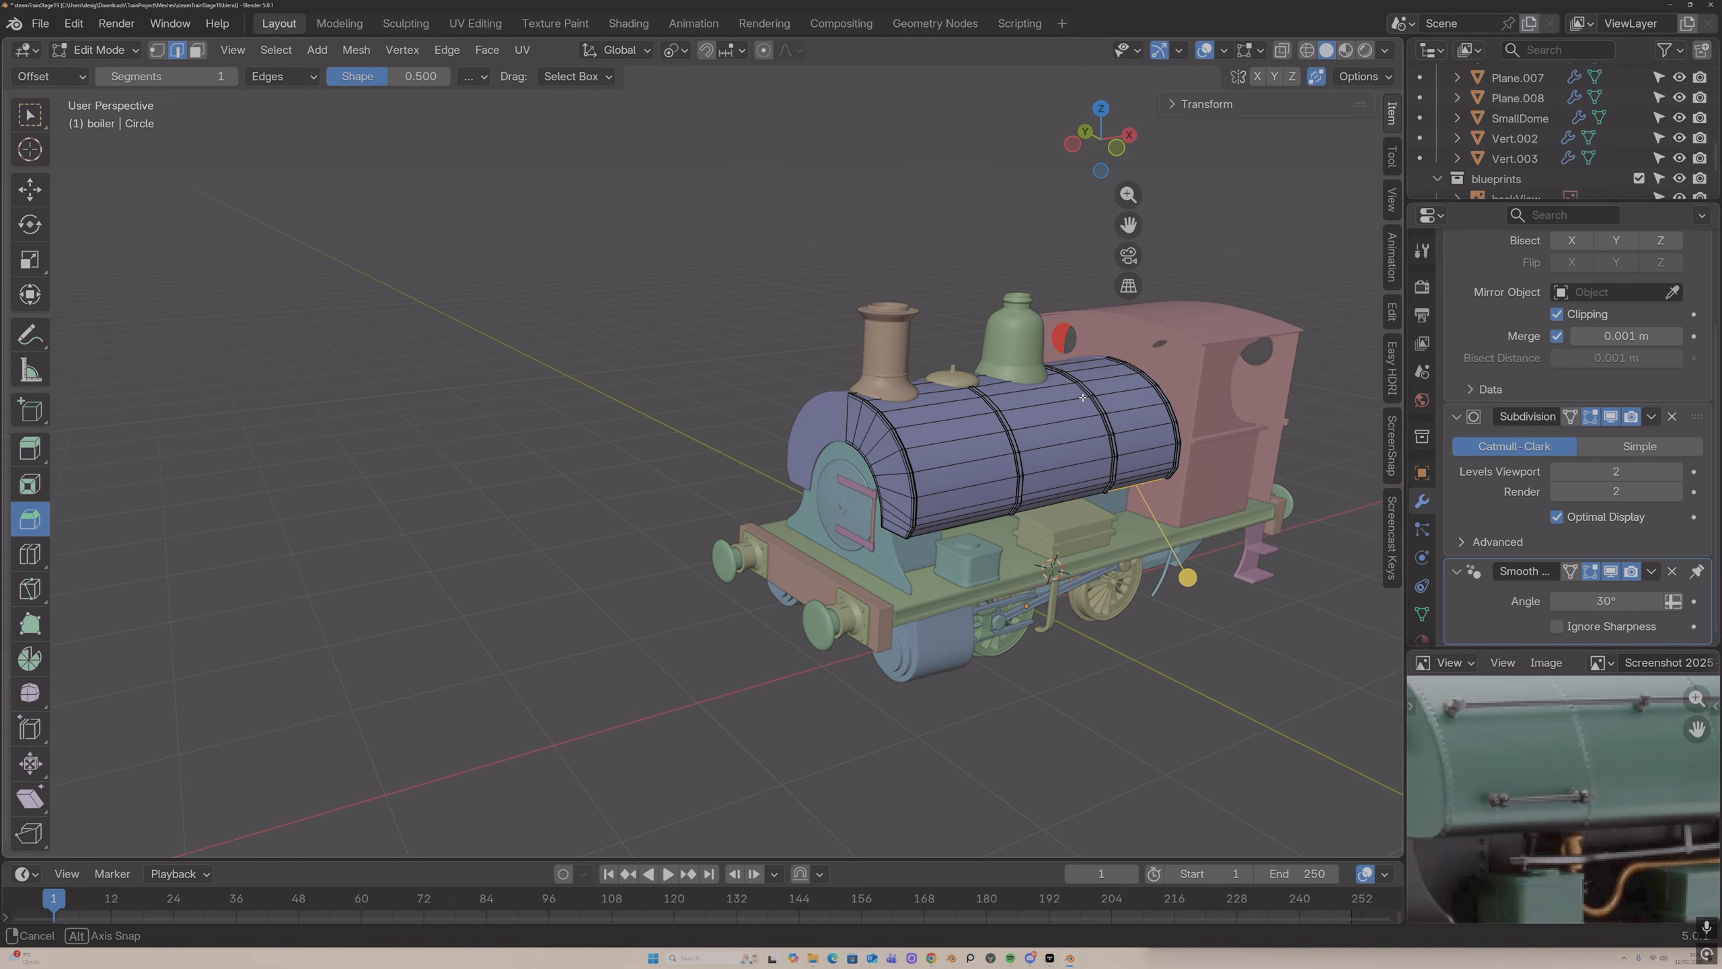
mouse_move(1083, 398)
middle_down()
mouse_move(1057, 420)
mouse_move(1112, 417)
mouse_move(1080, 415)
middle_up()
click(967, 433)
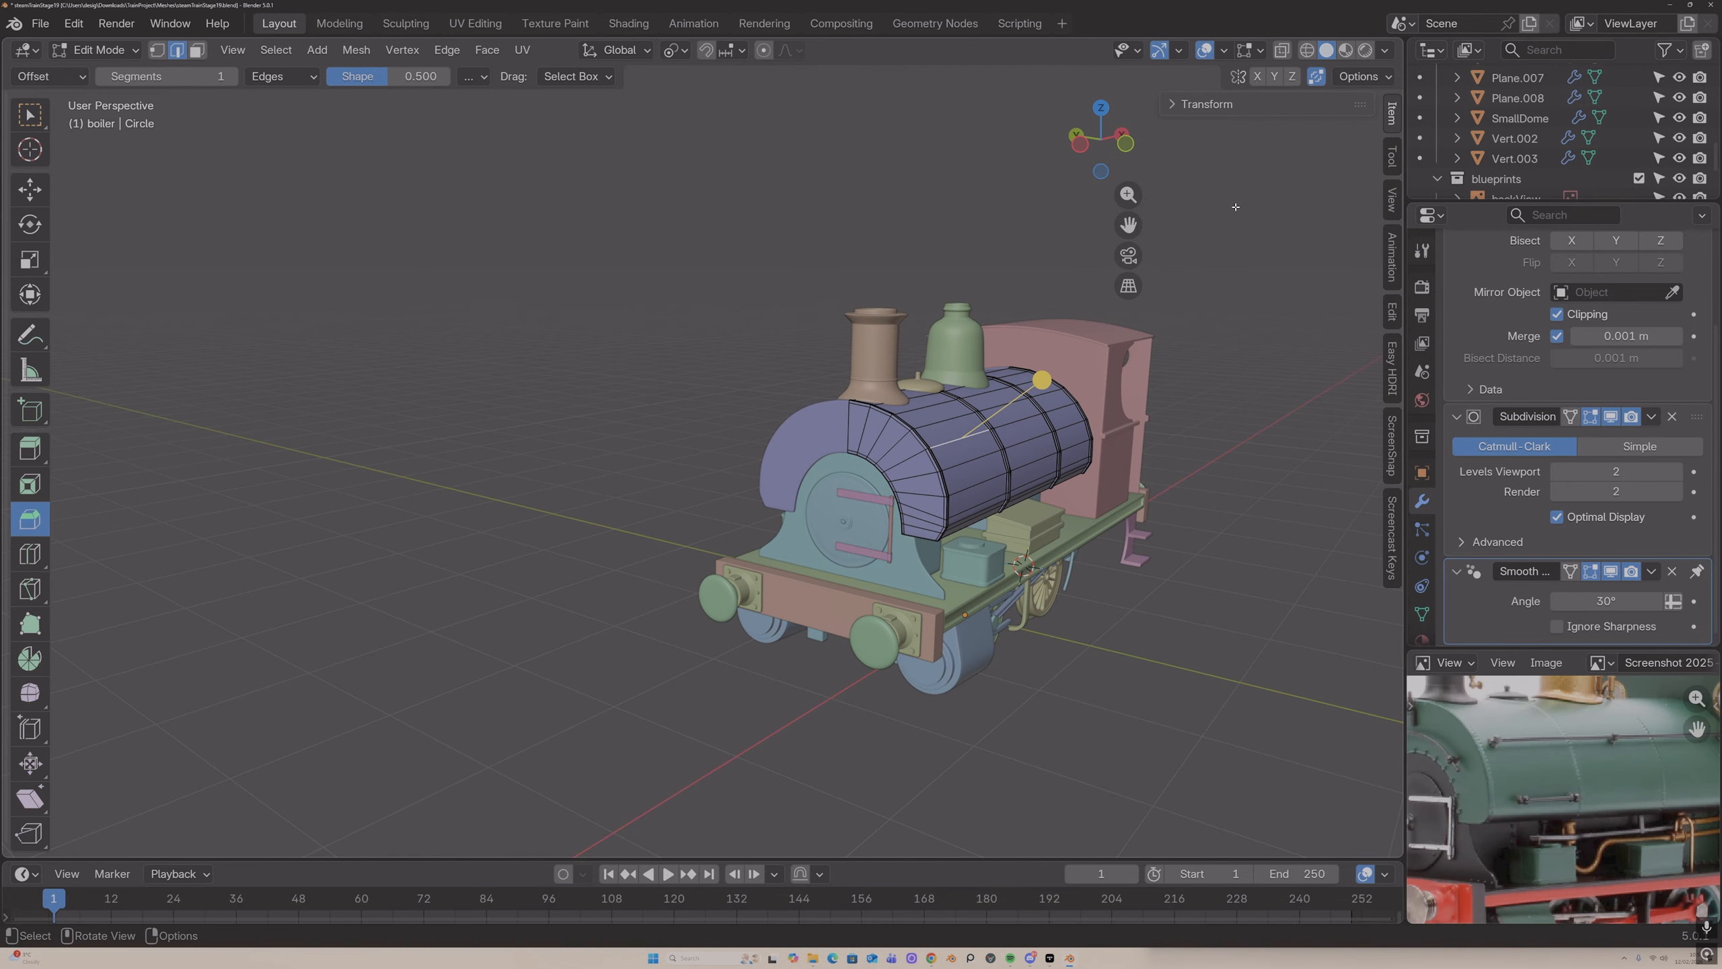
click(1129, 145)
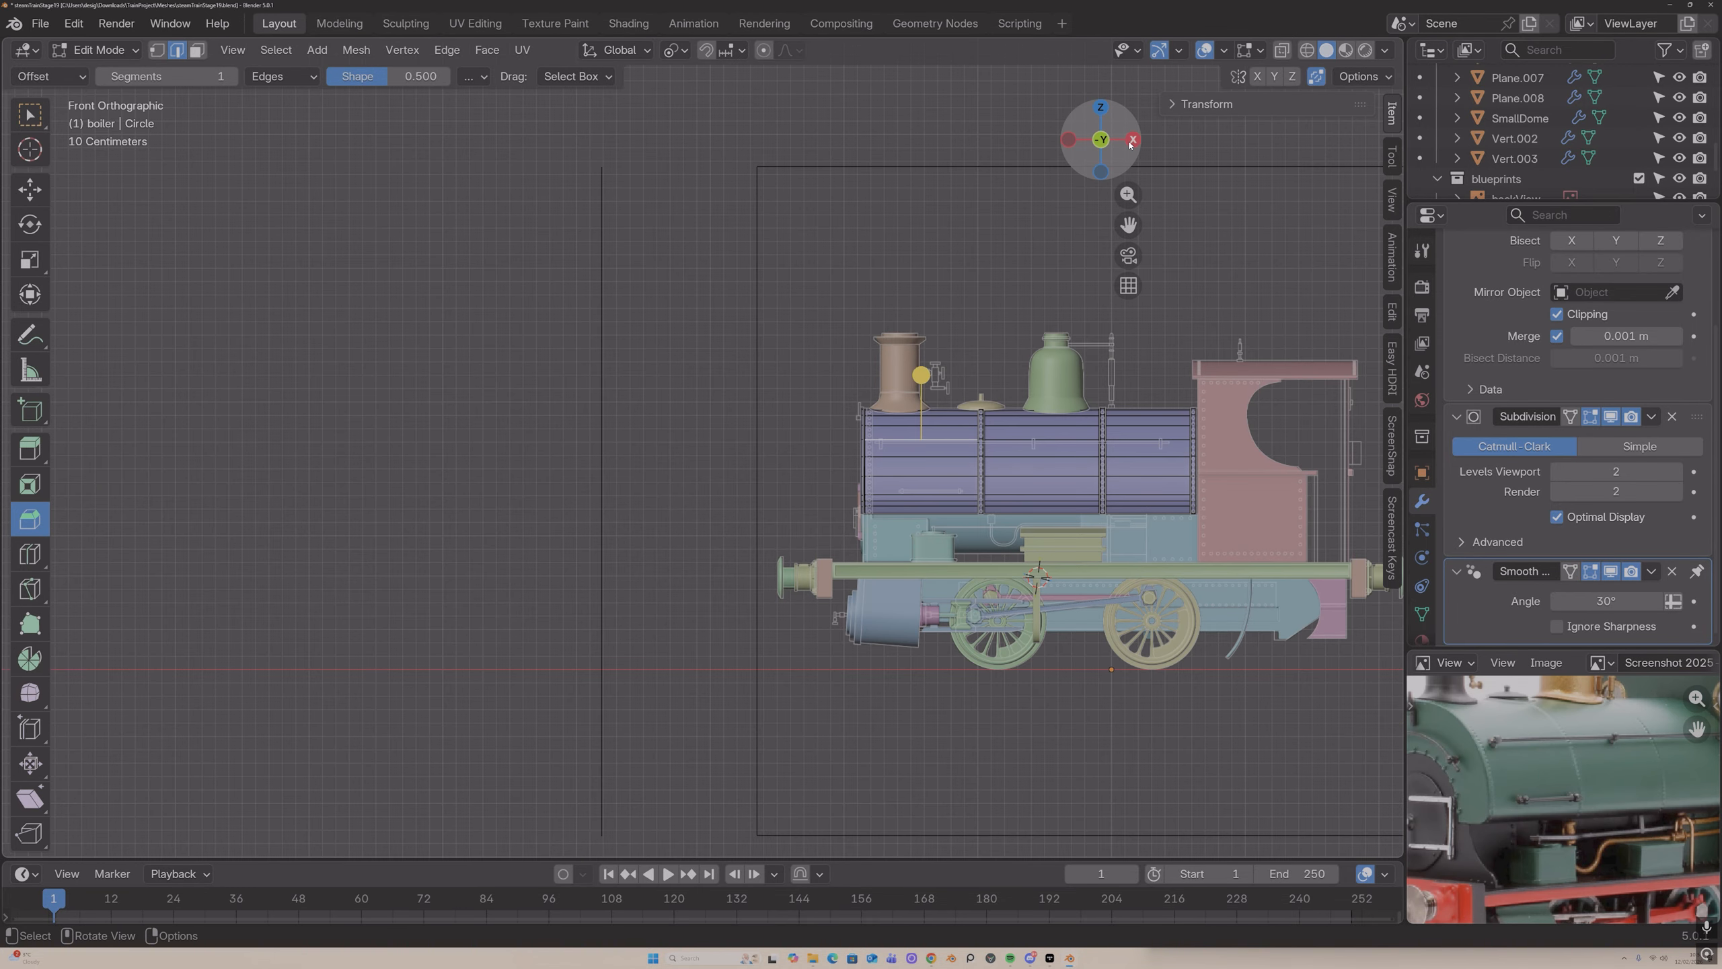
click(1103, 140)
click(1102, 140)
scroll(1085, 266, up, 3)
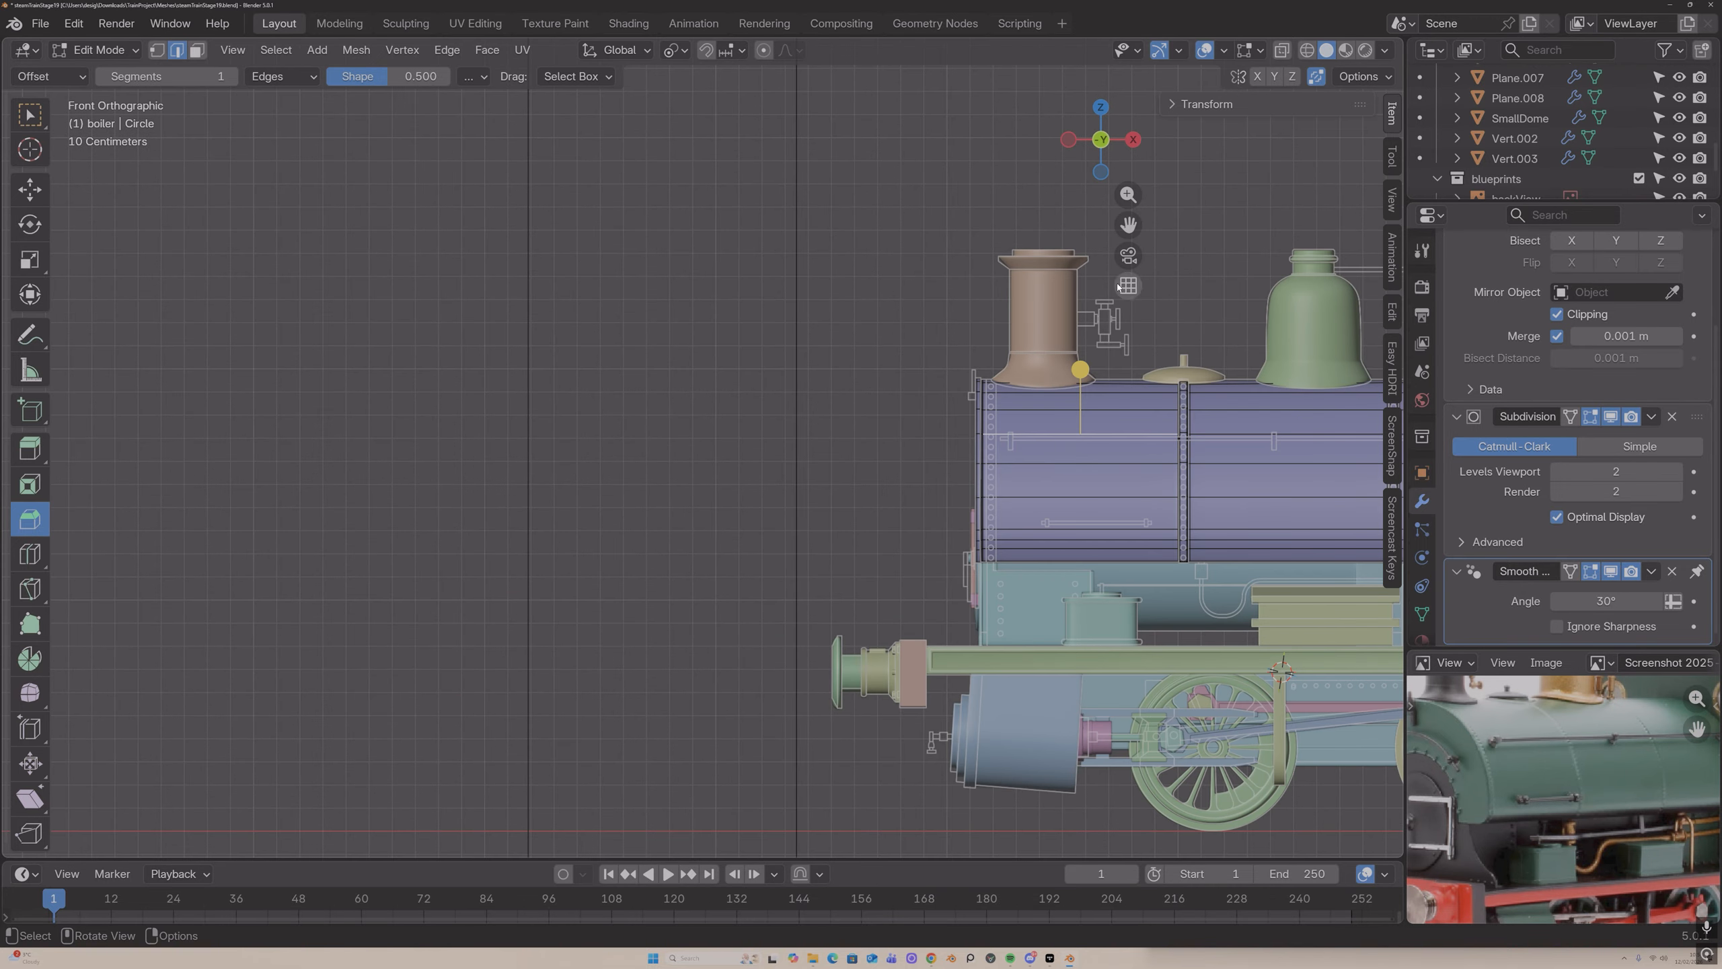
Step: Add the matching edges of the other two boiler sections, duplicate all three in place, separate them into their own object and select it
drag(1128, 224, 892, 200)
shift+click(1004, 411)
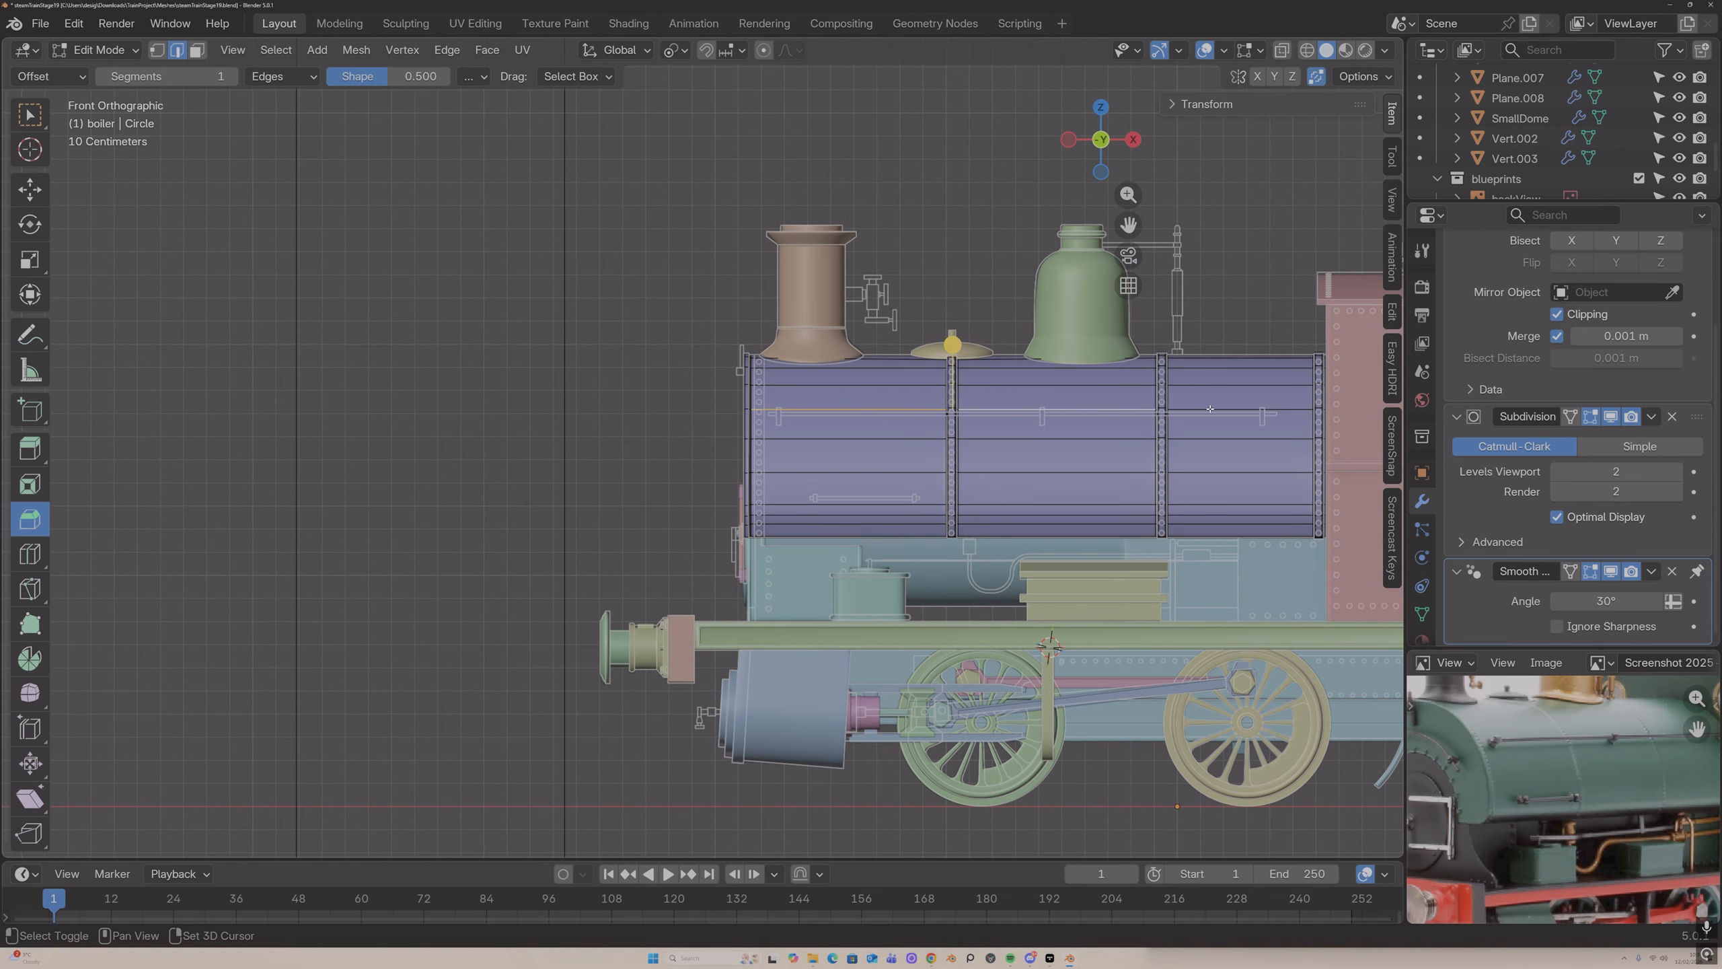
shift+click(1209, 407)
middle_drag(1209, 407, 1160, 411)
key(shift+d)
key(Escape)
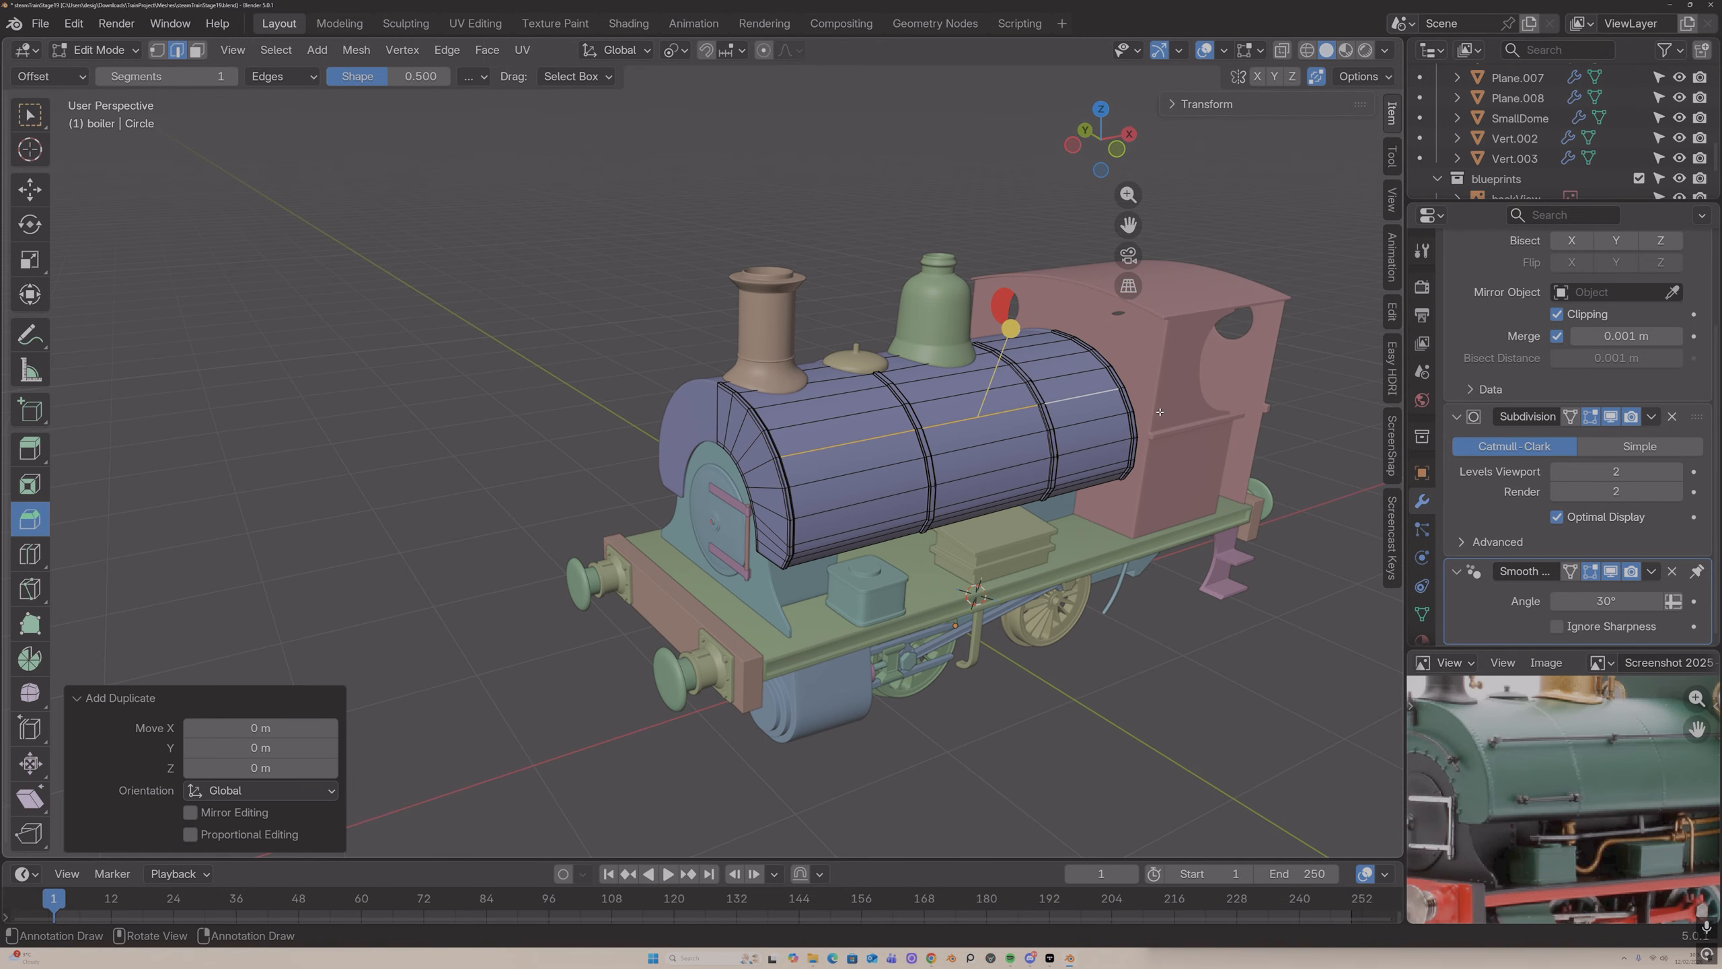
key(p)
click(1160, 410)
key(Tab)
click(997, 413)
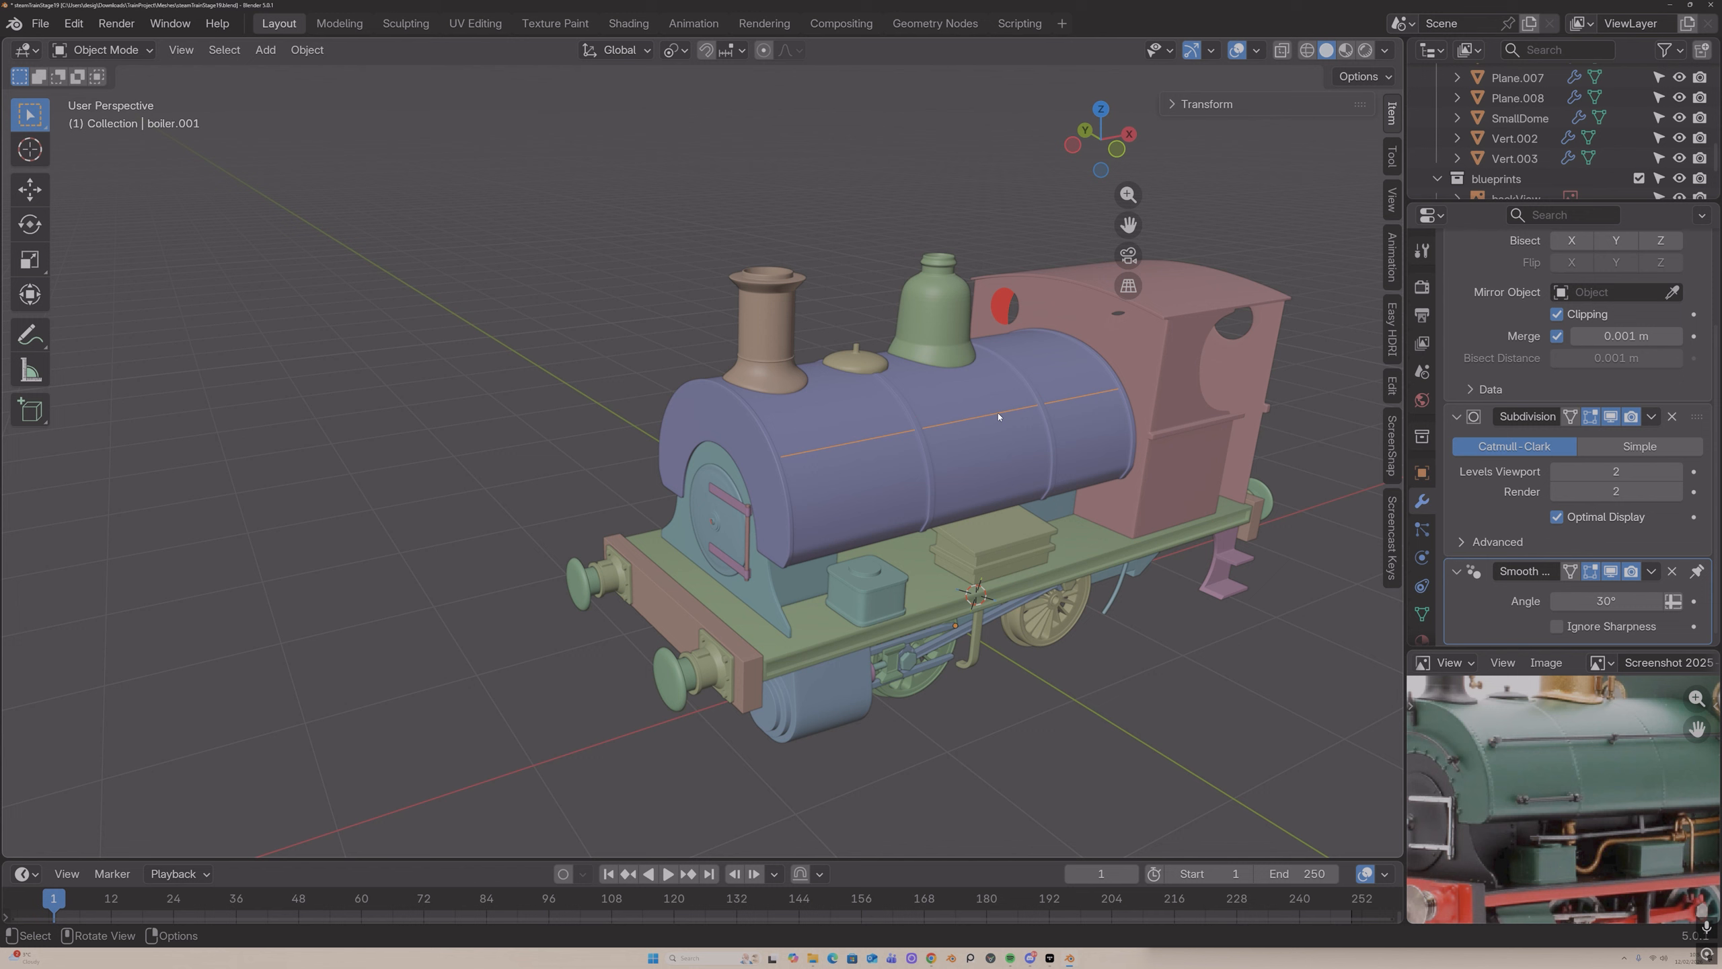
key(Tab)
key(Tab)
click(996, 413)
key(Tab)
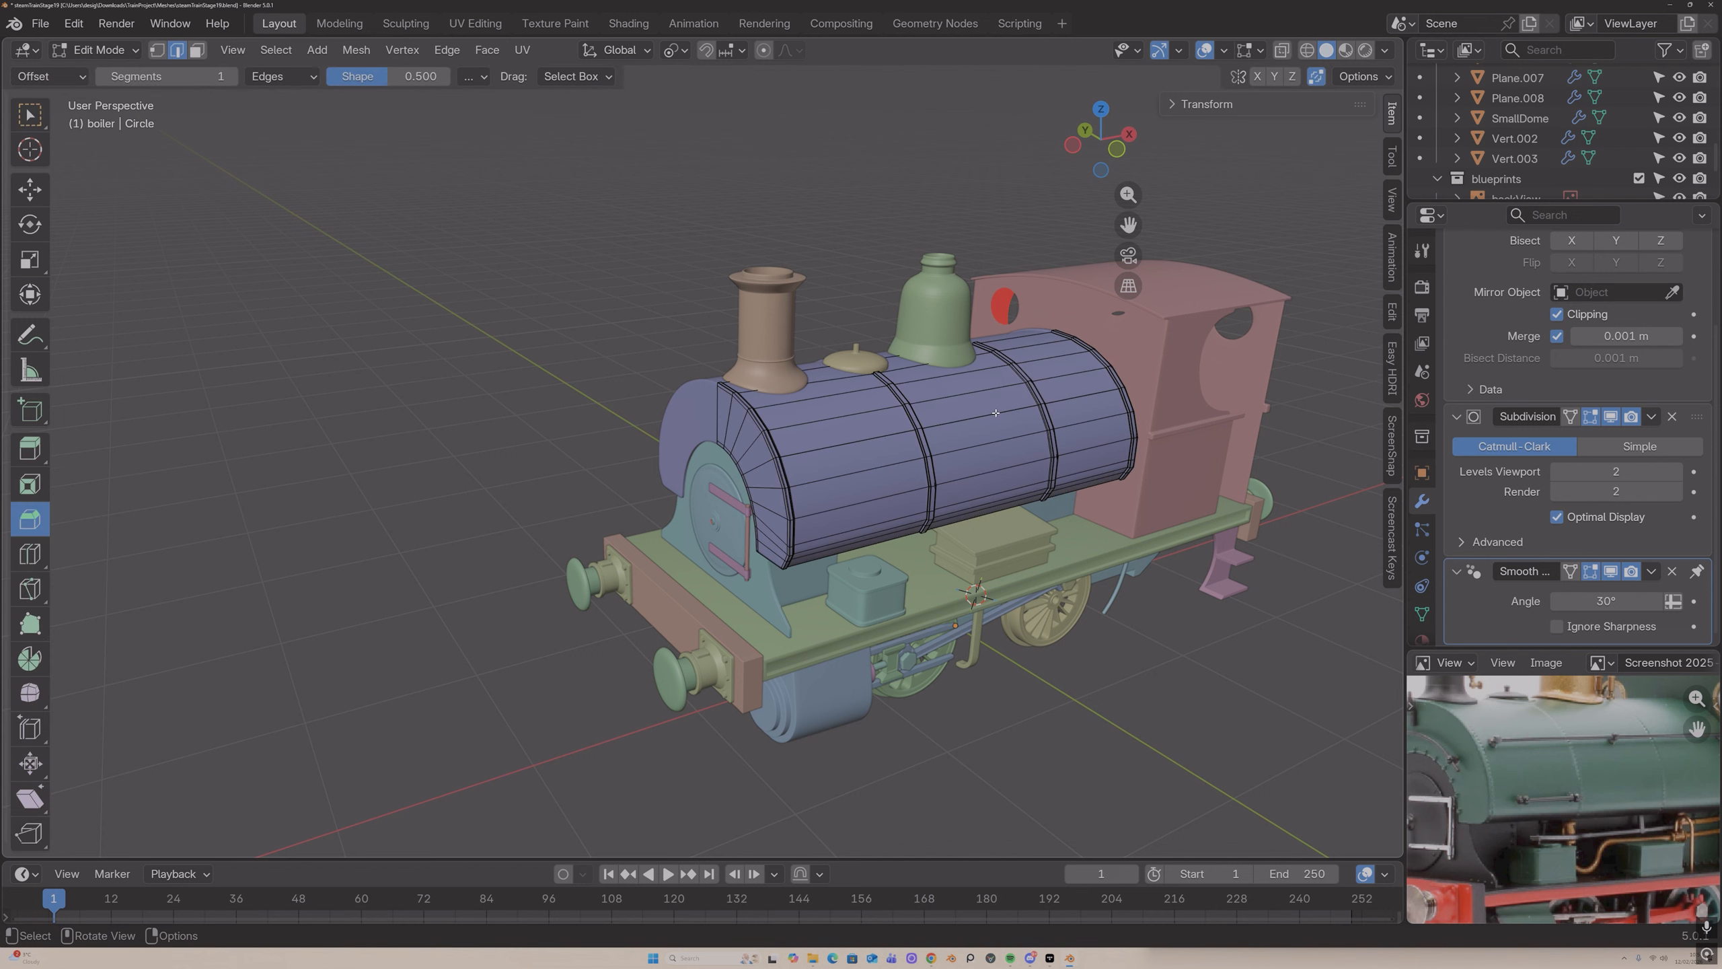
key(Tab)
click(996, 413)
click(996, 414)
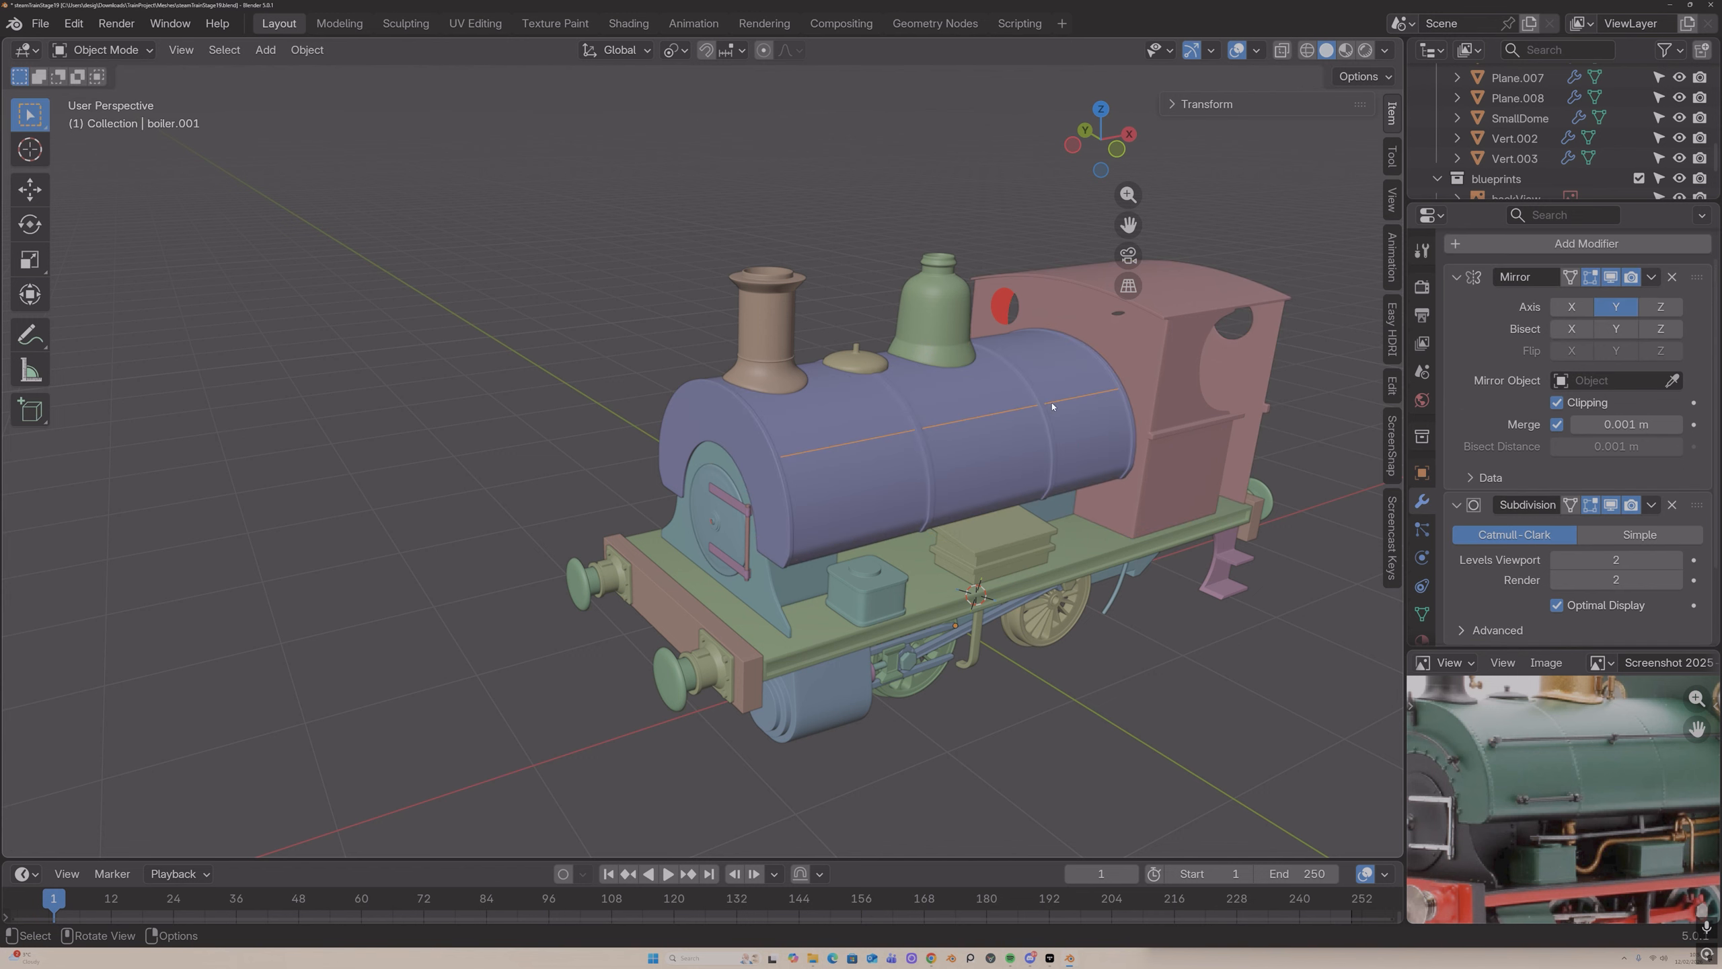
Step: Edit the separated line and merge the two vertices at the front boiler band at their center
key(Tab)
scroll(944, 432, up, 3)
click(1026, 422)
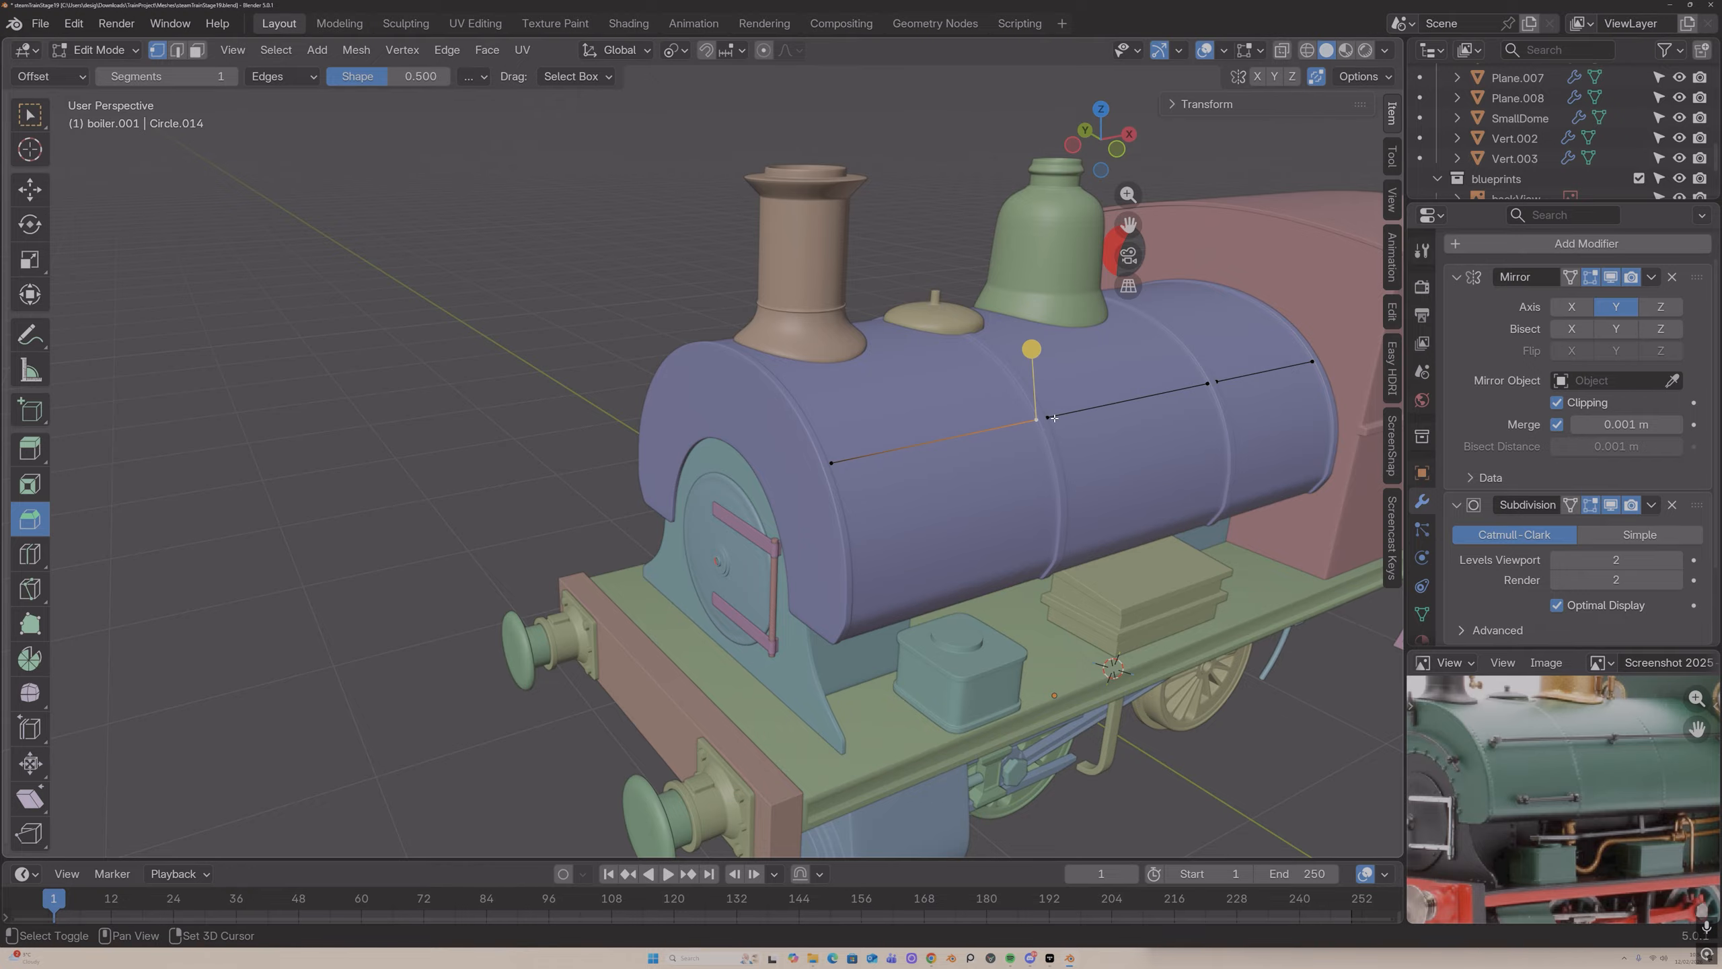
shift+click(1050, 416)
key(m)
click(992, 341)
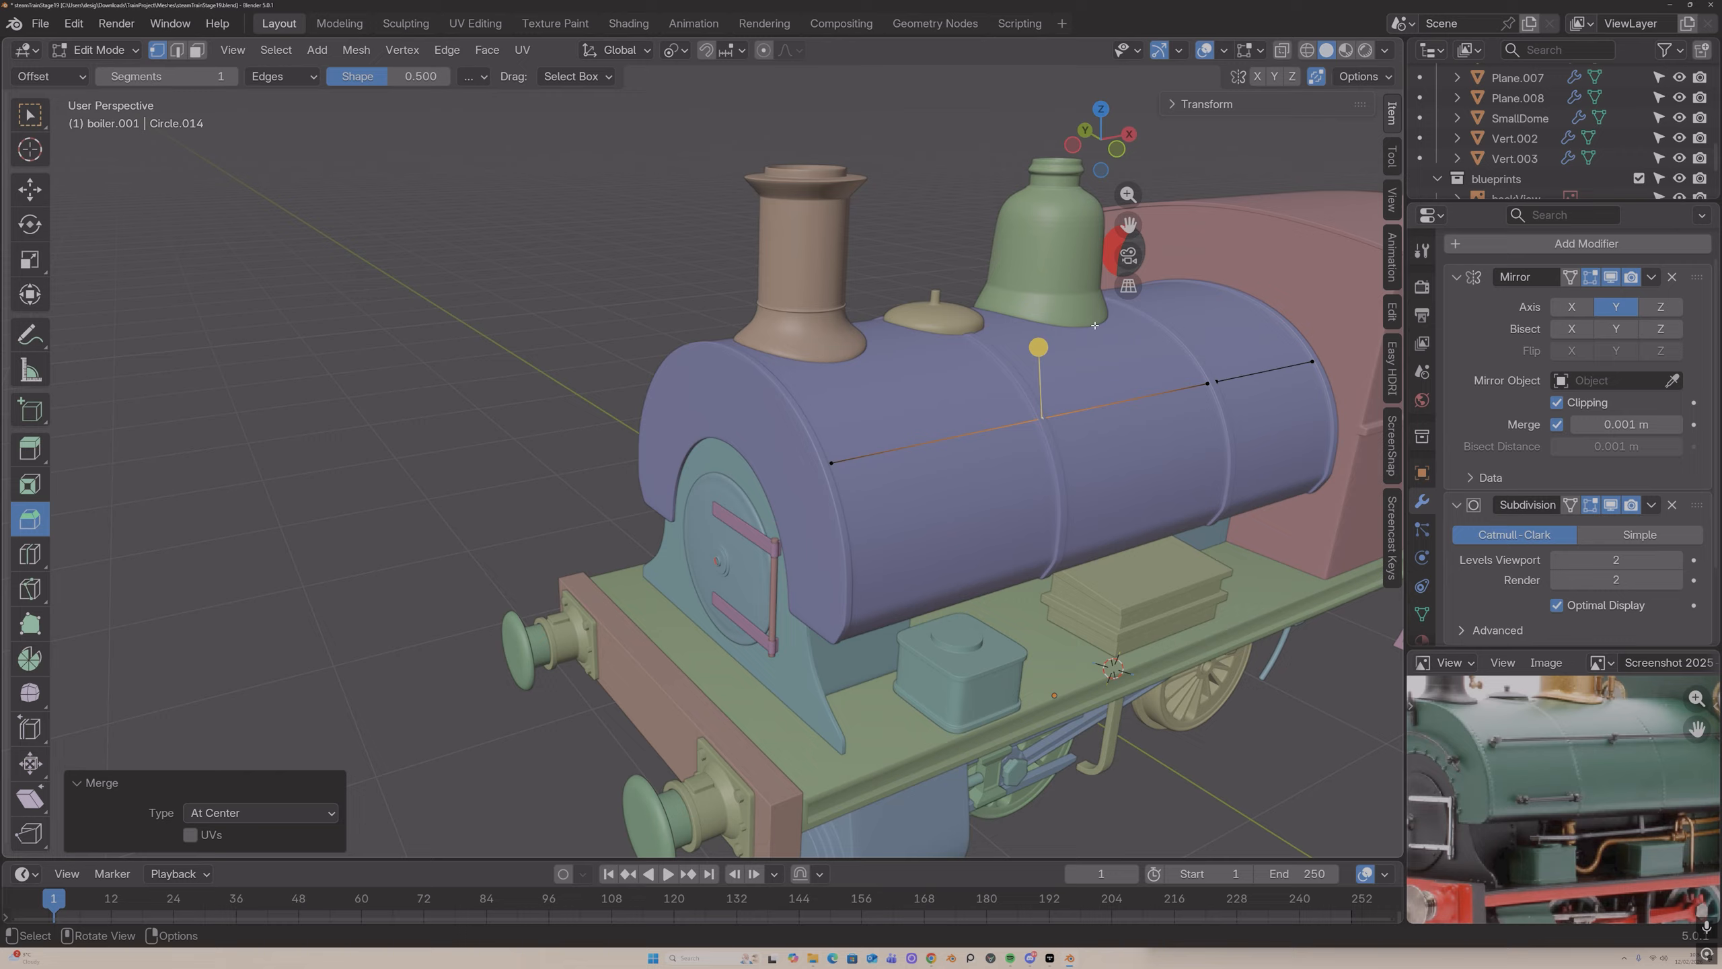
Step: Merge the two vertices at the rear boiler band at their center
key(alt+a)
middle_drag(1204, 384, 1136, 377)
shift+click(1160, 410)
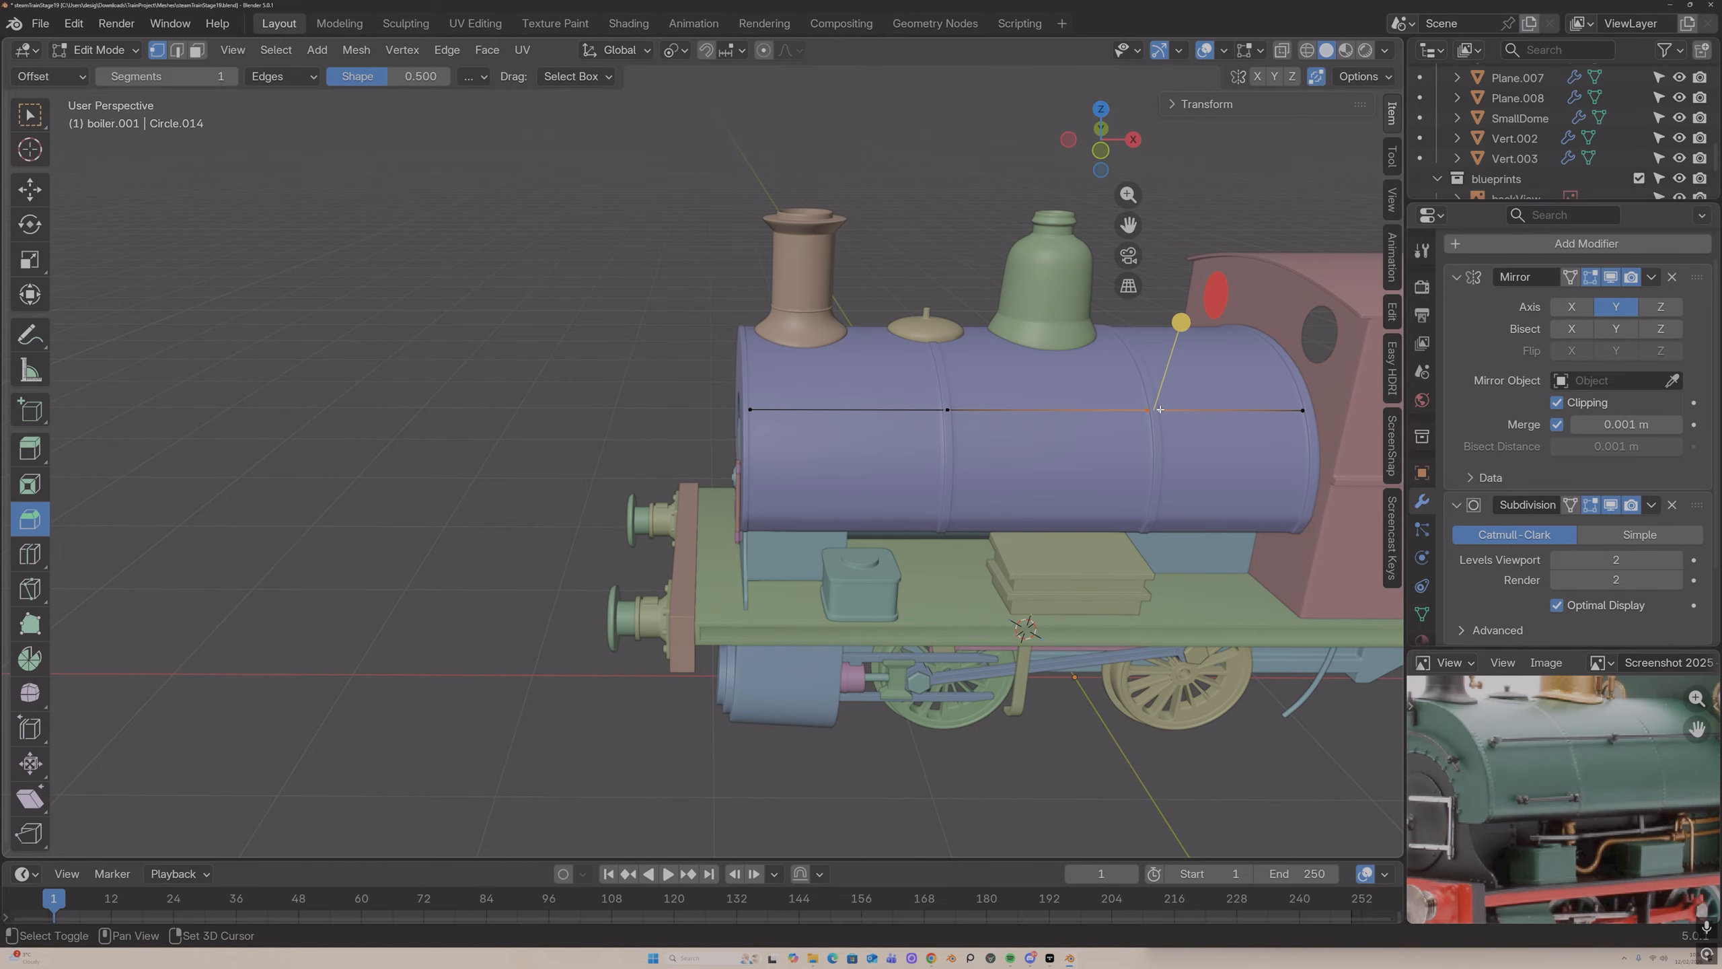
key(m)
click(1161, 410)
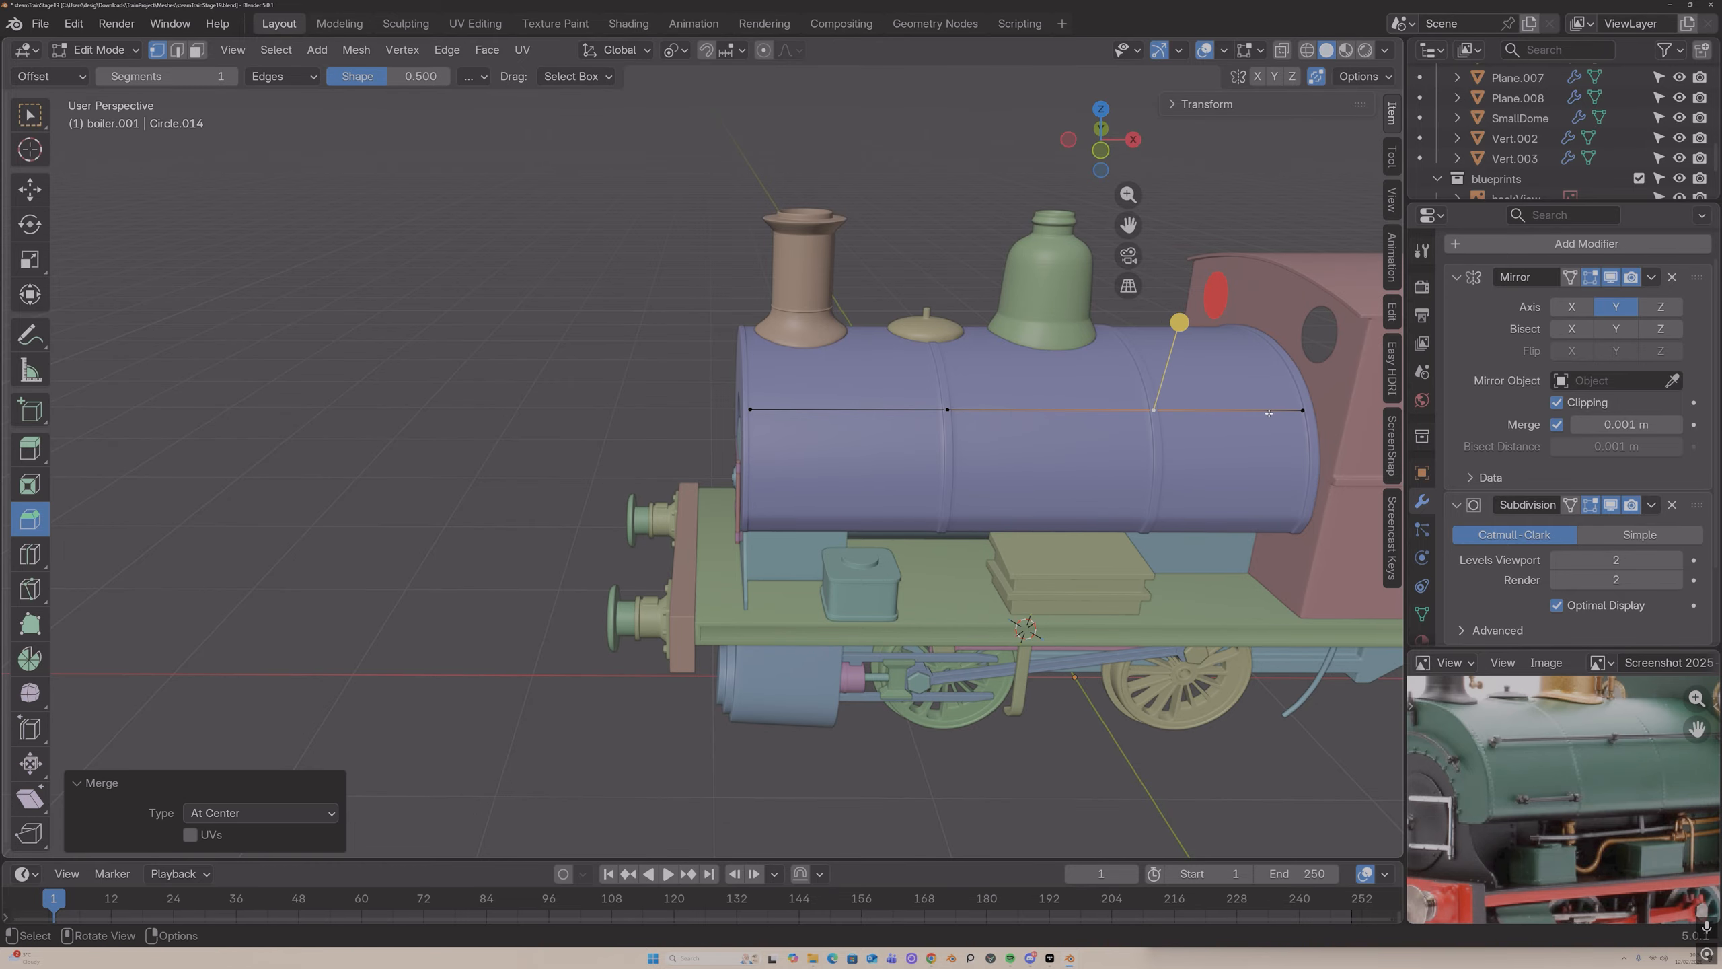
Step: Dissolve the two intermediate vertices so the line is a single straight edge, and return to Object Mode
click(1303, 410)
shift+click(1155, 409)
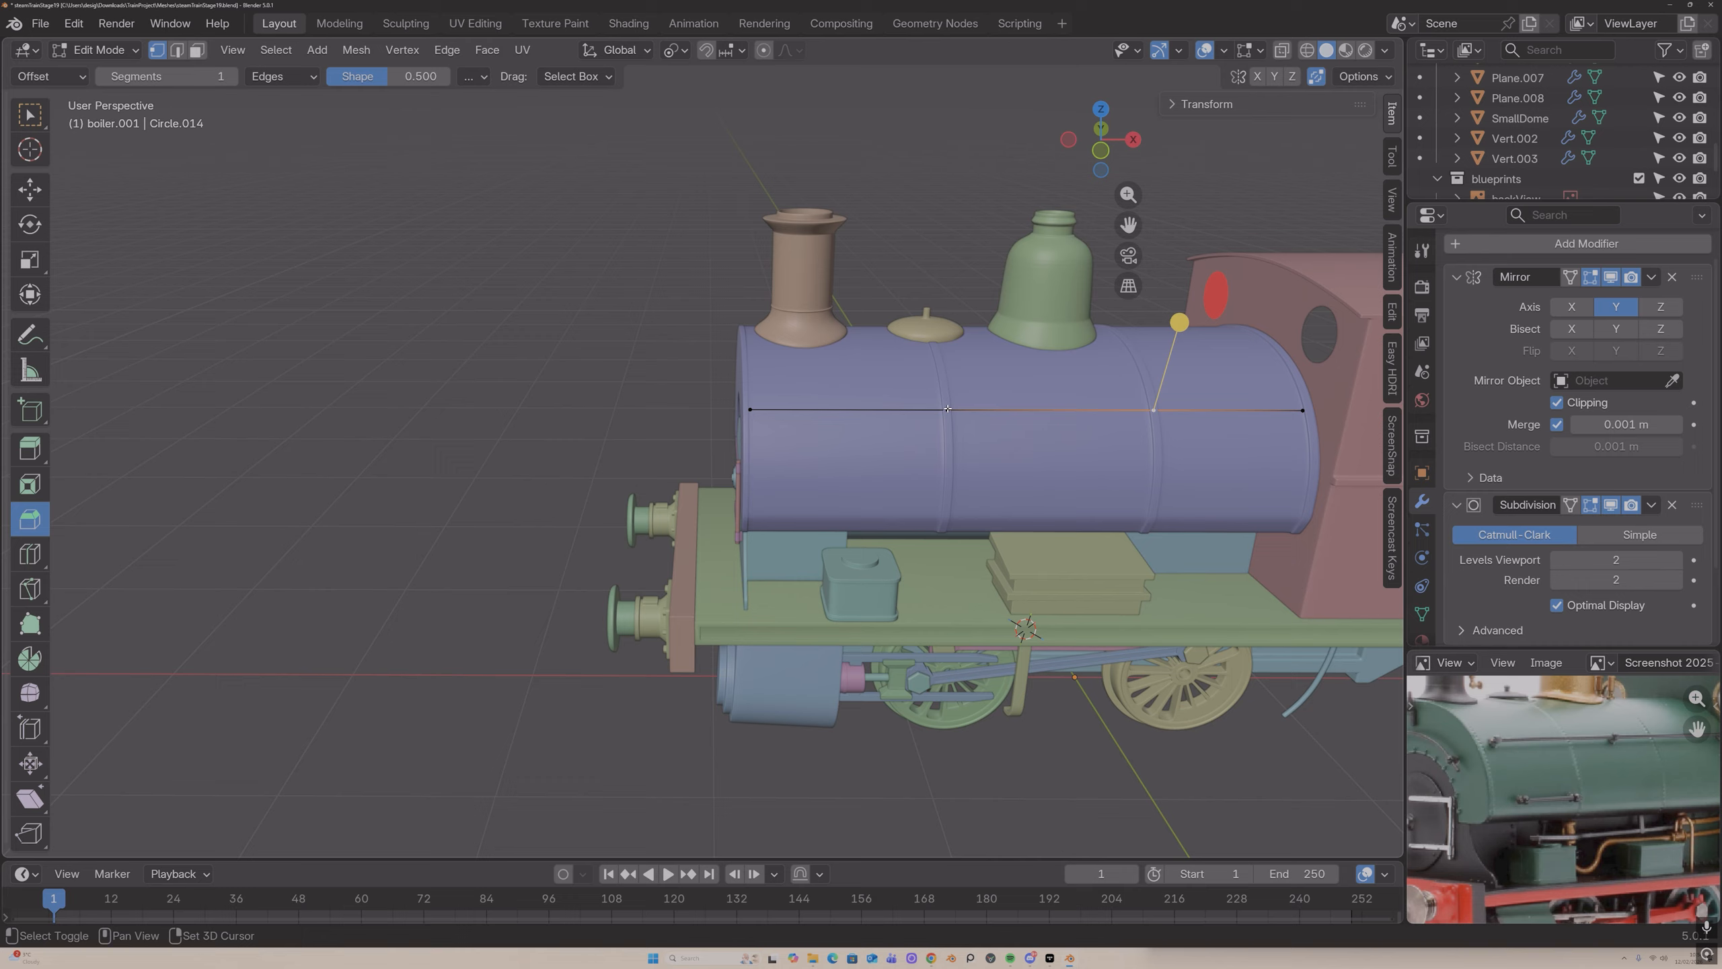
shift+click(947, 408)
right_click(947, 408)
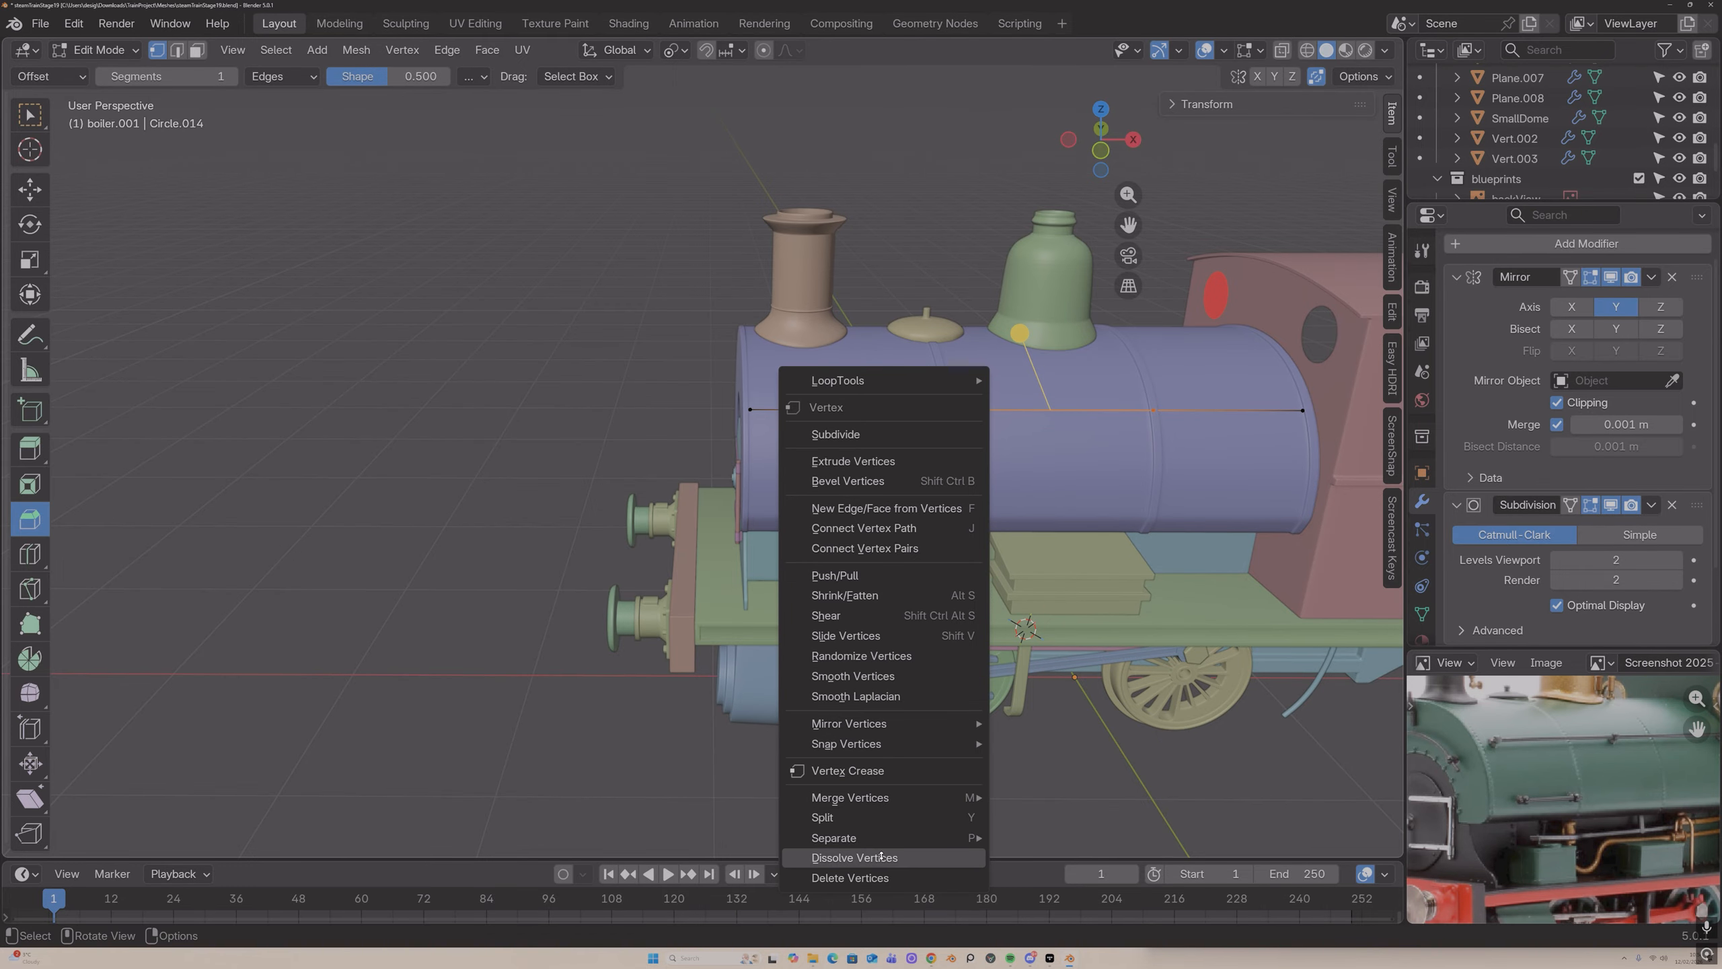
click(881, 857)
middle_drag(942, 441, 890, 434)
key(Tab)
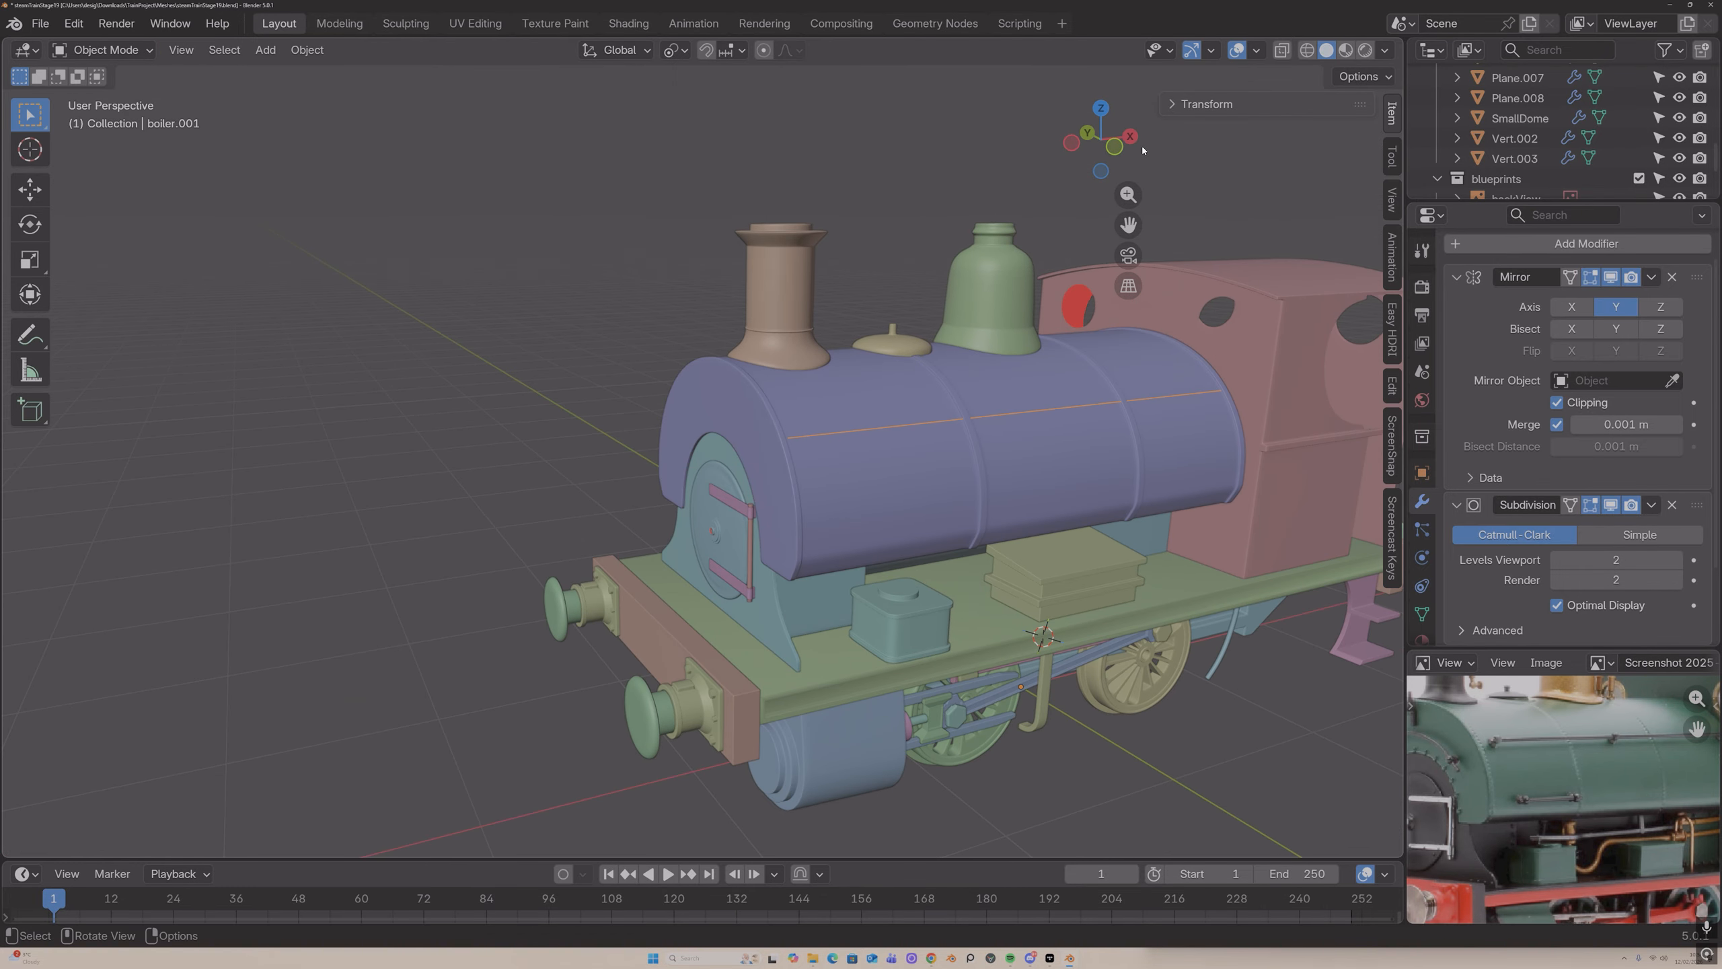
Step: In front view, slide the line's front vertex inward by a factor of 0.032 and its rear vertex inward to match the blueprint handrail's ends
drag(1143, 150, 1109, 184)
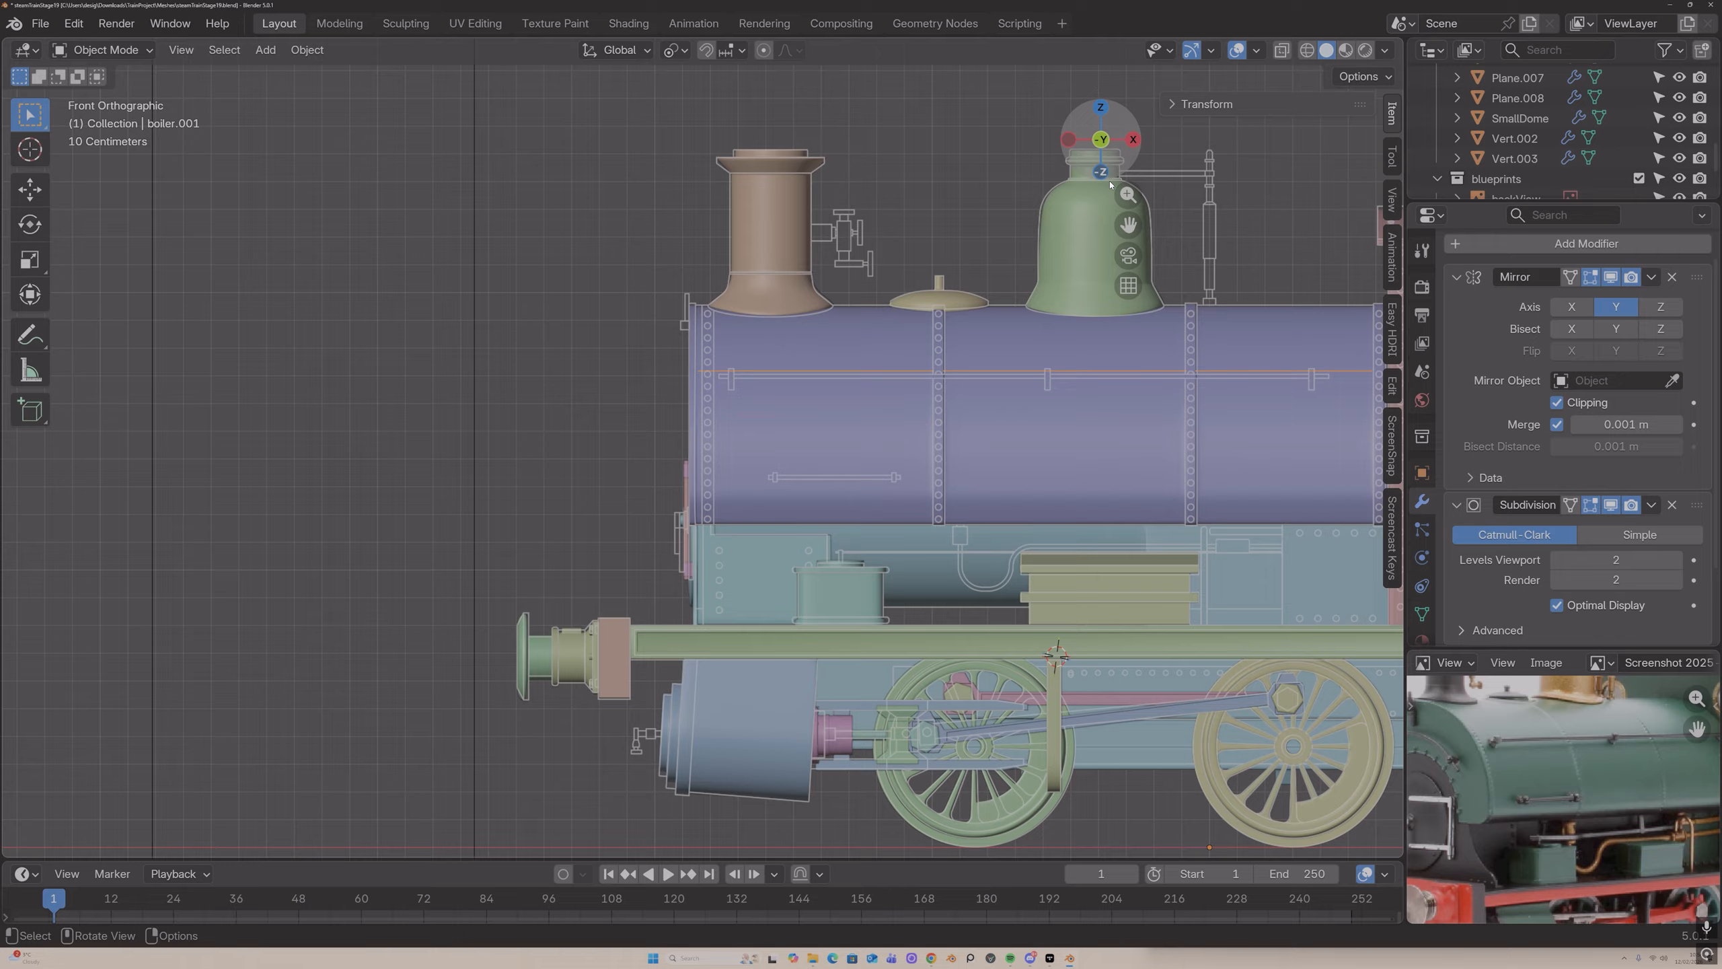
key(Tab)
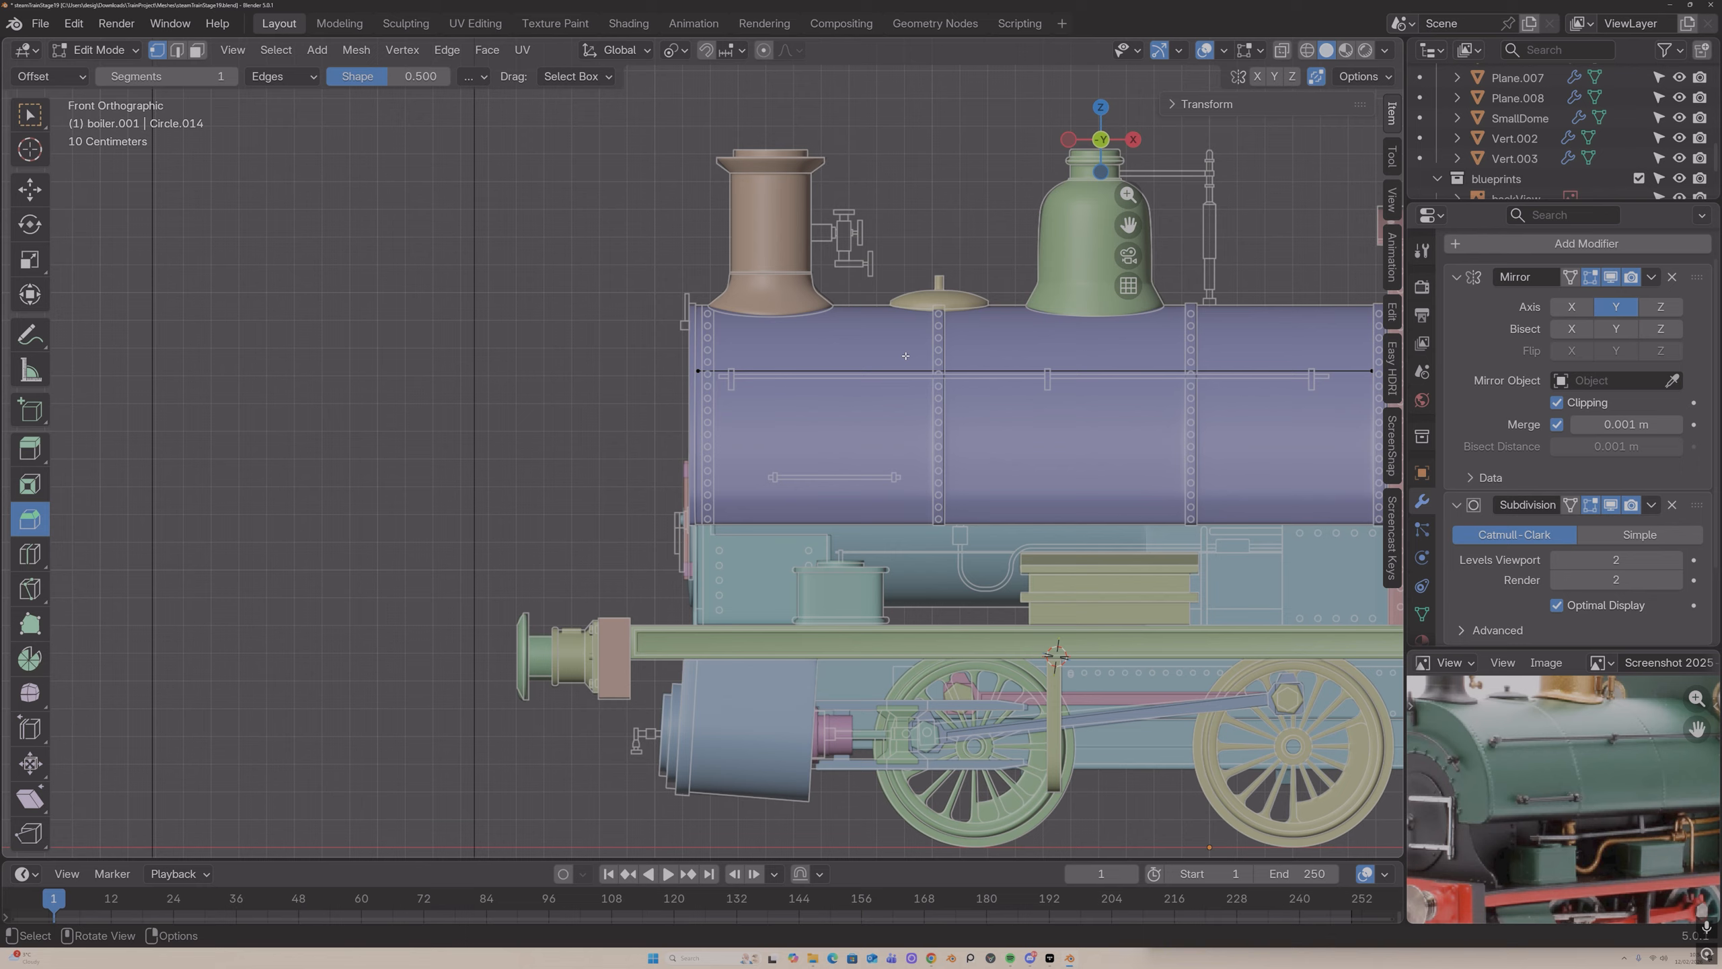
key(shift+v)
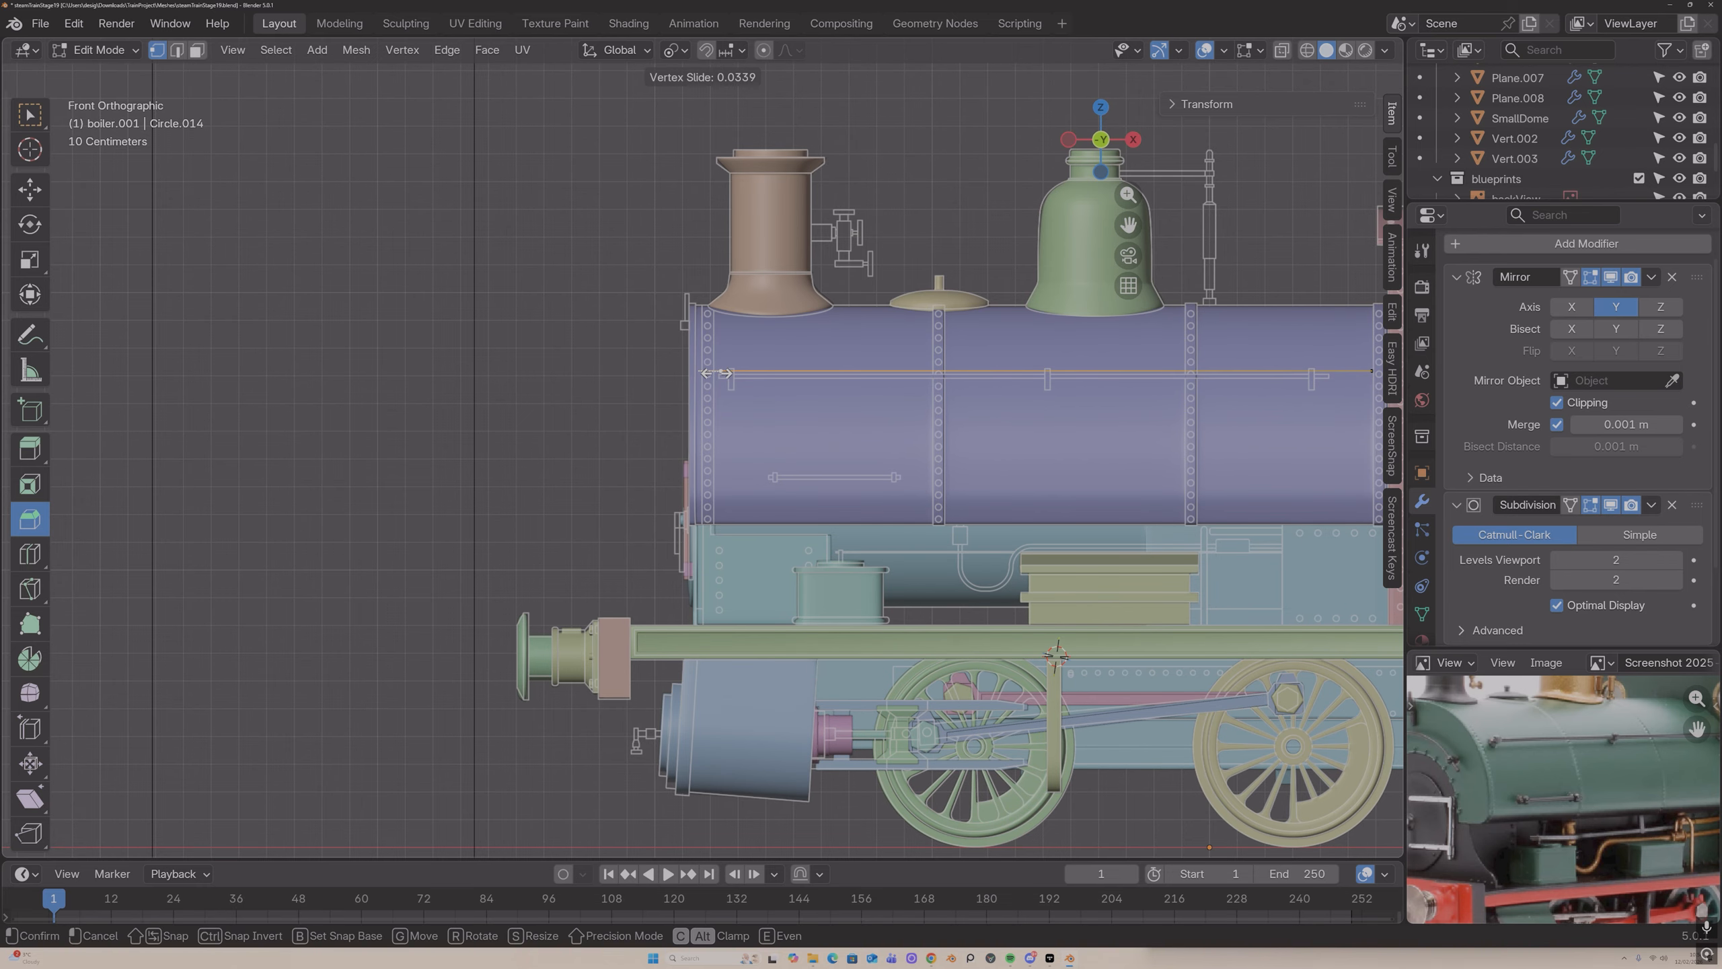
click(715, 373)
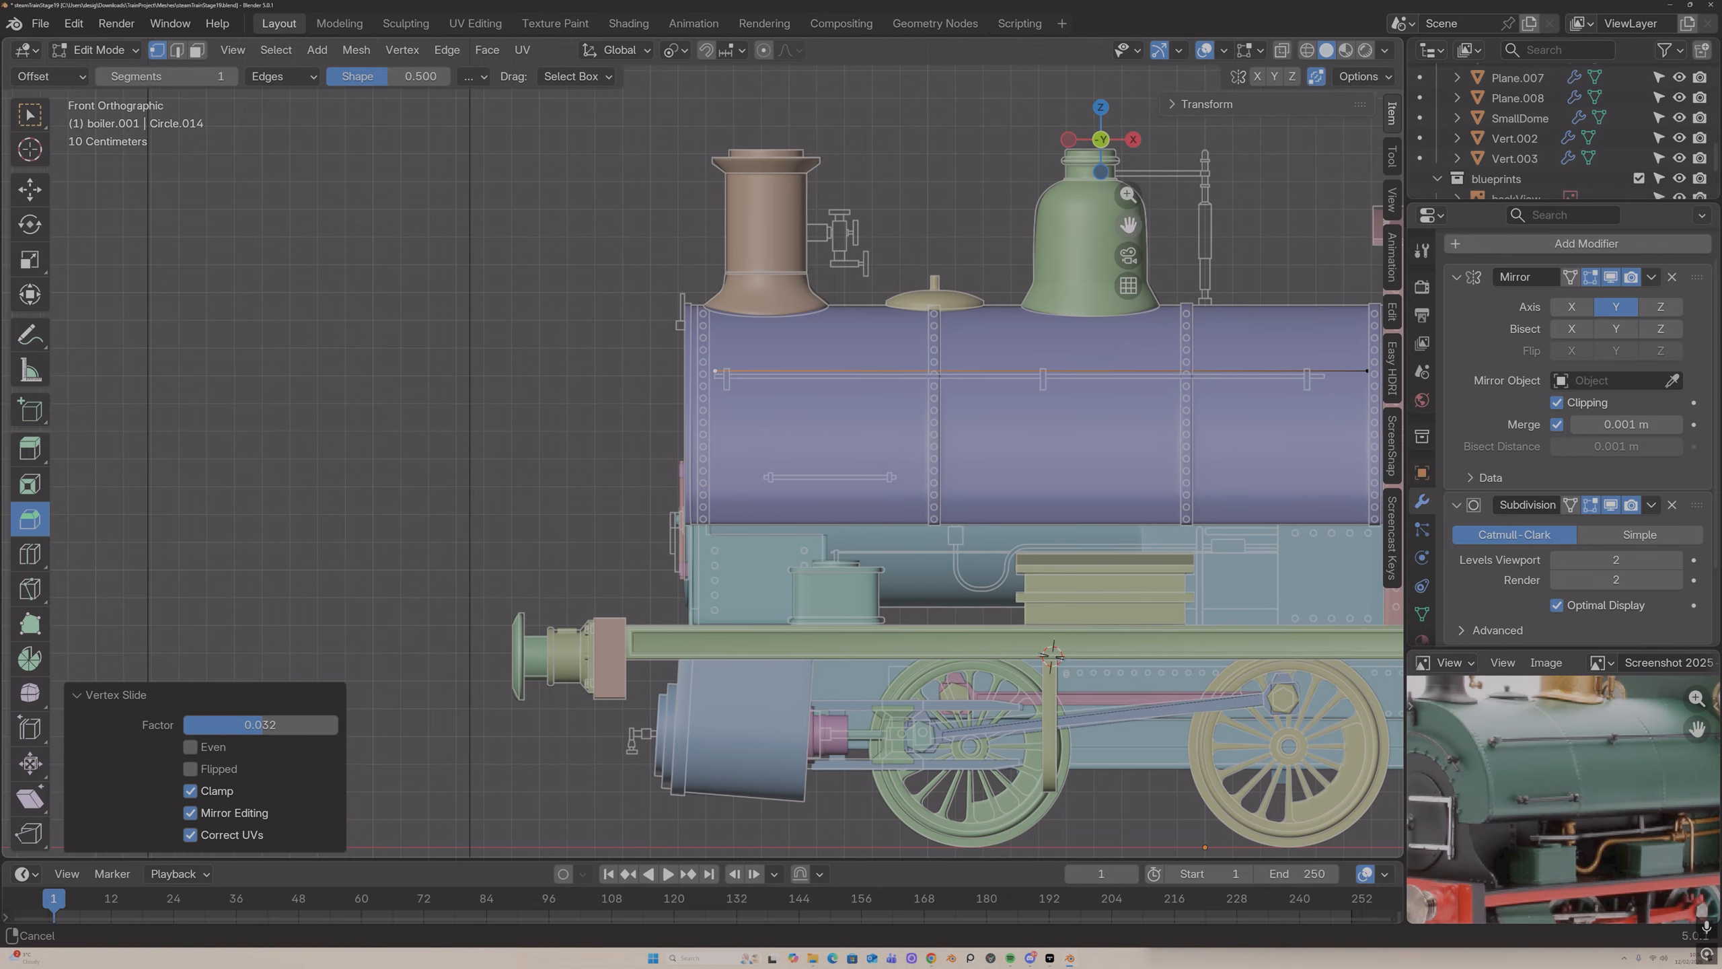
shift+middle_drag(1361, 351, 1199, 337)
key(shift+v)
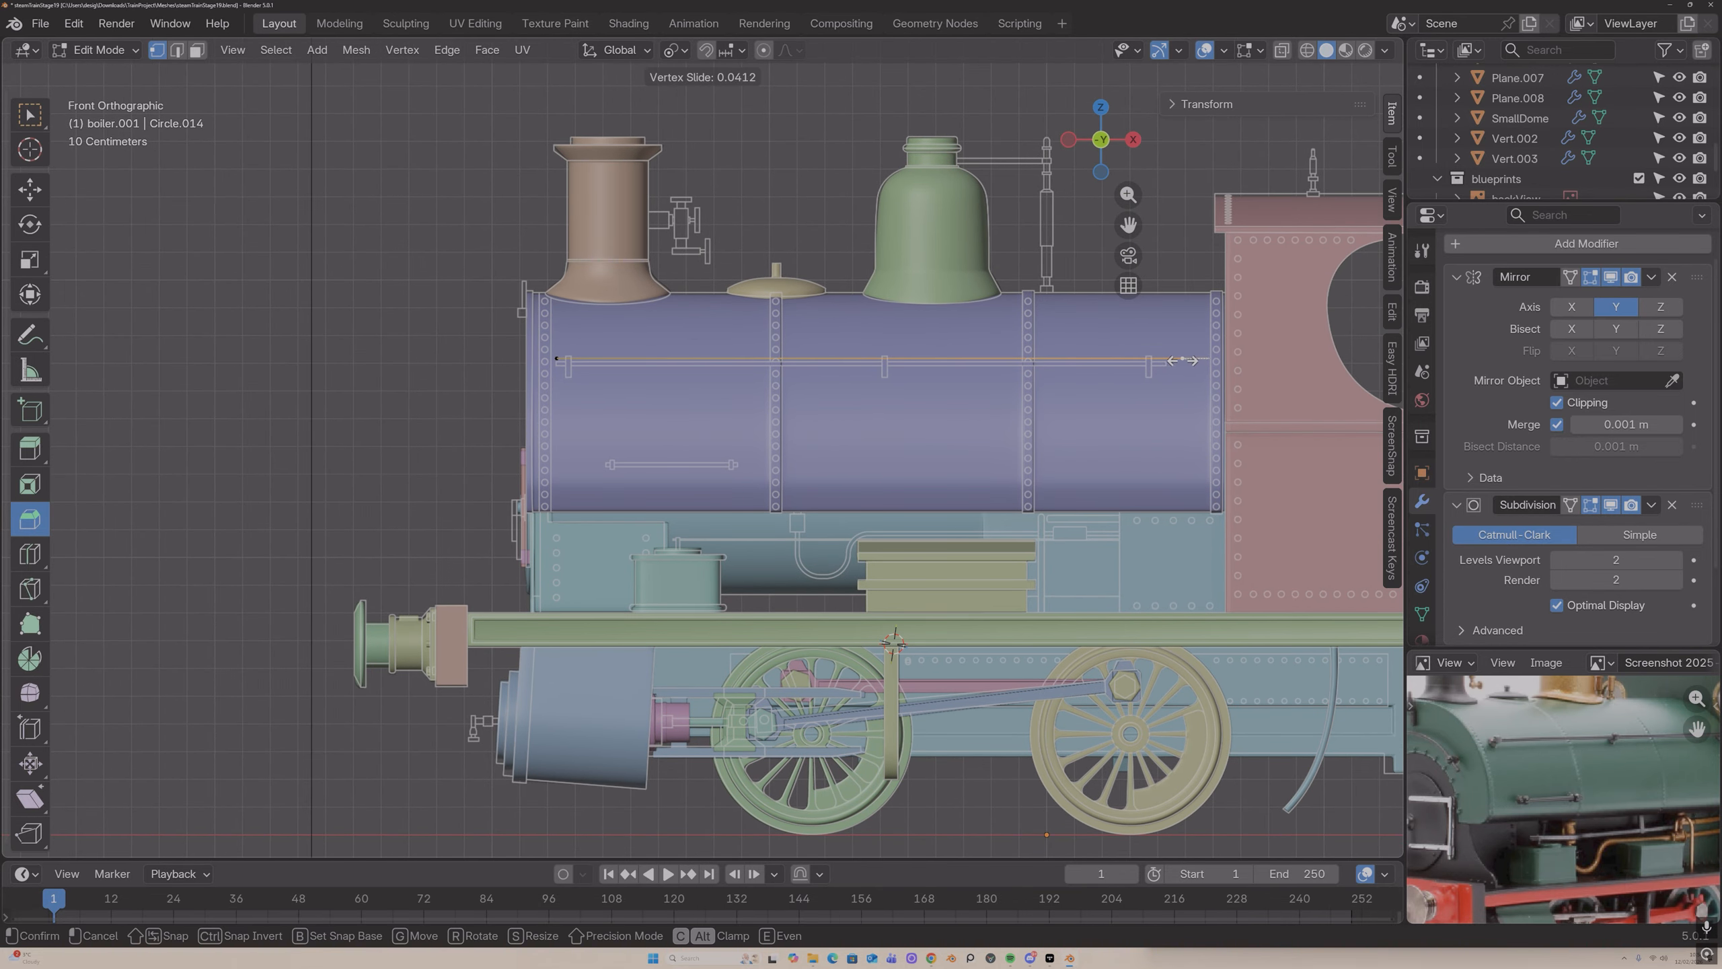
click(1167, 361)
Step: Move the whole handrail line about -0.036 m along Y, outward from the boiler's surface
middle_drag(1167, 361, 1089, 202)
key(Tab)
key(g)
key(y)
click(1176, 362)
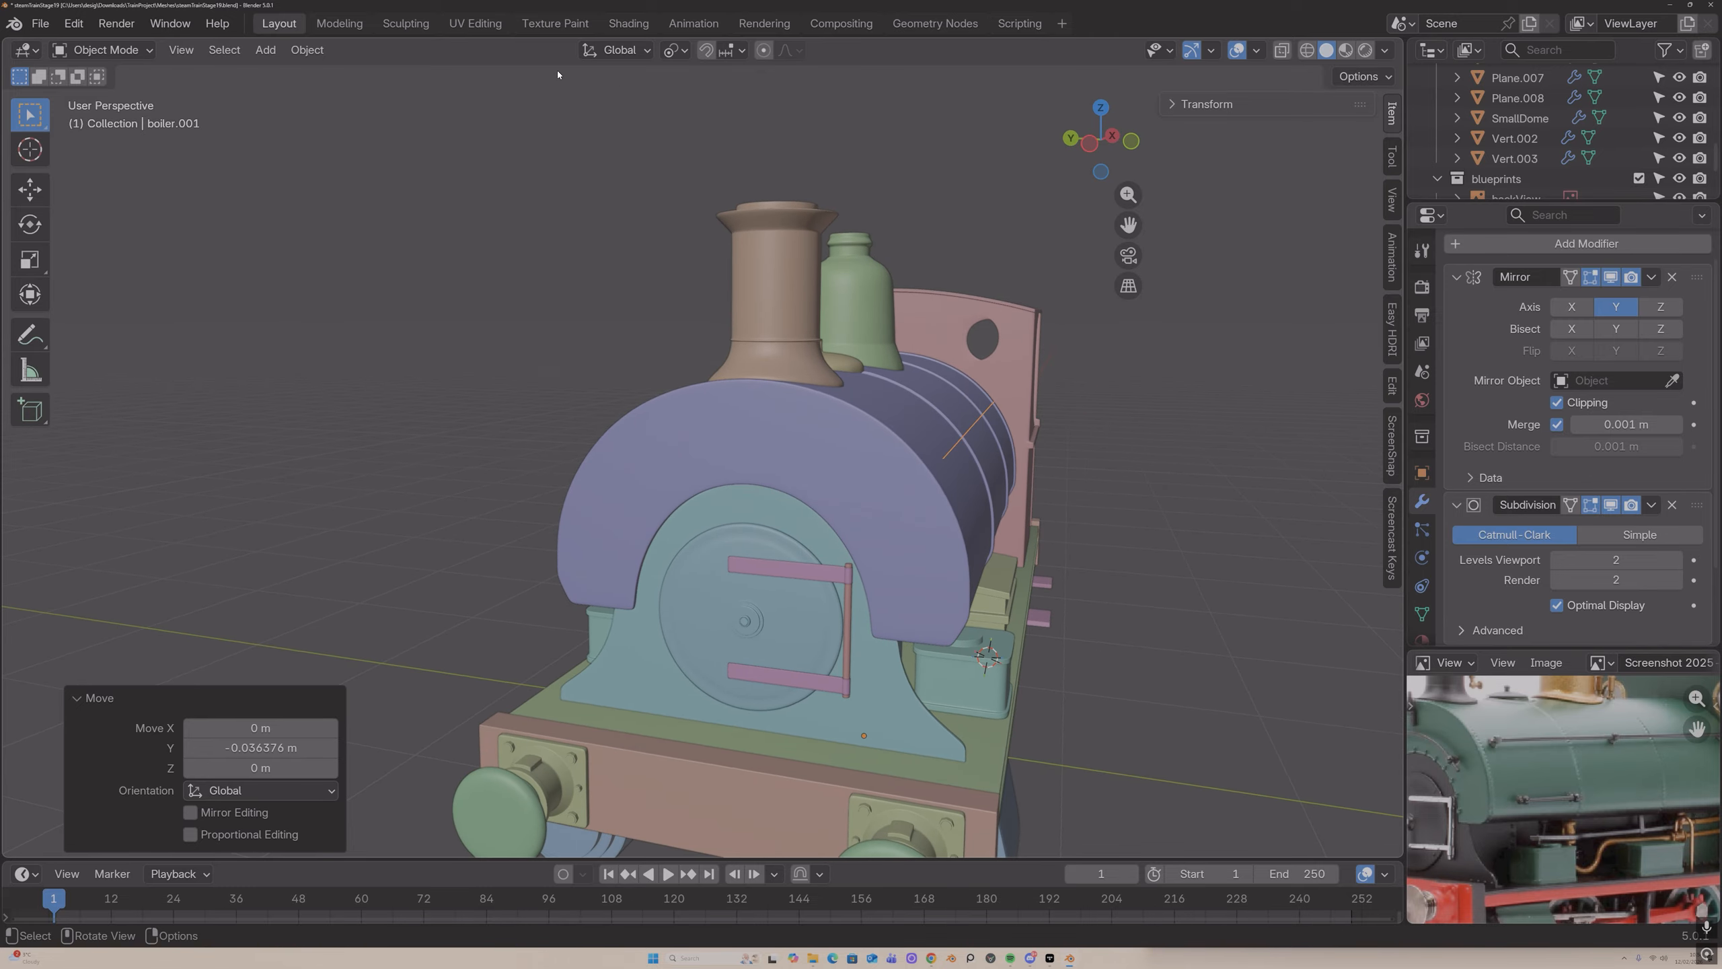
Step: Convert the handrail line object to a curve
click(306, 50)
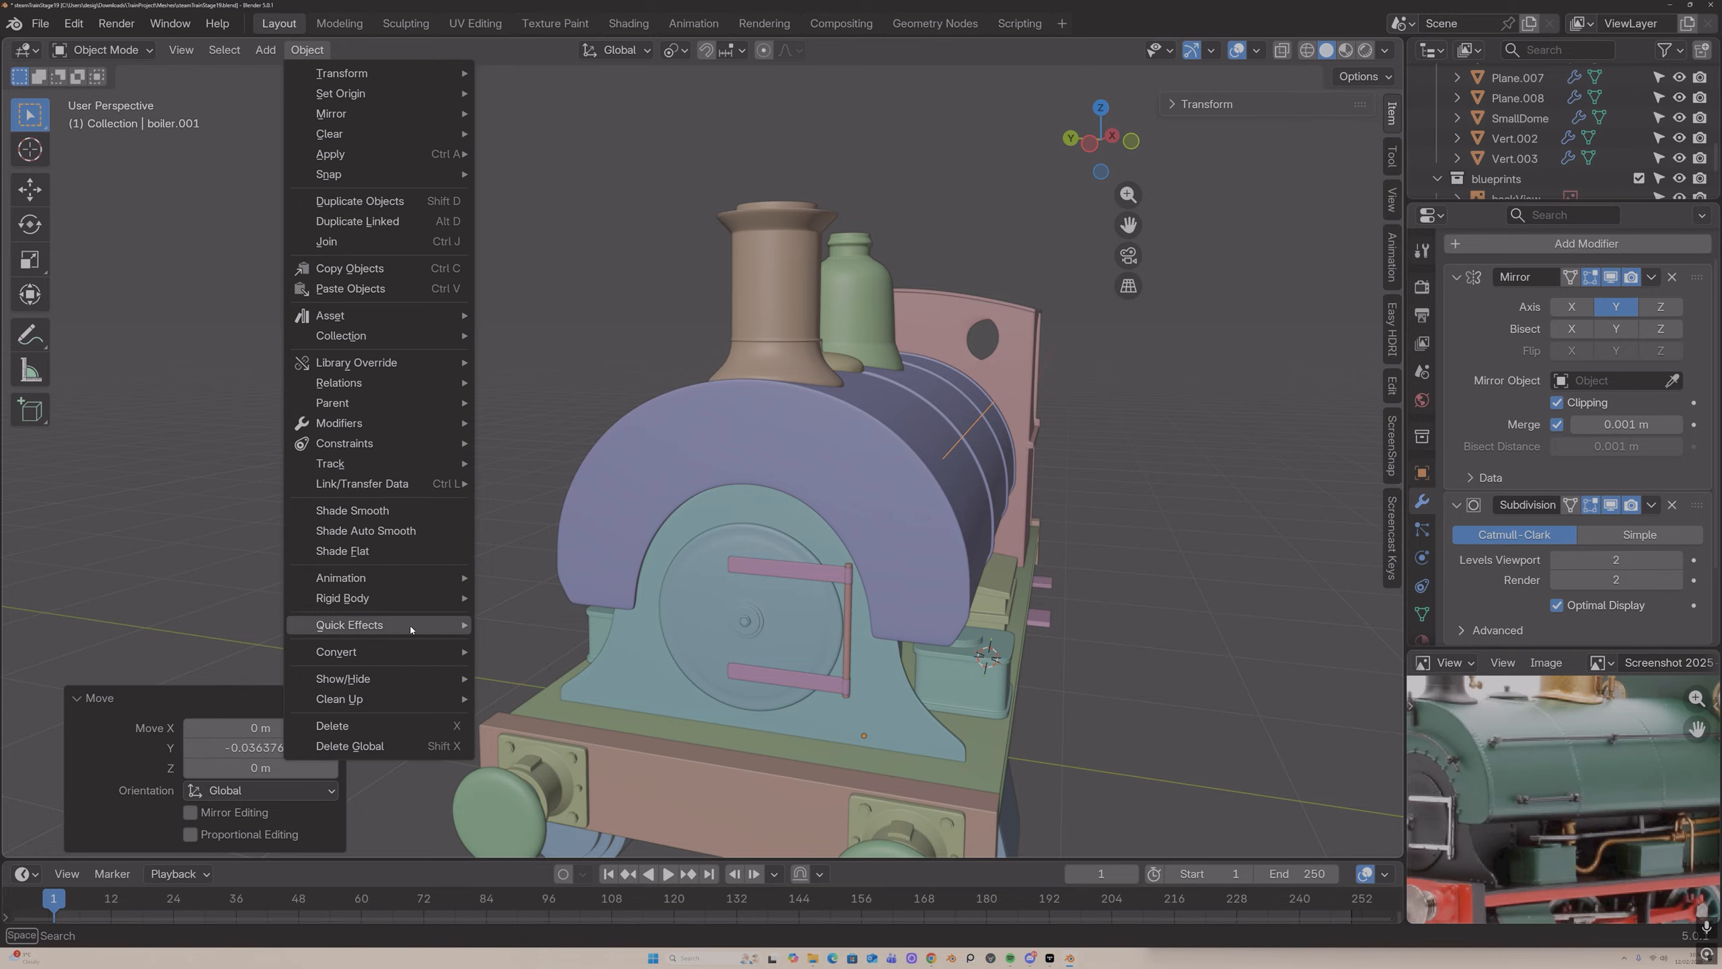
mouse_move(406, 651)
click(535, 674)
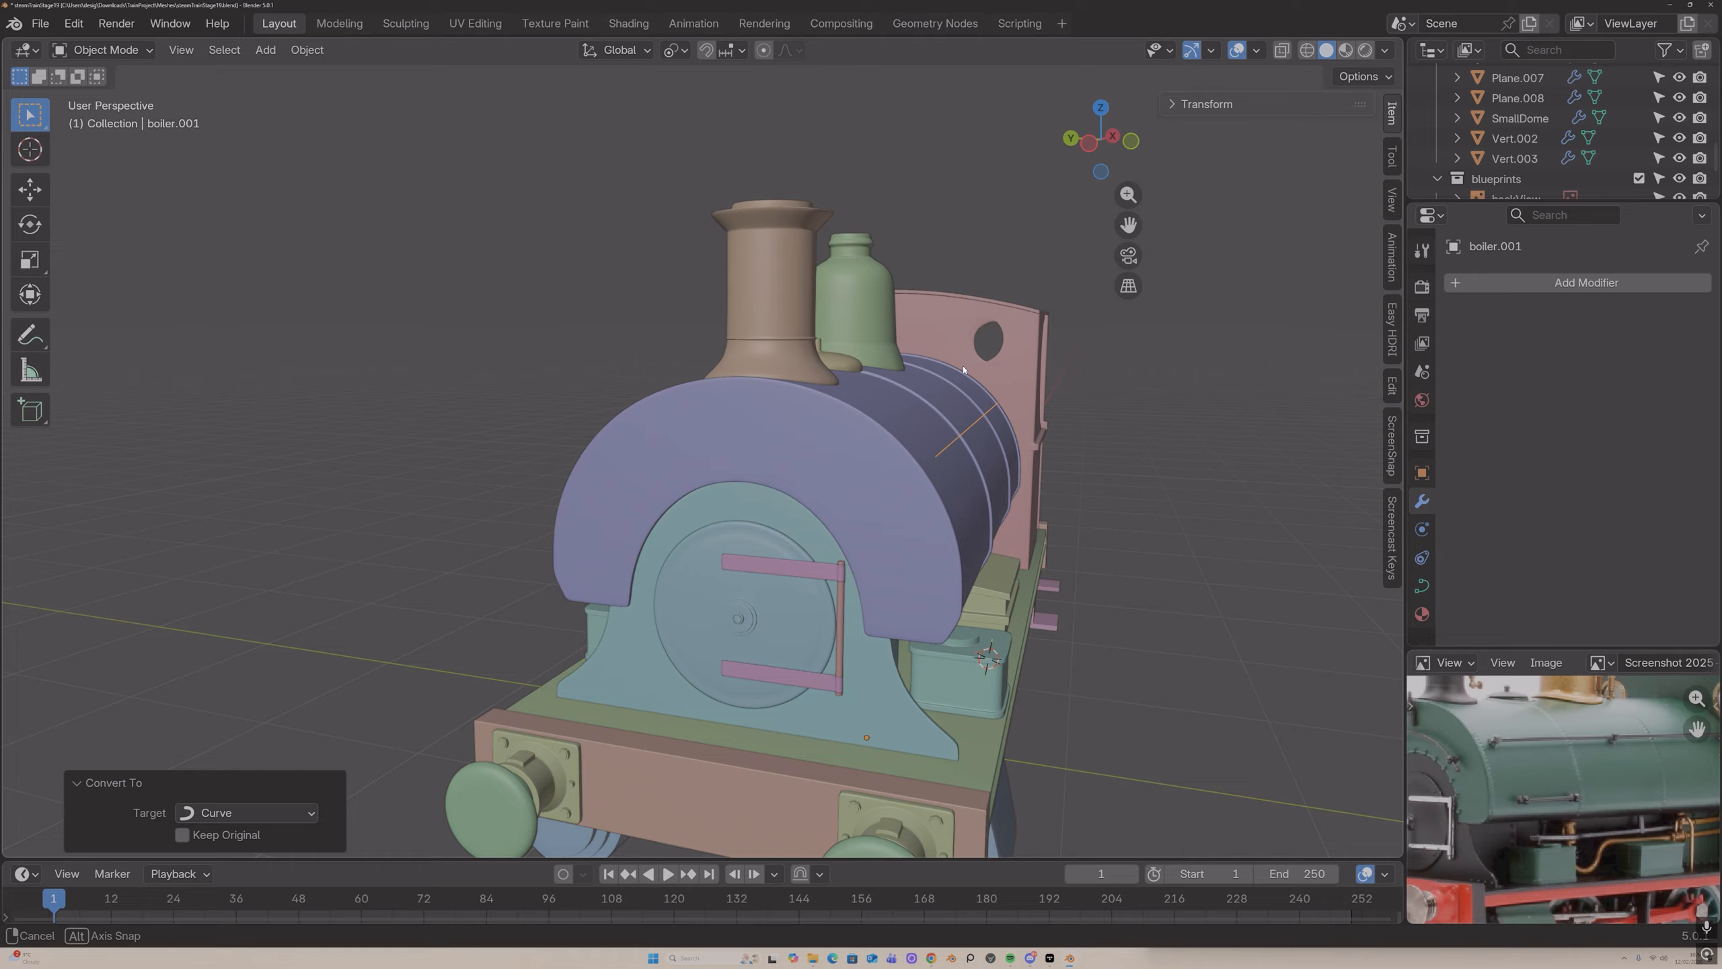
Step: Apply the handrail curve's scale and give the curve a round bevel with a depth of 0.012 m
middle_drag(963, 370, 958, 364)
key(ctrl+a)
click(1004, 403)
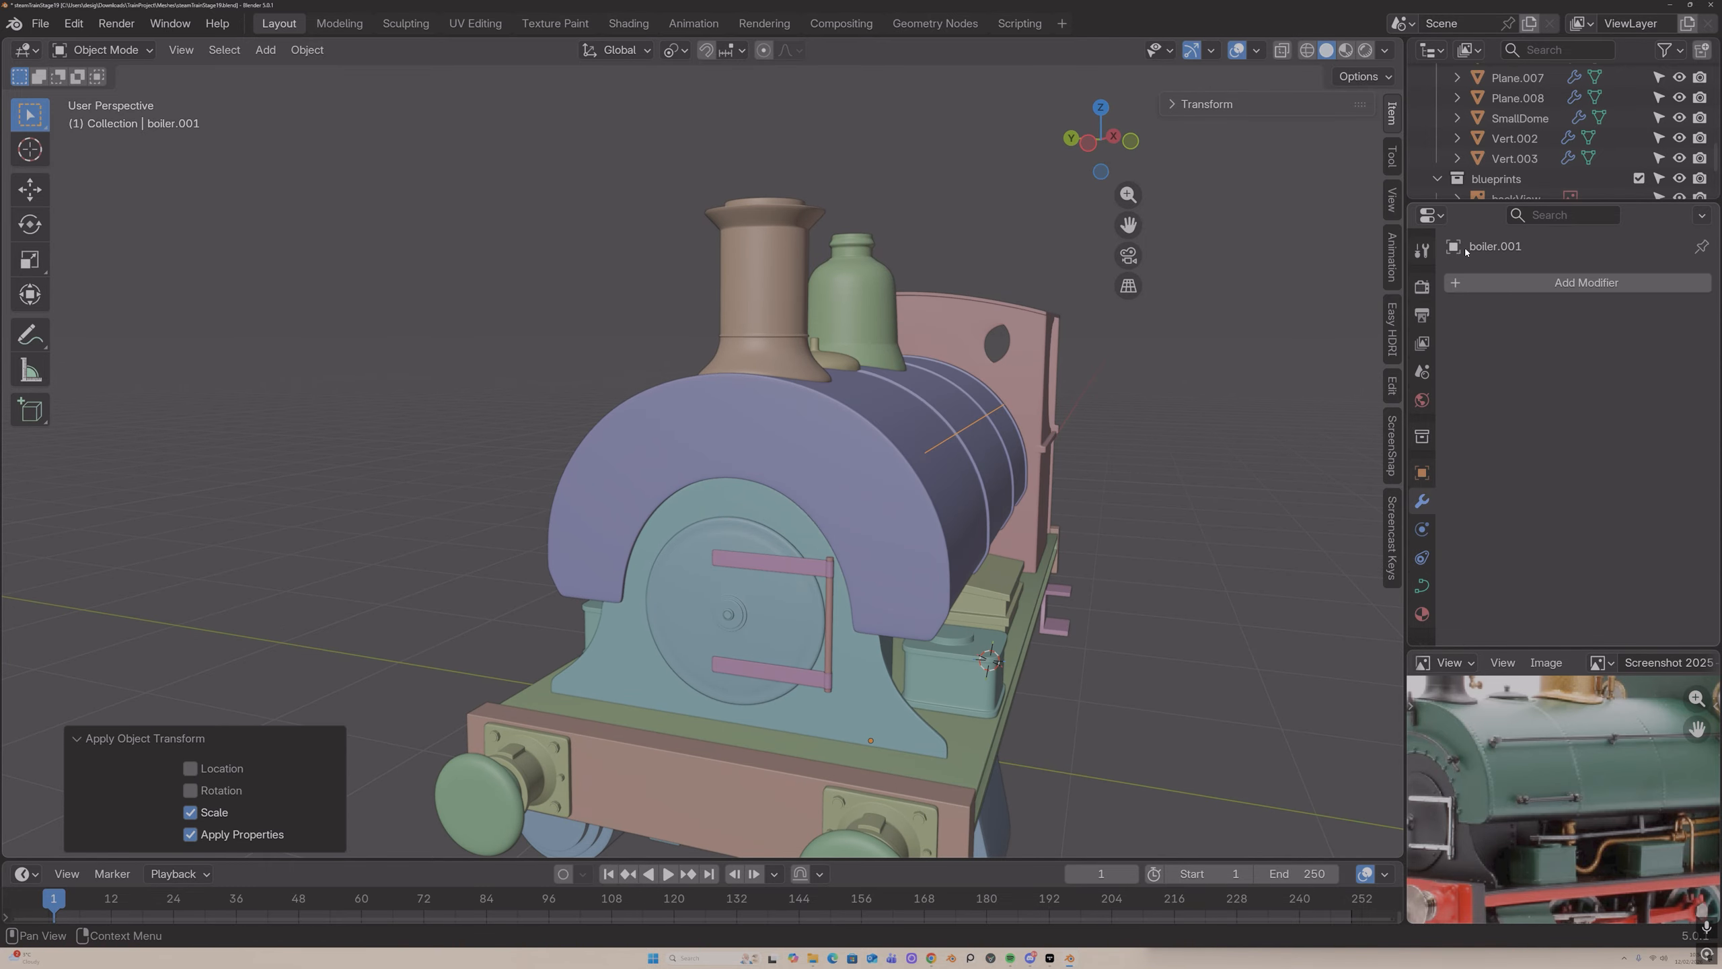
click(1423, 588)
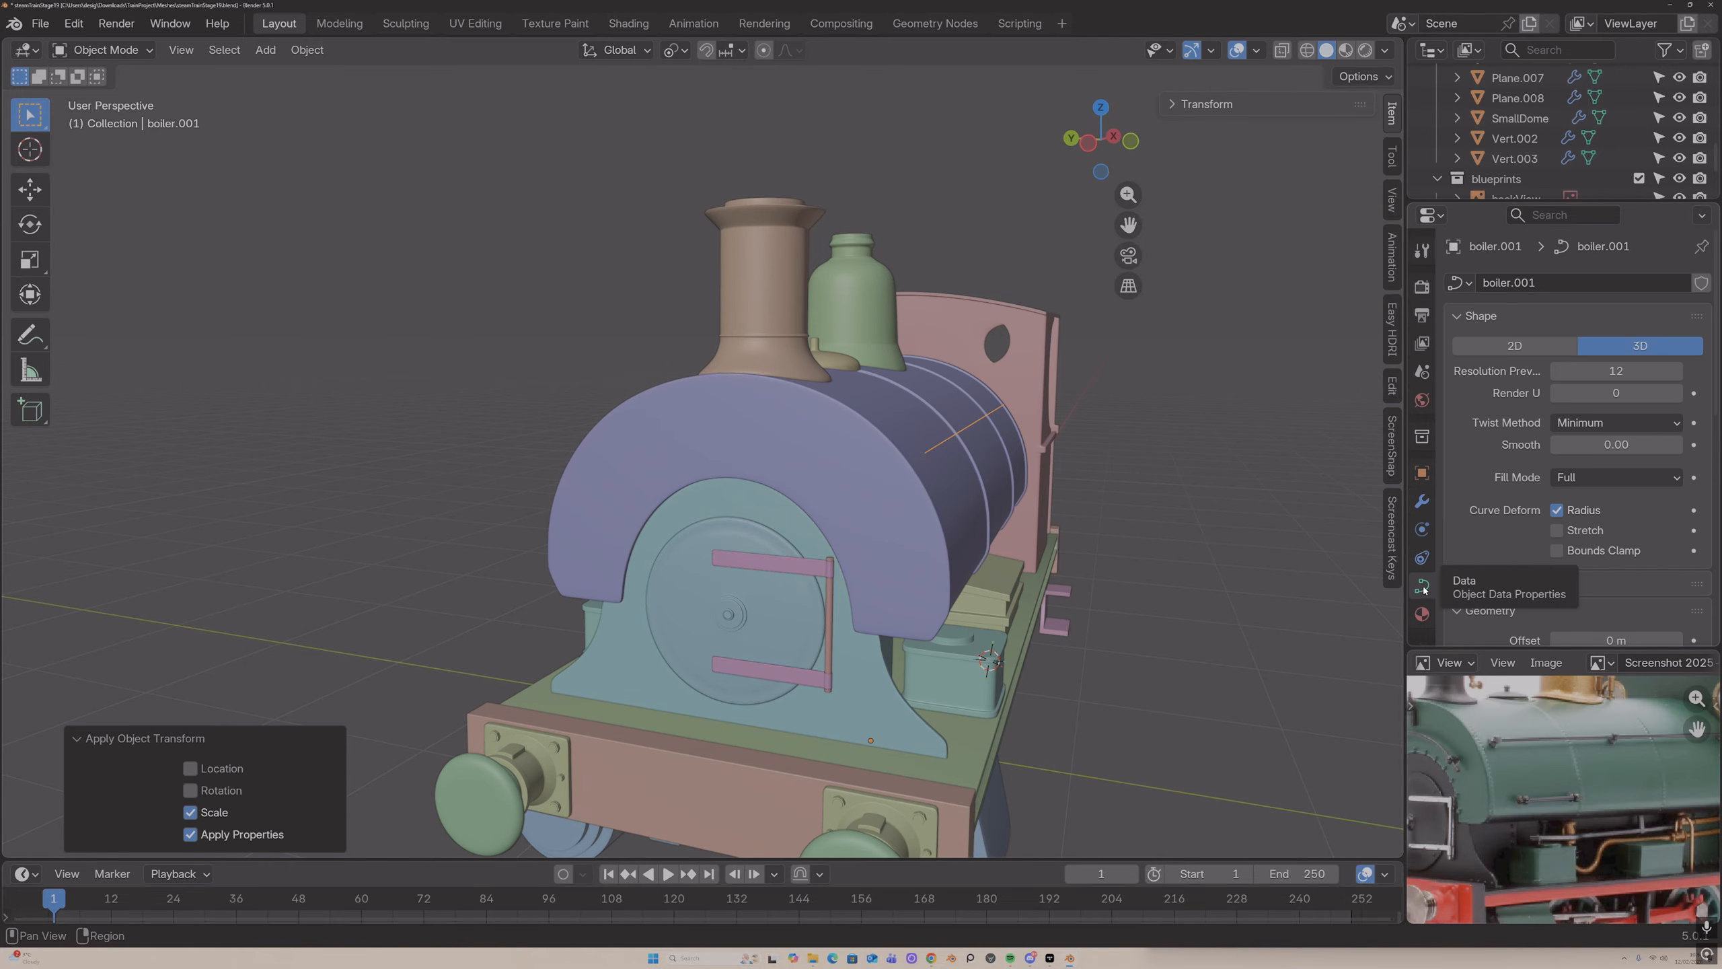
scroll(1528, 366, down, 5)
scroll(1529, 365, down, 4)
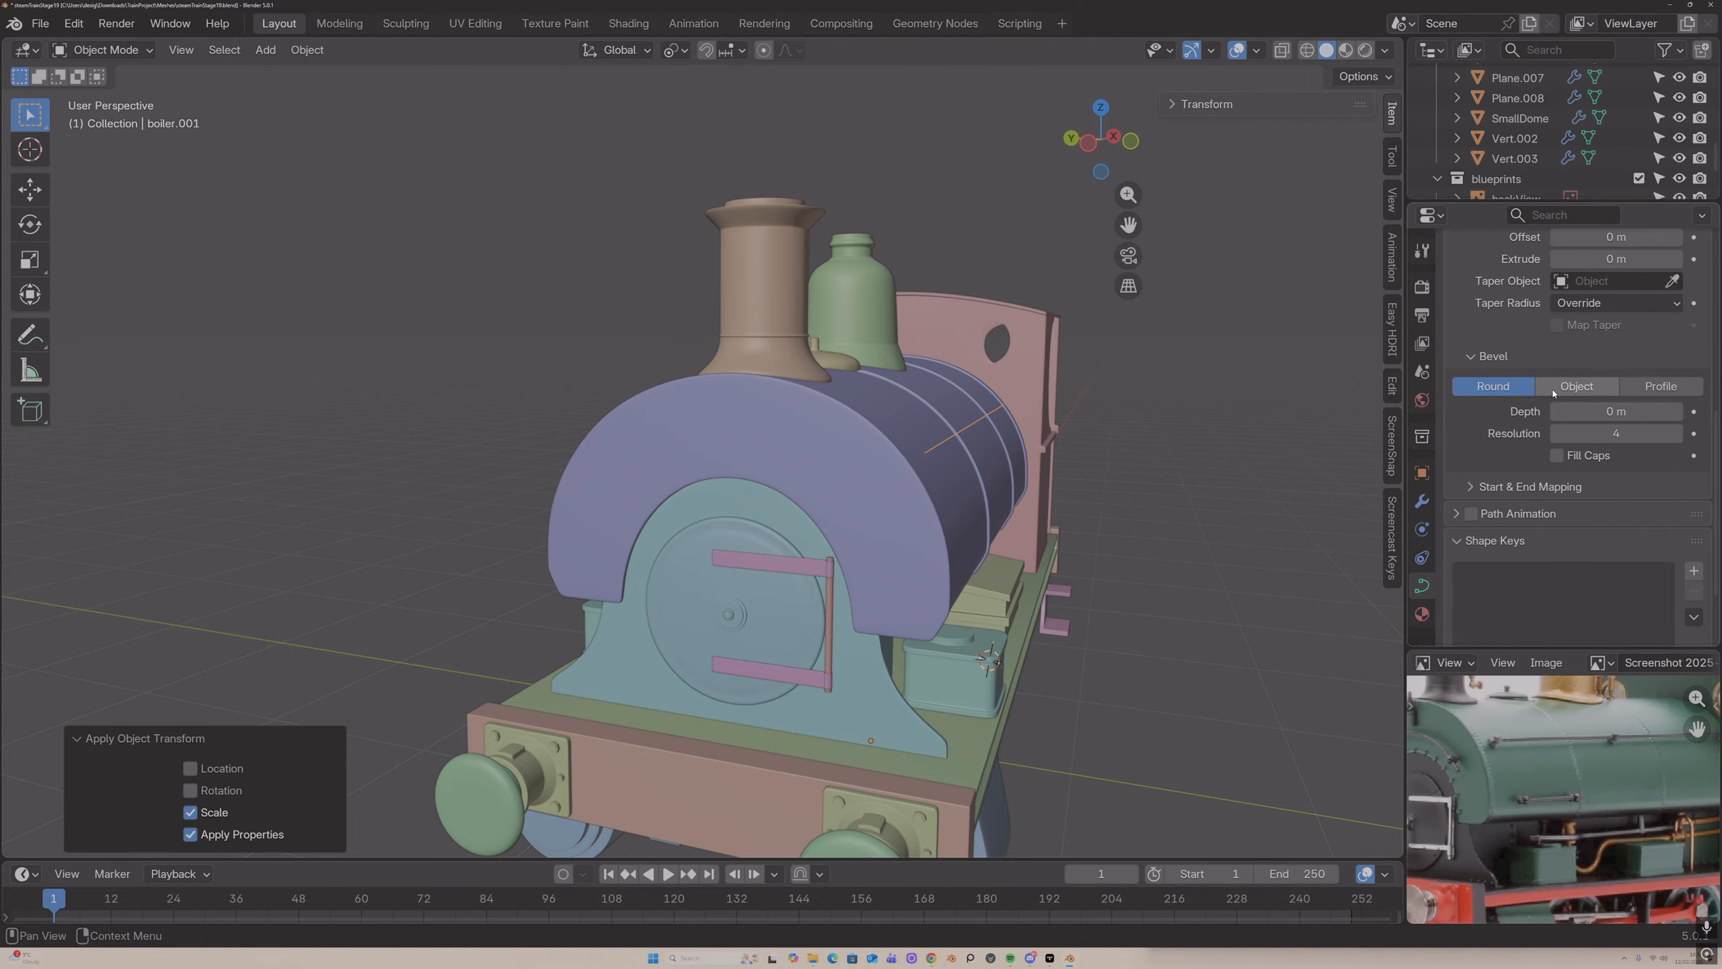
drag(1616, 410, 1627, 411)
scroll(1290, 190, up, 3)
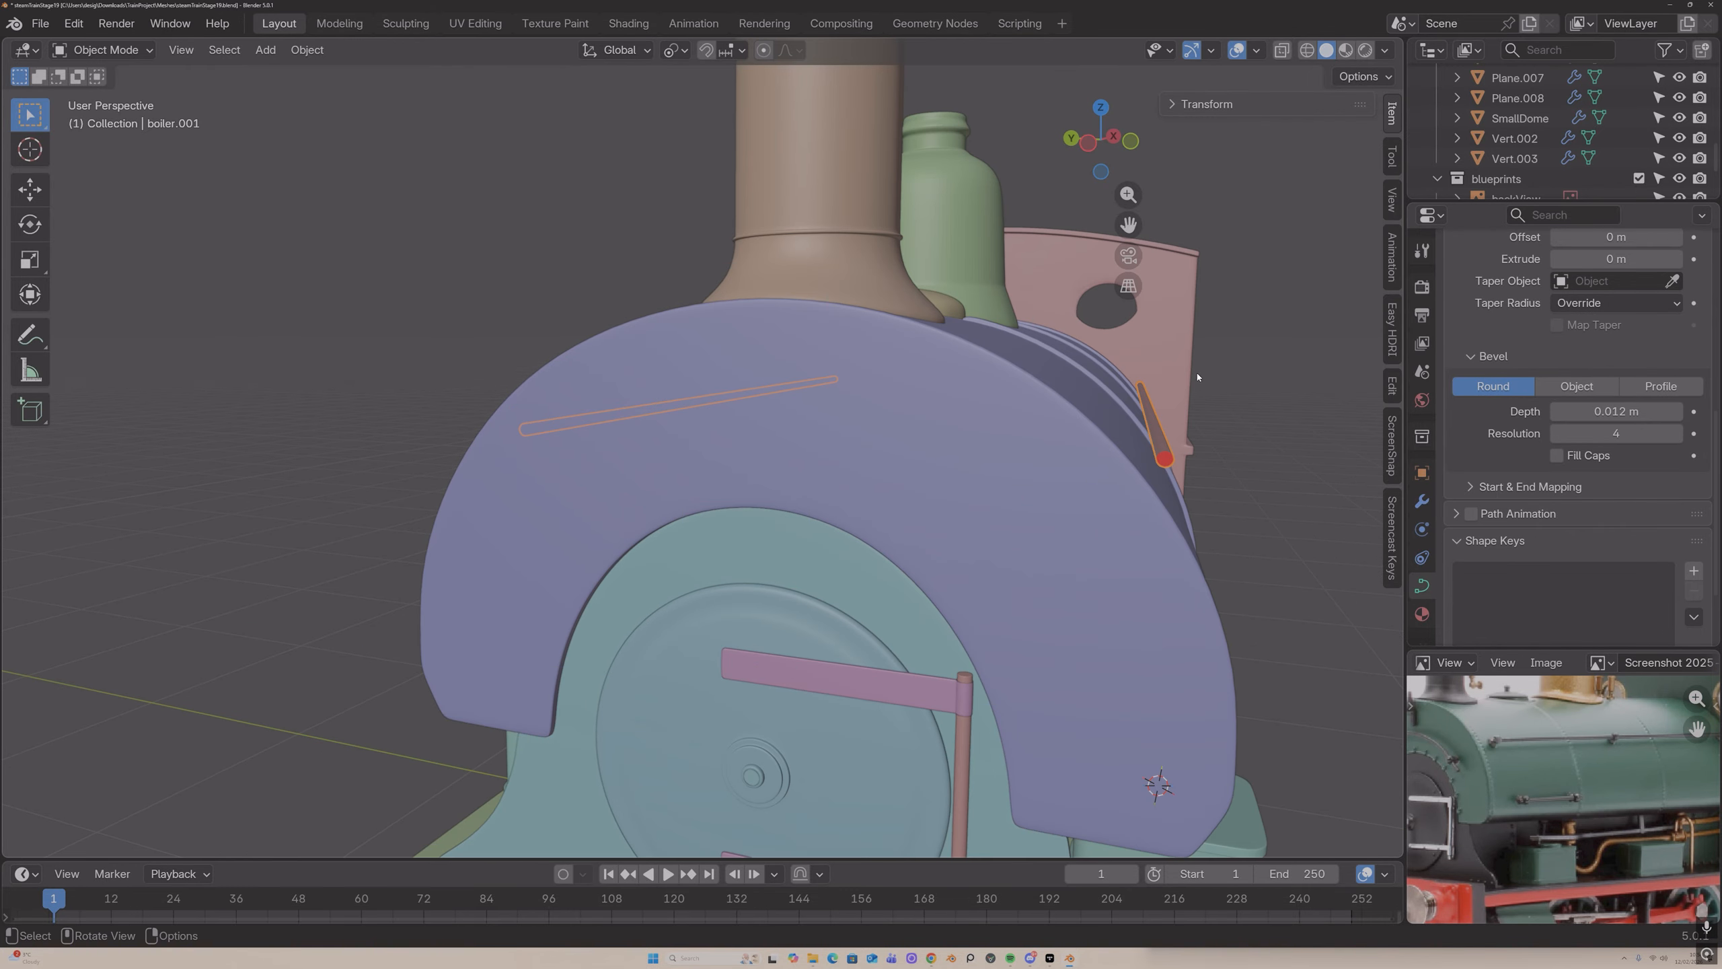
Step: In front view, move the handrail about 0.003 m along X and -0.010 m along Z onto the blueprint handrail
click(1127, 142)
key(g)
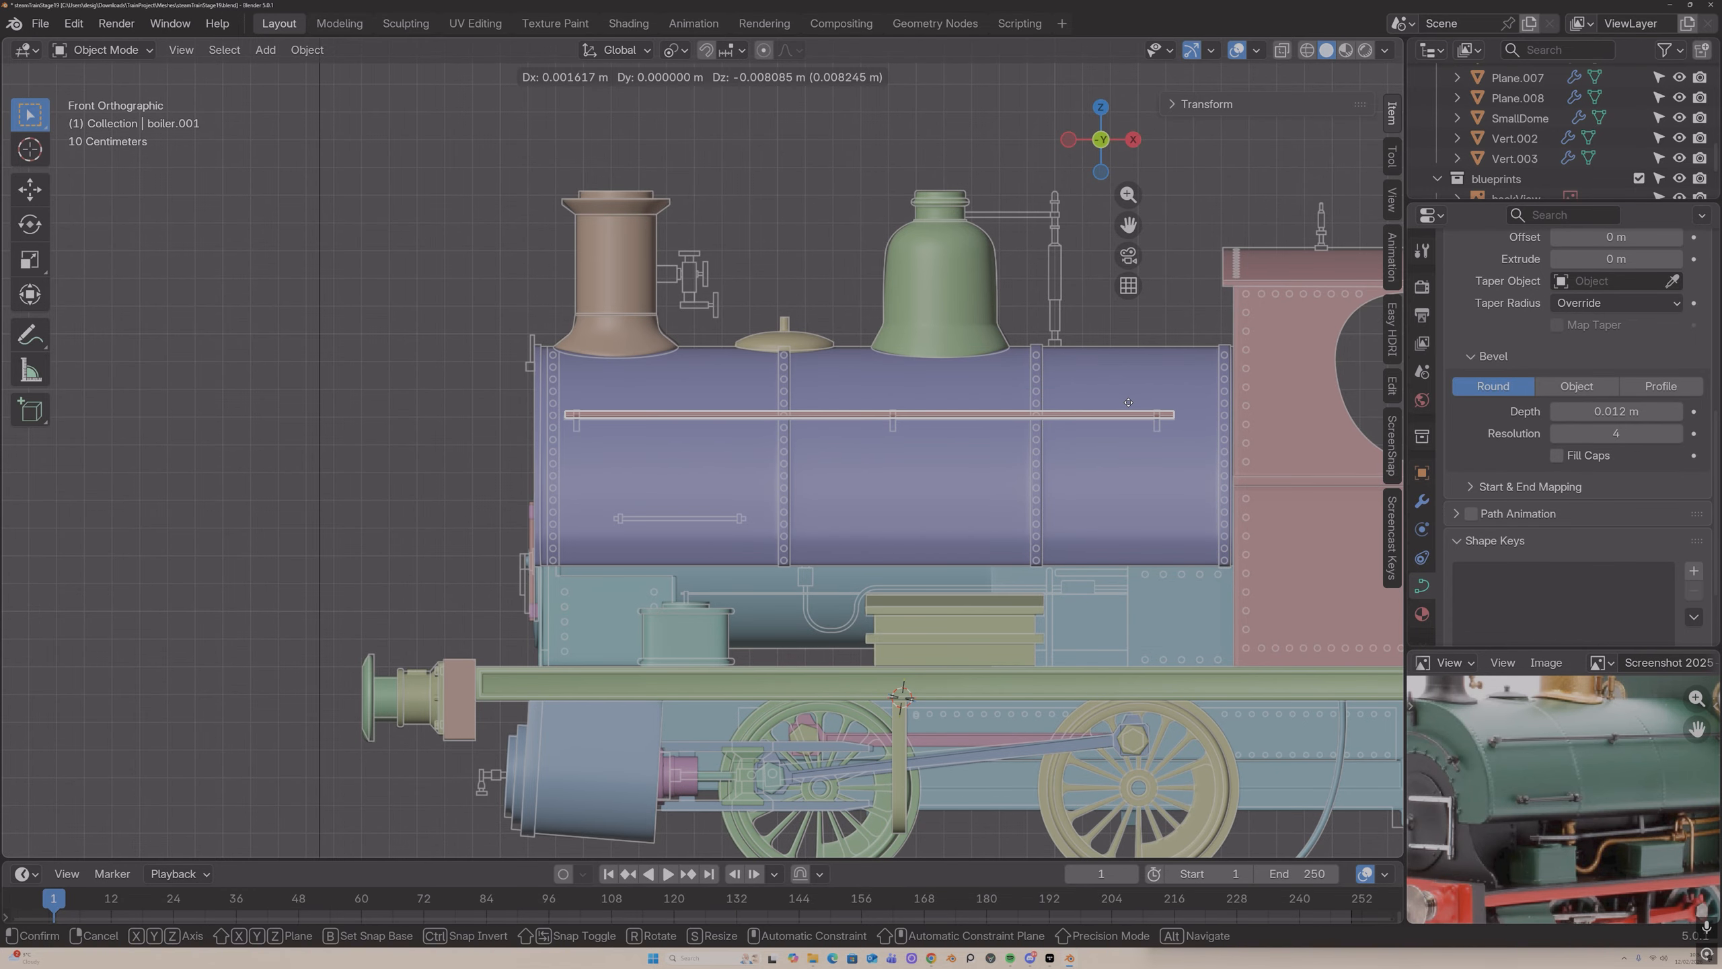
click(1131, 406)
Step: Set the handrail's bevel depth to 0.01 m and fill its end caps
click(1576, 411)
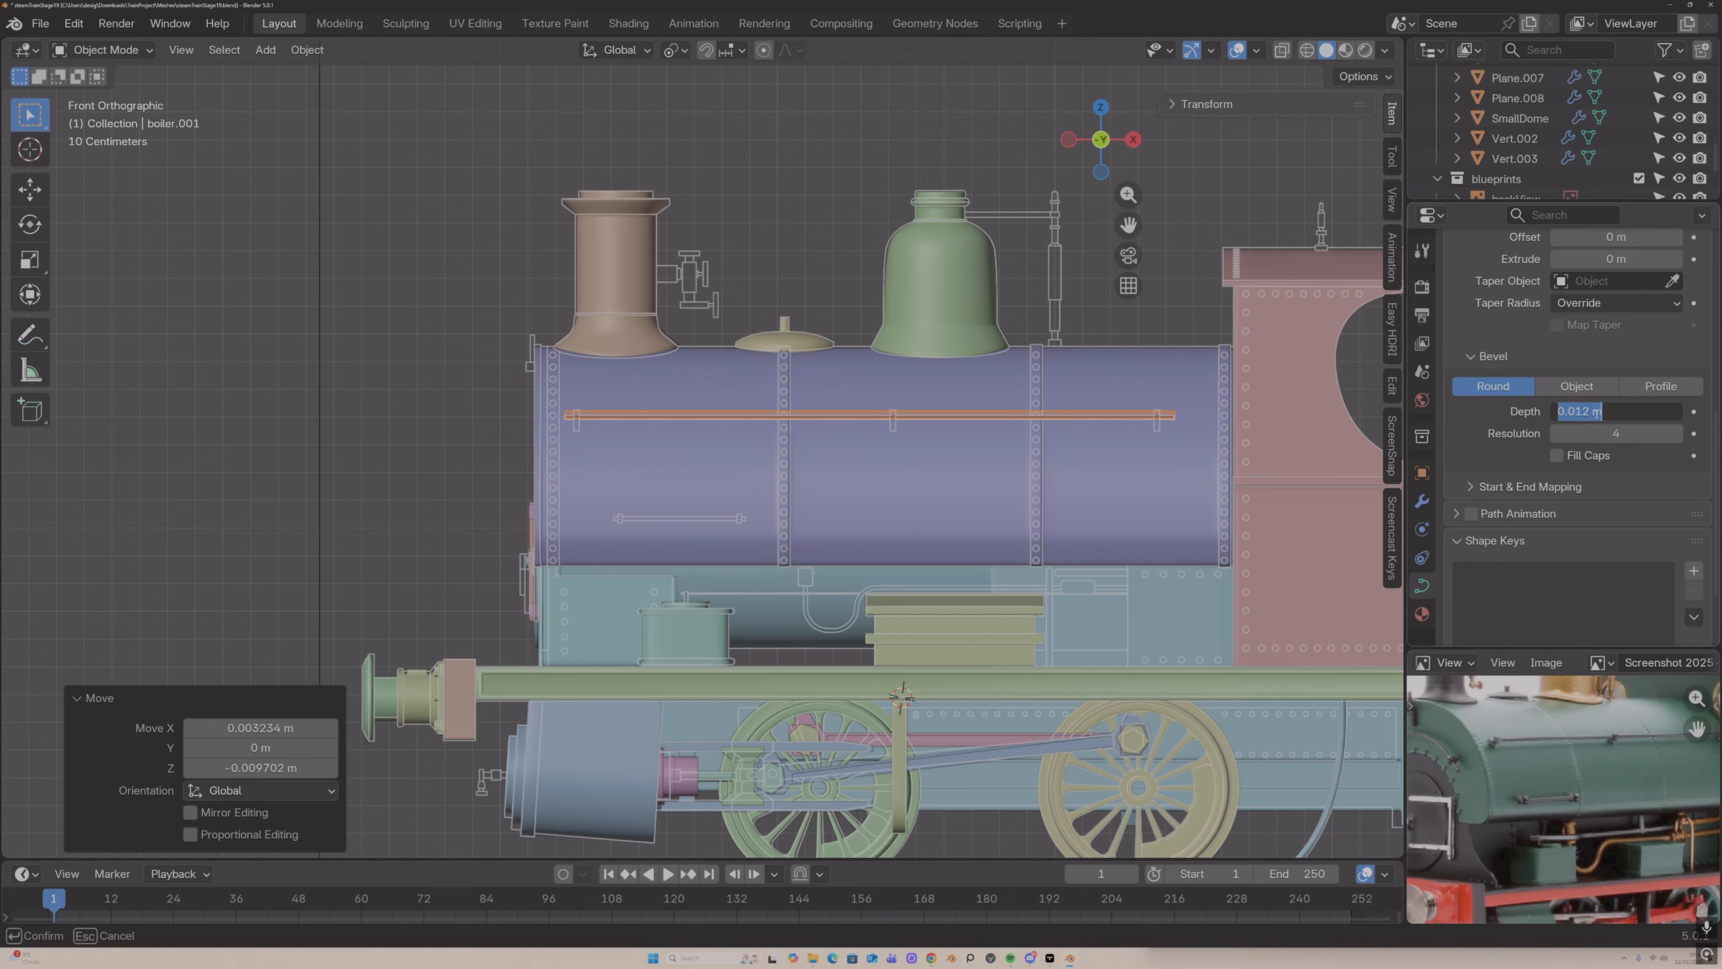
key(Return)
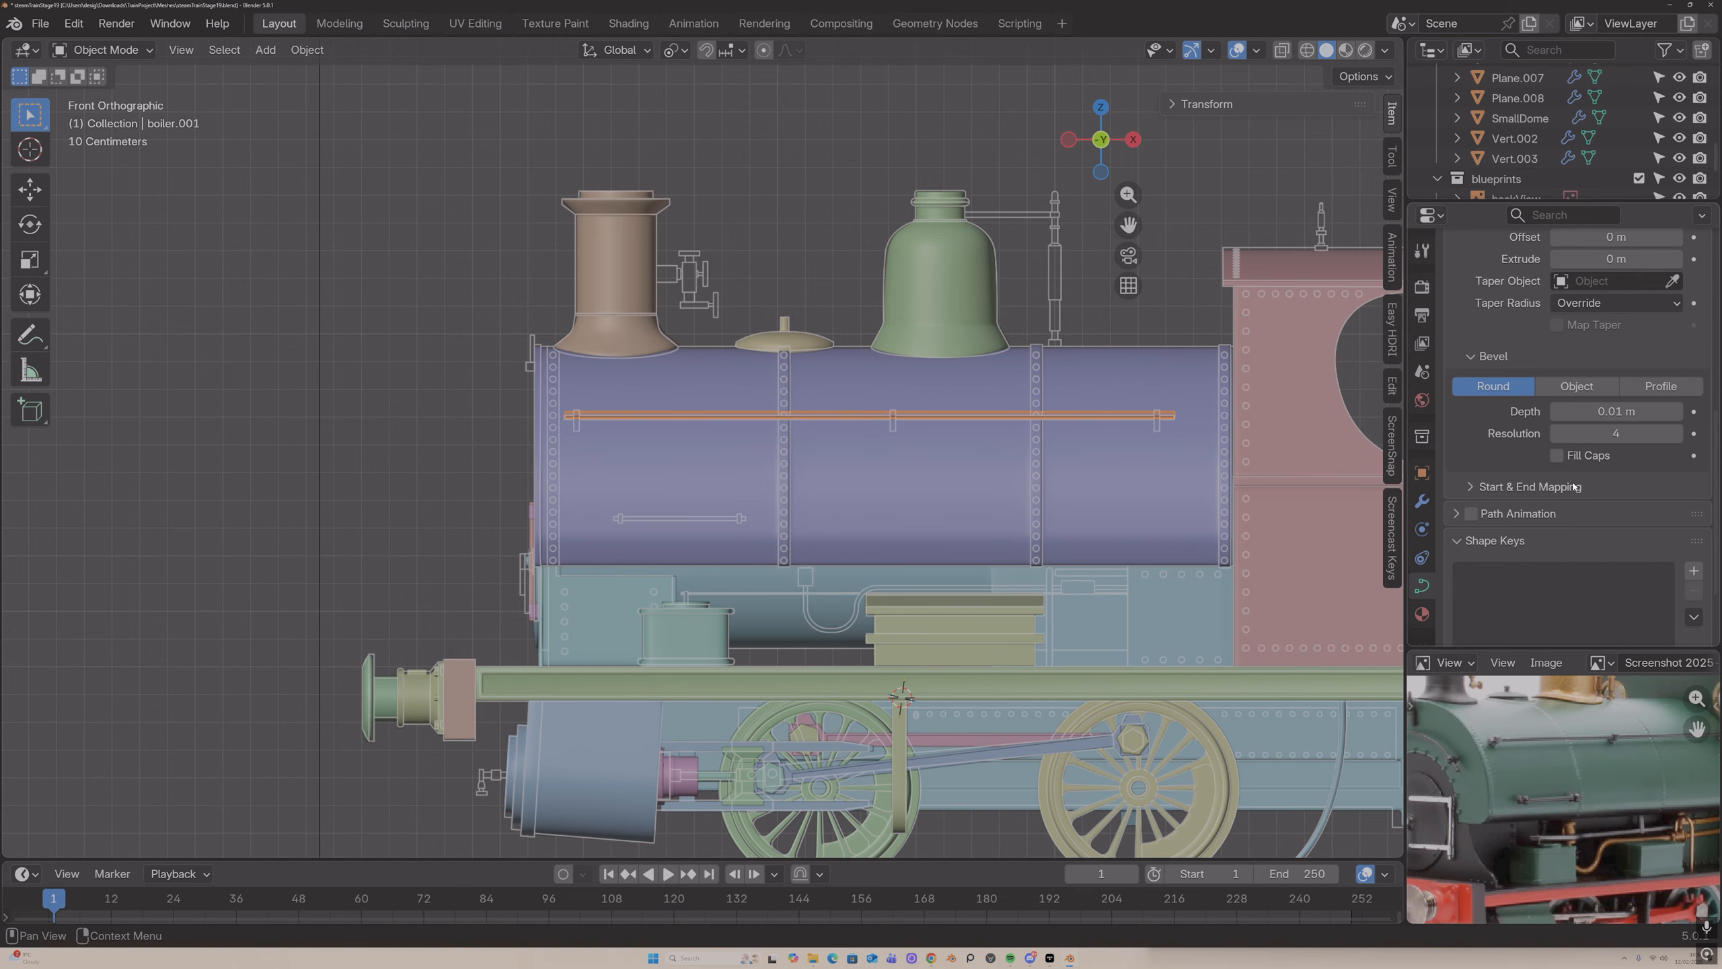
click(1555, 457)
Step: Shade the handrail curve smooth and deselect it
middle_drag(1109, 367, 1234, 397)
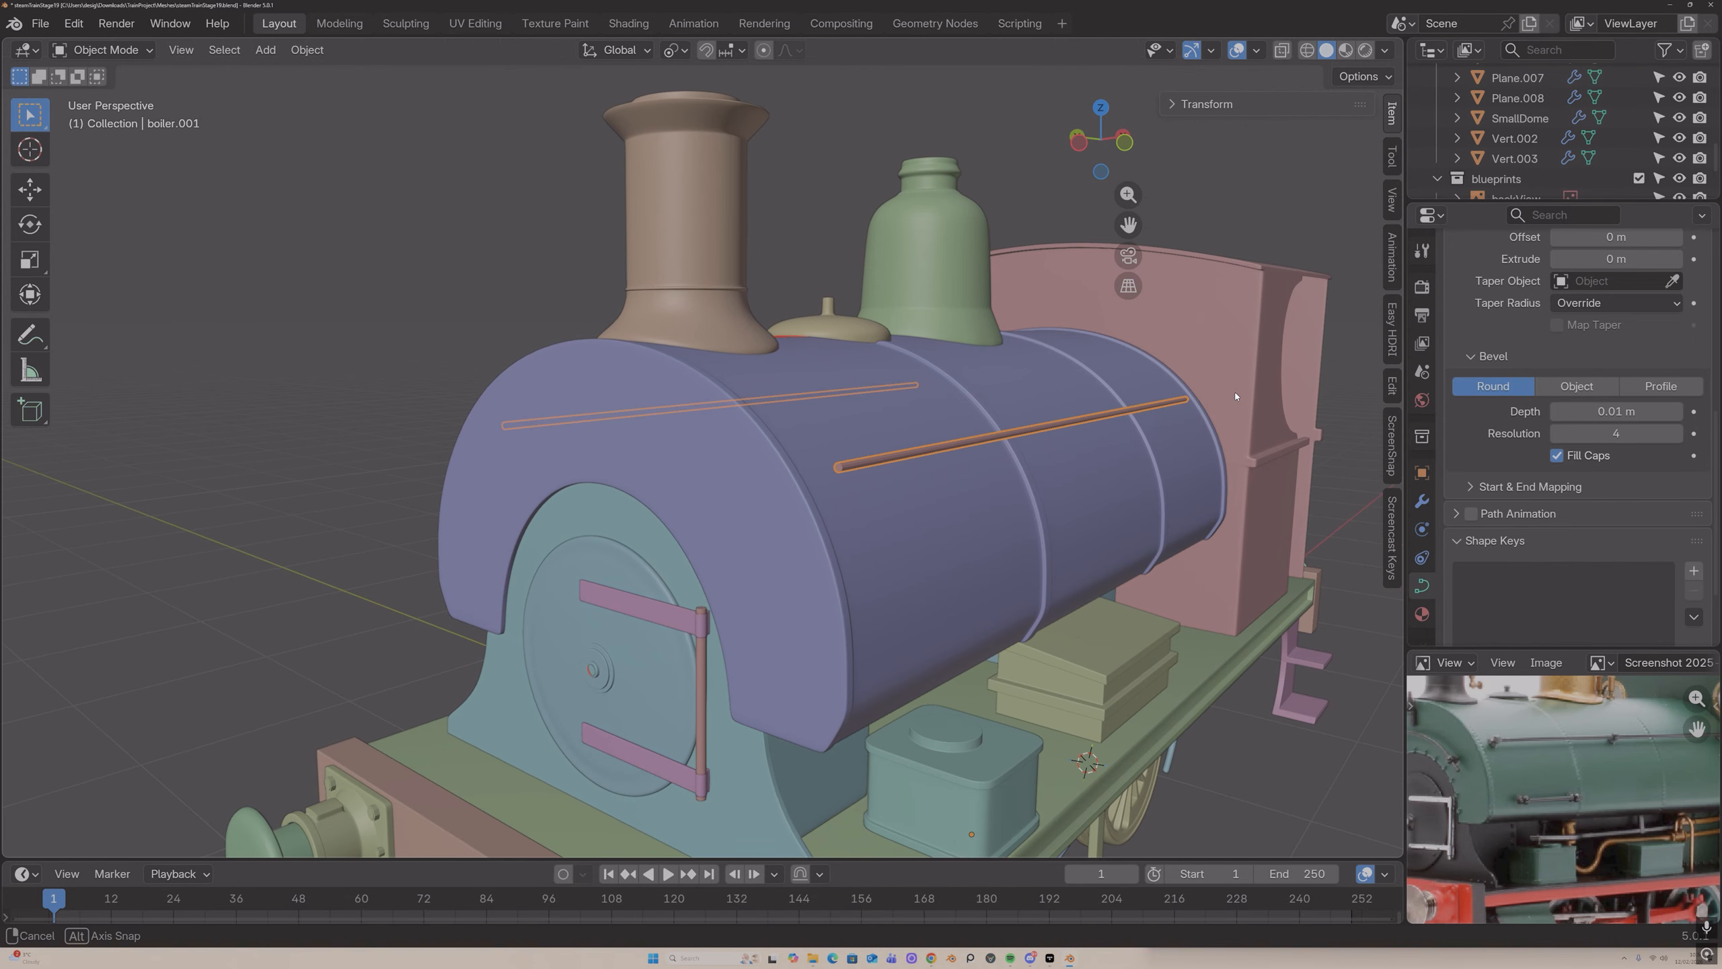
scroll(1117, 416, up, 2)
right_click(1123, 416)
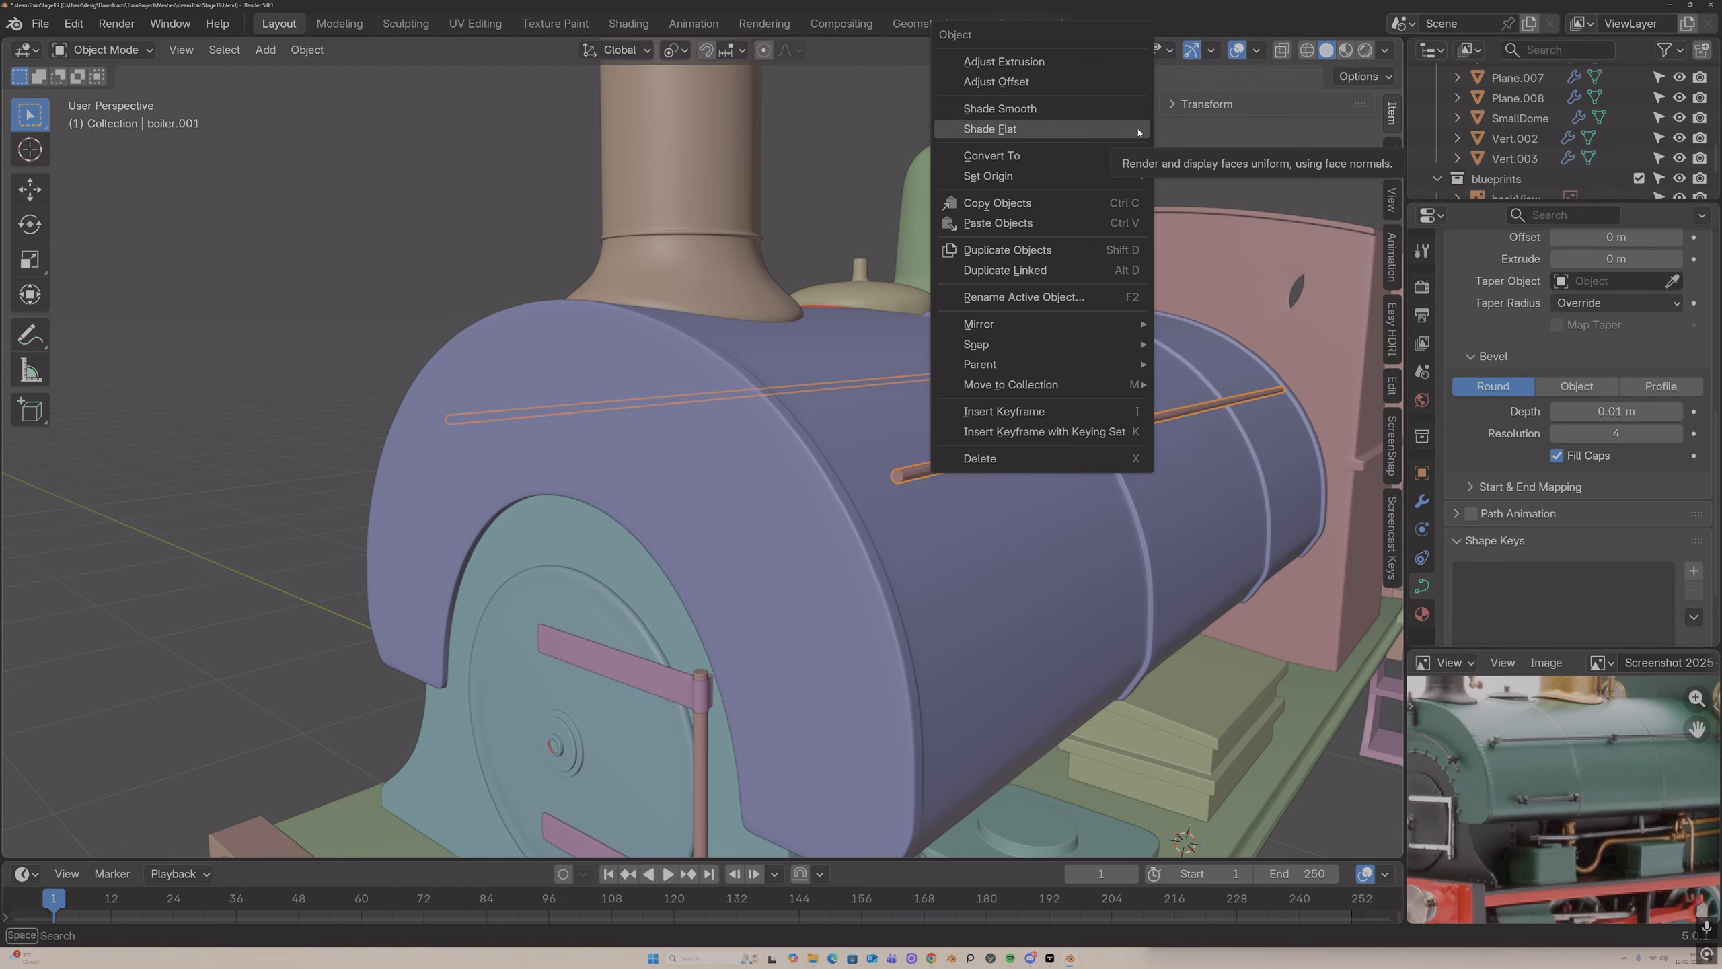
click(1111, 116)
middle_drag(1108, 272, 1125, 258)
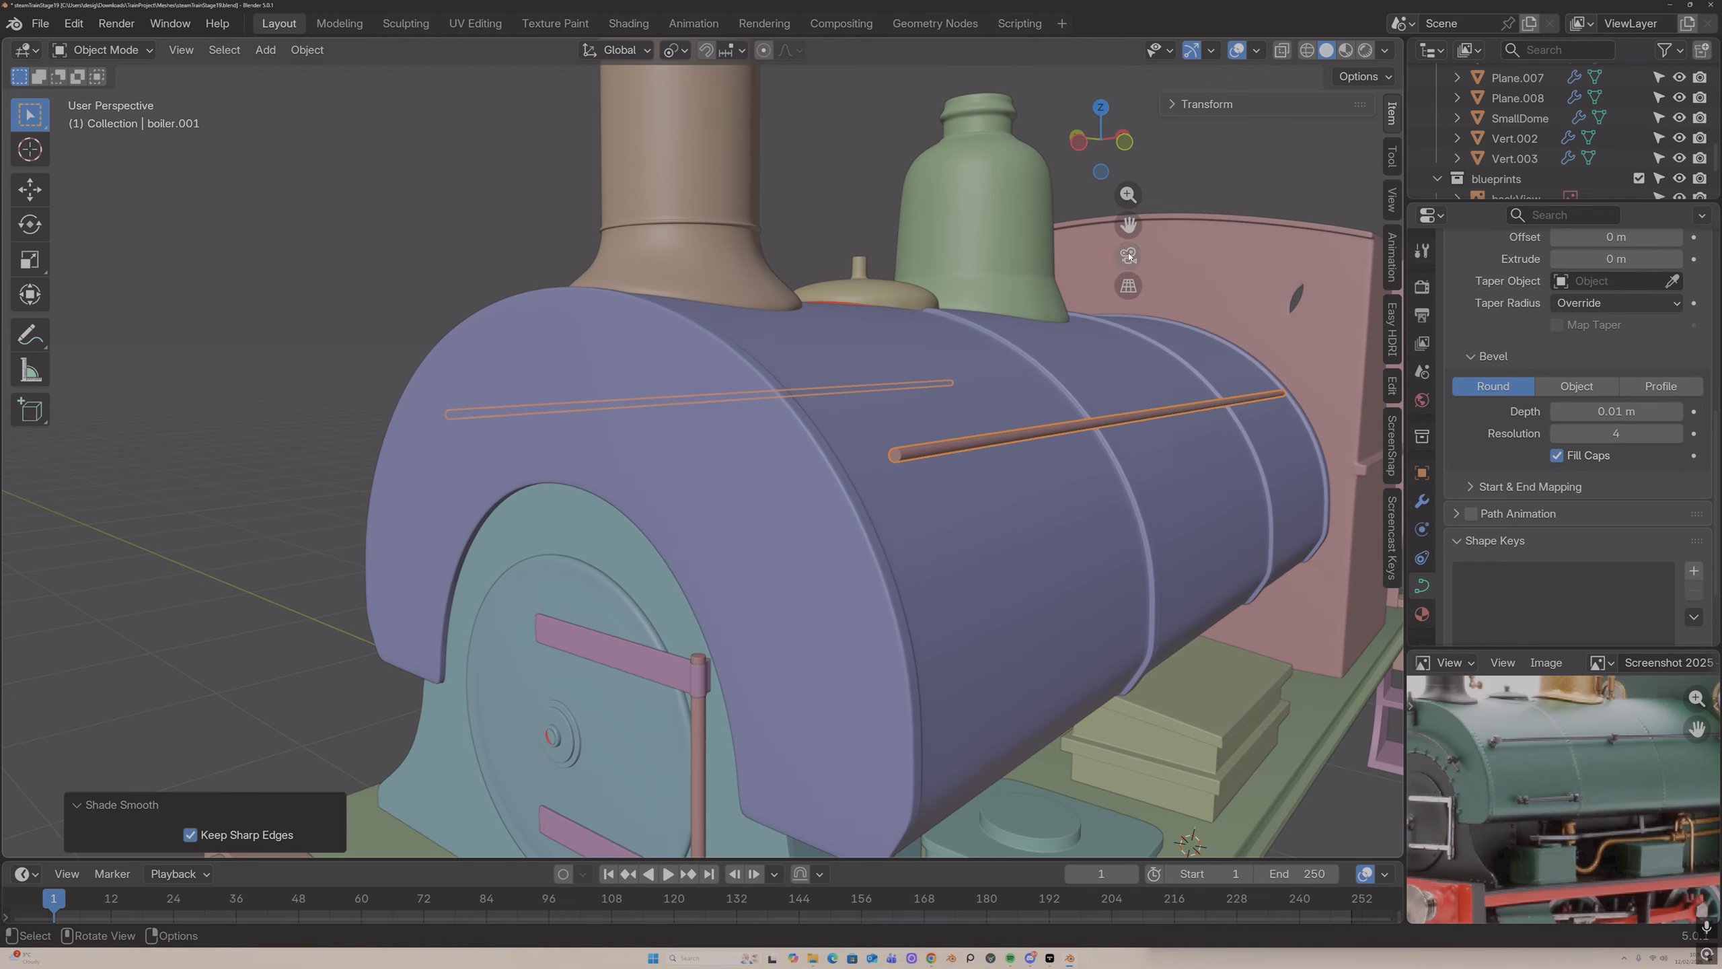
click(1195, 193)
Step: Delete the handrail line on the boiler's far side from the curve, keeping only the near-side rail
middle_drag(1195, 193, 1175, 341)
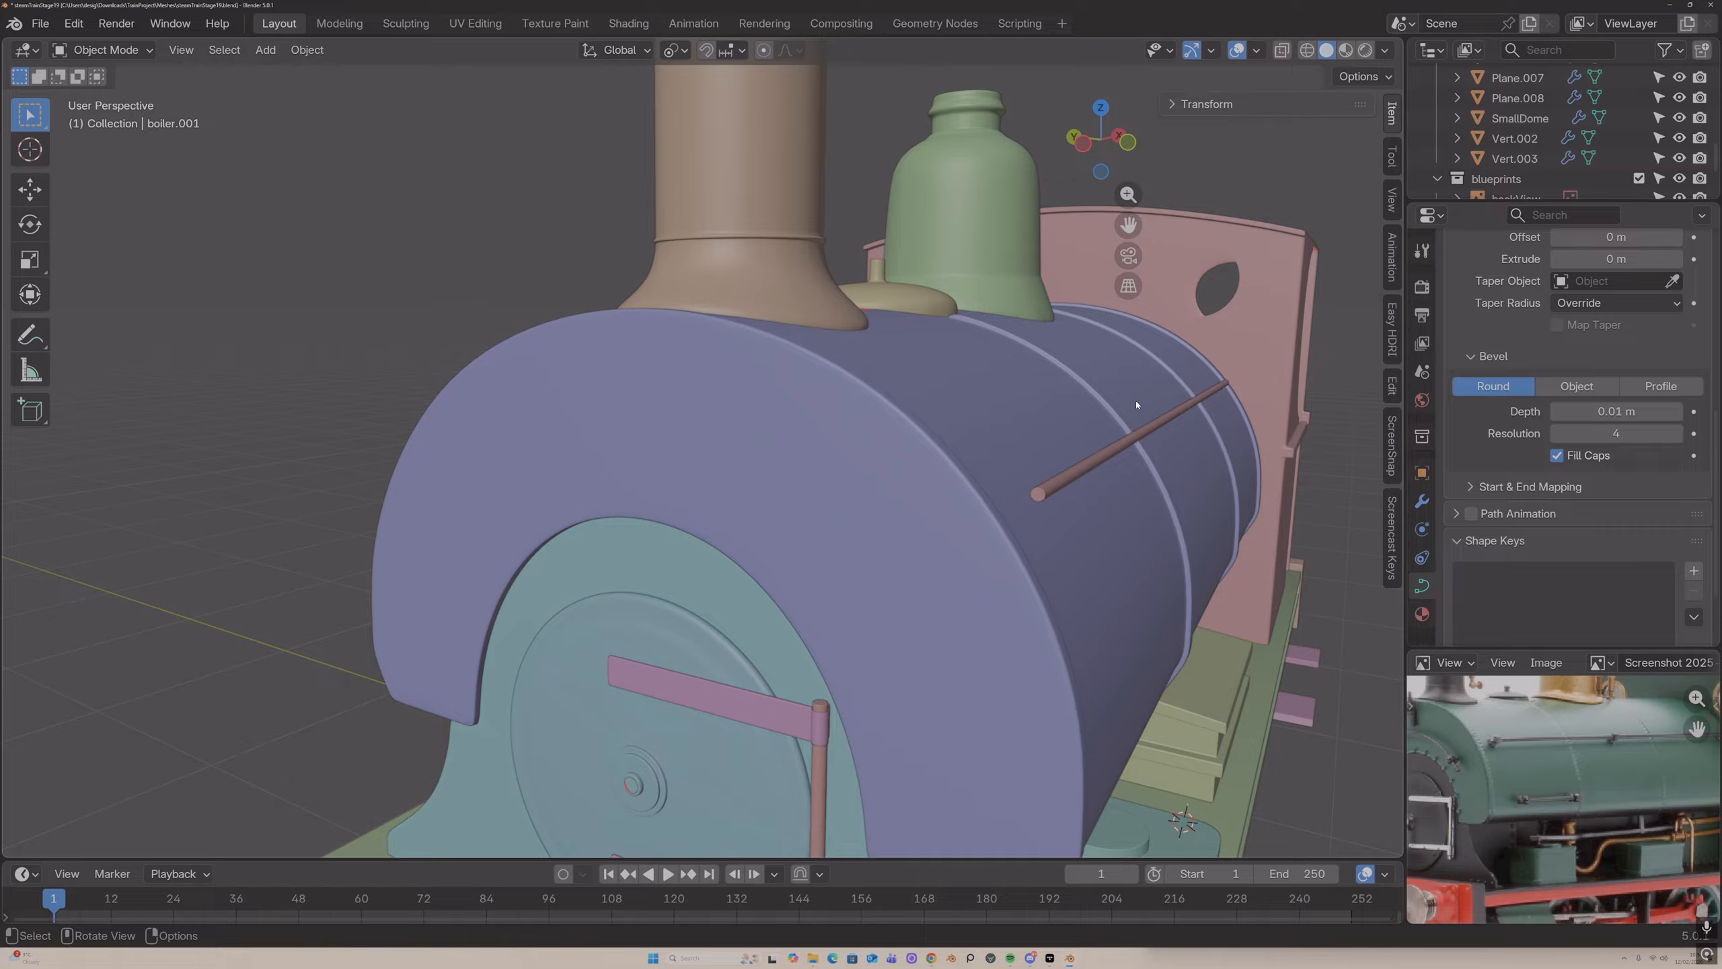
scroll(1136, 404, up, 1)
scroll(1152, 412, down, 4)
middle_drag(1134, 404, 1096, 412)
scroll(1154, 412, up, 2)
scroll(996, 438, down, 2)
click(956, 425)
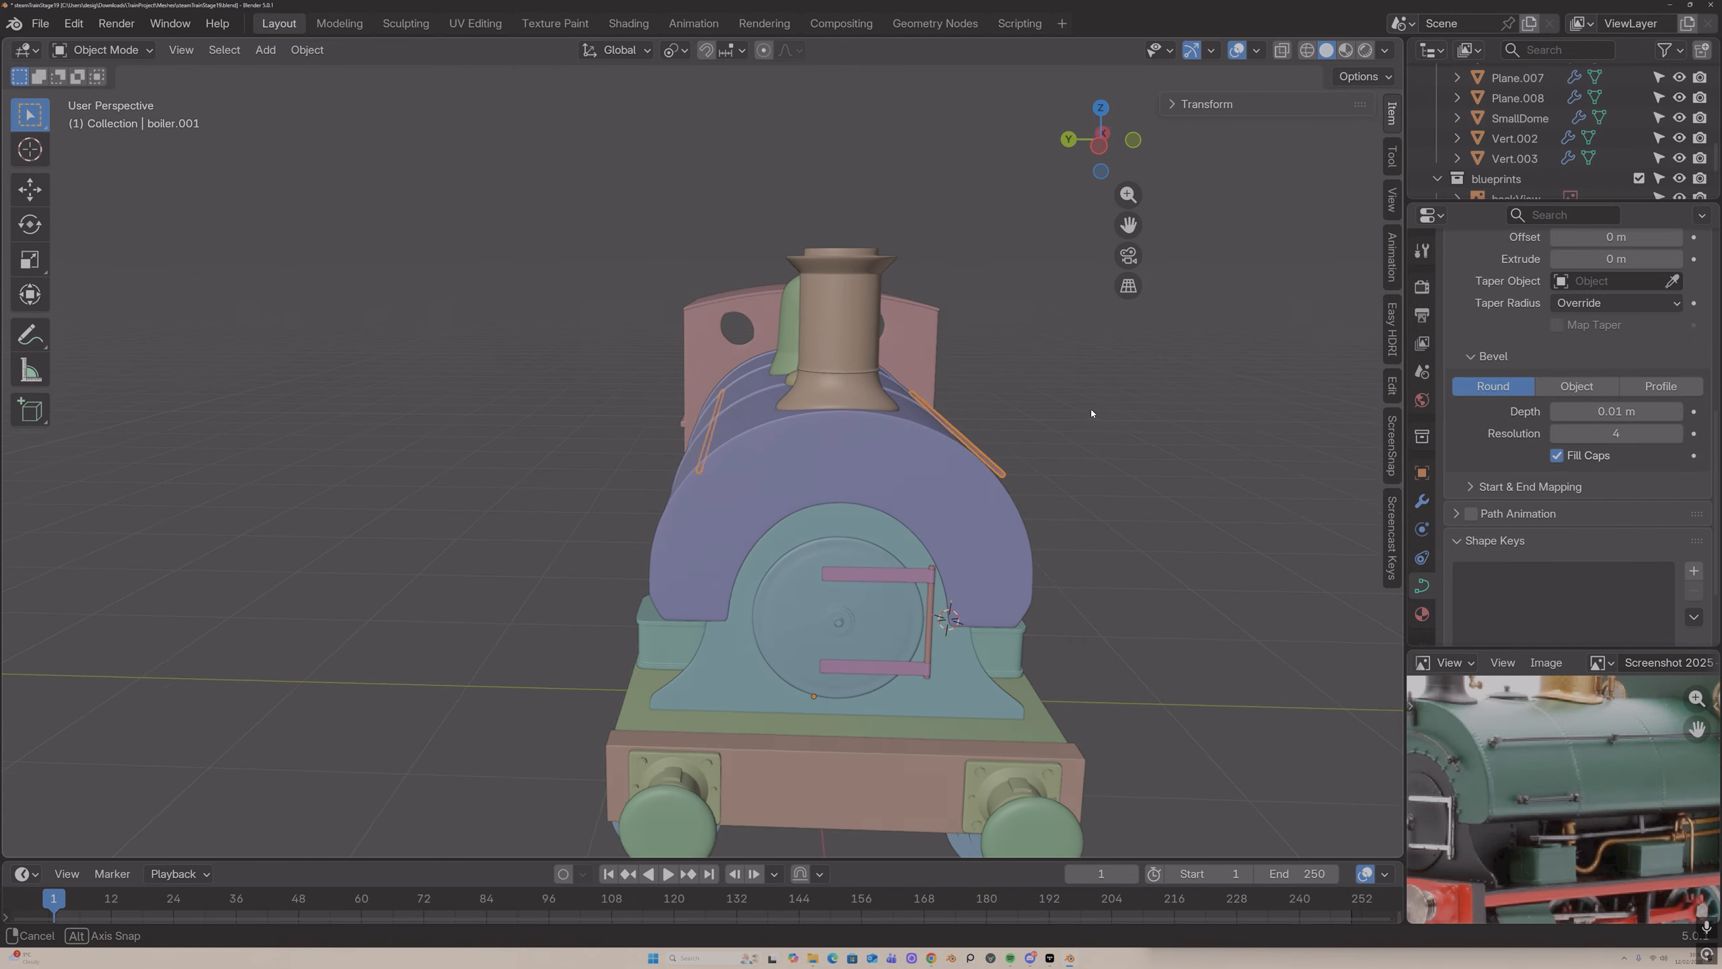
click(1422, 502)
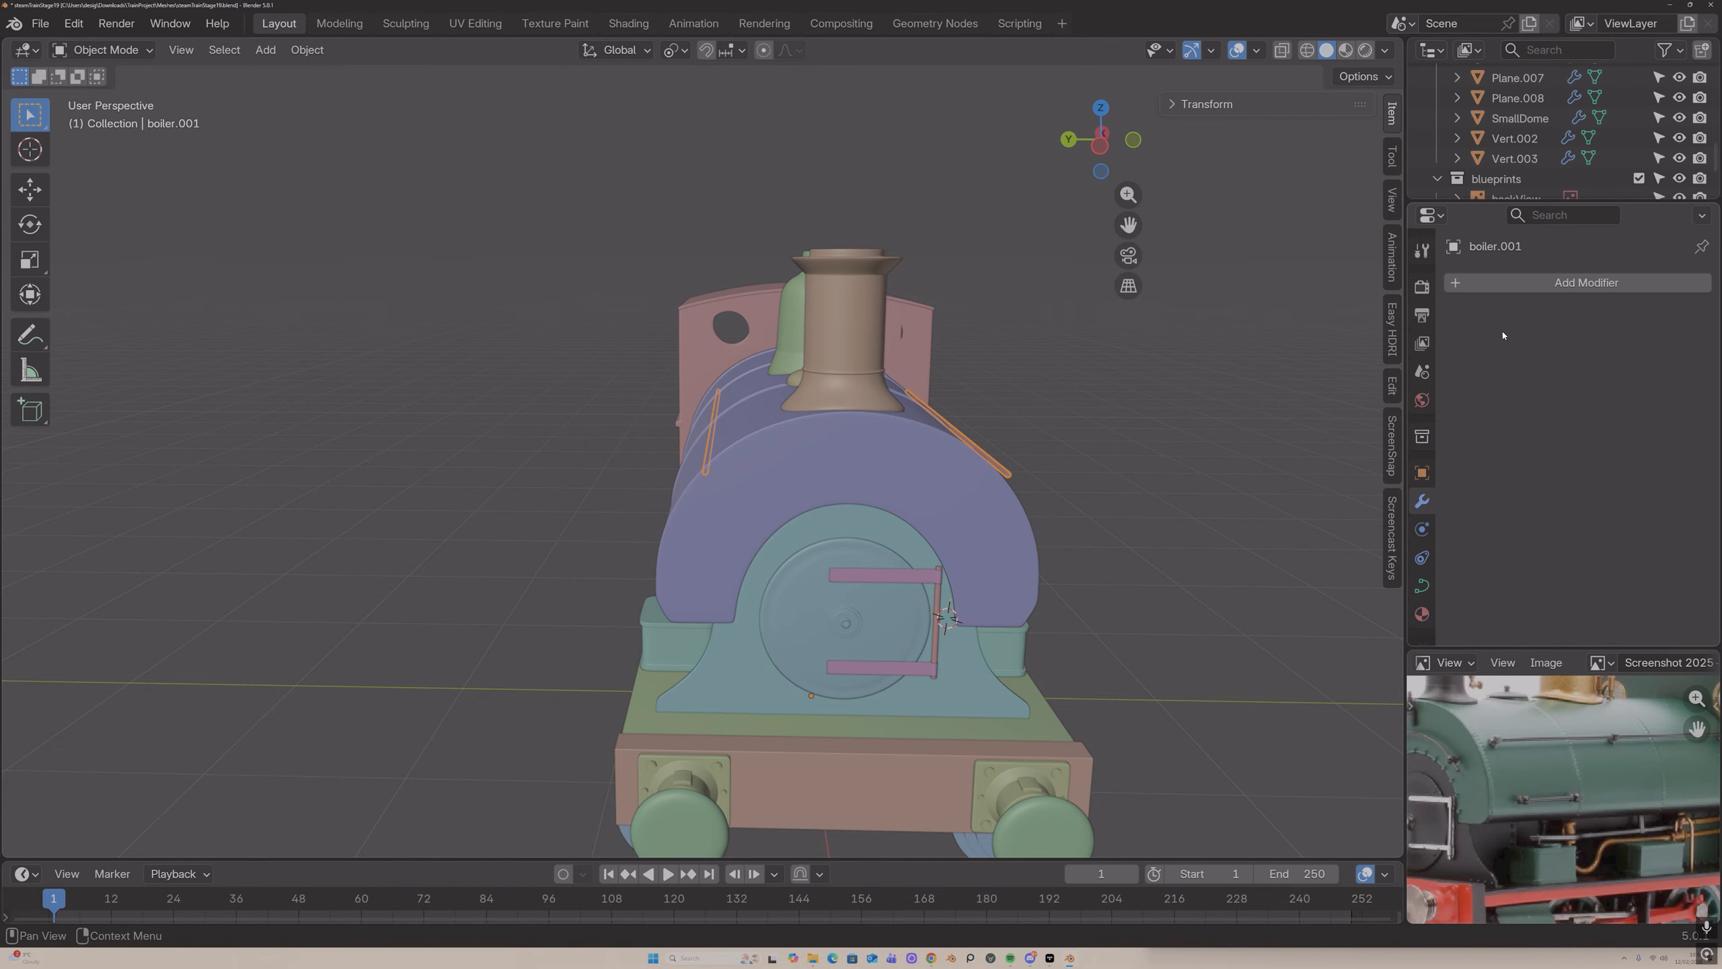
key(Tab)
middle_drag(1289, 376, 730, 376)
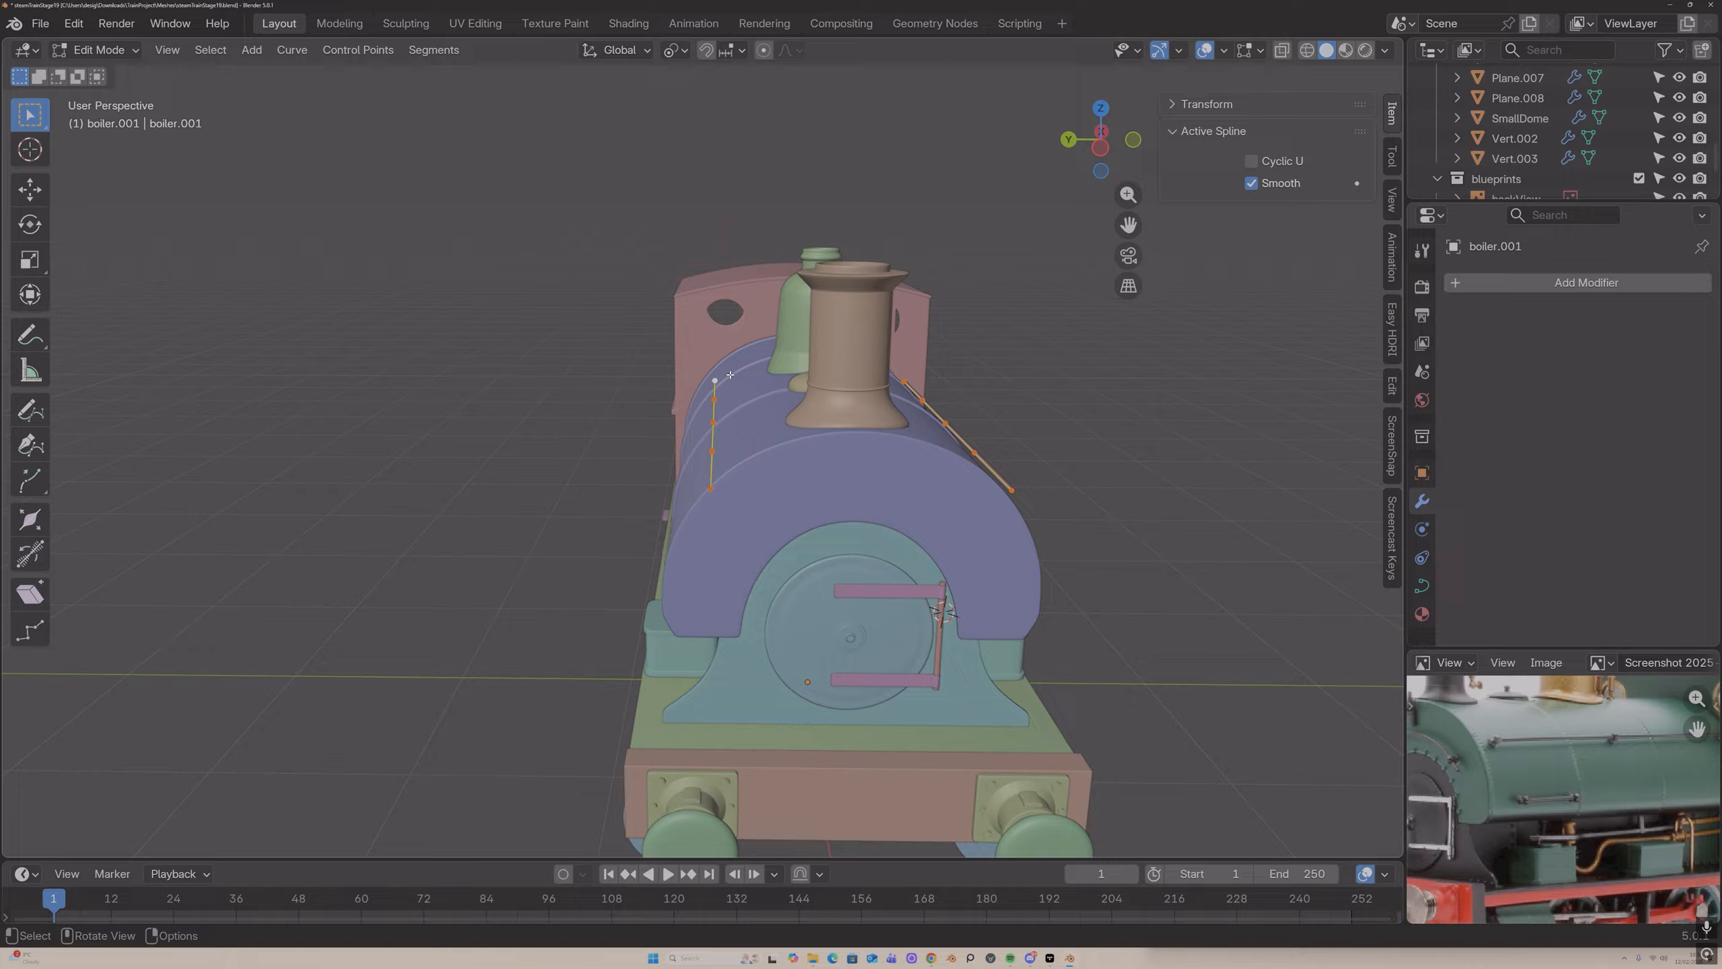
key(x)
click(728, 553)
key(Tab)
middle_drag(1234, 374, 1209, 378)
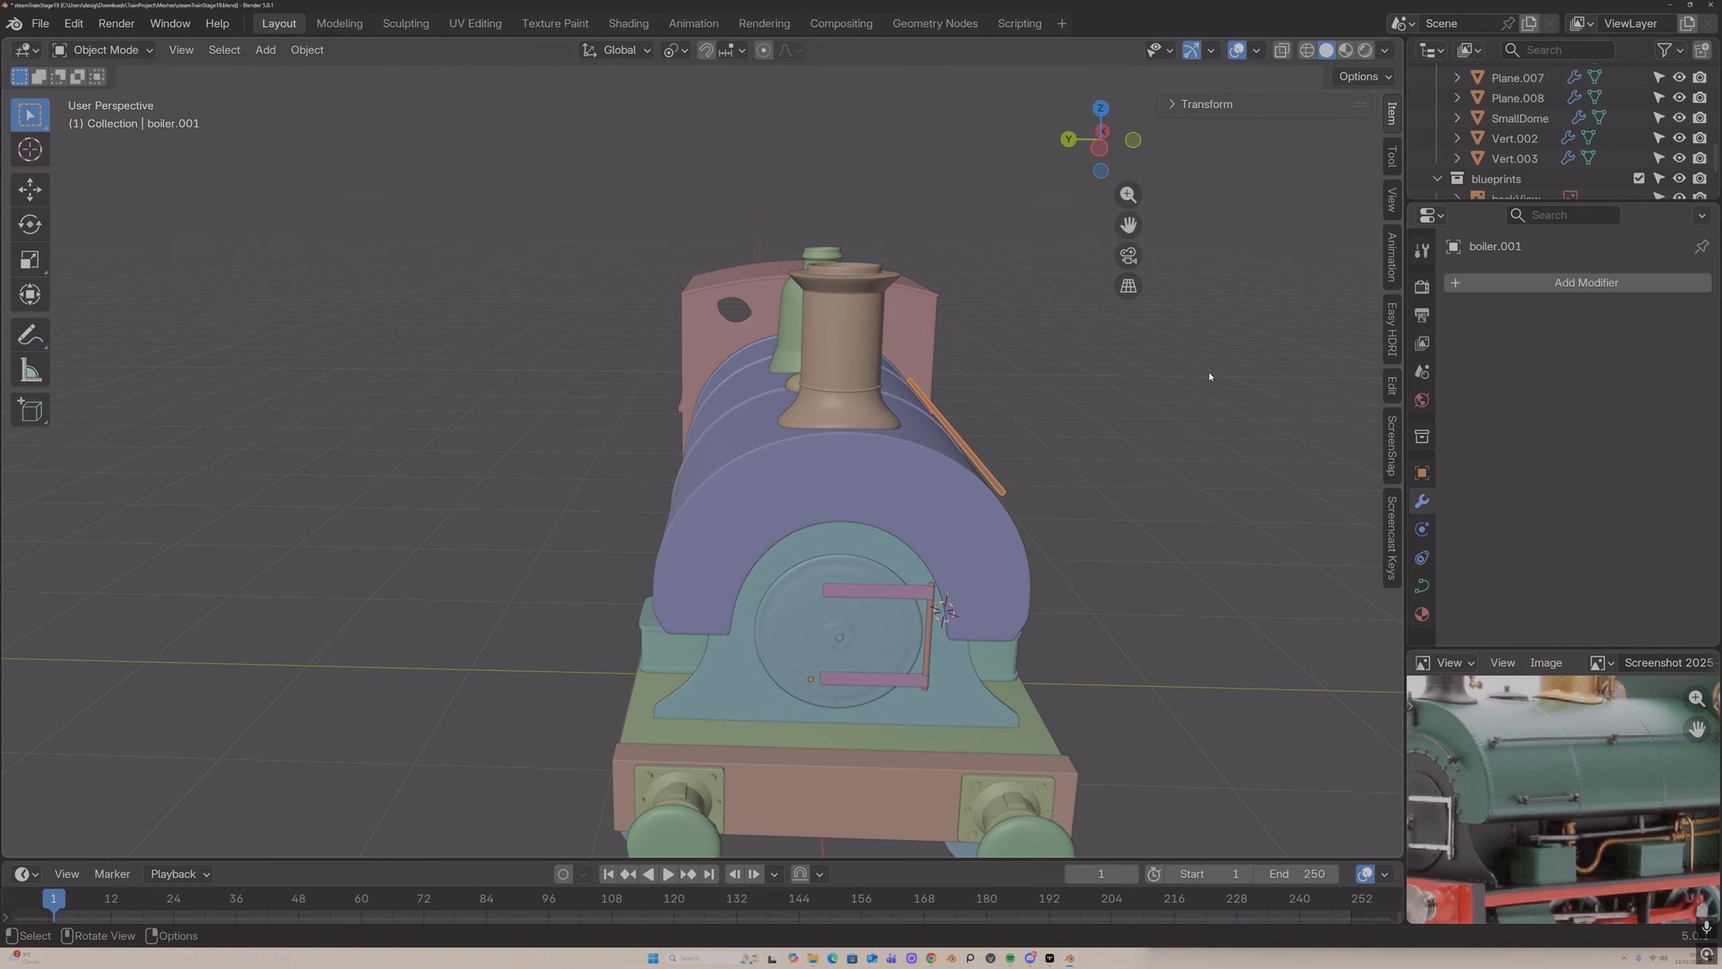
Step: Add a Mirror modifier to the handrail, mirroring it on the Y axis only, with ChassisTop as the mirror object
click(1523, 282)
click(1523, 281)
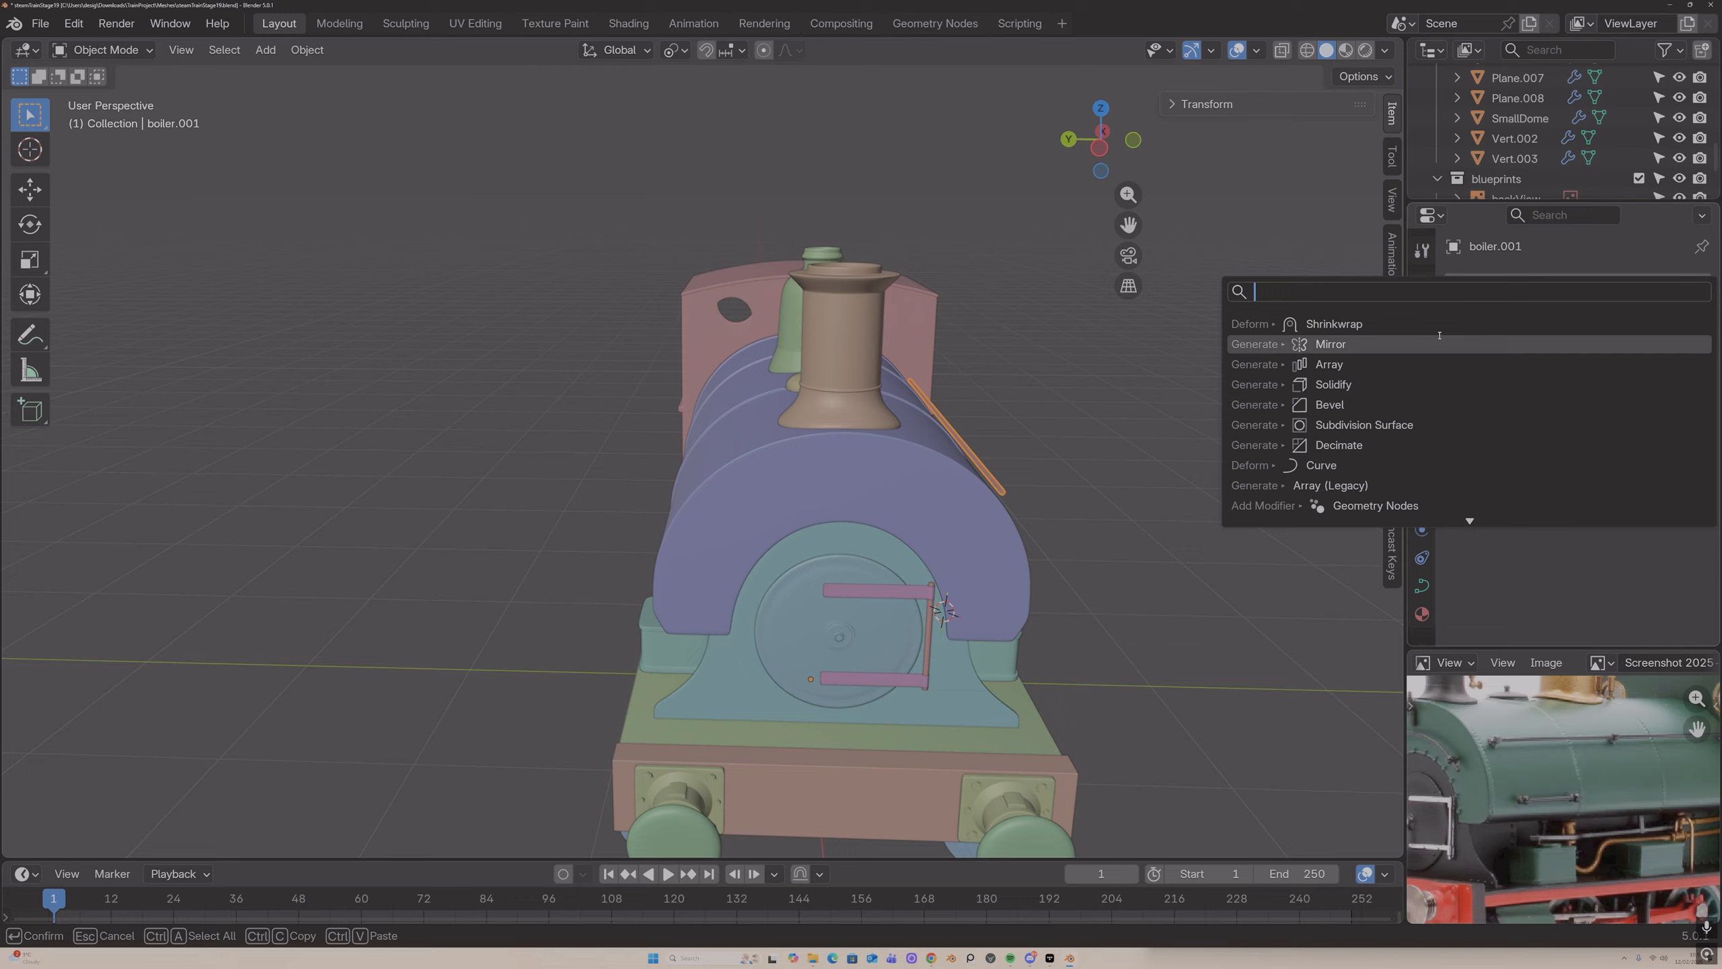
click(1418, 346)
click(1668, 421)
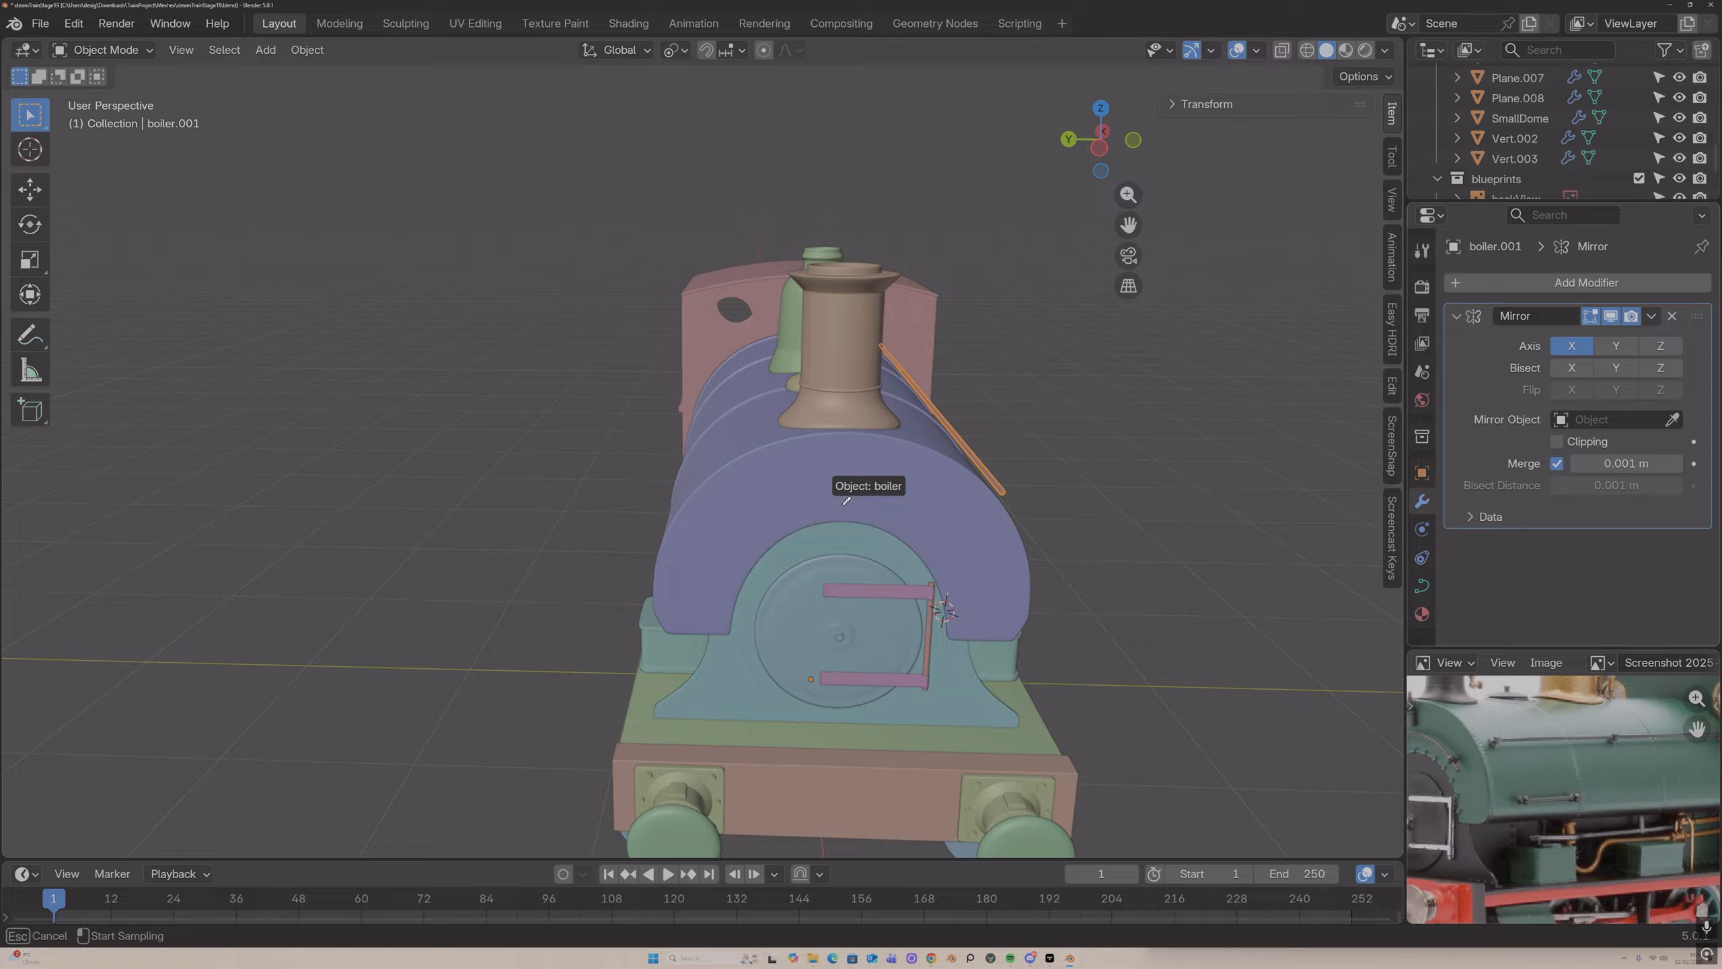
click(974, 729)
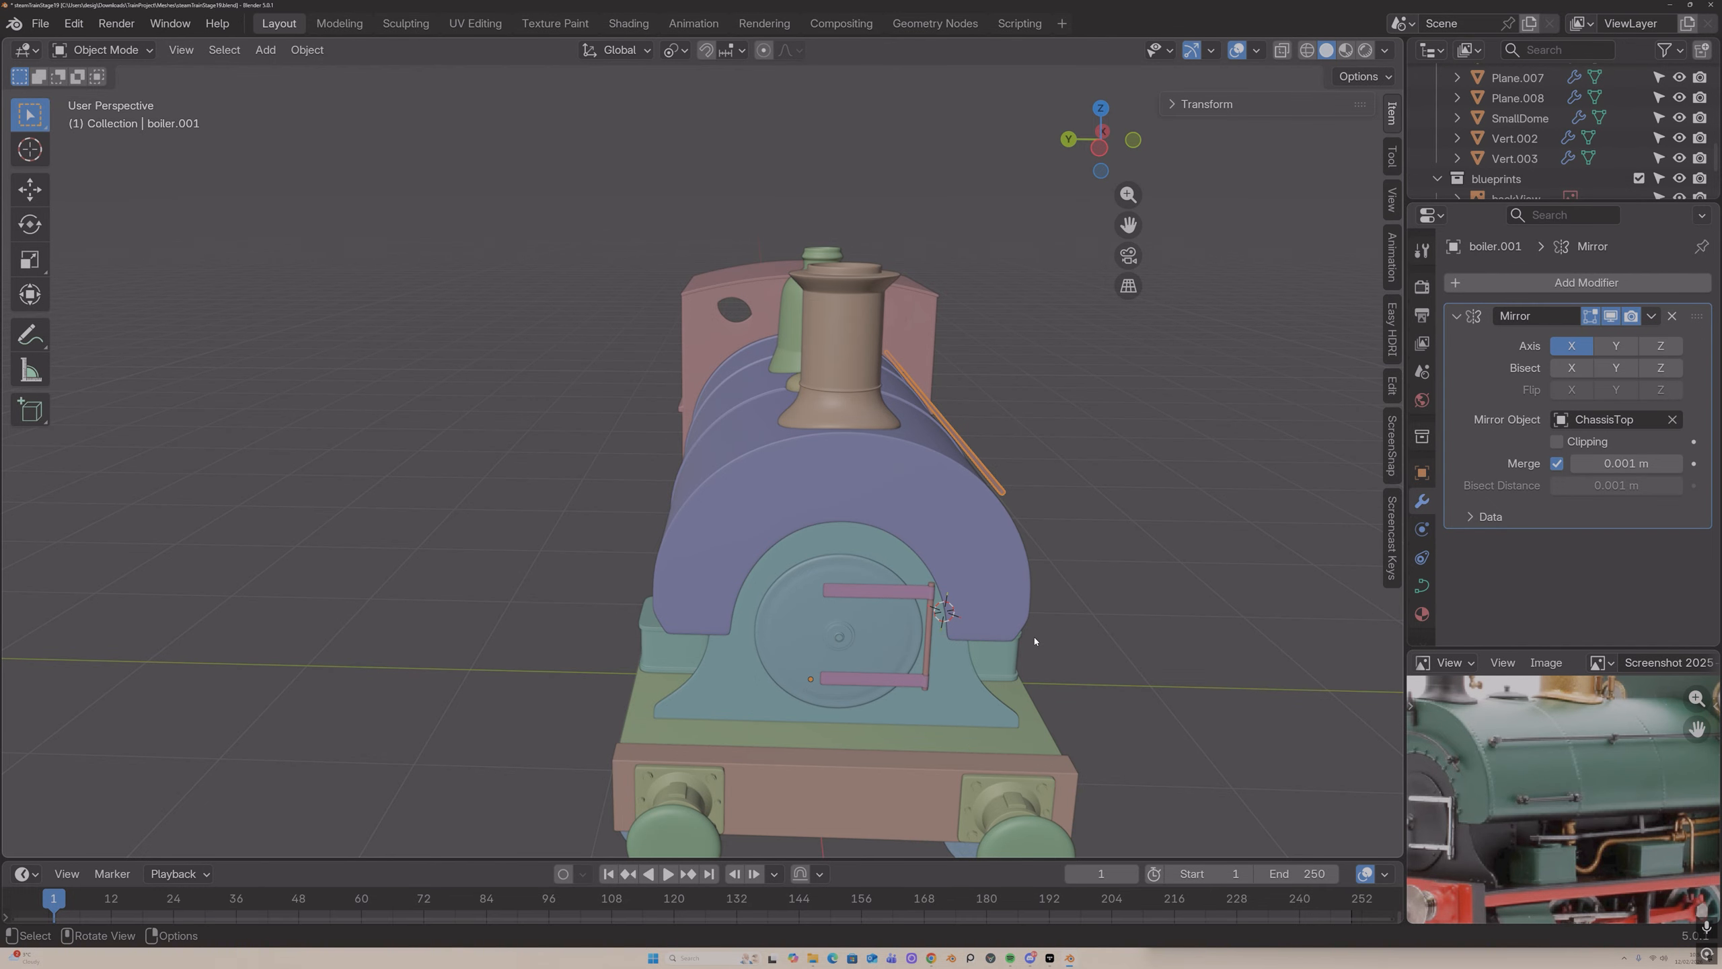
click(1616, 346)
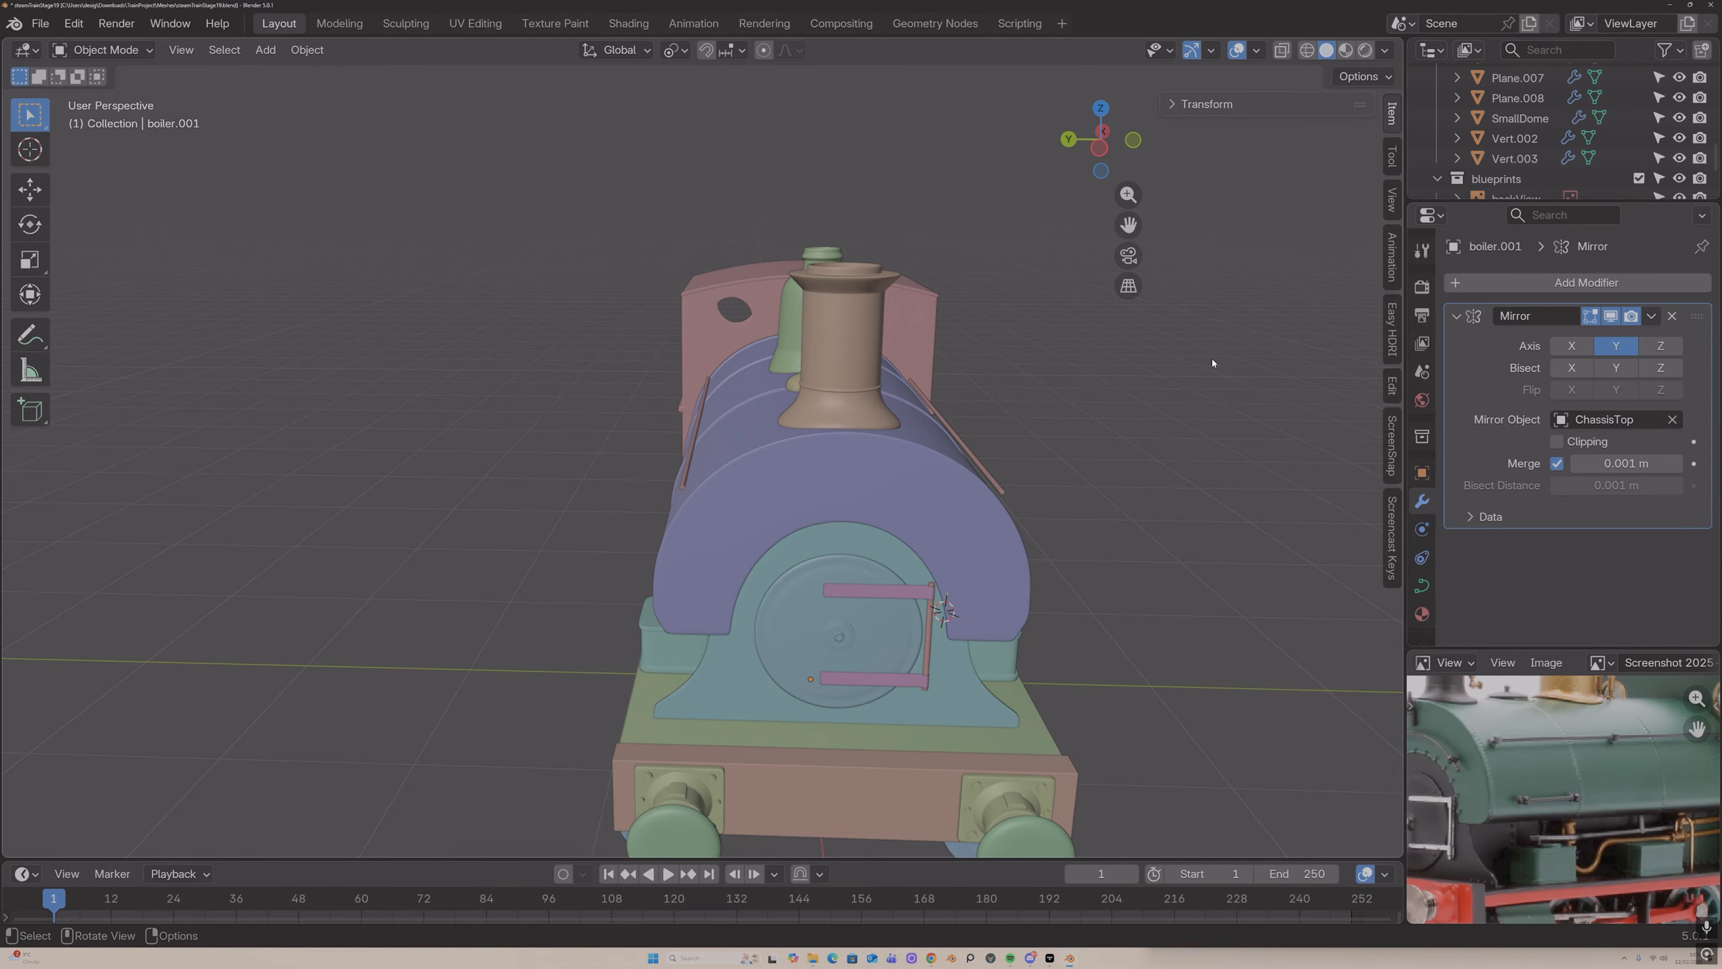
Step: Duplicate the mirrored handrail in place and convert the duplicate to a mesh
middle_drag(1210, 358, 1125, 372)
scroll(1085, 383, up, 3)
click(1051, 397)
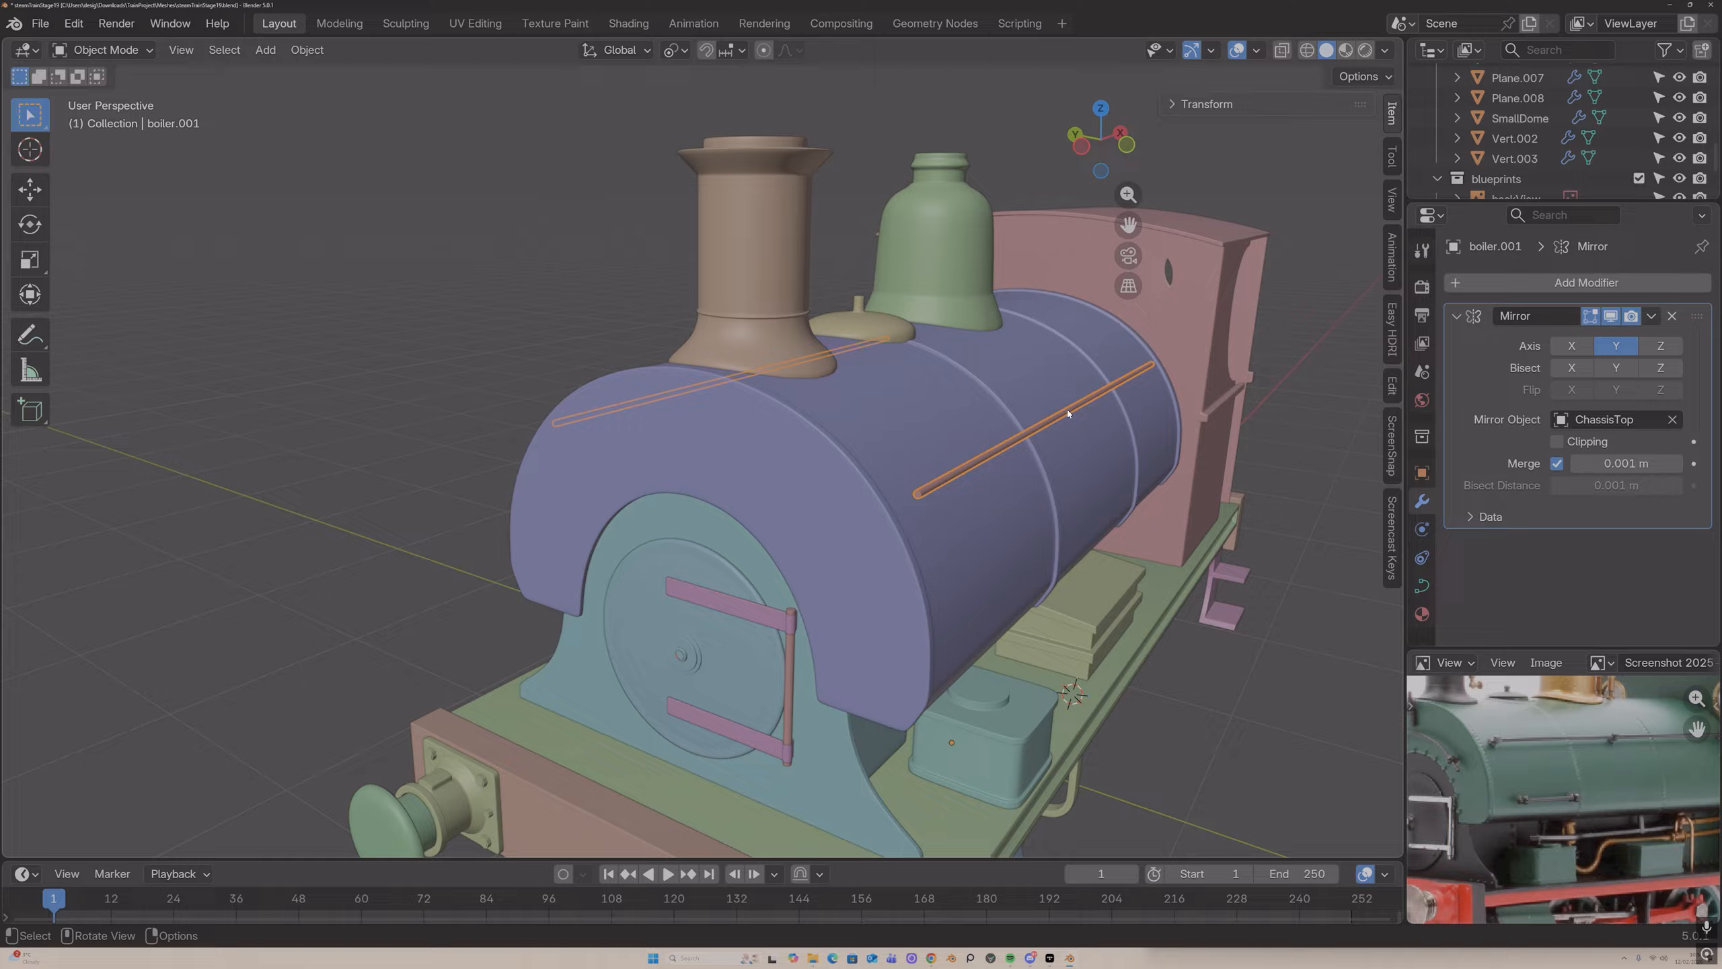
scroll(1057, 404, up, 1)
key(shift+d)
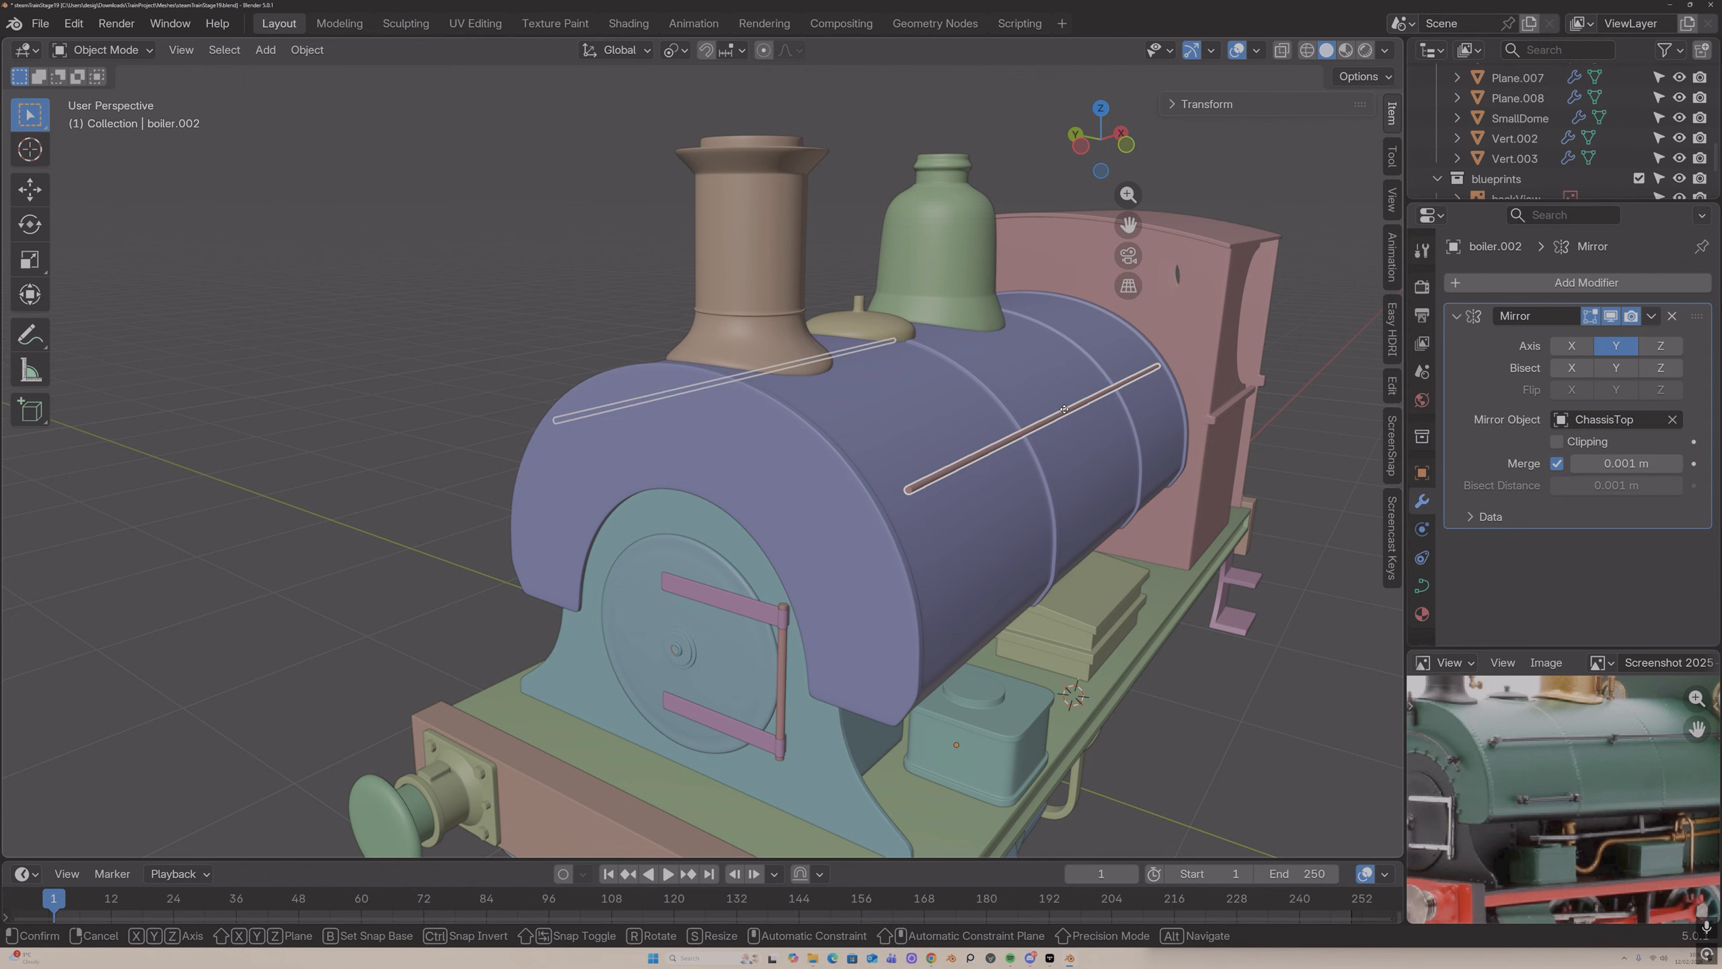
key(Escape)
click(306, 50)
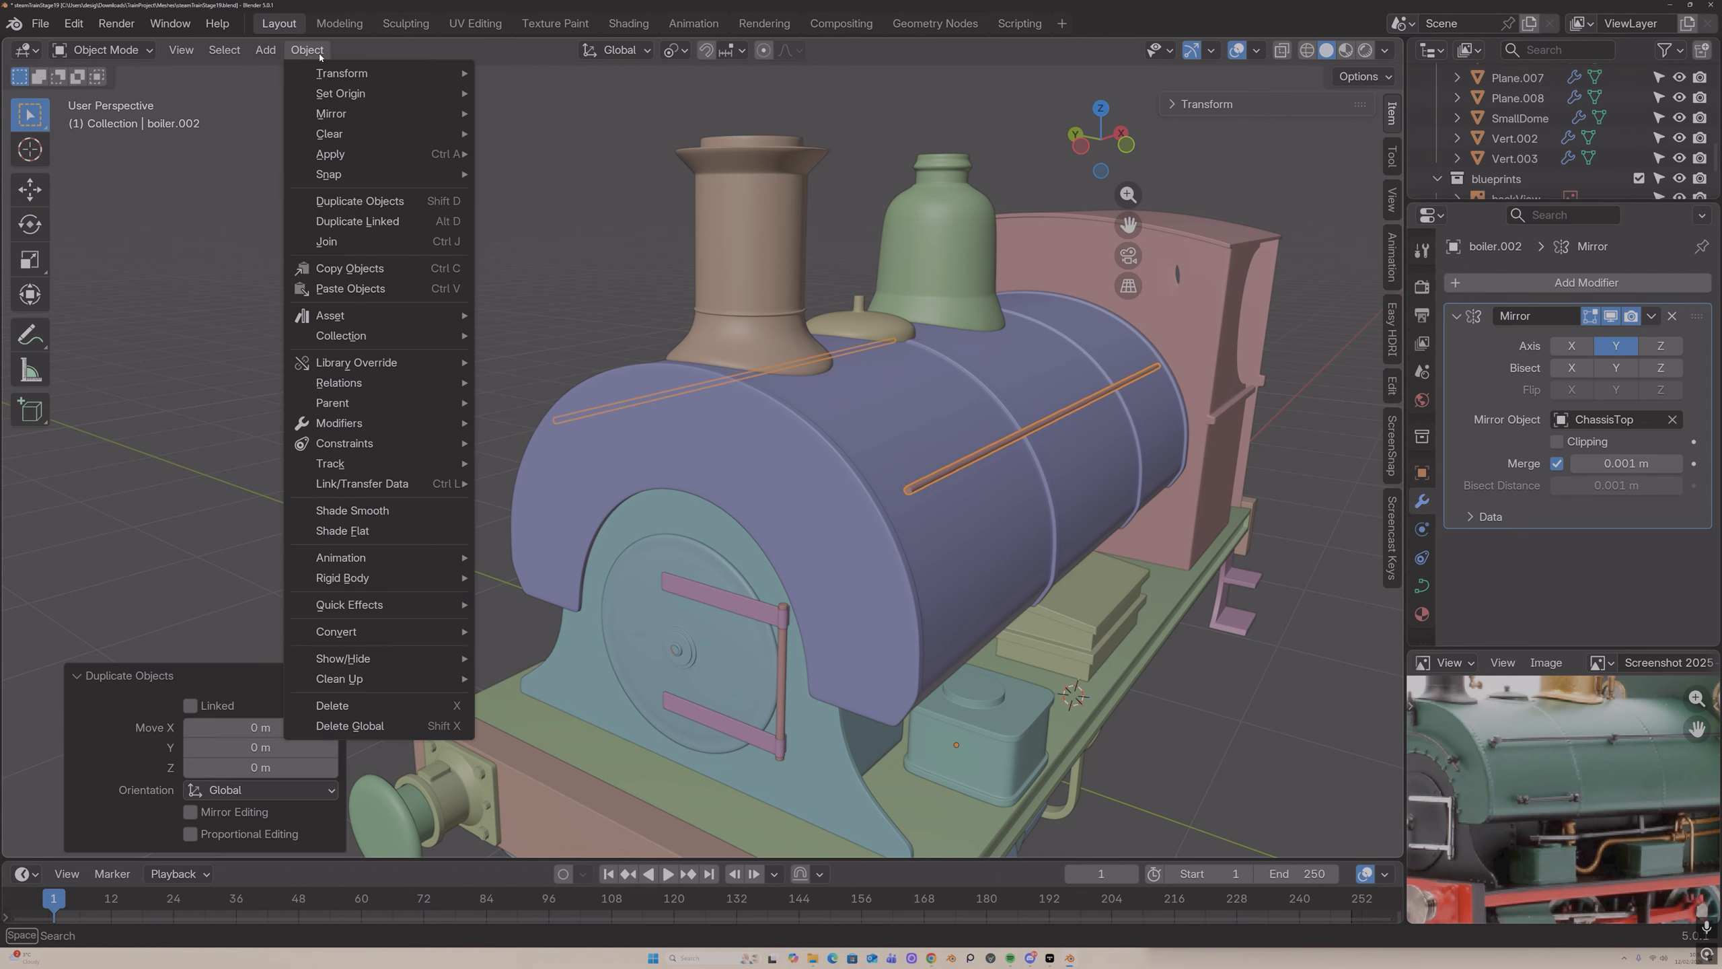
mouse_move(407, 632)
click(528, 632)
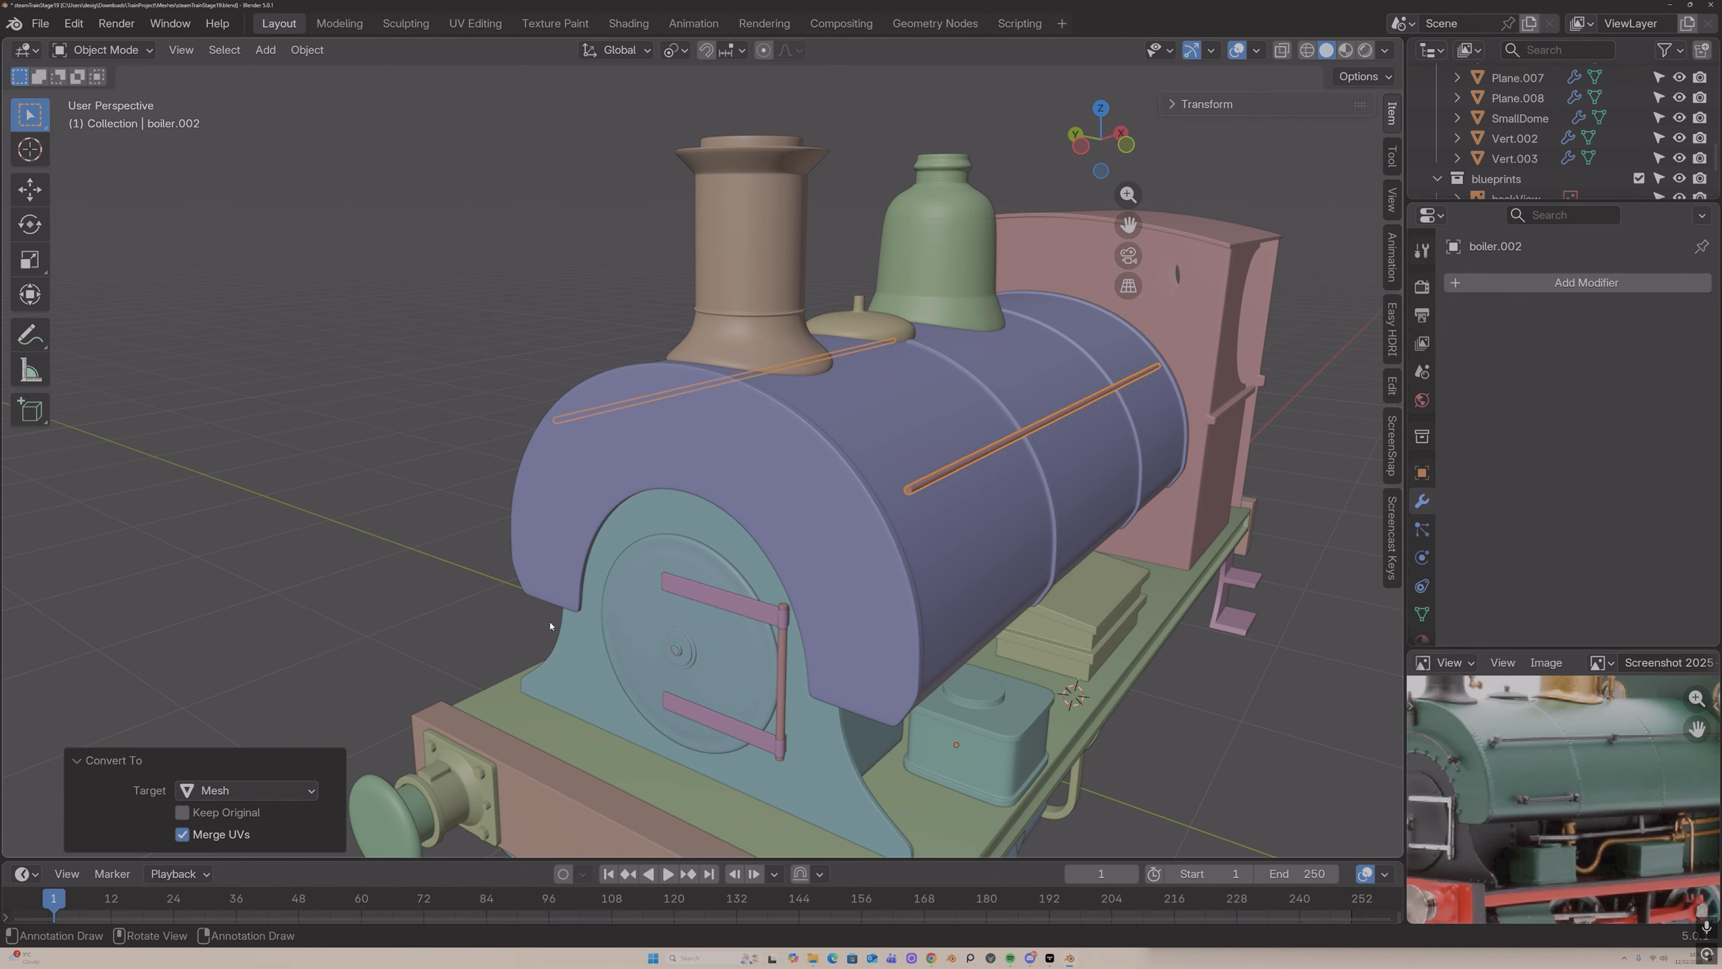
Step: Add one edge loop to the handrail mesh's front section, slid toward the front end with a factor of -0.821
key(Tab)
scroll(949, 461, up, 3)
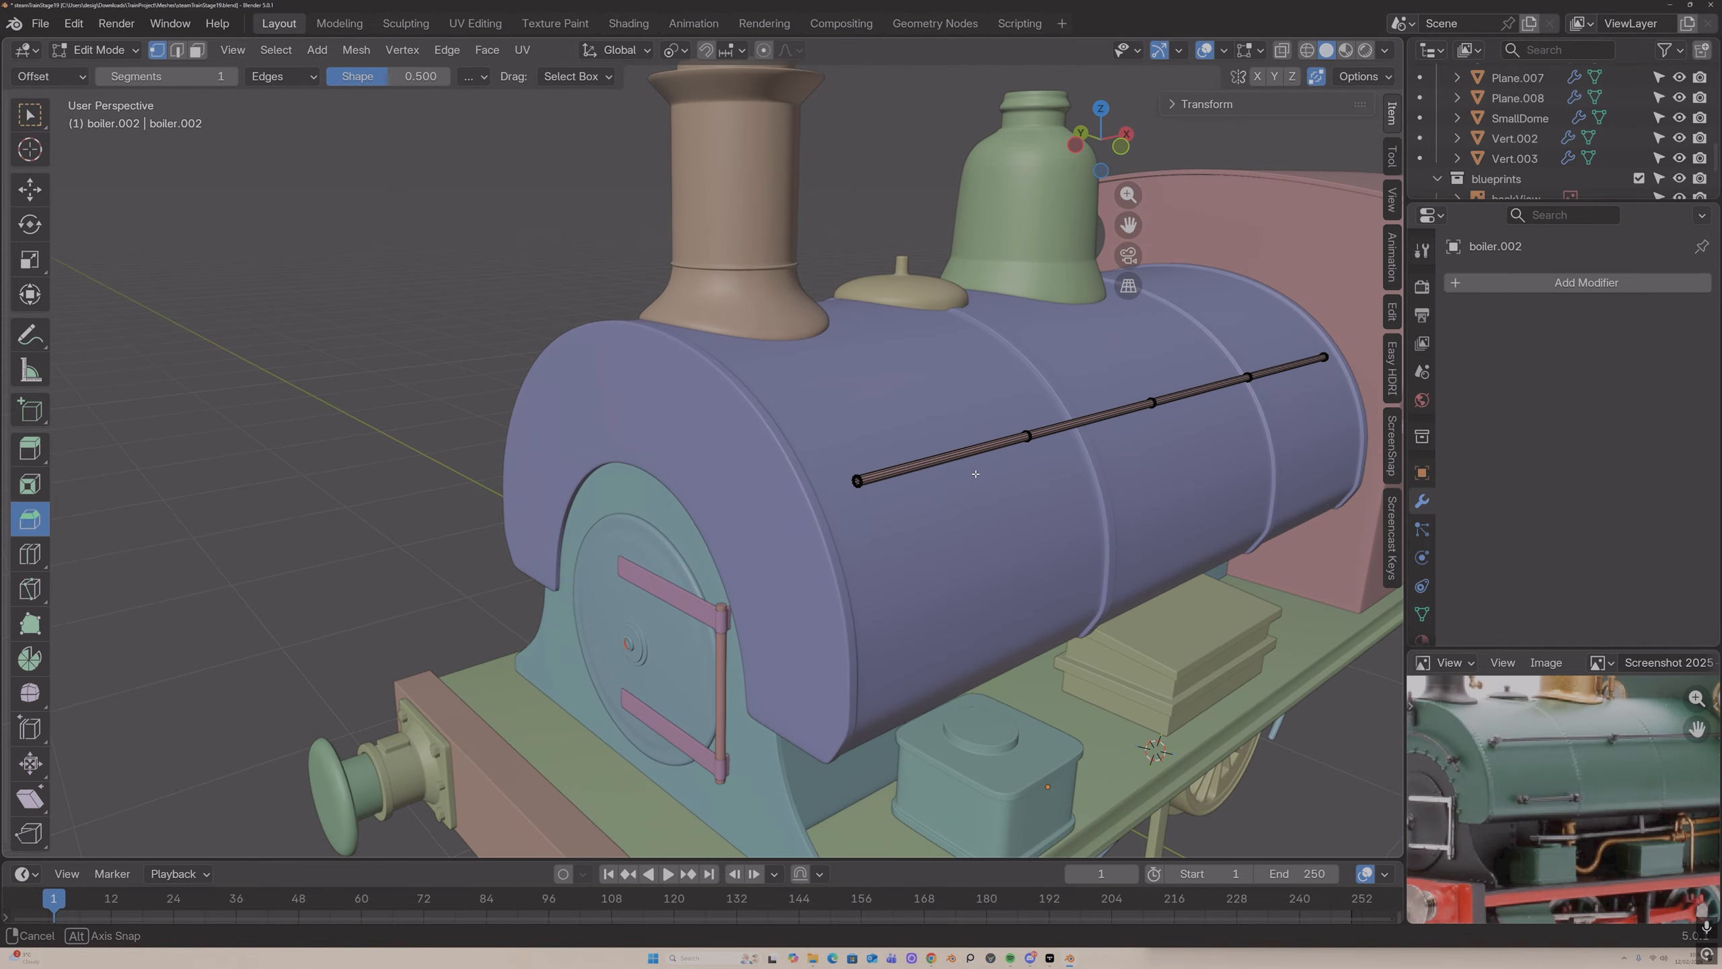
scroll(950, 464, up, 2)
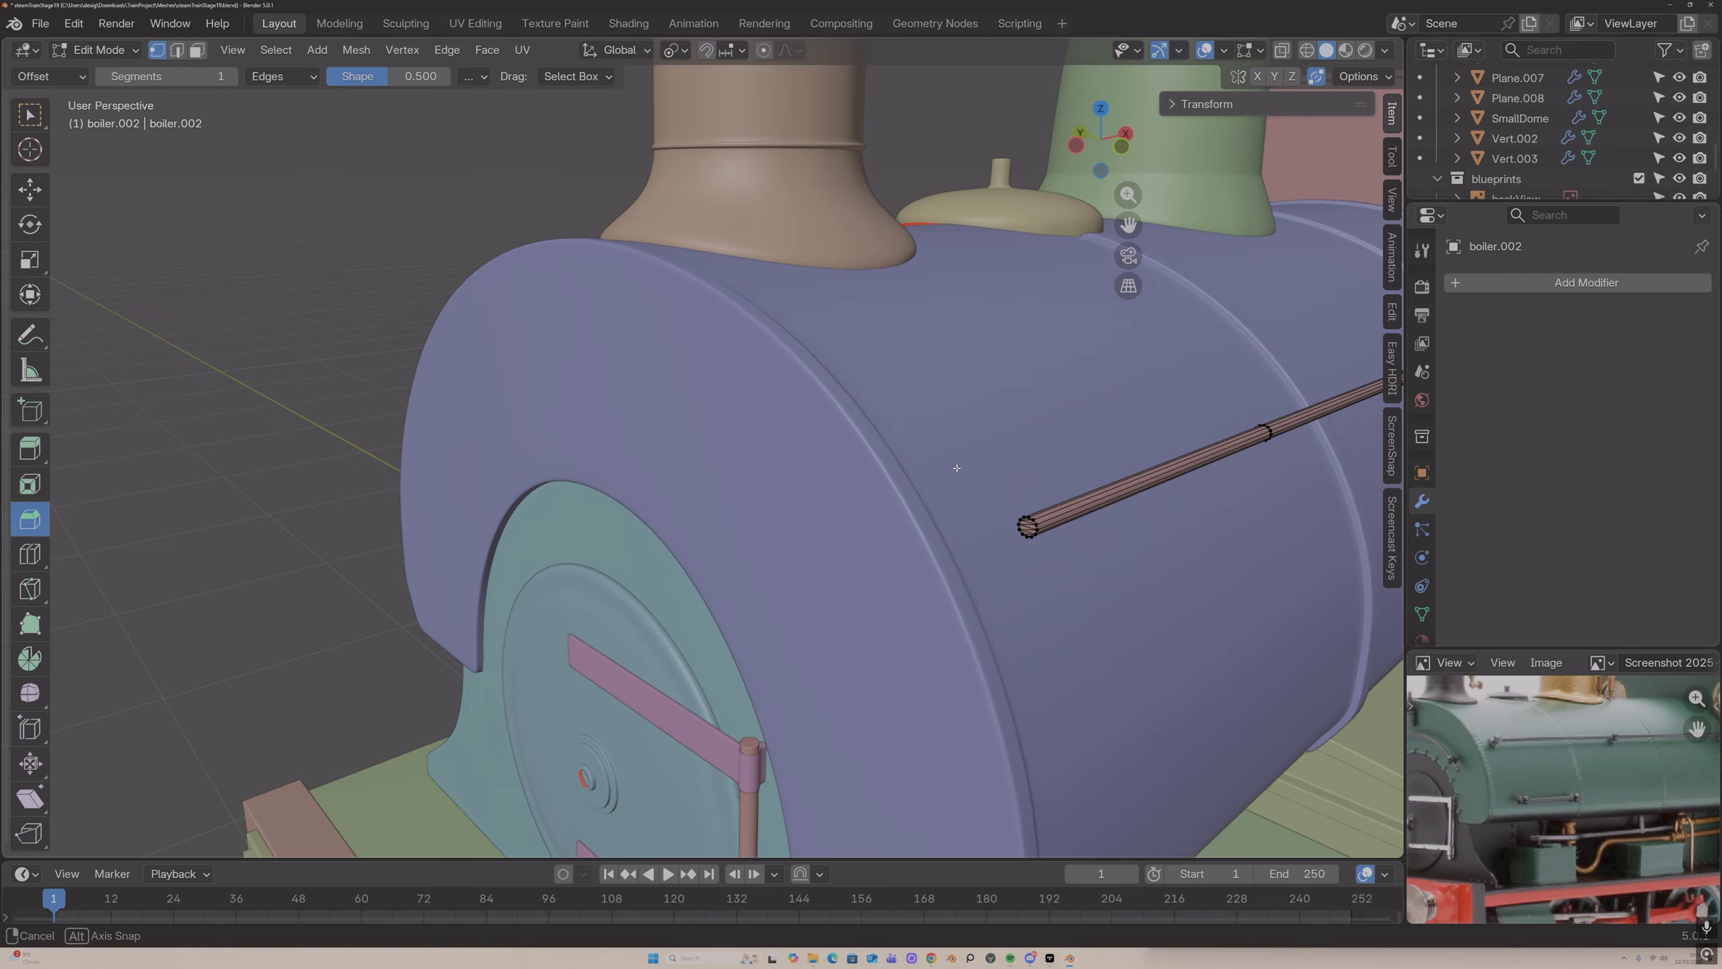
key(ctrl+r)
click(1026, 480)
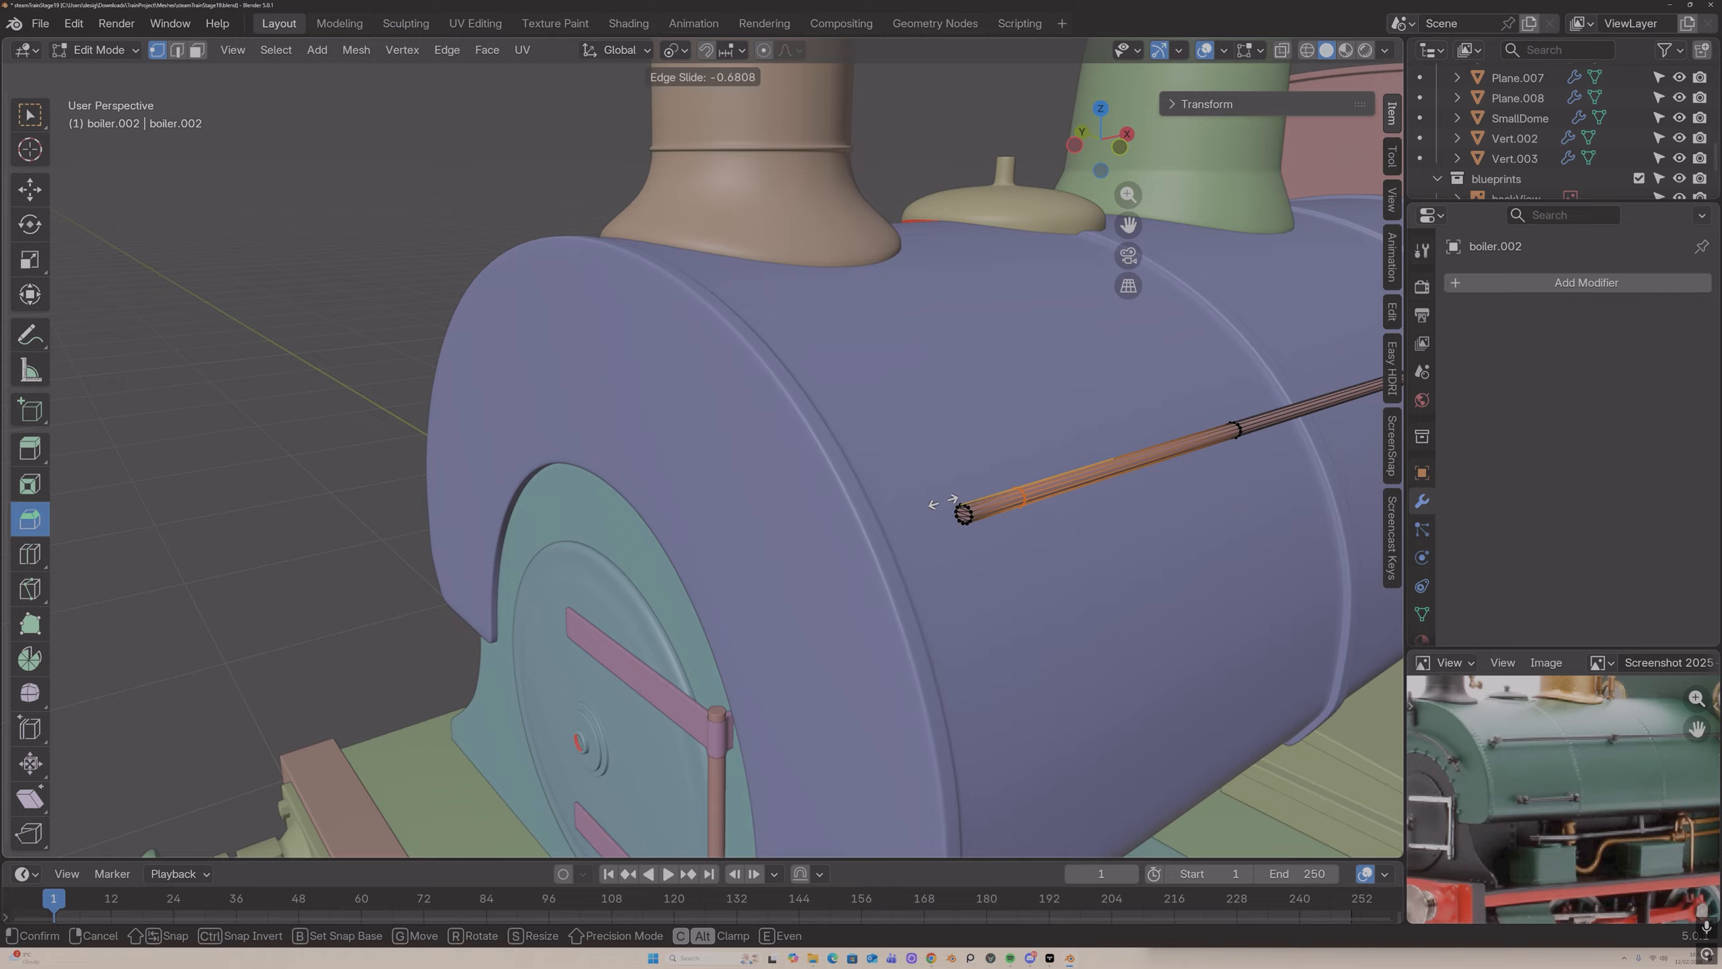
click(924, 507)
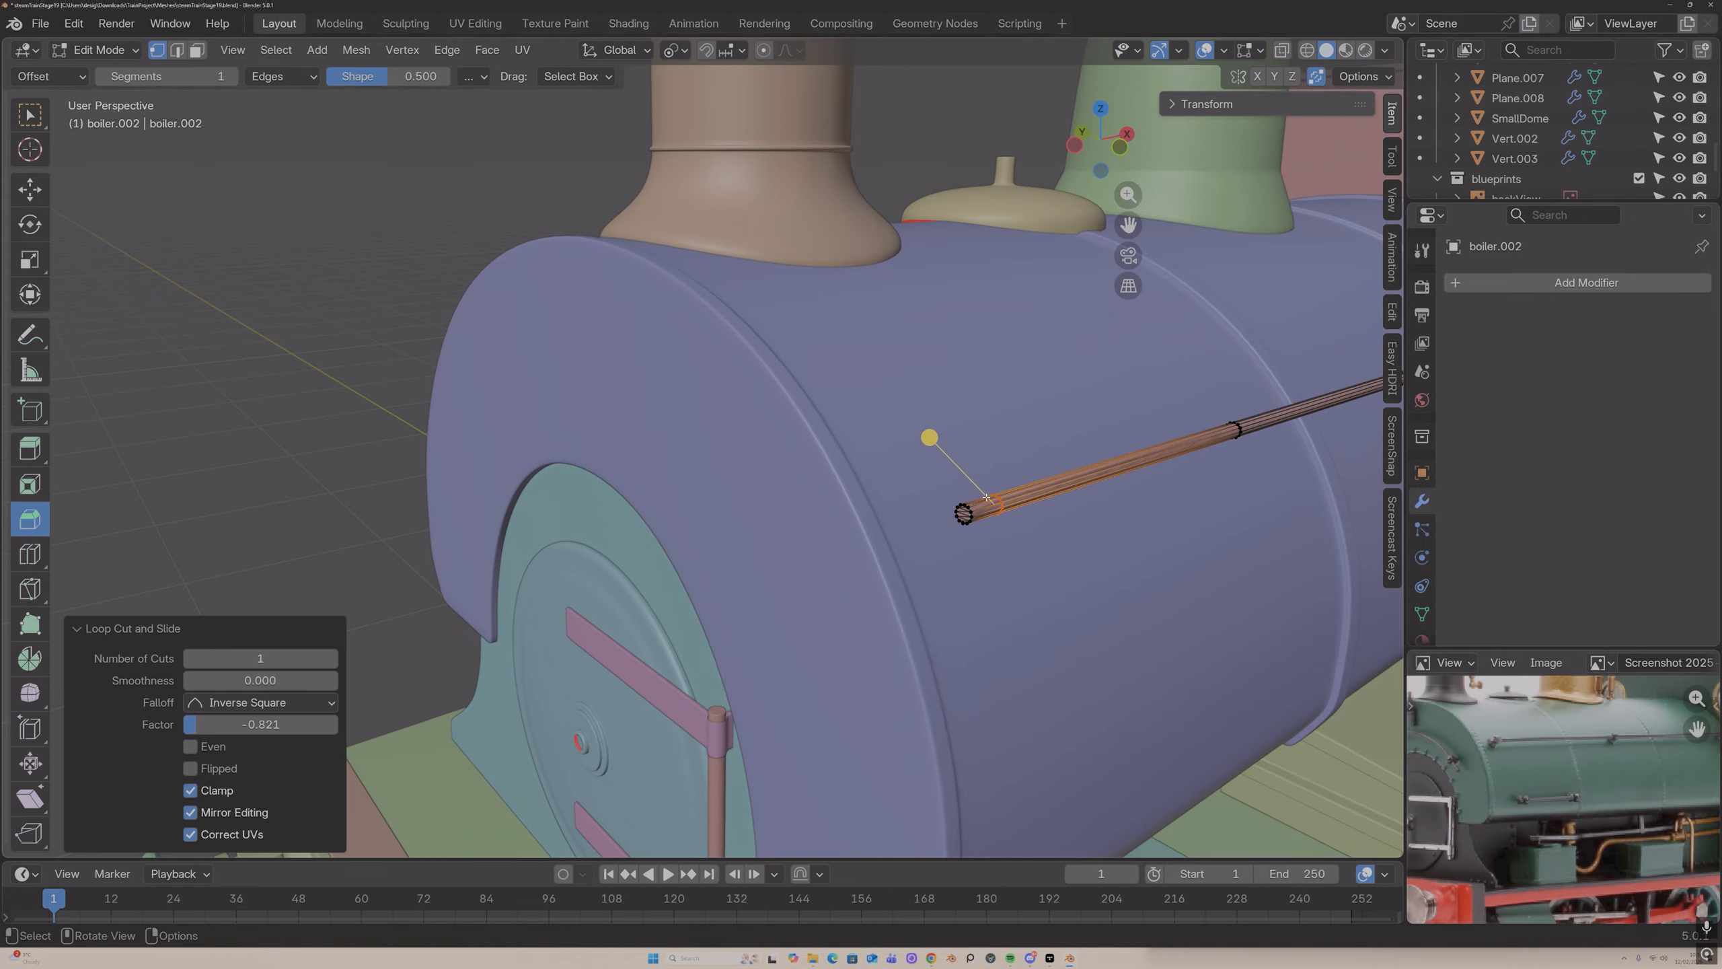
Step: In front view, slide the new edge loop by a factor of -0.225 to the centre of the blueprint's front bracket
click(1129, 135)
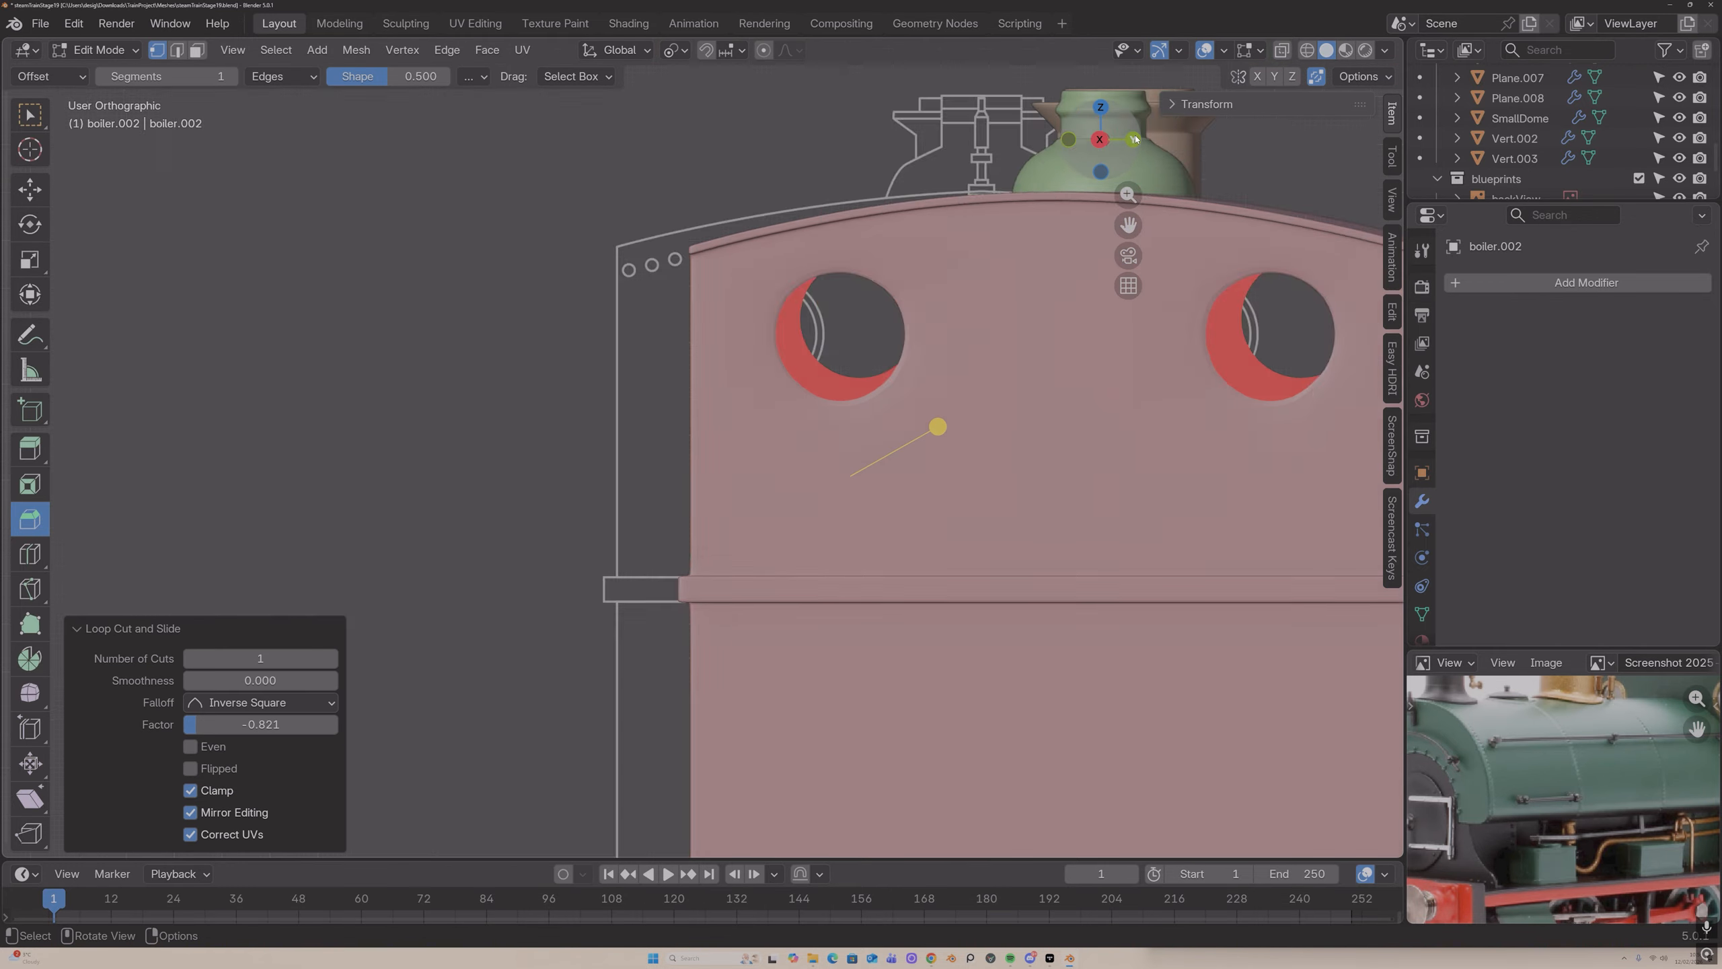
click(1102, 142)
click(1132, 140)
scroll(992, 364, up, 3)
key(g)
key(g)
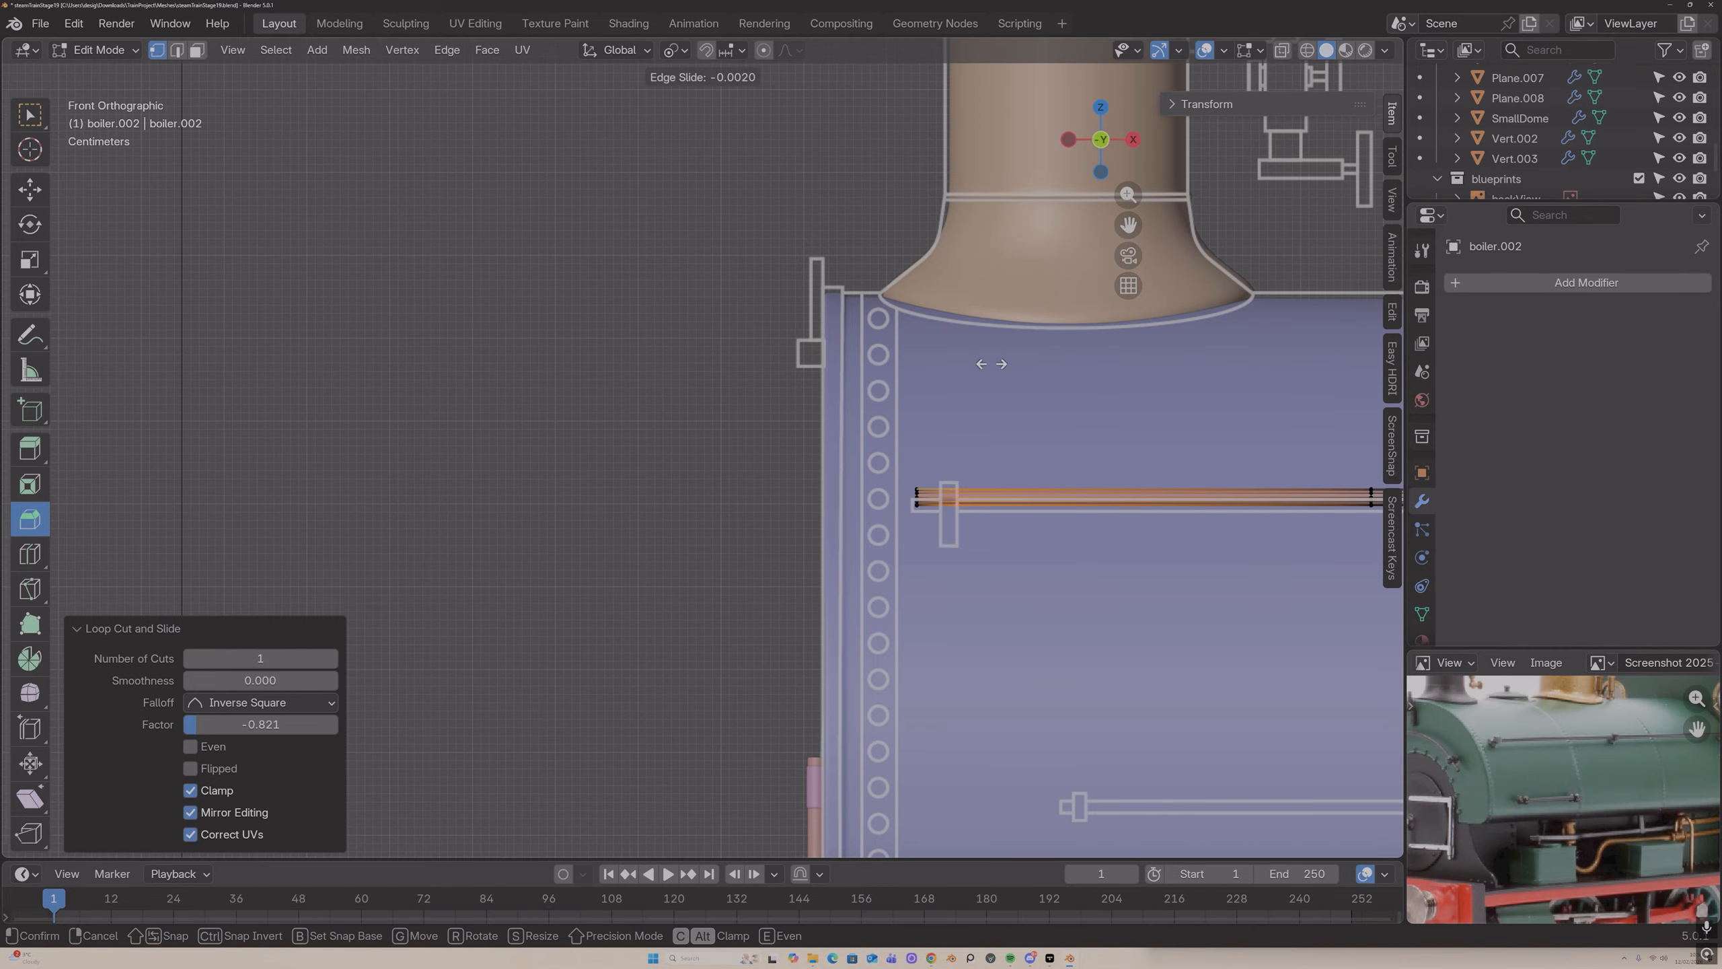
click(941, 367)
Step: Bevel the edge loop with a width of about 0.0096 m and one segment to match the bracket's width
drag(947, 445, 951, 428)
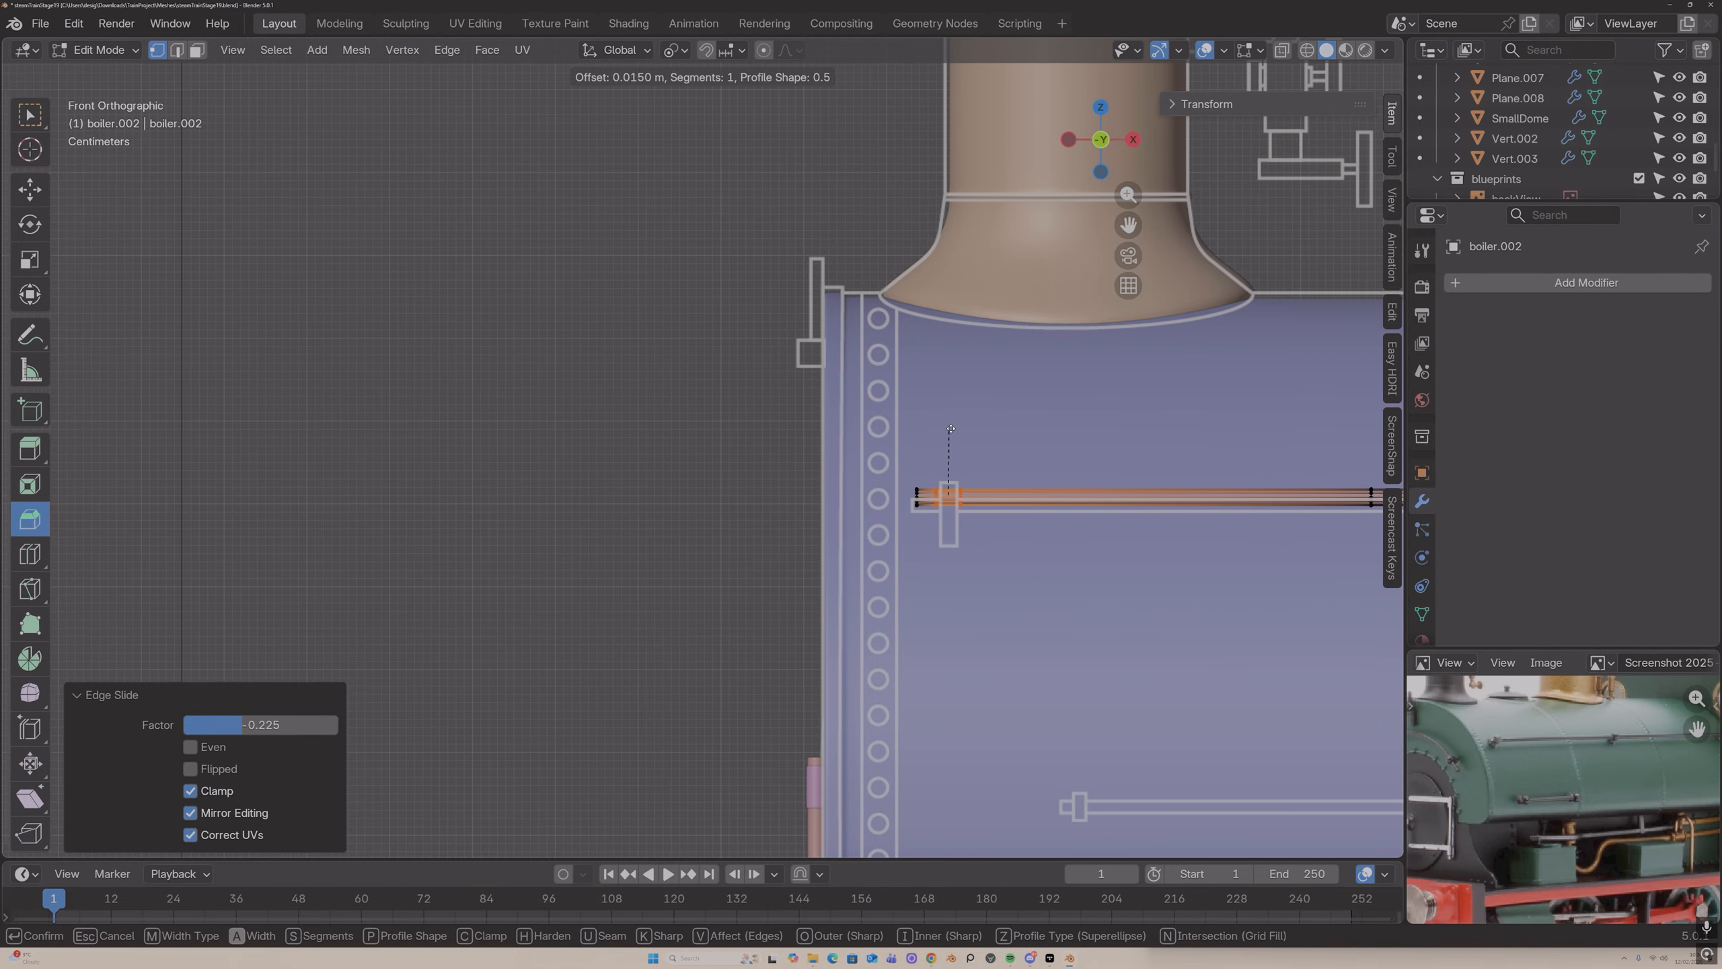
click(949, 433)
middle_drag(948, 434, 1091, 483)
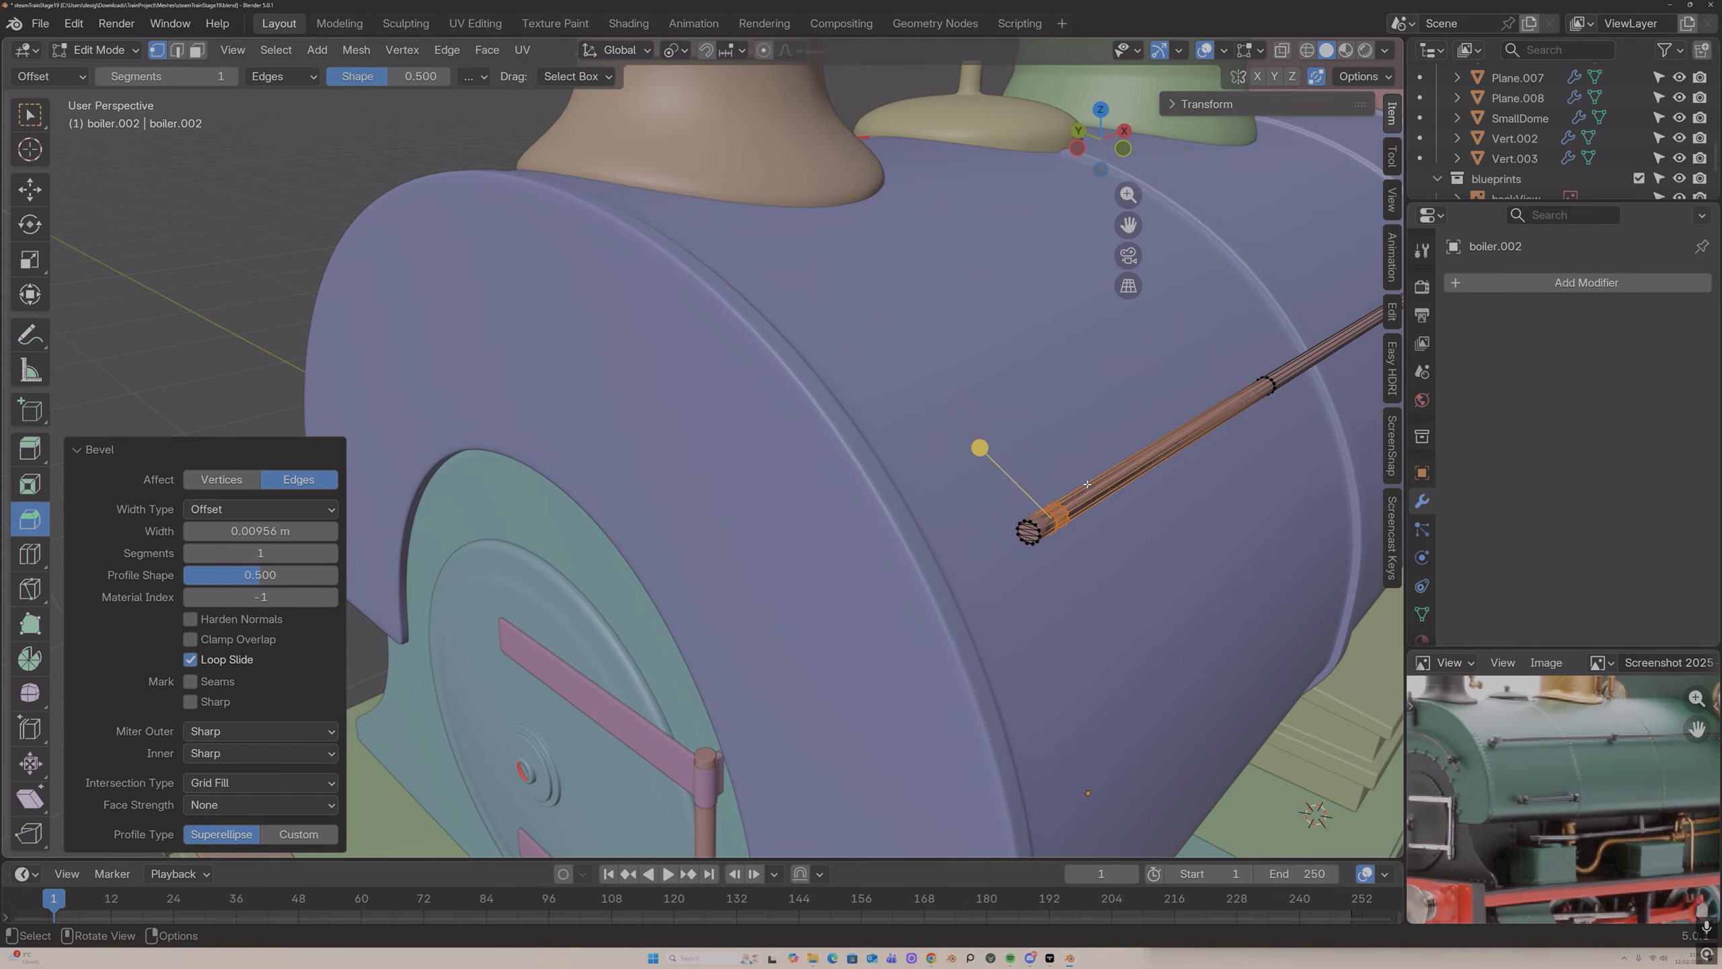
Step: Separate the narrow bracket ring from the handrail mesh into its own object and return to Object Mode
key(p)
click(1088, 485)
key(Tab)
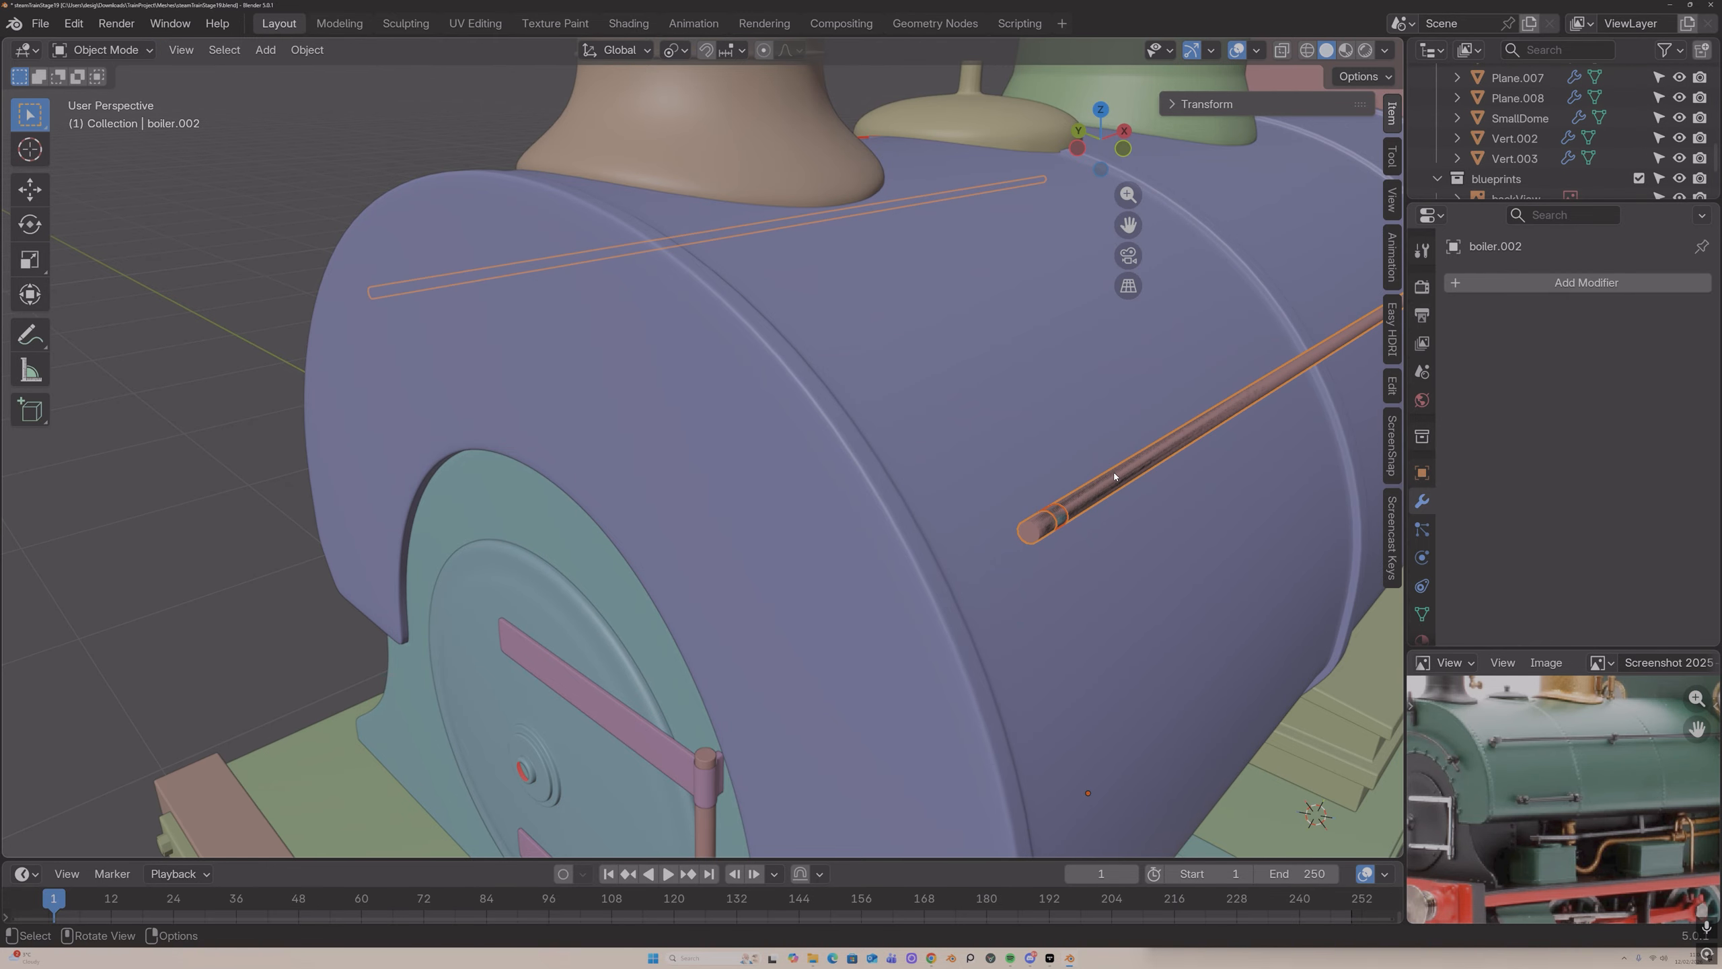
Step: Move the leftover mesh copy of the handrail clear of the curve handrail and delete it
click(1114, 478)
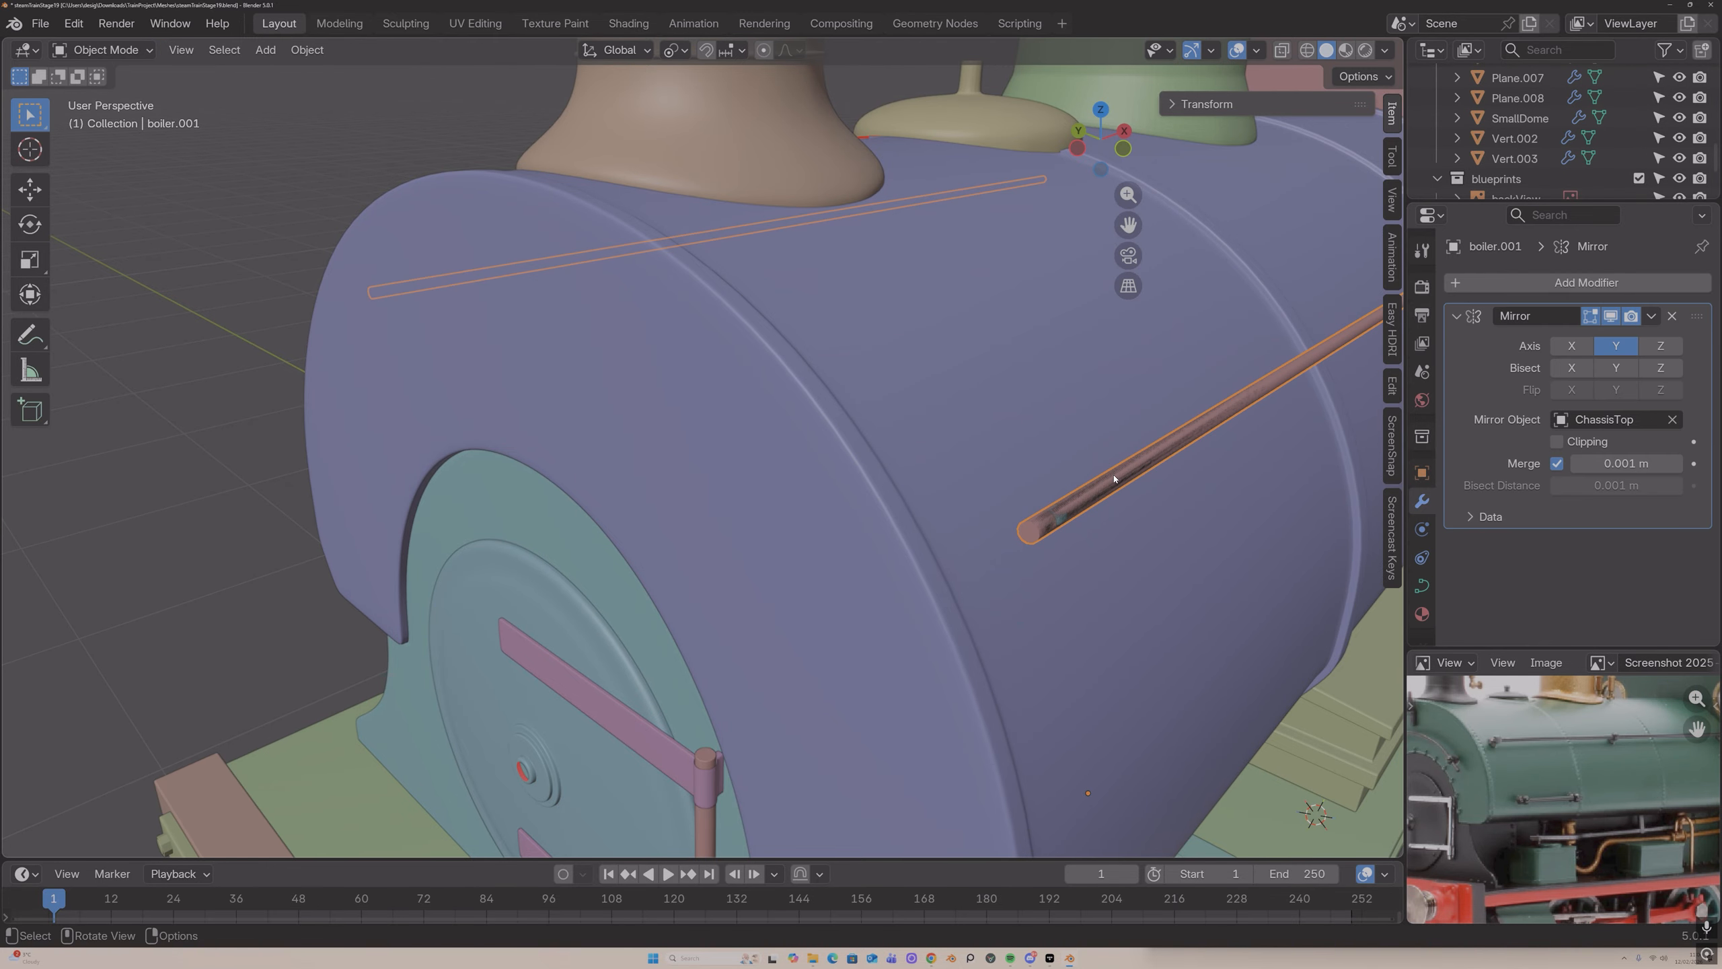
click(1150, 463)
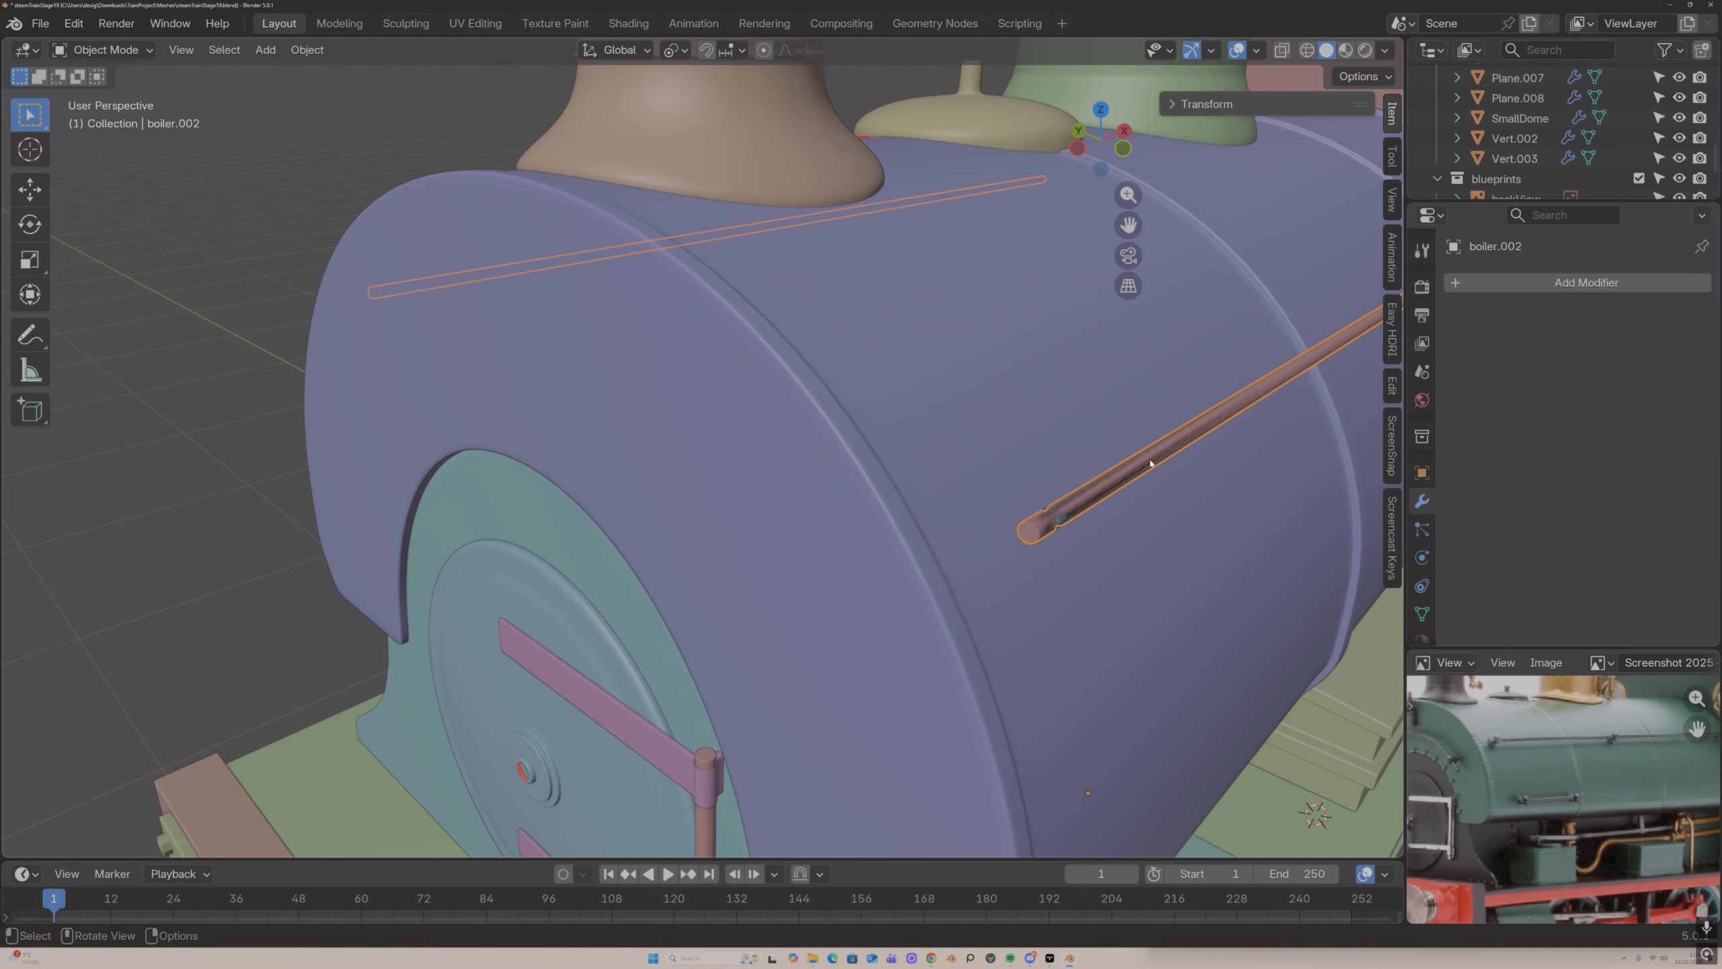
click(1150, 464)
click(1150, 464)
key(shift+d)
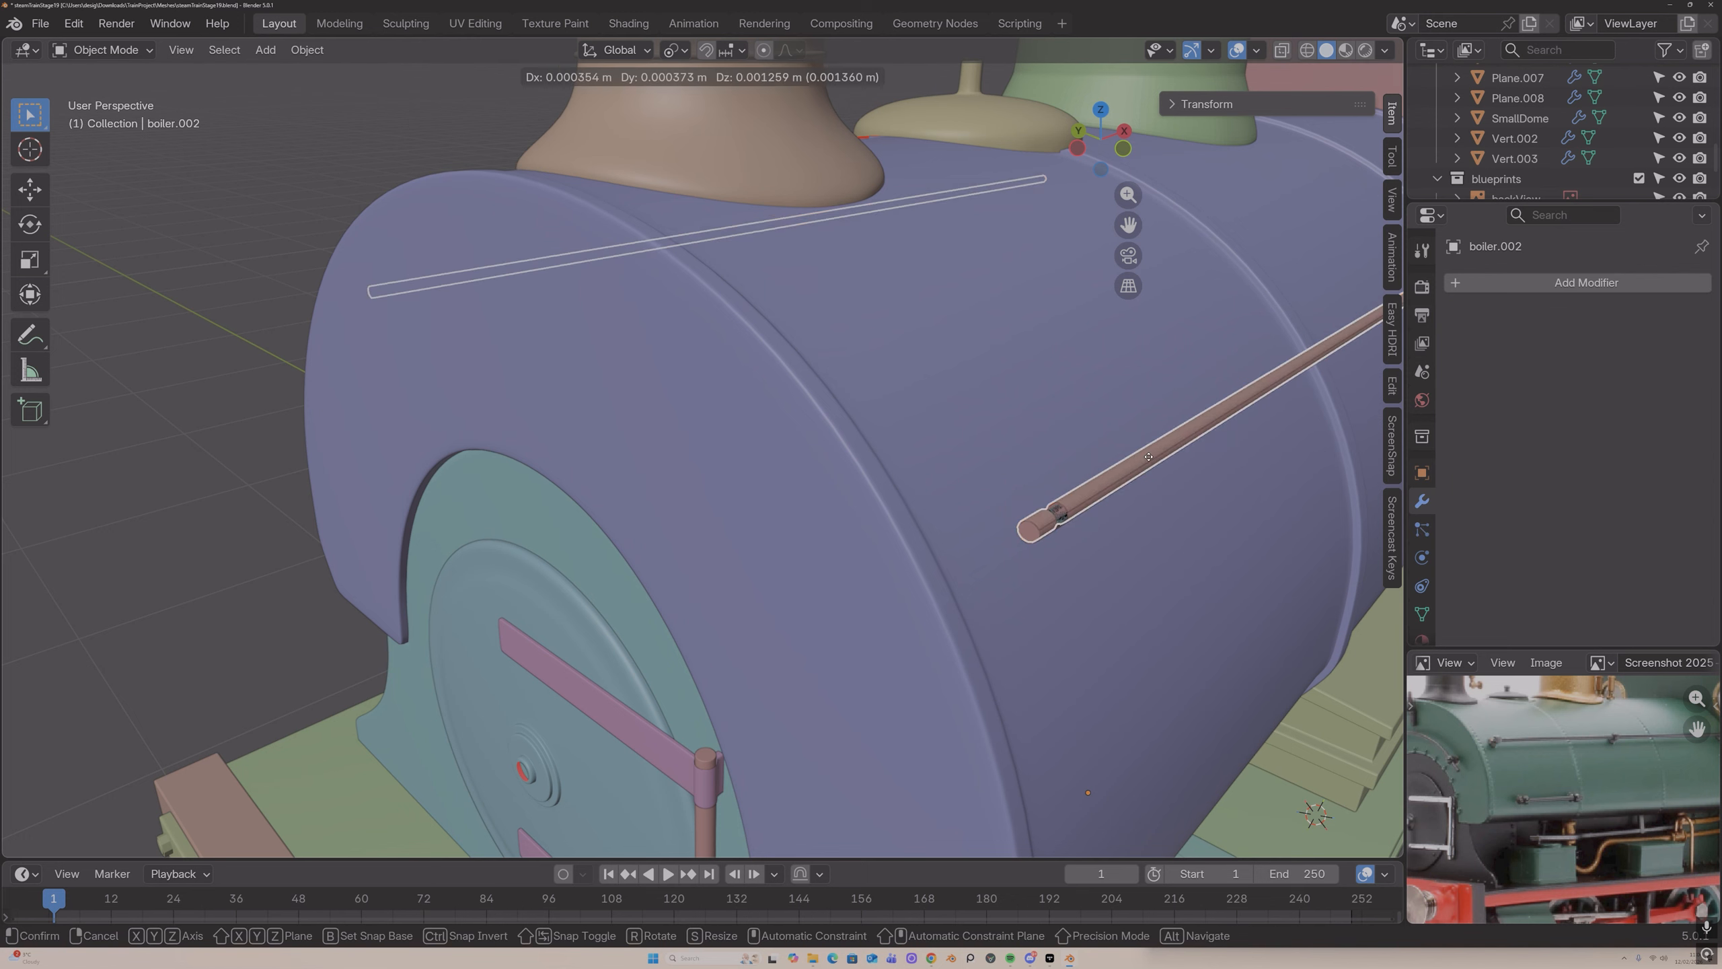
click(1081, 360)
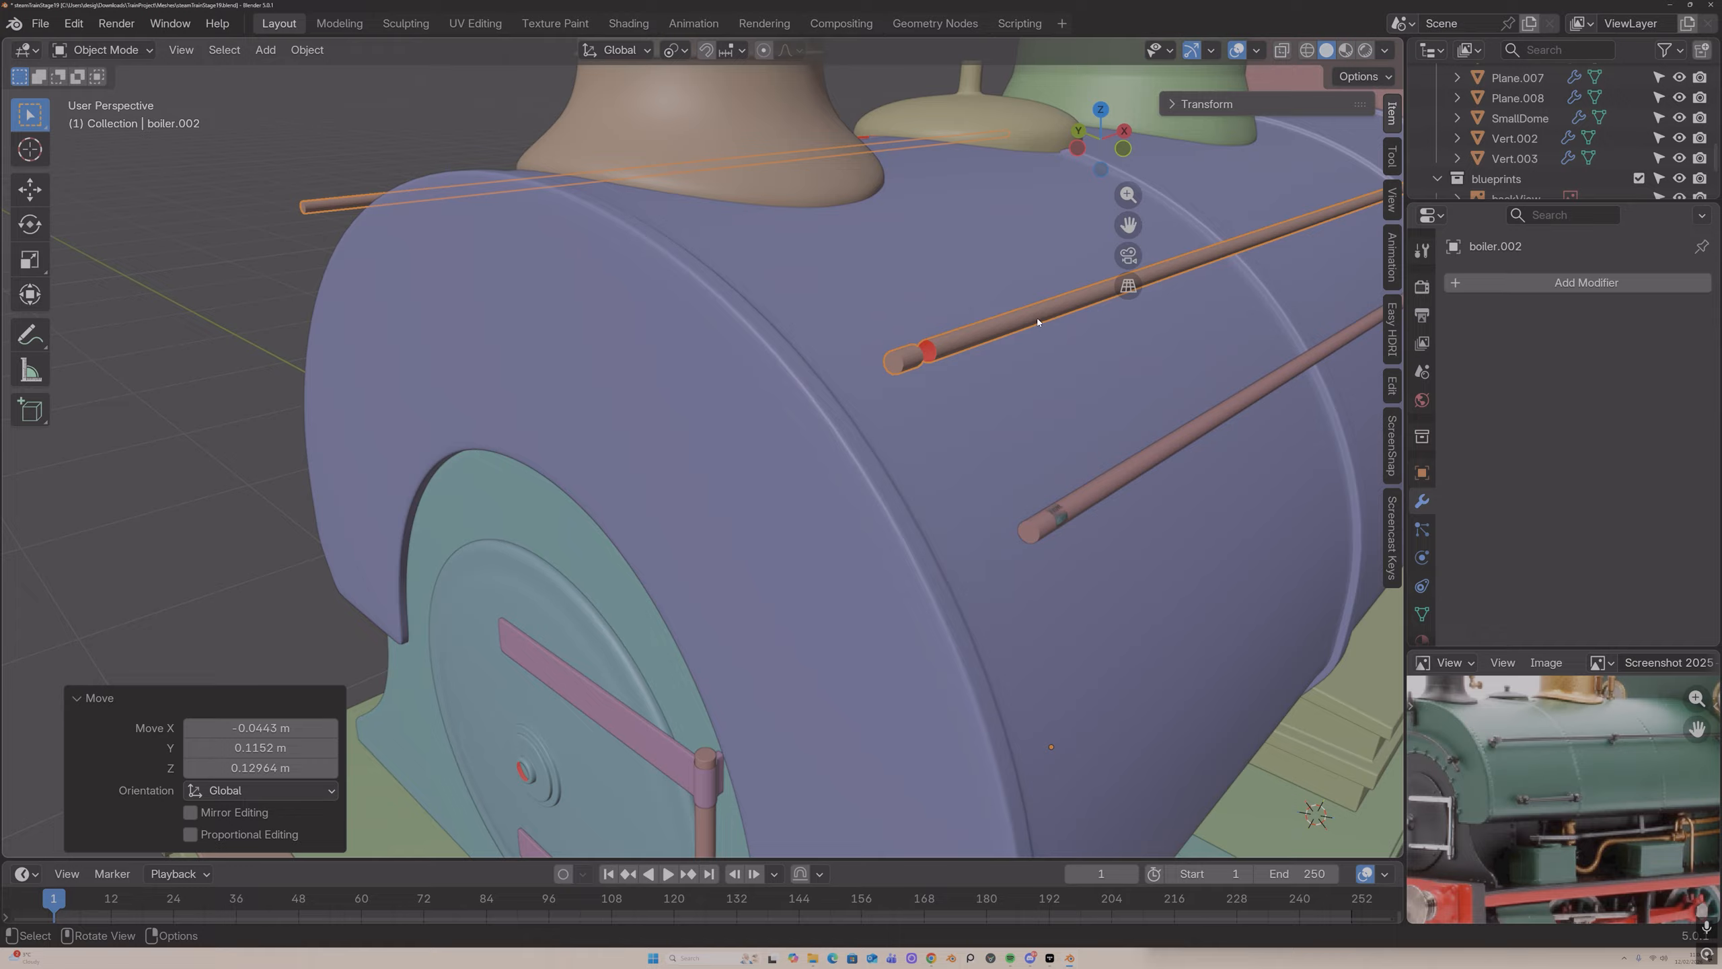
key(x)
click(1009, 319)
Step: Rename the remaining boiler handrail curve as handLongCurve
click(1070, 510)
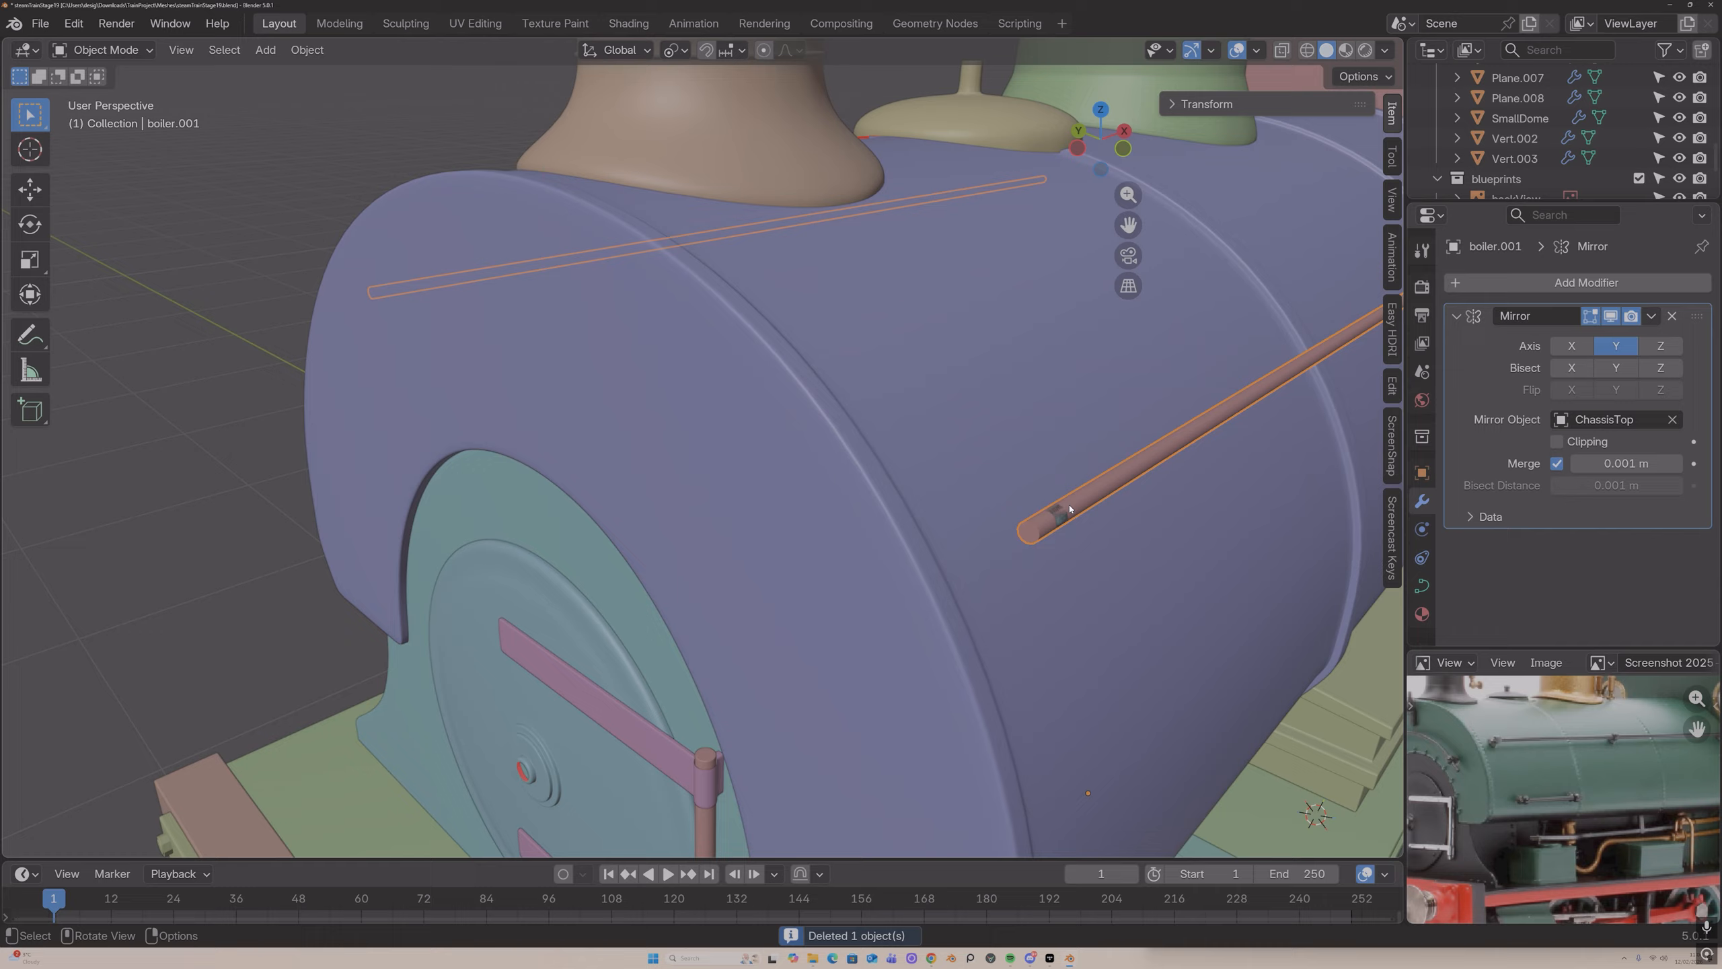
scroll(1160, 397, down, 6)
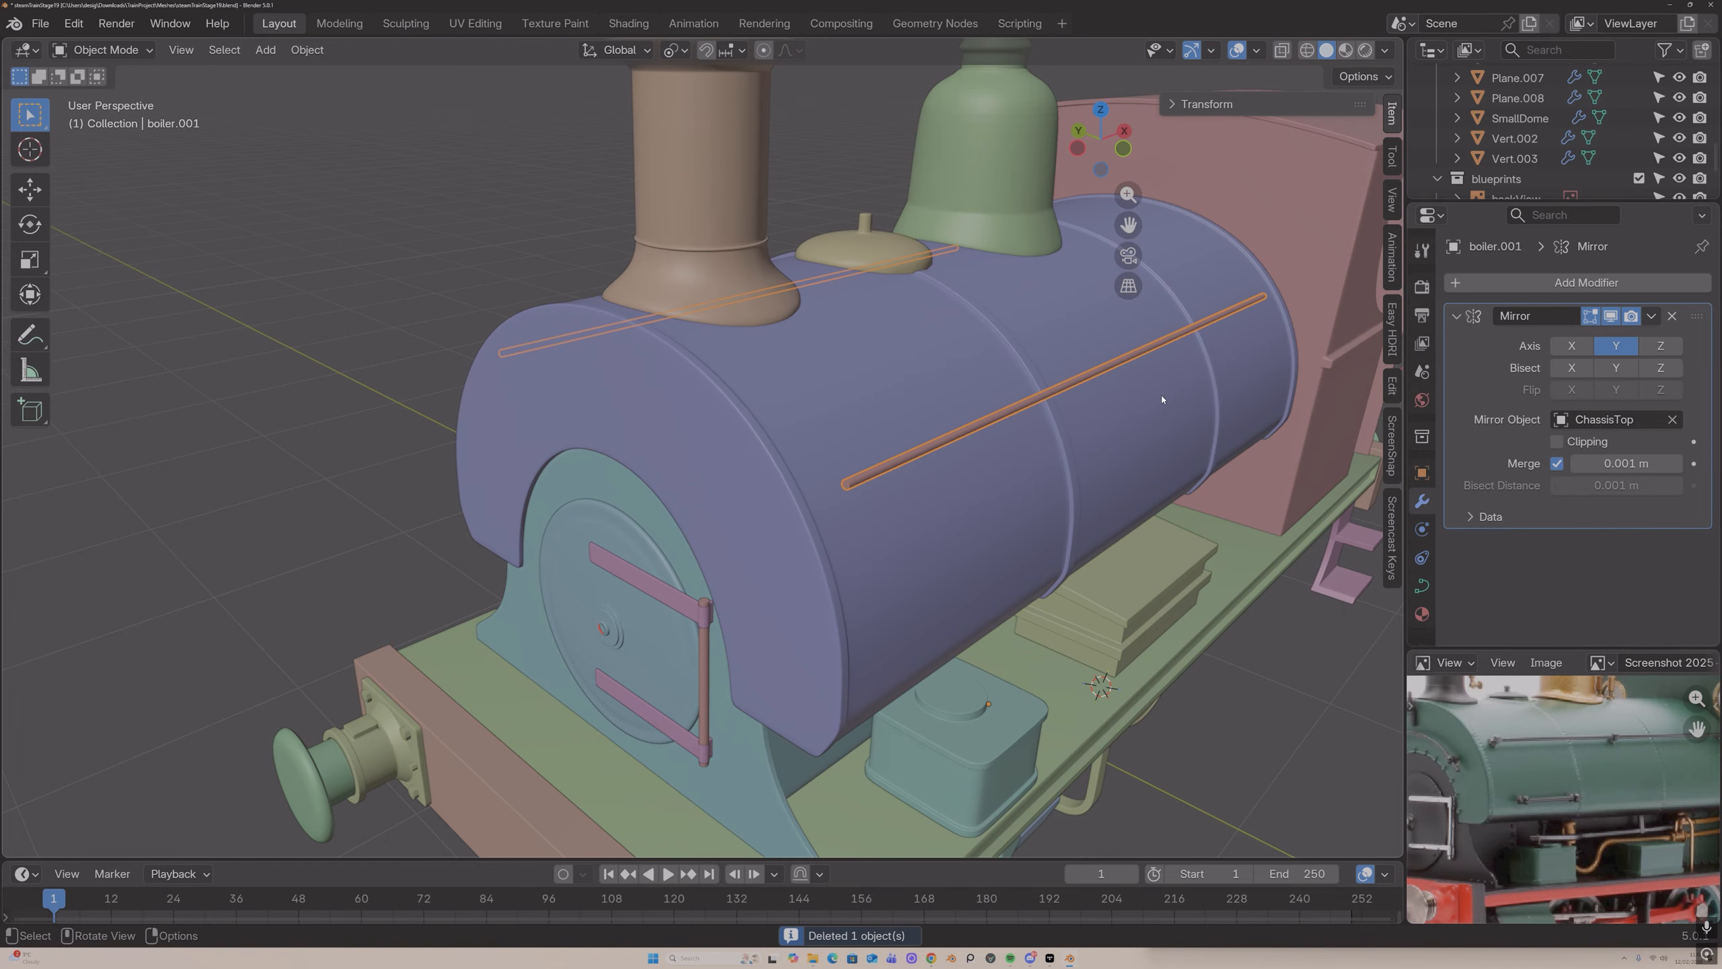
key(F2)
text(handLon)
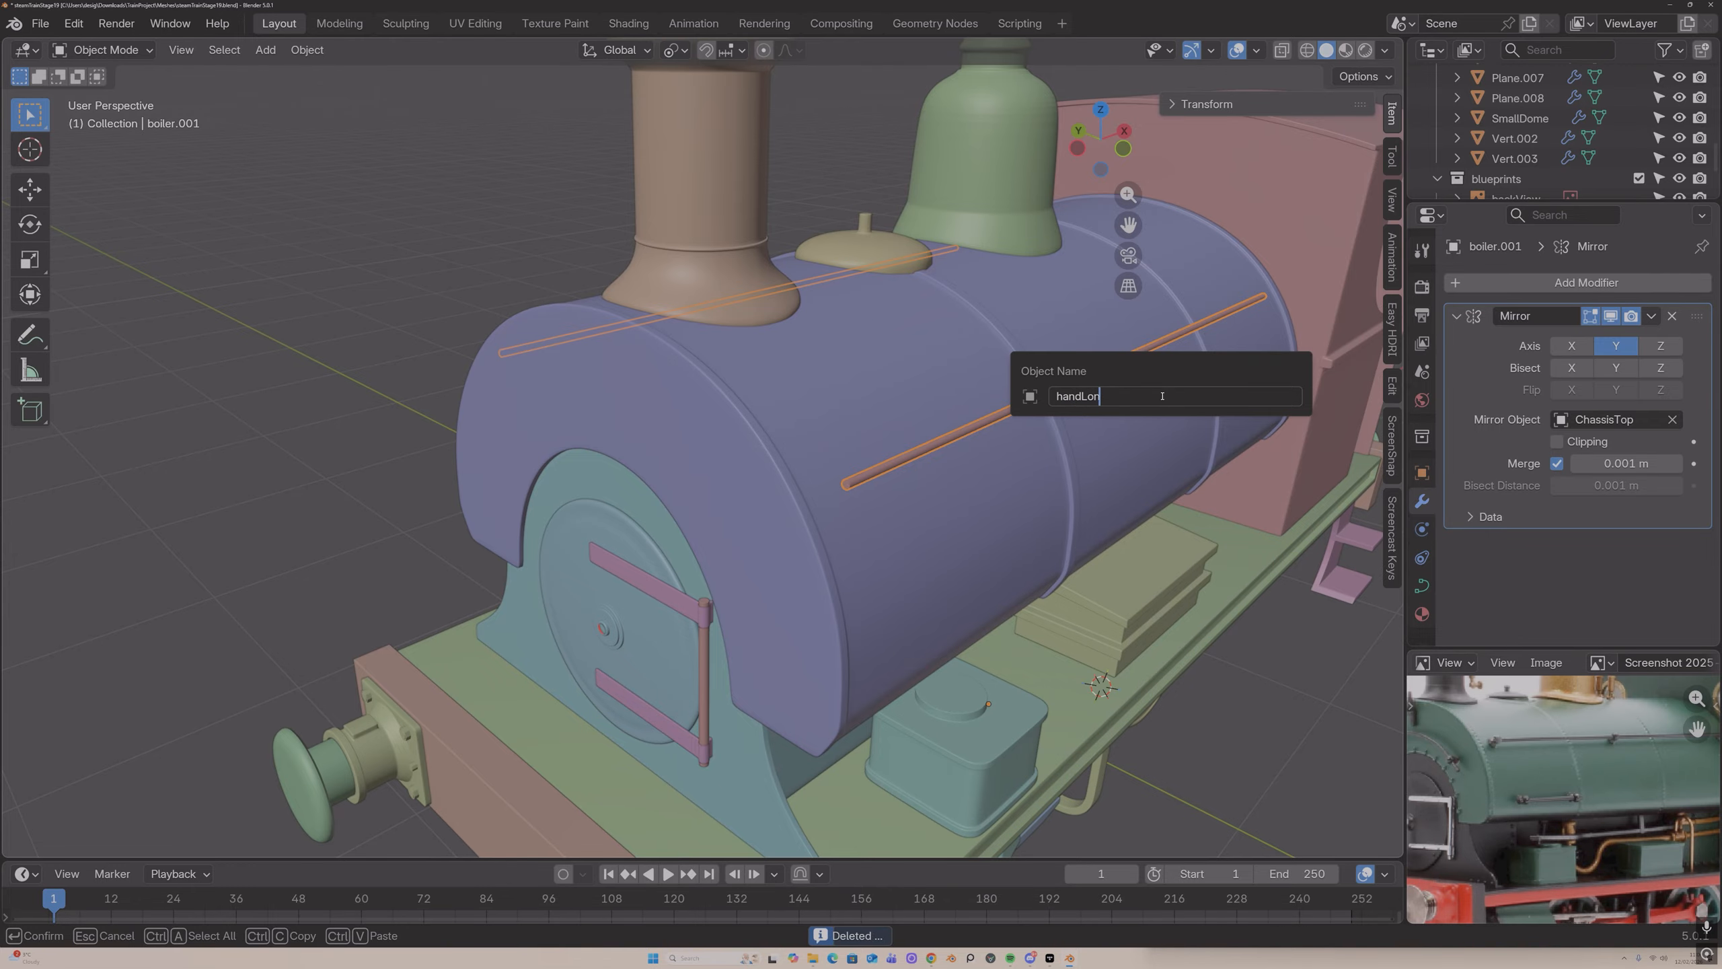
text(gCurve)
key(Return)
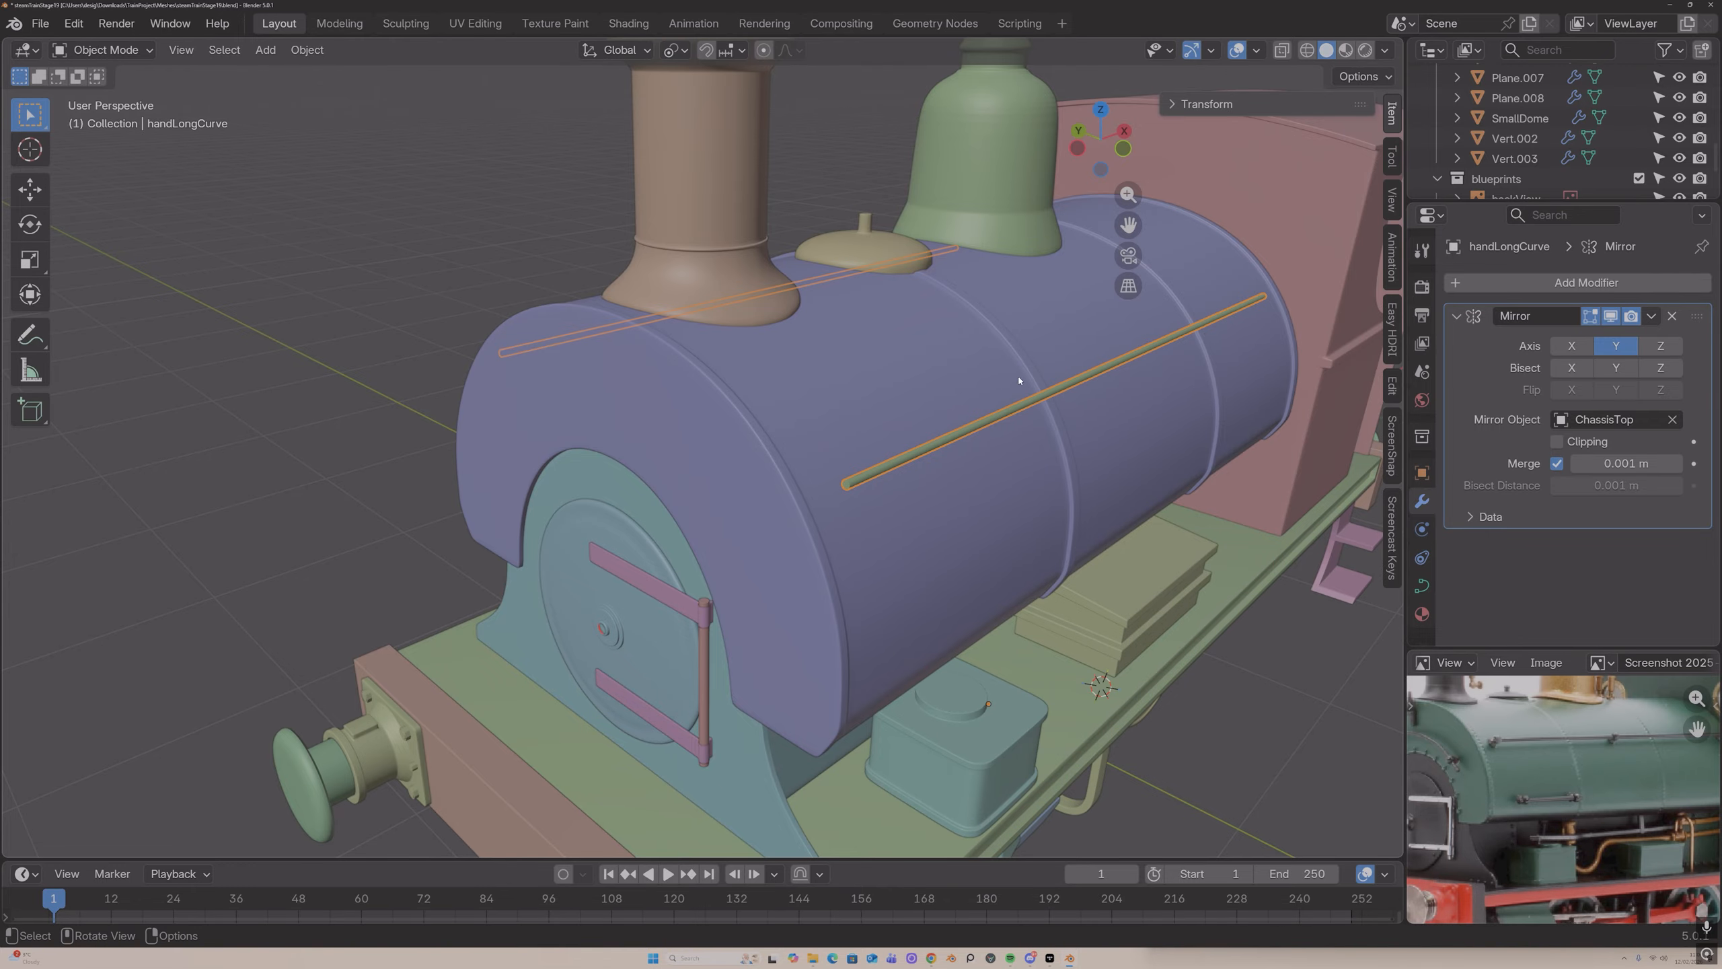
Step: Select all faces of the front bracket ring in Edit Mode and fatten it with a Shrink/Fatten offset of 0.00153 m
scroll(1018, 380, up, 4)
click(1053, 514)
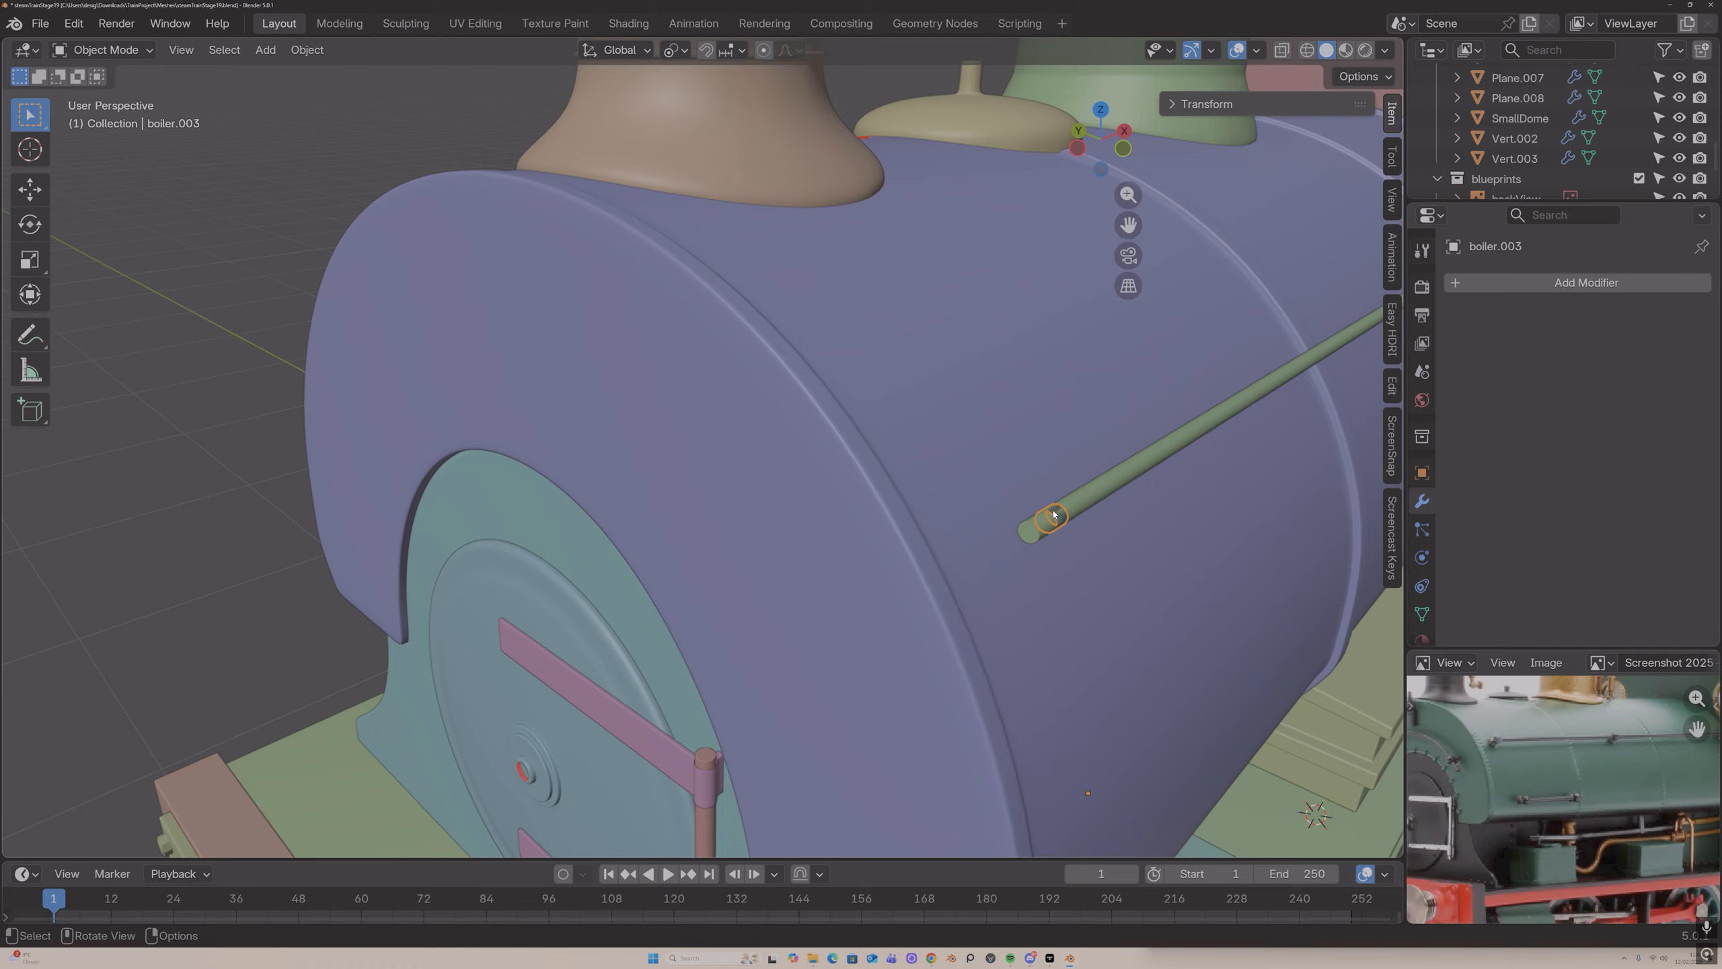
middle_drag(1027, 468, 1056, 478)
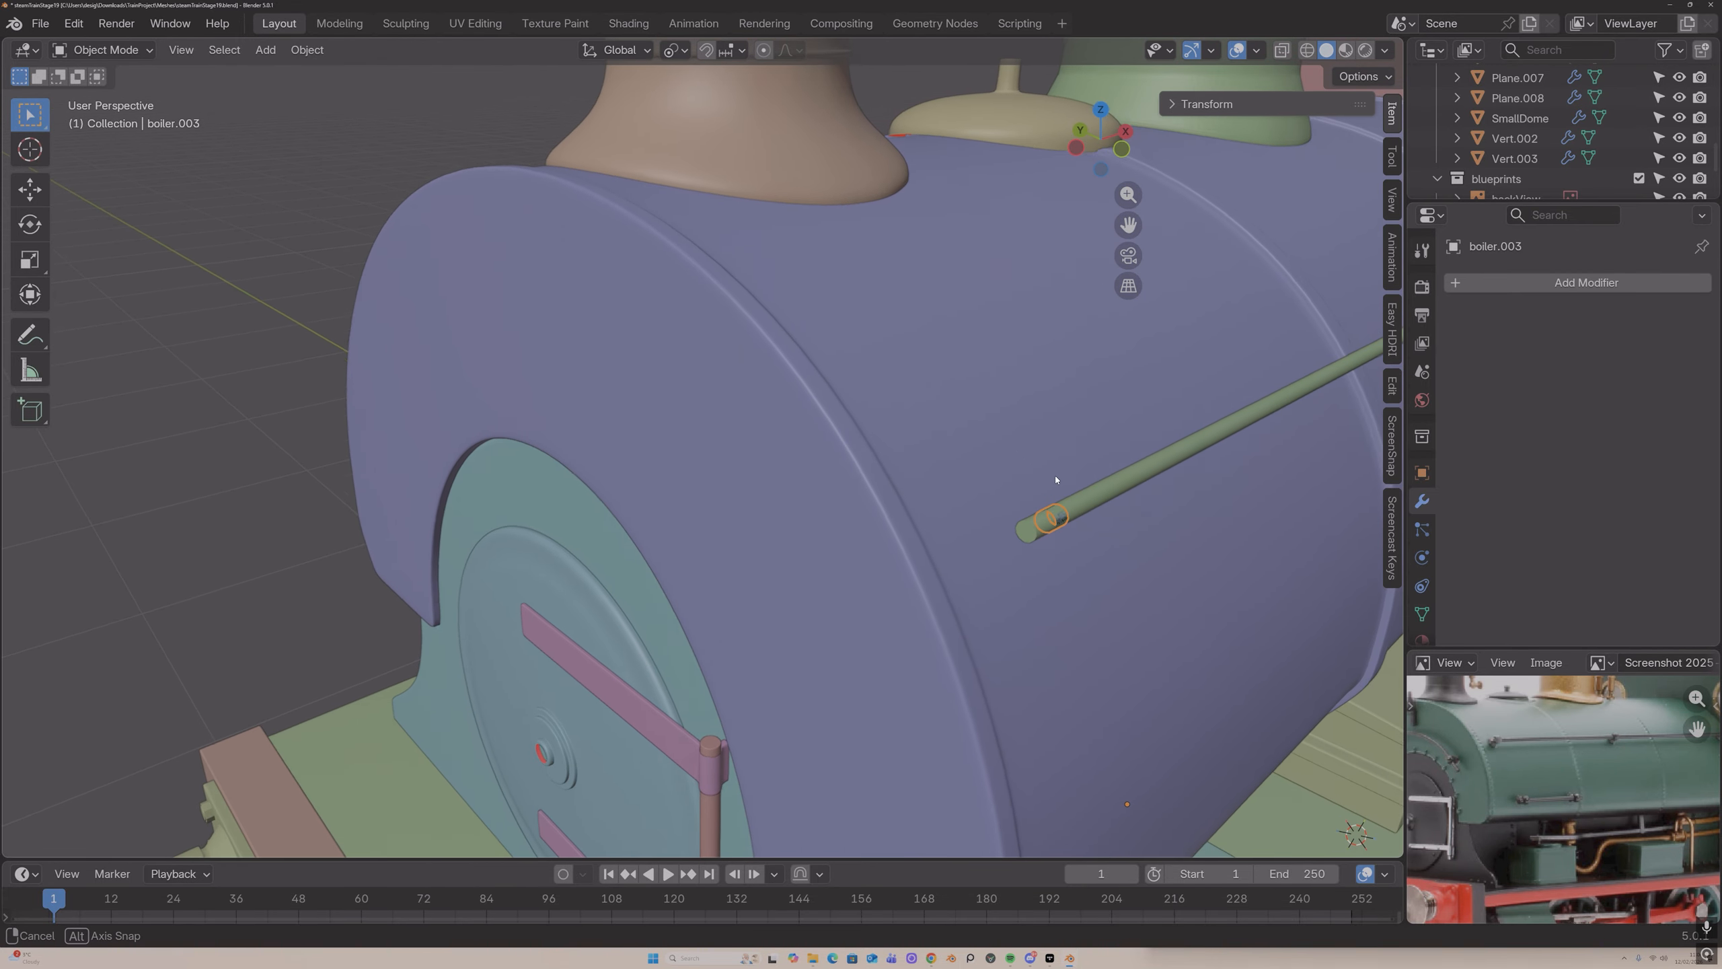
key(Tab)
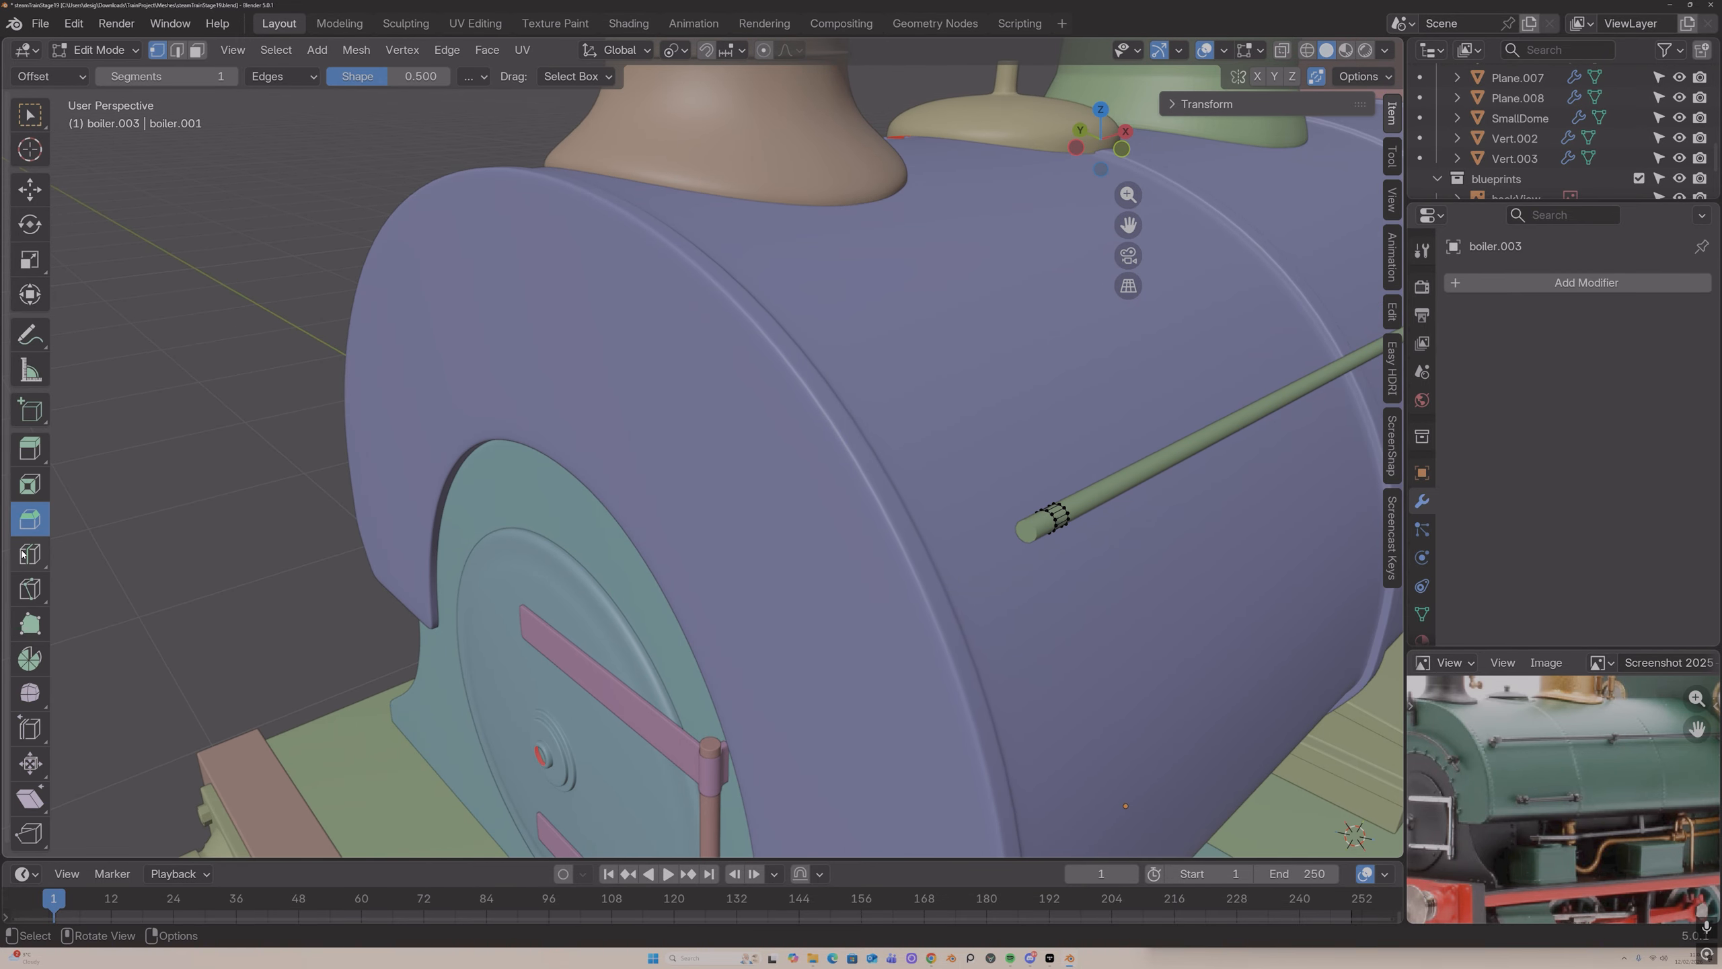
key(3)
key(a)
middle_drag(957, 381, 964, 371)
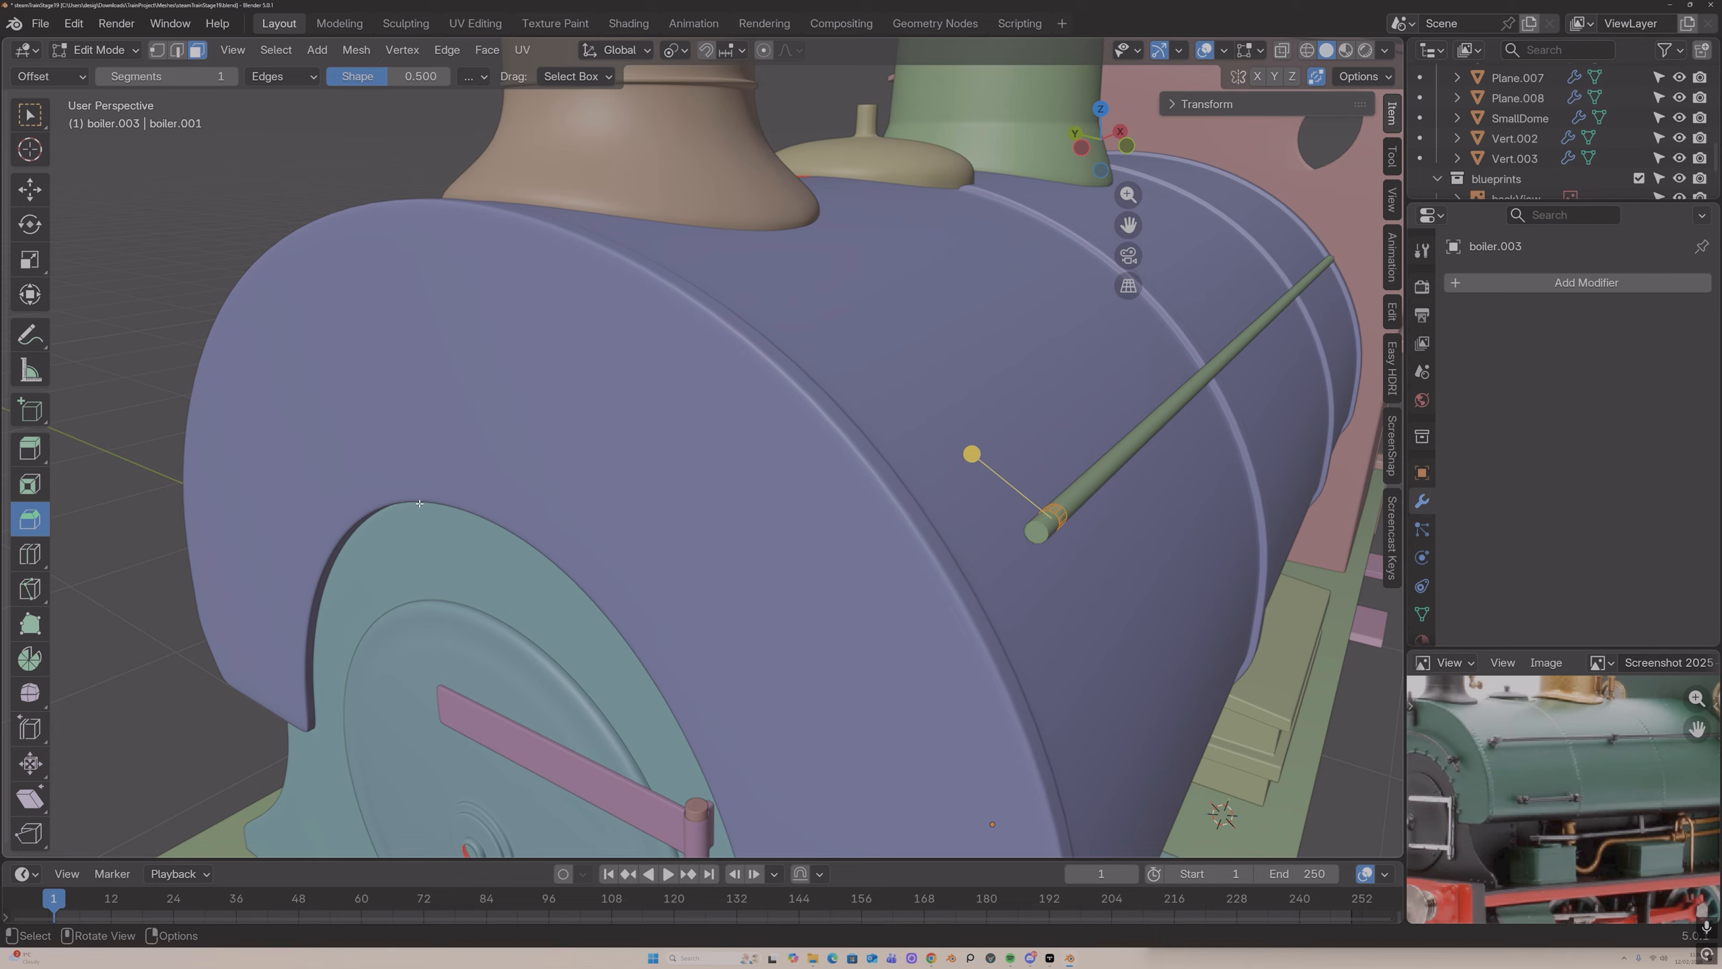
click(35, 764)
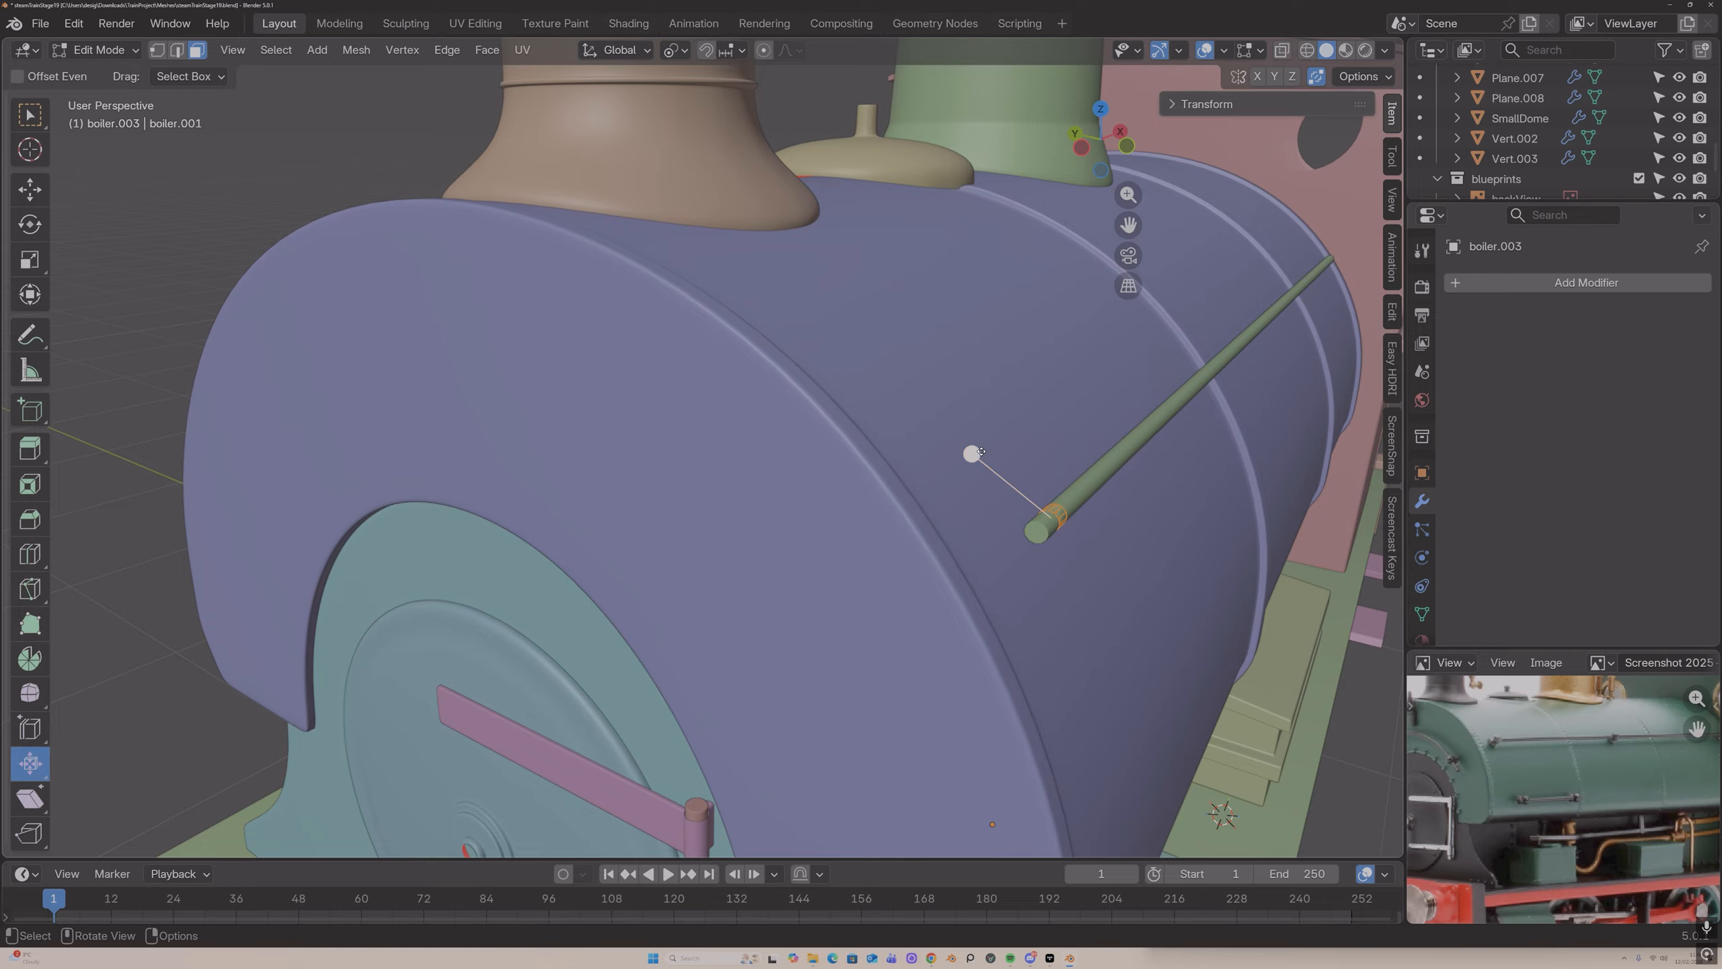
drag(972, 452, 972, 449)
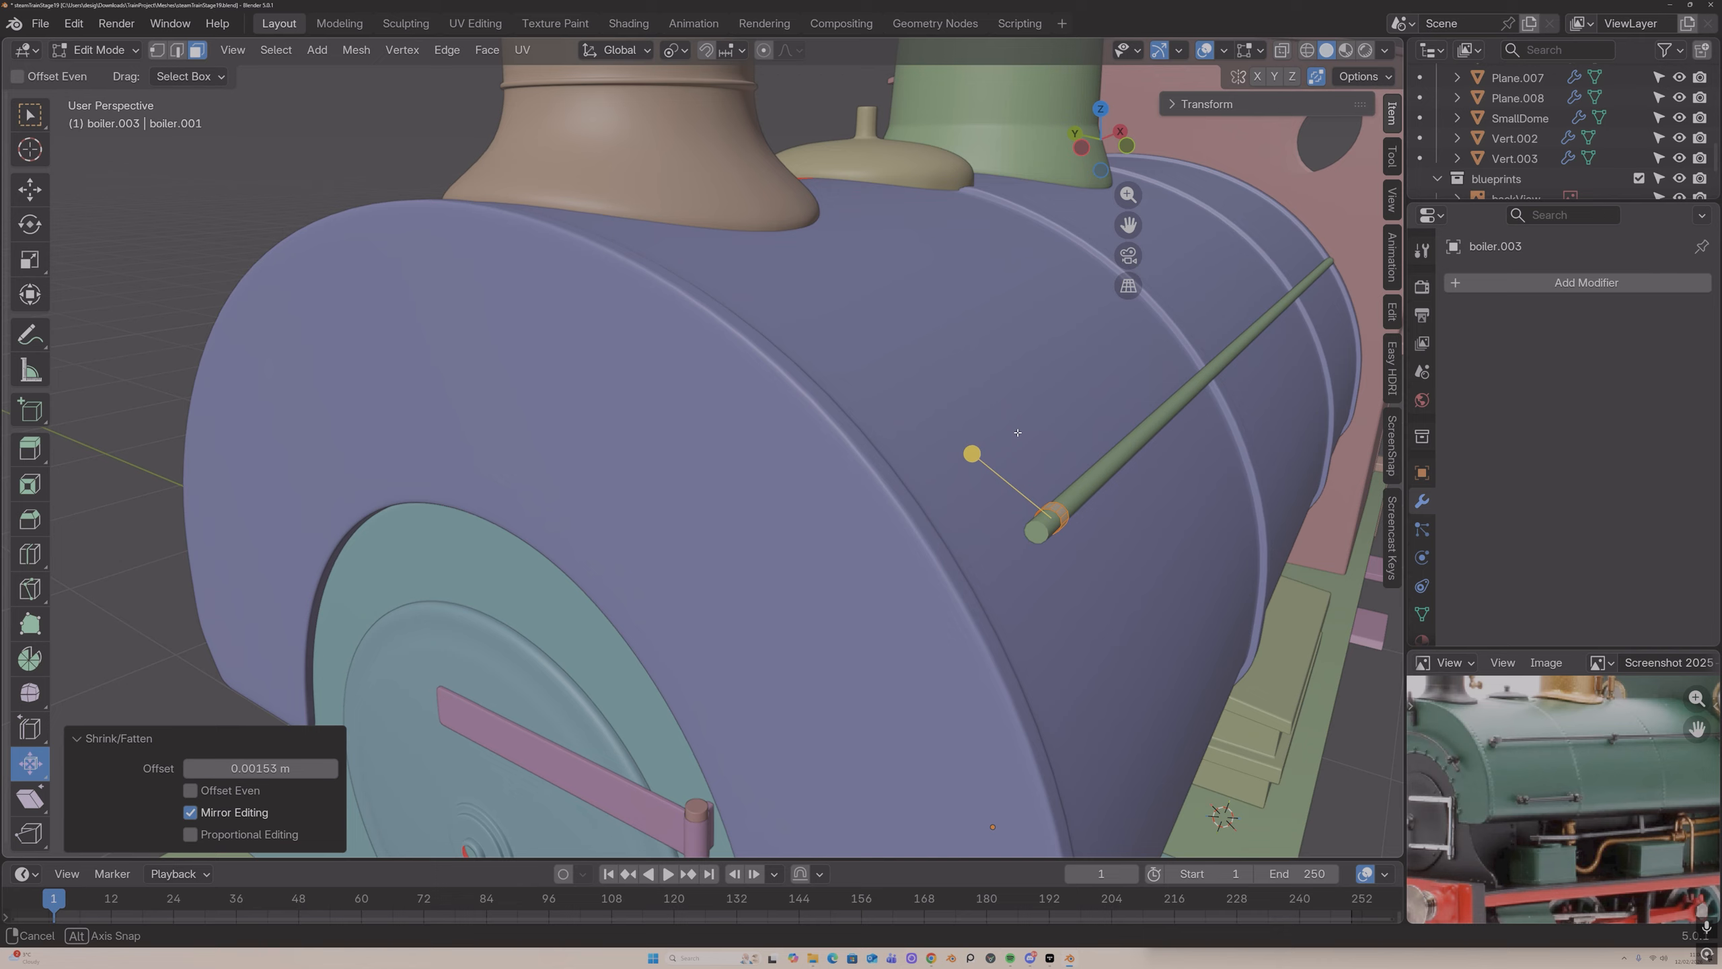
mouse_move(1017, 434)
middle_down()
mouse_move(1004, 421)
mouse_move(1022, 416)
middle_up()
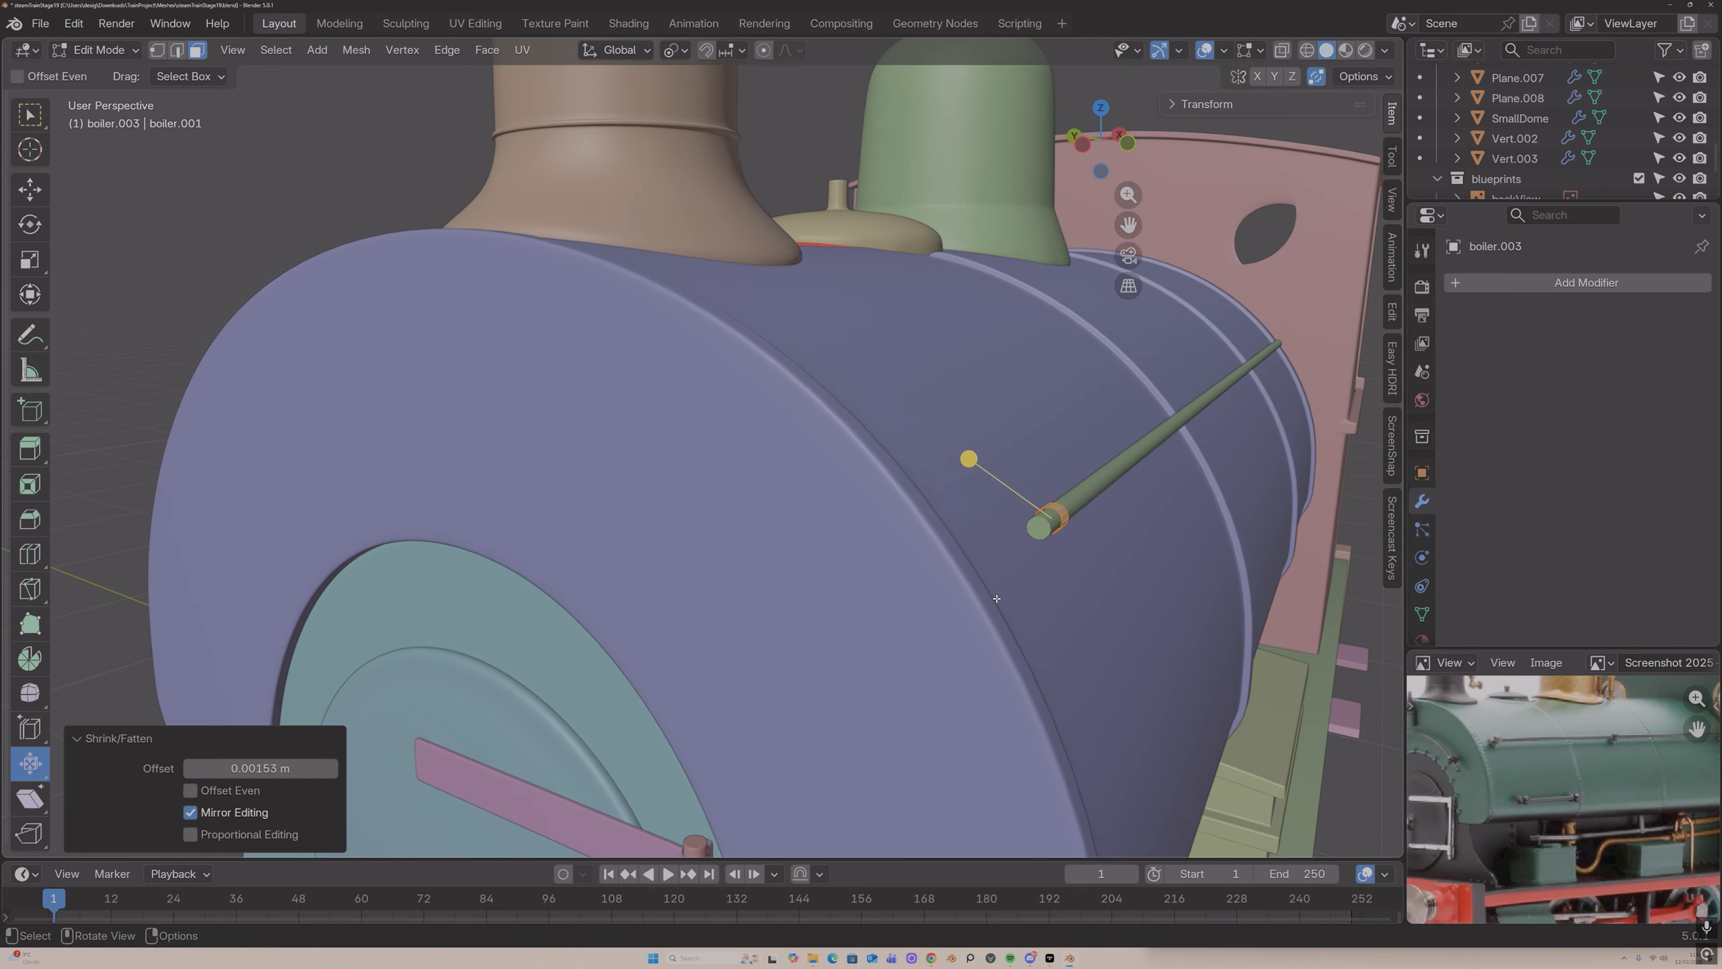
Step: Extrude the bracket ring's faces along their normals to give the ring thickness around the handrail
key(period)
click(838, 603)
key(alt+e)
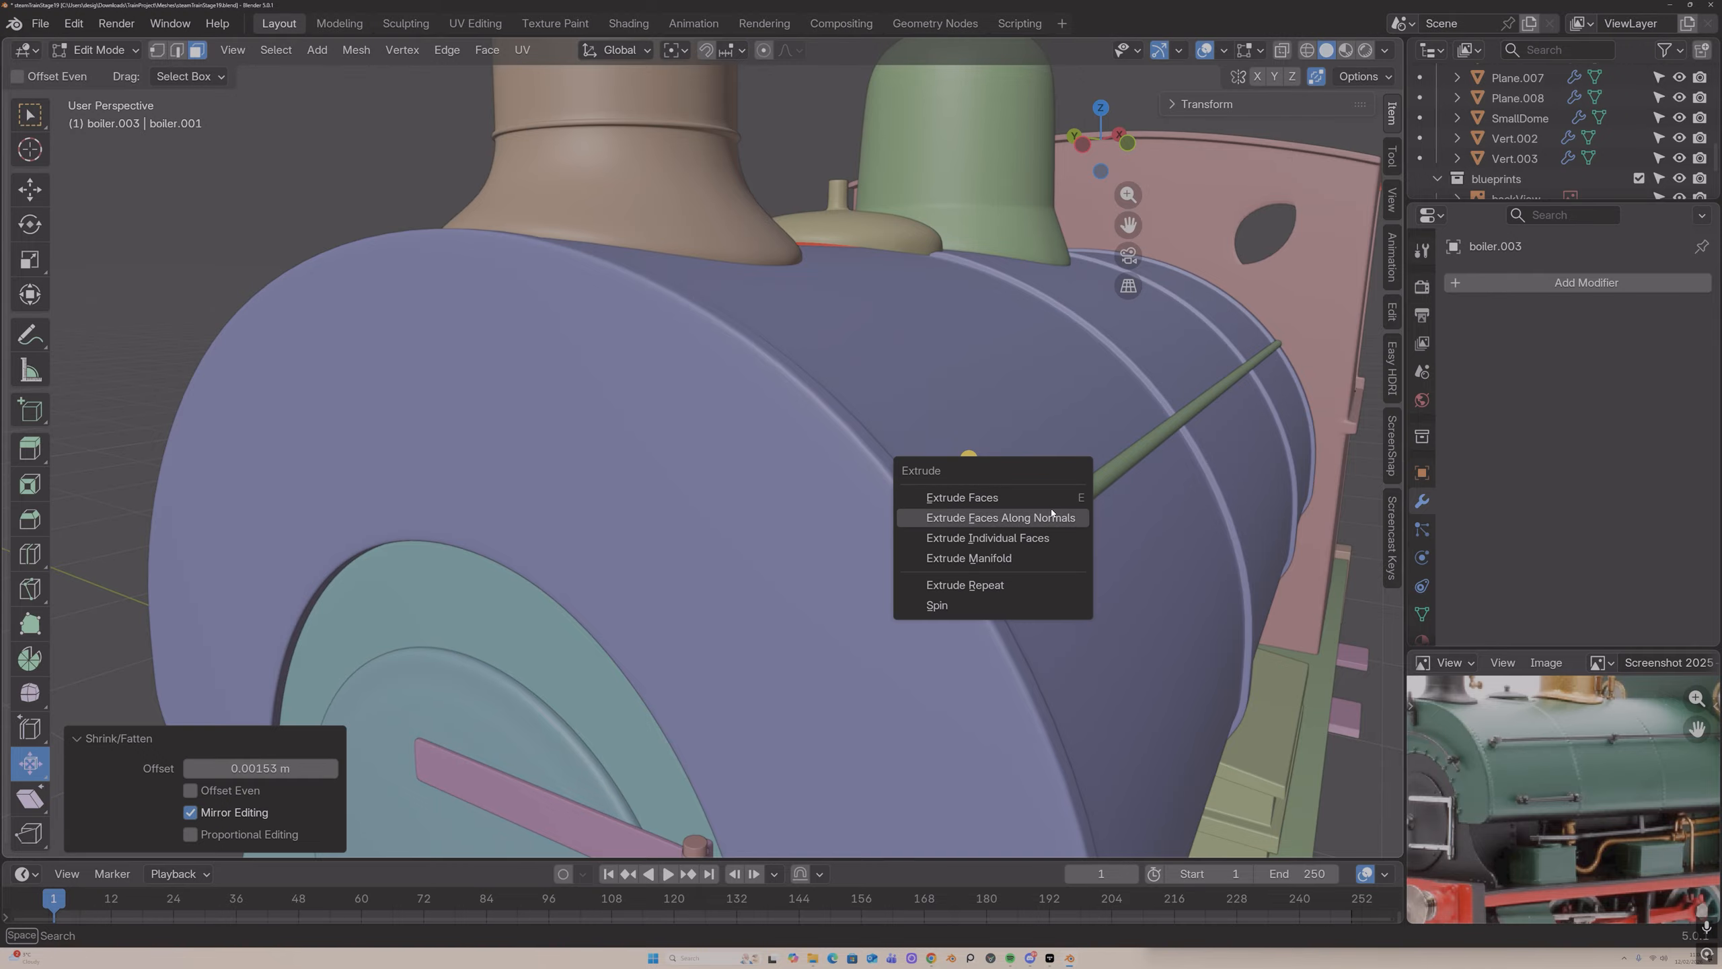
click(1053, 505)
click(1050, 505)
middle_drag(1051, 505, 1116, 487)
middle_drag(1172, 554, 1183, 612)
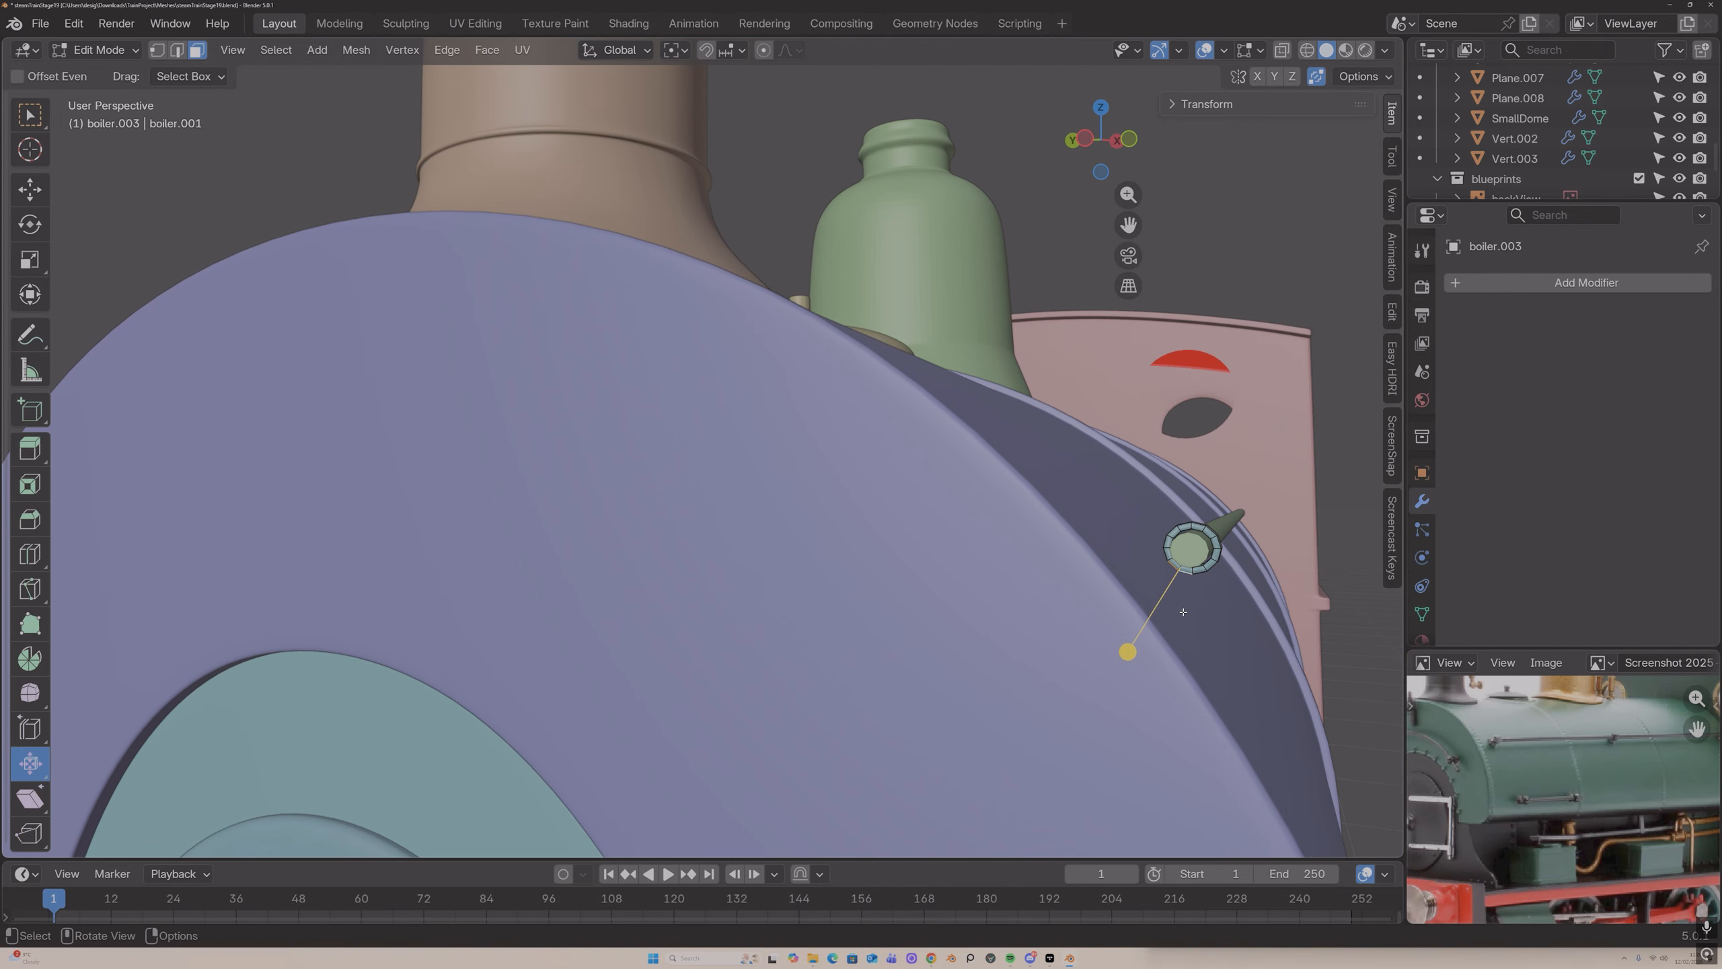
Step: Extrude a foot from the ring's underside, moved -0.014985 m along global Z and about 0.0097 m along global Y toward the boiler
key(e)
right_click(1183, 612)
key(g)
key(y)
key(z)
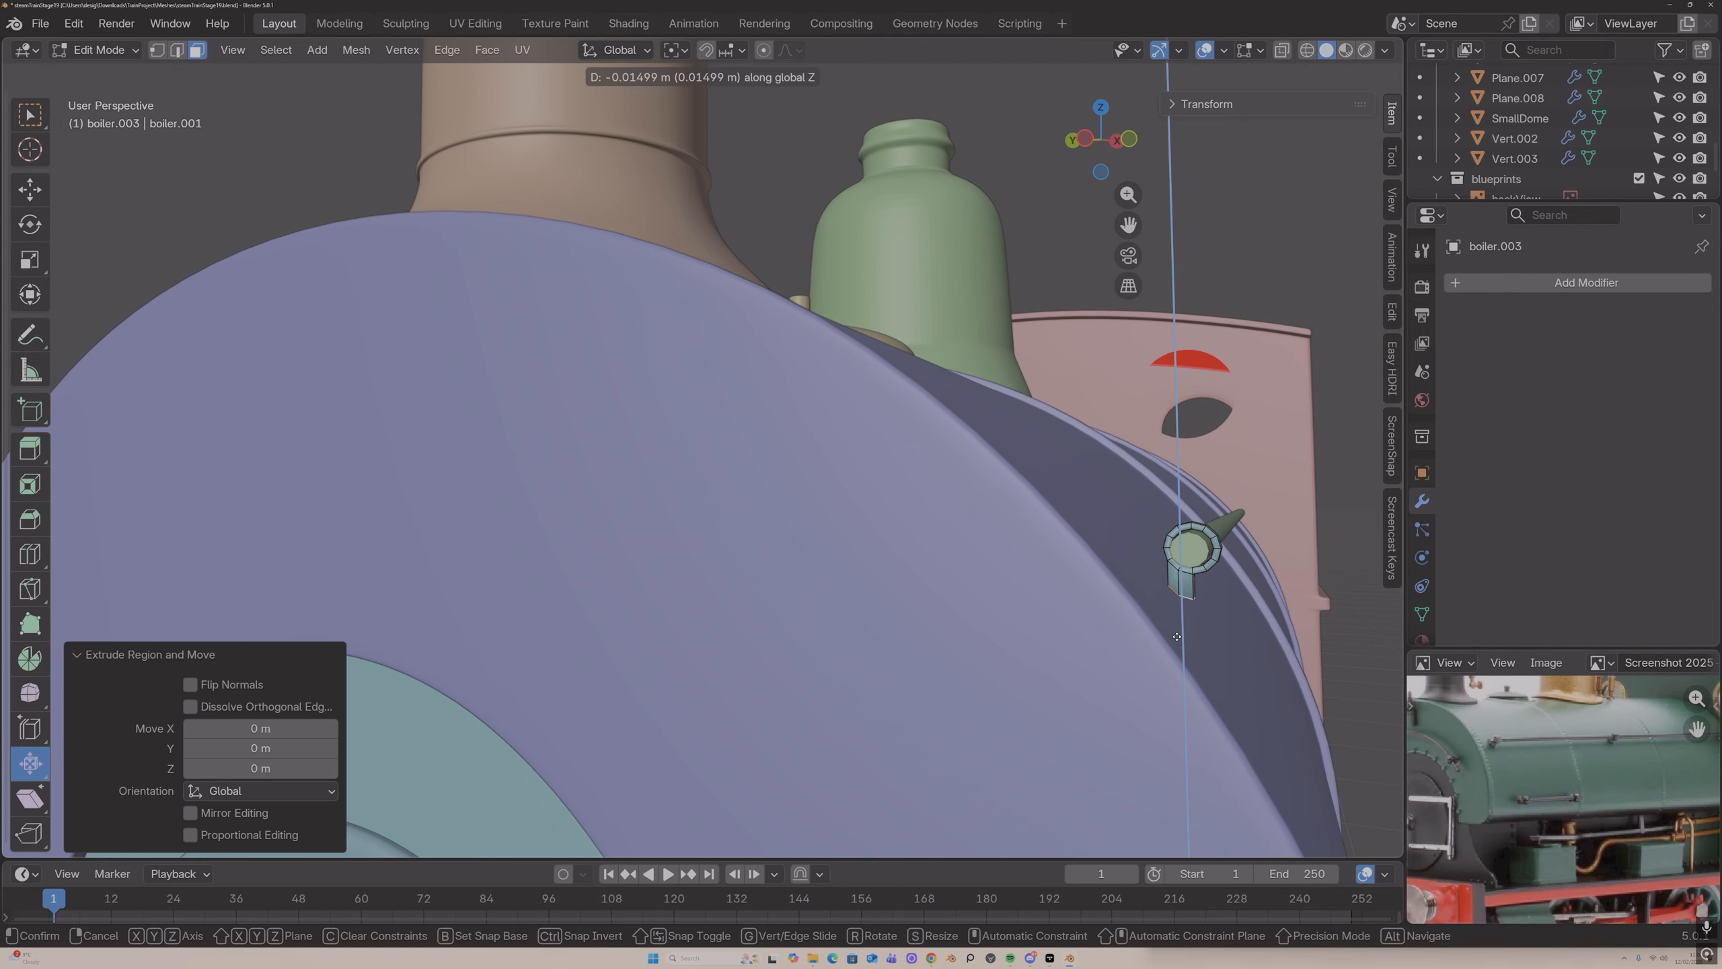
click(1176, 636)
key(g)
key(y)
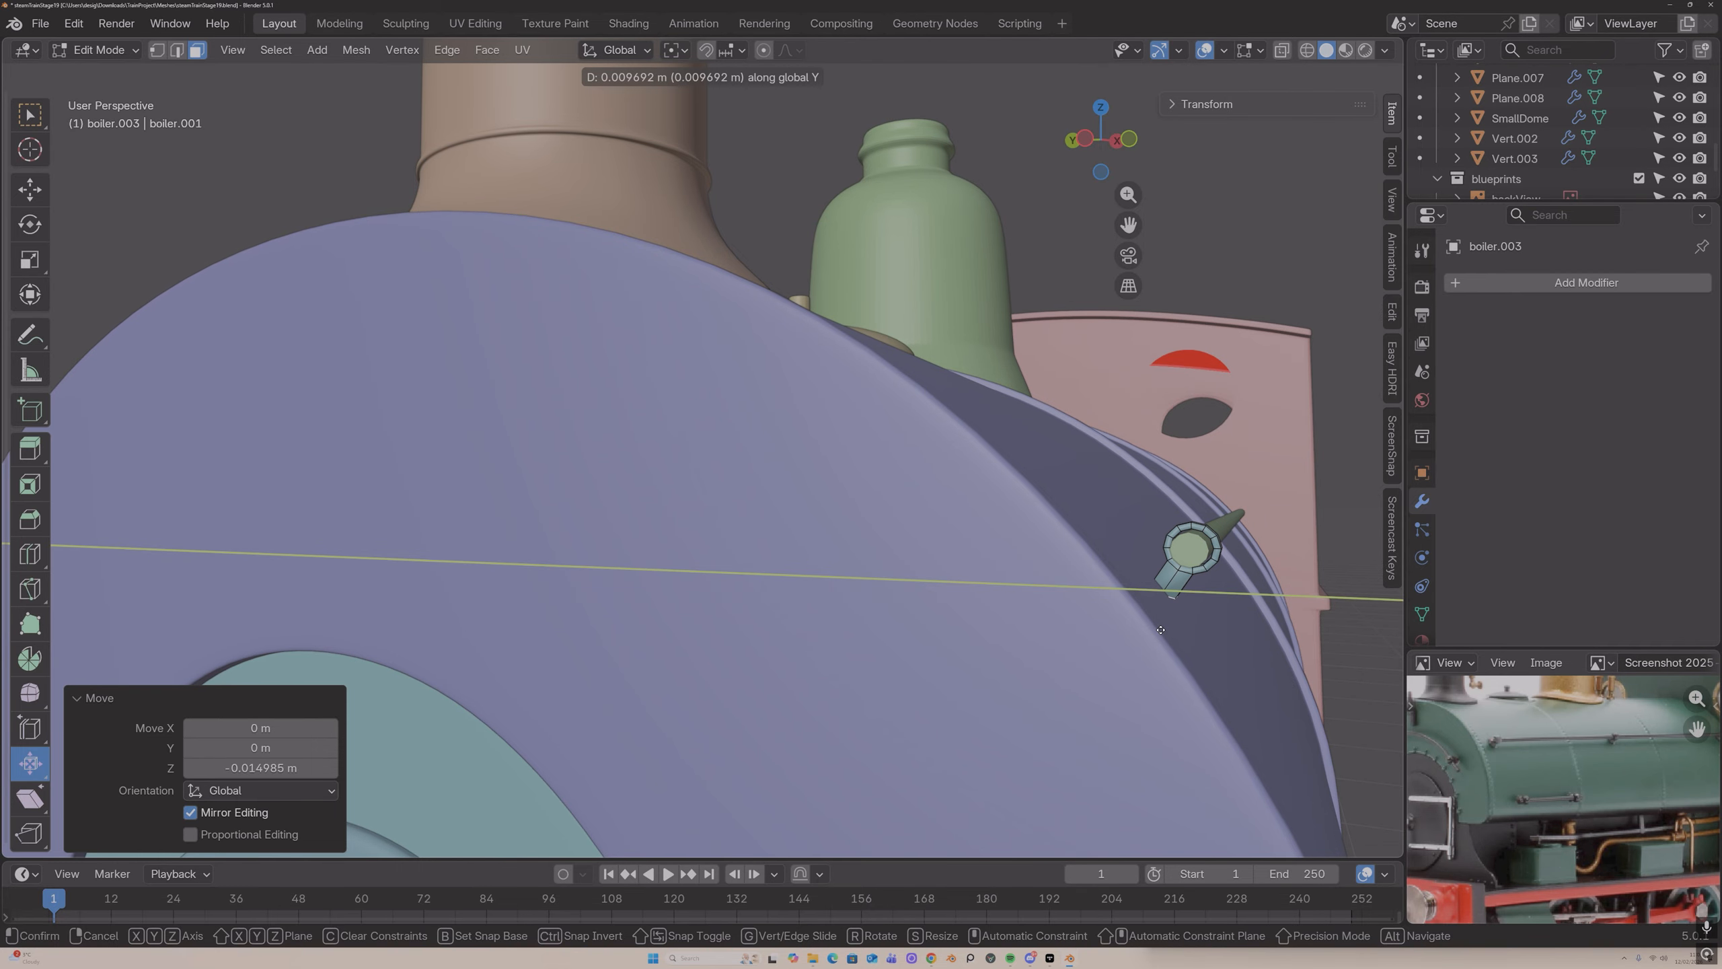
click(1160, 629)
Step: Select the upper corner edge of the bracket foot's end and edge-slide it by a factor of 0.190 toward the boiler surface
middle_drag(1160, 630, 1237, 622)
scroll(1165, 568, down, 2)
key(2)
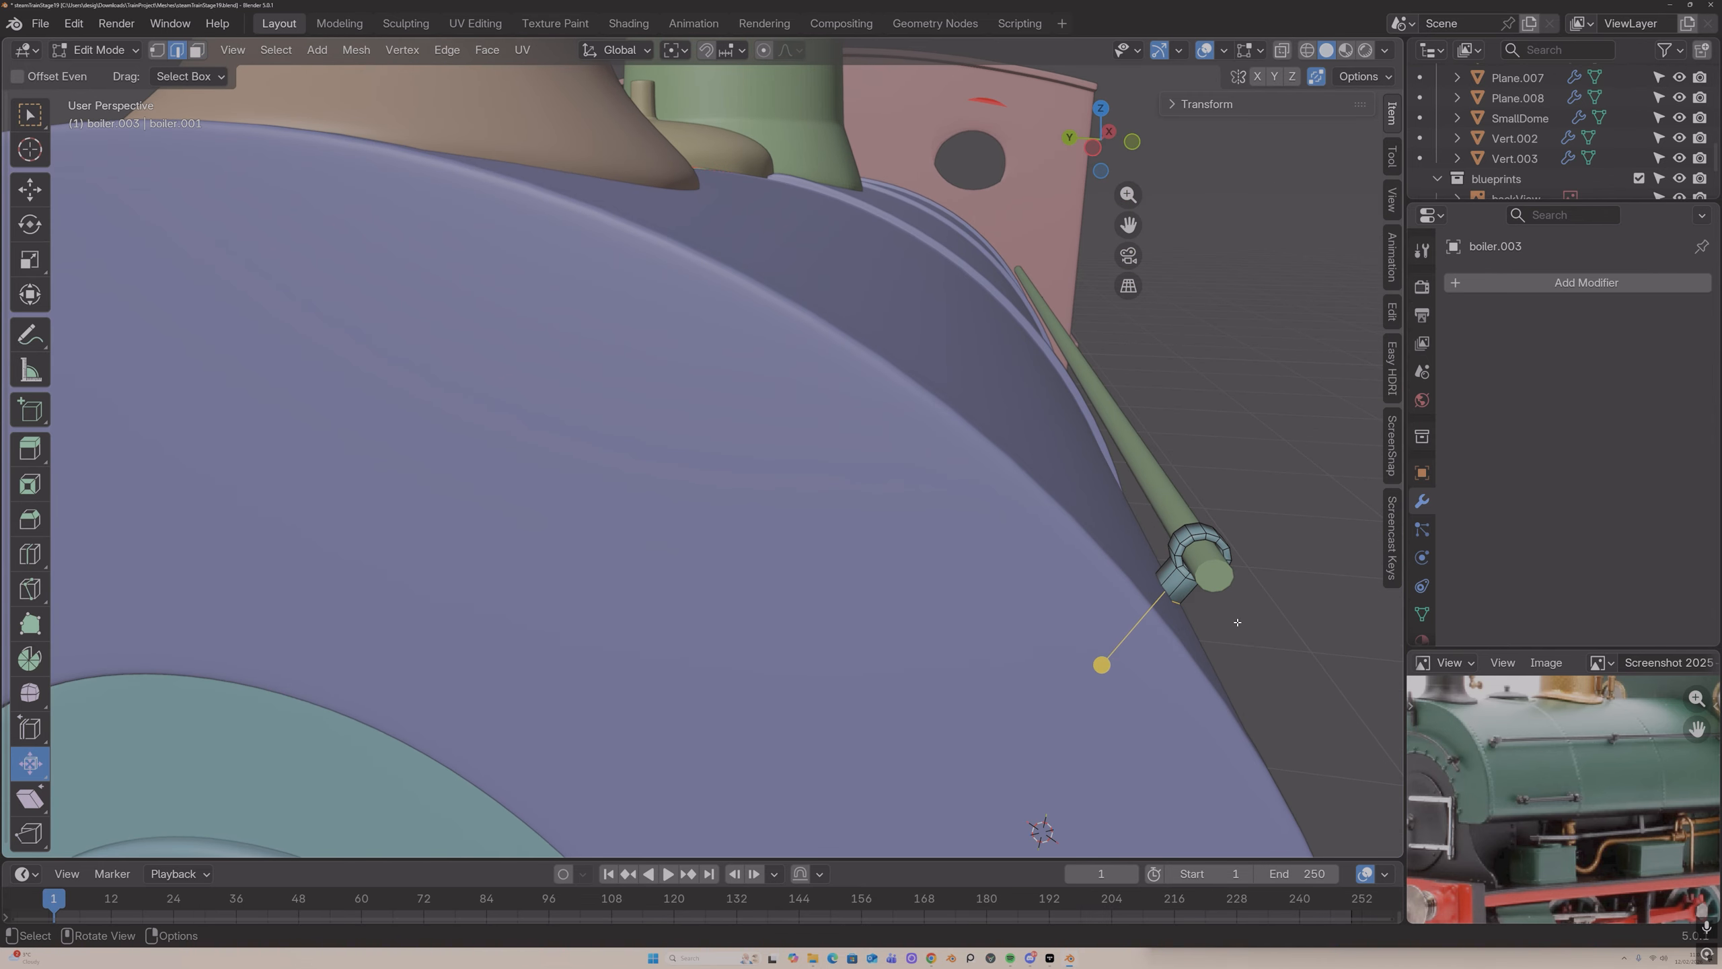
click(1157, 581)
key(1)
click(1282, 49)
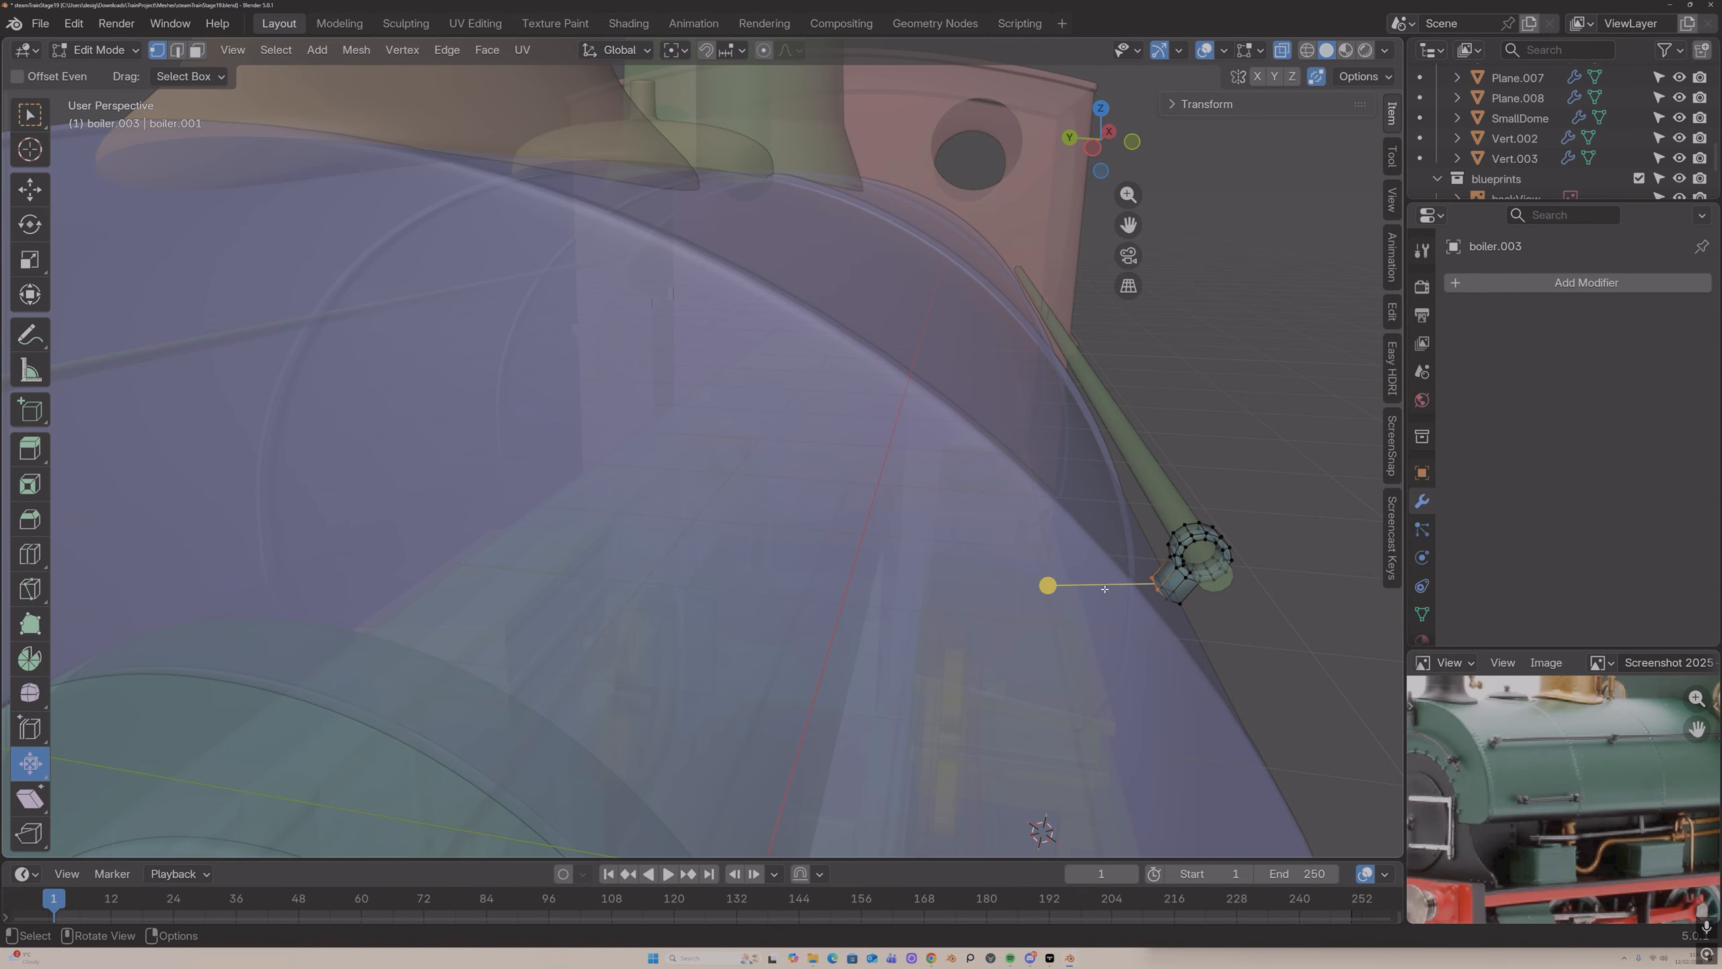
click(1149, 577)
shift+click(1156, 589)
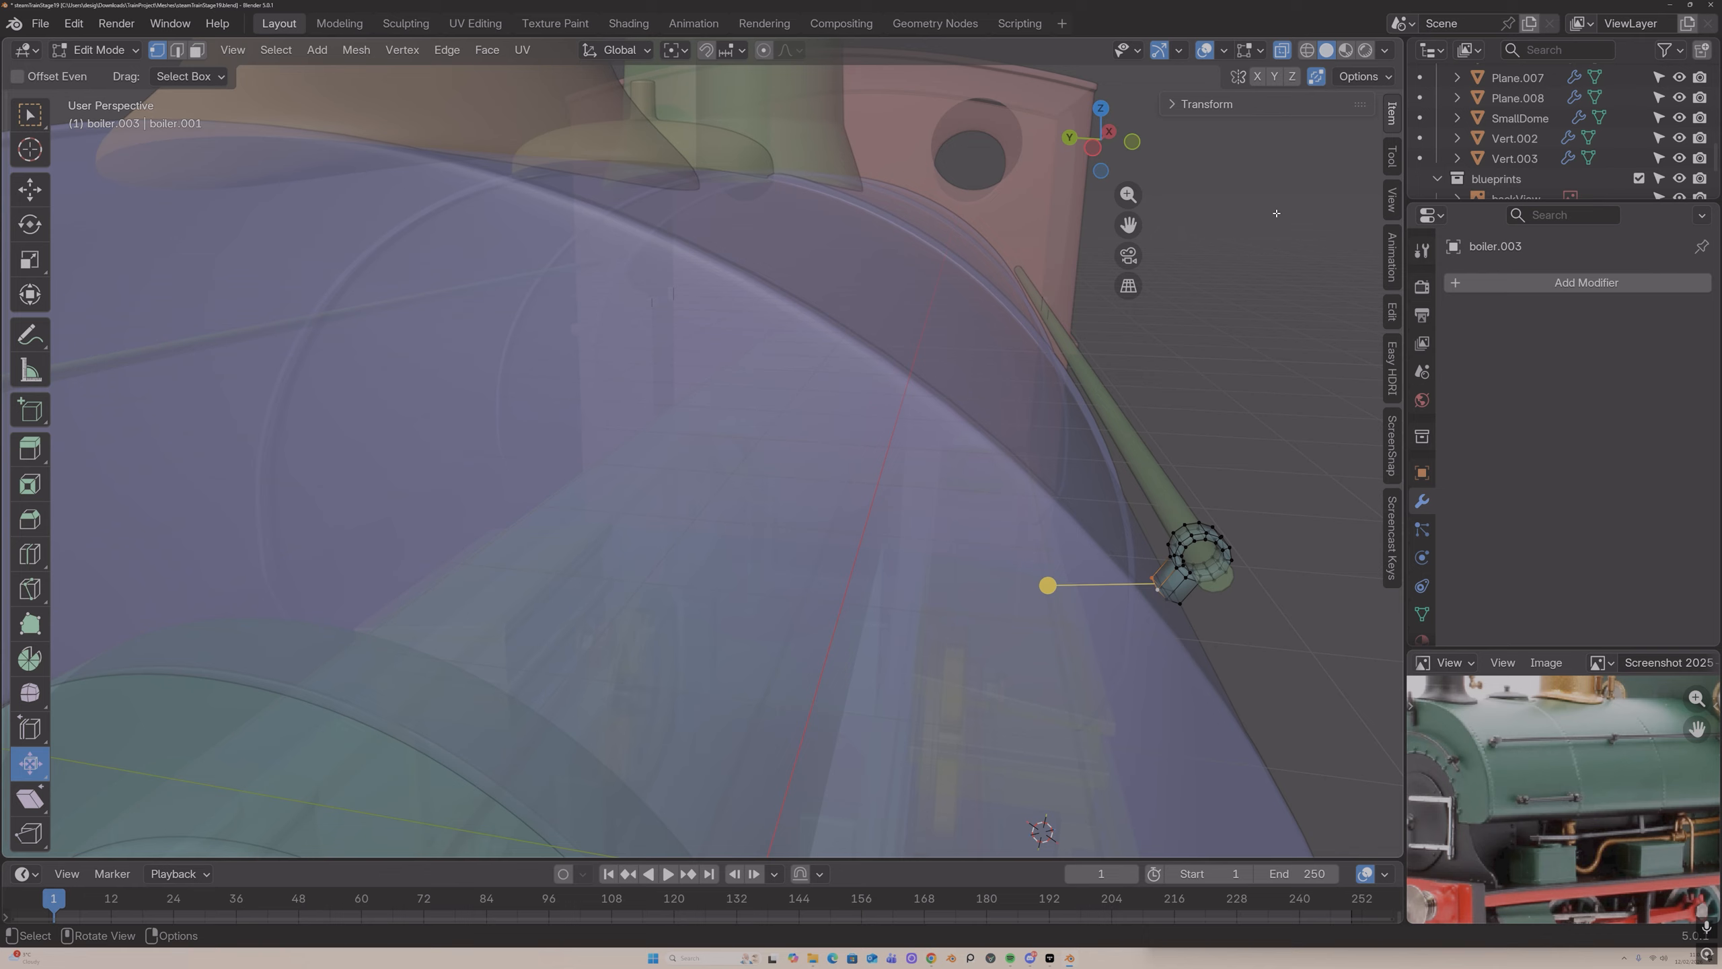
click(1280, 53)
key(g)
key(g)
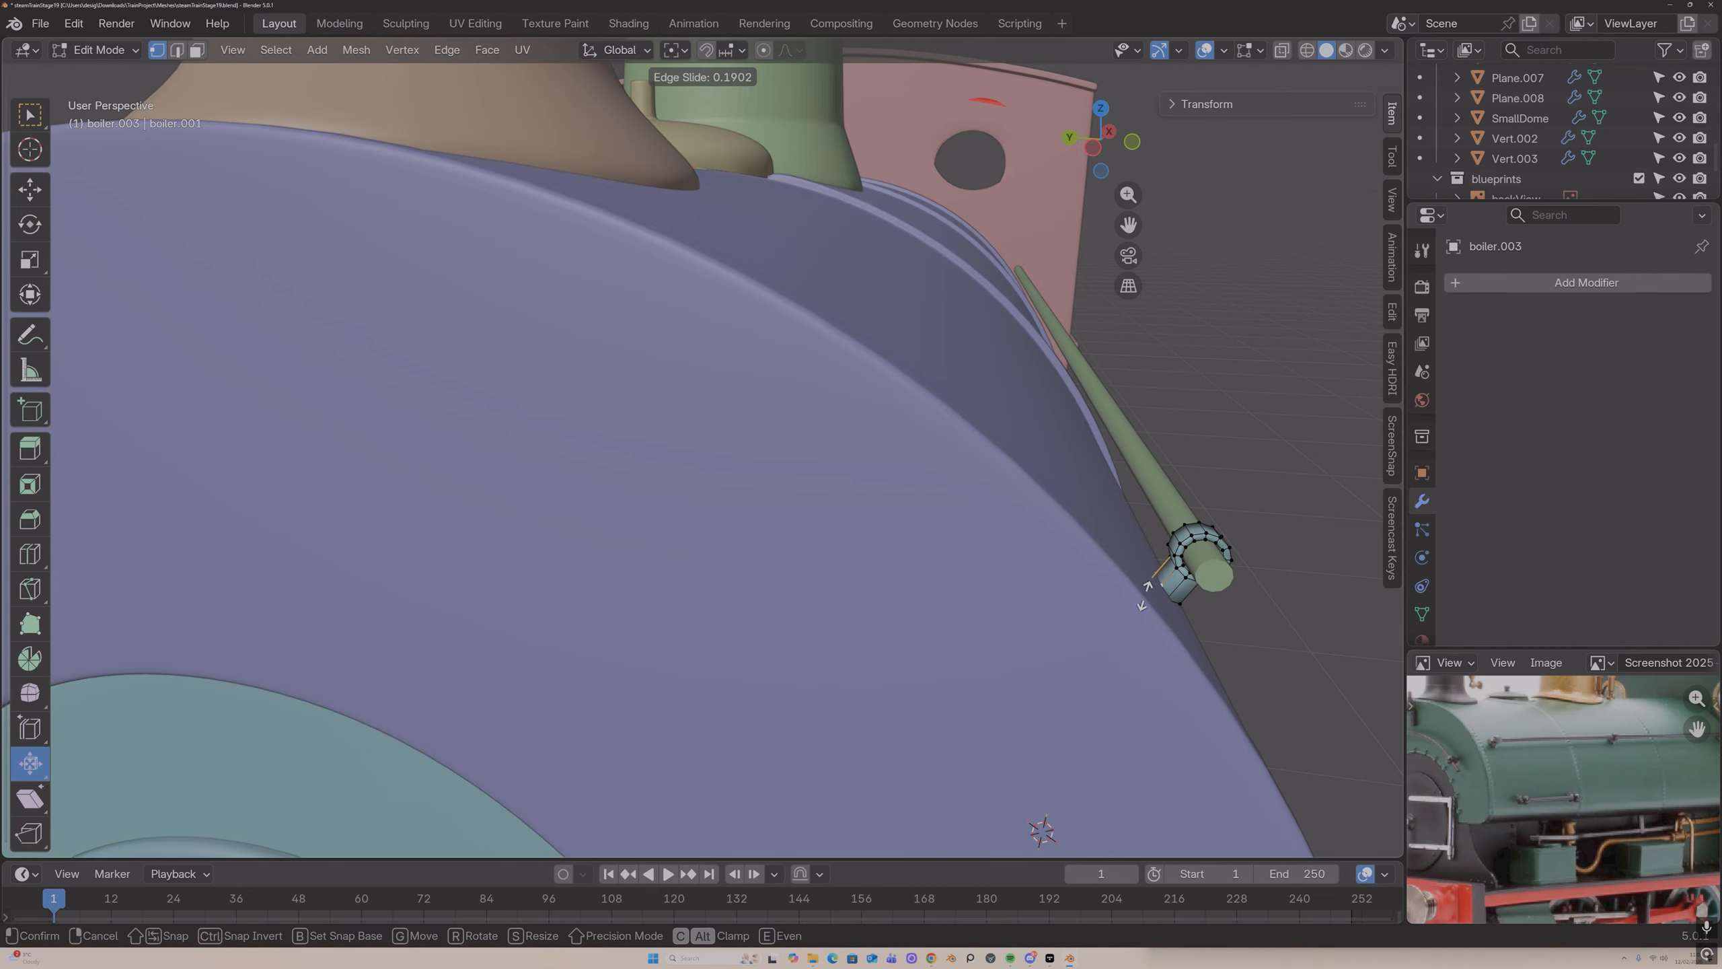
click(1144, 595)
middle_drag(1144, 595, 1084, 580)
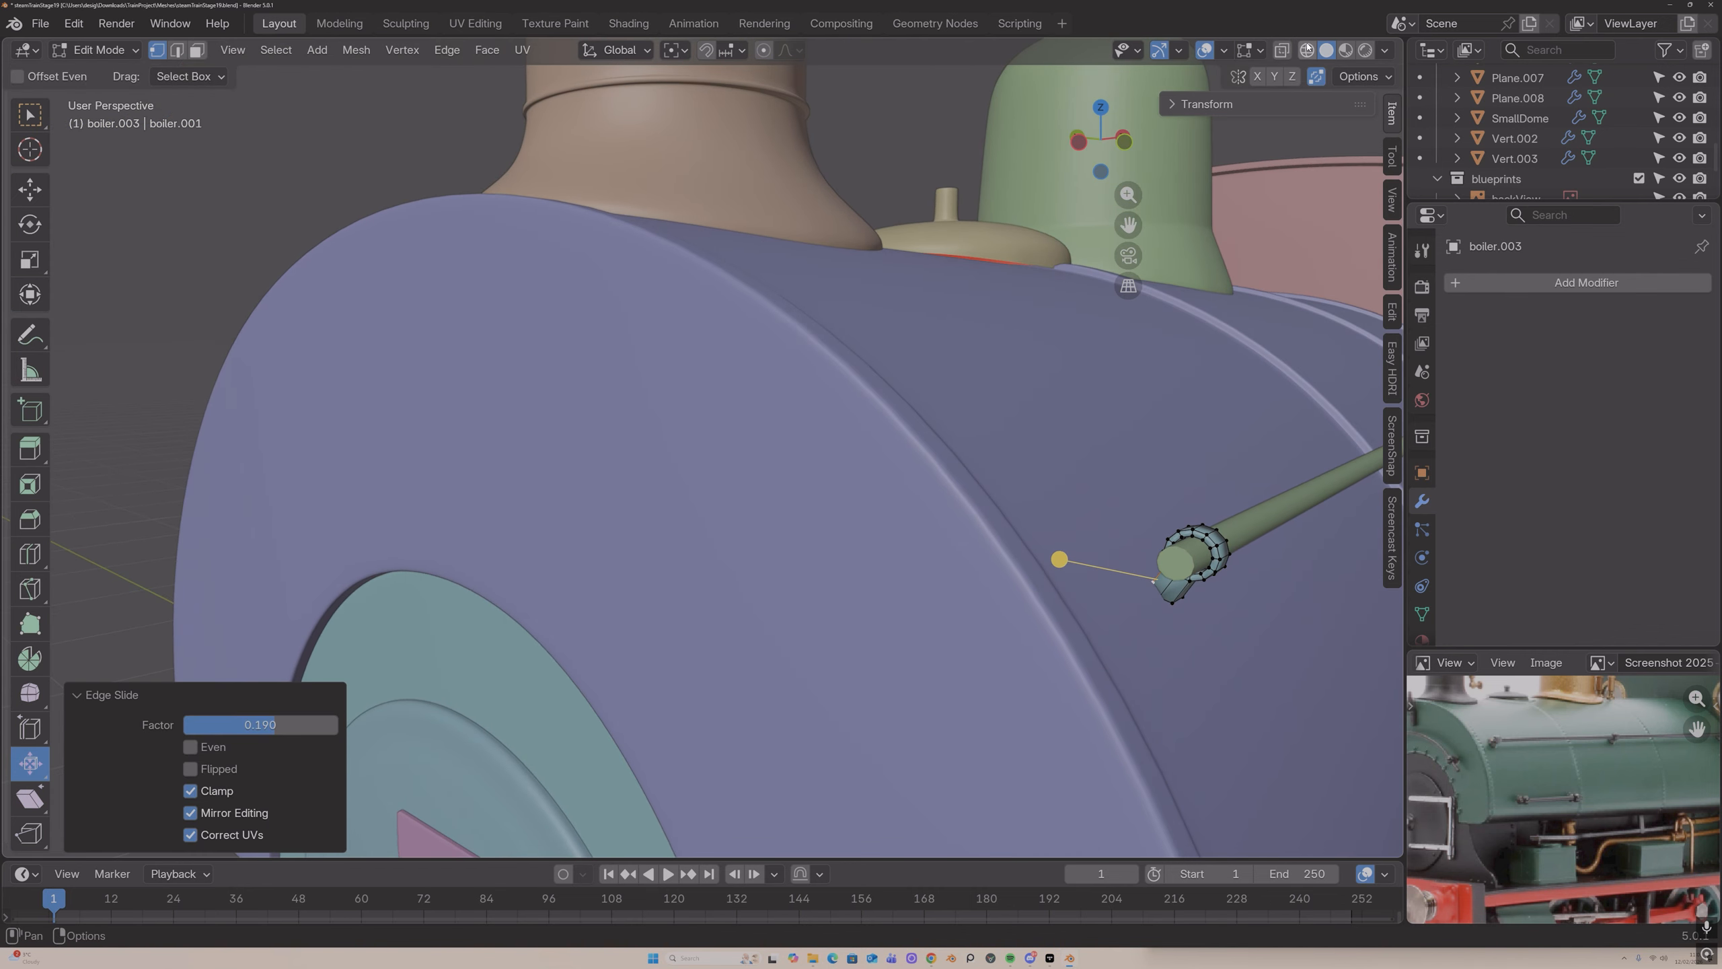
Step: Select a single vertex on the bracket foot's end using X-ray and slide it along its edge, undoing and repeating the first slide
click(1281, 51)
click(1157, 596)
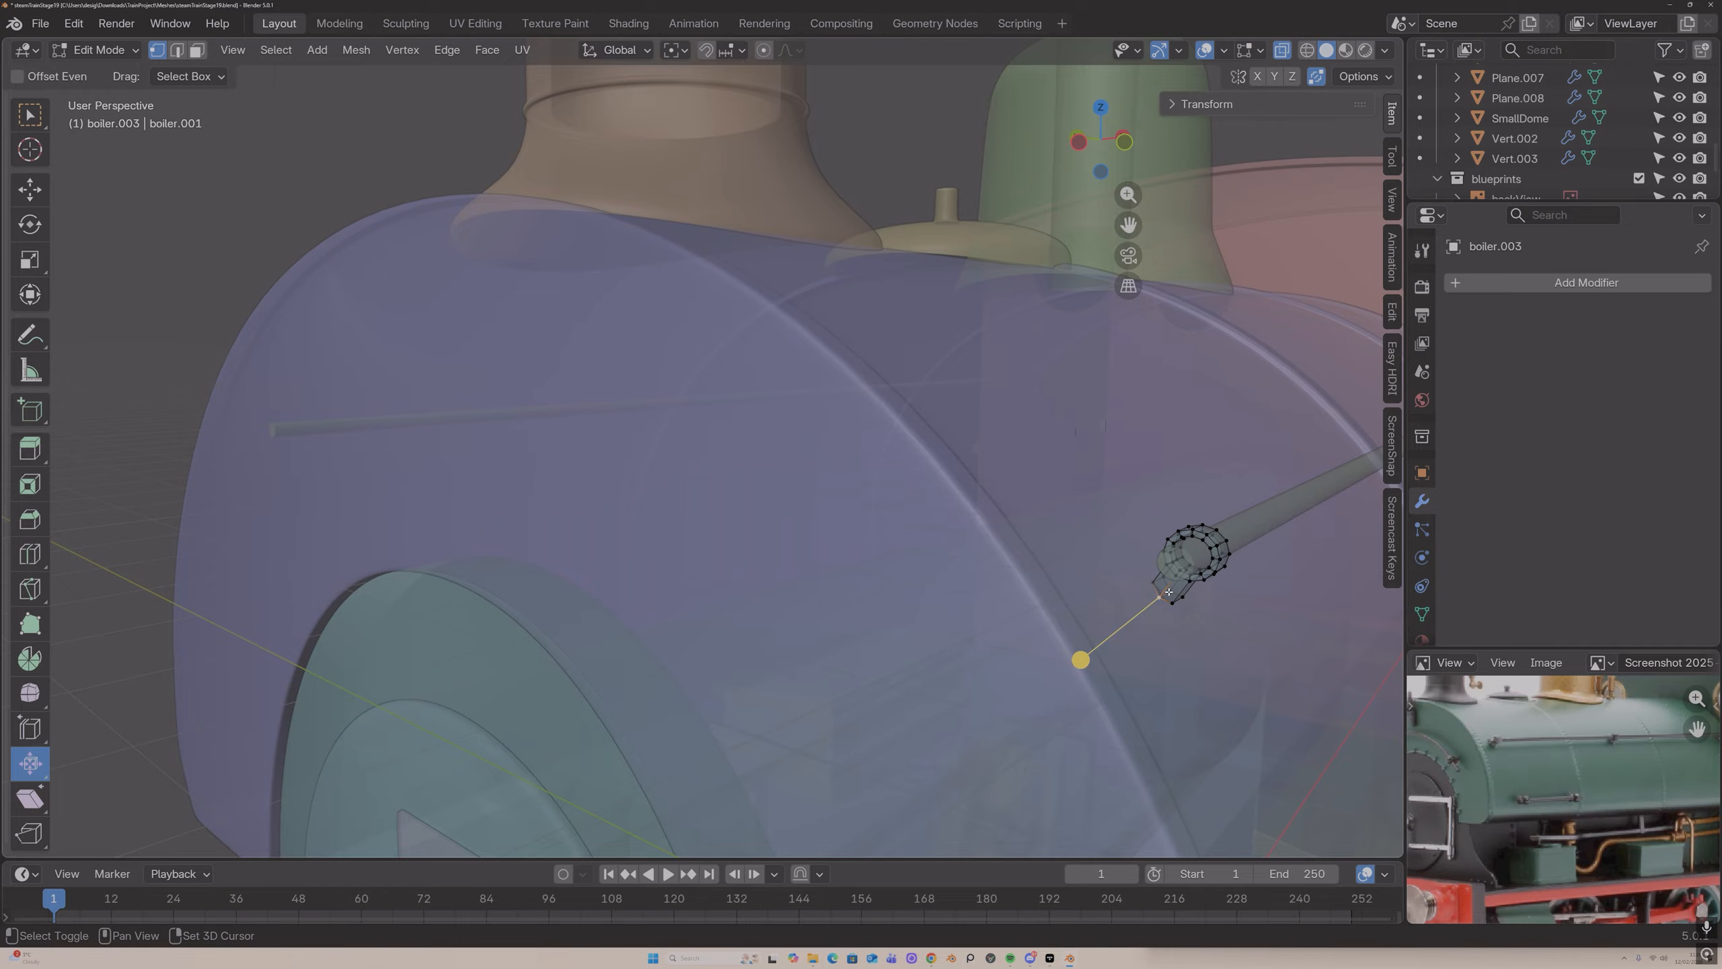
click(1278, 57)
middle_drag(1156, 491, 1181, 488)
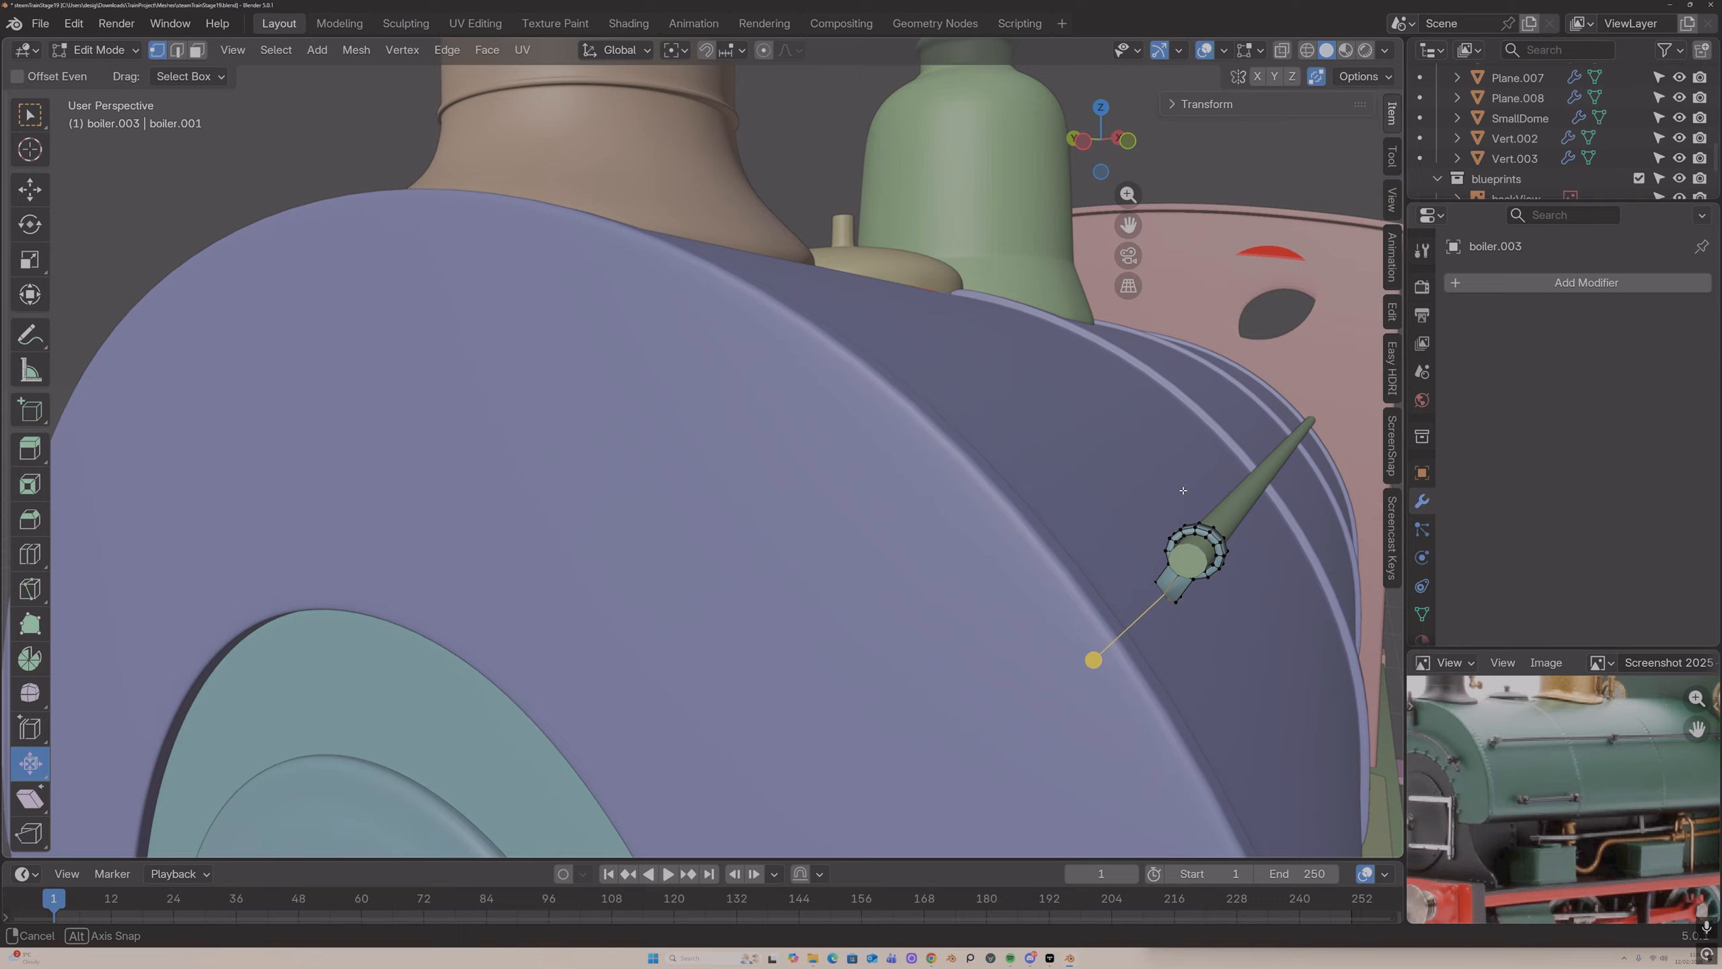
key(g)
key(g)
click(1187, 485)
key(ctrl+z)
key(g)
key(g)
click(1189, 486)
middle_drag(1190, 485, 1166, 543)
Step: Vertex-slide the foot's end vertices to follow the boiler surface, with clamping off and a factor of -0.214 for the last slide
key(shift+v)
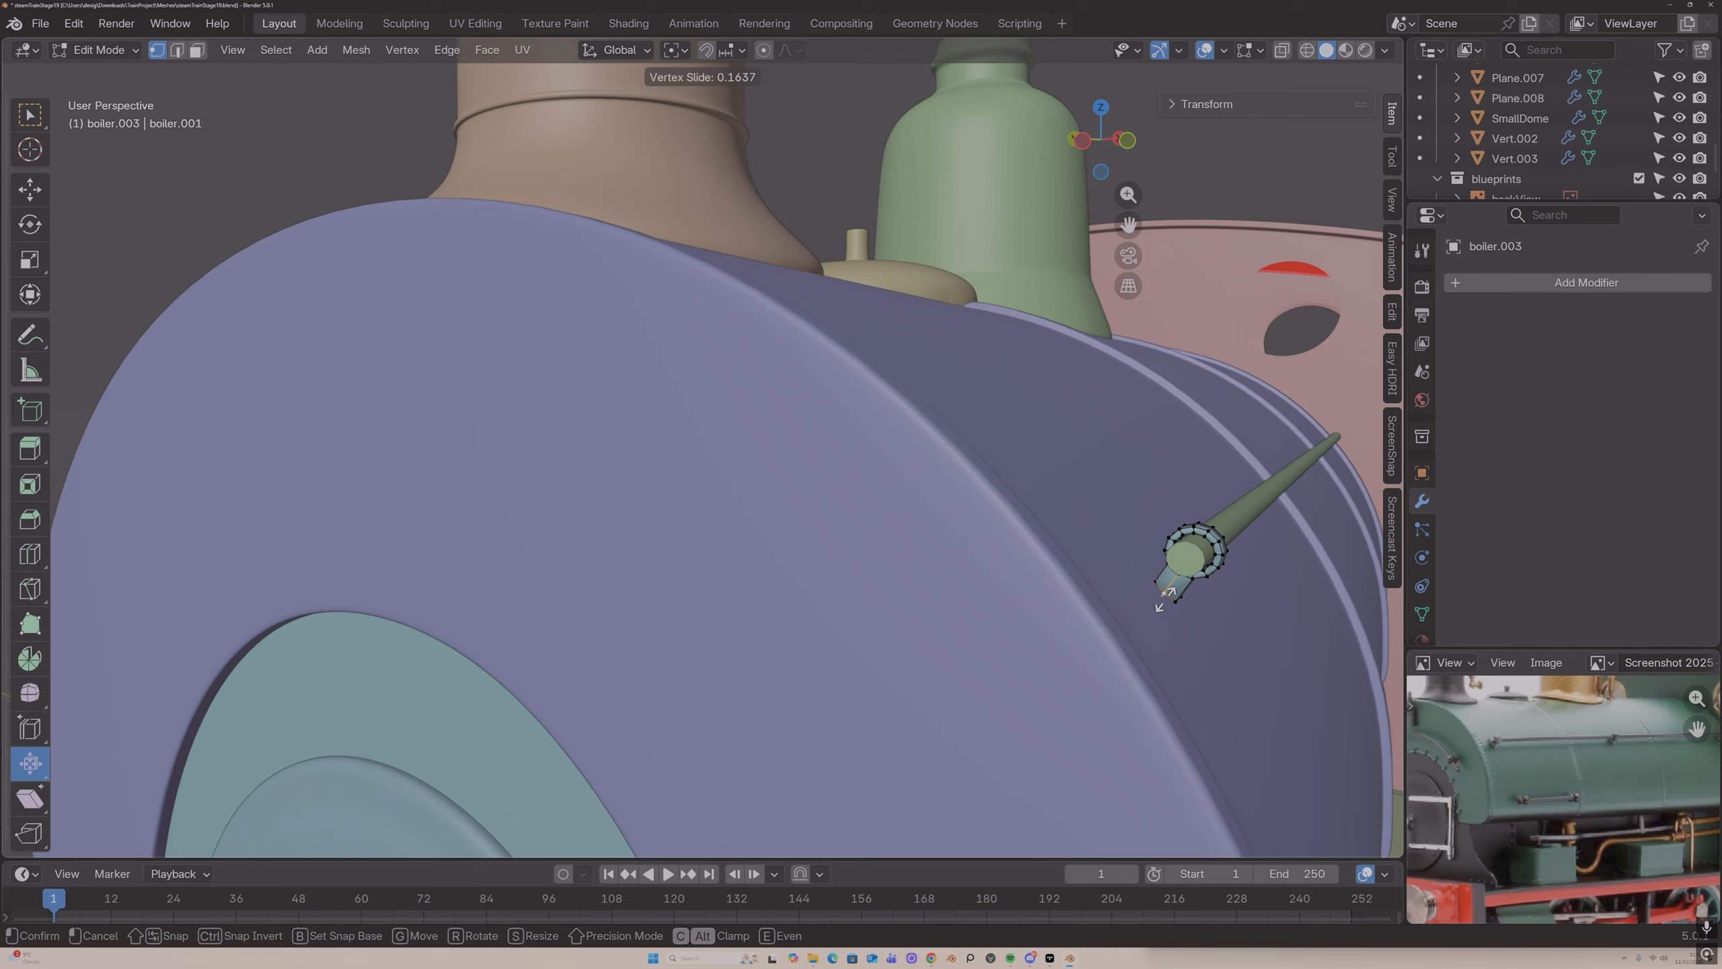
click(1166, 598)
key(shift+v)
click(1168, 597)
click(1181, 597)
key(shift+v)
key(c)
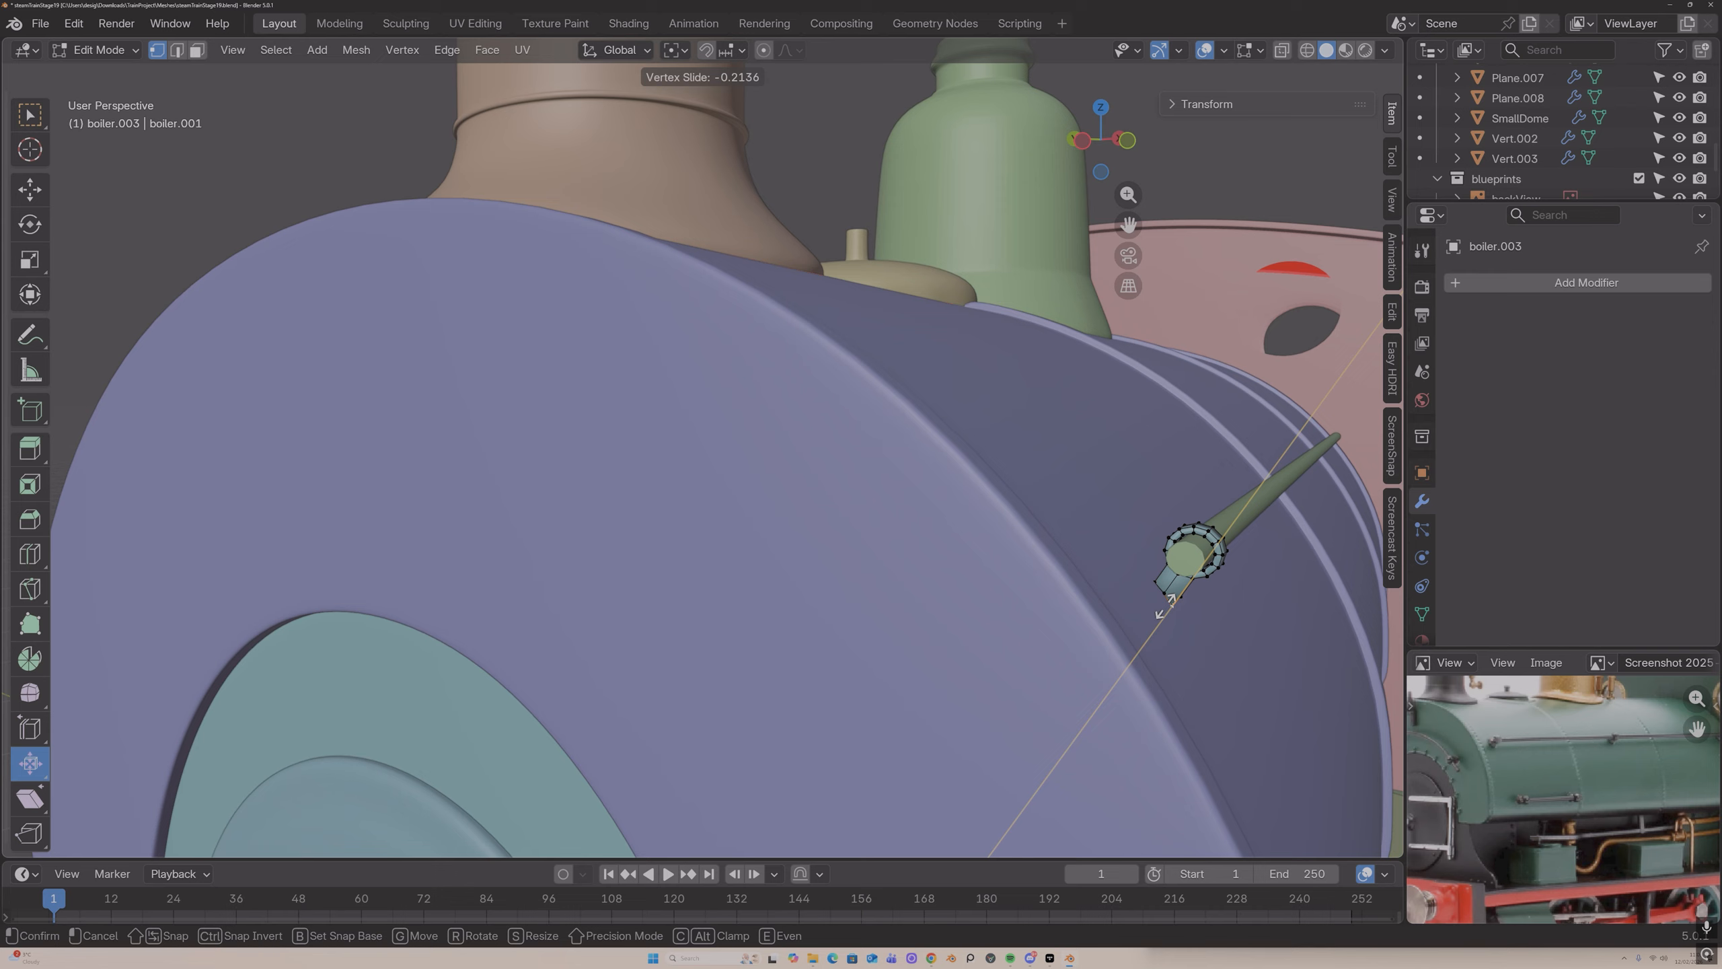
click(1167, 602)
Step: Try an unclamped vertex slide on the foot's end vertex seen from the bracket's rear side
key(Tab)
middle_drag(1133, 584, 1194, 601)
key(Tab)
click(1192, 600)
key(shift+v)
key(c)
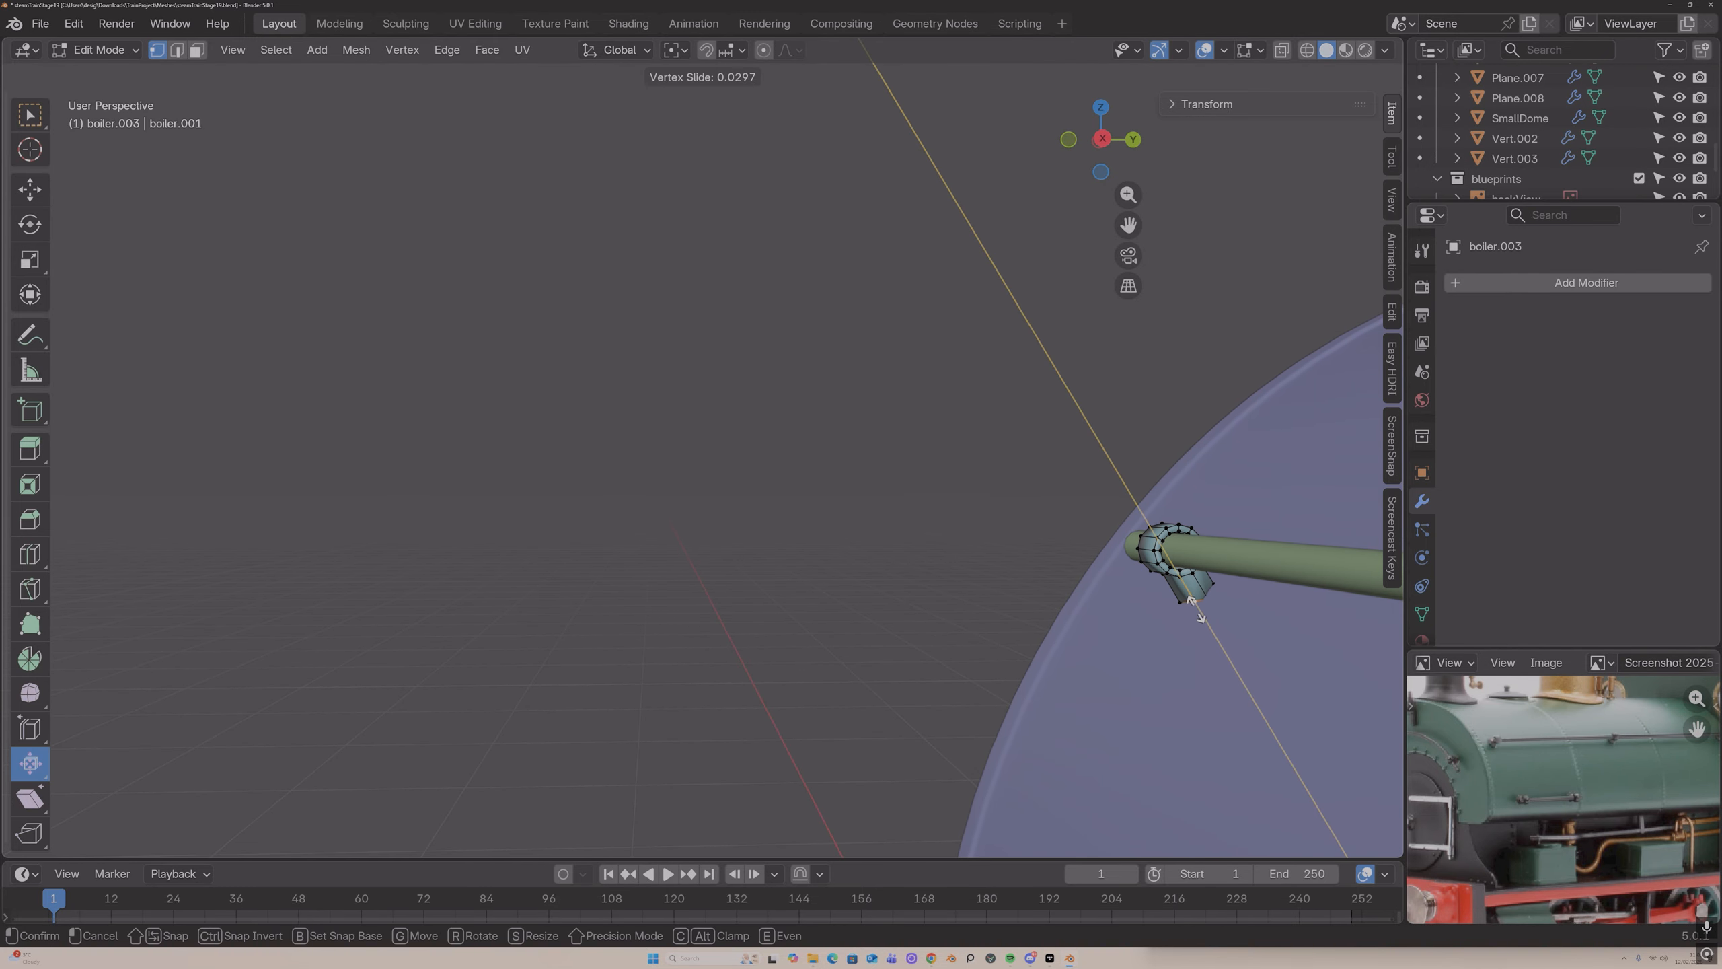
click(1192, 606)
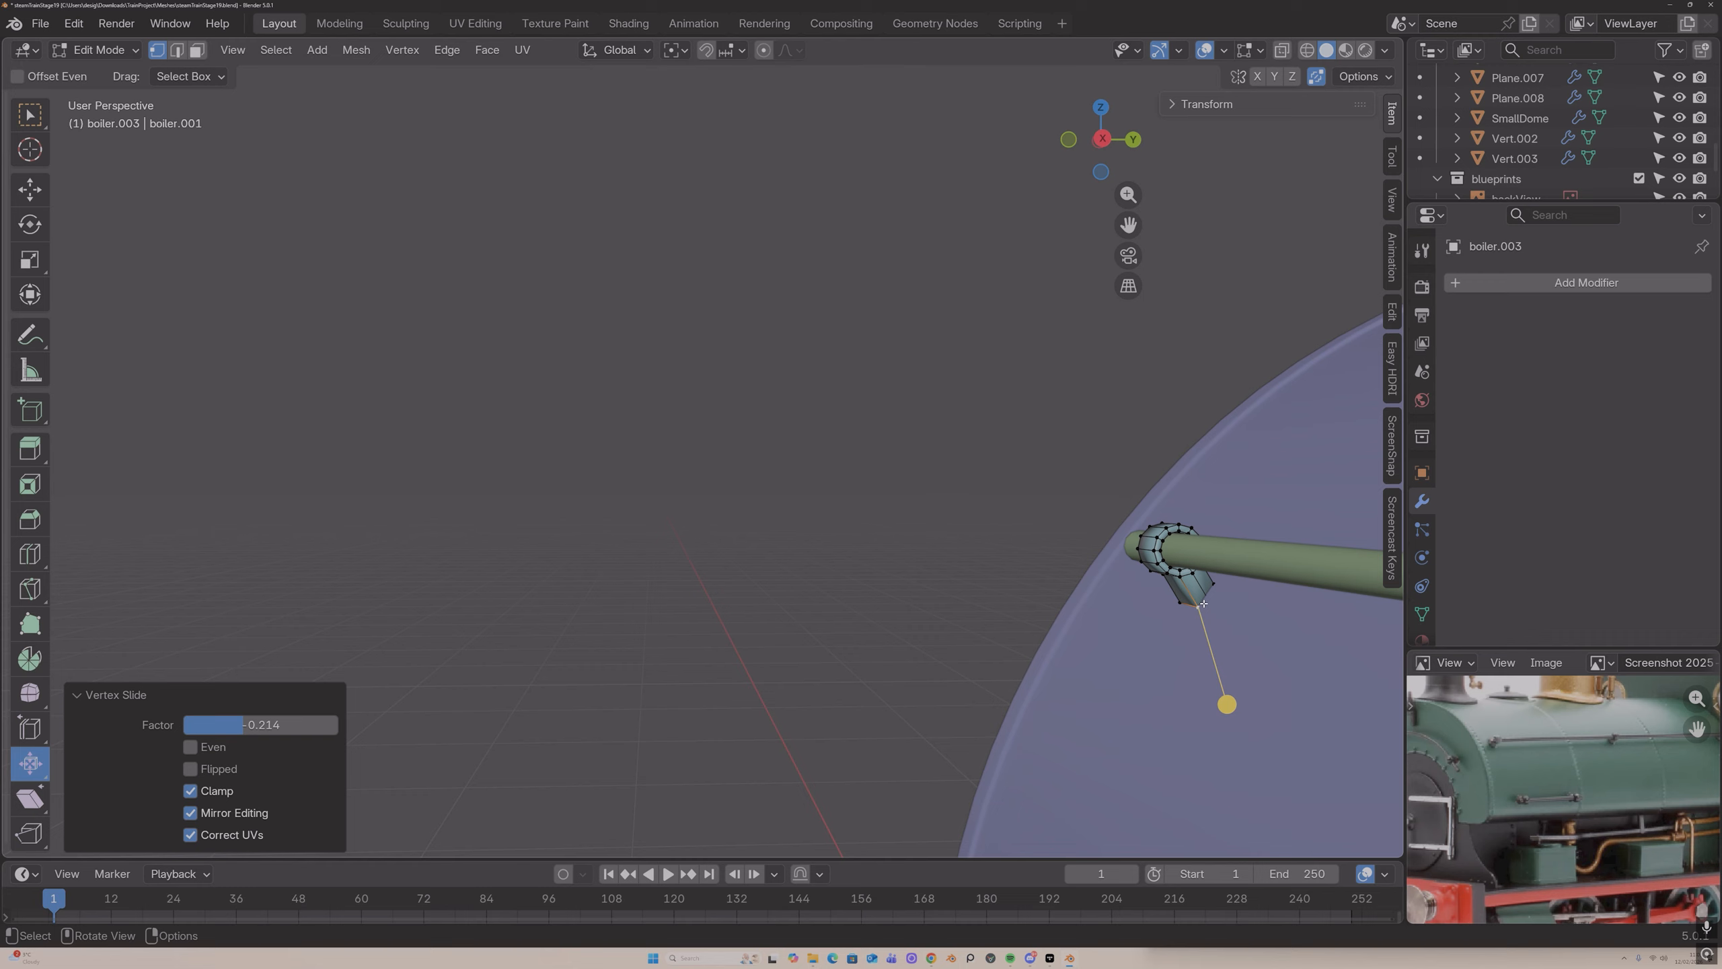
Step: Pick another vertex on the foot's end through X-ray, try to slide it, and return to Object Mode
click(1281, 49)
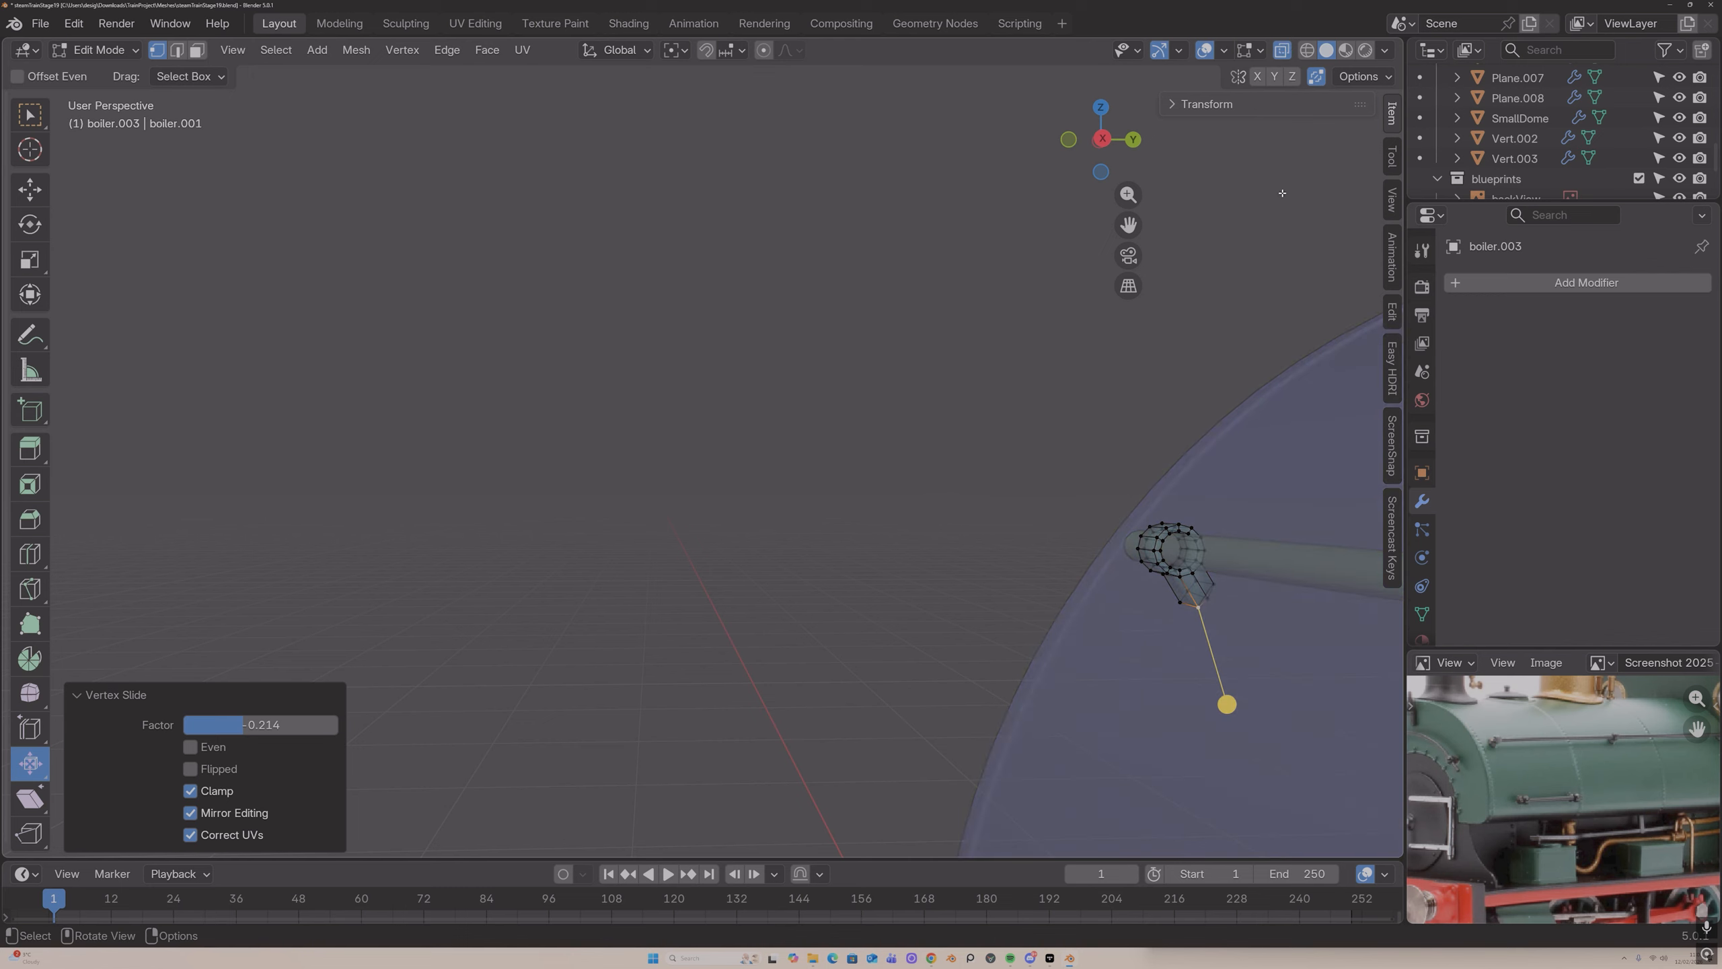
click(1198, 591)
click(1282, 50)
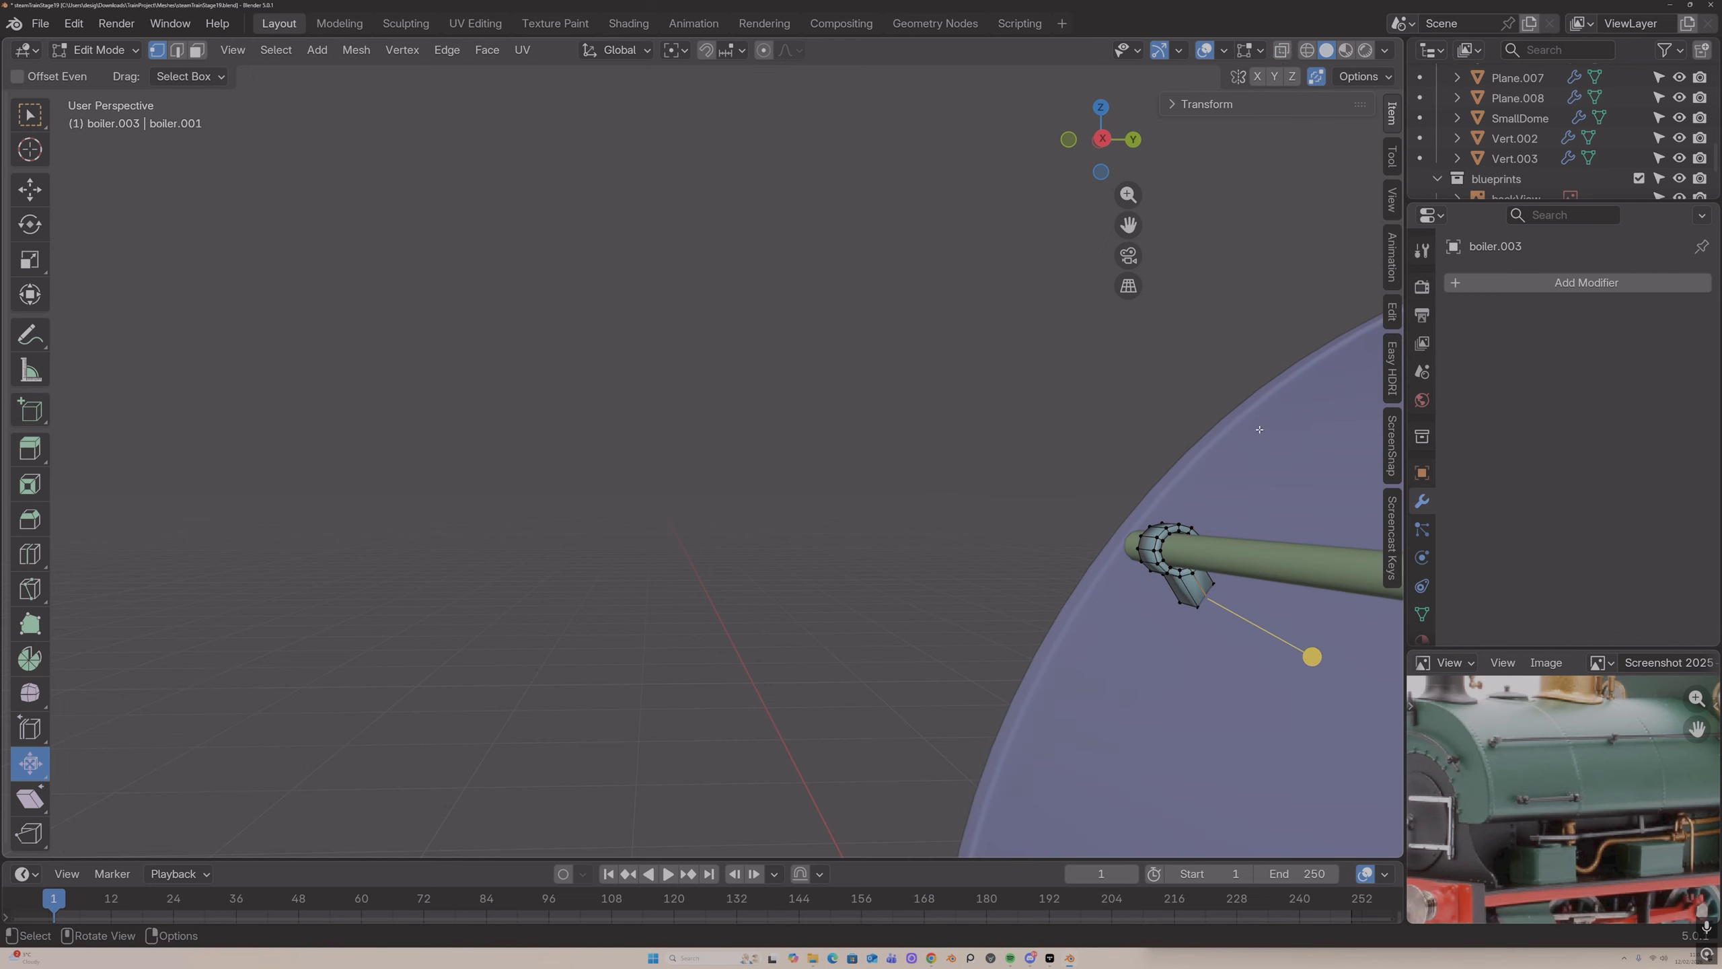
key(shift+v)
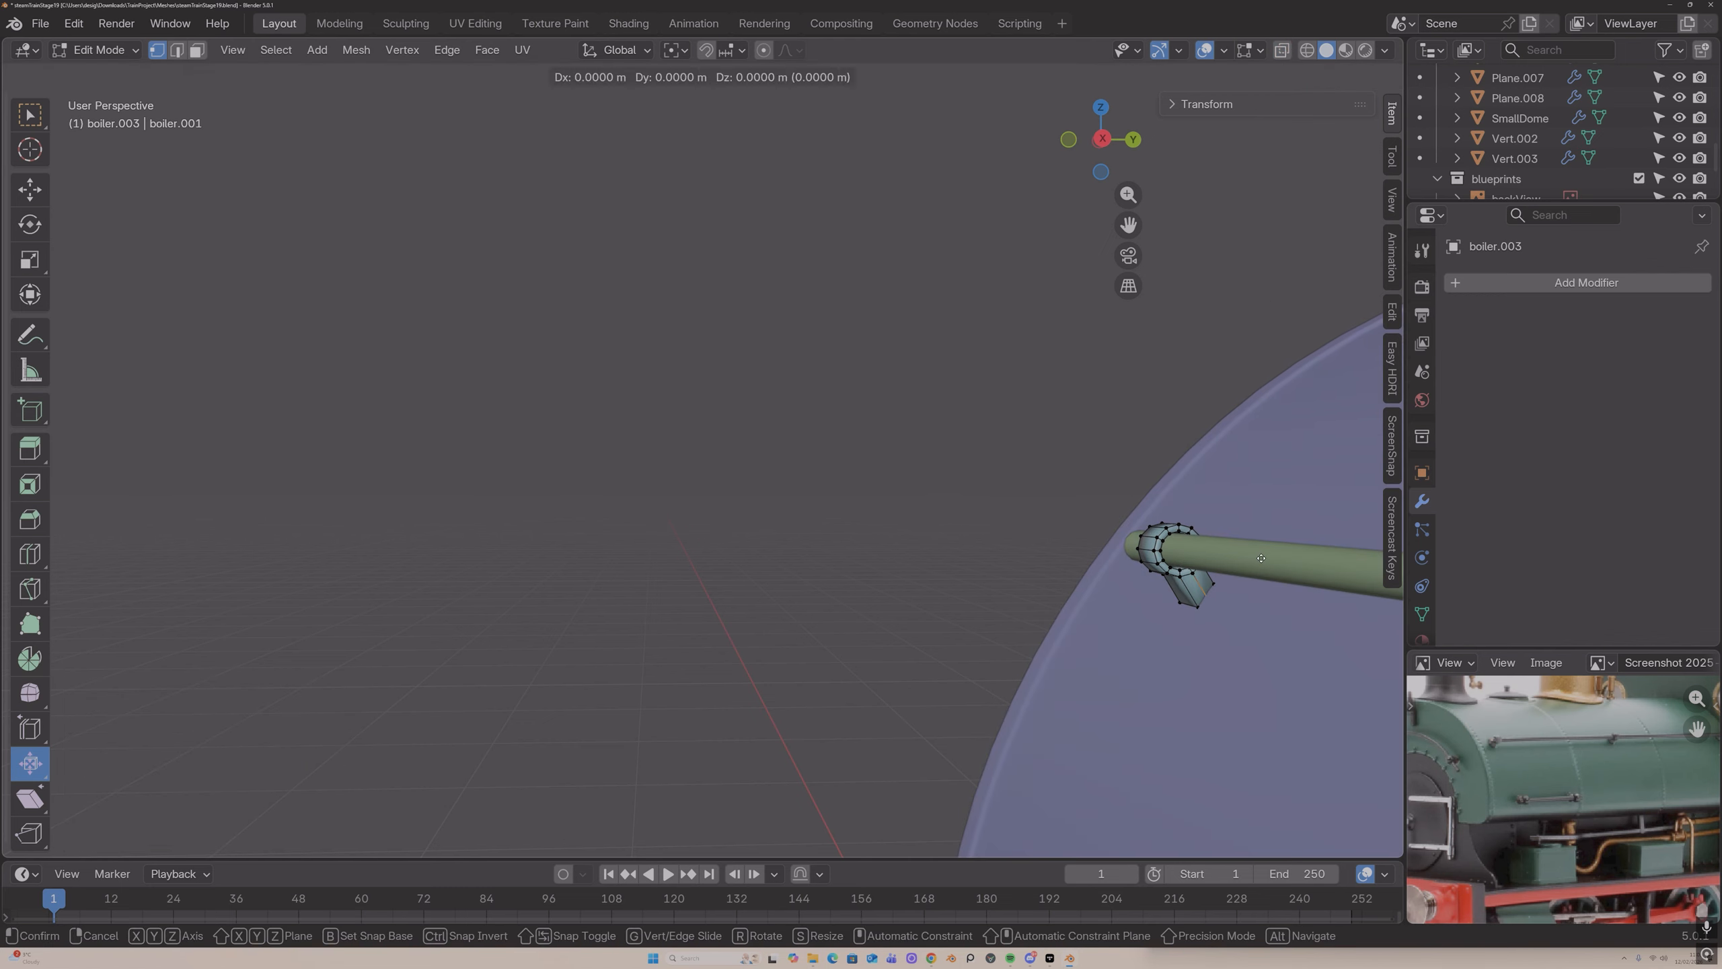
click(1259, 555)
key(Tab)
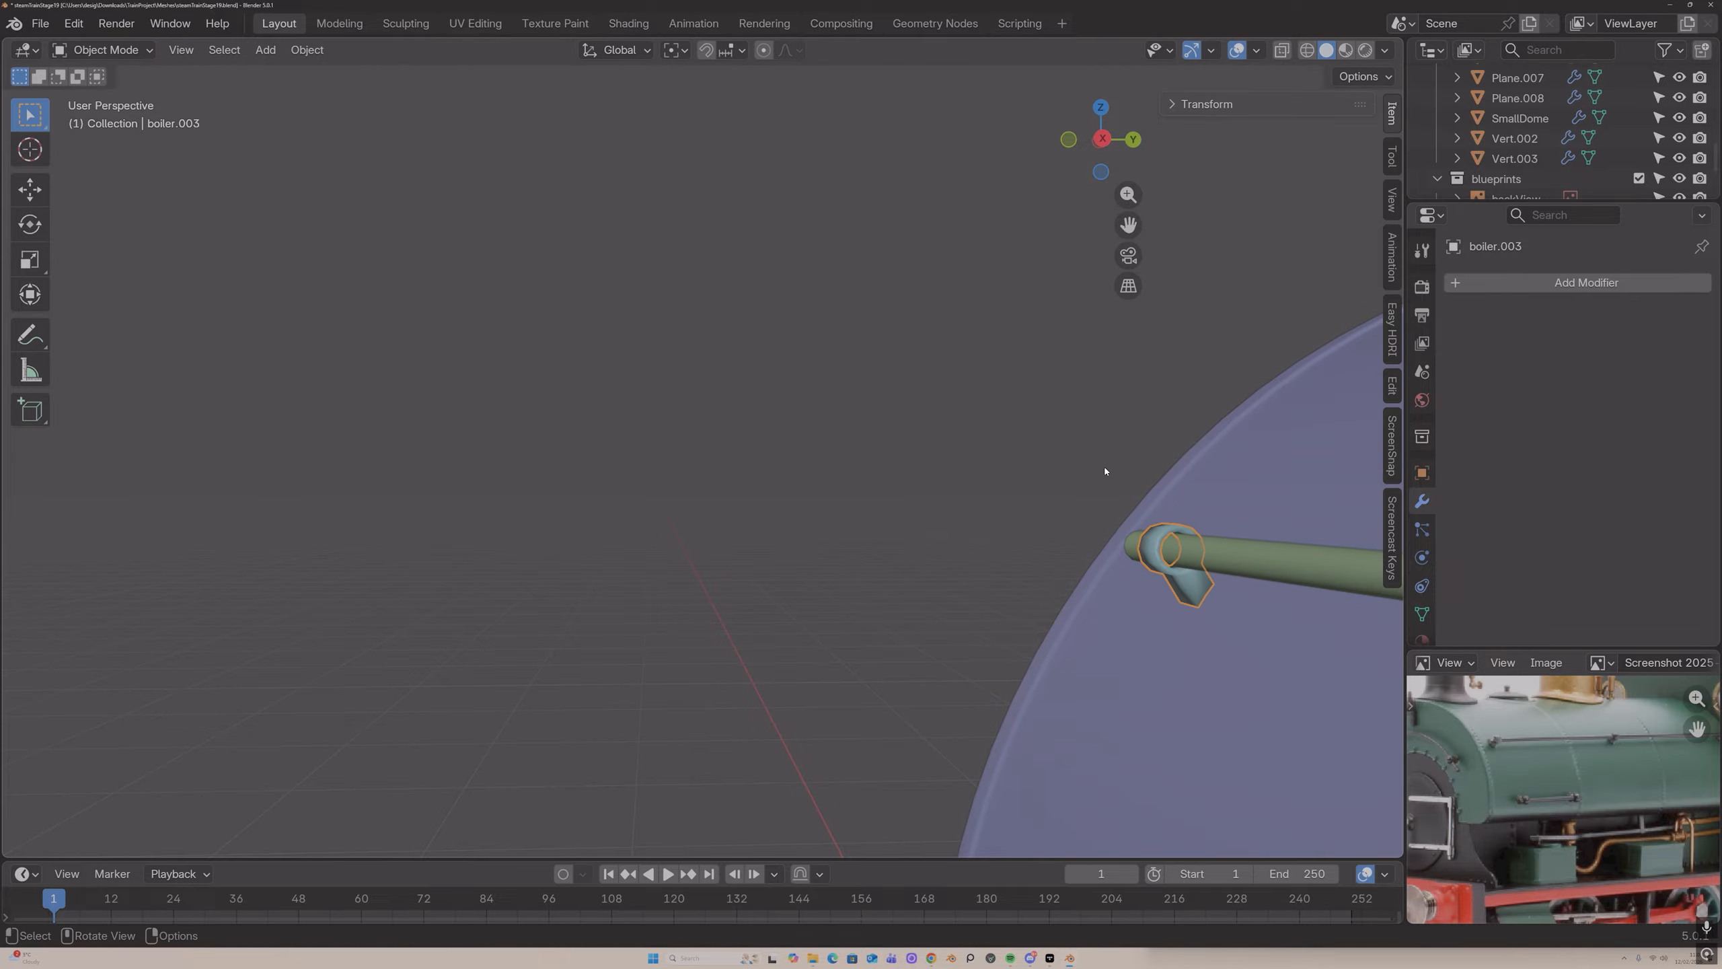
middle_drag(1106, 472, 1224, 553)
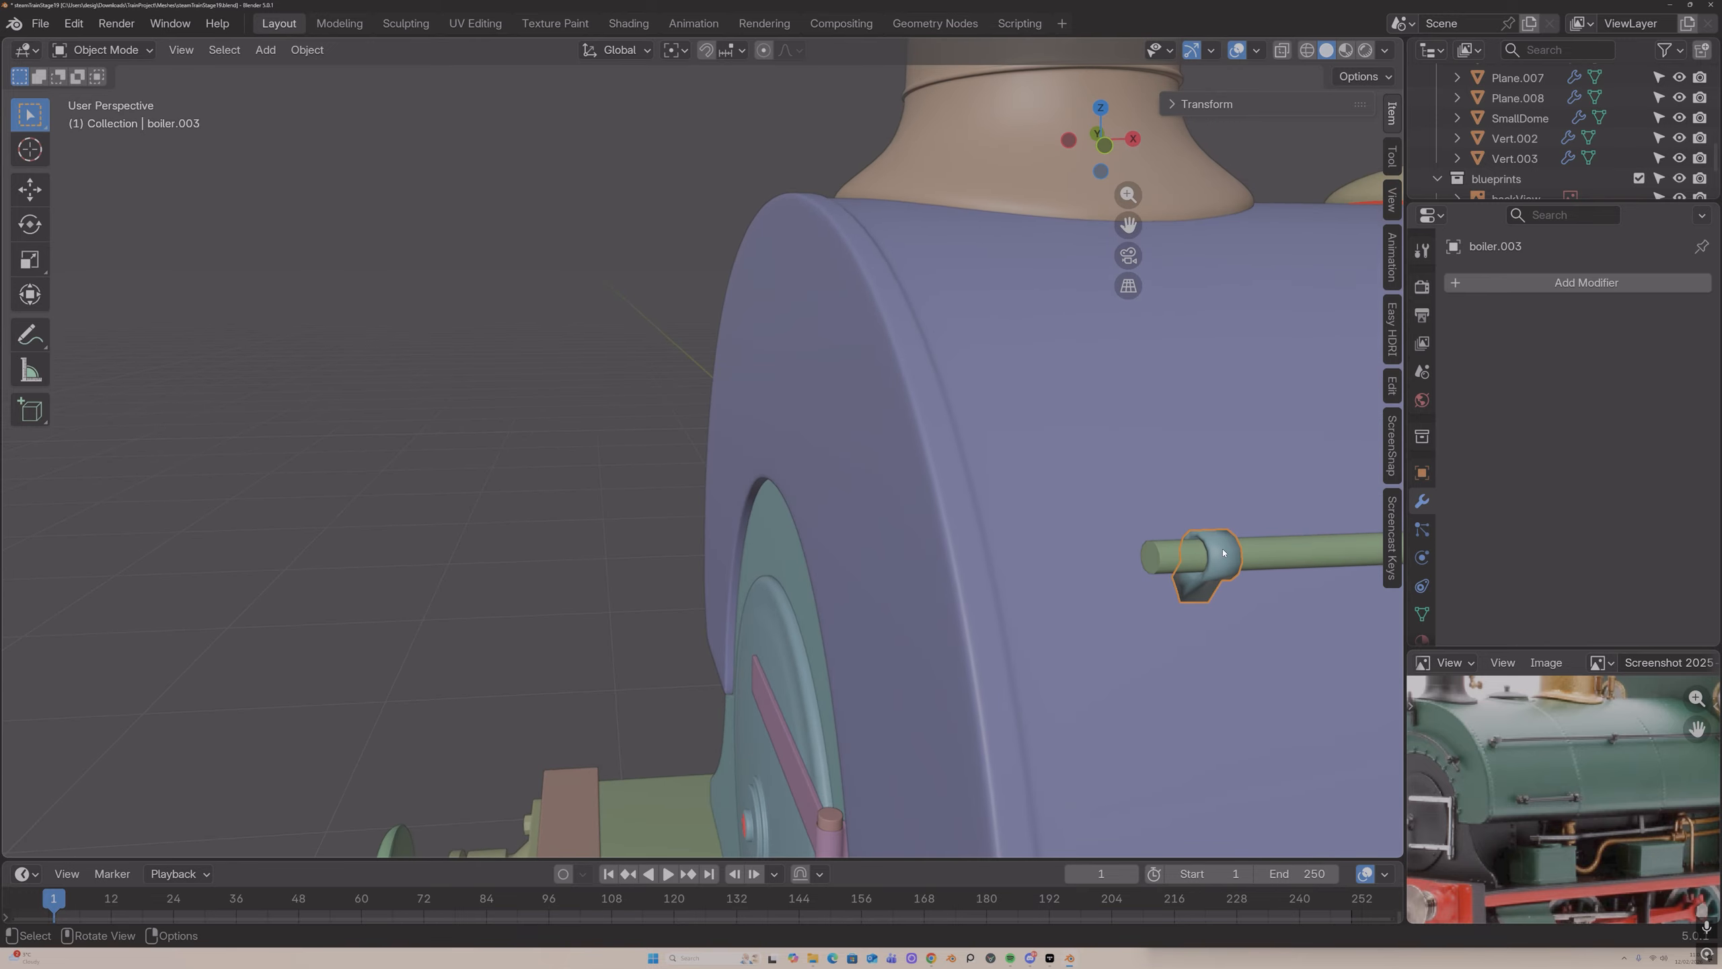
Step: Add a level 2 Subdivision modifier to the handrail bracket and, with the bracket isolated, cut an edge loop across its foot
key(Tab)
key(Tab)
key(ctrl+2)
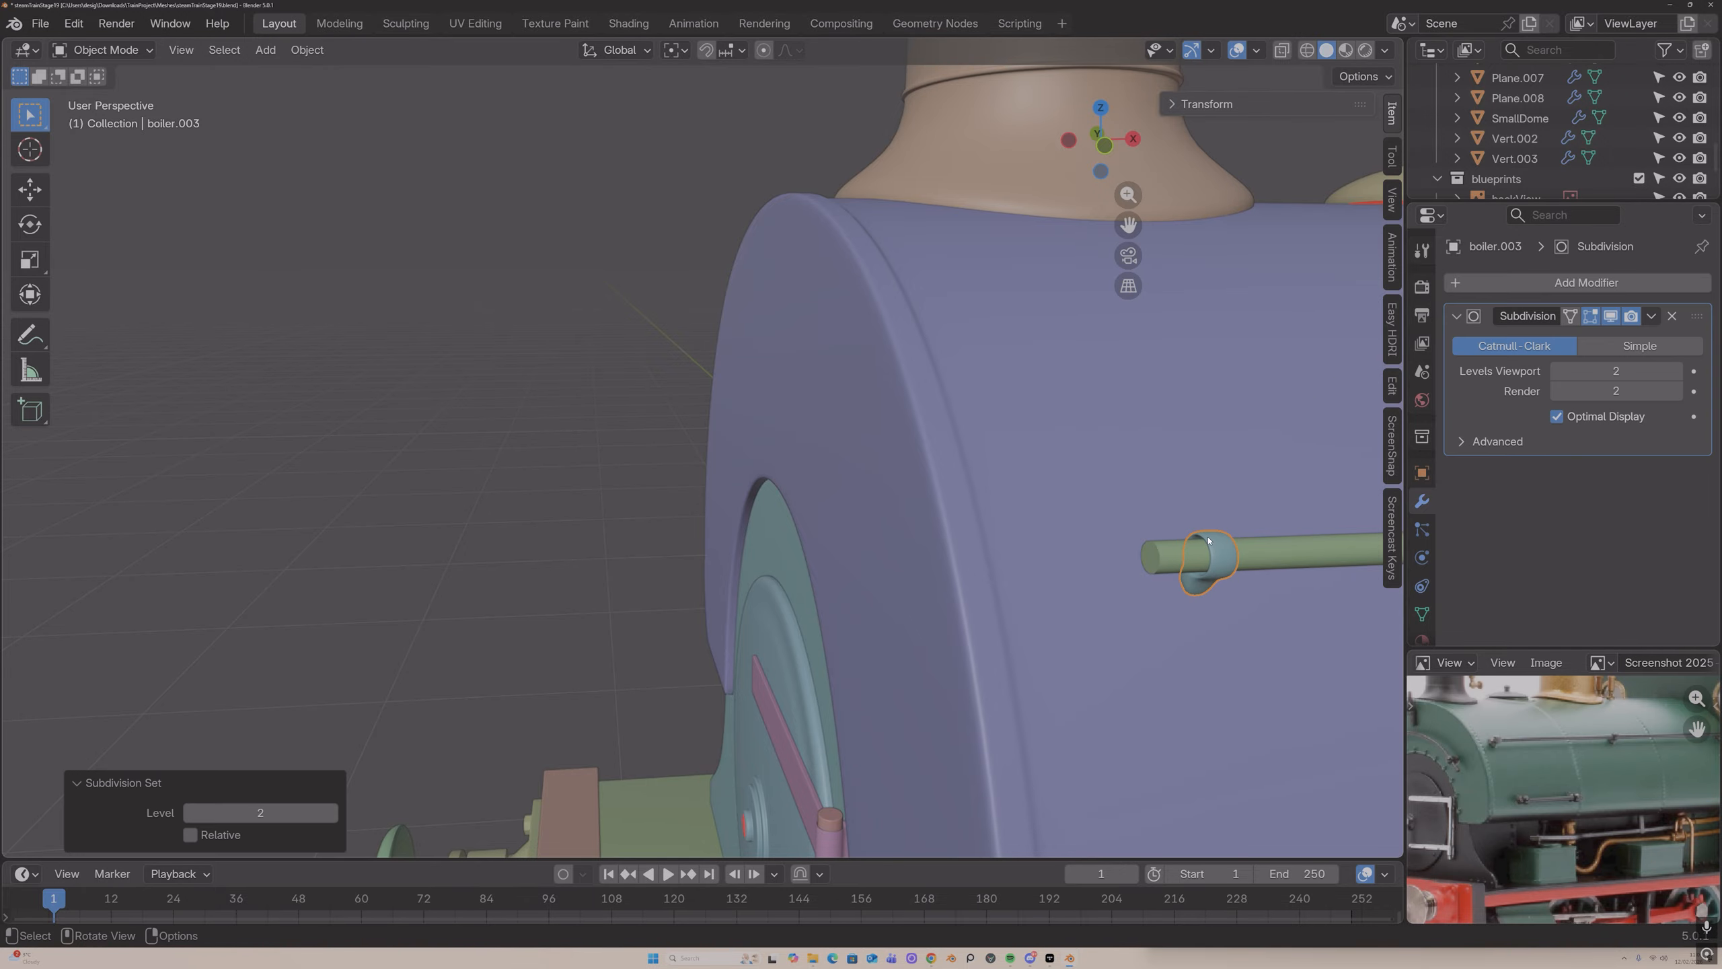
key(KP_Divide)
middle_drag(1212, 536, 1038, 423)
key(Tab)
key(ctrl+r)
click(735, 518)
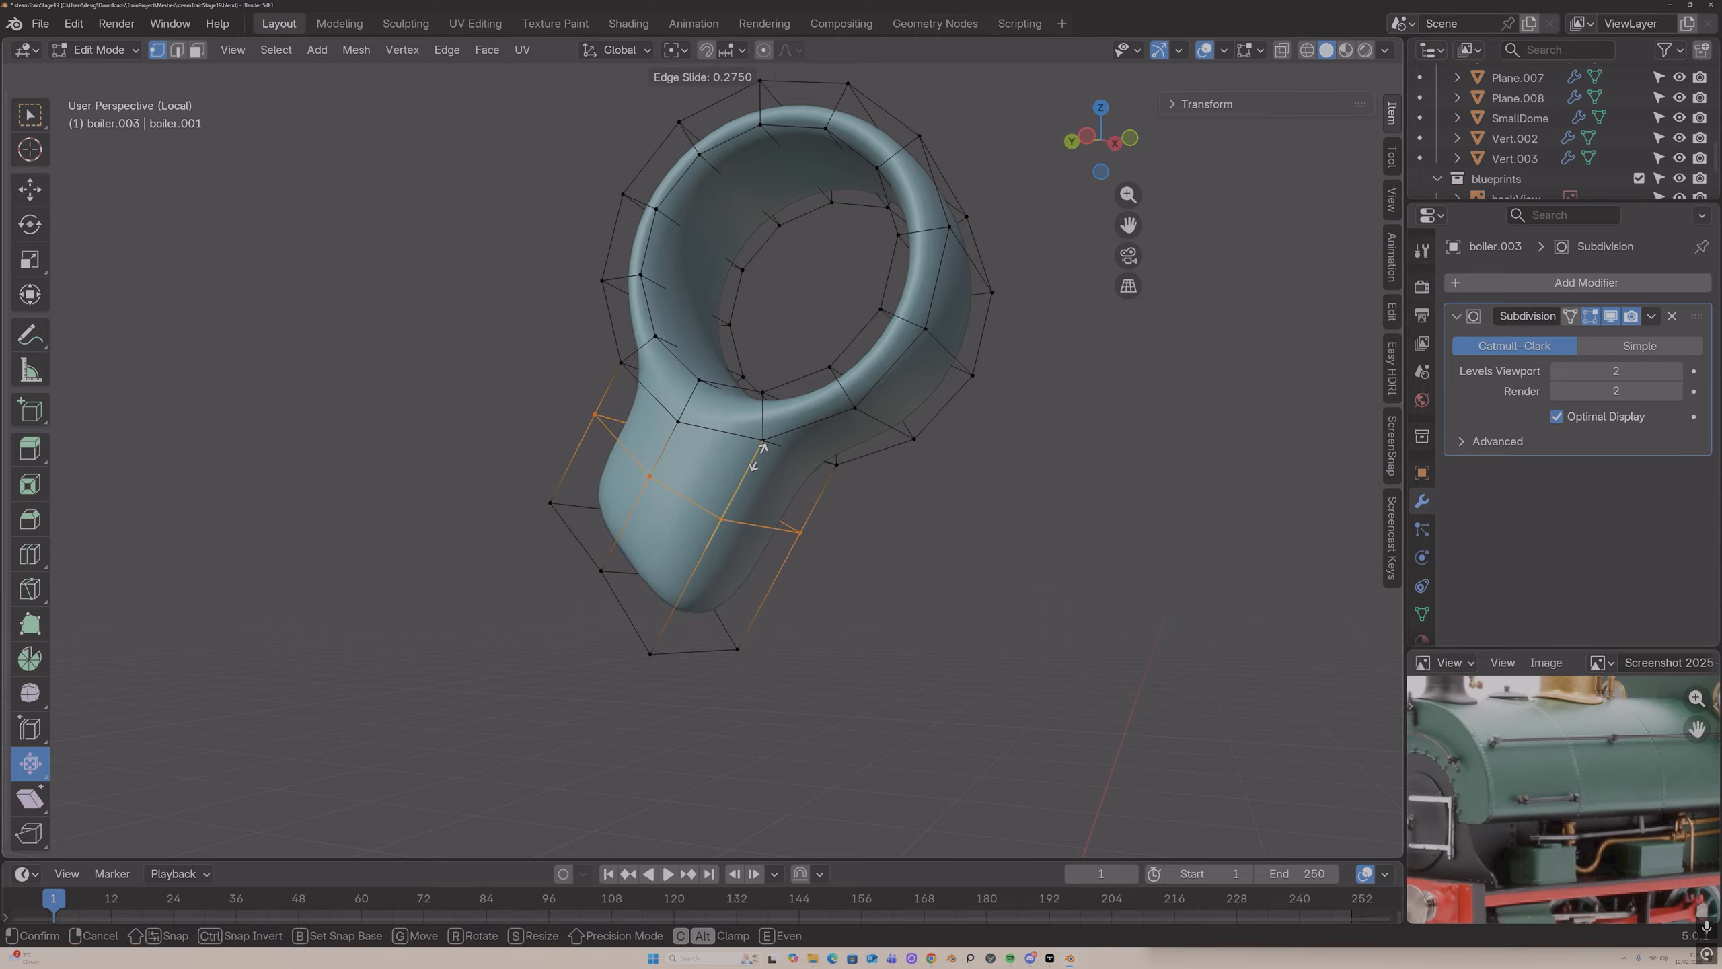
click(786, 380)
Step: Add supporting edge loops near the foot's outer end, using slide factors of -0.930 and -0.844
key(3)
middle_drag(685, 503, 564, 490)
key(ctrl+r)
click(643, 445)
click(603, 507)
key(ctrl+r)
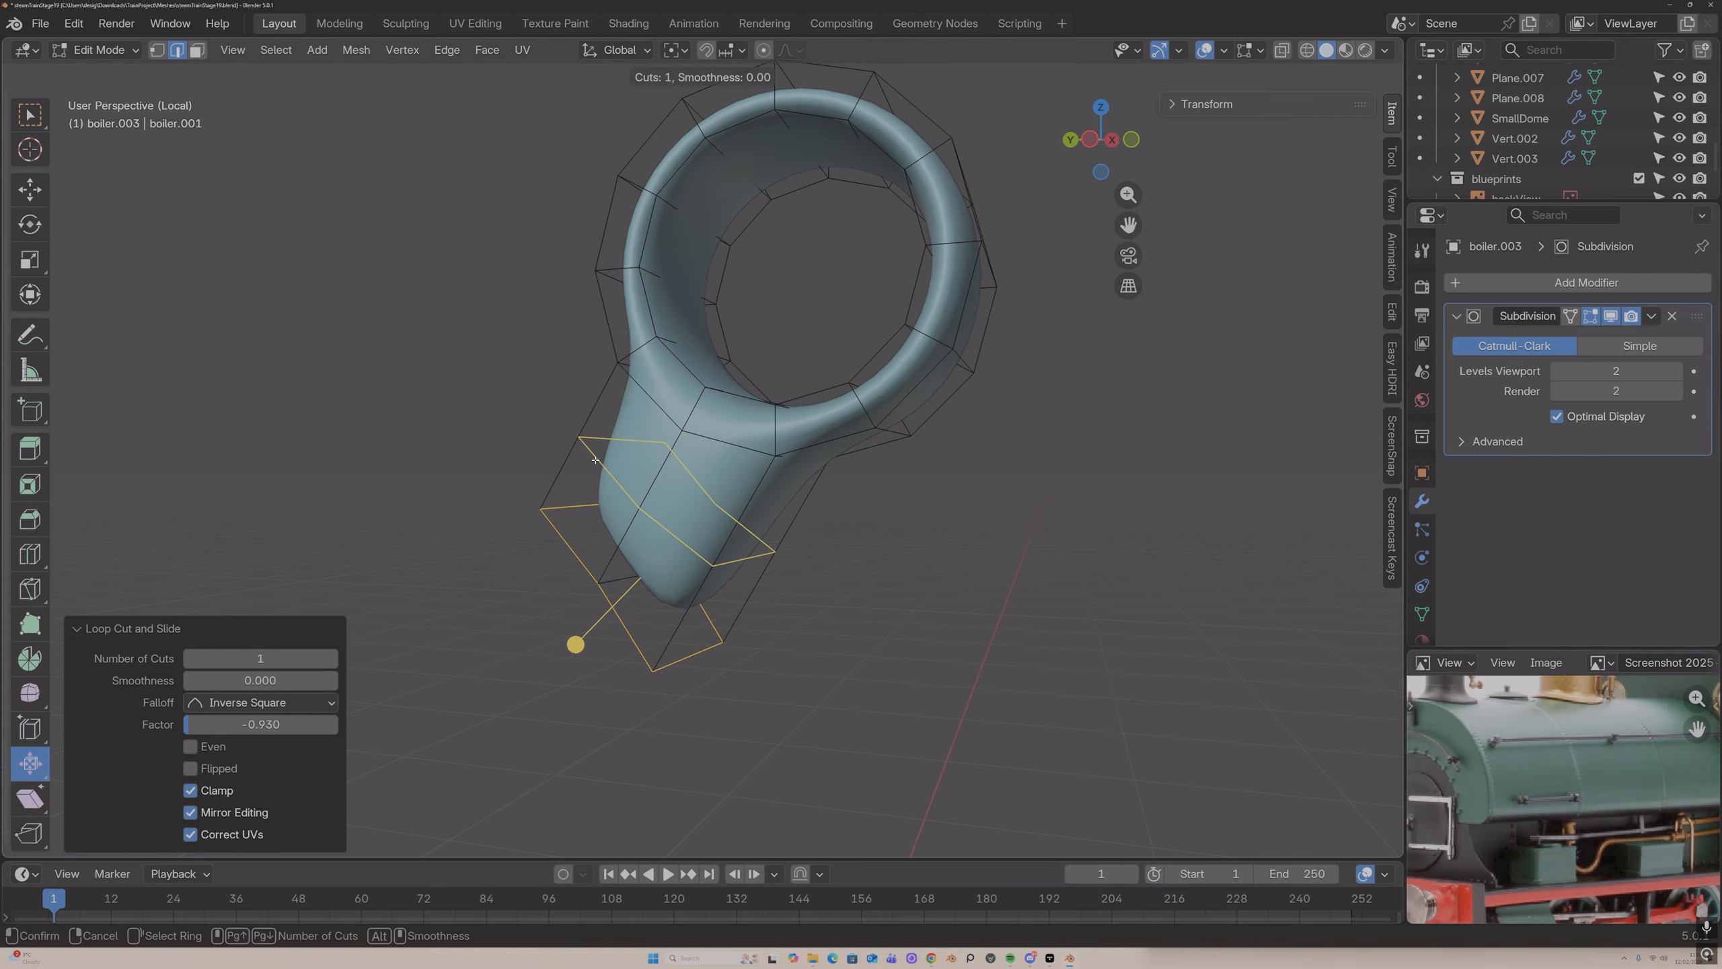
click(590, 459)
click(558, 519)
Step: Add supporting edge loops where the foot meets the ring, using slide factors of 0.900 and 0.861
key(ctrl+r)
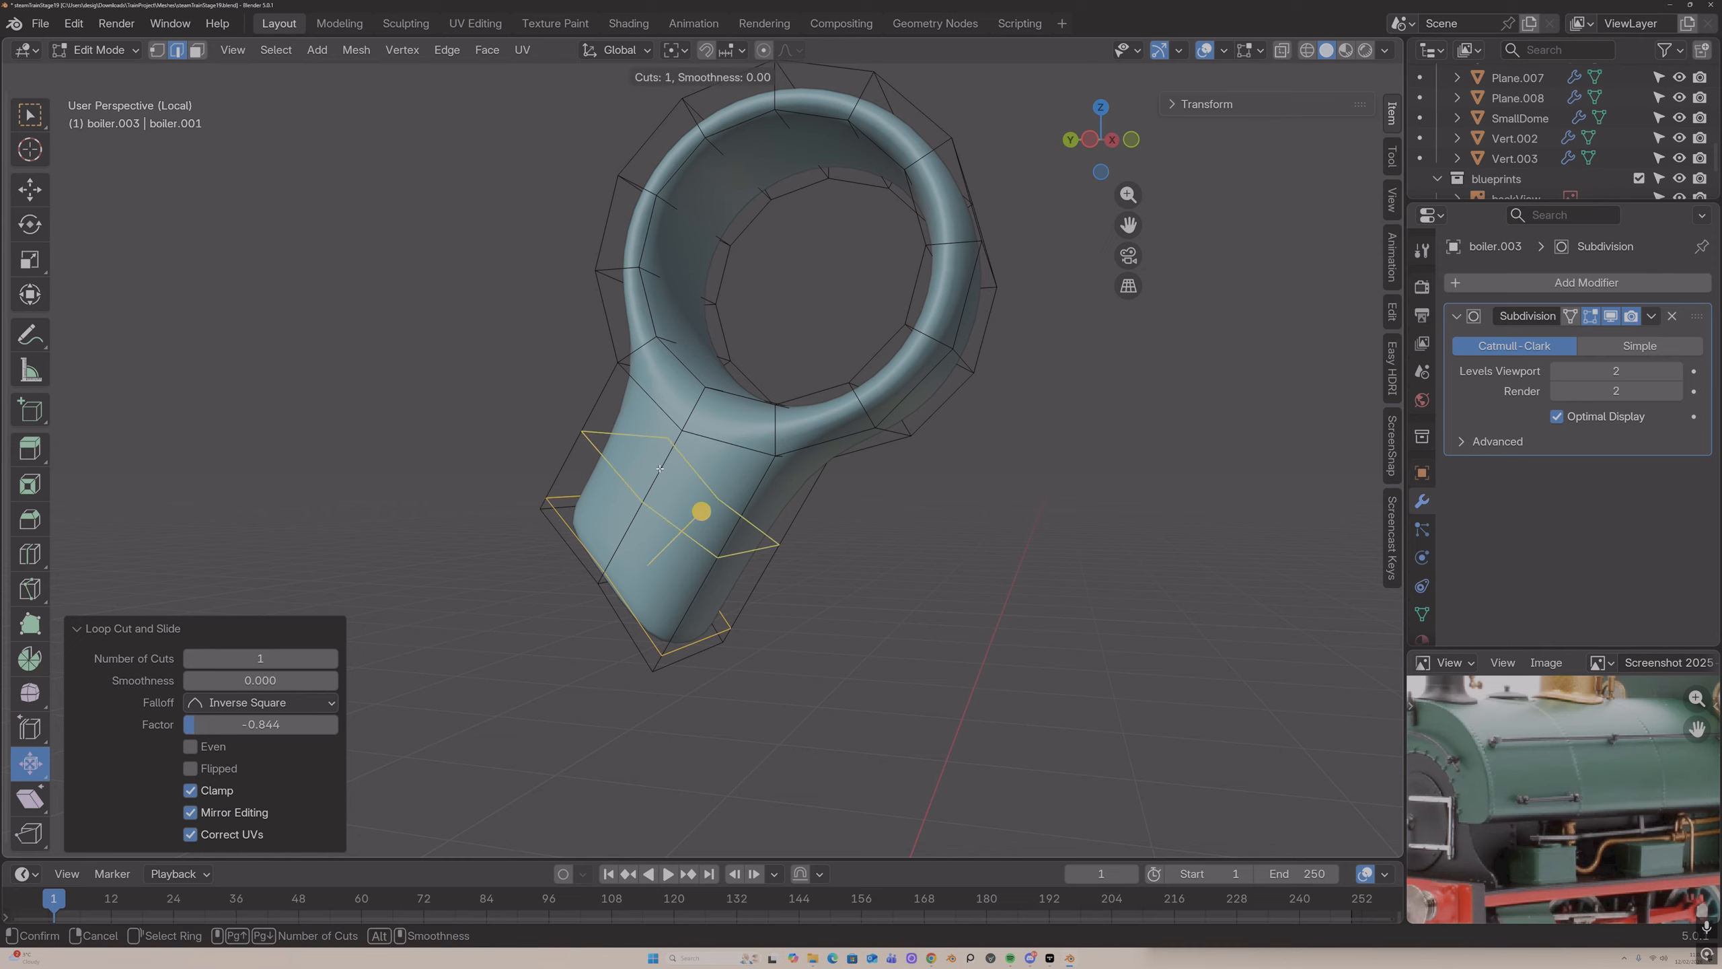
click(662, 474)
click(696, 409)
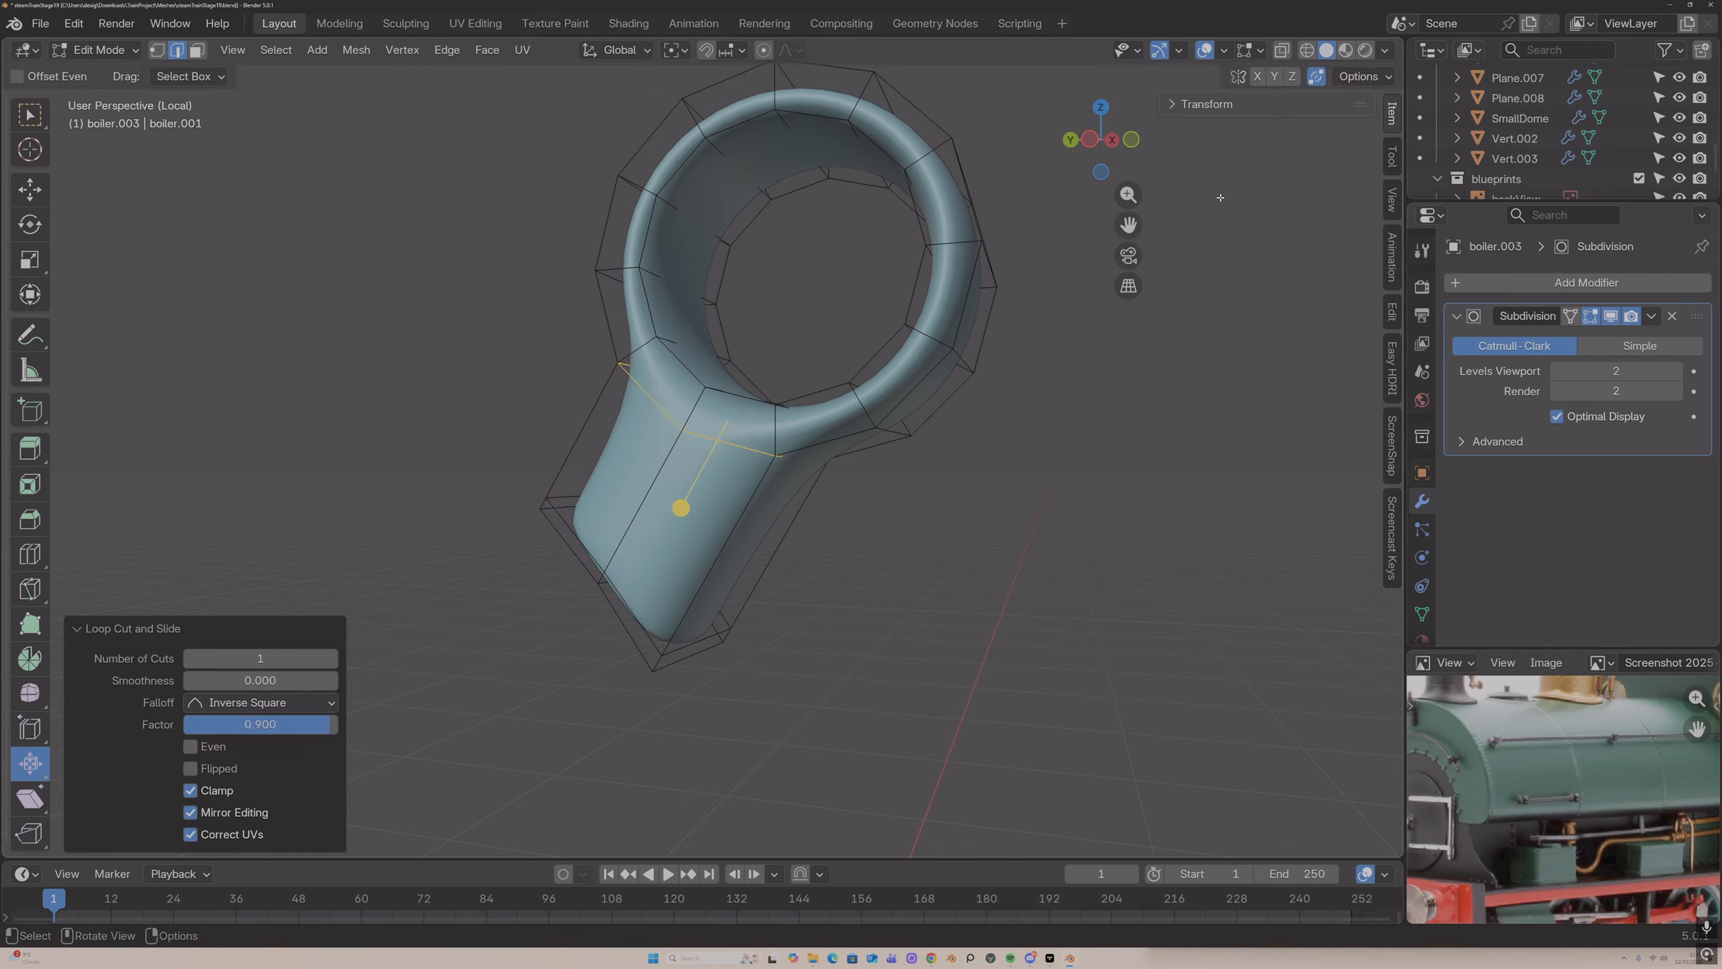
key(ctrl+r)
click(703, 511)
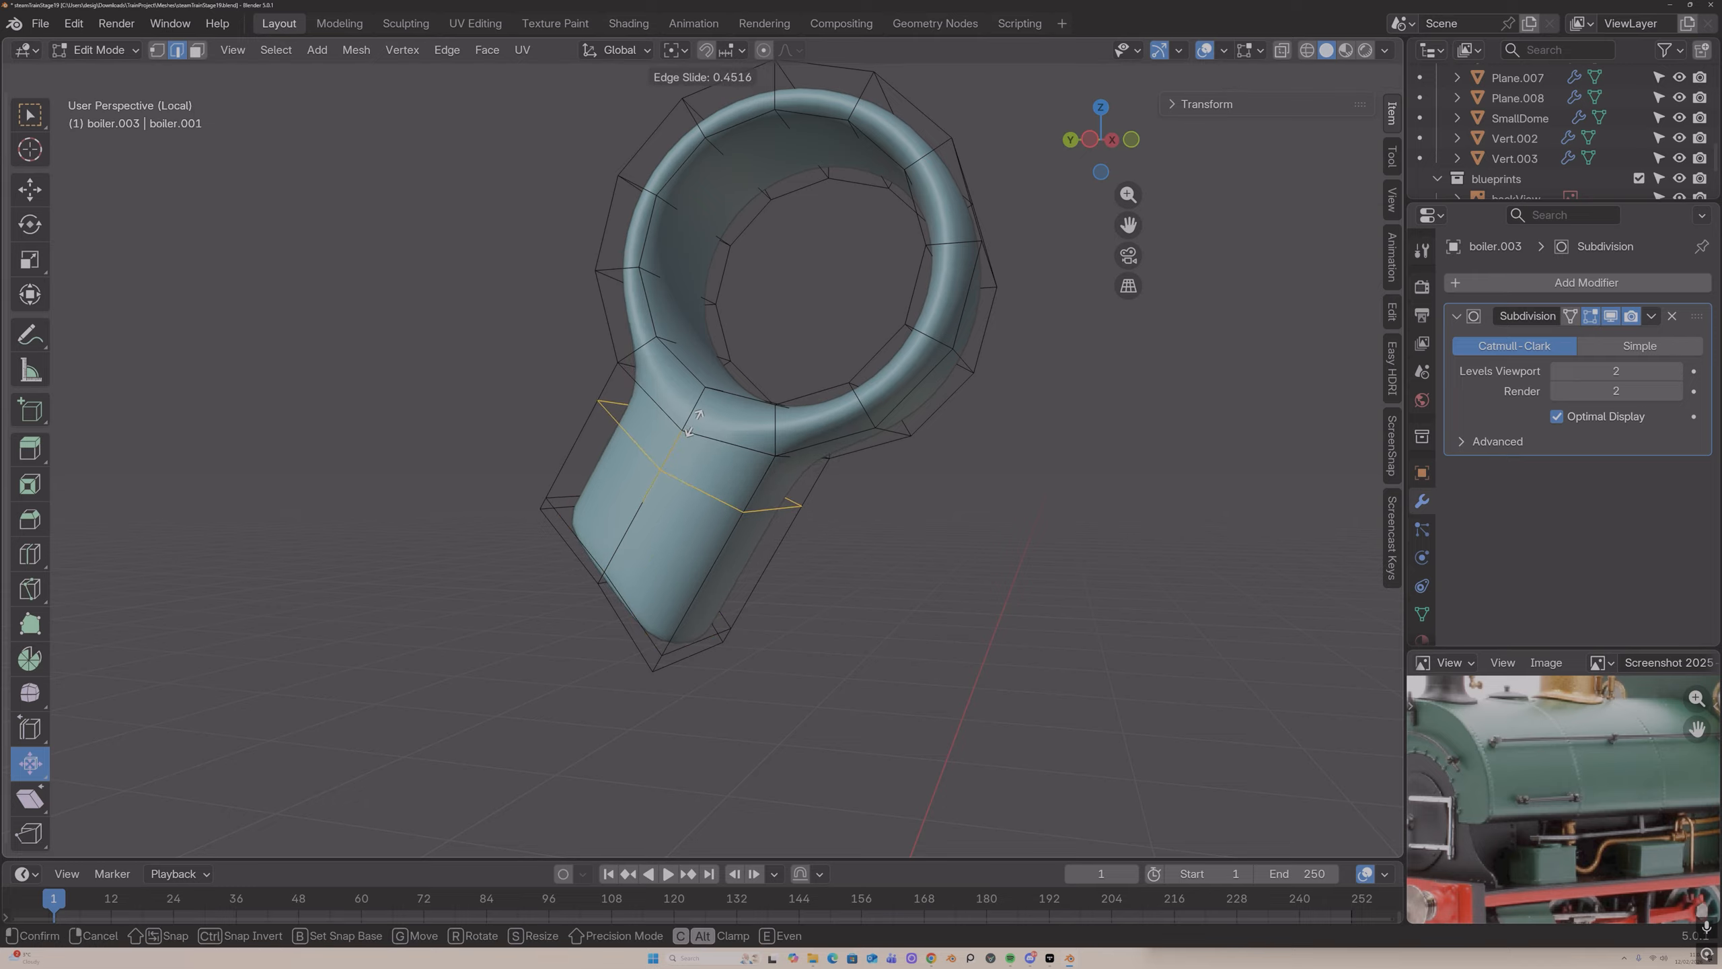
click(714, 392)
Step: Add edge loops around the bracket's outer surface close to its front and rear rims, with slide factors of 0.911 and -0.894
middle_drag(896, 238, 788, 240)
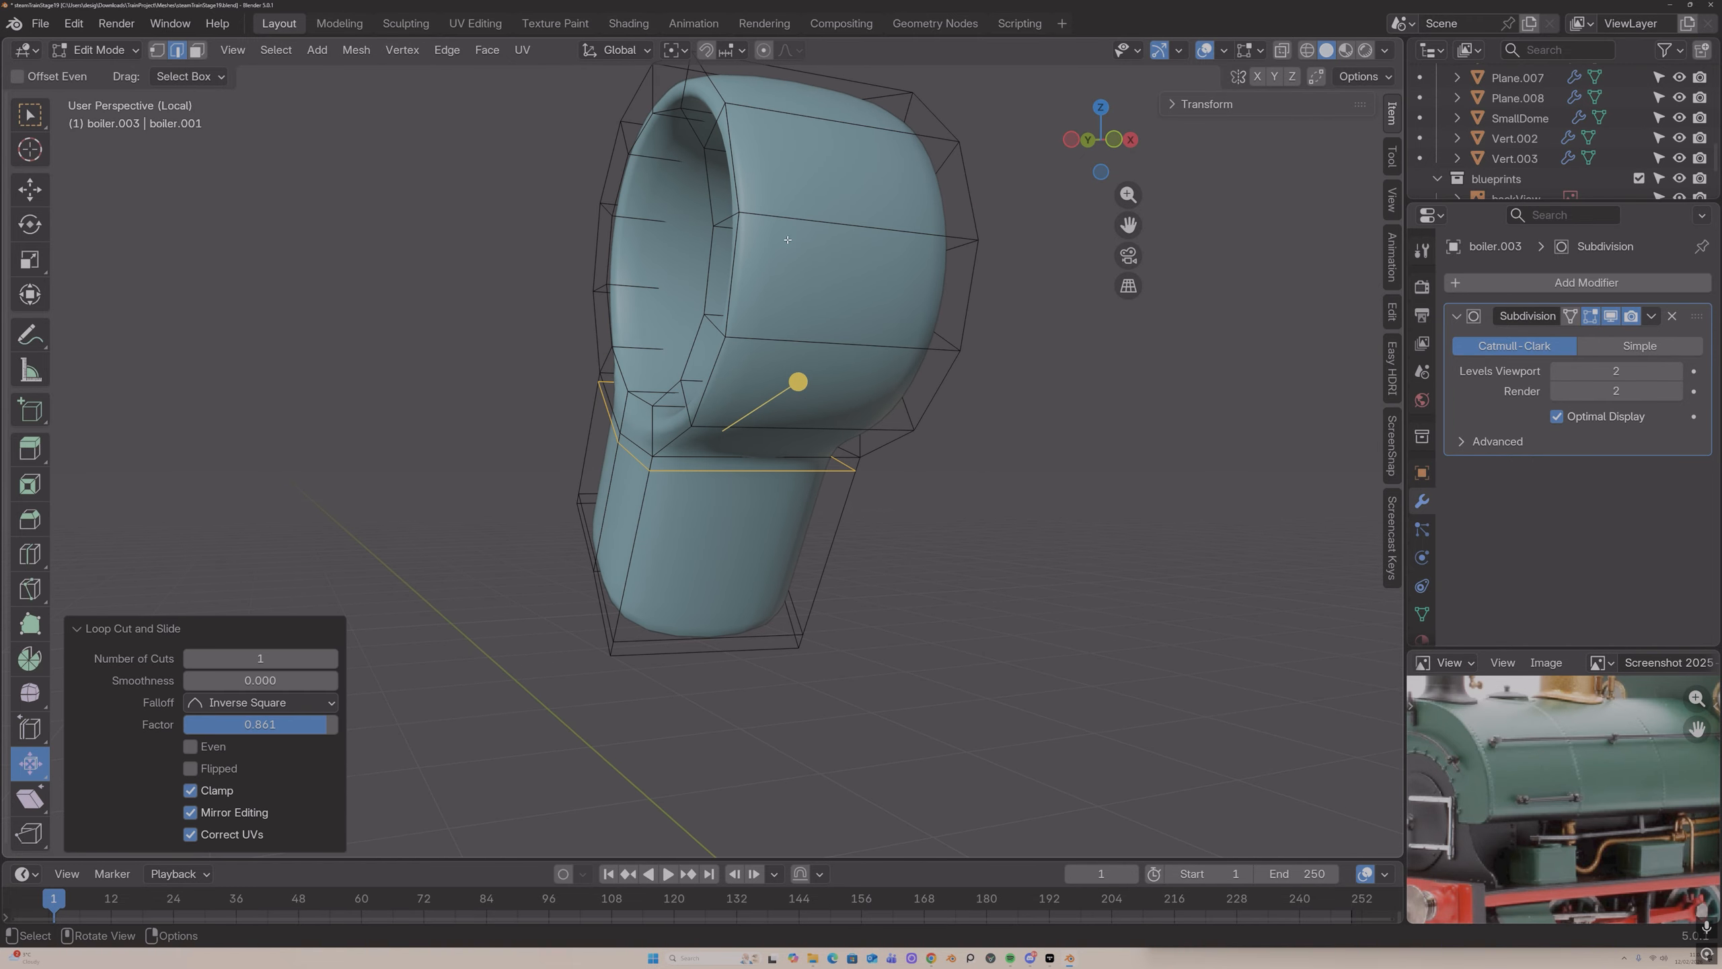
key(ctrl+r)
click(823, 136)
click(704, 146)
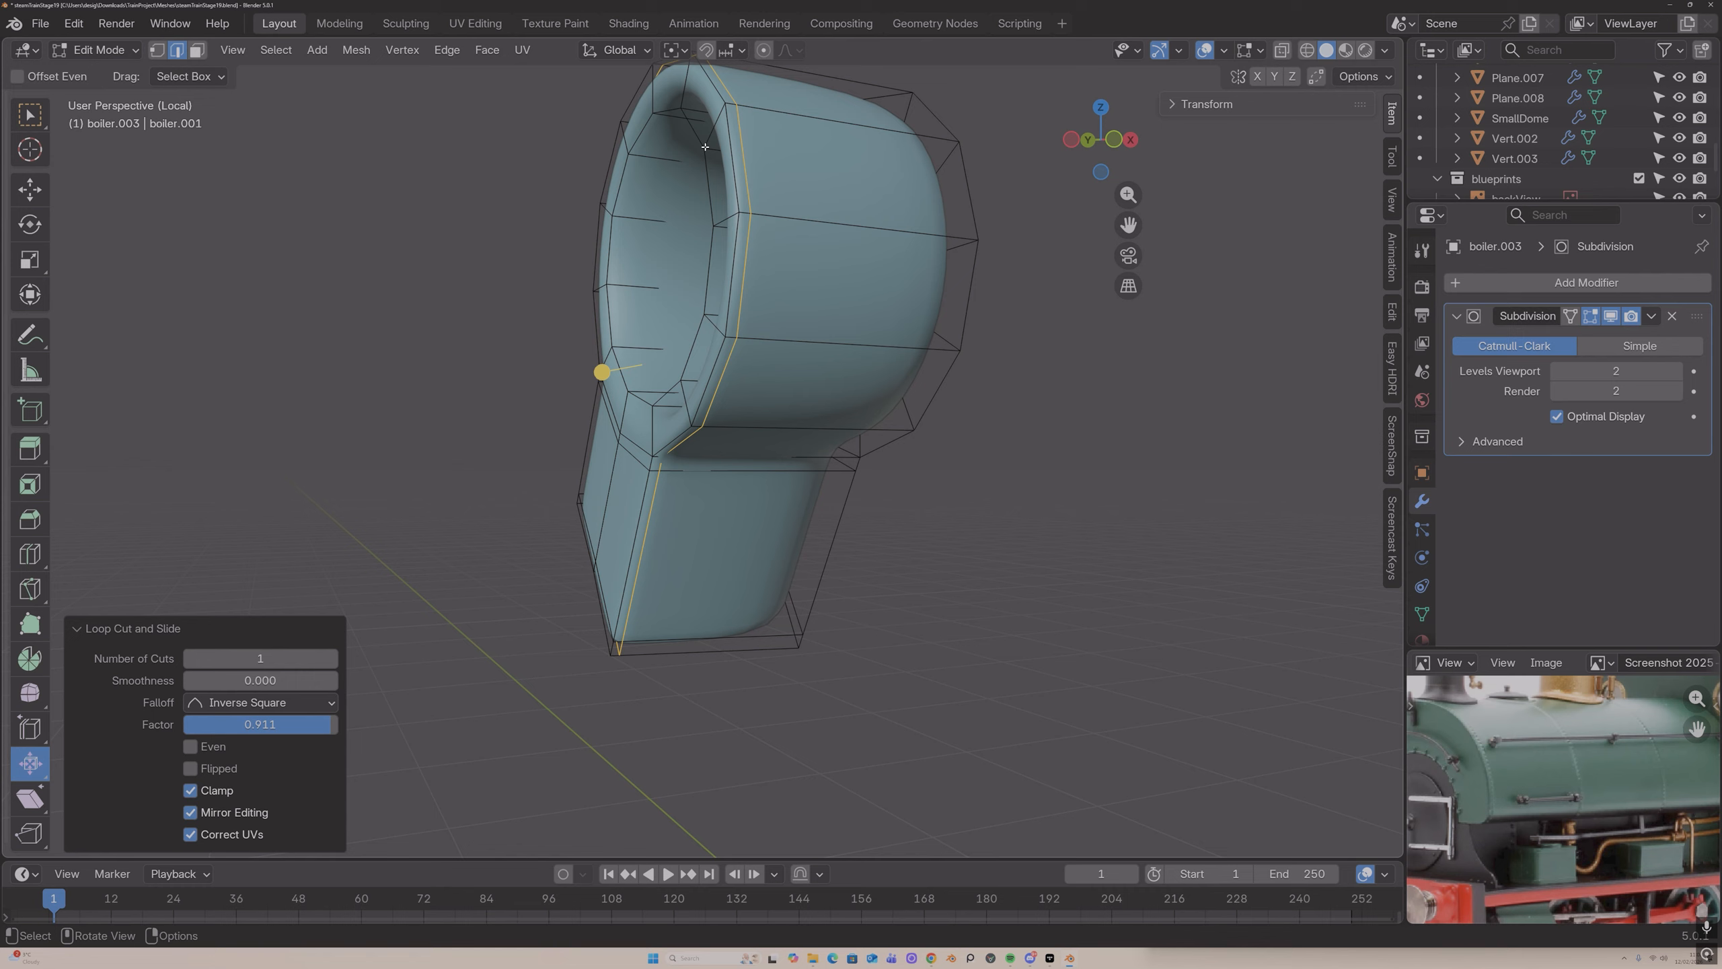
key(ctrl+r)
click(813, 136)
click(875, 146)
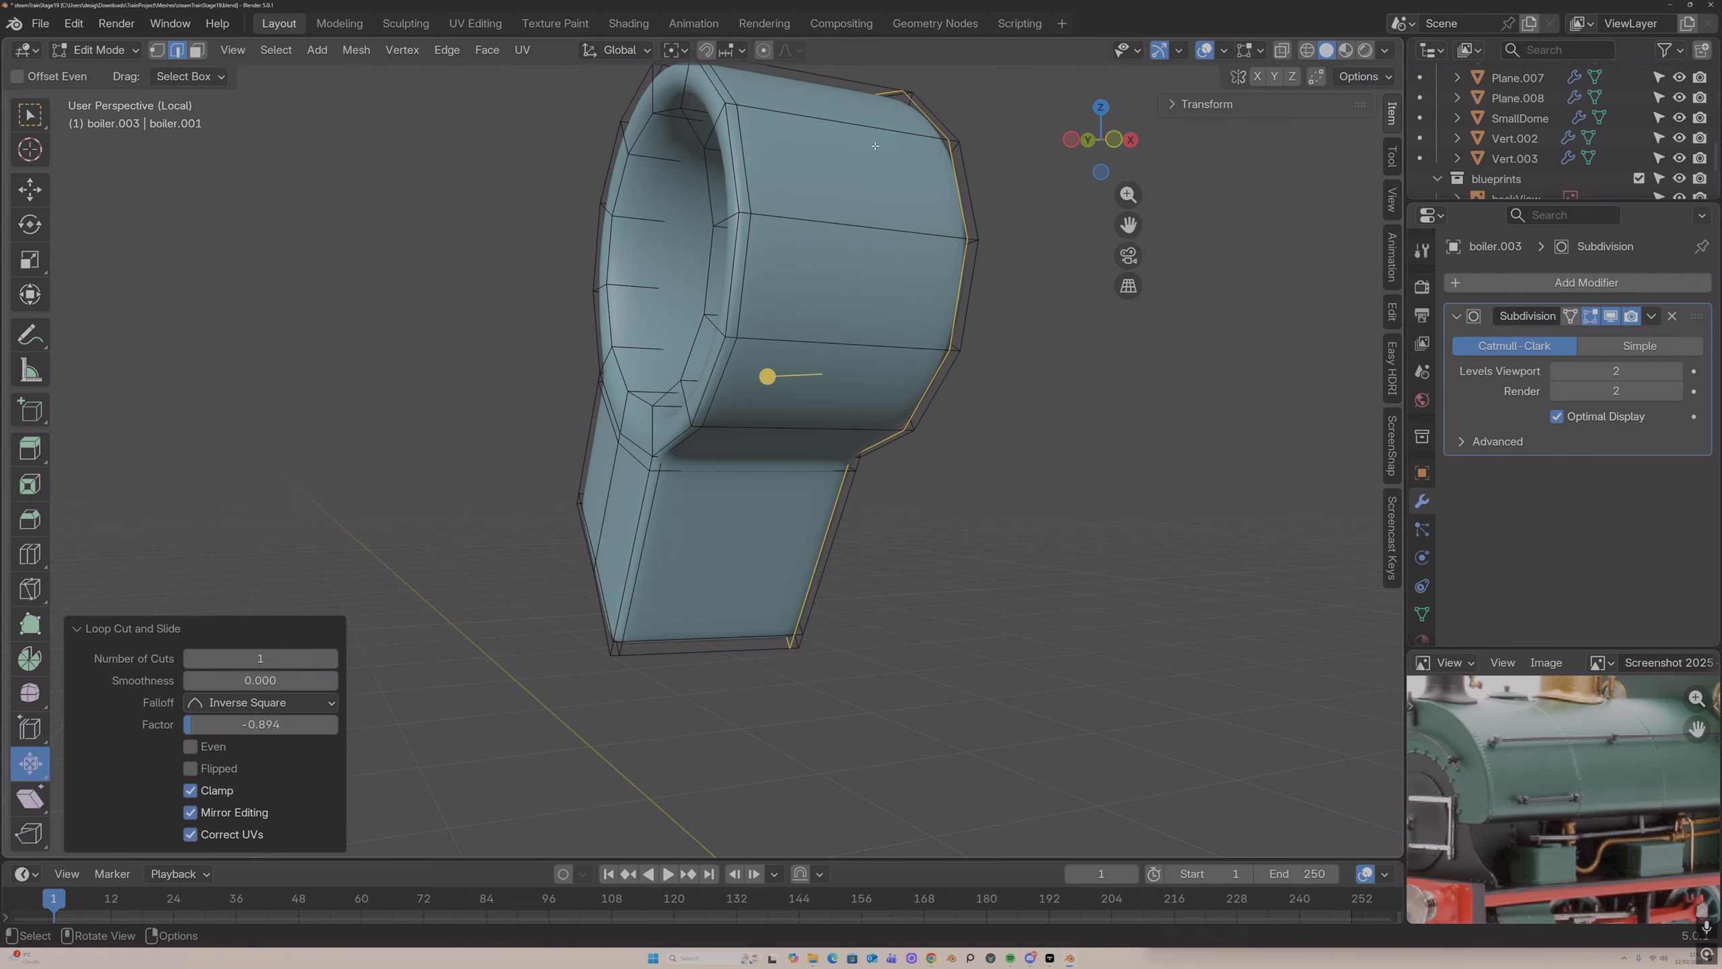
Step: Add edge loops along the inner and outer borders of the ring's front face, the outer one at factor -0.735, and return to the full model
middle_drag(874, 146, 821, 148)
key(ctrl+r)
click(821, 149)
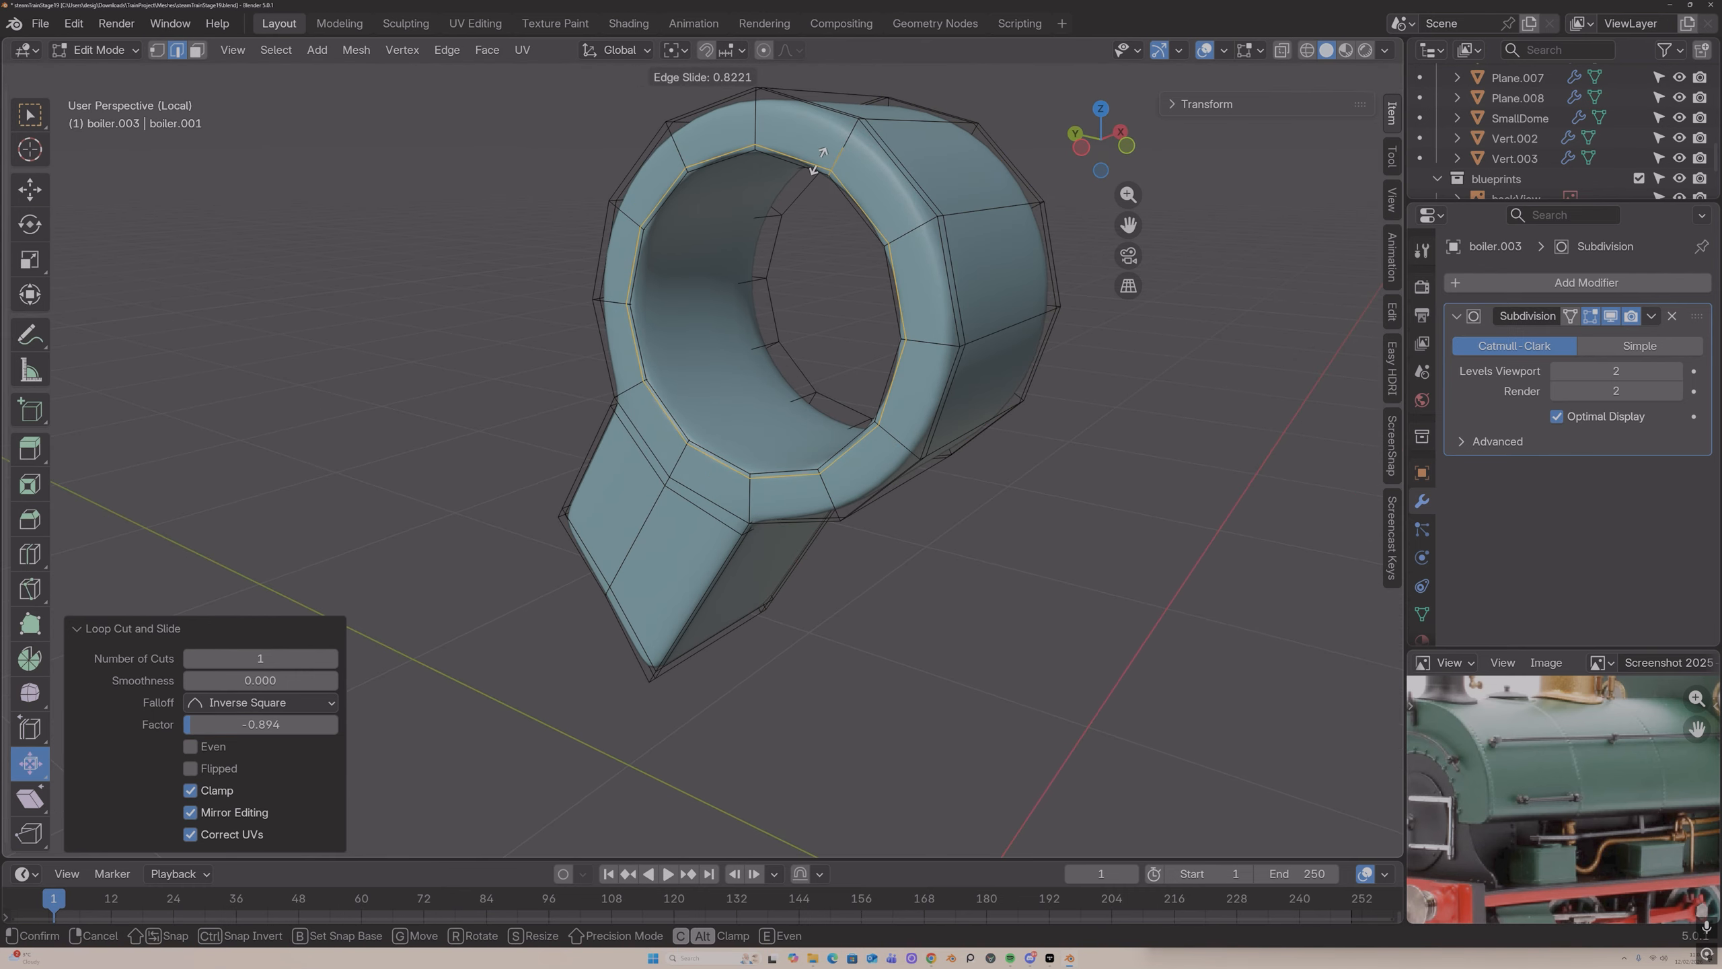
click(818, 161)
key(ctrl+r)
click(824, 157)
click(862, 119)
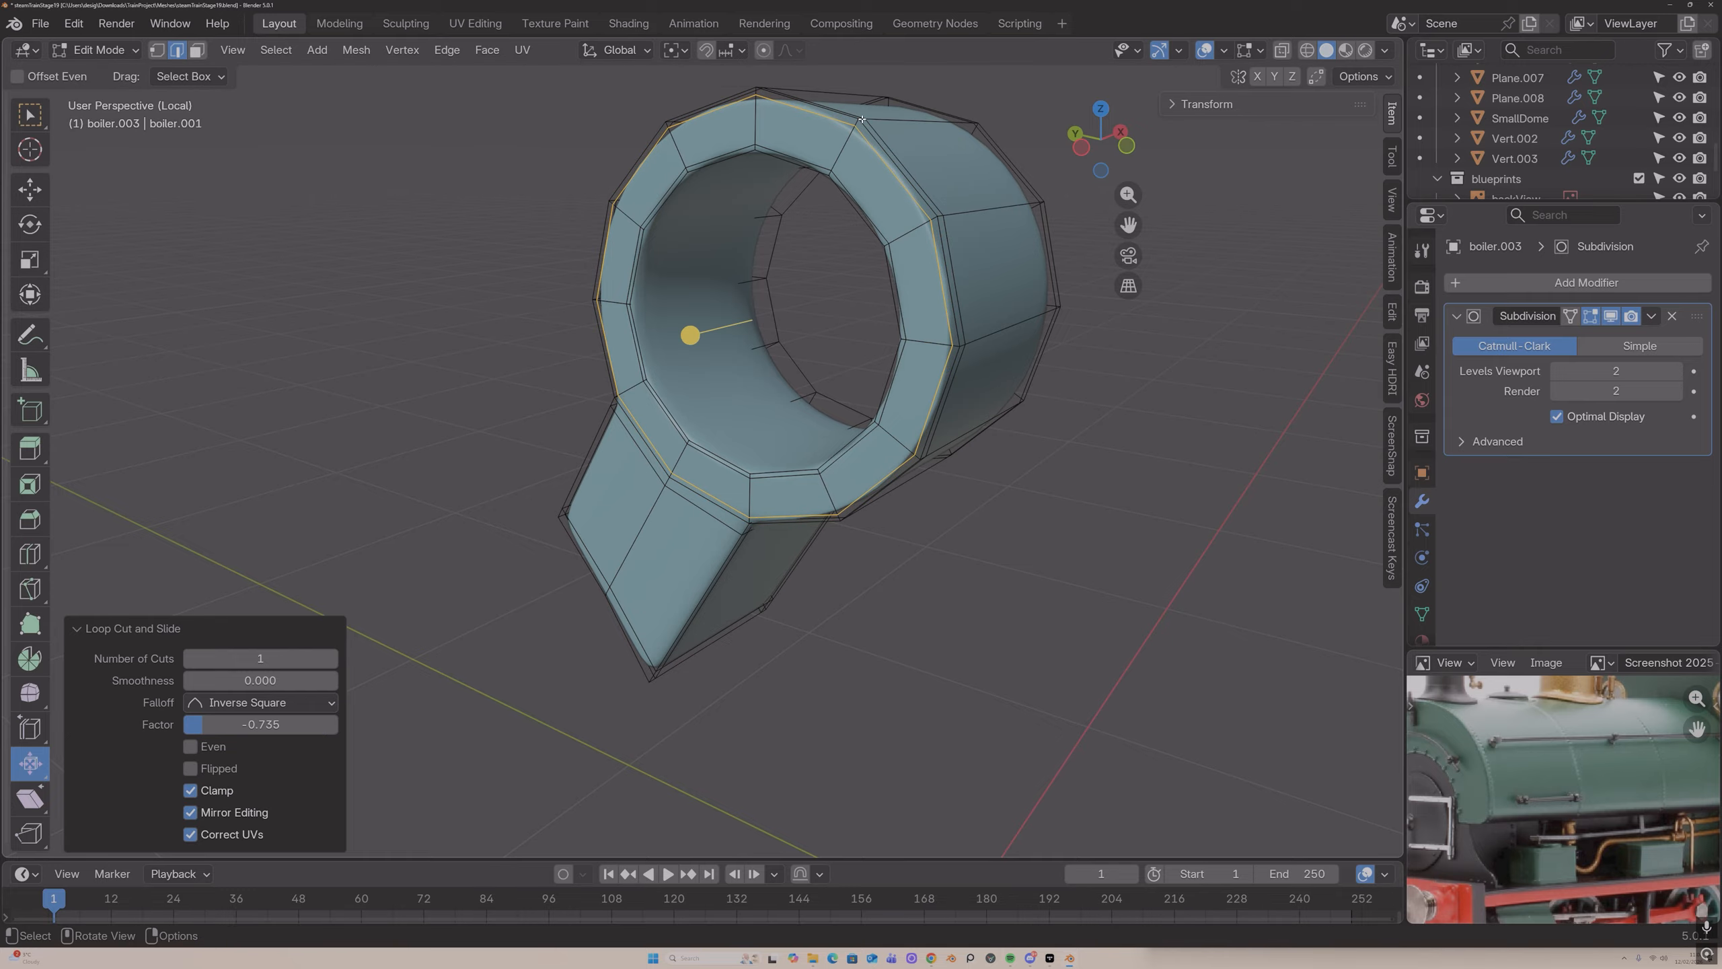
key(Tab)
middle_drag(862, 129, 872, 172)
scroll(833, 163, down, 4)
key(KP_Divide)
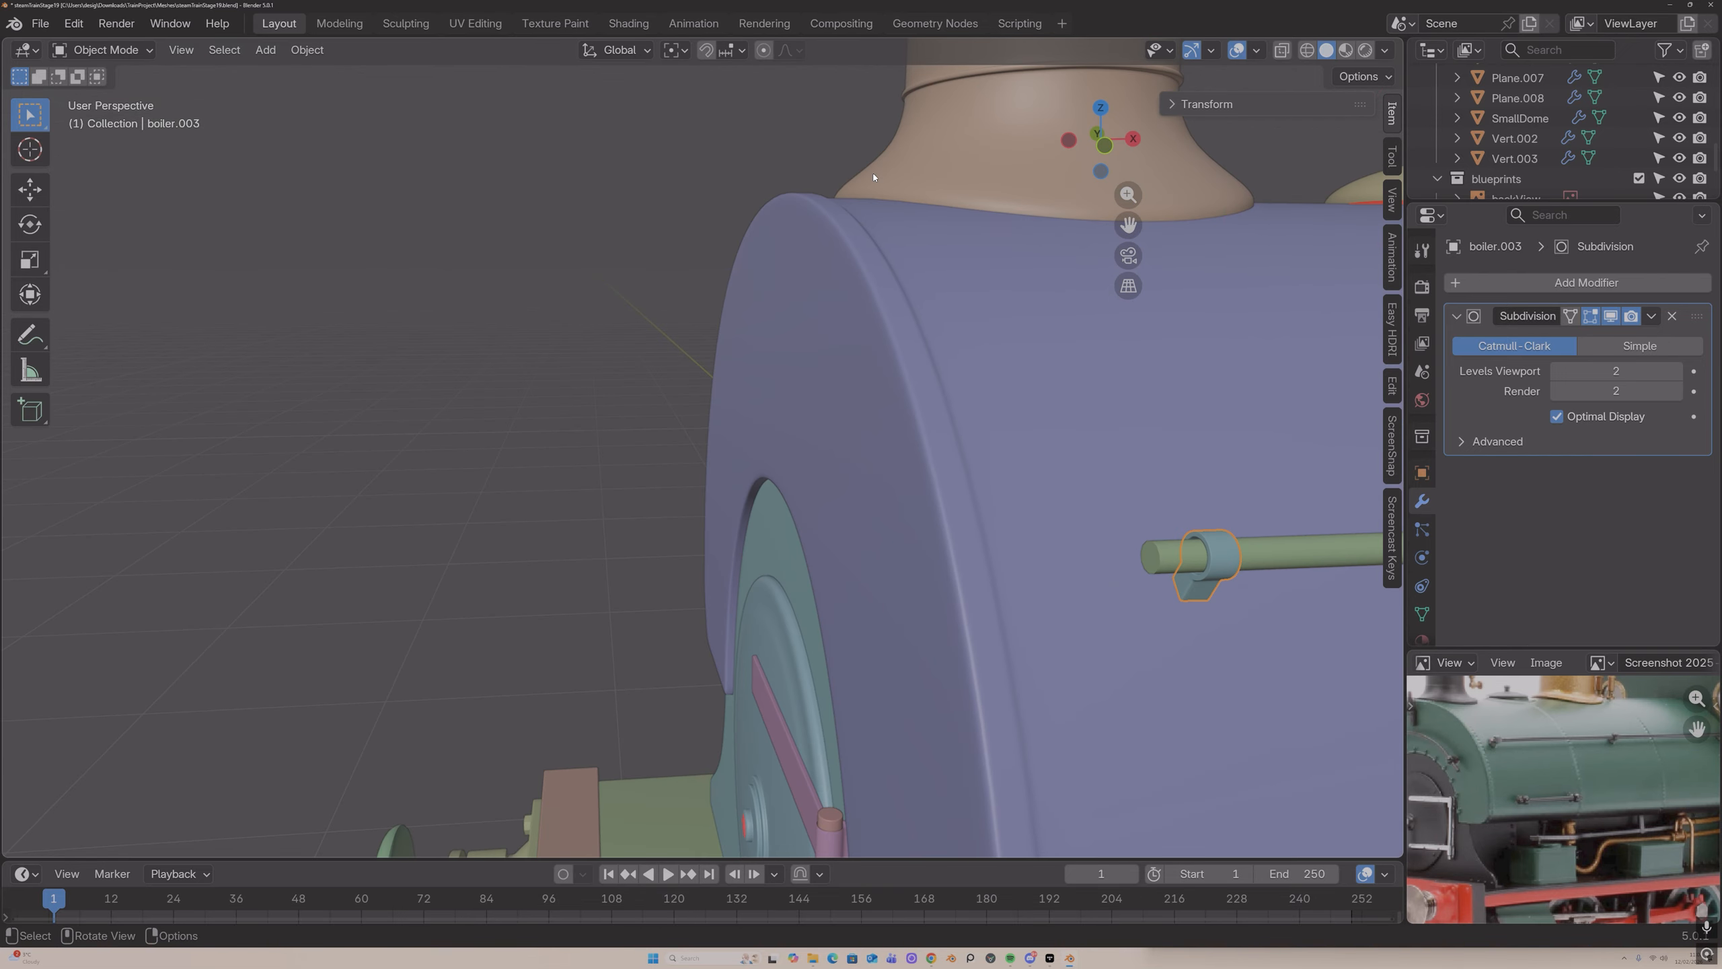
click(790, 380)
middle_drag(1061, 427, 992, 539)
key(Tab)
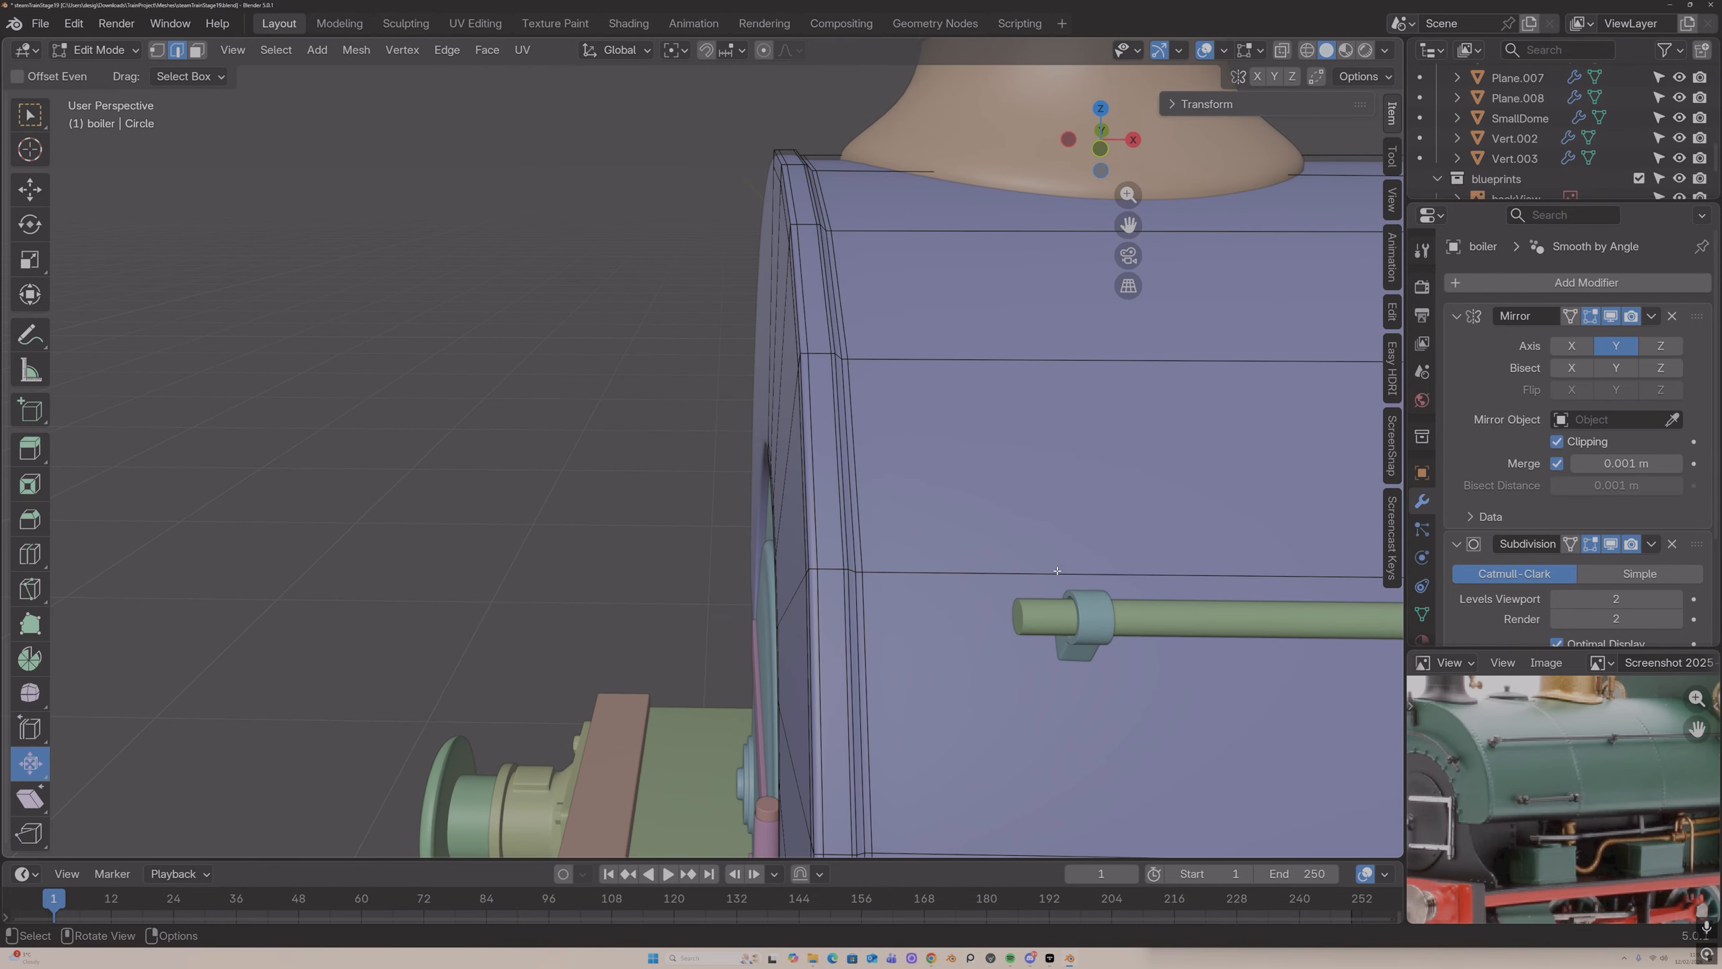
key(Tab)
Step: Cut a centred edge loop around the bracket's ring and foot with a slide factor of 0, undoing any accidental change
click(1088, 596)
key(Tab)
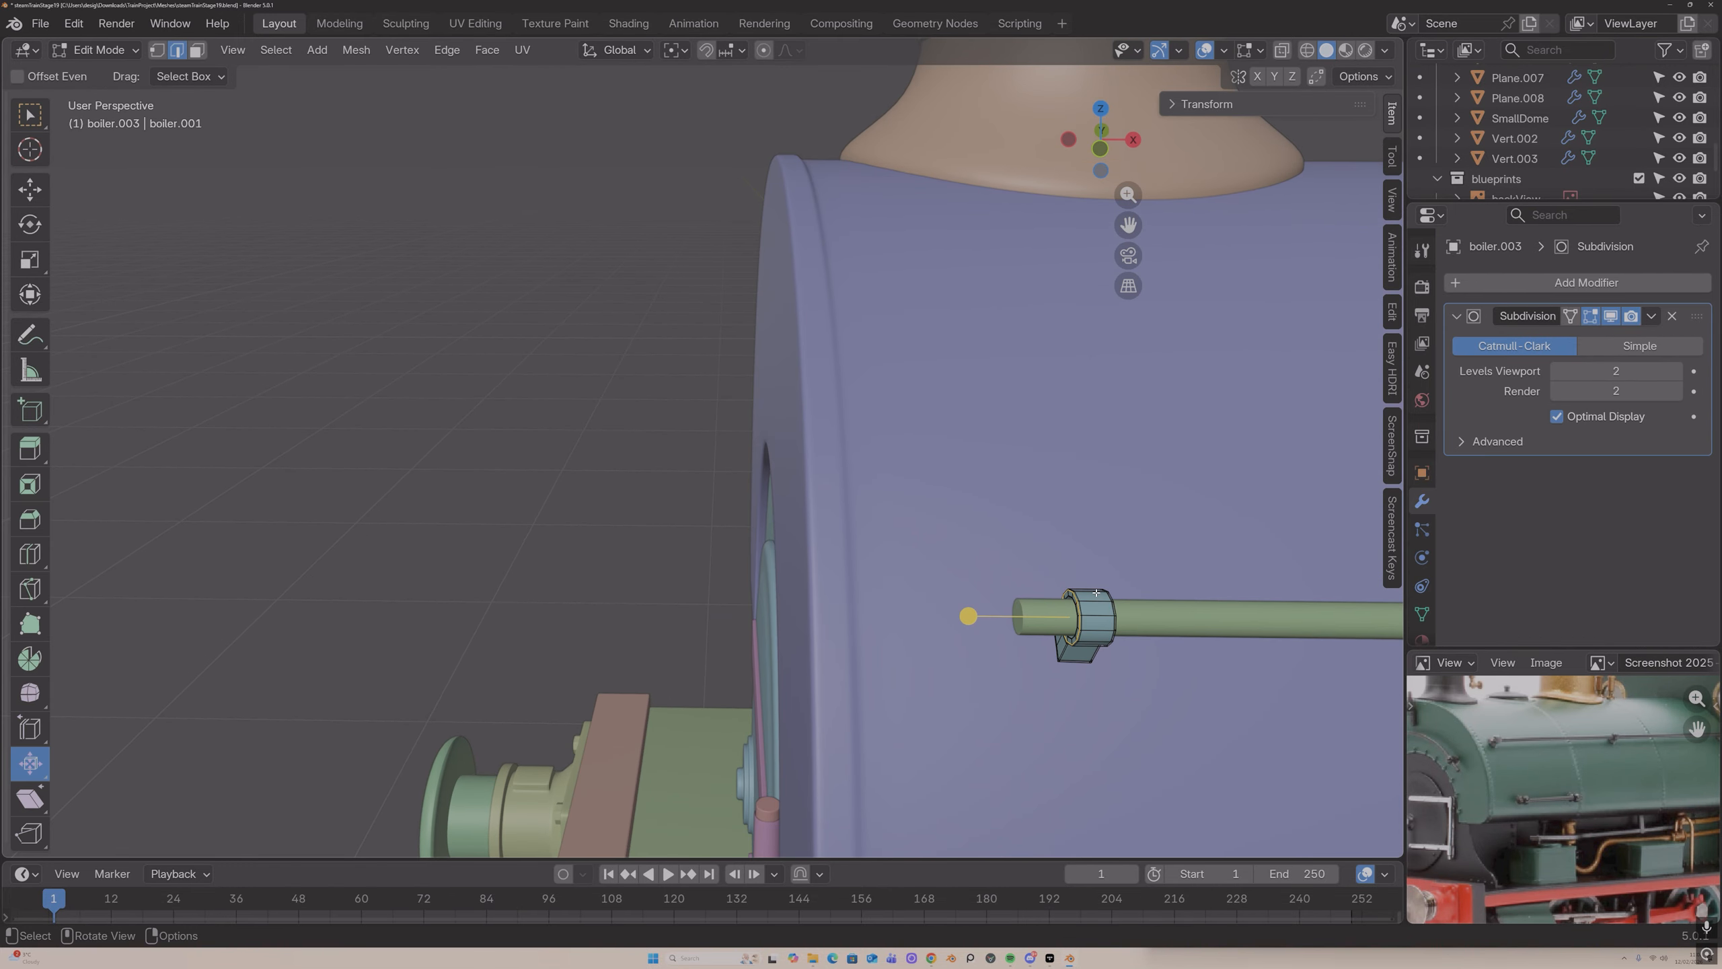
scroll(1096, 593, up, 2)
scroll(1096, 592, down, 1)
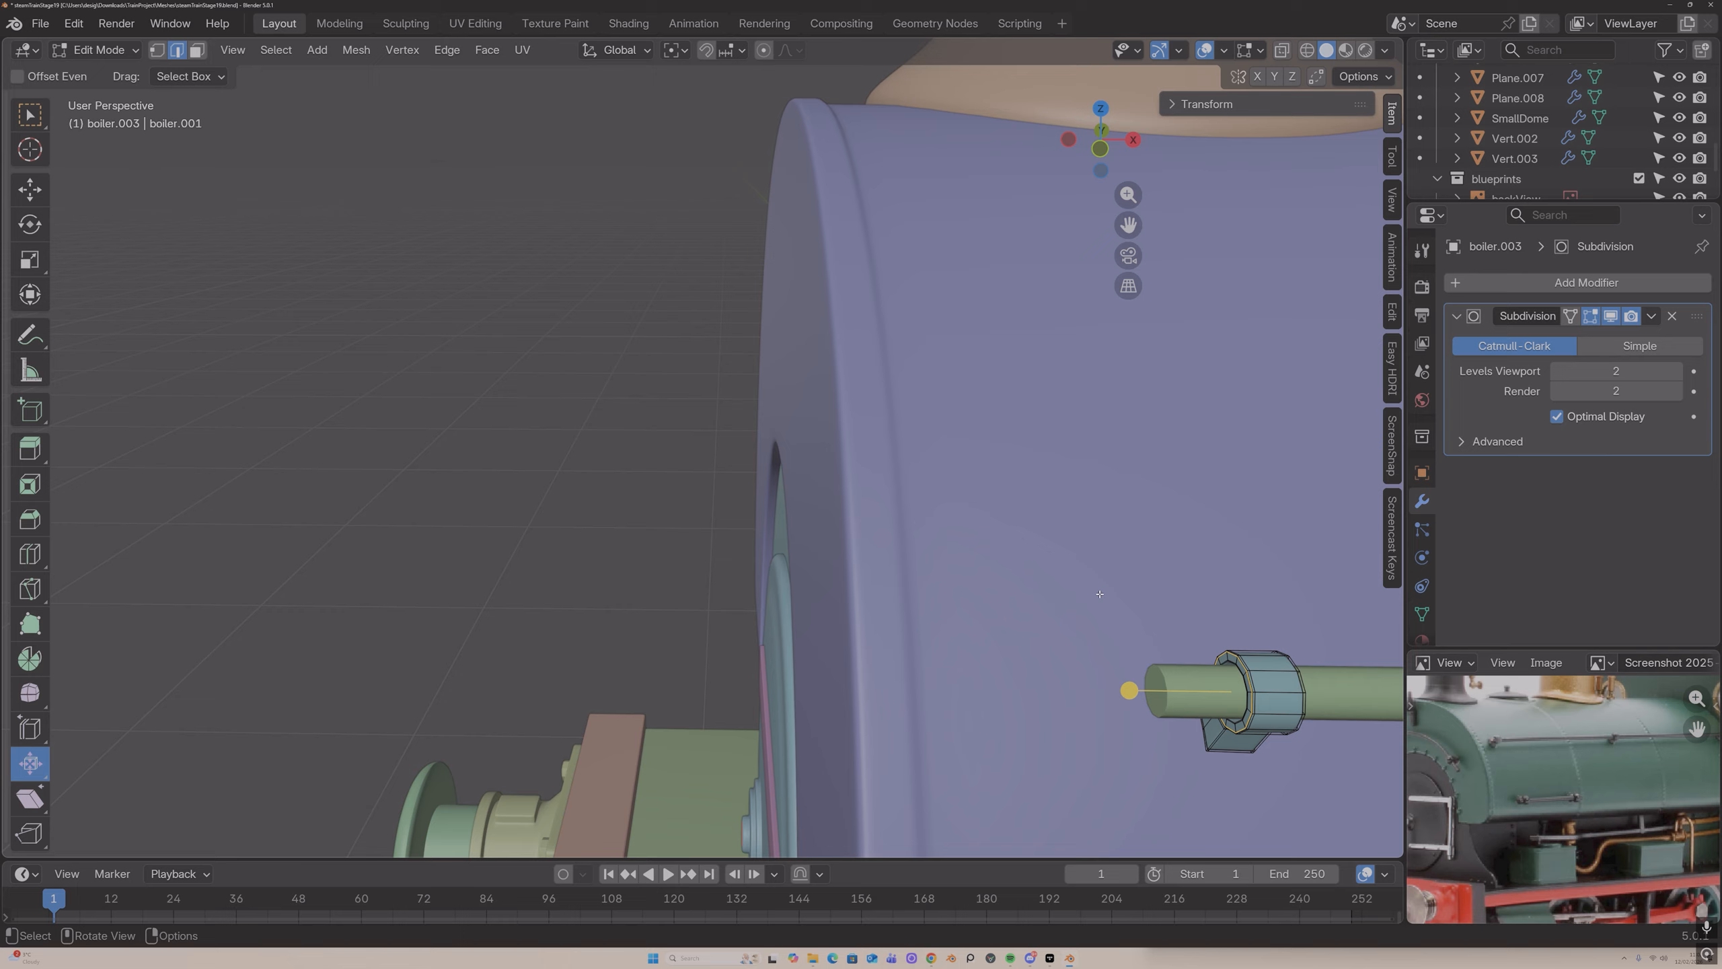
middle_drag(1098, 592, 1079, 522)
middle_drag(1236, 719, 1261, 674)
key(g)
key(g)
right_click(1276, 664)
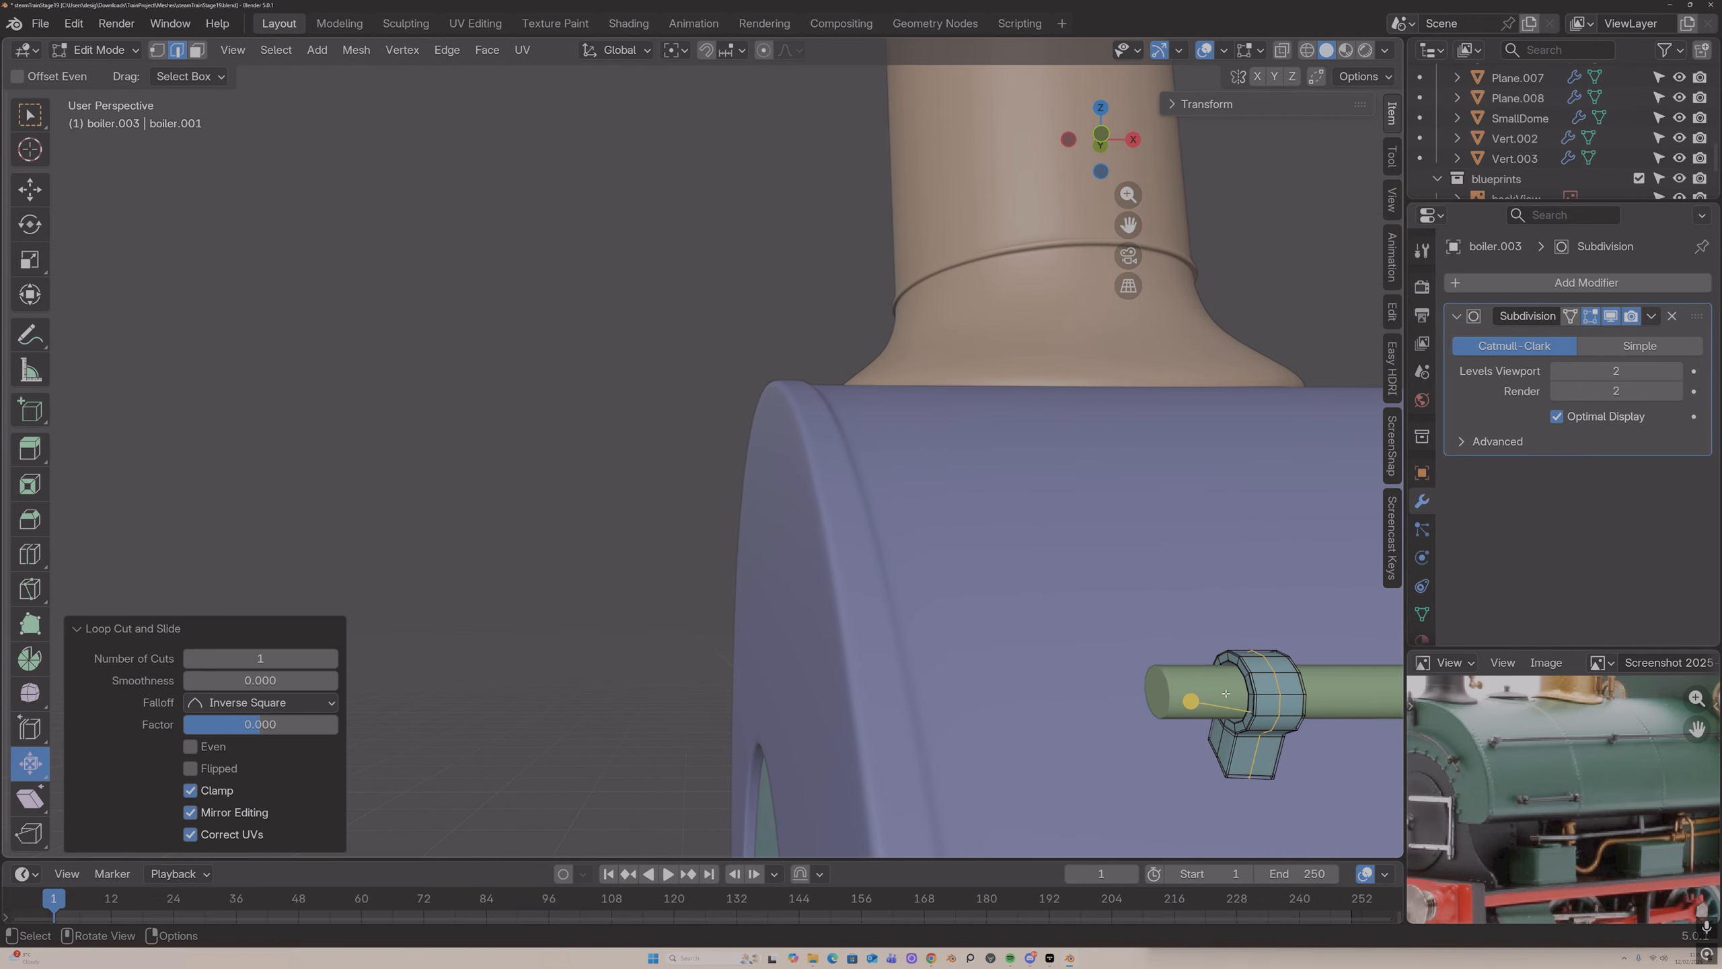
drag(1195, 701, 1190, 690)
key(ctrl+z)
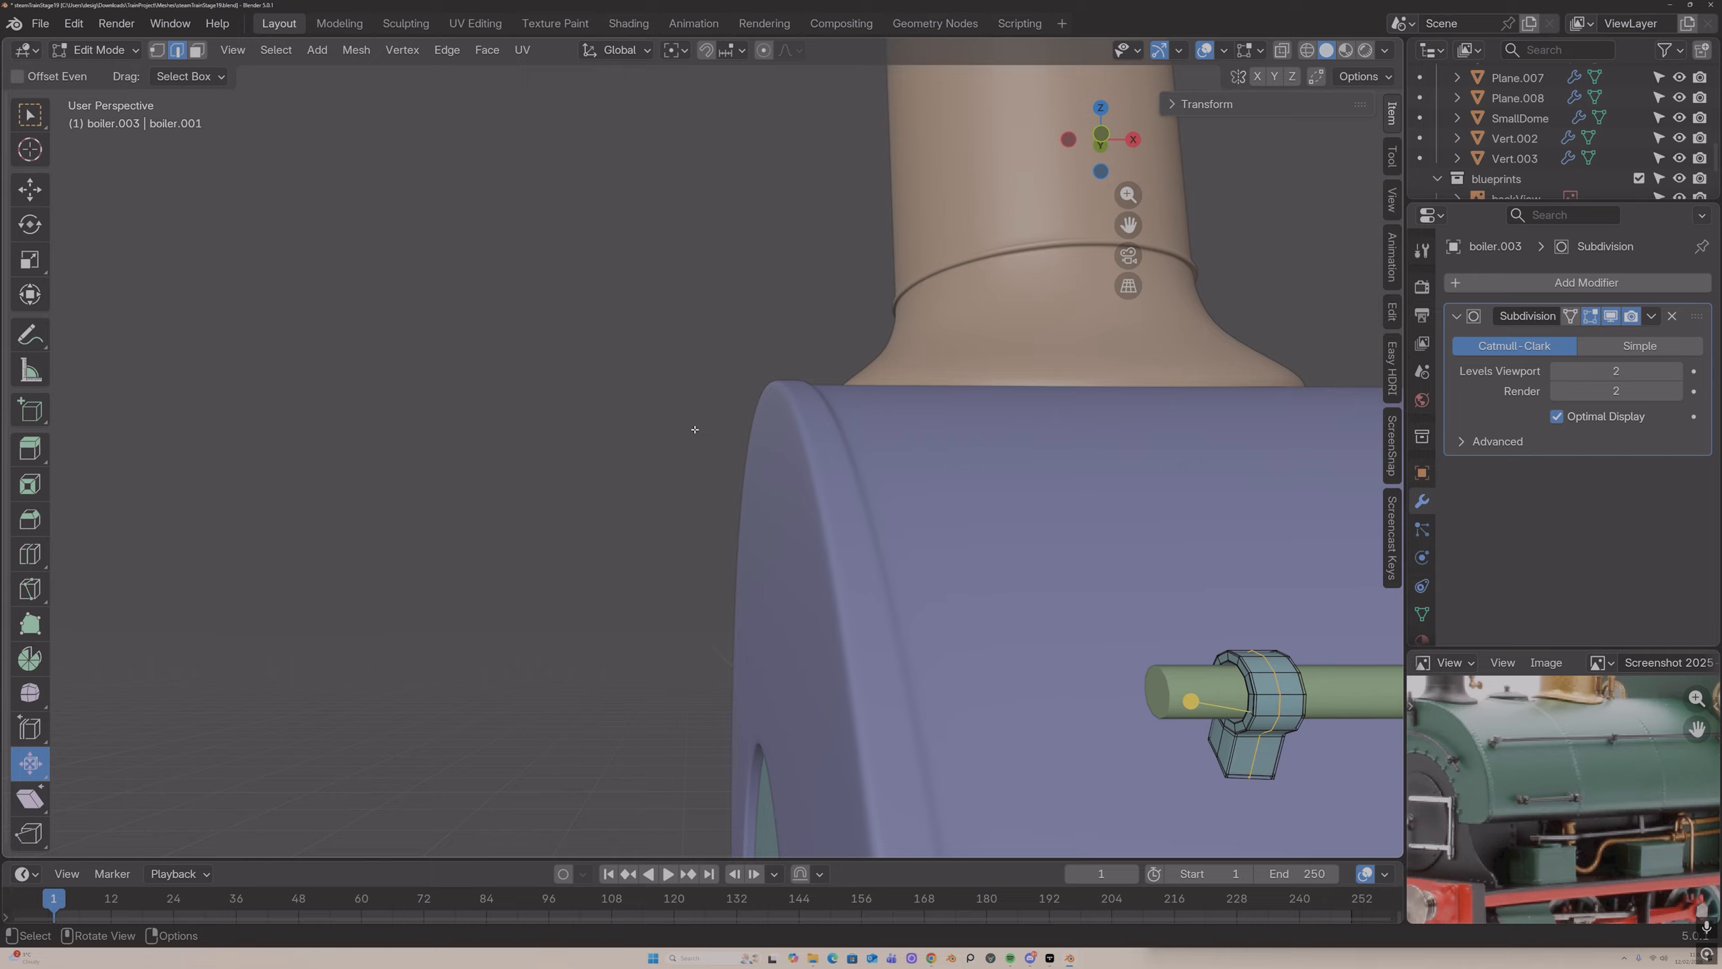
Step: Bevel the bracket's central edge loop into a band using a width of 0.00377 m and one segment
key(shift+space)
key(b)
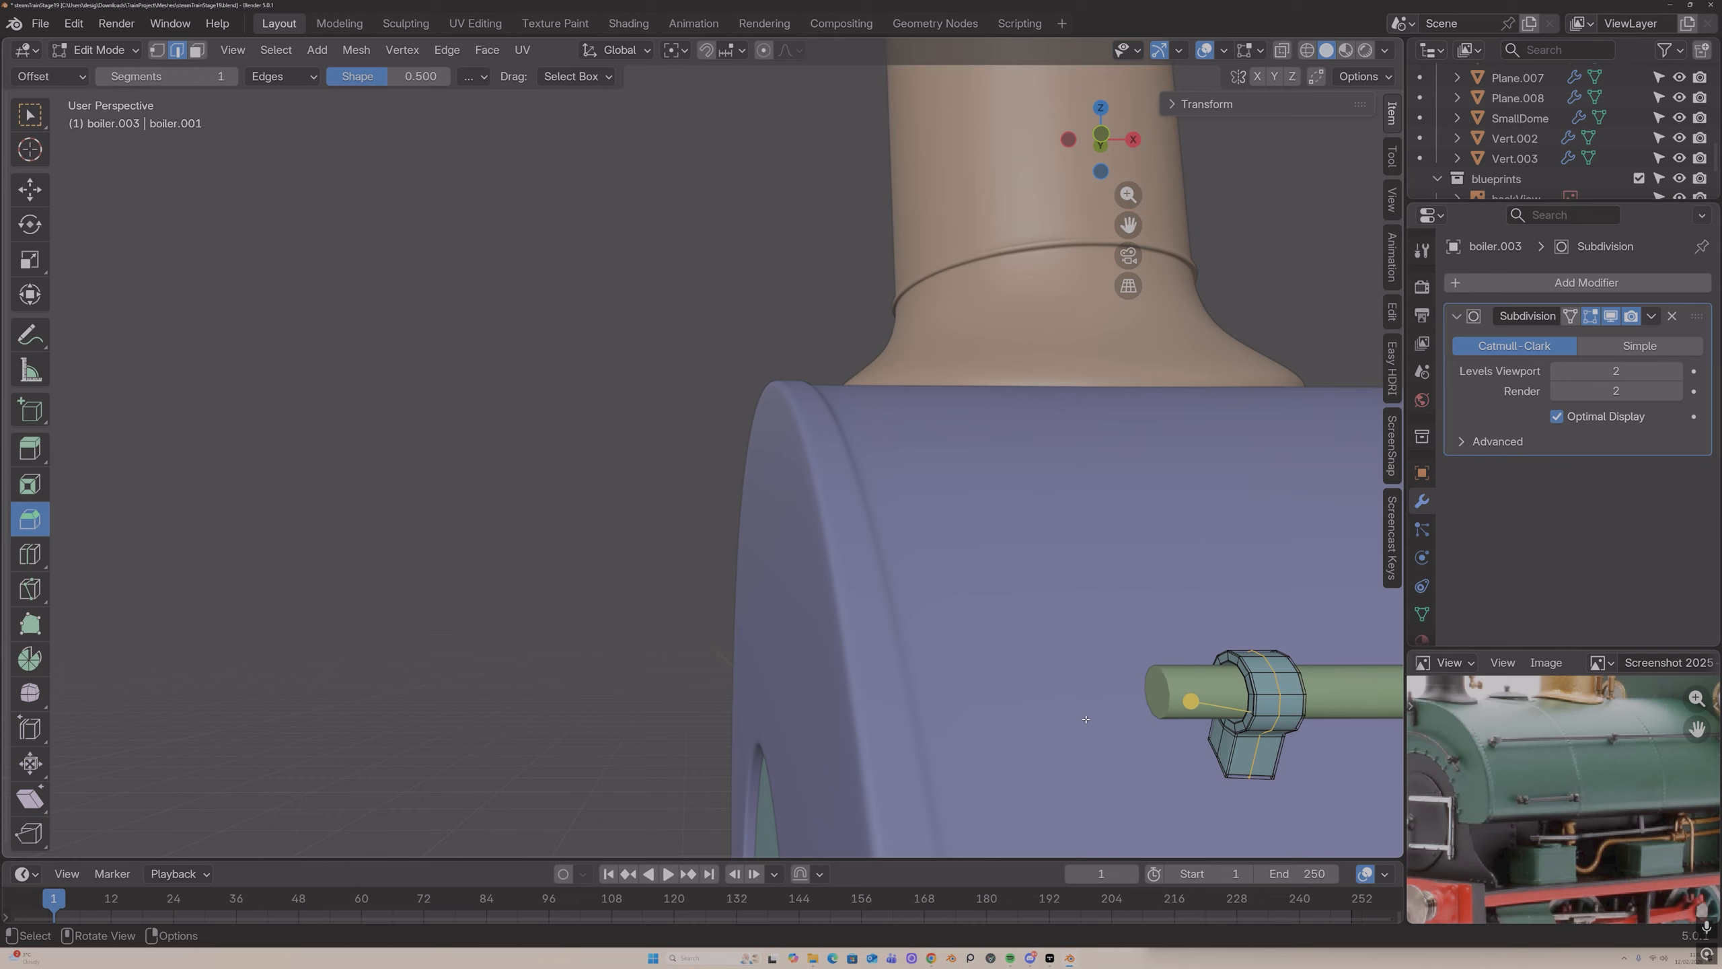
drag(1190, 701, 1185, 700)
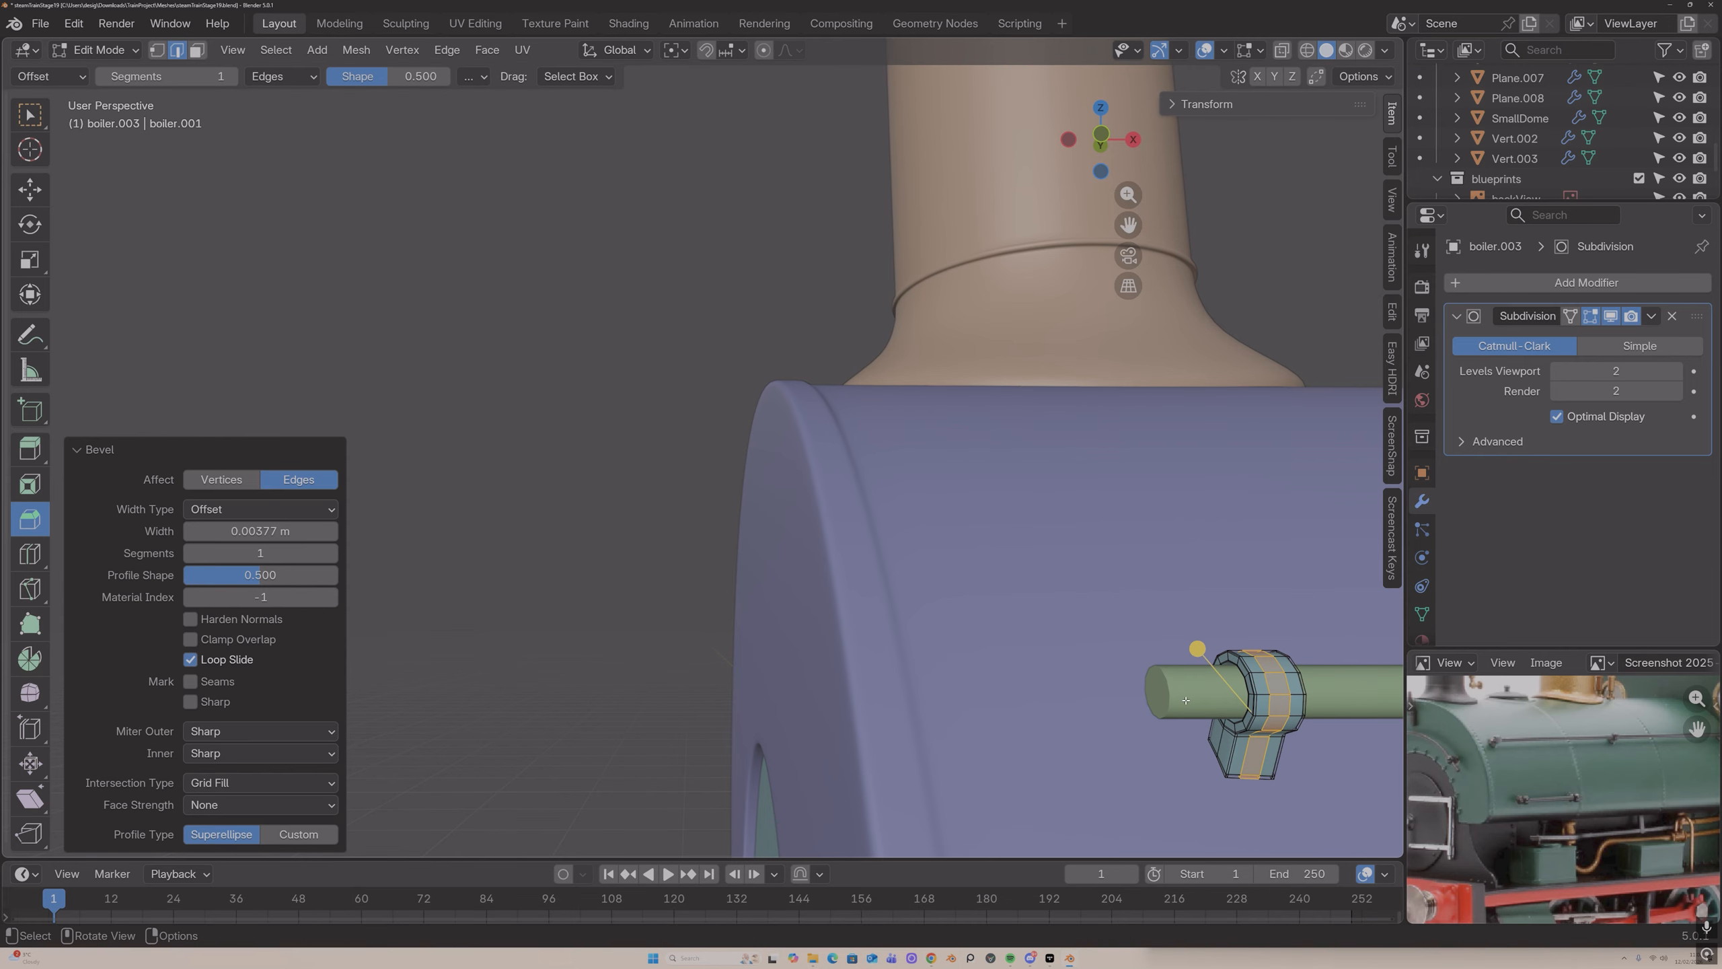
Step: Extrude the central band of faces outward along its normals by about 0.0014 m
key(alt+e)
click(1177, 711)
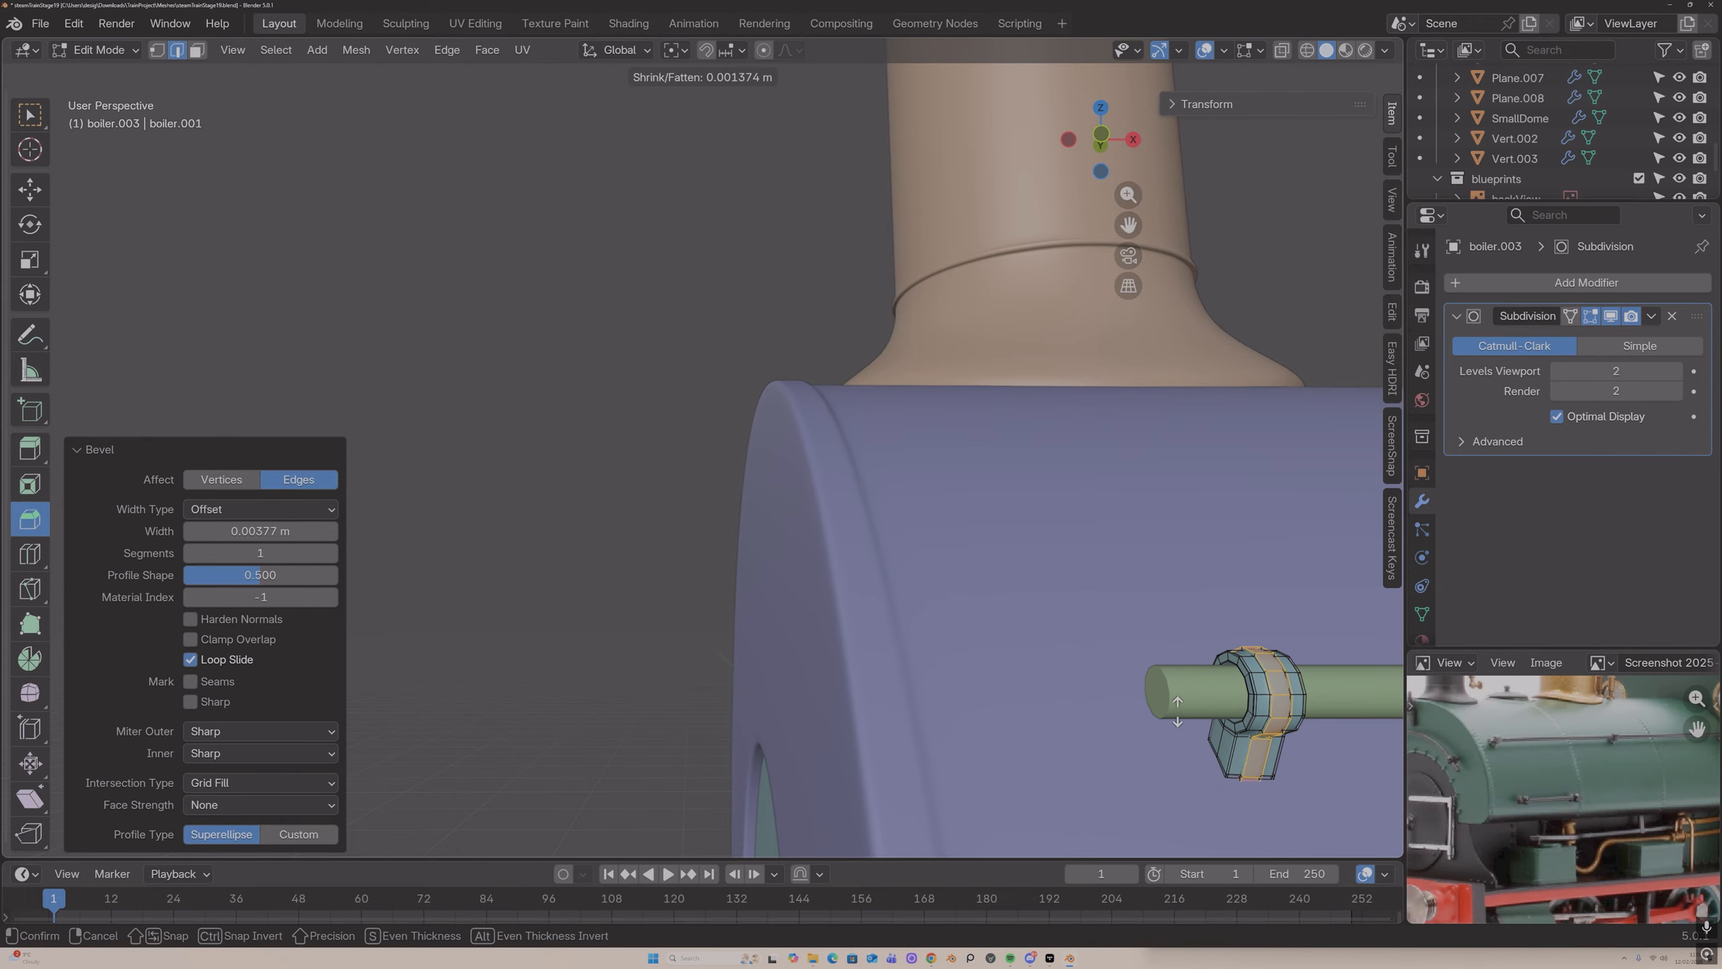
click(1178, 711)
key(Tab)
middle_drag(1178, 711, 1169, 712)
key(Tab)
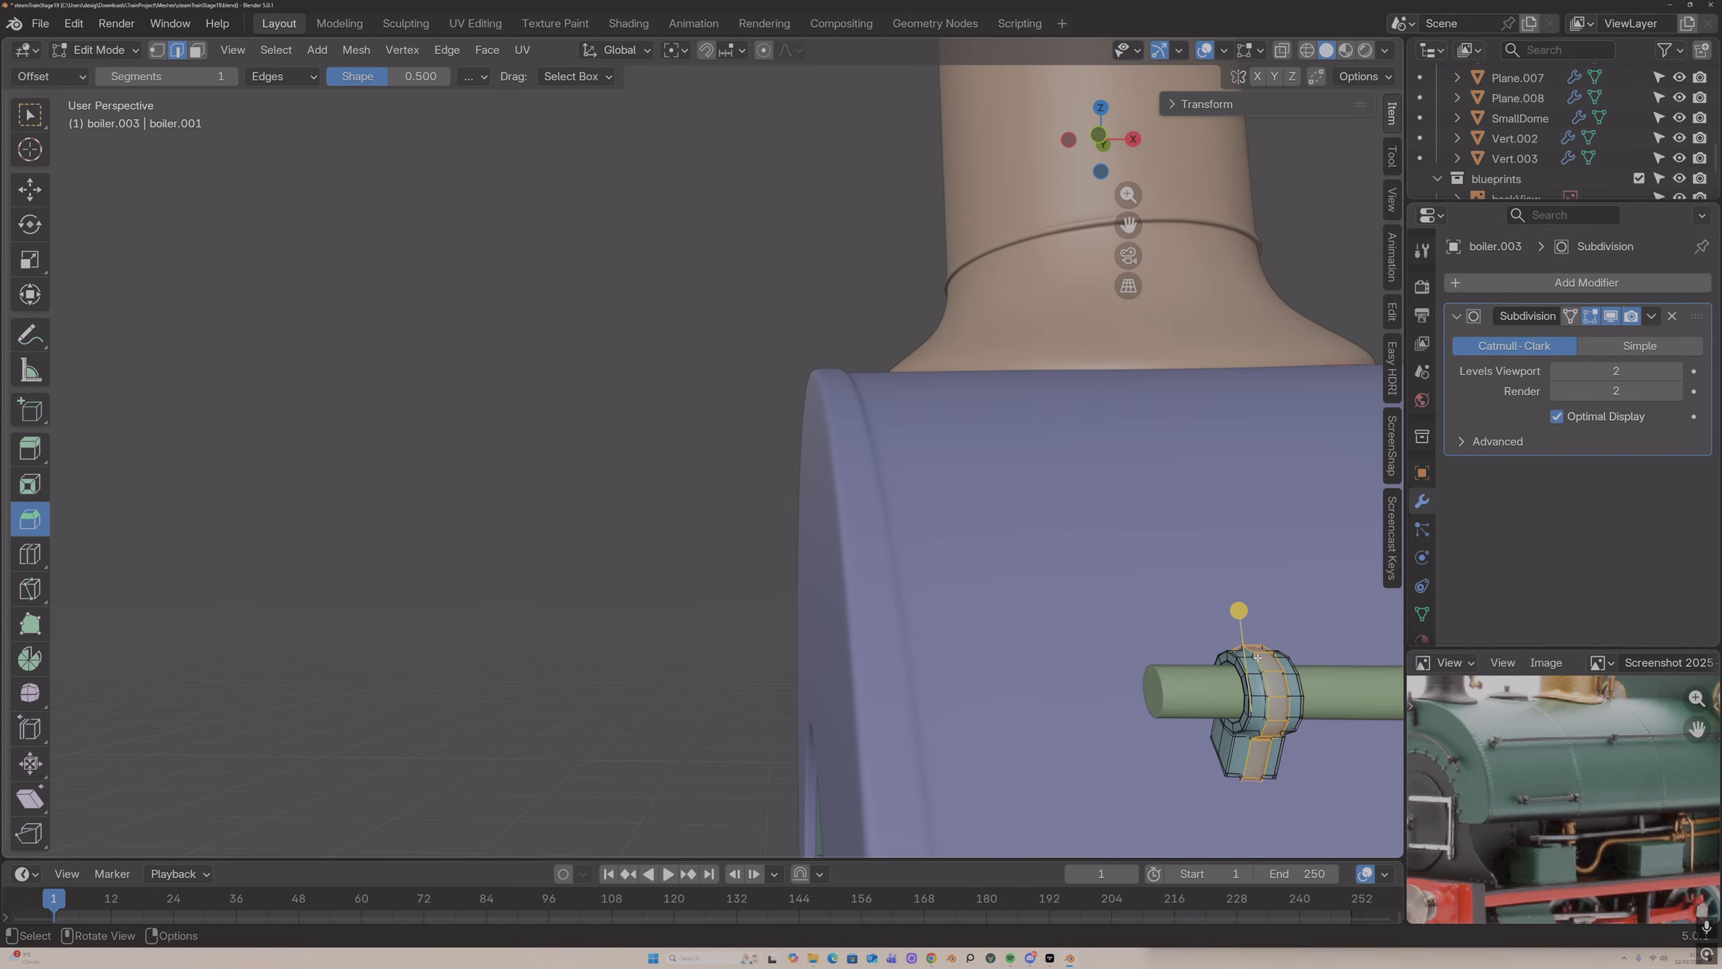
Step: Add supporting edge loops beside and on the raised band, with slide factors of -0.833 and 0.727 for the first two, and leave mesh editing
key(ctrl+r)
click(1252, 650)
click(1253, 650)
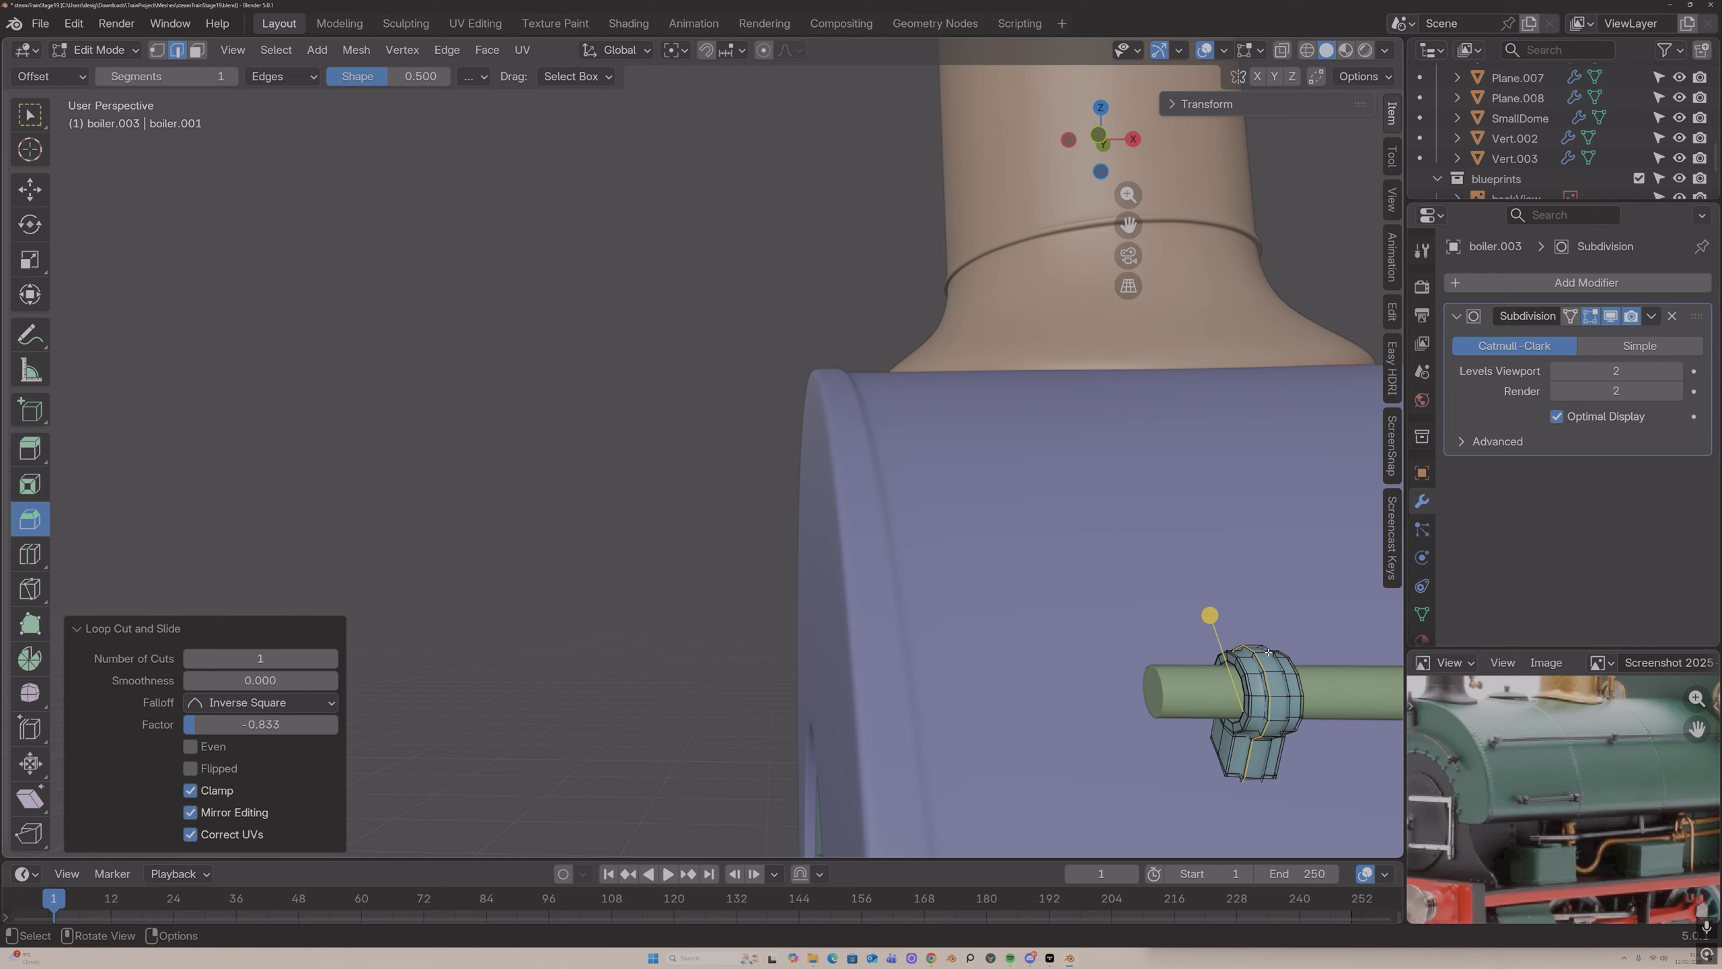
key(g)
key(g)
click(1274, 651)
key(ctrl+r)
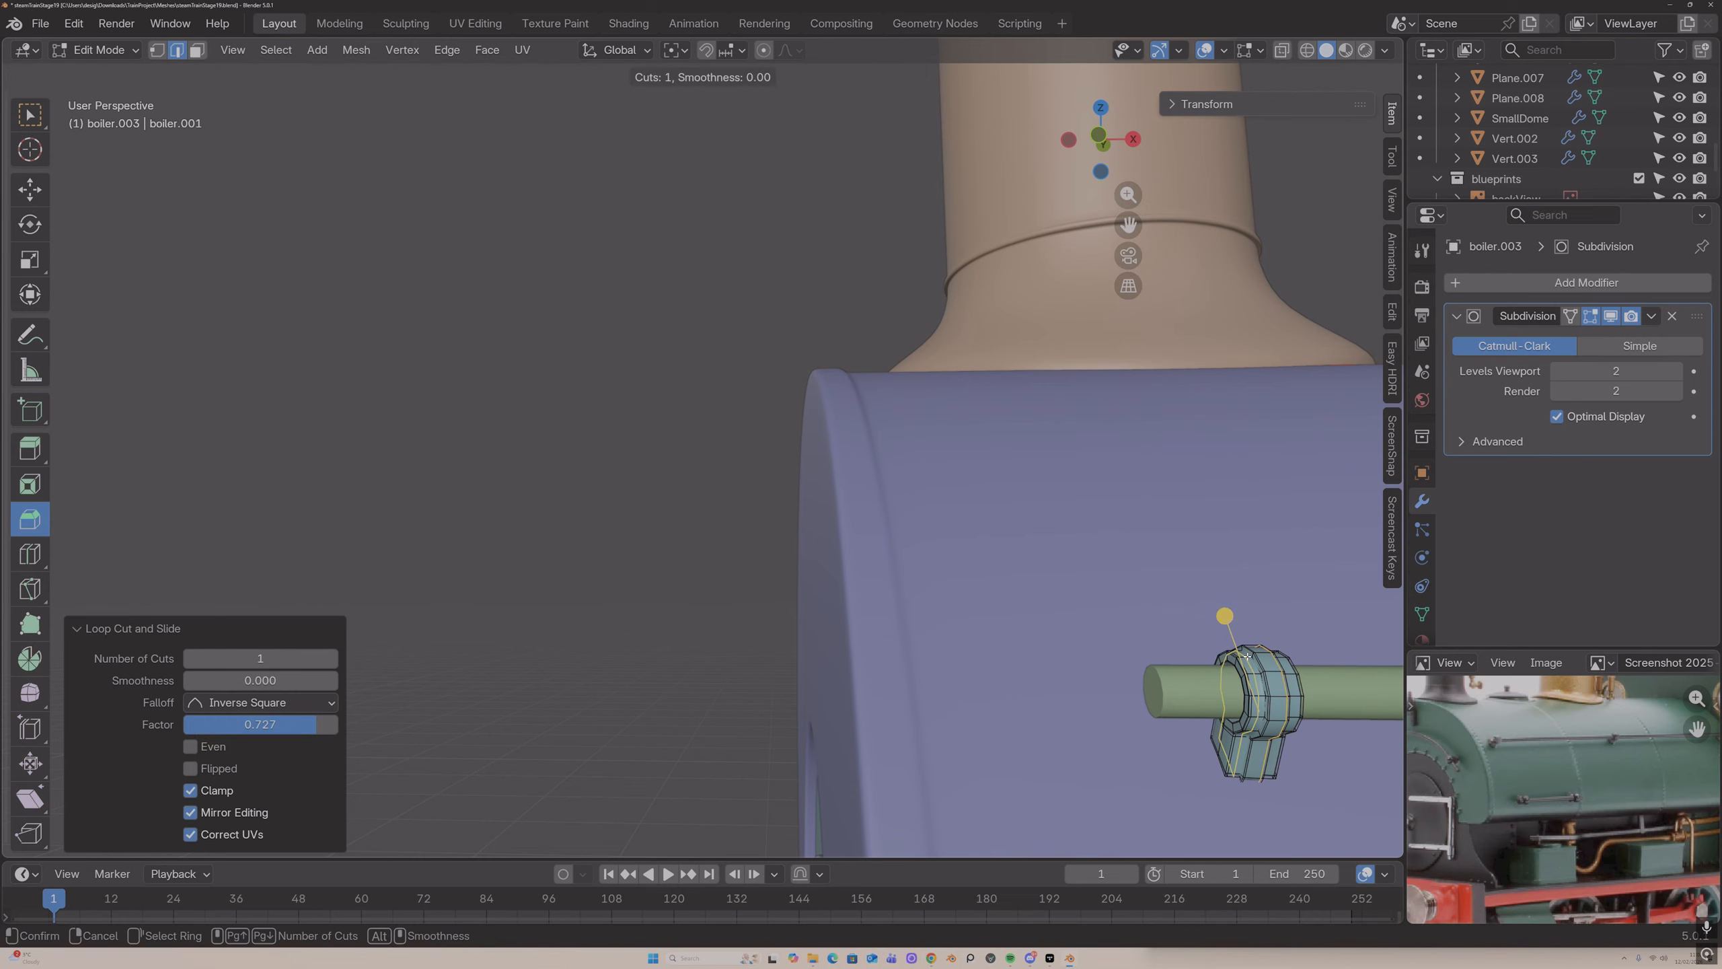
click(1249, 658)
click(1241, 655)
mouse_move(1246, 656)
middle_down()
mouse_move(1178, 656)
mouse_move(1201, 643)
mouse_move(1239, 660)
middle_up()
key(ctrl+r)
click(1264, 651)
click(1258, 651)
key(Tab)
Step: Duplicate the finished bracket and move the copy 1.0822 m along X on the handrail
scroll(1200, 643, down, 7)
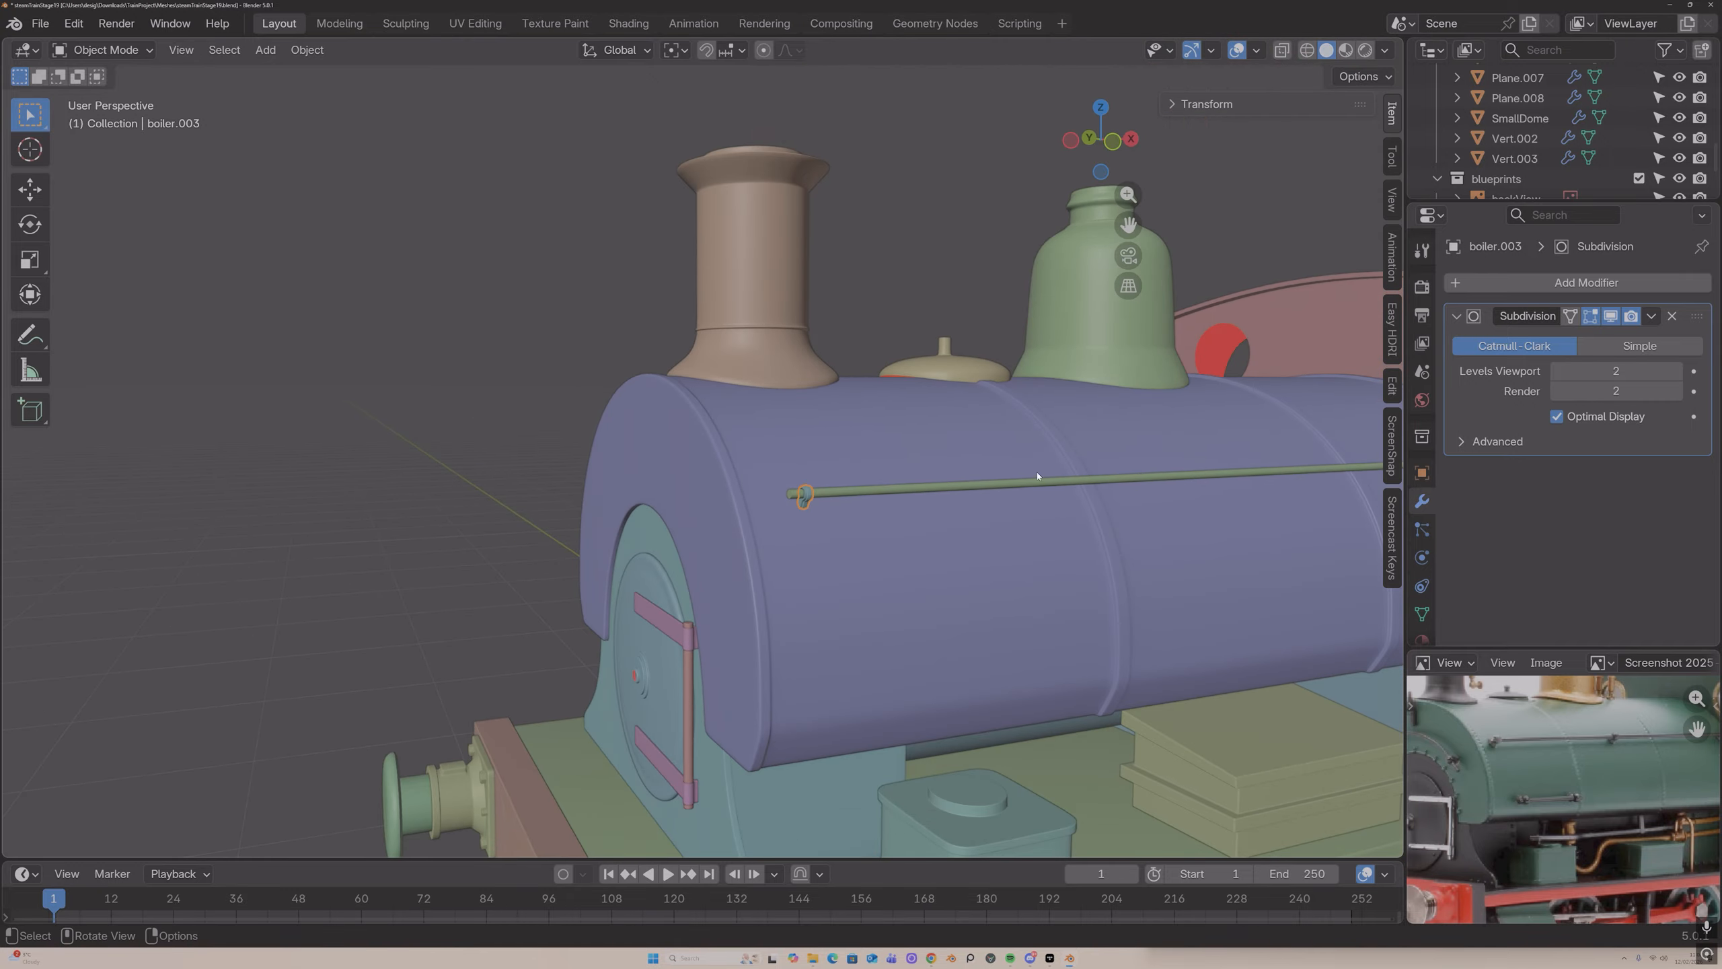
scroll(908, 298, down, 6)
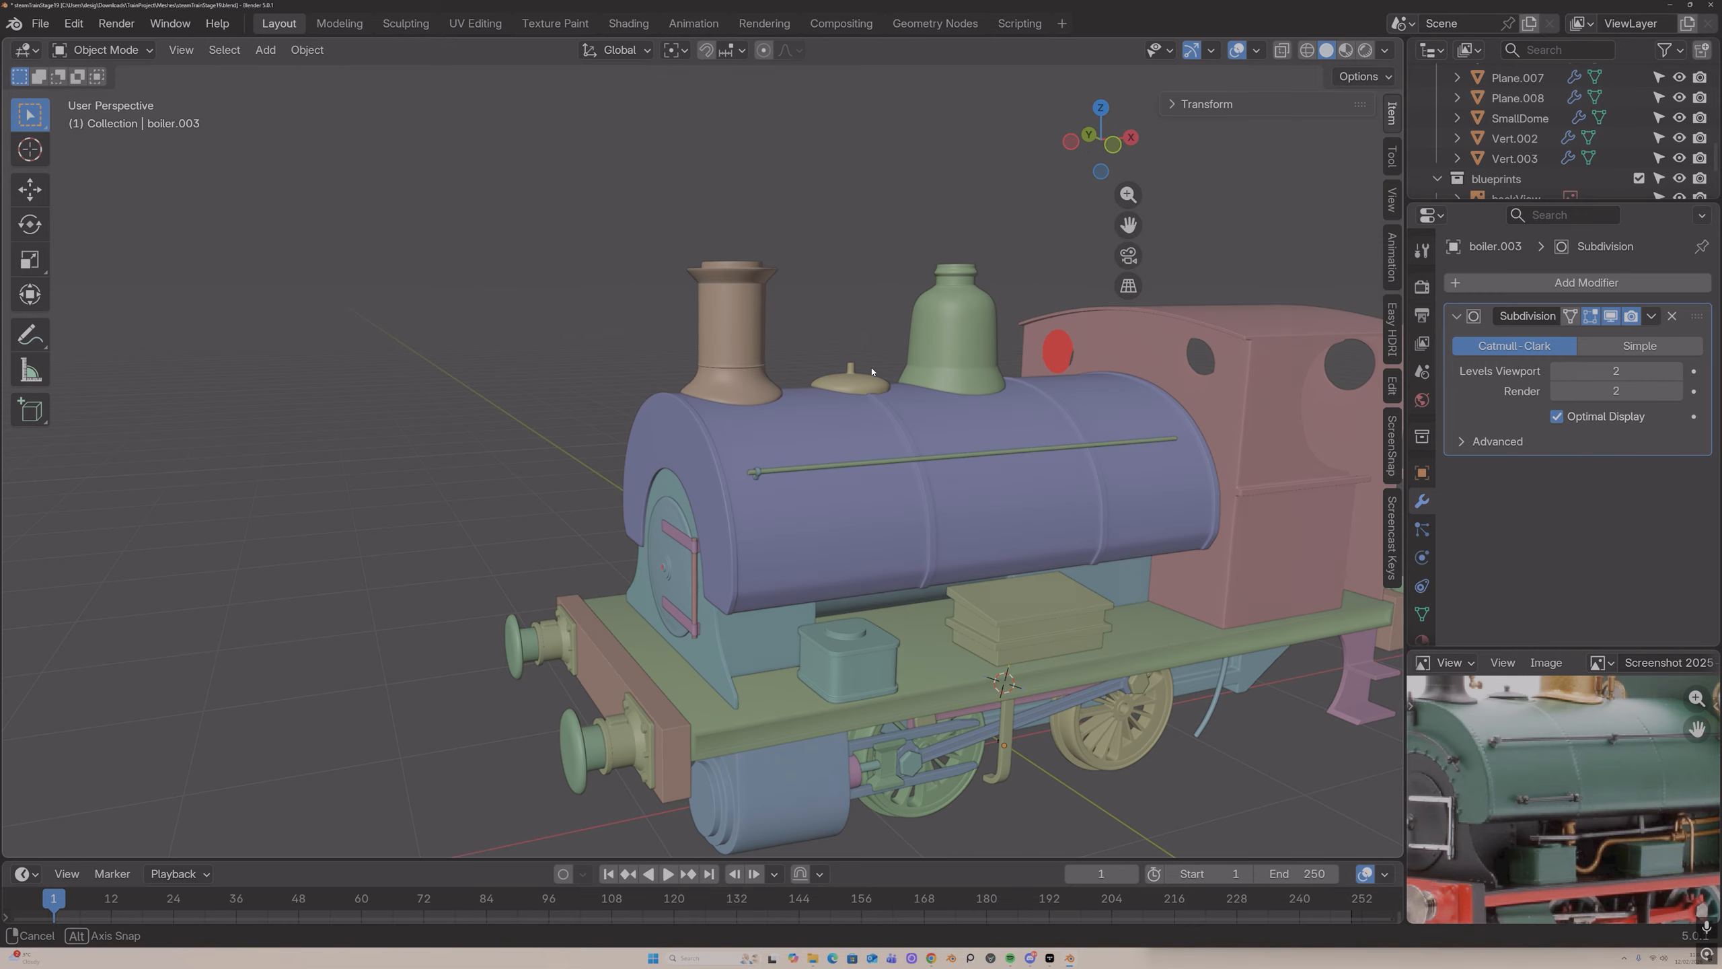
scroll(824, 460, up, 7)
scroll(824, 462, up, 1)
click(863, 528)
scroll(906, 518, down, 1)
middle_drag(907, 519, 966, 517)
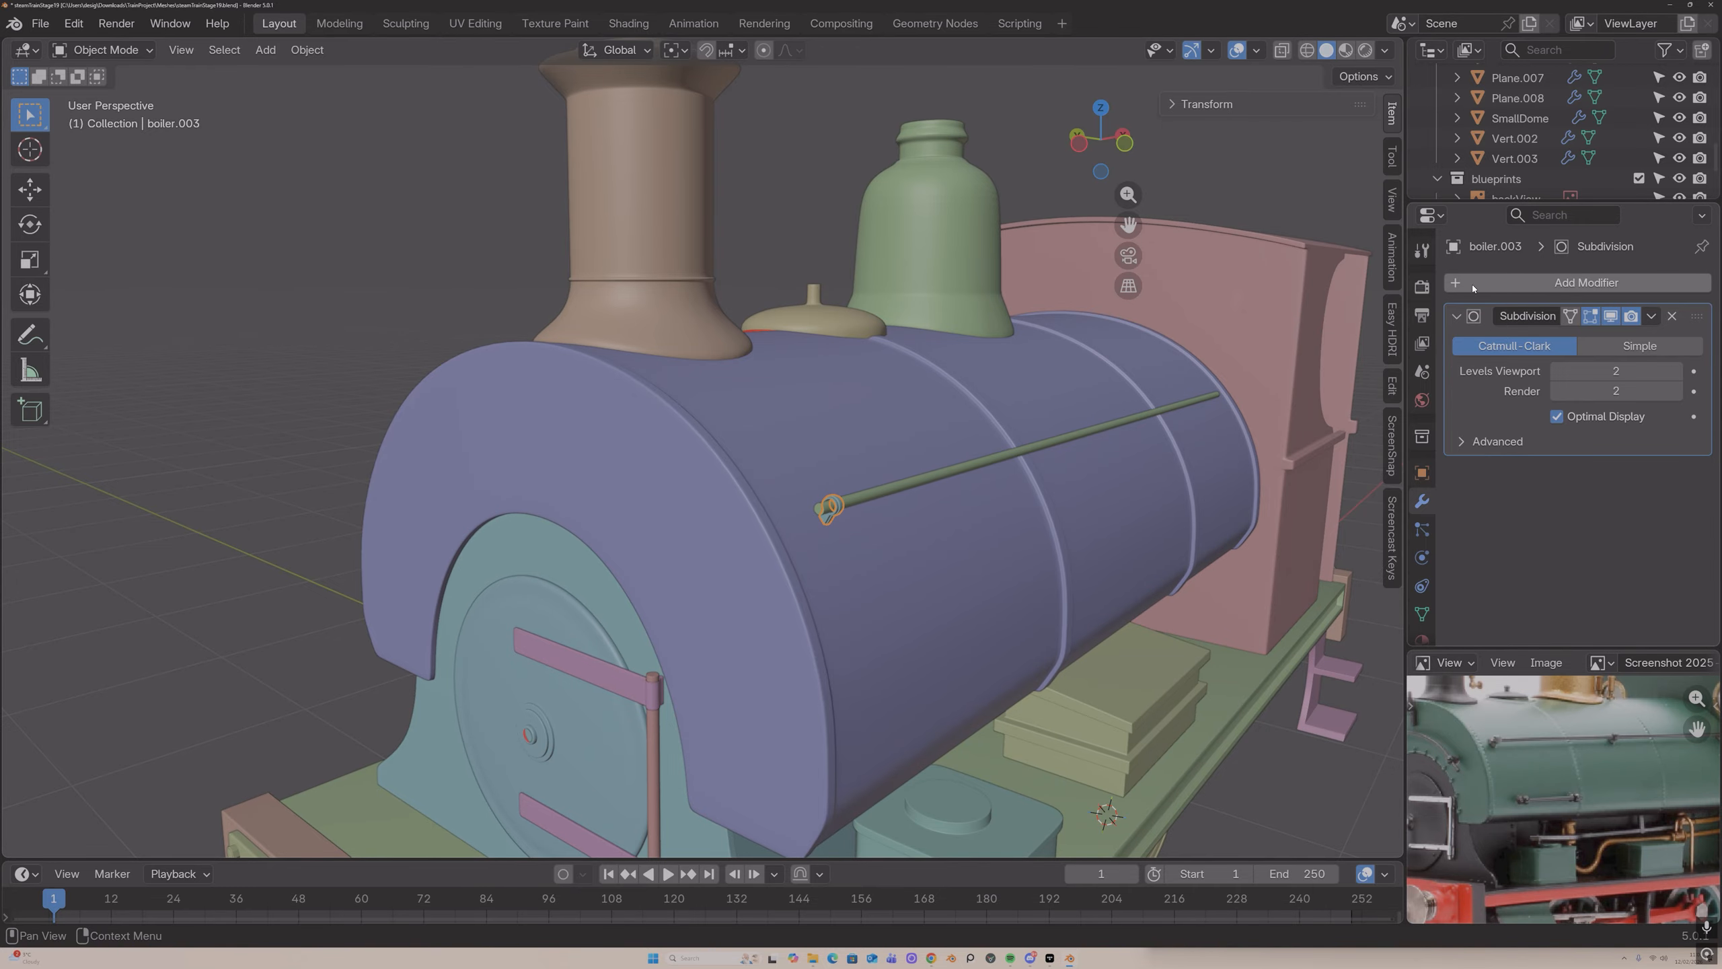
mouse_move(1112, 353)
middle_down()
mouse_move(1156, 354)
mouse_move(1131, 367)
middle_up()
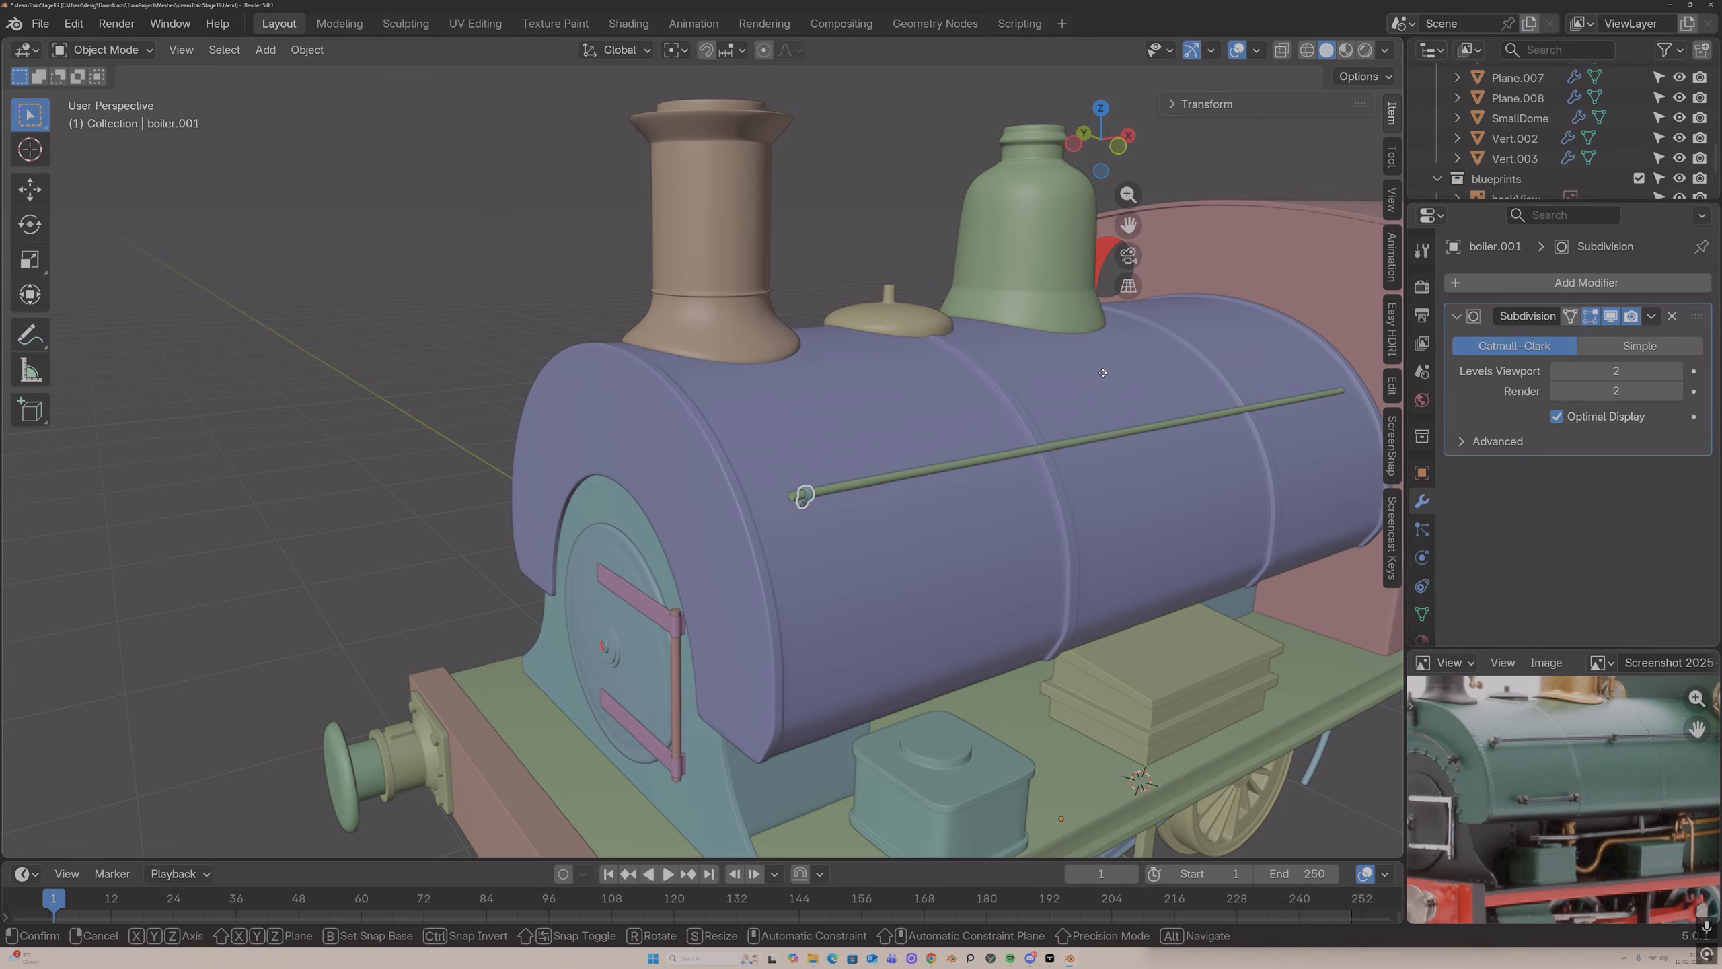
key(shift+d)
key(y)
key(x)
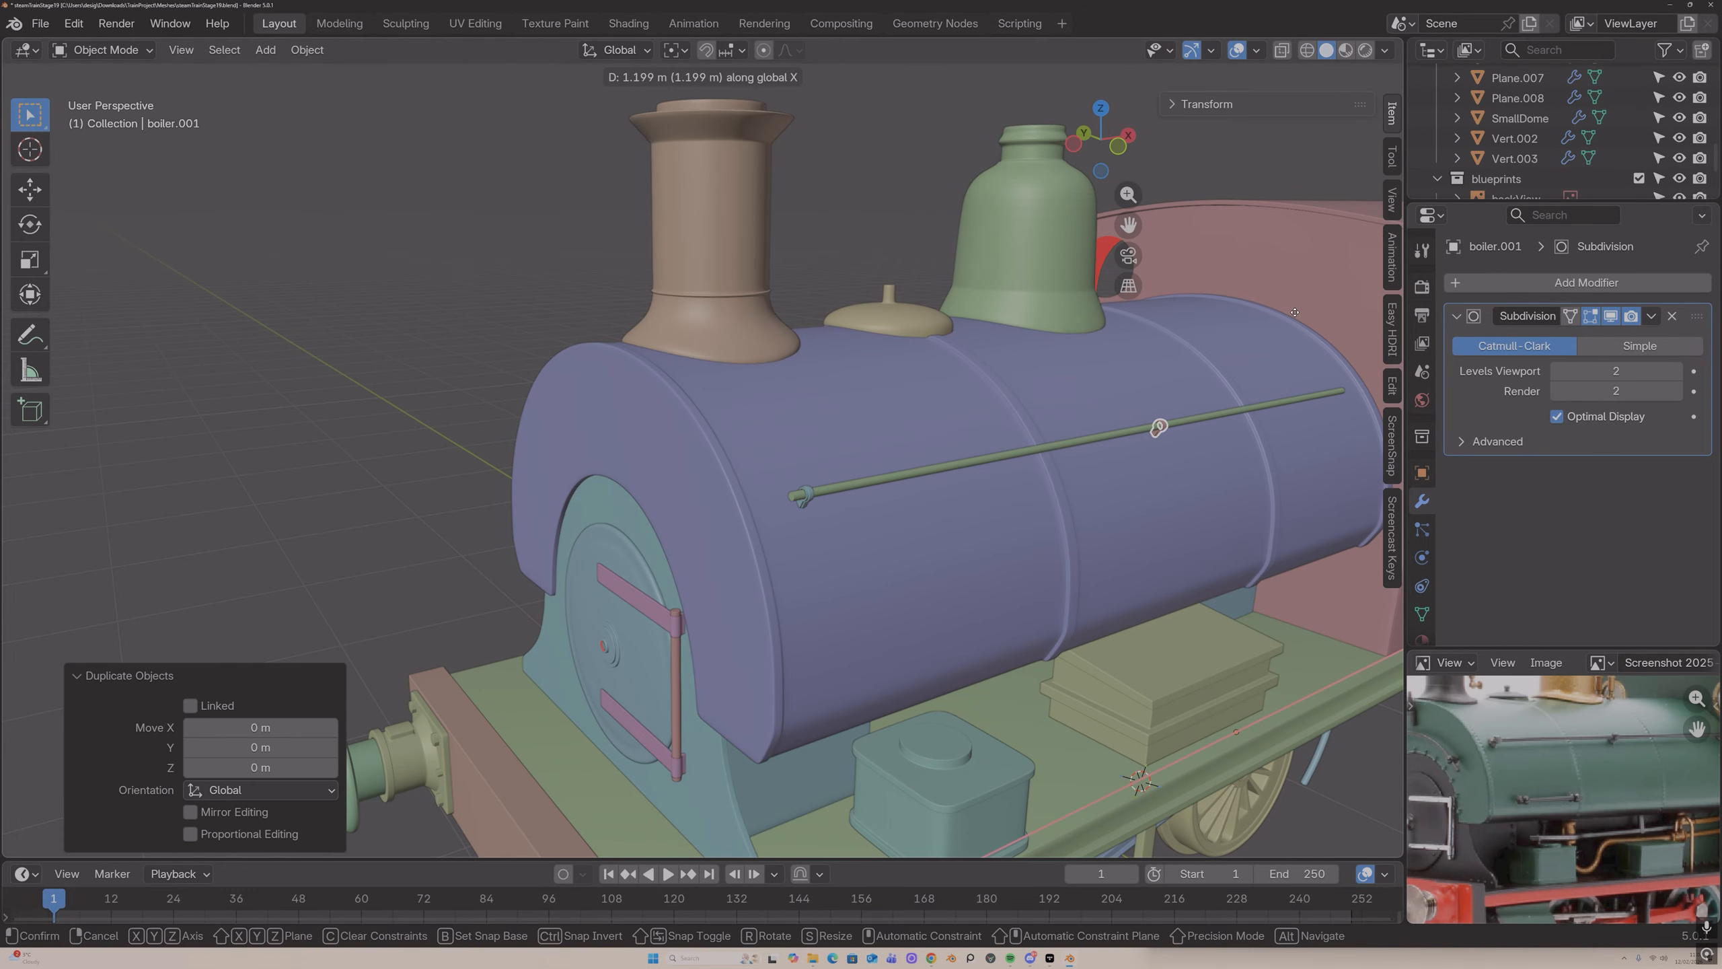
click(1159, 427)
Step: In the front orthographic view, move the copied bracket 0.061761 m along X onto the blueprint's middle bracket
click(1133, 139)
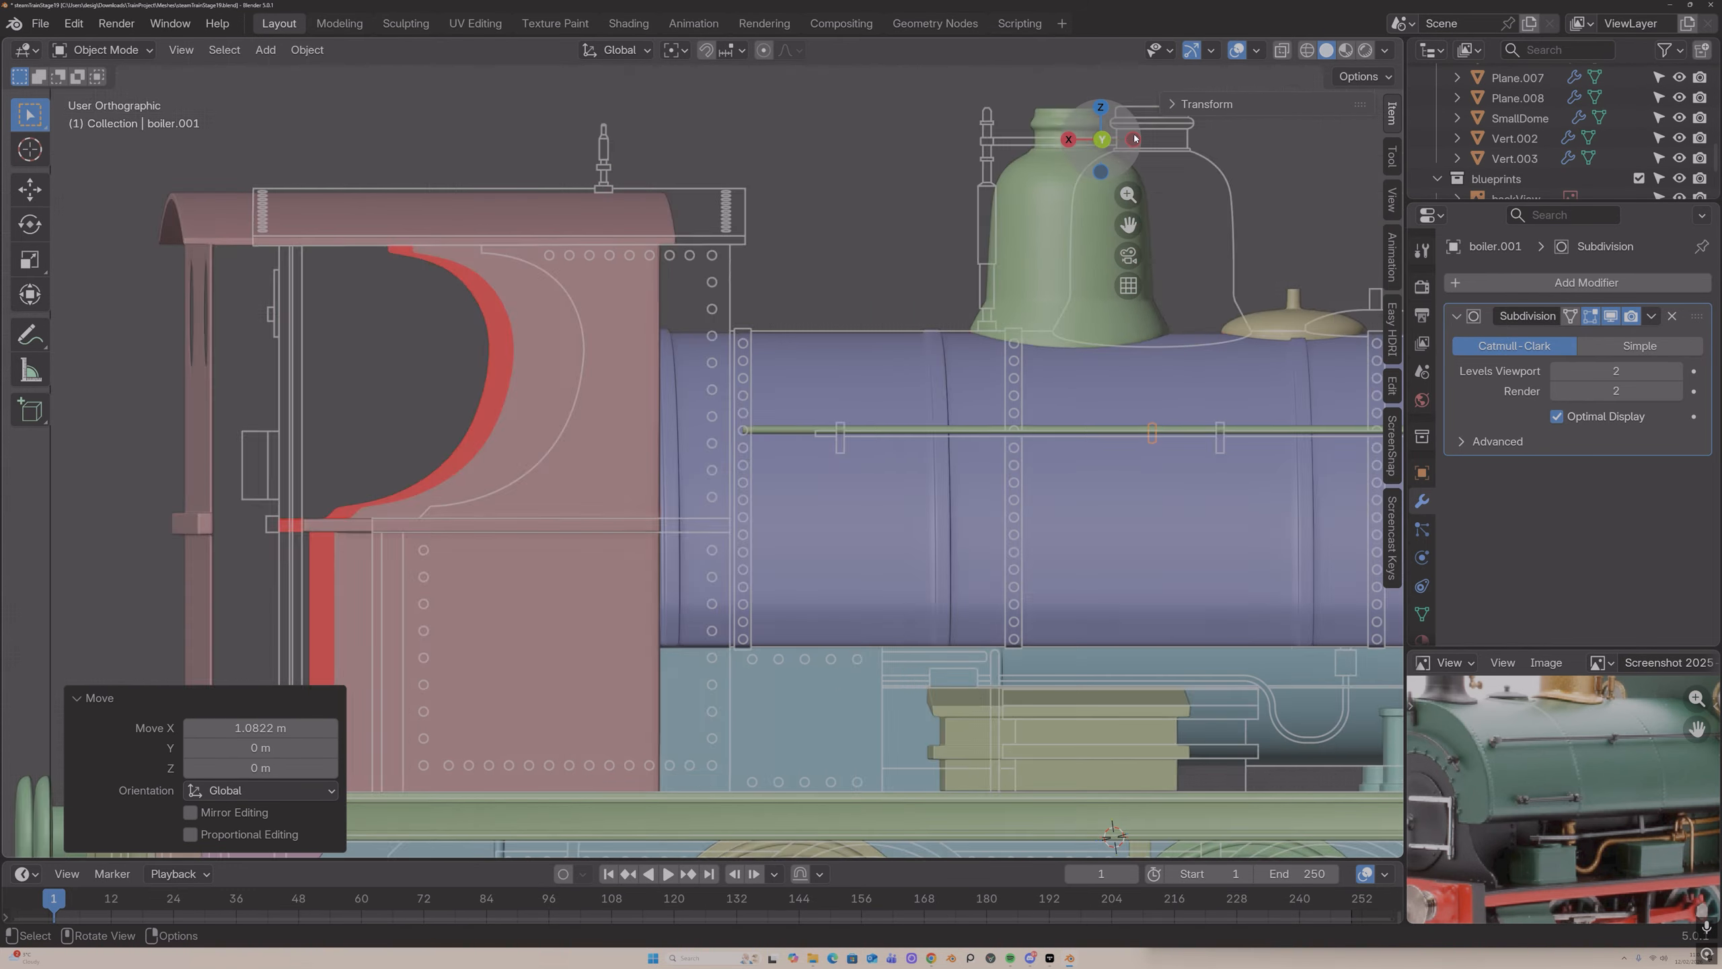
click(1133, 139)
click(1133, 139)
key(g)
key(y)
key(x)
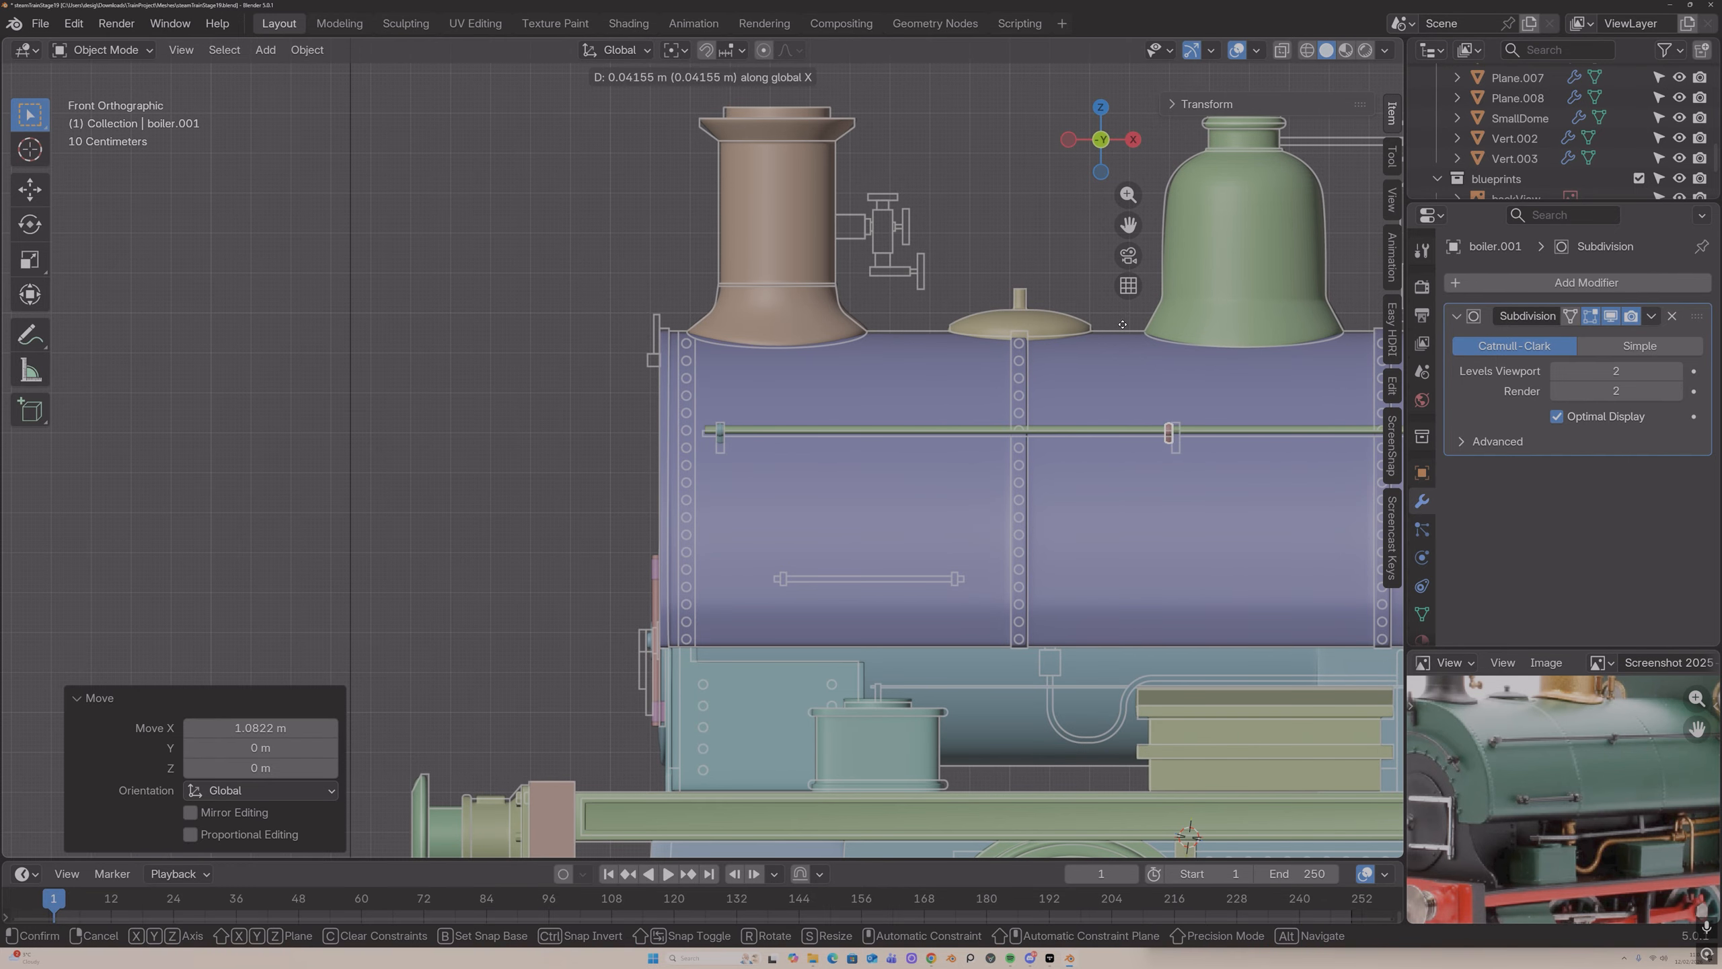
click(1122, 325)
Step: Duplicate the middle bracket and move the copy 0.94999 m along X to the blueprint's rear bracket position
drag(1129, 224, 847, 265)
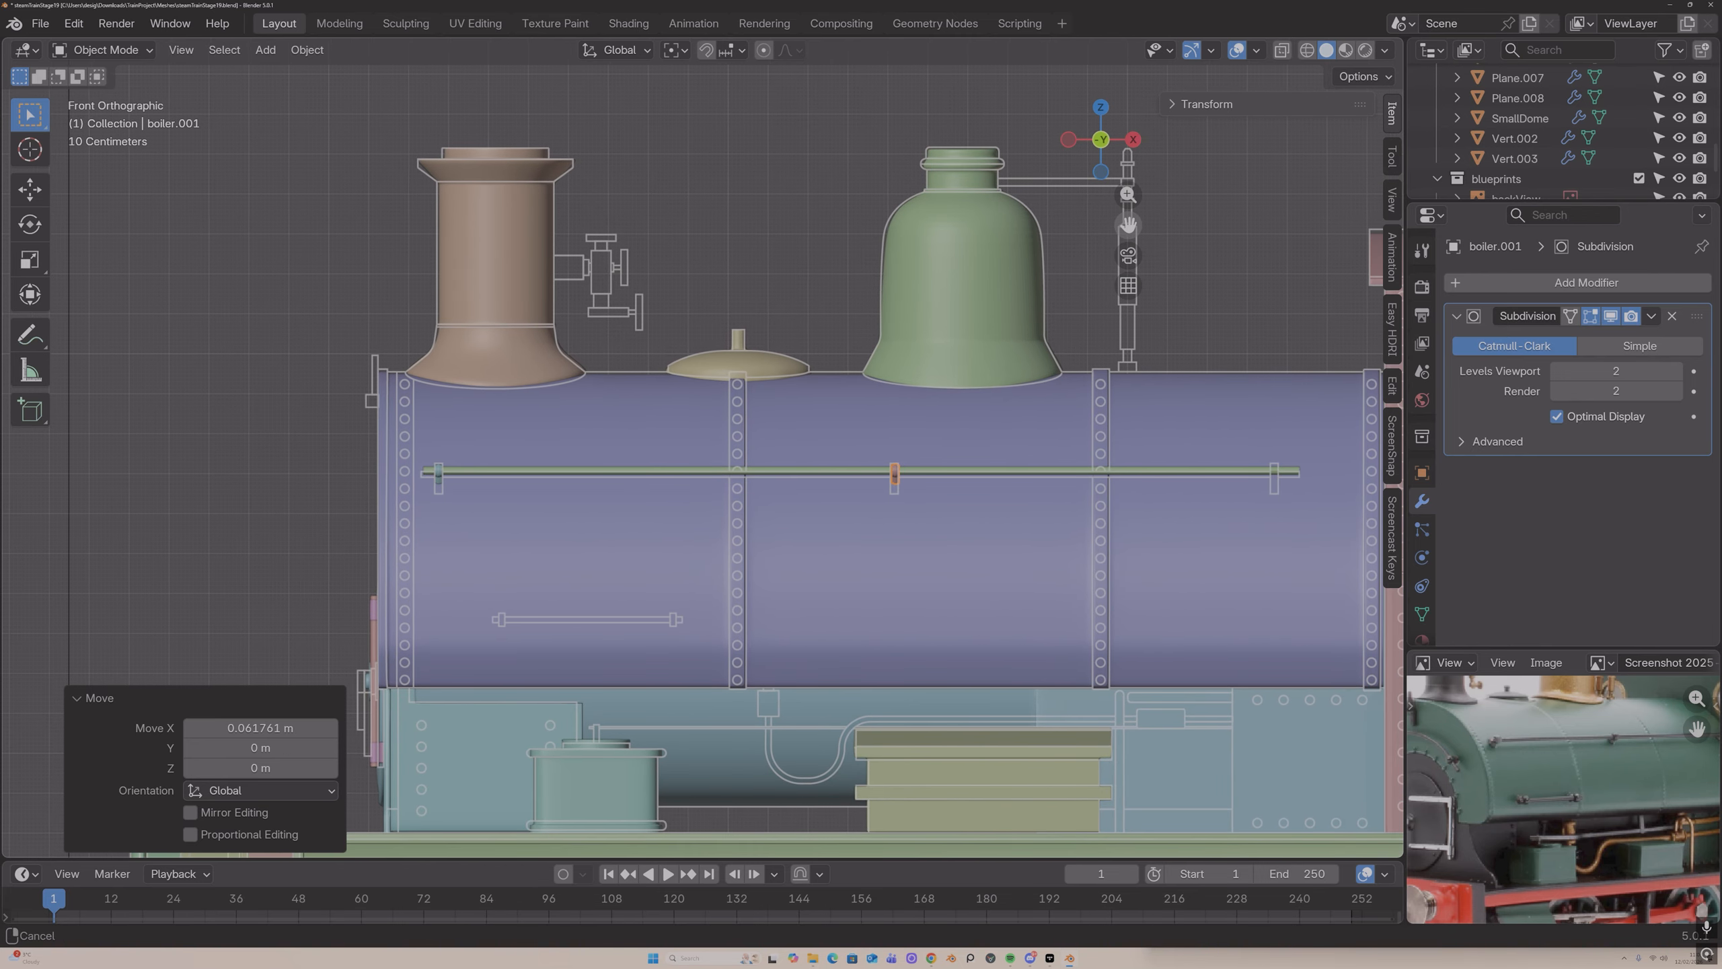
key(shift+d)
key(x)
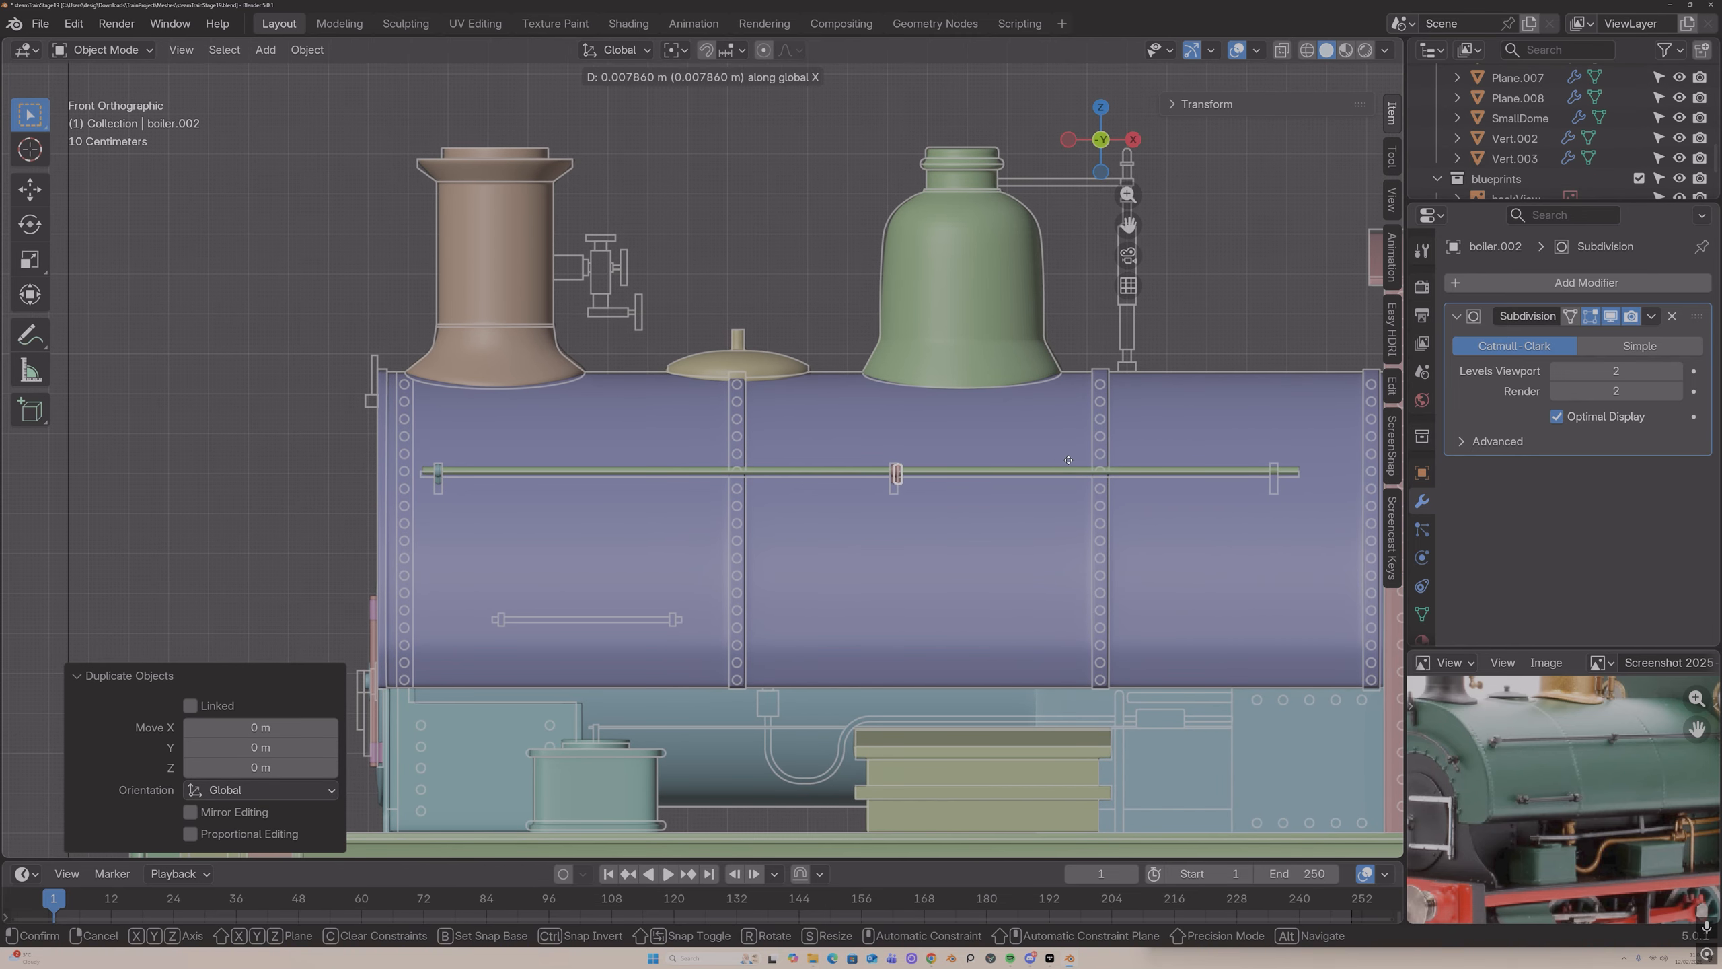
click(29, 459)
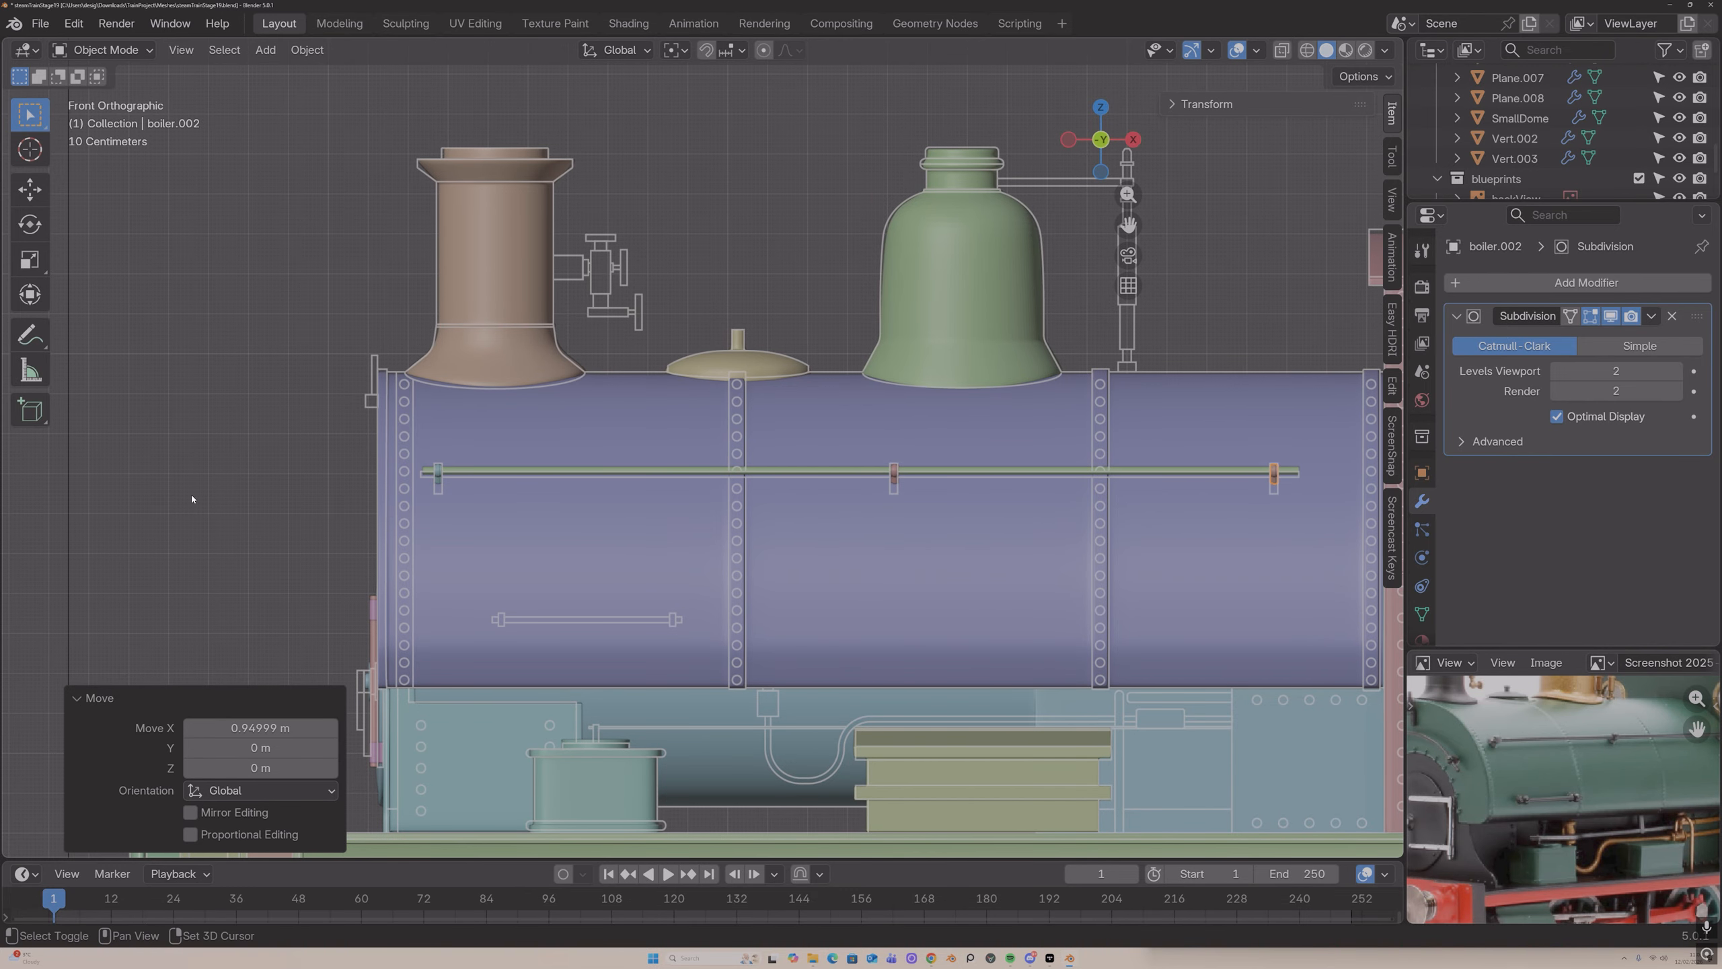
Step: Select the long handrail with its three brackets and move them -0.001123 m in X and -0.004492 m in Z to match the blueprint
click(457, 470)
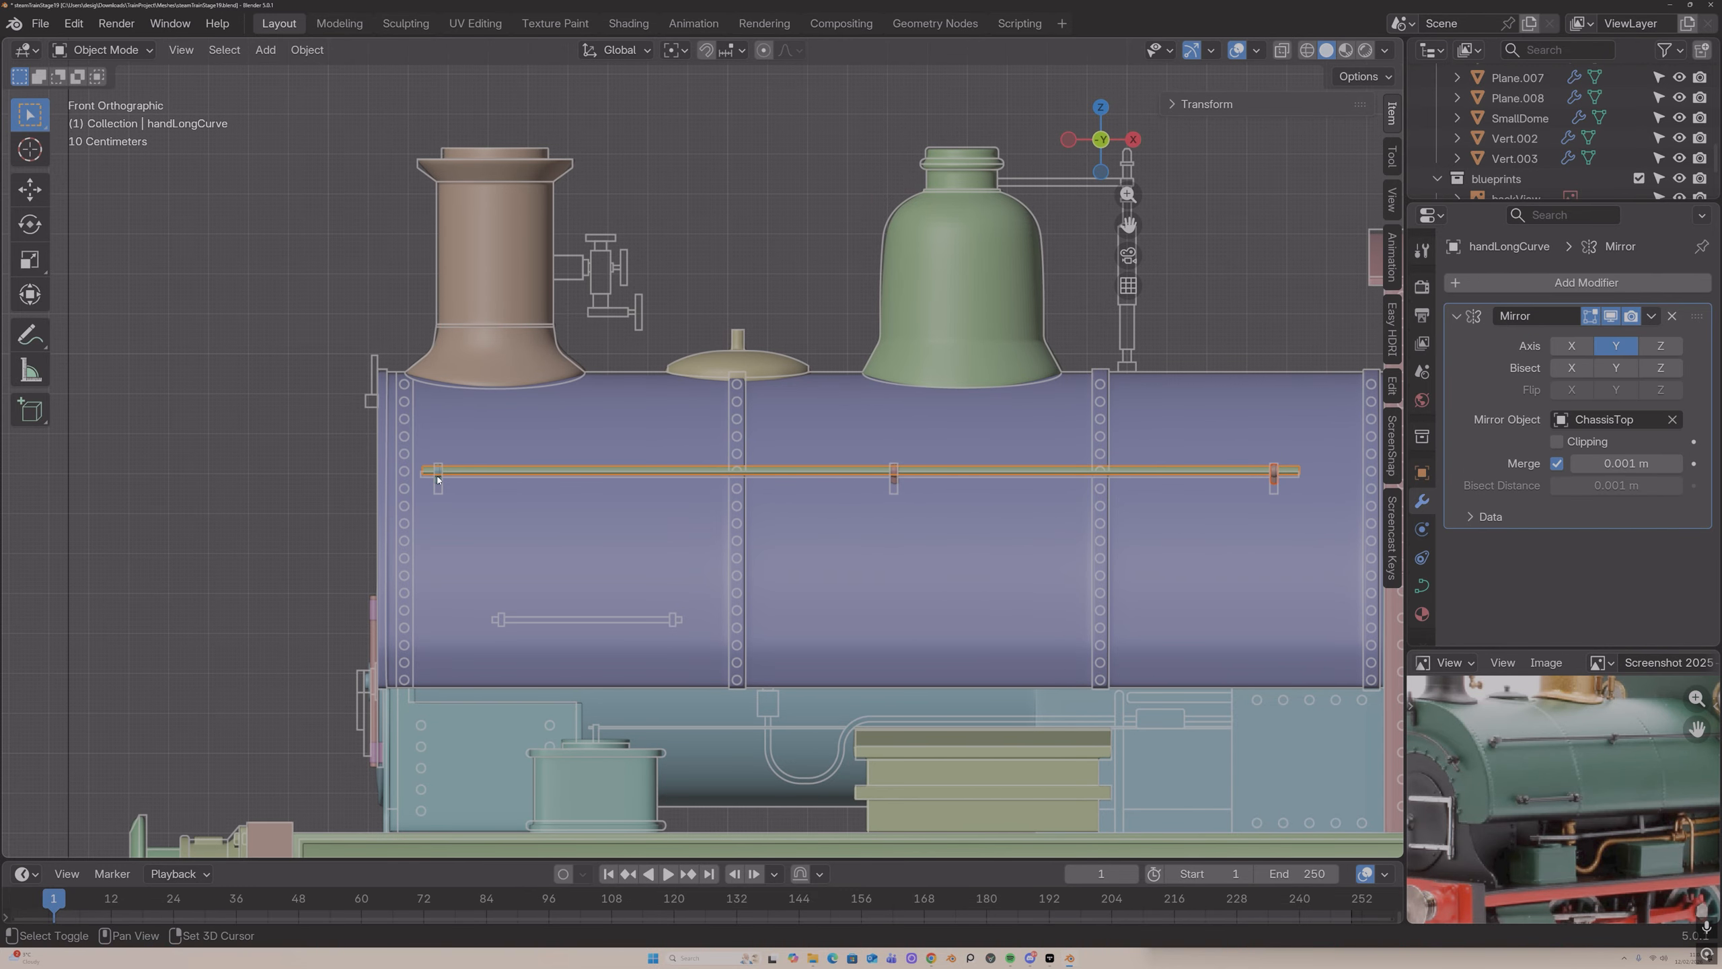
click(437, 479)
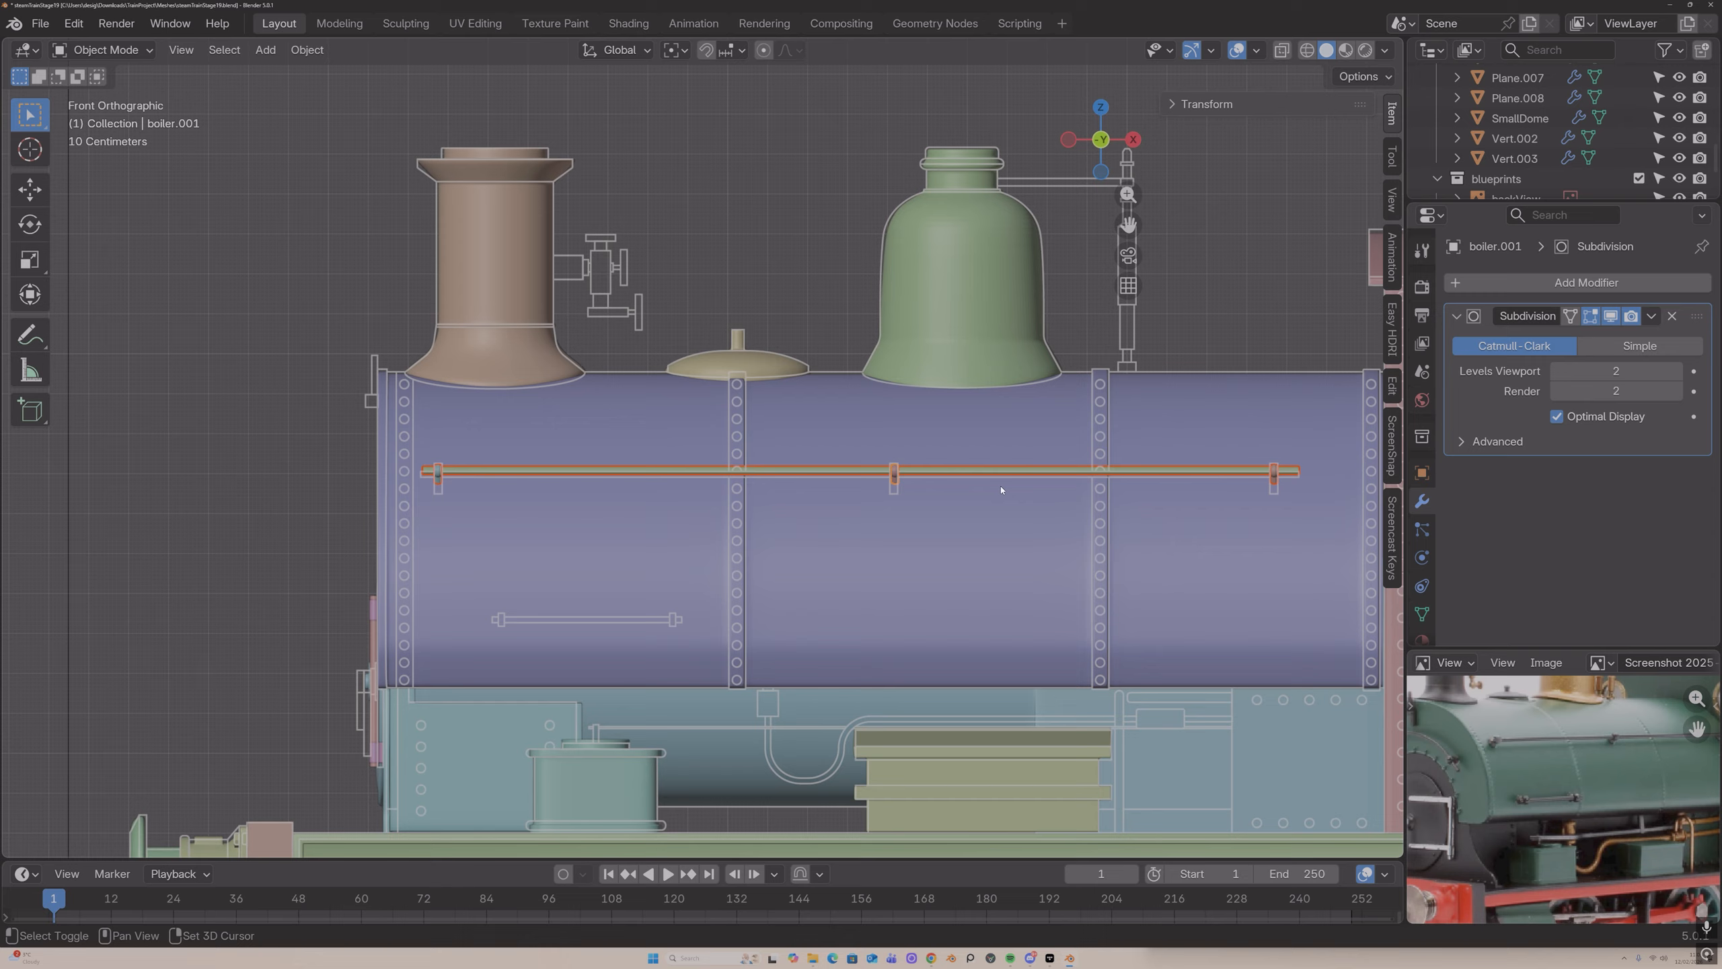
key(g)
click(1115, 453)
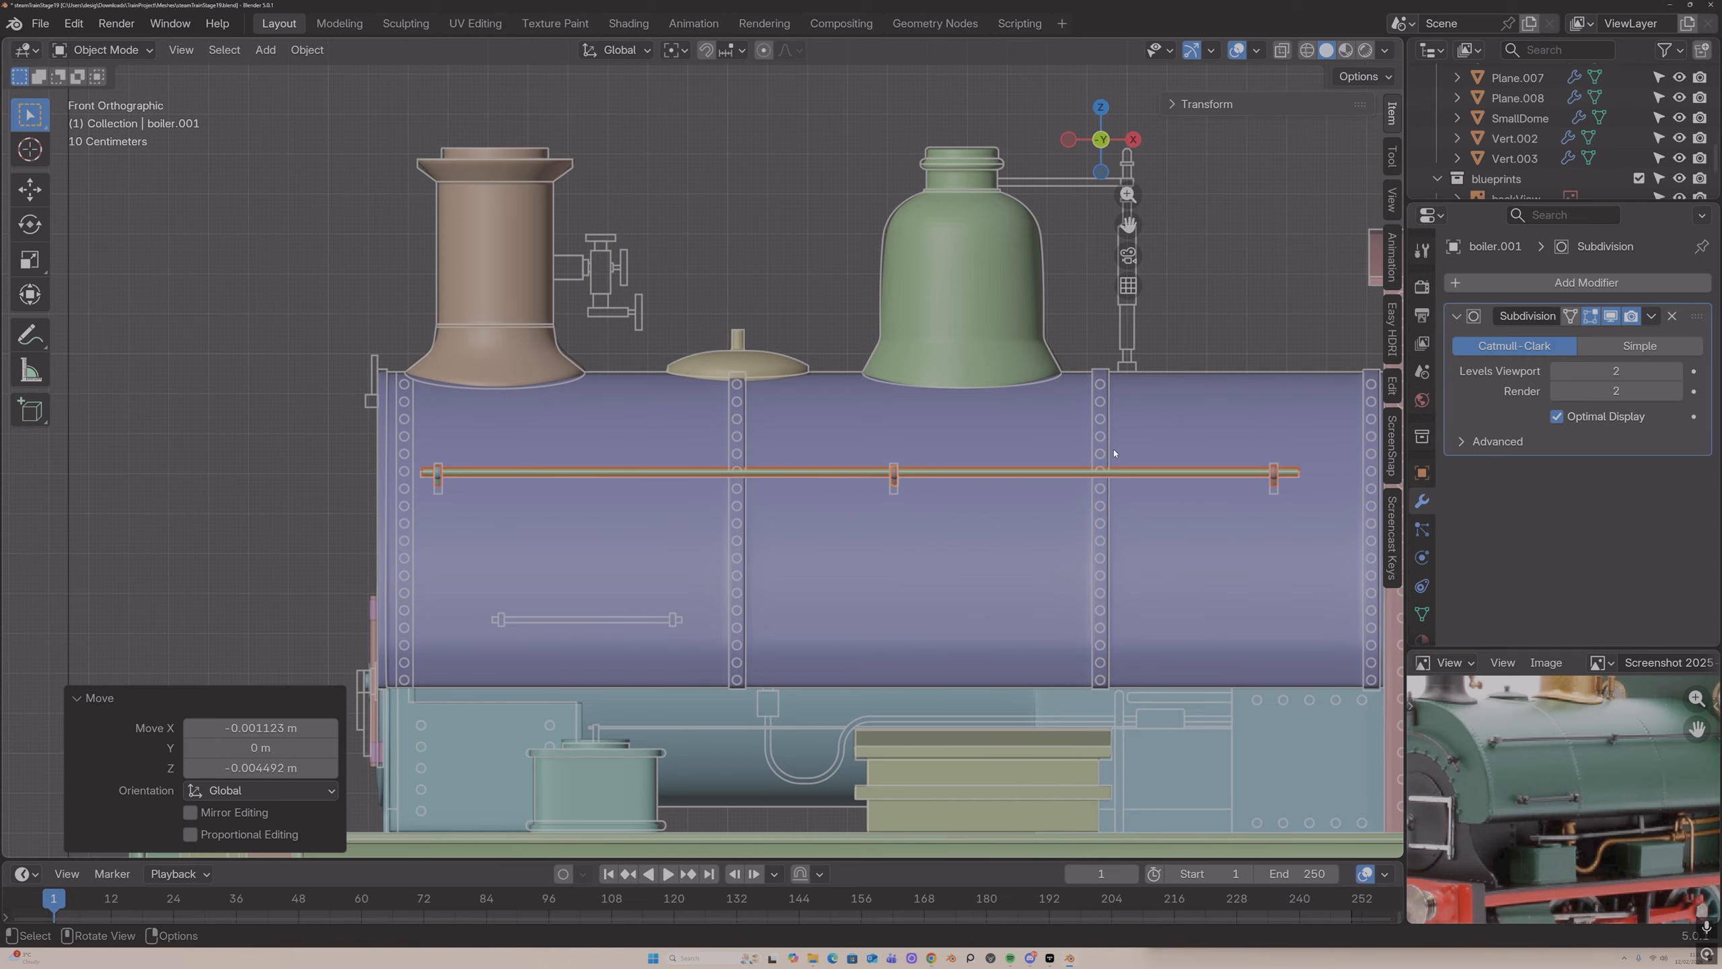
Step: Select the front, middle and rear handrail brackets without the rail and join them into one object
middle_drag(1115, 453, 1205, 461)
scroll(1153, 469, up, 2)
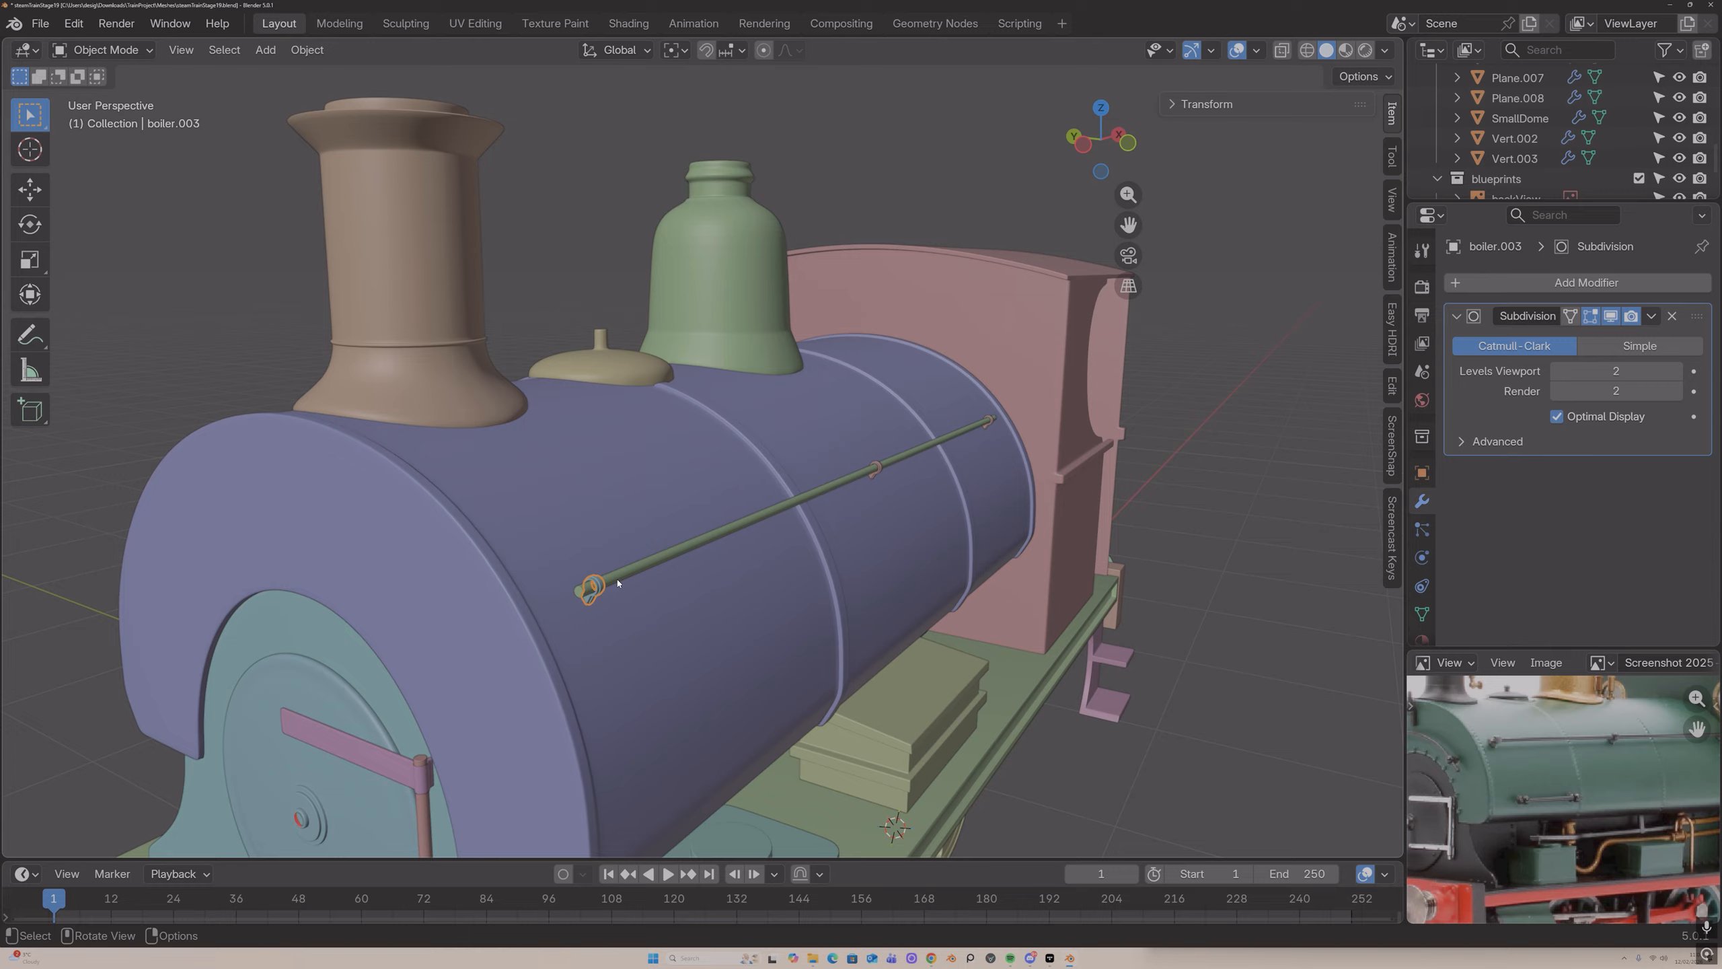
click(875, 475)
click(874, 477)
shift+click(988, 425)
shift+click(987, 425)
shift+click(987, 427)
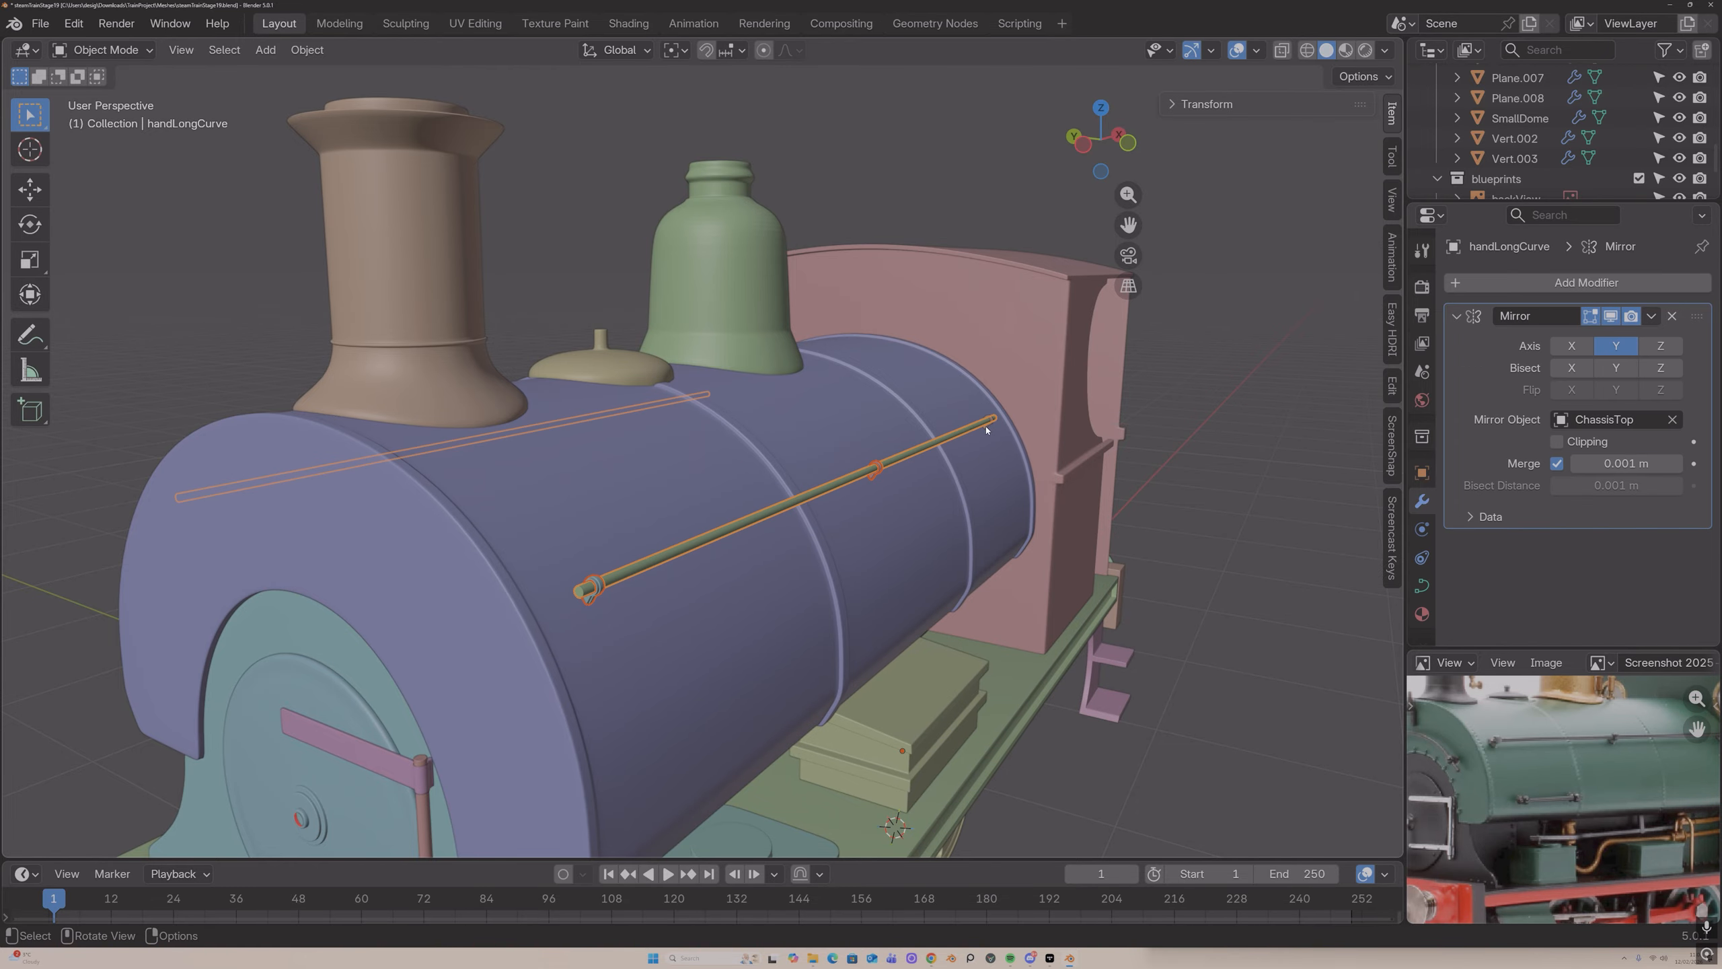
key(ctrl+z)
shift+click(986, 429)
key(ctrl+z)
Step: Add a Mirror modifier to the joined brackets, using only the Y axis and ChassisTop as the mirror object
middle_drag(986, 428, 1207, 448)
click(1514, 284)
click(1514, 290)
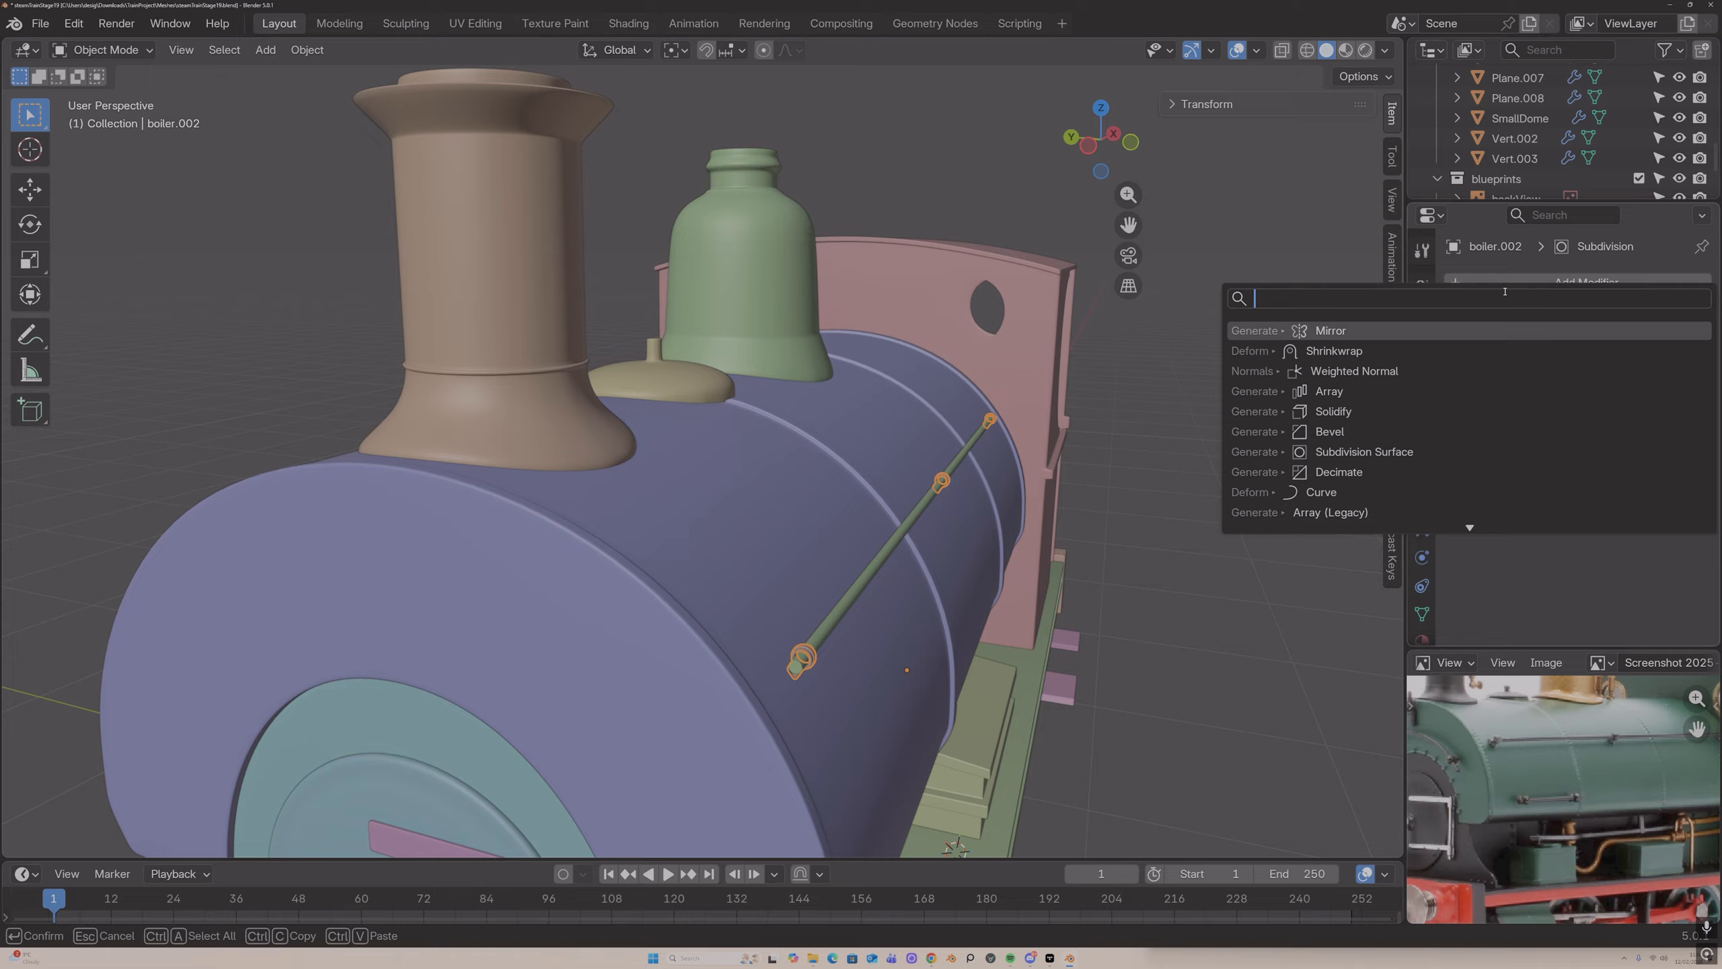
click(1377, 329)
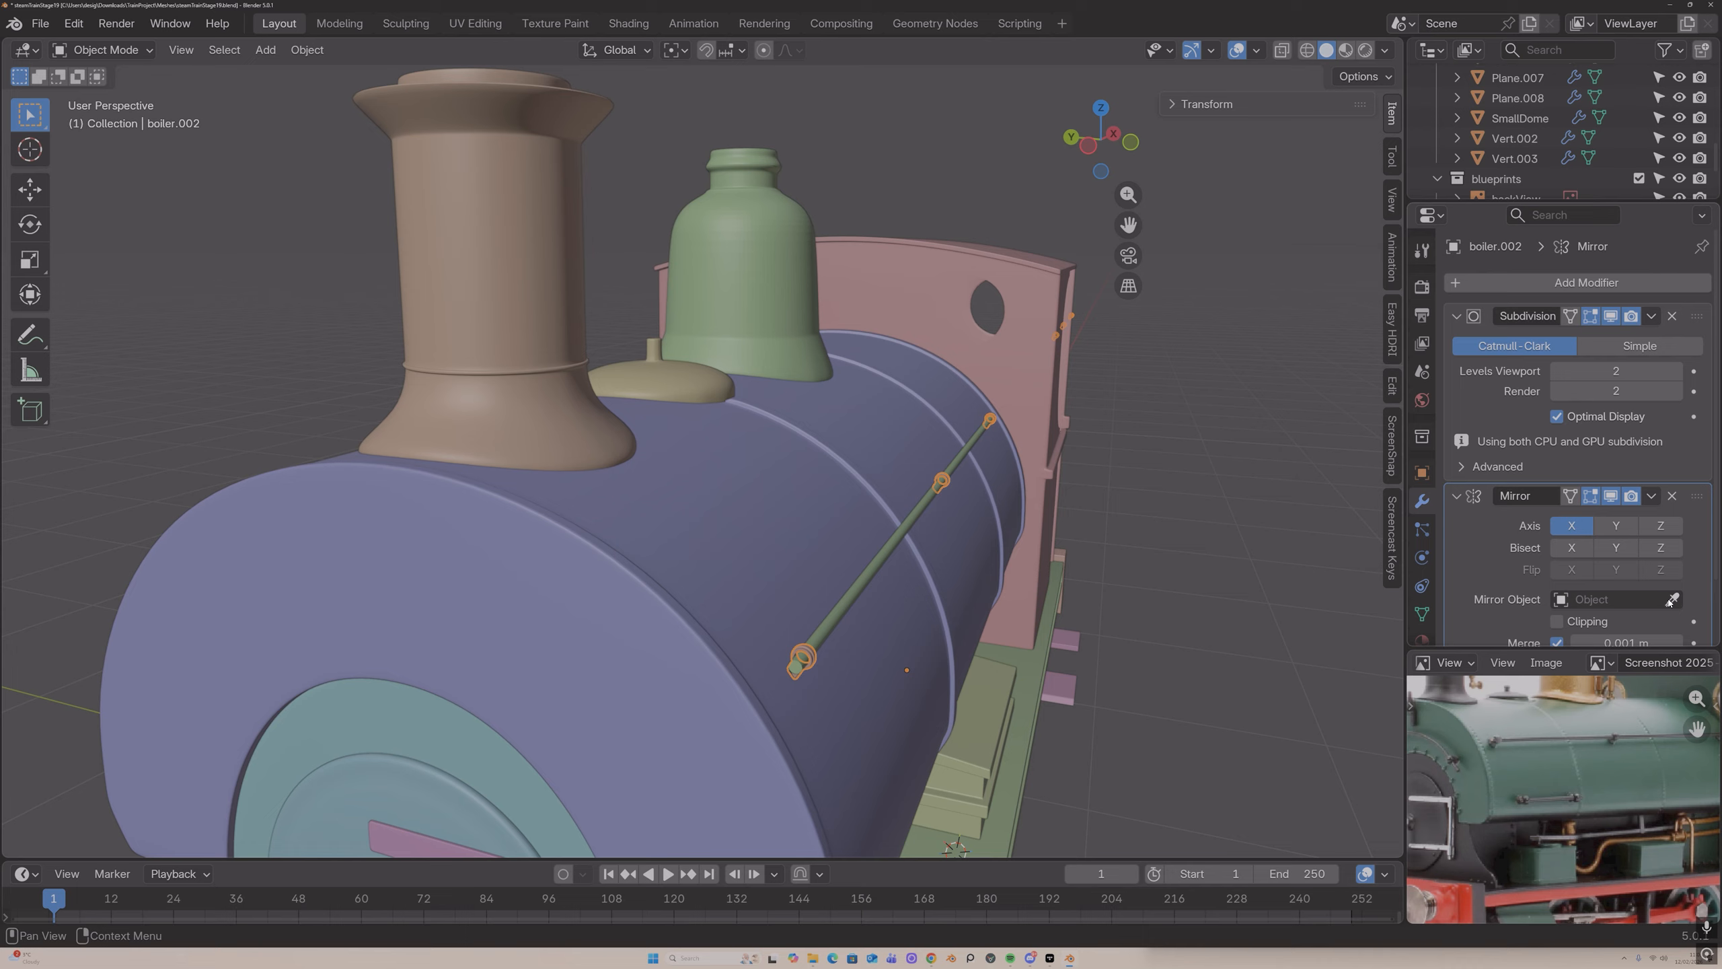
click(1023, 653)
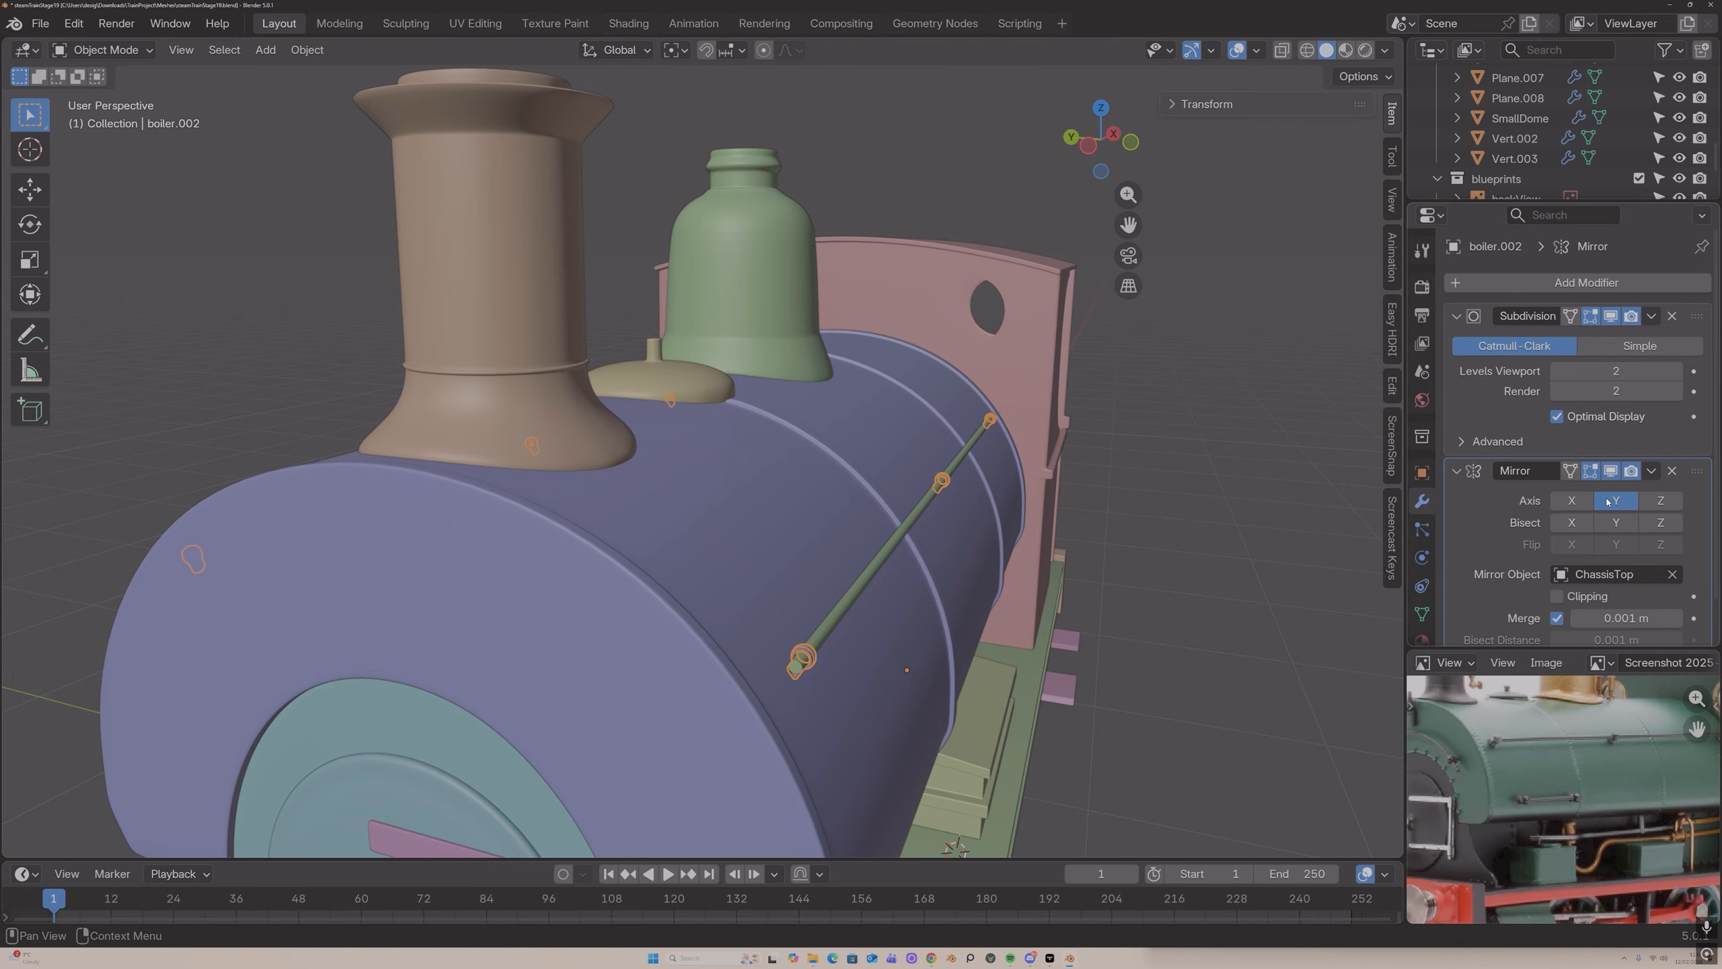
Step: Duplicate the handrail and its brackets in the front view, moving the copy 0.013583 m in X and -0.36868 m in Z
mouse_move(1187, 512)
middle_down()
mouse_move(1281, 509)
mouse_move(1147, 504)
mouse_move(1176, 503)
middle_up()
scroll(1281, 511, down, 6)
scroll(1177, 504, up, 2)
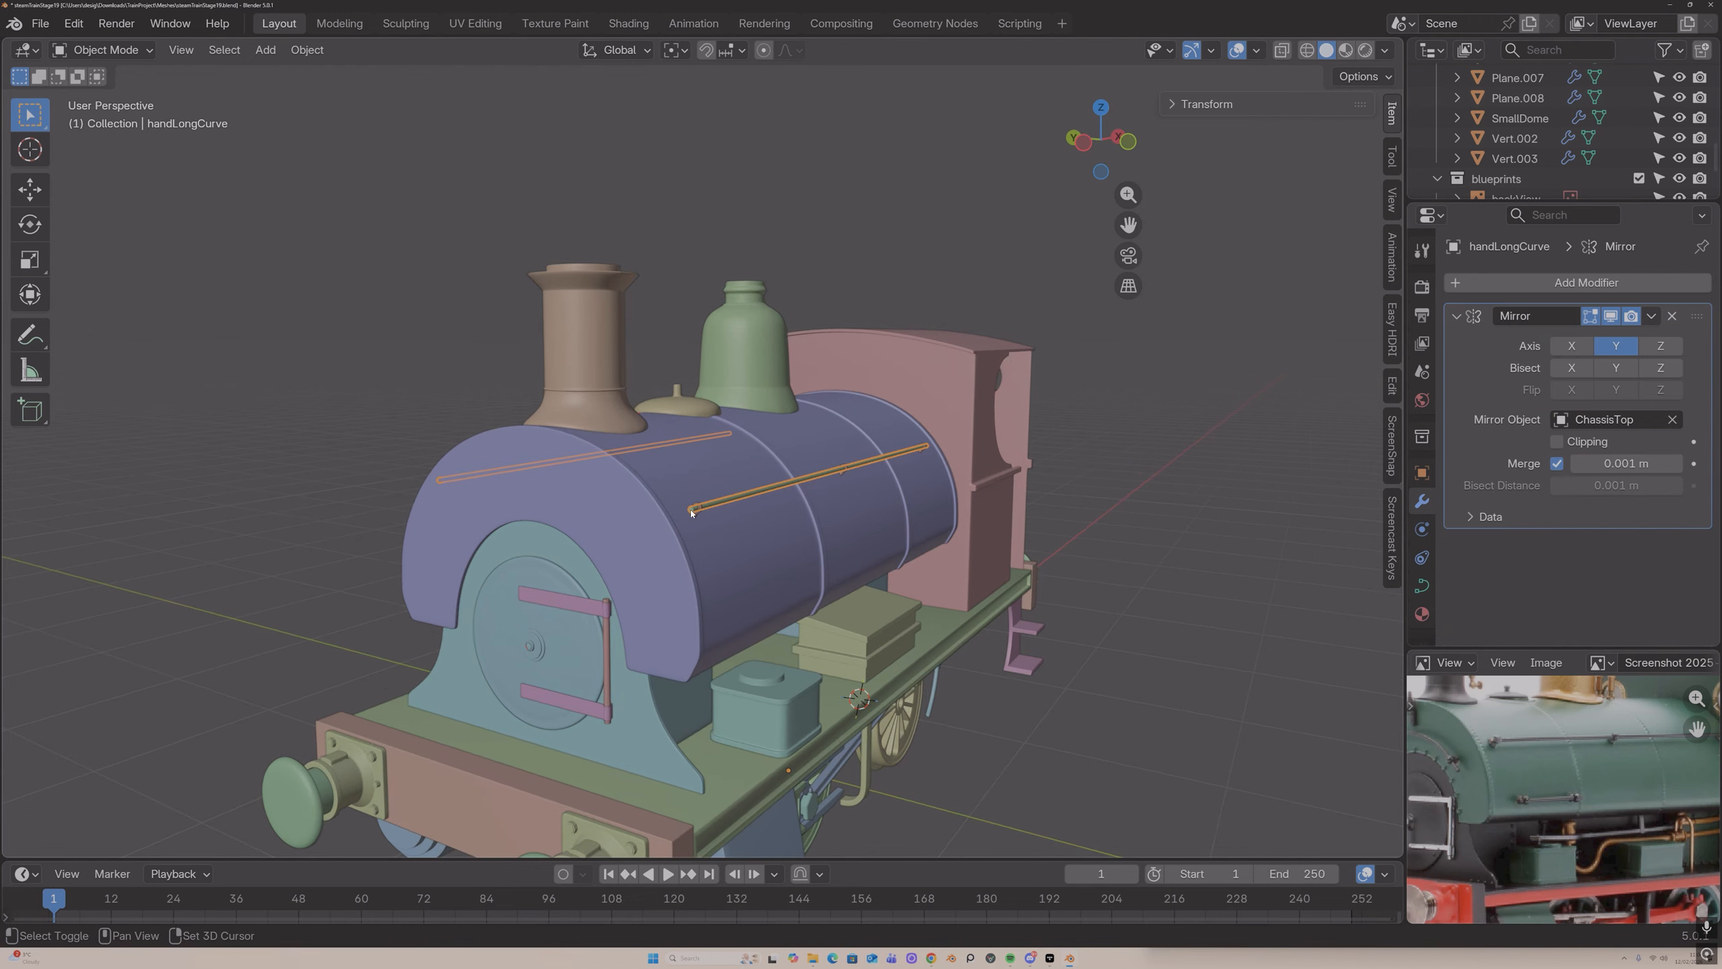
click(695, 516)
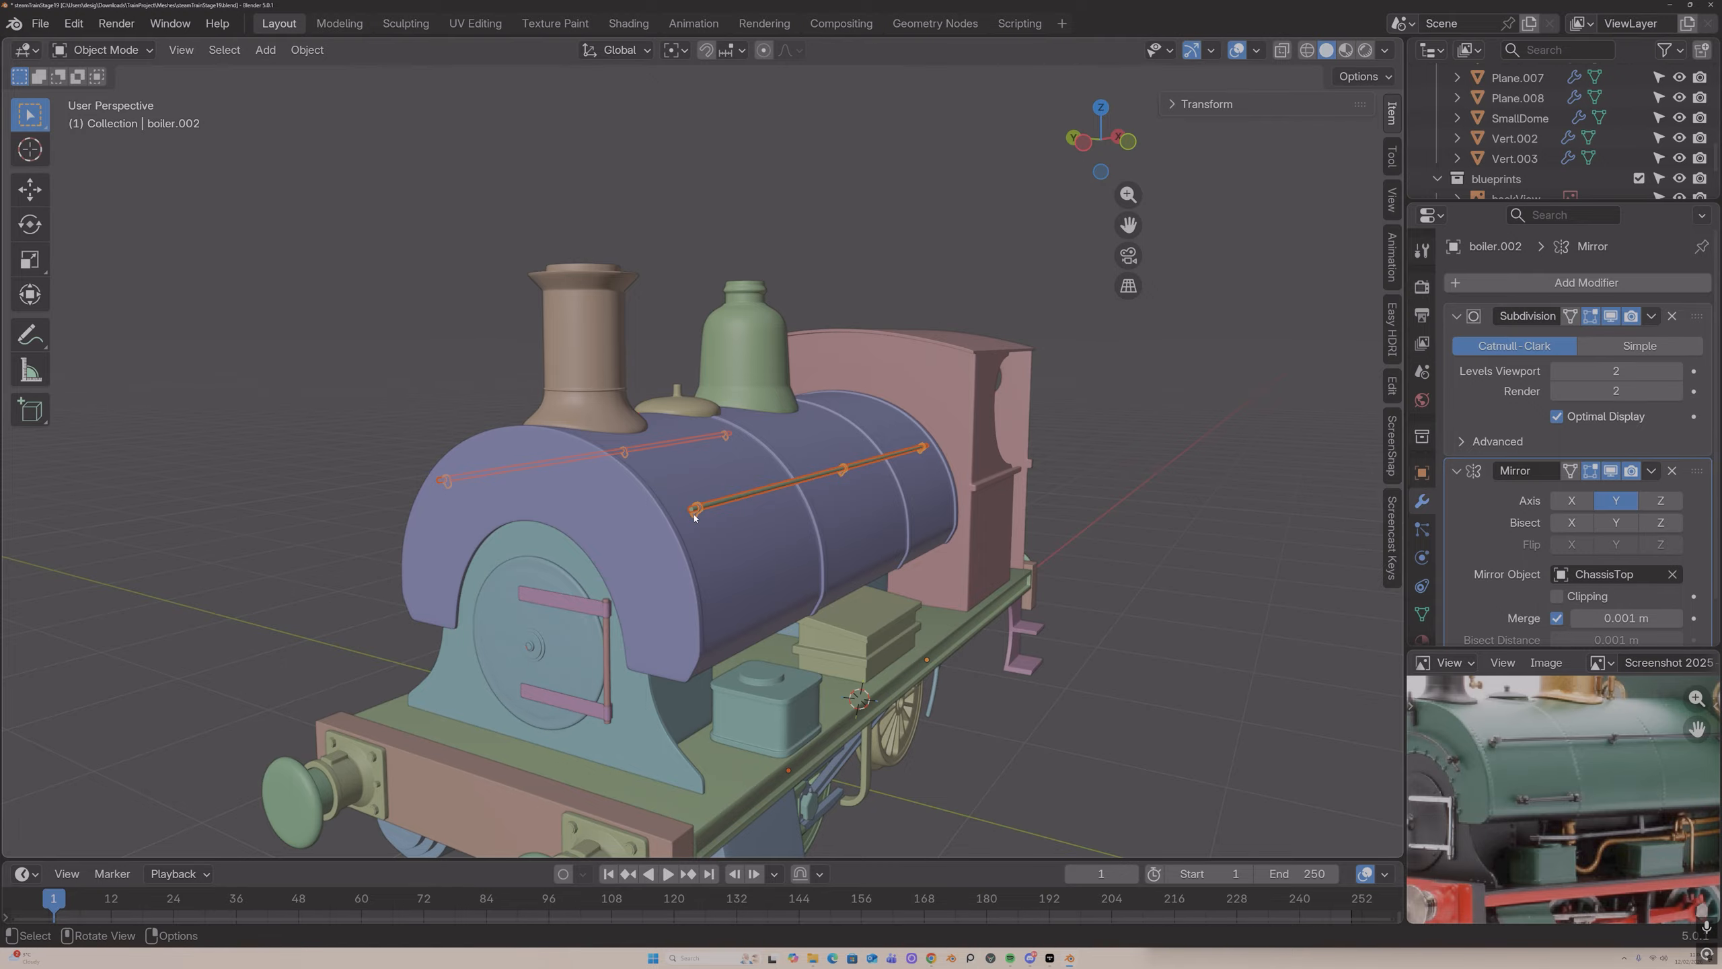
click(1129, 142)
key(g)
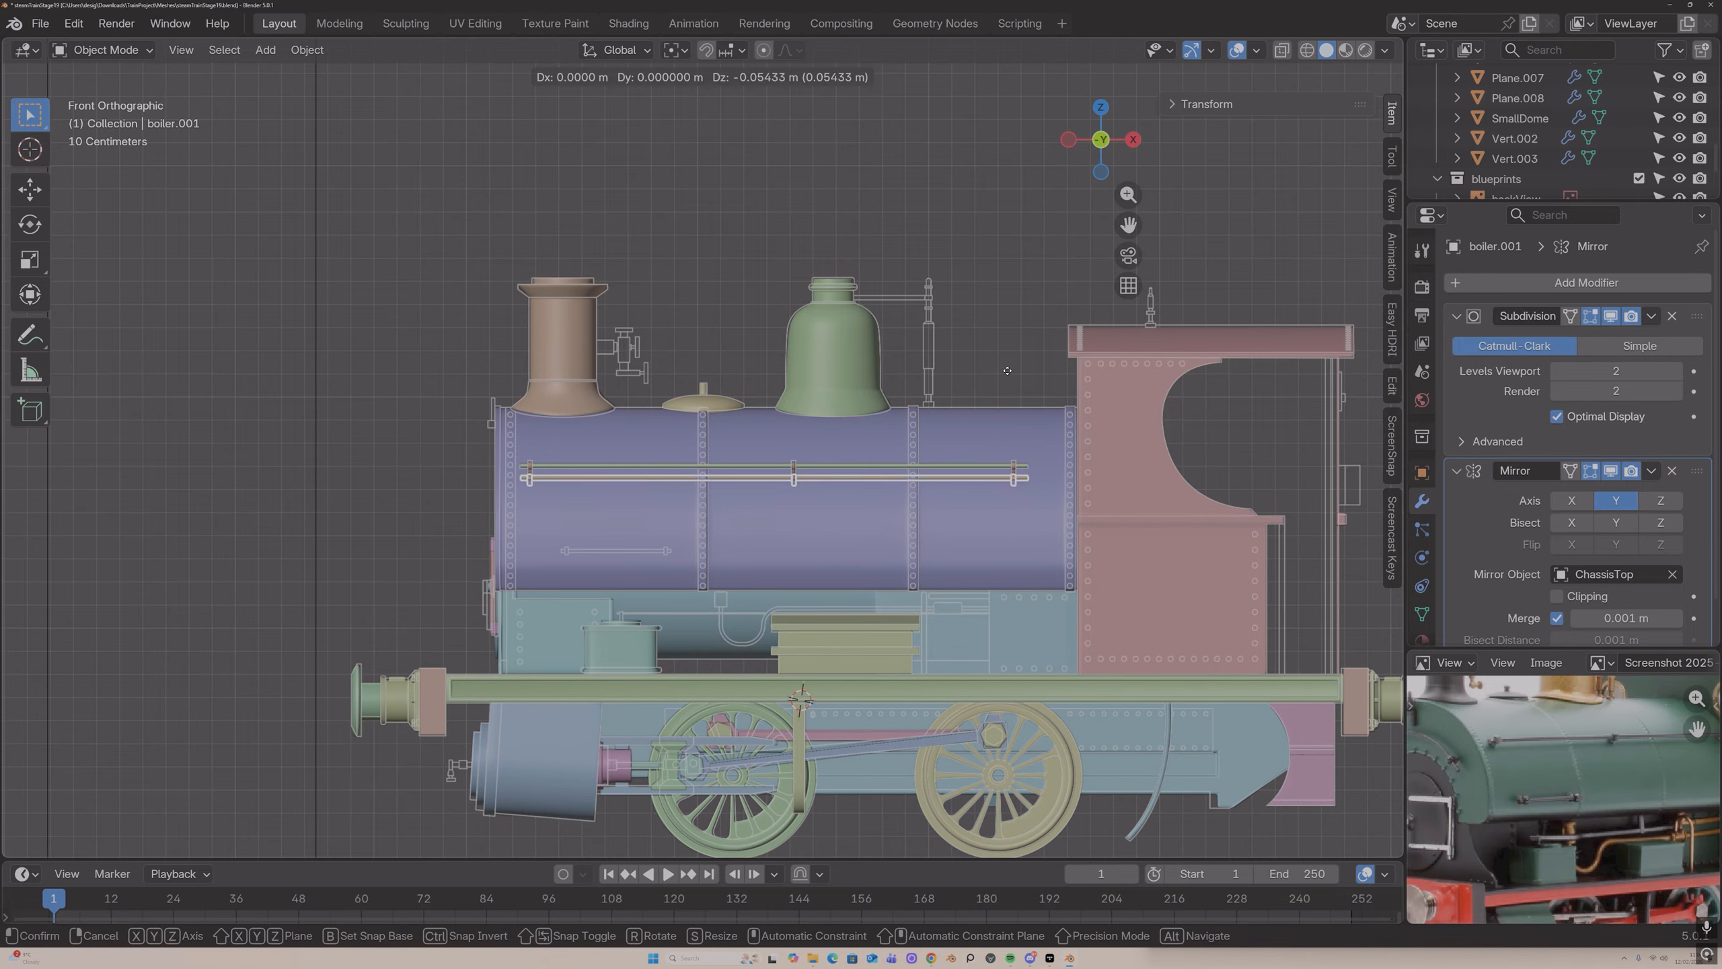
click(1017, 436)
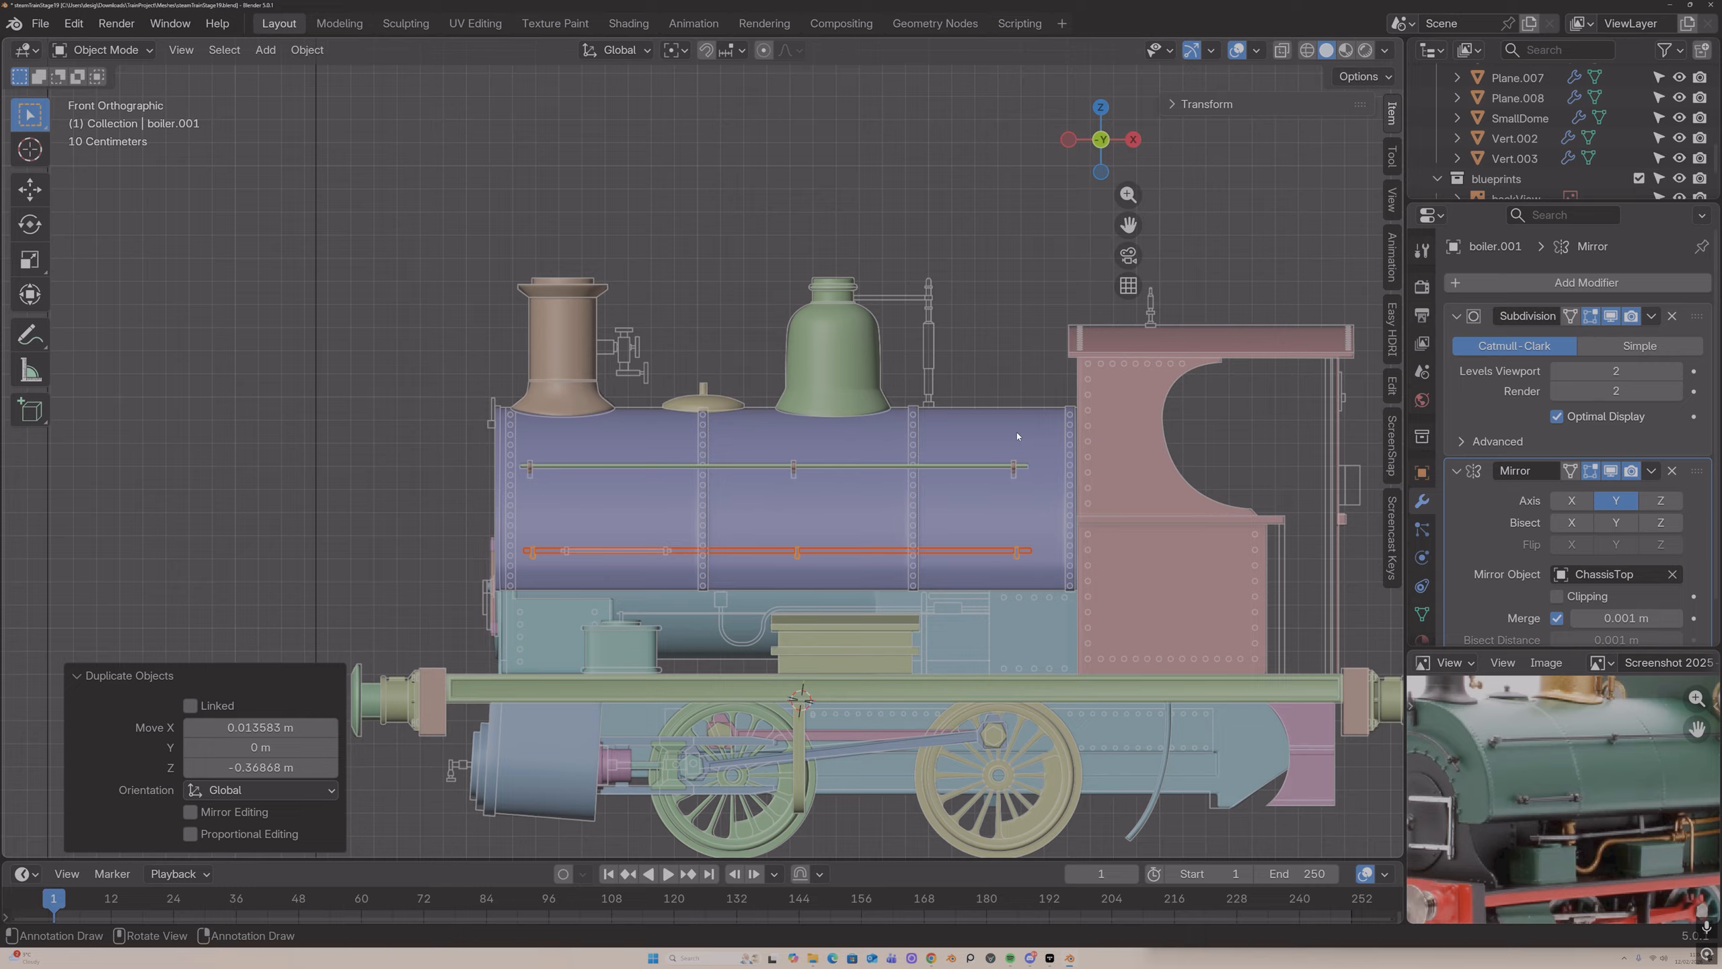
Step: Move the copied handrail assembly -0.11082 m along Y and nudge it about -0.027 m further in the left orthographic view
scroll(910, 458, up, 2)
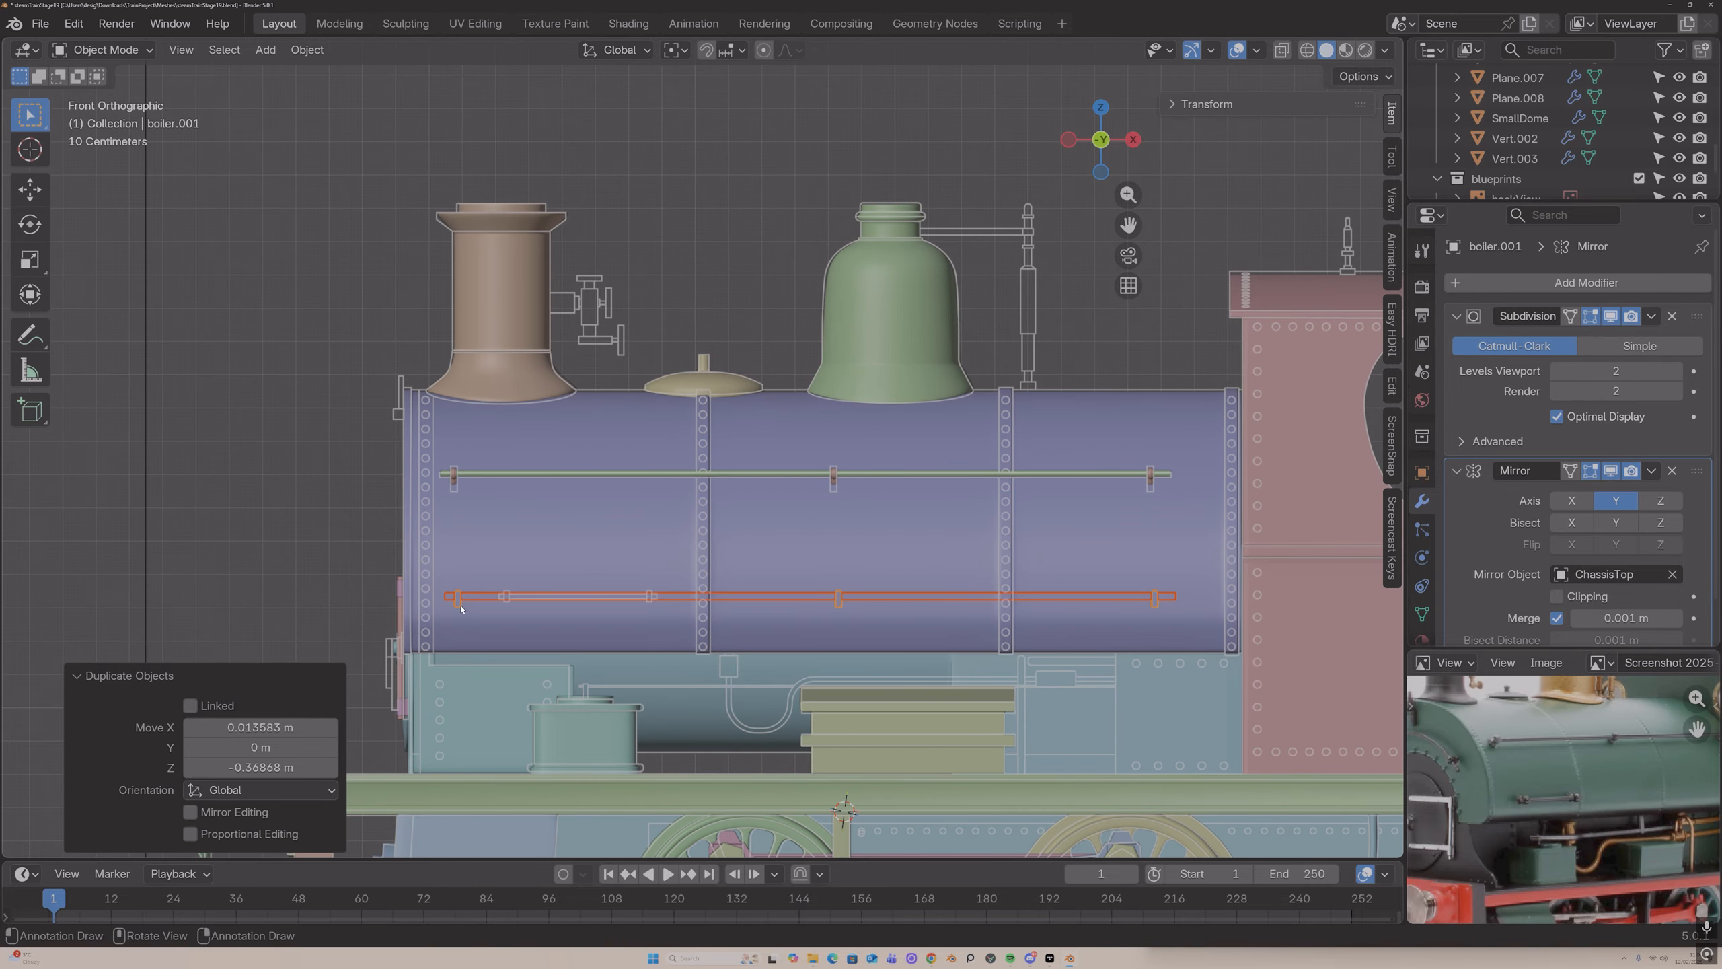
middle_drag(475, 611, 586, 619)
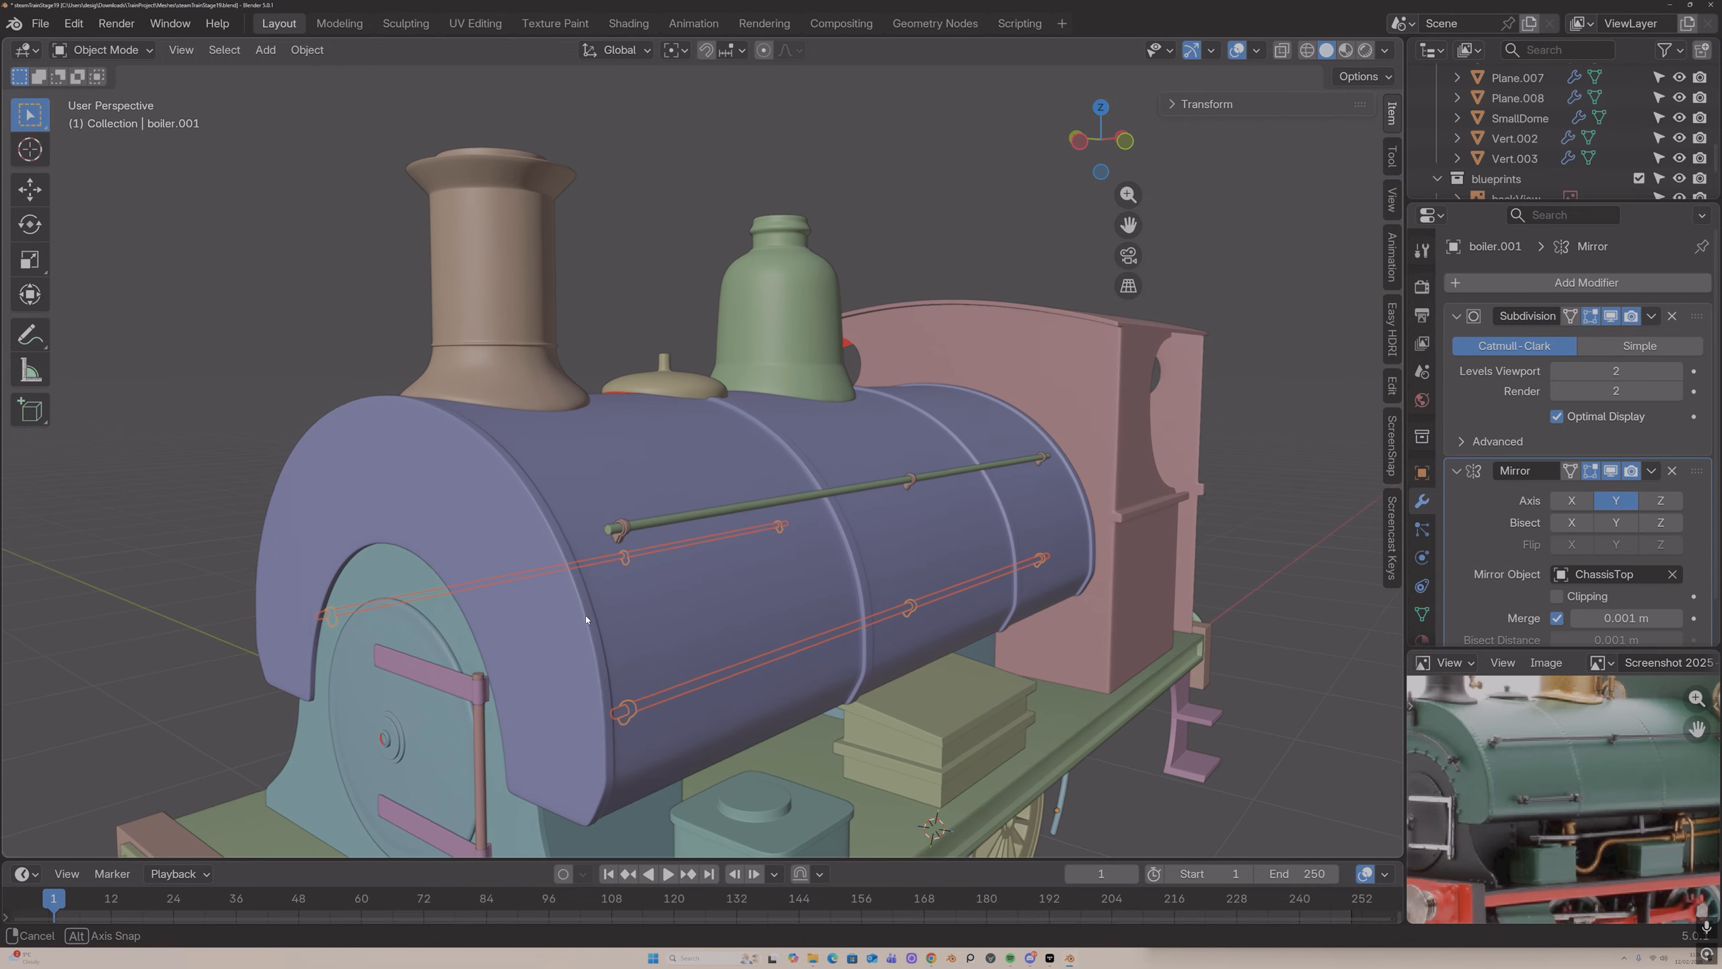
key(g)
key(y)
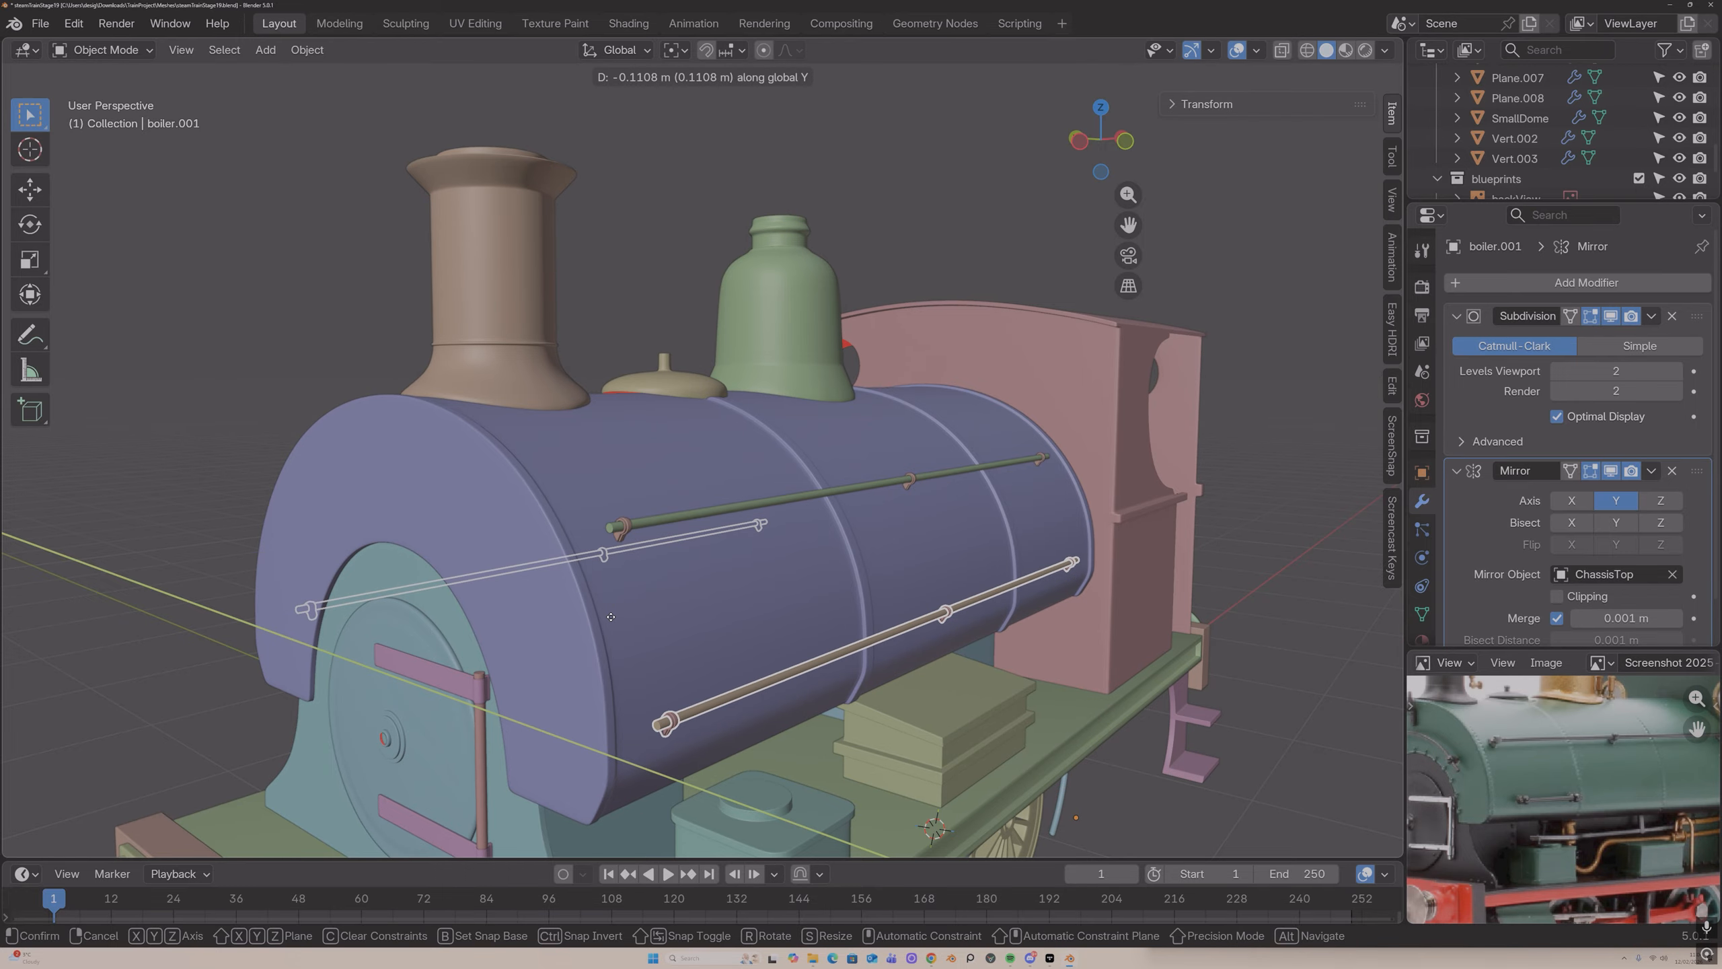
click(611, 616)
click(1125, 142)
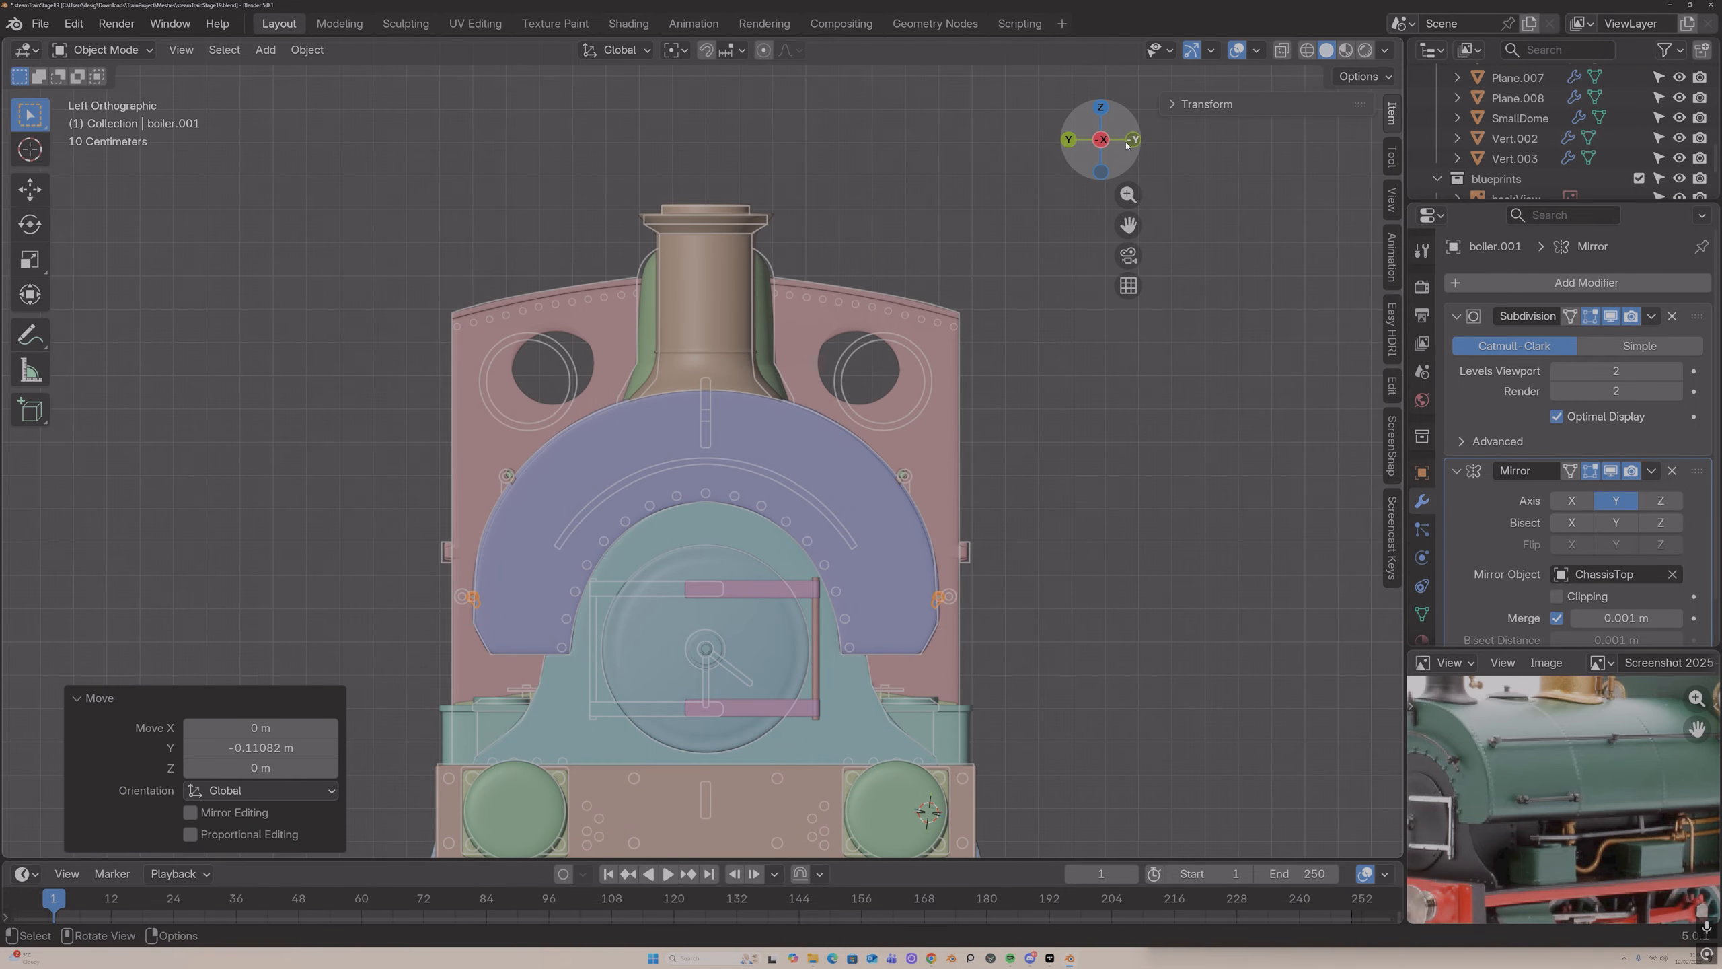
key(g)
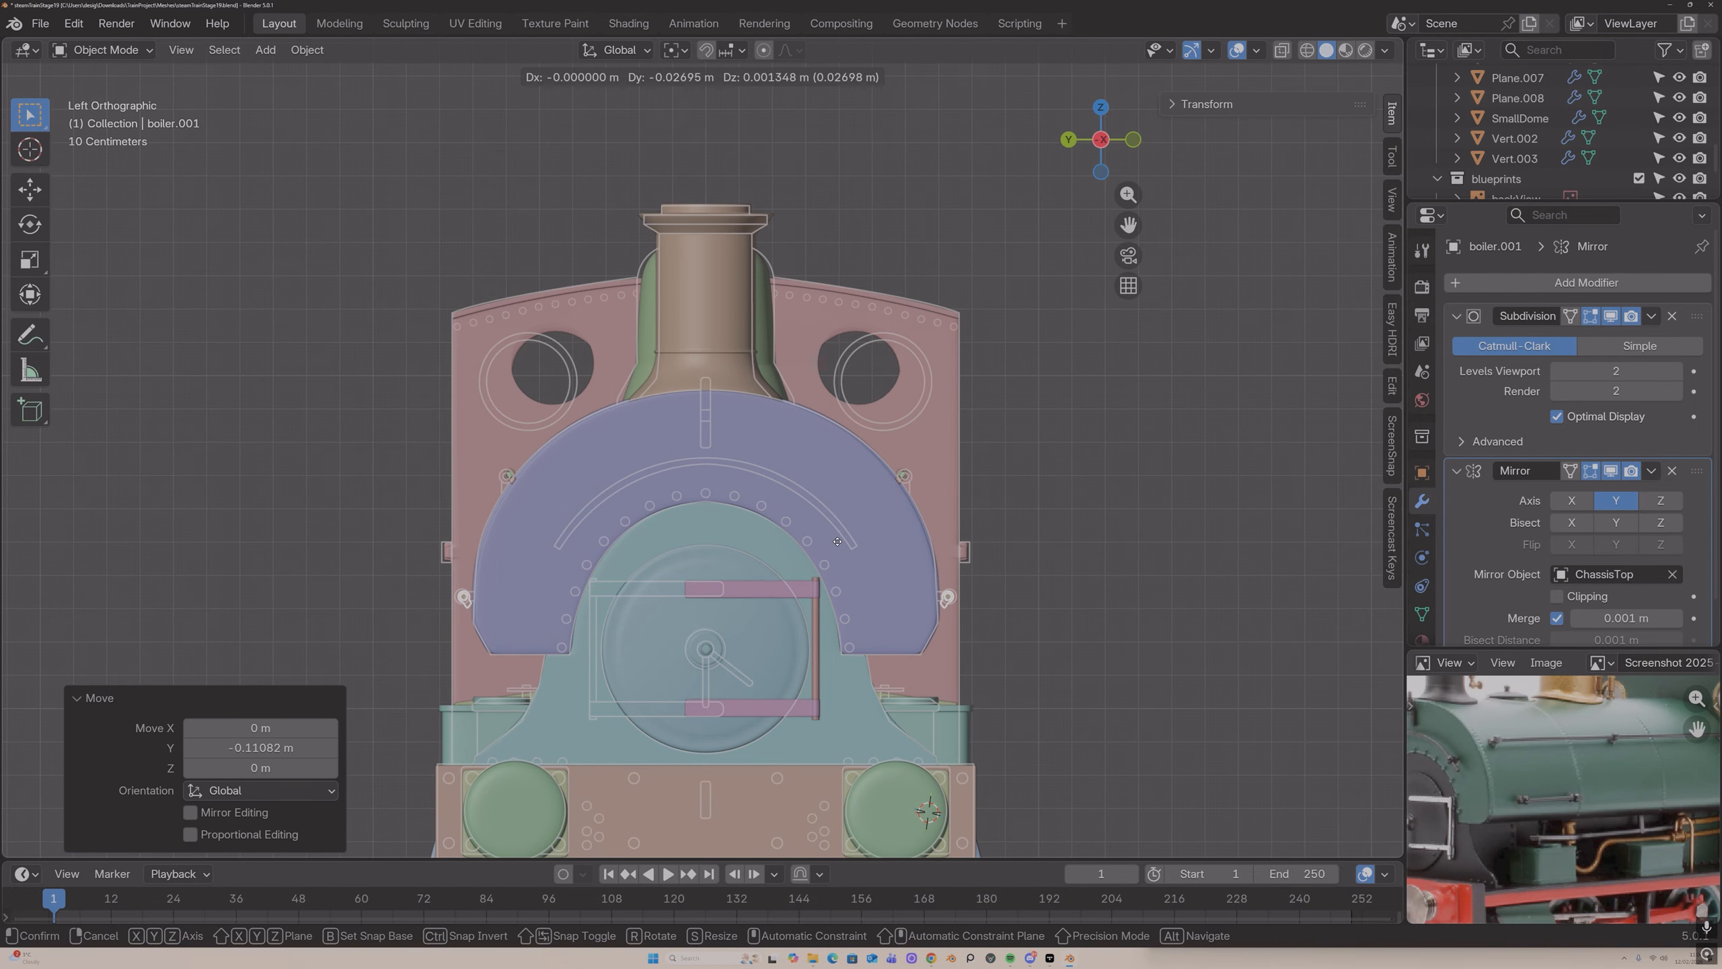
click(838, 541)
Step: Edit the lower handrail curve in the front view and delete its three rear control points
middle_drag(838, 542, 863, 657)
click(862, 655)
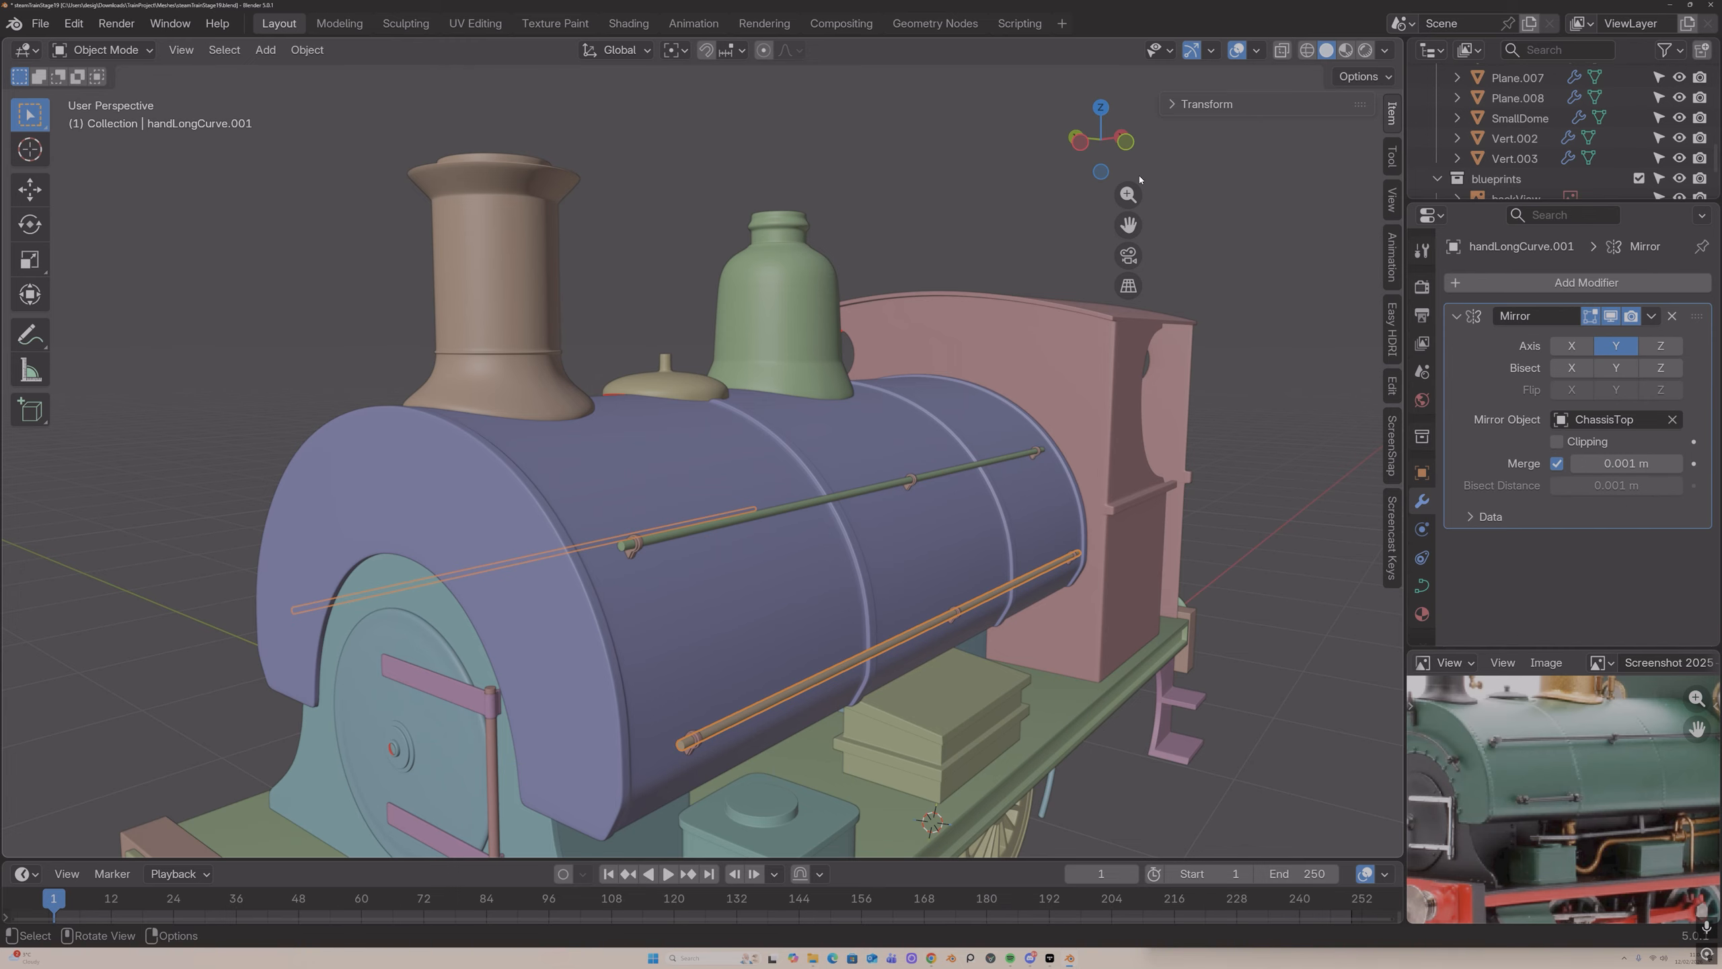
key(KP_1)
key(Tab)
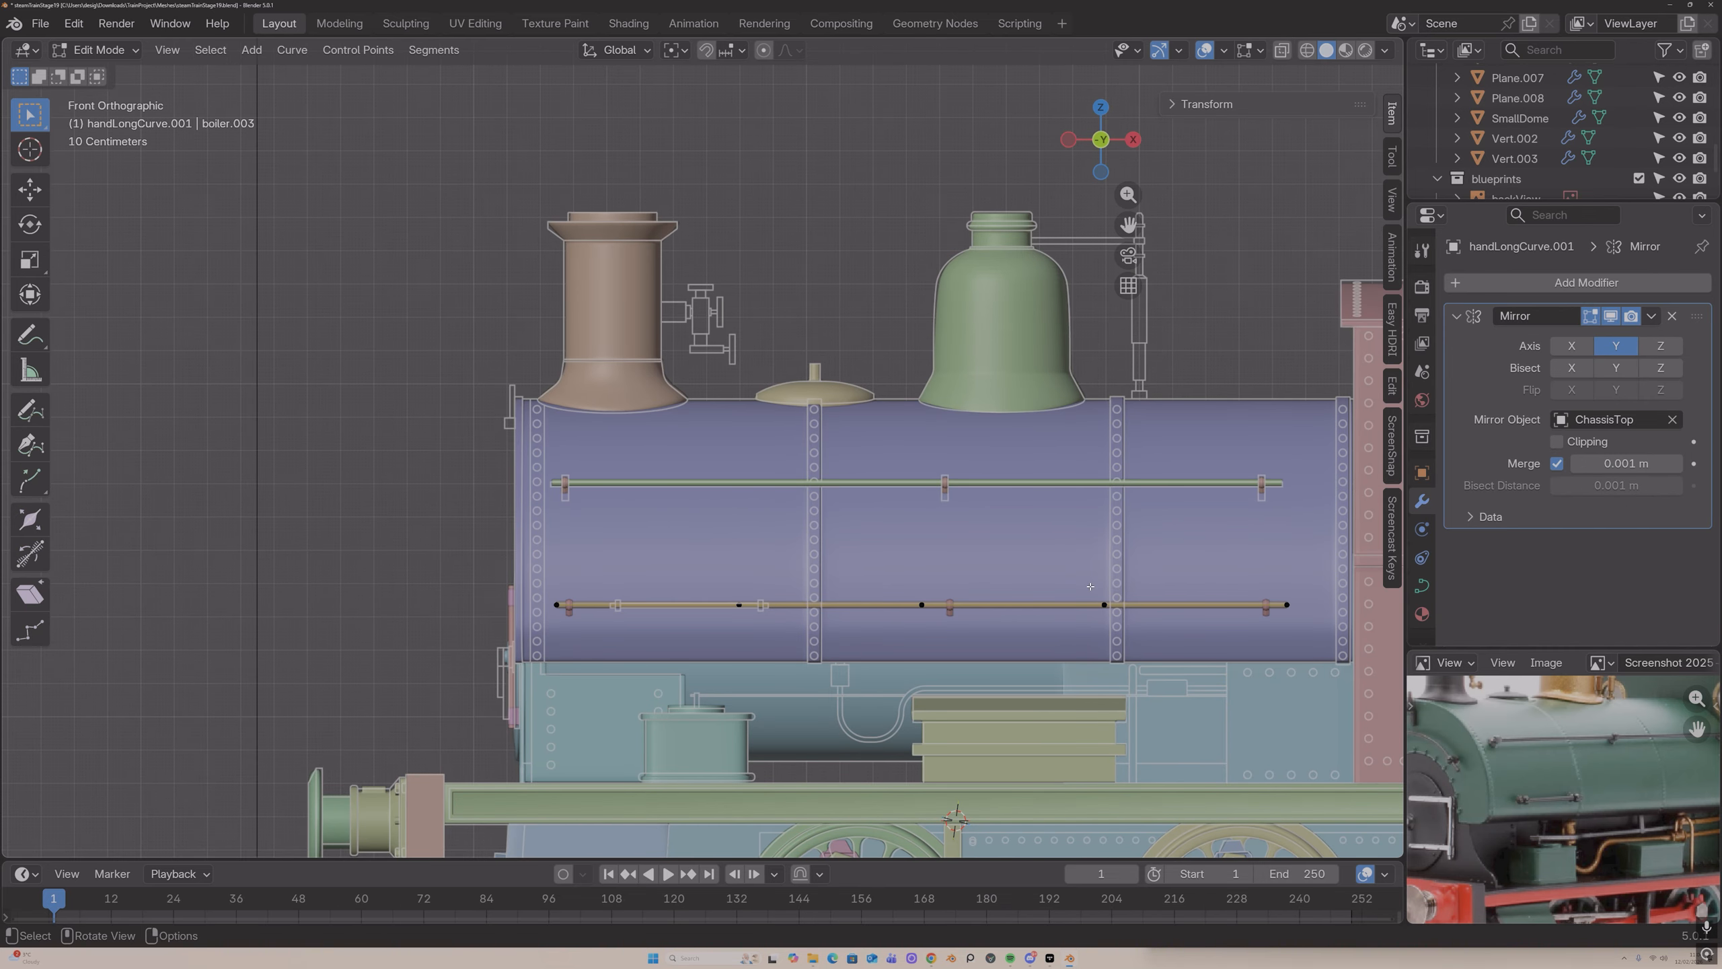
drag(913, 560, 1302, 622)
right_click(1223, 600)
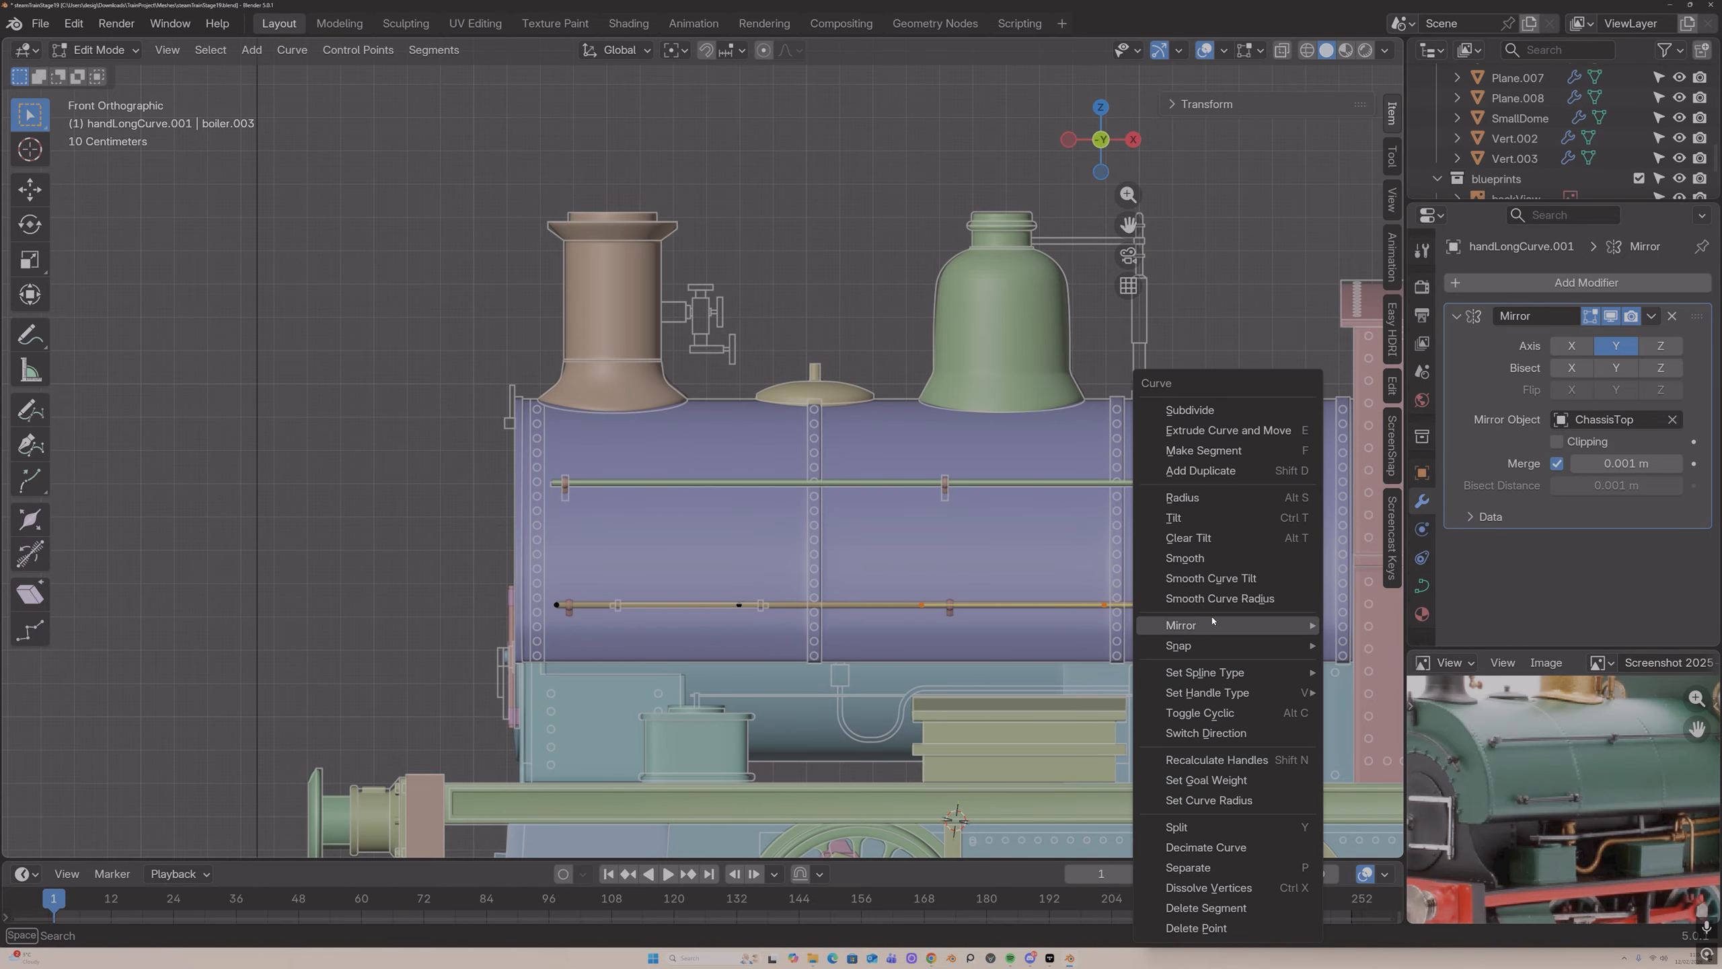
key(x)
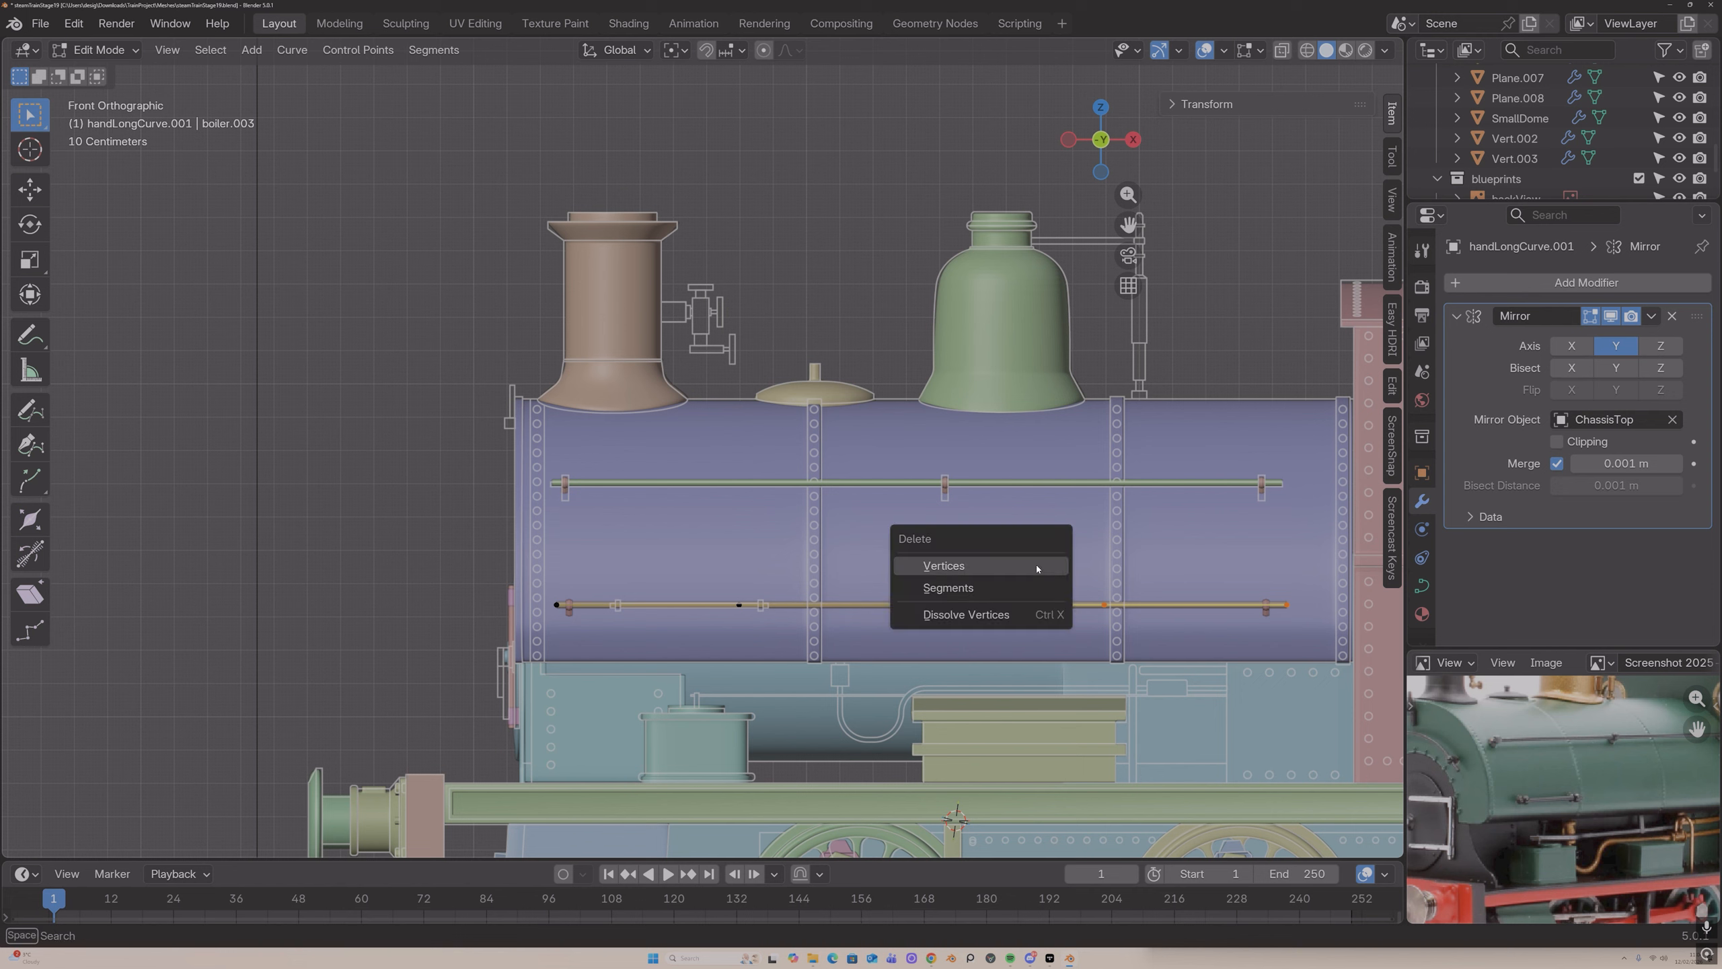
click(1037, 568)
Step: Move the lower curve's remaining rear point 0.084893 m along X to the blueprint's short rail end
click(744, 607)
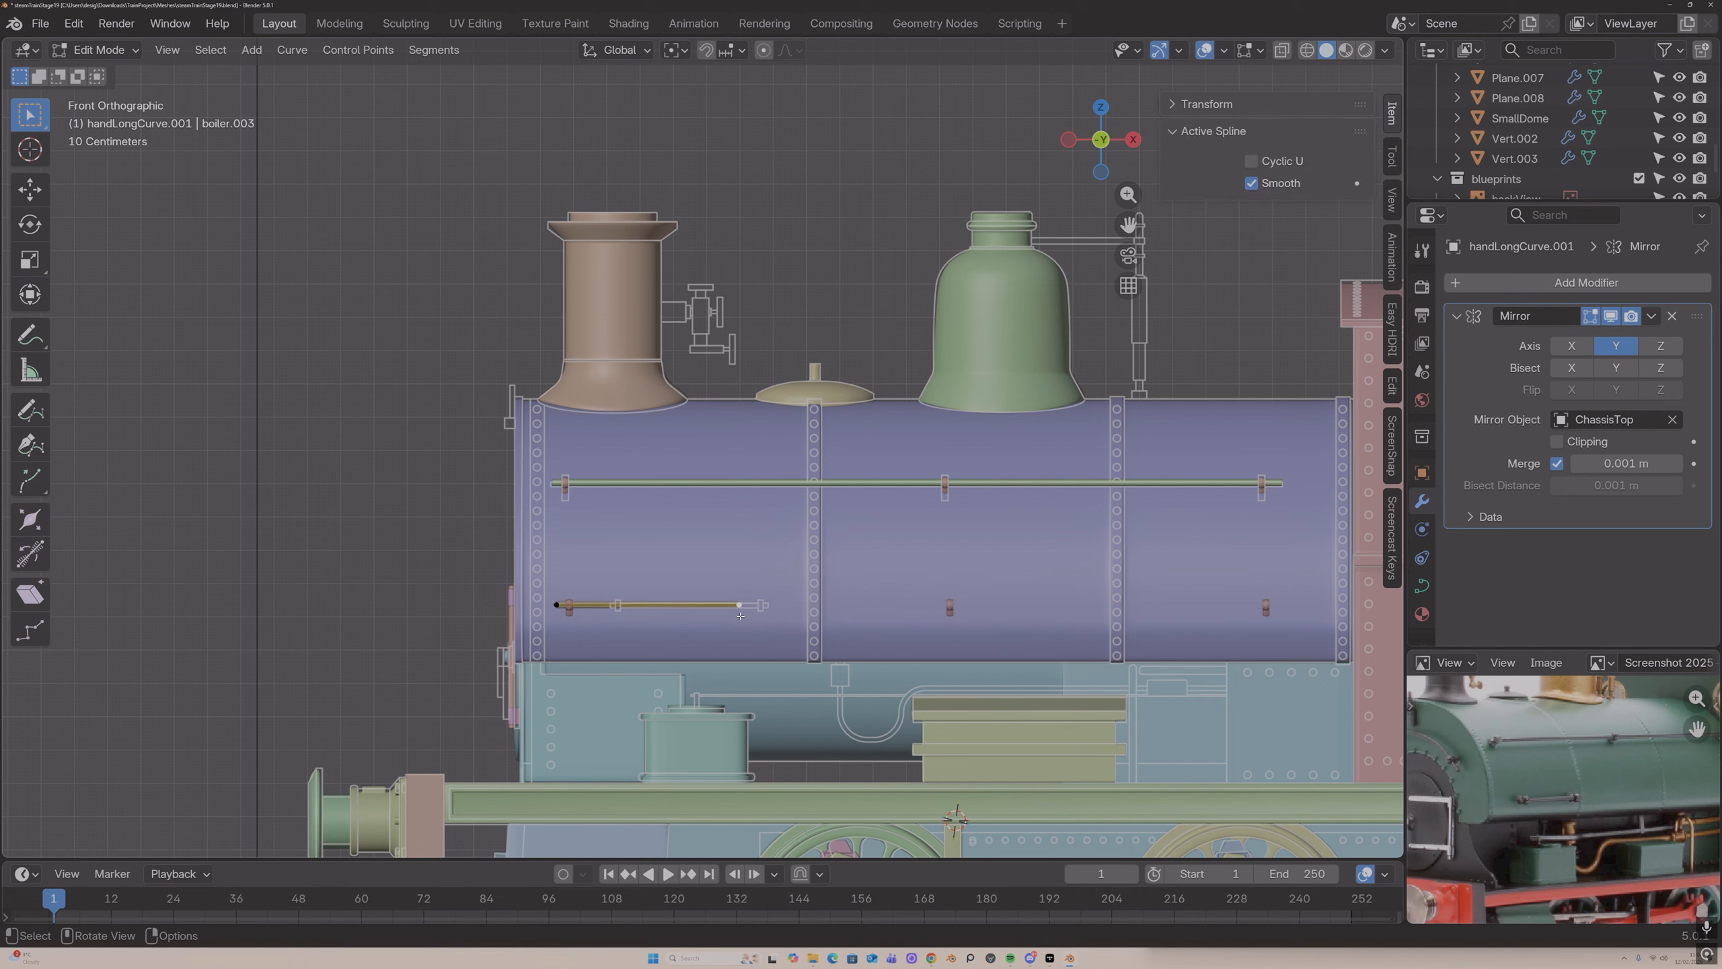
key(g)
key(x)
click(770, 614)
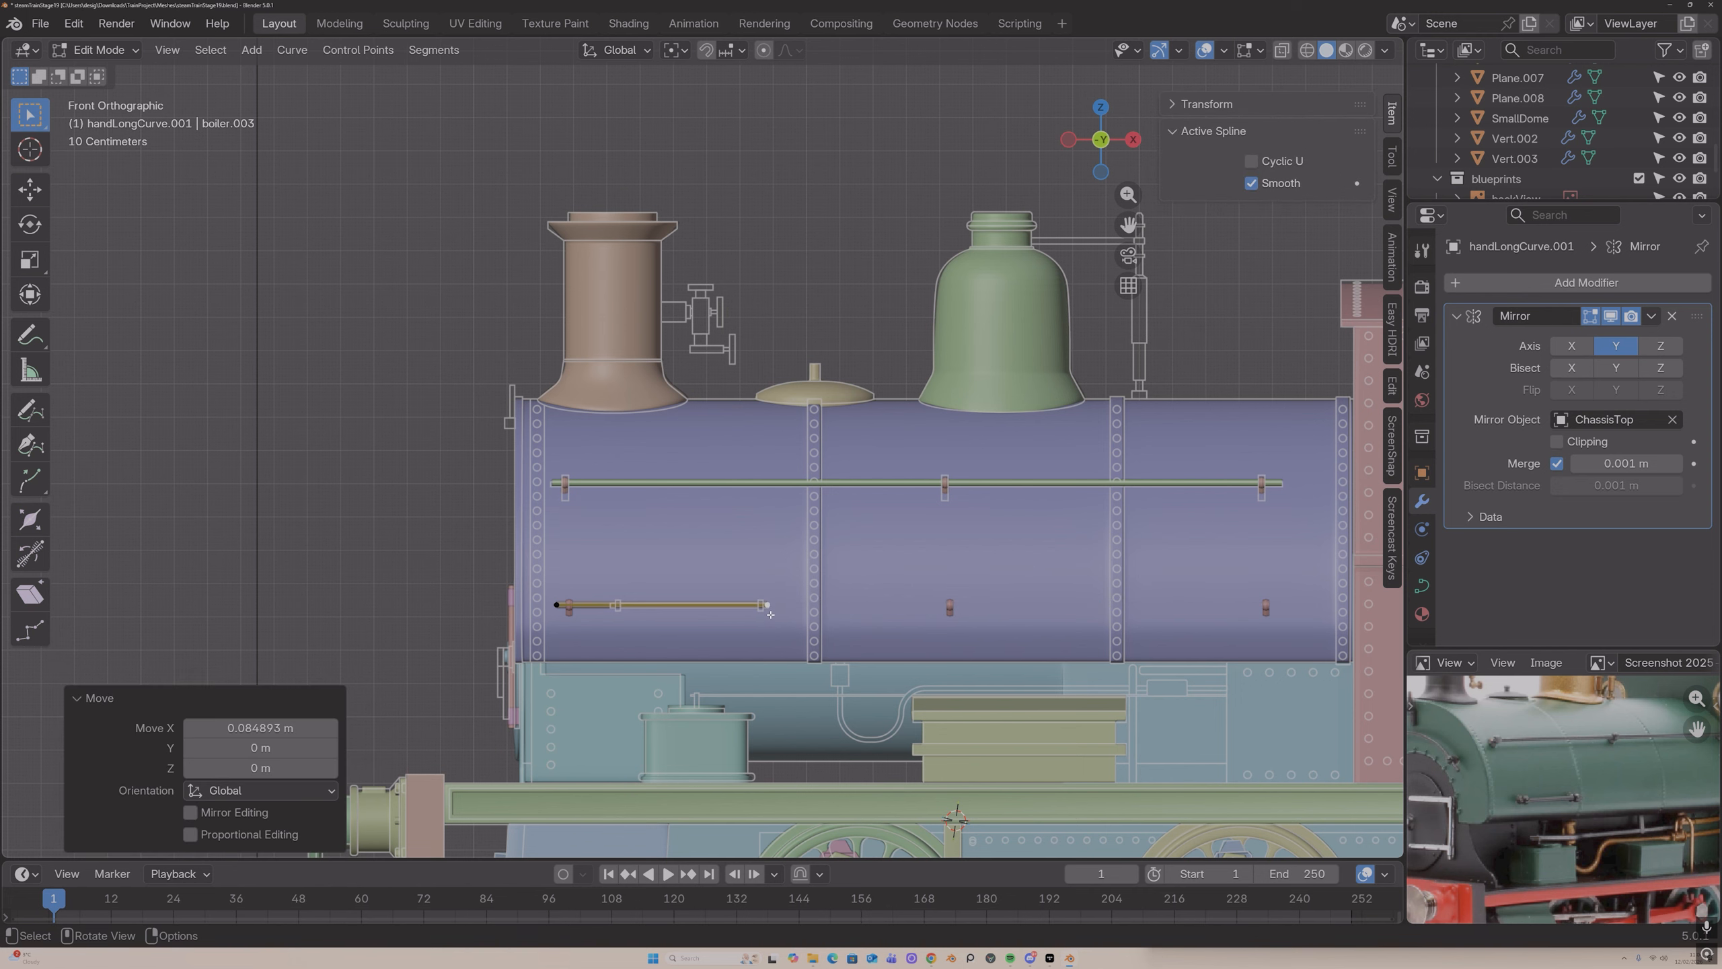
Step: Move the lower curve's front point 0.1105 m along X, adjust it to the blueprint's short rail start, and leave curve editing
click(569, 606)
key(g)
key(x)
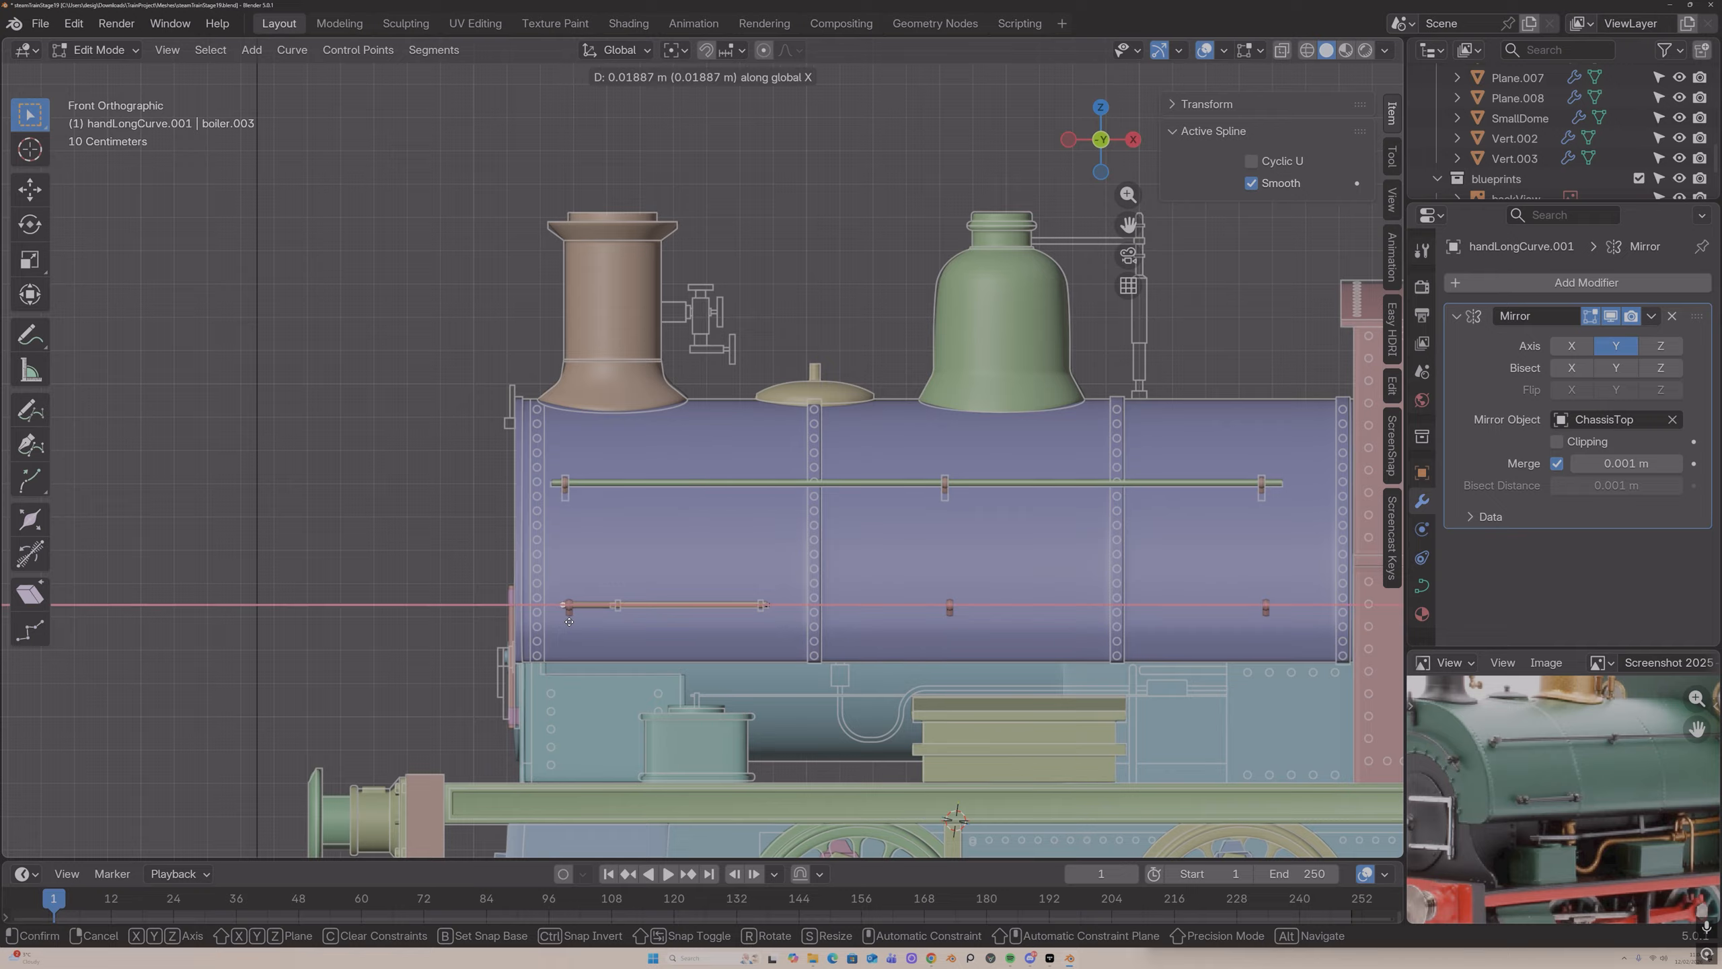
click(604, 623)
key(g)
key(x)
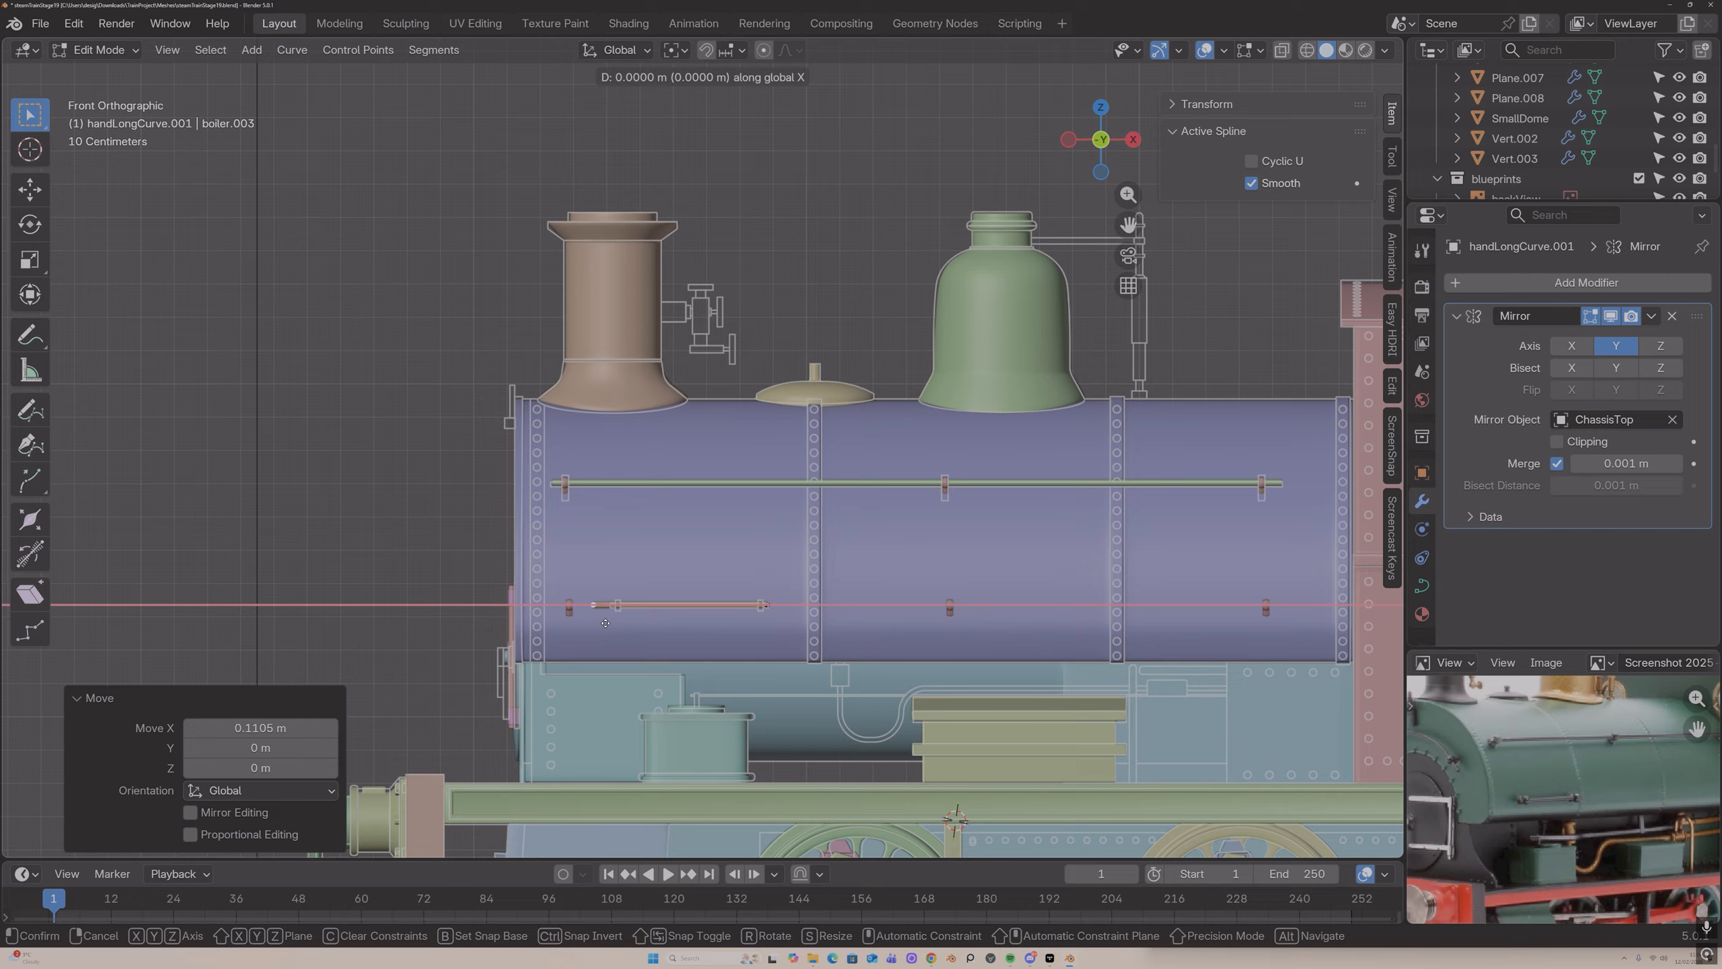
click(622, 624)
key(Tab)
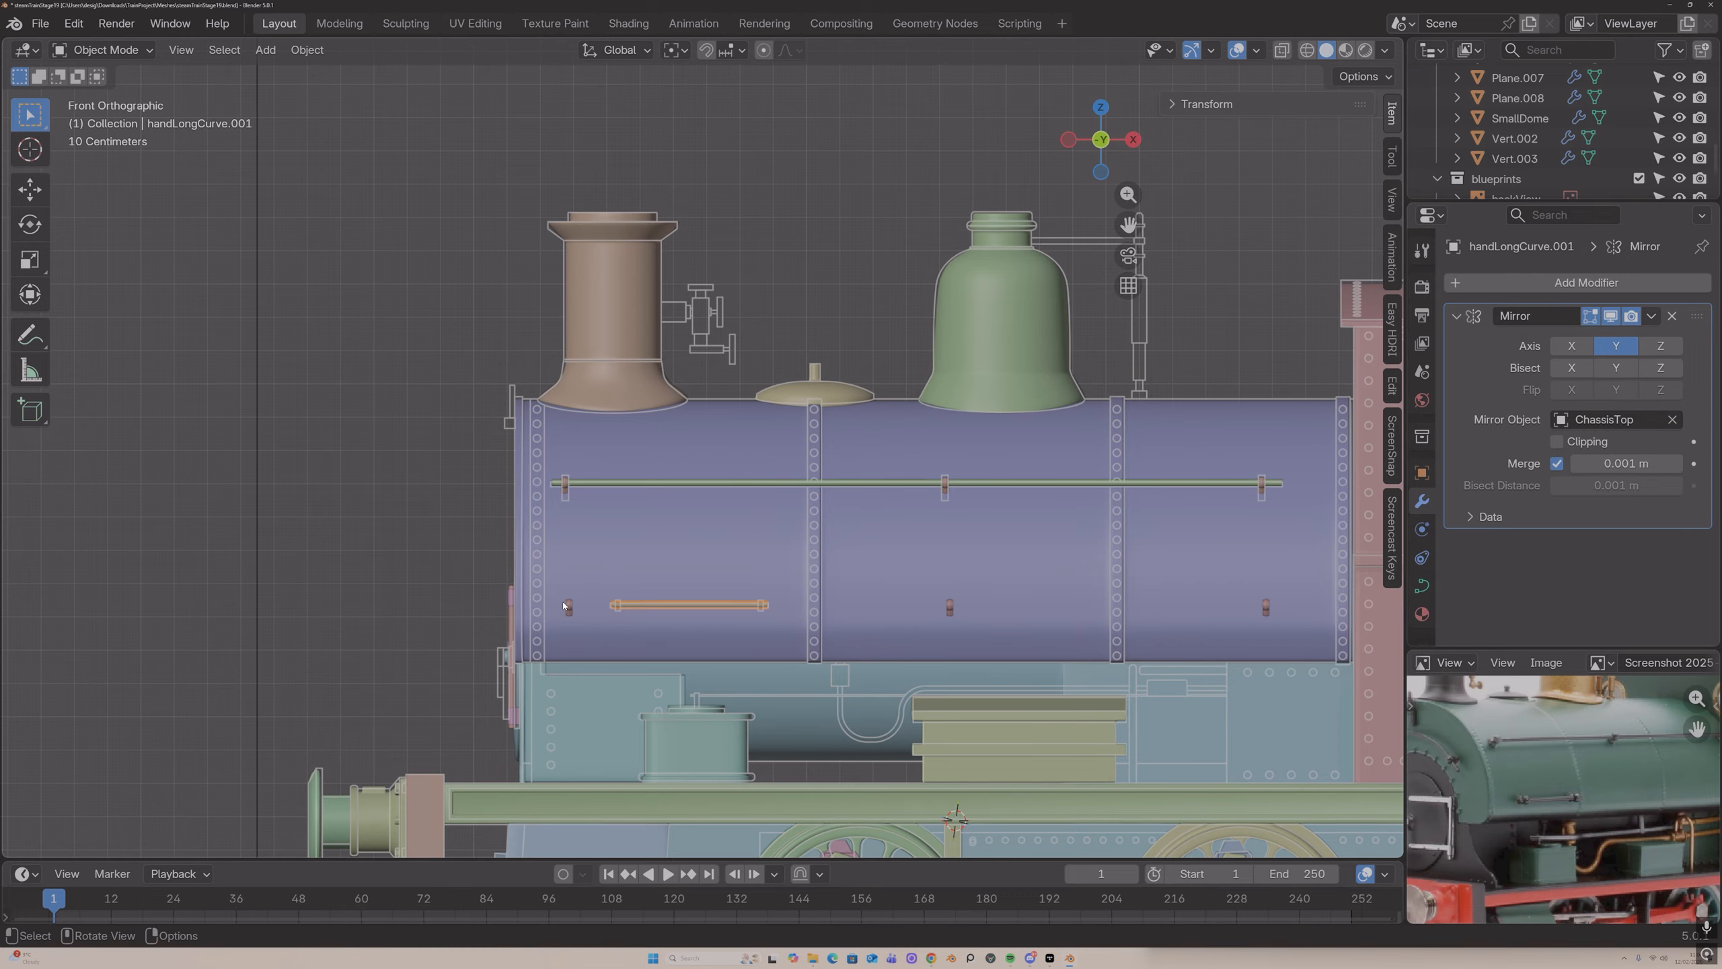
Step: Move the lower bracket set 0.14418 m along X so its front bracket sits on the short rail's front end
click(568, 610)
key(g)
key(y)
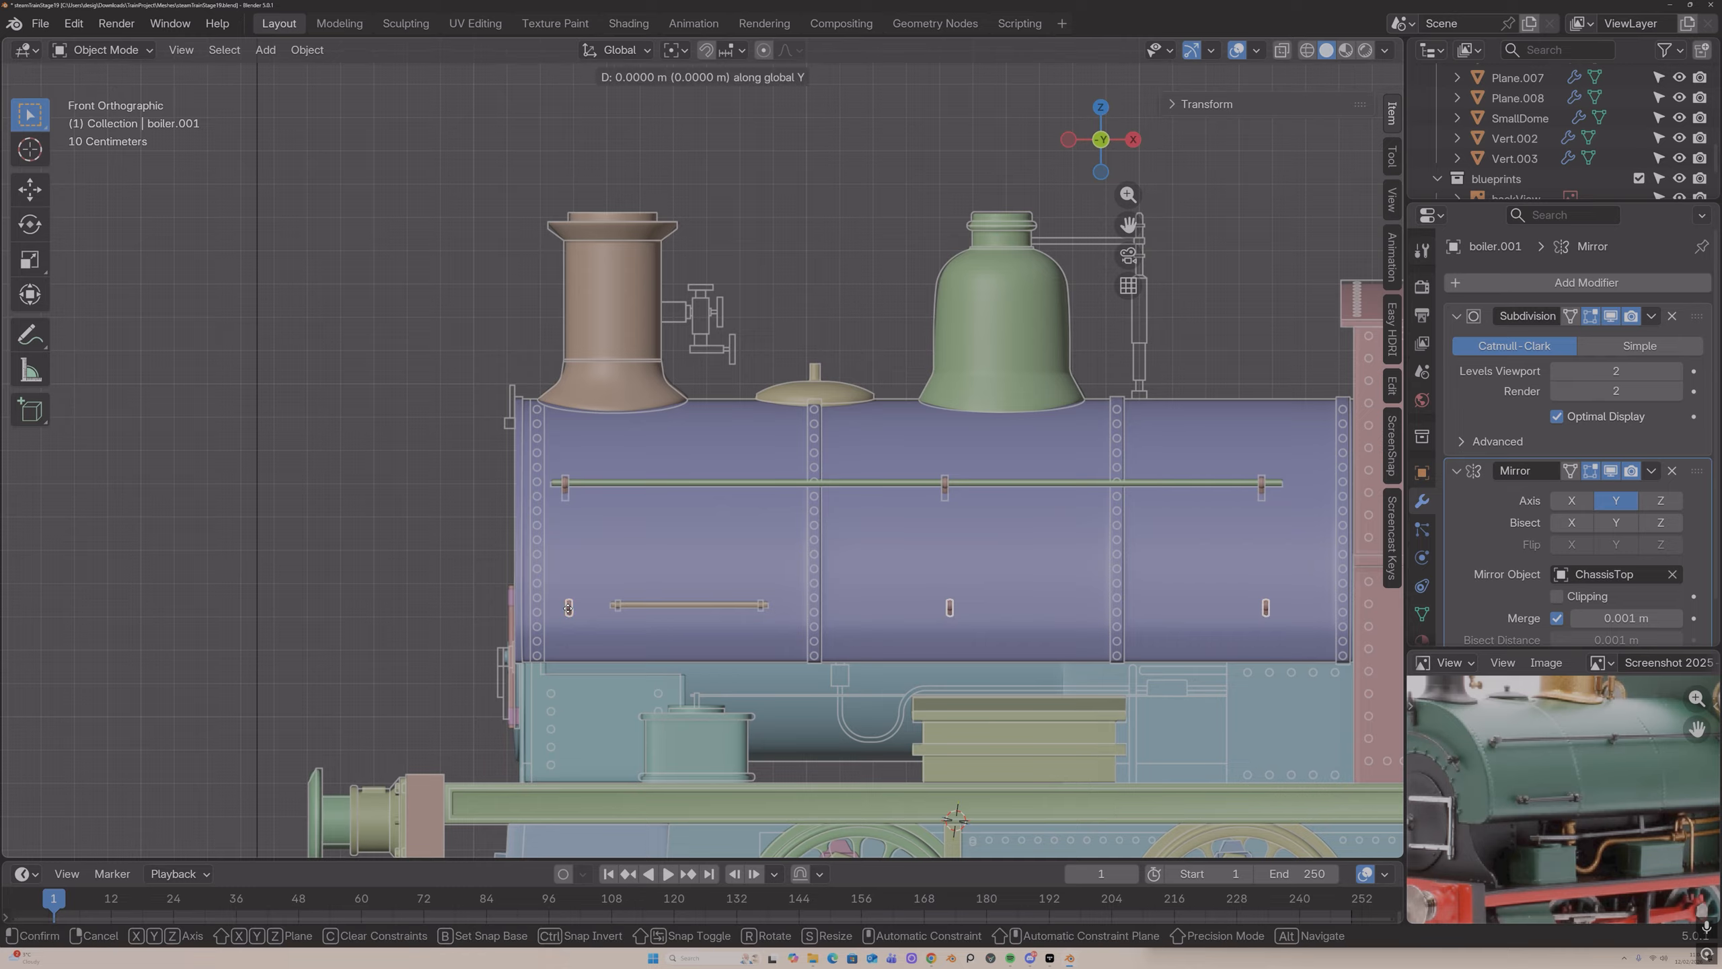
key(x)
click(616, 609)
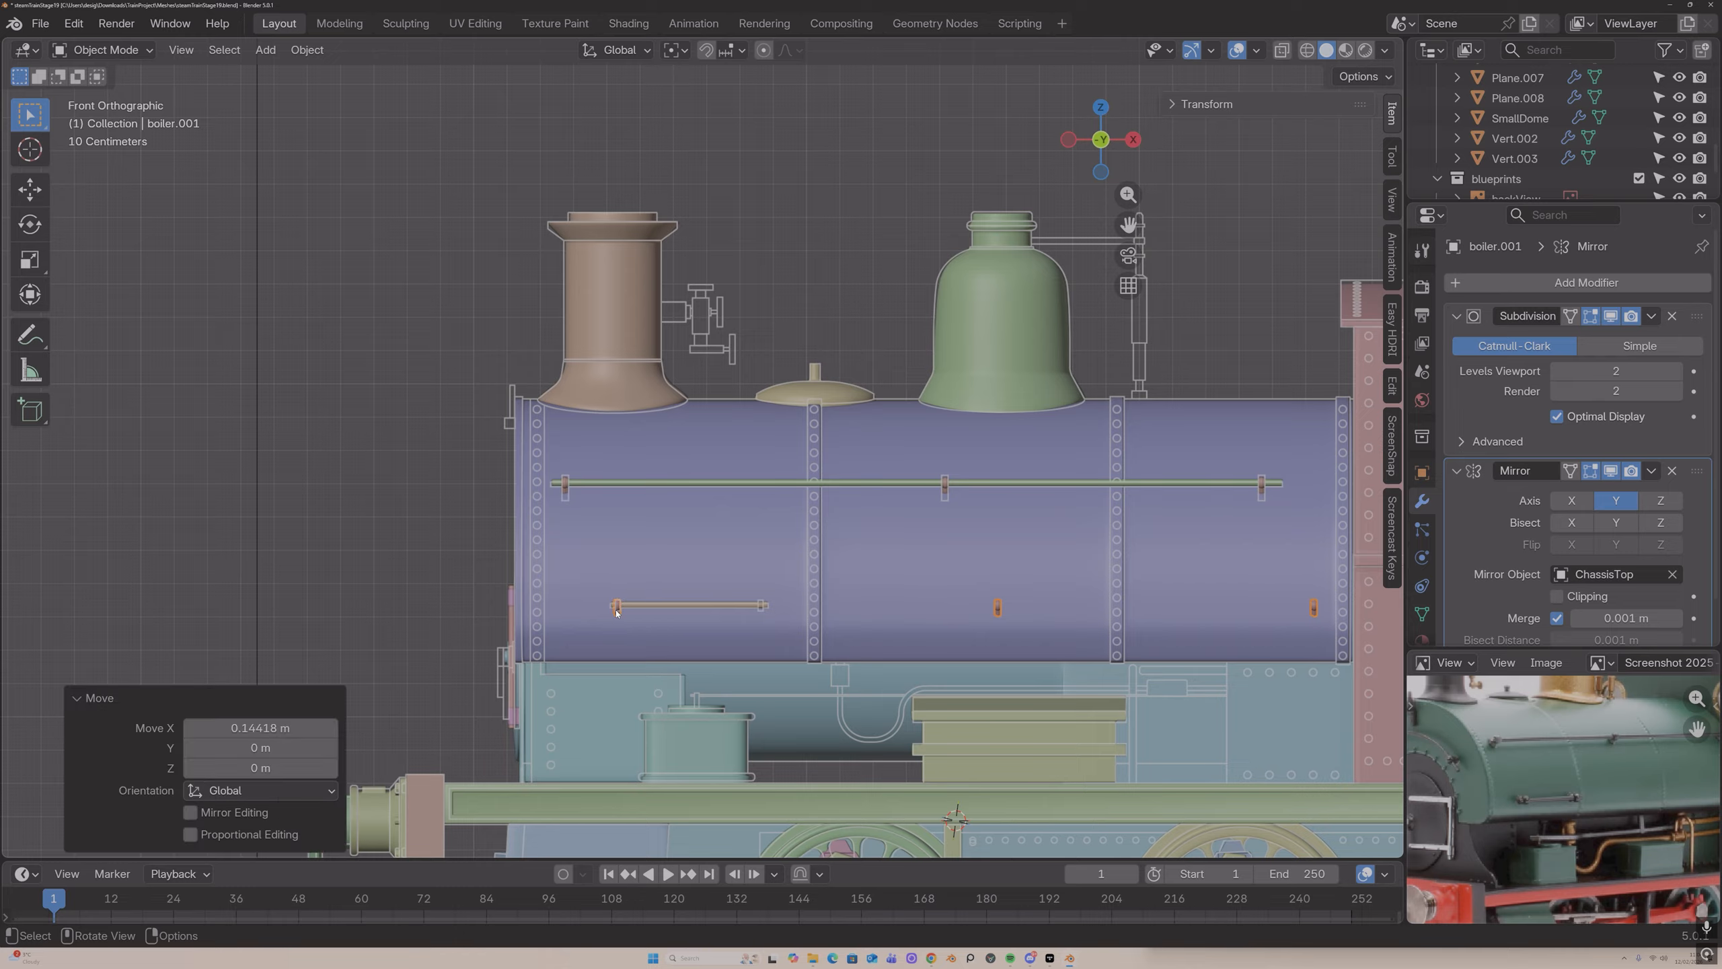
Step: Open the lower bracket mesh for vertex editing and box-select the middle bracket
key(Tab)
key(1)
drag(976, 571, 1031, 635)
Step: Try to move the selected middle bracket vertices along X toward the short rail's rear end, and undo the move
key(g)
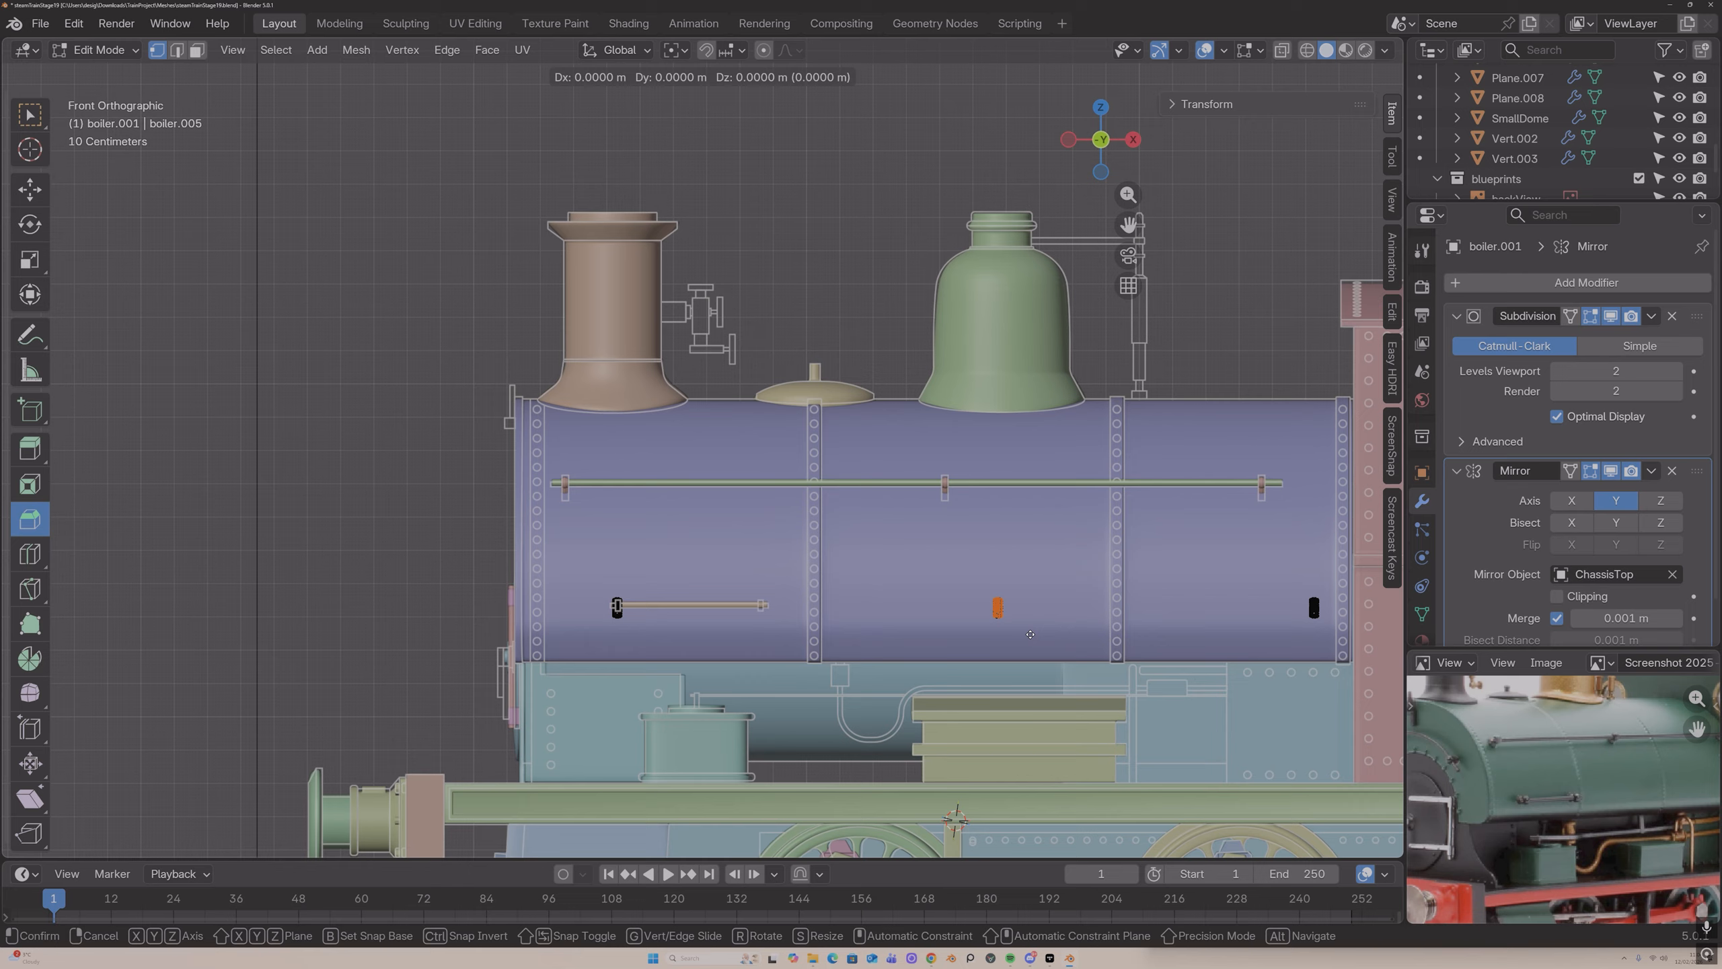
key(x)
click(849, 626)
key(ctrl+z)
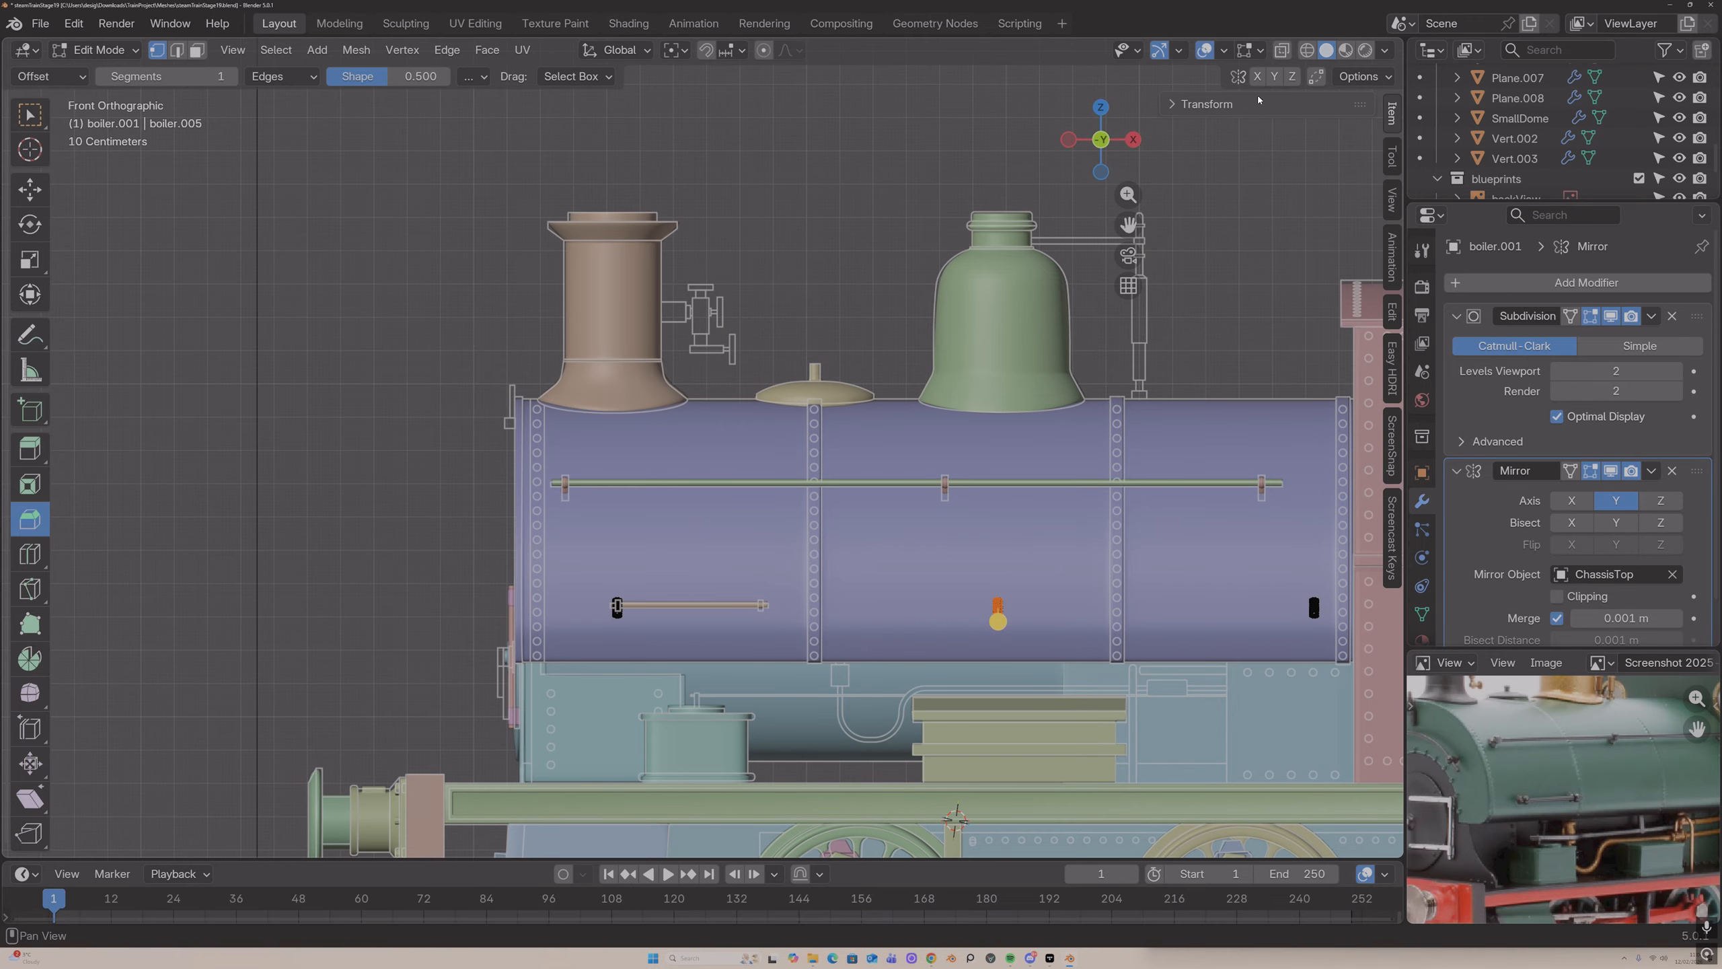
Step: Enable X-ray display and move the whole middle bracket -0.71418 m along X onto the short rail's rear end
click(1282, 50)
key(g)
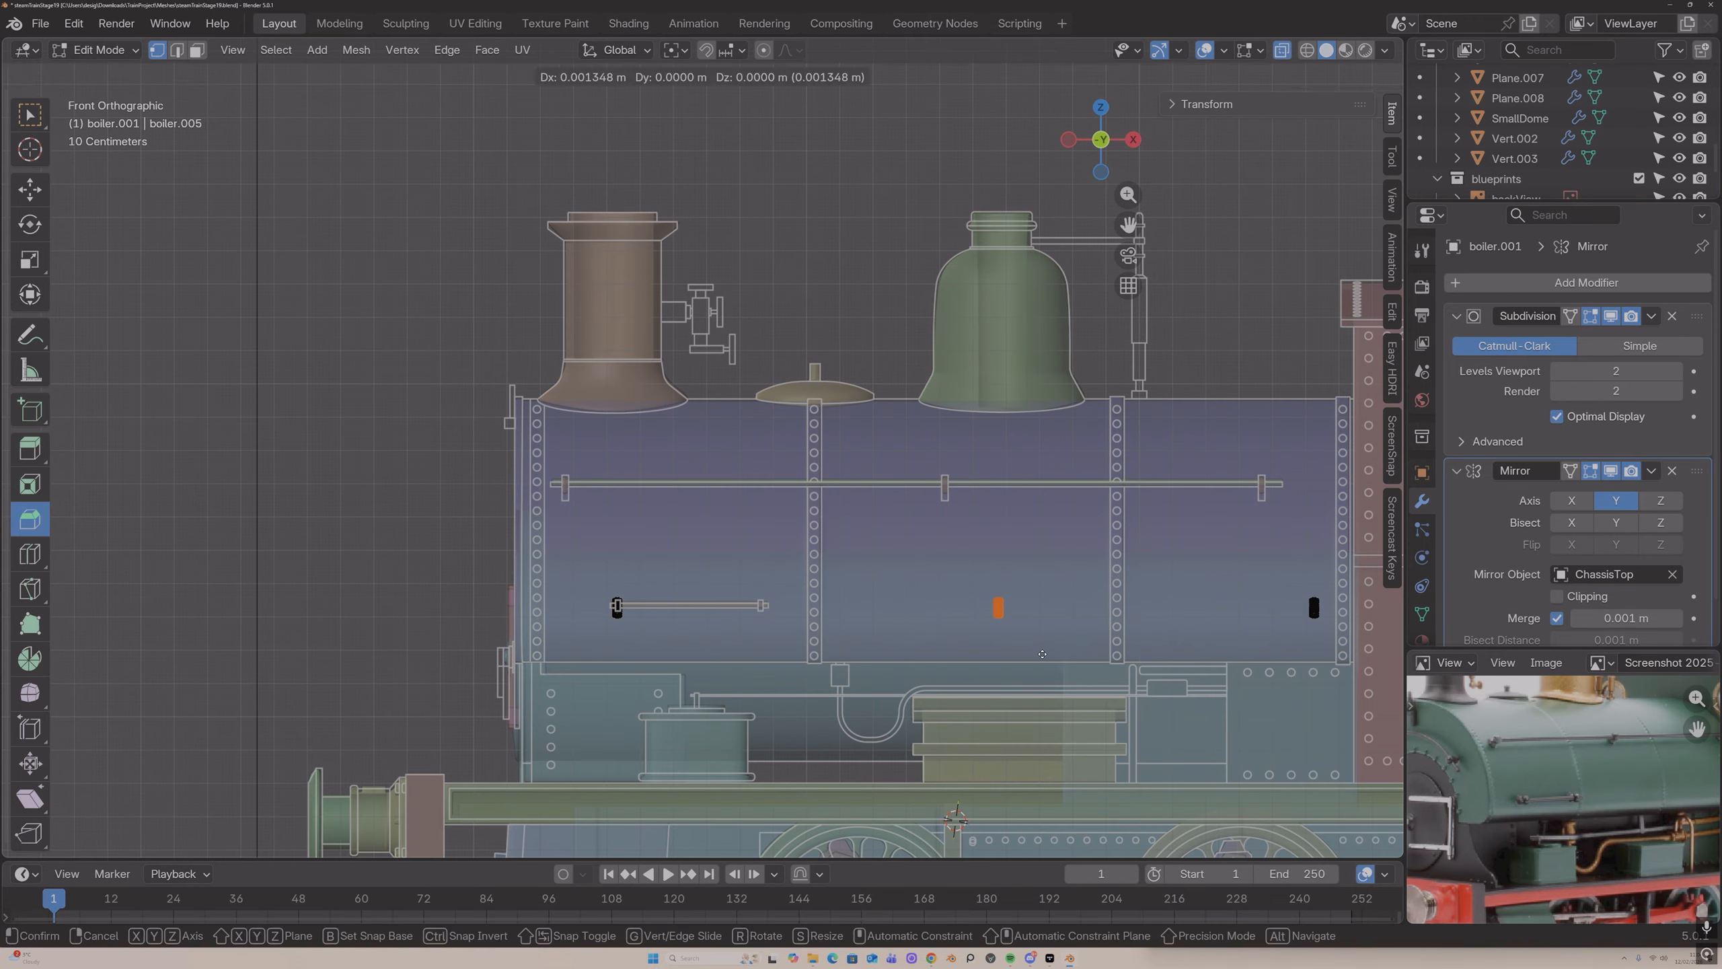
key(x)
click(803, 640)
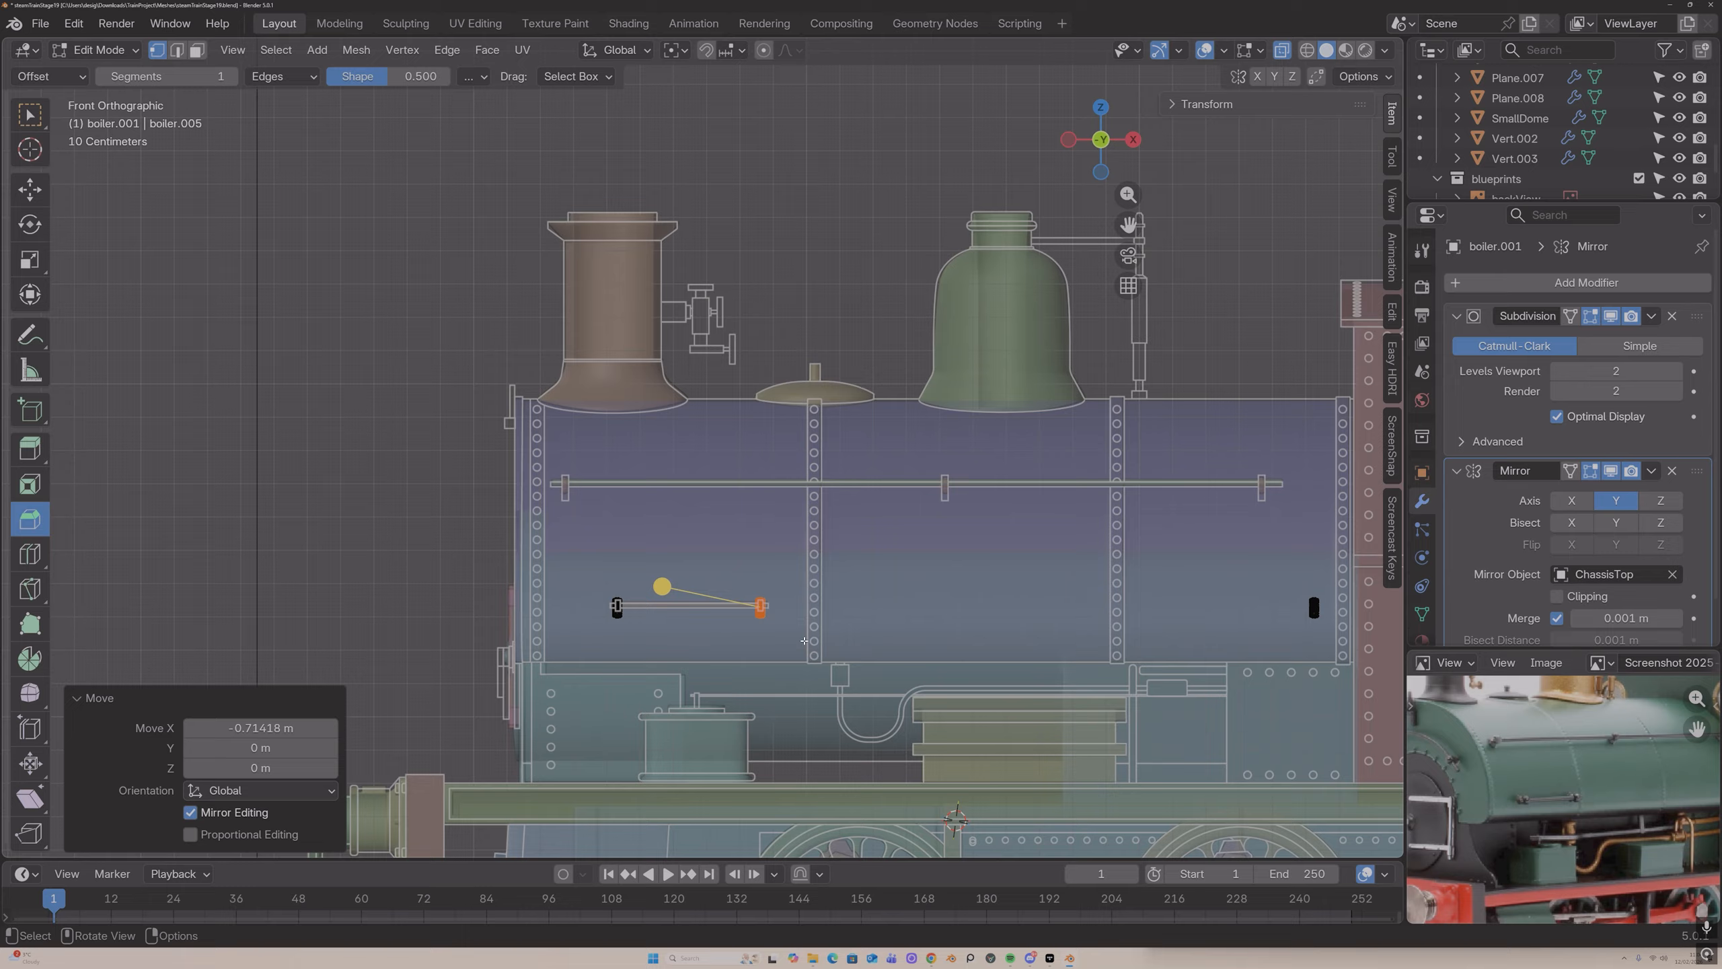
Step: Delete the vertices of the unused rear bracket in the lower set and leave mesh editing
key(b)
drag(1333, 651, 1332, 650)
key(x)
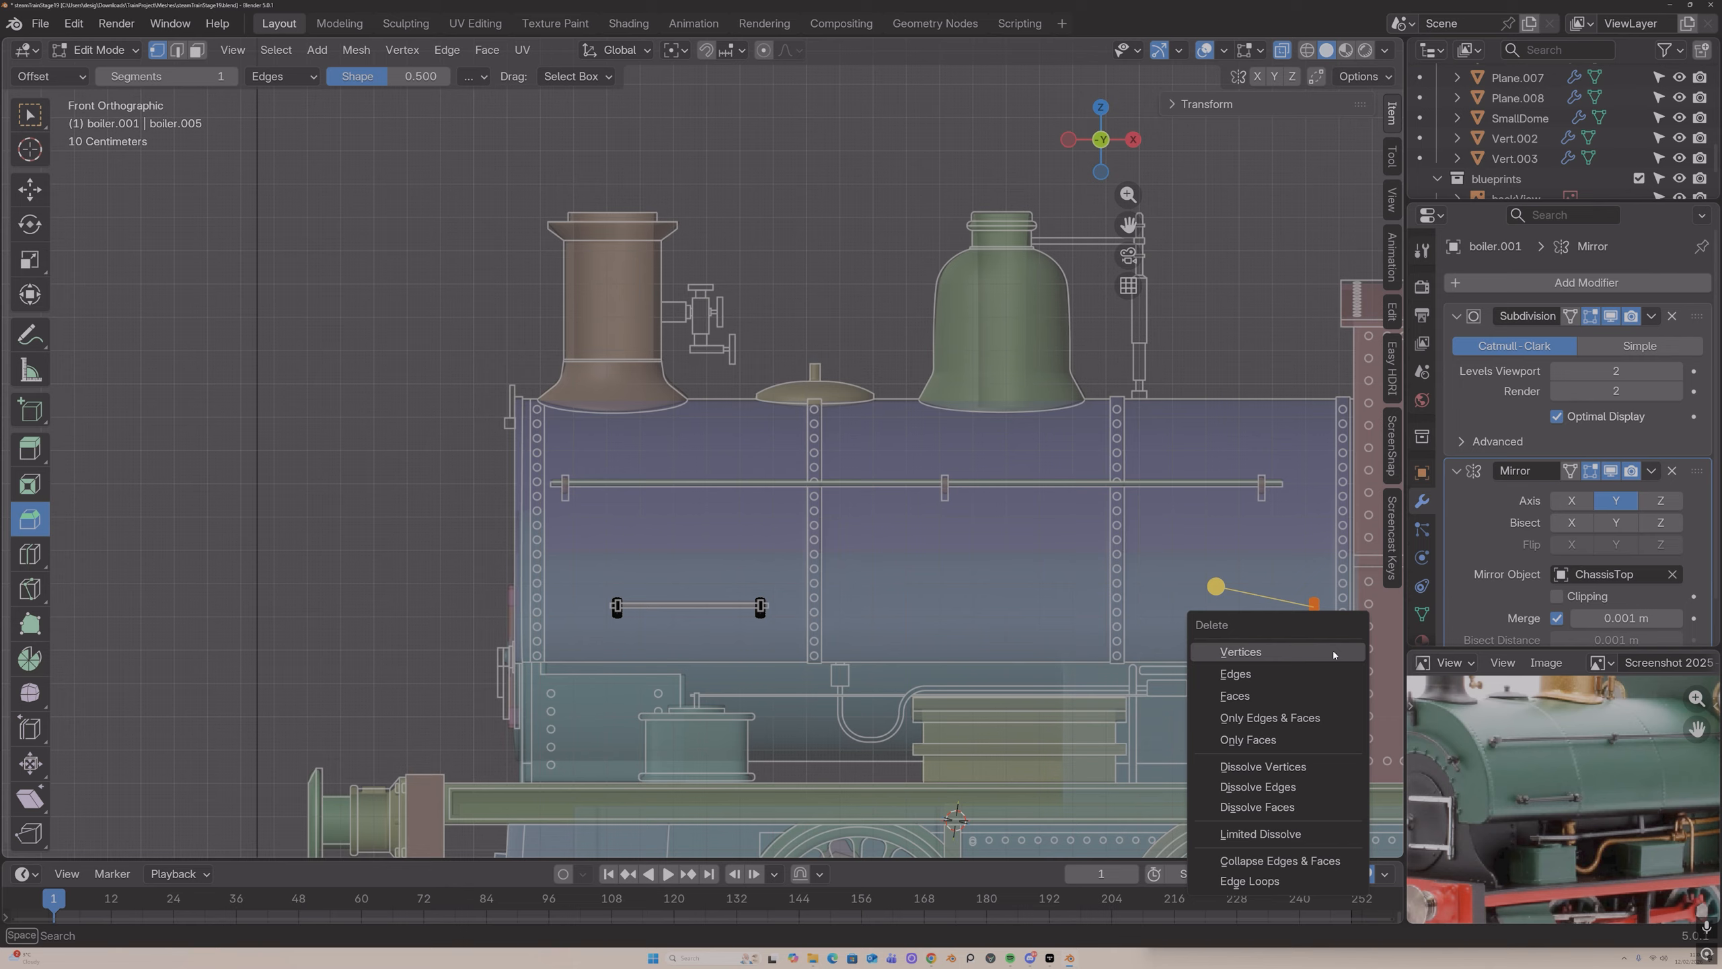
click(1332, 650)
key(Tab)
Step: Turn off X-ray display so the boiler and its lower handrail are shown solid
middle_drag(1111, 594, 1152, 611)
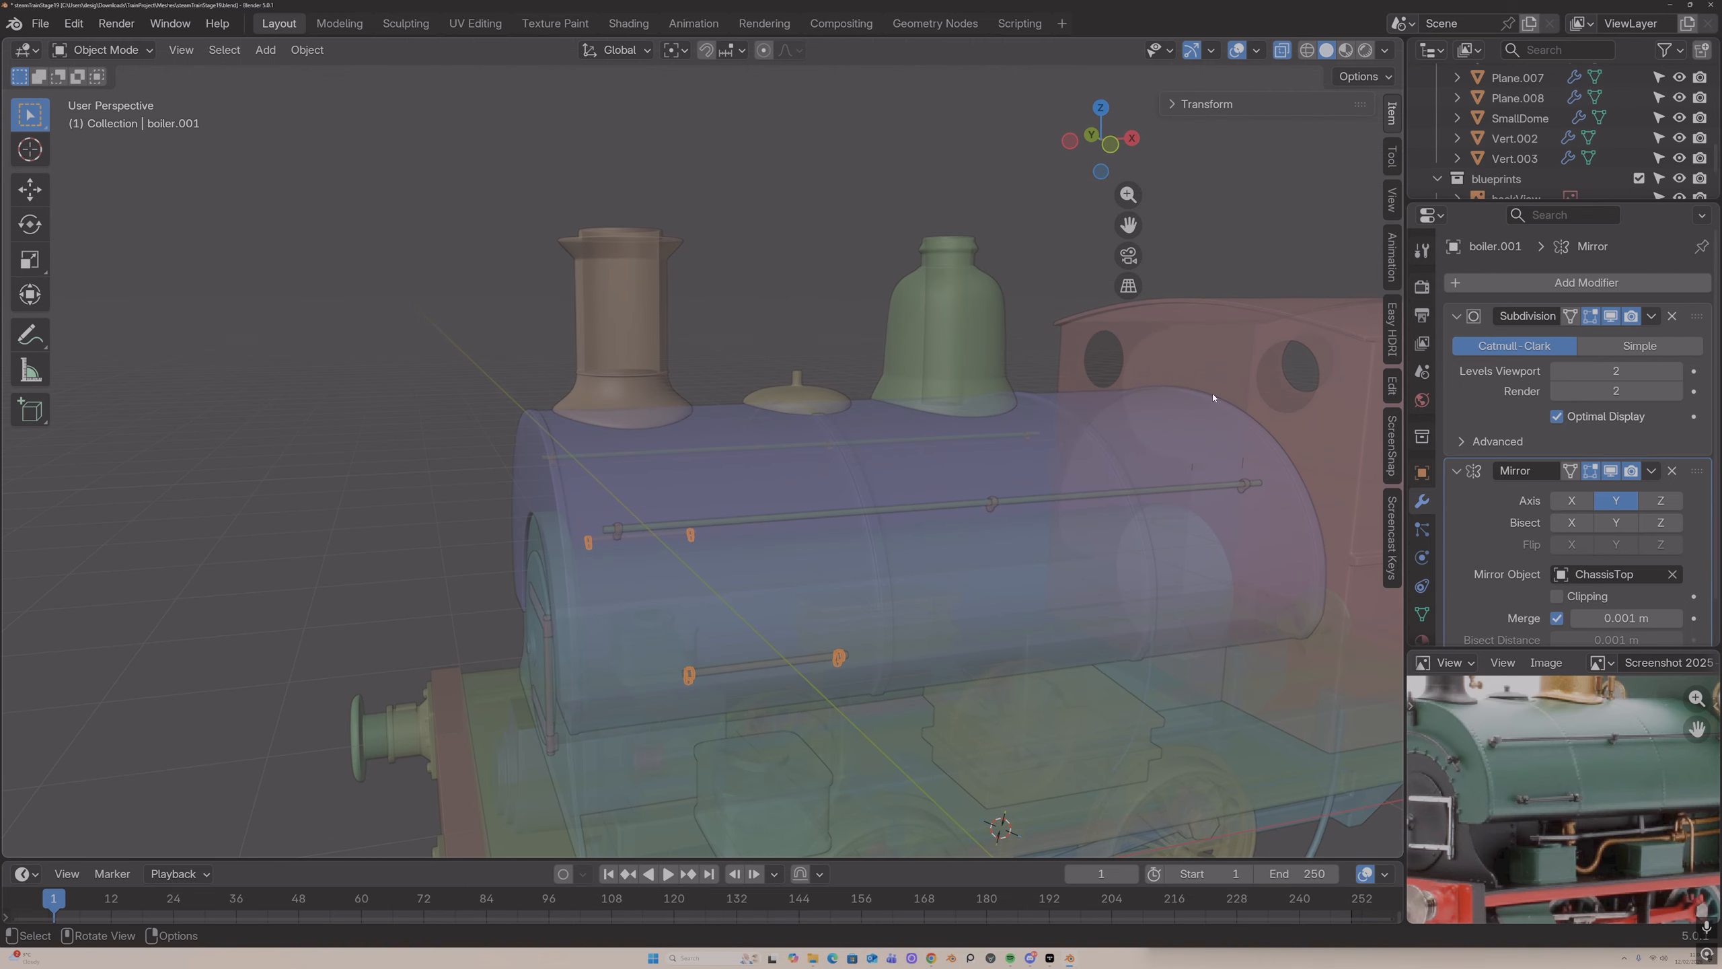
click(1280, 54)
middle_drag(1010, 501, 1045, 502)
scroll(1046, 504, up, 3)
right_click(881, 646)
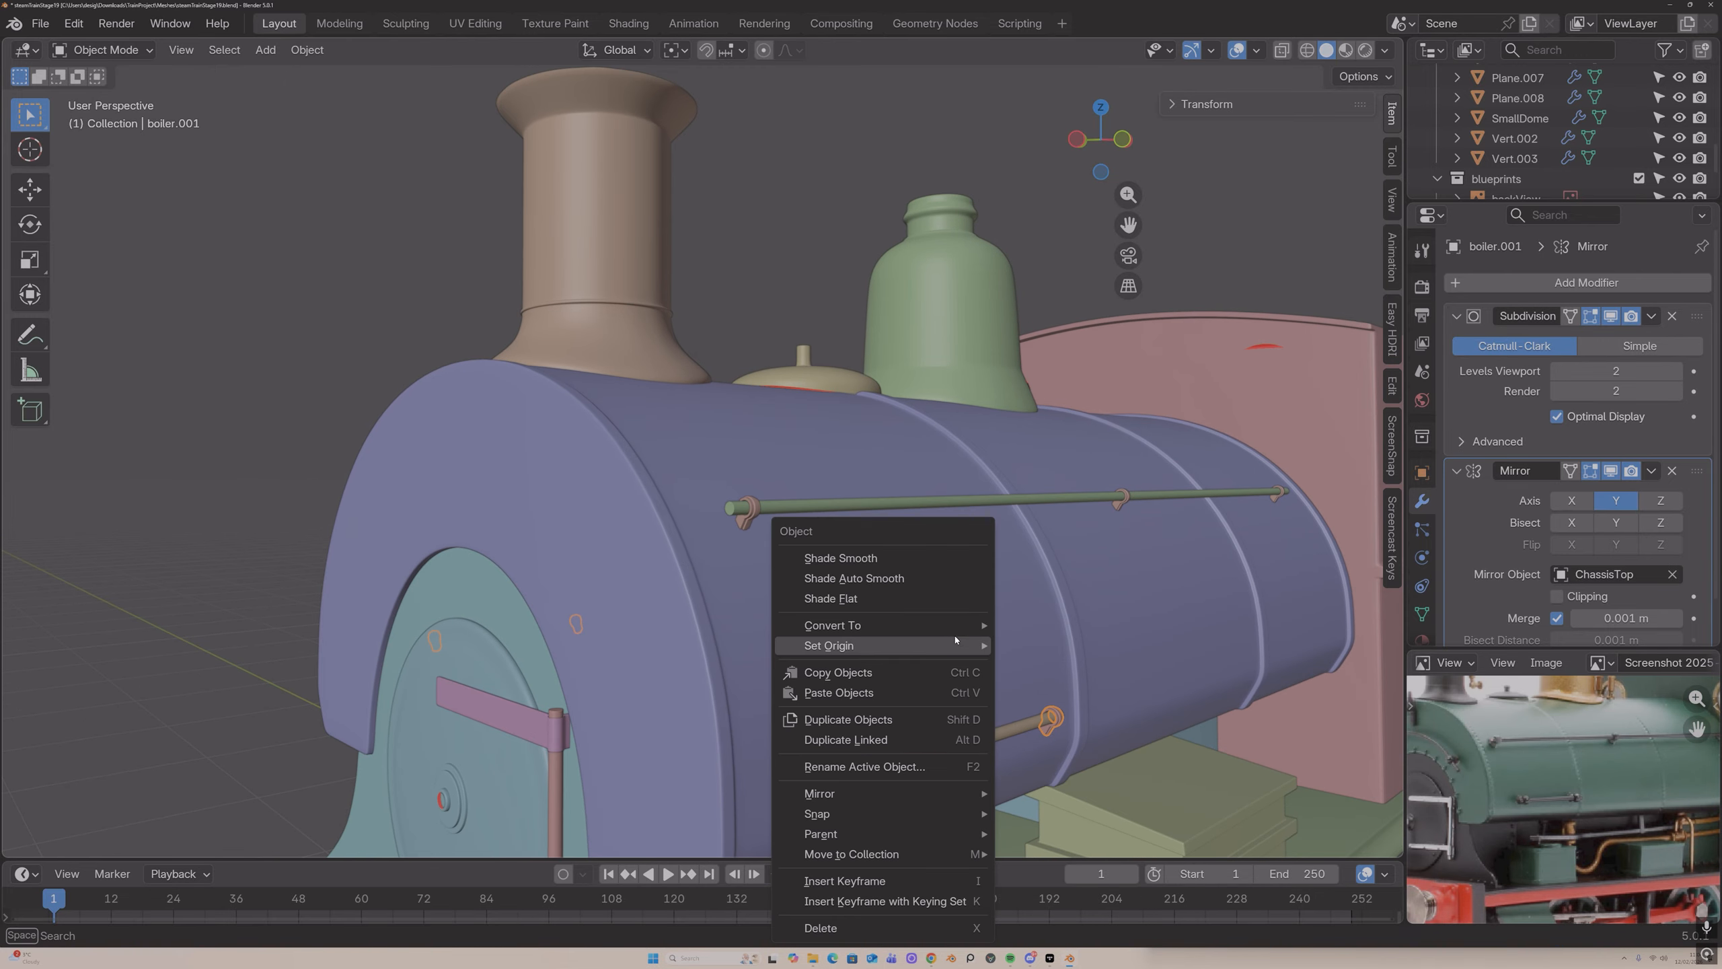
click(1112, 668)
key(Tab)
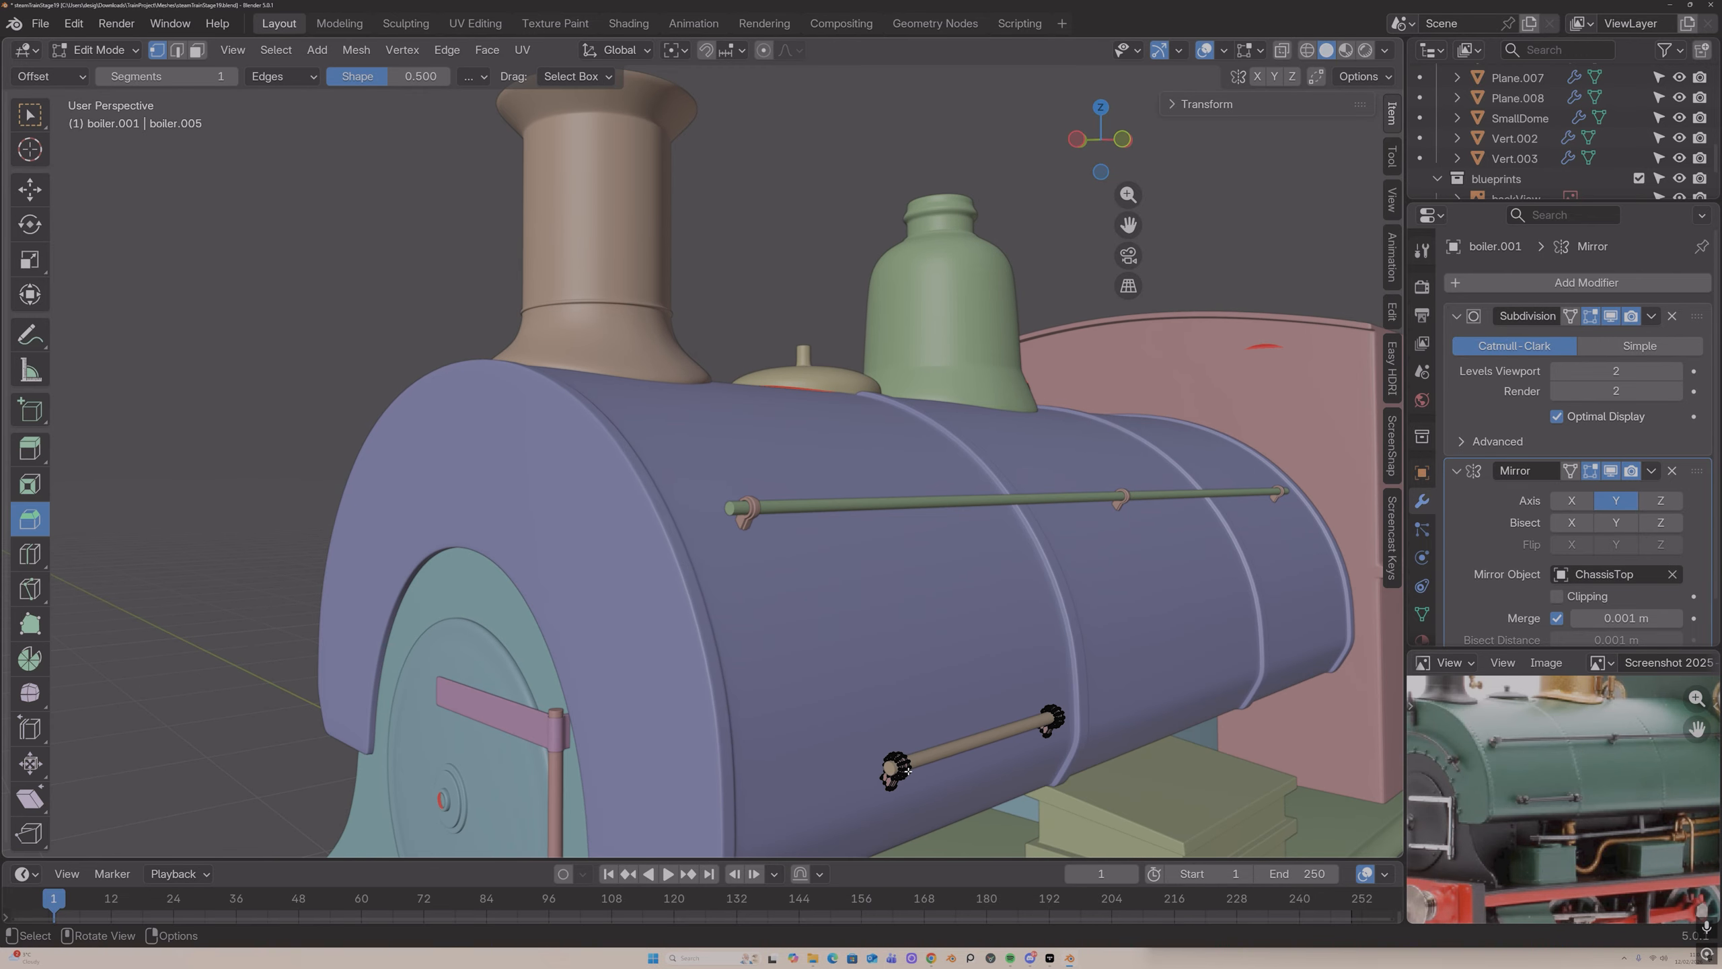
key(Tab)
key(r)
click(907, 770)
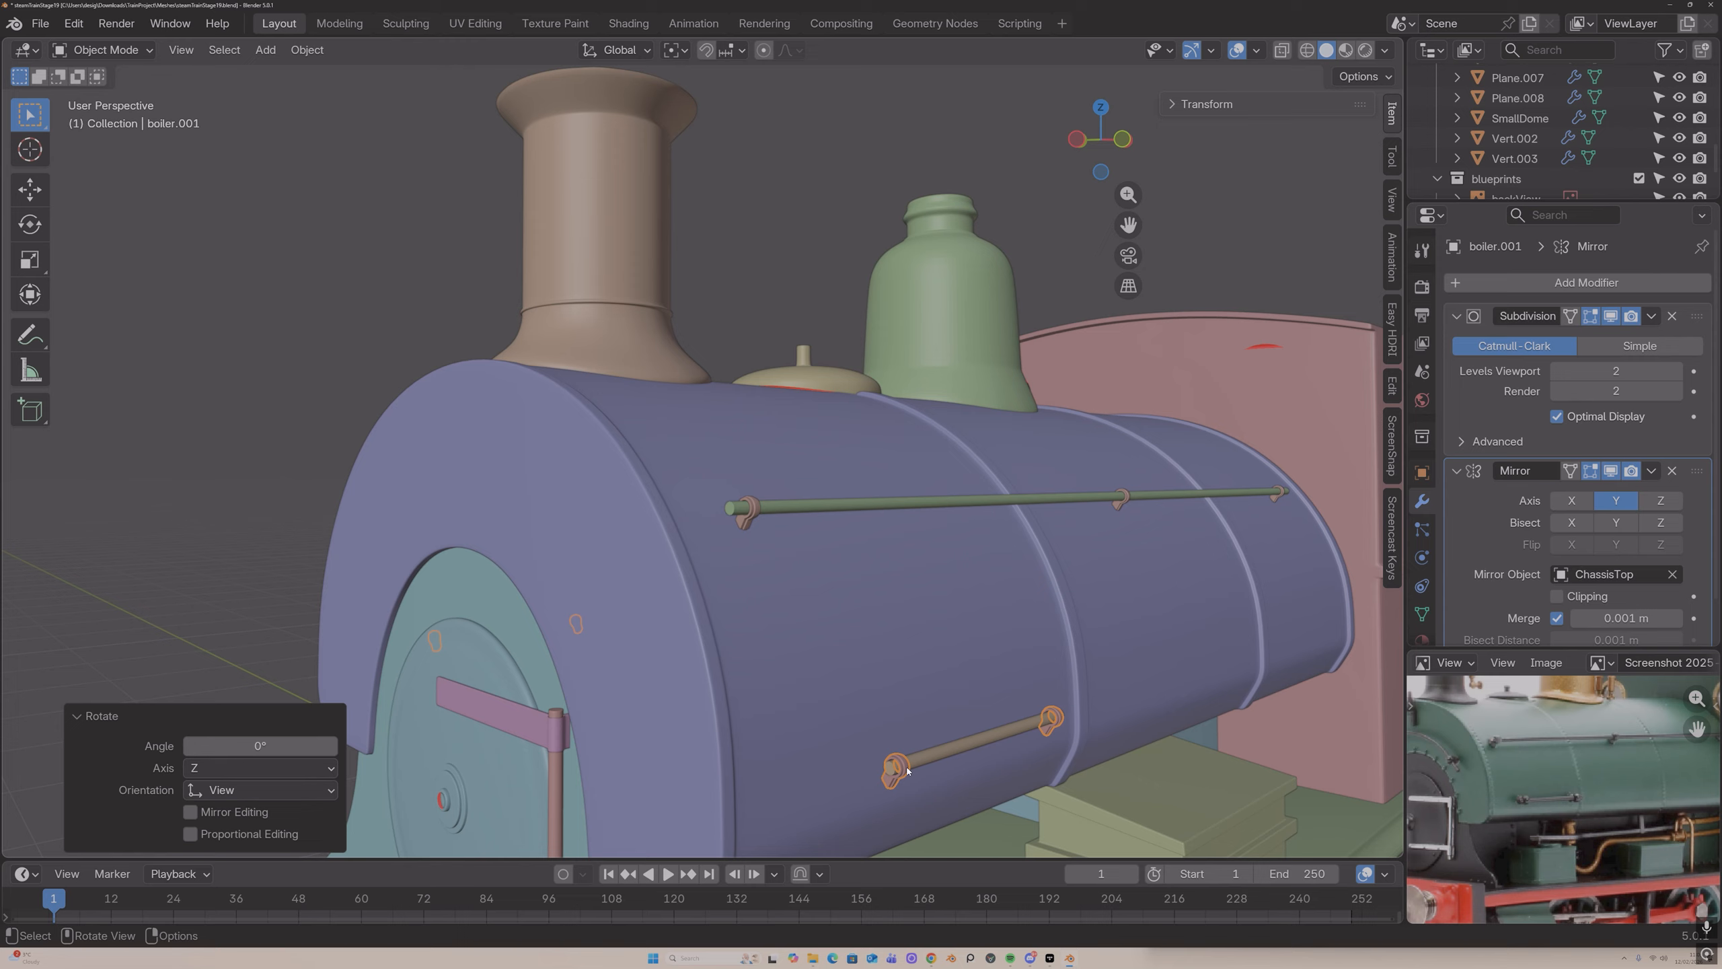
Step: Set the lower bracket object's origin to its geometry
scroll(911, 768, down, 3)
middle_drag(915, 769, 949, 773)
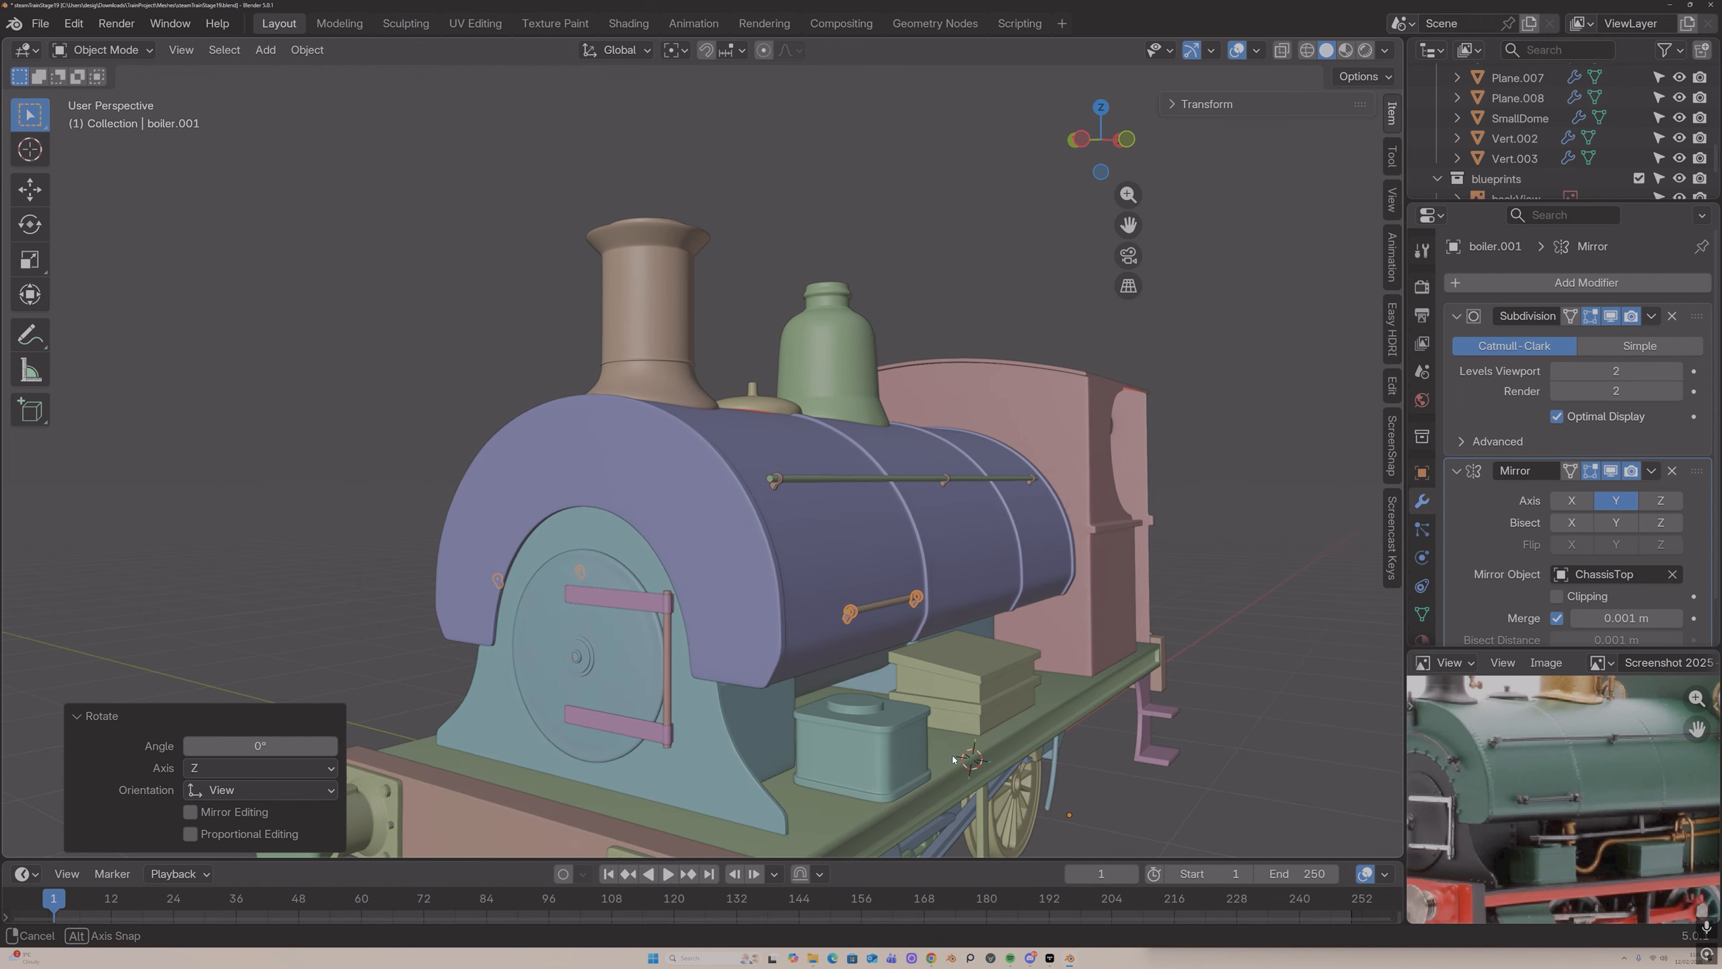
click(307, 50)
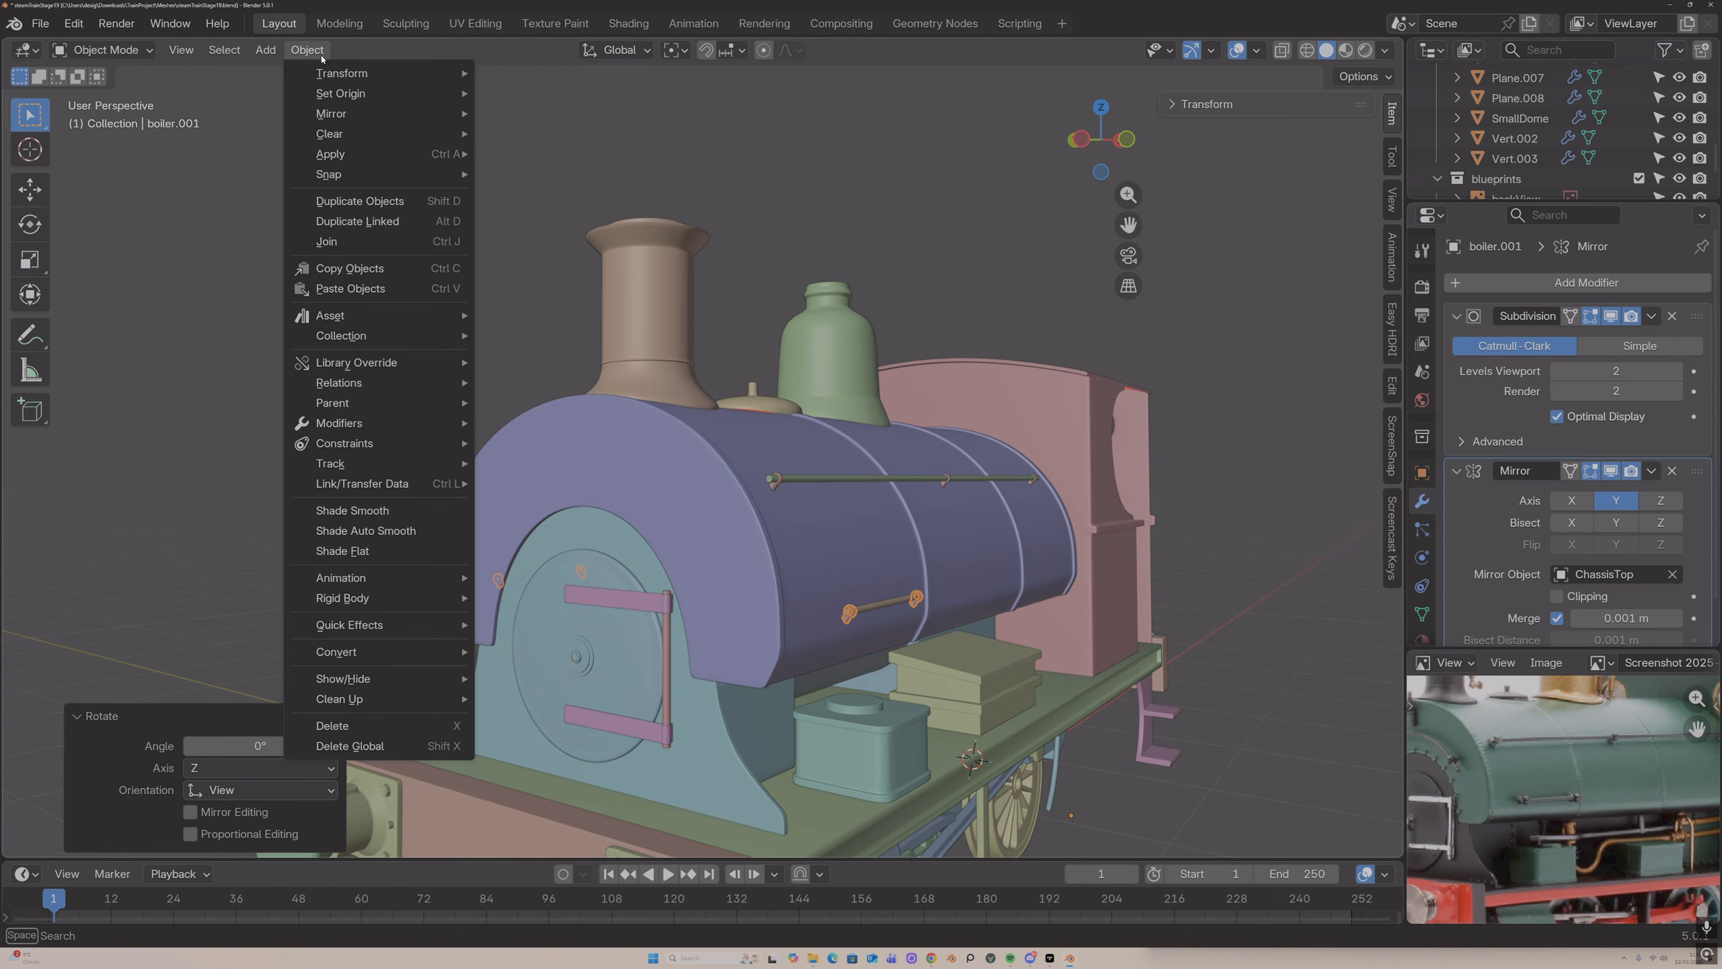
mouse_move(407, 92)
click(528, 120)
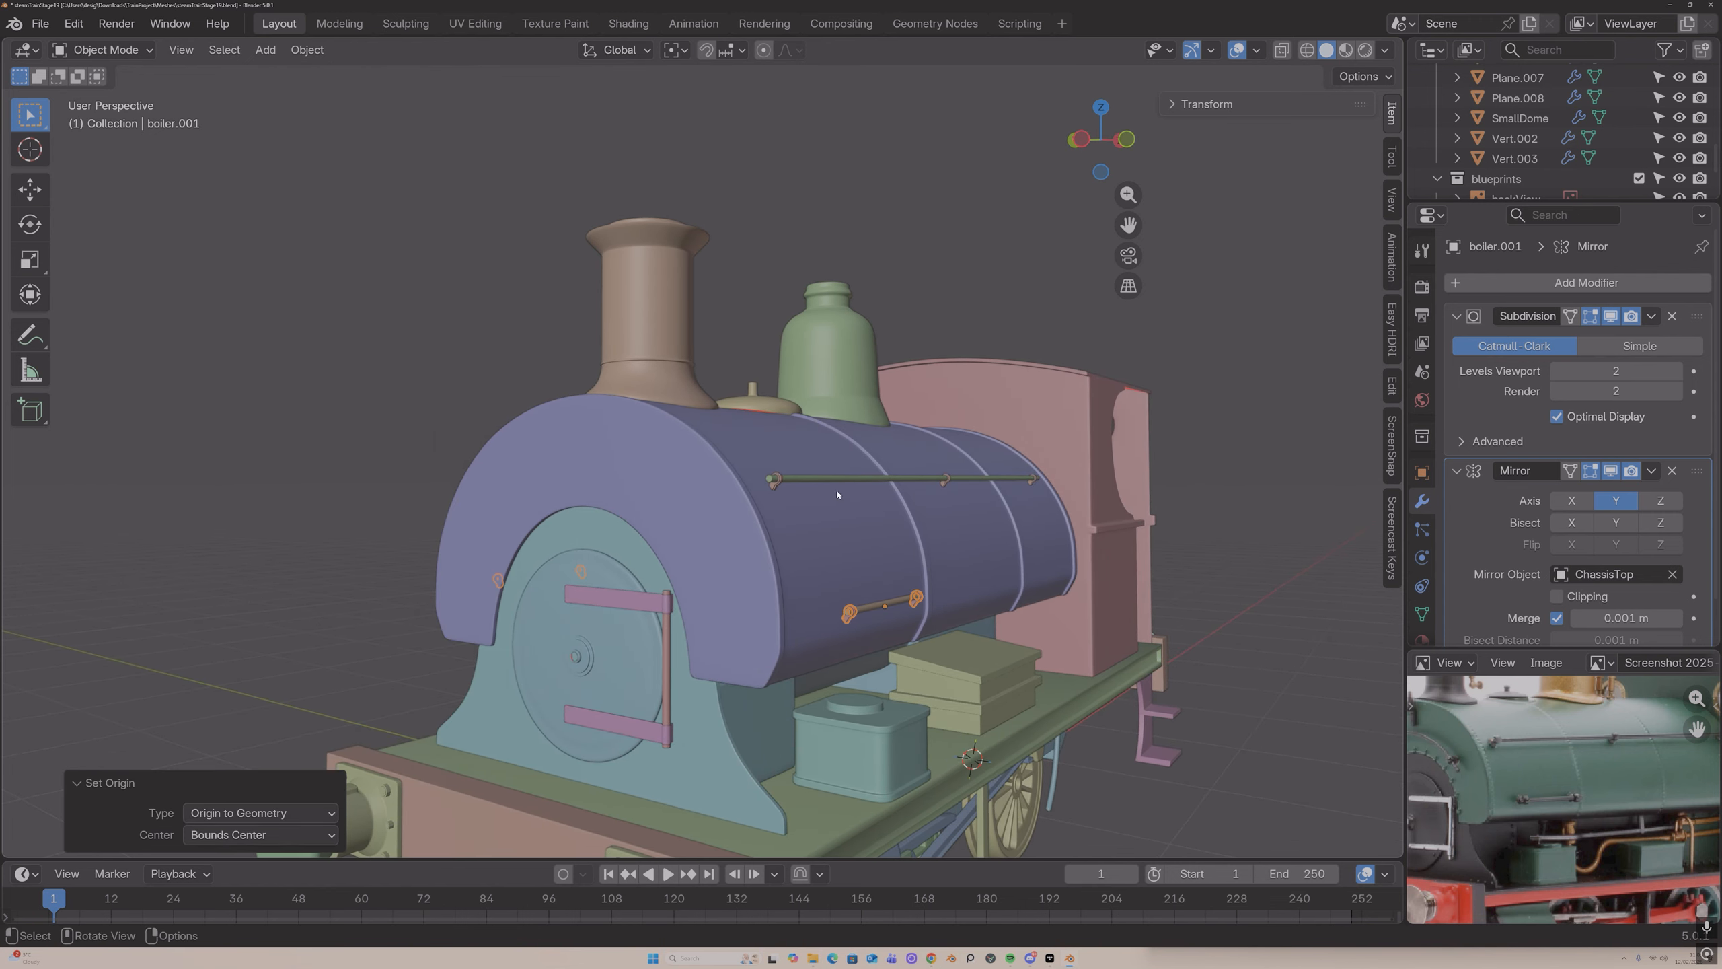
Step: Rotate the lower brackets 43.9° about the global X axis toward the boiler's side
middle_drag(838, 494, 881, 510)
scroll(857, 542, up, 2)
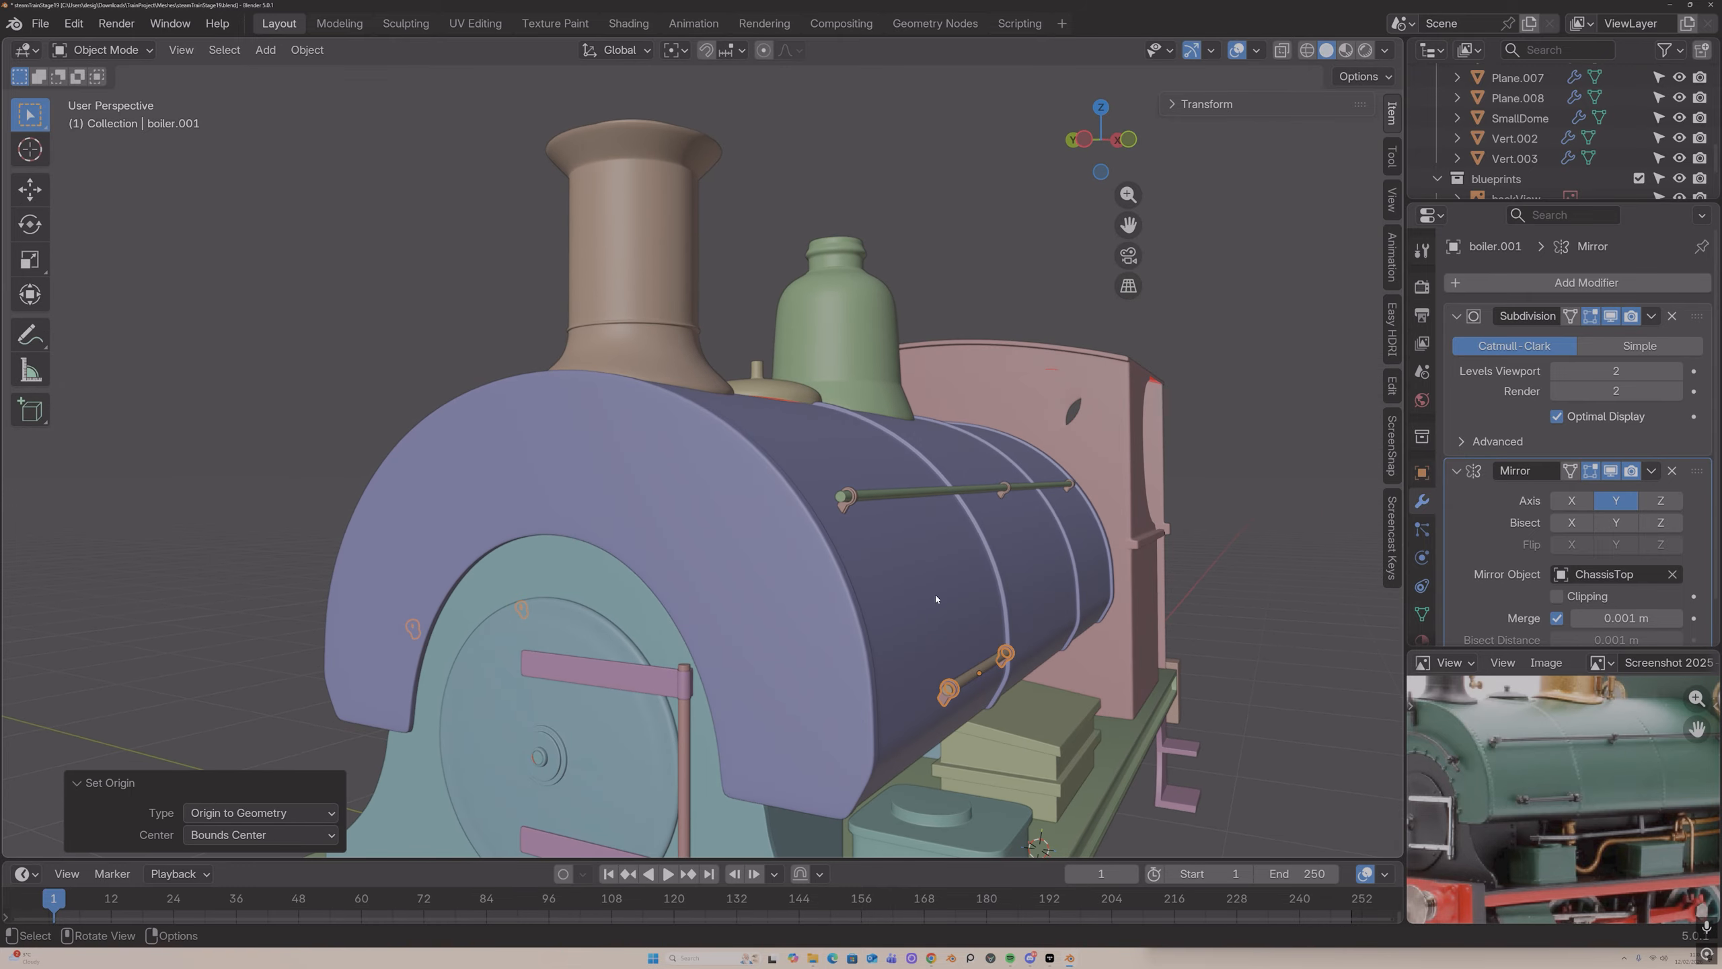
key(r)
key(y)
key(x)
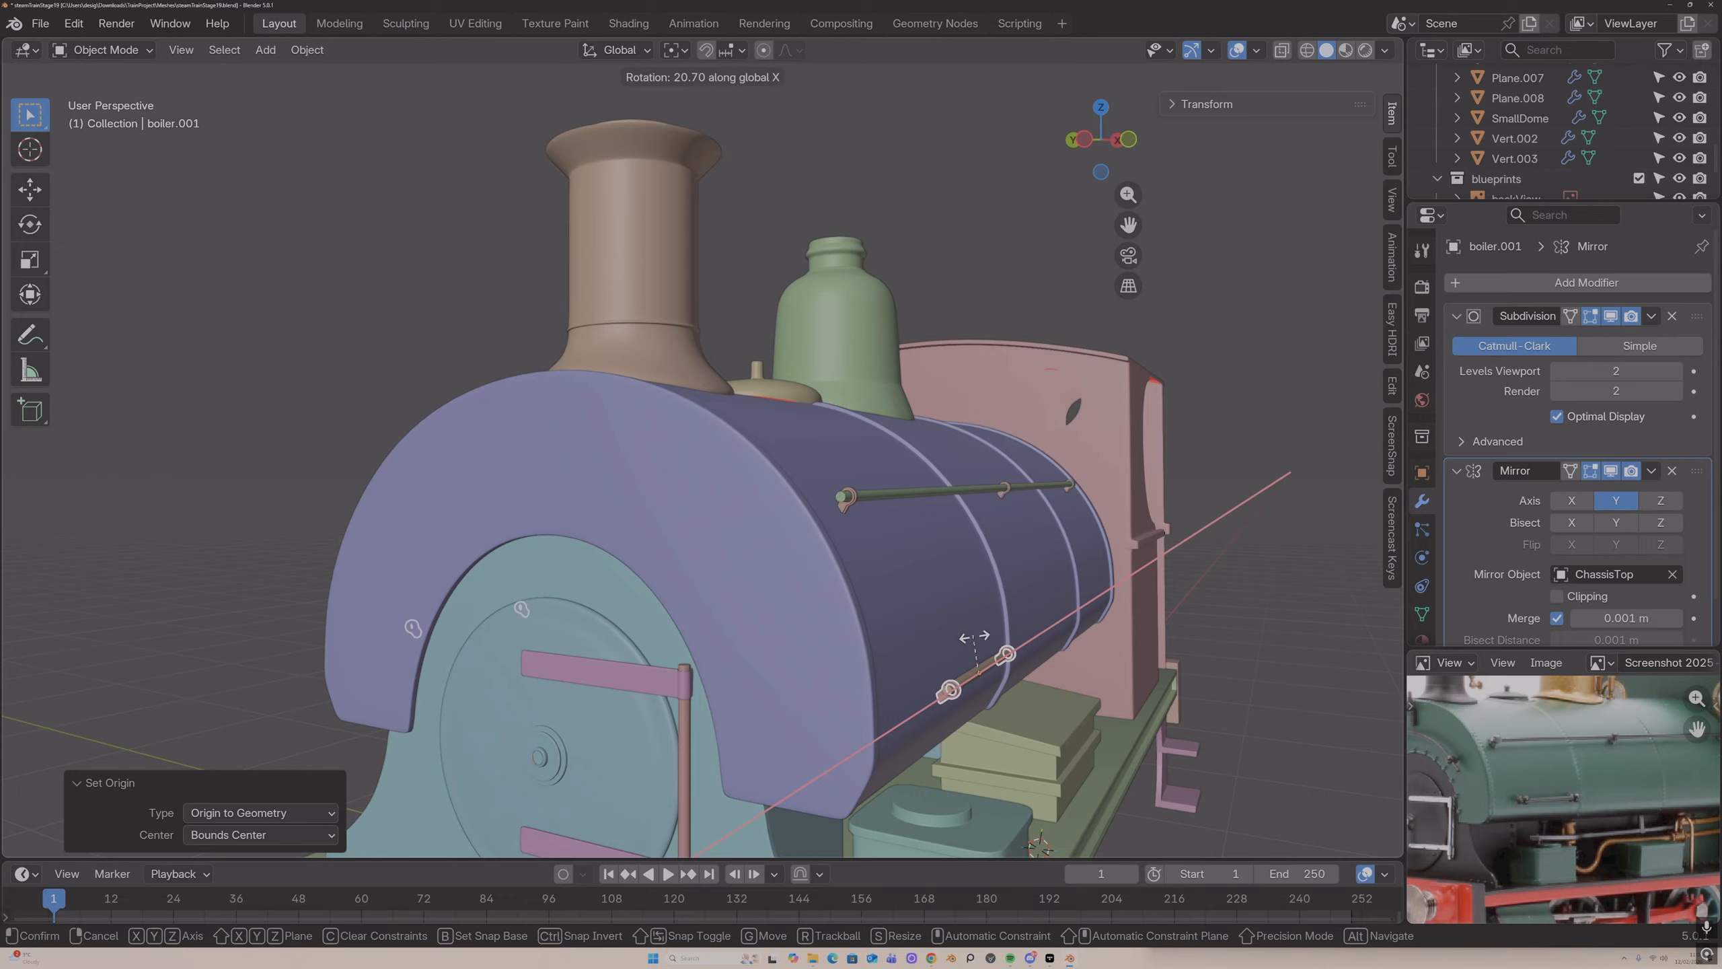
click(982, 650)
Step: Try to move the lower brackets 0.007596 m along Y, and undo the move
middle_drag(982, 650, 1002, 656)
key(g)
key(y)
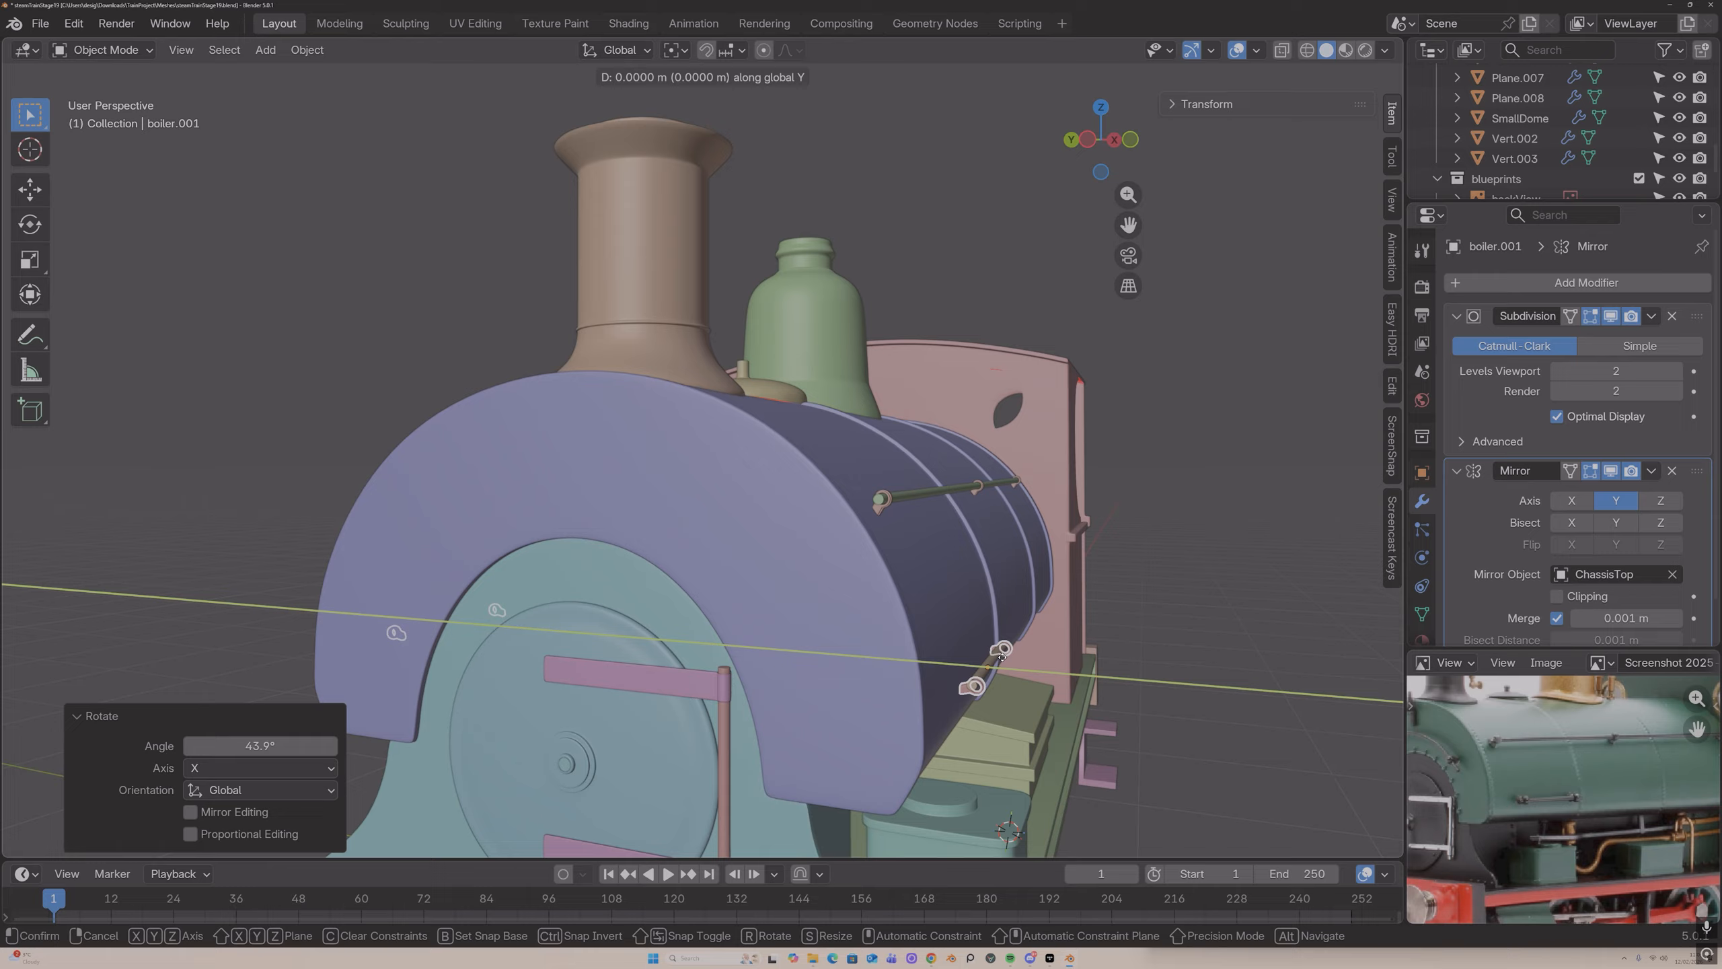
click(998, 651)
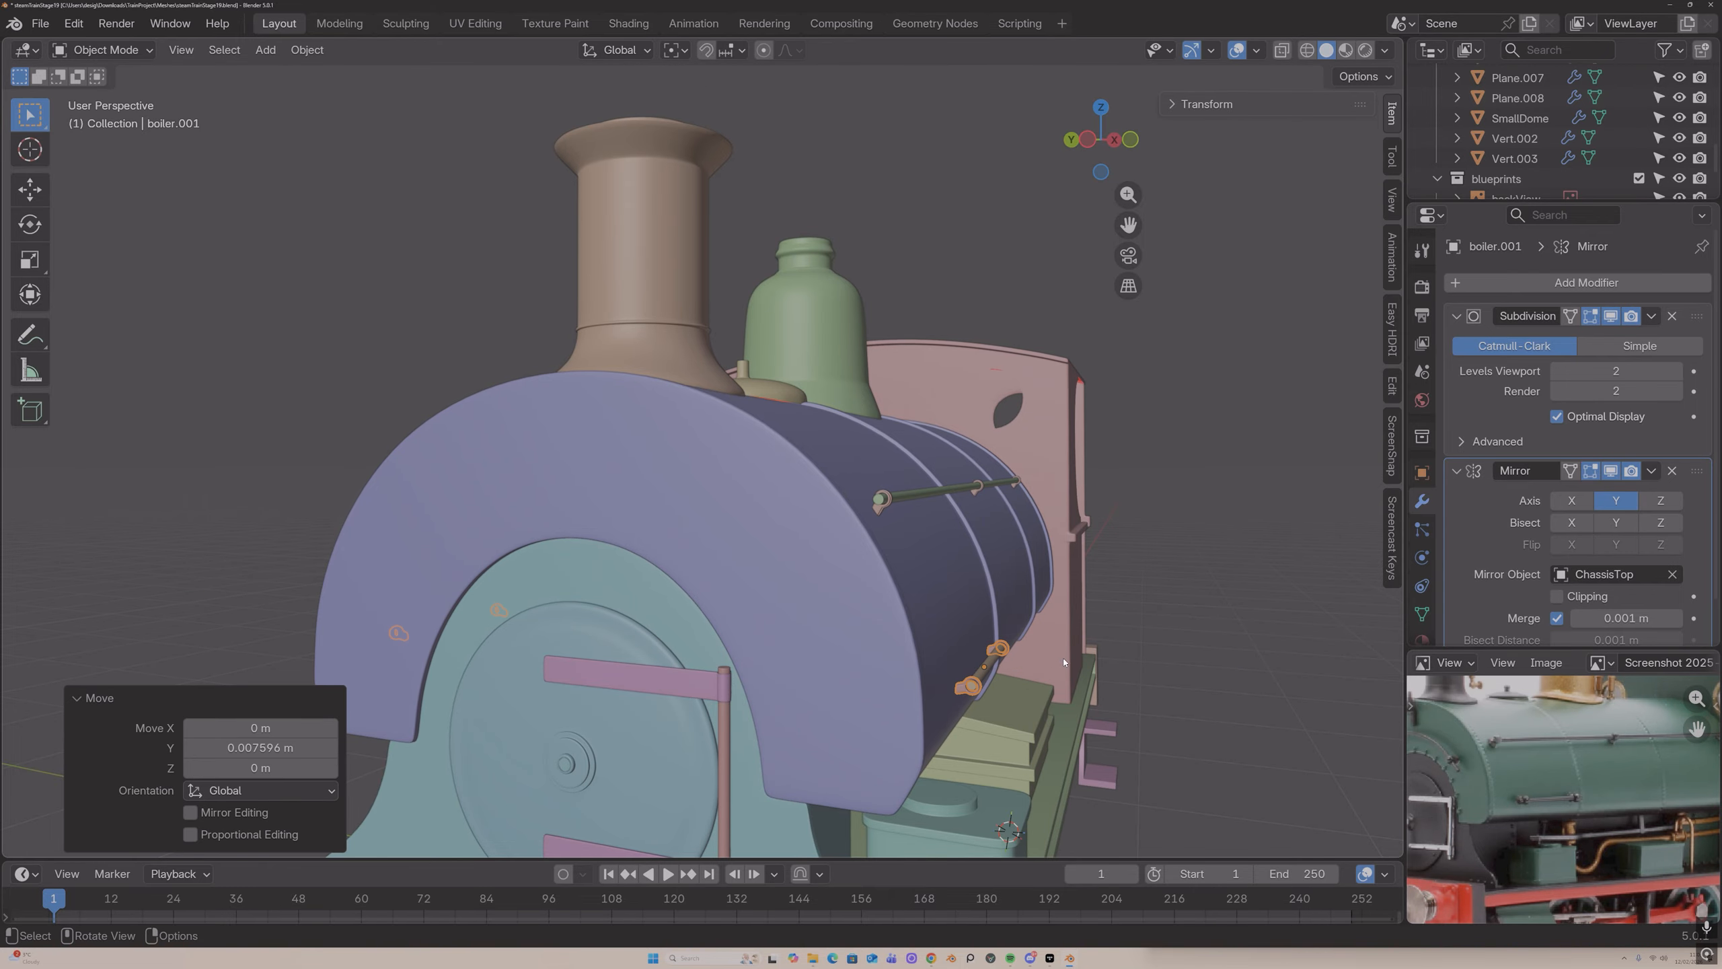
middle_drag(999, 651, 1035, 658)
key(ctrl+z)
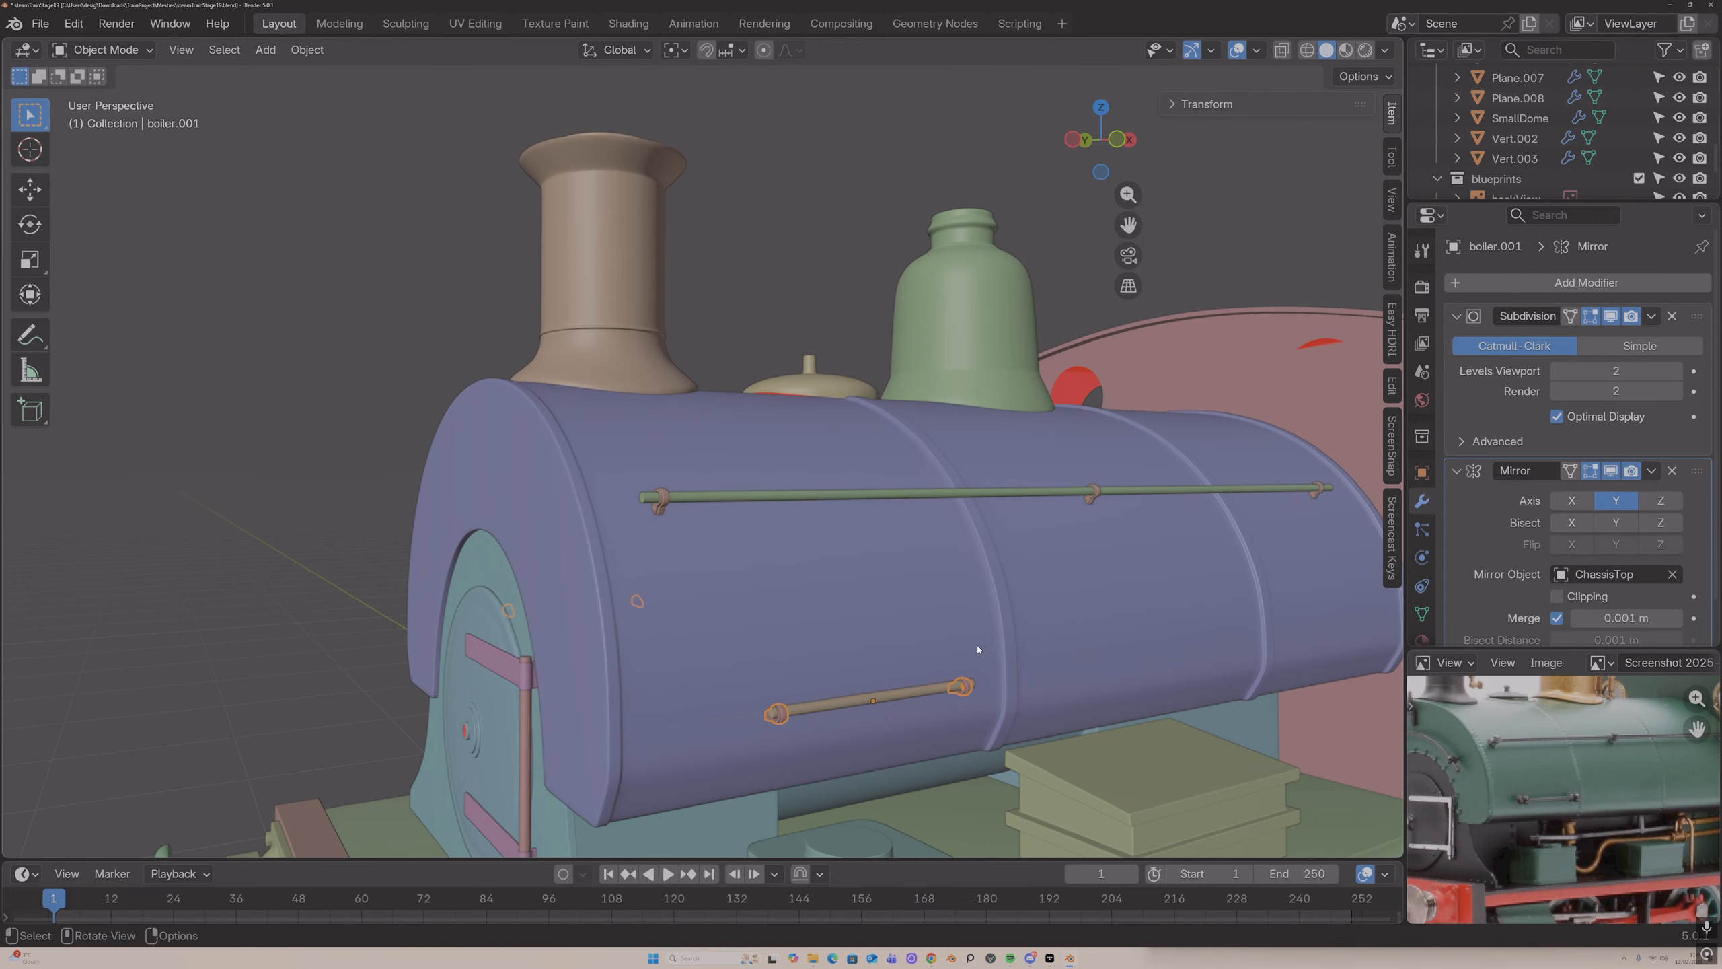
Step: Rotate the lower brackets a further 15.8° about the global X axis so their feet point at the boiler
middle_drag(933, 628, 968, 619)
scroll(930, 600, up, 5)
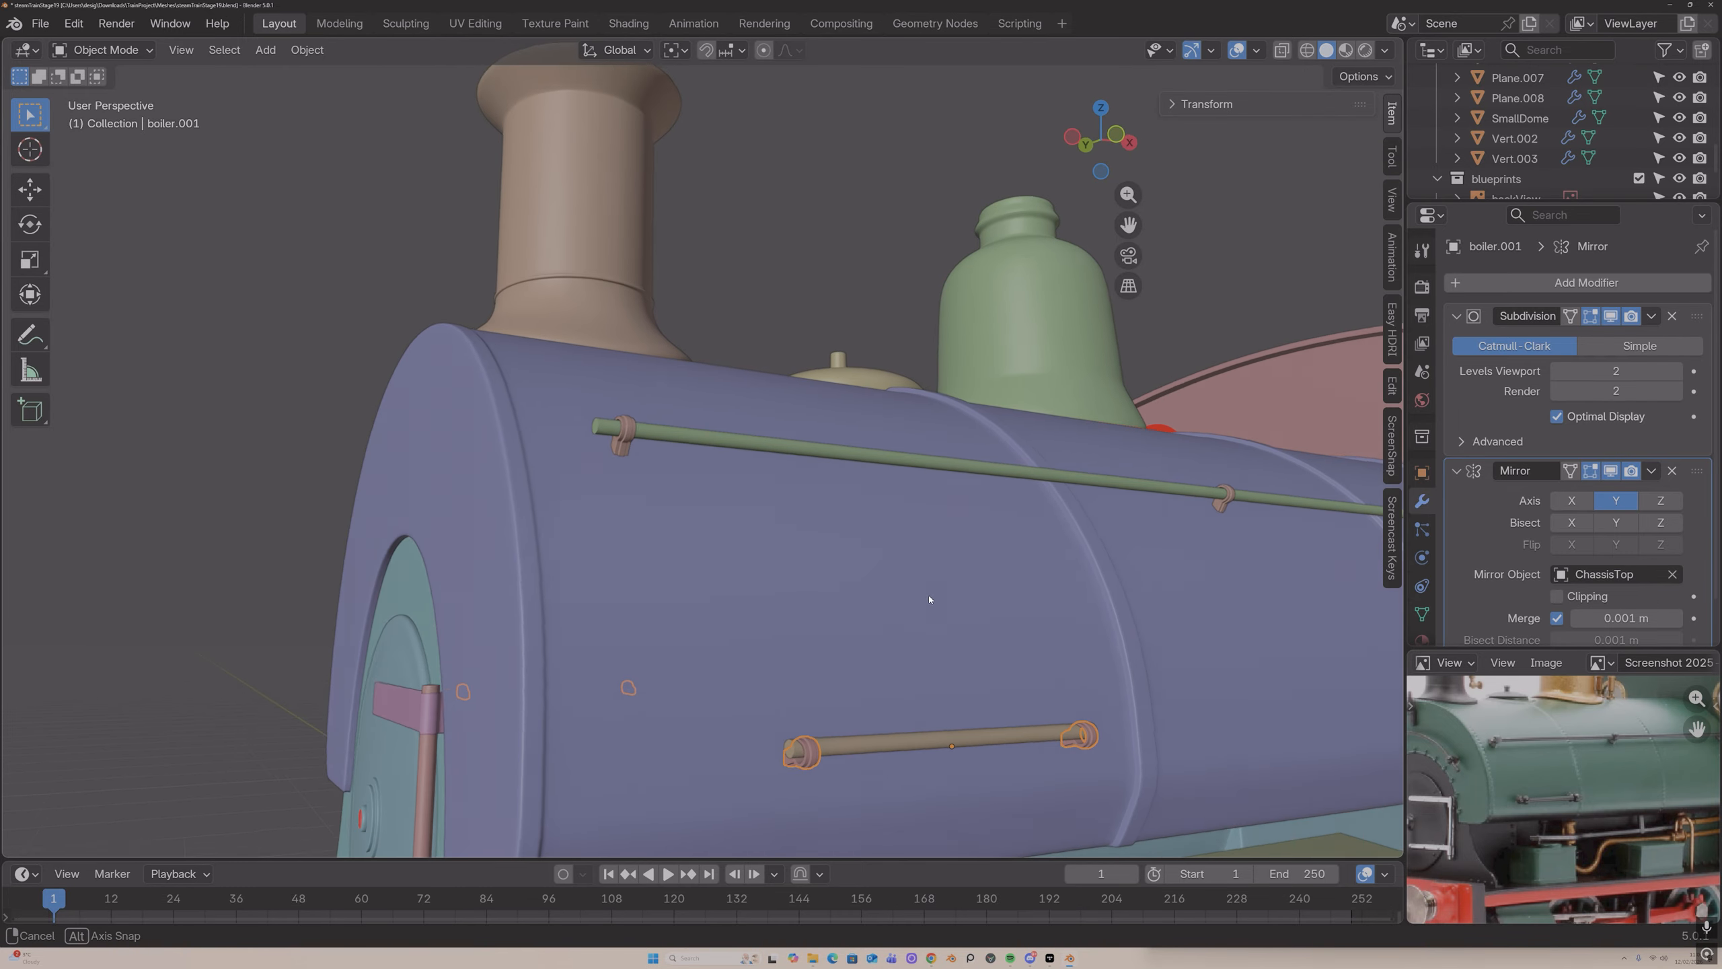
middle_drag(881, 581, 954, 595)
key(r)
key(x)
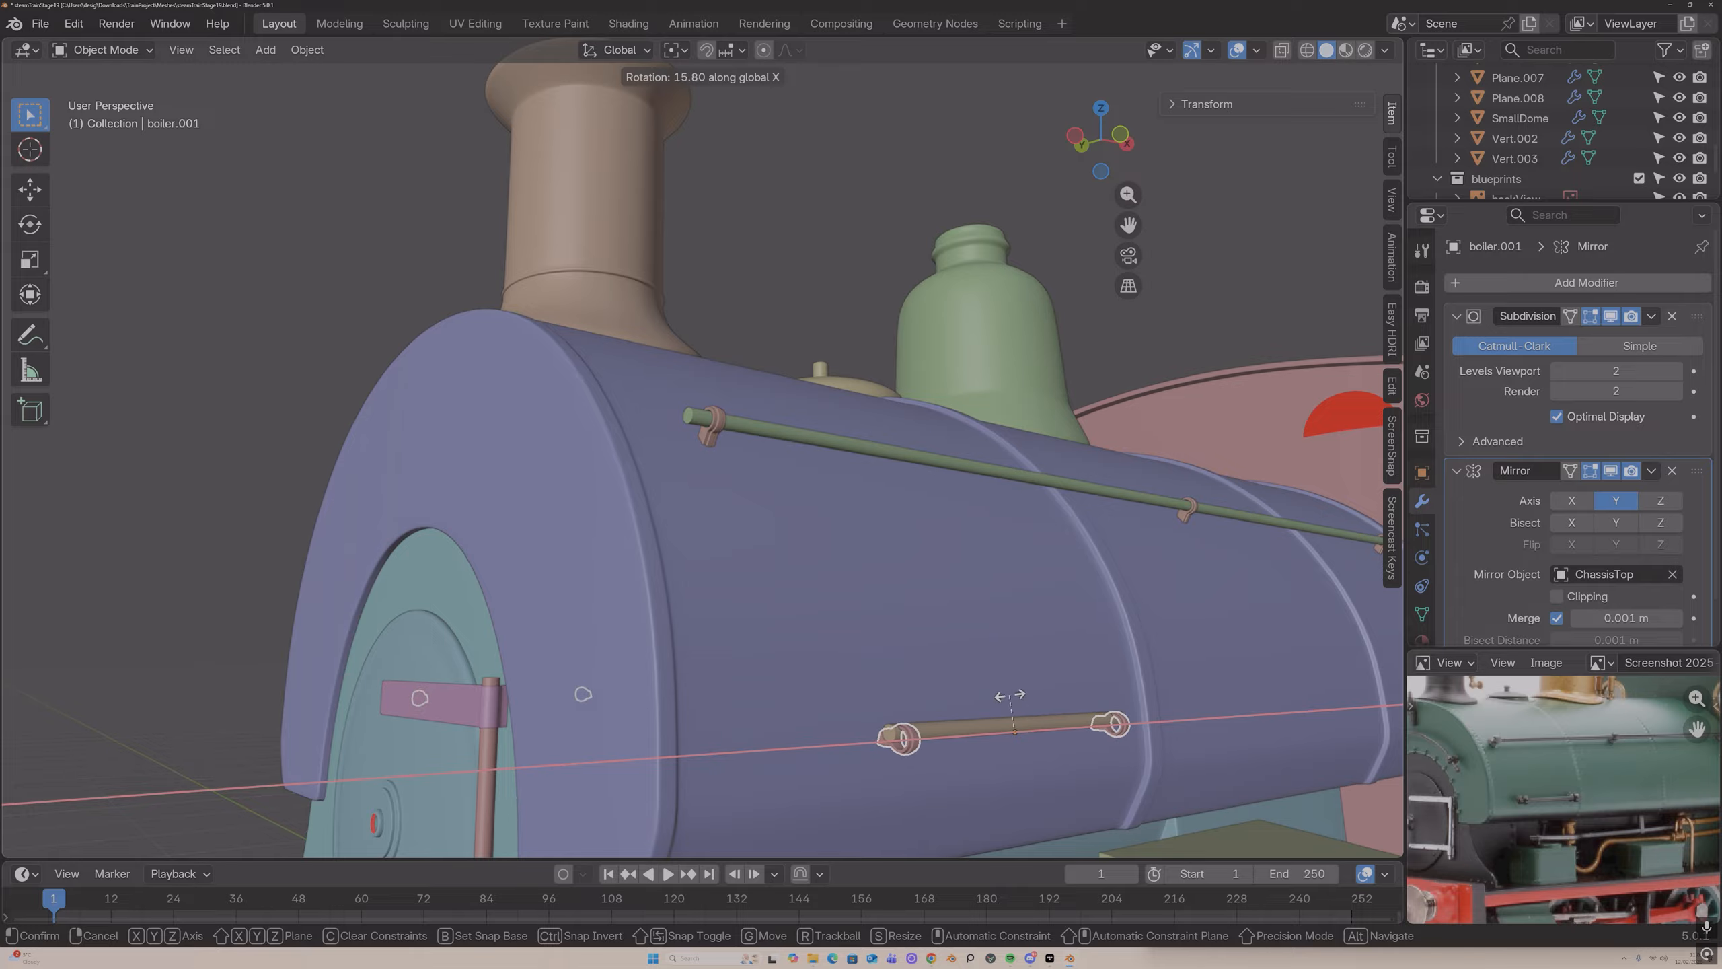
click(1010, 698)
Step: In the left orthographic view, move the lower brackets 0.005849 m along Y and 0.008448 m along Z onto the short rail
click(1077, 140)
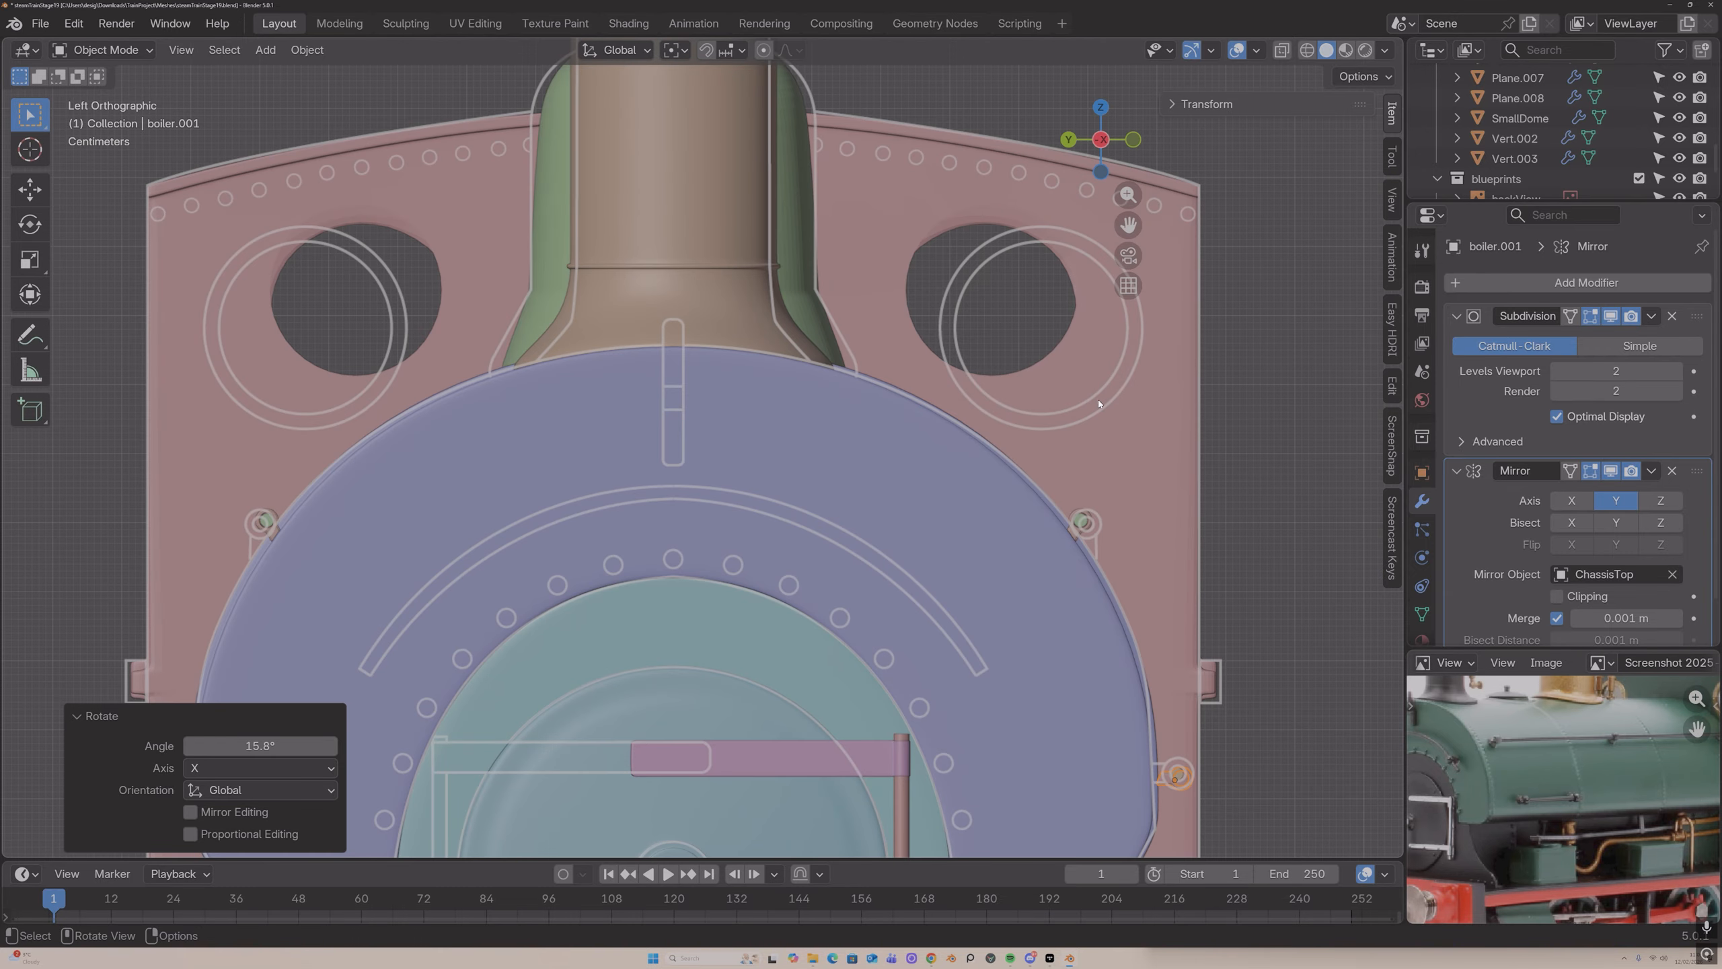
key(g)
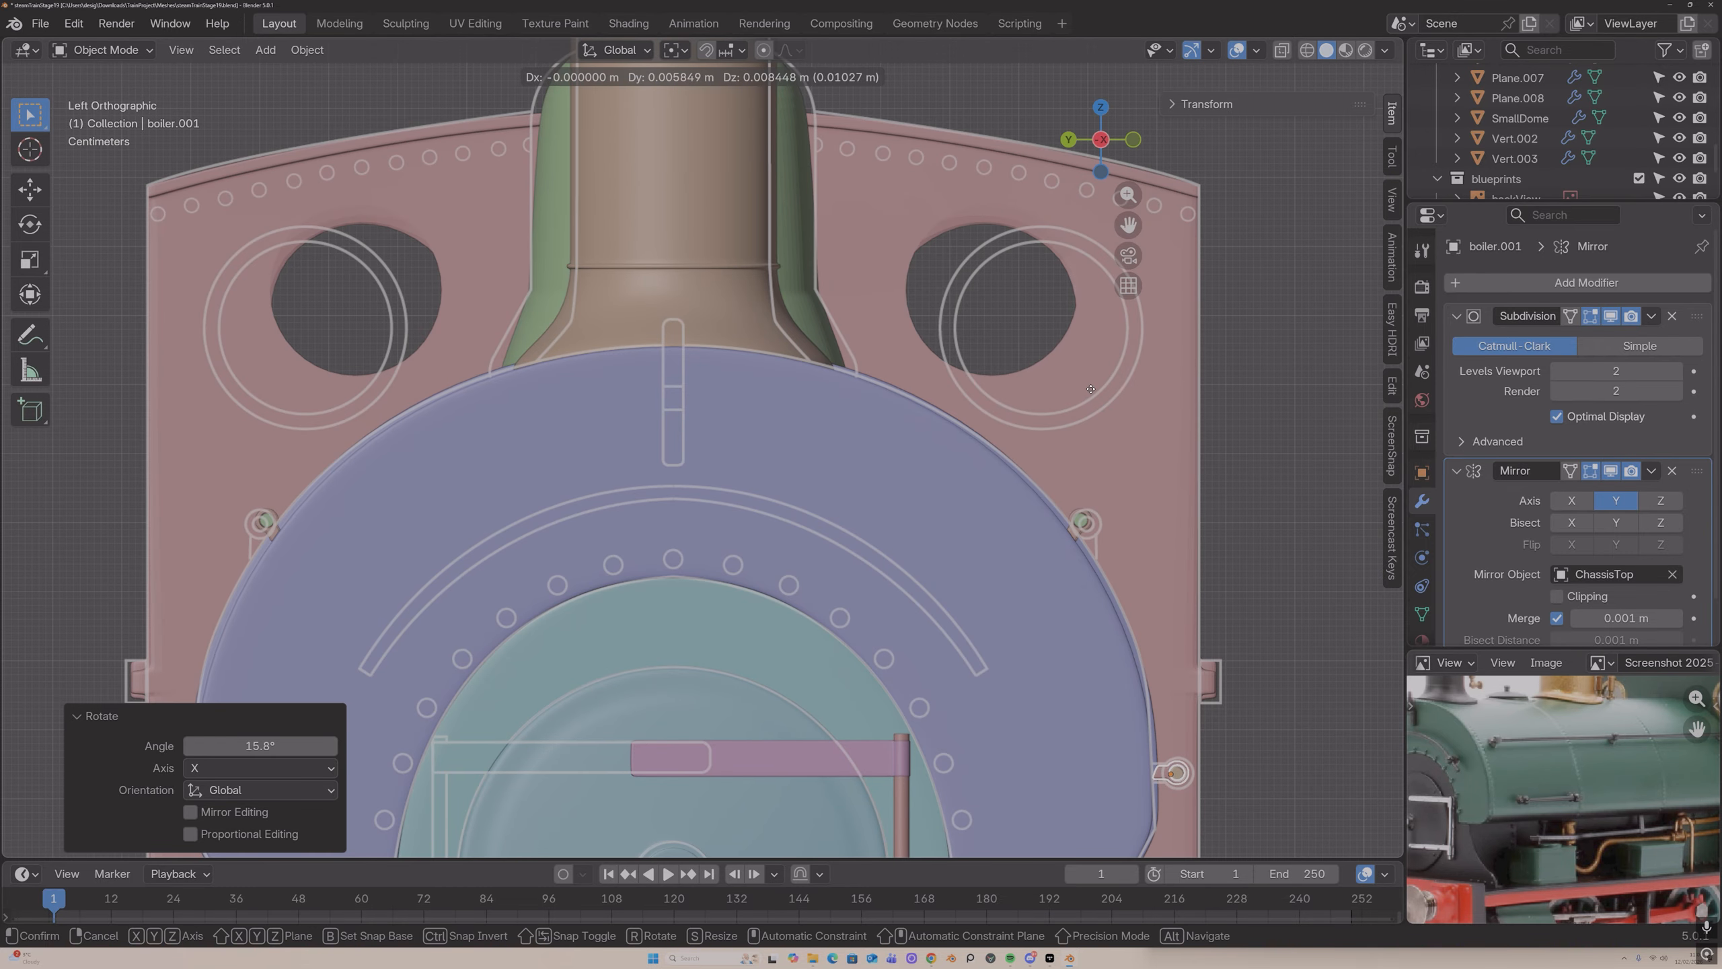
click(1090, 389)
Step: Open the lower bracket mesh for vertex editing at the front bracket
middle_drag(1090, 389, 1036, 539)
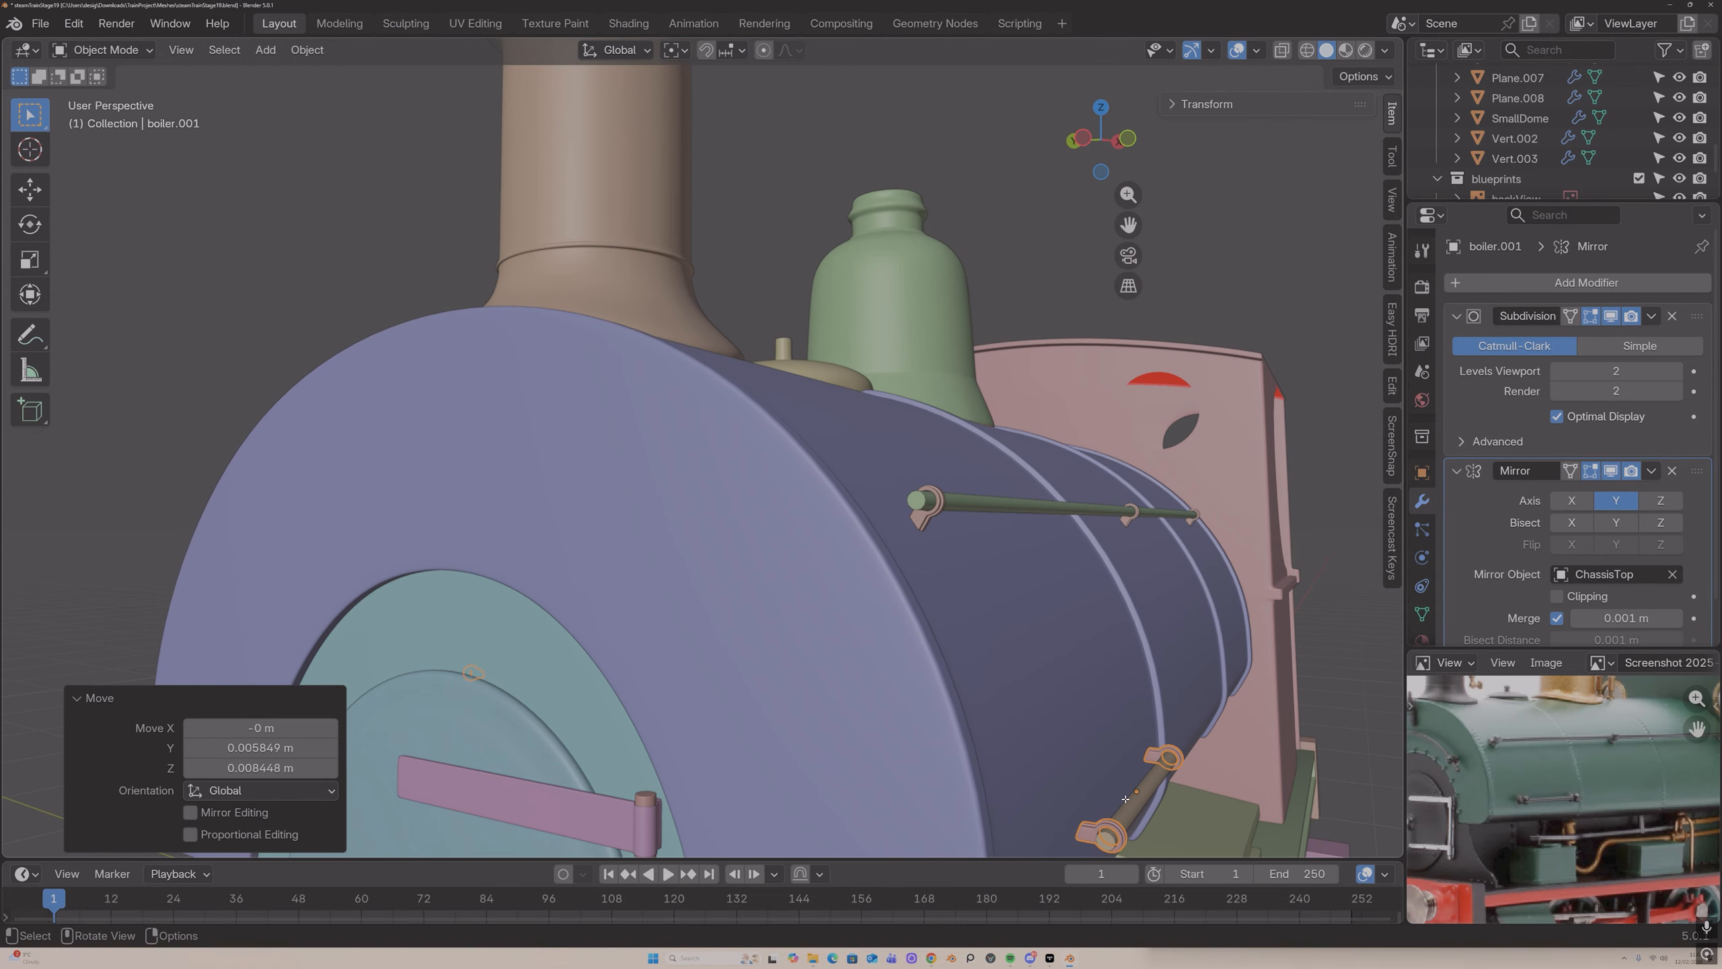
key(Tab)
middle_drag(1125, 799, 1052, 684)
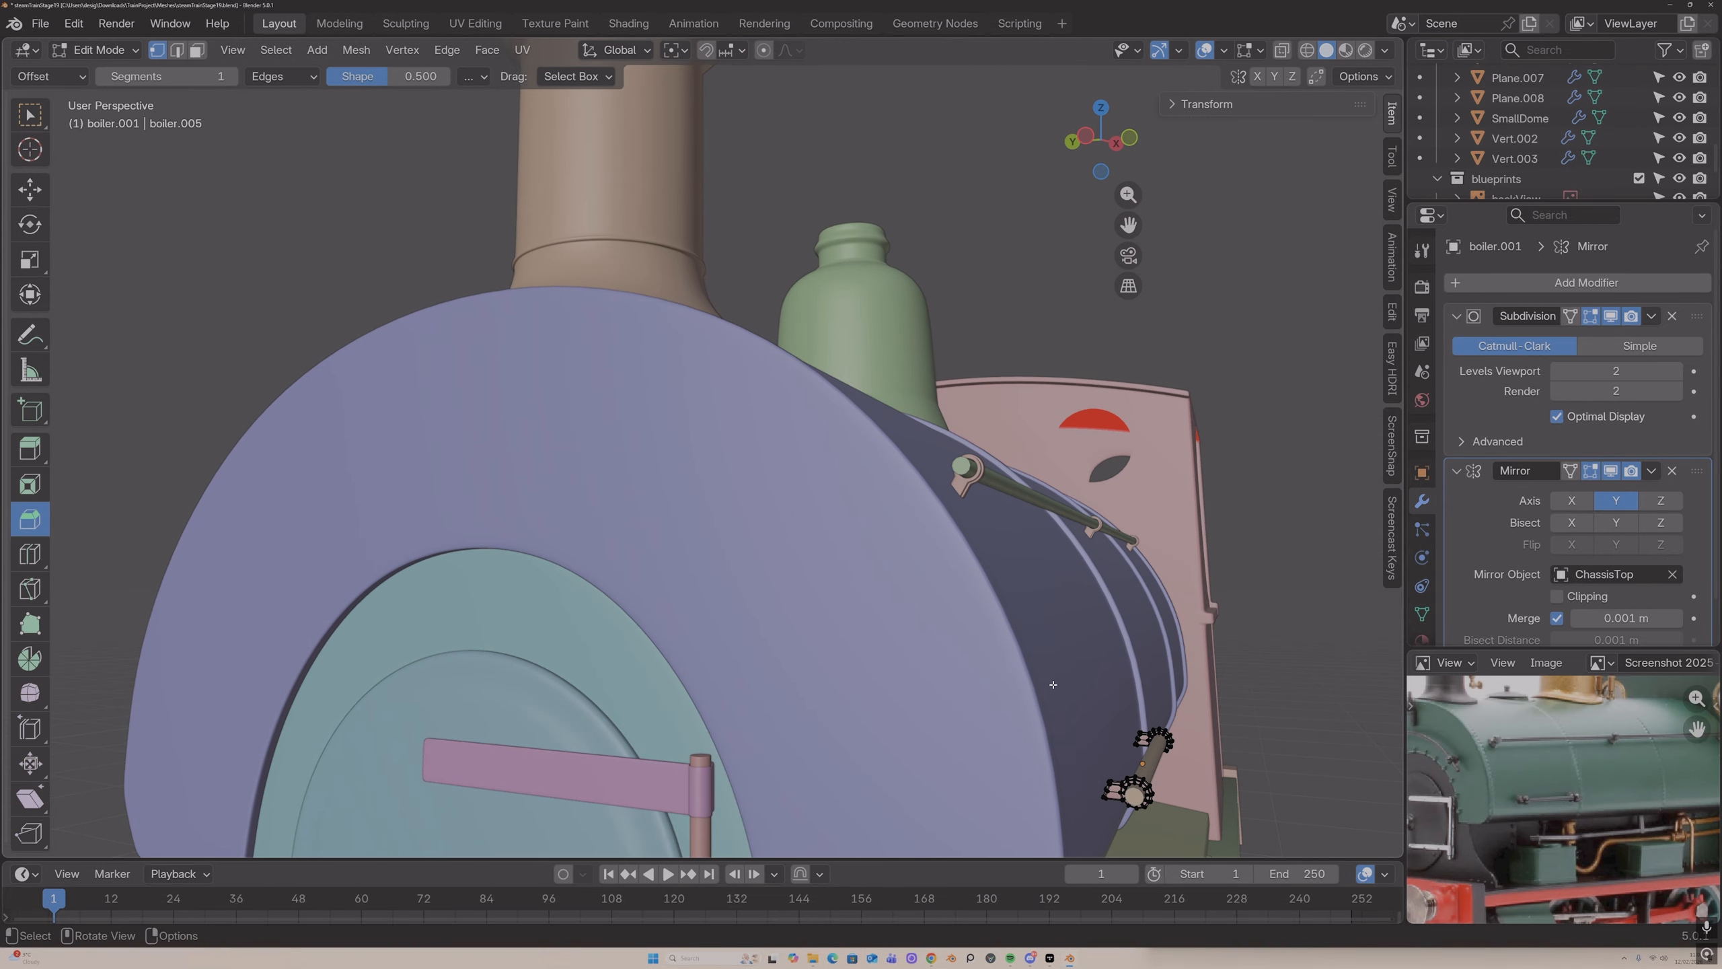
scroll(1101, 742, up, 2)
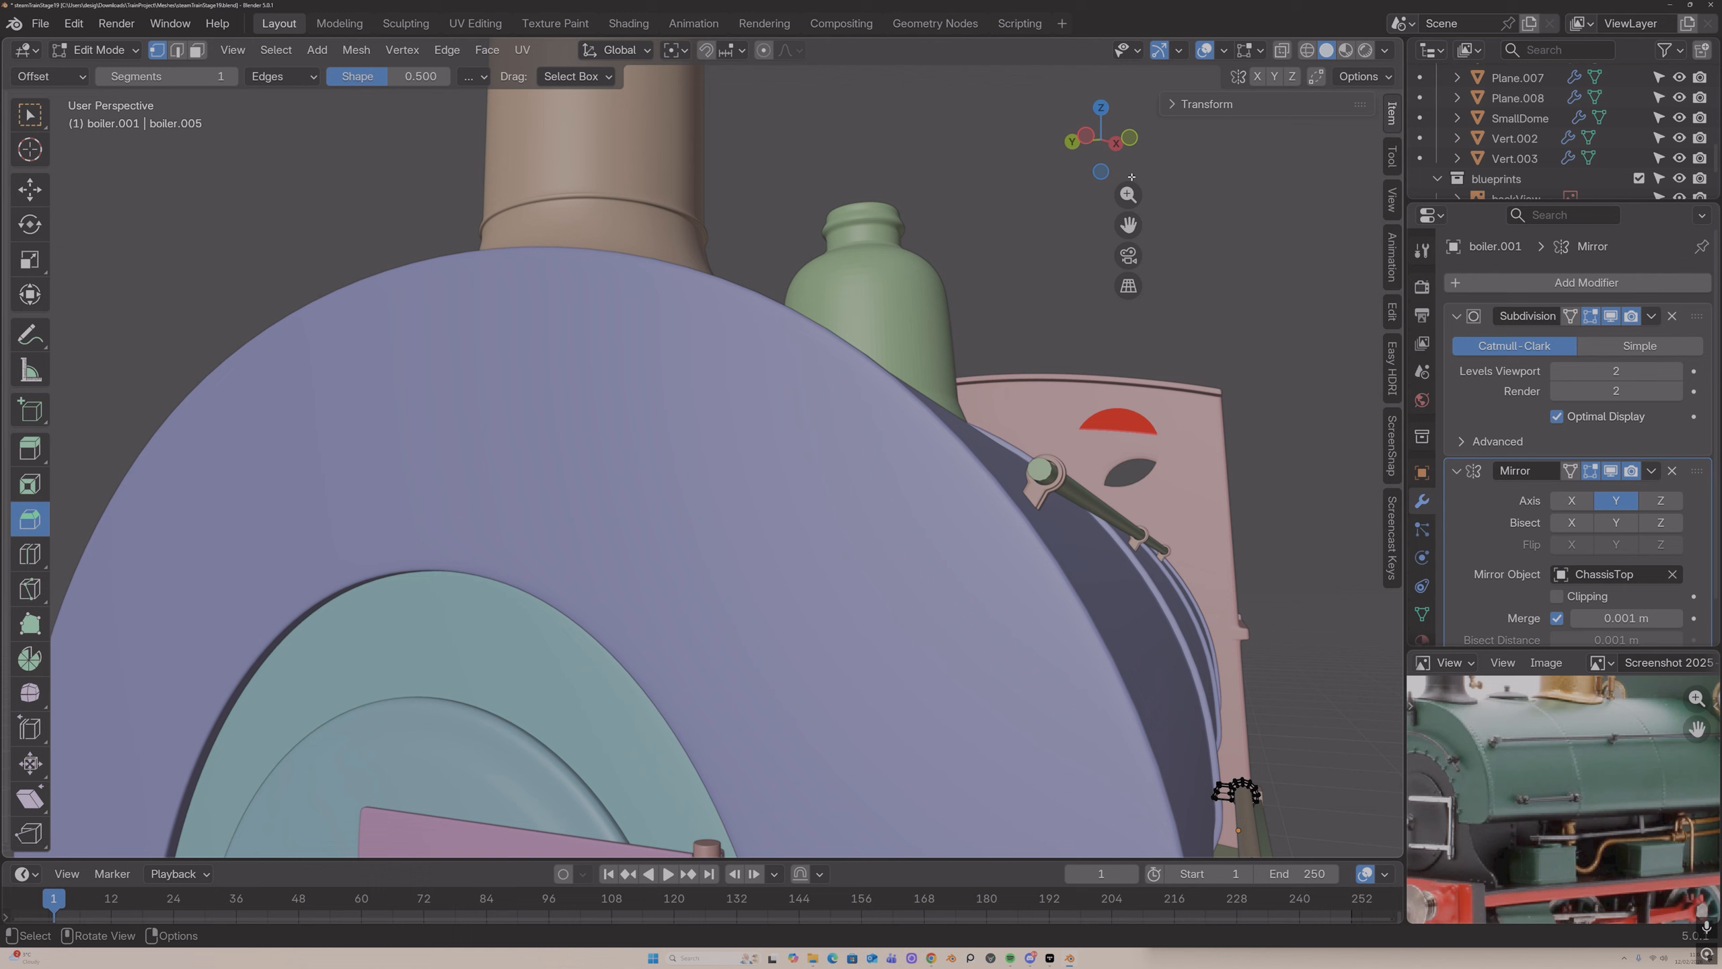
drag(1128, 194, 938, 61)
drag(1128, 225, 1068, 27)
mouse_move(1115, 588)
middle_down()
mouse_move(1142, 590)
mouse_move(1115, 588)
middle_up()
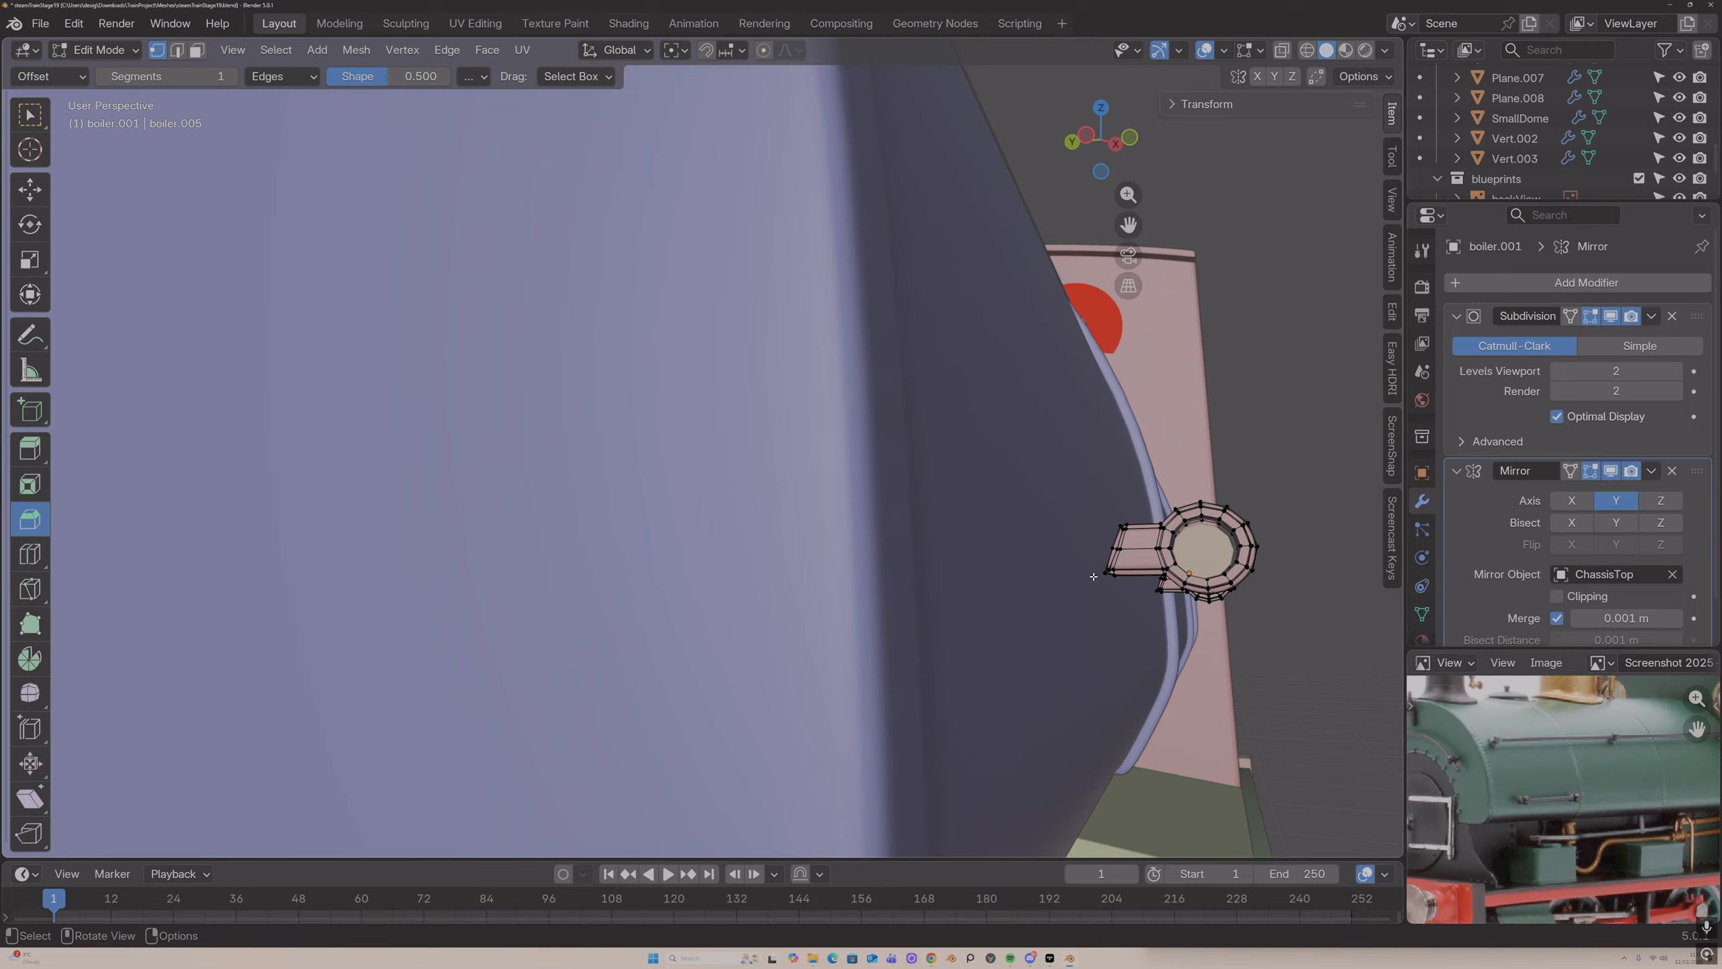
Step: With X-ray display on, select the lower end vertices of the front bracket's foot and move them 0.010287 m along Y
drag(1093, 568, 1129, 599)
middle_drag(1129, 598, 1124, 596)
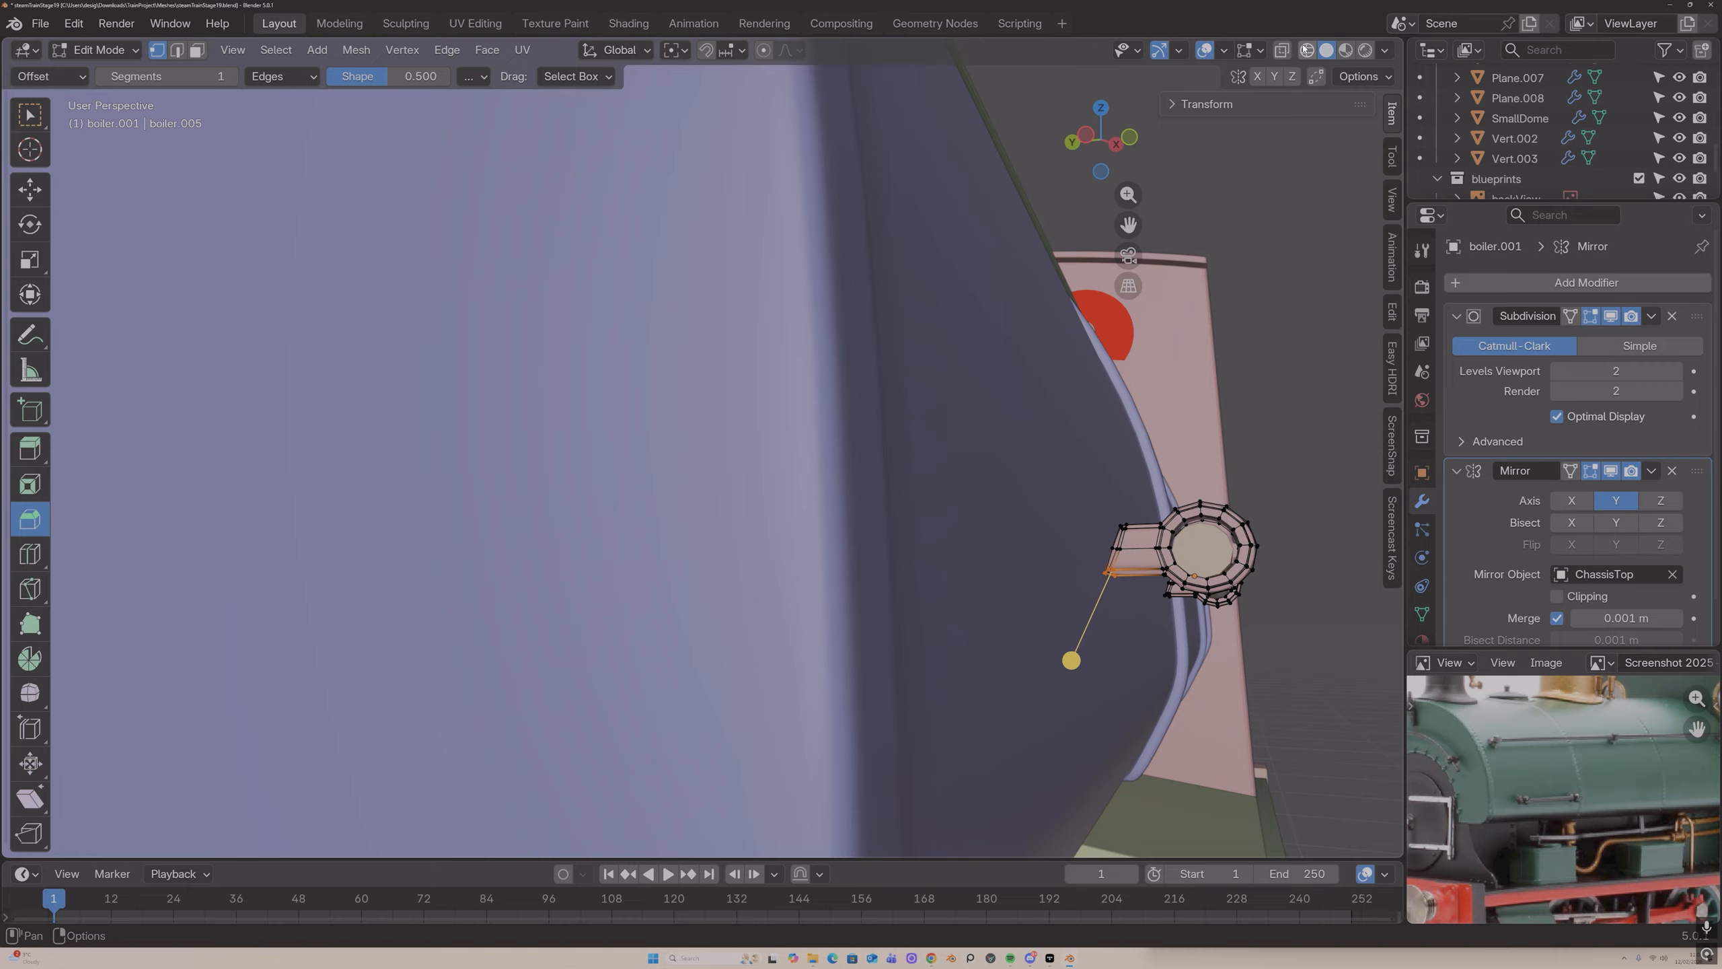
click(1281, 50)
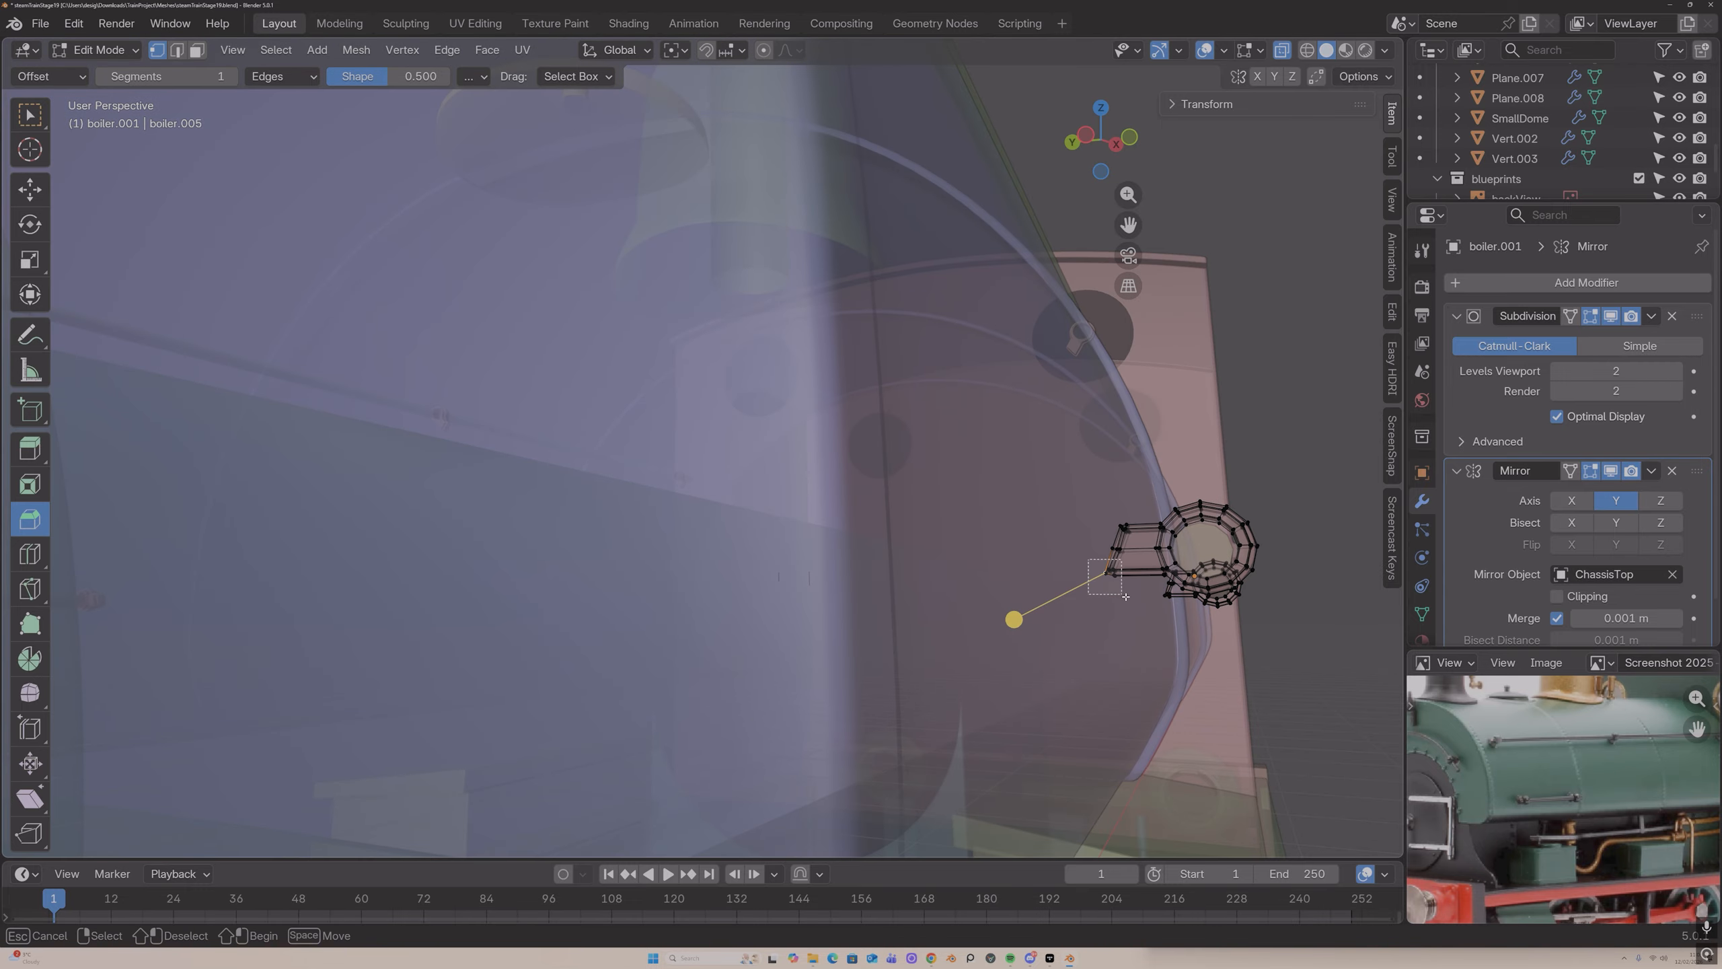
key(g)
key(y)
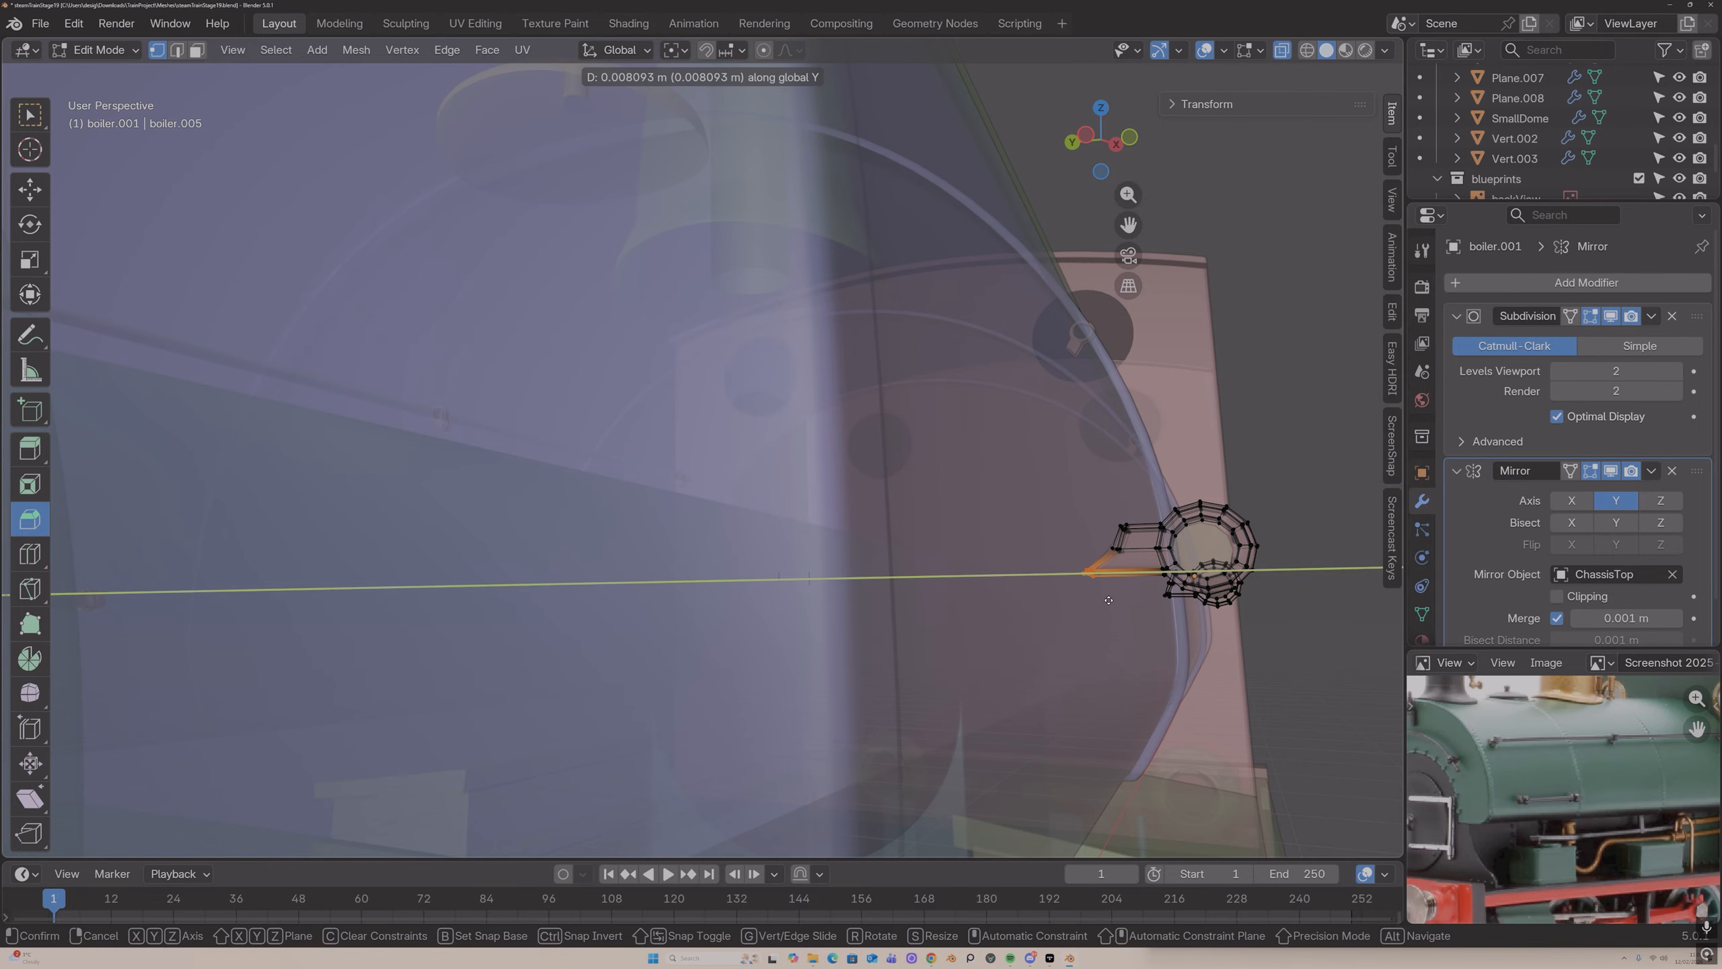
click(1104, 598)
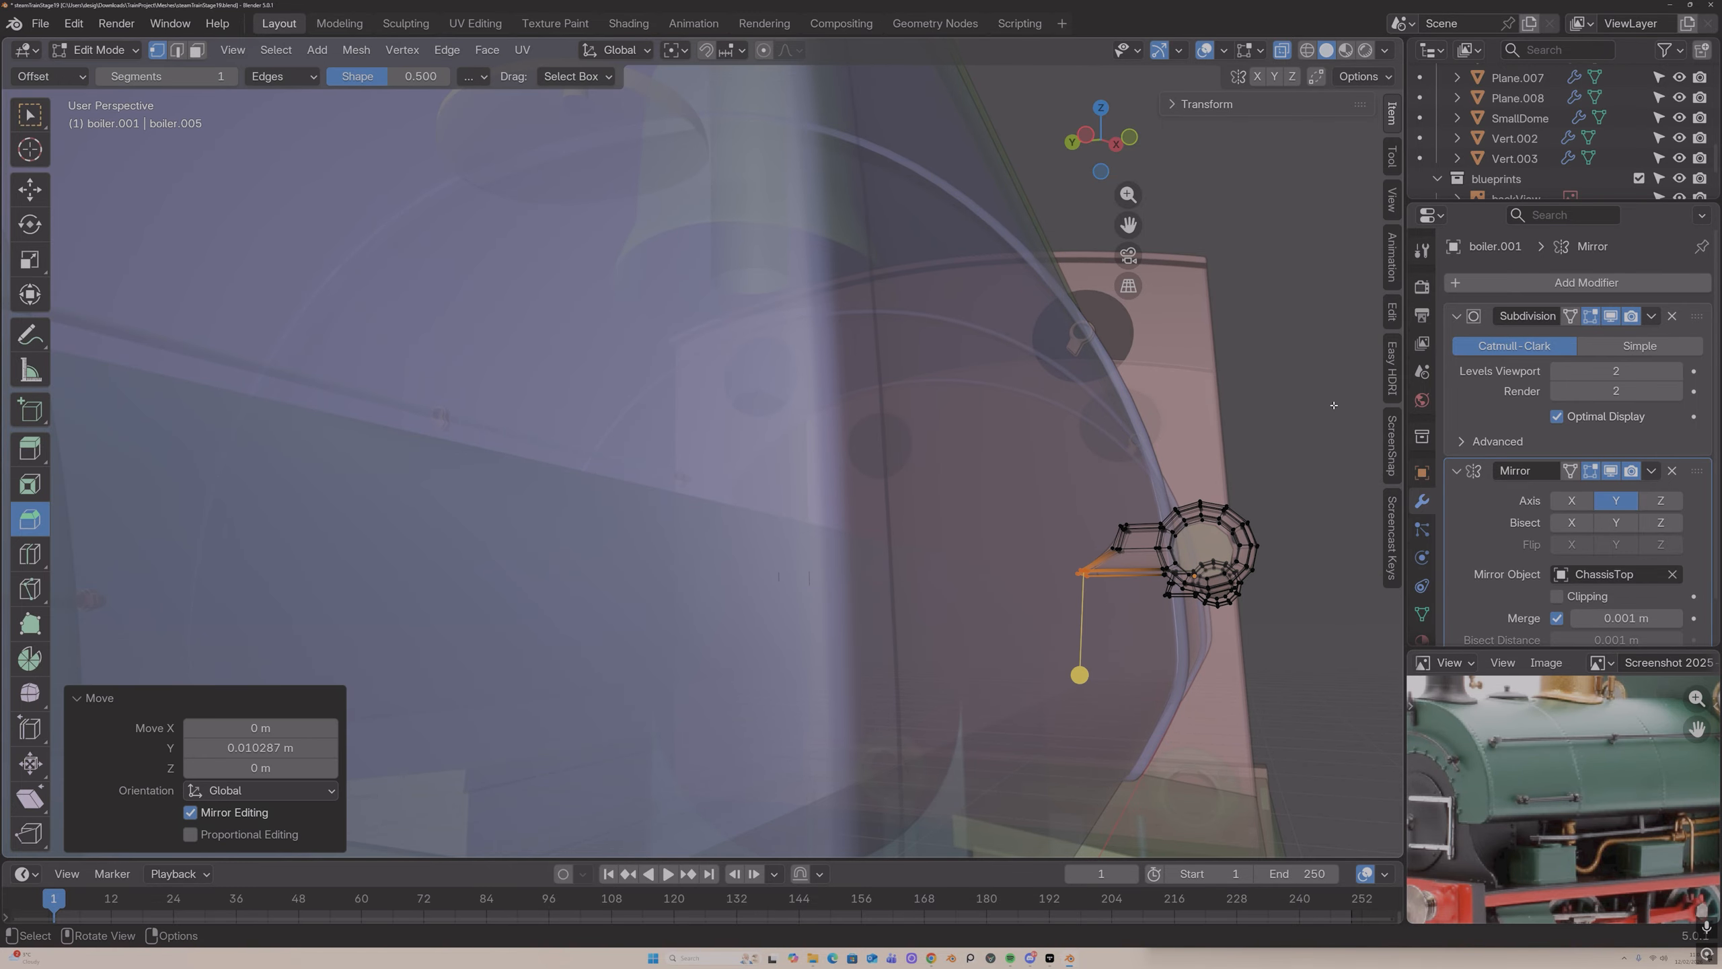
Step: Turn off X-ray display and pull the foot's lower end vertices back about 0.007 m along Y
key(alt+z)
key(g)
key(y)
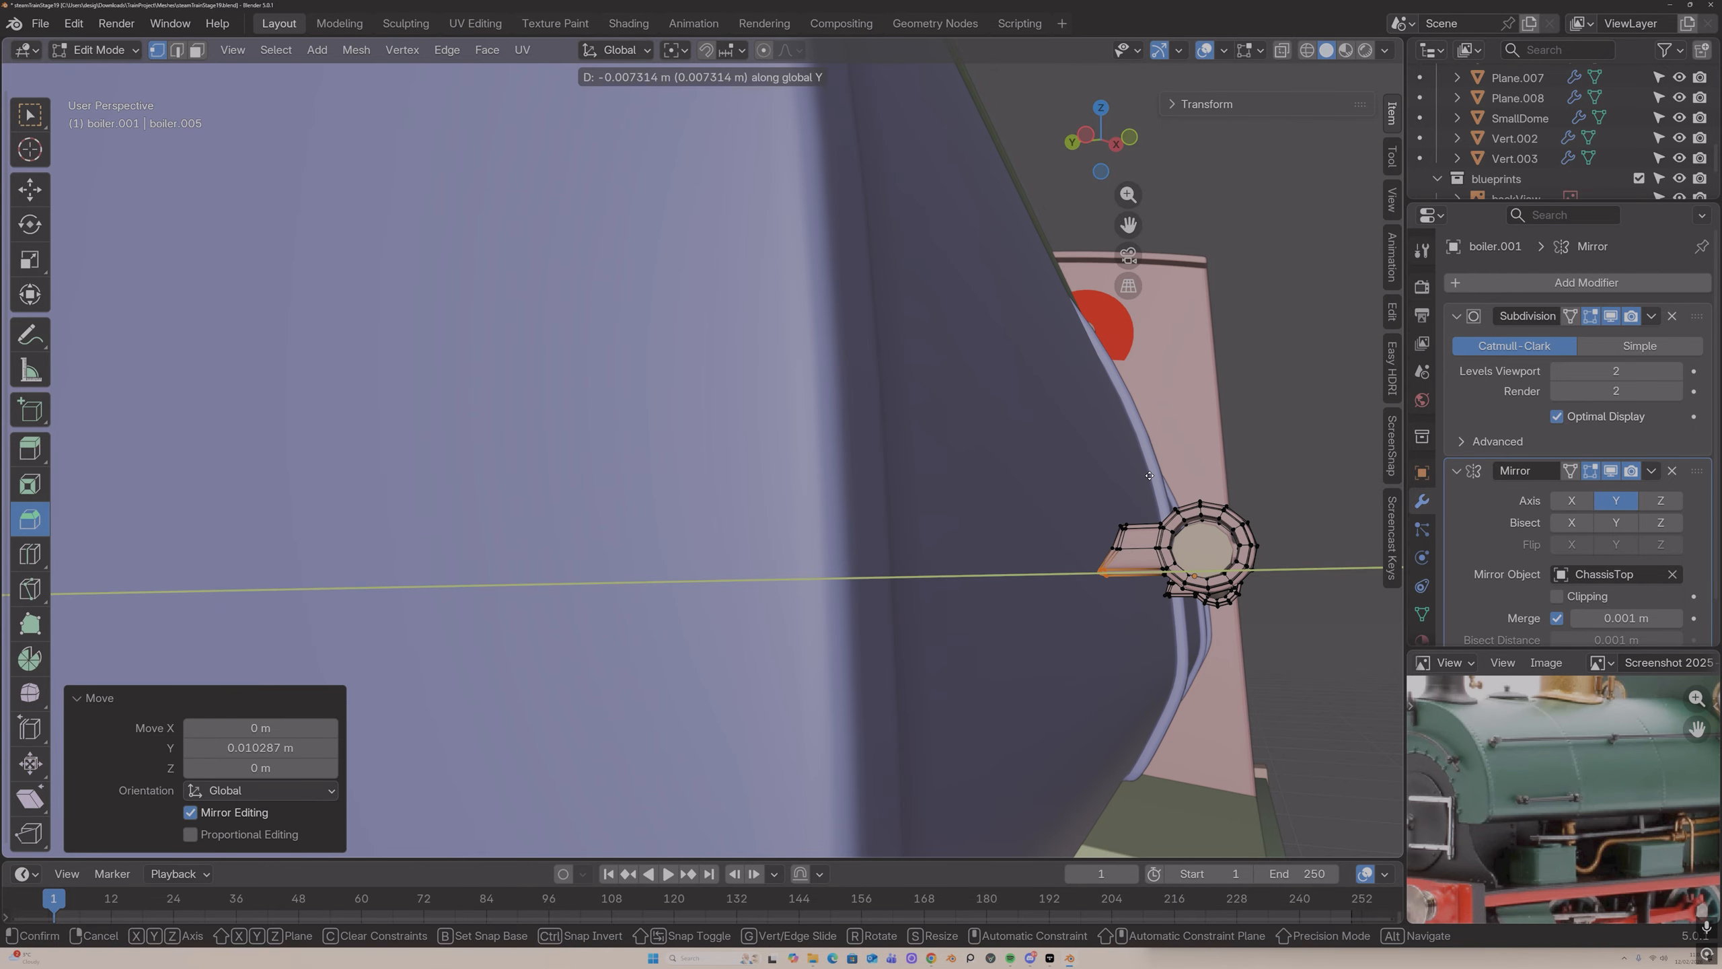
right_click(1149, 477)
key(ctrl+z)
mouse_move(1142, 484)
middle_down()
mouse_move(1149, 511)
mouse_move(1152, 469)
middle_up()
Step: Select the middle end vertices of the front bracket's foot through X-ray and move them about 0.009 m along Y into the boiler
click(1281, 50)
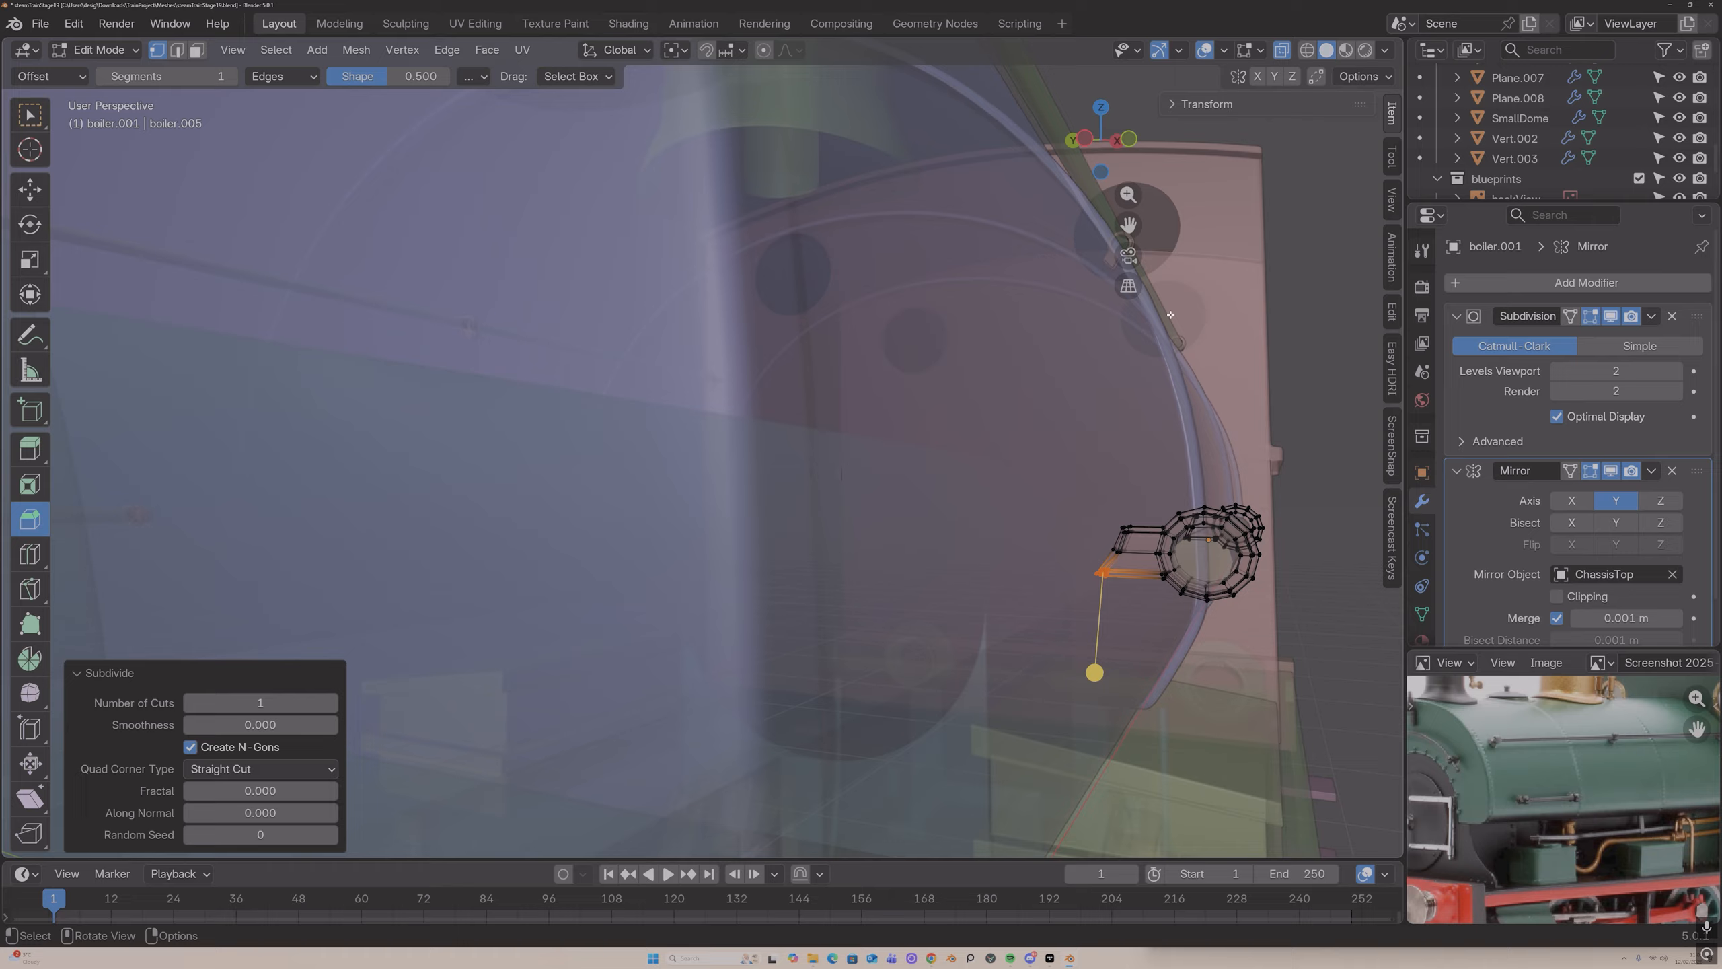
drag(1090, 535, 1122, 554)
drag(1101, 542, 1132, 563)
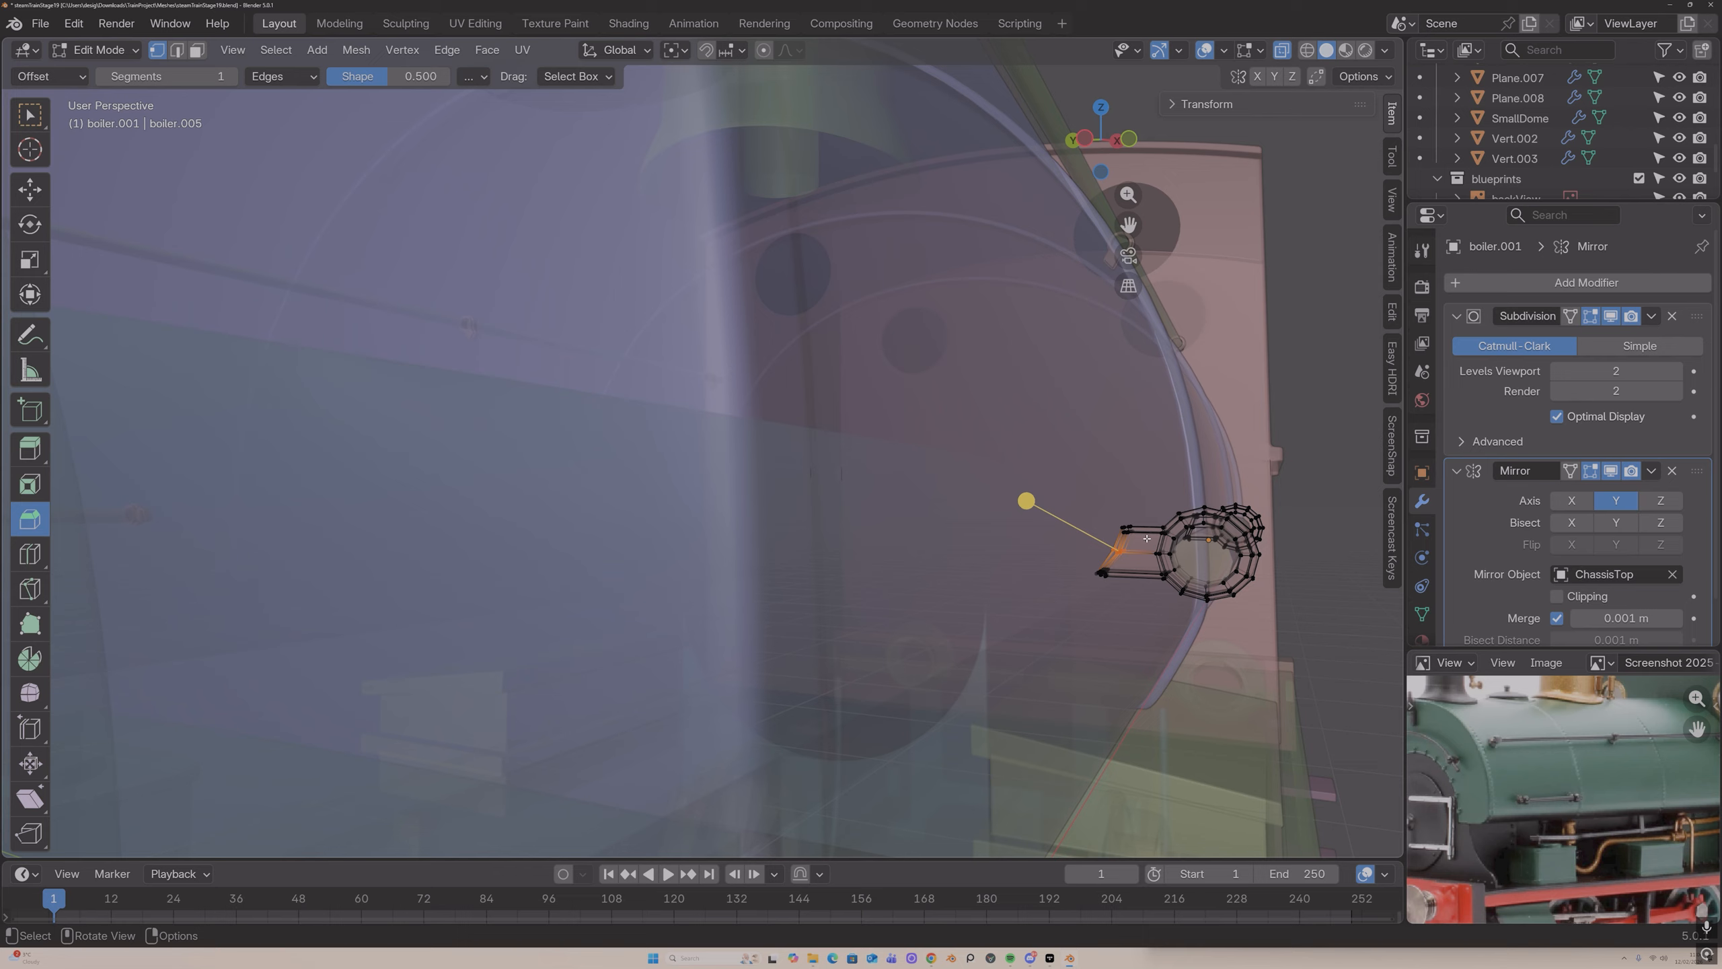
click(1281, 52)
key(g)
key(y)
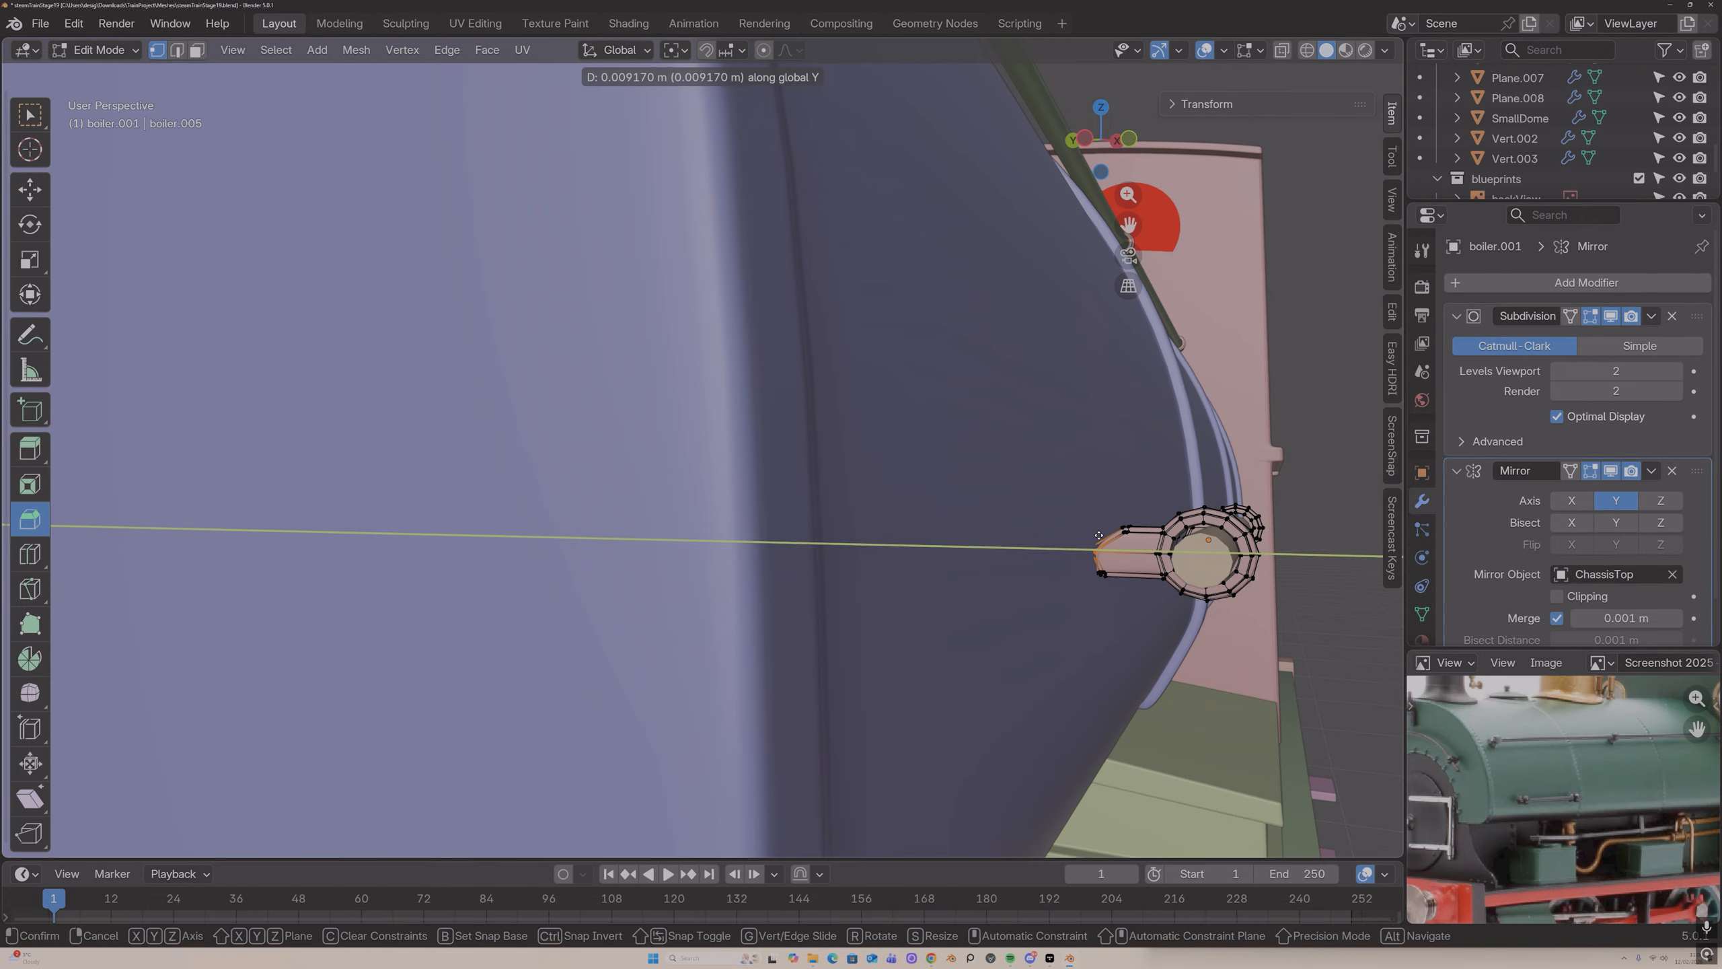
click(1102, 536)
Step: Select the upper end vertices of the front bracket's foot and move them about 0.011 m along Y to square off the end
middle_drag(1104, 536, 1105, 561)
drag(1119, 508, 1141, 541)
key(alt+z)
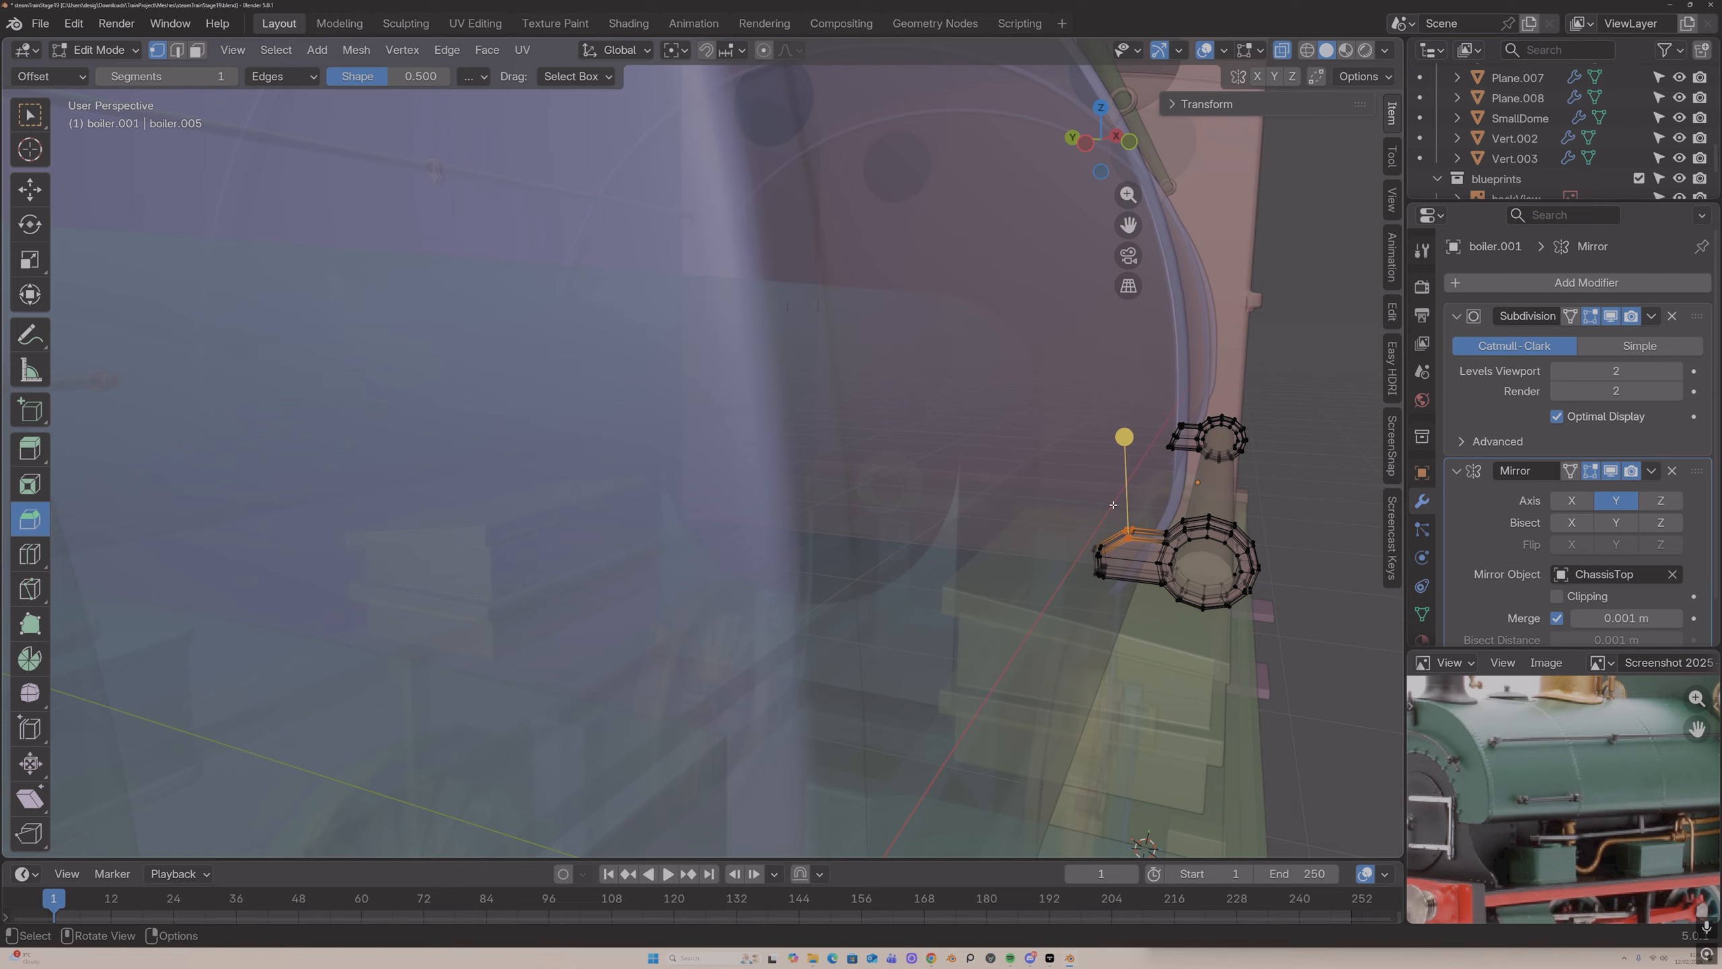
key(alt+z)
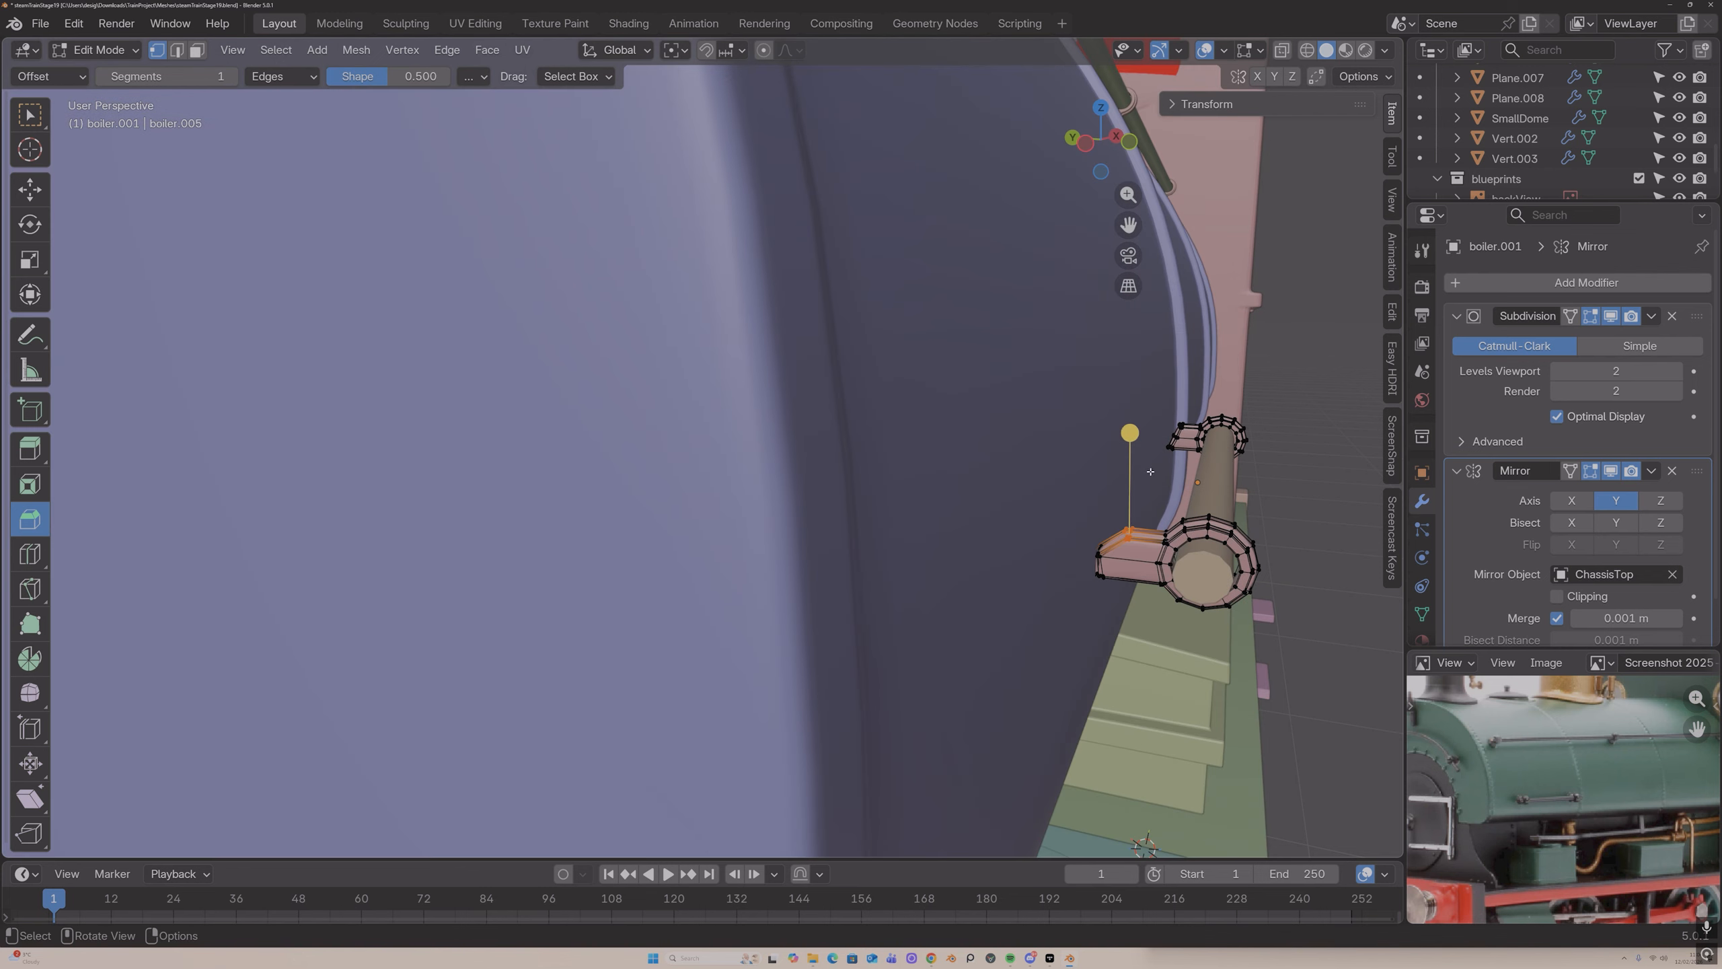
middle_drag(1150, 471, 1115, 522)
key(g)
key(y)
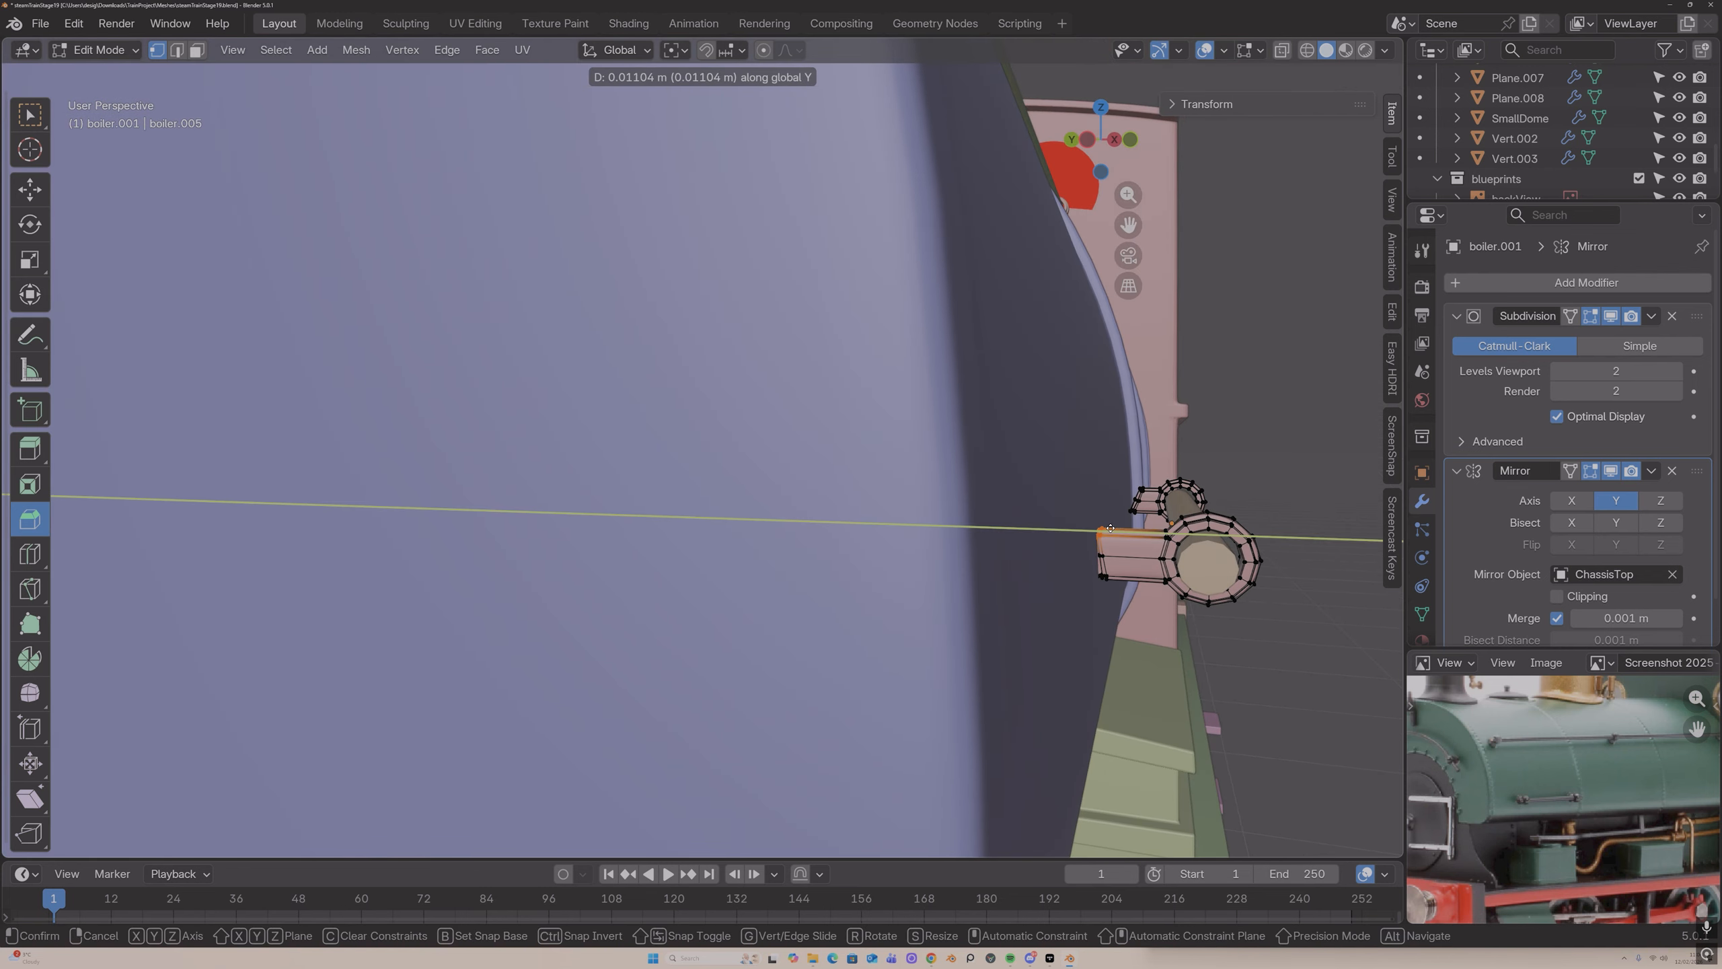
click(1110, 529)
Step: Shift the foot's upper end vertices -0.001012 m along Y and leave mesh editing
mouse_move(1100, 551)
middle_down()
mouse_move(1126, 566)
mouse_move(1106, 560)
middle_up()
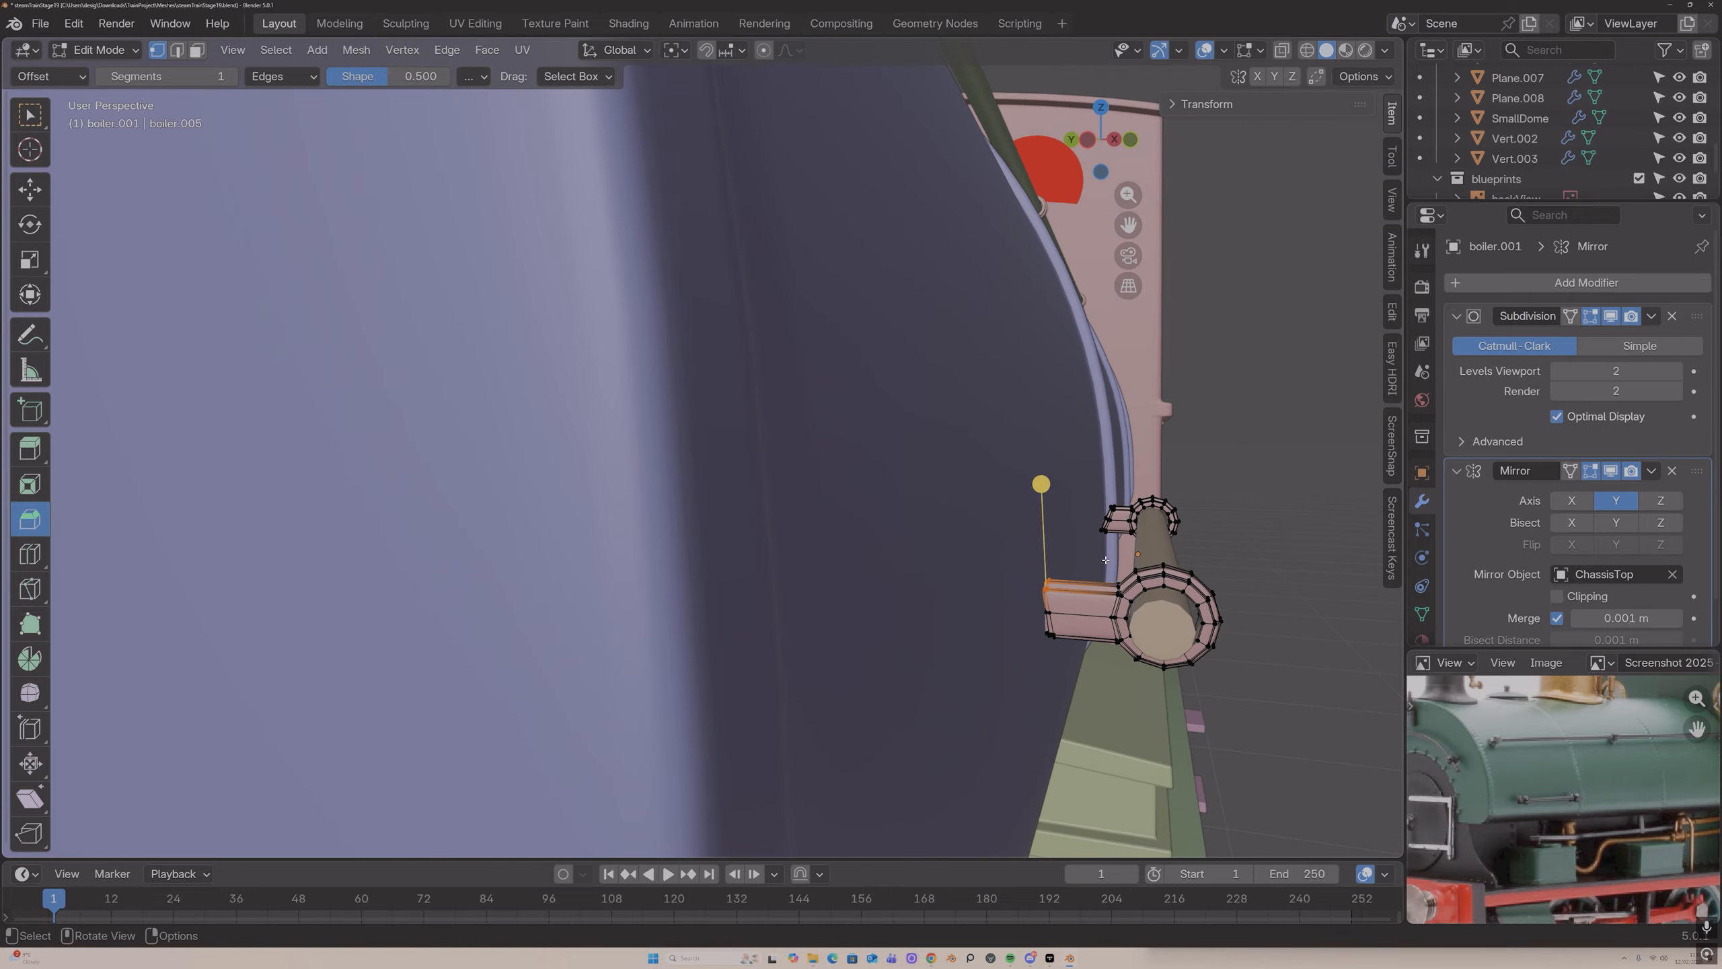
key(g)
key(y)
click(1055, 581)
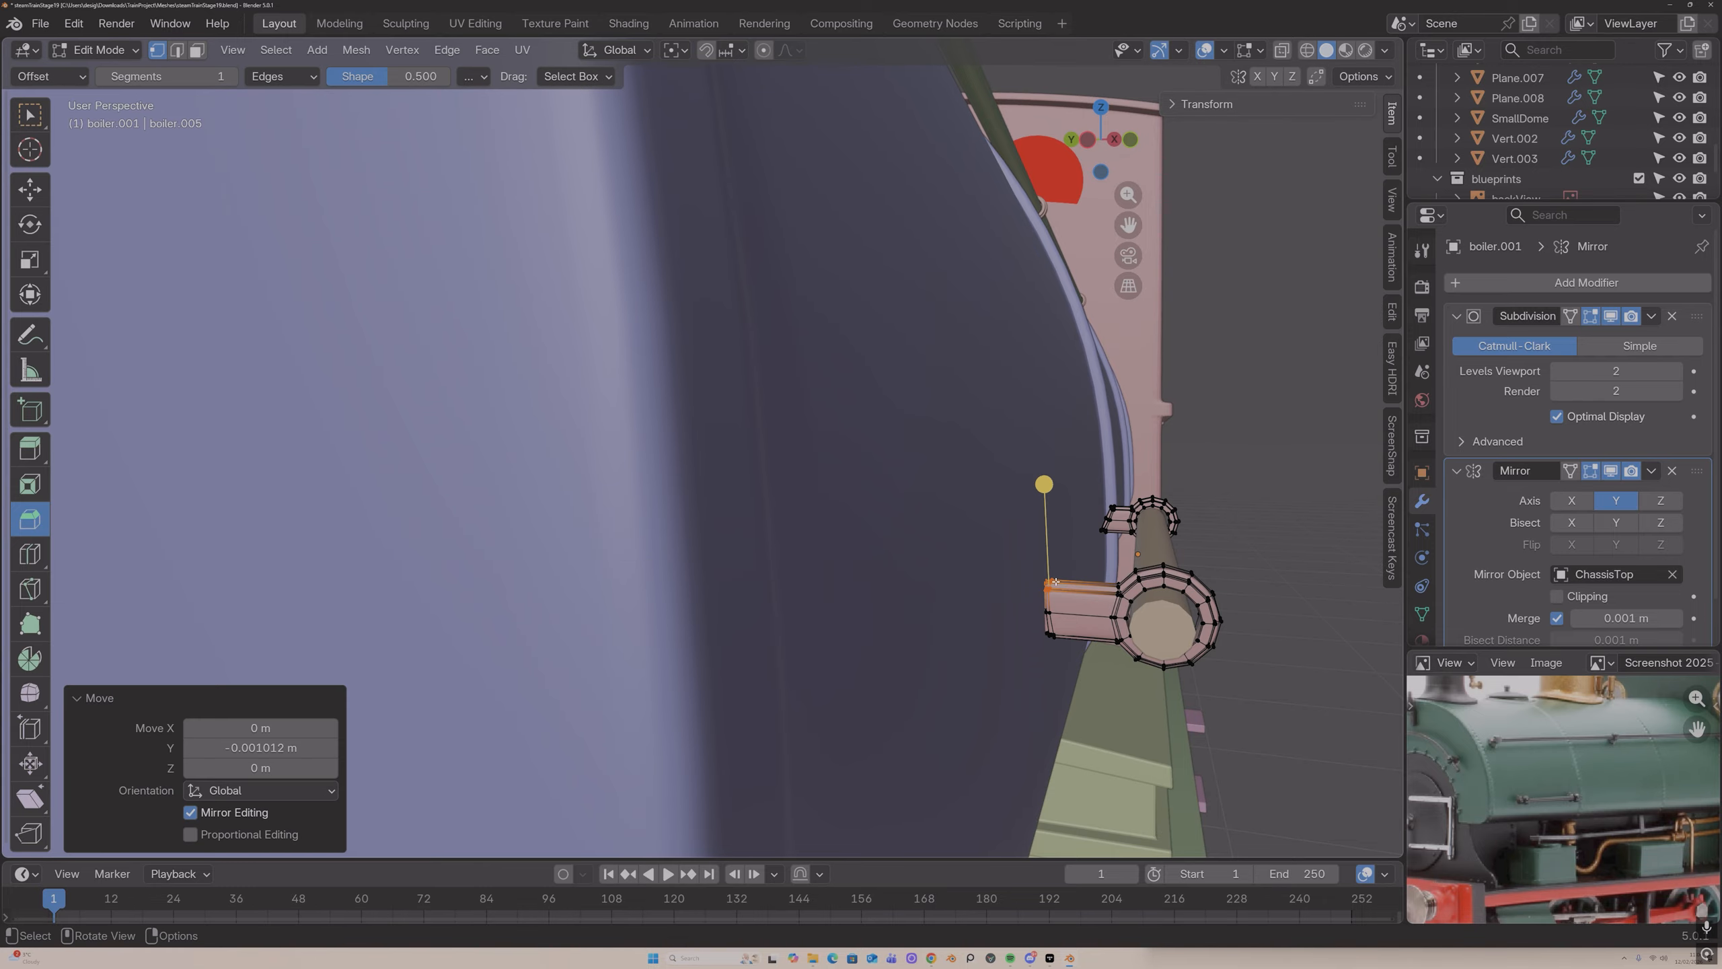
key(Tab)
Step: Select the whole rear bracket of the short lower handrail and delete its vertices
mouse_move(1055, 581)
middle_down()
mouse_move(1055, 609)
mouse_move(1197, 614)
mouse_move(1048, 593)
mouse_move(1071, 590)
middle_up()
click(1198, 614)
scroll(1112, 608, down, 5)
key(Tab)
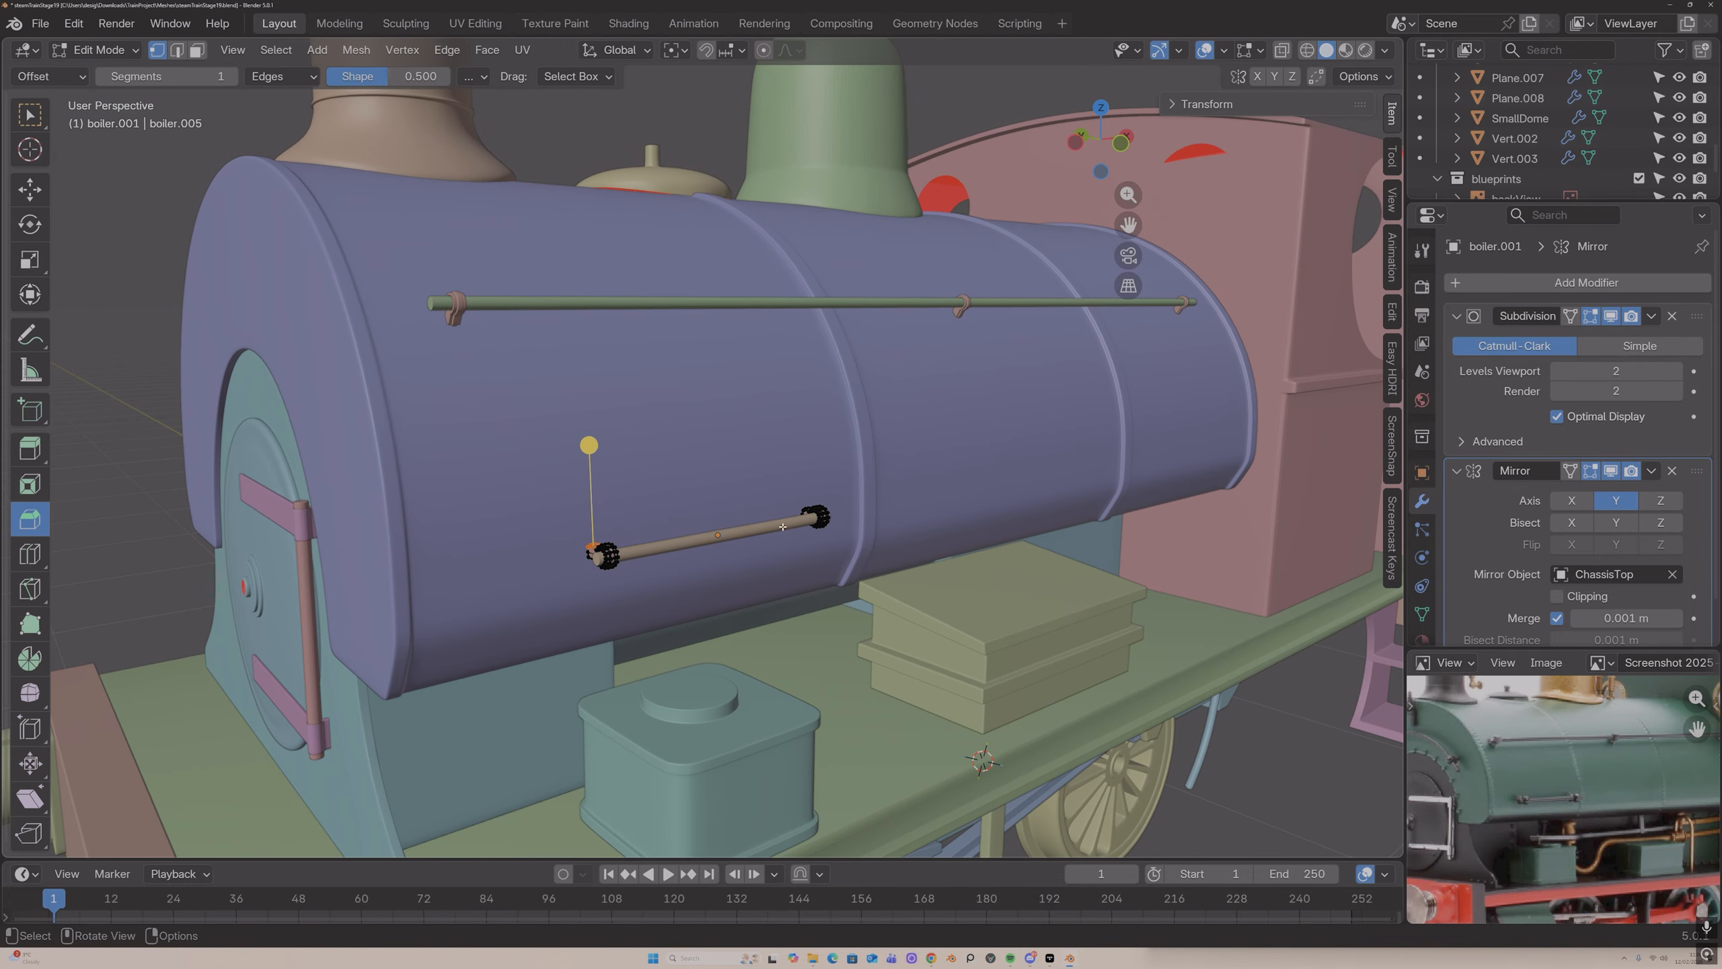
key(l)
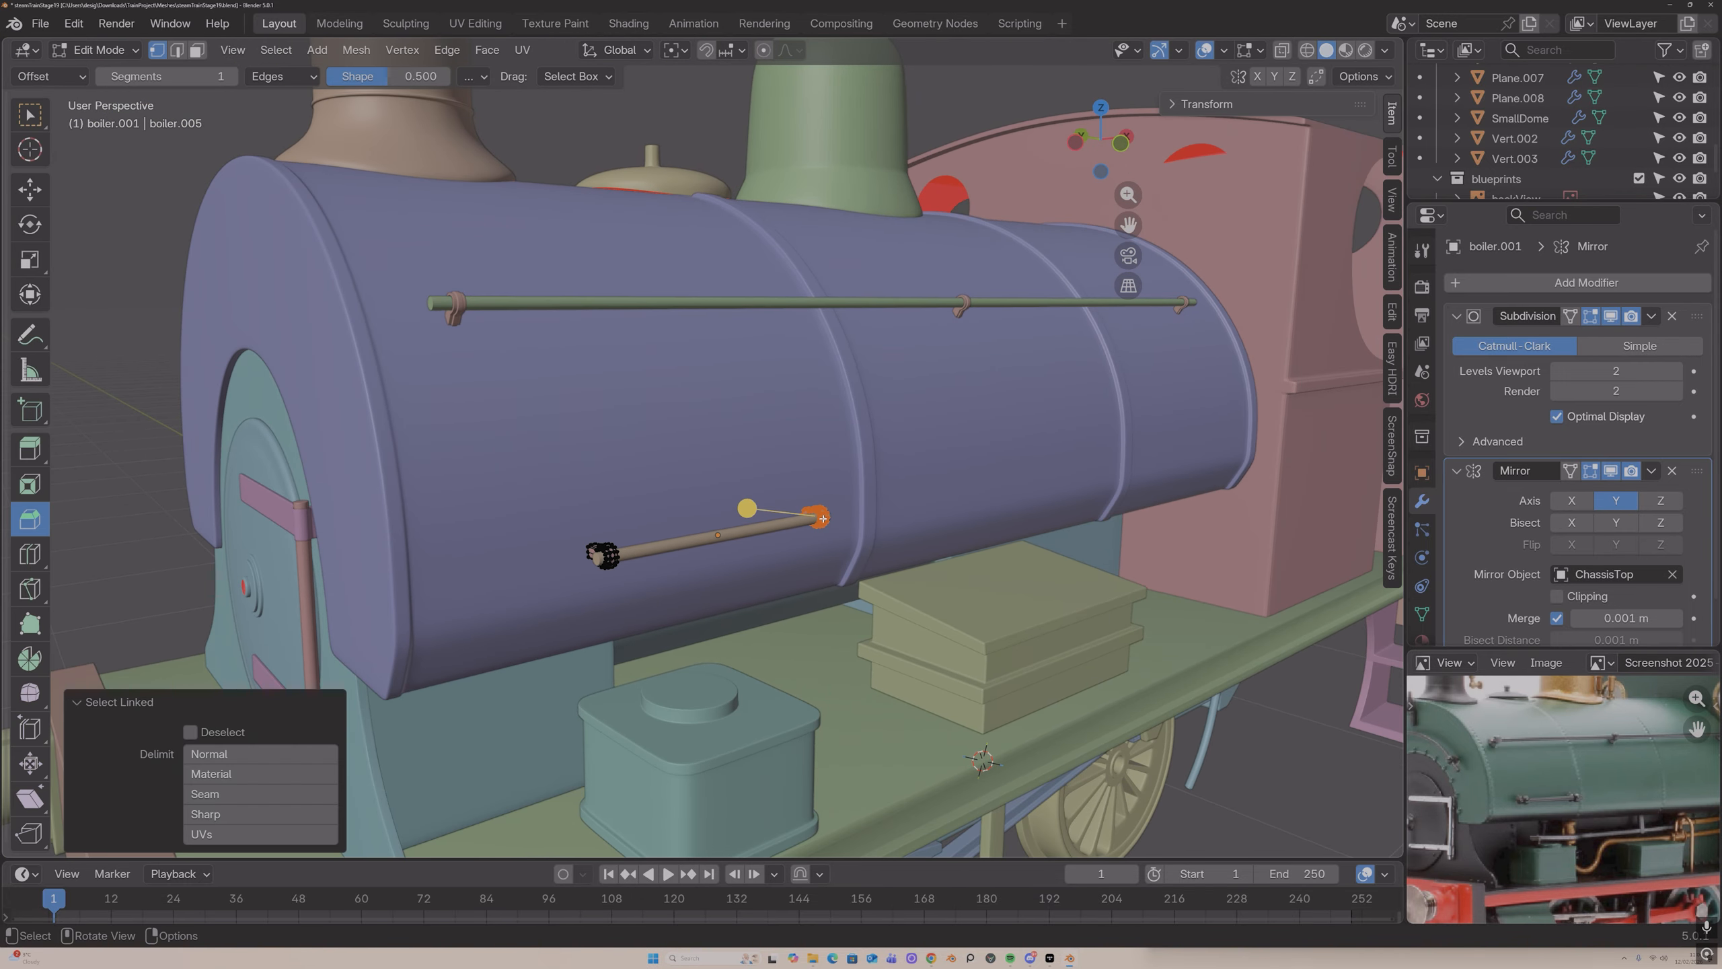
key(x)
click(823, 518)
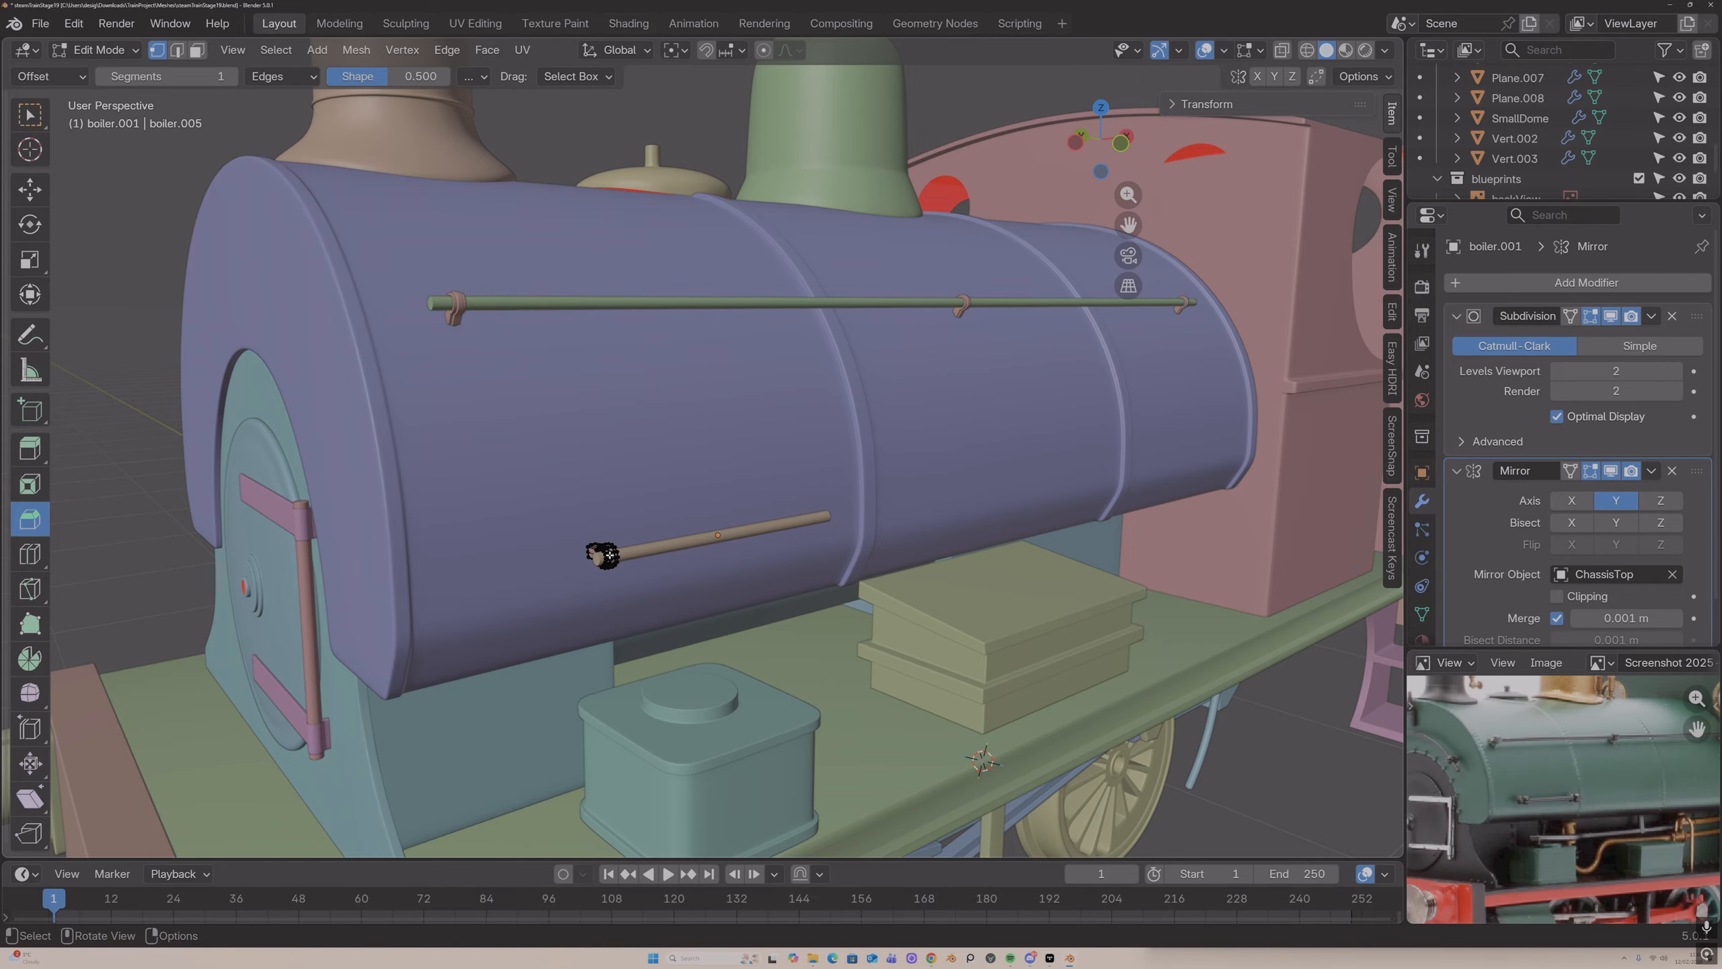
Step: Duplicate the reworked front bracket about 0.416 m along X to the handrail's rear end and leave mesh editing
key(l)
key(g)
key(x)
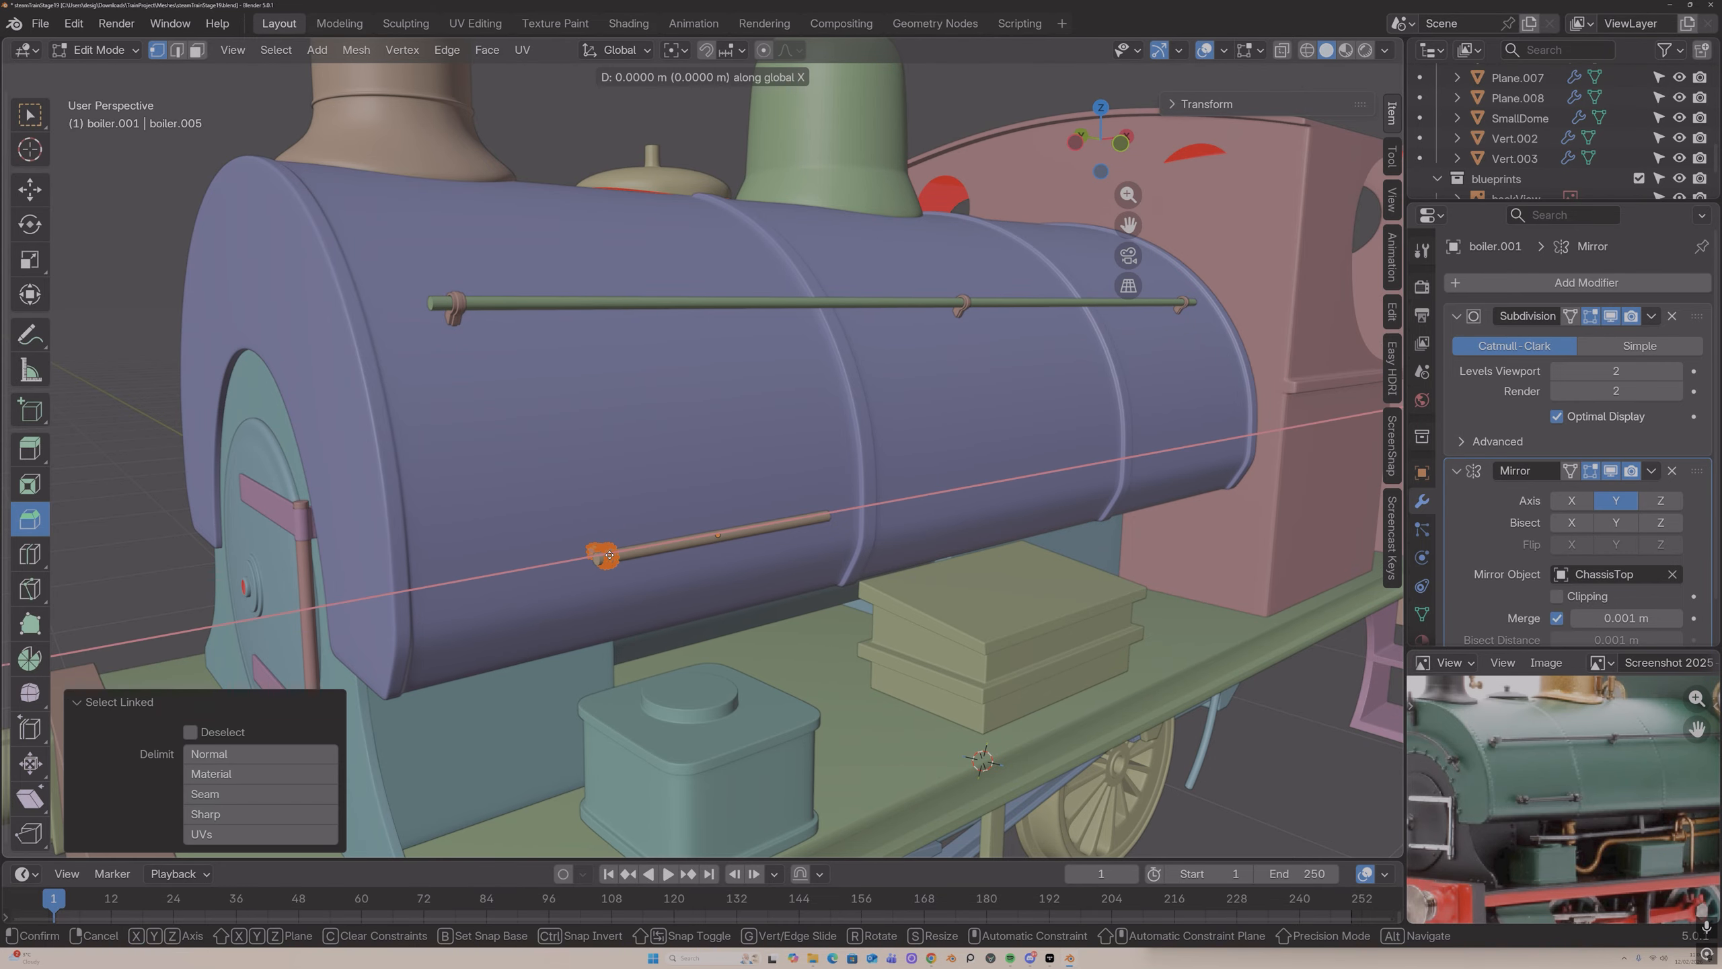
key(Escape)
key(shift+d)
key(x)
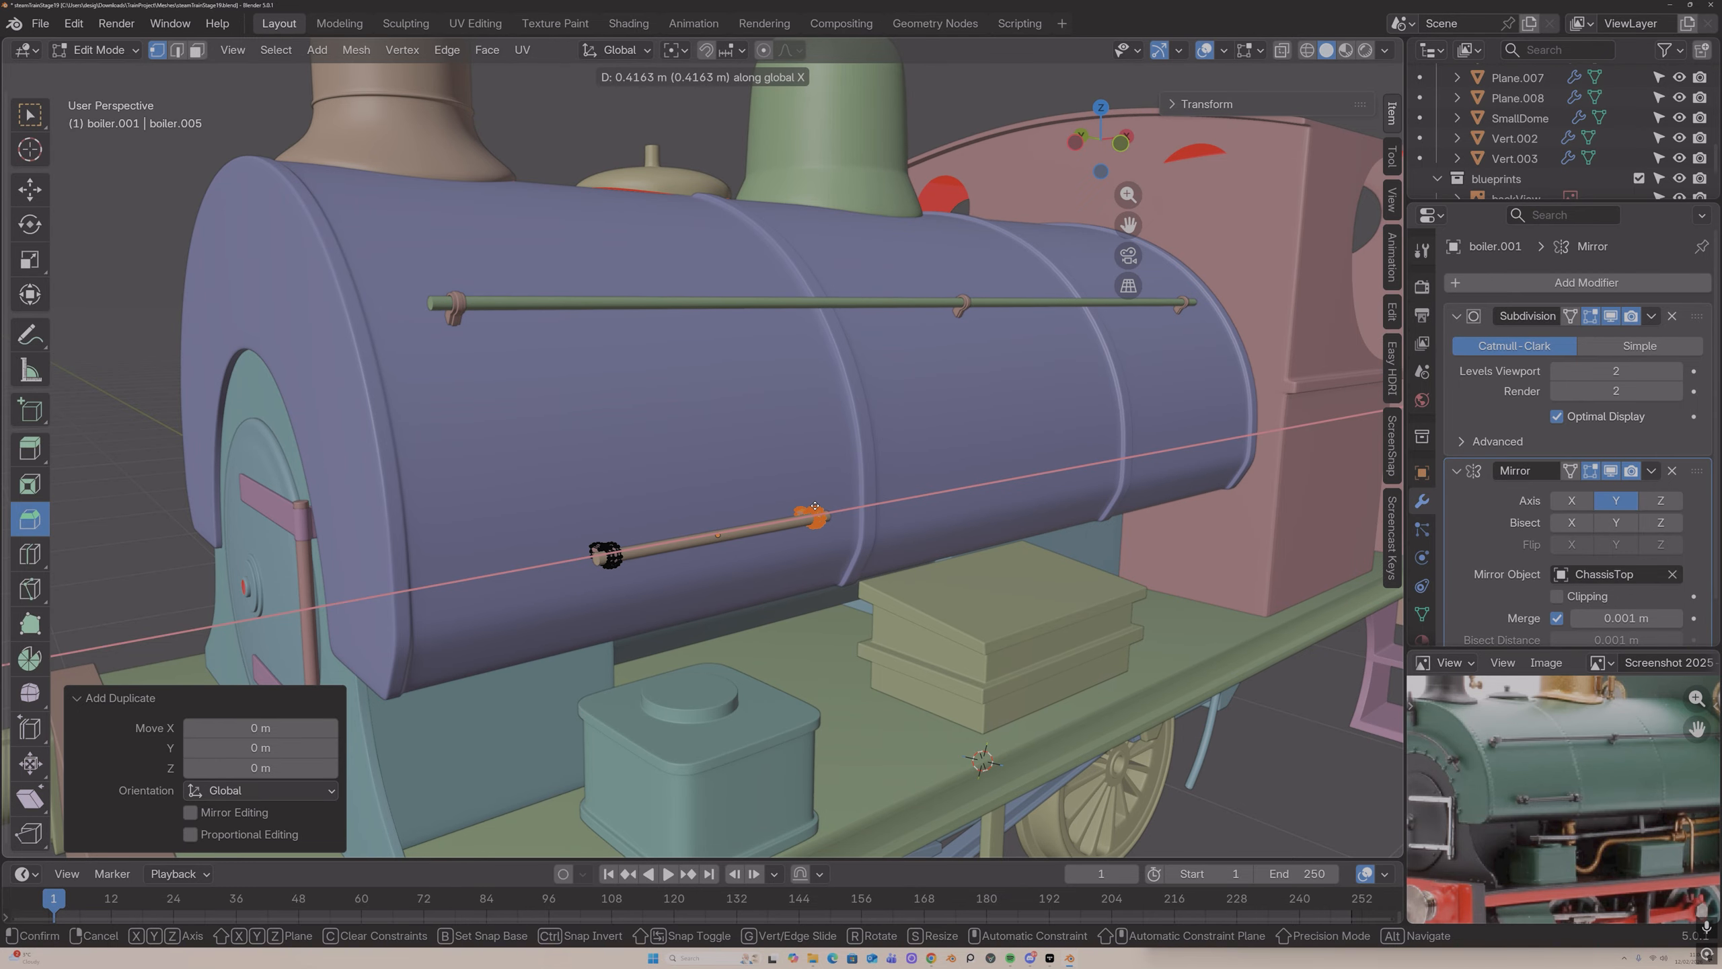
click(815, 505)
mouse_move(815, 505)
middle_down()
mouse_move(722, 504)
mouse_move(826, 523)
mouse_move(1095, 511)
mouse_move(813, 524)
middle_up()
key(Tab)
scroll(826, 522, down, 3)
scroll(814, 524, up, 3)
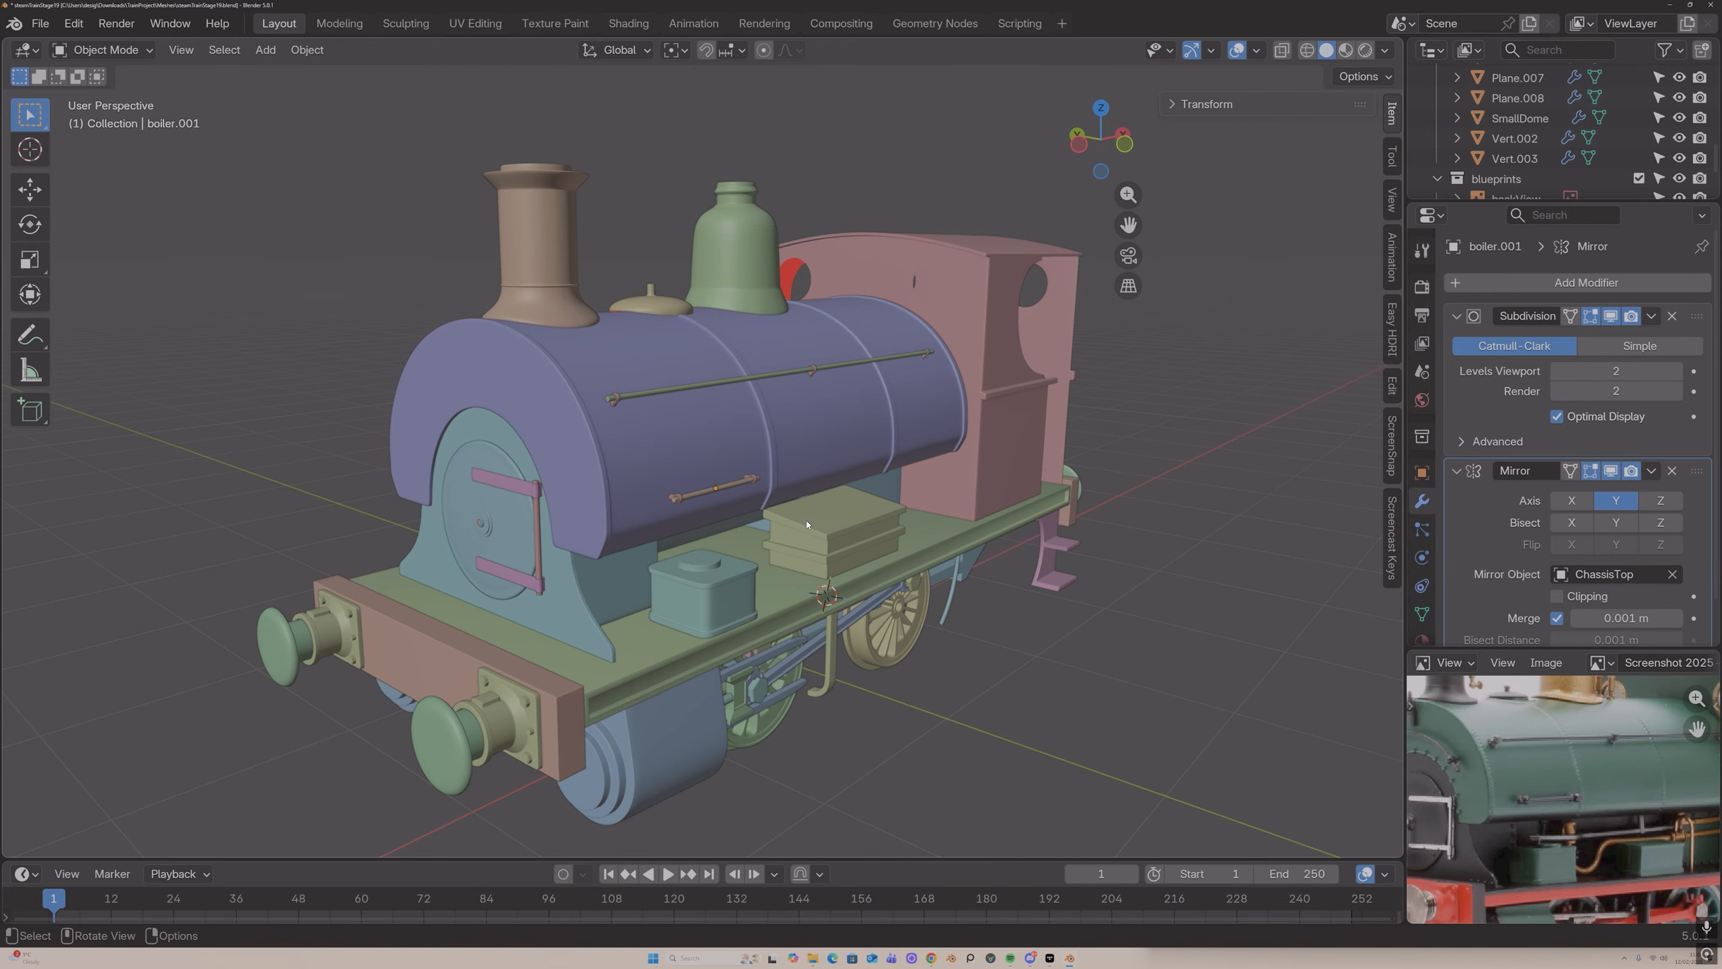
scroll(807, 524, down, 2)
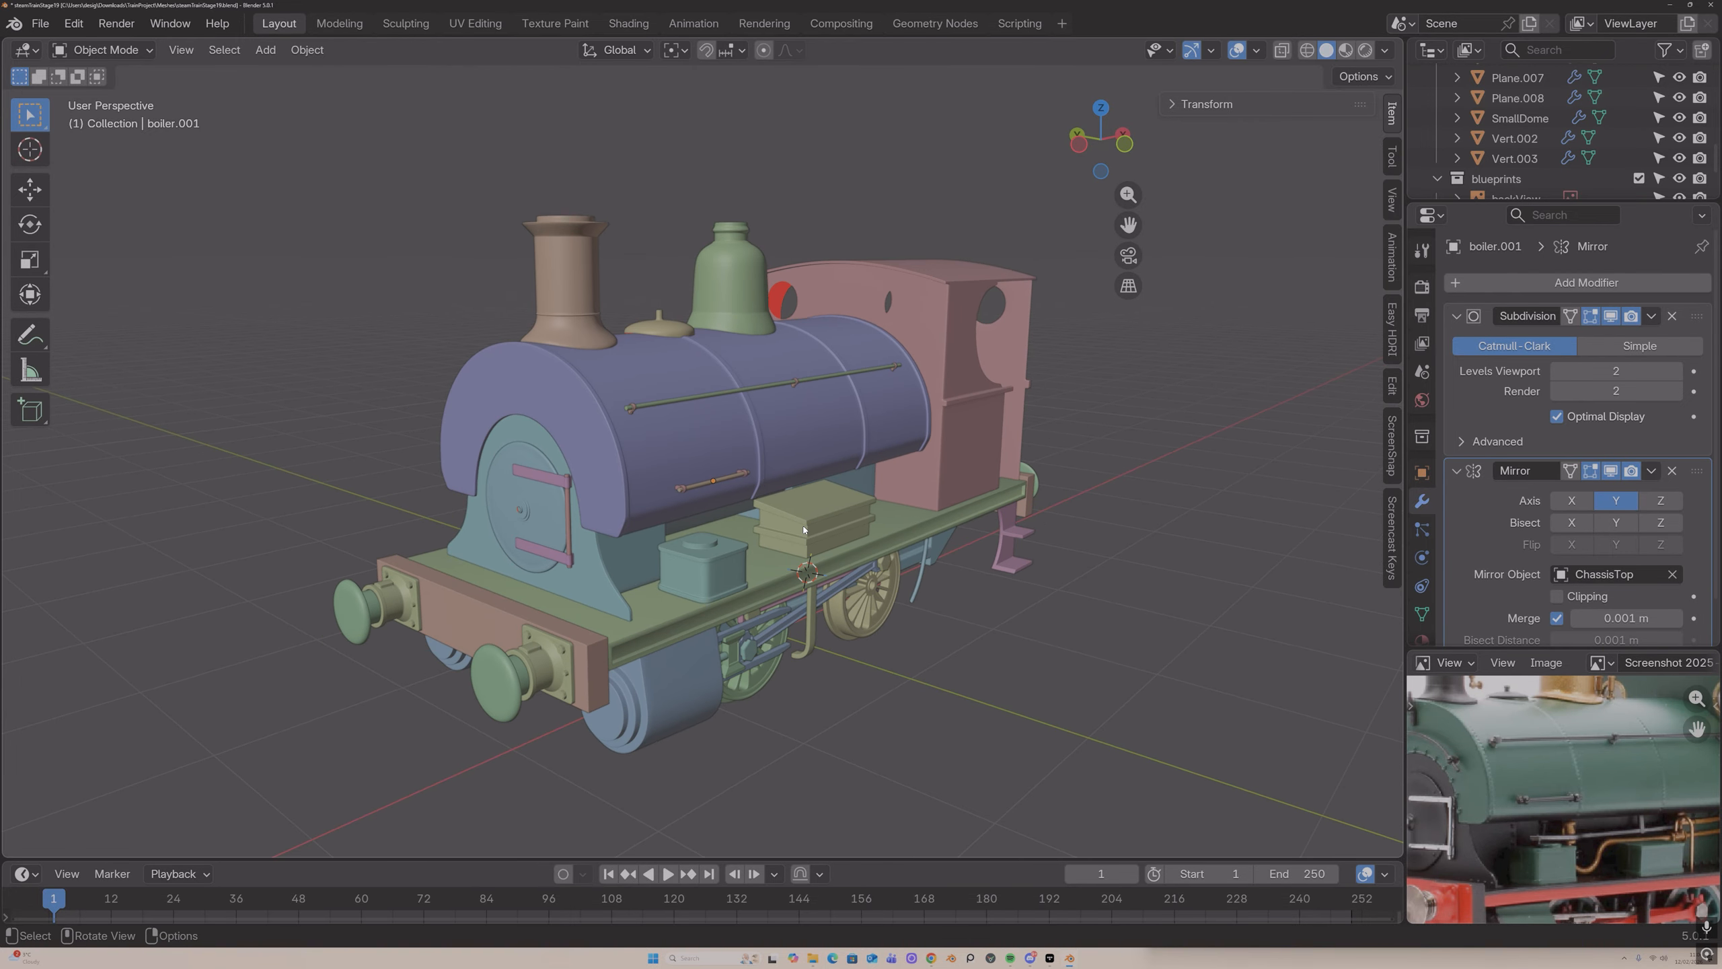
Step: Edit the boiler mesh and add one loop cut following the arch across its front face
middle_drag(705, 385, 749, 390)
click(603, 434)
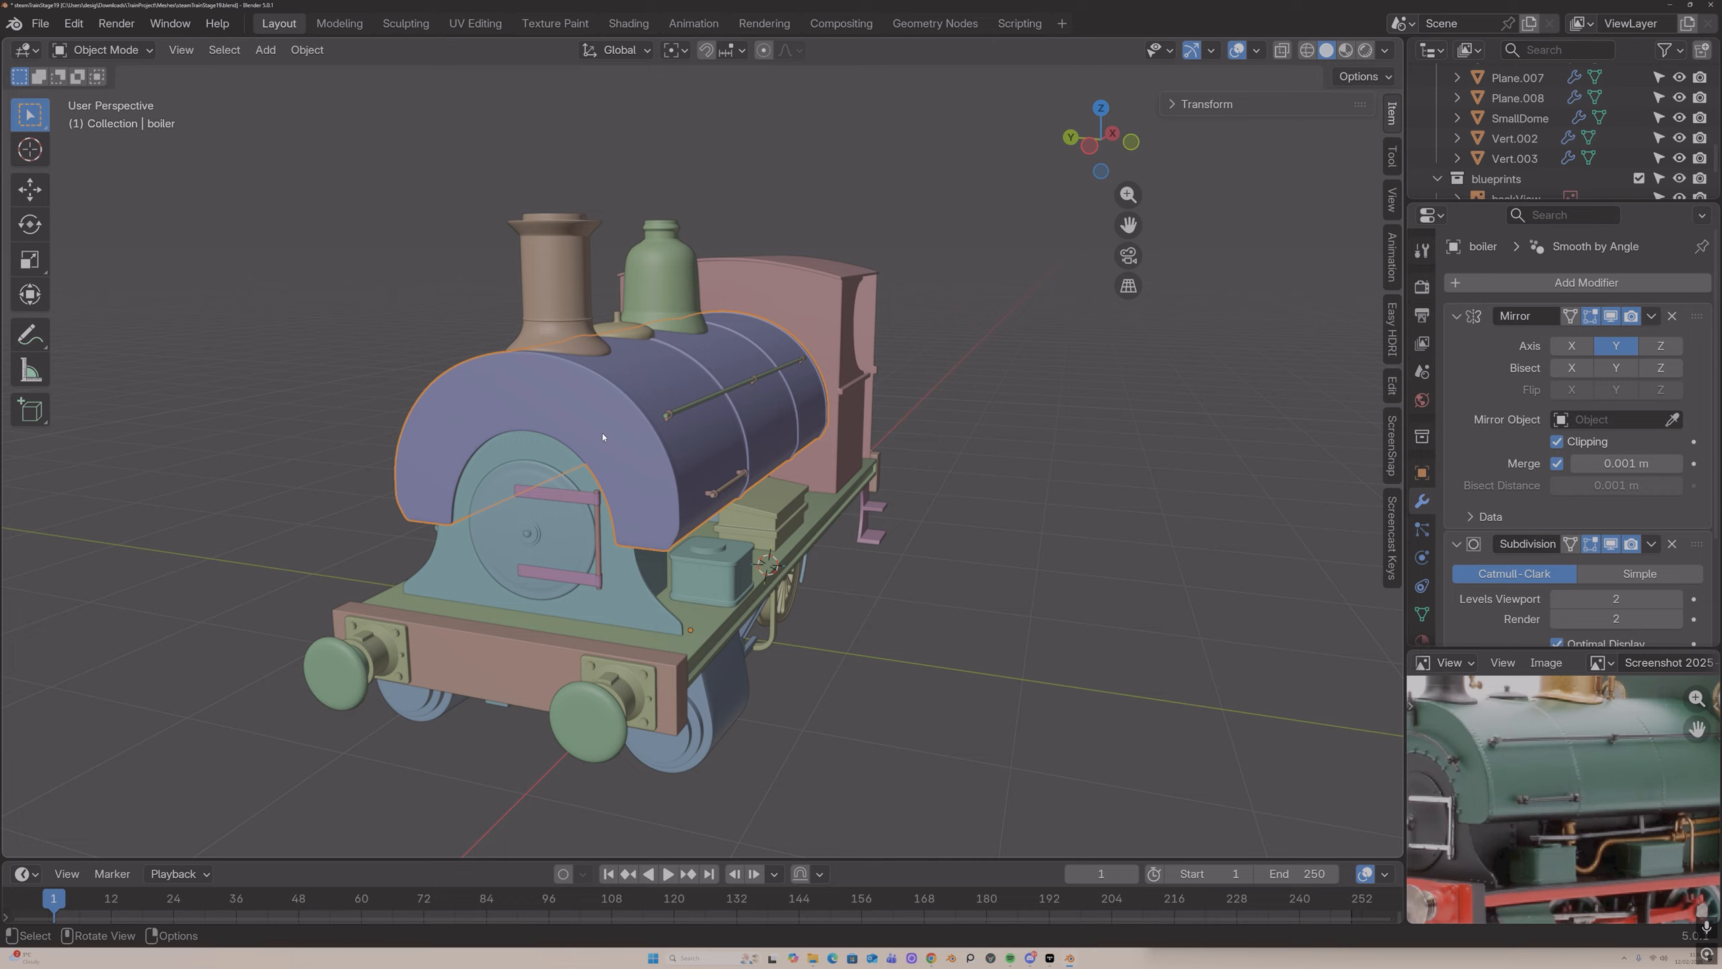
scroll(604, 434, up, 3)
key(Tab)
middle_drag(603, 435, 626, 427)
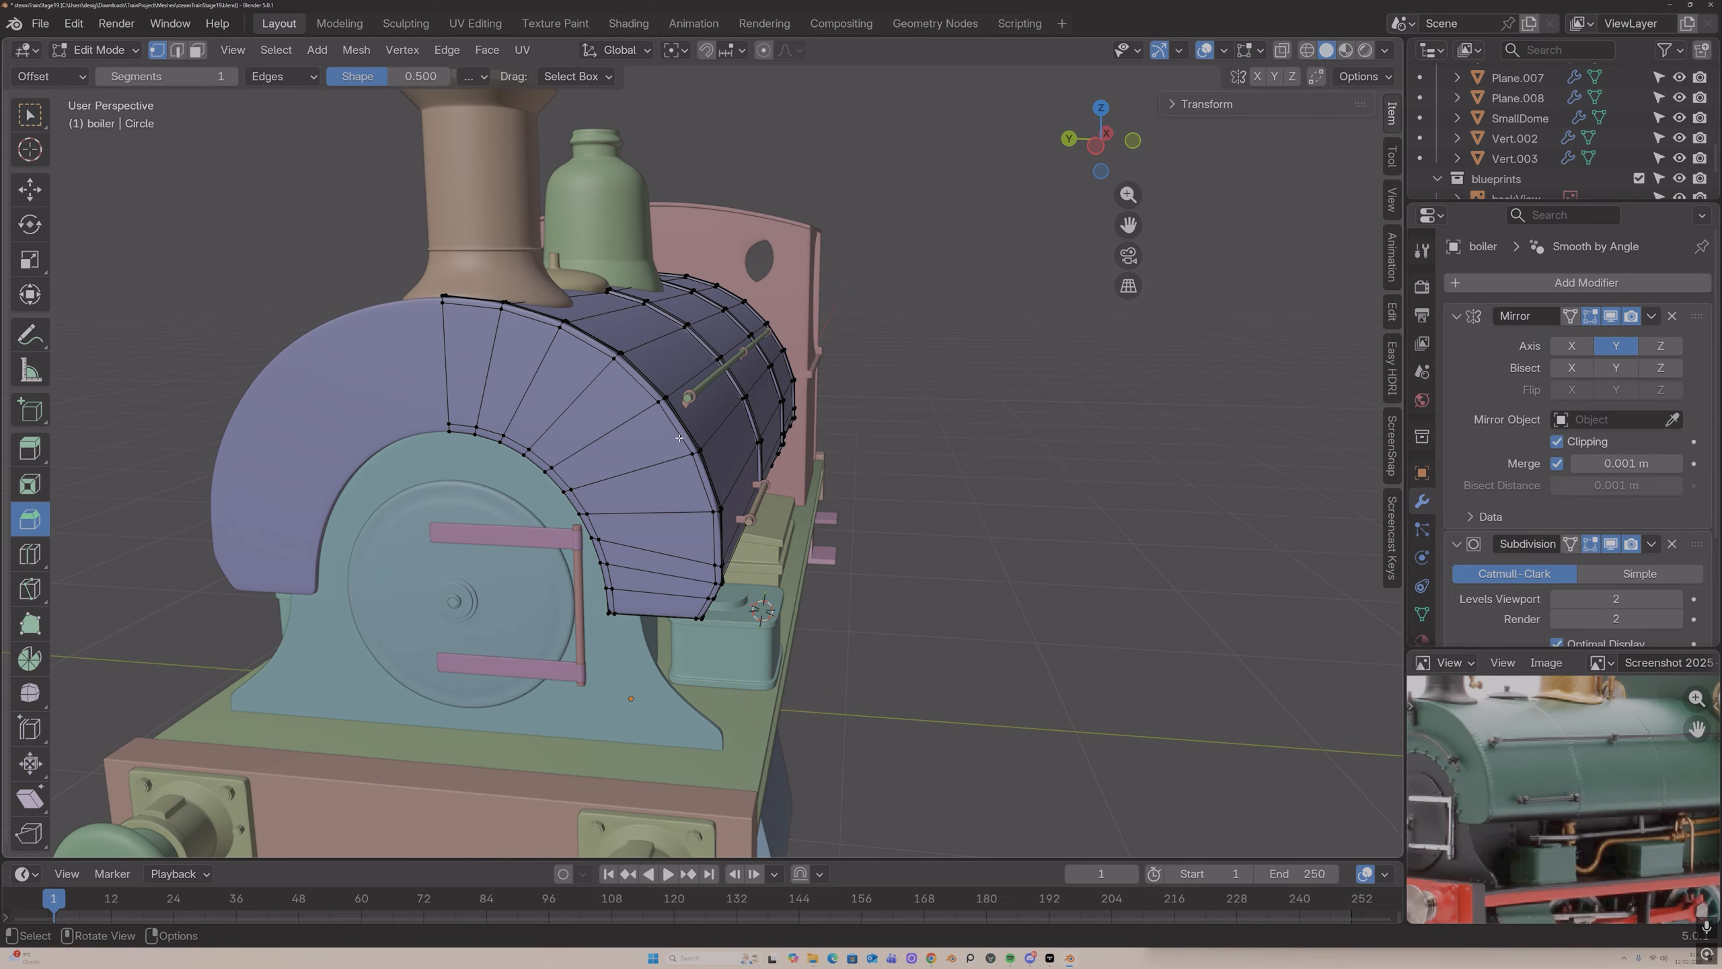
key(ctrl+r)
click(537, 381)
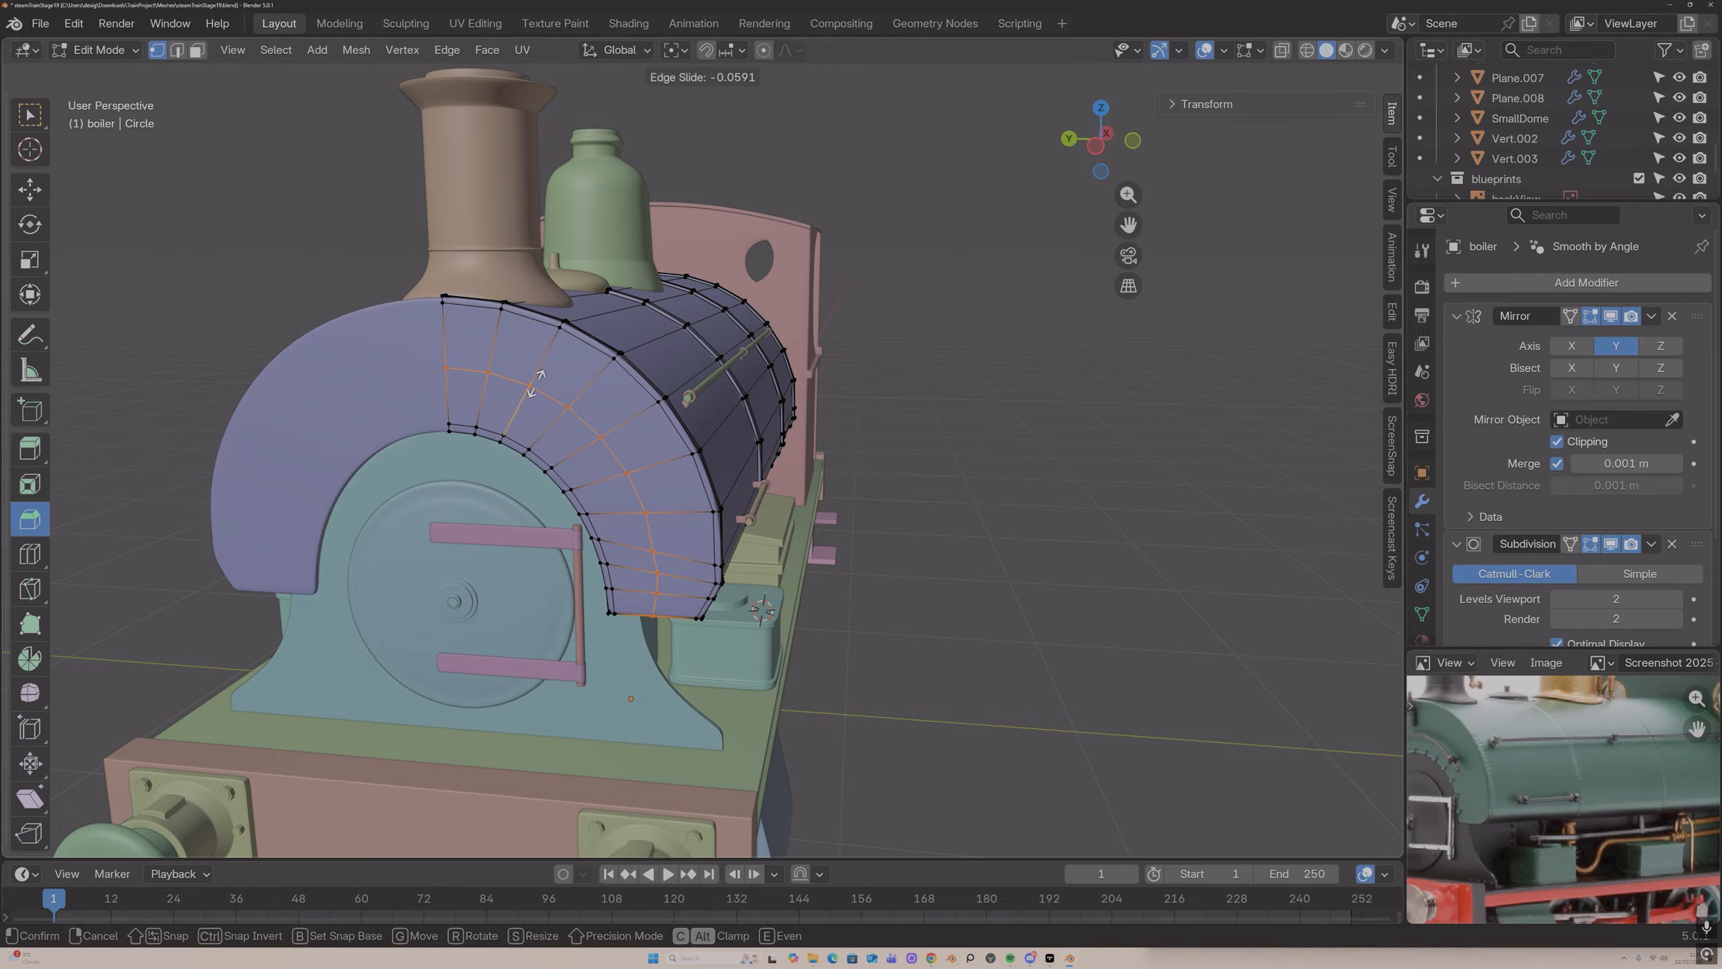
click(535, 383)
Step: From the front orthographic view, slide the new loop to a factor of -0.323, close to the blueprint's curved rail
click(1132, 140)
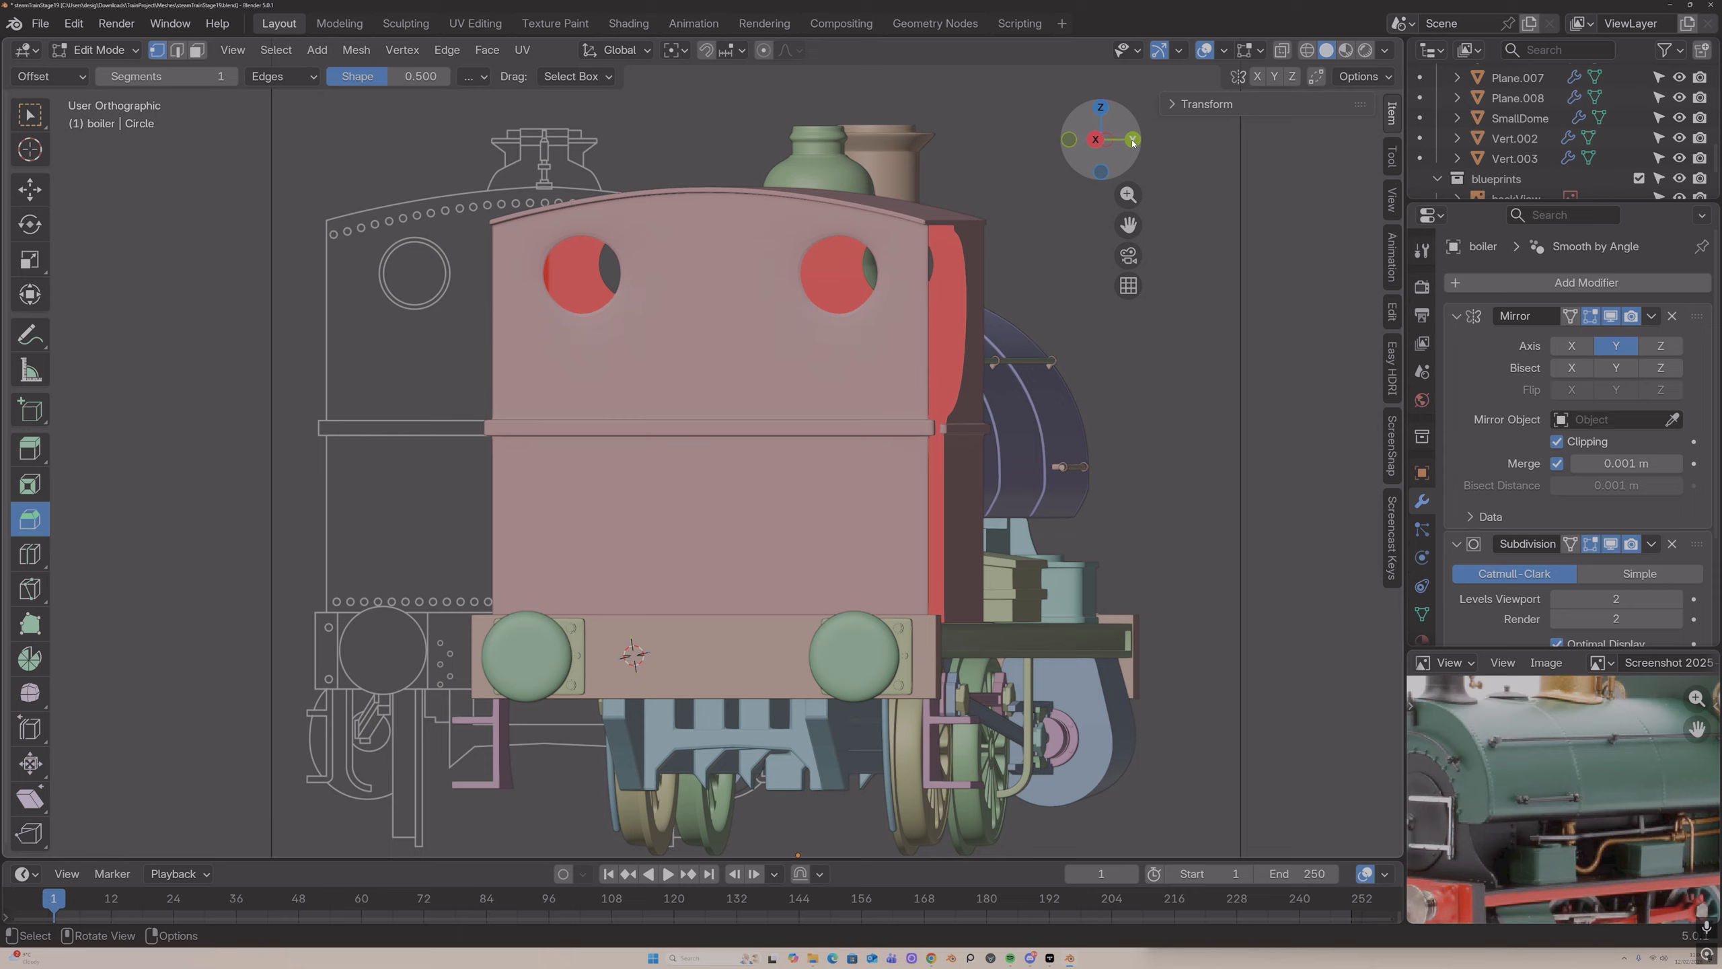
key(g)
key(g)
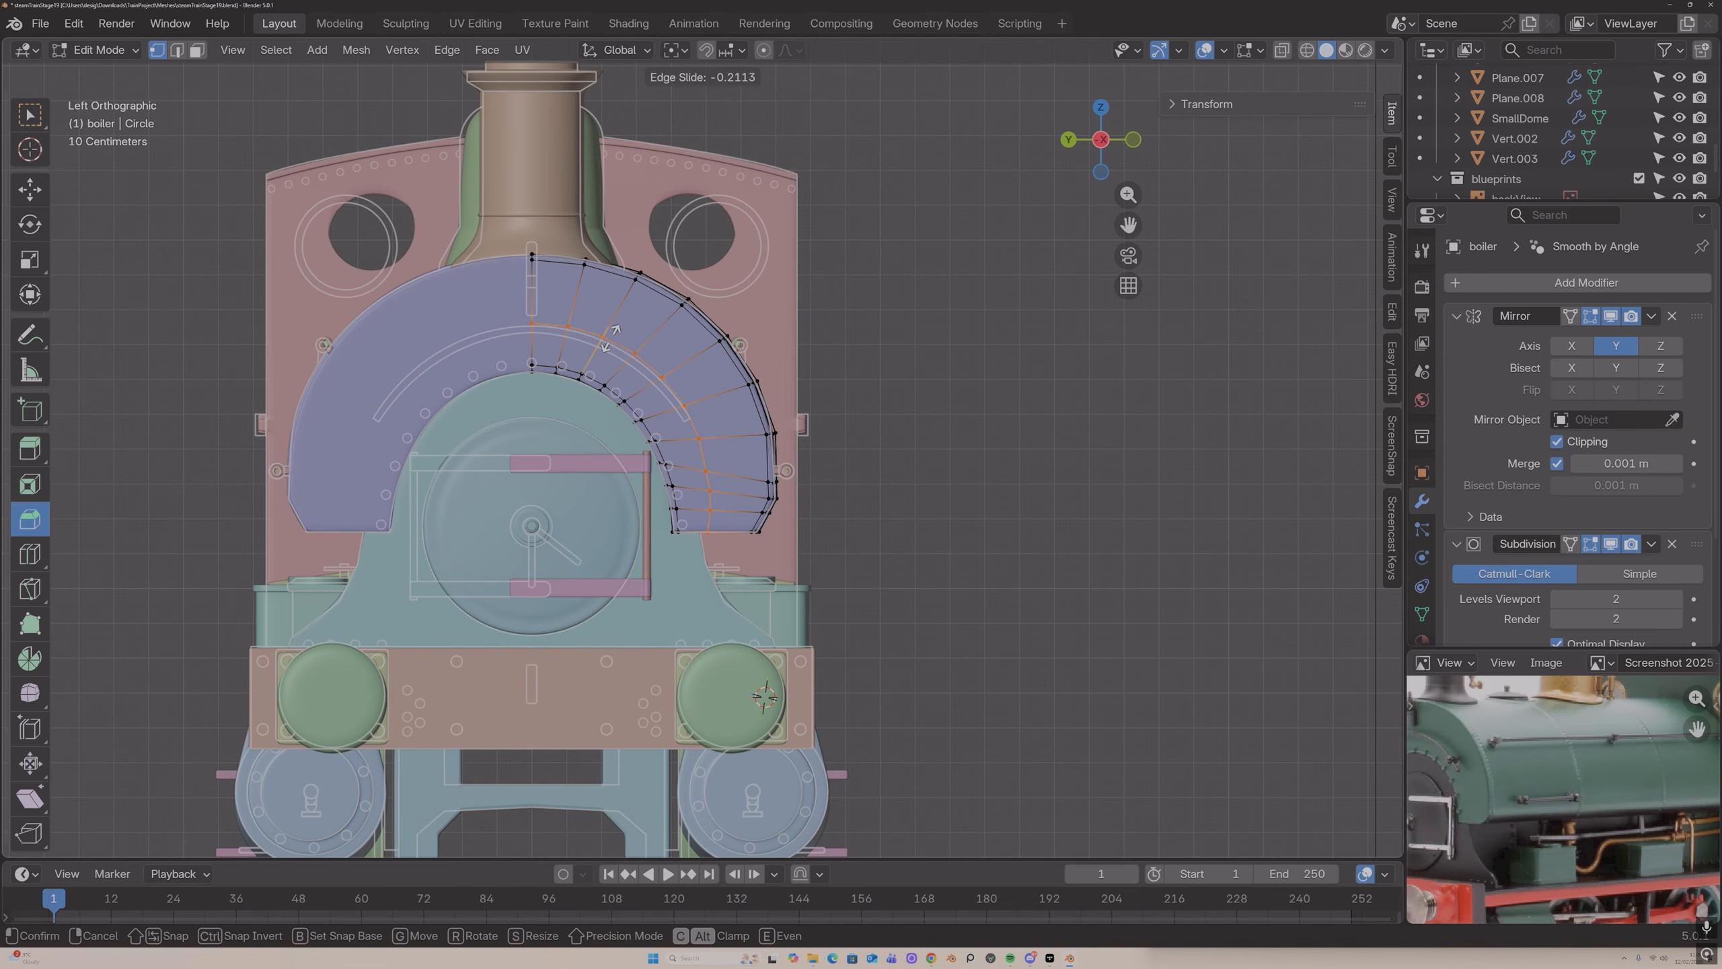
click(608, 342)
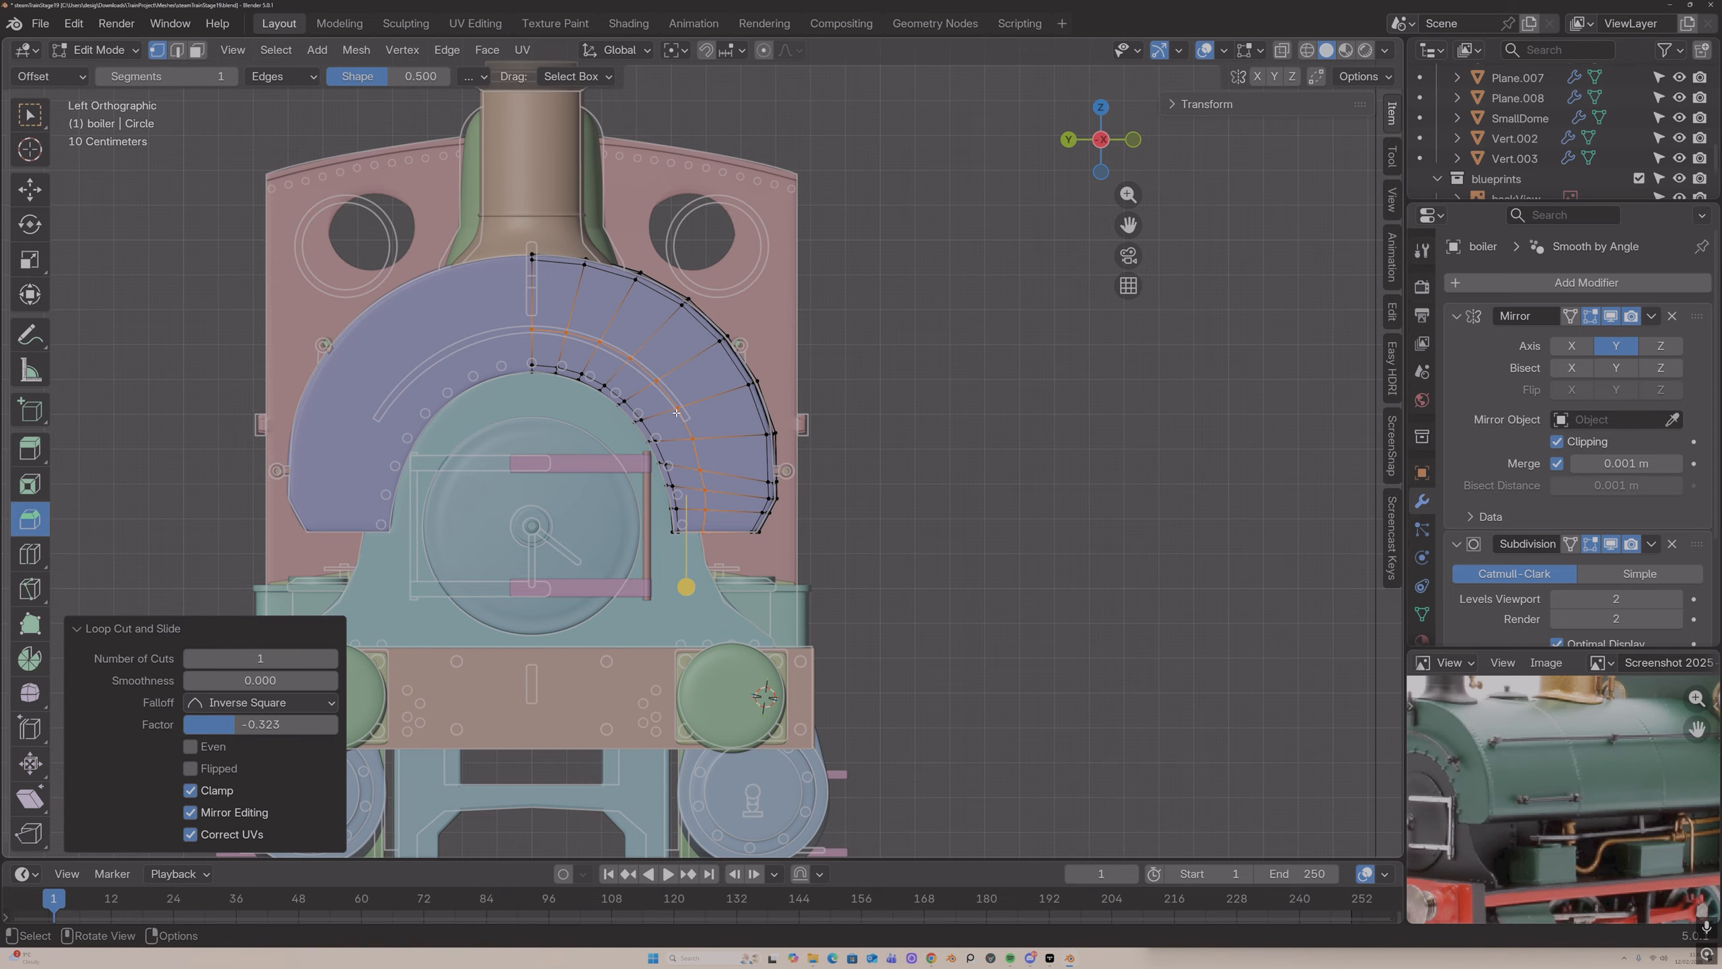
Step: Slide the two loop vertices around the blueprint rail's lower end along their edges to follow its curve
click(676, 412)
key(g)
key(g)
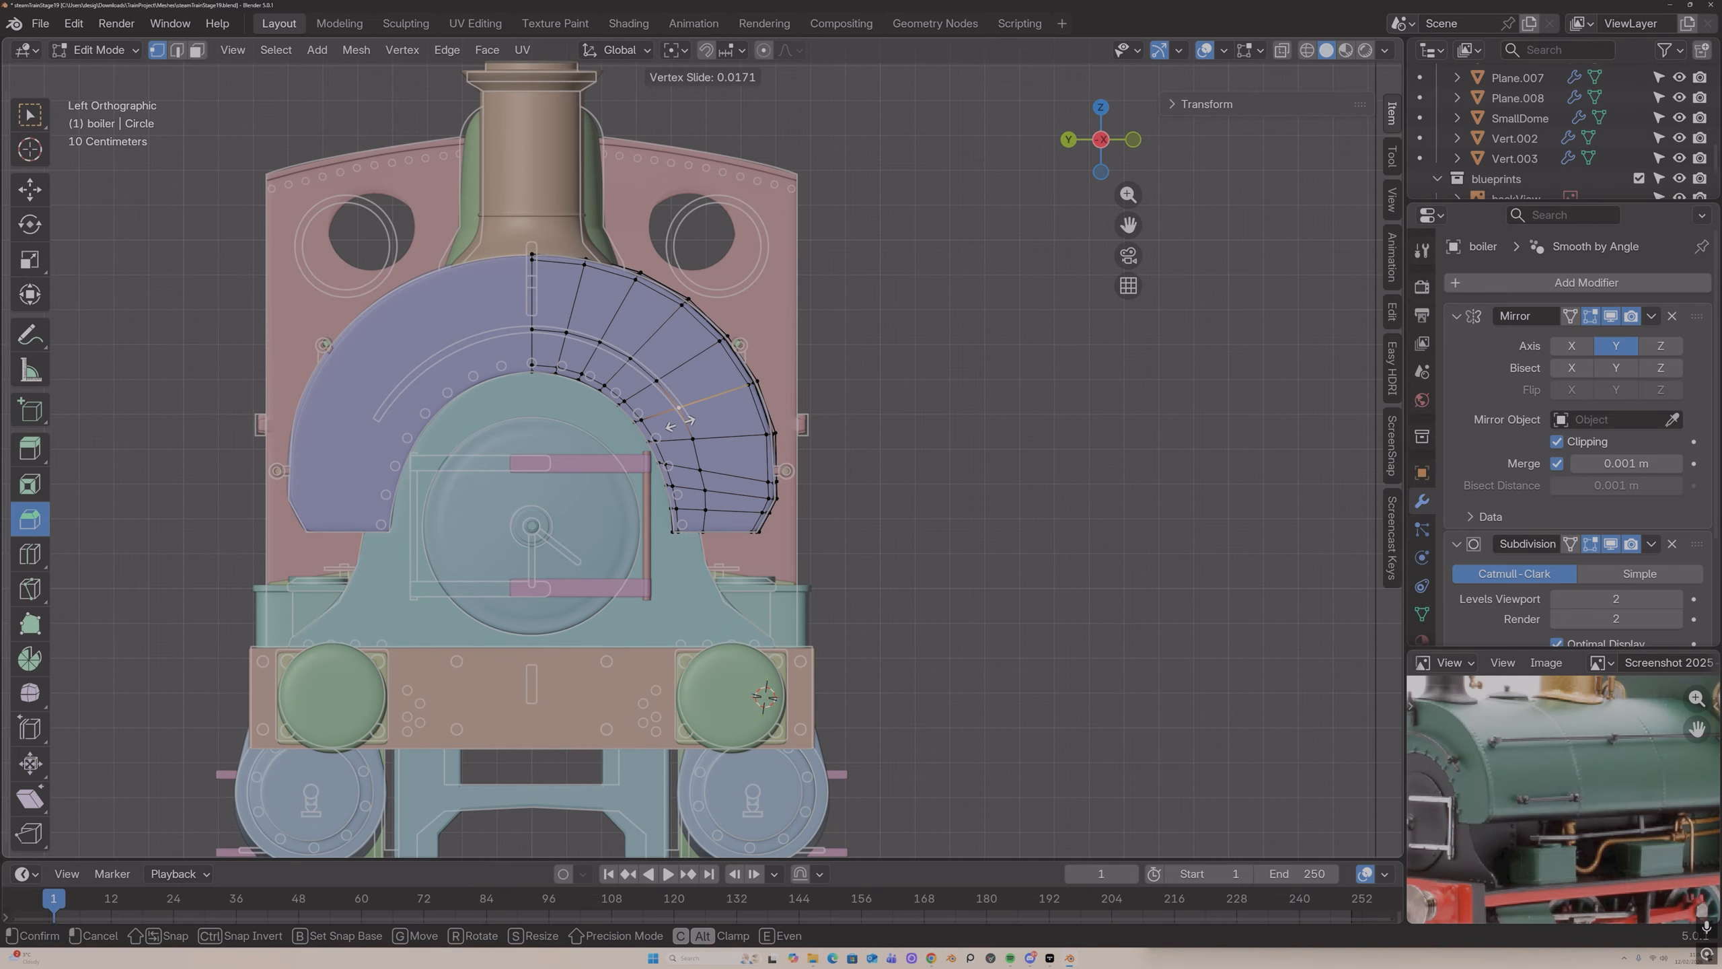
click(680, 422)
click(691, 440)
key(g)
key(g)
click(696, 439)
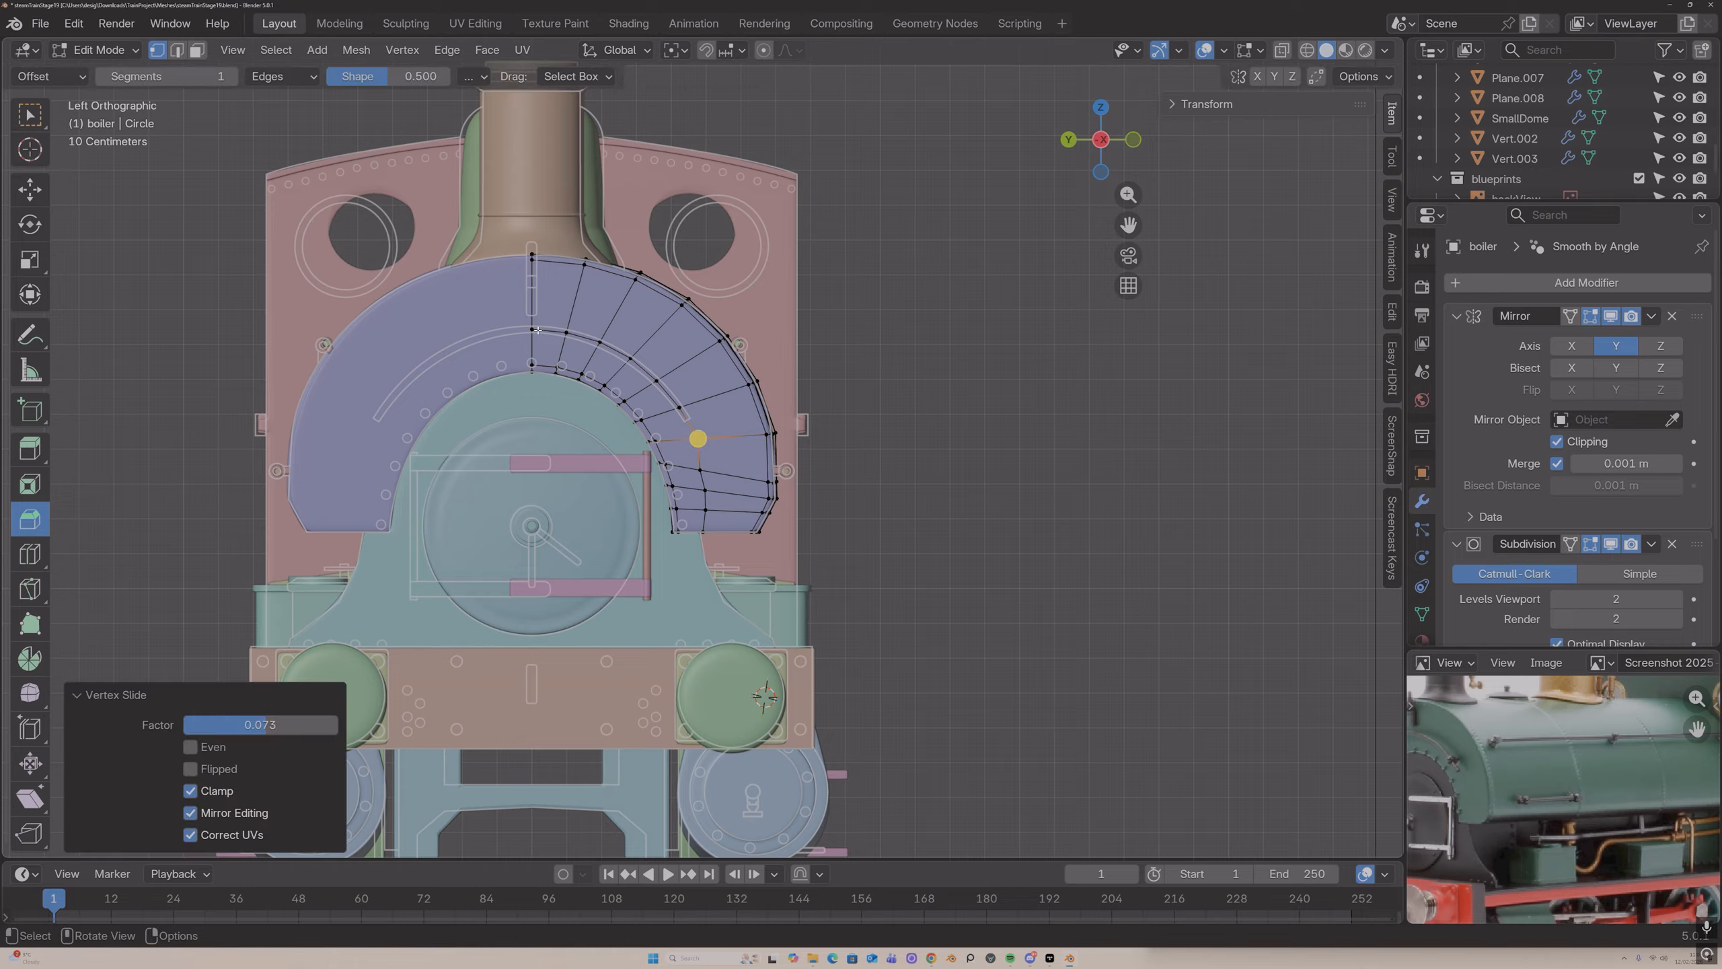
Step: Slide three upper vertices of the loop along their edges to match the blueprint's curved rail
click(603, 344)
key(g)
key(g)
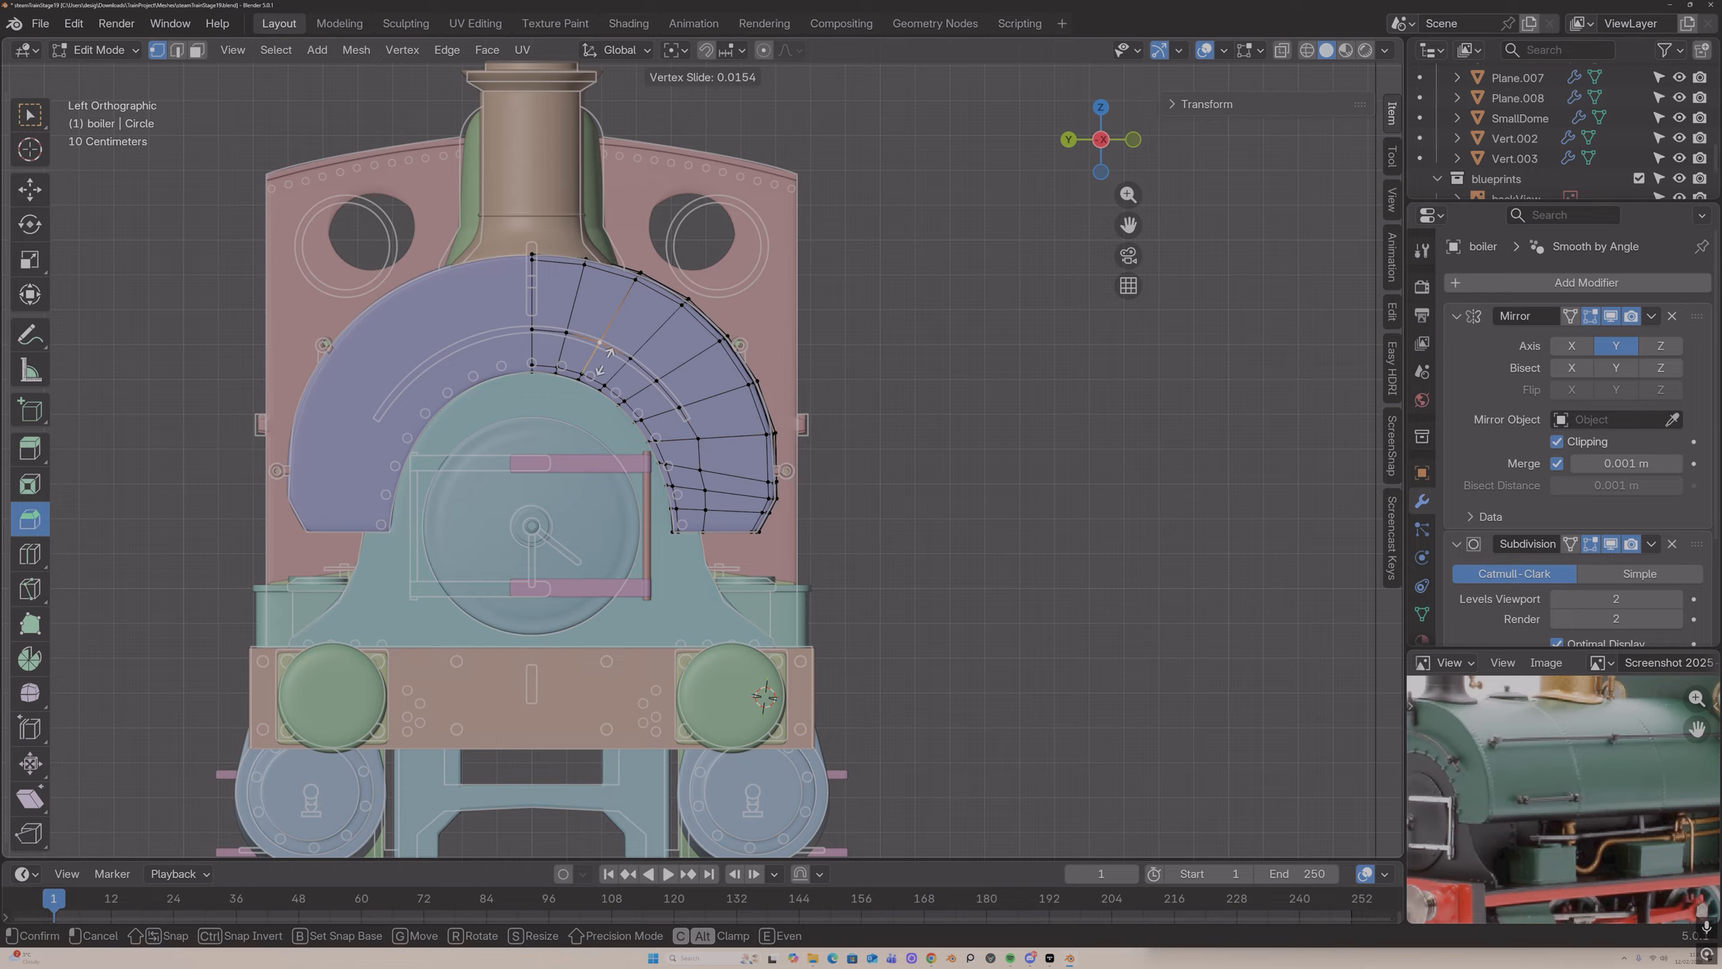
click(599, 347)
click(627, 360)
key(g)
key(g)
click(627, 364)
click(653, 379)
key(g)
key(g)
click(653, 388)
Step: Select the loop's path from the top centre vertex past the blueprint rail's end and relax it with LoopTools
click(532, 328)
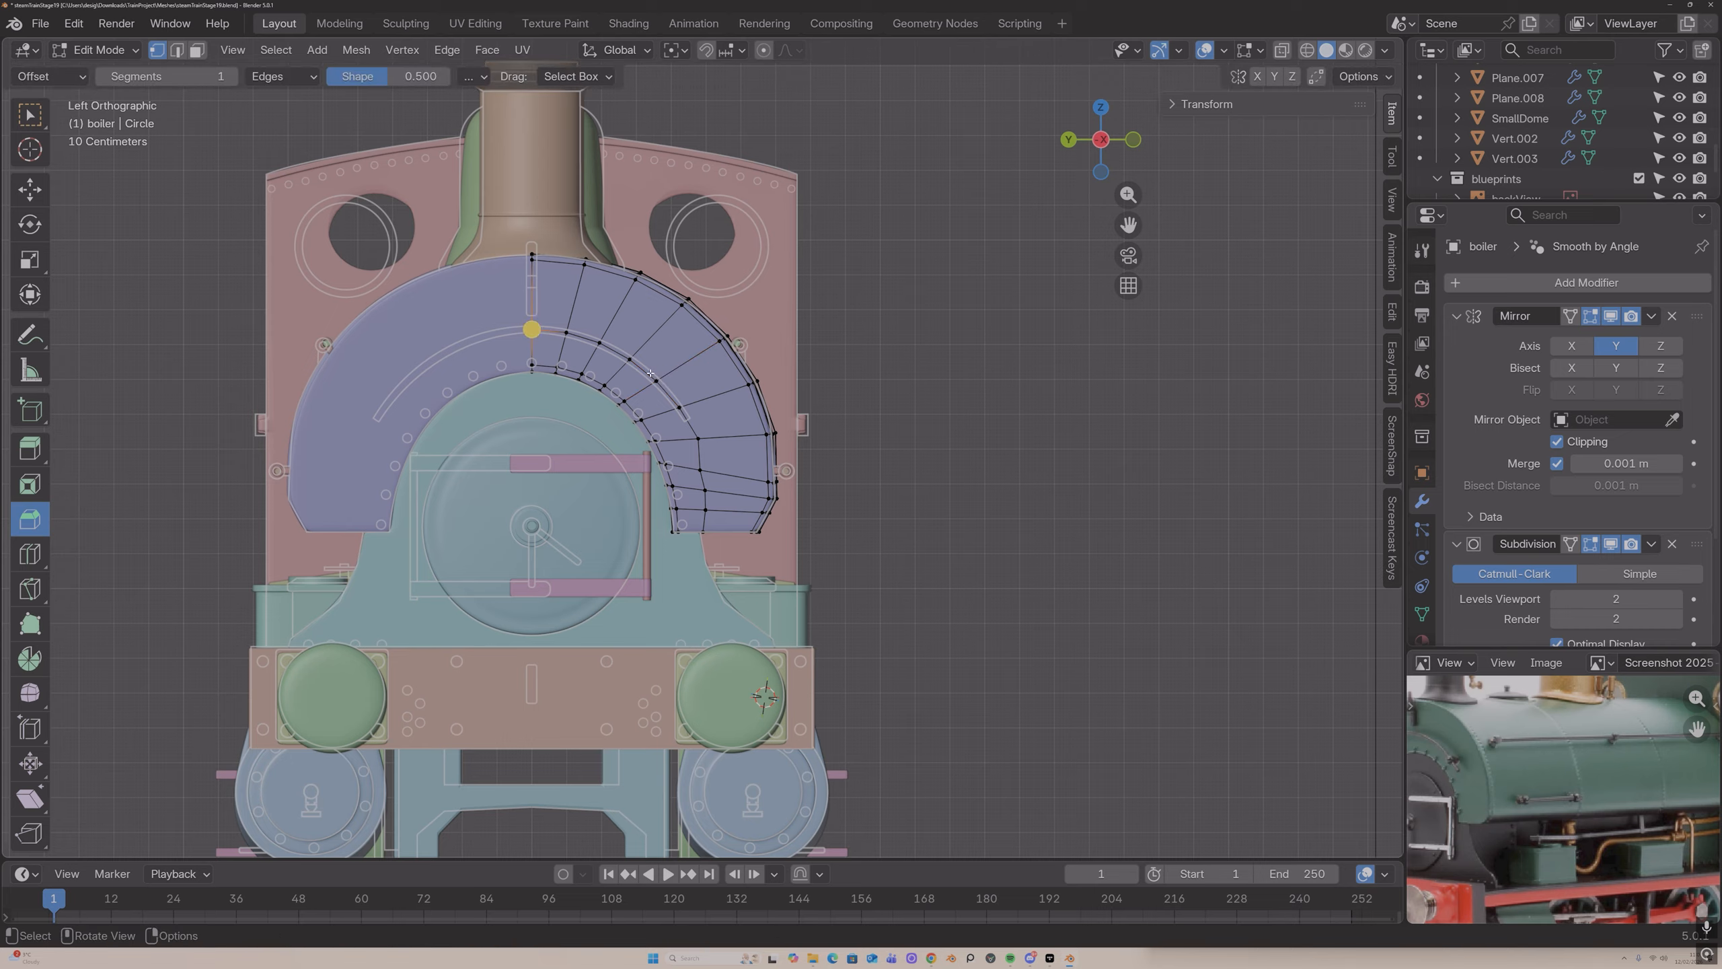
ctrl+shift+click(628, 359)
right_click(630, 385)
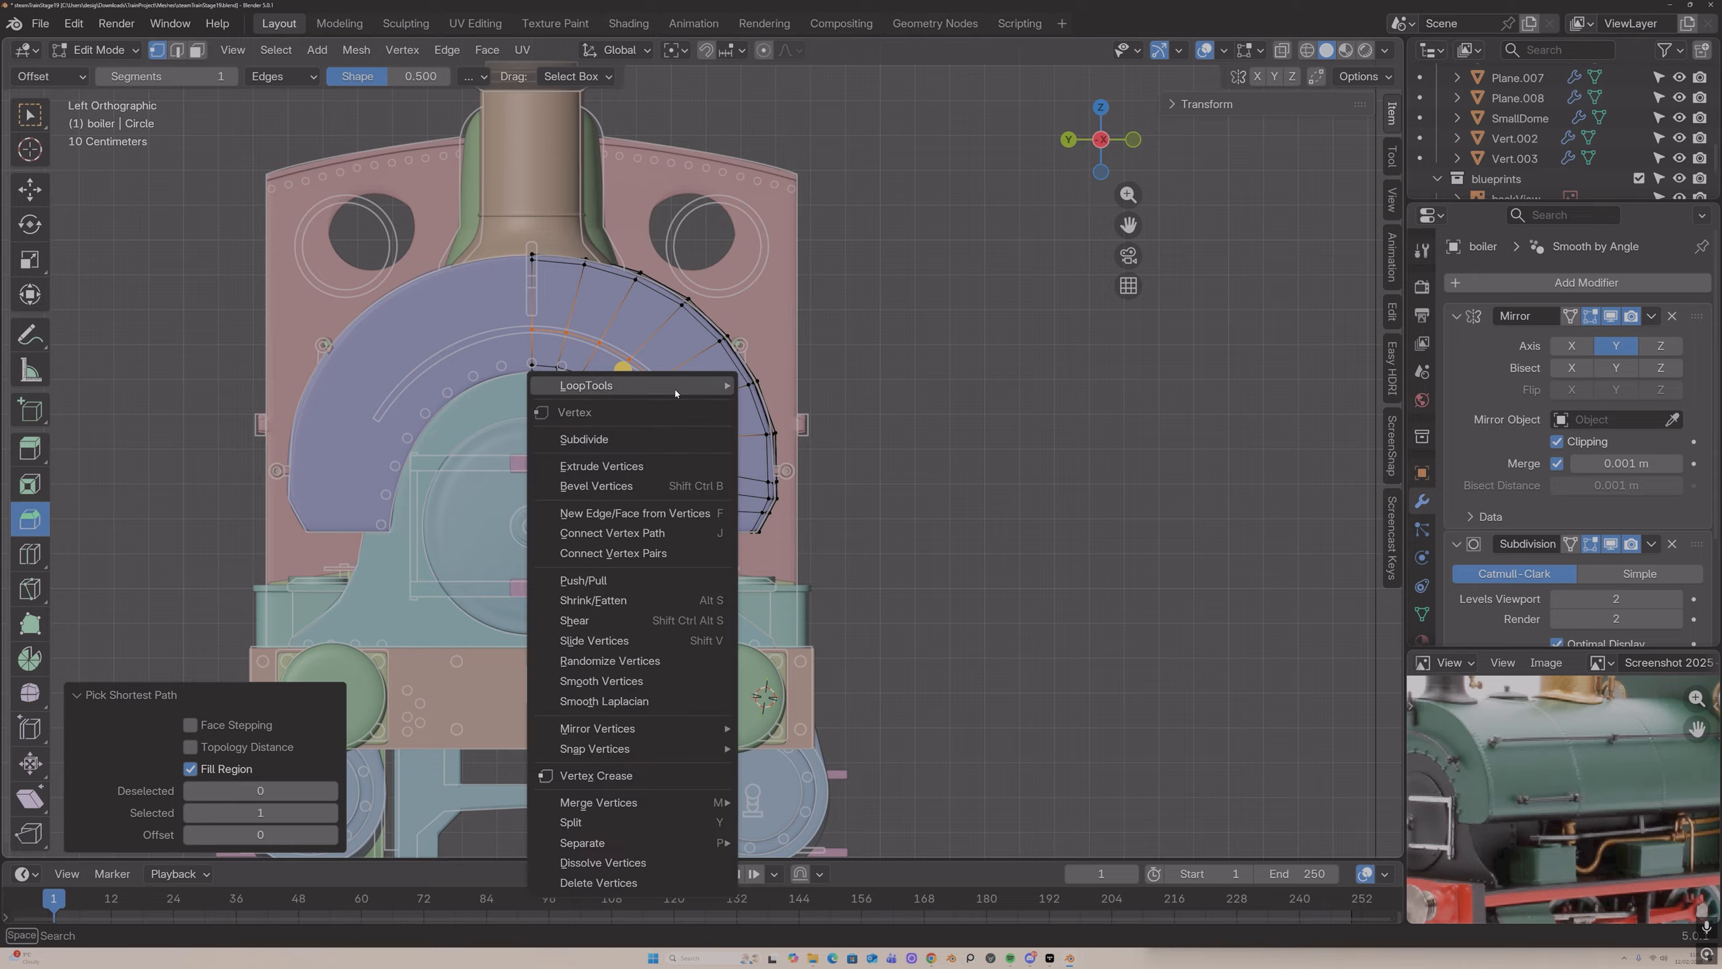
mouse_move(705, 385)
click(812, 502)
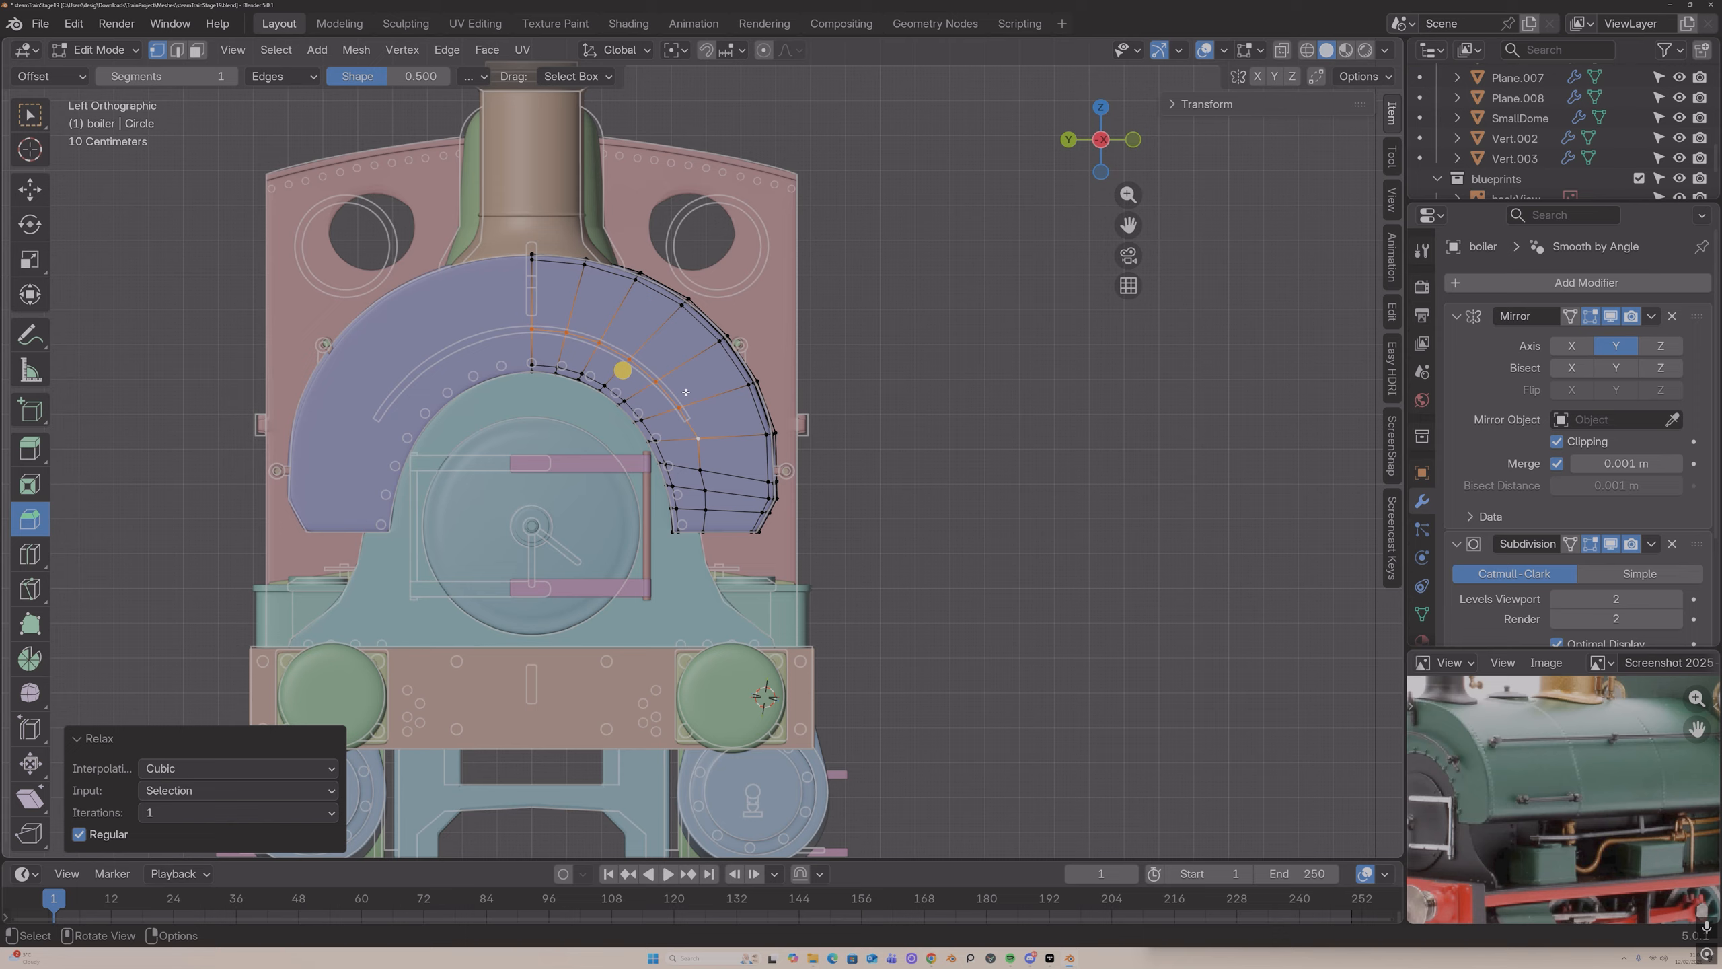
Step: Separate the selected arc of edges from the boiler into its own object and leave mesh editing
key(p)
click(719, 440)
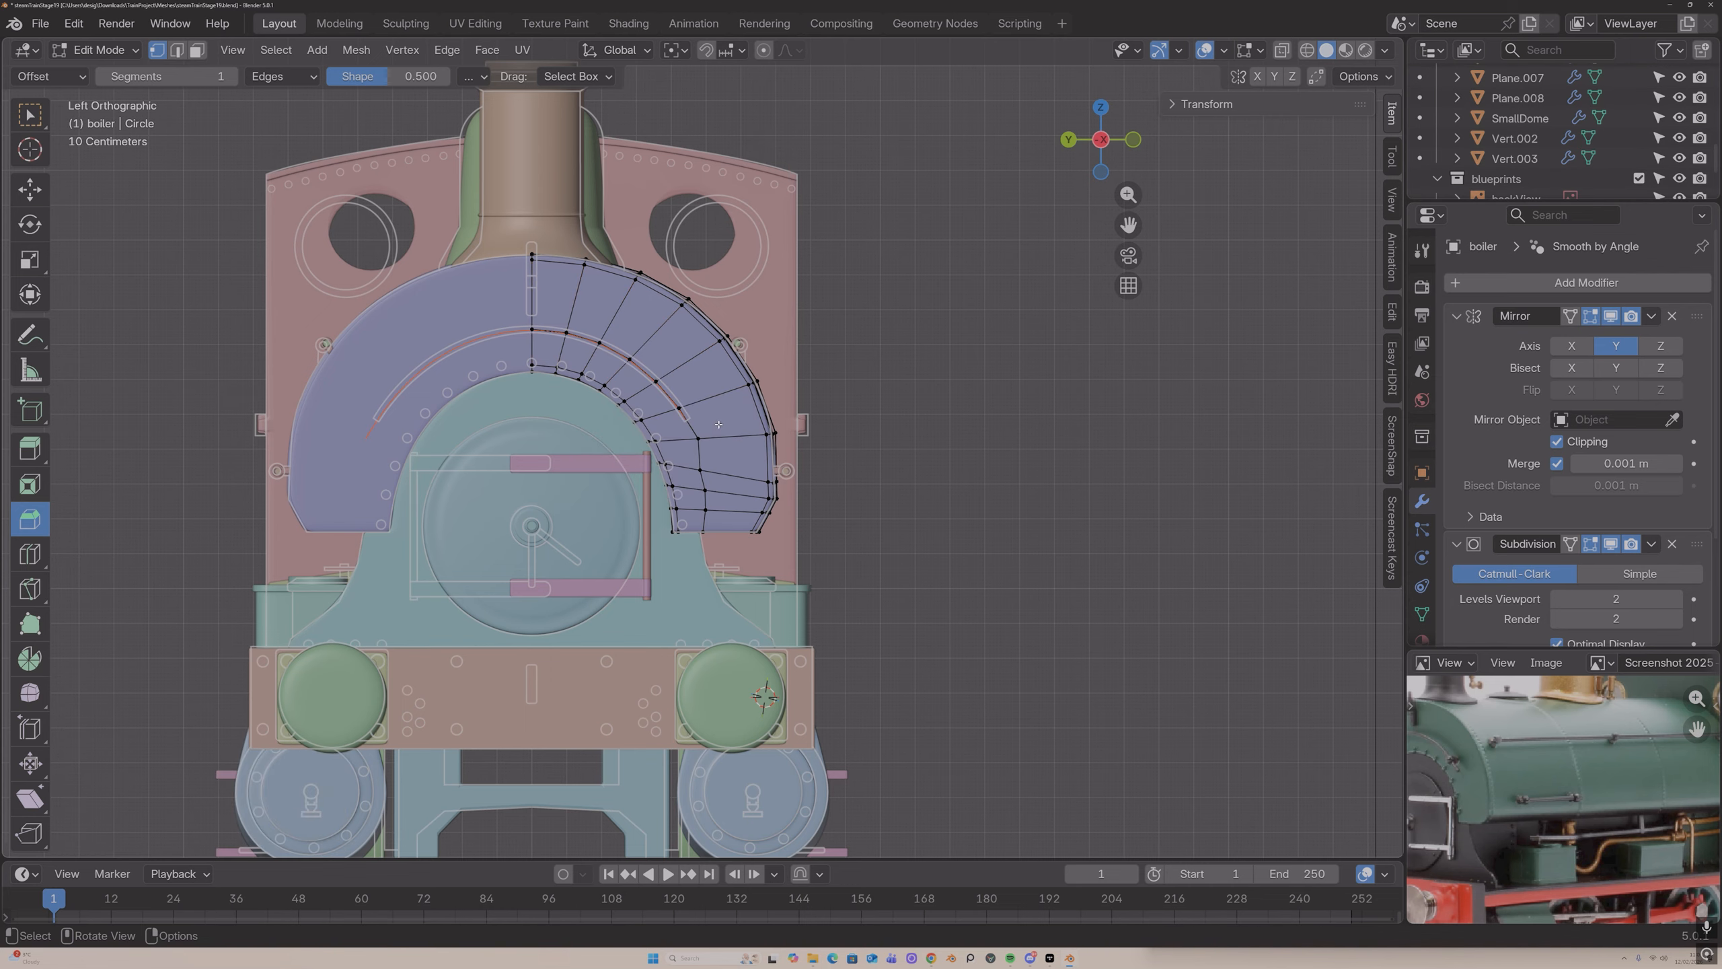
middle_drag(718, 423, 643, 380)
key(Tab)
Step: Select the added edge loop remaining on the boiler's front face, dissolve its edges and leave mesh editing
key(Tab)
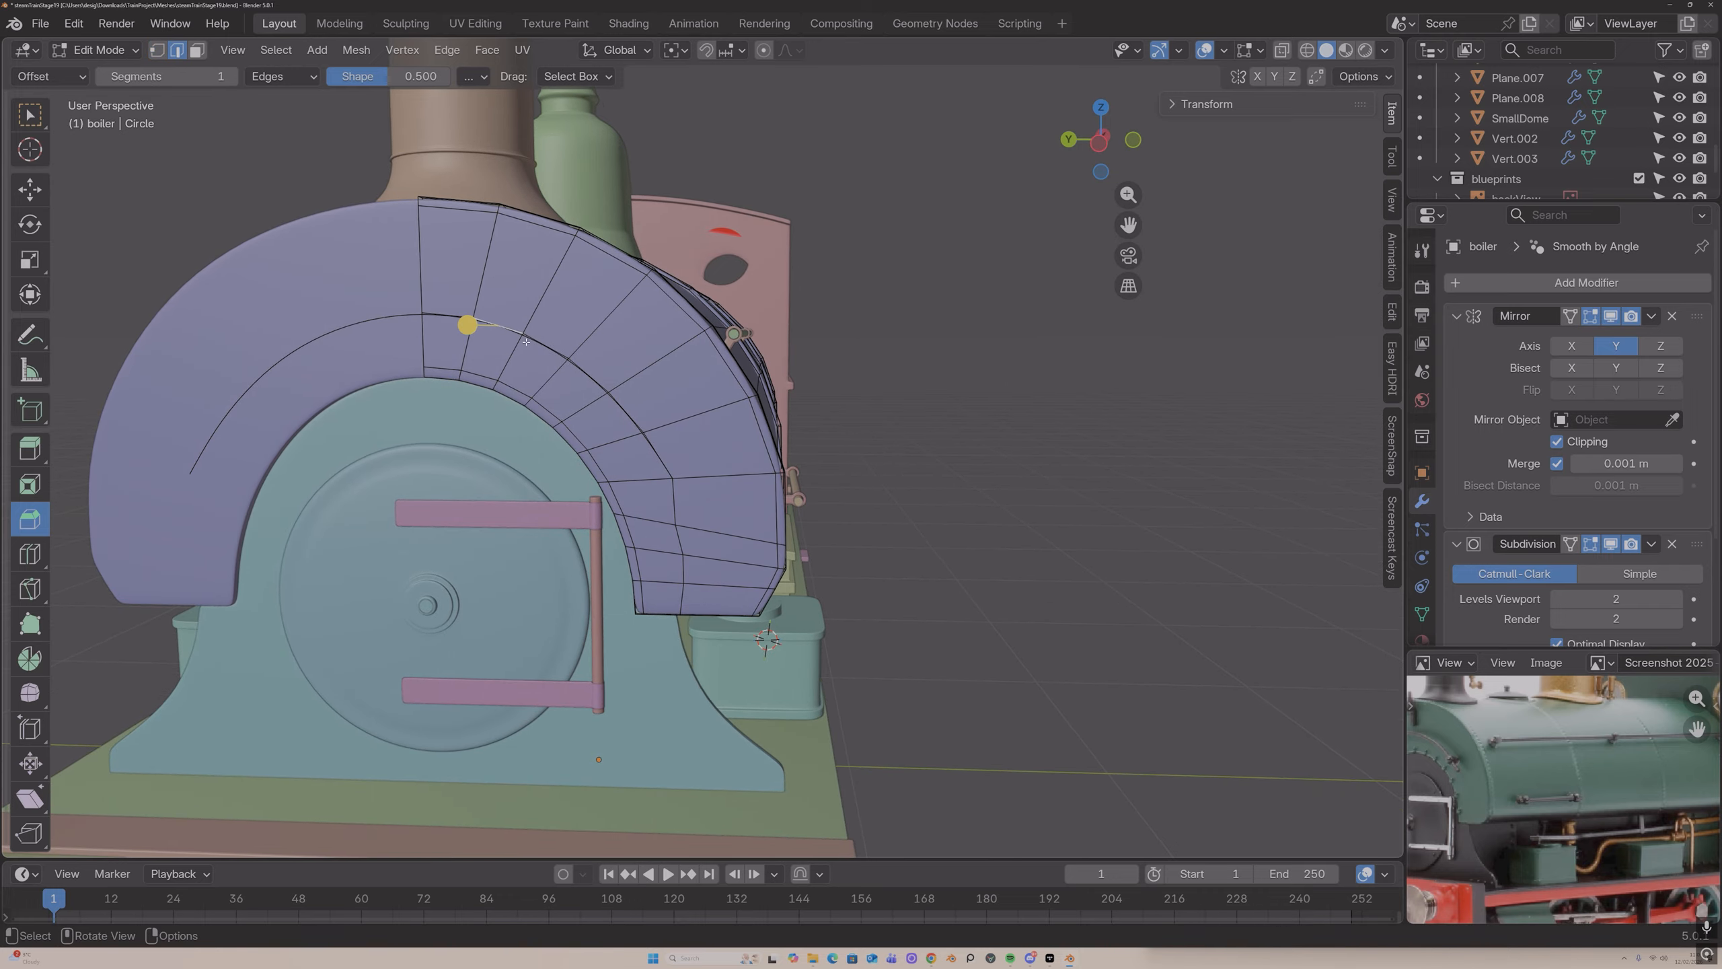
alt+click(672, 494)
middle_drag(672, 494, 610, 410)
key(ctrl+e)
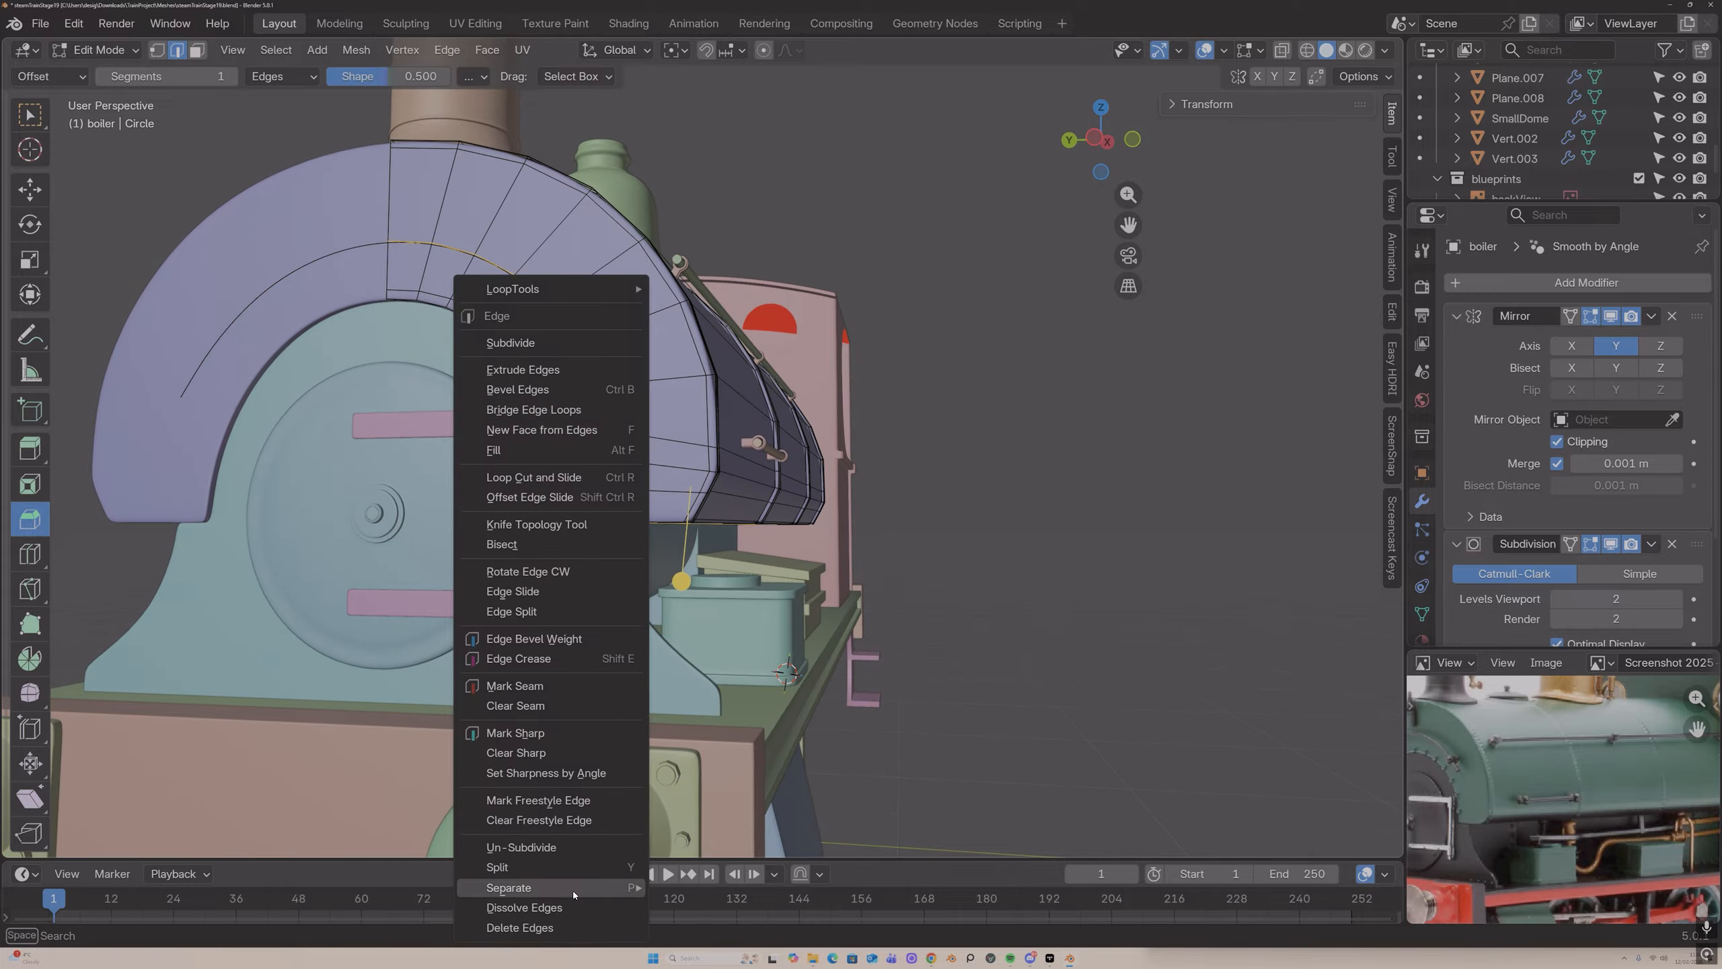
click(559, 907)
key(Tab)
Step: Edit the separated arc and move it along X out in front of the boiler's front face
click(539, 297)
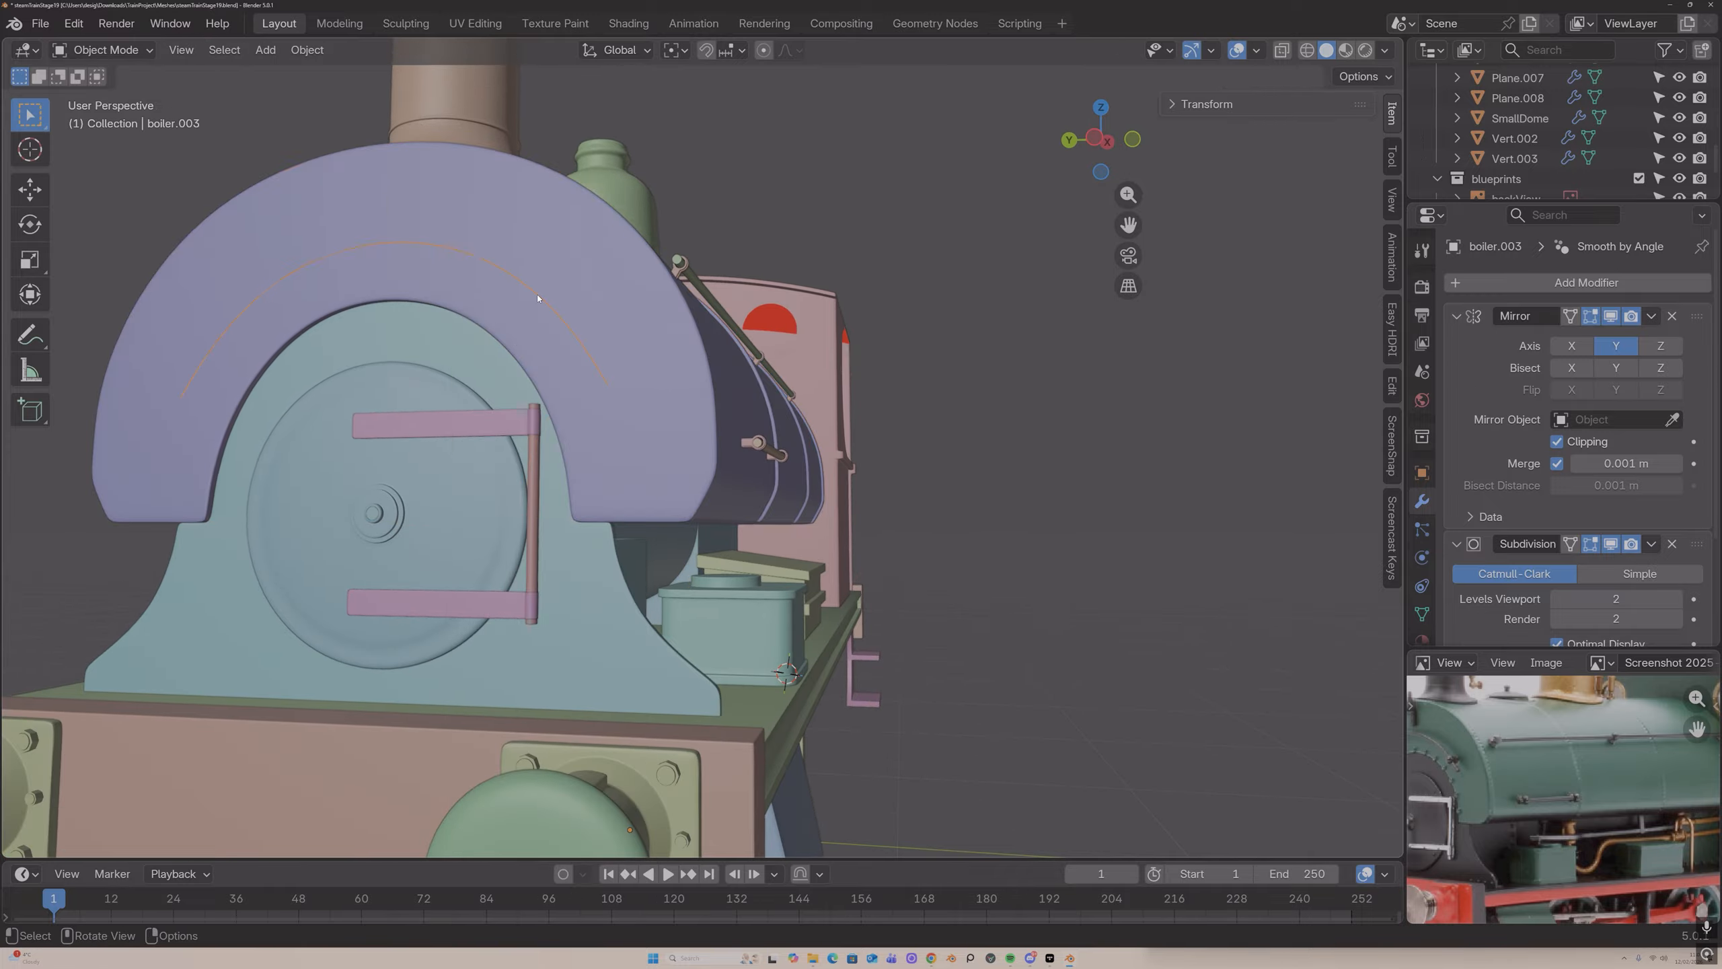
middle_drag(539, 298, 490, 341)
key(Tab)
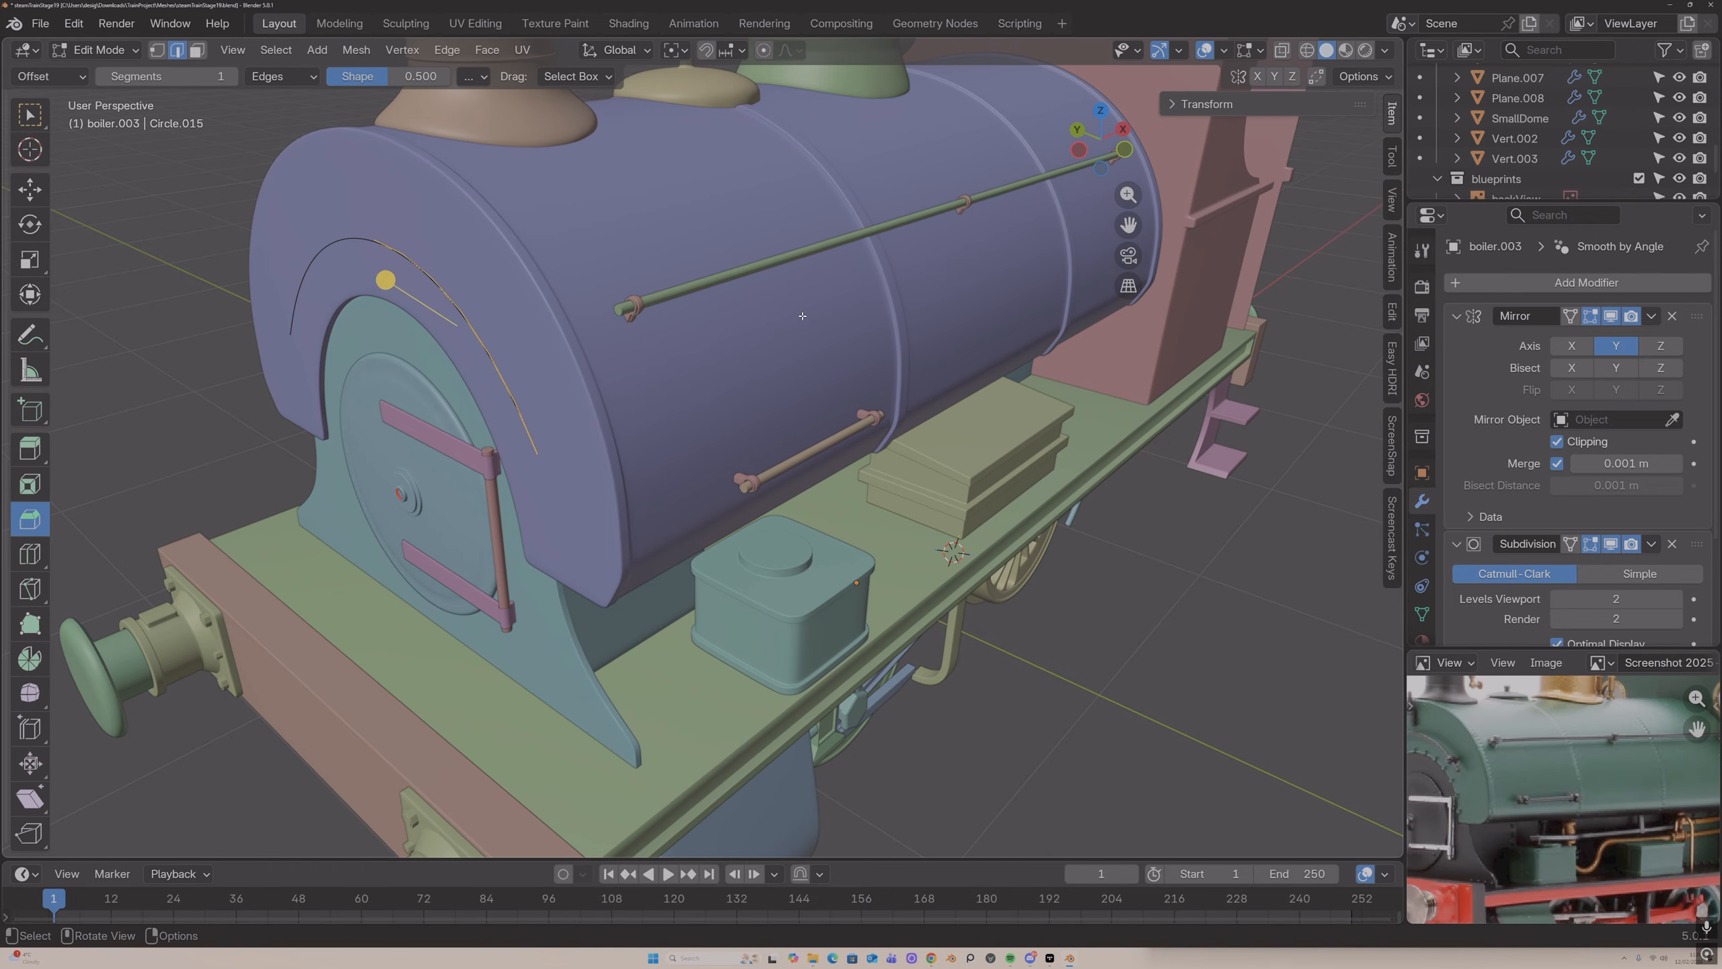
key(g)
key(y)
key(x)
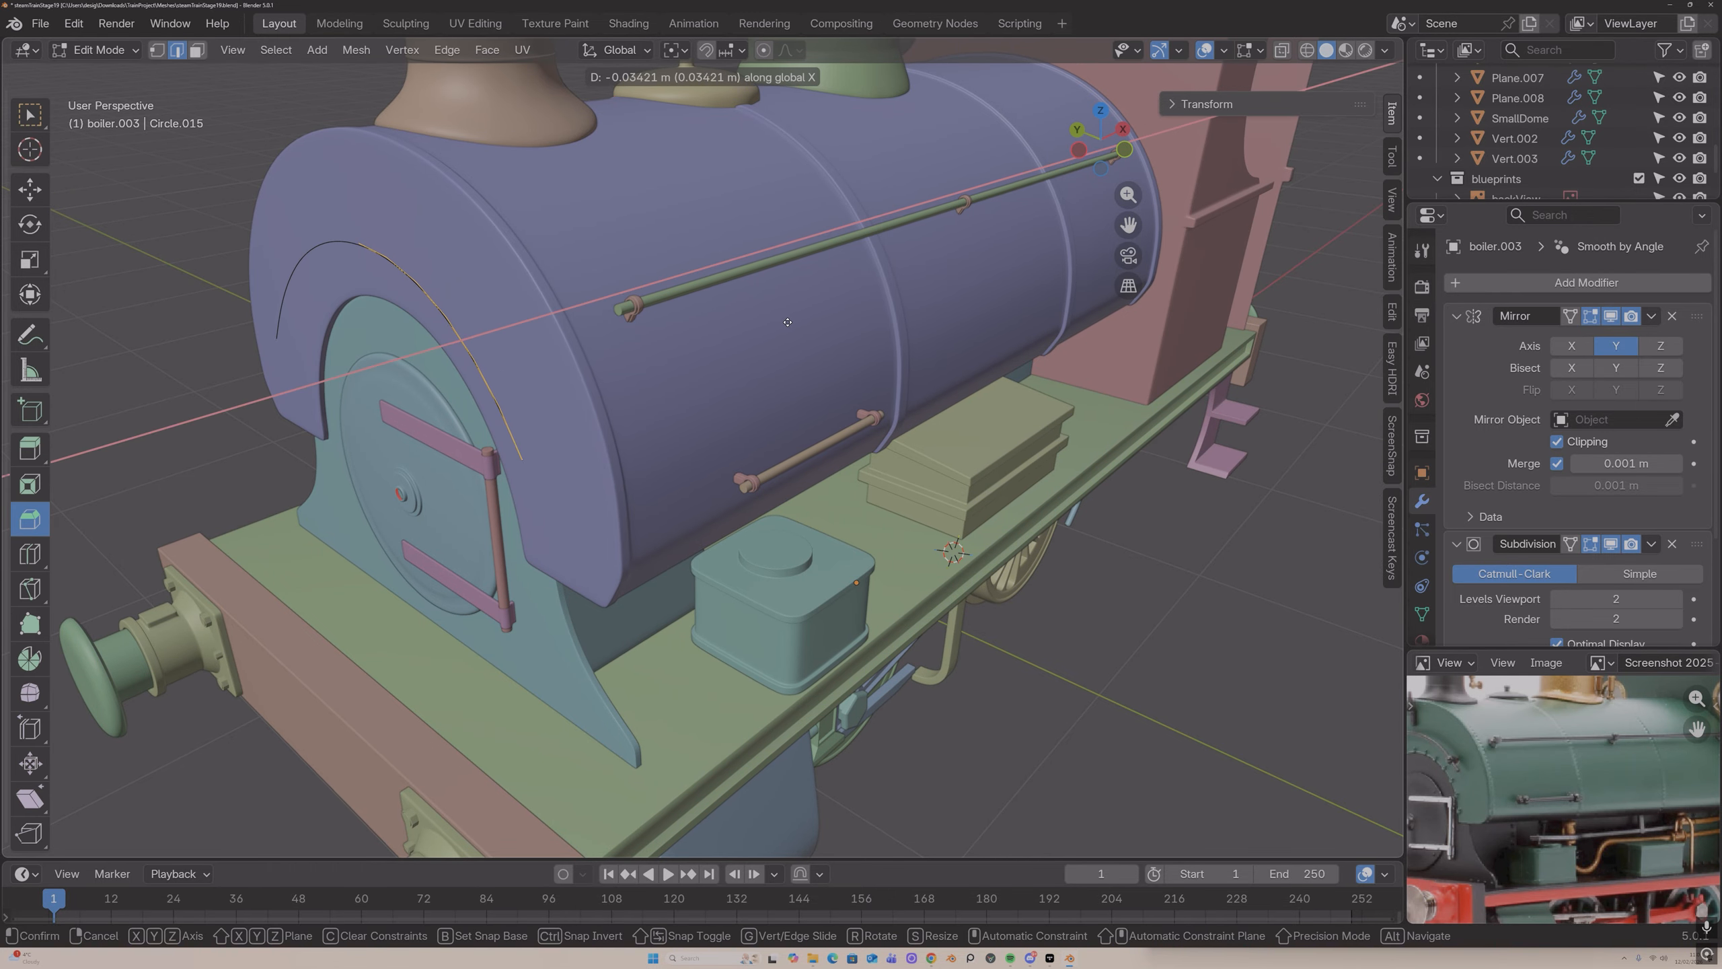
click(779, 318)
middle_drag(779, 317, 841, 304)
key(Tab)
Step: In front view, slide the arc's end vertex by 0.596 to the blueprint rail's end and dissolve the vertex beside it
click(1133, 143)
click(1133, 142)
click(1133, 143)
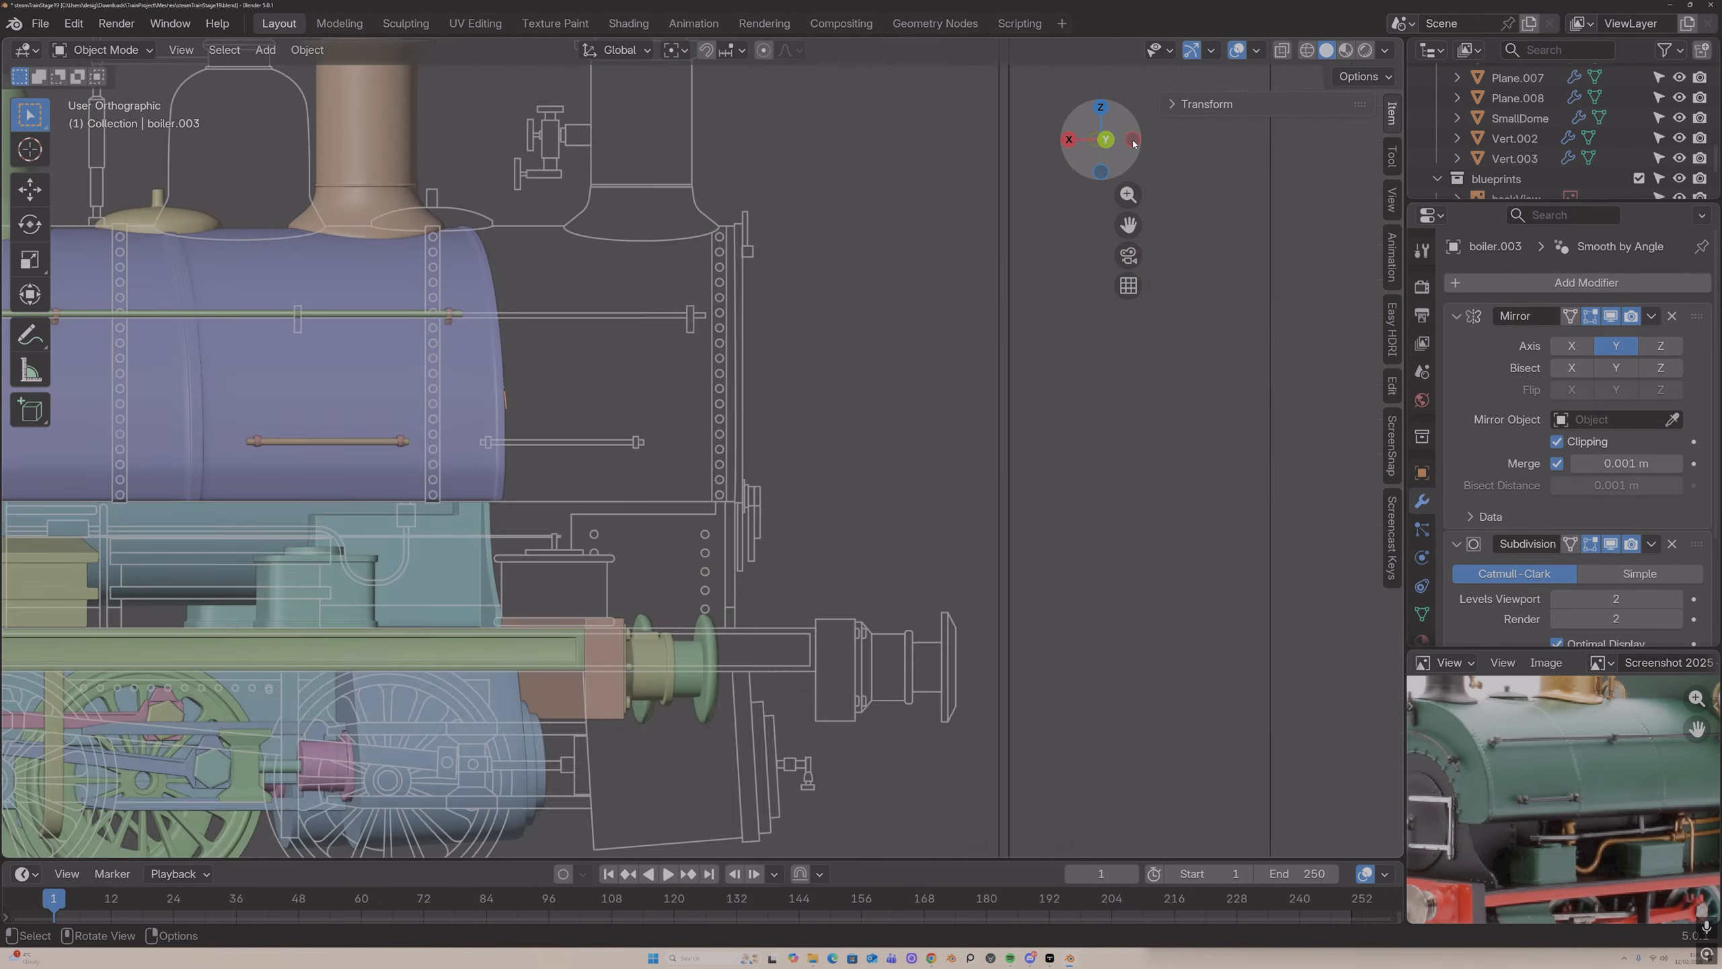
click(1134, 143)
scroll(962, 244, up, 3)
key(Tab)
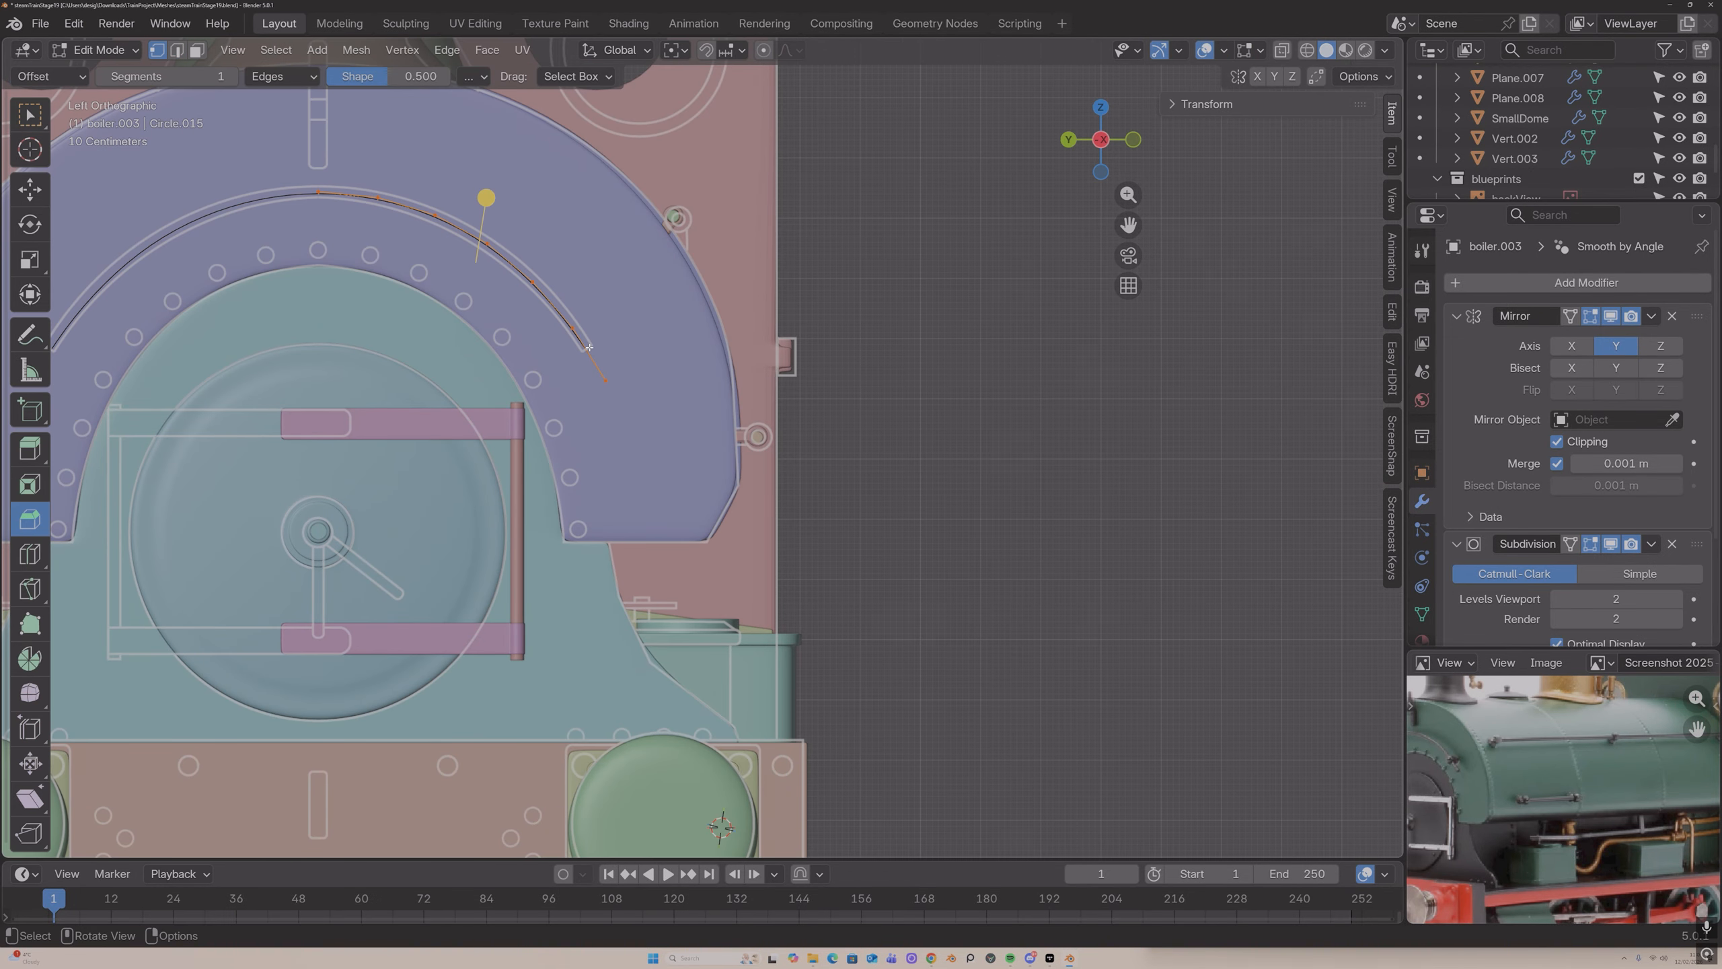
click(603, 378)
key(shift+v)
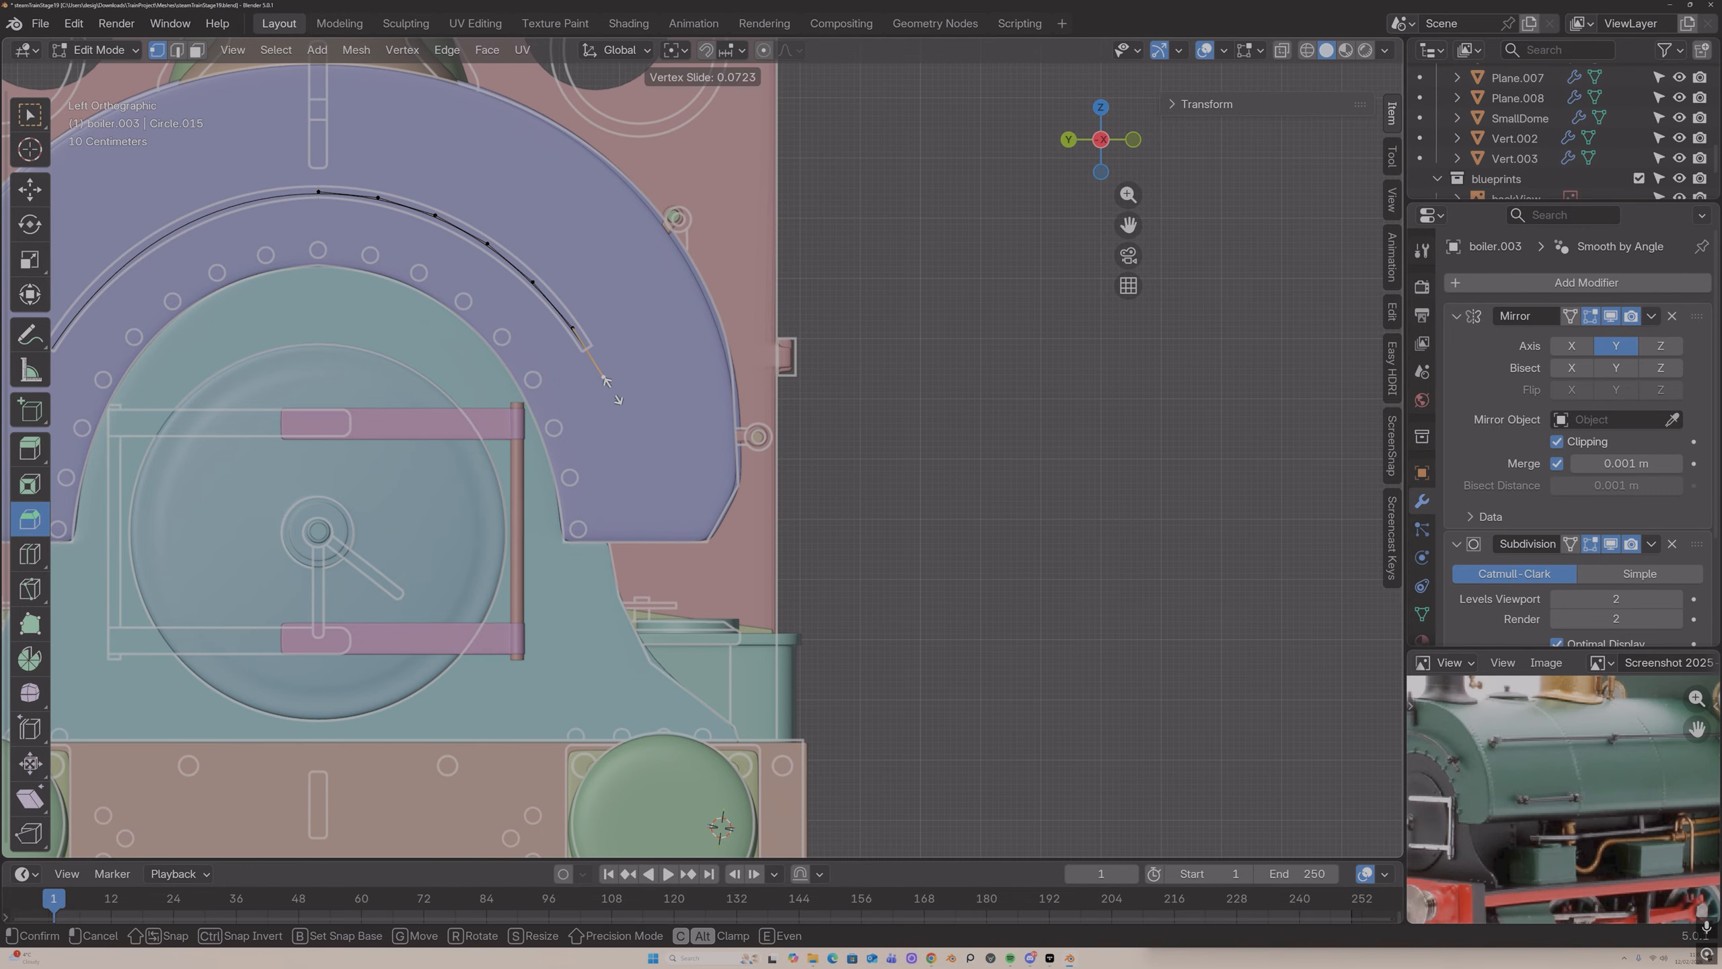
click(588, 353)
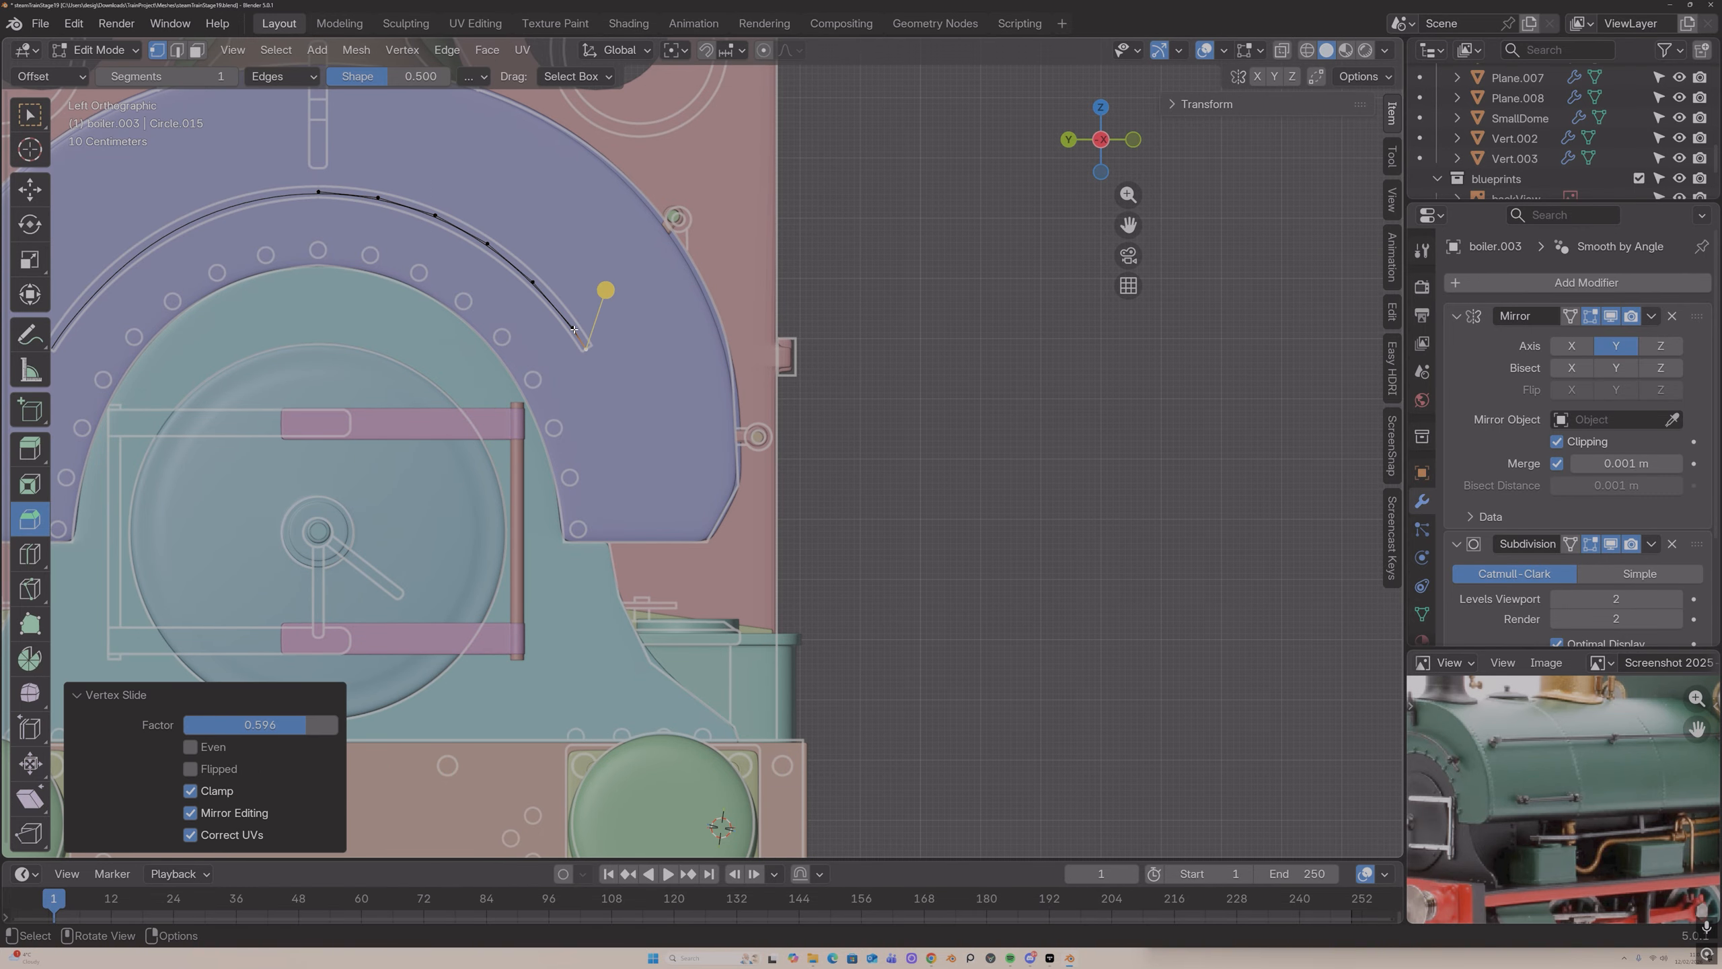
right_click(526, 295)
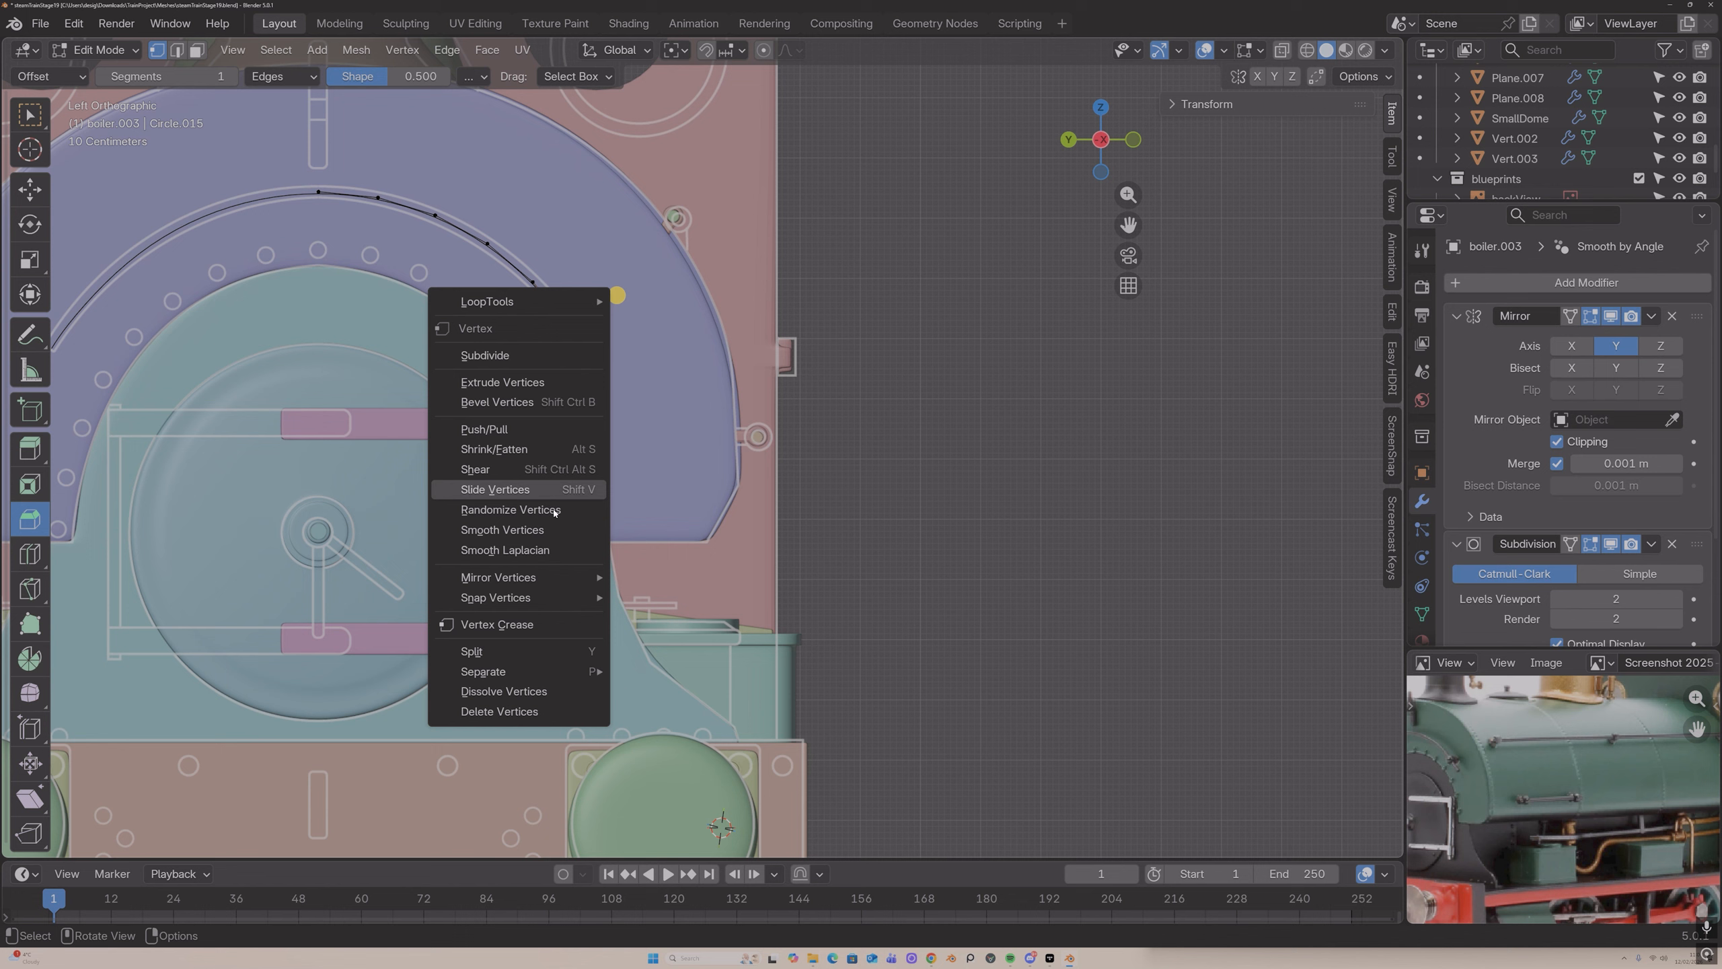
click(522, 692)
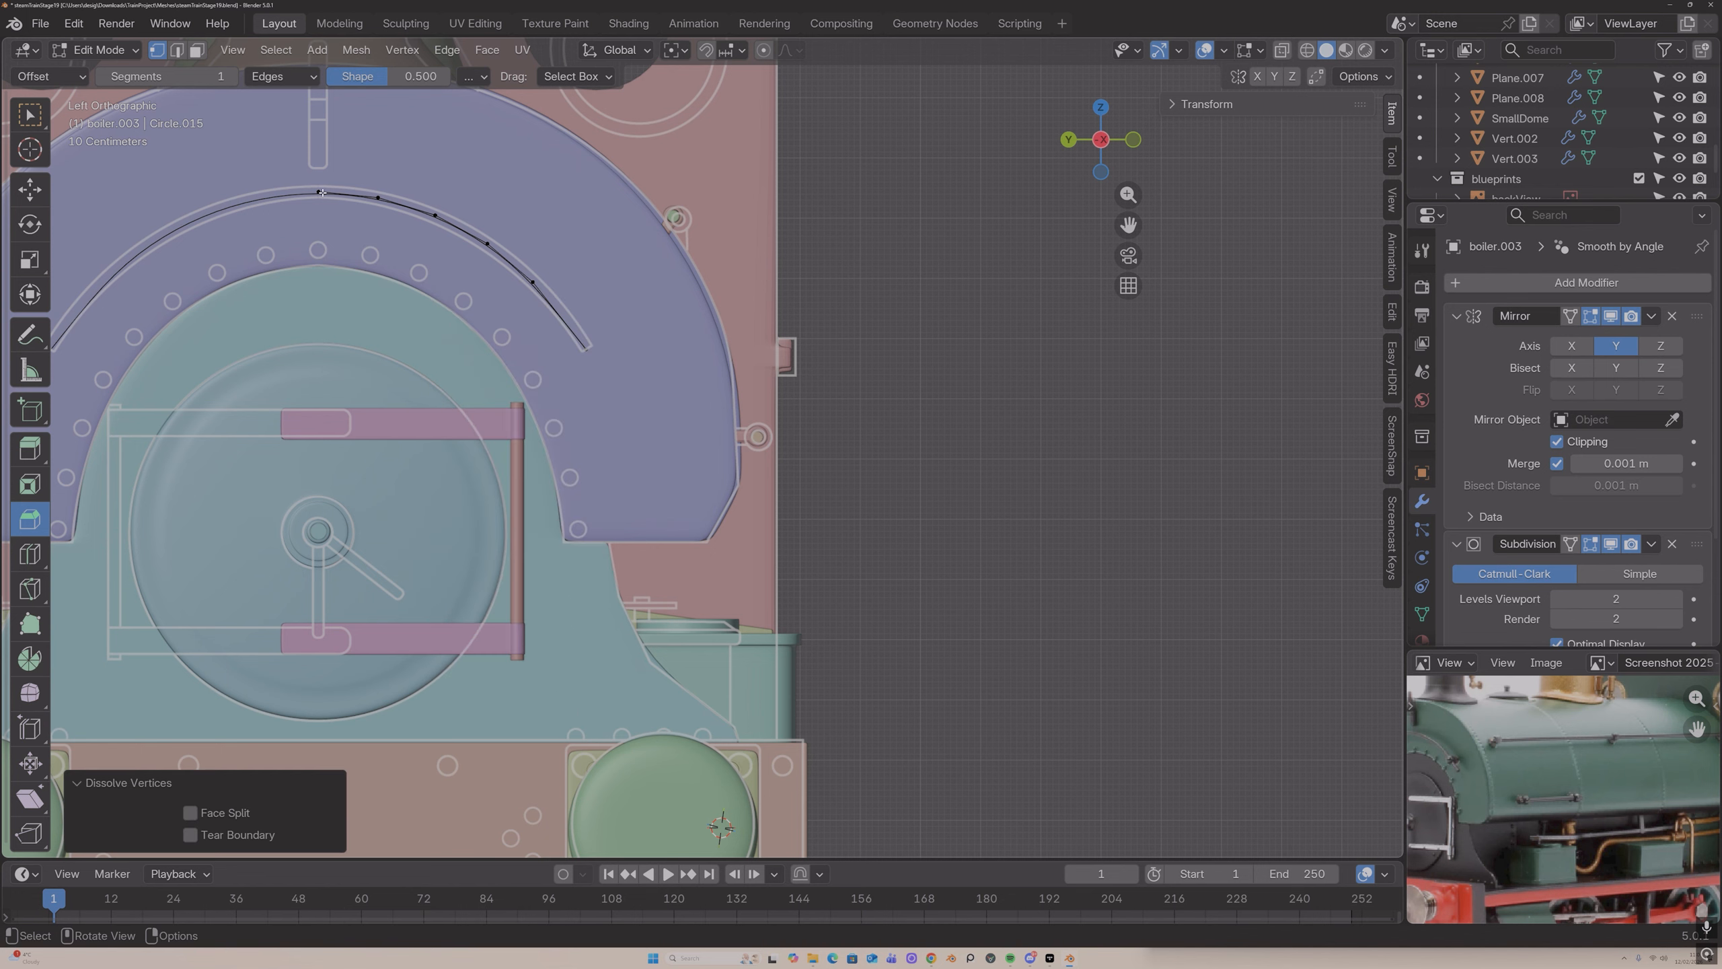
Step: Select the arc's vertices from the top centre to the end and space them evenly with LoopTools
click(322, 193)
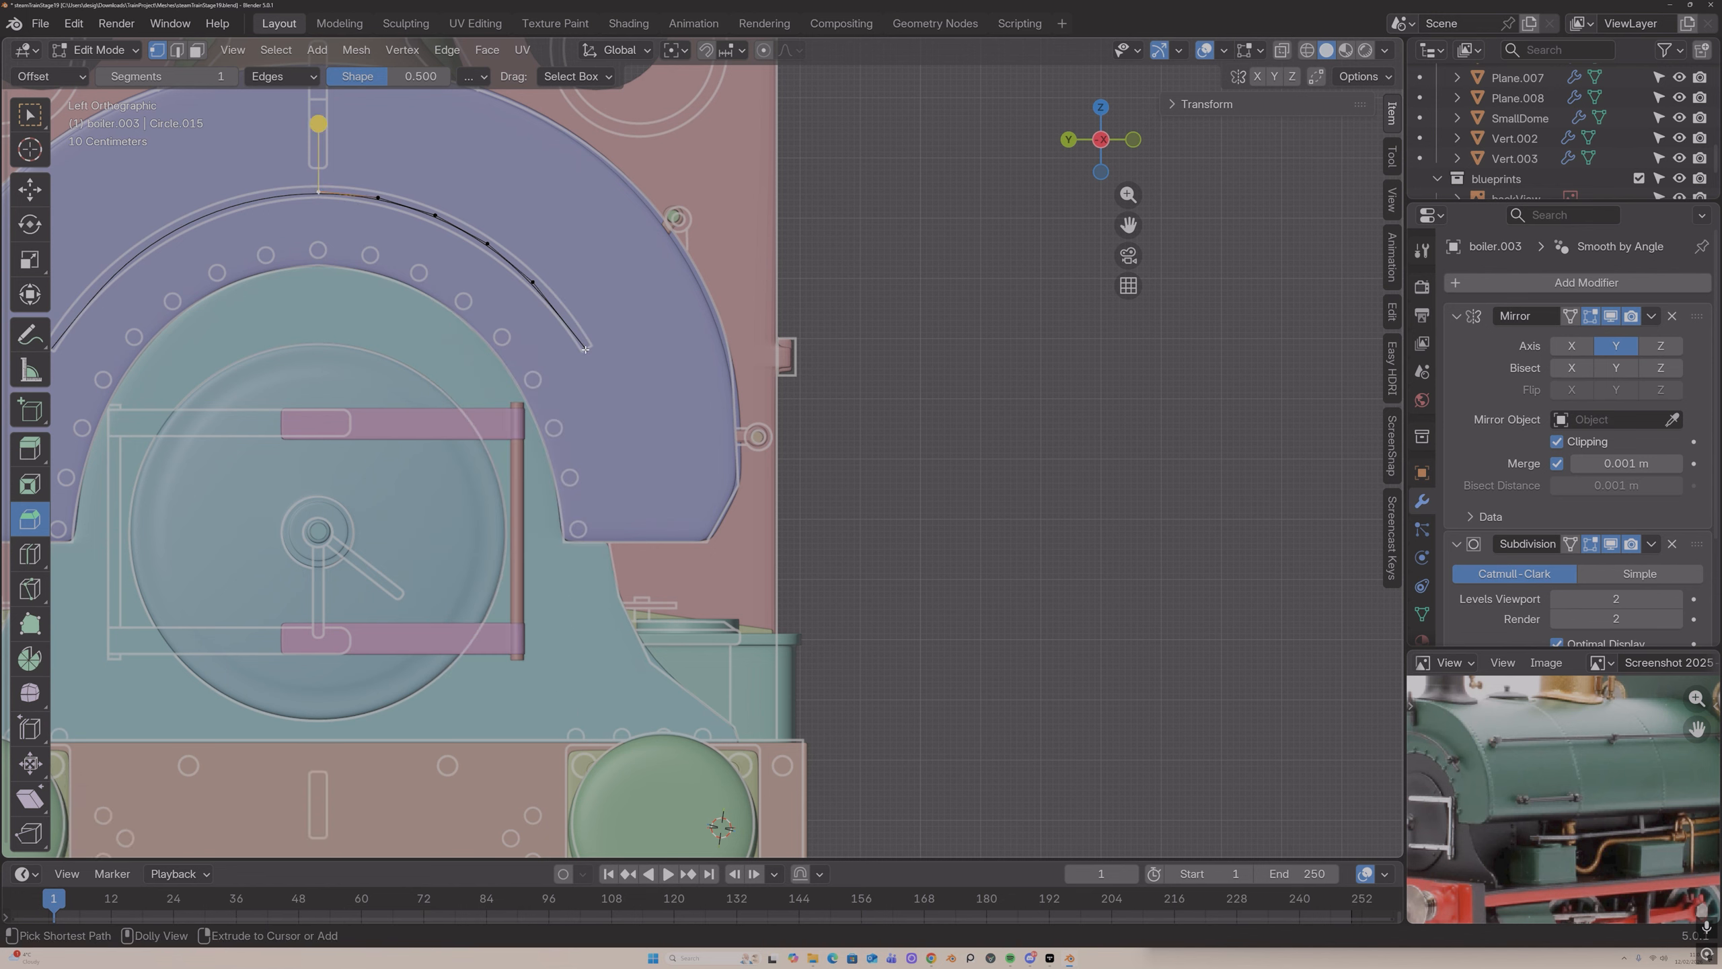
ctrl+click(585, 349)
right_click(584, 347)
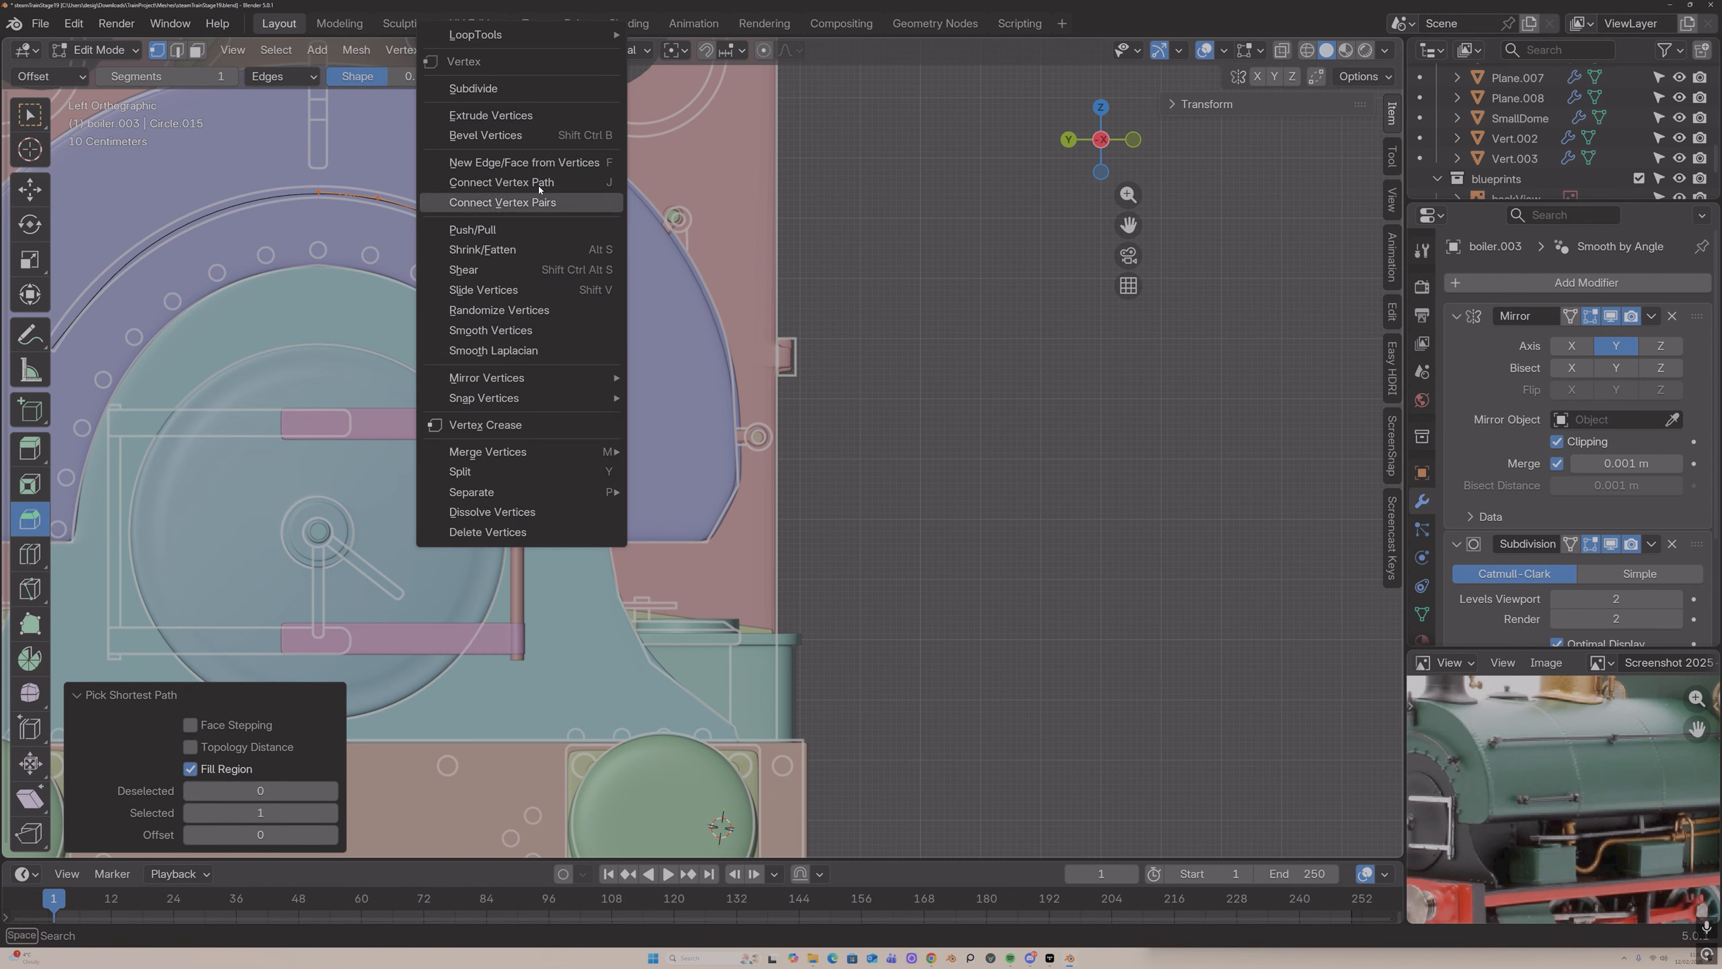
mouse_move(540, 34)
click(698, 173)
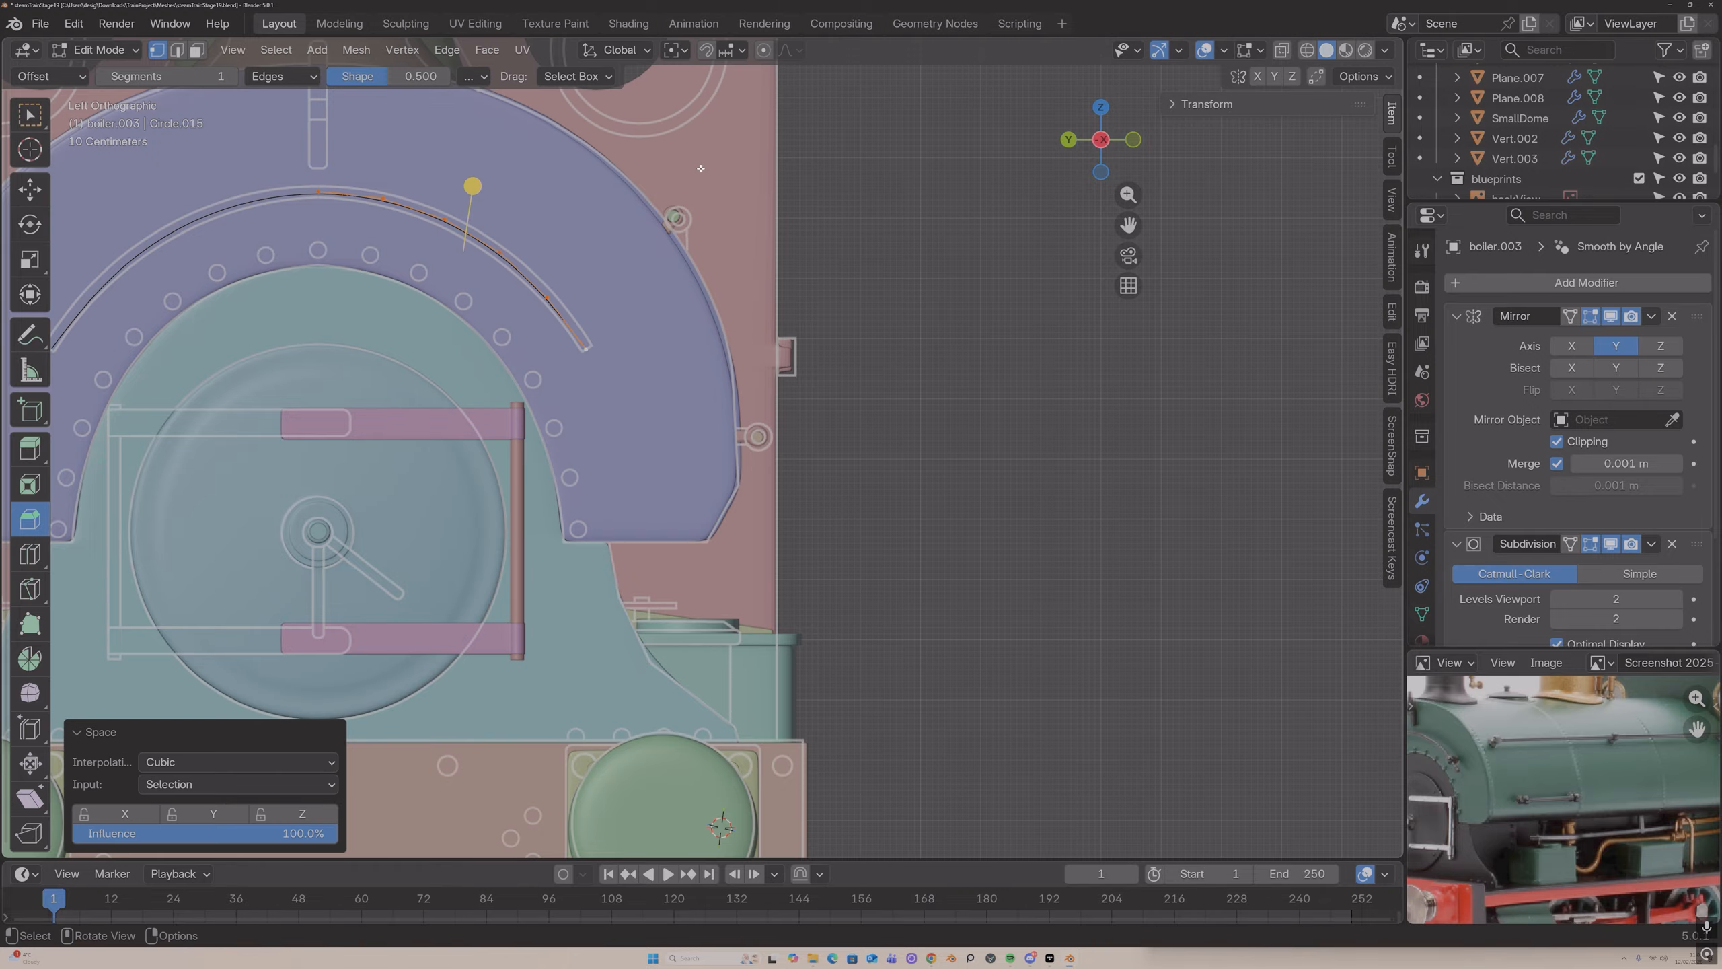
Step: Relax the arc's vertices with LoopTools, nudge them by eye onto the blueprint rail's curve and leave mesh editing
right_click(556, 258)
mouse_move(563, 293)
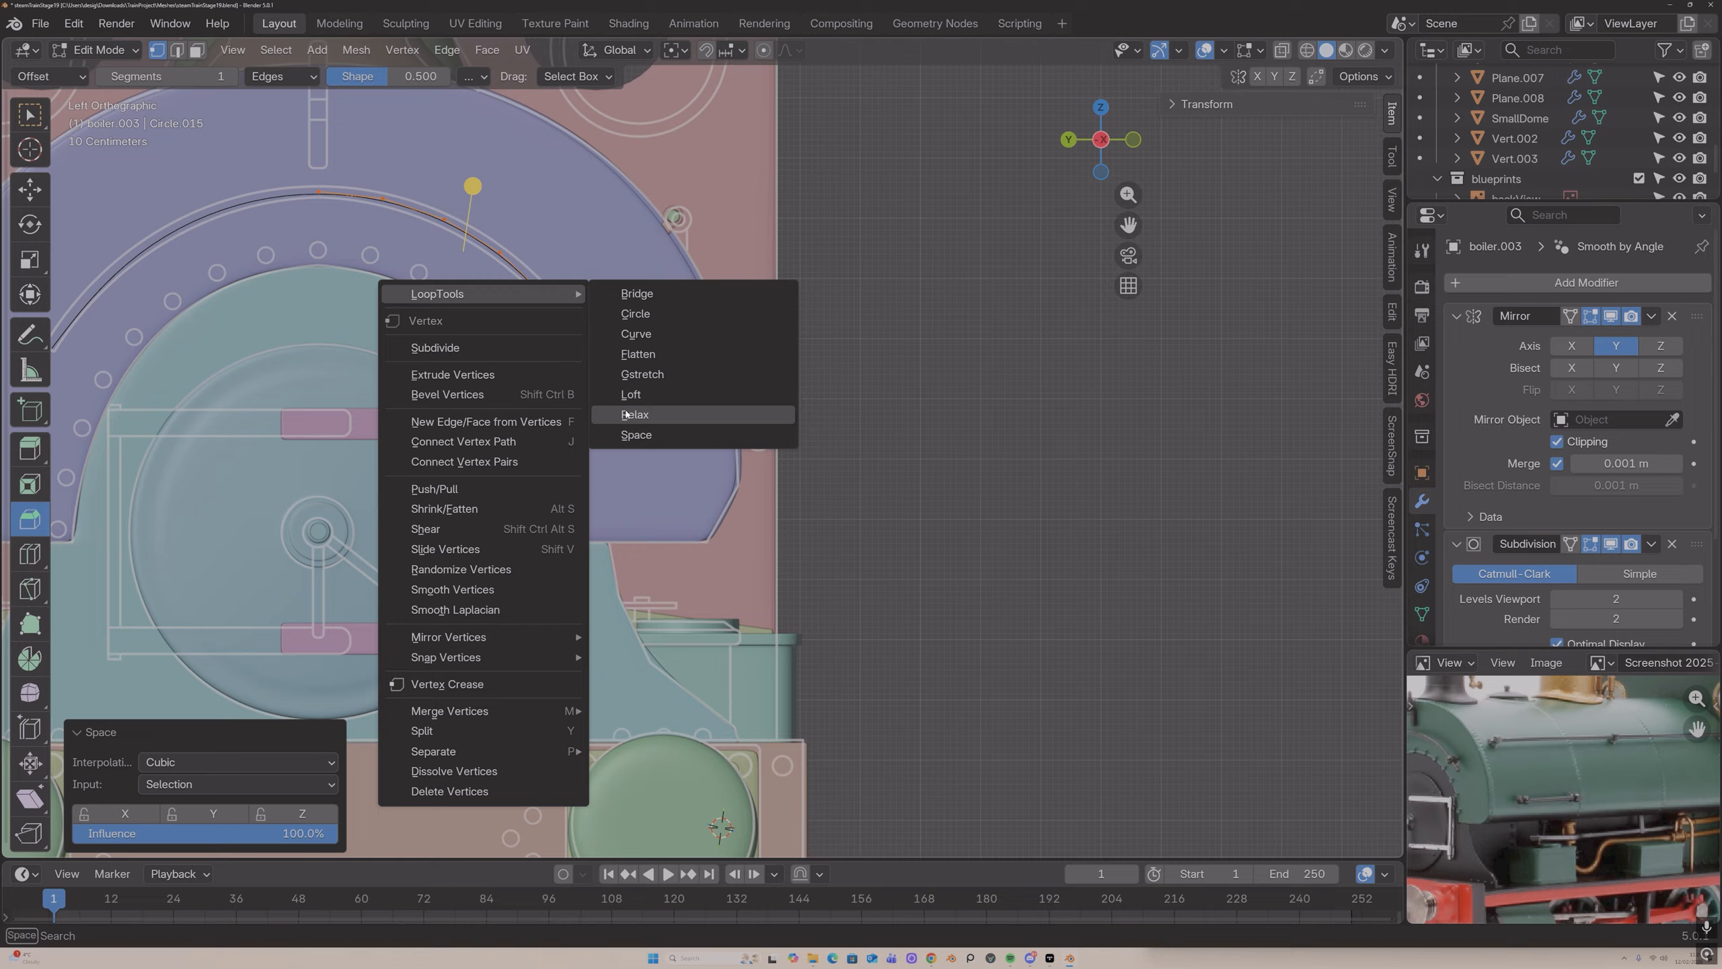
click(652, 415)
click(548, 297)
key(g)
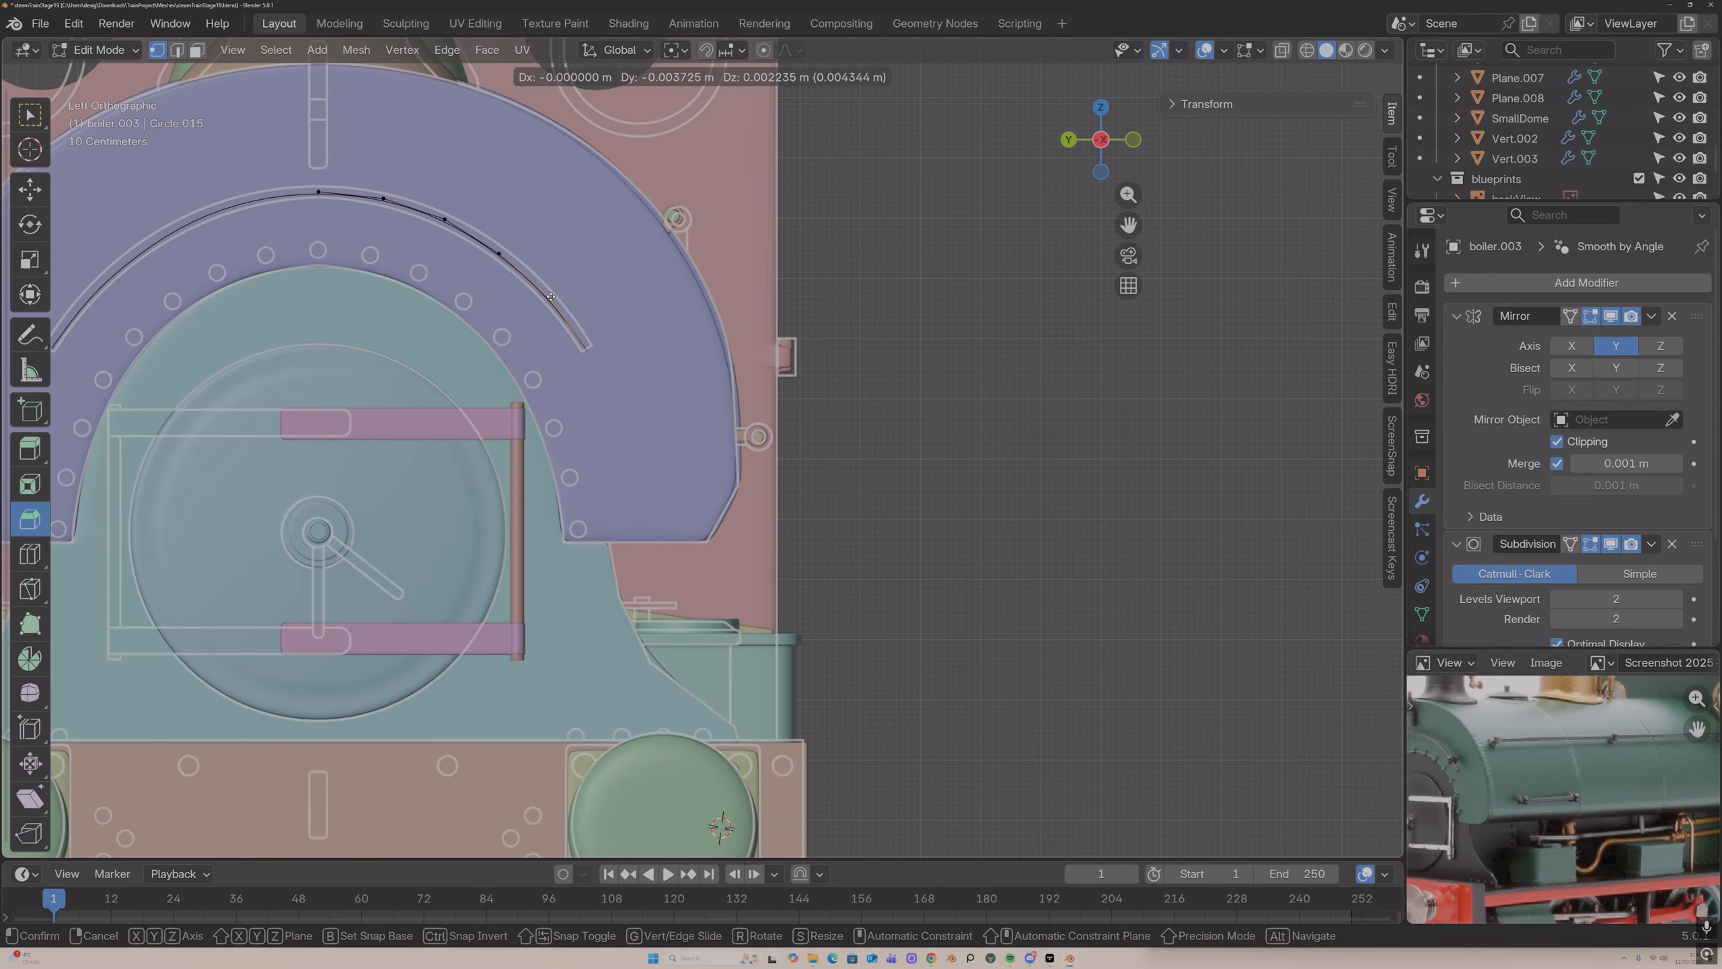
click(549, 295)
click(501, 265)
key(g)
click(459, 220)
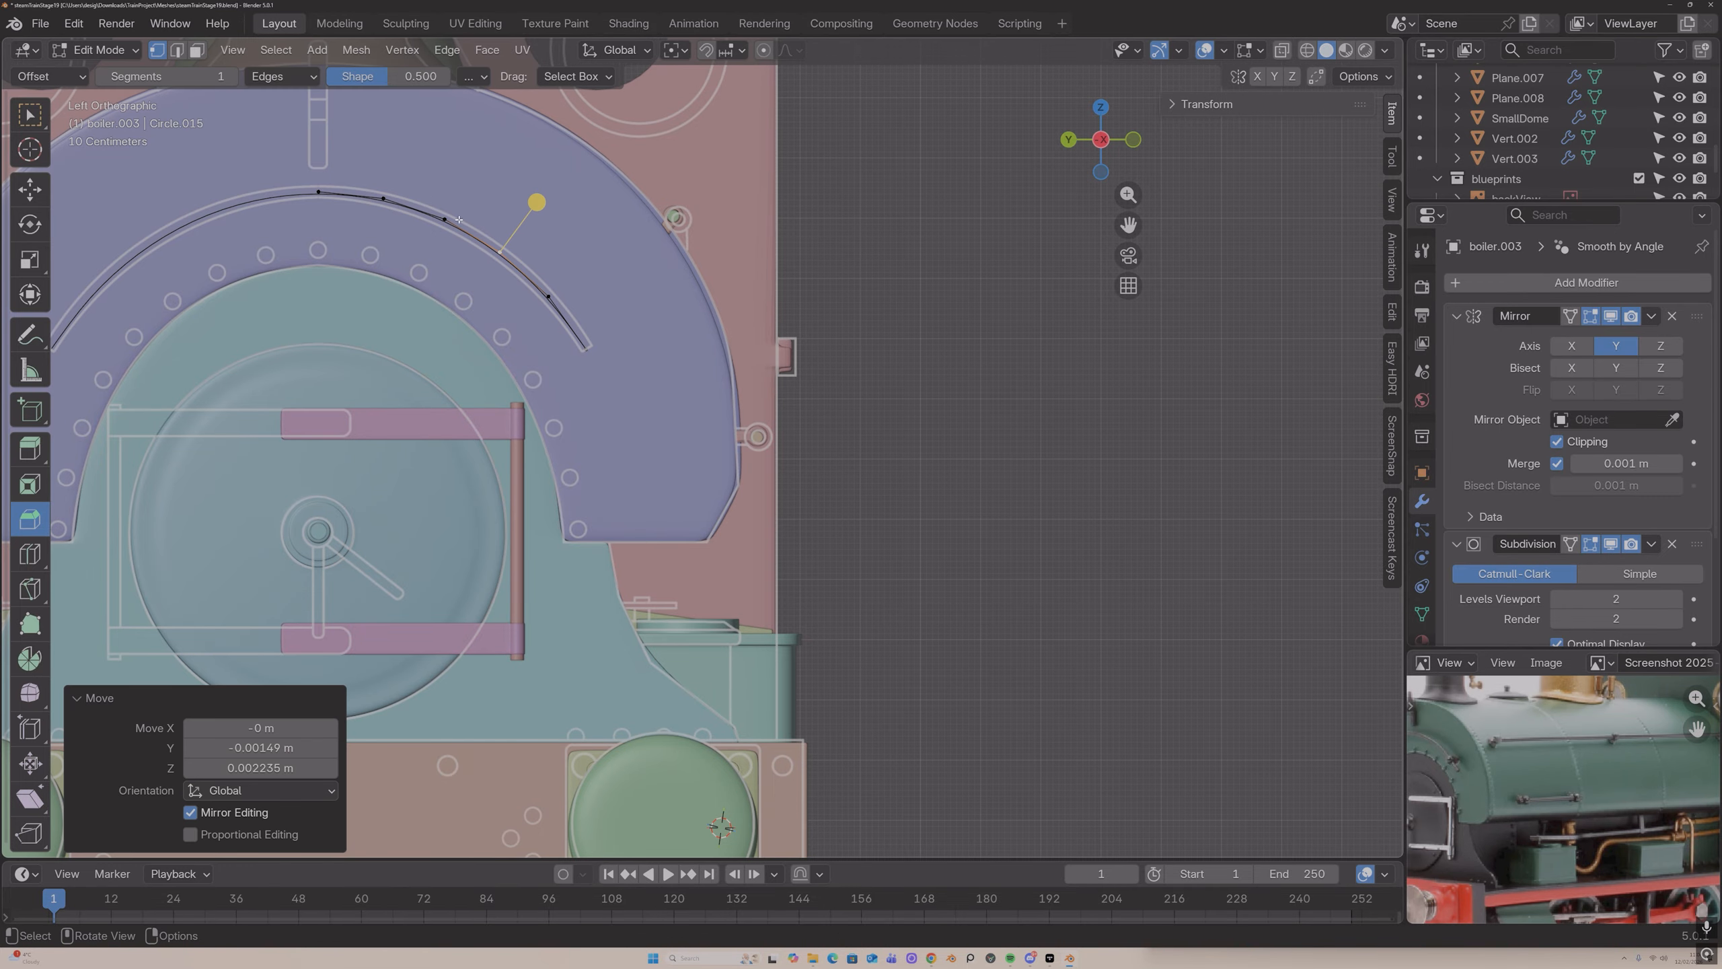
key(Tab)
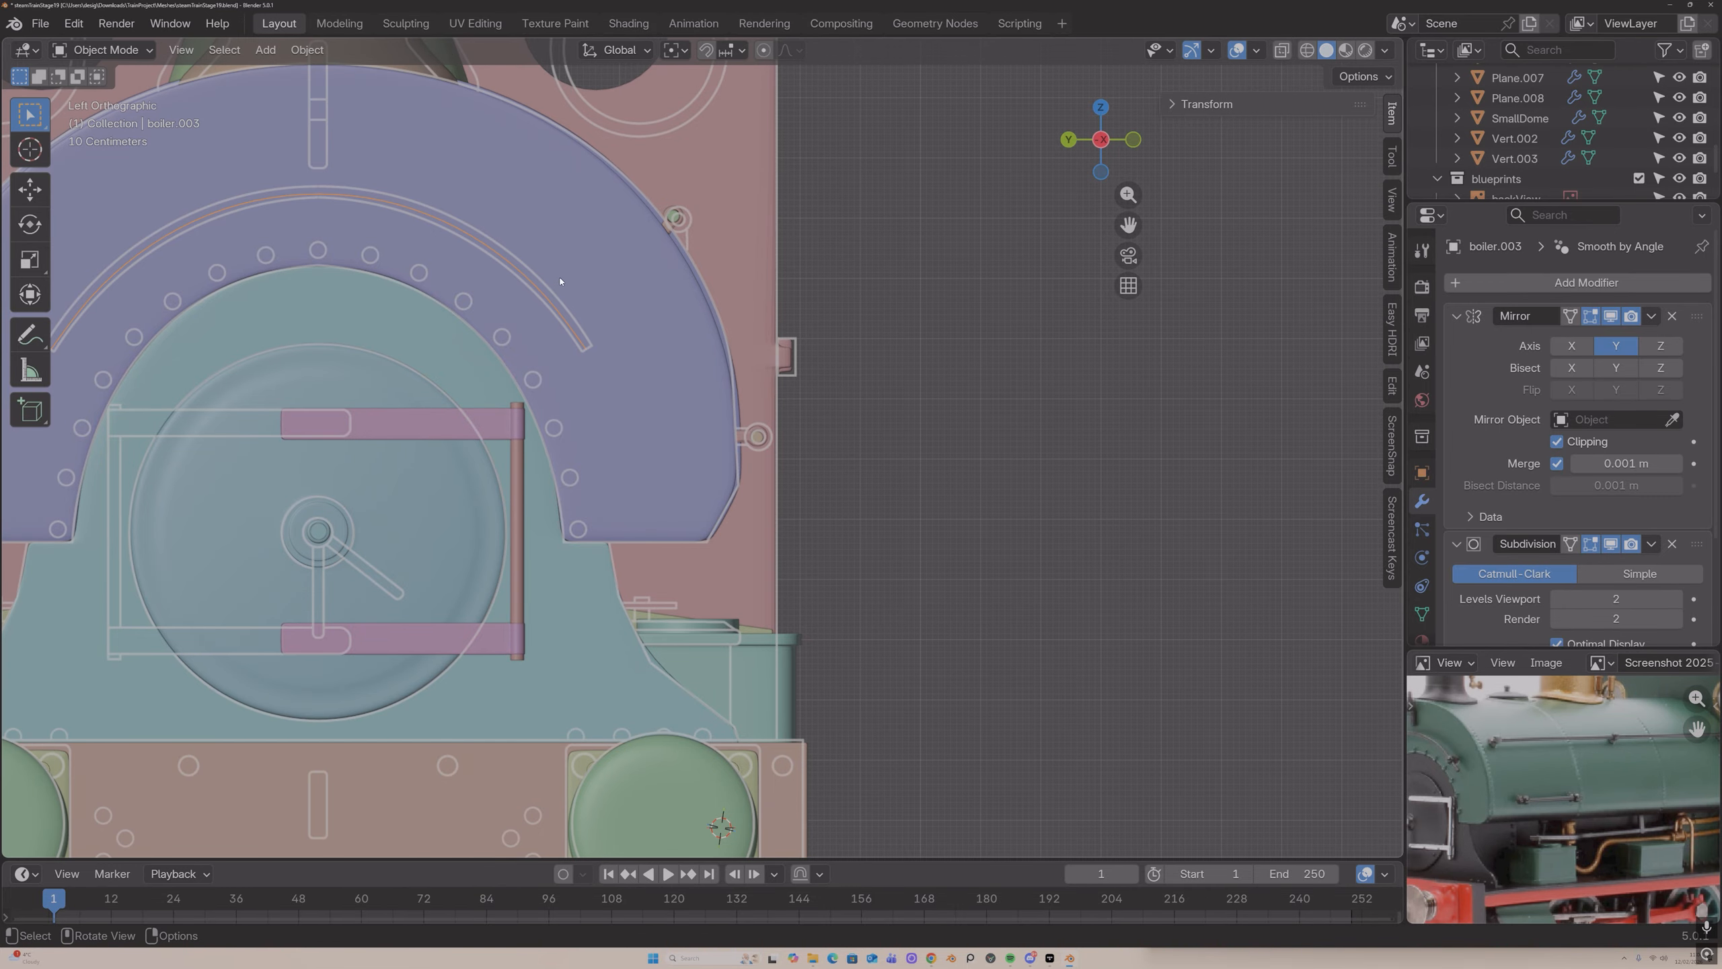
Step: Apply the arc's Mirror modifier and remove its Subdivision modifier
middle_drag(550, 274, 475, 324)
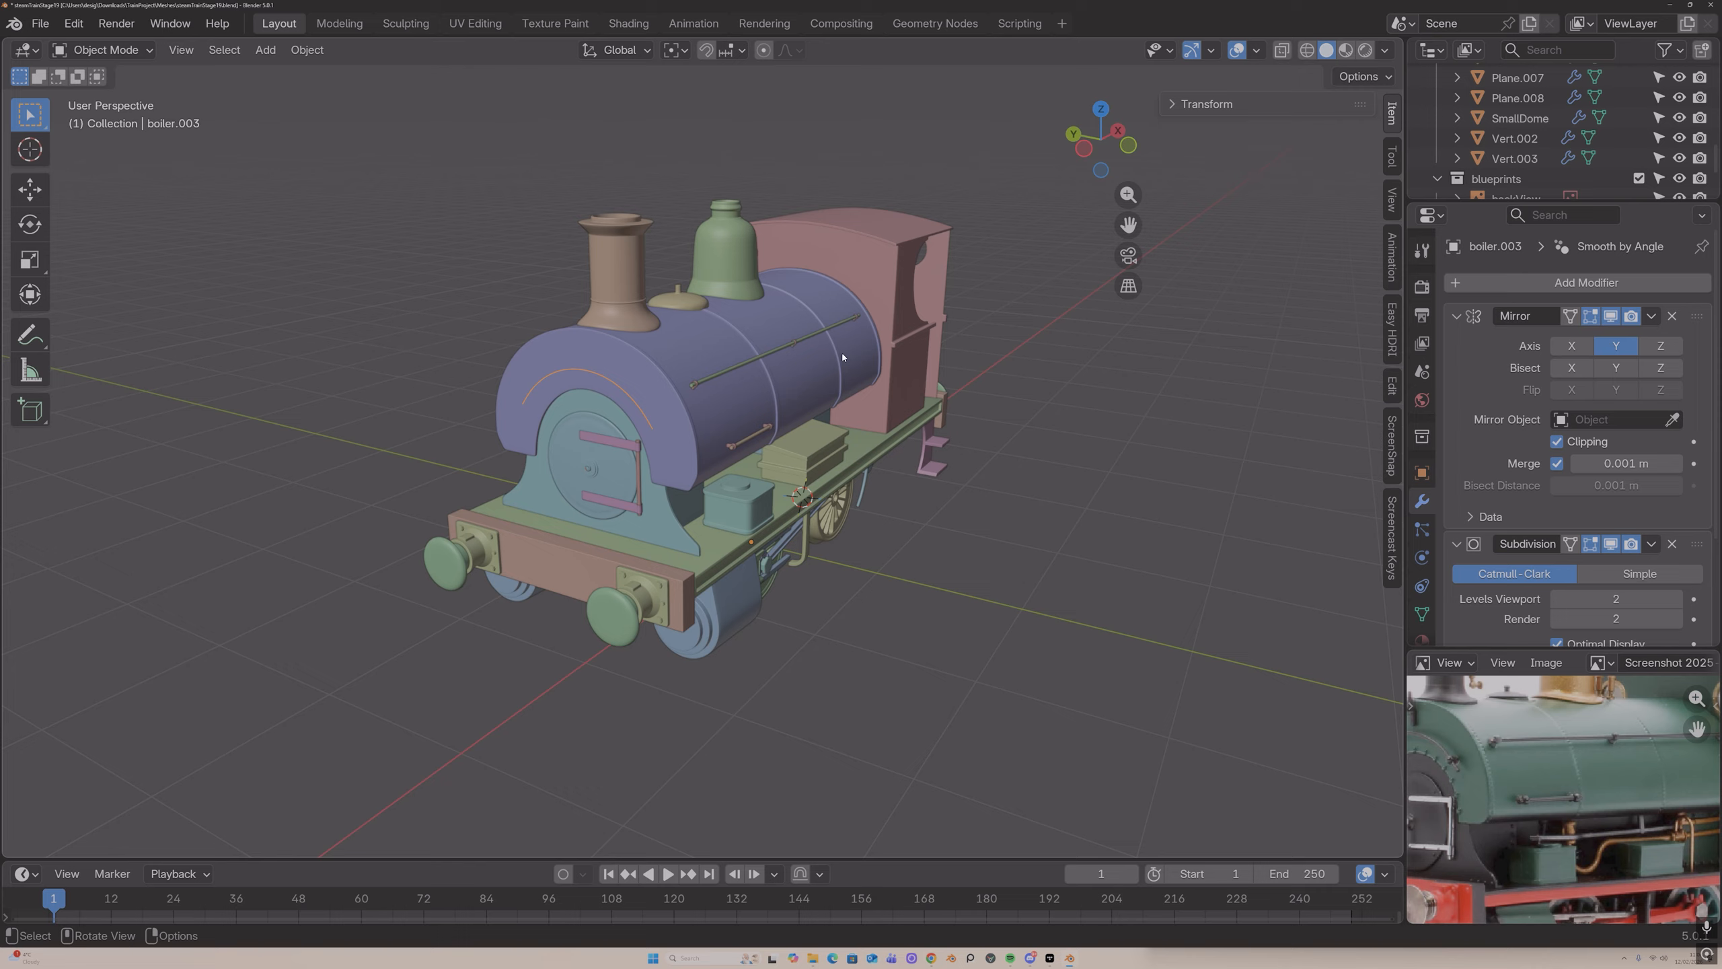
click(1654, 319)
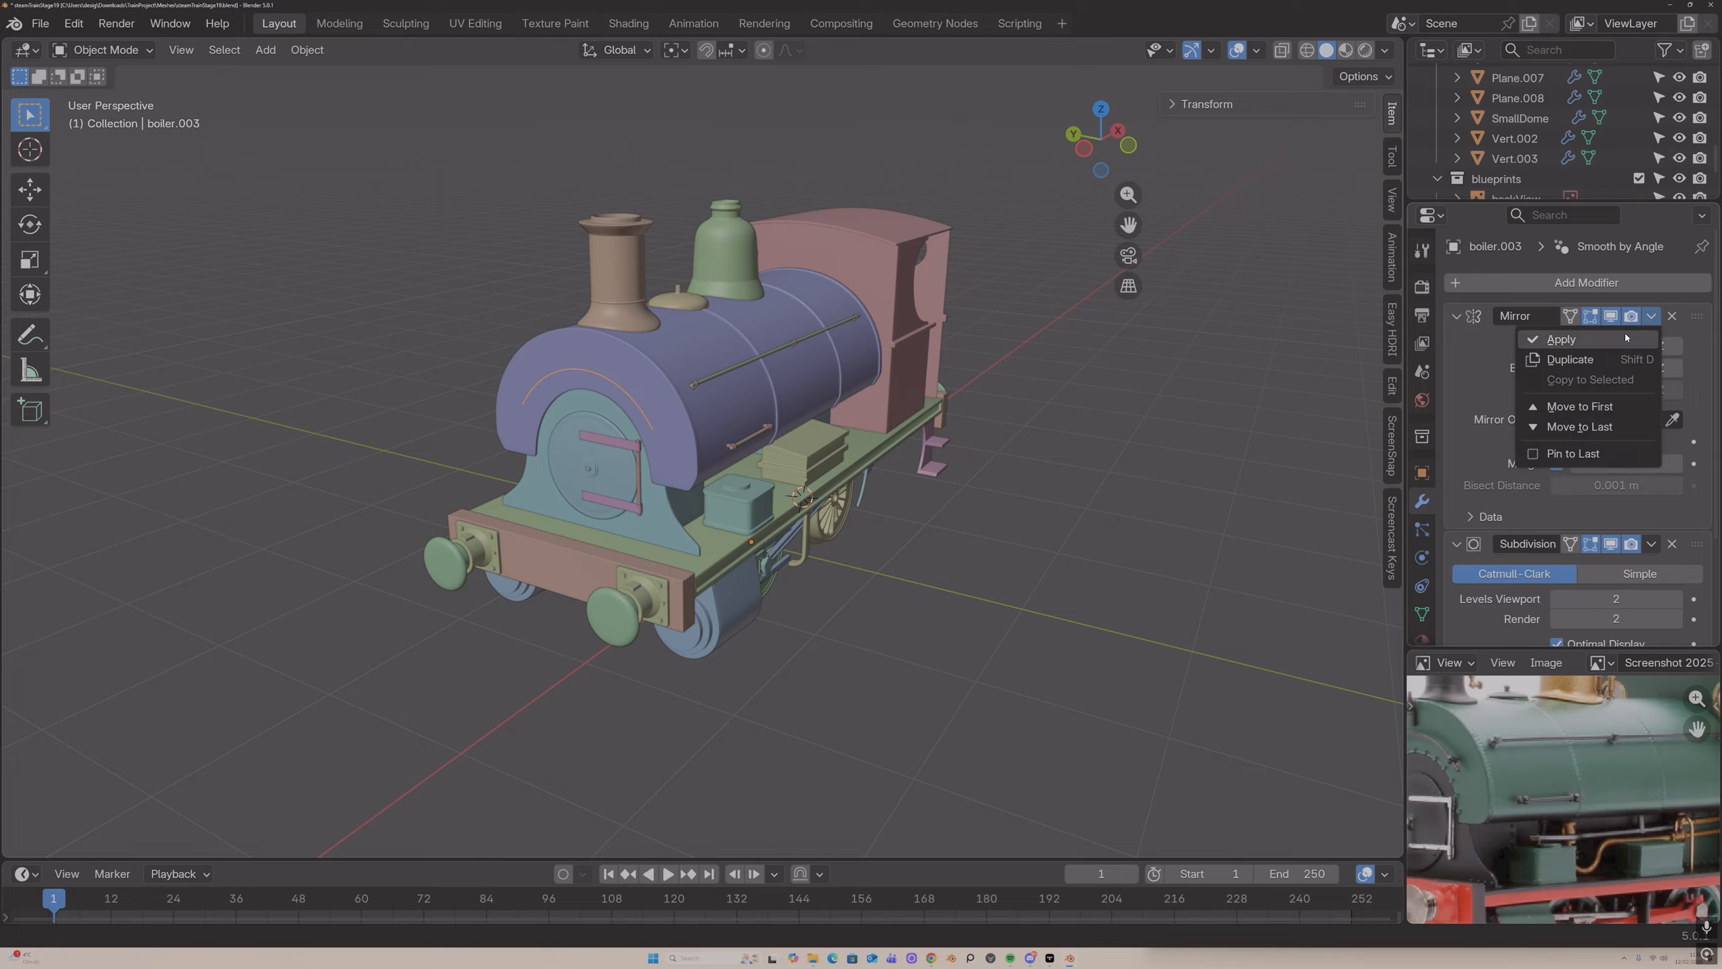
click(1654, 337)
click(1670, 317)
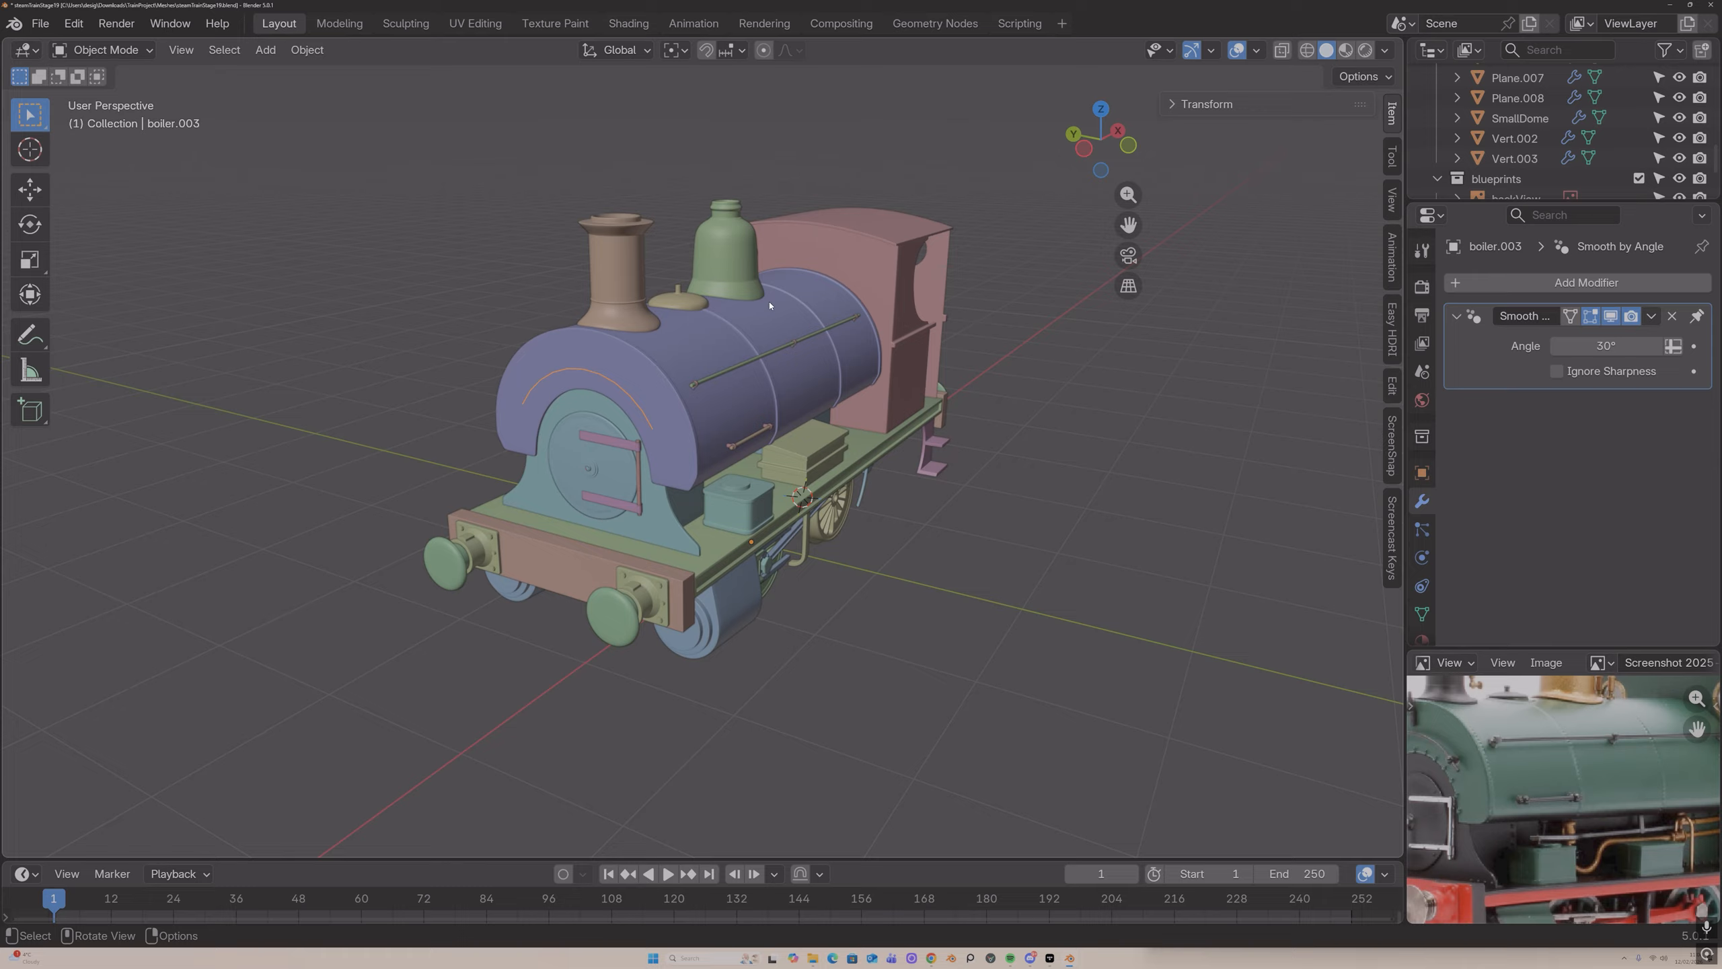
Step: Convert the arc on the boiler's front face from a mesh to a curve
click(307, 50)
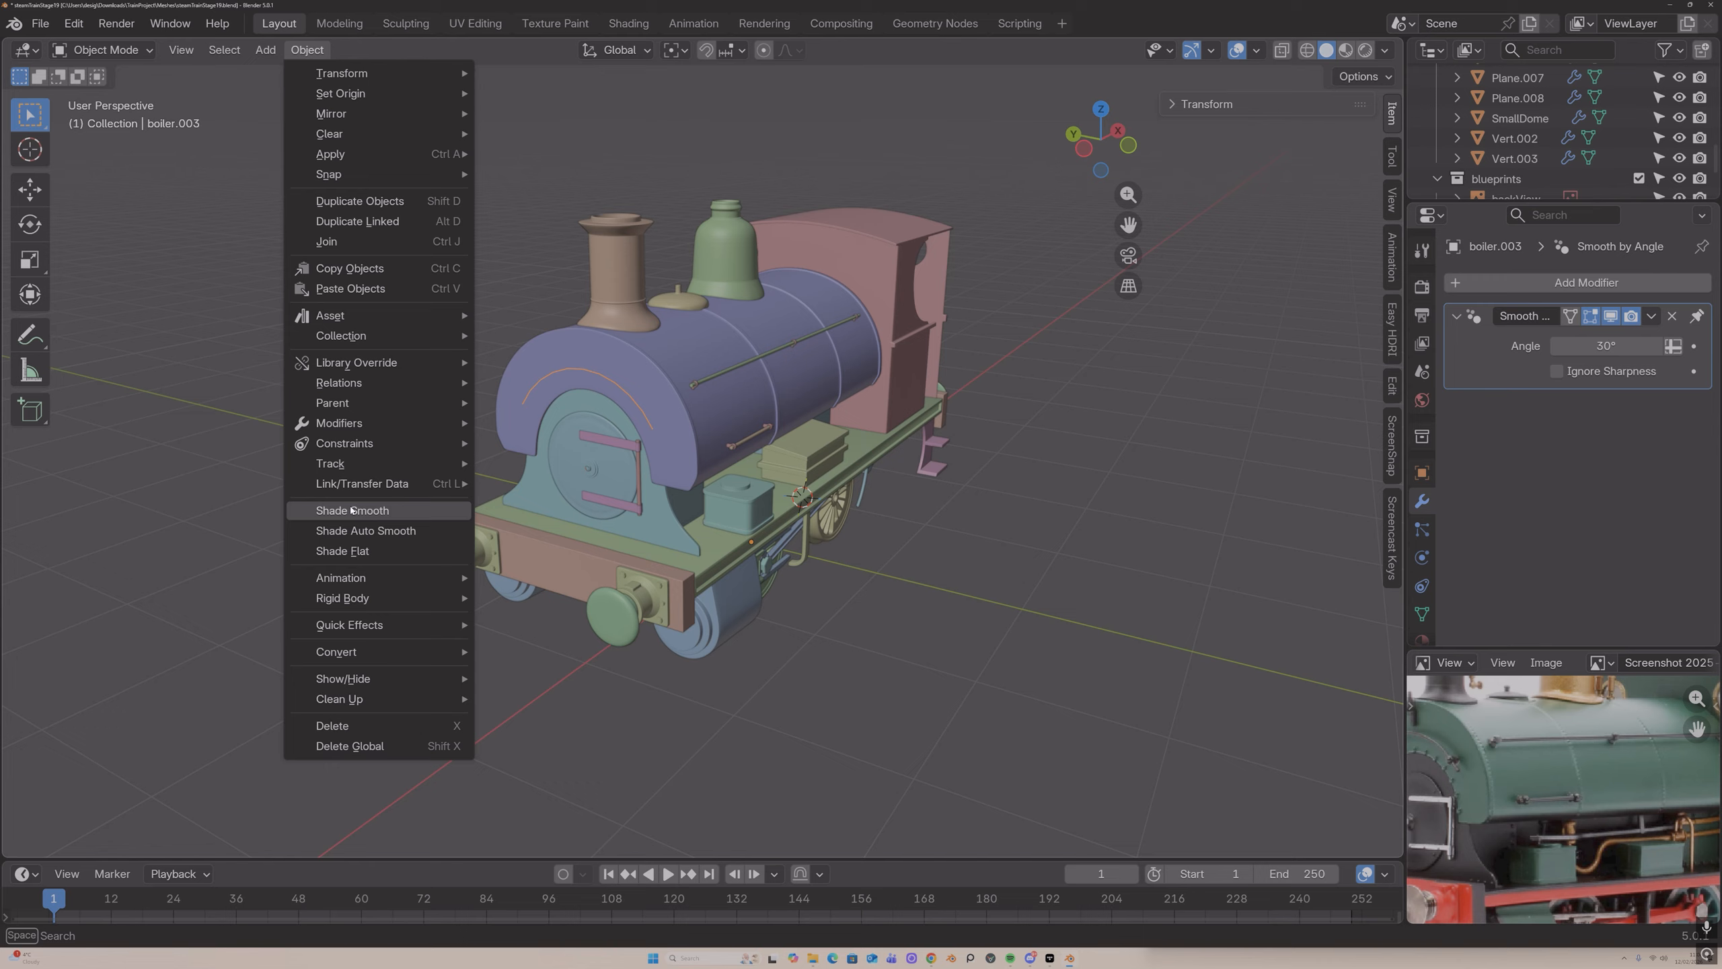
click(519, 674)
scroll(554, 399, up, 2)
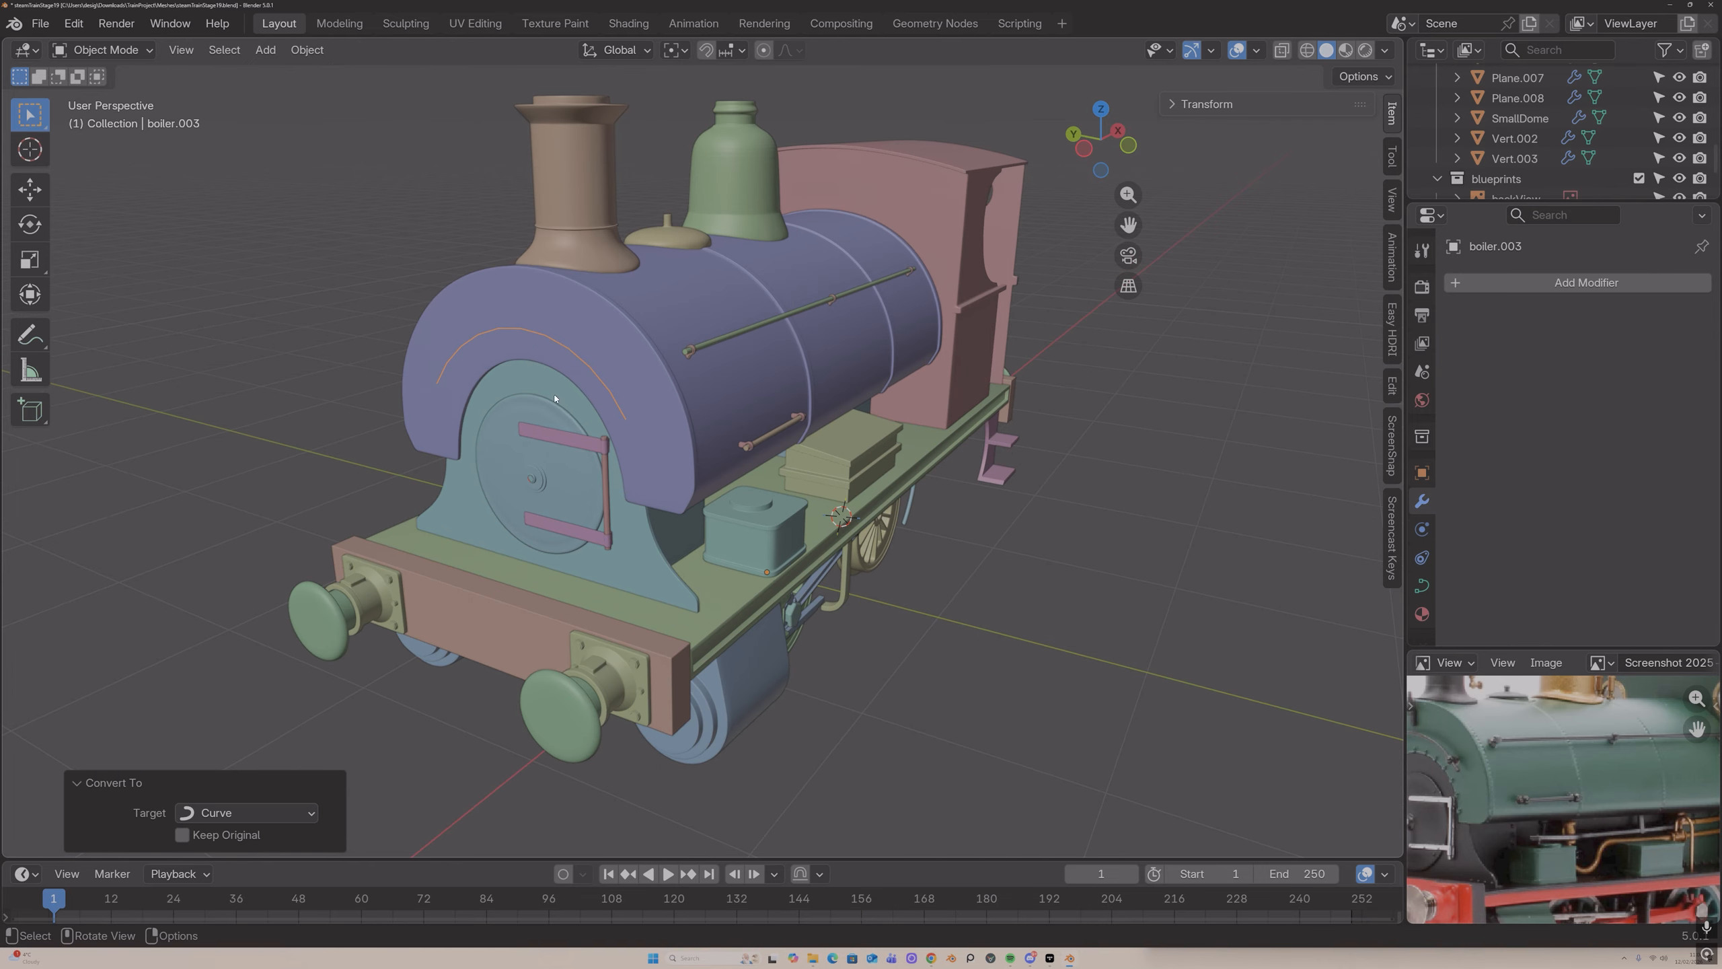
Step: Set the arc curve's spline type to Bézier, change the handle type of its points and leave curve editing
key(Tab)
middle_drag(590, 351, 532, 577)
right_click(529, 583)
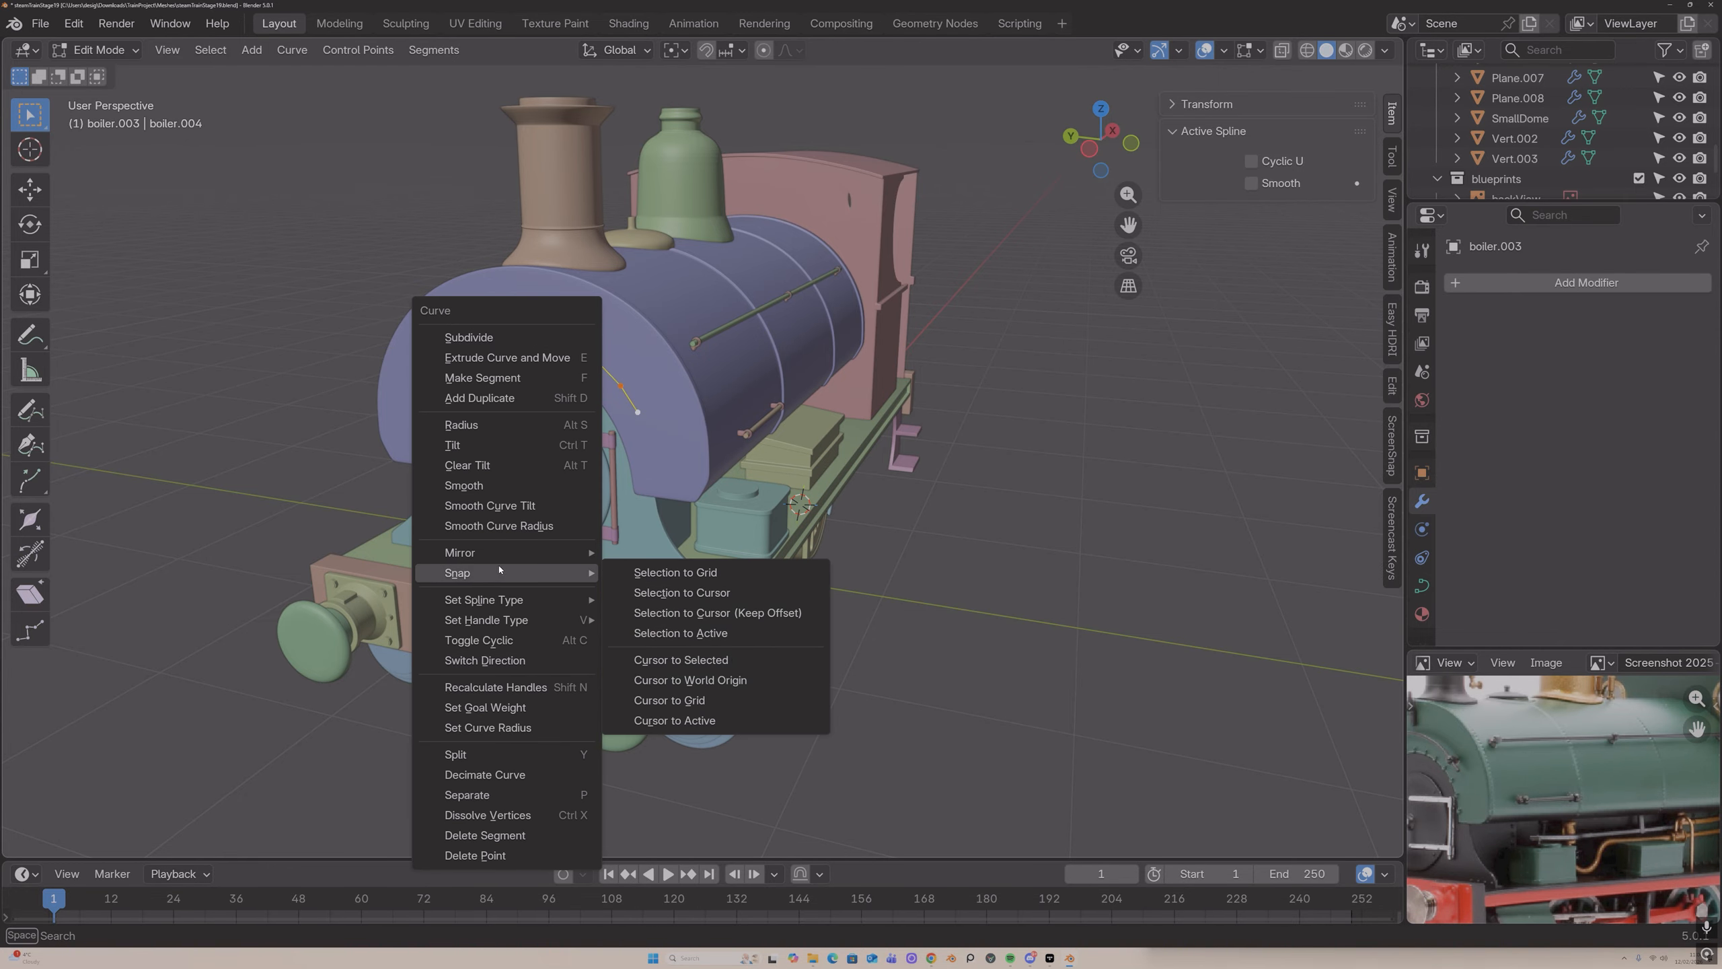
mouse_move(494, 607)
click(650, 620)
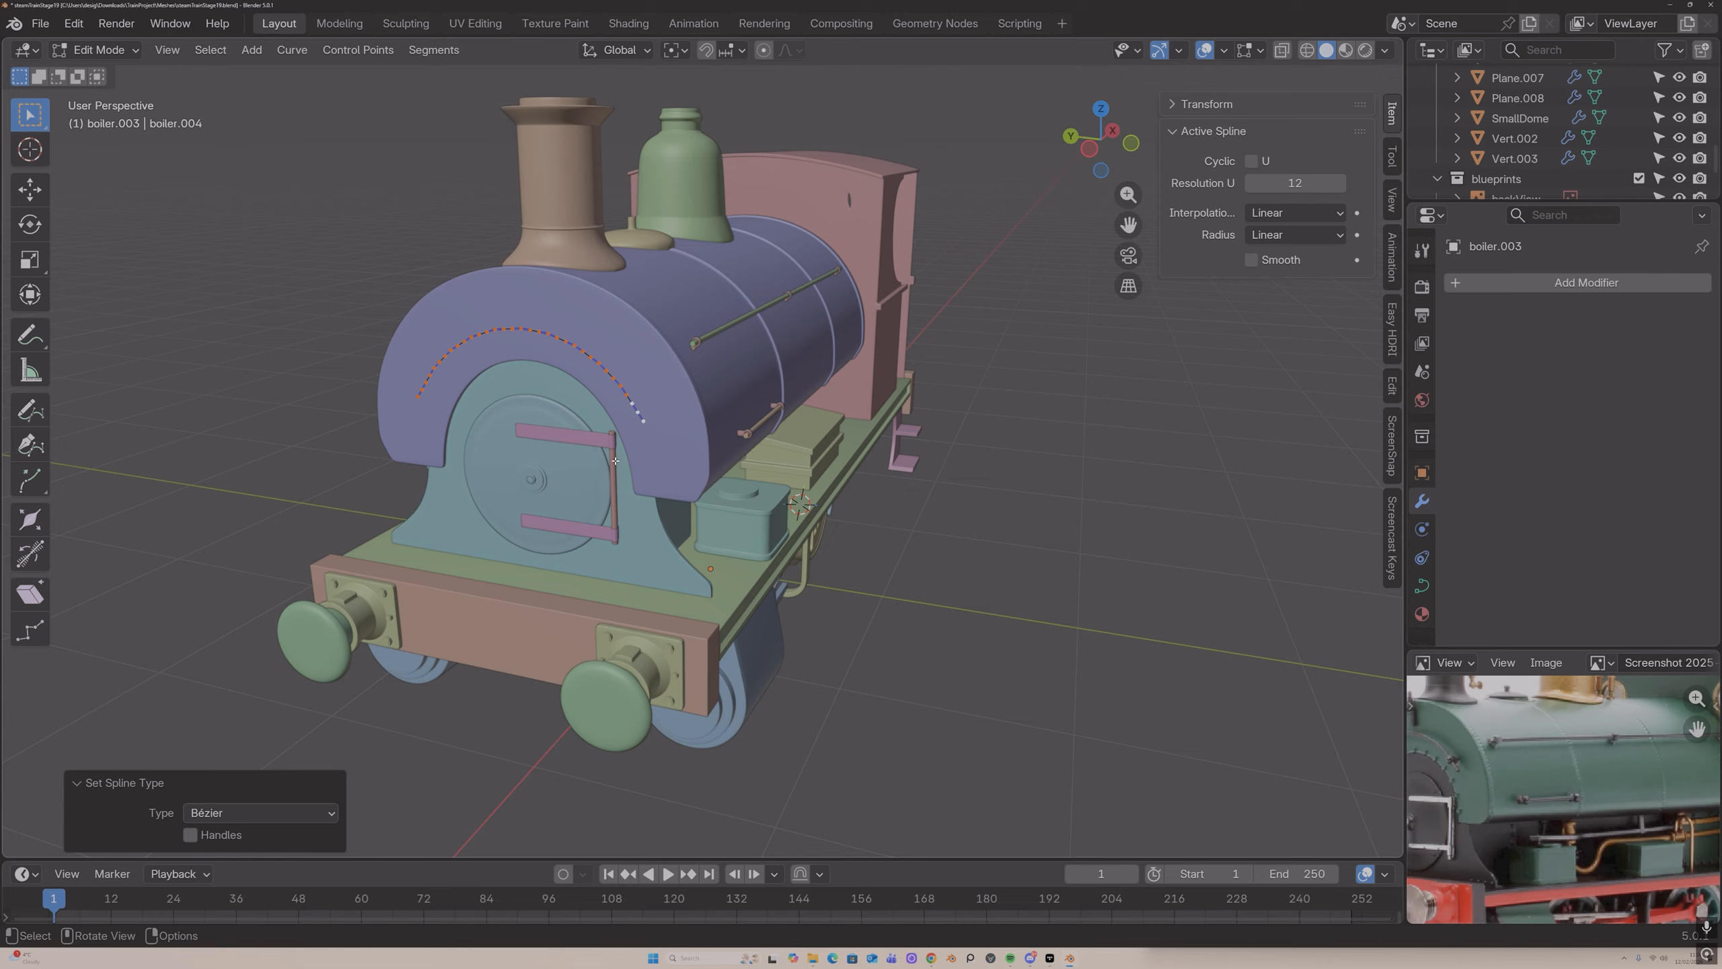
right_click(590, 365)
mouse_move(592, 365)
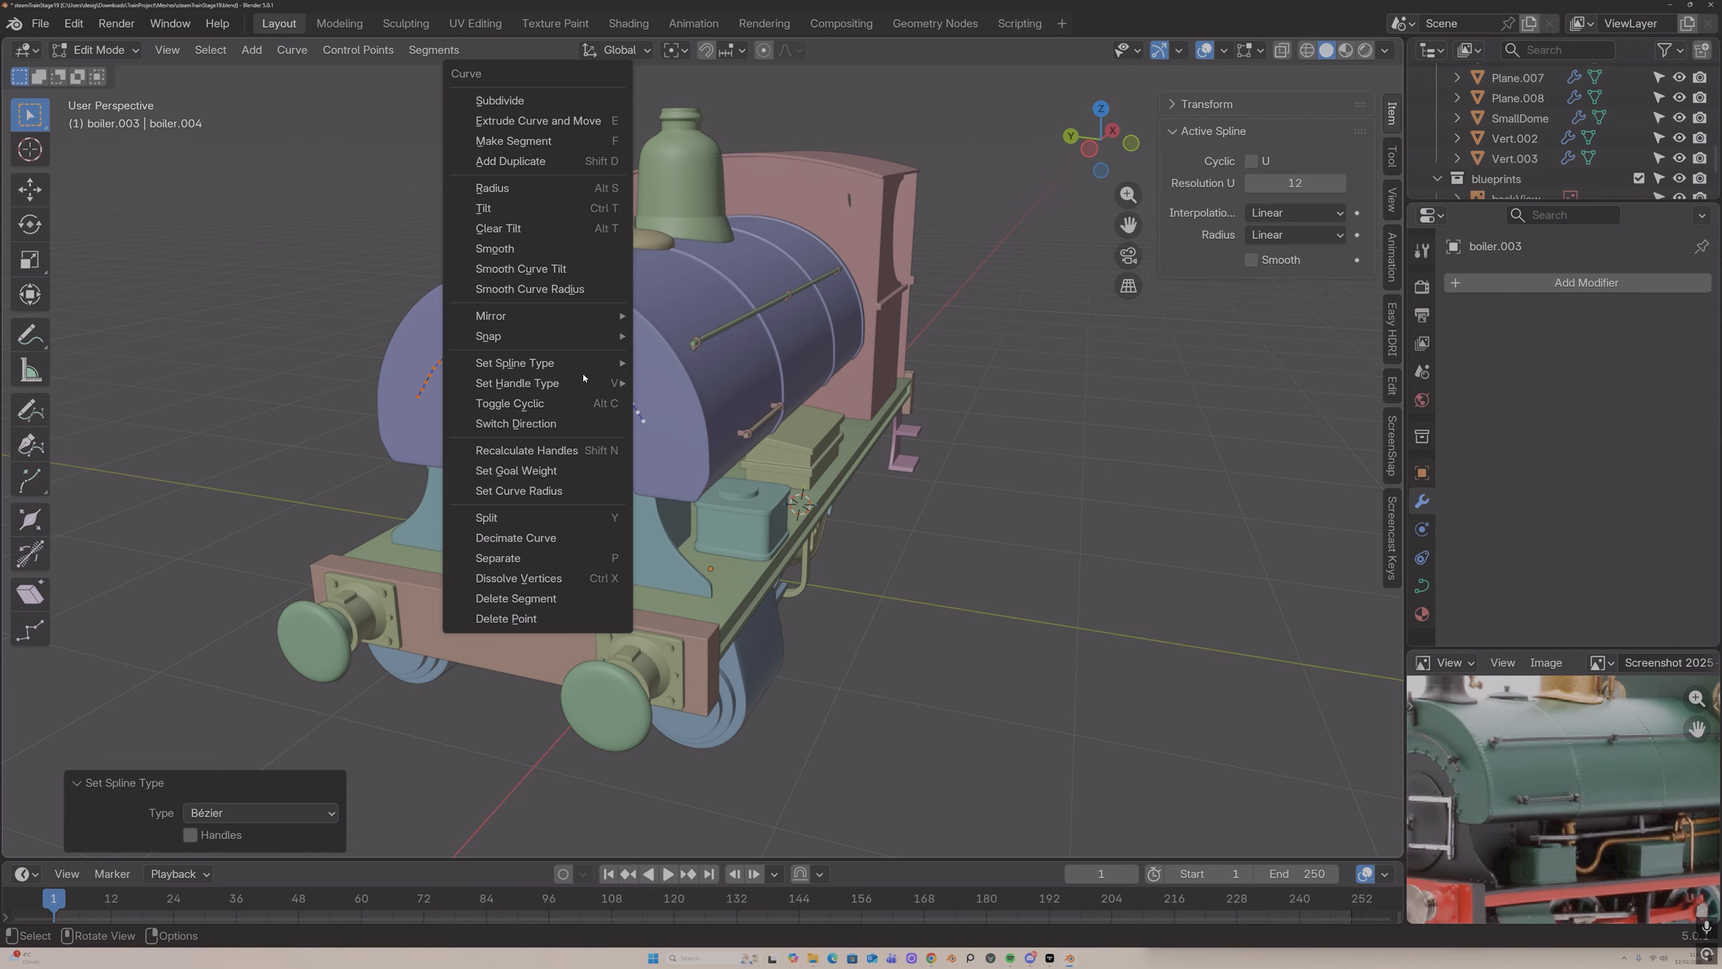
click(660, 386)
key(Tab)
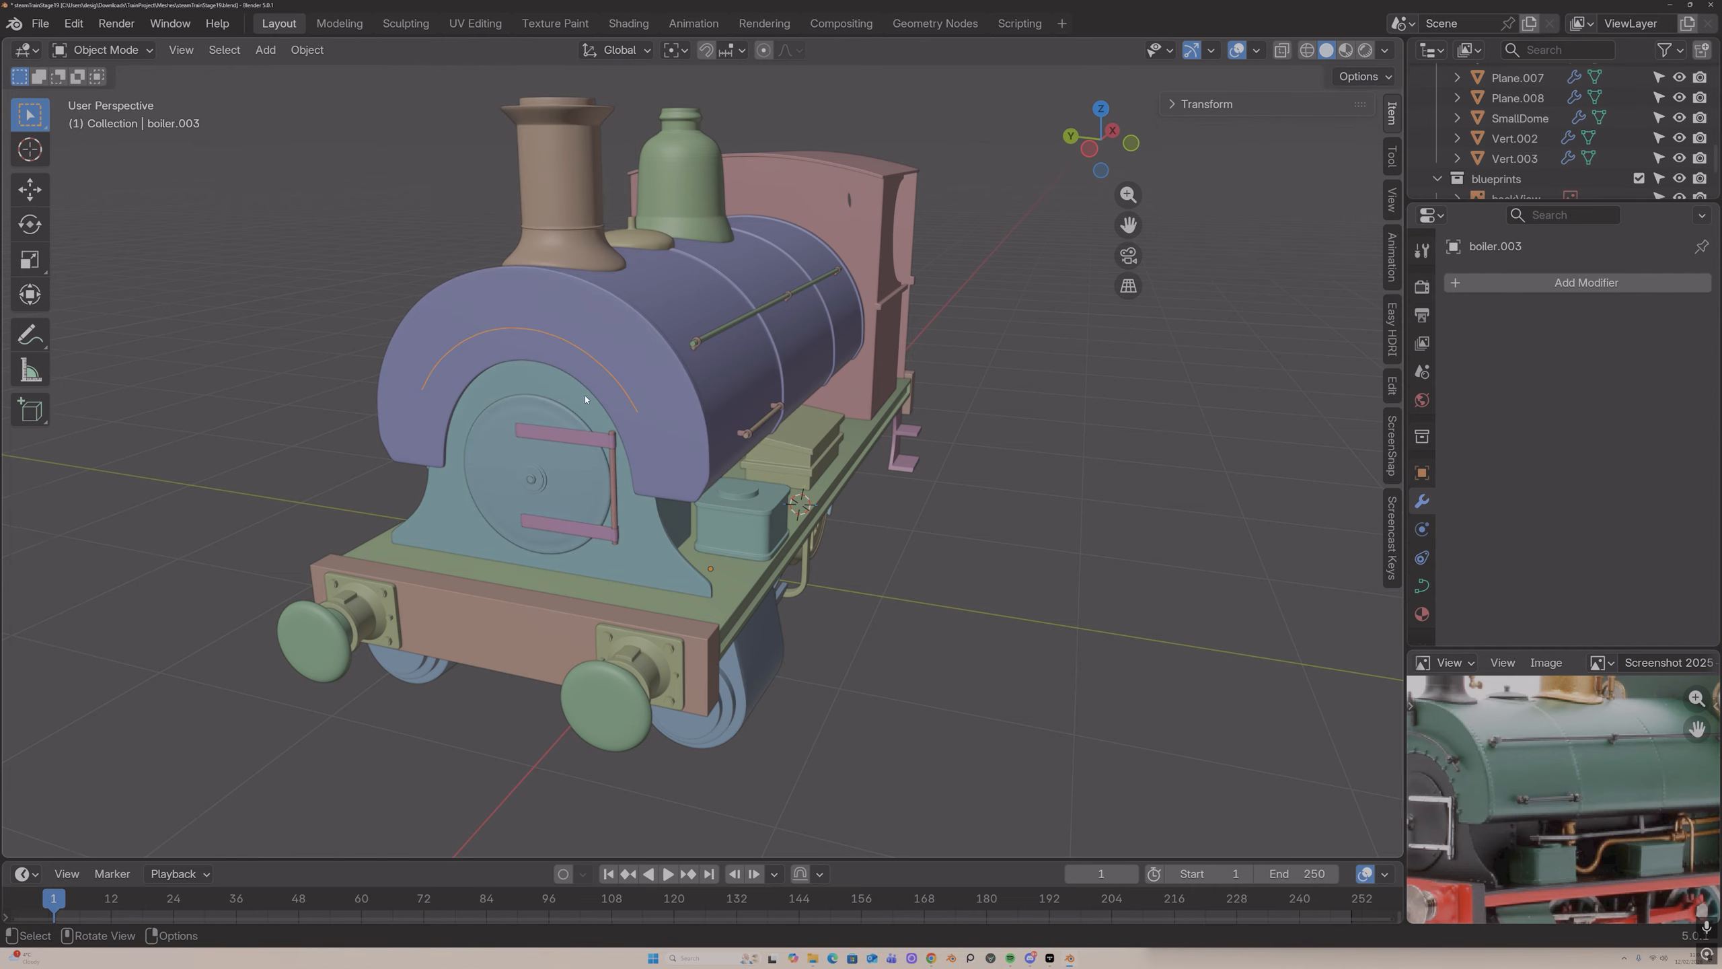
Step: Give the front arc curve a round bevel with a depth of 0.01 m
middle_drag(588, 396, 901, 318)
click(1422, 586)
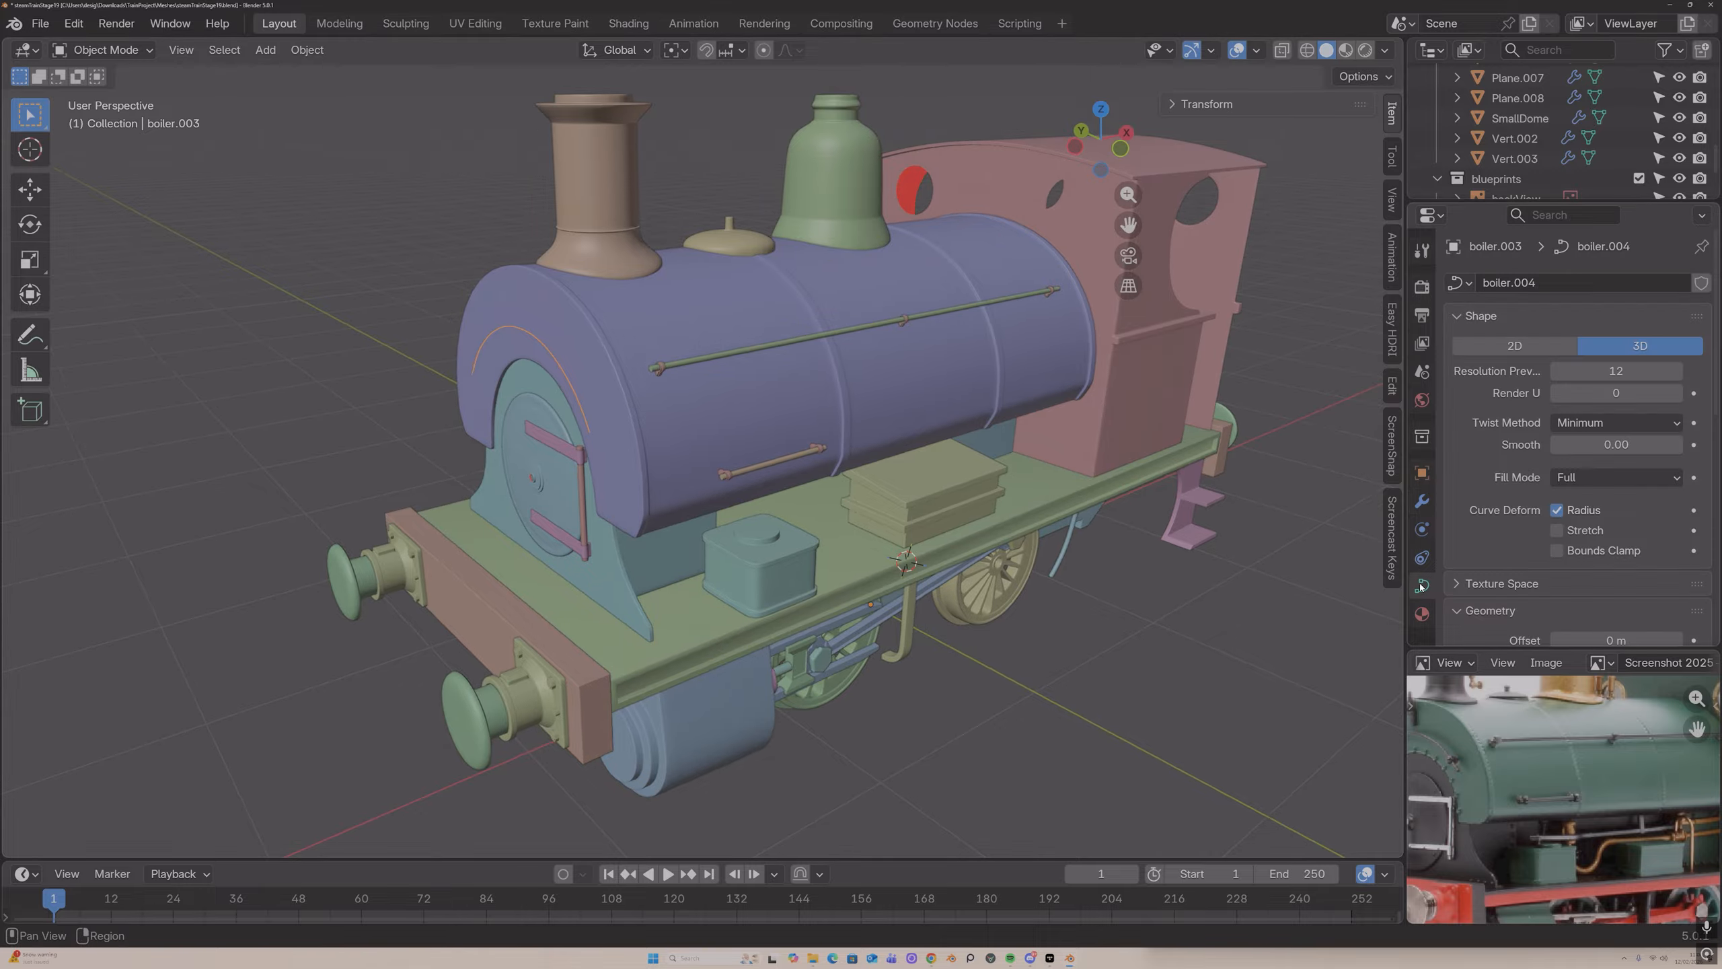
scroll(1568, 448, down, 8)
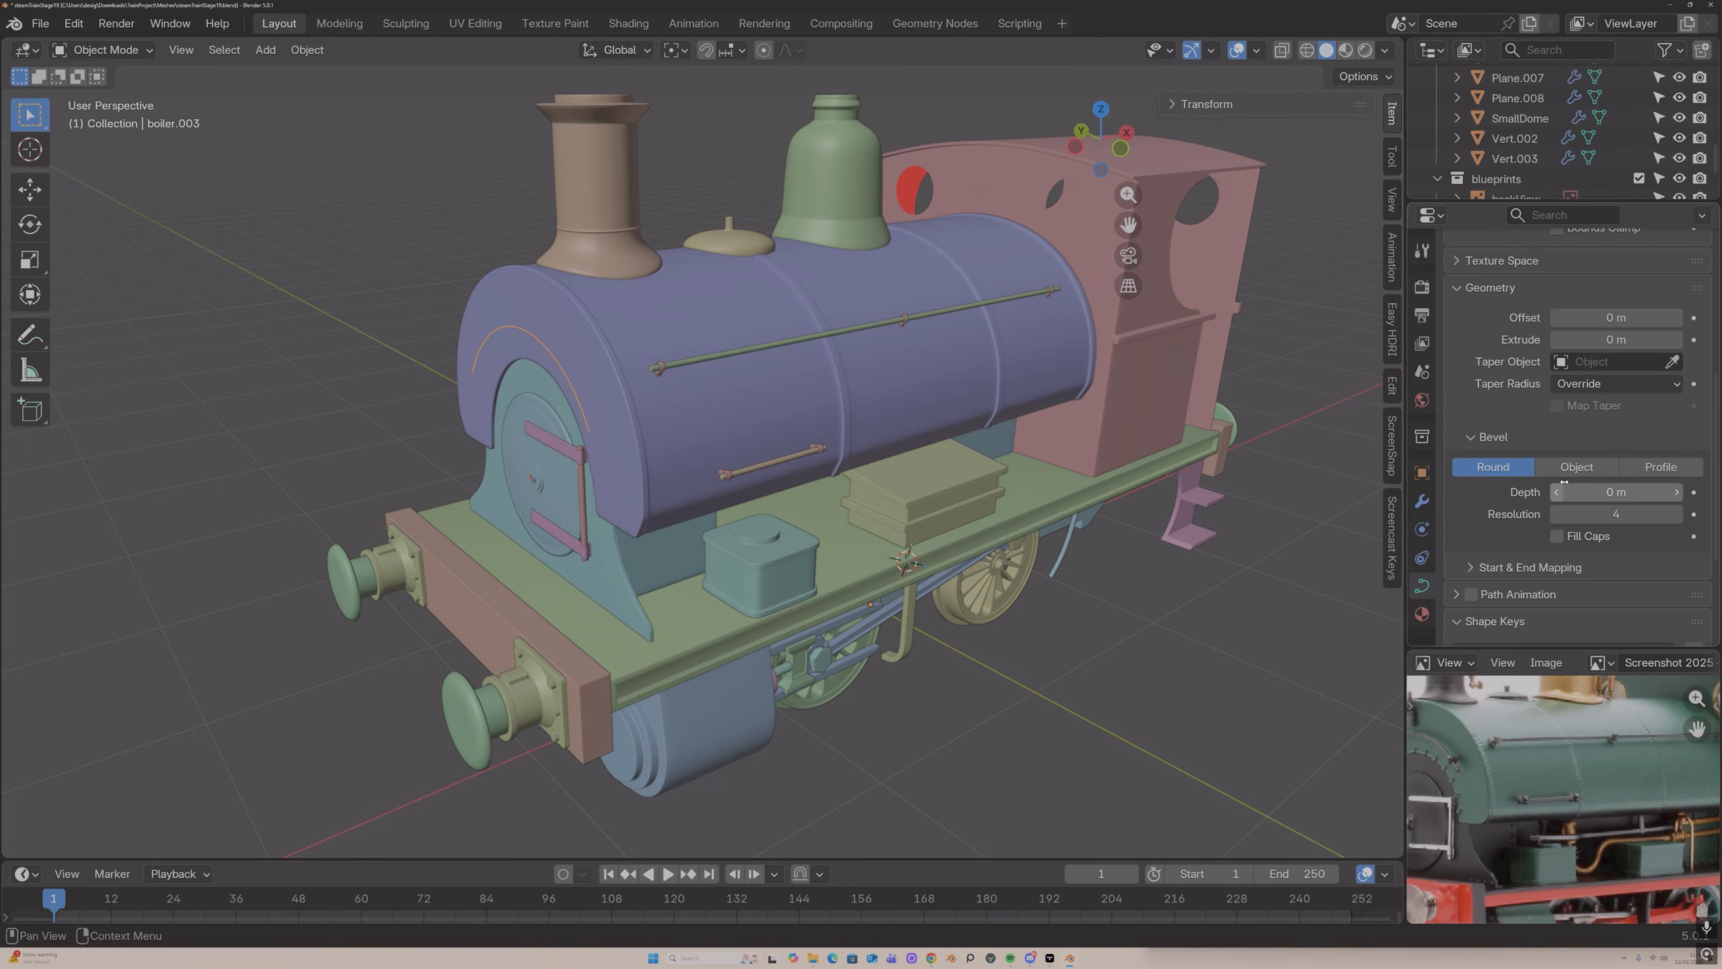
click(1571, 502)
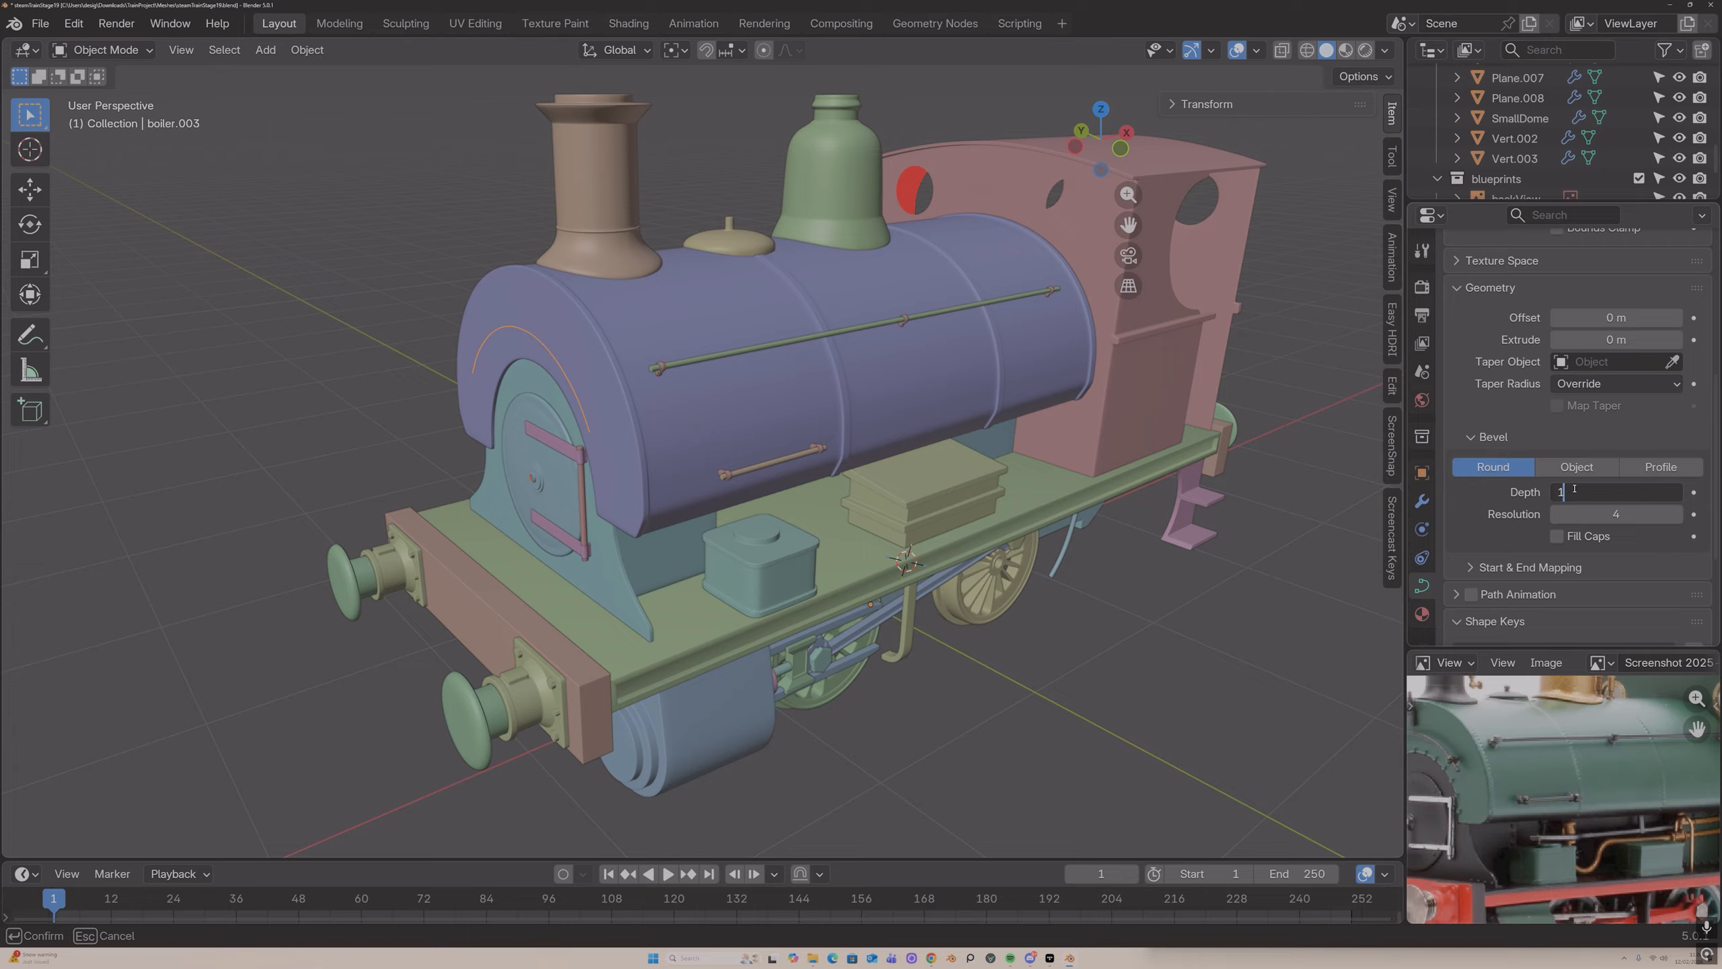
text(0.1)
key(Return)
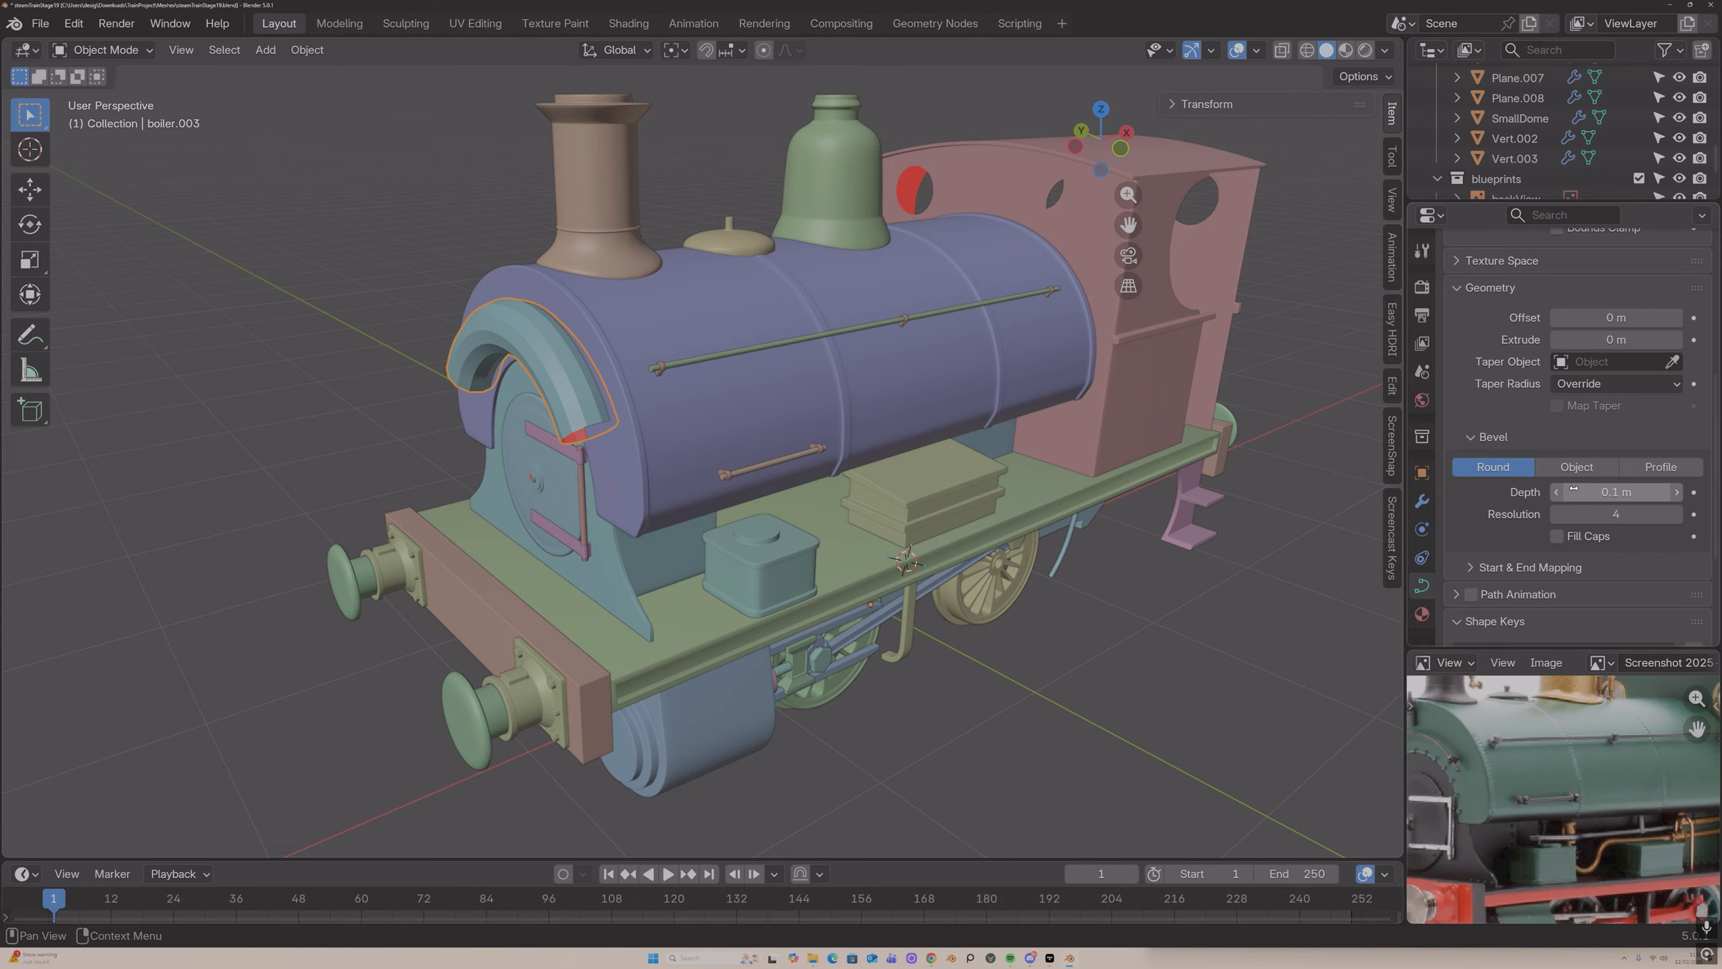
click(1572, 489)
key(Return)
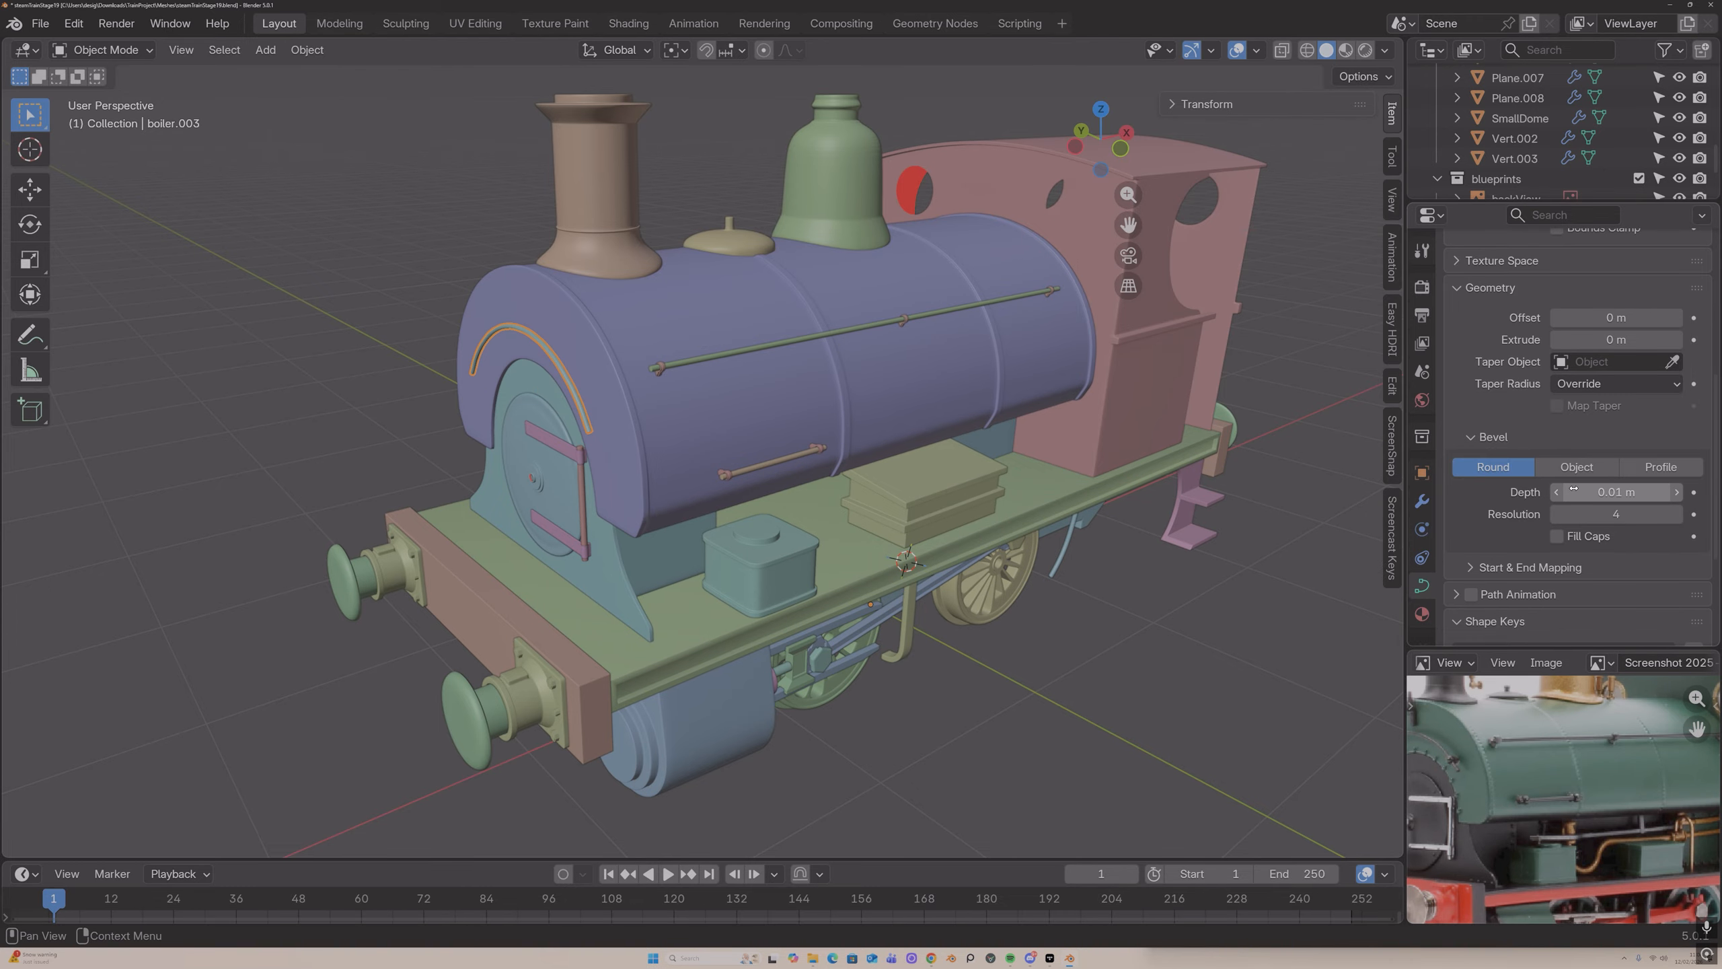
Step: Apply the front rail curve's scale and shade the curve smooth
key(ctrl+a)
click(847, 489)
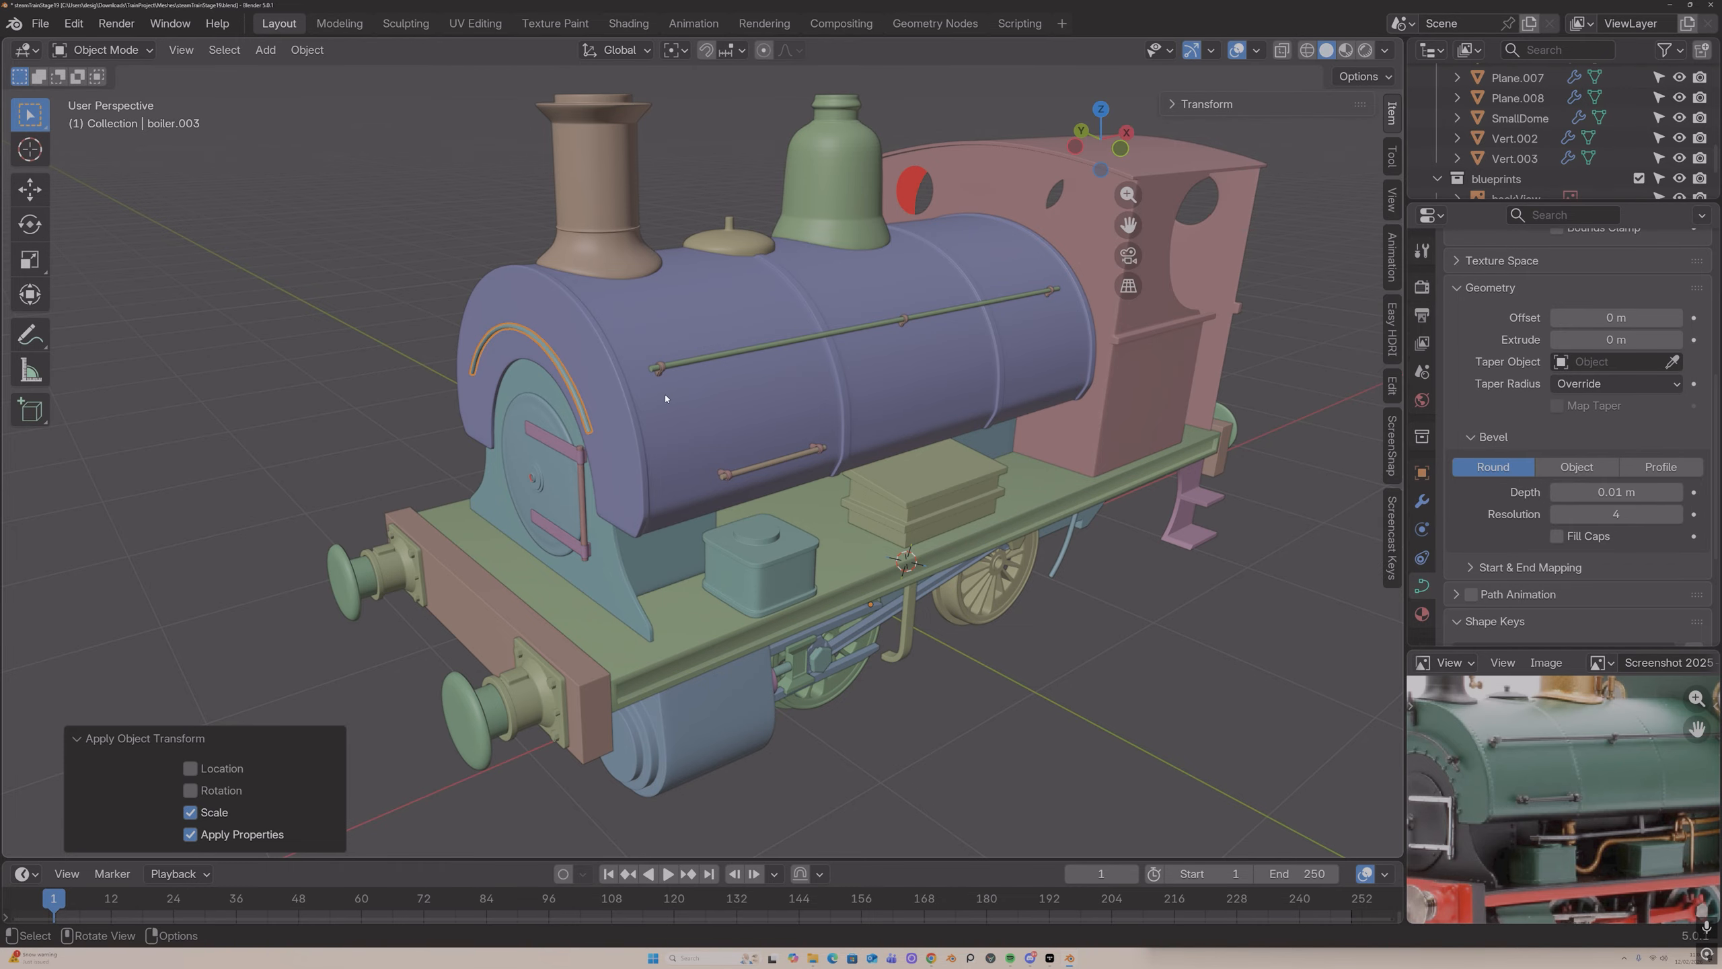
middle_drag(666, 399, 803, 389)
scroll(678, 380, up, 3)
middle_drag(610, 339, 936, 384)
key(Tab)
key(Tab)
right_click(864, 330)
click(864, 328)
key(Tab)
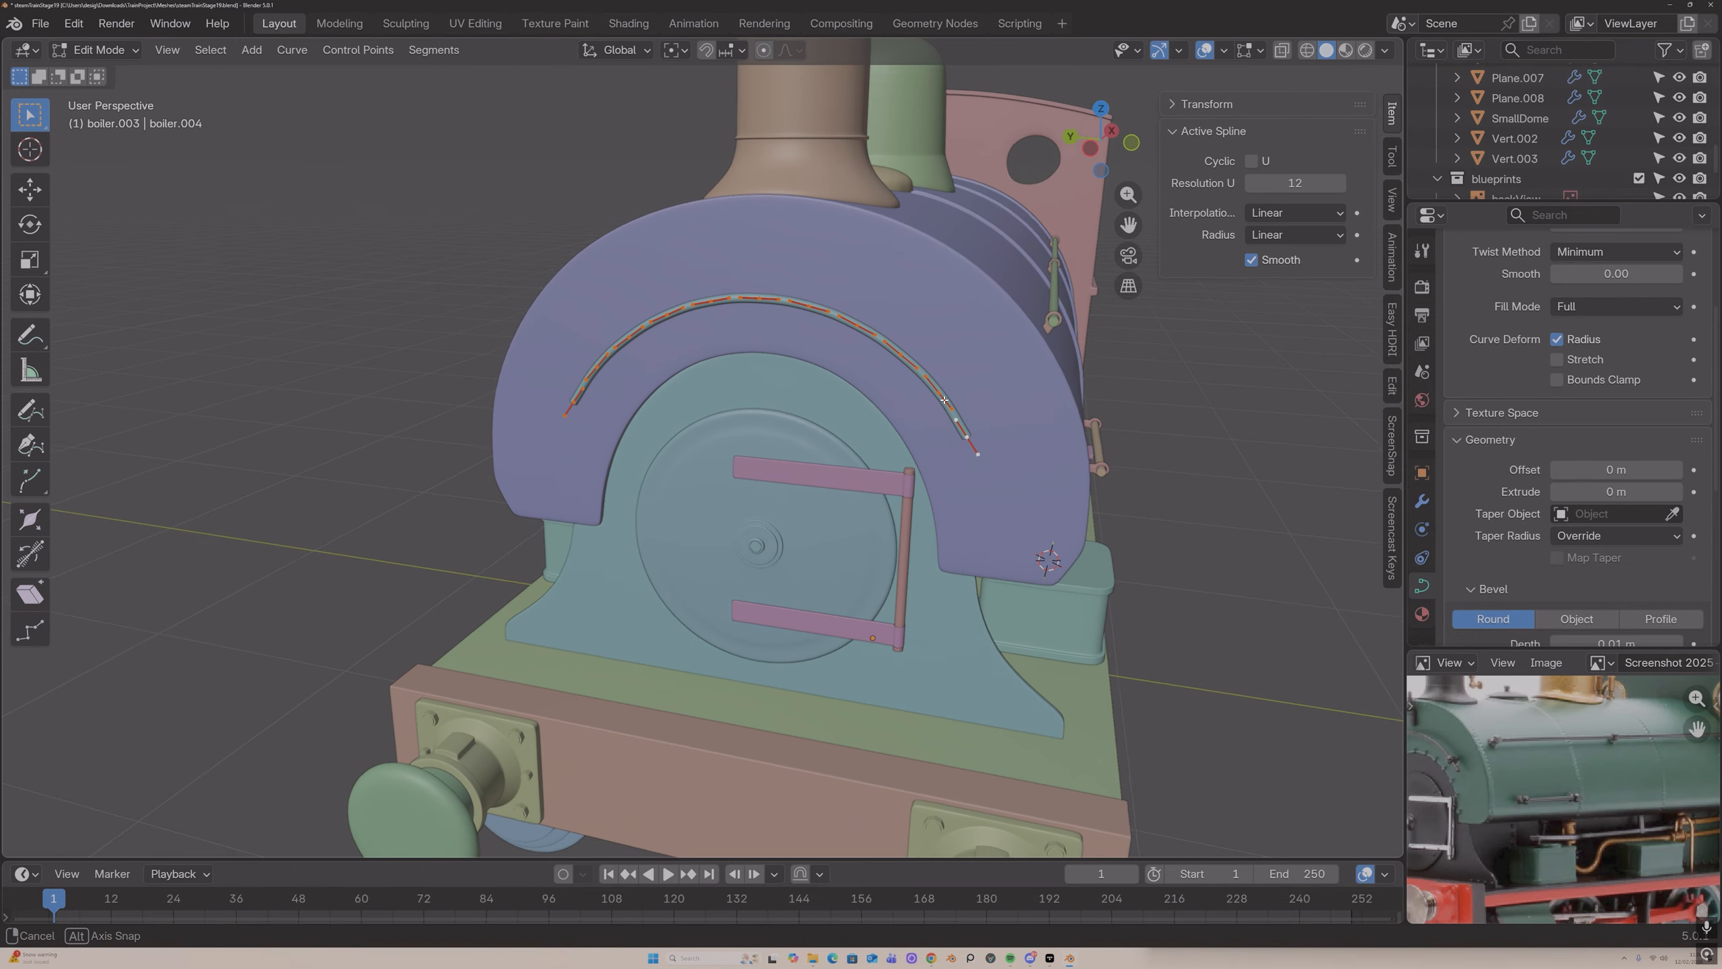
click(1089, 148)
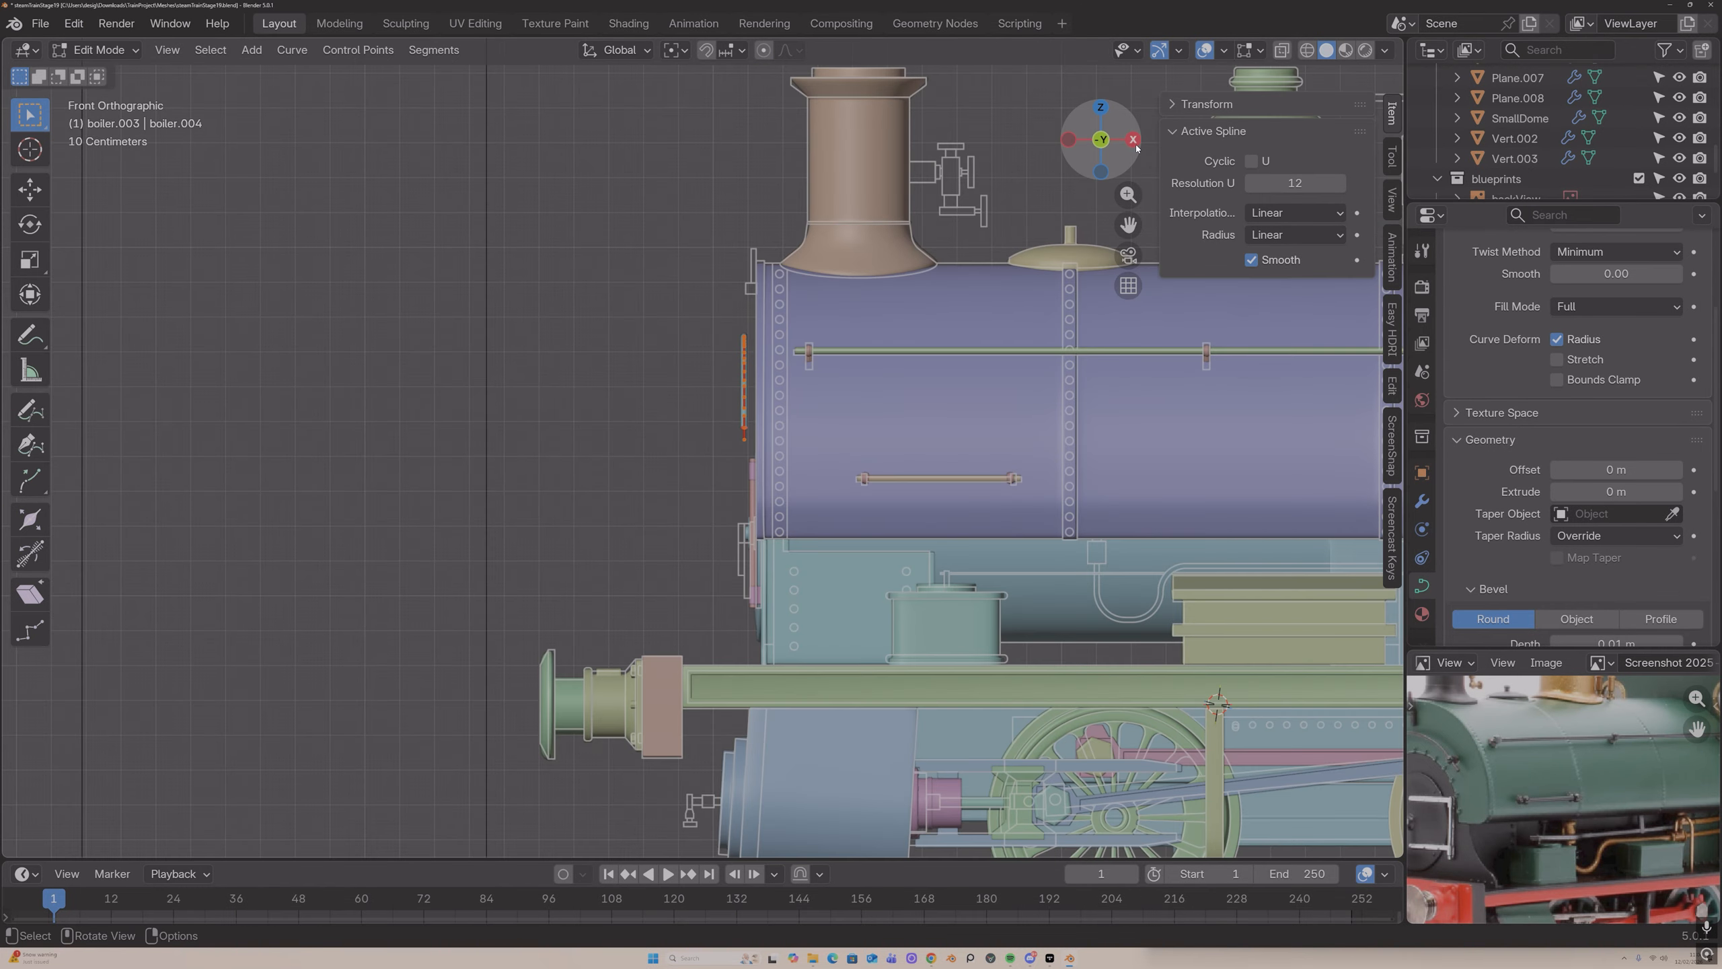
scroll(1042, 288, up, 4)
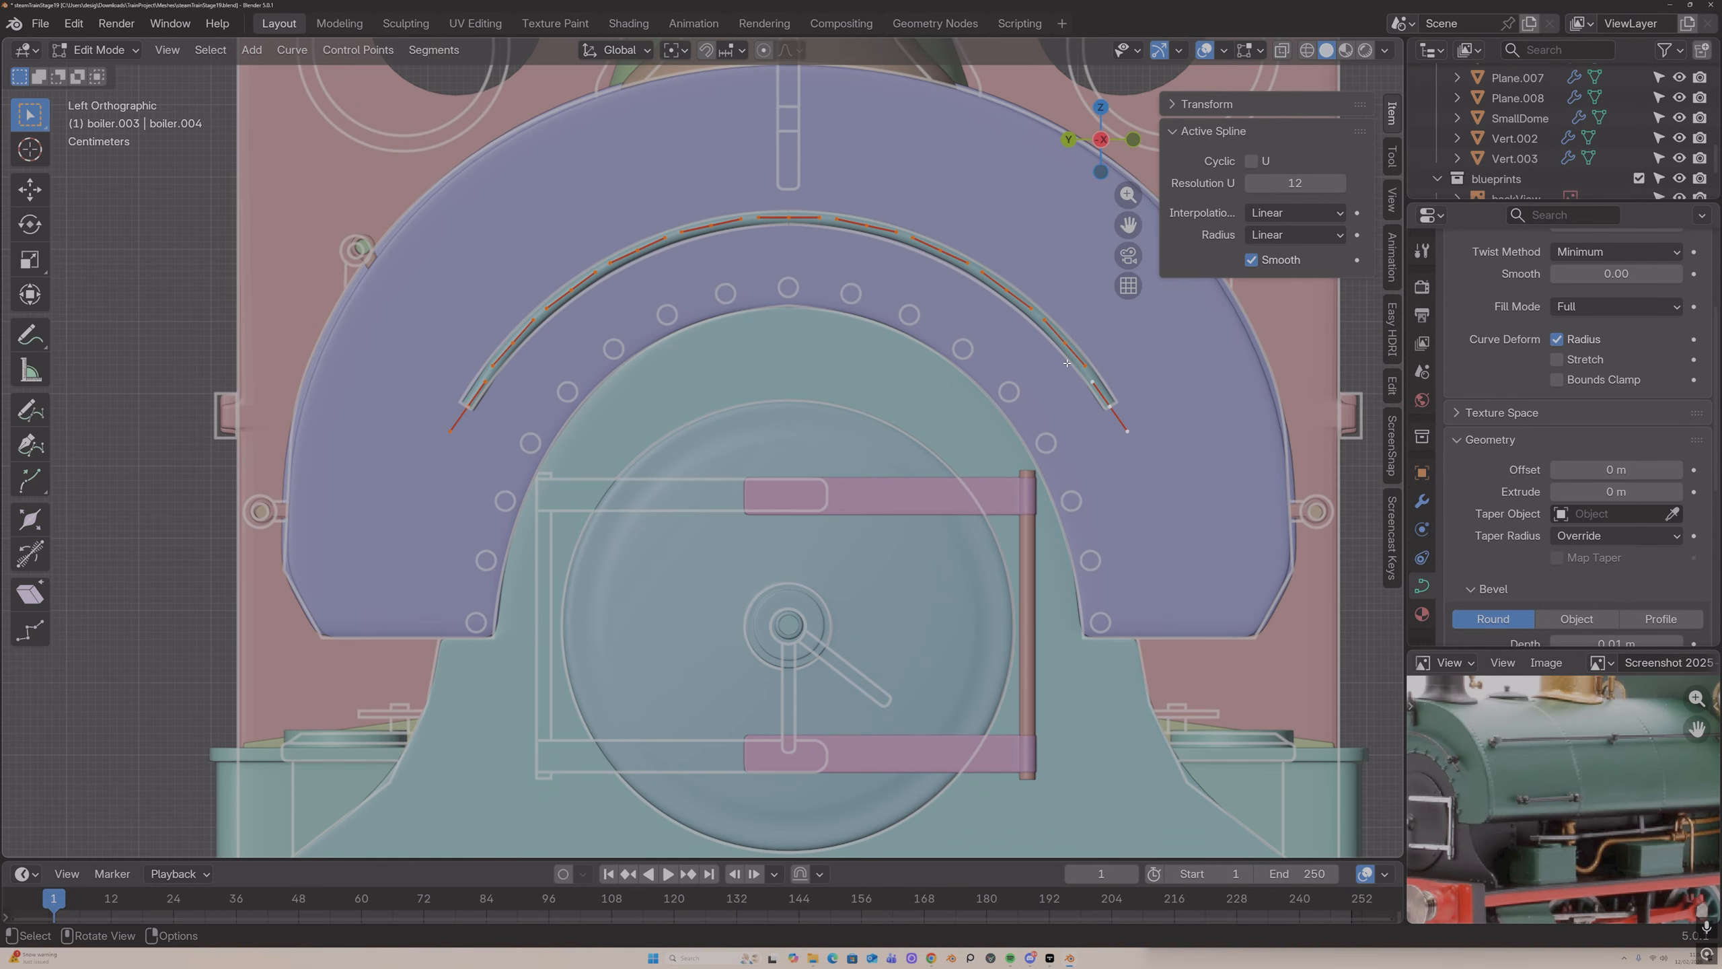
drag(1089, 380, 1098, 285)
key(ctrl+z)
key(Tab)
Step: Enable filled caps on the front rail curve's bevel to close its open ends
middle_drag(1033, 323, 813, 410)
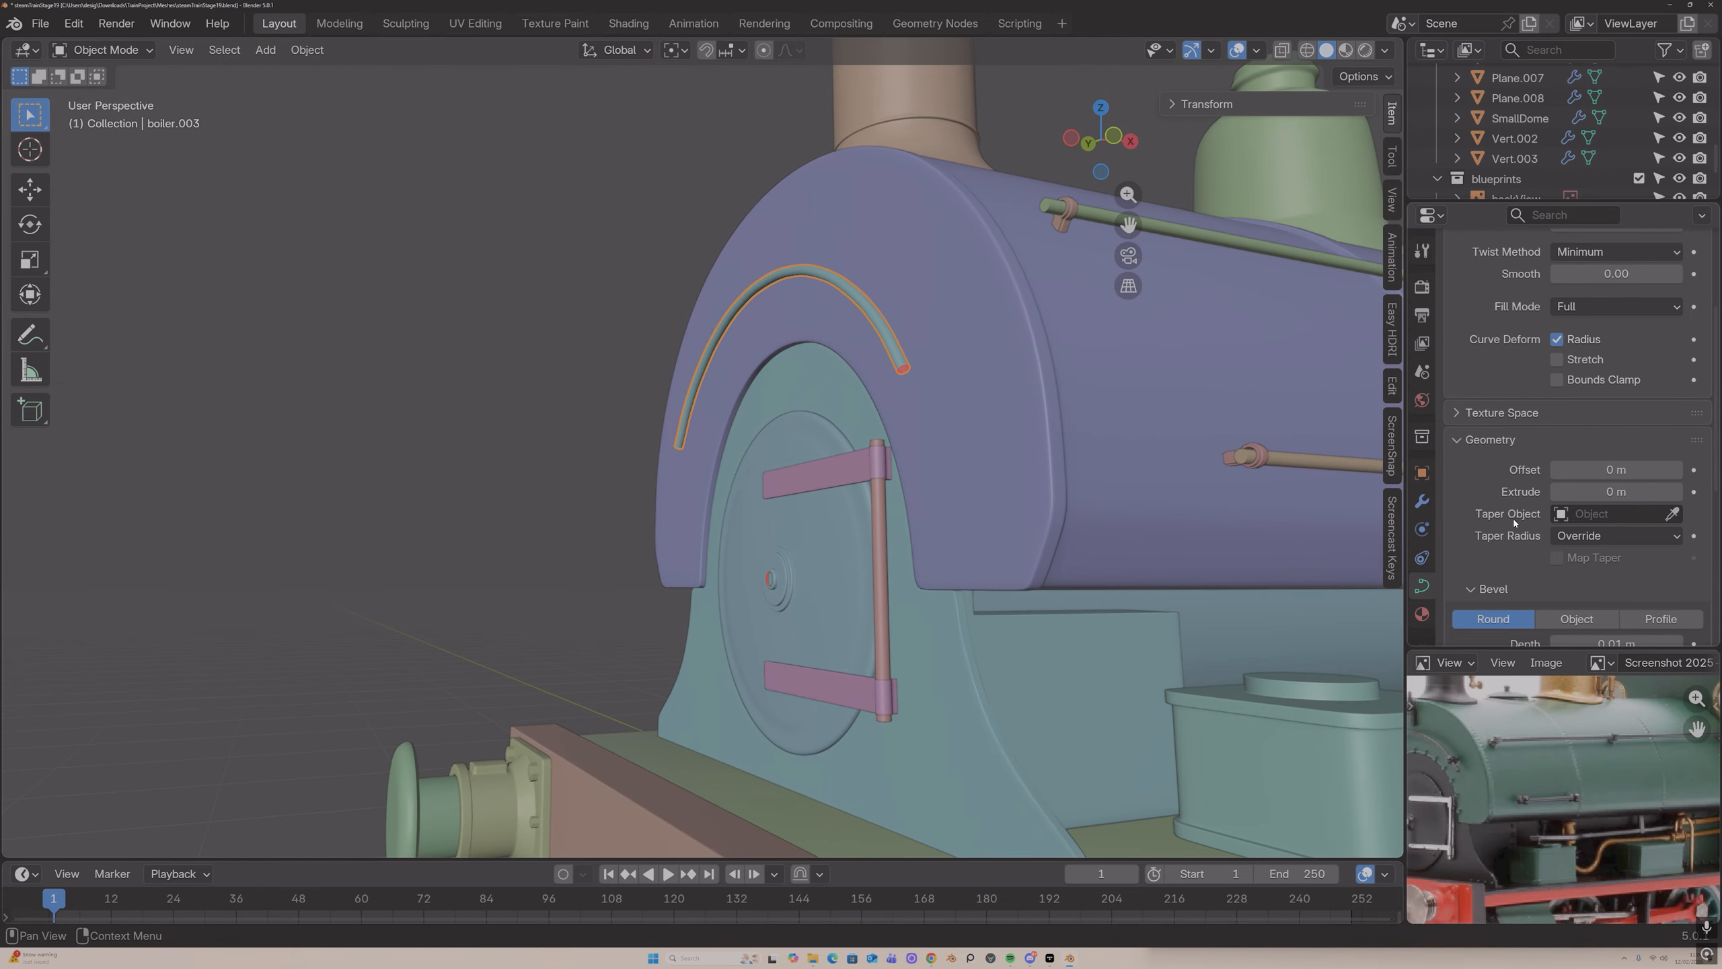
scroll(1514, 521, down, 5)
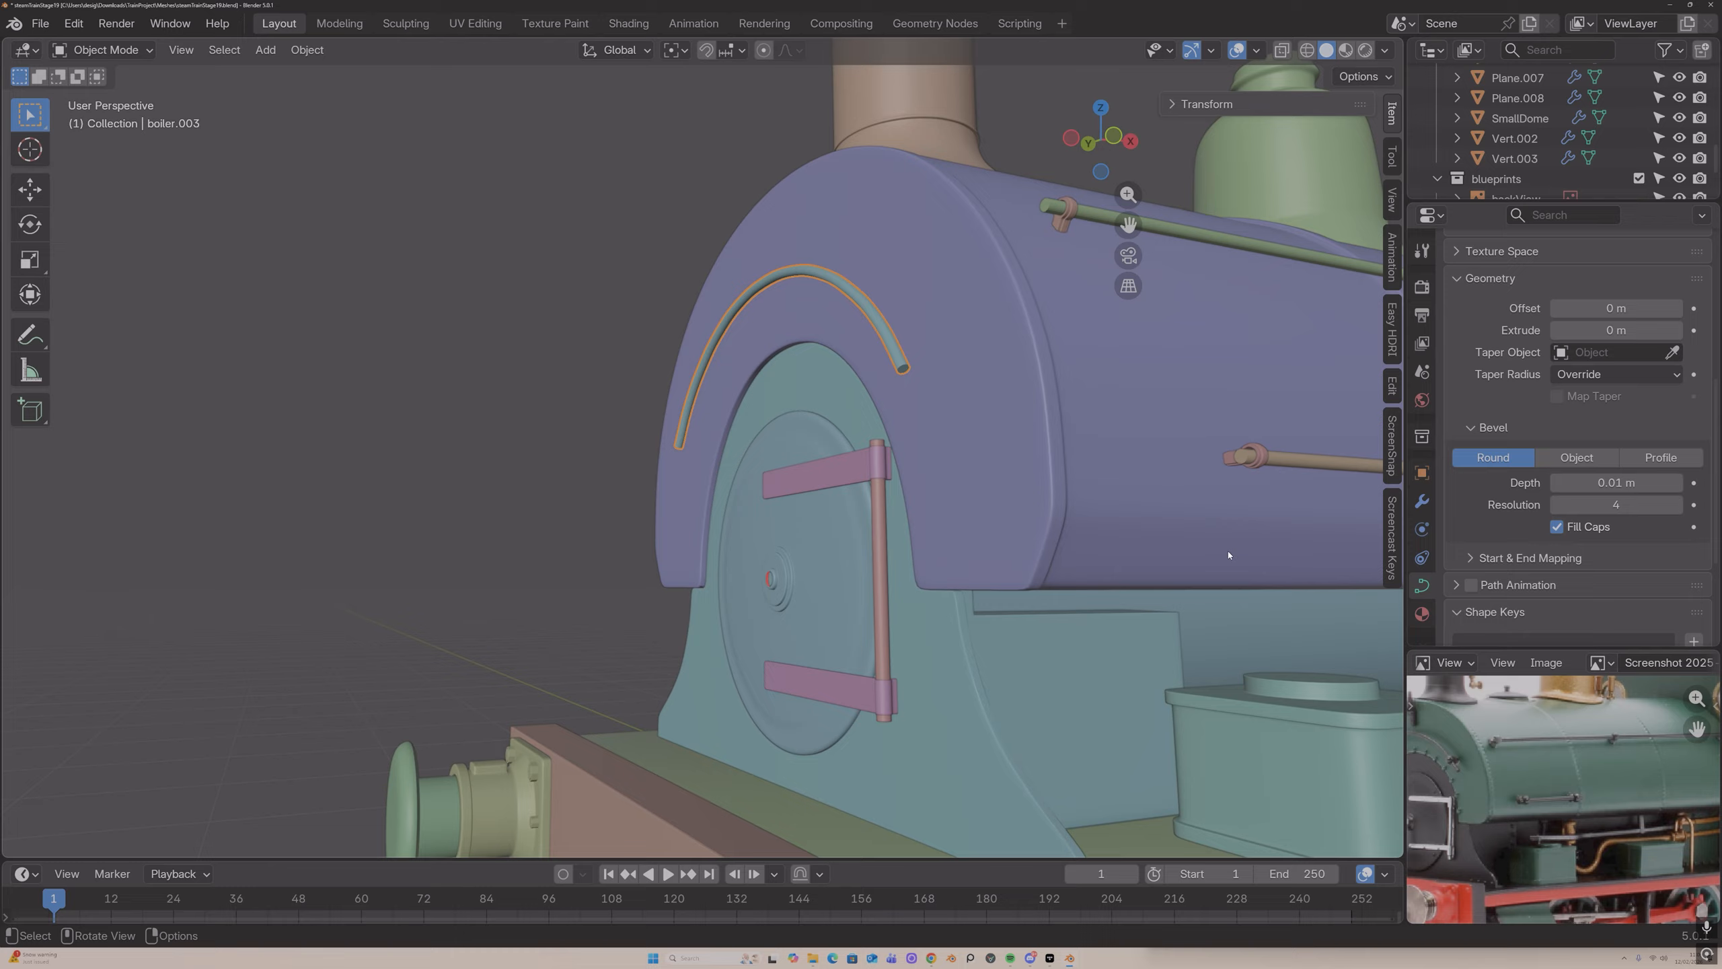
Step: Duplicate the short lower rail's brackets and move the copy about -0.76 m along X toward the boiler's front
click(1240, 475)
middle_drag(1239, 476, 1247, 500)
key(shift+d)
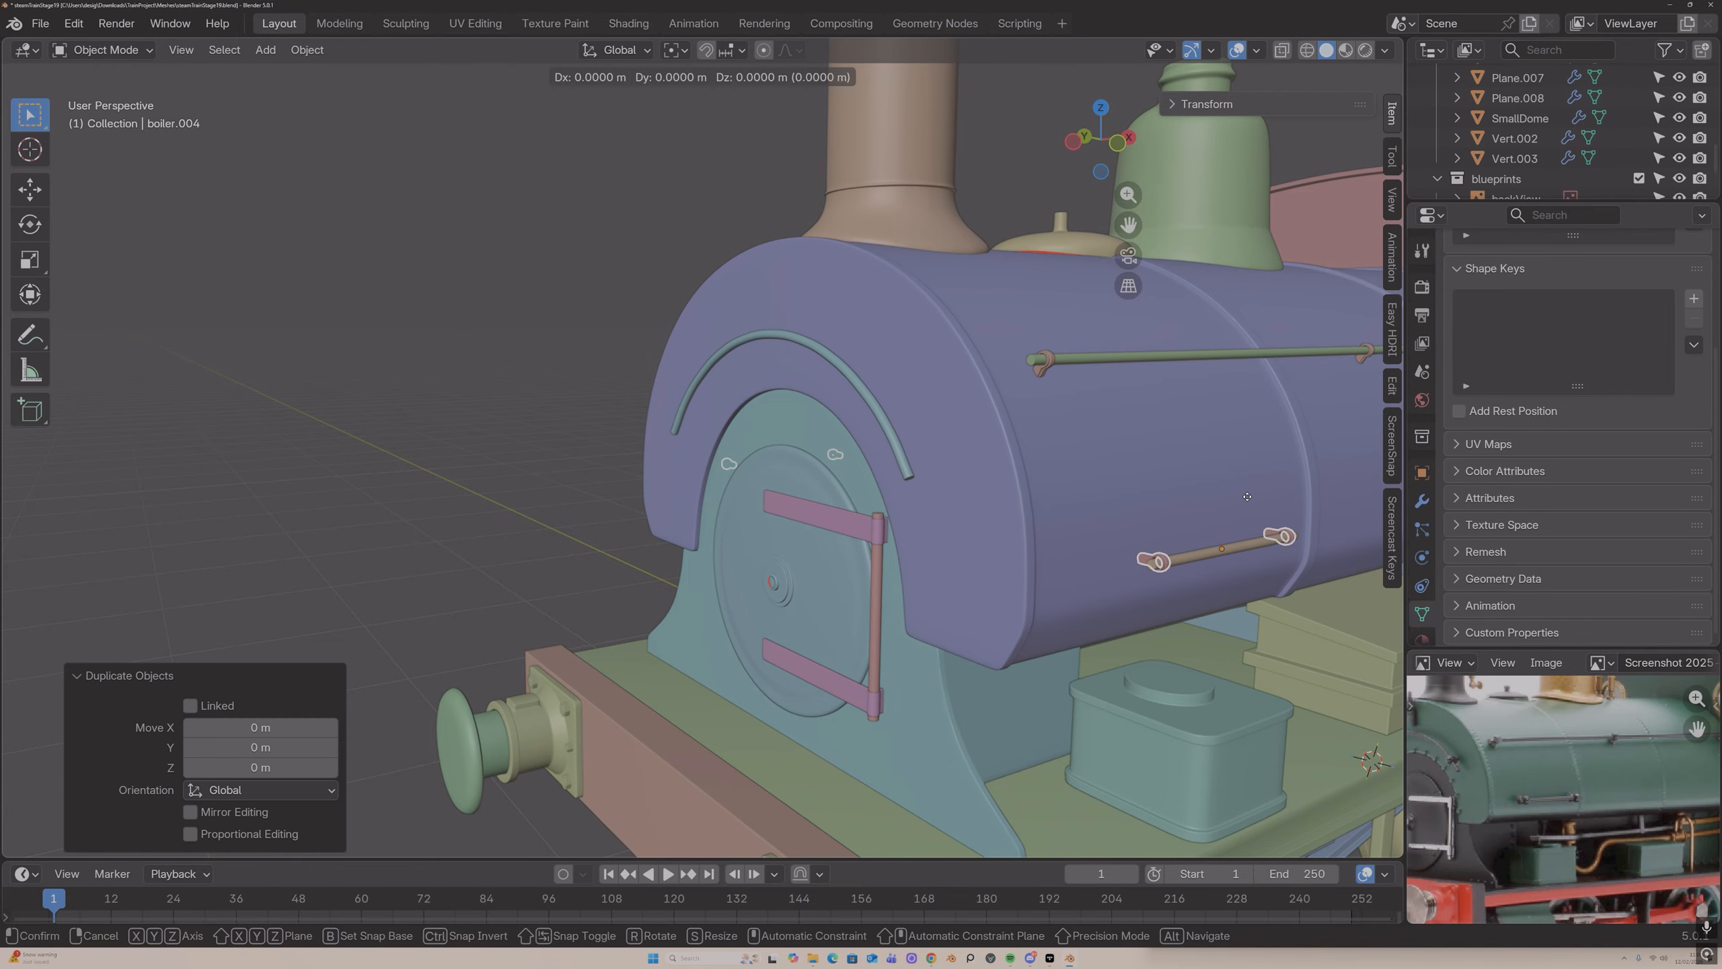
key(y)
key(x)
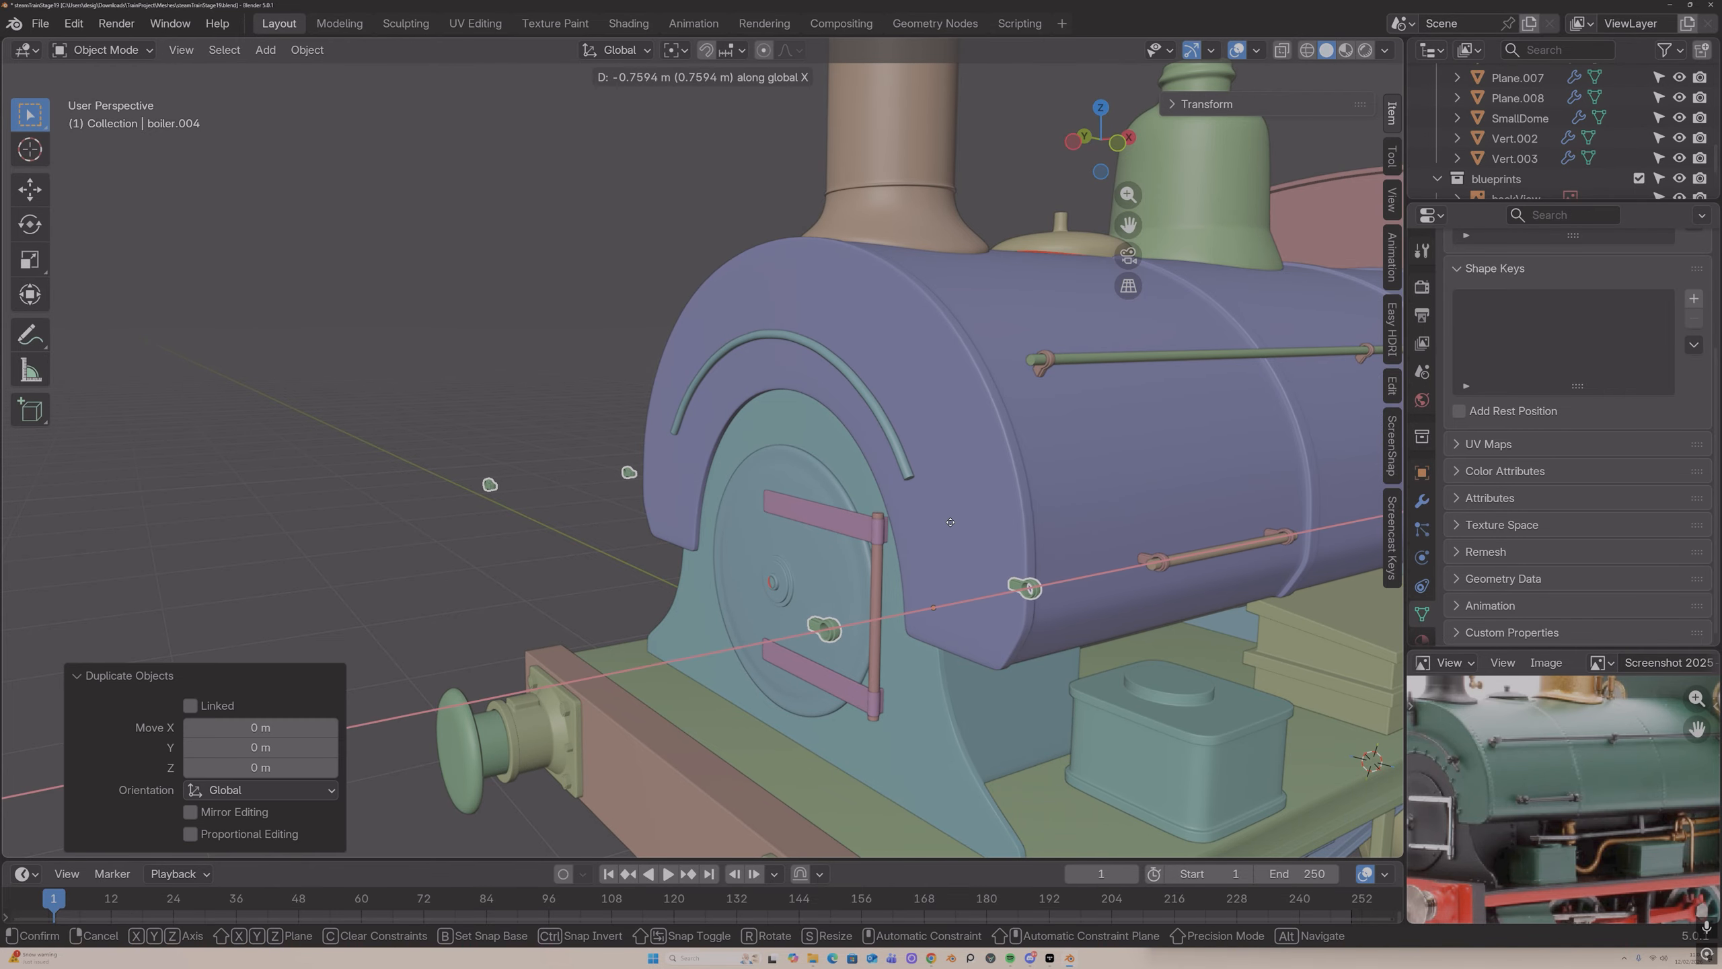
click(951, 526)
middle_drag(999, 530, 1037, 531)
Step: Delete all linked vertices of the rear bracket in the duplicated pair, keeping only the front one
key(Tab)
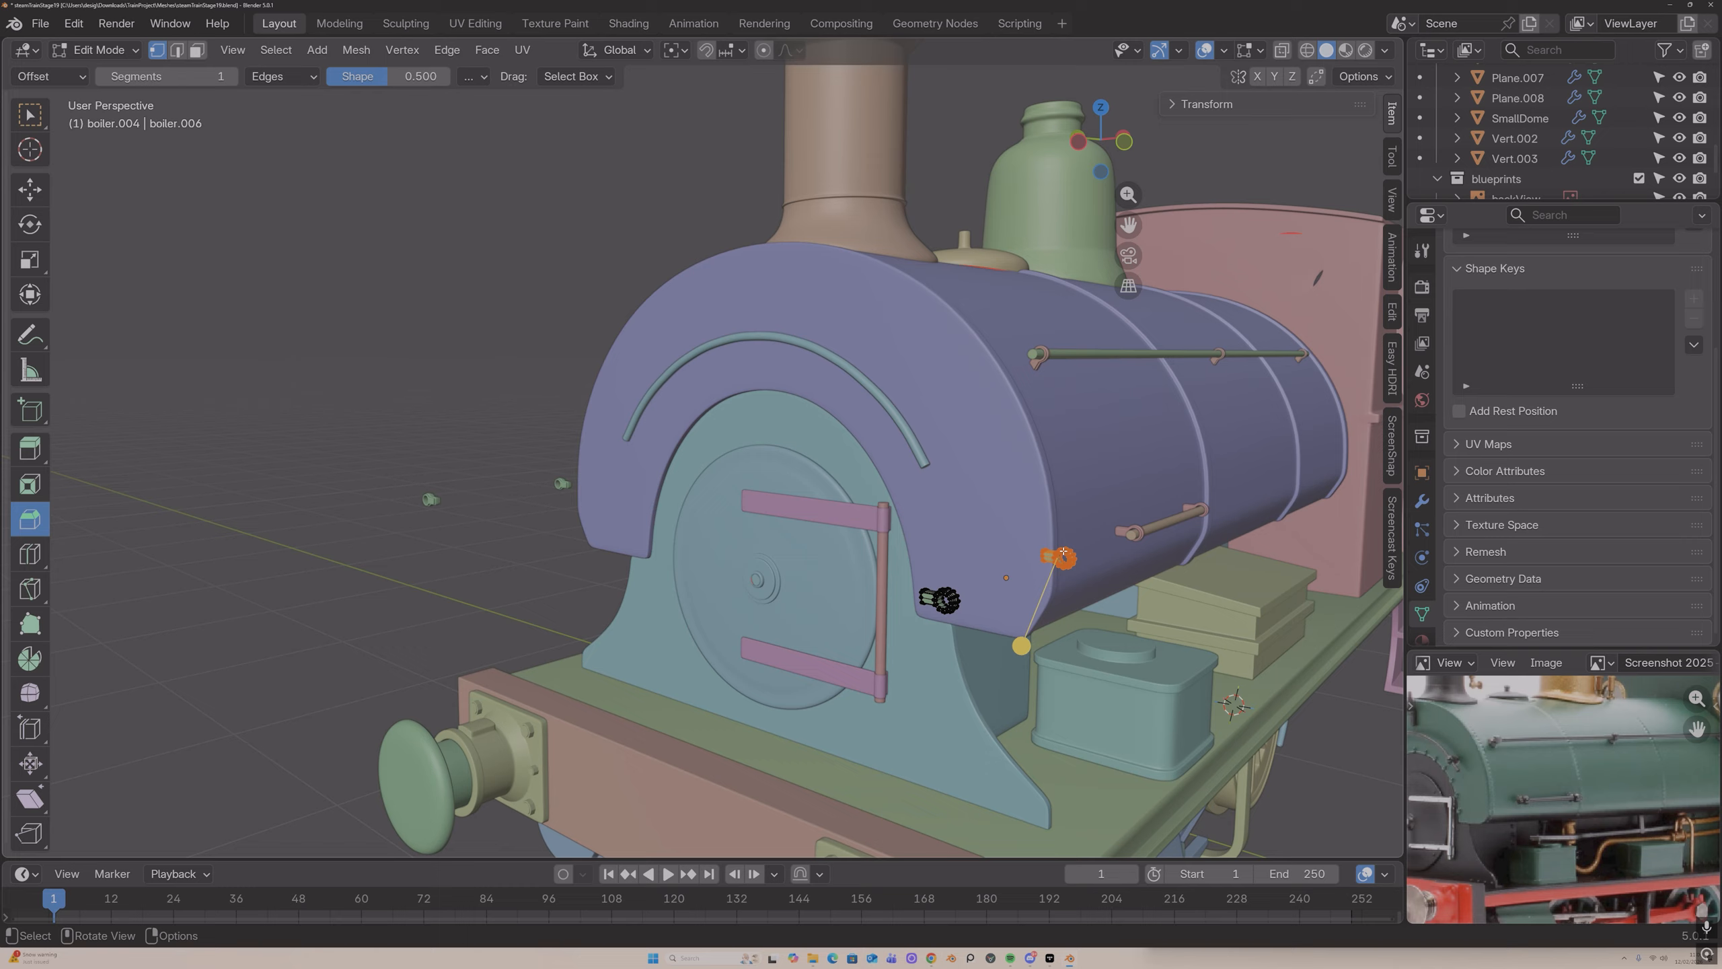
click(1063, 552)
key(ctrl+l)
key(x)
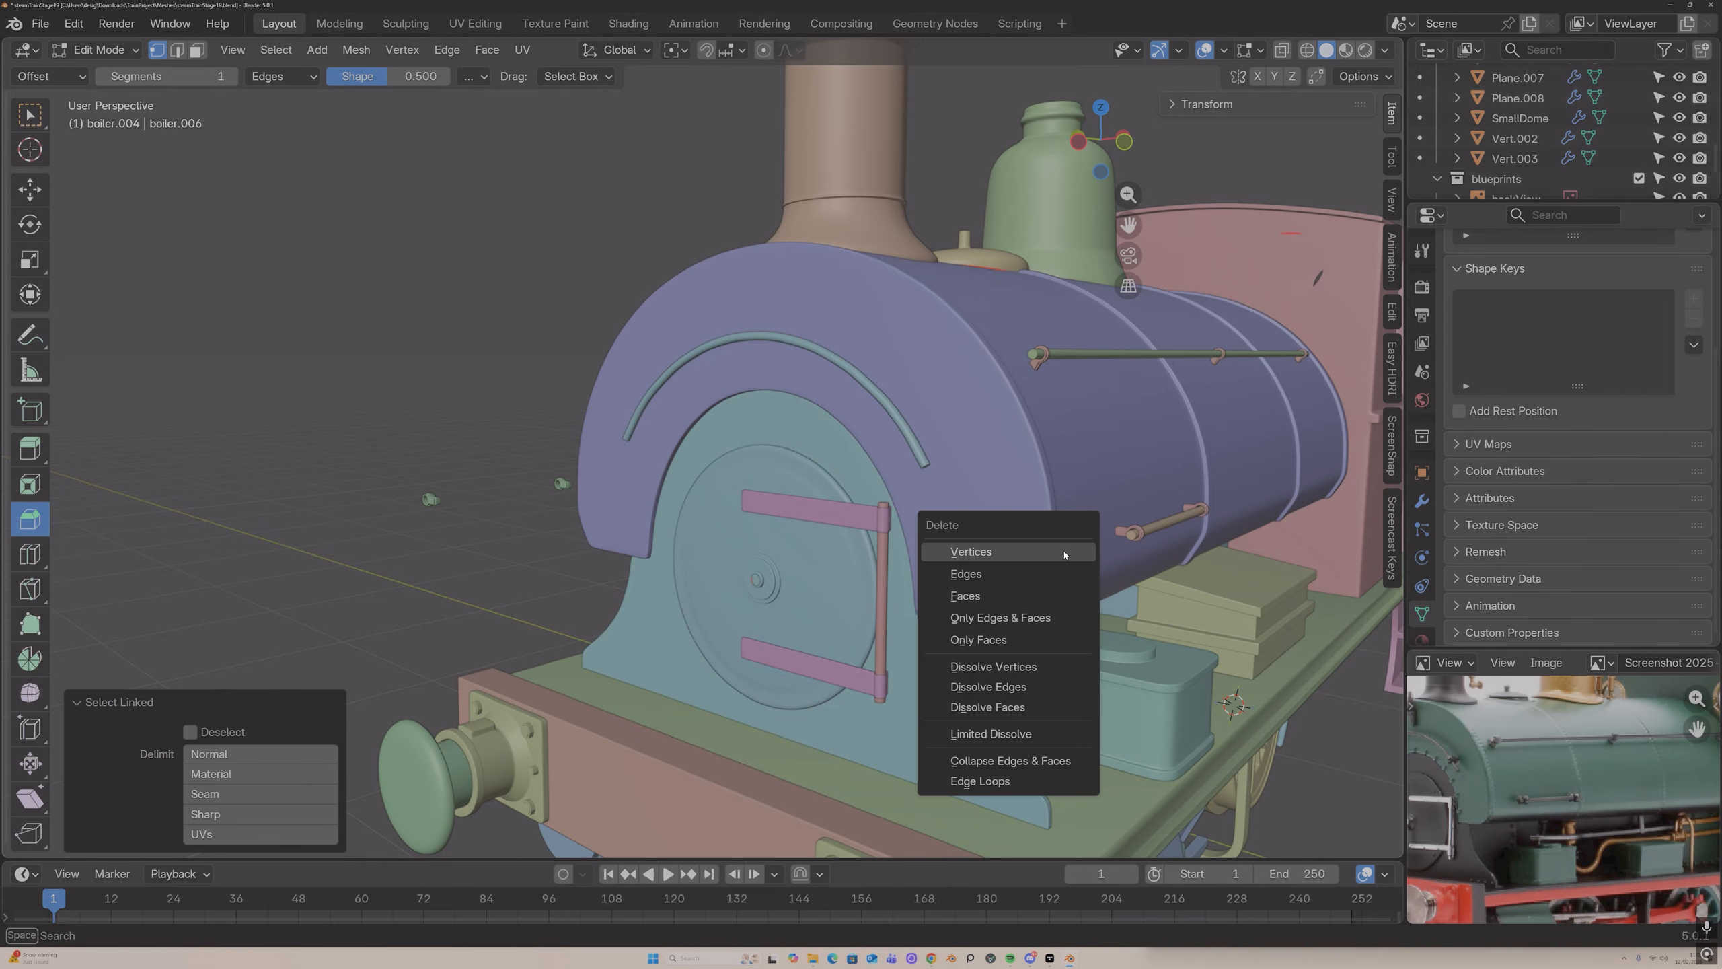
click(1057, 552)
key(Tab)
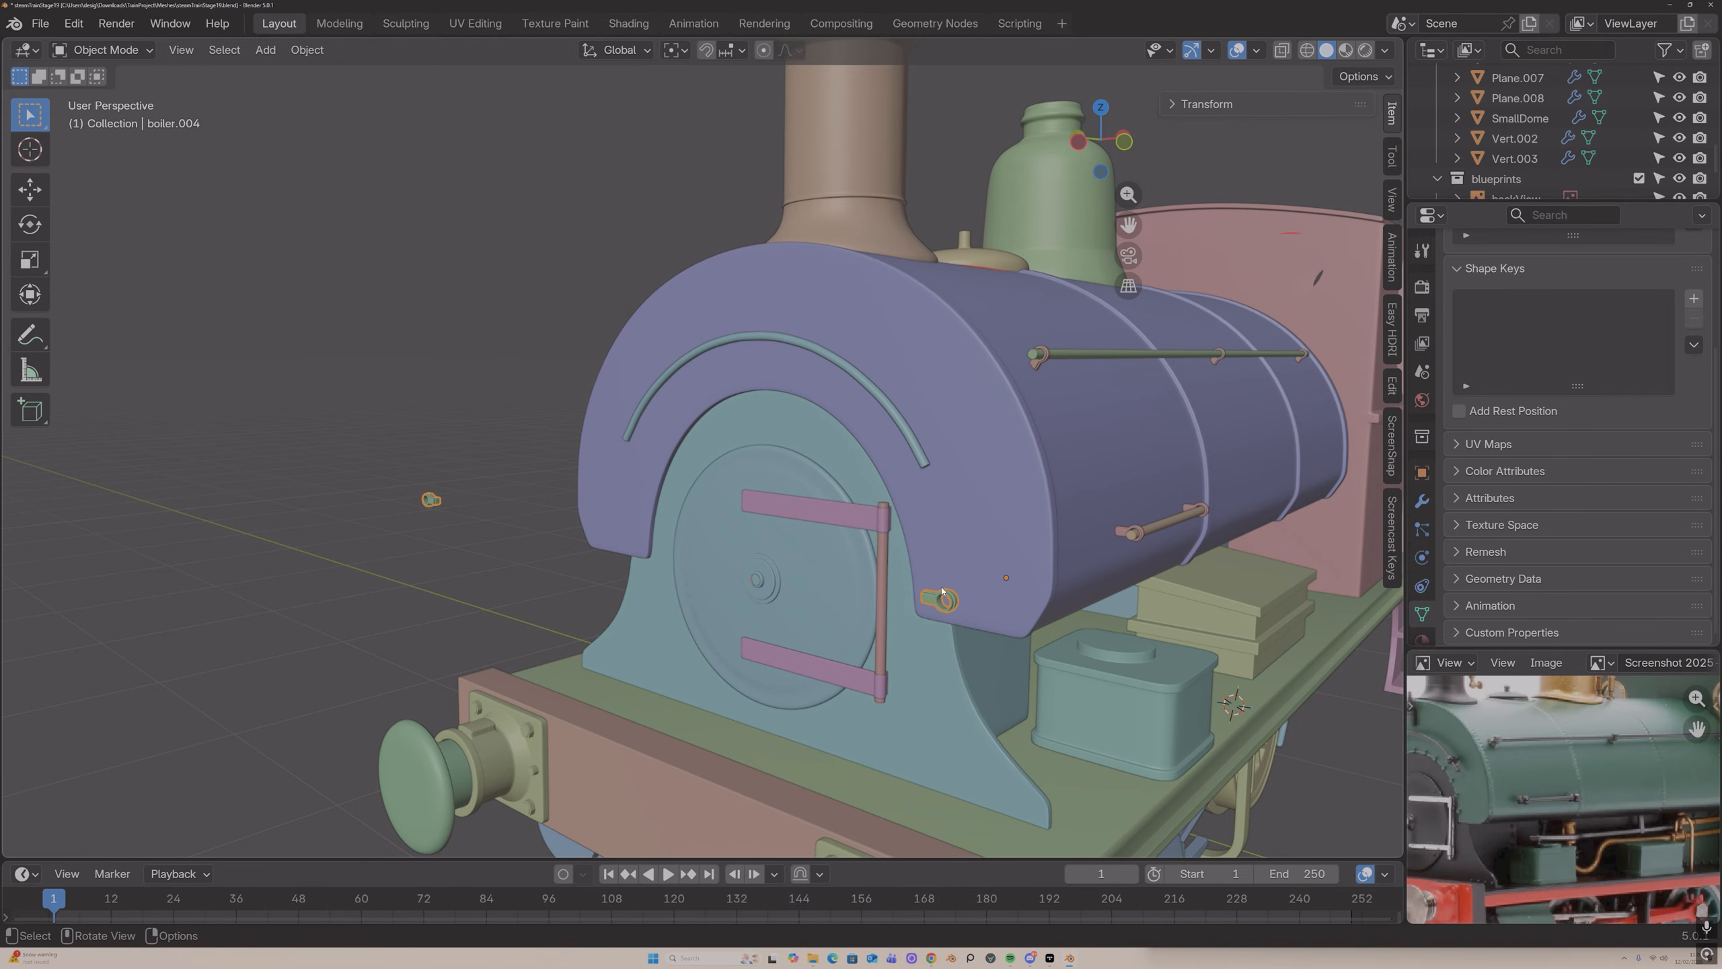
Step: Set the remaining bracket copy's origin to its geometry
click(307, 50)
mouse_move(384, 85)
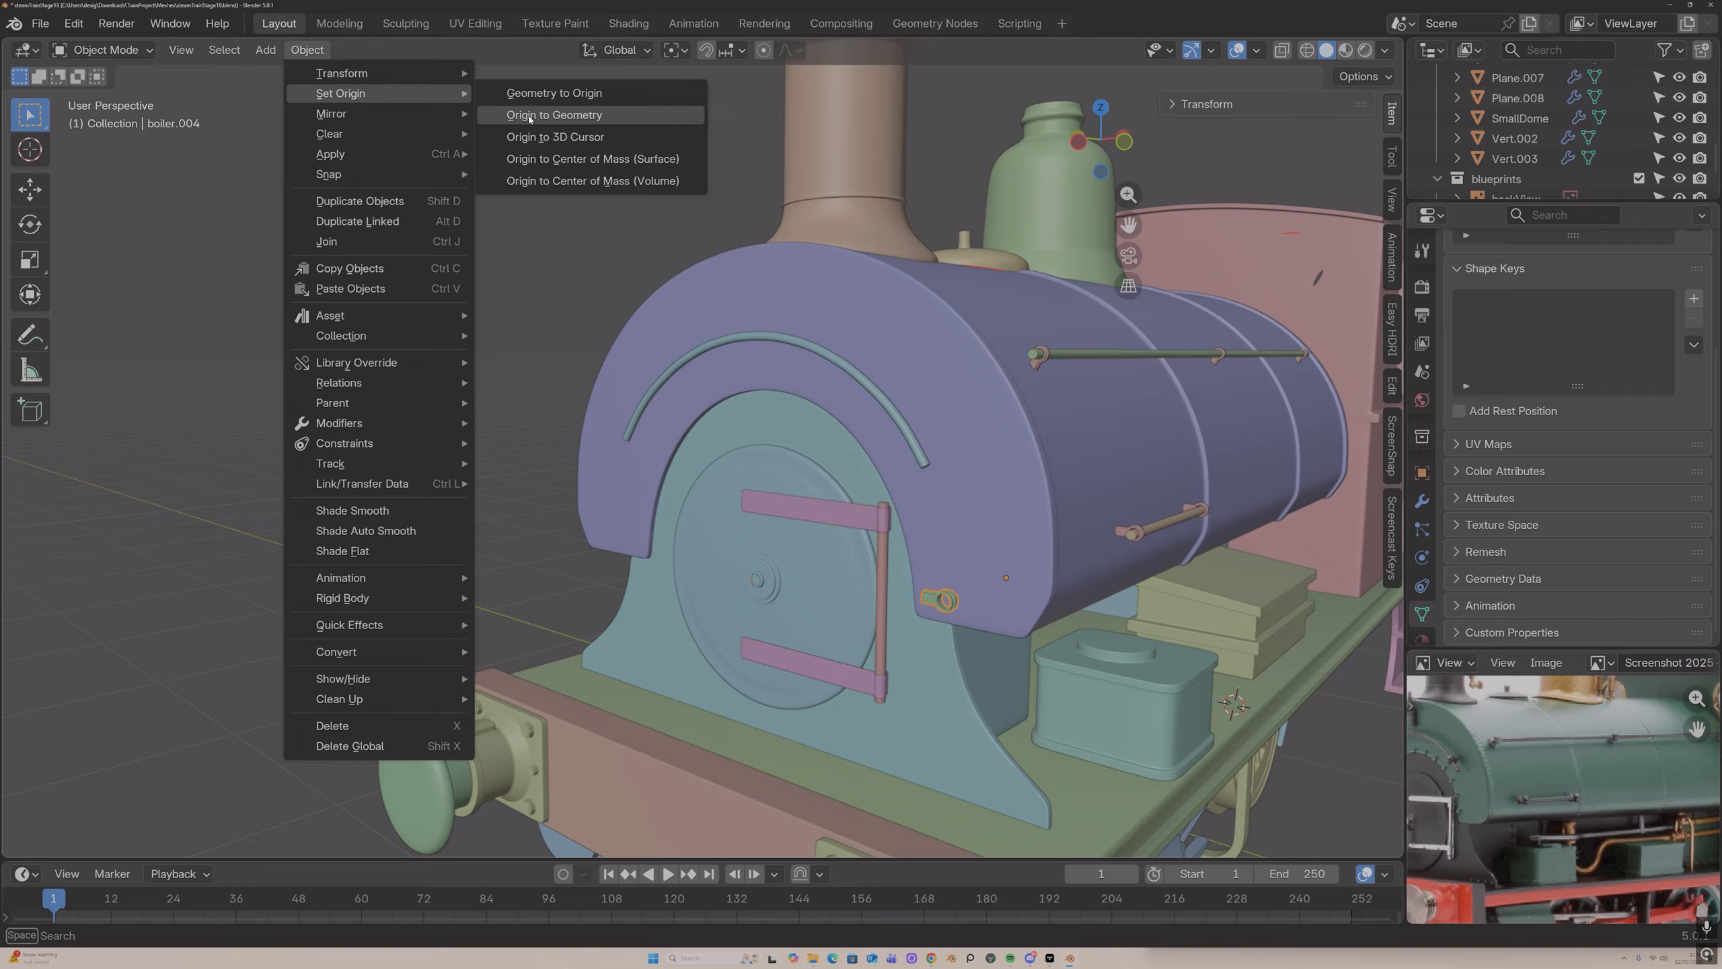
click(577, 116)
key(r)
key(z)
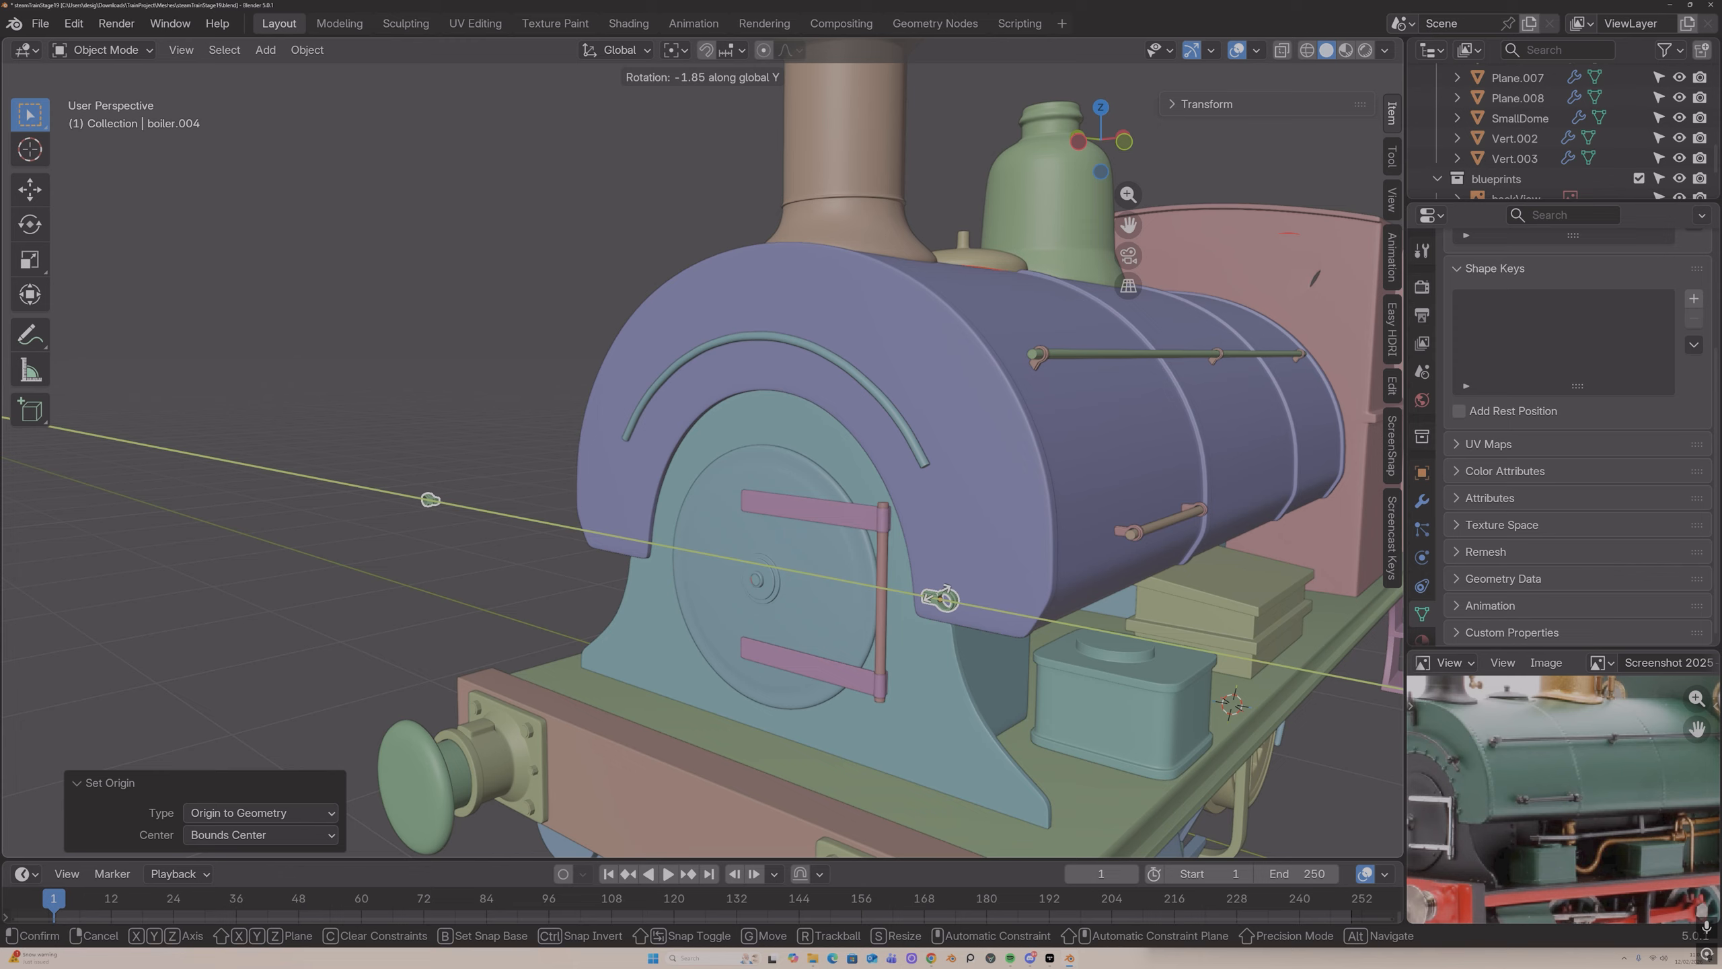
click(956, 590)
key(ctrl+z)
Step: Rotate the bracket copy -90° about the global Z axis and show the locomotive's front in orthographic view
key(r)
key(y)
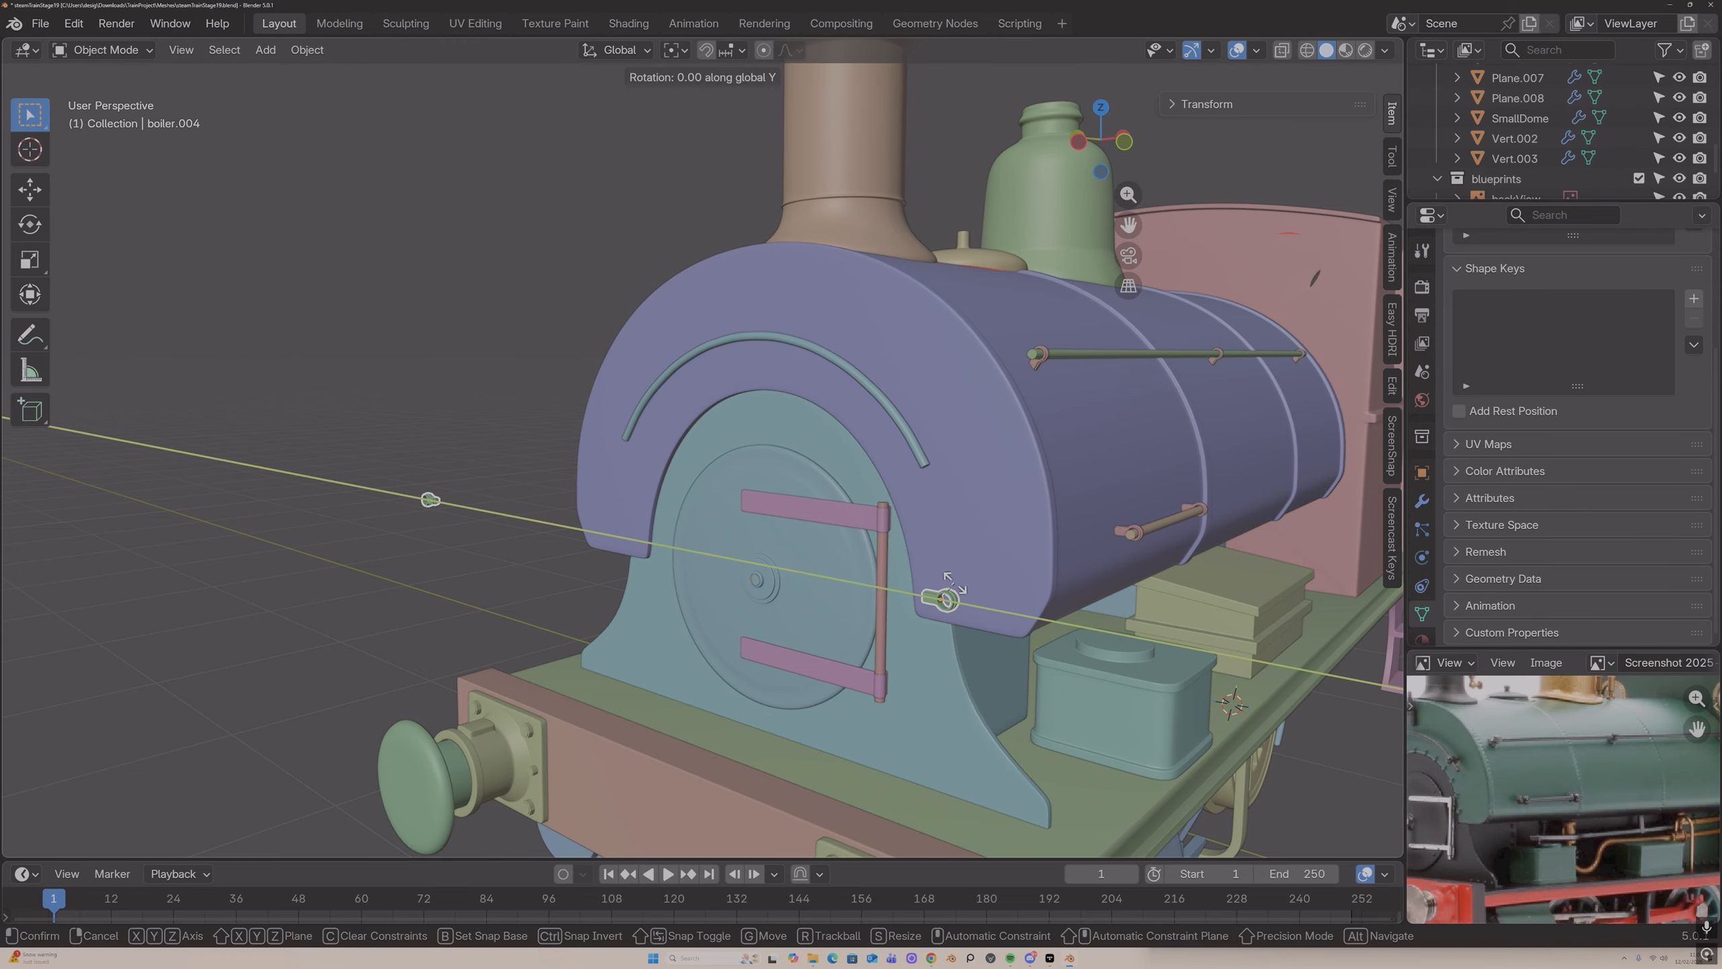
text(z-90)
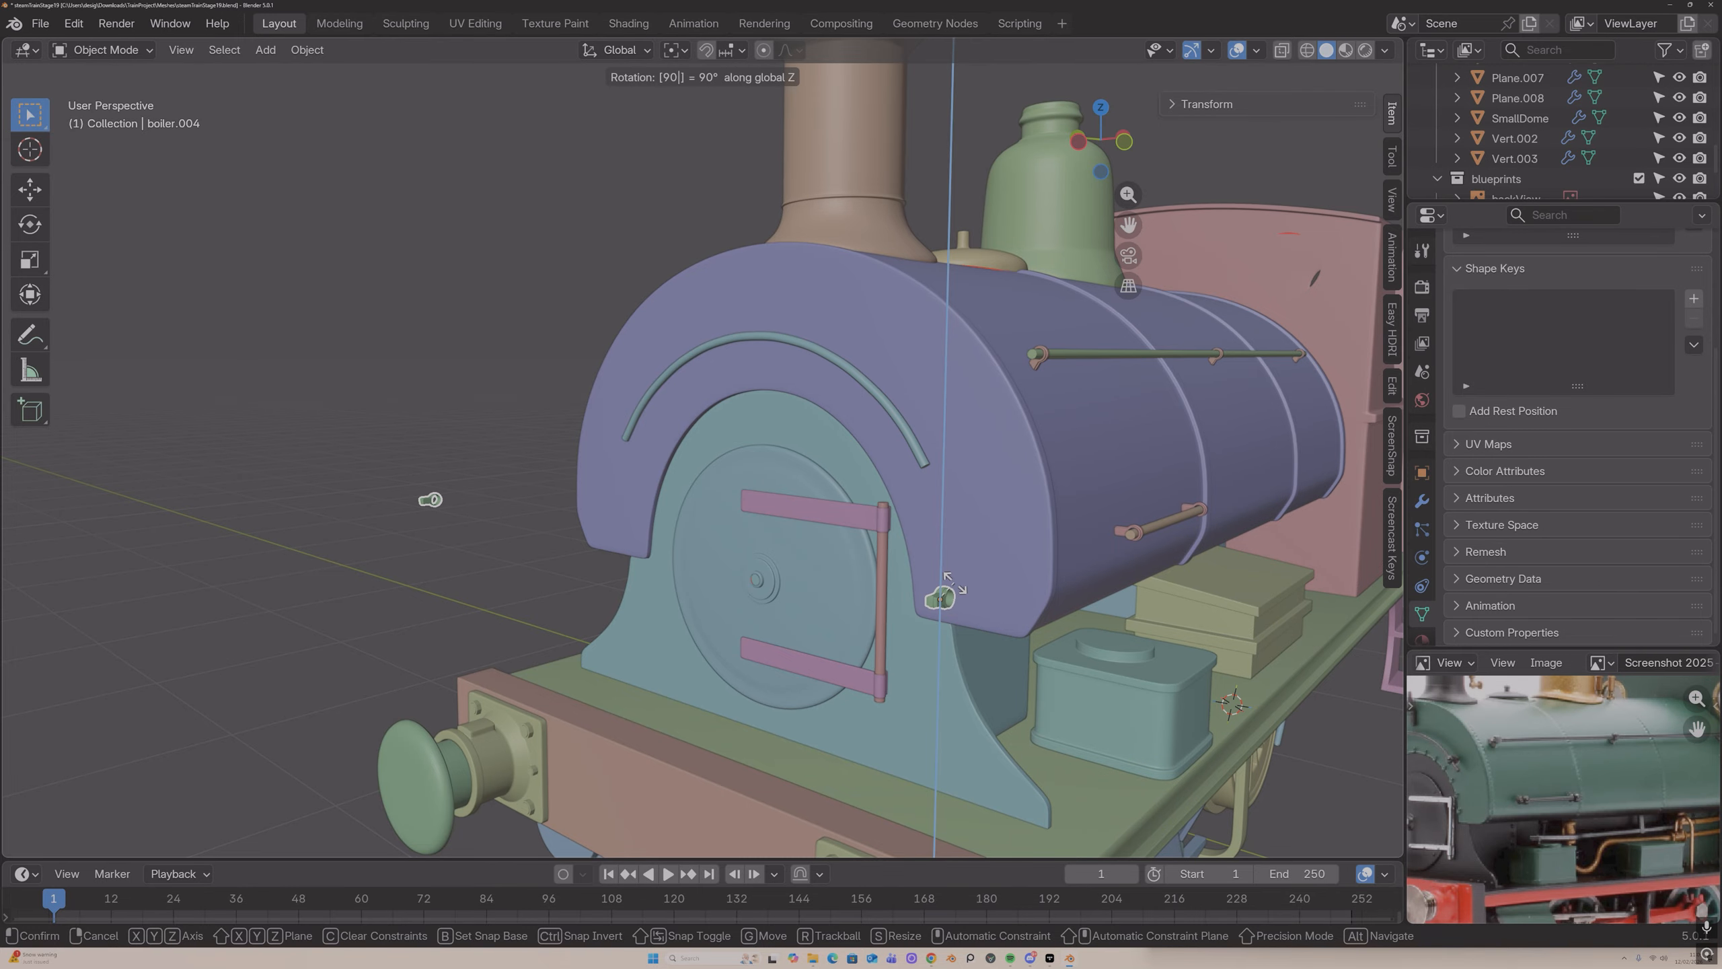
key(Return)
click(1126, 143)
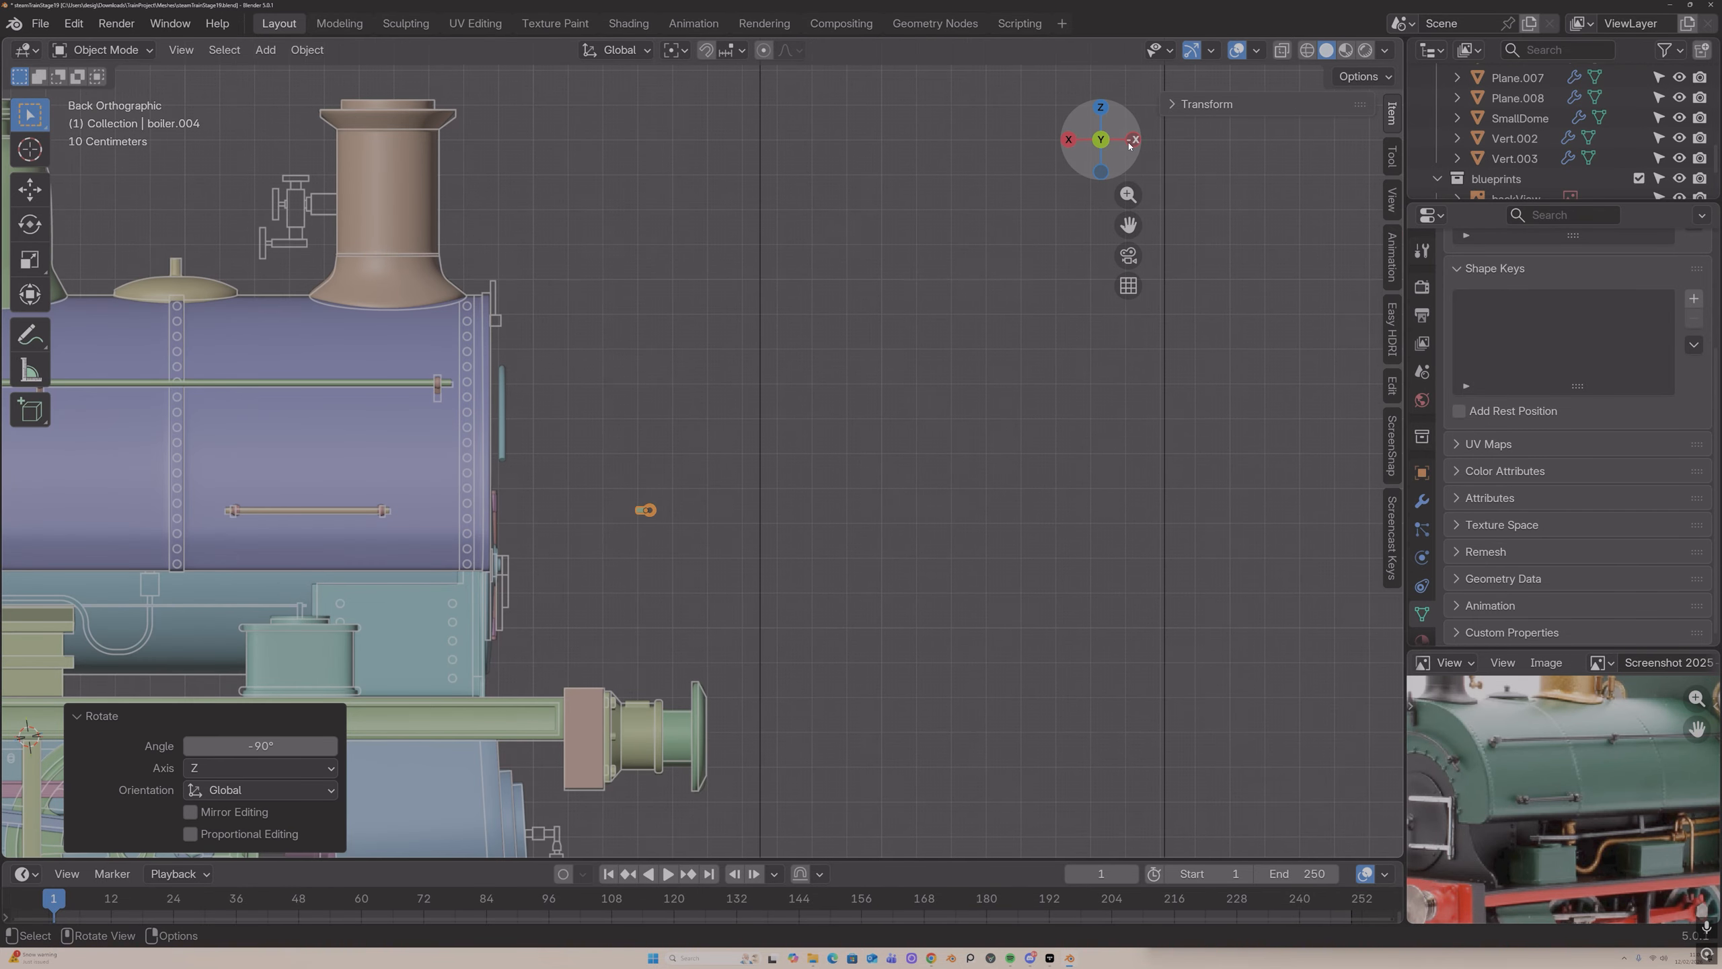
click(1131, 140)
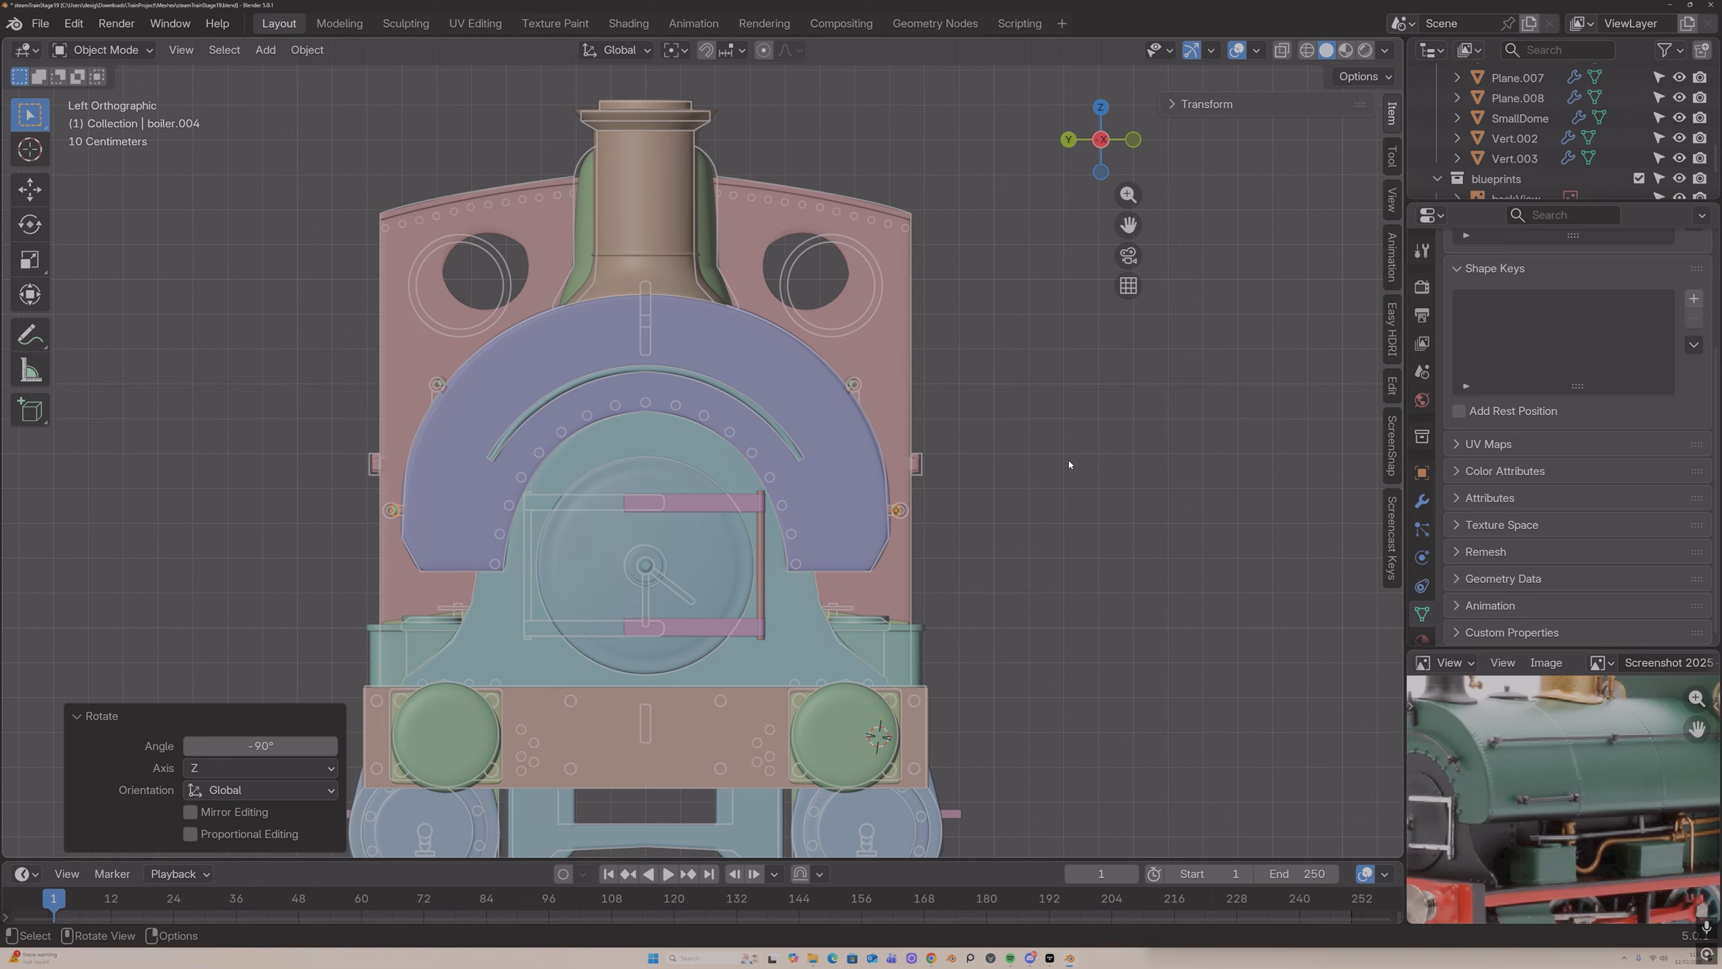
Step: Move the mirrored bracket about 0.34 m along Y and 0.24 m along Z onto the curved front rail and rotate it 49.4°
key(g)
click(947, 385)
key(r)
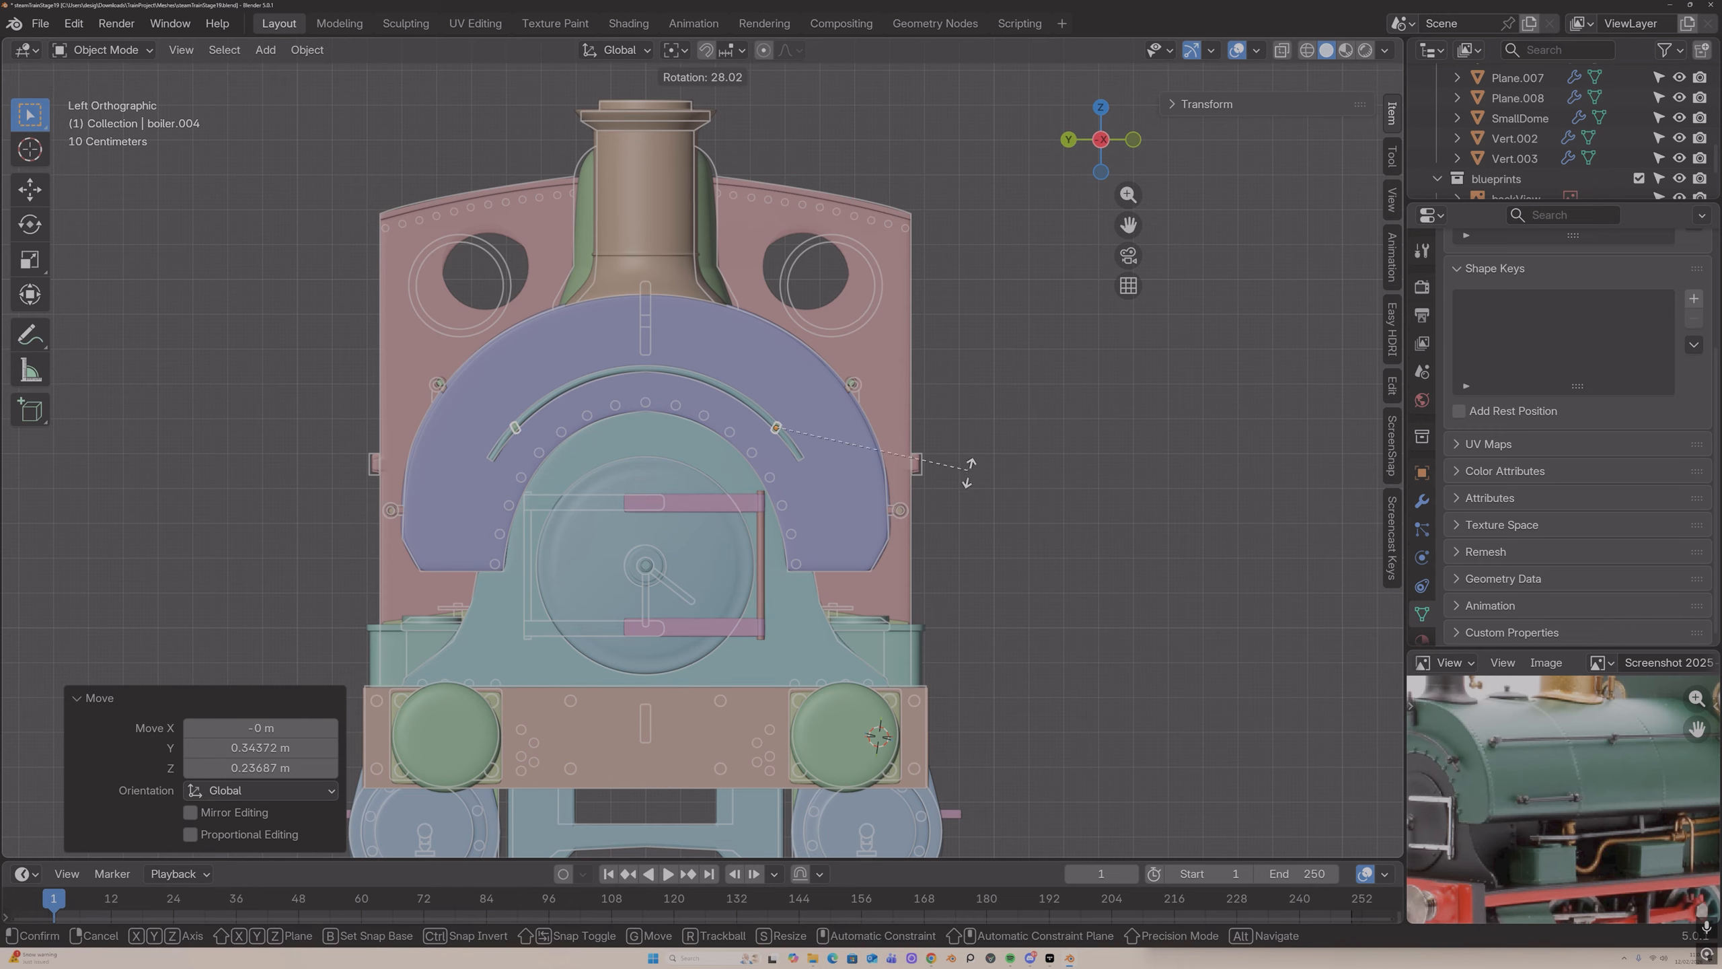
click(949, 548)
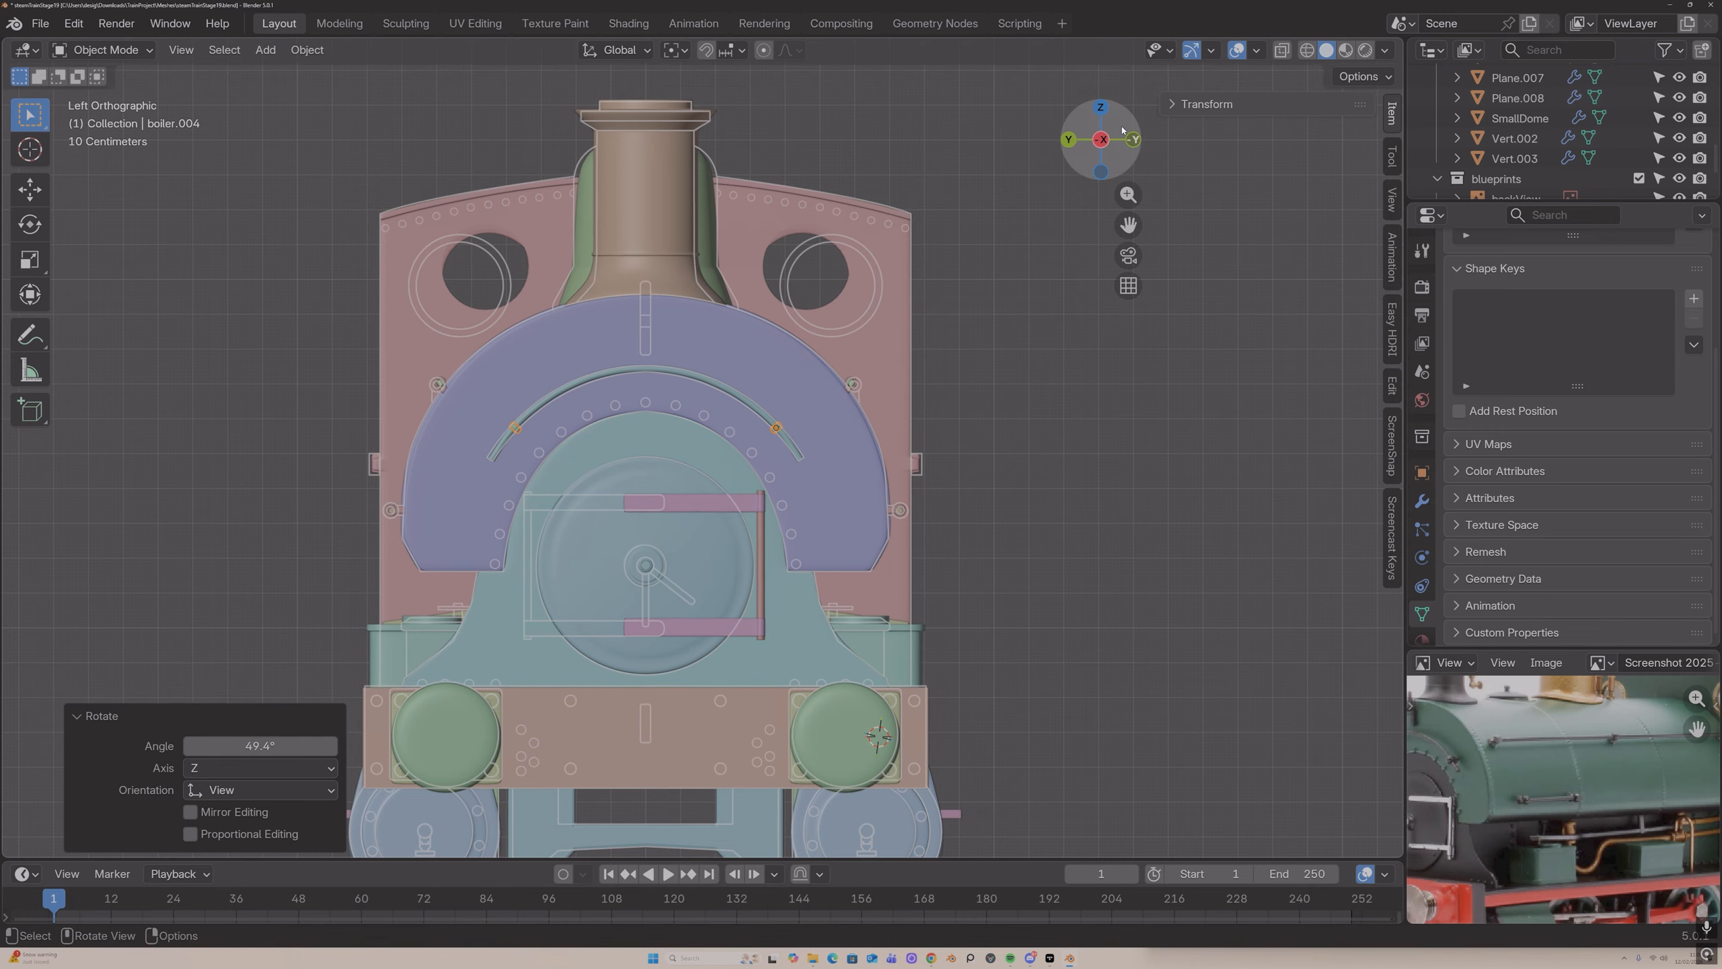
Step: From the top view, shift the front brackets about 0.42 m along X so they meet the curved rail and the boiler front
click(1101, 108)
scroll(829, 449, up, 4)
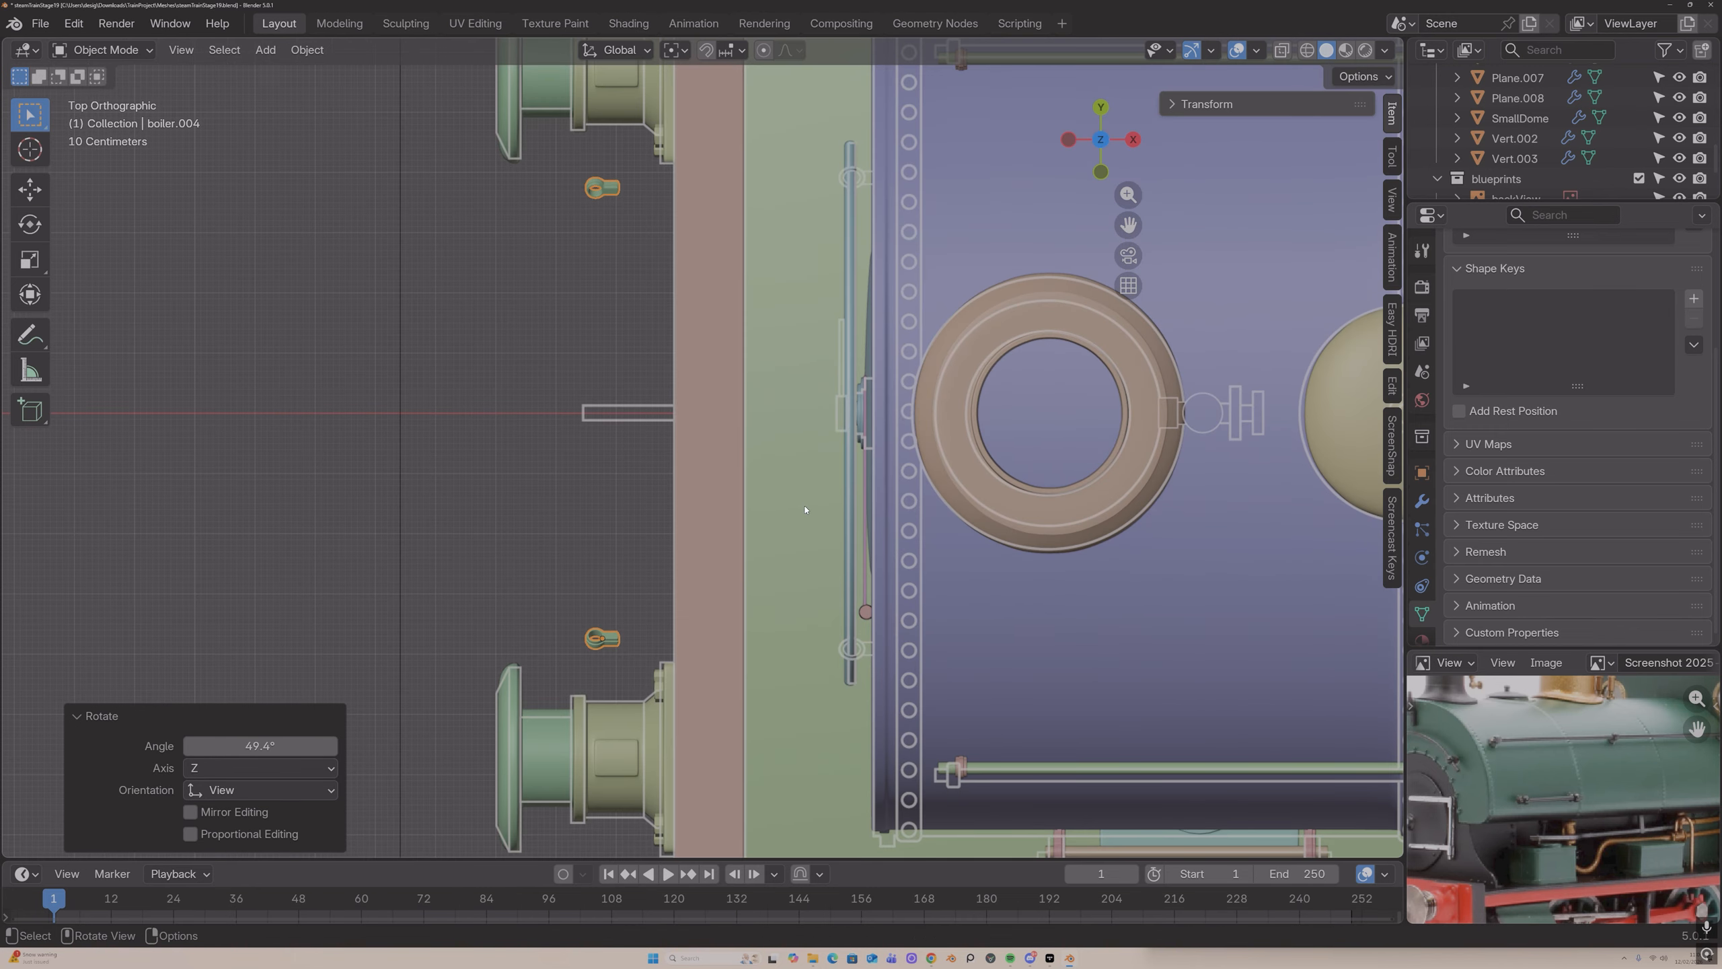
key(g)
key(x)
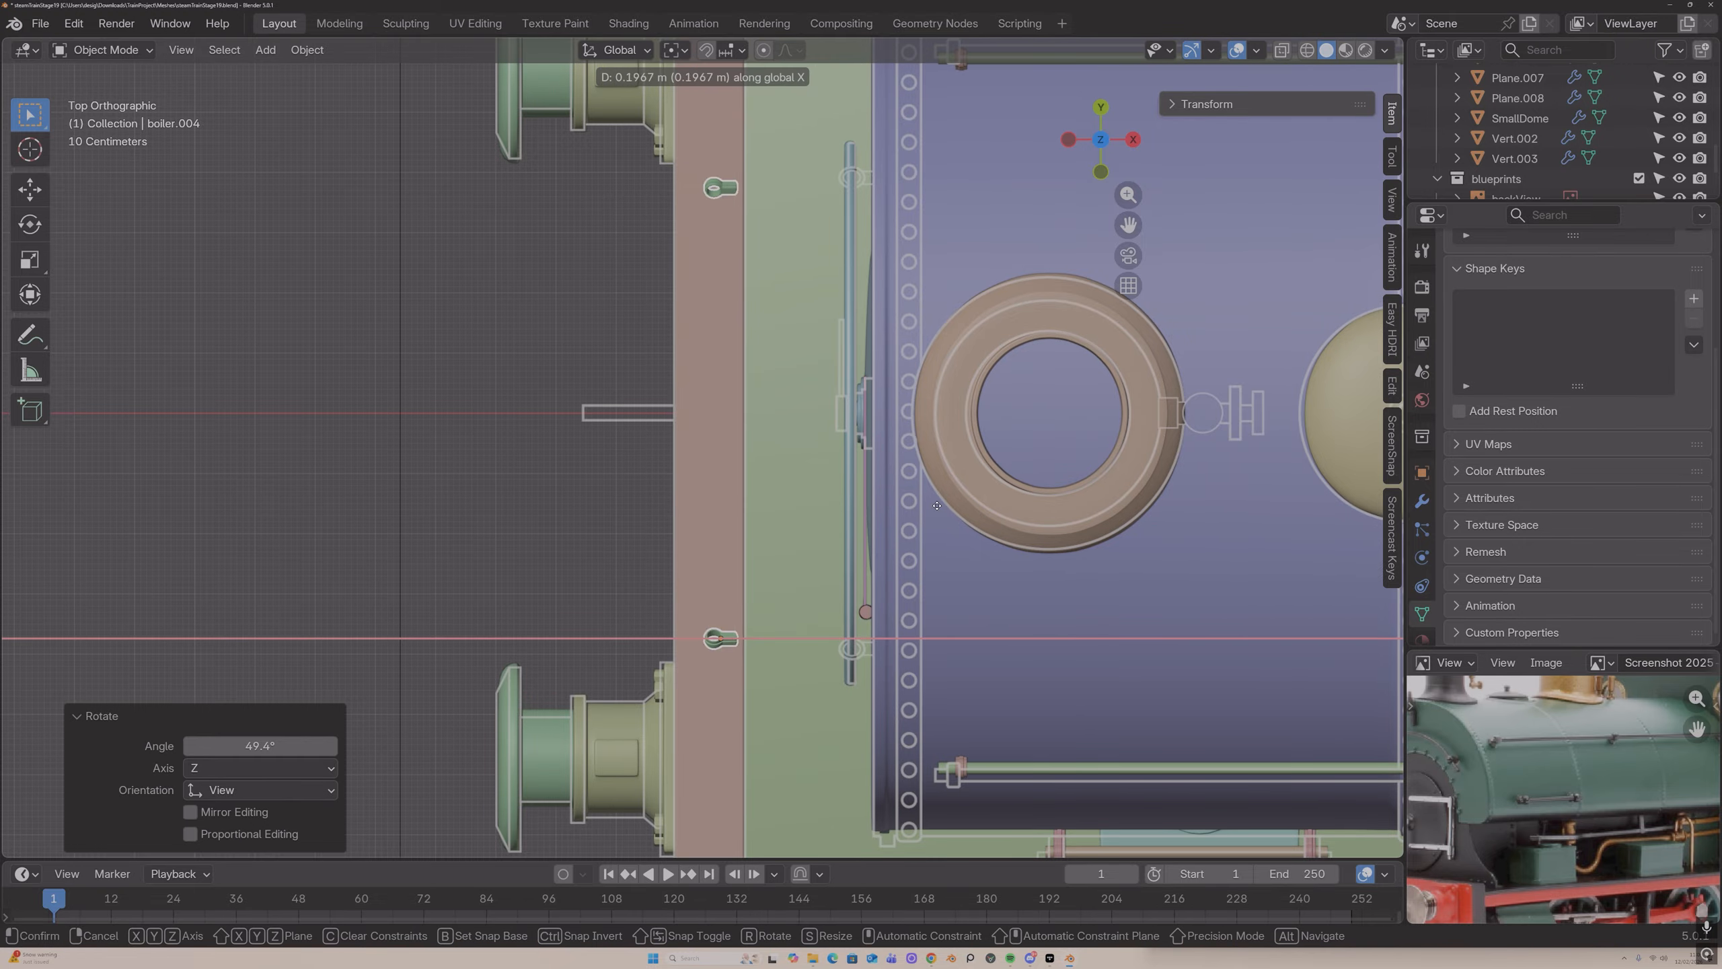
click(1054, 508)
key(g)
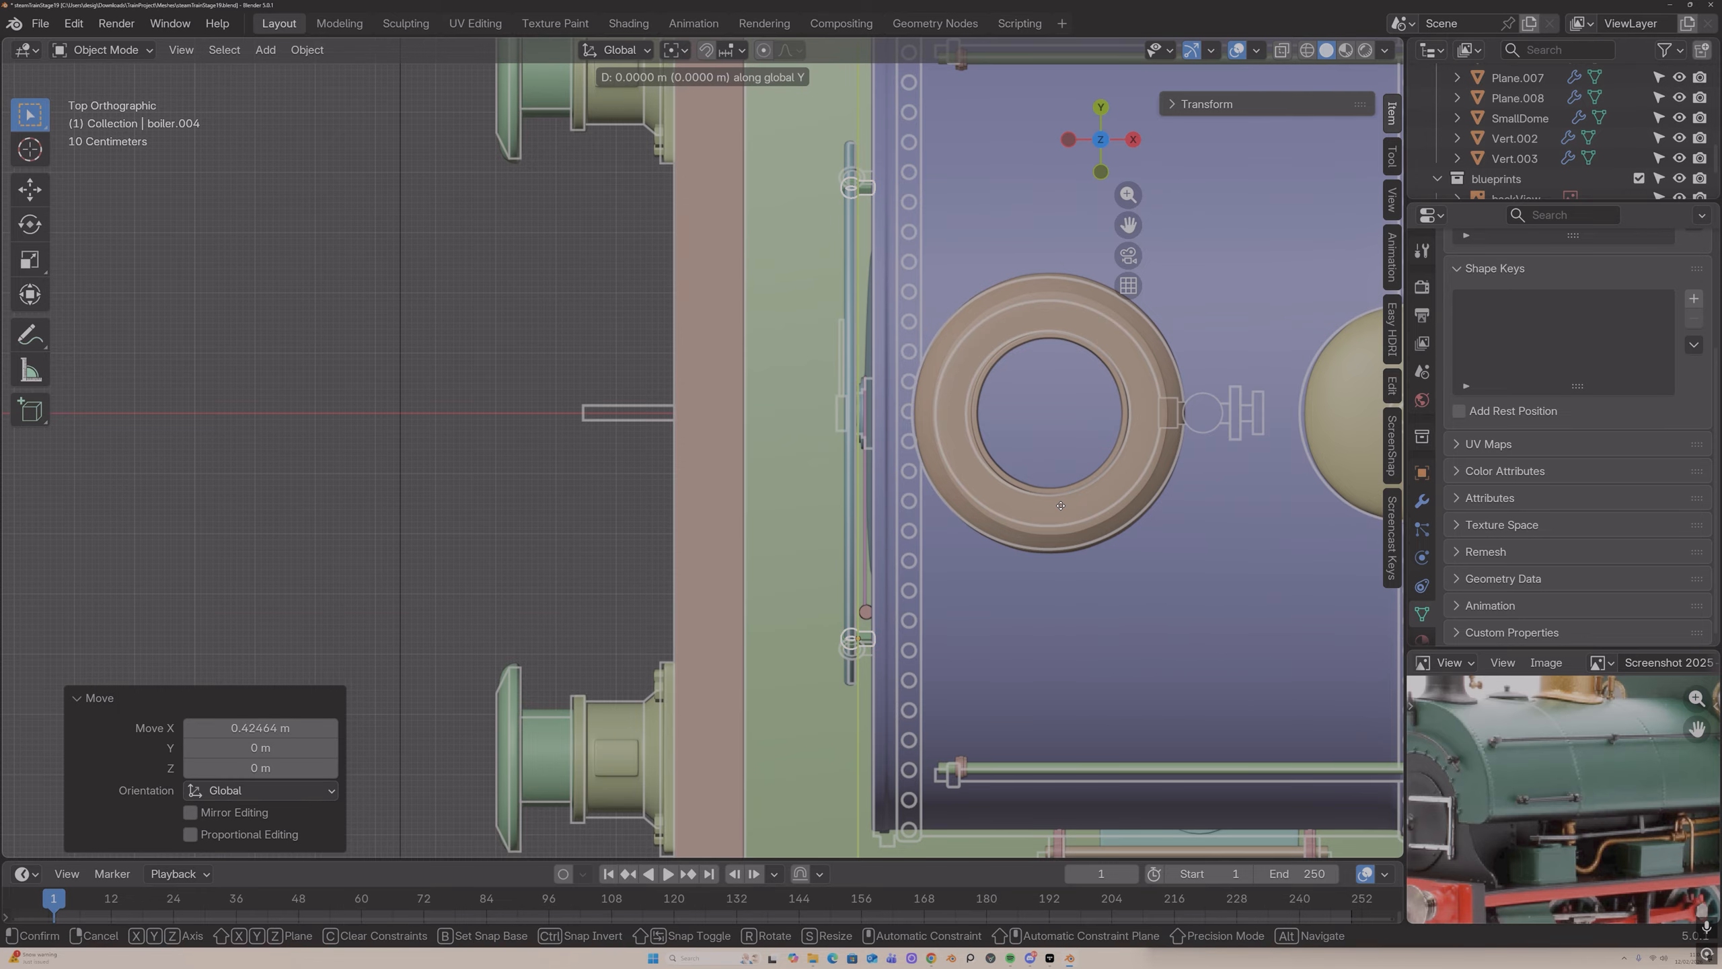
key(z)
click(1051, 526)
middle_drag(927, 593, 950, 423)
click(721, 255)
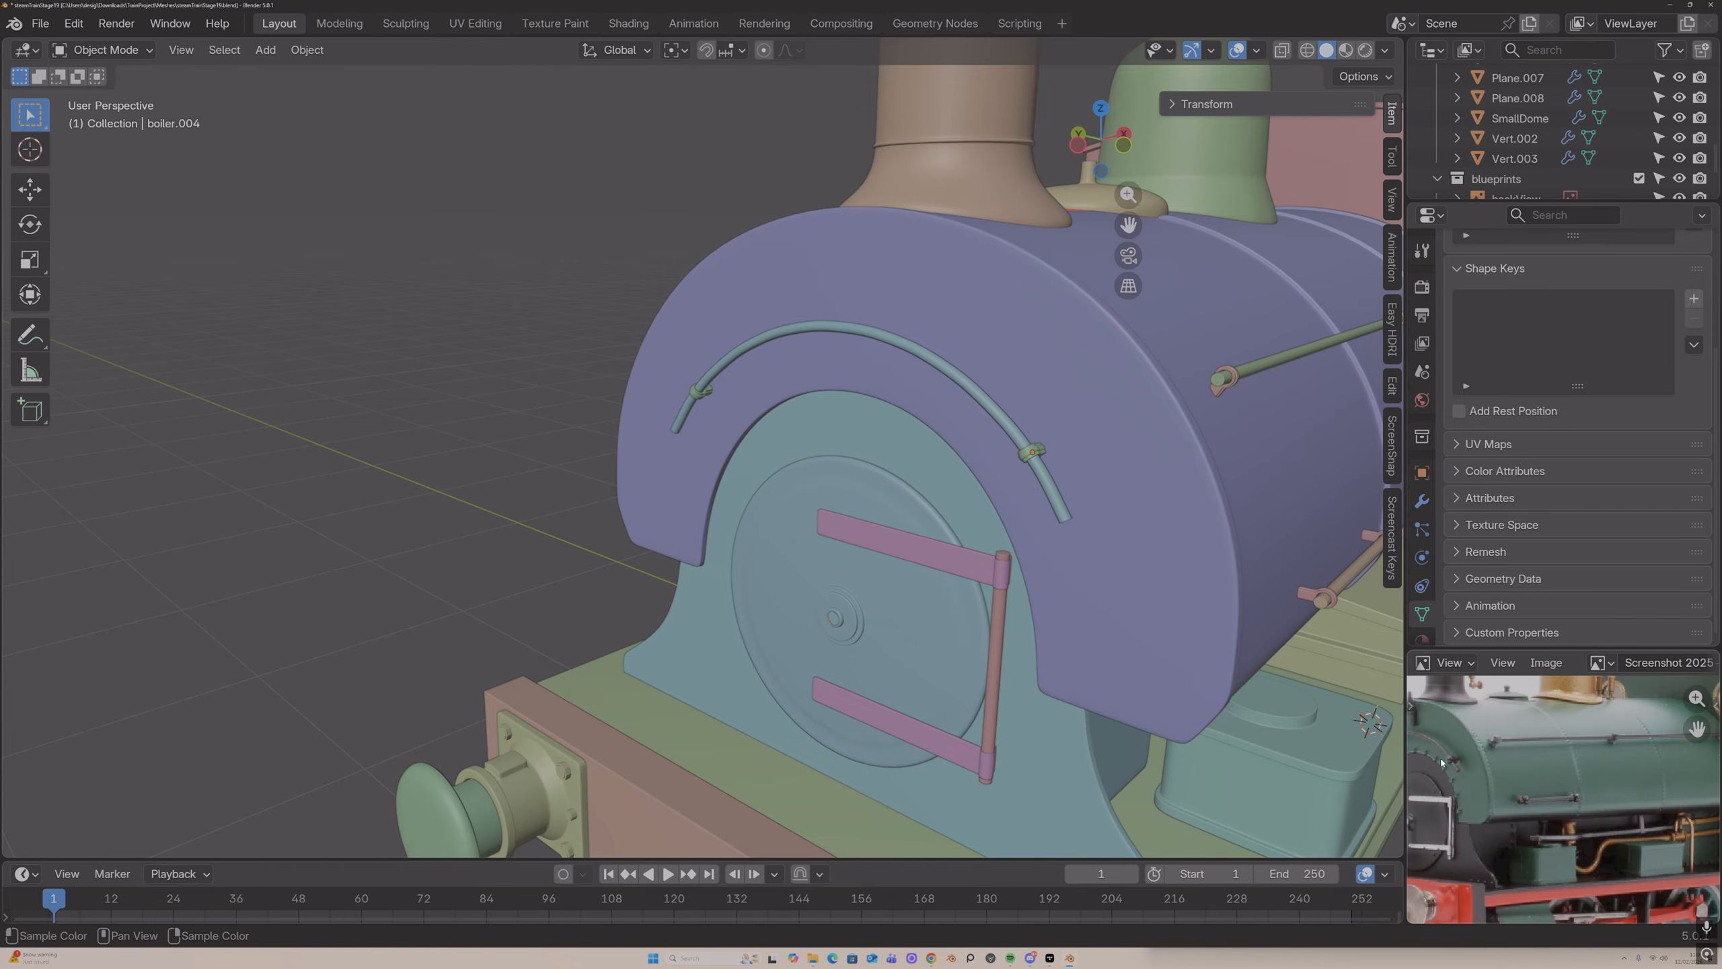
Step: Save an incremental version of the project file
scroll(1529, 801, down, 1)
middle_drag(1529, 800, 1582, 798)
mouse_move(1123, 407)
middle_down()
mouse_move(1329, 404)
mouse_move(1106, 403)
middle_up()
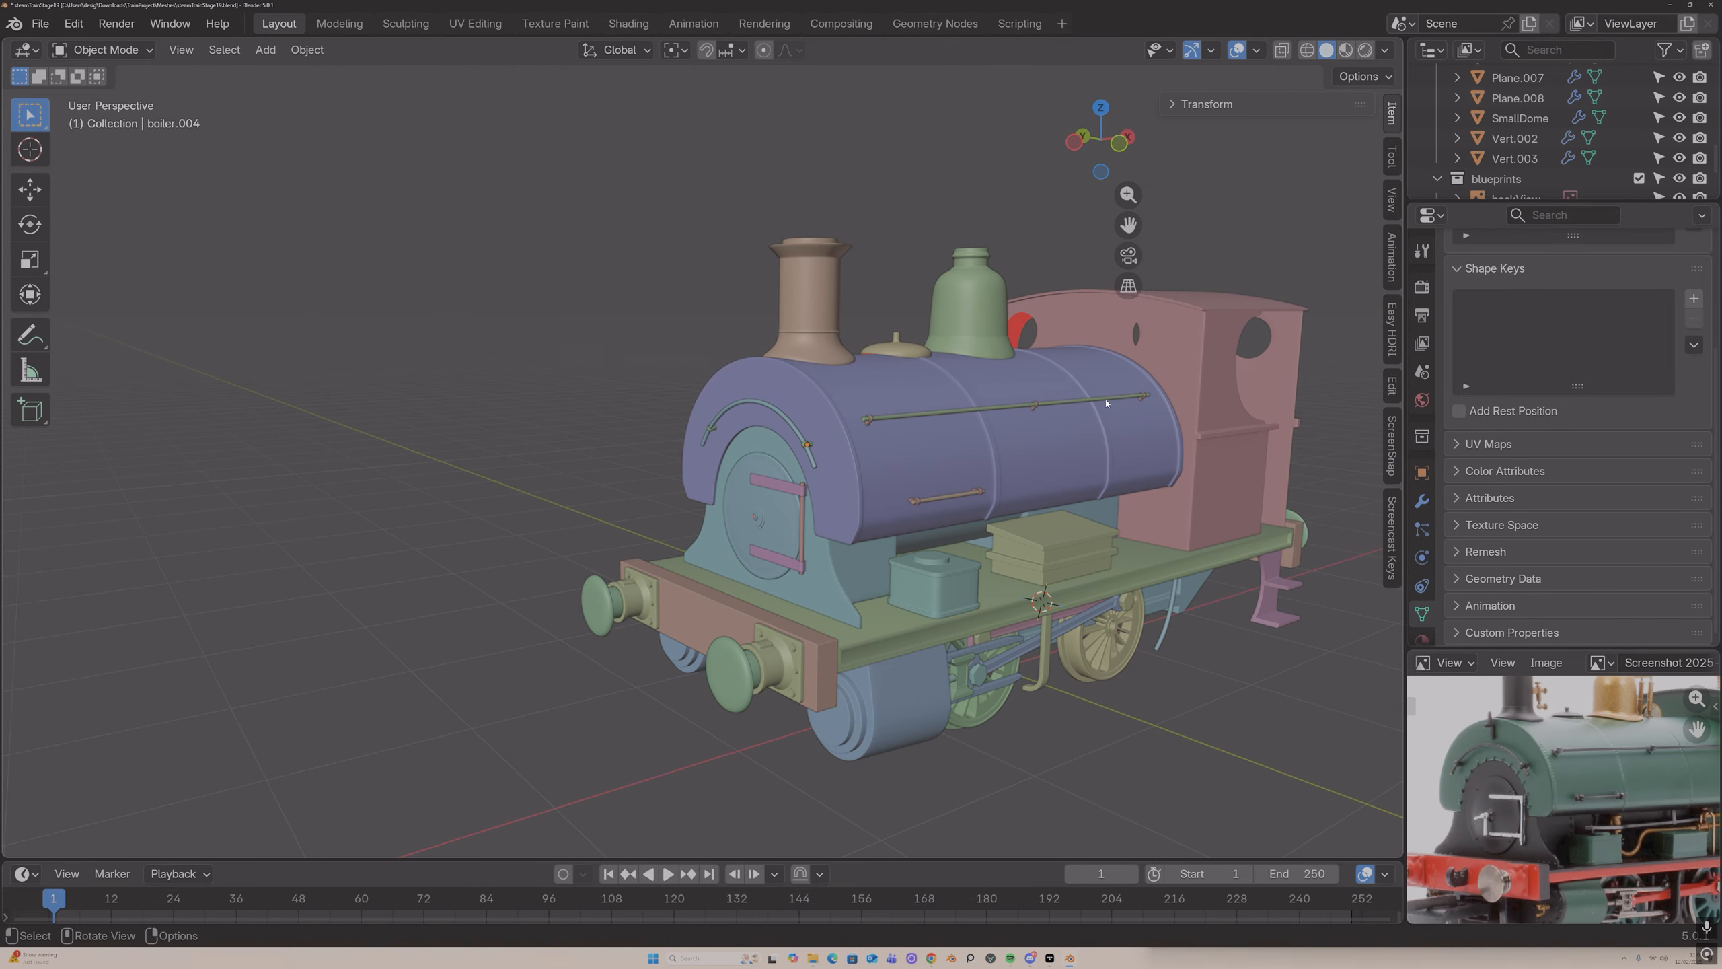
click(39, 22)
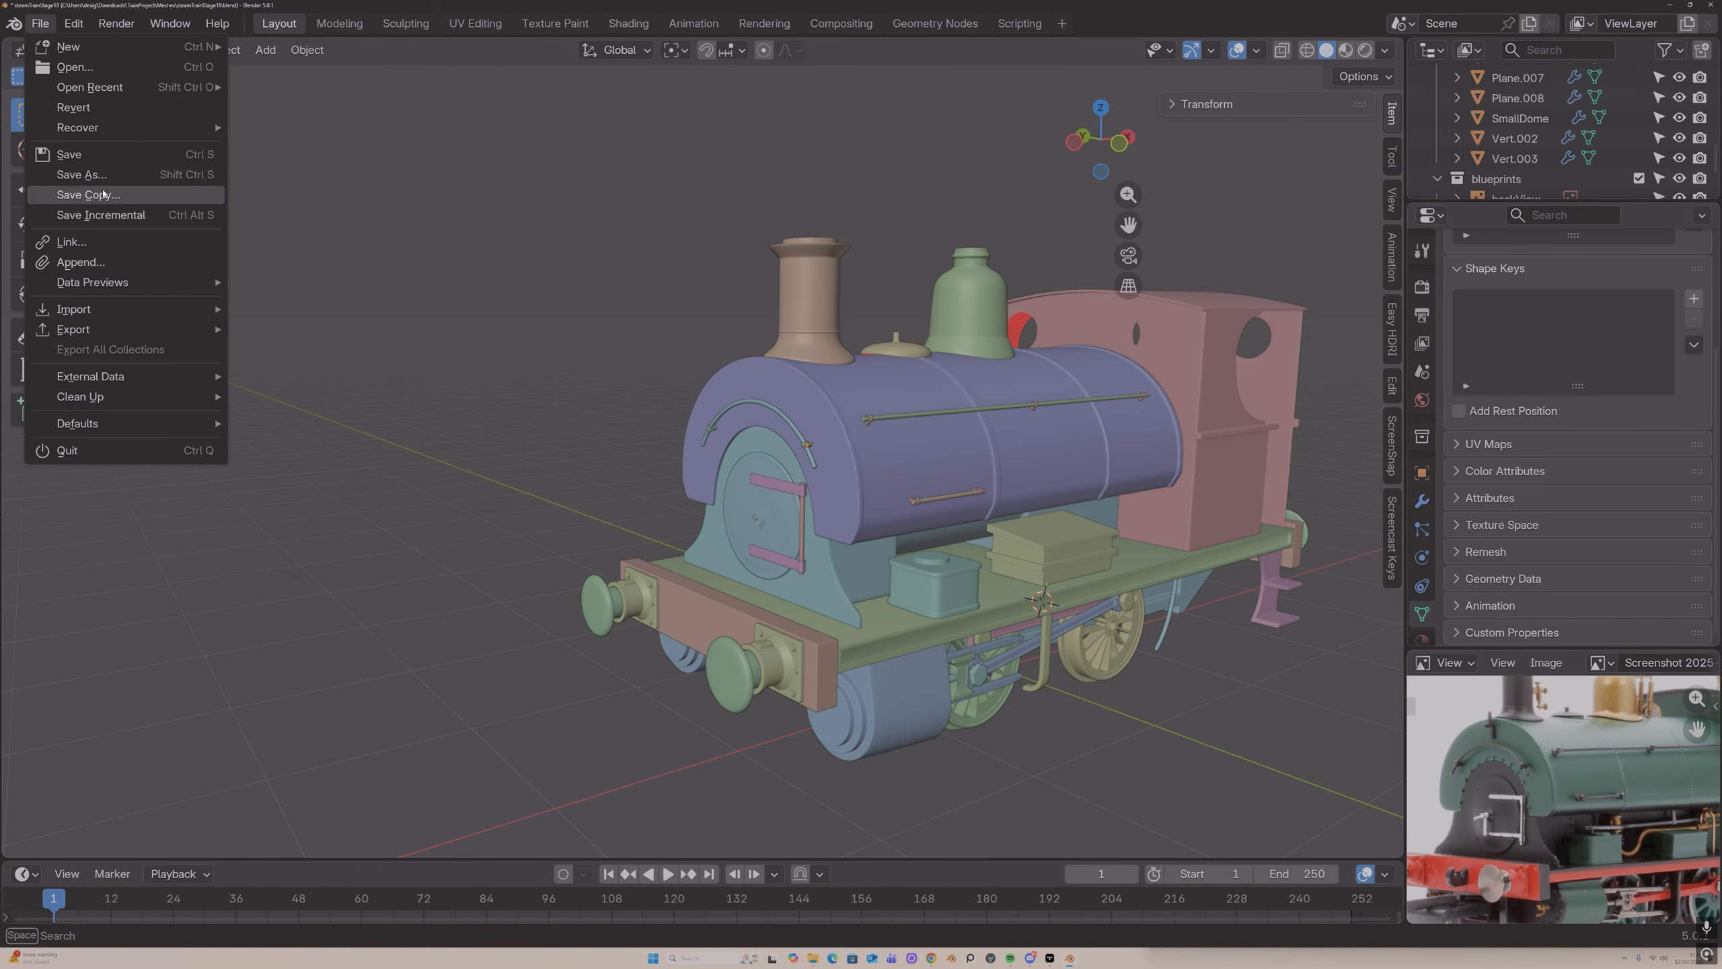
click(109, 215)
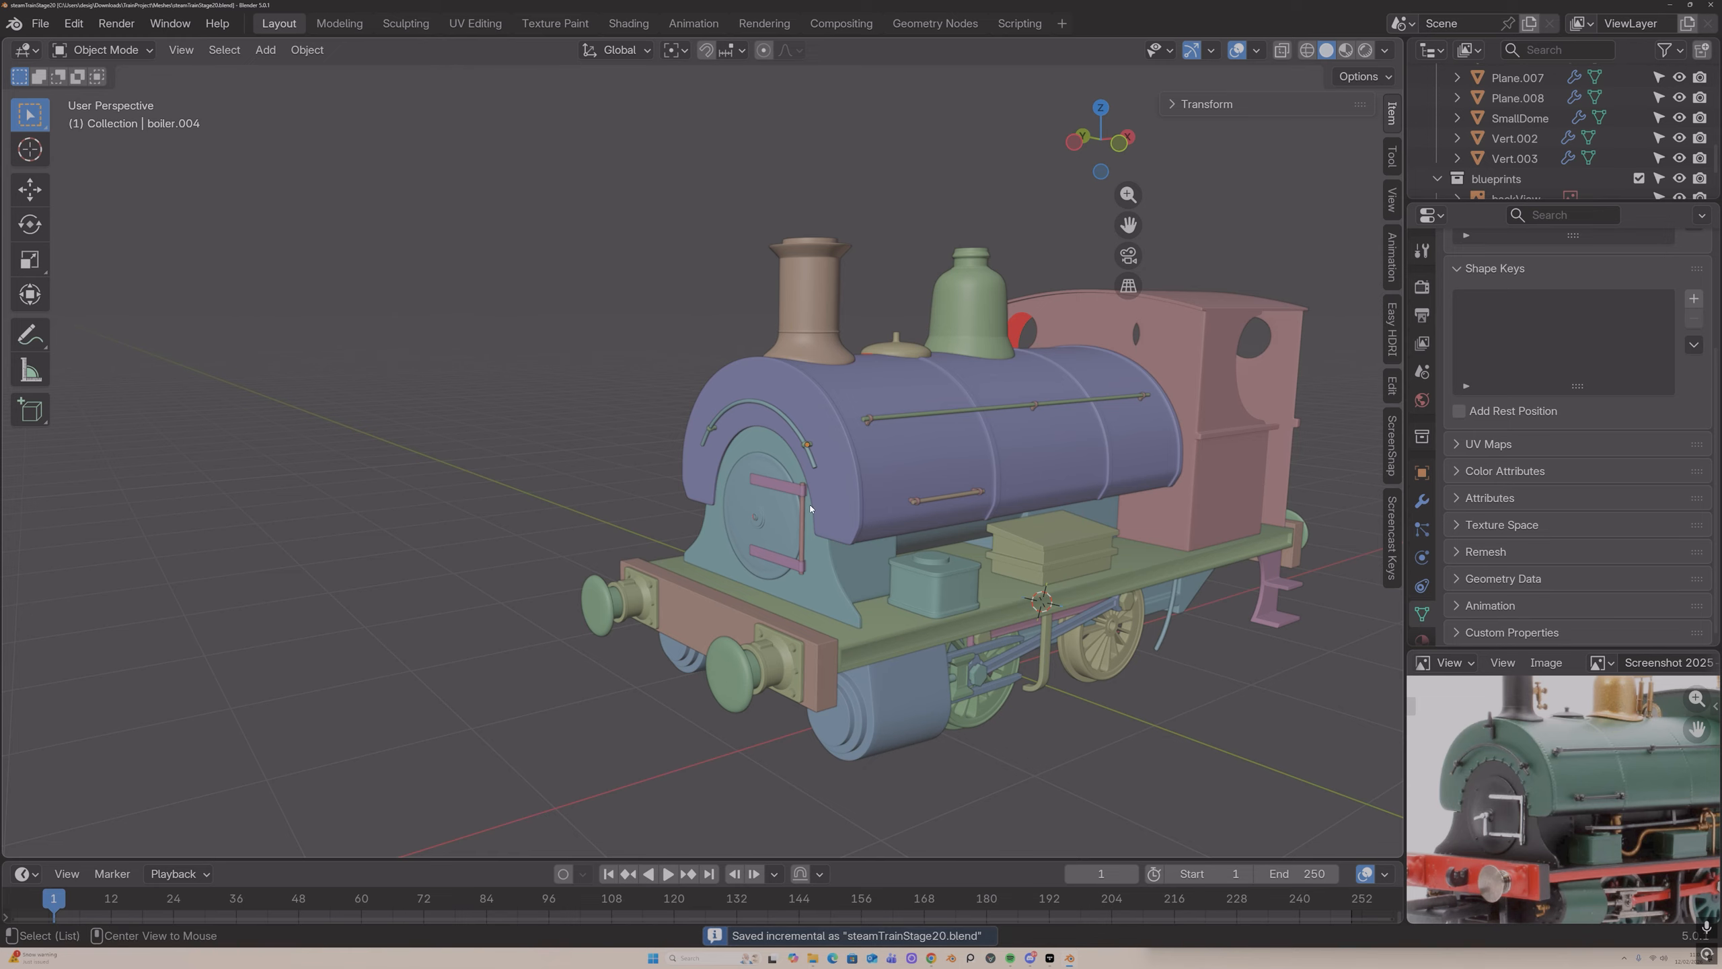
Step: Place the 3D cursor on the small square of the lamp bracket at the boiler's upper front edge in the side-view blueprint
middle_drag(1478, 726, 1481, 712)
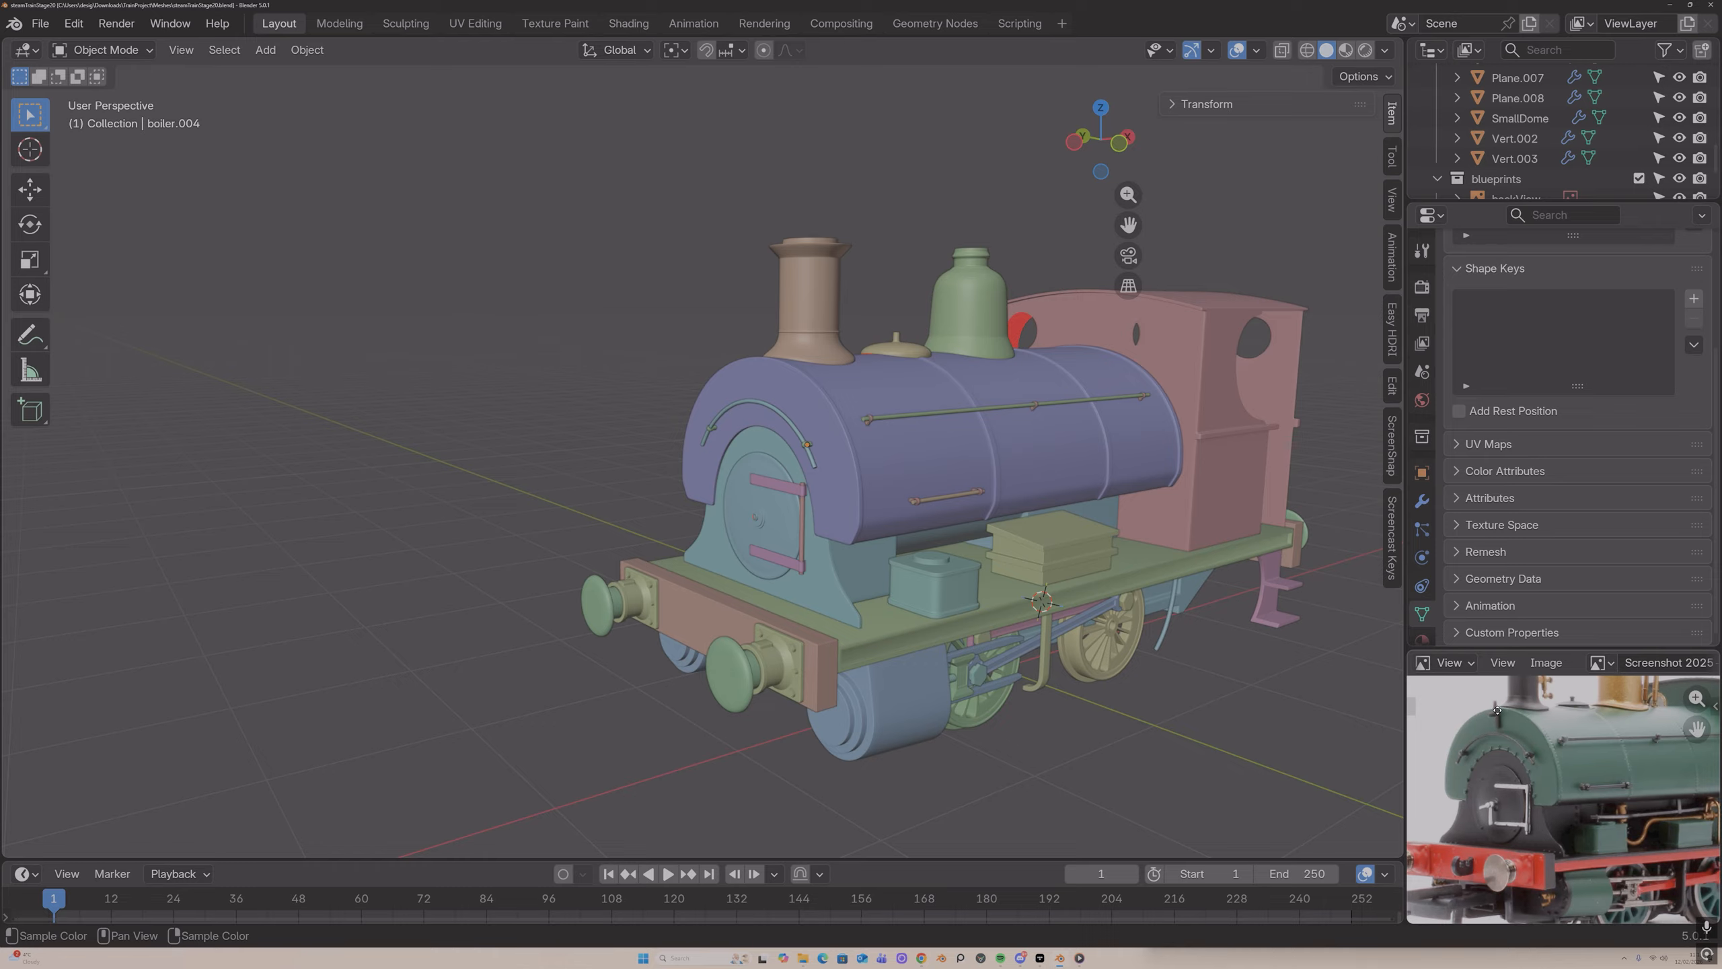
middle_drag(1505, 709, 1511, 766)
scroll(911, 399, up, 2)
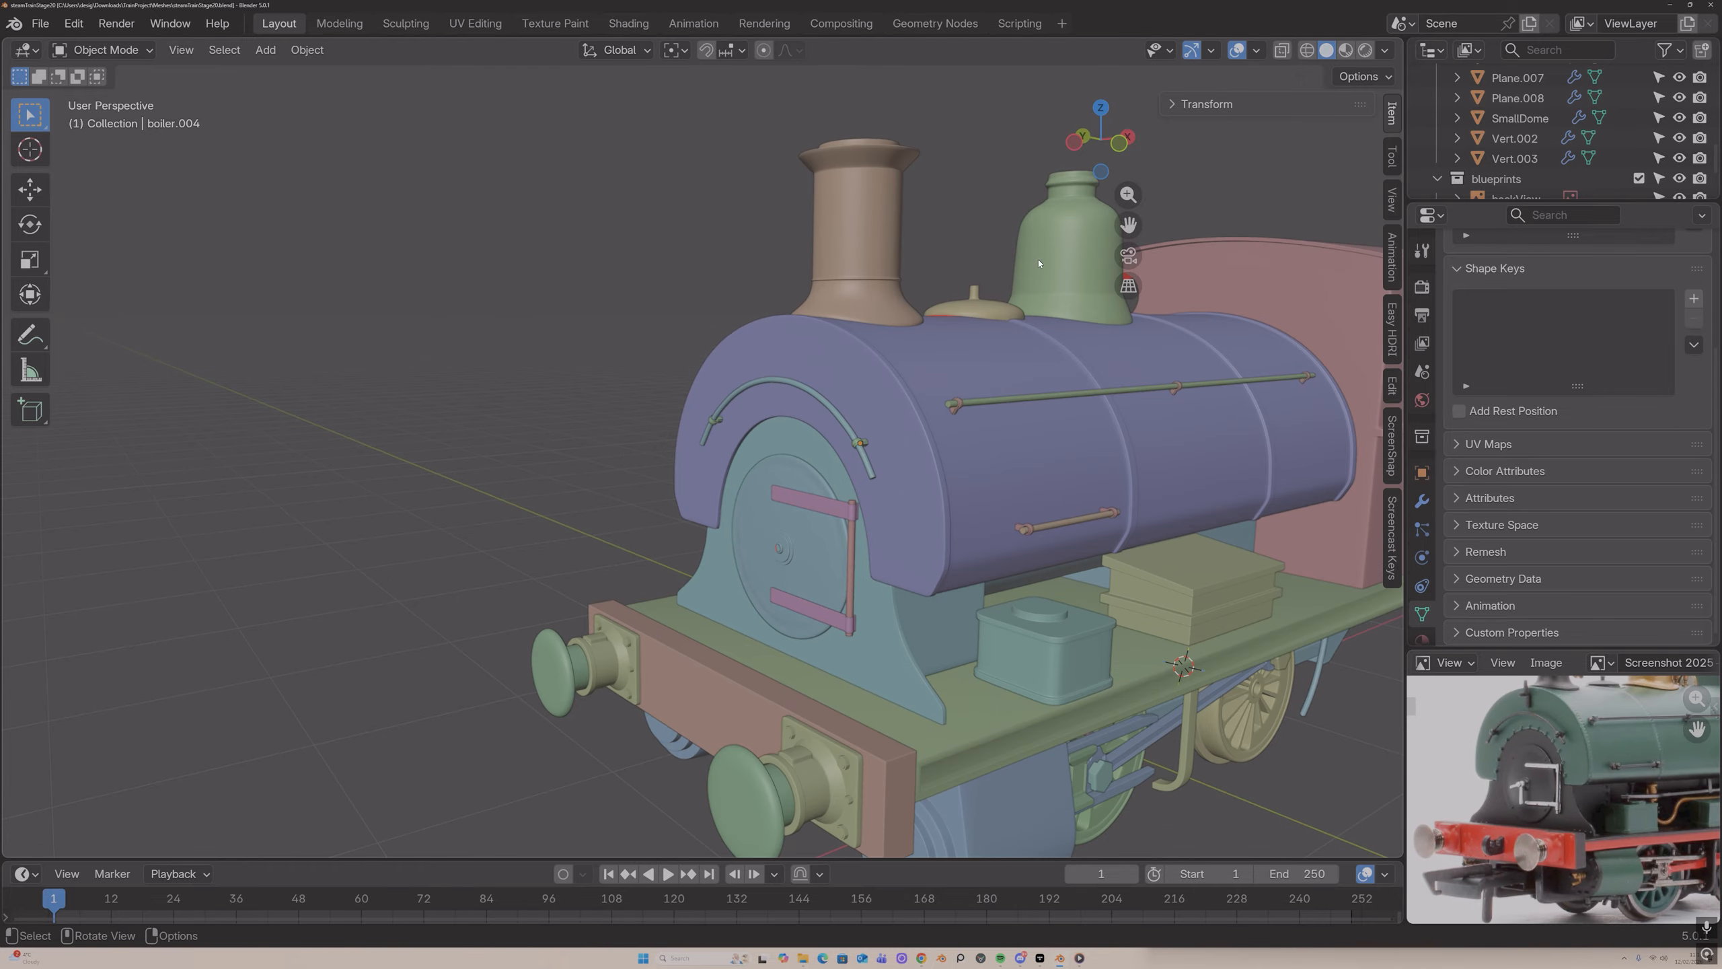
click(1130, 138)
click(1131, 138)
click(1131, 138)
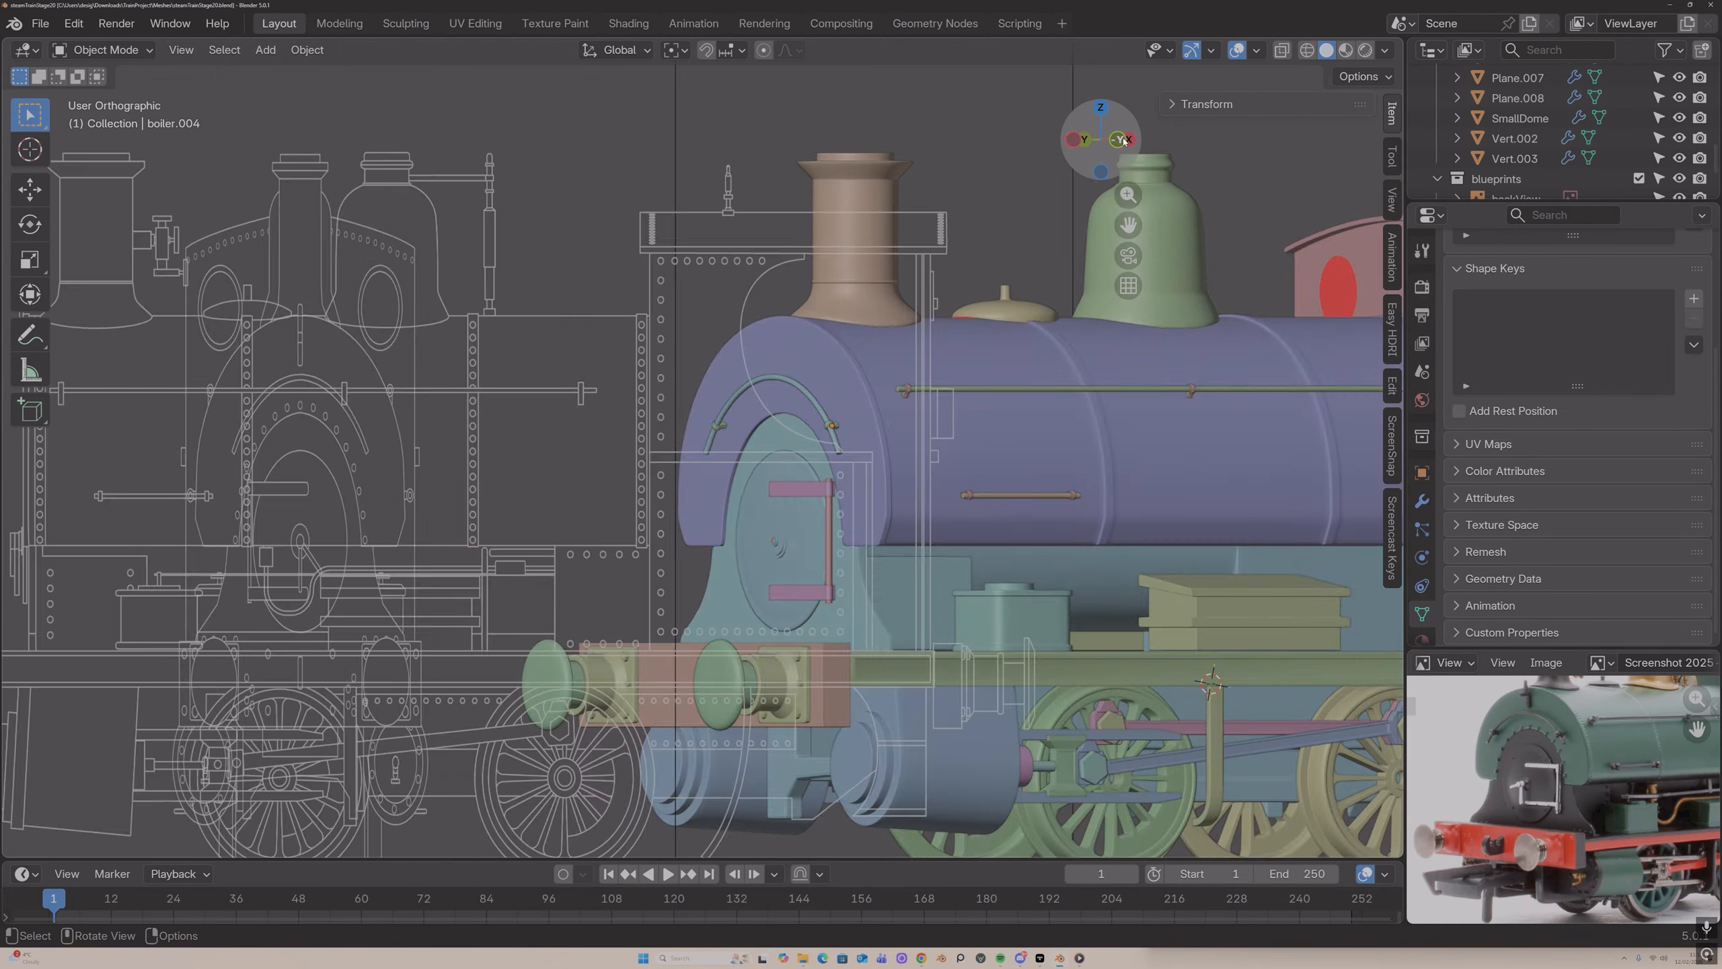
scroll(1077, 183, up, 4)
drag(1120, 224, 1233, 336)
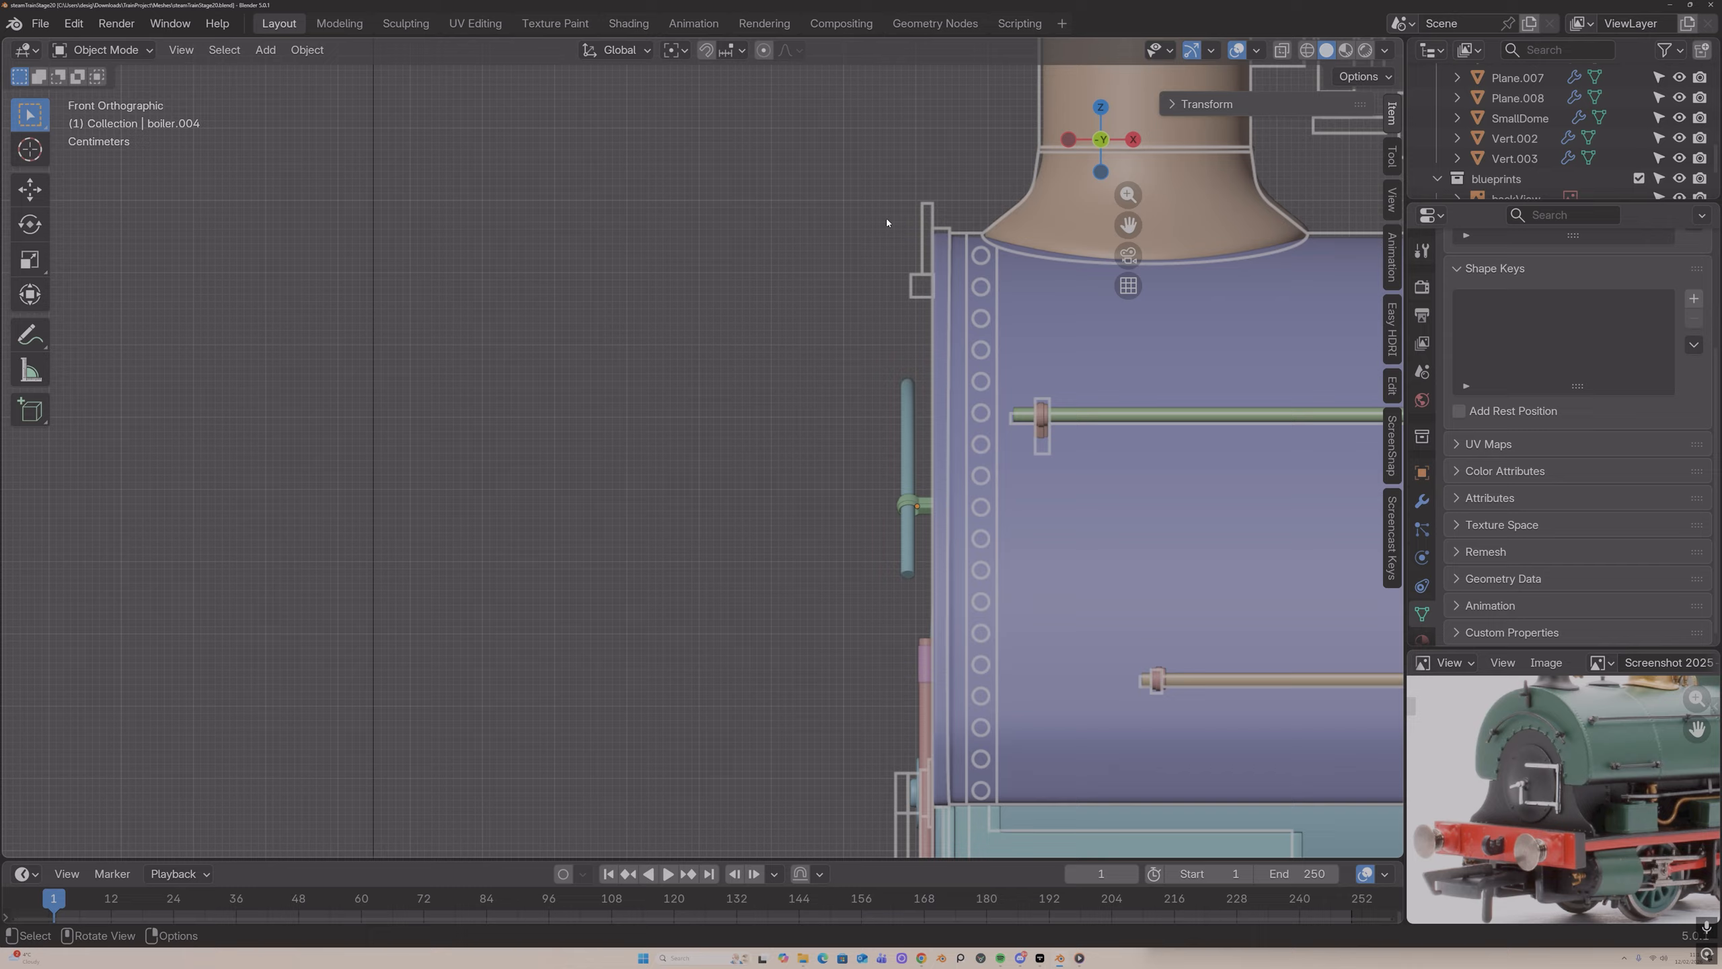
key(shift+a)
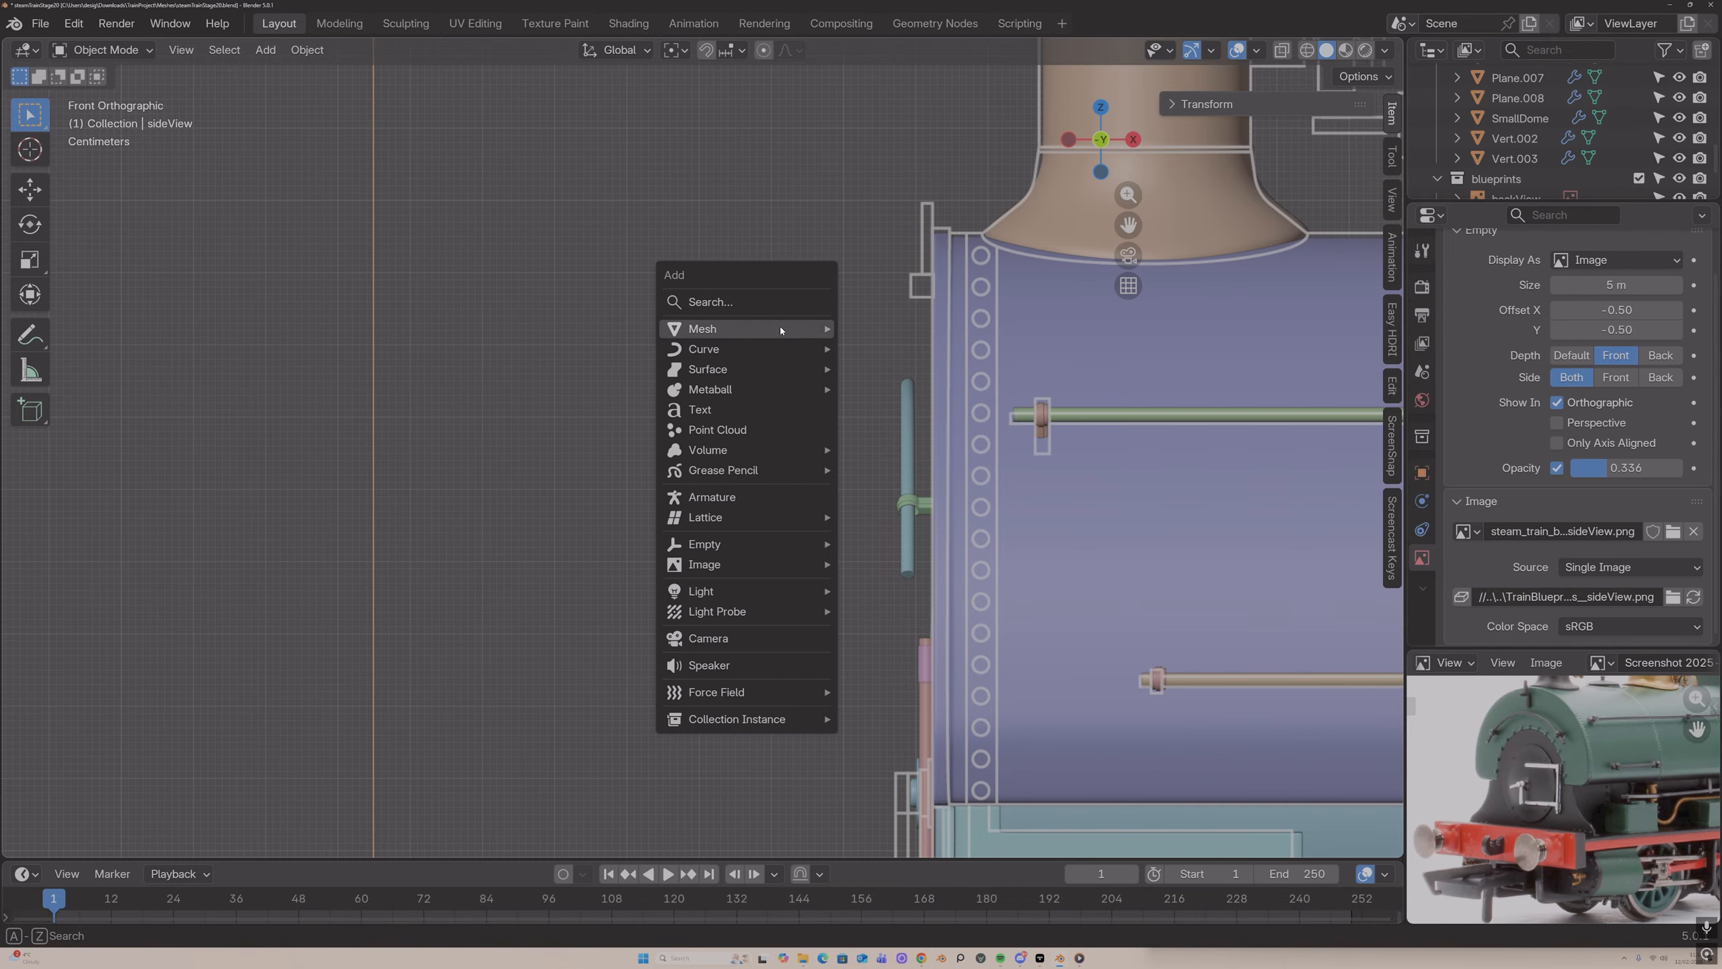
click(29, 149)
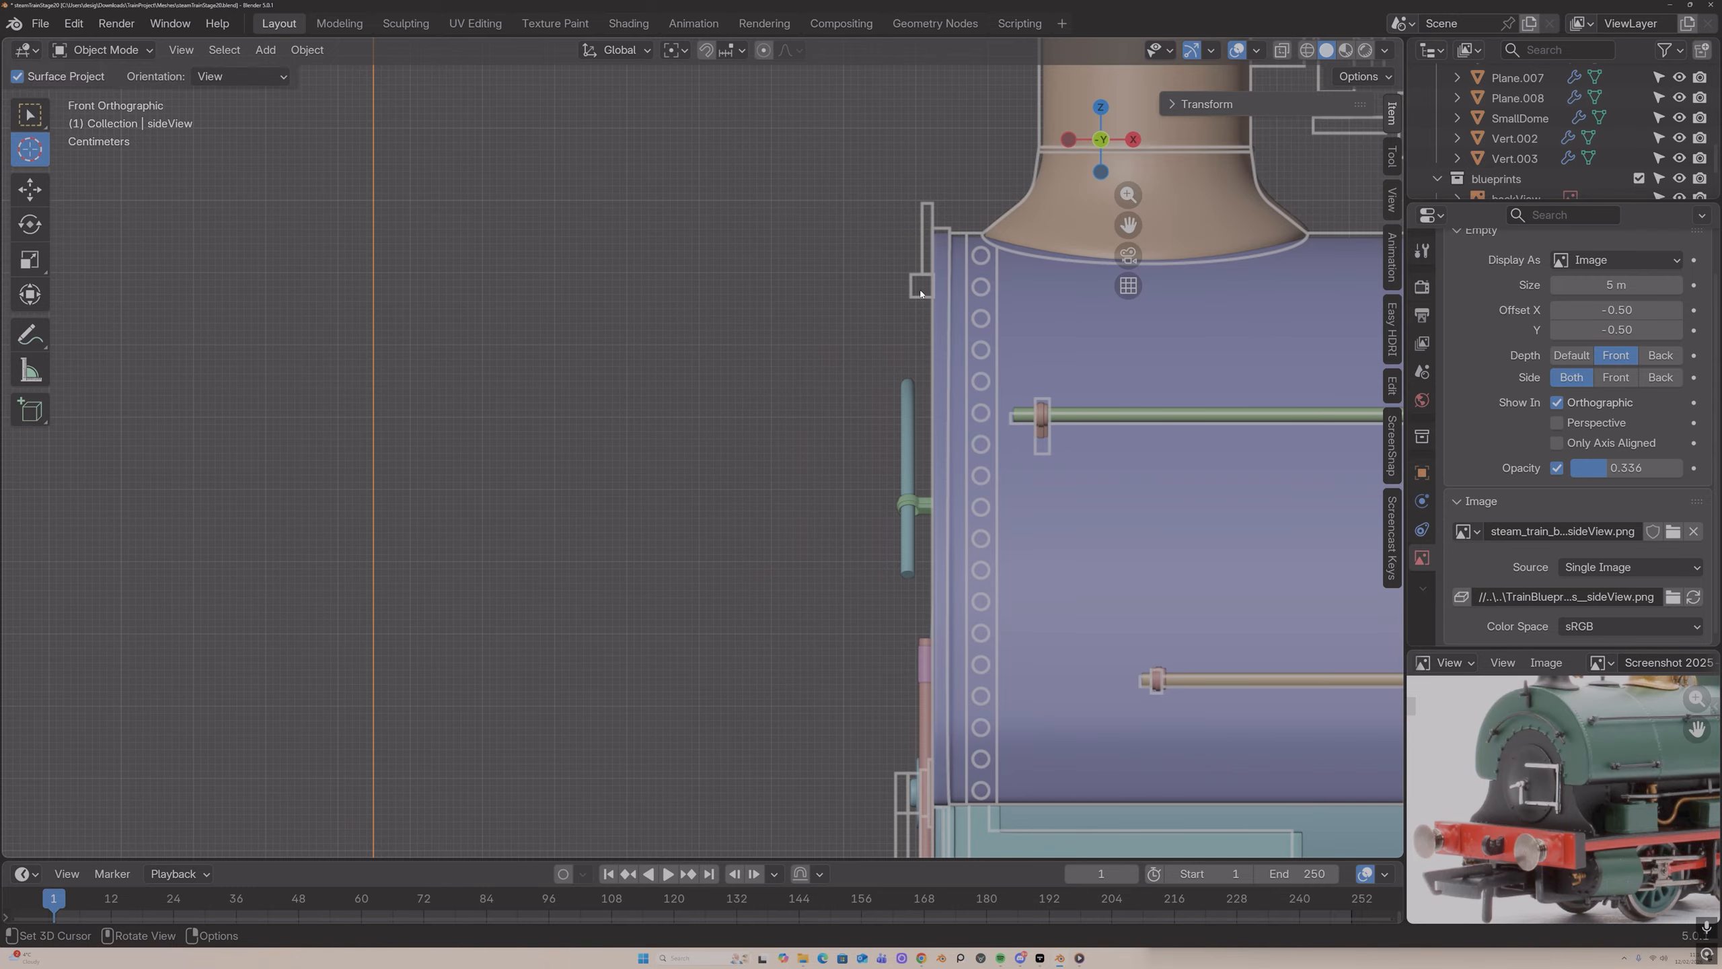
Step: Add a mesh plane at the 3D cursor, rotated 90° about X and scaled uniformly to 0.018
key(shift+a)
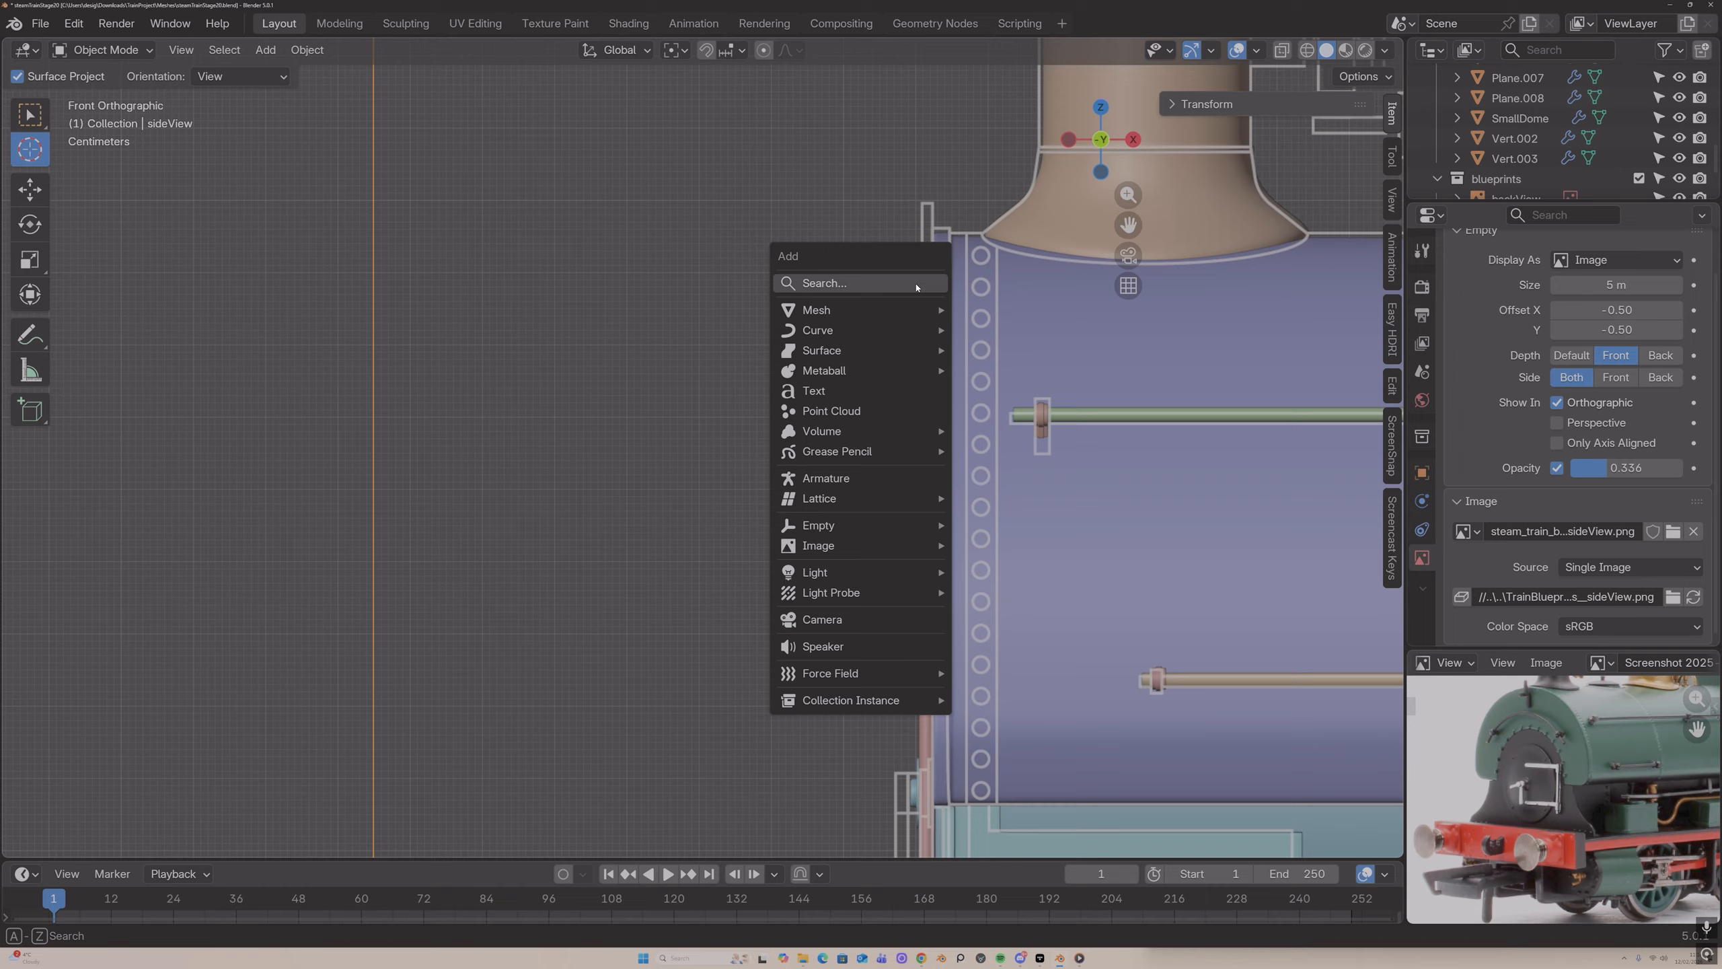
mouse_move(942, 288)
click(995, 313)
text(r)
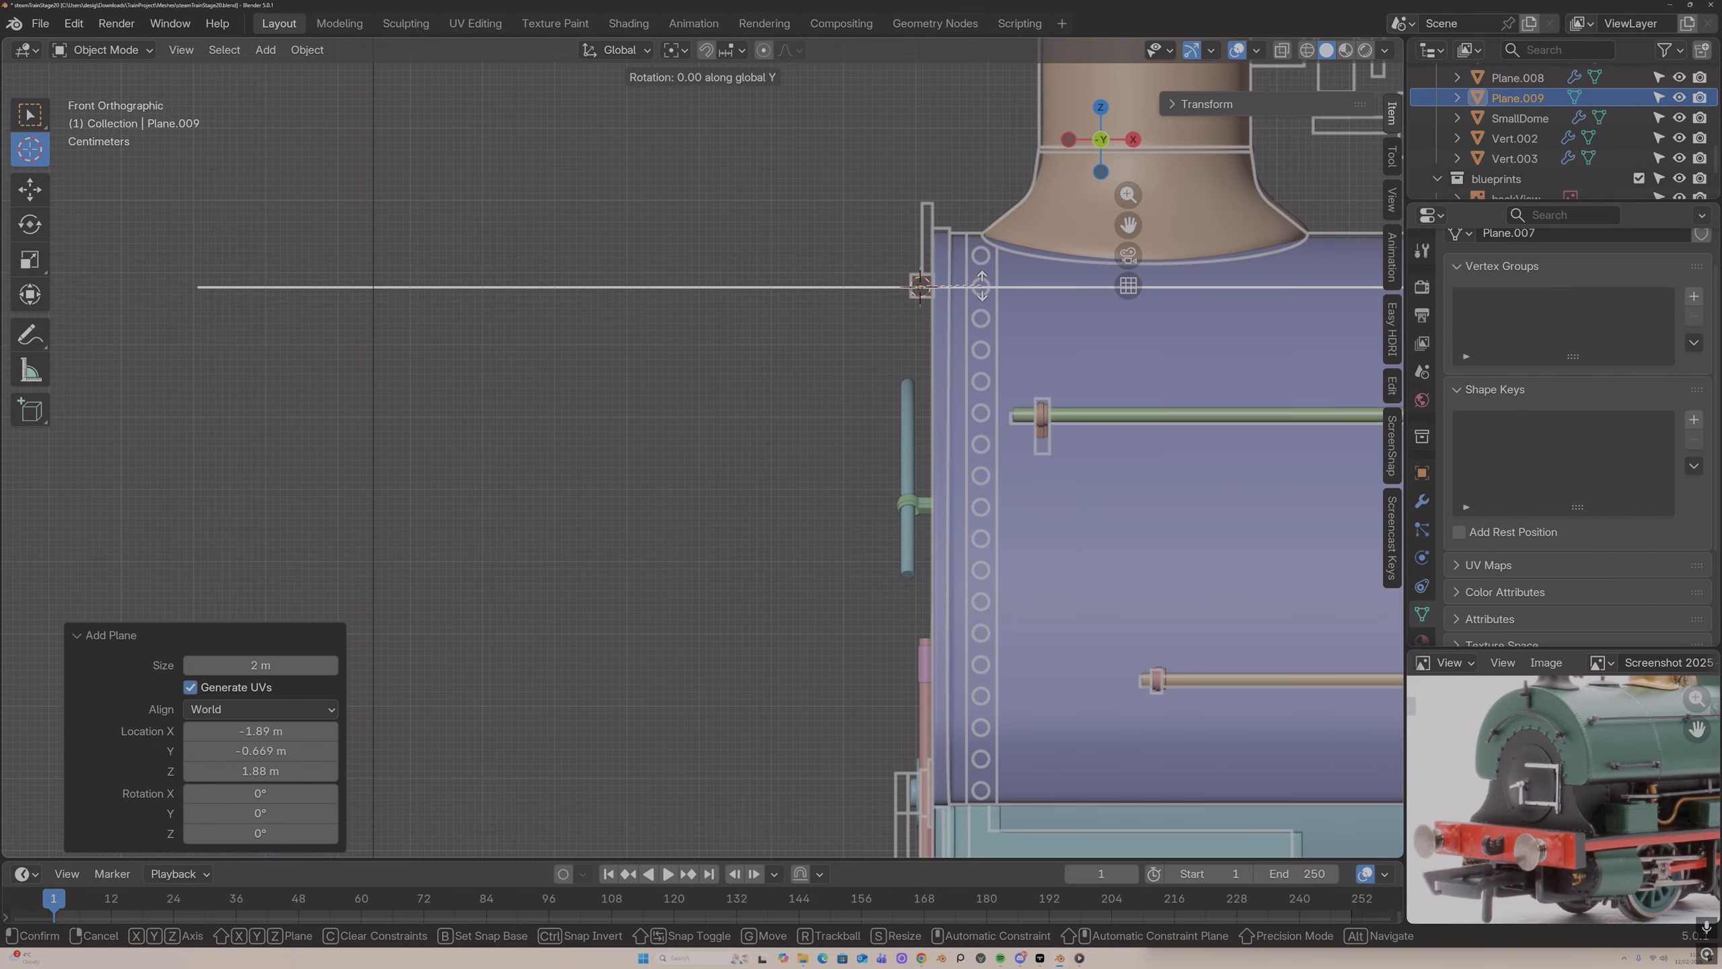
text(x90)
key(Return)
key(s)
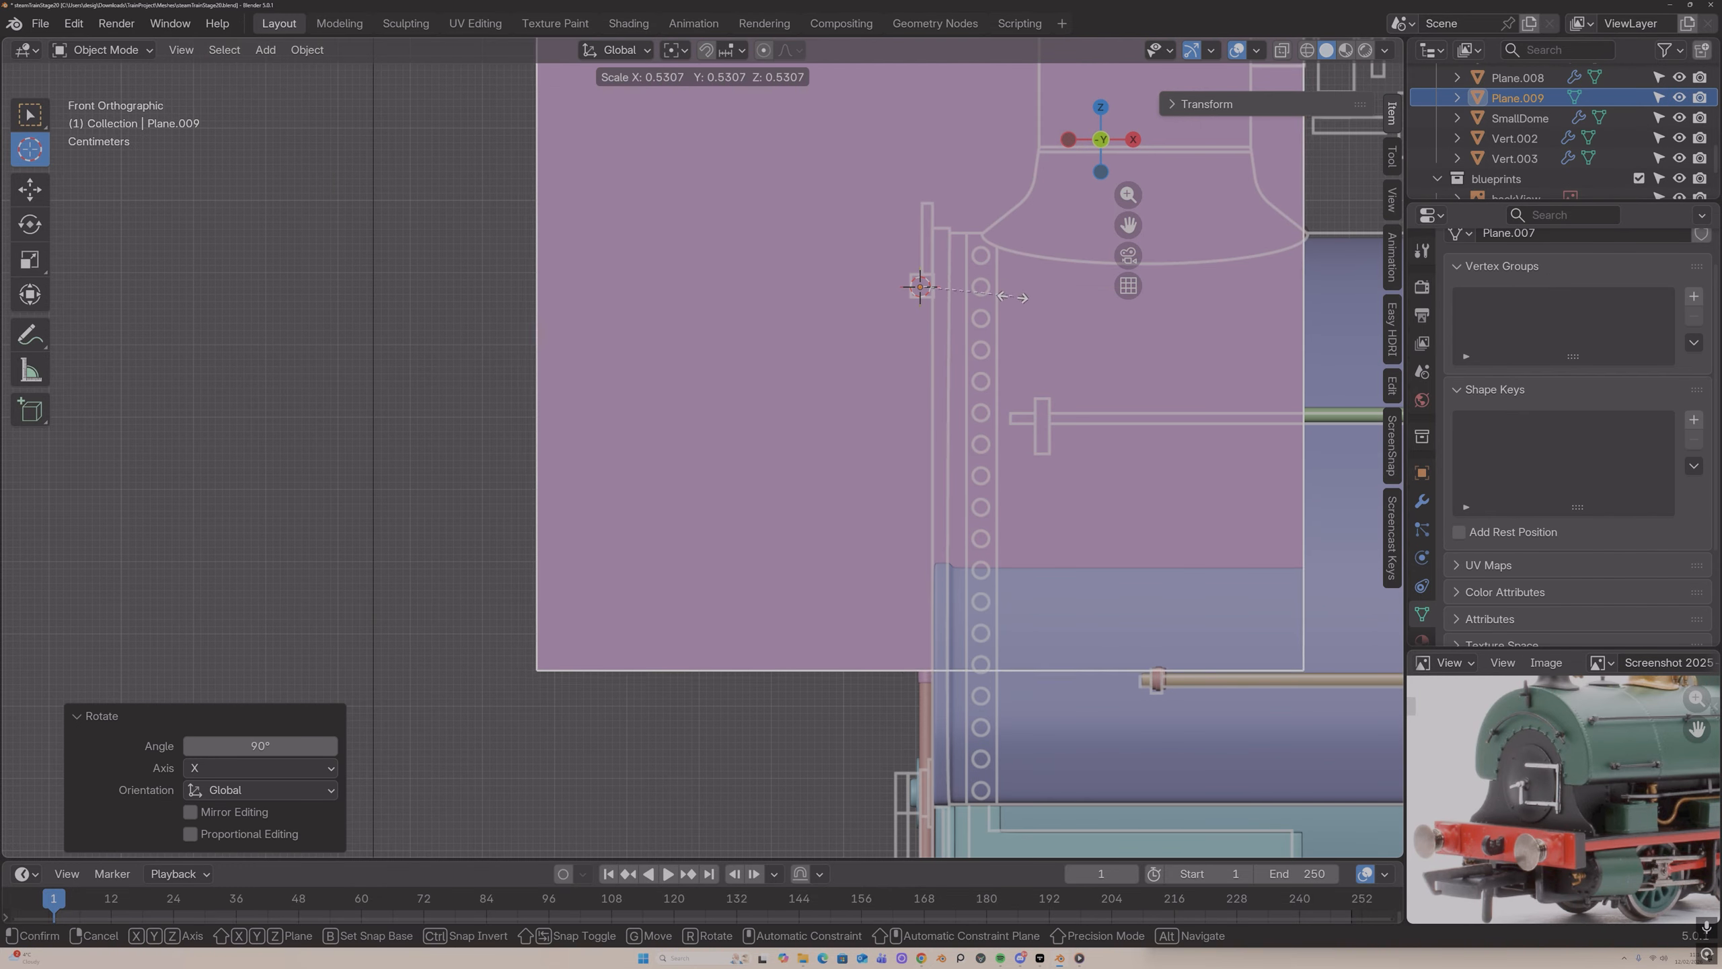
click(922, 293)
Step: Move the small plane about 0.635 m along Y toward the middle of the boiler front
middle_drag(922, 293, 976, 327)
scroll(976, 326, down, 10)
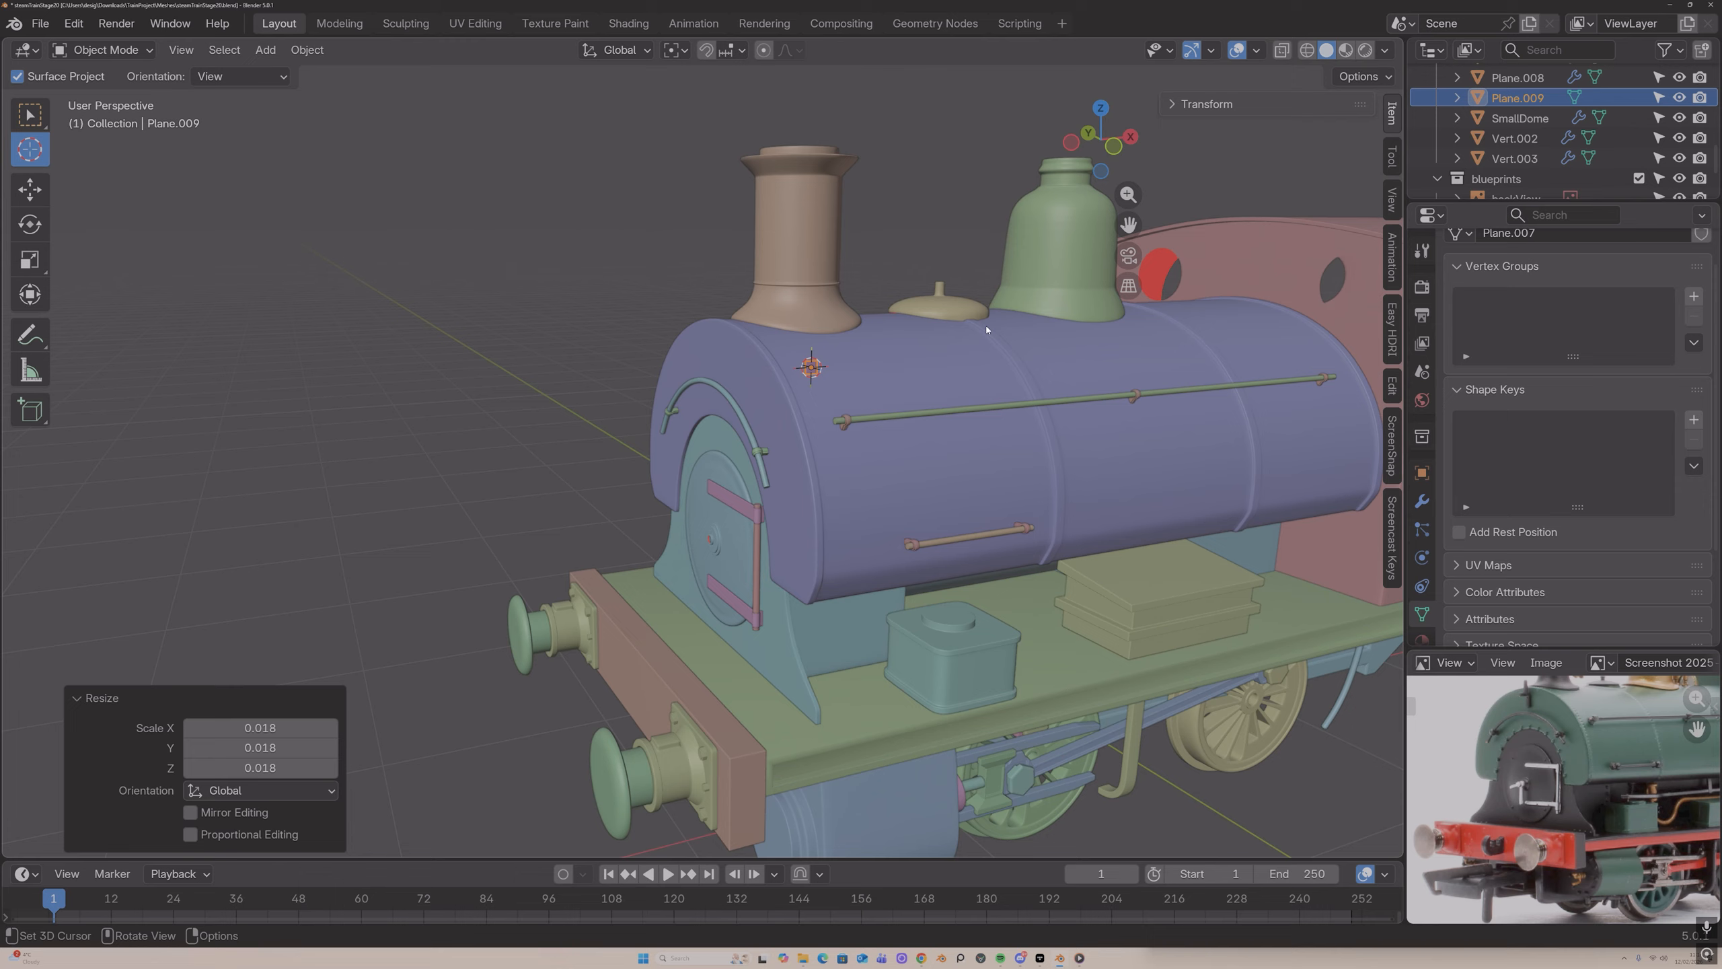
key(g)
key(y)
click(942, 327)
scroll(847, 320, up, 8)
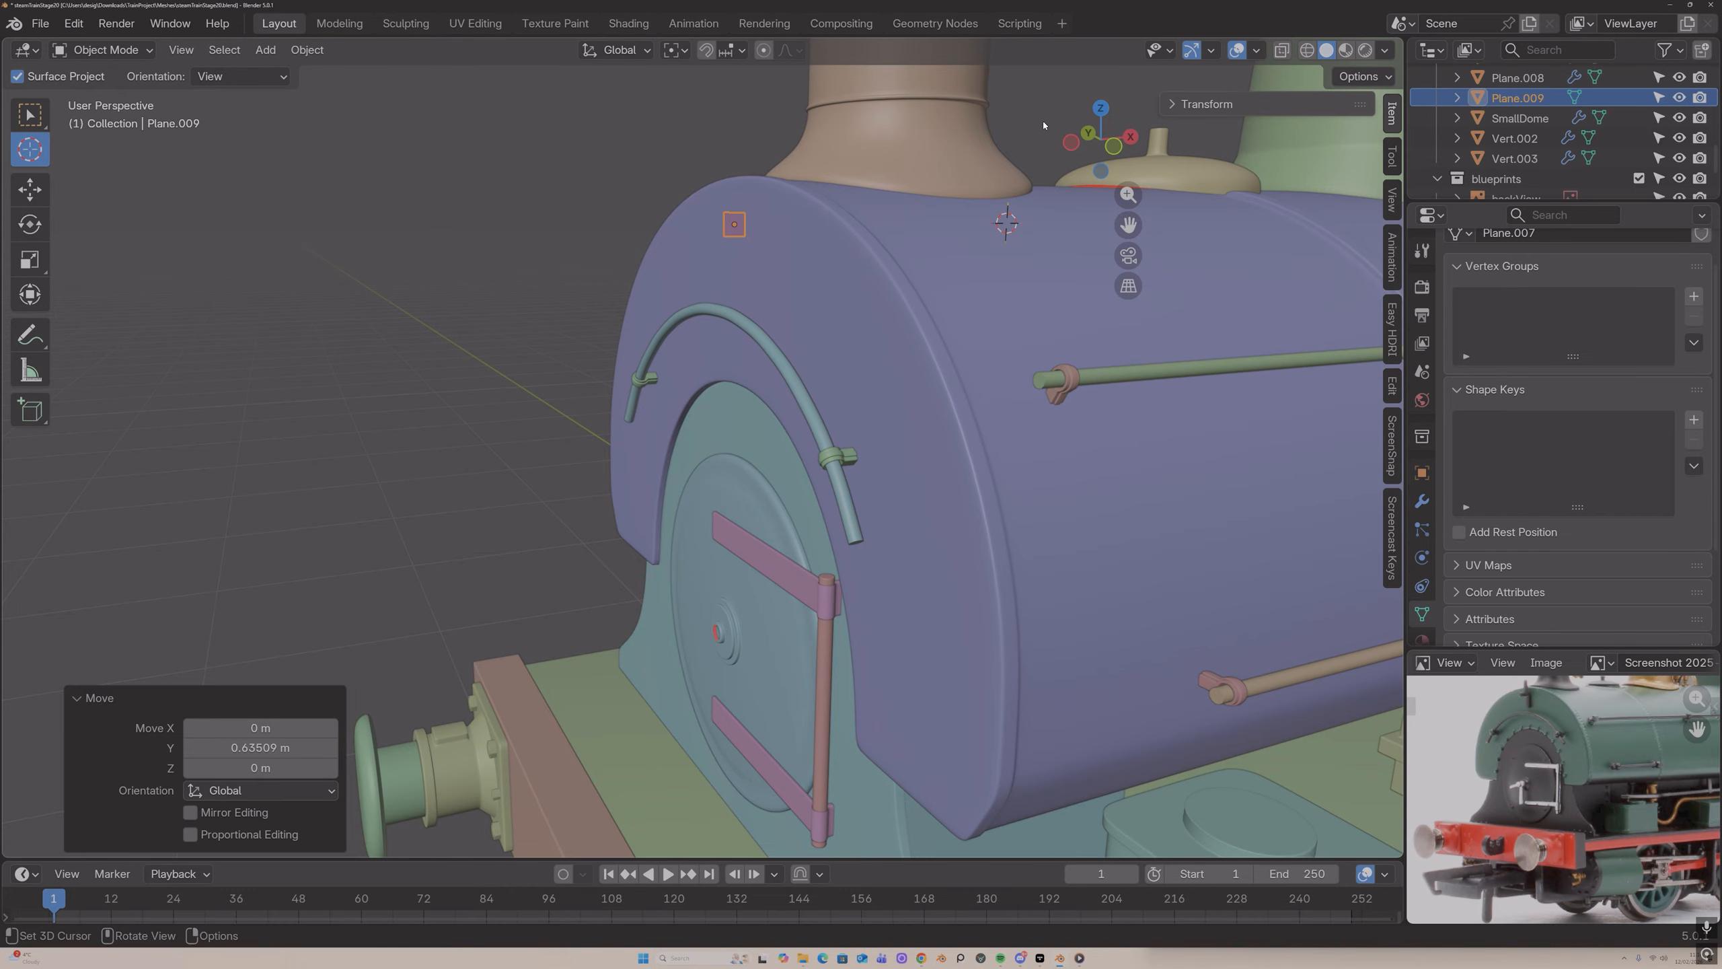
Step: From the locomotive's front view, shift the plane about 0.018 m along Y onto the side edge of the central bracket outline
click(1089, 134)
click(1103, 140)
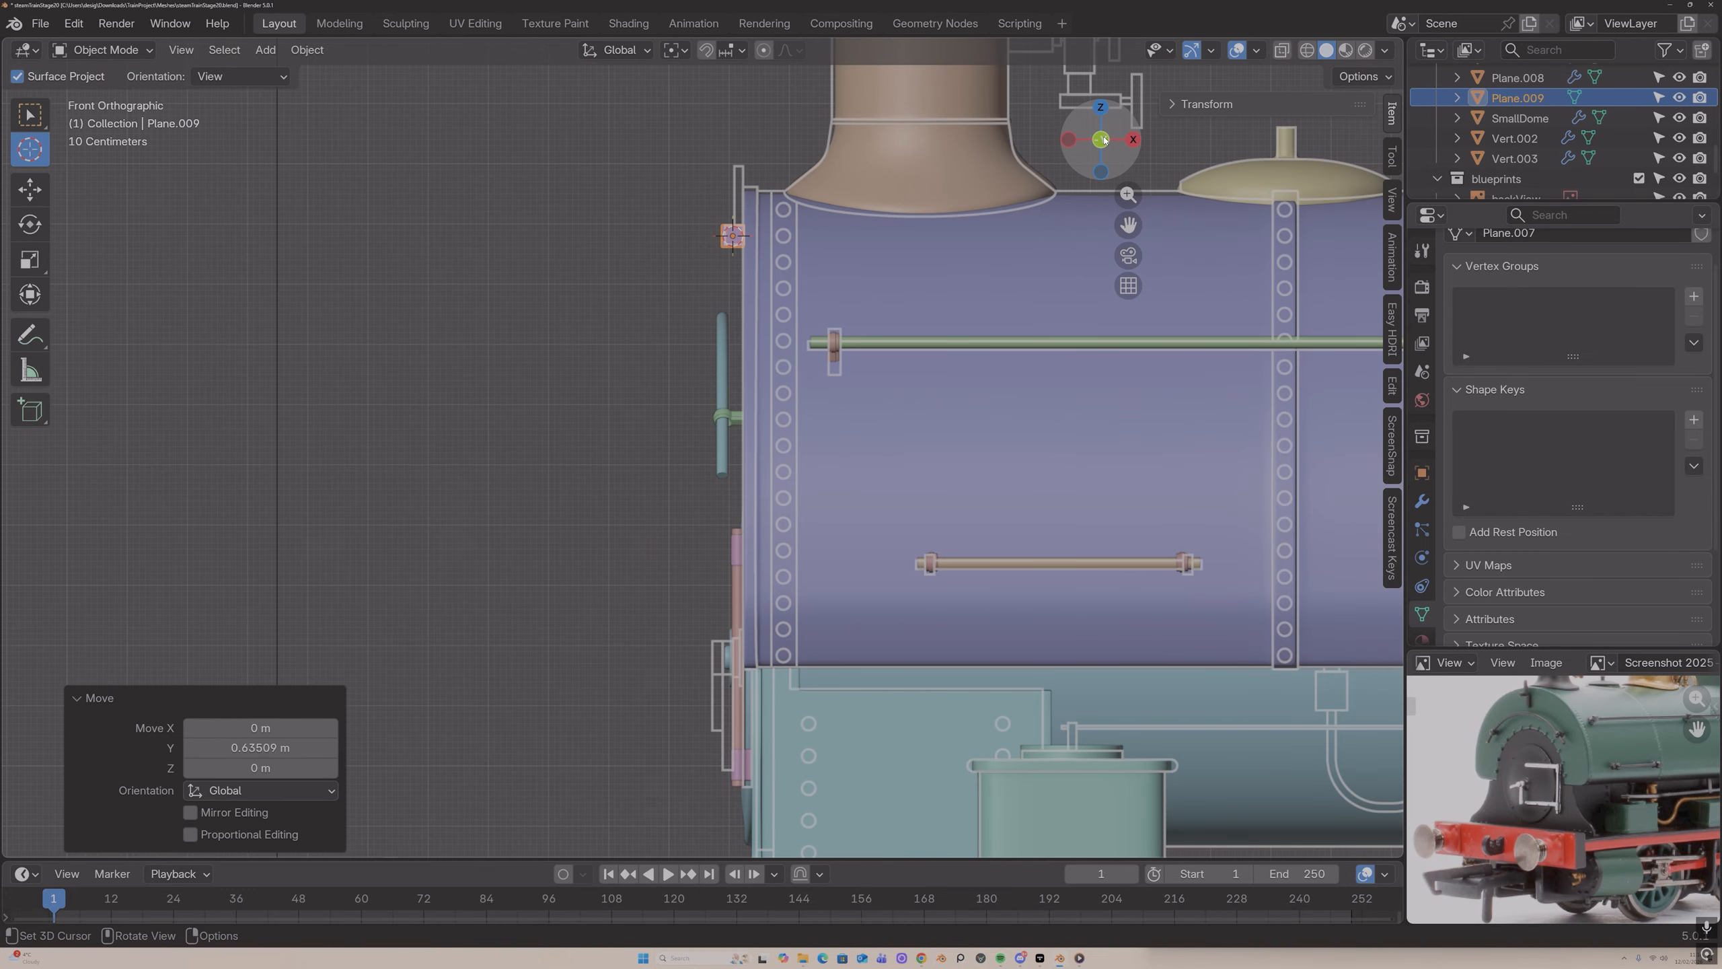
click(1068, 139)
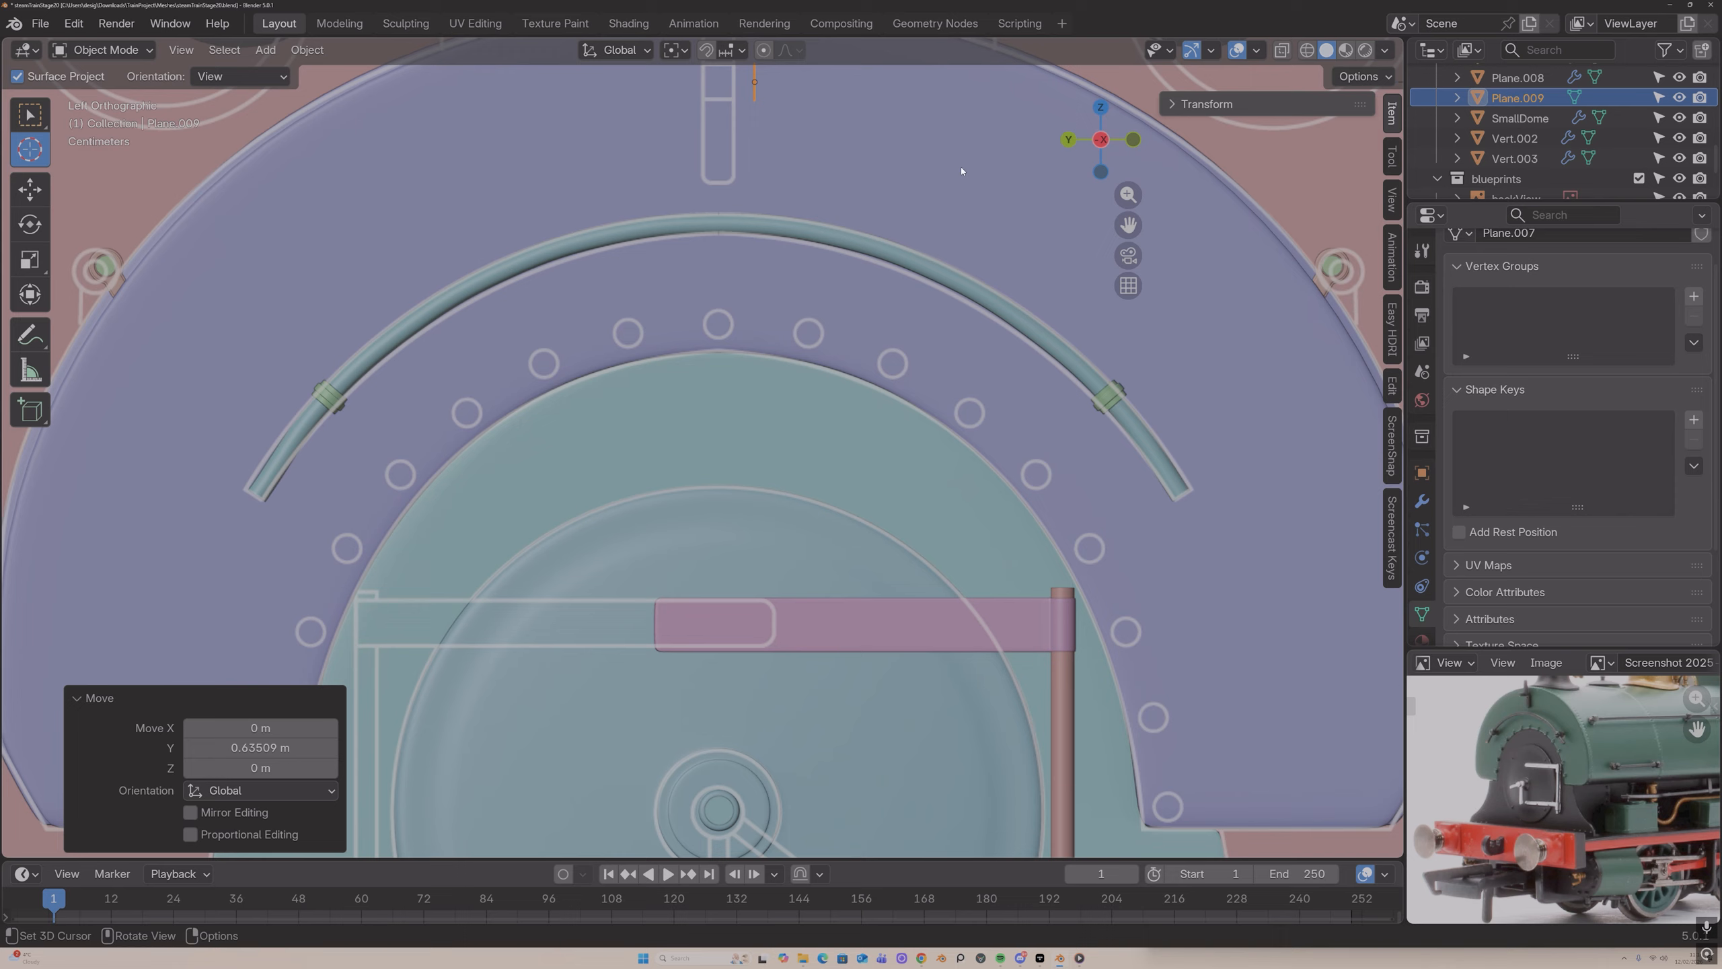
key(g)
key(y)
key(x)
click(961, 170)
shift+middle_drag(961, 171, 1014, 378)
key(g)
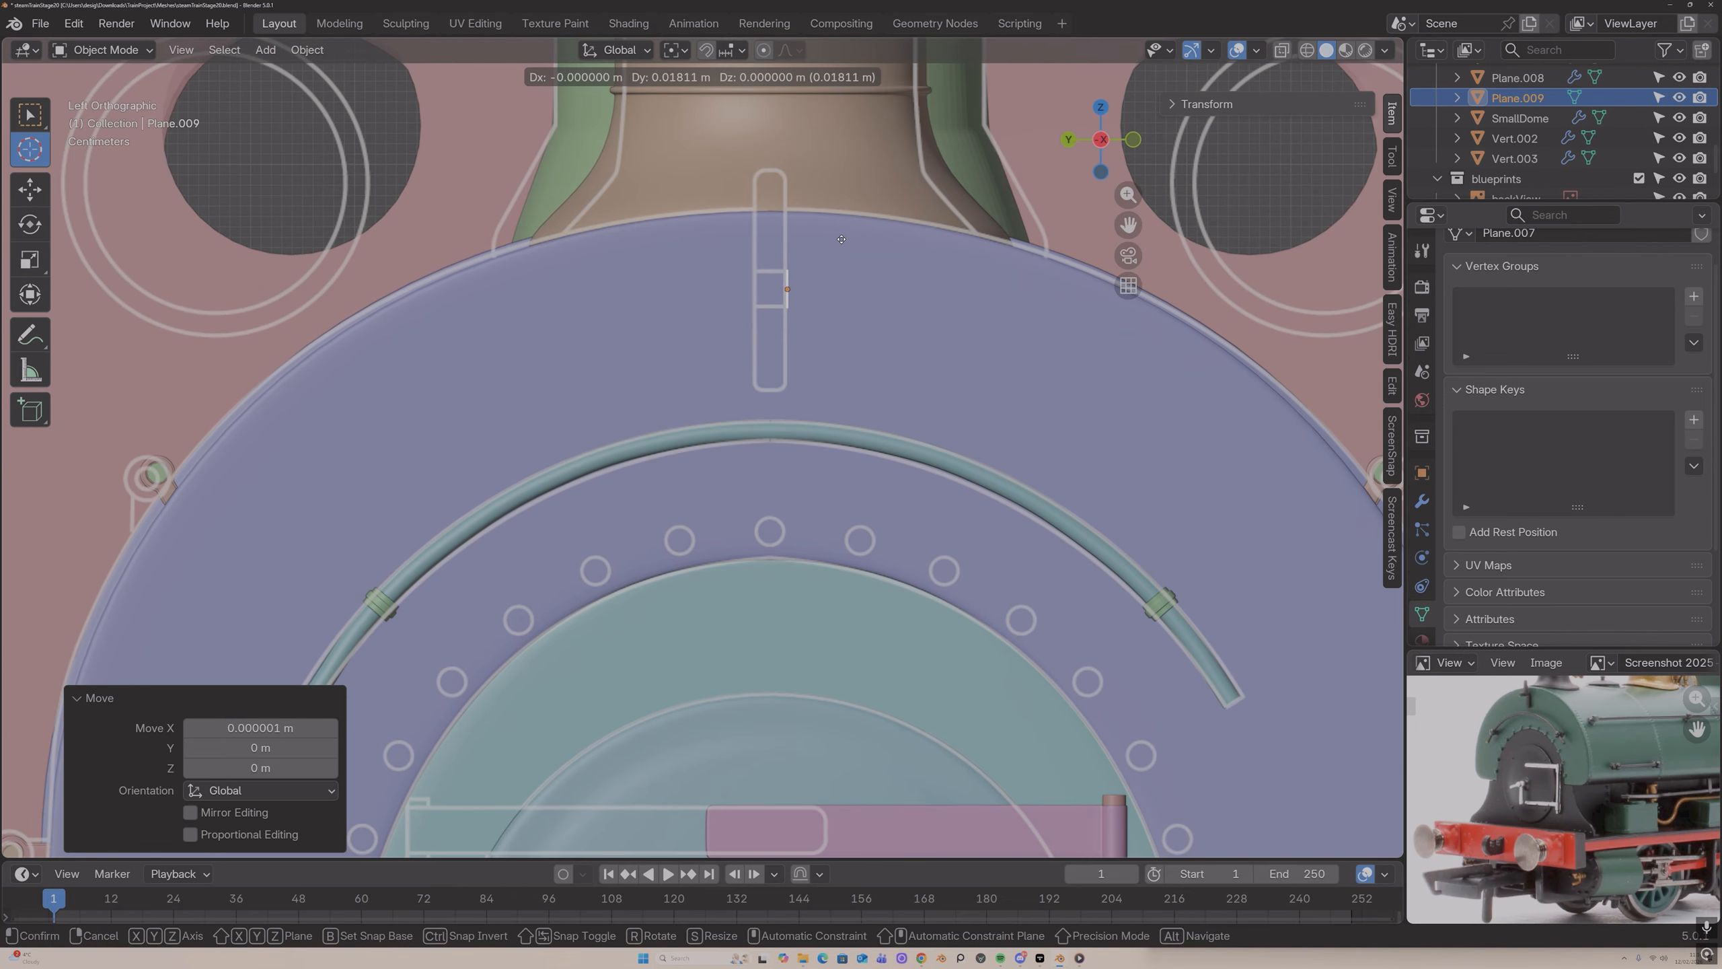
click(840, 239)
Step: Extrude the plane's bottom edge about 0.073 m downward along Z, to the lower end of the blueprint's bracket outline
key(Tab)
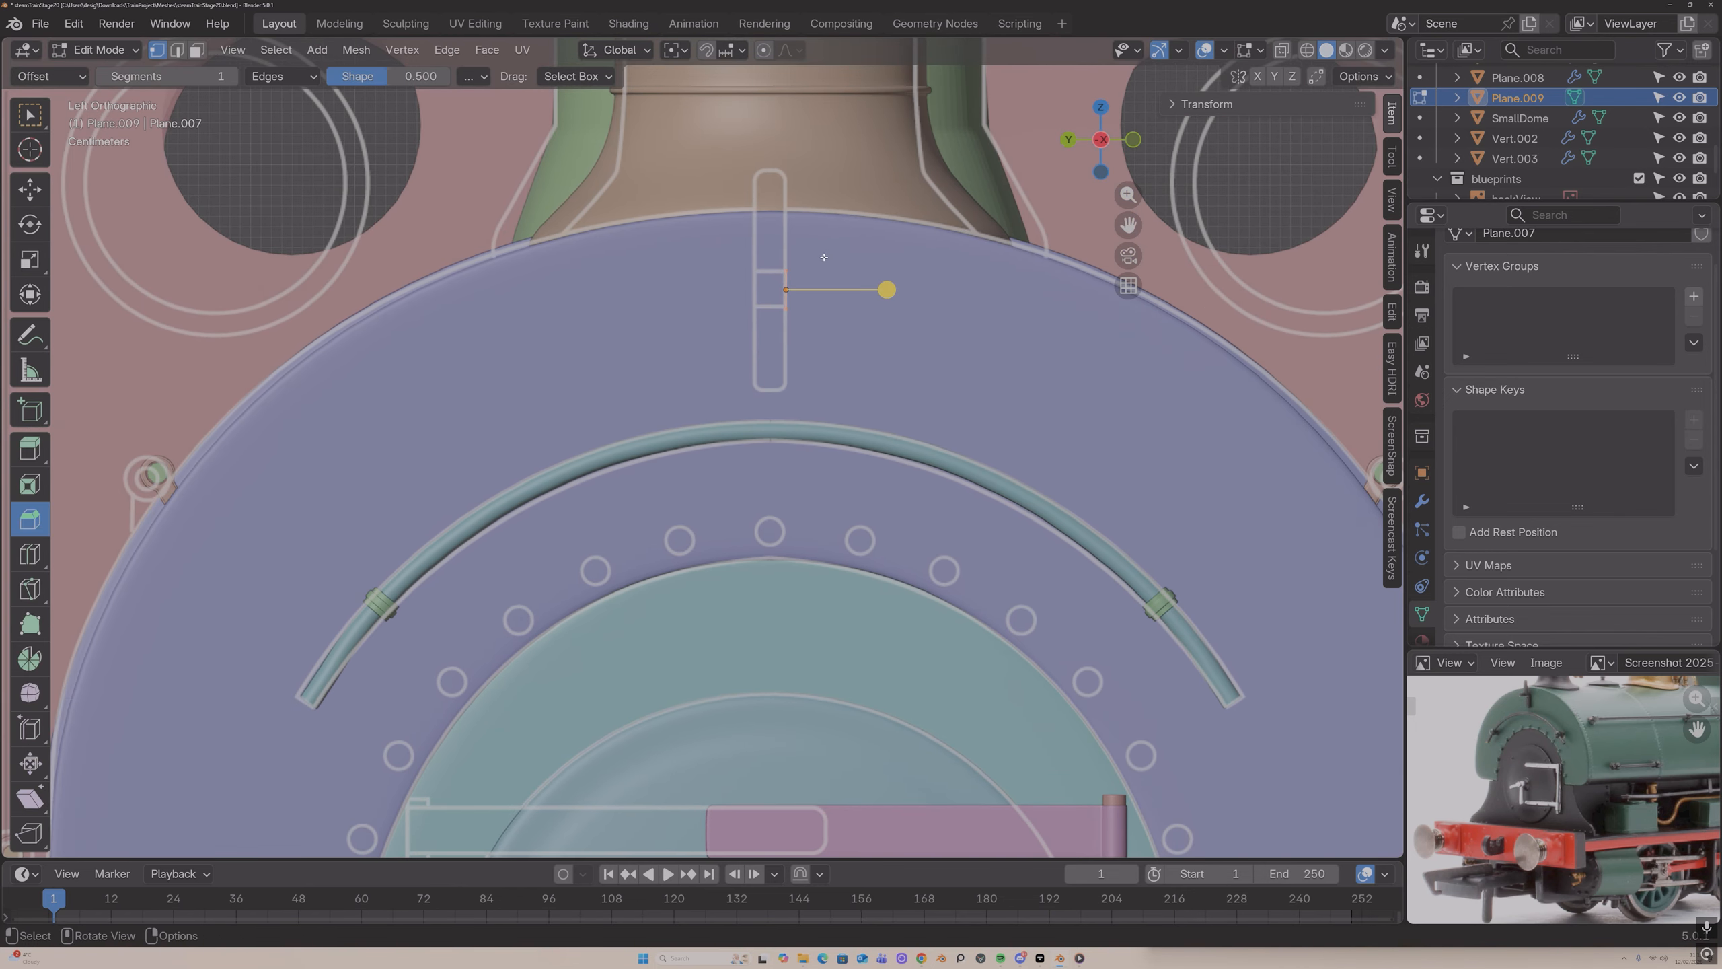
middle_drag(822, 238, 793, 300)
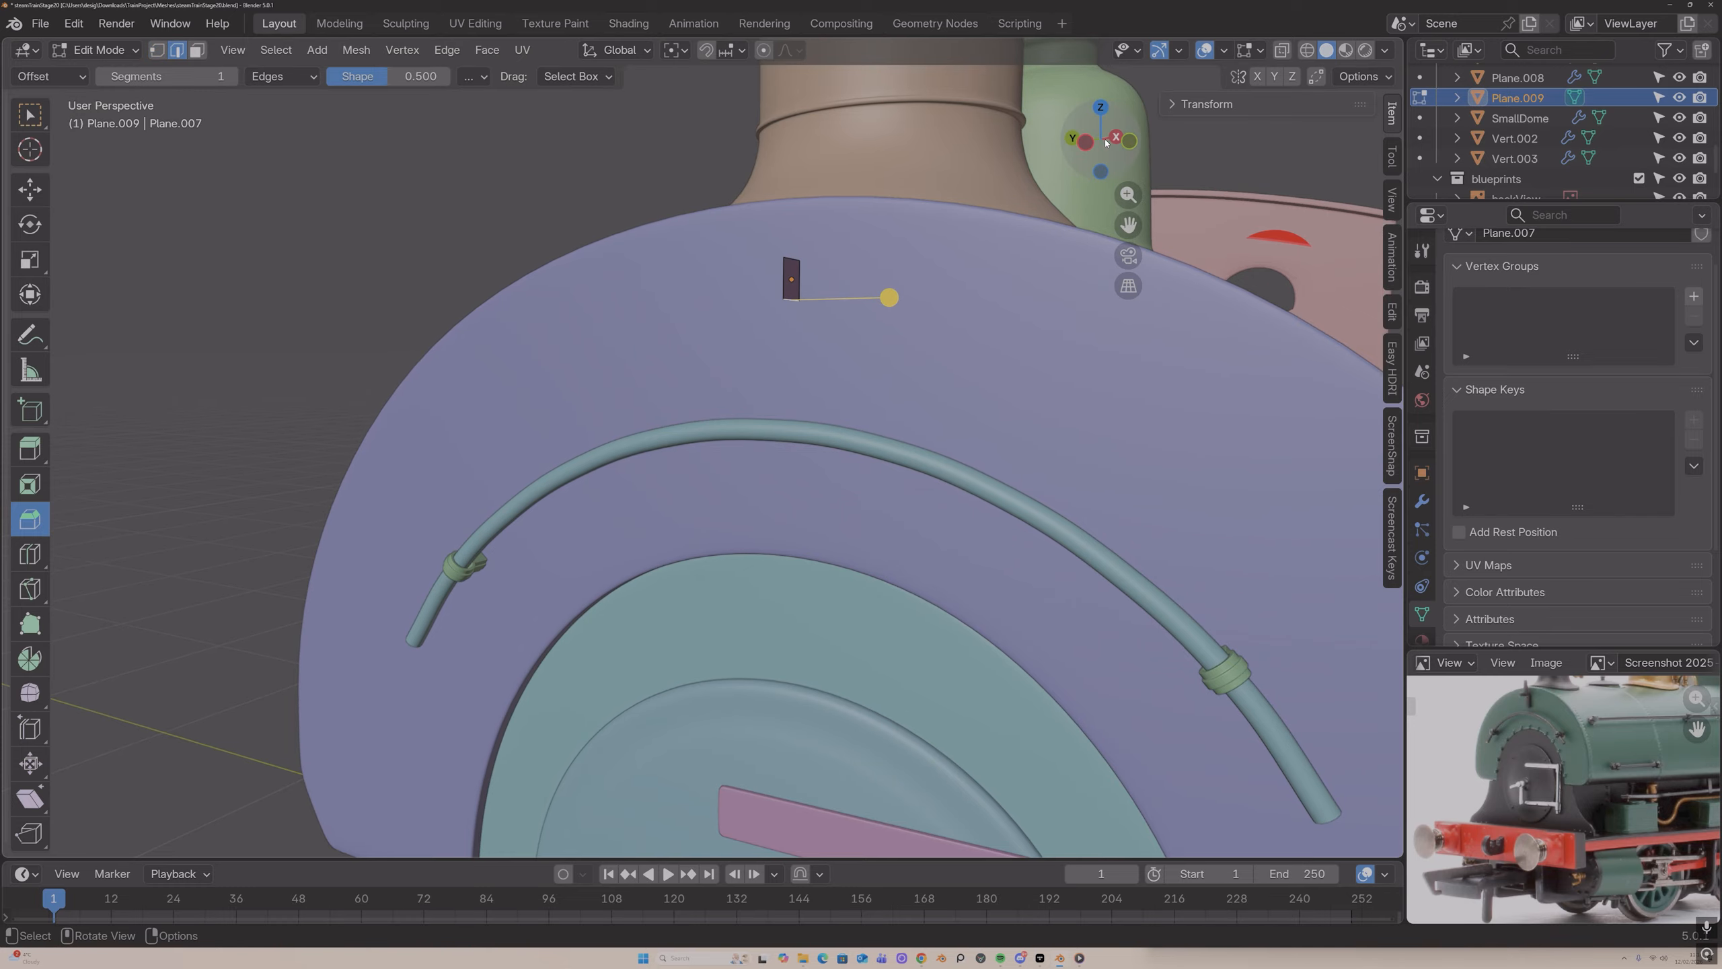
click(1084, 142)
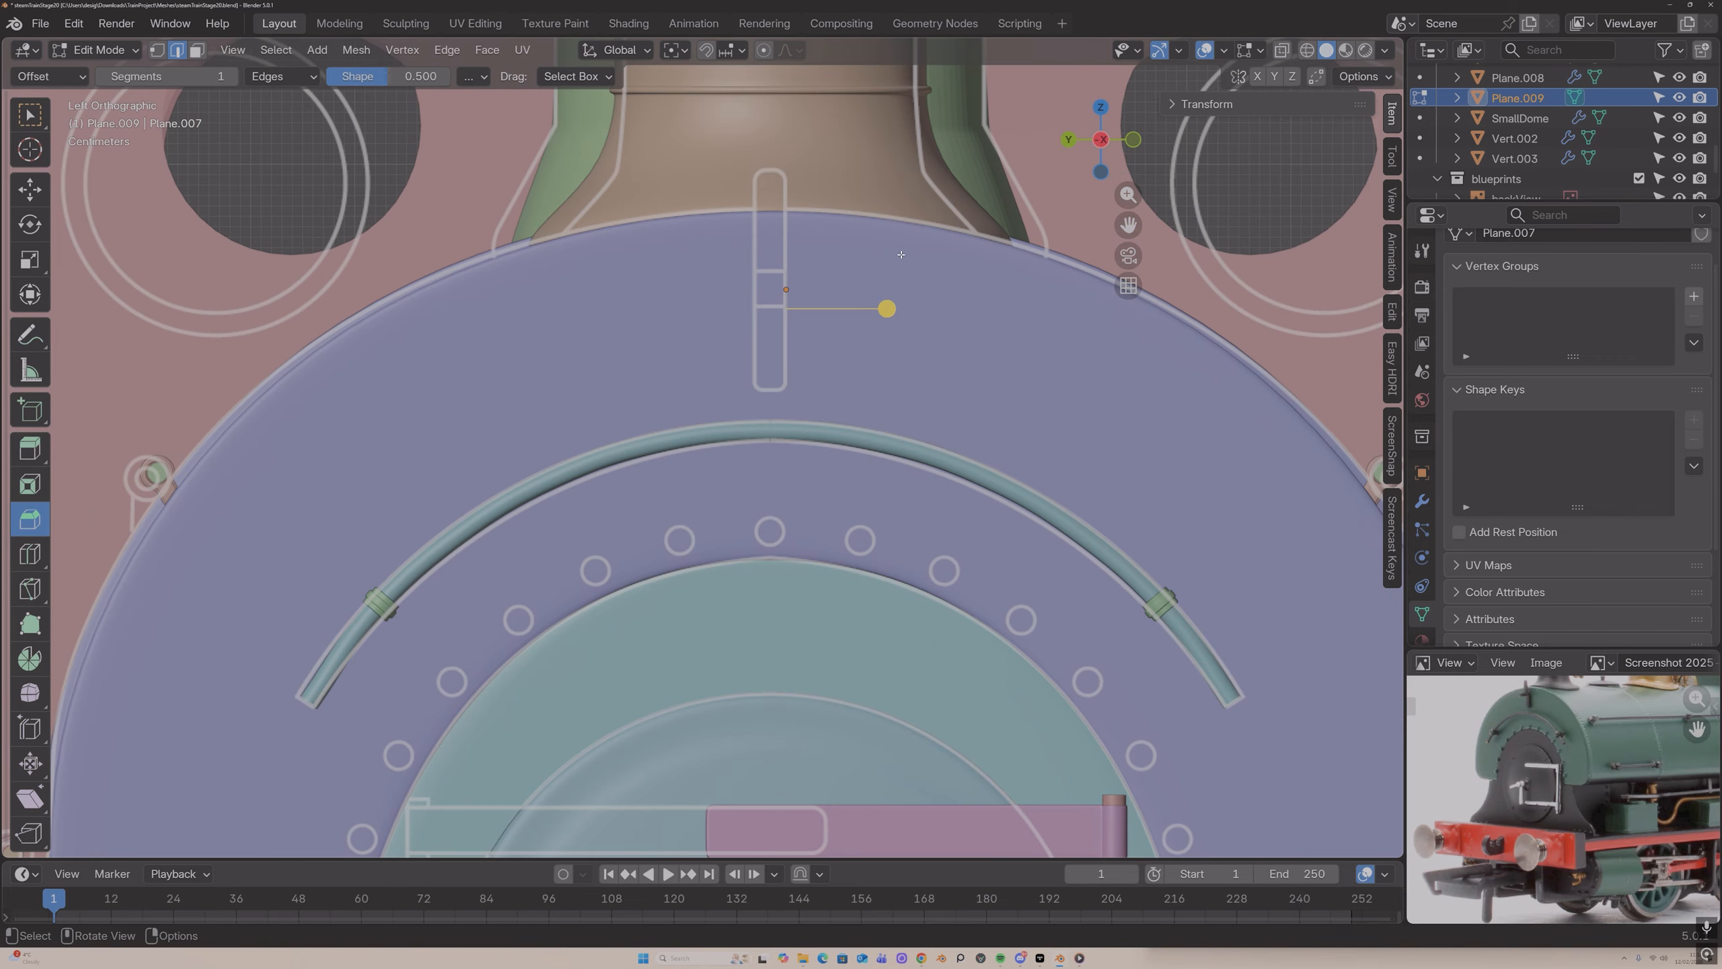
key(e)
right_click(897, 260)
key(g)
key(y)
key(z)
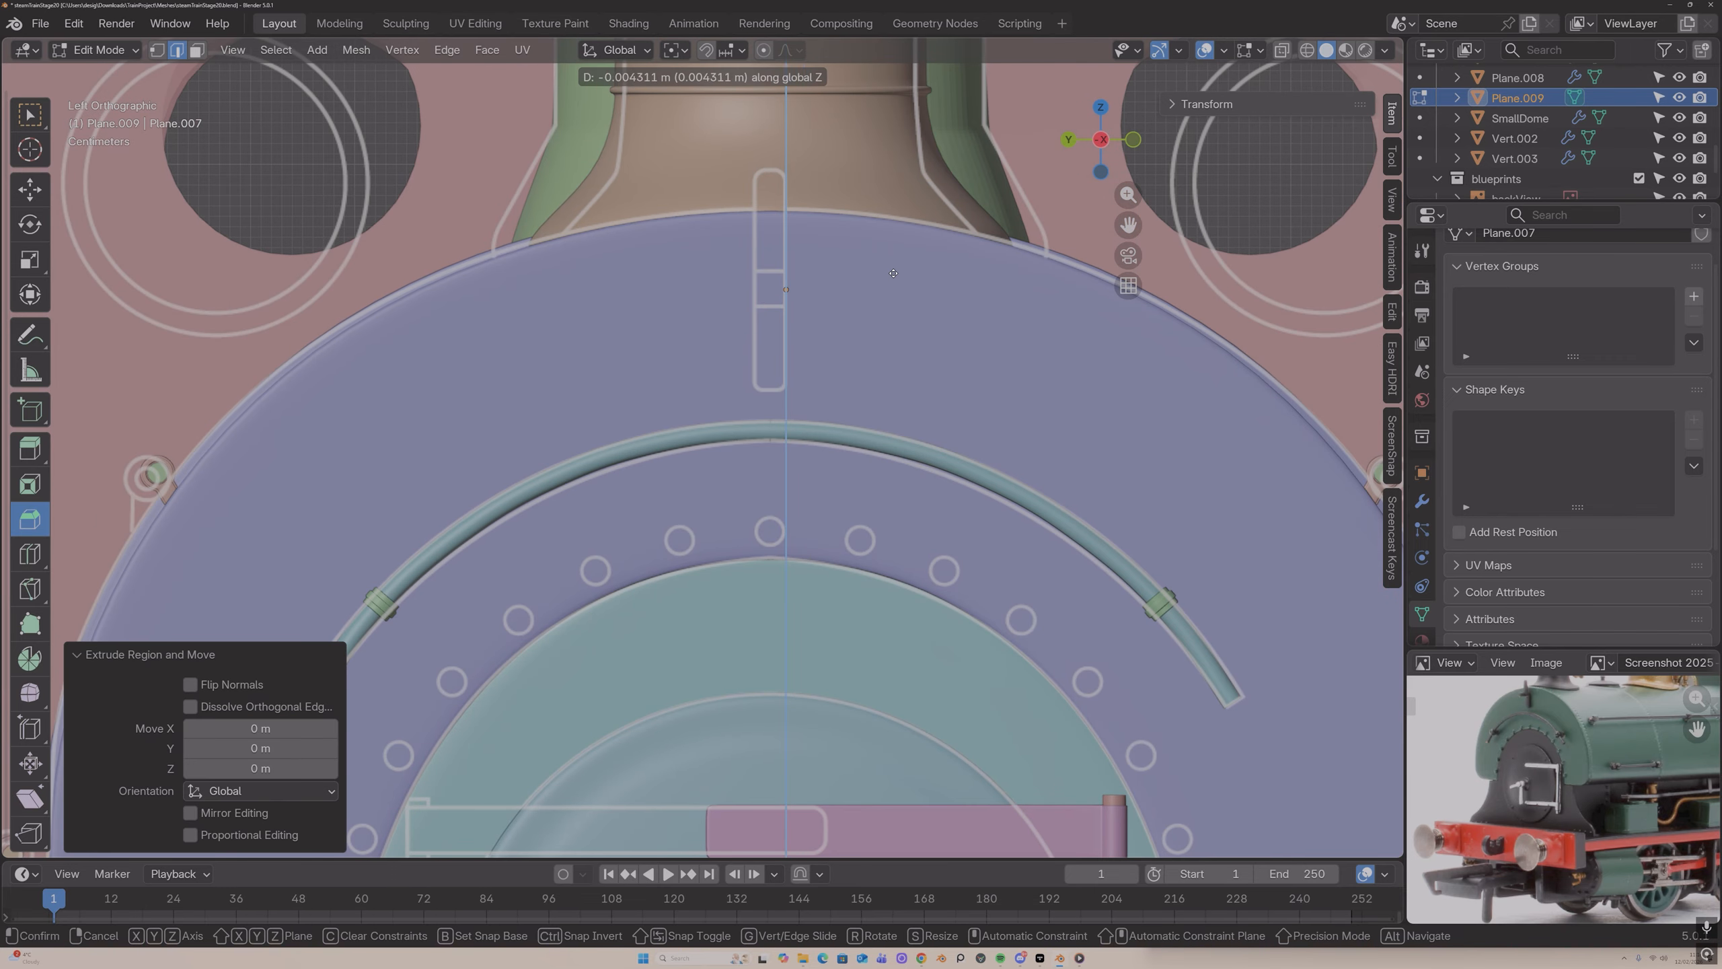
click(892, 335)
Step: Move the two front vertical edges of the bracket strip about 0.015 m along X toward the boiler to narrow it
middle_drag(892, 335, 761, 276)
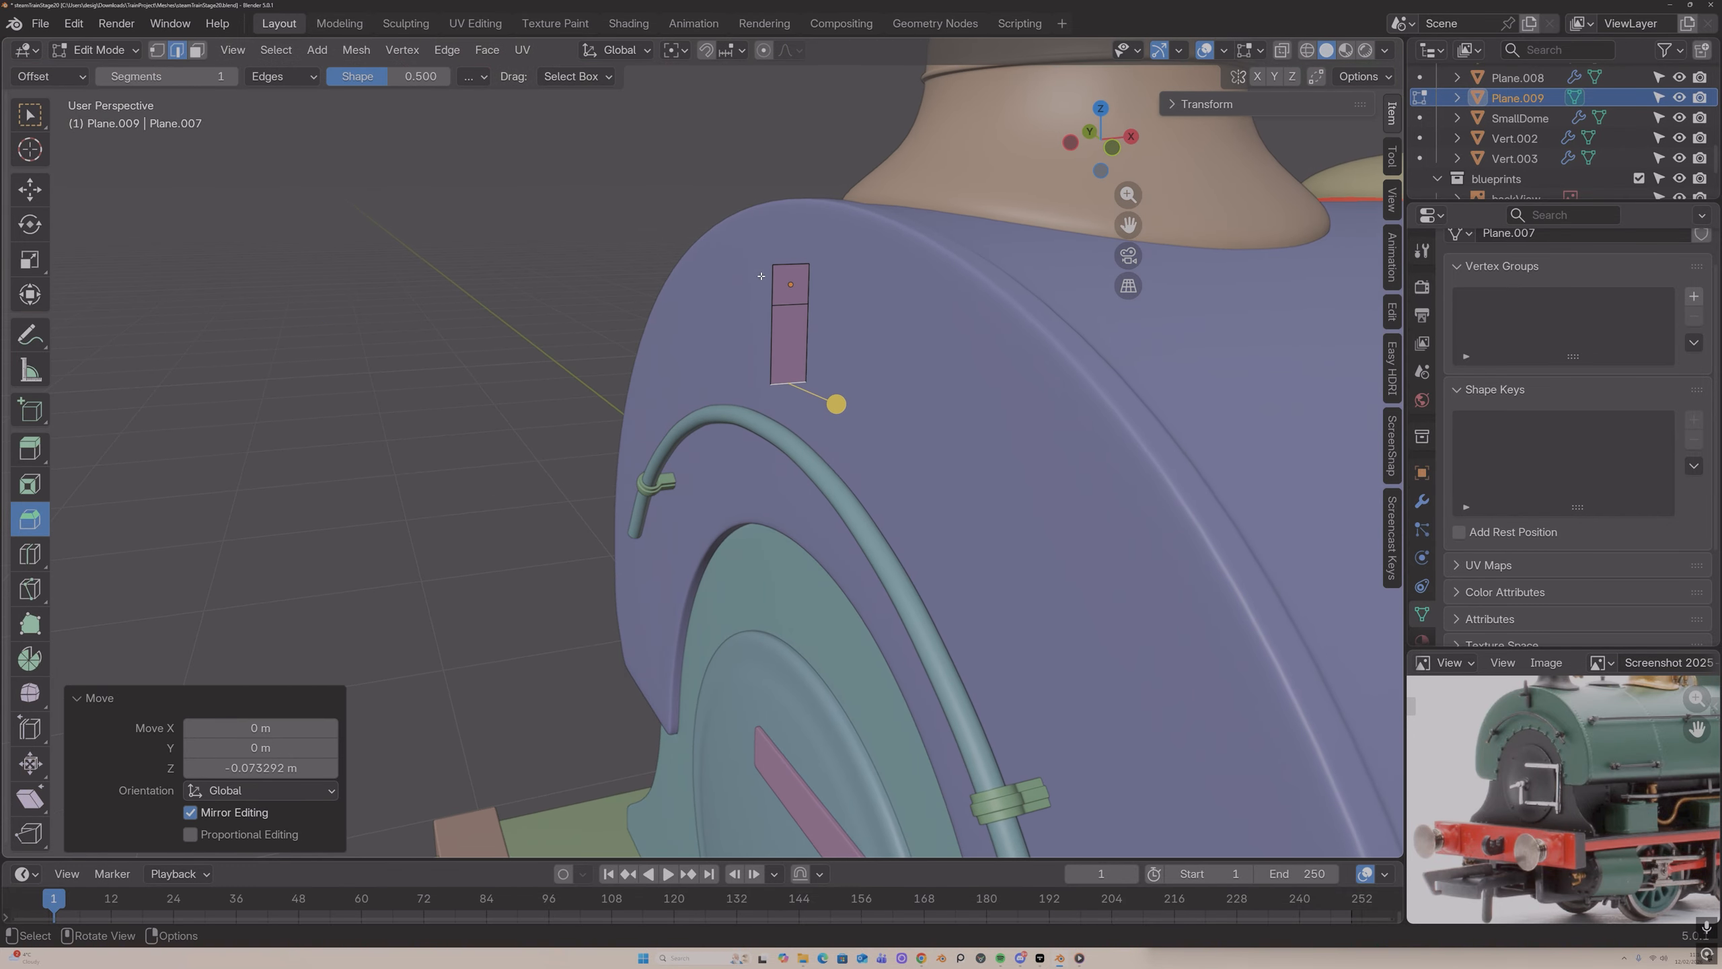
click(772, 282)
click(773, 330)
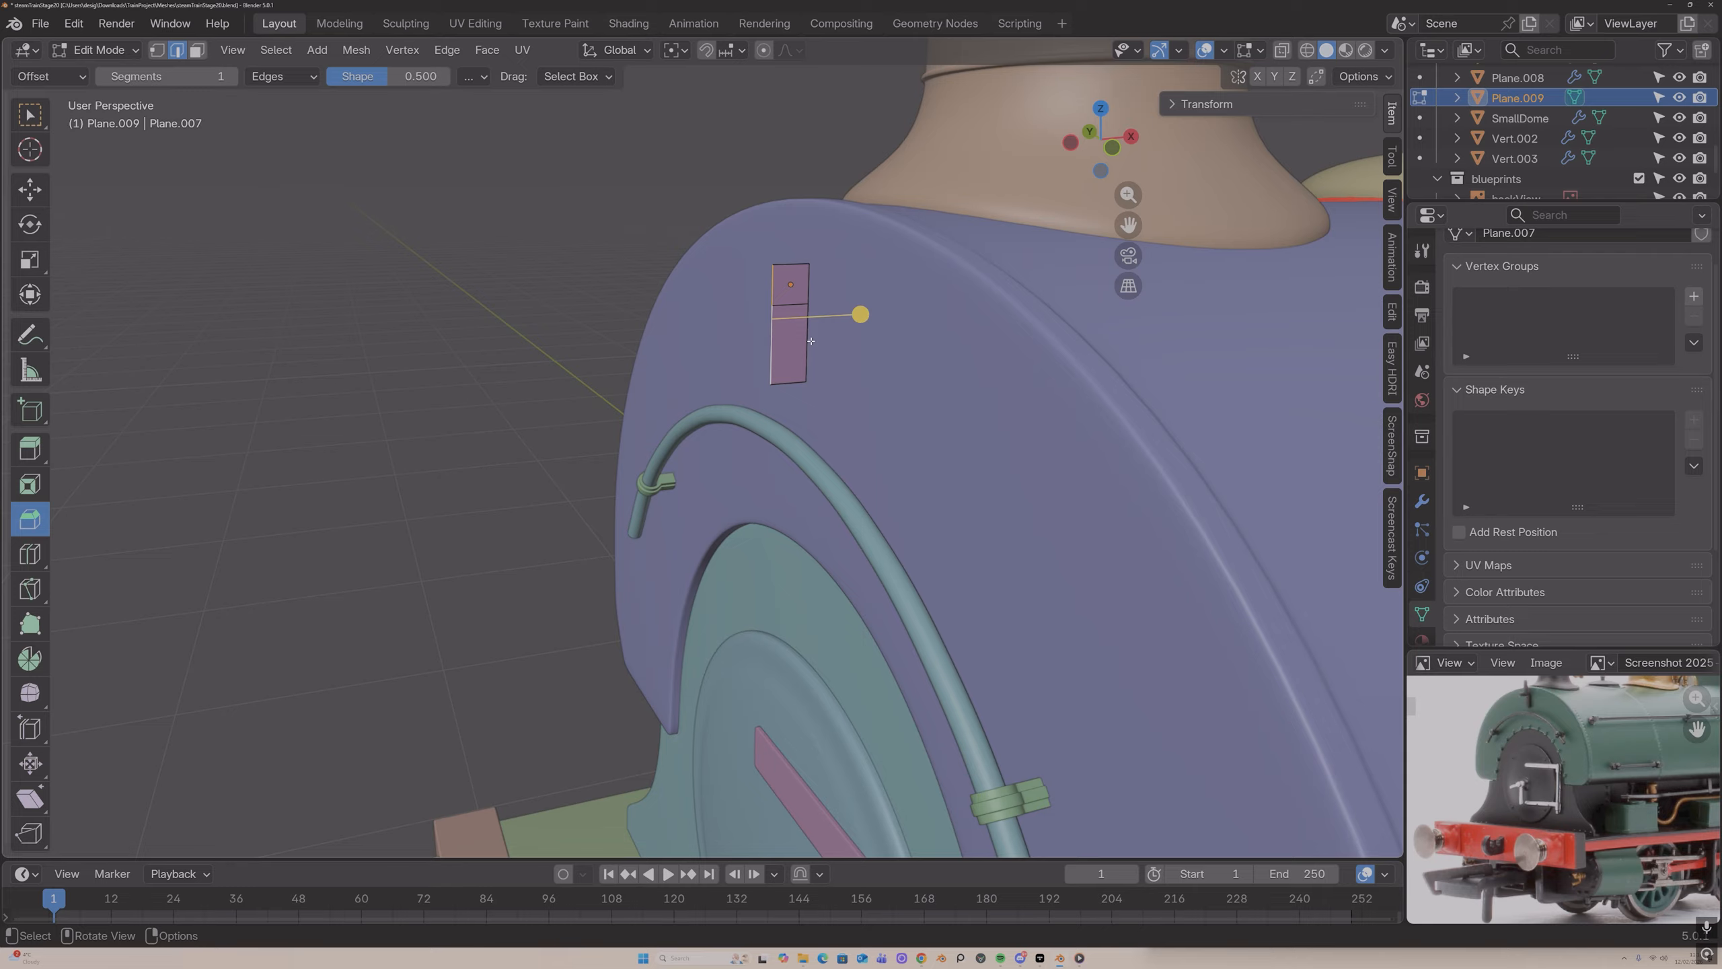
scroll(1630, 787, up, 3)
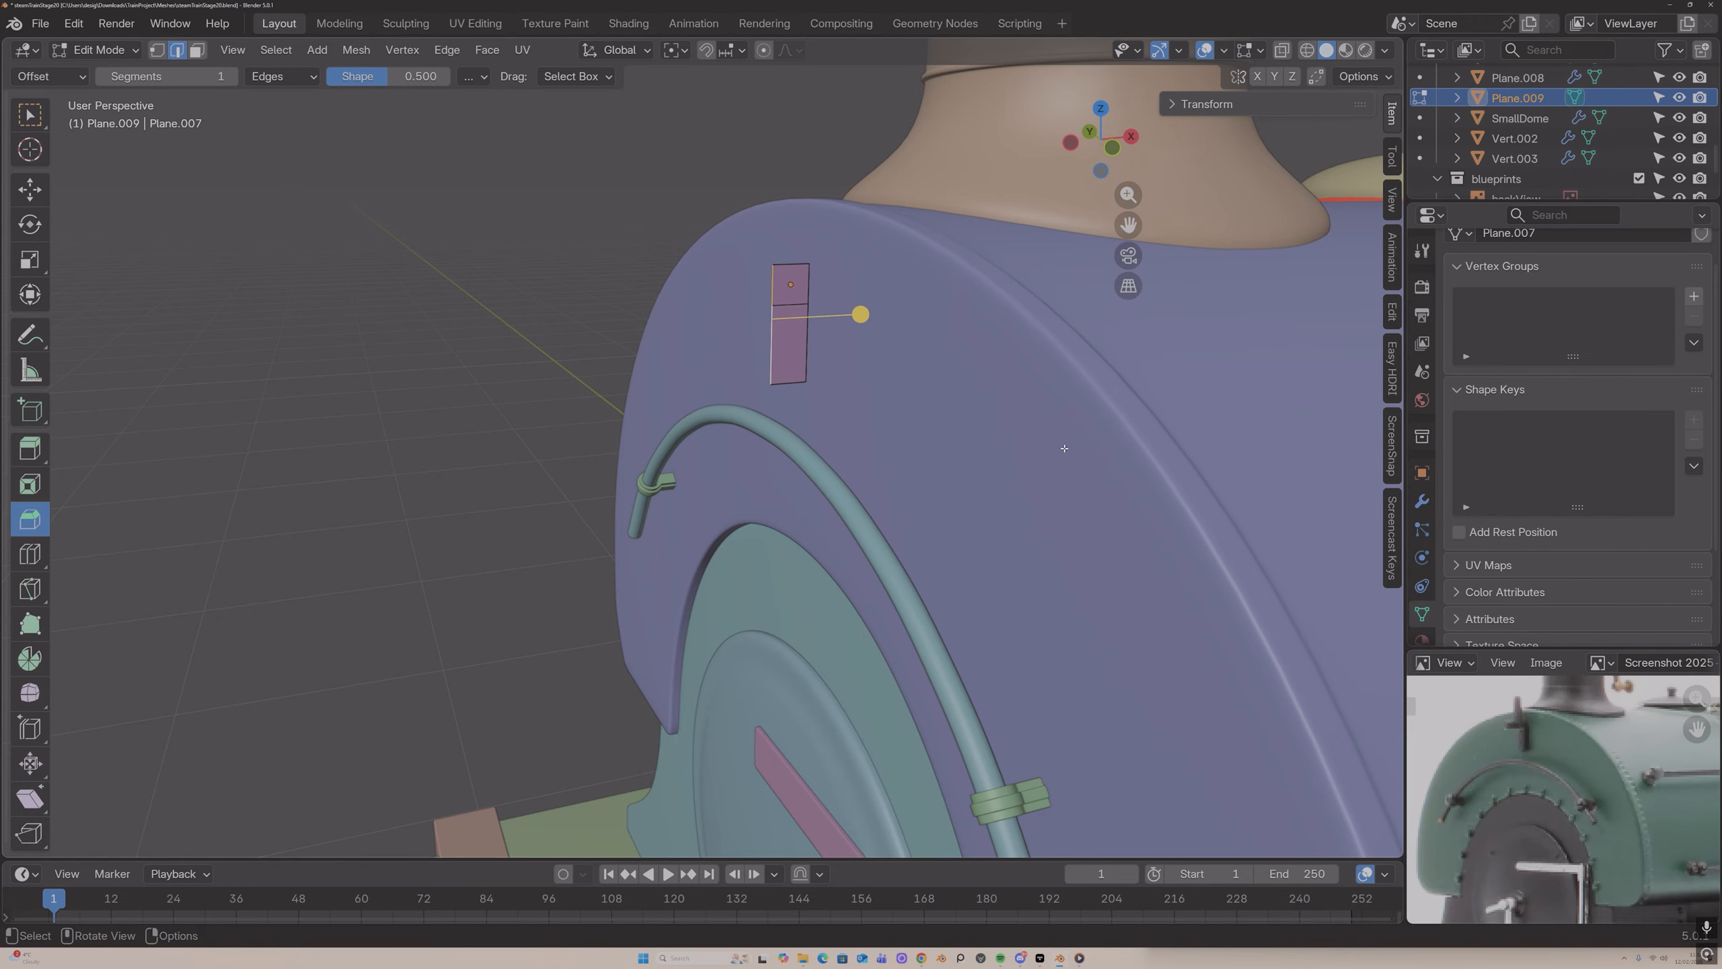
key(g)
key(y)
key(x)
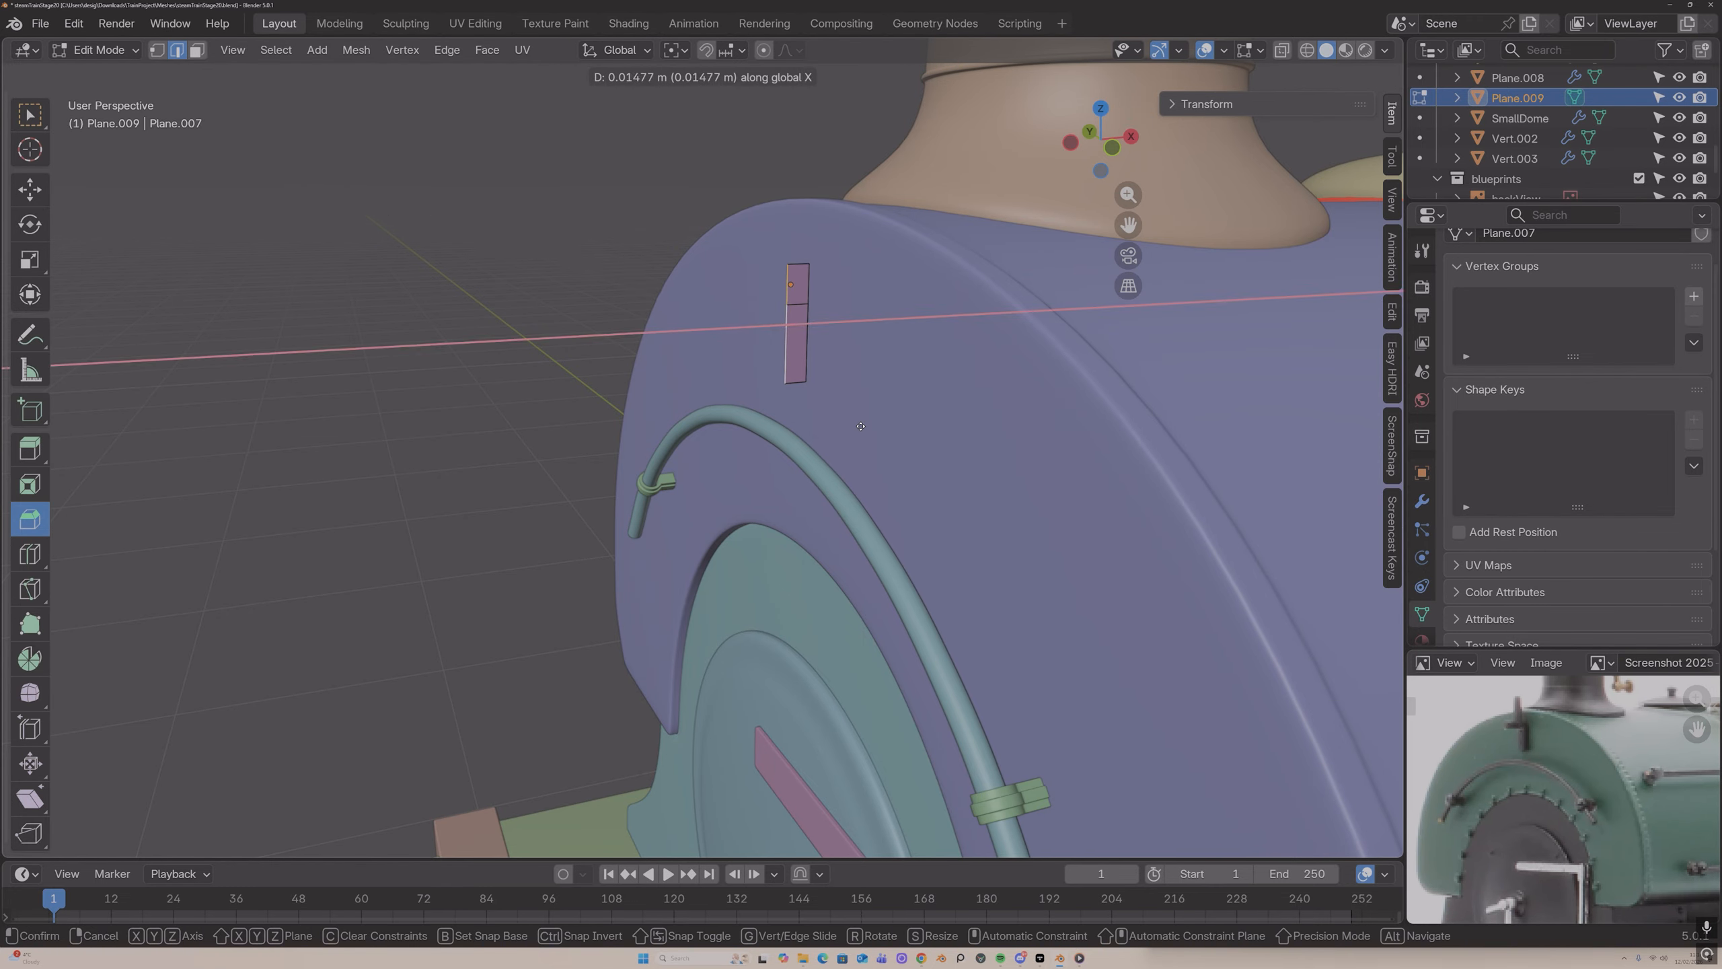
click(861, 426)
Step: Extrude the strip's upper front edge forward along X by a little over 0.05 m to form a projecting arm
click(787, 287)
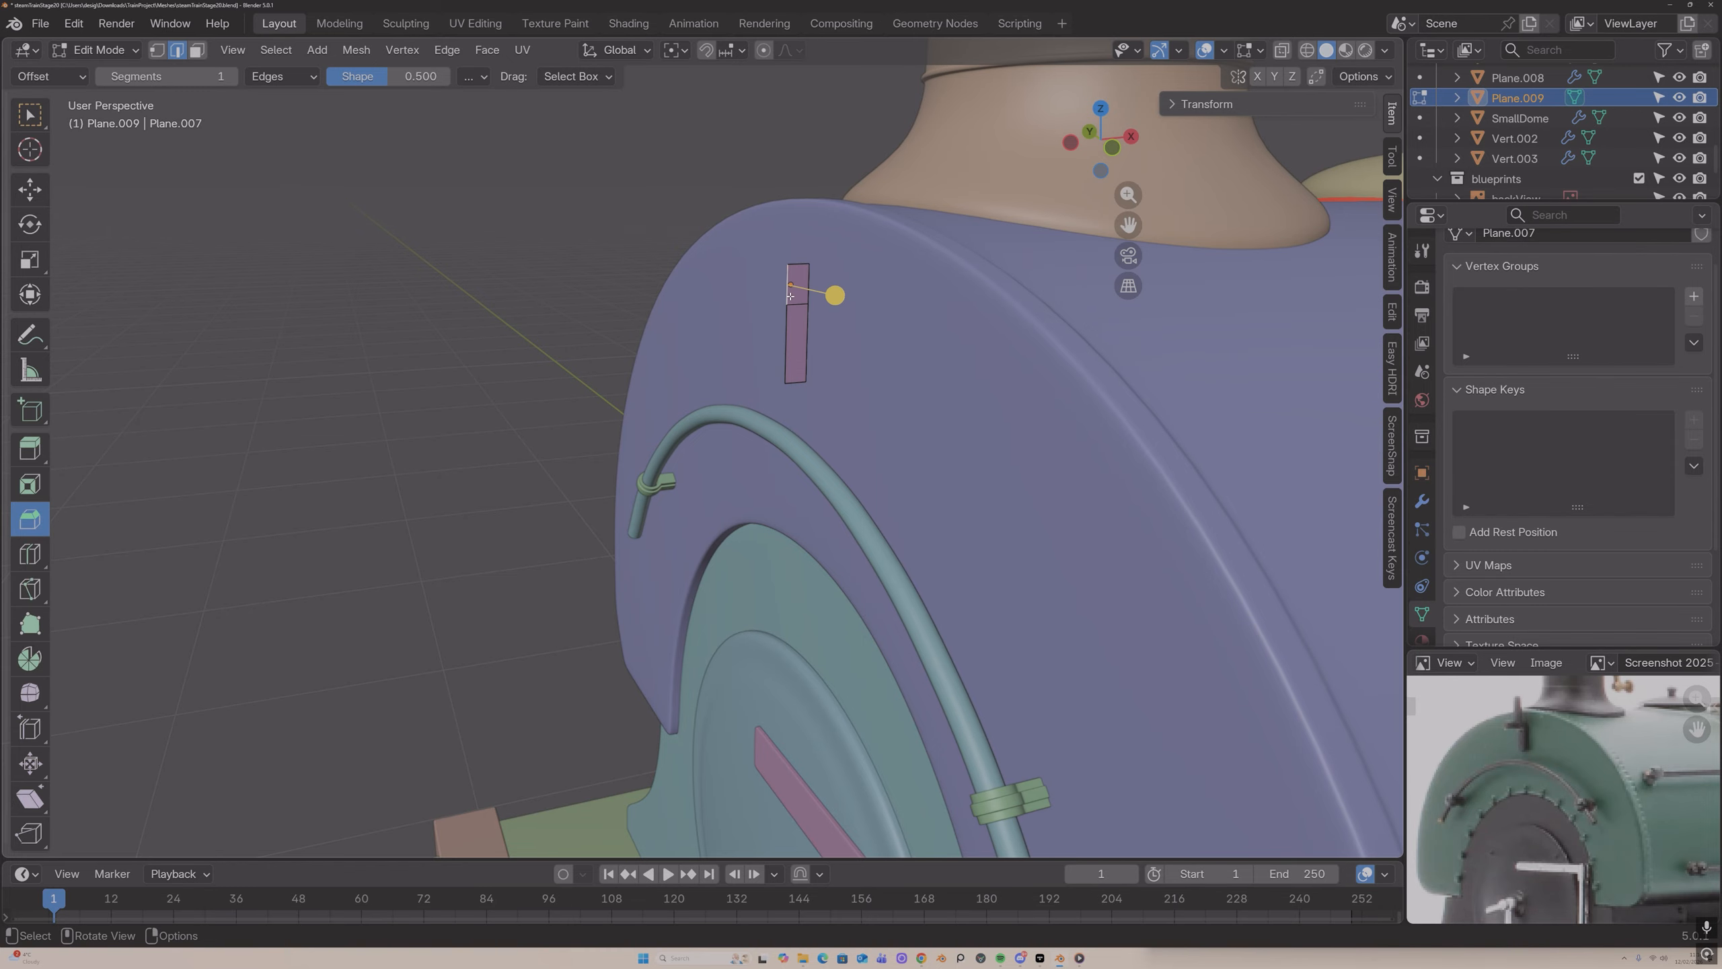
key(e)
right_click(790, 296)
key(g)
key(y)
key(x)
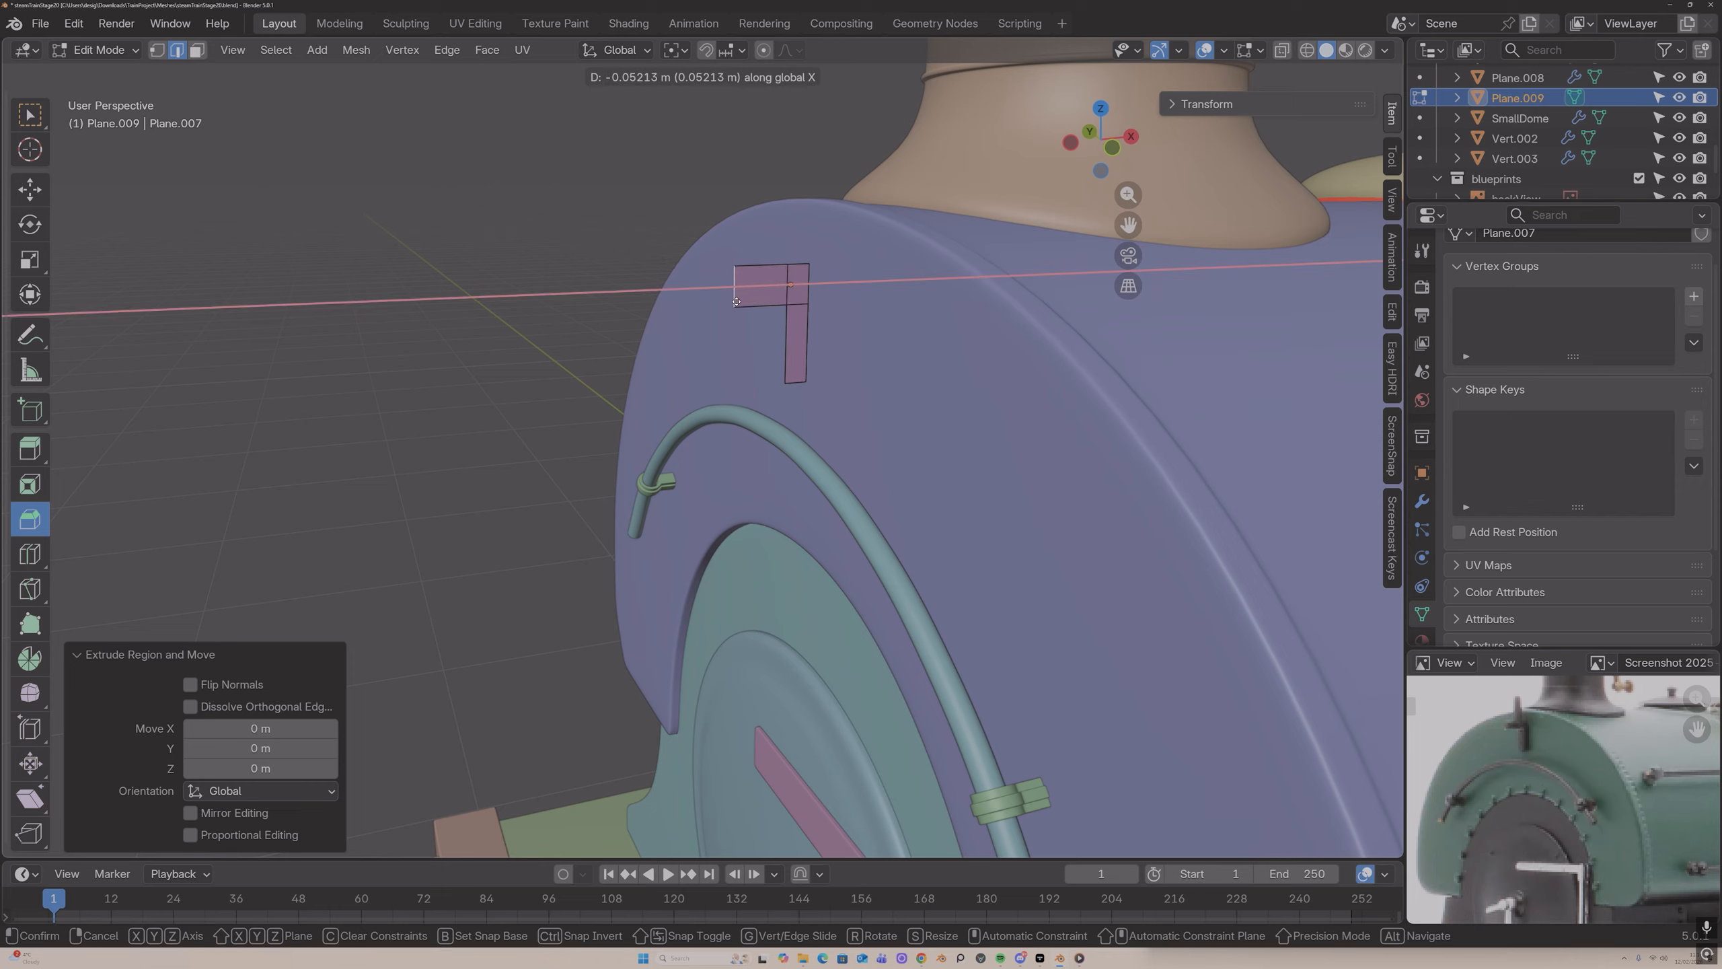
click(731, 302)
Step: Raise the lower edges of the bracket's projecting arm about 0.009 m along Z to make it thinner
shift+click(791, 304)
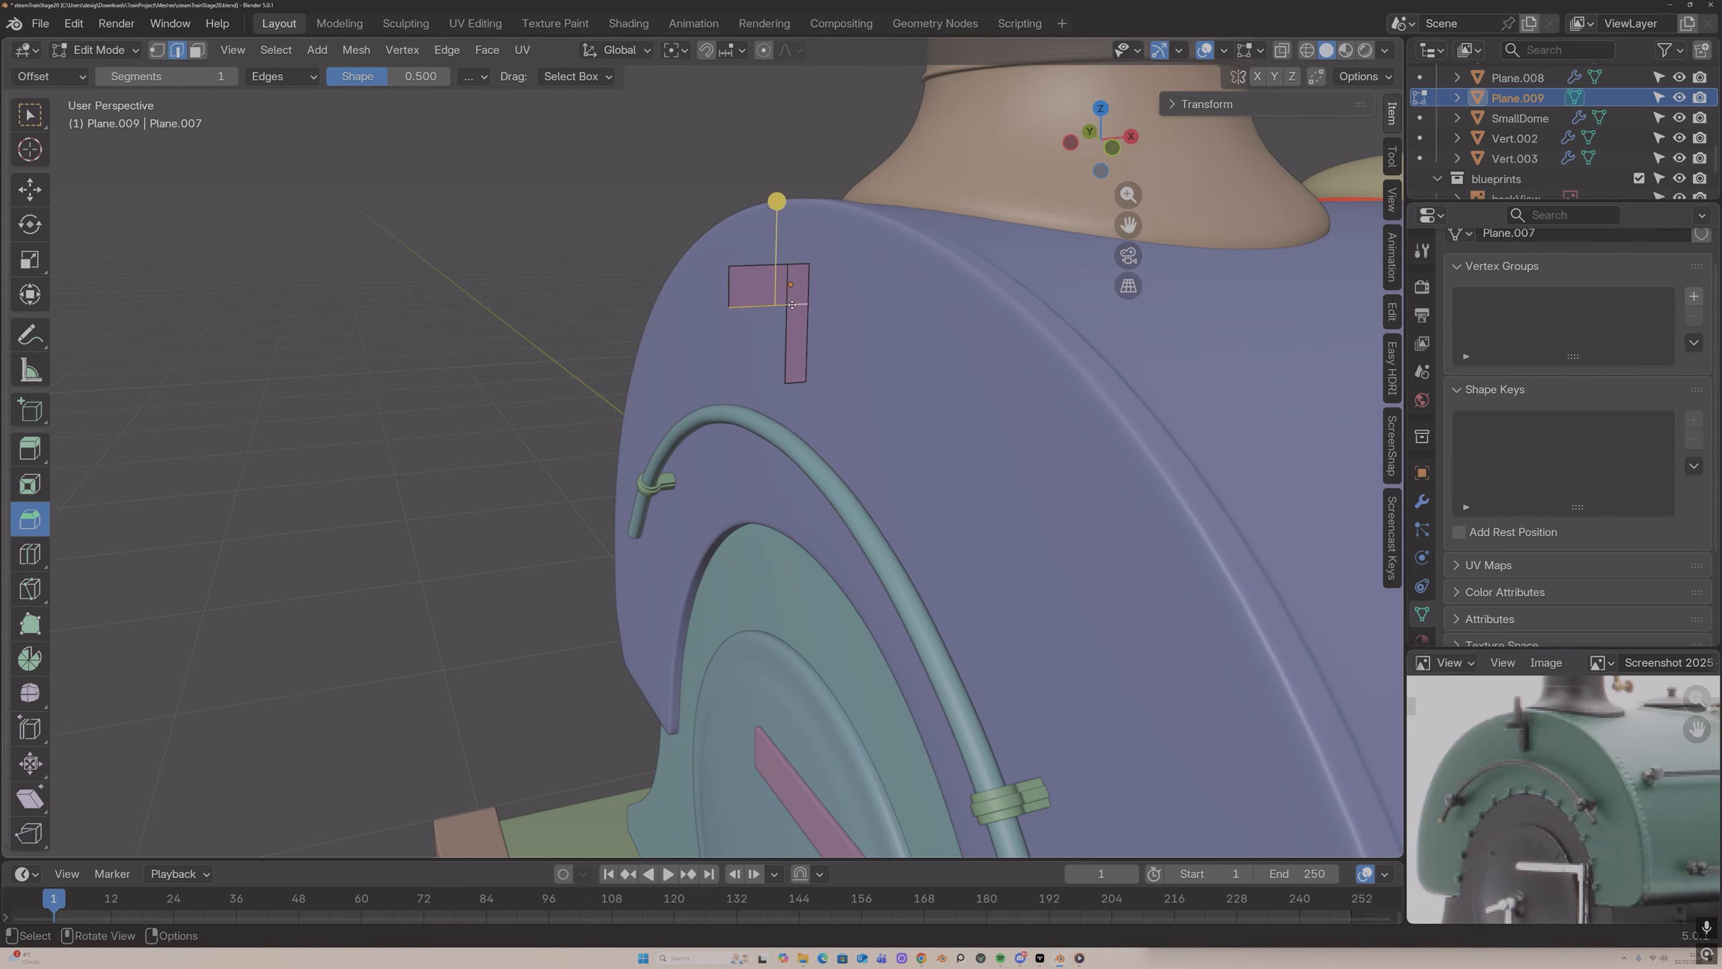
key(g)
key(x)
key(z)
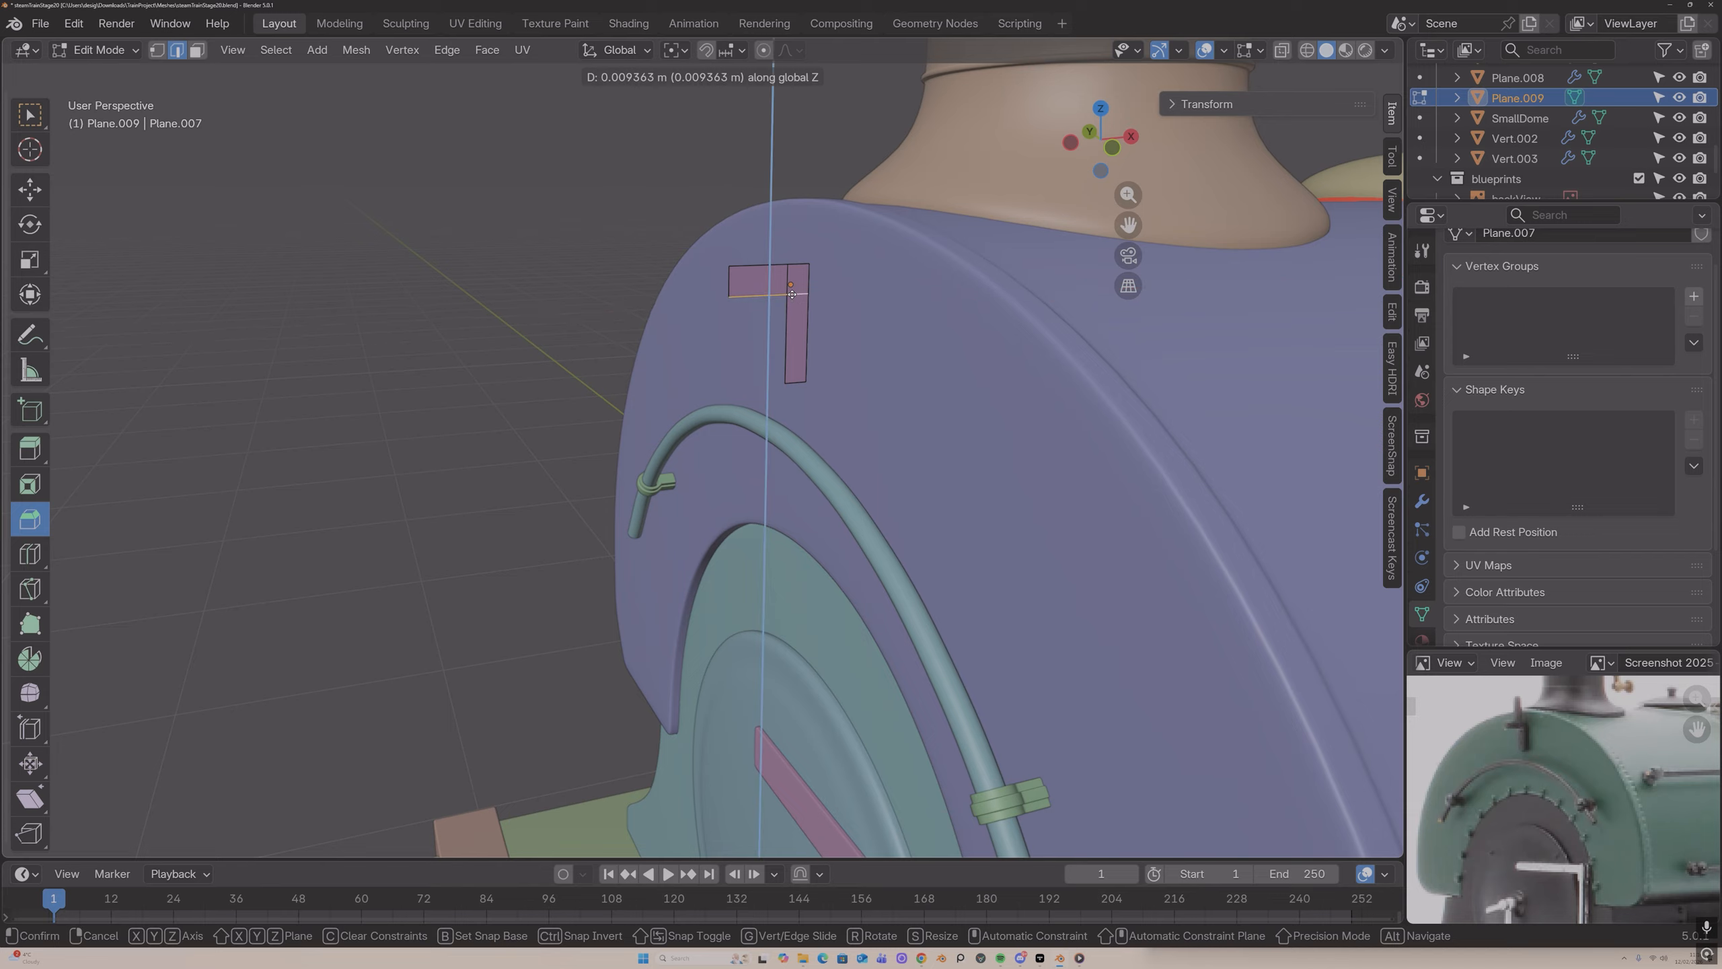
click(792, 294)
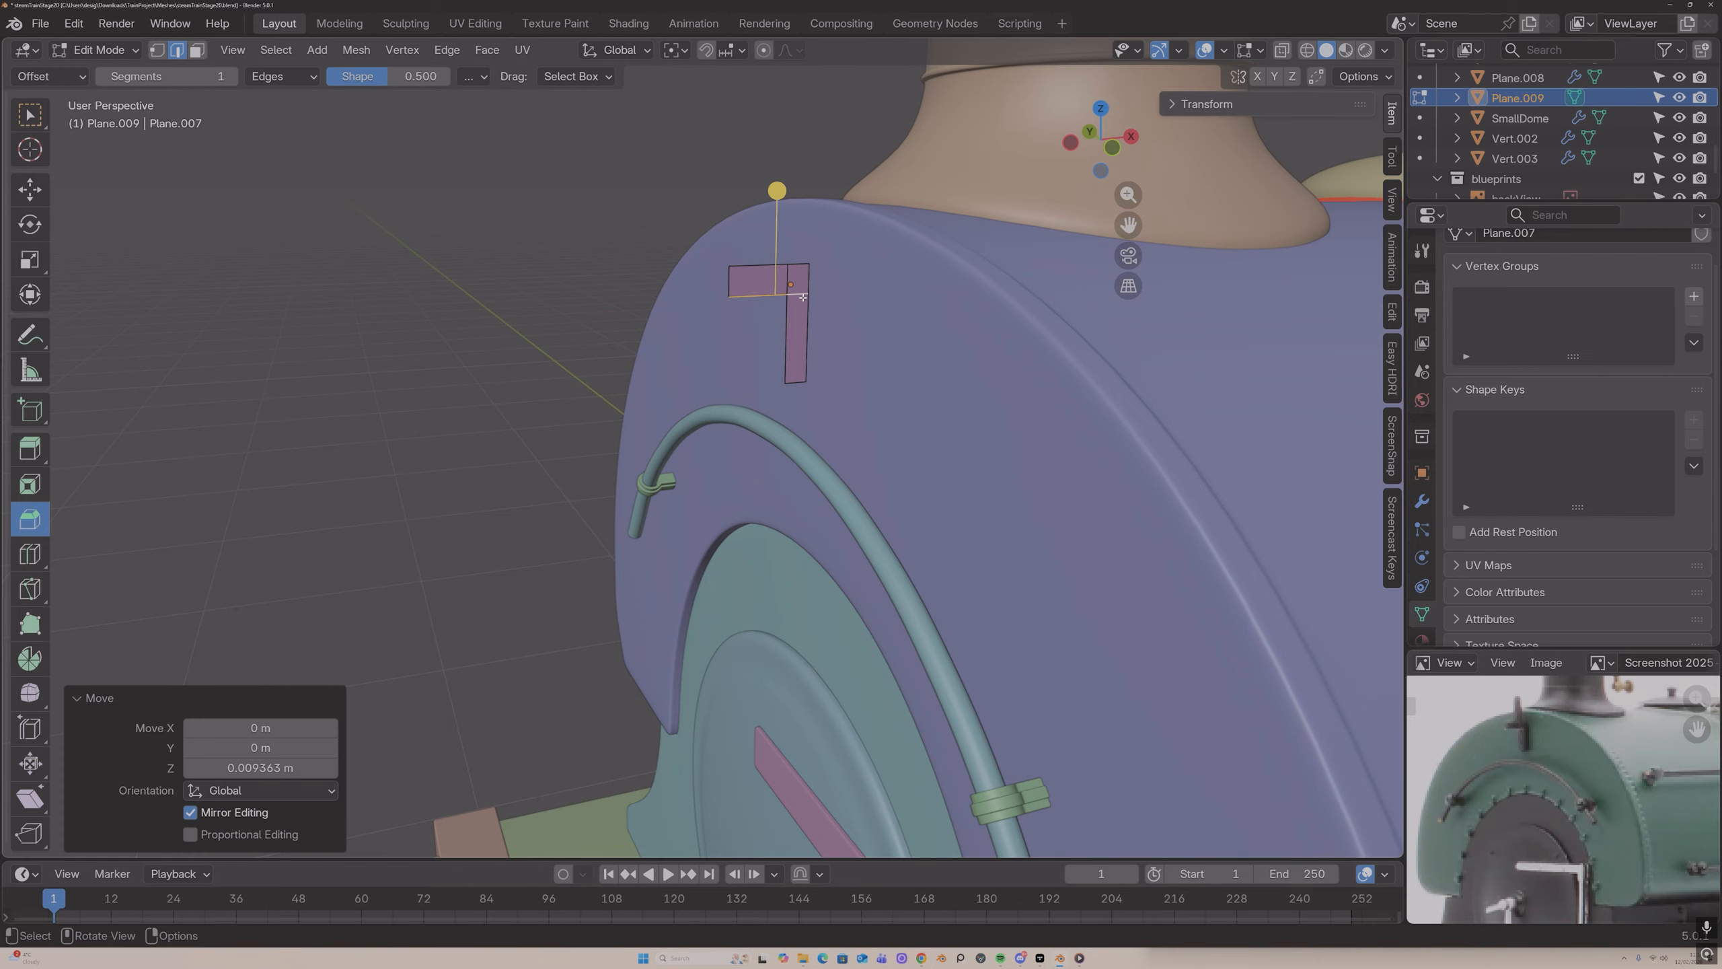
Step: Add a vertical loop cut across the bracket arm and slide it toward the upright strip
right_click(766, 269)
key(Escape)
key(ctrl+r)
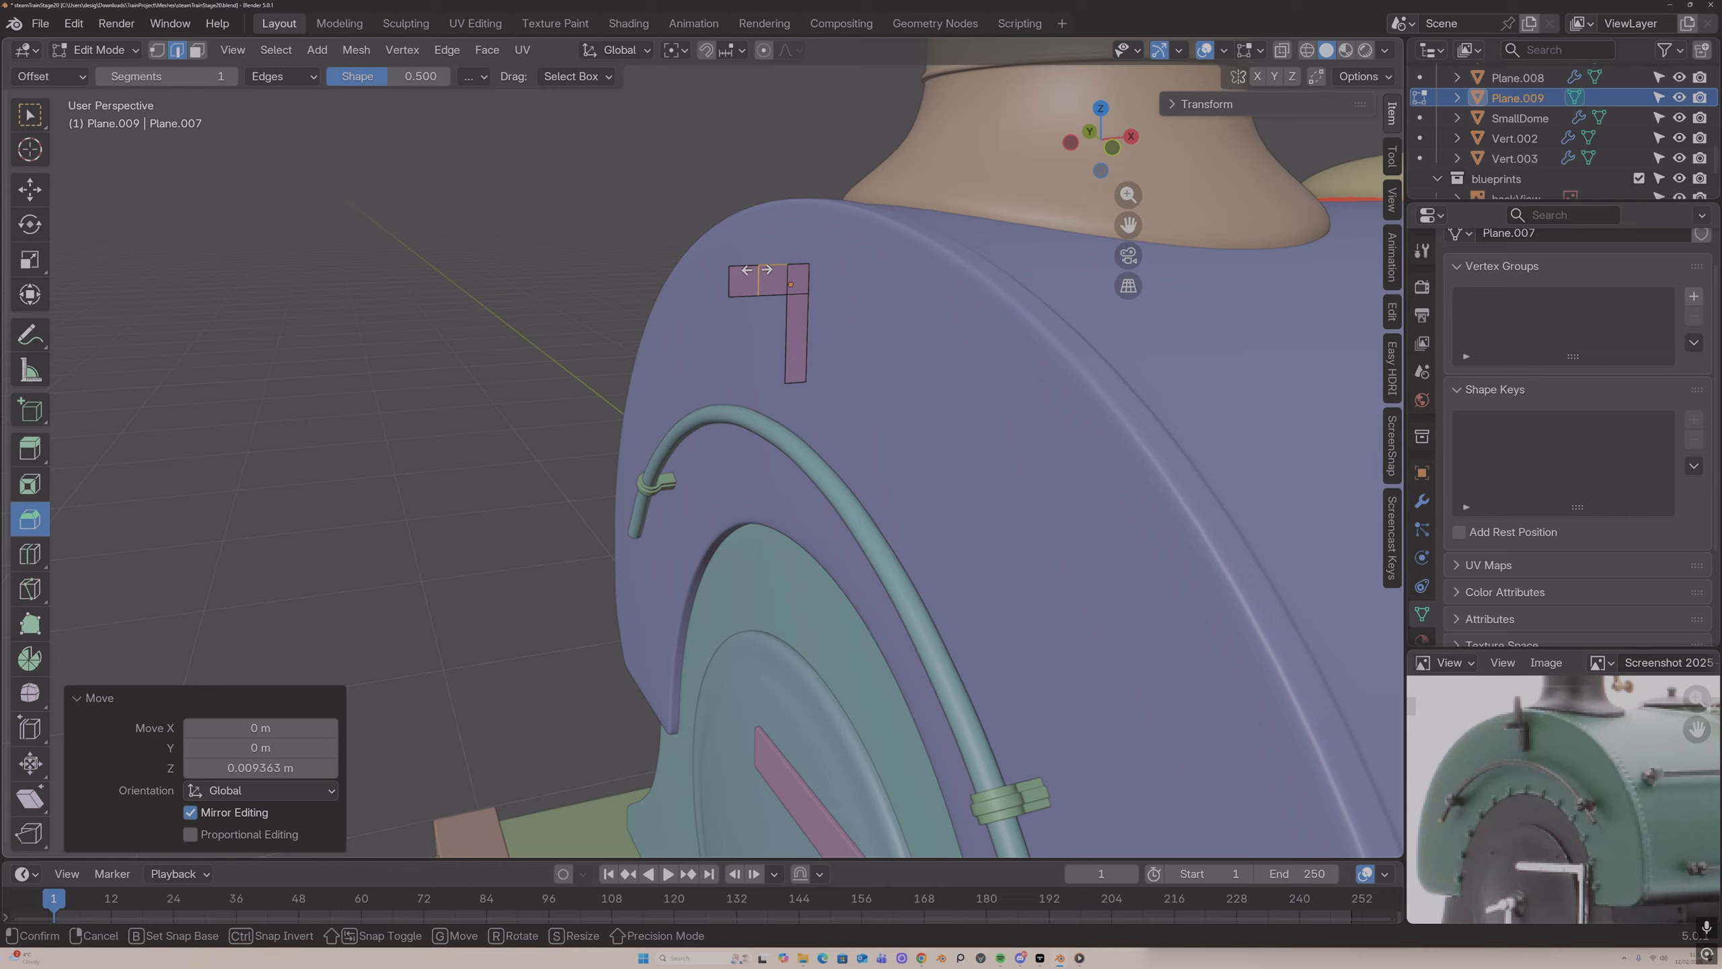
click(757, 269)
click(764, 269)
Step: Extrude the arm's top edge between the new cut and the strip upward about 0.053 m along Z
click(773, 264)
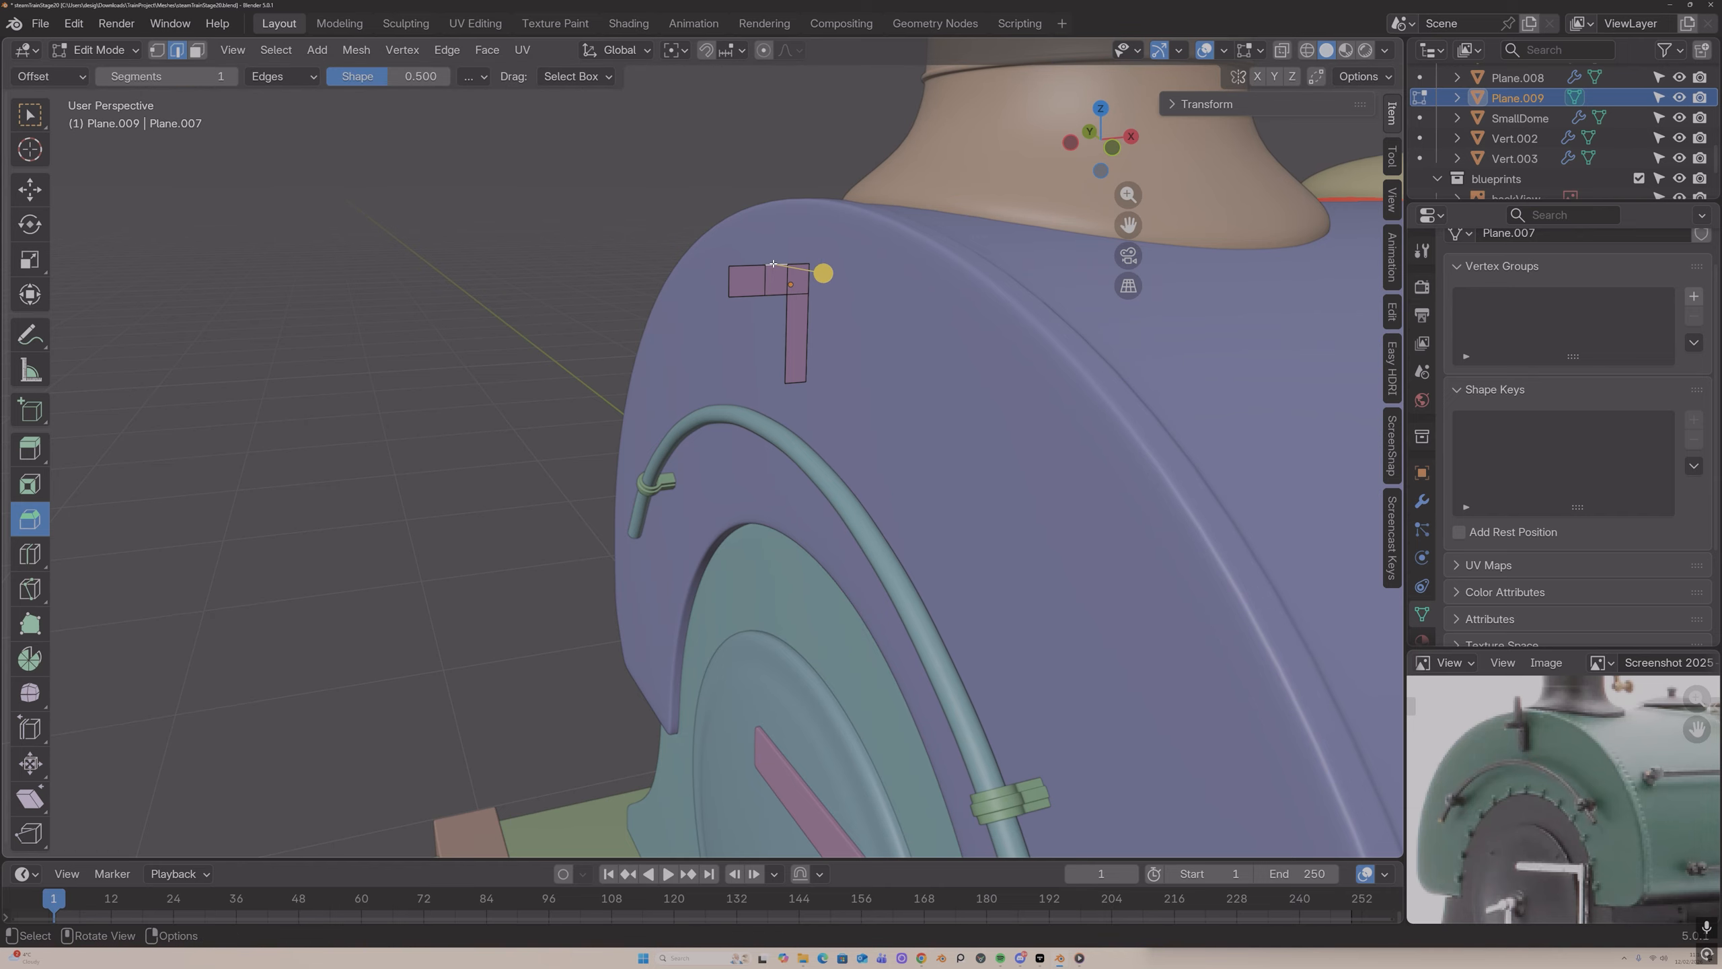
key(e)
key(y)
key(z)
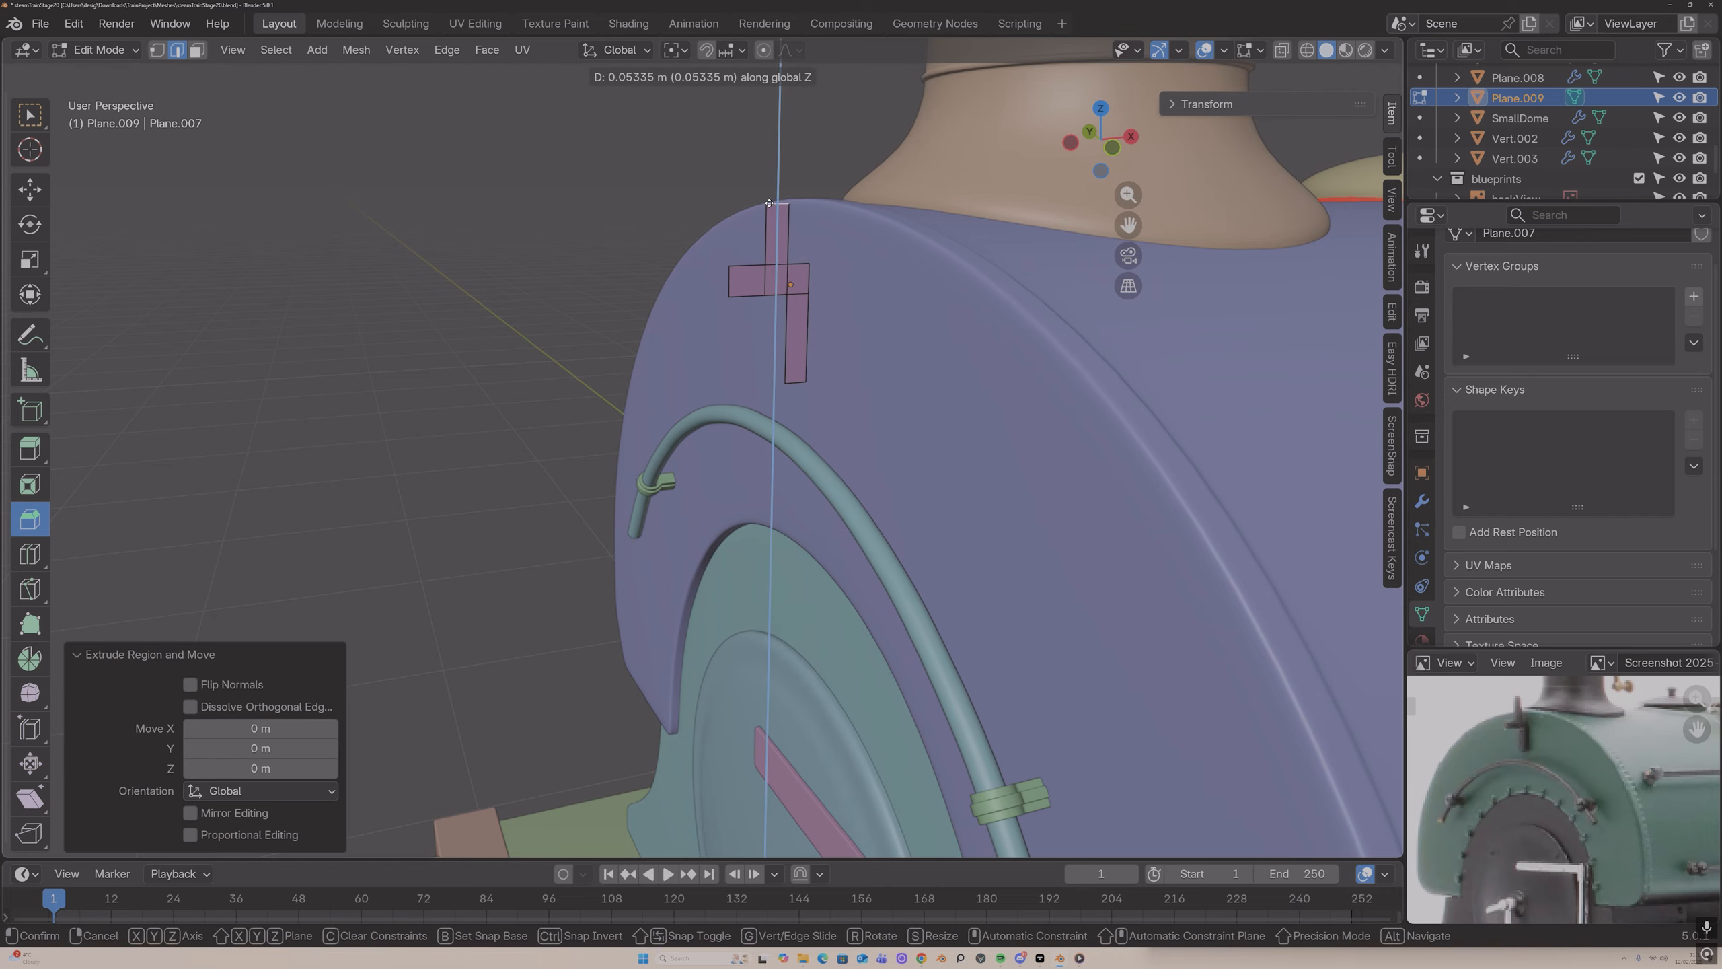
click(768, 201)
Step: Lower the row of vertices along the top of the arm slightly along Z
middle_drag(782, 212, 737, 270)
key(1)
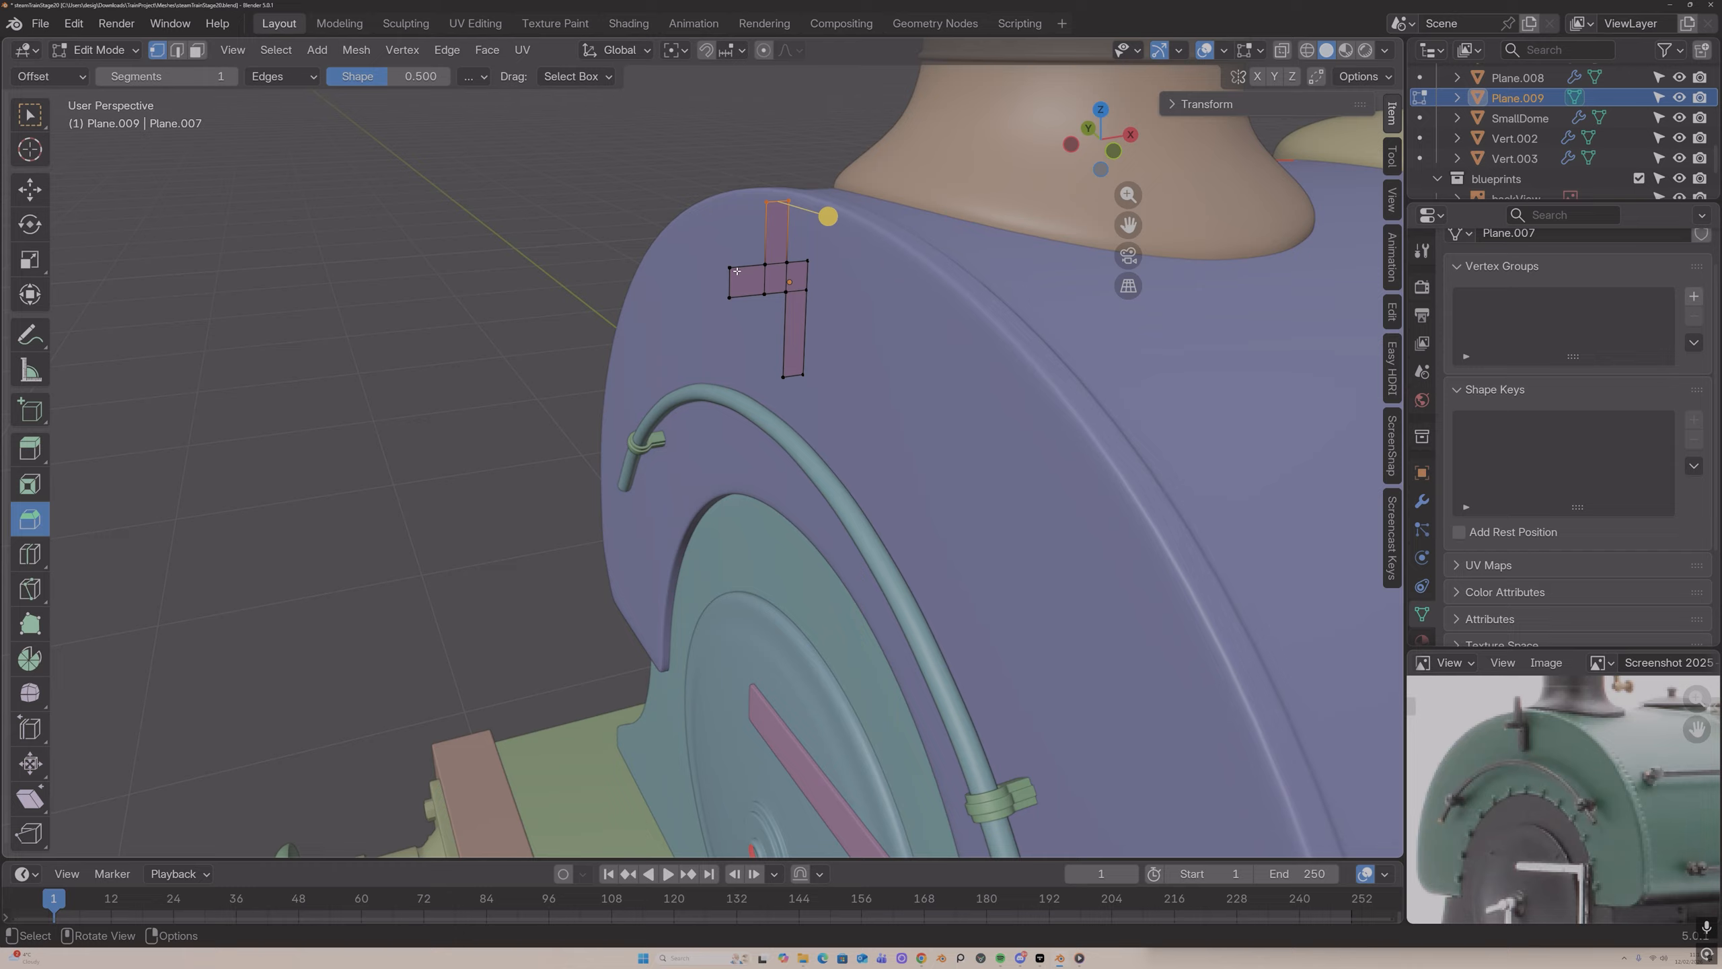
ctrl+click(790, 262)
key(g)
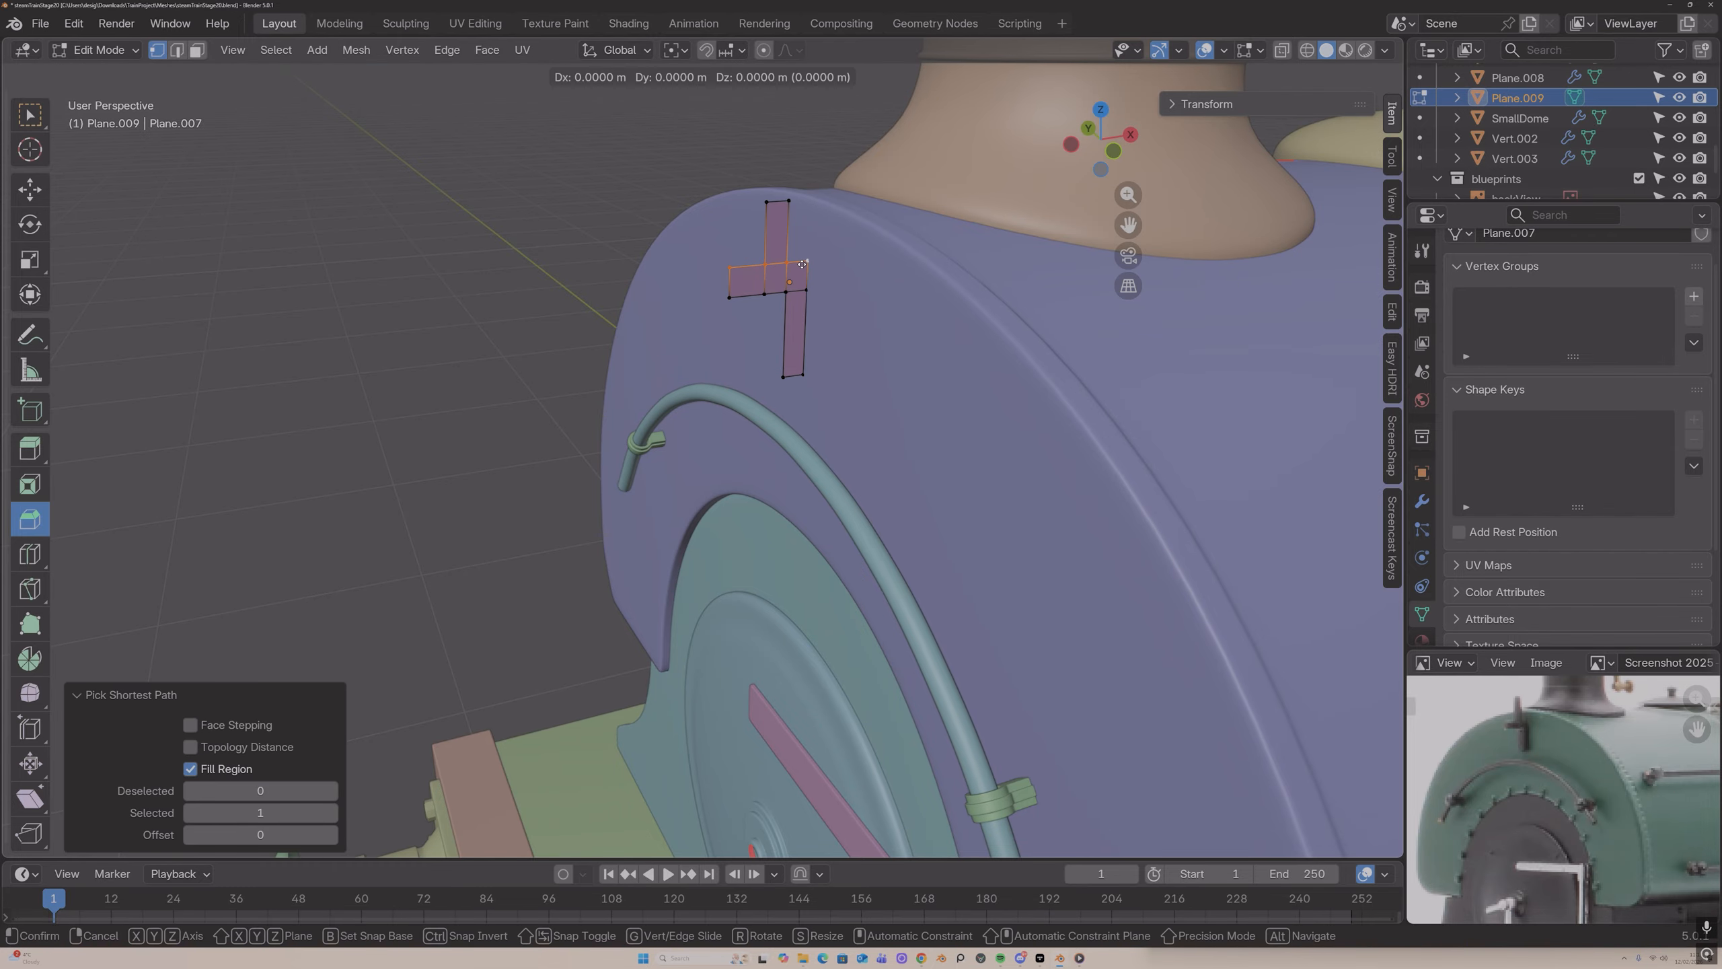
key(z)
click(803, 271)
key(Tab)
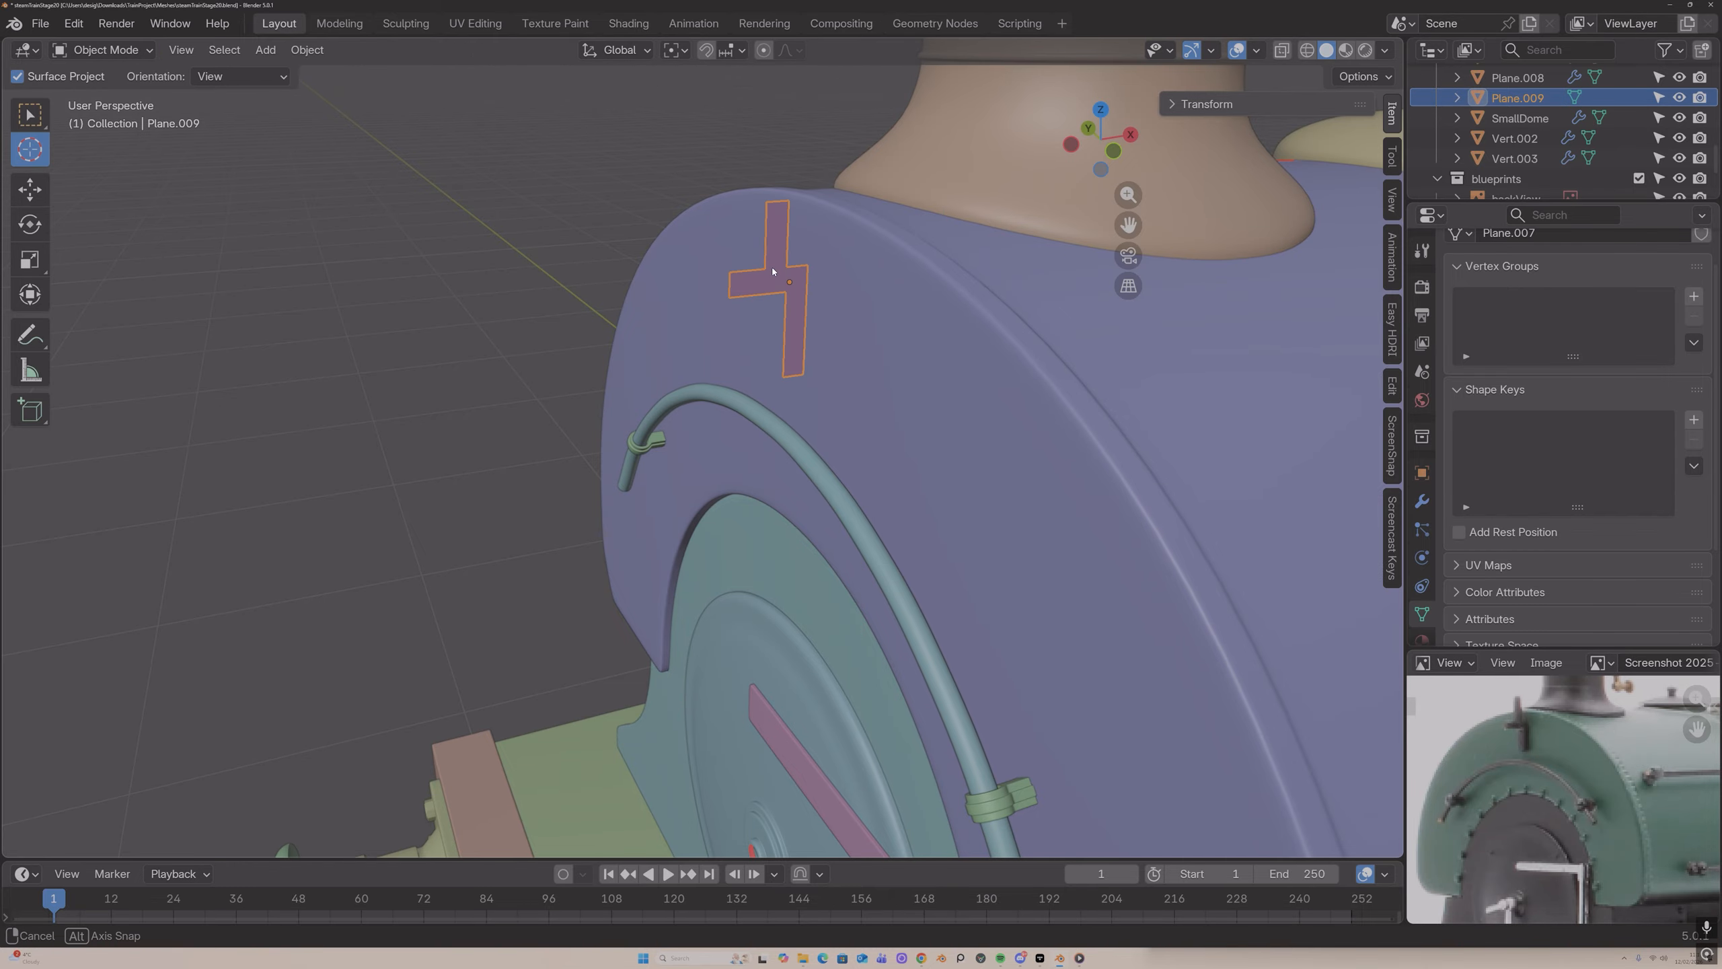
Step: Extrude the whole flat bracket along Y to give it thickness, moving the new side about 0.002 m further out
middle_drag(807, 271, 858, 298)
key(Tab)
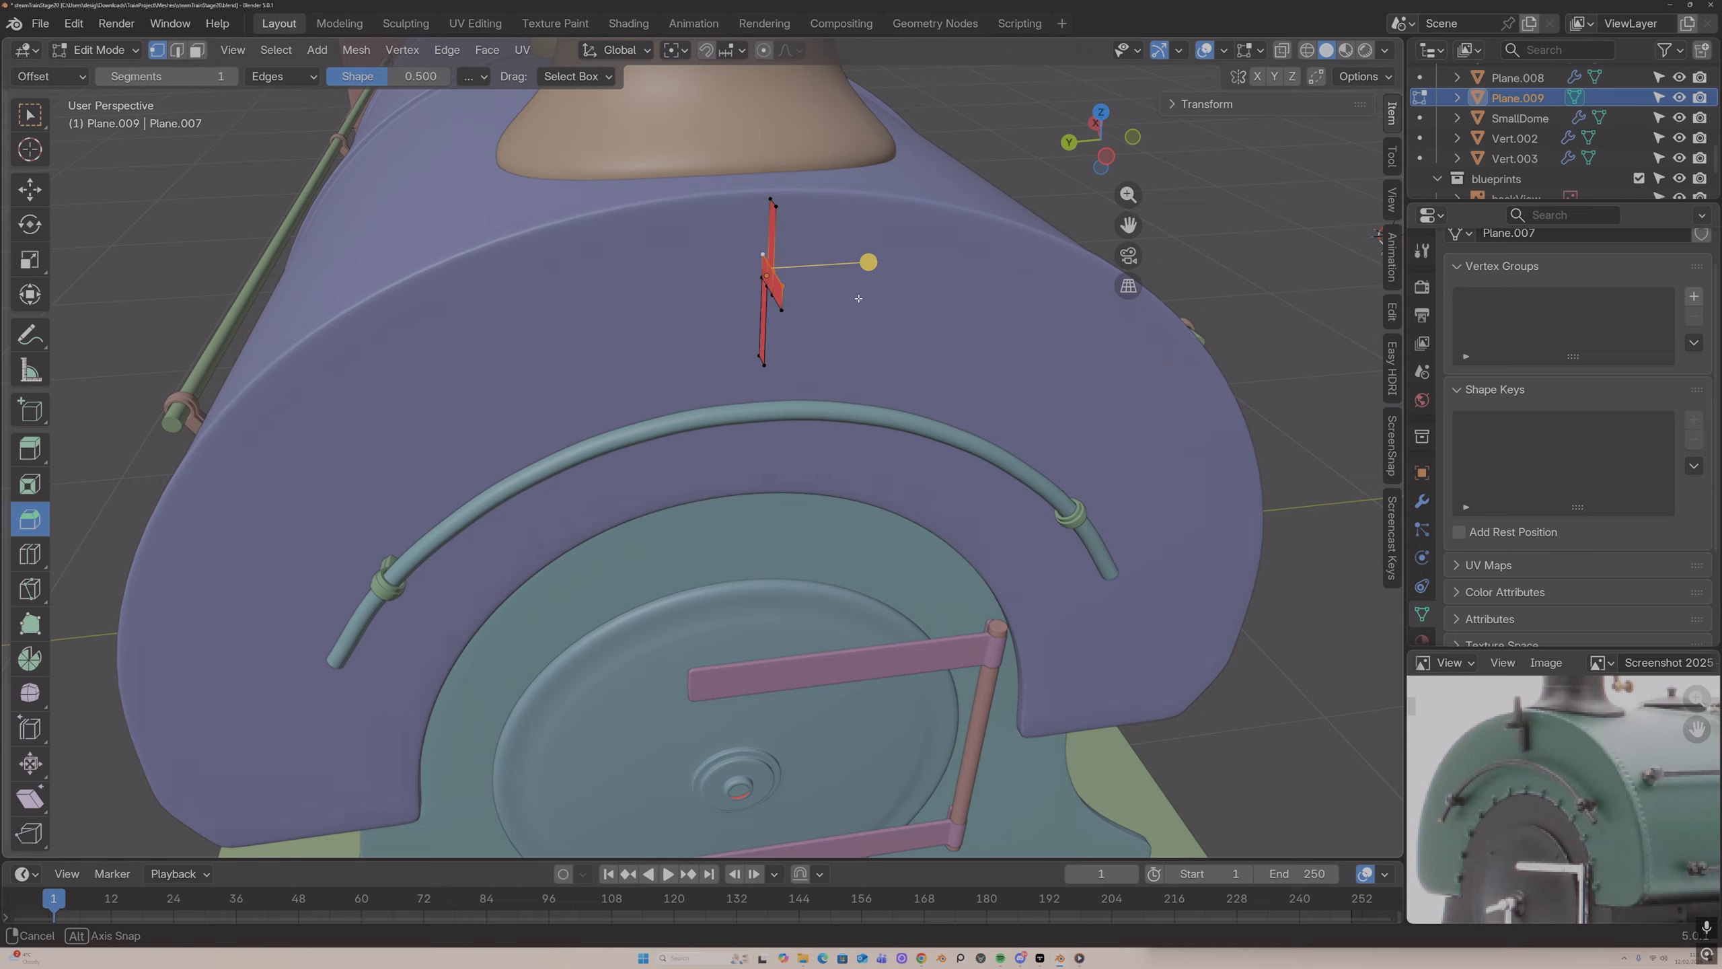
key(a)
key(e)
right_click(859, 298)
key(g)
key(y)
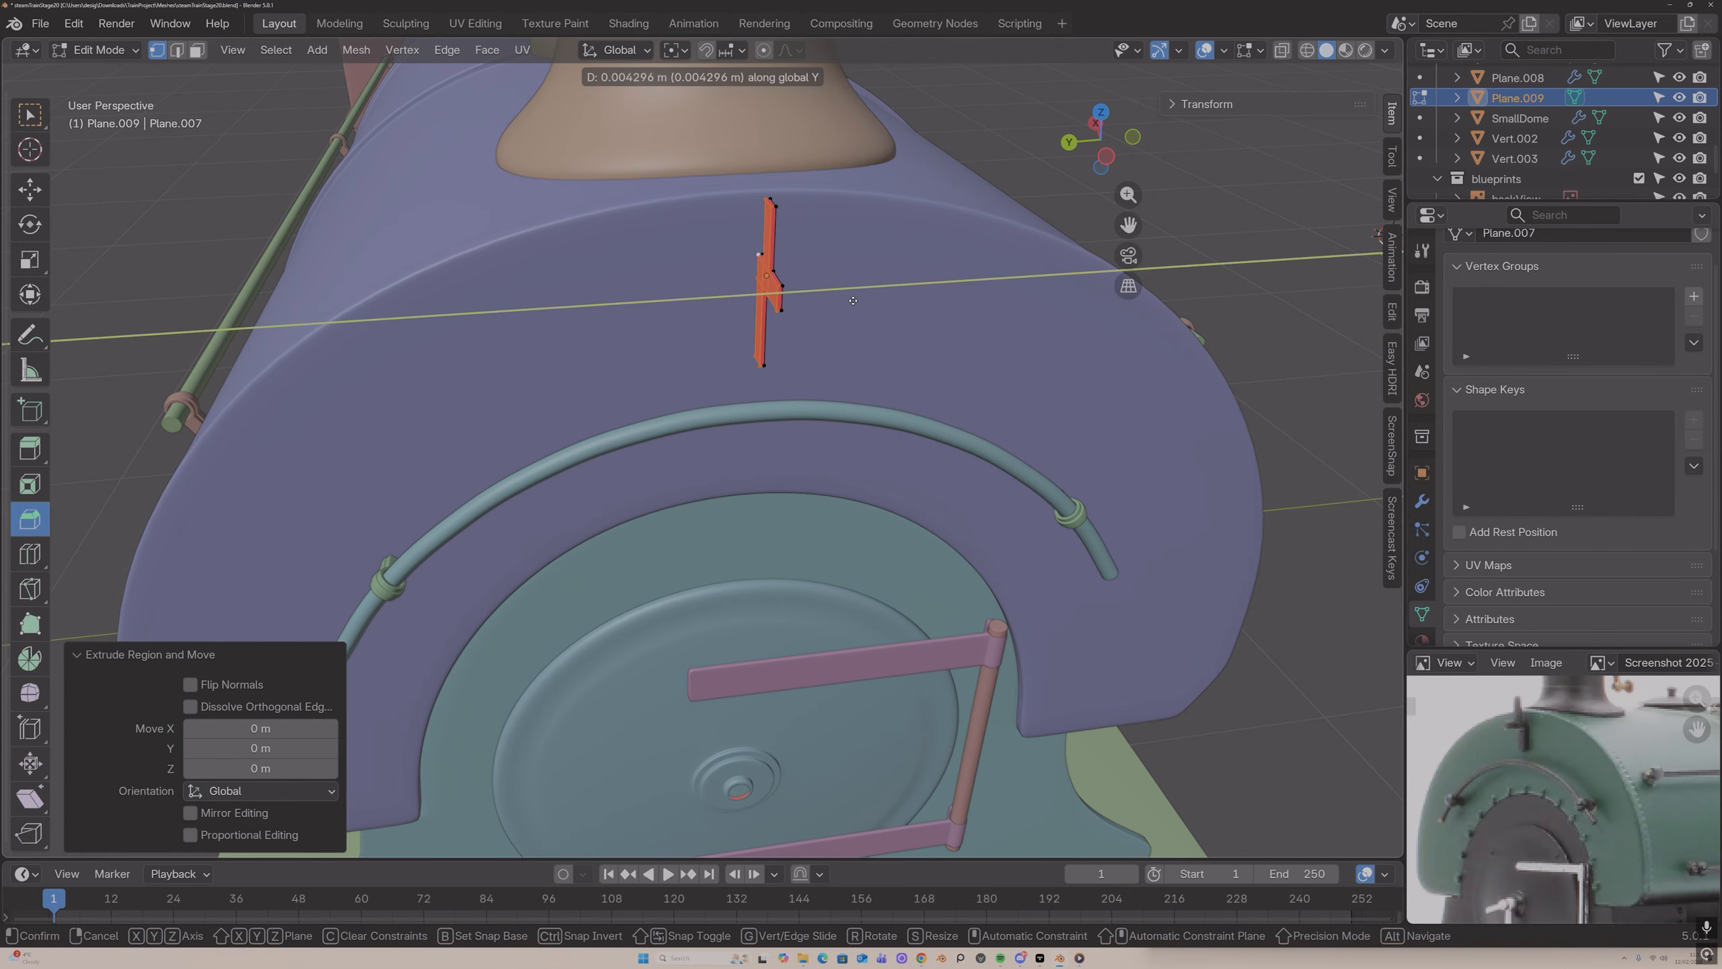
click(850, 298)
middle_drag(851, 299, 790, 282)
key(g)
key(y)
click(788, 284)
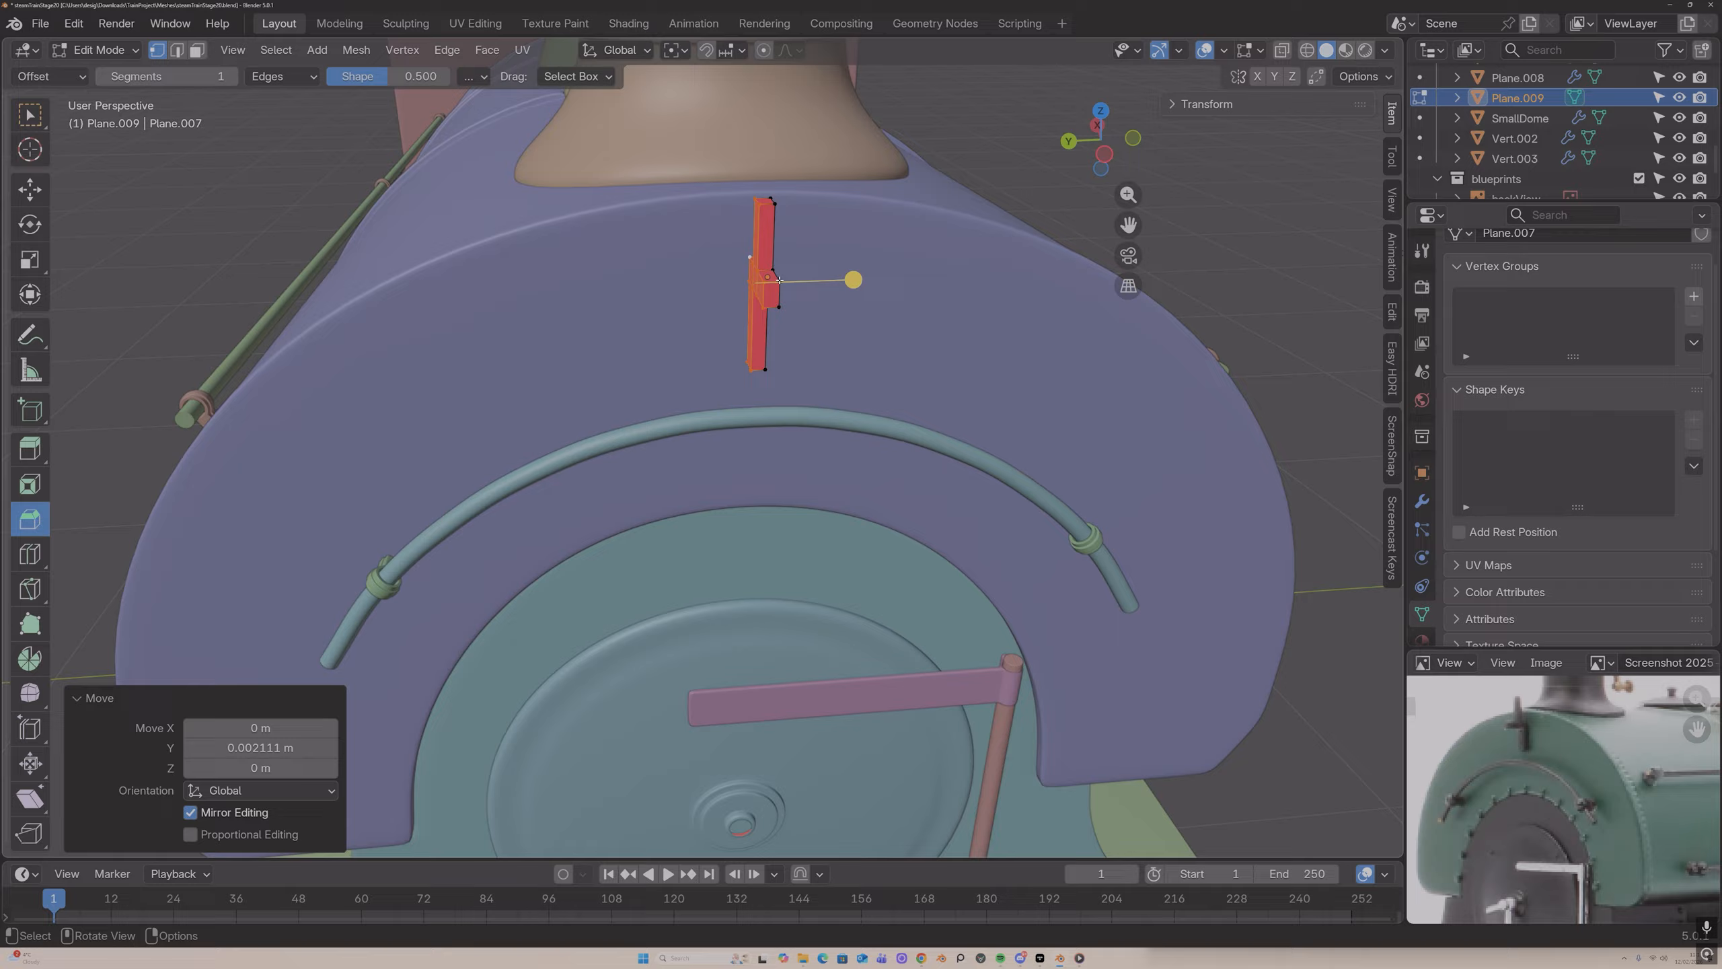
Step: Flip and recalculate the normals of the whole bracket mesh so its faces point outward
key(alt+n)
click(780, 279)
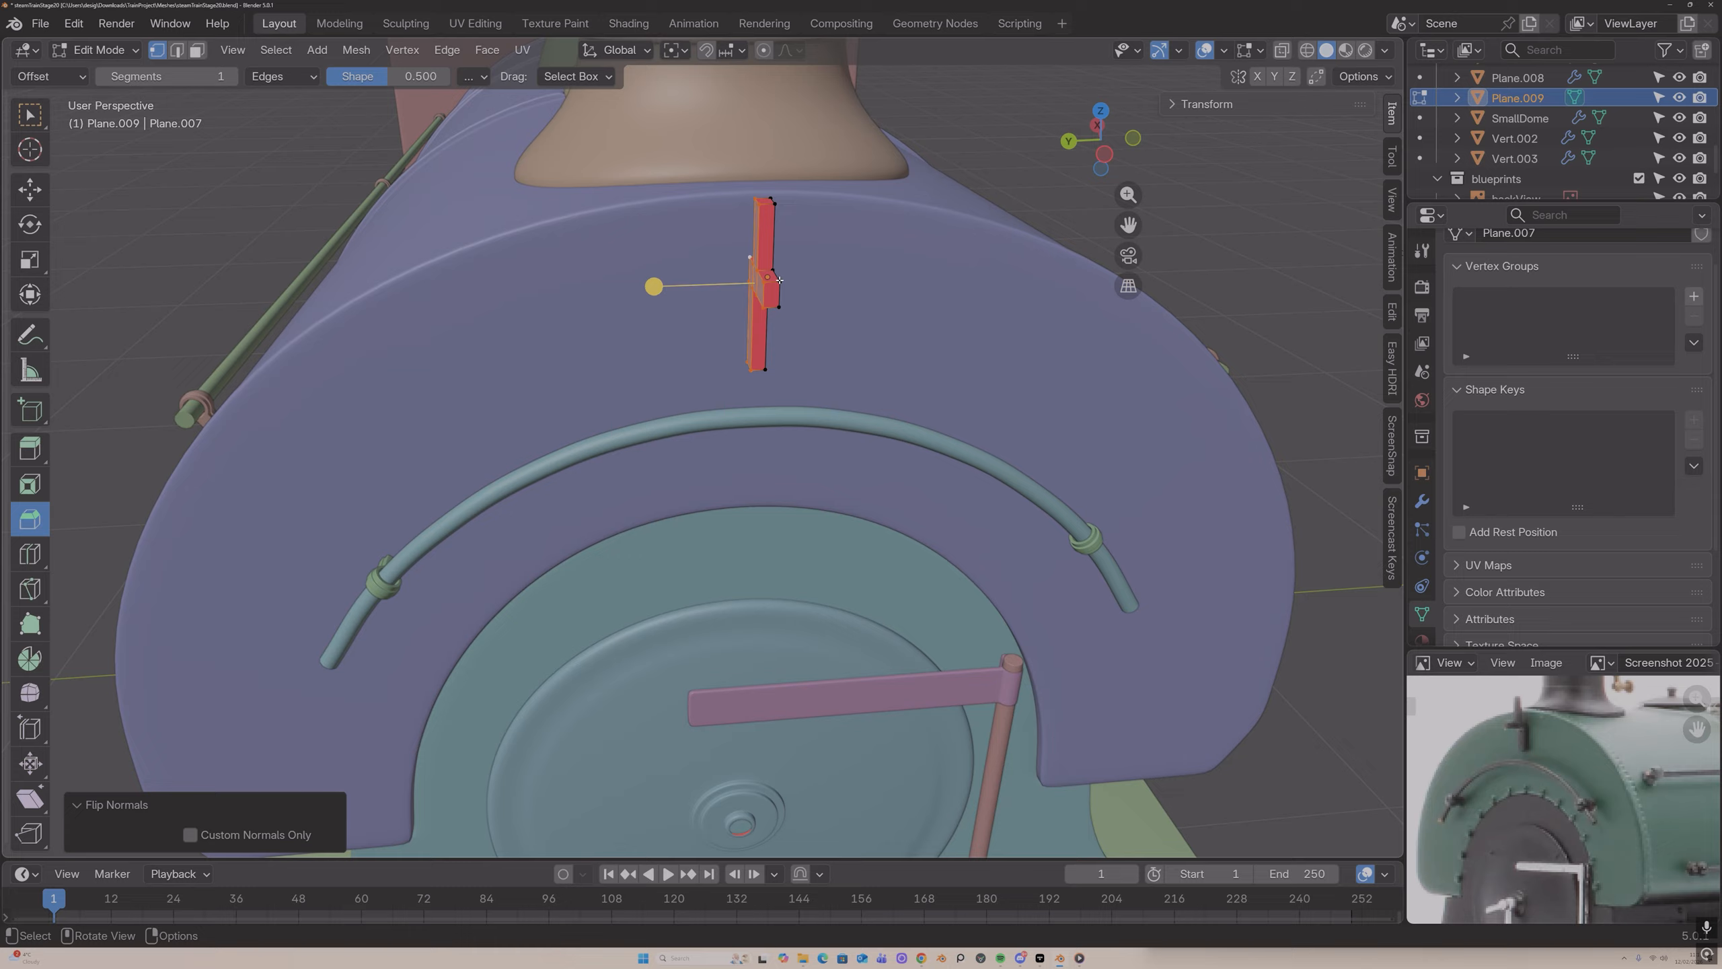
key(alt+n)
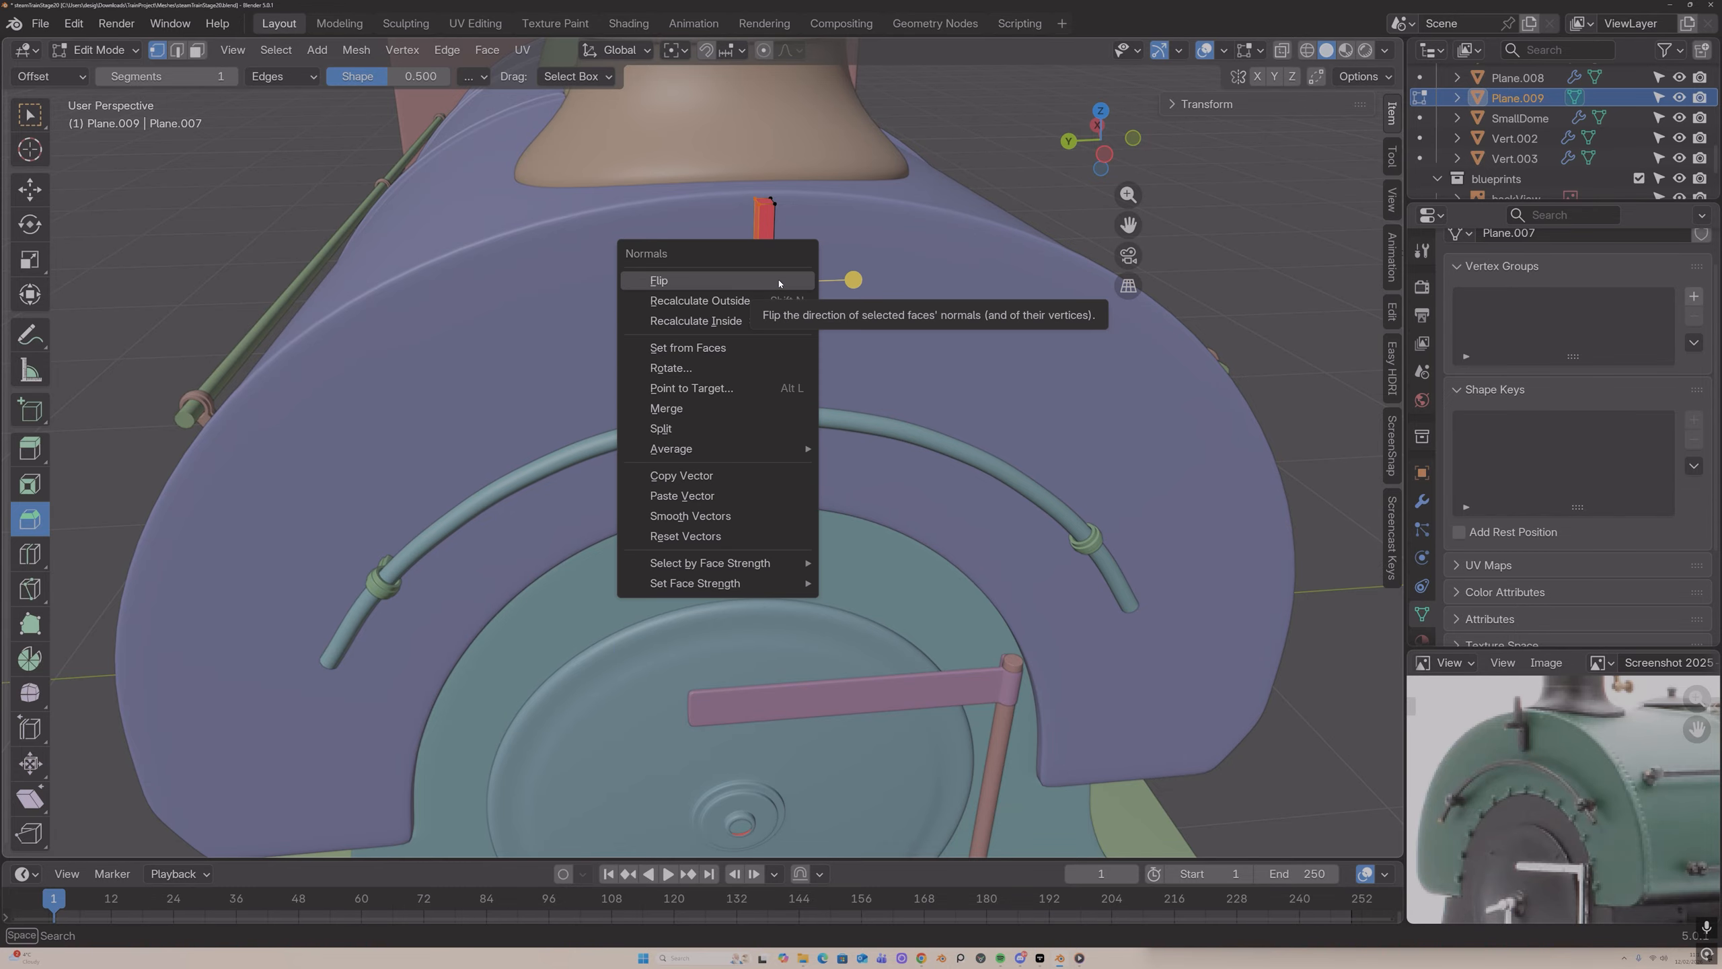
click(775, 300)
middle_drag(774, 299, 686, 283)
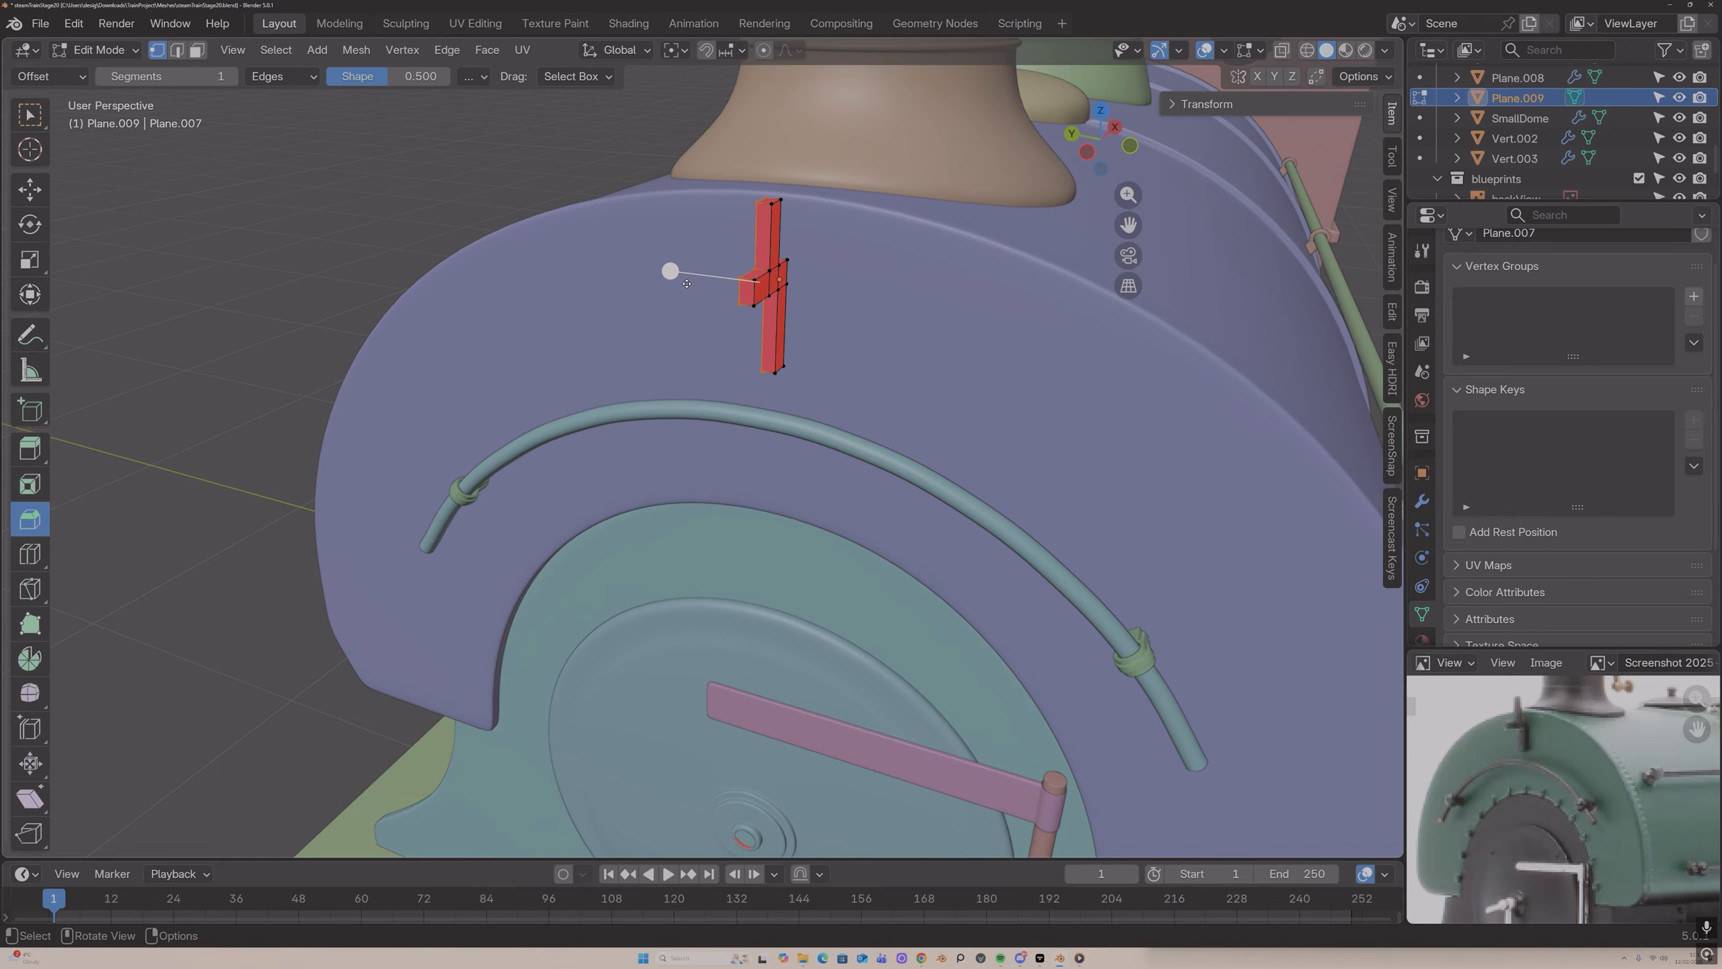
drag(686, 284, 692, 294)
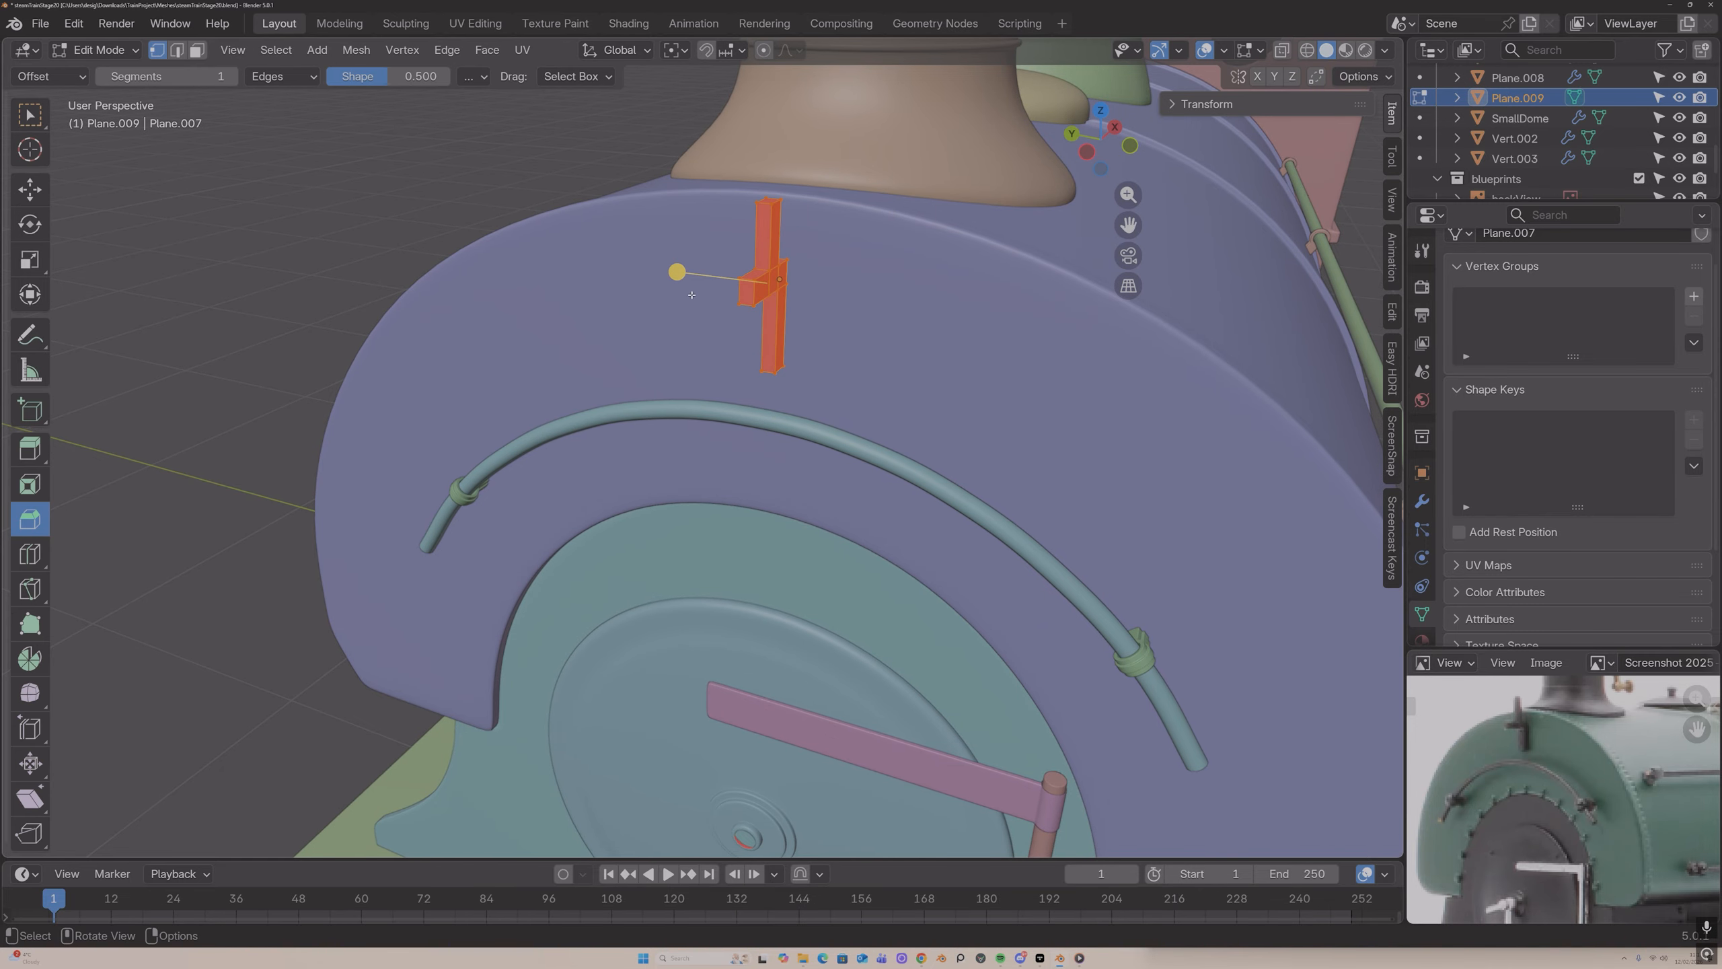
key(alt+n)
click(692, 294)
key(Tab)
Step: Scale the bracket object by 1.676 along Y to thicken it
middle_drag(692, 295, 586, 270)
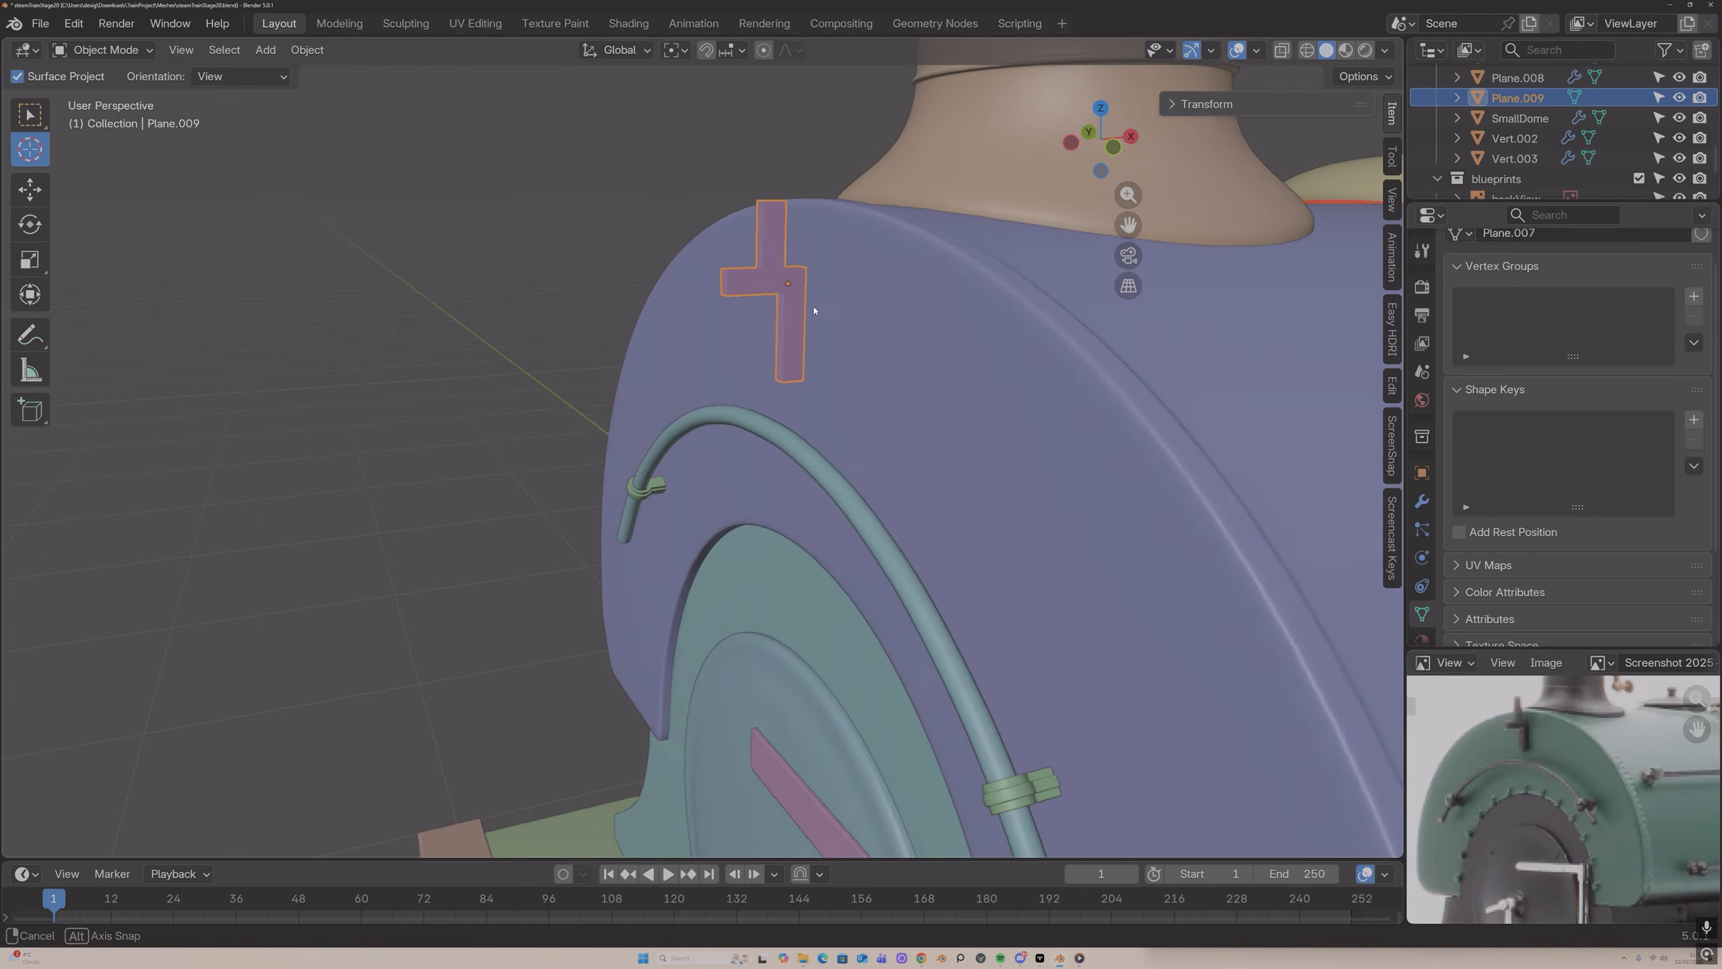
middle_drag(815, 310, 855, 278)
key(Tab)
key(Tab)
key(s)
key(y)
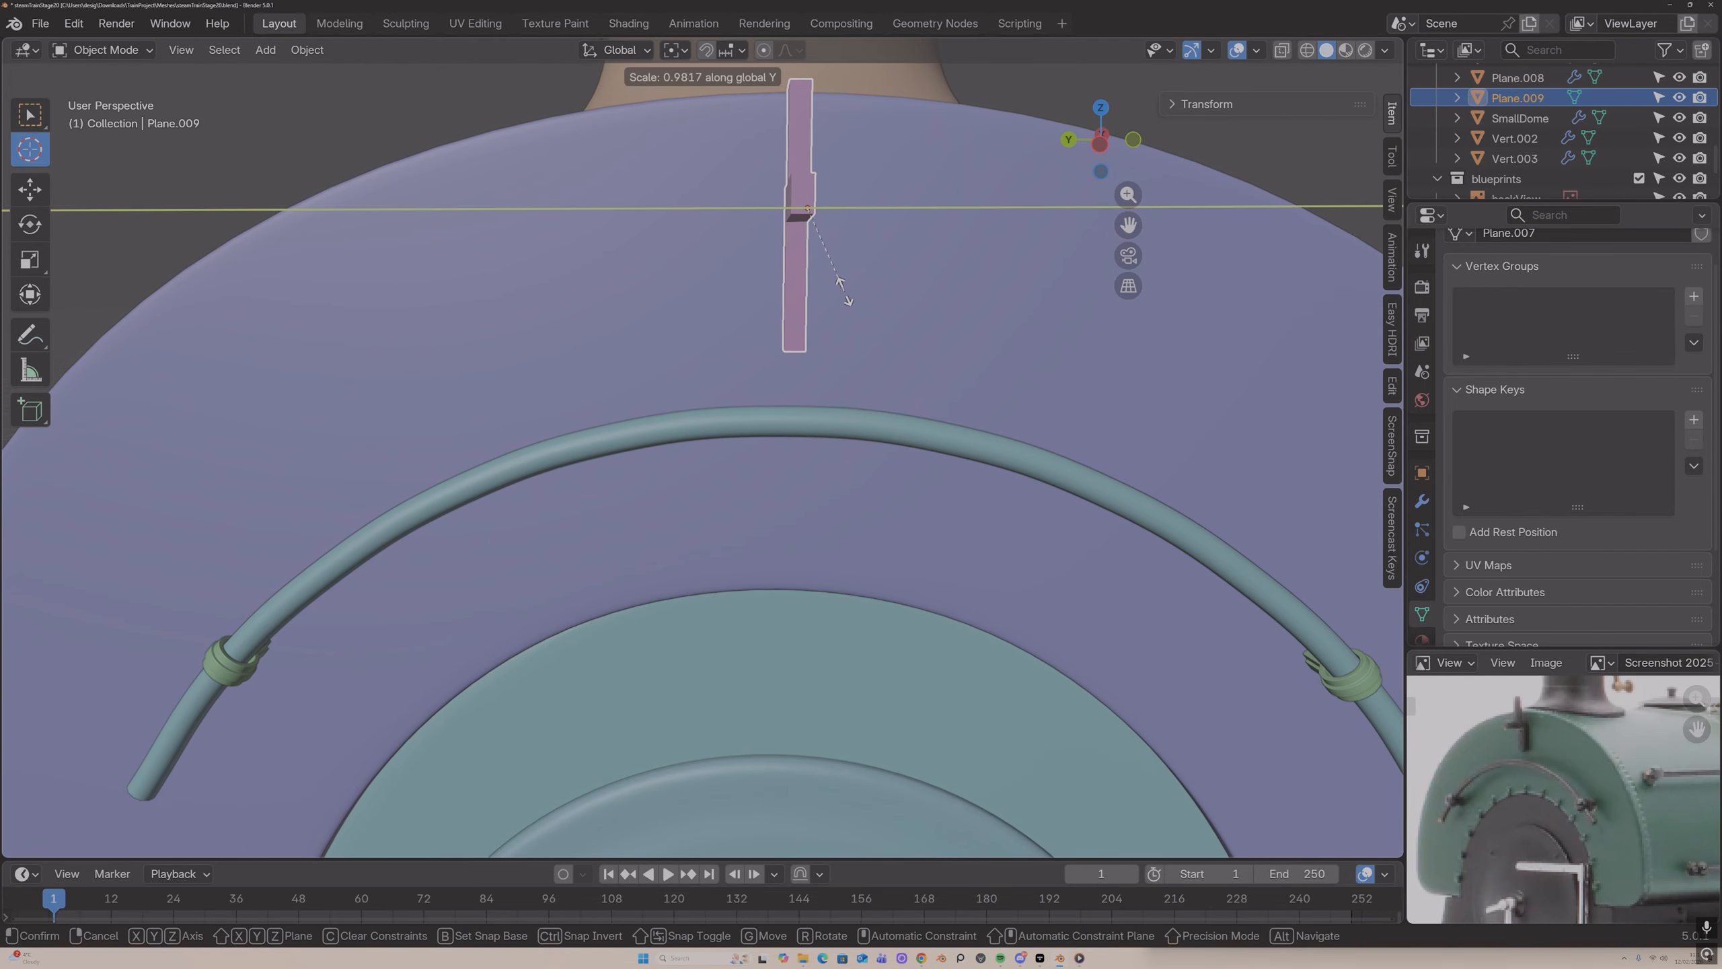
click(927, 290)
middle_drag(874, 320, 838, 305)
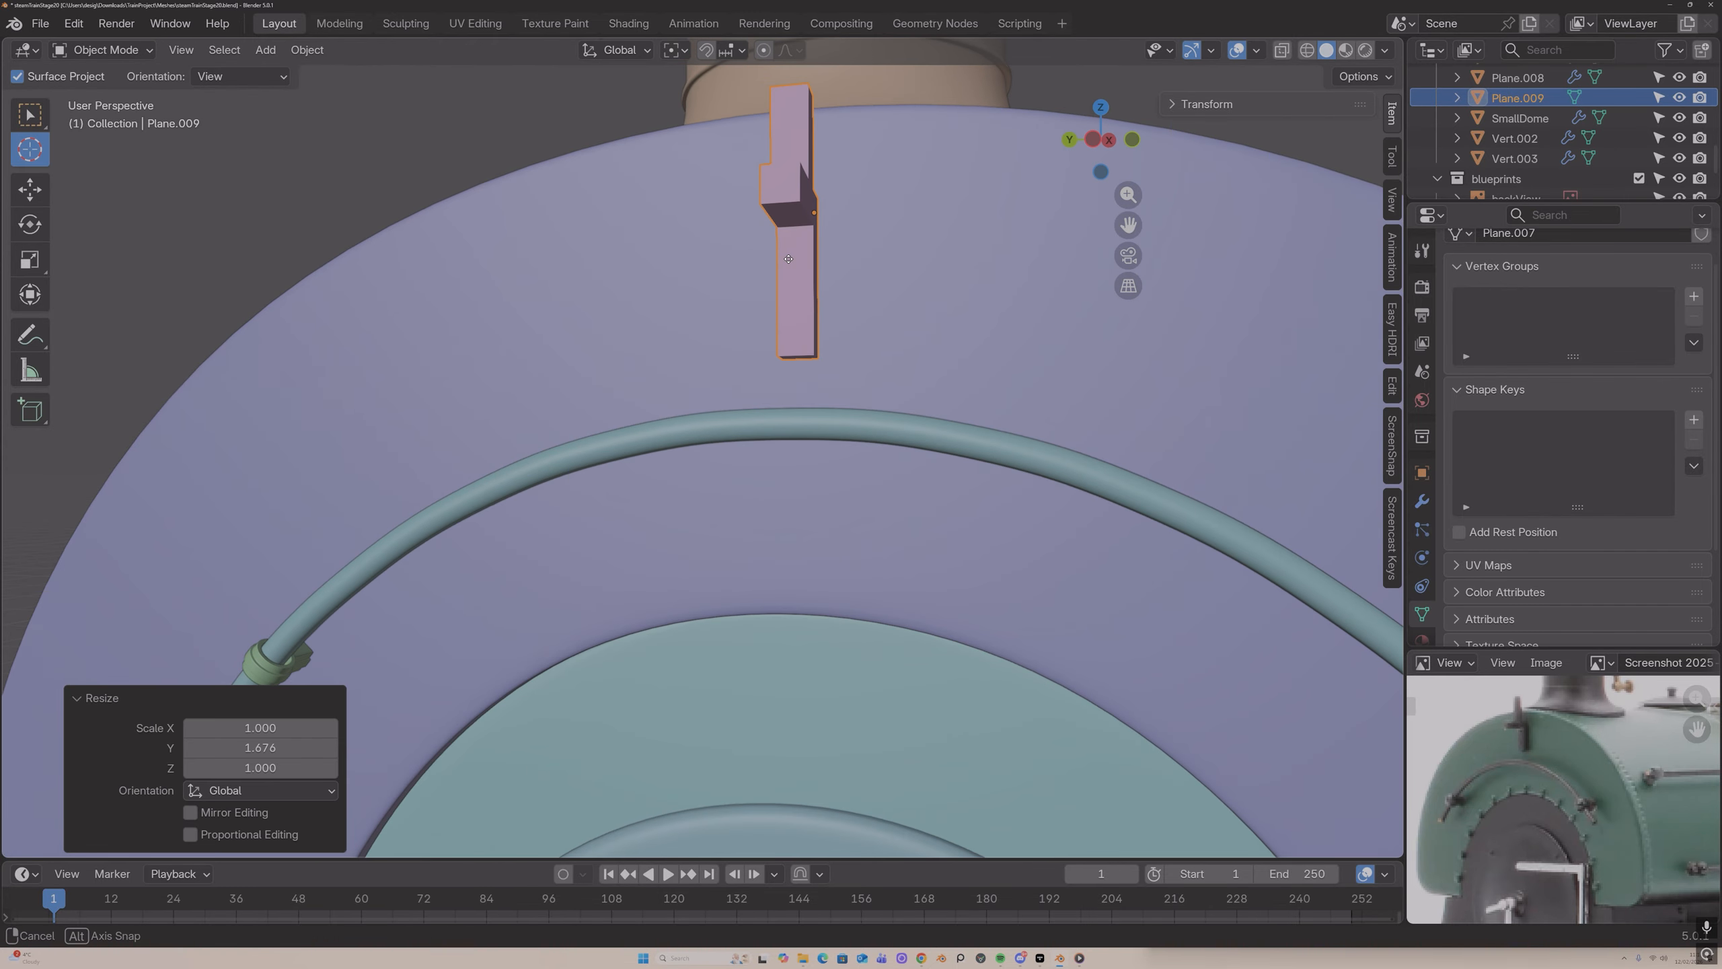
Step: Add three evenly spaced loop cuts lengthwise through the bracket's thickness, leaving them unshifted
scroll(836, 304, up, 2)
key(Tab)
key(ctrl+r)
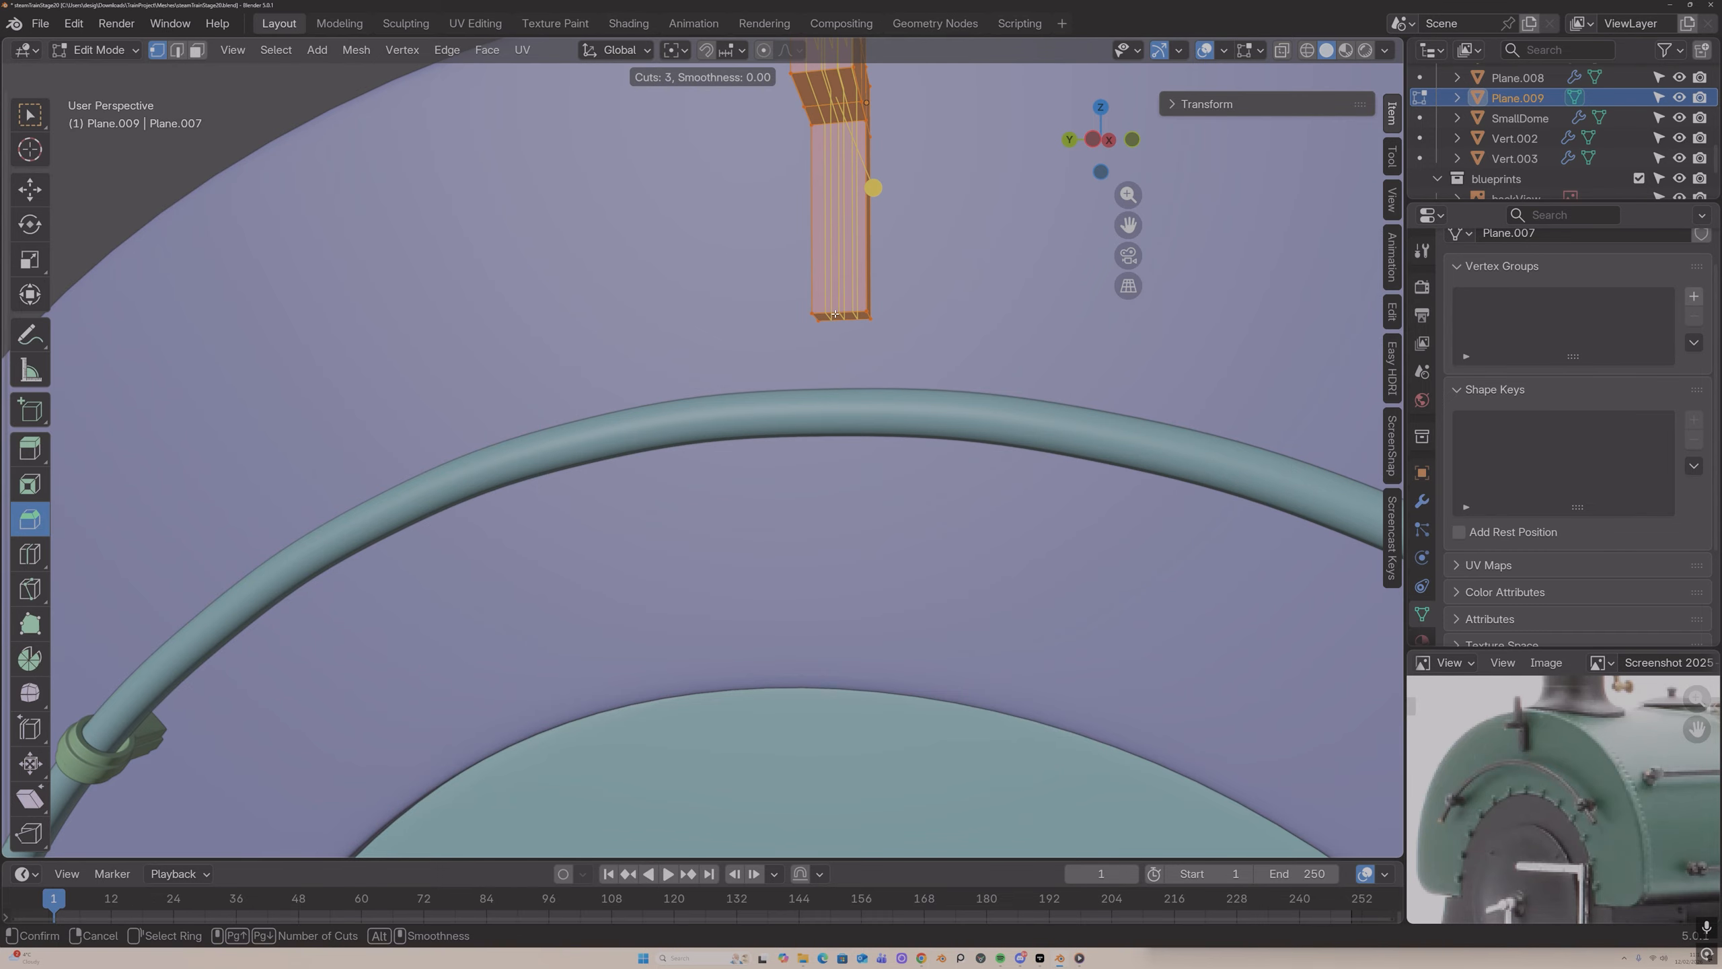
click(835, 313)
right_click(835, 314)
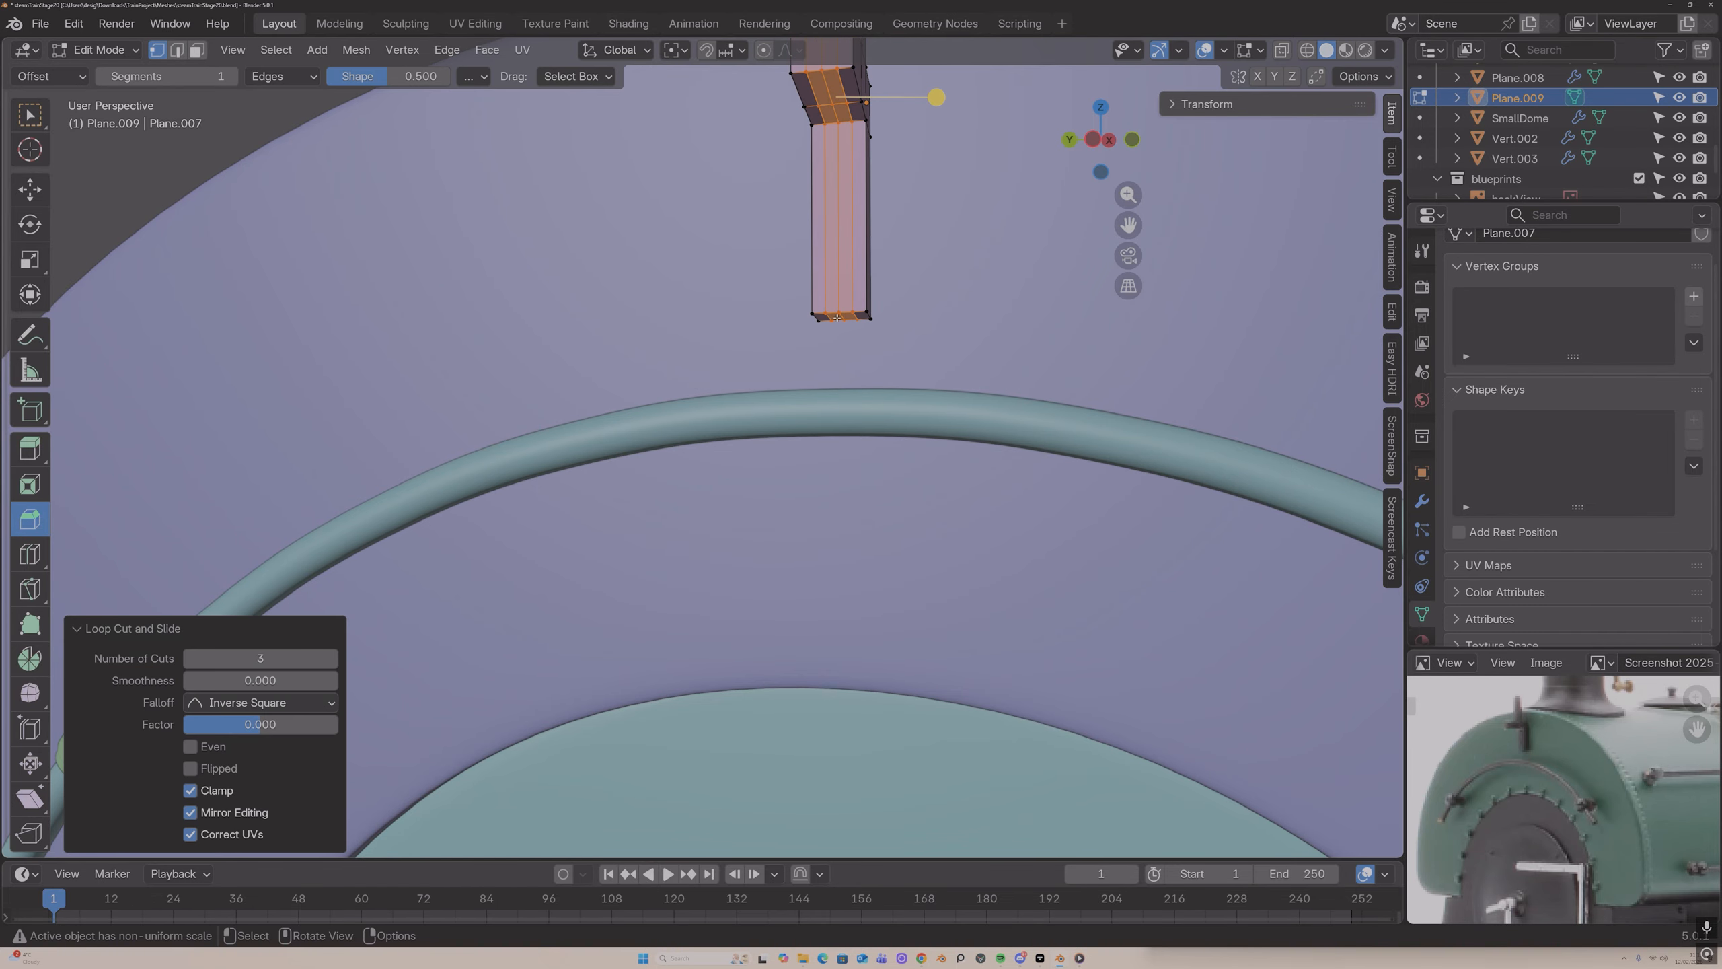
Step: Select the middle edge at the bracket's lower end and enable proportional editing with Sphere falloff
key(2)
click(840, 317)
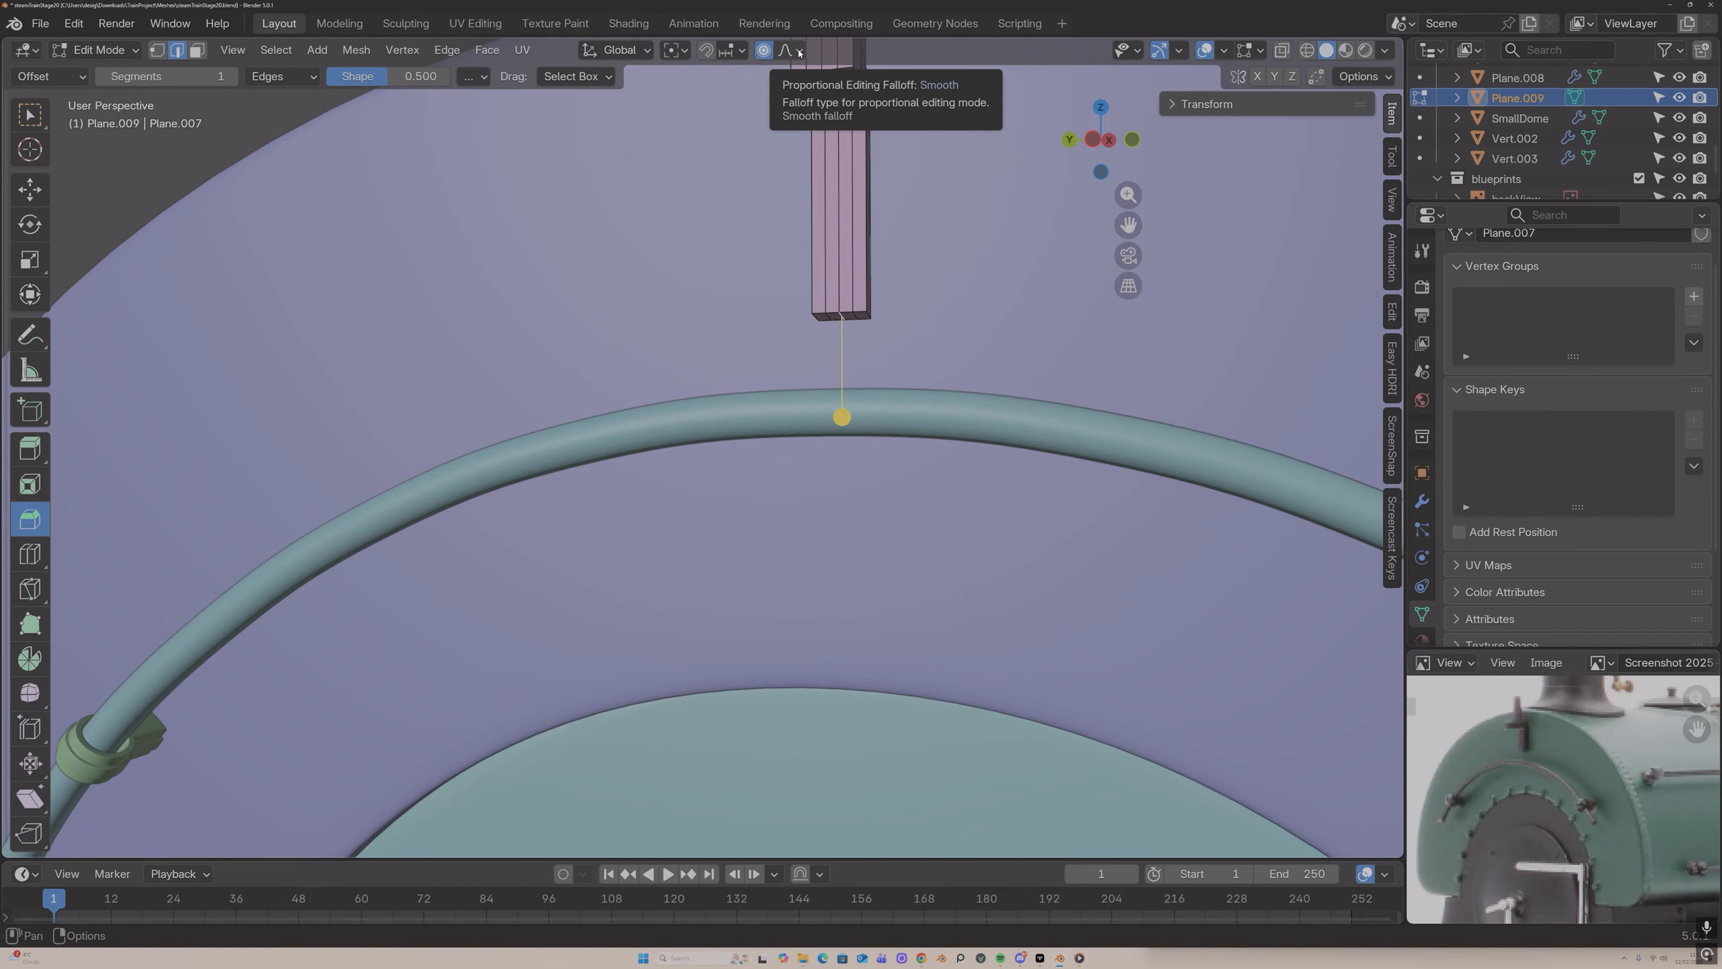
click(799, 53)
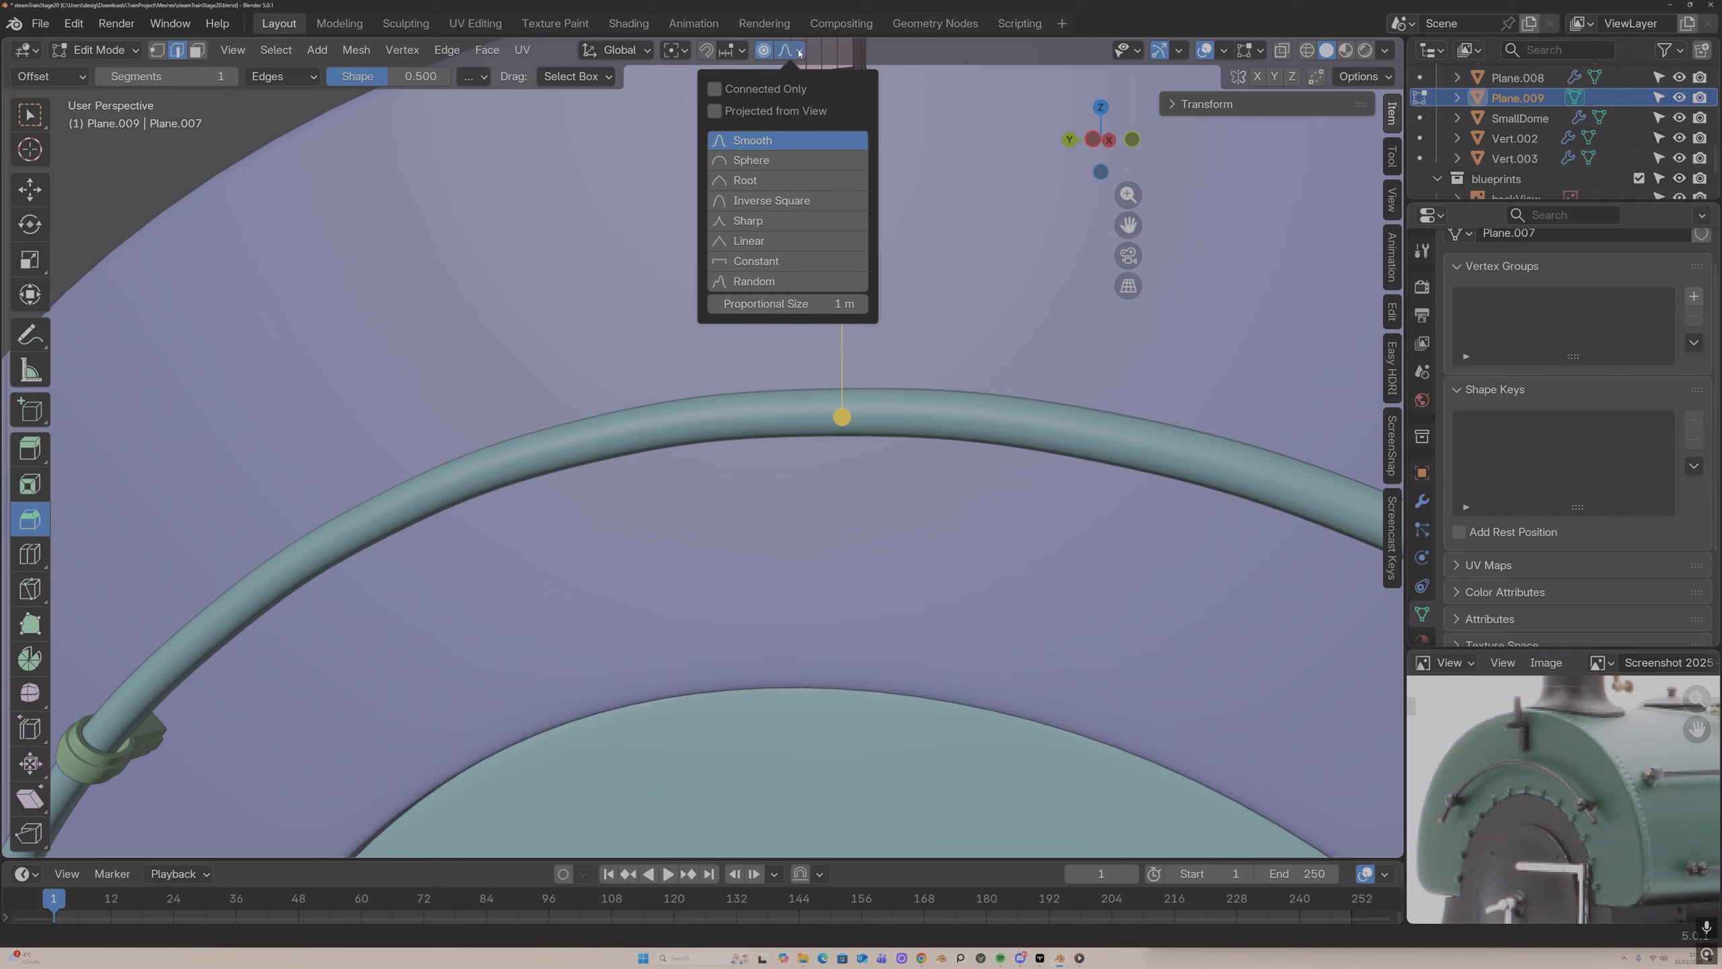
click(772, 160)
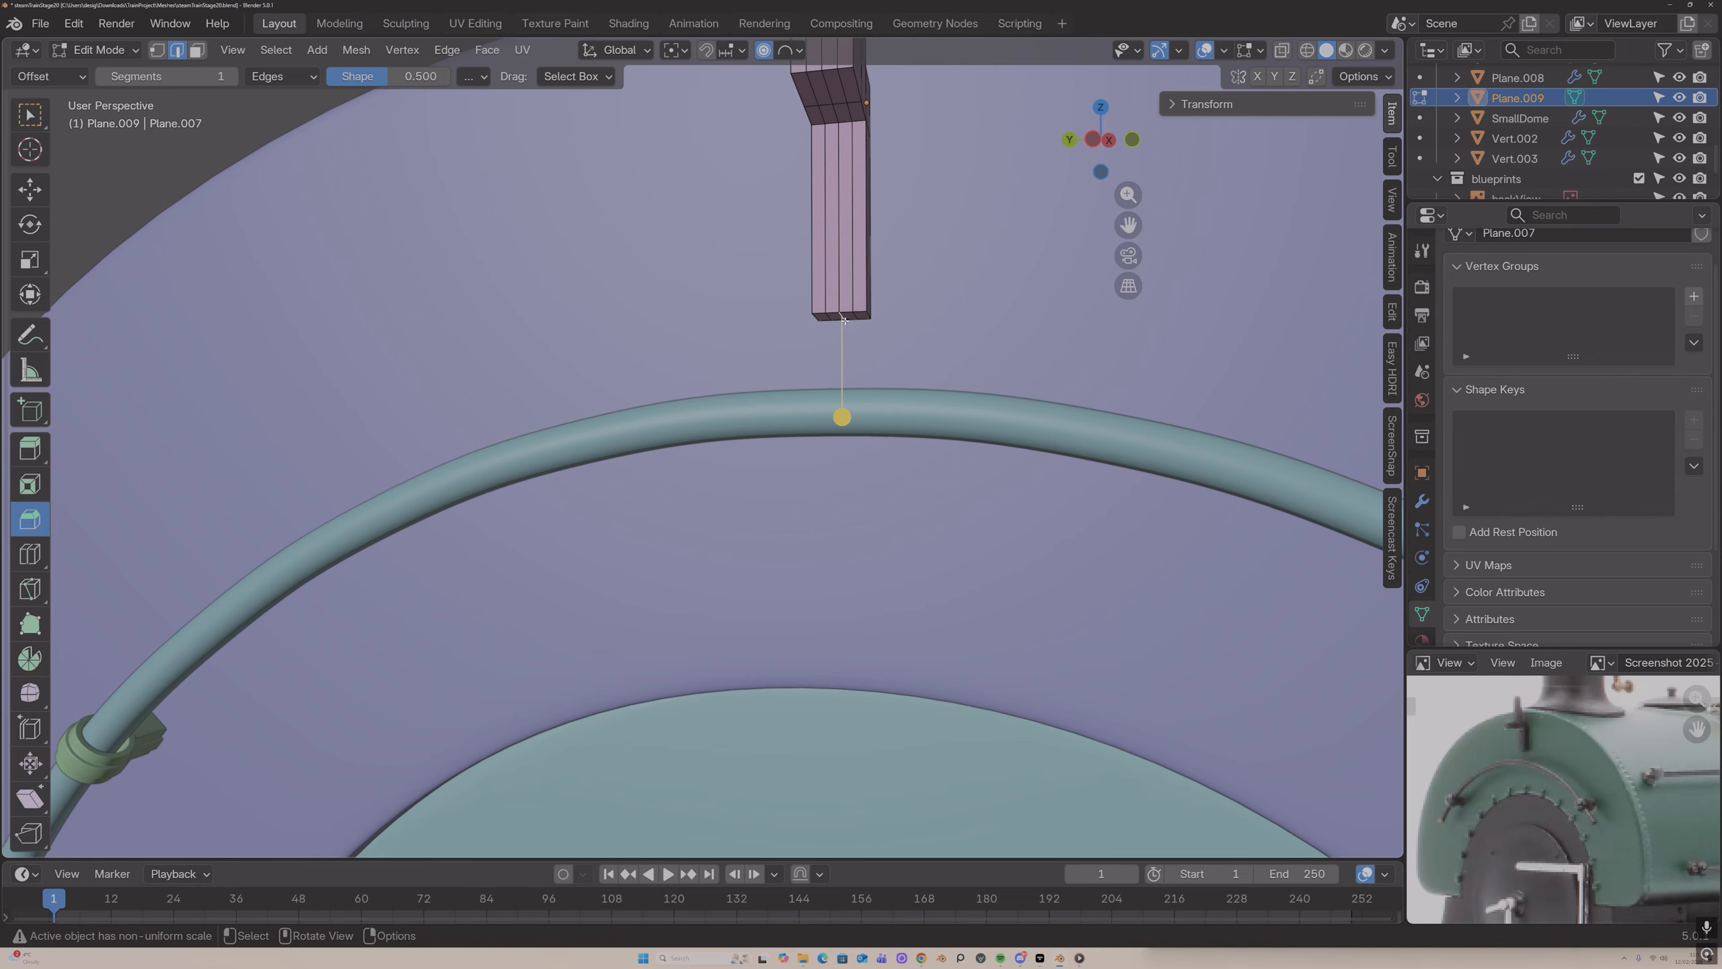
key(g)
key(y)
key(z)
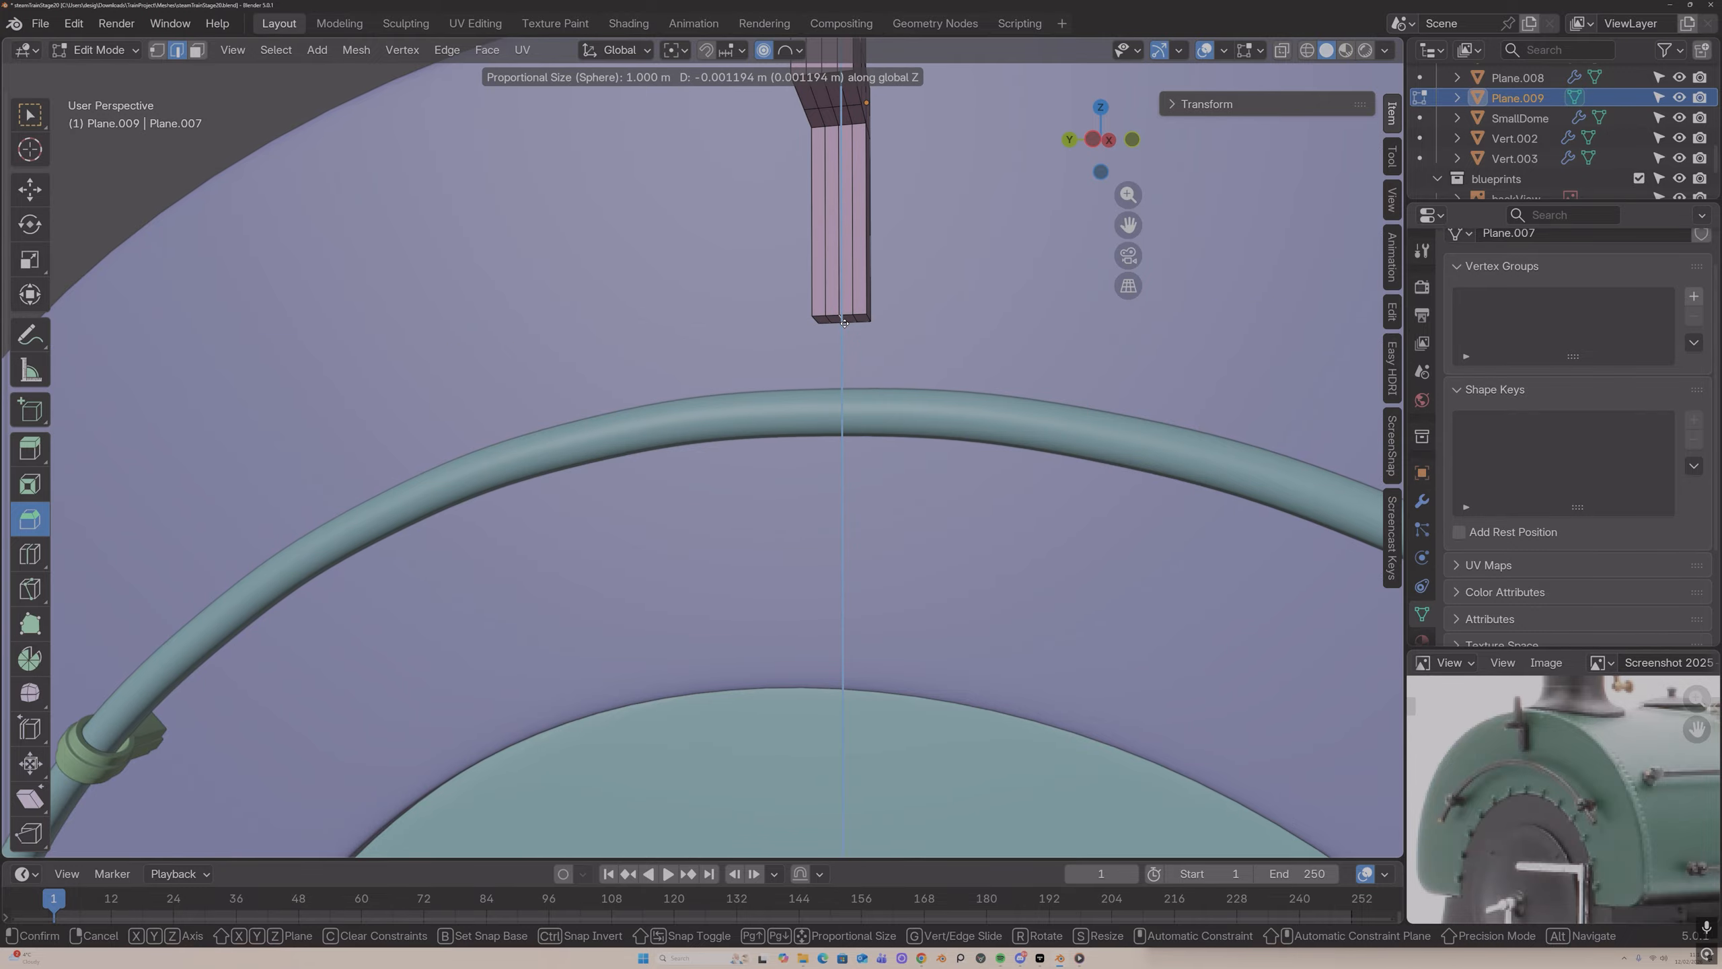
click(842, 319)
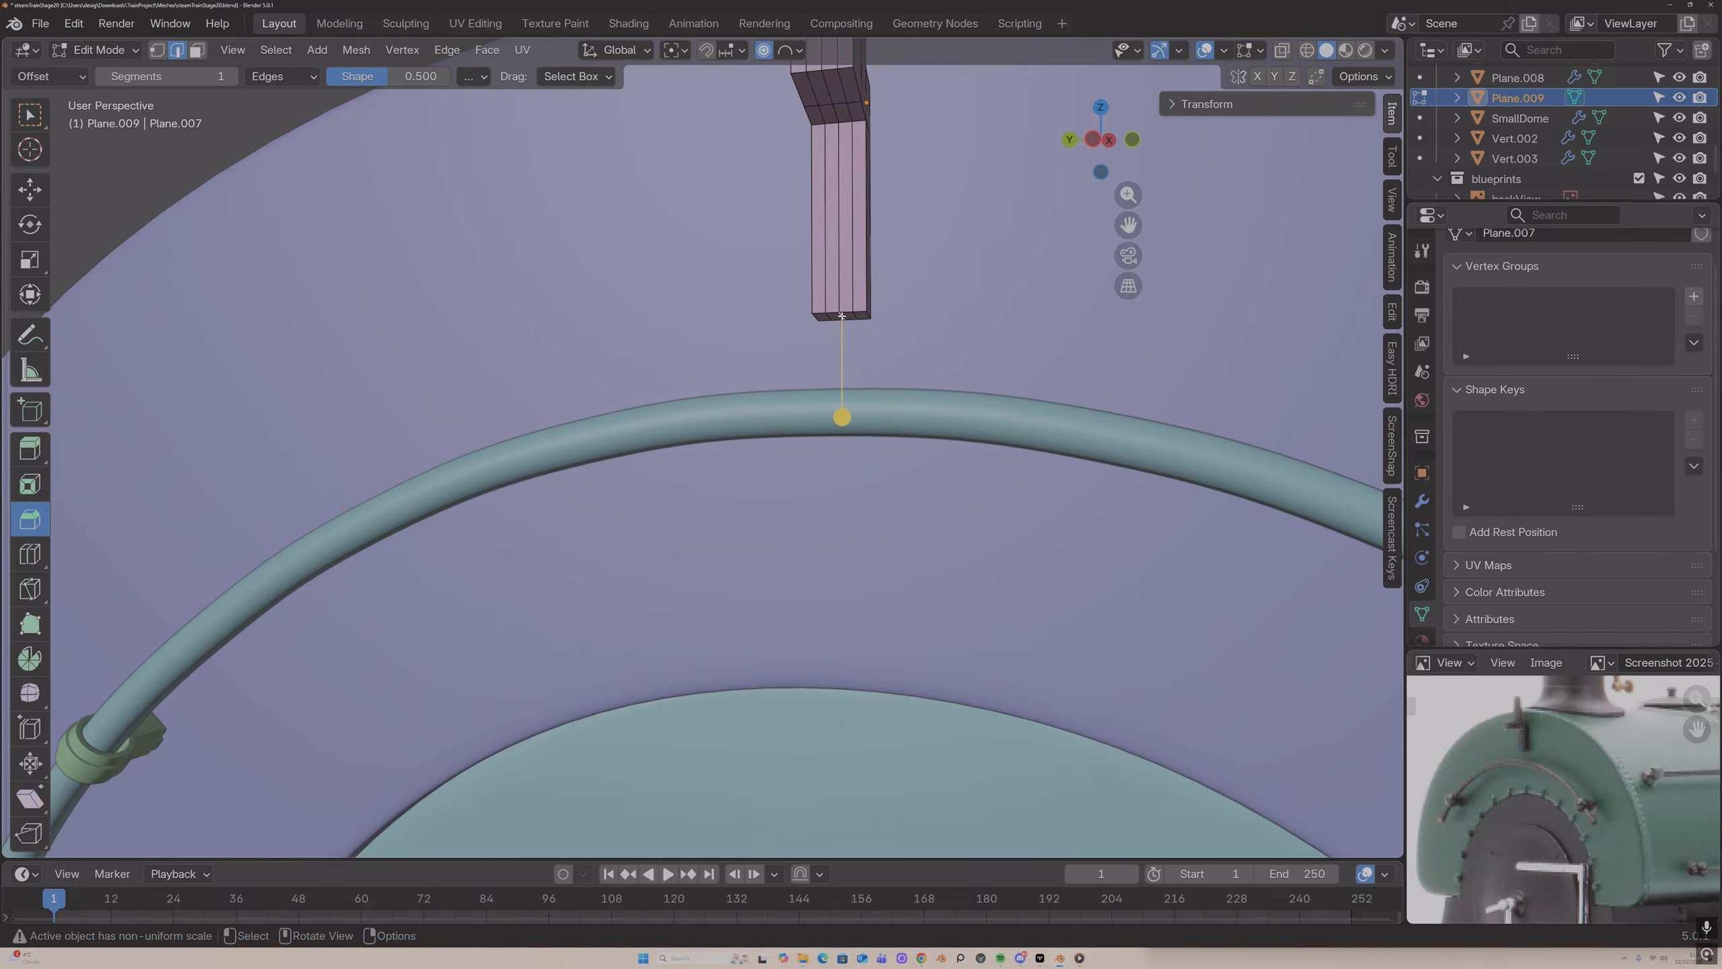
Step: Pull the lower end's middle edge down about 0.005 m along Z, with a proportional size of about 0.0094 m
key(g)
key(z)
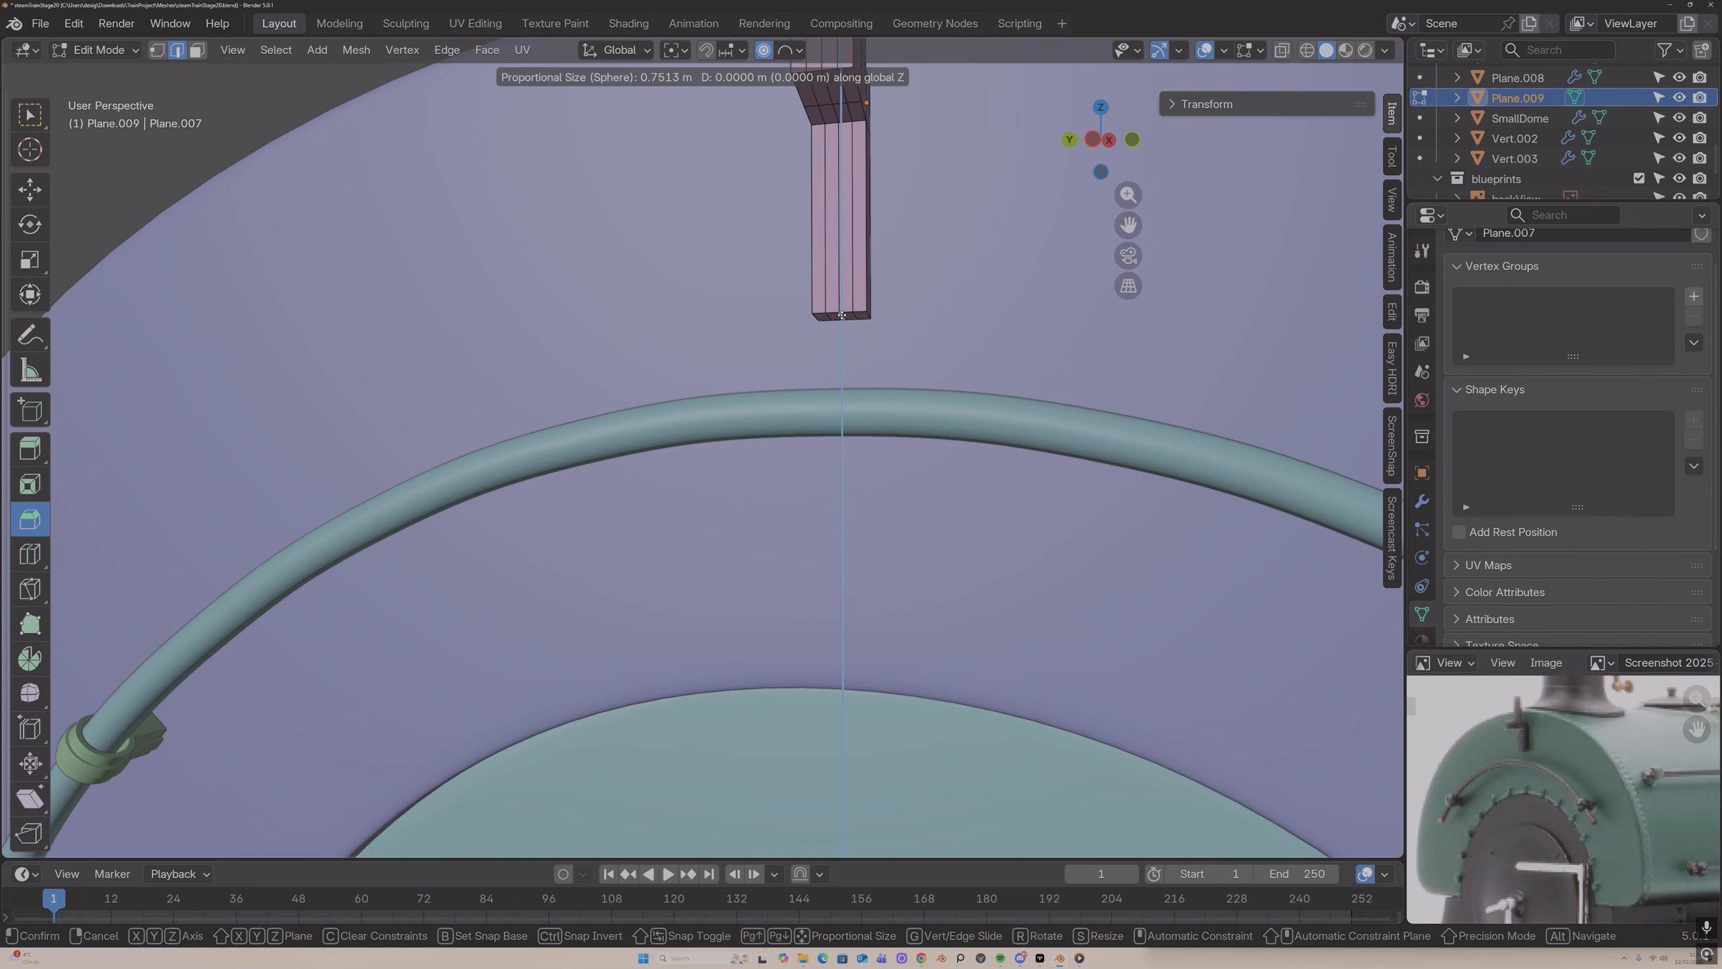
scroll(842, 315, up, 20)
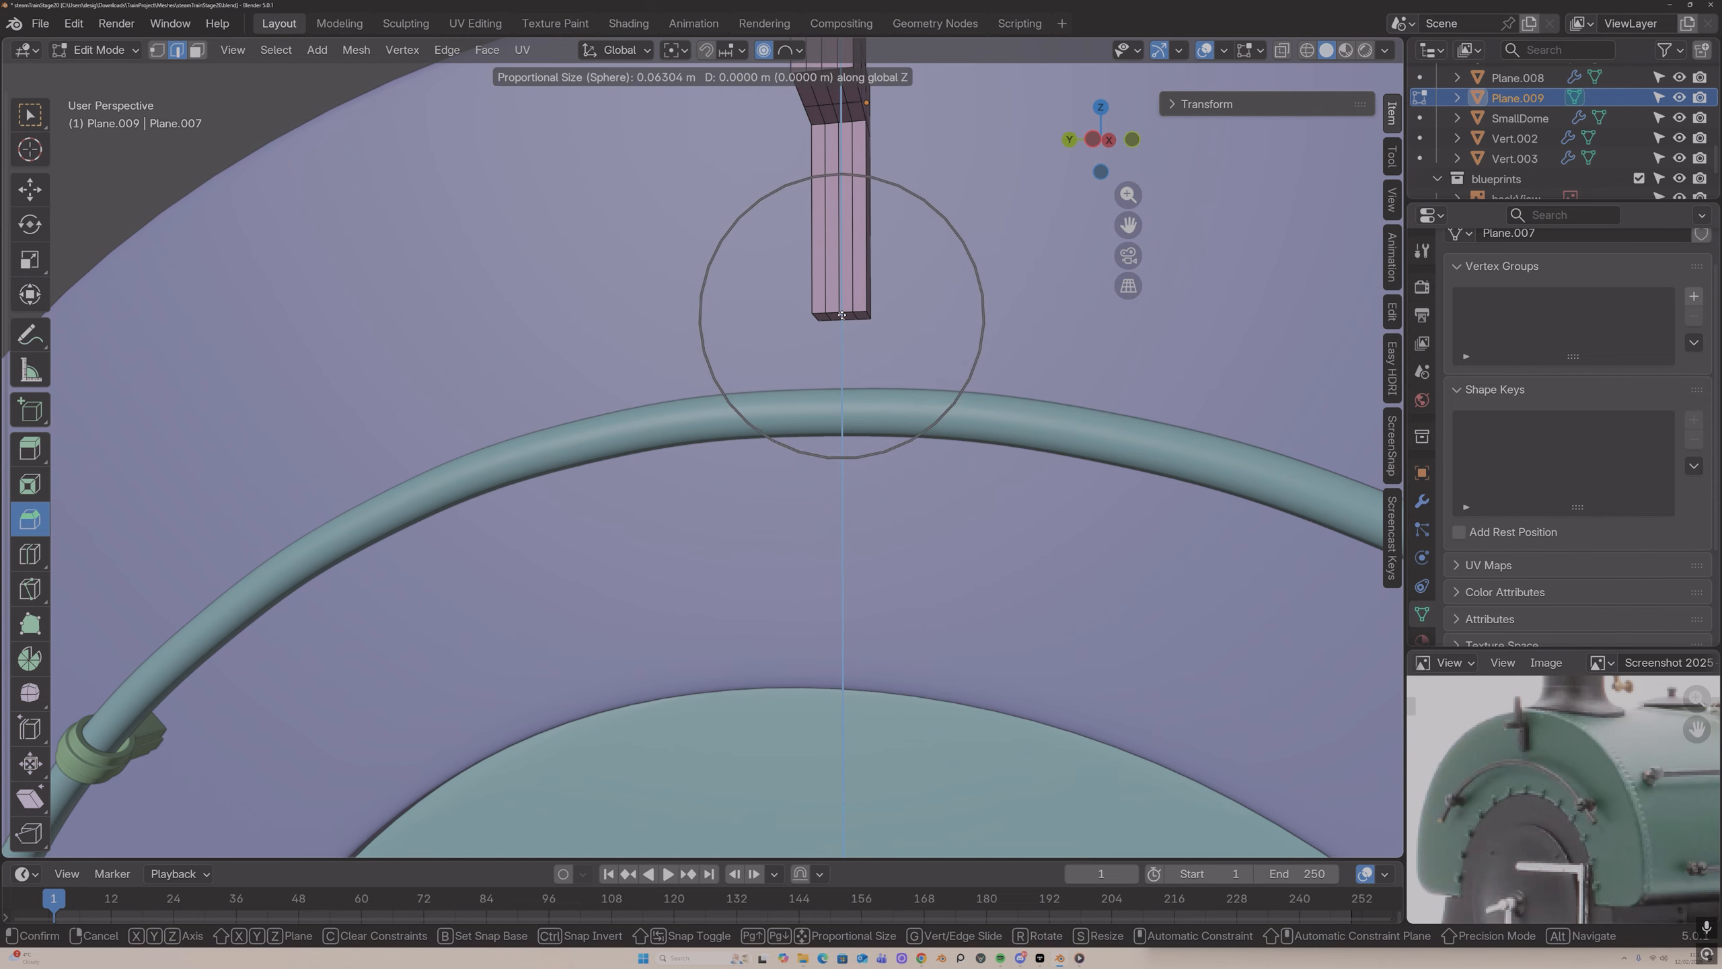
scroll(842, 315, up, 8)
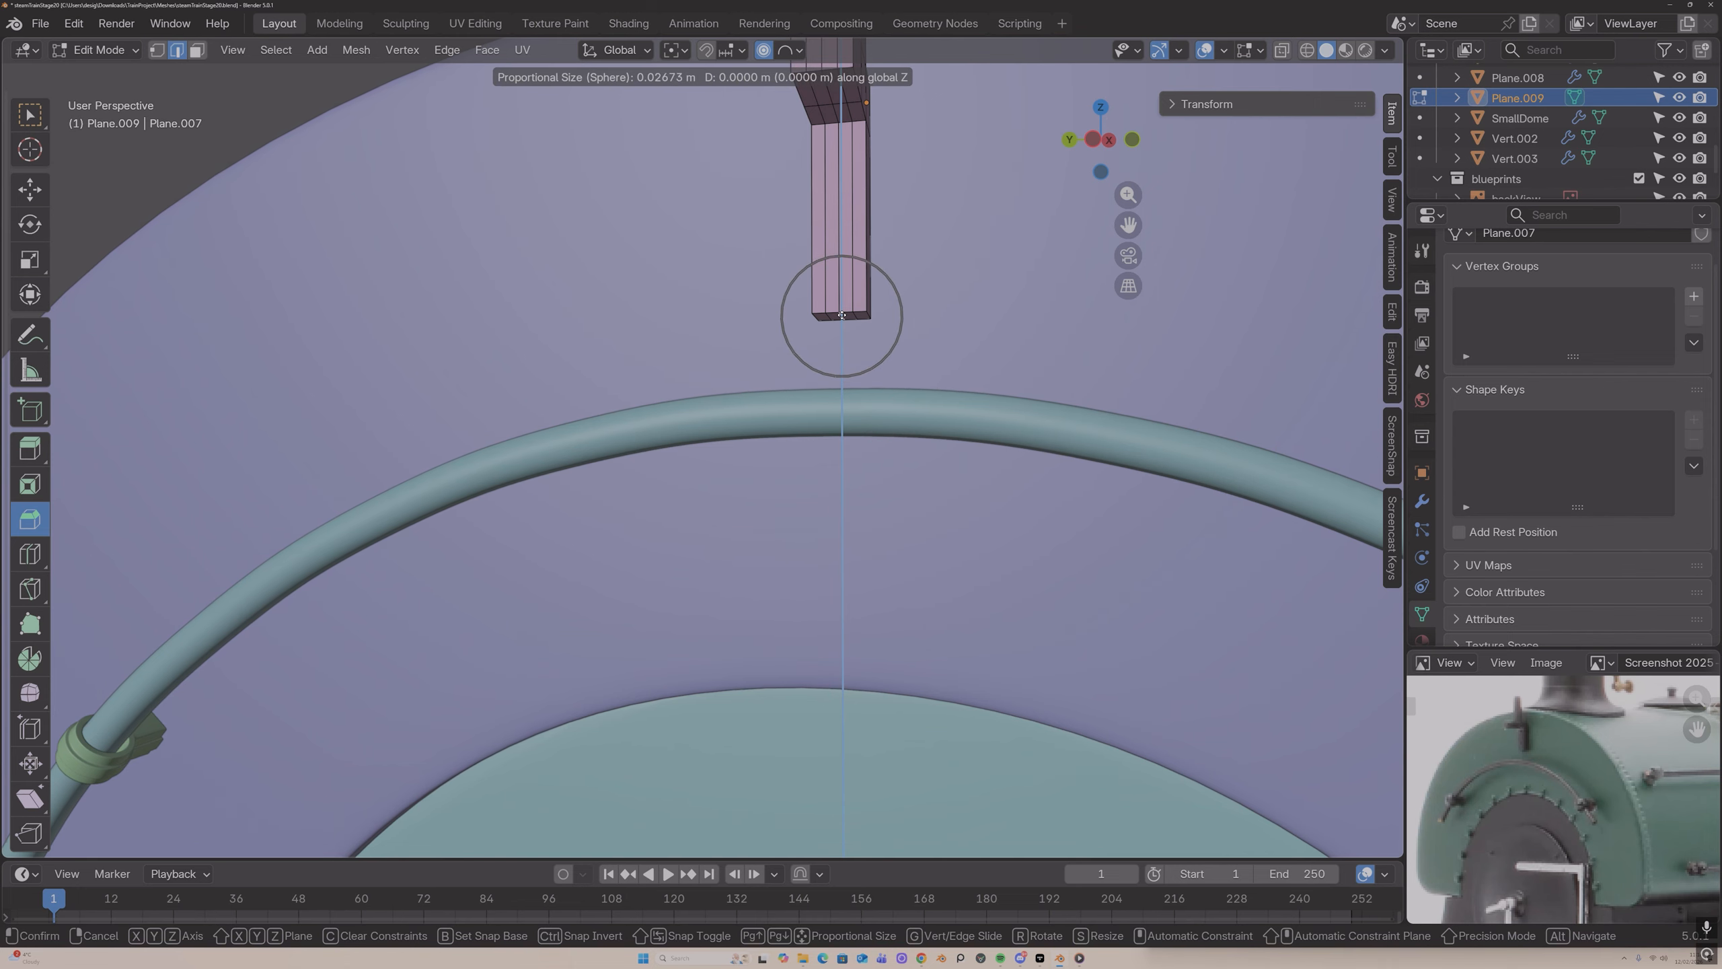
scroll(842, 317, up, 2)
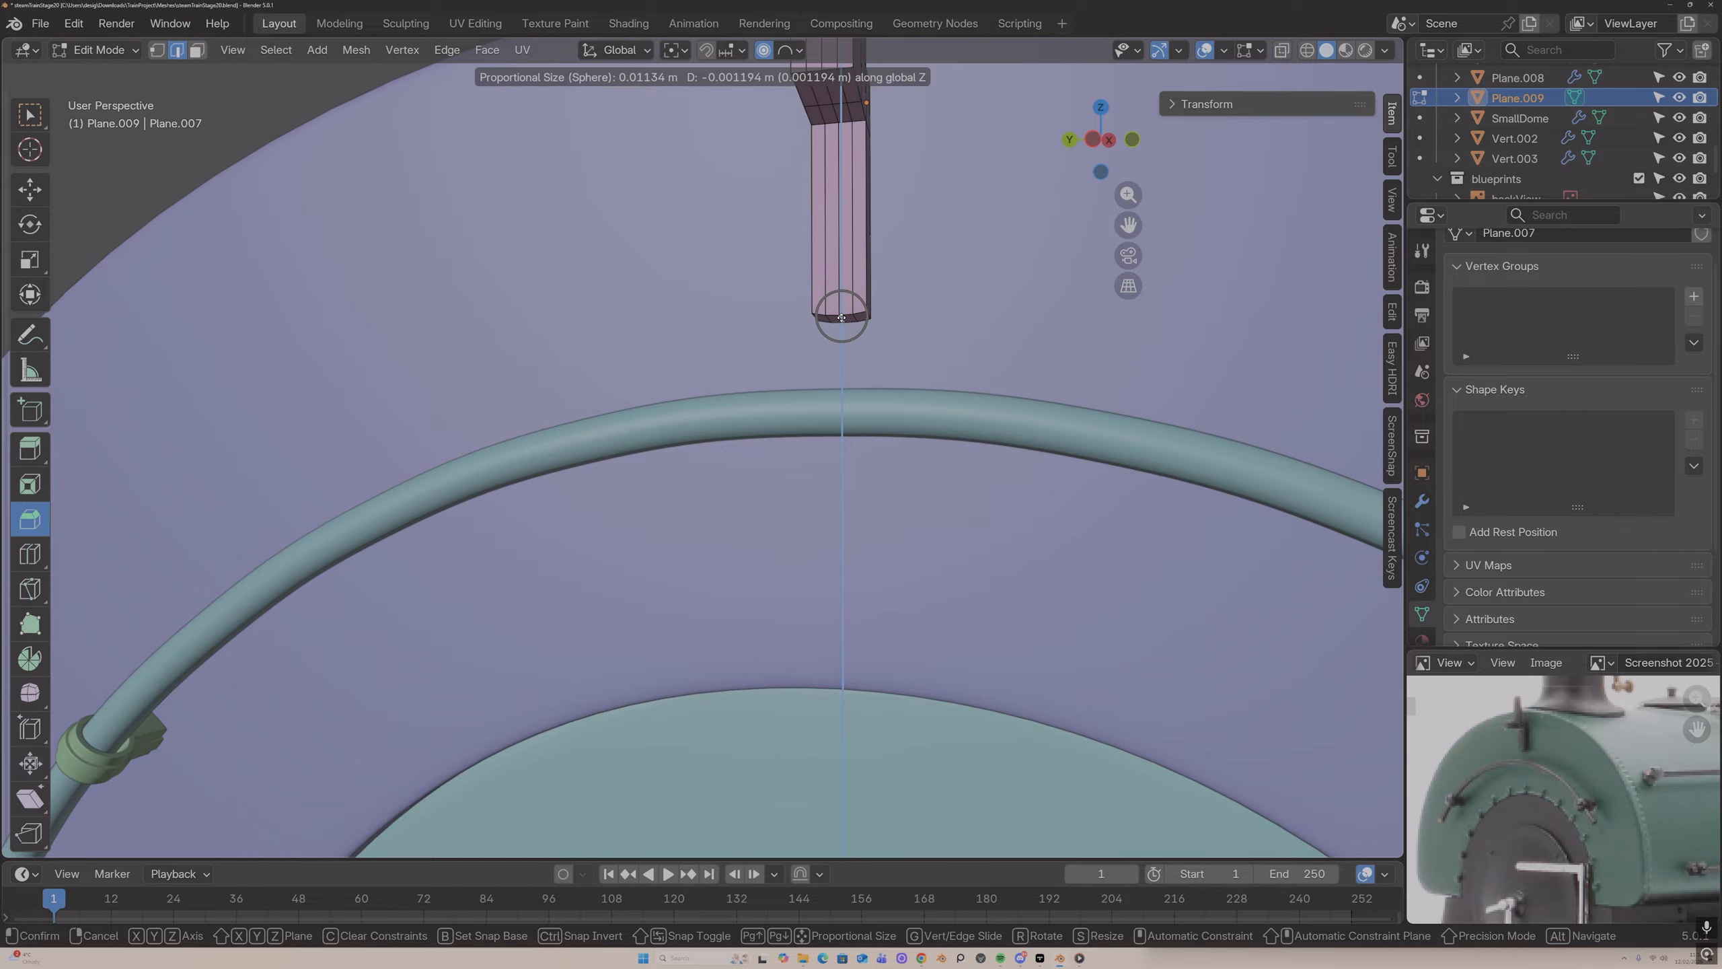
scroll(841, 317, up, 2)
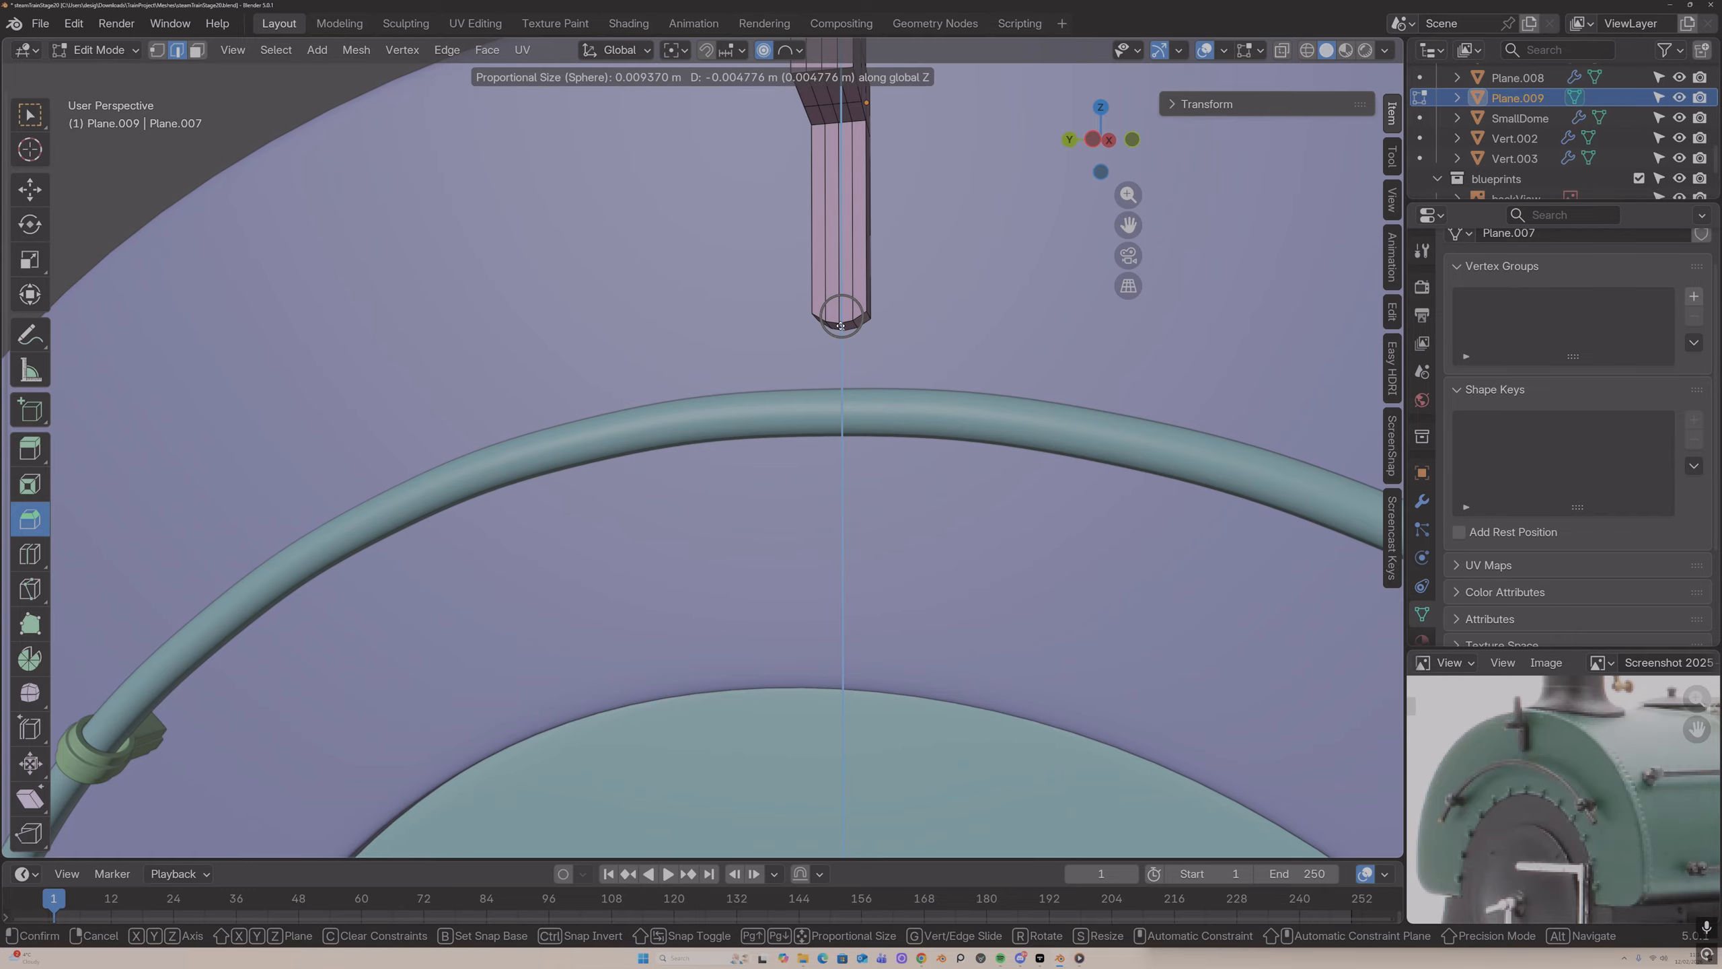
click(840, 327)
key(Tab)
Step: Switch to the Select Box tool and deselect the bracket
middle_drag(840, 295, 1037, 269)
scroll(815, 270, down, 3)
scroll(1038, 269, down, 8)
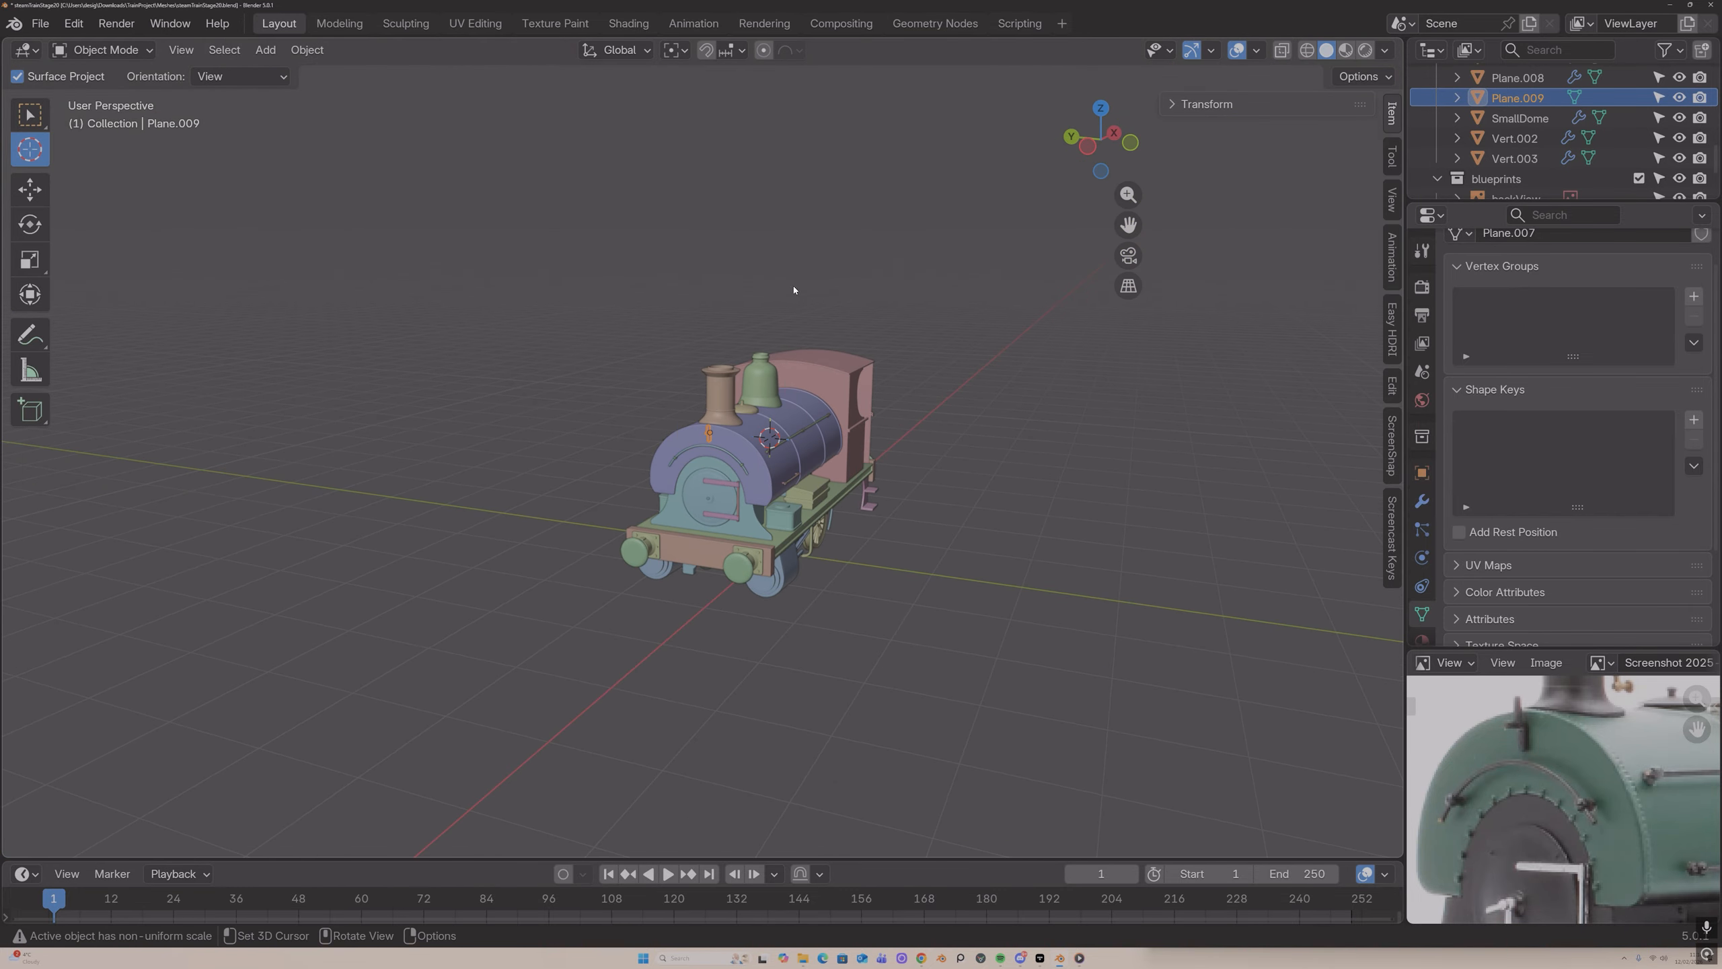
click(667, 278)
click(27, 113)
click(388, 265)
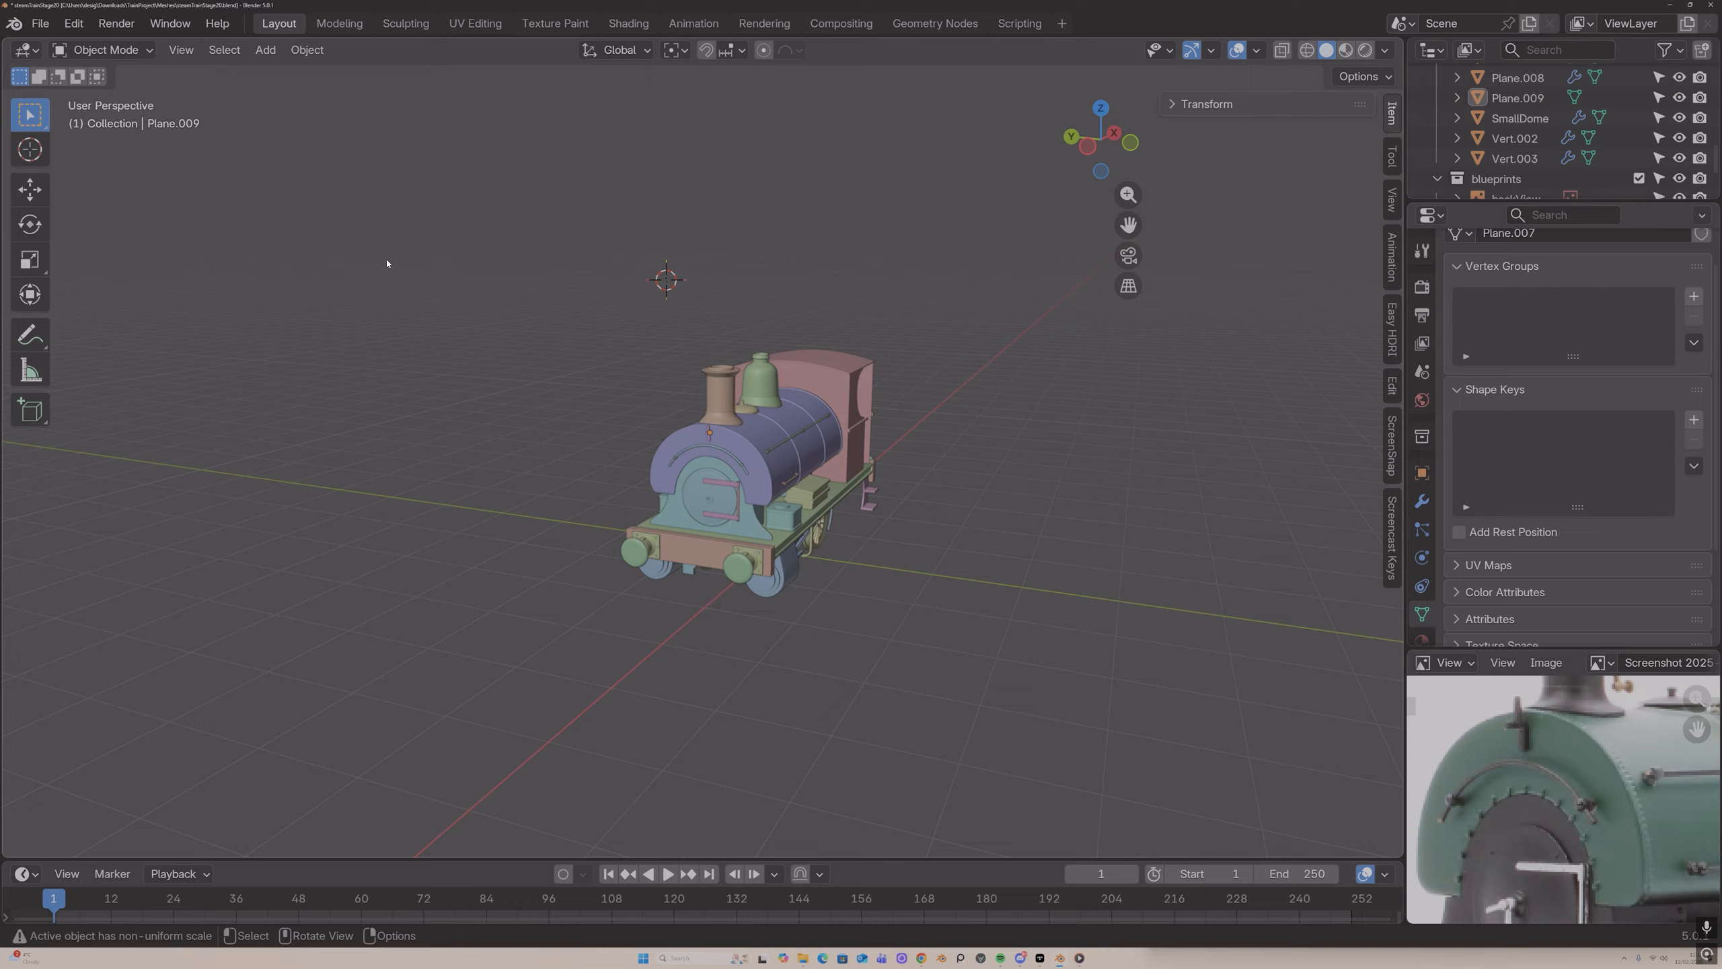
Step: Extrude the faces on top of the bracket's upright post upward about 0.049 m along Z
middle_drag(389, 265, 525, 293)
scroll(527, 288, up, 9)
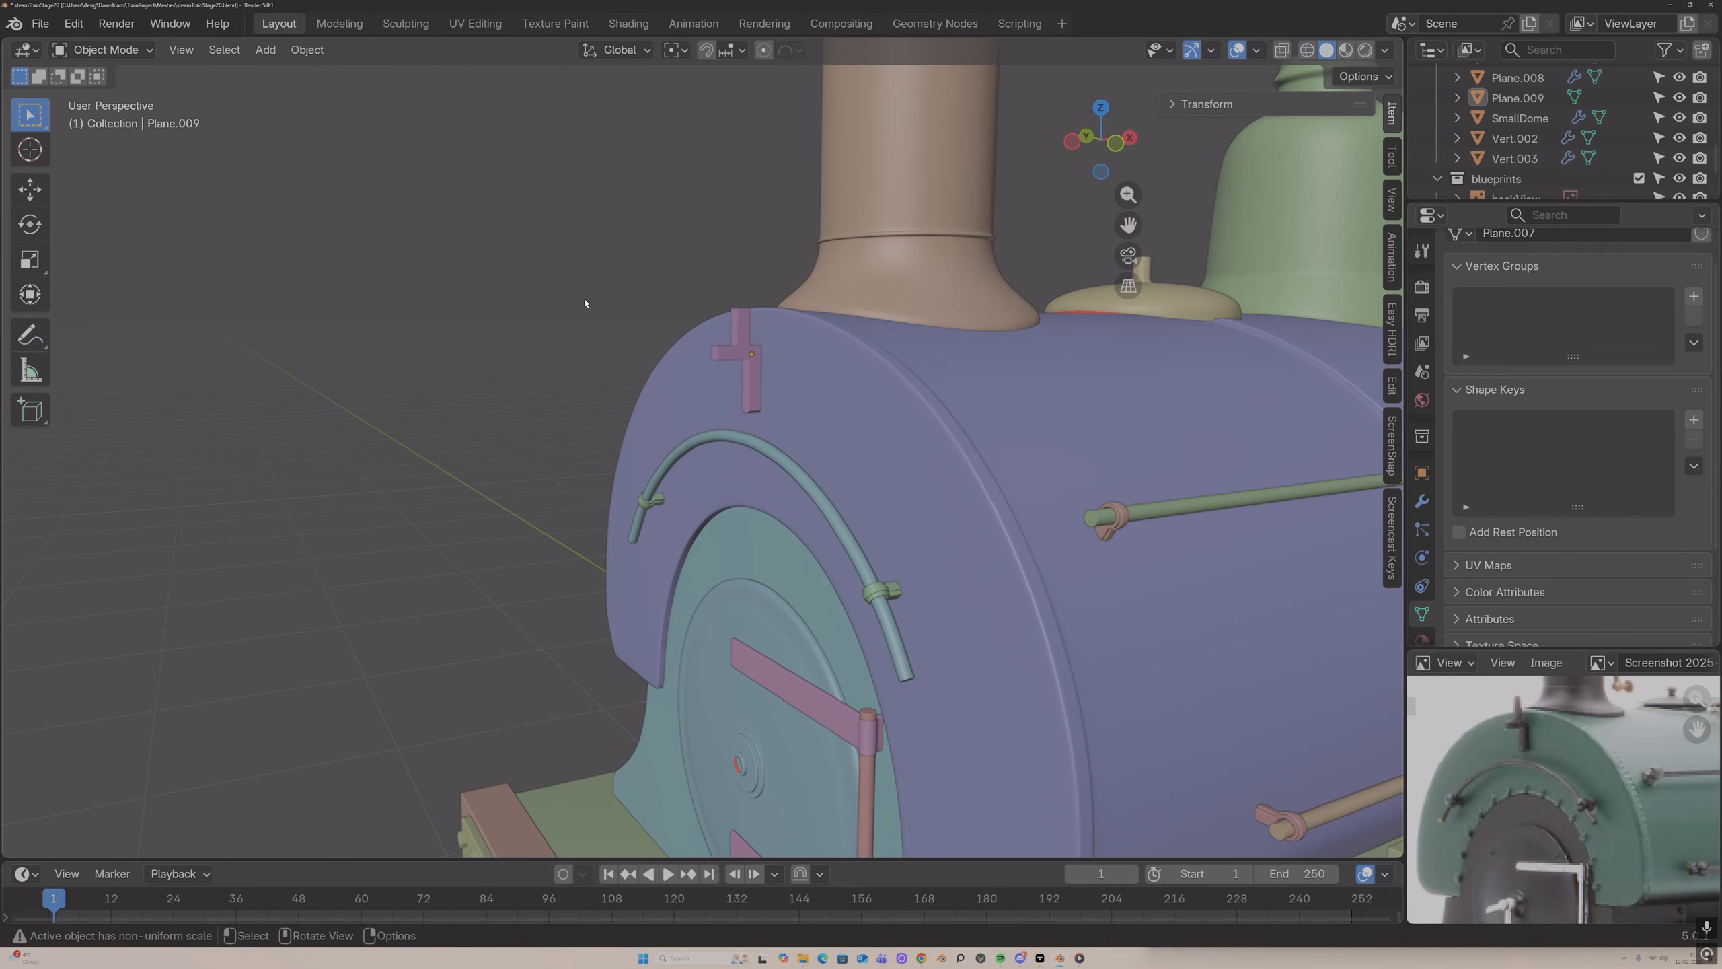
key(Tab)
middle_drag(630, 292, 637, 329)
scroll(757, 254, up, 2)
key(3)
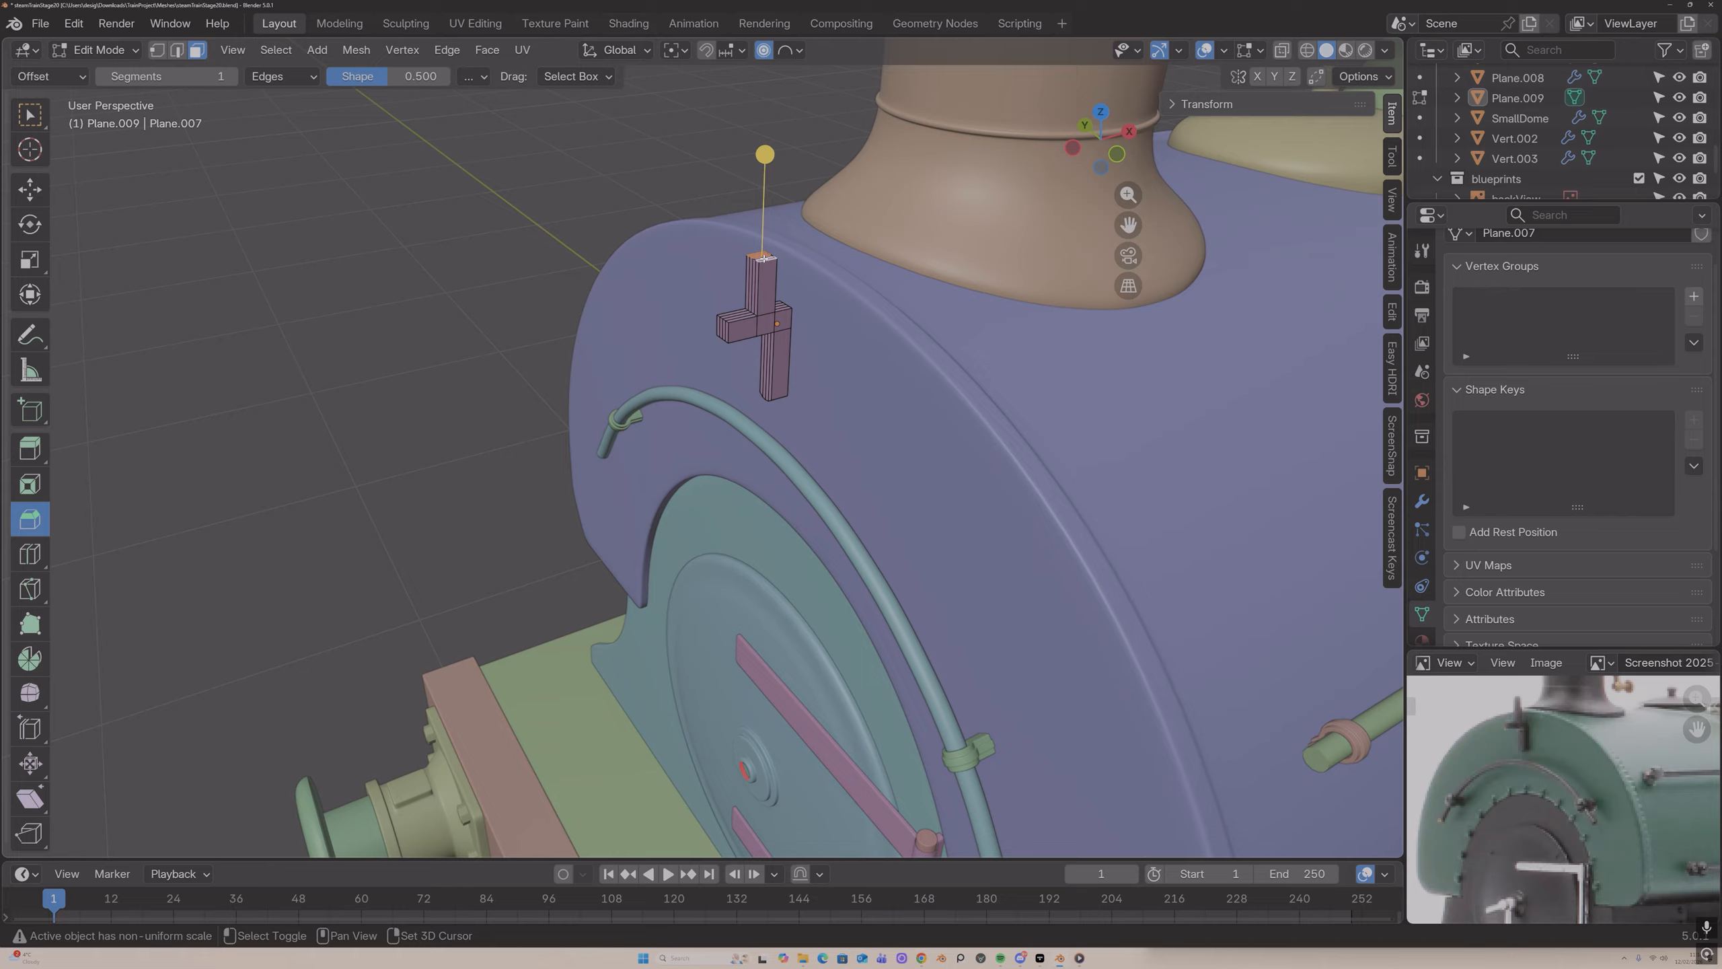
key(e)
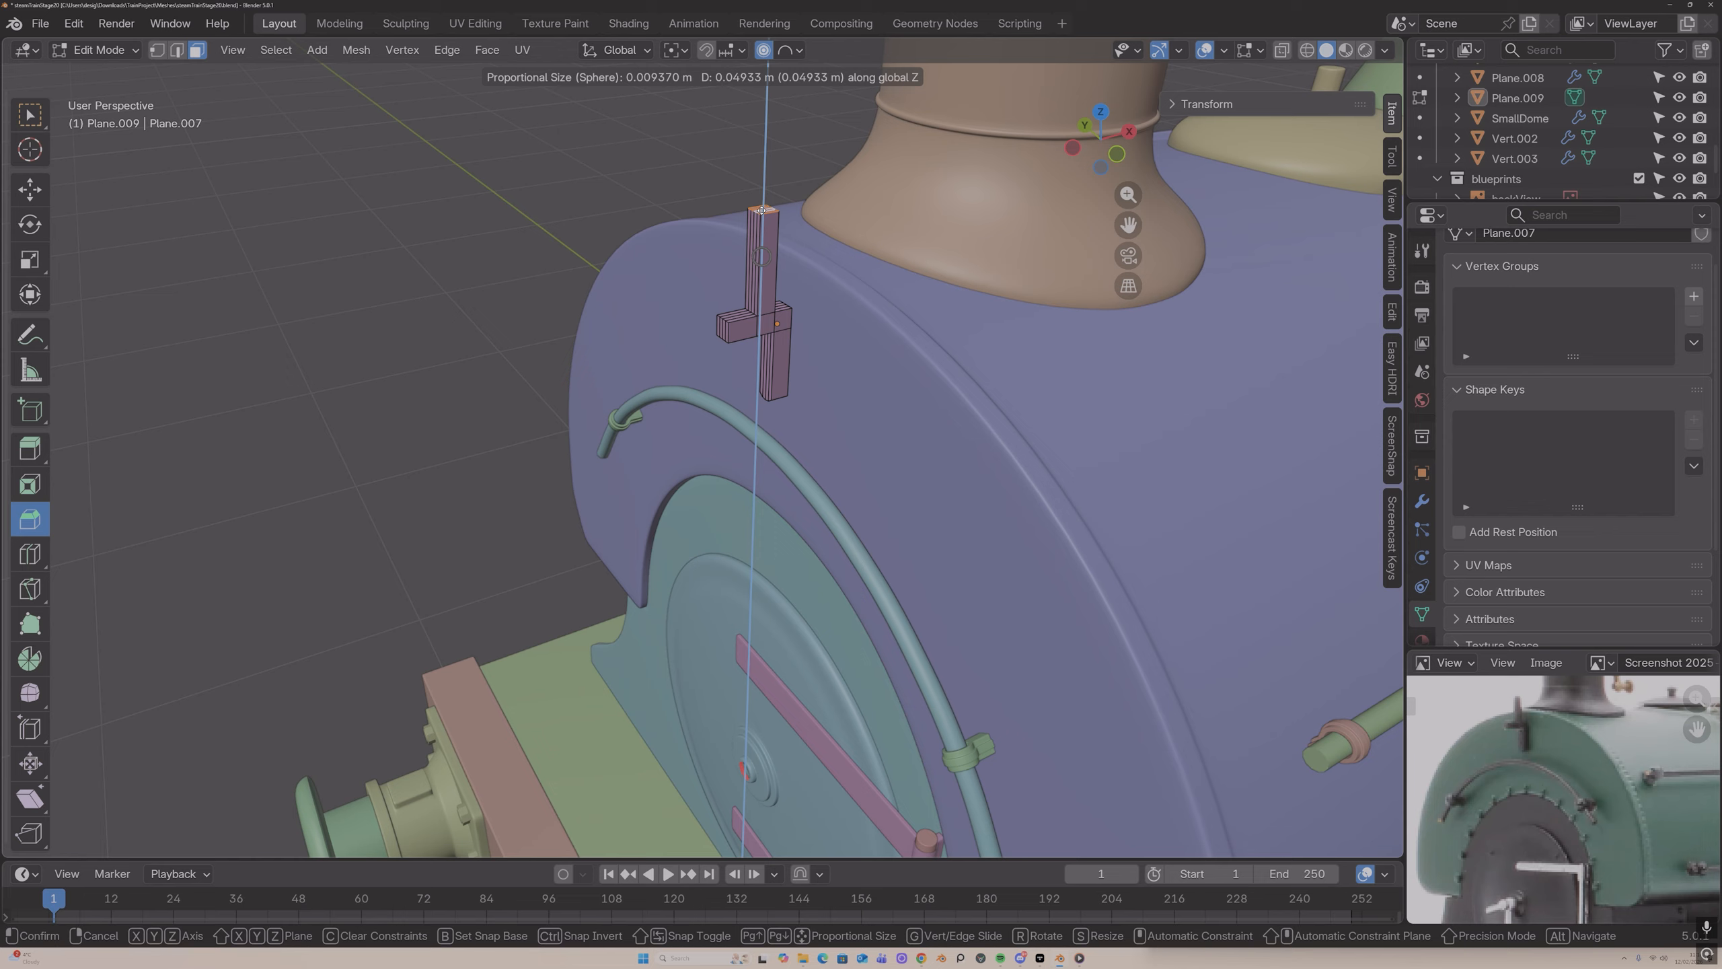
click(763, 207)
Step: Select the bracket object and add a level 3 Subdivision Surface modifier to it
key(Tab)
middle_drag(662, 242, 766, 234)
scroll(615, 215, down, 5)
scroll(731, 309, up, 4)
scroll(732, 309, up, 1)
click(758, 295)
key(ctrl+3)
Step: Add a supporting loop cut around the bracket arm and slide it toward the upright, to a factor of 0.849
scroll(780, 264, up, 2)
key(Tab)
key(ctrl+r)
click(771, 241)
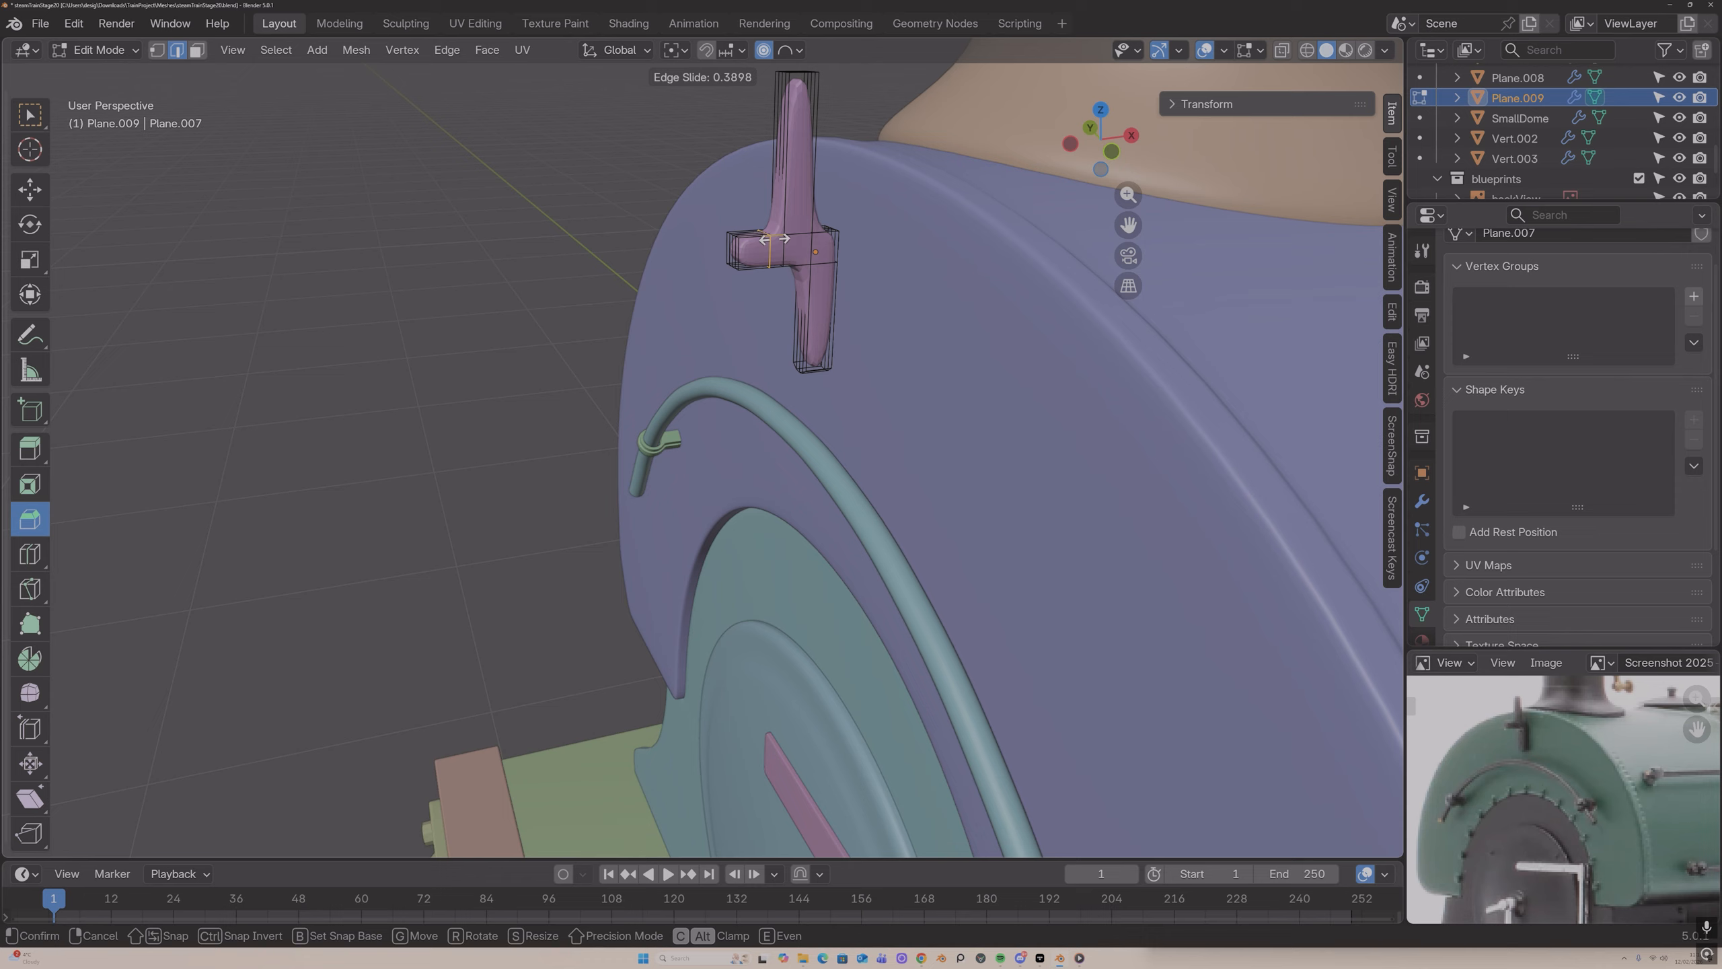
click(785, 236)
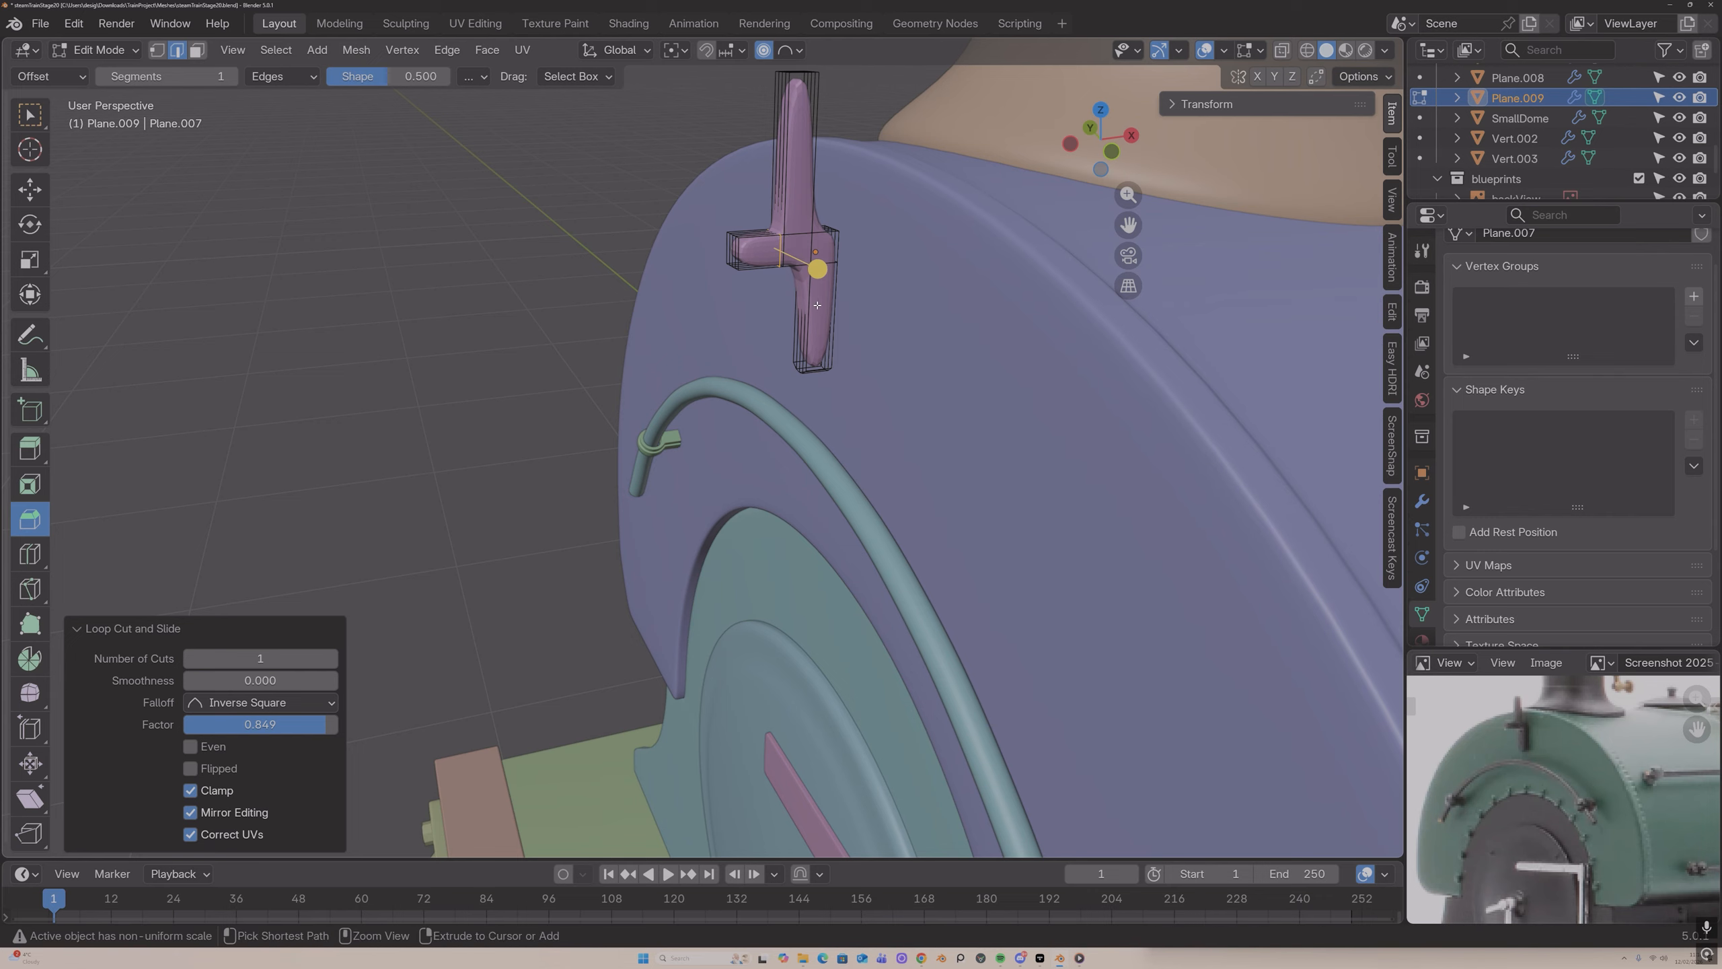
Step: Add a loop cut around the lower leg near the arm at factor -0.942, and another running lengthwise along the arm
drag(817, 299, 819, 278)
click(820, 256)
middle_drag(819, 256, 779, 243)
click(752, 246)
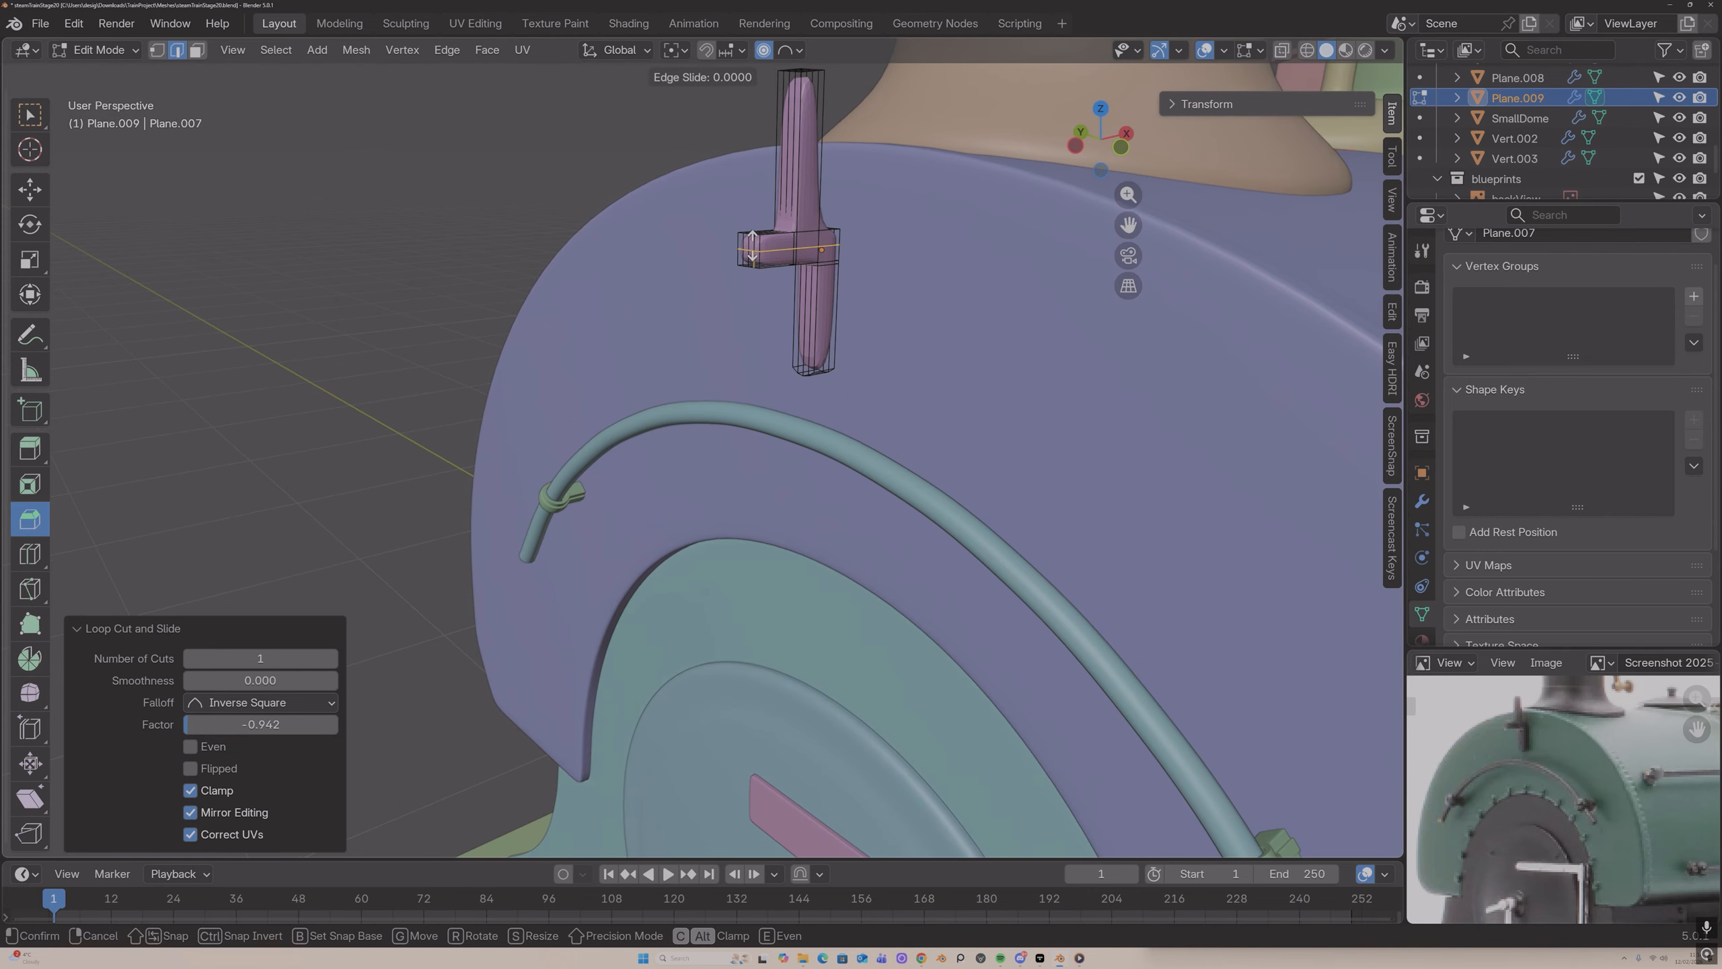
Step: Add supporting loop cuts near both long edges of the lamp bracket's crossbar and along both sides of its upper post
click(751, 254)
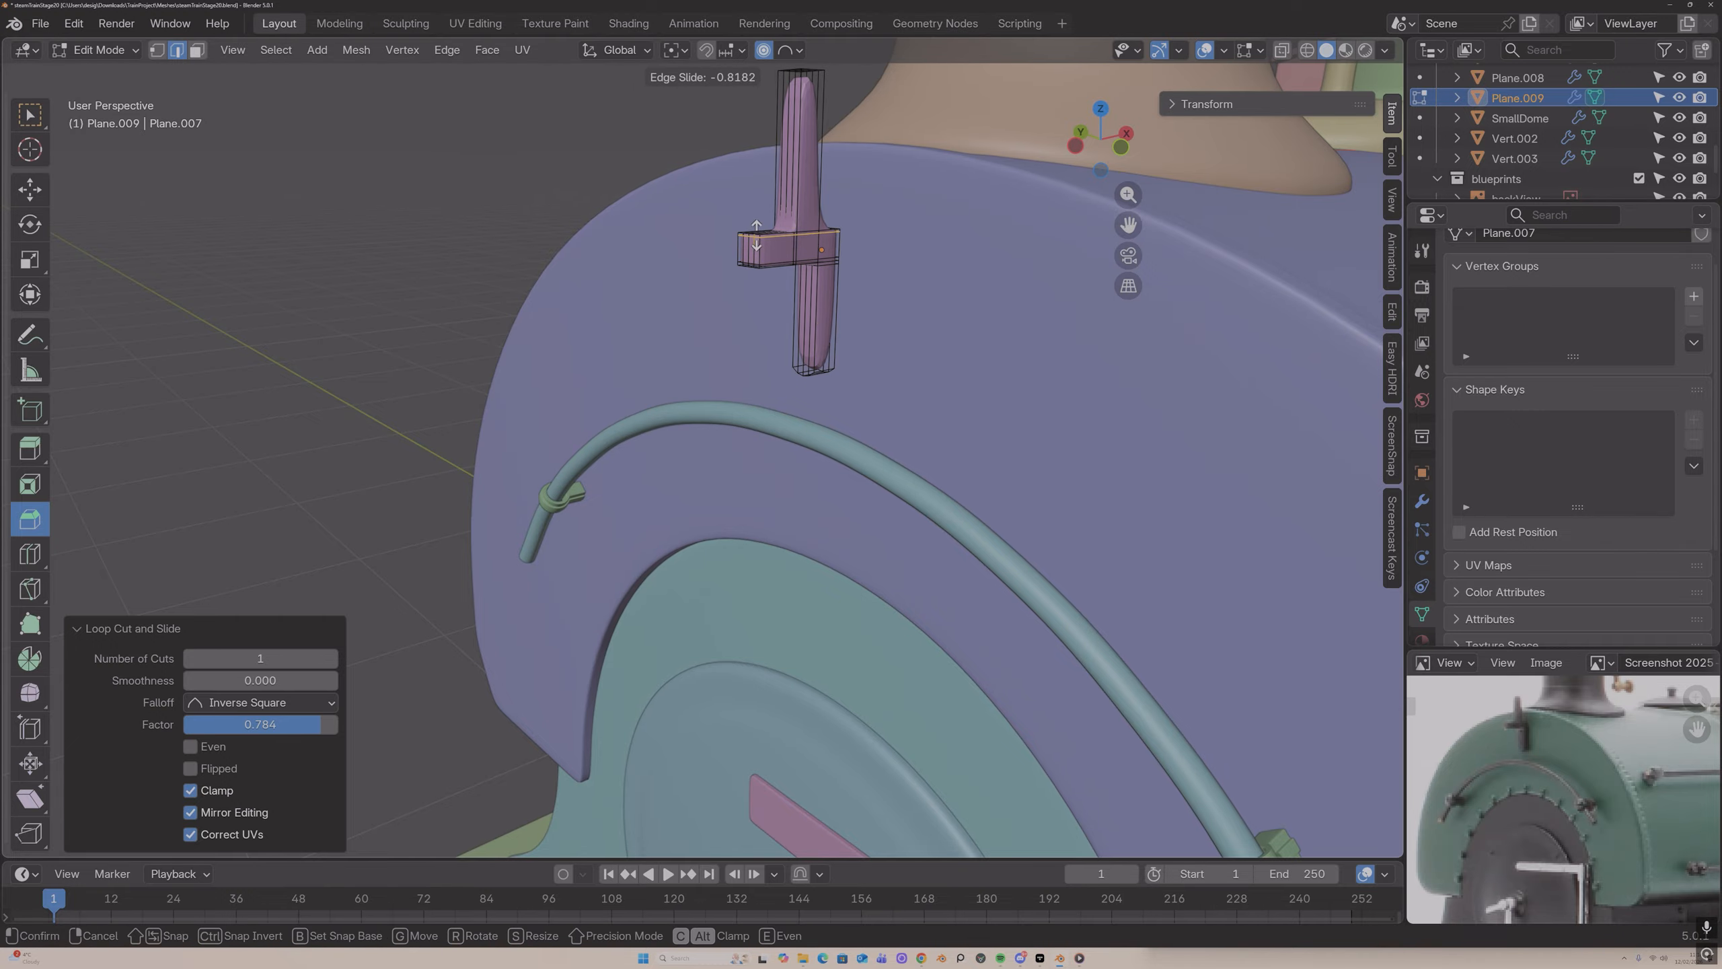
middle_drag(753, 224, 762, 175)
click(802, 73)
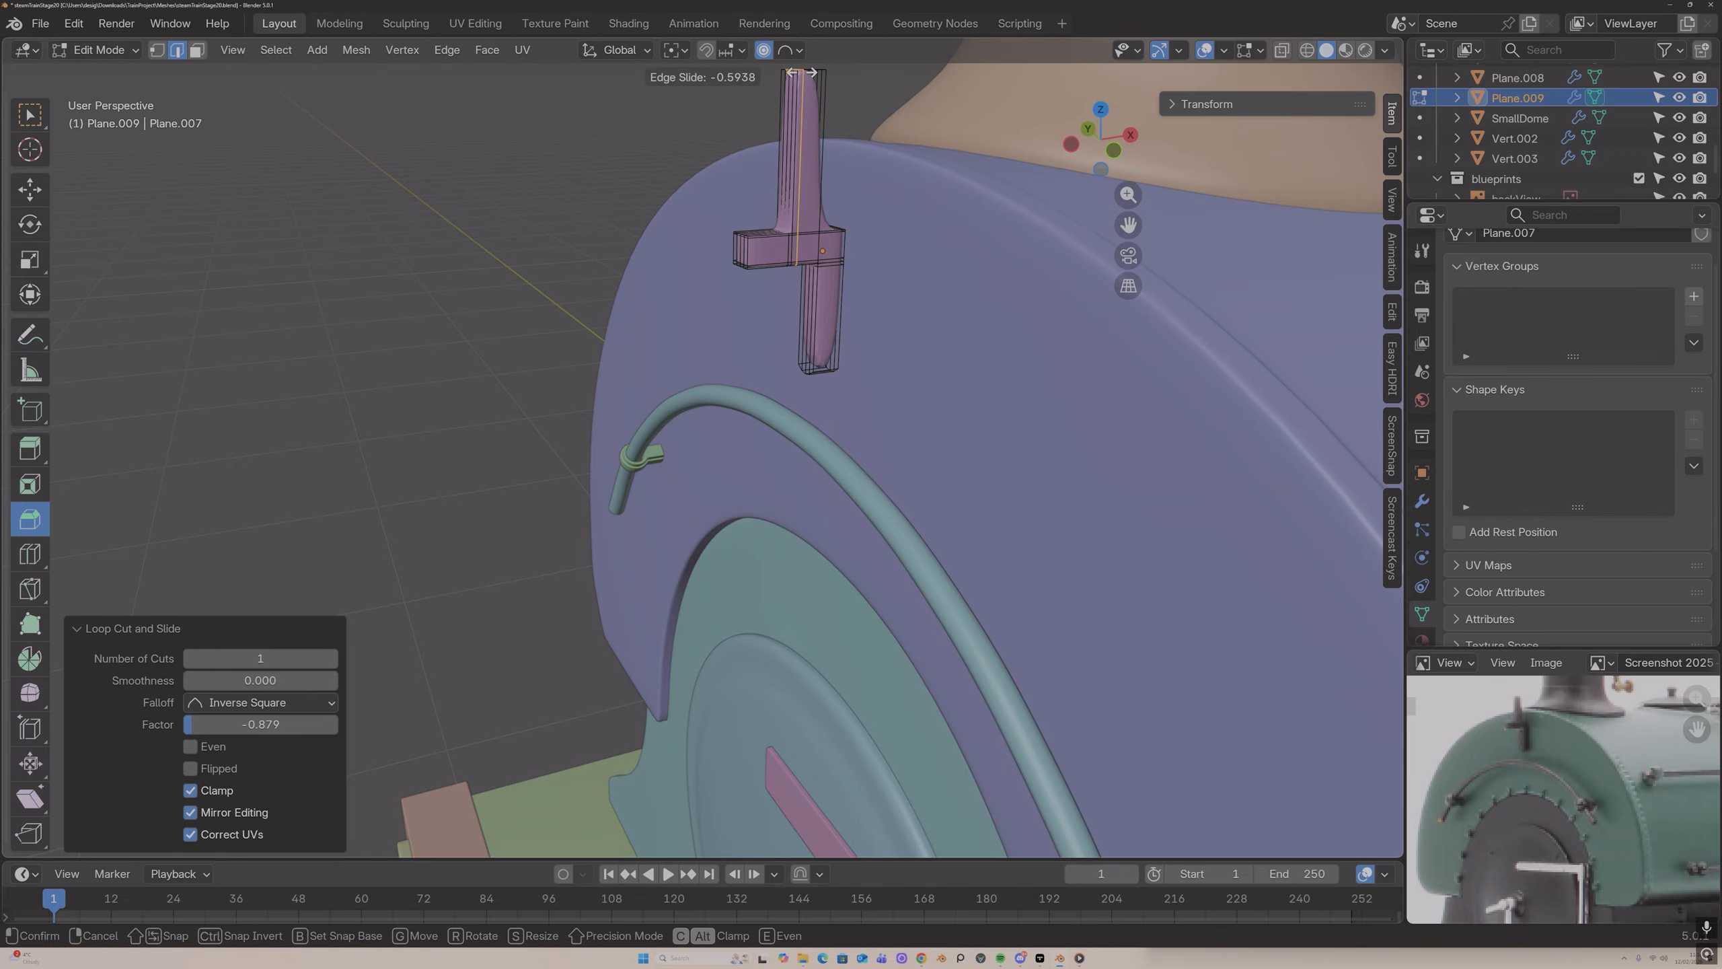
click(800, 72)
click(810, 72)
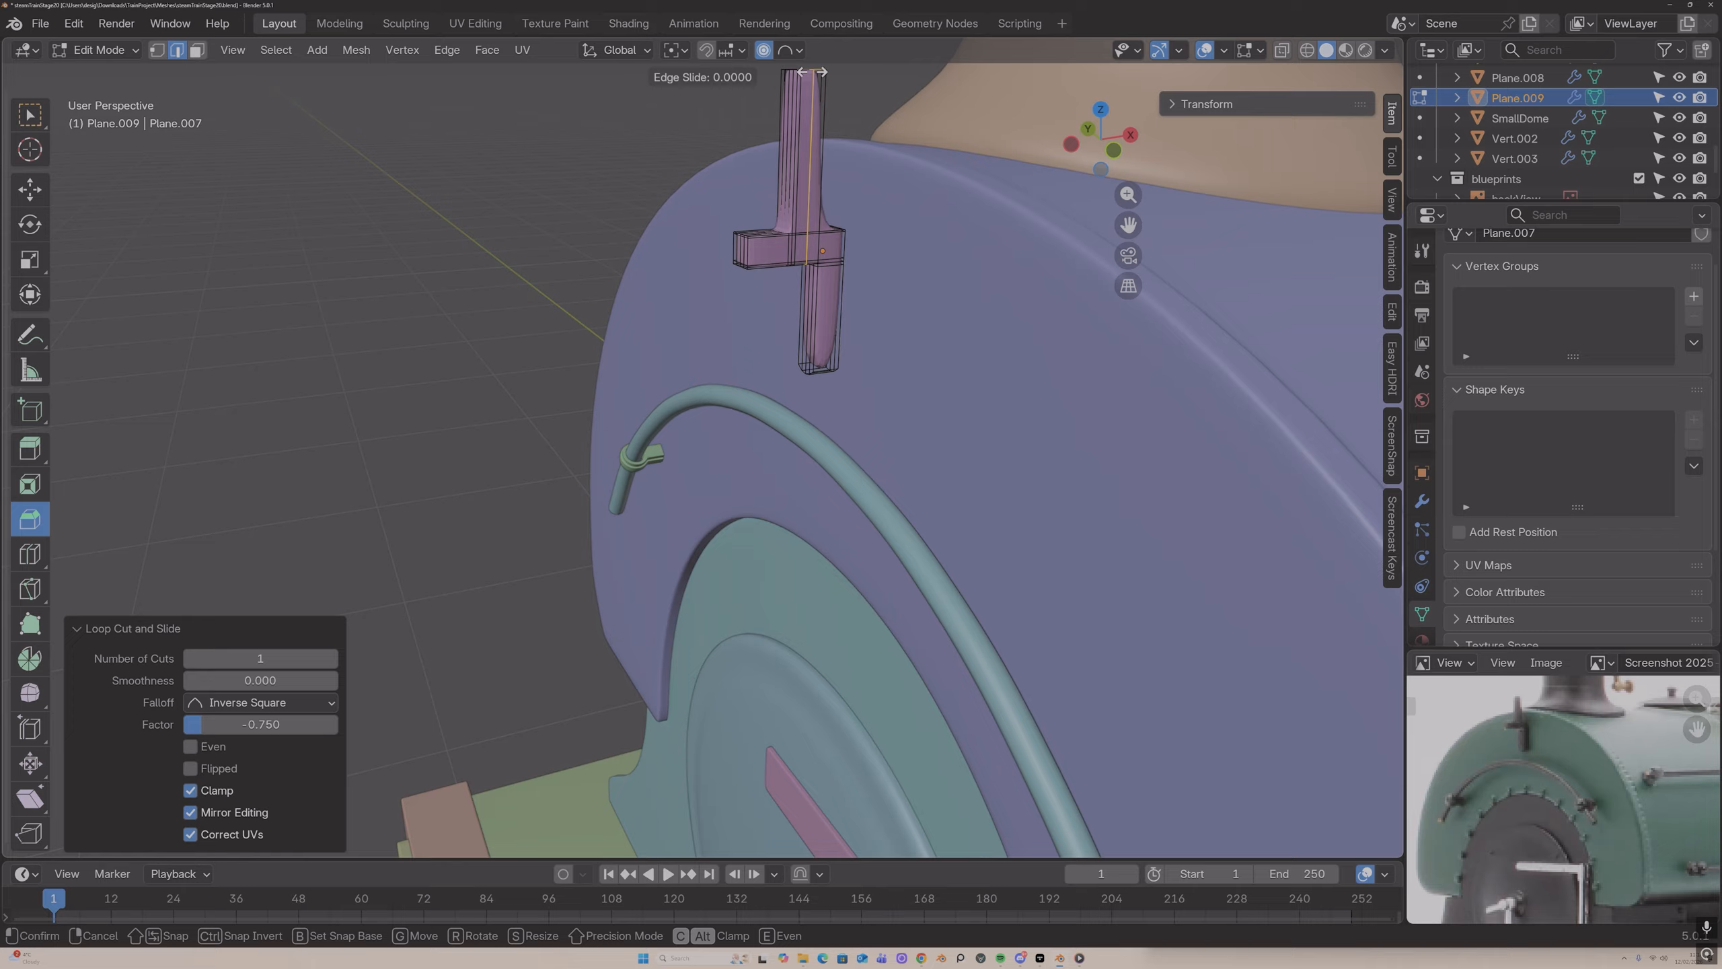
click(821, 72)
Step: Add supporting loop cuts near the bottom end of the bracket's lower post and along both of its vertical sides
click(818, 295)
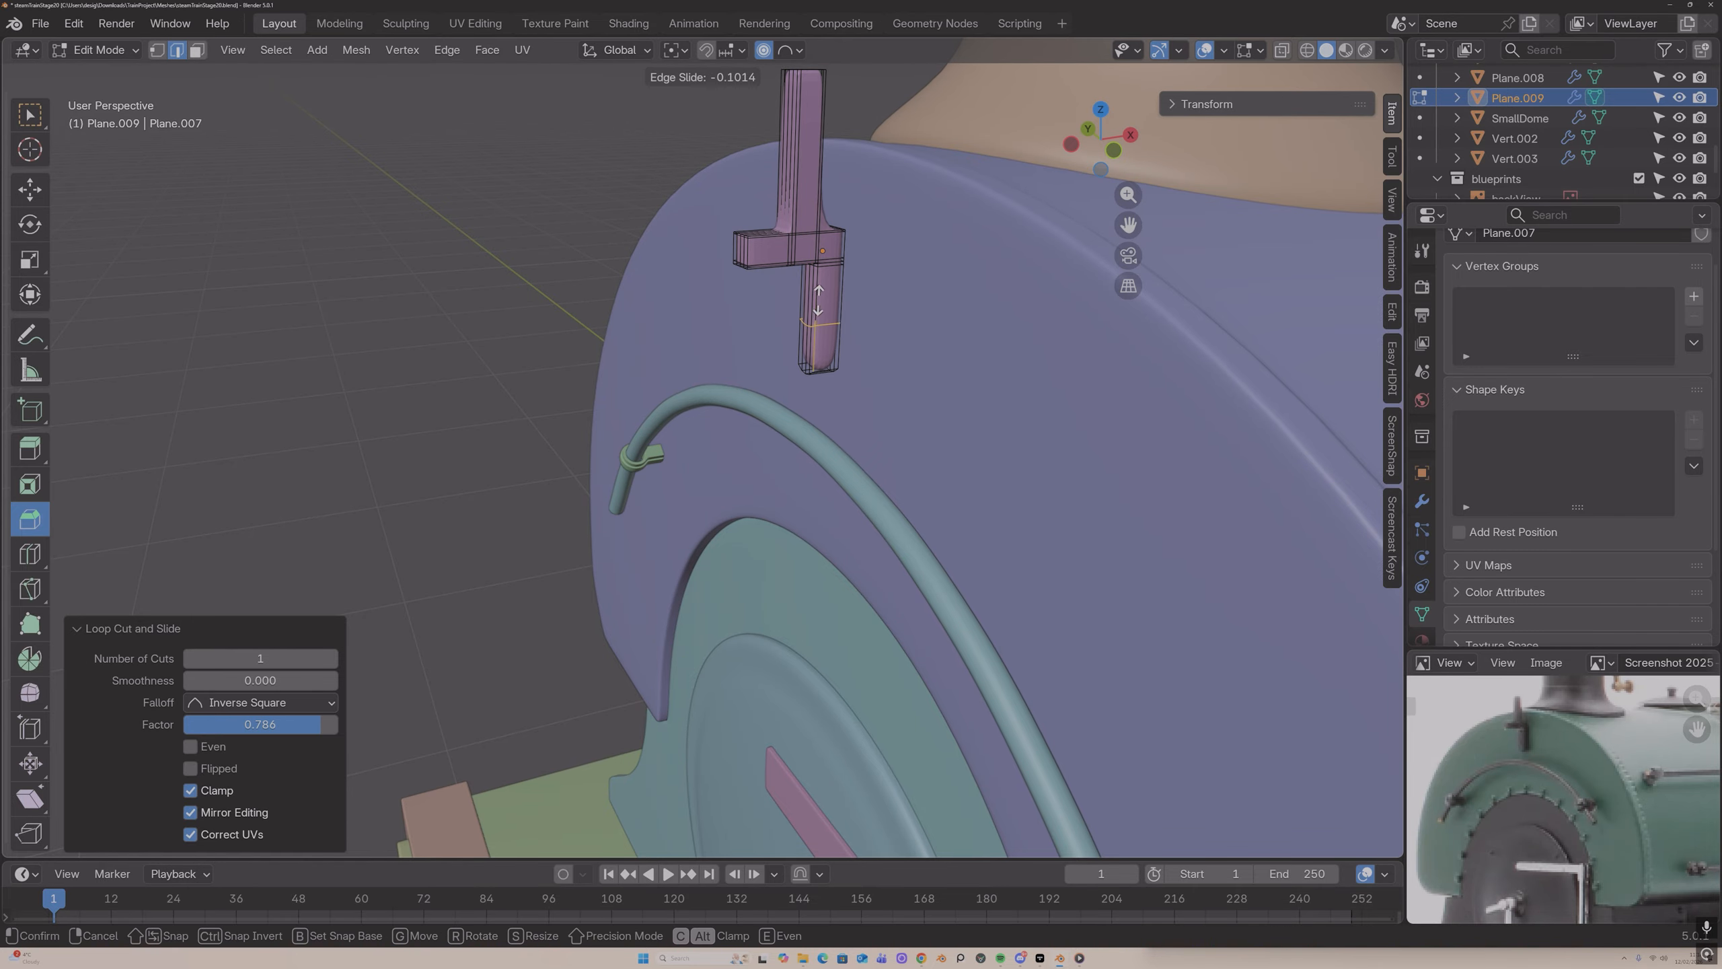
click(812, 346)
middle_drag(812, 346, 911, 353)
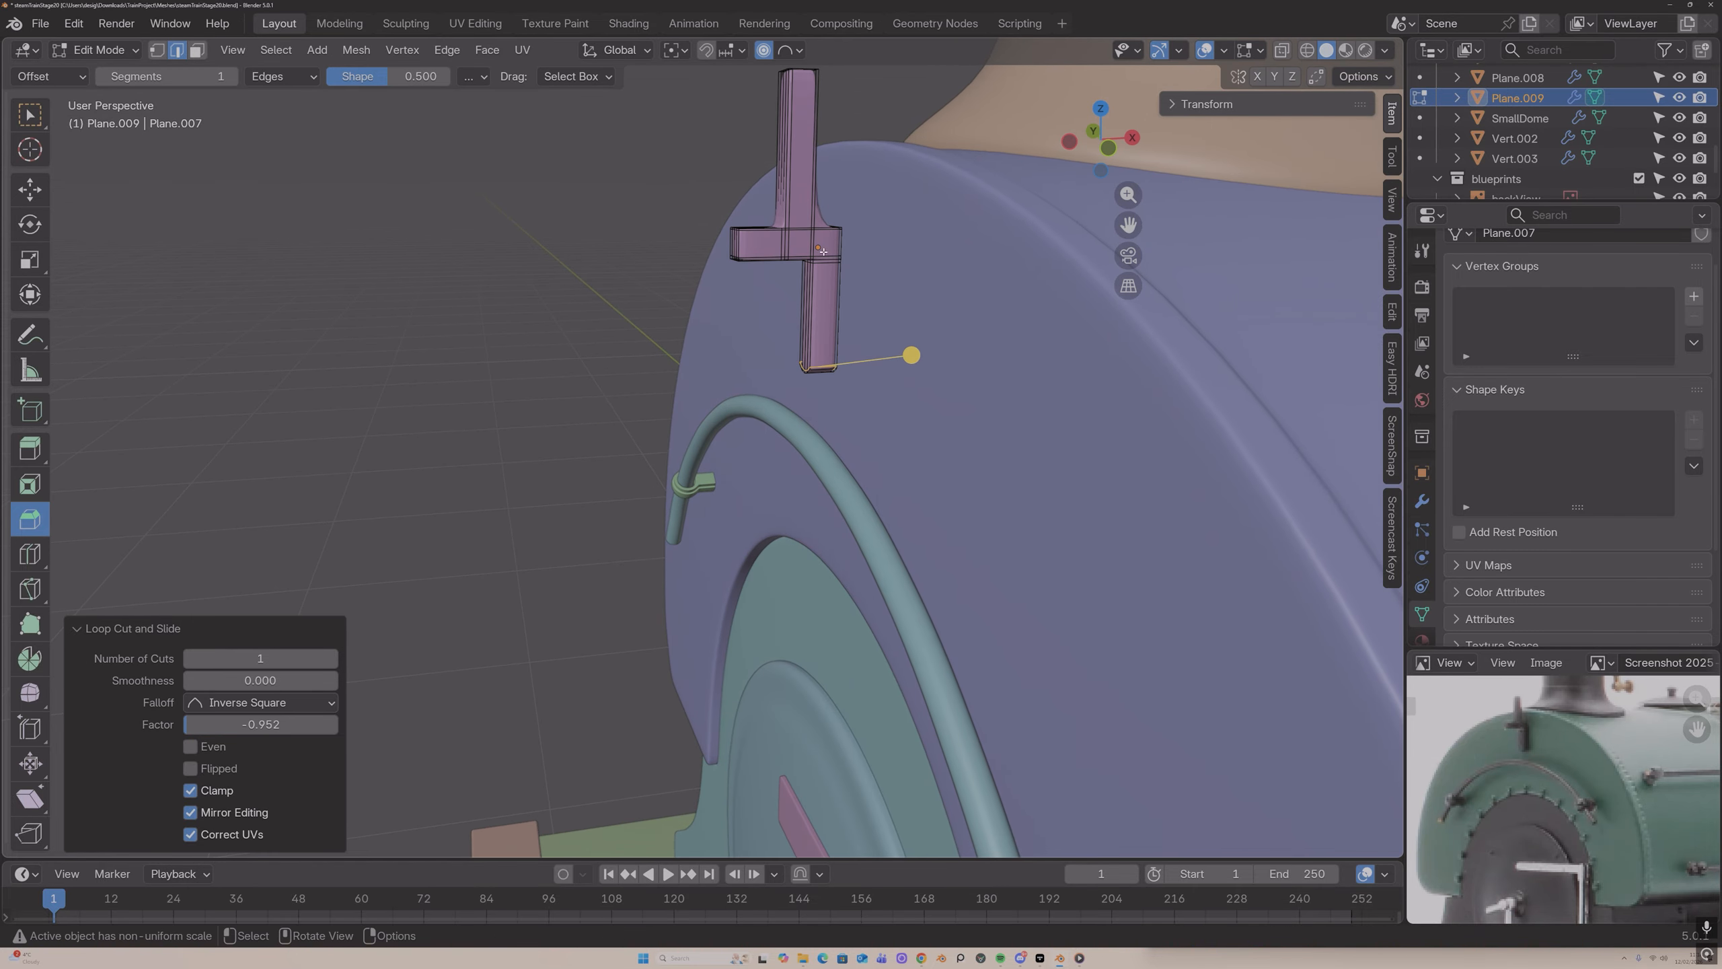
click(828, 239)
click(822, 238)
click(831, 224)
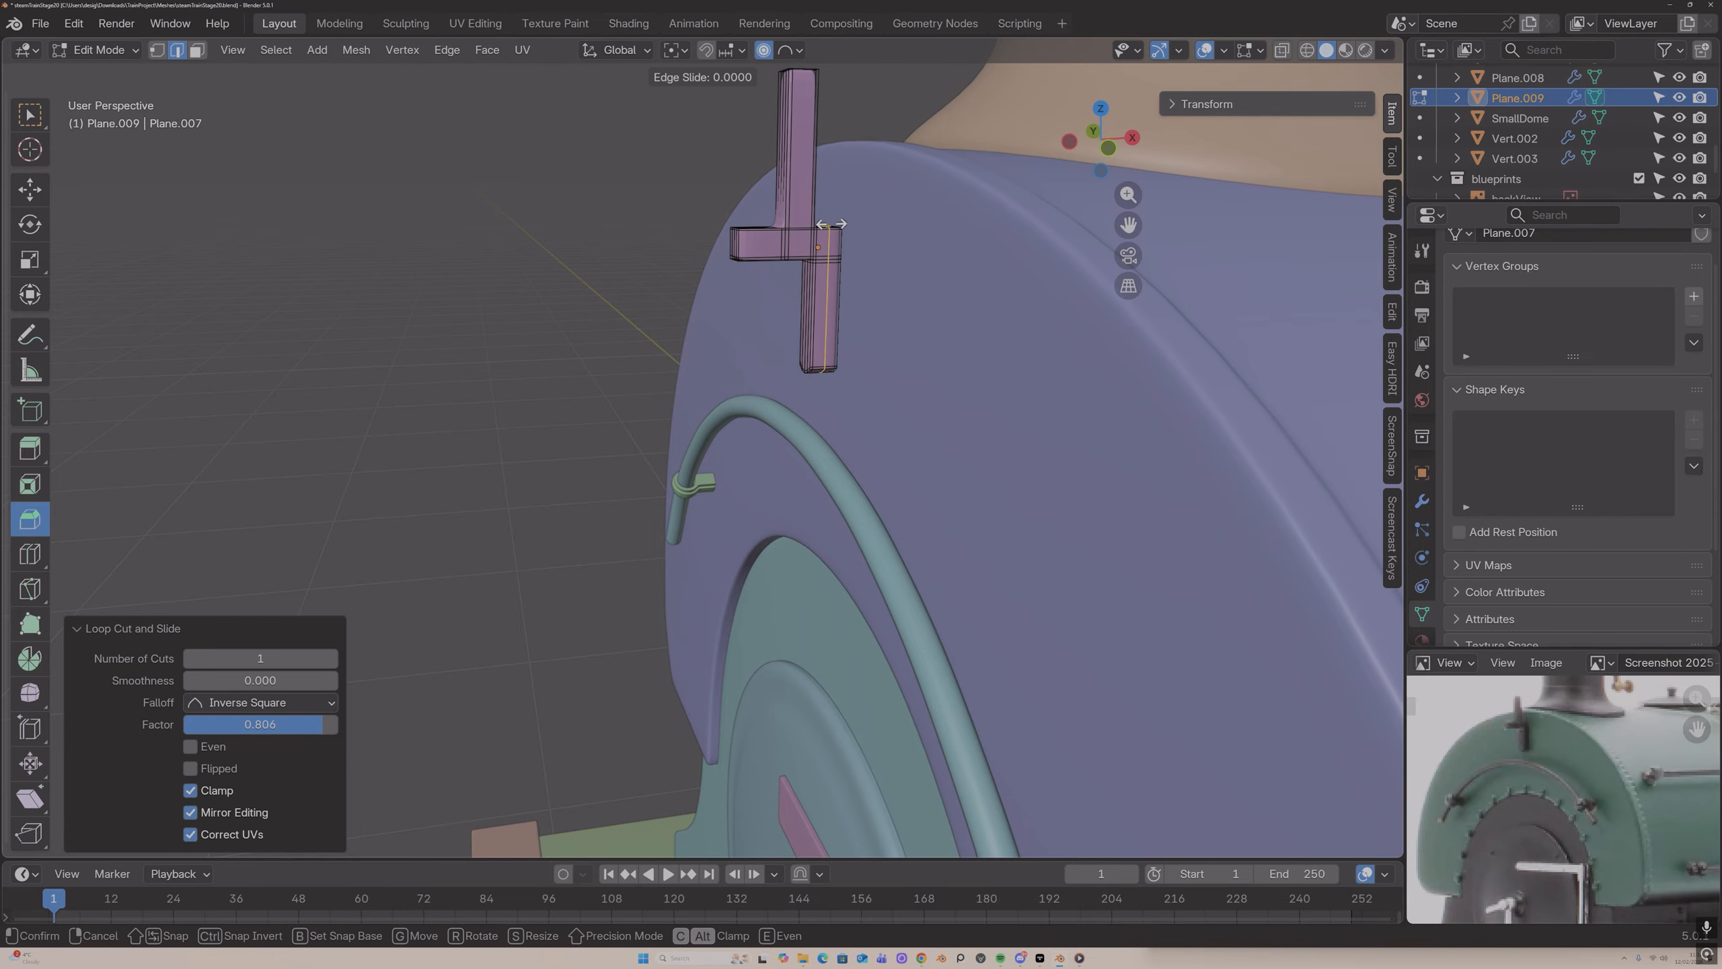
click(841, 224)
mouse_move(841, 224)
middle_down()
mouse_move(911, 262)
mouse_move(855, 224)
middle_up()
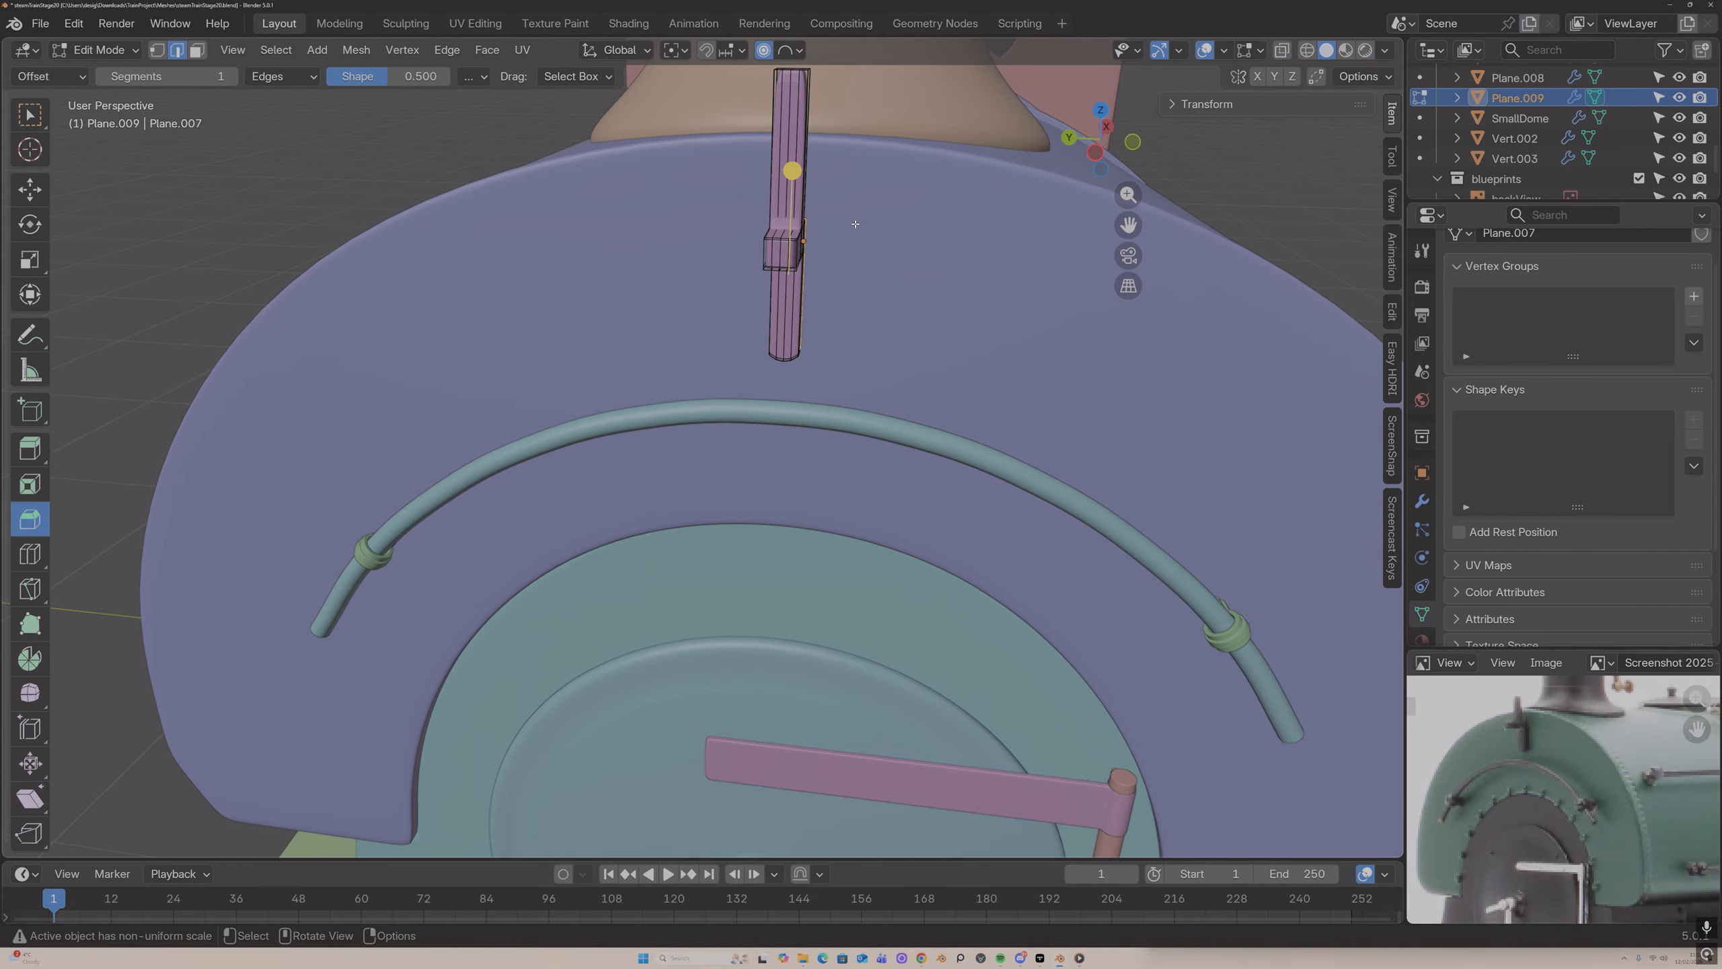
Step: Add two lengthwise loop cuts across the bracket's width, slid toward its two side faces with factors -0.600 and 0.700
key(ctrl+r)
click(780, 74)
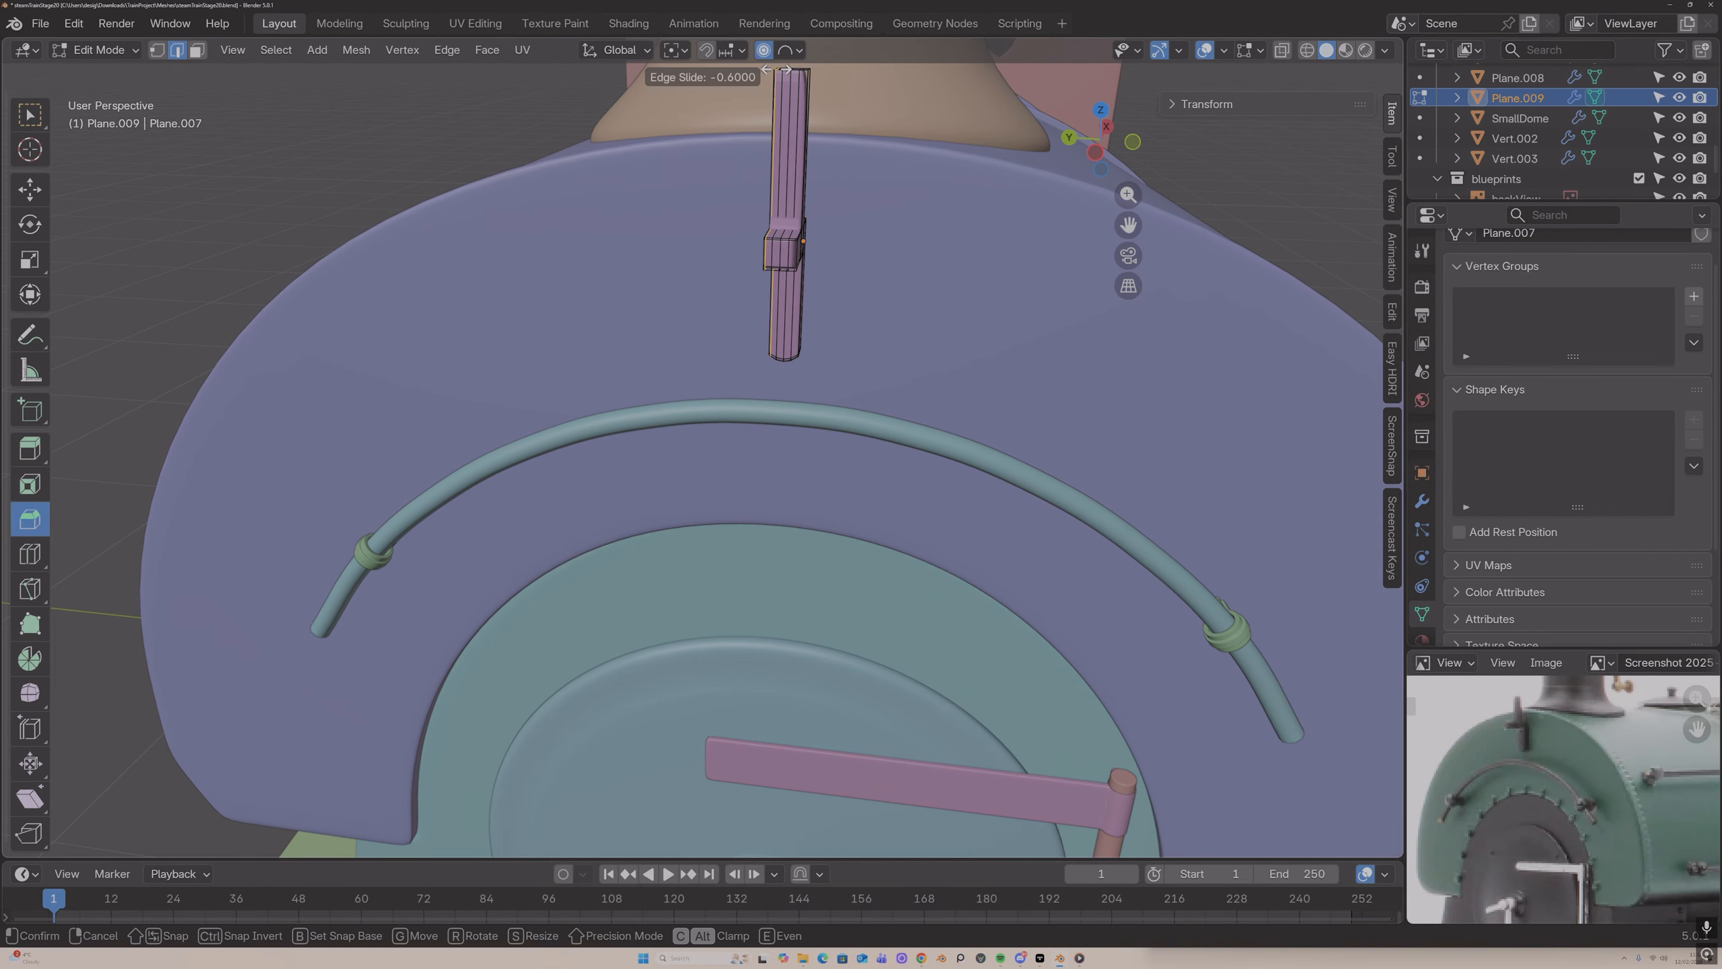
click(777, 73)
key(ctrl+r)
click(791, 74)
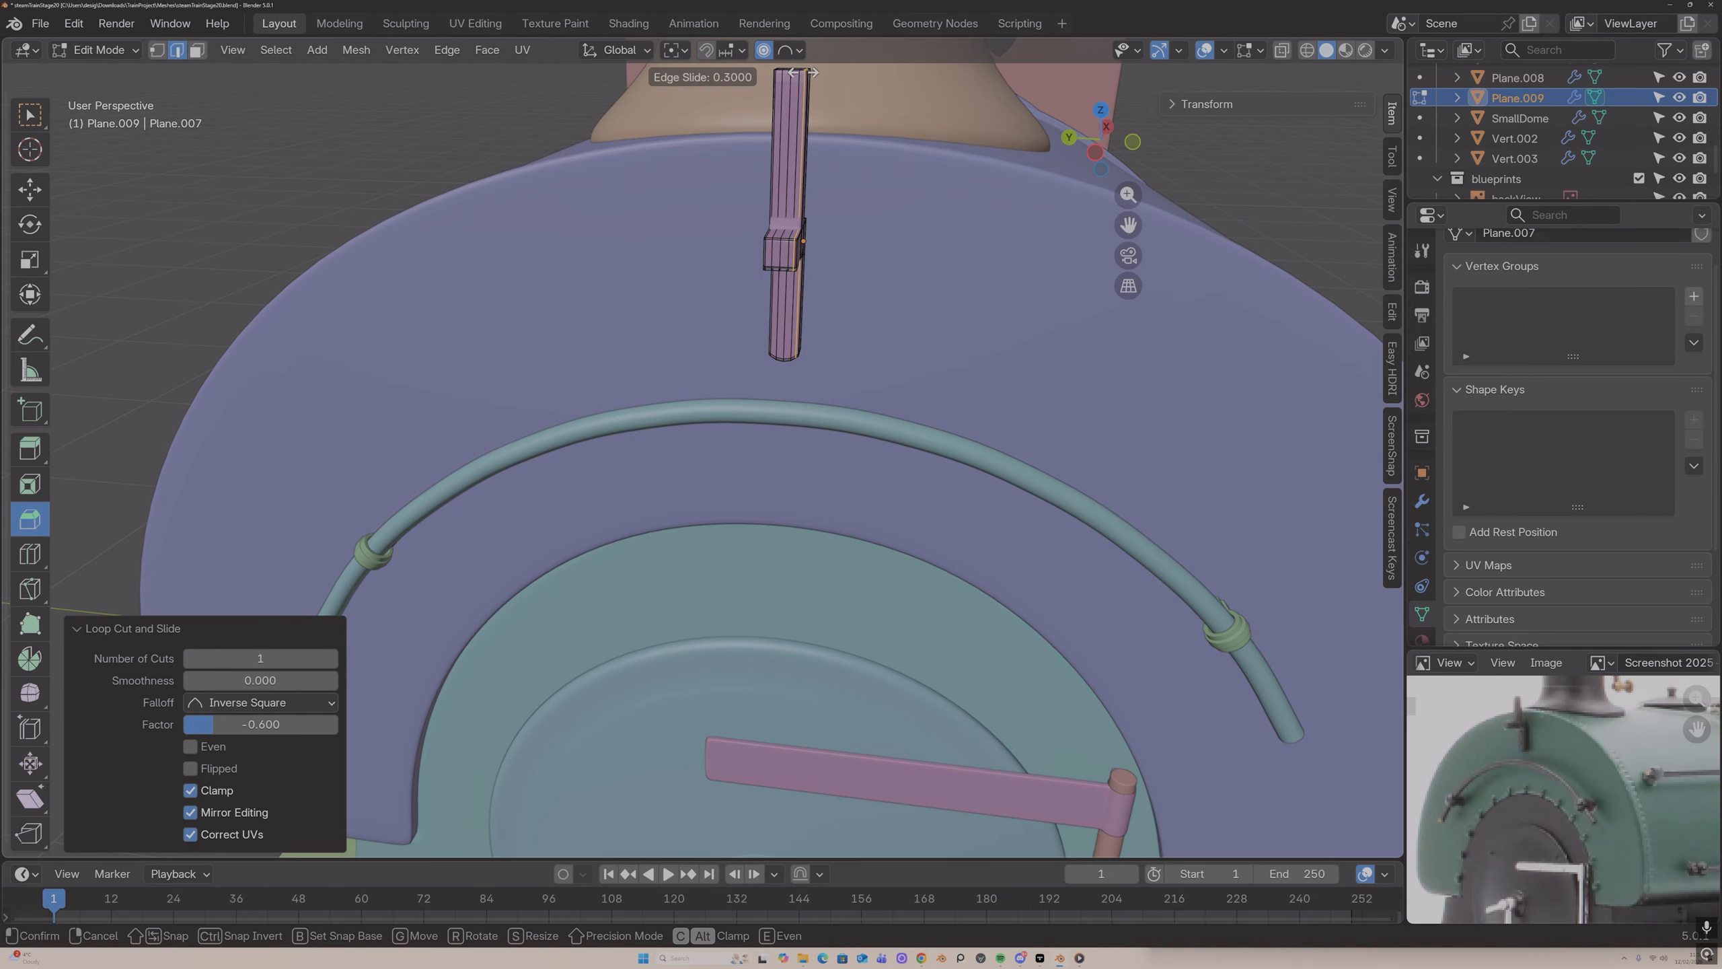
click(803, 73)
middle_drag(803, 72, 777, 204)
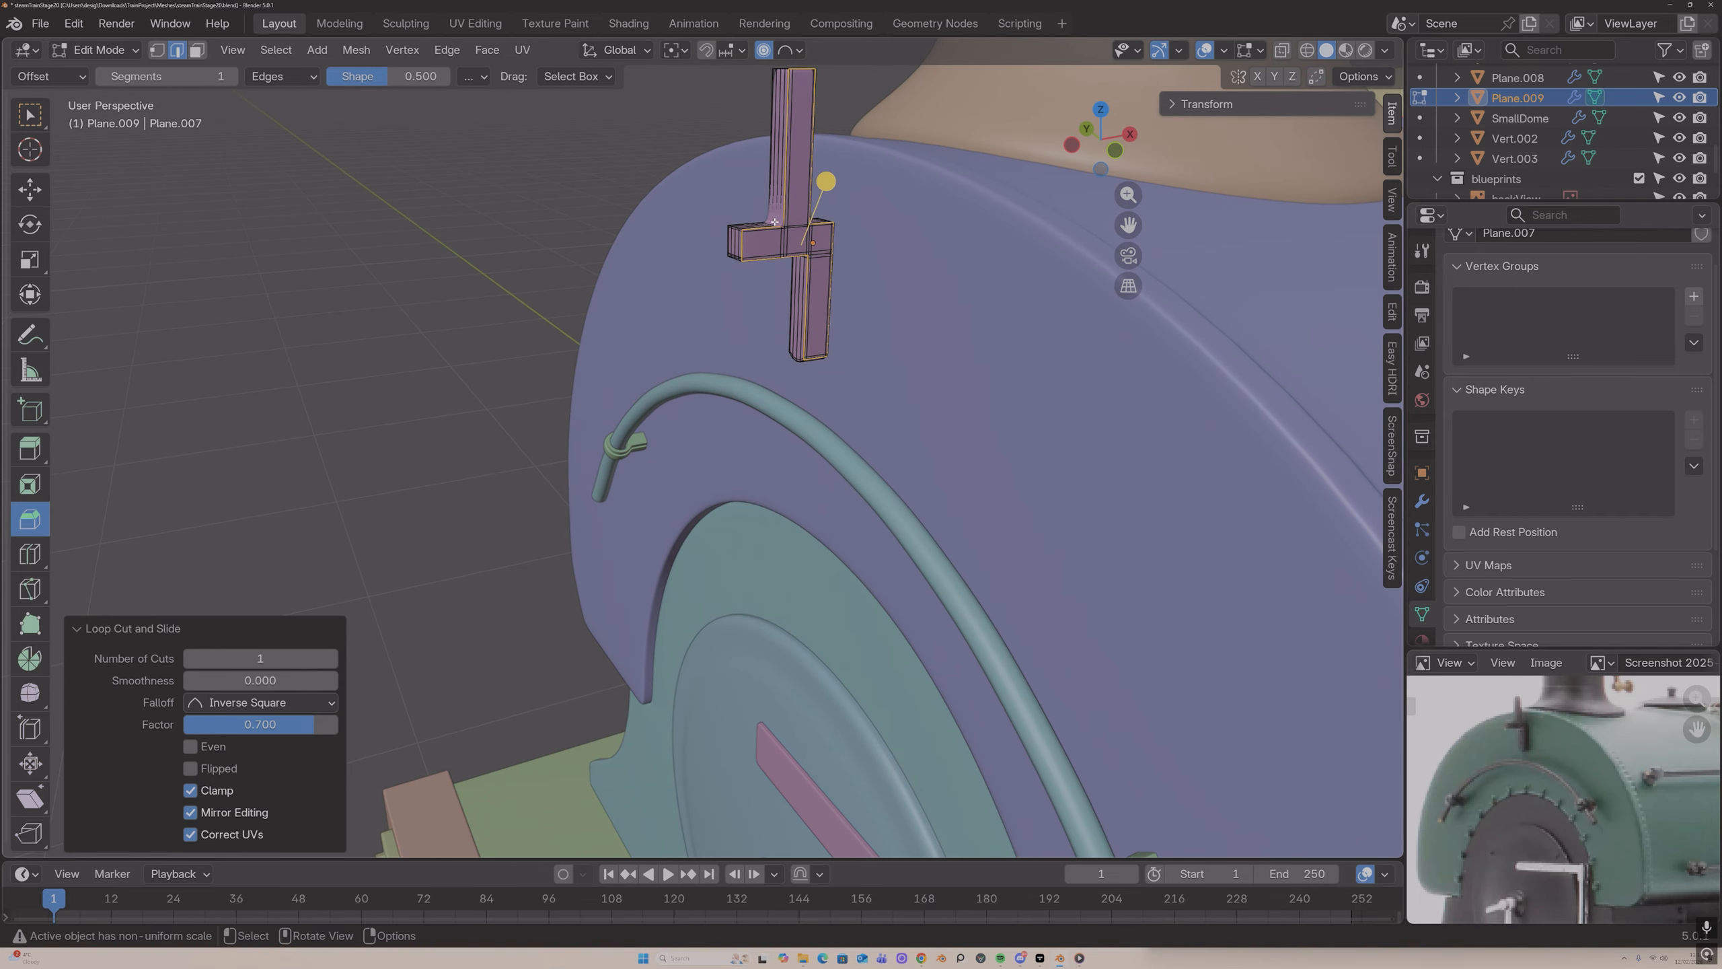
Step: Add a loop cut on the upper post close to its junction with the crossbar, then leave mesh editing
key(ctrl+r)
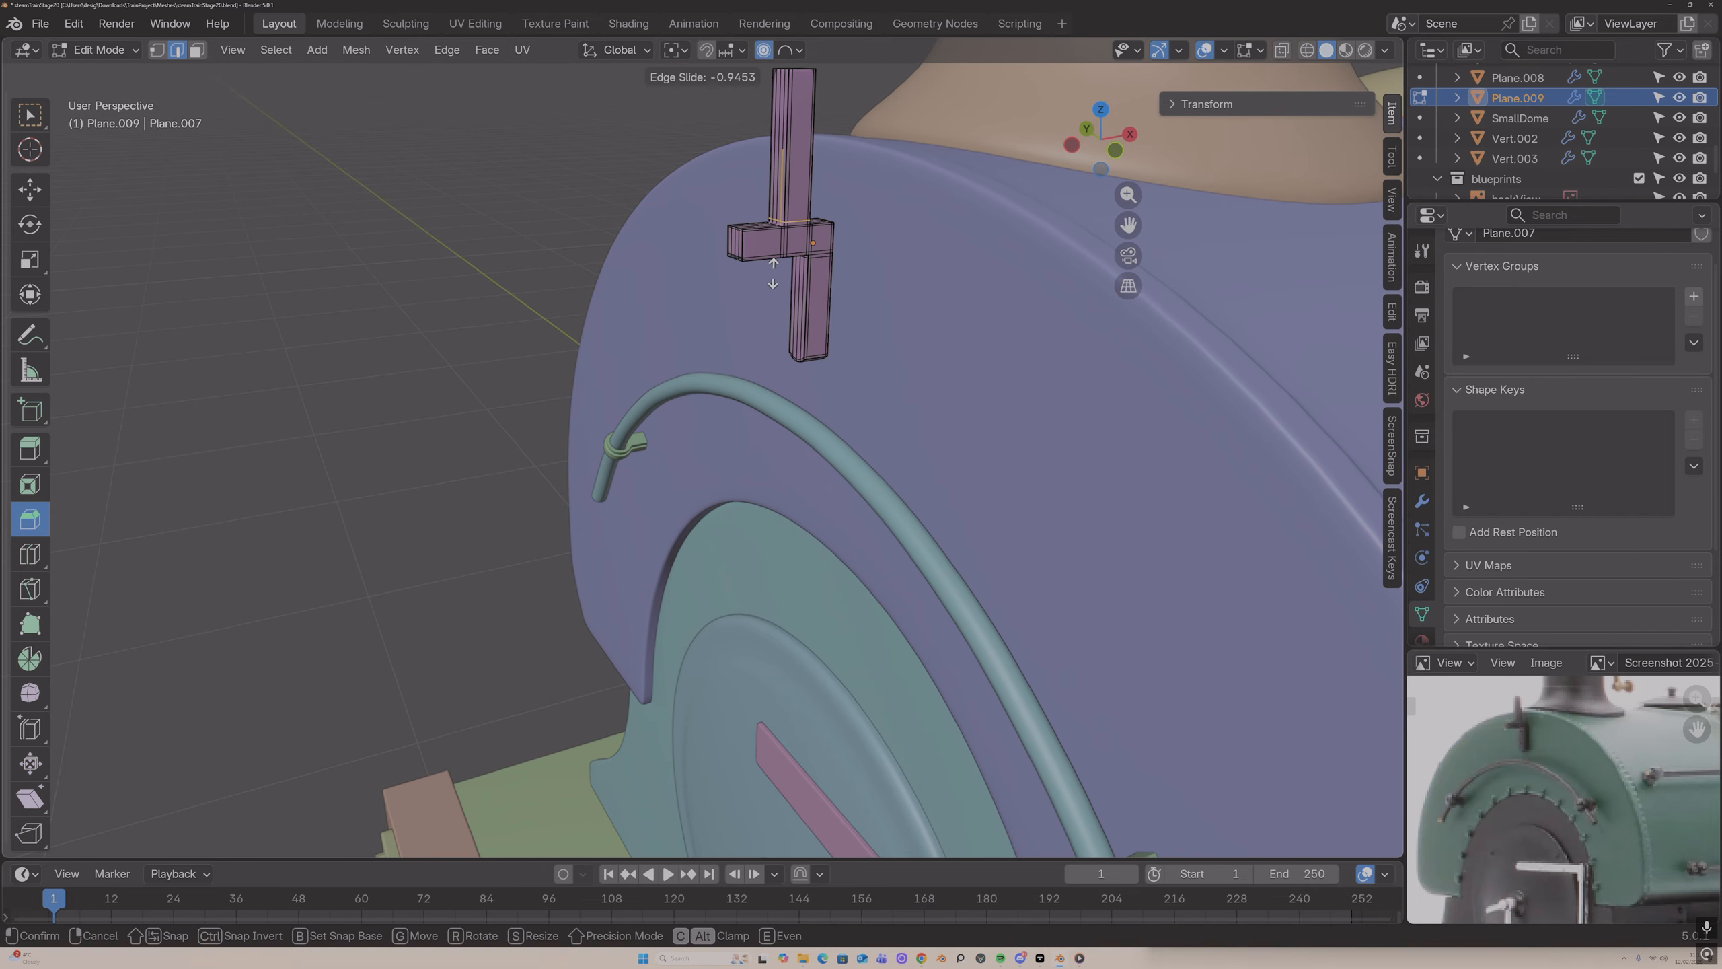
click(773, 275)
key(Tab)
scroll(764, 247, down, 4)
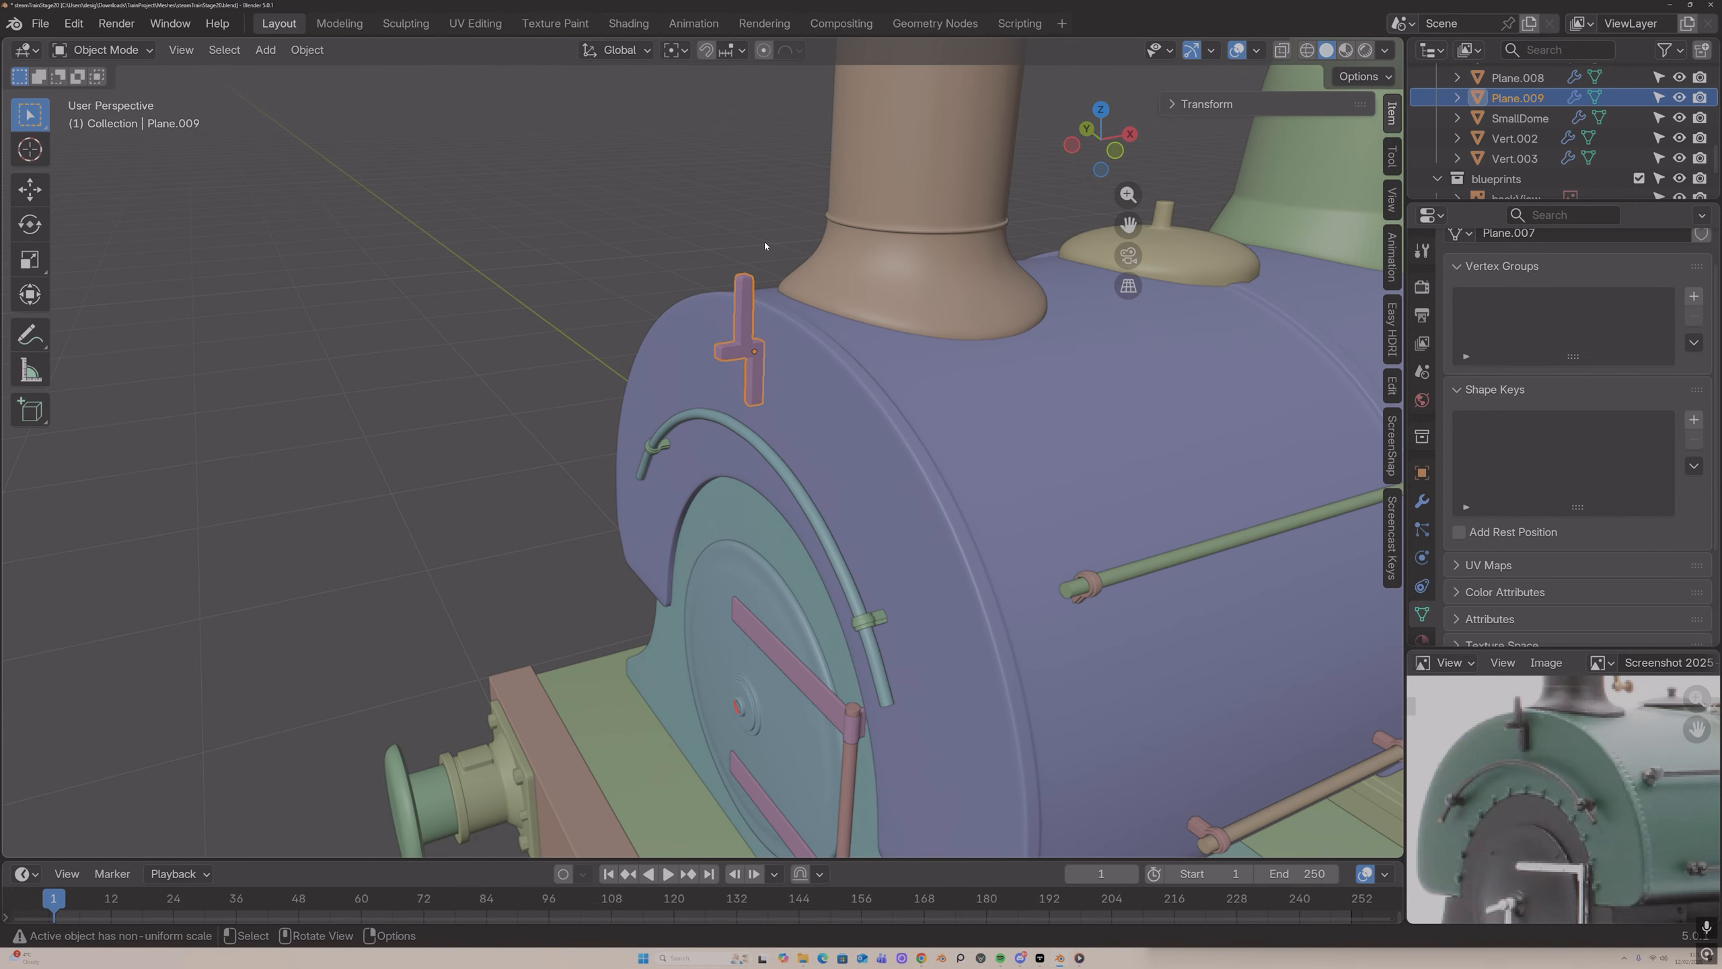
Step: Slide an edge loop close to the upper post's top end, then return to object editing and deselect the bracket
scroll(761, 249, up, 1)
key(Tab)
scroll(755, 253, up, 2)
key(g)
key(g)
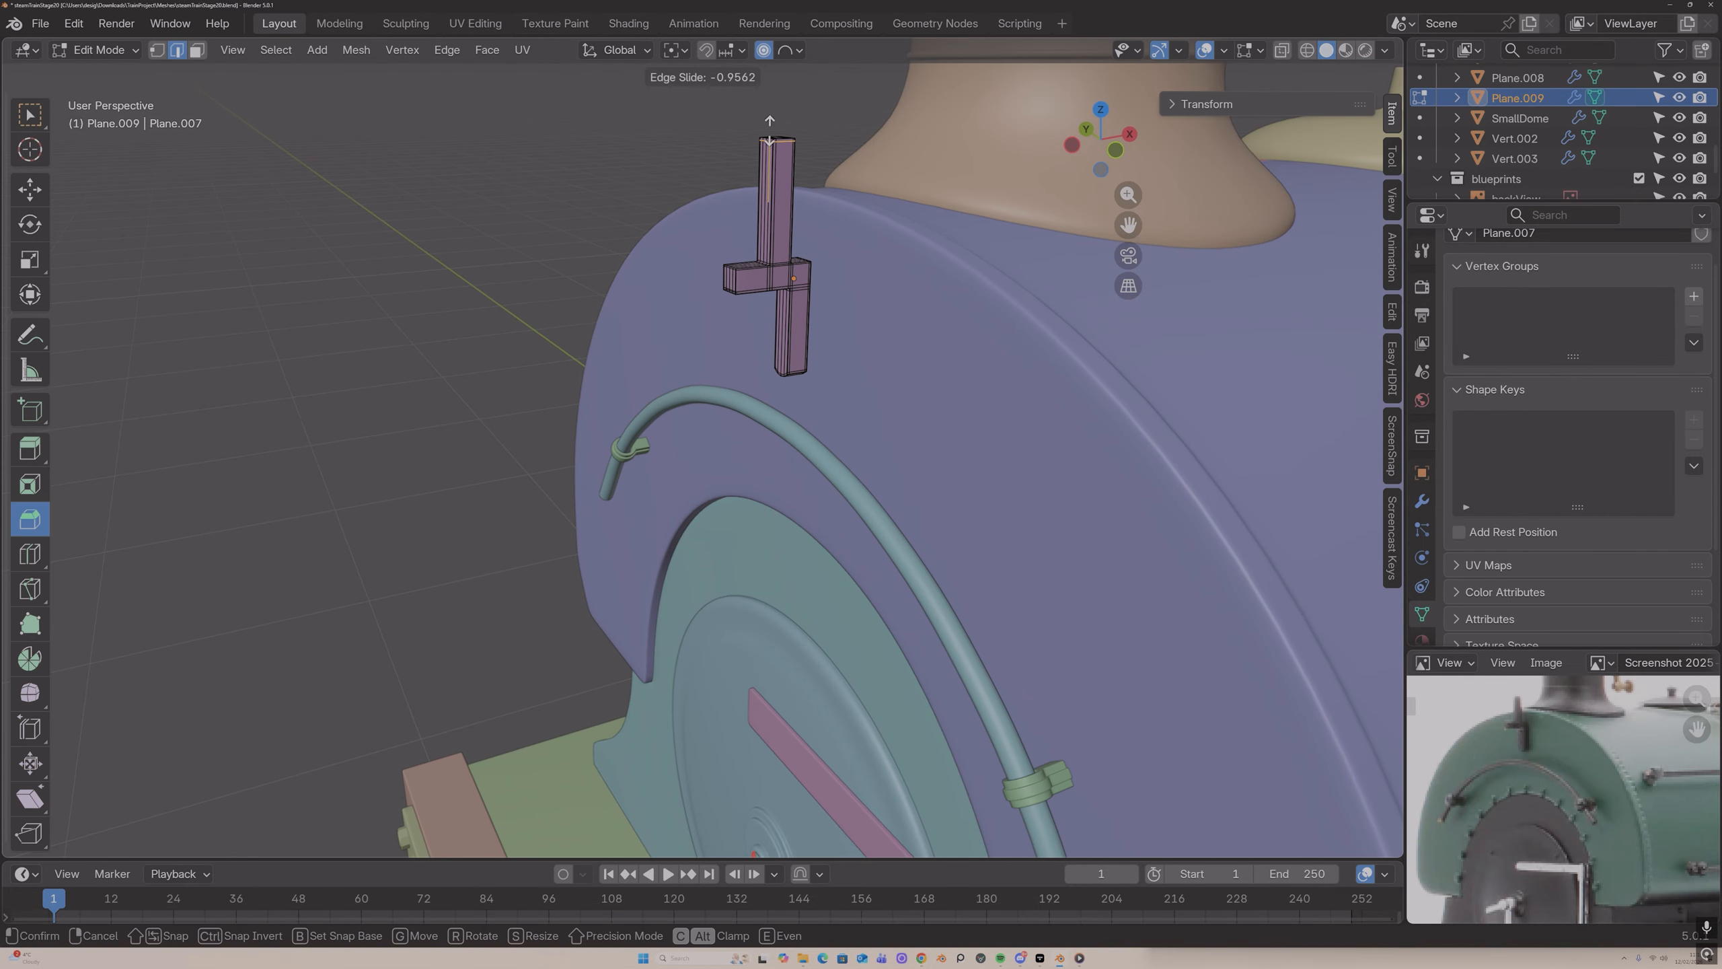
click(770, 129)
key(Tab)
middle_drag(700, 150, 616, 187)
scroll(971, 155, down, 3)
click(970, 157)
scroll(665, 188, down, 5)
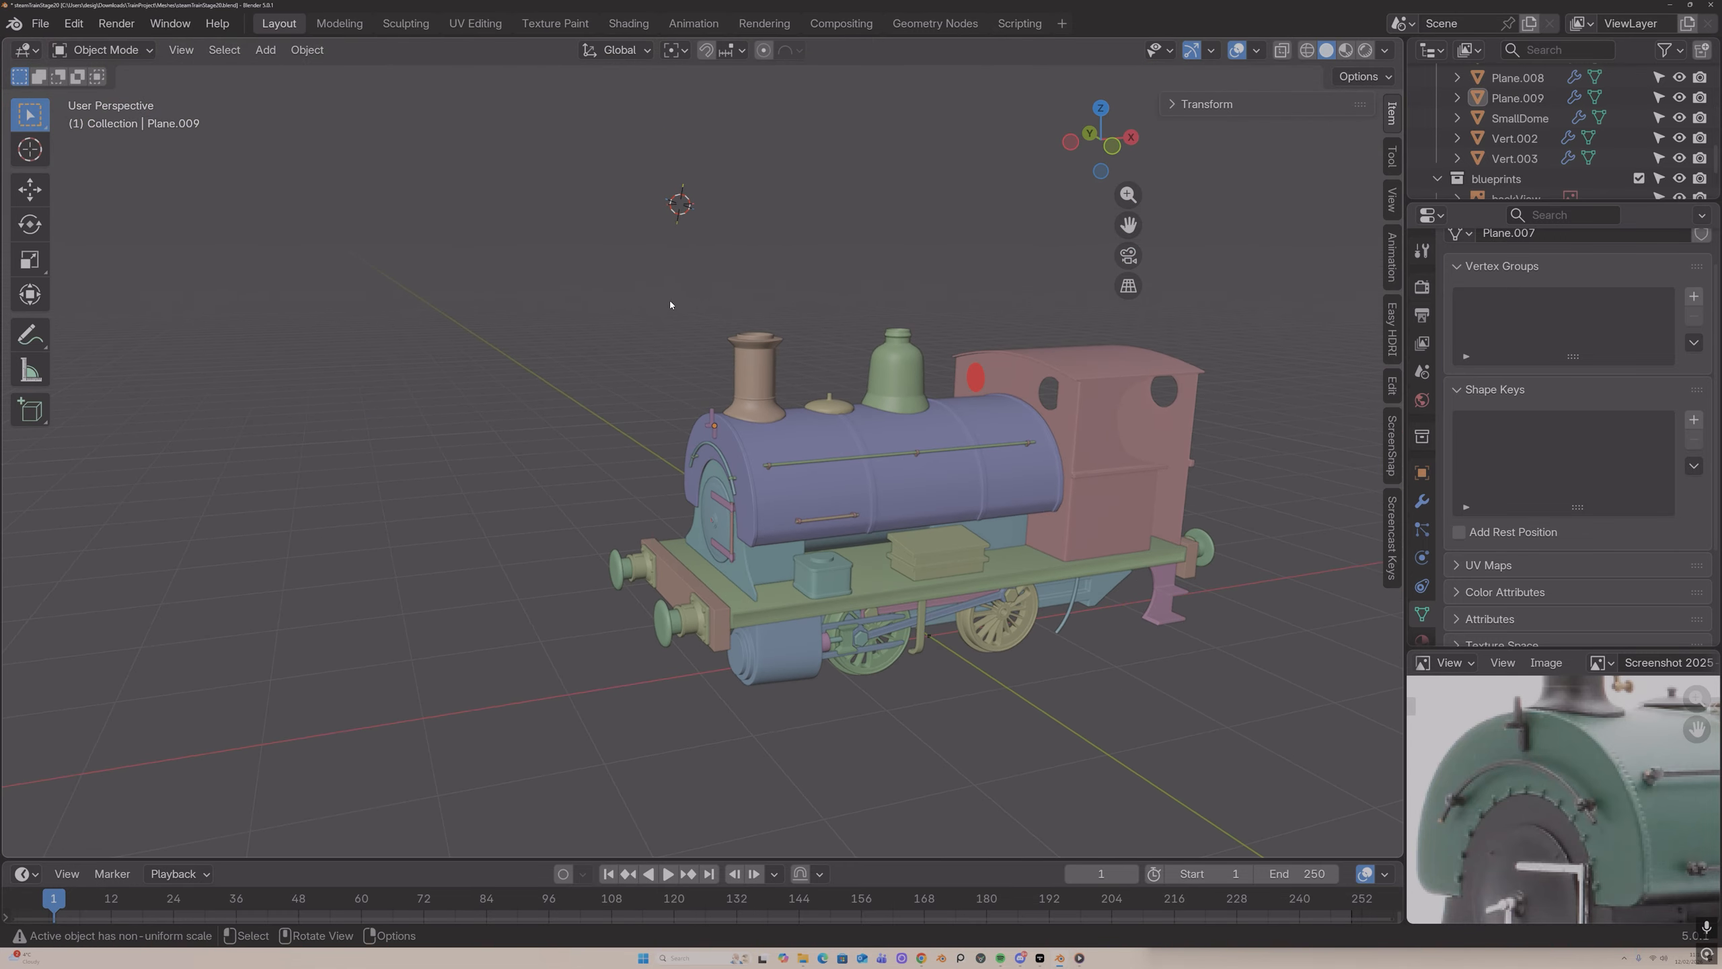
Step: Duplicate the front lamp bracket and move the copy 3.8449 m along the X axis, behind the cab
scroll(670, 305, up, 4)
click(724, 386)
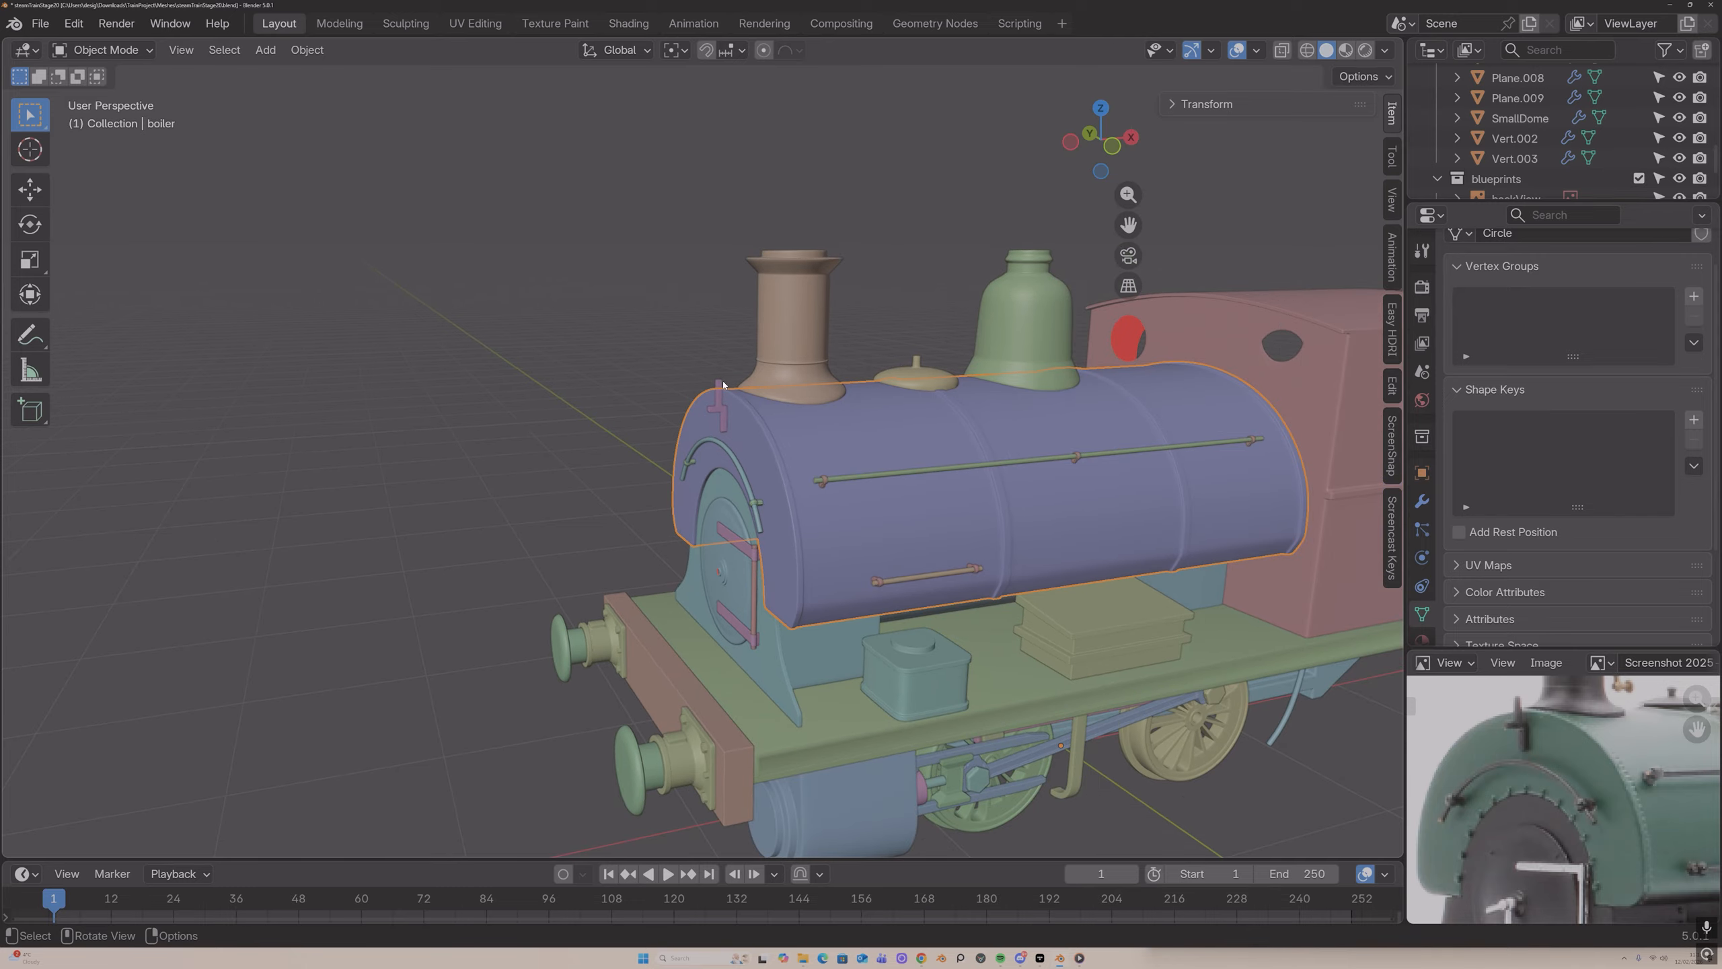
click(722, 385)
scroll(723, 385, down, 4)
middle_drag(723, 384, 703, 375)
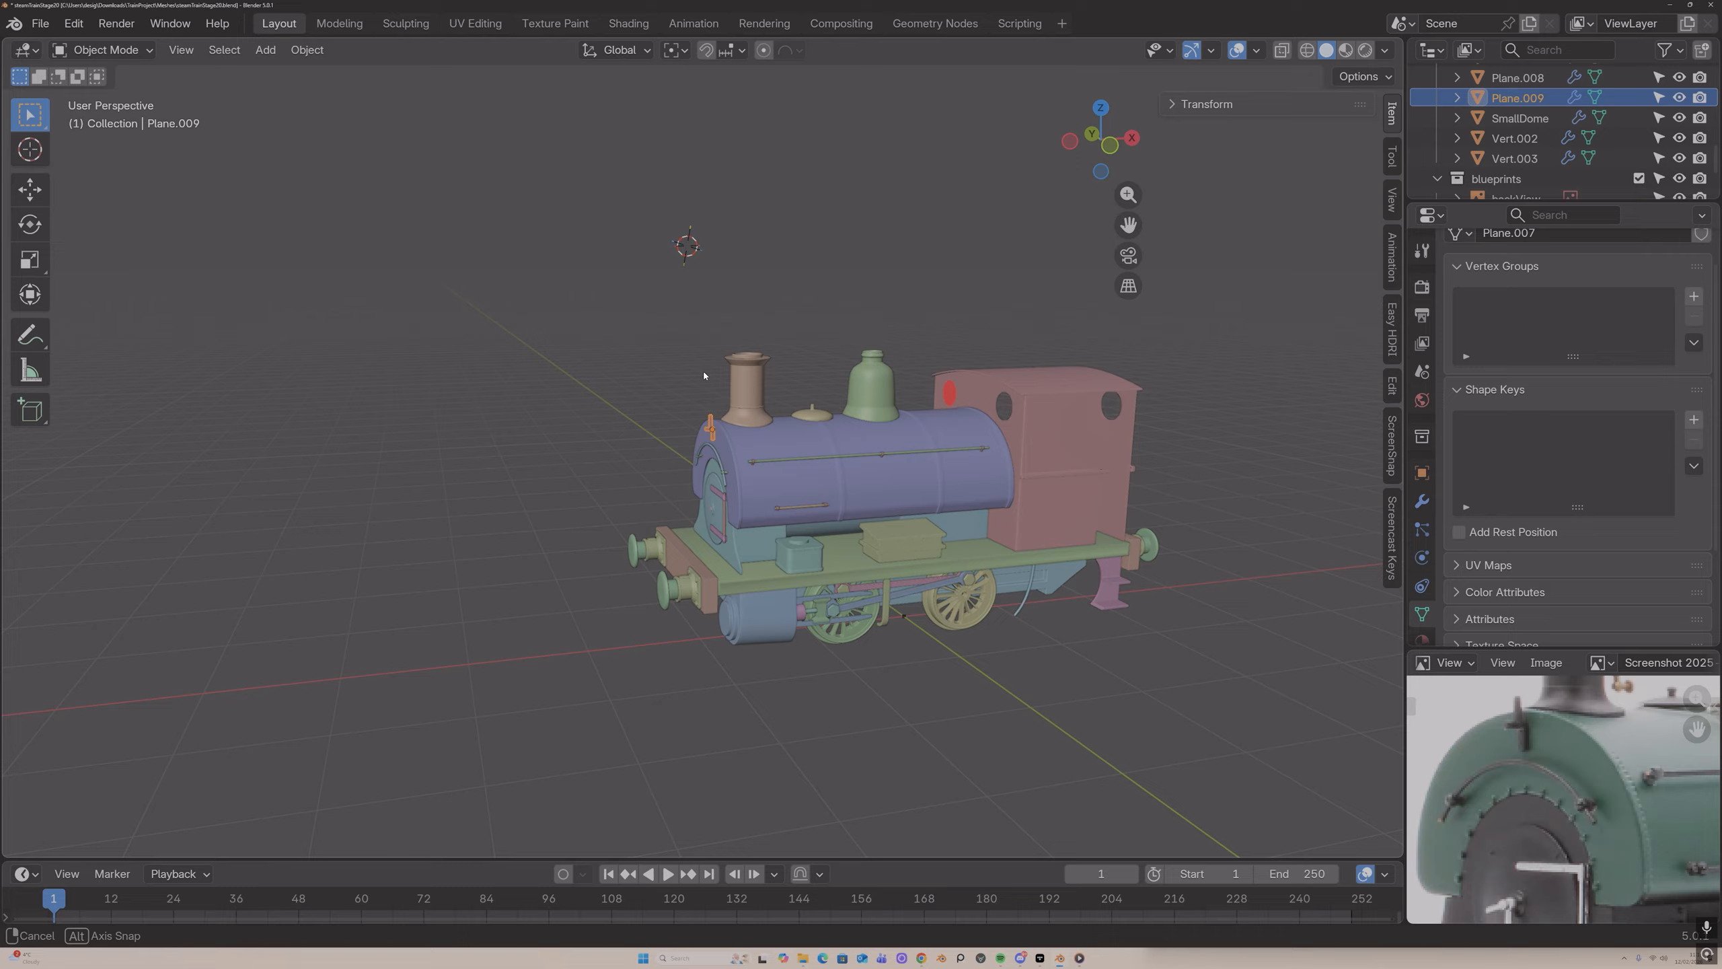
key(shift+d)
key(y)
key(x)
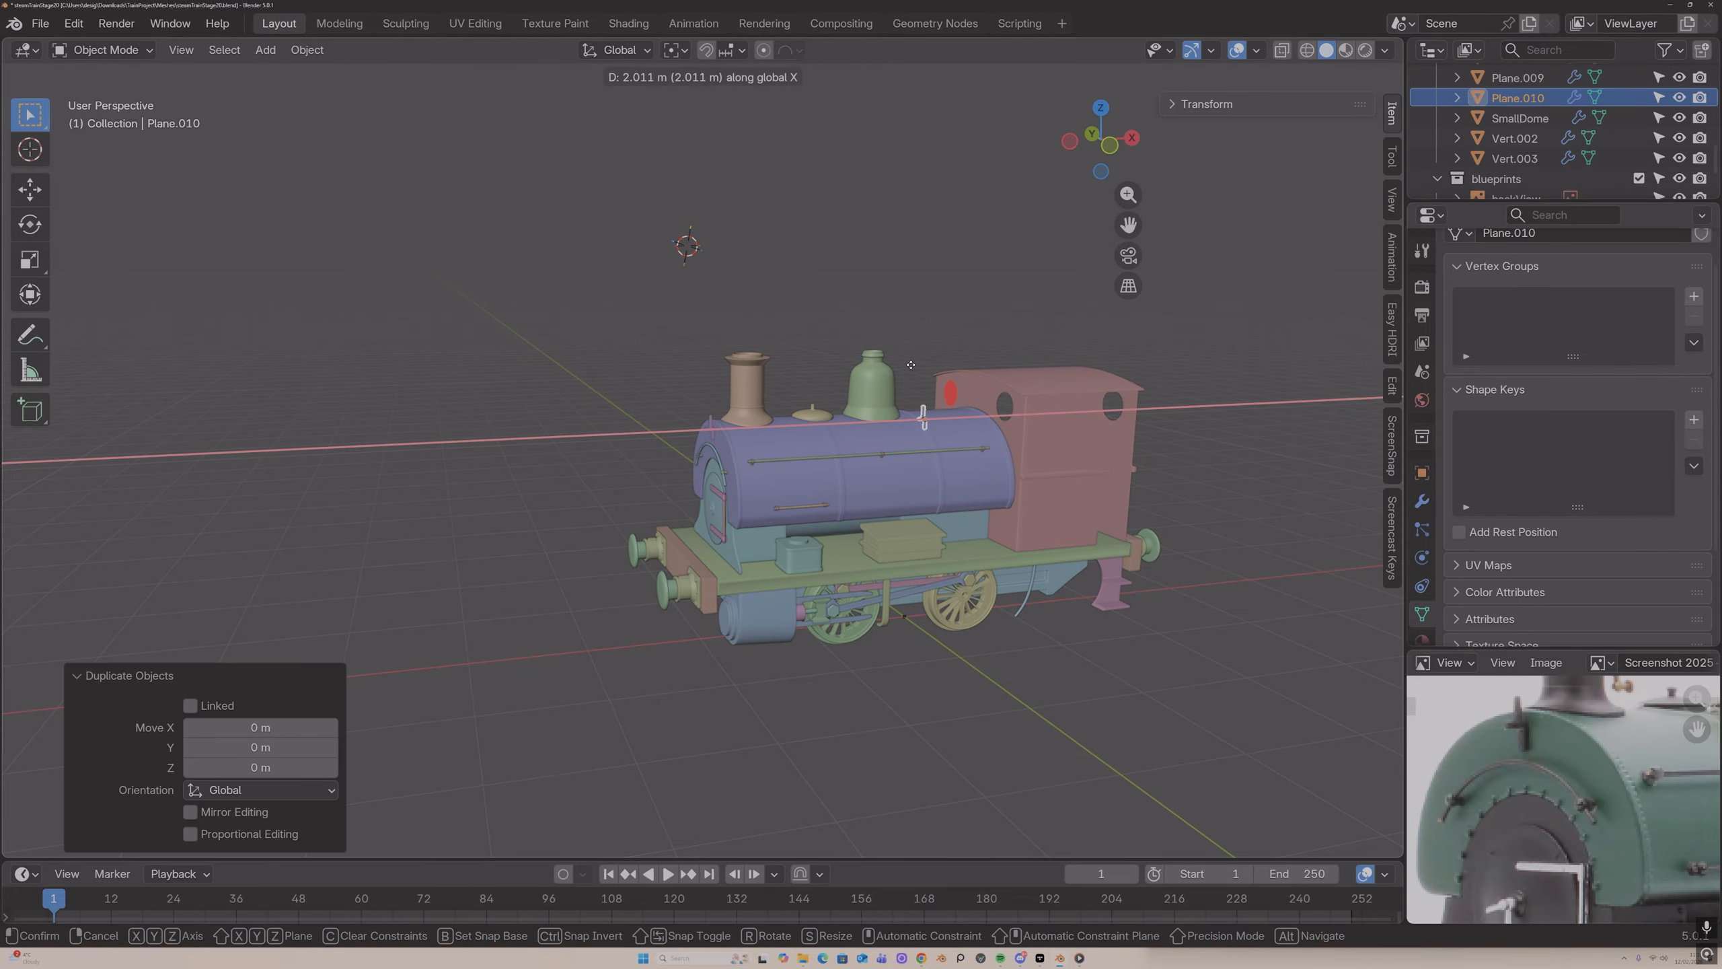
click(1085, 368)
middle_drag(1087, 368, 919, 366)
scroll(947, 324, up, 2)
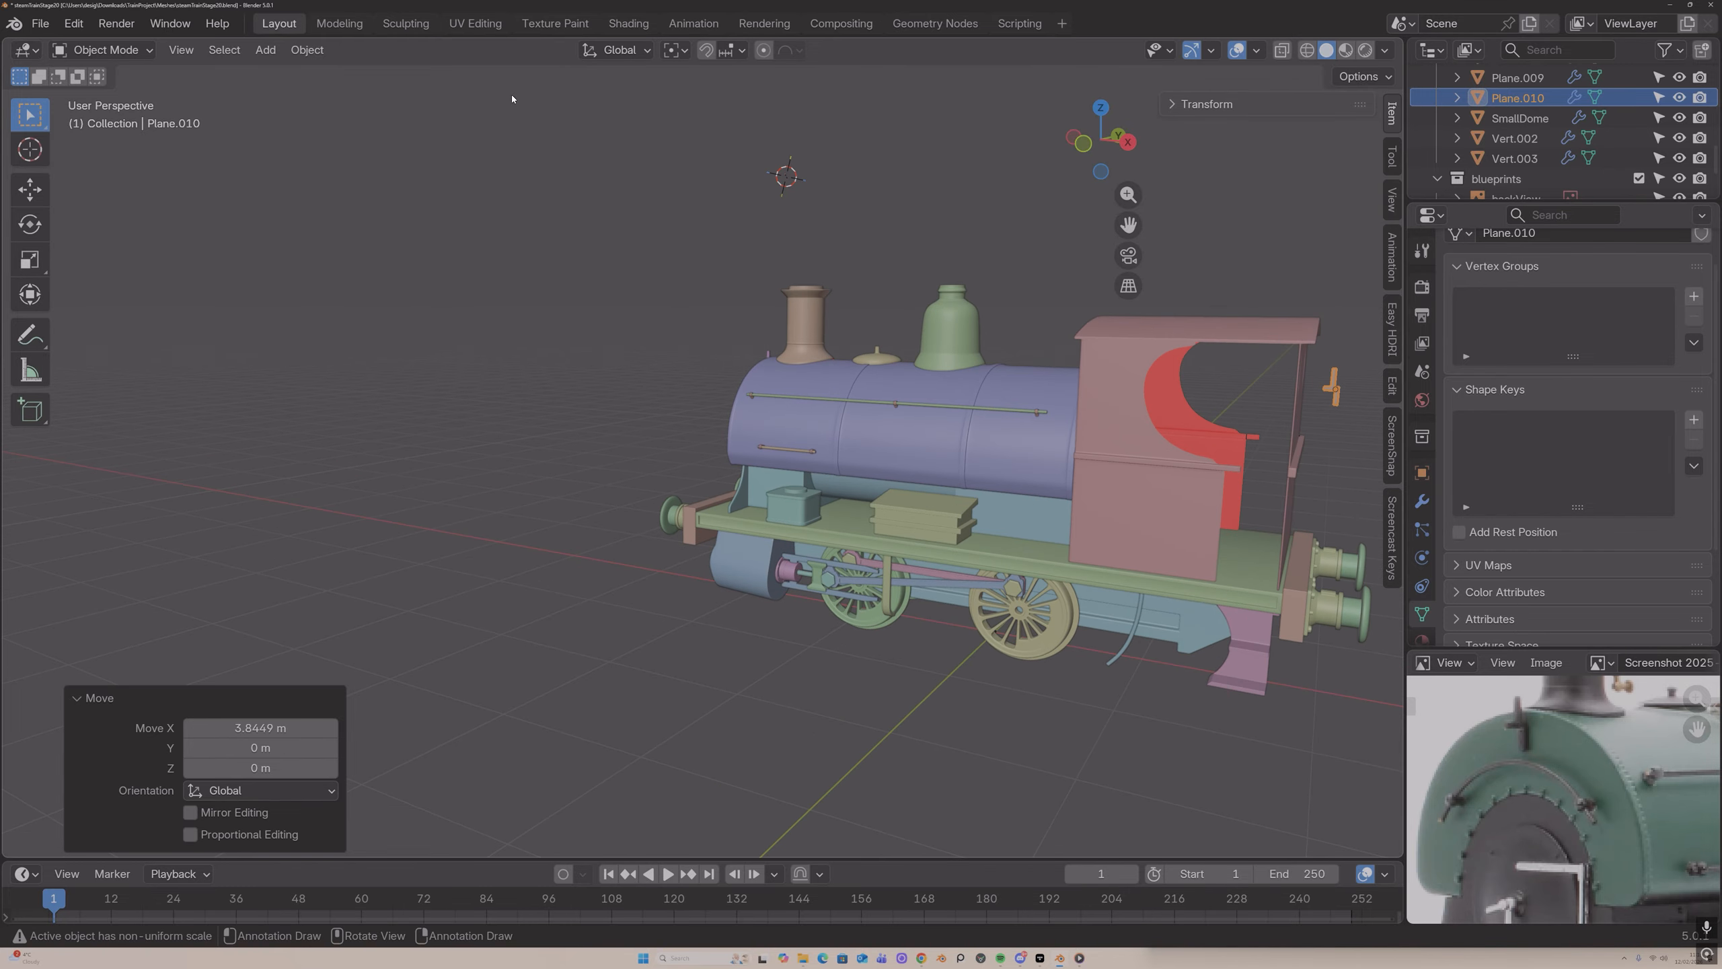
Step: Mirror the duplicated bracket along global X and move it -0.16887 m in X against the cab's rear wall
click(307, 49)
mouse_move(352, 113)
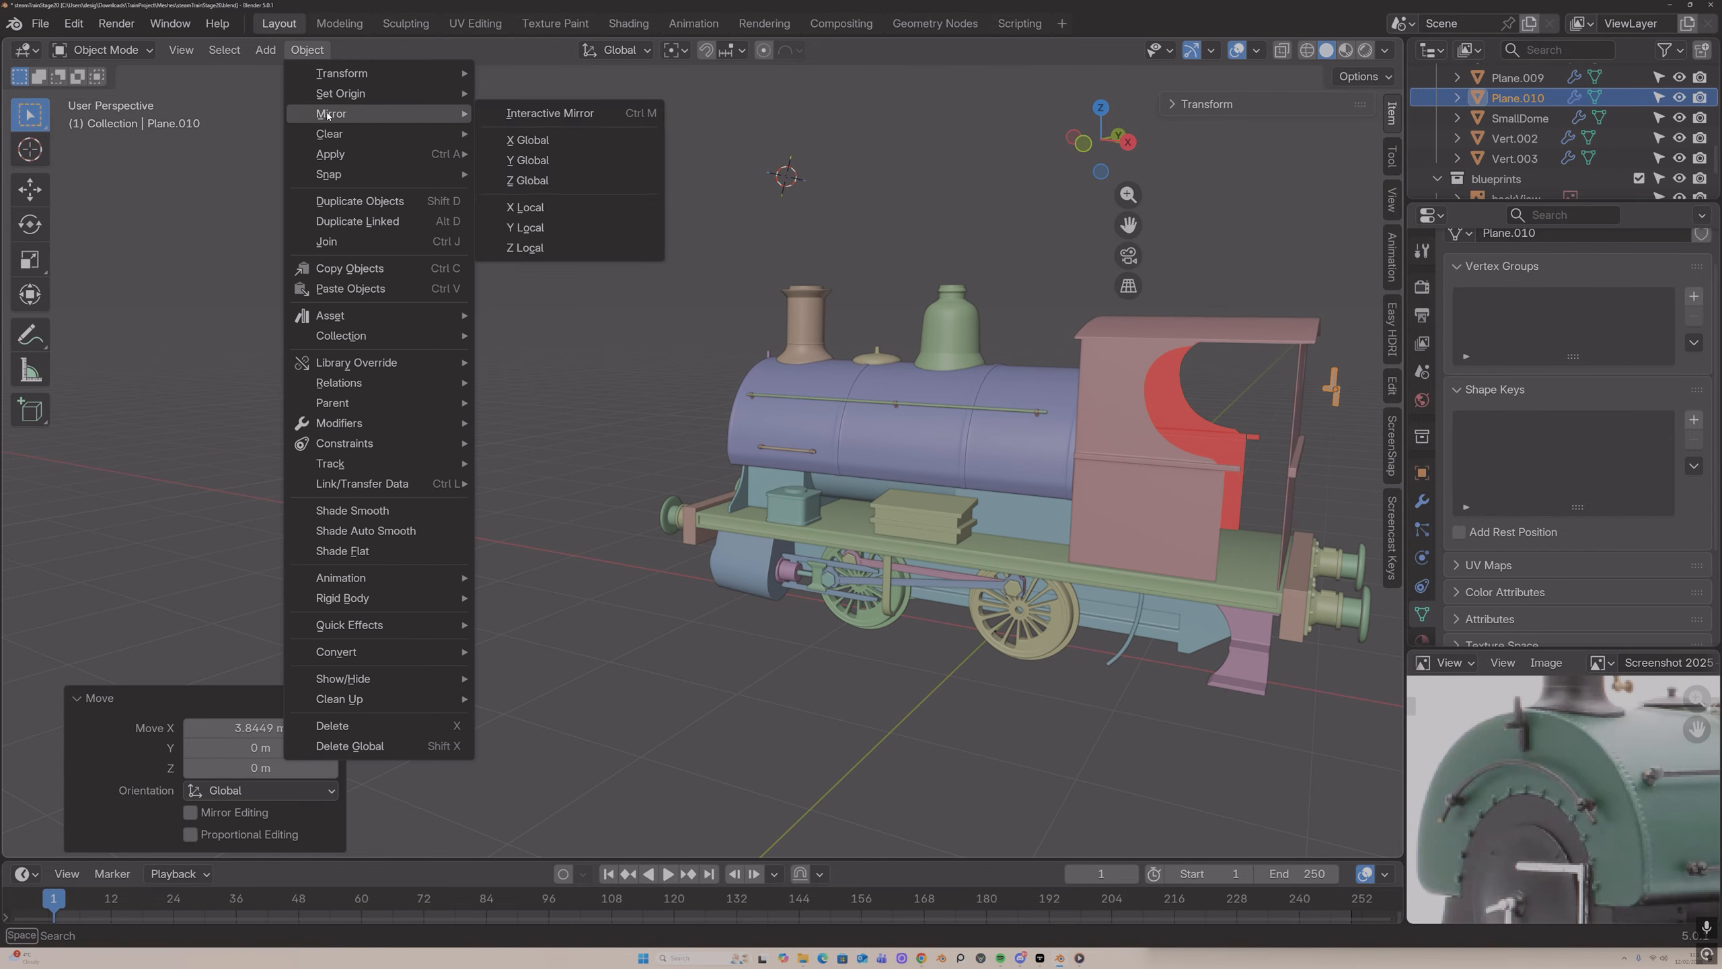
click(540, 140)
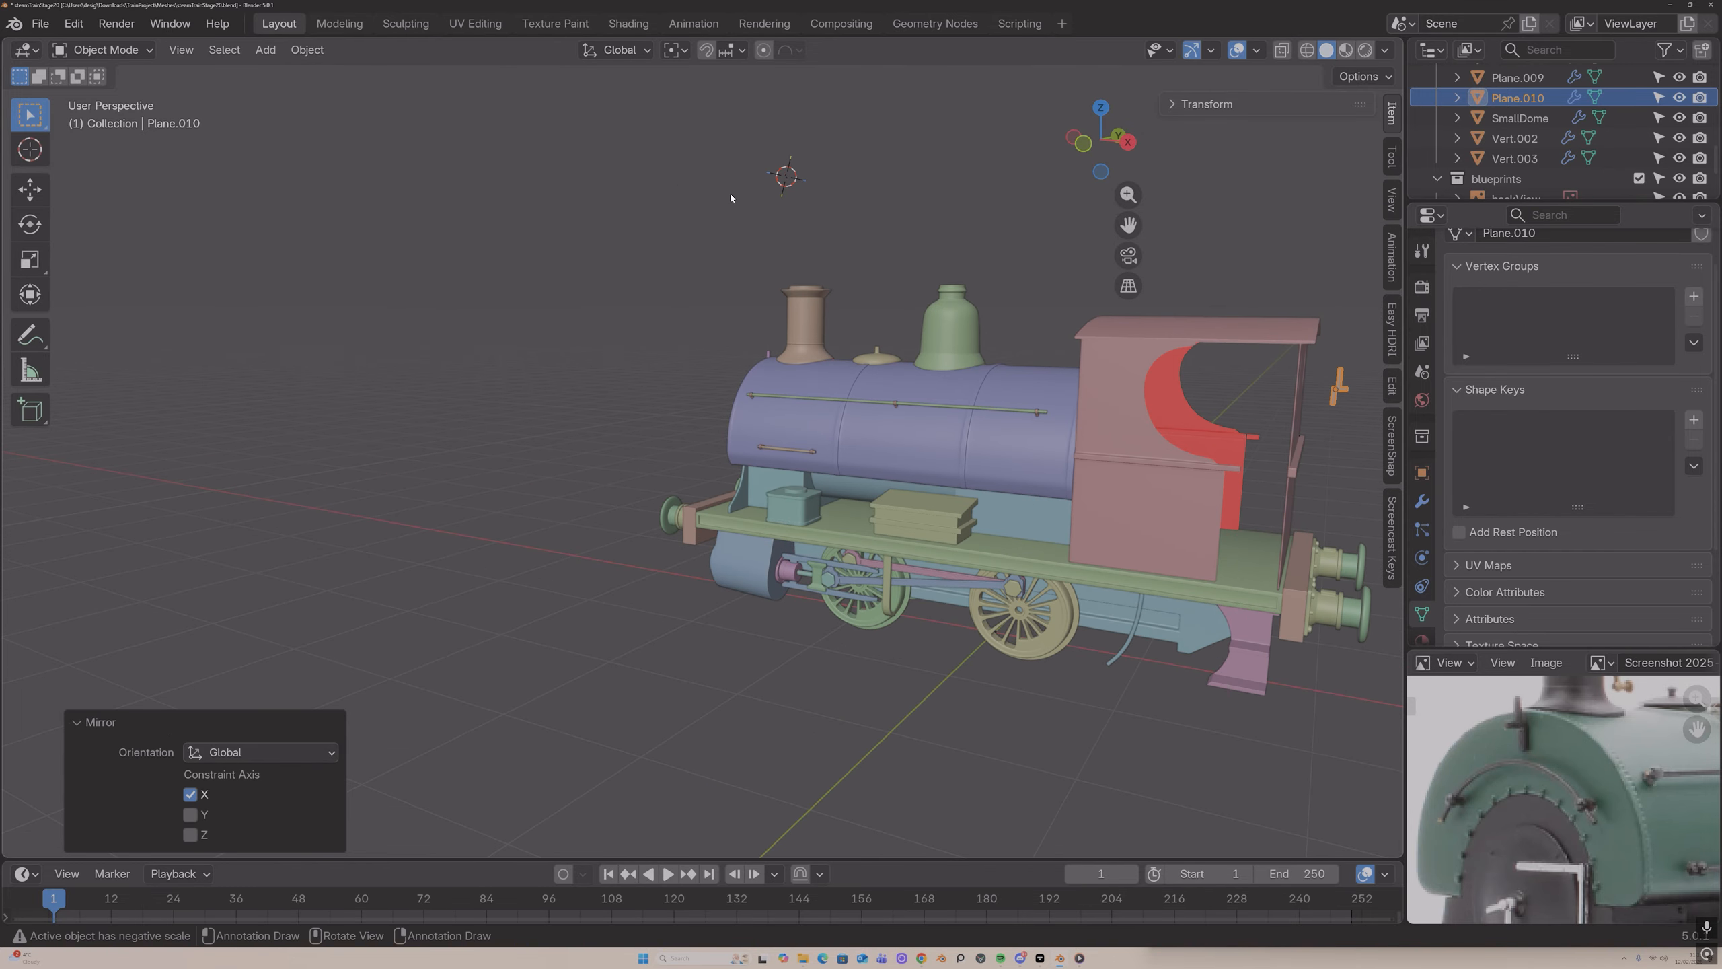
click(782, 207)
middle_drag(783, 208, 737, 208)
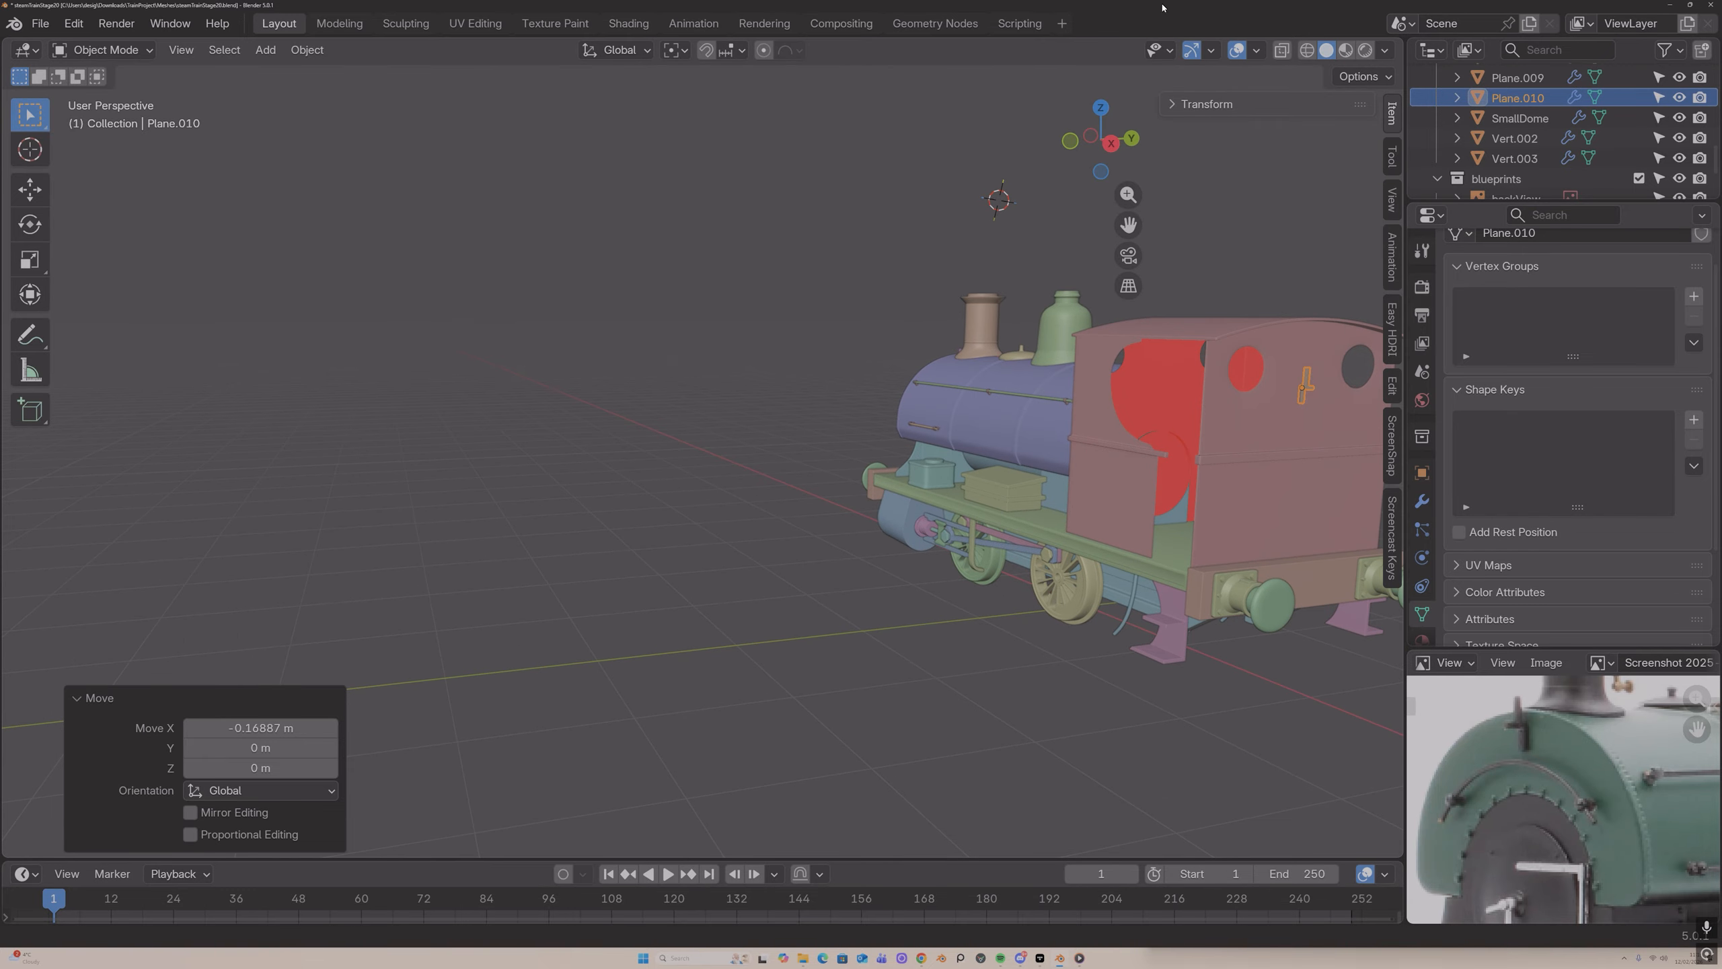
Step: In the orthographic view of the cab's rear with X-ray on, raise the rear bracket 0.11568 m in Z, then restore solid display
click(1129, 138)
click(1129, 138)
click(1129, 138)
click(1070, 145)
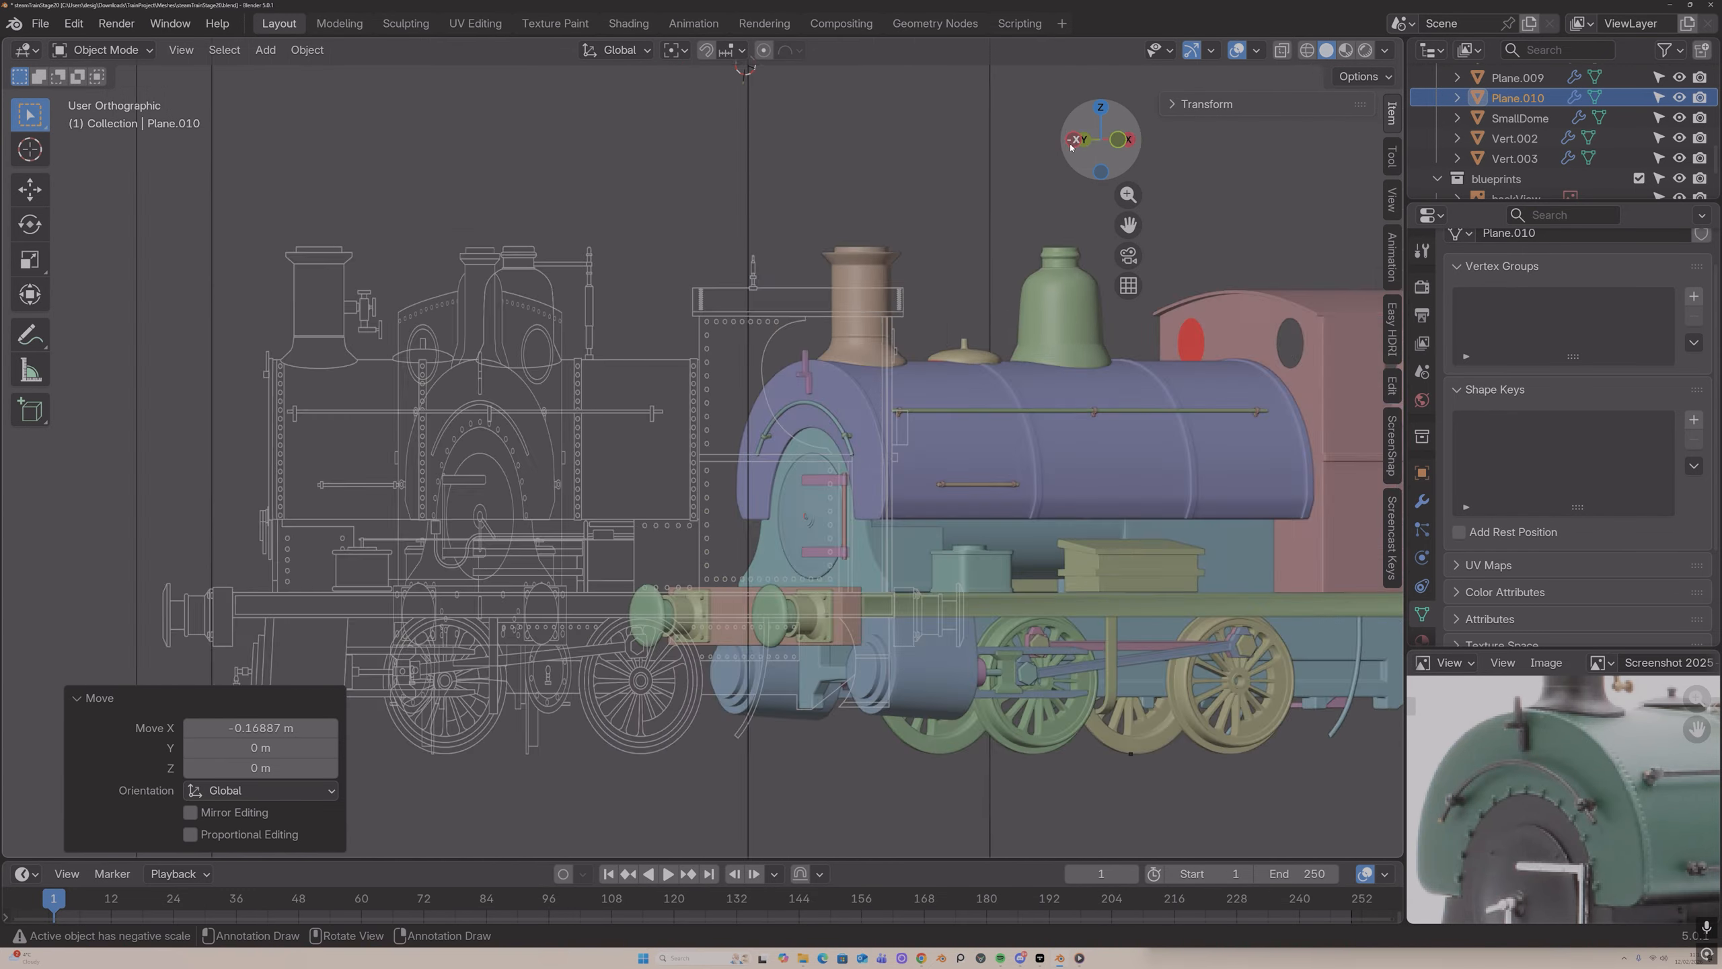
drag(1128, 225, 778, 189)
click(1074, 147)
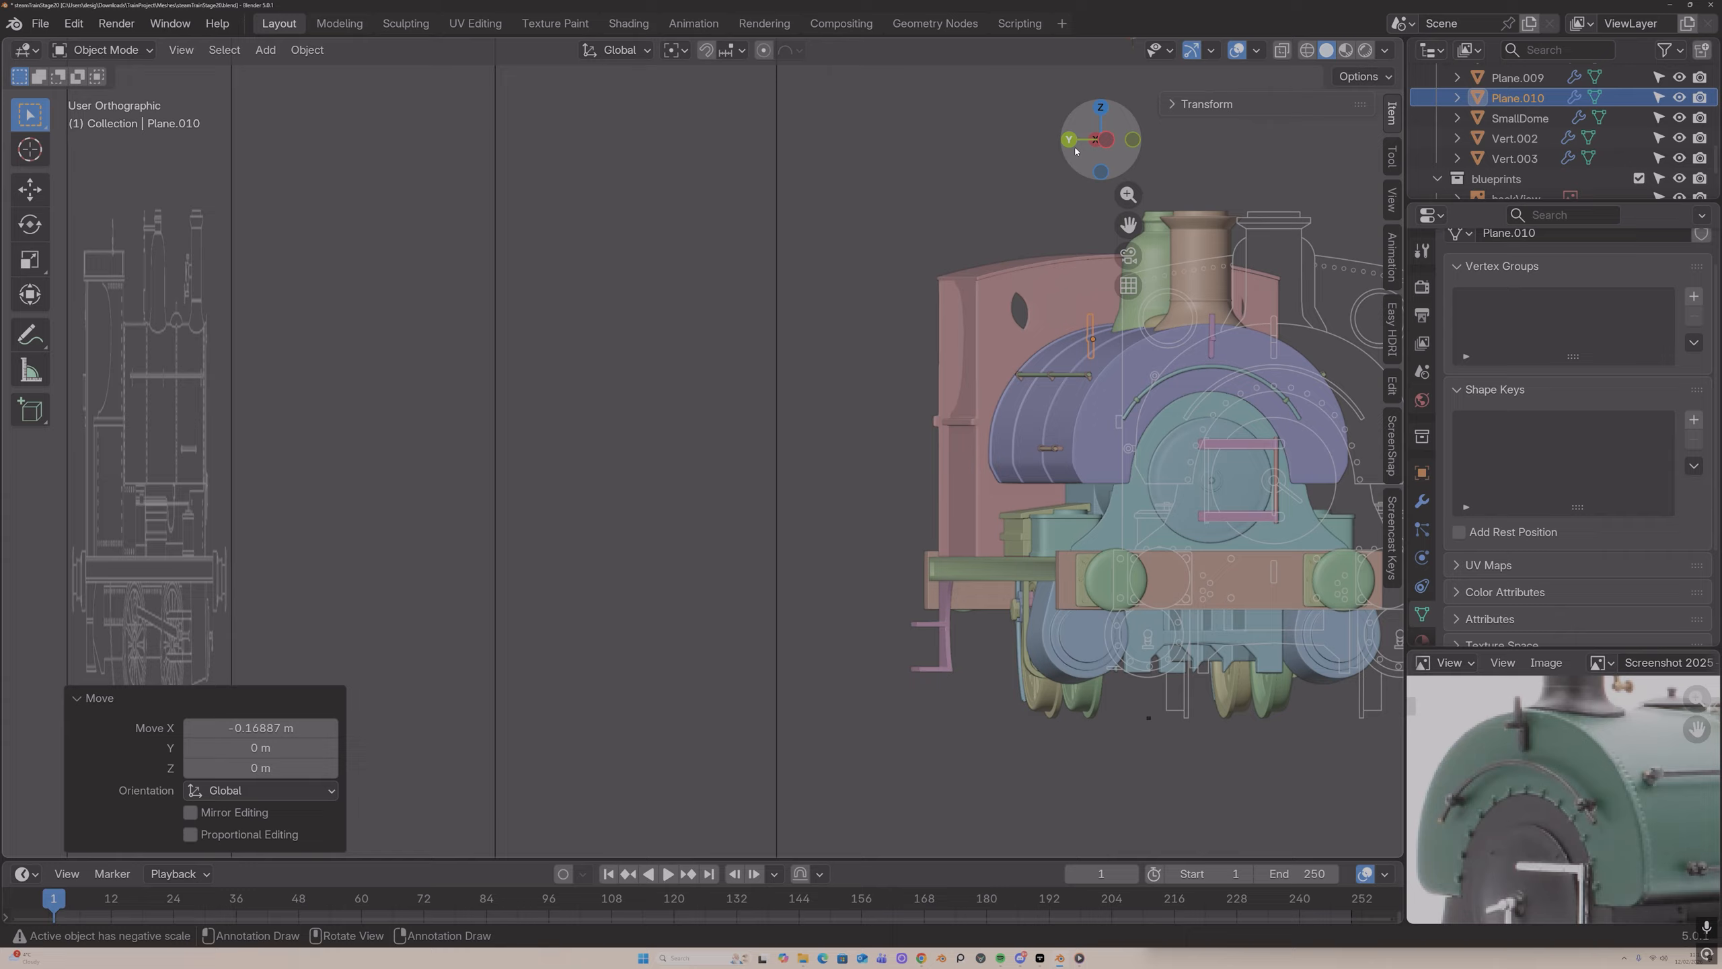
click(1069, 140)
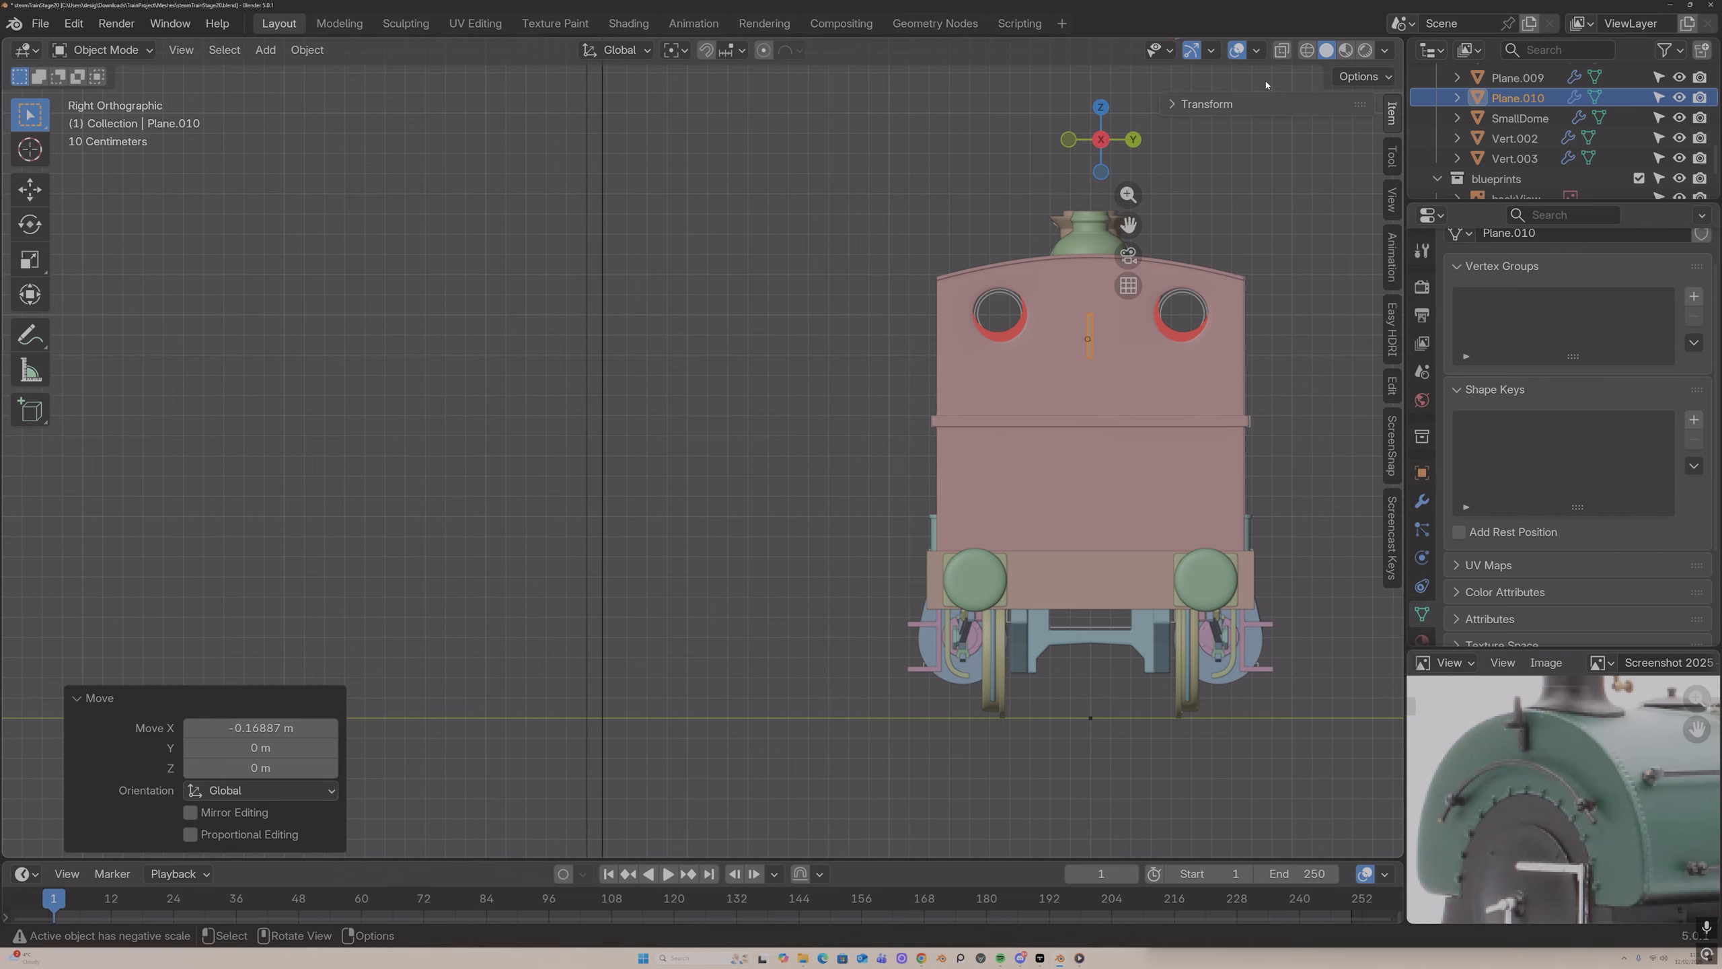
key(alt+z)
key(g)
key(y)
key(z)
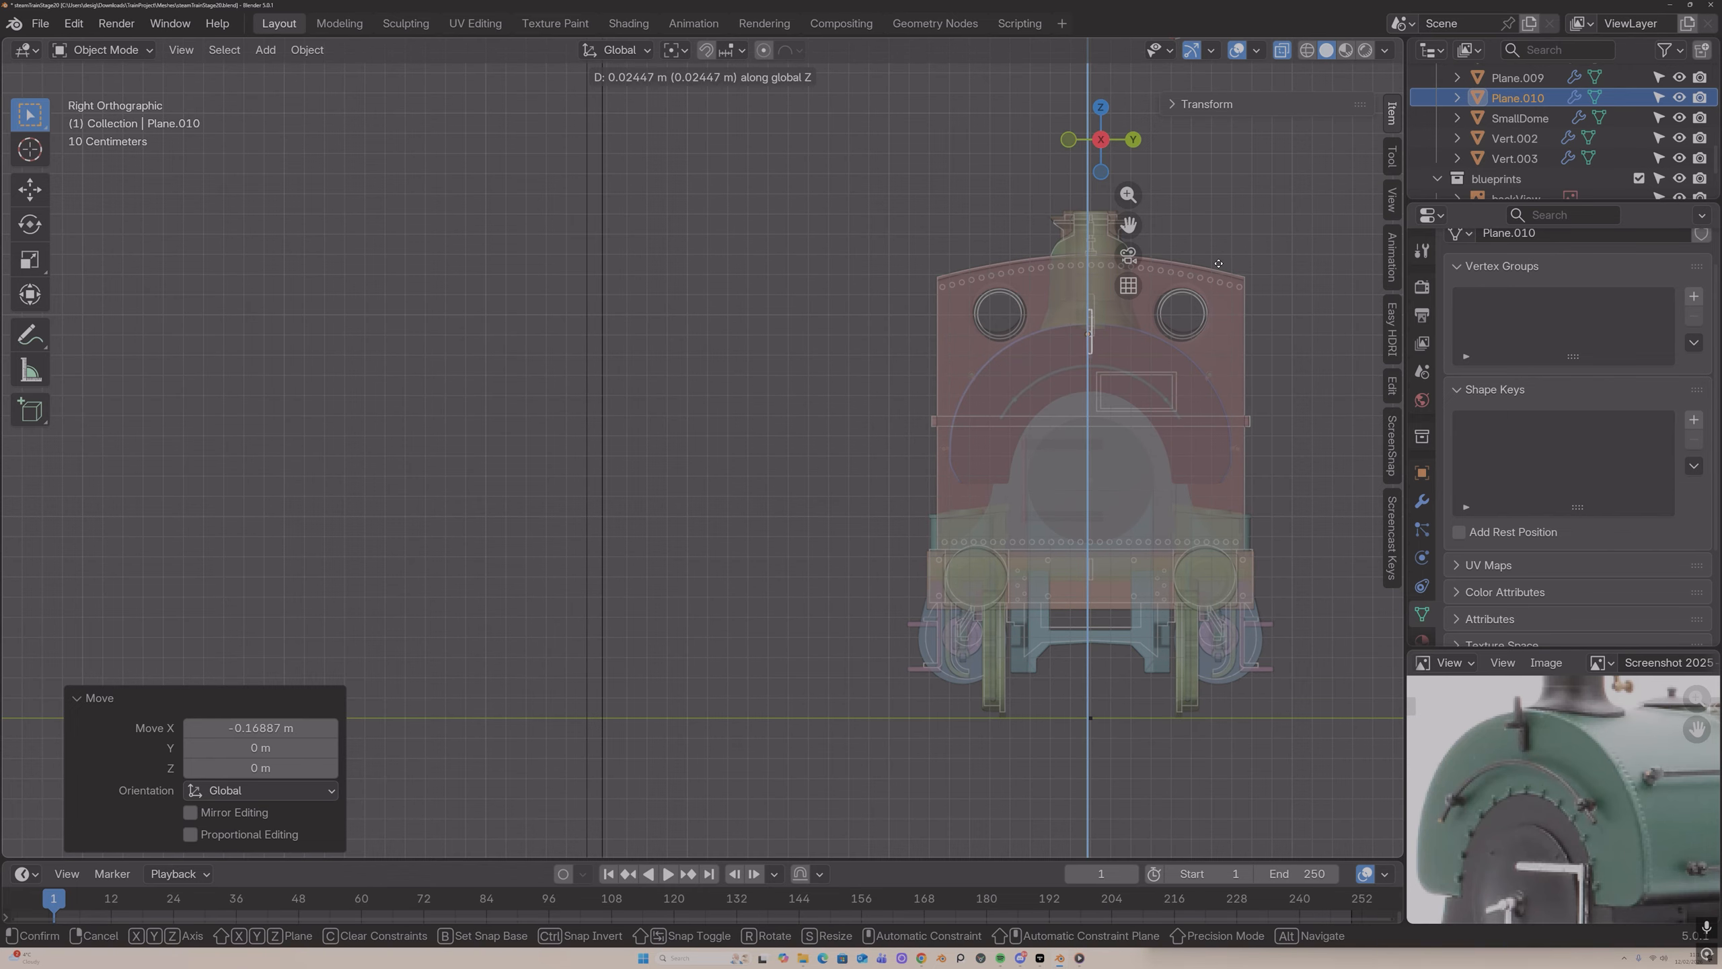
click(1216, 252)
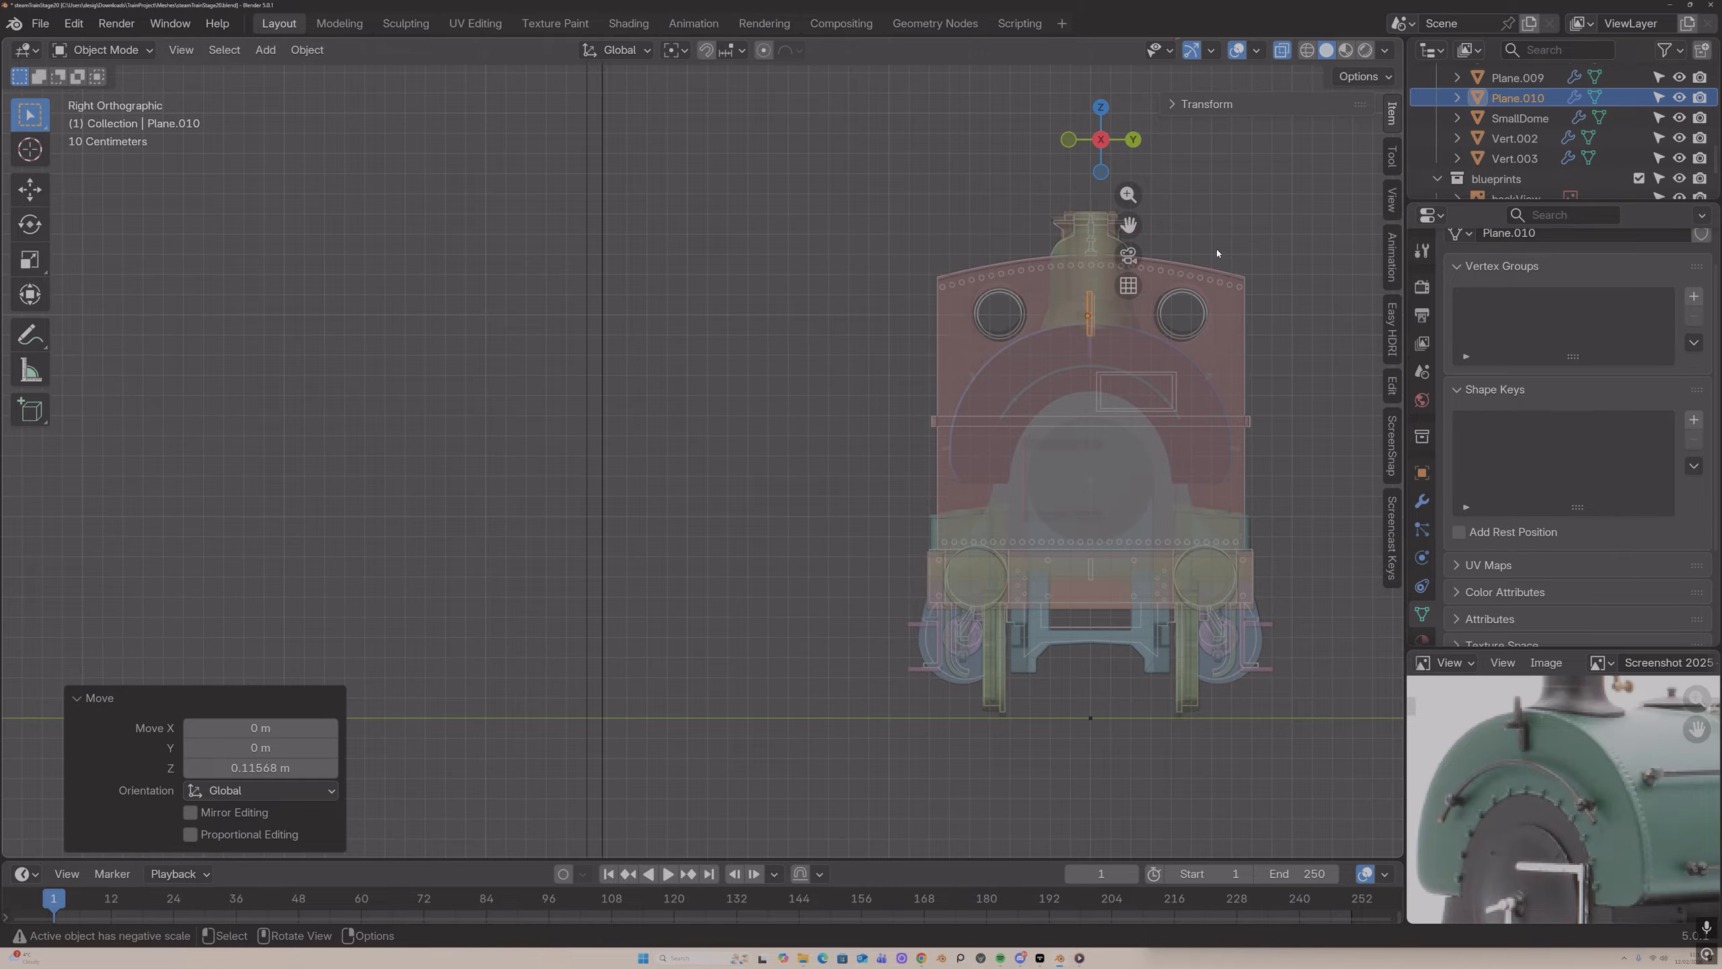
middle_drag(1270, 146, 1286, 179)
key(alt+z)
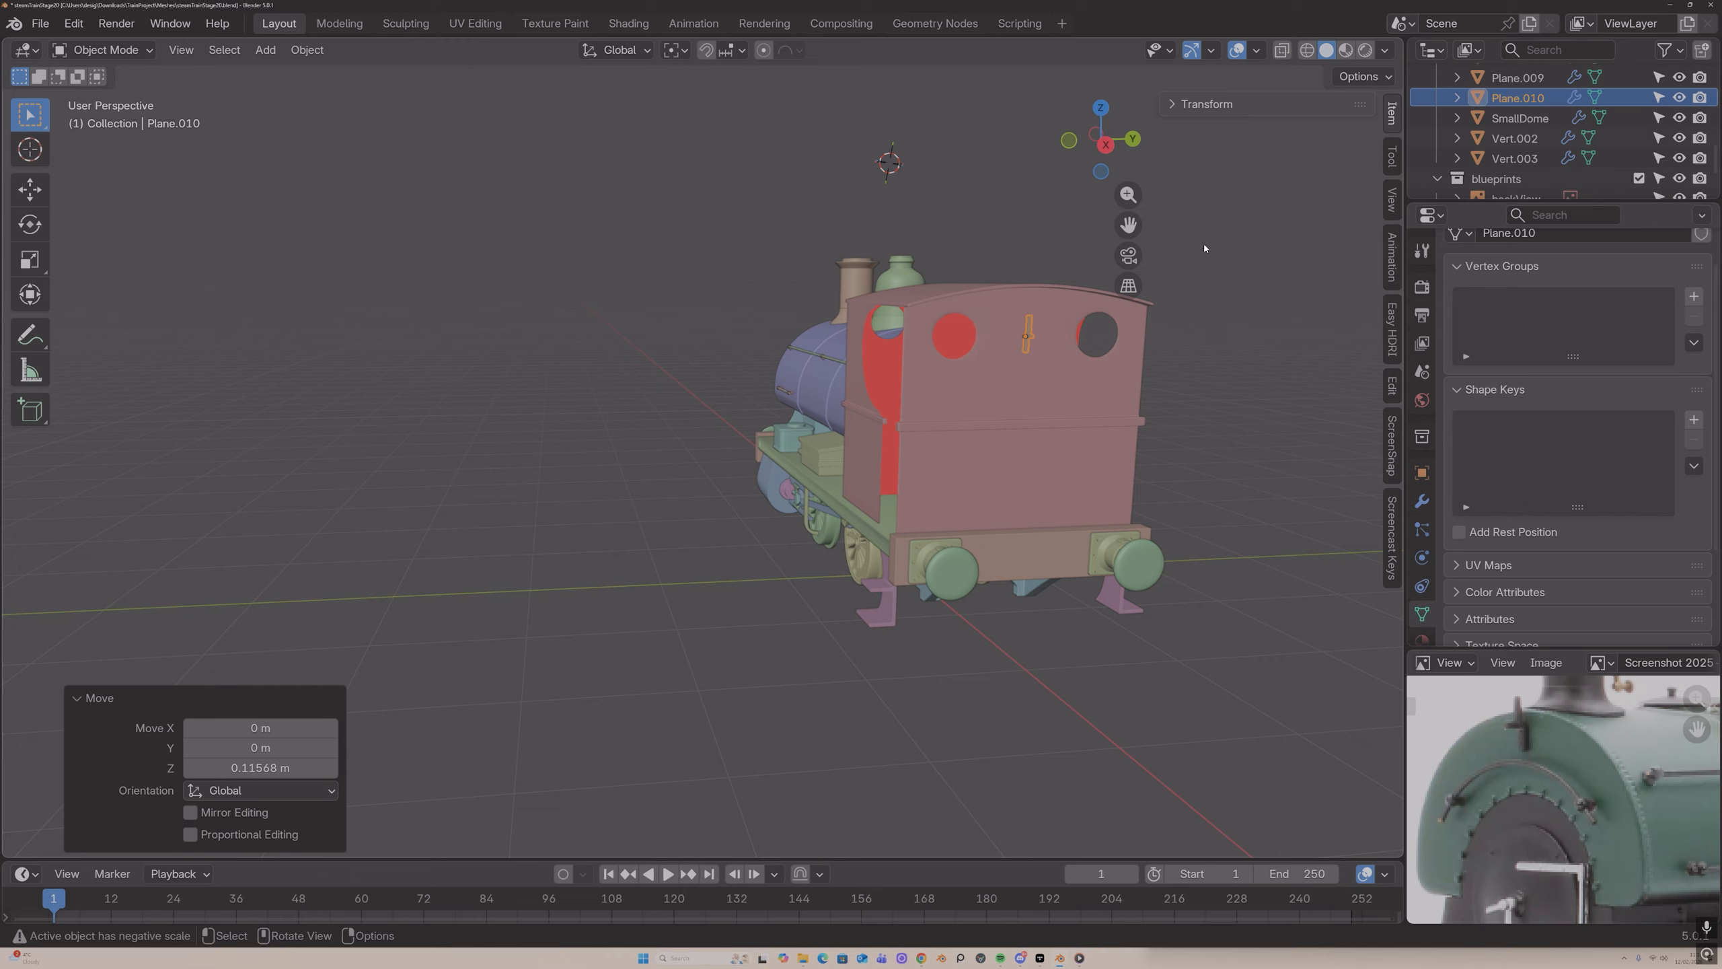
Step: Set the rear bracket's origin to its geometry, centre it with a Y location of 0 m, and deselect it
mouse_move(1202, 242)
middle_down()
mouse_move(1092, 370)
mouse_move(1043, 328)
middle_up()
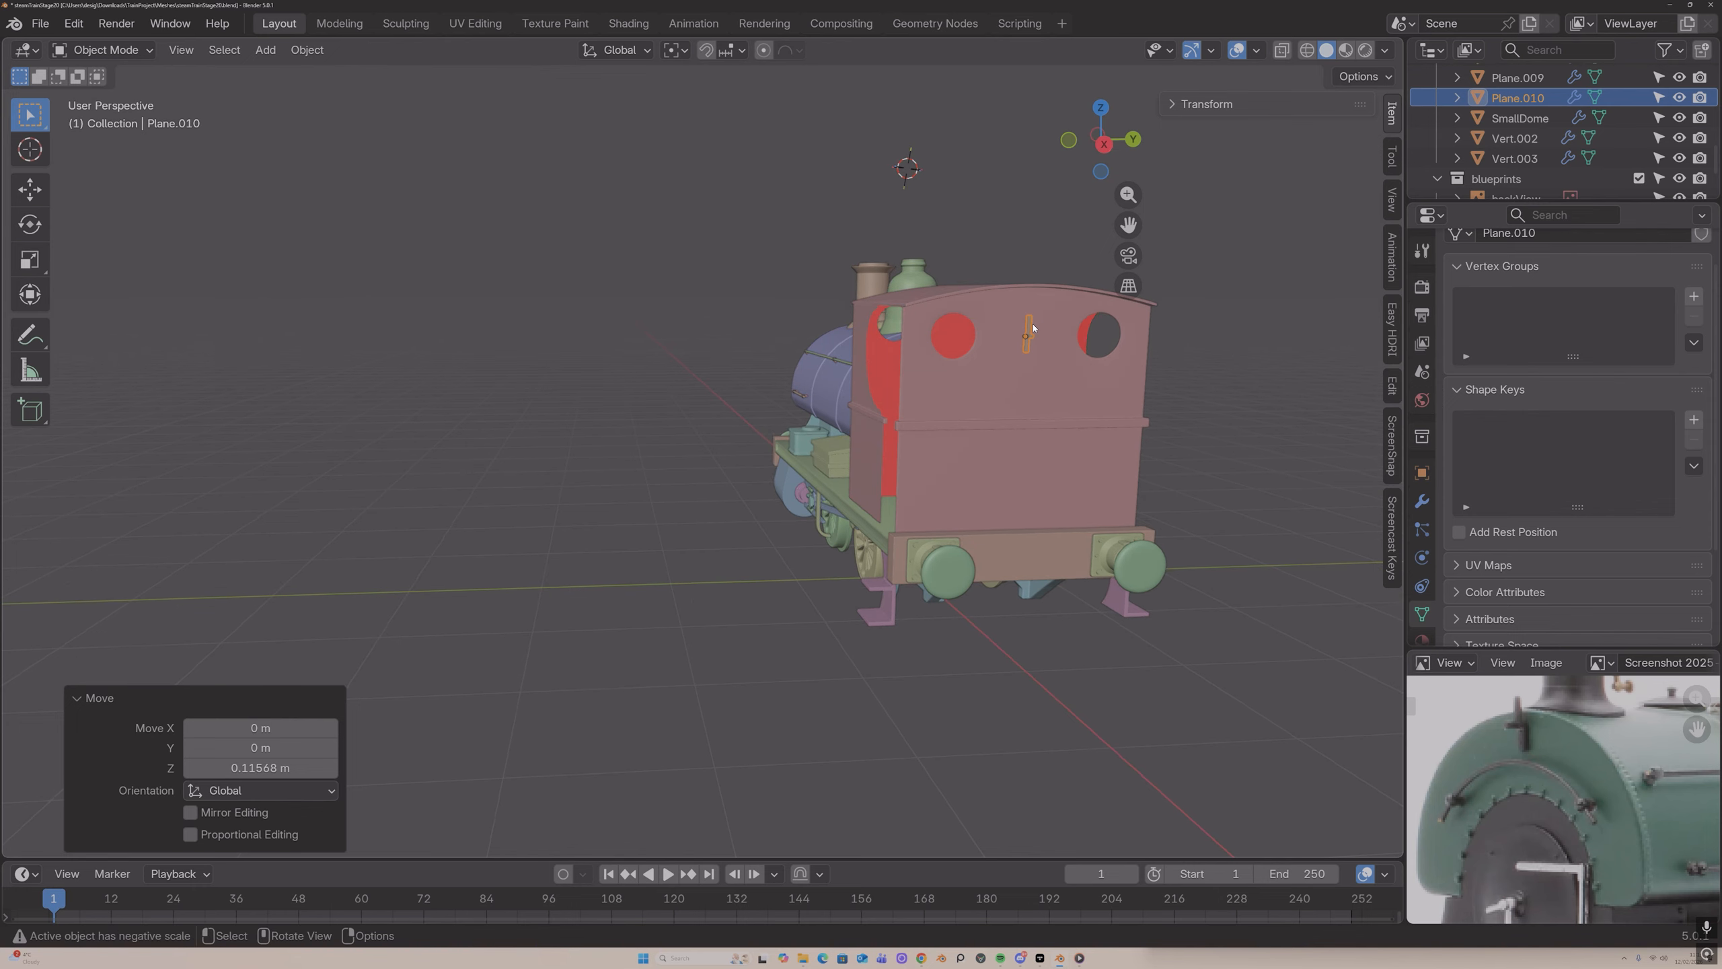
click(1033, 328)
click(307, 50)
mouse_move(366, 92)
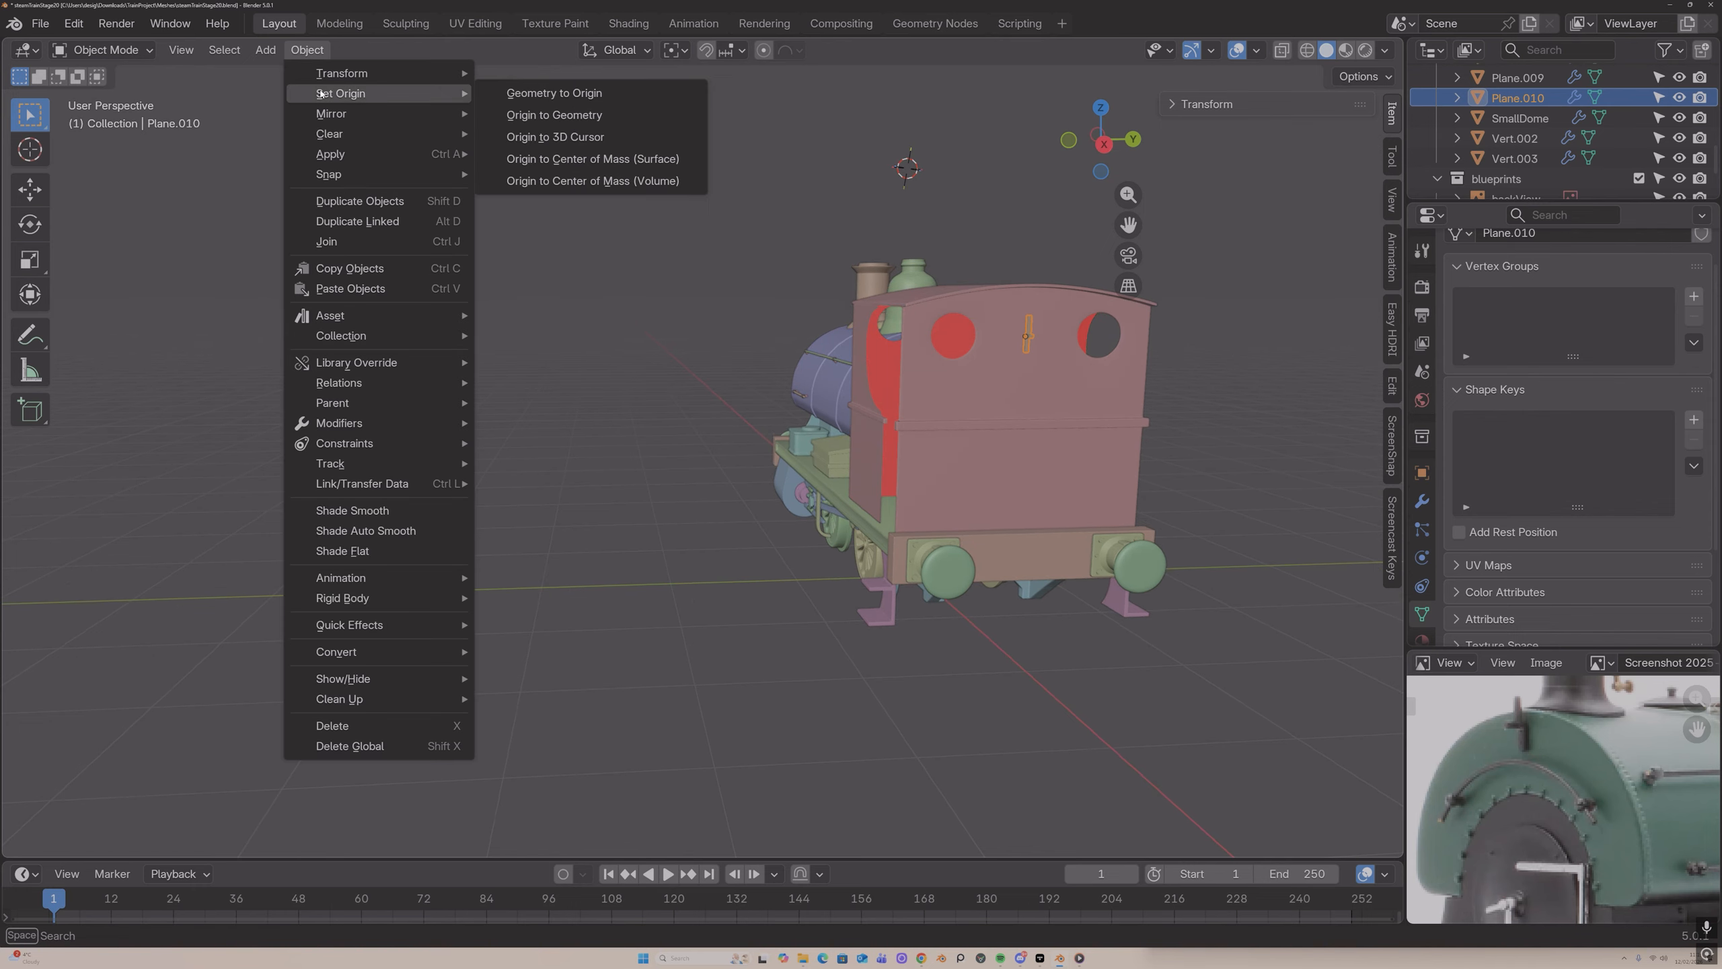
click(652, 114)
middle_drag(1040, 166, 1296, 90)
click(1180, 106)
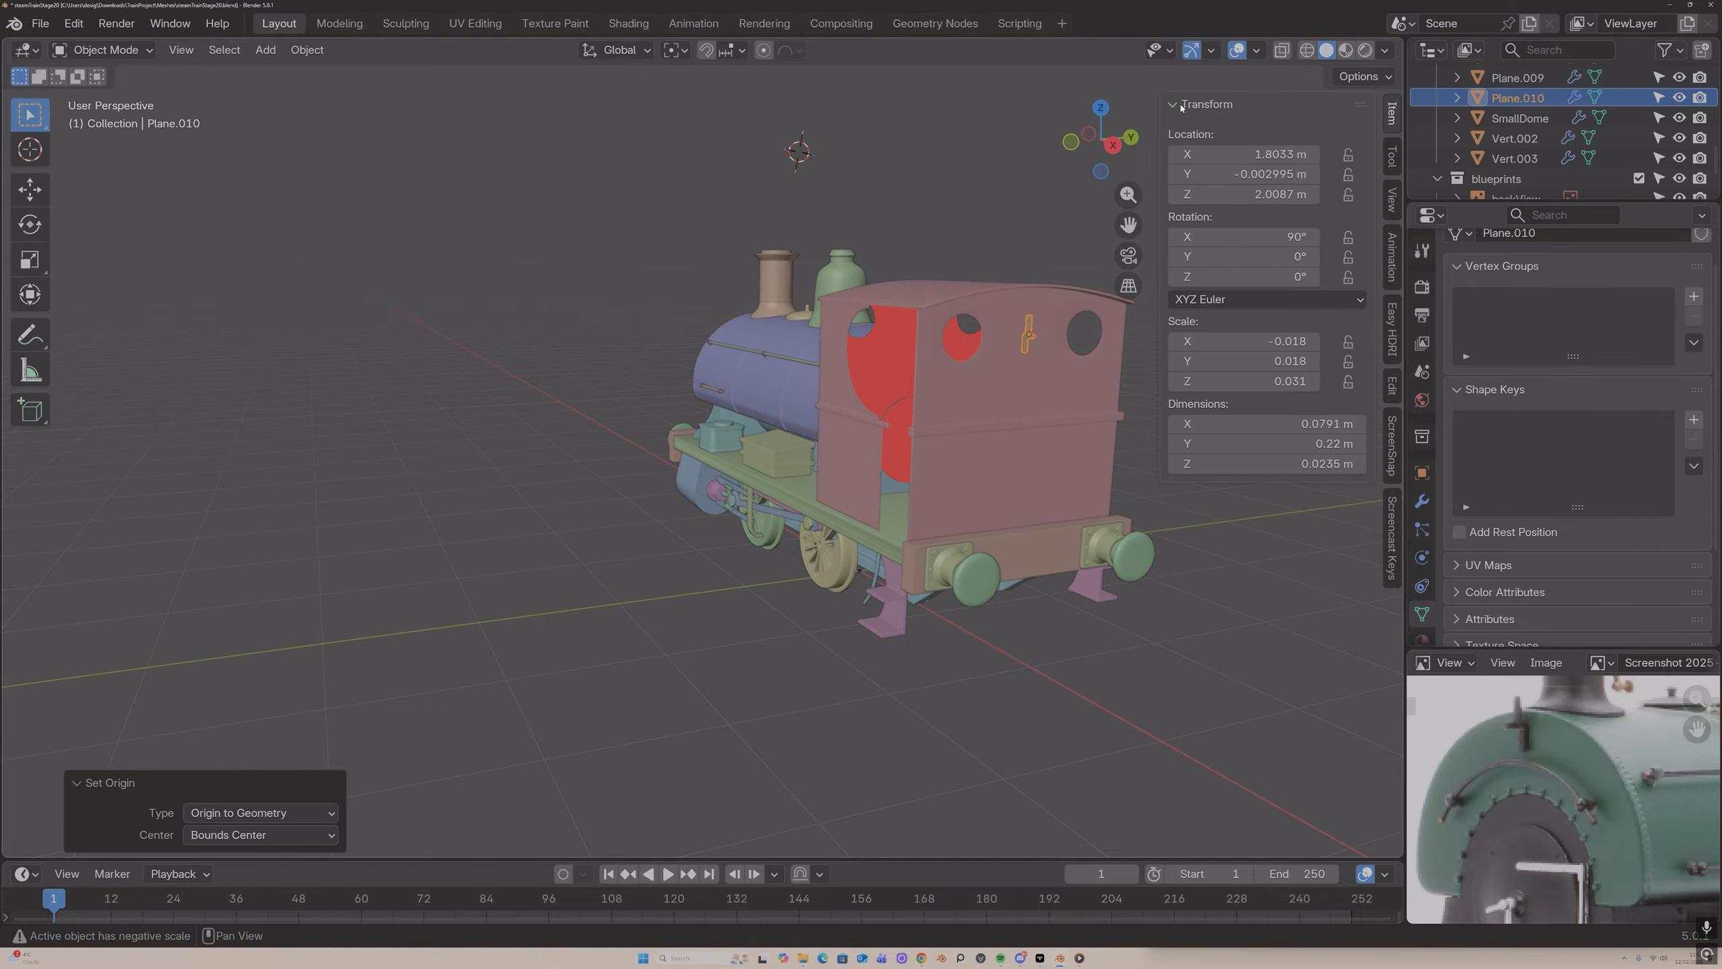
double_click(1246, 173)
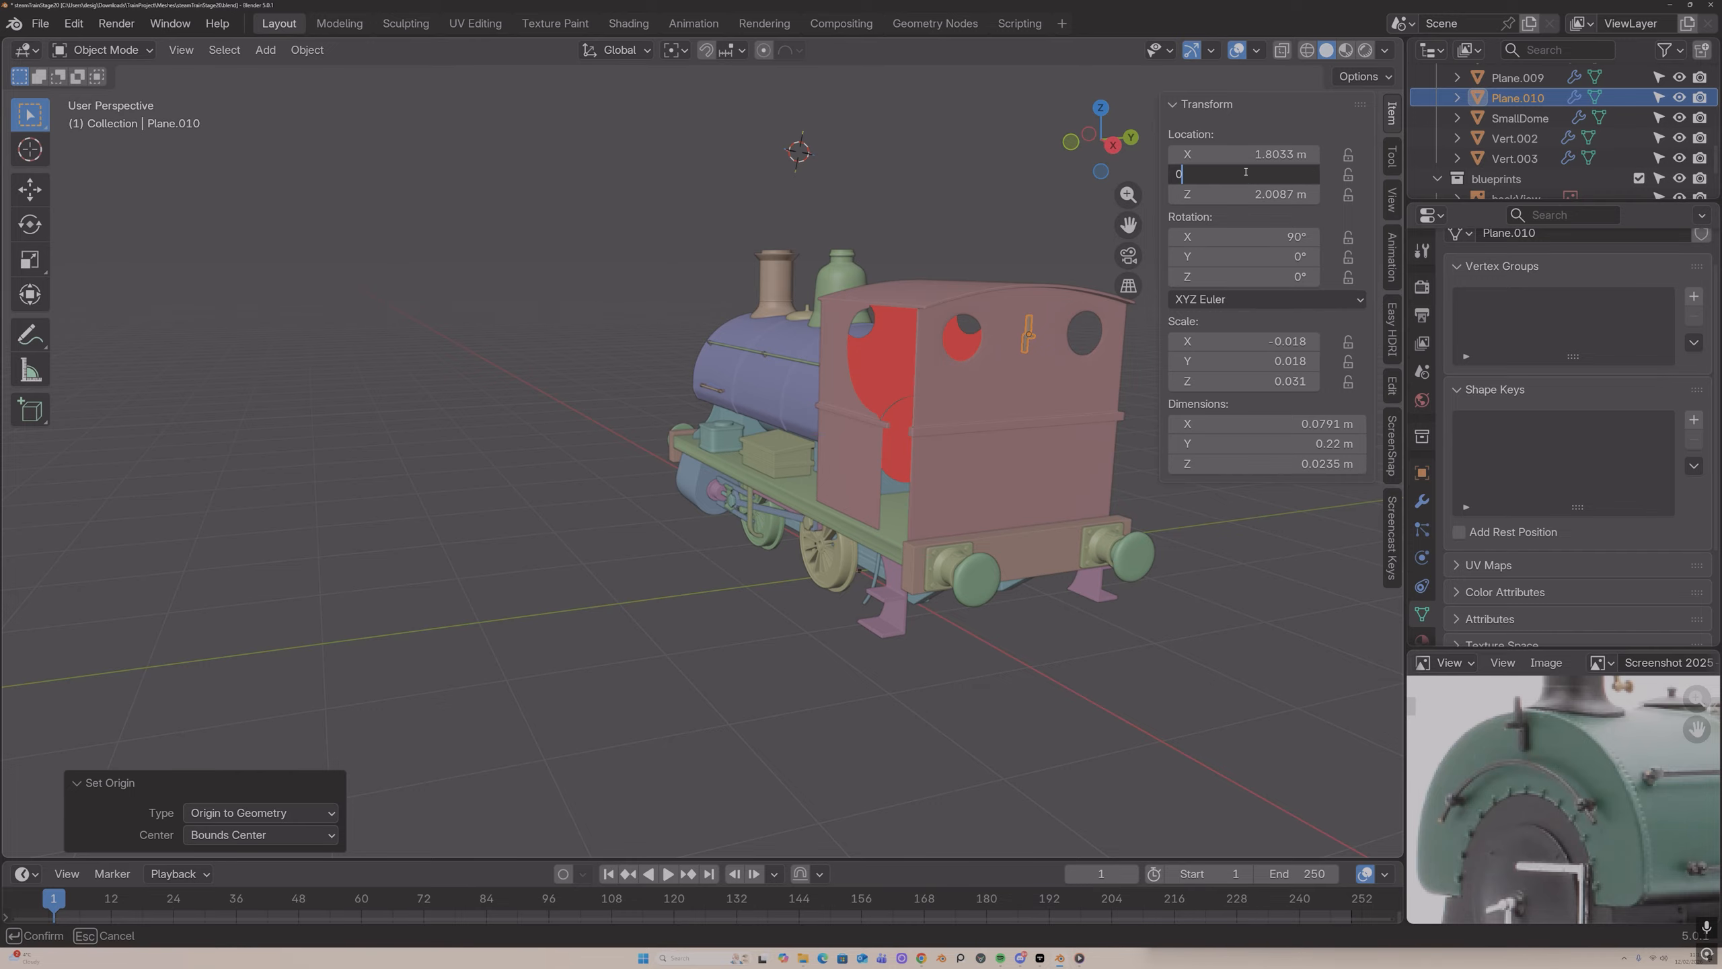
text(0)
key(Return)
click(987, 184)
middle_drag(988, 184, 1265, 183)
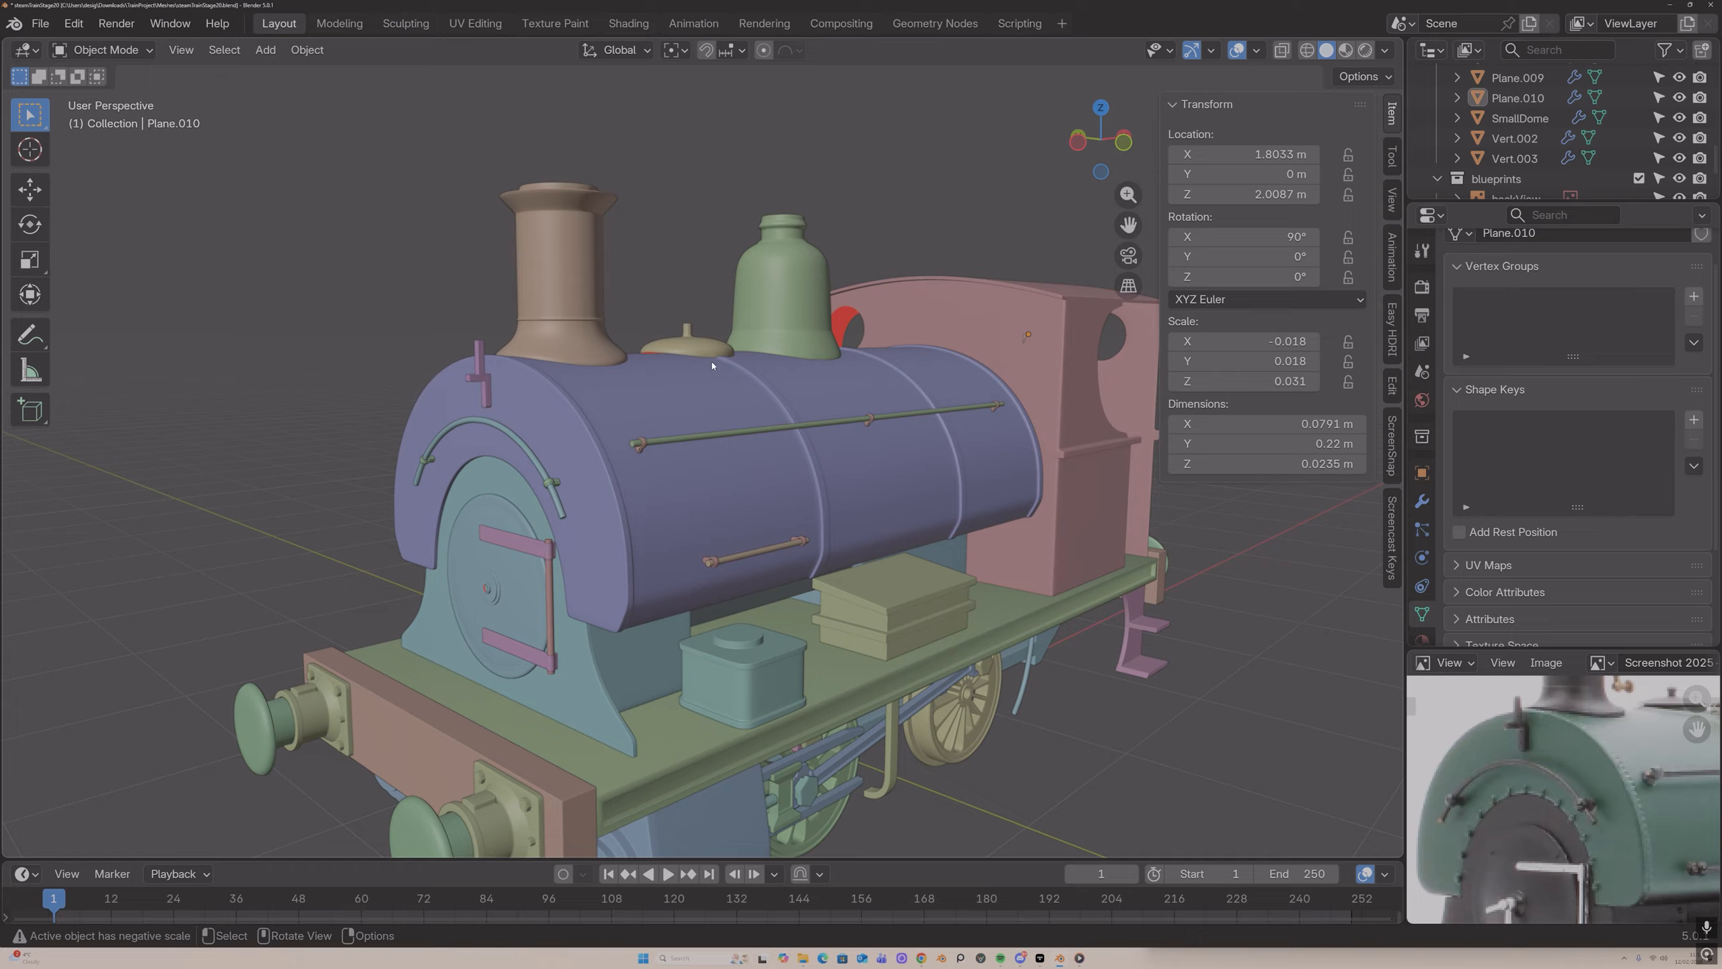
Step: Set the front bracket's origin to its geometry and centre it with a Y location of 0 m
scroll(710, 365, down, 2)
click(532, 392)
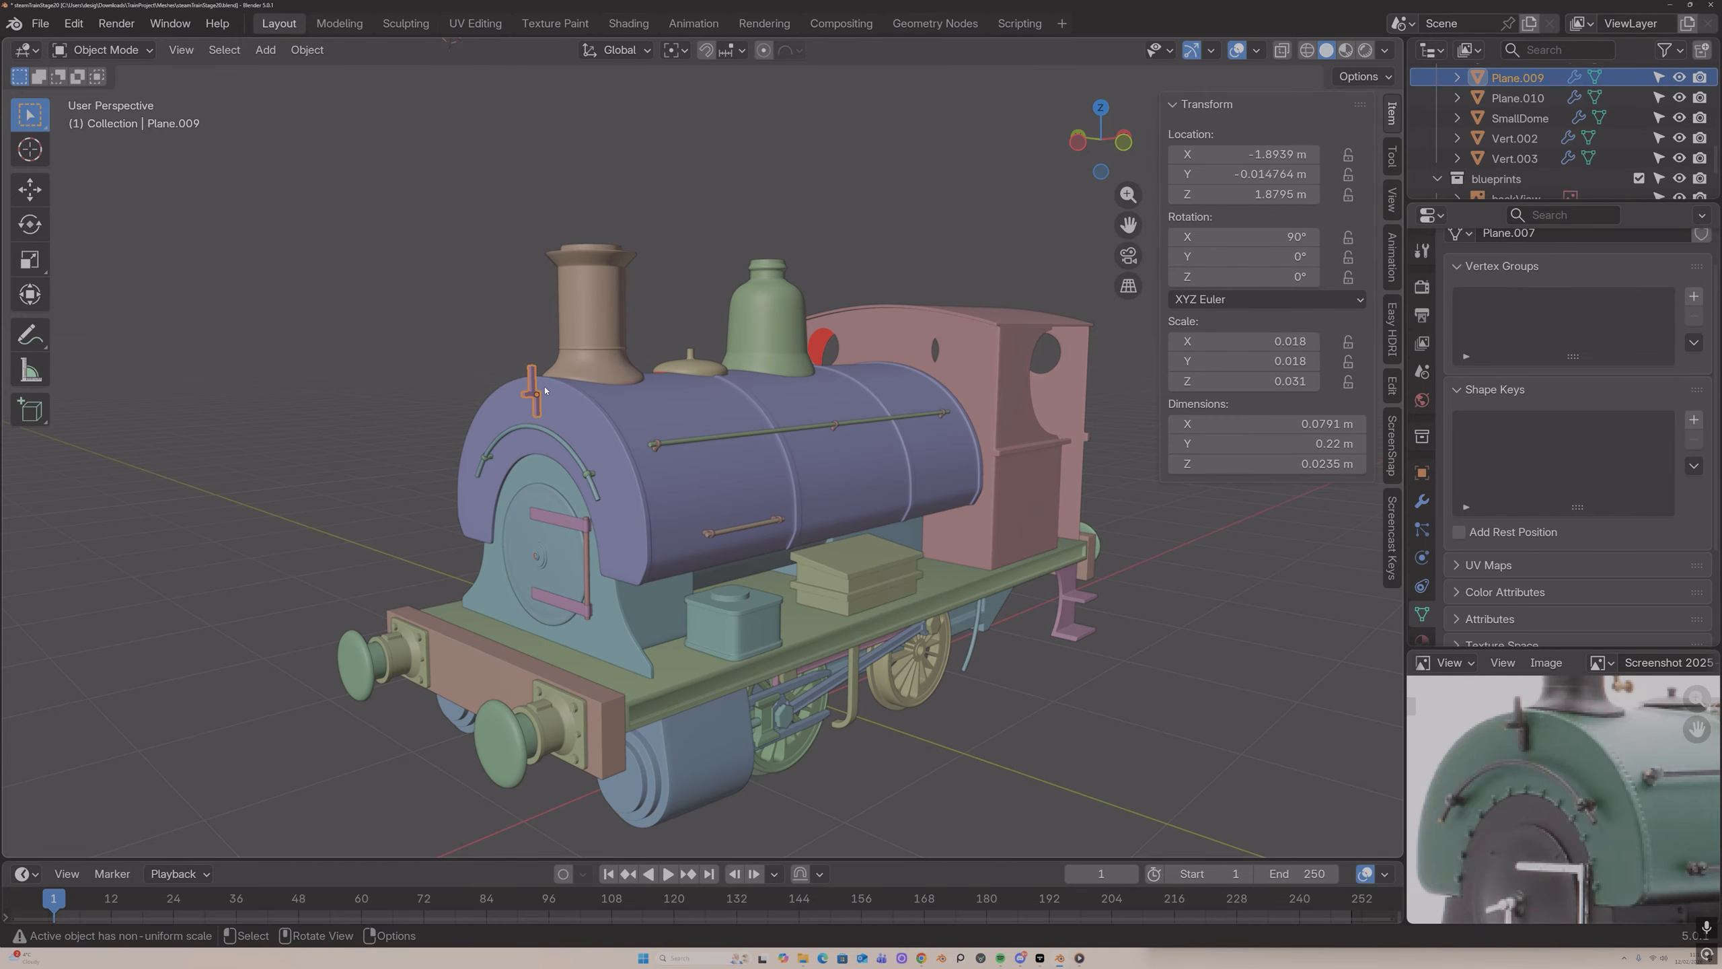
click(307, 50)
mouse_move(352, 88)
click(573, 117)
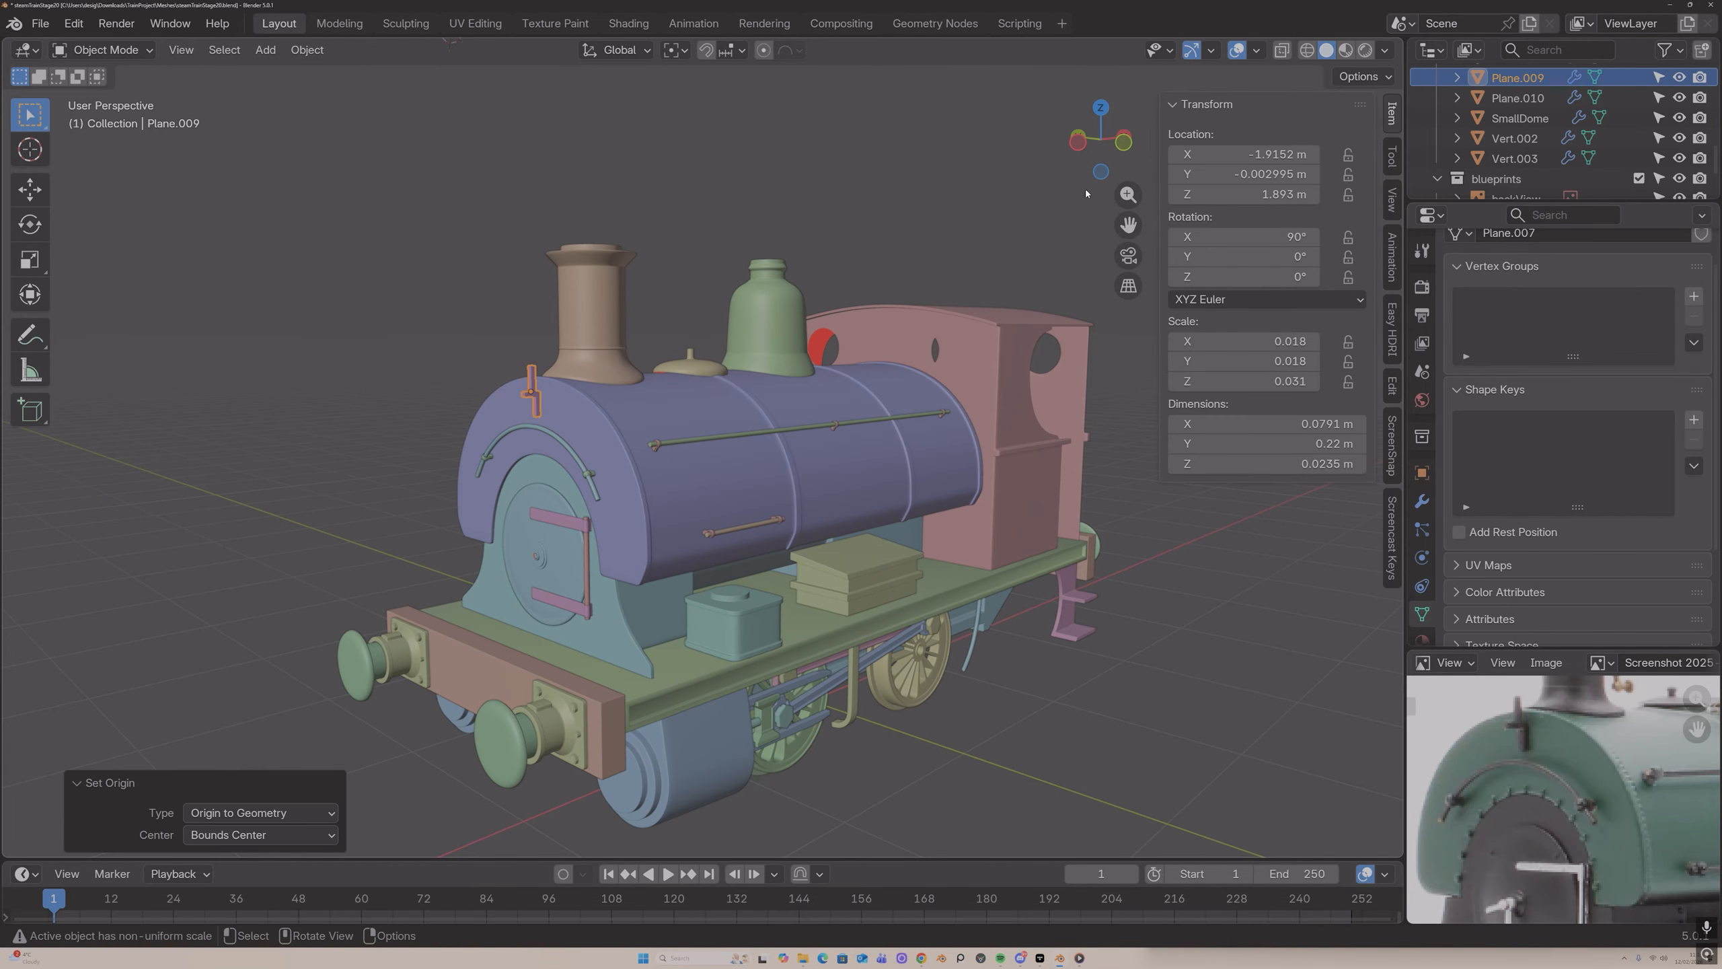
click(1232, 173)
key(Return)
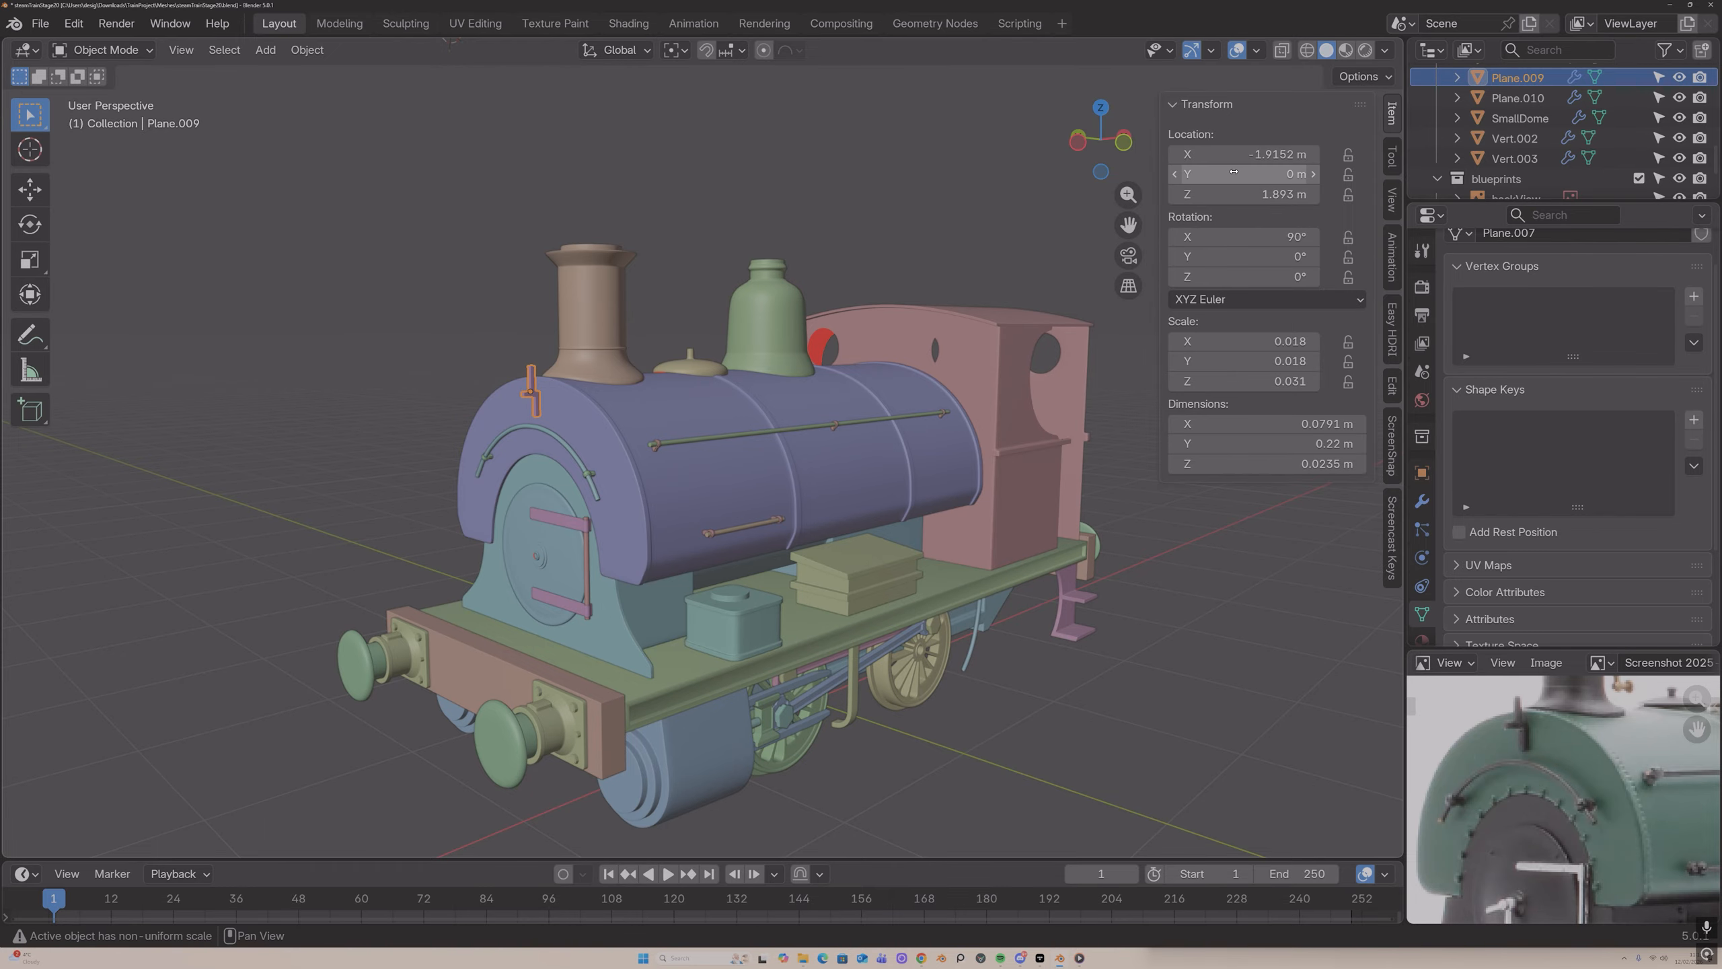
Step: Examine the buffer beam in the reference photo and on the locomotive's front end
click(936, 189)
mouse_move(937, 189)
middle_down()
mouse_move(1027, 198)
mouse_move(942, 175)
middle_up()
scroll(997, 199, down, 1)
middle_drag(1520, 745, 1561, 559)
scroll(689, 618, up, 2)
middle_drag(689, 618, 787, 613)
key(Tab)
key(Tab)
Step: Snap the 3D cursor to the middle vertical edge of the buffer beam's front face
click(816, 589)
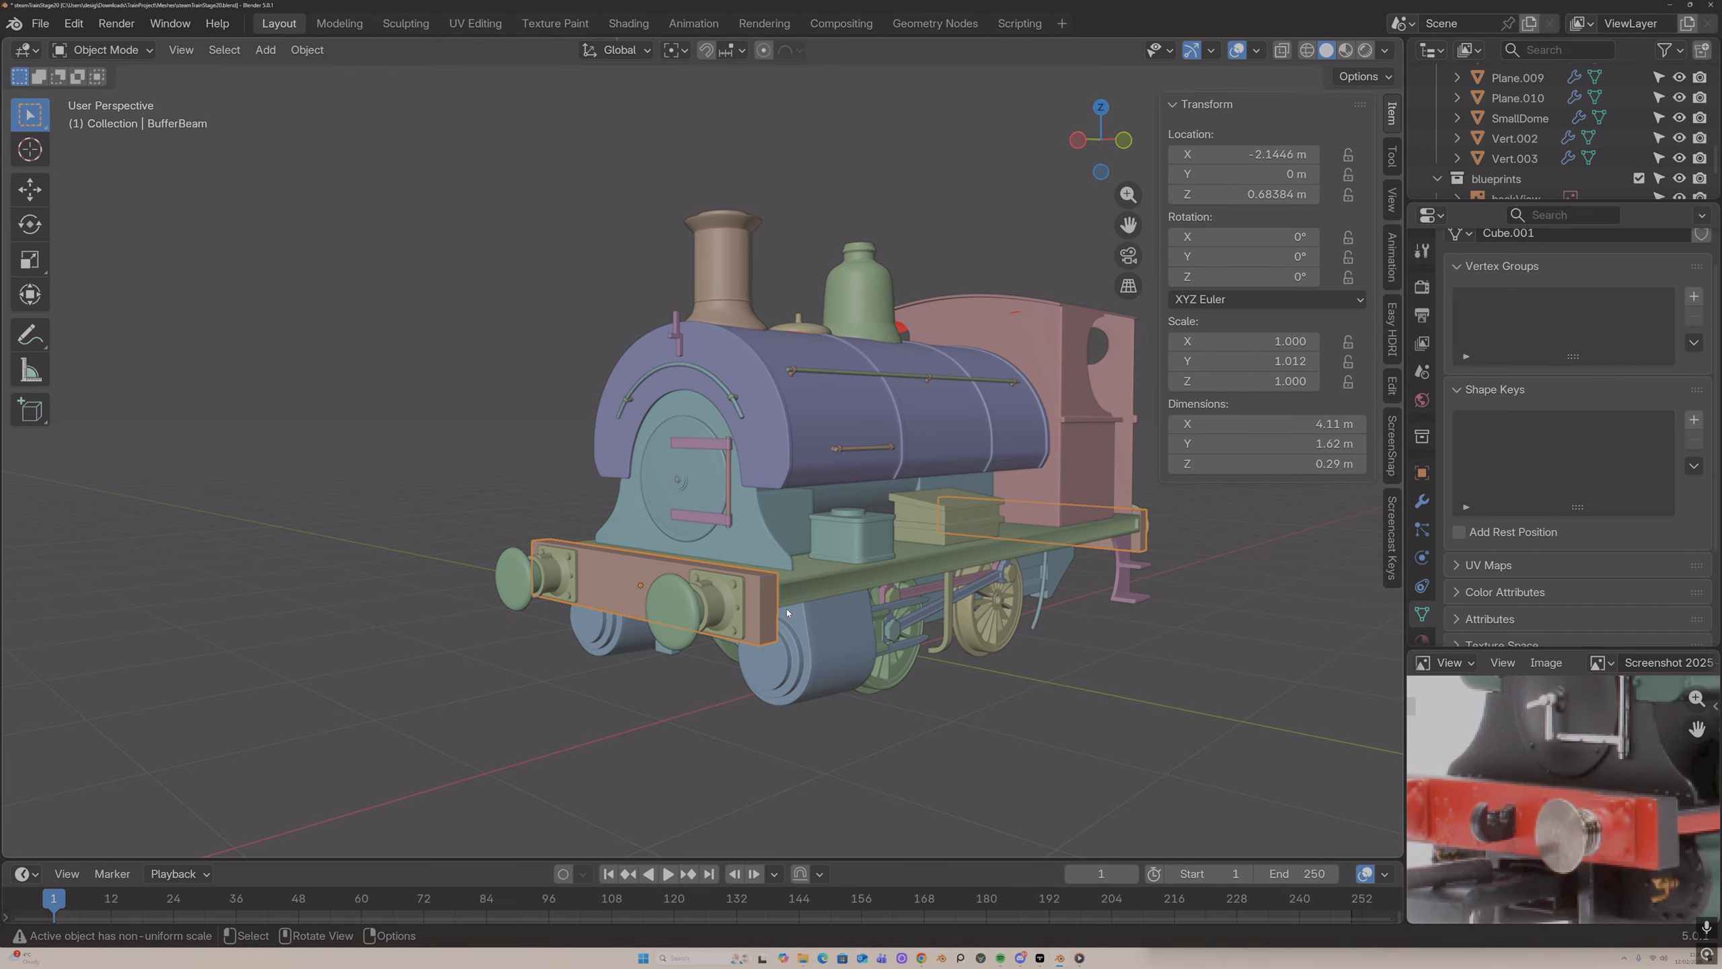
scroll(1508, 809, down, 2)
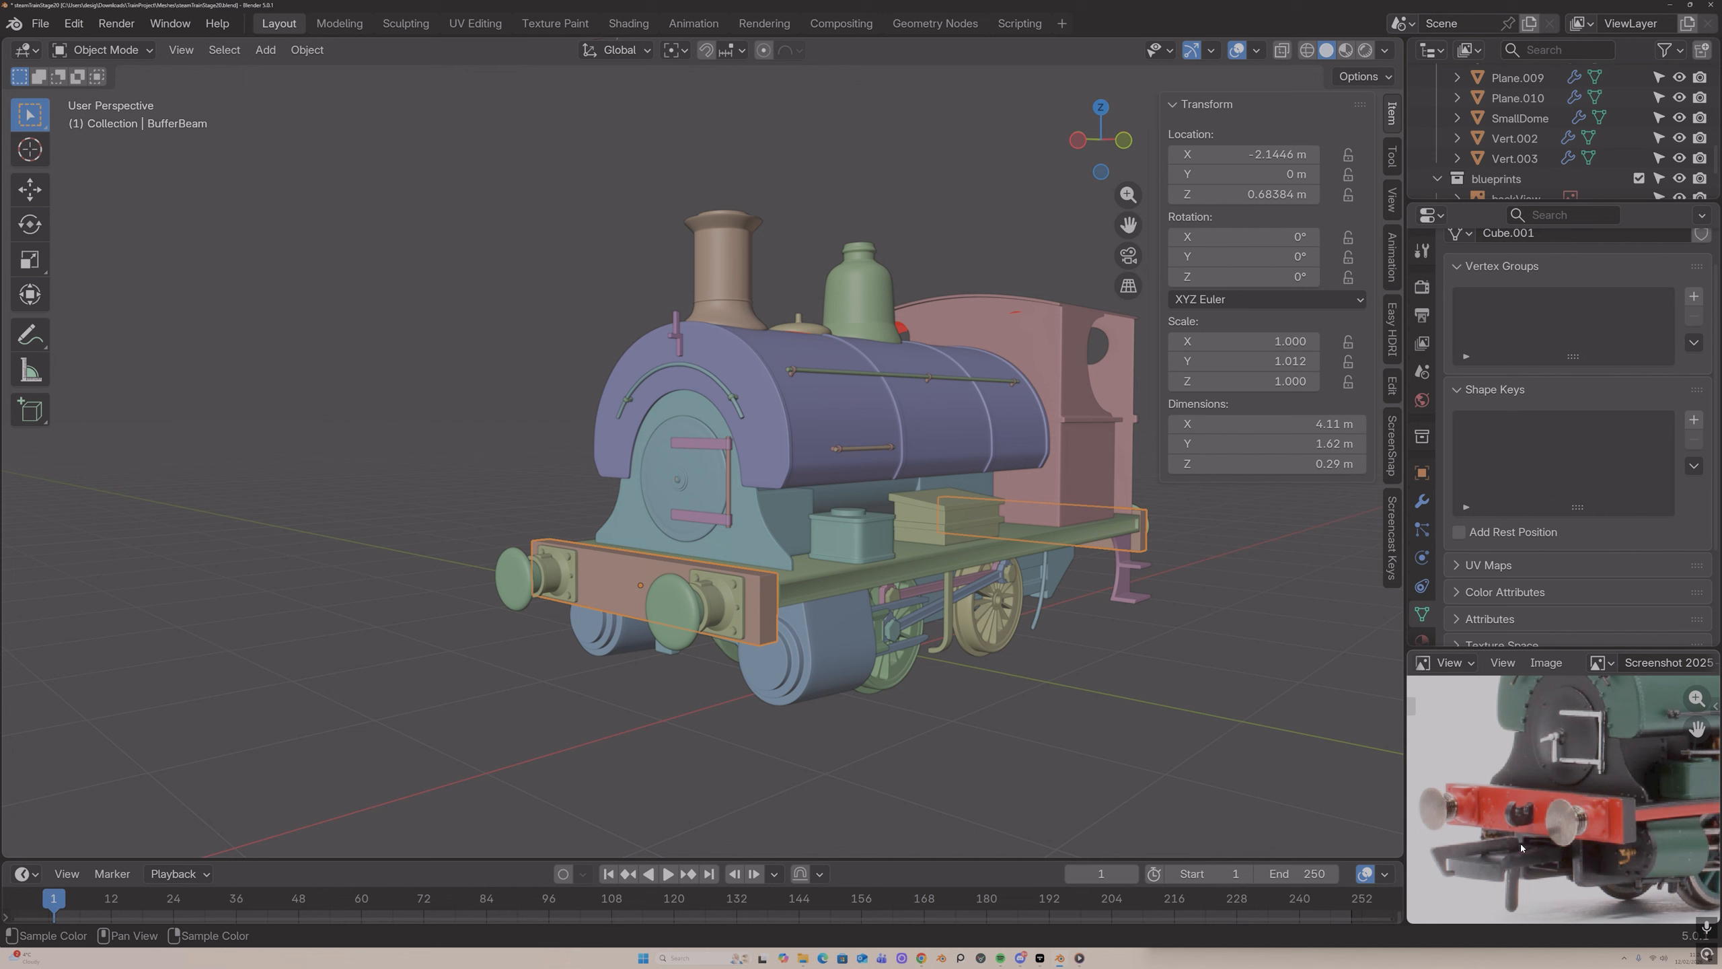
middle_drag(1068, 680, 853, 629)
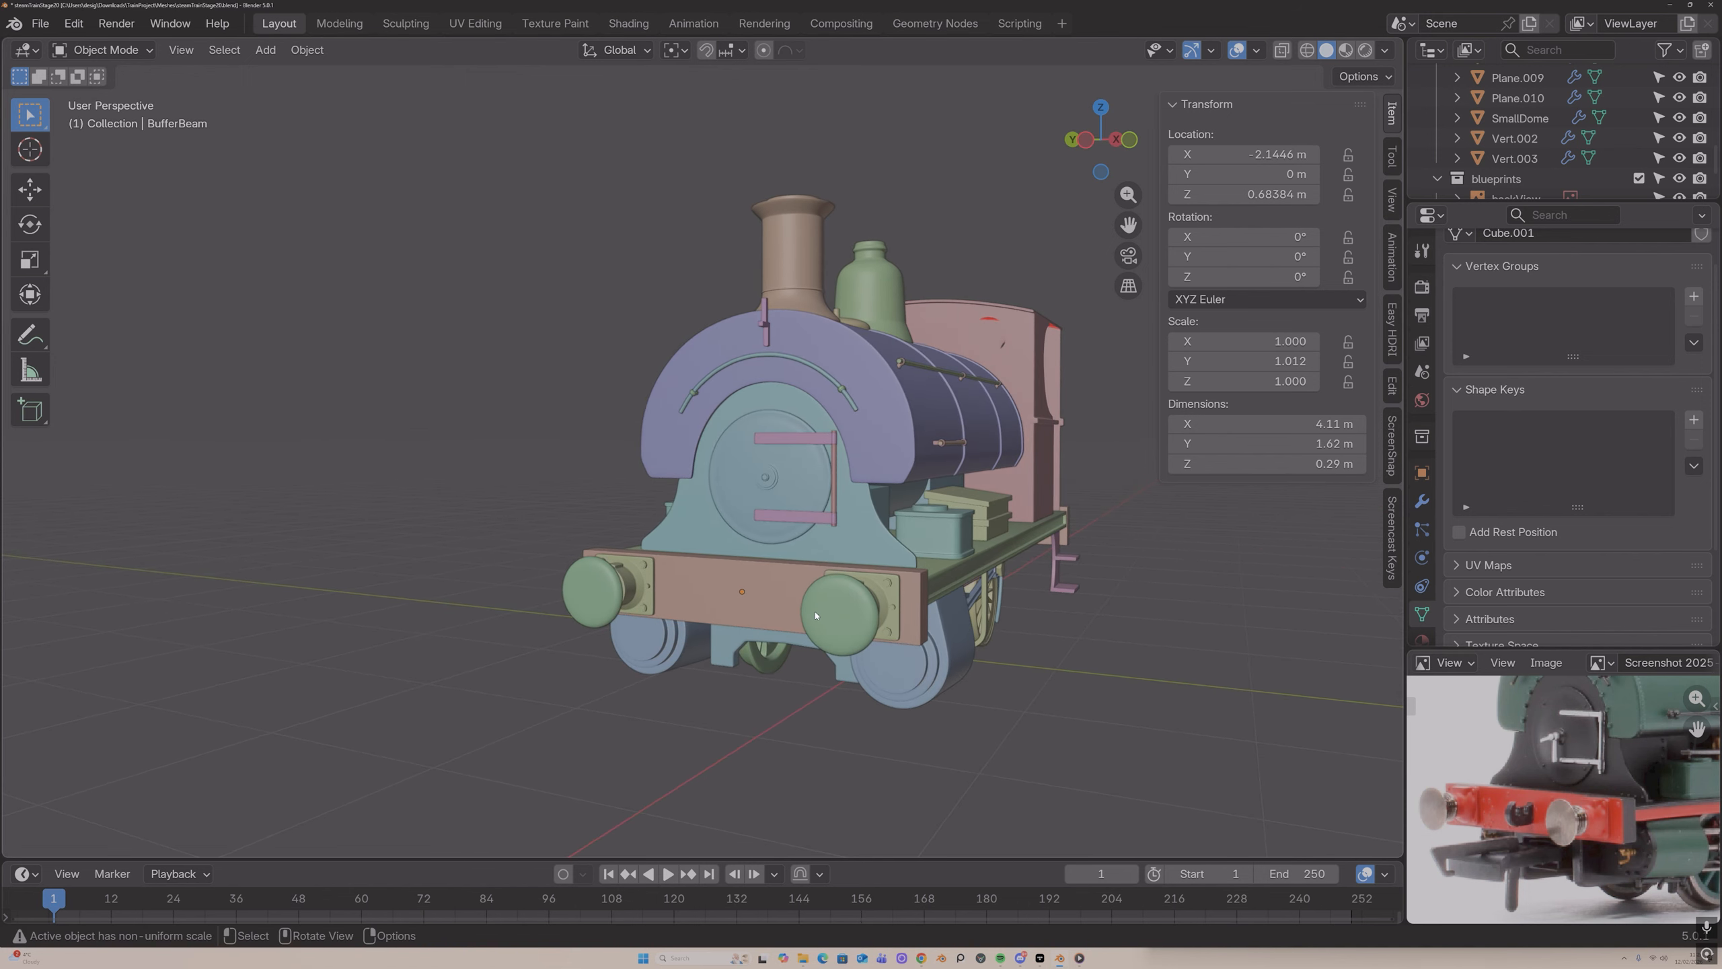
middle_drag(680, 622, 711, 624)
key(shift+a)
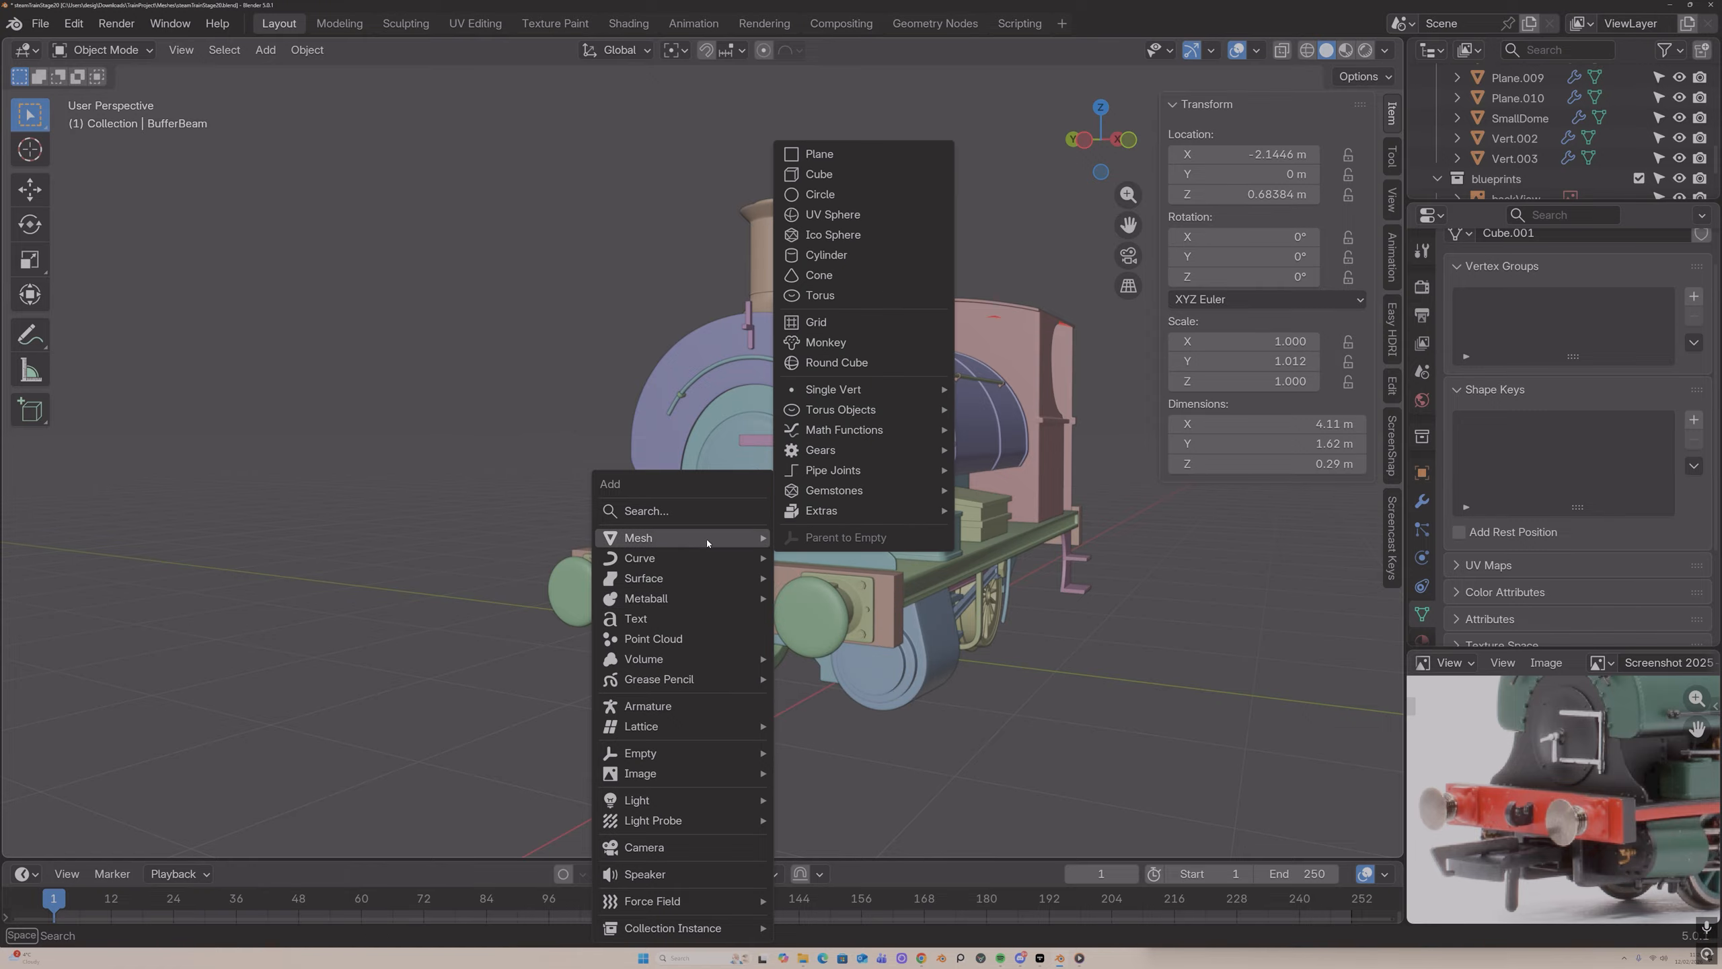
key(Escape)
key(Tab)
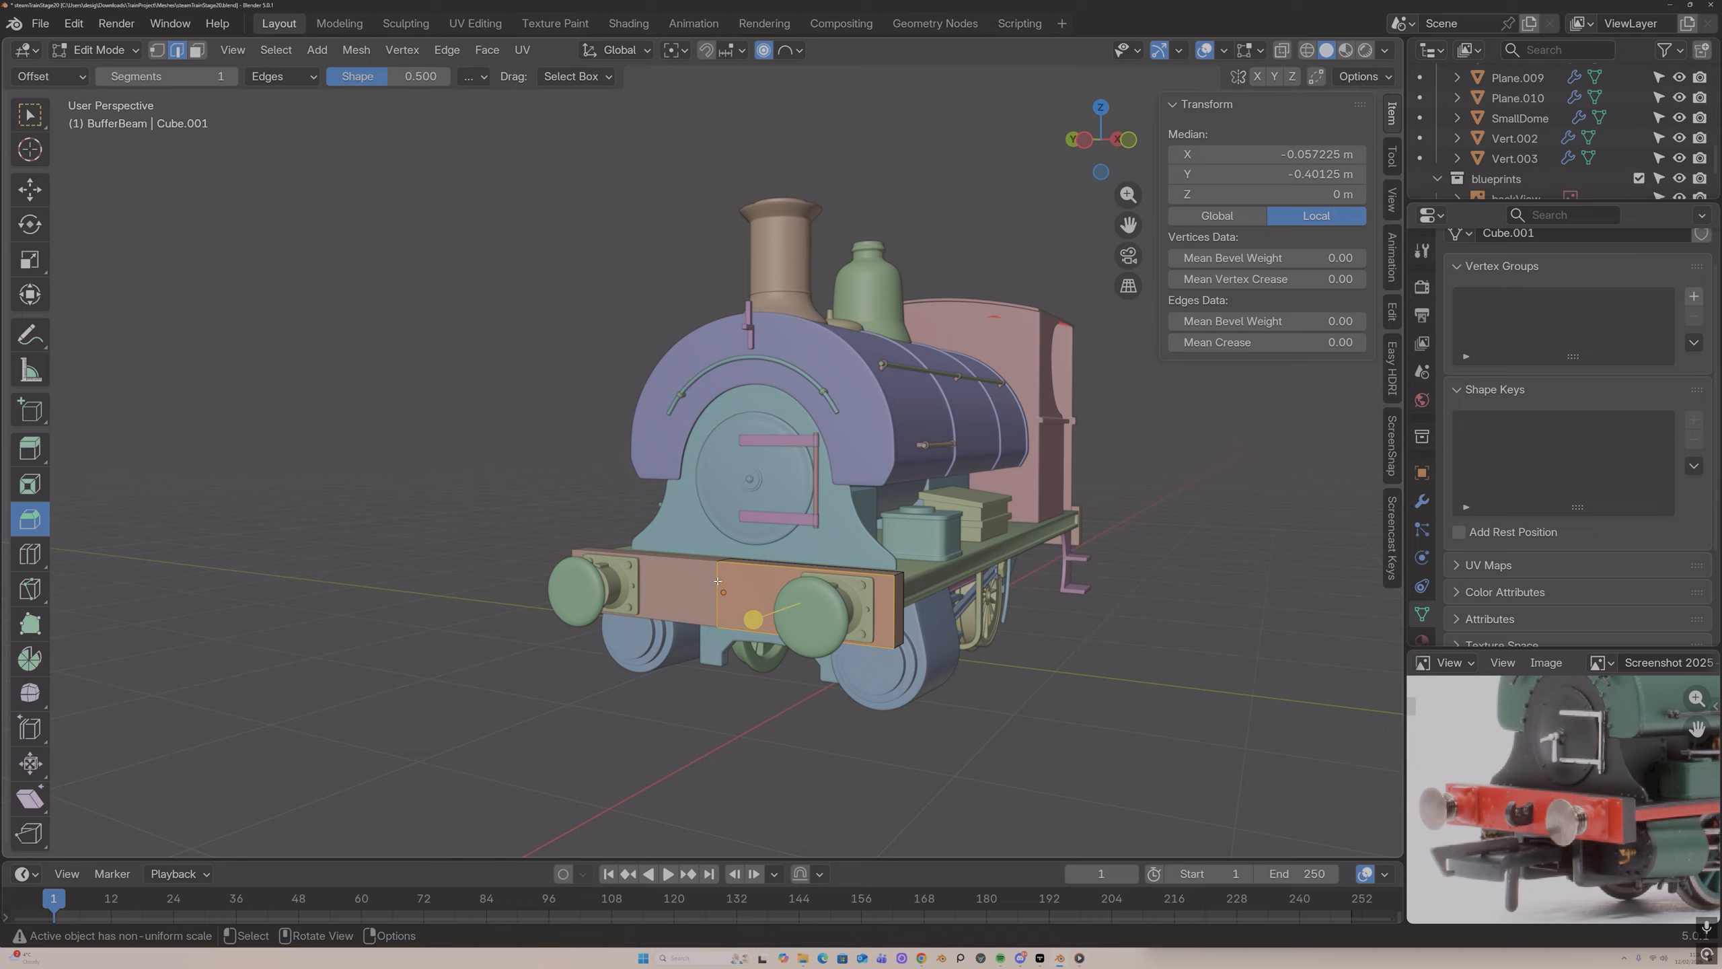
click(717, 580)
key(shift+s)
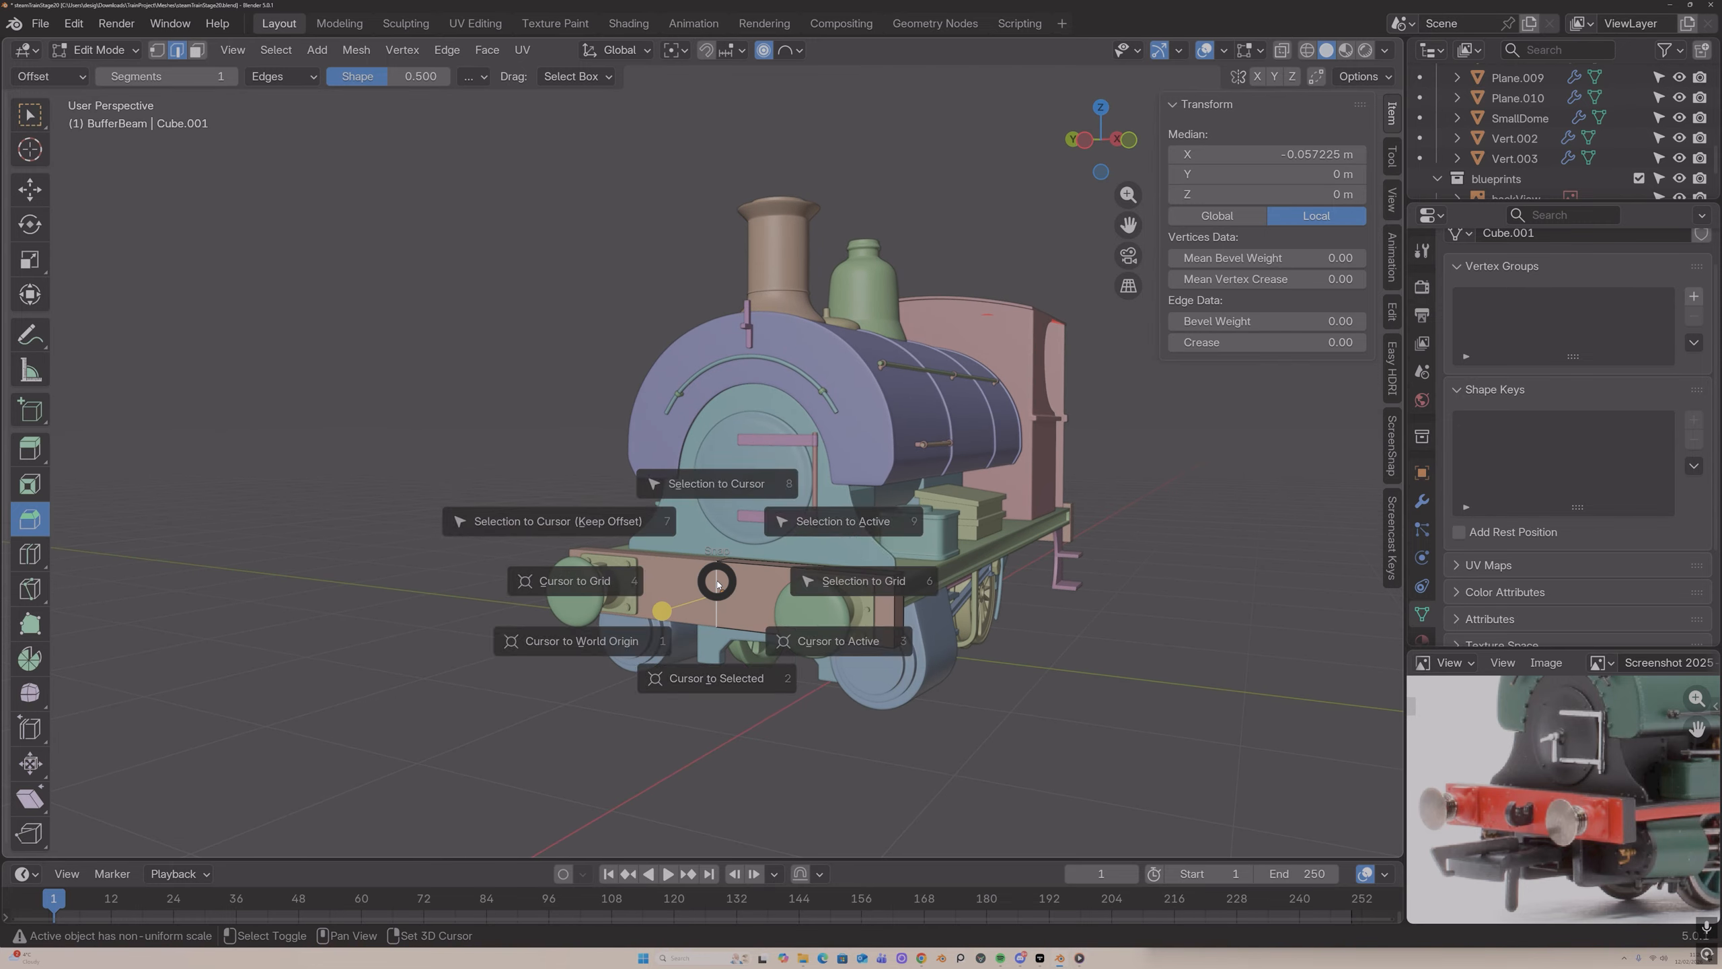
click(709, 680)
key(Tab)
Step: Add a plane at the 3D cursor, scaled to about 0.261 m square and rotated 90° about X
middle_drag(708, 681, 735, 635)
scroll(705, 651, down, 3)
scroll(735, 635, up, 3)
middle_drag(780, 703, 785, 569)
scroll(845, 547, up, 3)
key(shift+a)
mouse_move(784, 567)
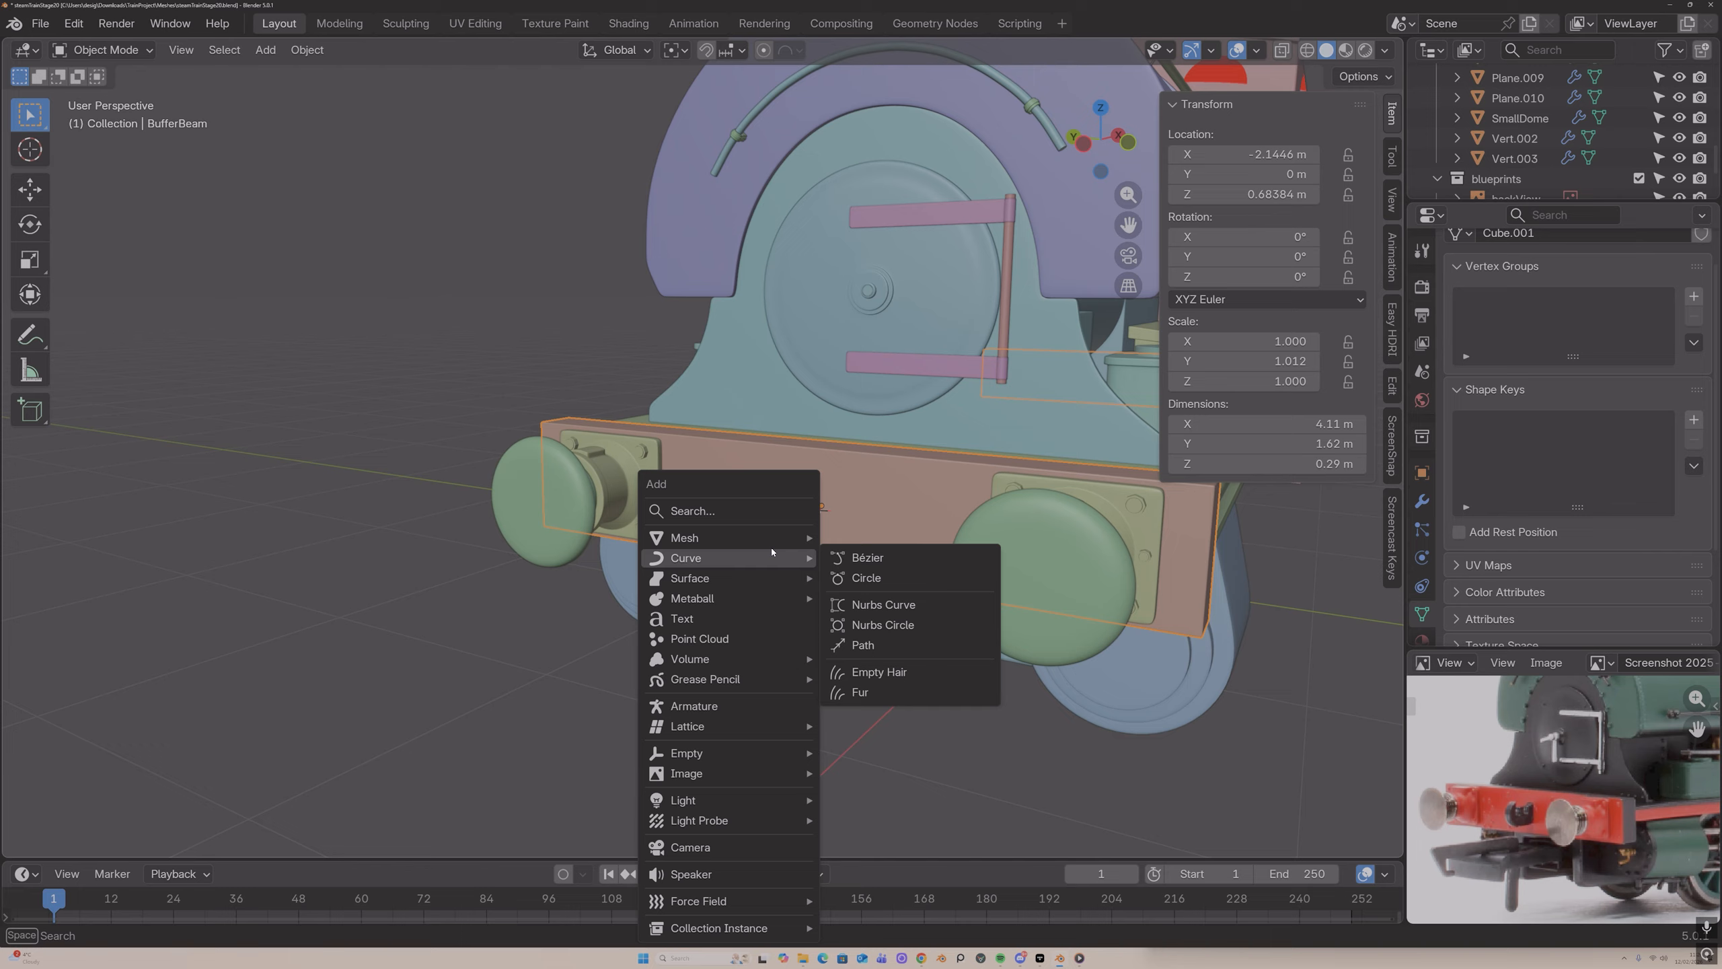
mouse_move(779, 537)
click(874, 155)
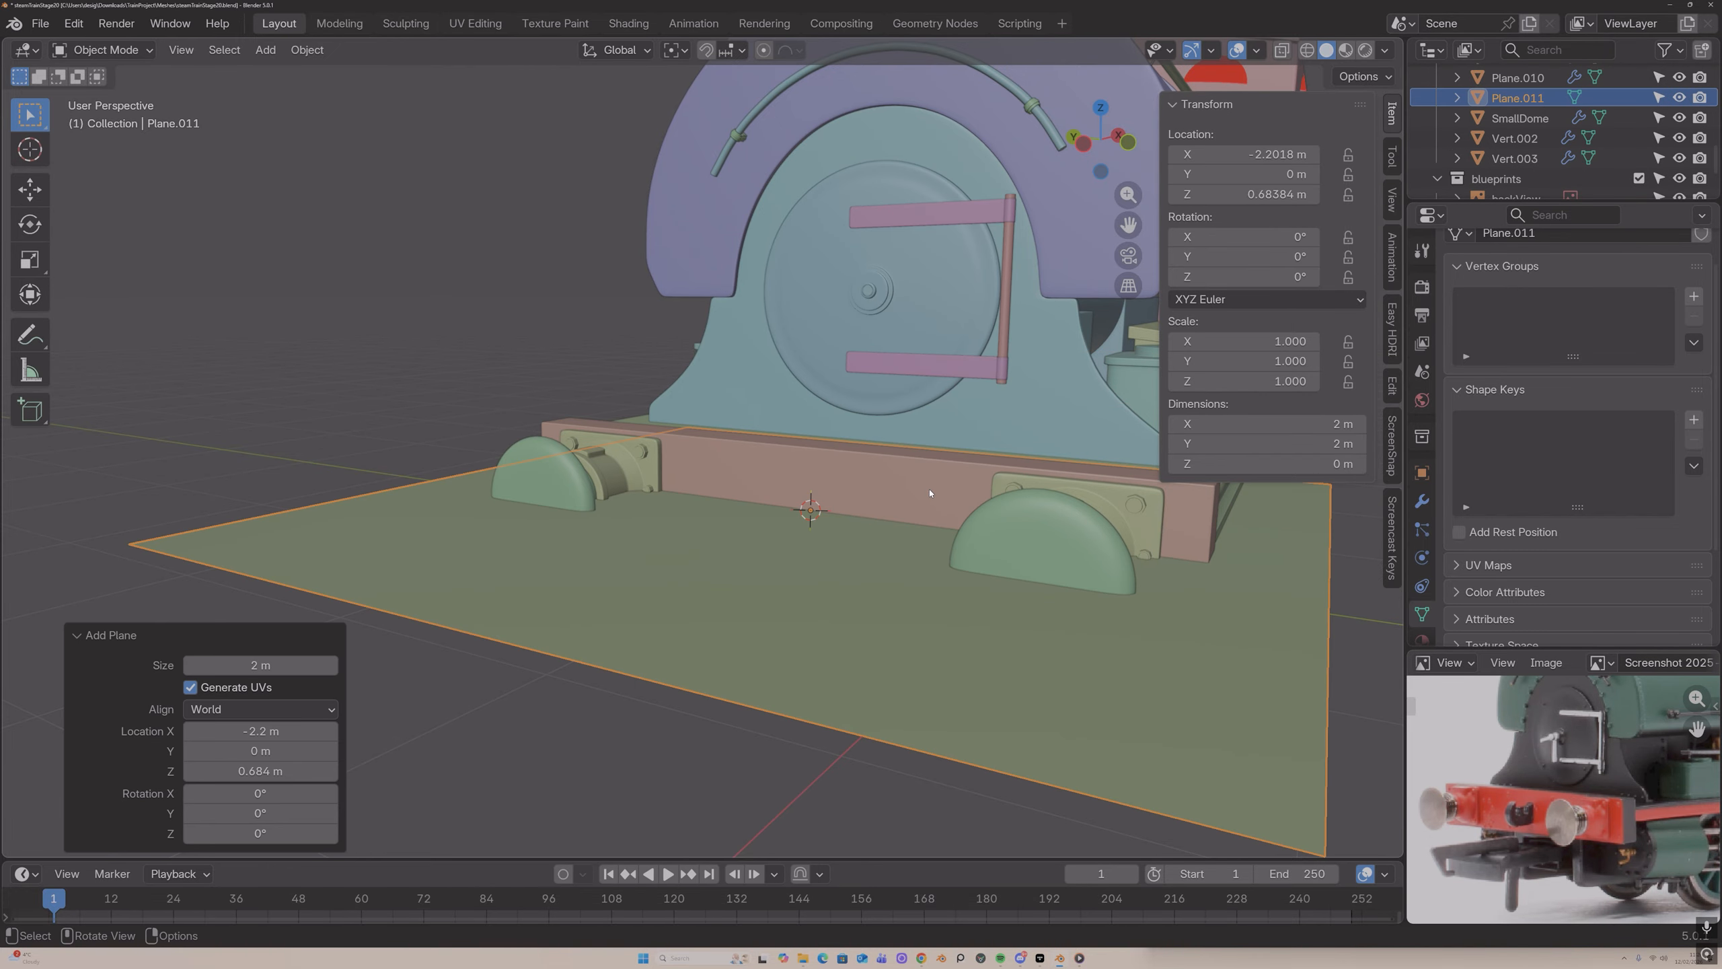
key(s)
click(806, 496)
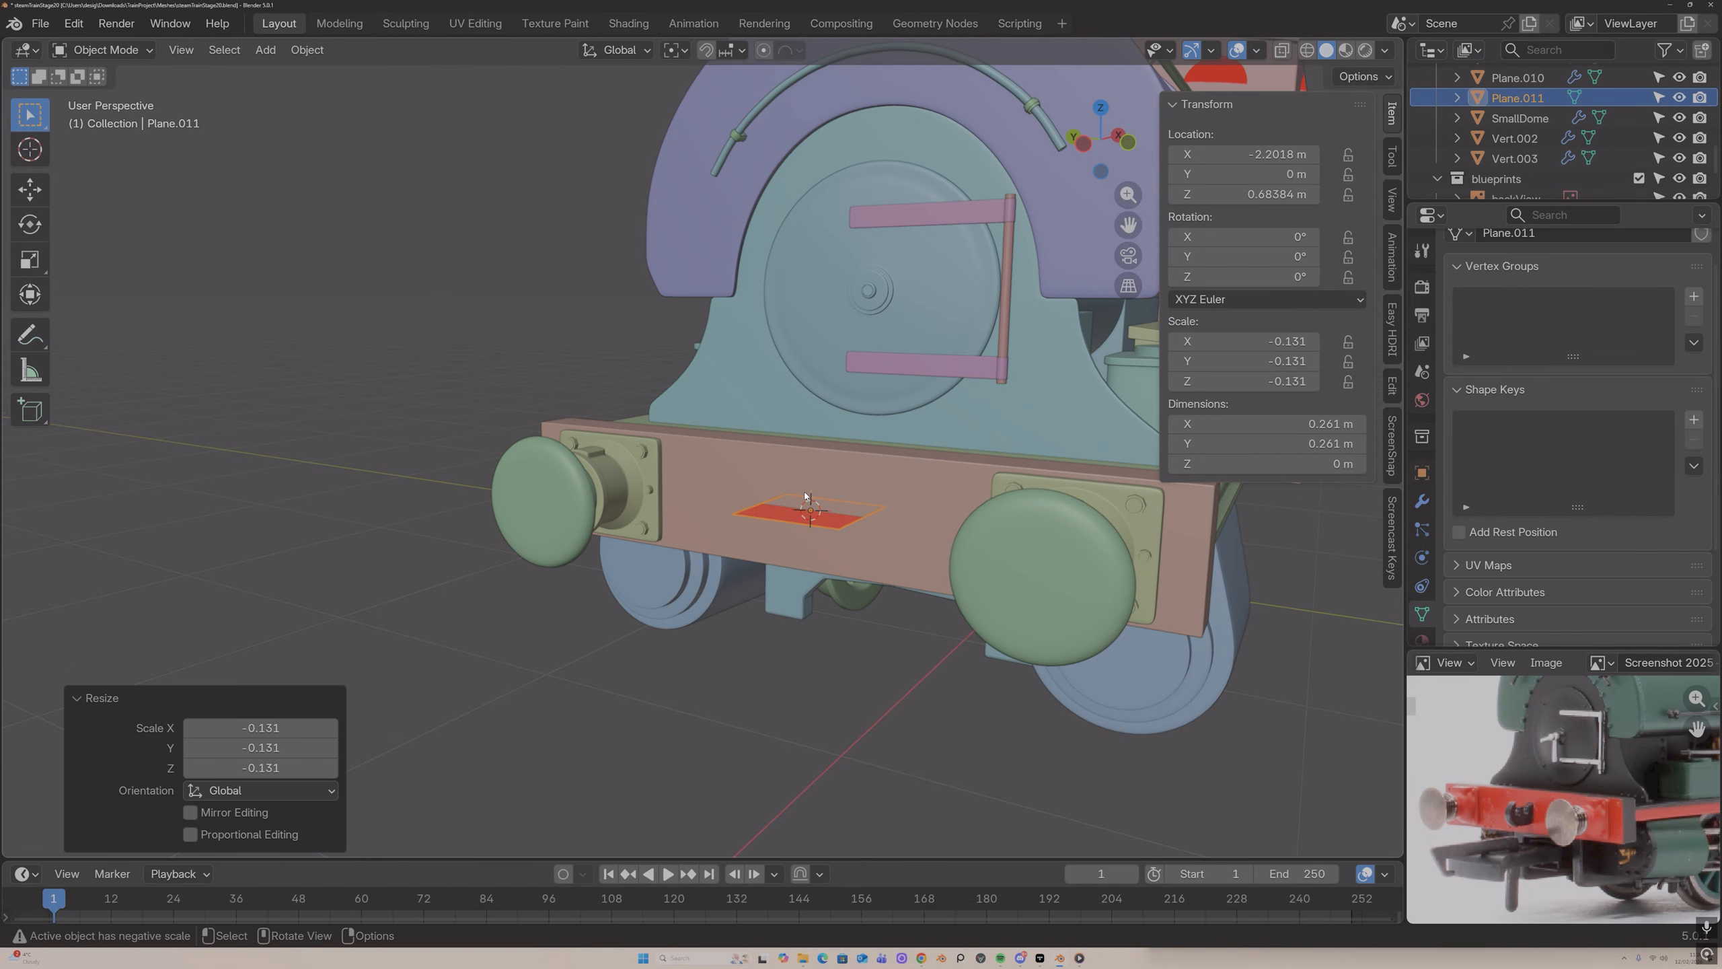
text(rx90)
key(Return)
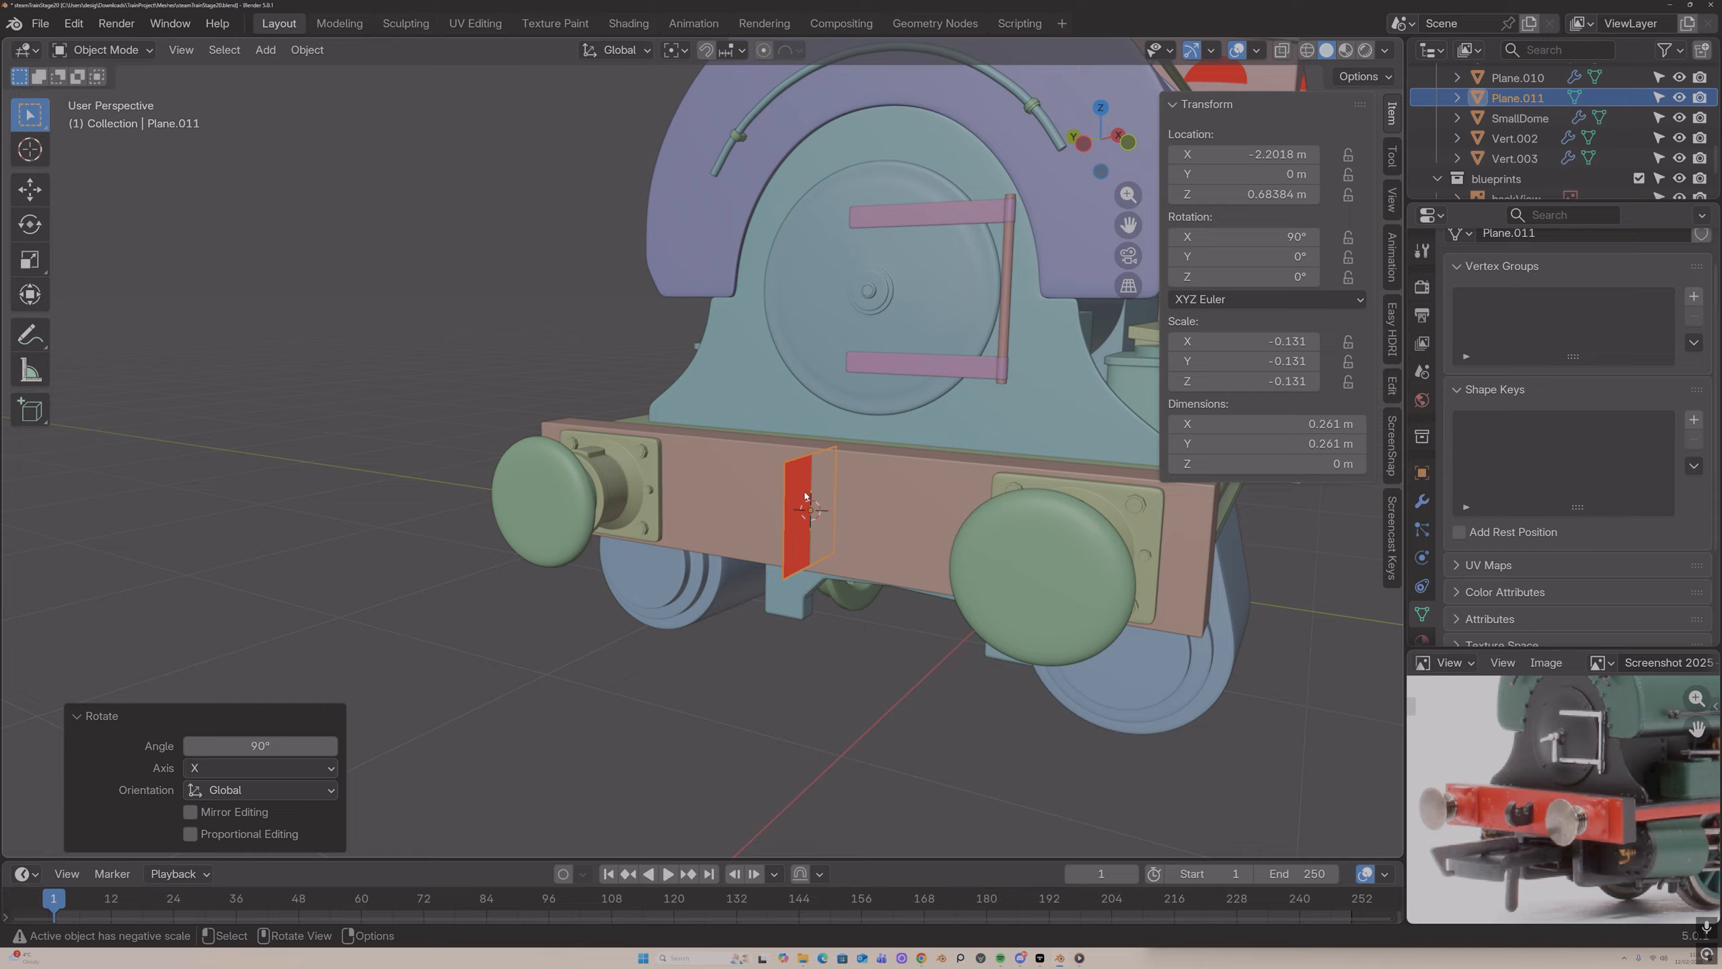
Step: Try to shift the whole plane along Y in Object Mode, and undo the moves
key(g)
key(y)
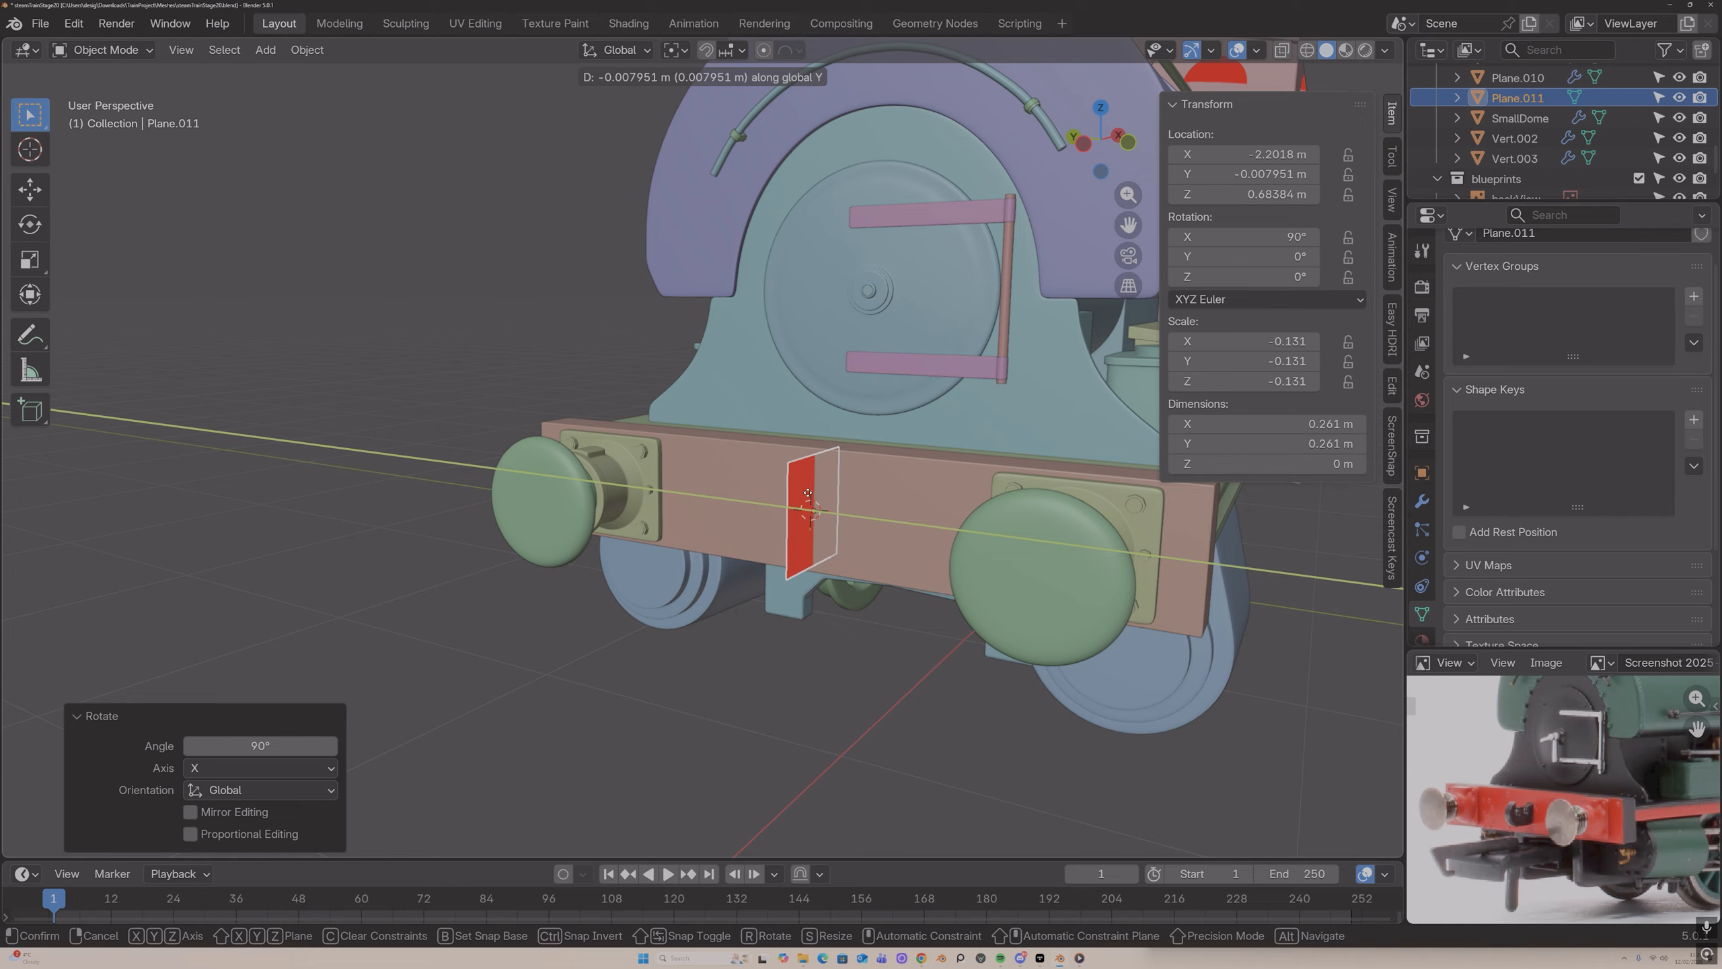
click(813, 501)
middle_drag(813, 500, 949, 556)
scroll(861, 500, up, 5)
key(g)
key(y)
click(814, 500)
key(ctrl+z)
key(ctrl+z)
Step: In Edit Mode, move the plane's geometry -0.017225 m in Y, then 0.001288 m back with proportional editing off
key(Tab)
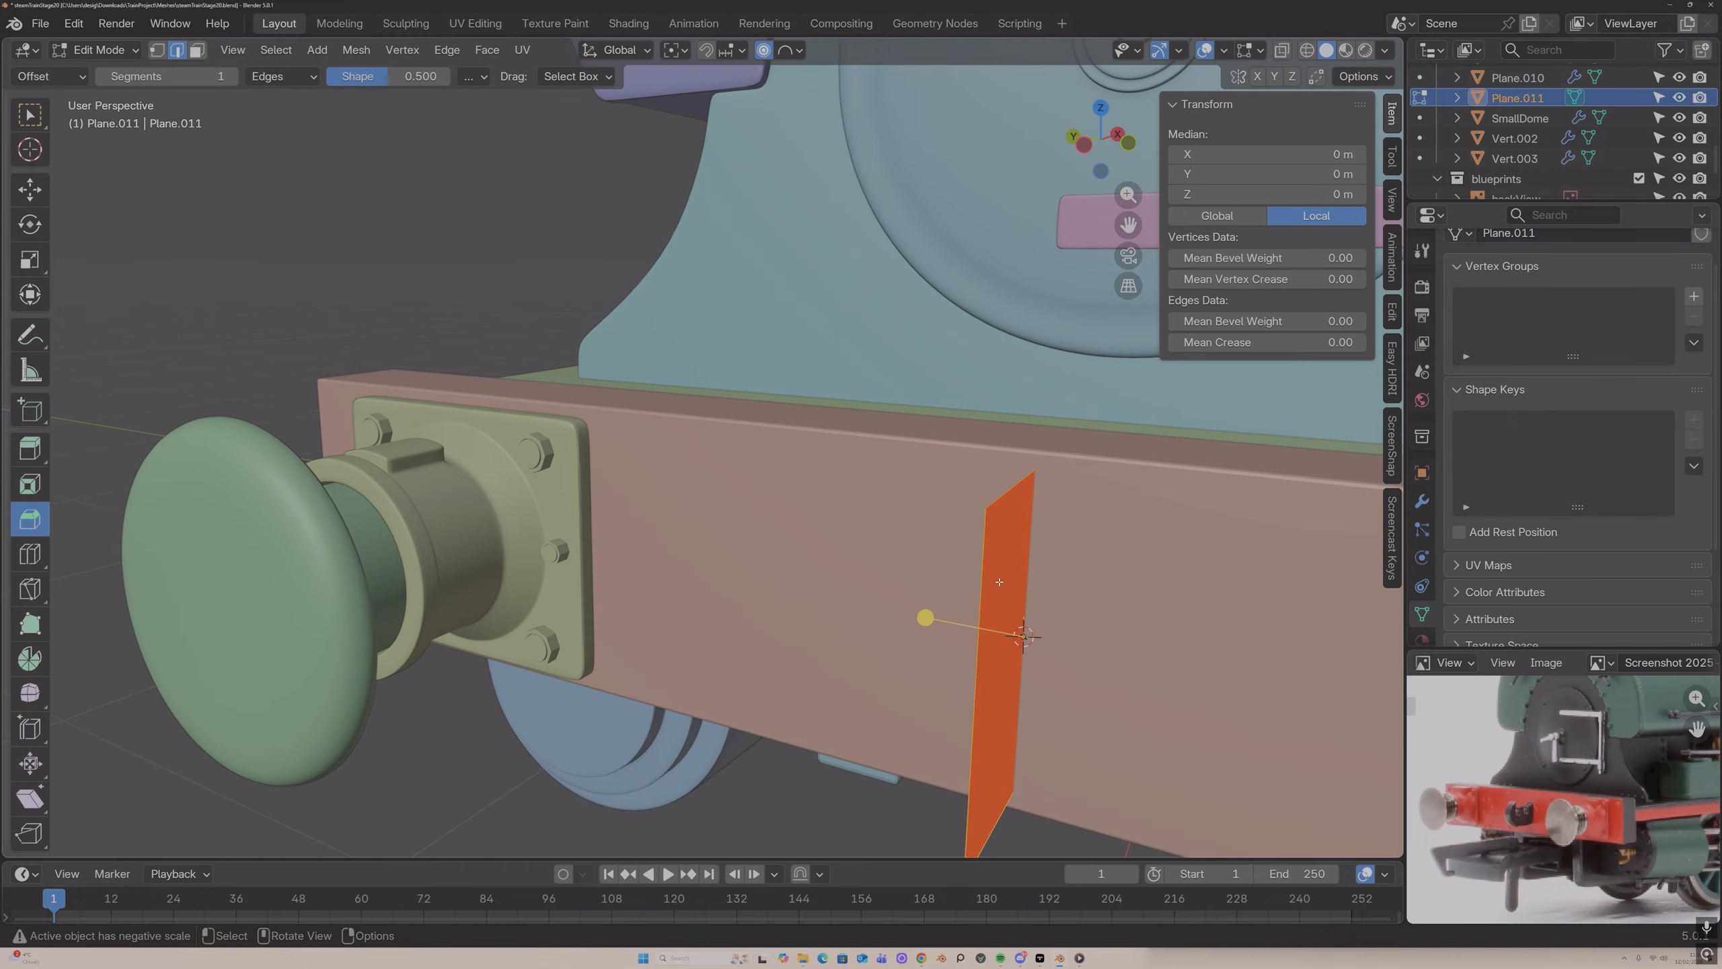
key(g)
key(y)
click(1026, 583)
middle_drag(1028, 582, 1078, 583)
key(g)
key(y)
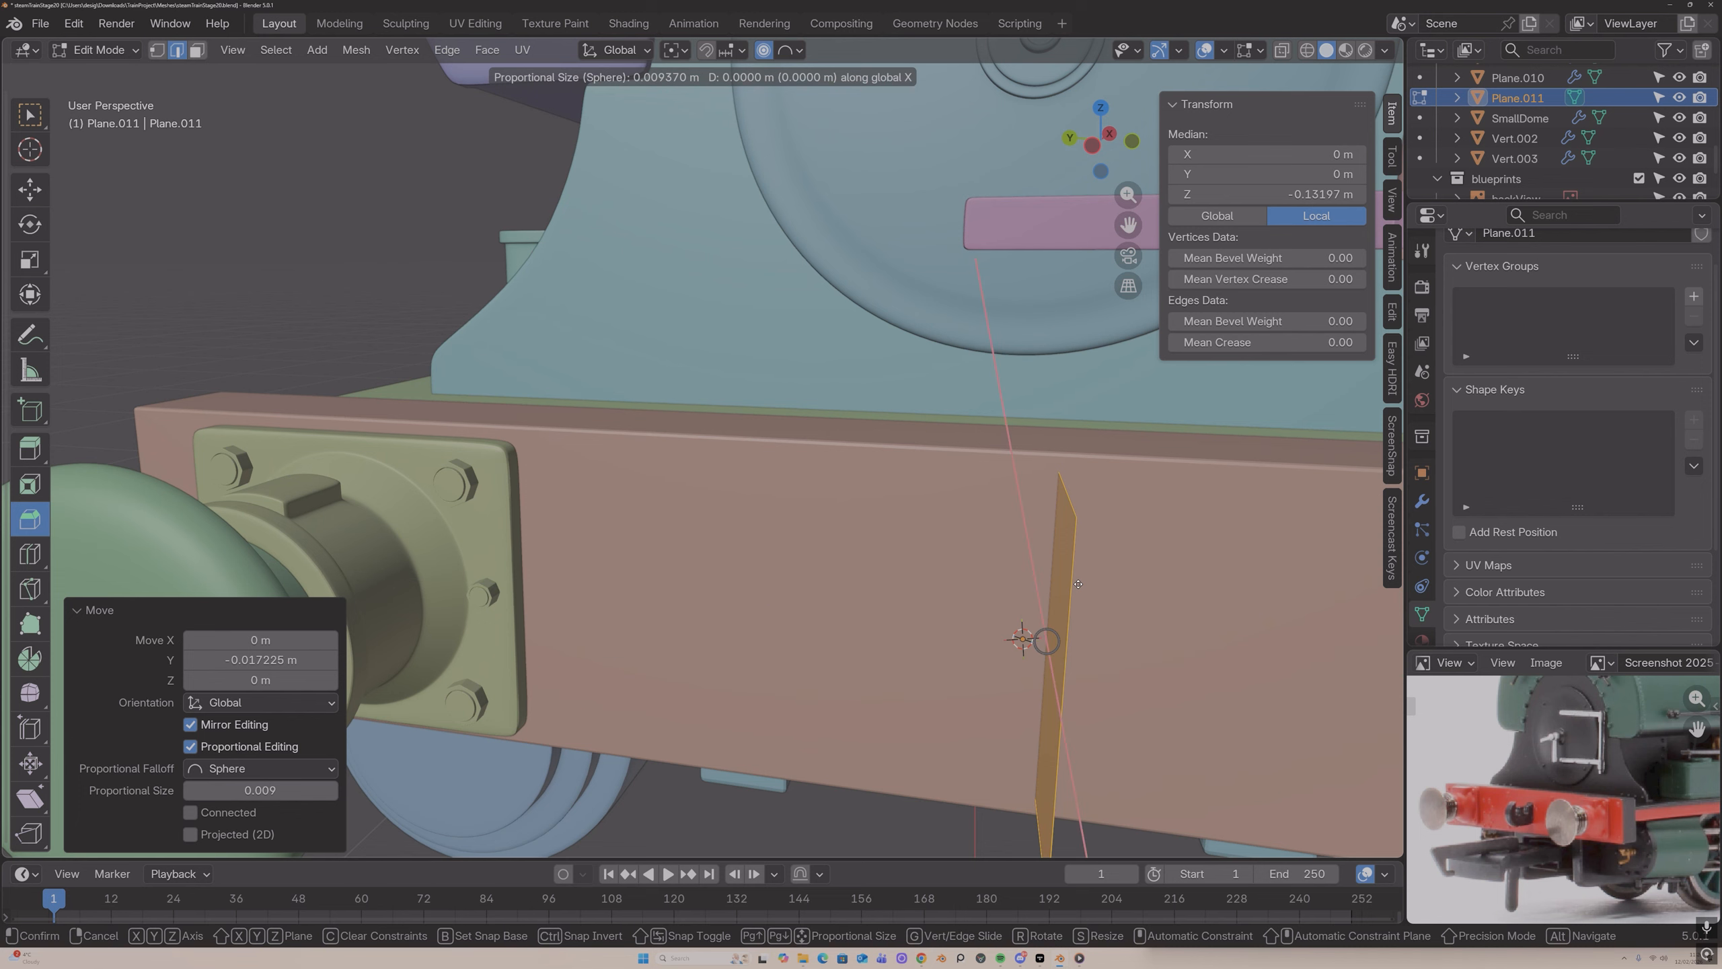
key(Escape)
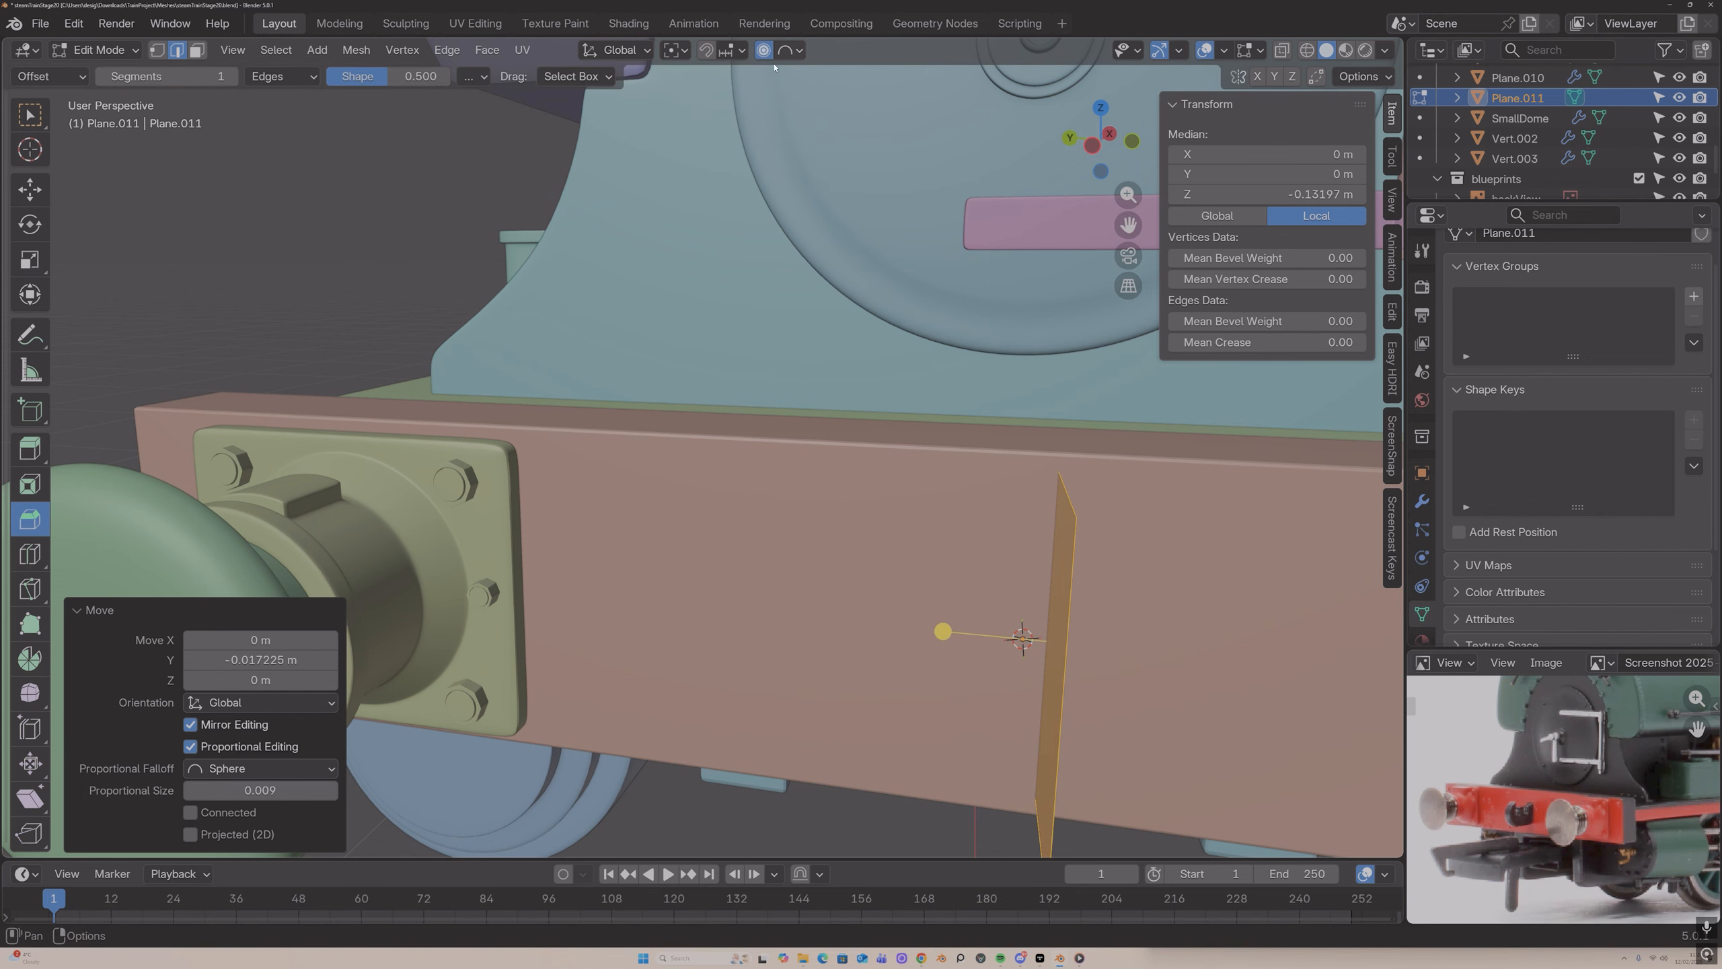
key(g)
key(y)
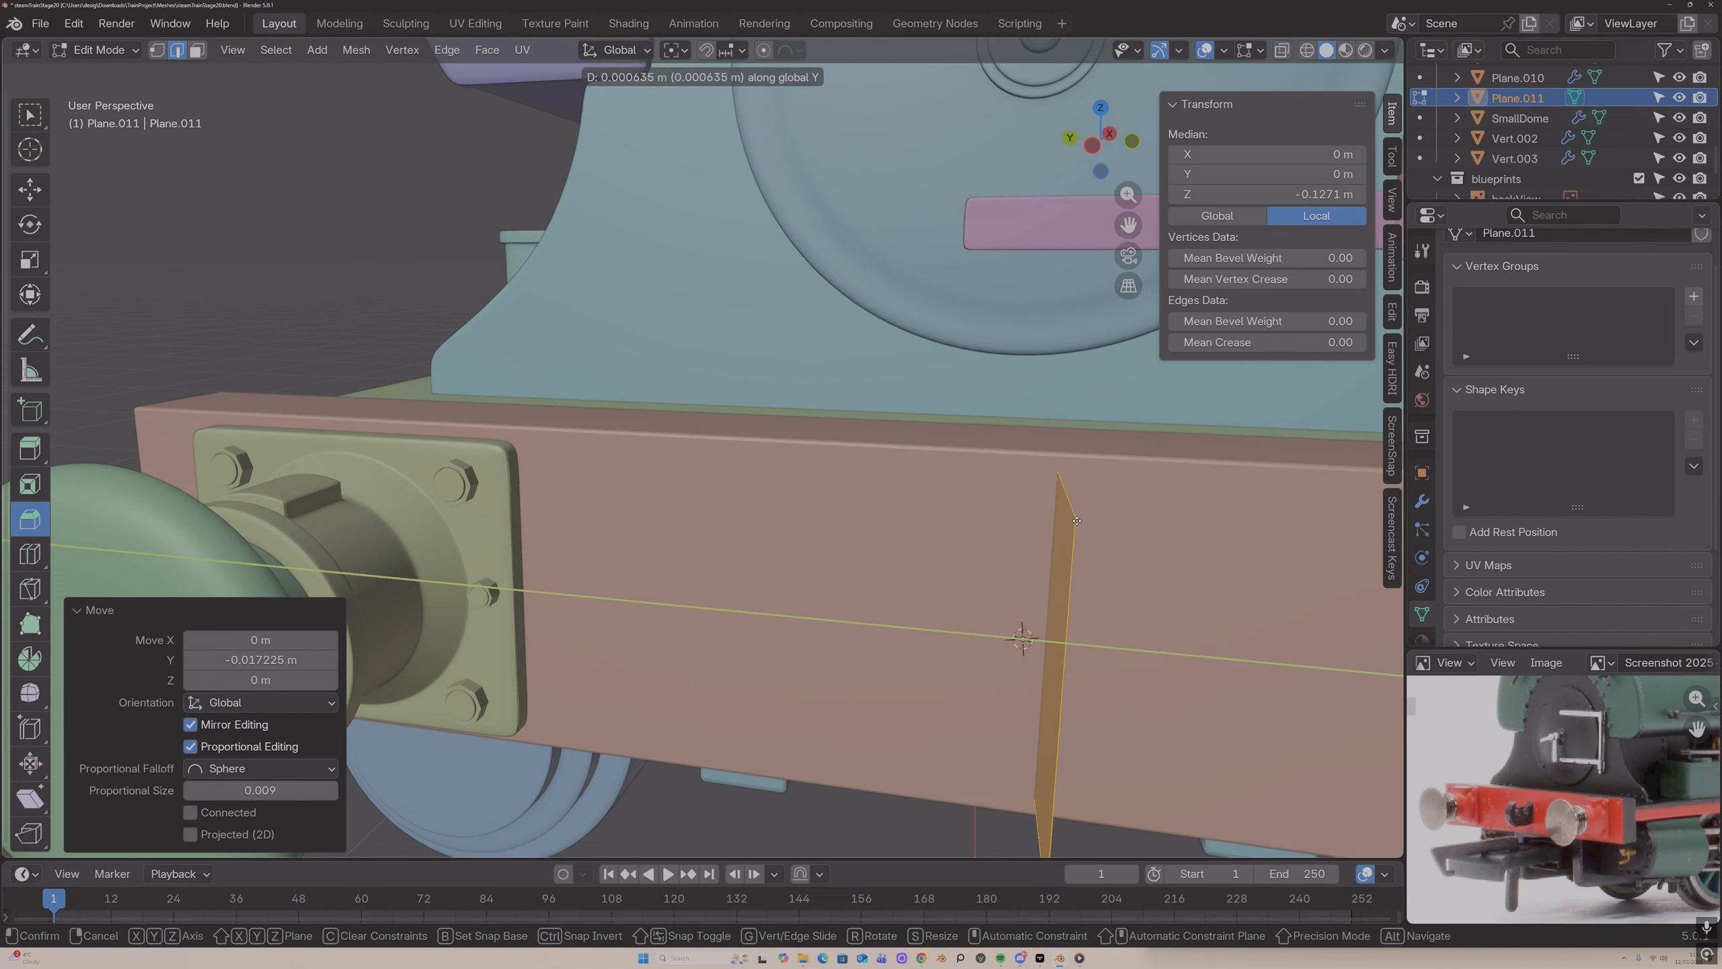
click(1073, 520)
Step: Scale the plane's geometry by 0.365 along Z to shorten its height
middle_drag(1073, 520, 981, 520)
key(s)
key(y)
key(z)
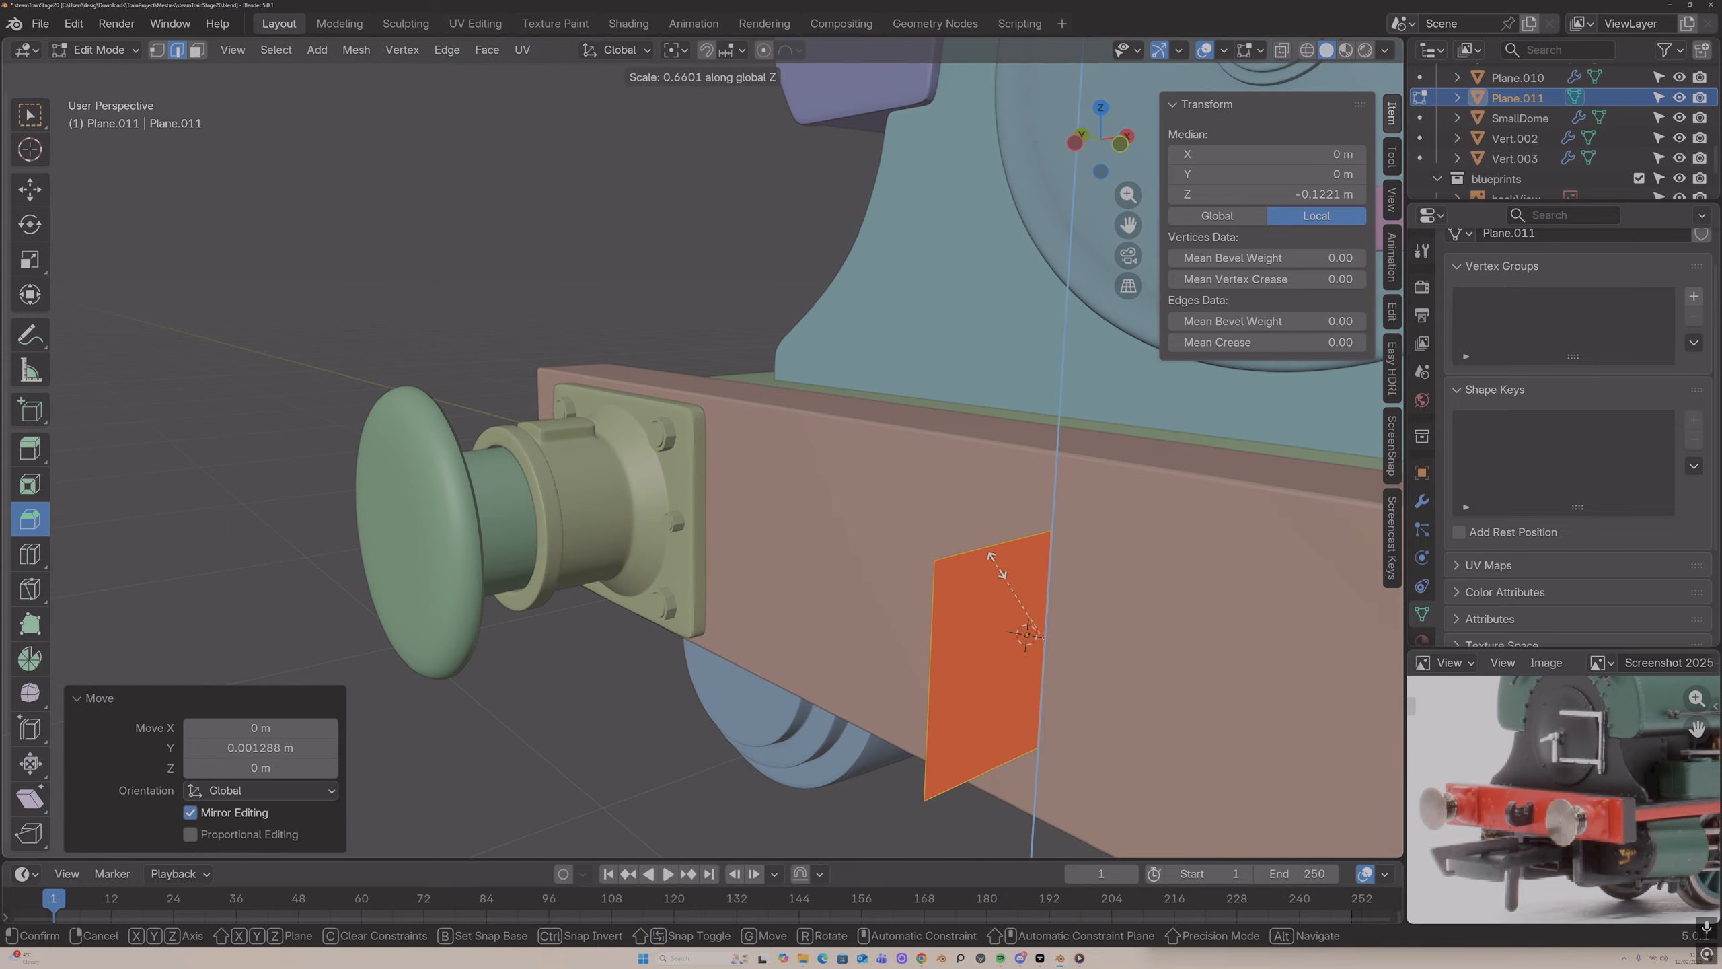
click(1016, 602)
Step: In the left orthographic view, raise the plane's geometry along Z to a local median Y of -0.22355 m
middle_drag(1016, 602, 1068, 484)
scroll(1121, 126, down, 8)
click(1126, 142)
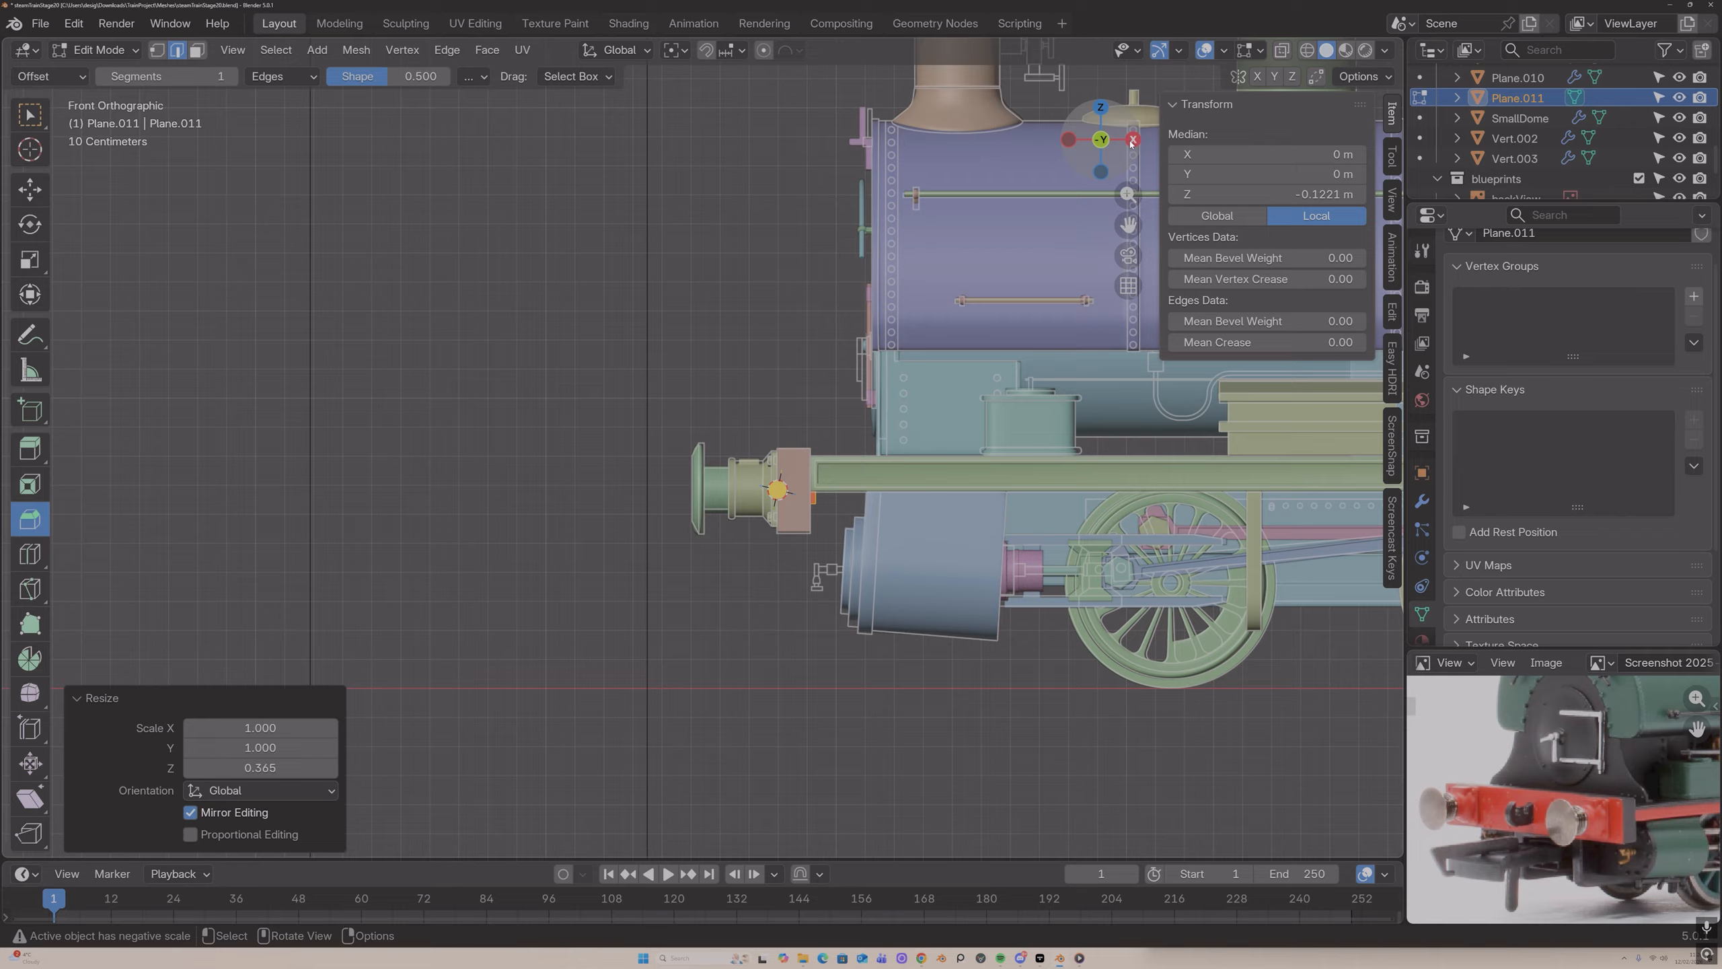
click(1130, 144)
click(1130, 145)
click(1130, 144)
scroll(933, 364, up, 5)
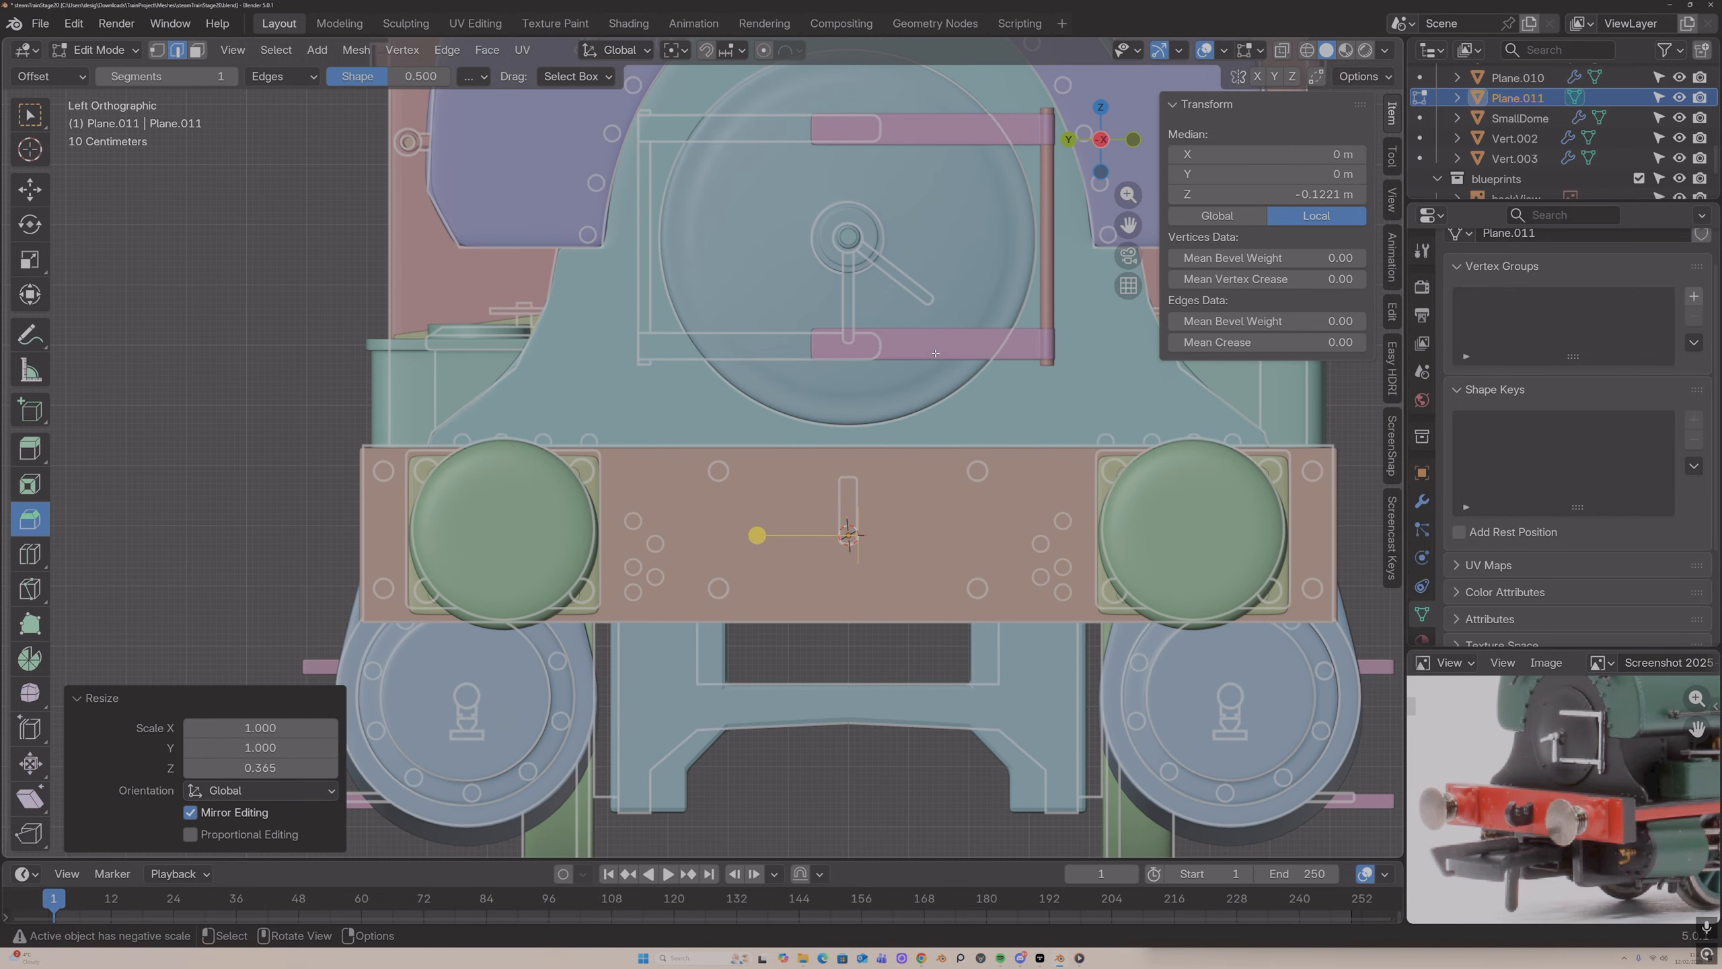
key(g)
key(y)
key(z)
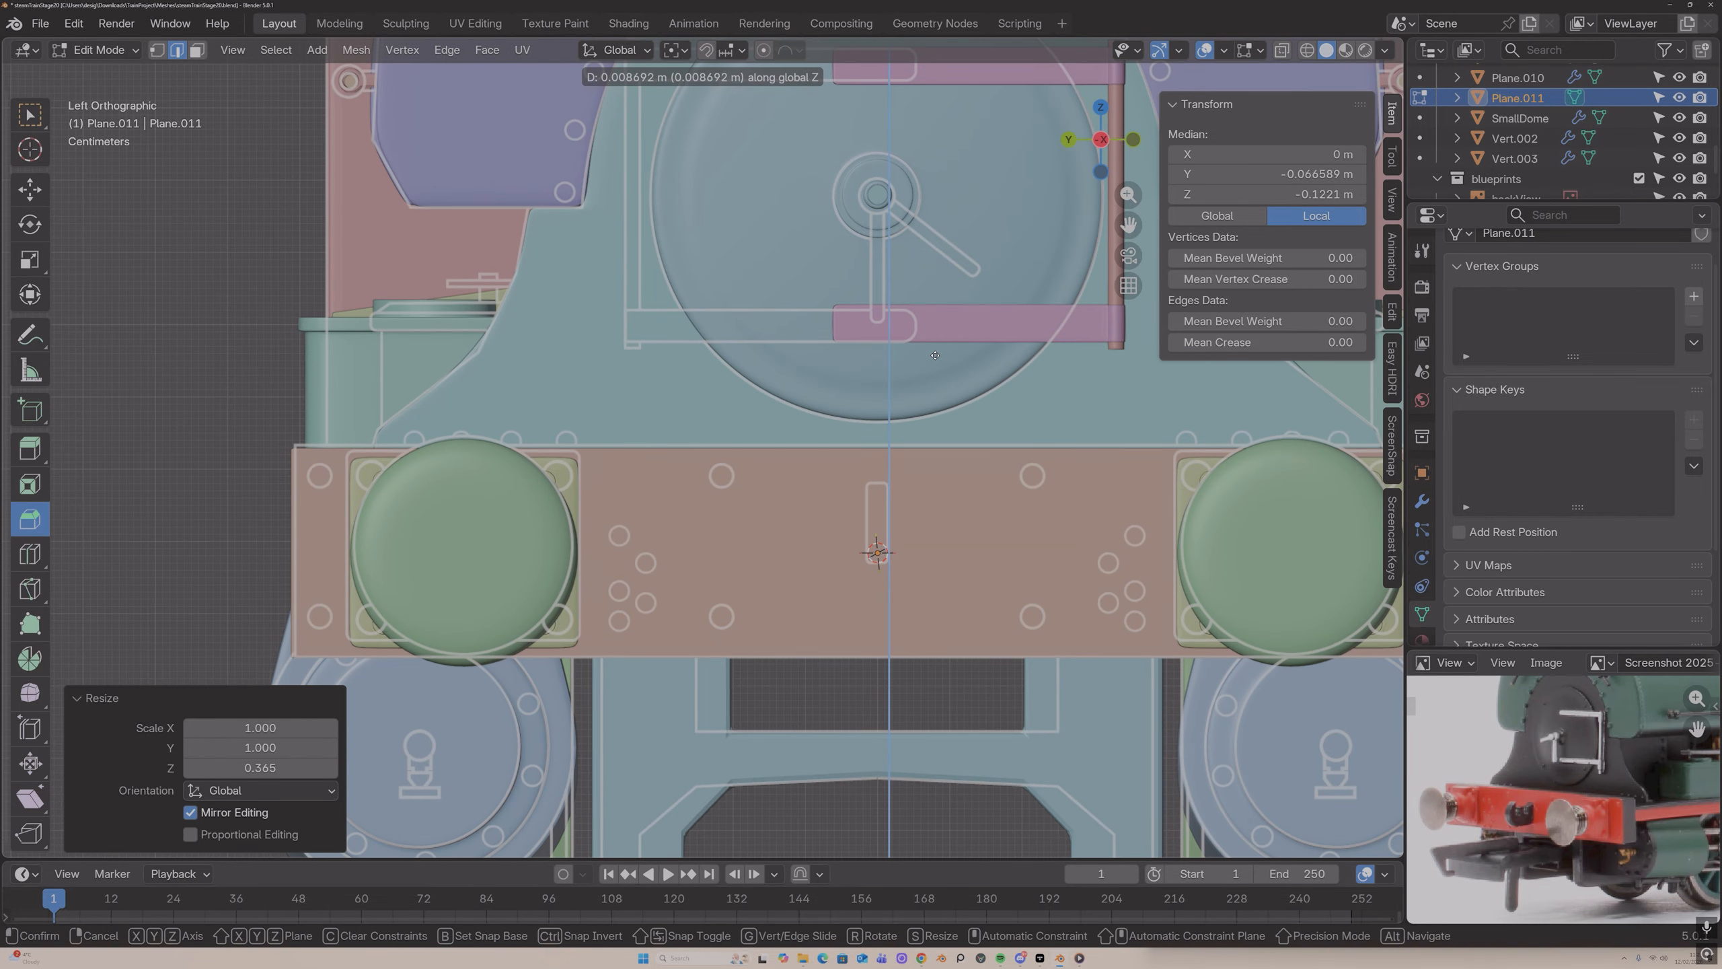
click(935, 346)
key(g)
key(x)
click(935, 343)
Step: Flip the plane's normals and return to Object Mode
middle_drag(935, 346, 828, 381)
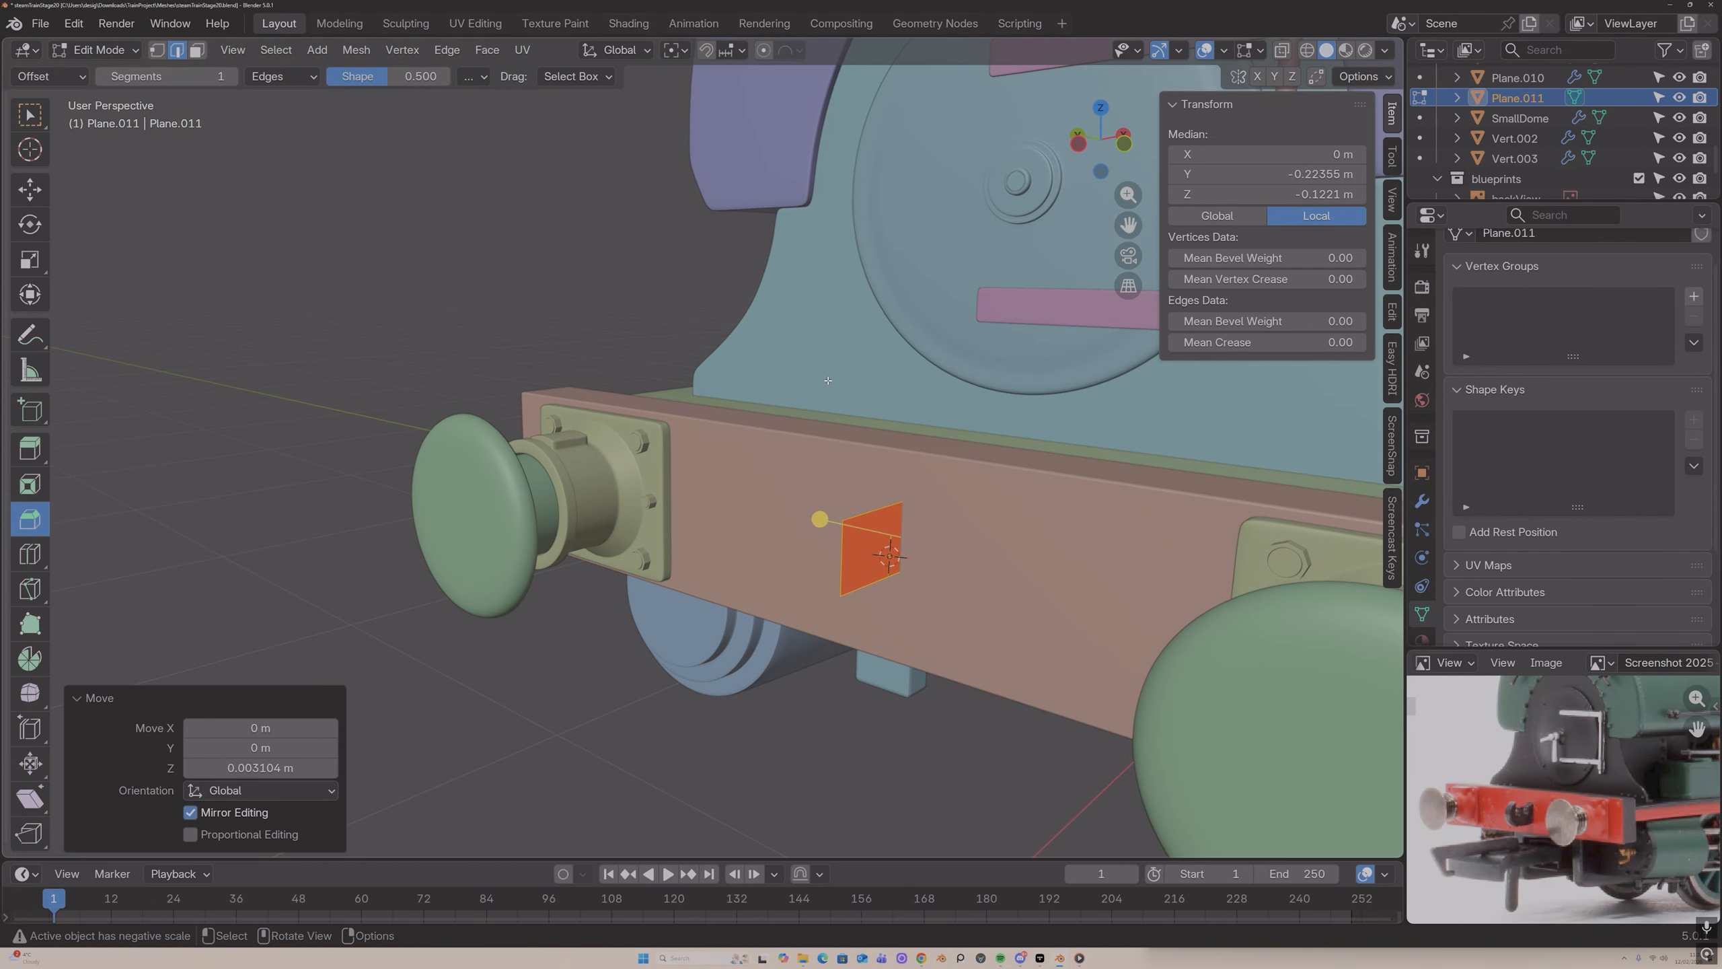
key(alt+n)
click(826, 358)
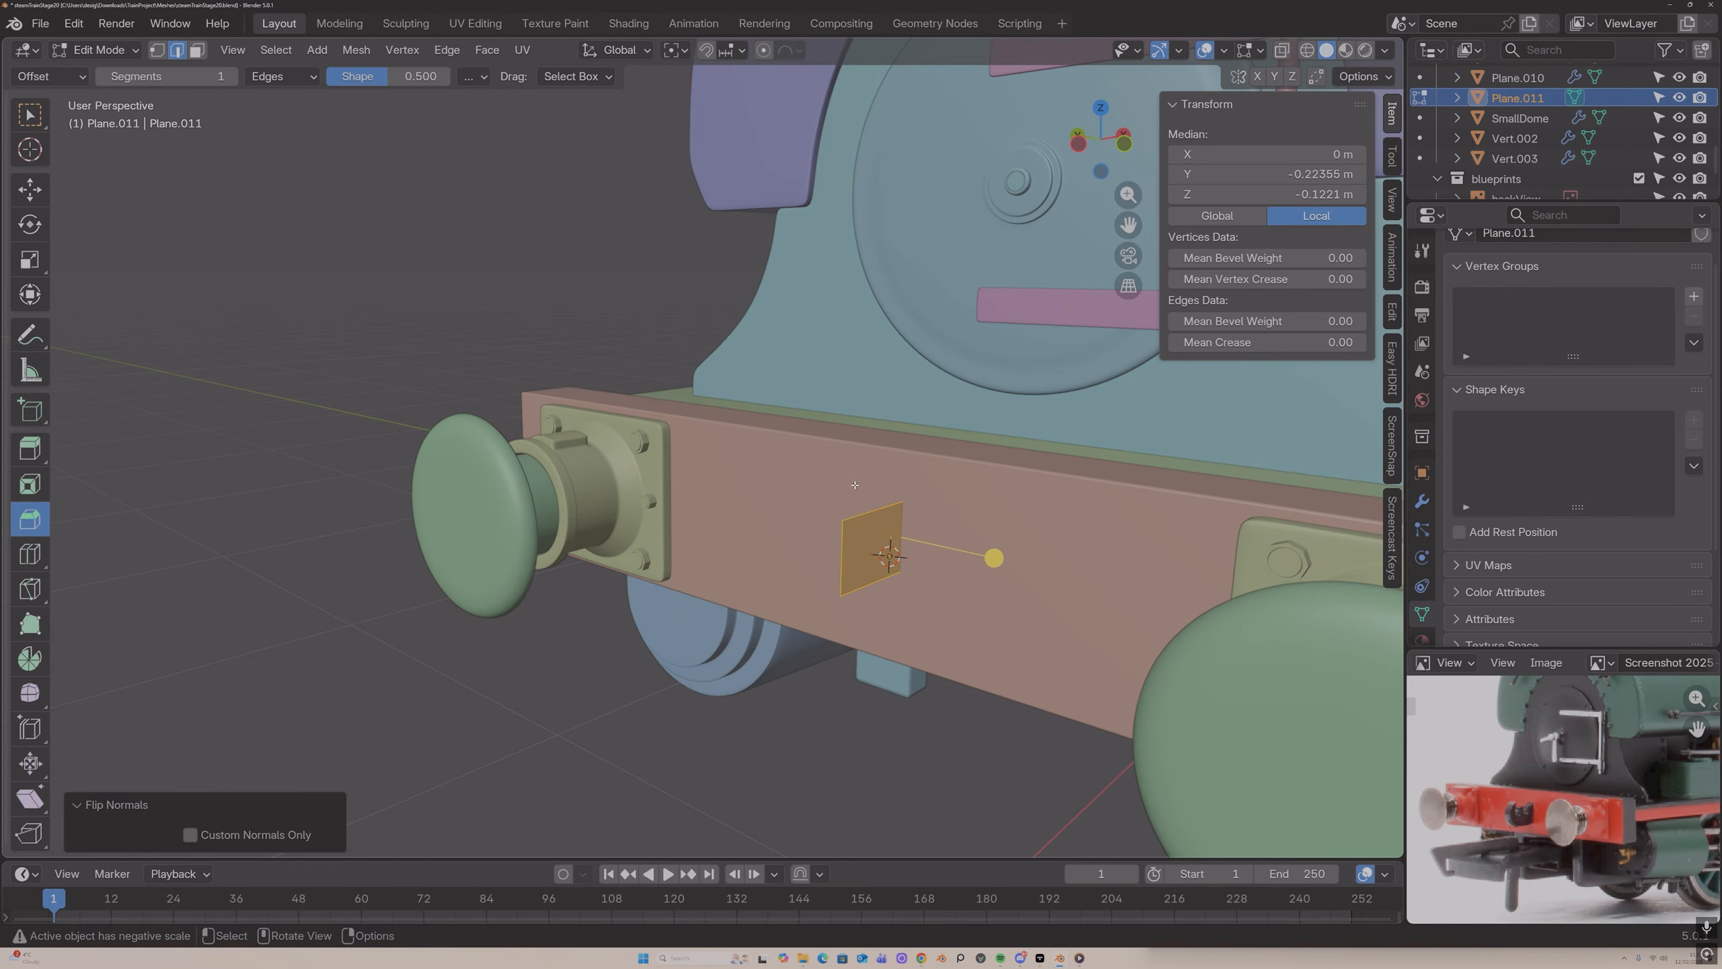
key(Tab)
Step: Add a Mirror modifier to the plane on the Z axis only, with clipping enabled
middle_drag(875, 526, 1358, 255)
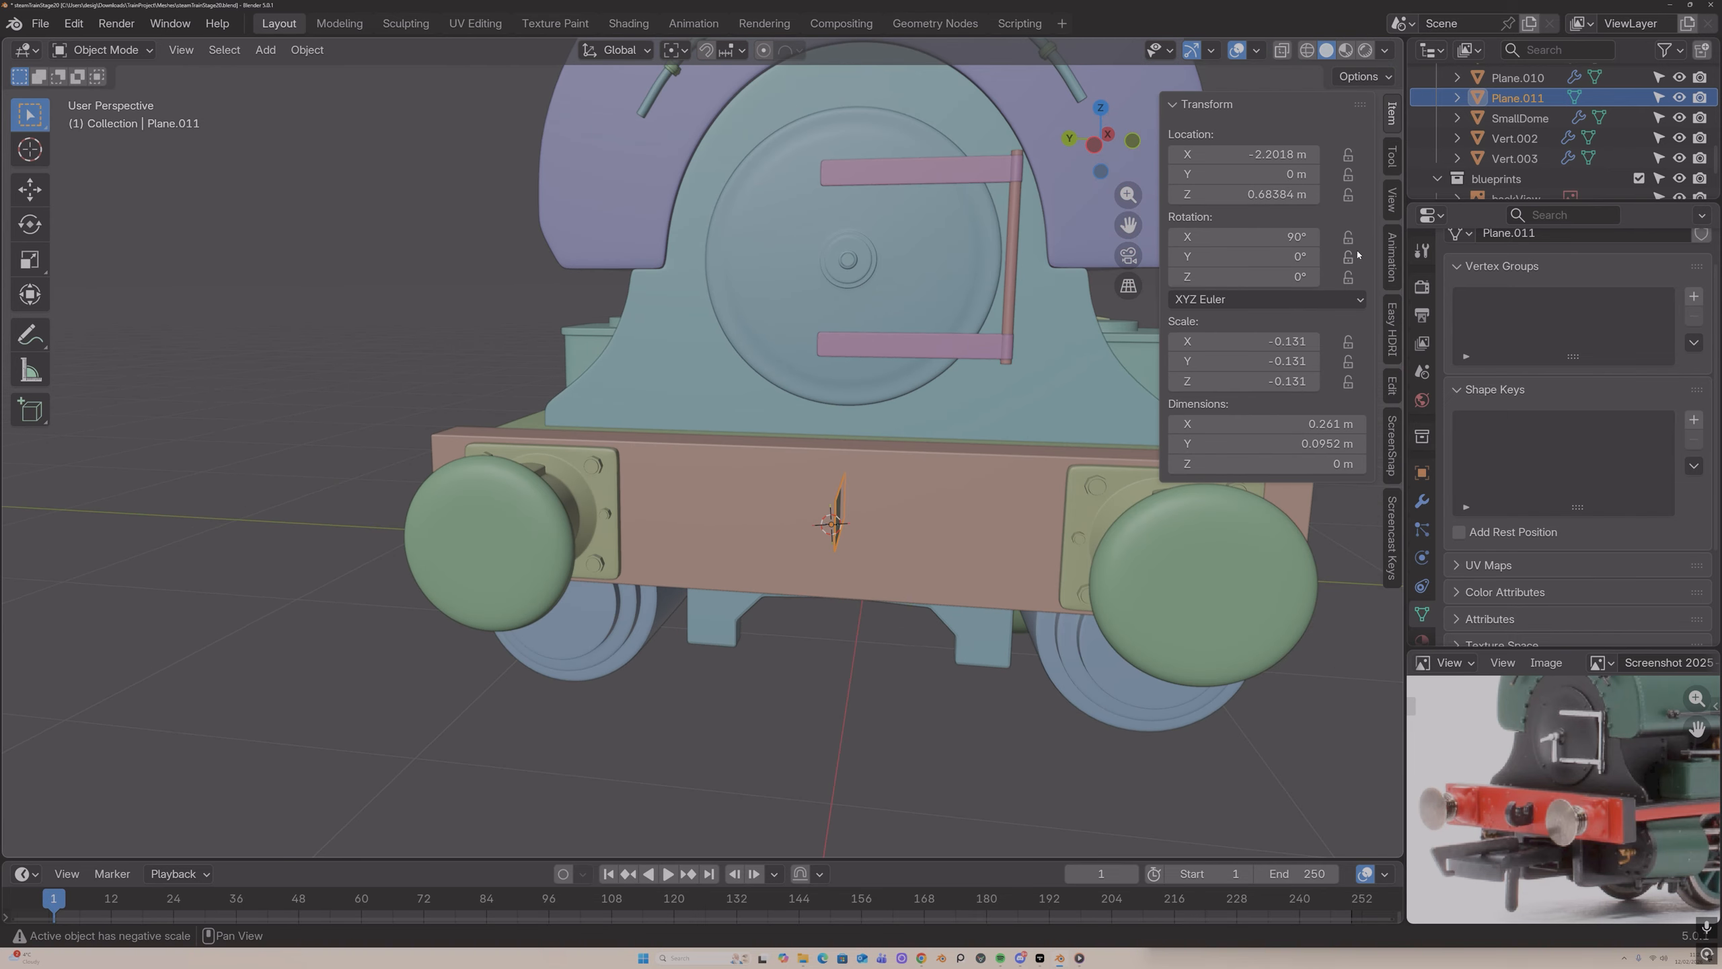
click(1422, 502)
click(1513, 282)
click(1512, 284)
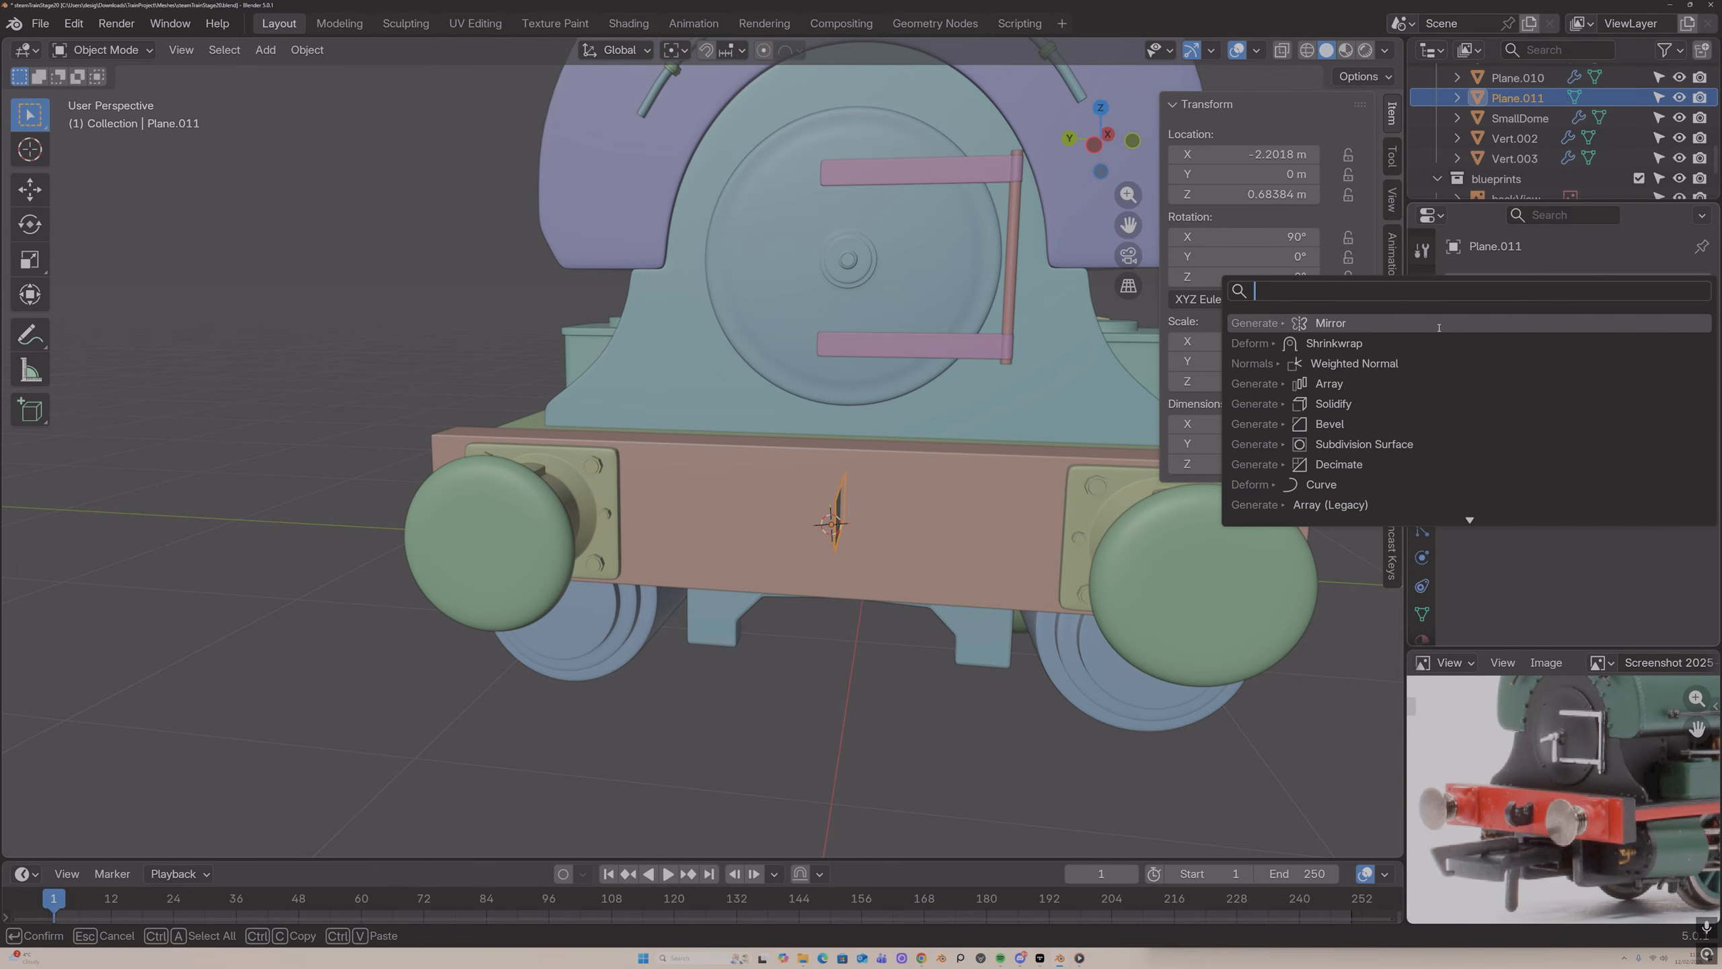
click(1386, 327)
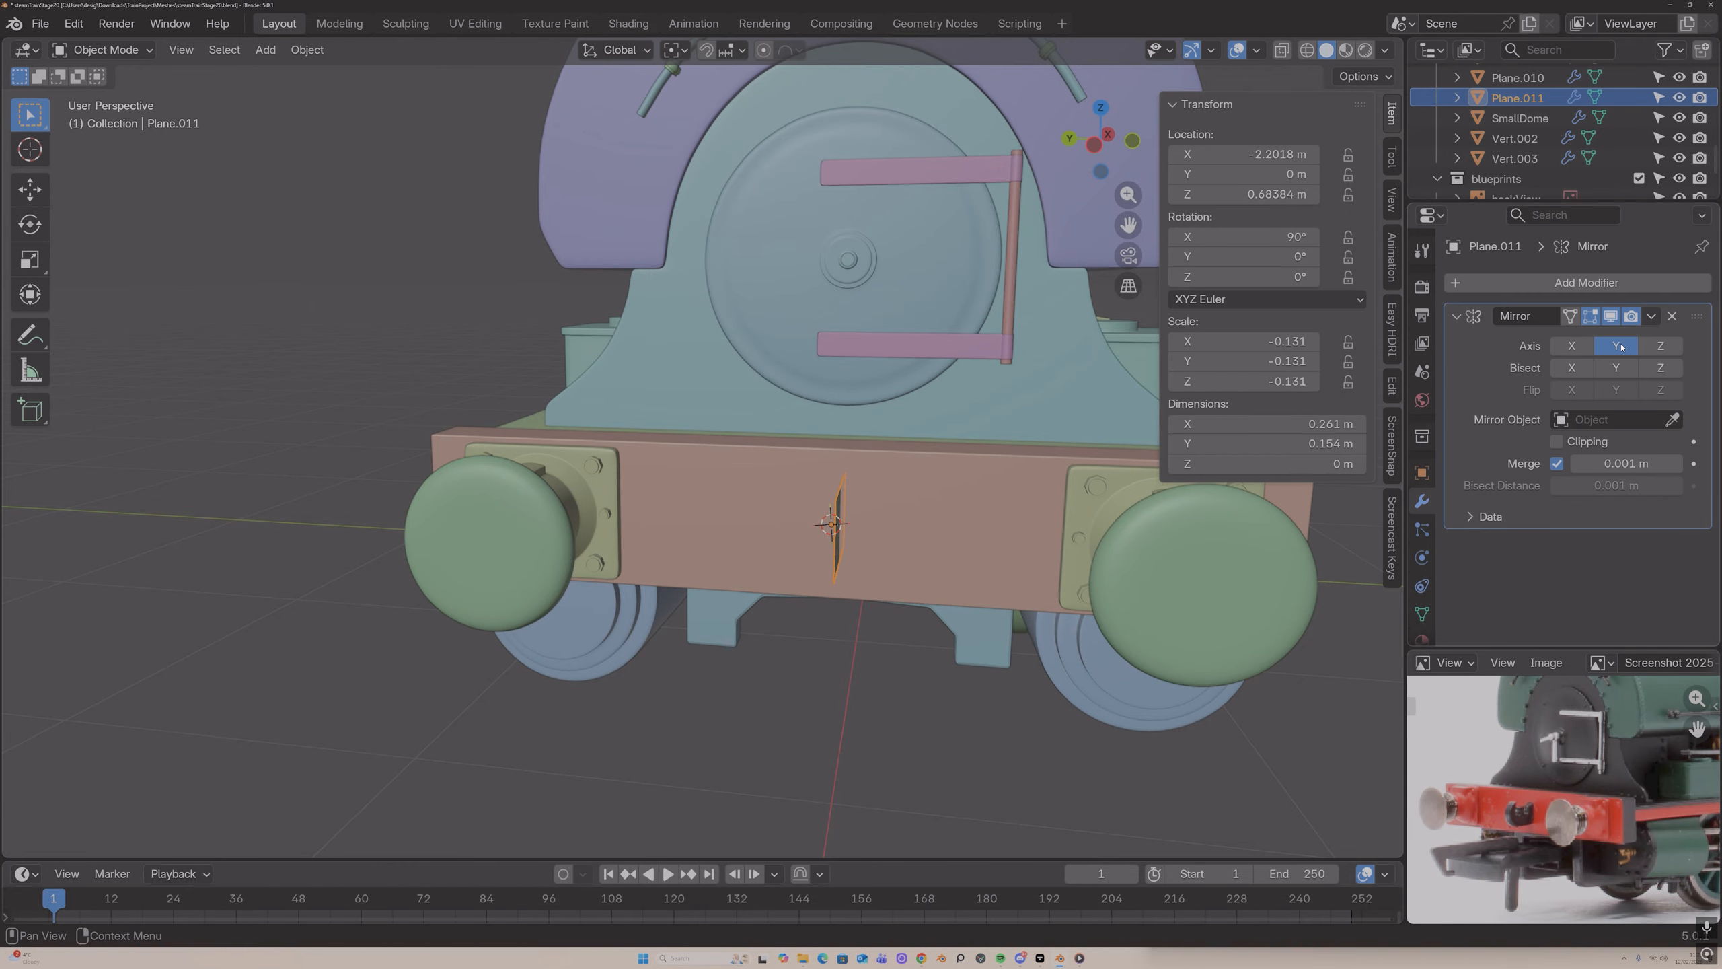
click(1621, 347)
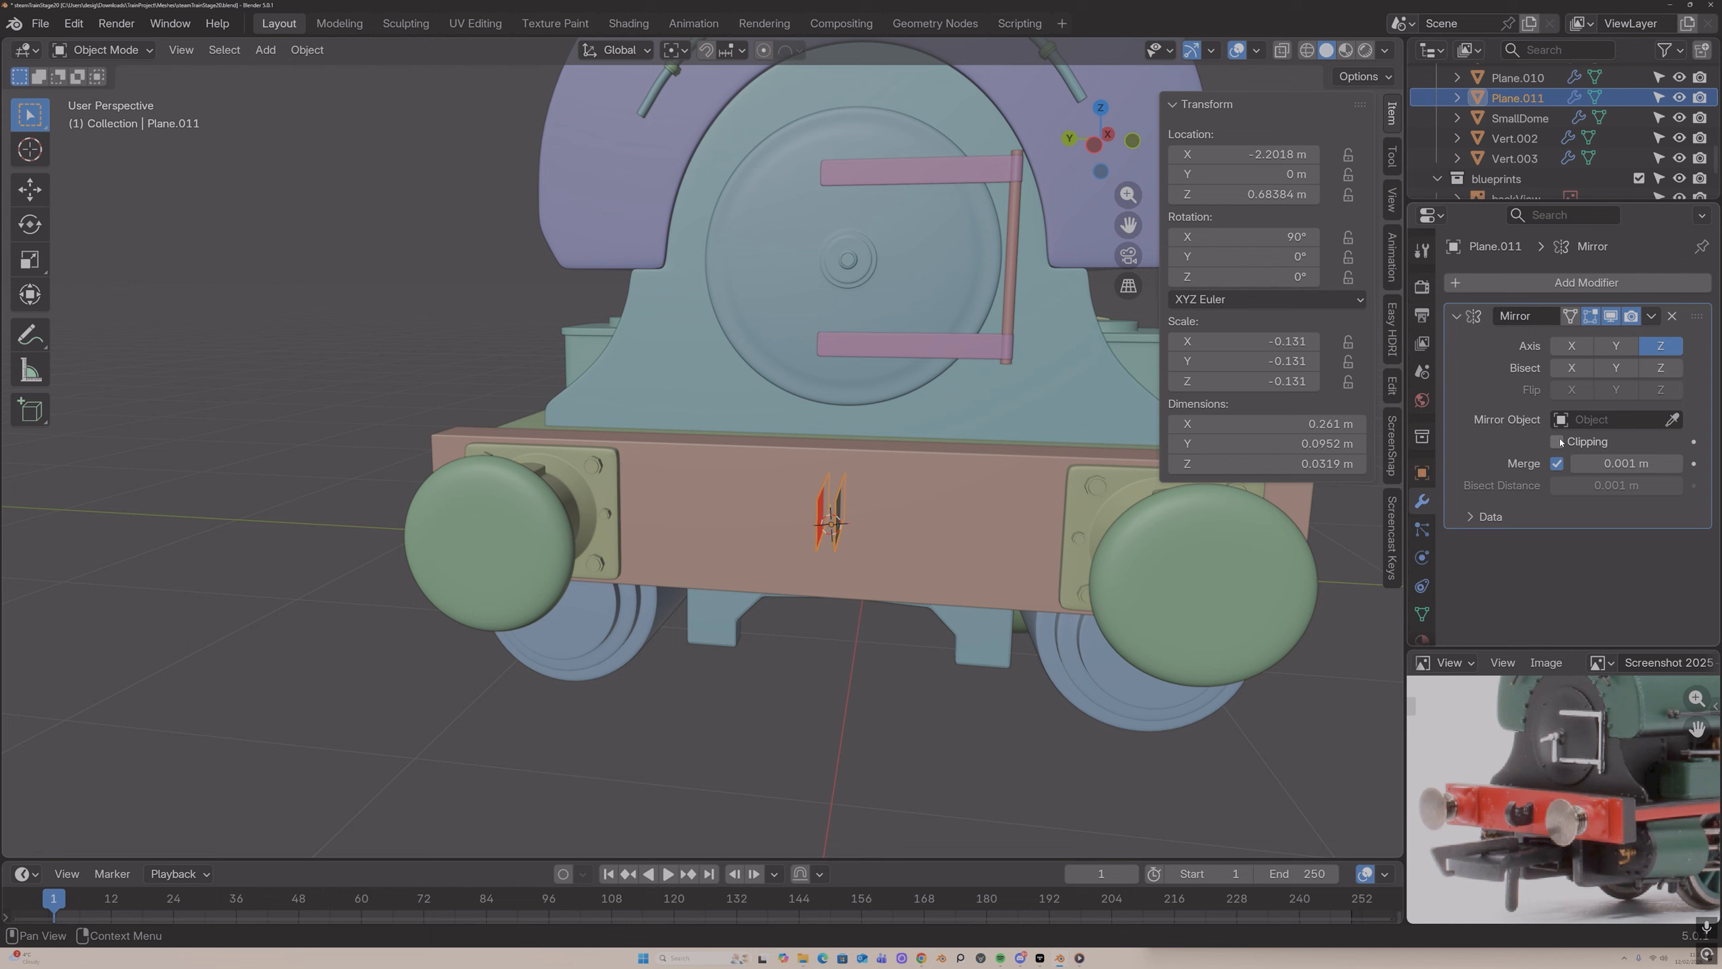
Step: With X-ray on, move the plane's two rear vertices -0.13353 m in X to the buffer beam's face, then restore solid display
scroll(857, 527, up, 4)
middle_drag(856, 527, 775, 509)
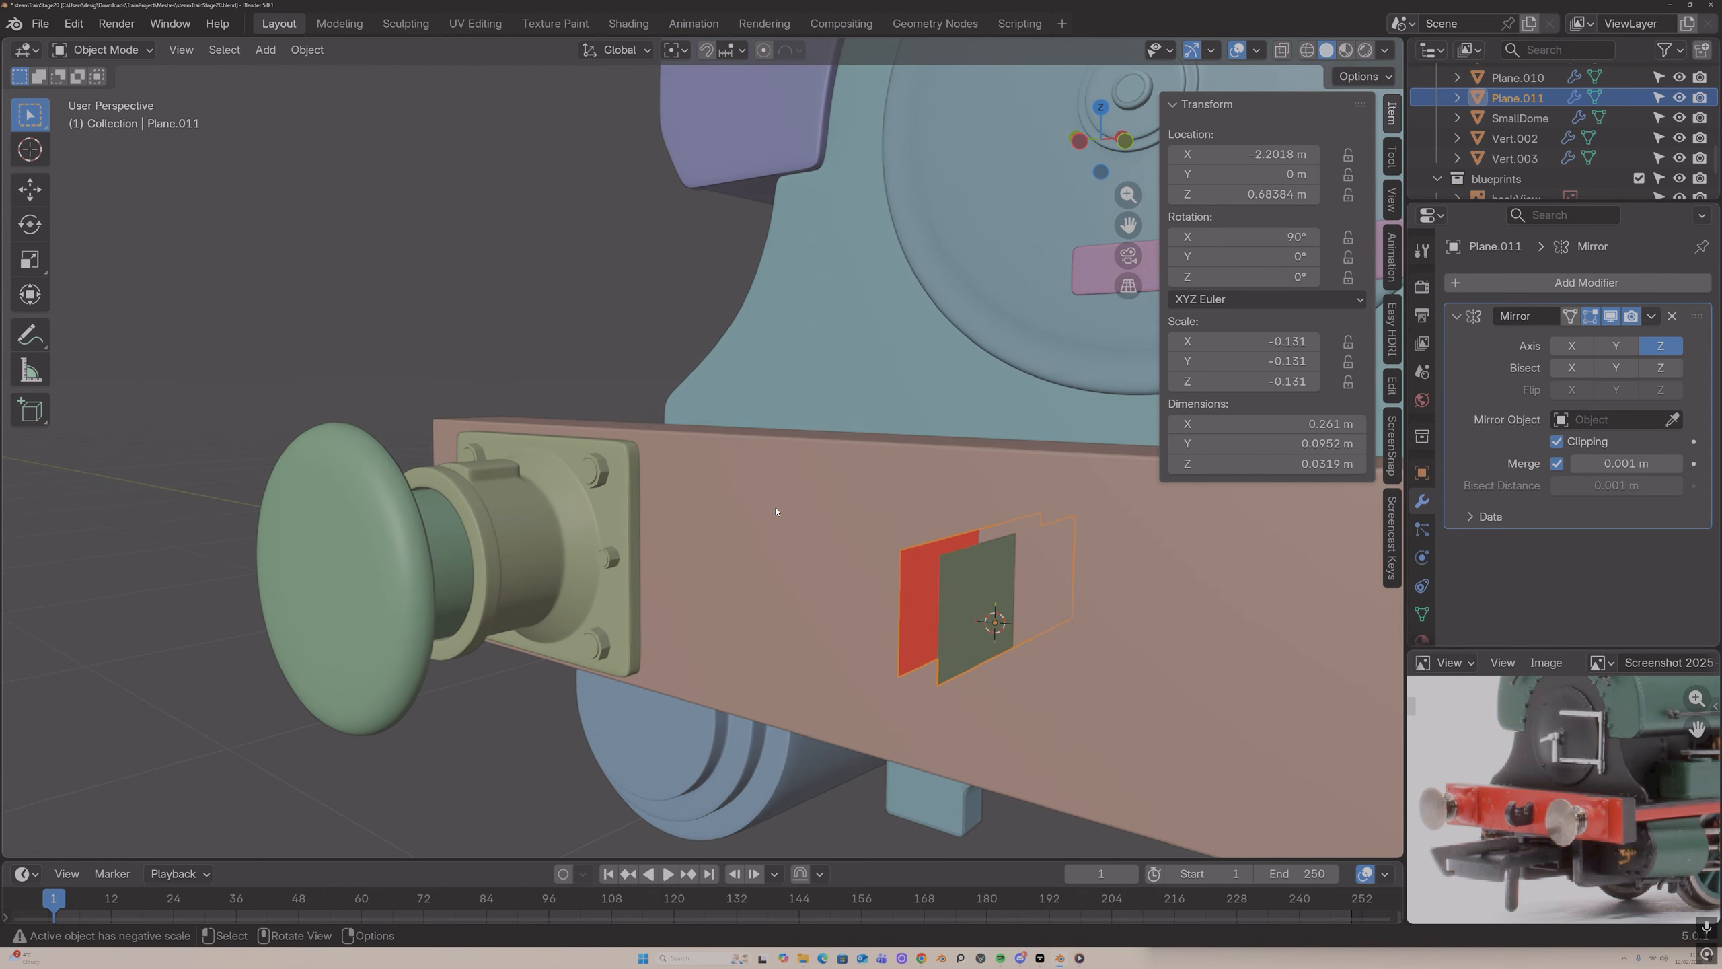
key(Tab)
scroll(775, 507, down, 2)
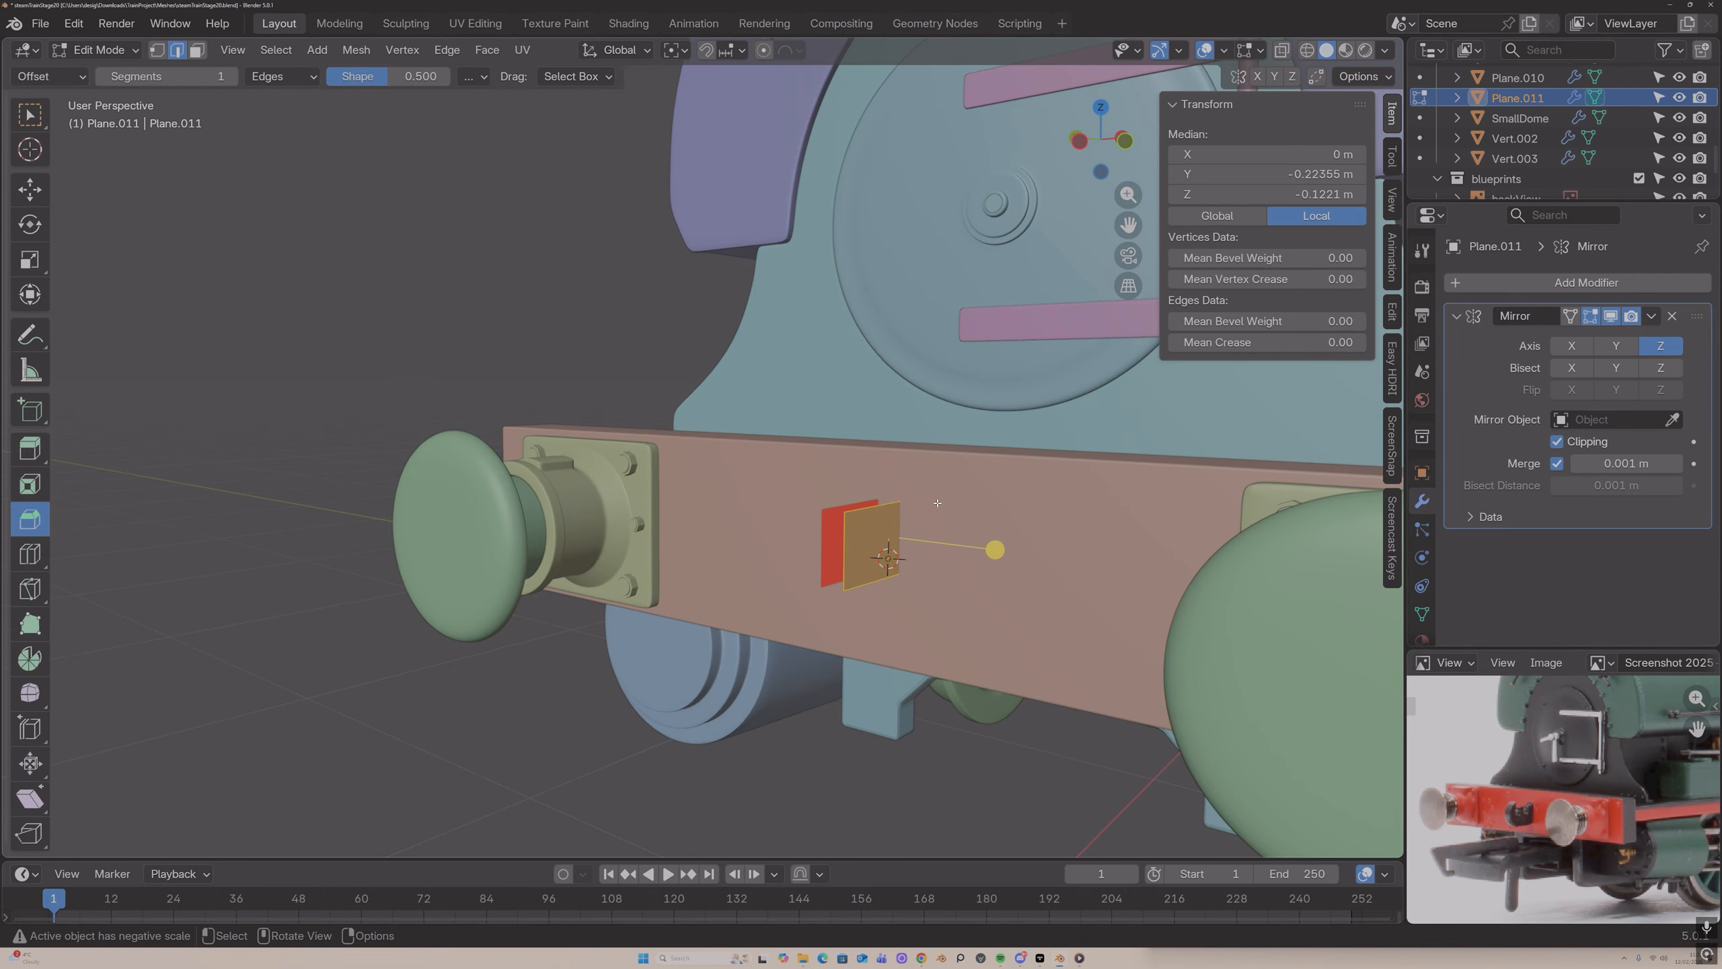
click(1281, 52)
key(1)
click(948, 487)
shift+click(945, 565)
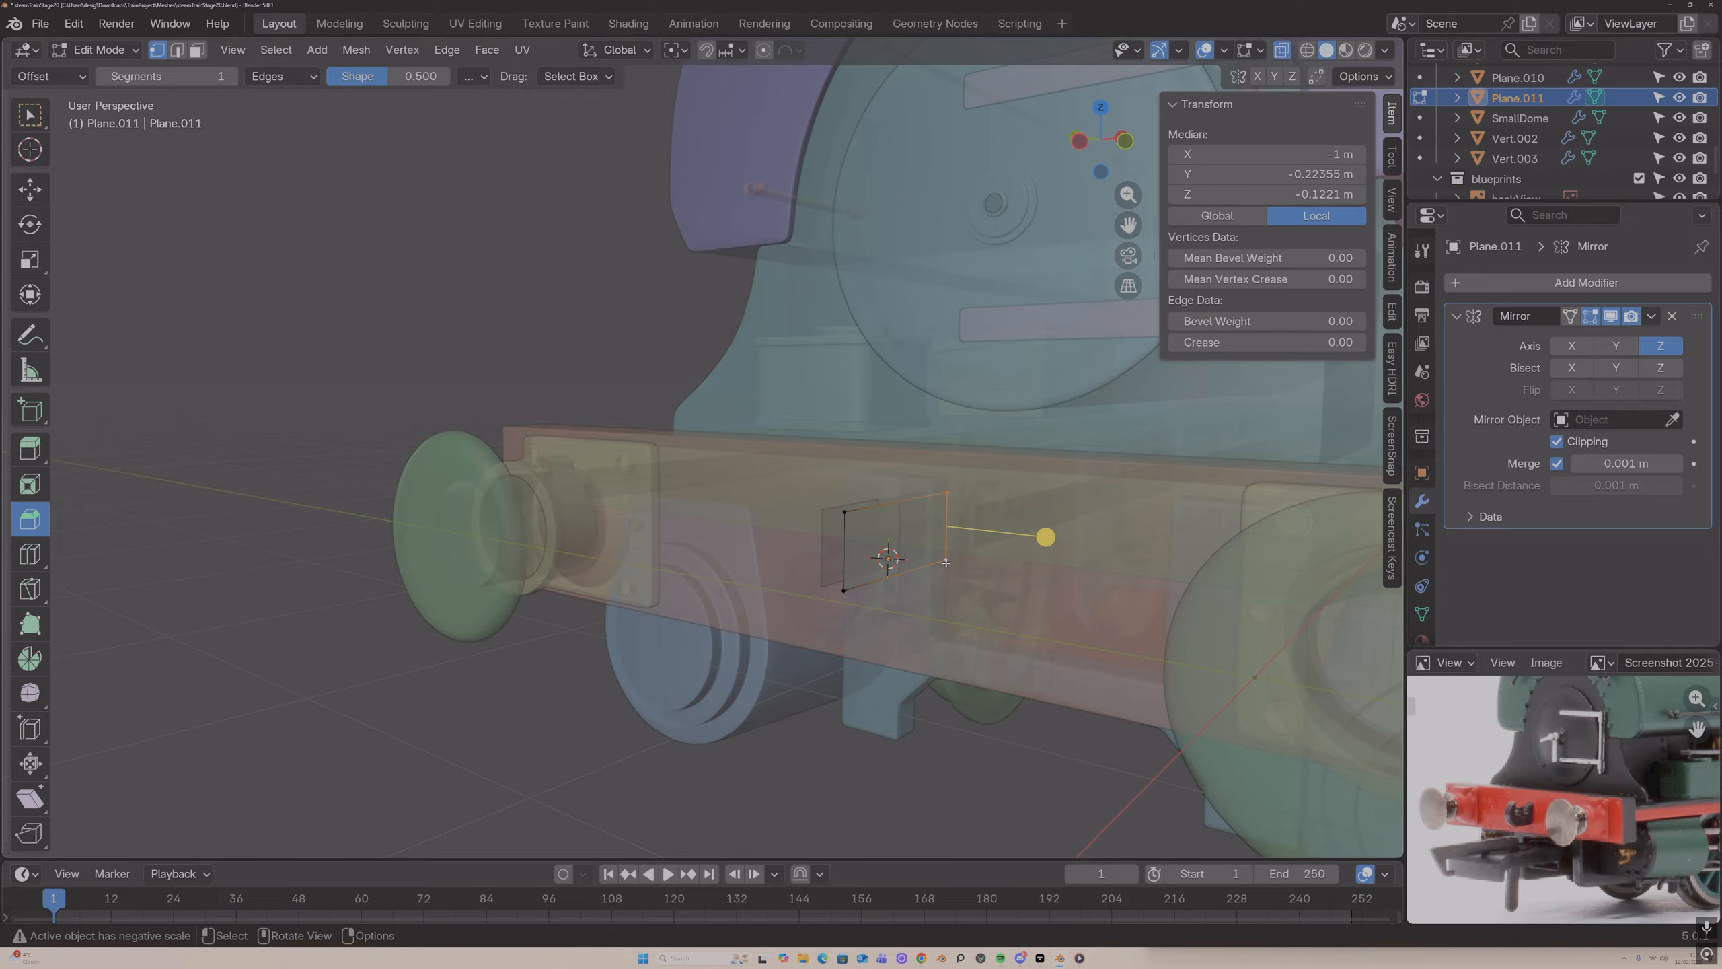
key(g)
key(y)
key(x)
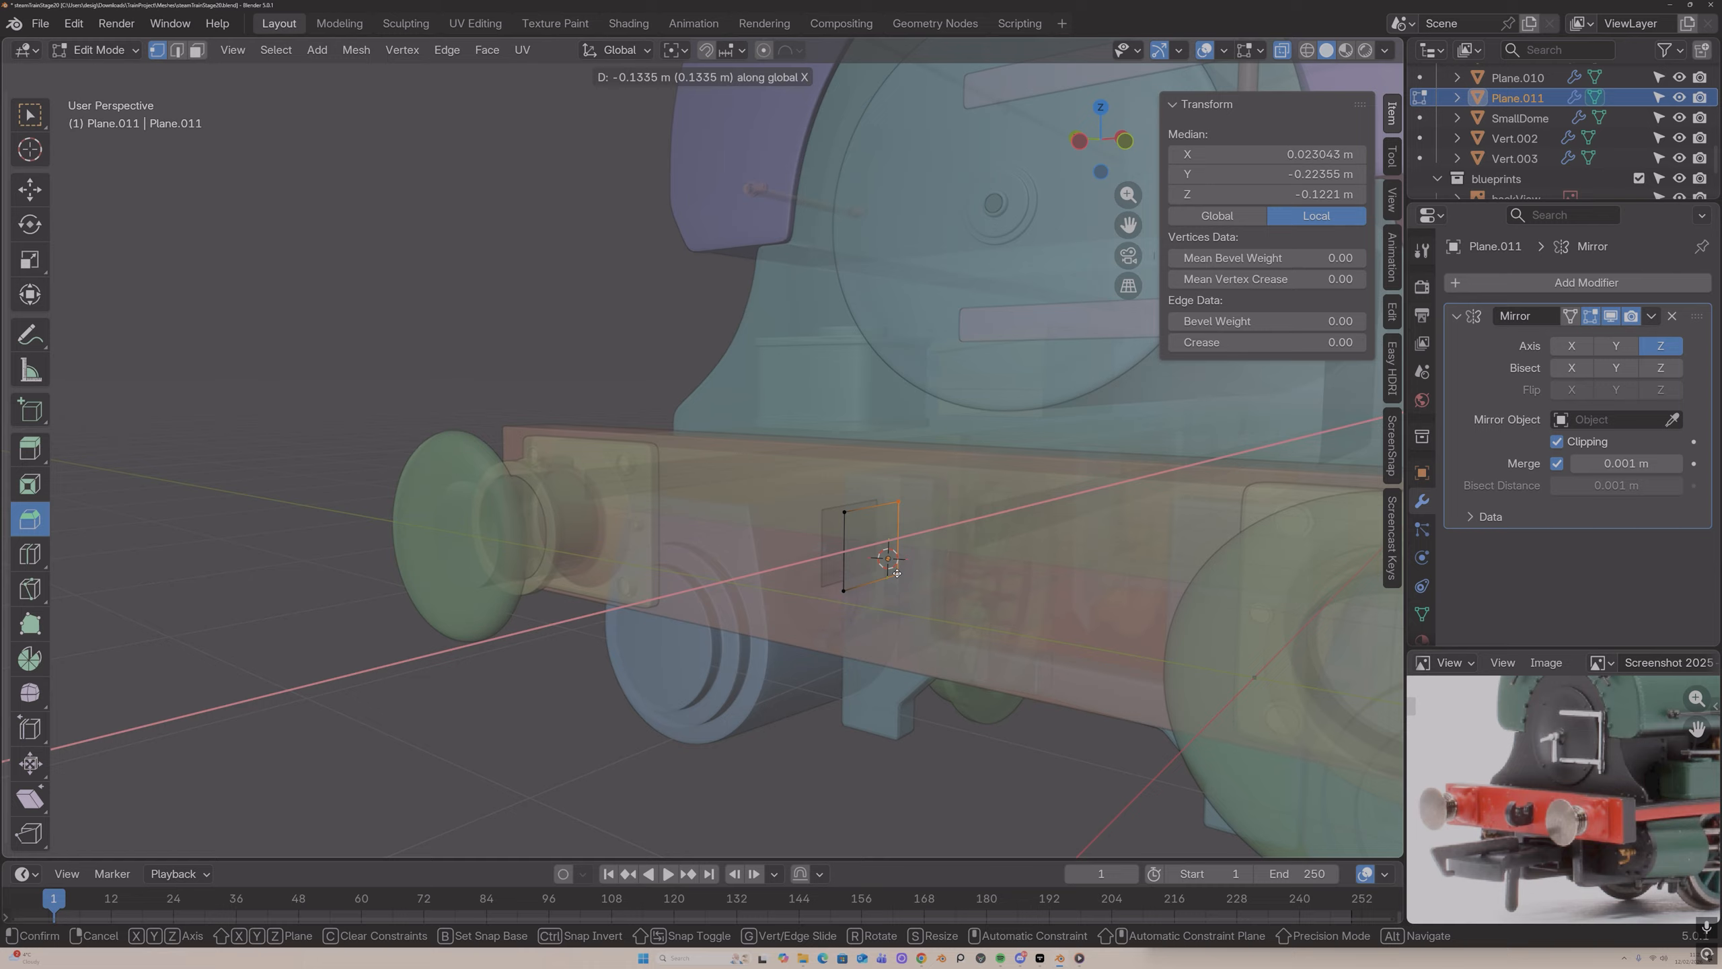
click(896, 573)
click(1277, 54)
Step: Isolate the plane in local view and add two vertical loop cuts with slide factors of 0.555 and 0.180
mouse_move(1003, 434)
middle_down()
mouse_move(1098, 424)
mouse_move(1029, 440)
middle_up()
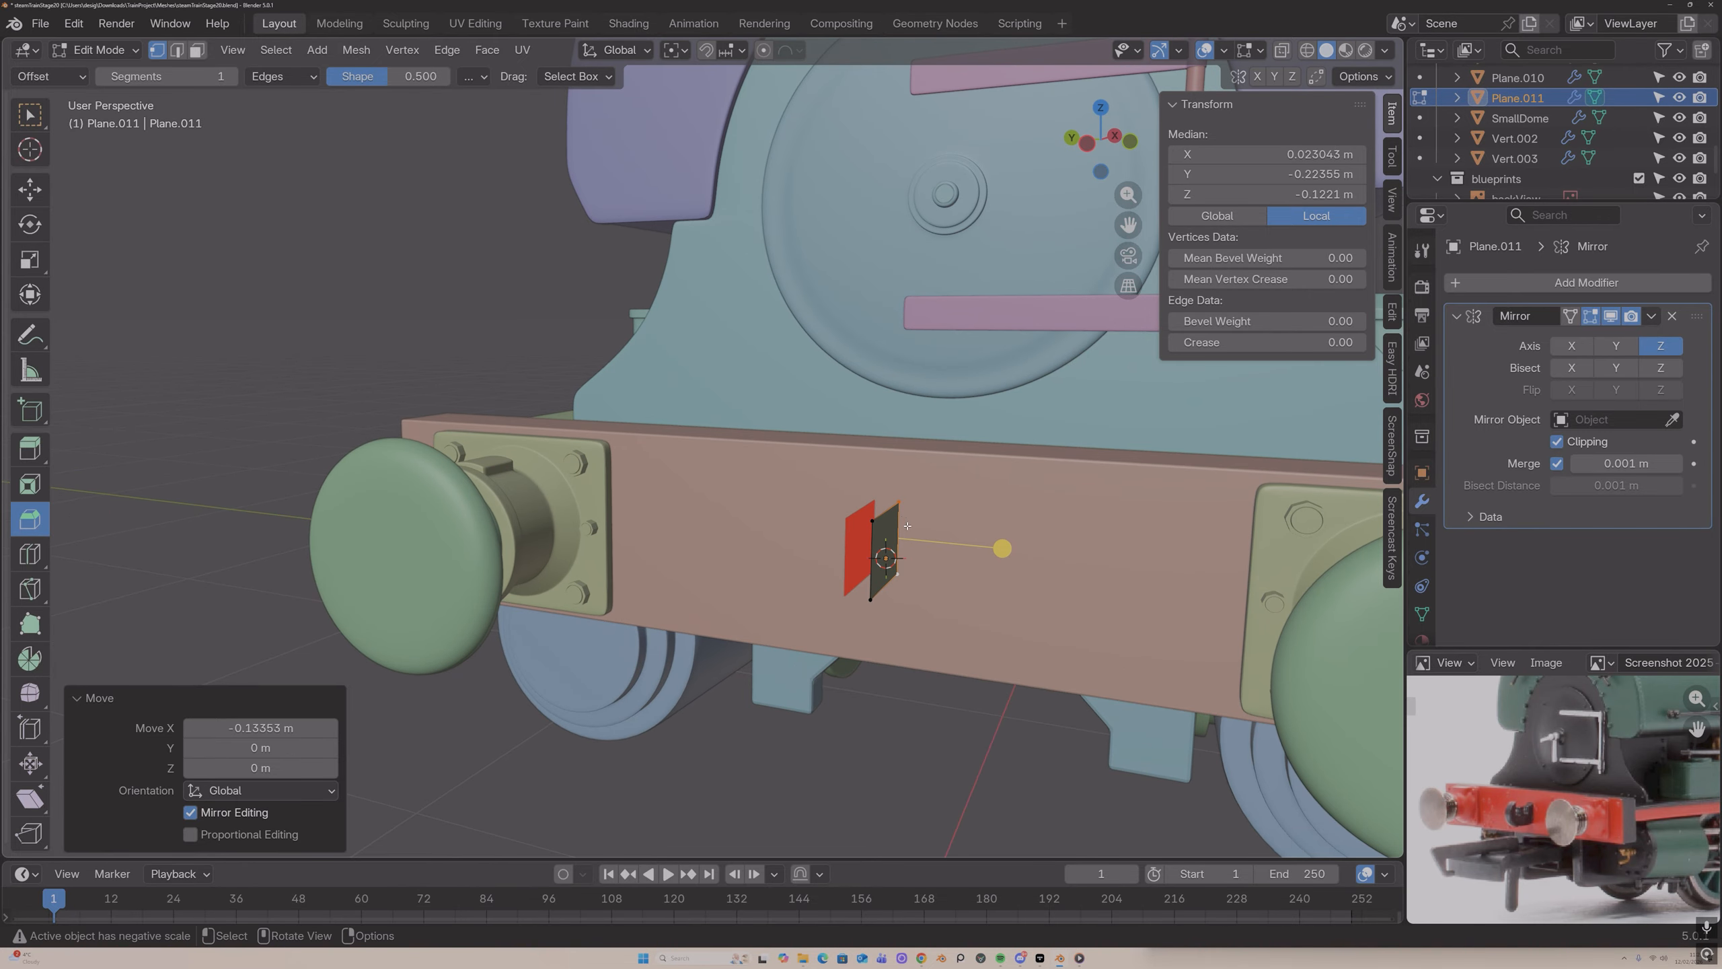
key(KP_Divide)
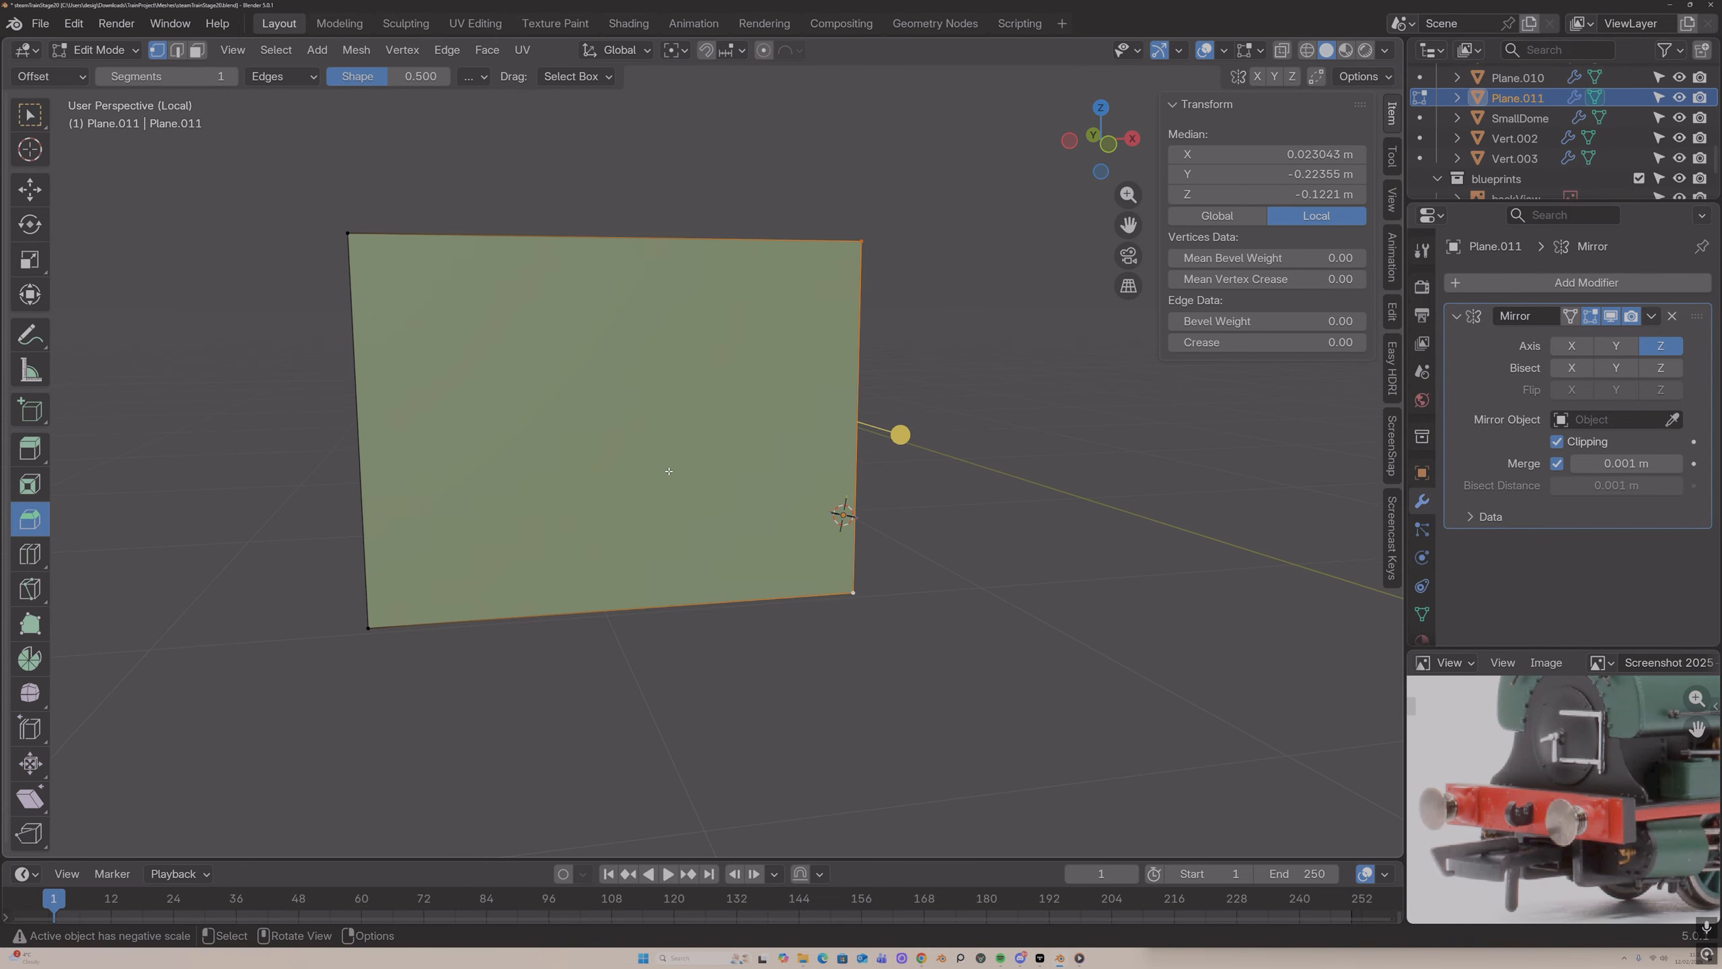
scroll(669, 471, down, 3)
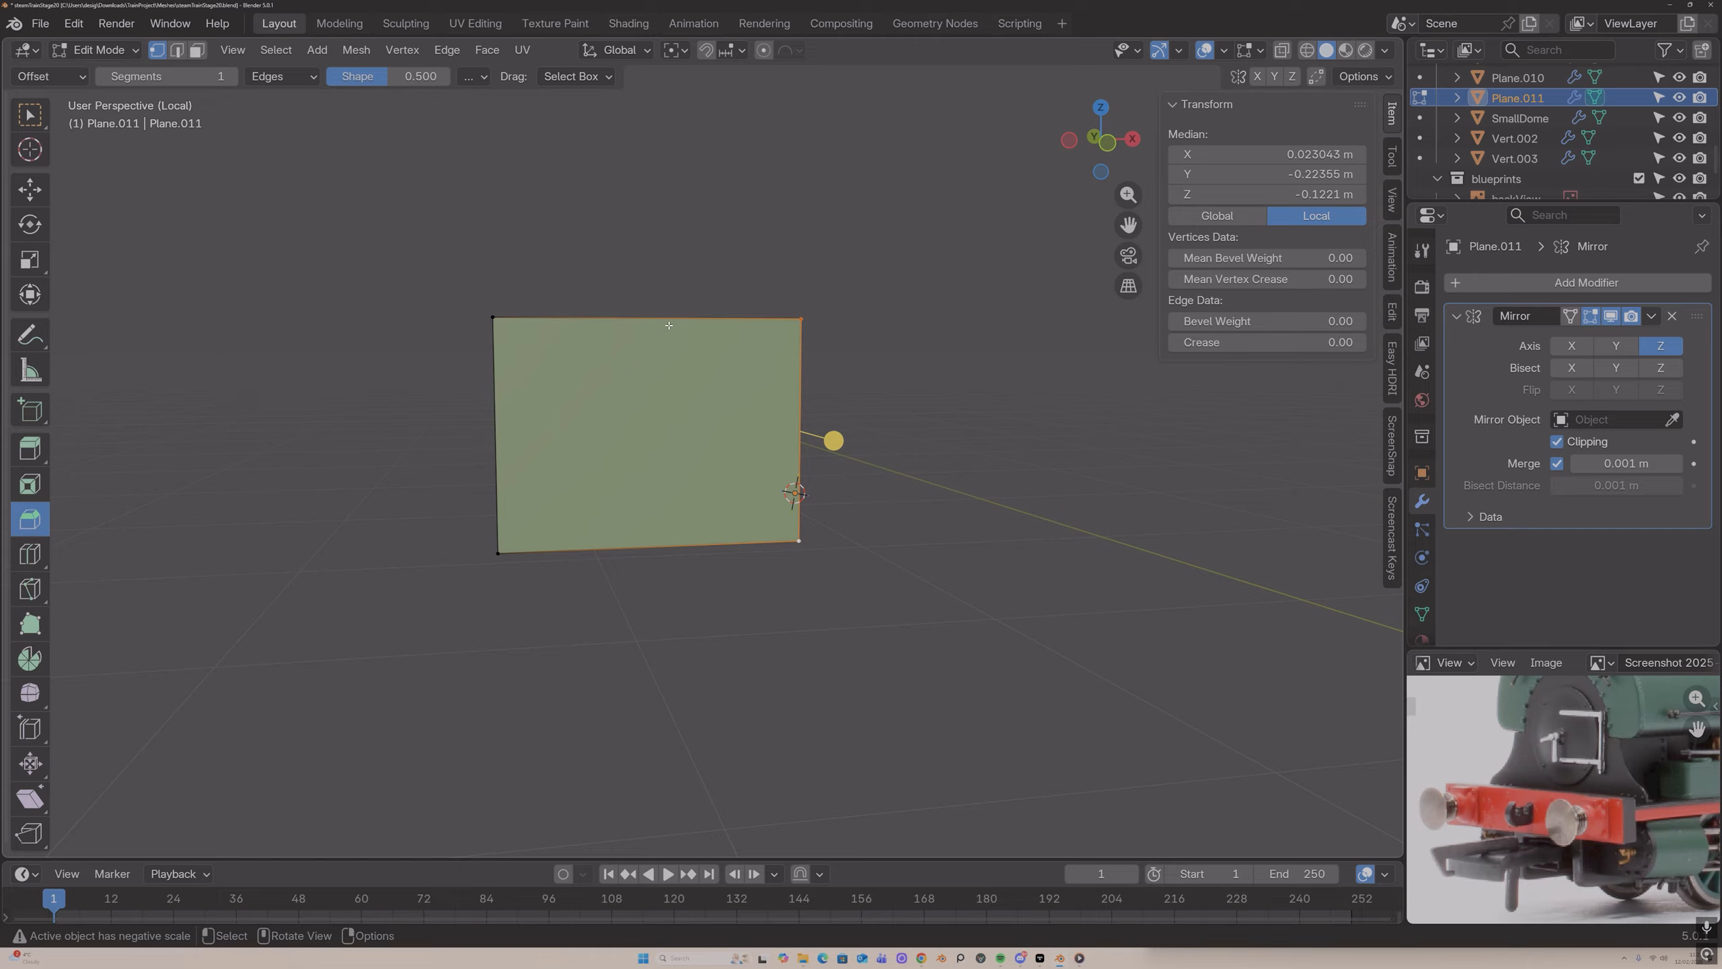
drag(669, 325, 755, 326)
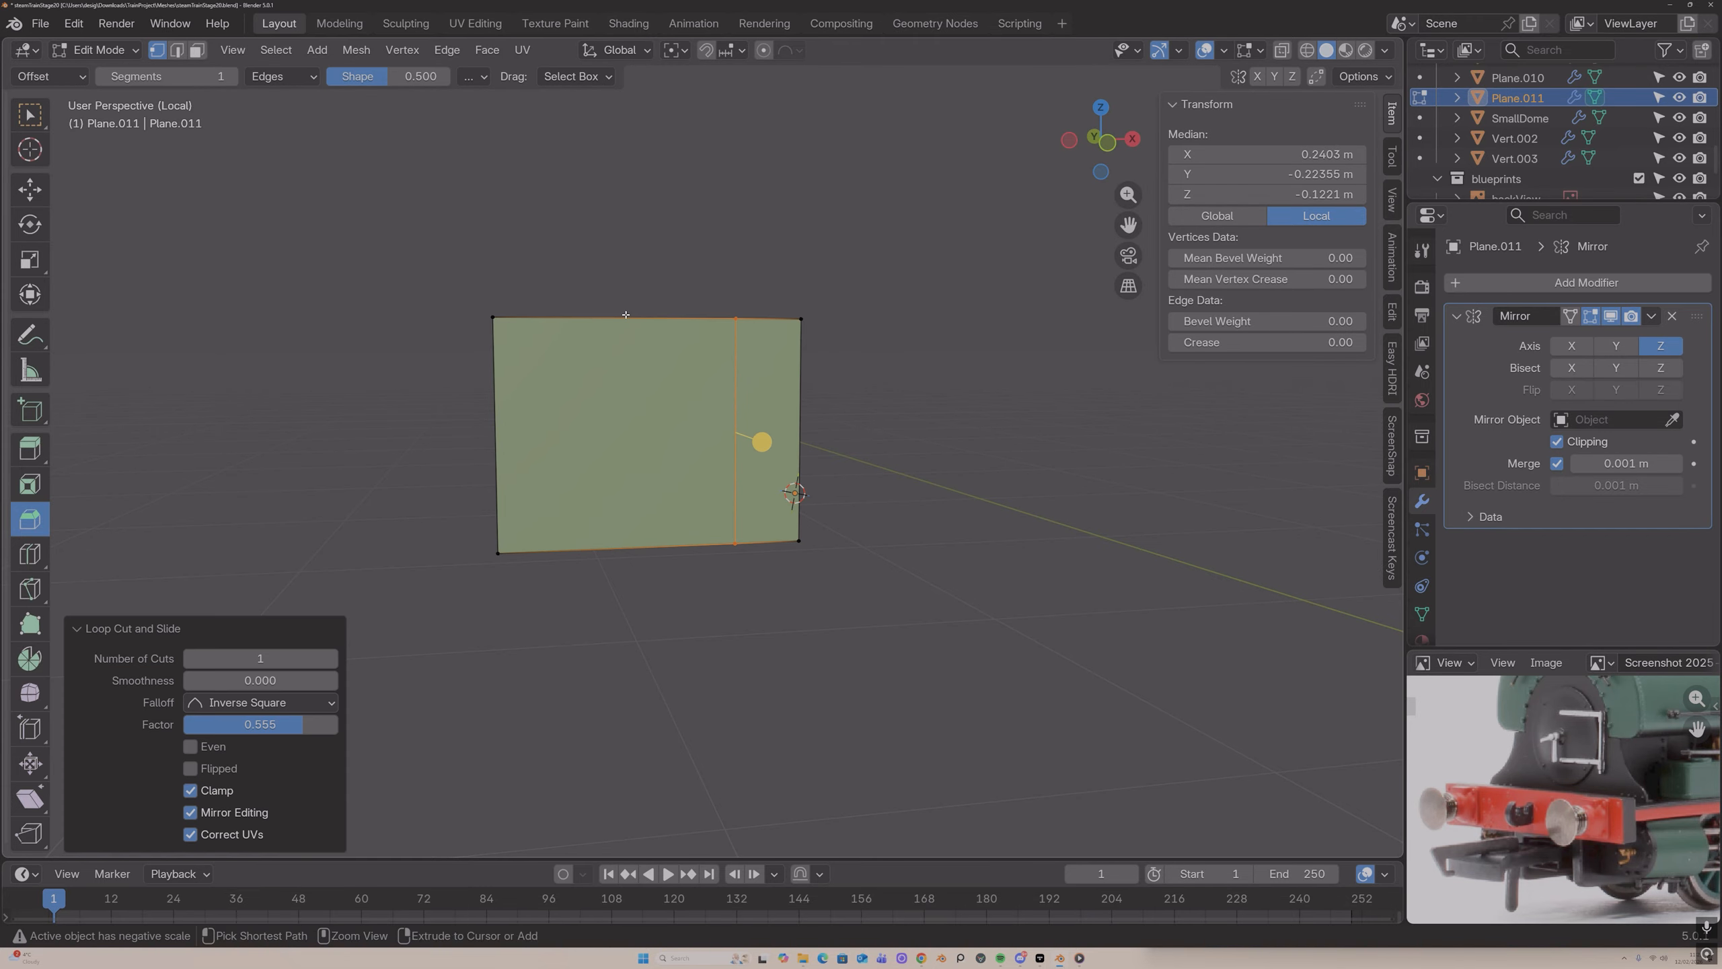
drag(624, 315, 672, 313)
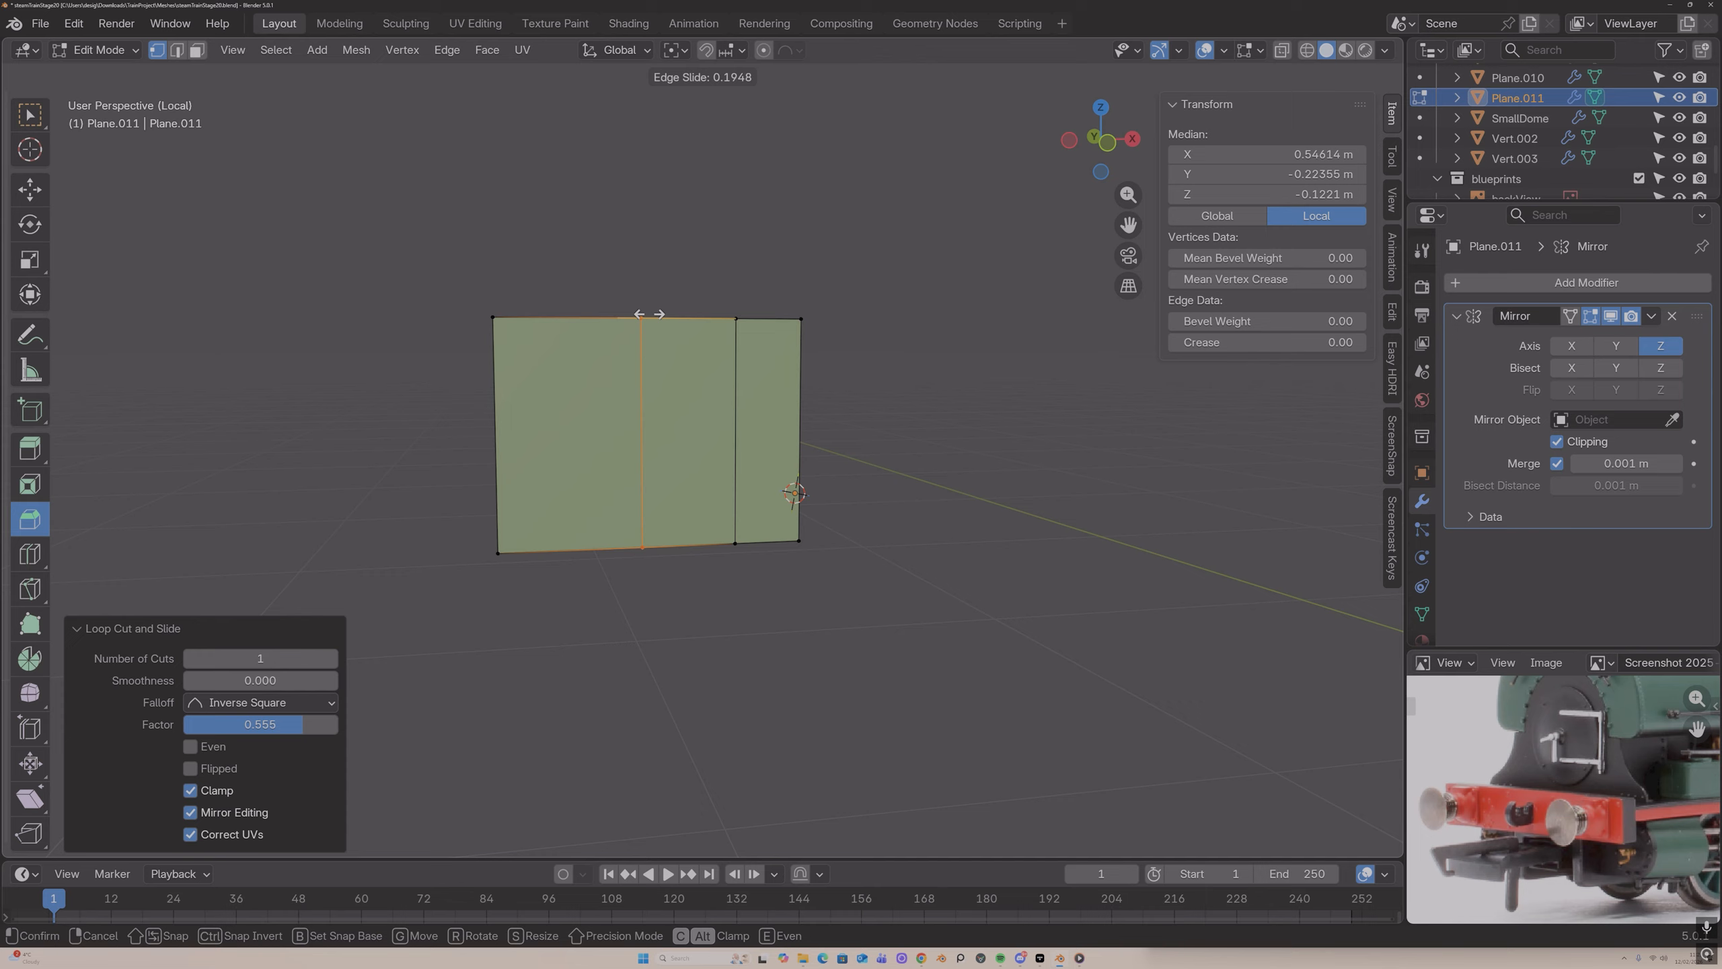
drag(648, 313, 648, 313)
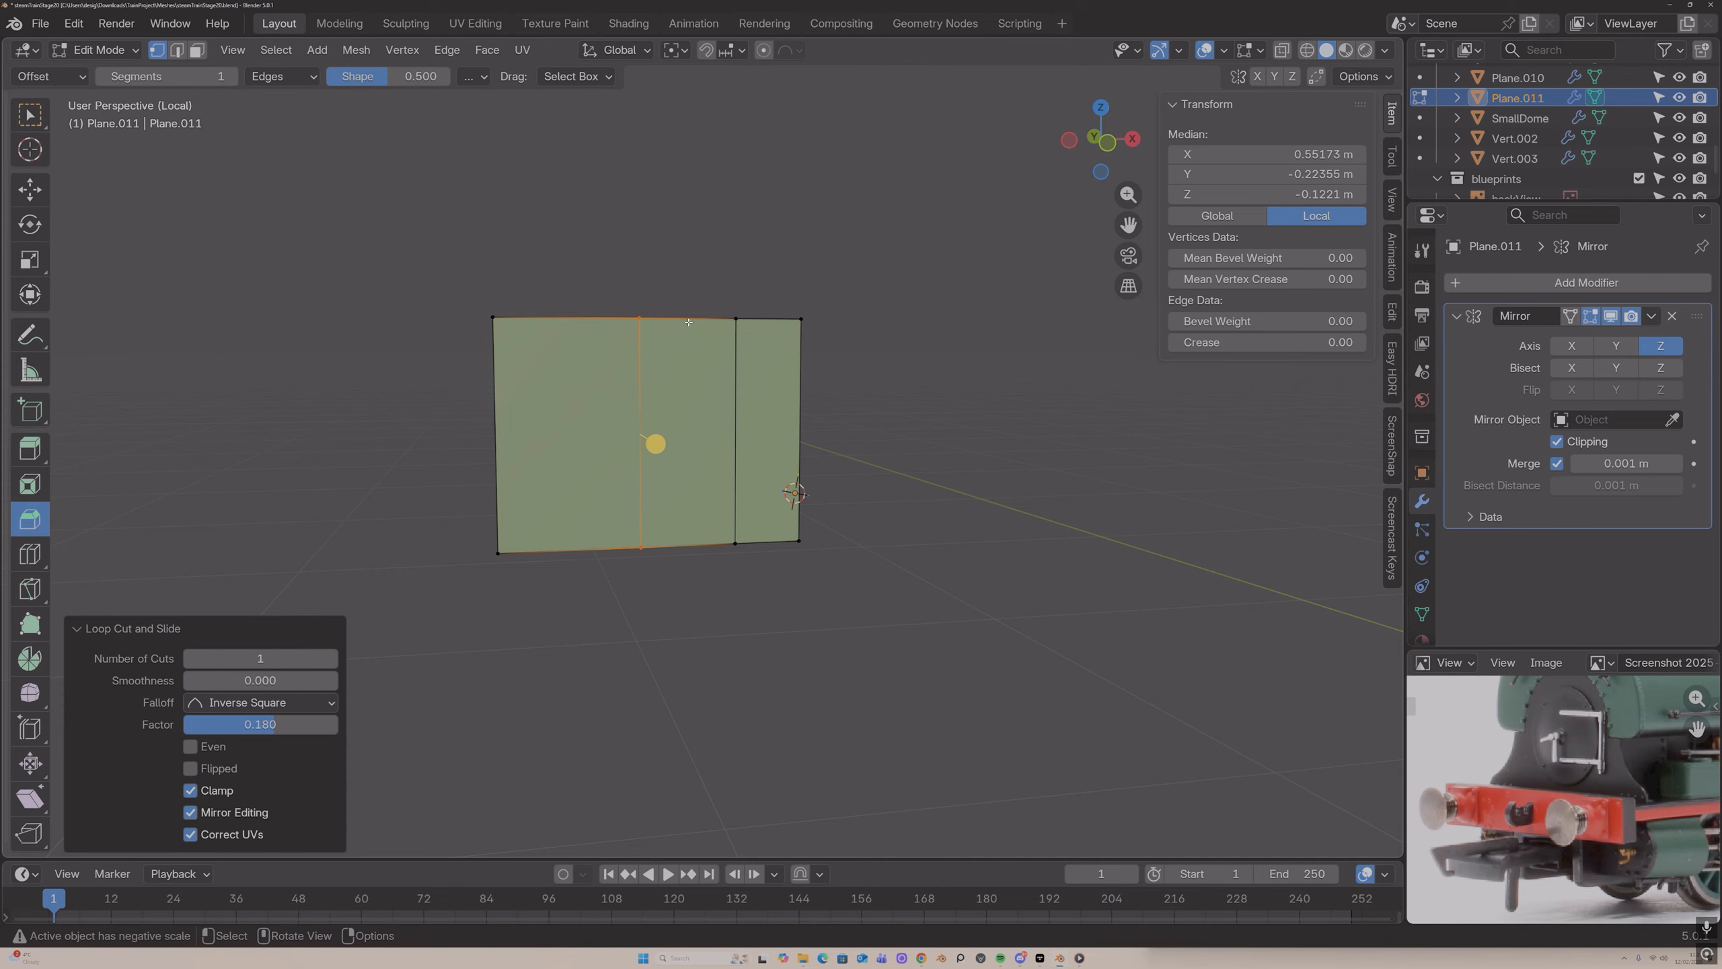
Step: Bevel the selected vertical edge loop by 0.112 m with one segment, then add a horizontal loop cut with slide factor -0.027
drag(688, 462, 682, 453)
key(ctrl+r)
click(674, 373)
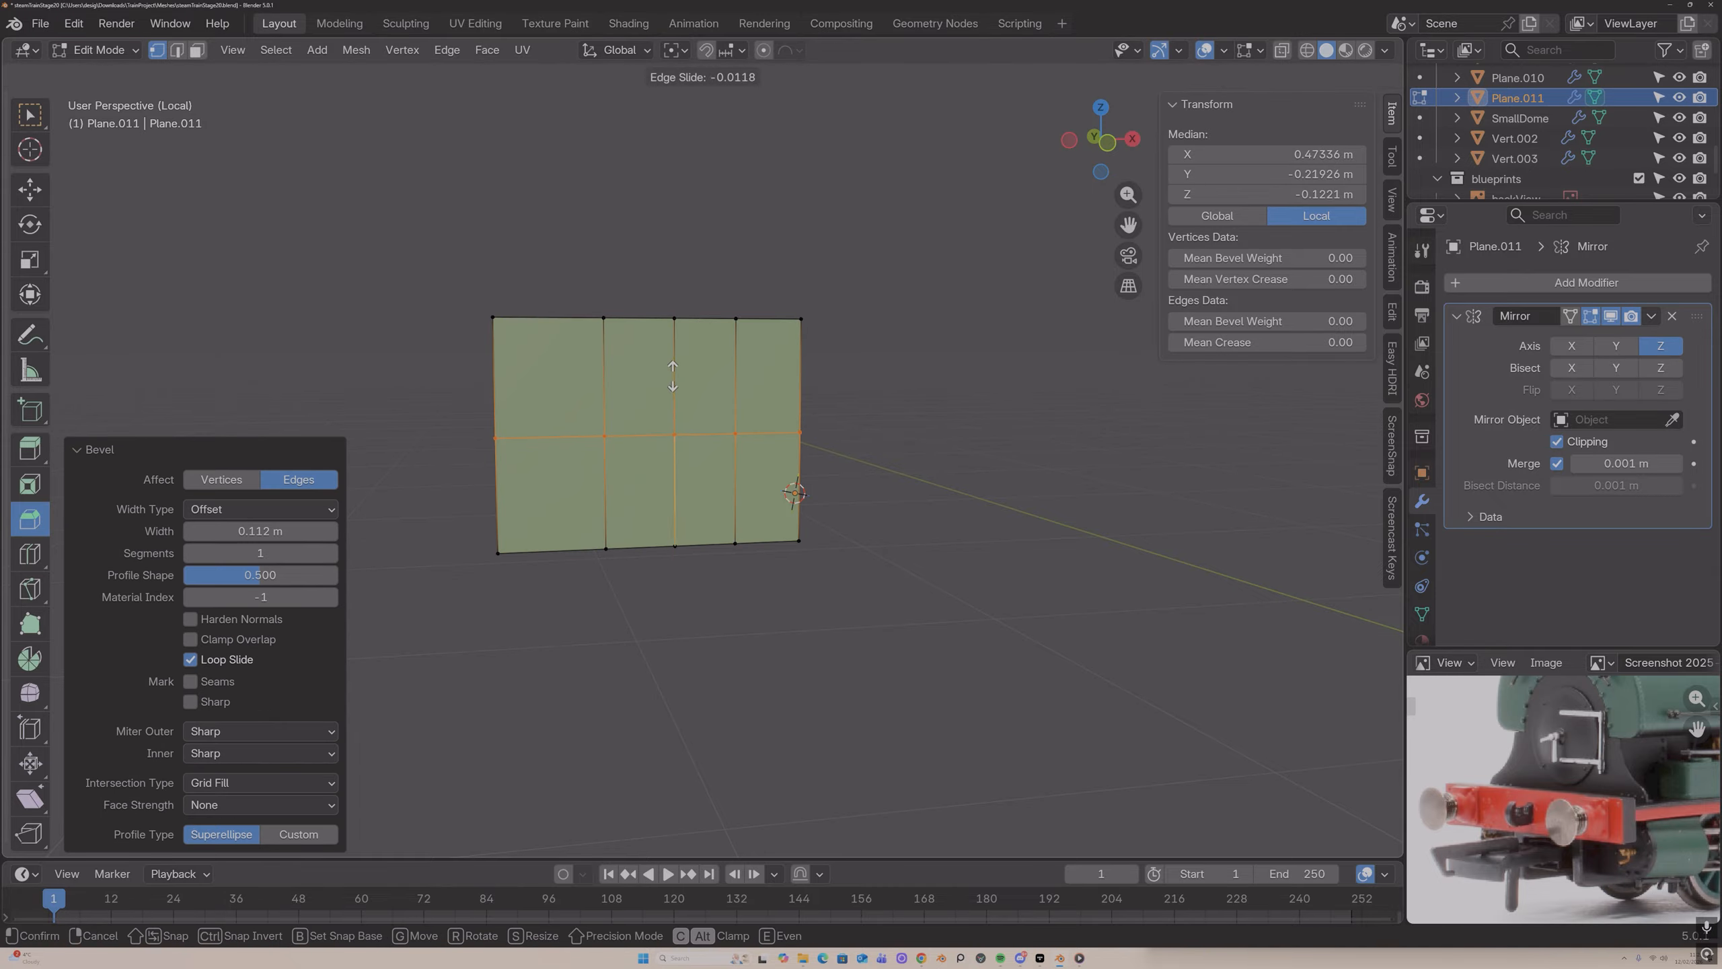
click(680, 442)
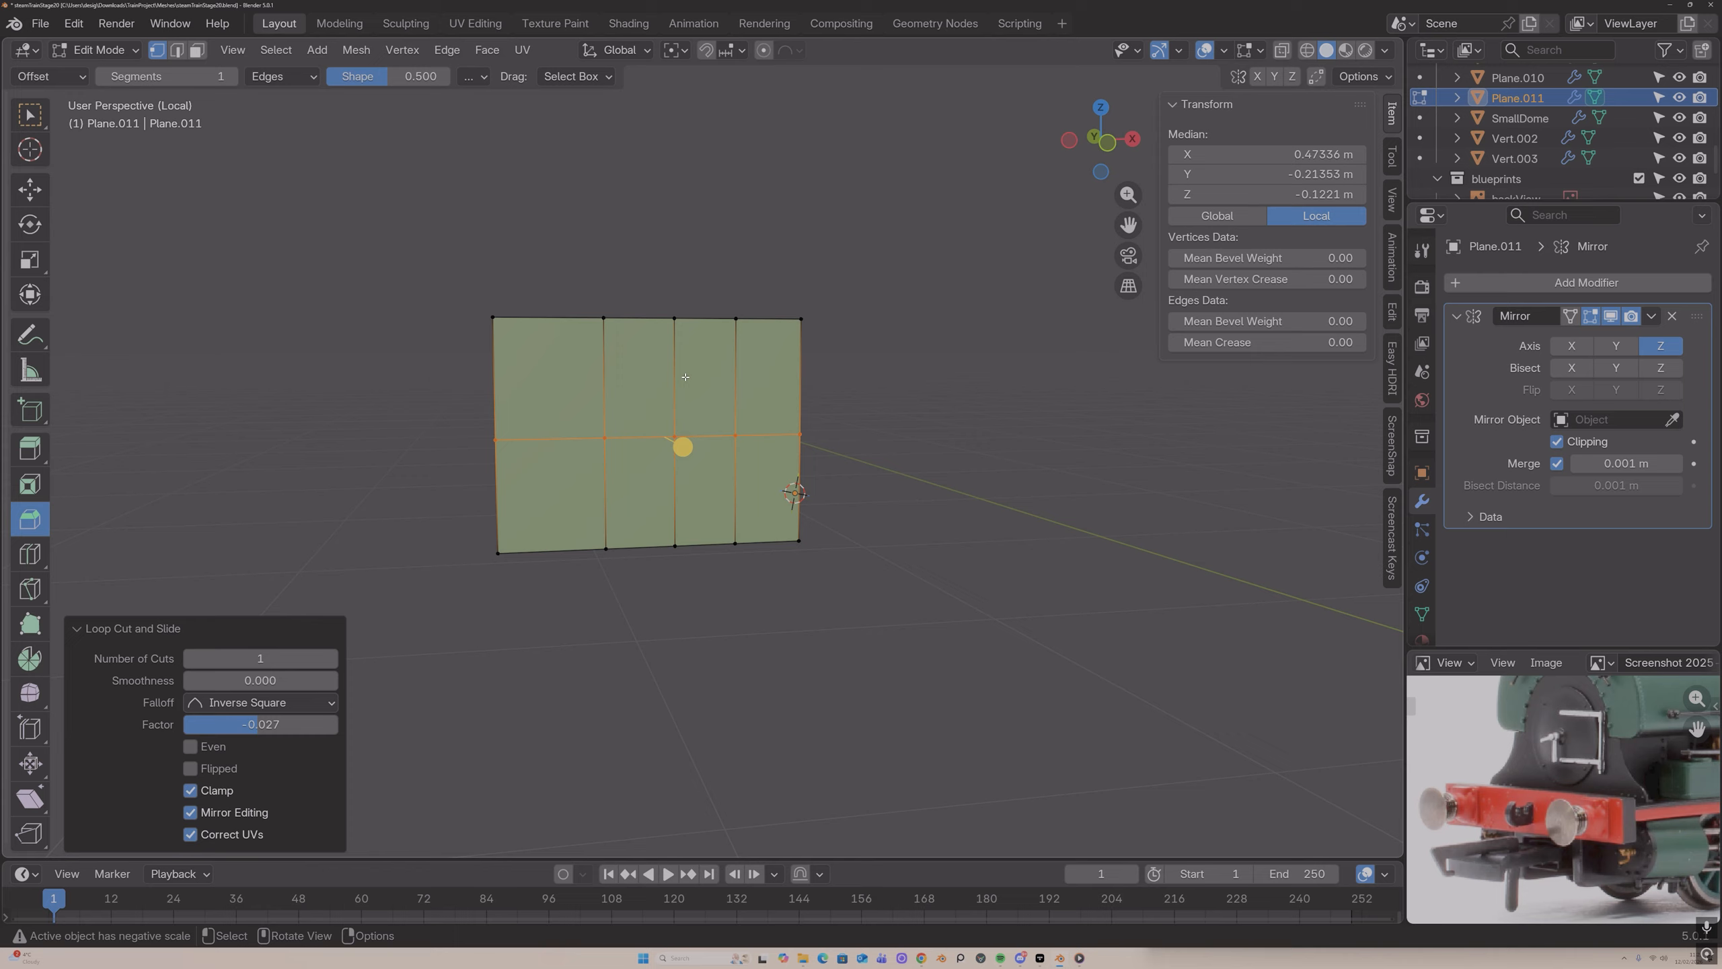
Step: Delete the upper face in the third column from the plane's wide end
key(3)
click(723, 373)
key(x)
click(681, 410)
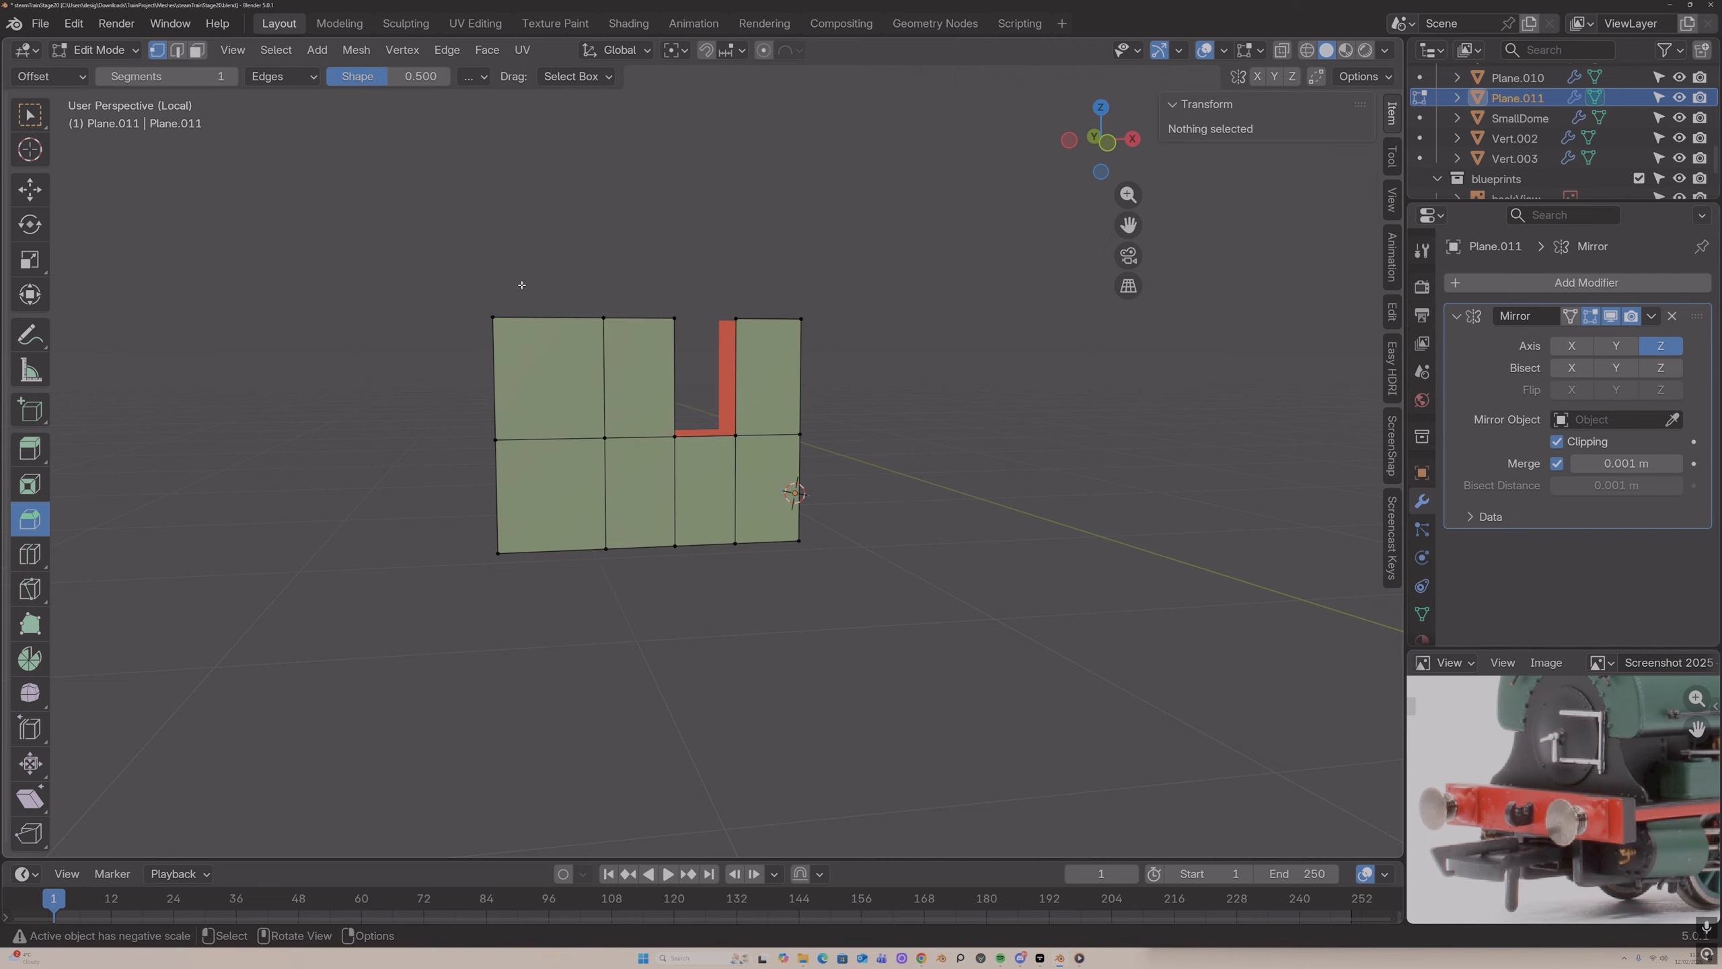
Step: Move the three inner vertical edge loops 0.006396 m in X, then the two nearest the wide end a further 0.001477 m
middle_drag(451, 284, 554, 296)
drag(533, 223, 753, 594)
key(g)
key(x)
click(765, 595)
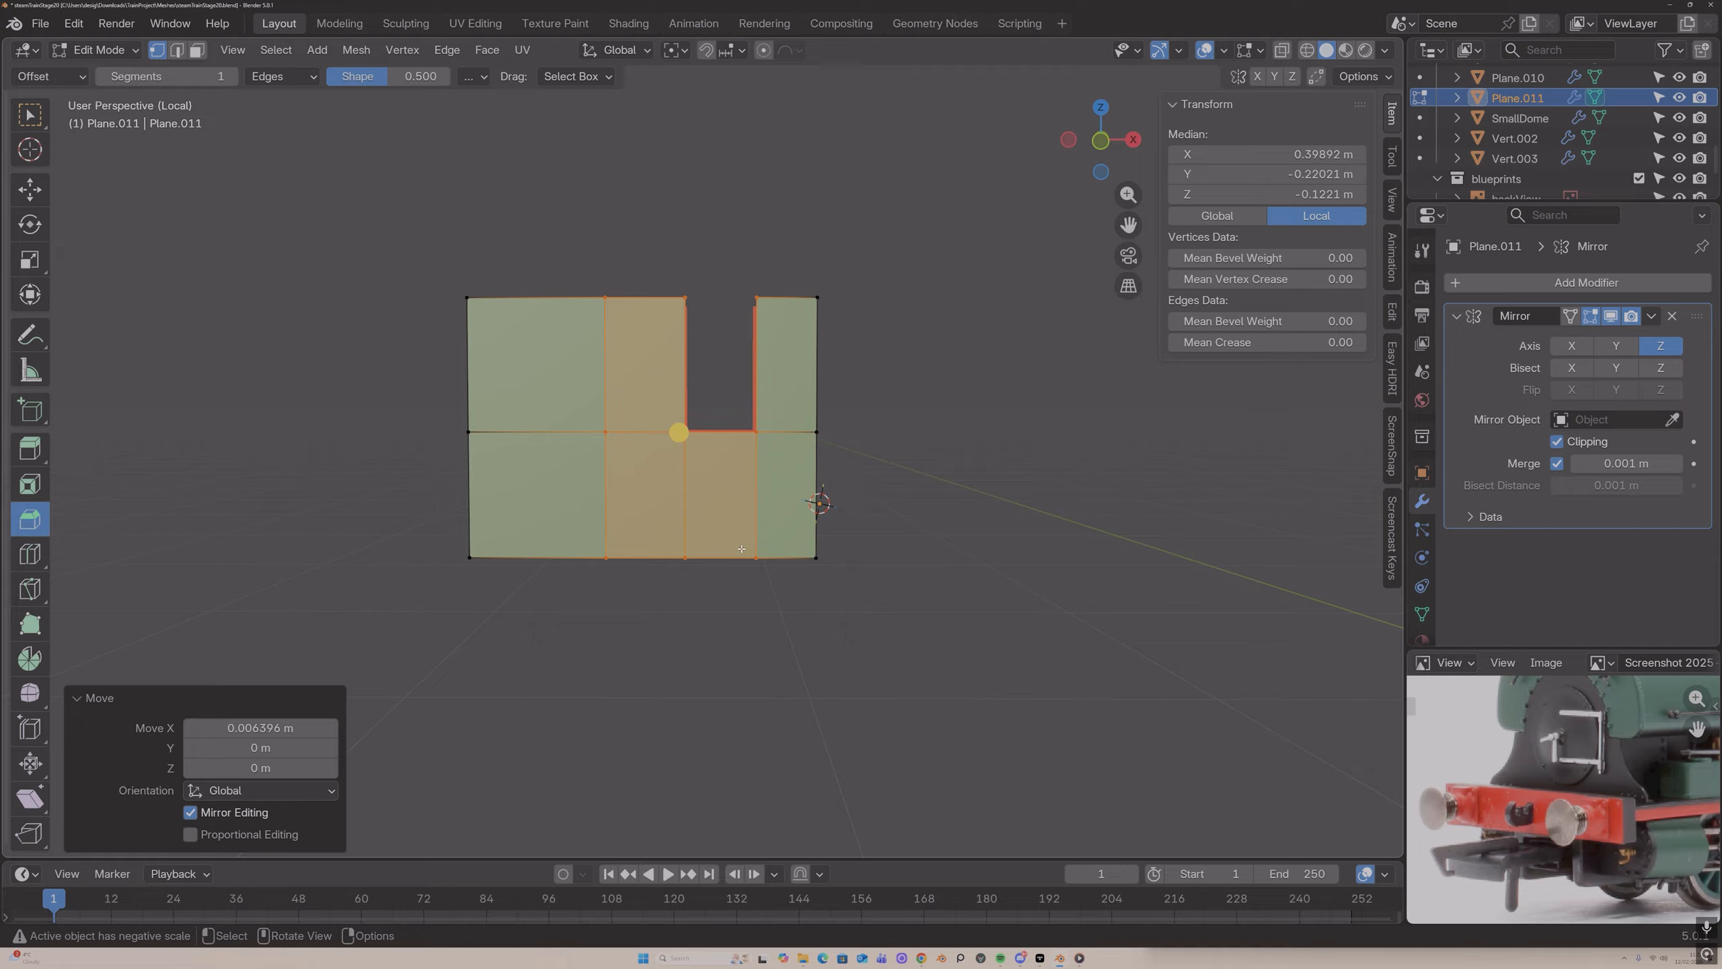
drag(588, 252, 702, 594)
key(g)
key(x)
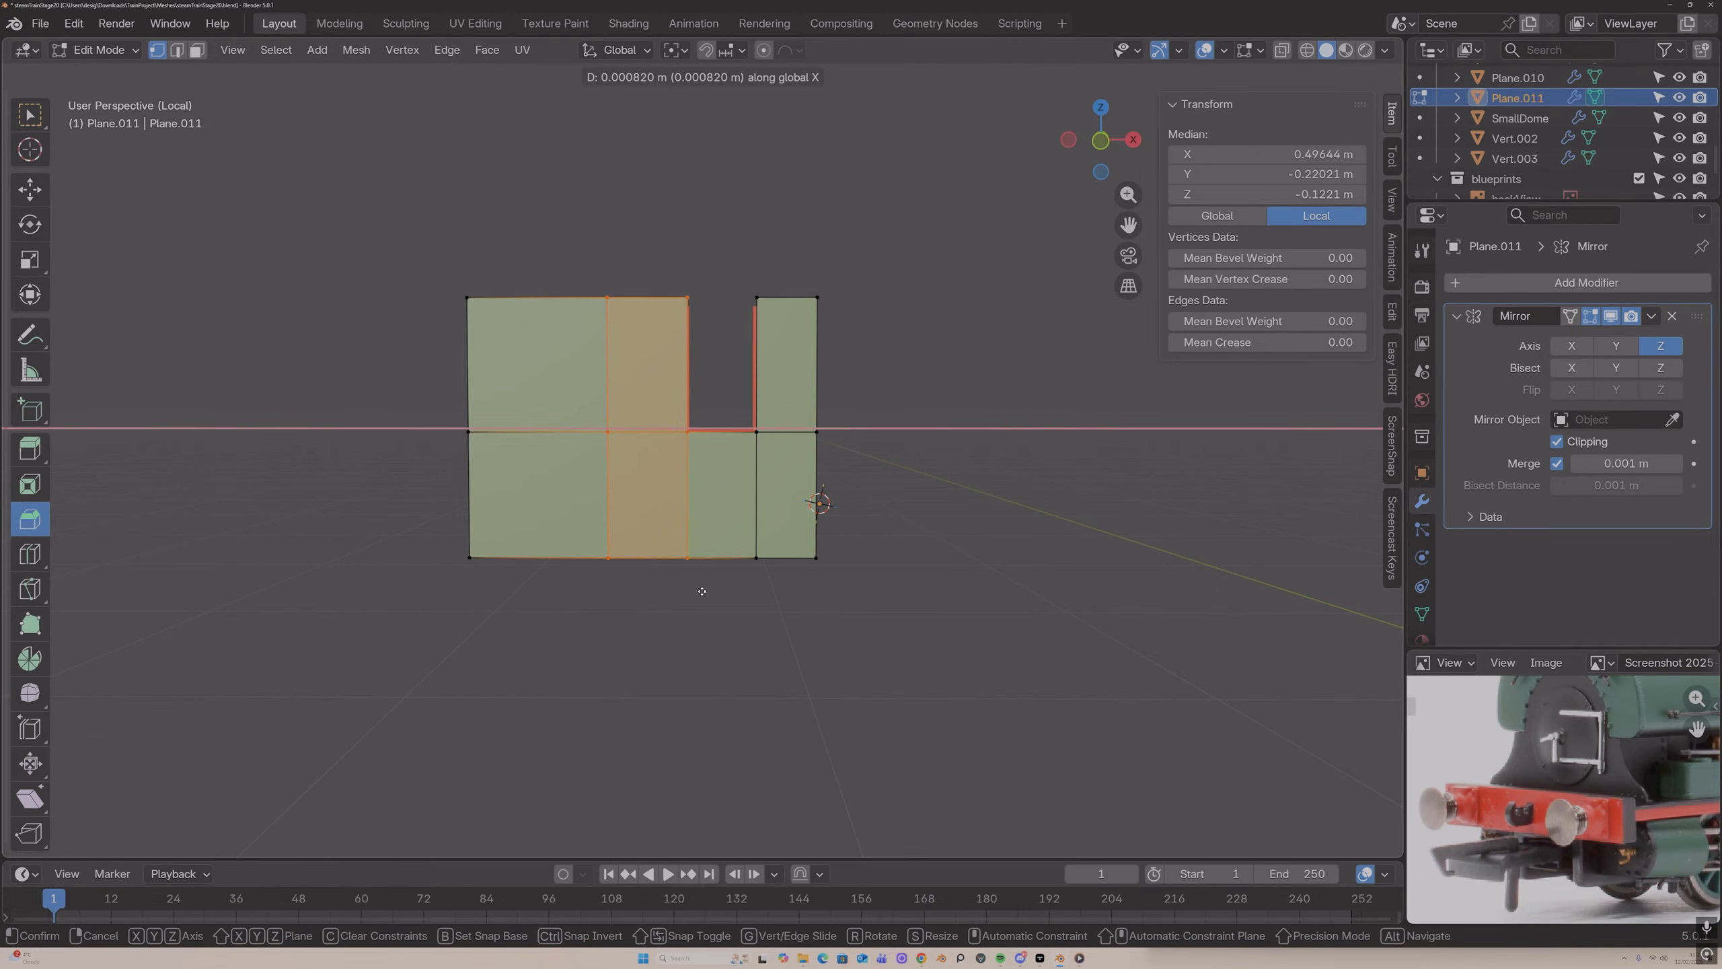
click(665, 510)
Step: Add a vertical loop cut through the widest column and delete the upper face between that cut and the notch's neighbouring column
key(ctrl+e)
key(Escape)
key(ctrl+r)
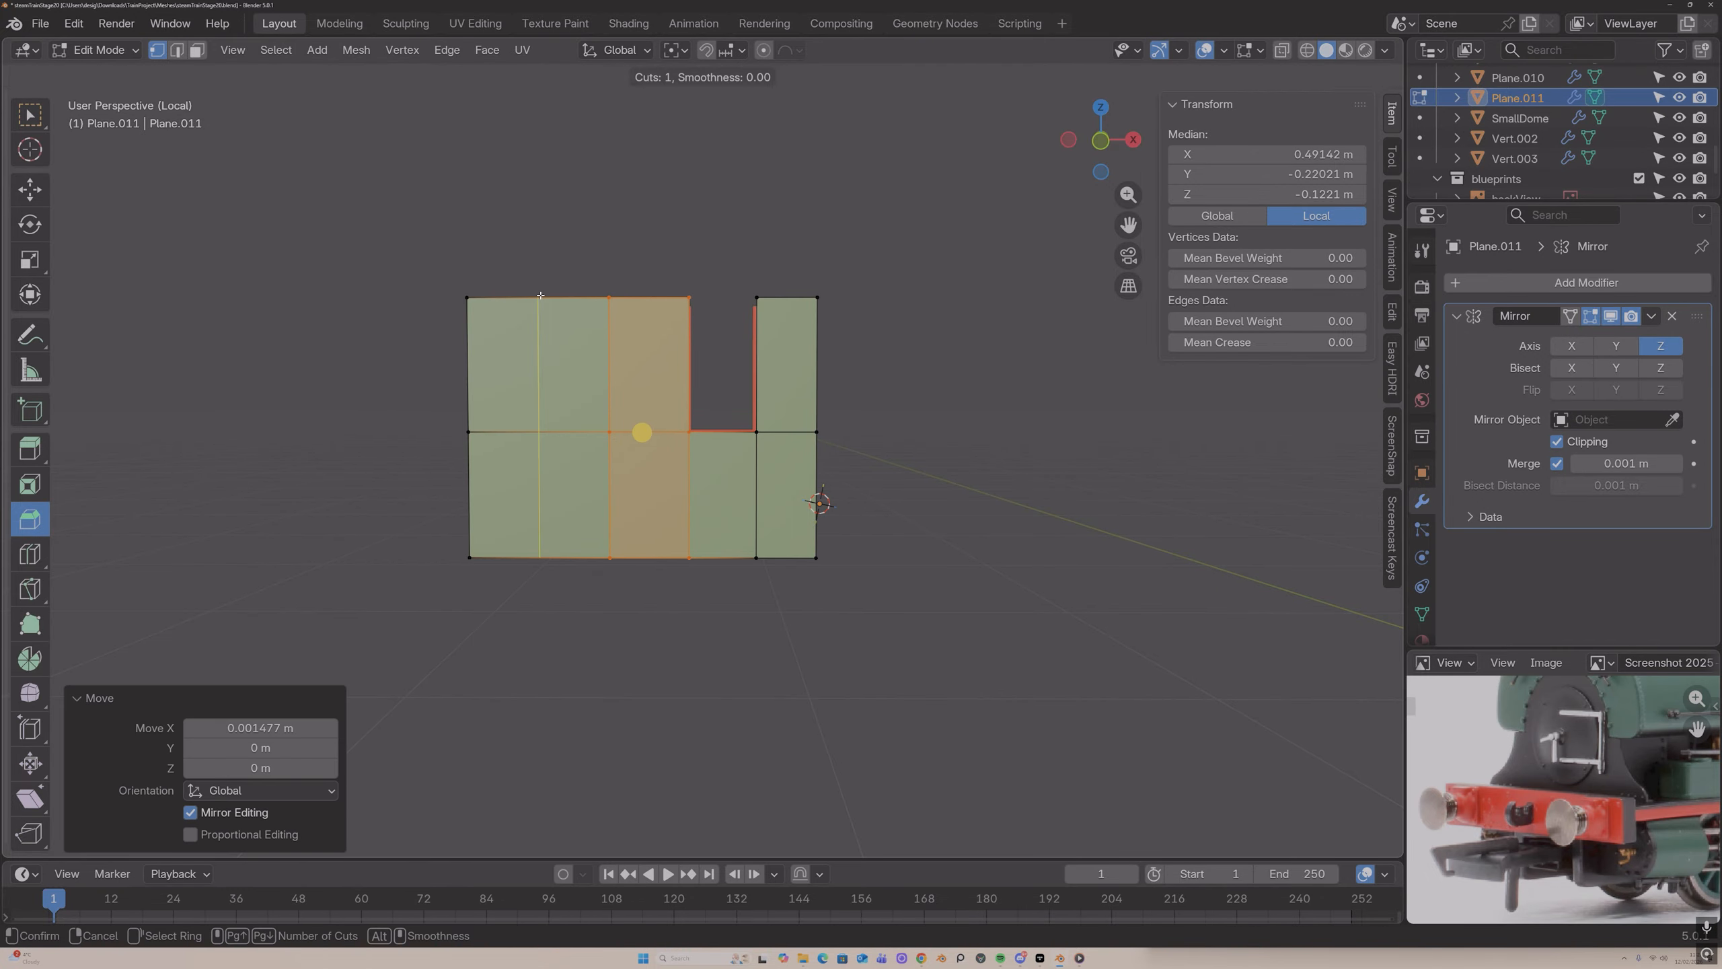
click(540, 296)
click(542, 296)
key(3)
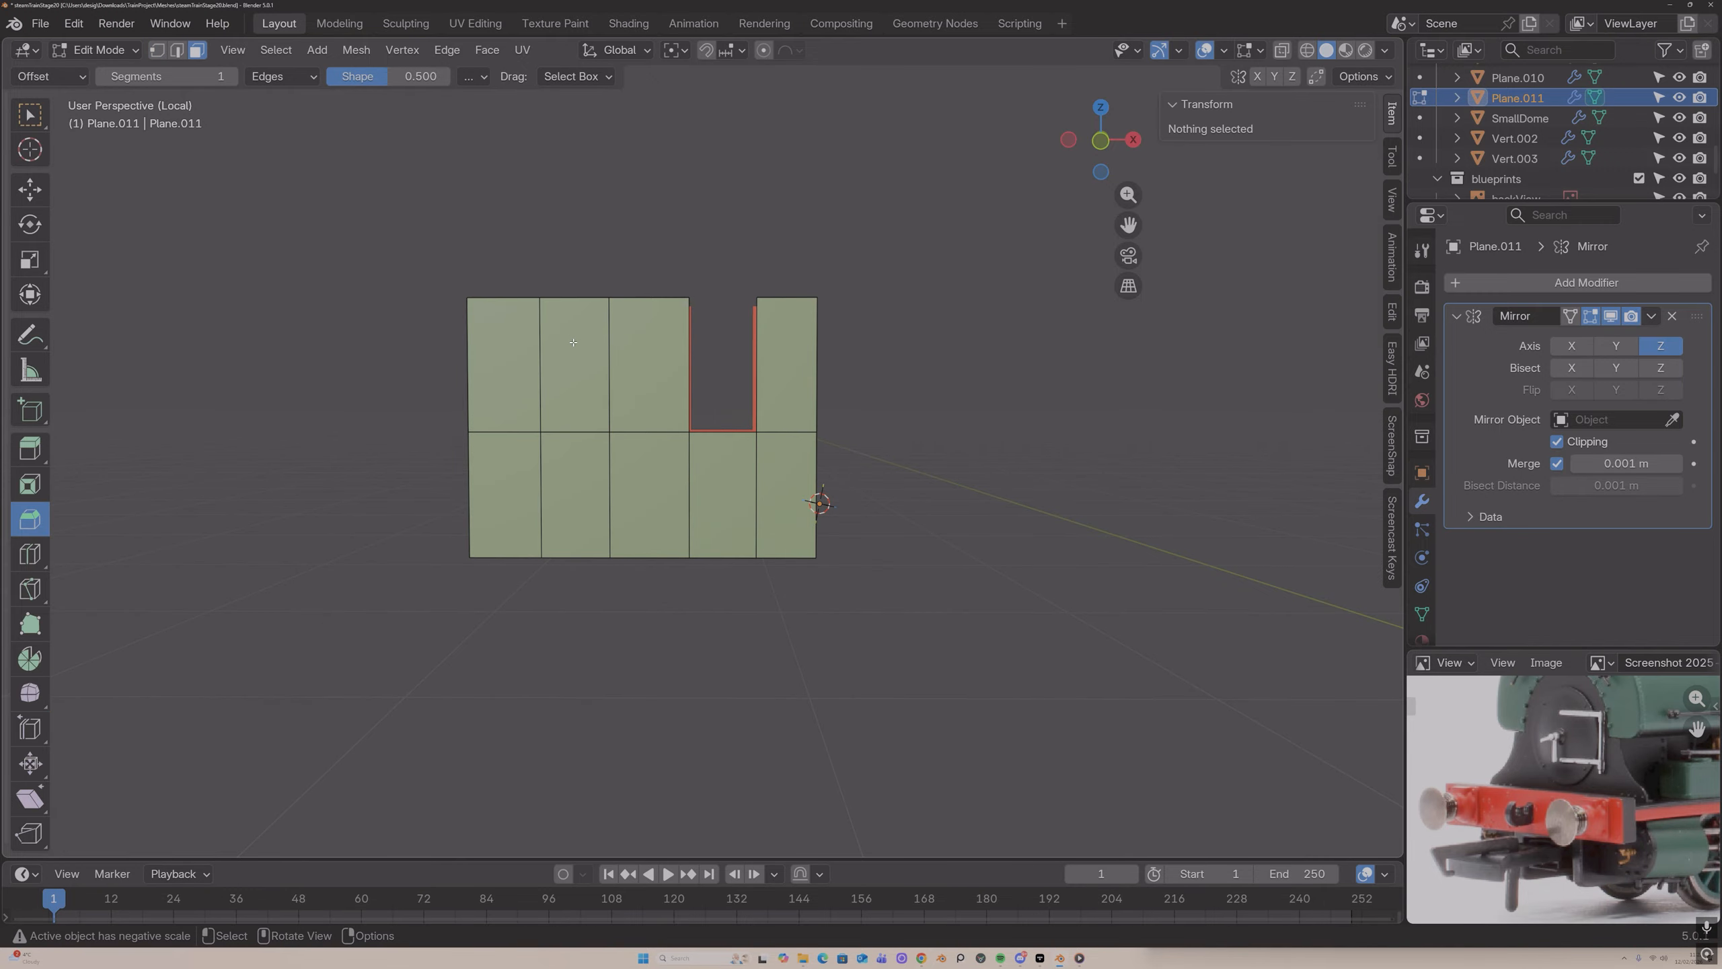
click(573, 345)
key(x)
click(573, 343)
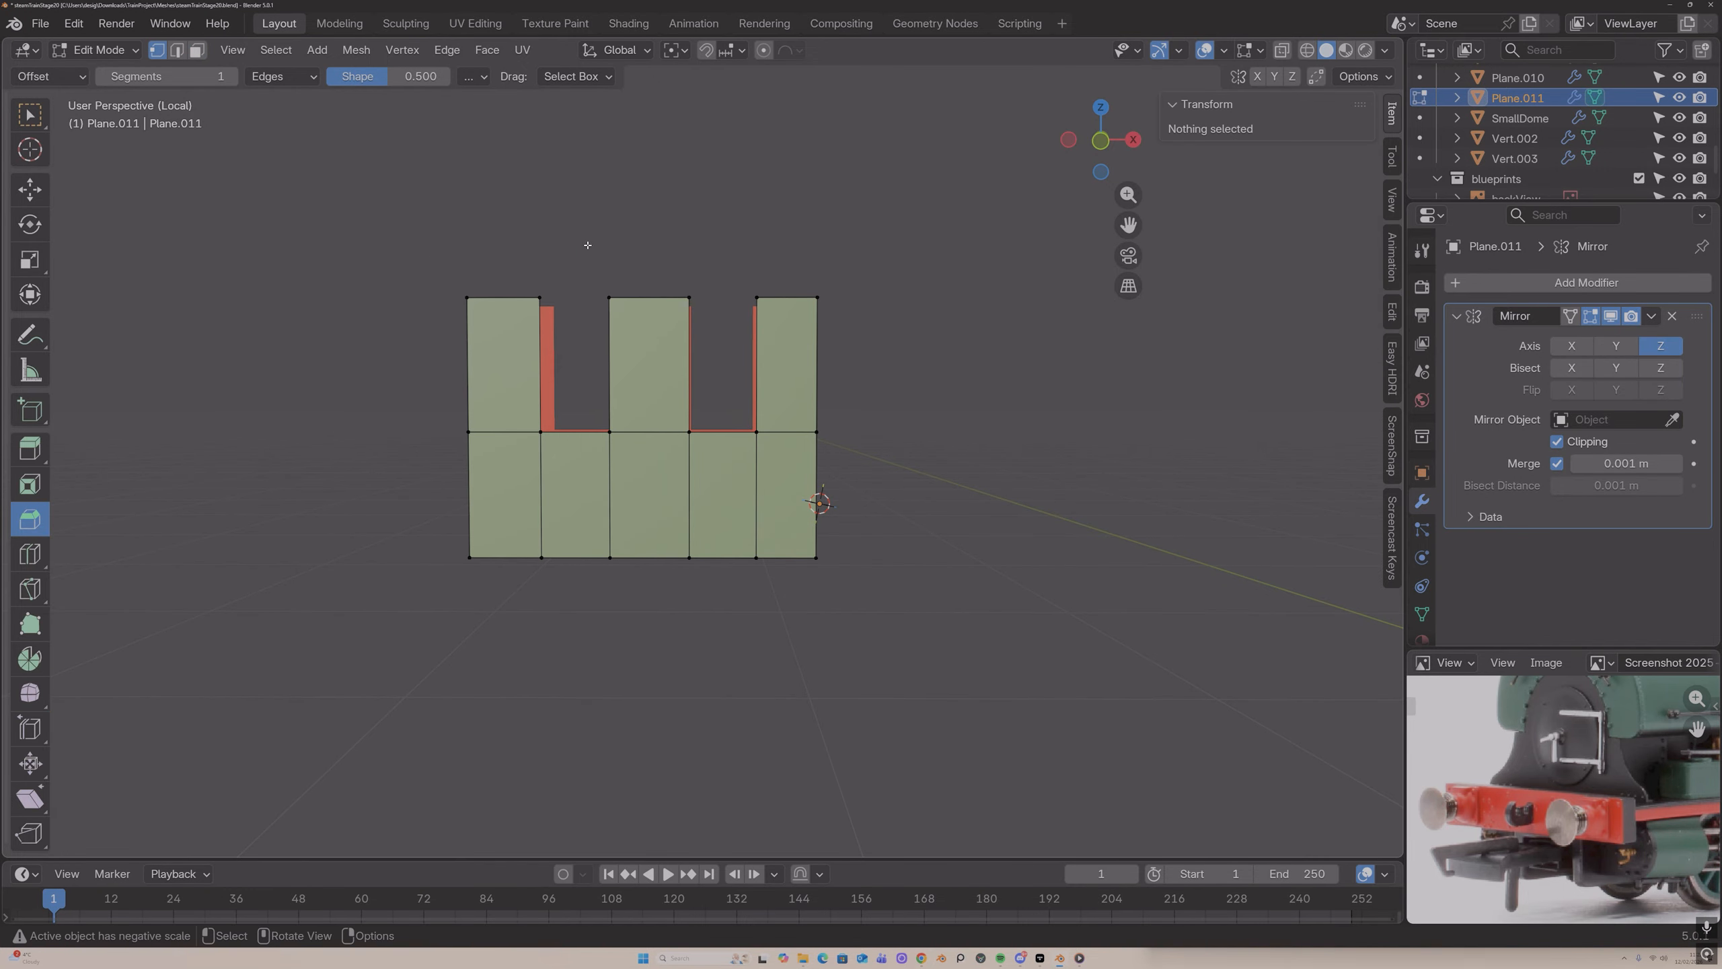
Step: Move the top vertices of the middle and inner prongs -0.01156 m in Z, leaving the outer prong out
drag(588, 245, 822, 321)
key(g)
key(z)
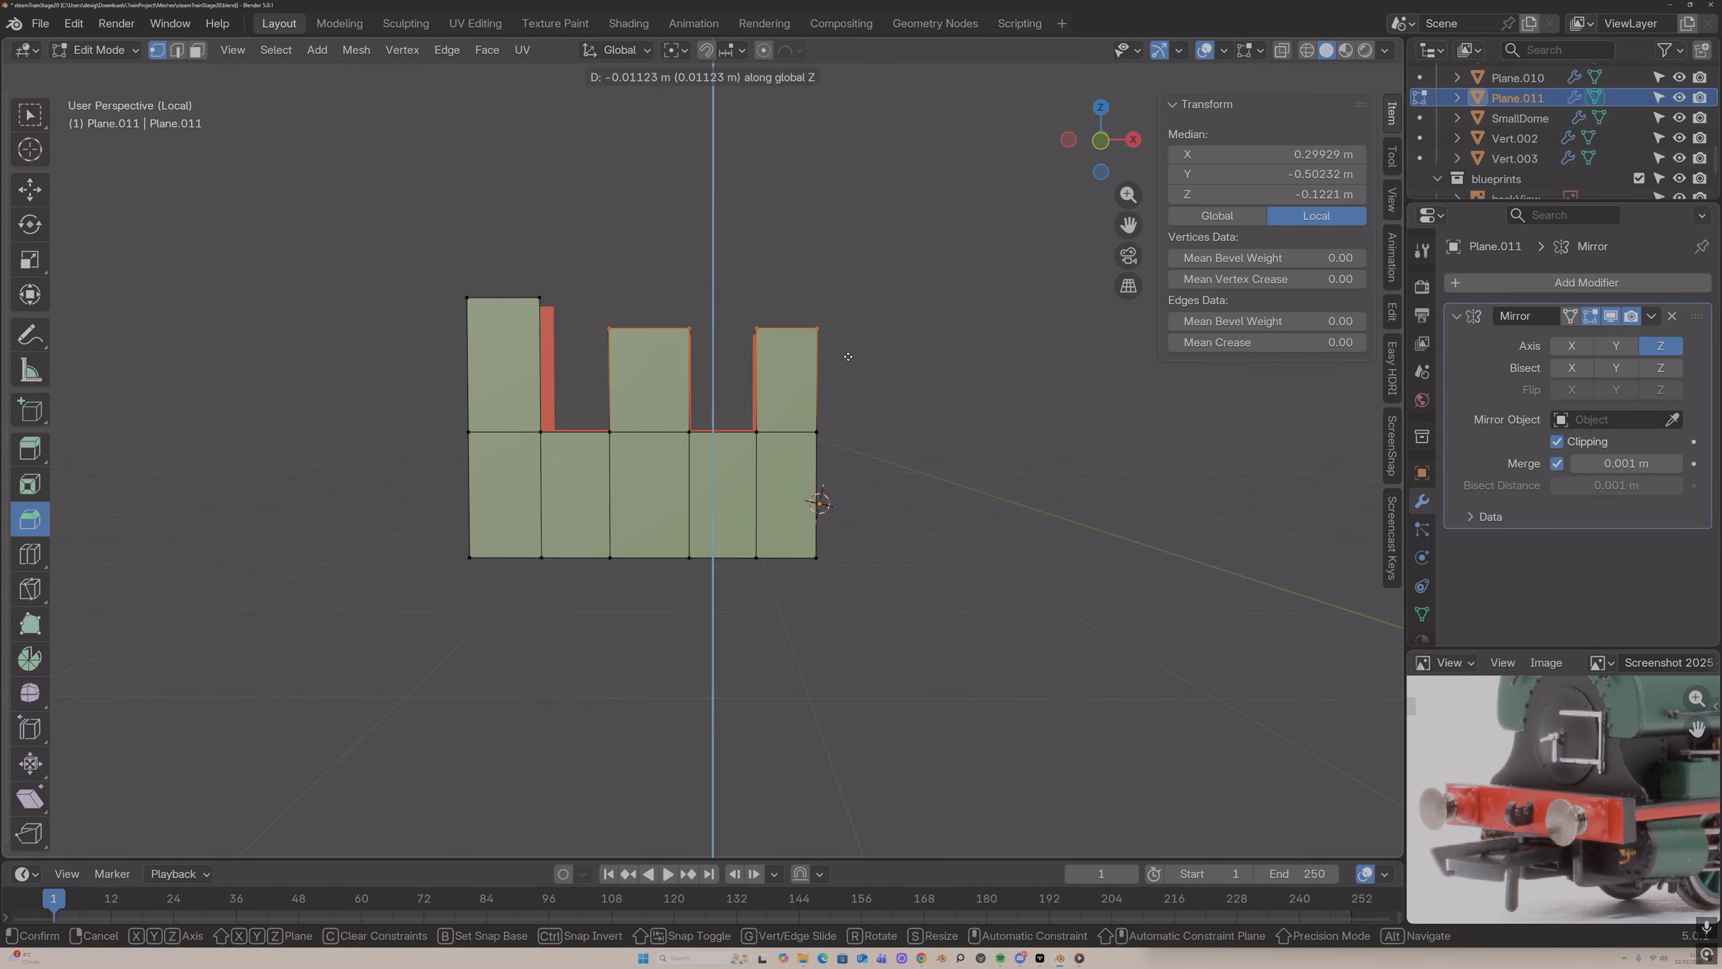
click(848, 356)
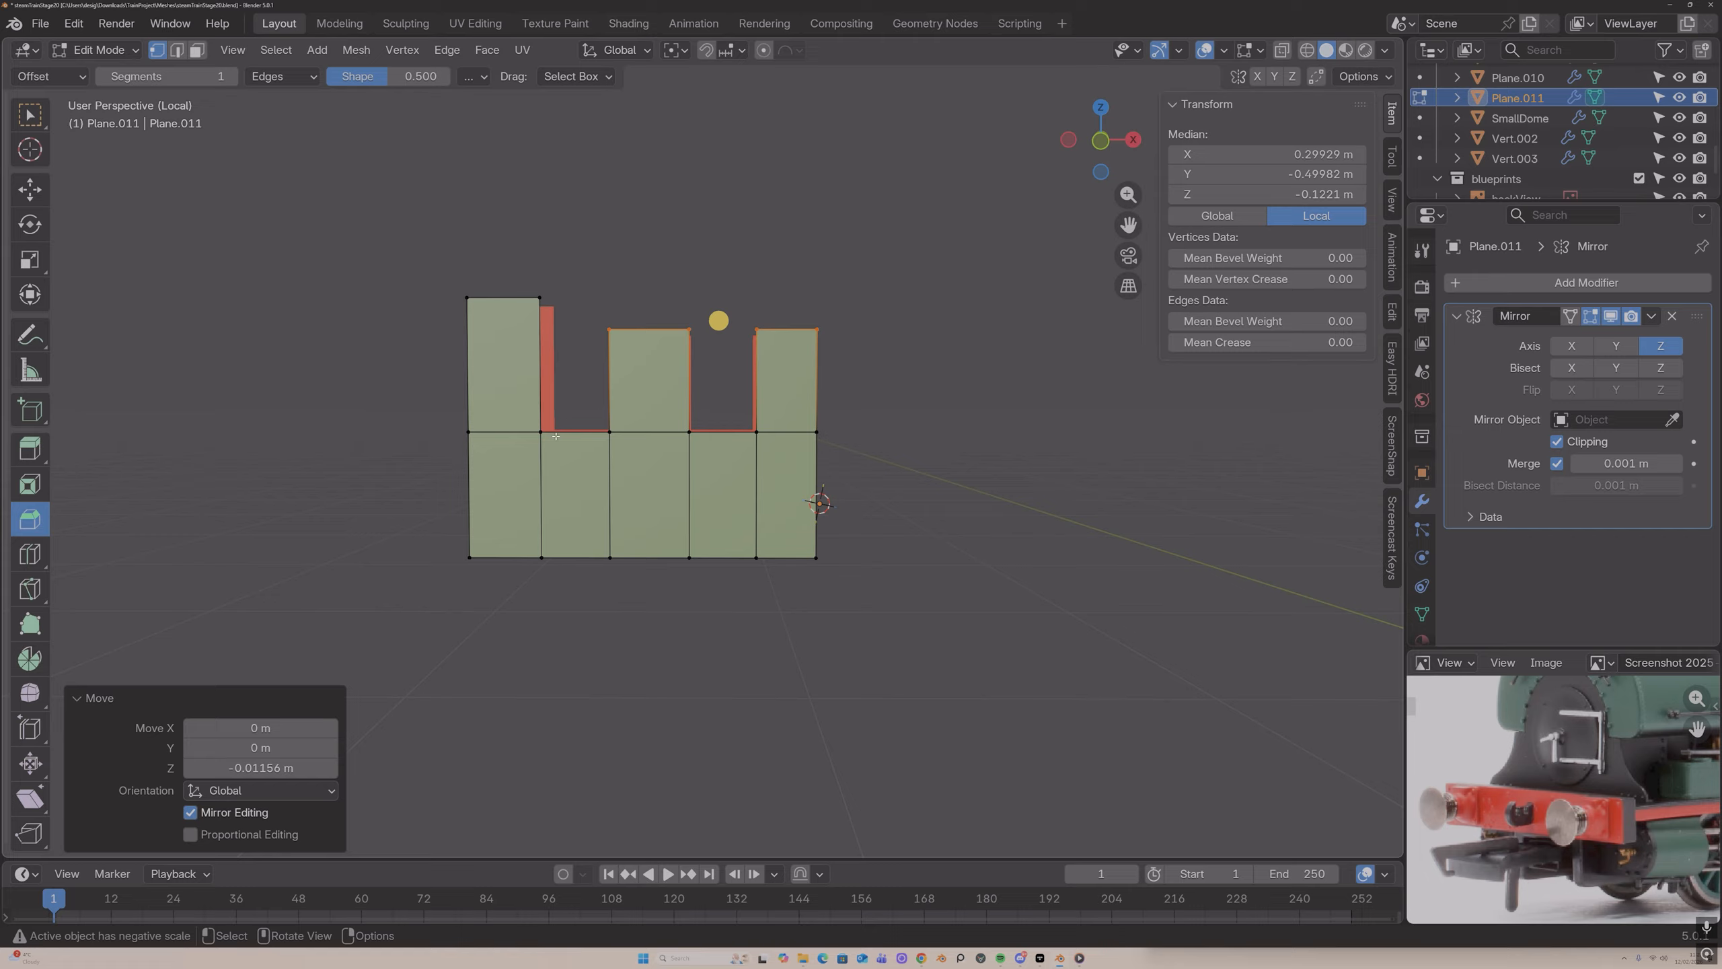
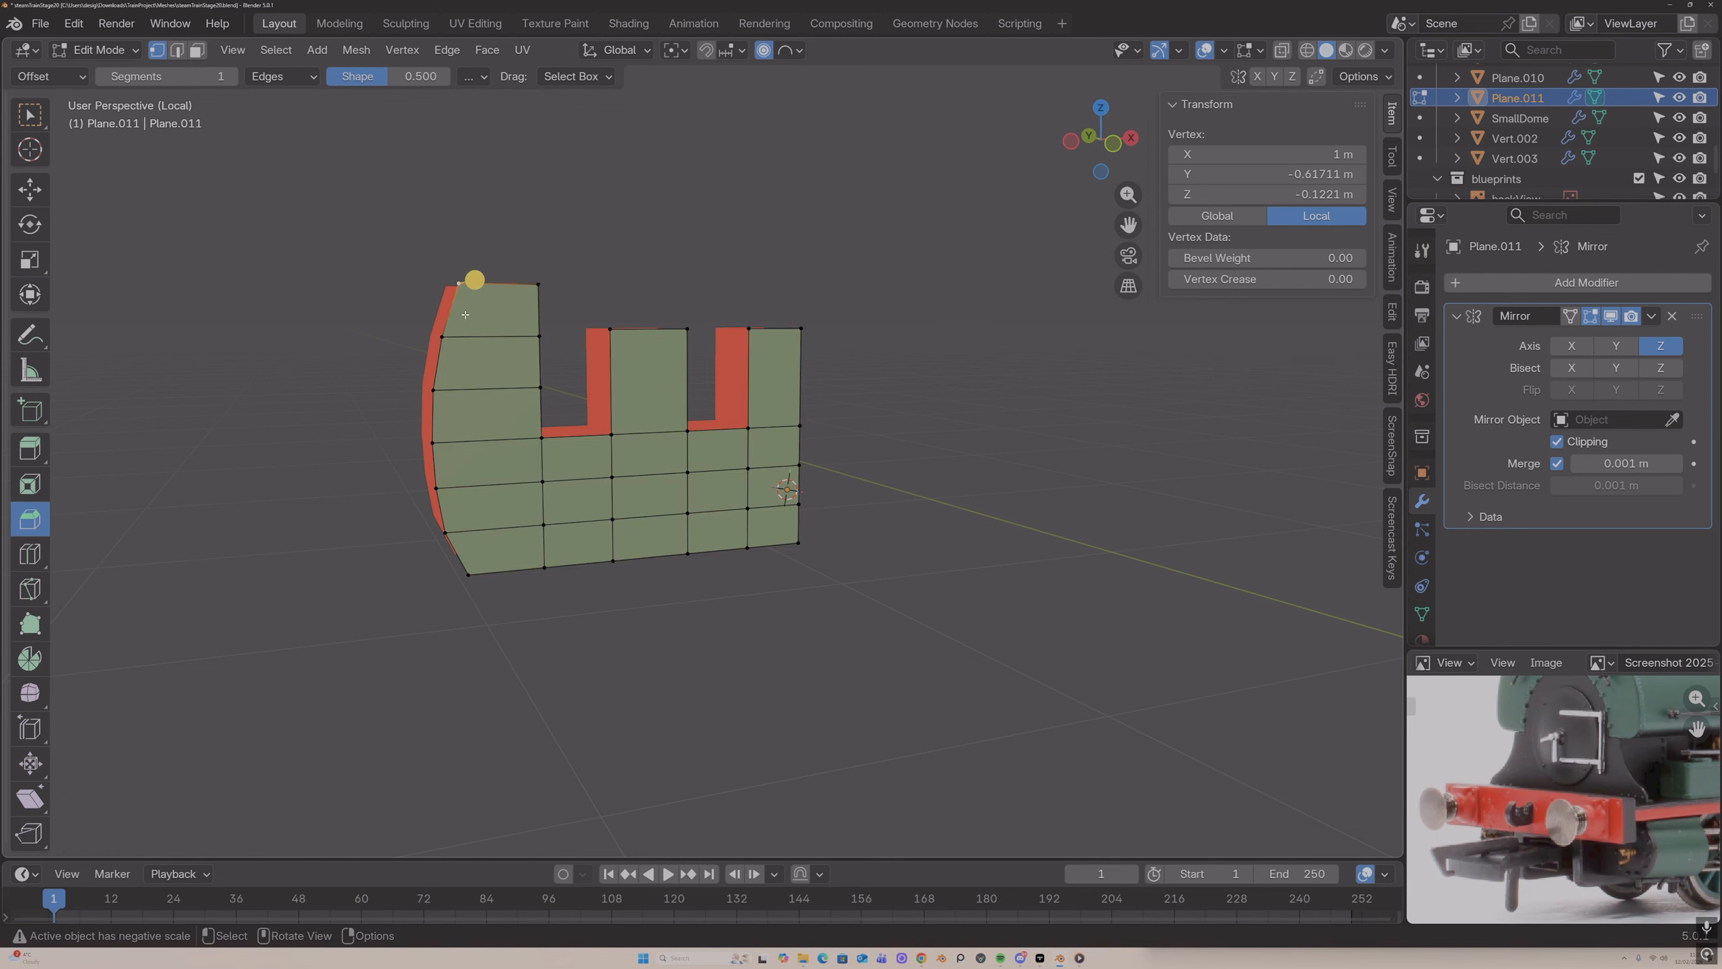
Step: Turn off proportional editing and move the vertices of the curved outer edge 0.009518 m in X
ctrl+shift+click(455, 447)
key(g)
key(x)
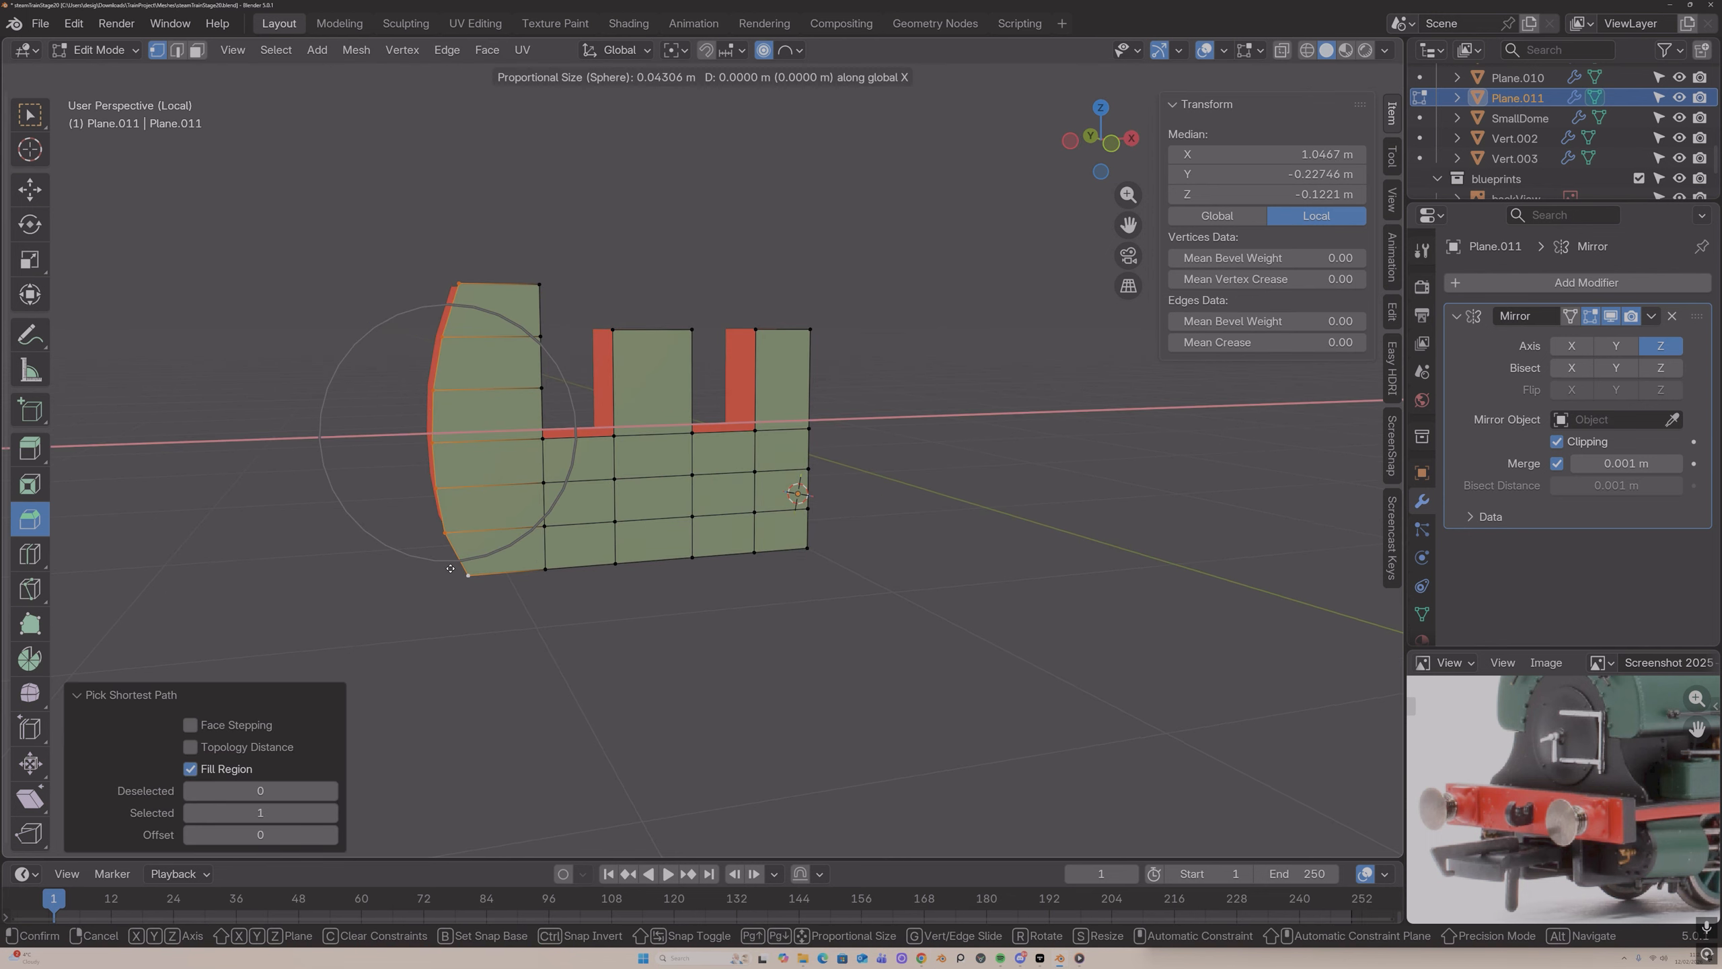
key(Escape)
key(o)
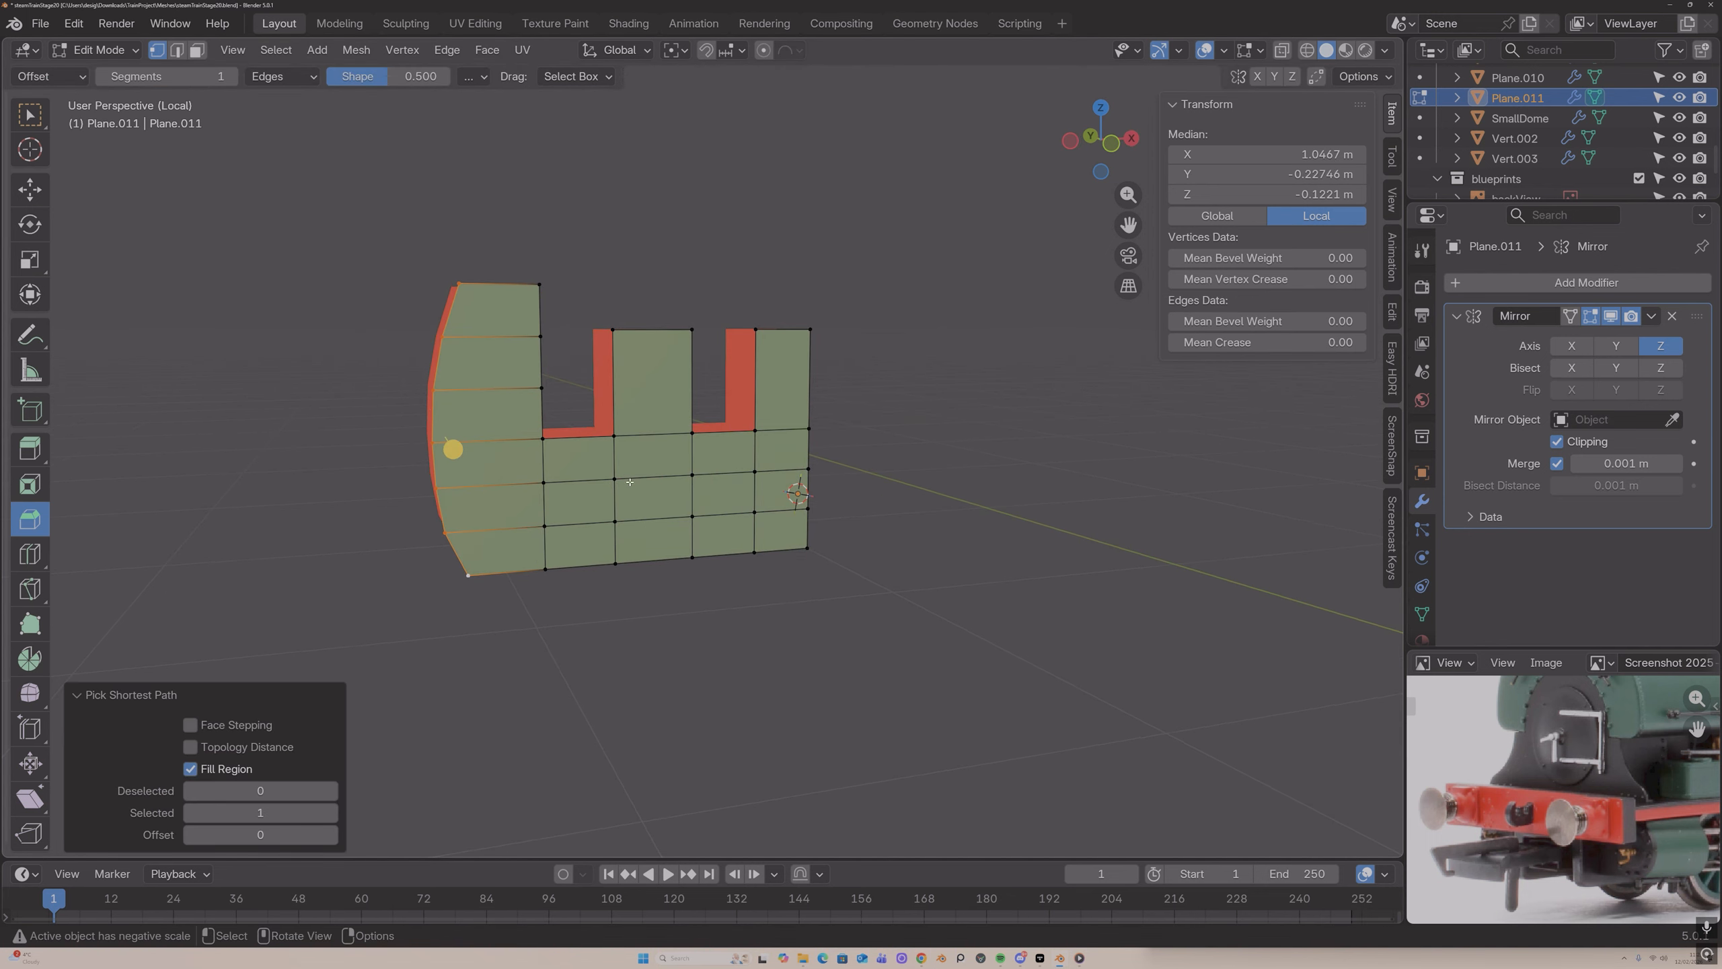
key(g)
key(x)
click(650, 480)
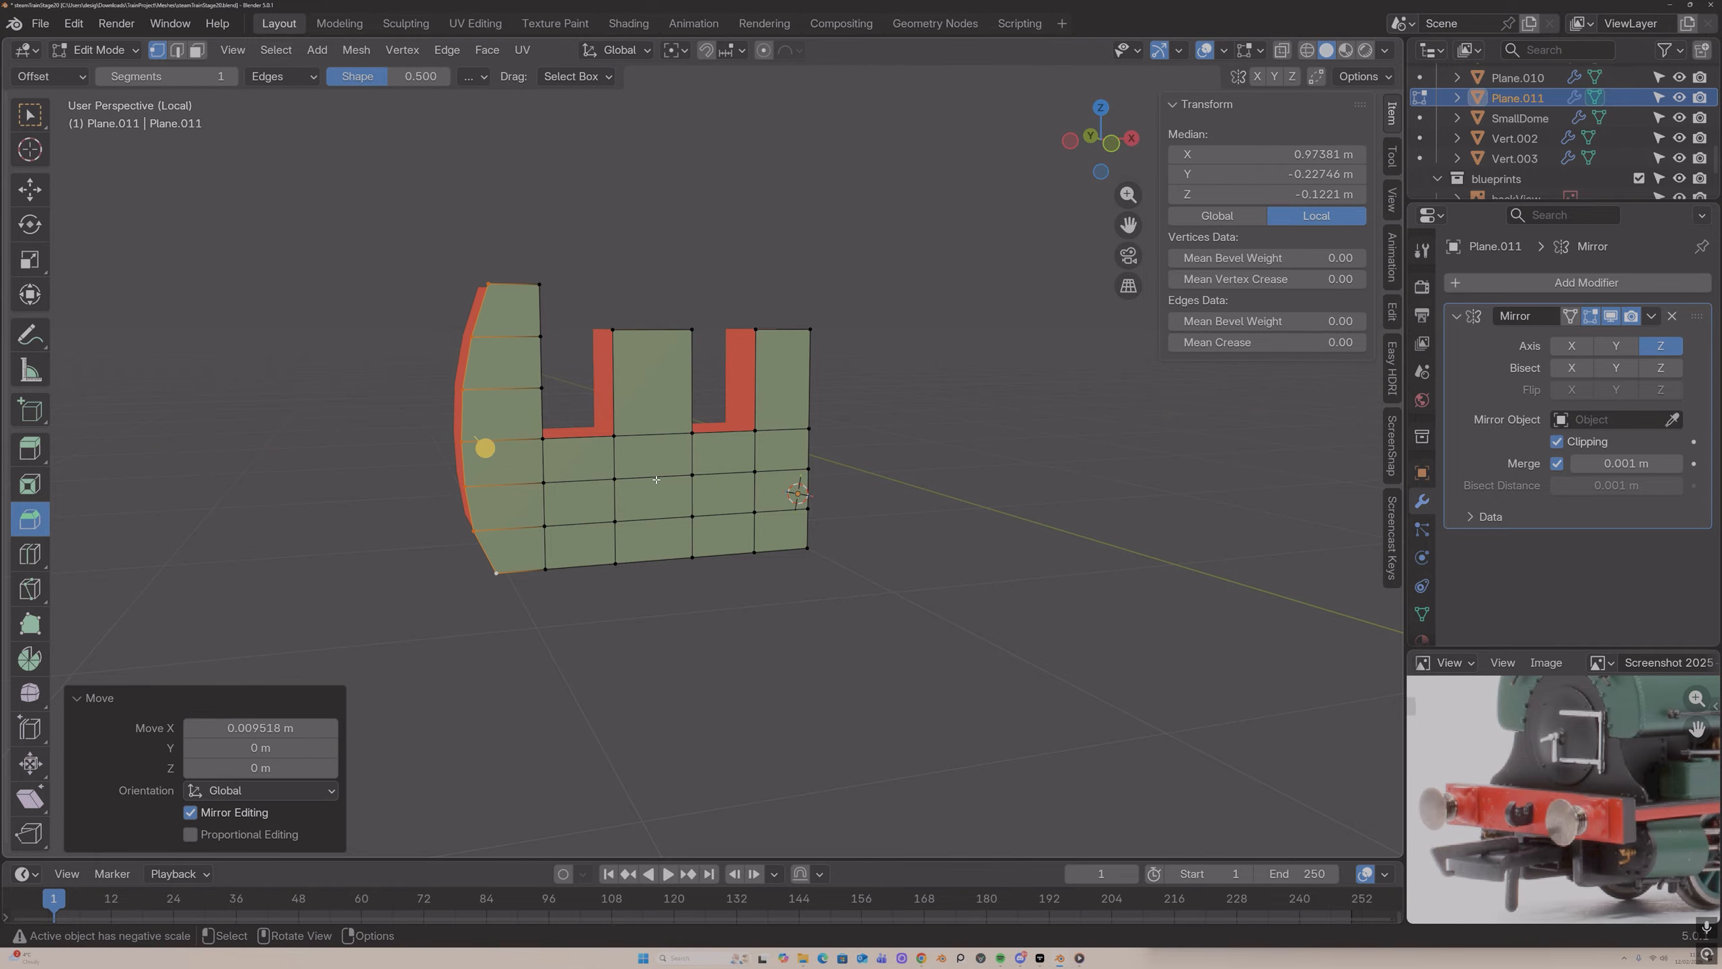
Step: Scale the curved outer edge by 2.268 along X and move it about 0.005 m in X
key(s)
key(y)
key(x)
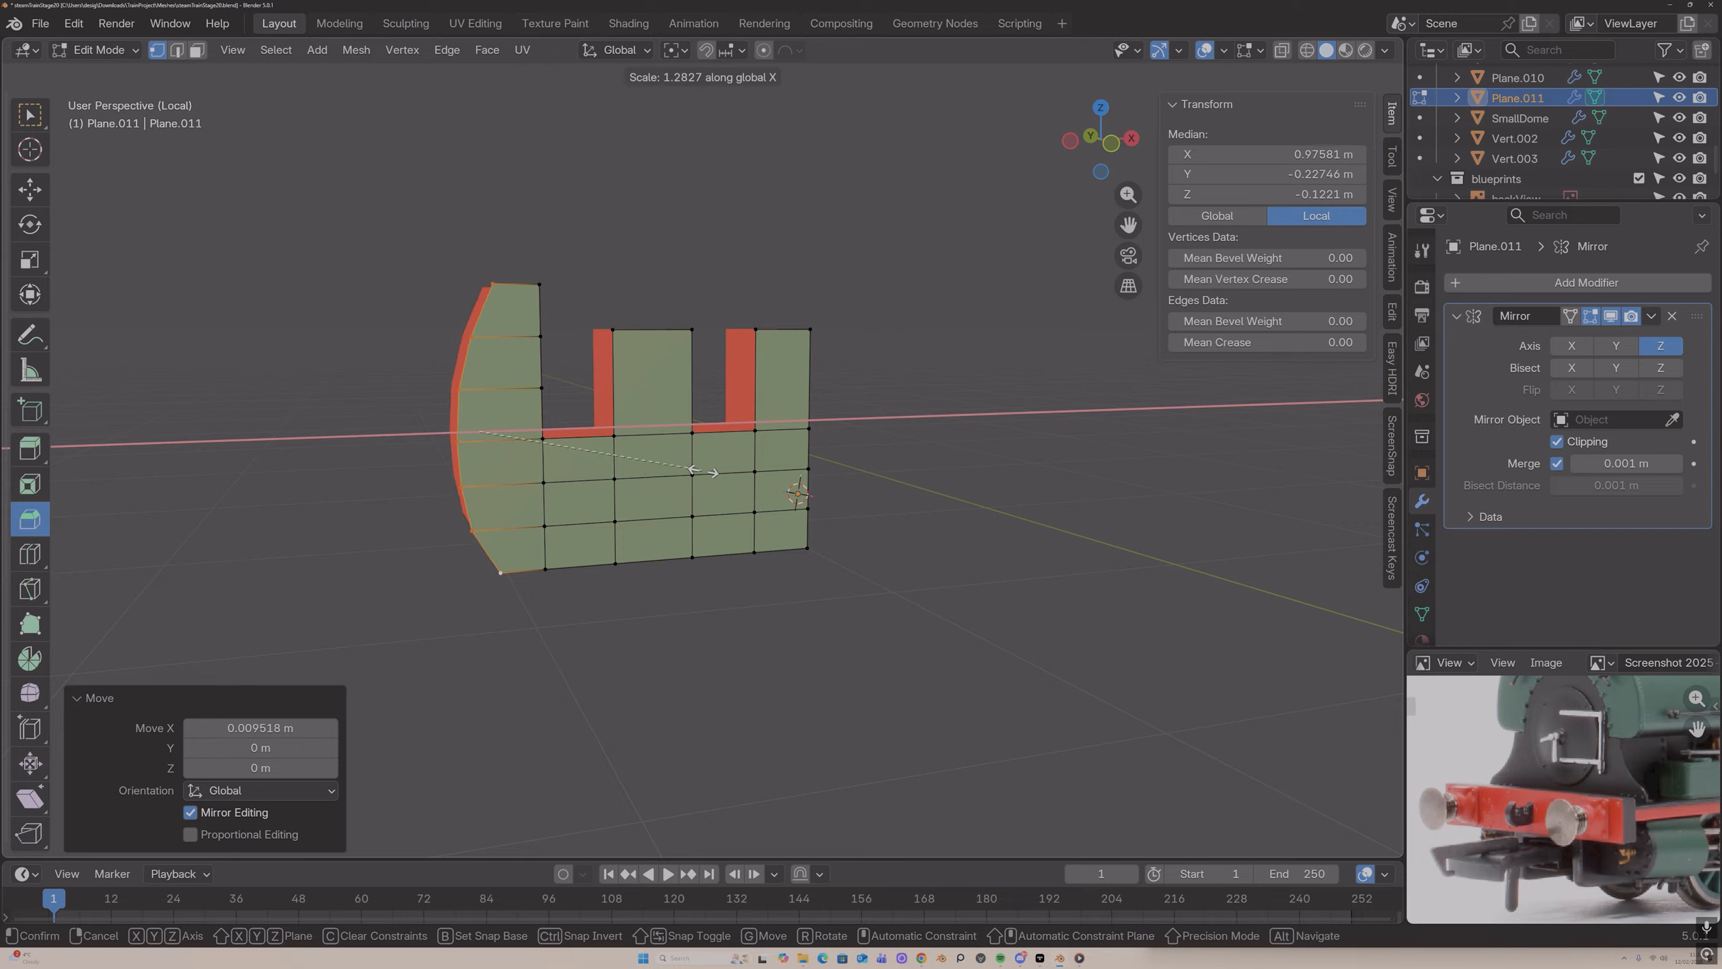
click(881, 456)
key(g)
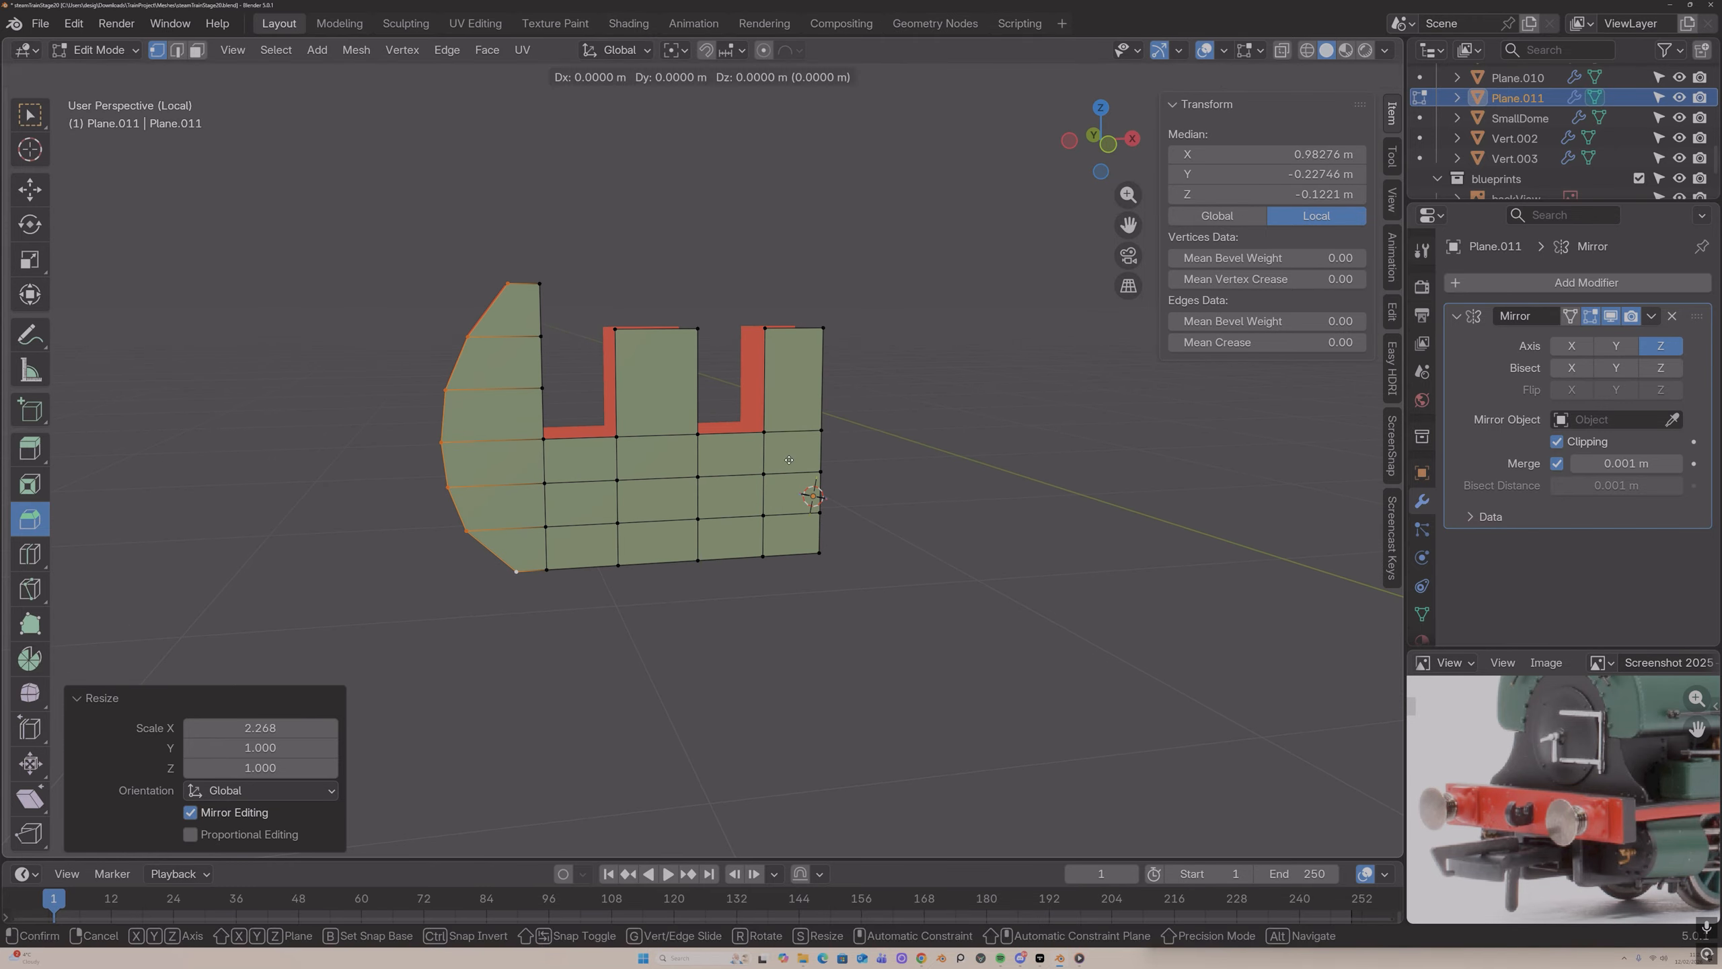
key(x)
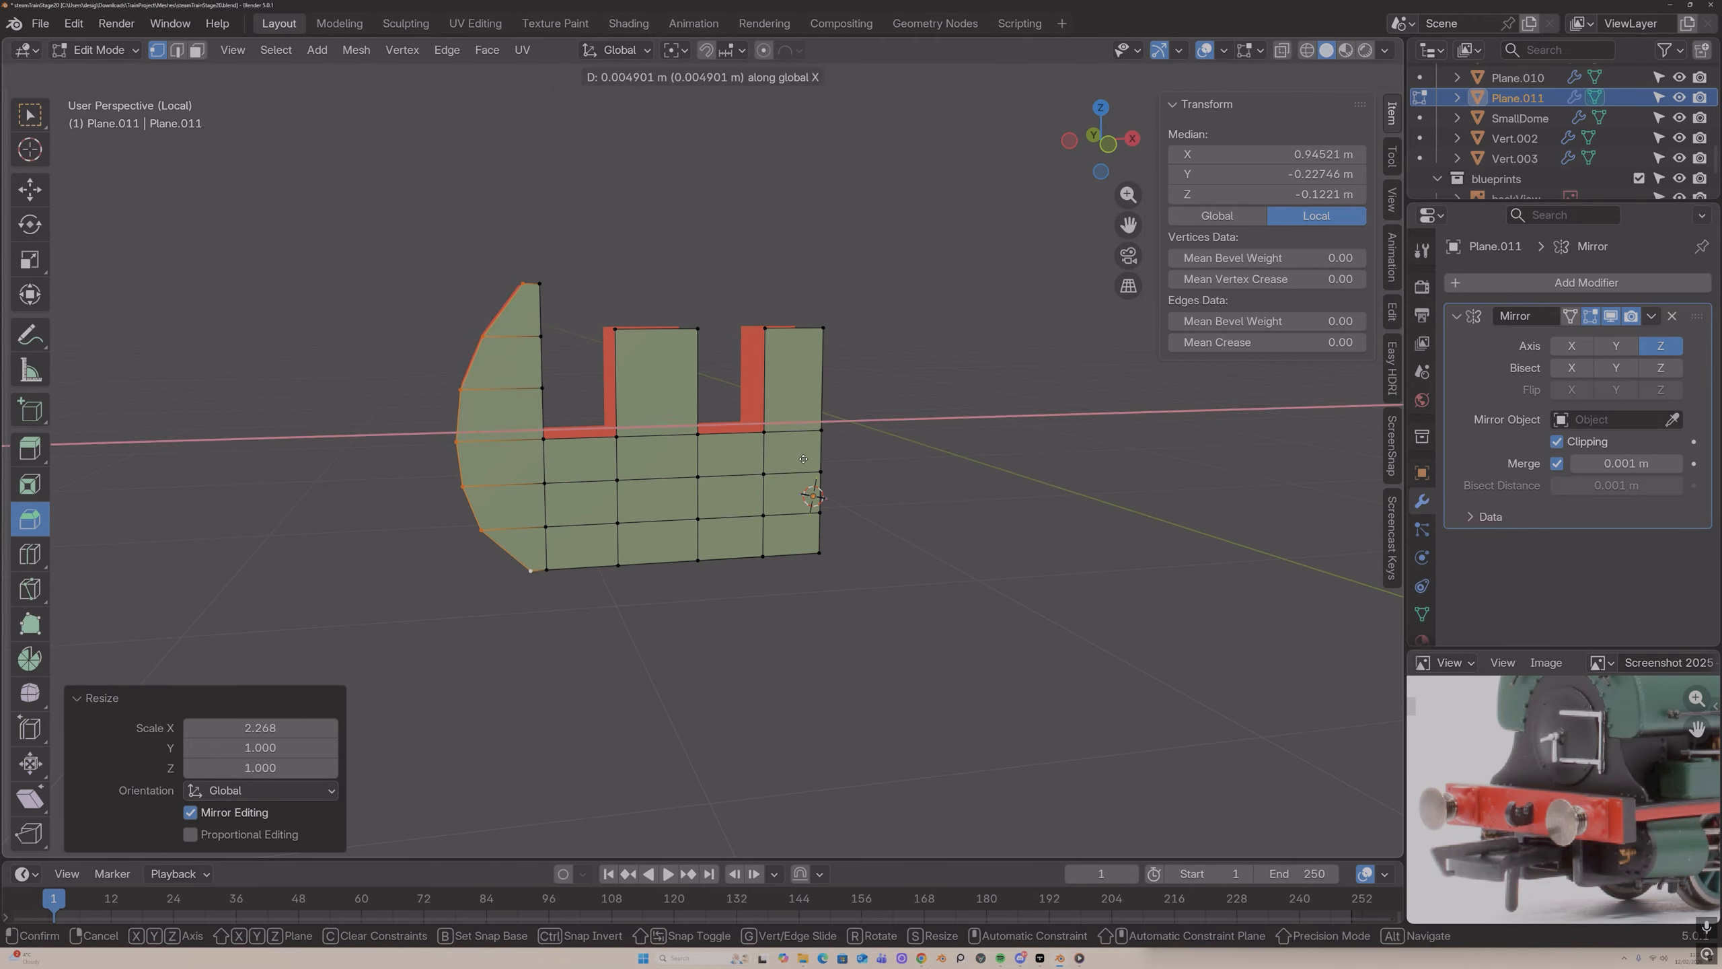
click(806, 460)
Step: Apply the object's scale to clear its negative scaling
middle_drag(844, 457, 741, 332)
click(641, 310)
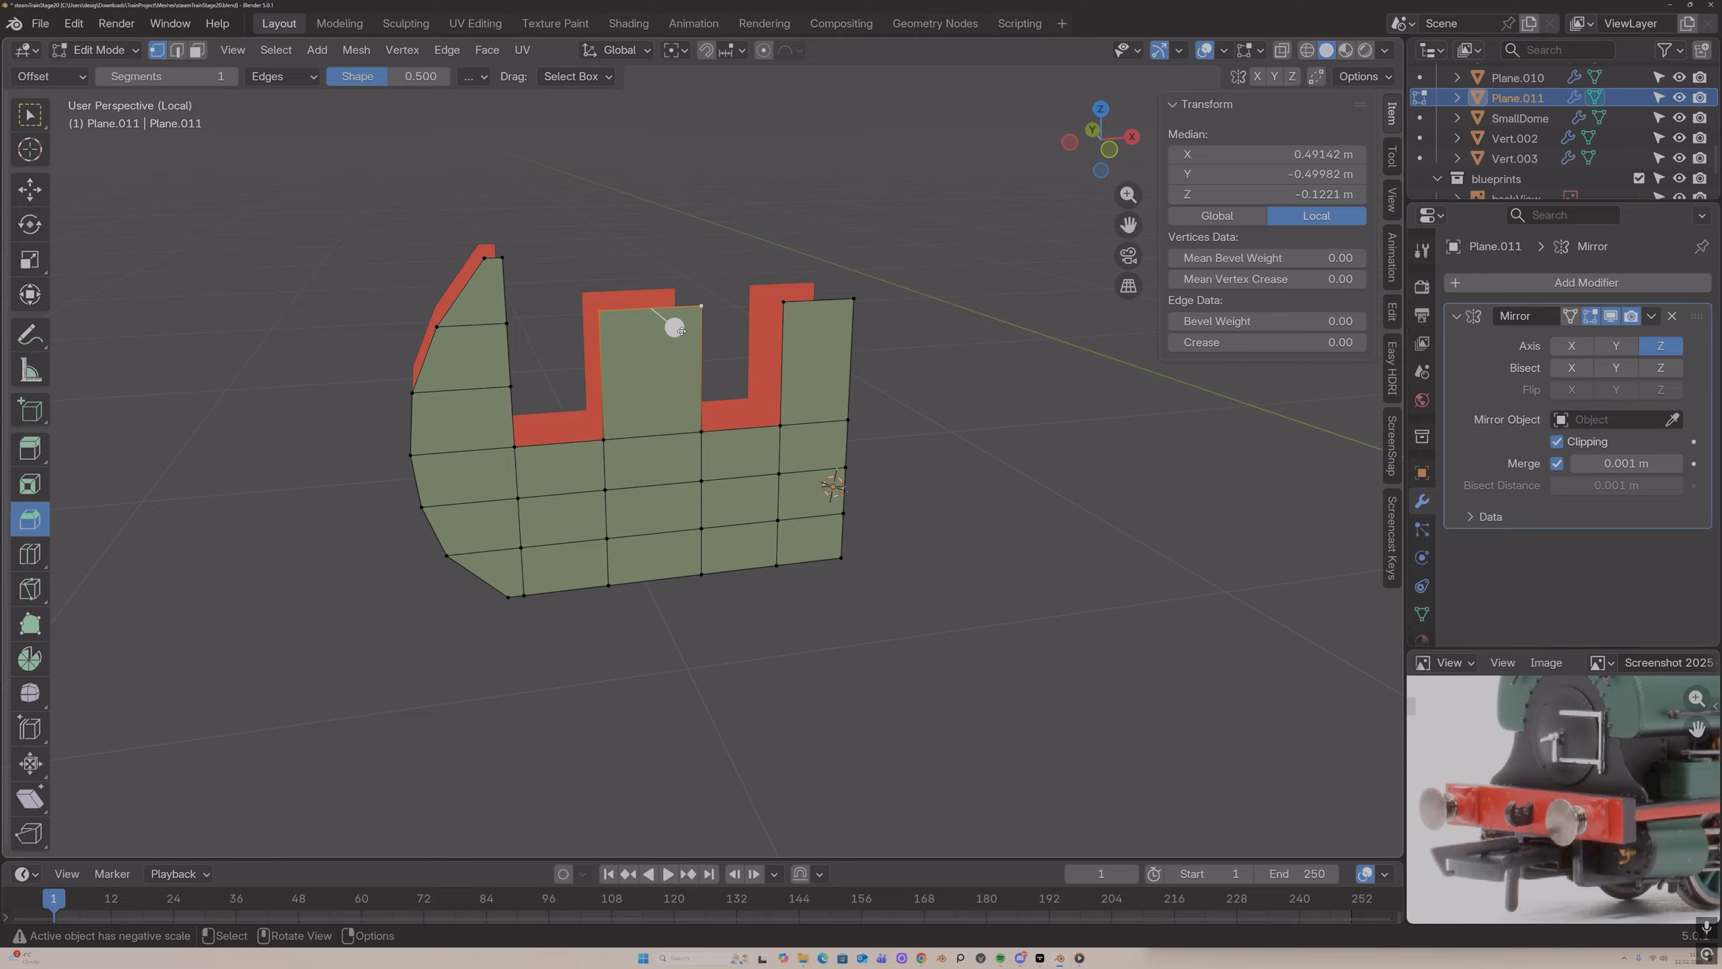
key(ctrl+a)
click(746, 407)
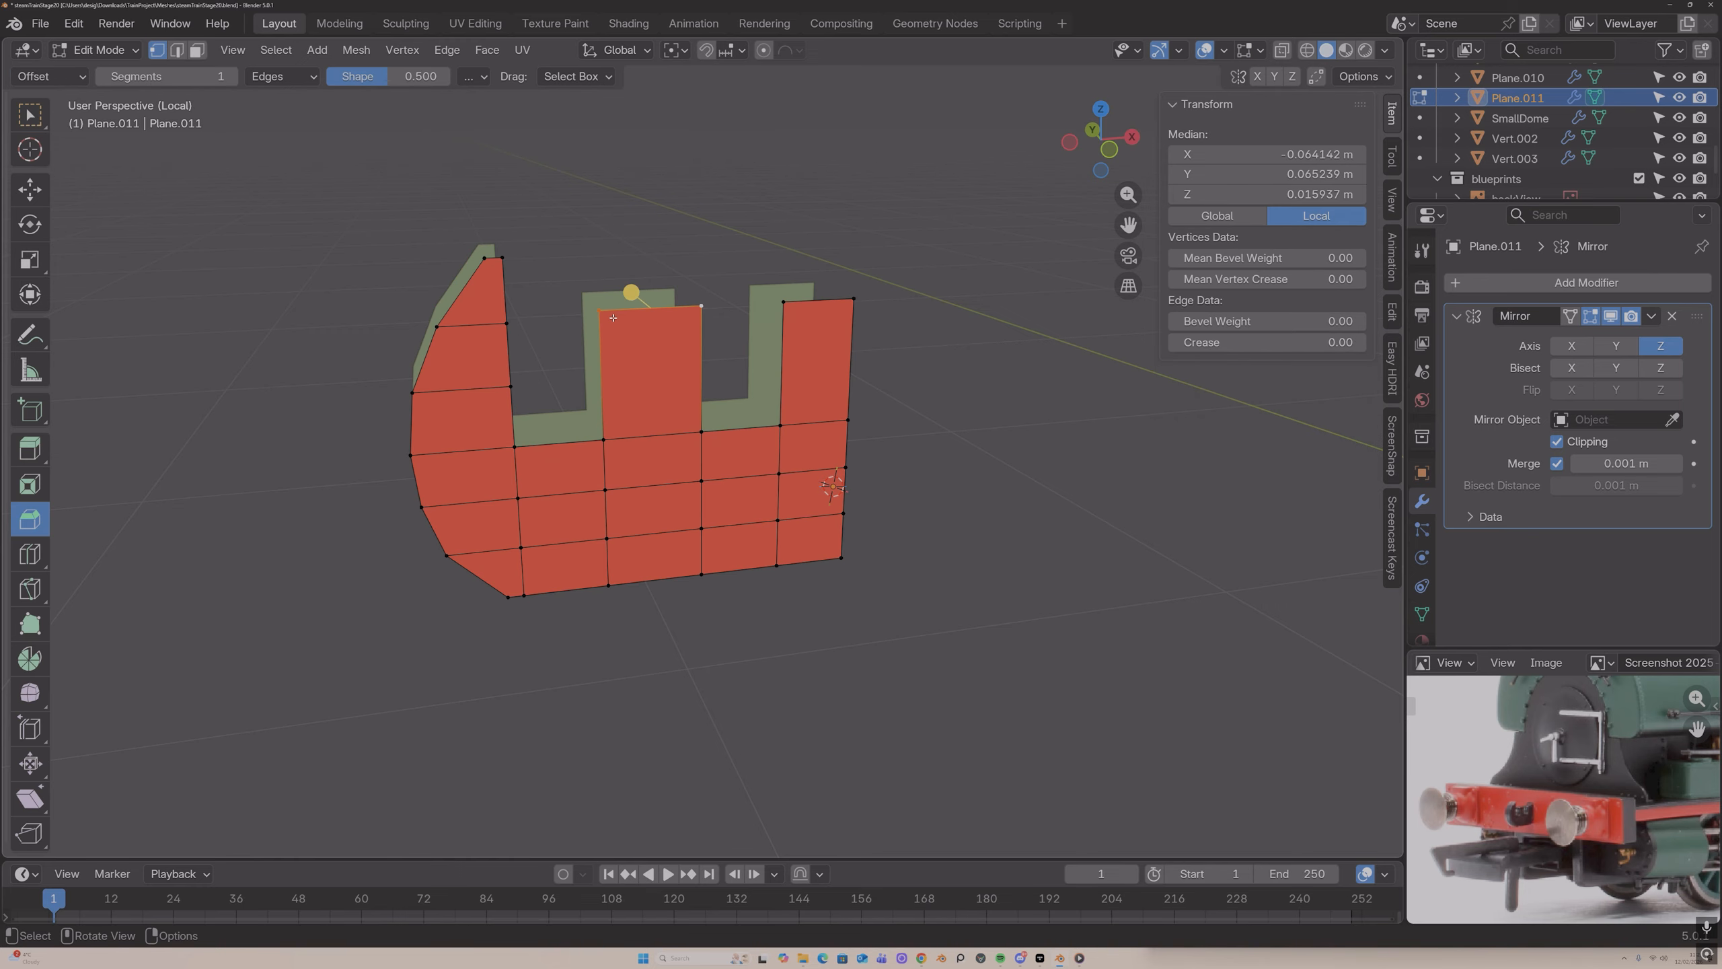
Step: Bevel both top corners of the middle prong and the inner prong's notch-side corner as vertices, 0.00736 m wide with two segments
click(609, 314)
shift+click(700, 305)
drag(696, 200, 690, 224)
click(218, 478)
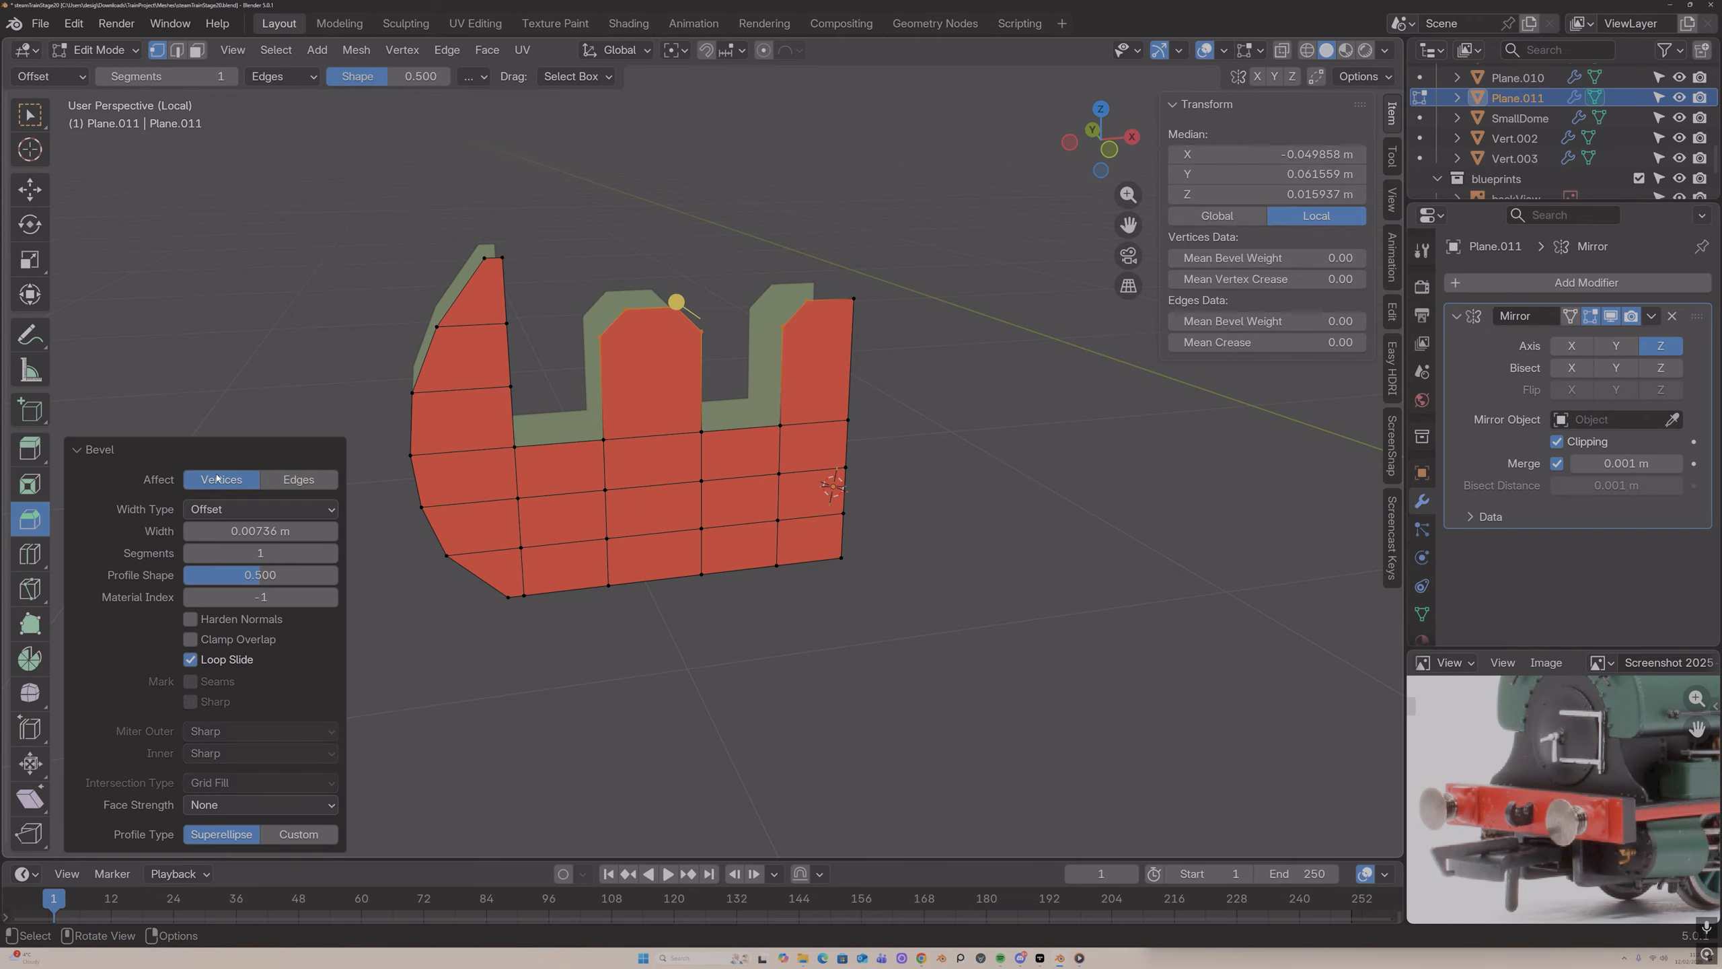
mouse_move(269, 531)
mouse_down()
mouse_move(285, 531)
mouse_move(271, 532)
mouse_up()
click(330, 553)
Step: Connect the two lowest bevel vertices with an edge across the middle prong
click(622, 311)
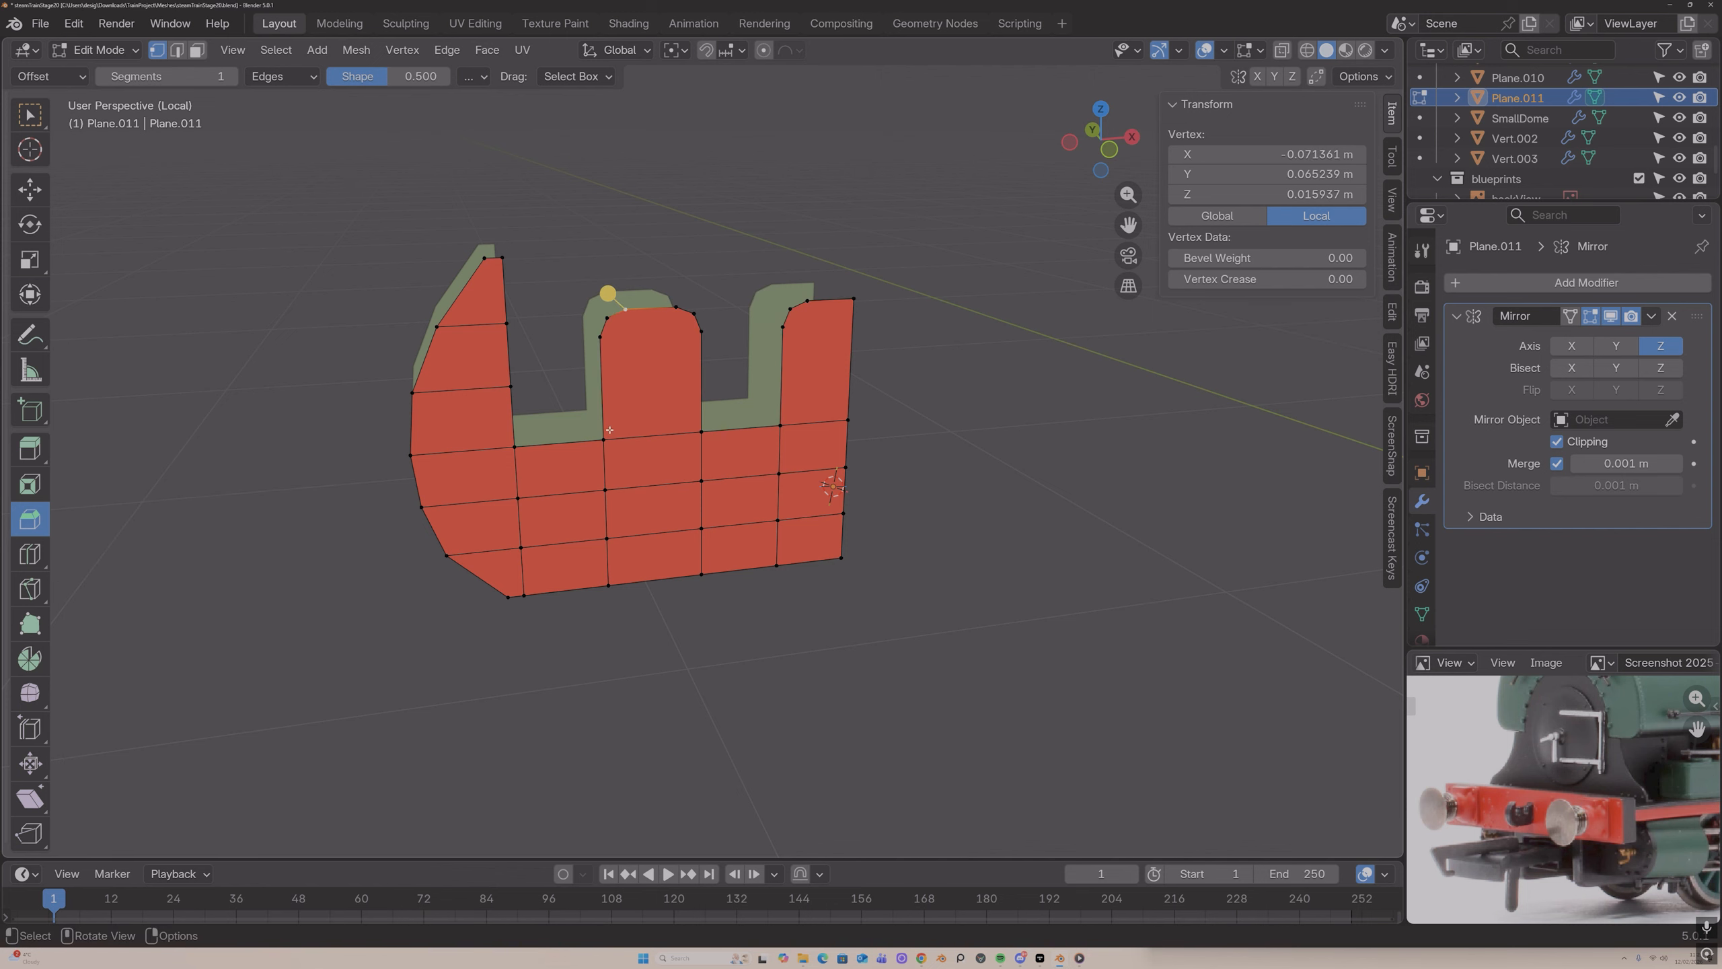
shift+click(700, 331)
middle_drag(681, 372, 673, 370)
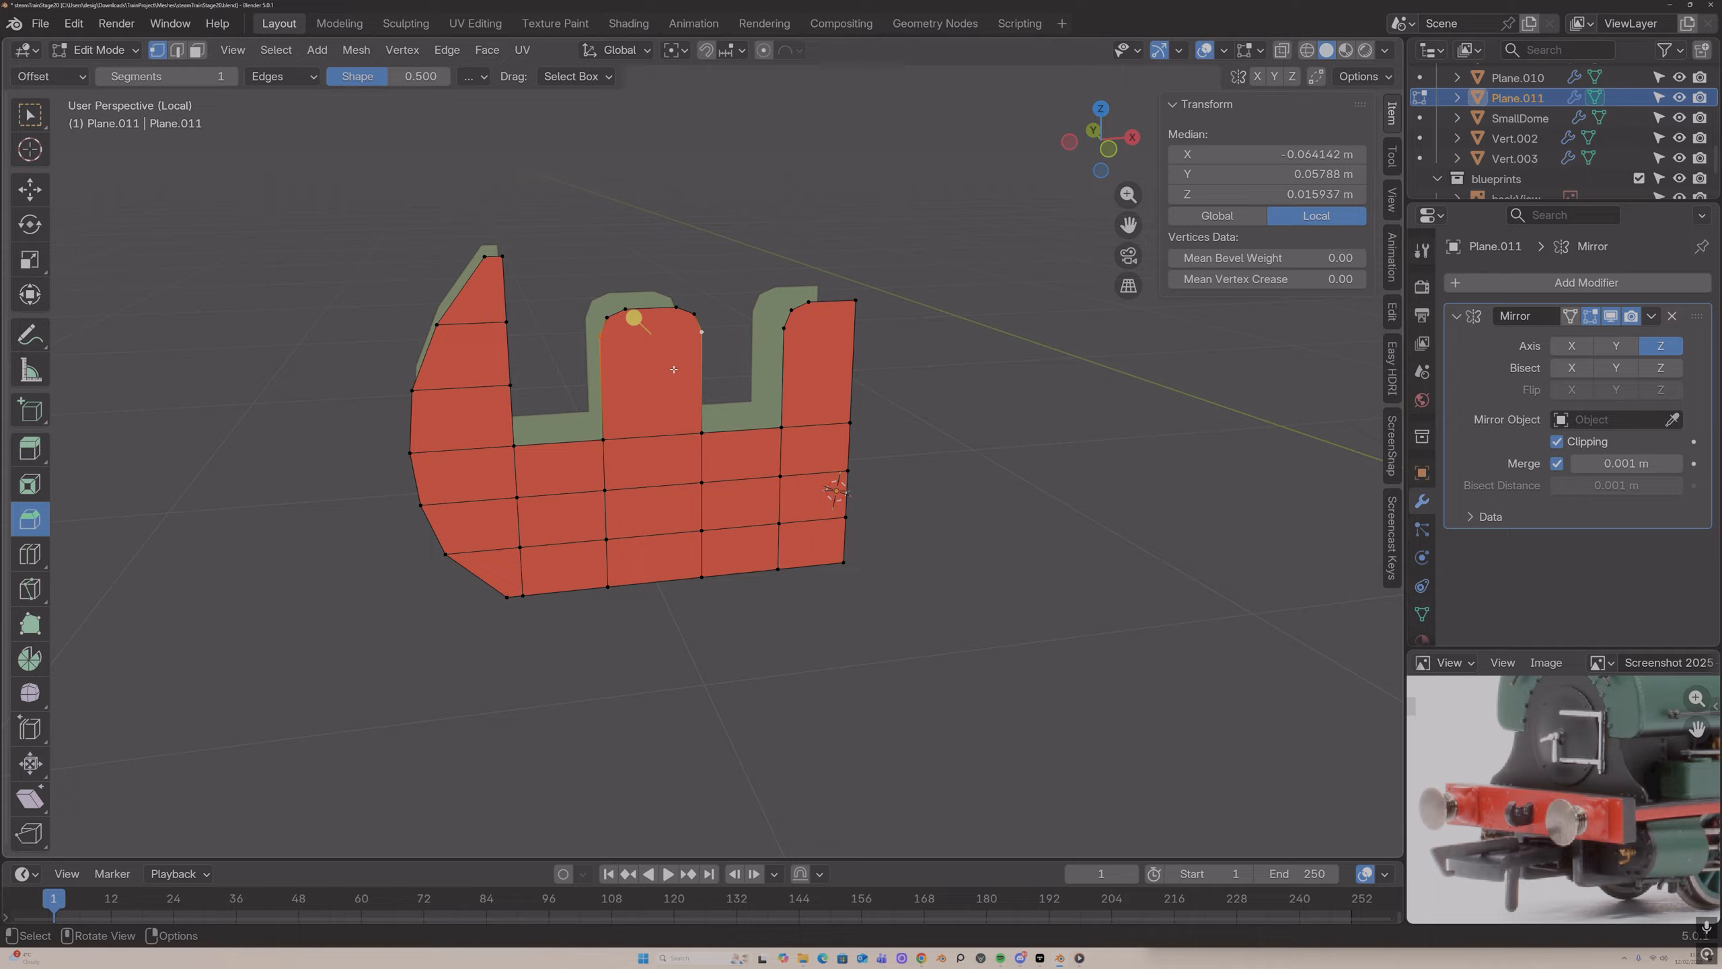
key(f)
Step: Add a vertex on the inner prong's straight side, slide it up to bevel height, and connect it to the lowest bevel vertex
key(ctrl+r)
click(860, 318)
right_click(860, 317)
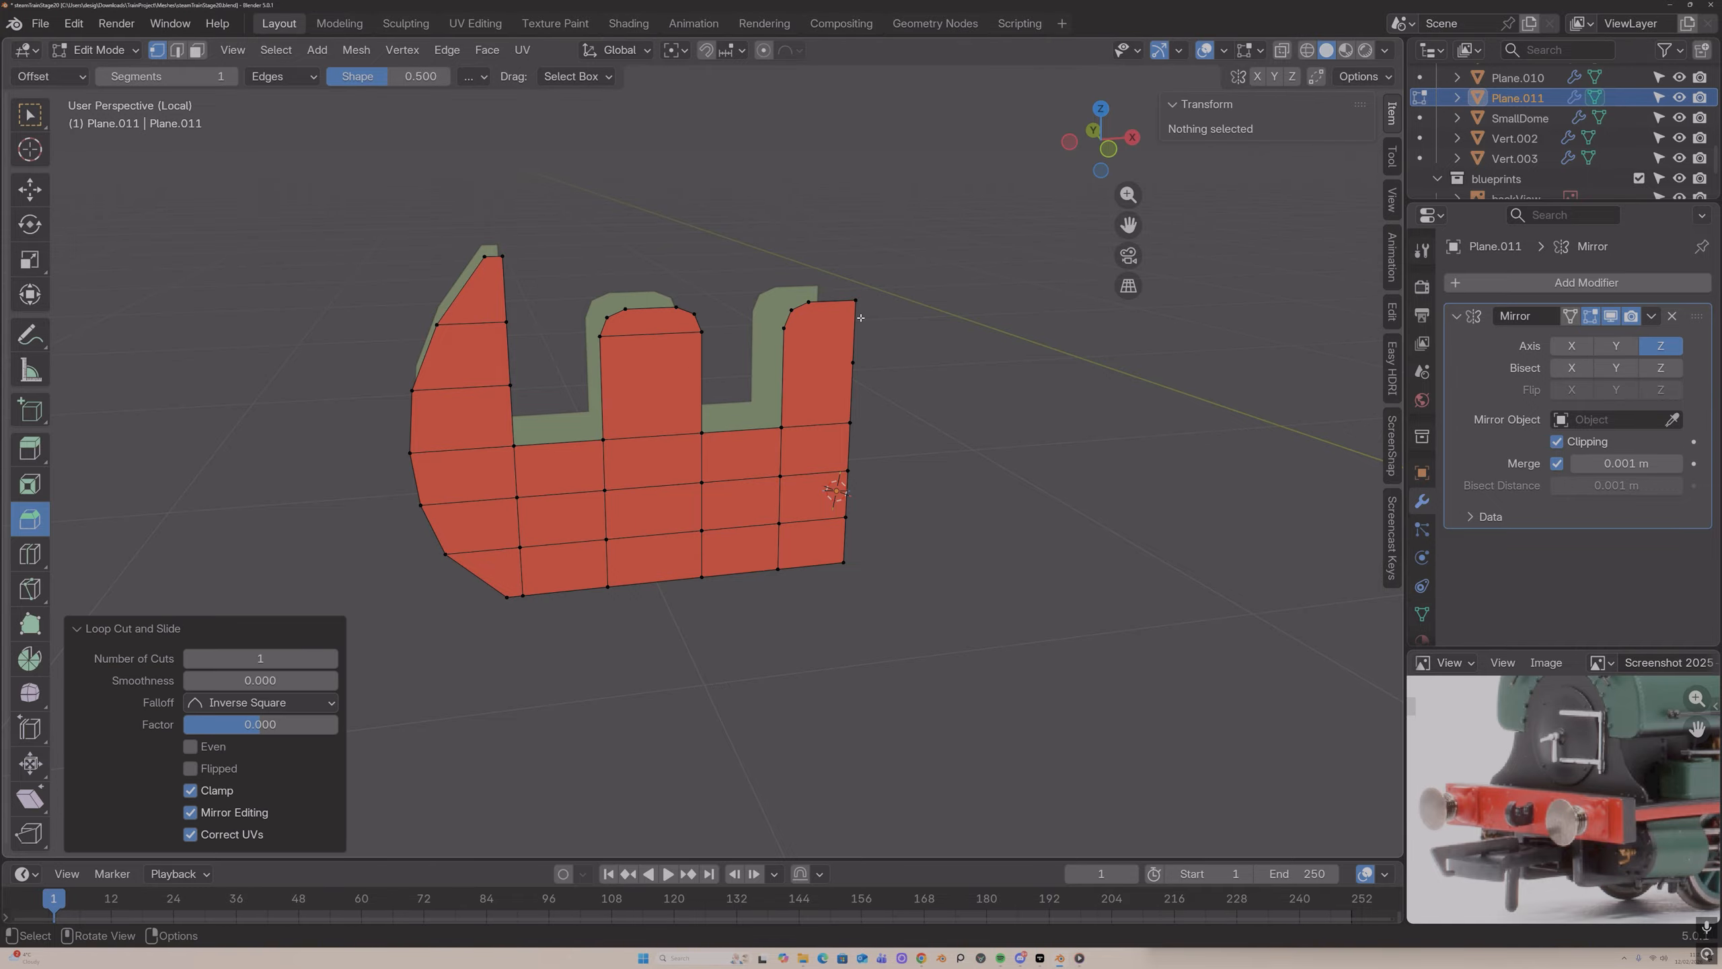
click(857, 301)
key(shift+v)
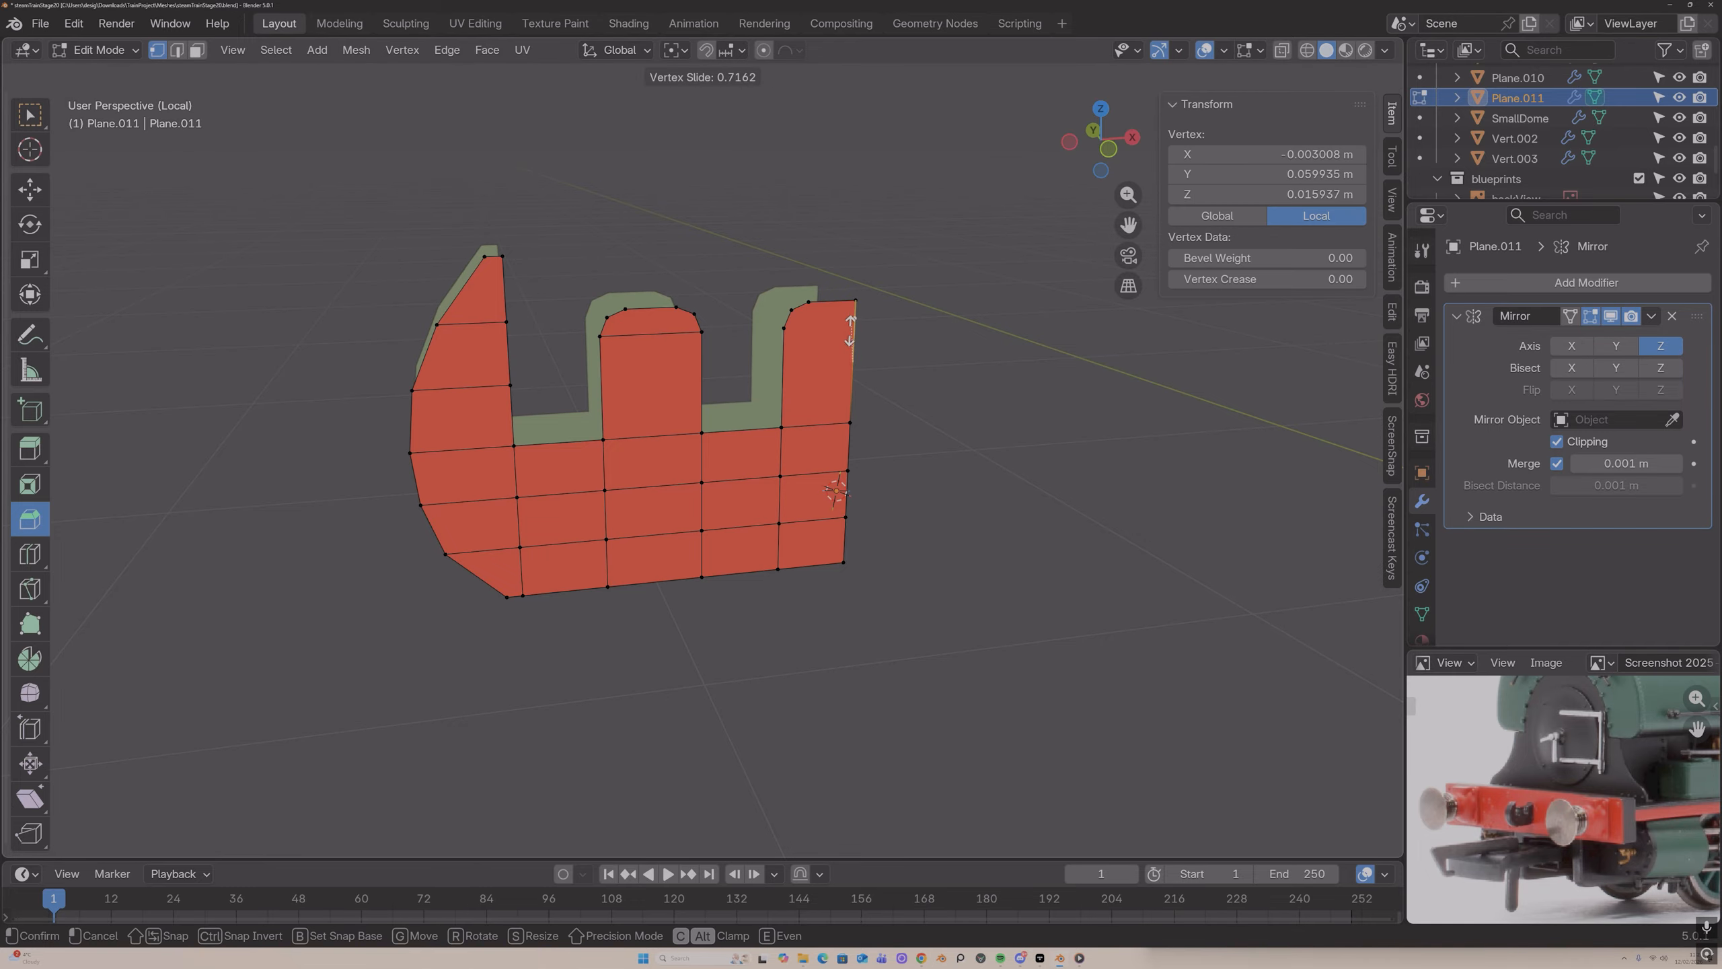
click(848, 338)
click(785, 330)
shift+click(852, 325)
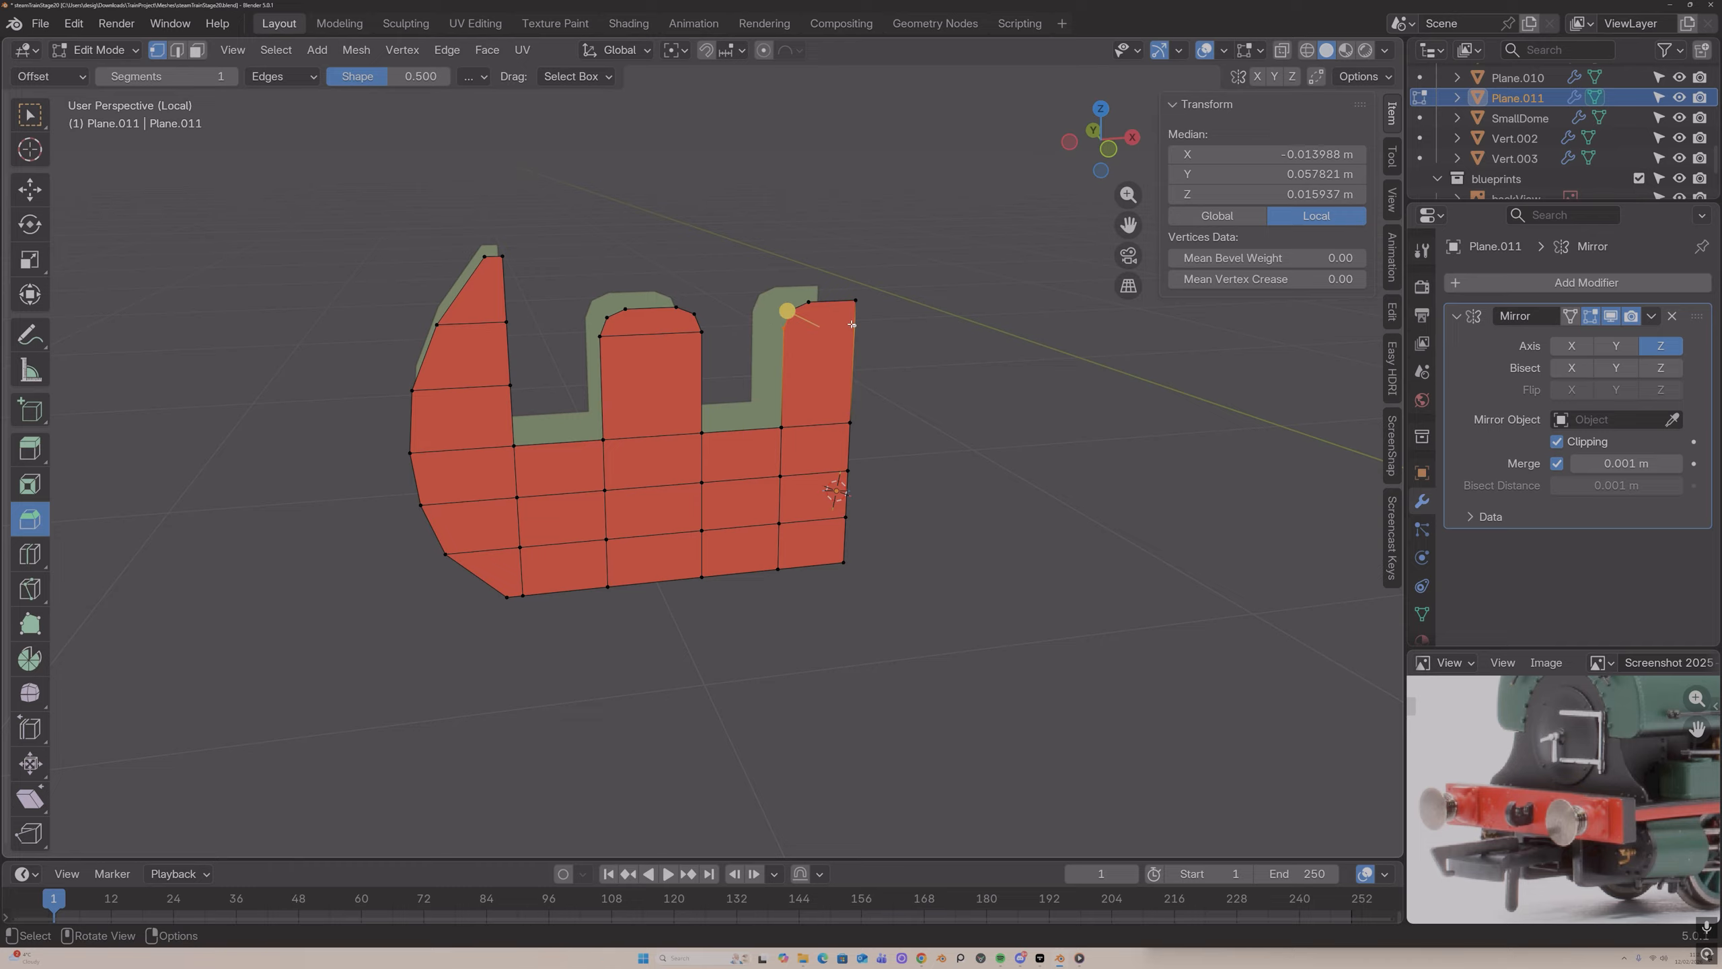
key(j)
Step: Add a vertical loop cut through the inner prong with slide factor -0.261 and connect its upper end to the bevel vertex above
key(ctrl+r)
click(808, 442)
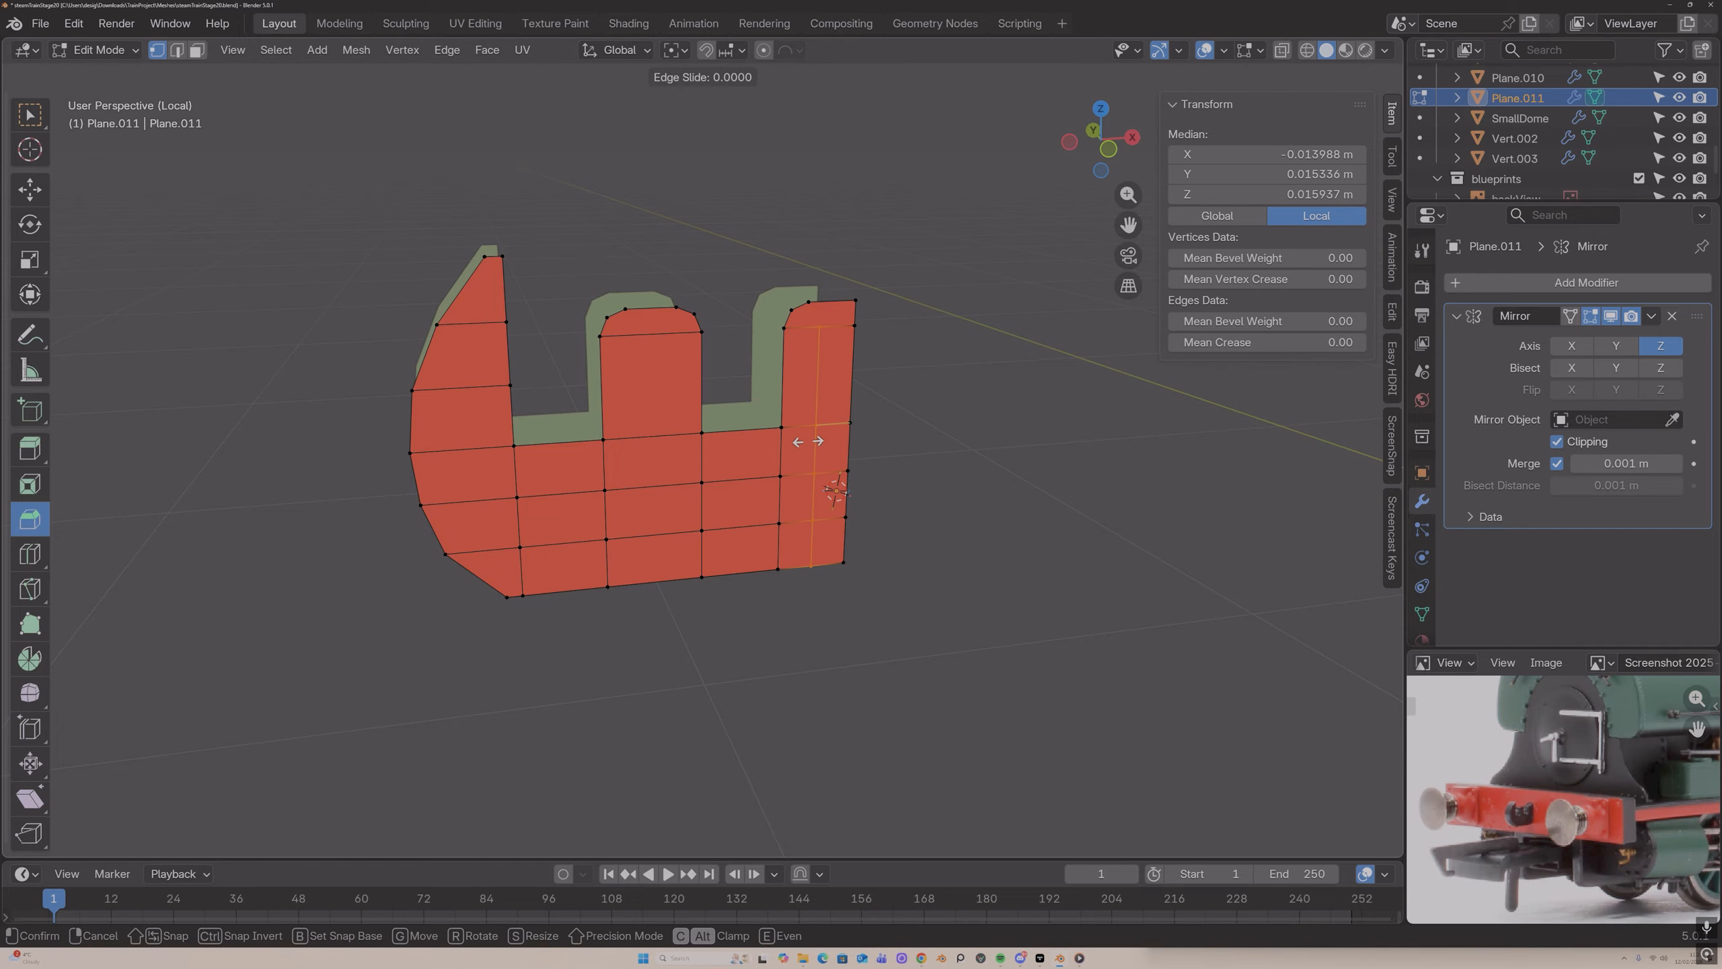
click(797, 440)
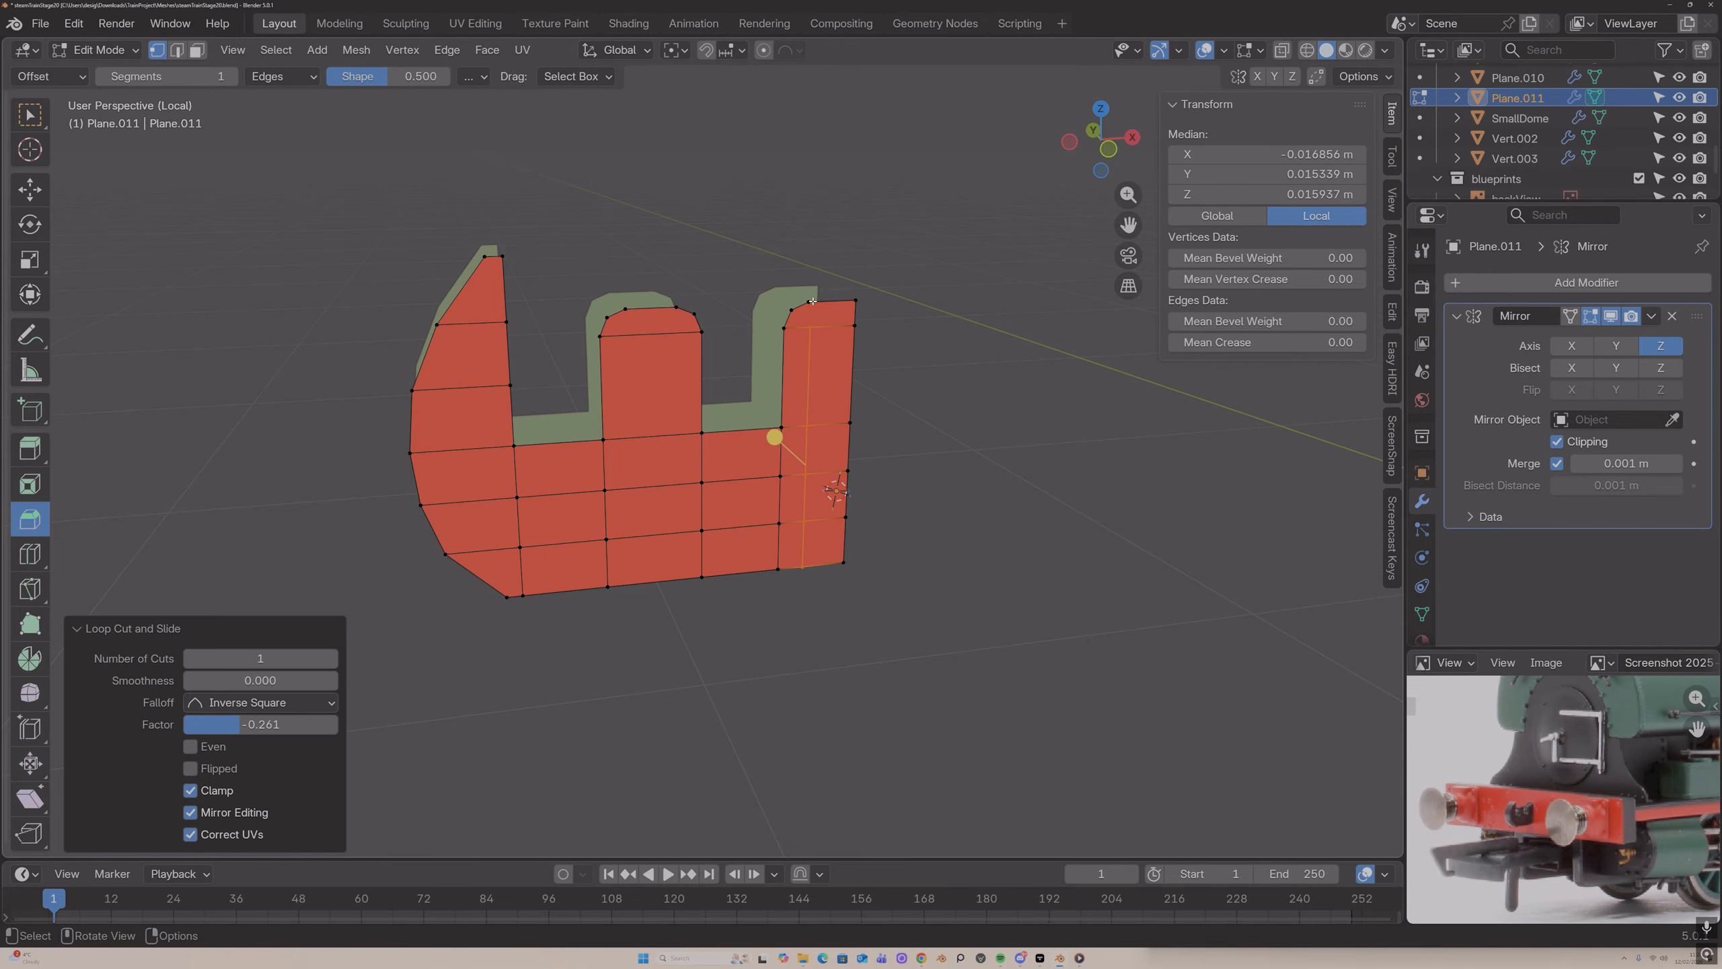
click(807, 329)
key(k)
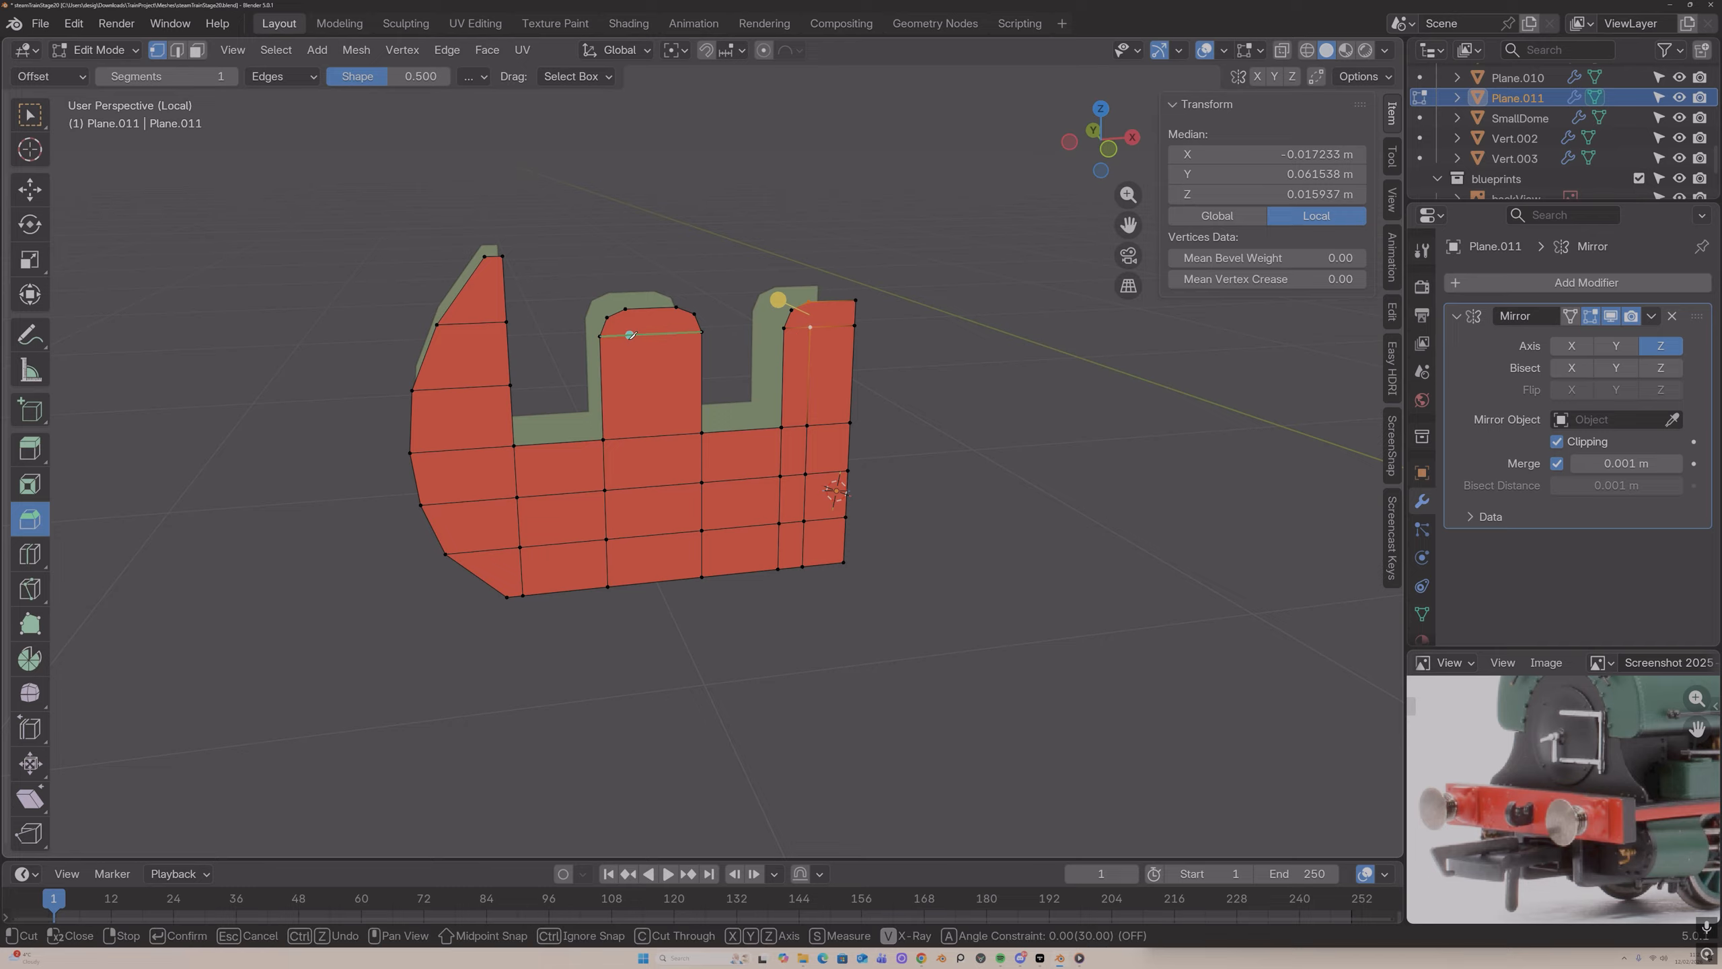
key(Escape)
Step: Add two vertical loop cuts through the middle prong, slide factors 0.461 and about -0.28, and connect their upper ends to the bevel vertices
drag(623, 334, 669, 339)
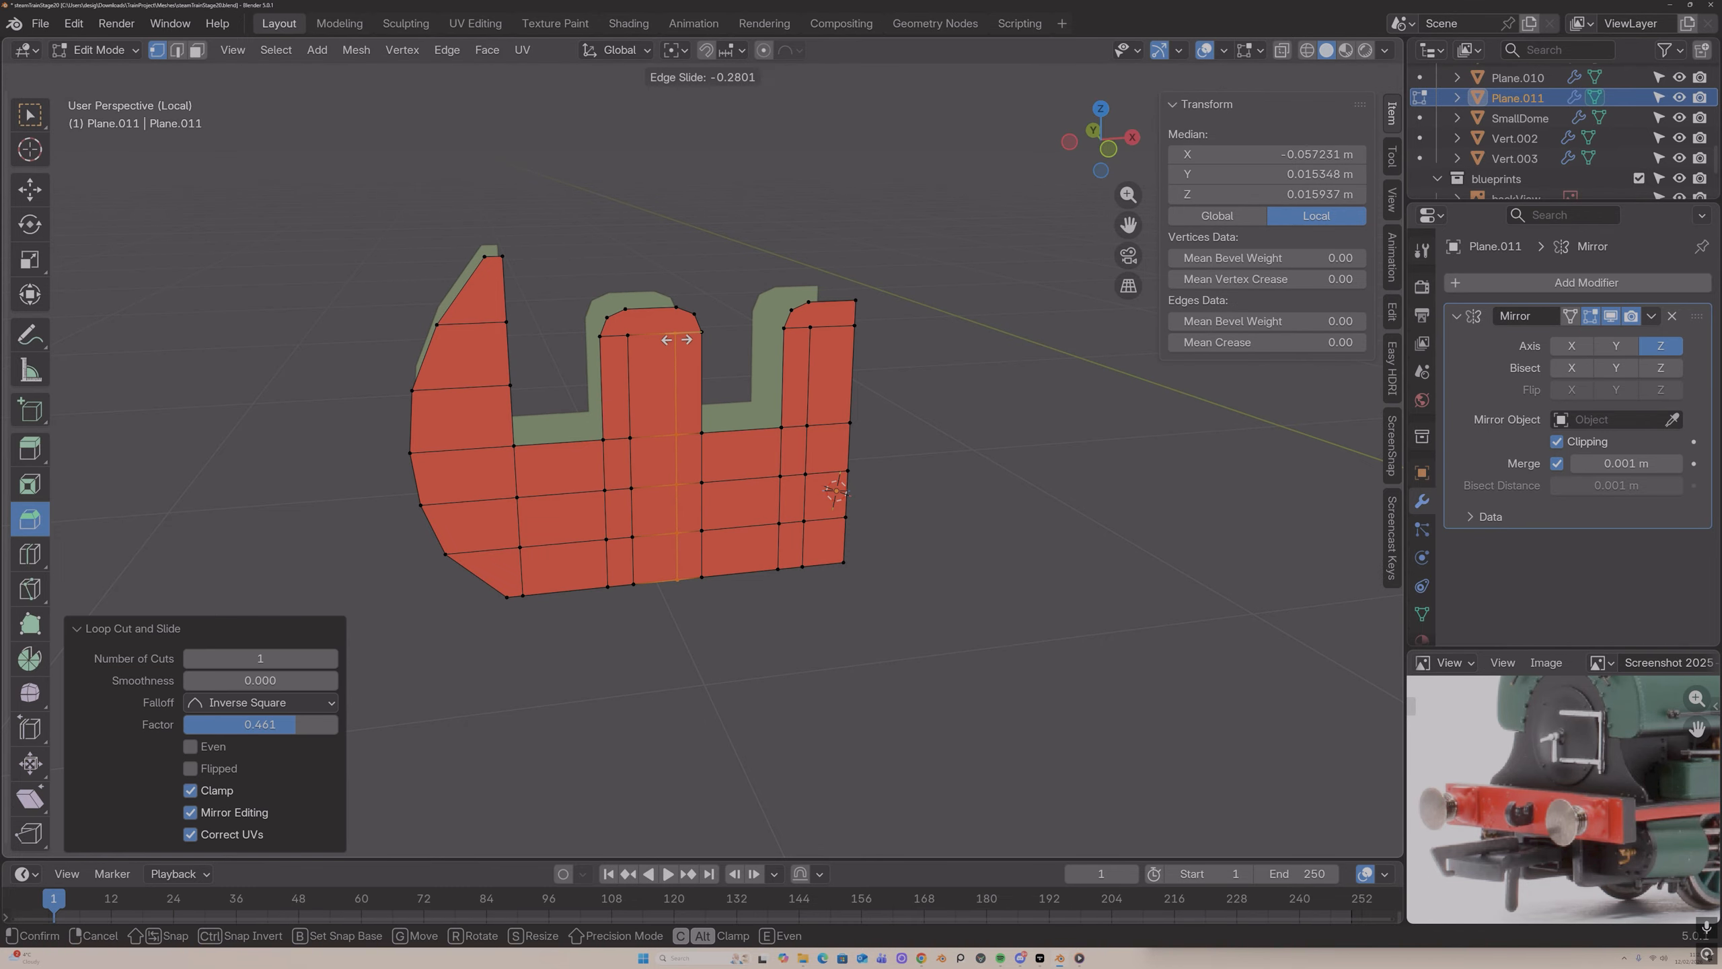
click(676, 339)
click(625, 310)
shift+click(628, 334)
key(j)
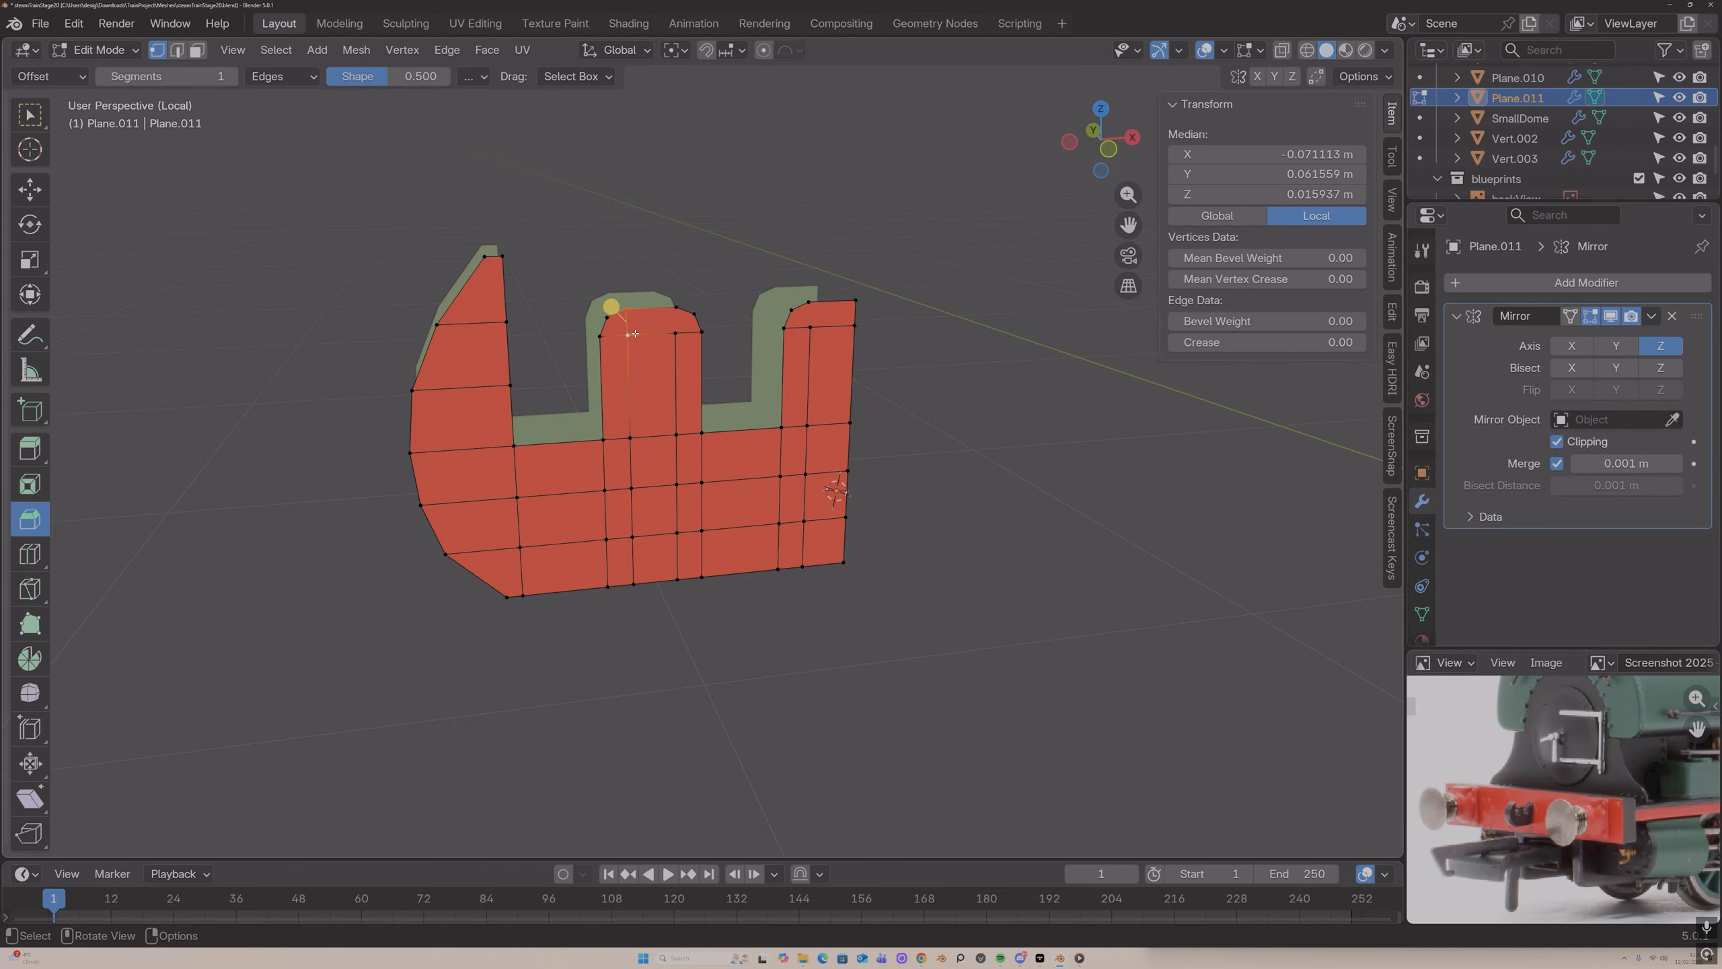
click(677, 310)
shift+click(676, 331)
key(j)
Step: Select the whole hook mesh and flip its normals
middle_drag(678, 331, 699, 353)
key(a)
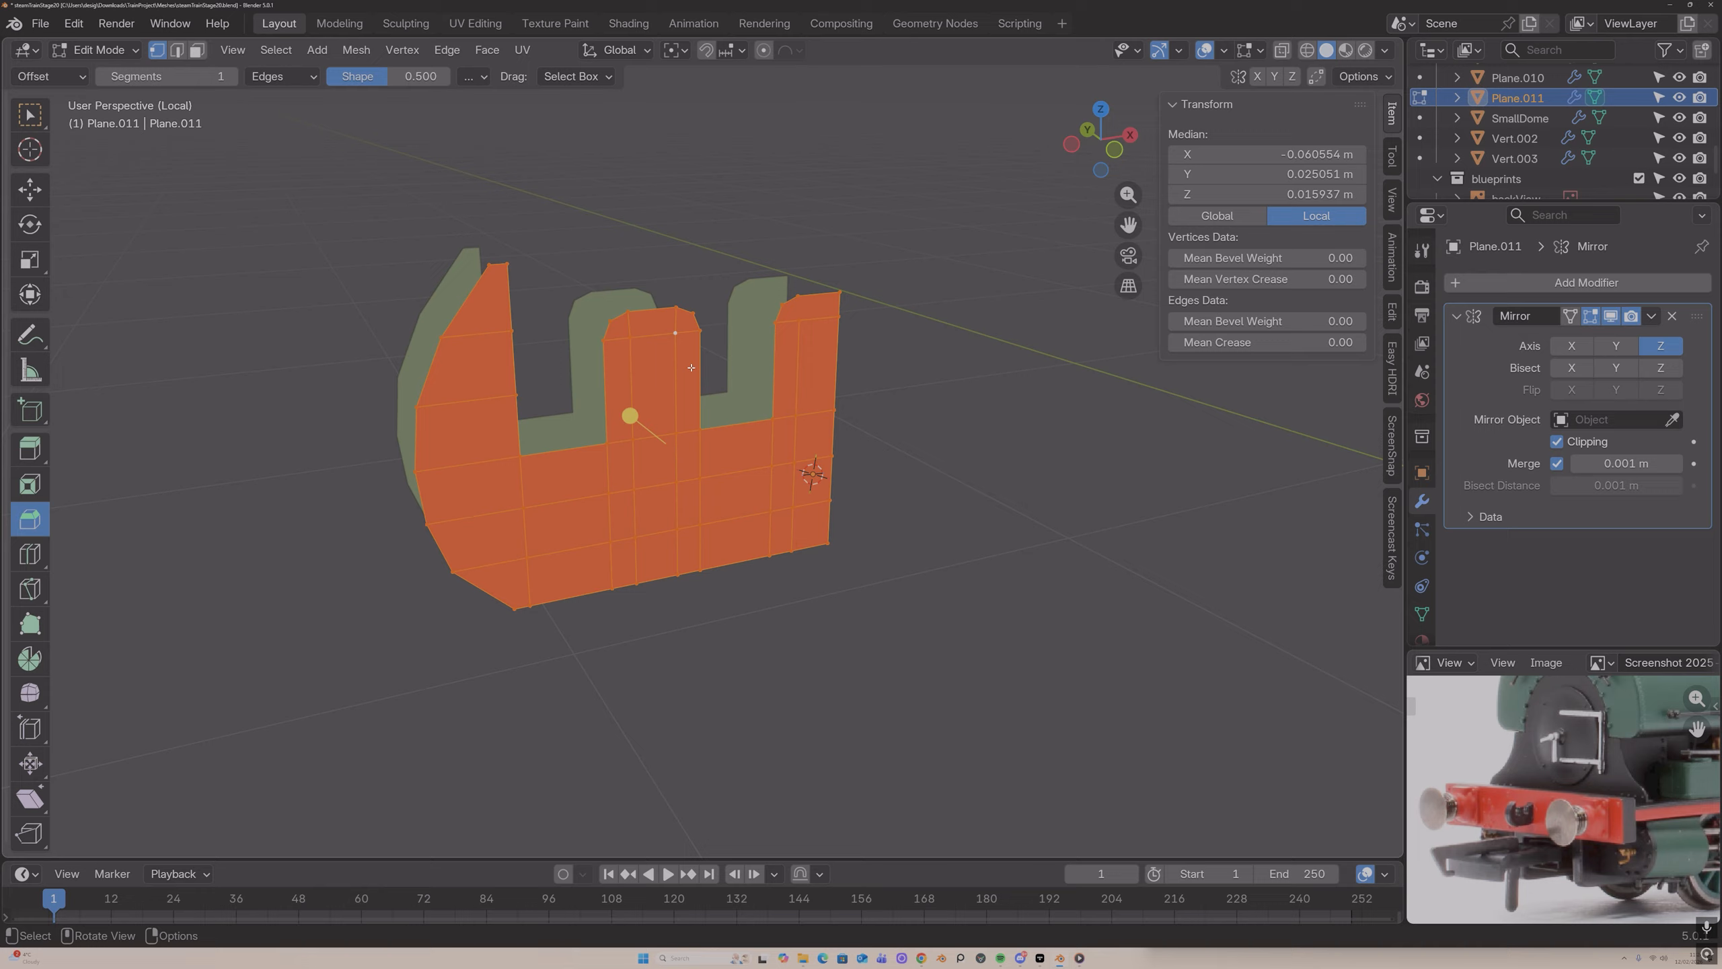
key(alt+n)
click(691, 369)
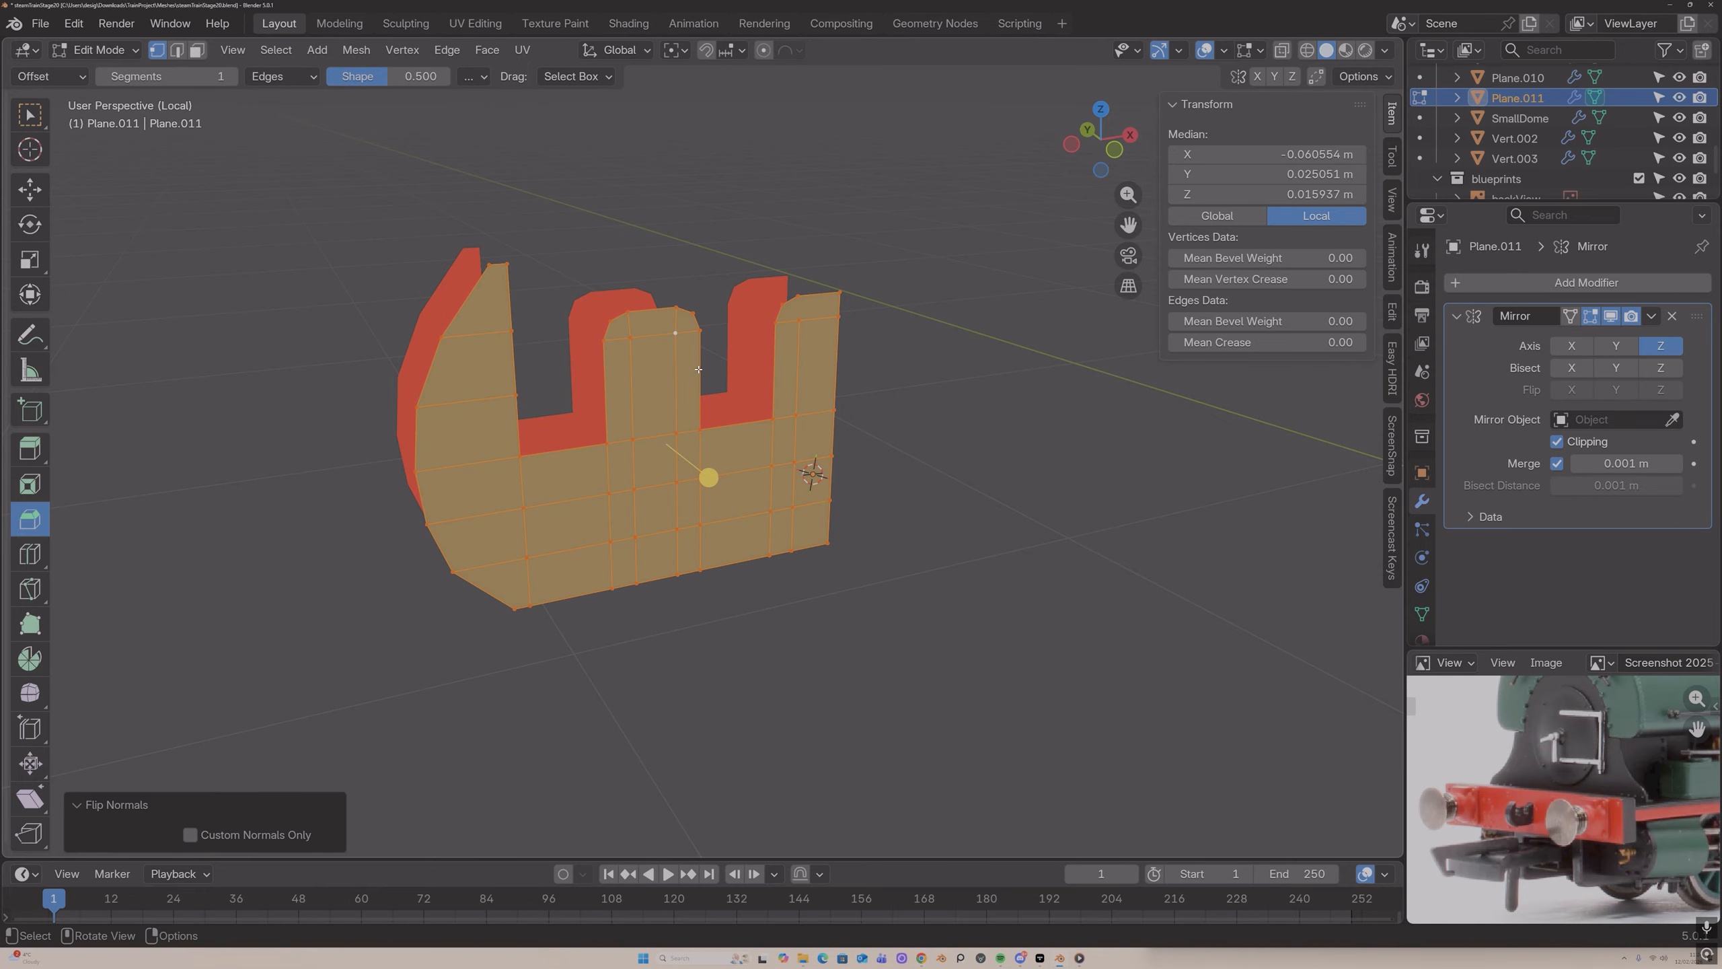
Step: Try to select the hook's entire outer boundary as edge loops, including the middle and inner prongs
middle_drag(692, 369, 739, 376)
key(2)
click(620, 379)
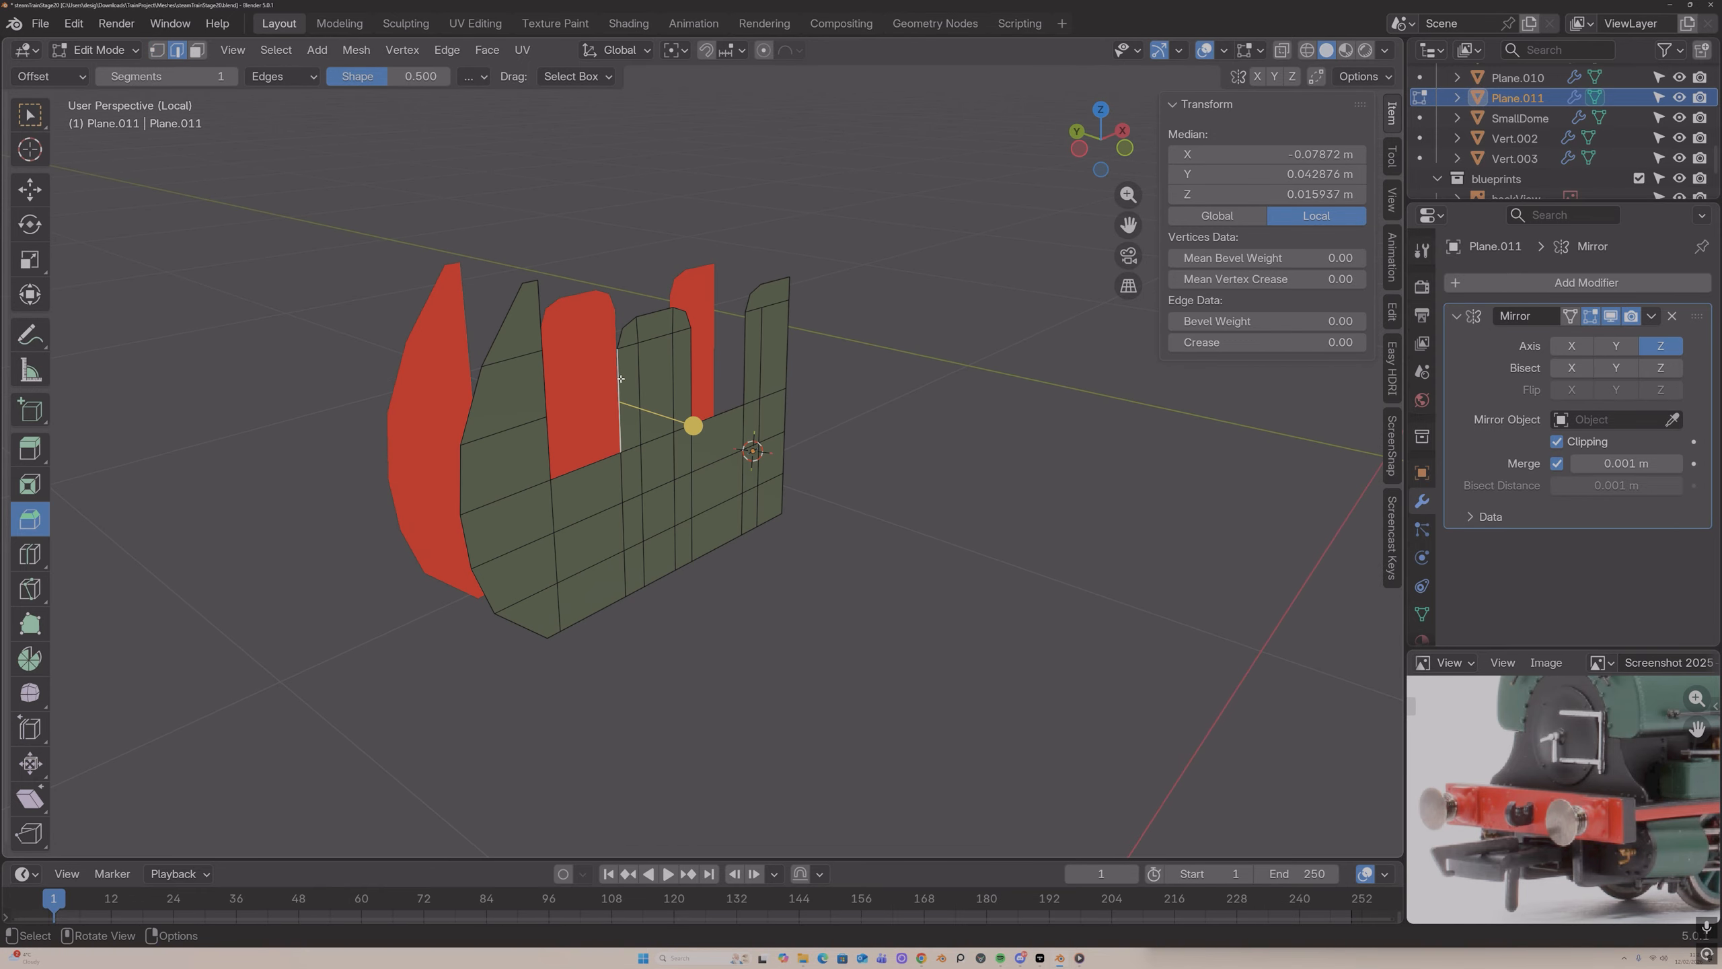
alt+click(590, 465)
alt+shift+click(503, 341)
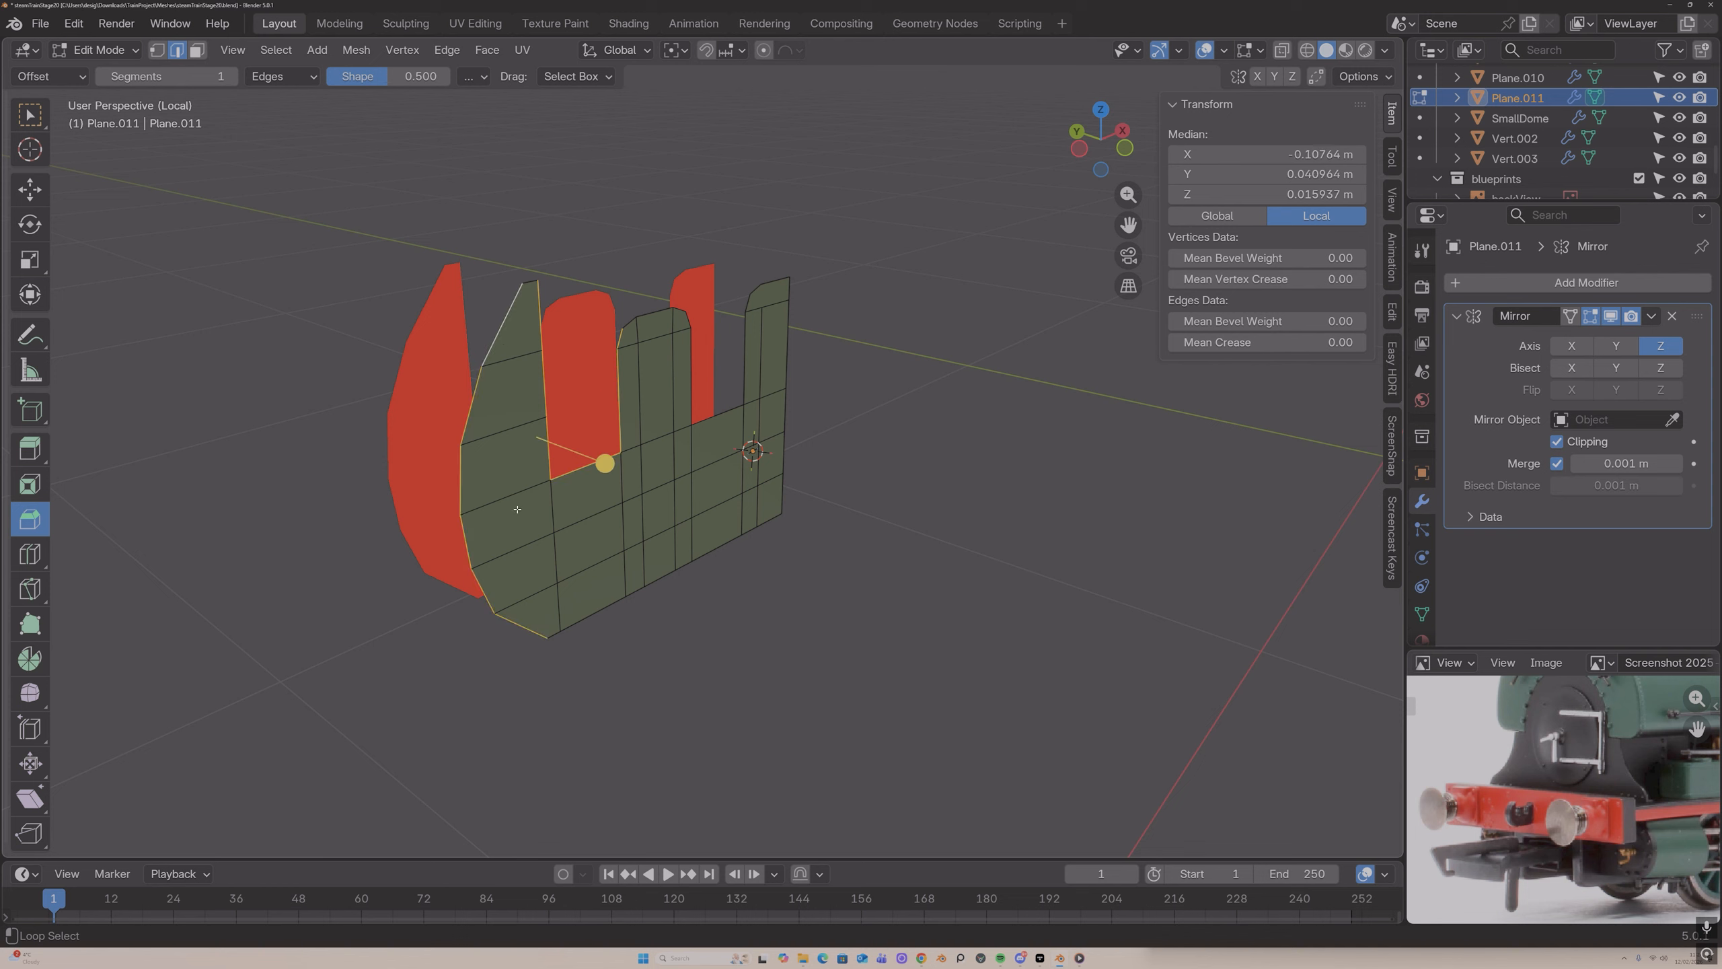
alt+shift+click(661, 578)
alt+shift+click(788, 351)
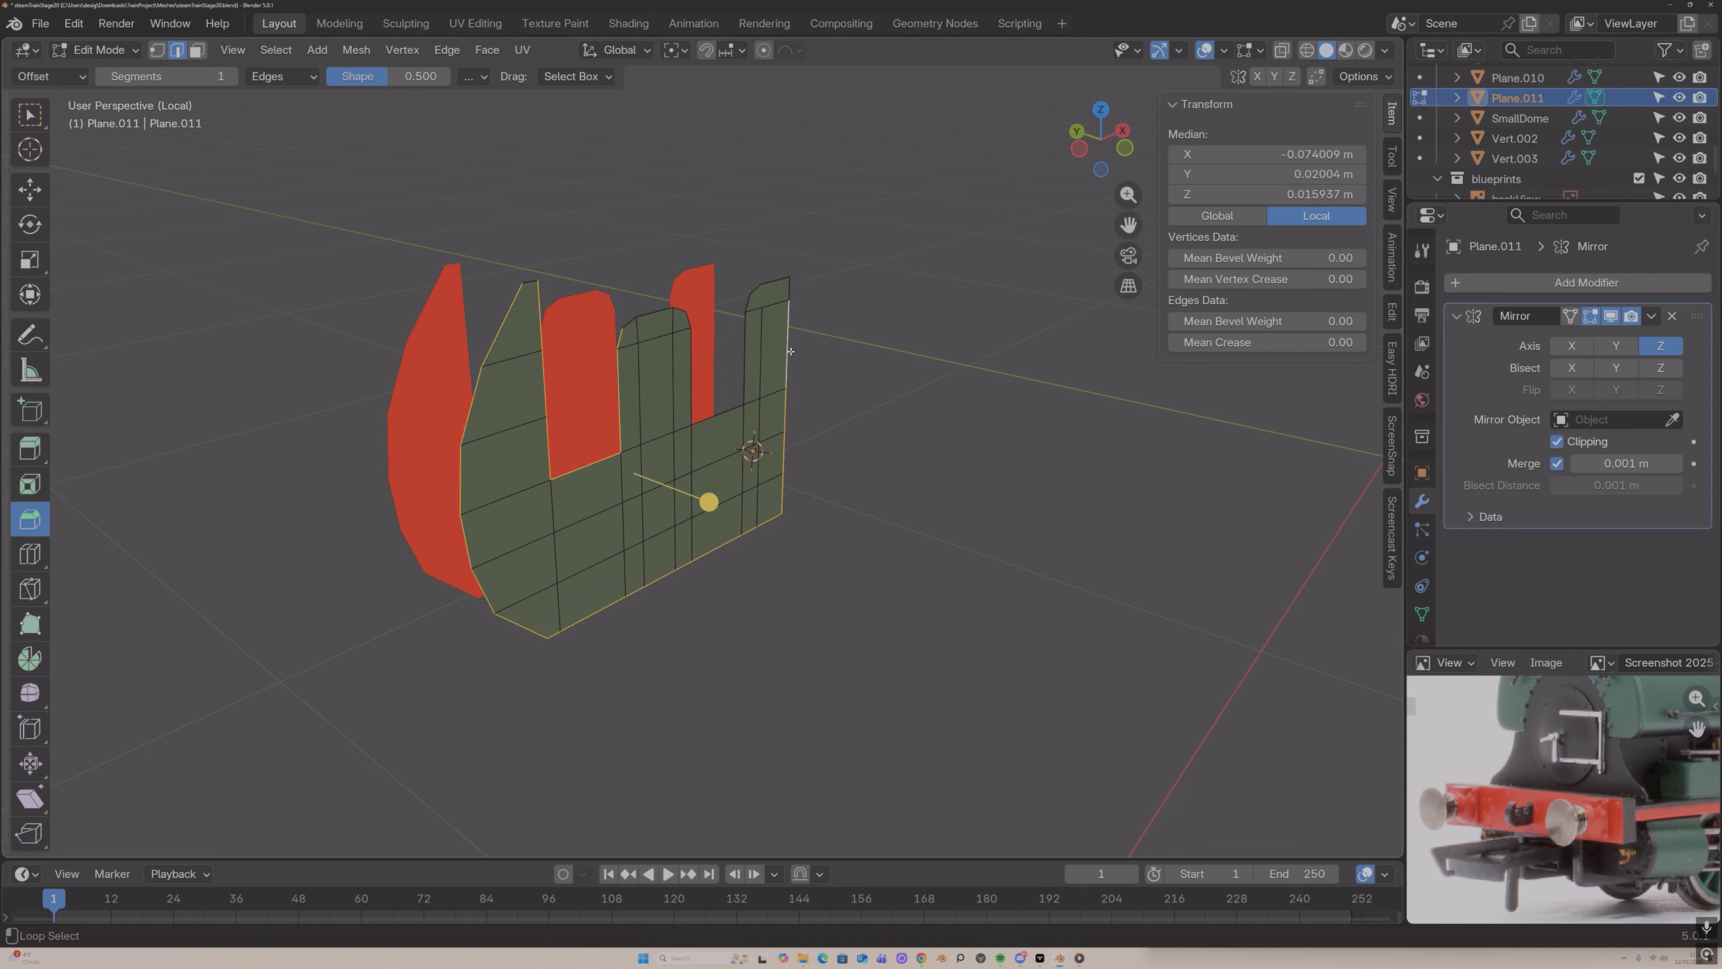
alt+shift+click(769, 293)
Step: Connect the bevel vertex on top of the inner prong to the loop-cut vertex directly below it
key(1)
click(762, 302)
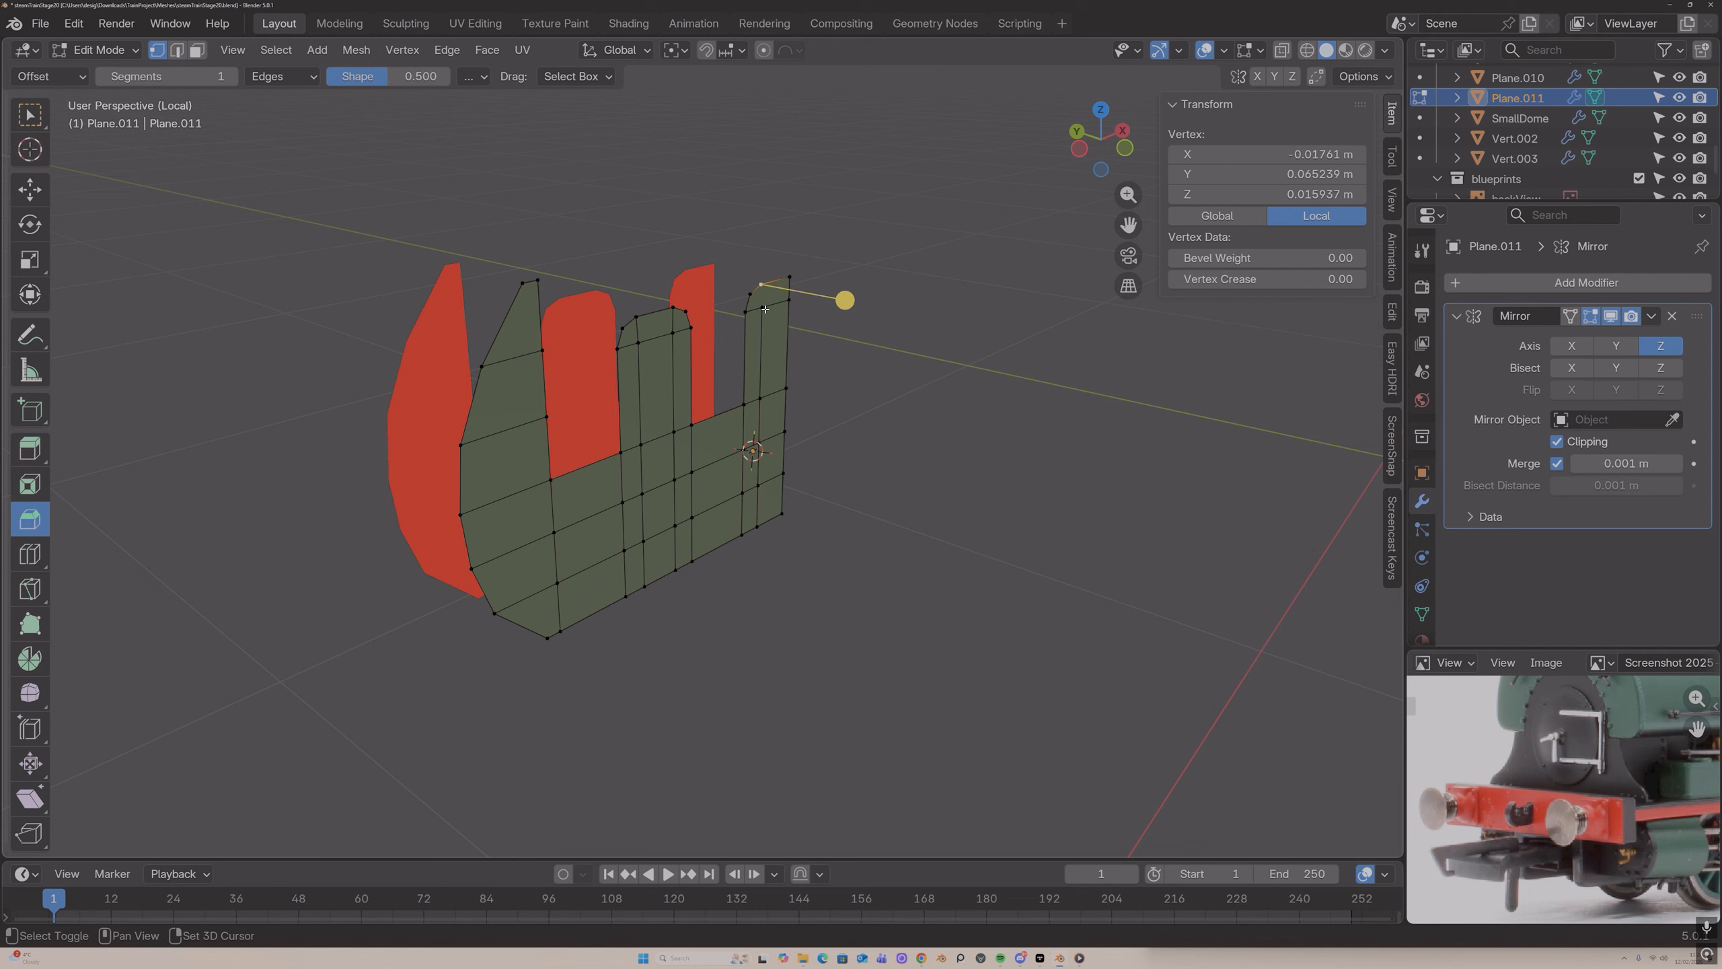
shift+click(767, 275)
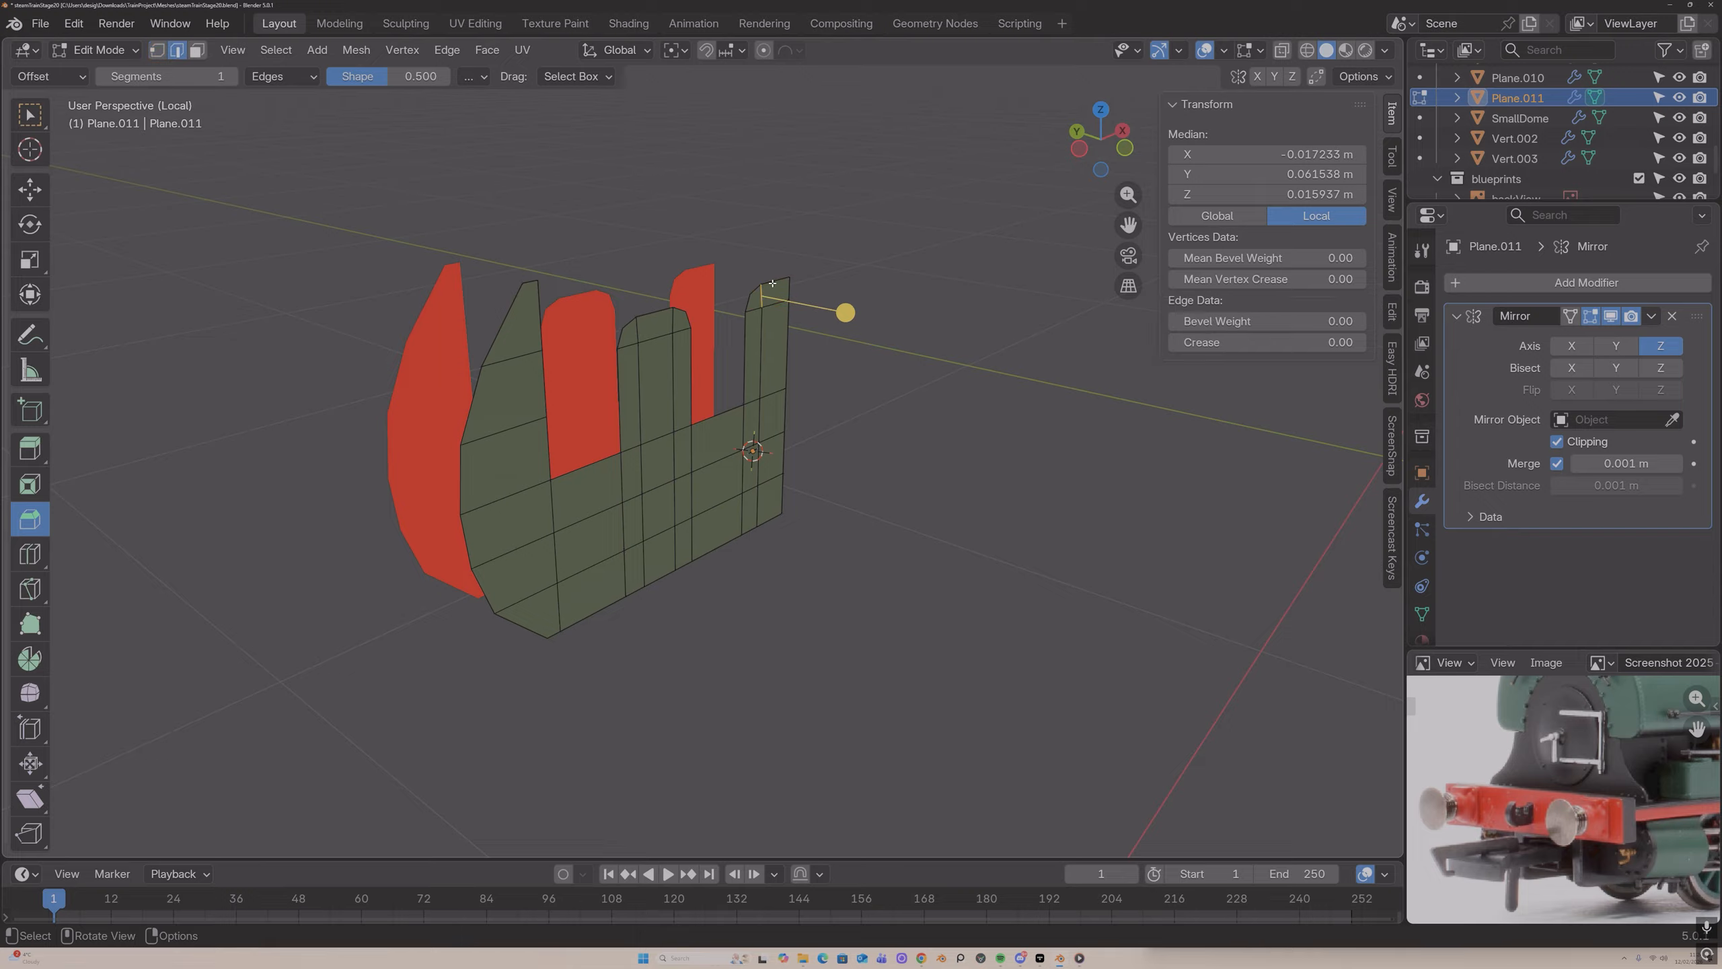
Step: Select all of the hook's outer boundary edges and extrude them along global Y to the mirror plane
alt+click(745, 342)
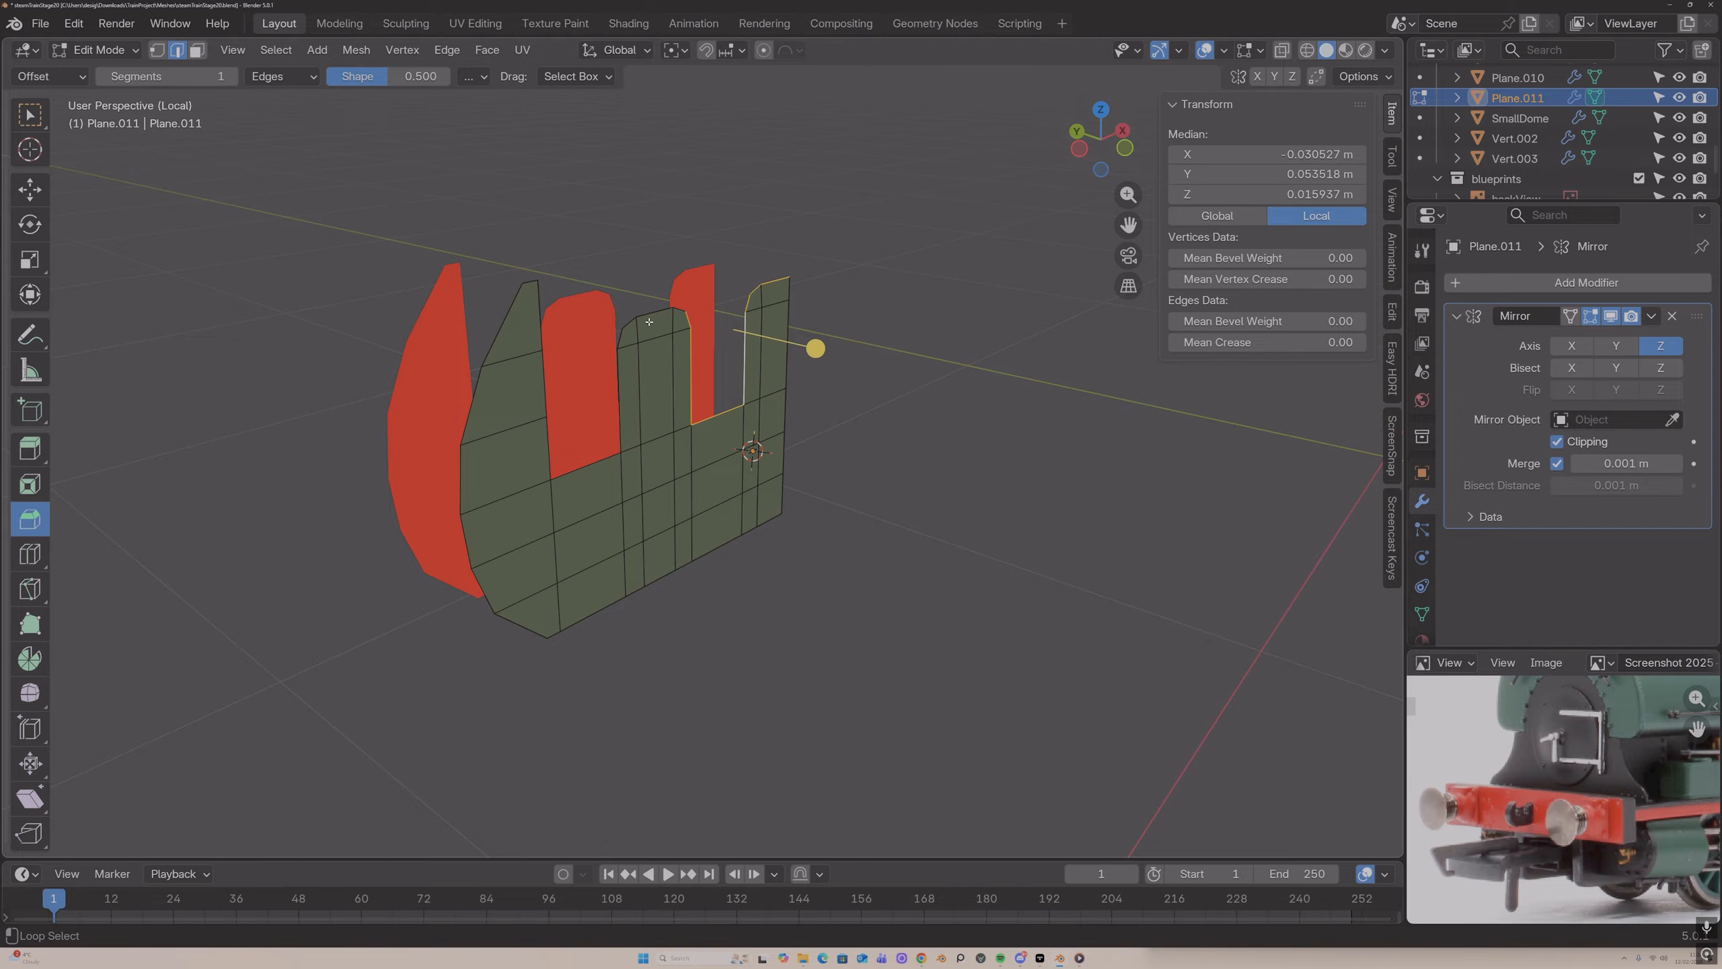
alt+shift+click(616, 422)
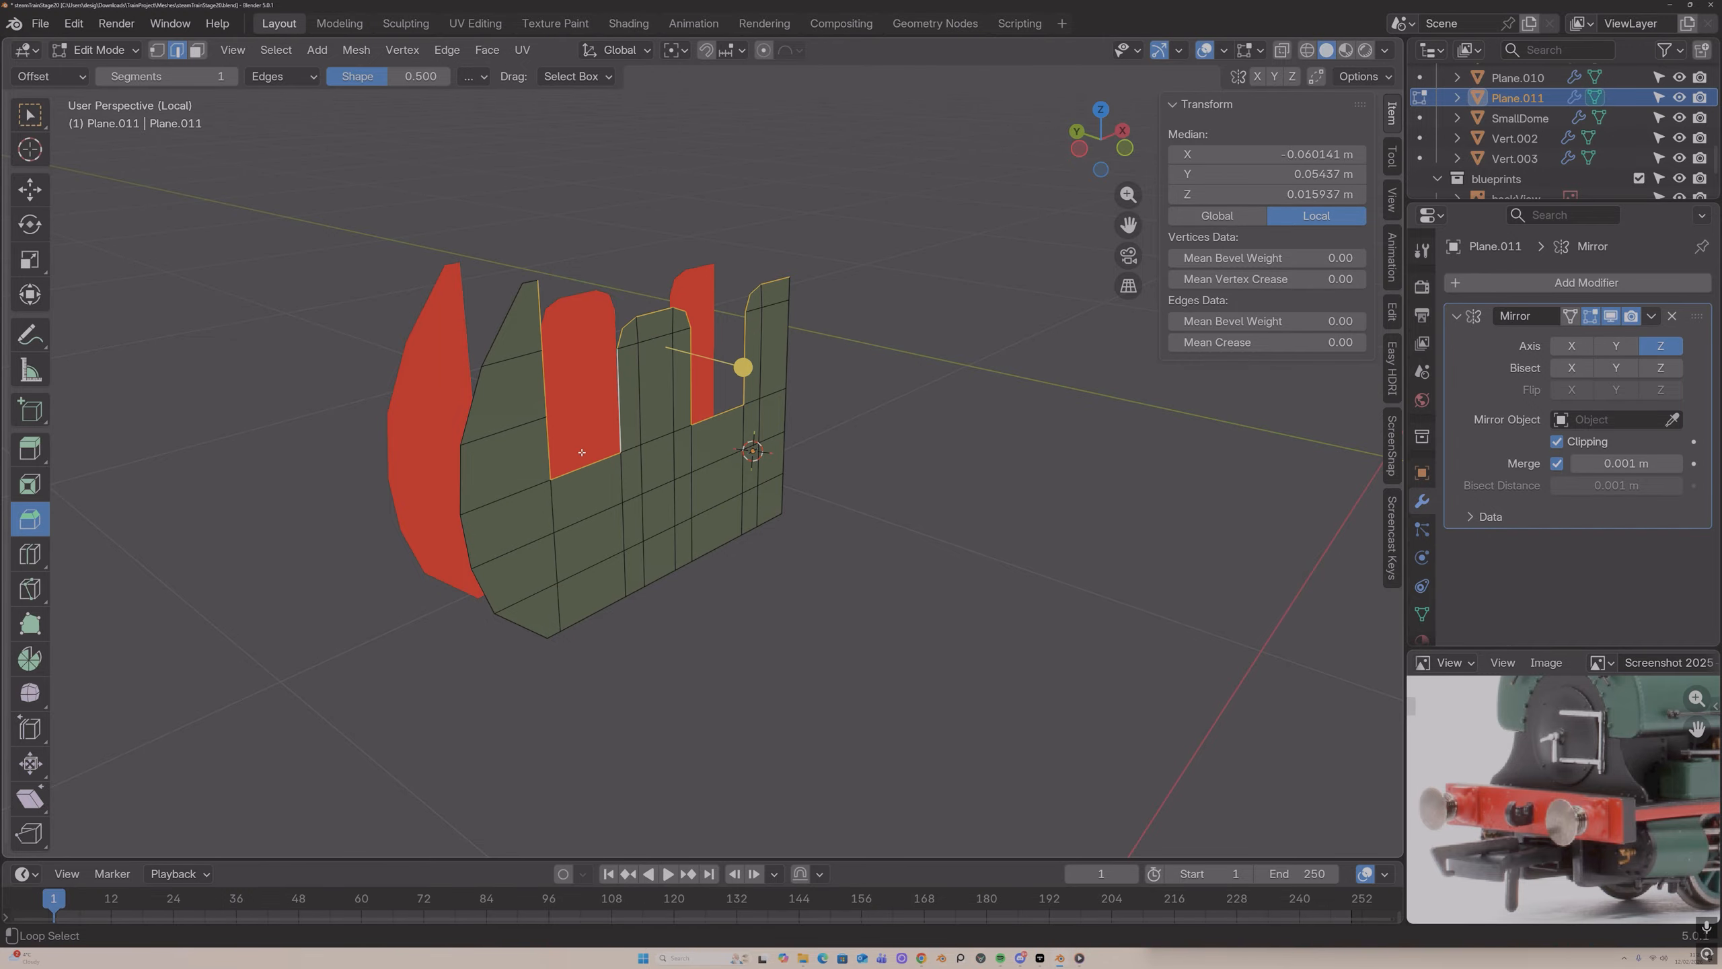
alt+shift+click(477, 396)
alt+shift+click(599, 609)
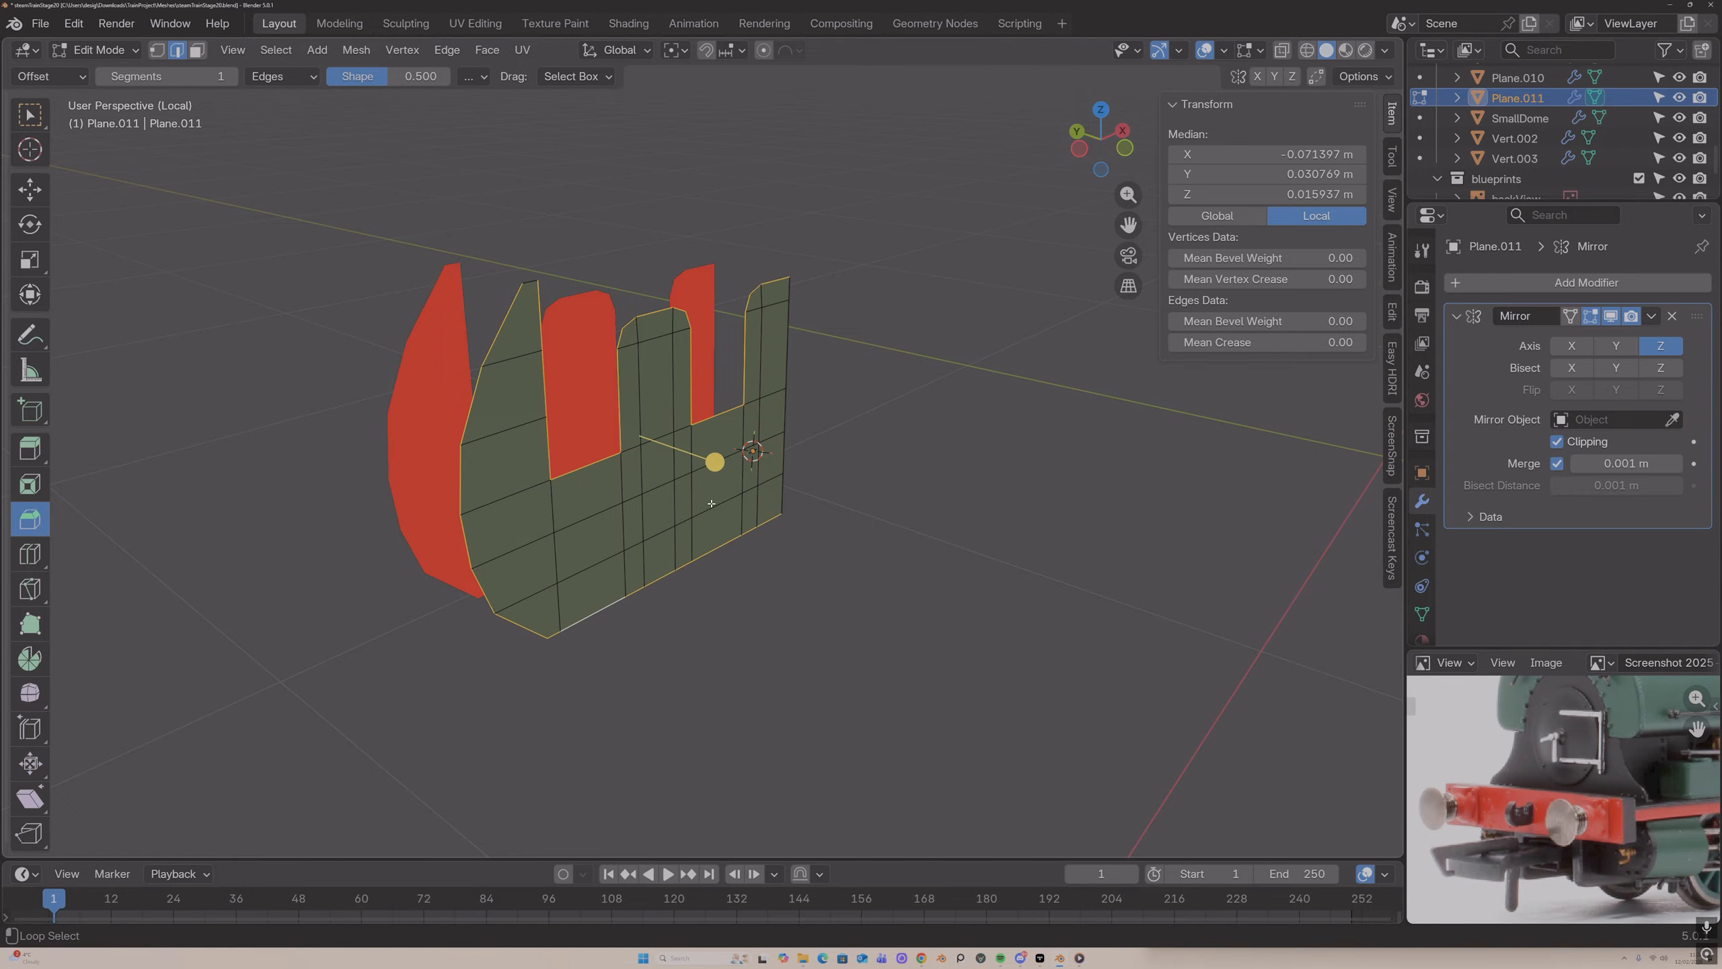
alt+shift+click(784, 416)
middle_drag(784, 417, 631, 288)
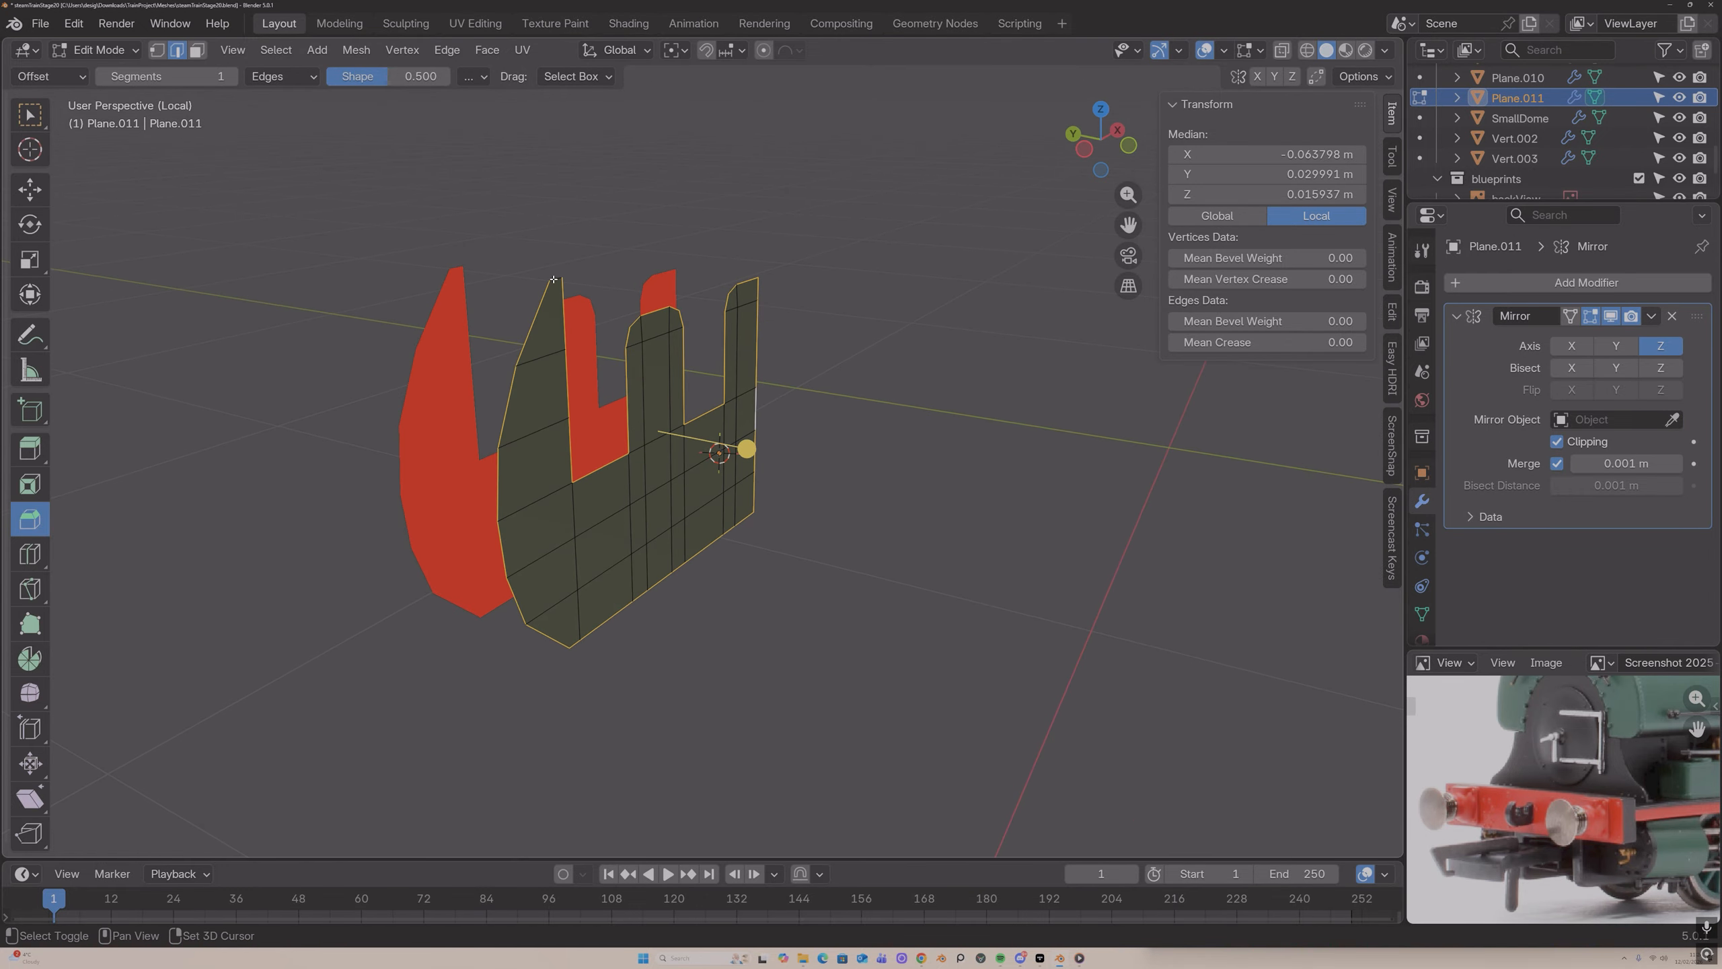
key(e)
key(y)
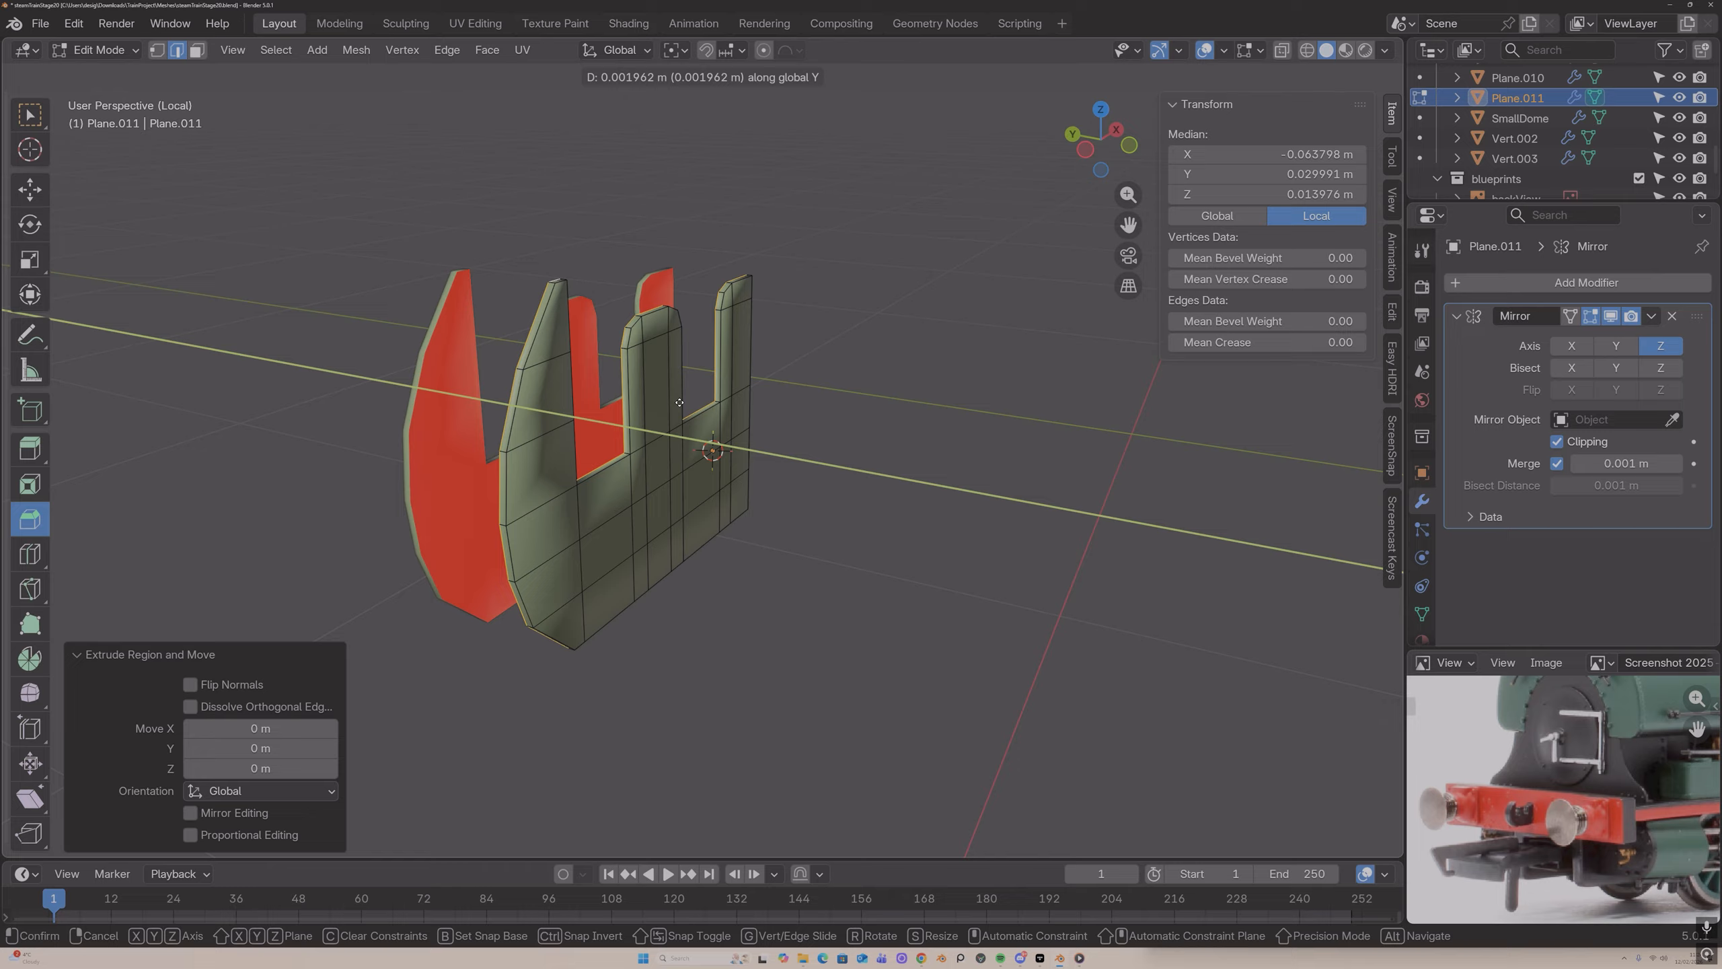
click(647, 396)
middle_drag(647, 396, 536, 390)
Step: Add a Subdivision modifier with 2 levels to the hook
key(Tab)
key(ctrl+2)
key(Tab)
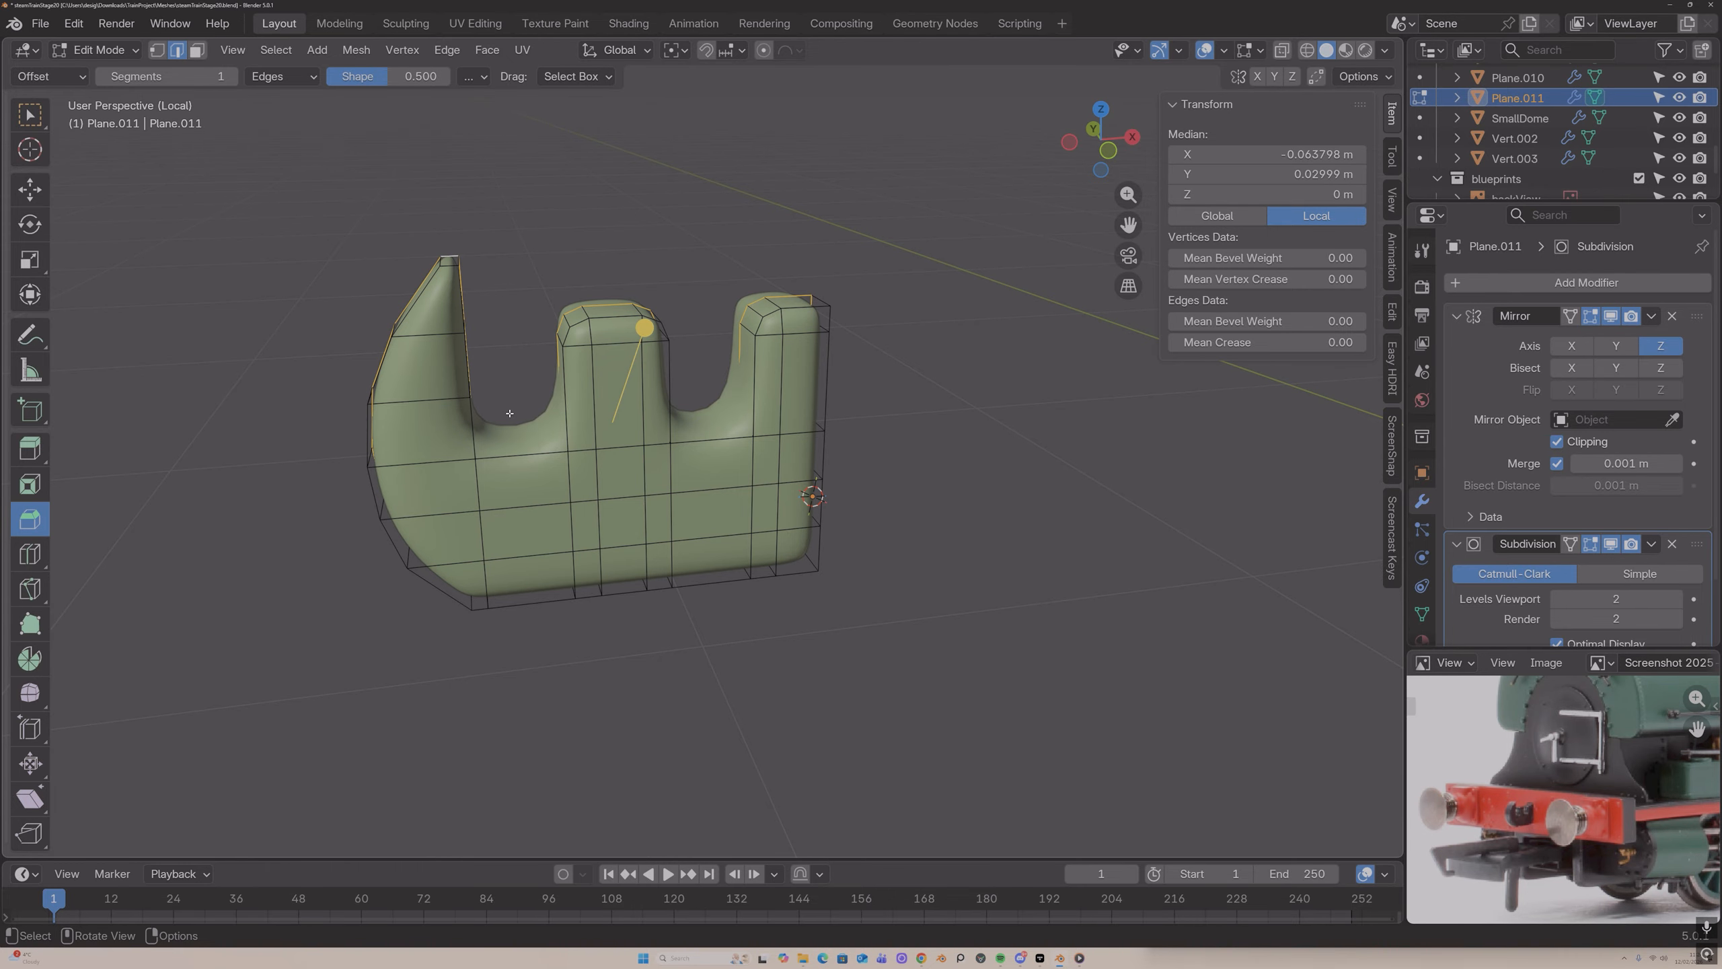
Step: Add horizontal loop cuts near the bases of the middle and inner prongs, with slide factors -0.821 and 0.888
click(588, 403)
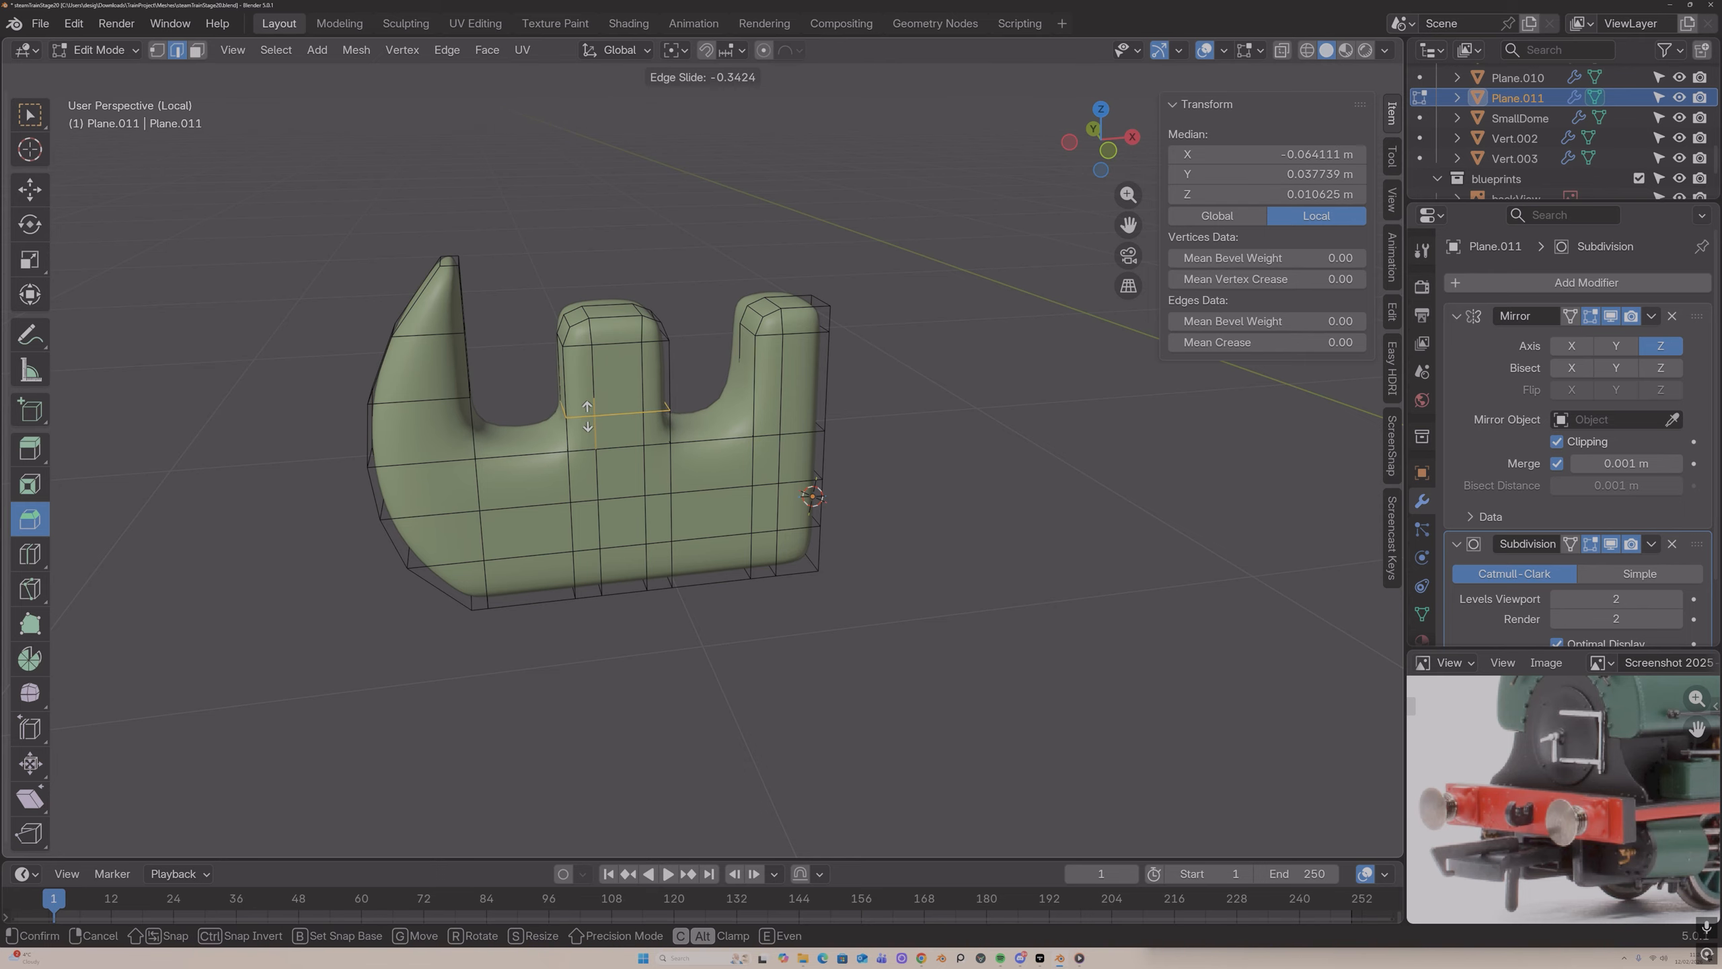
click(589, 440)
click(746, 397)
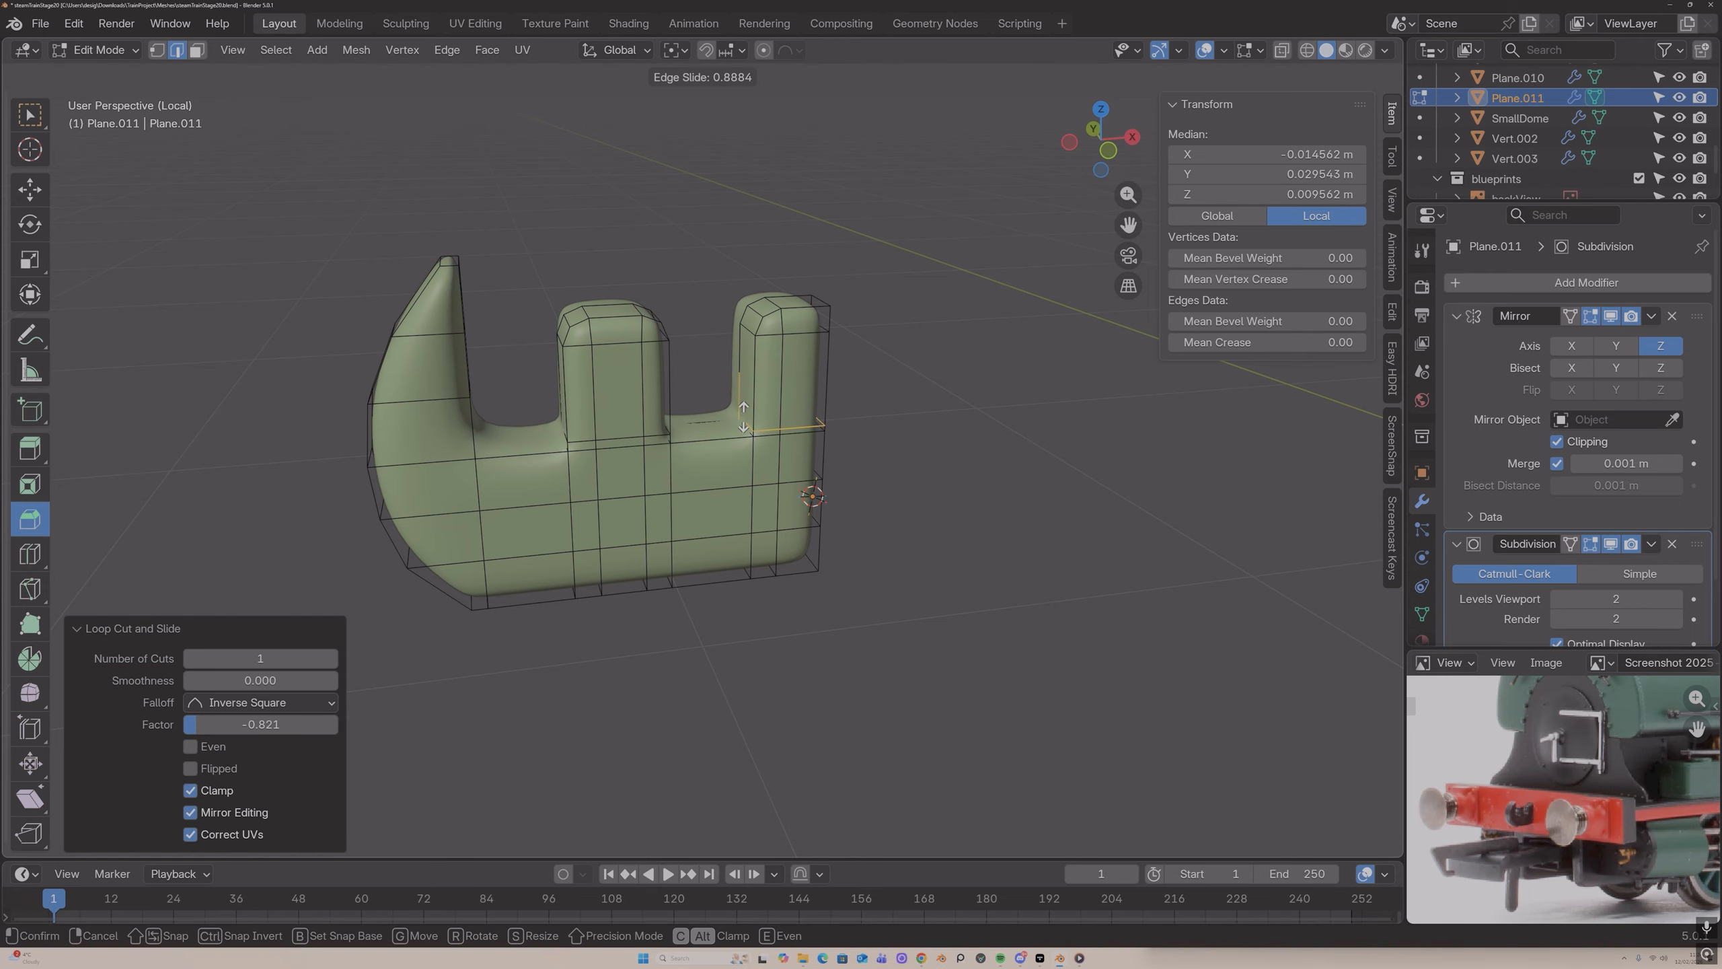
click(743, 417)
Step: Add vertical loop cuts at both ends of the two gaps between the prongs, slid close to the prong sides
middle_drag(743, 417, 708, 412)
key(ctrl+r)
click(688, 405)
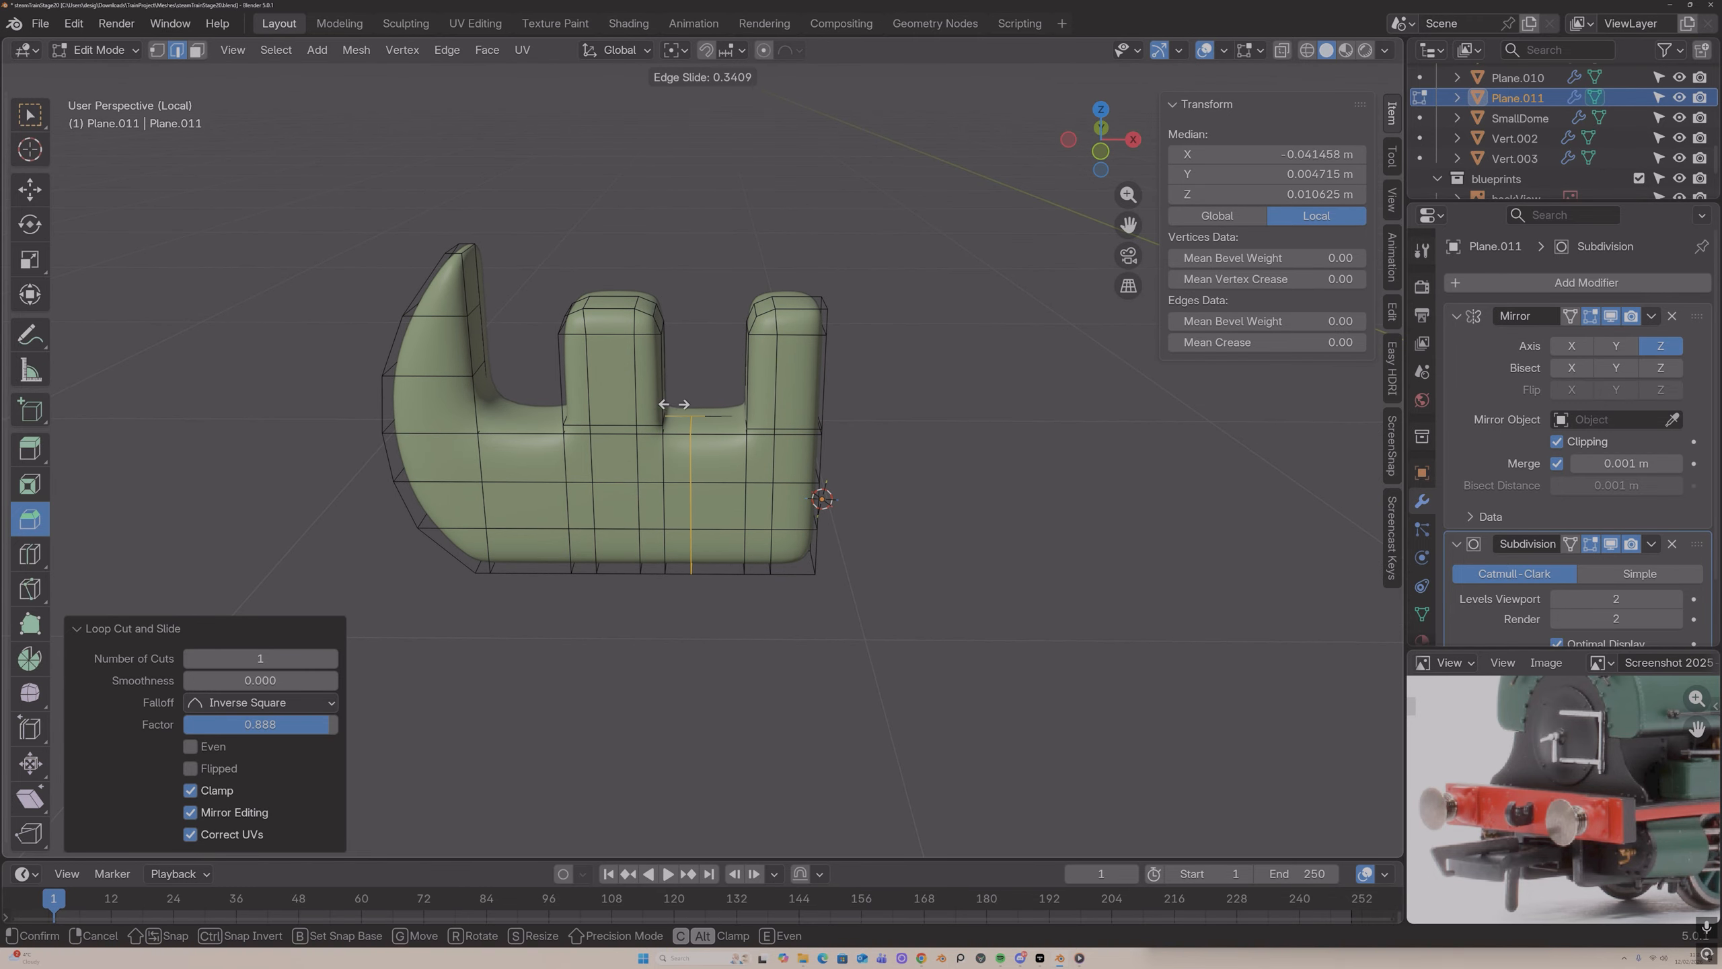
click(716, 404)
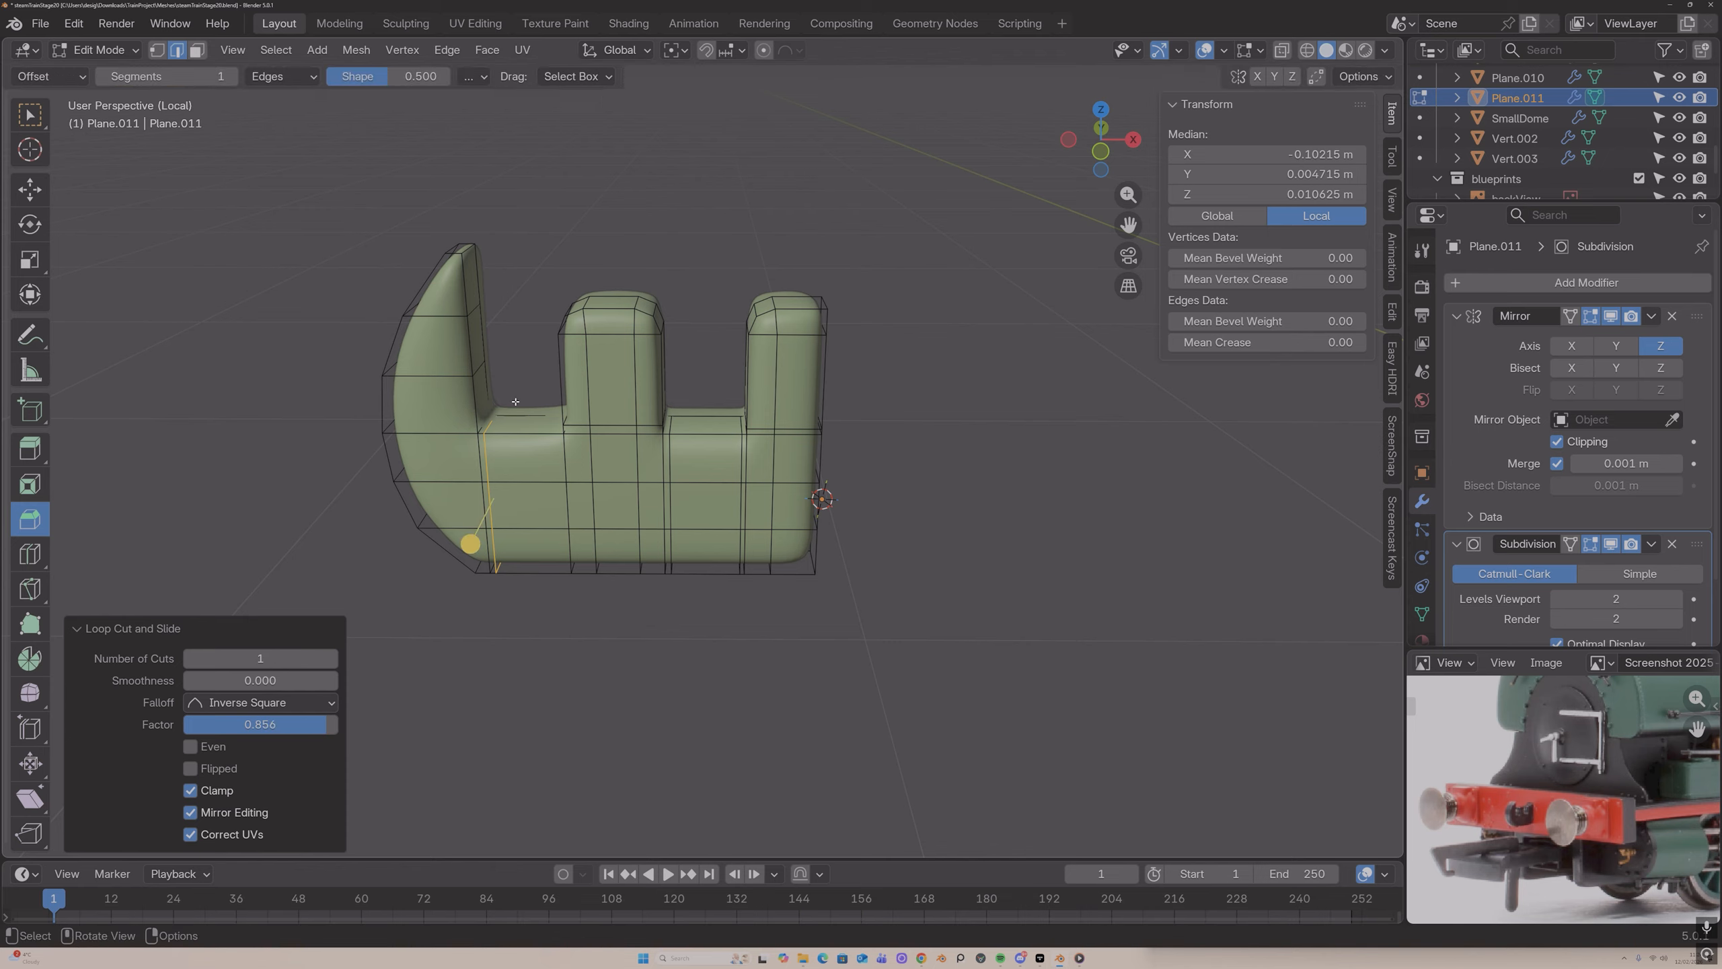
click(516, 402)
click(550, 406)
Step: Add a loop cut around the hook's rim, slid about 0.72 toward the outer side face
middle_drag(549, 407, 494, 296)
drag(495, 296, 475, 274)
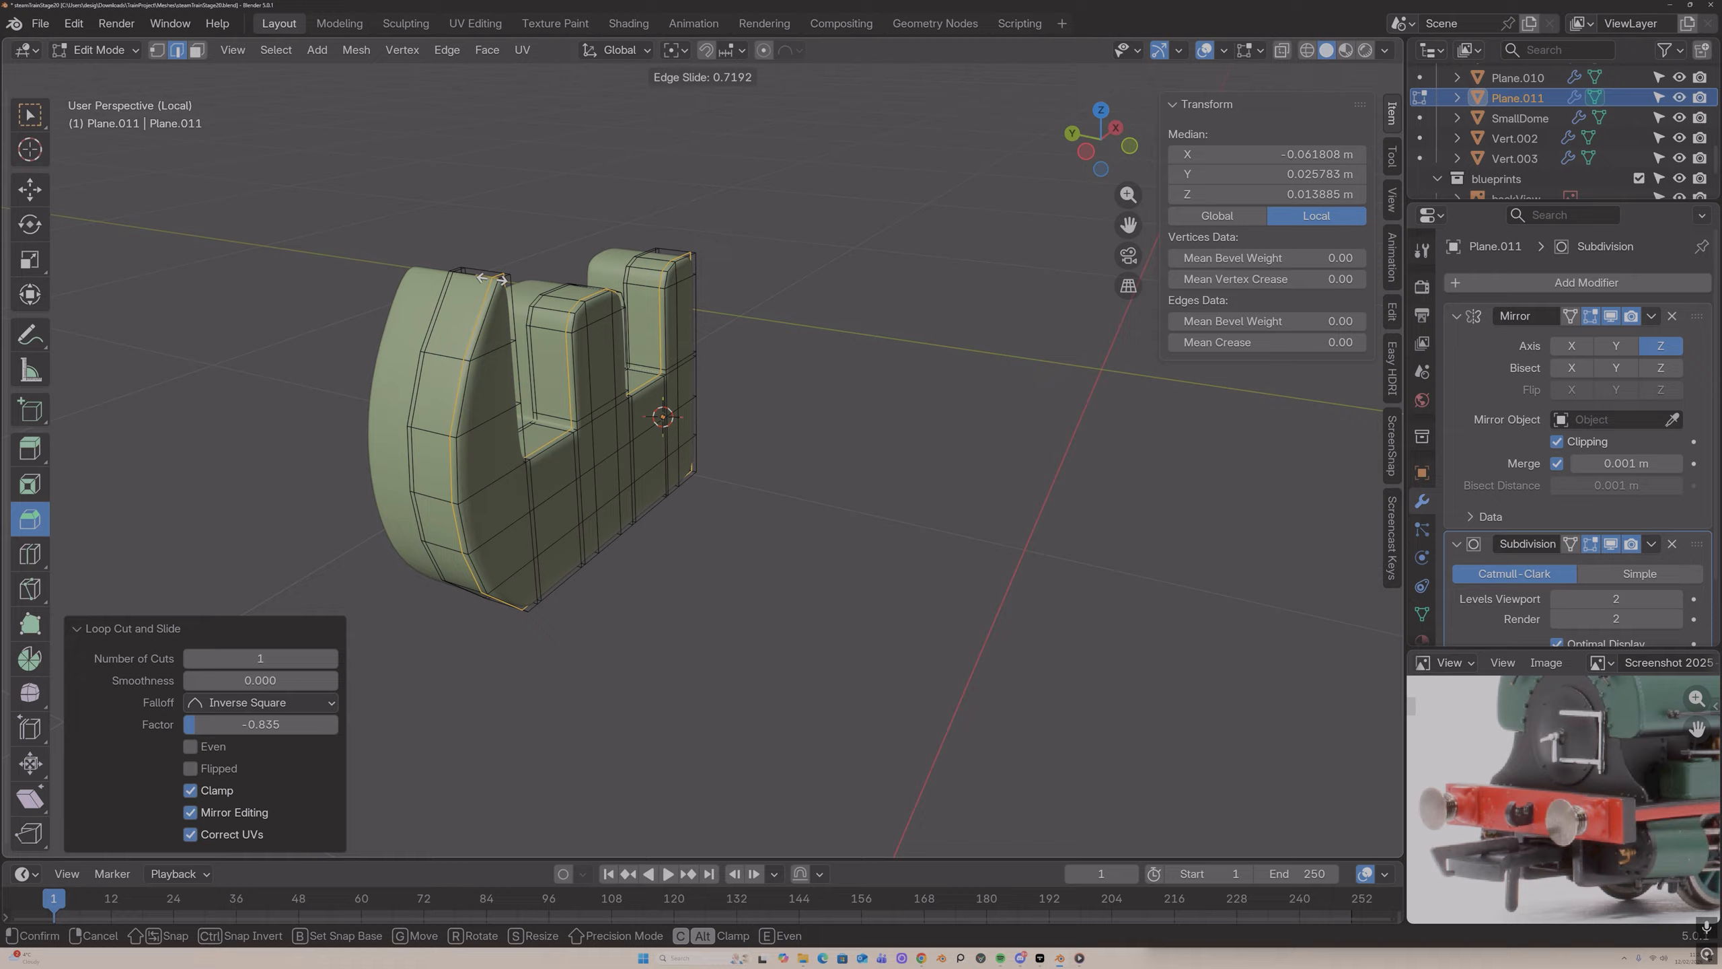
Step: Examine the smoothed hook's corners and prong edges from several angles, in Object Mode and Edit Mode
key(Tab)
middle_drag(475, 274, 525, 487)
key(Tab)
key(Tab)
key(Tab)
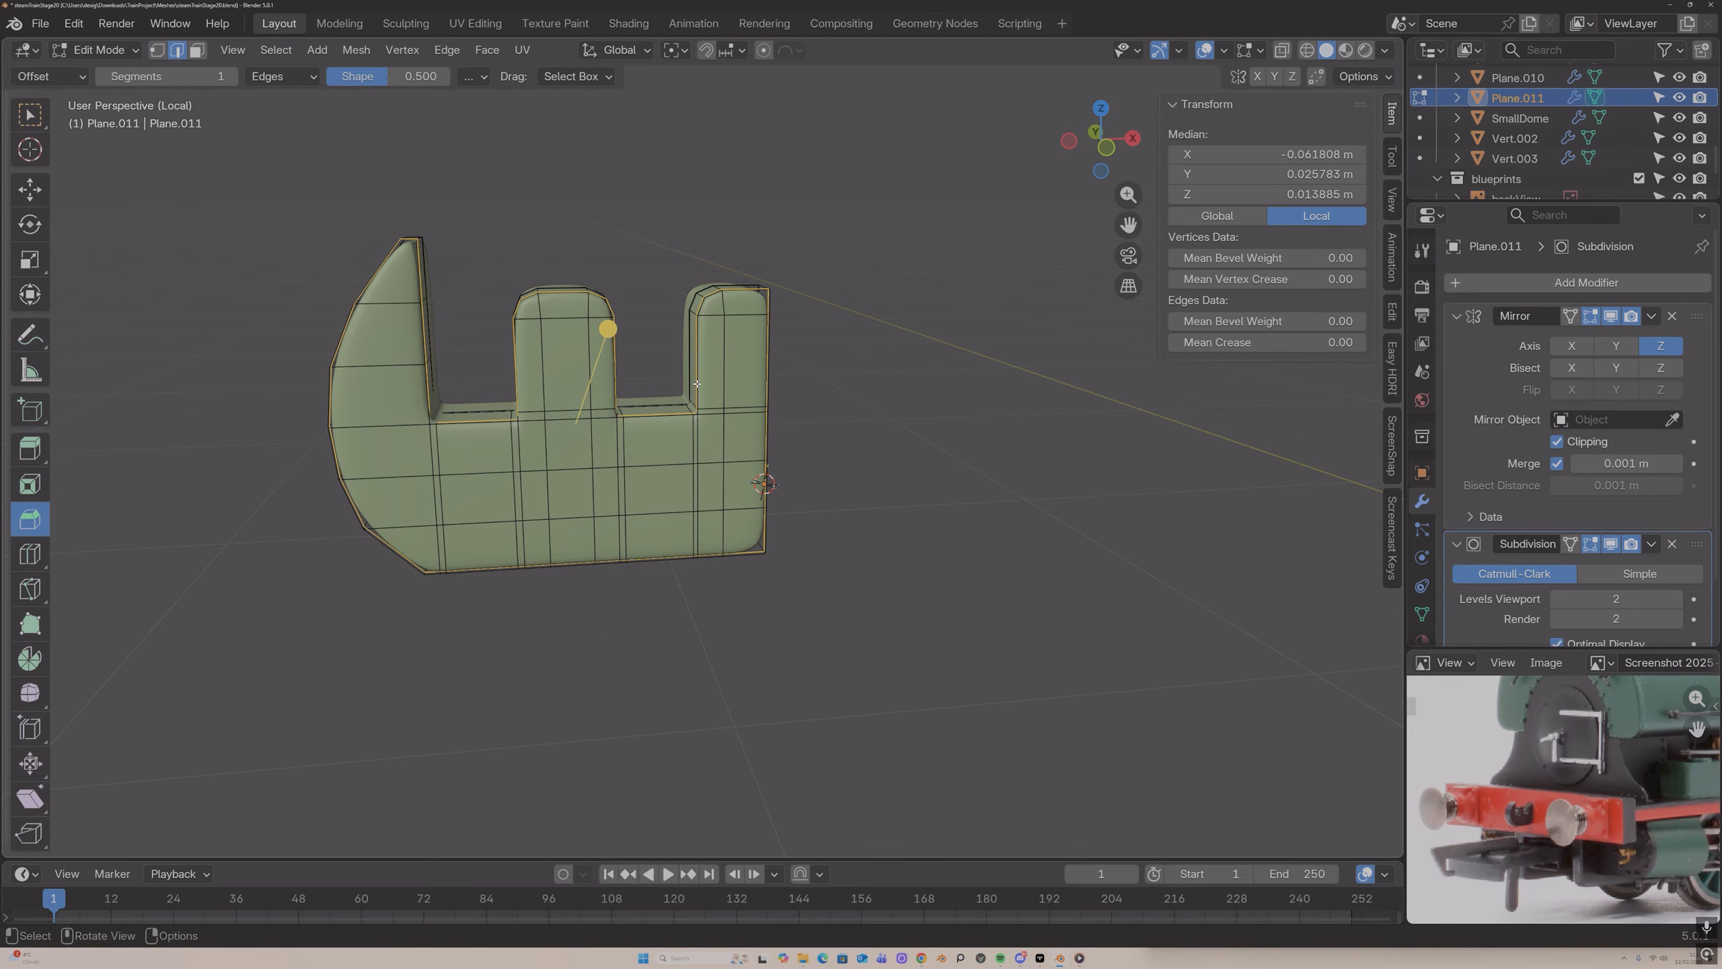
middle_drag(690, 394, 611, 409)
key(Tab)
key(Tab)
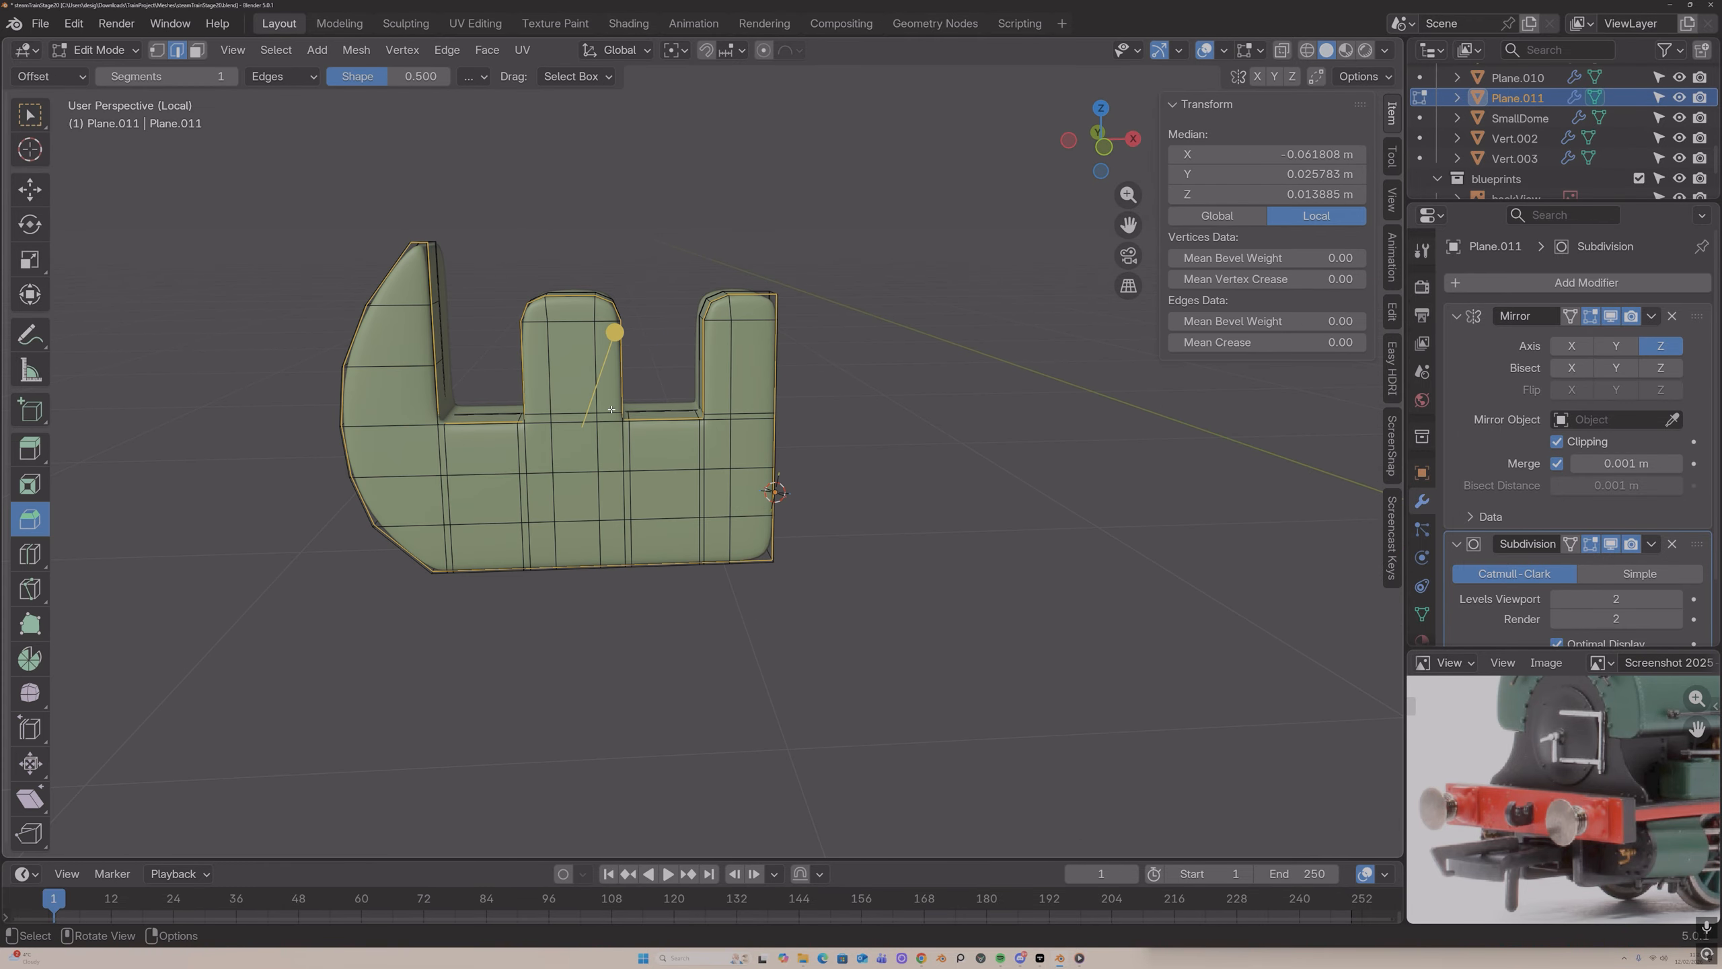
Step: Add horizontal loop cuts just below the rounded tops of the middle prong, slide factor 0.940, and the inner prong
middle_drag(535, 320, 532, 345)
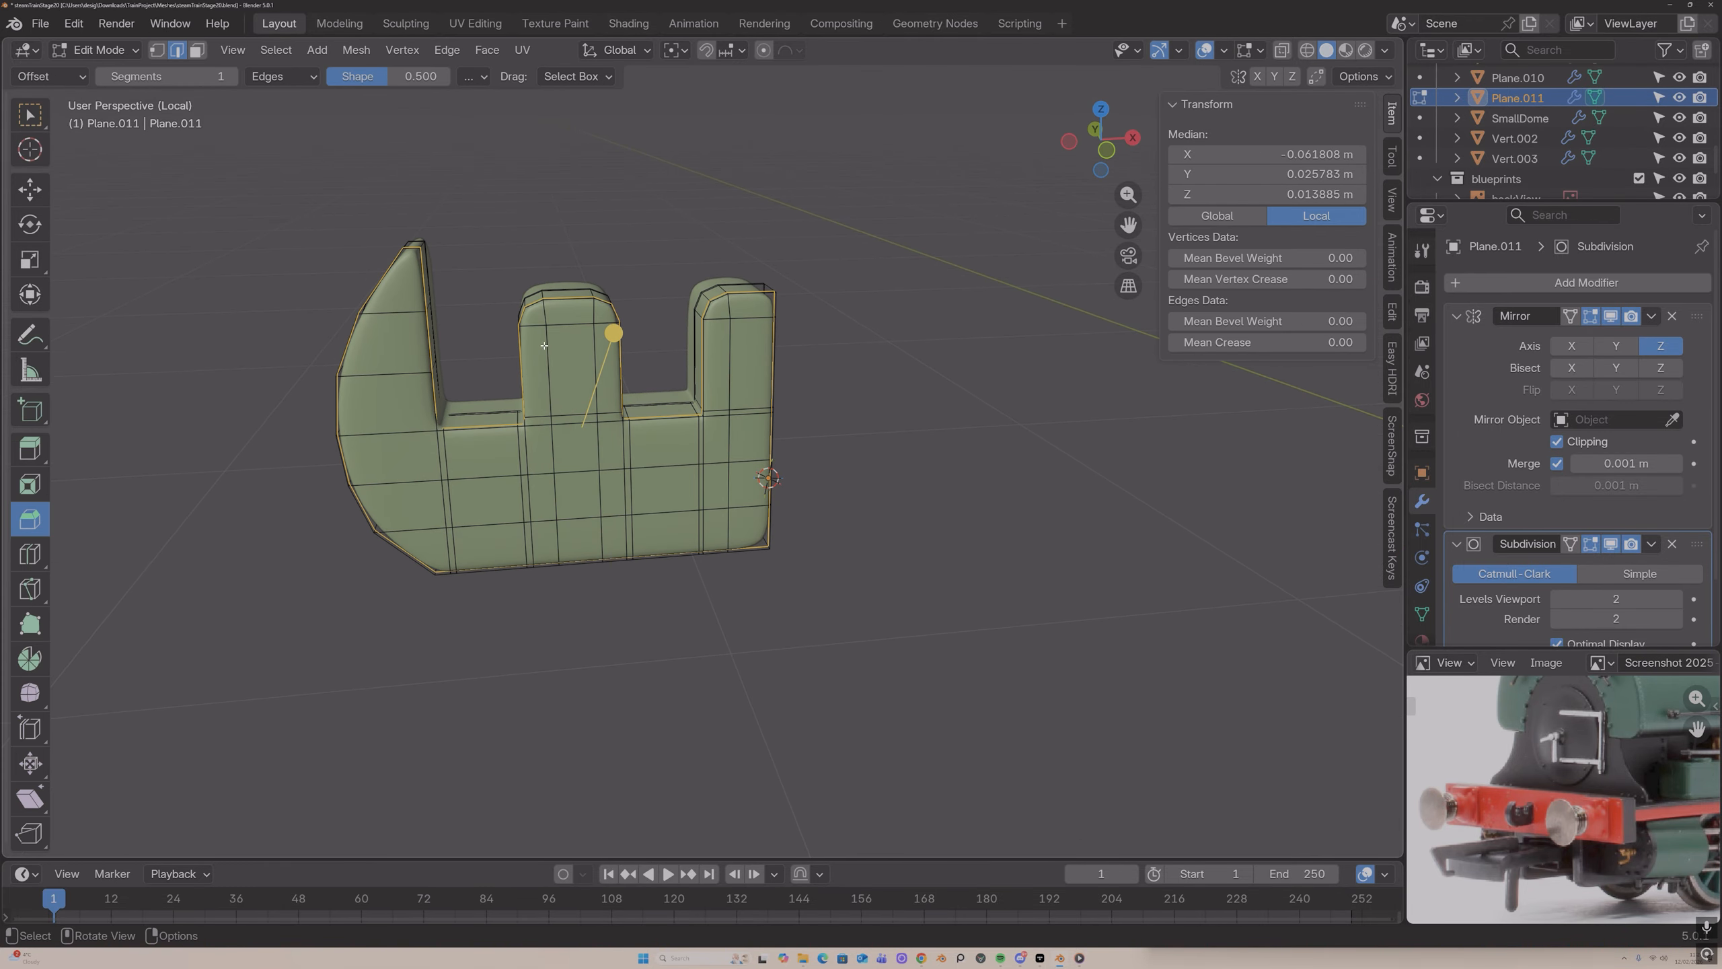
key(ctrl+r)
click(533, 350)
click(532, 311)
key(ctrl+r)
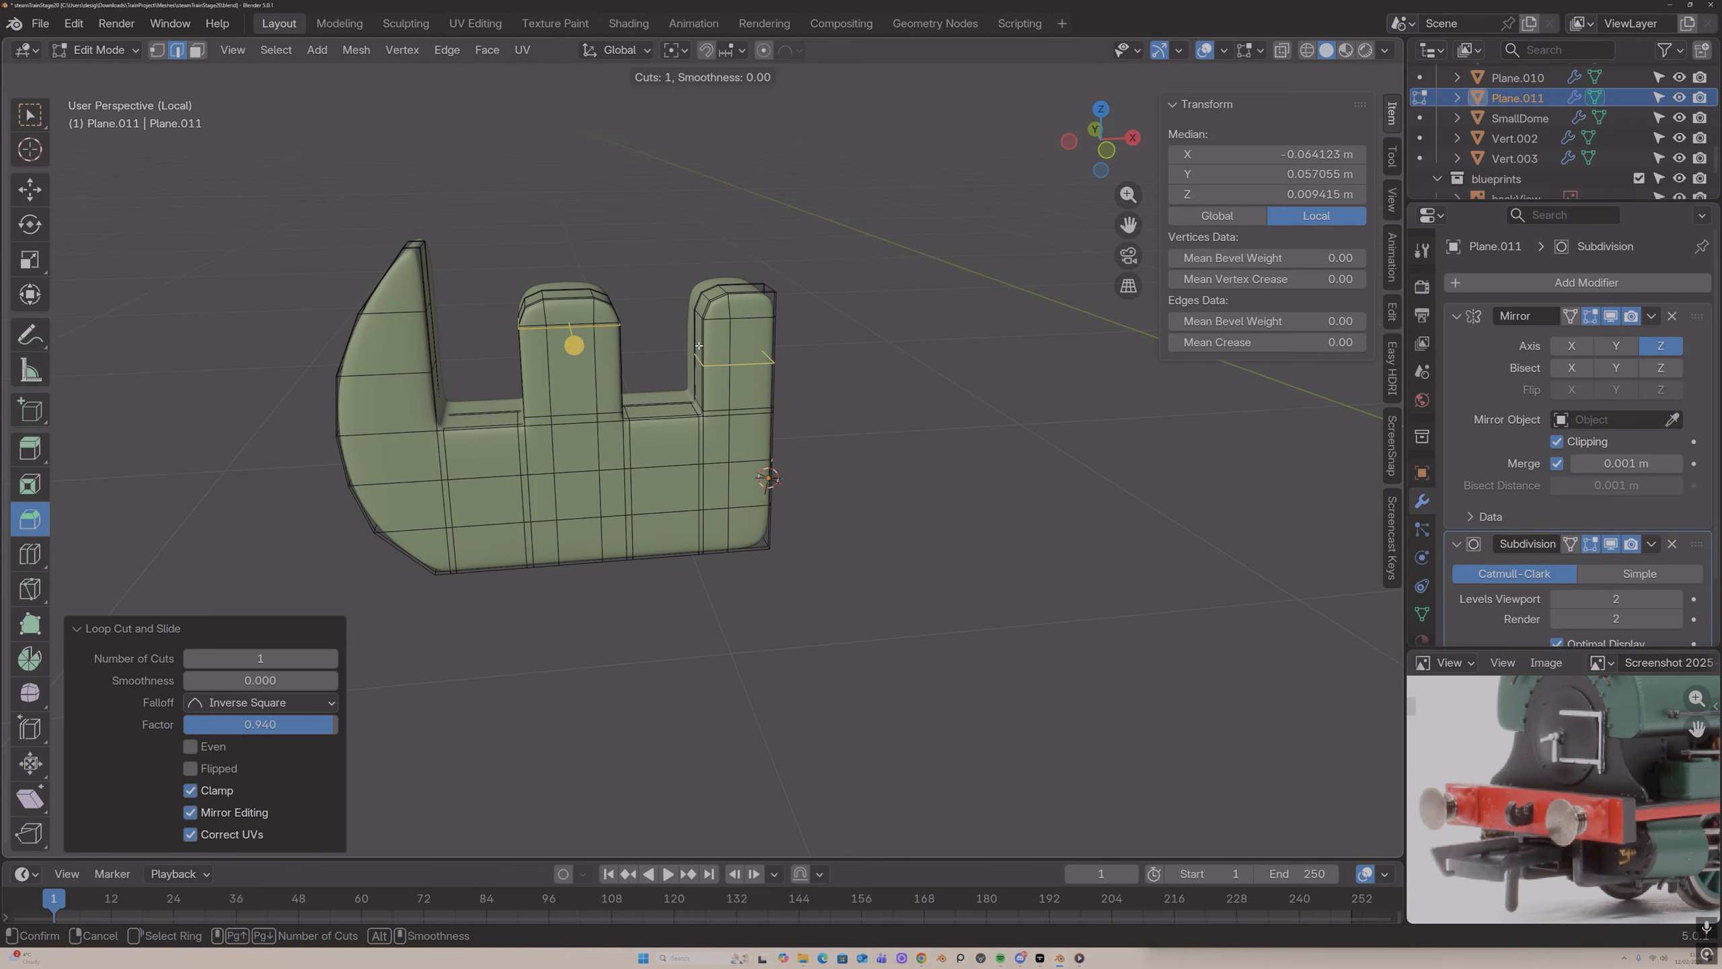
click(699, 347)
click(697, 304)
Step: Delete the full-height strip of faces along the hook's straight rear side and return to Object Mode
key(Tab)
middle_drag(610, 319, 472, 294)
scroll(644, 332, down, 6)
key(Tab)
scroll(603, 319, up, 4)
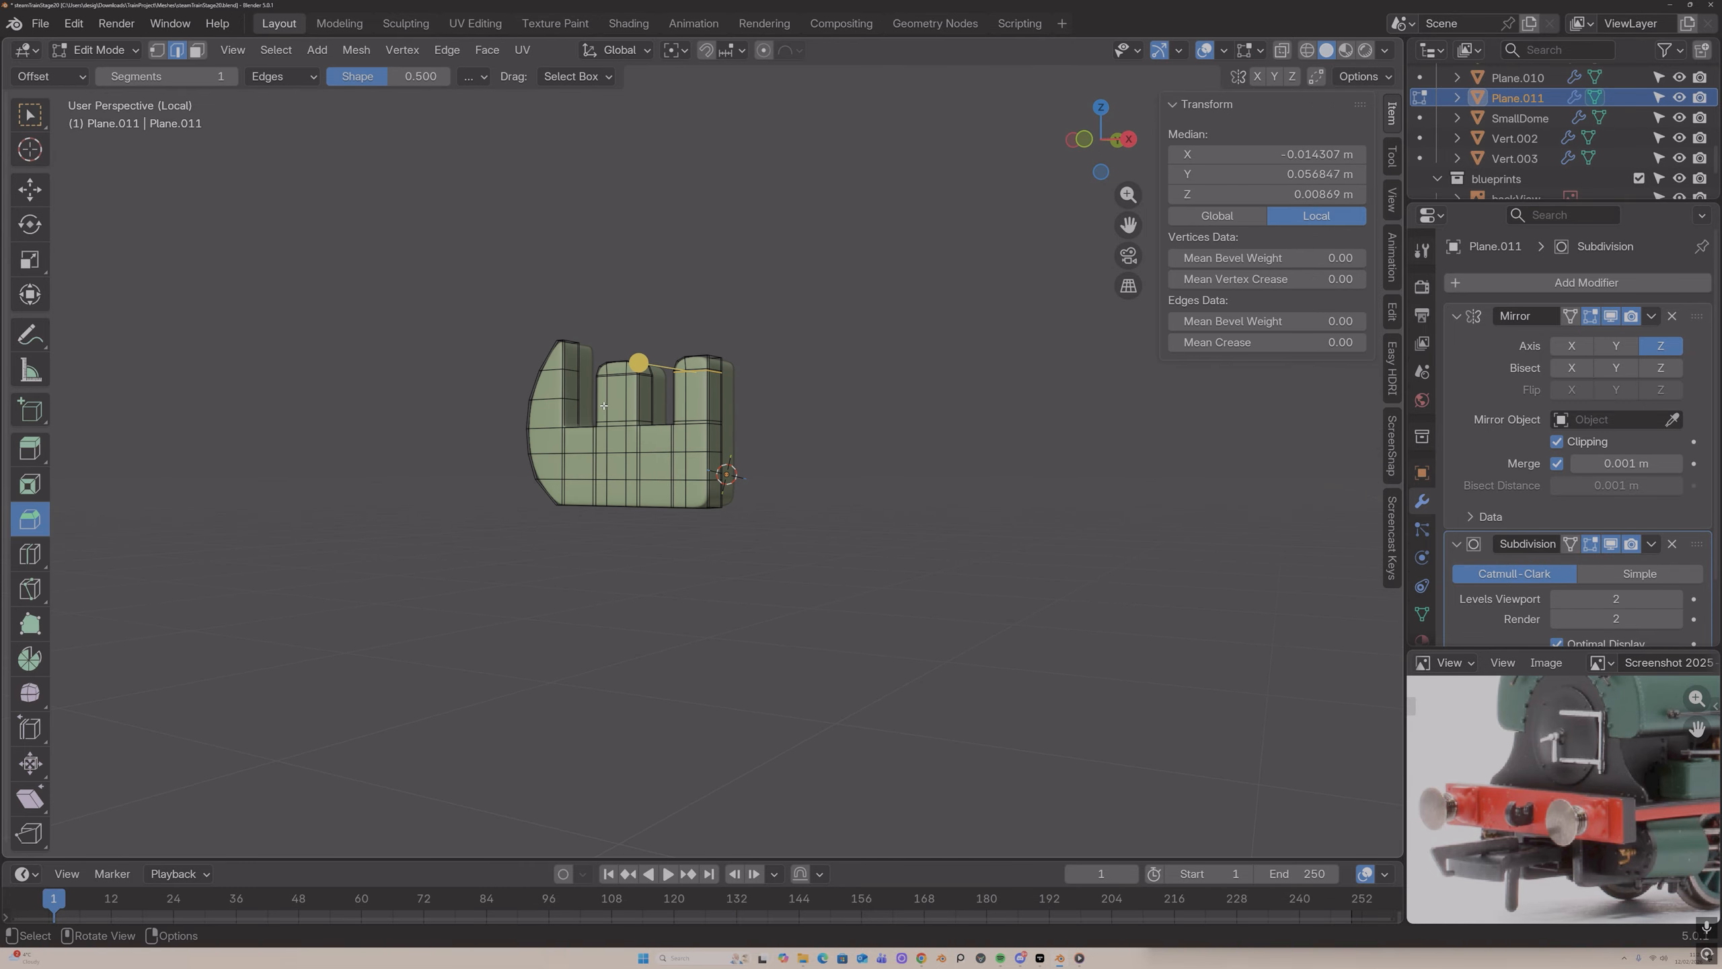
middle_drag(720, 340, 656, 342)
key(3)
click(752, 326)
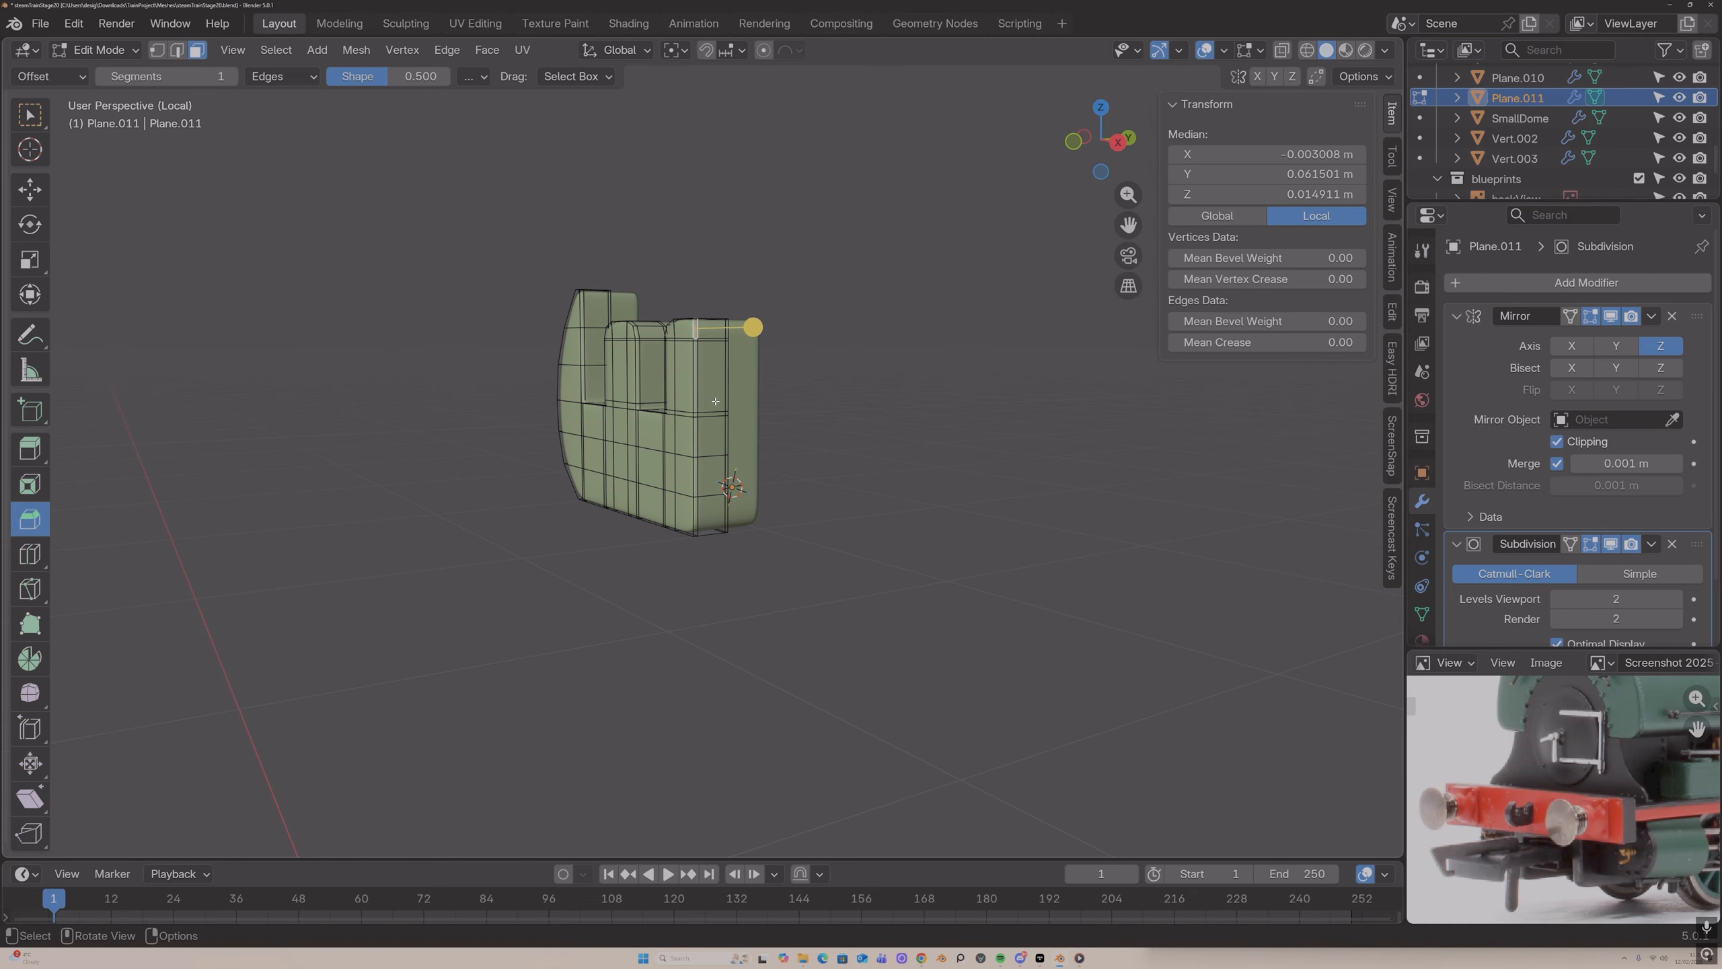
ctrl+click(726, 526)
key(x)
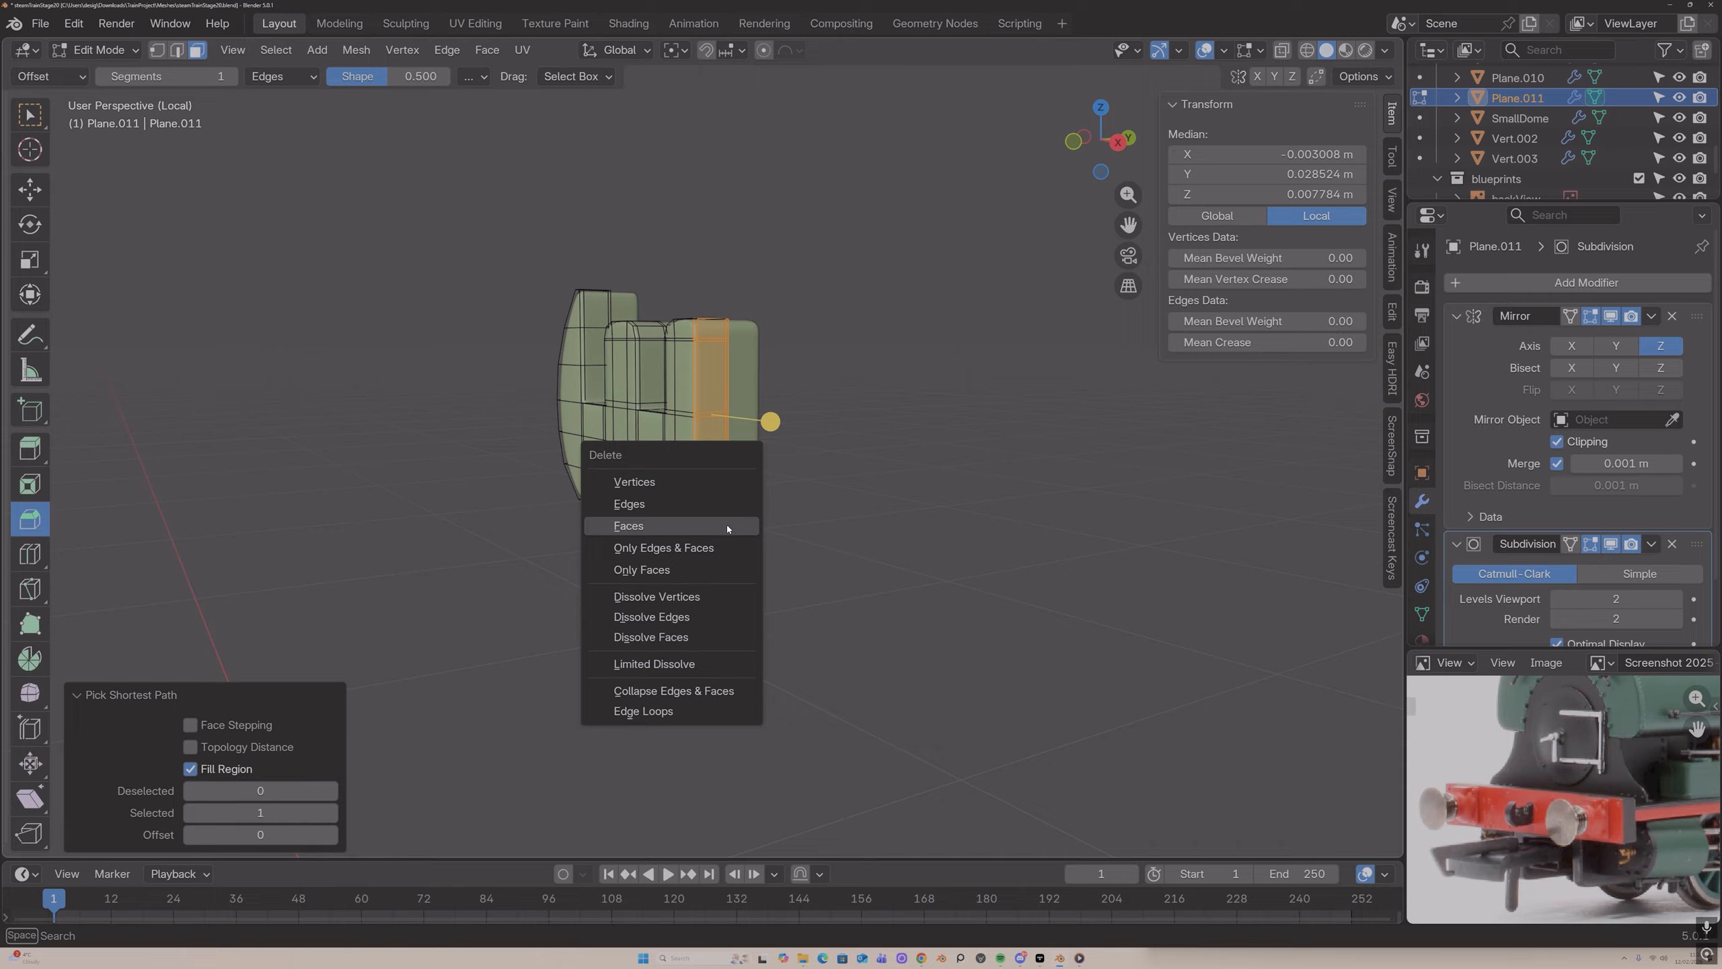
click(730, 523)
key(Tab)
middle_drag(730, 522, 899, 488)
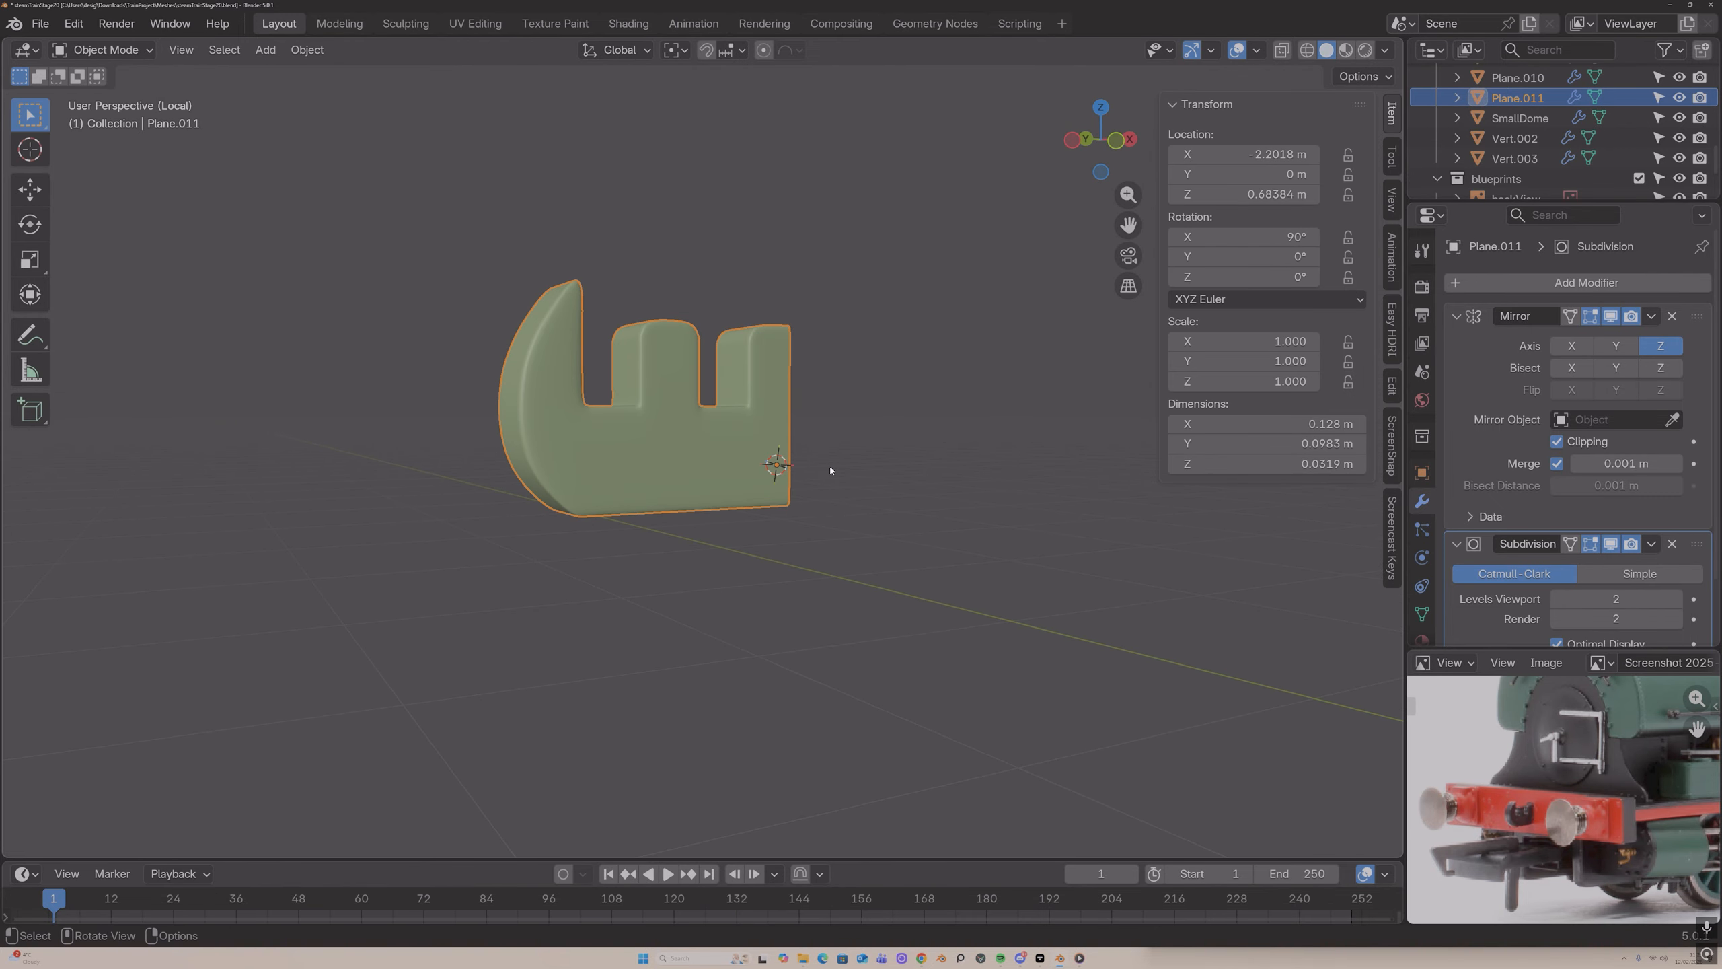
Step: Leave local view and scale the coupling hook on the front buffer beam to 1.216
key(KP_Divide)
middle_drag(493, 360, 410, 407)
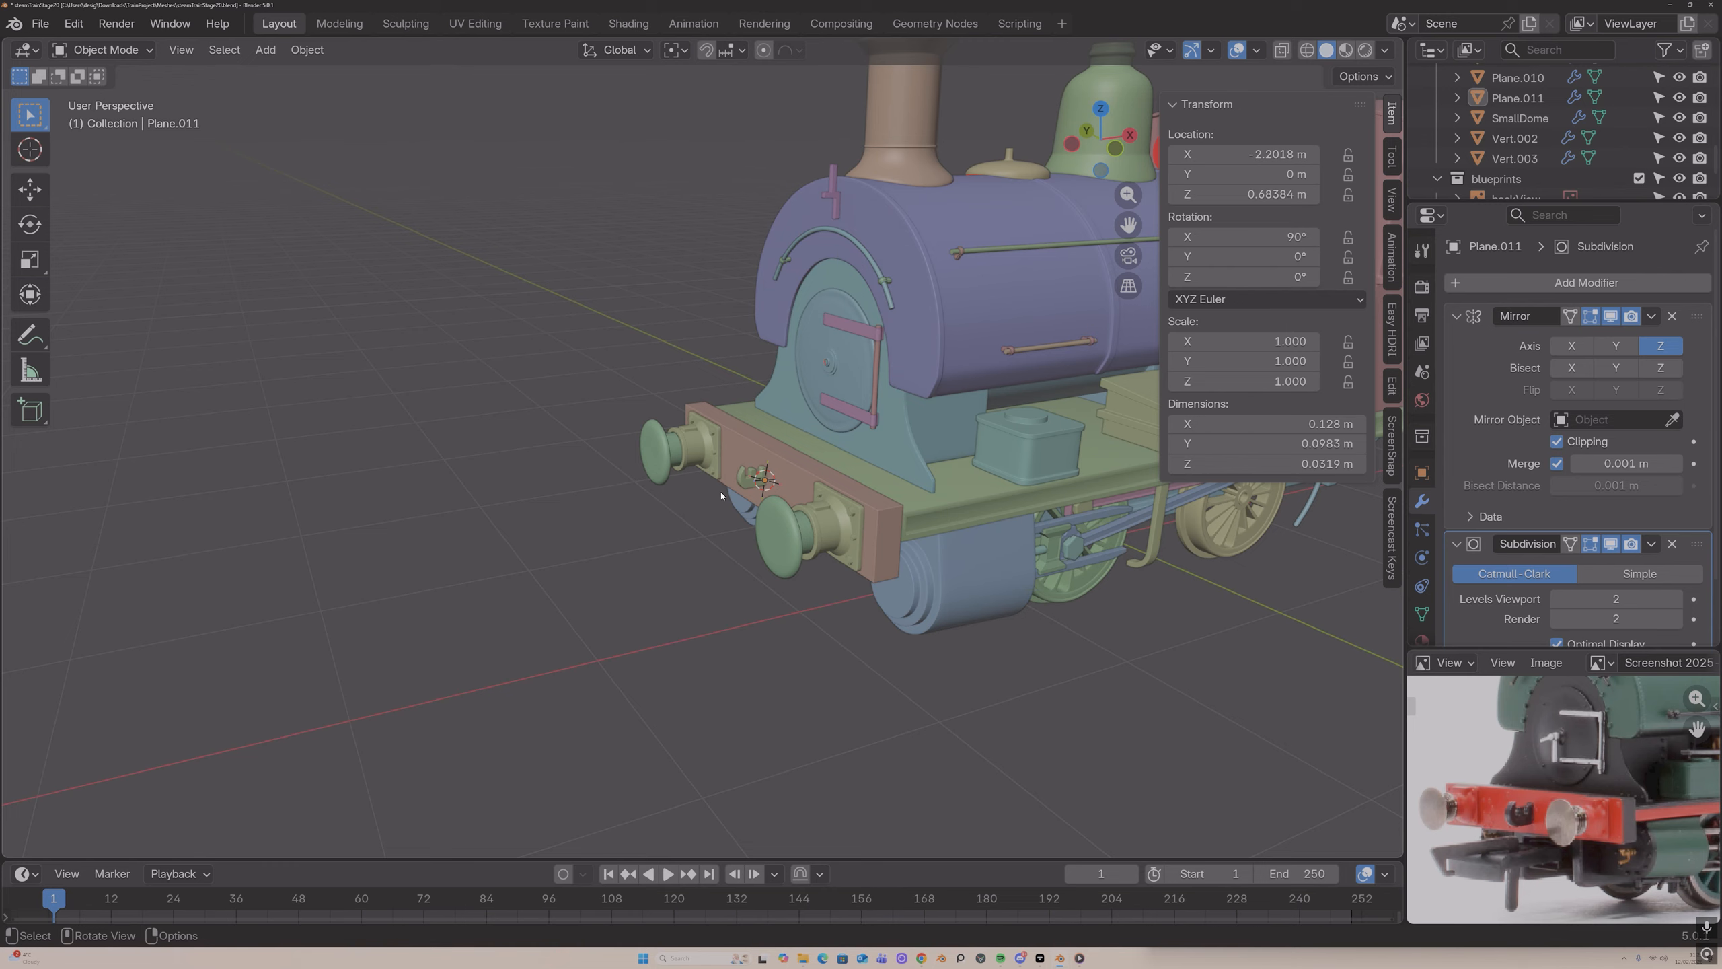
click(742, 486)
middle_drag(742, 485, 759, 482)
key(s)
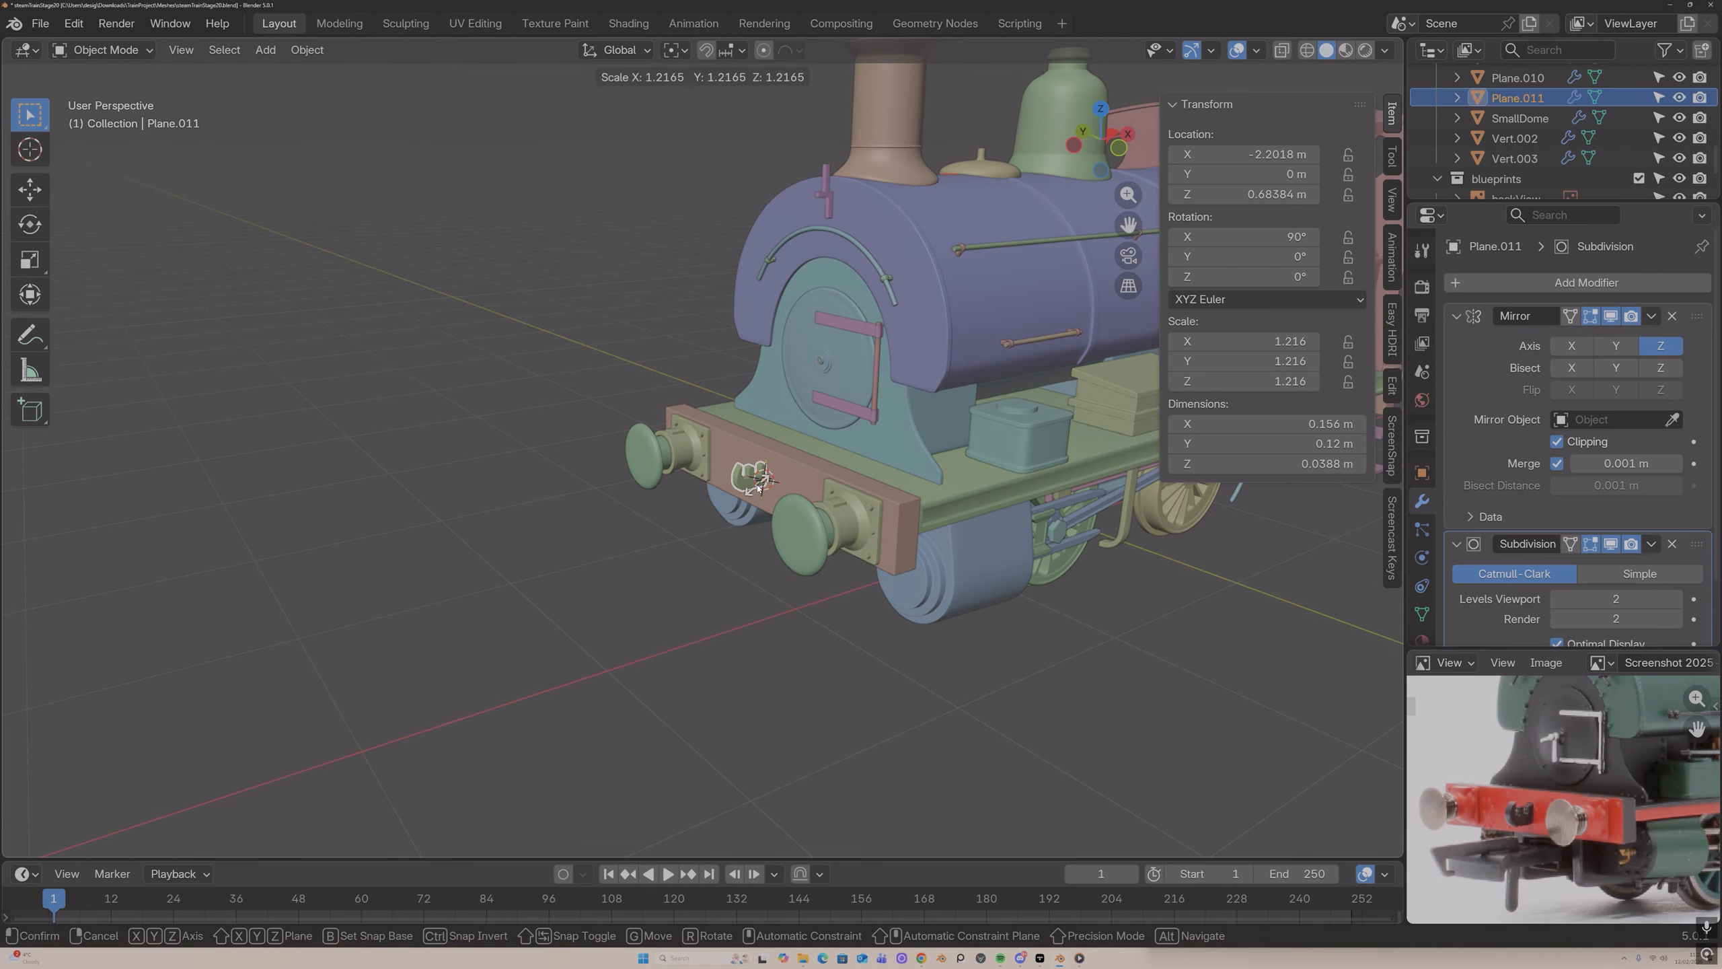
click(758, 487)
mouse_move(620, 361)
middle_down()
mouse_move(684, 370)
mouse_move(616, 372)
middle_up()
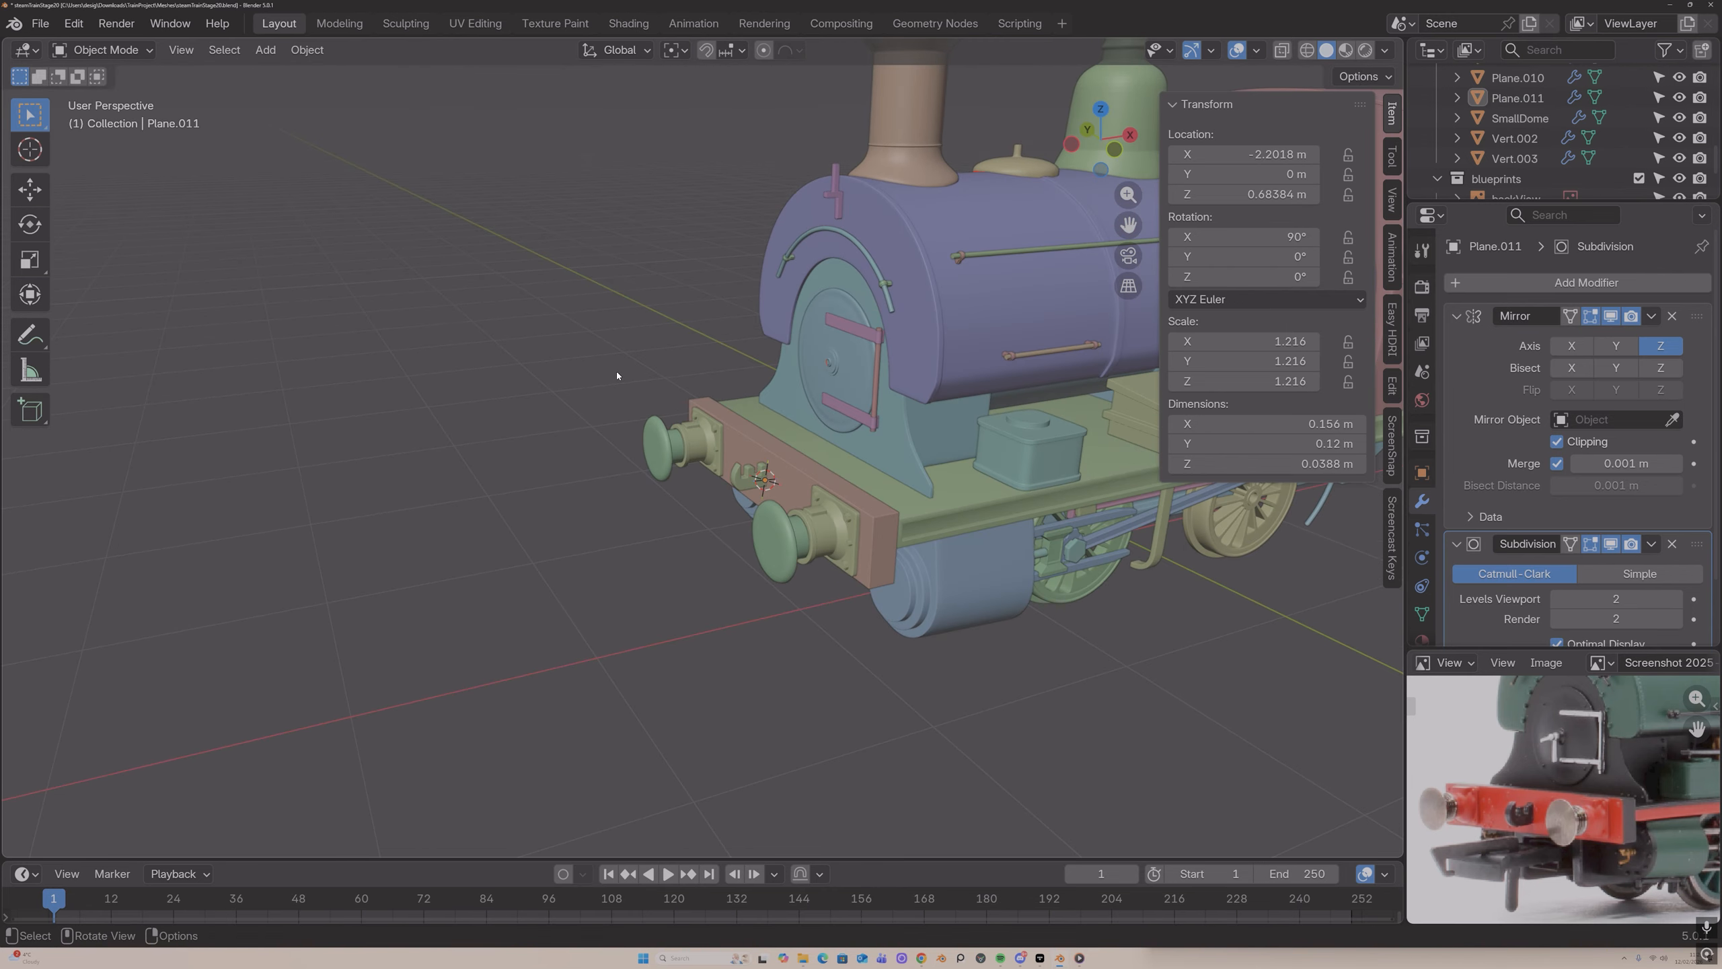
scroll(616, 372, up, 5)
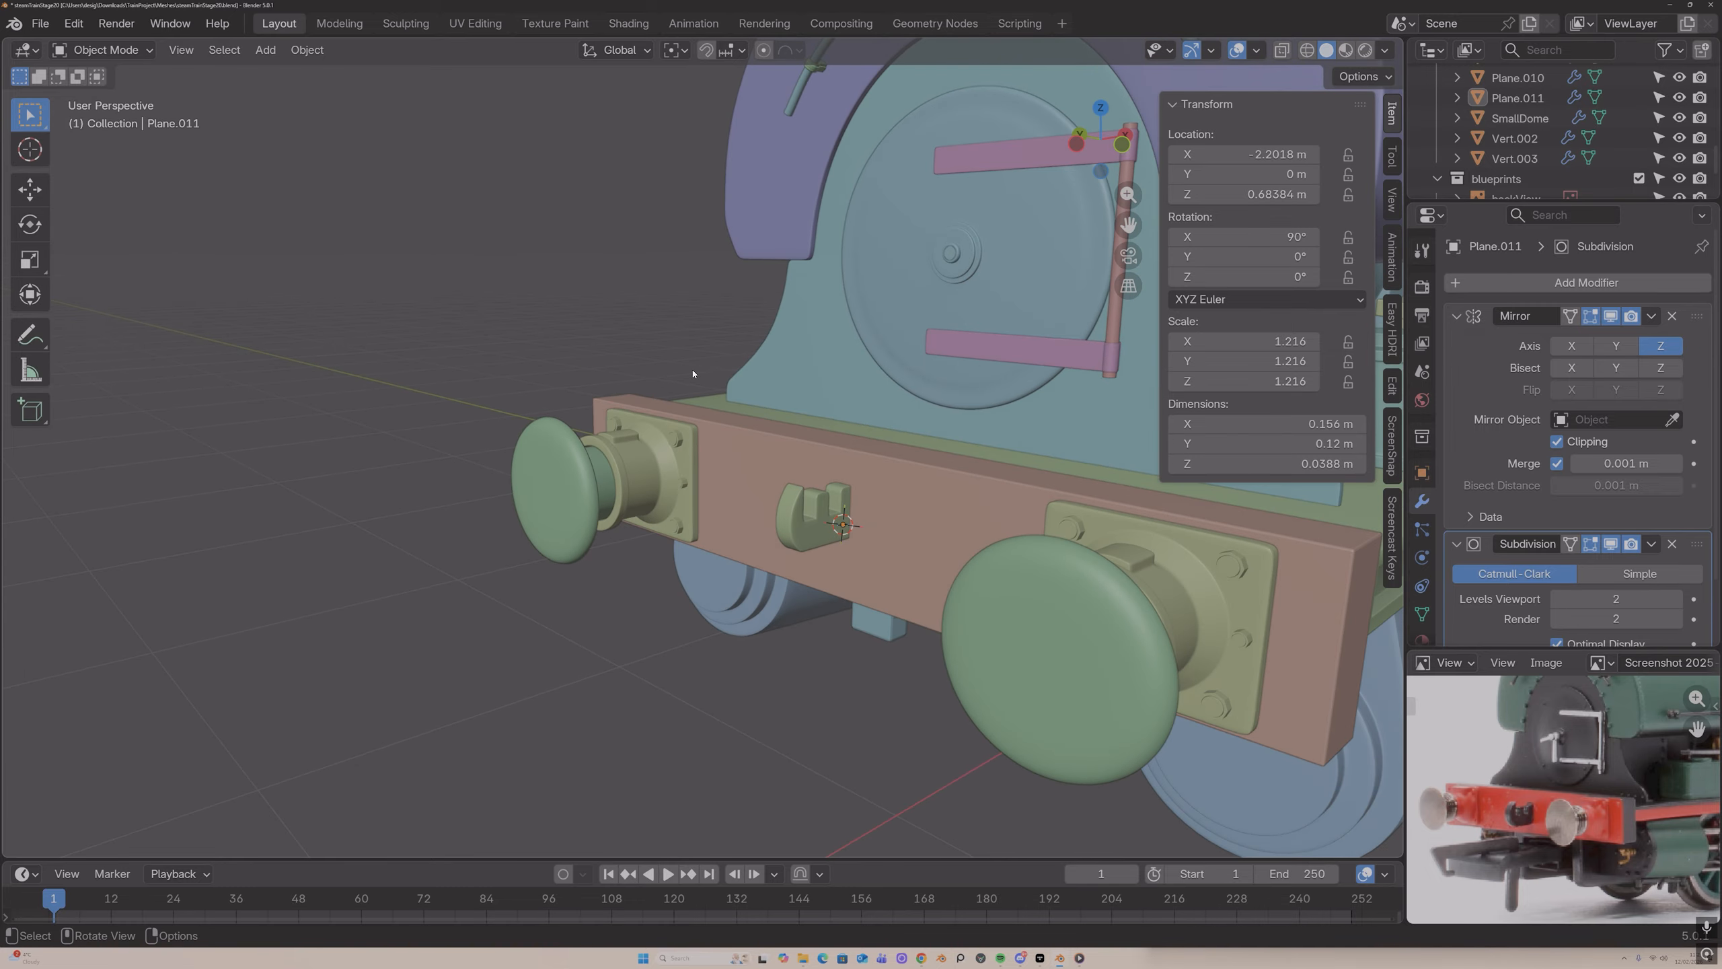
scroll(799, 468, down, 2)
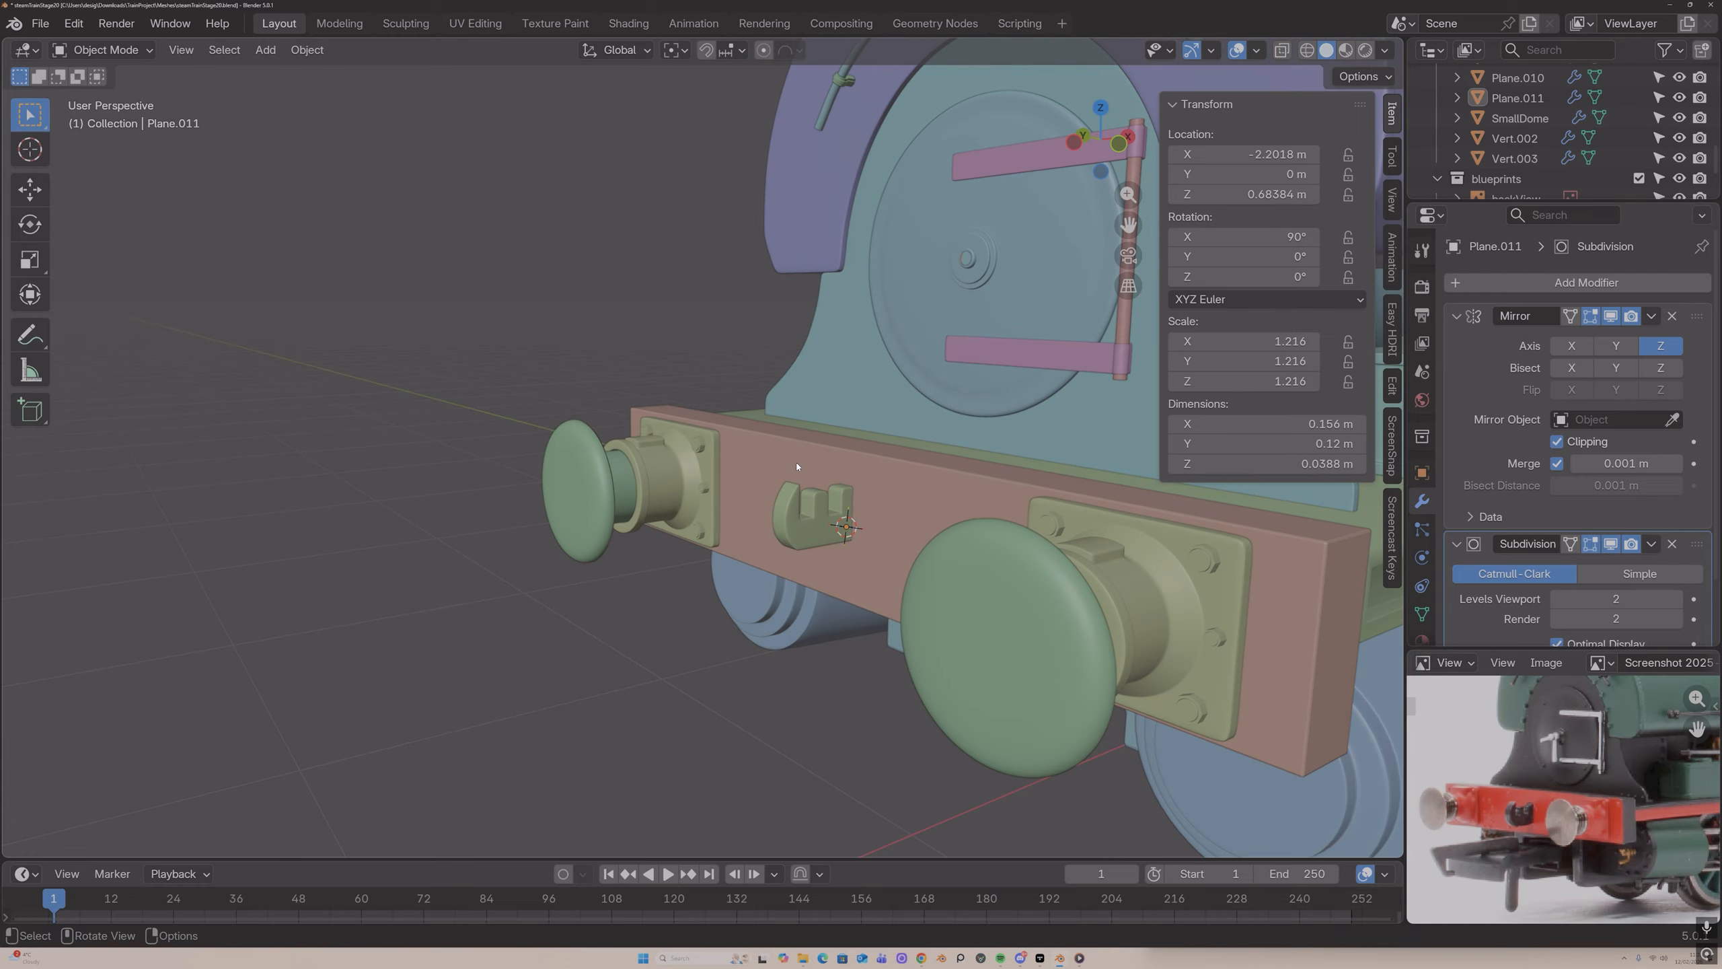
Step: Add a mesh circle with 12 vertices at the coupling hook's origin
click(783, 521)
key(Tab)
middle_drag(768, 498, 864, 500)
key(Tab)
key(shift+a)
mouse_move(875, 497)
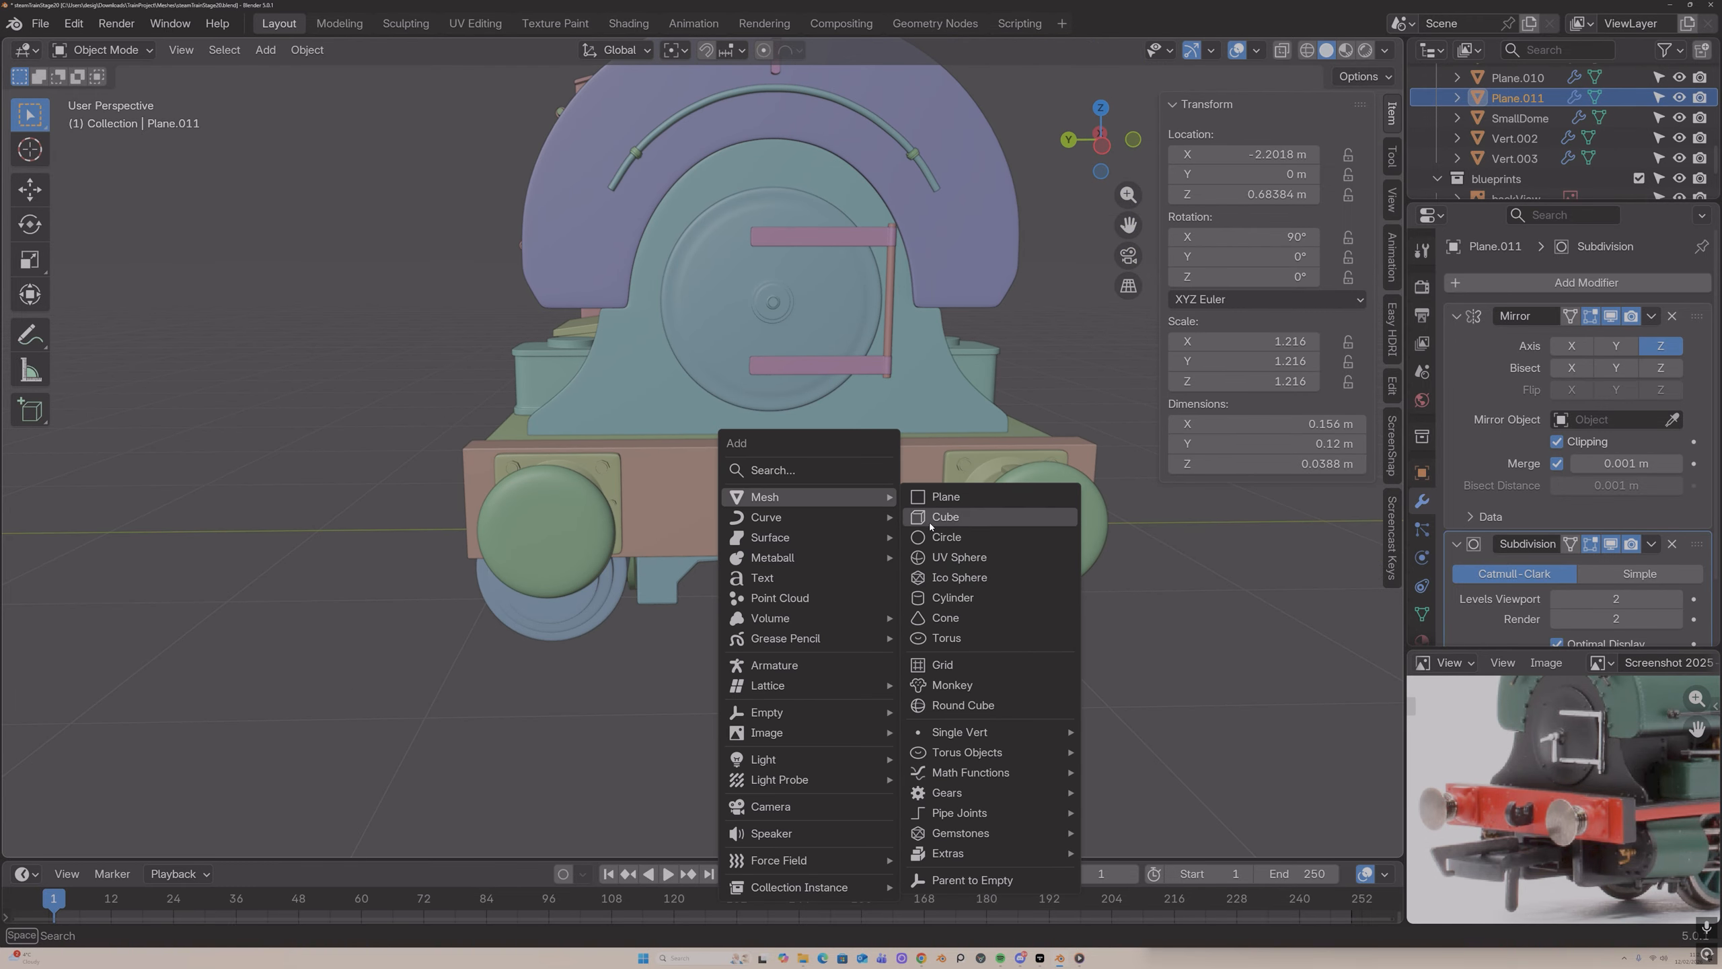
click(934, 537)
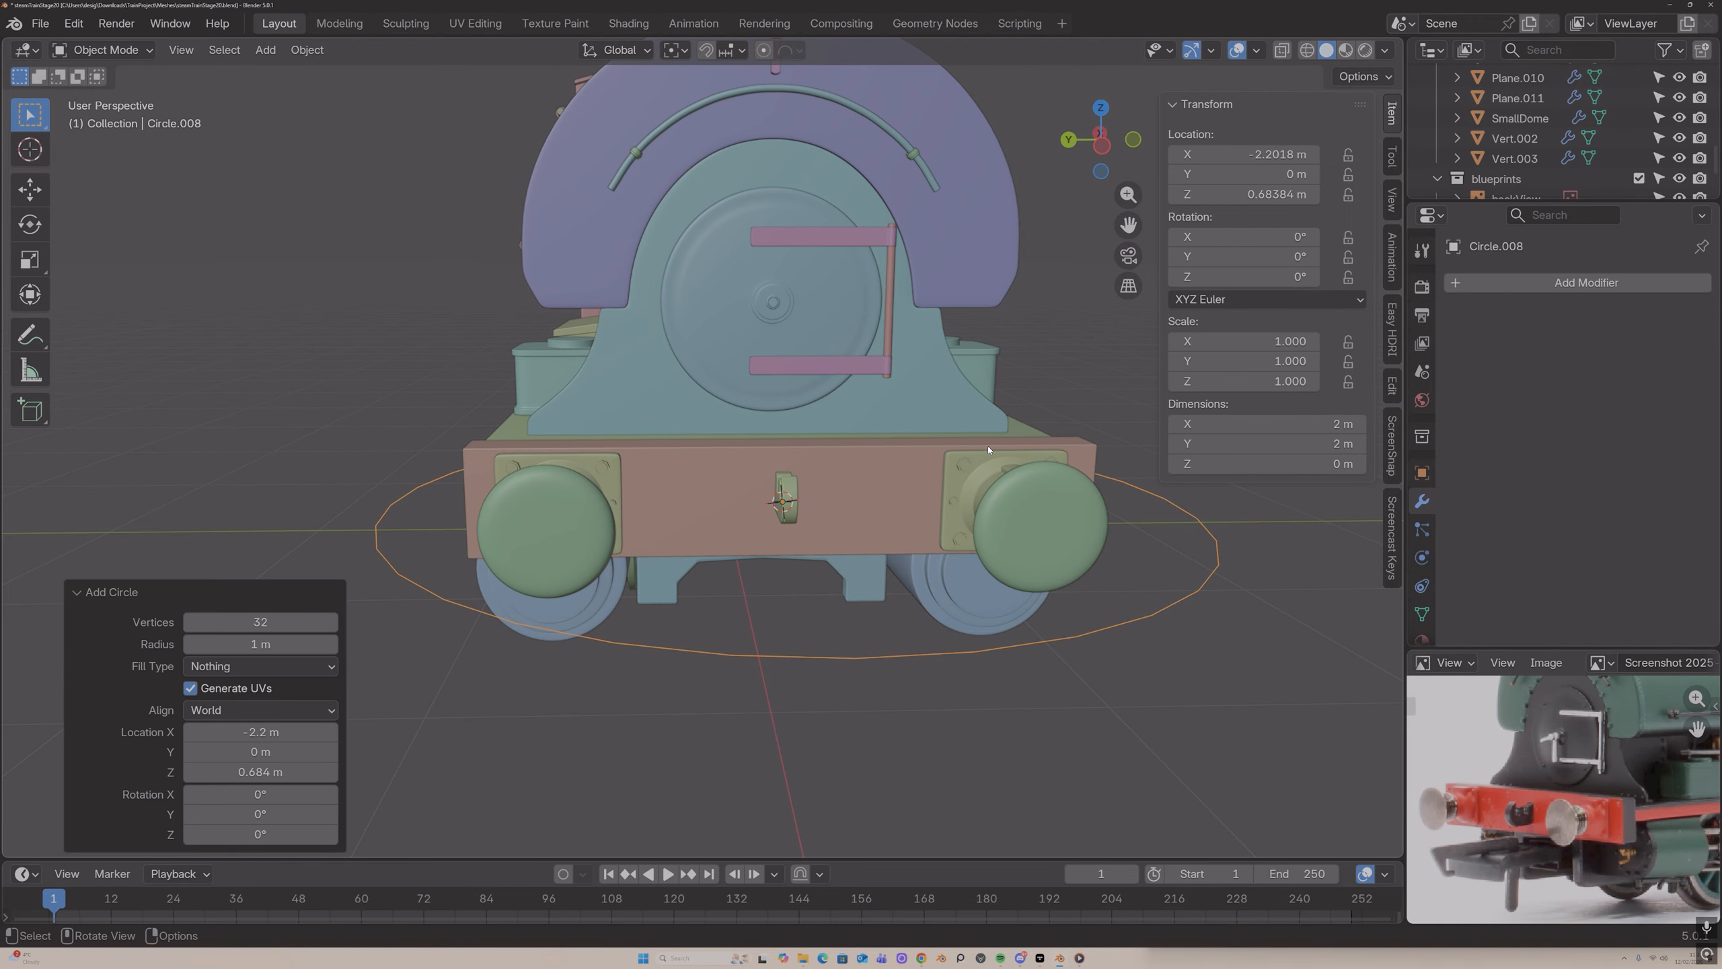
click(307, 621)
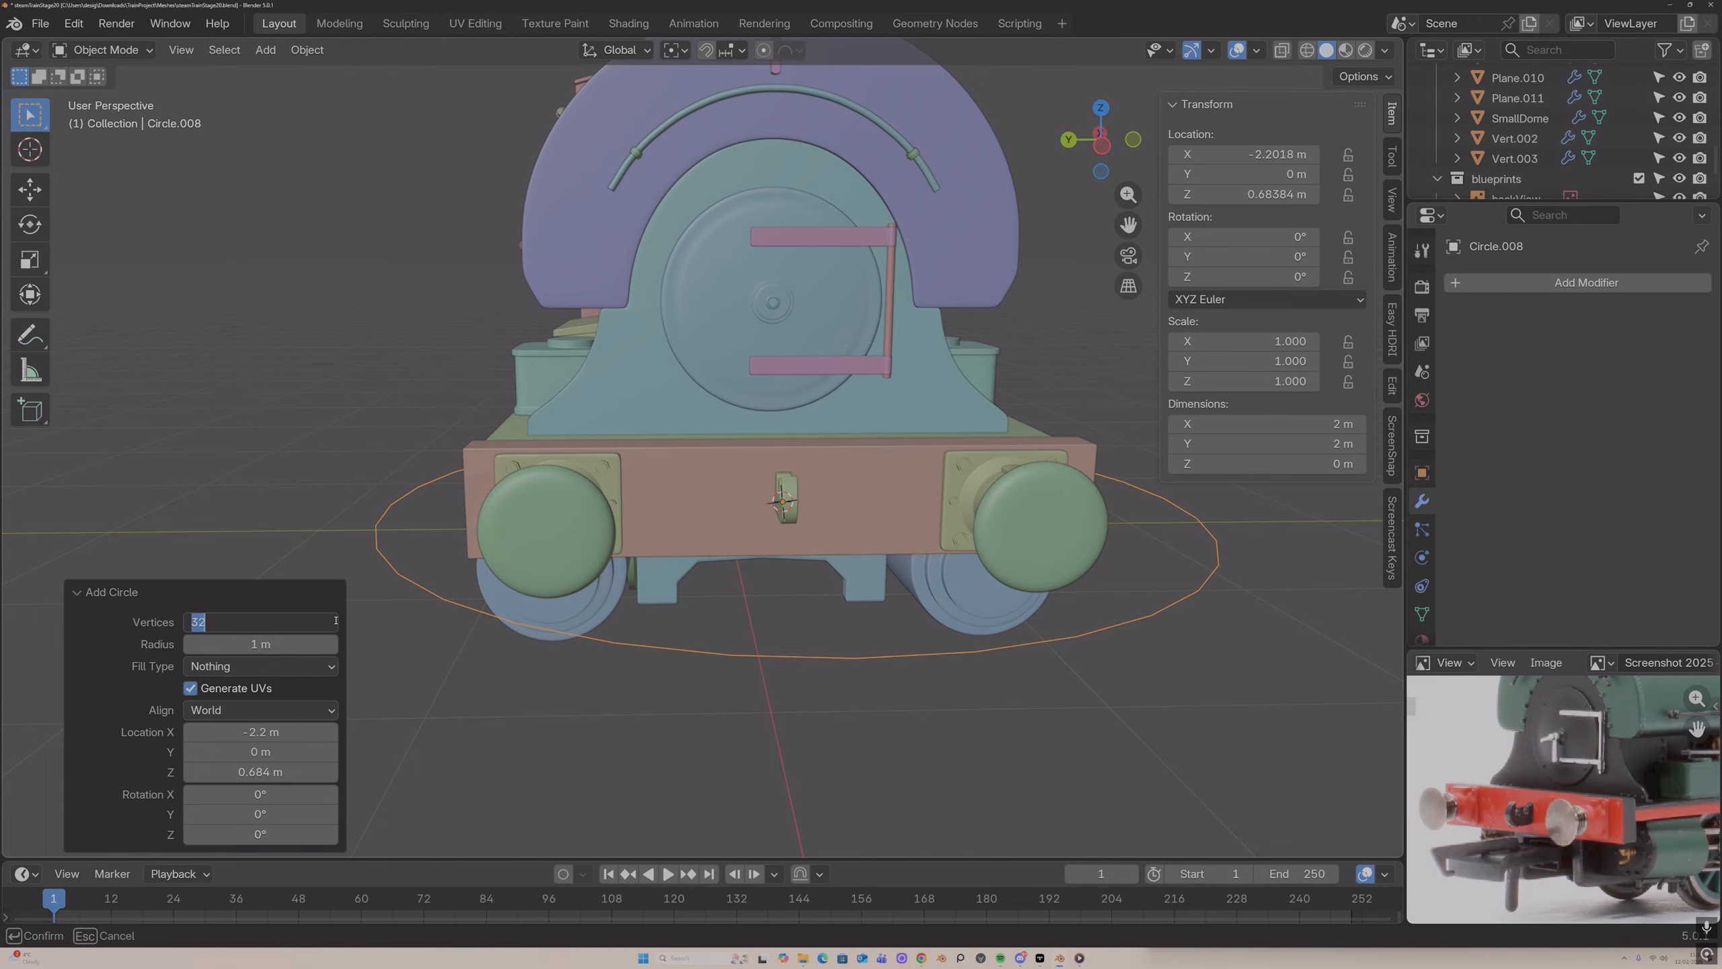
text(12)
key(Return)
Step: Shrink the new circle to a scale of about 0.053 and rotate it 90° around Y so it stands upright
key(s)
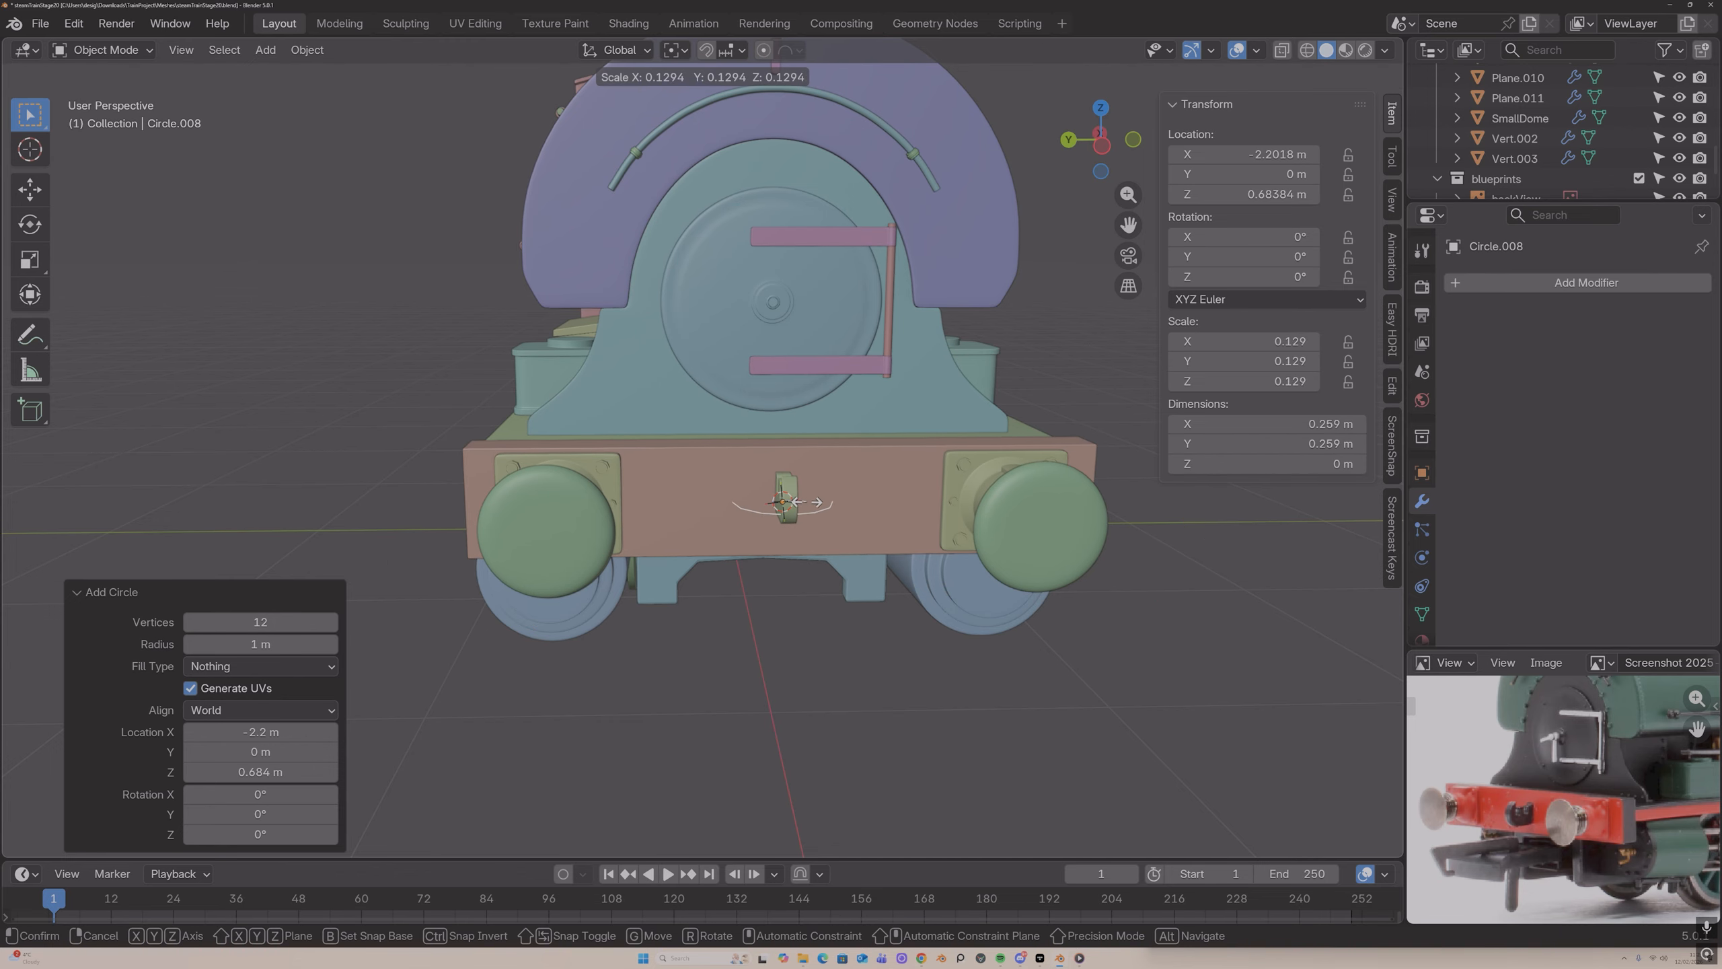
click(786, 502)
key(r)
key(y)
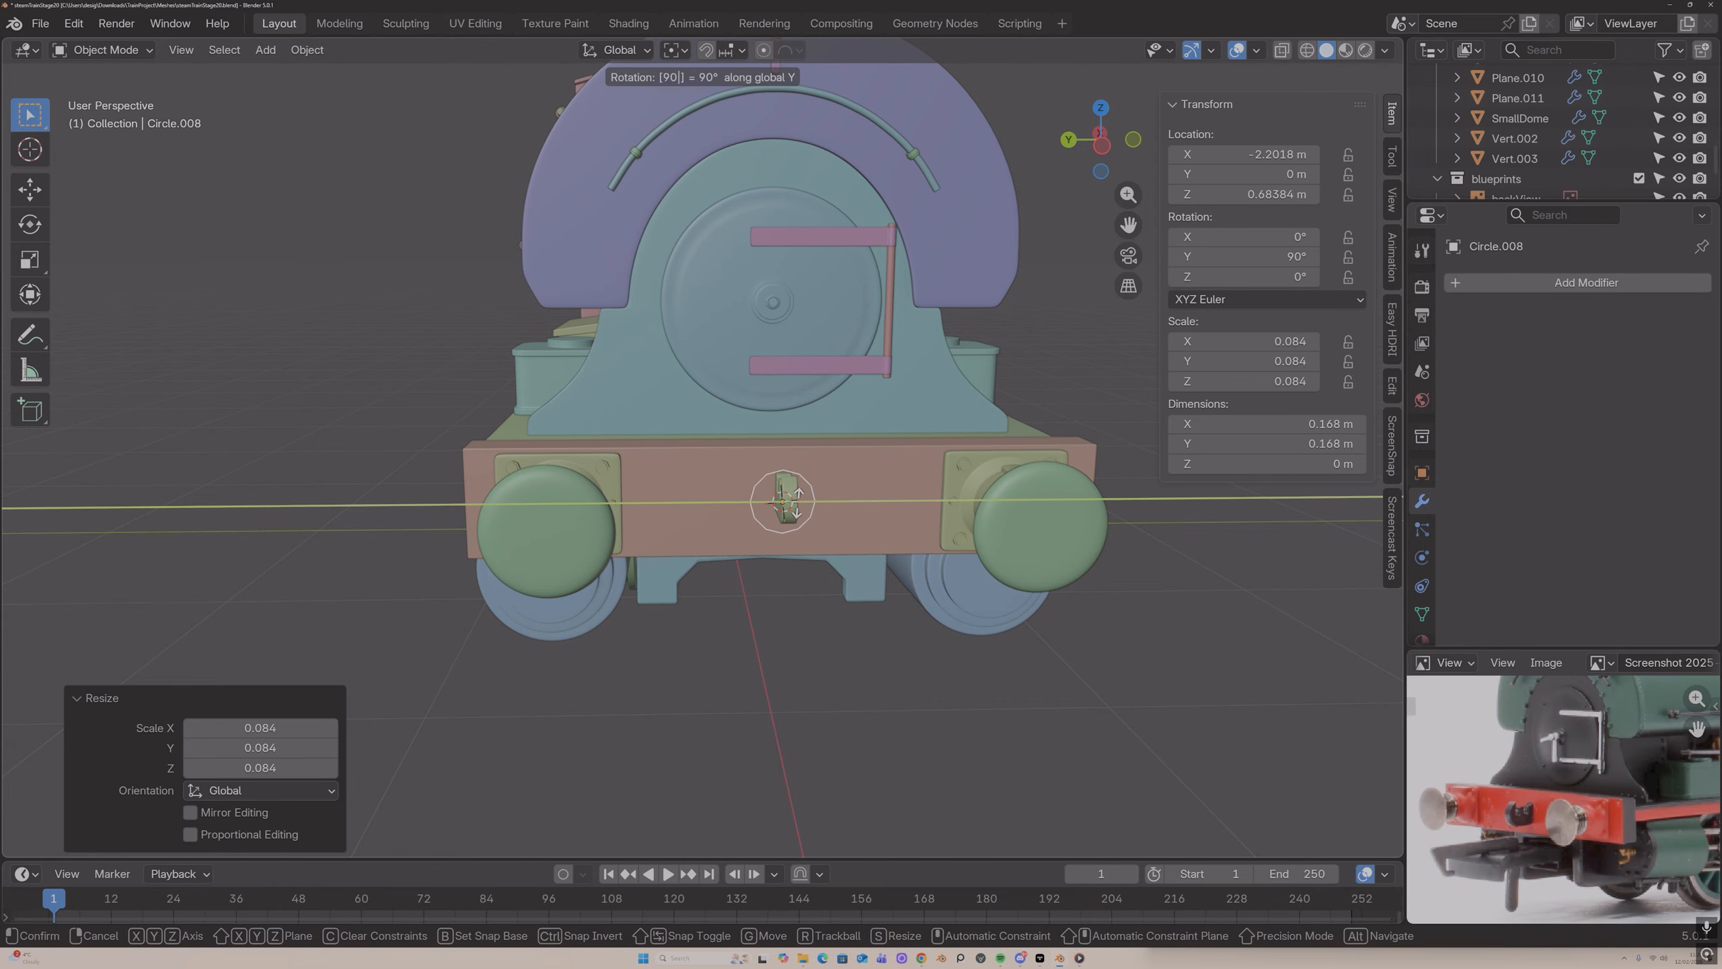
key(Return)
key(s)
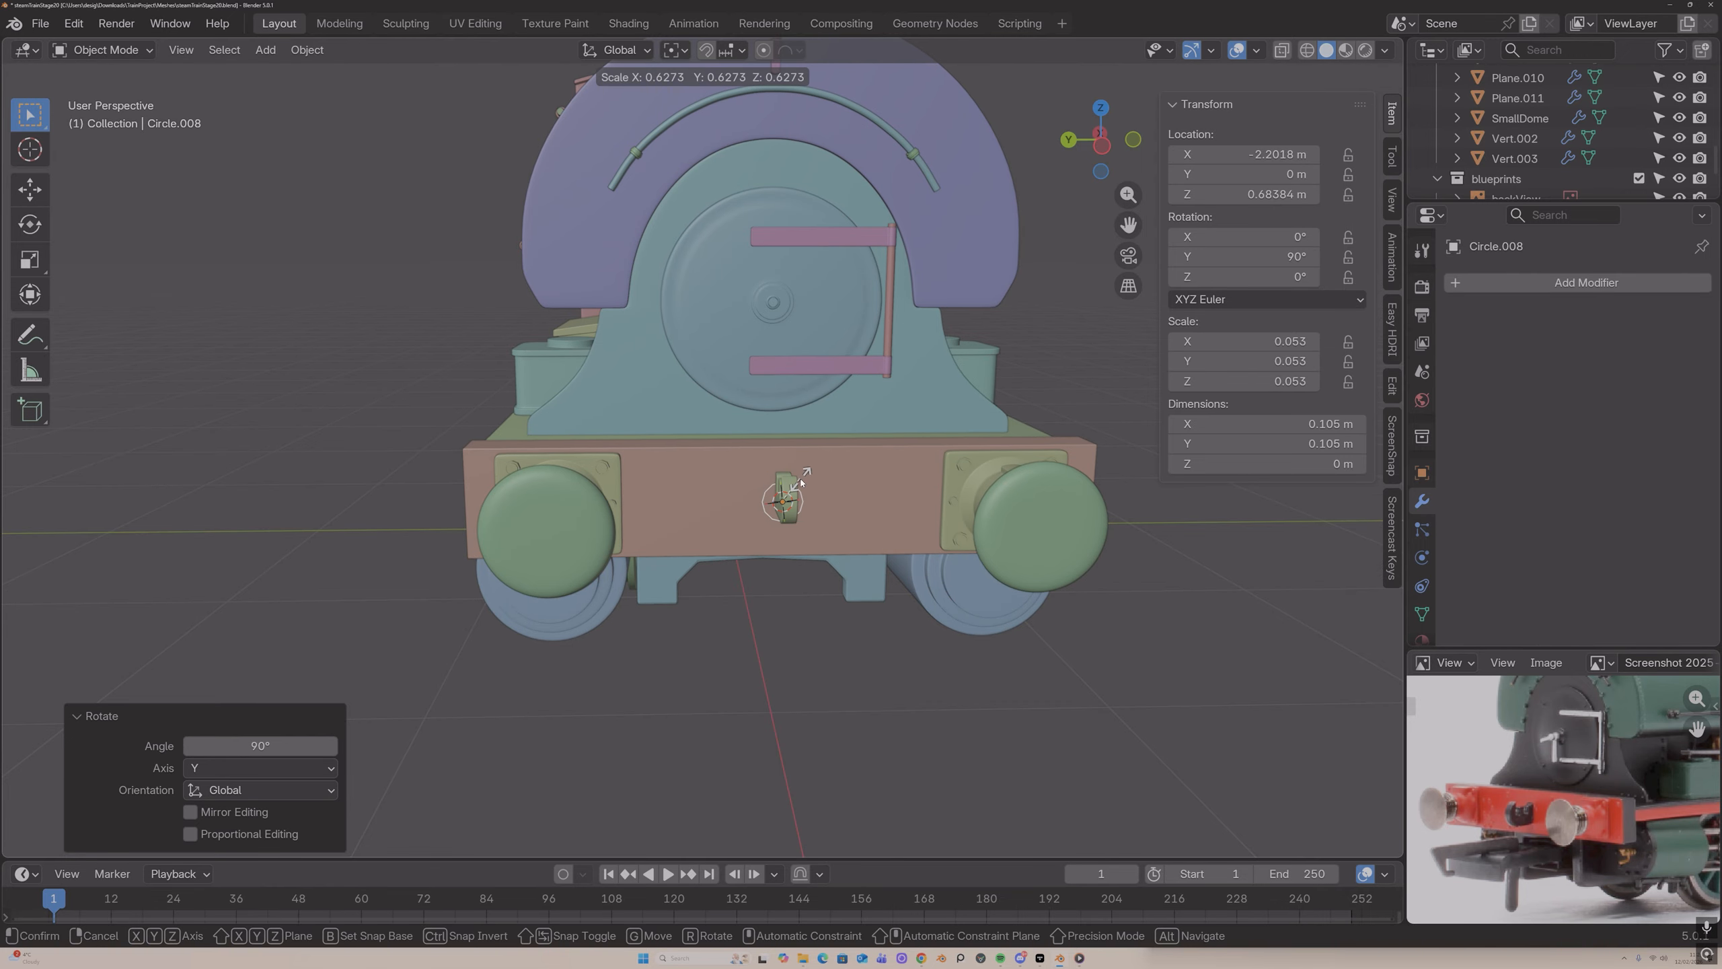
click(800, 481)
Step: Move the circle along X to -2.3158 m at the front of the coupling hook and reduce its scale to 0.047
middle_drag(800, 481, 711, 495)
key(g)
key(x)
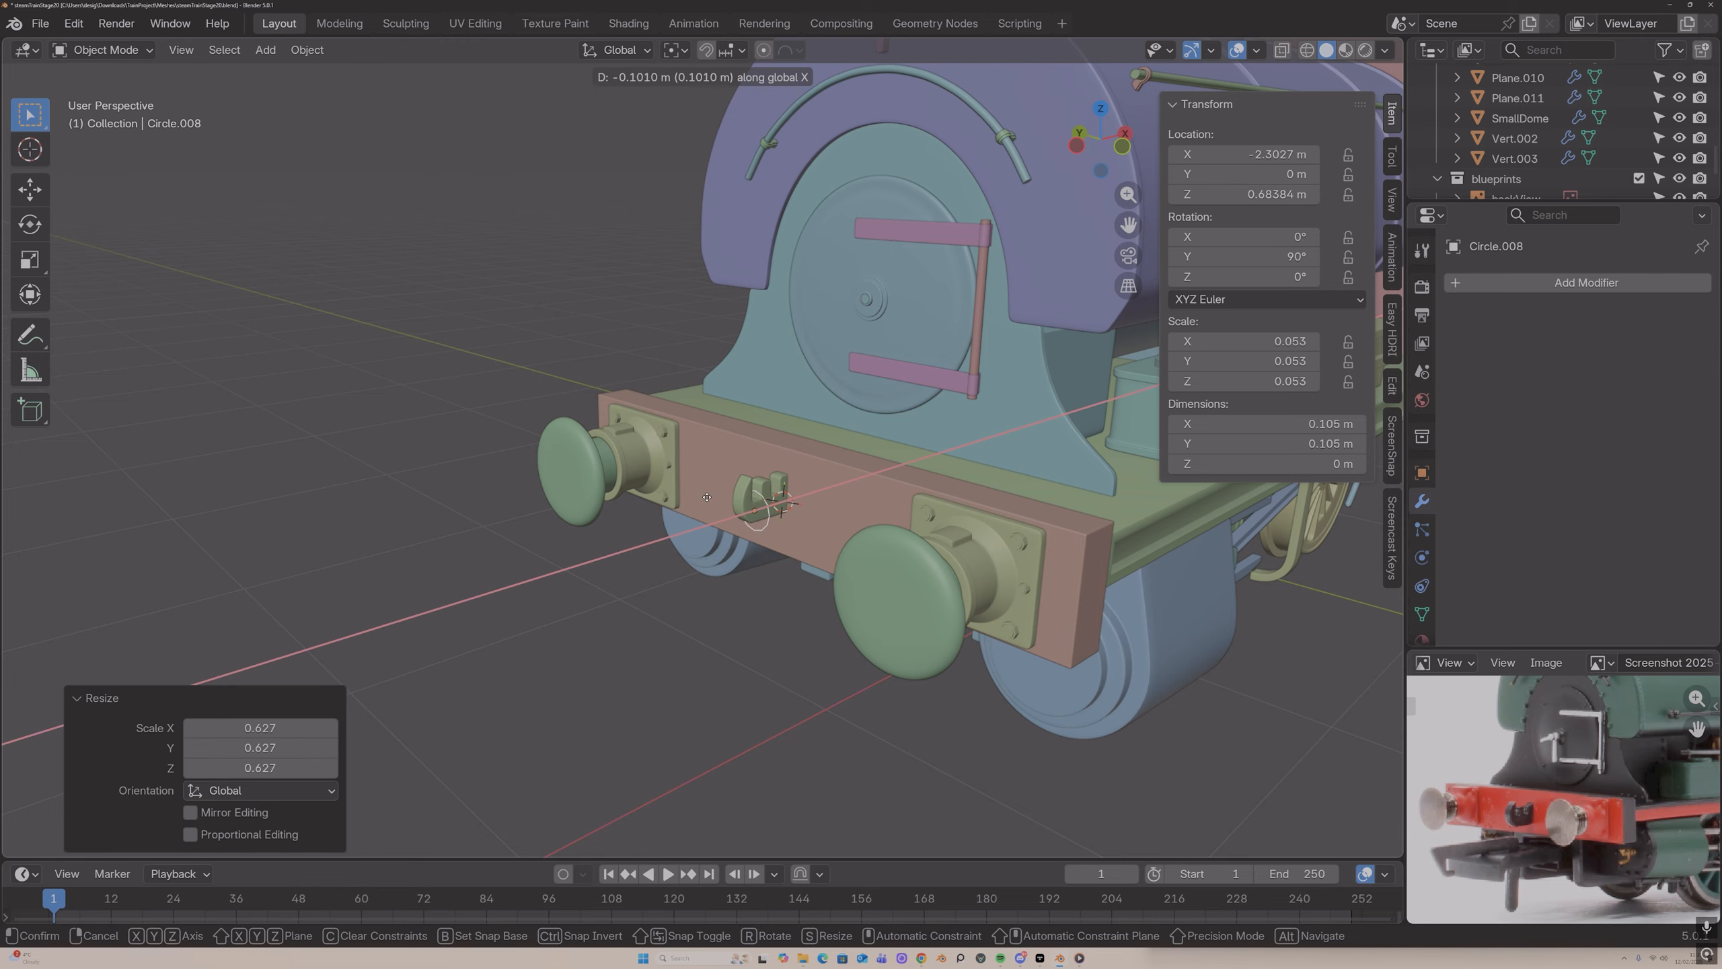
click(705, 504)
key(s)
click(705, 500)
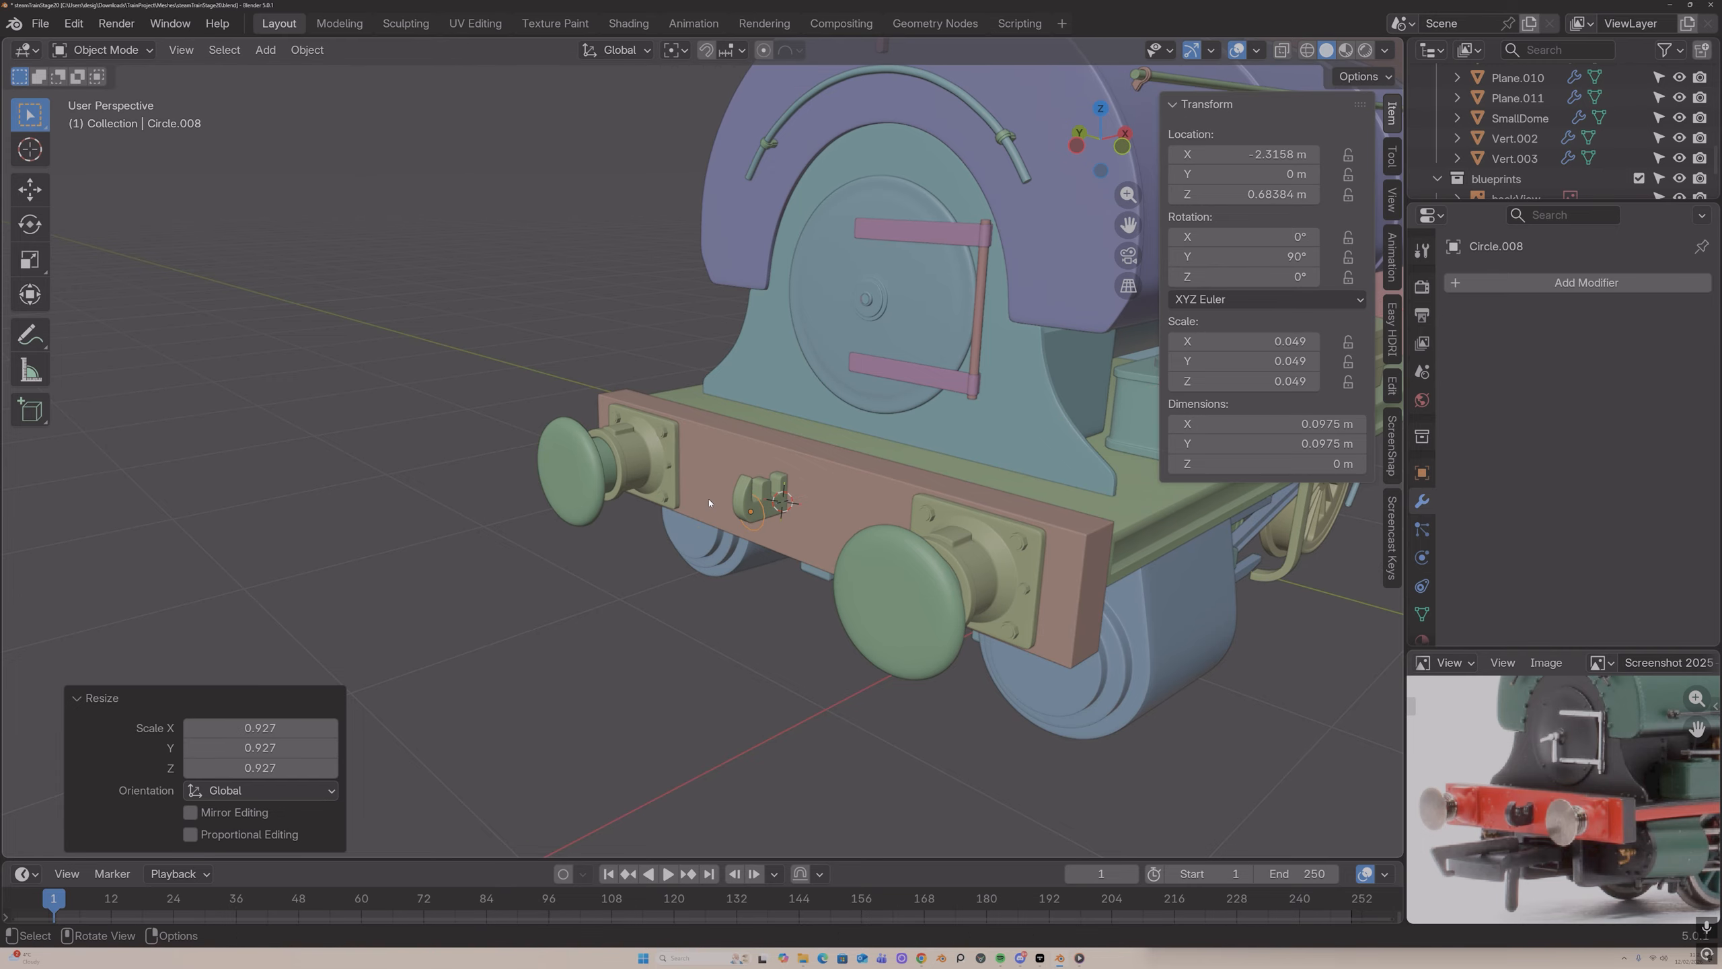
middle_drag(705, 501, 911, 481)
key(s)
click(810, 483)
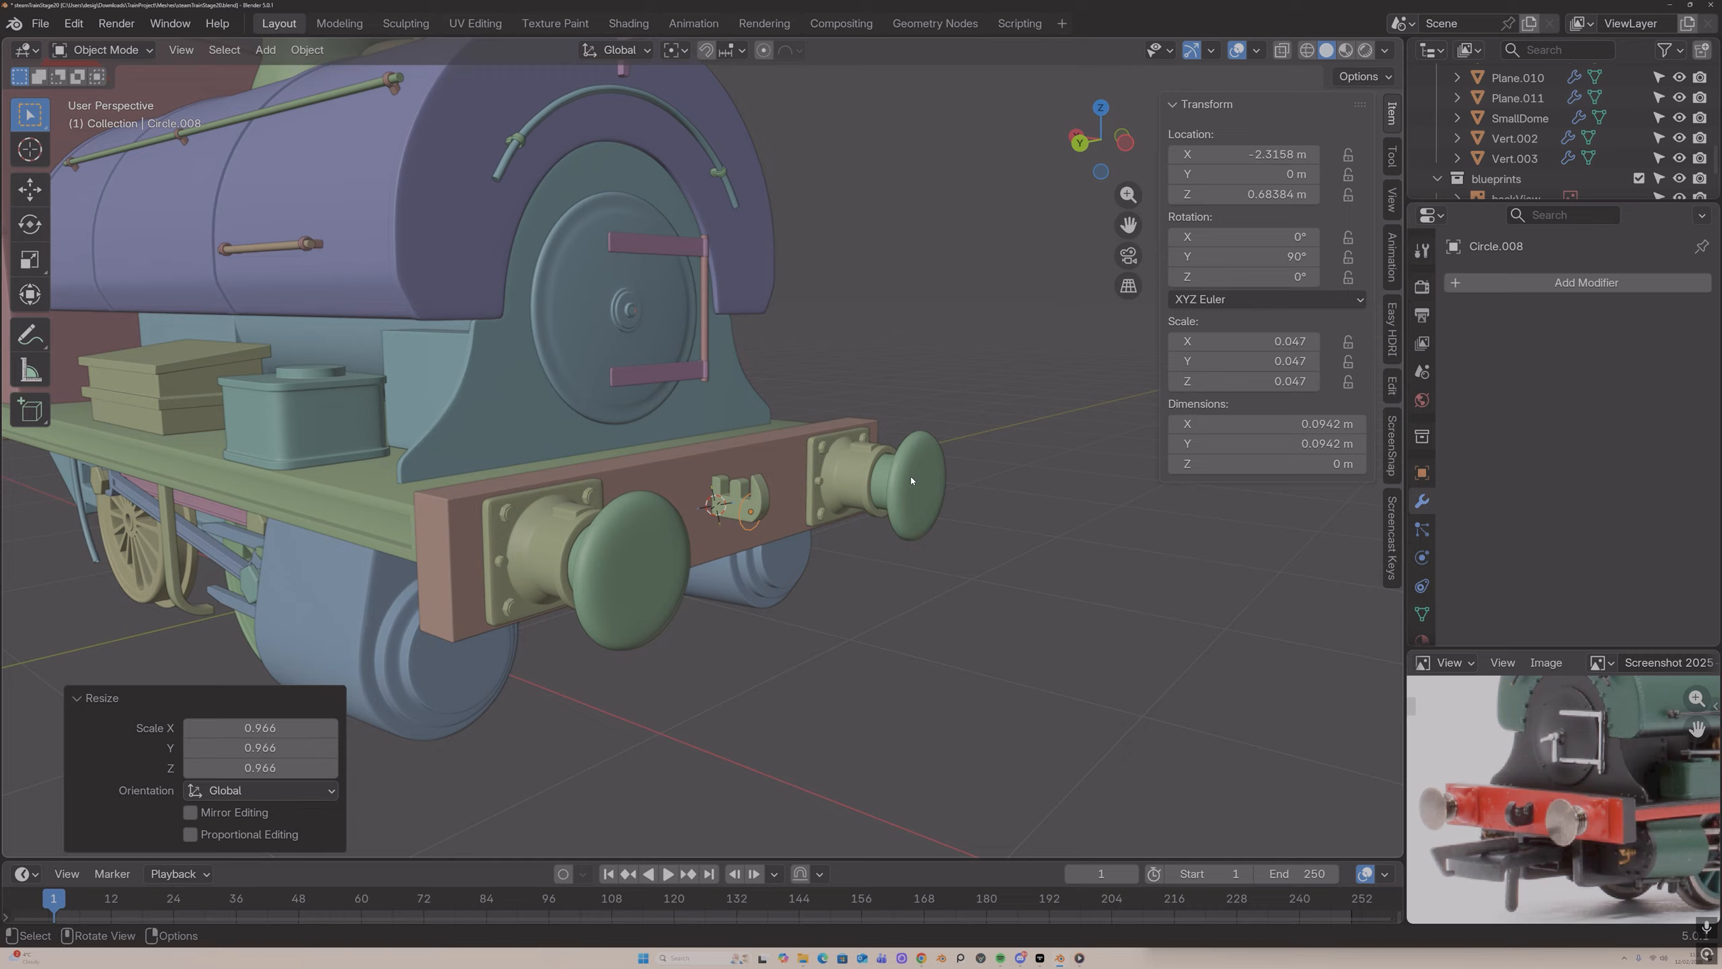
Step: Isolate the circle in local view and delete the vertices of its lower half in Edit Mode
scroll(807, 487, up, 5)
middle_drag(803, 488, 712, 458)
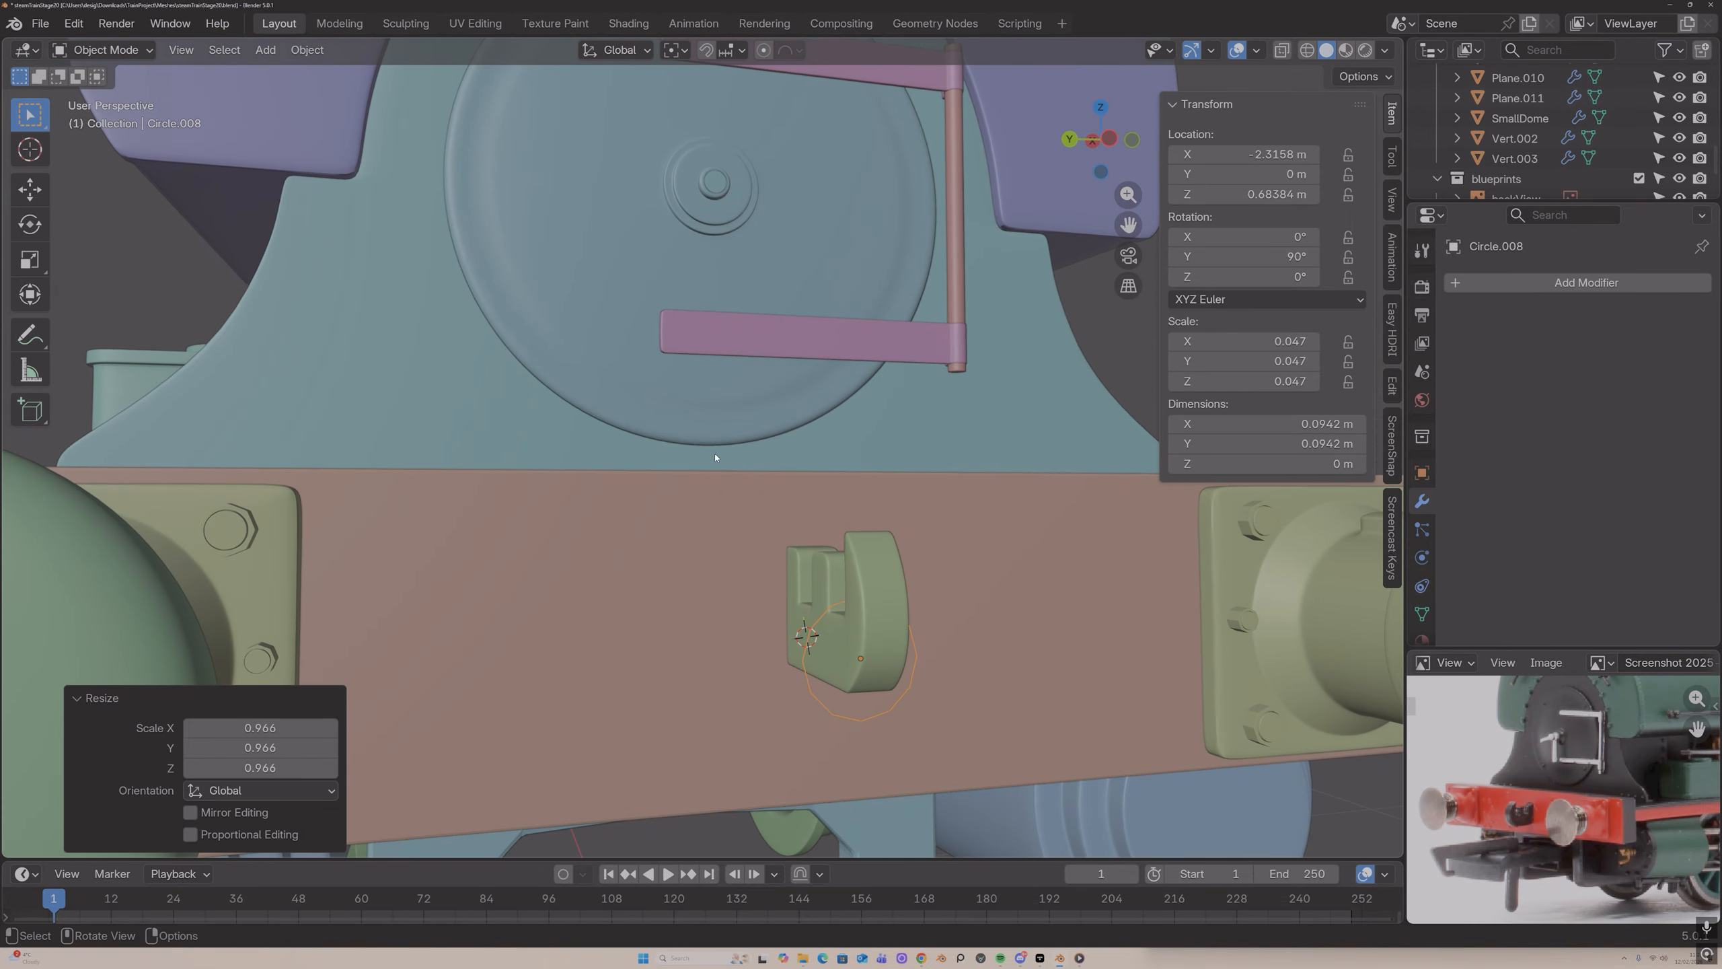
key(KP_Divide)
key(Tab)
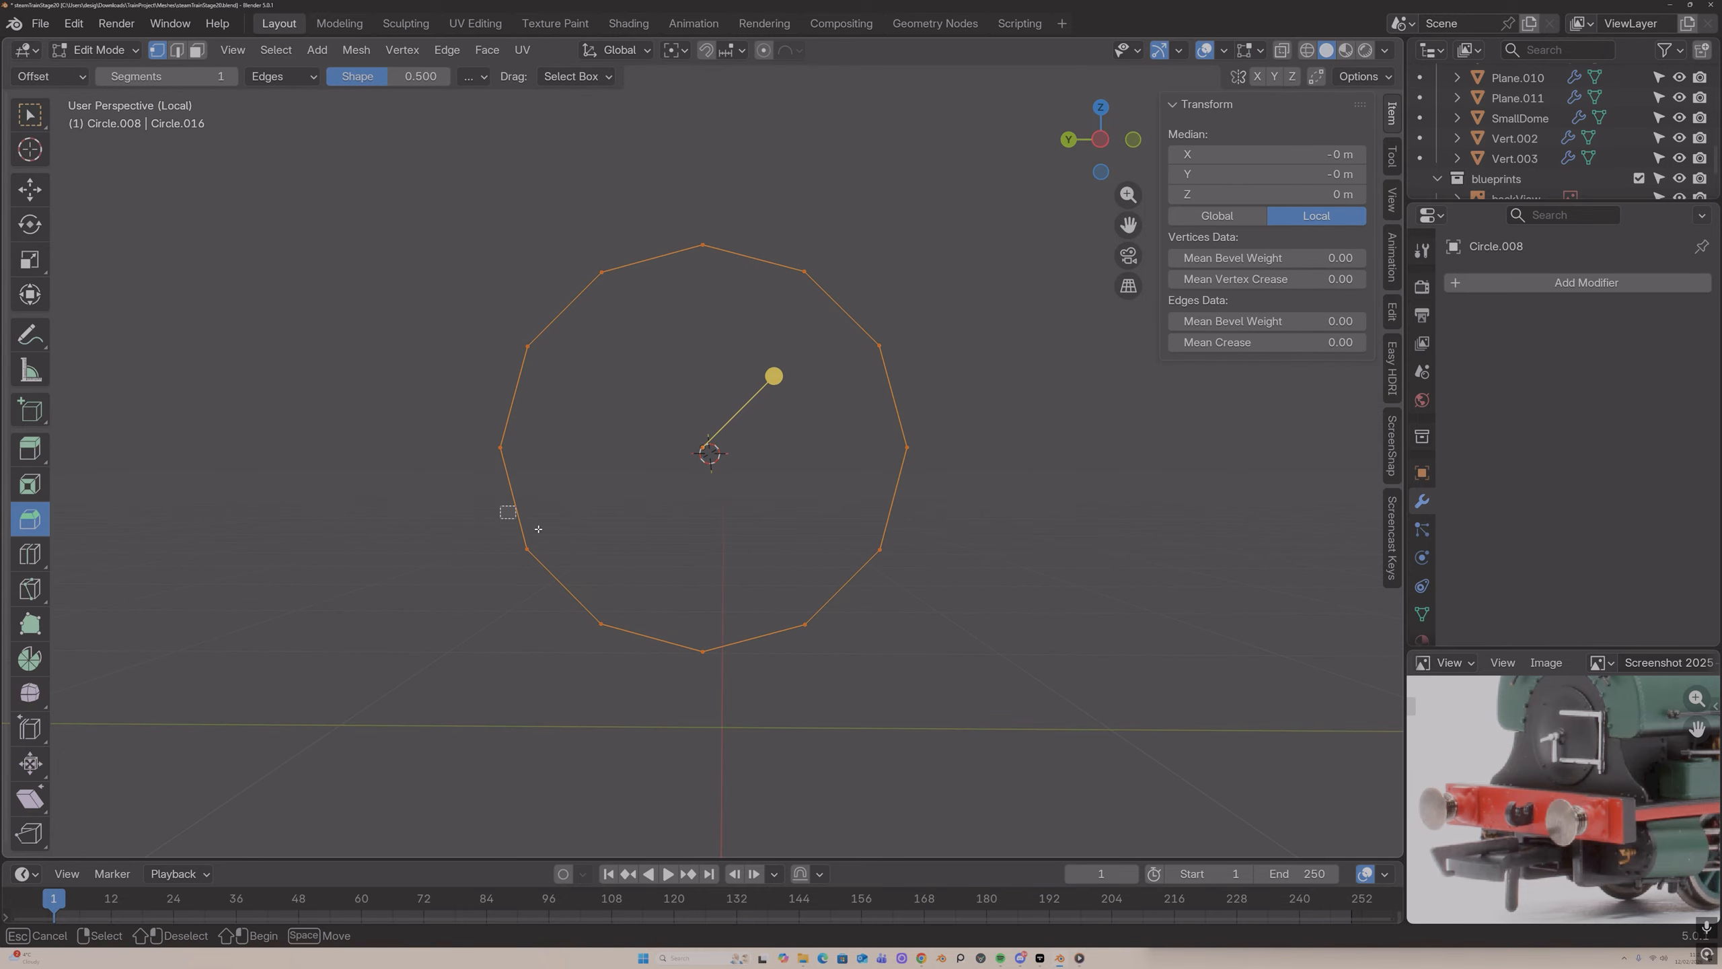
drag(499, 503, 936, 695)
key(x)
click(797, 636)
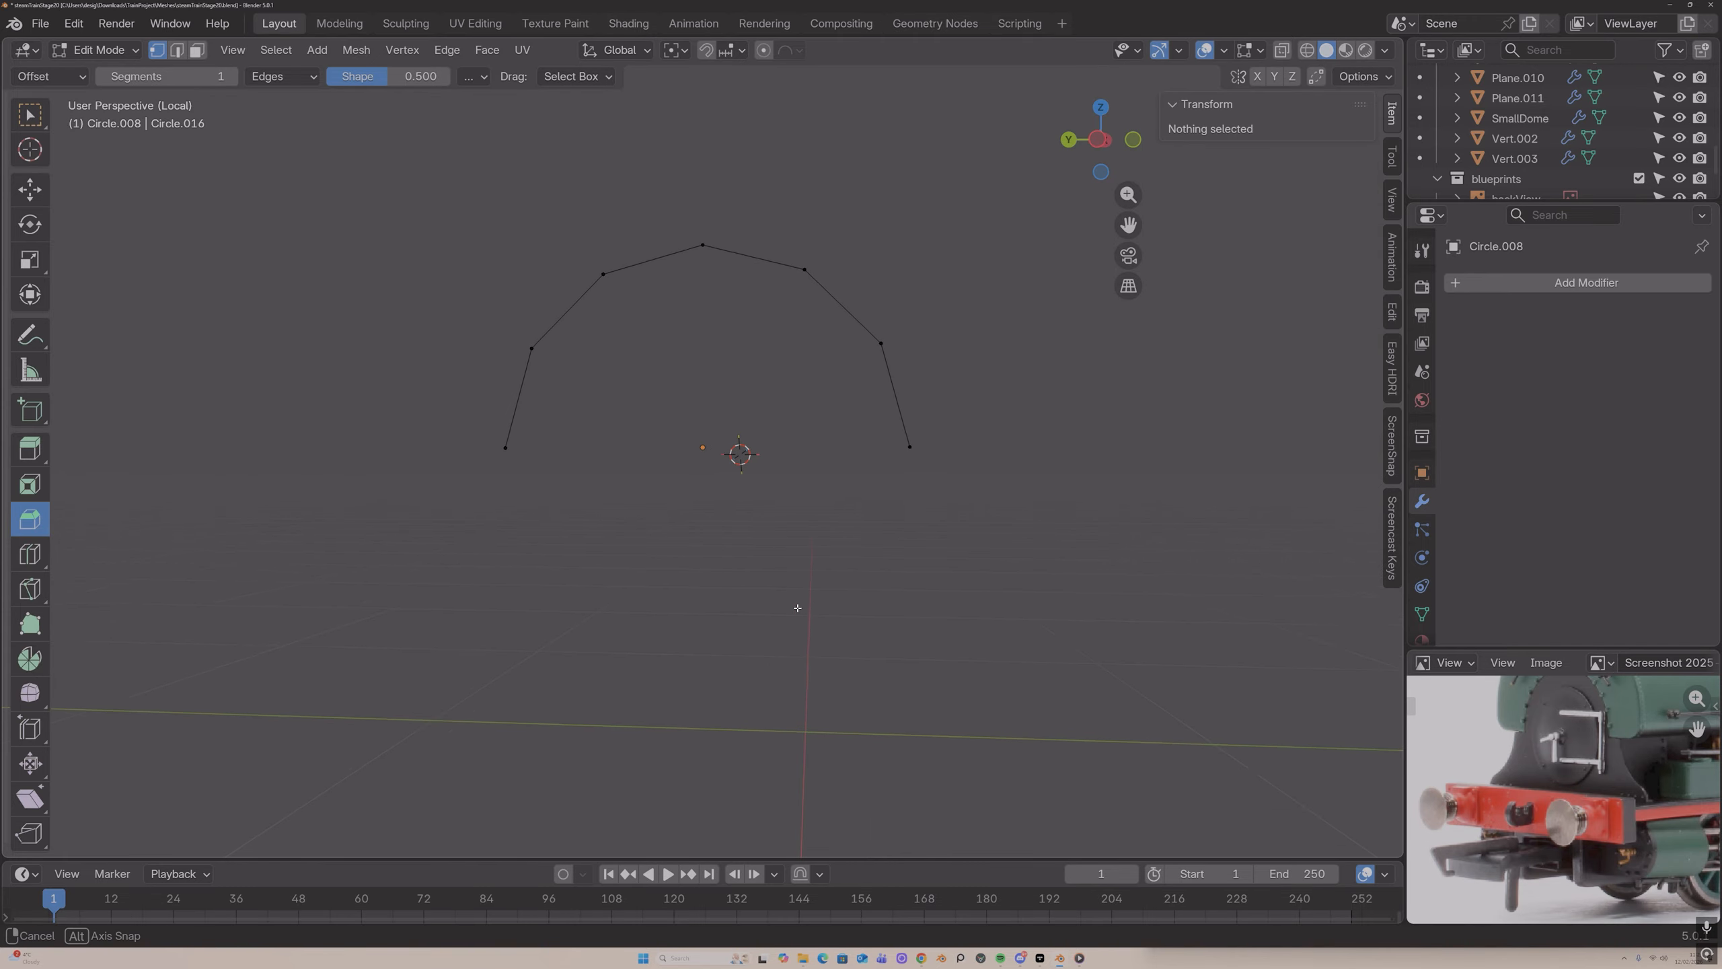
Step: Duplicate the whole half-circle arc and move the copy down about 0.114 m along Z
middle_drag(797, 608, 821, 511)
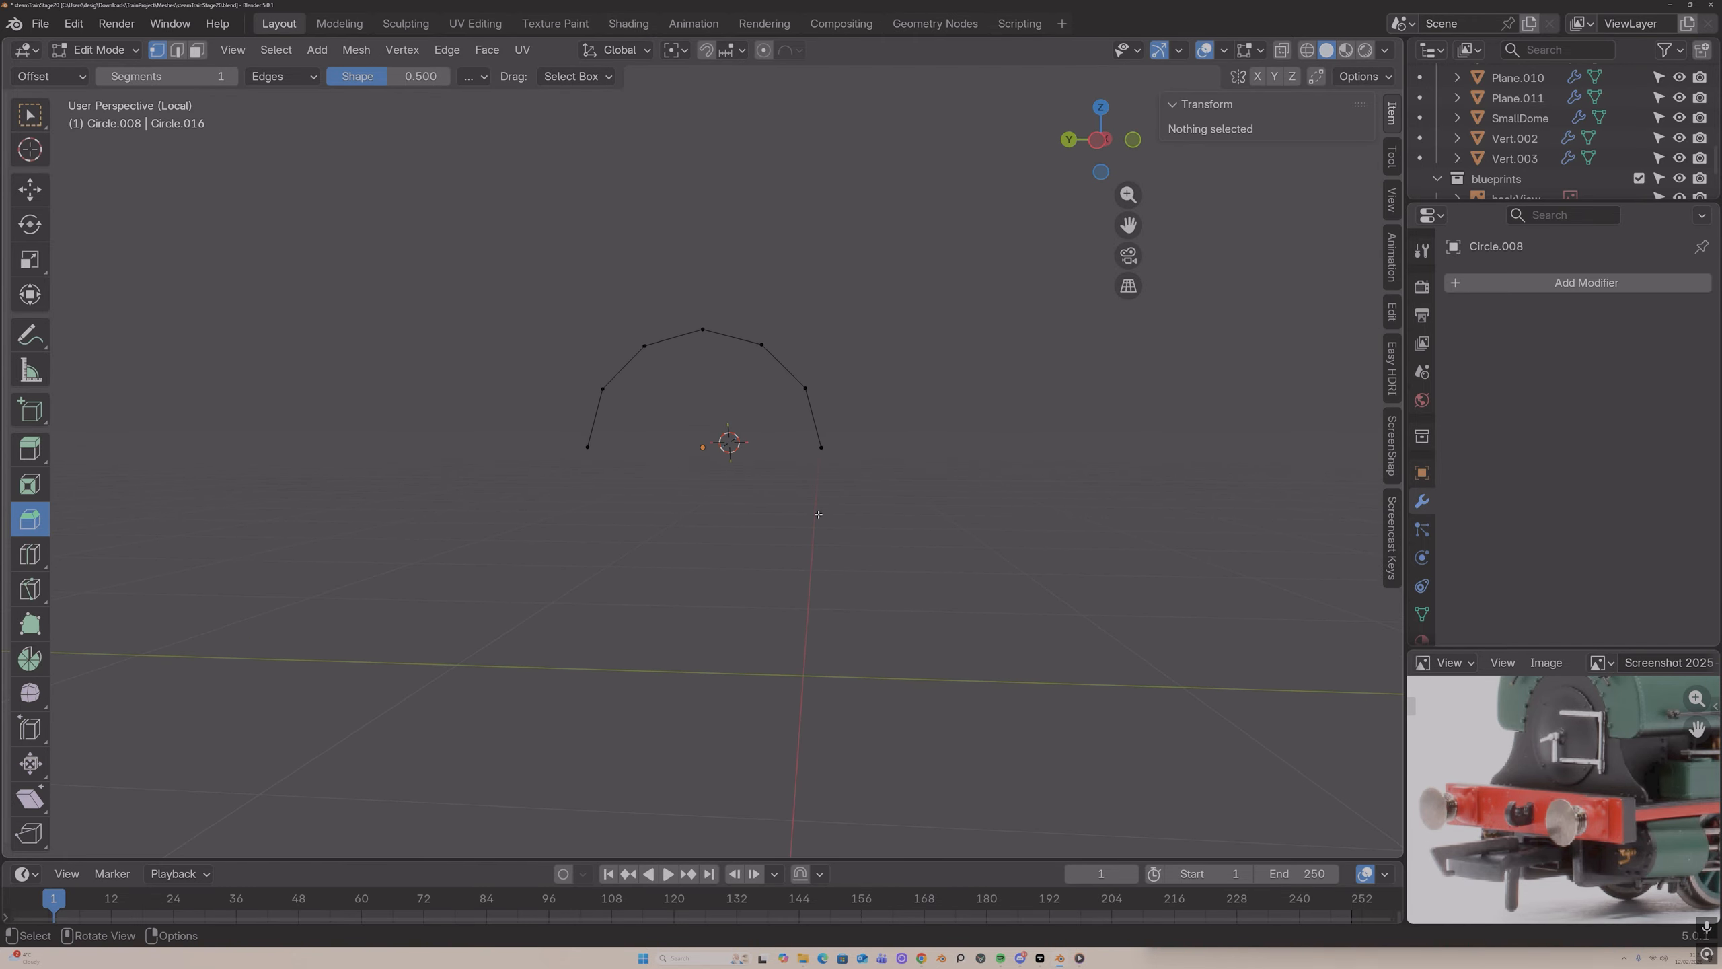
right_click(819, 515)
middle_drag(891, 466, 918, 463)
middle_drag(786, 397, 760, 423)
key(a)
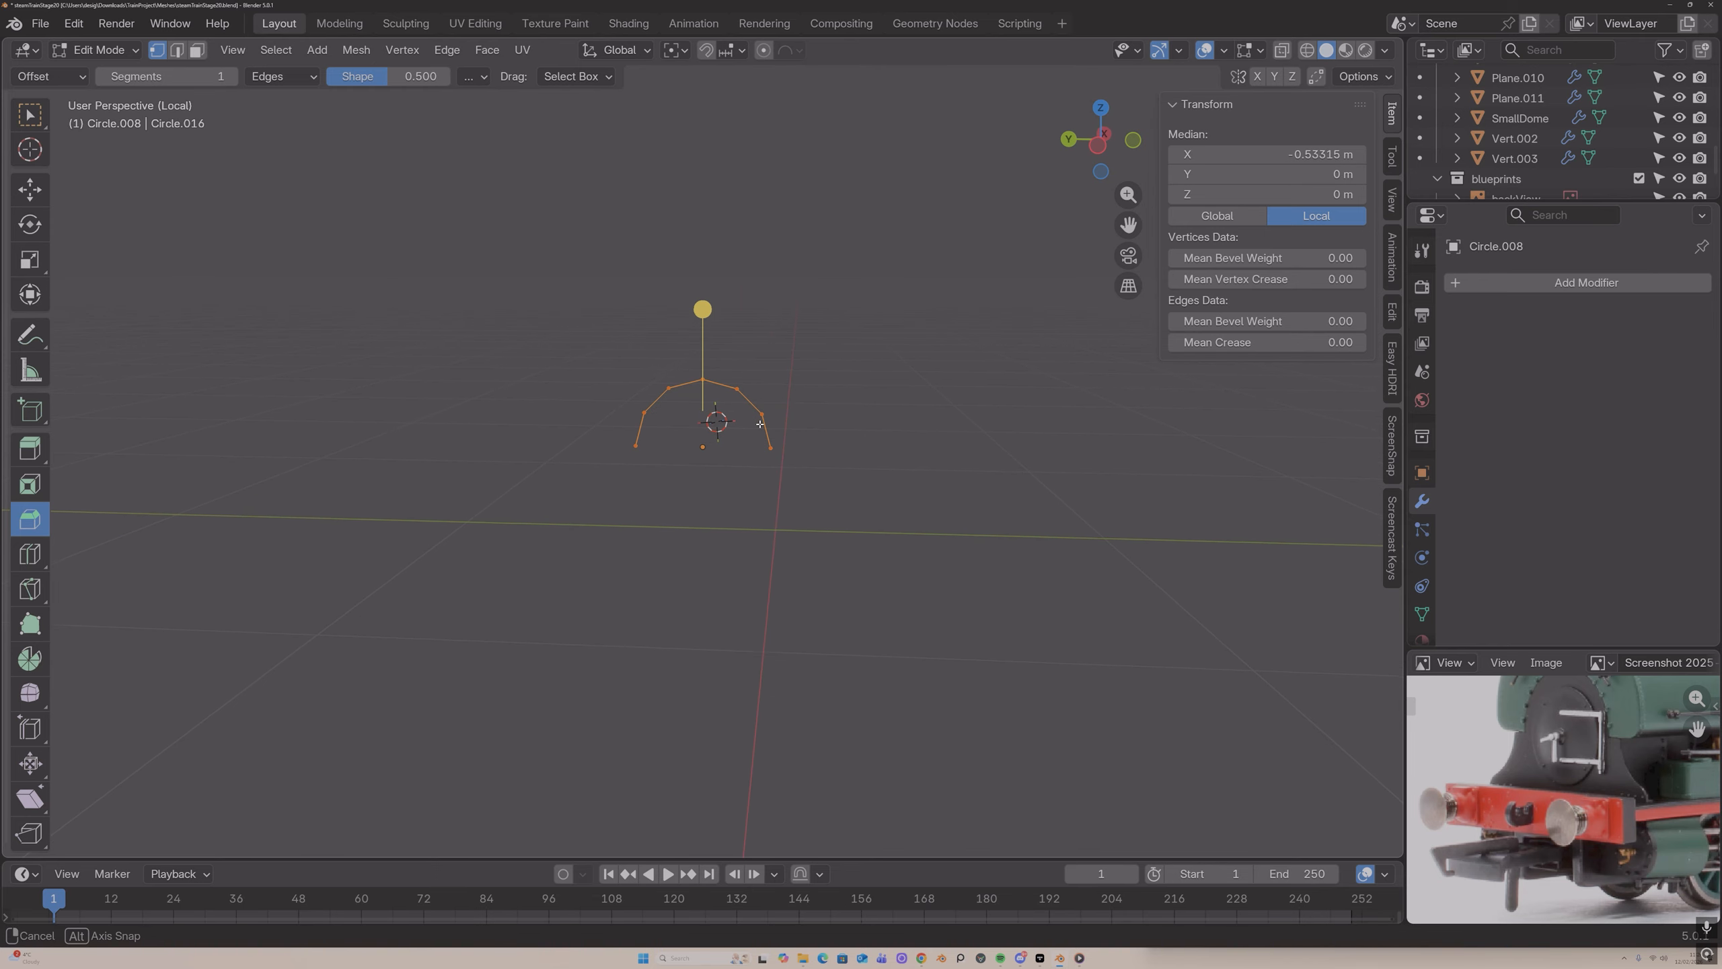
click(562, 347)
drag(562, 347, 815, 489)
middle_drag(814, 489, 791, 468)
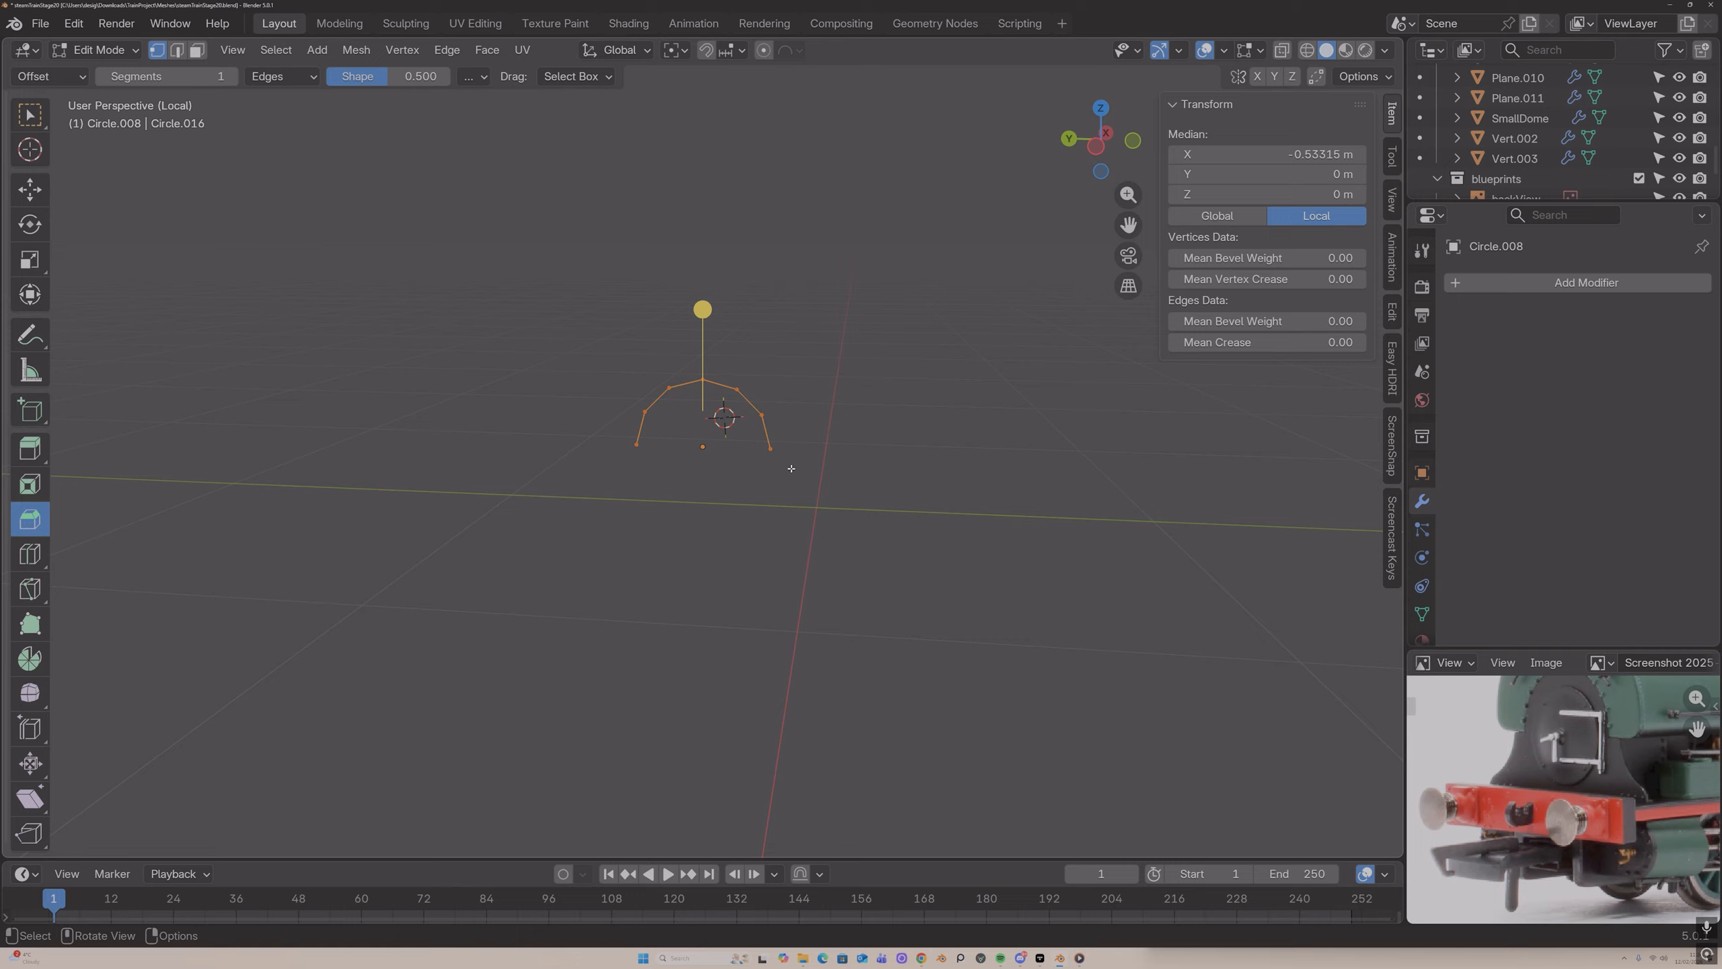
key(e)
right_click(791, 468)
key(g)
key(z)
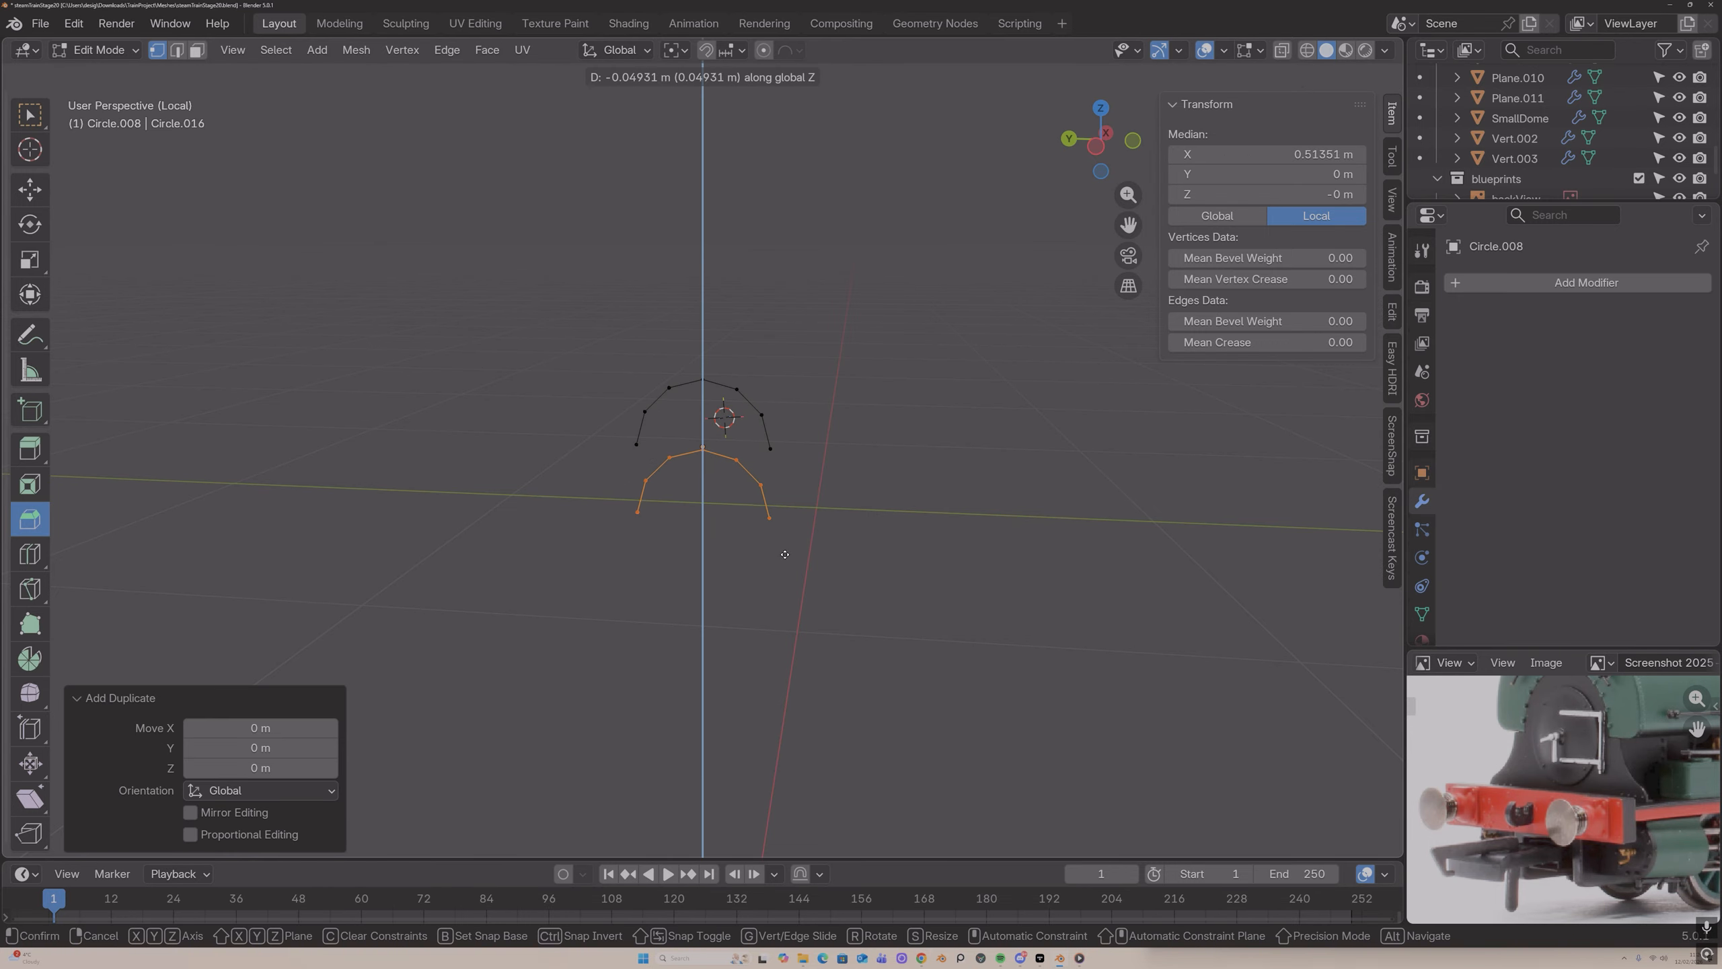
click(785, 627)
Step: Mirror the duplicated arc along global Z so it opens upward, and lower it slightly along Z
click(357, 50)
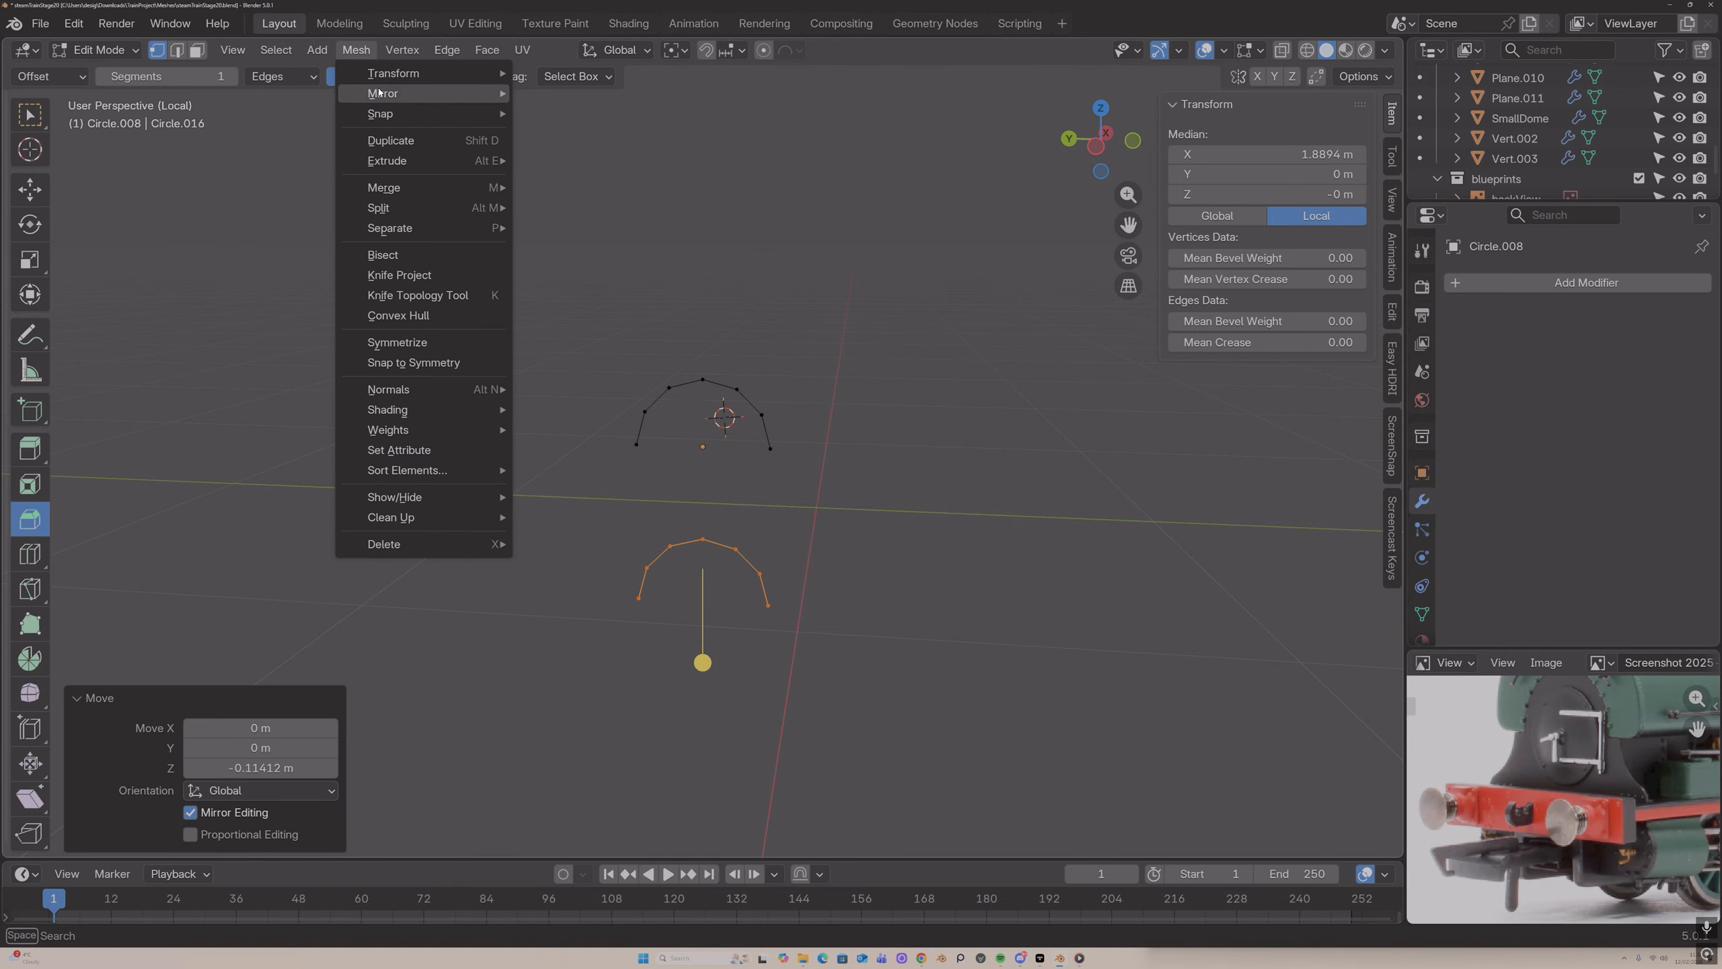
mouse_move(420, 93)
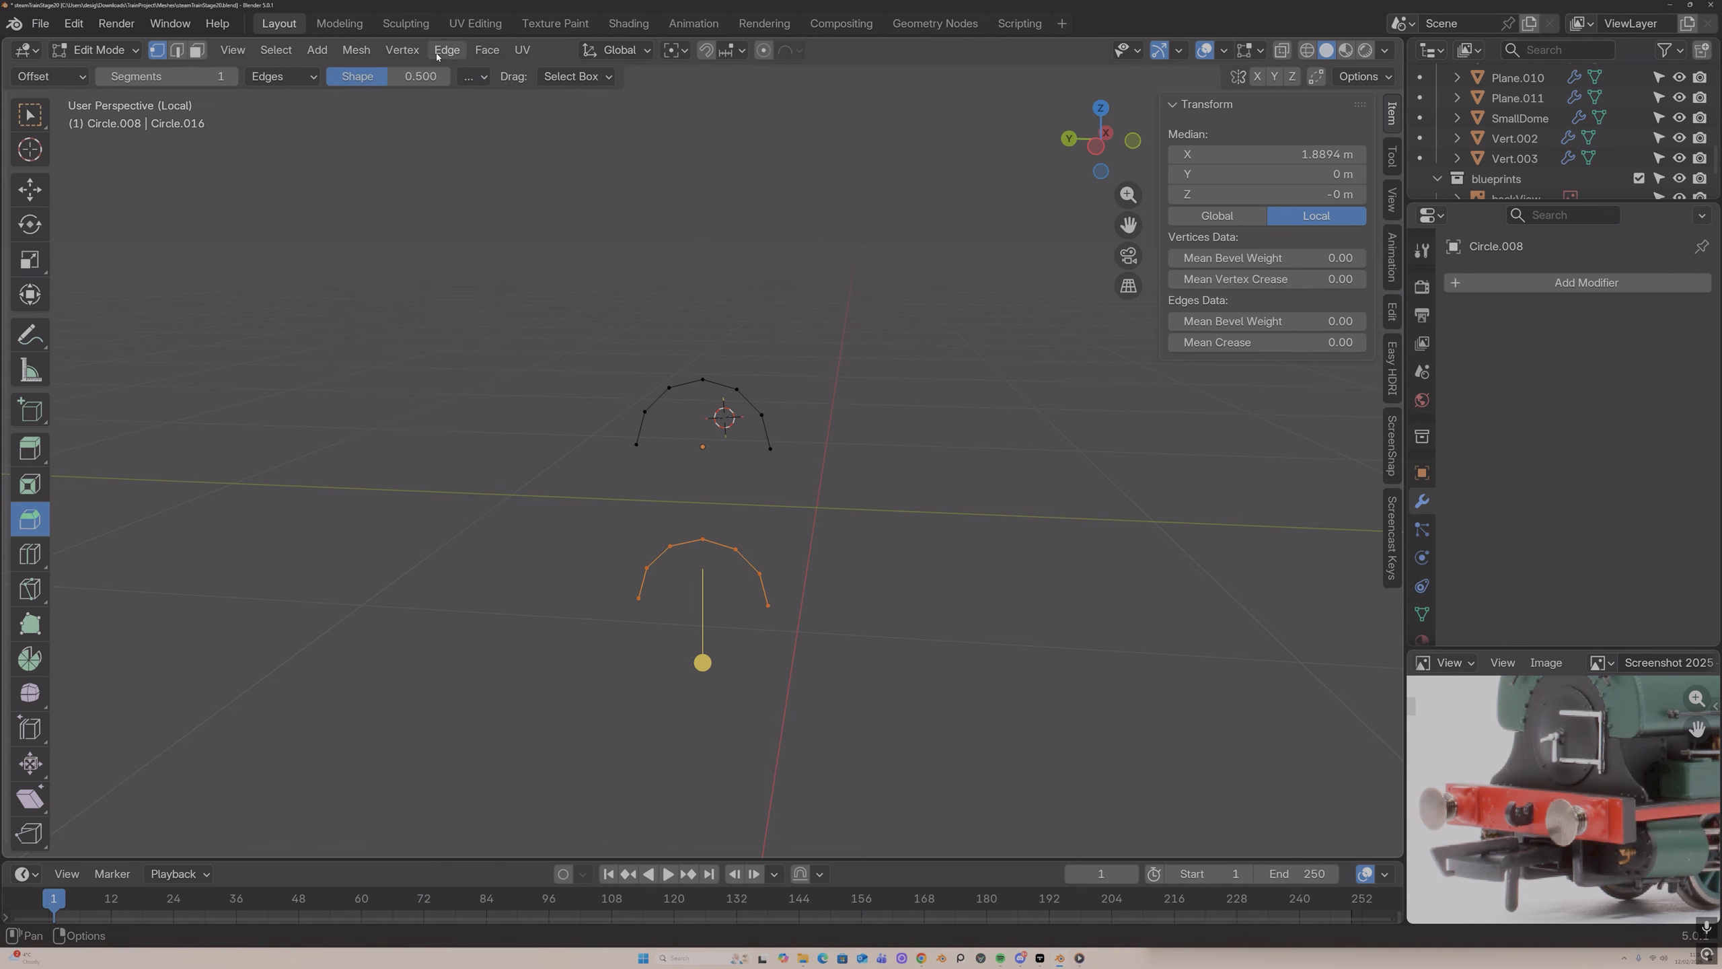
click(356, 50)
mouse_move(475, 93)
click(565, 139)
click(356, 49)
click(566, 160)
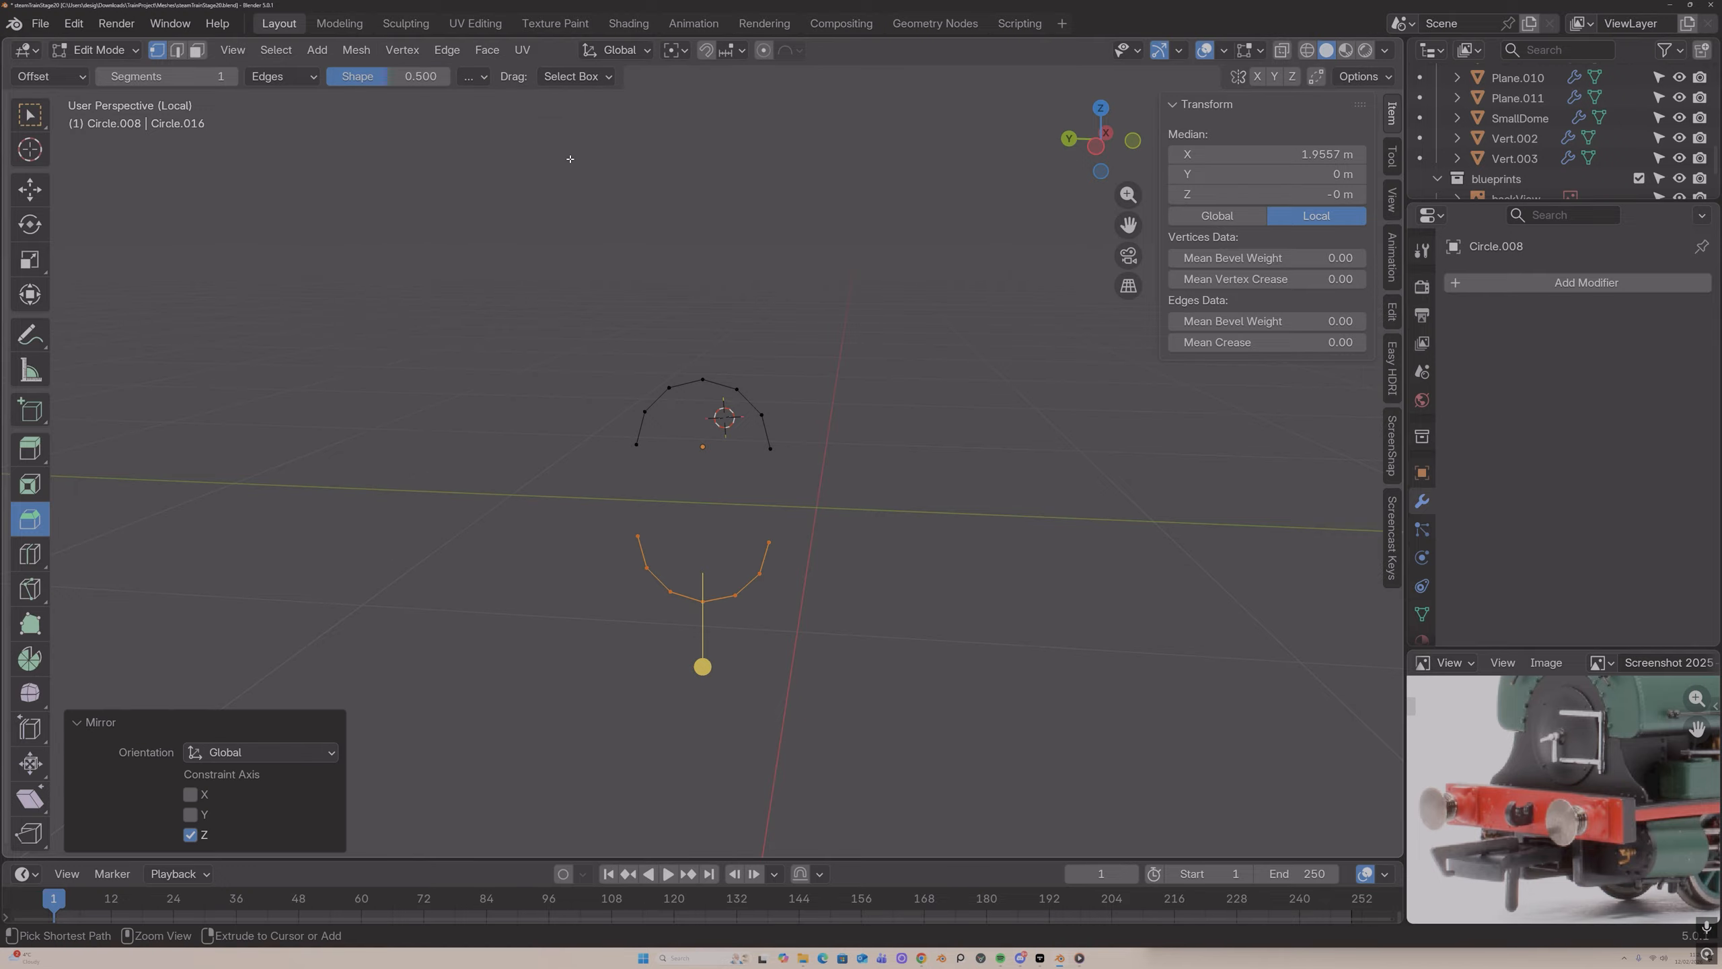
middle_drag(576, 192, 619, 403)
key(g)
key(z)
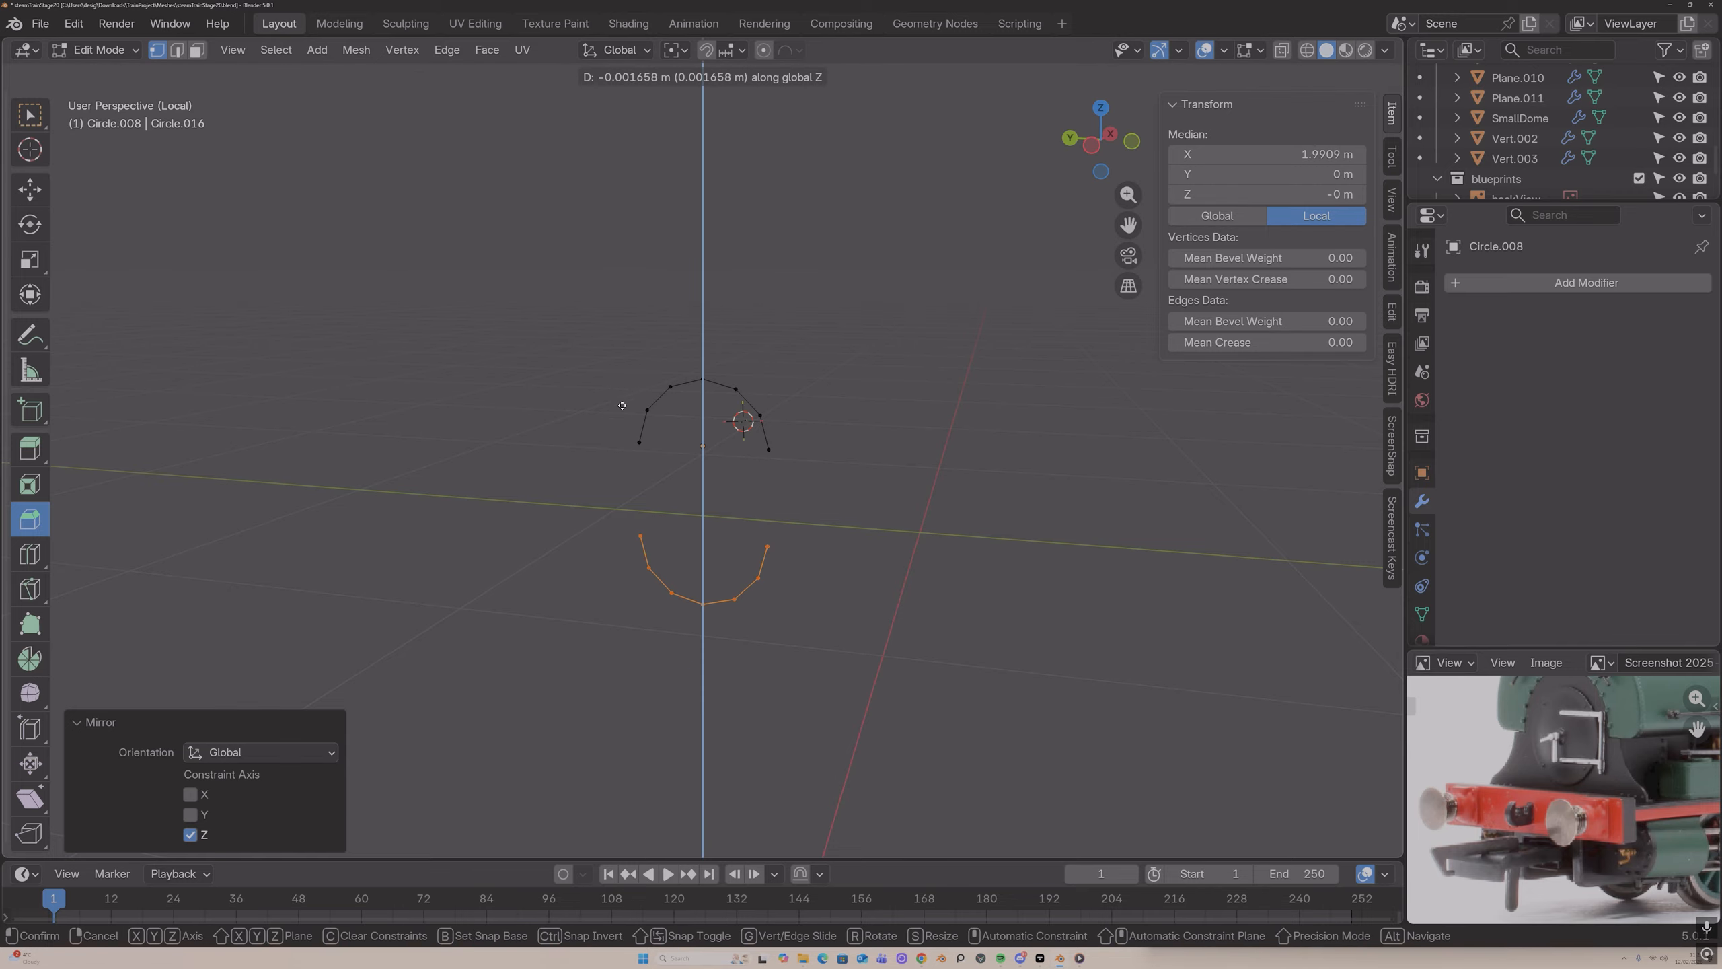
click(622, 412)
Step: Join the facing end vertices of the two arcs with straight edges on both sides and return to Object Mode
click(638, 442)
shift+click(639, 545)
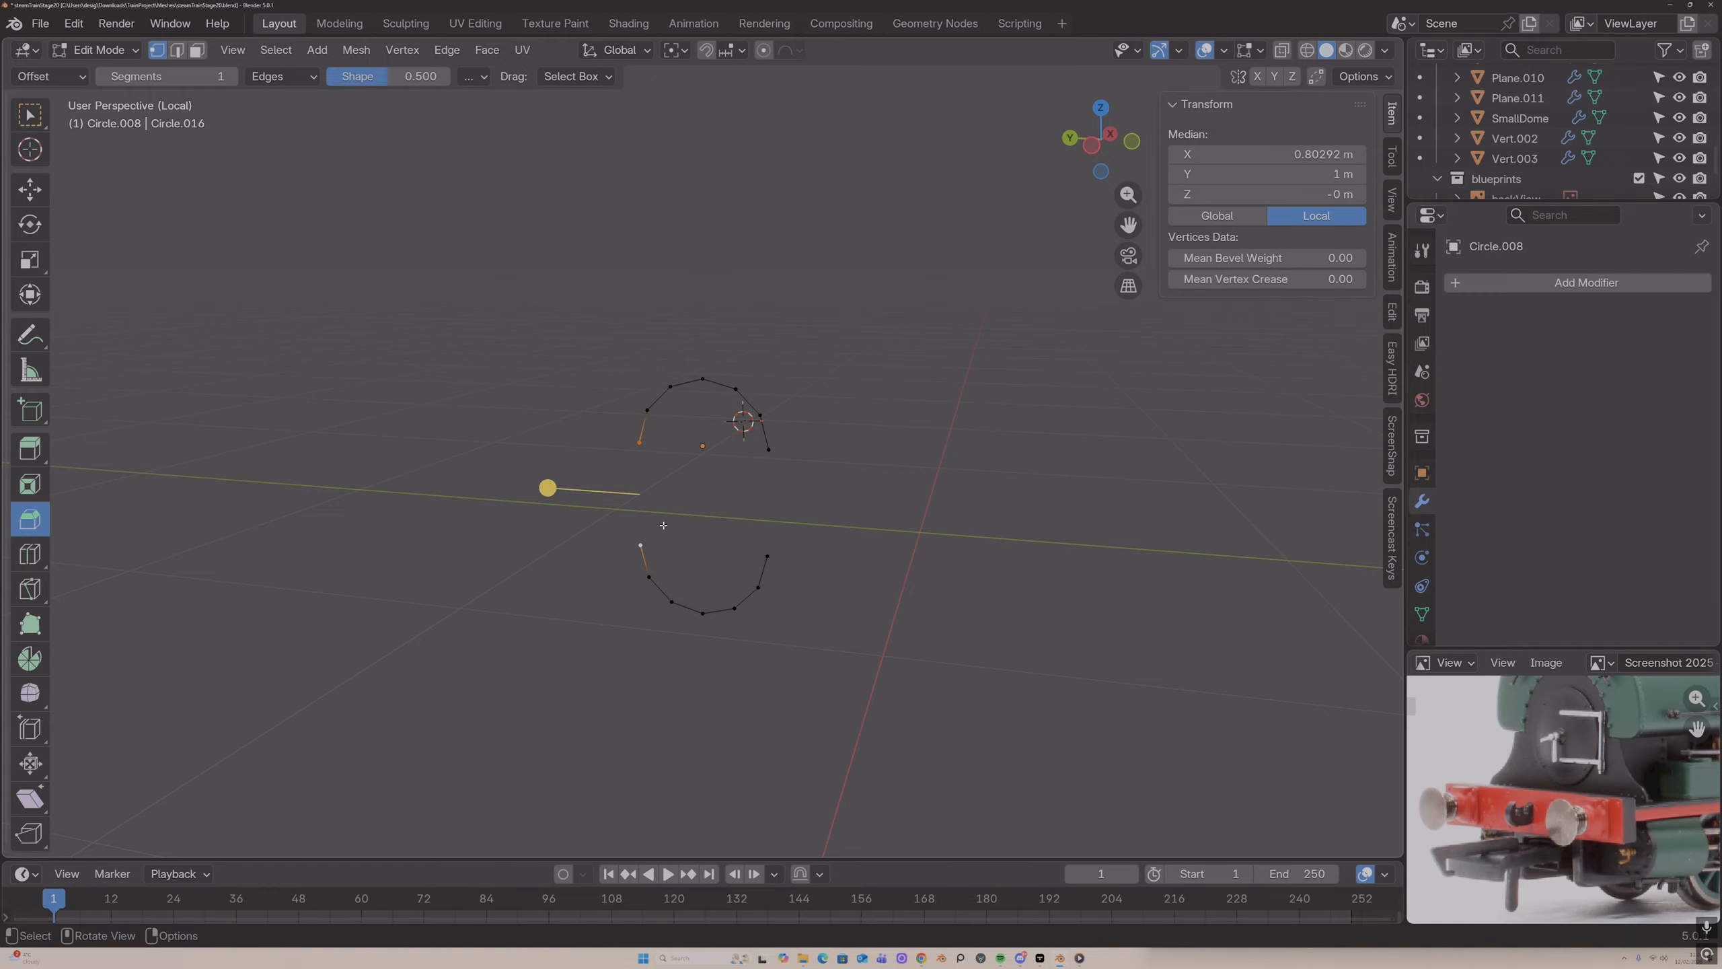
key(f)
click(769, 452)
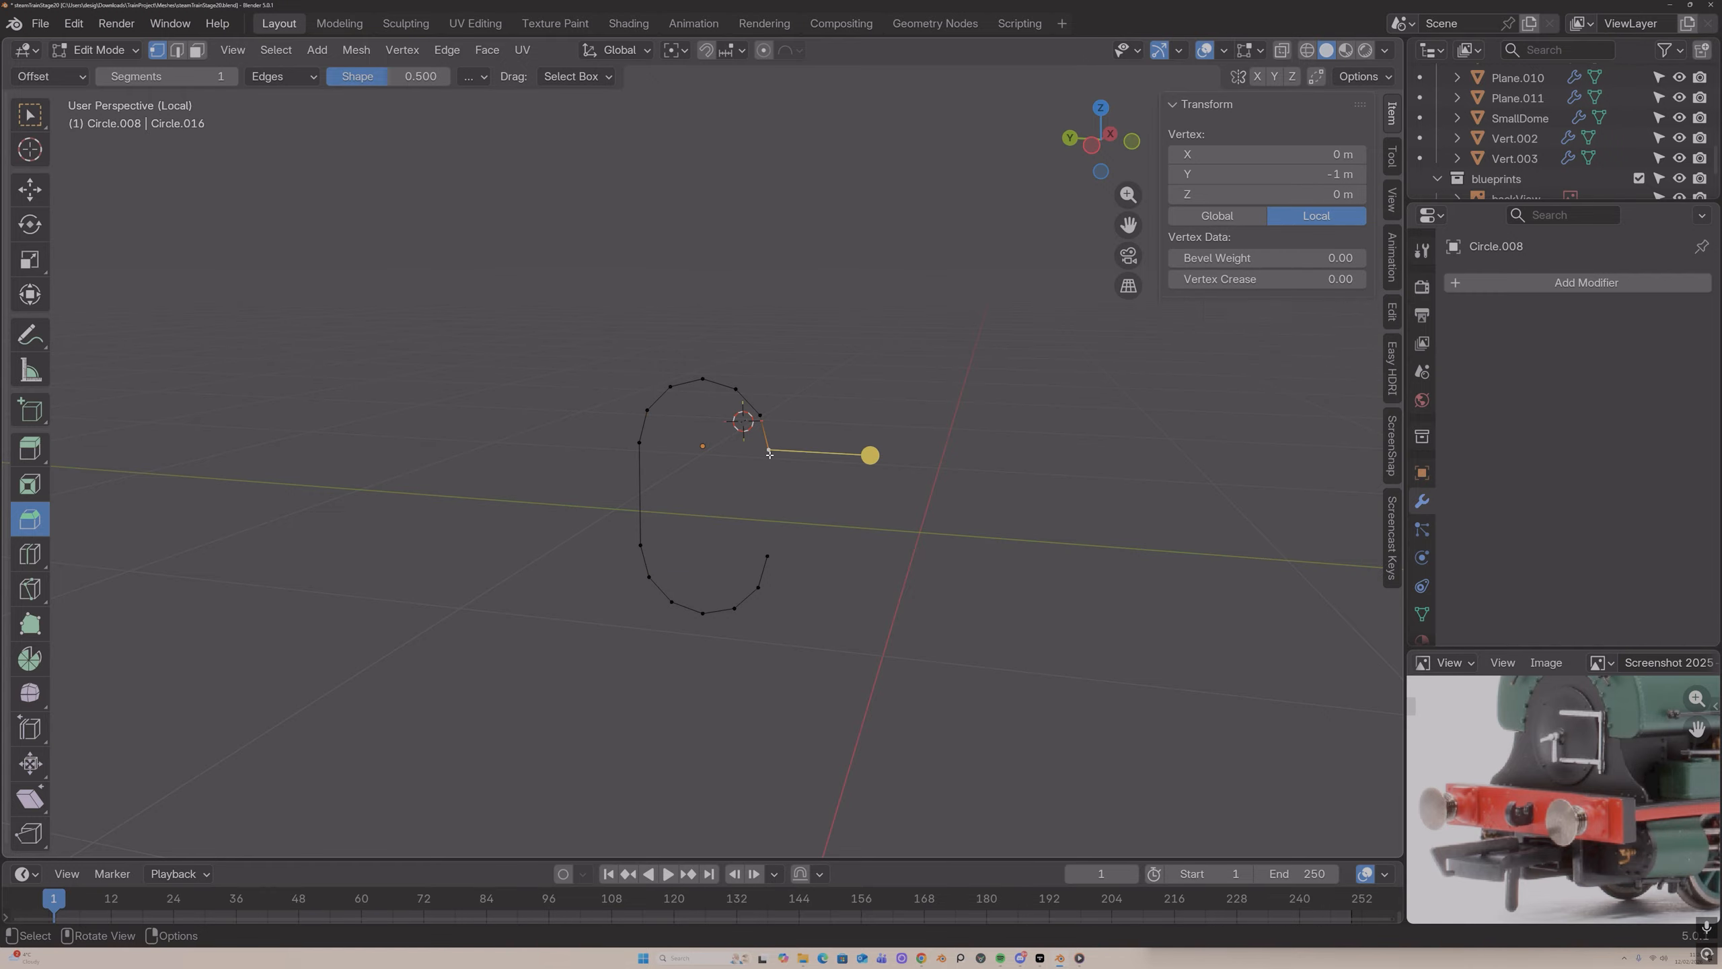
shift+click(768, 549)
key(f)
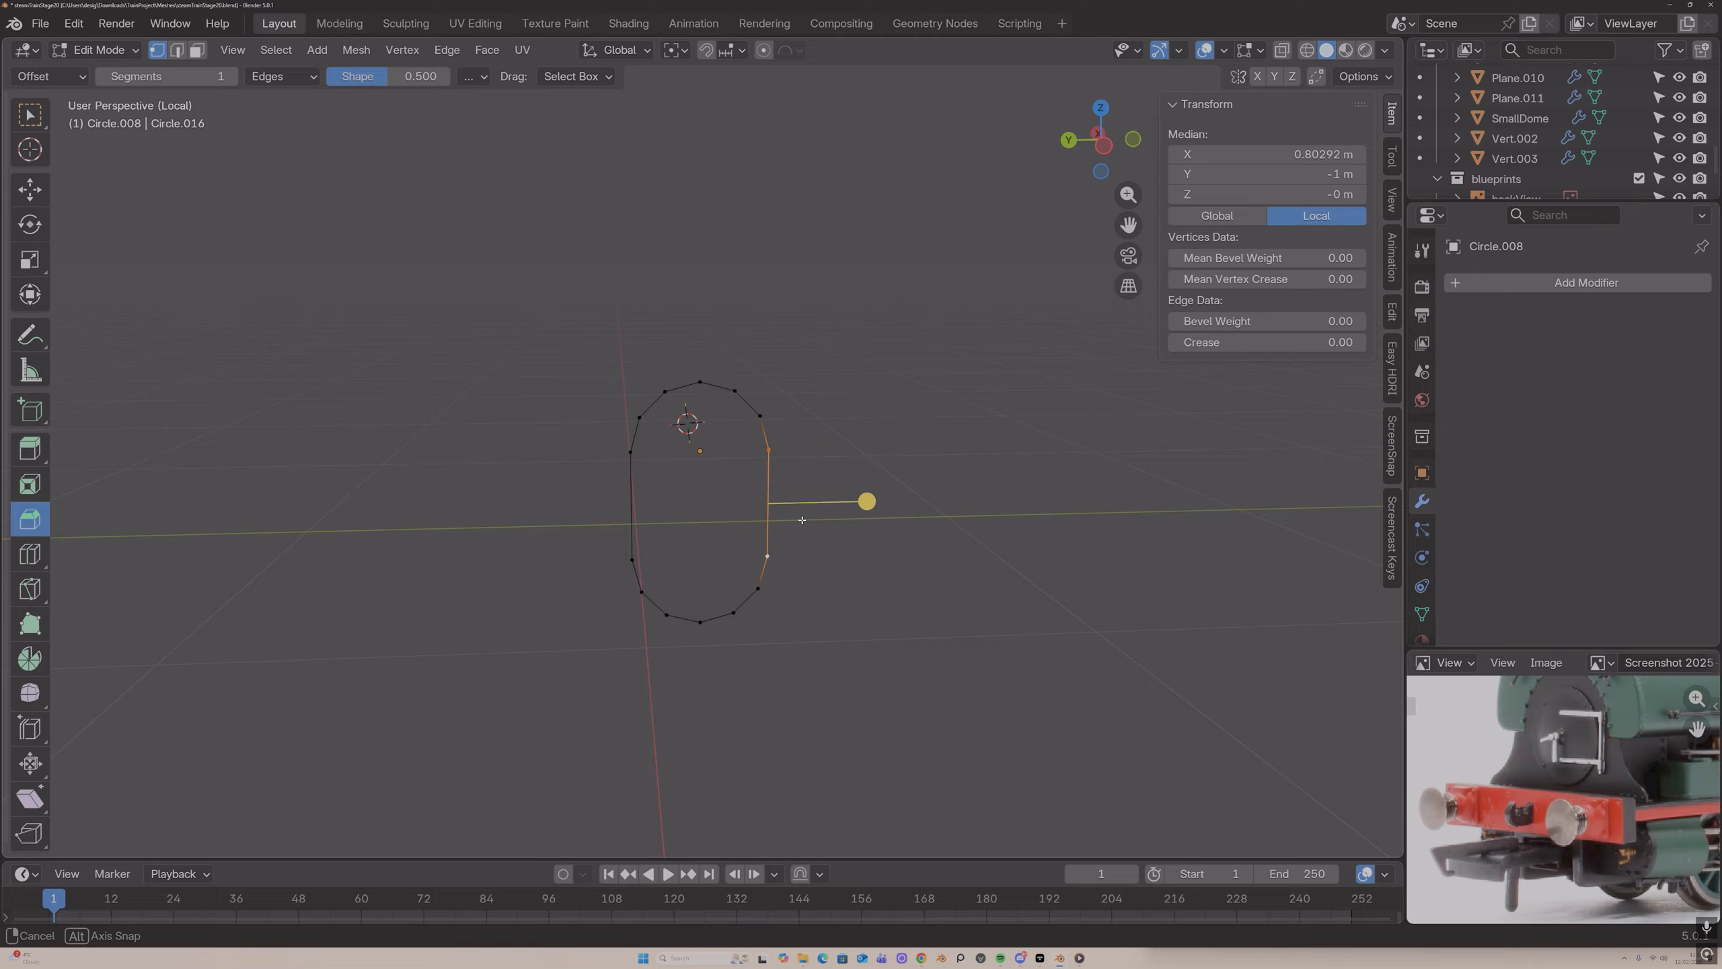
key(Tab)
Step: Convert the closed oval outline to a curve and give it a round bevel with a depth of 0.181 m
middle_drag(751, 520, 735, 429)
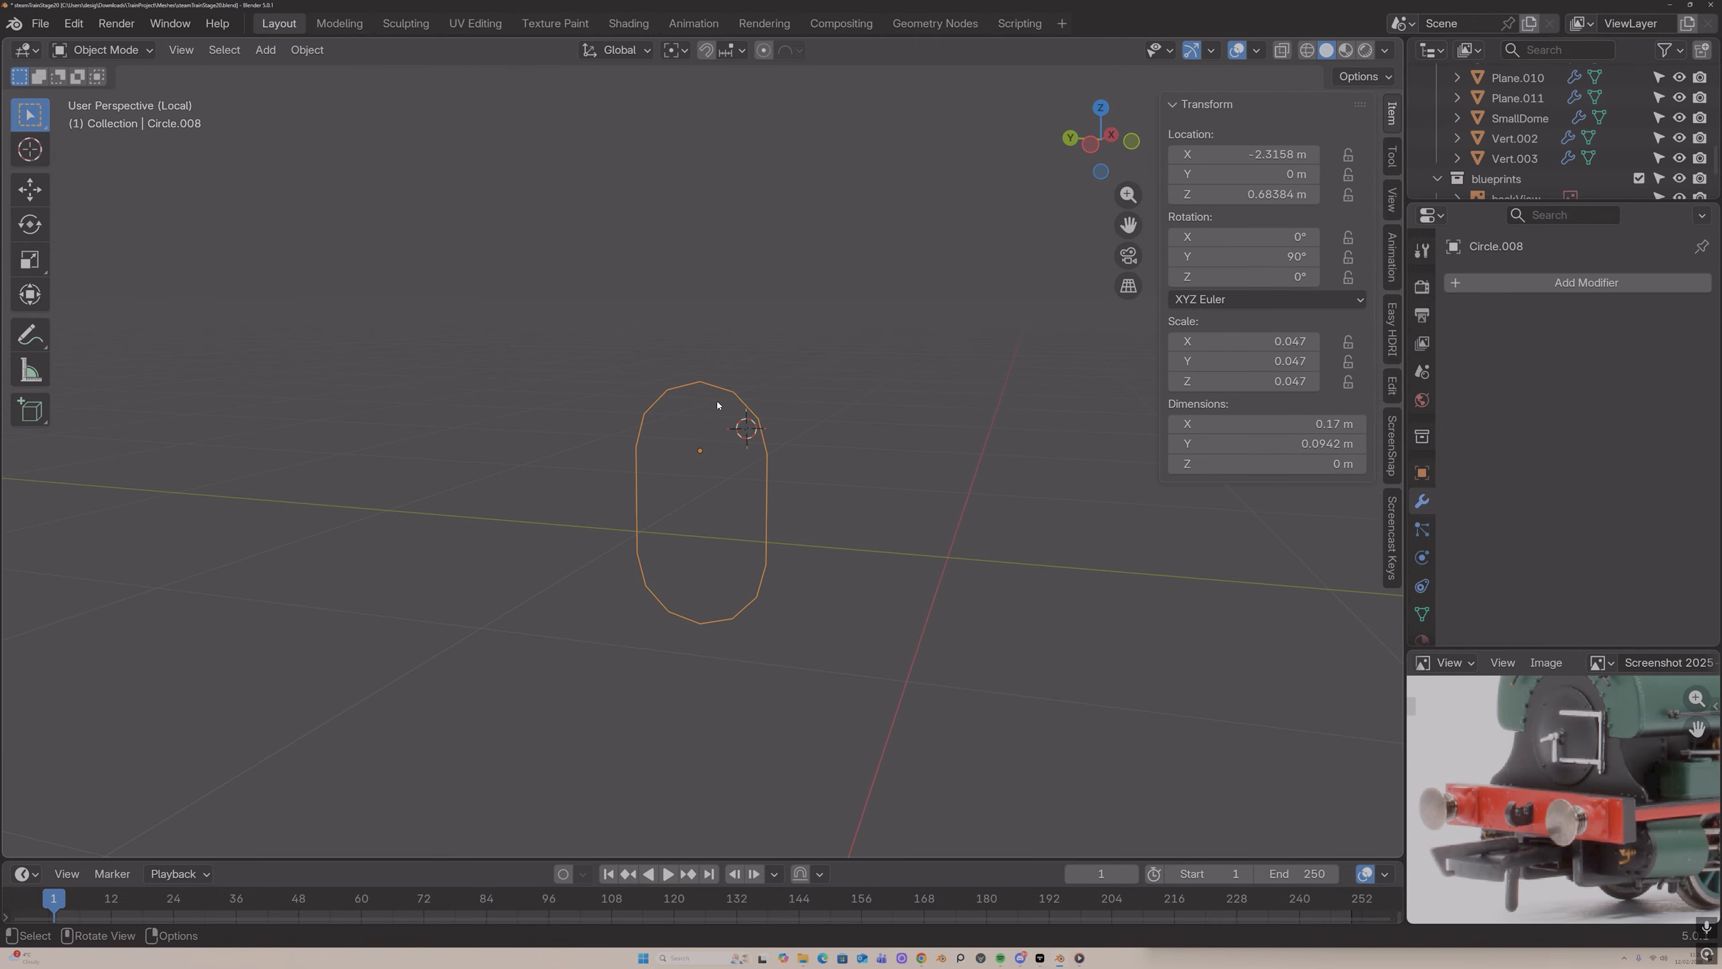
click(308, 51)
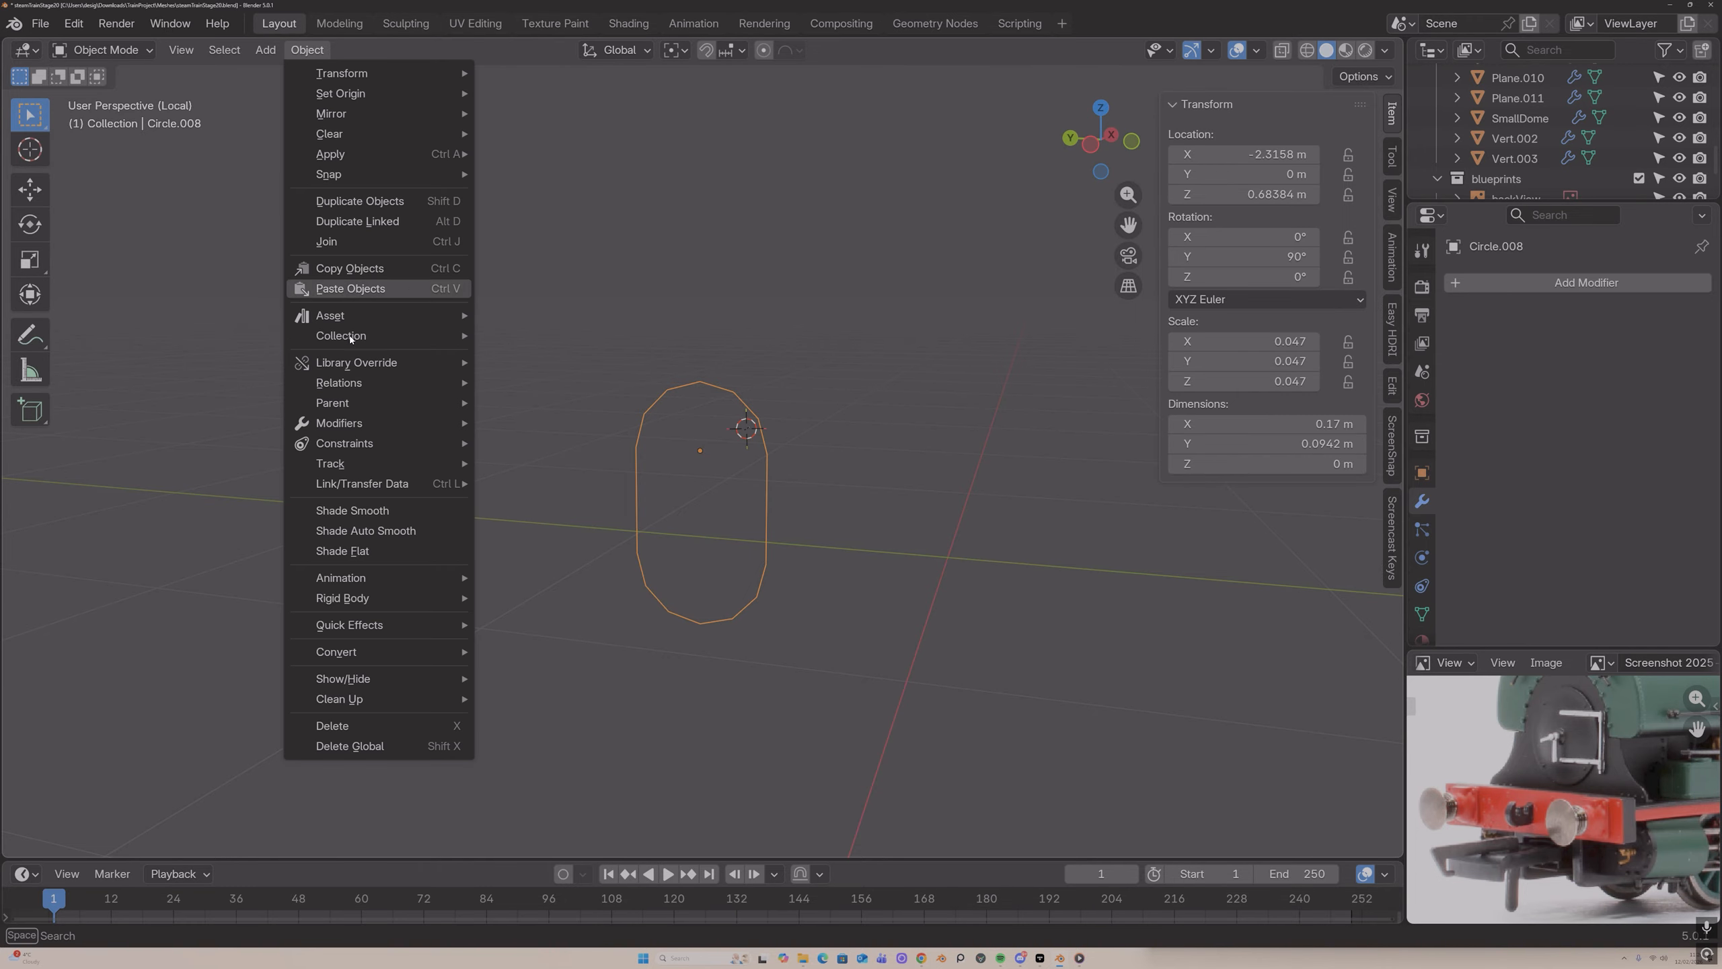
mouse_move(349, 651)
click(528, 674)
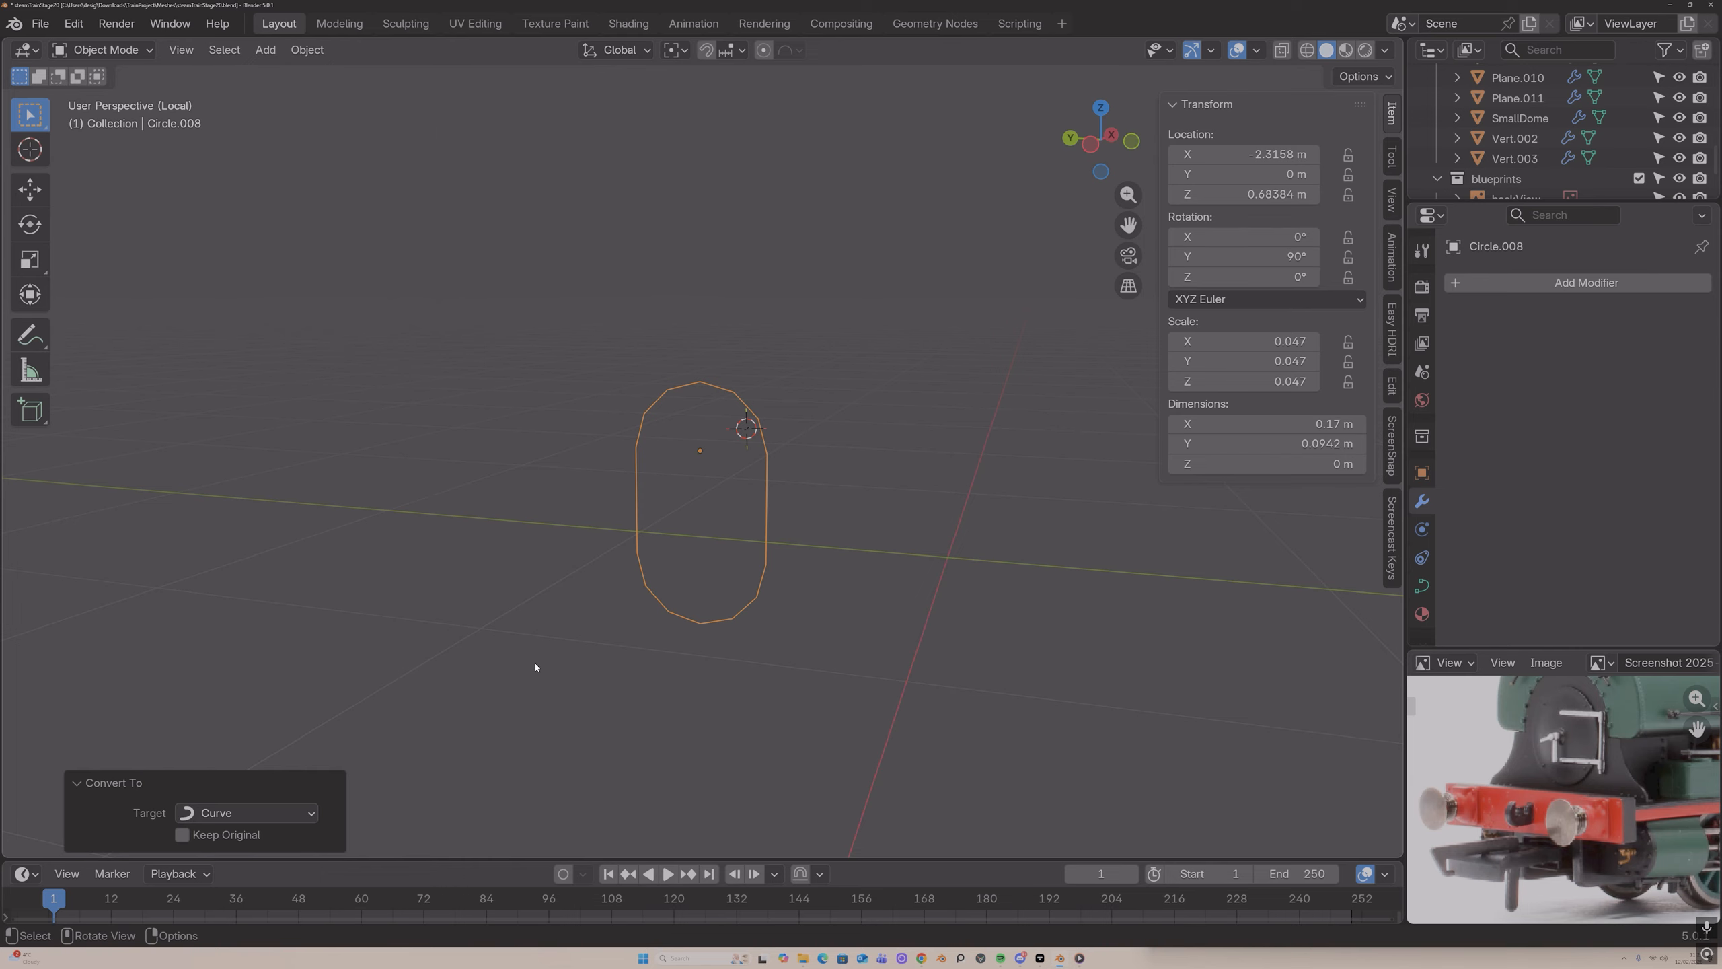
click(1422, 586)
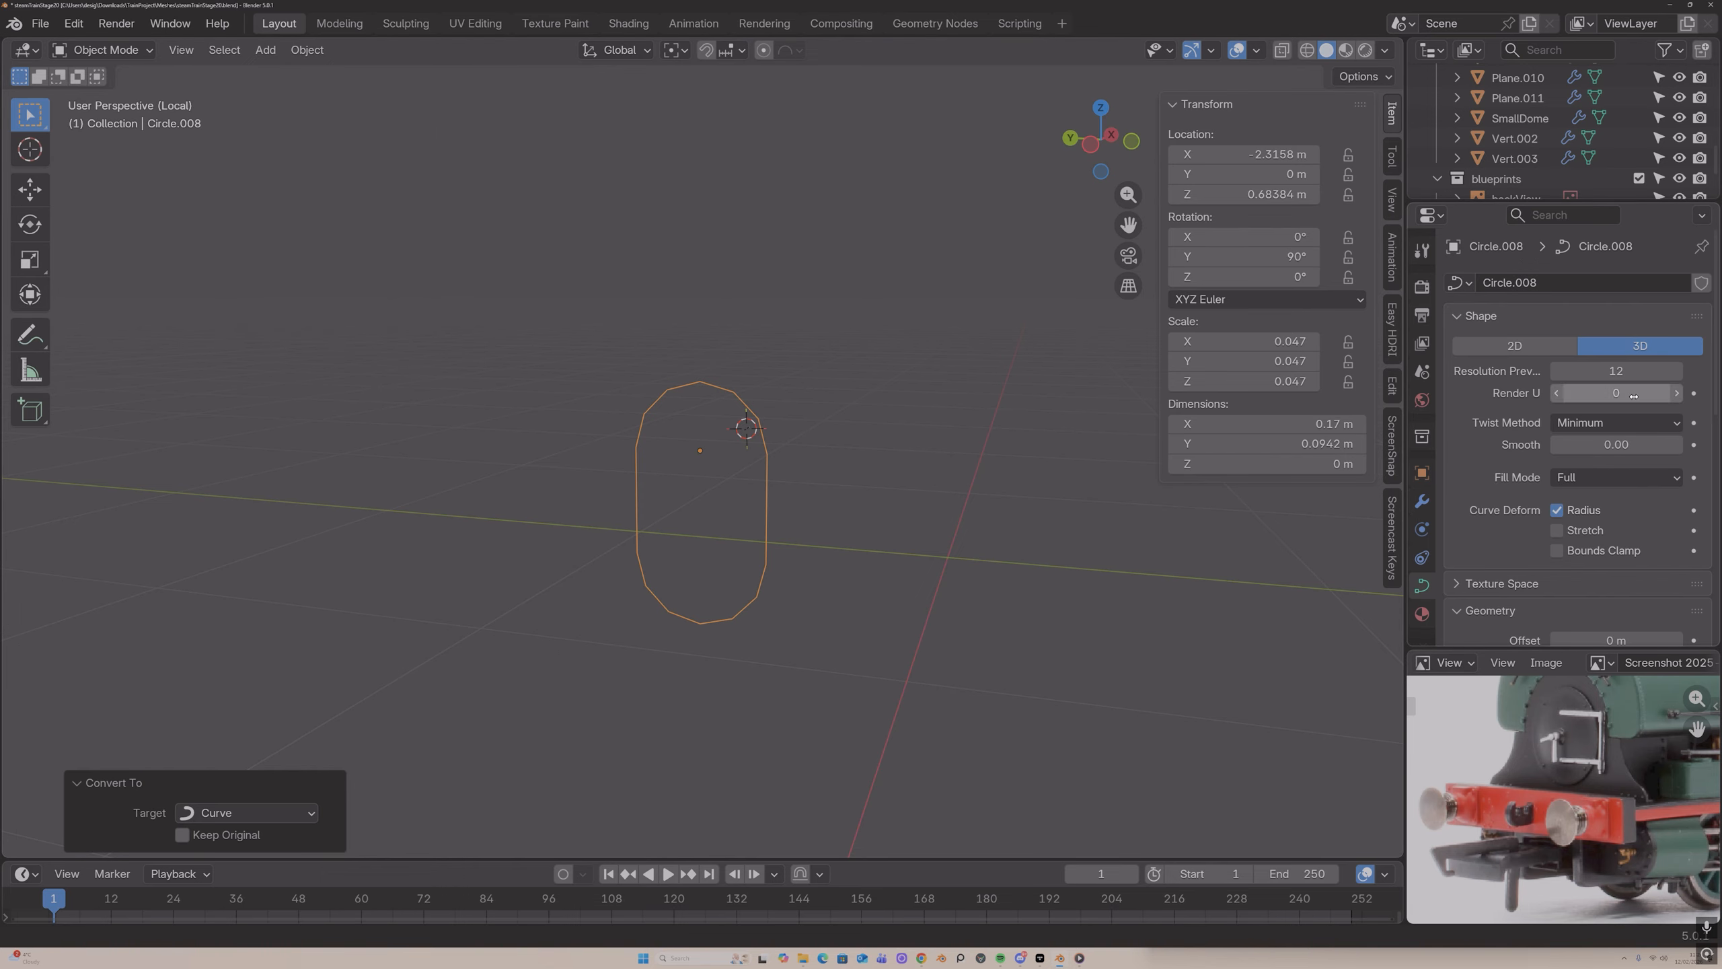
scroll(1608, 551, down, 5)
scroll(1608, 552, down, 3)
drag(1616, 451, 1671, 451)
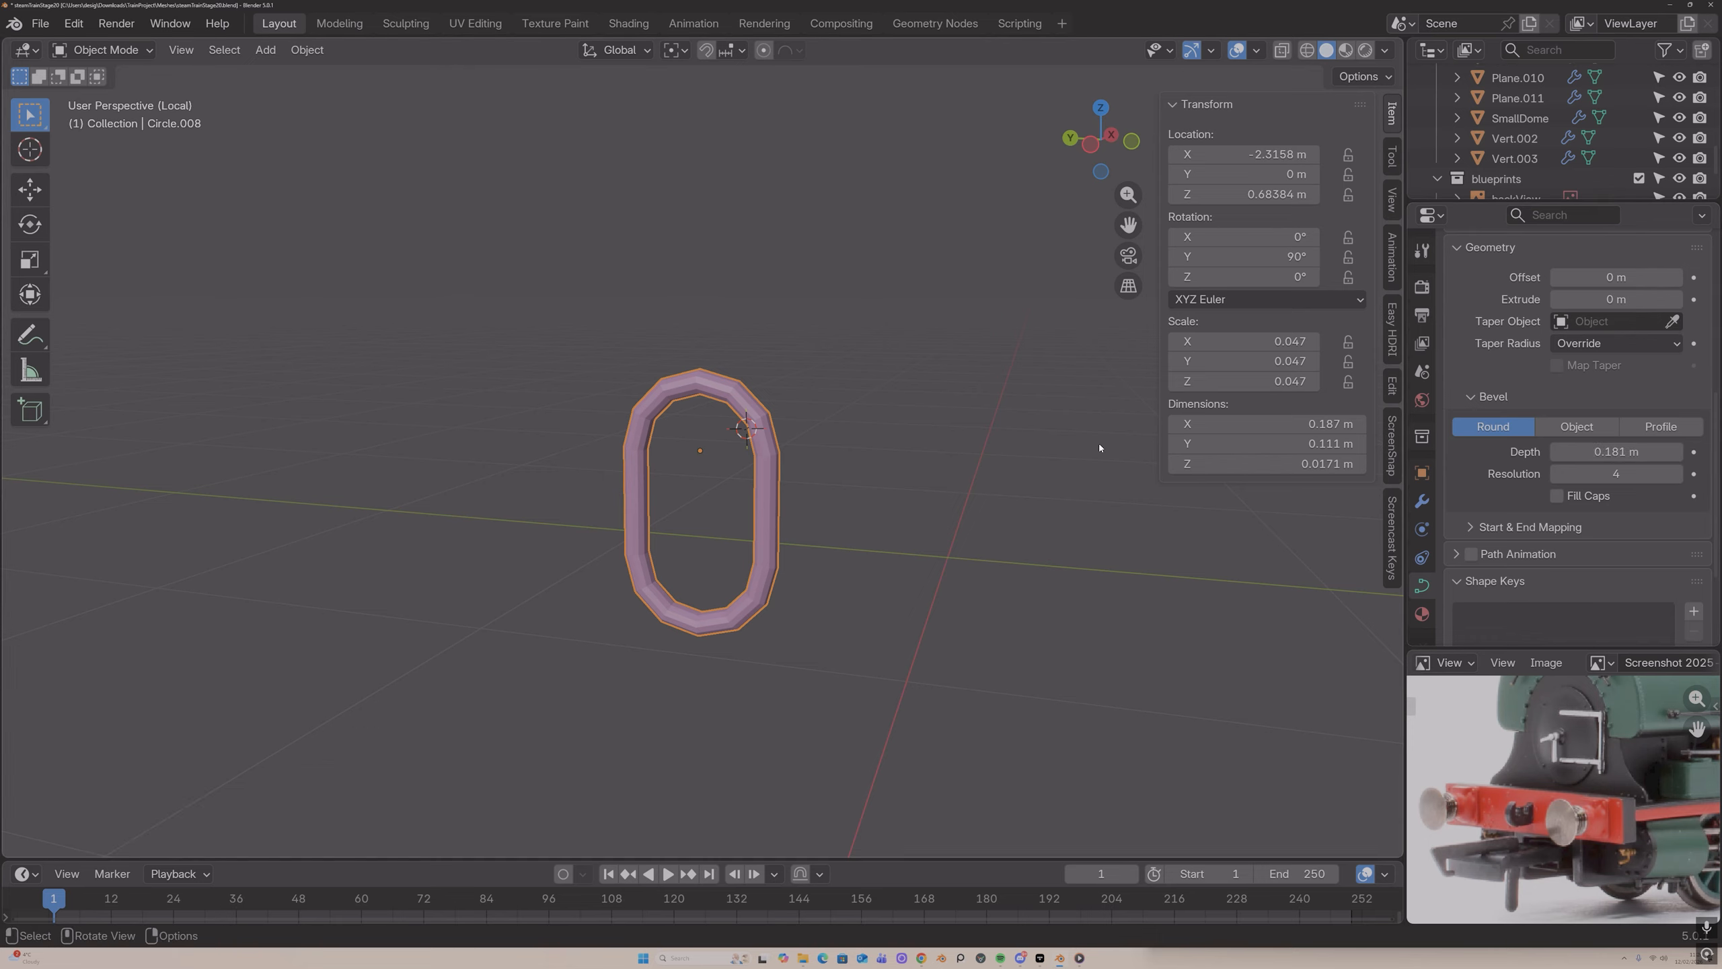
Step: Leave local view and set the chain link's bevel depth to 0.198 m
key(KP_Divide)
middle_drag(1036, 509, 976, 515)
scroll(976, 515, up, 4)
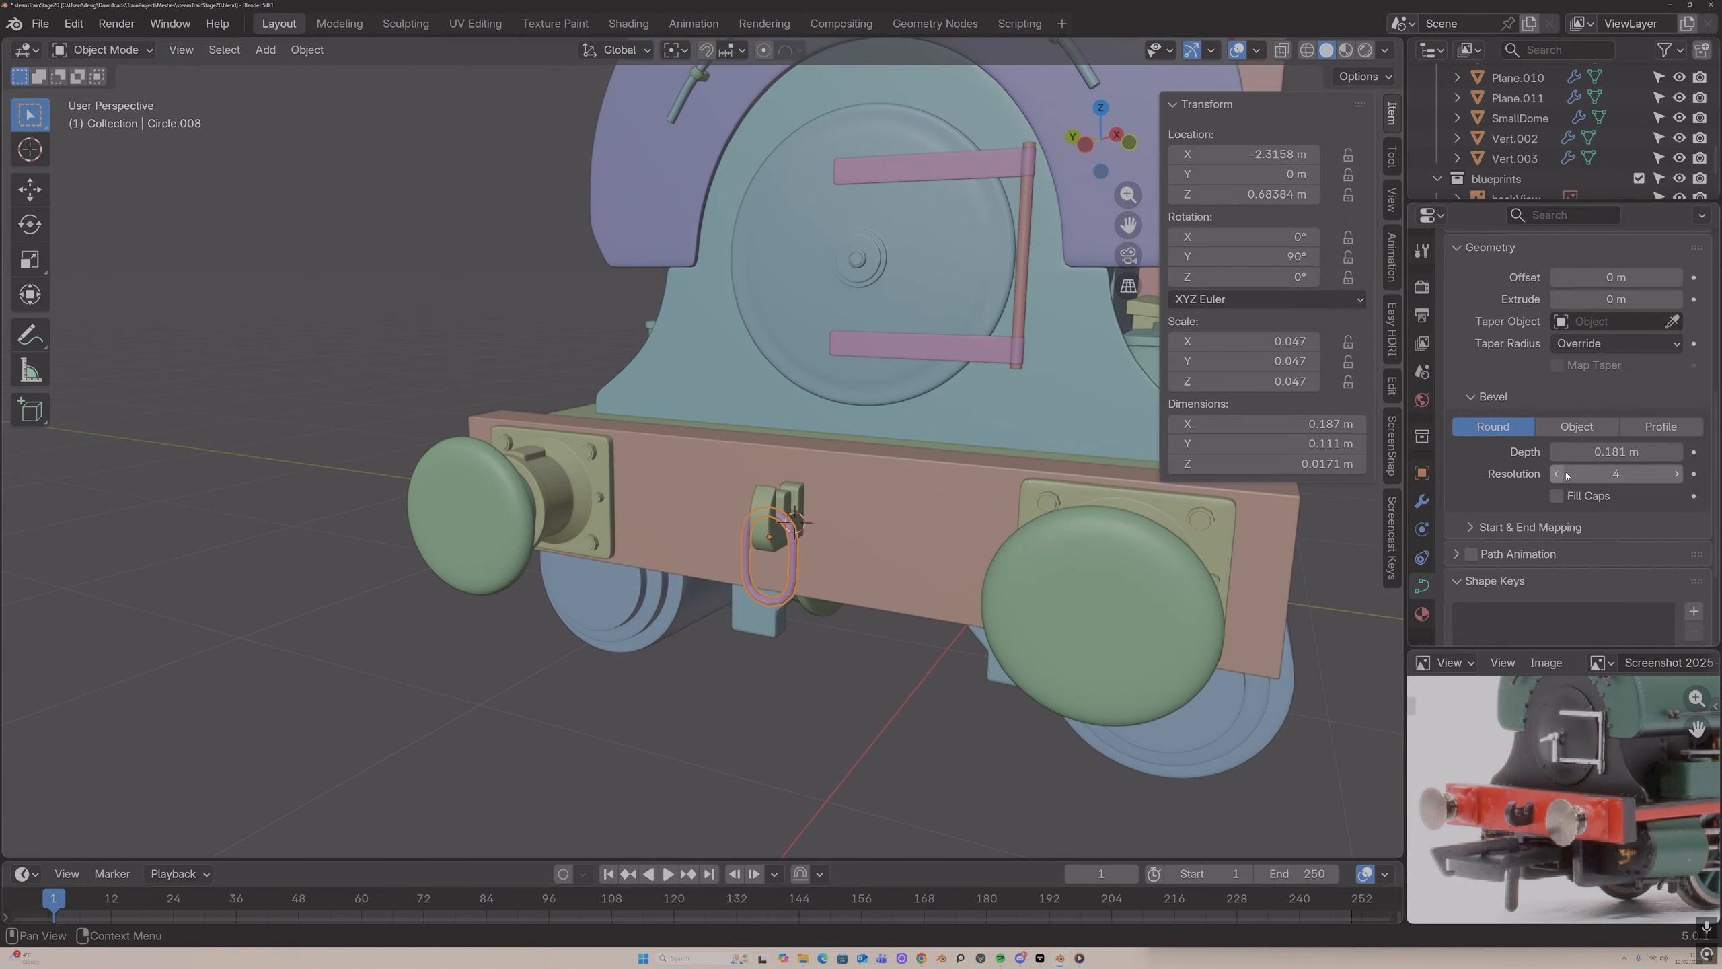
drag(1617, 451, 1610, 457)
Step: Raise the chain link about 0.0093 m along Z and reduce its scale to 0.038 to fit the coupling hook
scroll(821, 488, up, 5)
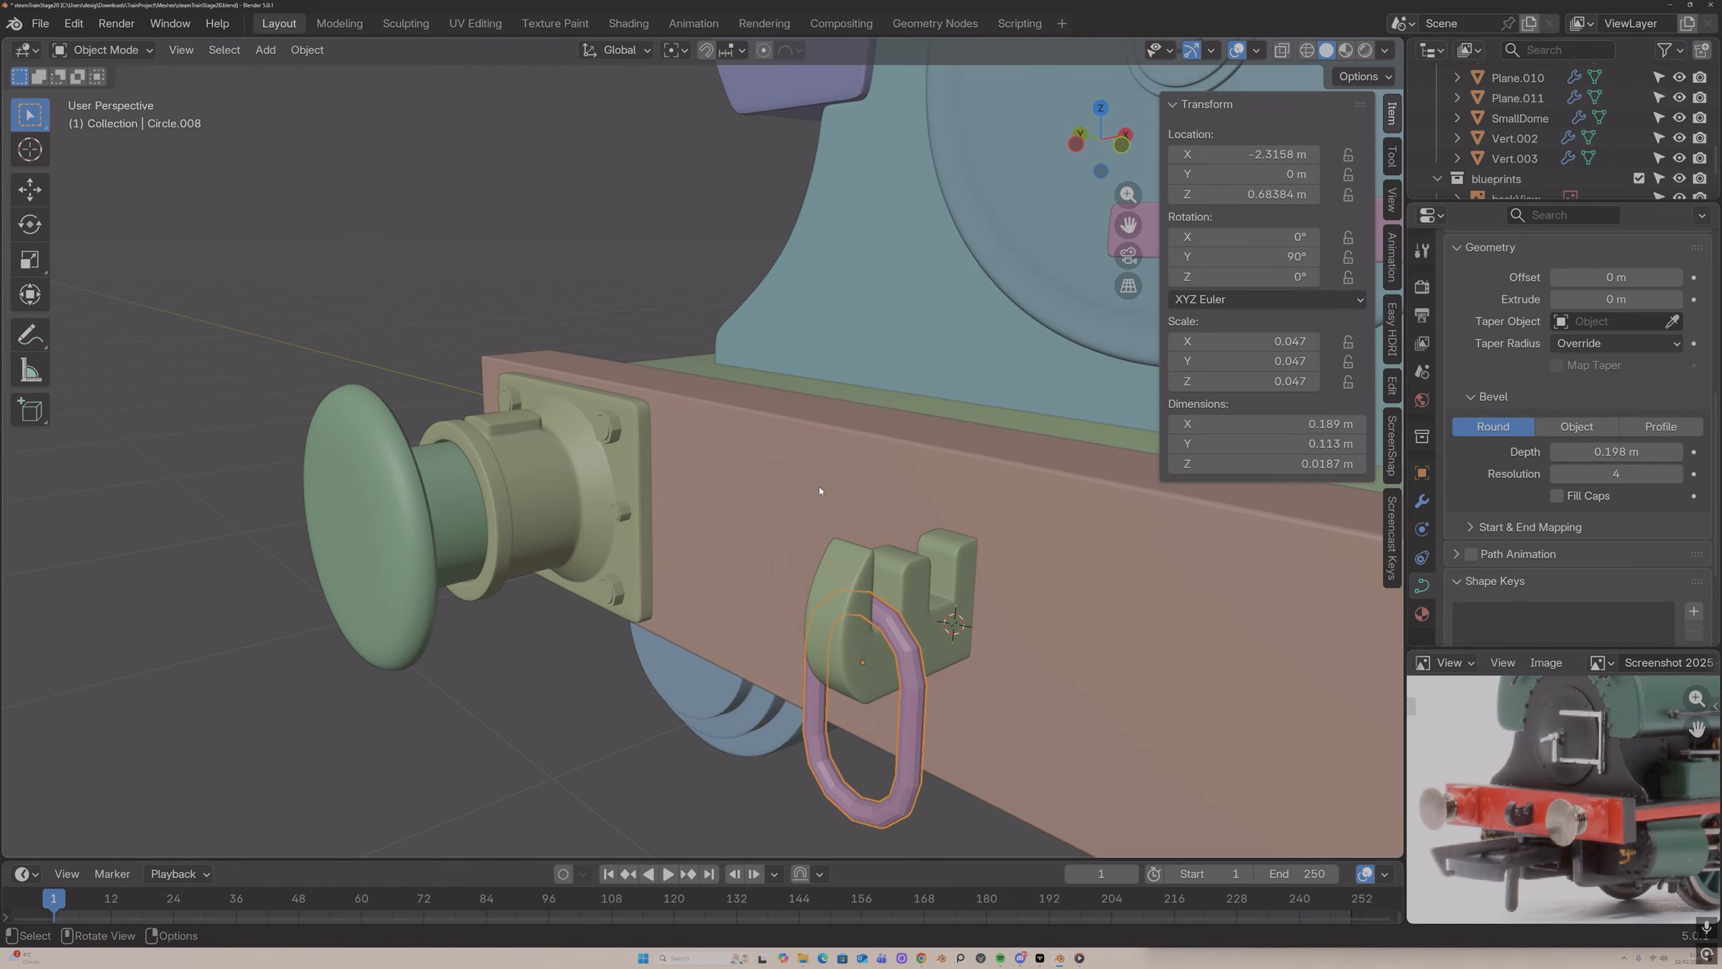
key(g)
key(z)
click(820, 489)
key(s)
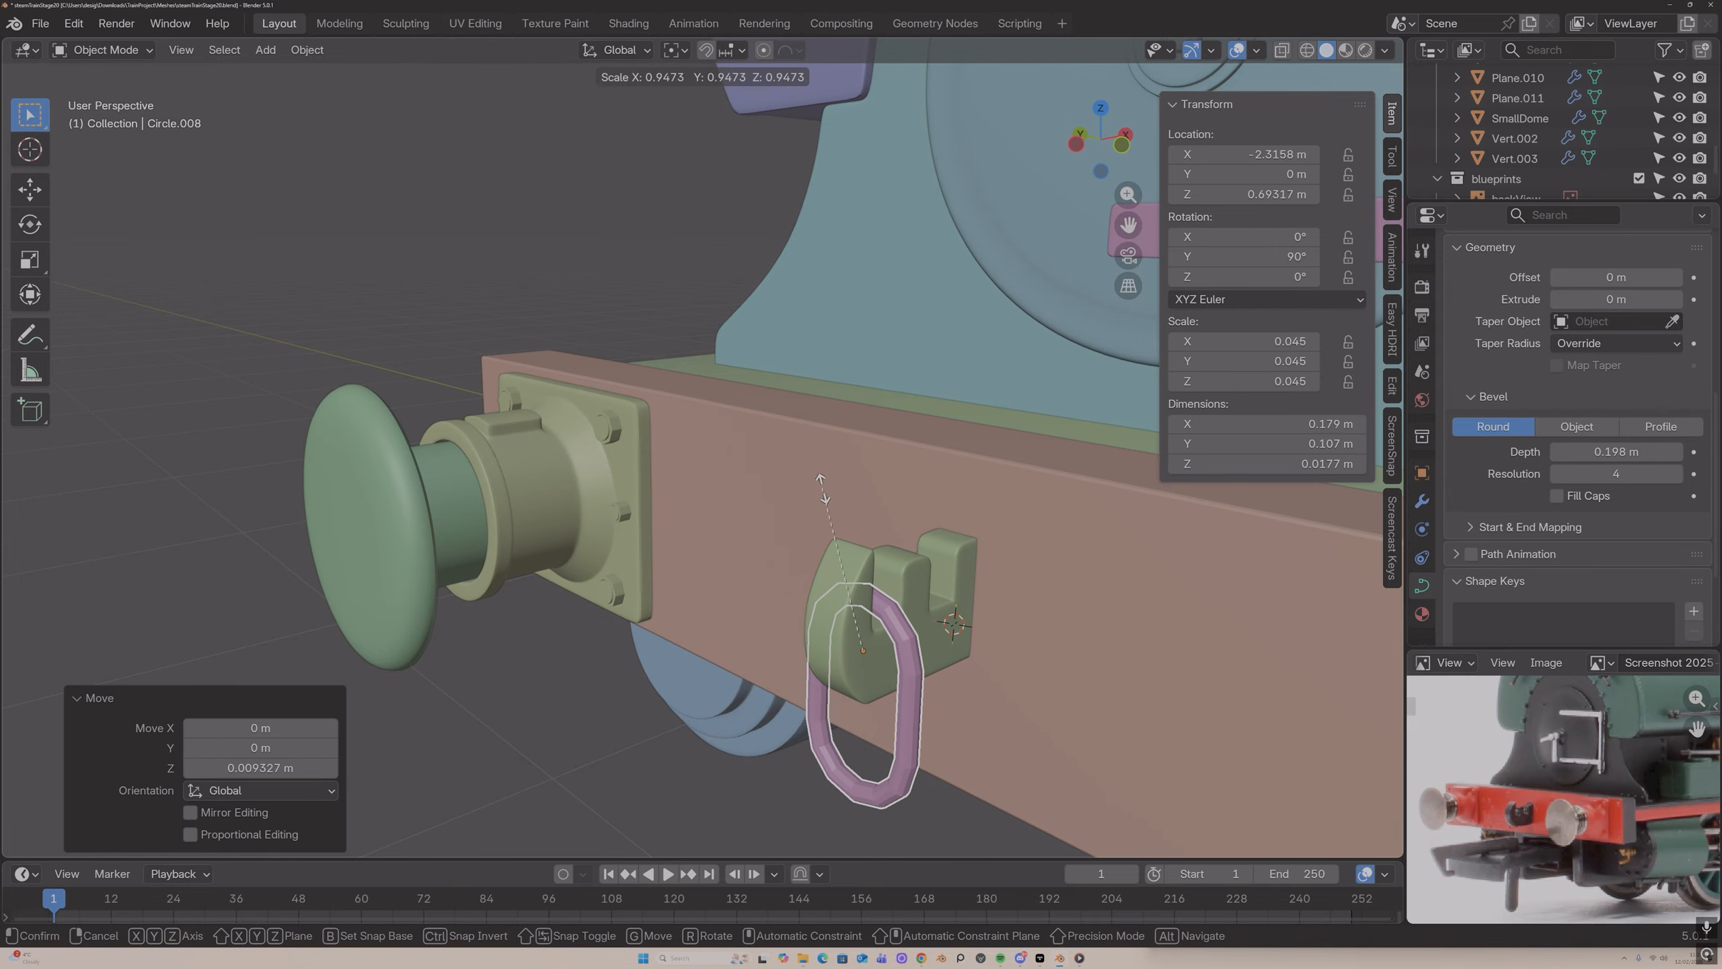
click(820, 511)
middle_drag(820, 510, 893, 498)
key(s)
click(891, 489)
Step: Add a level 2 subdivision surface to the chain link
scroll(880, 493, down, 6)
scroll(867, 500, up, 4)
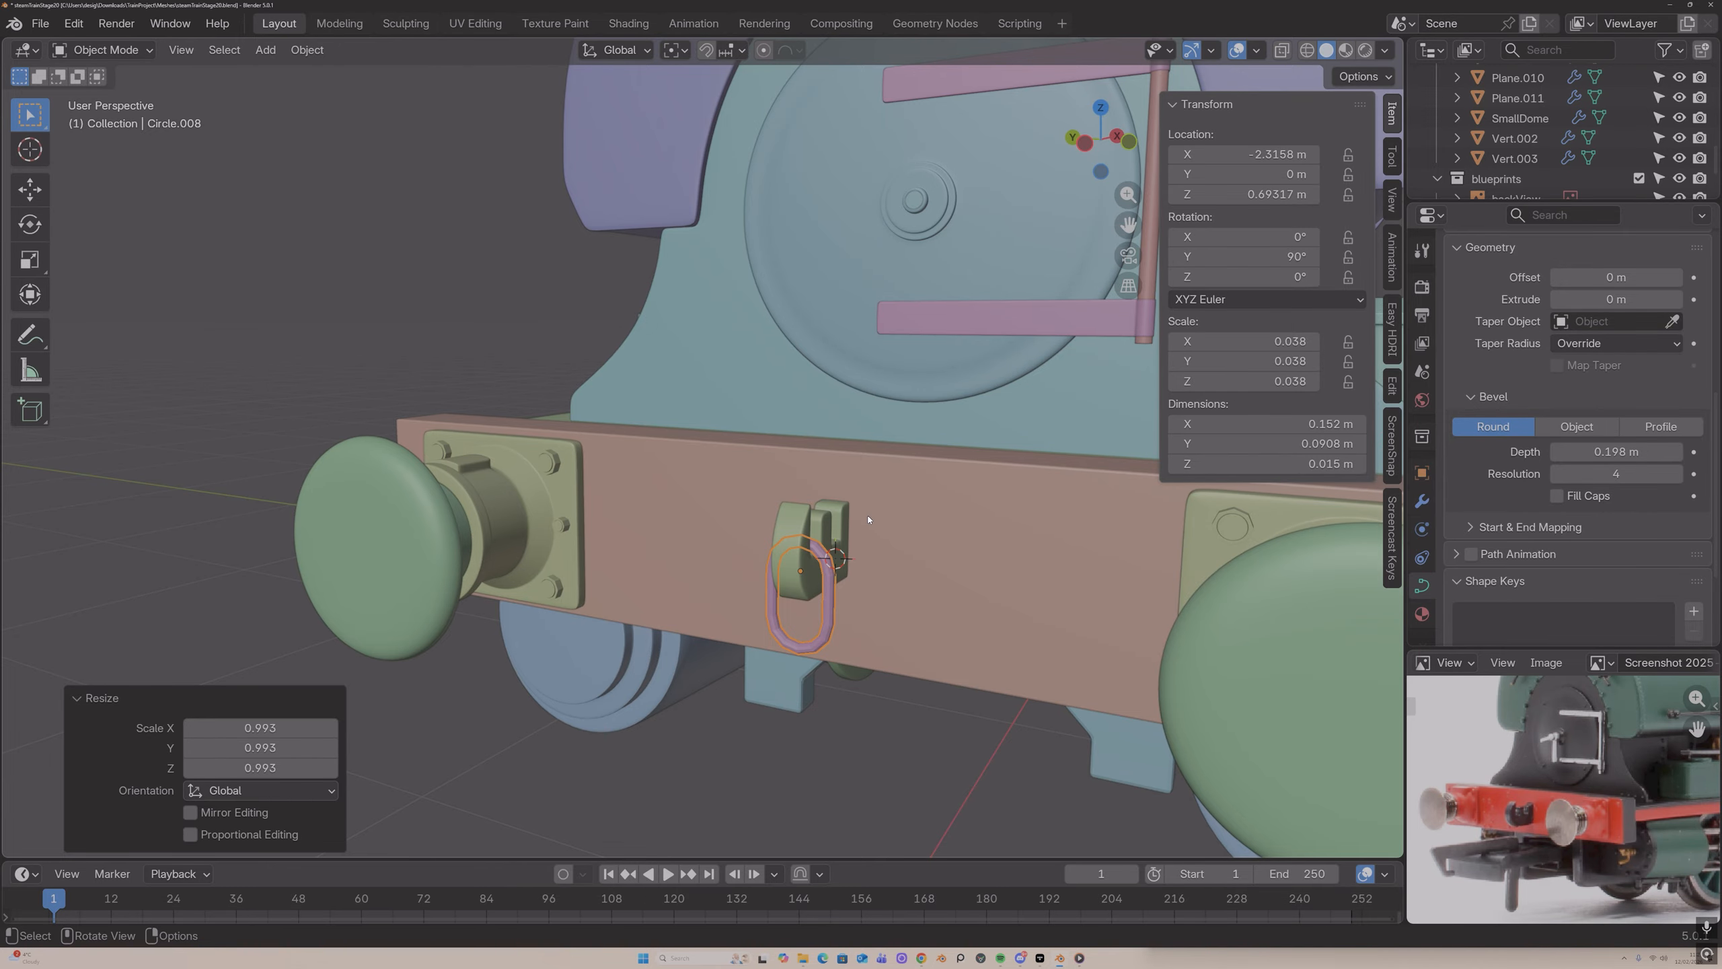
key(ctrl+2)
key(ctrl+z)
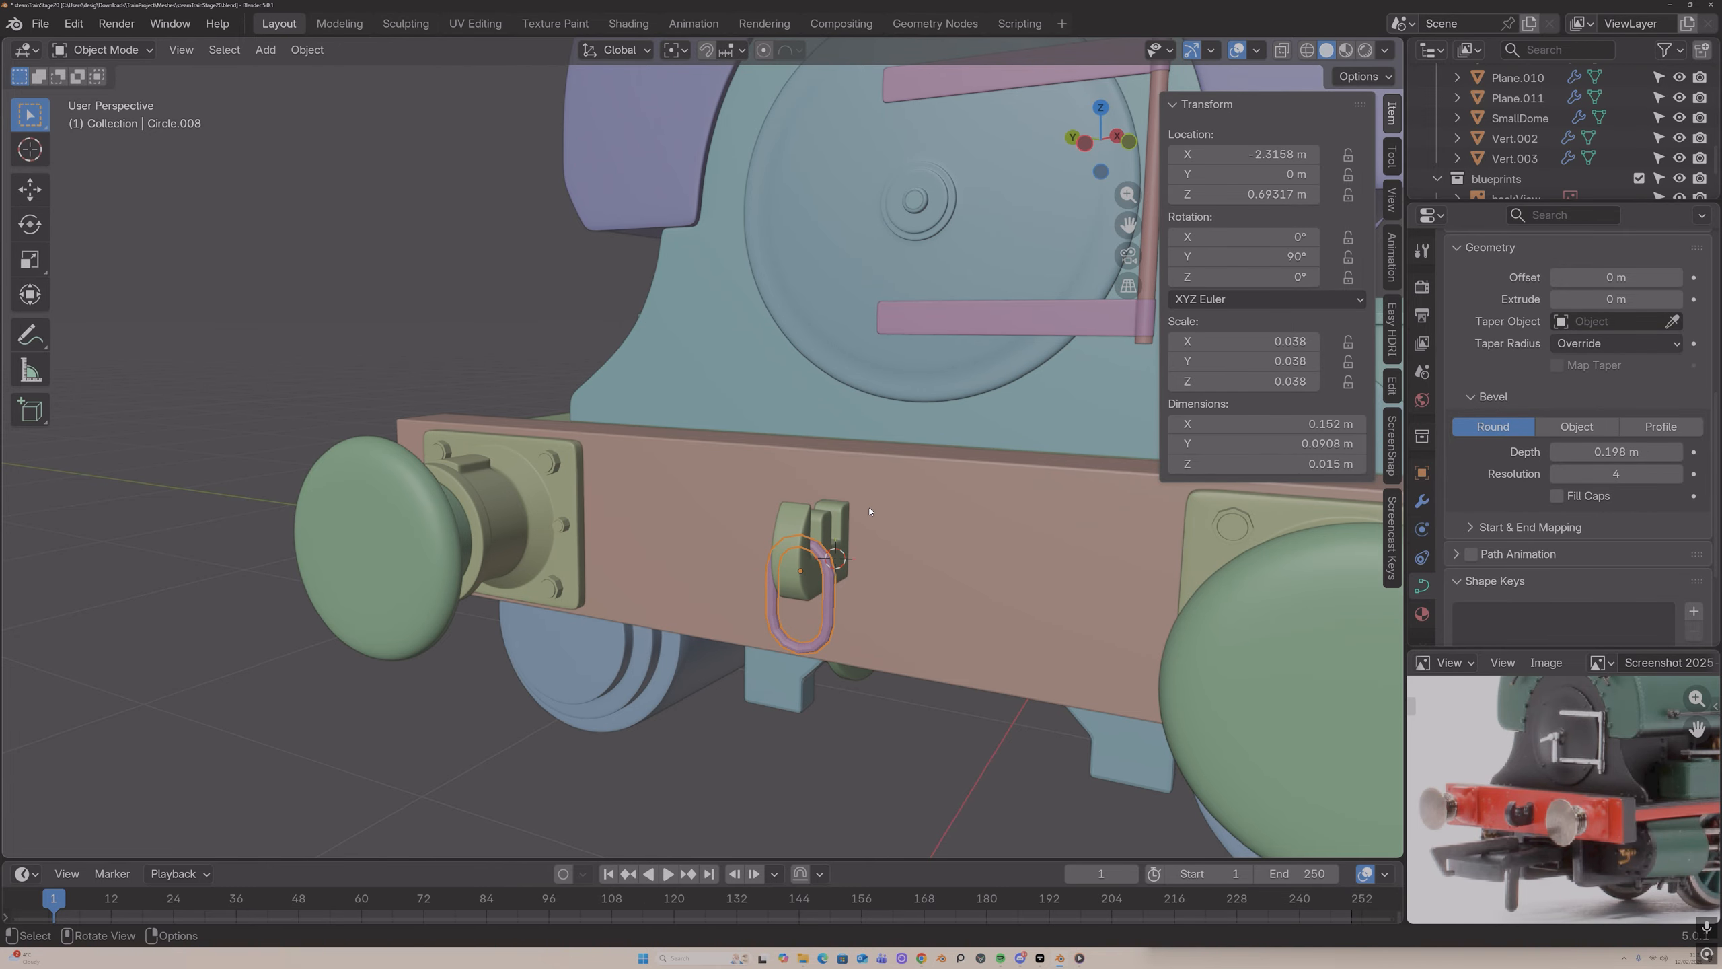
middle_drag(870, 512, 924, 503)
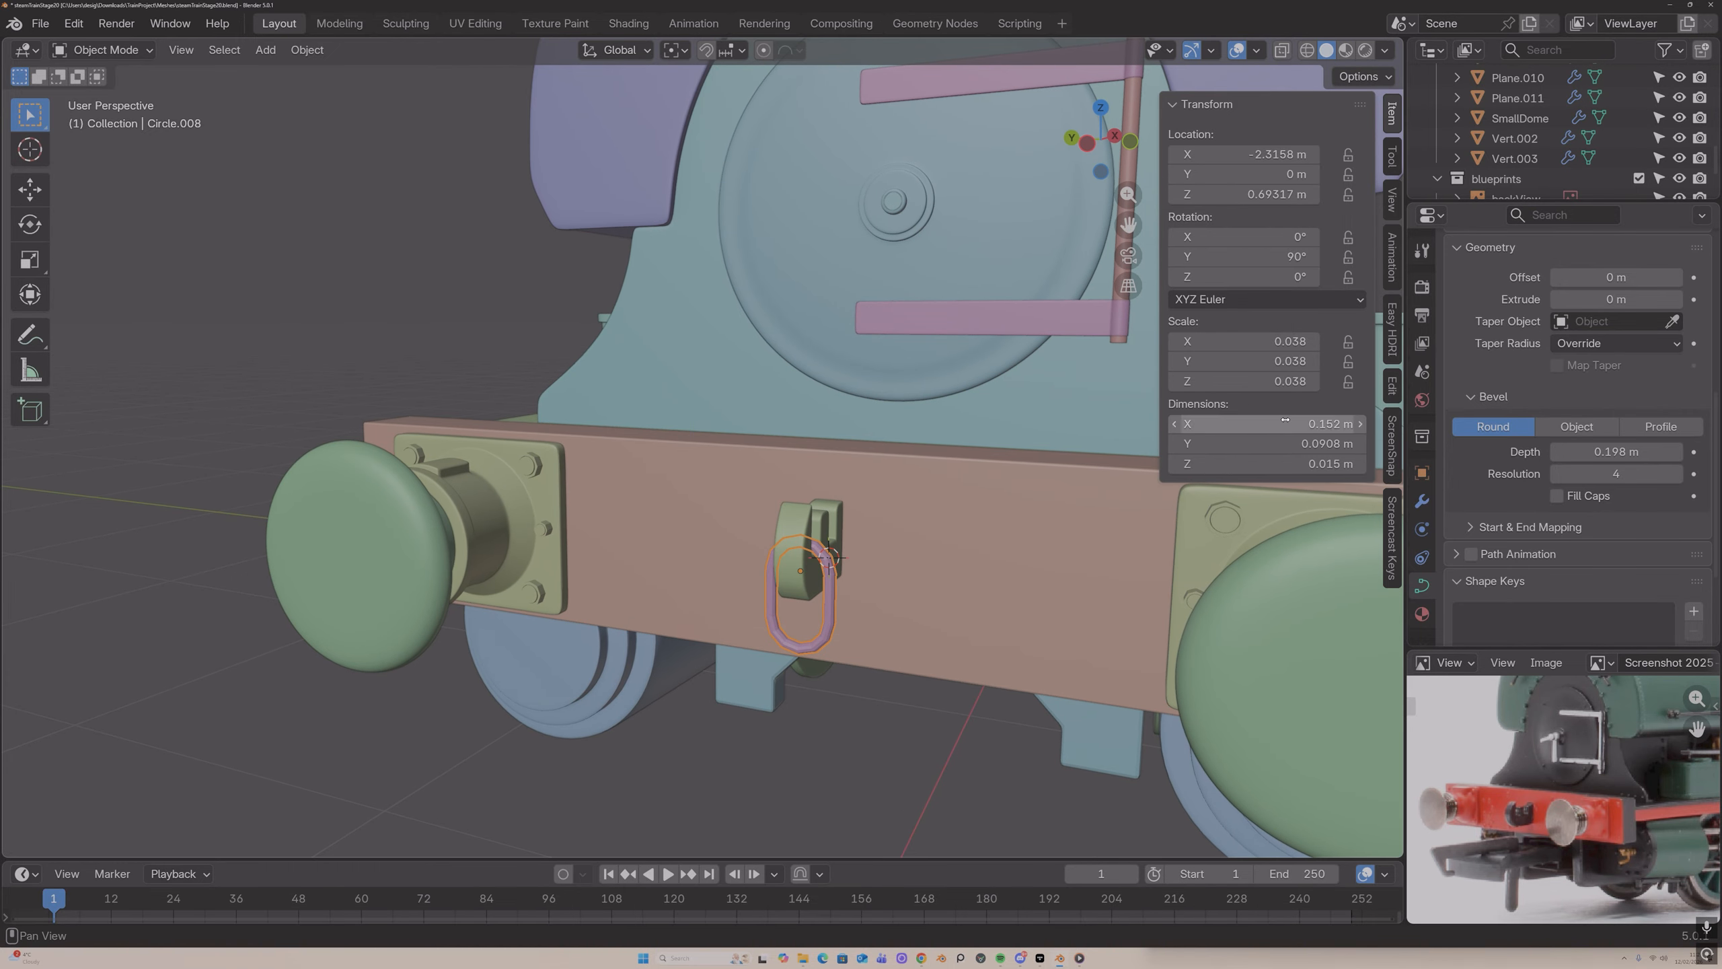
click(1422, 500)
click(1422, 585)
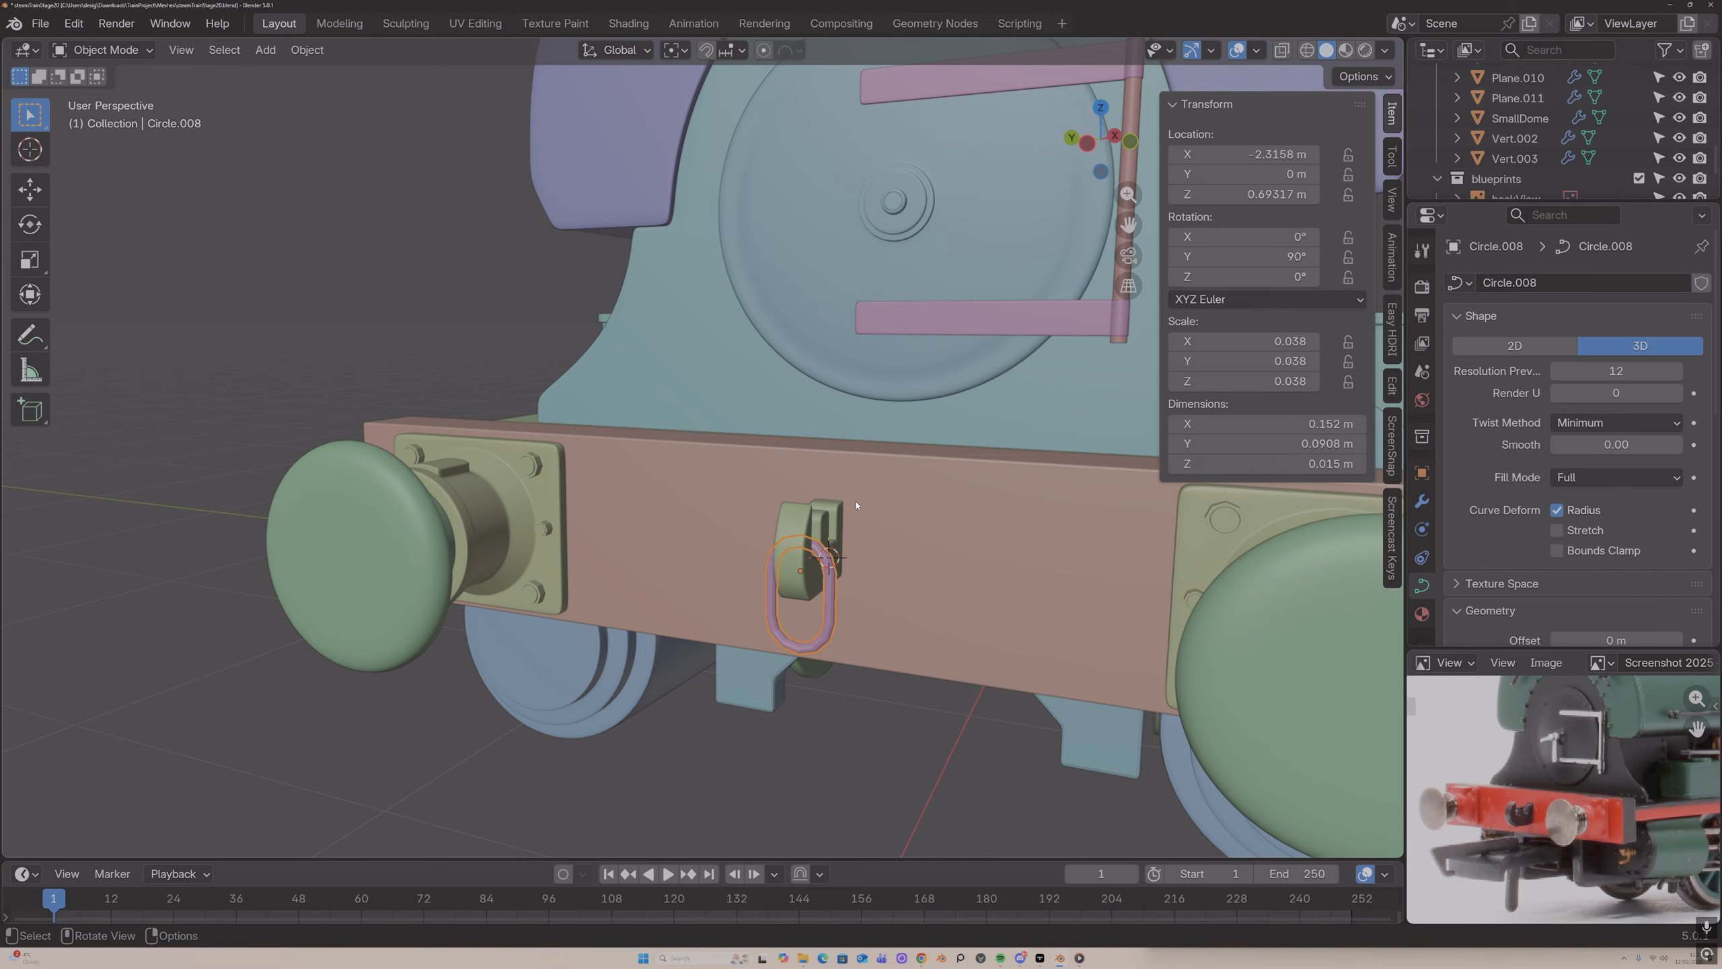
key(ctrl+2)
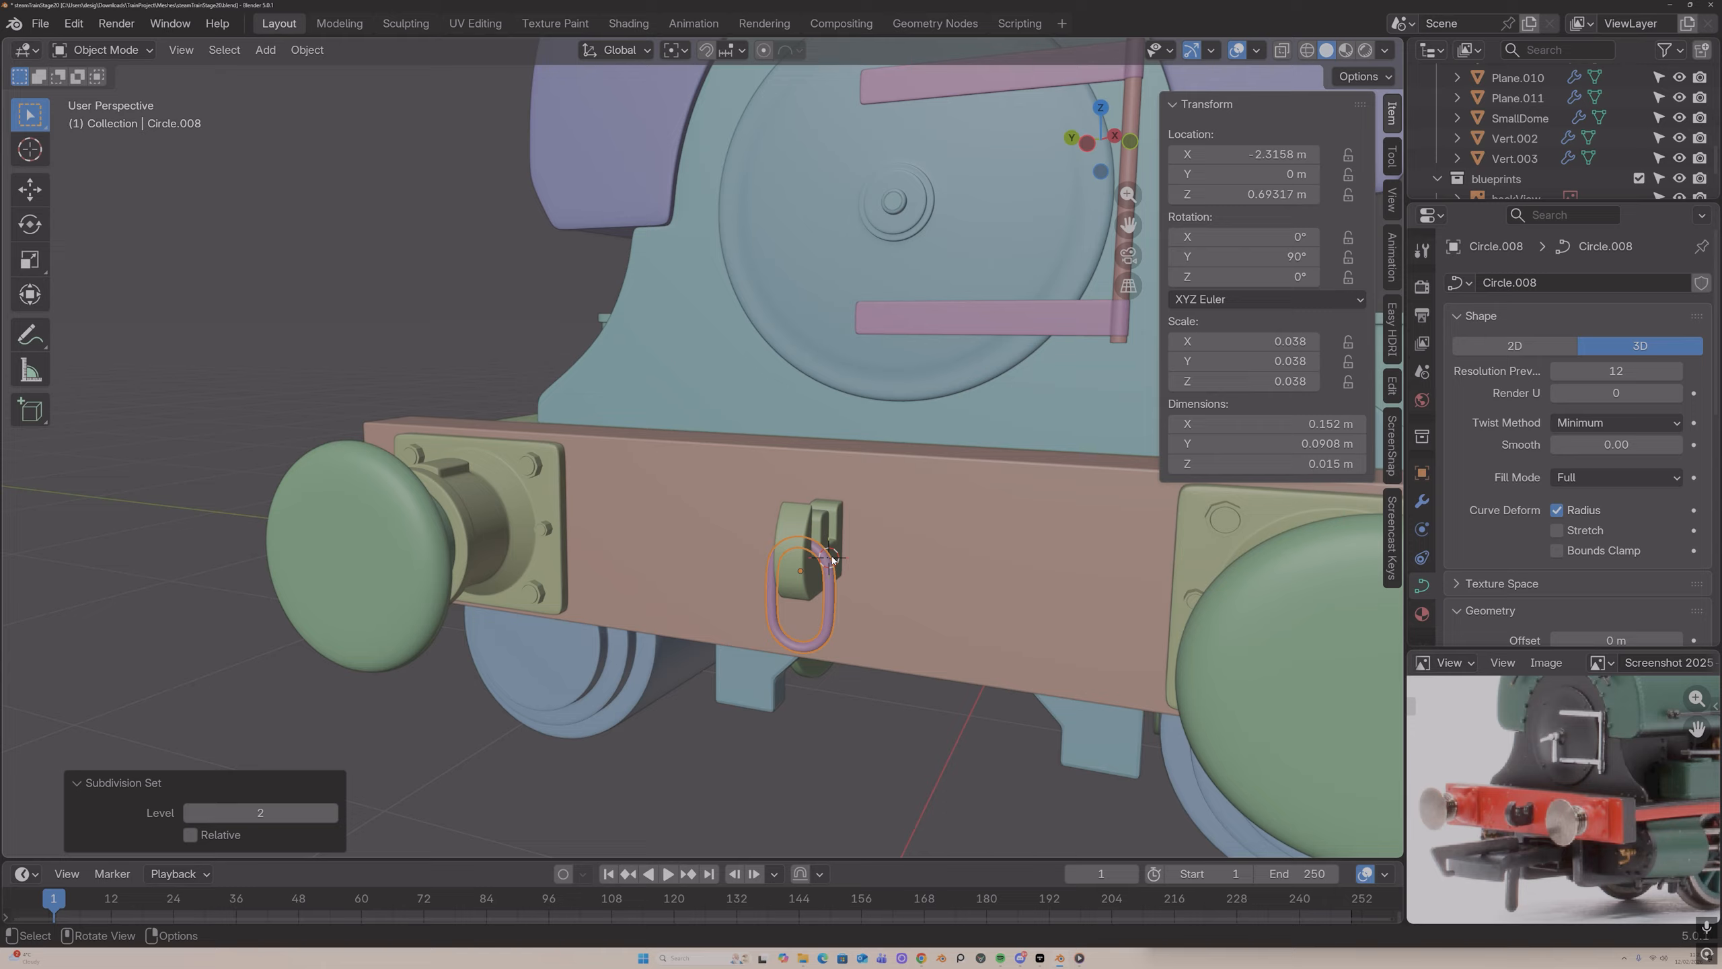
Step: Duplicate the chain link about 0.099 m down along Z, rotate the copy 90° about Z, and lower it about 0.013 m more
key(shift+d)
key(z)
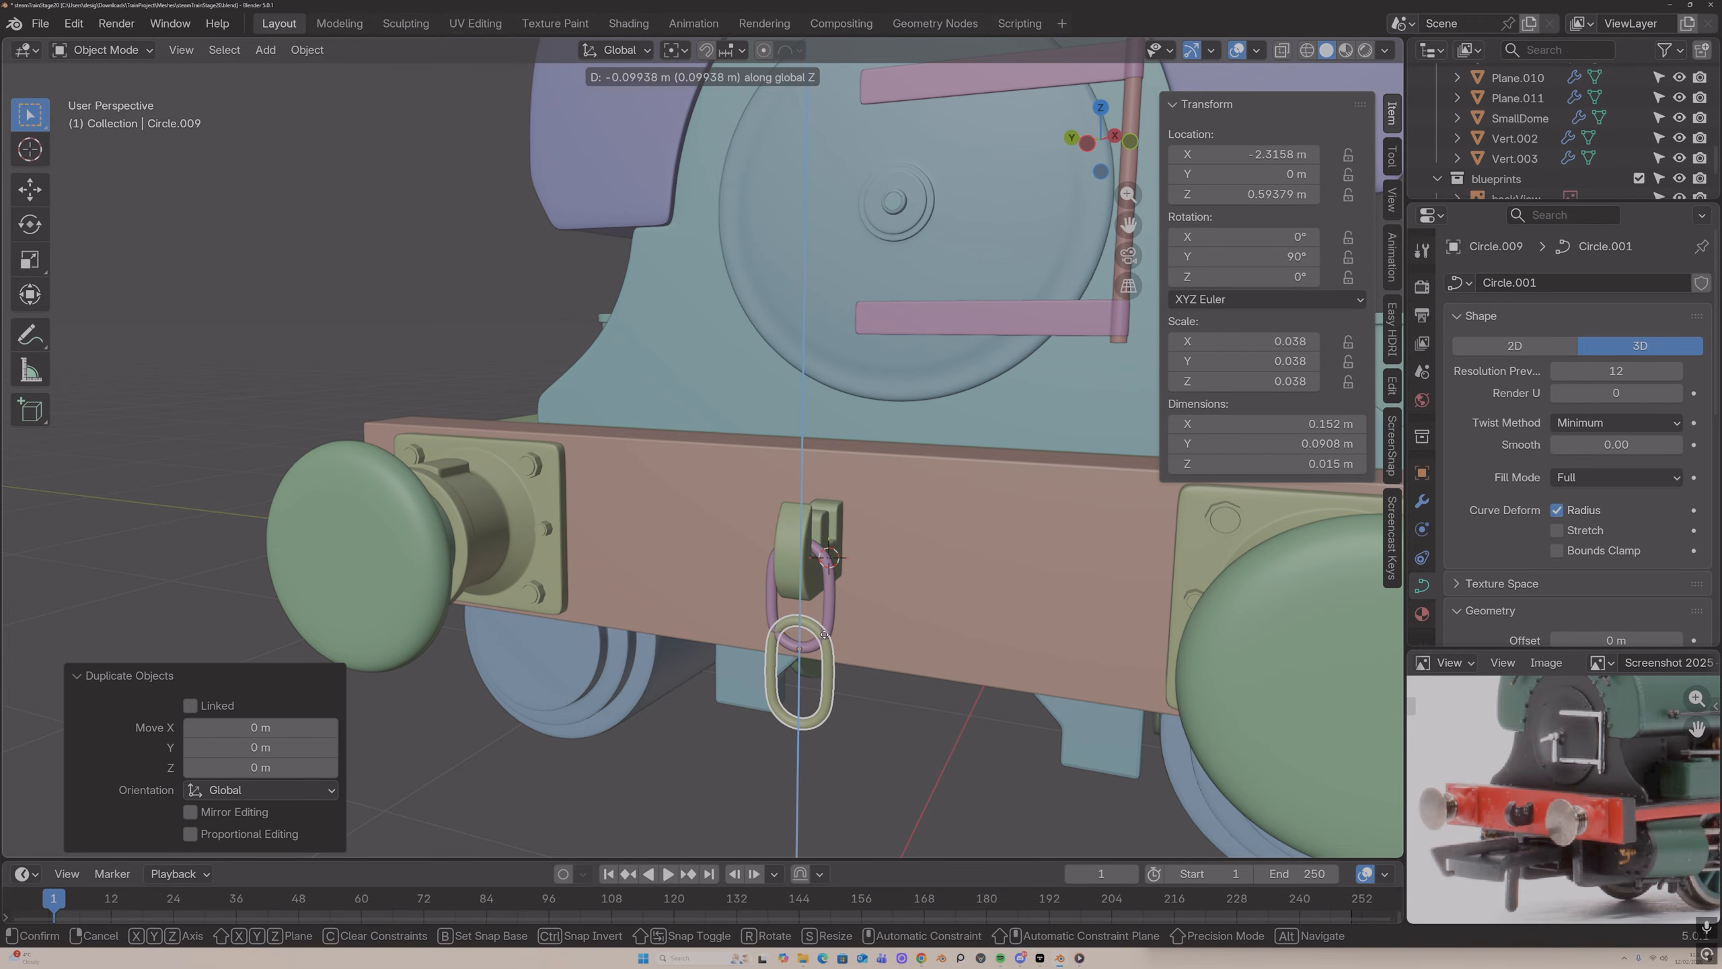
click(824, 634)
text(rz90)
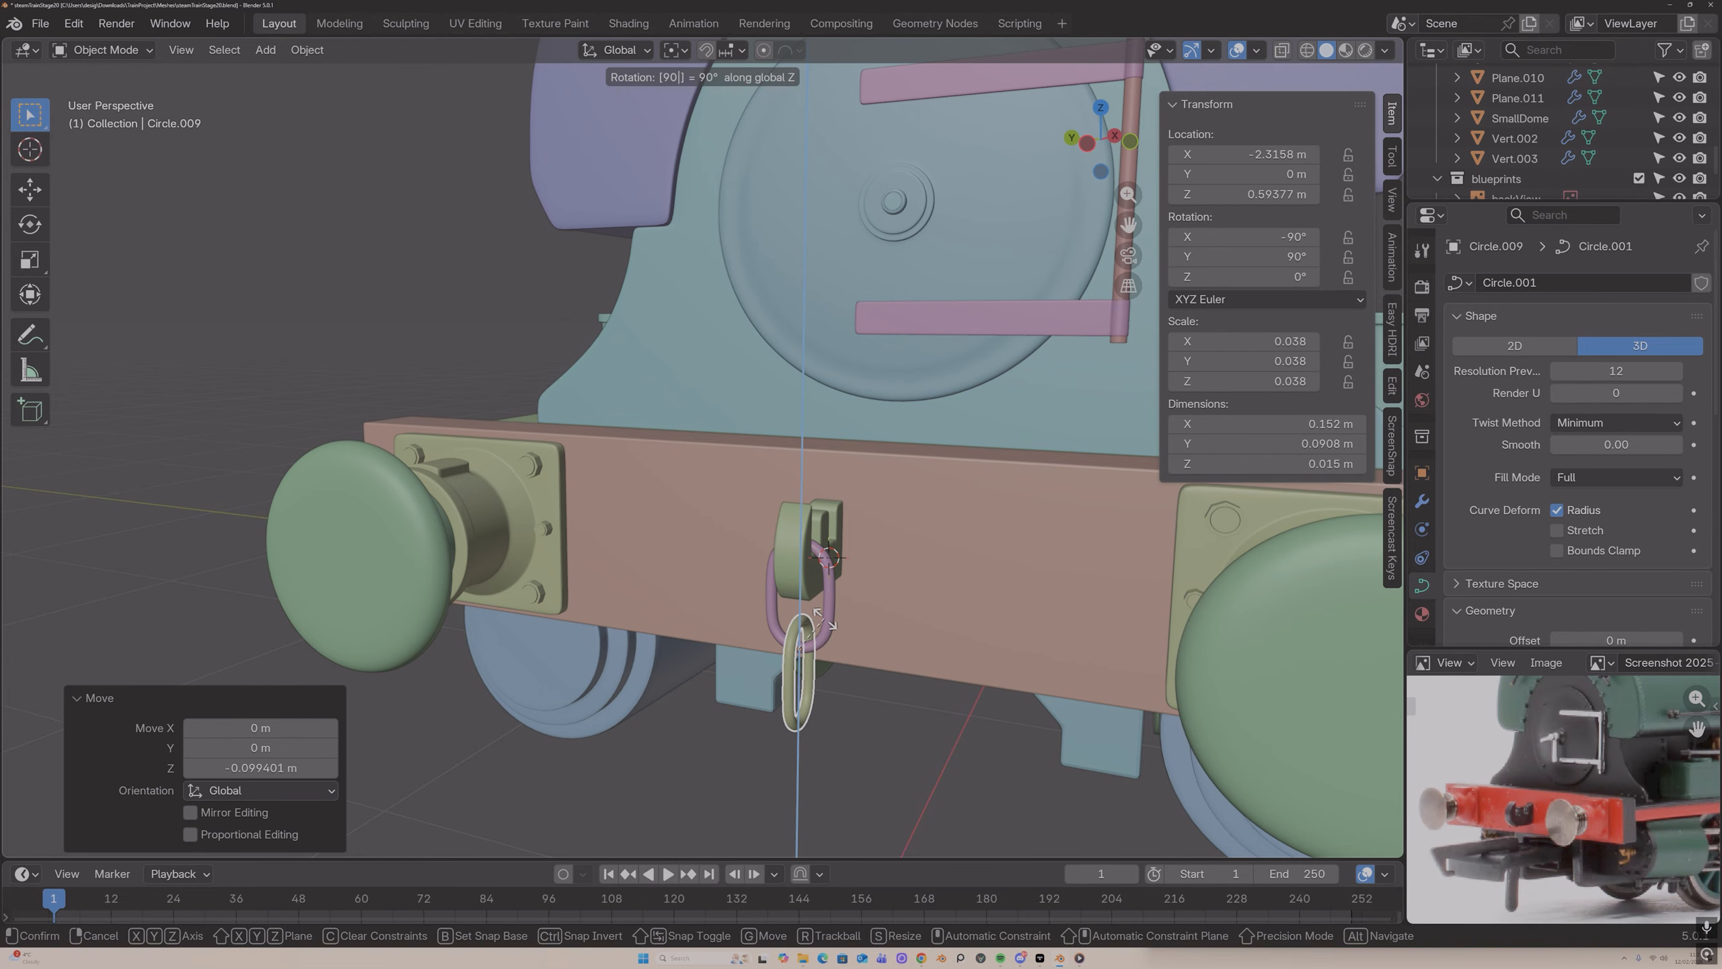
key(Return)
key(g)
key(z)
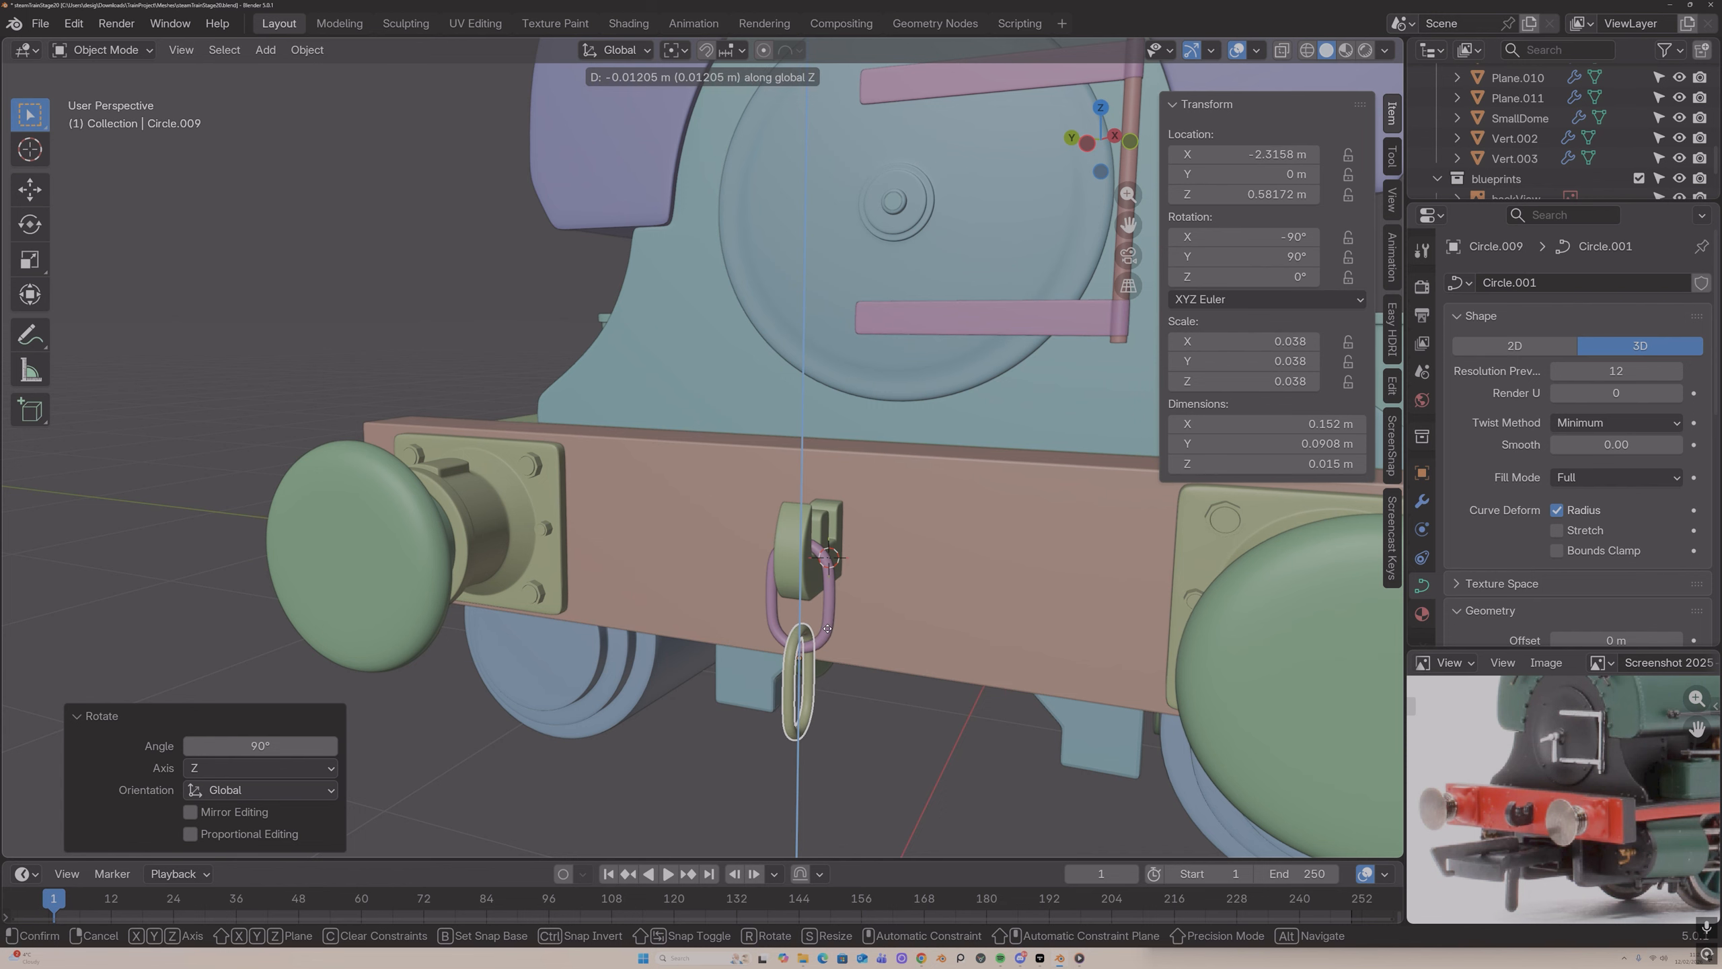
click(827, 629)
Step: Duplicate the second chain link about 0.087 m down along Z, rotate the copy 90° about Z, and lower it about 0.017 m more
scroll(814, 627, down, 3)
key(shift+d)
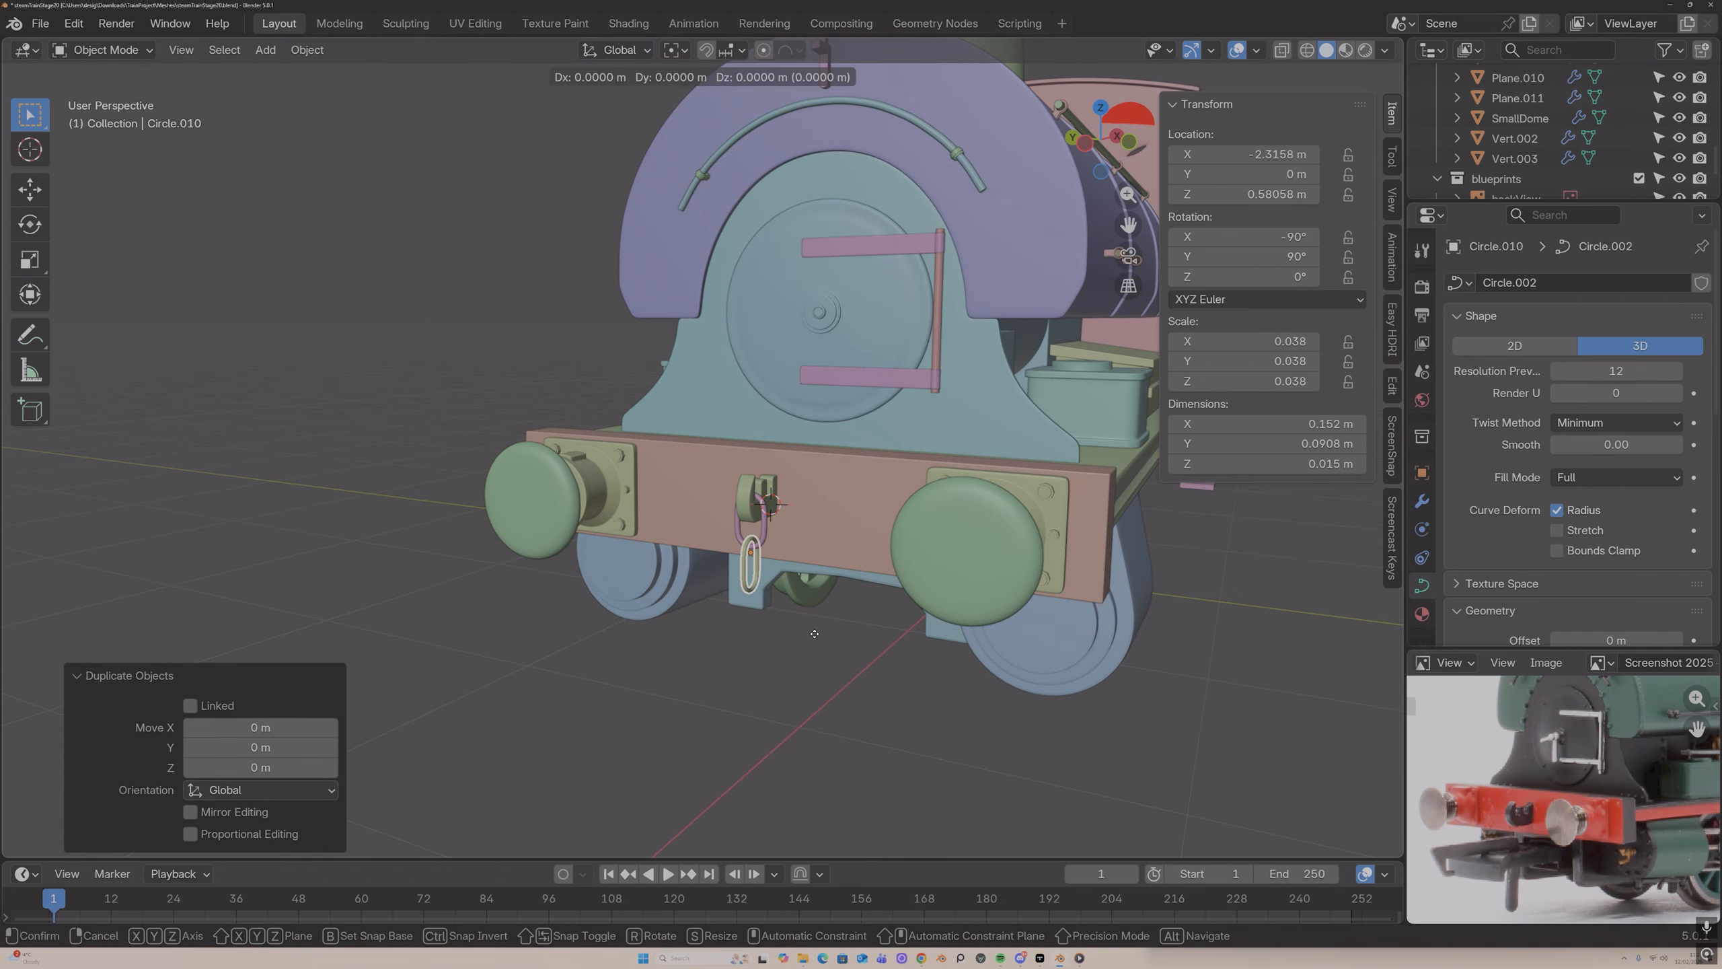
key(z)
click(814, 666)
text(r)
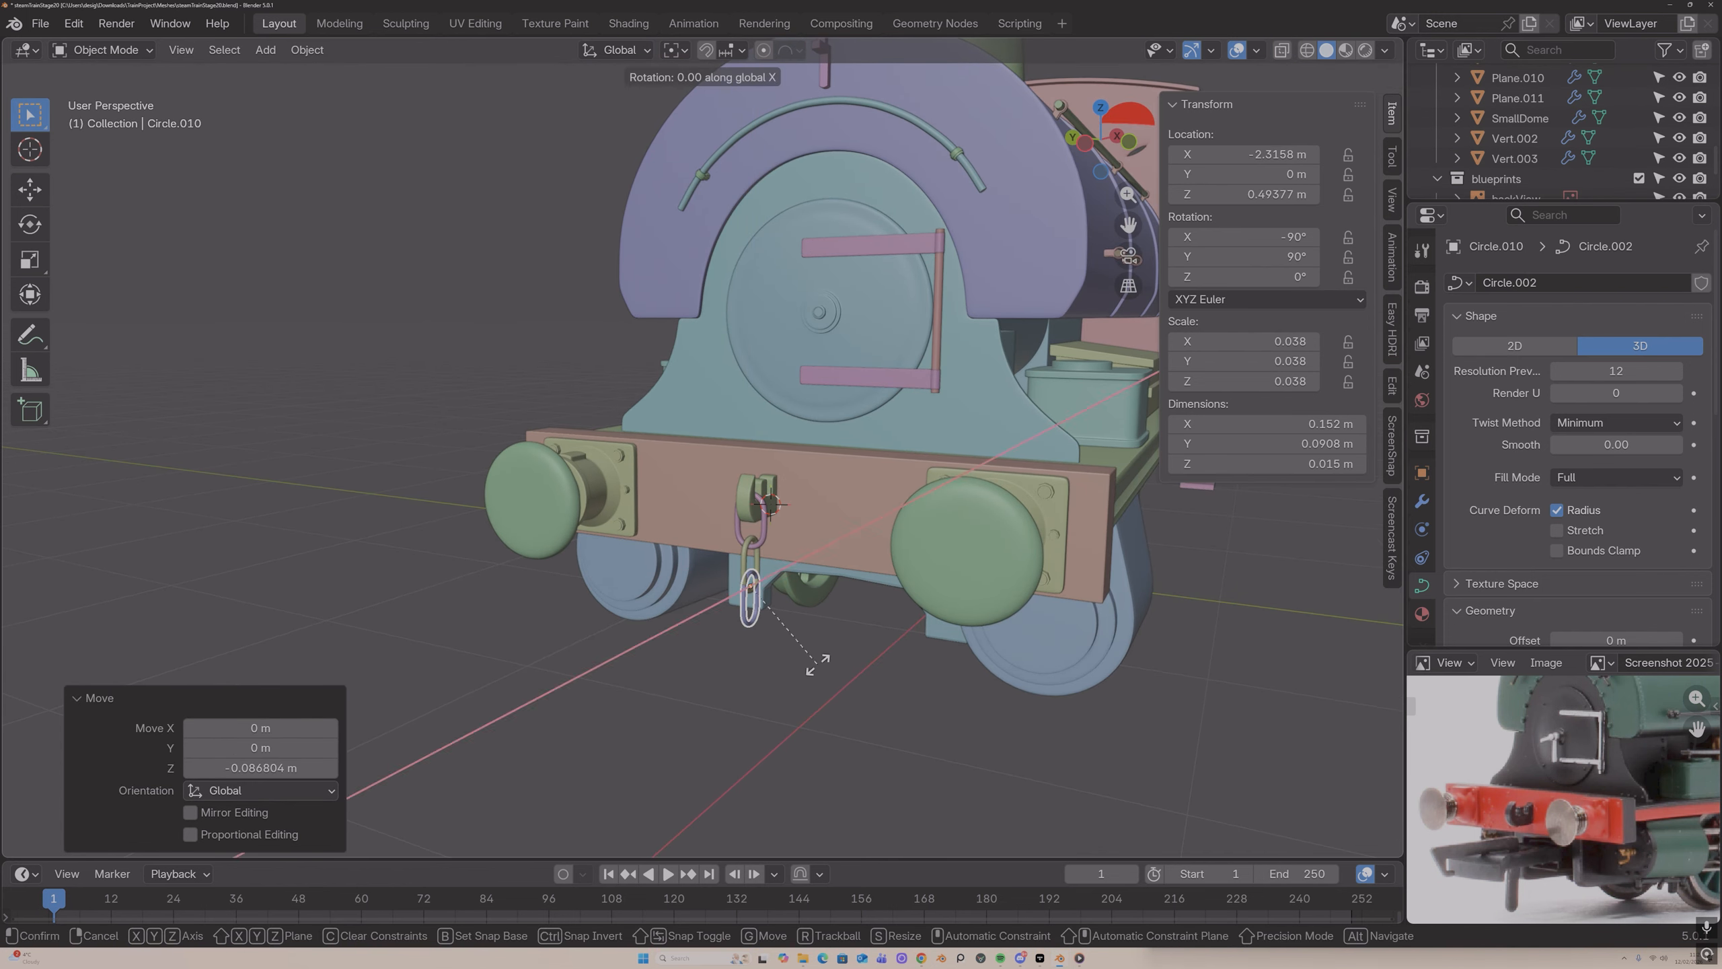
text(z)
text(90)
key(Return)
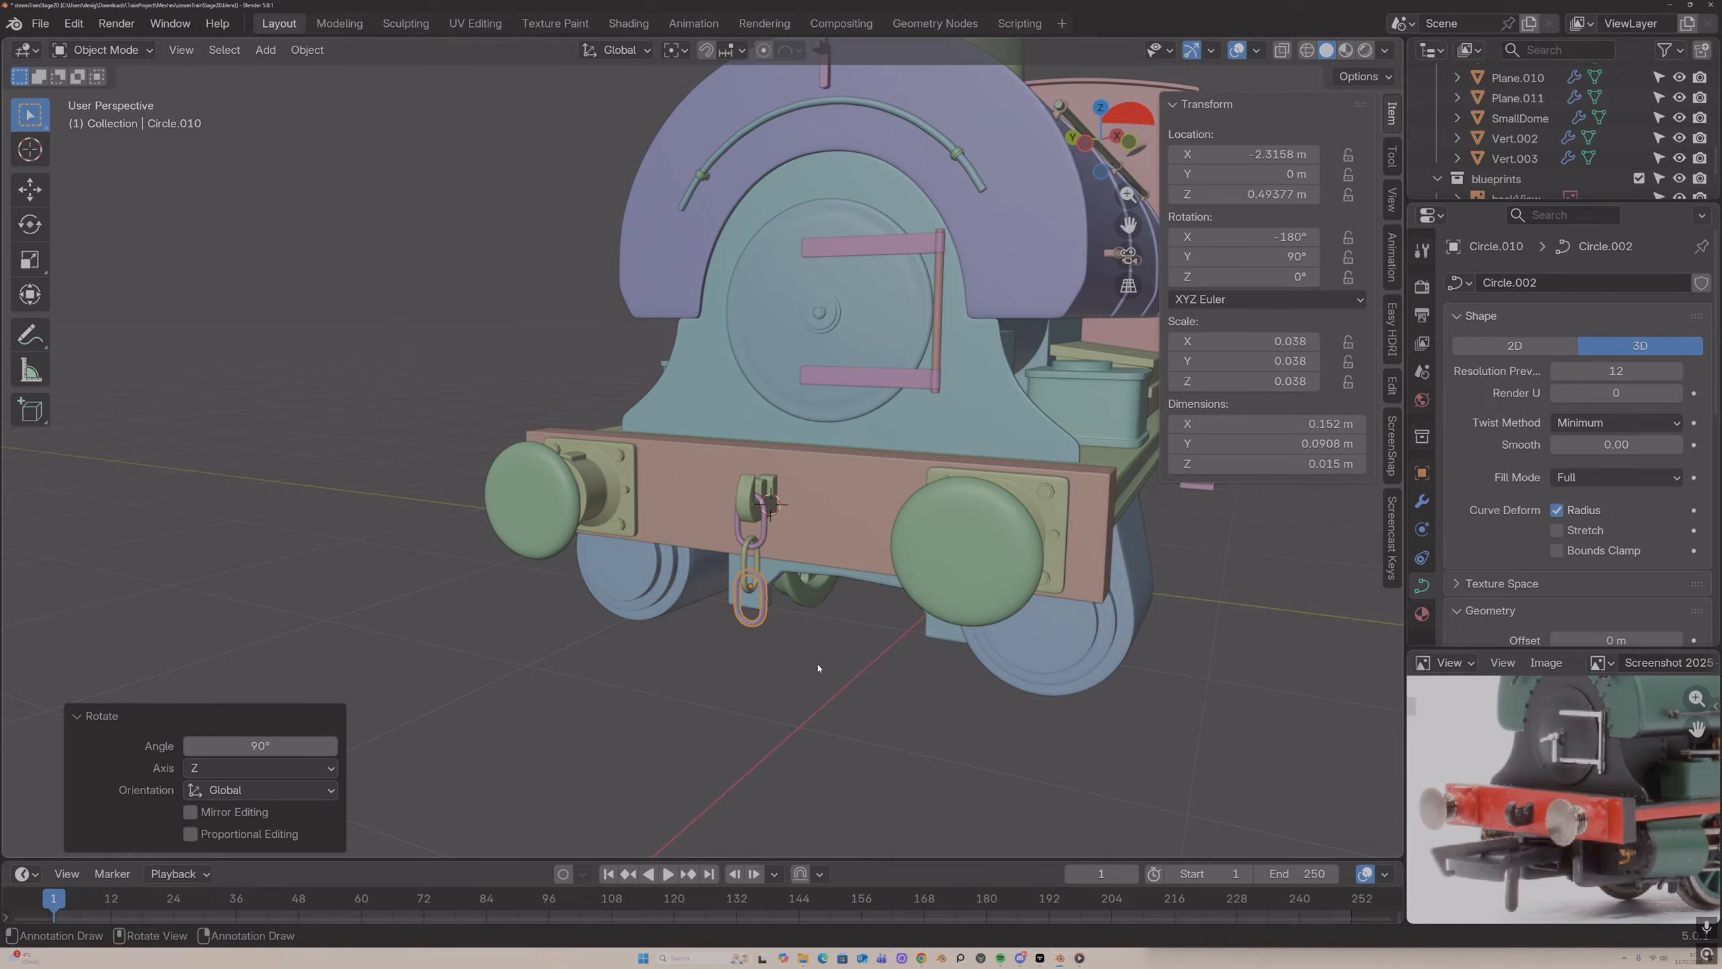
key(g)
key(z)
scroll(817, 666, down, 4)
click(827, 674)
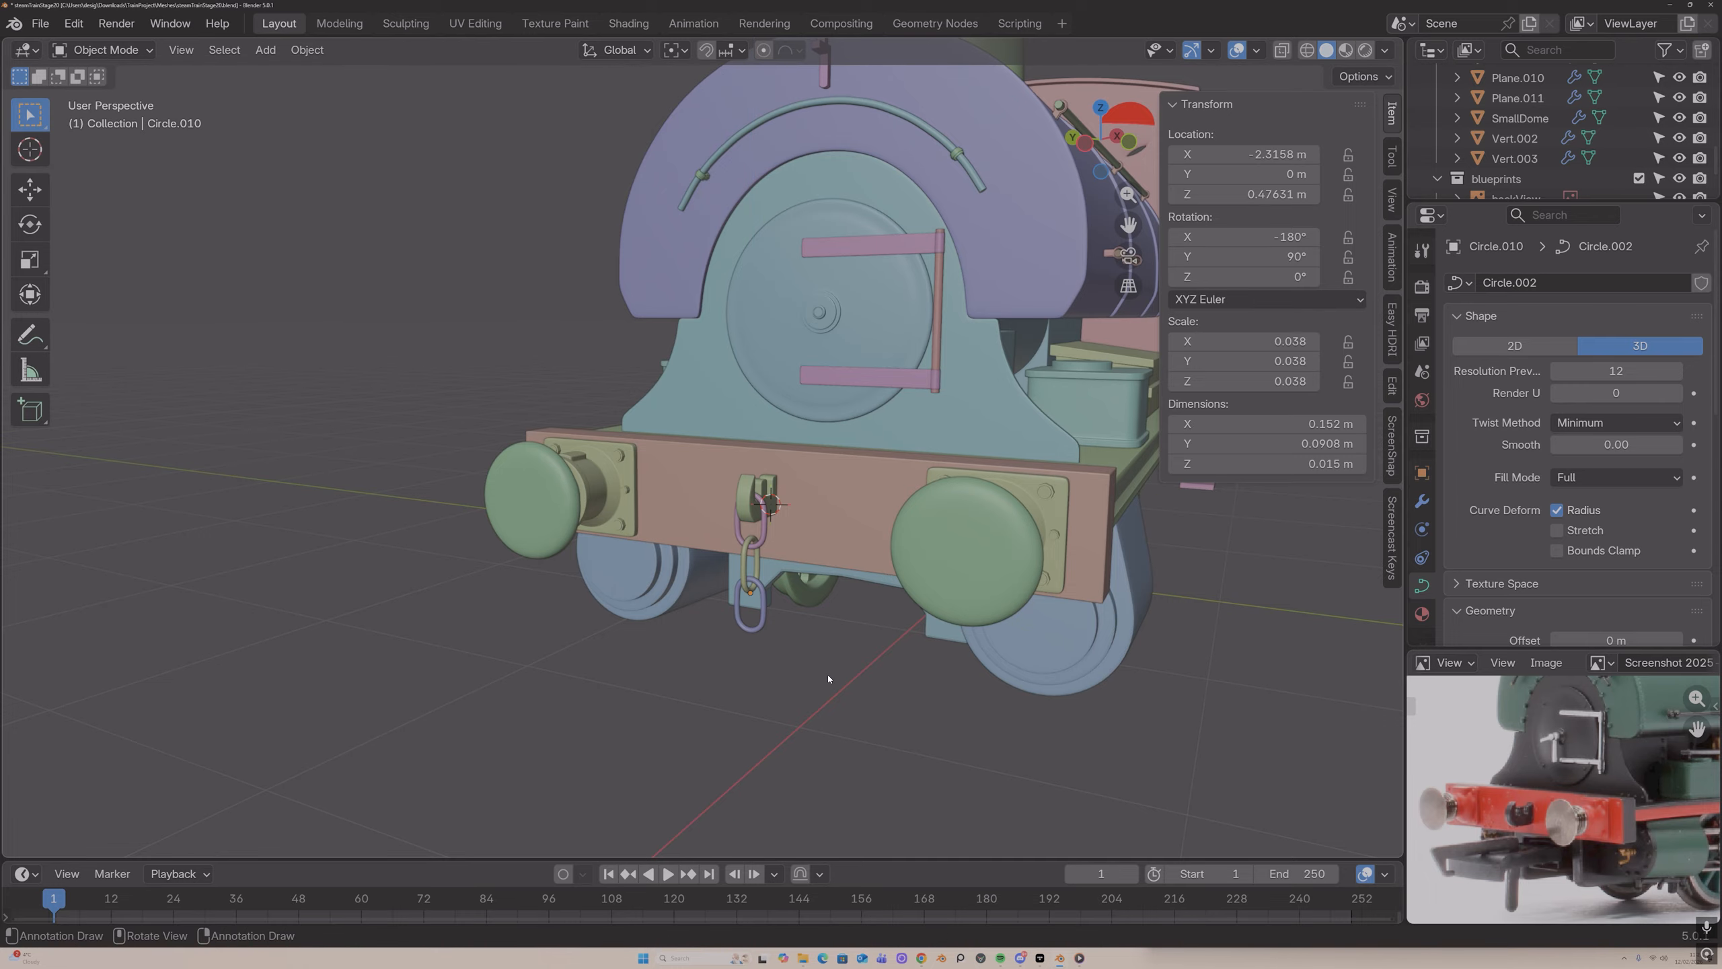
Step: Duplicate the second chain link and move the copy about 0.199 m down along Z to form the fourth link
middle_drag(827, 674, 769, 626)
scroll(766, 587, up, 5)
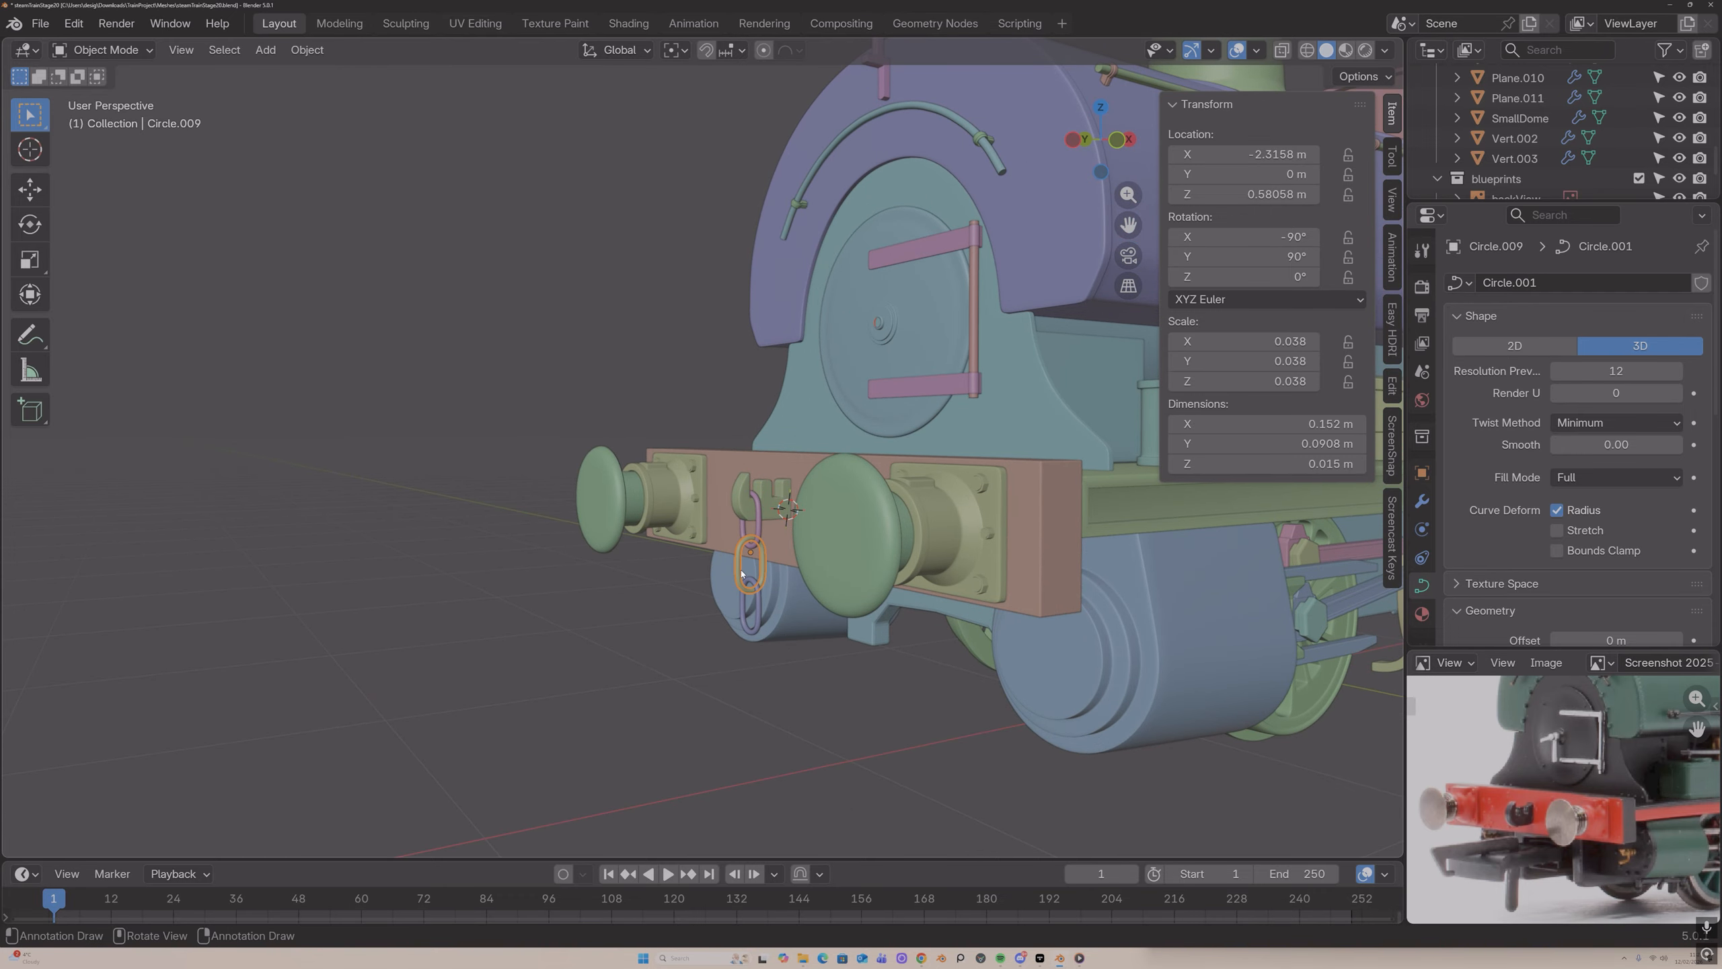
key(shift+d)
right_click(741, 574)
key(g)
key(y)
key(z)
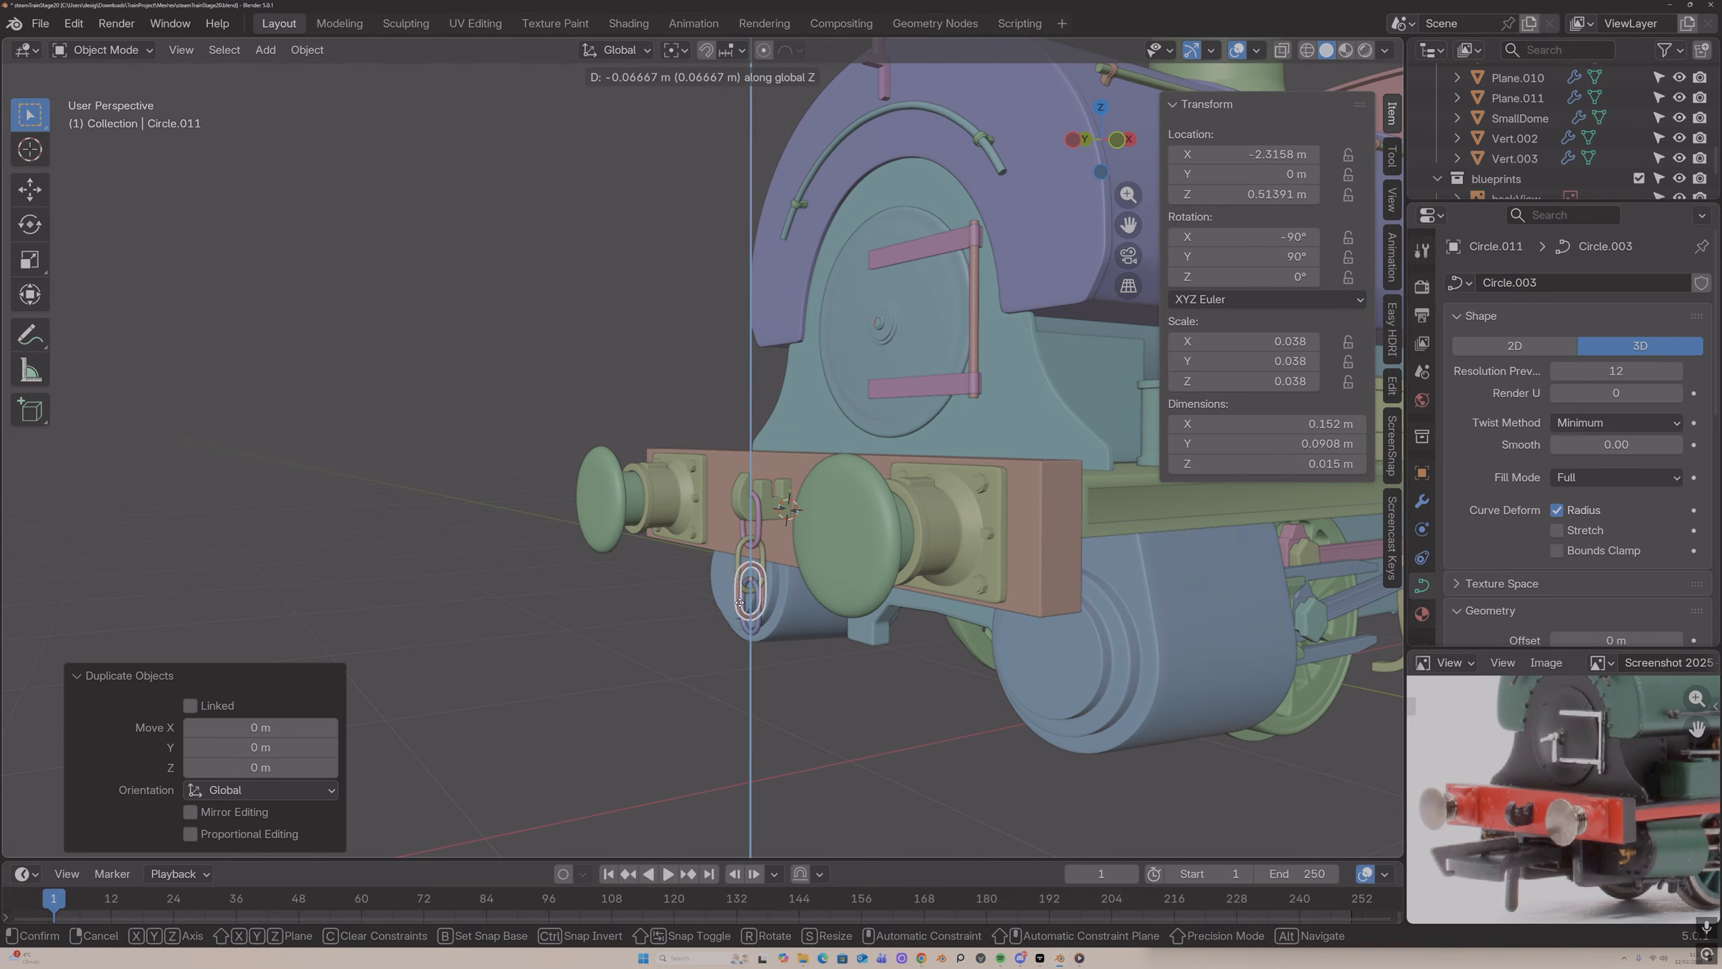
click(737, 649)
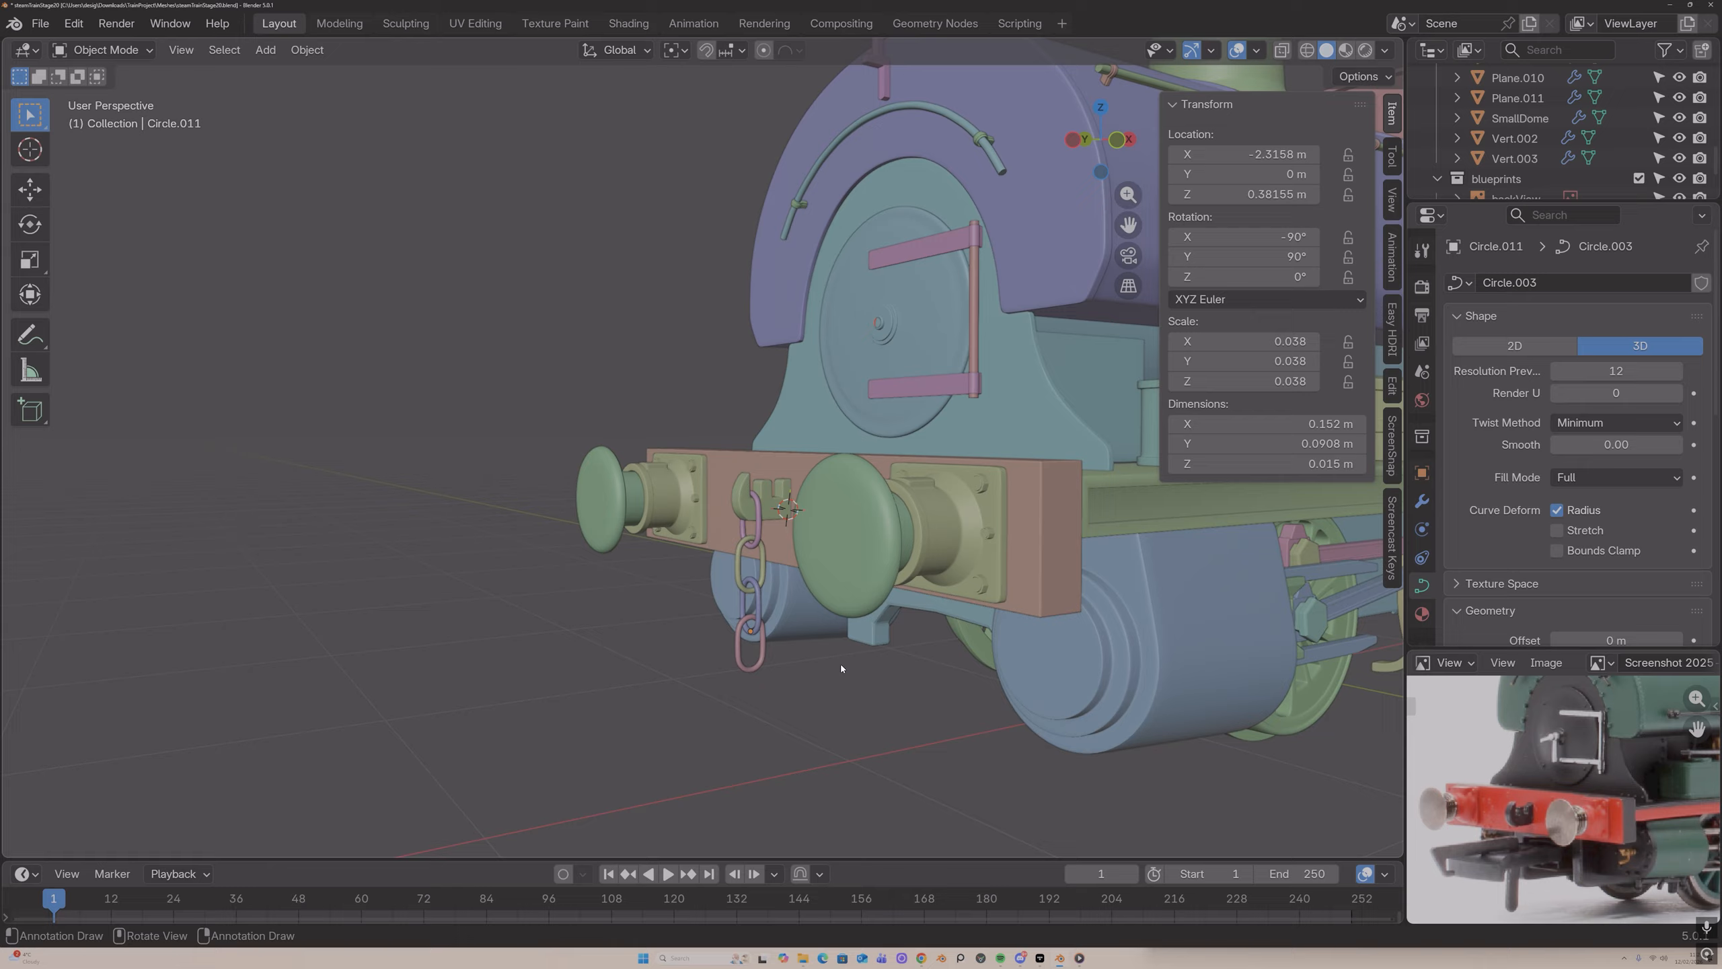
middle_drag(840, 663, 794, 644)
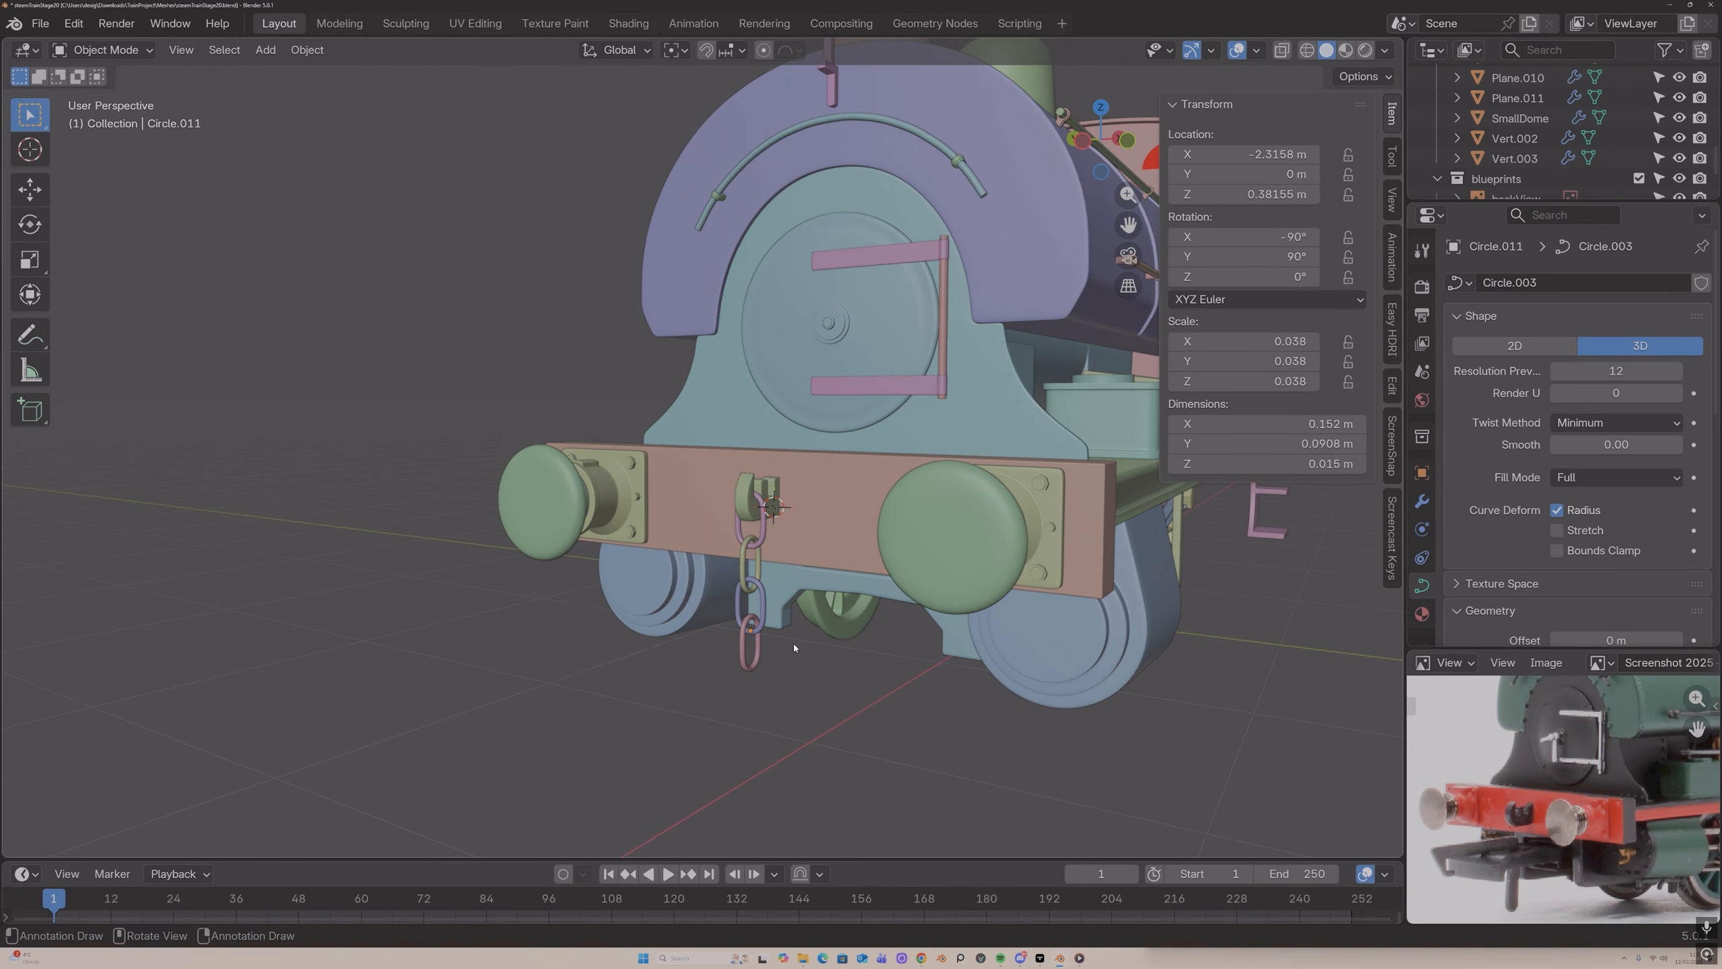
Step: Thicken the top chain link on the hook, trying a bevel depth of 0.22 m and settling on 0.25 m
click(758, 601)
scroll(757, 560, up, 2)
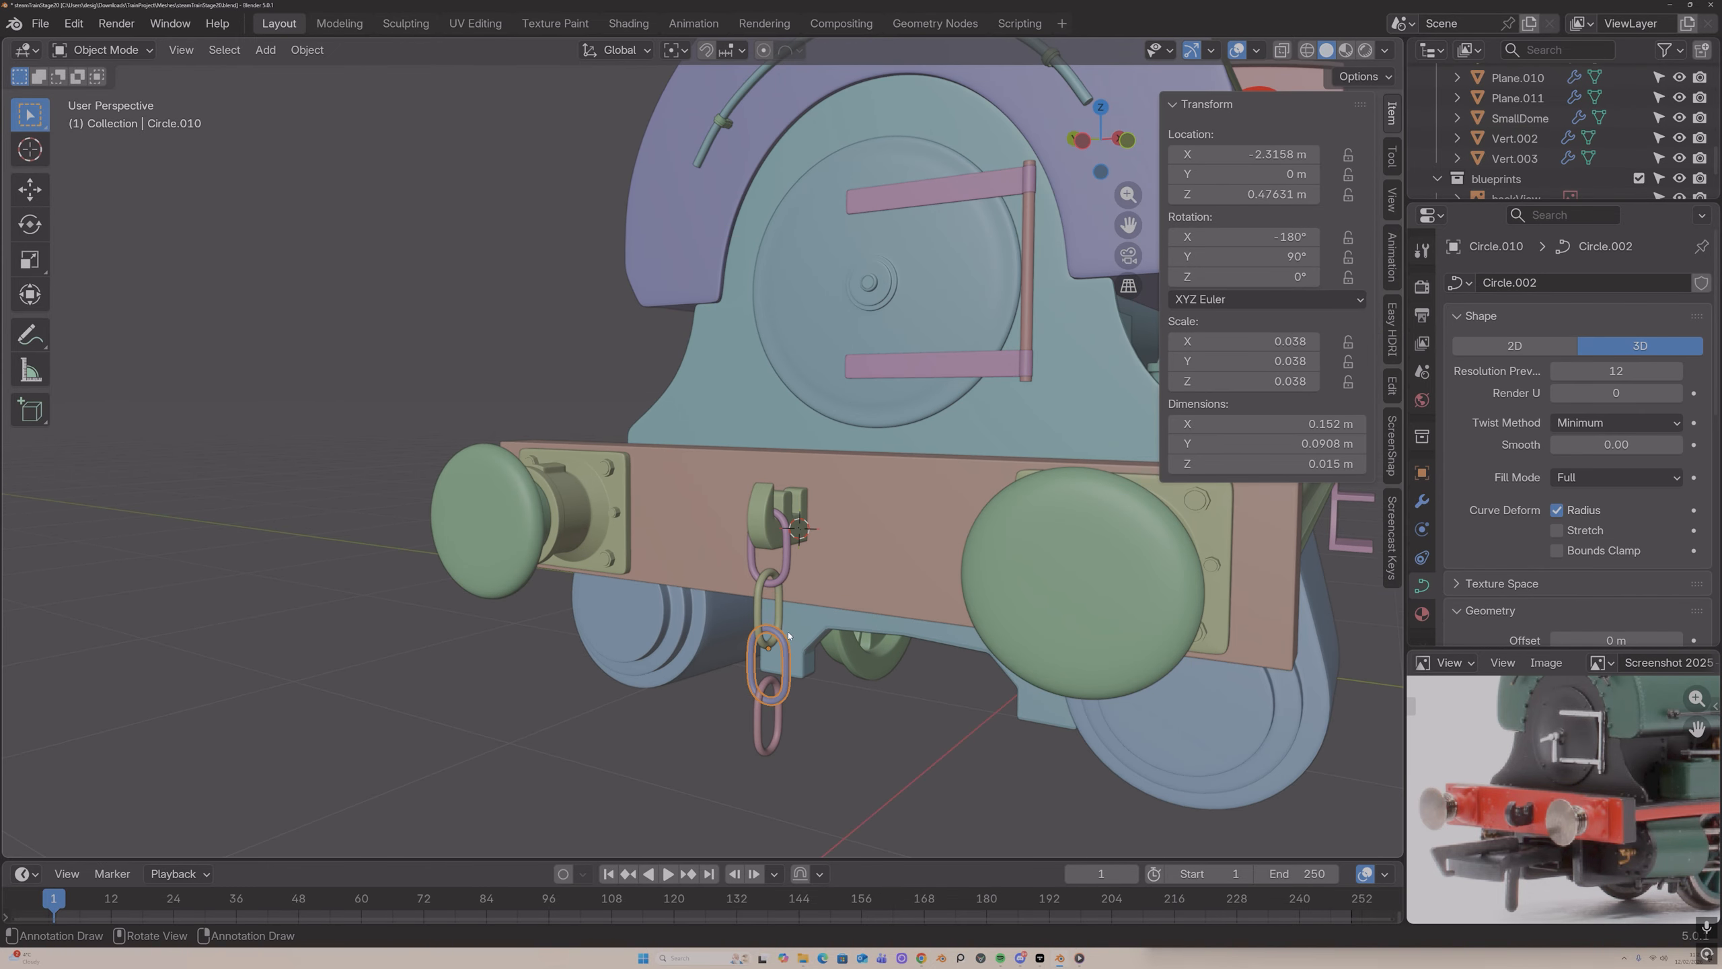
click(764, 590)
click(781, 553)
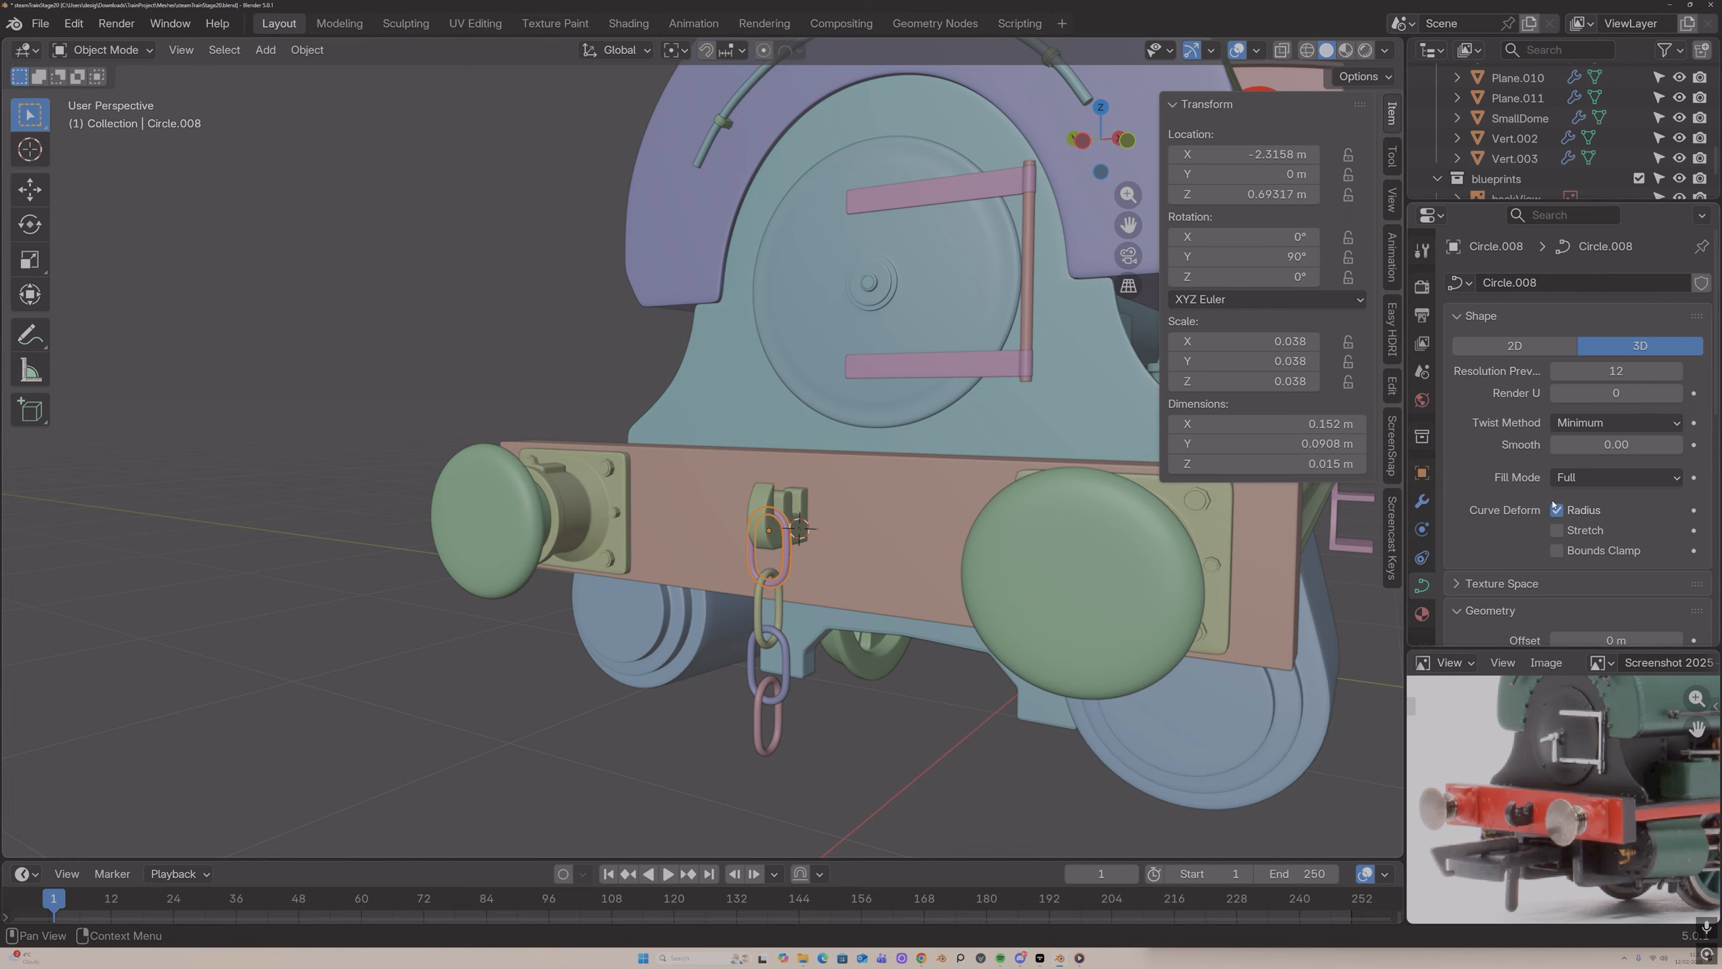
scroll(1552, 505, down, 10)
click(1613, 452)
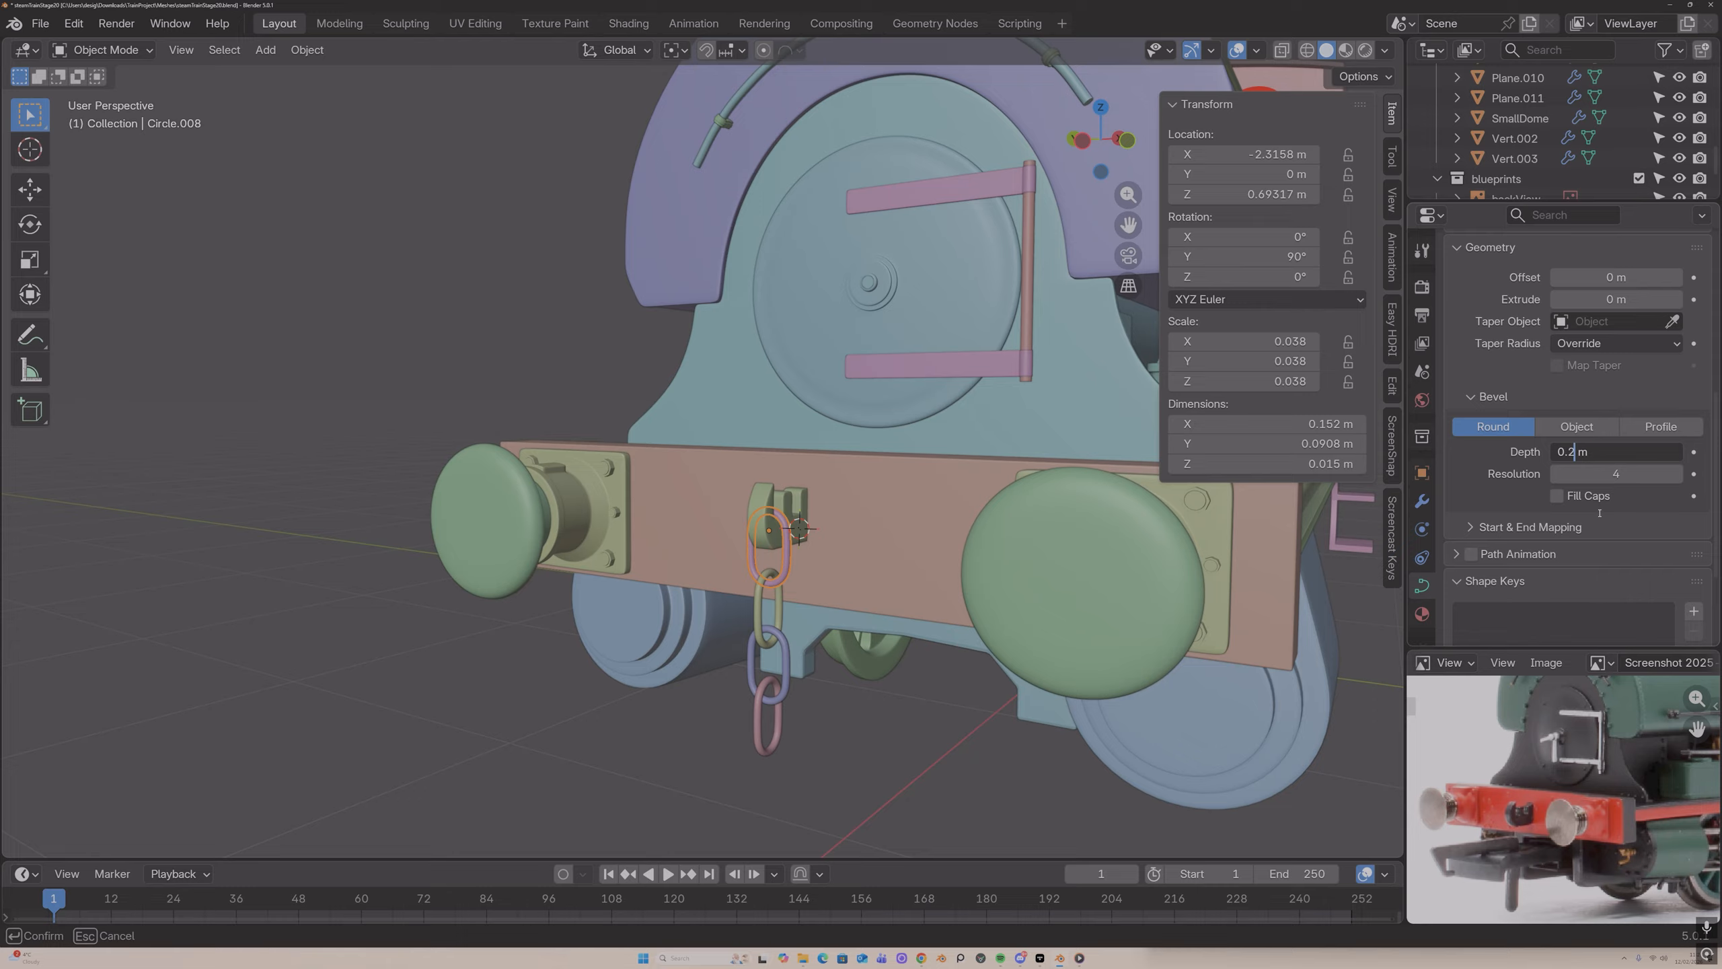
text(0.2.2)
key(Return)
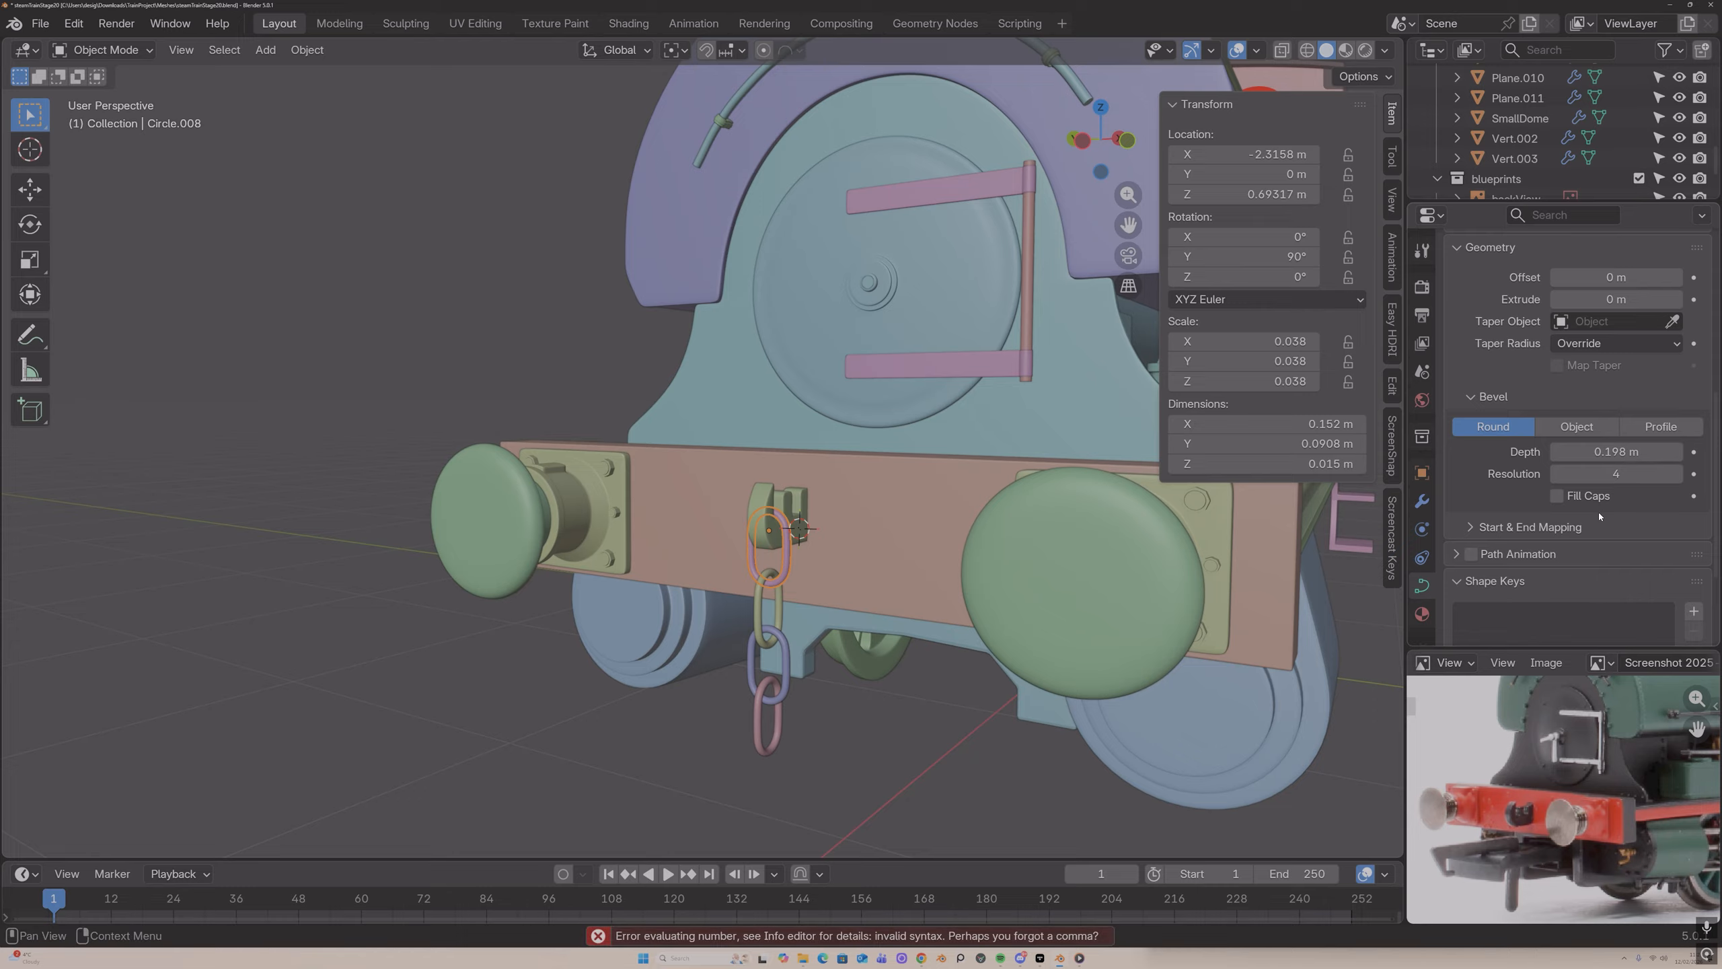
click(1588, 451)
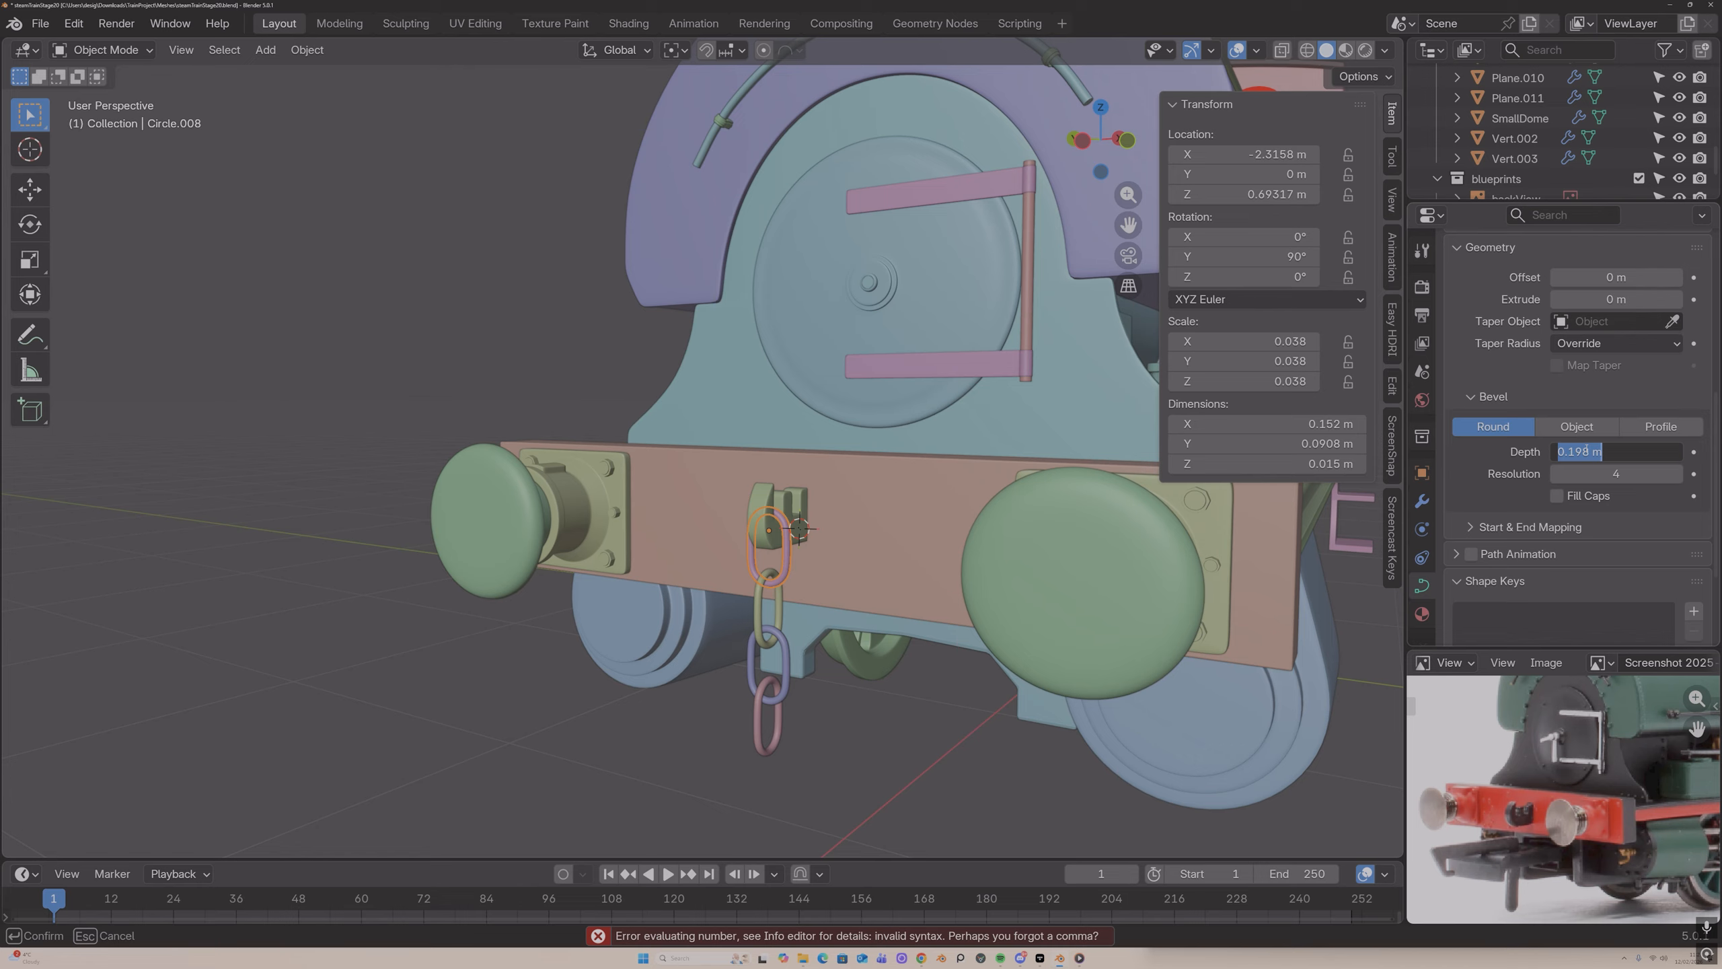
key(Return)
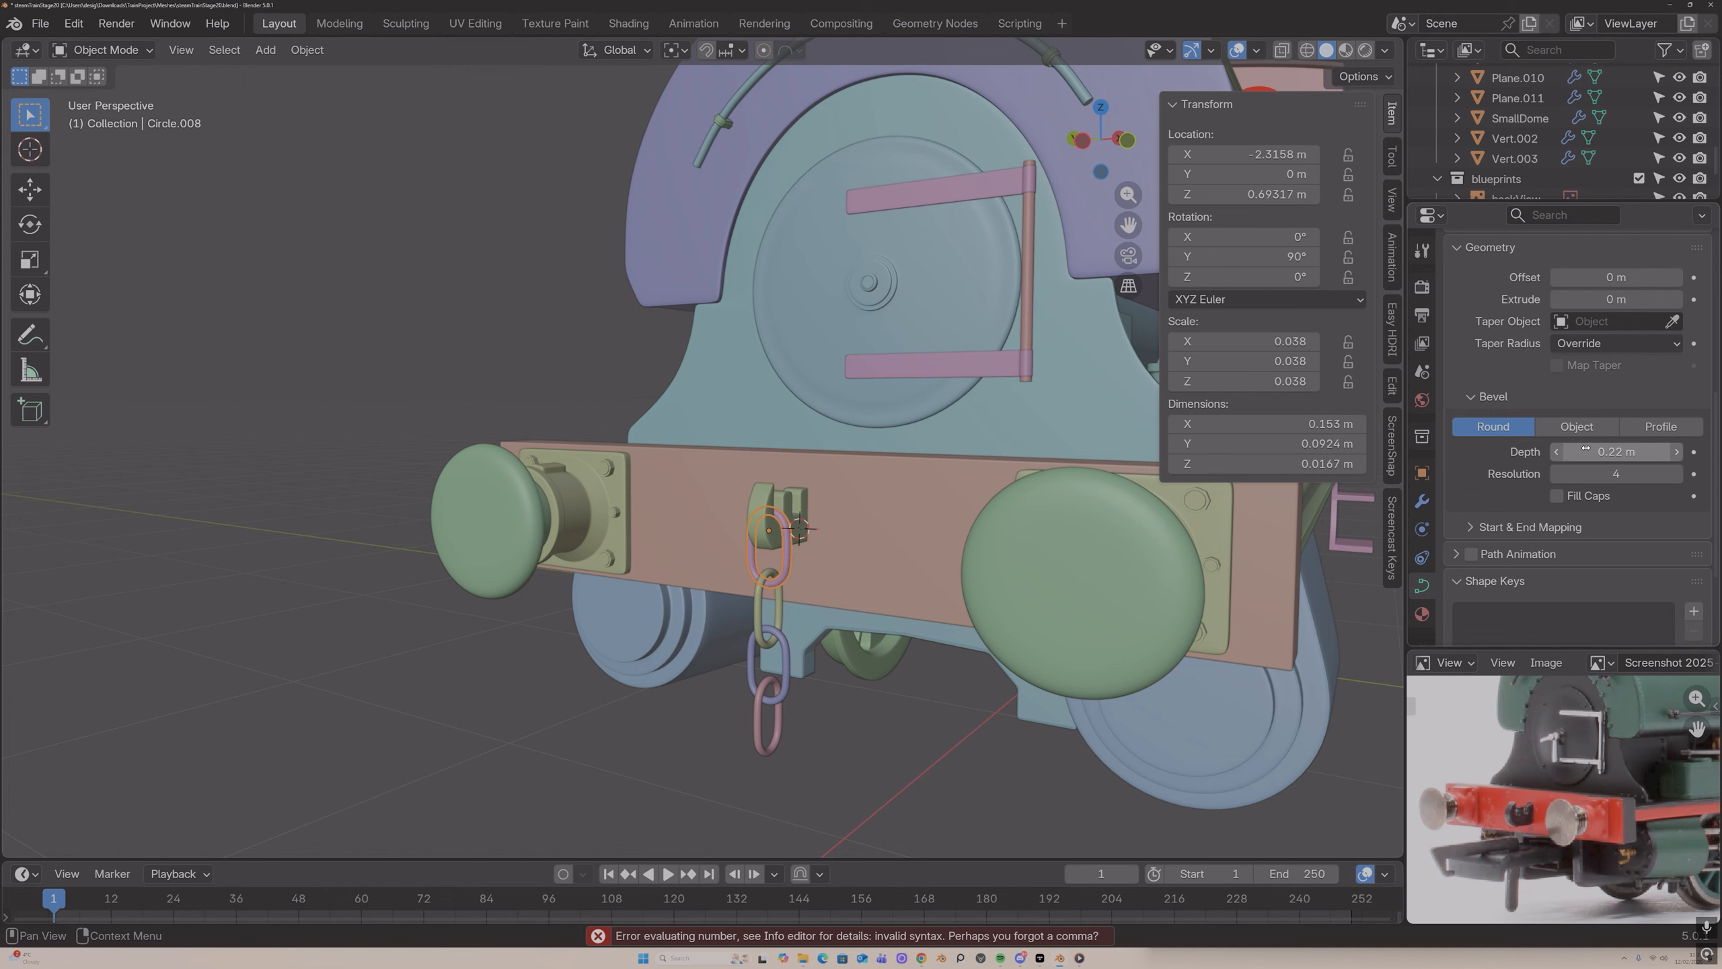
click(1588, 450)
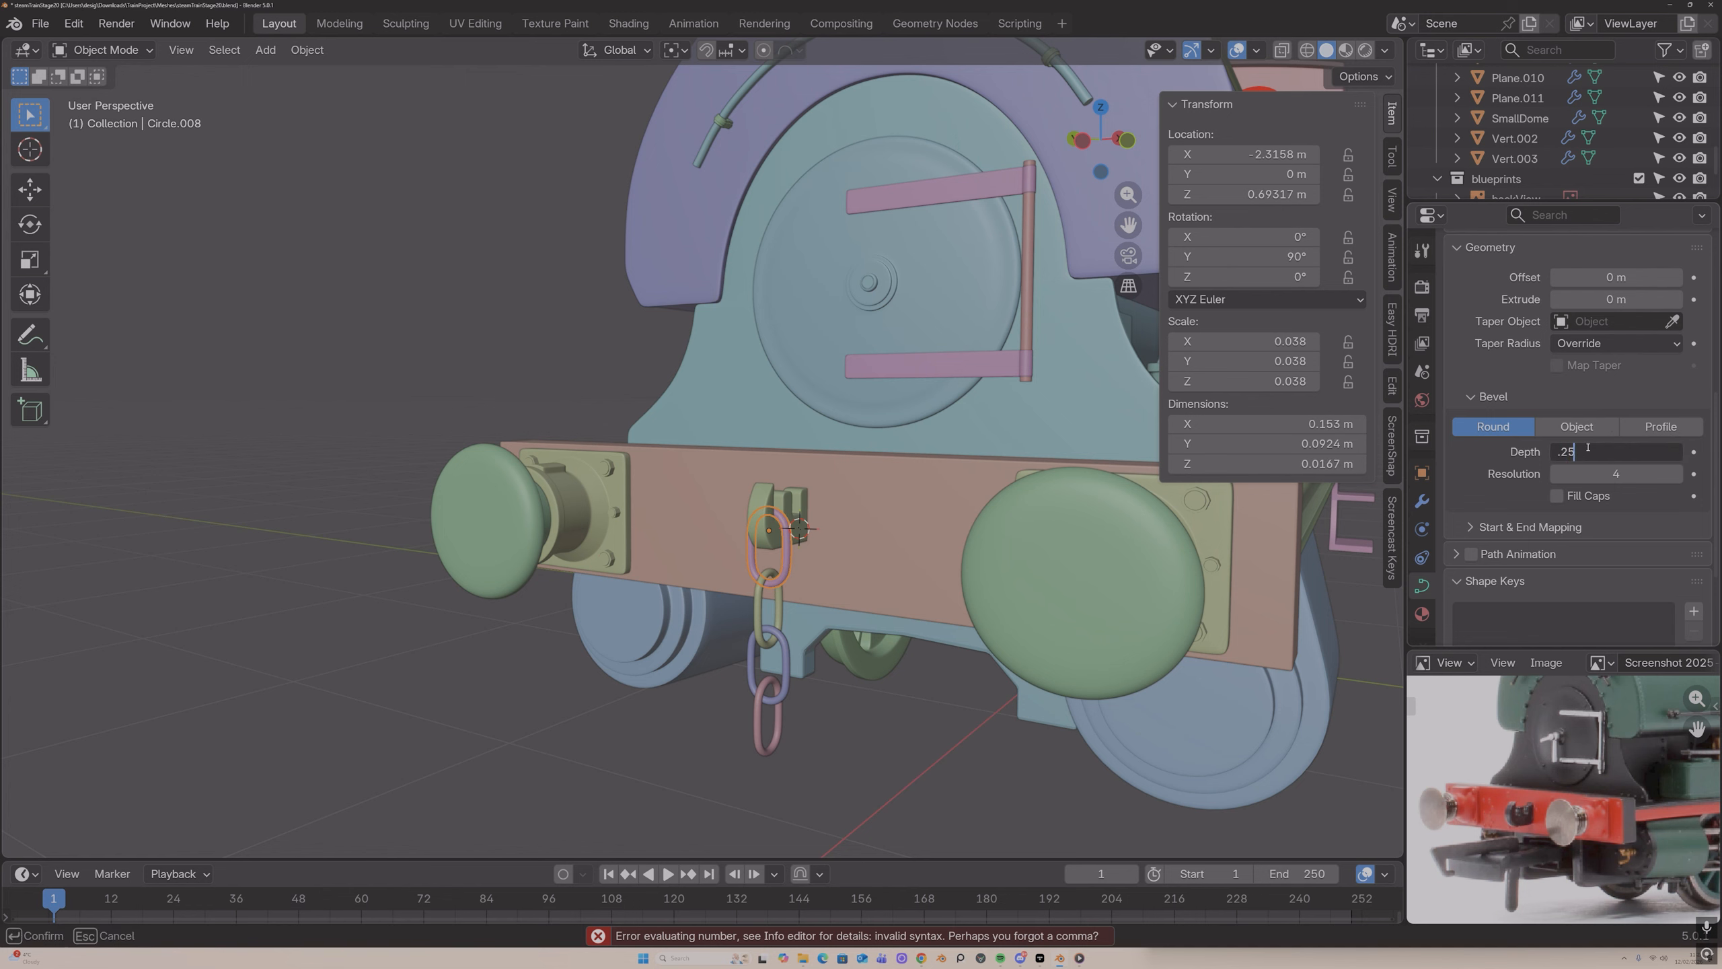
text(.25)
key(Return)
Step: Set the second chain link's bevel depth to 0.25 m
click(781, 595)
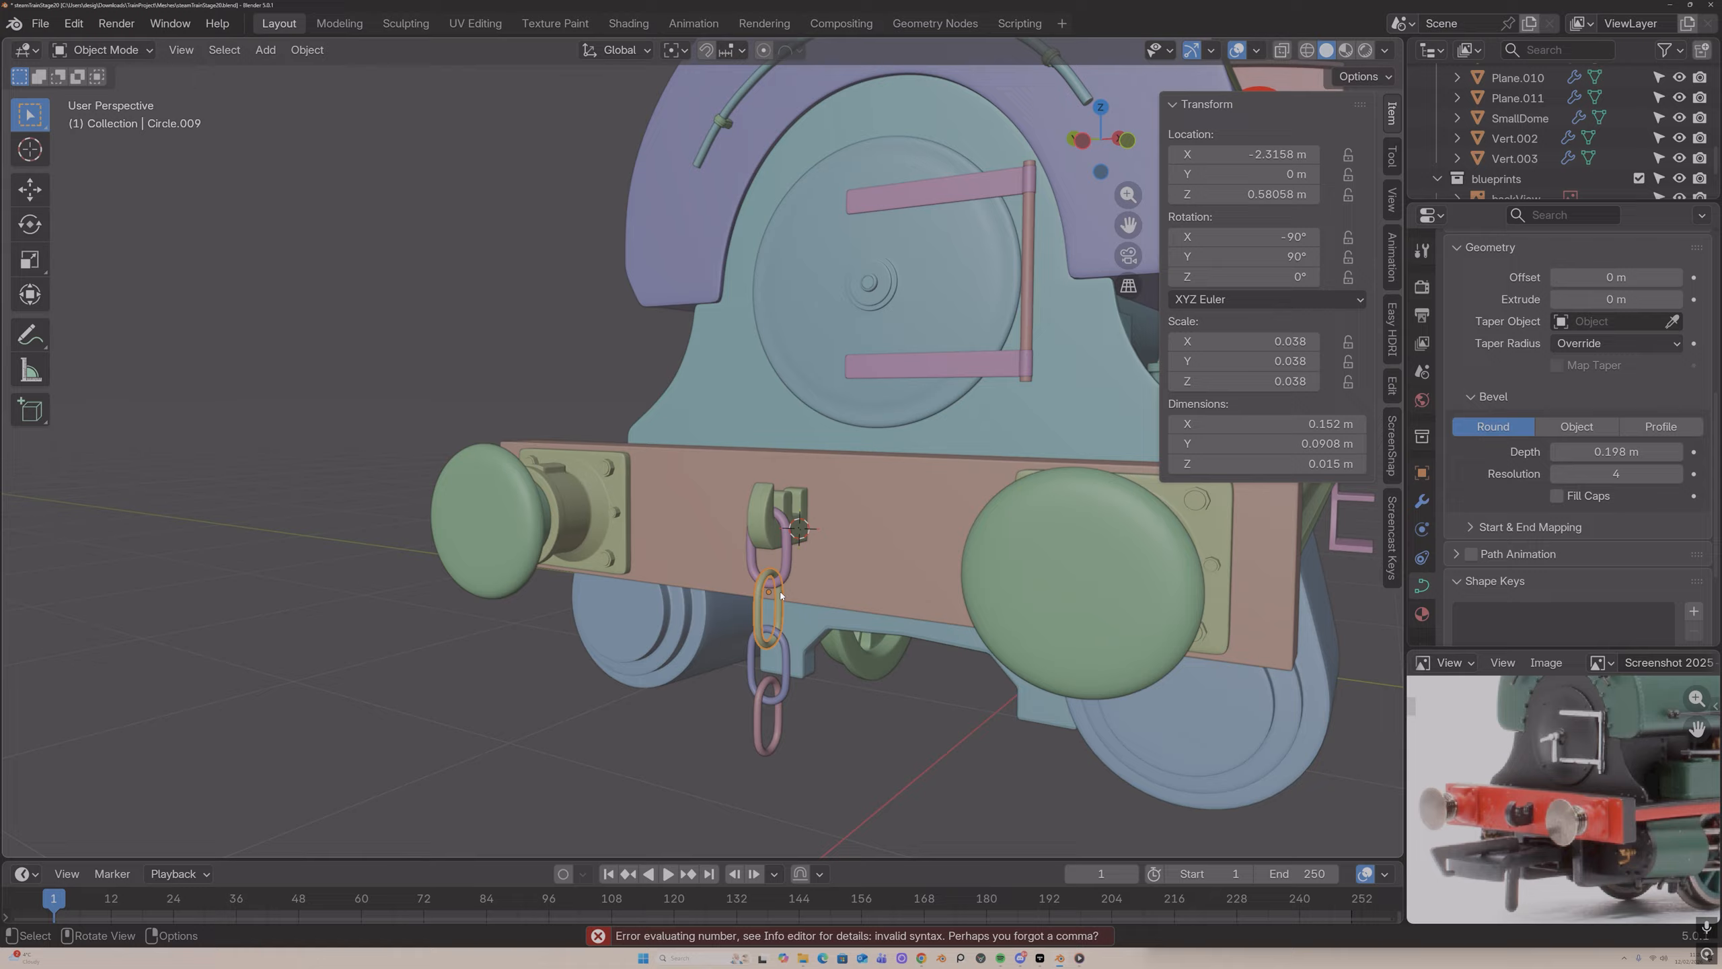
click(1586, 452)
text(.25)
key(Return)
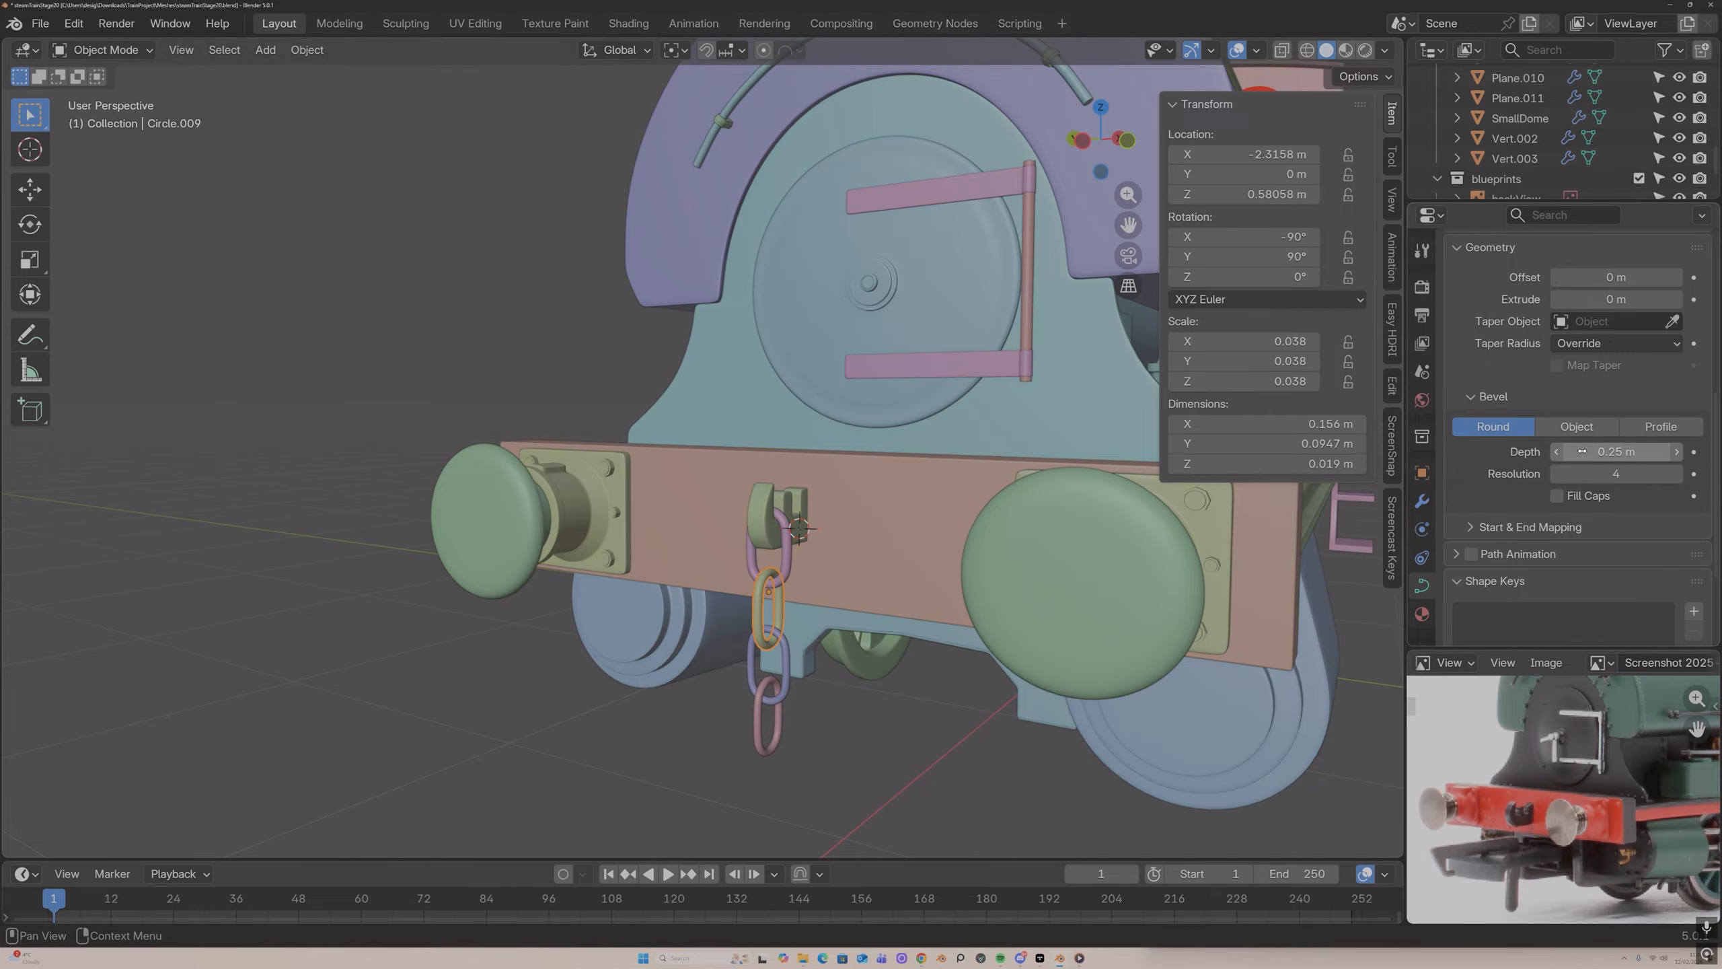
Step: Set the third chain link's bevel depth to 0.25 m, undoing a mistyped value of 2
click(784, 676)
click(1609, 449)
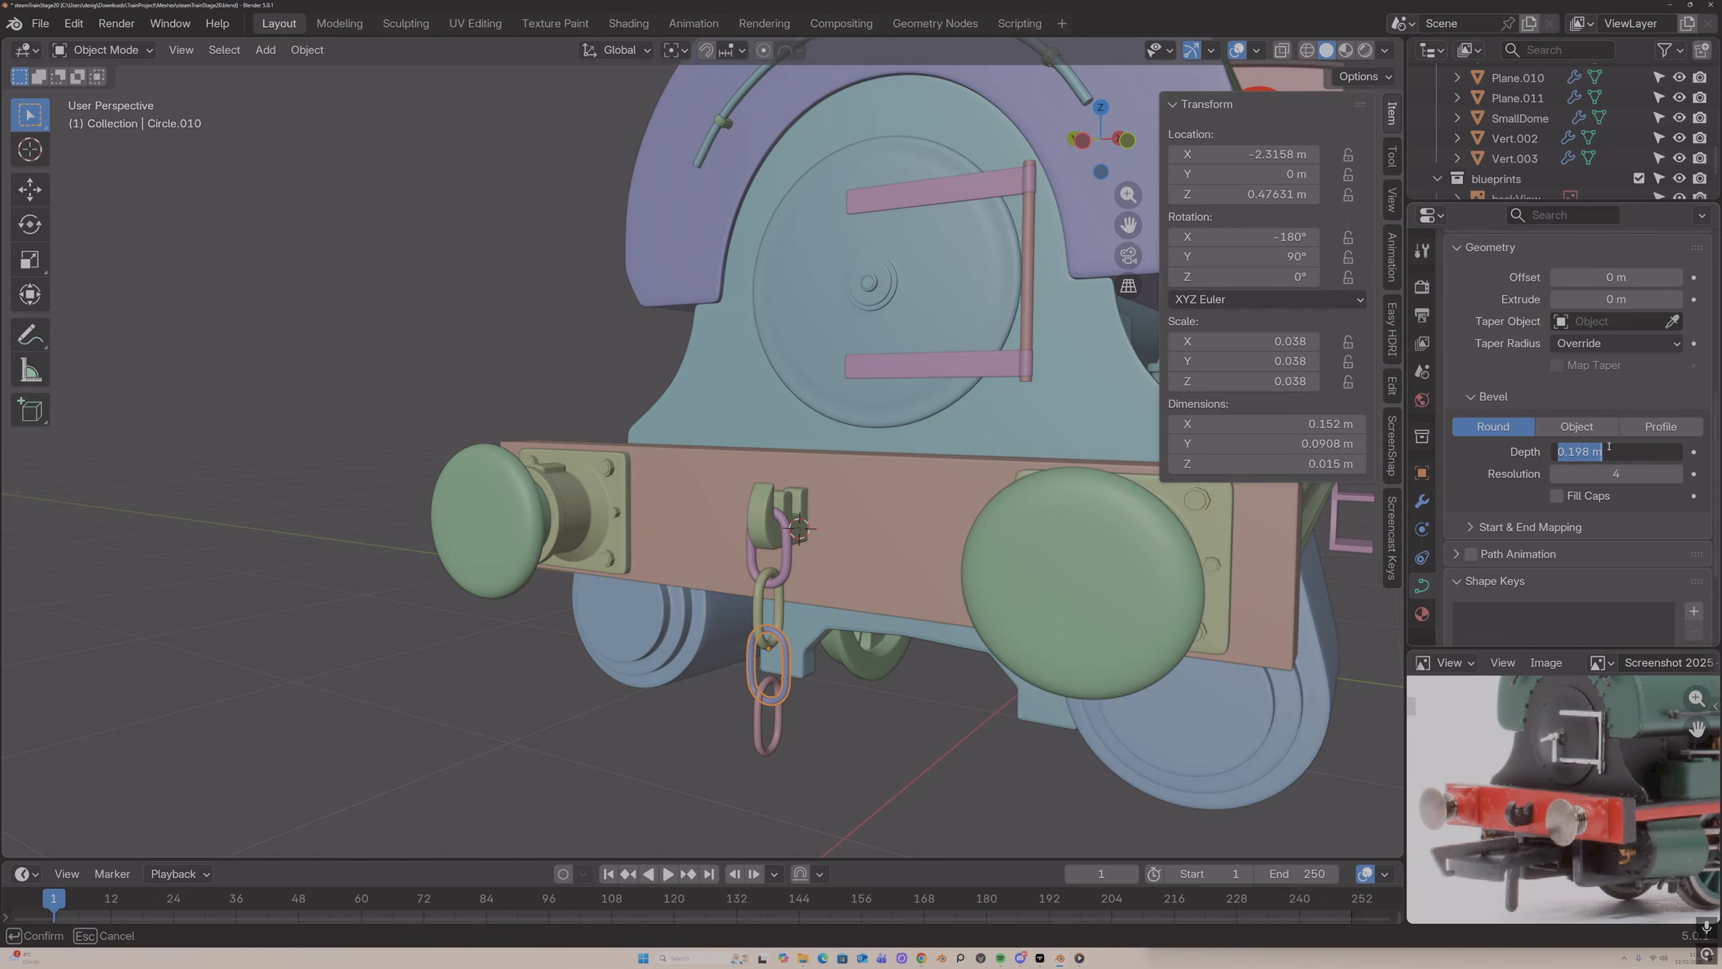
text(2)
key(Return)
key(ctrl+z)
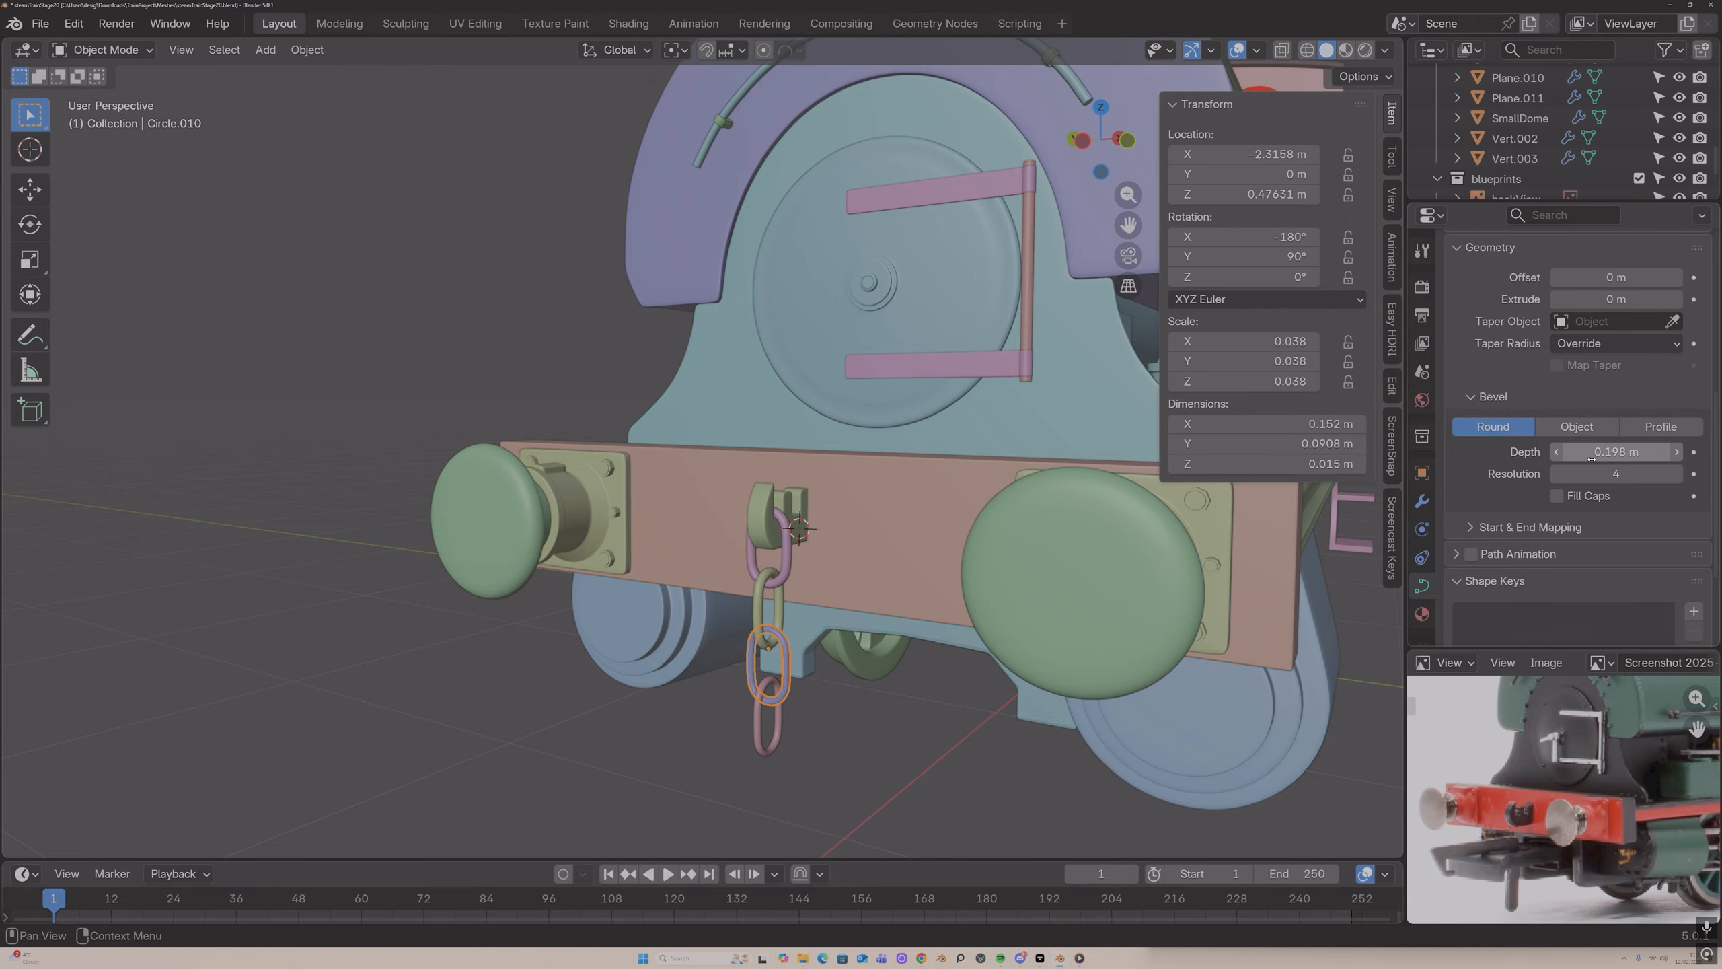
click(1607, 452)
text(.25)
key(Return)
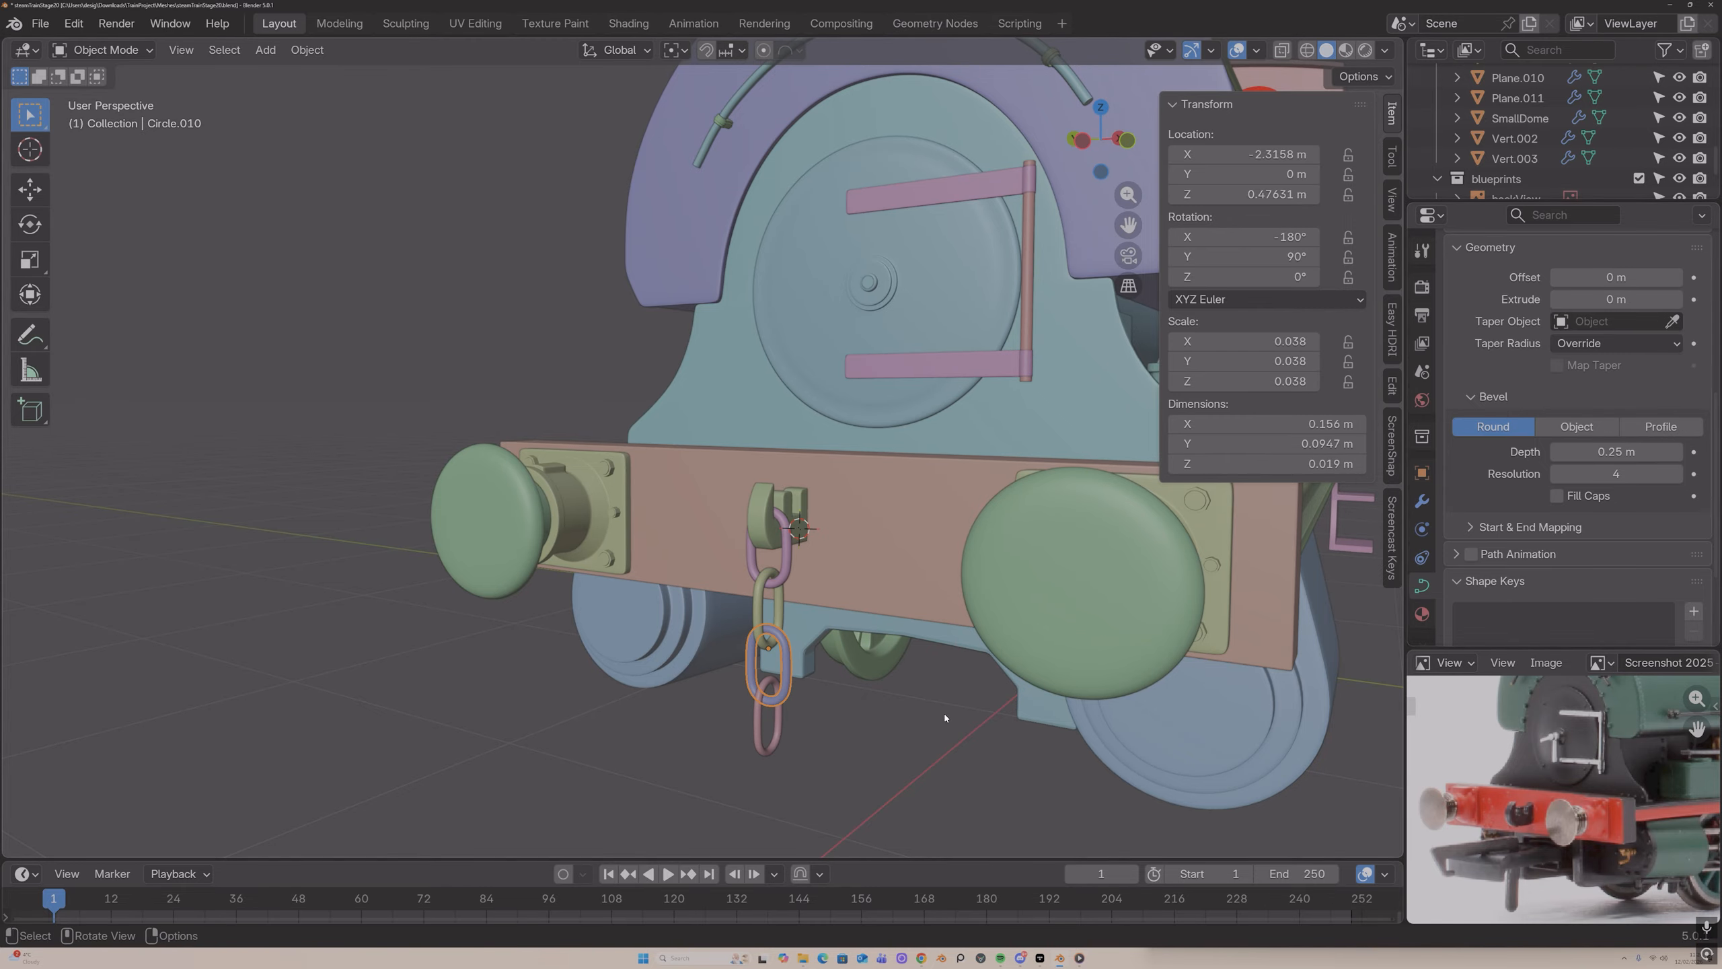
Step: Set the bottom chain link's bevel depth to 0.25 m
click(766, 720)
click(1598, 451)
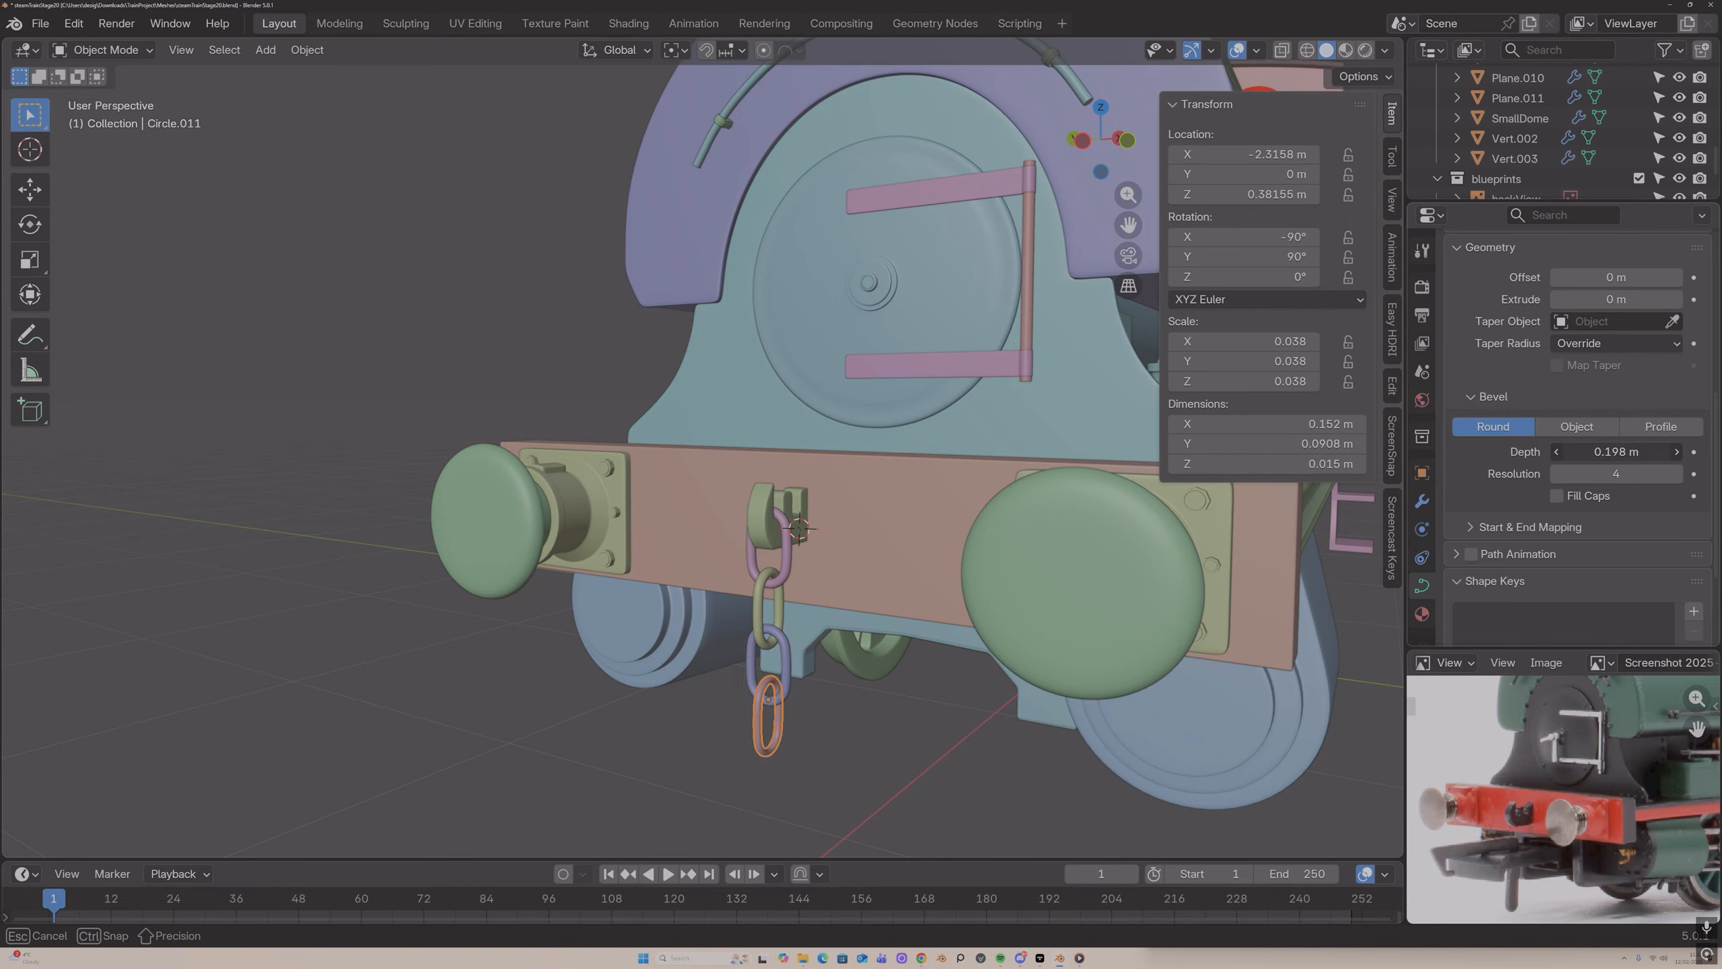
key(Return)
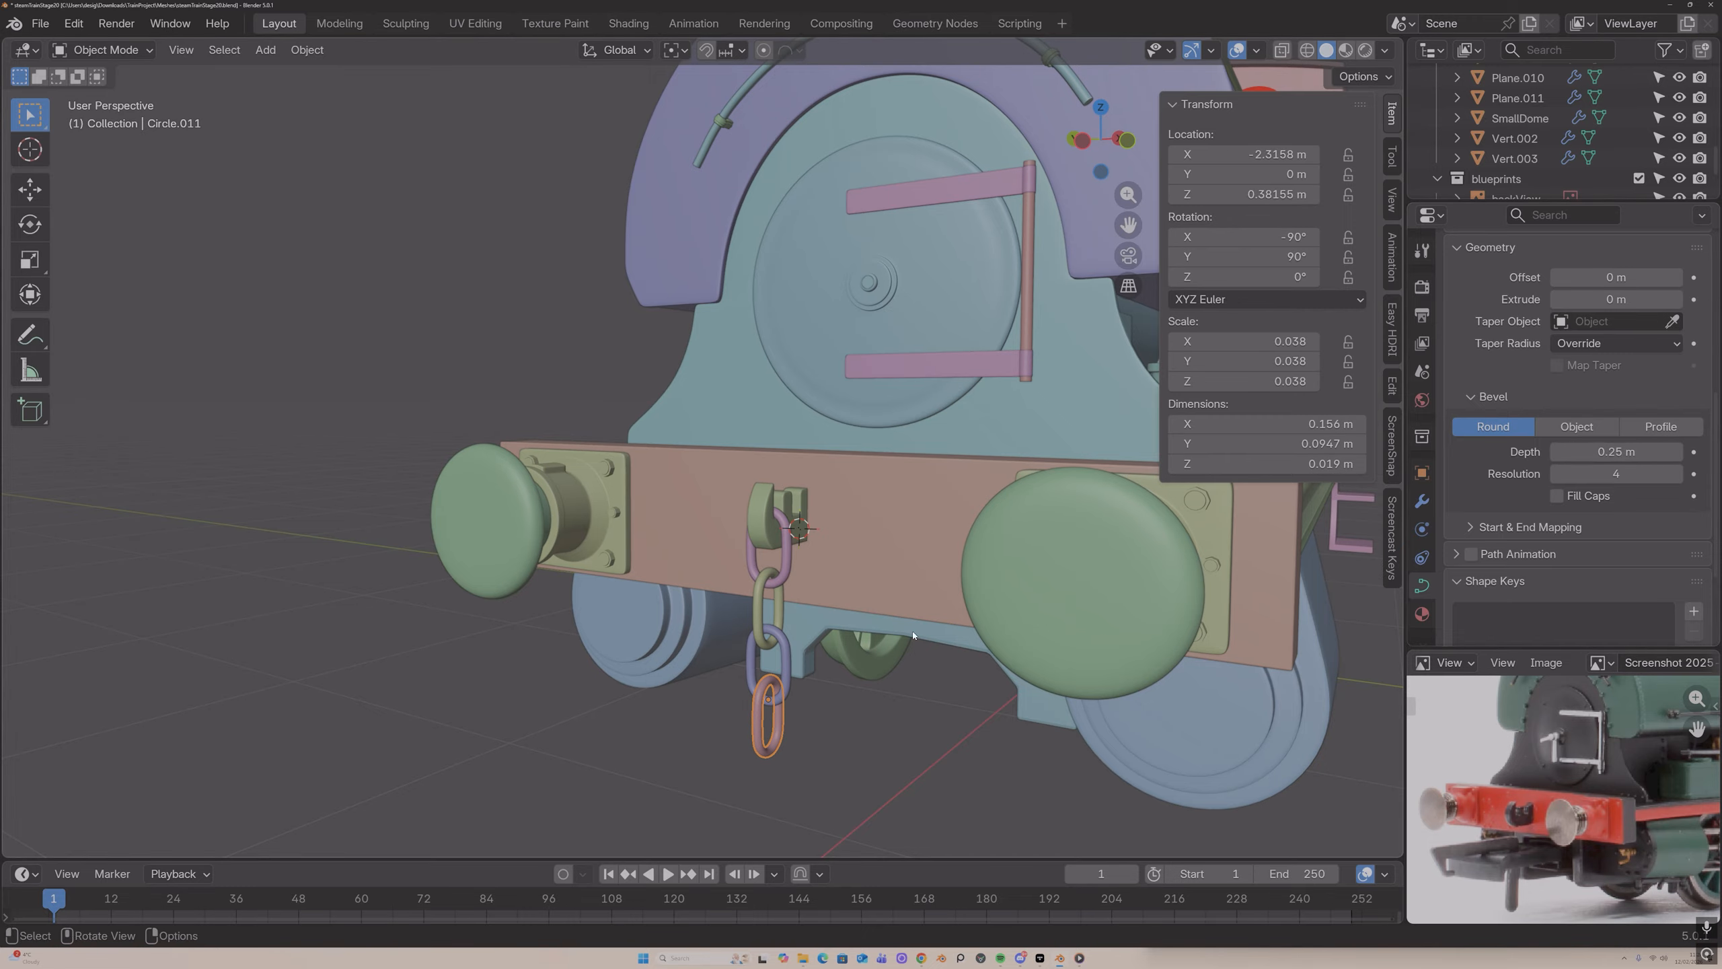
Step: Lower the second chain link about 0.003 m and the third chain link about 0.008 m along Z
click(764, 599)
key(g)
key(z)
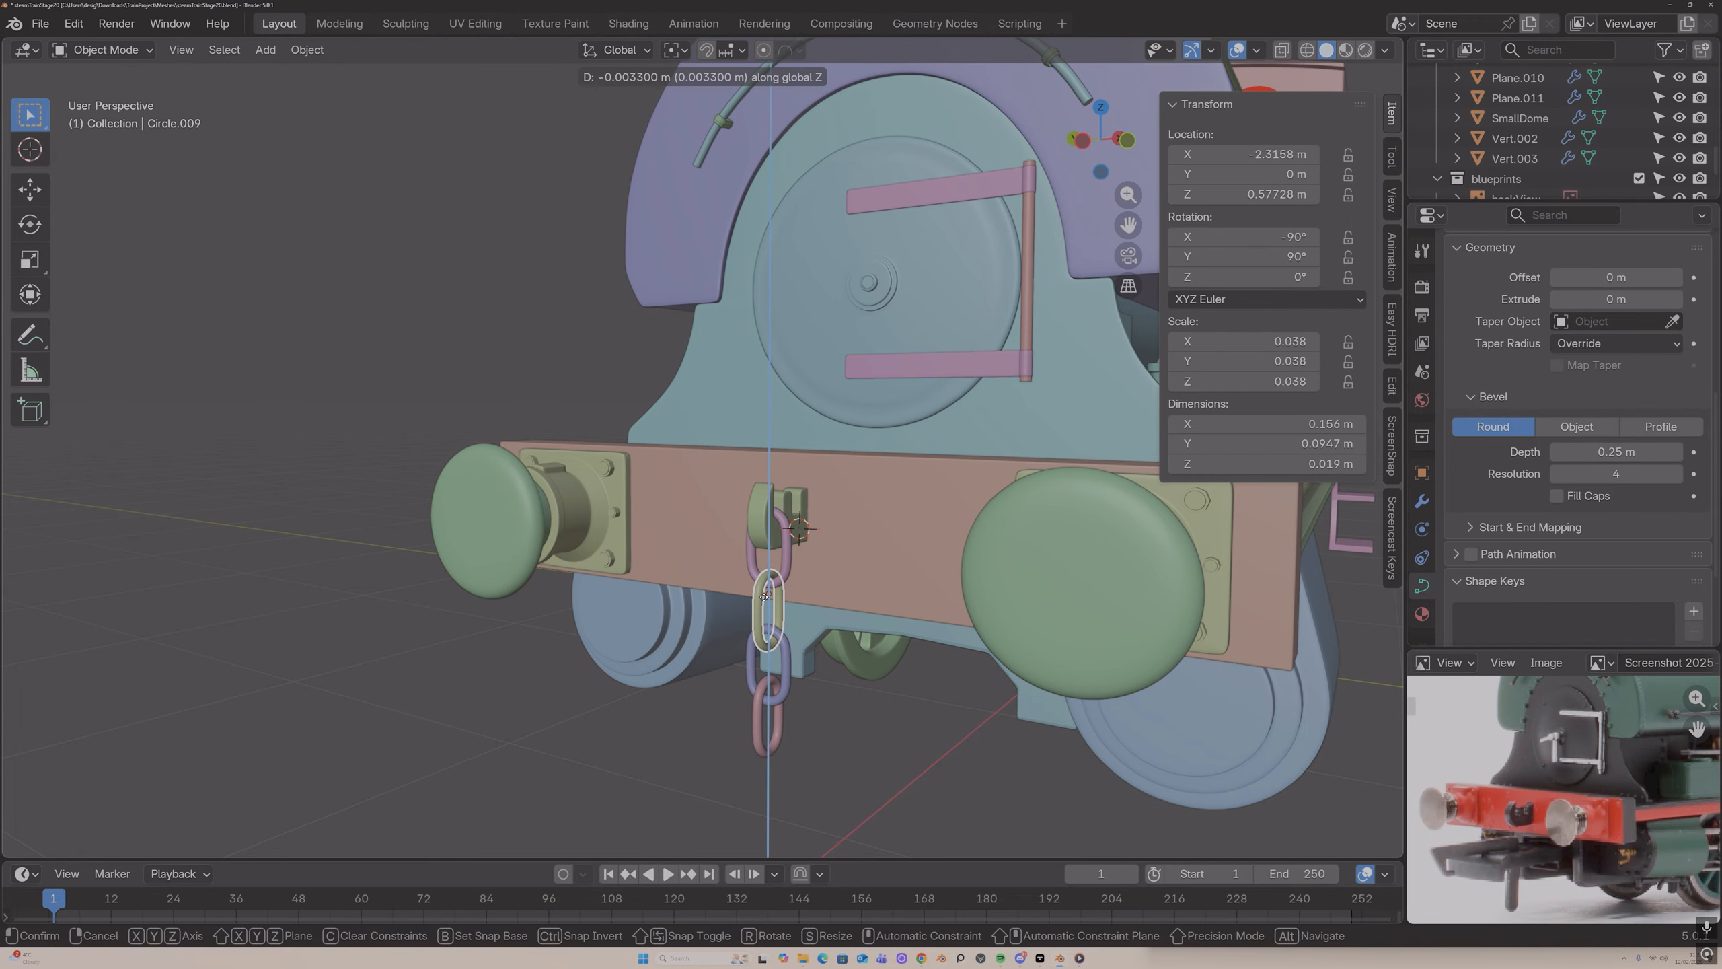
click(782, 625)
click(782, 655)
key(g)
key(y)
key(z)
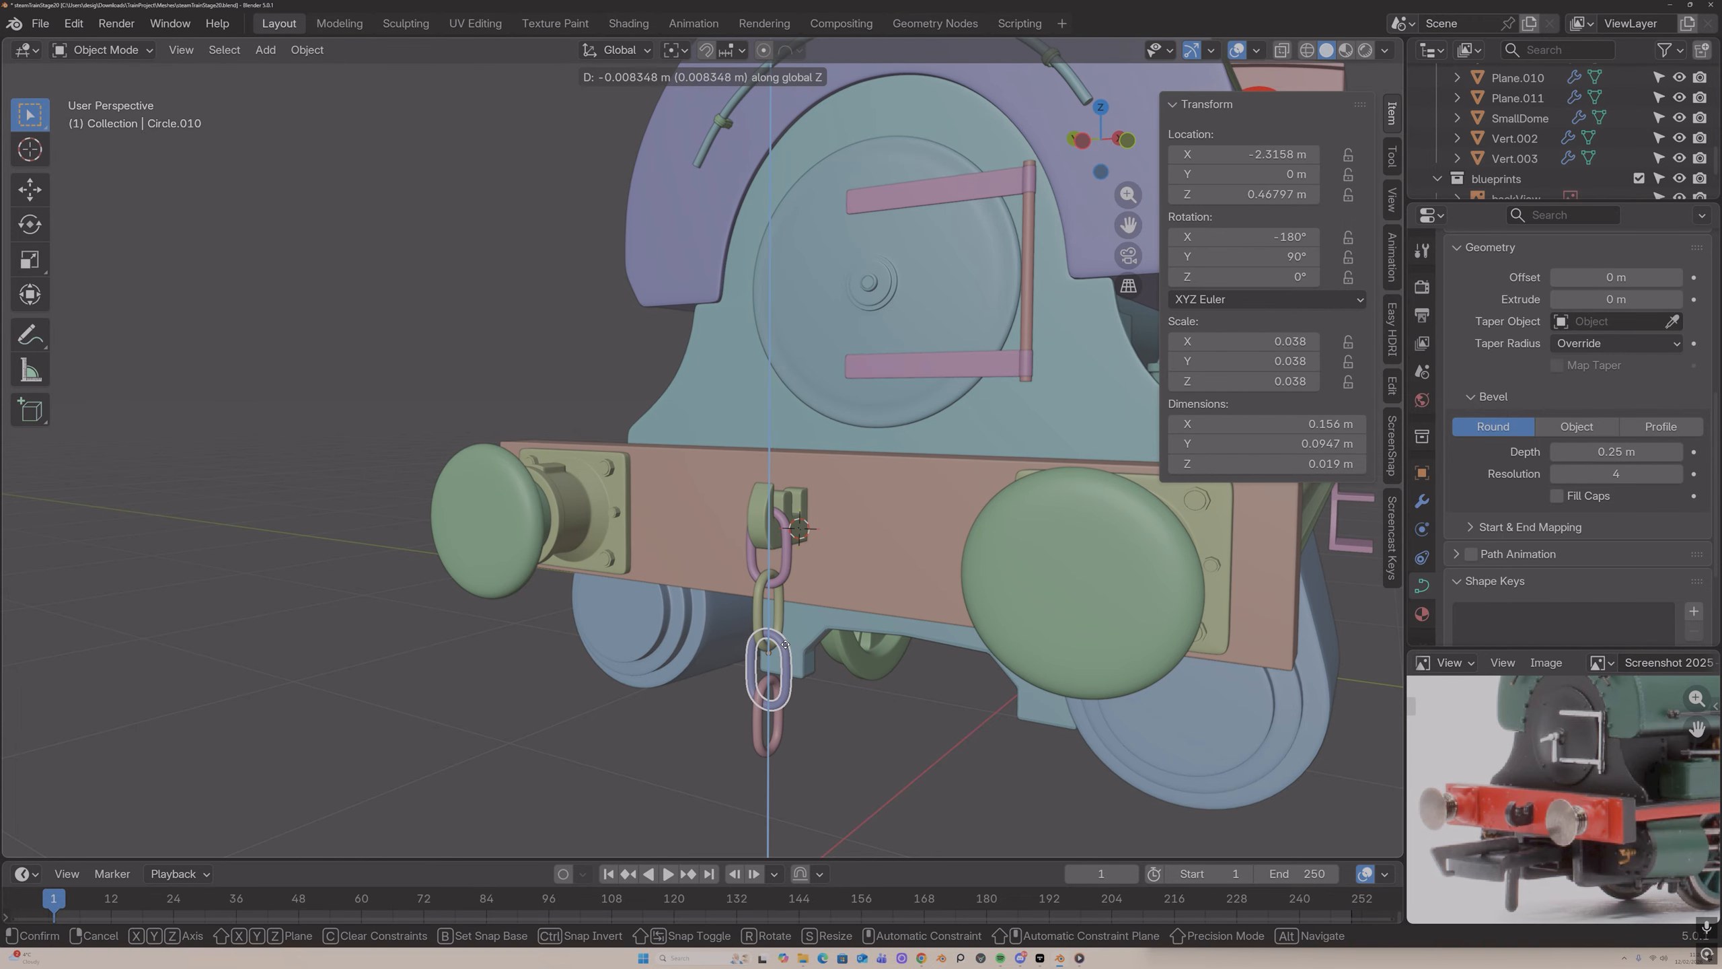
click(778, 663)
Step: Lower the bottom chain link about 0.029 m along Z so it hangs from the third link
click(764, 727)
key(g)
key(y)
key(z)
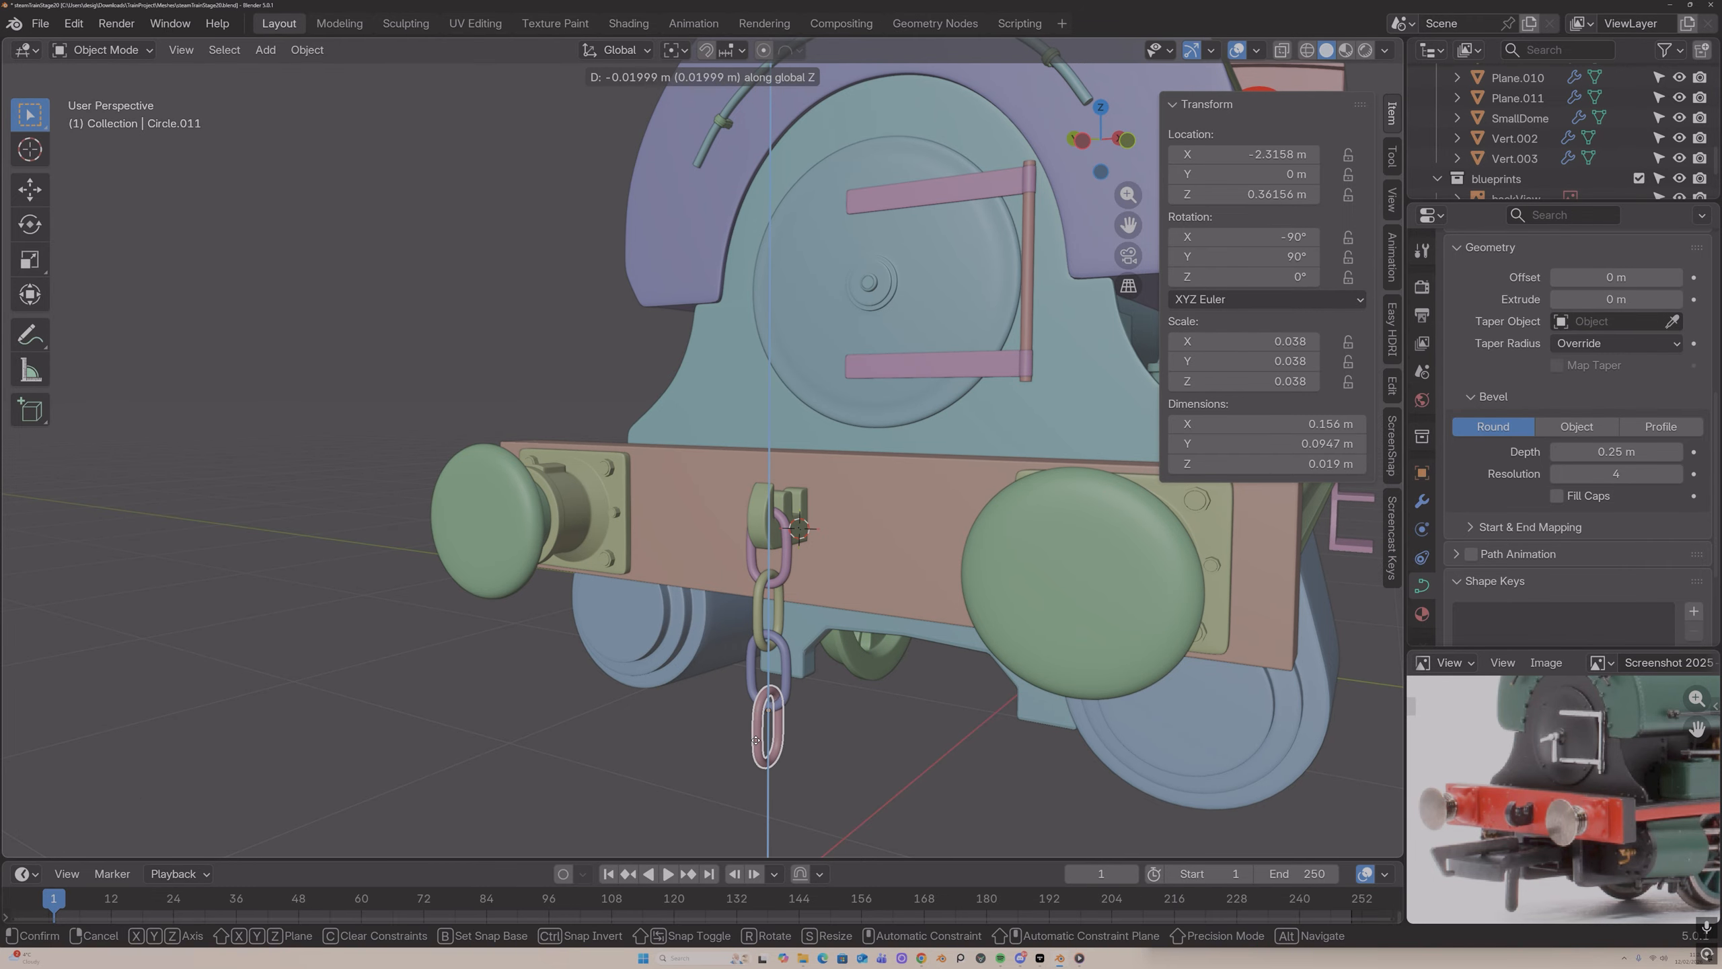
click(755, 744)
Step: Duplicate the front coupling hook together with its four chain links and move the copy 4.7037 m along X to the locomotive's rear
scroll(788, 733, down, 10)
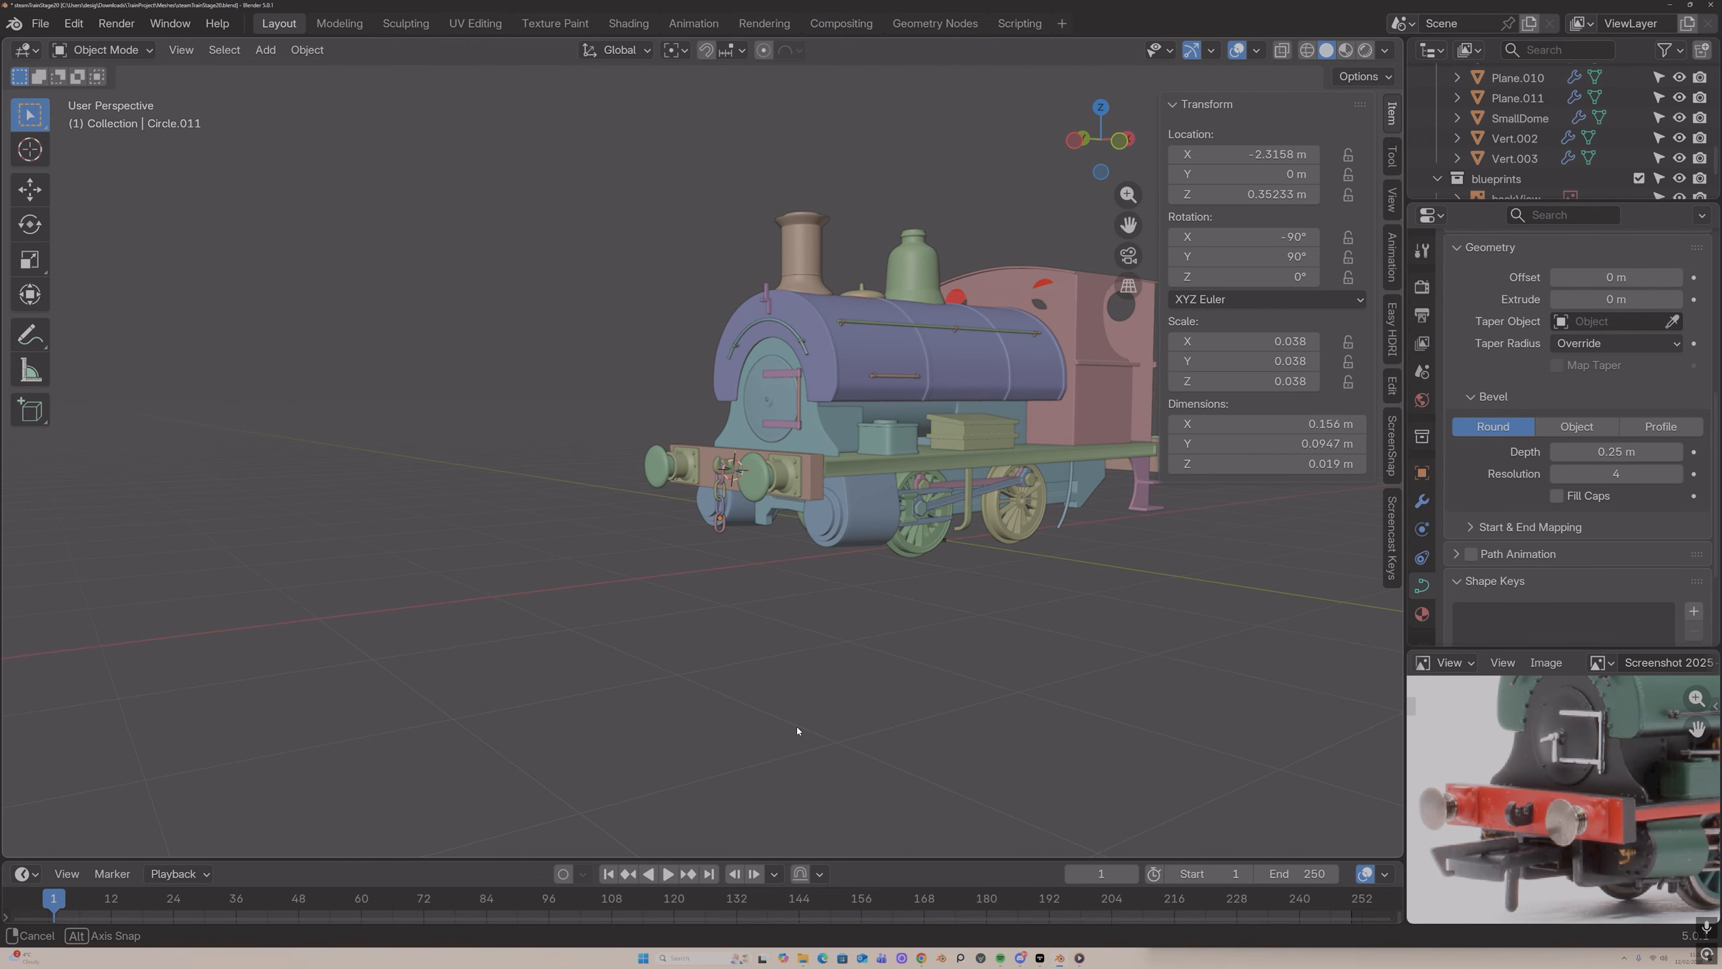
middle_drag(797, 727, 802, 609)
scroll(767, 560, up, 6)
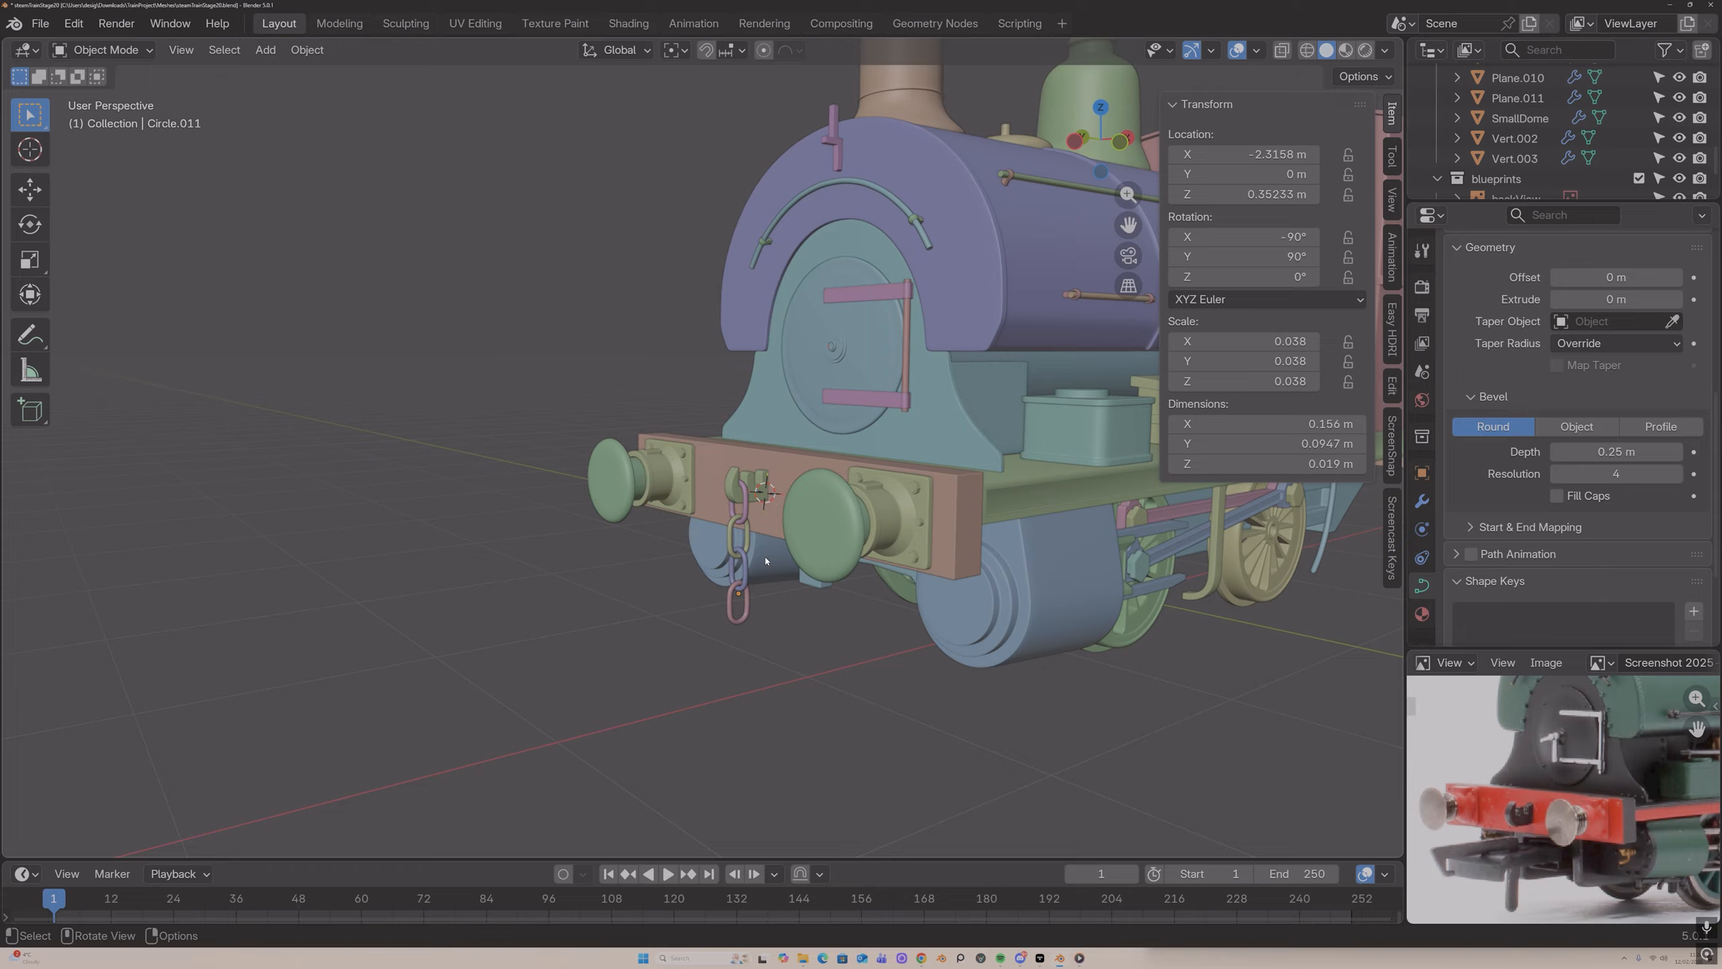
shift+click(738, 527)
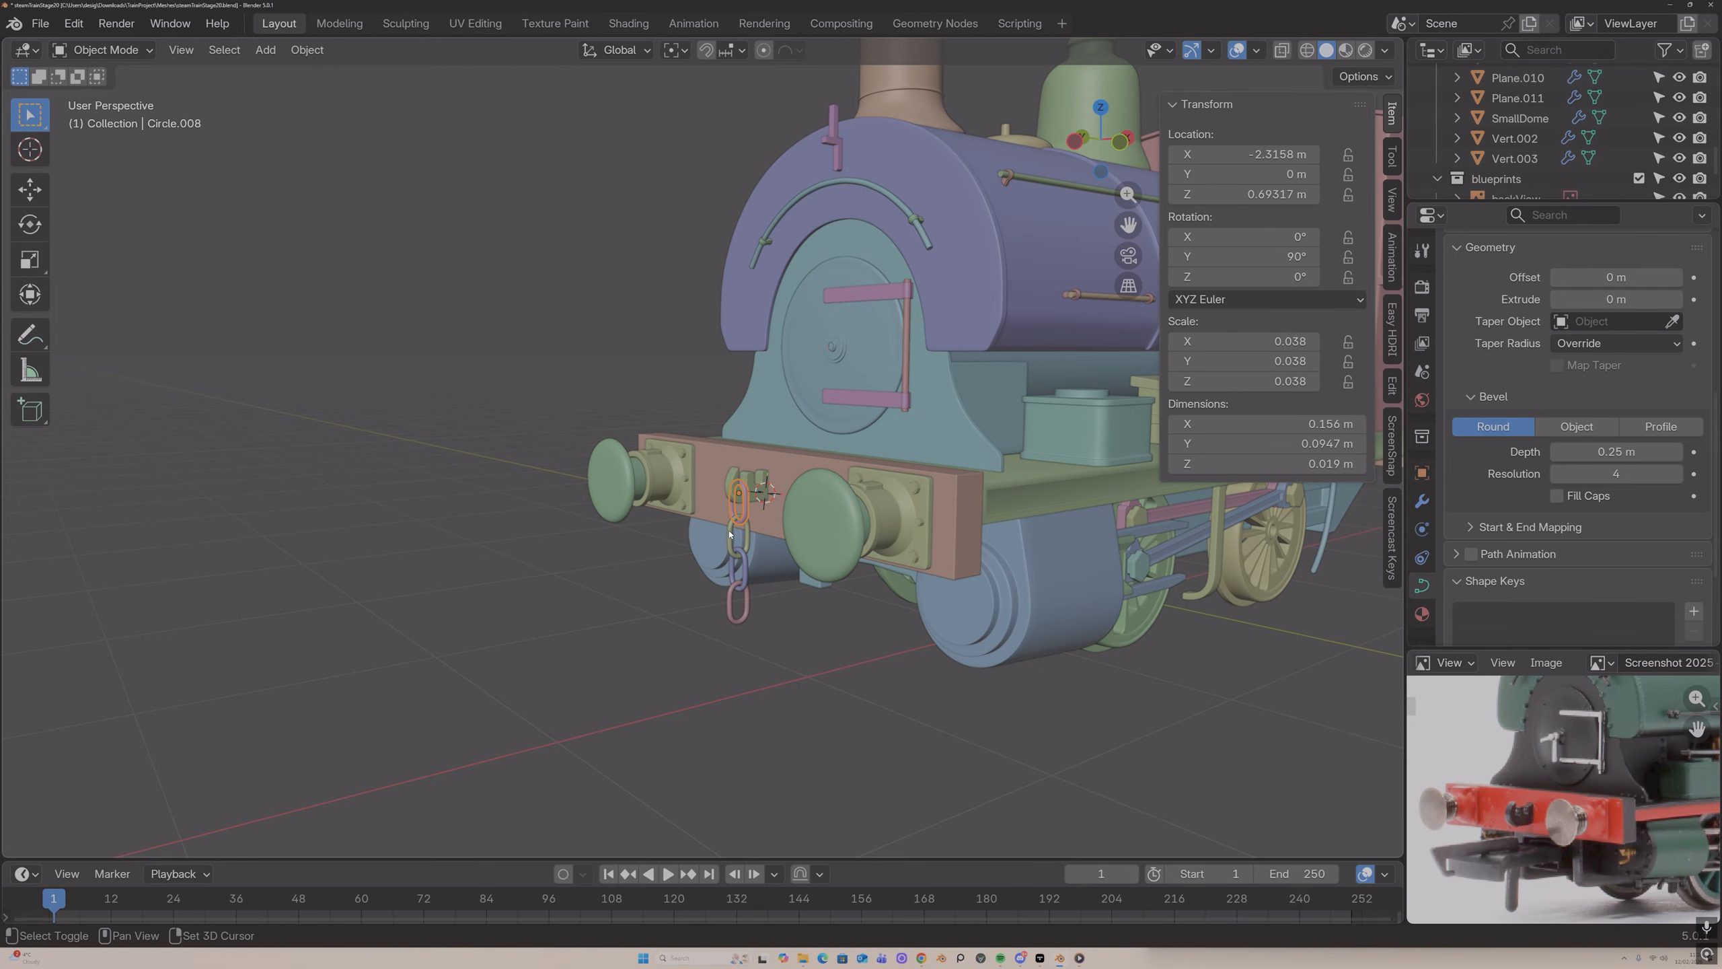
shift+click(731, 595)
middle_drag(731, 596, 757, 547)
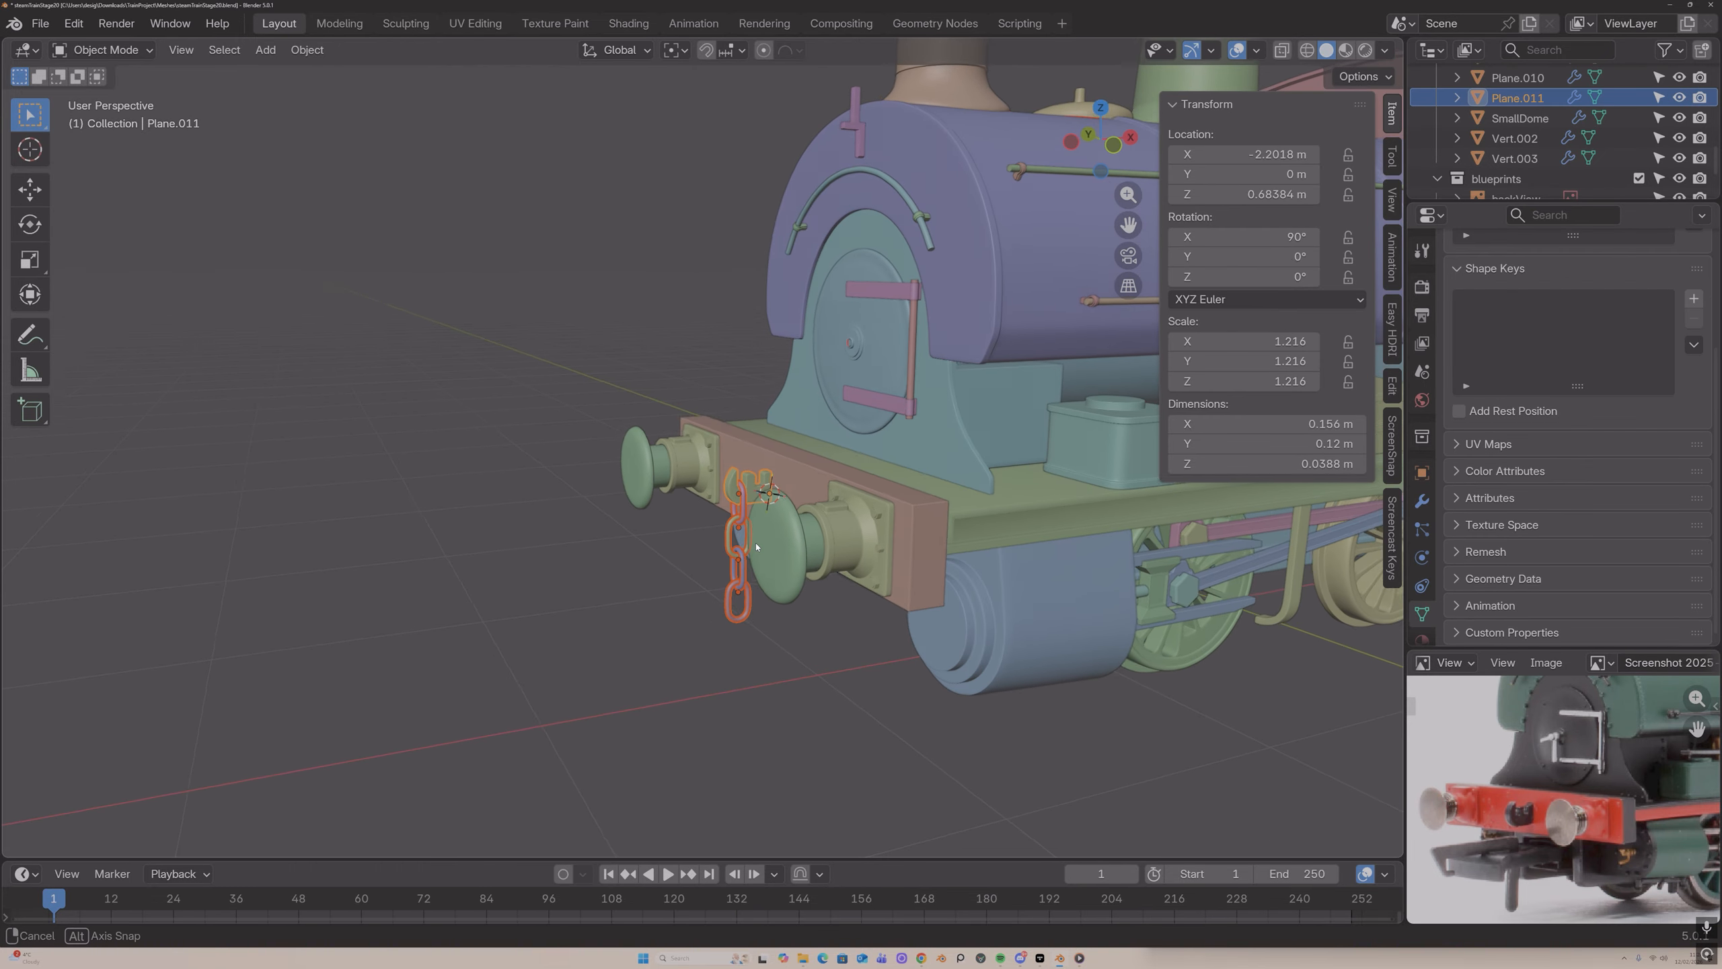
scroll(757, 547, down, 8)
scroll(827, 545, up, 4)
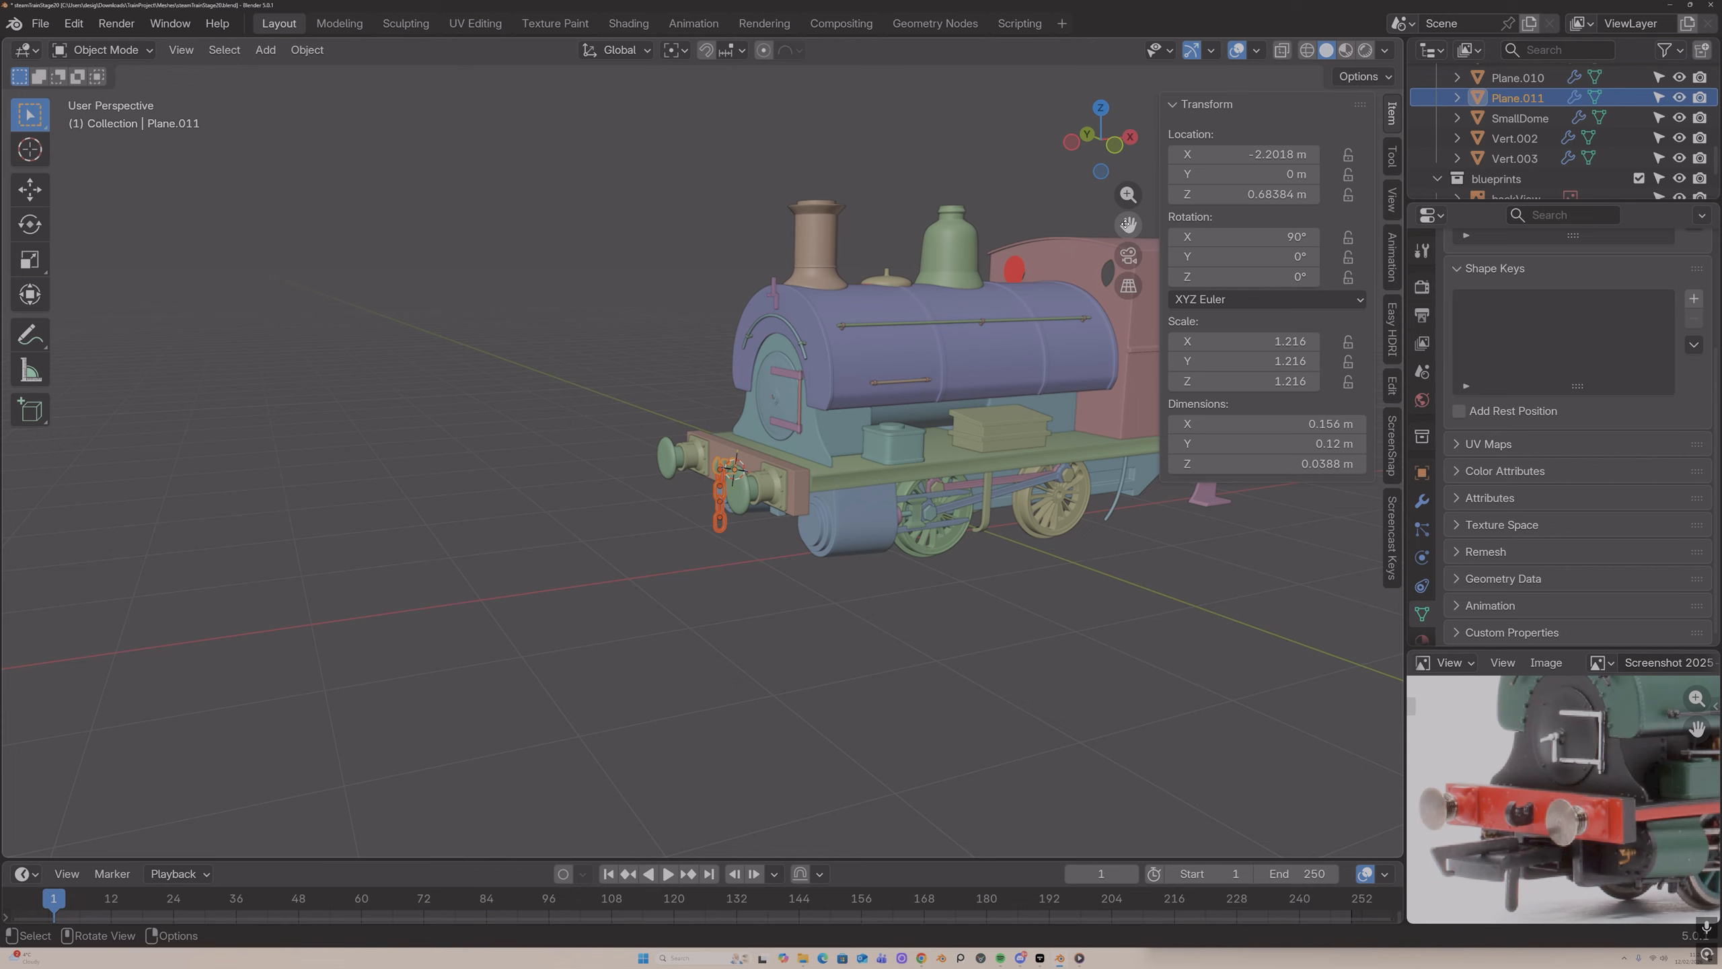
drag(1127, 224, 853, 288)
key(shift+d)
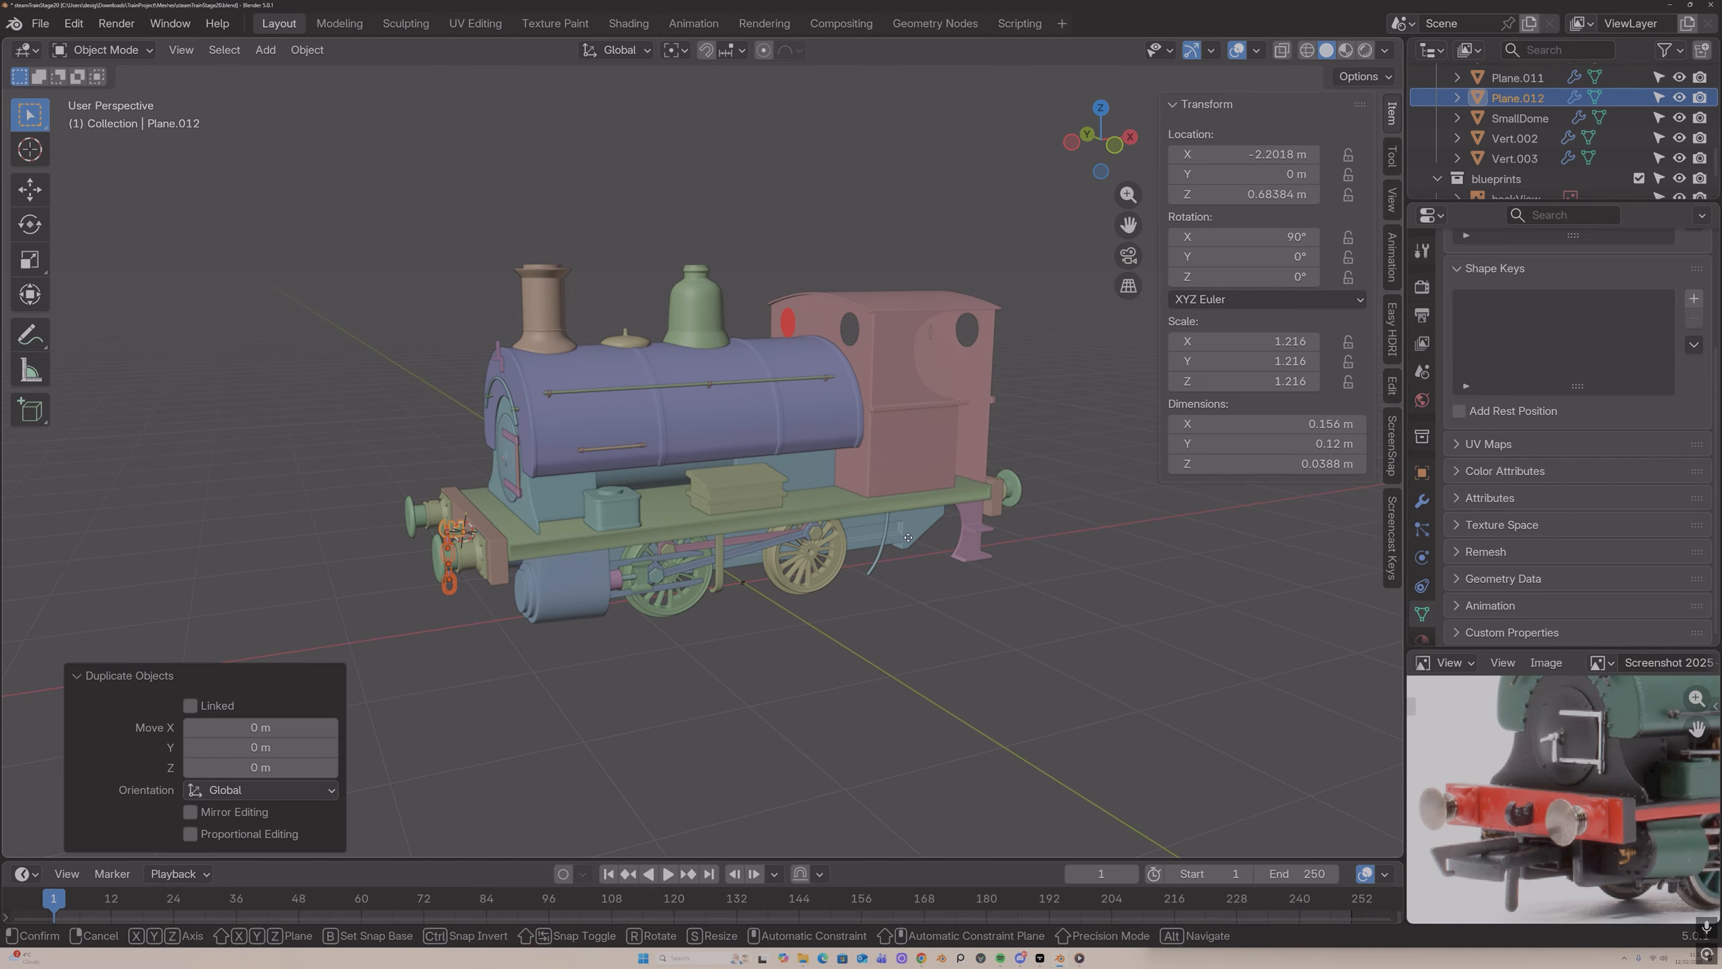
key(x)
click(12, 463)
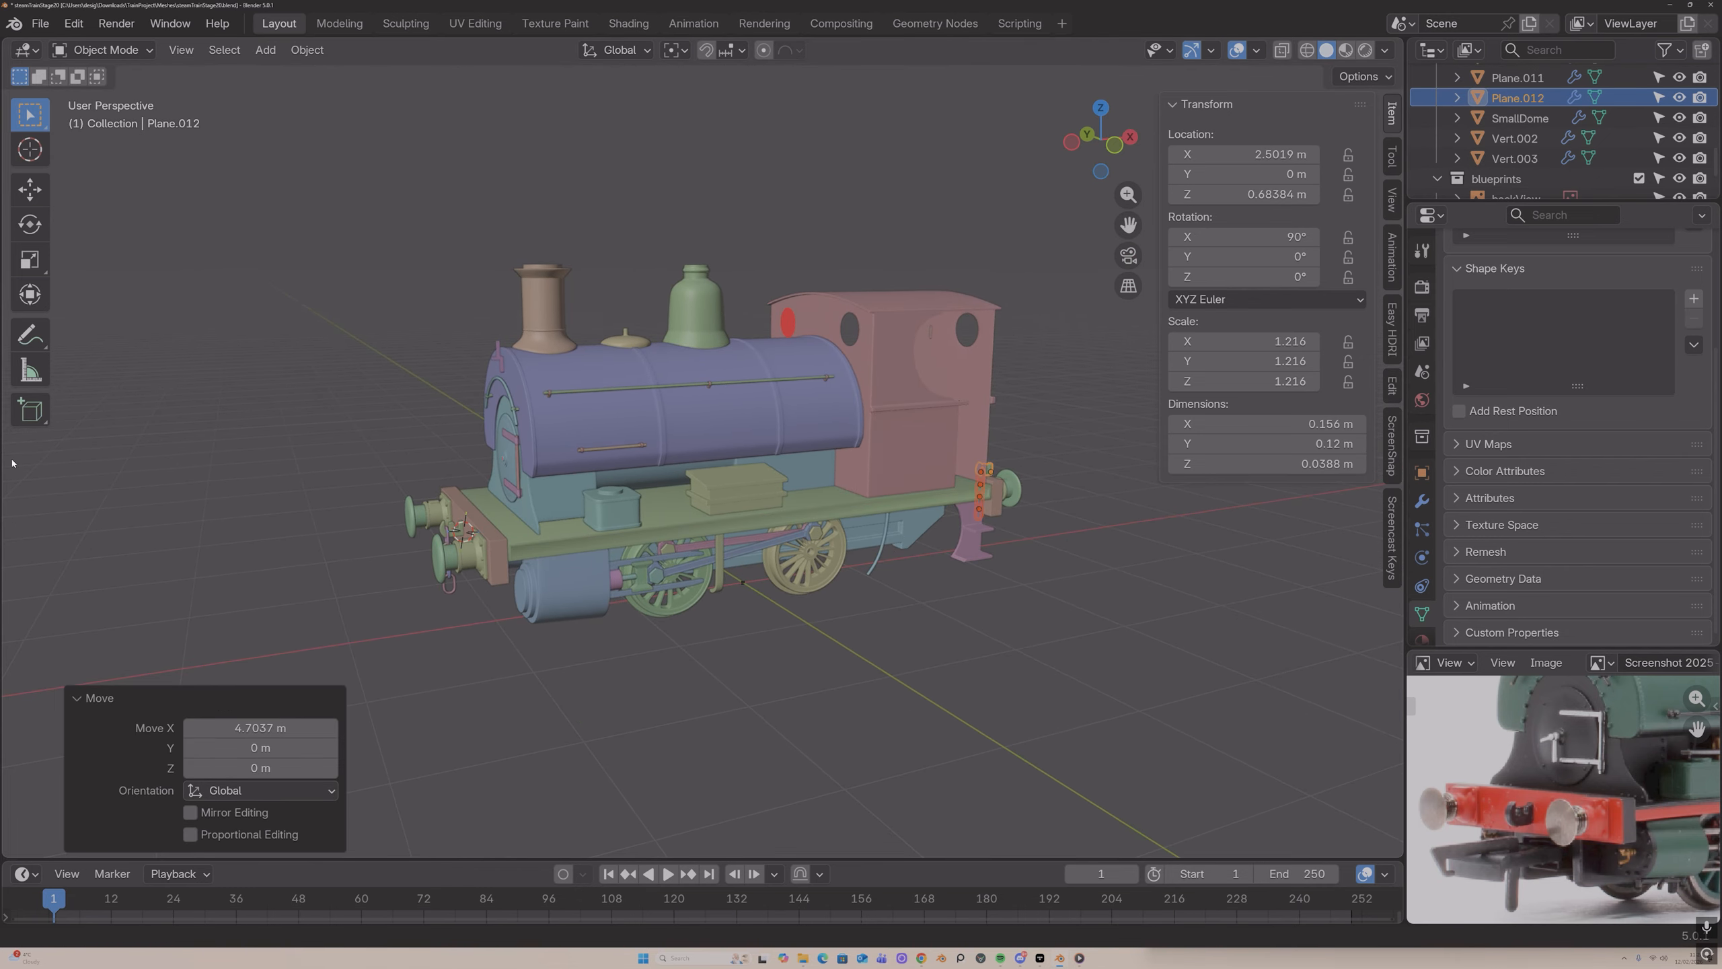
Step: Mirror the copied coupling hook and chain links along the global Y axis and the global X axis
middle_drag(315, 415, 614, 435)
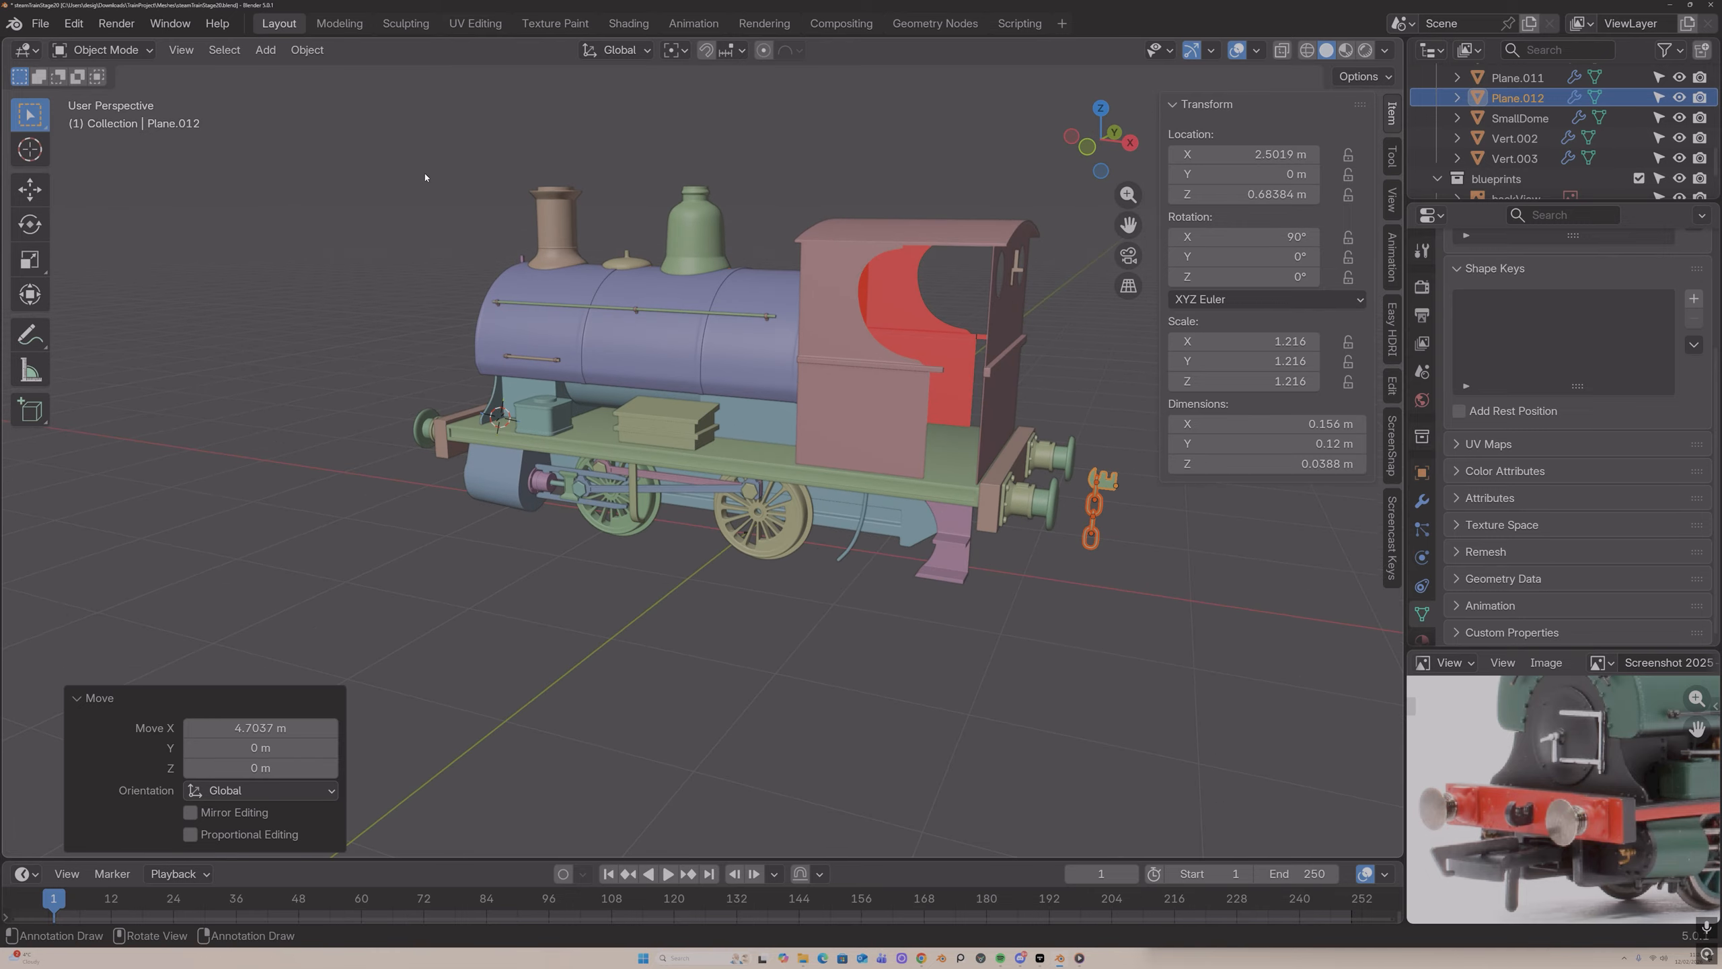
click(307, 50)
mouse_move(380, 113)
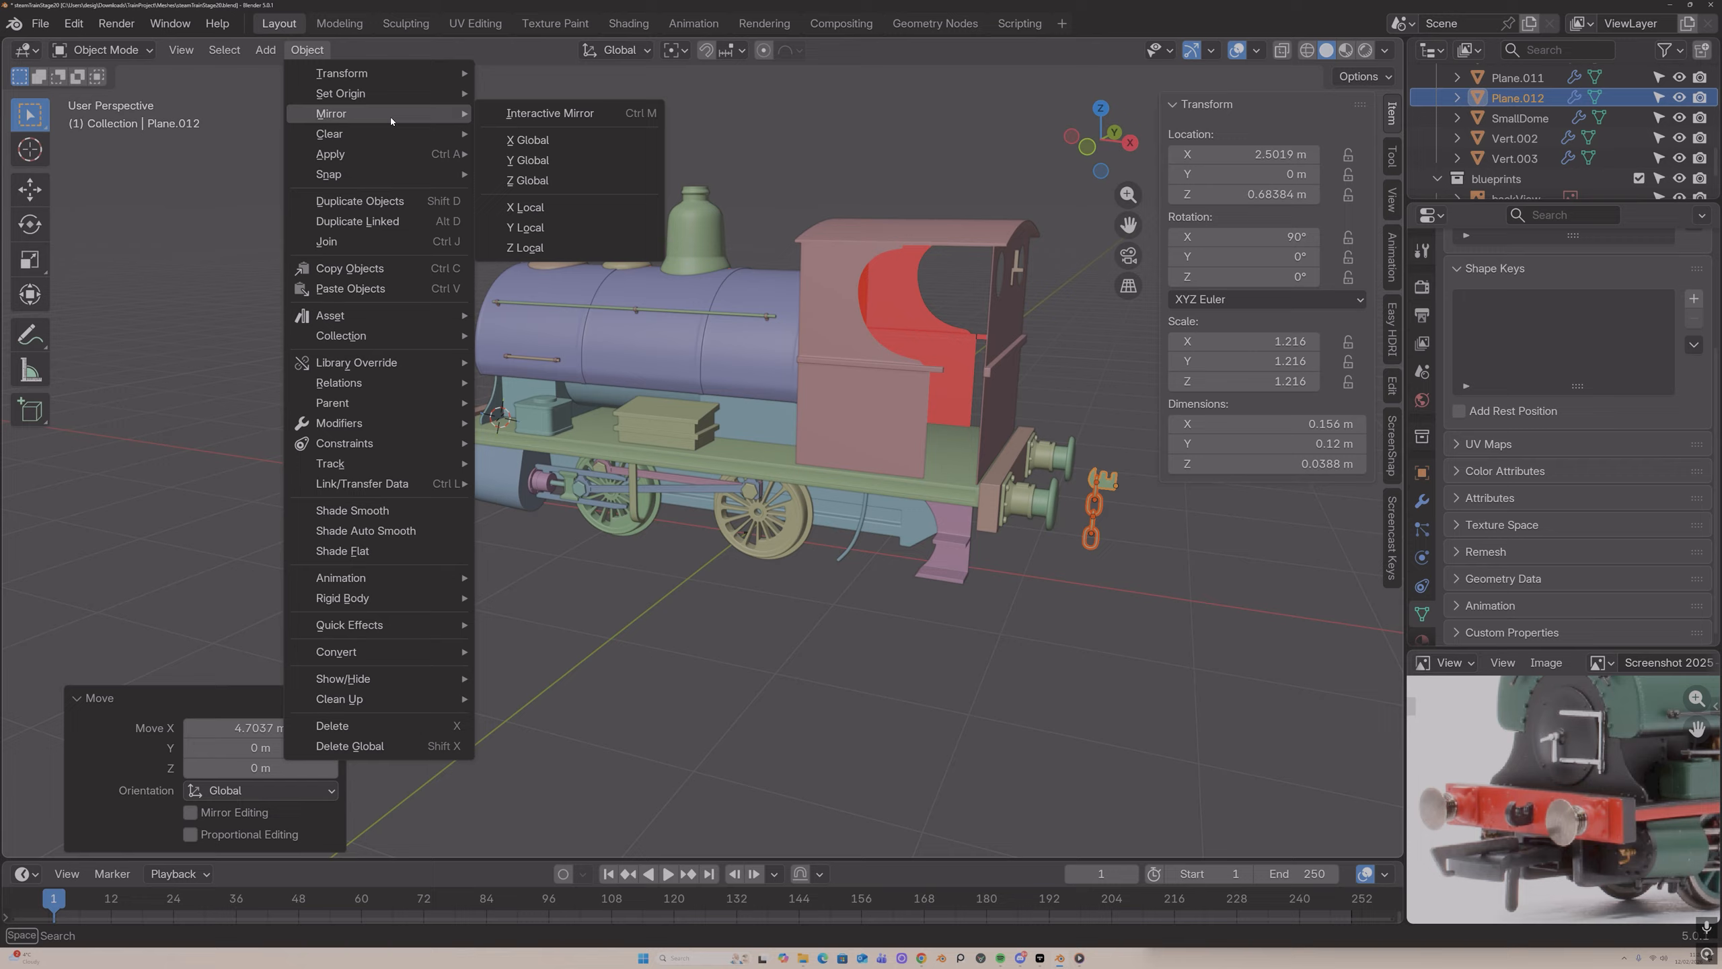
click(530, 159)
click(307, 50)
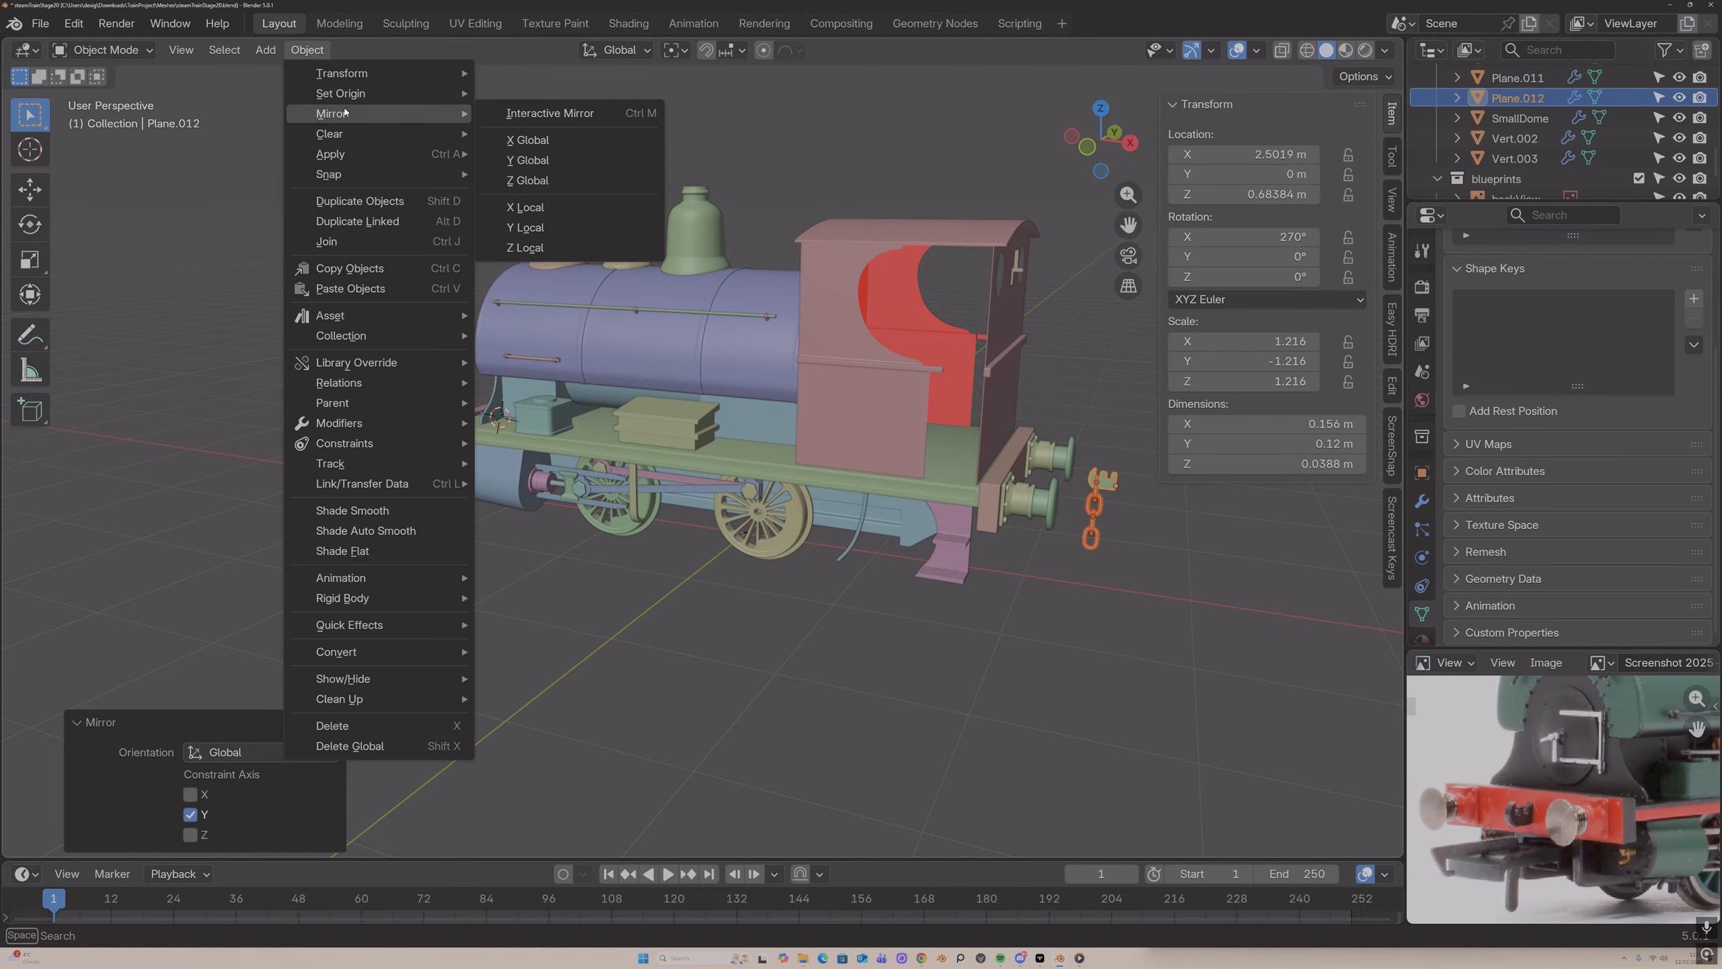
click(514, 139)
Step: Move the mirrored hook and chain about -0.496 m along X against the rear buffer beam
middle_drag(836, 419, 799, 417)
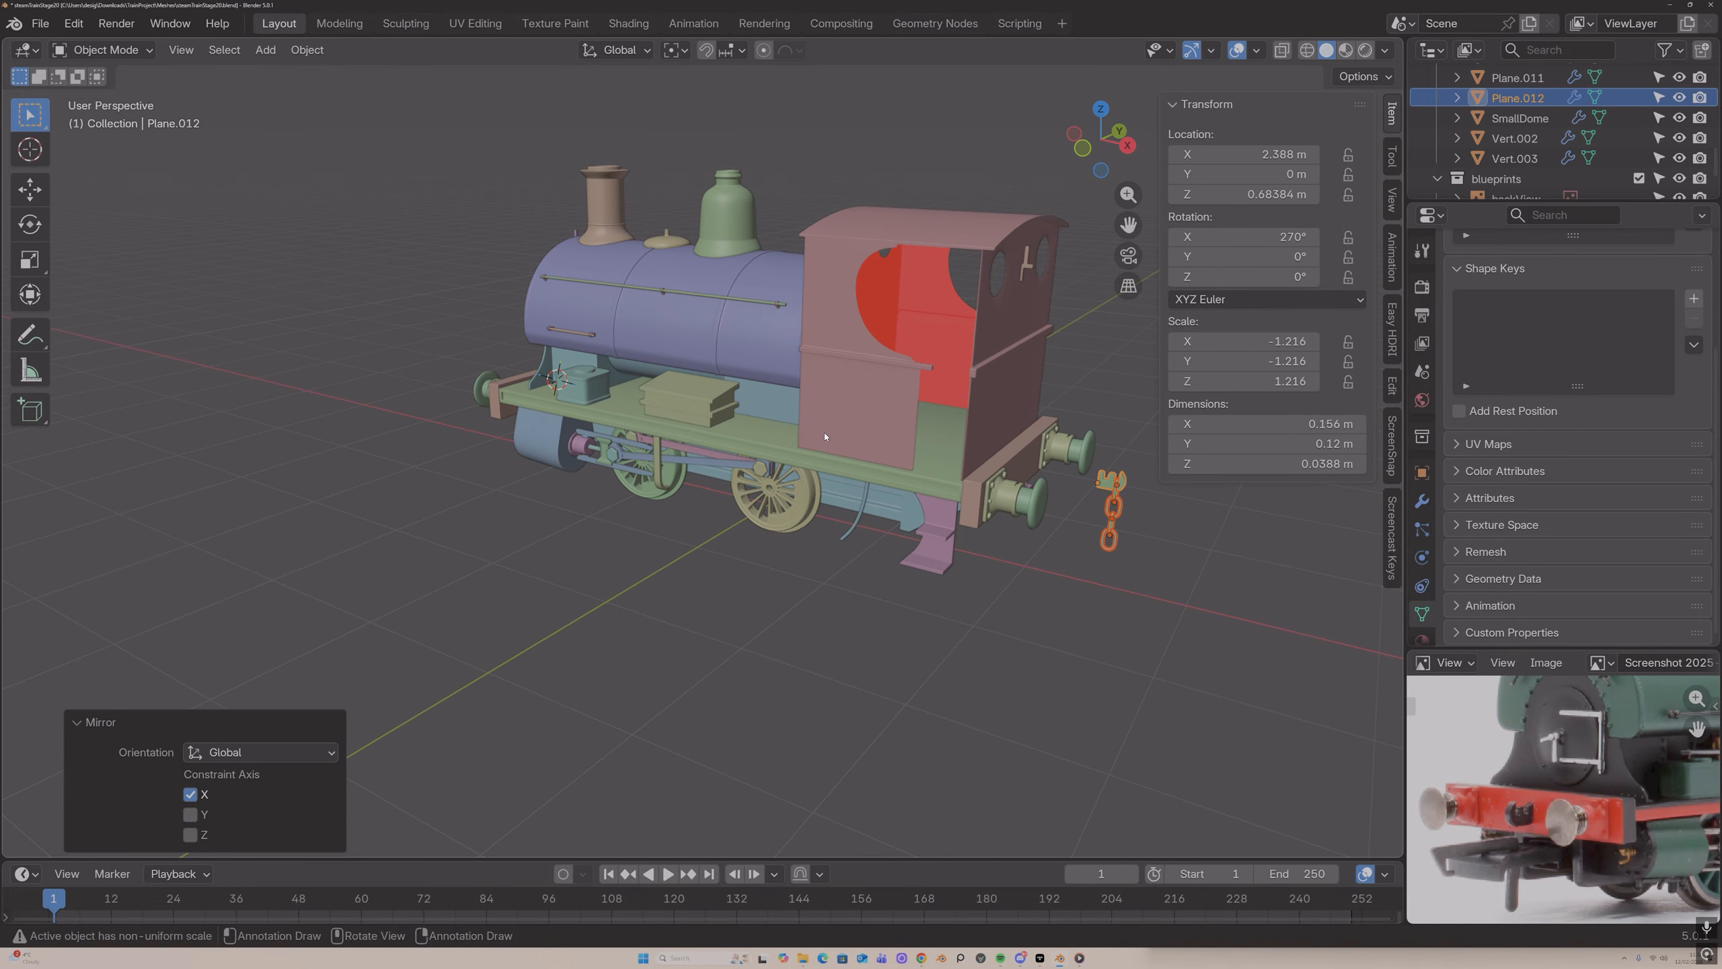
key(g)
key(x)
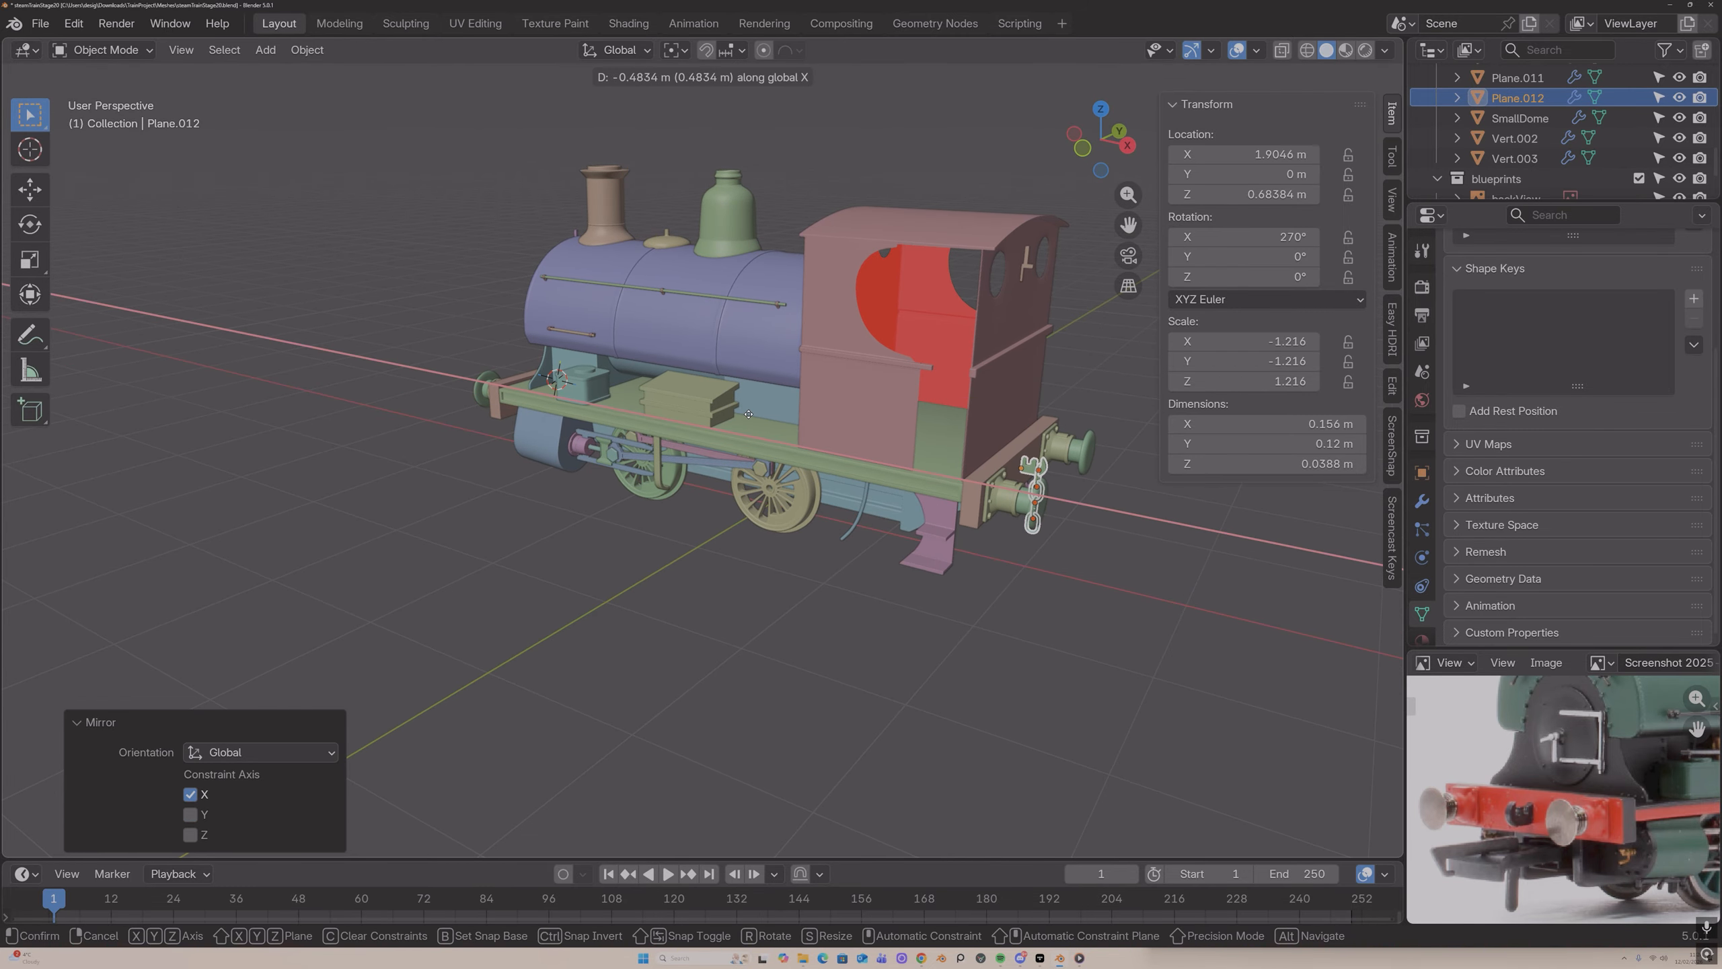
click(748, 416)
key(g)
key(x)
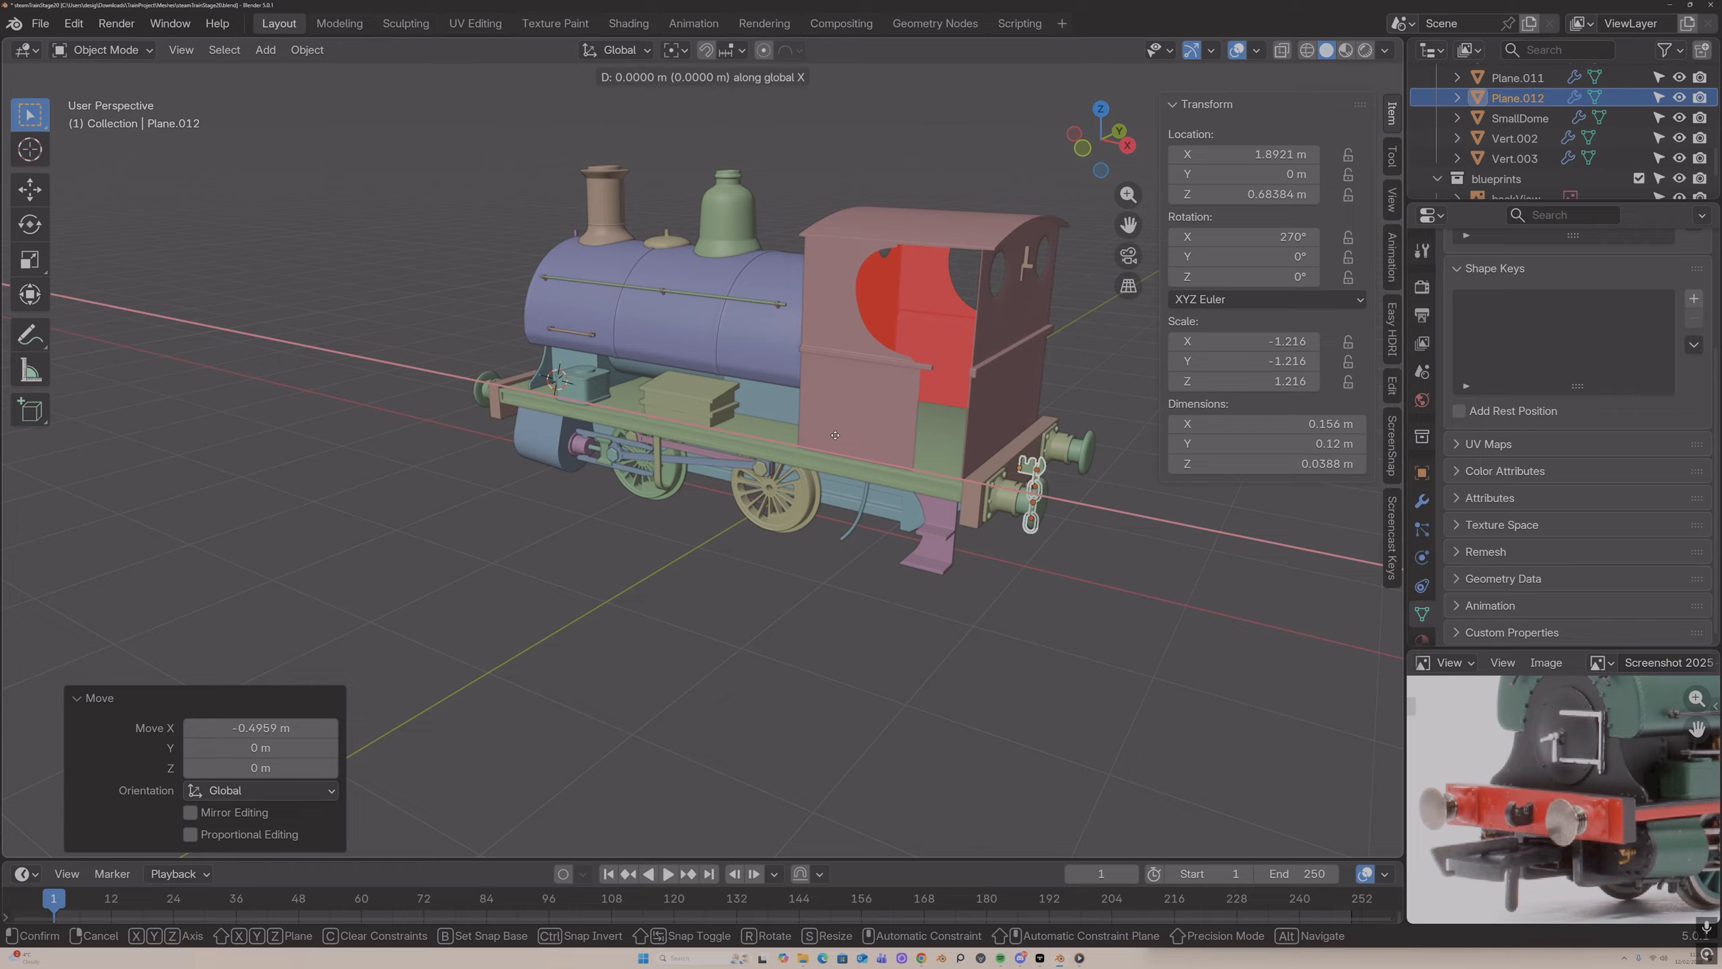
click(837, 435)
click(773, 346)
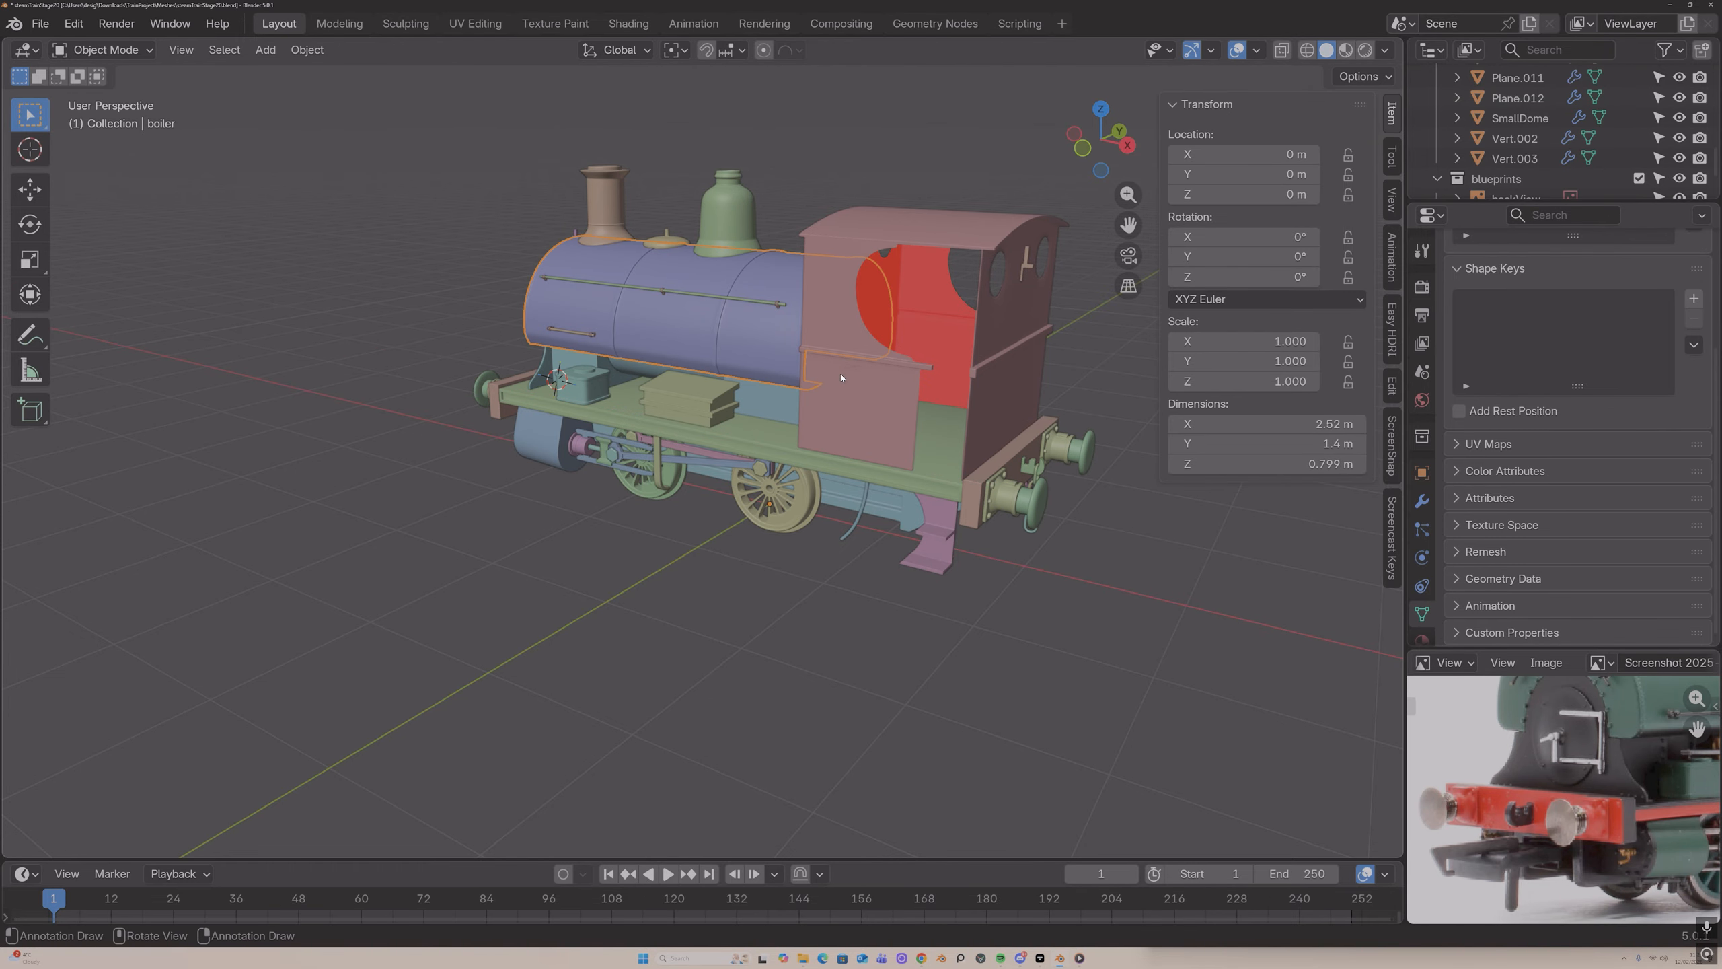
Step: Examine the pipework beneath the boiler in the reference photo and in the model's front orthographic view
middle_drag(1011, 558, 896, 535)
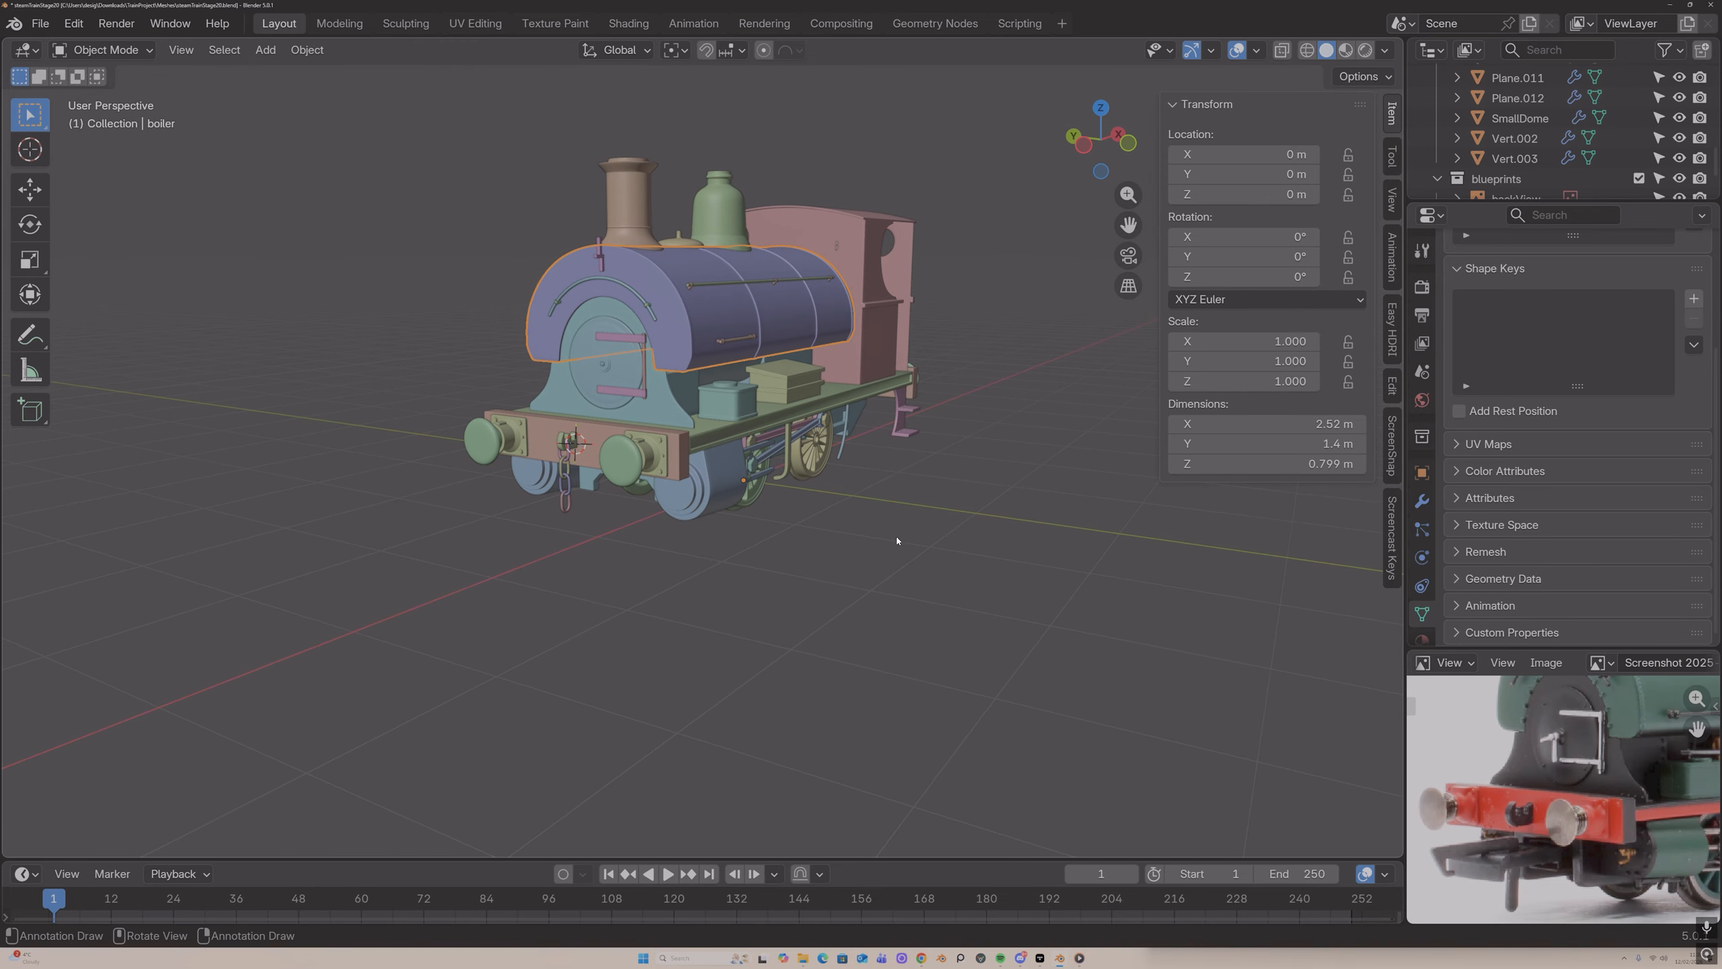
scroll(1539, 801, down, 2)
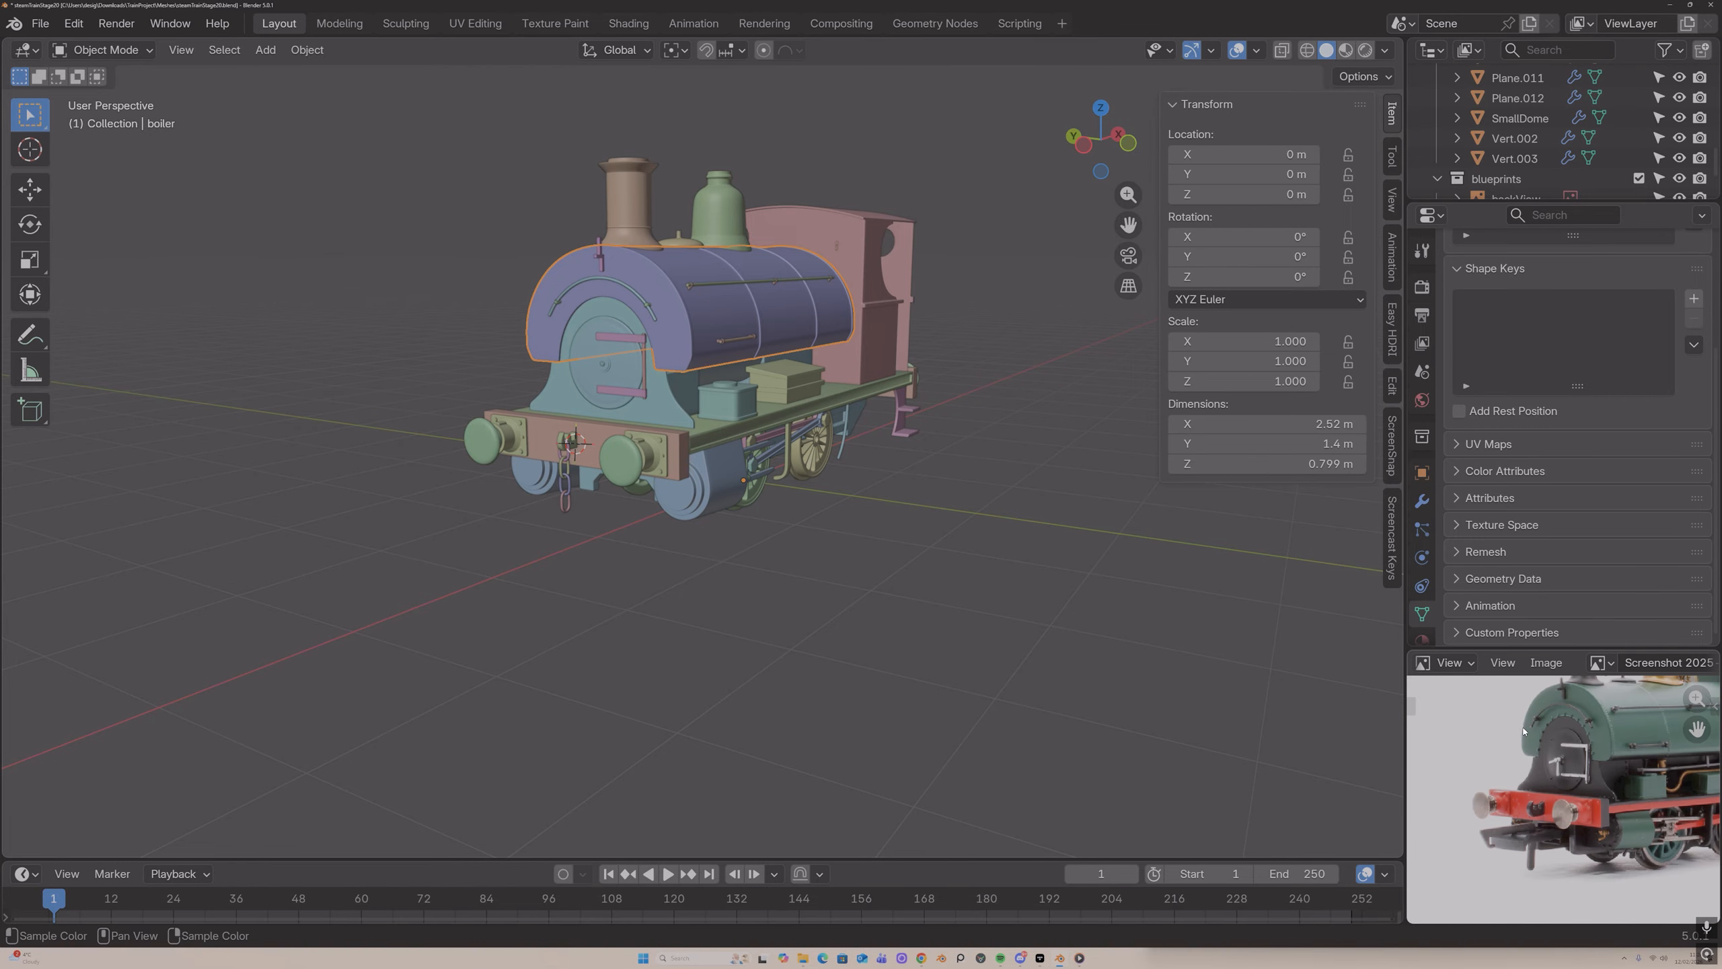
middle_drag(1539, 800, 1444, 912)
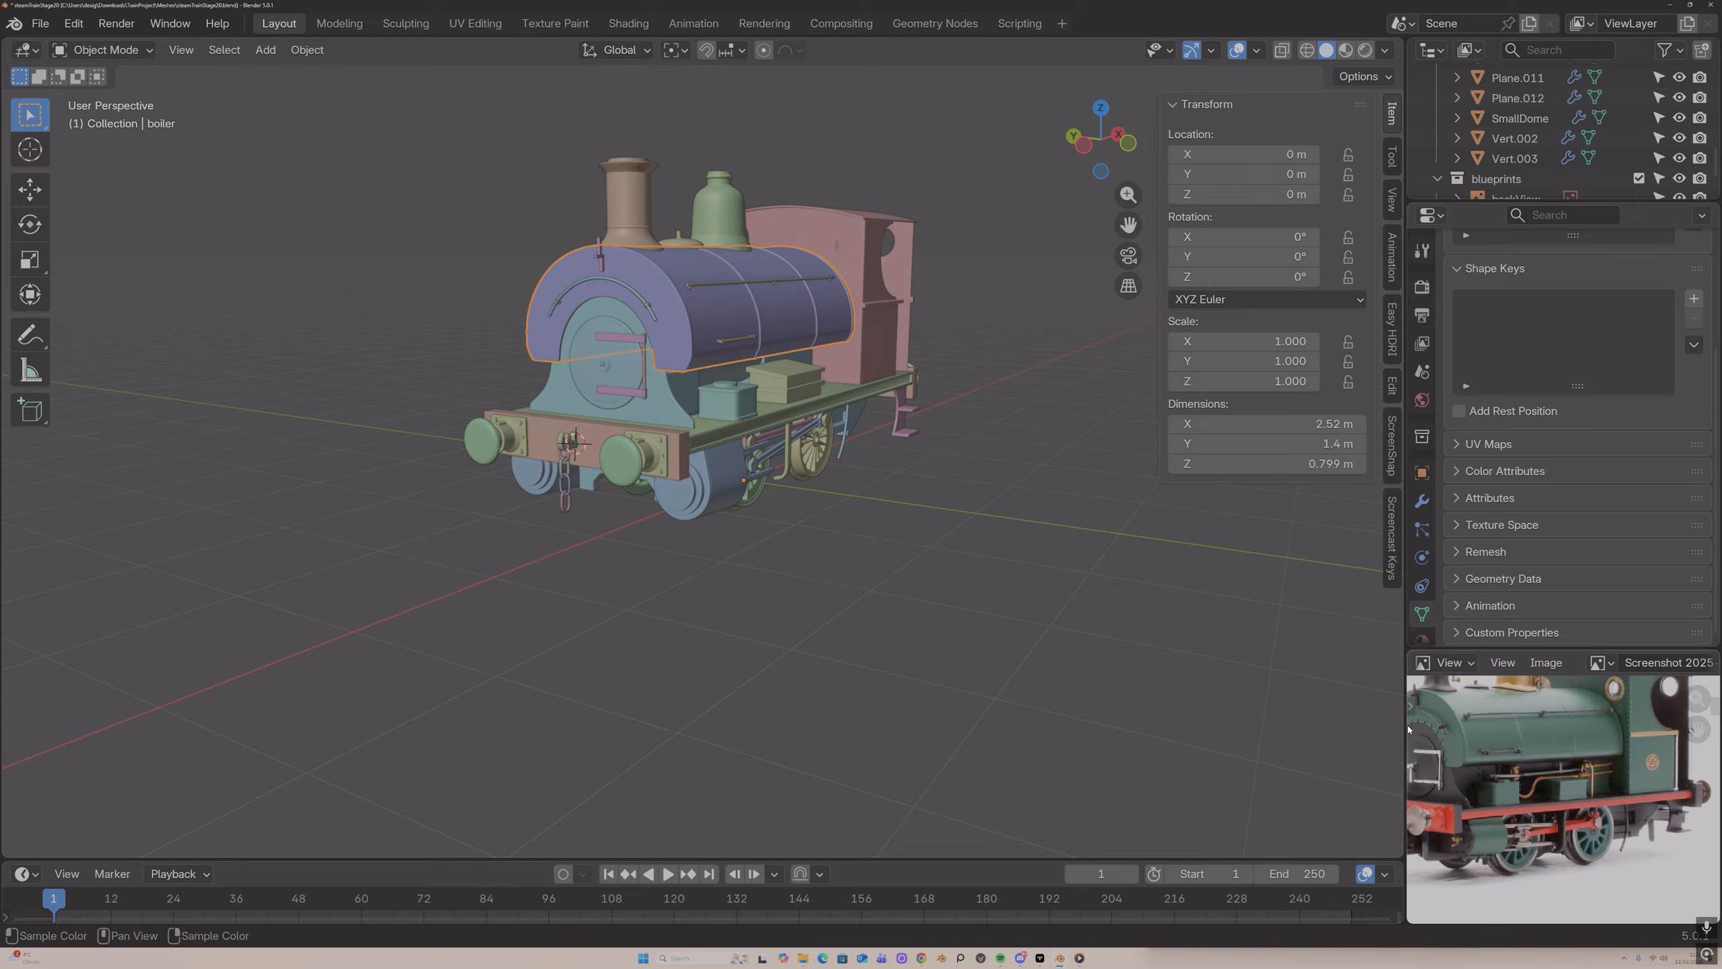
middle_drag(831, 429, 785, 427)
scroll(762, 349, up, 4)
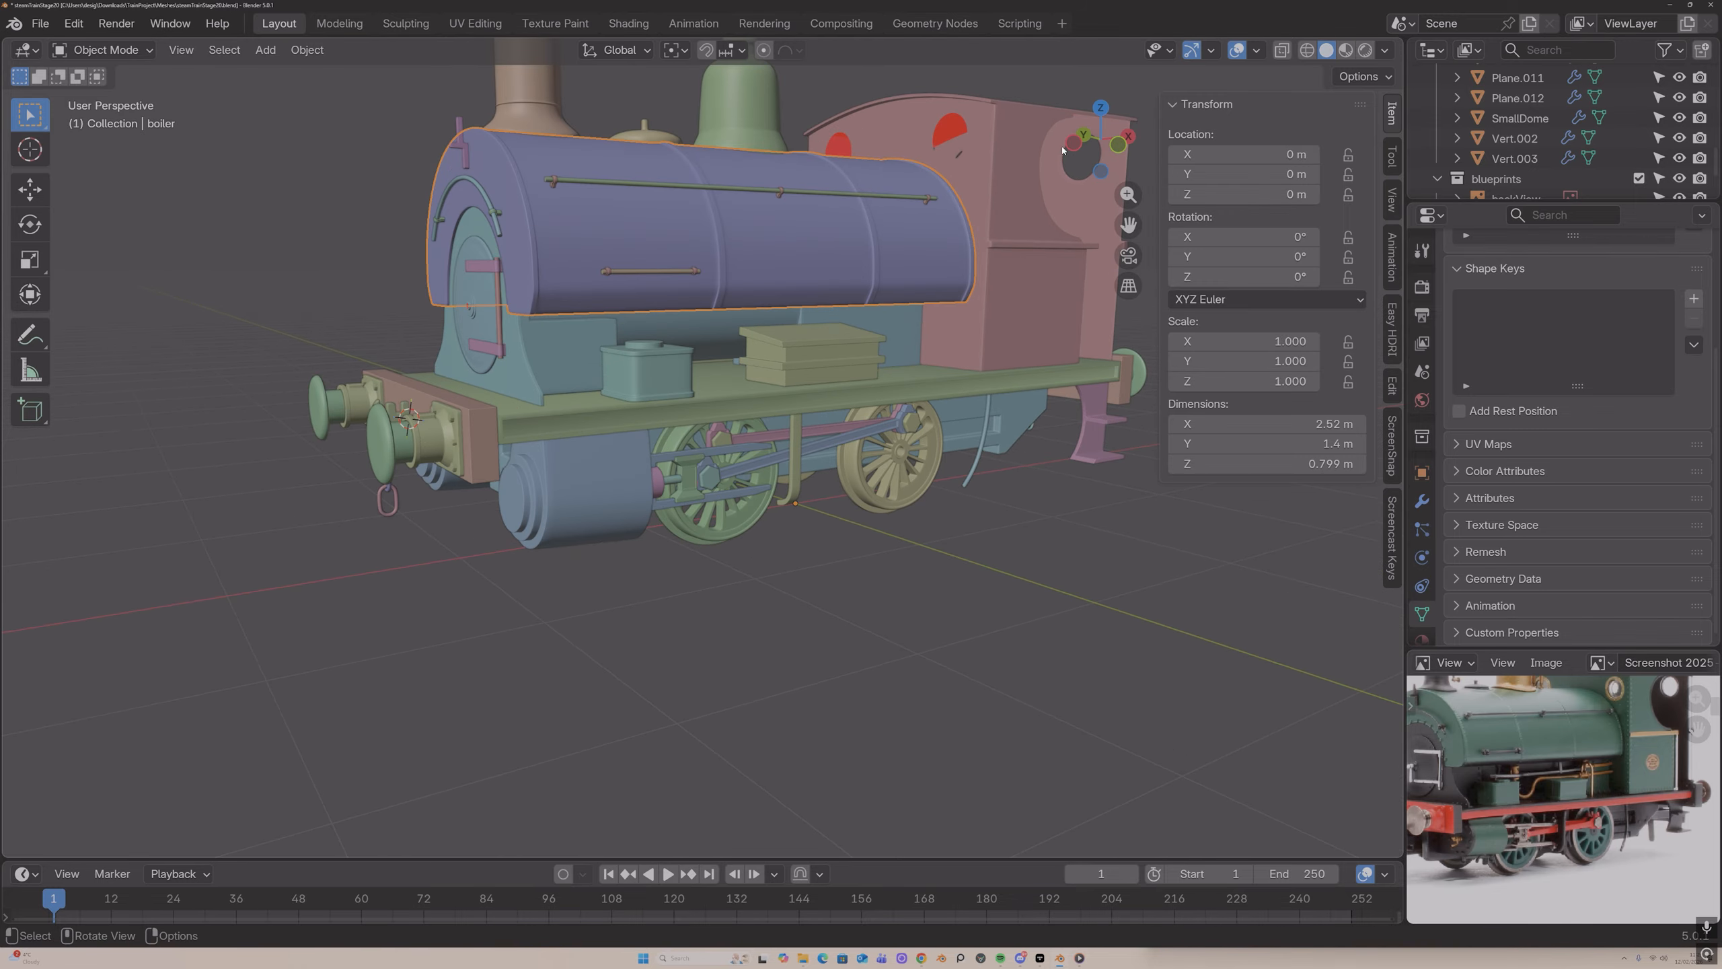
click(1130, 137)
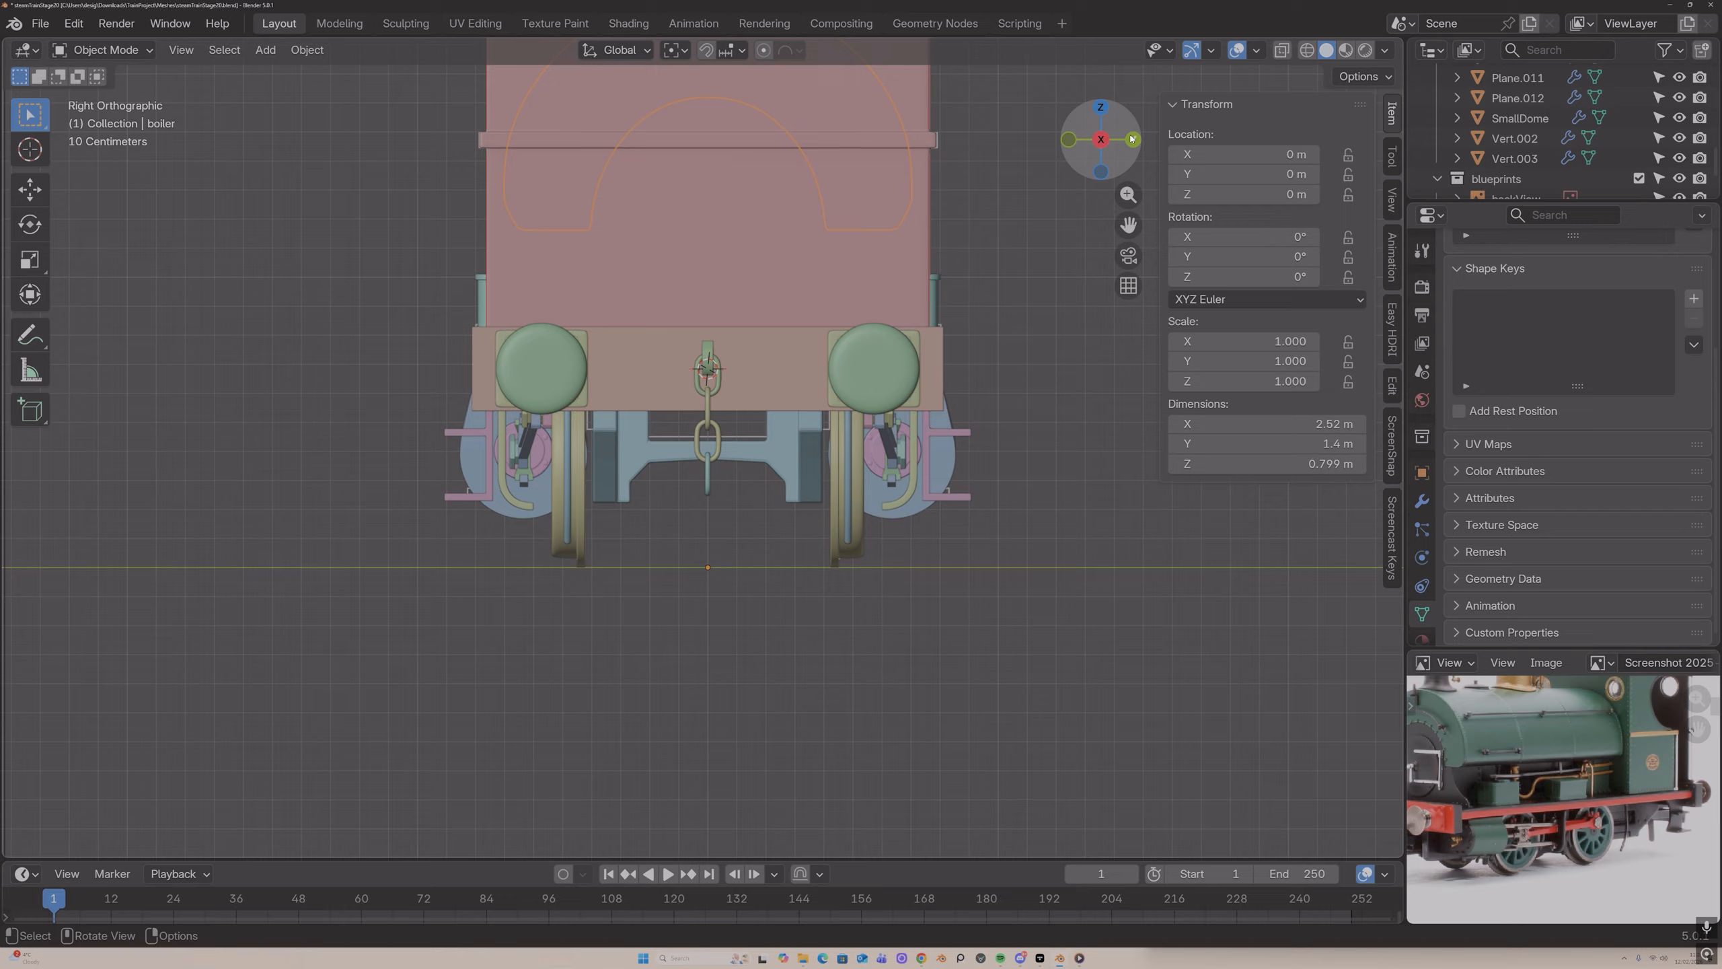
click(1131, 138)
click(1130, 138)
click(1131, 138)
shift+middle_drag(1121, 214, 1106, 392)
scroll(842, 310, up, 2)
scroll(739, 339, down, 1)
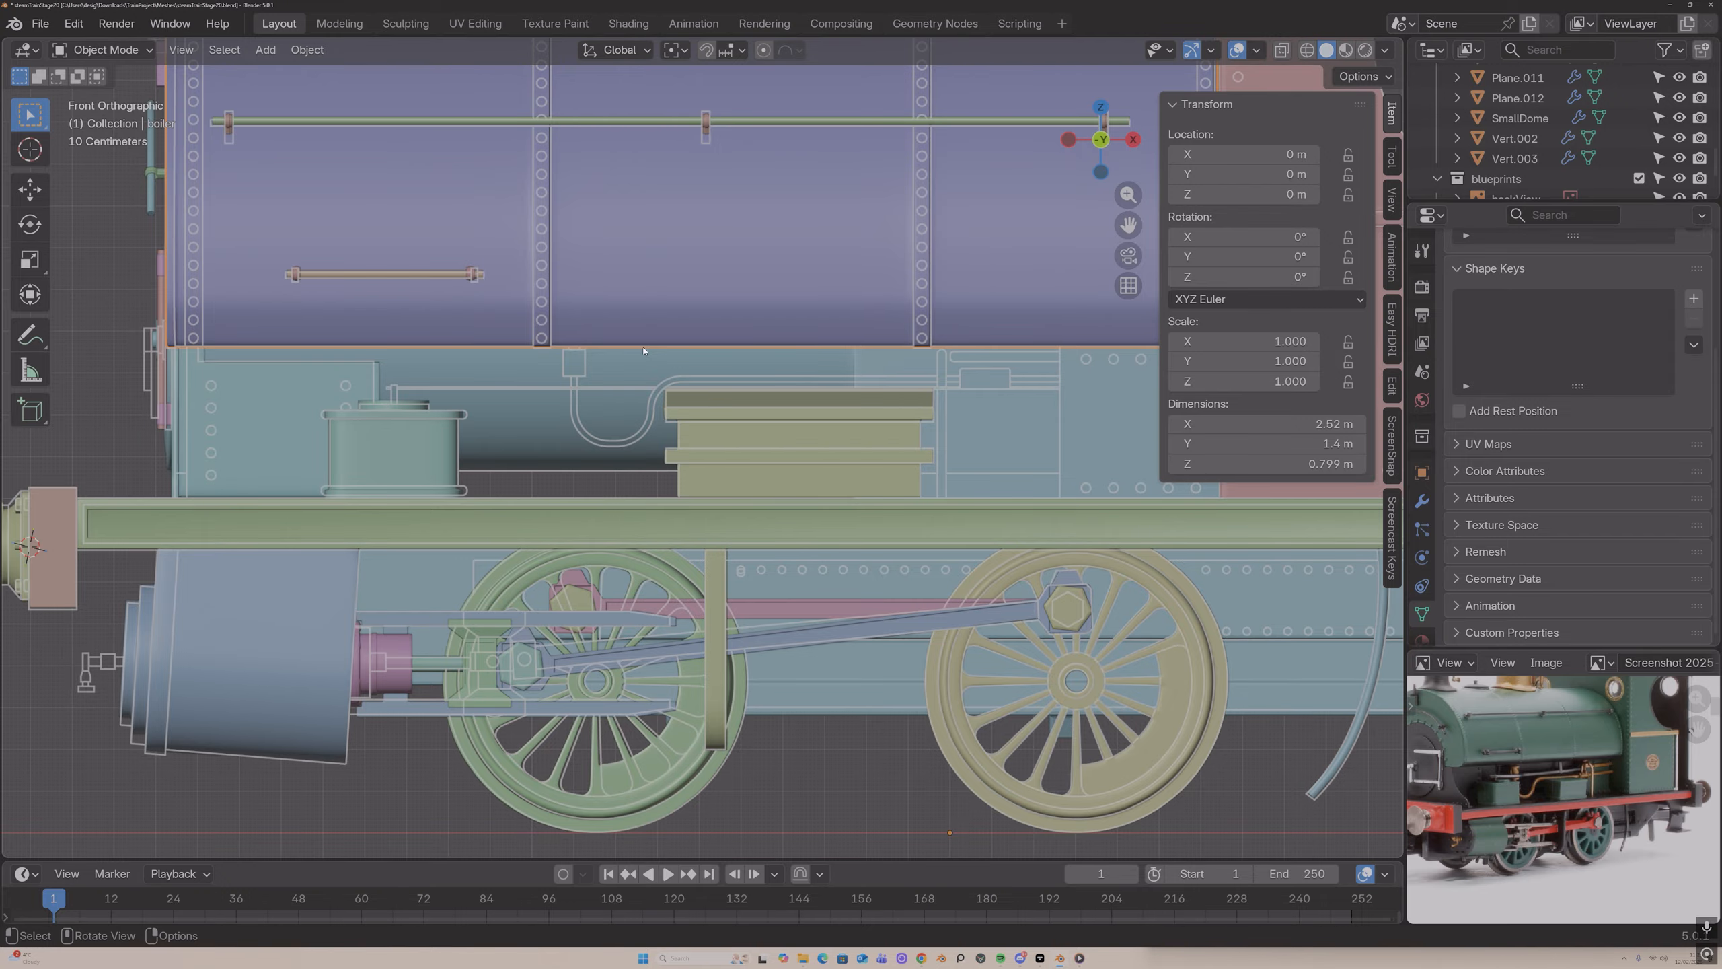
scroll(617, 356, down, 2)
middle_drag(614, 354, 698, 368)
Step: Snap the 3D cursor to the vertex on the boiler's lower edge at the second band from the front
key(Tab)
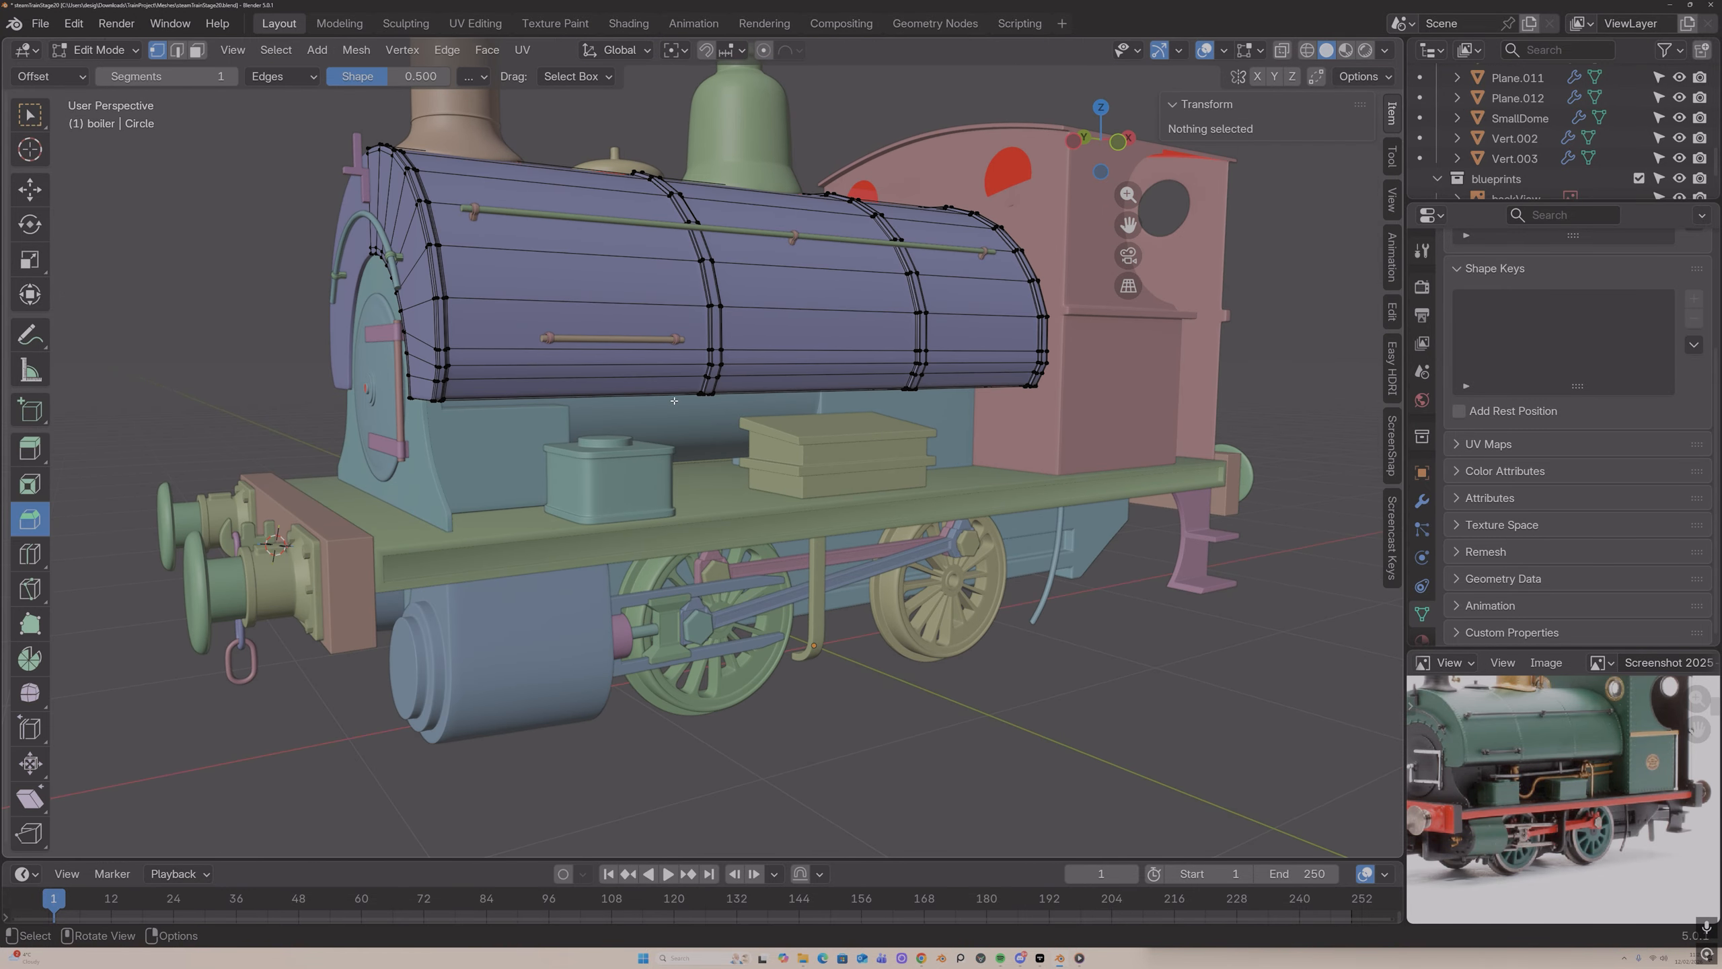
click(702, 395)
middle_drag(702, 396, 453, 305)
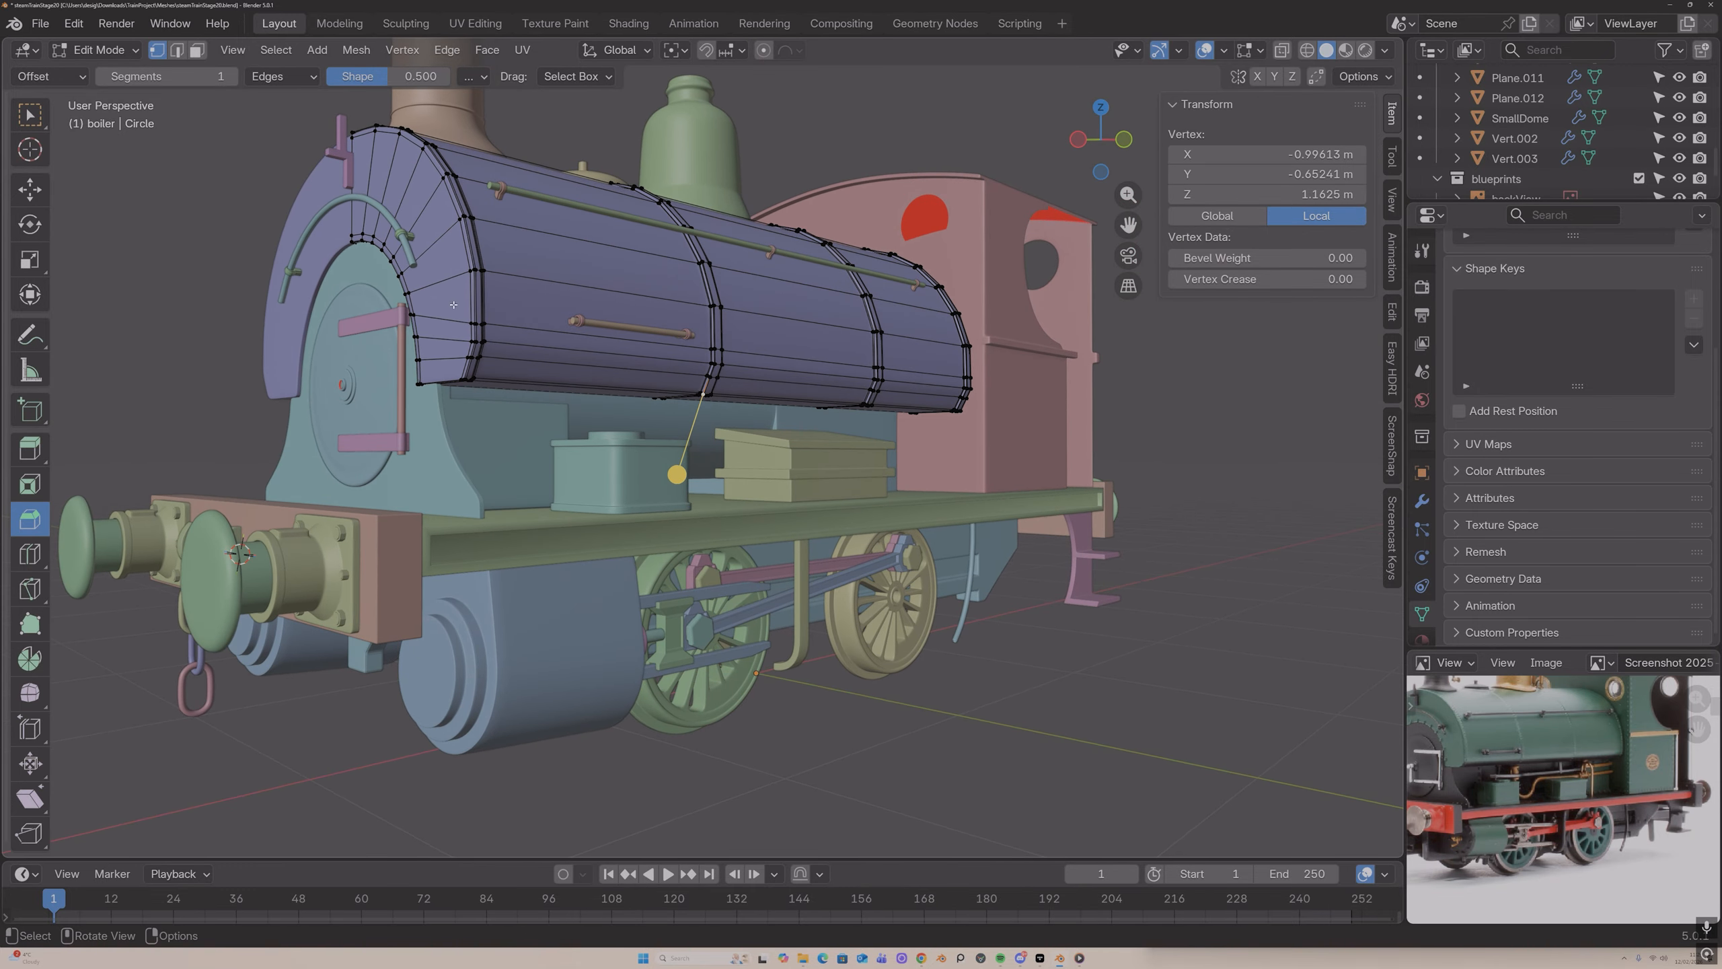
key(Tab)
key(Tab)
key(shift+s)
click(608, 525)
key(Tab)
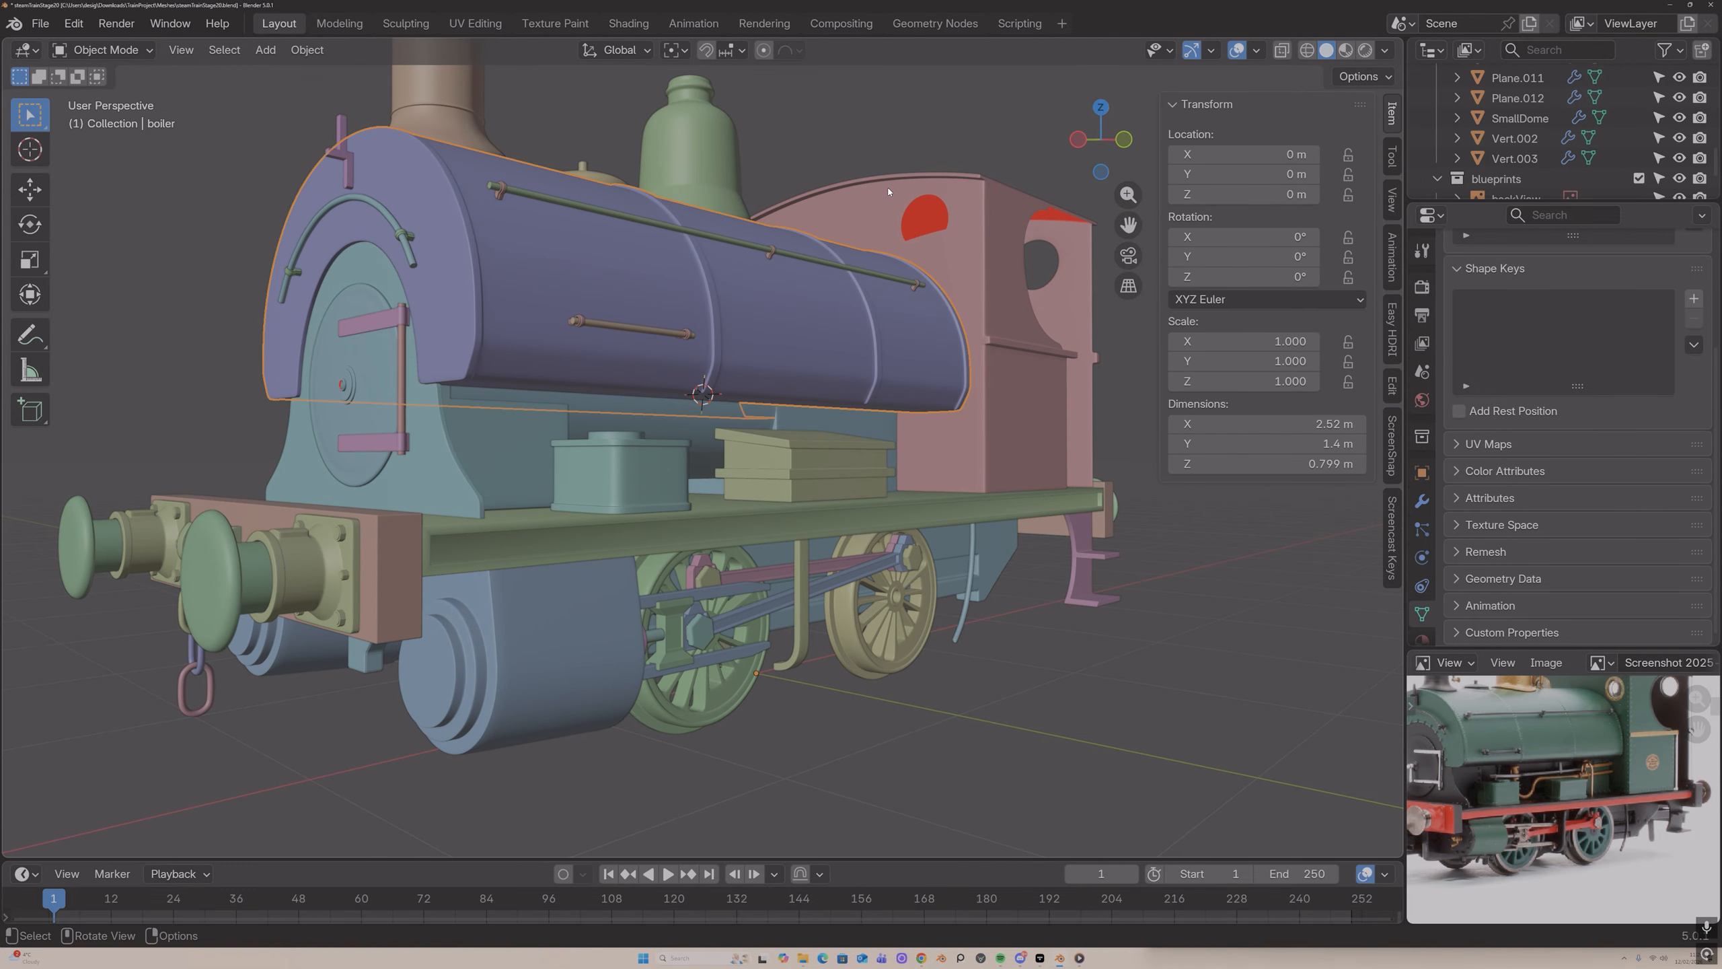
Step: Add a single vertex at the 3D cursor and move it about 0.1 m along X onto the blueprint's pipe start
click(1123, 140)
click(1101, 140)
click(1132, 140)
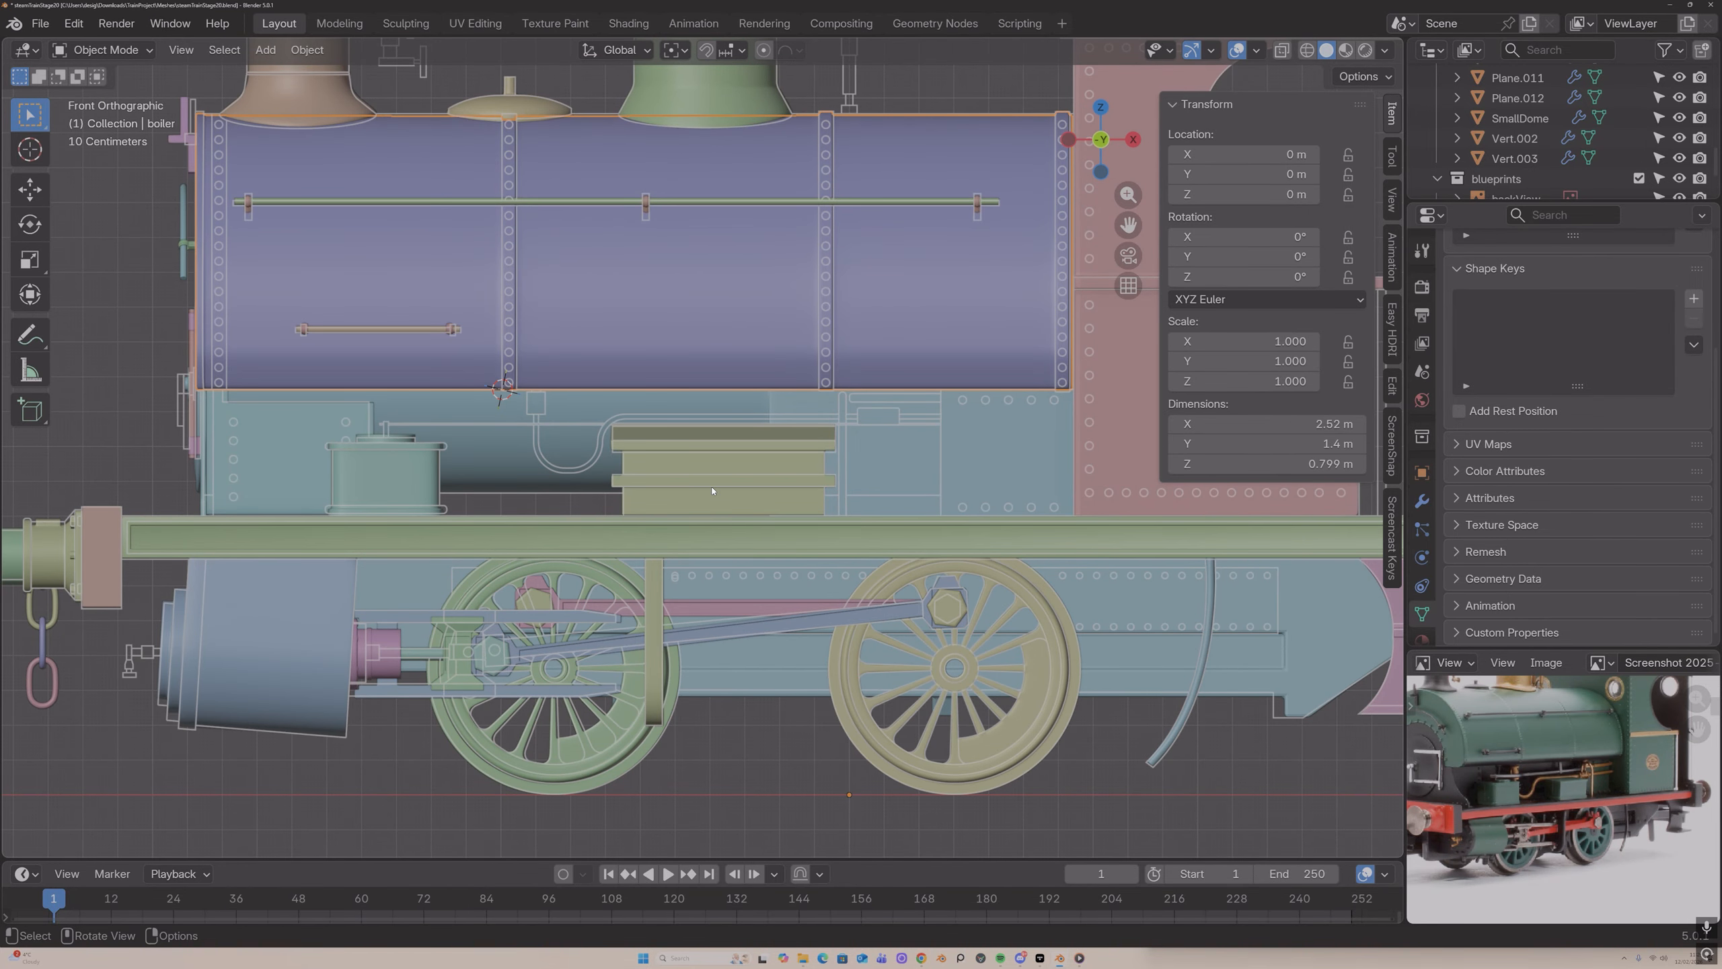
key(shift+a)
mouse_move(710, 486)
mouse_move(839, 724)
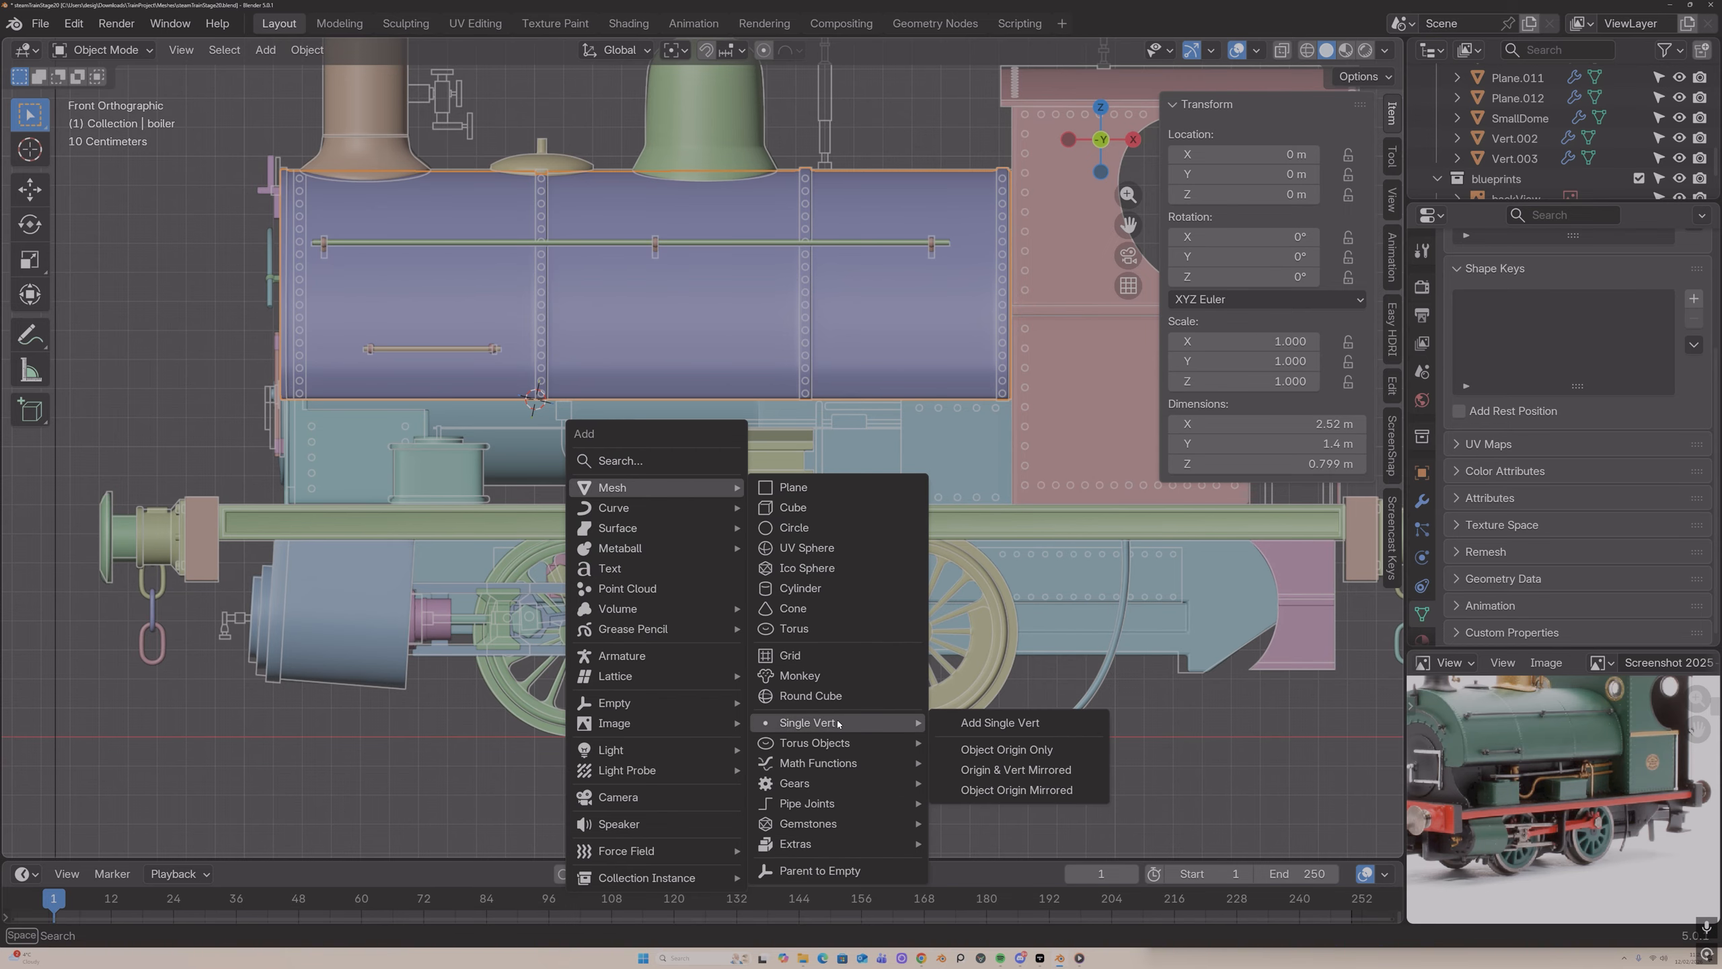
click(1003, 722)
key(g)
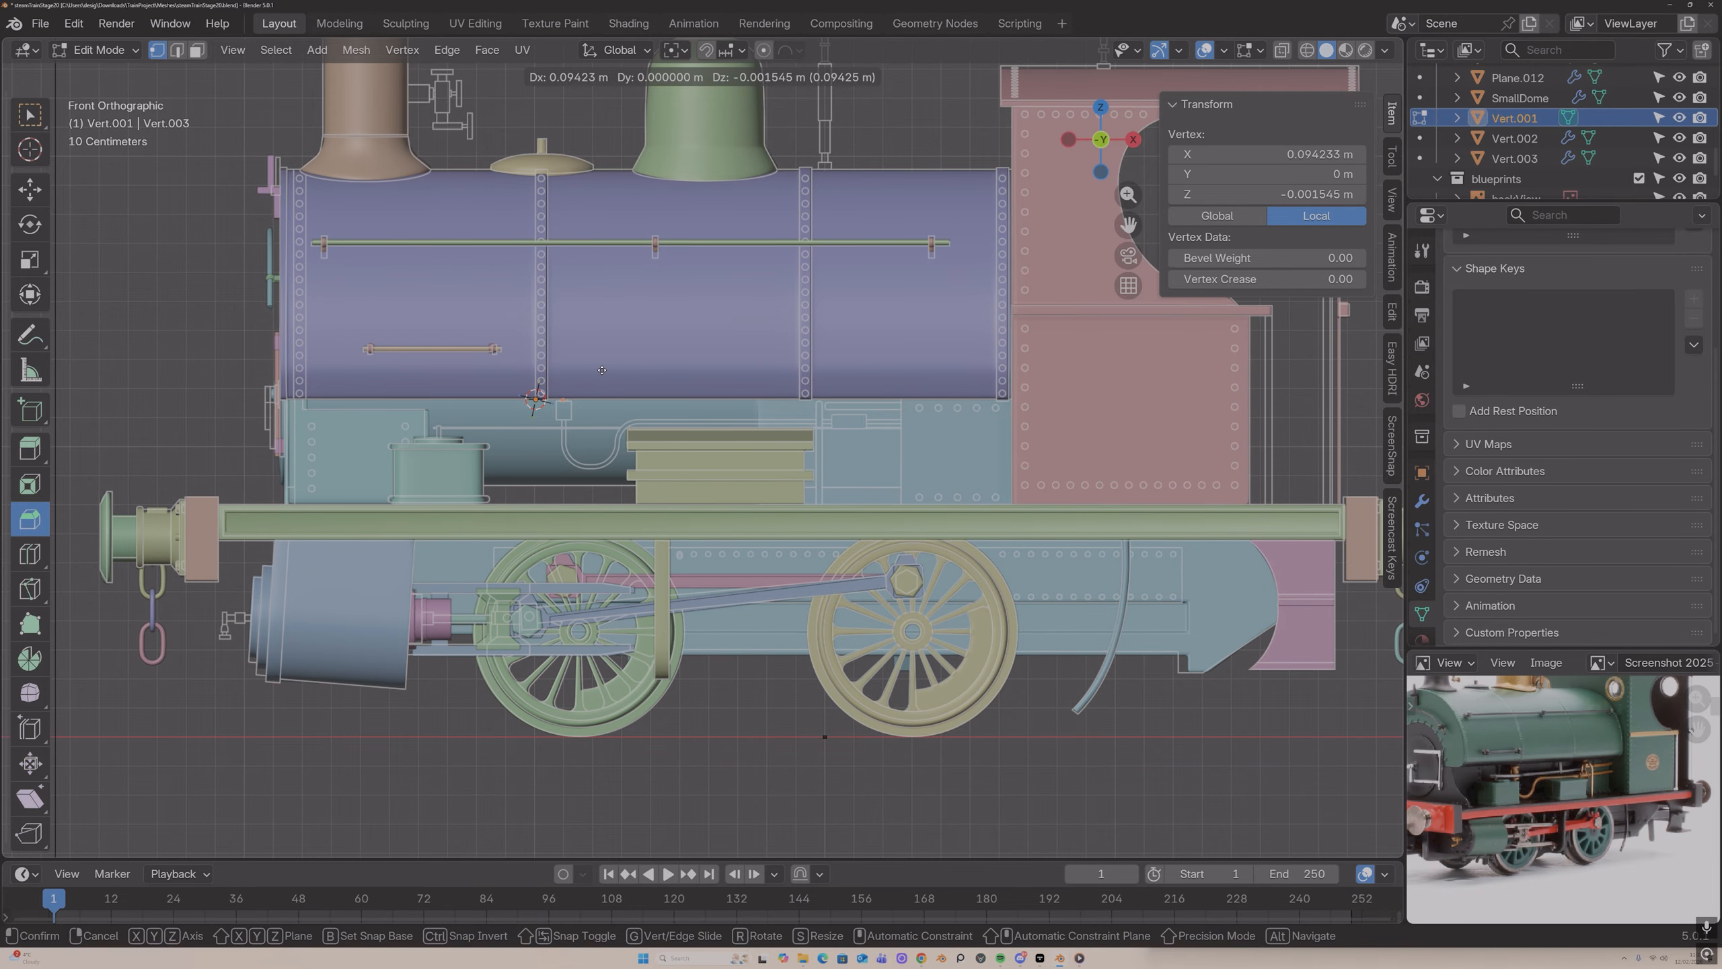
click(603, 370)
Step: Extrude the pipe vertex about 0.233 m down along Z and extrude a further vertex about 0.182 m along X
key(g)
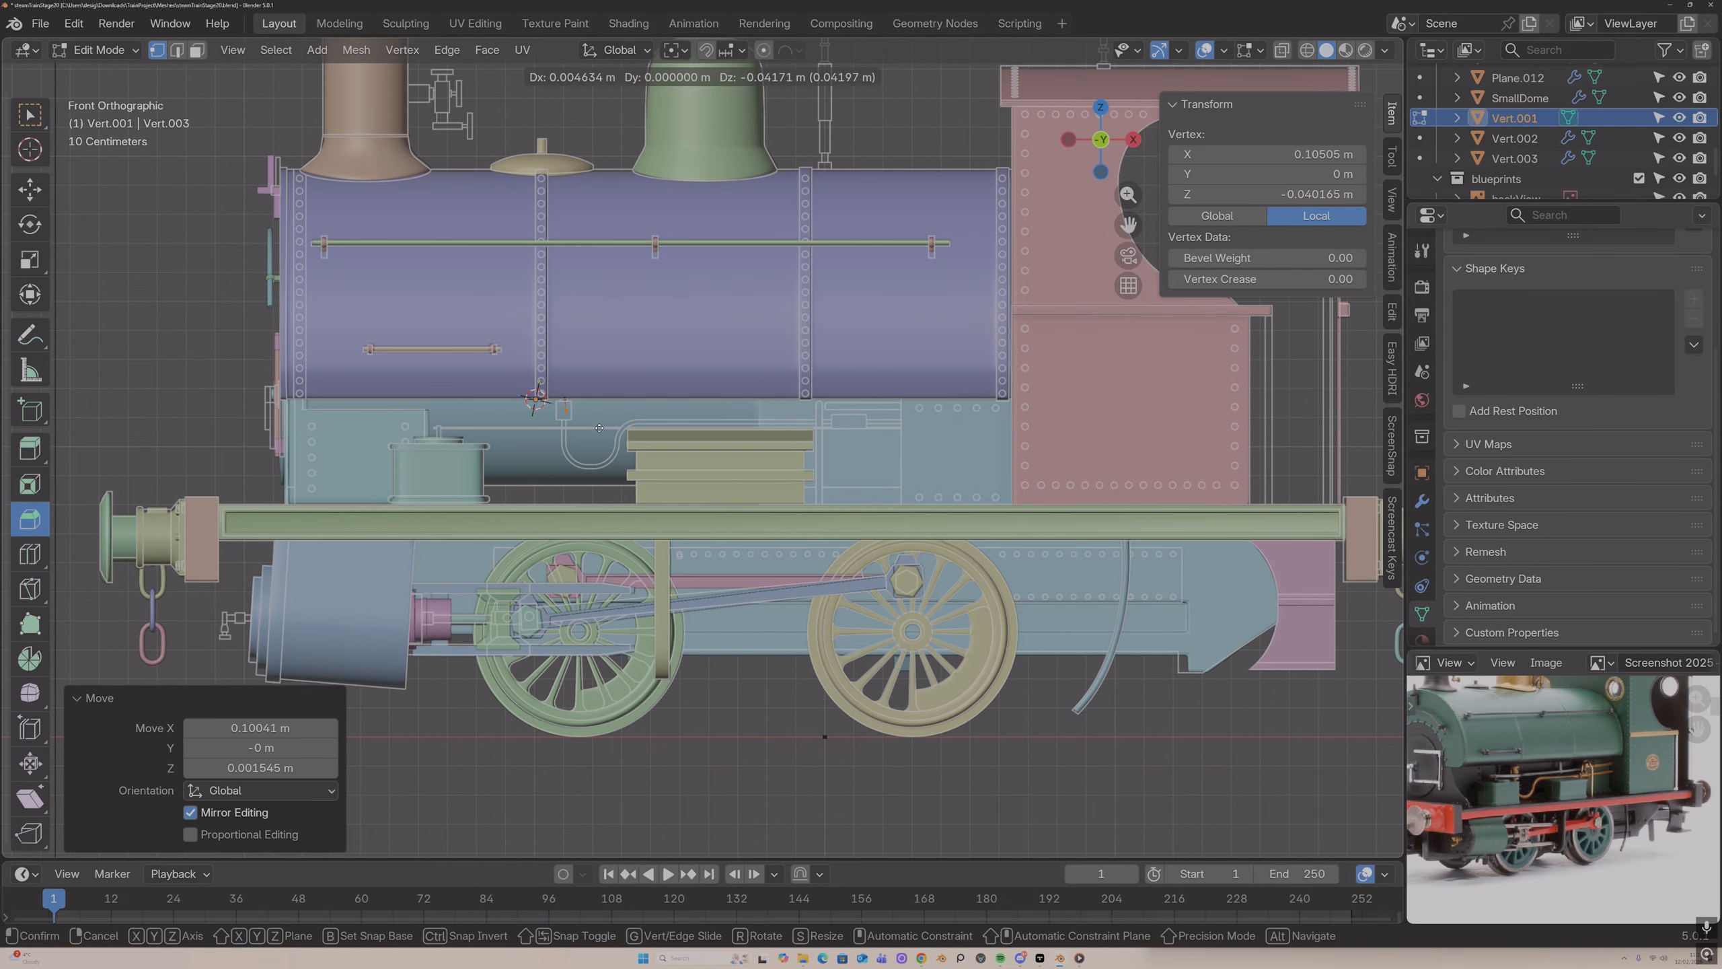
key(z)
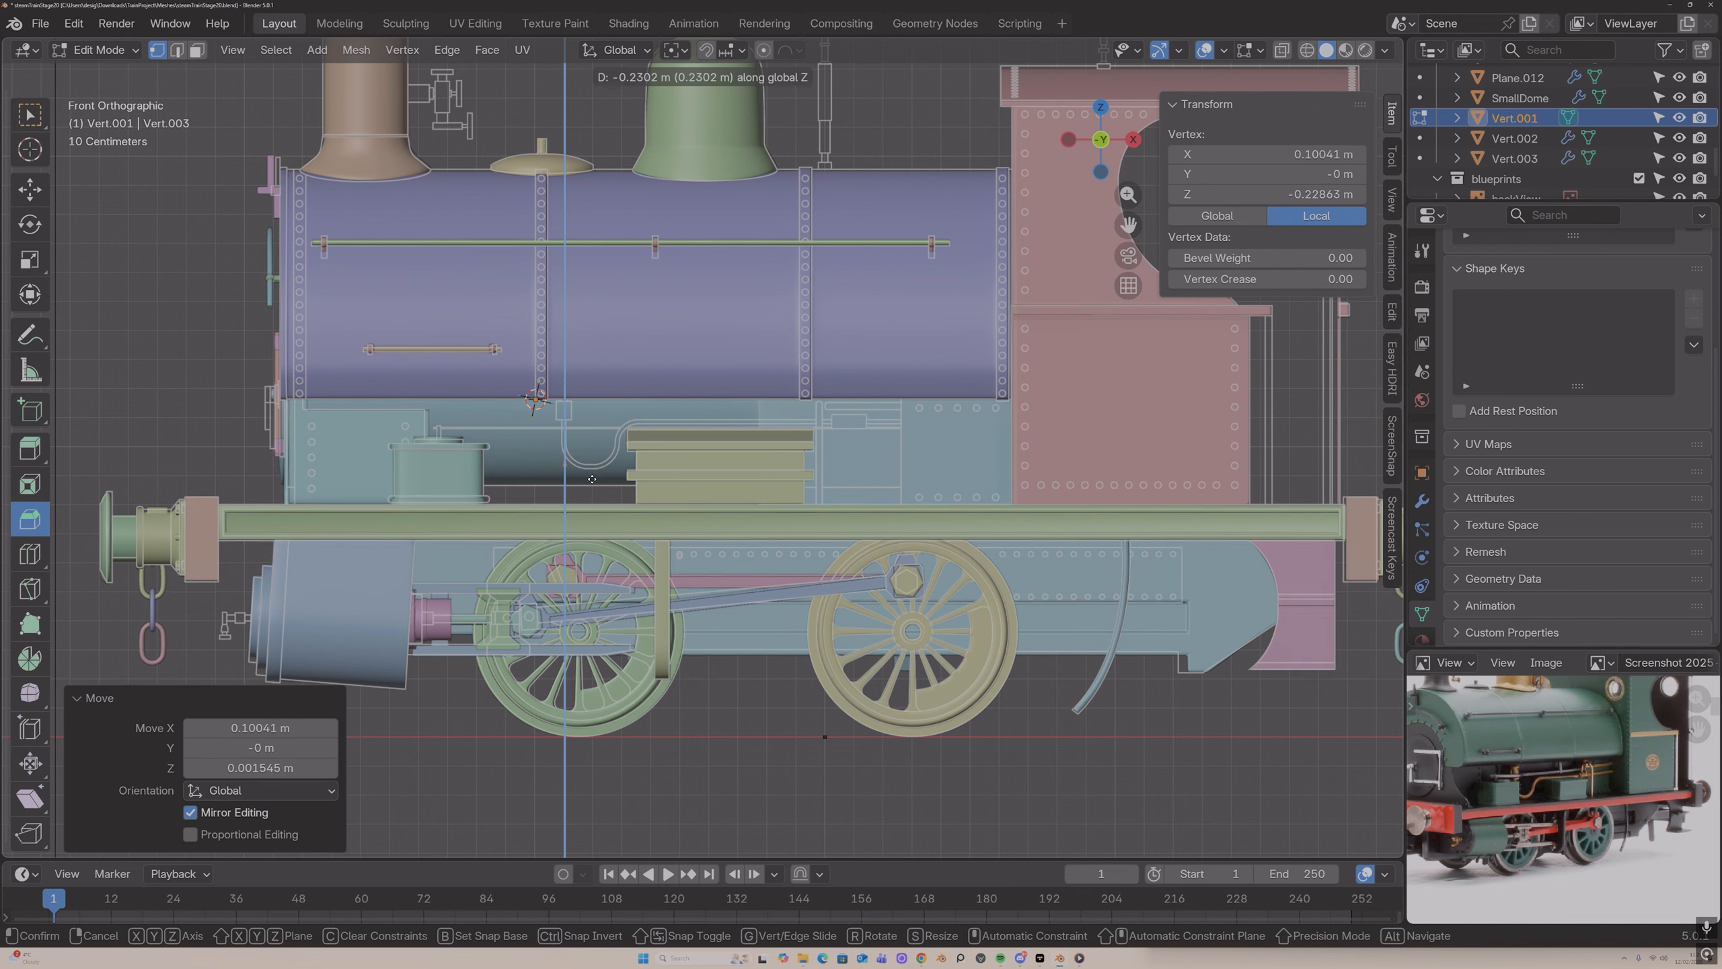
click(592, 482)
key(e)
right_click(592, 480)
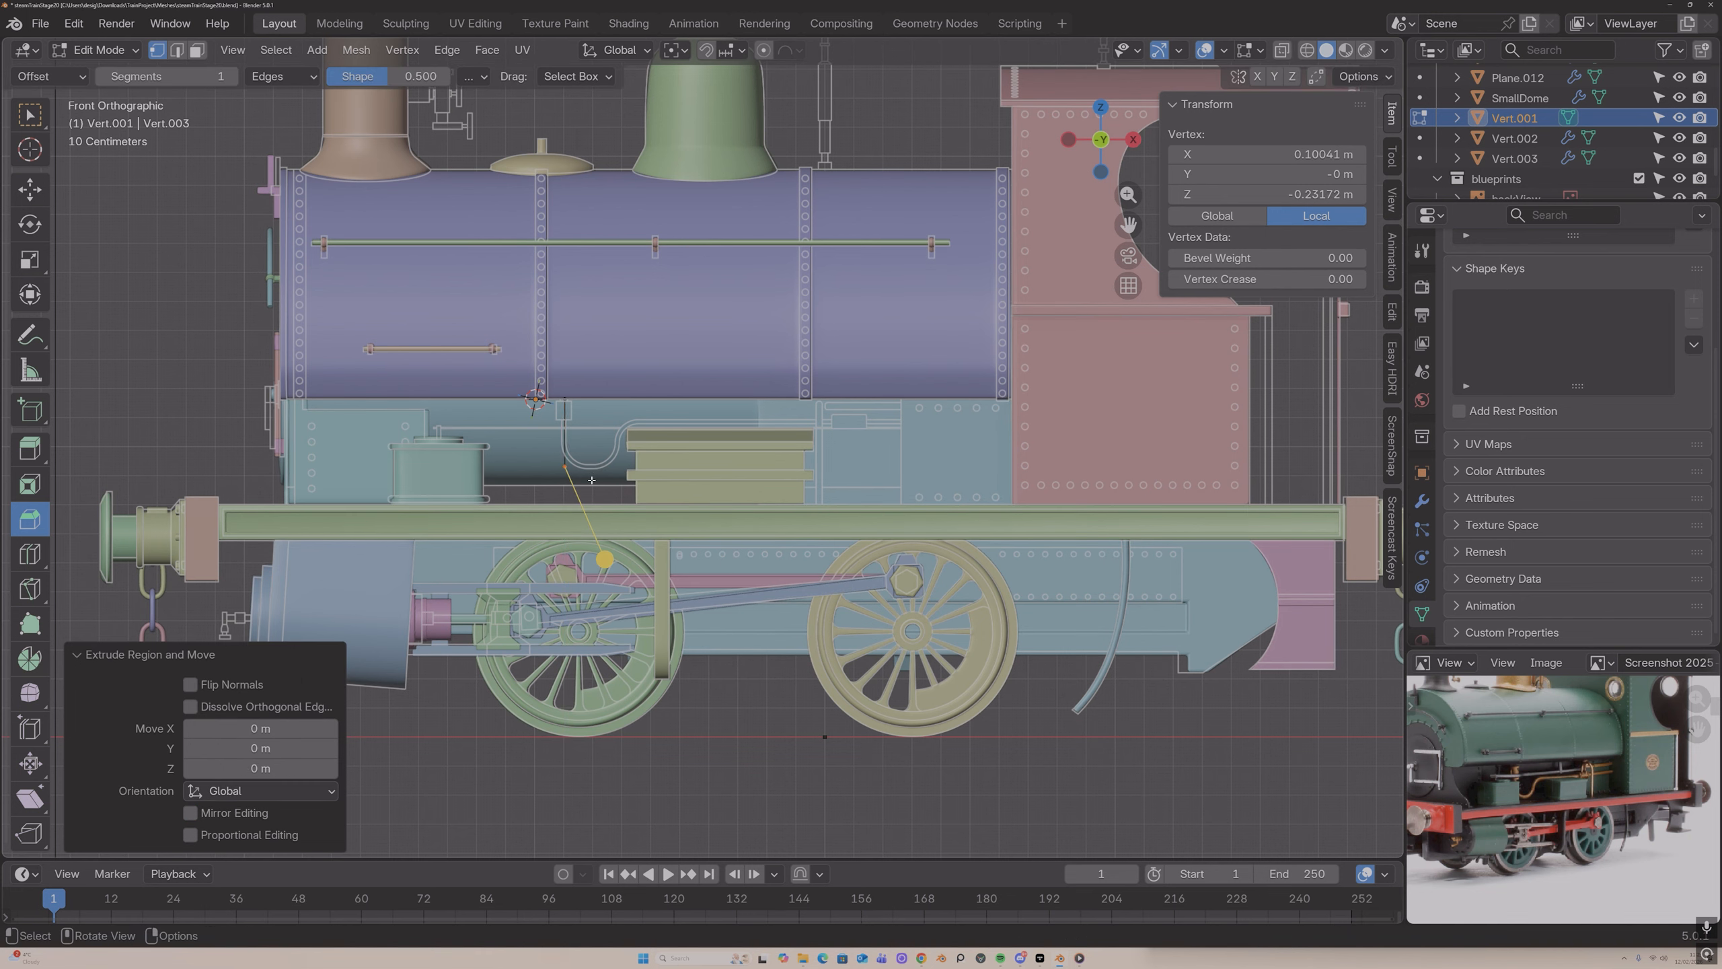
key(g)
key(x)
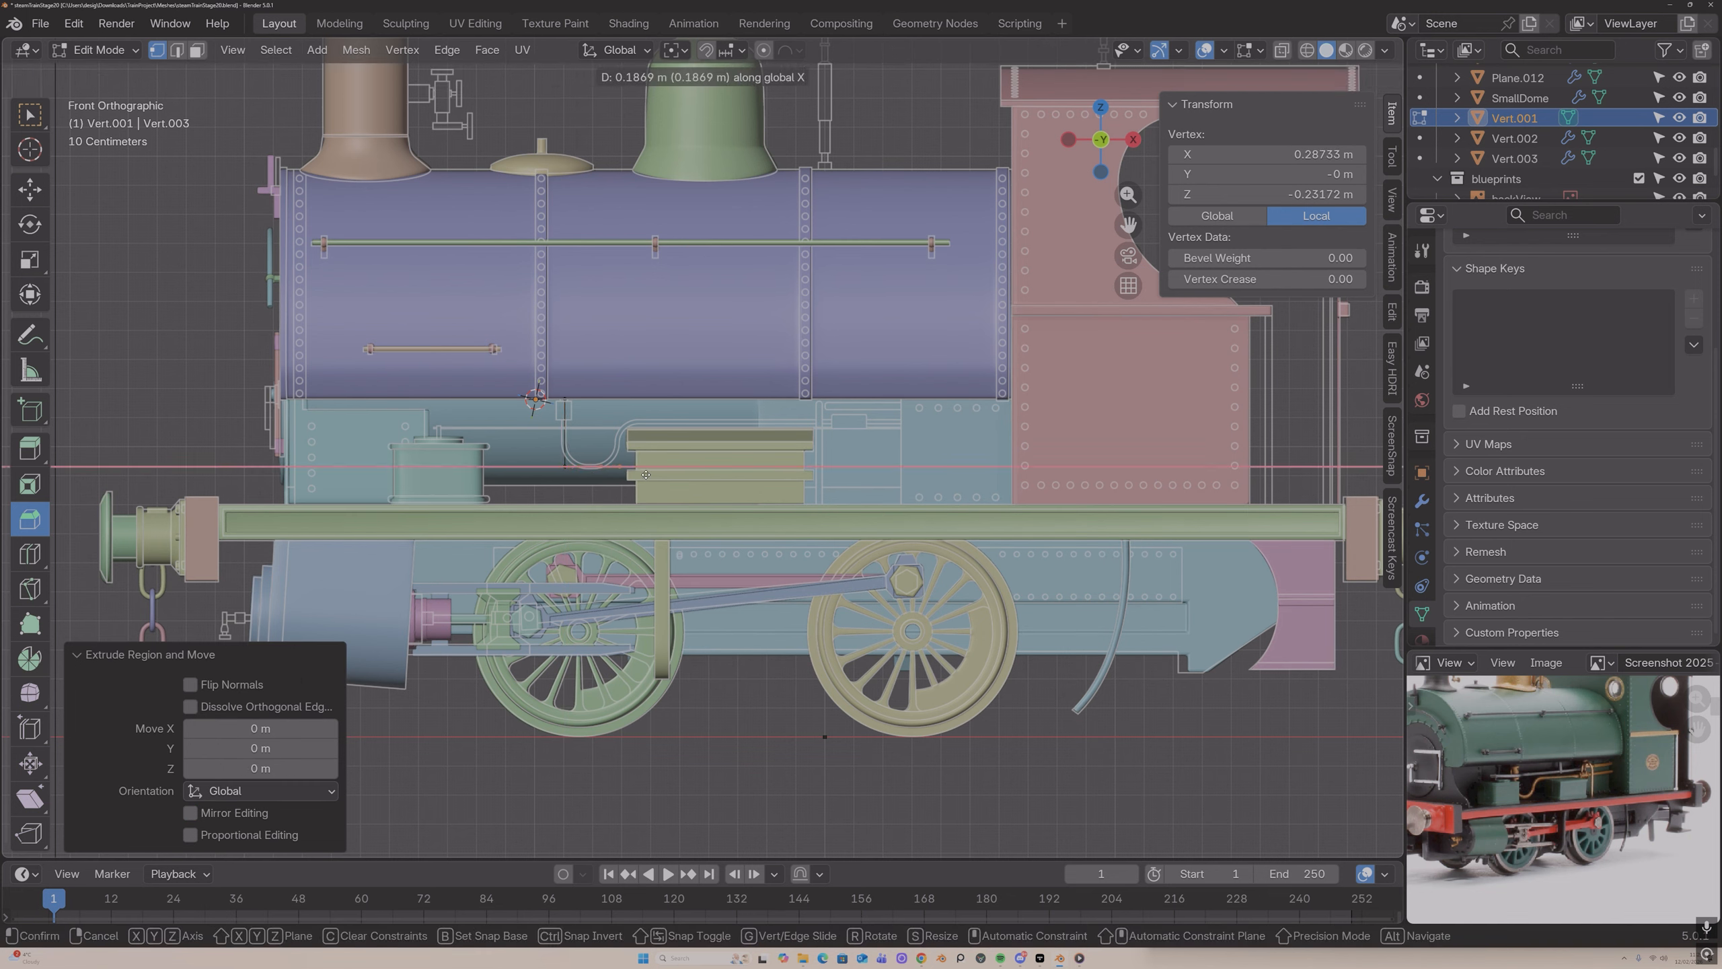
click(643, 474)
Step: Extrude the pipe path about 0.148 m up along Z and then about 0.973 m along X toward the cab
key(g)
key(z)
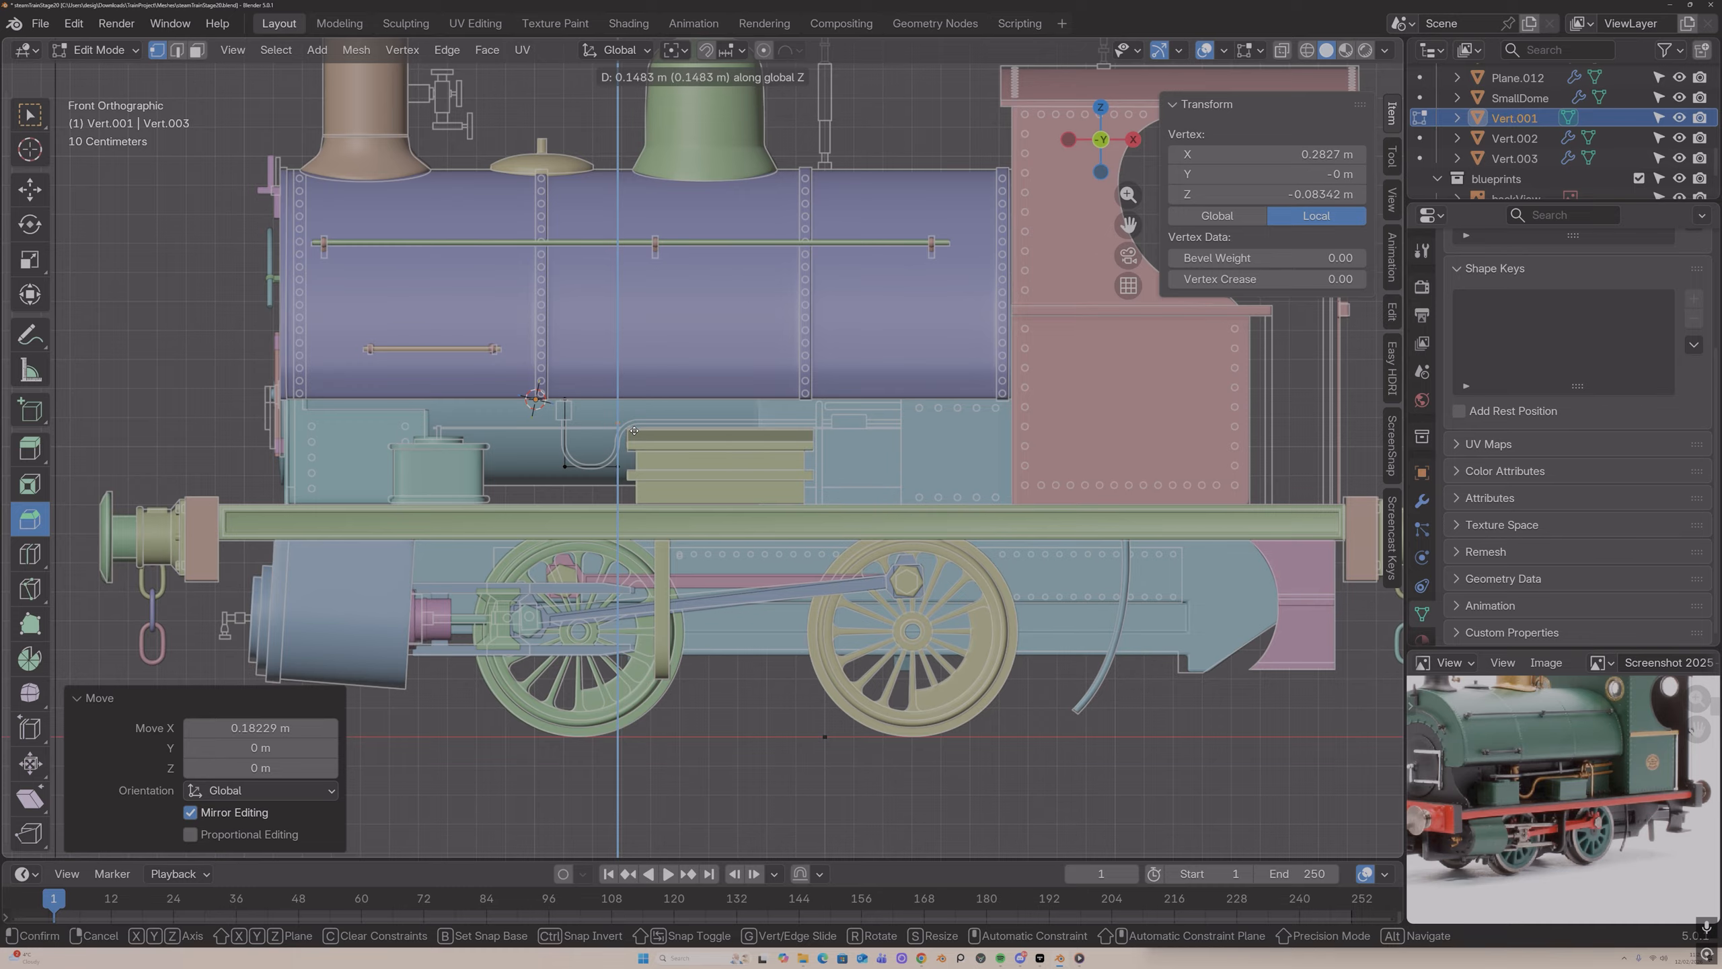
click(633, 430)
key(e)
click(634, 431)
key(g)
key(y)
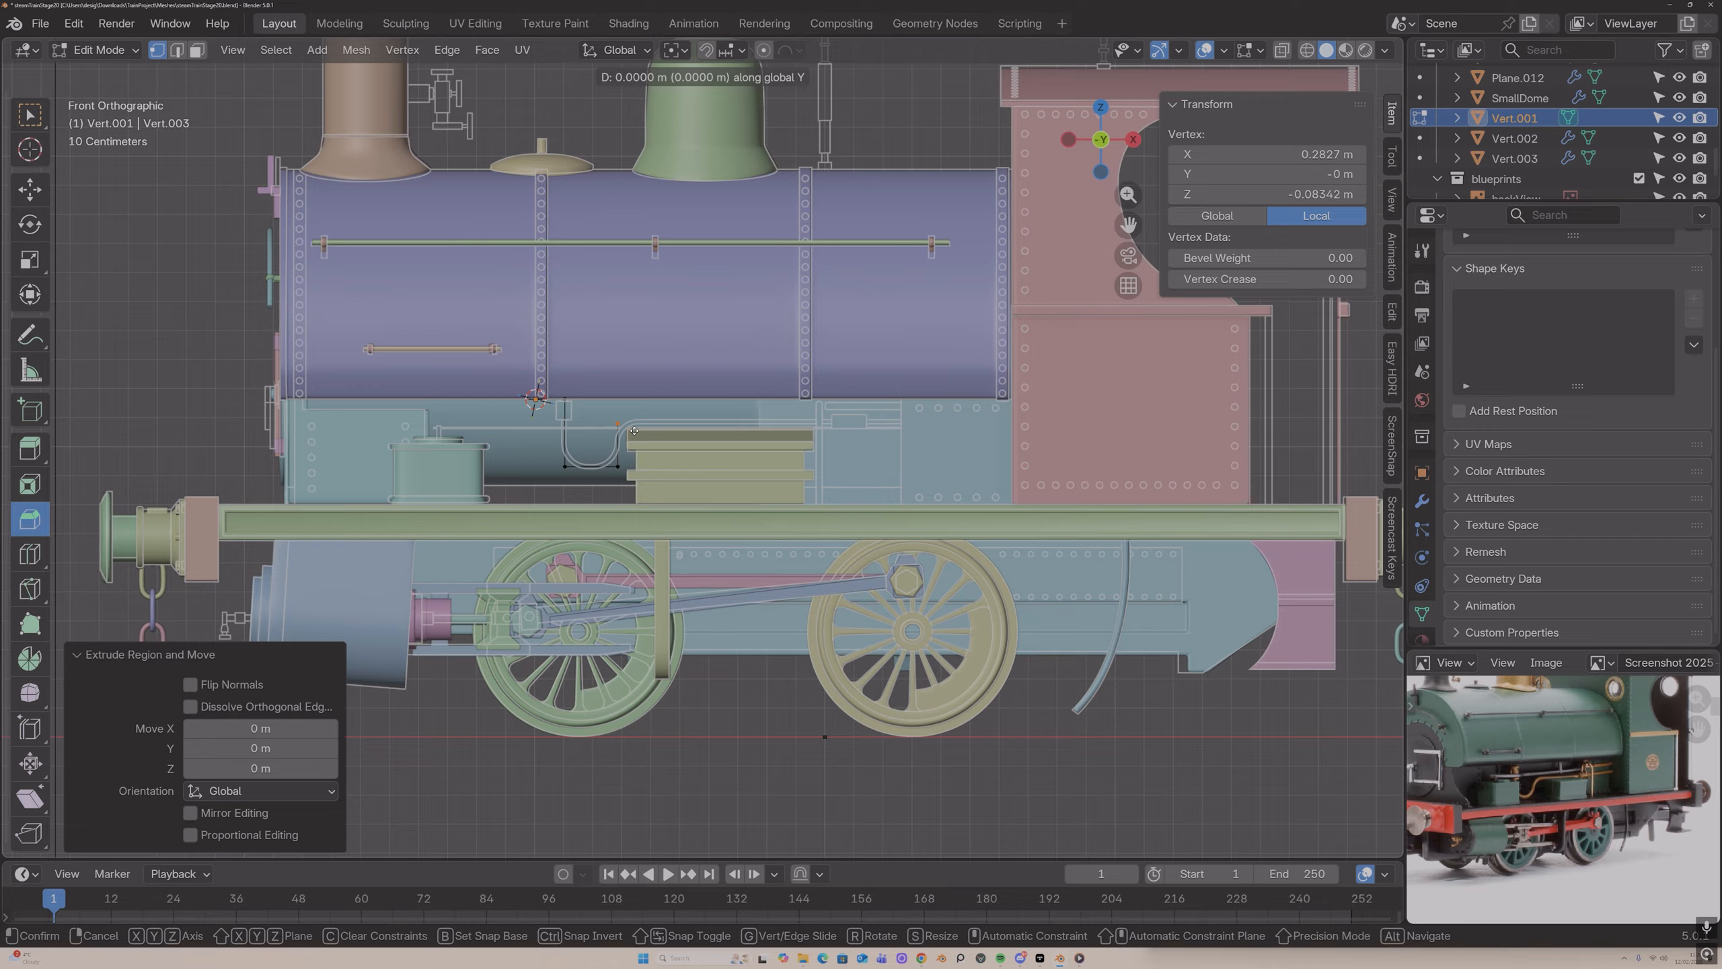
key(x)
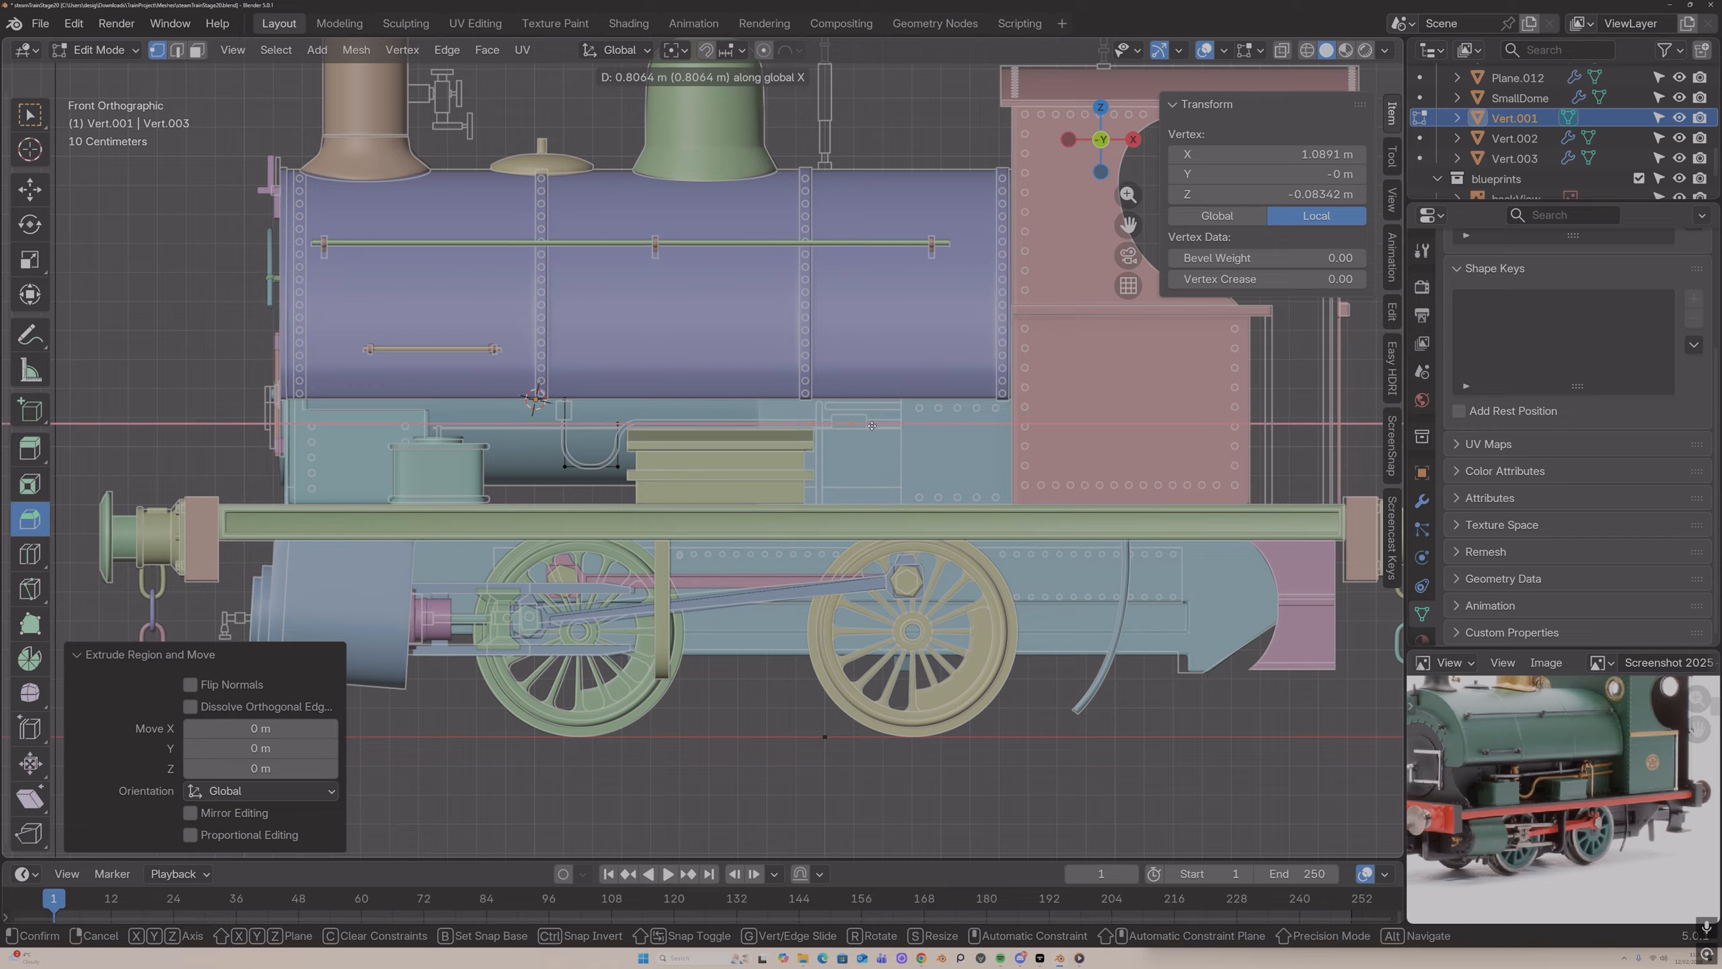
click(917, 427)
Step: Select the whole pipe path, try shifting it slightly along X, and undo the shift
middle_drag(917, 427, 881, 415)
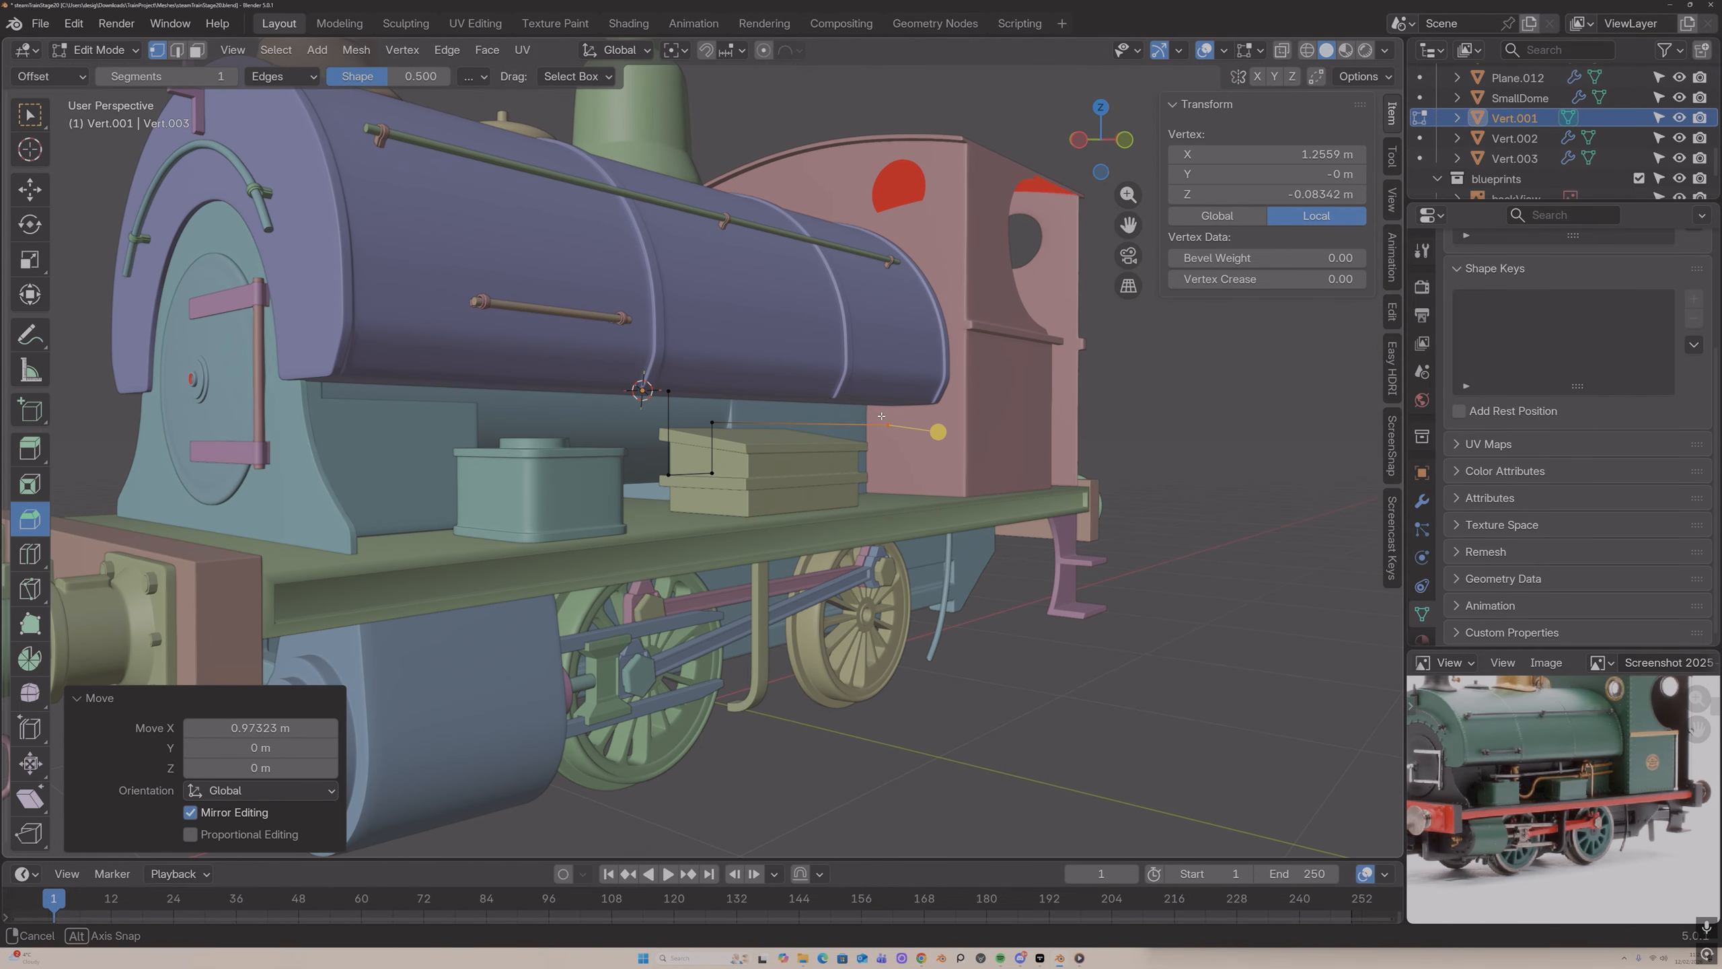
key(a)
key(g)
key(y)
key(x)
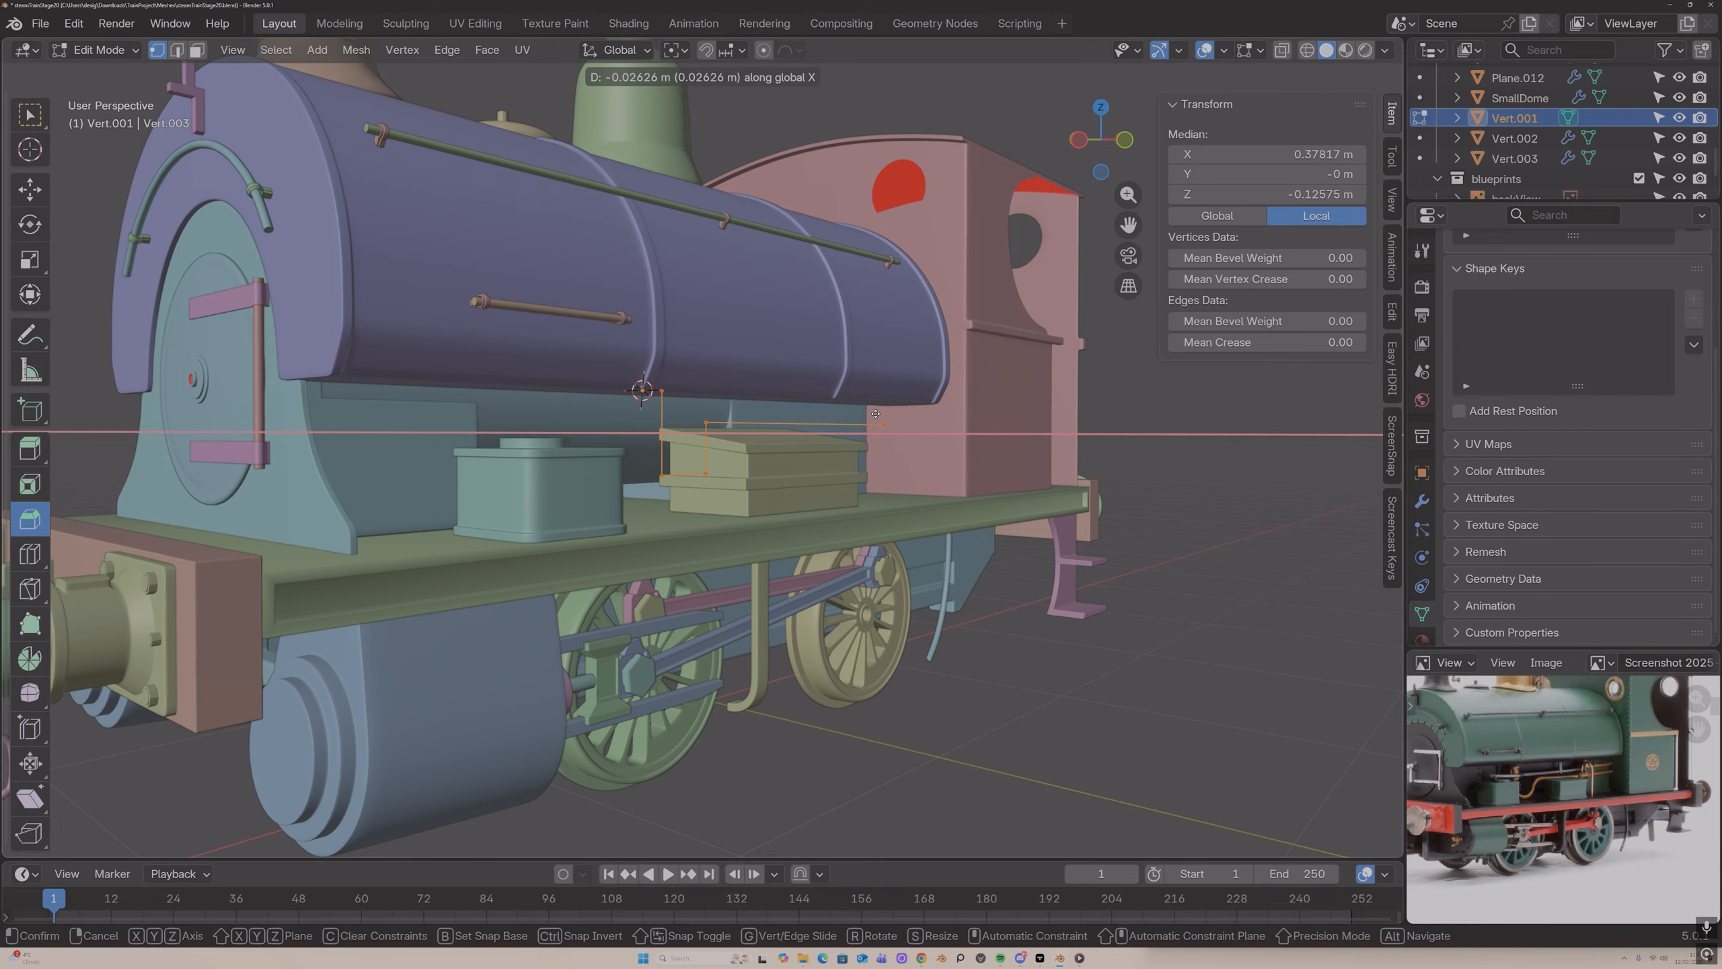
click(873, 413)
key(ctrl+z)
Step: Move the whole pipe path about 0.086 m along Y, inward beneath the boiler
key(g)
key(y)
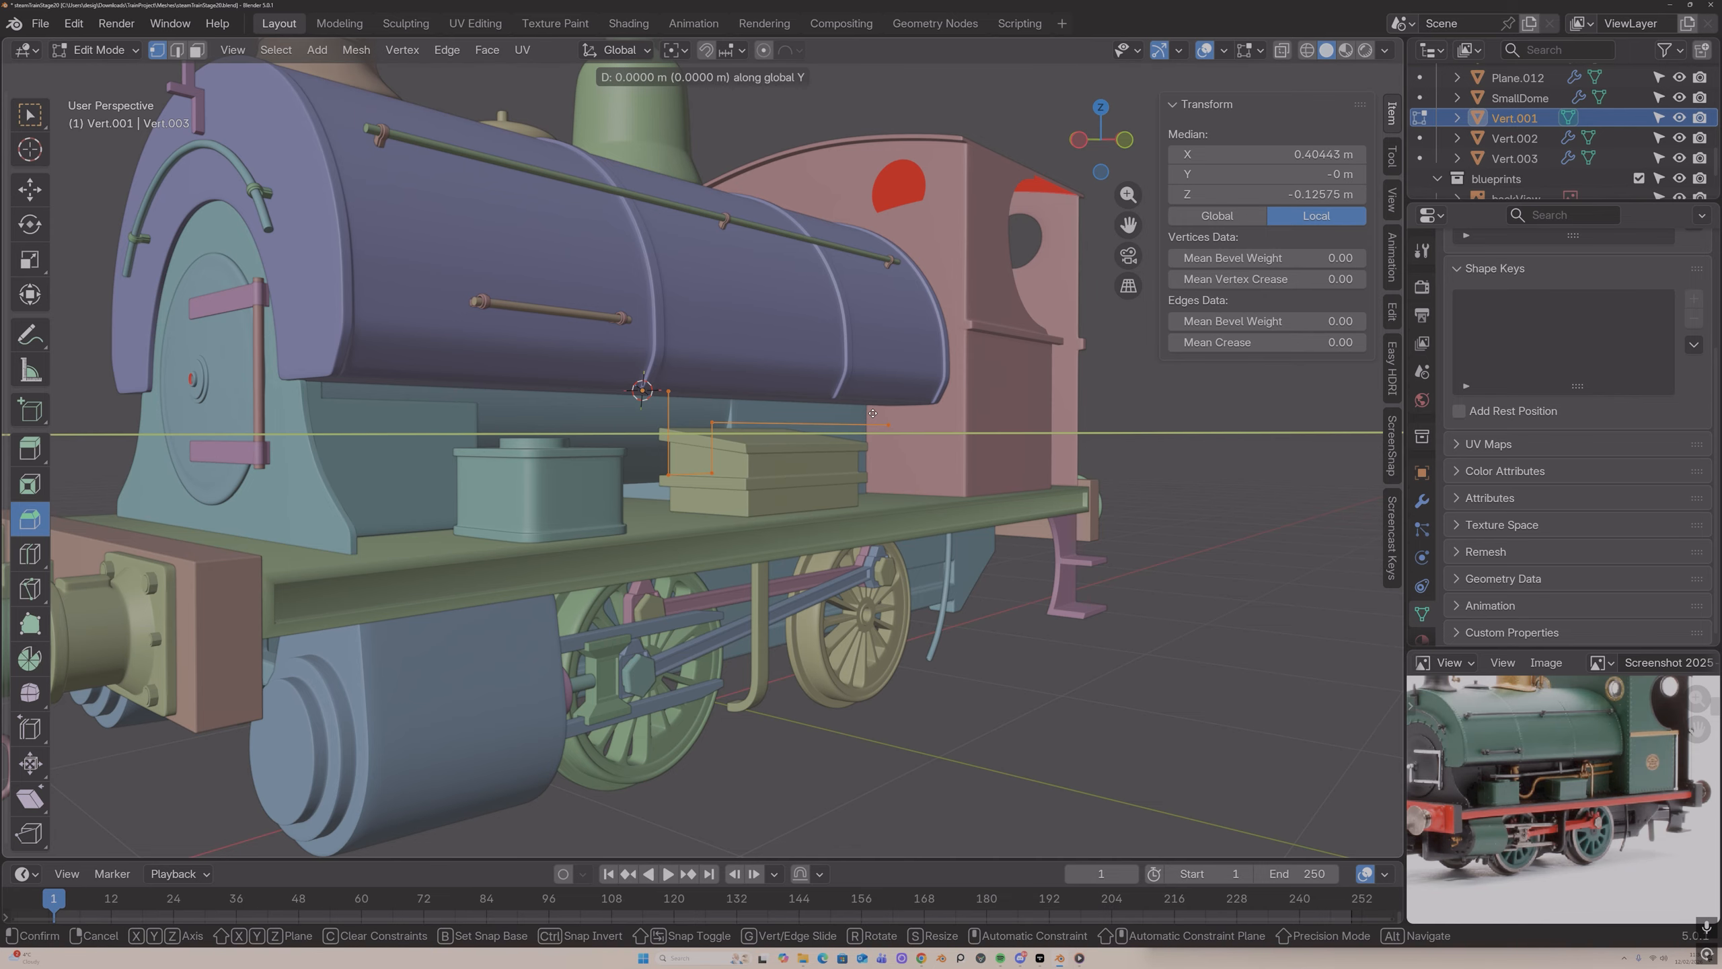
click(872, 413)
middle_drag(872, 413, 696, 403)
key(g)
key(y)
click(847, 434)
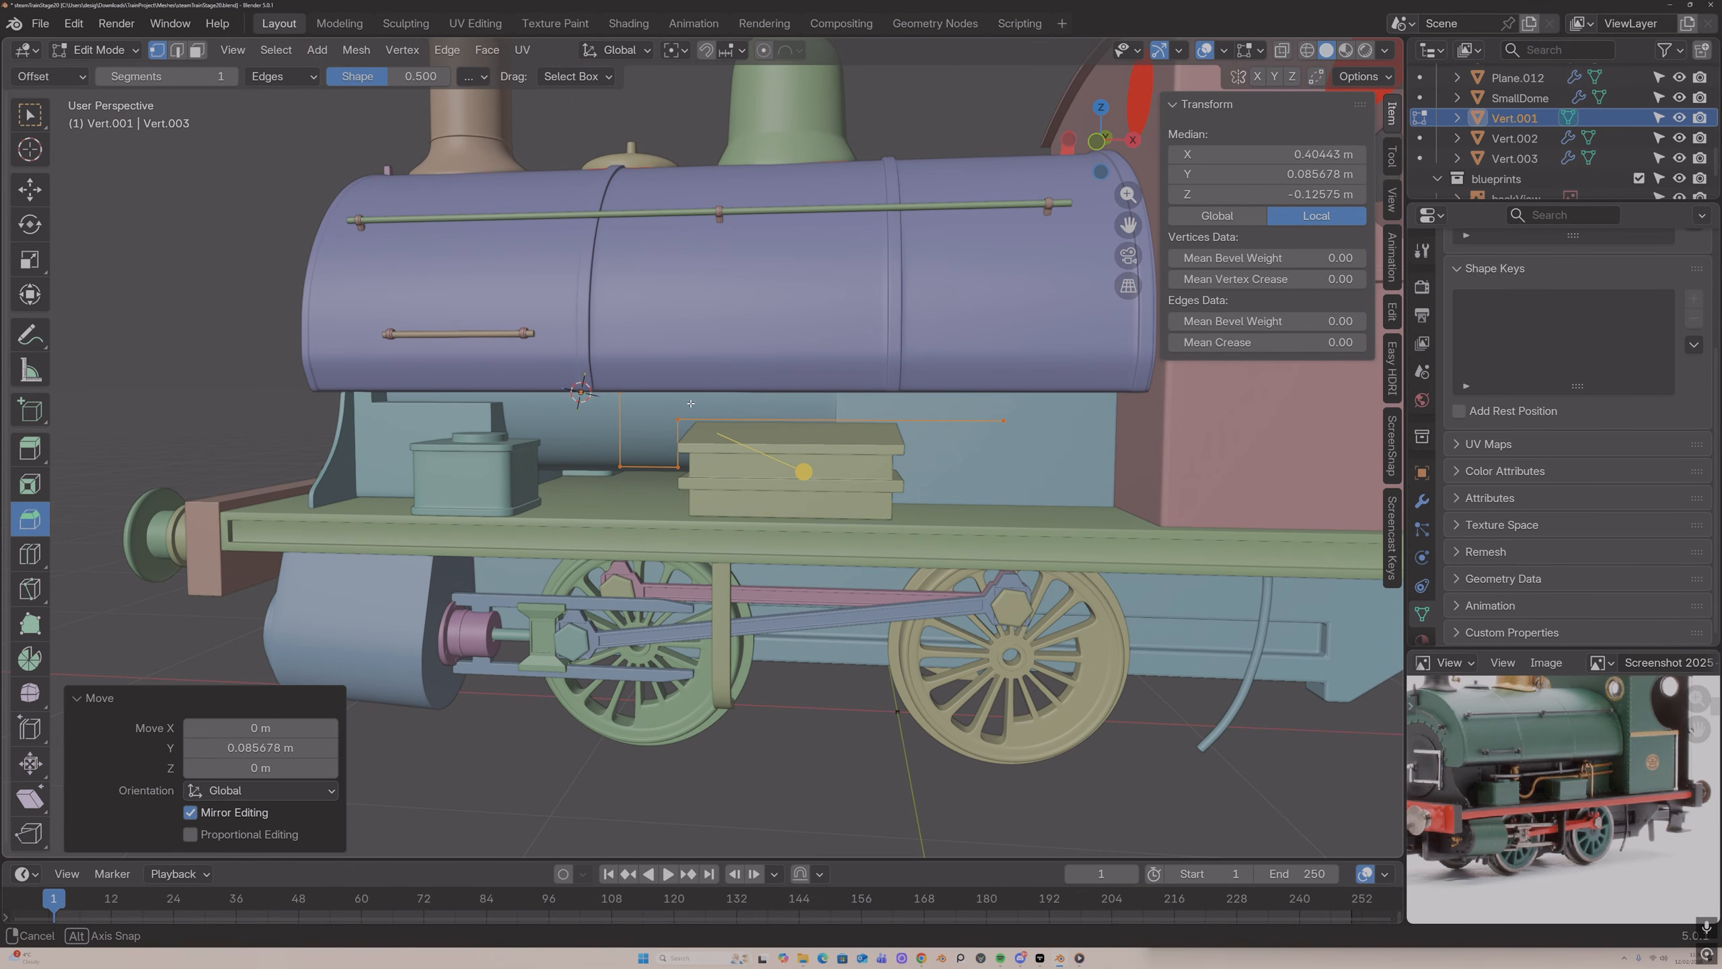
Step: Select the pipe path's end vertex near the cab and move it about 0.38 m along X
click(1002, 419)
click(1105, 138)
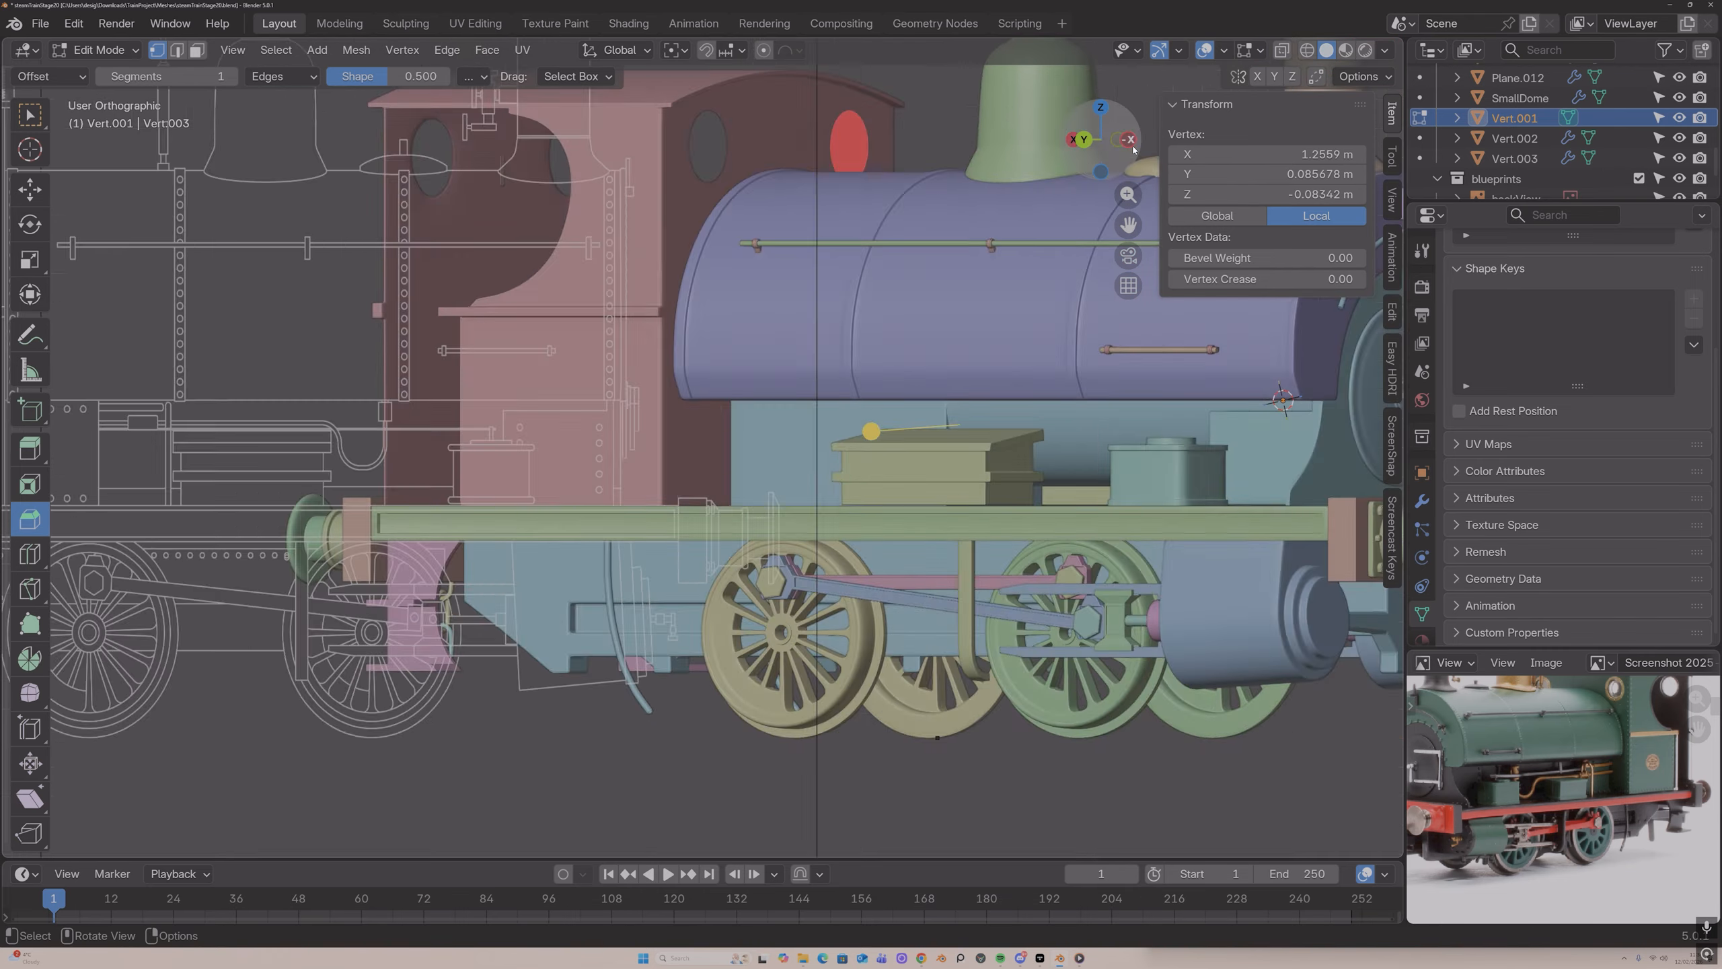
click(1104, 139)
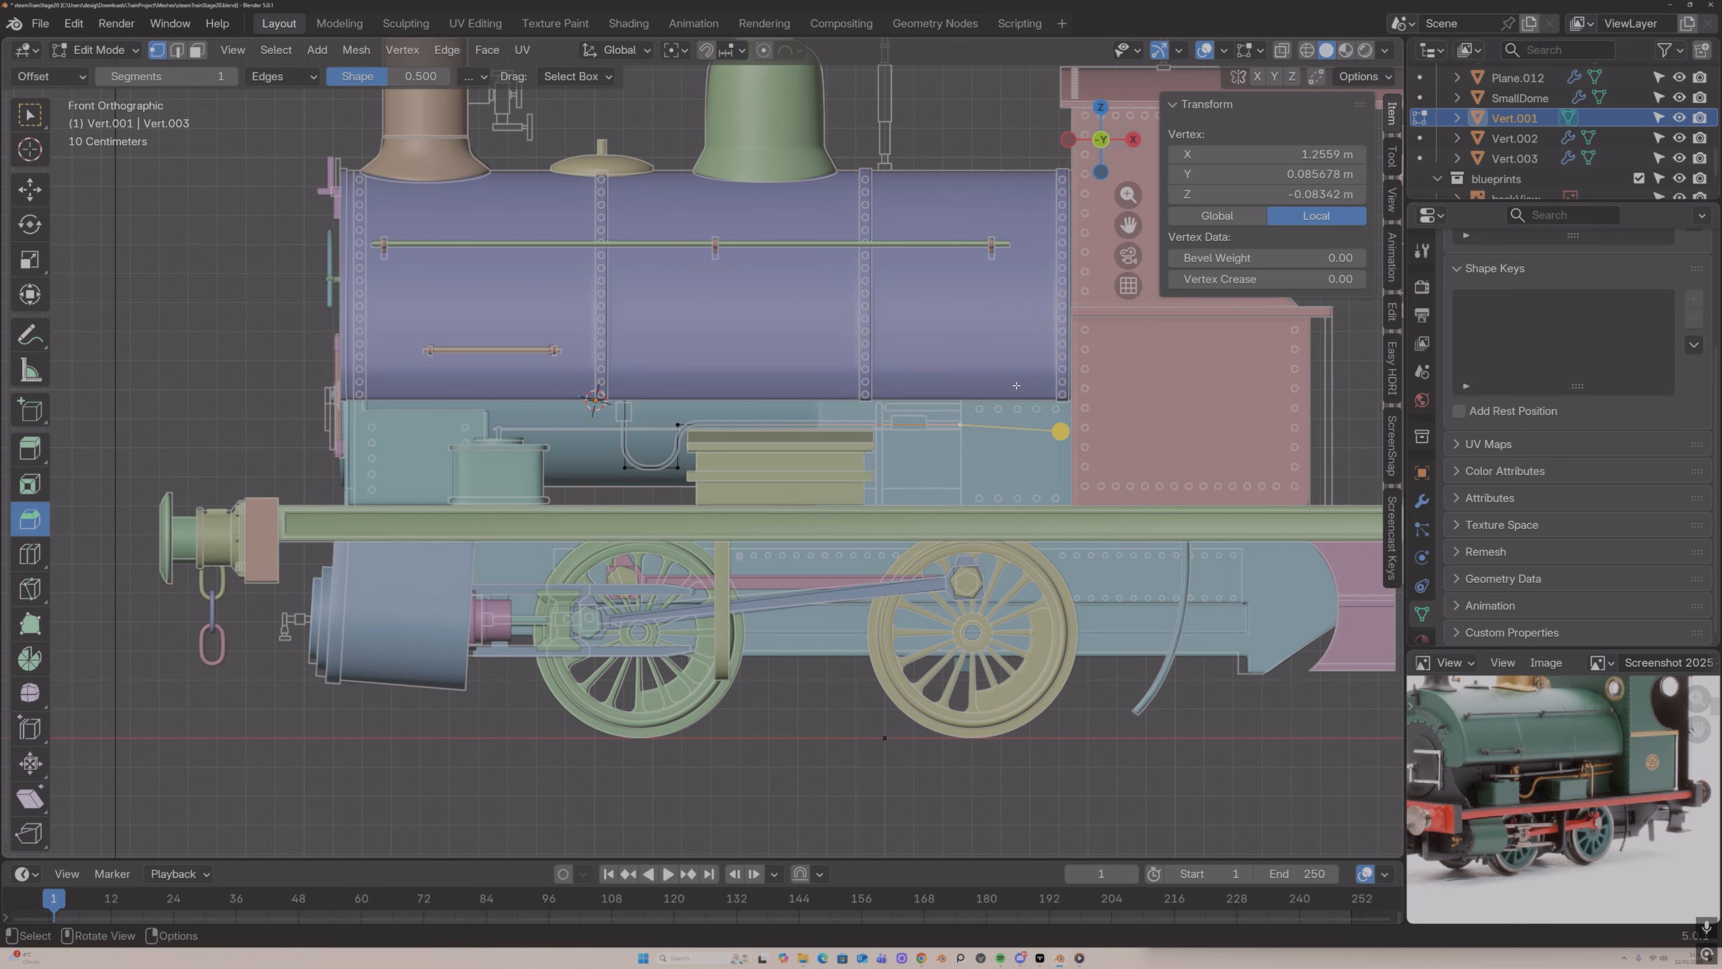
key(g)
key(x)
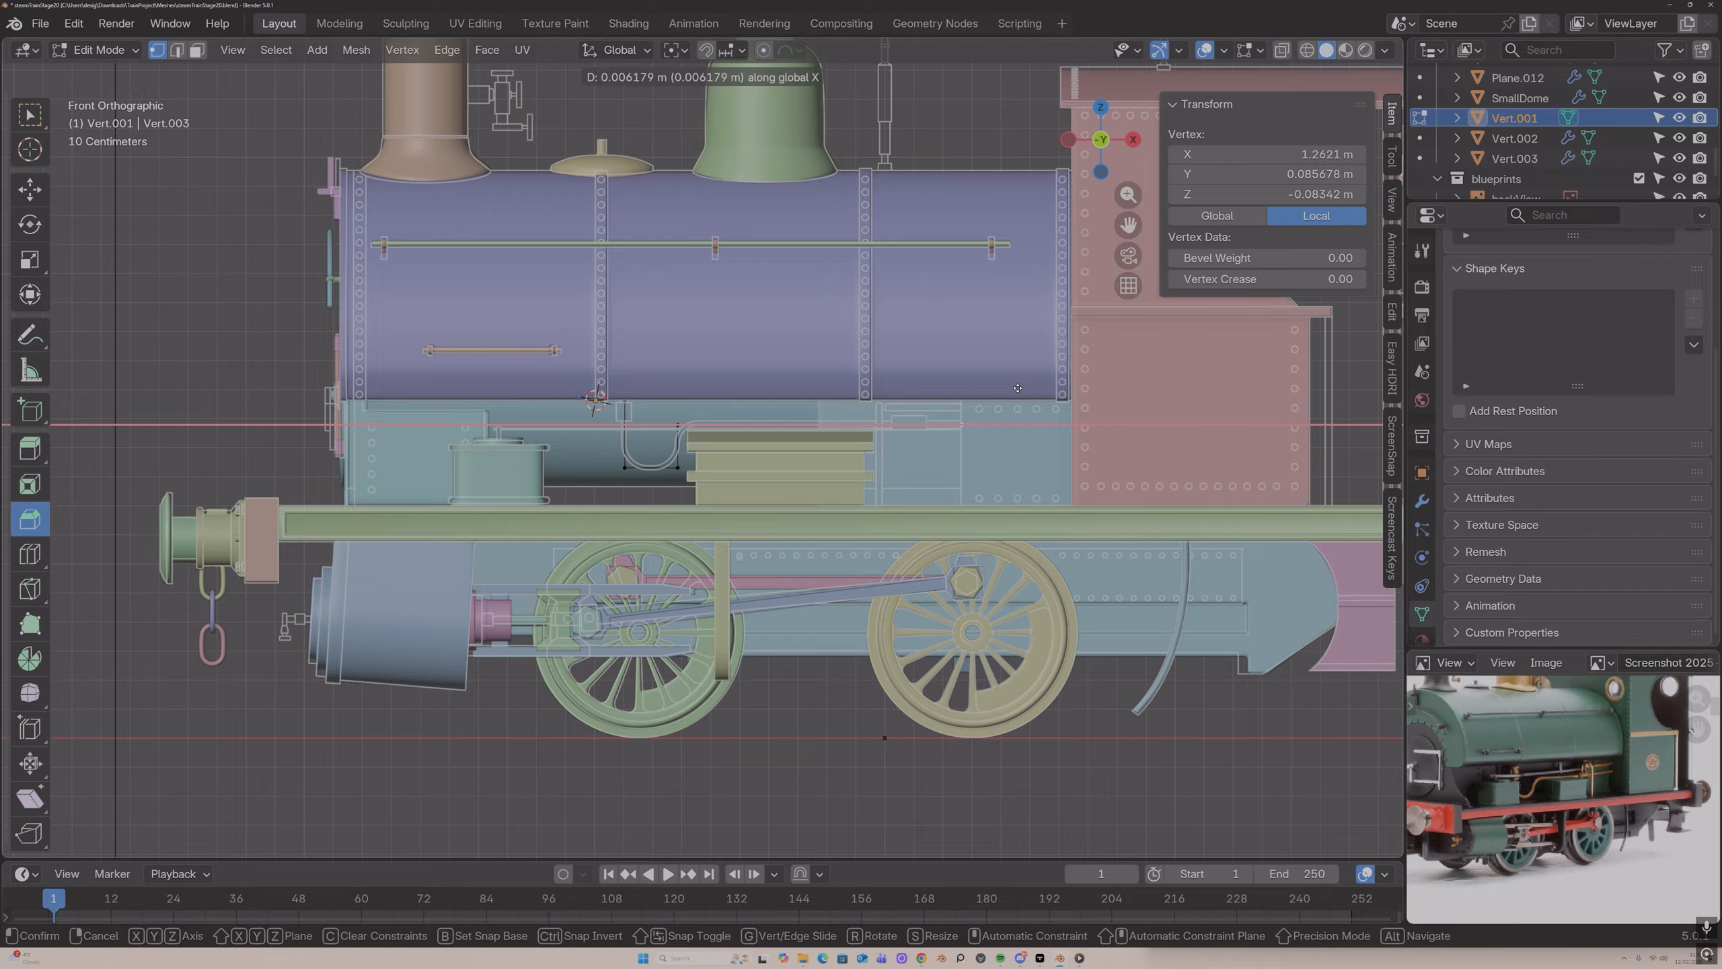
click(970, 395)
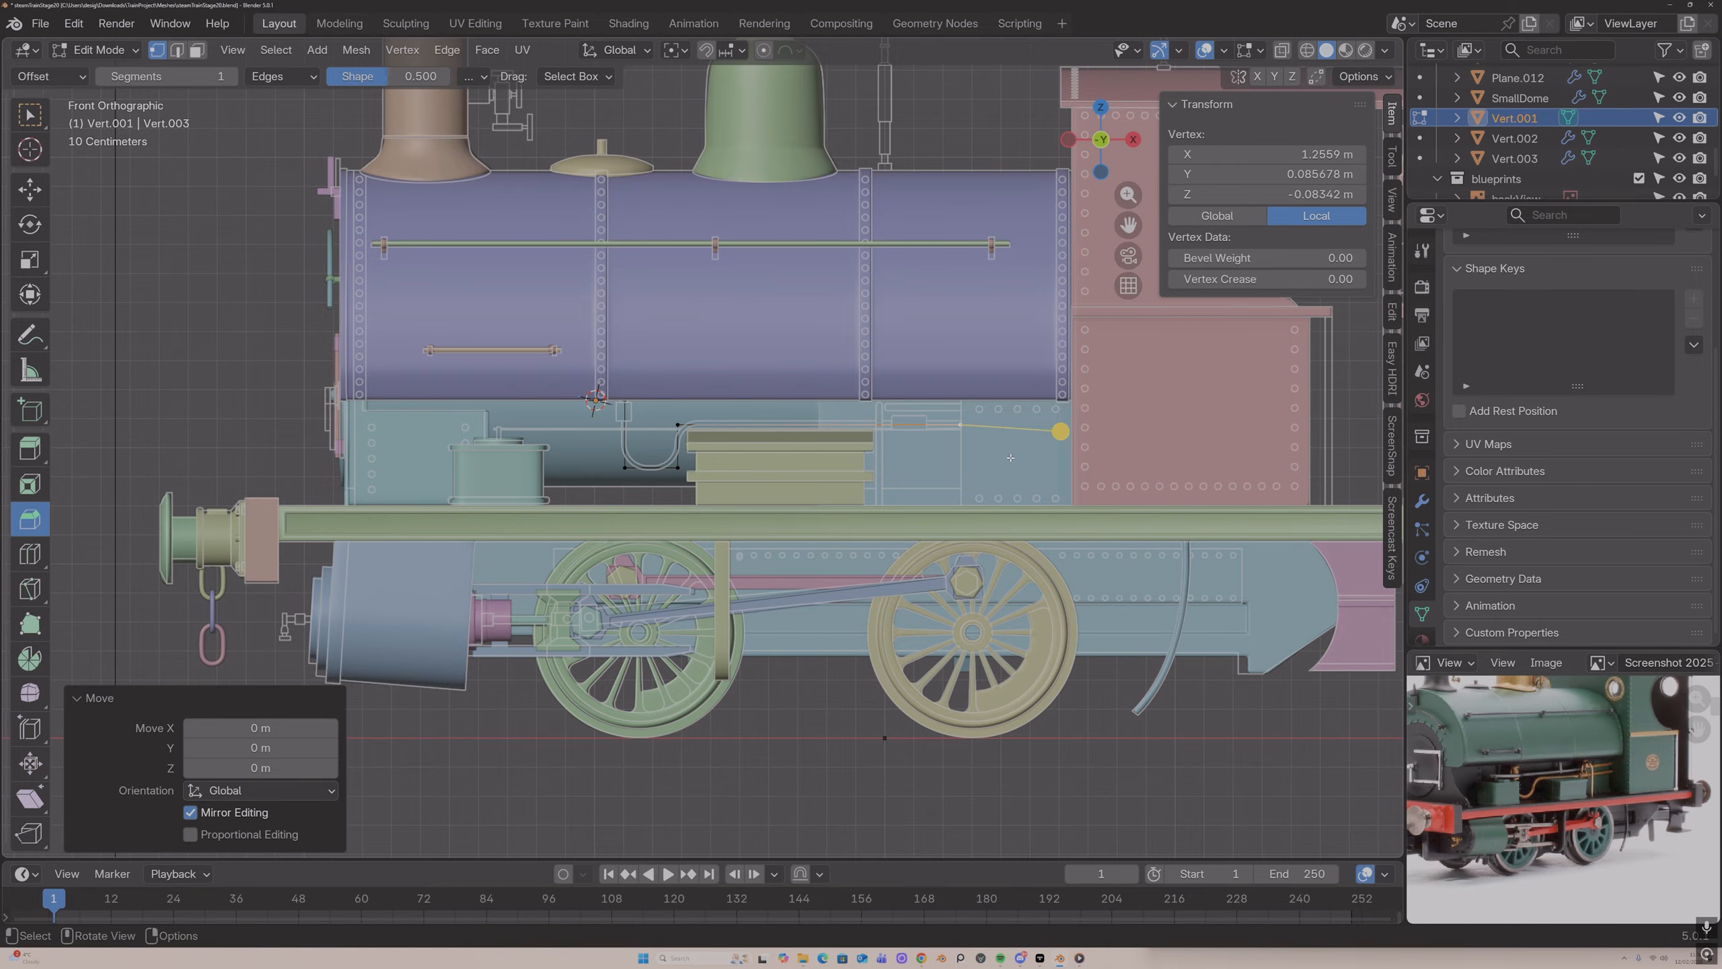
key(g)
key(x)
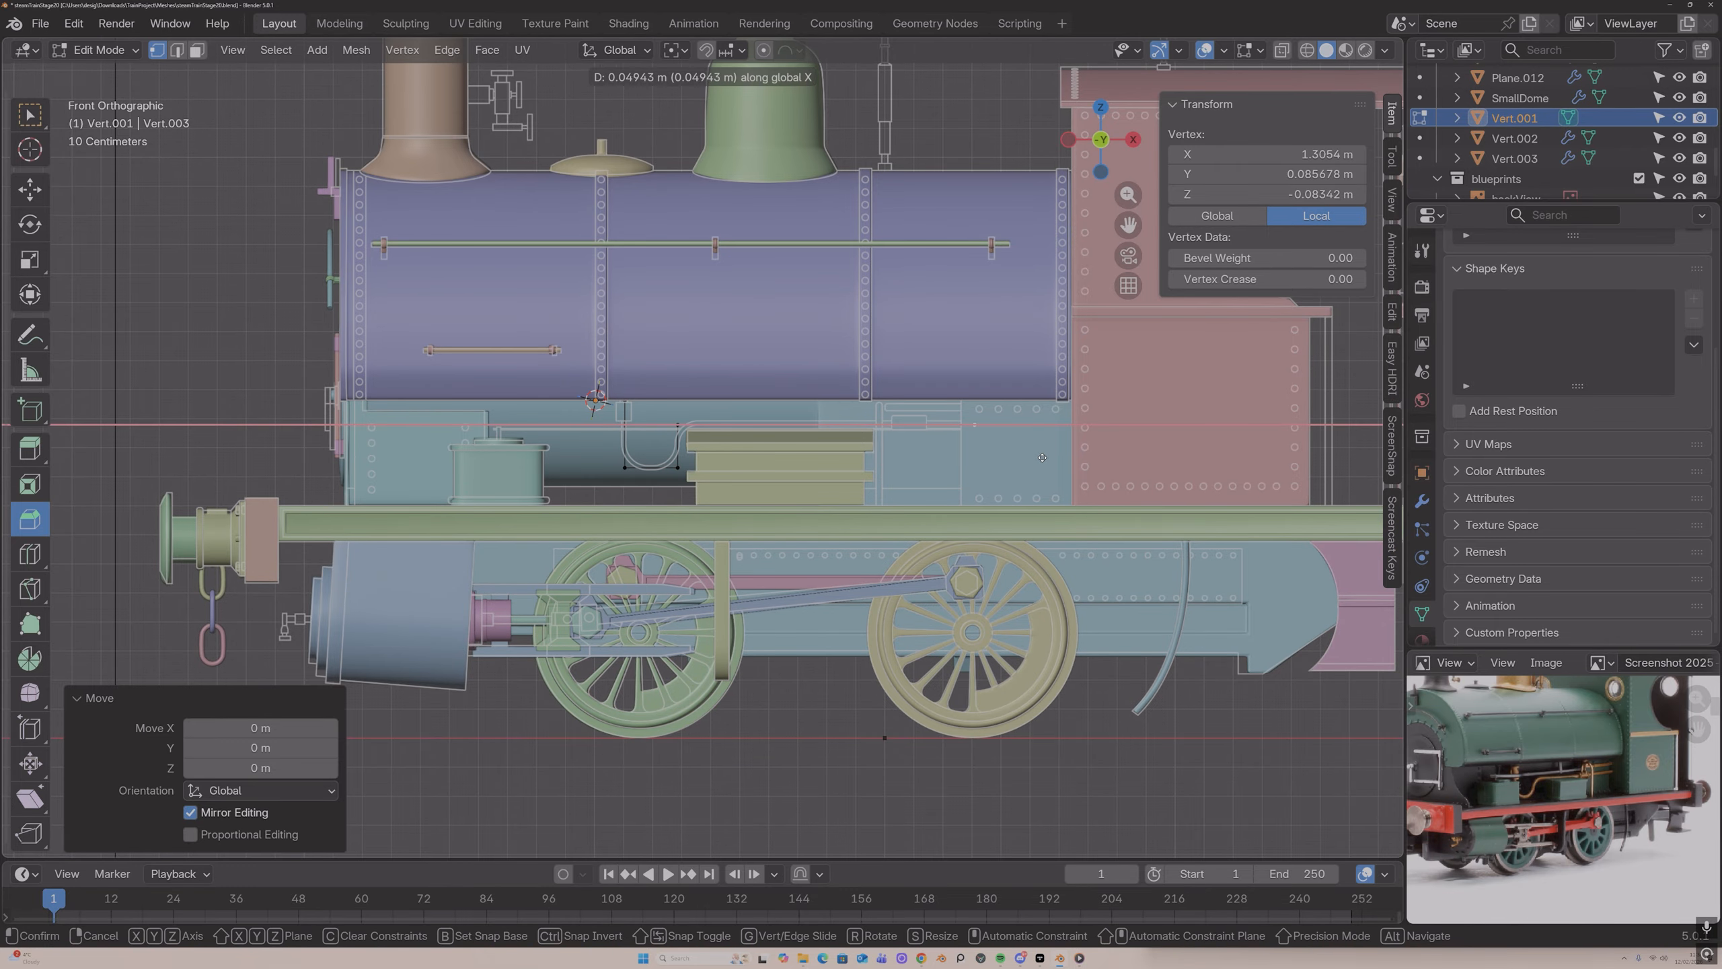
click(1120, 456)
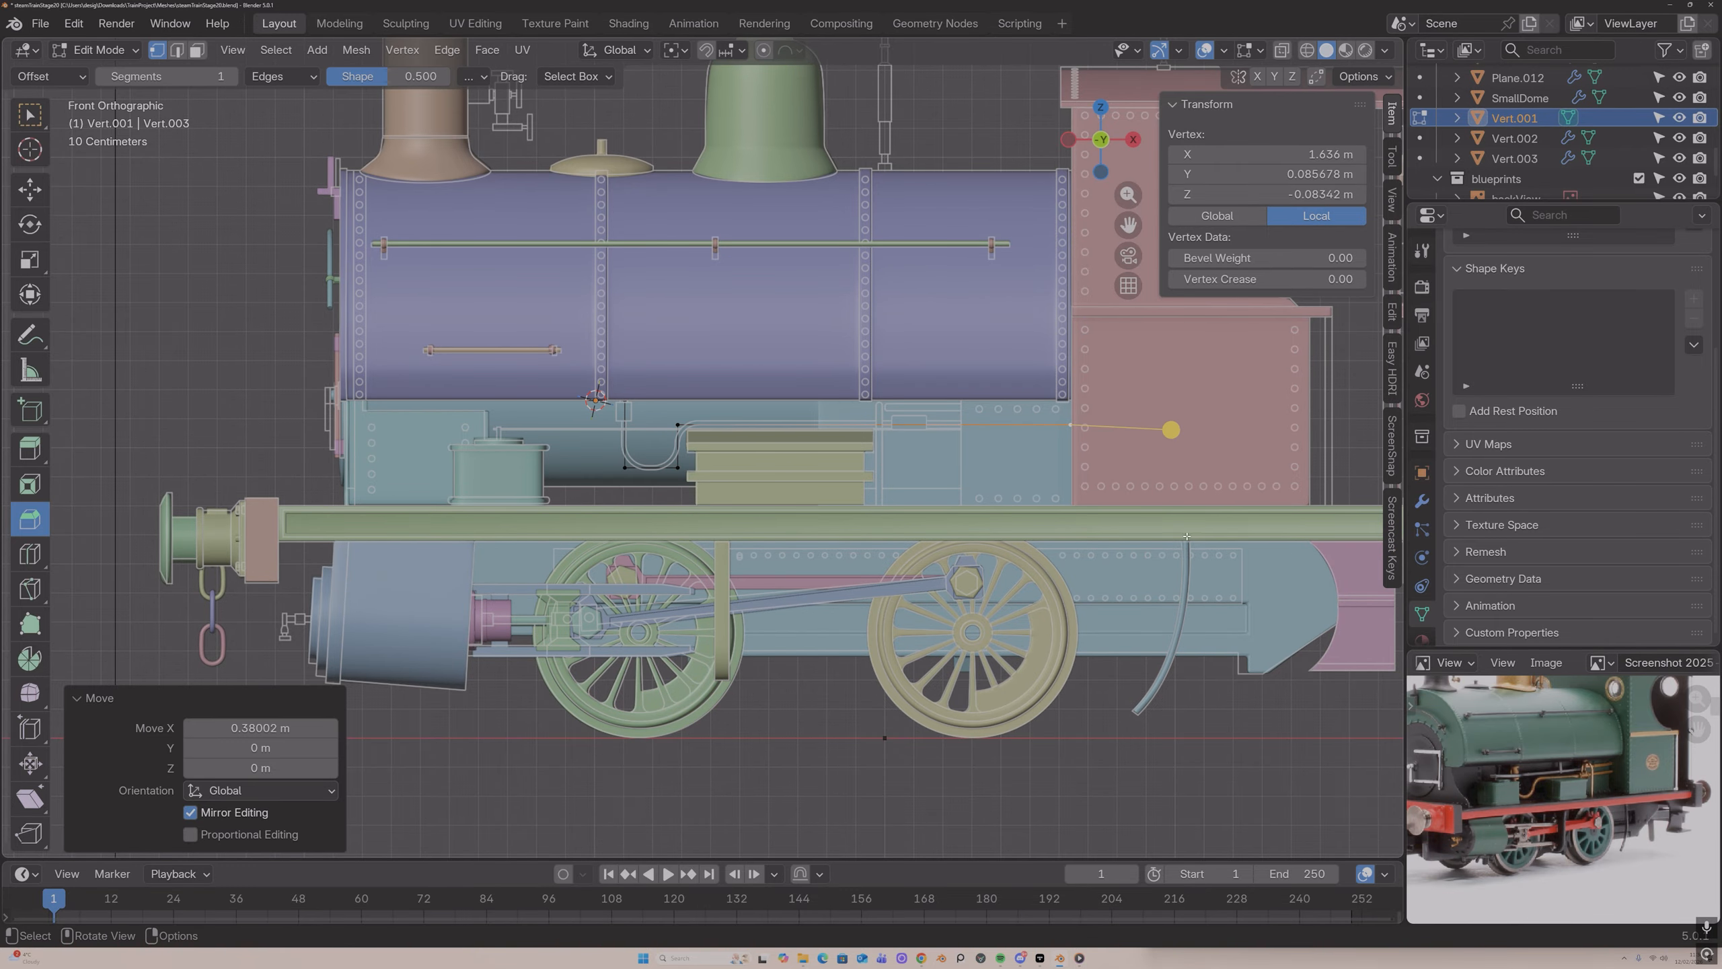
Step: Nudge the pipe's end vertex about 0.013 m further along X into the cab
middle_drag(1121, 456, 1123, 480)
key(g)
key(x)
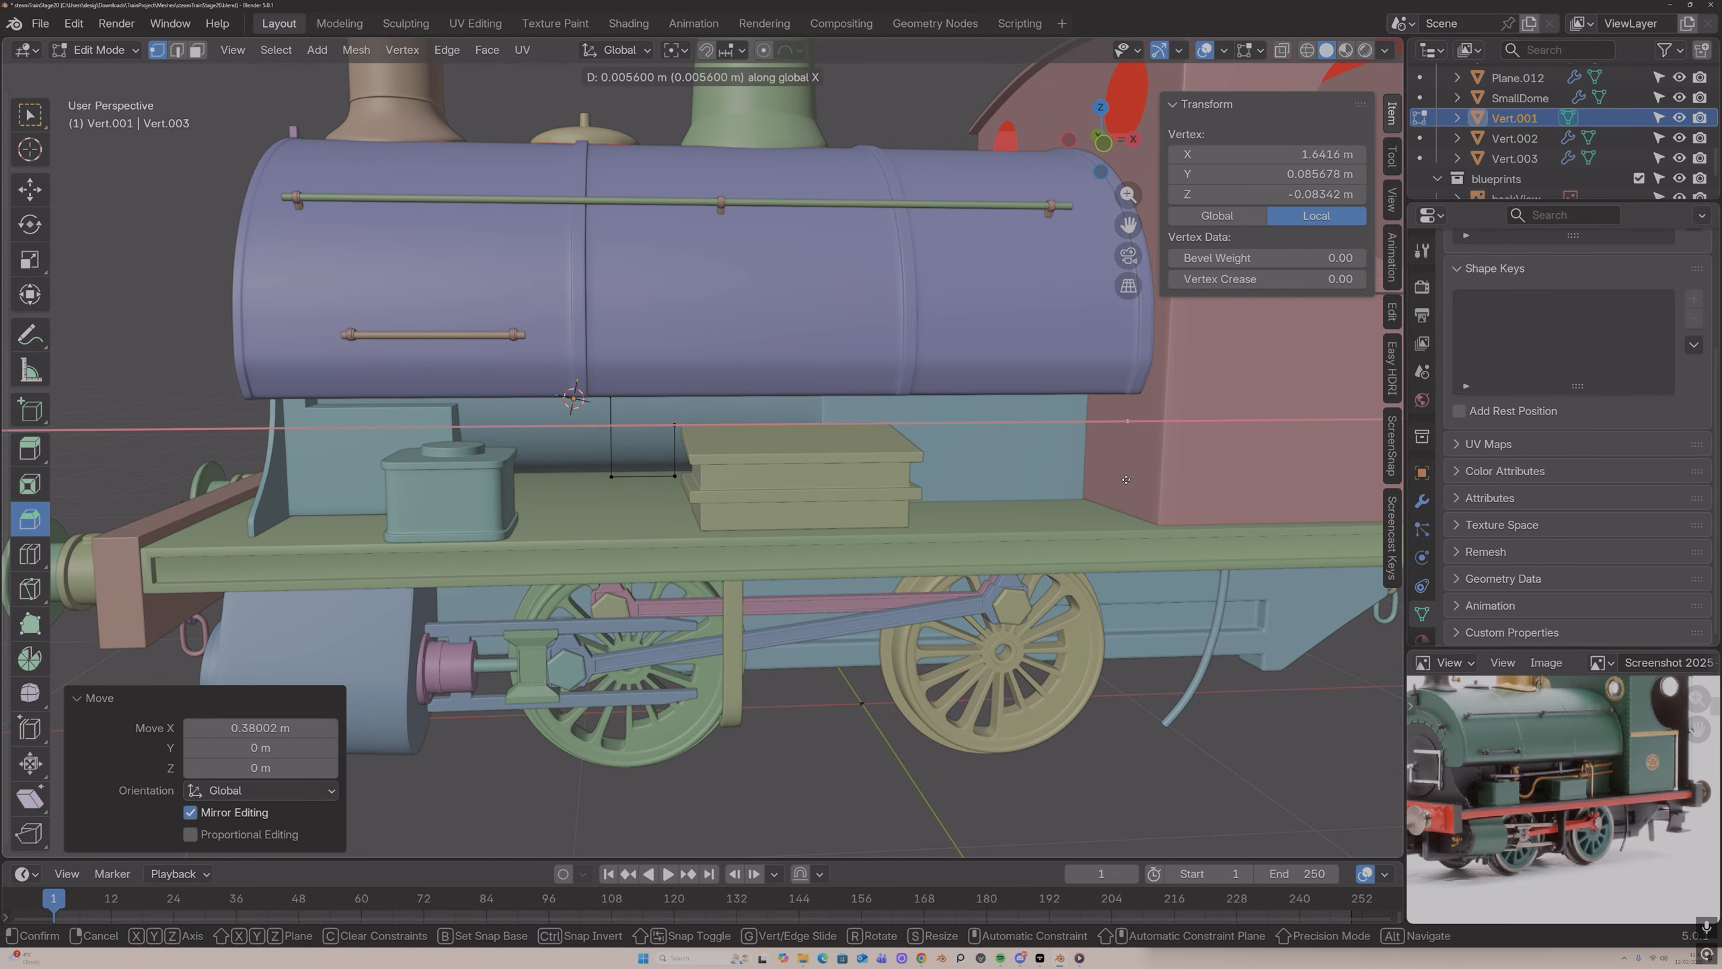
click(1126, 478)
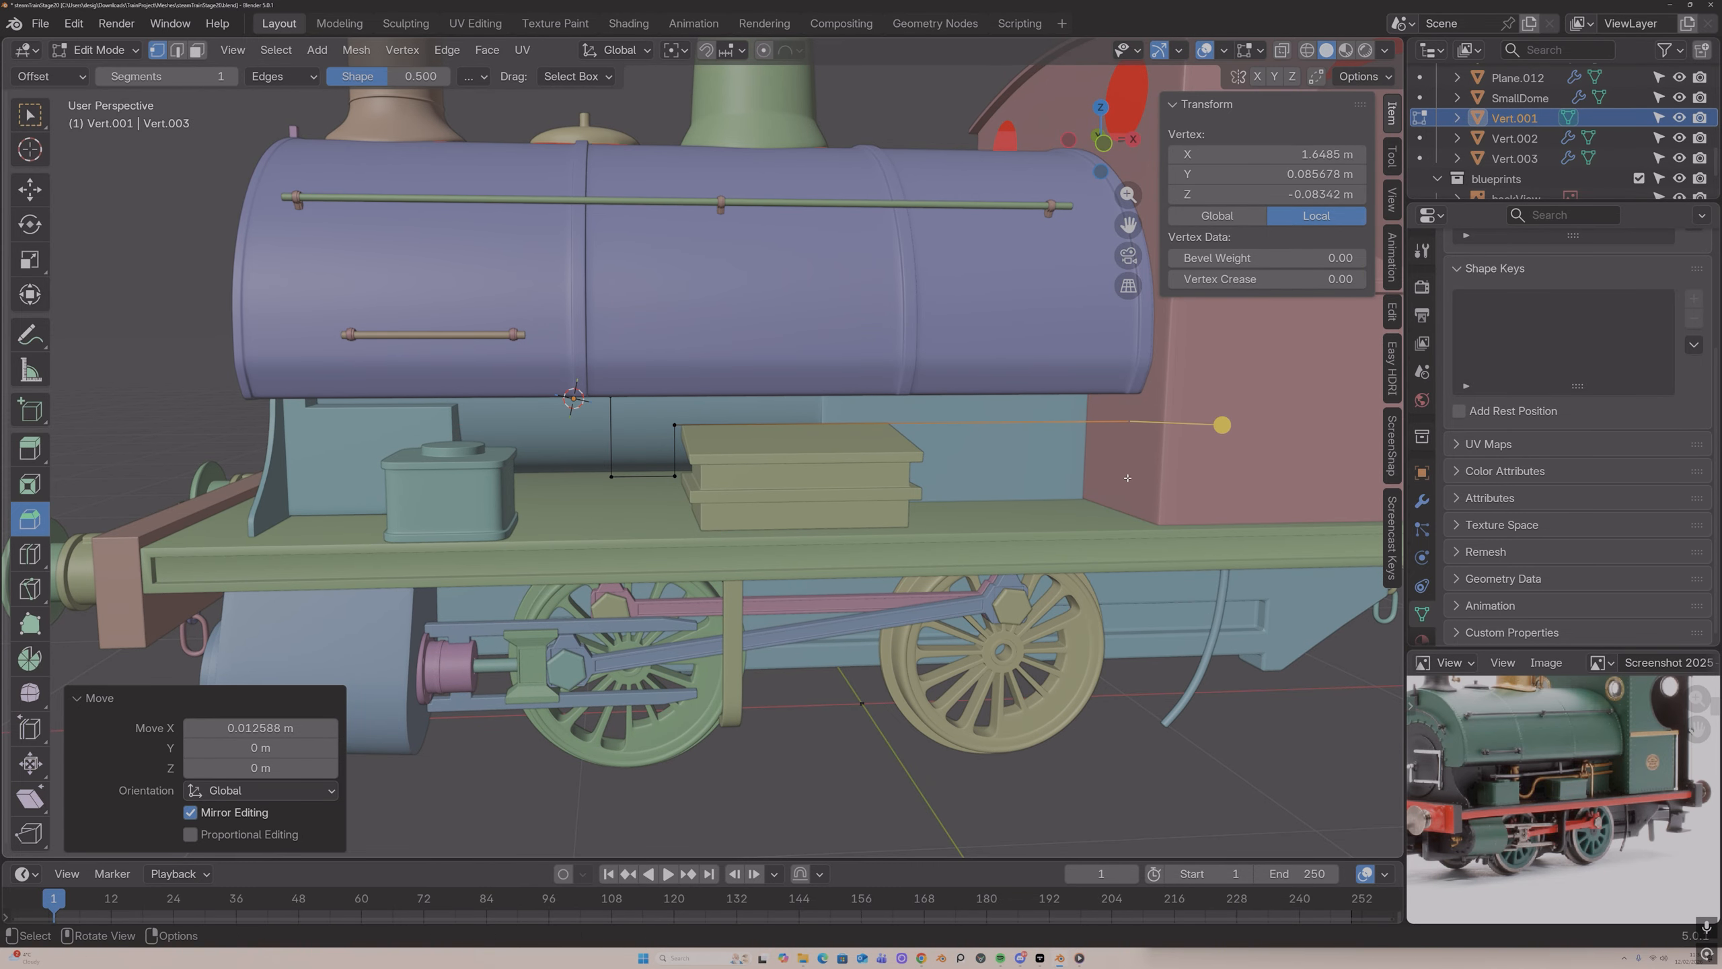
middle_drag(1125, 478, 1049, 425)
scroll(1112, 452, up, 2)
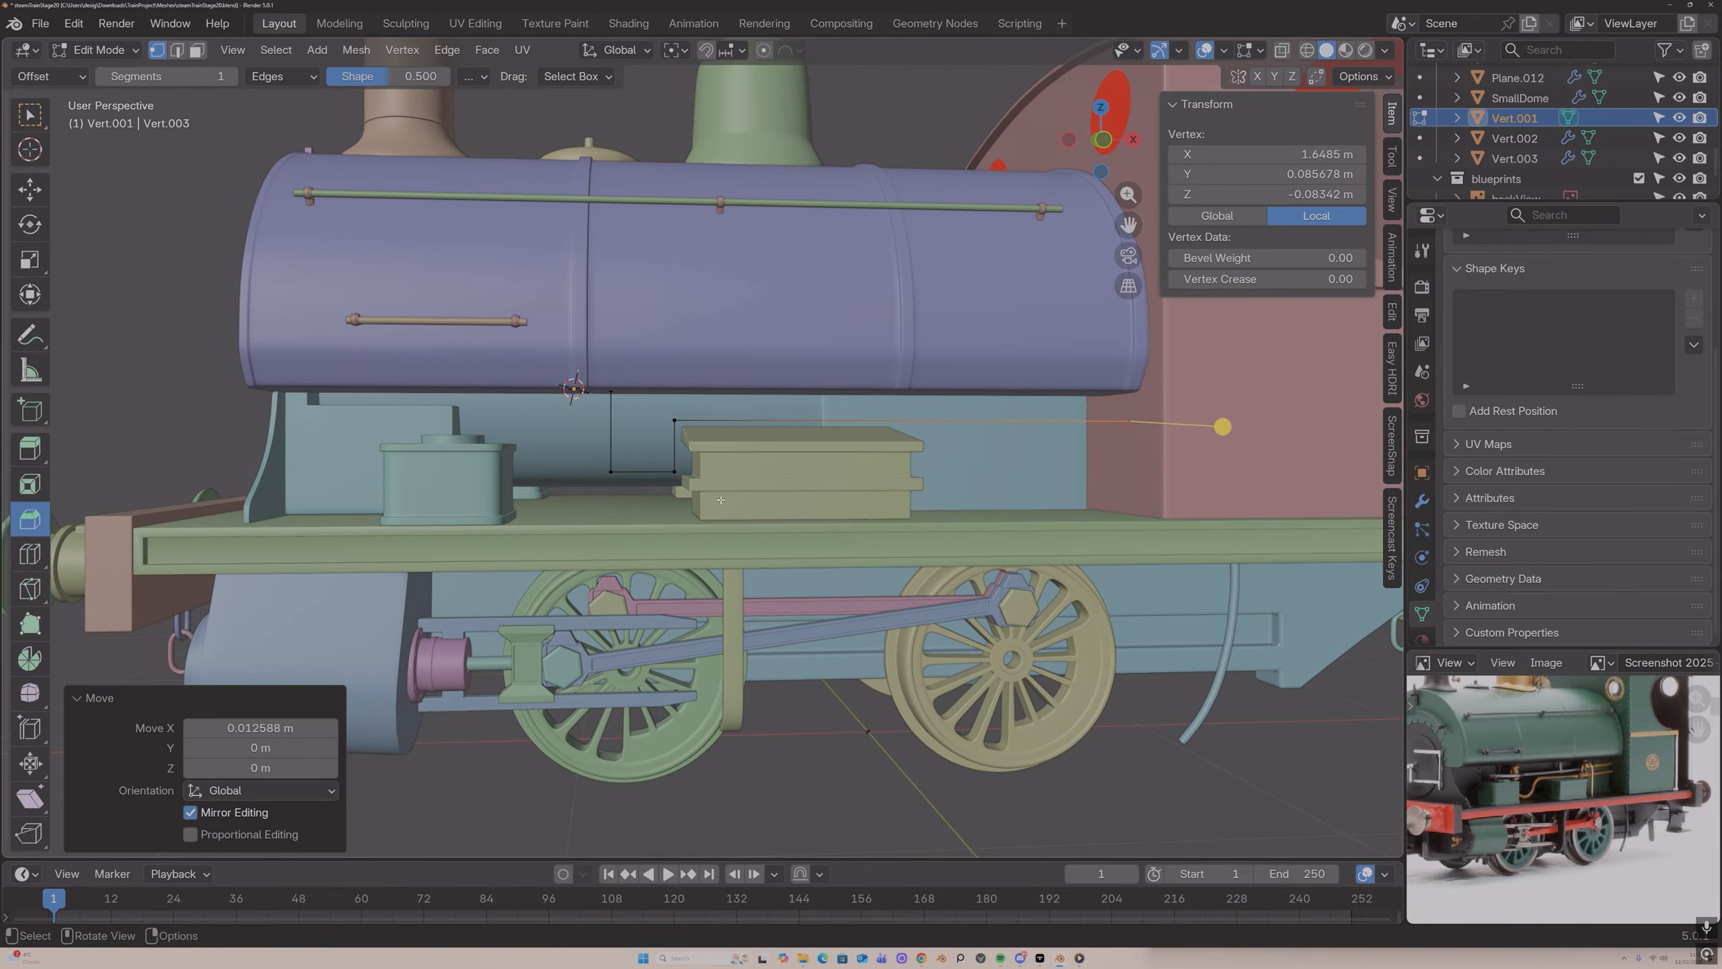
Step: Apply the pipe path object's scale and resume editing its mesh
key(Tab)
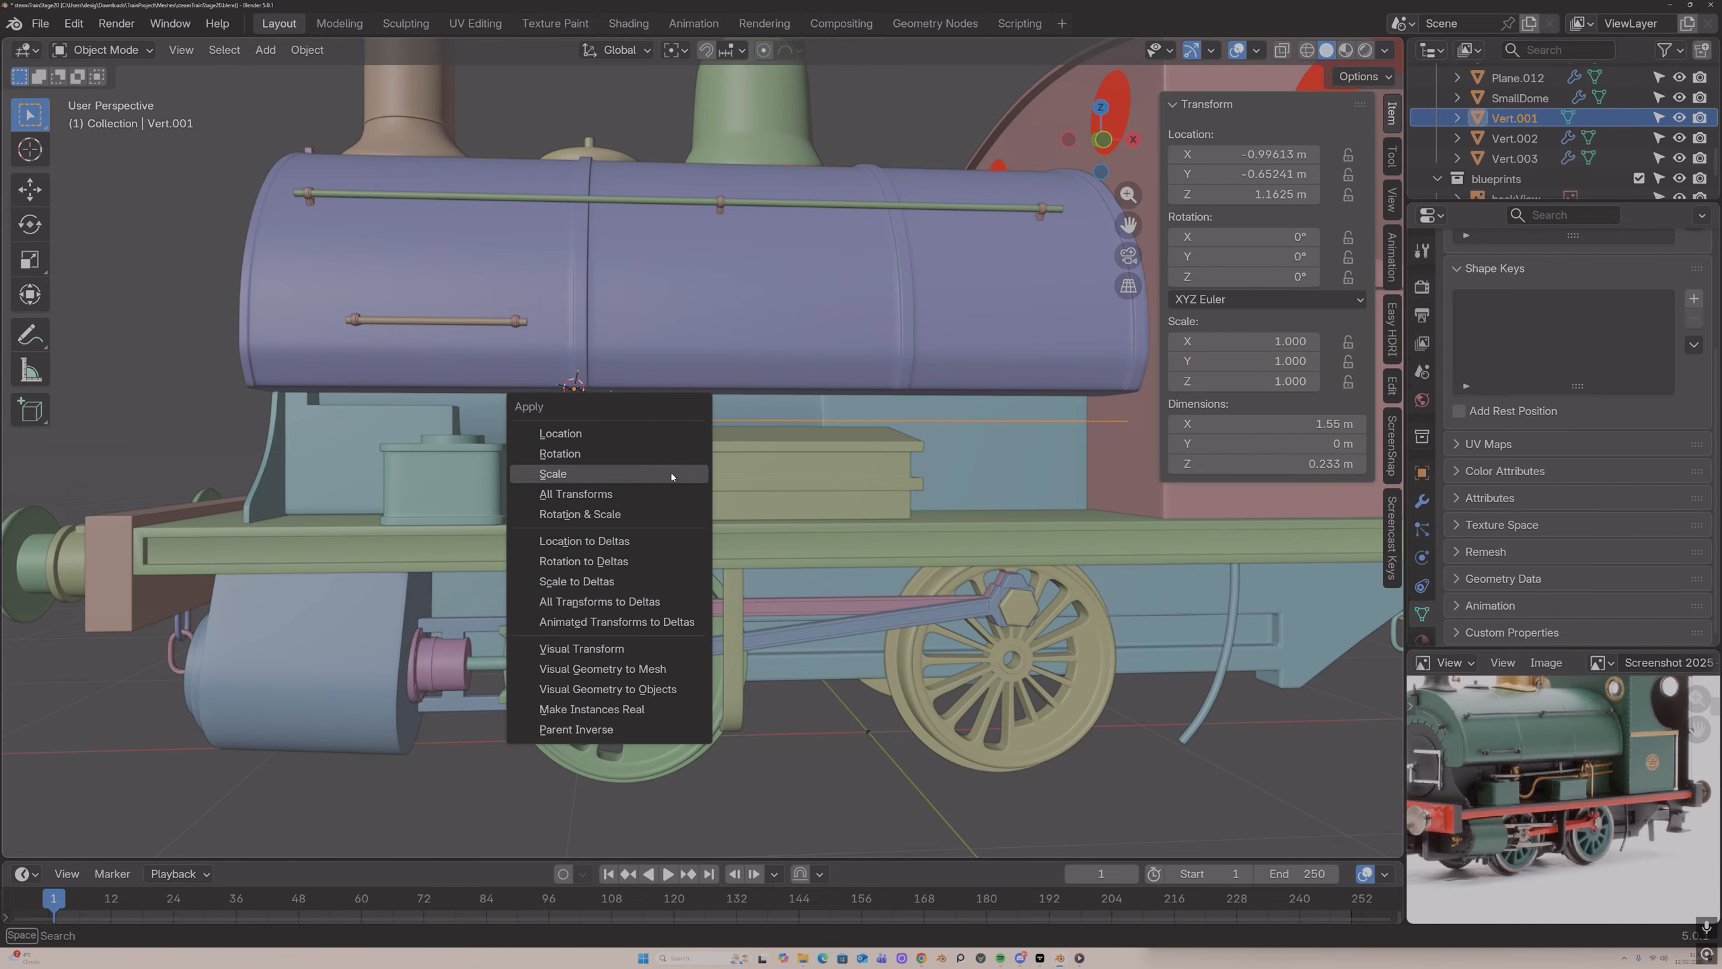
key(ctrl+a)
click(672, 474)
key(Tab)
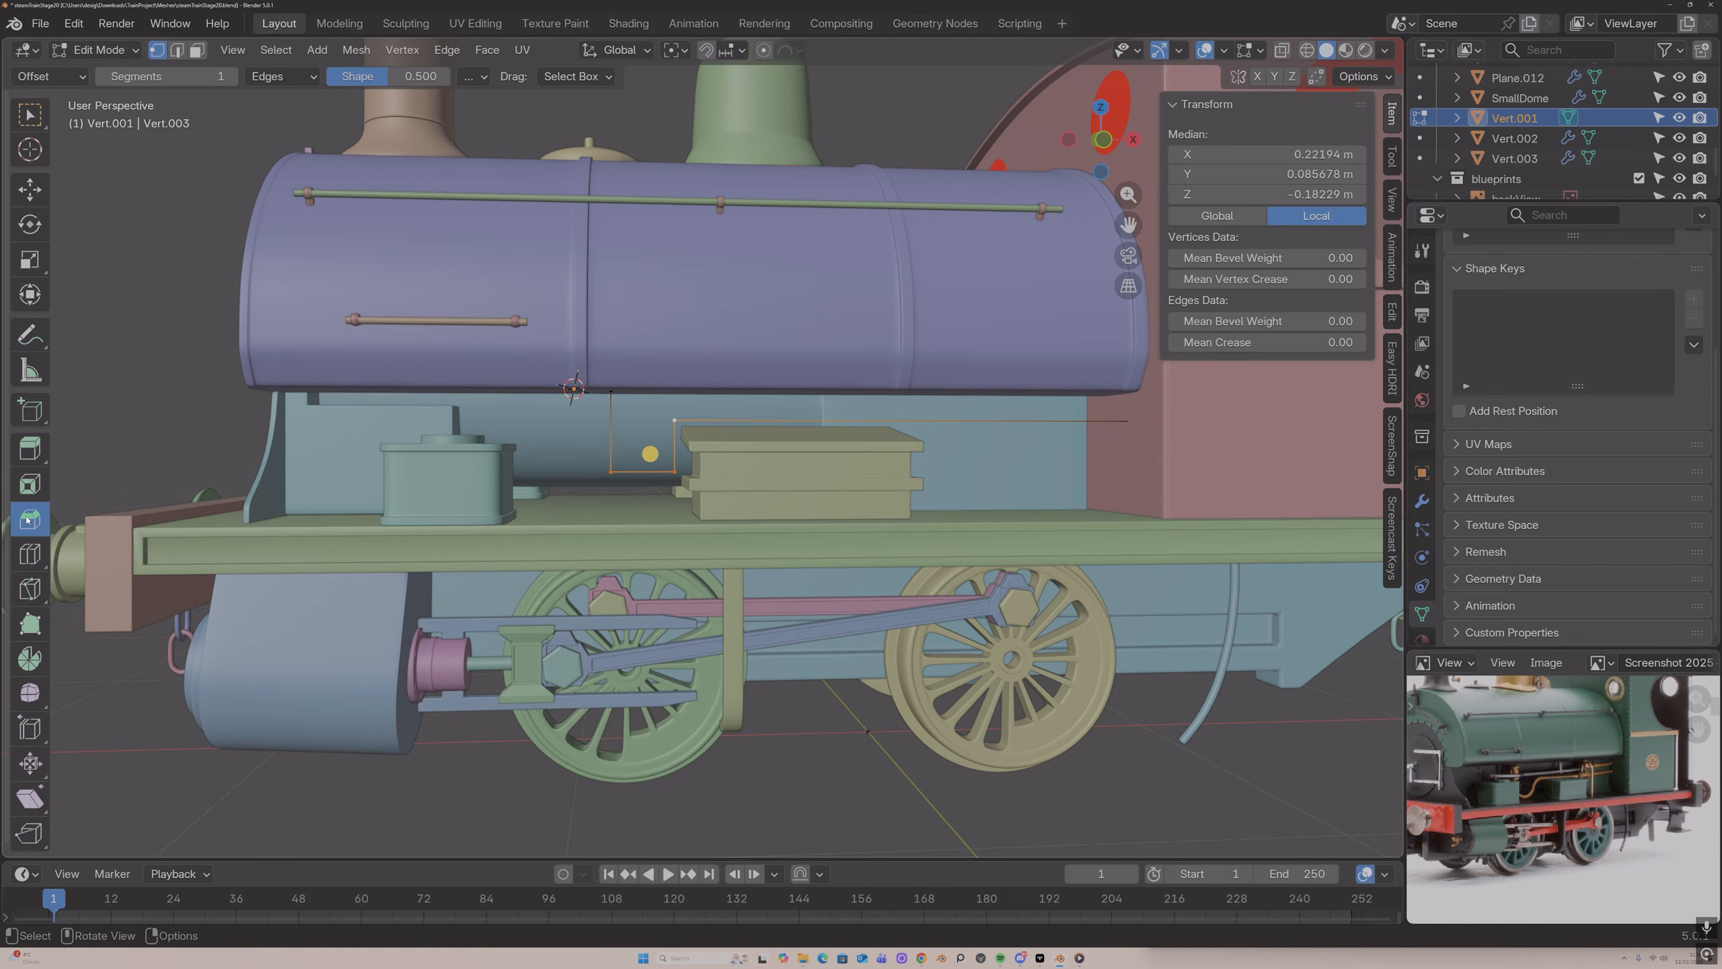
Step: Round the pipe path's corners with a vertex bevel 0.0616 m wide and 5 segments, then finish mesh editing
drag(651, 451, 618, 423)
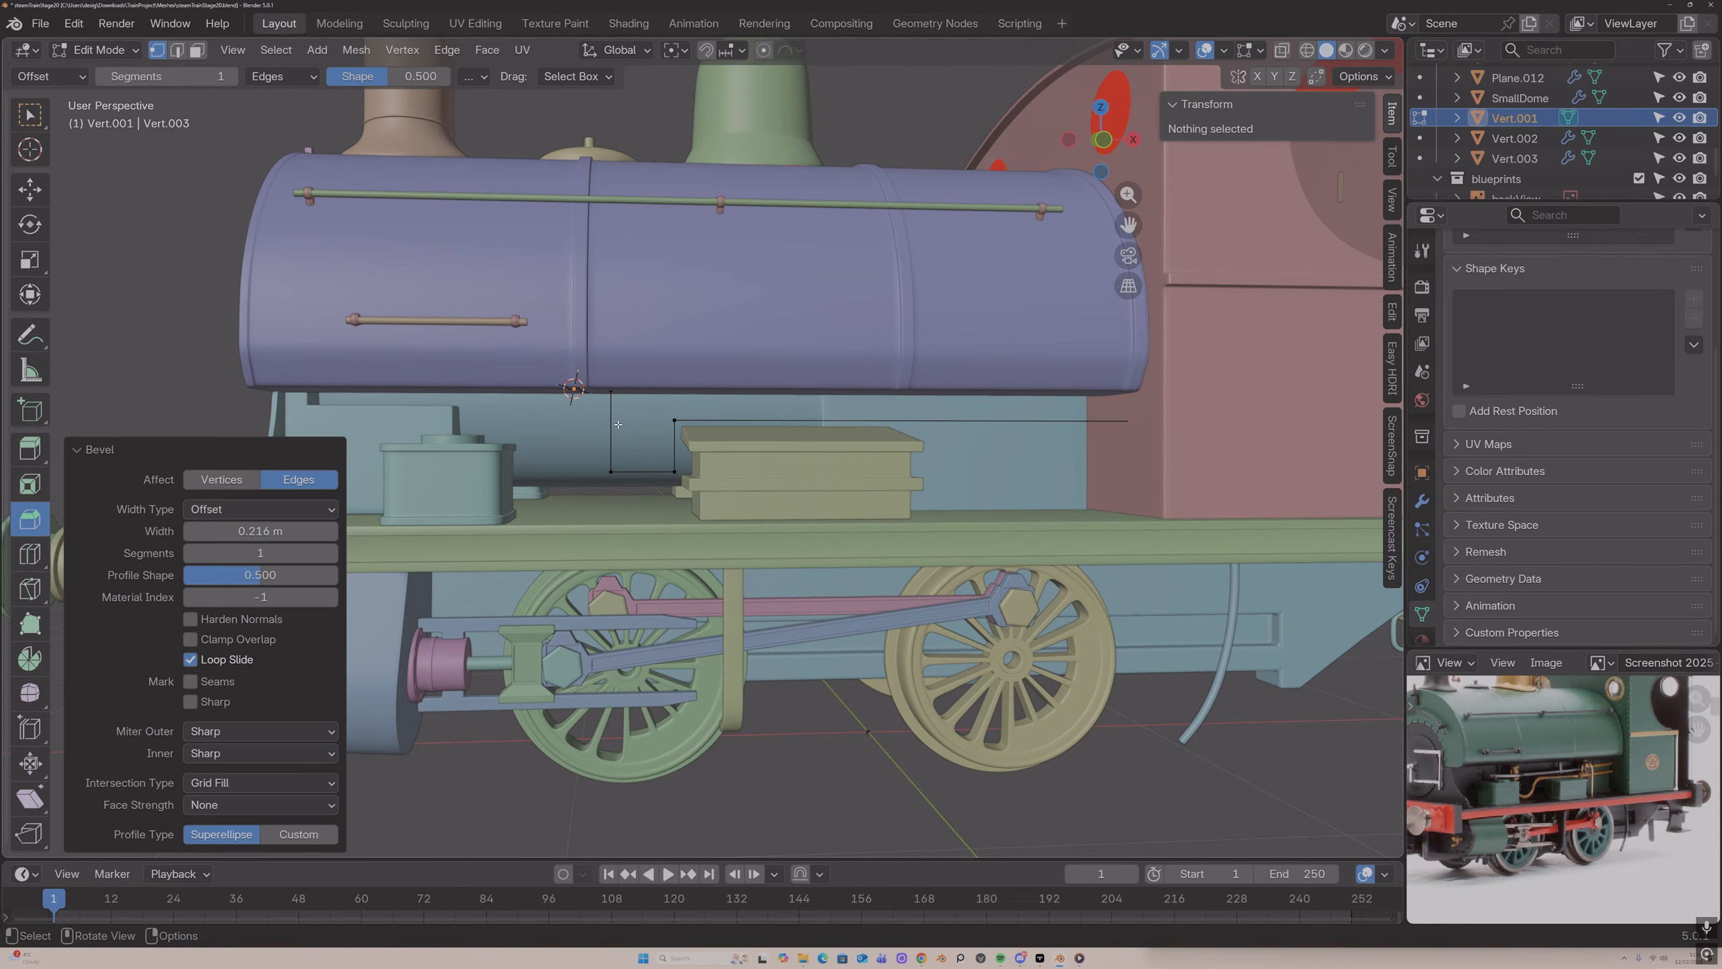
click(206, 482)
drag(264, 530, 203, 531)
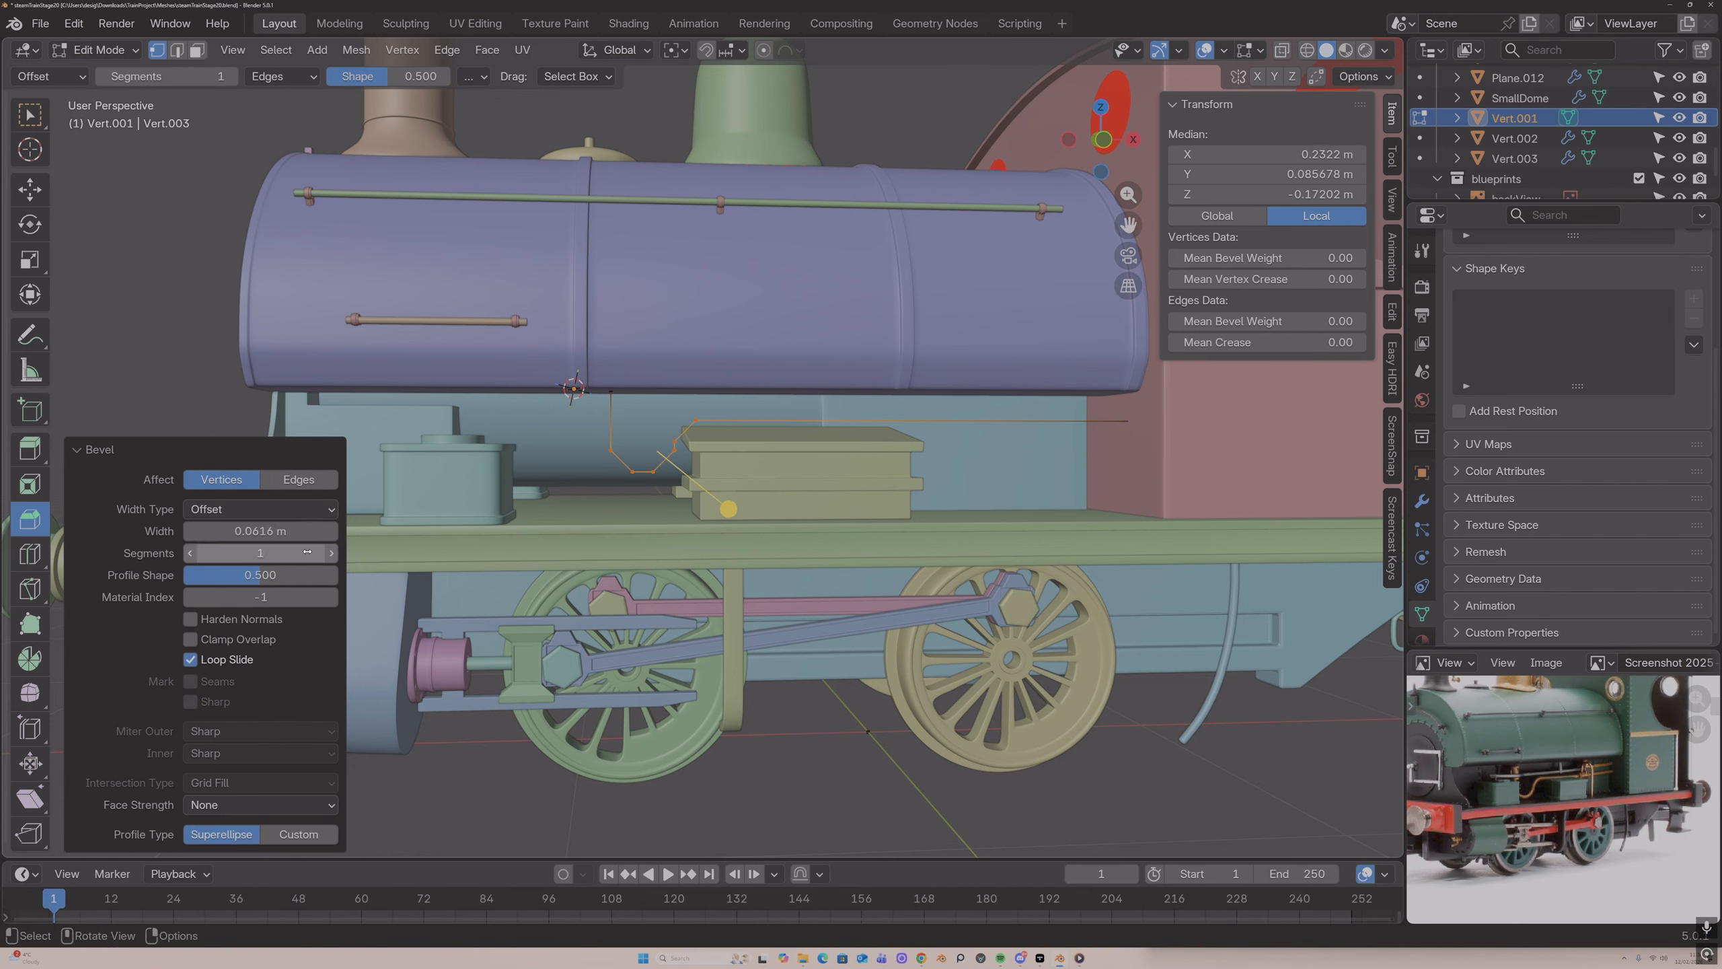
click(330, 552)
drag(259, 553, 285, 552)
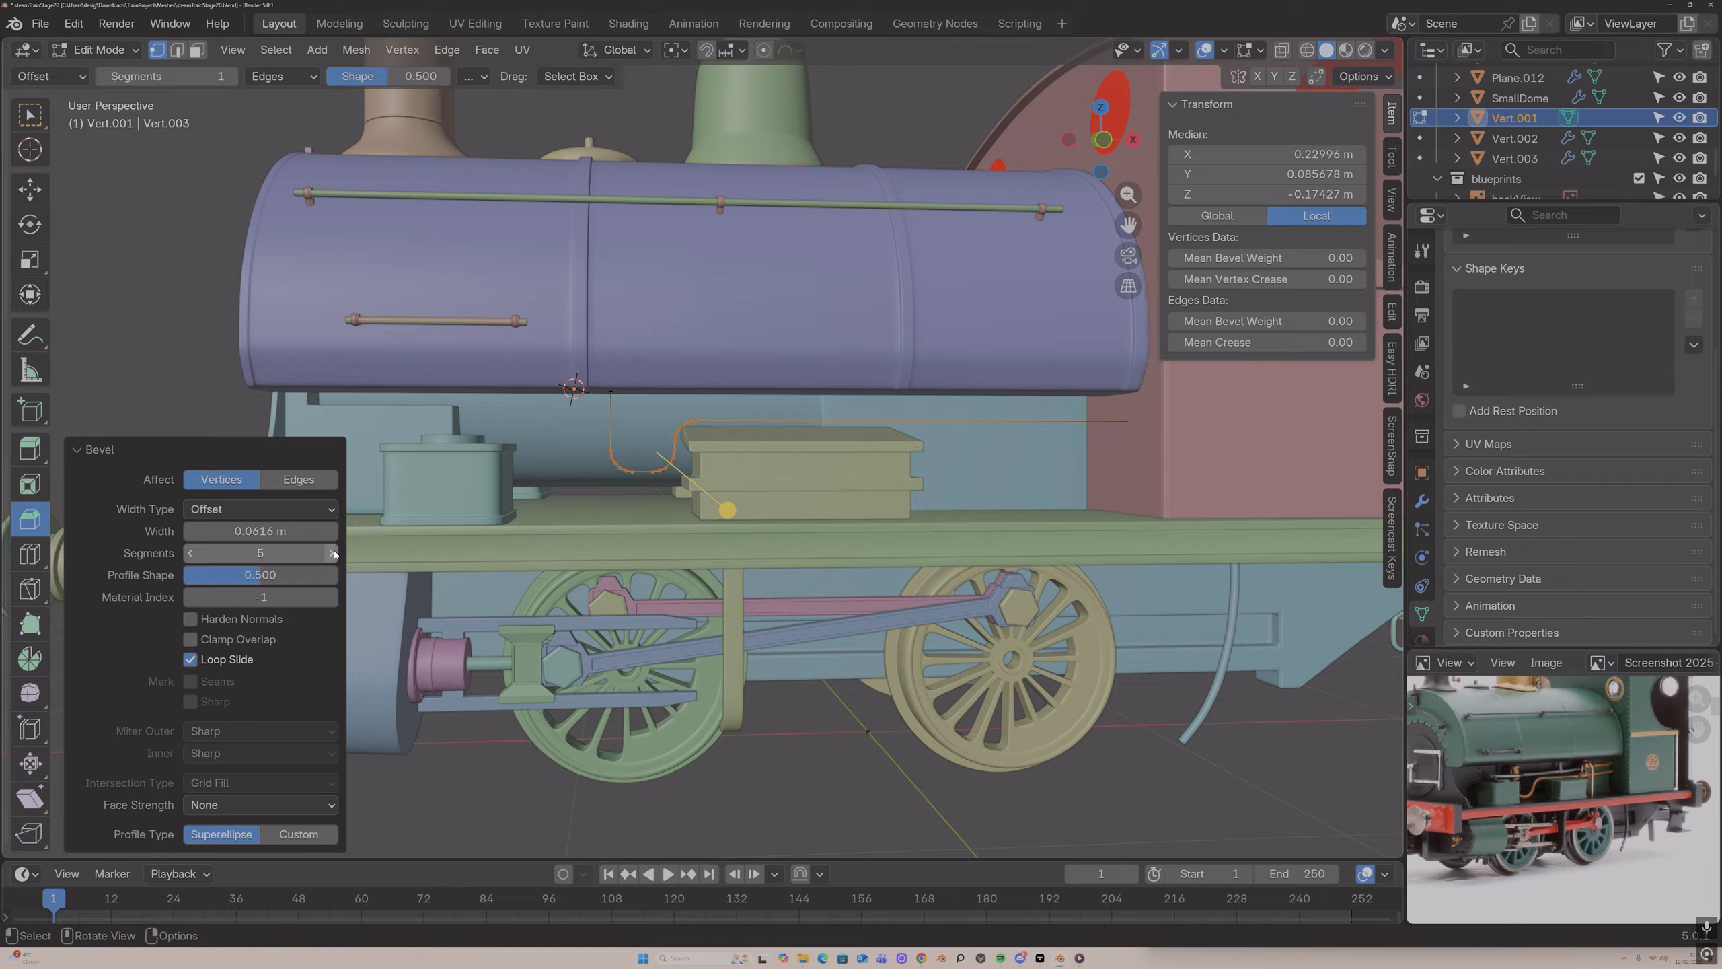
key(Tab)
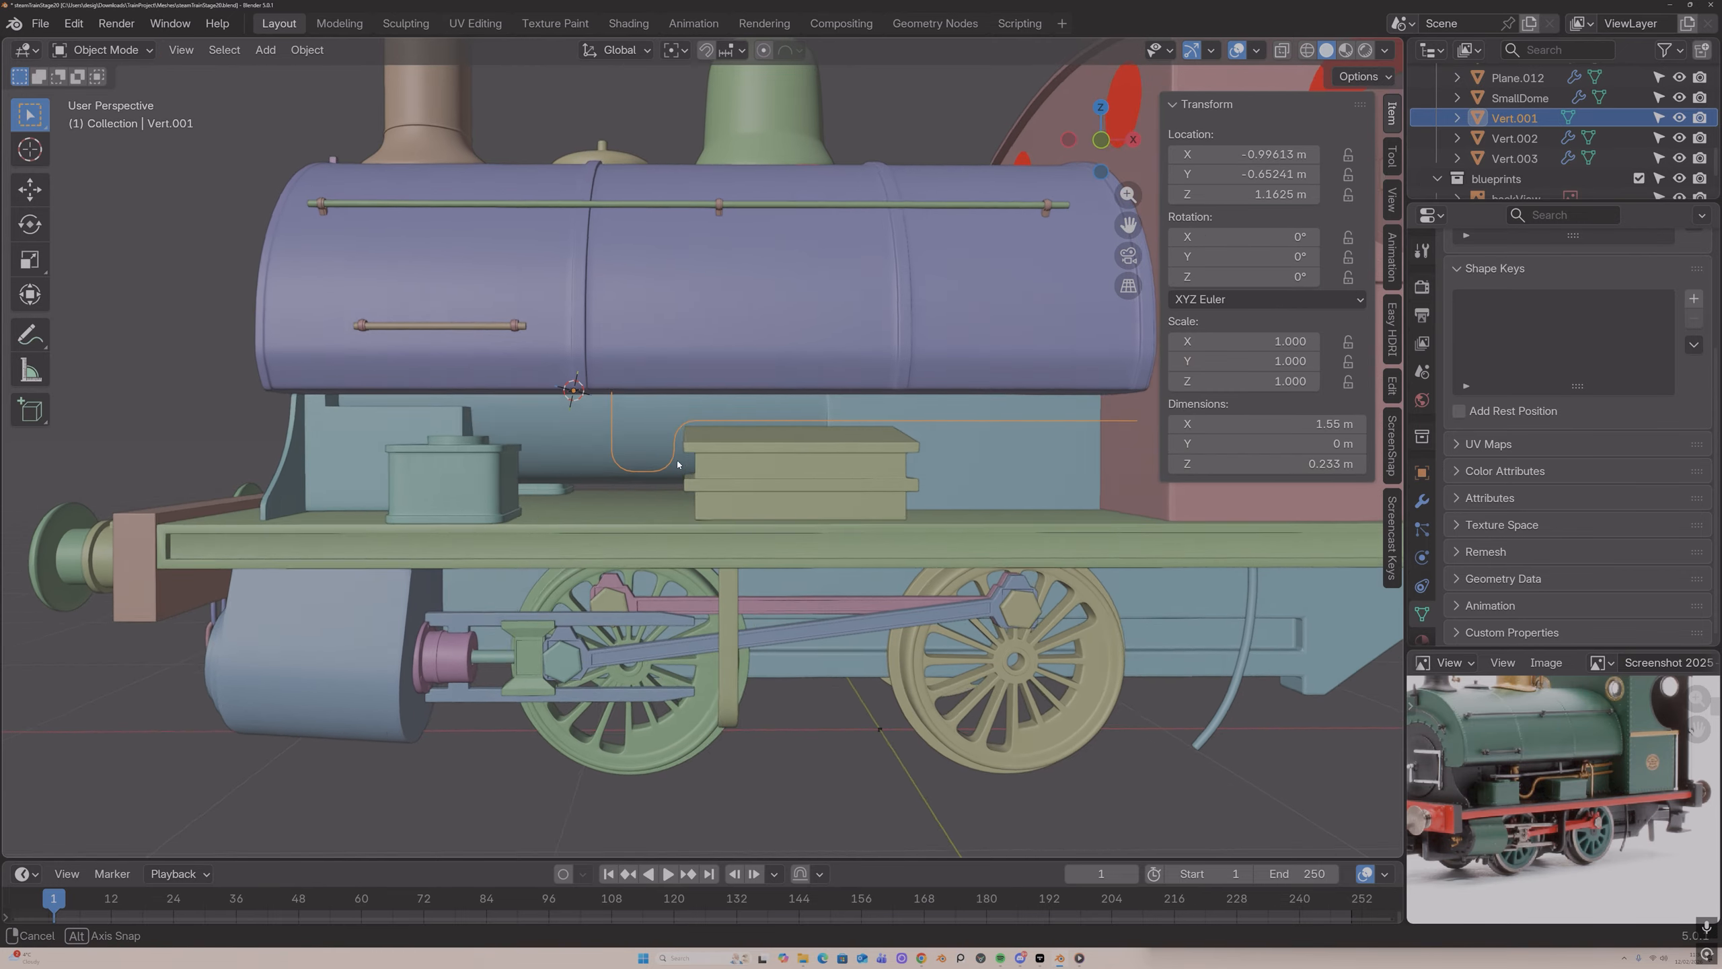
Step: Convert the rounded pipe path from a mesh to a curve
middle_drag(695, 457, 613, 240)
click(307, 49)
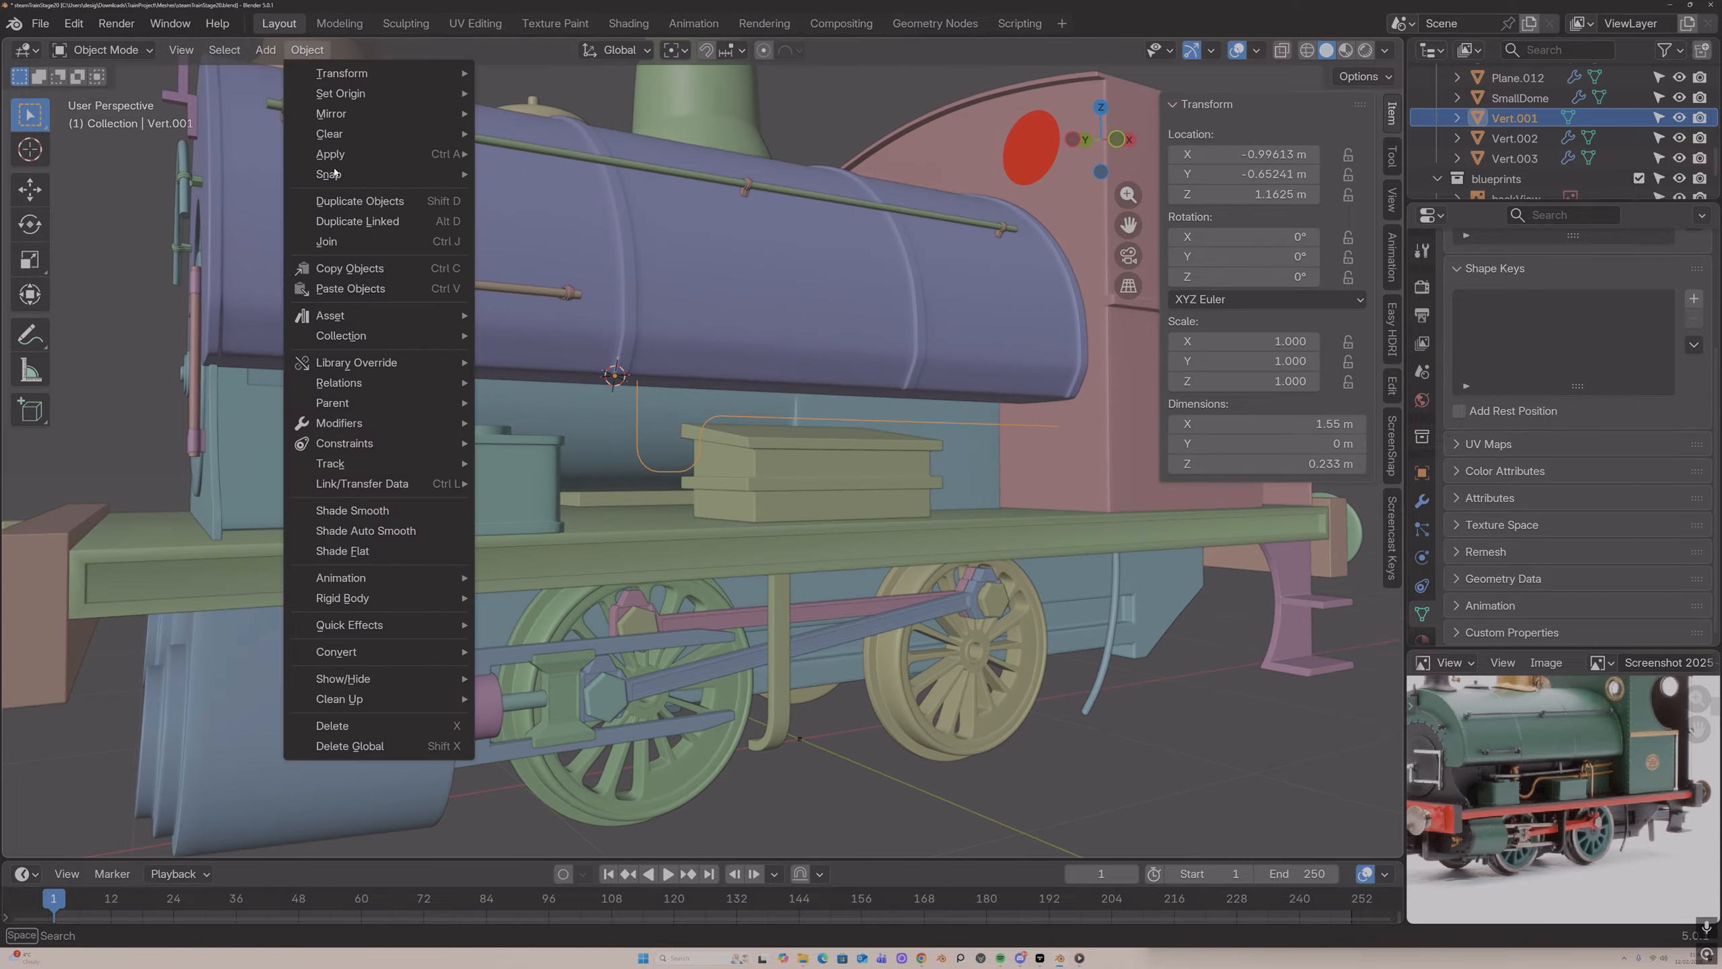
mouse_move(353, 651)
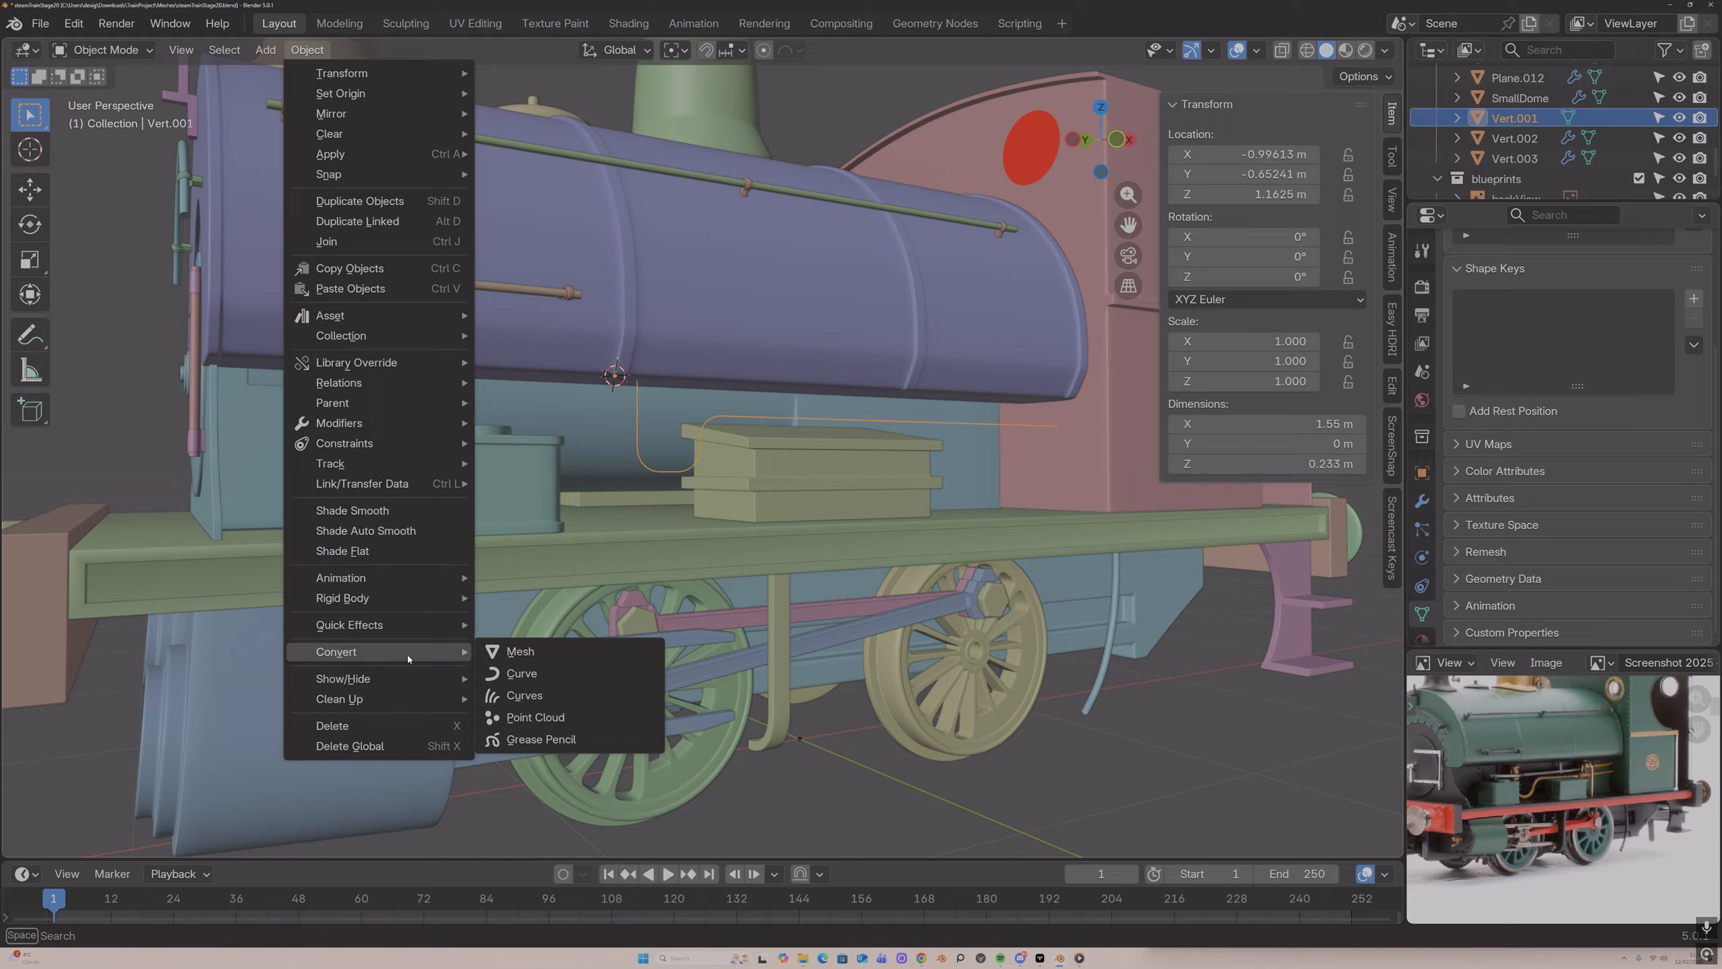
click(508, 671)
Step: Give the pipe curve a round bevel, first 0.01 m deep and then increased to 0.013 m
scroll(1620, 406, down, 8)
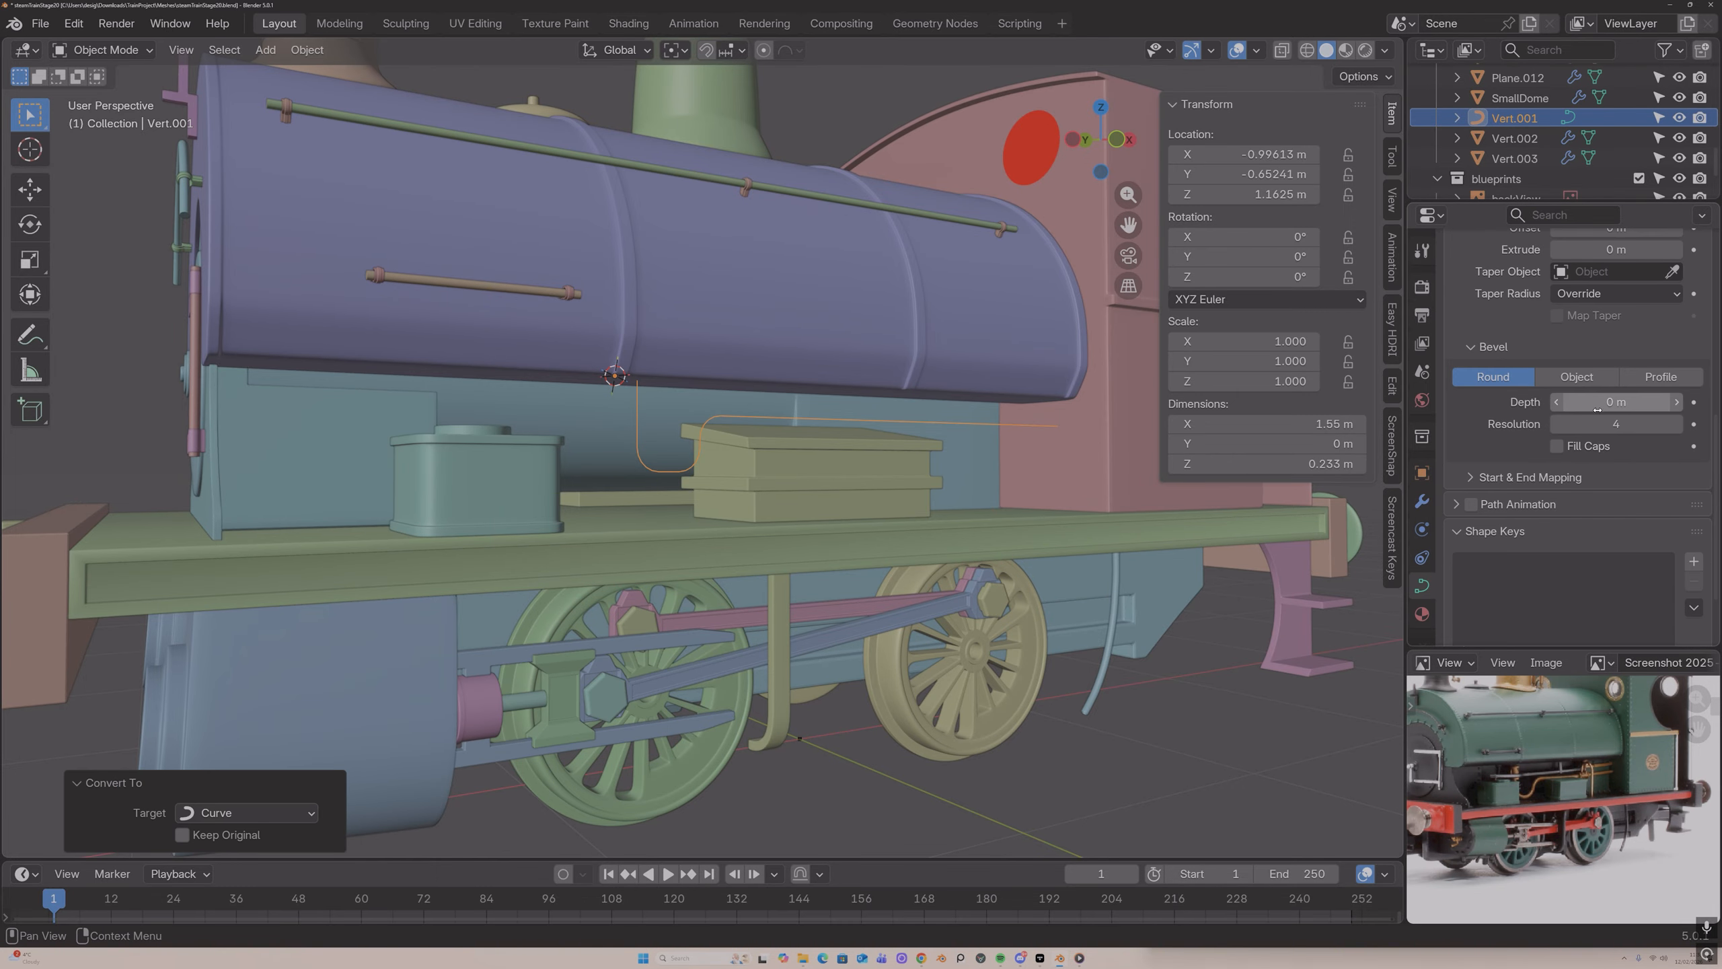
click(1621, 402)
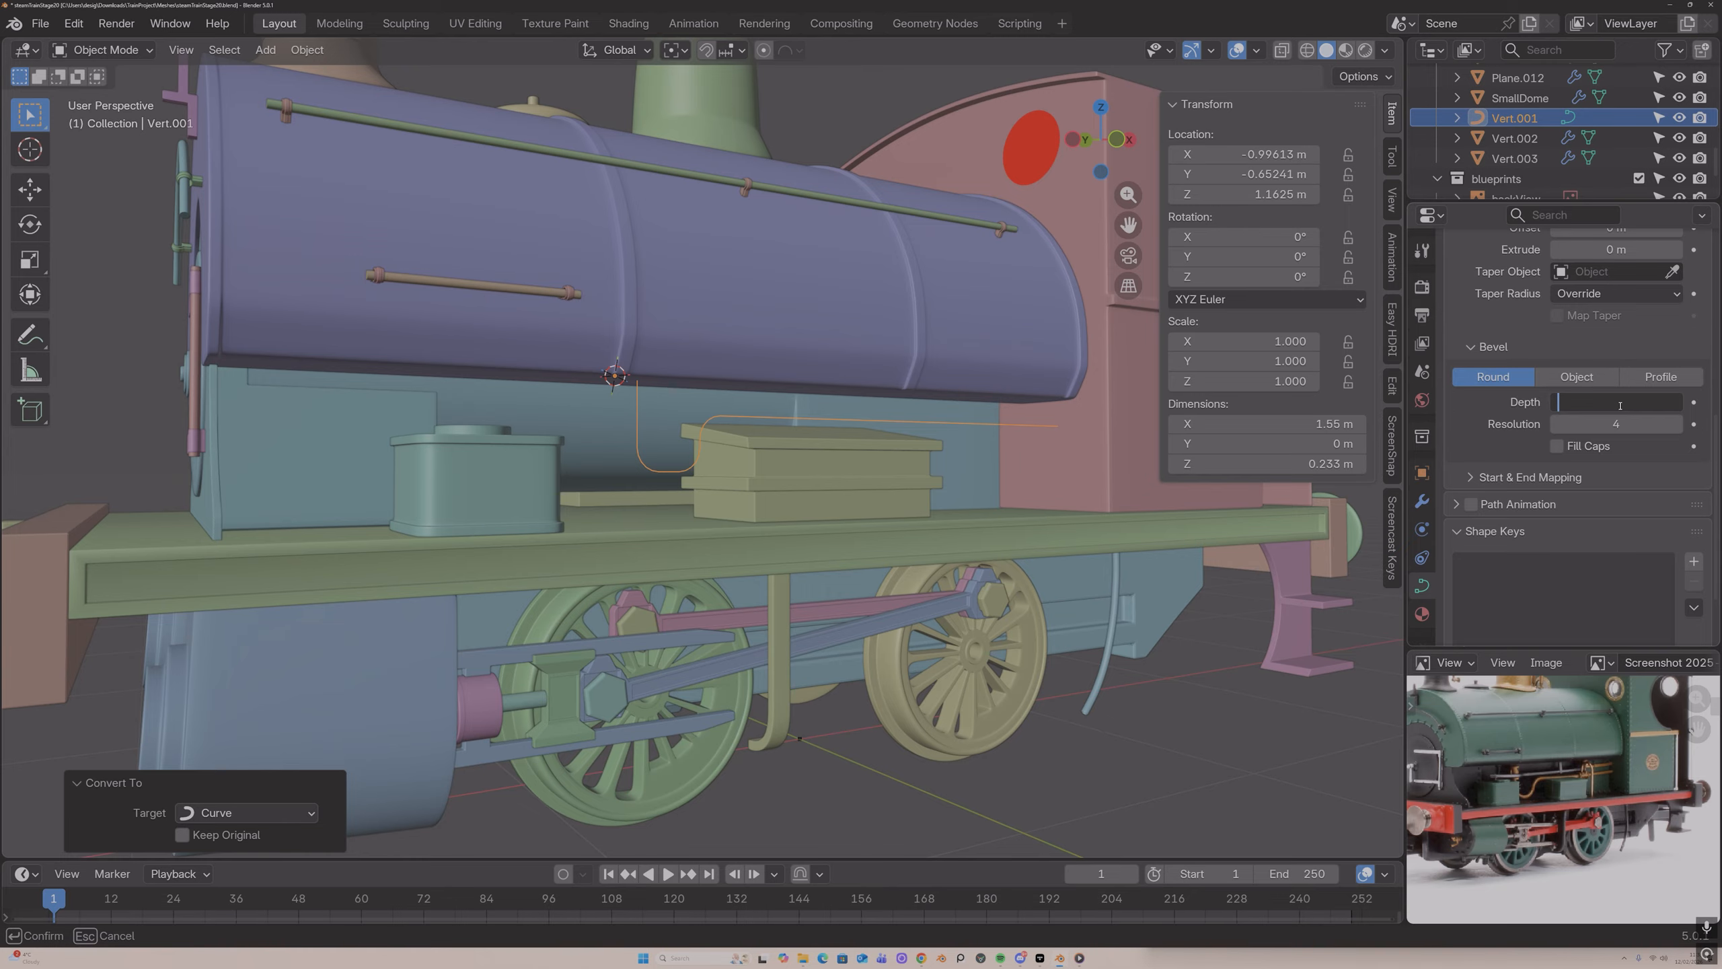
text(.01)
key(Return)
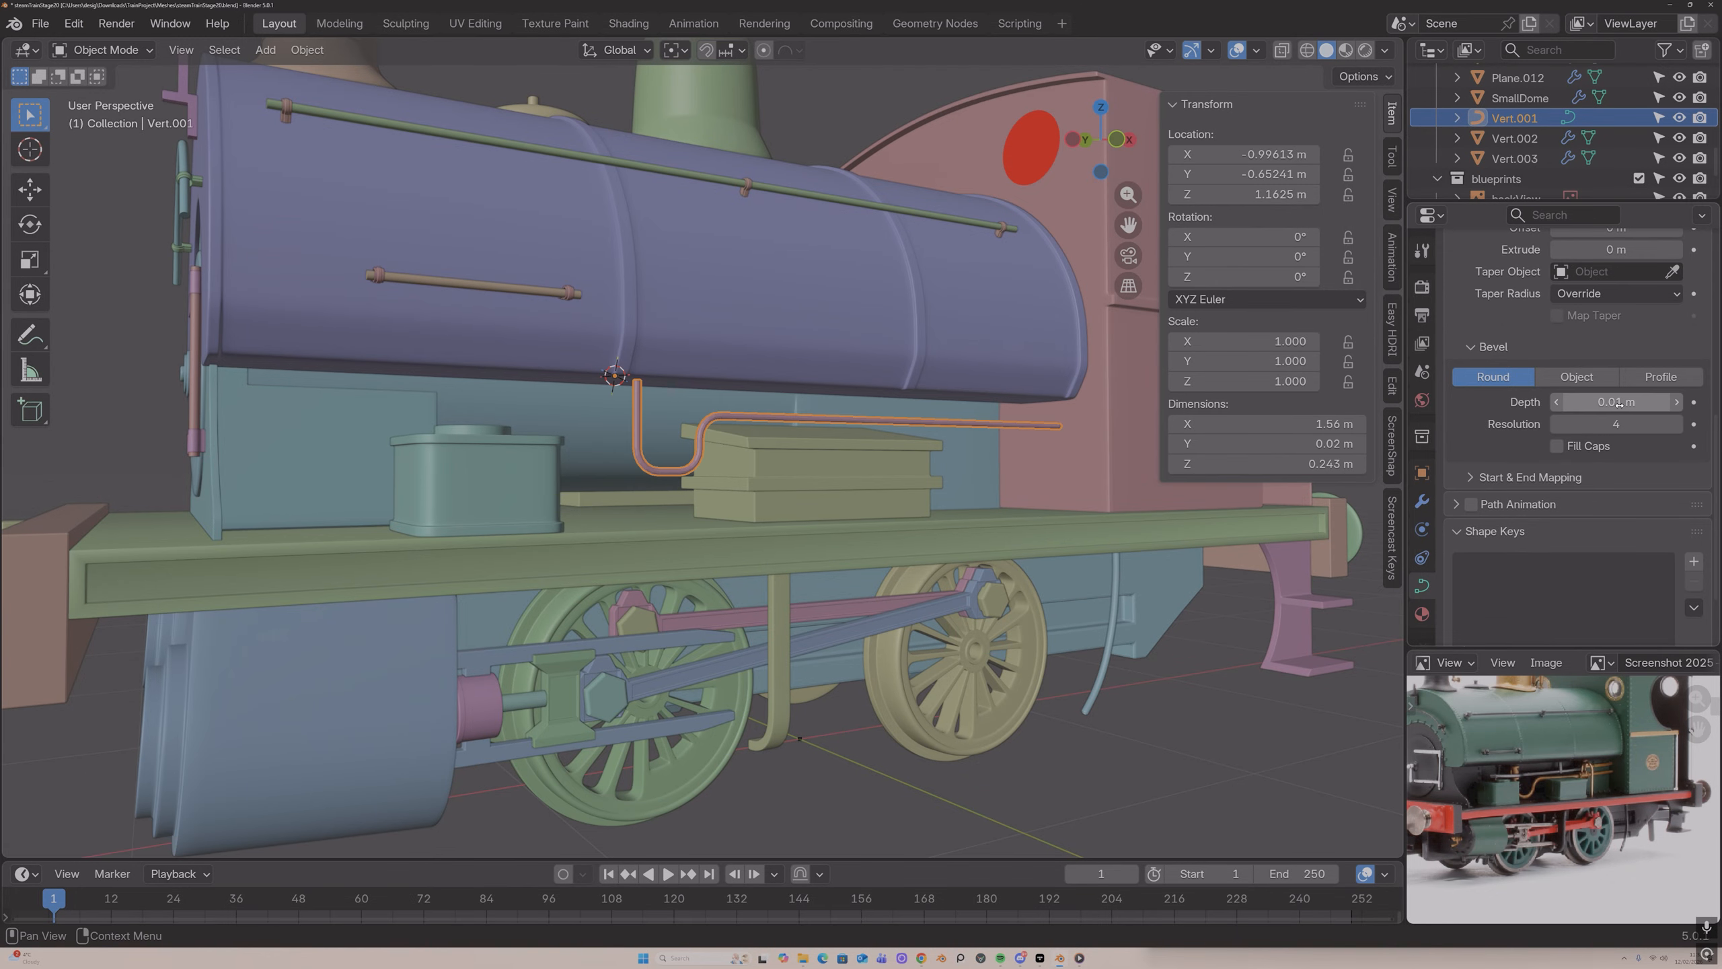
drag(1616, 401, 1627, 401)
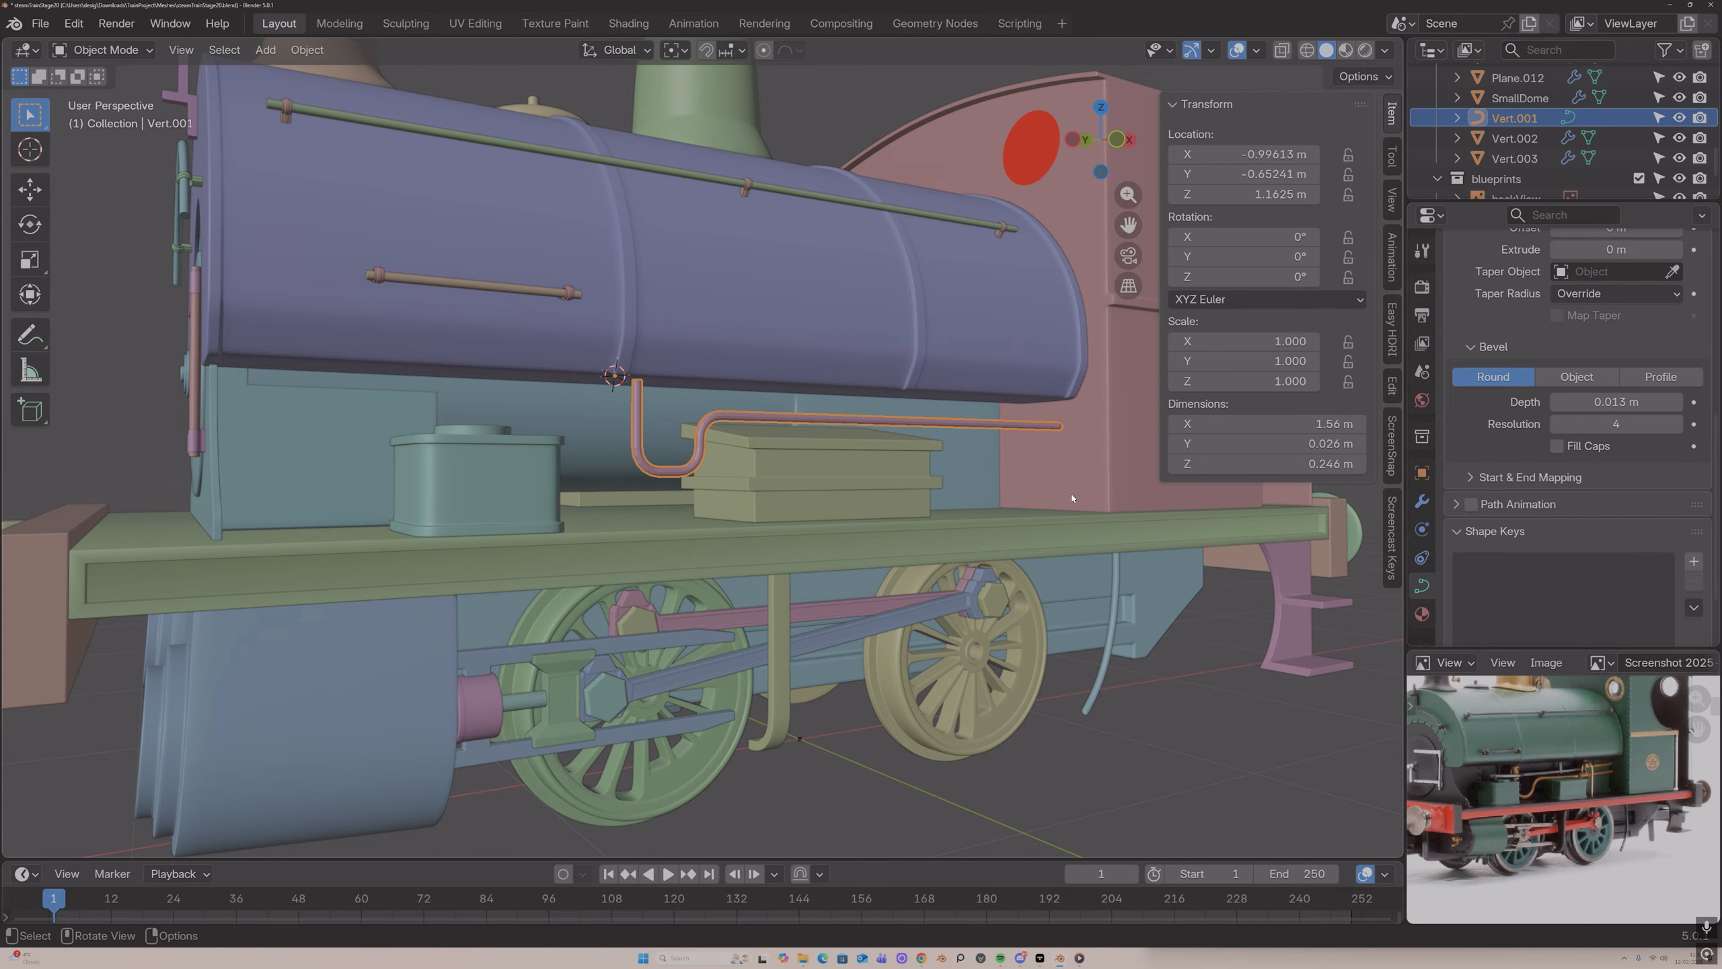
click(1067, 483)
mouse_move(1067, 483)
middle_down()
mouse_move(1112, 455)
mouse_move(1073, 431)
mouse_move(1062, 466)
middle_up()
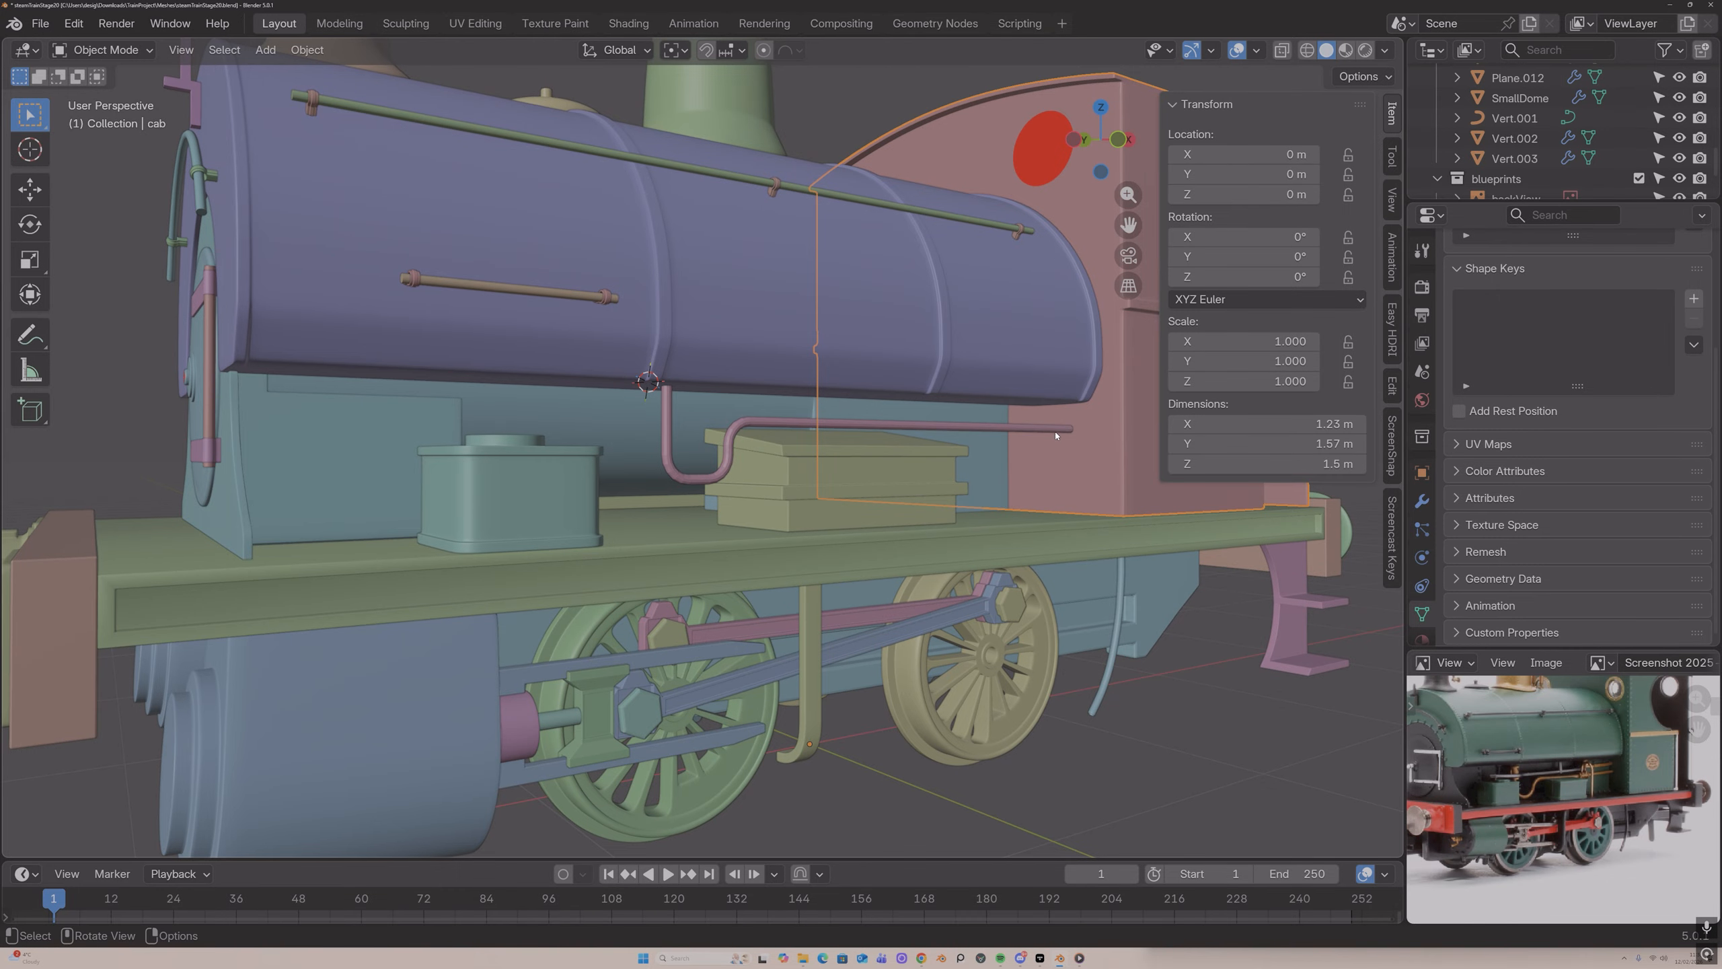
Step: Reselect the pipe curve and try lowering its bevel resolution to 2
click(1061, 428)
scroll(1553, 429, up, 5)
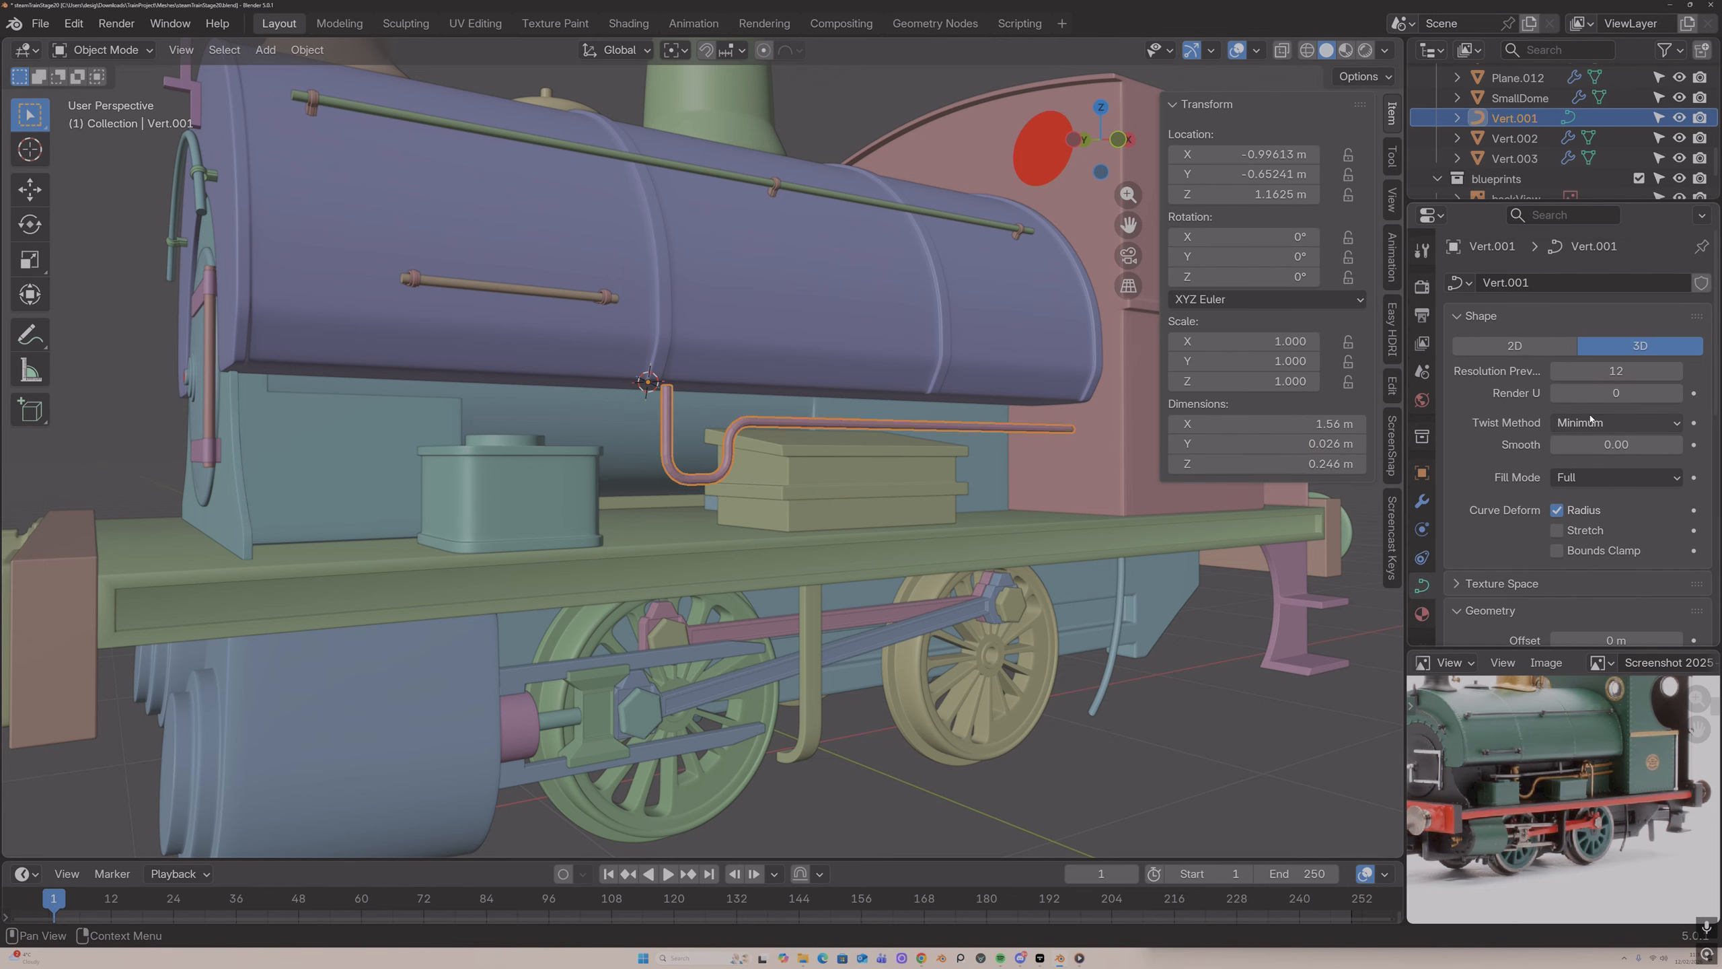
scroll(1587, 413, down, 10)
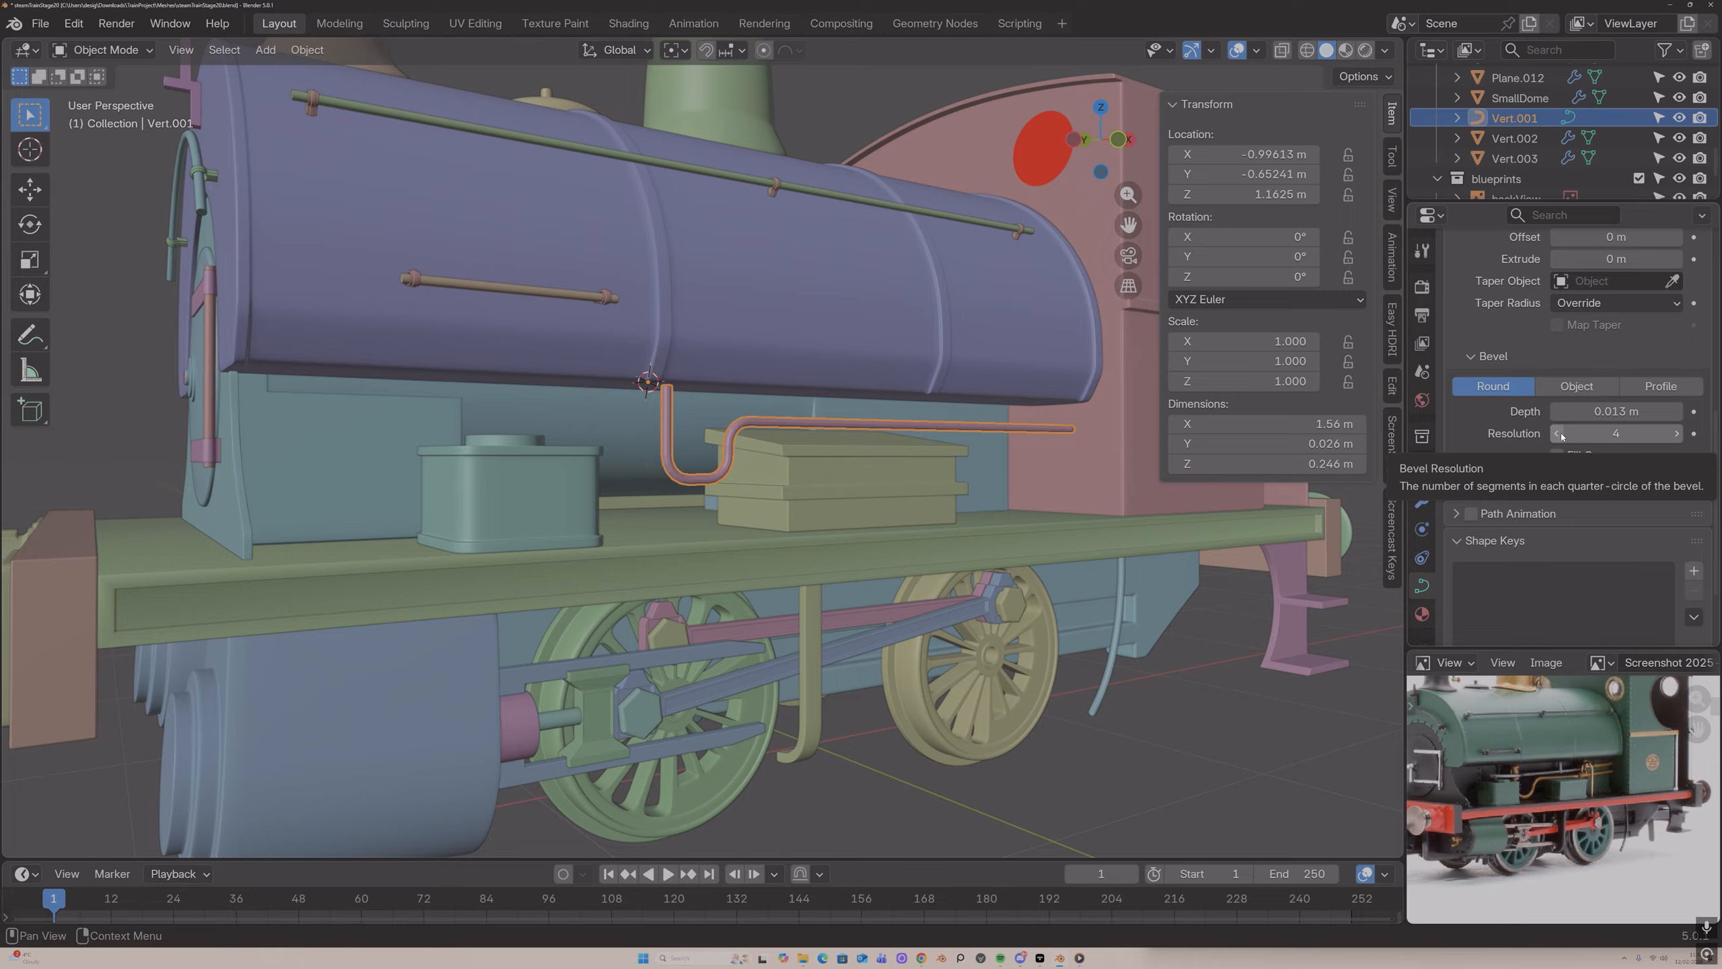
click(1557, 434)
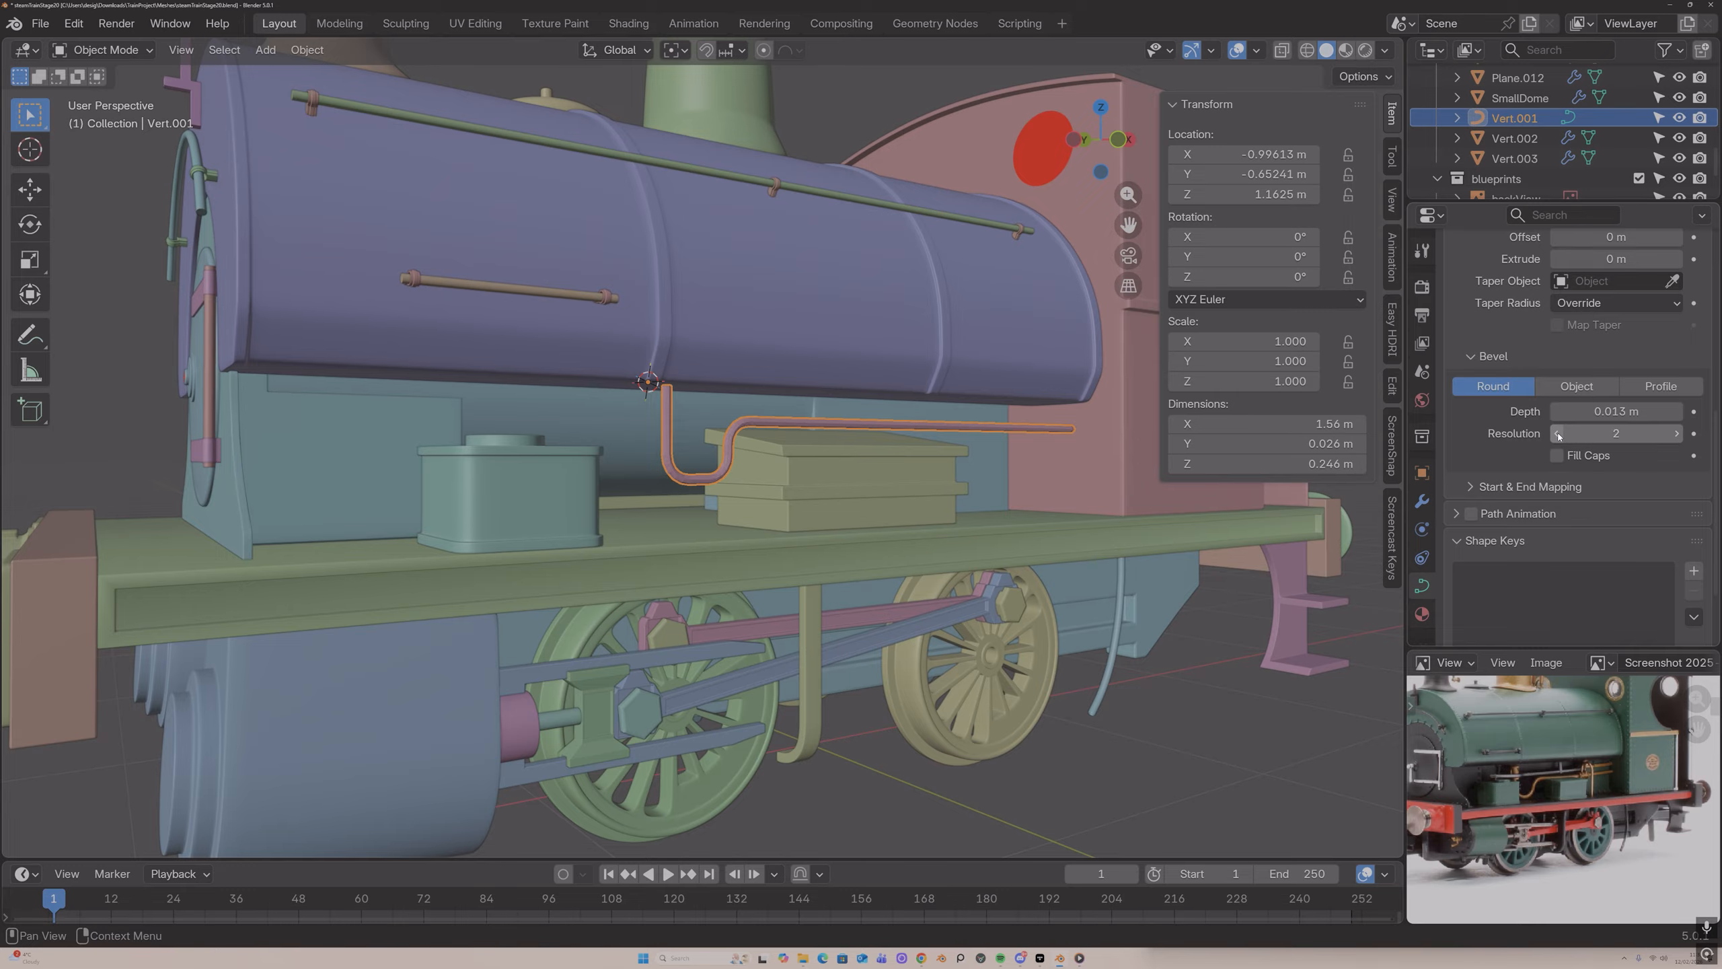
click(1557, 434)
Step: Try lowering the pipe curve's preview resolution to 7
scroll(1557, 407, up, 10)
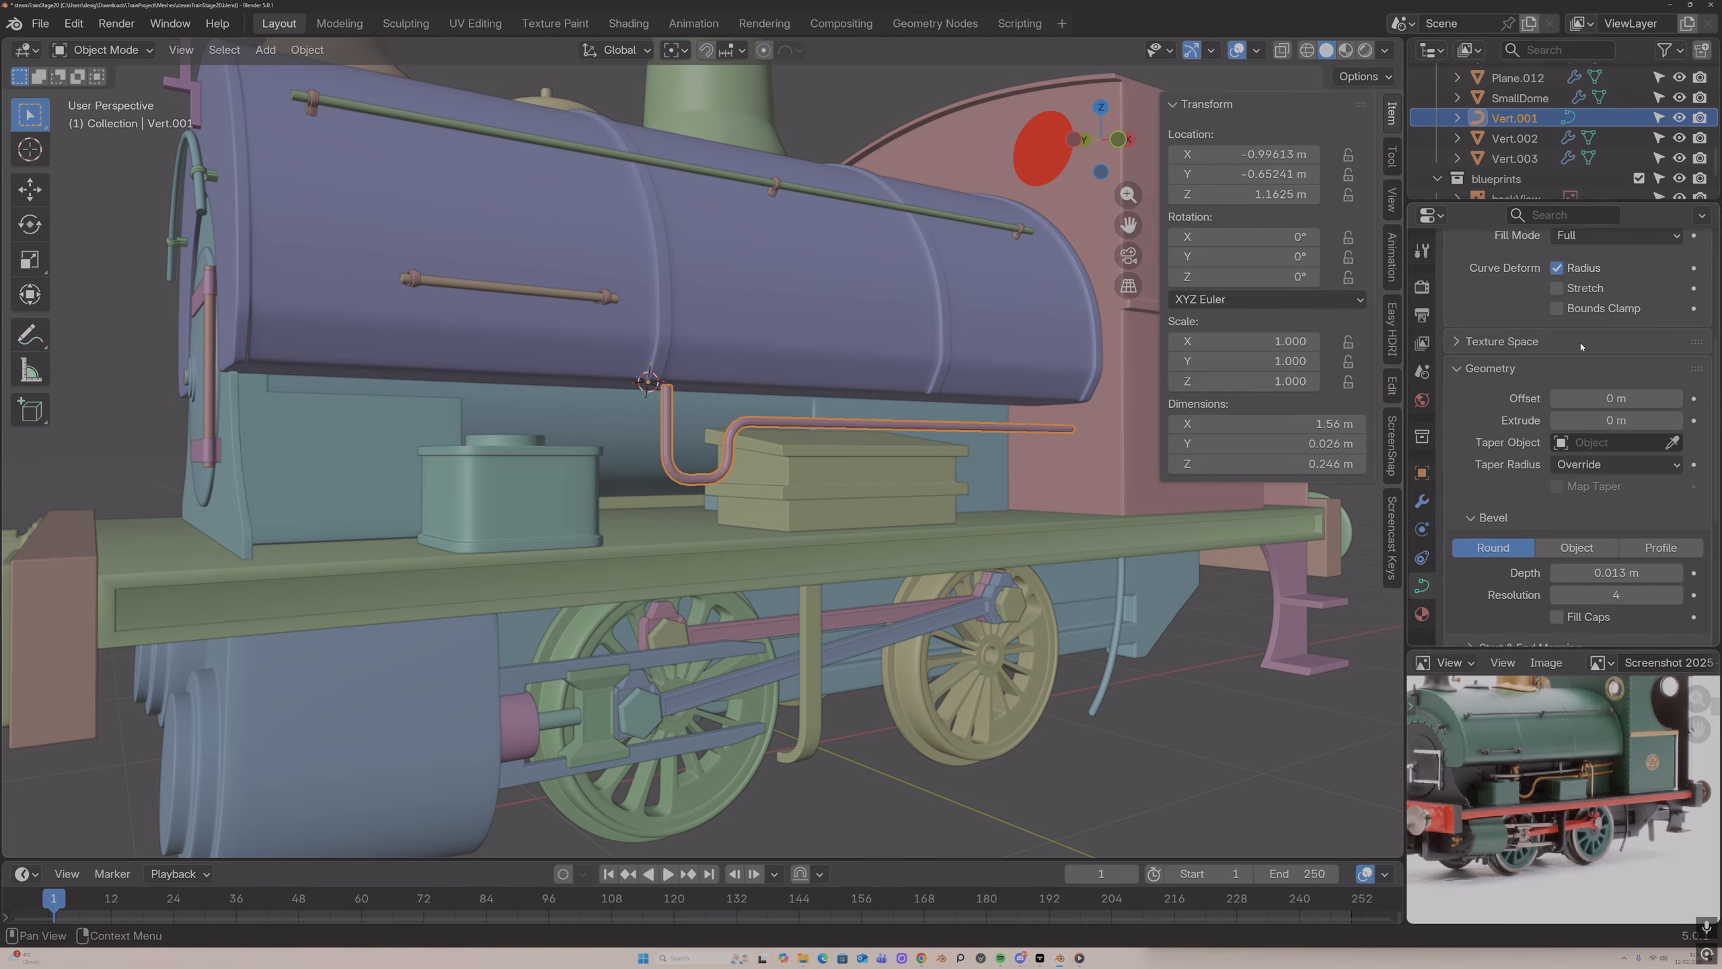
click(1557, 370)
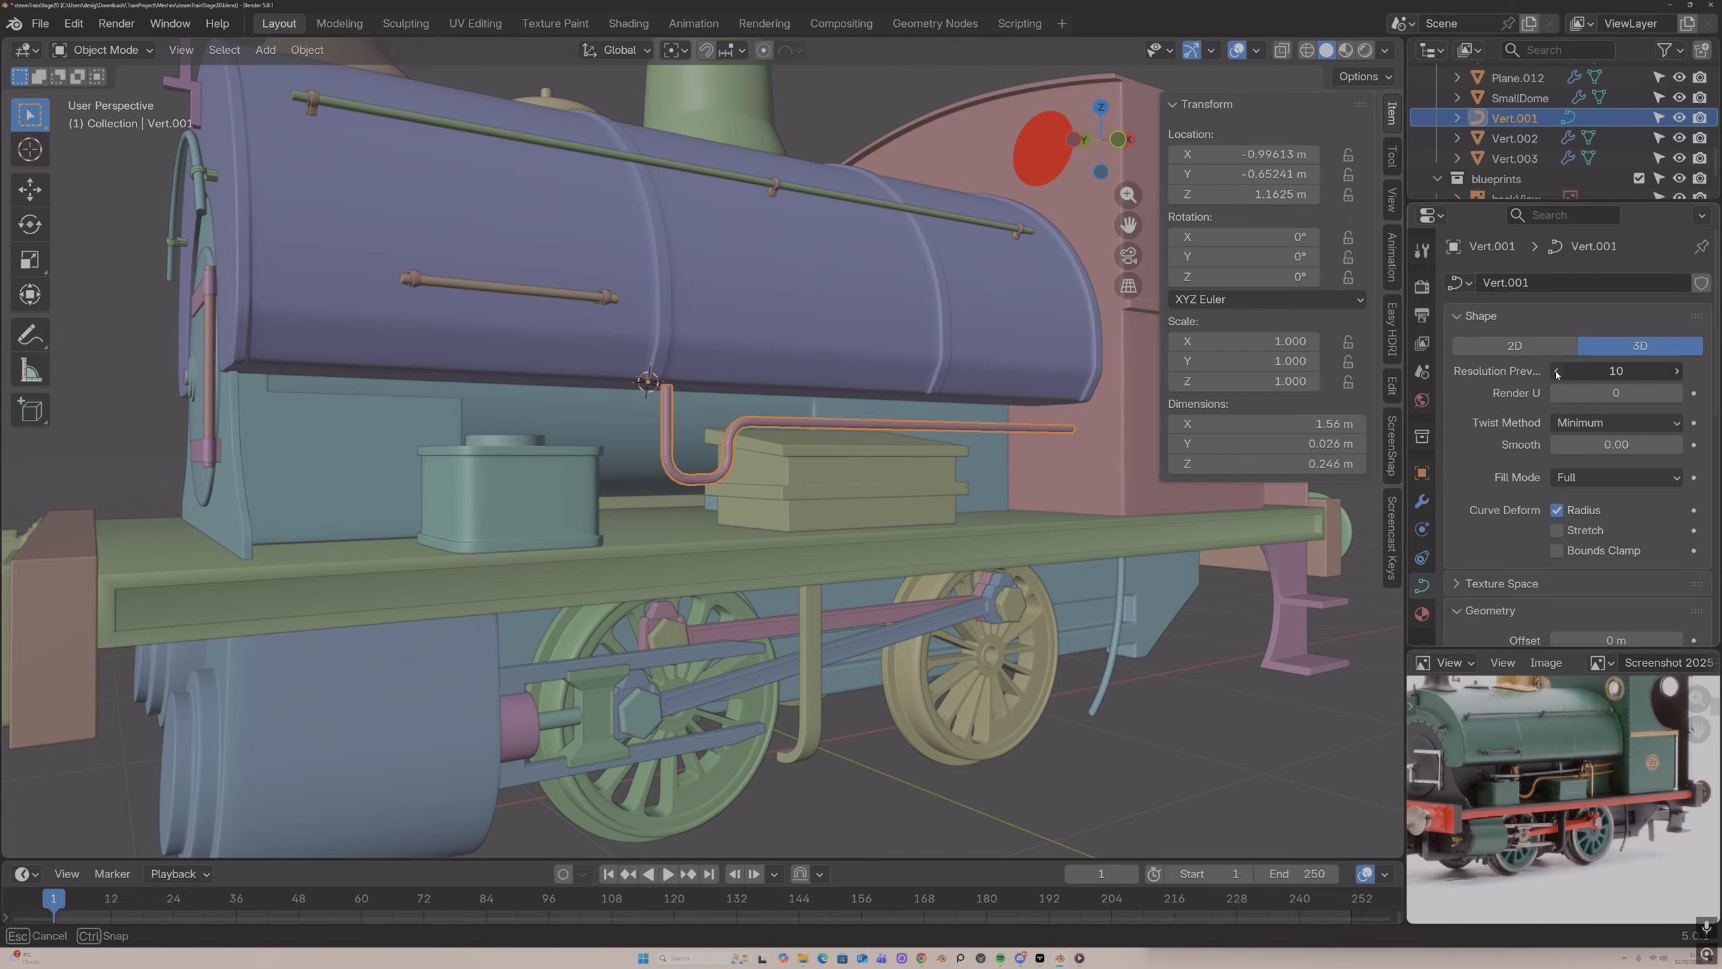
scroll(1579, 439, down, 5)
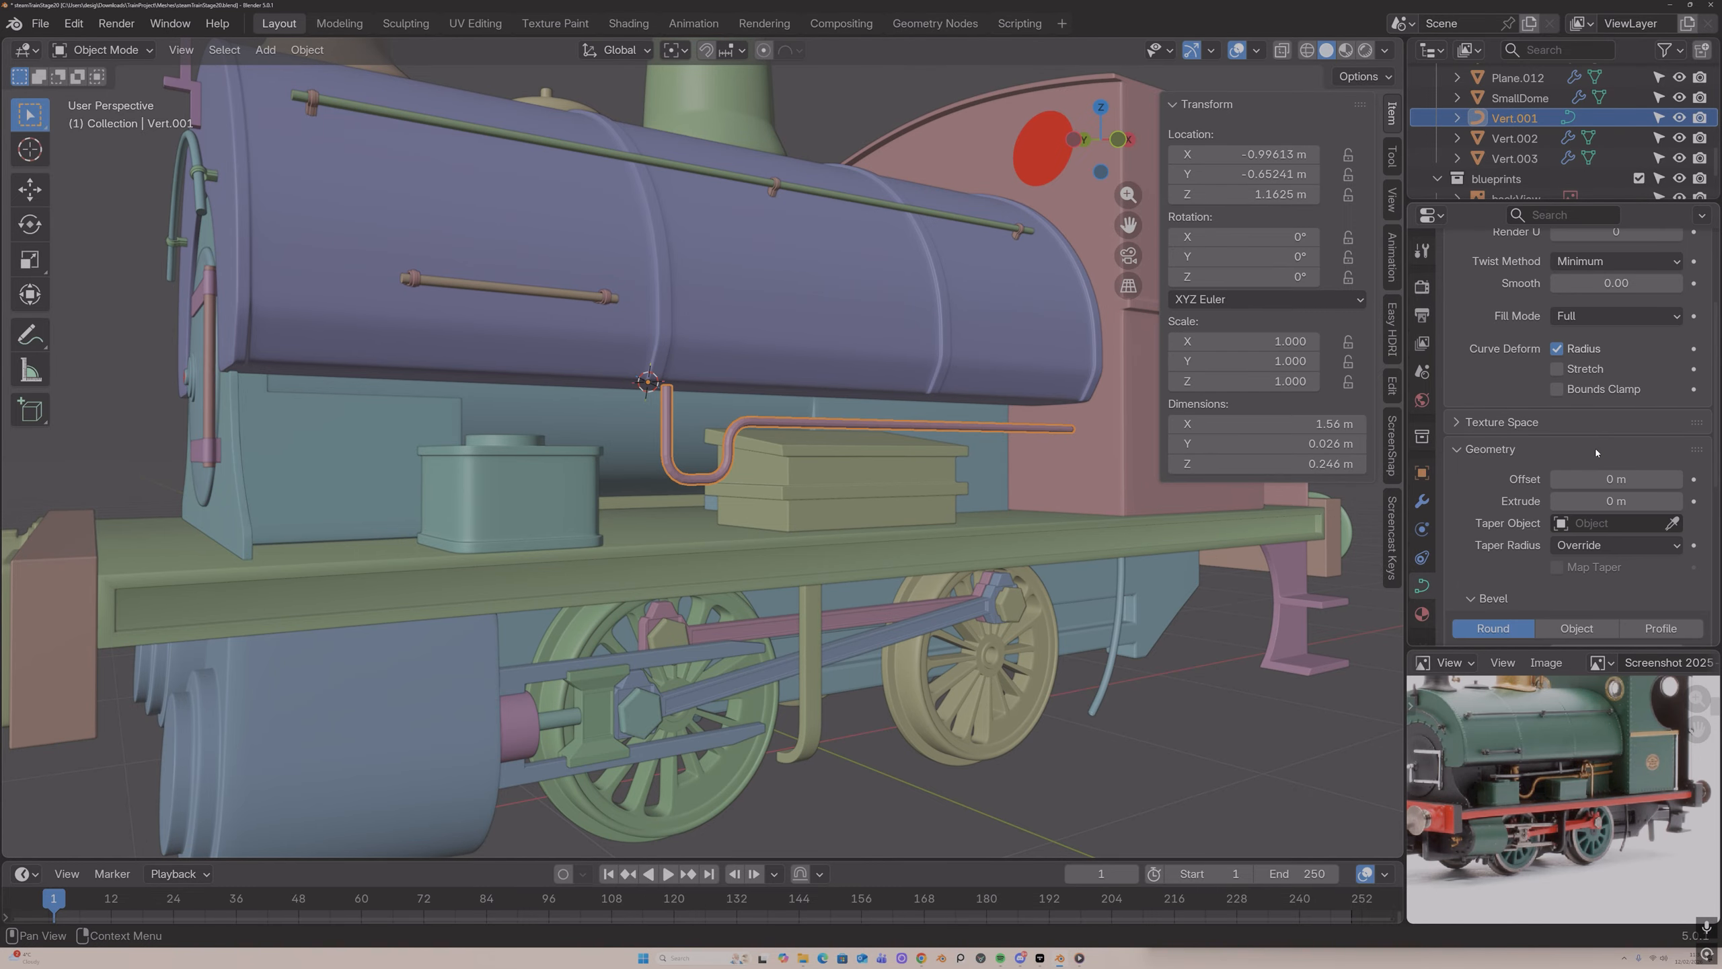
scroll(1579, 439, down, 5)
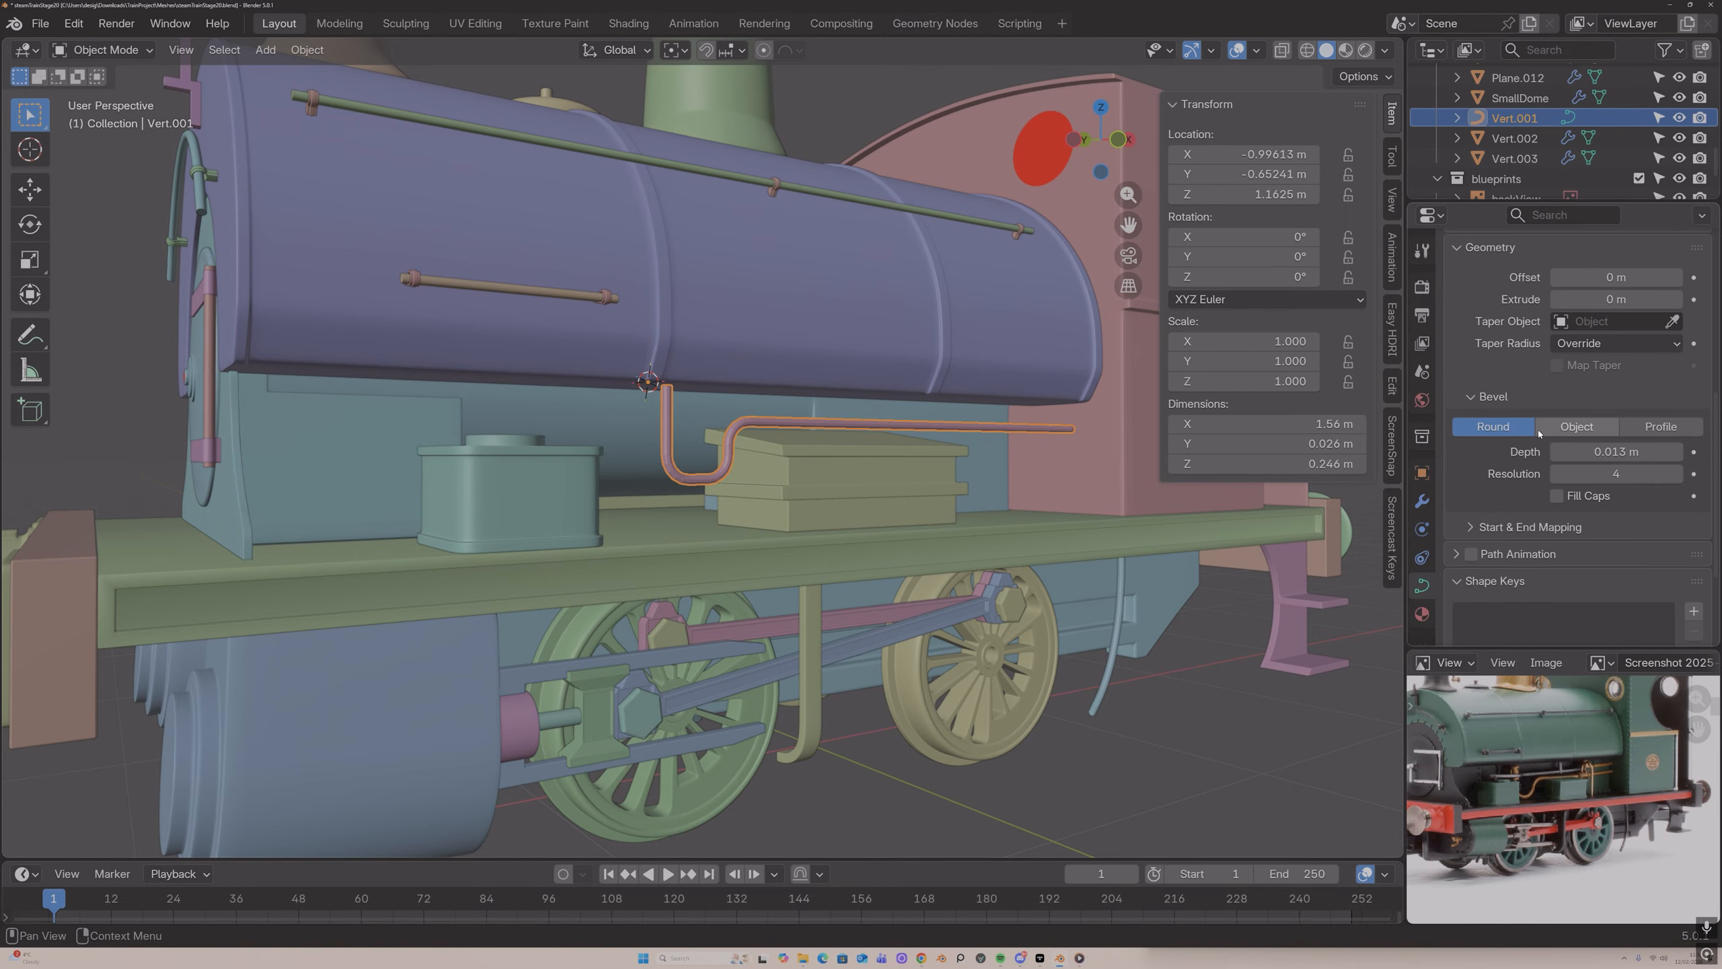
scroll(1538, 432, up, 11)
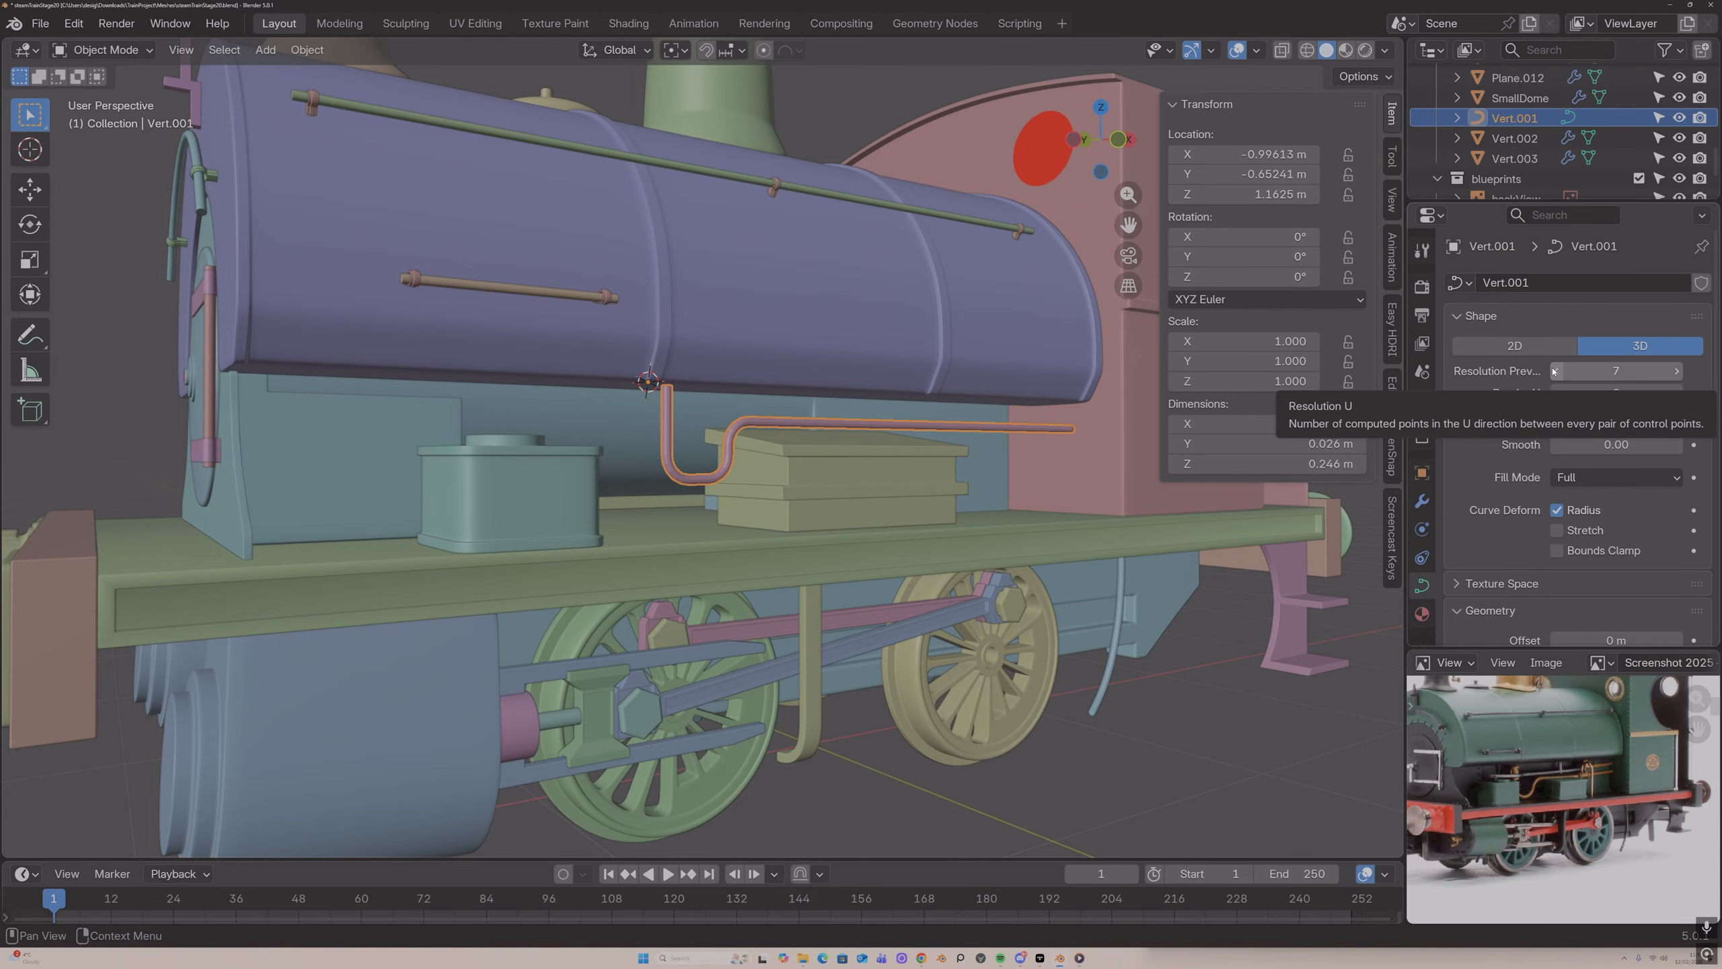
Step: Try a preview resolution of 1 on the pipe curve and undo the preview resolution changes
click(1598, 377)
text(1)
key(Return)
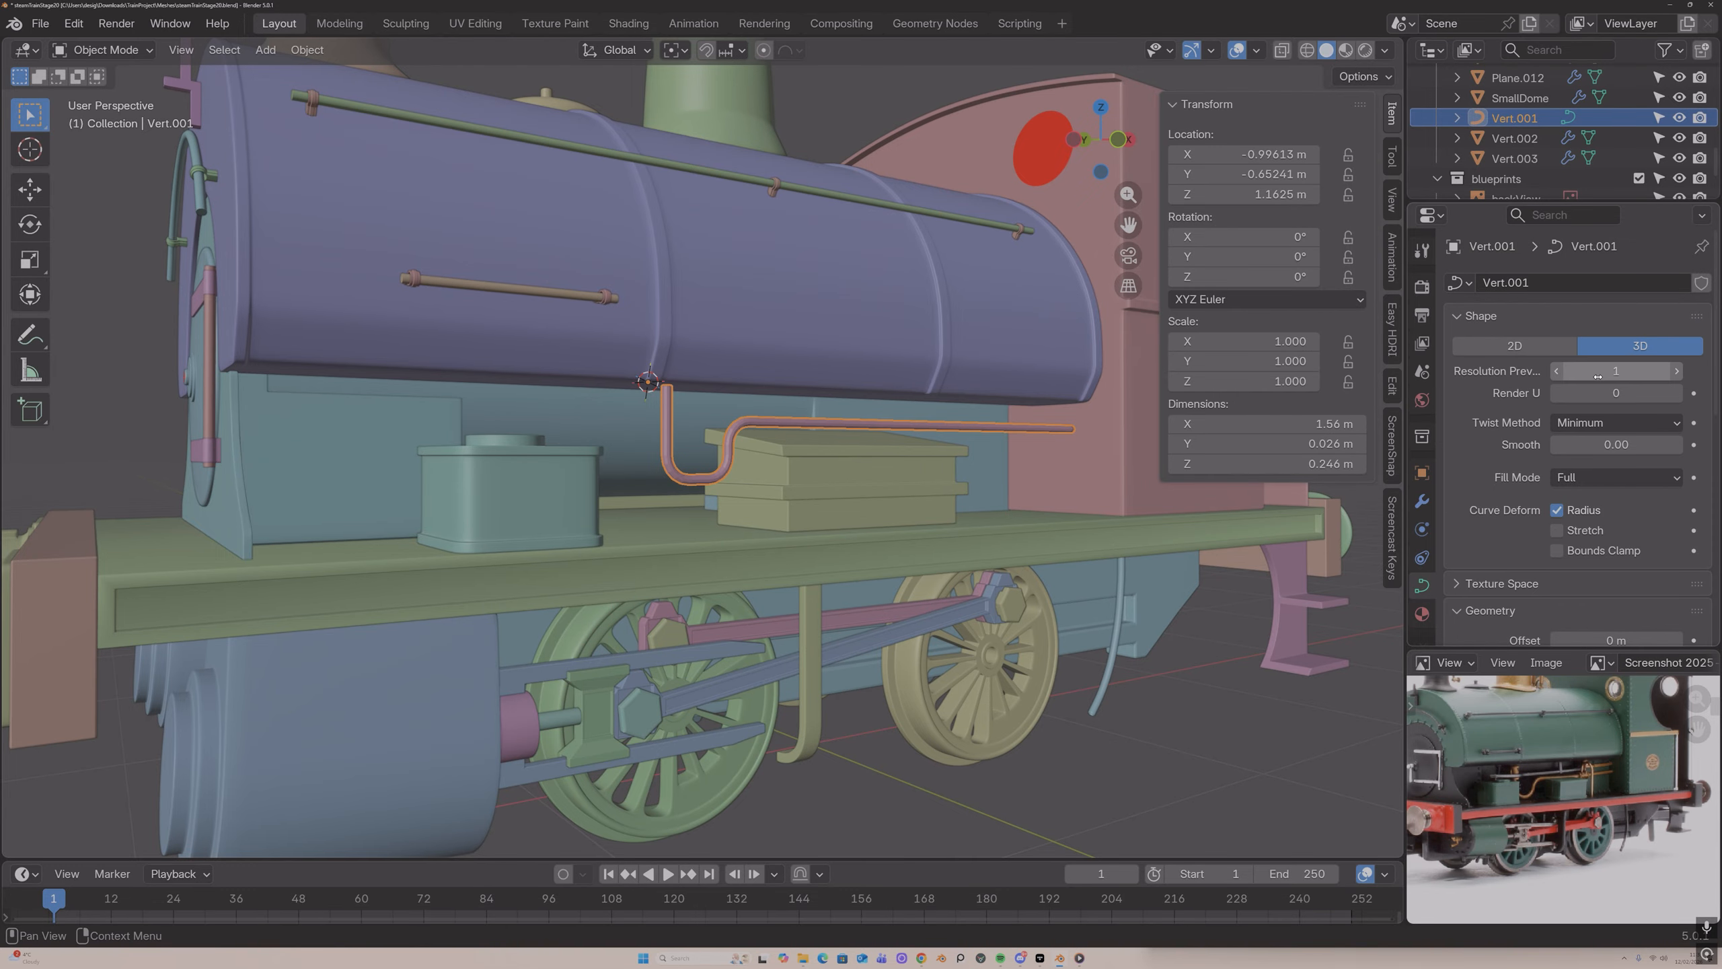
key(ctrl+z)
scroll(1026, 423, up, 7)
middle_drag(1033, 423, 1010, 437)
scroll(1010, 437, down, 8)
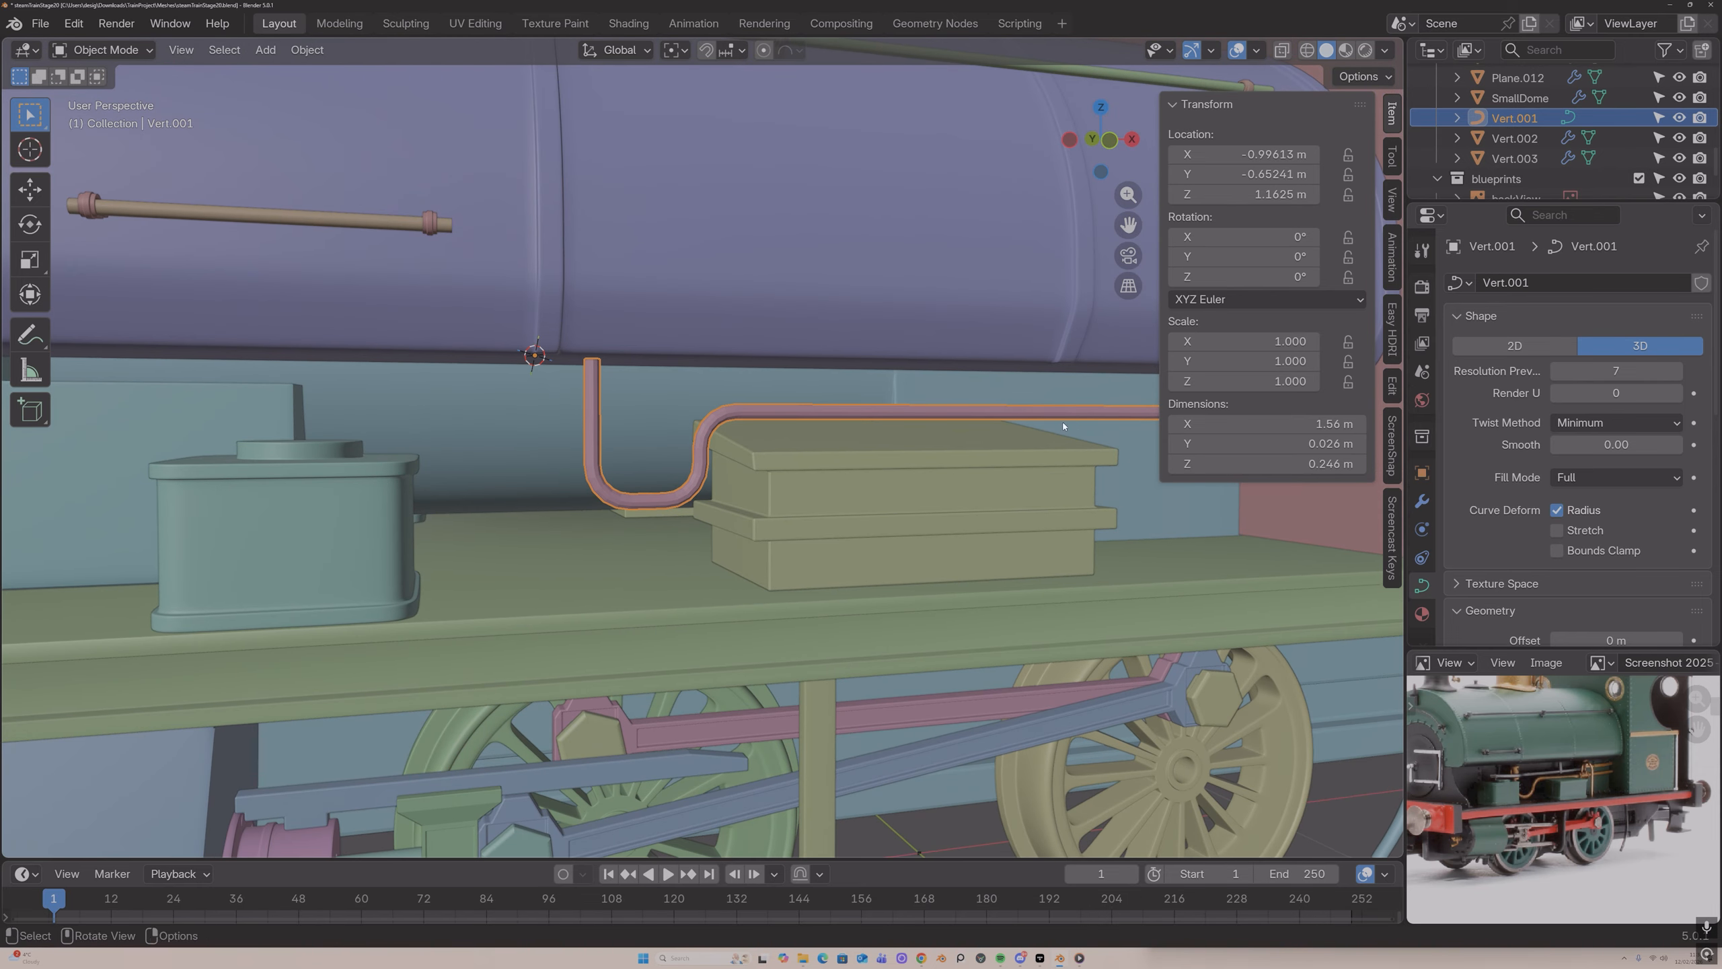
scroll(1589, 390, down, 8)
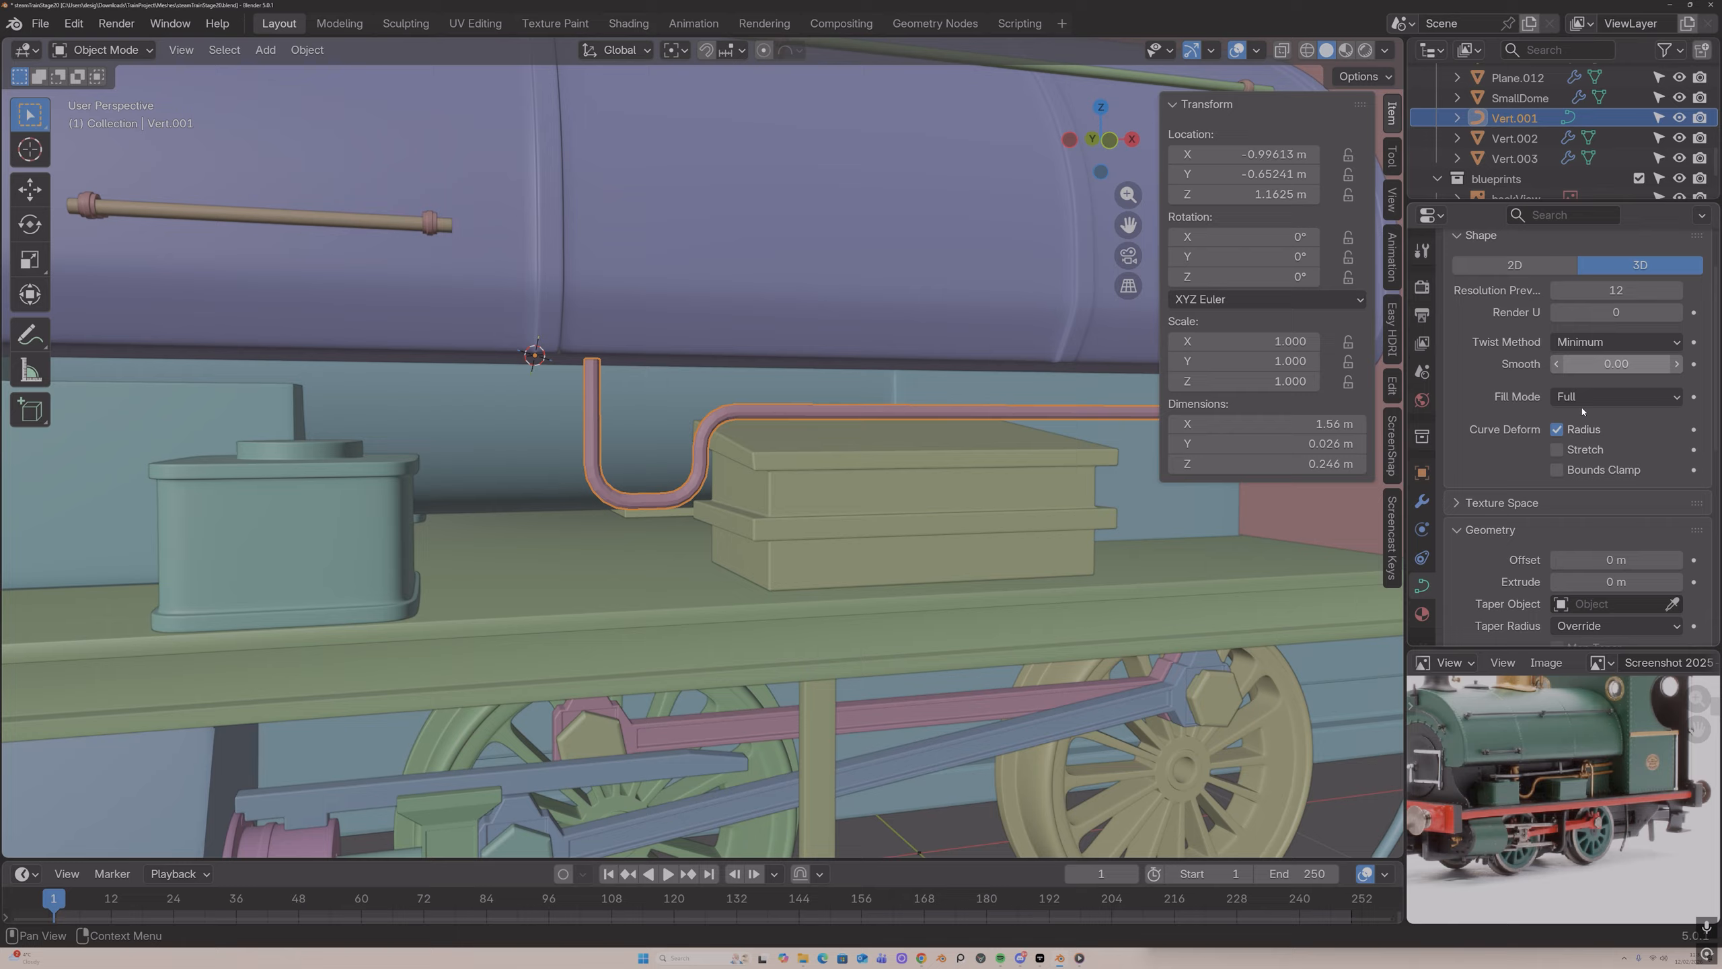
Step: Try the Object bevel type on the pipe curve and switch it back to Round
scroll(1582, 407, down, 6)
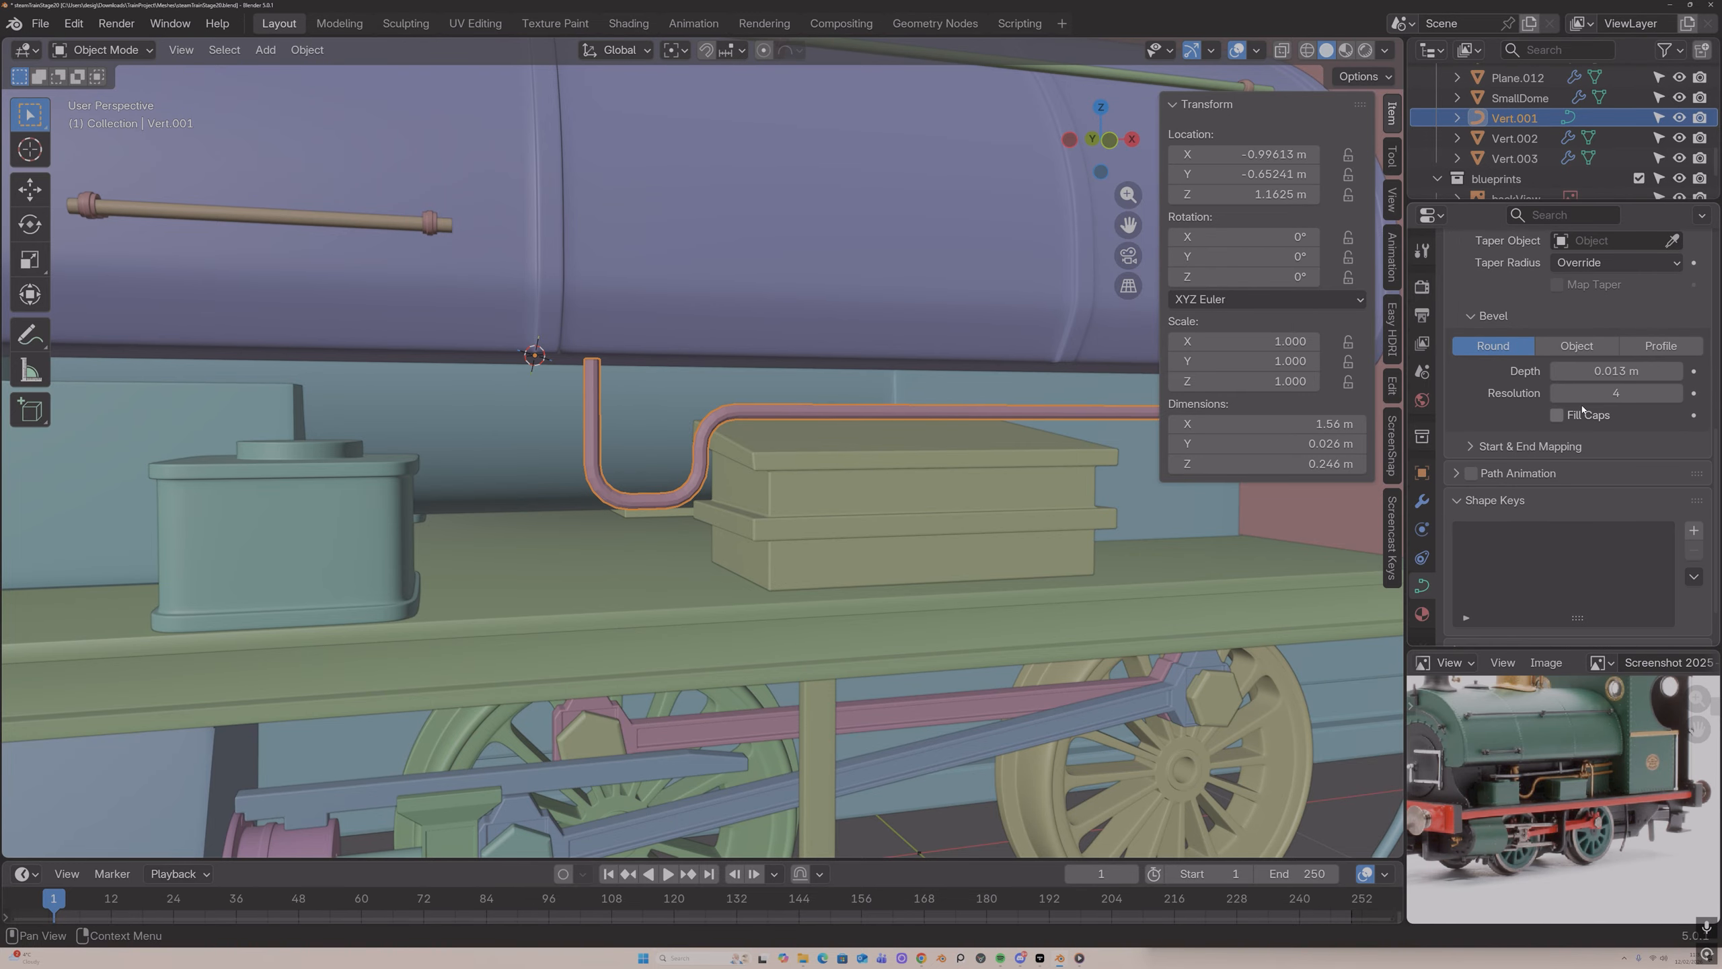
click(1578, 349)
click(1496, 349)
middle_drag(1007, 408, 962, 314)
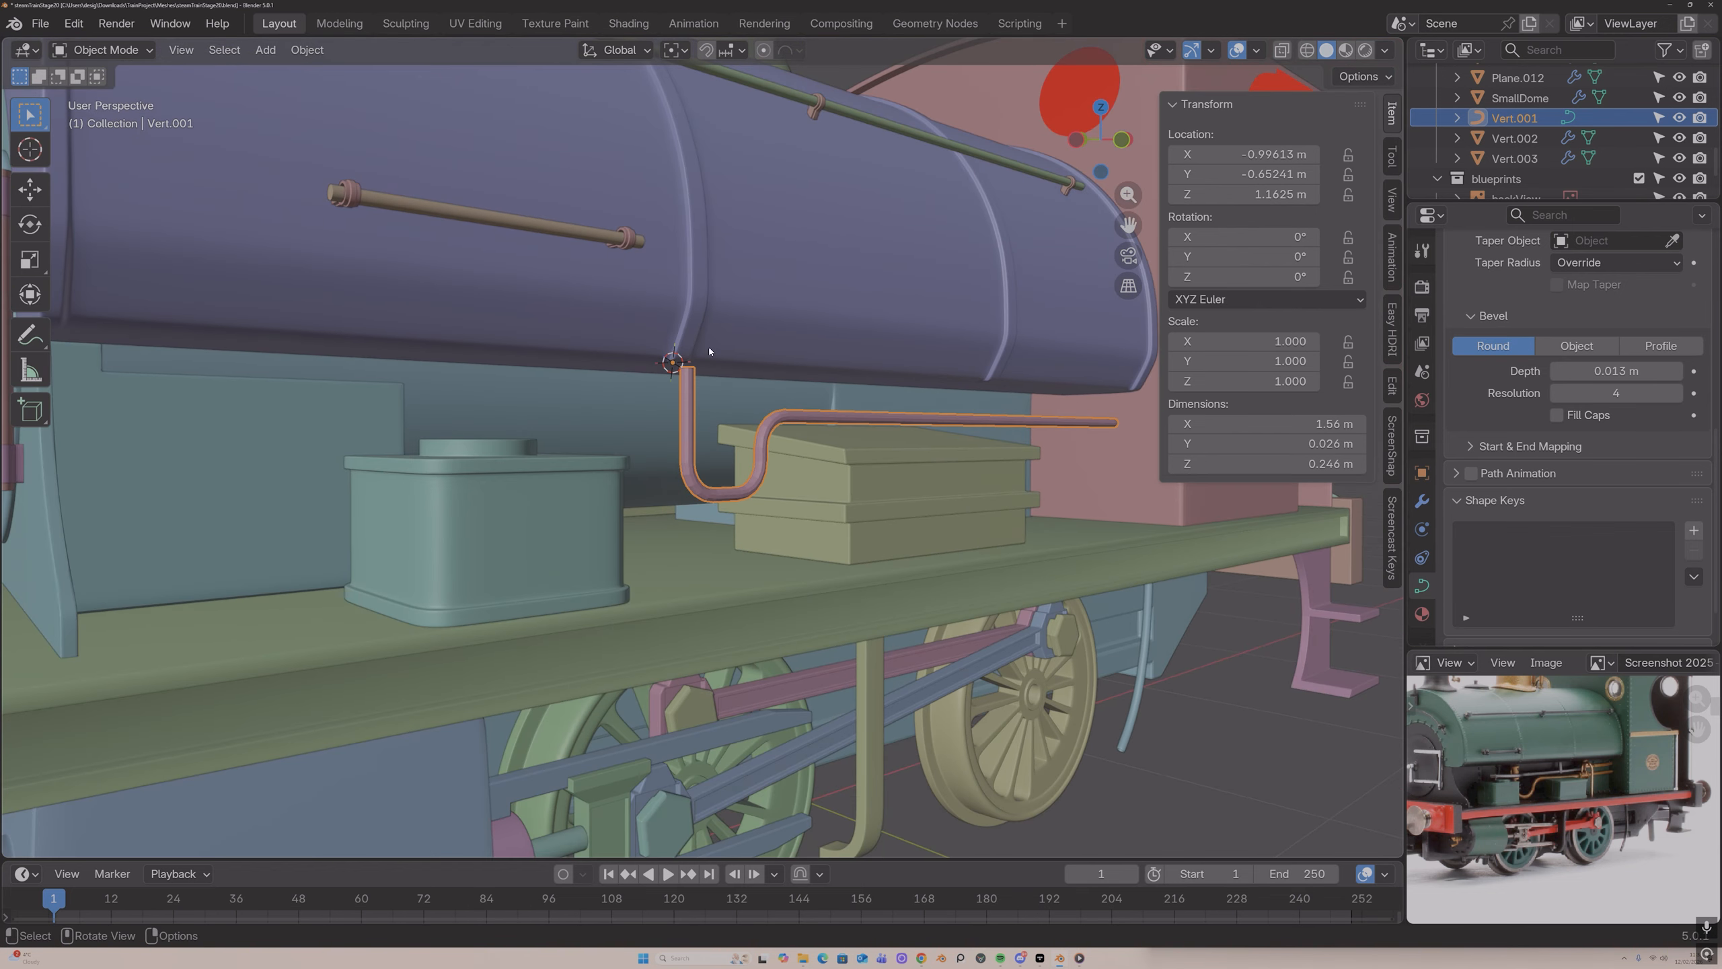
Step: Convert the pipe curve beneath the boiler to a mesh and open it for editing
scroll(1451, 746, up, 4)
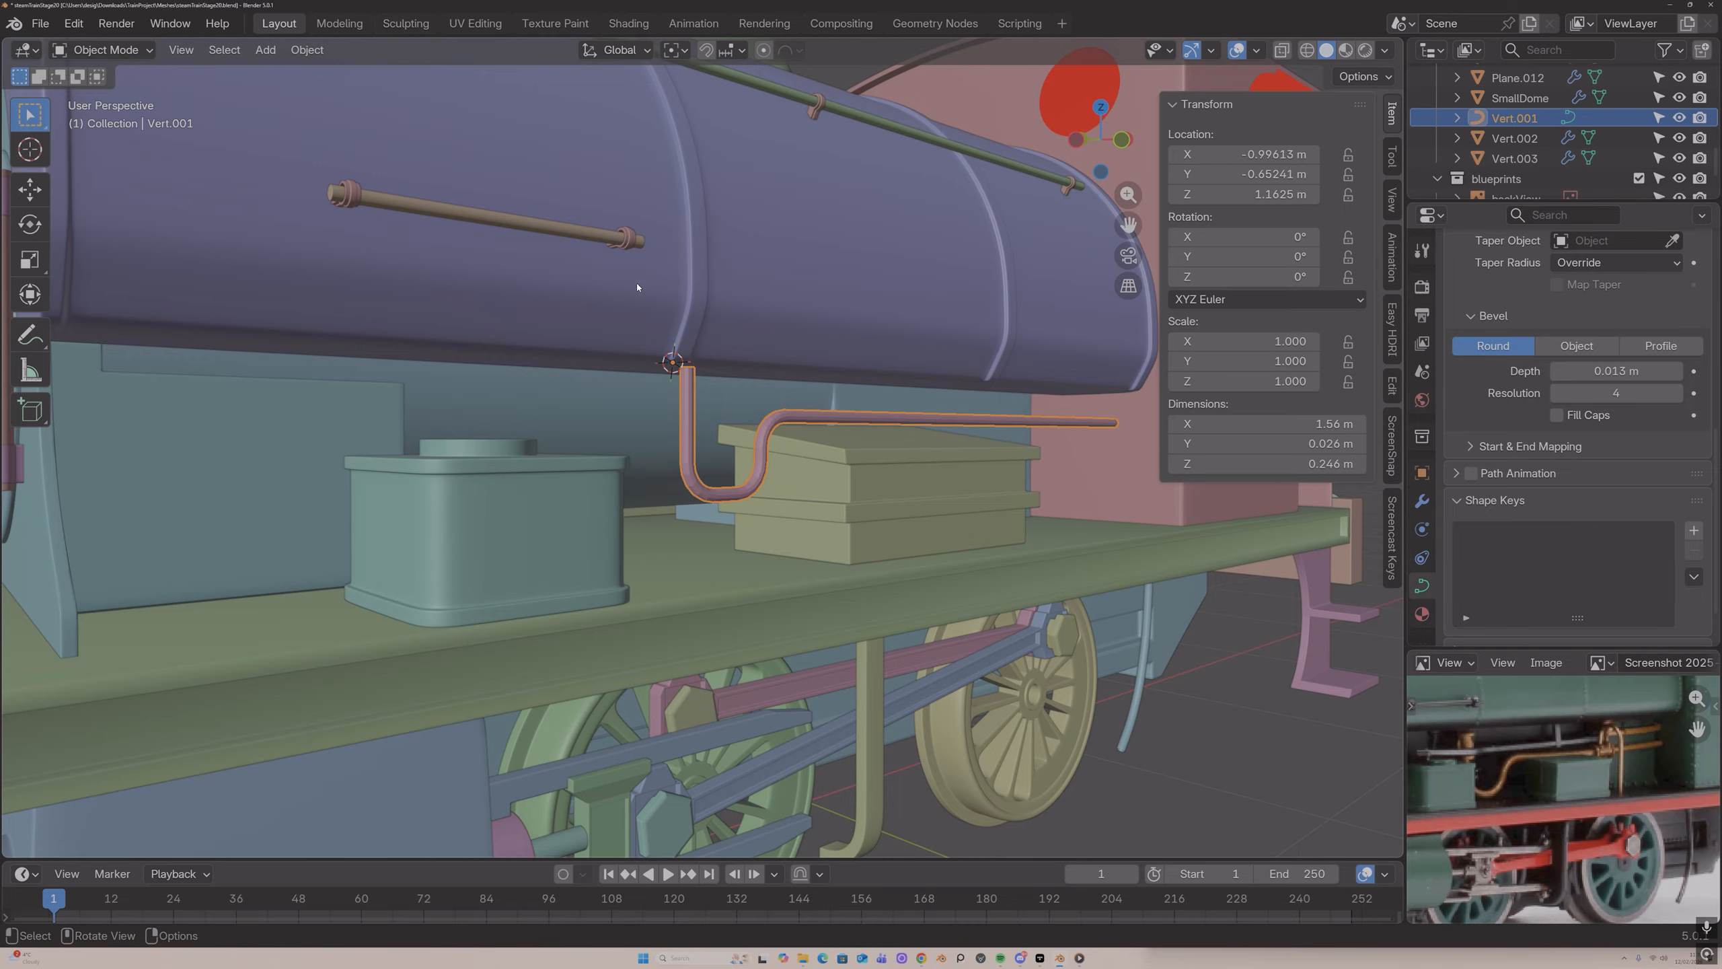
click(306, 50)
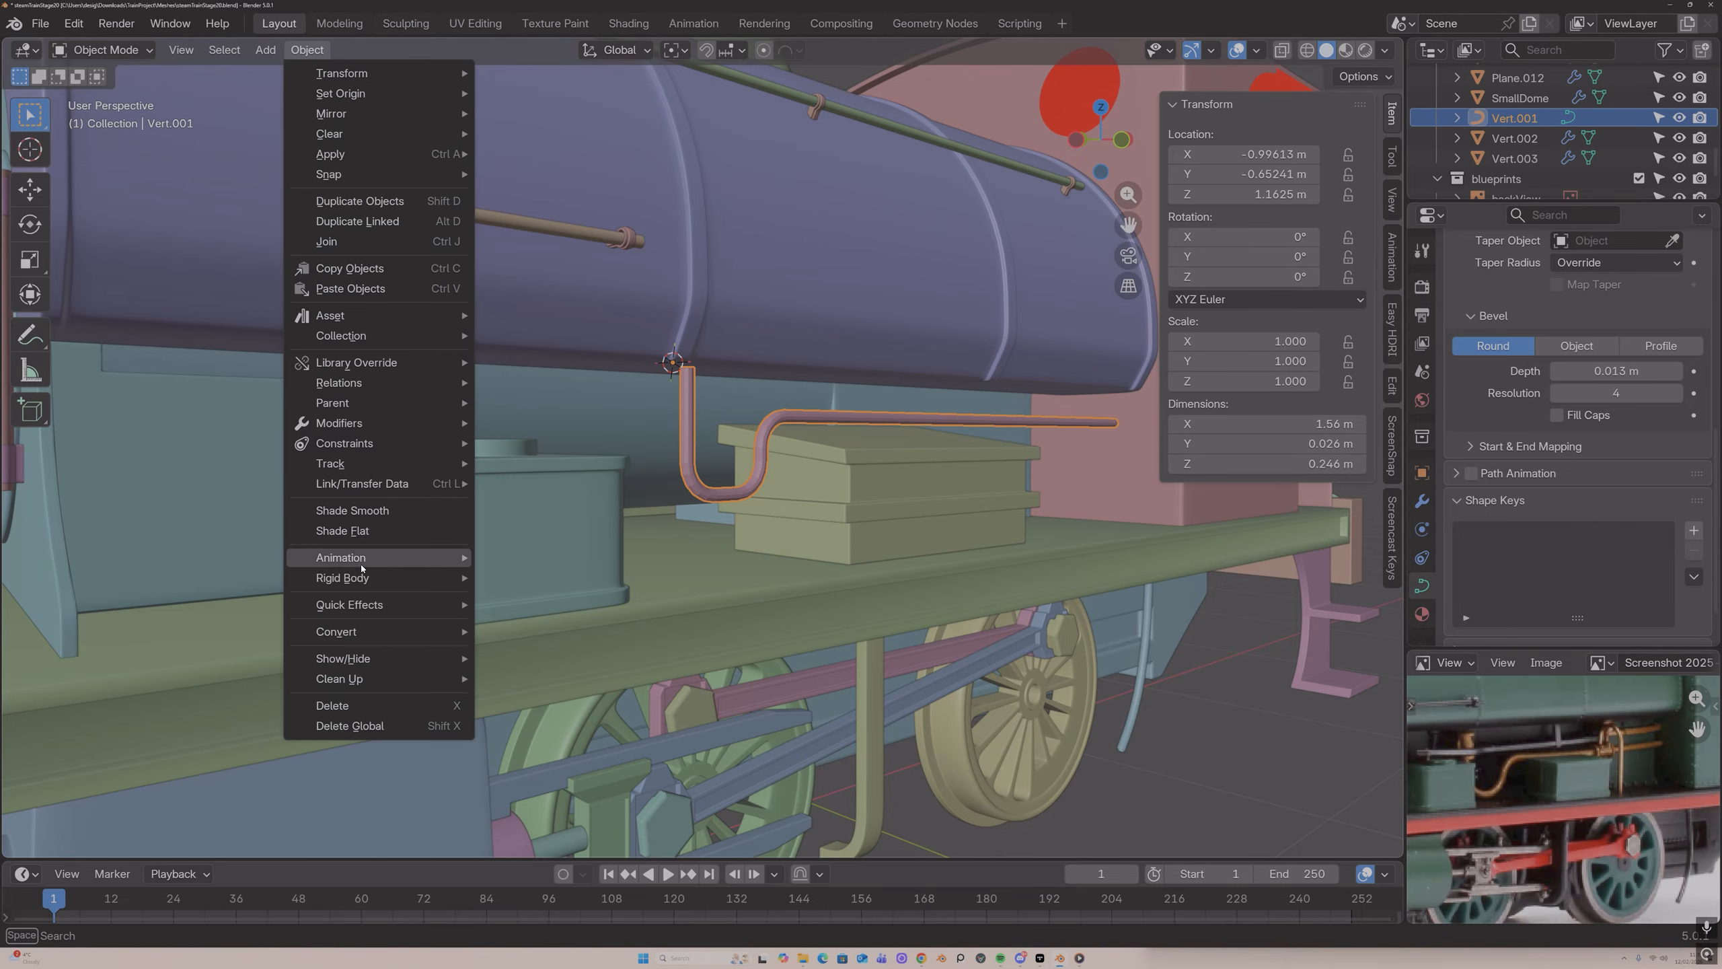
mouse_move(365, 633)
click(519, 631)
key(Tab)
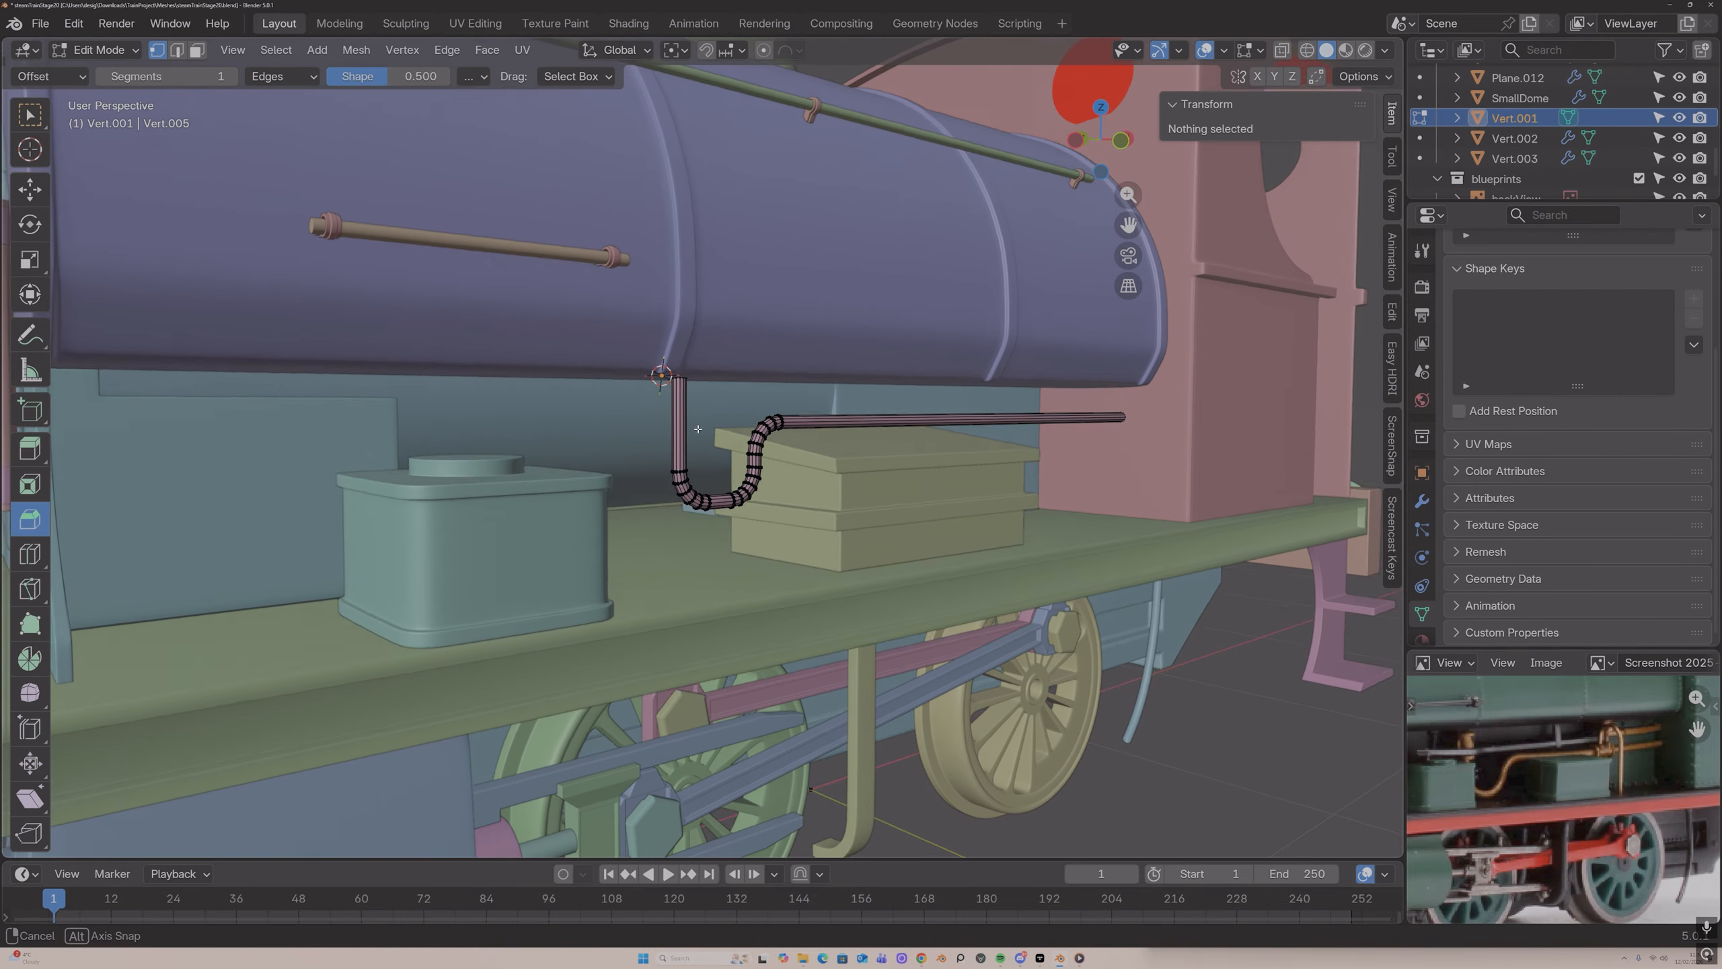
Step: Add an edge loop around the pipe's vertical section and bevel it into a band with a width of 0.0413 m
scroll(721, 400, up, 4)
middle_drag(721, 400, 731, 403)
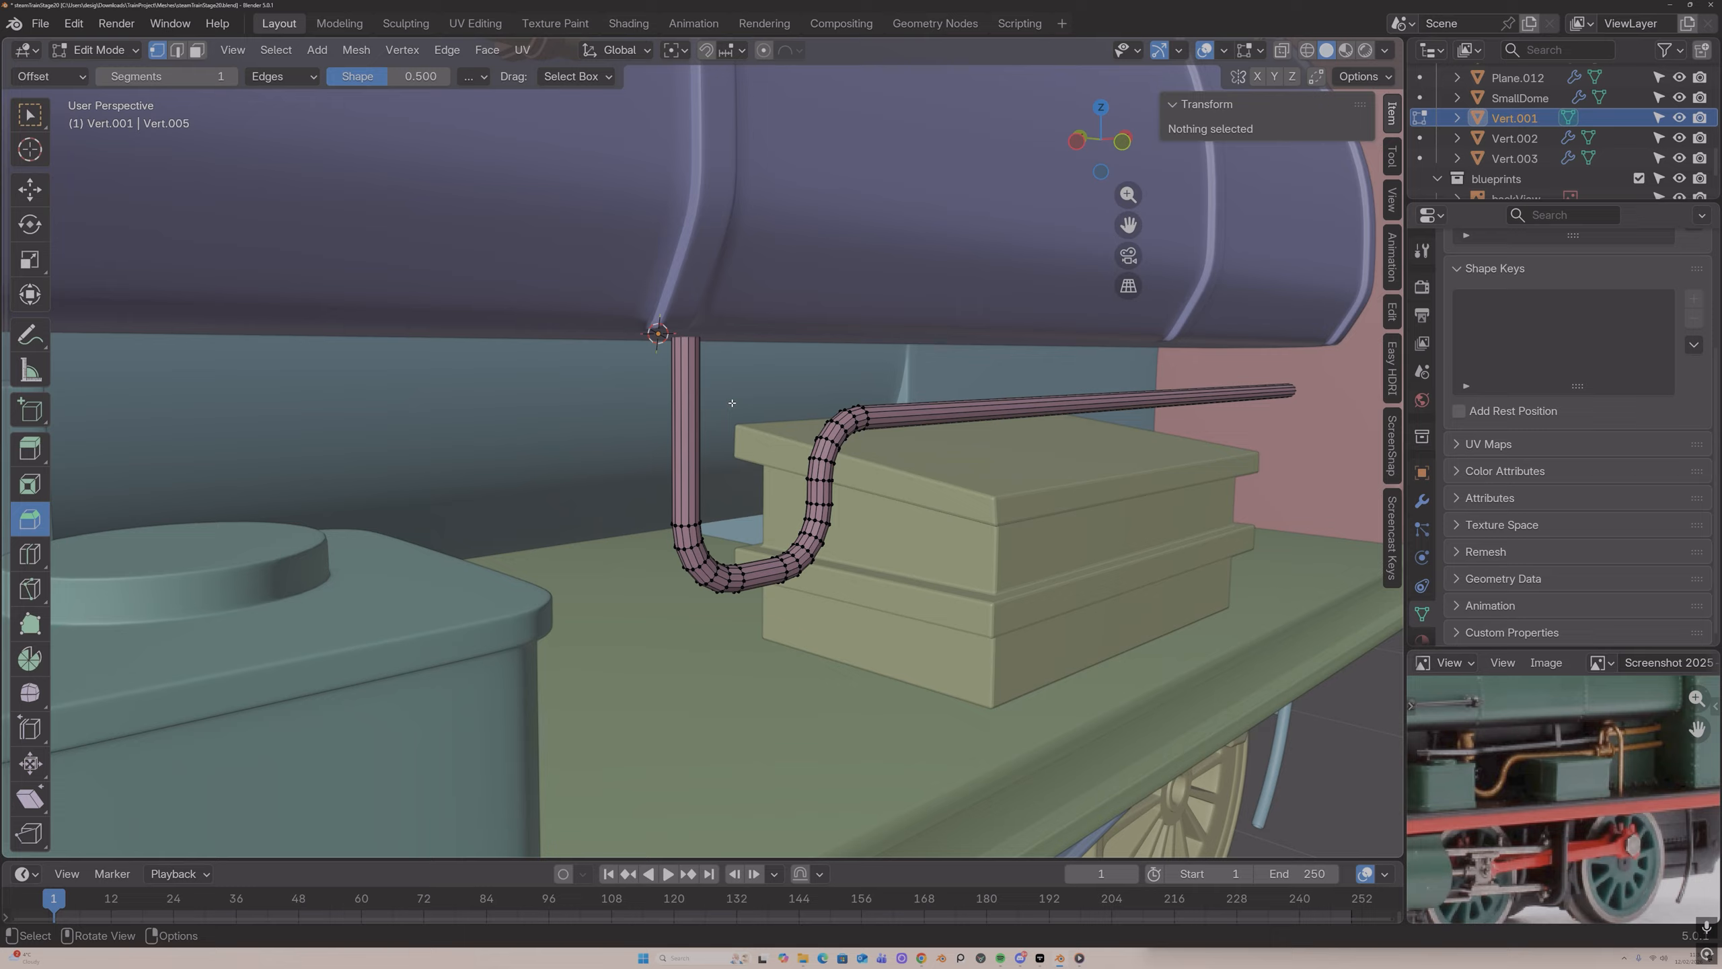
key(ctrl+r)
click(674, 389)
click(679, 383)
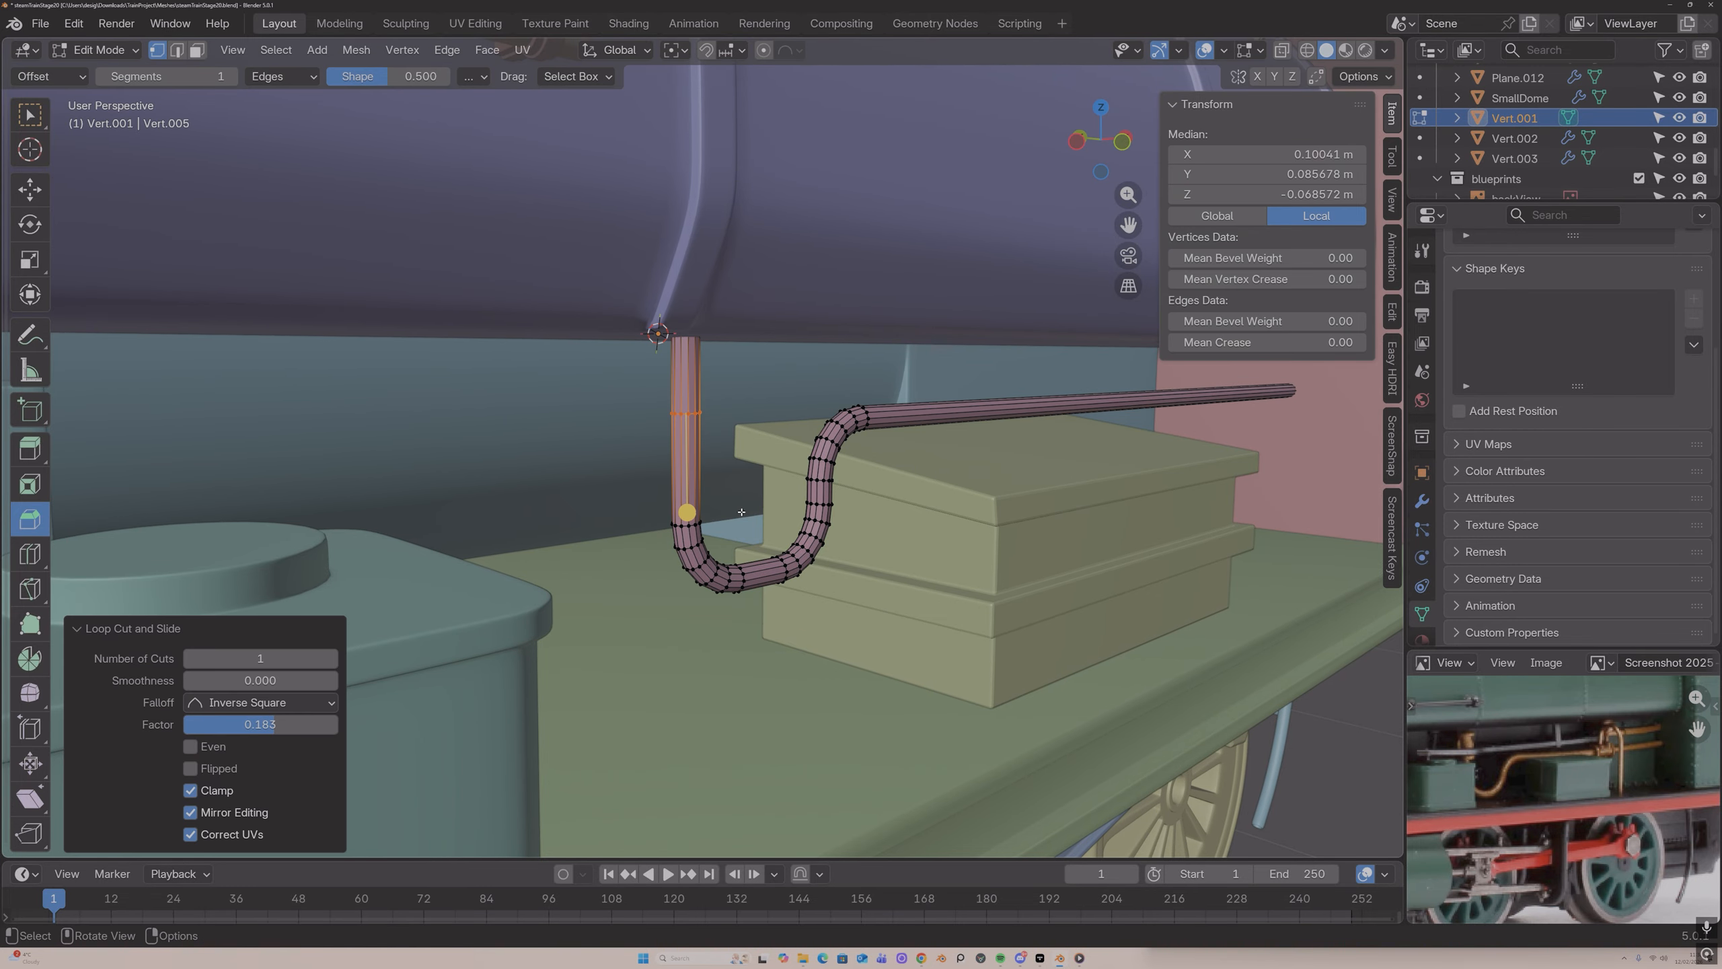
drag(693, 517, 702, 530)
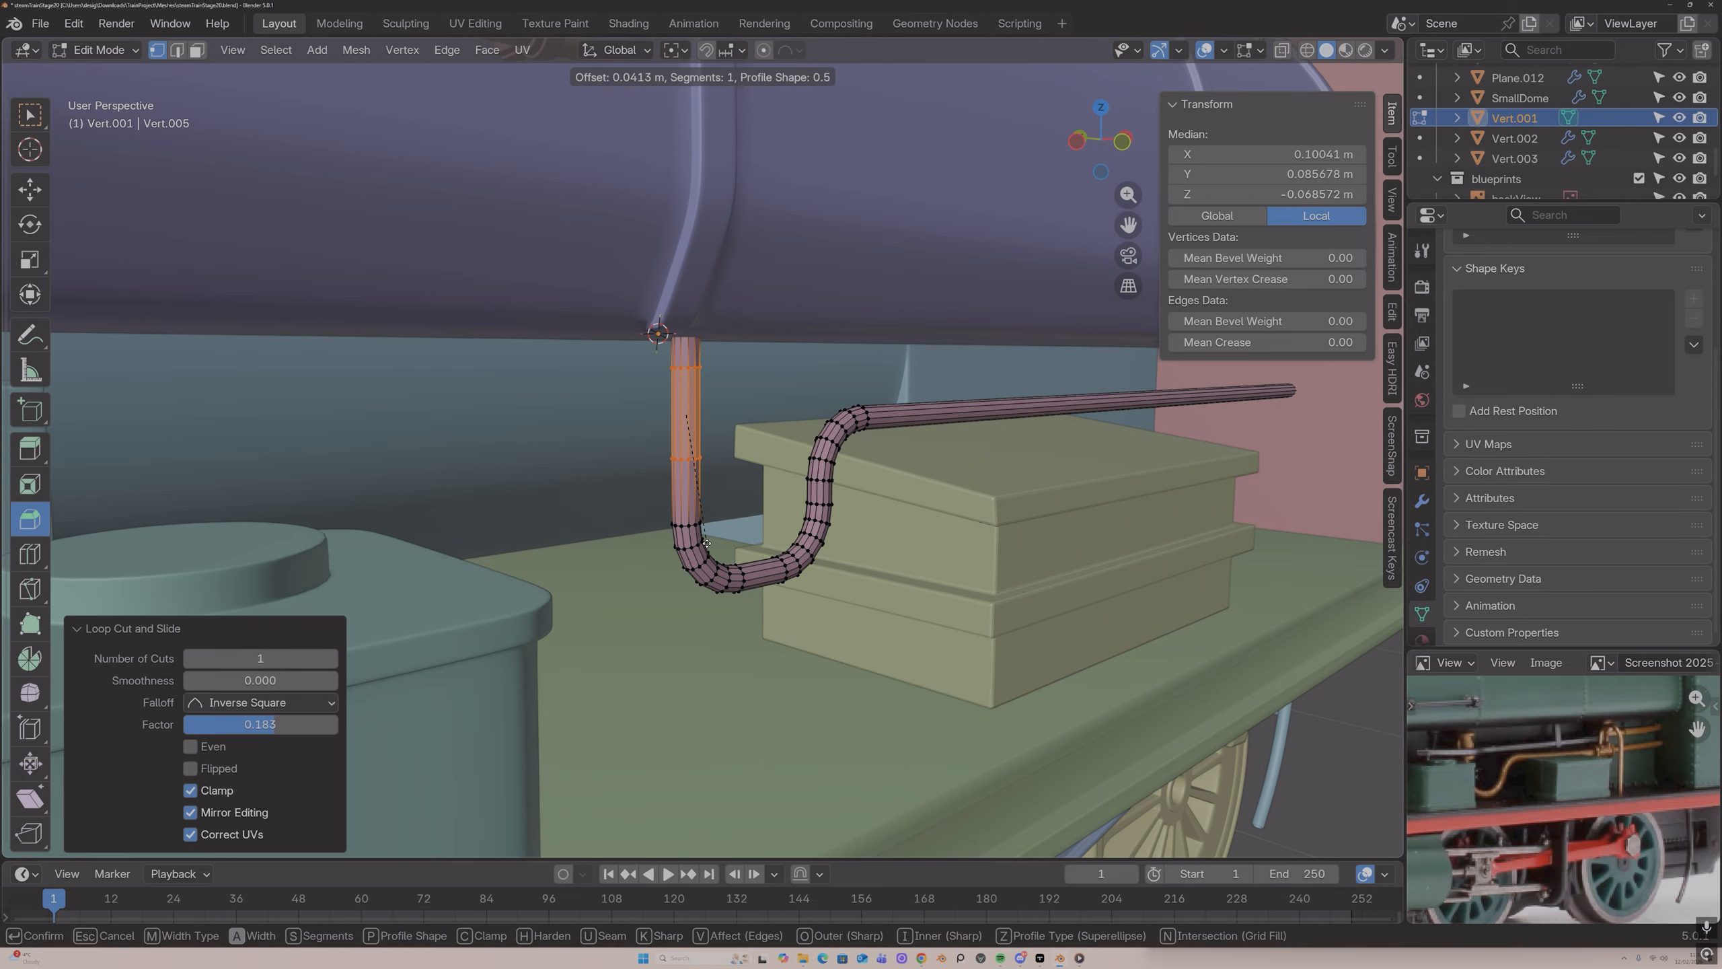
click(706, 543)
Step: Extrude the band's faces outward along their normals by 0.0114 m to form a thick collar on the pipe
key(alt+e)
click(704, 543)
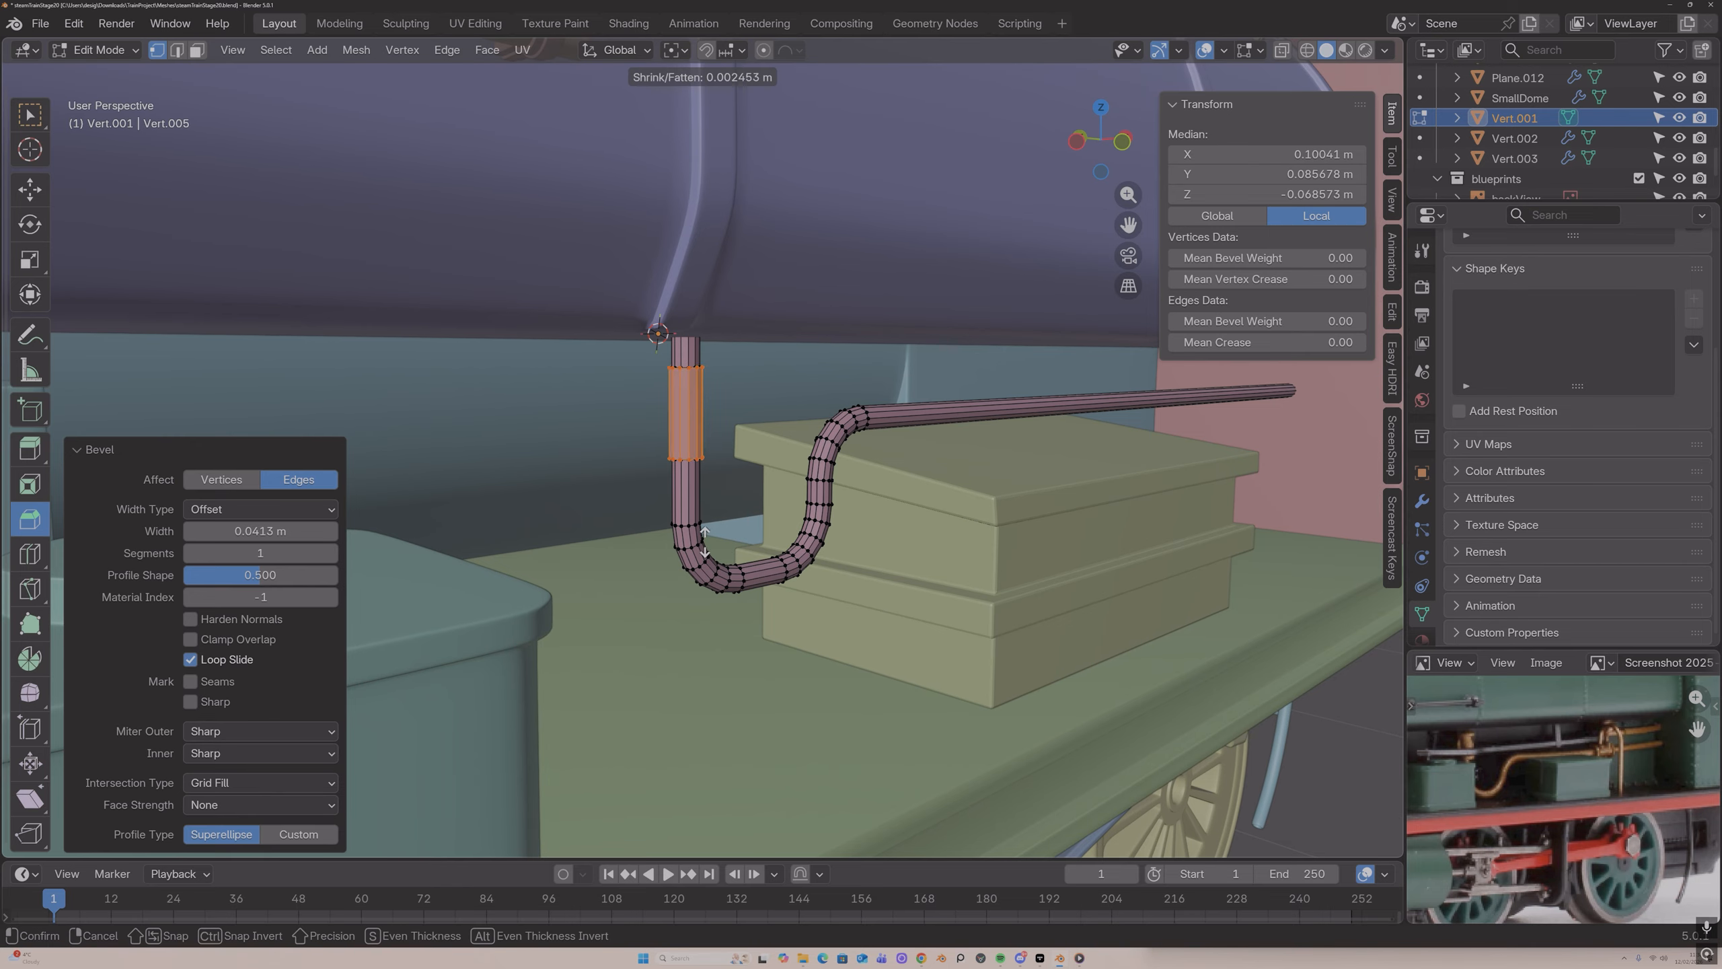
click(705, 543)
Step: Add one edge loop near the collar's upper end with a slide factor of -0.866 and another near its lower end
scroll(676, 410, up, 3)
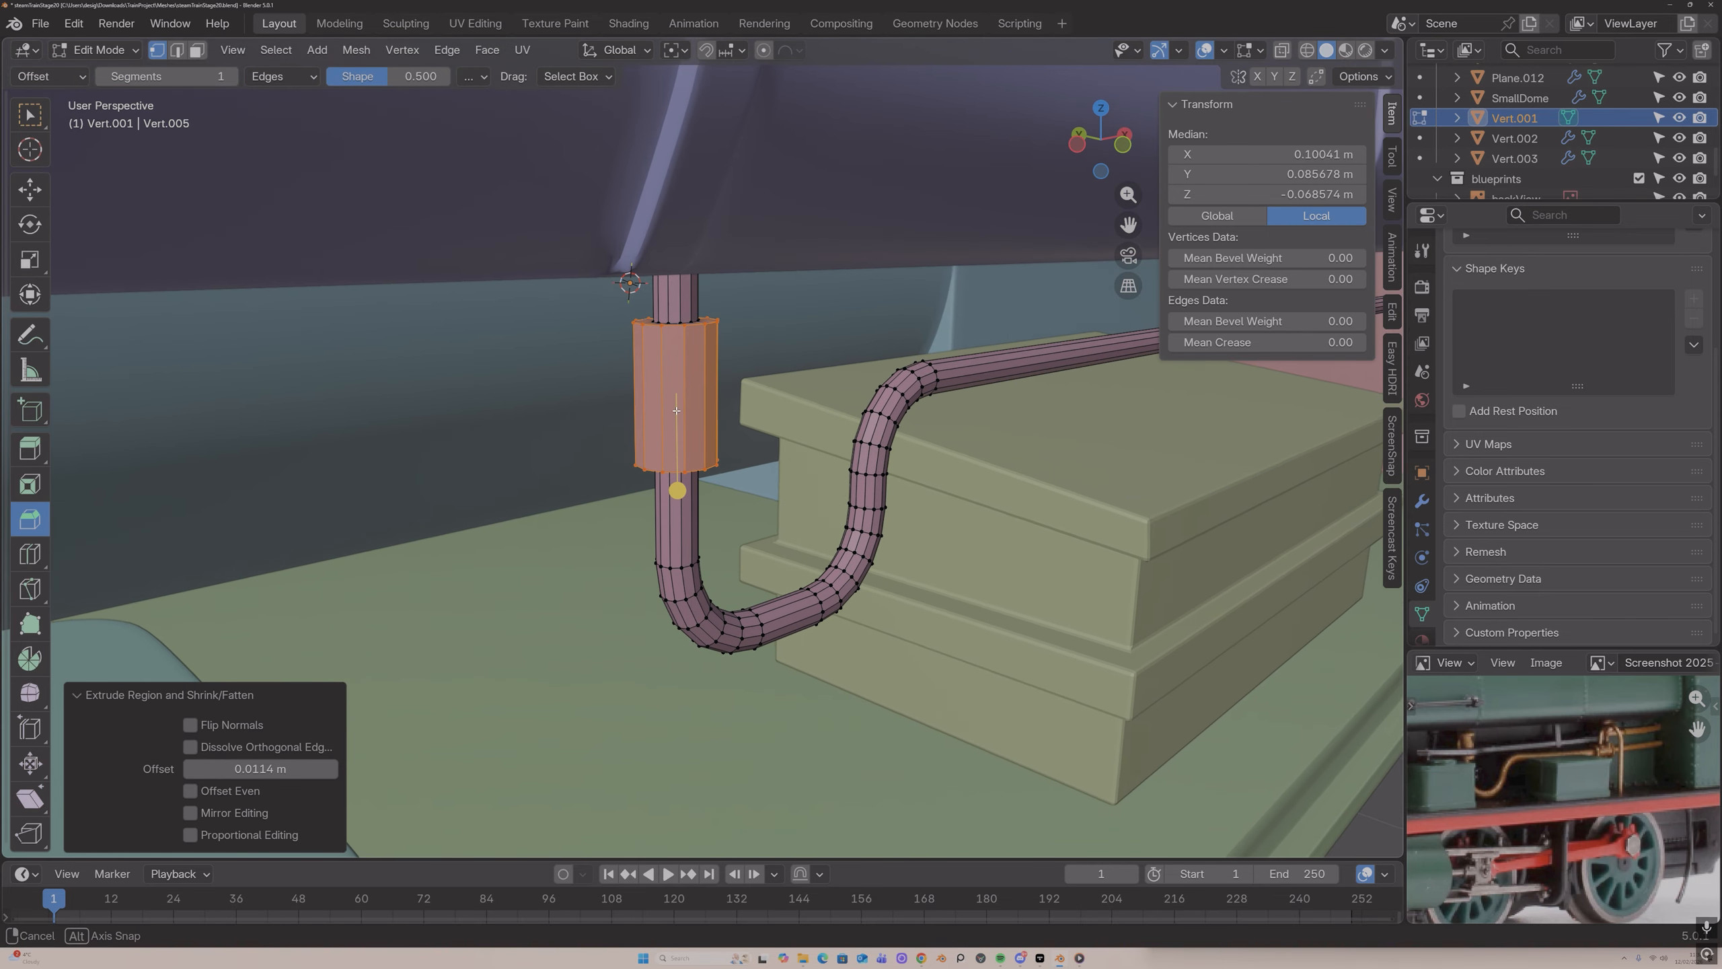
middle_drag(677, 410, 674, 409)
scroll(674, 409, down, 3)
key(ctrl+r)
click(670, 409)
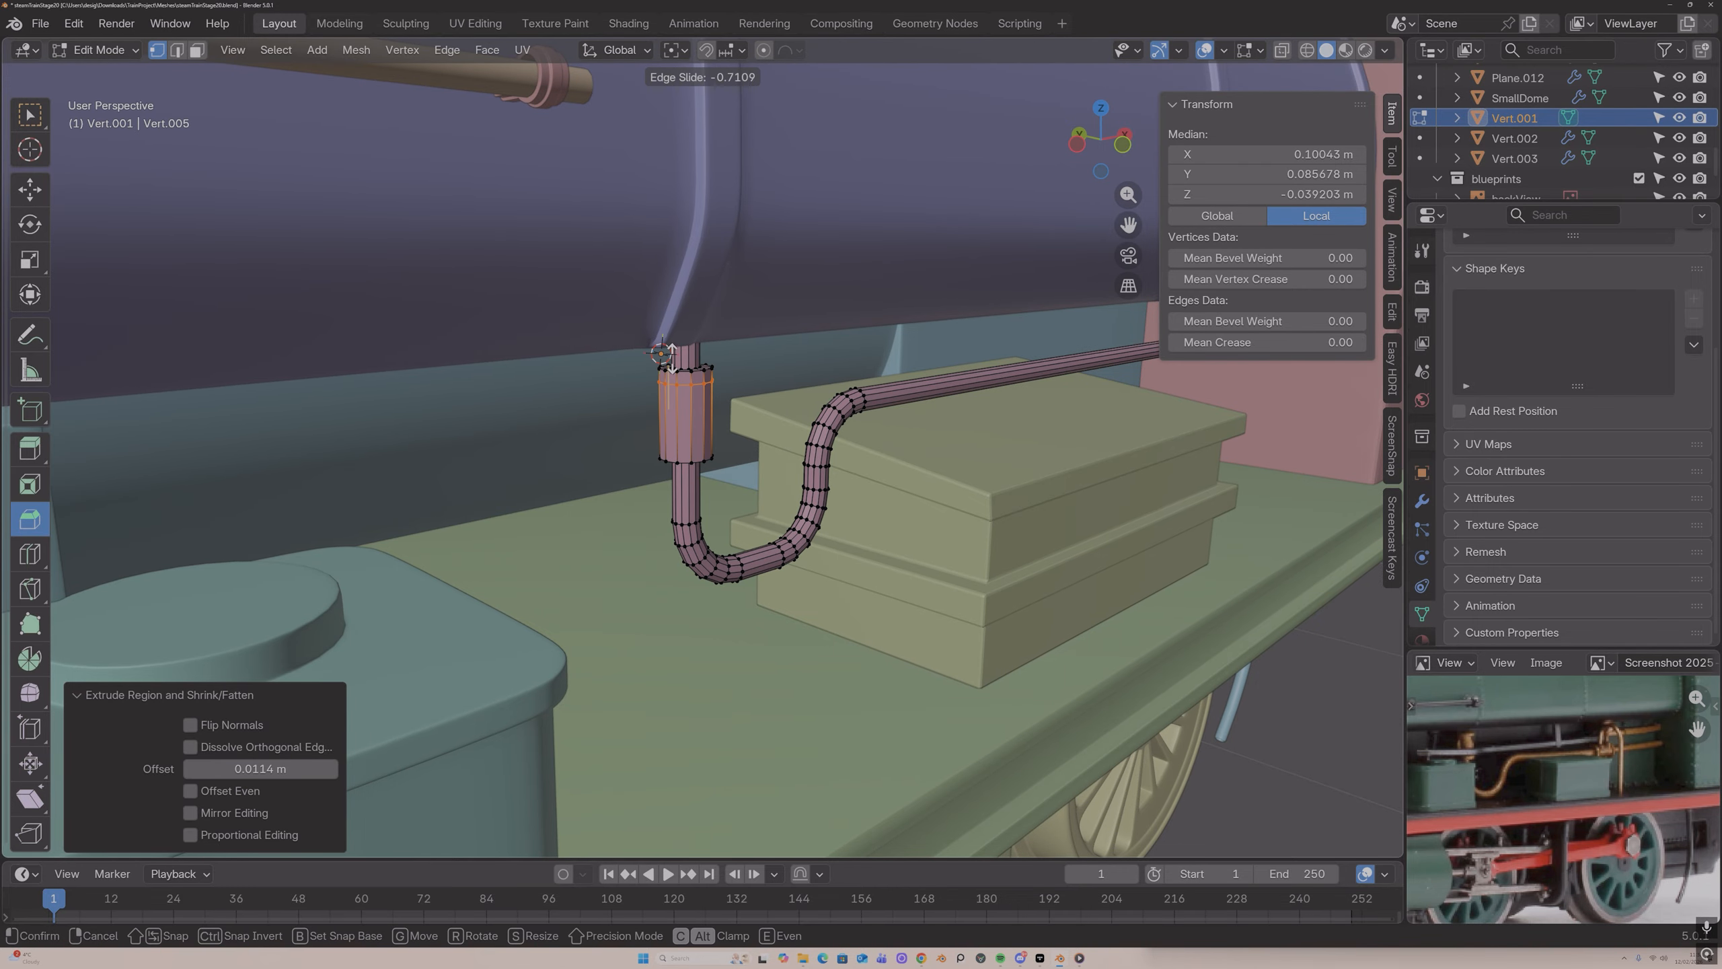
click(672, 348)
key(ctrl+r)
click(678, 419)
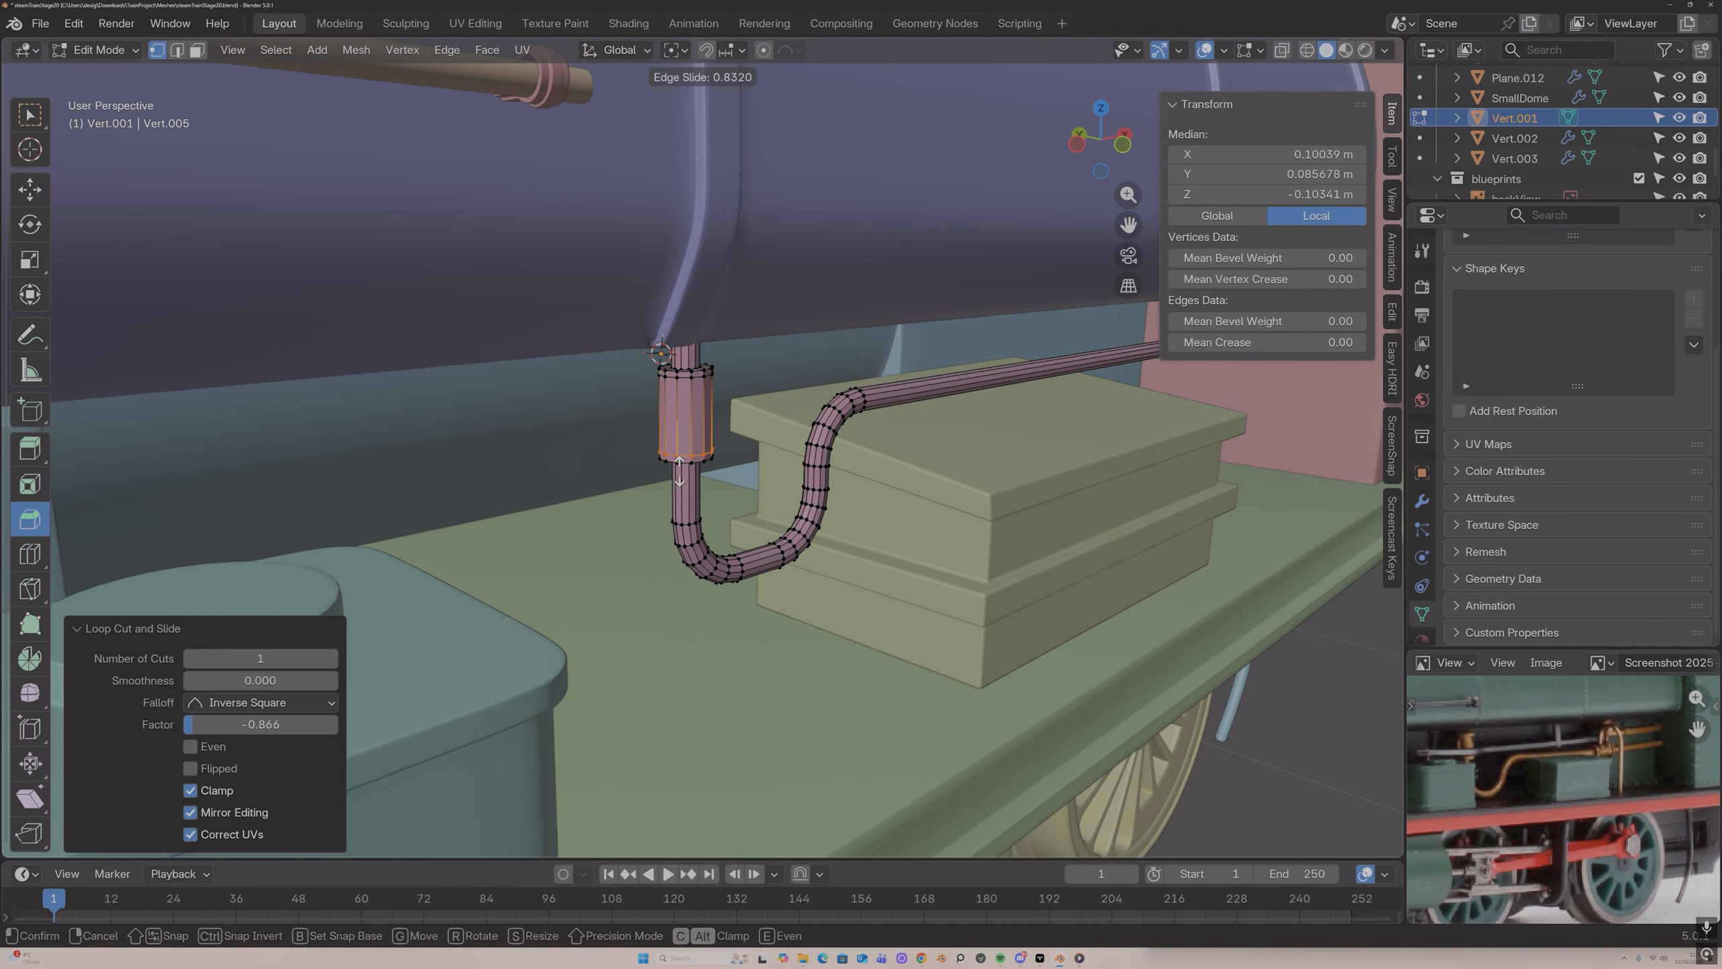
click(679, 468)
Step: Bevel the collar's upper and lower edge loops by 0.00267 m and extrude the resulting bands along their normals as raised rims
key(2)
click(671, 377)
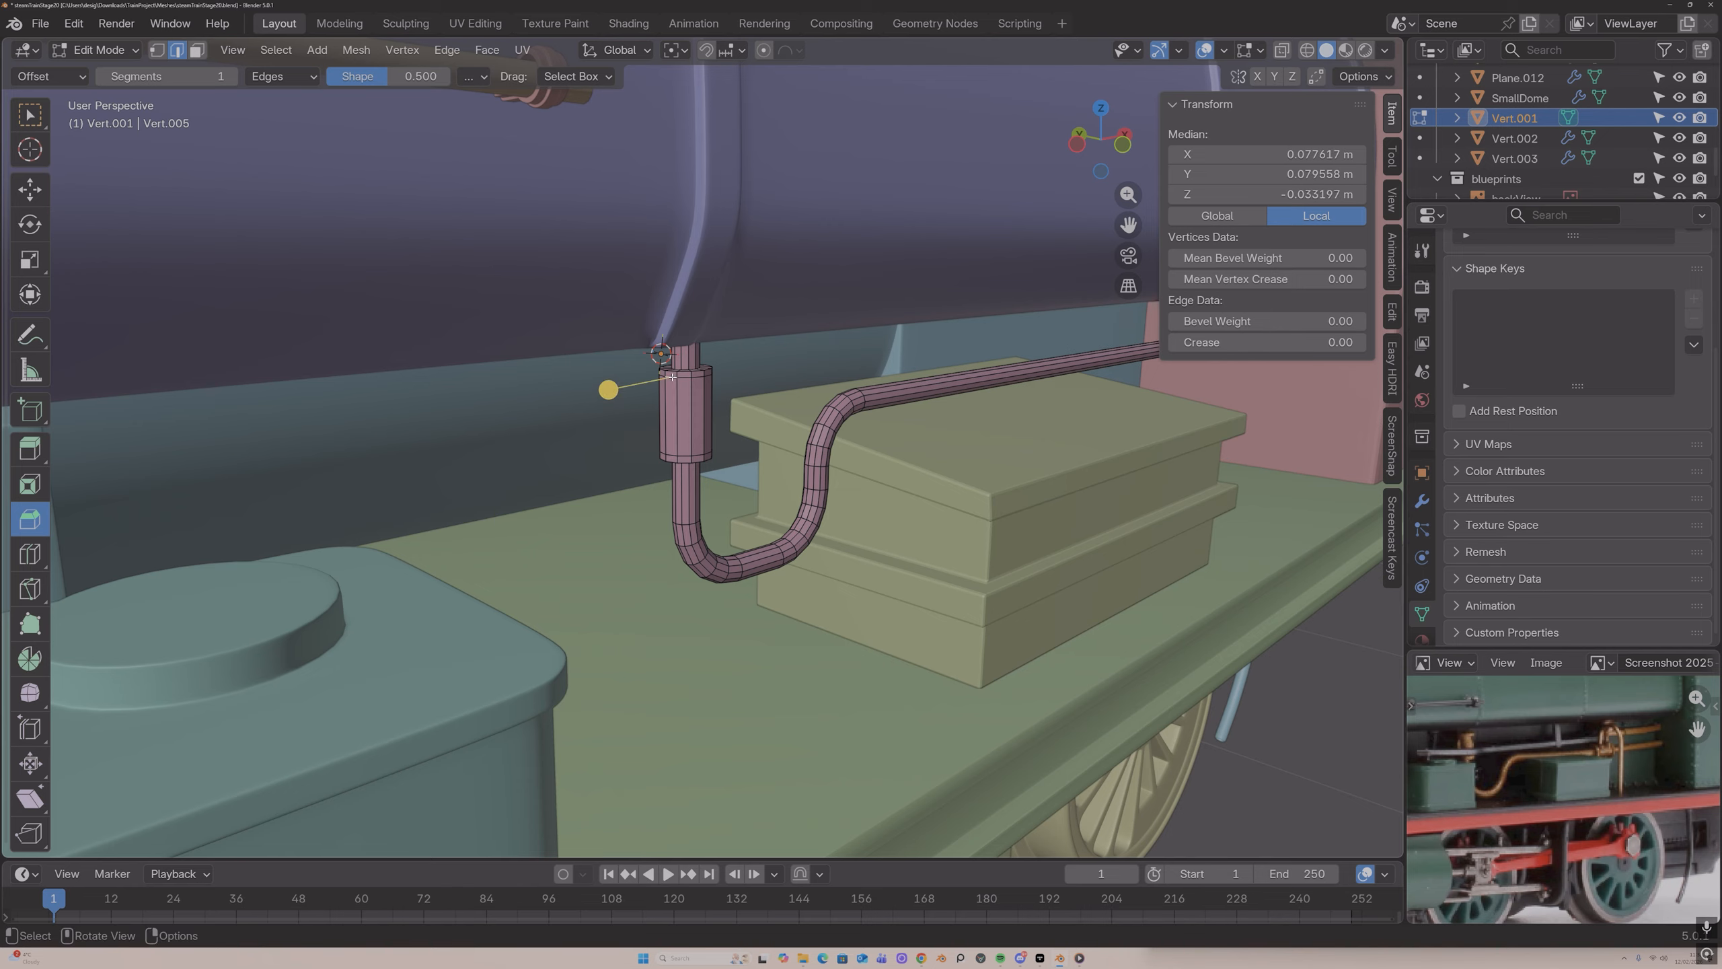
alt+click(673, 377)
alt+shift+click(684, 455)
drag(696, 508, 696, 513)
key(alt+e)
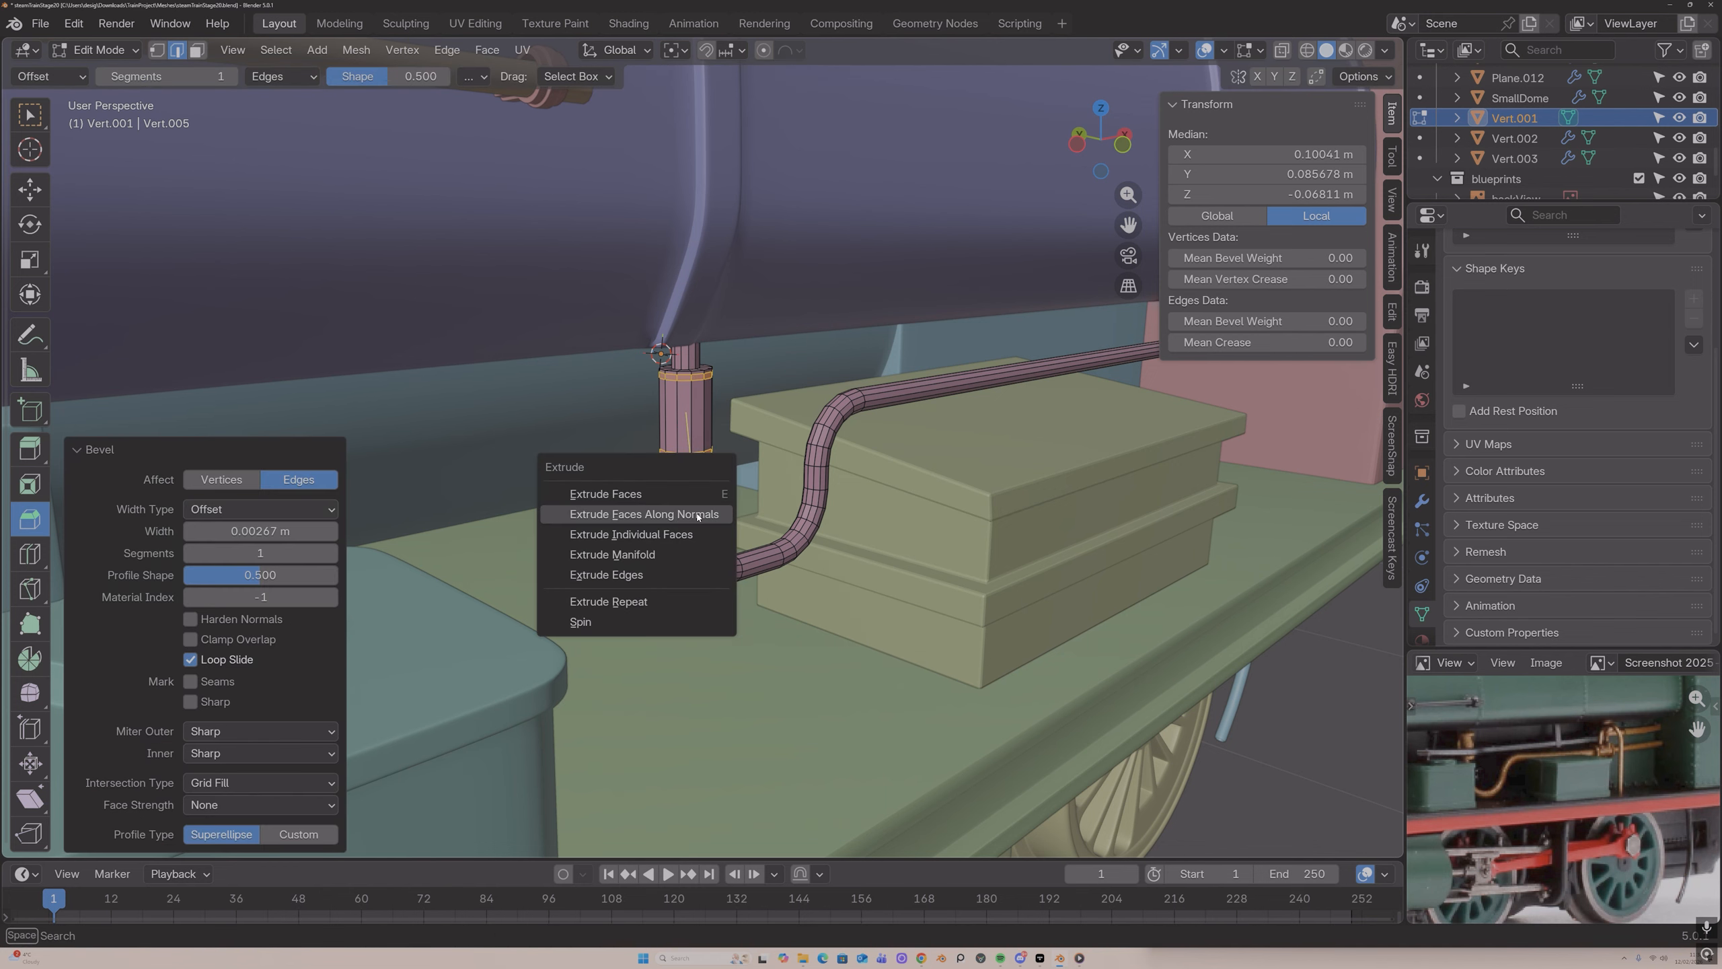
click(696, 502)
click(695, 460)
Step: Bevel a centred edge loop on the pipe stub above the collar by 0.00571 m and extrude it 0.00326 m along normals
mouse_move(695, 460)
middle_down()
mouse_move(749, 450)
mouse_move(670, 441)
middle_up()
key(ctrl+r)
click(680, 348)
click(680, 348)
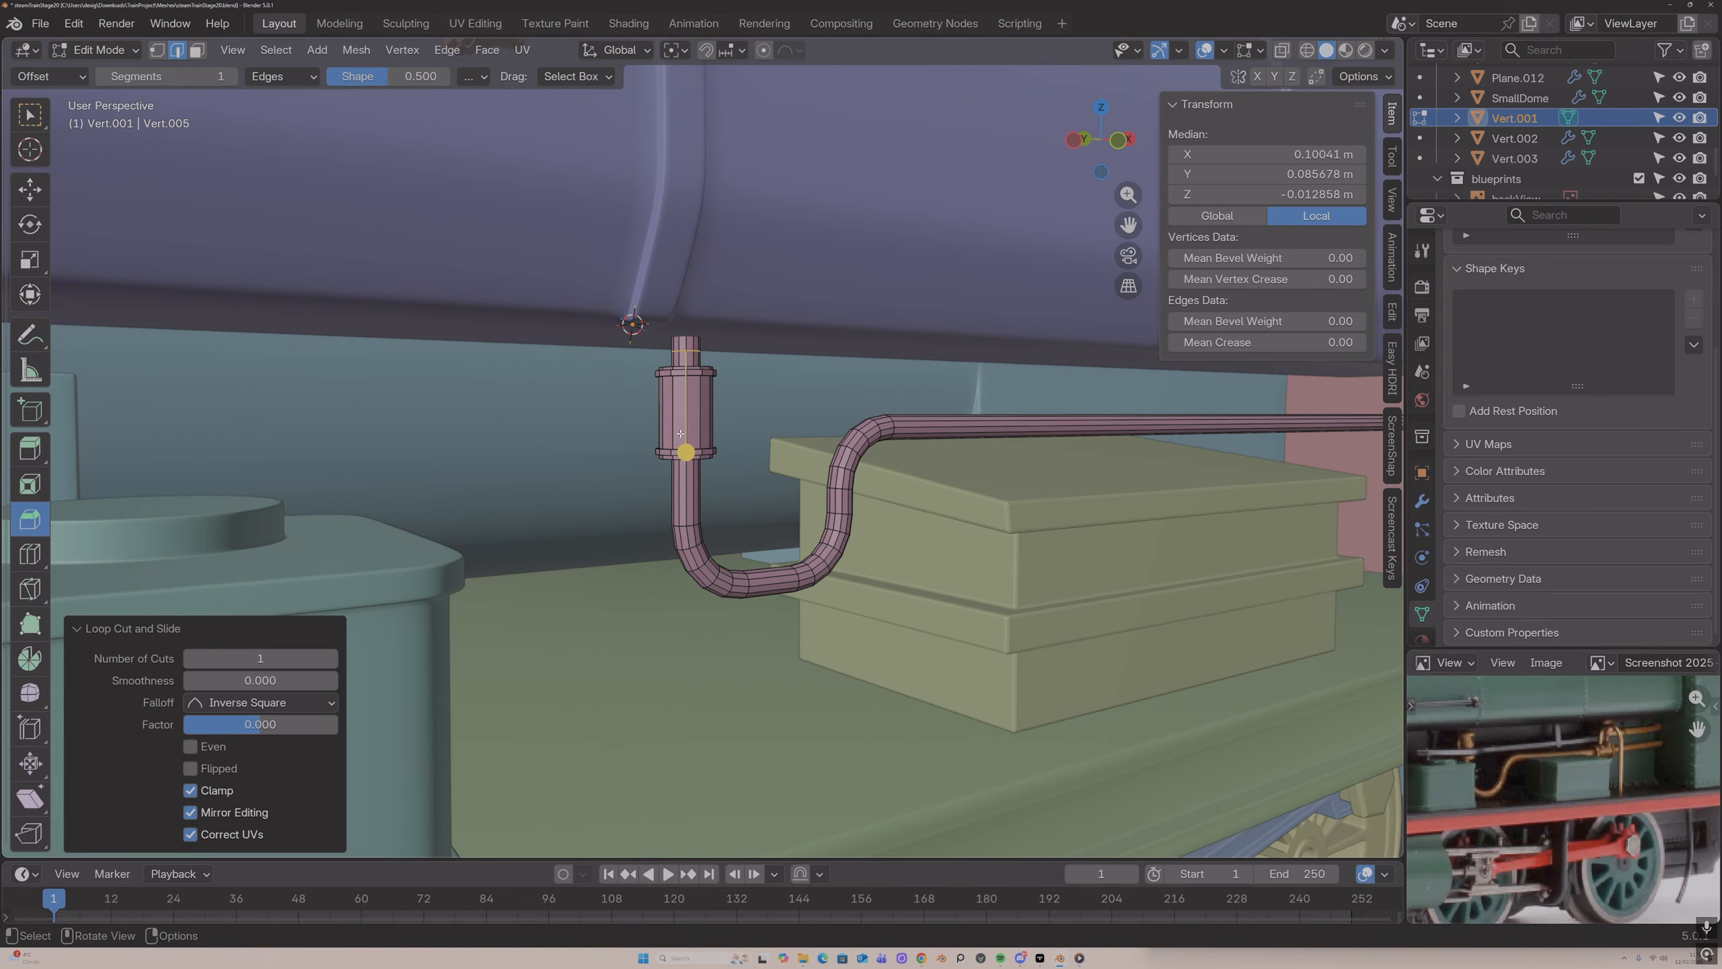
key(ctrl+b)
click(687, 459)
key(alt+e)
click(687, 457)
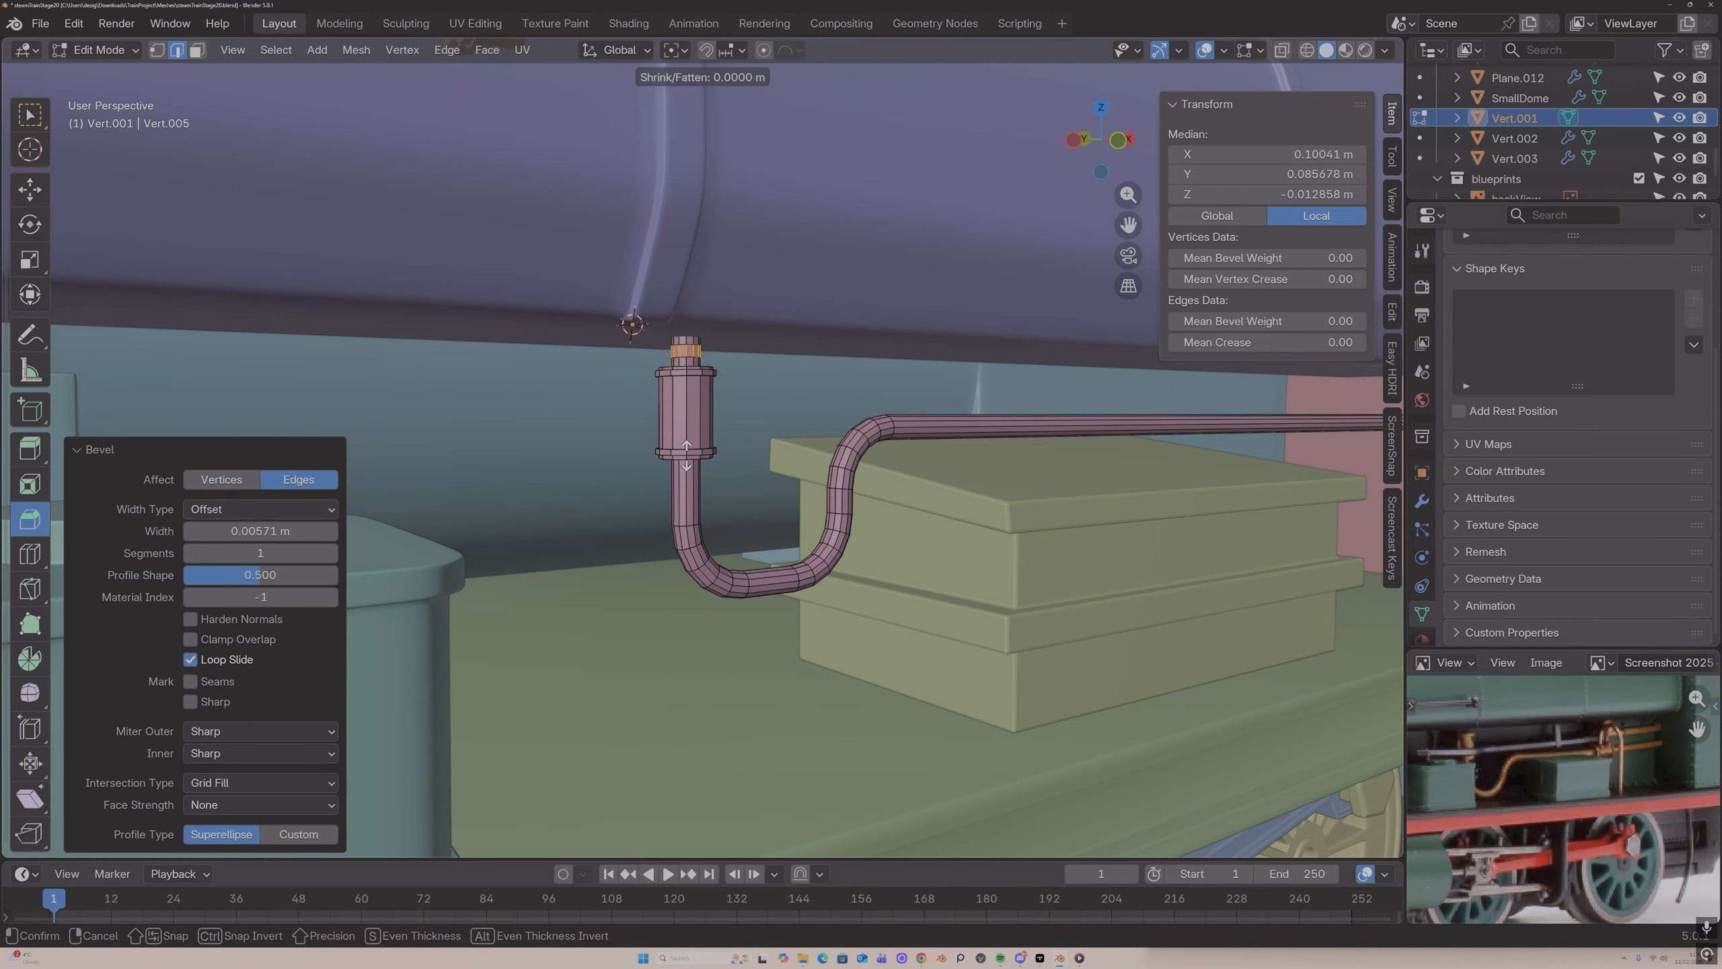
click(687, 453)
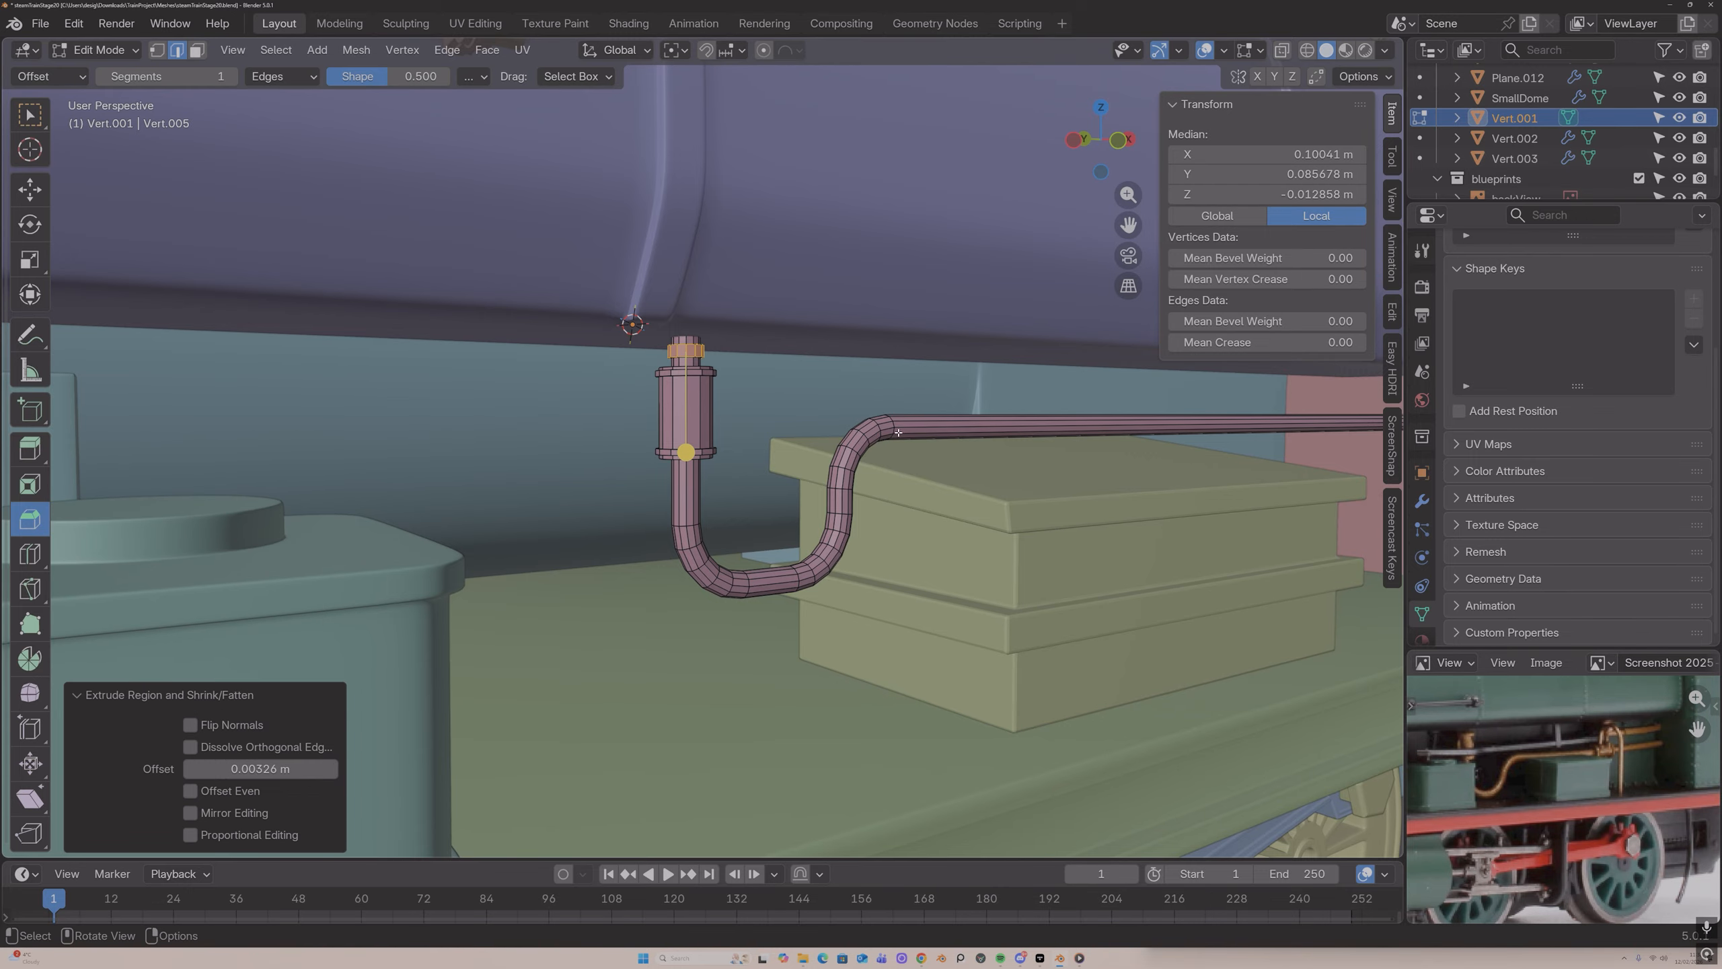
Step: Add an edge loop near the pipe's cab end with a slide factor of -0.756 and bevel it by 0.0953 m
middle_drag(687, 454, 939, 430)
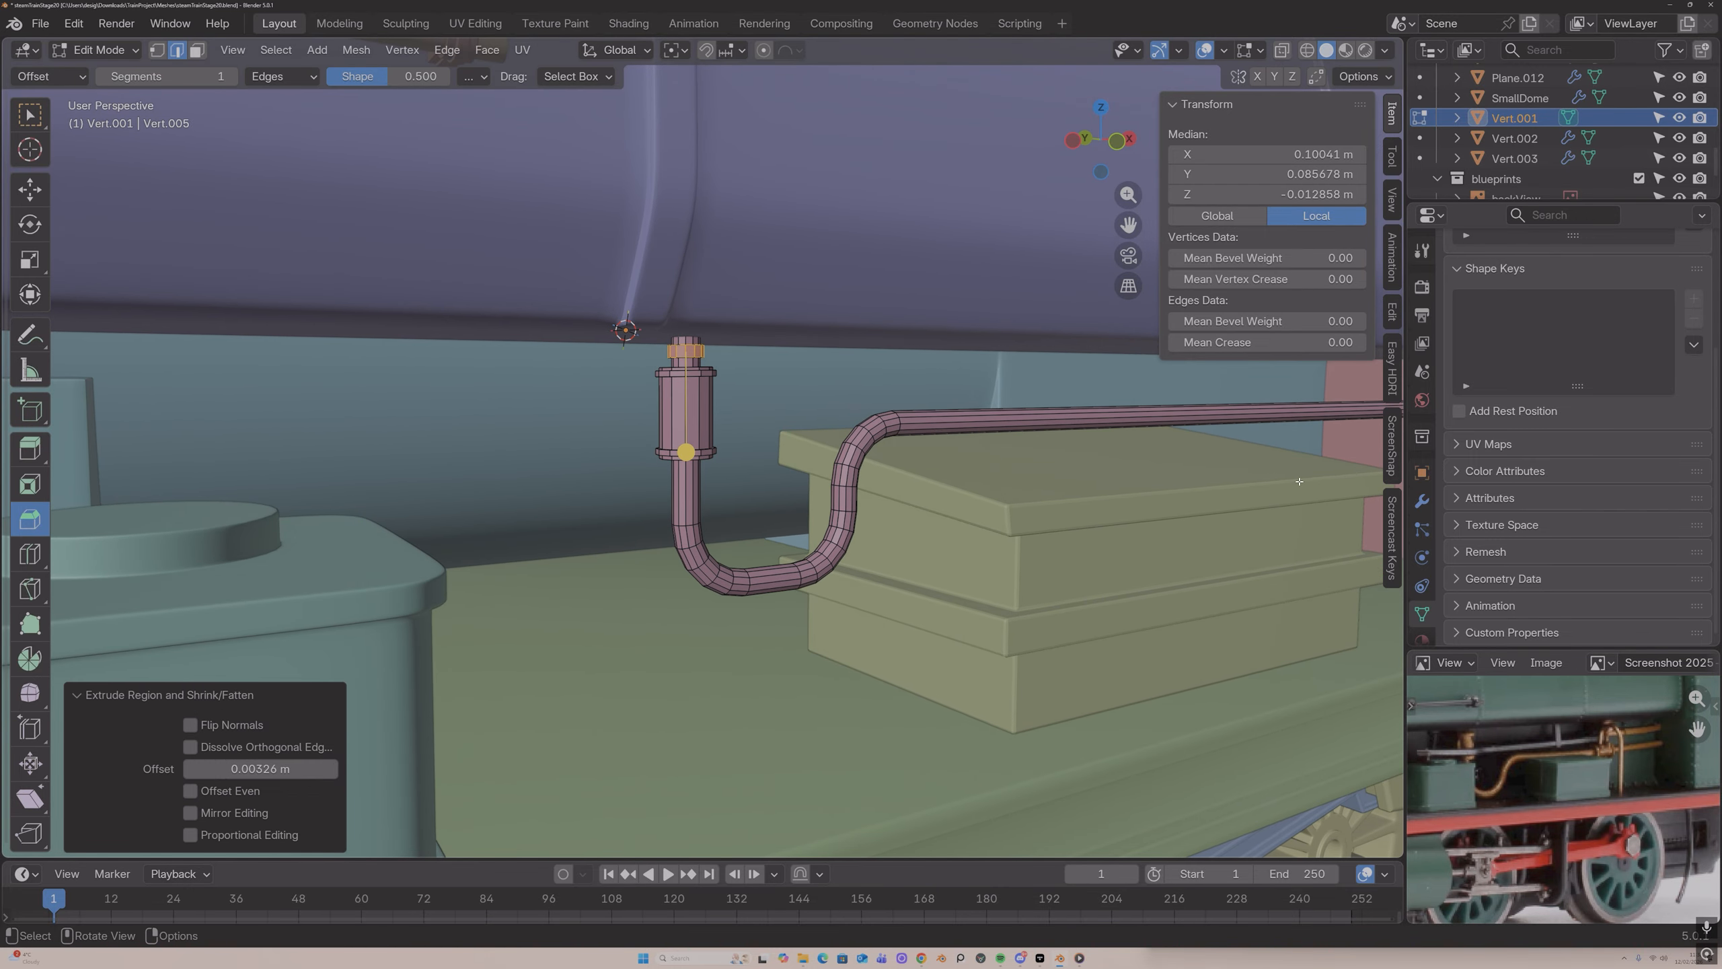
scroll(1152, 434, down, 3)
key(ctrl+r)
click(1307, 423)
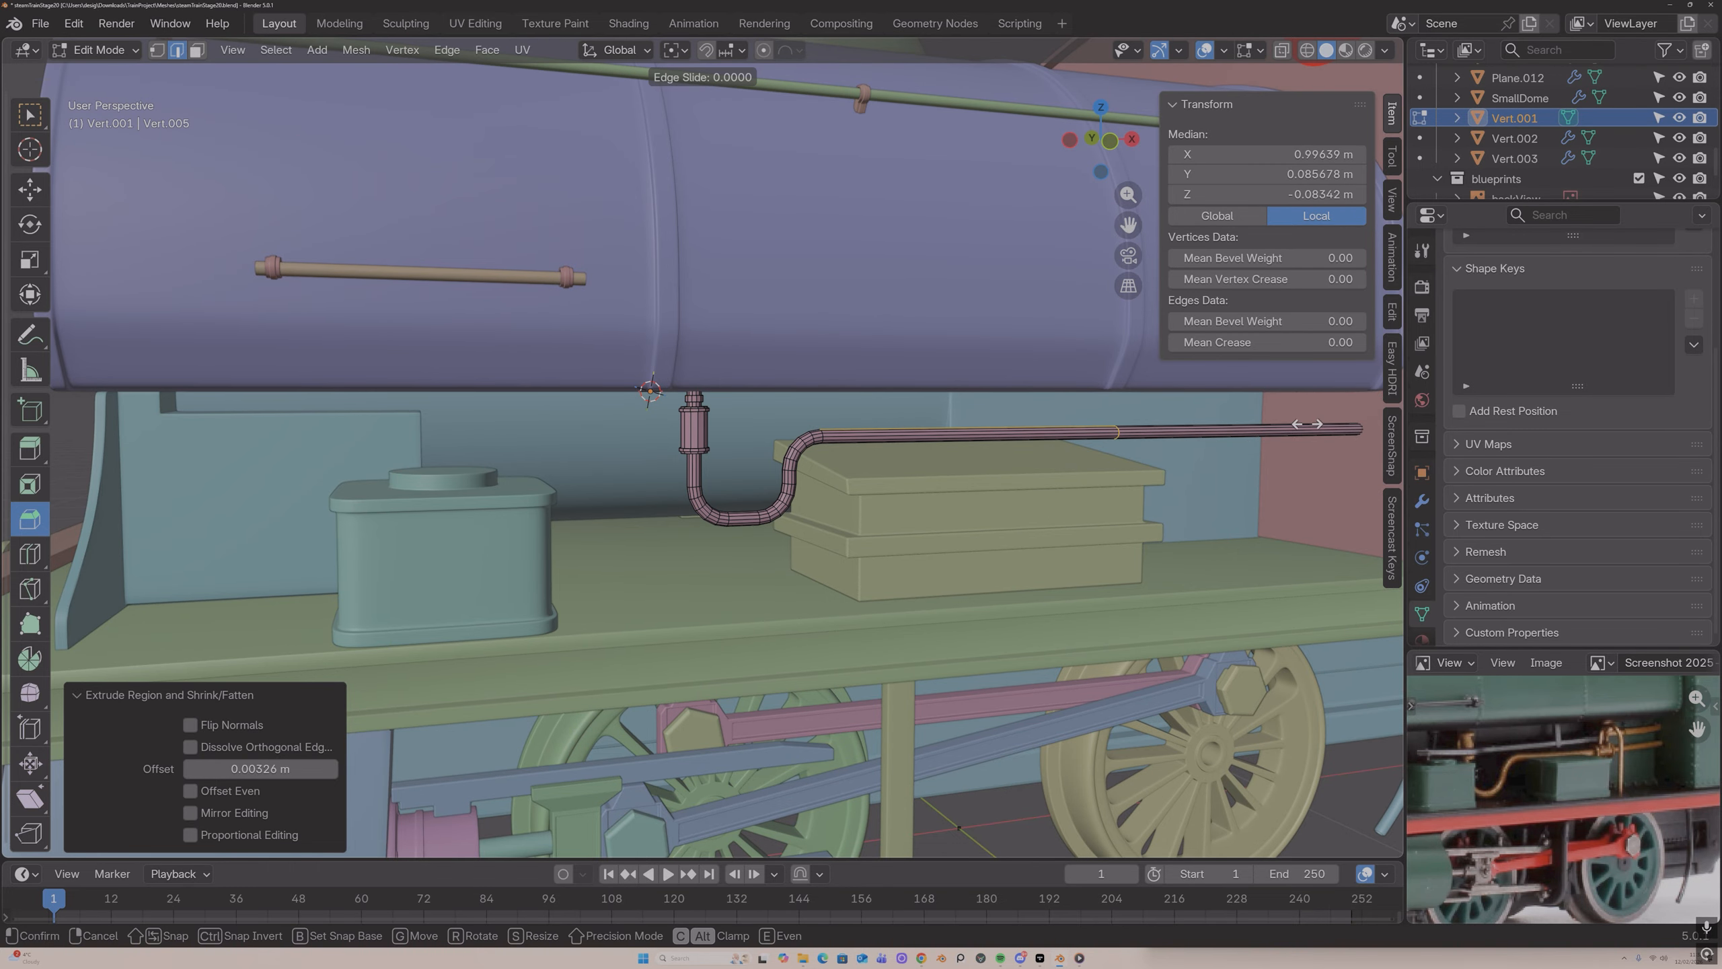
click(111, 416)
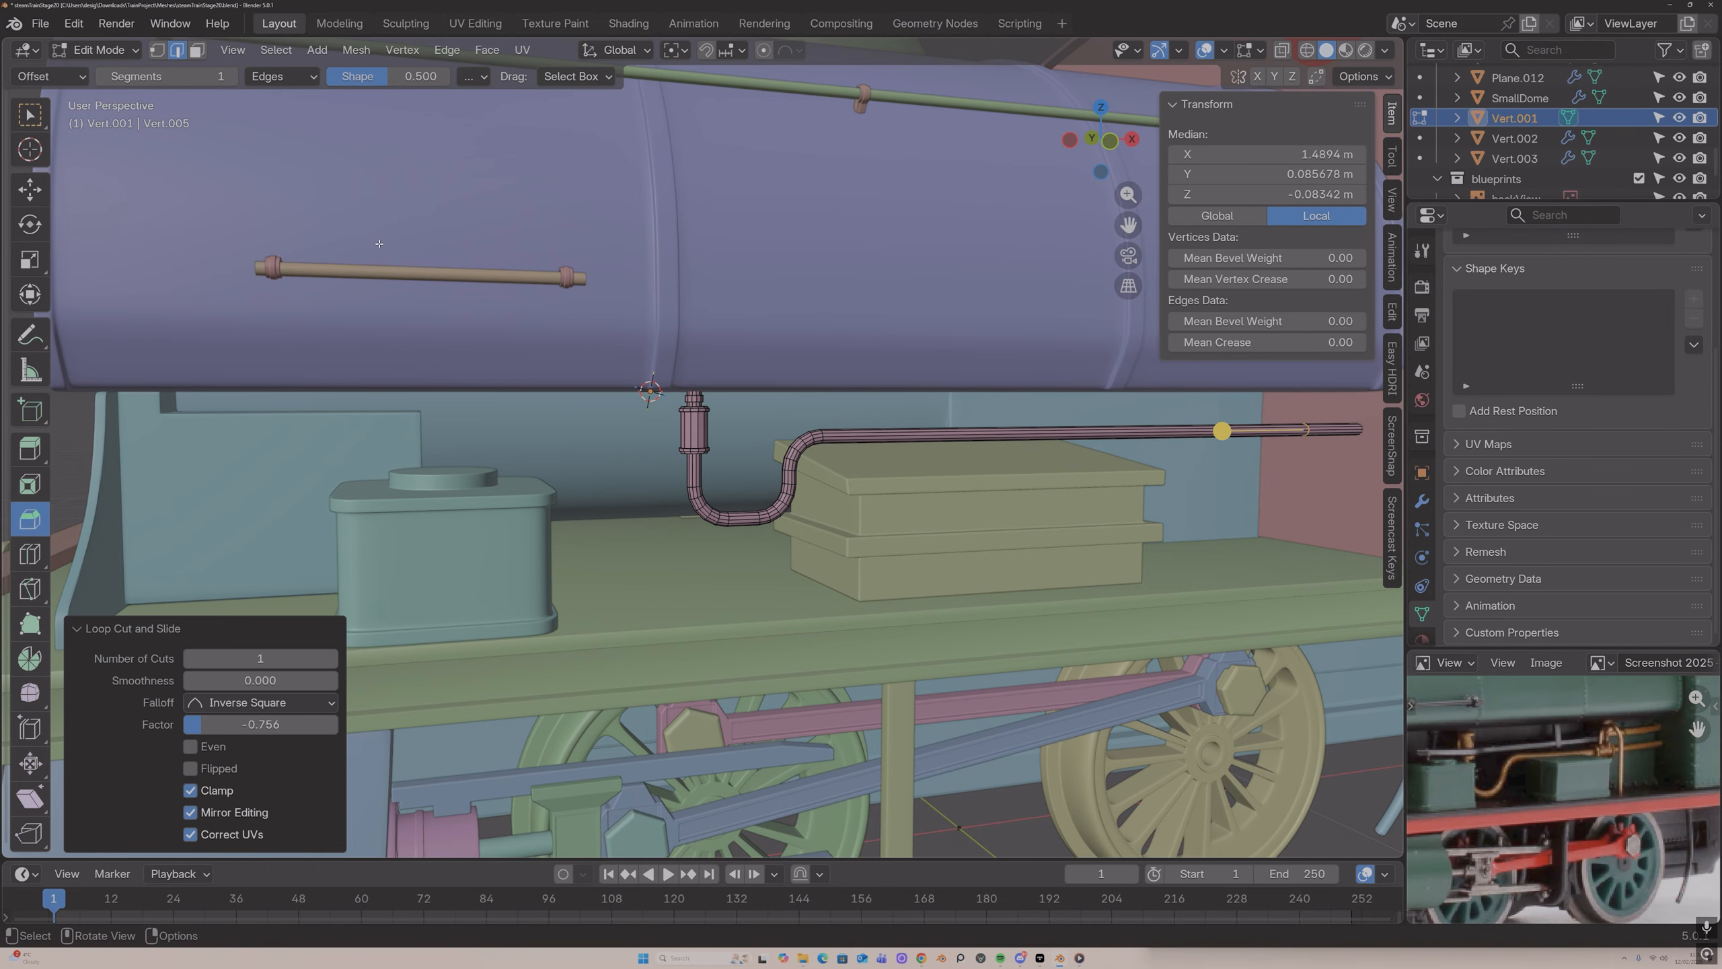
drag(1122, 228, 715, 263)
key(ctrl+b)
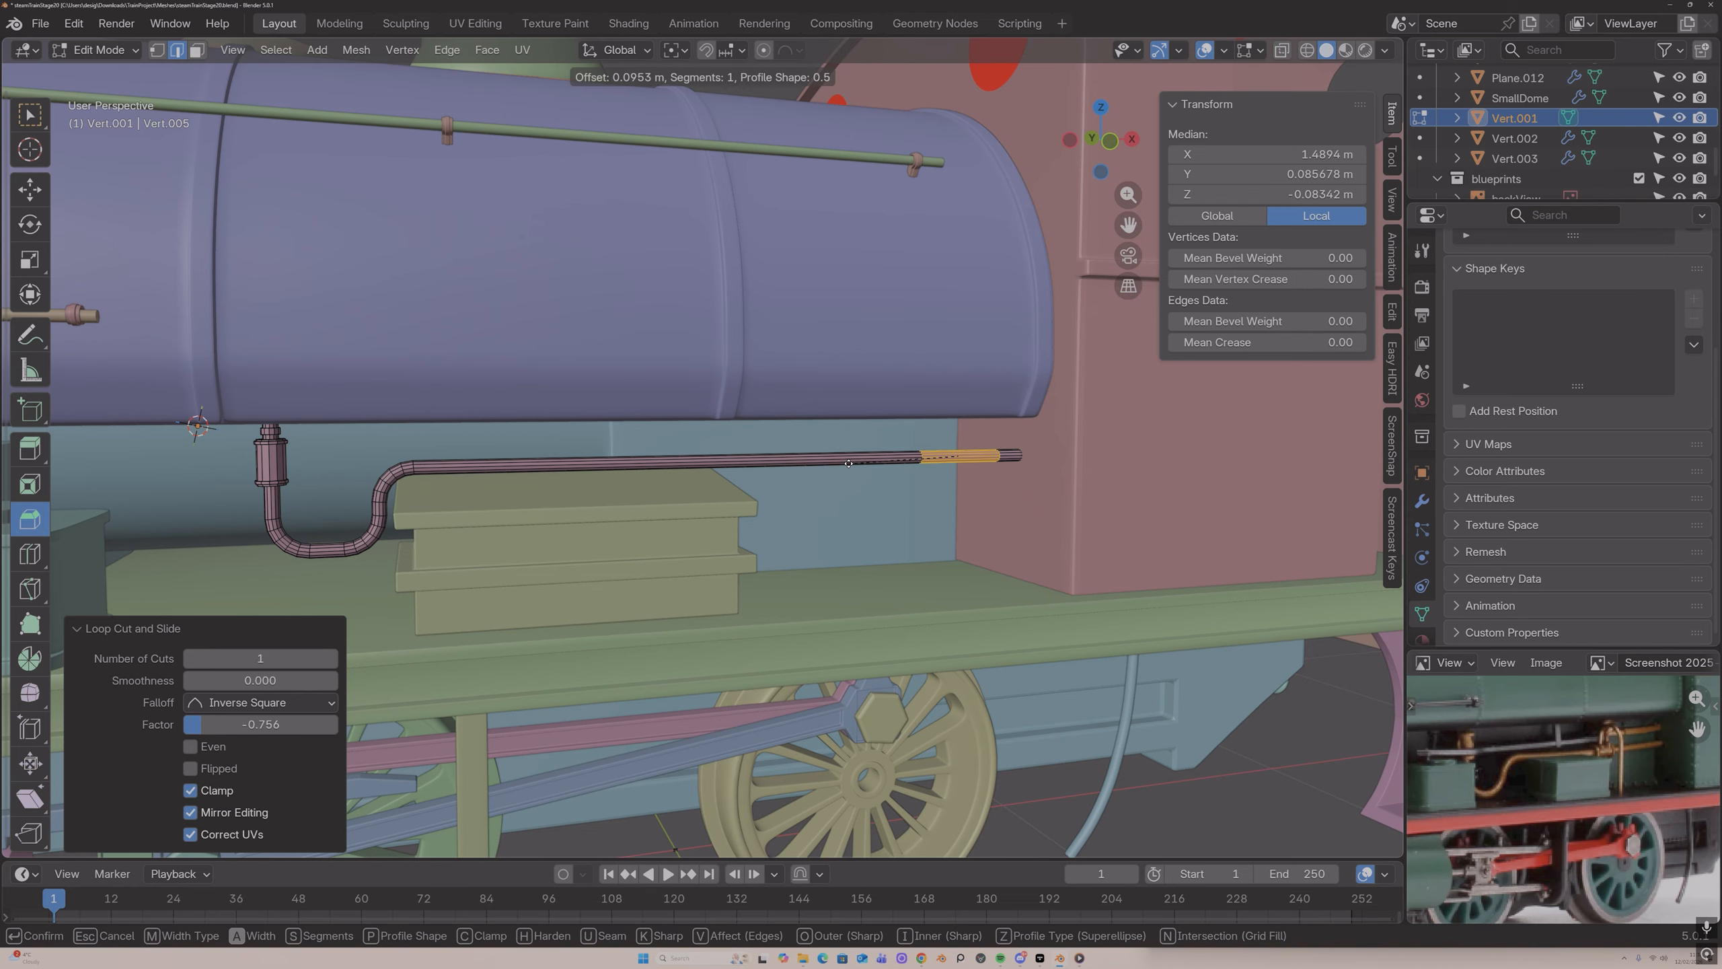
click(848, 463)
Step: Extrude the cab-end band along its normals by about 0.005 m to form a sleeve and check it in Object Mode
key(alt+e)
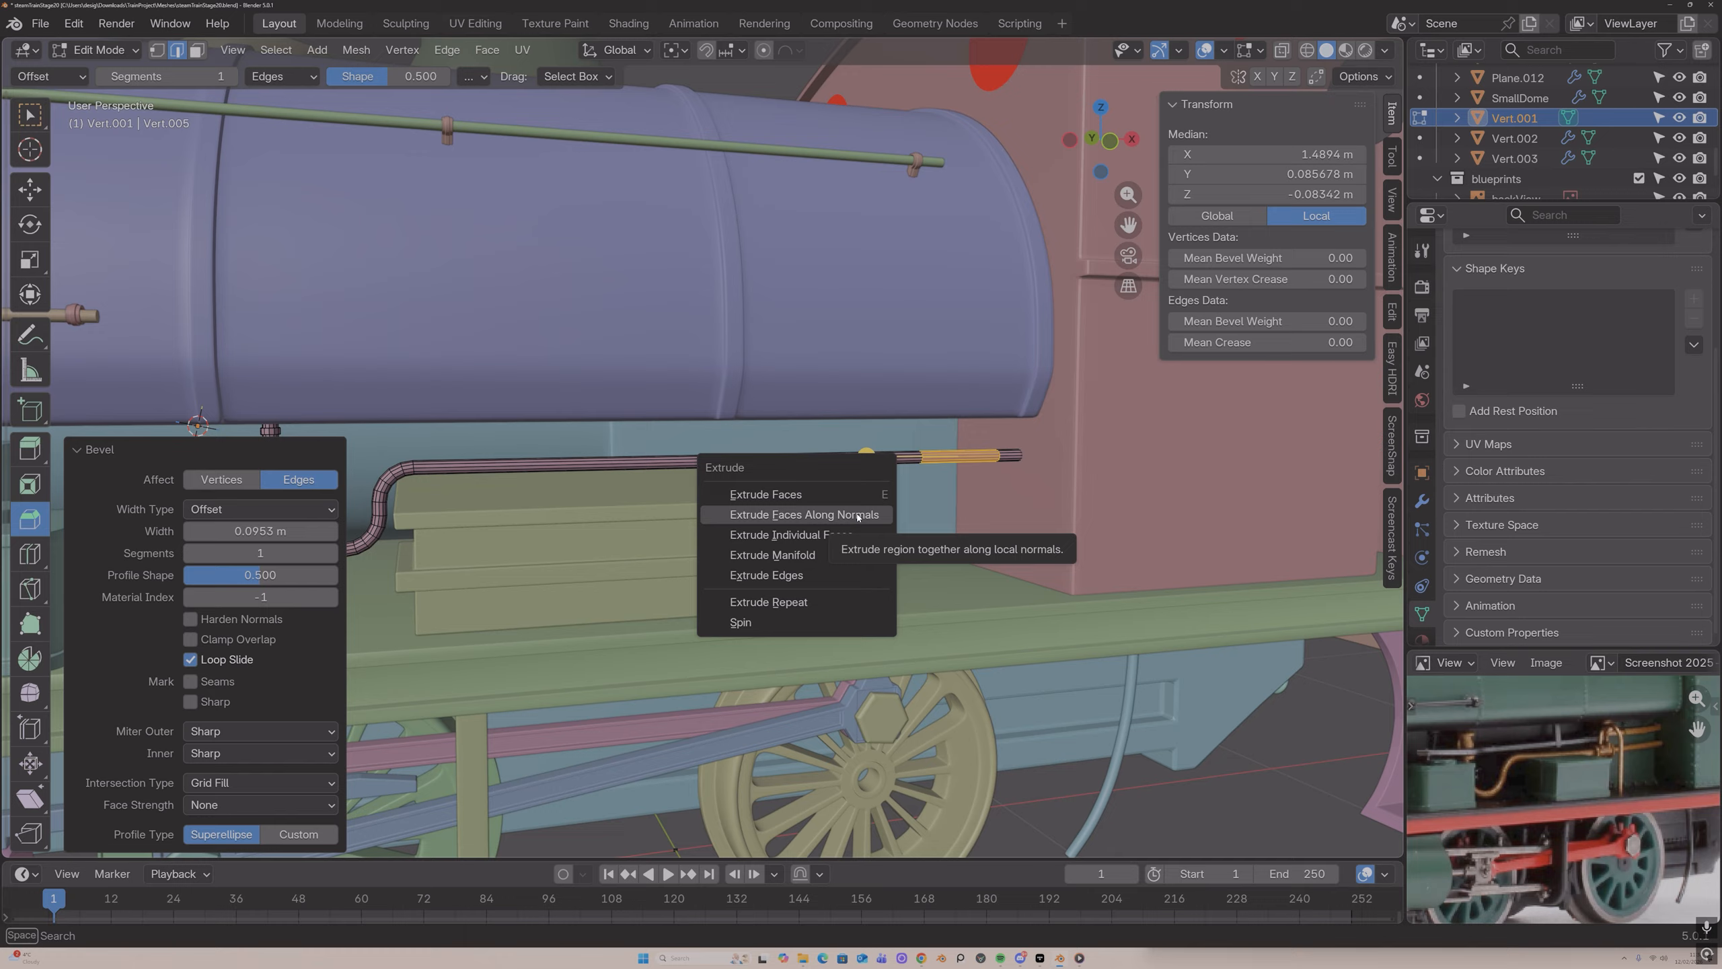
click(857, 514)
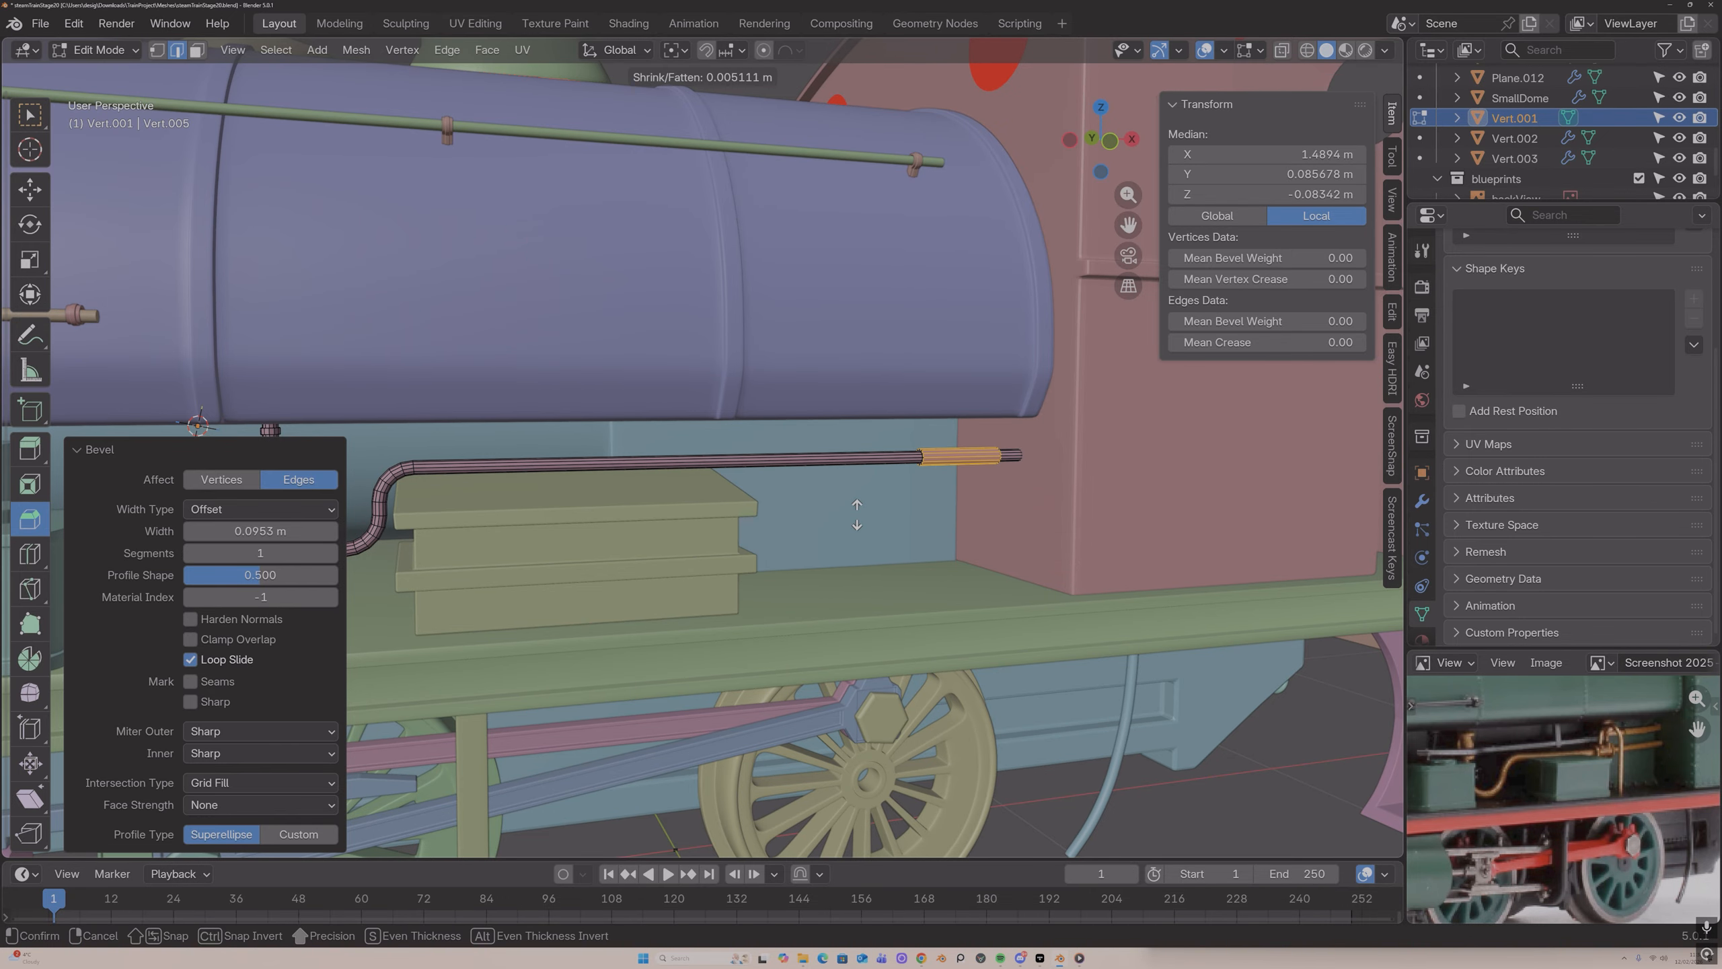
click(857, 515)
key(Tab)
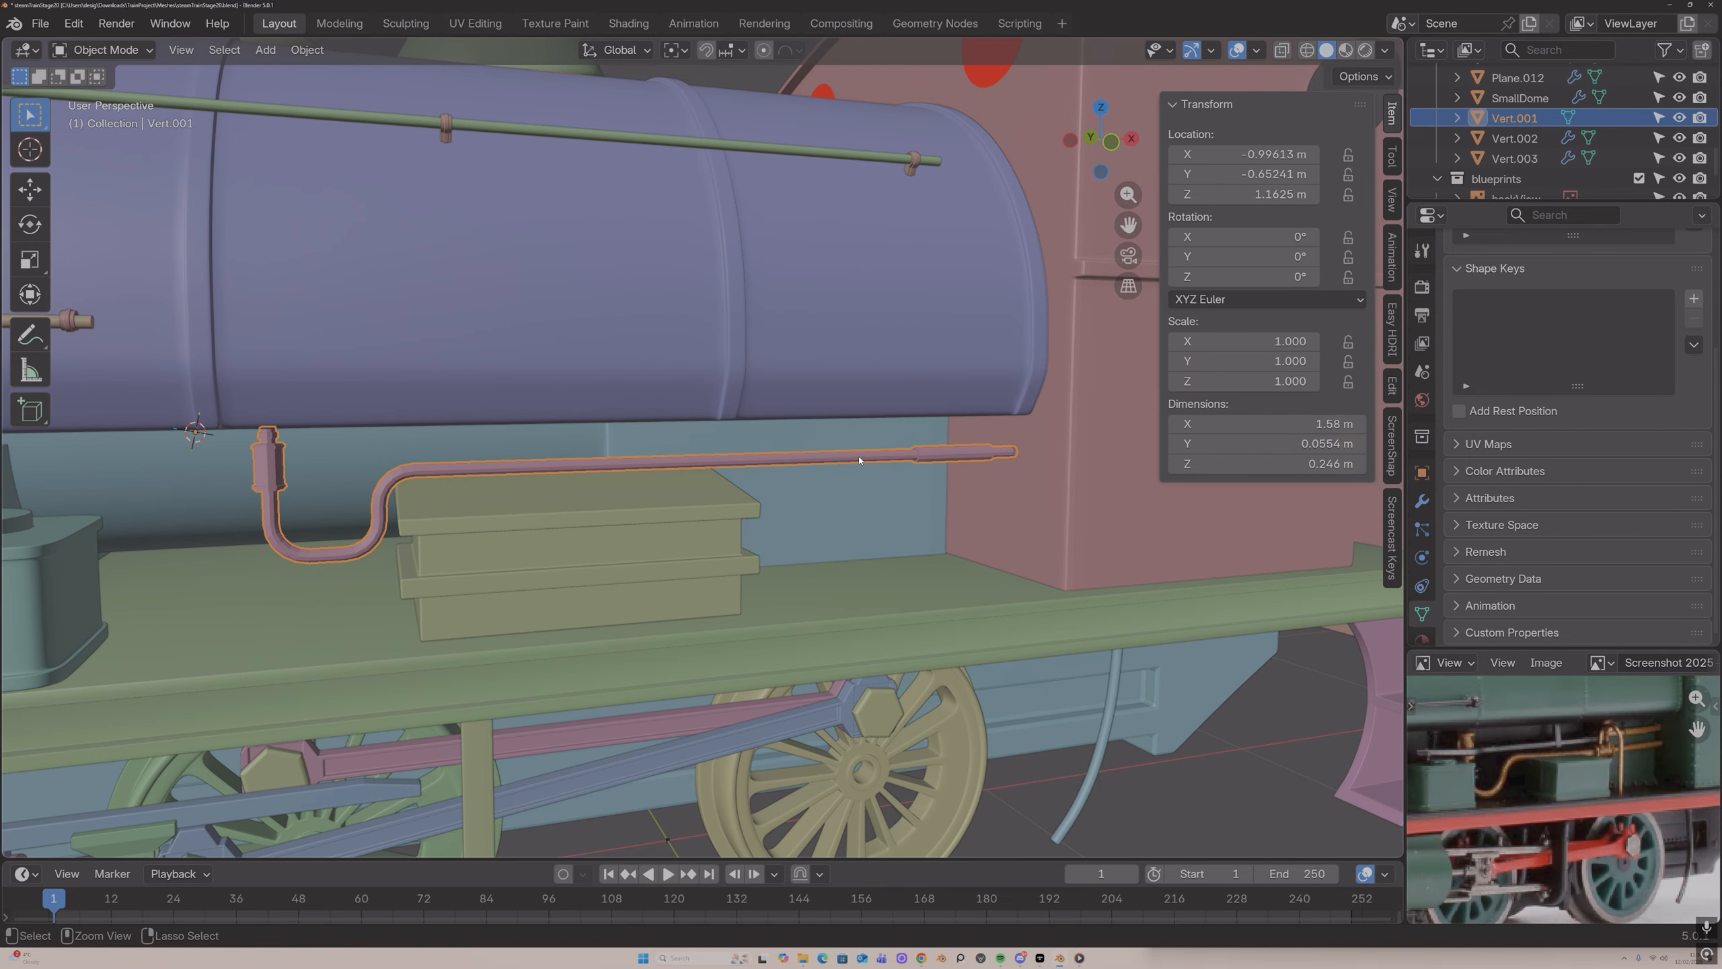
key(Tab)
Step: Add supporting edge loops just inside both ends of the cab-end sleeve, with slide factors of -0.975 and 0.984
scroll(1166, 439, up, 5)
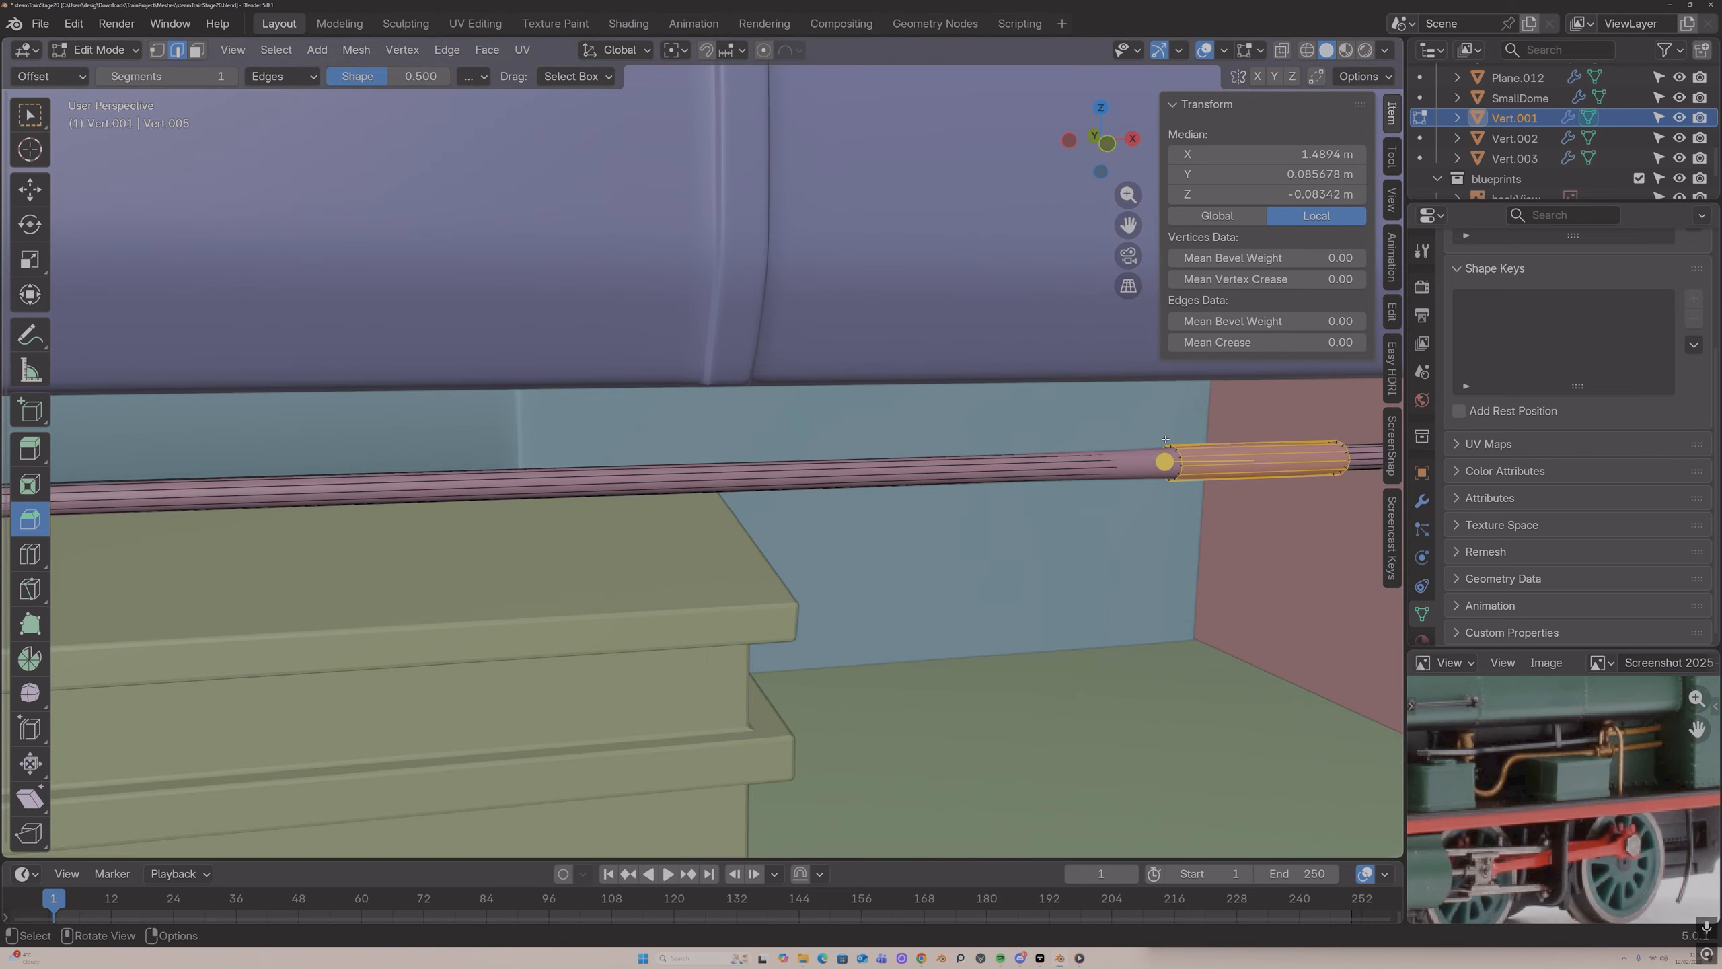
key(ctrl+r)
click(1191, 443)
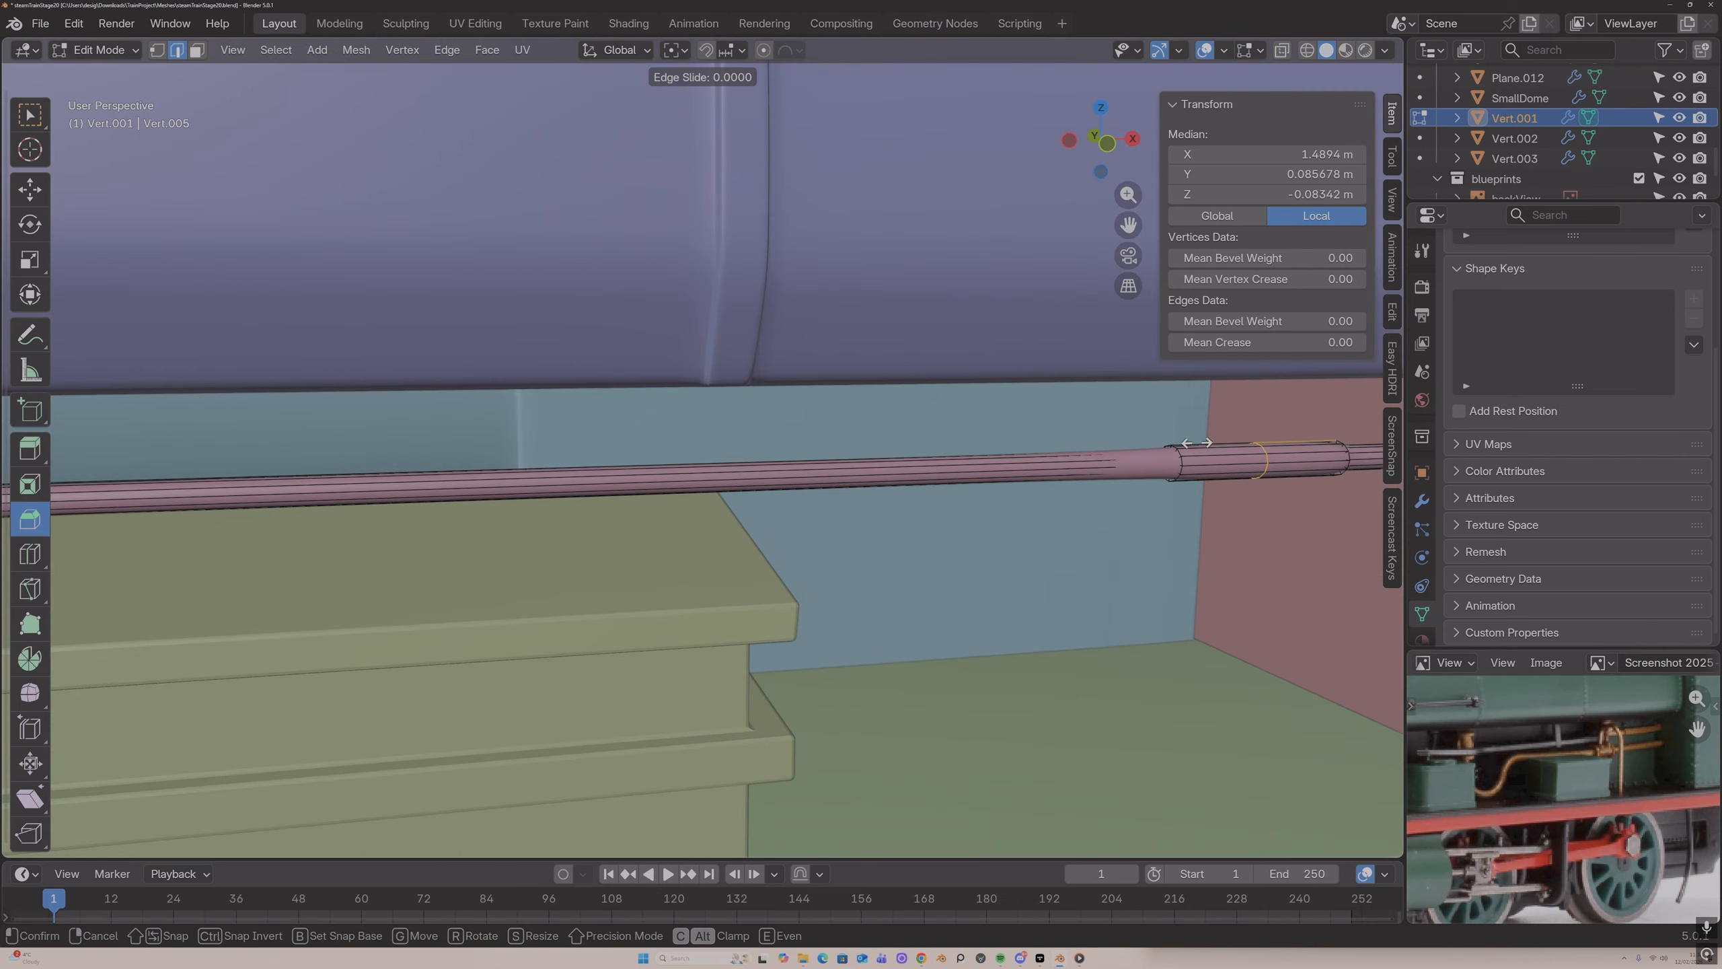
click(1116, 450)
key(g)
key(g)
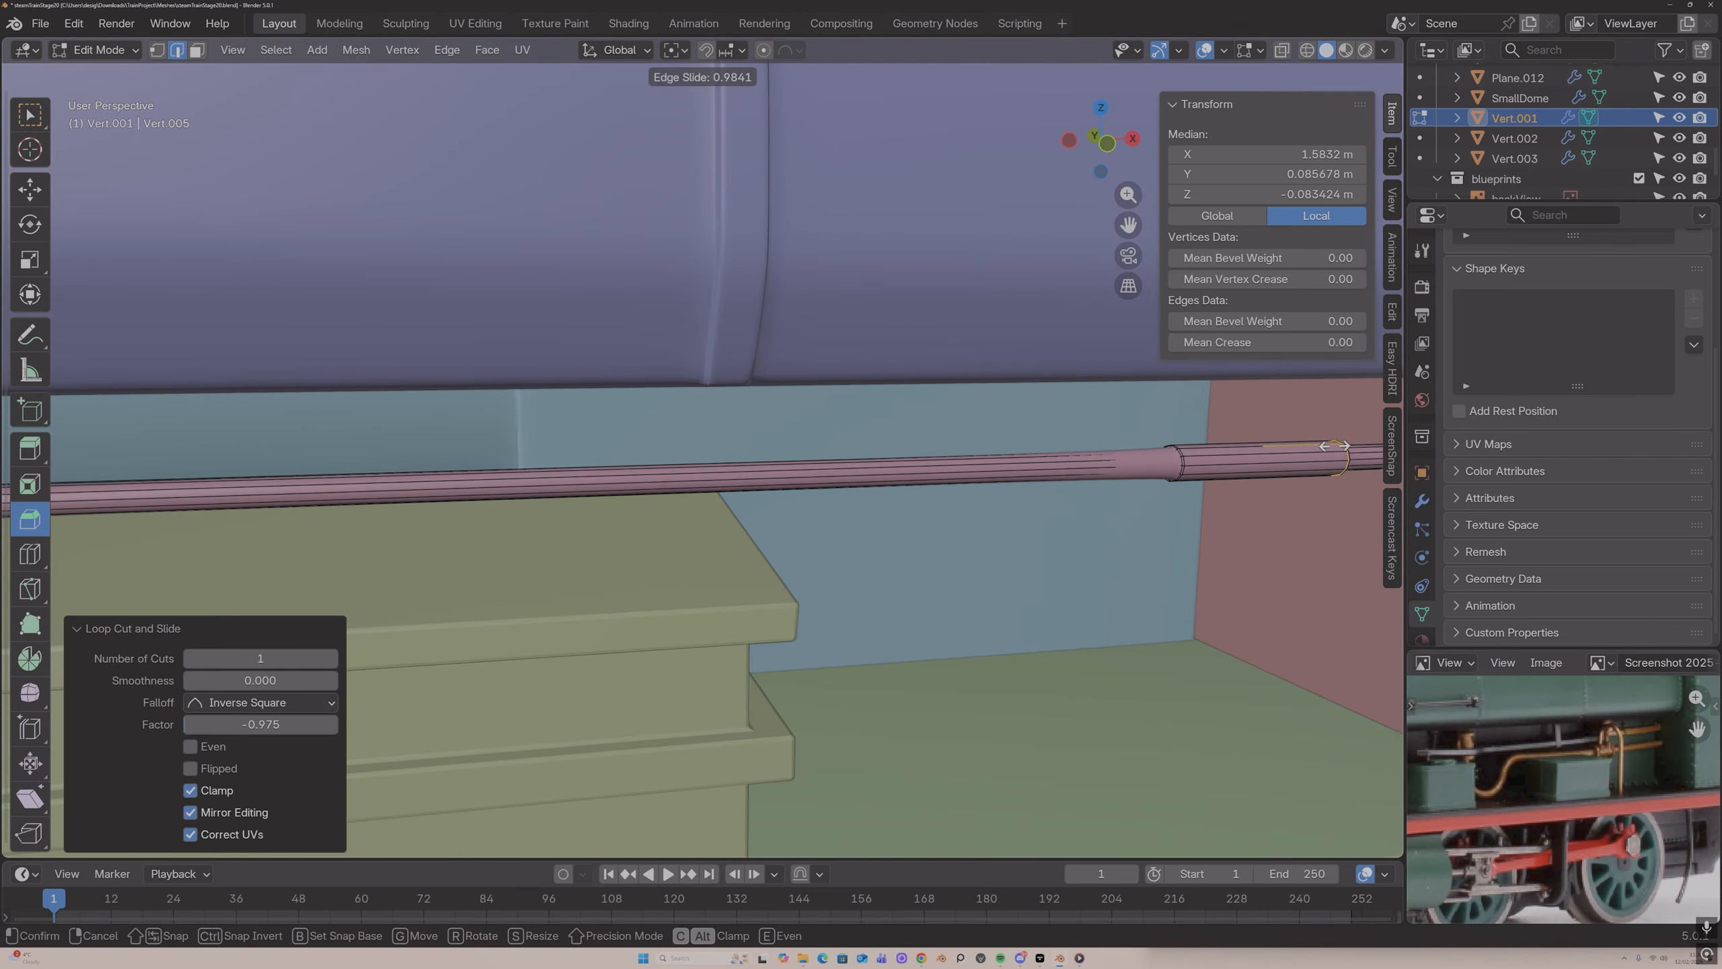
click(1333, 446)
Step: Add supporting edge loops on the pipe just outside both ends of the sleeve, with slide factors of -0.996 and 0.935
key(ctrl+r)
click(1152, 459)
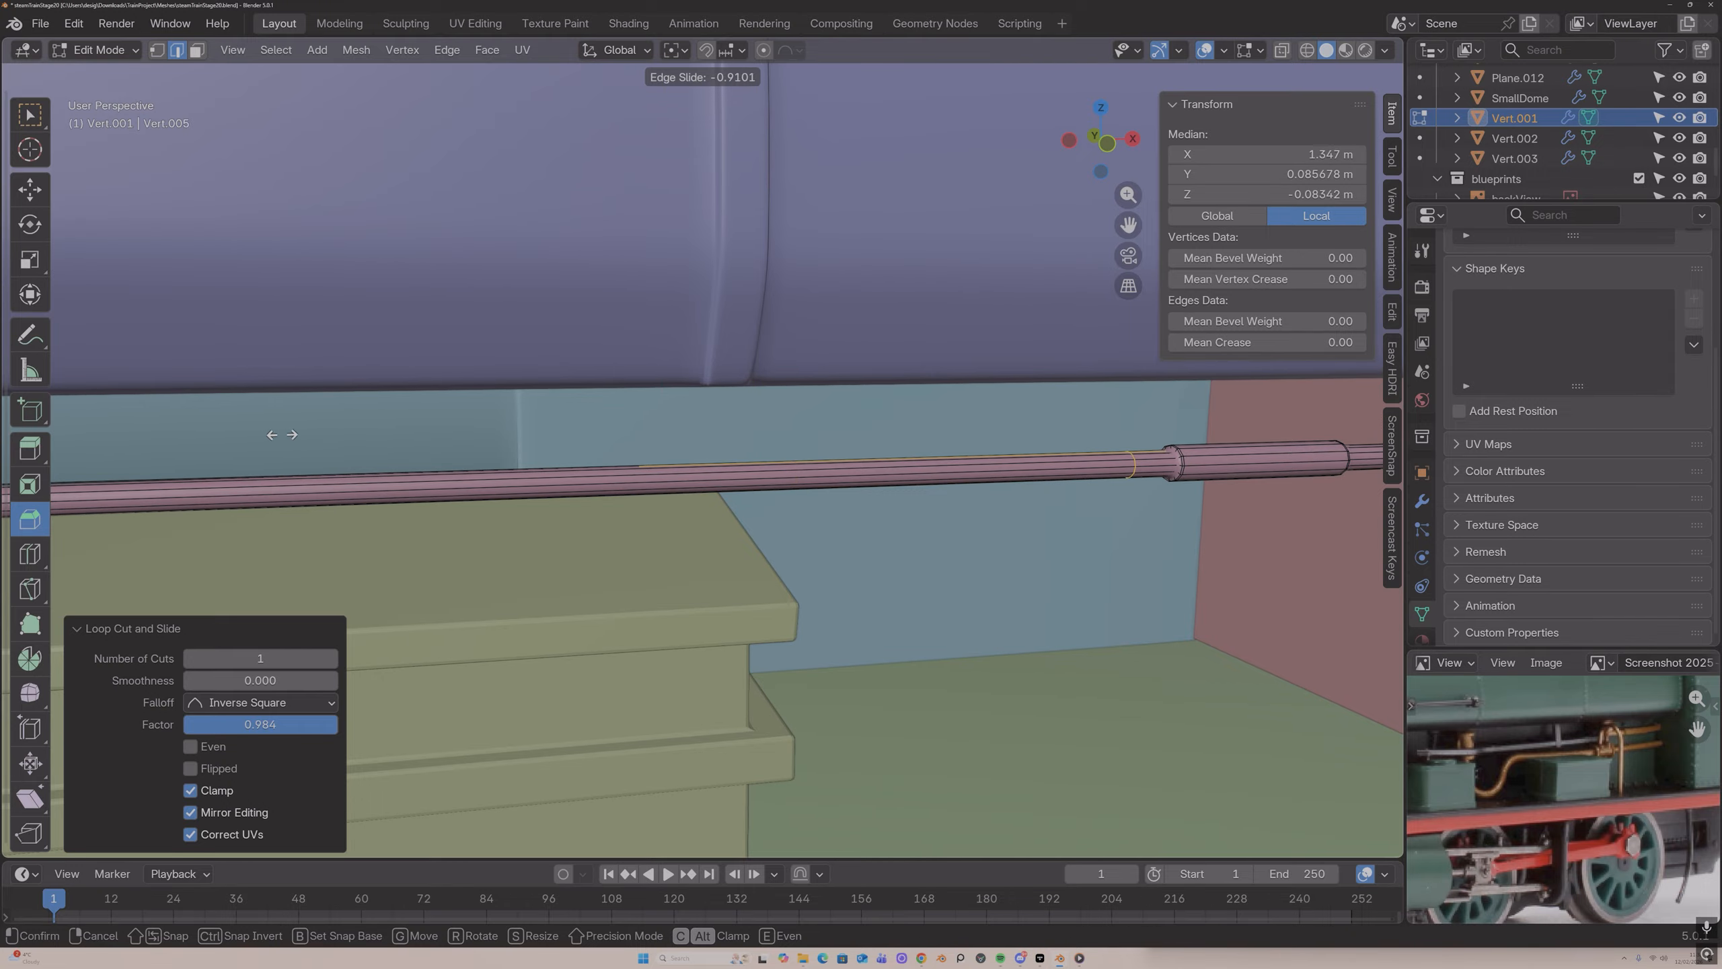
click(332, 433)
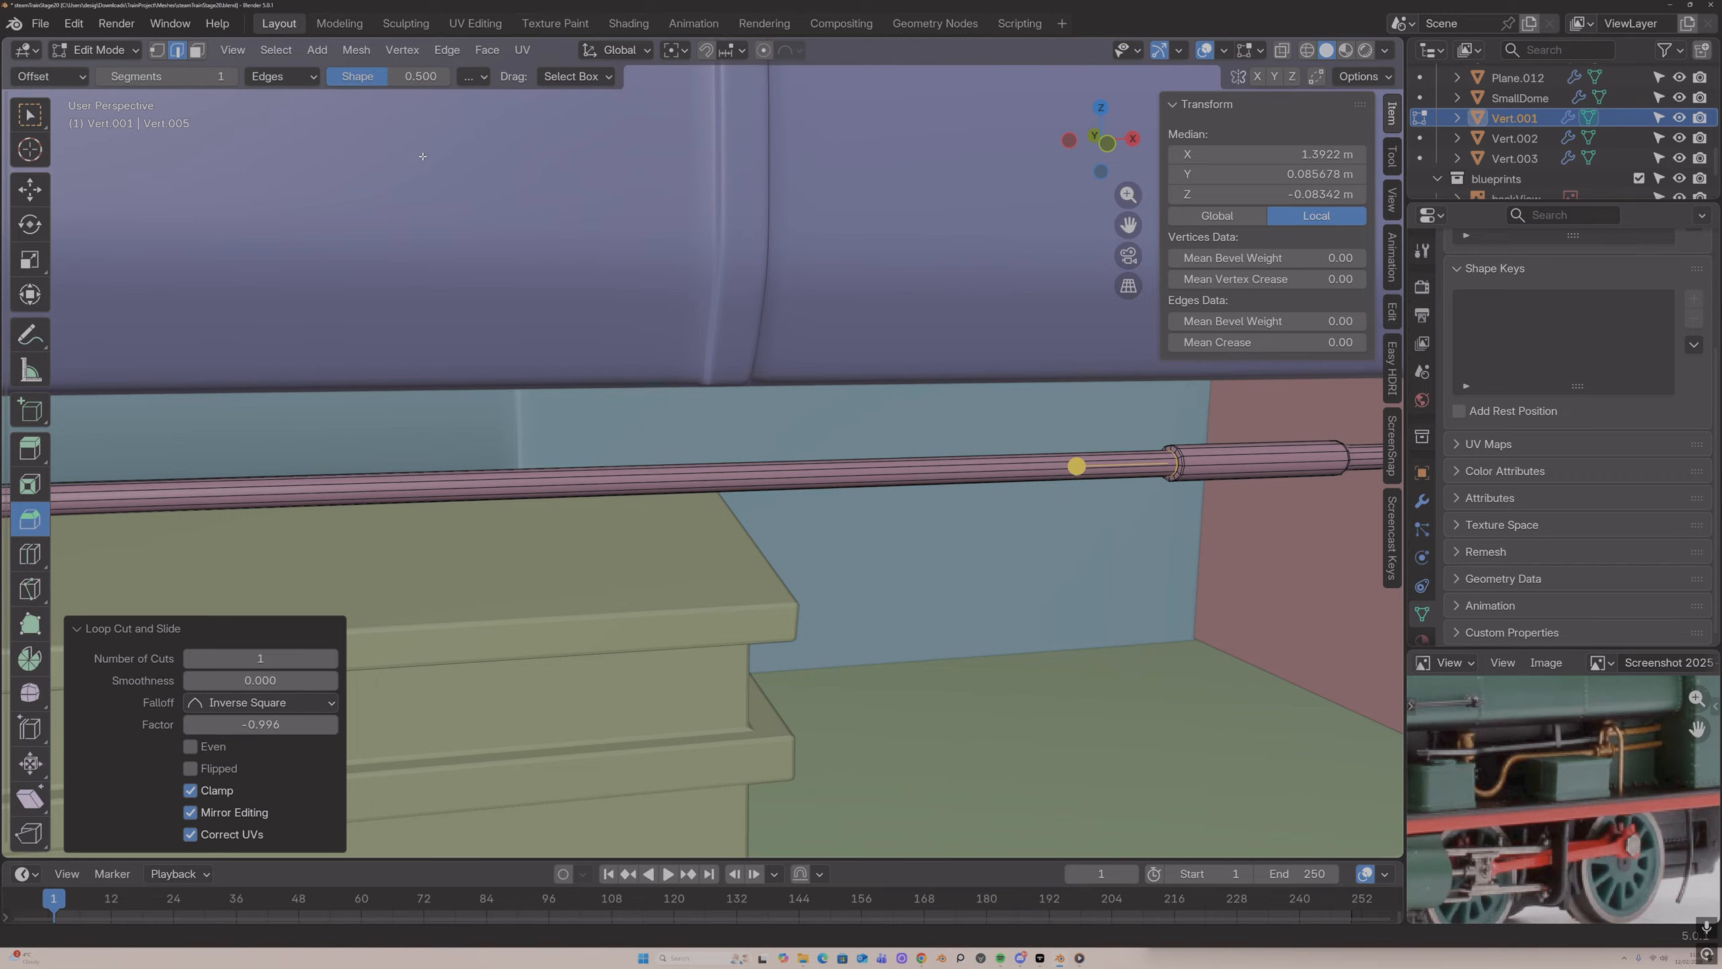
shift+middle_drag(1134, 221, 677, 228)
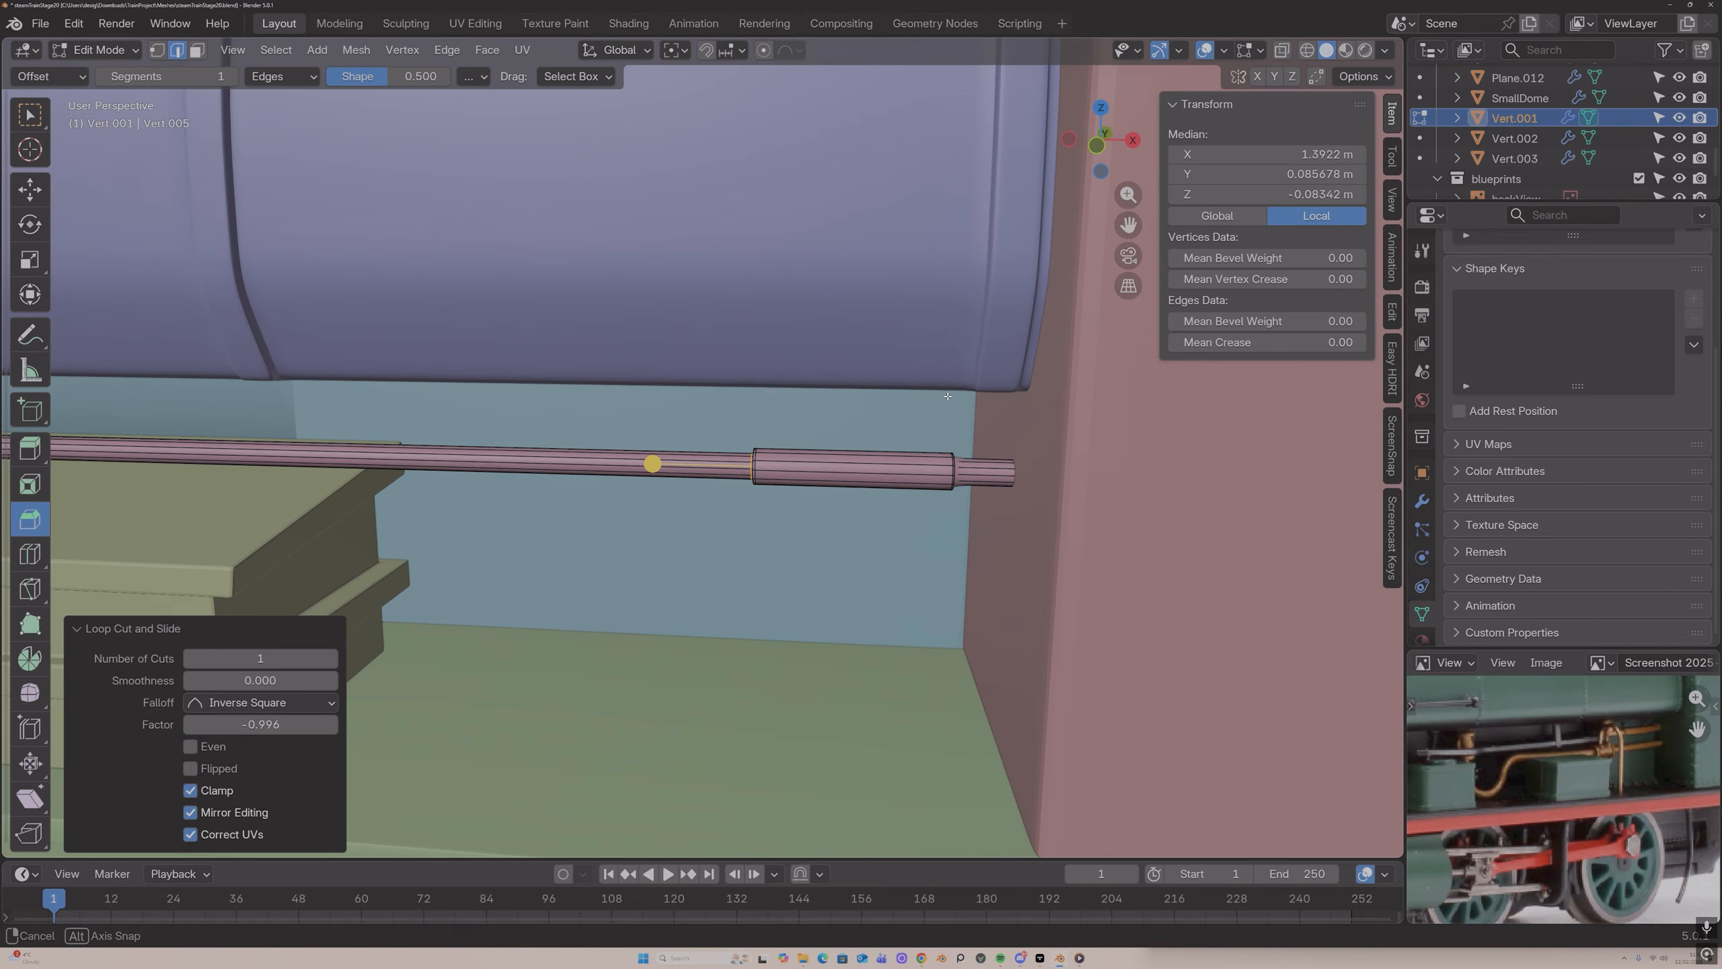
key(ctrl+r)
click(981, 466)
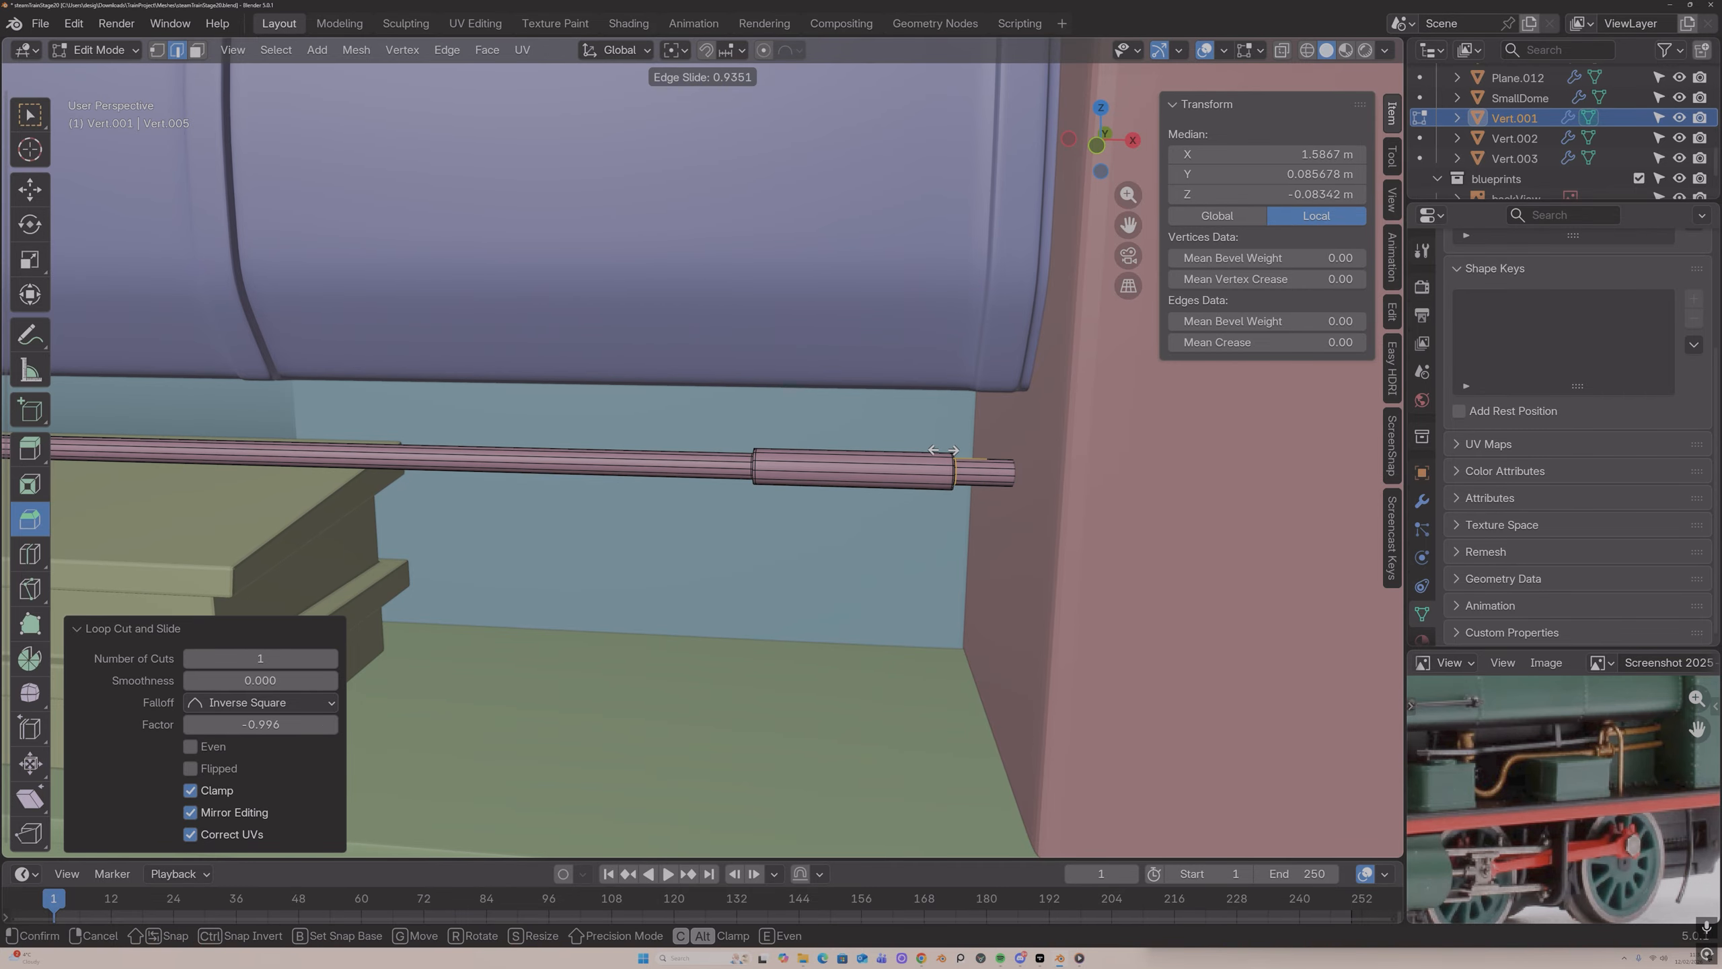
click(942, 451)
Step: Add supporting edge loops just below the collar and inside its lower and upper rims, using slide factors 0.906 and -0.901 inside the rims
drag(1128, 225, 1423, 190)
key(ctrl+r)
click(791, 409)
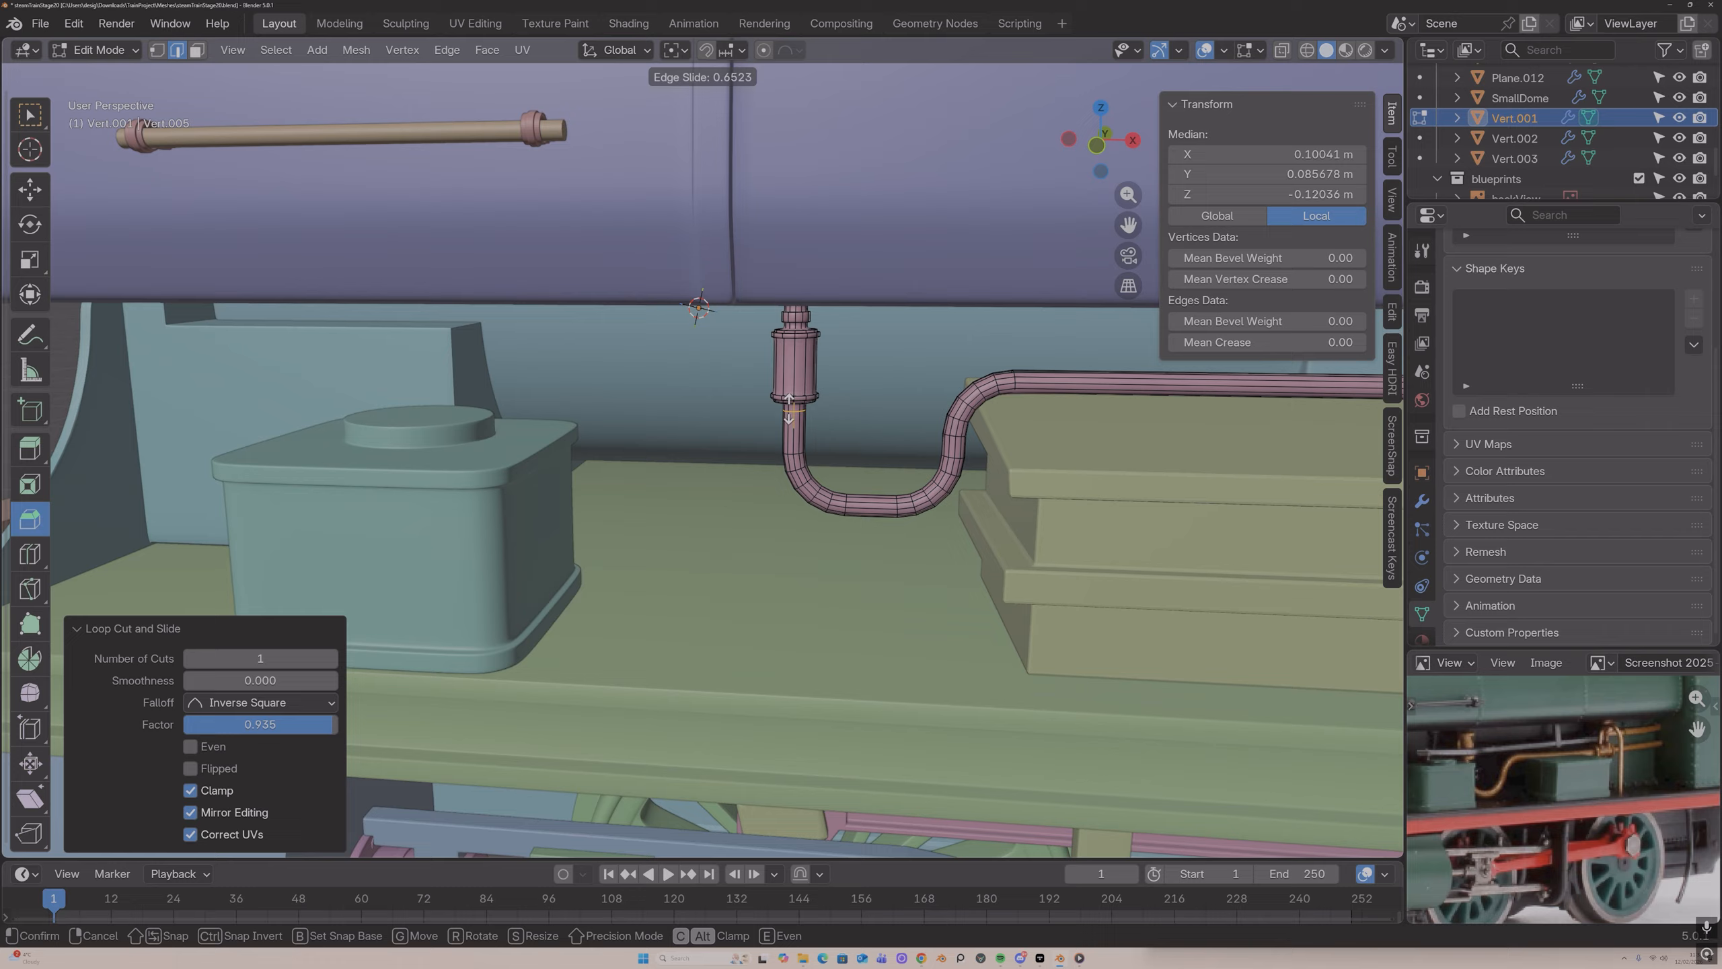
click(789, 404)
key(ctrl+r)
click(795, 379)
click(794, 403)
key(ctrl+r)
click(793, 339)
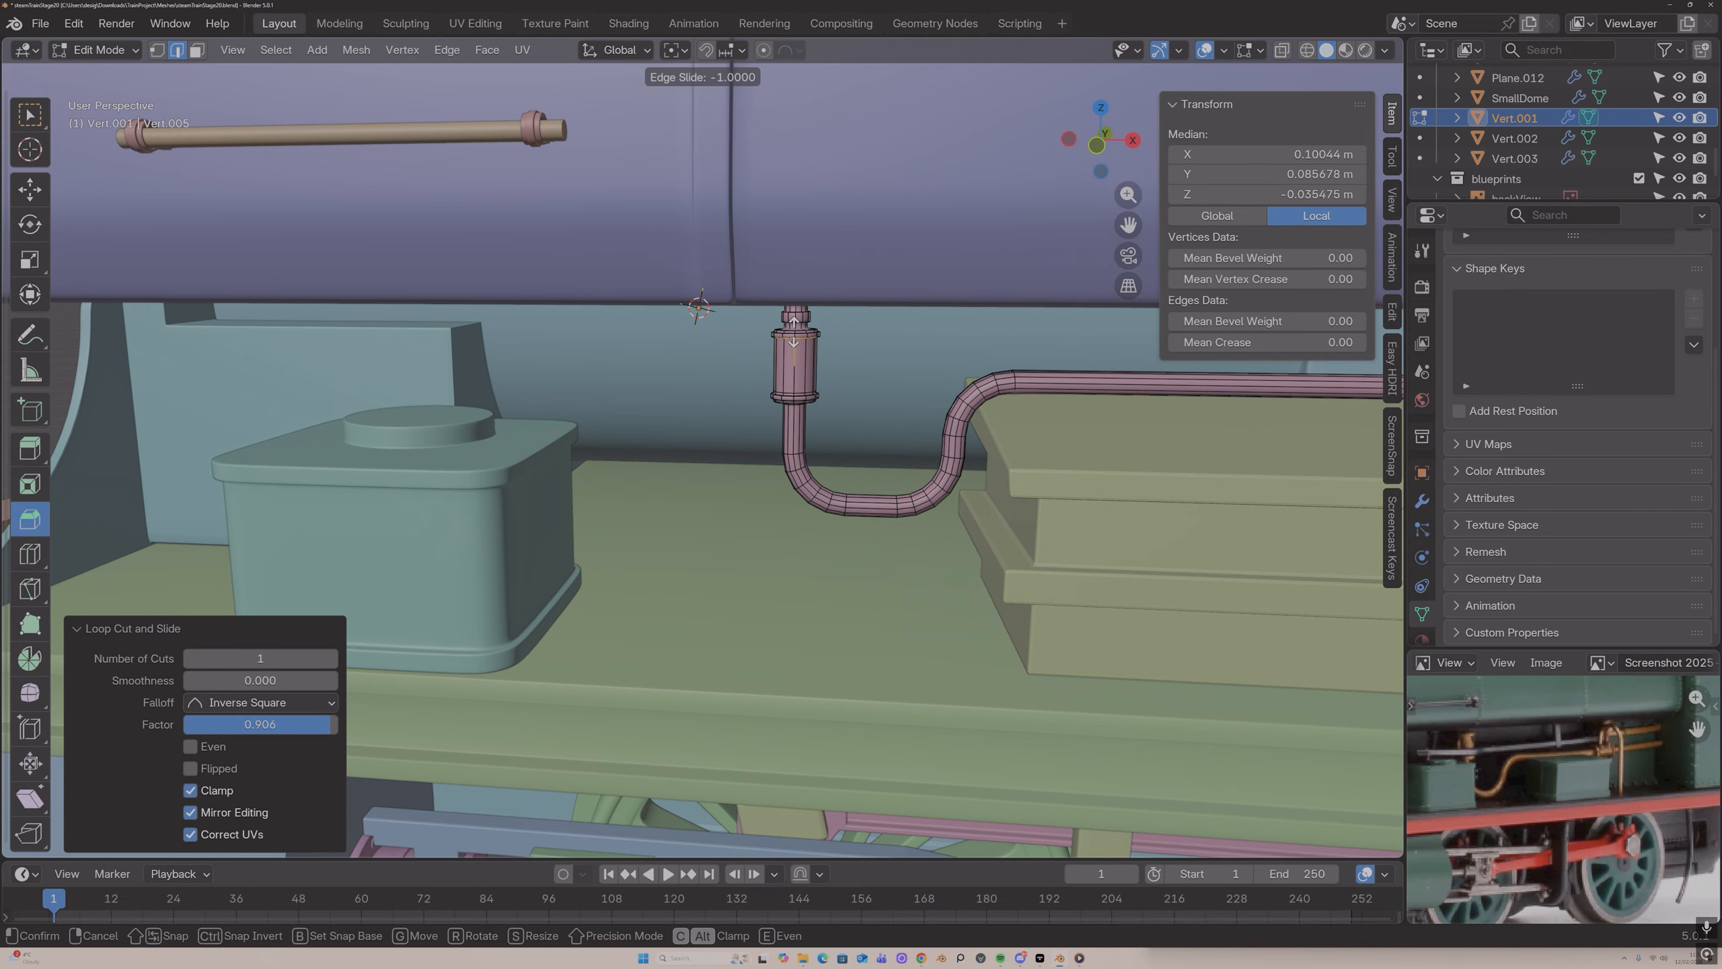
click(796, 340)
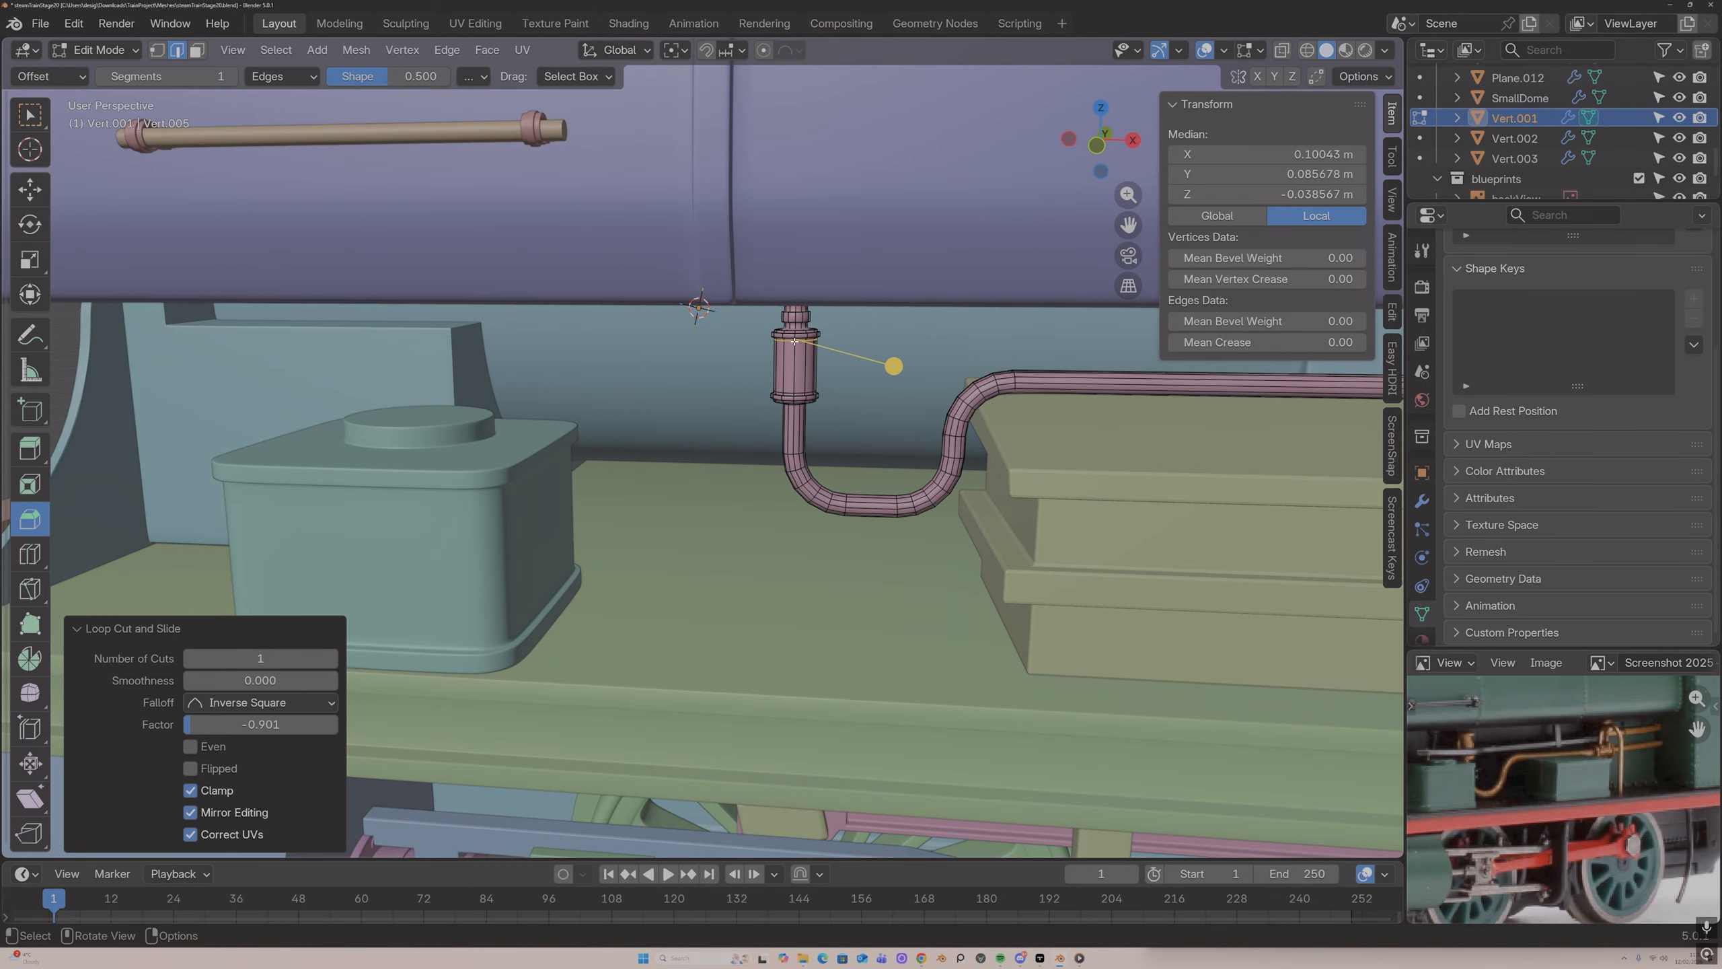
Step: Add two supporting edge loops on the short pipe section between the collar and the small ring above it
scroll(806, 302, up, 5)
mouse_move(814, 292)
middle_down()
mouse_move(850, 310)
mouse_move(828, 316)
middle_up()
key(ctrl+r)
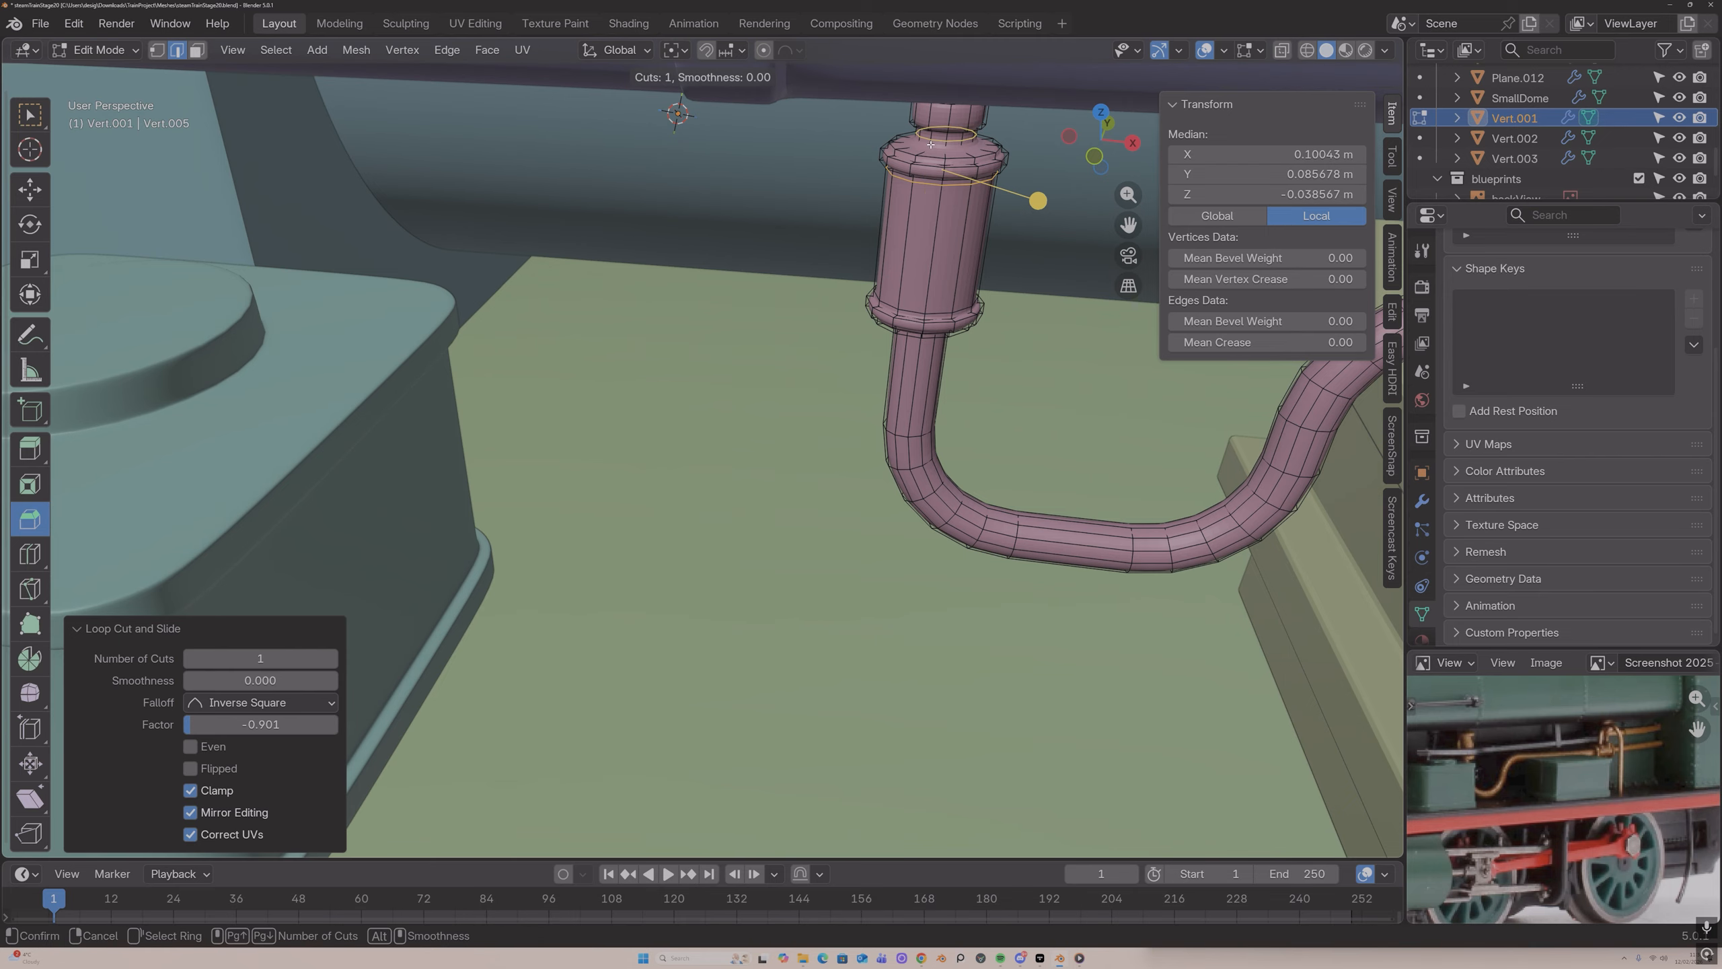
click(945, 139)
click(946, 146)
key(ctrl+r)
click(947, 138)
click(947, 139)
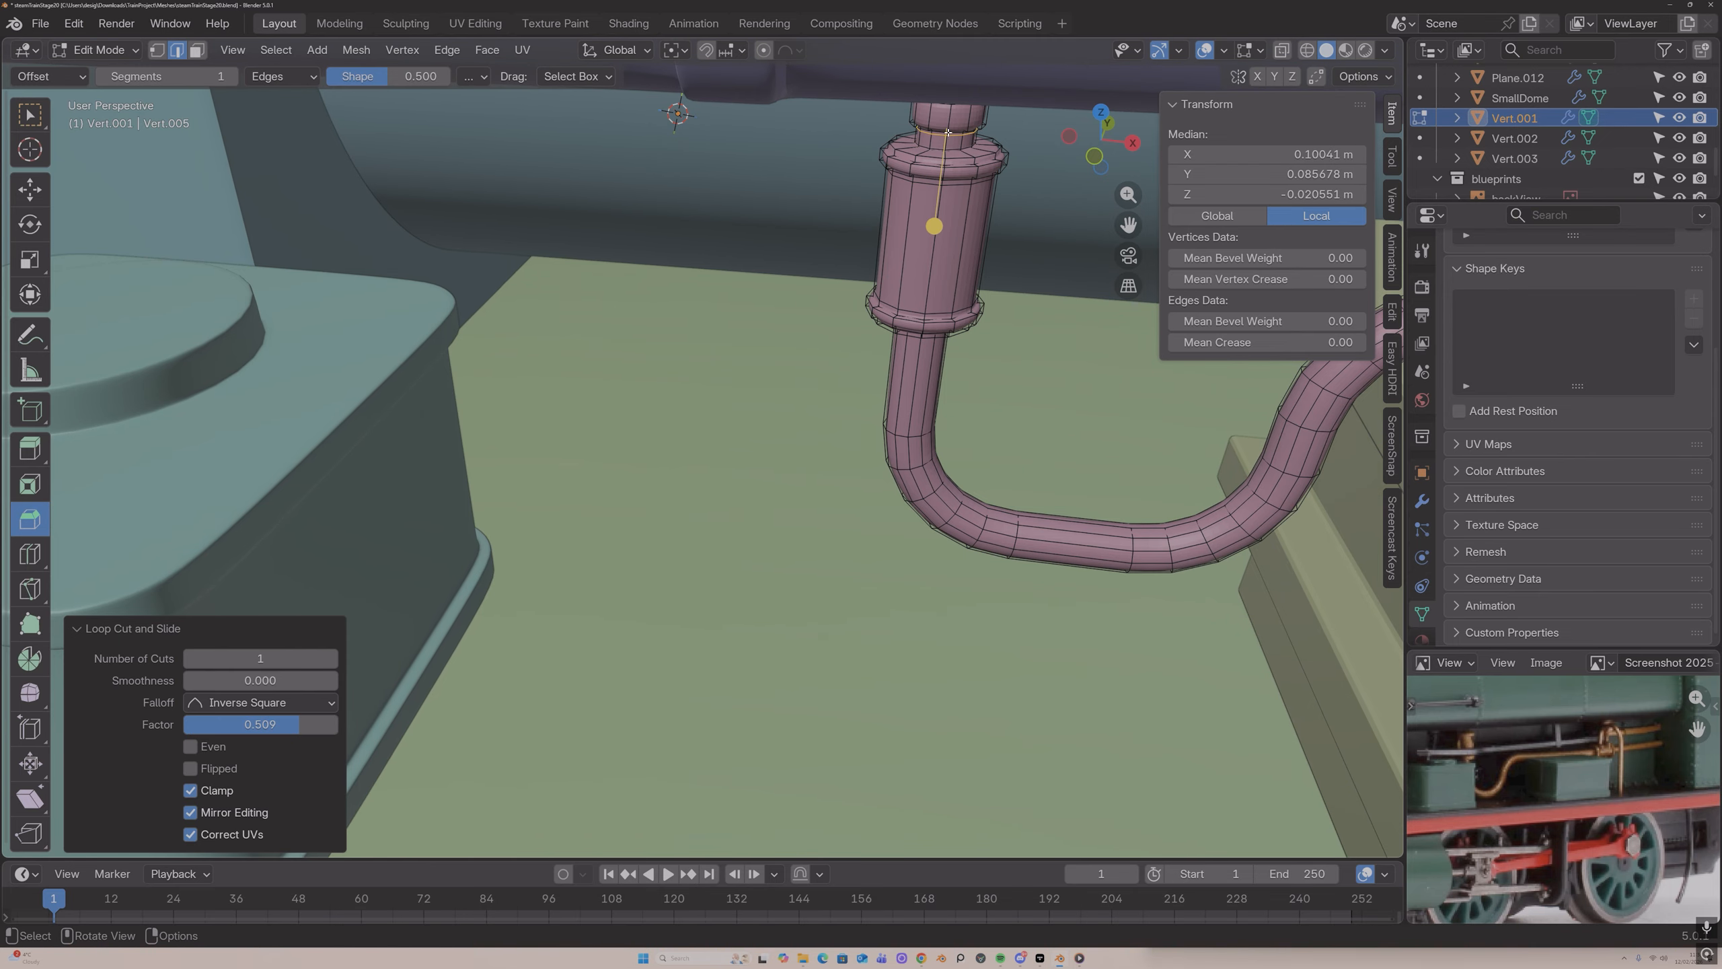
Step: Place a supporting edge loop on the pipe just above the small ring and check the fitting in Object Mode
scroll(943, 153, down, 2)
middle_drag(880, 279, 902, 213)
key(Tab)
key(Tab)
key(g)
key(g)
click(876, 194)
key(Tab)
scroll(871, 212, up, 1)
scroll(918, 197, down, 1)
key(Tab)
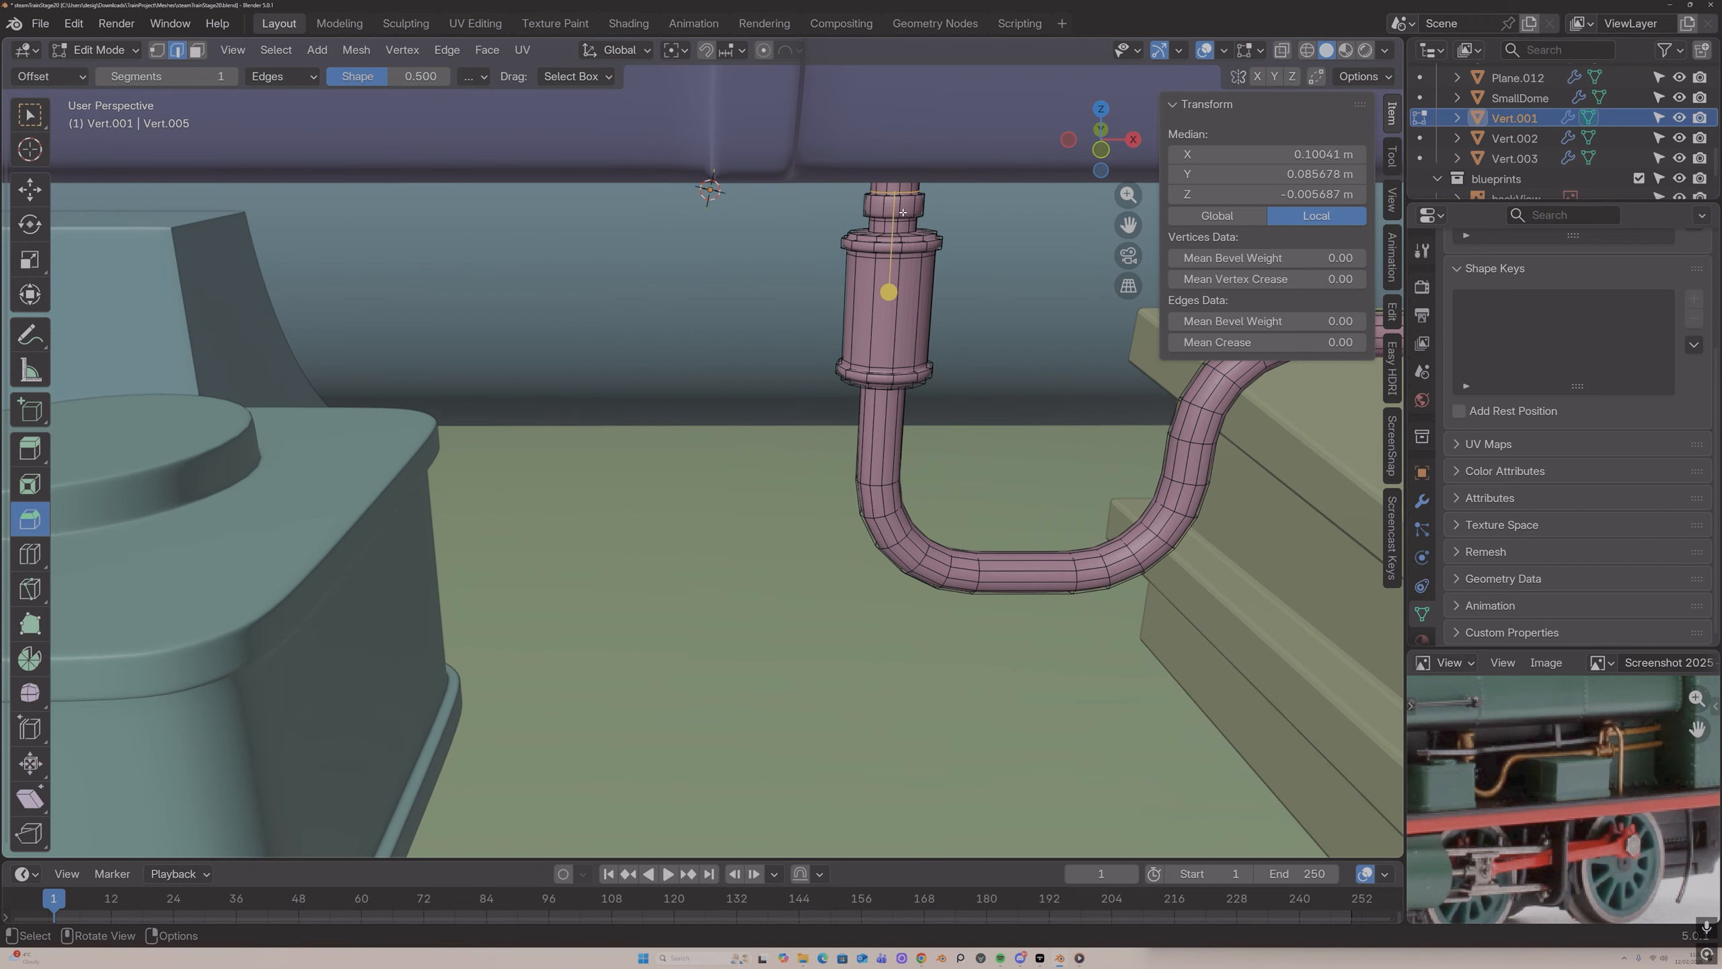
Step: Add two supporting edge loops at the collar's upper rim, using slide factors of 0.579 and -0.287
key(ctrl+r)
click(875, 251)
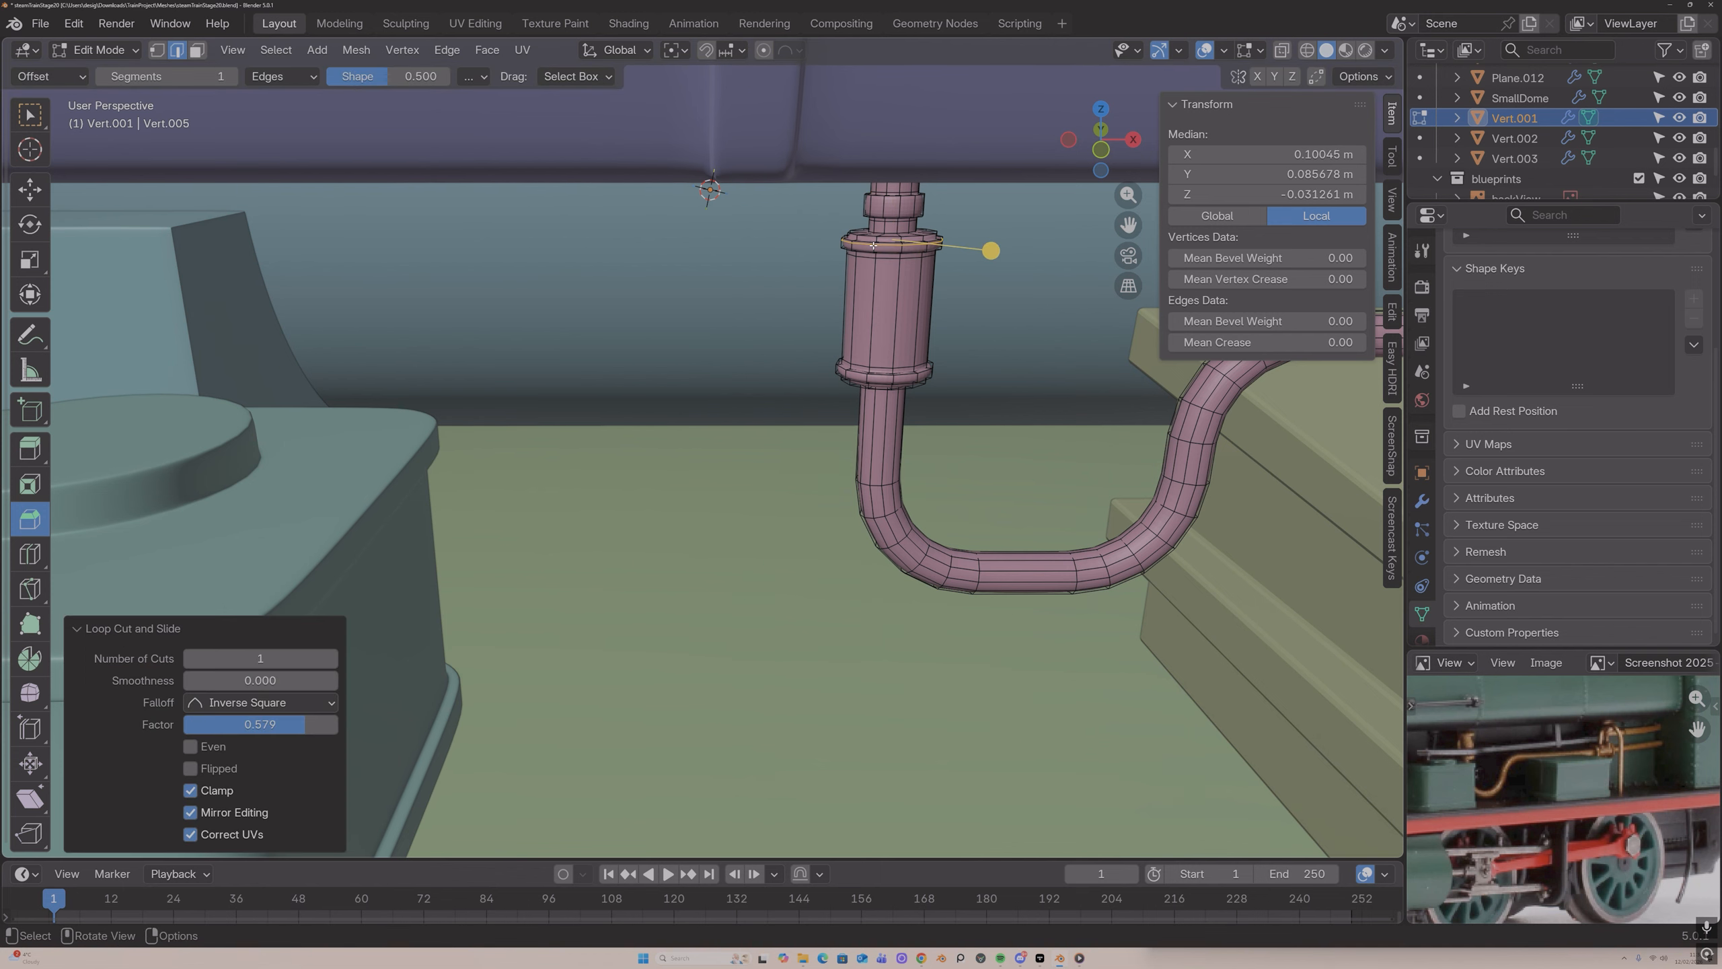
key(ctrl+r)
click(873, 250)
click(871, 254)
Step: Add two supporting edge loops at the collar's lower rim, giving the first a slide factor of 0.639
key(ctrl+r)
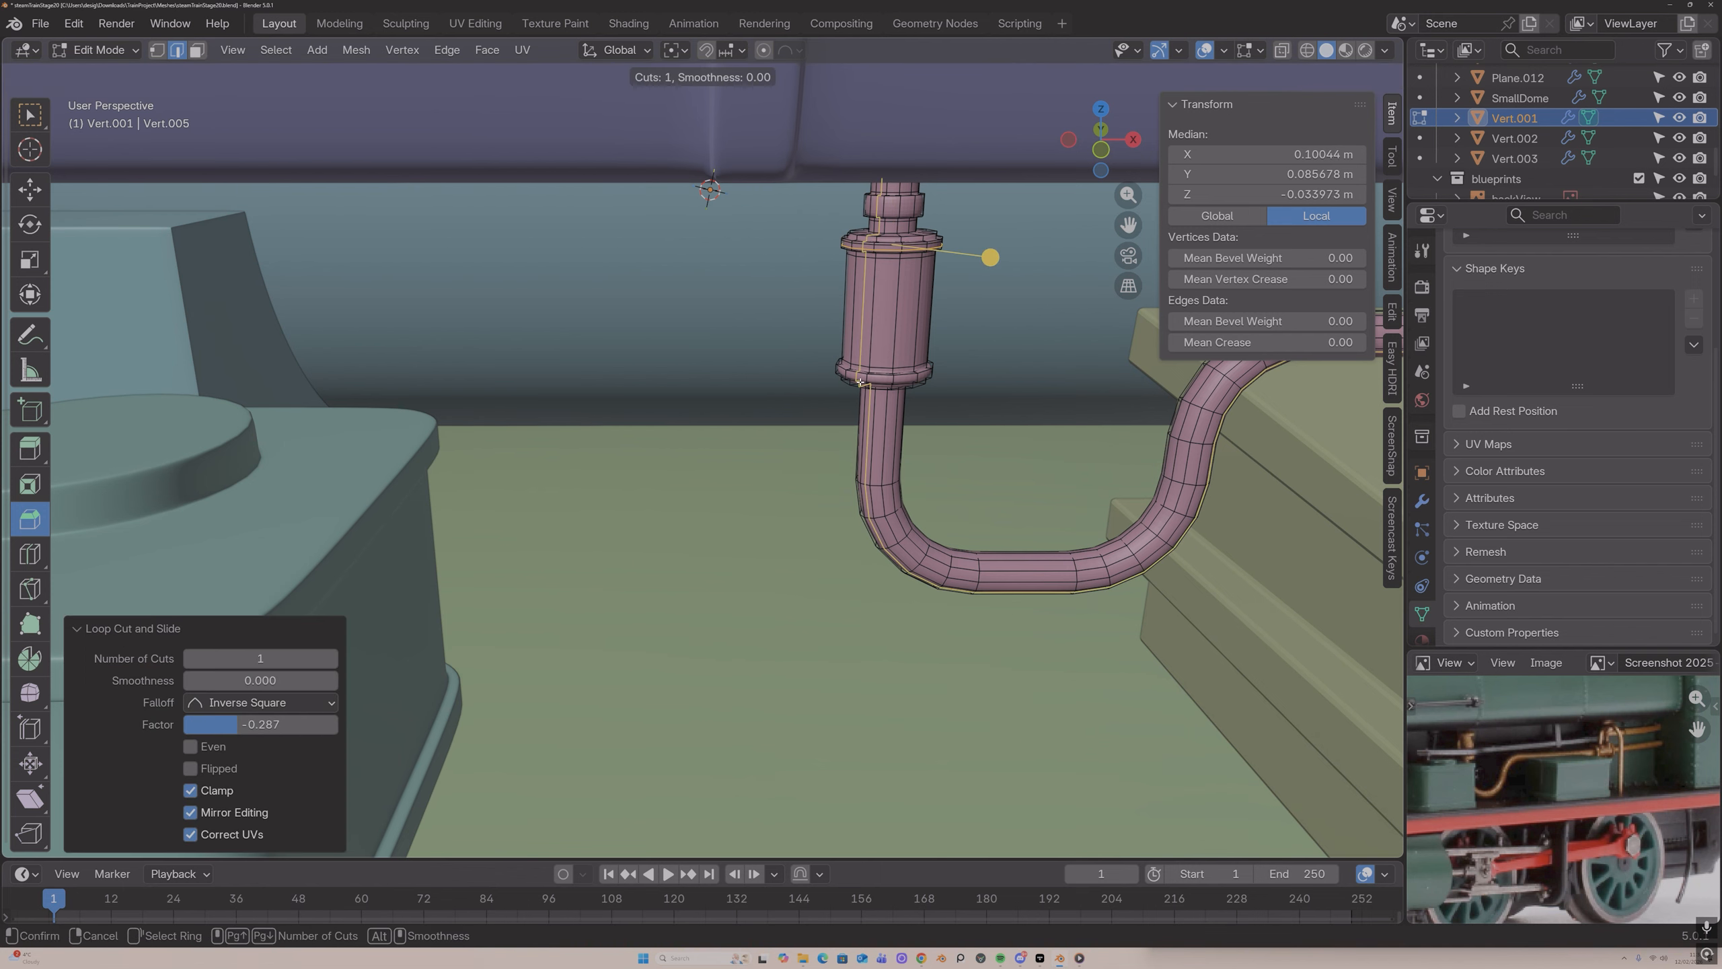
click(867, 378)
click(865, 375)
key(ctrl+r)
click(864, 379)
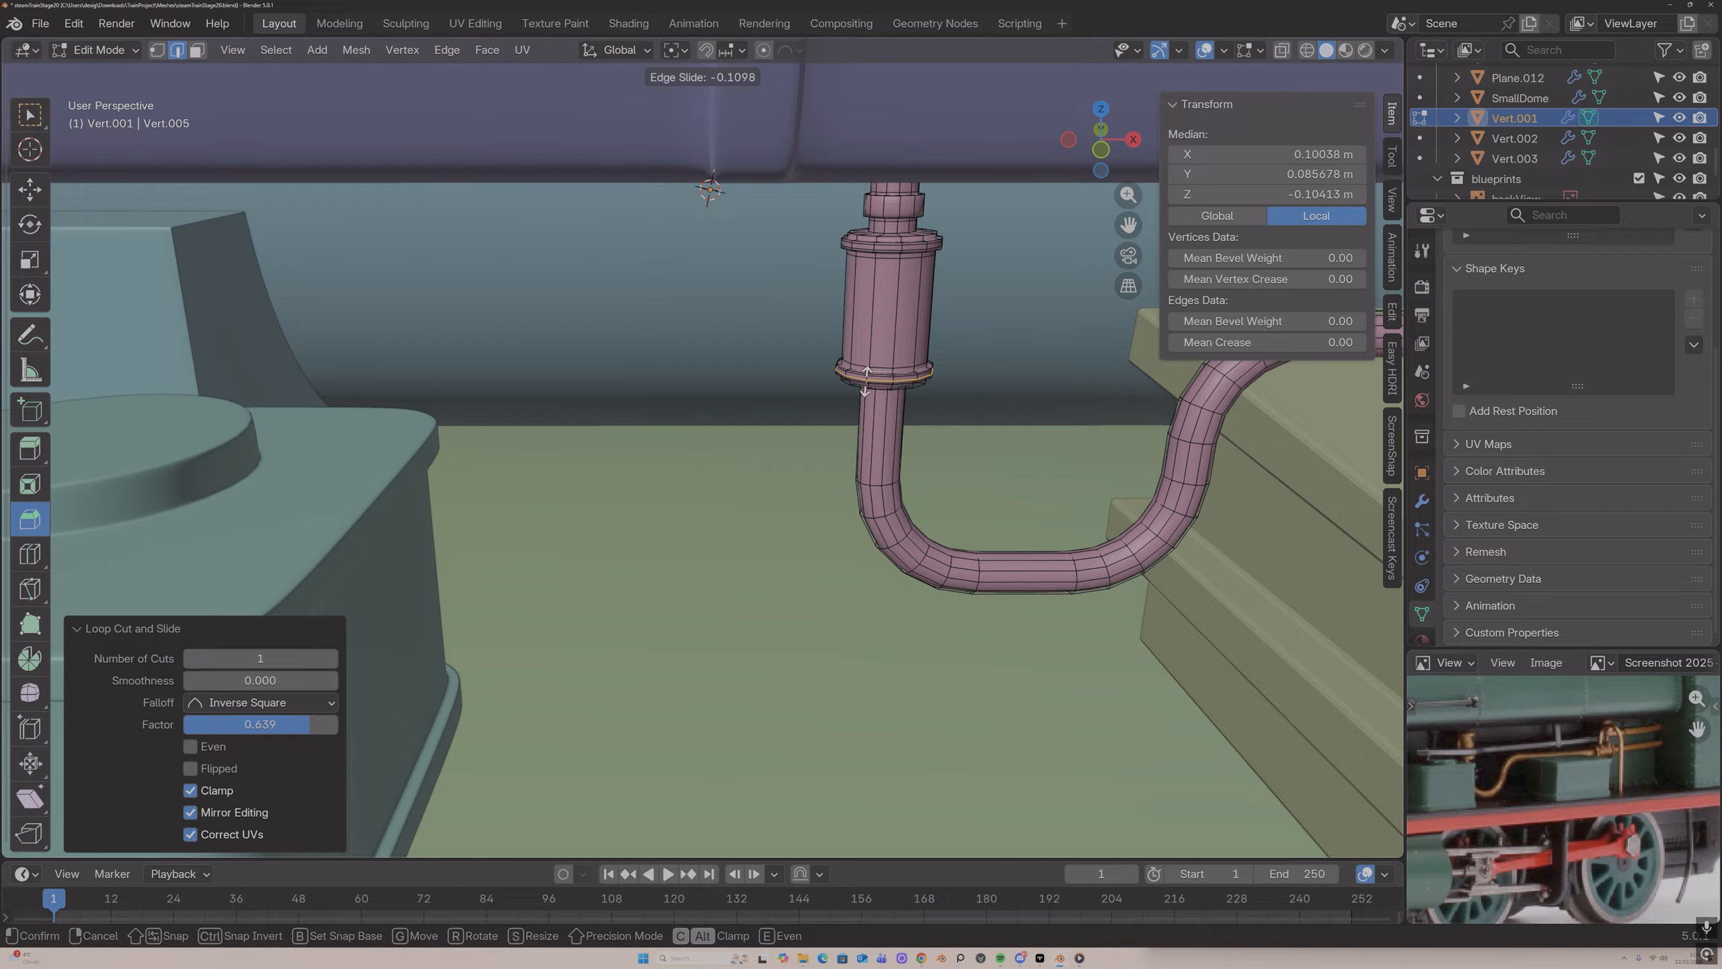
click(862, 382)
Step: Return to Object Mode and apply Shade Auto Smooth to the pipe with a 30° angle
key(Tab)
scroll(862, 382, down, 5)
scroll(840, 329, up, 6)
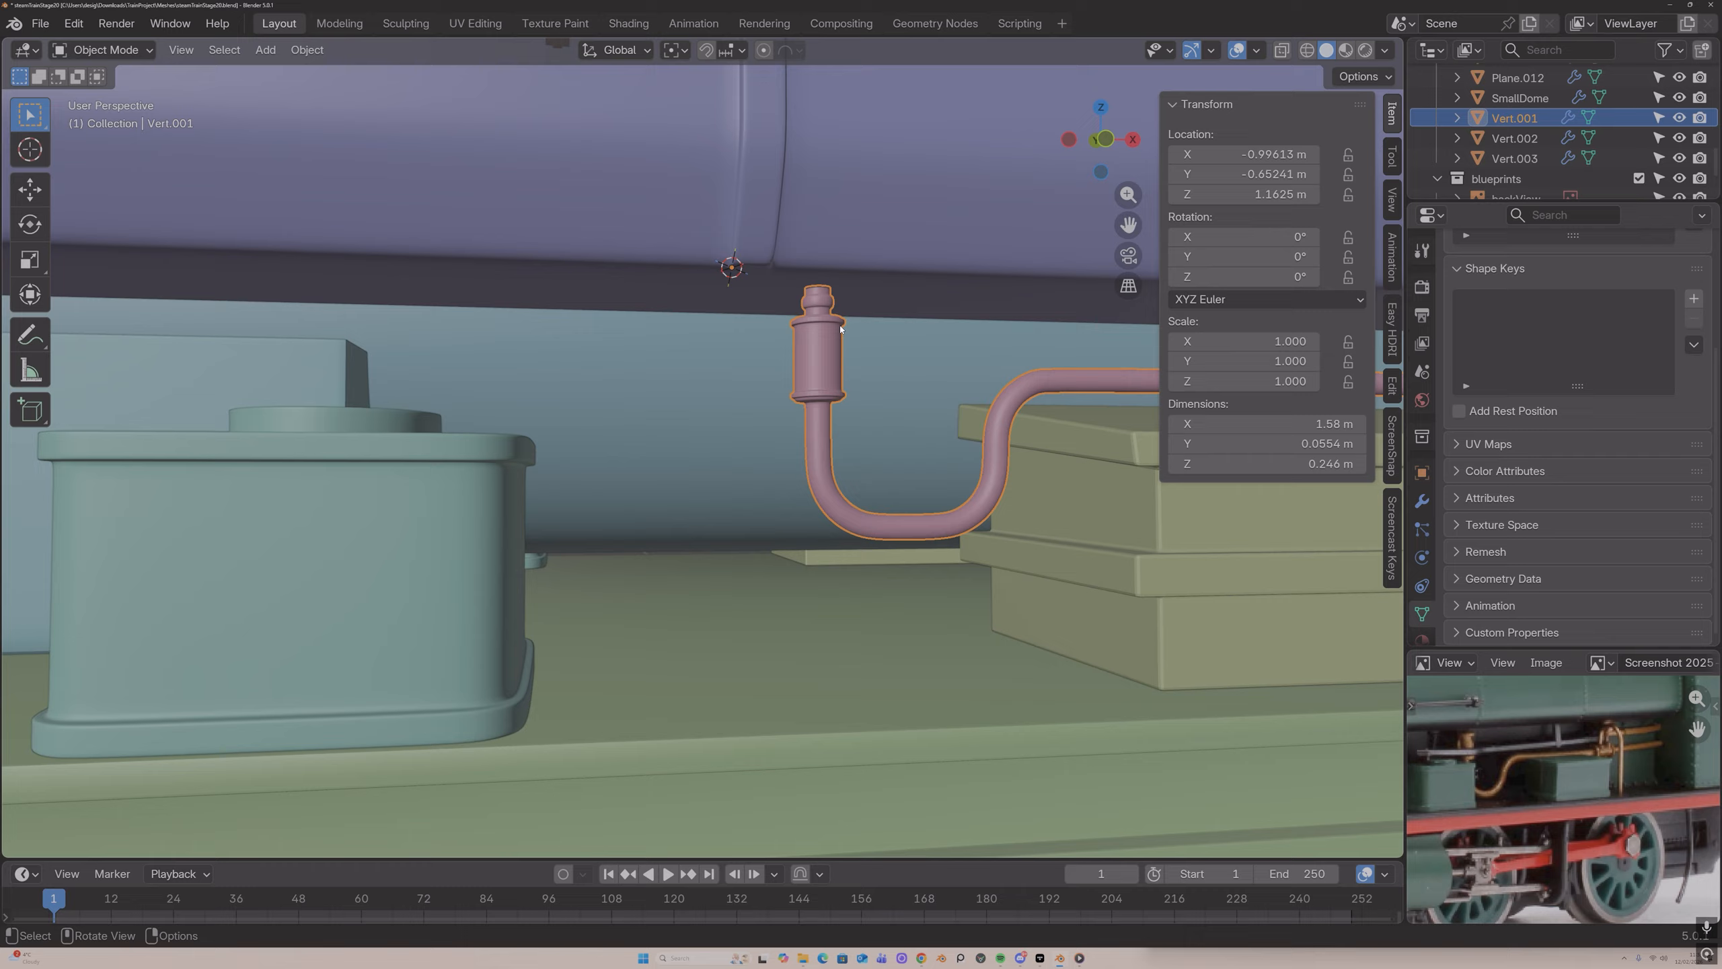
right_click(841, 330)
click(837, 362)
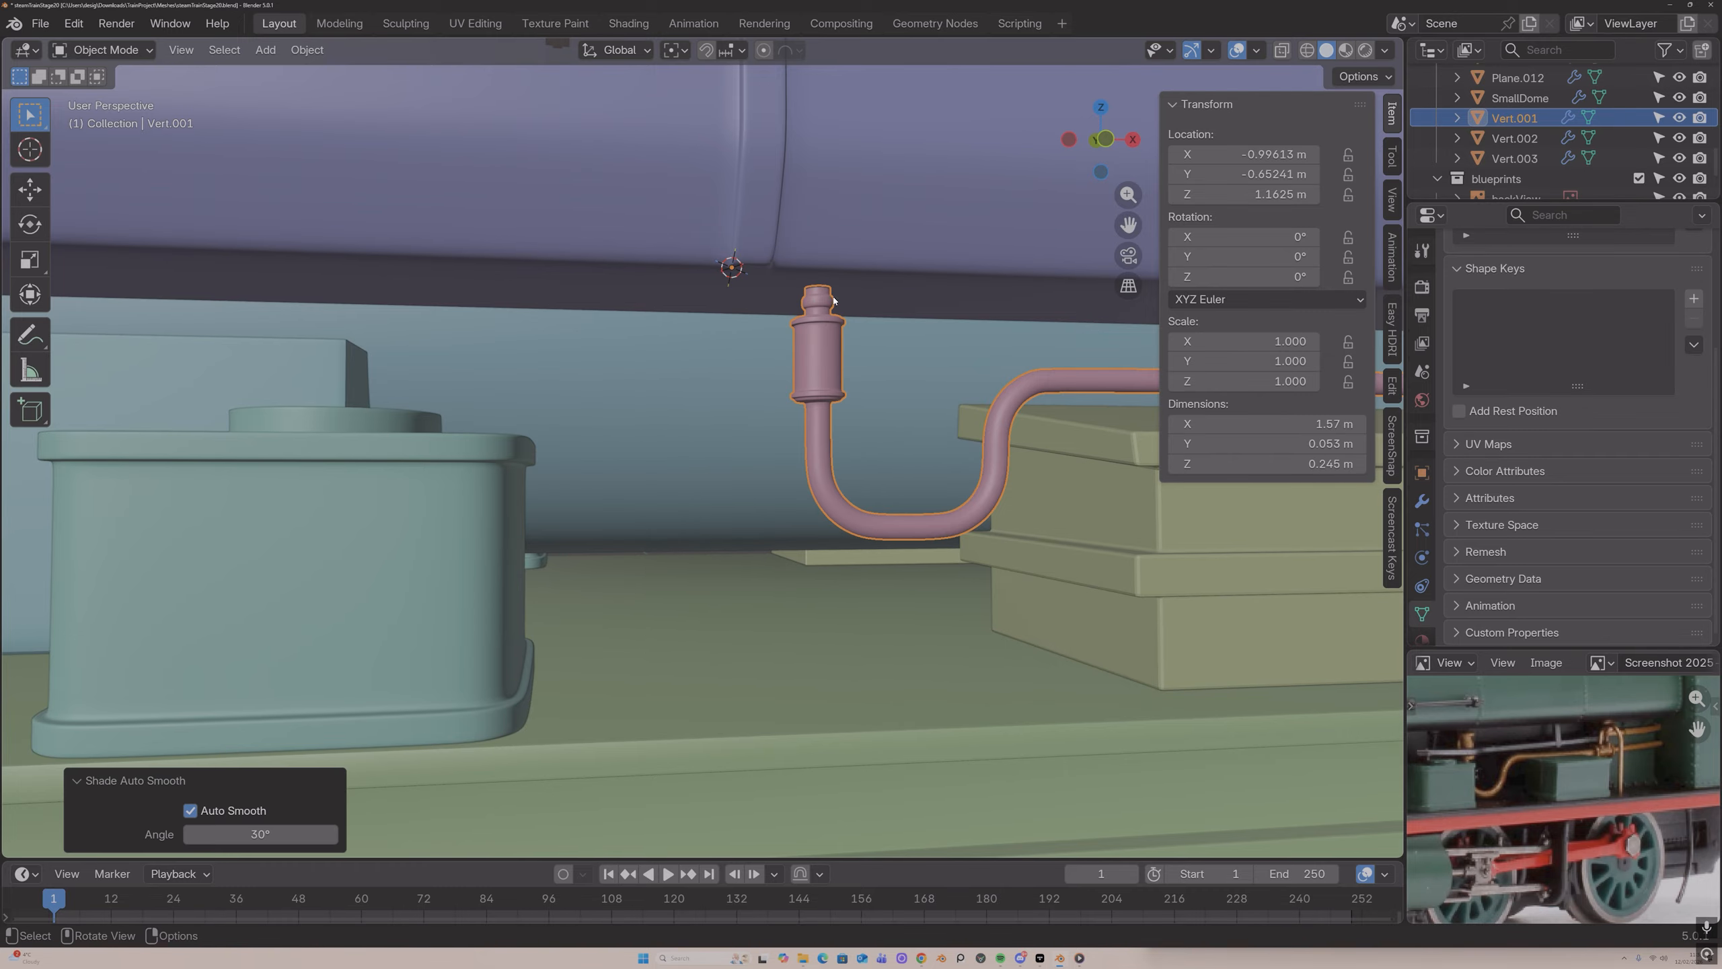
Step: Add two more supporting edge loops on the small ring above the collar and return to Object Mode
key(Tab)
key(ctrl+r)
click(820, 298)
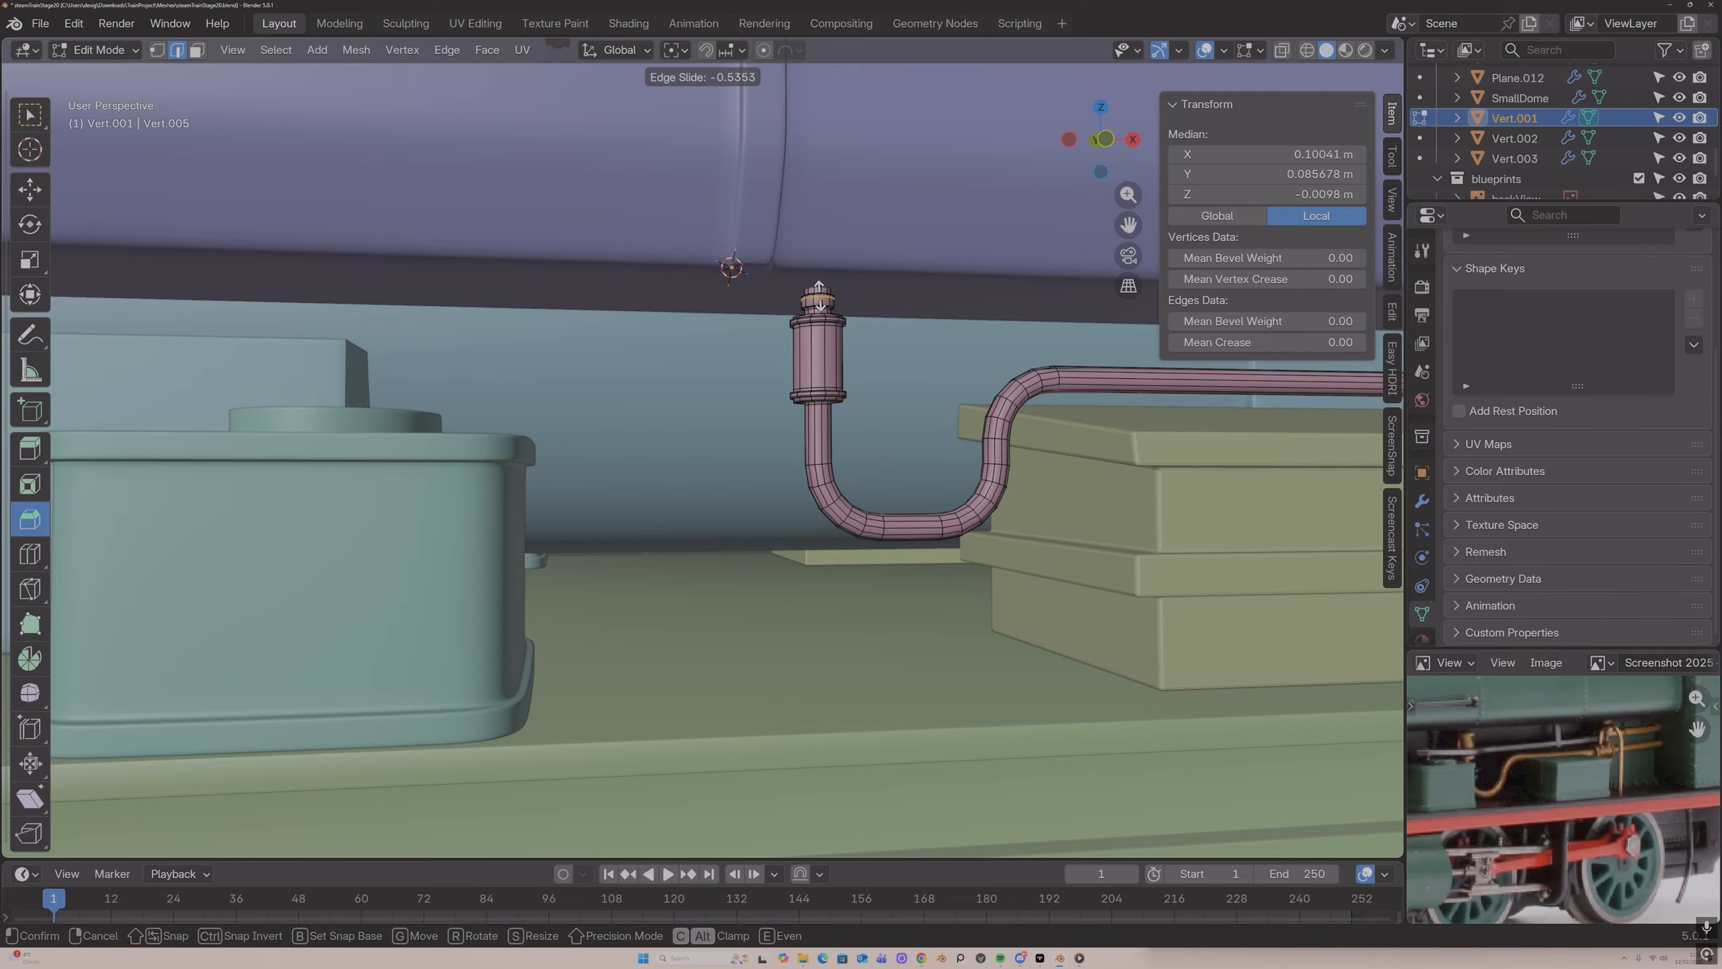
click(819, 297)
key(ctrl+r)
click(821, 299)
click(822, 305)
key(Tab)
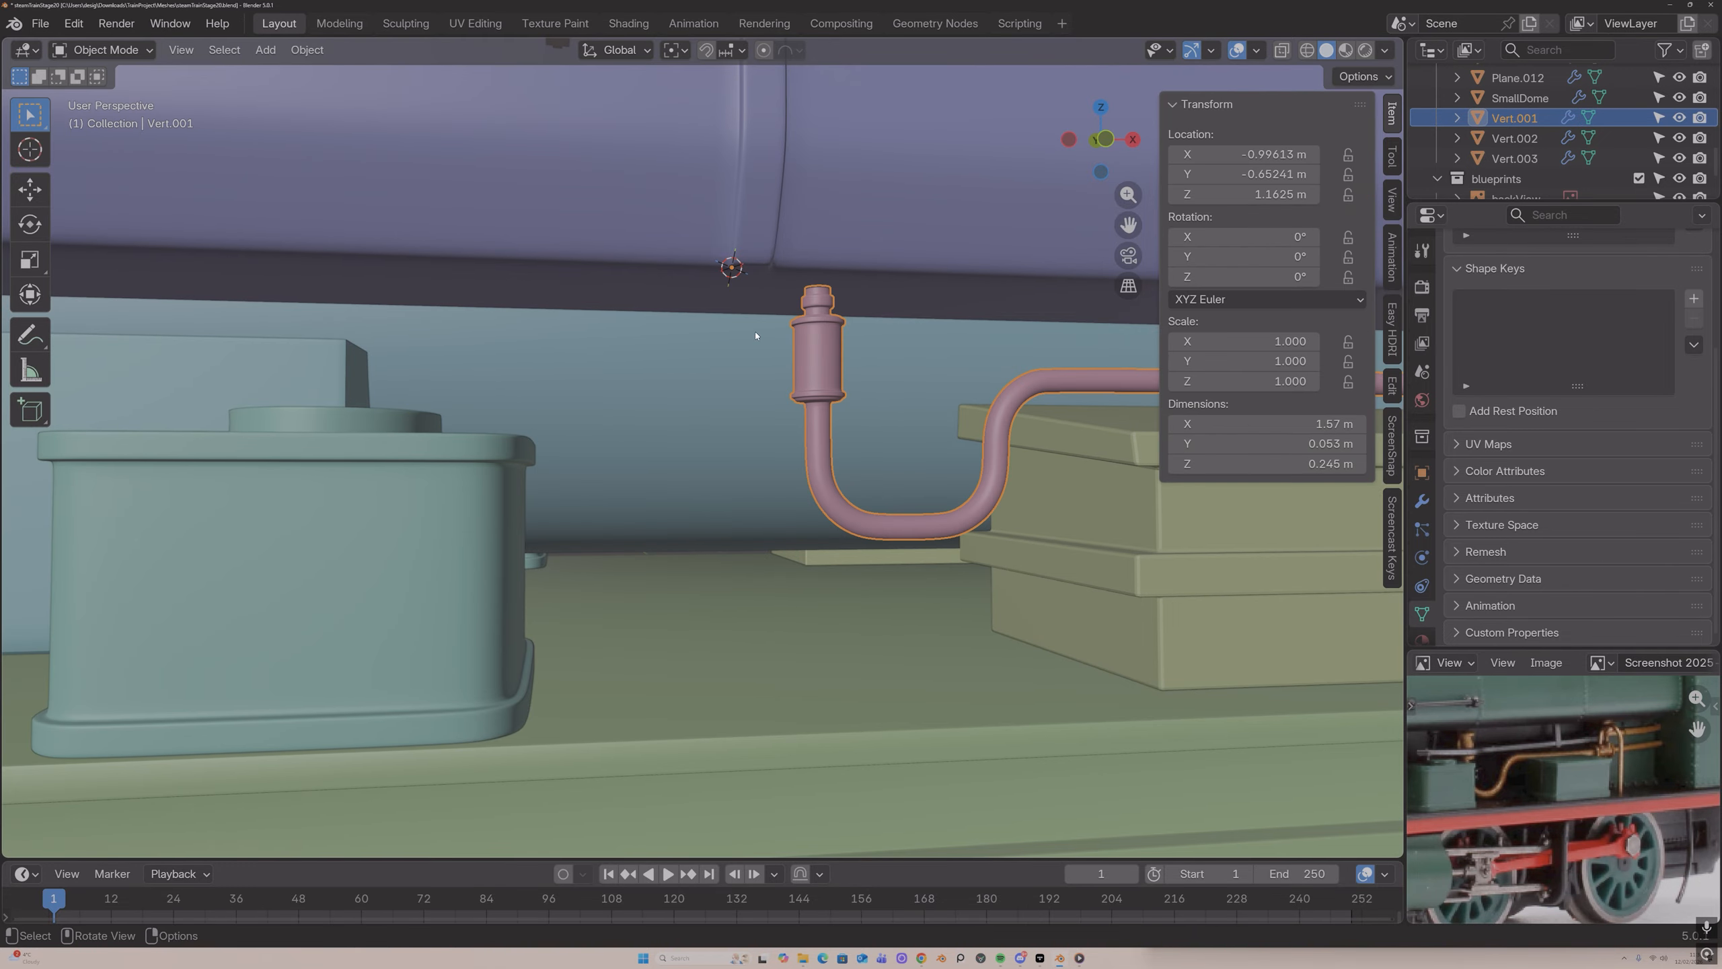
Step: Add a Mirror modifier to the pipe, mirroring on the Y axis only with ChassisTop as the mirror object
scroll(759, 336, down, 2)
mouse_move(761, 337)
middle_down()
mouse_move(804, 345)
mouse_move(521, 378)
mouse_move(700, 373)
mouse_move(664, 252)
mouse_move(791, 325)
middle_up()
scroll(804, 346, down, 4)
click(664, 252)
scroll(790, 326, down, 2)
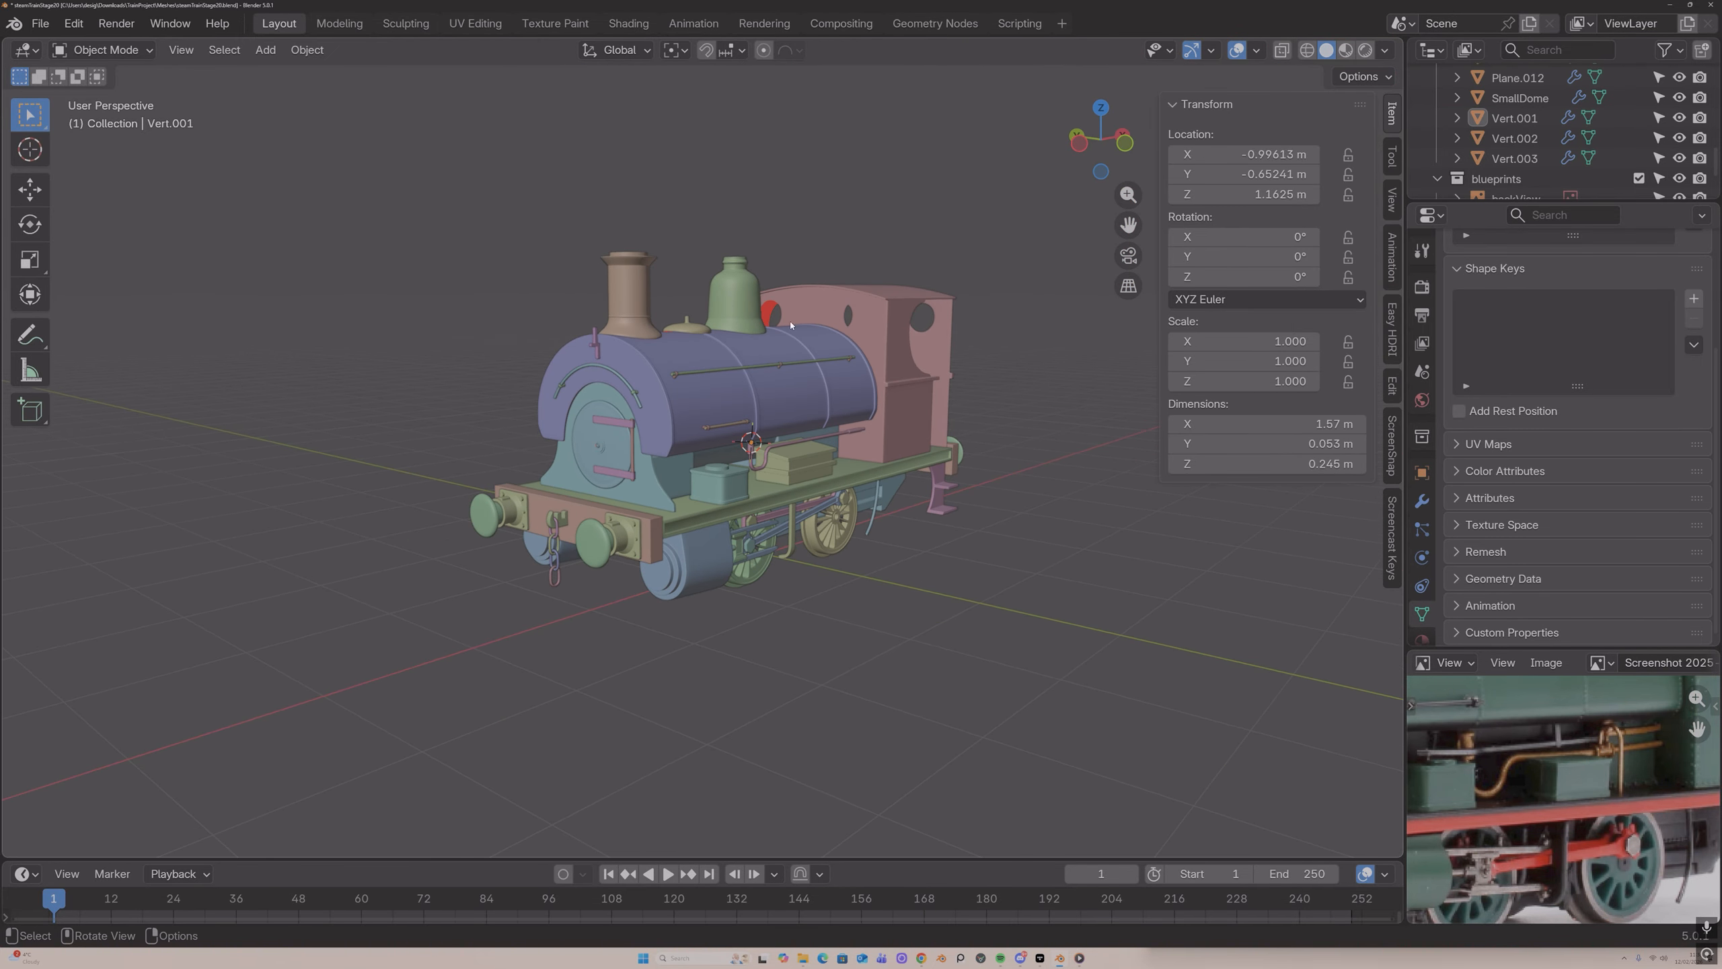
click(825, 440)
click(1421, 500)
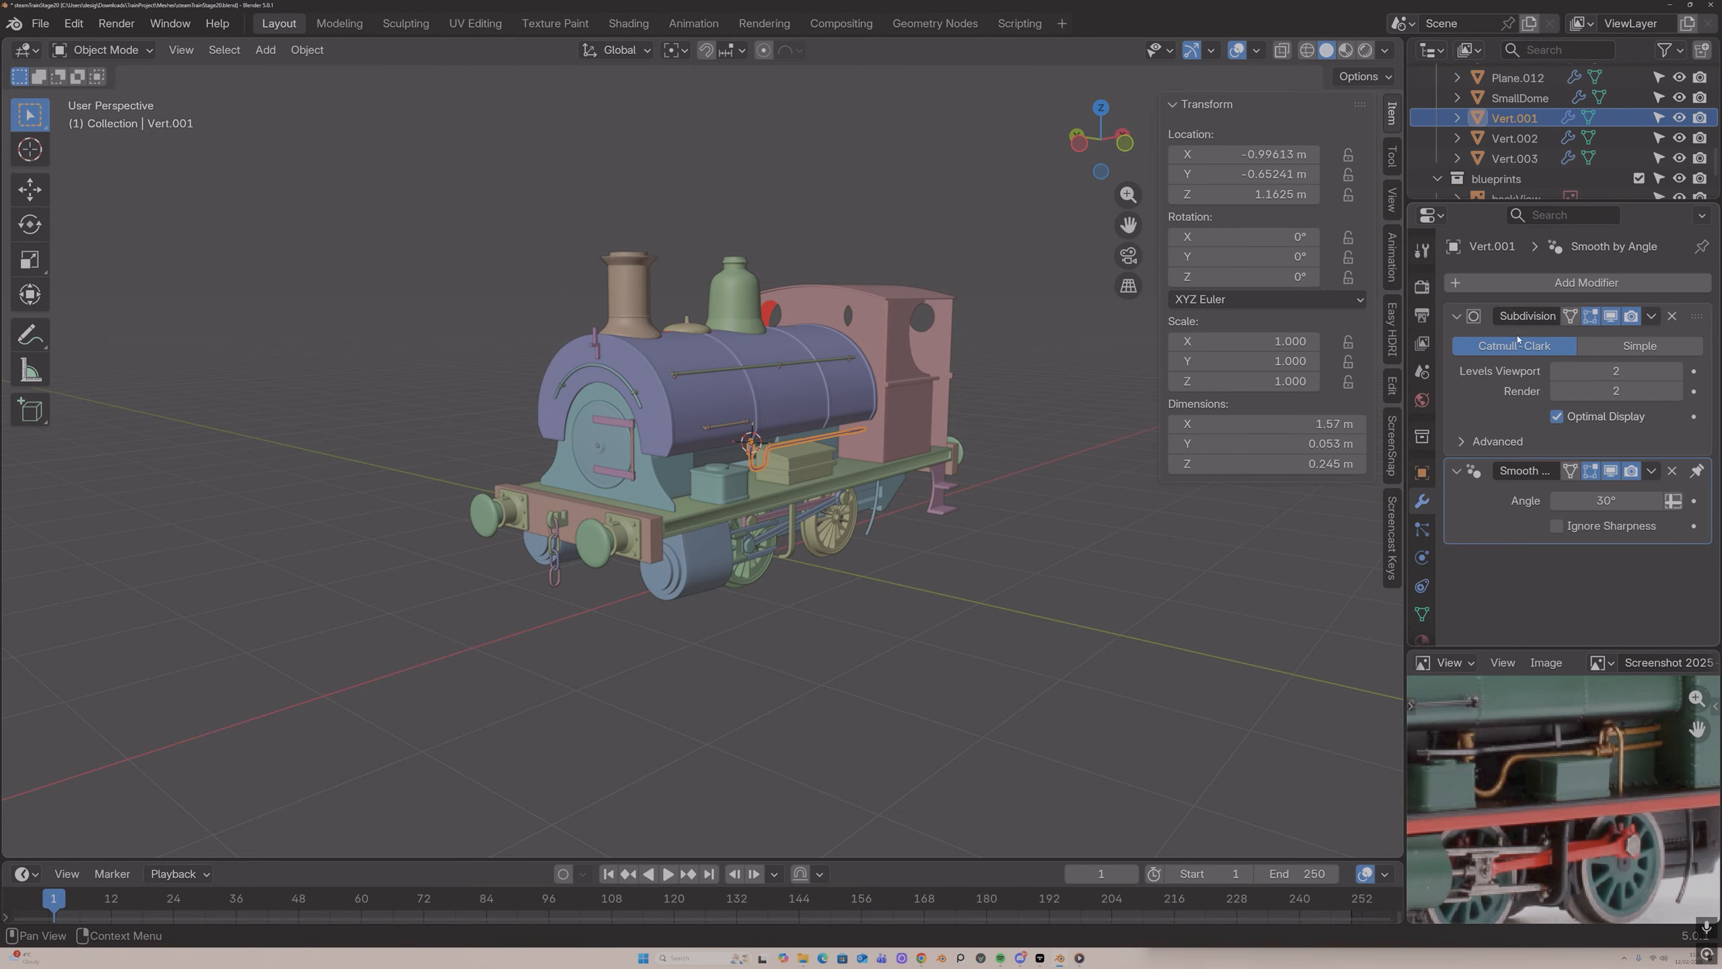
click(1540, 284)
click(1495, 284)
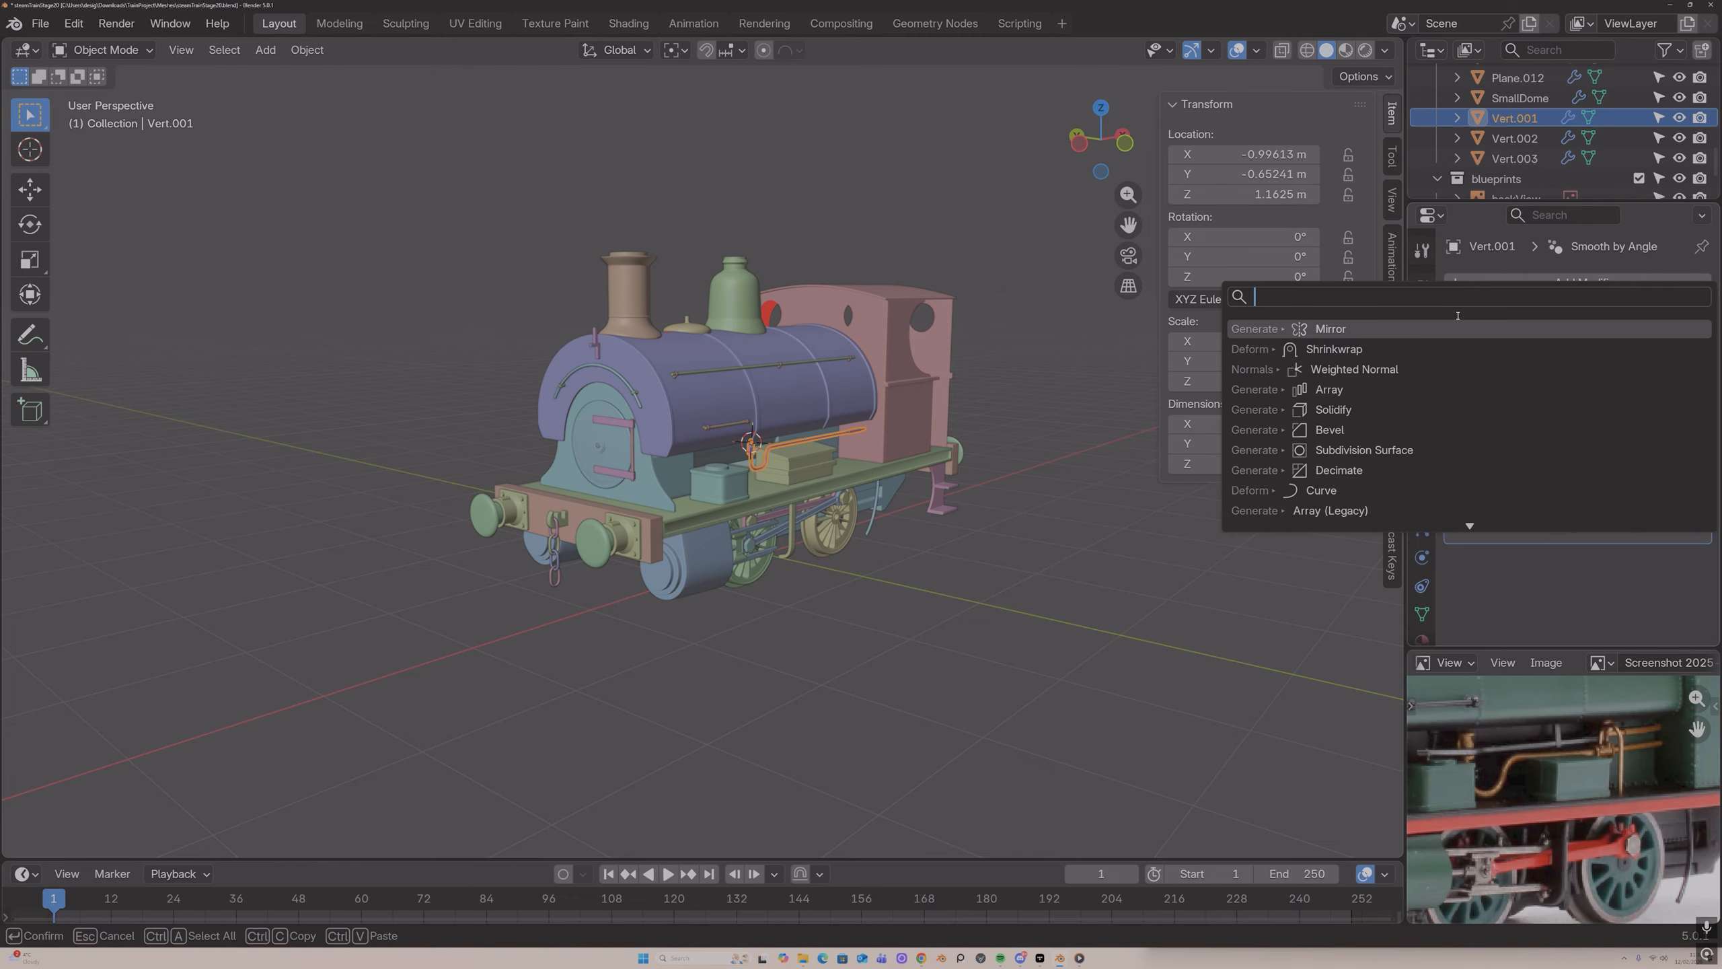
click(1418, 329)
scroll(1643, 502, down, 4)
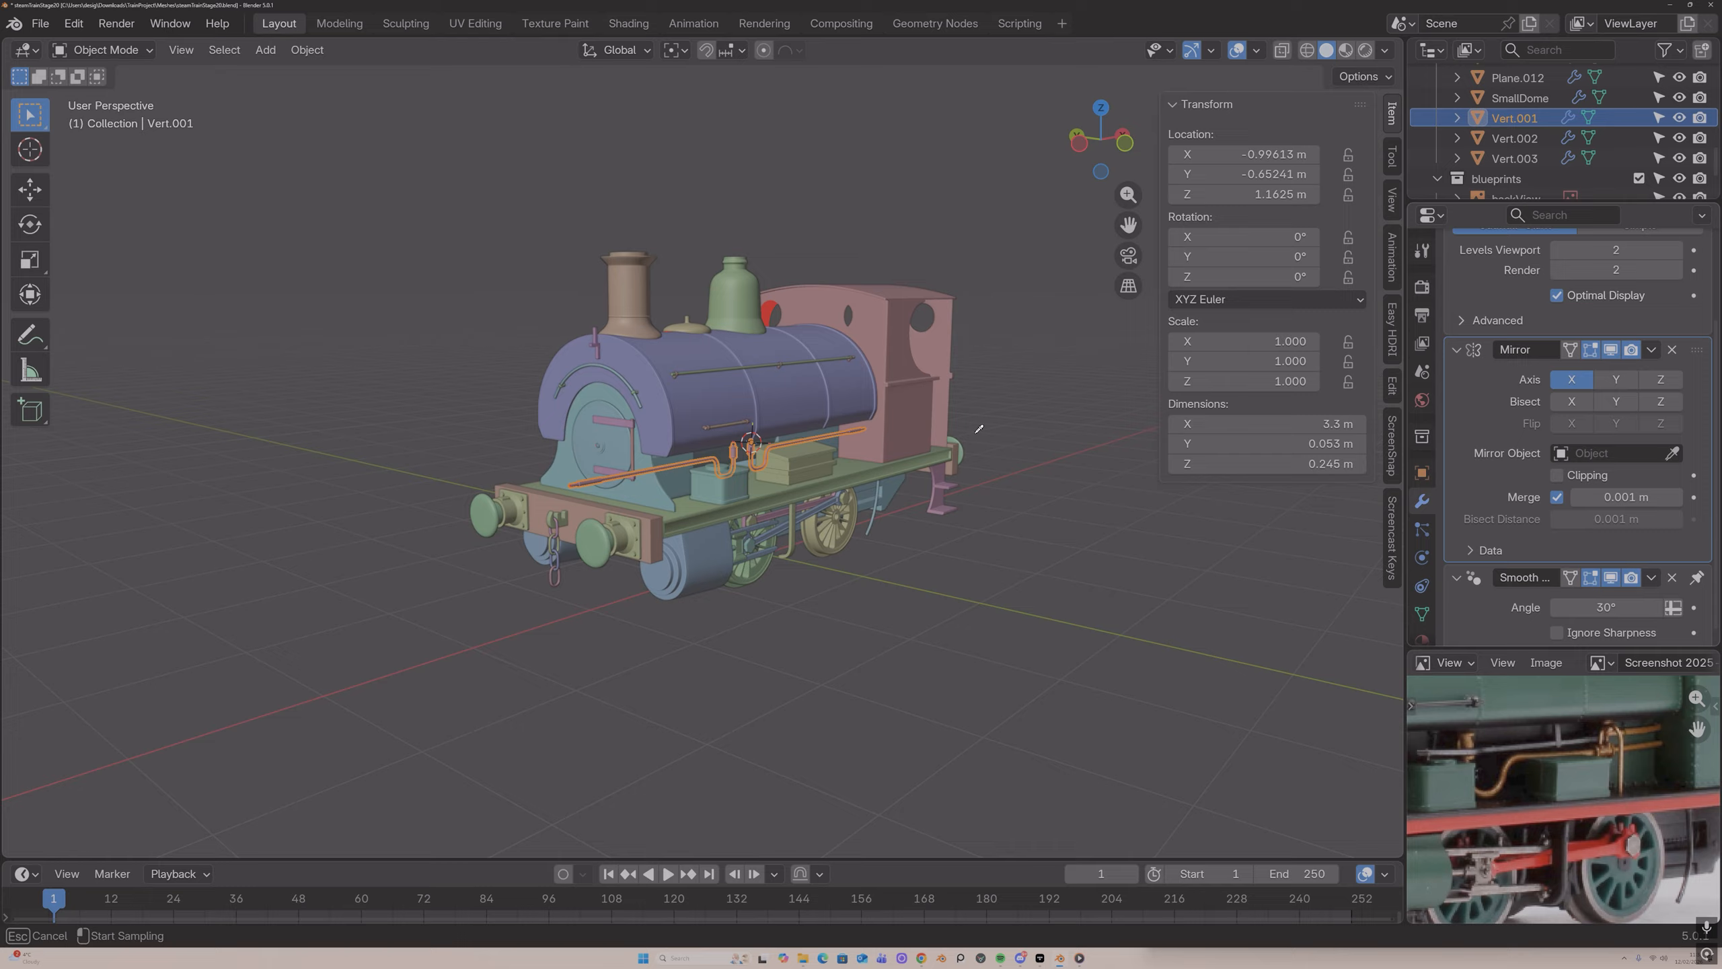
click(891, 466)
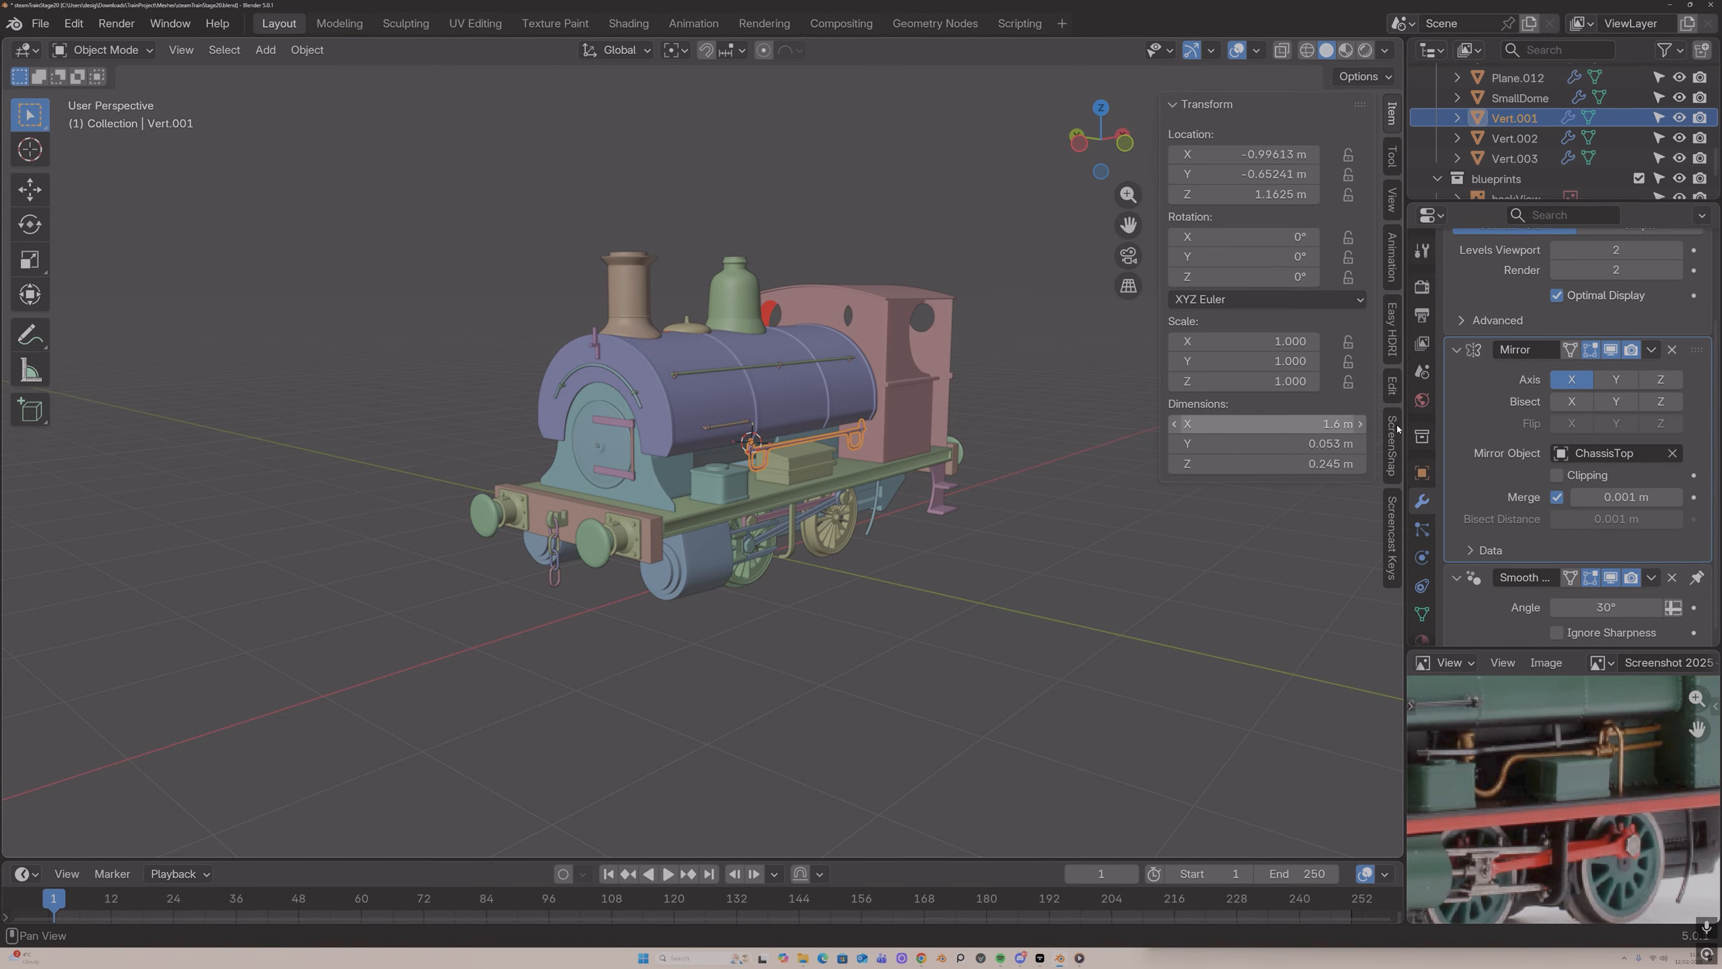
Step: Deselect the mirrored pipe, check it on the locomotive, and save an incremental version of the file
click(1027, 421)
middle_drag(1027, 421, 985, 300)
scroll(993, 410, up, 1)
scroll(1011, 297, down, 2)
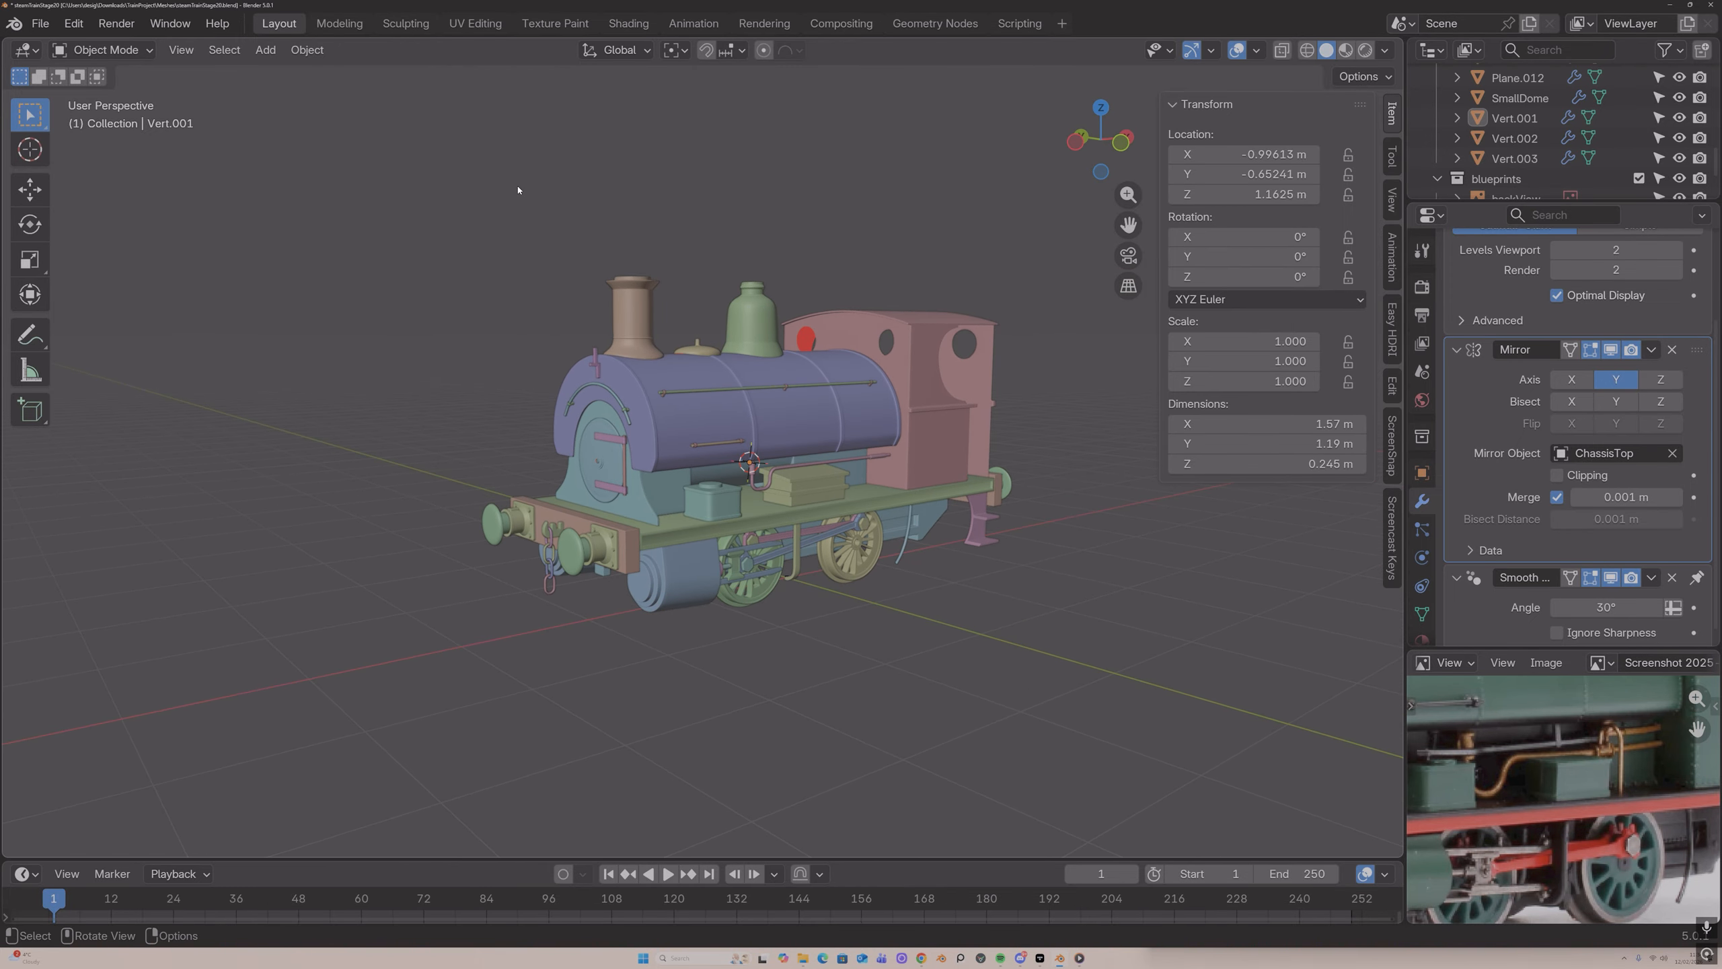
click(42, 24)
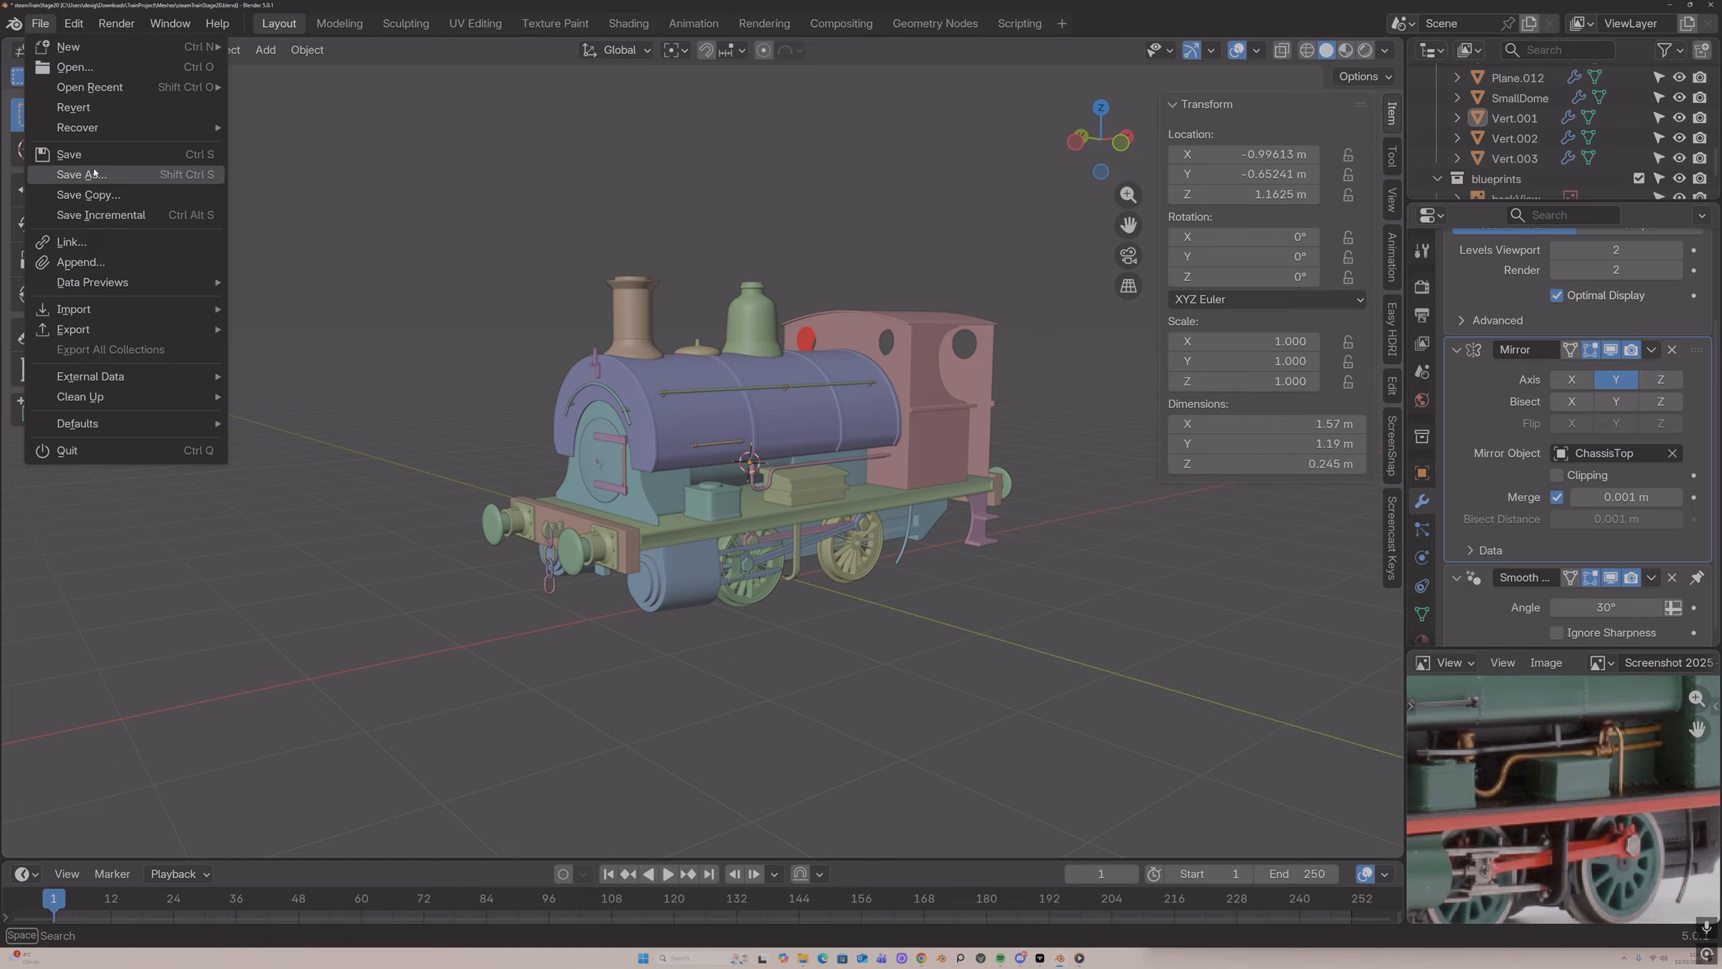
click(98, 213)
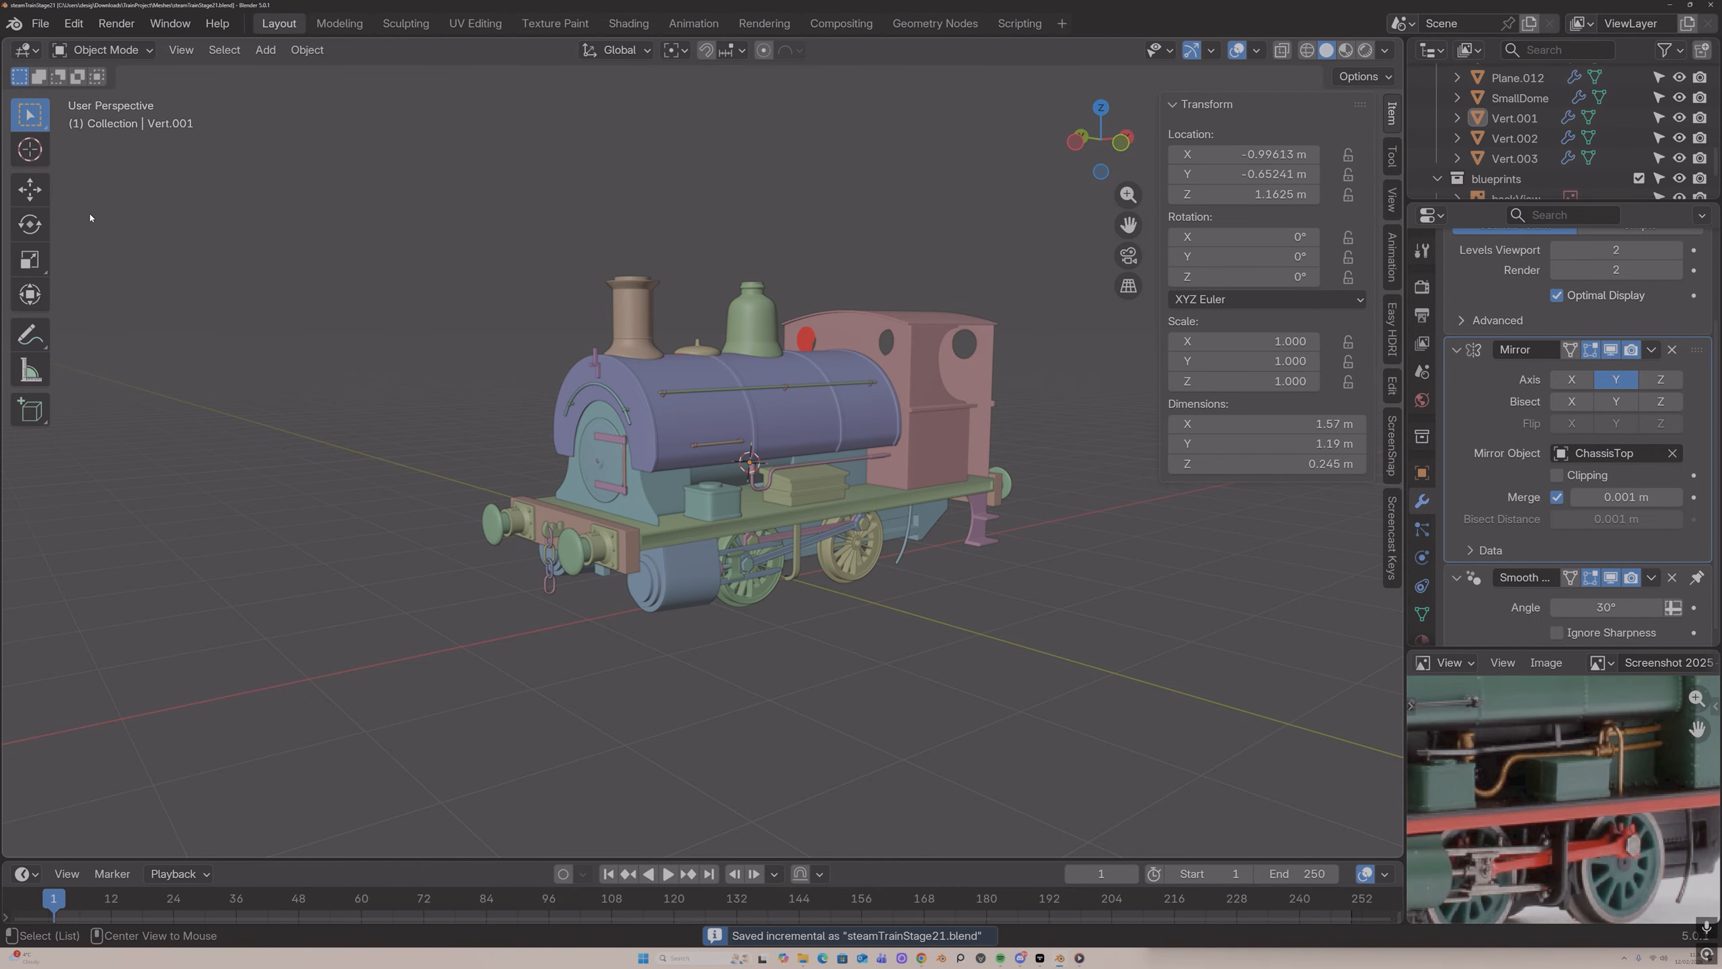
Step: Load the reference image Screenshot 2025-12-09 123555.png and frame the brass pipework beside the cab
scroll(996, 278, up, 3)
middle_drag(1005, 273, 988, 265)
drag(1128, 225, 1063, 154)
scroll(949, 407, up, 3)
mouse_move(952, 408)
middle_down()
mouse_move(937, 426)
mouse_move(979, 425)
middle_up()
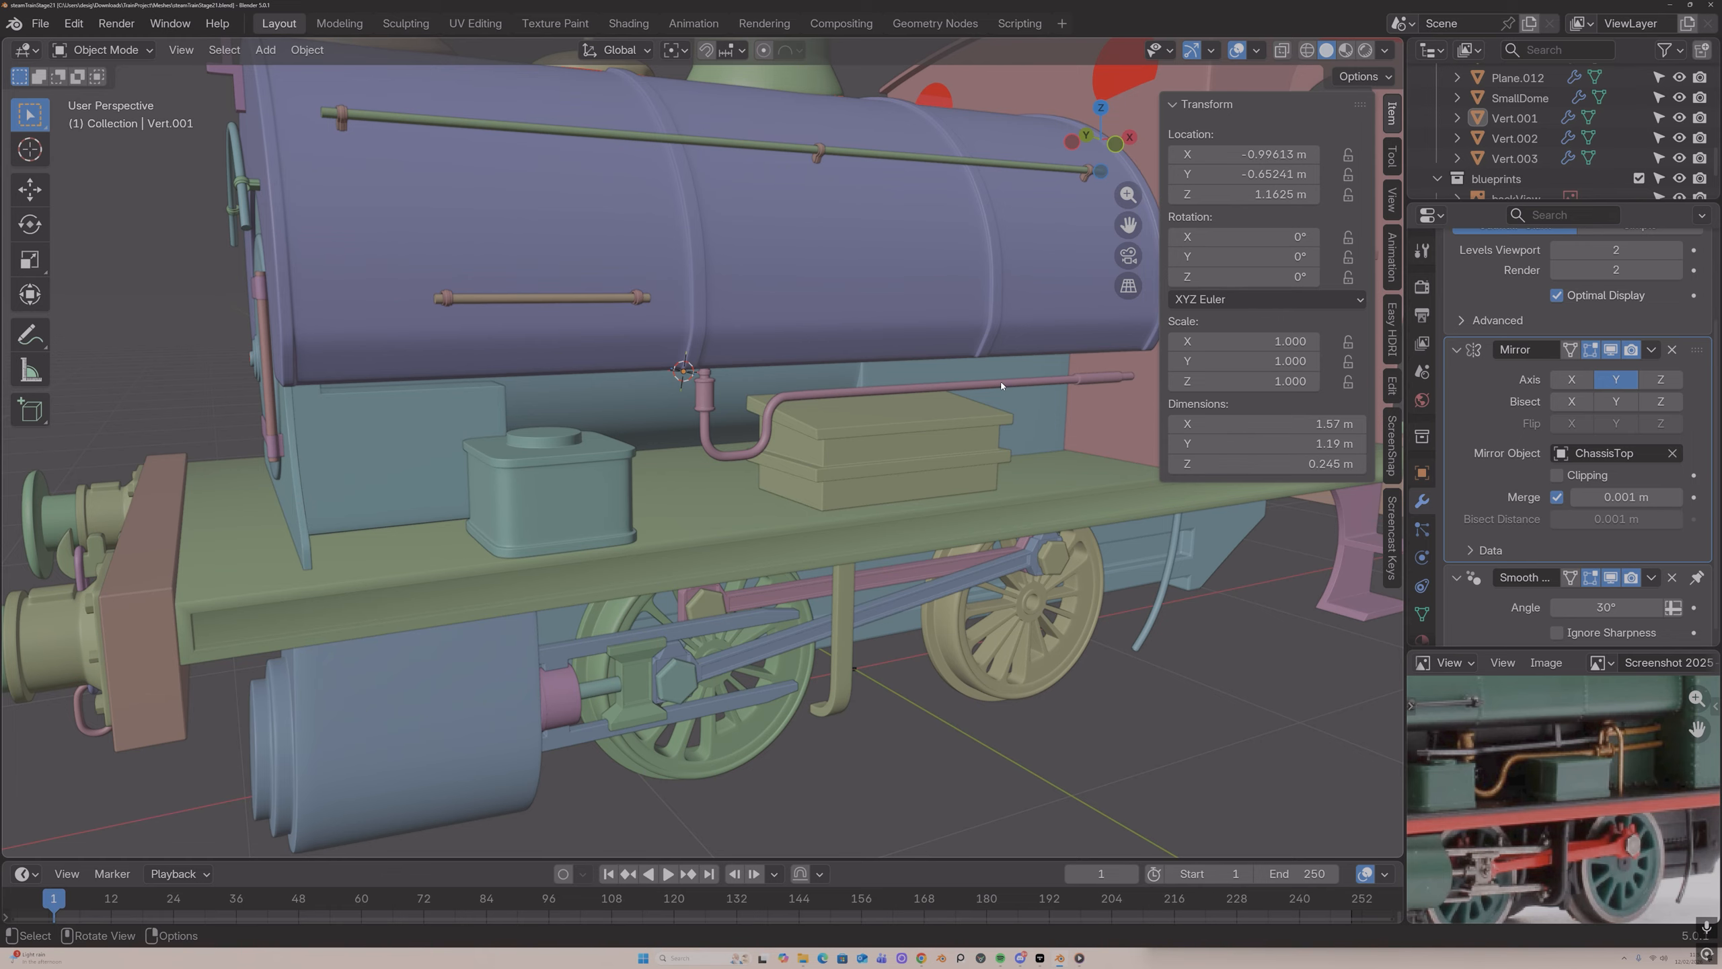
click(1130, 138)
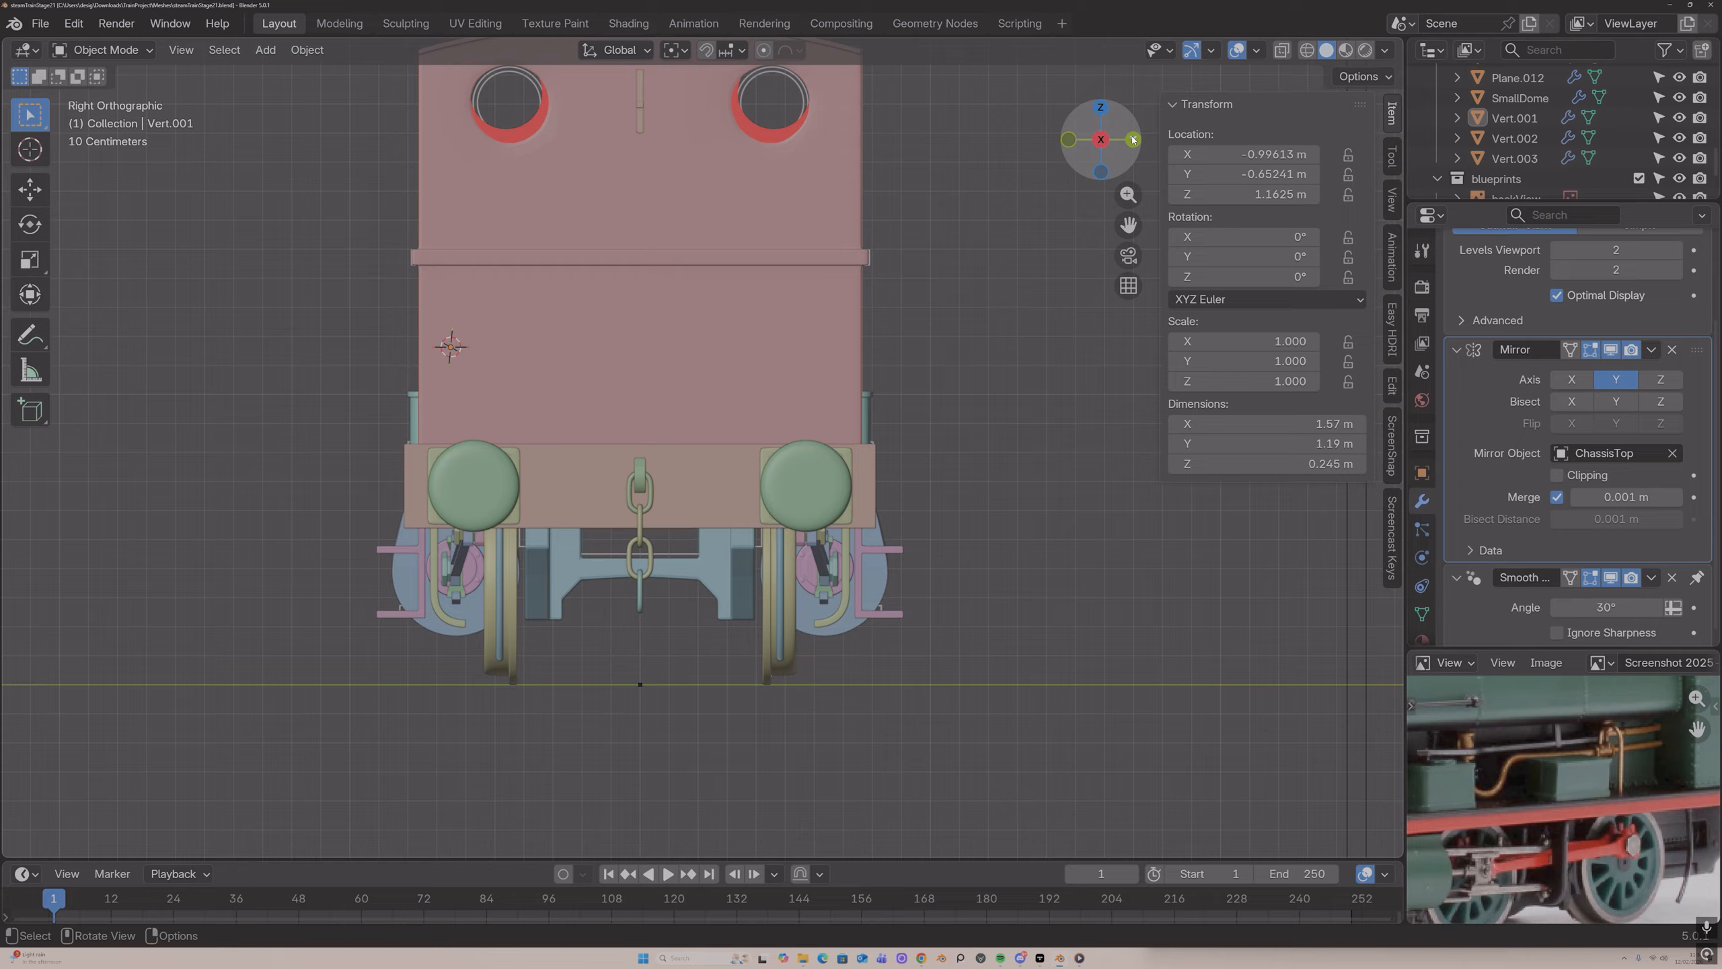
click(1546, 662)
click(1424, 298)
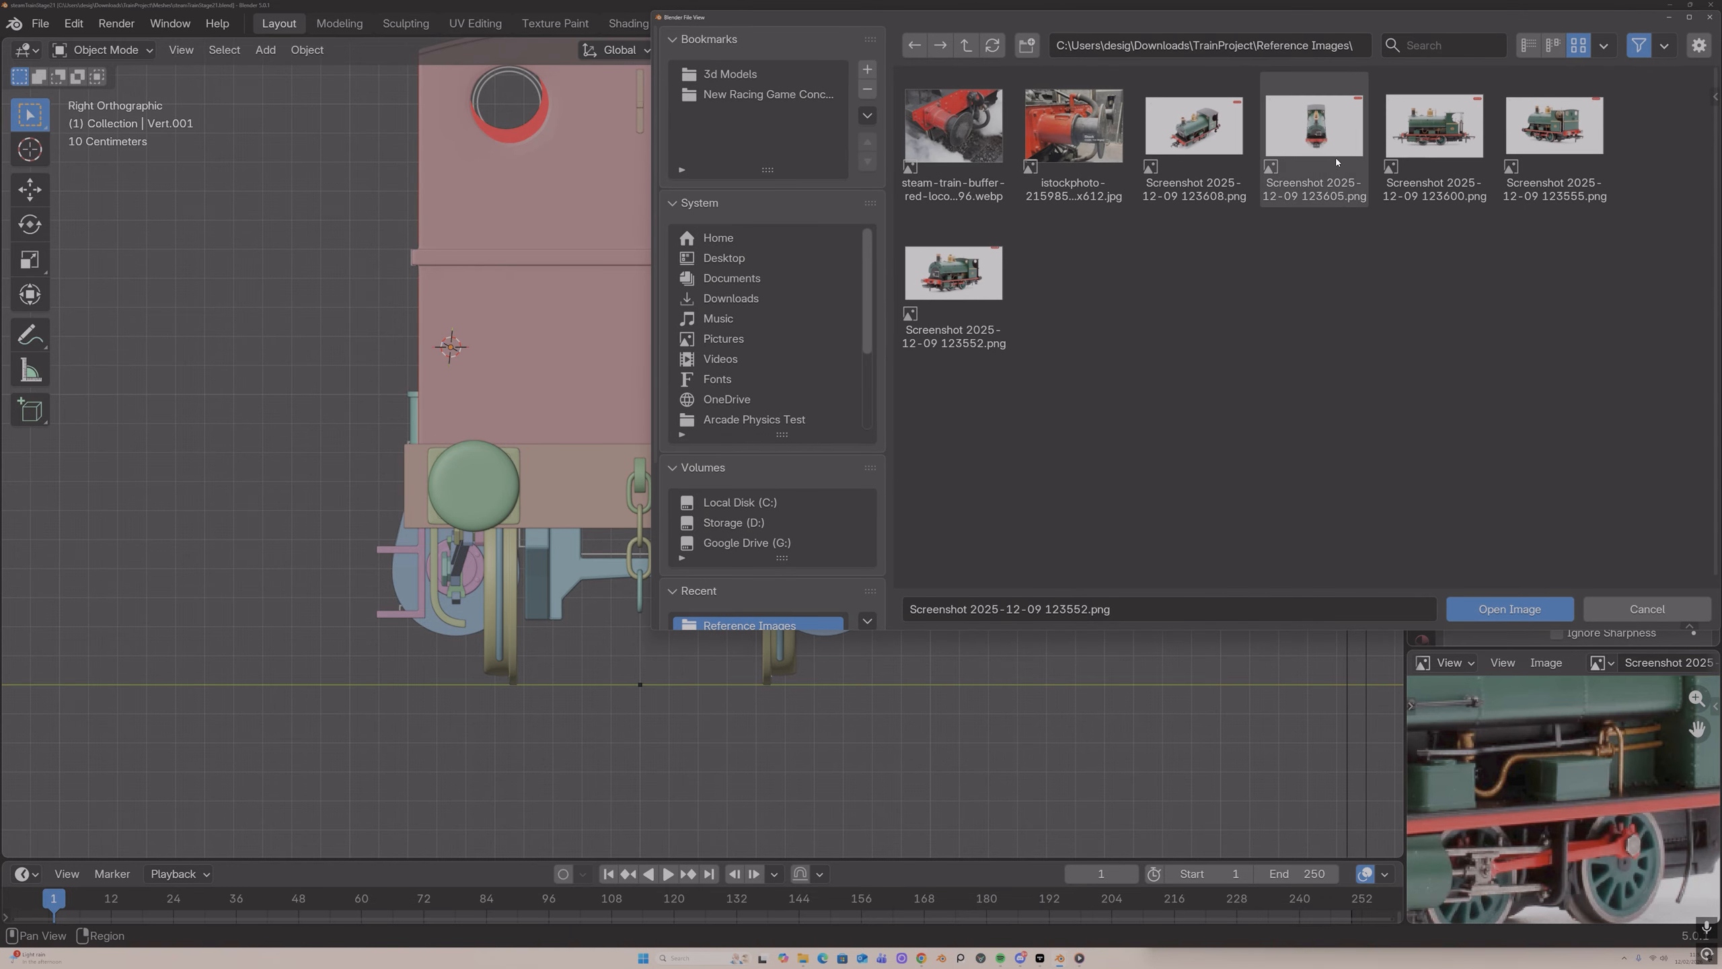
double_click(1553, 125)
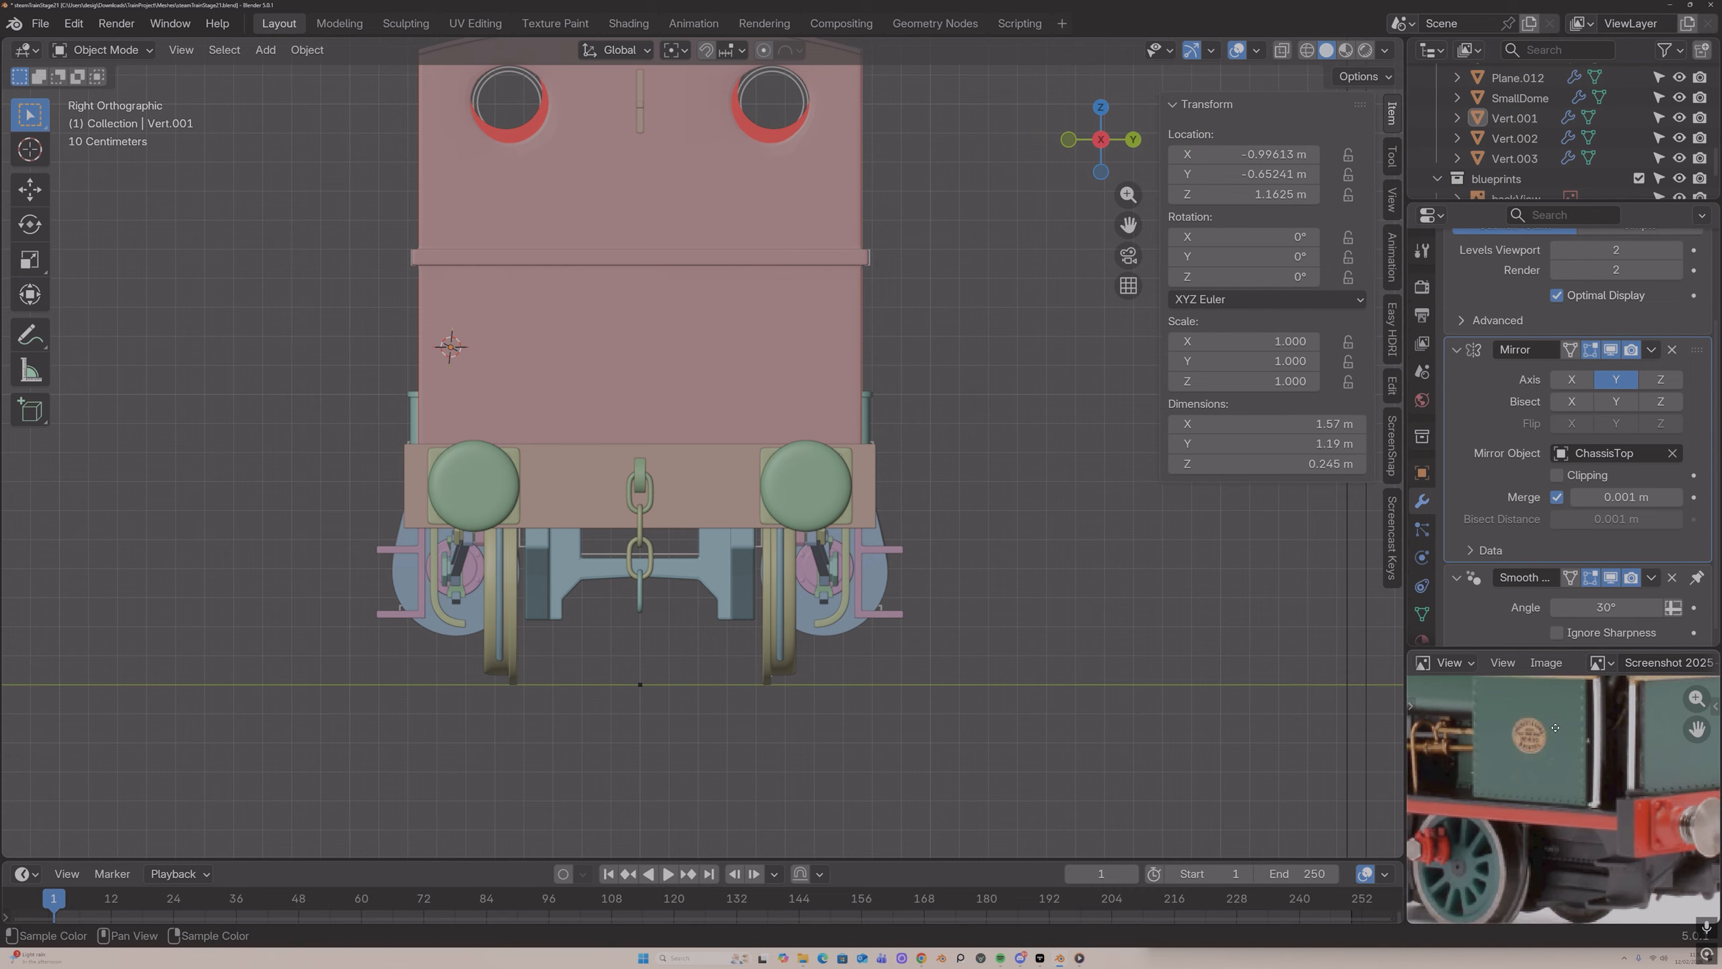
scroll(1555, 727, up, 3)
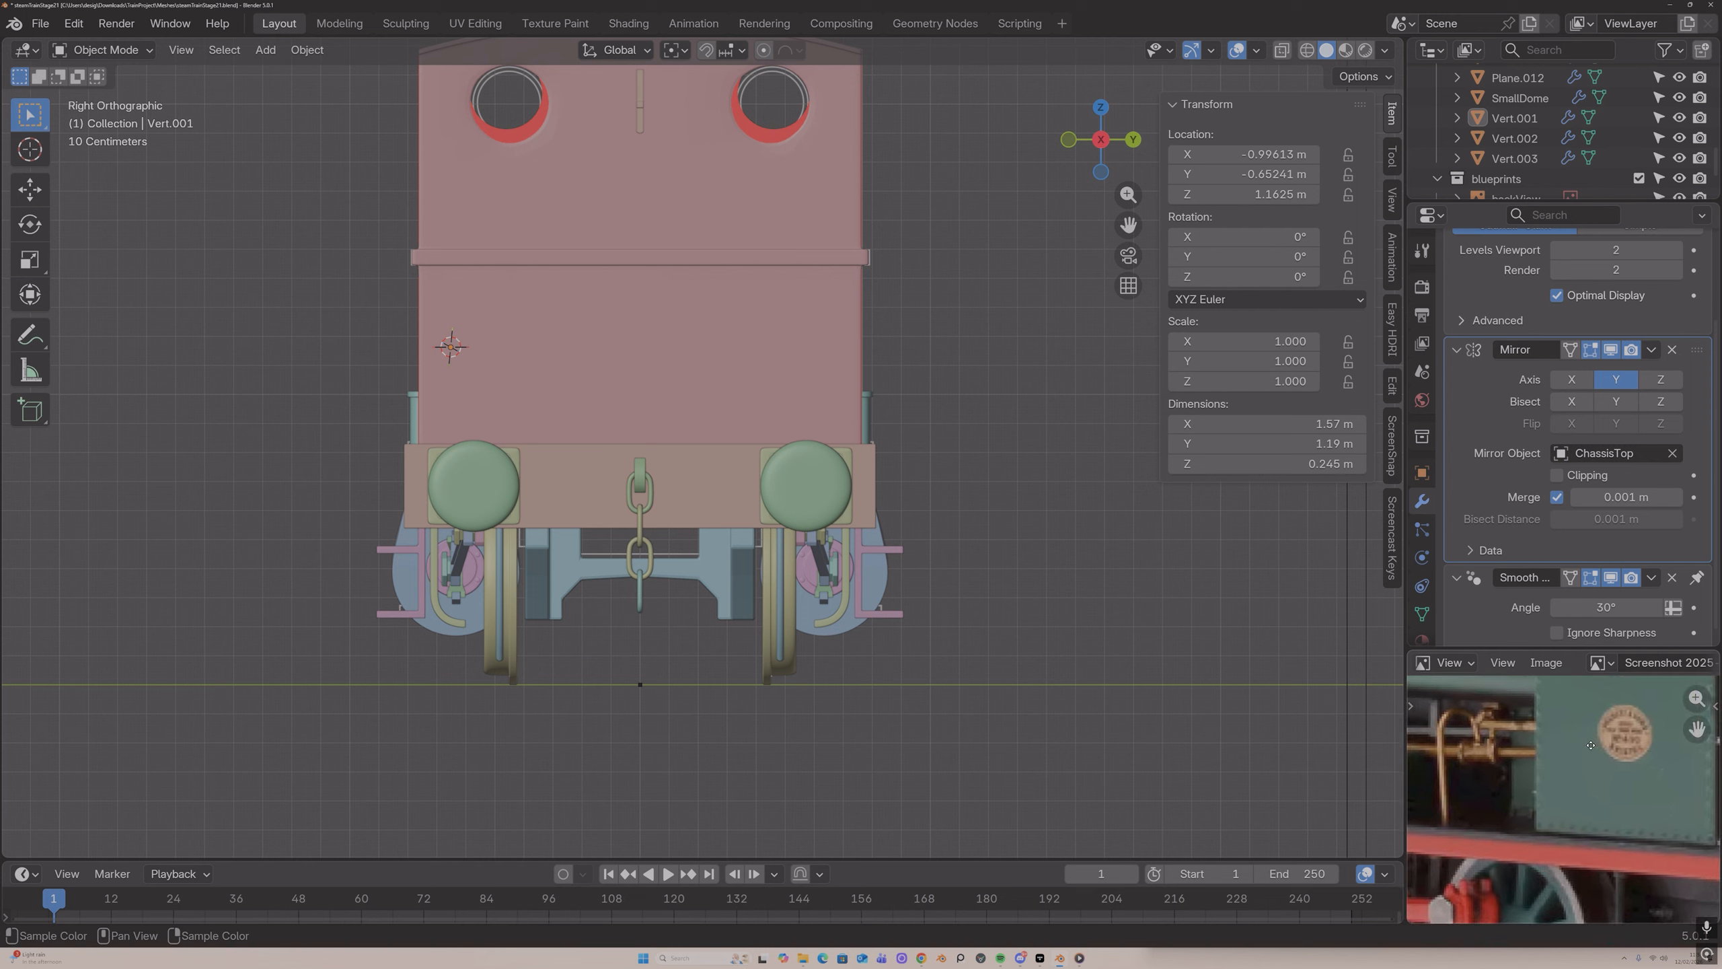
mouse_move(1590, 744)
middle_down()
mouse_move(1612, 757)
mouse_move(1557, 747)
middle_up()
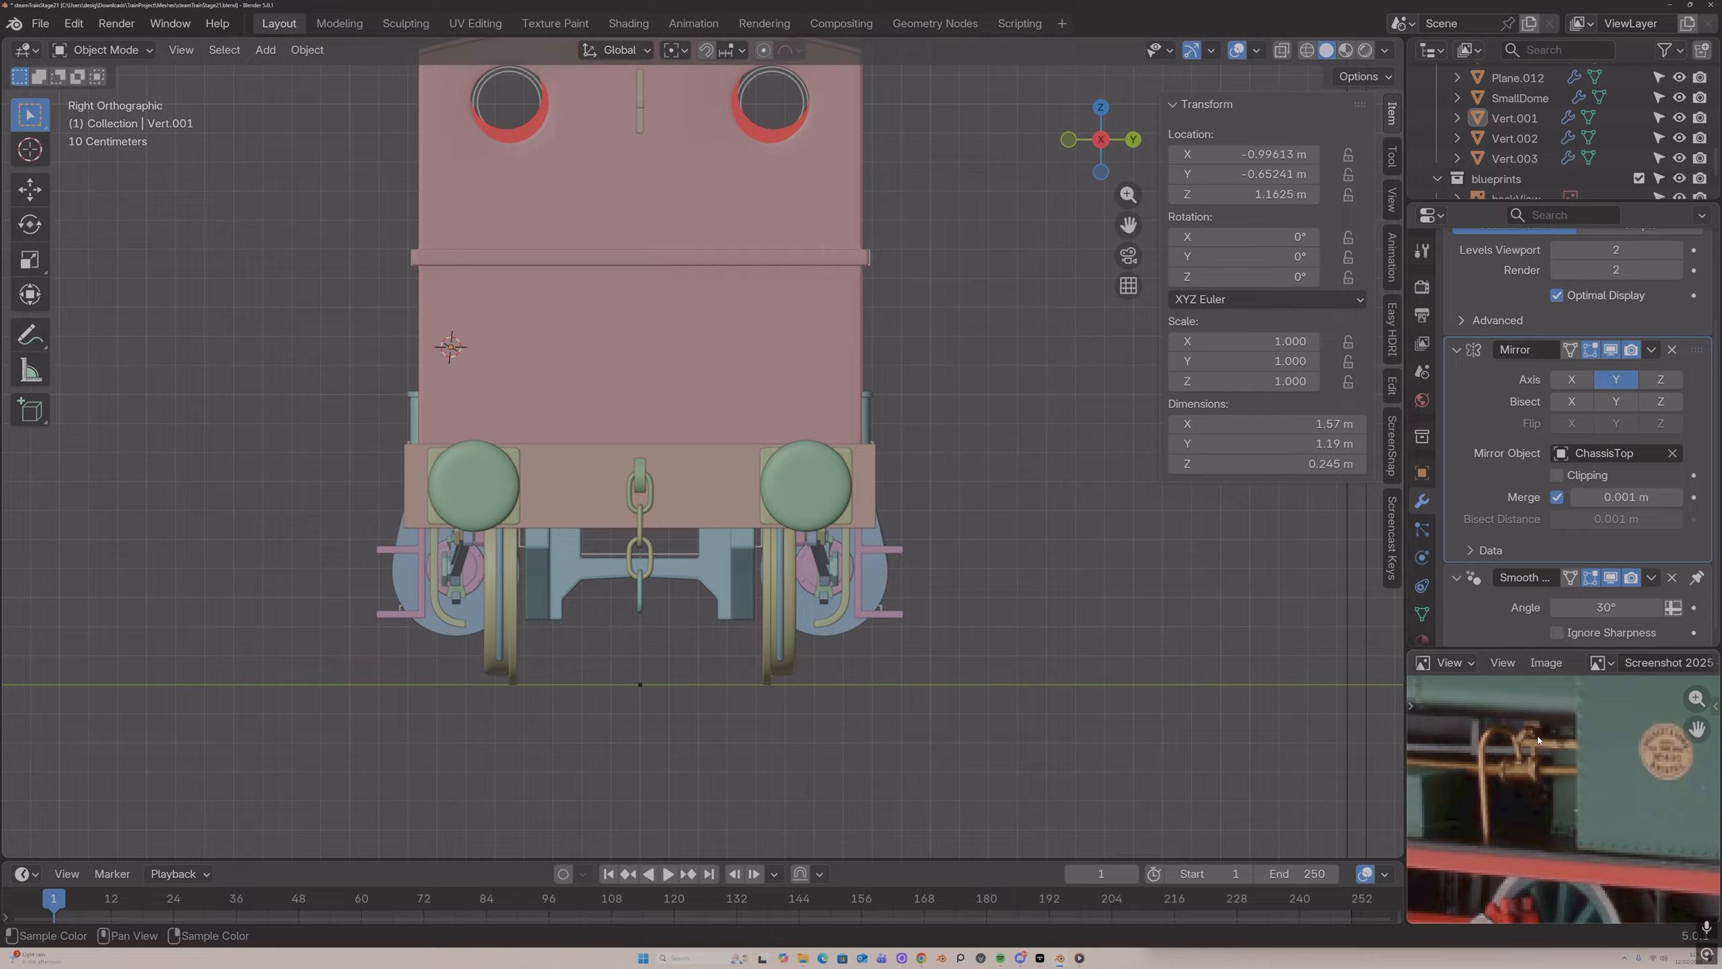
middle_drag(1535, 740, 1510, 746)
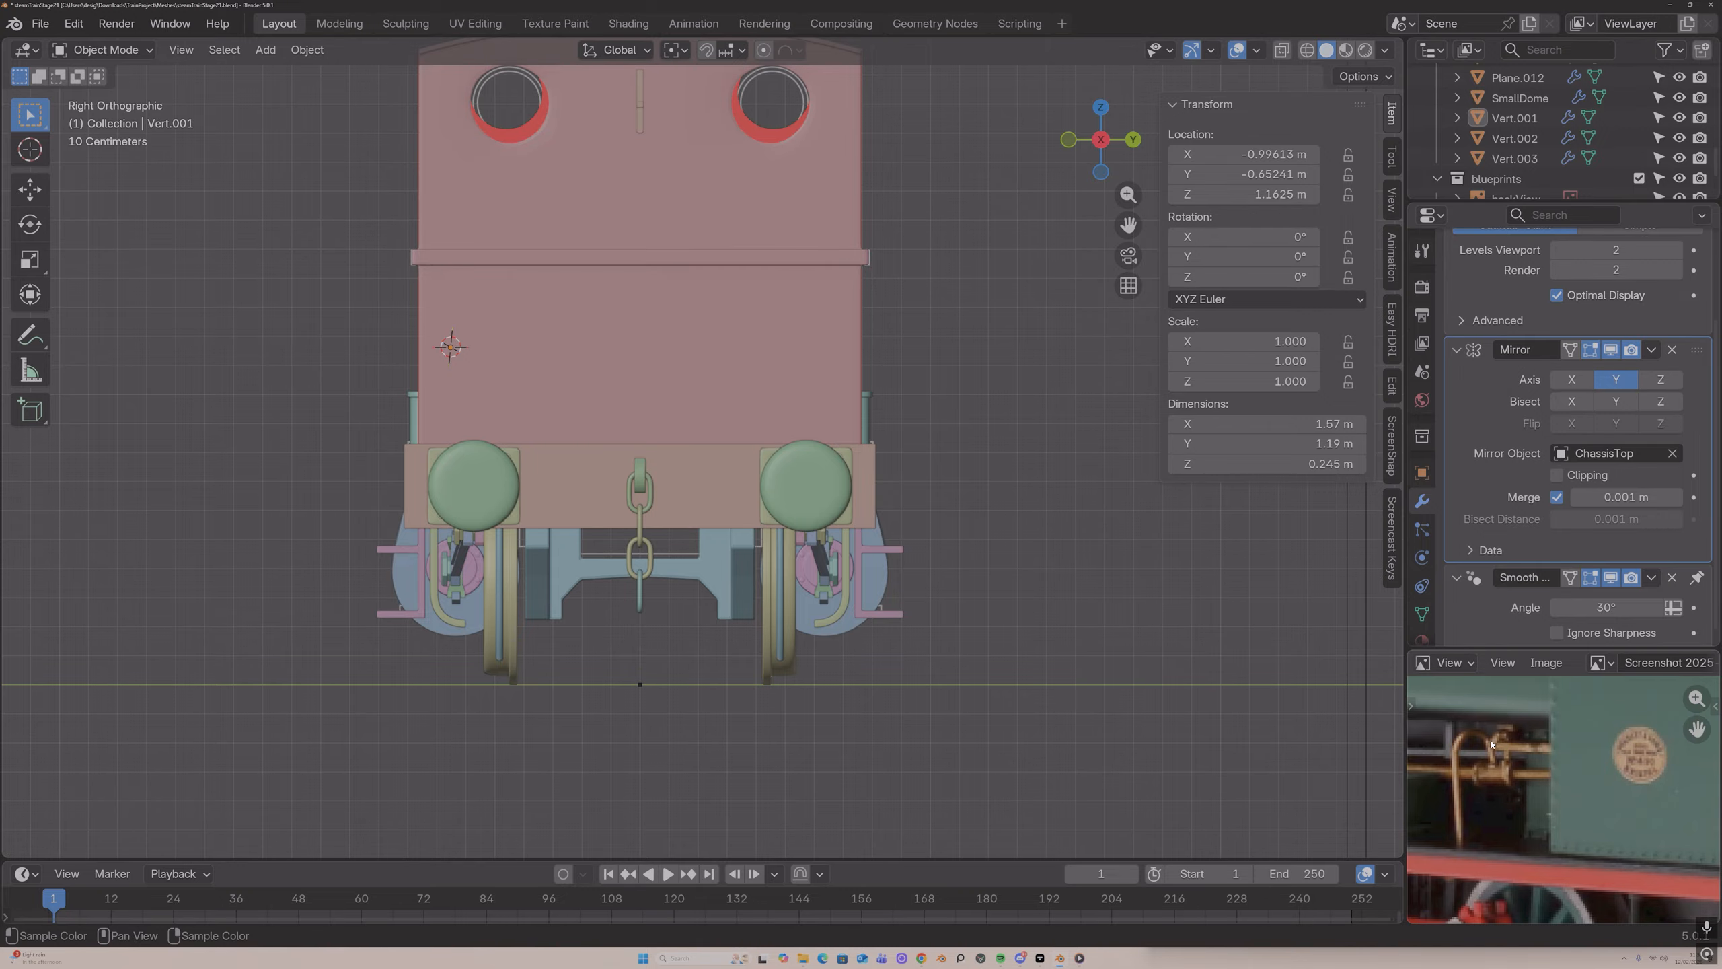
Step: Place the 3D cursor just below the boiler between the stacked boxes and the cab, and add a single vertex there
middle_drag(937, 442, 482, 428)
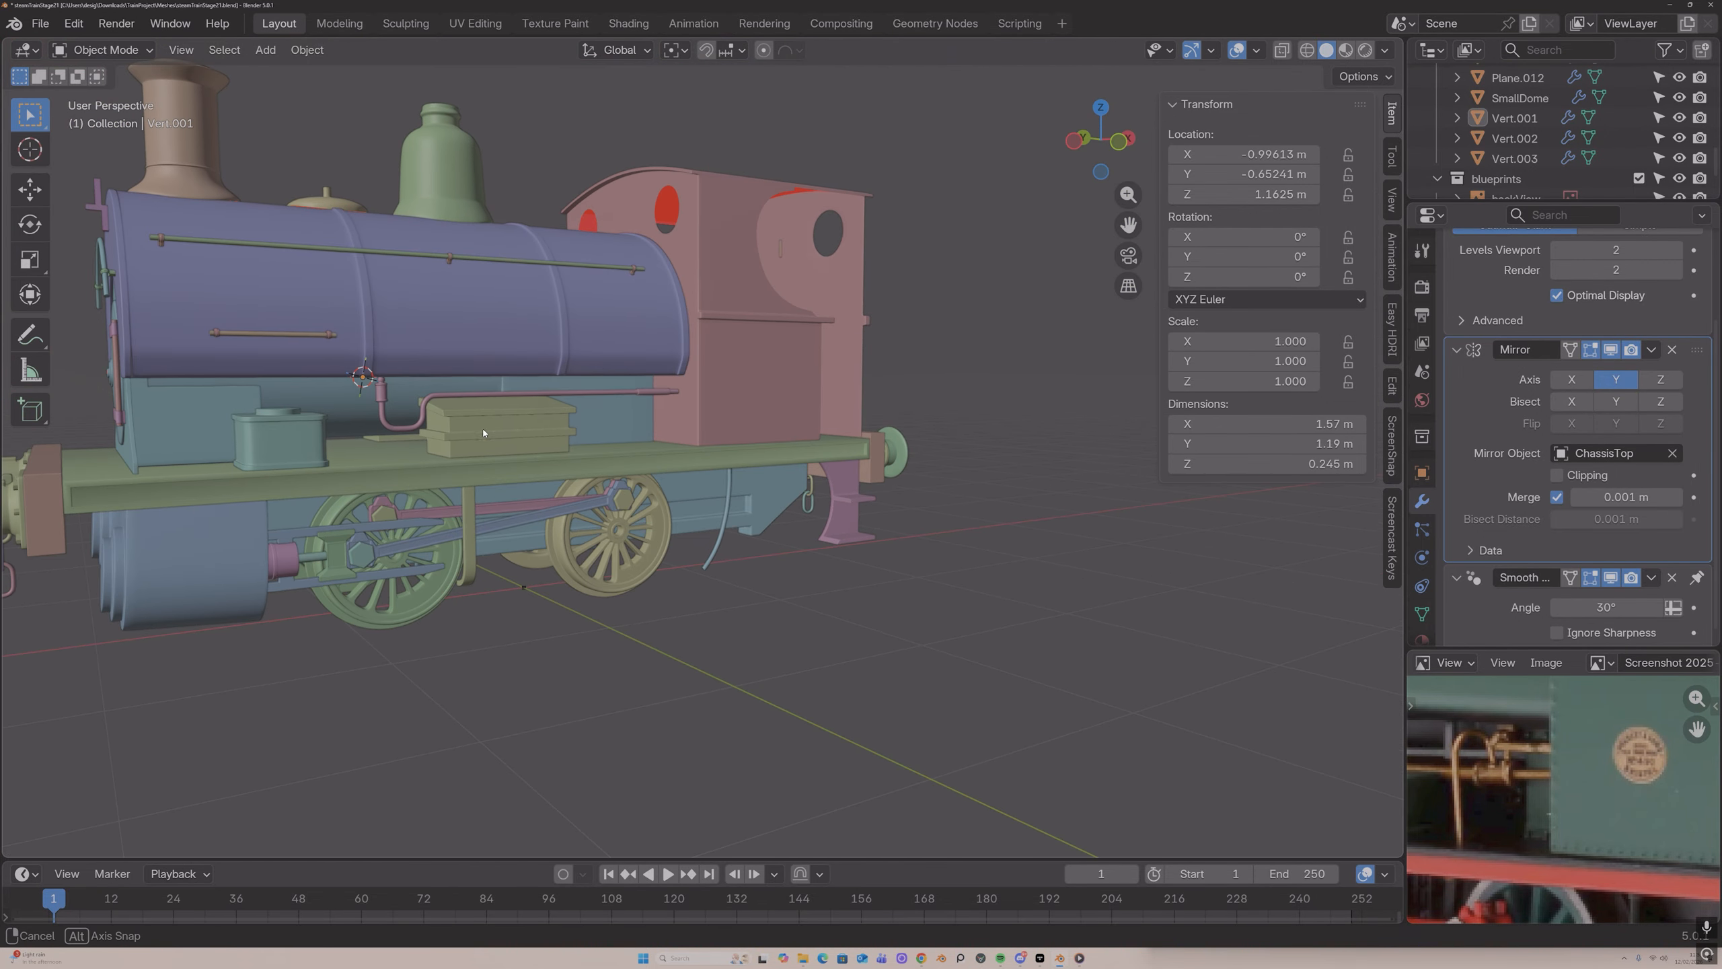
scroll(482, 428, up, 3)
middle_drag(1024, 254, 979, 247)
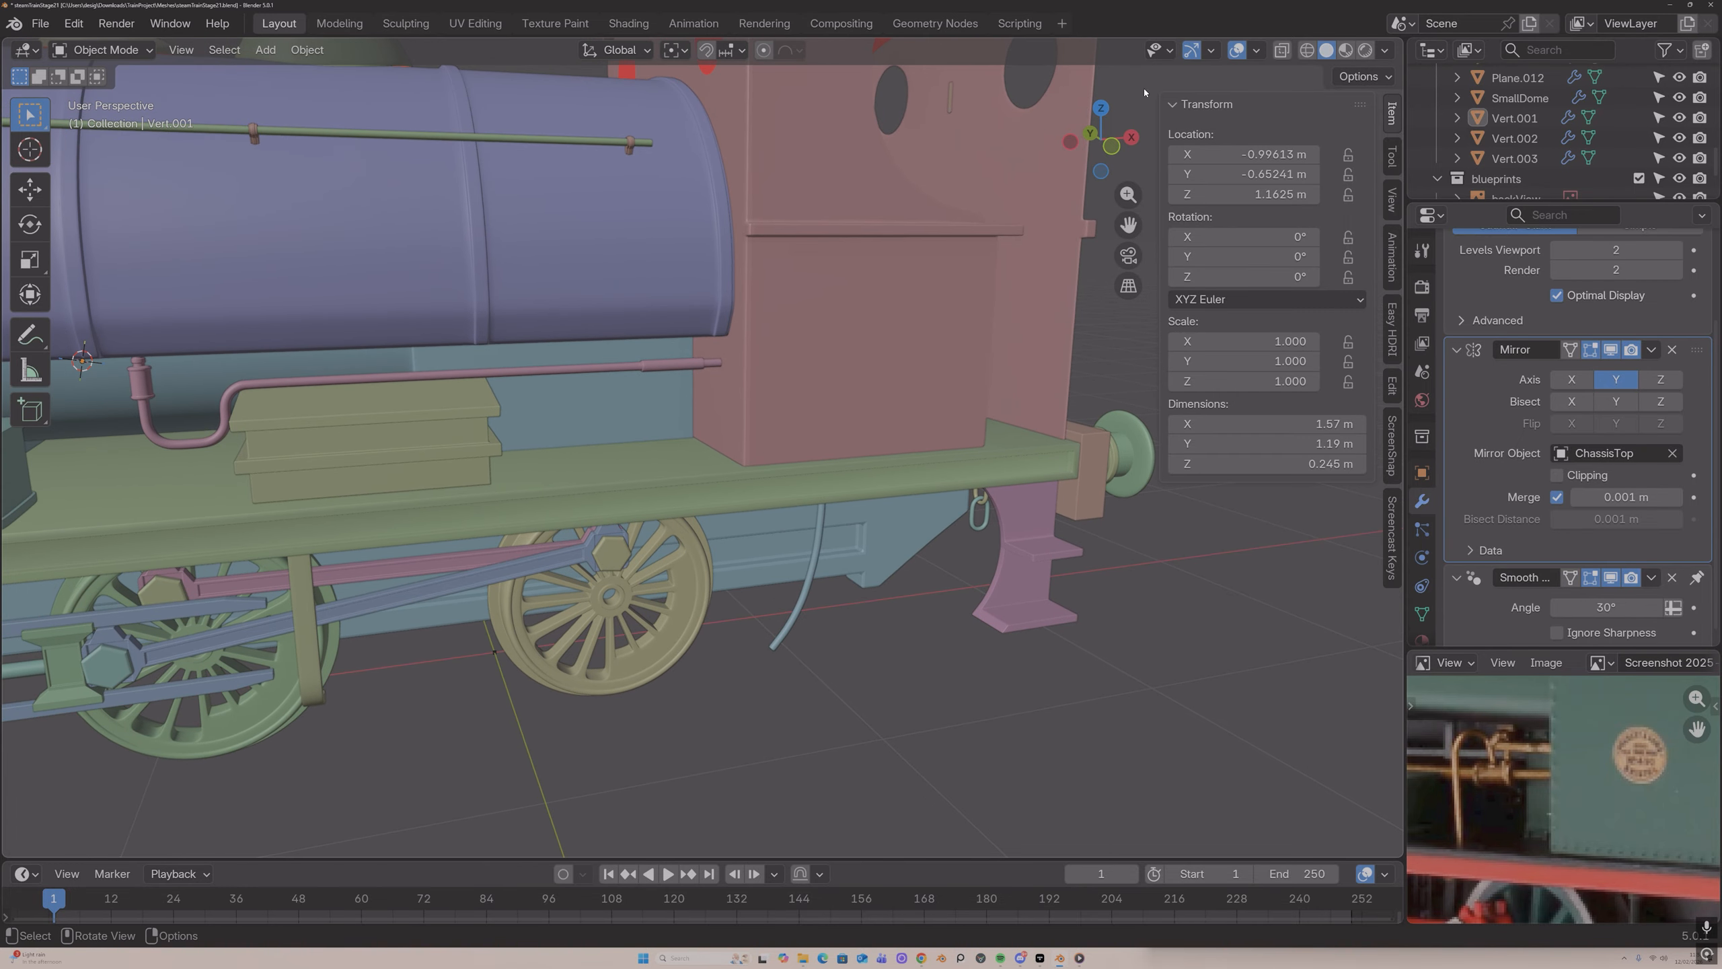
click(1112, 145)
scroll(930, 269, up, 2)
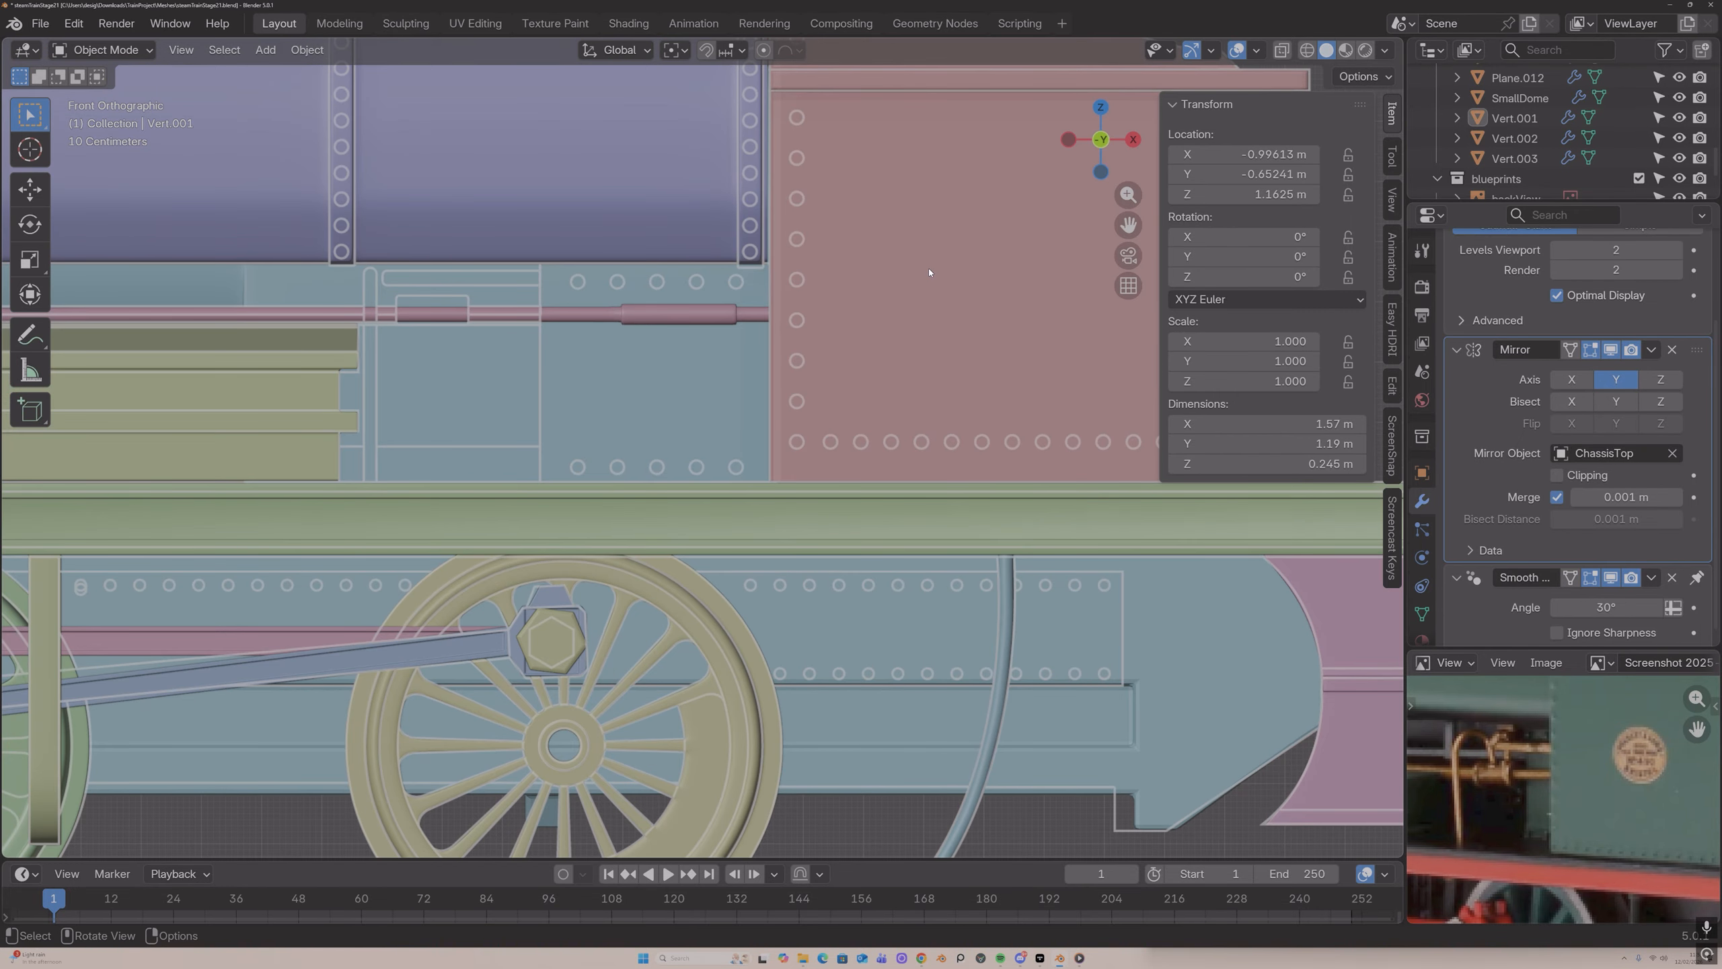
scroll(910, 273, down, 1)
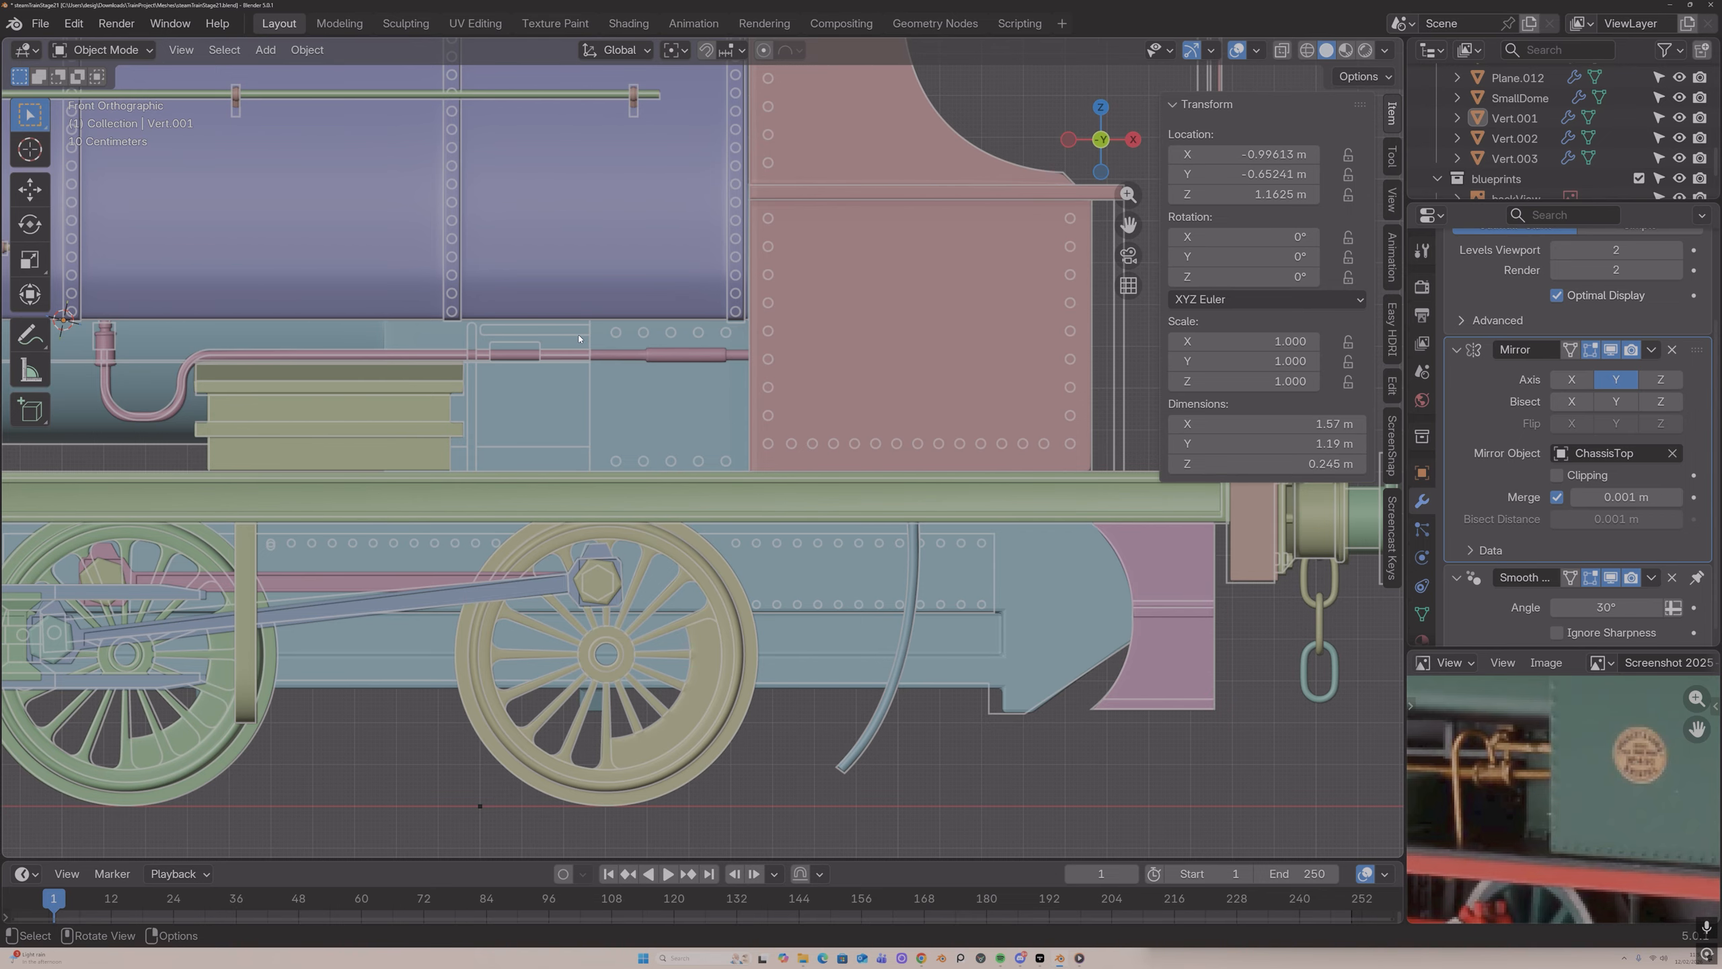
click(27, 148)
middle_drag(483, 331, 564, 351)
key(shift+a)
mouse_move(565, 351)
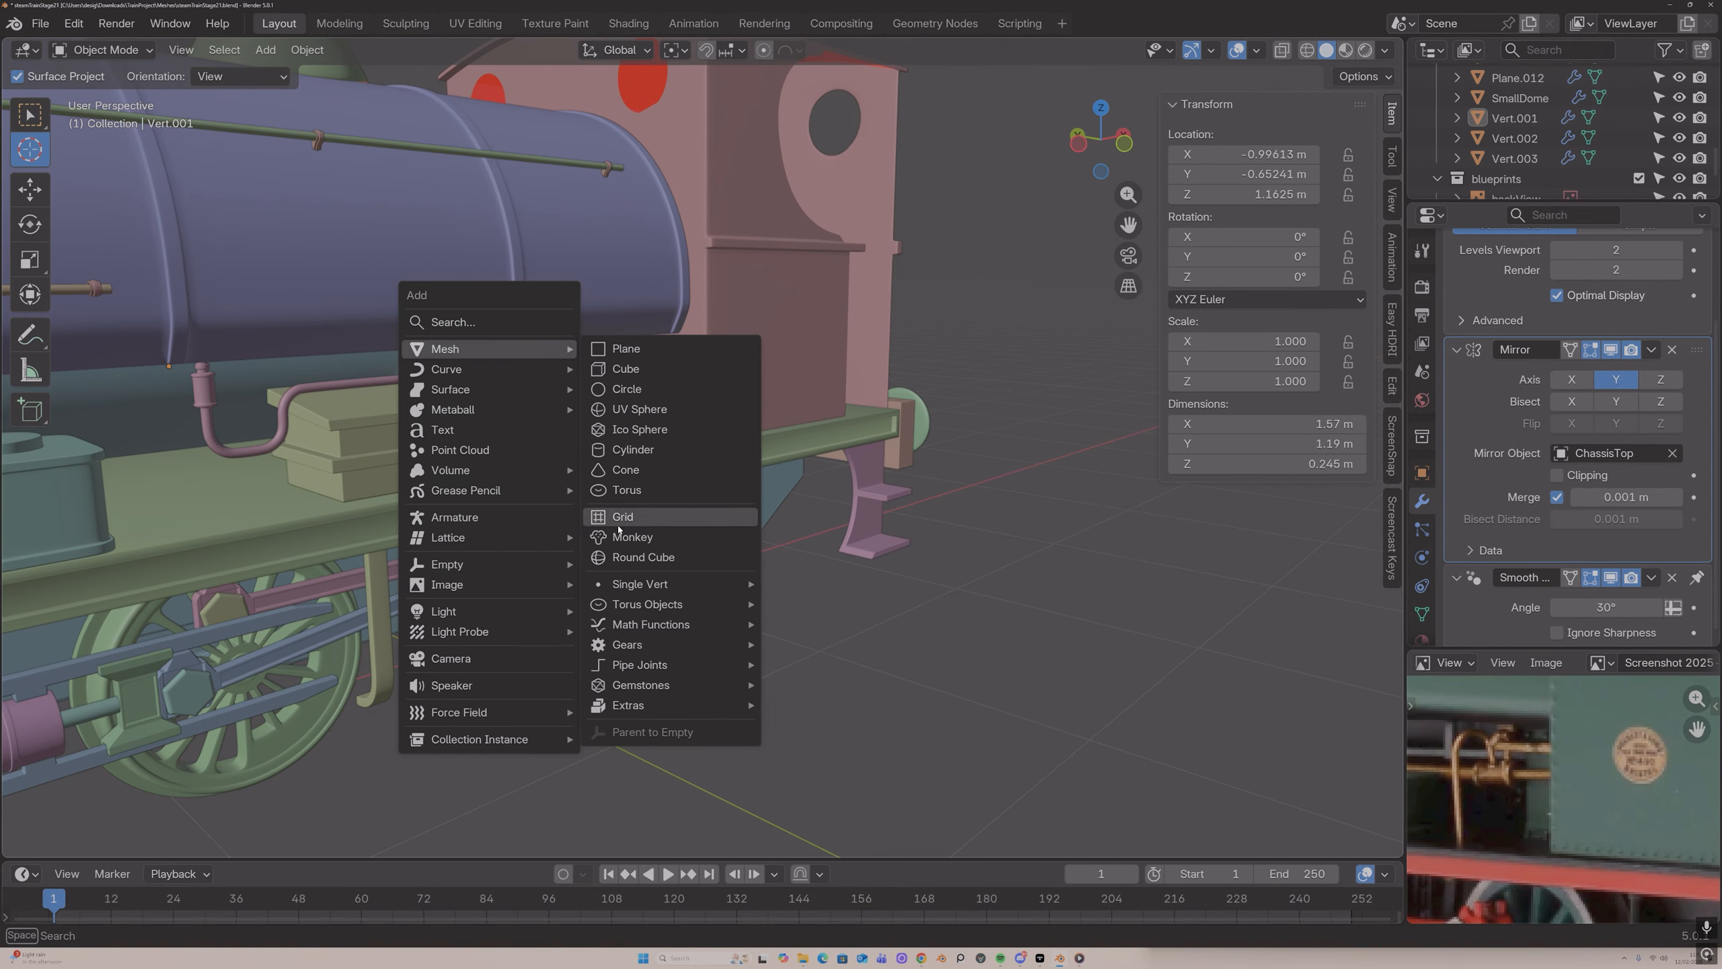
mouse_move(739, 584)
click(813, 584)
middle_drag(524, 384, 569, 379)
key(e)
key(y)
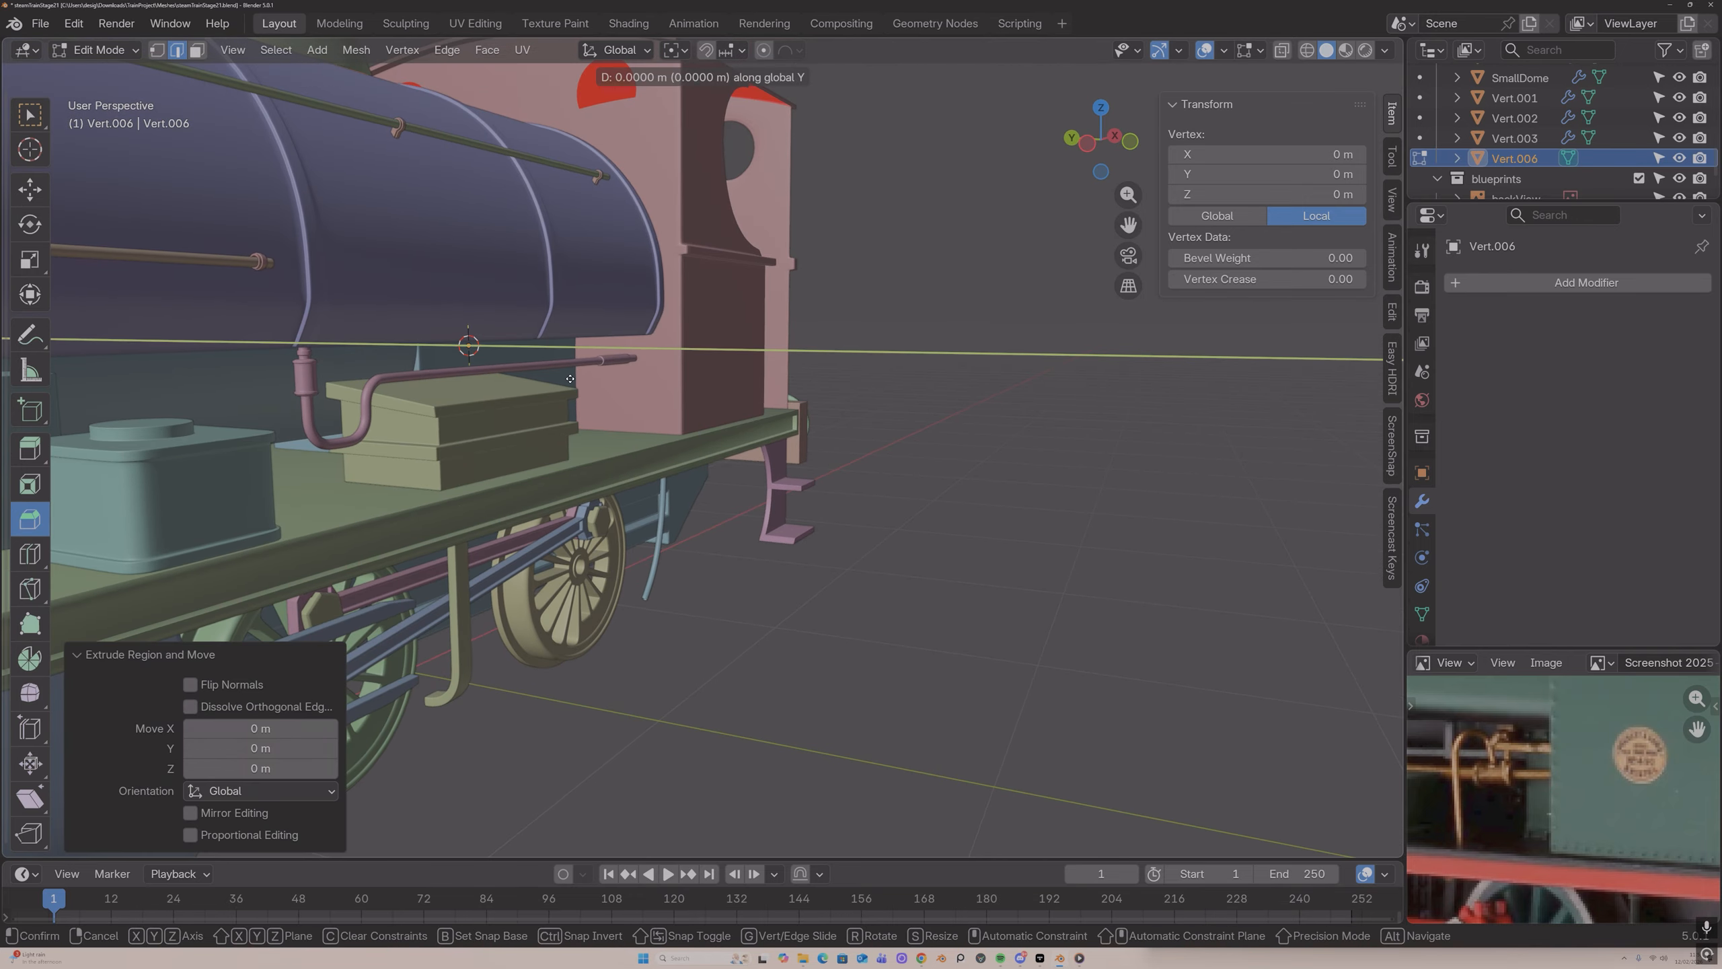
click(653, 388)
middle_drag(653, 388, 576, 351)
key(ctrl+z)
Step: Extrude the new vertex outward from the locomotive along Y by about 0.19 m
key(e)
key(y)
click(683, 395)
key(g)
key(y)
click(663, 380)
key(g)
key(y)
click(691, 364)
Step: Extrude the outer vertex about 0.65 m along X into the cab, and move that edge to about 0.21 m out along Y
key(e)
key(y)
key(x)
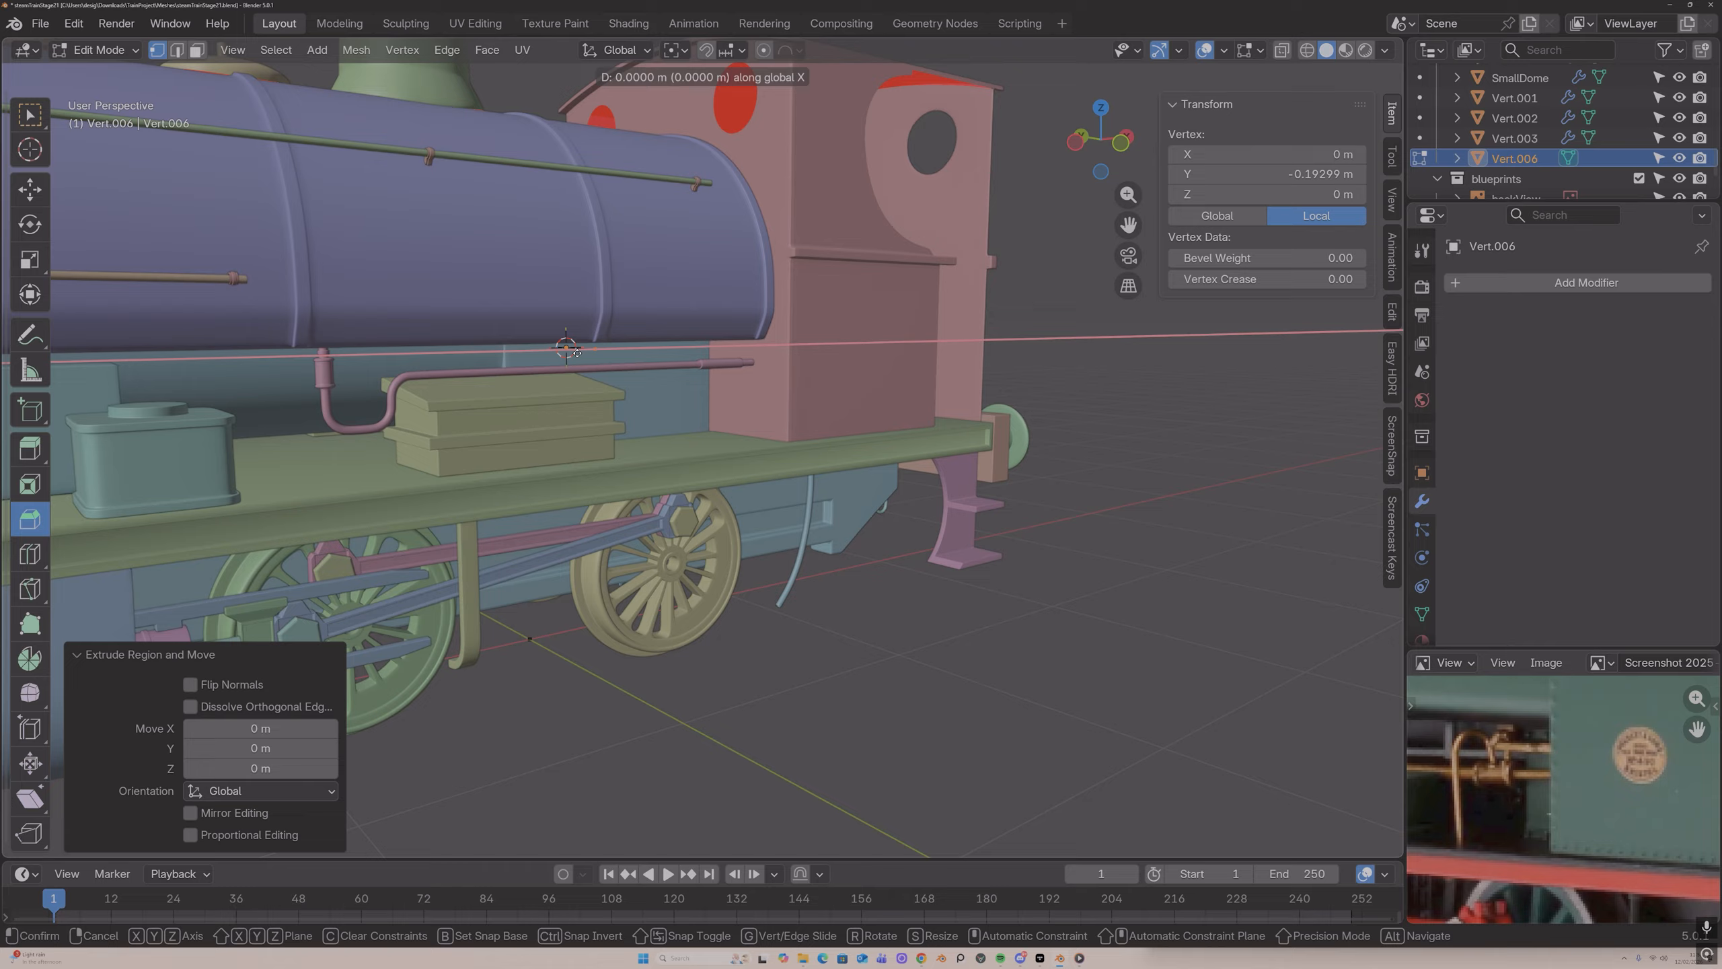
click(725, 358)
mouse_move(725, 358)
middle_down()
mouse_move(783, 351)
mouse_move(709, 357)
middle_up()
shift+click(717, 347)
key(g)
key(y)
click(728, 358)
Step: Lower the whole L-shaped line object along Z to a height of about 1.126 m
key(Tab)
key(g)
key(y)
key(z)
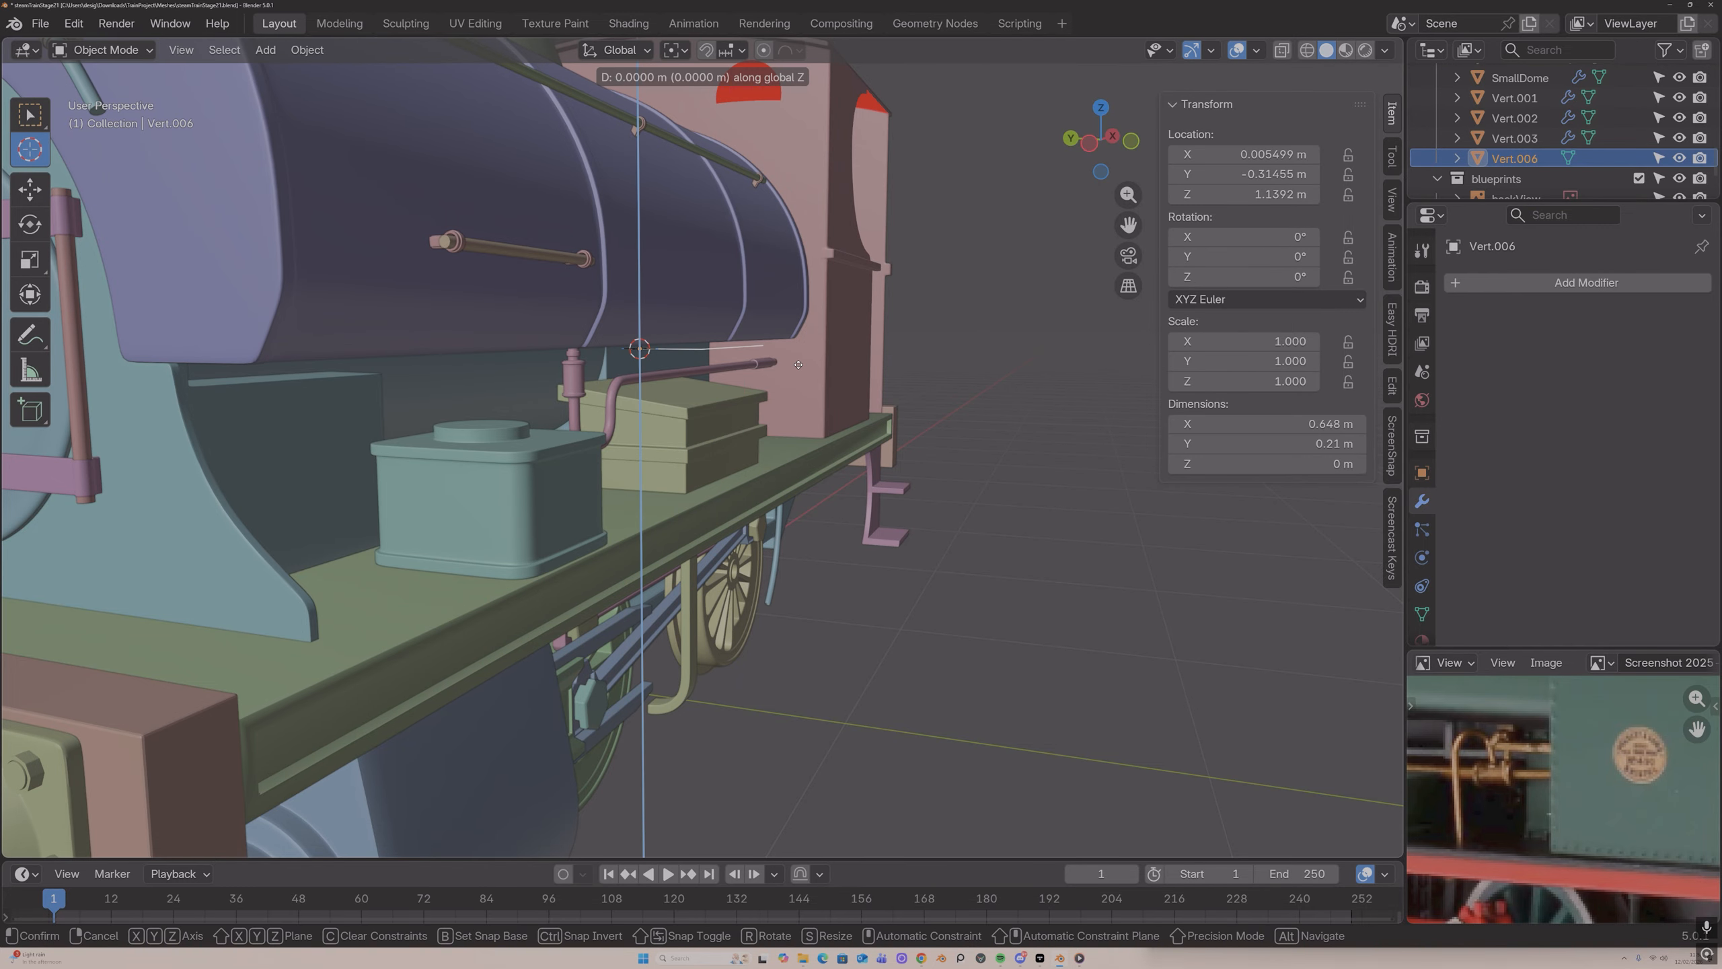
click(799, 372)
Step: Select the line's outer corner vertex, apply the object's transform, and resume editing the mesh
key(Tab)
middle_drag(725, 357, 667, 378)
click(660, 355)
key(Tab)
key(ctrl+a)
click(667, 394)
key(Tab)
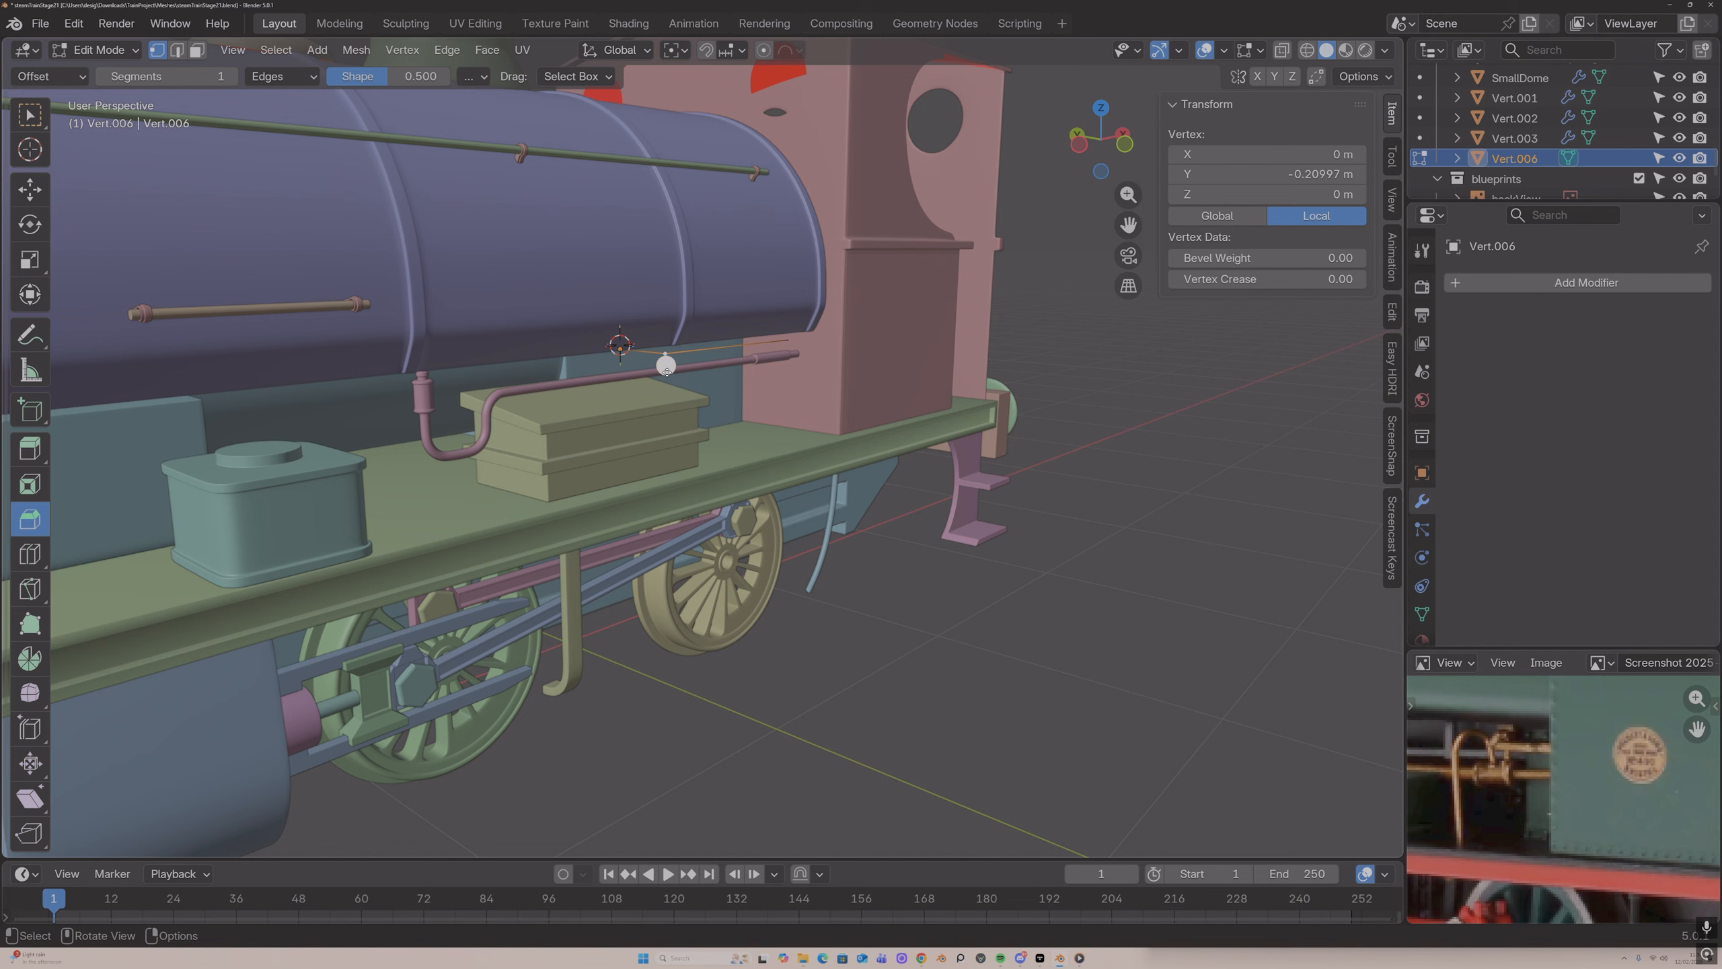
Step: Round the corner with a vertex bevel about 0.107 m wide, add extra segments, and return to Object Mode
drag(666, 366, 701, 400)
click(222, 478)
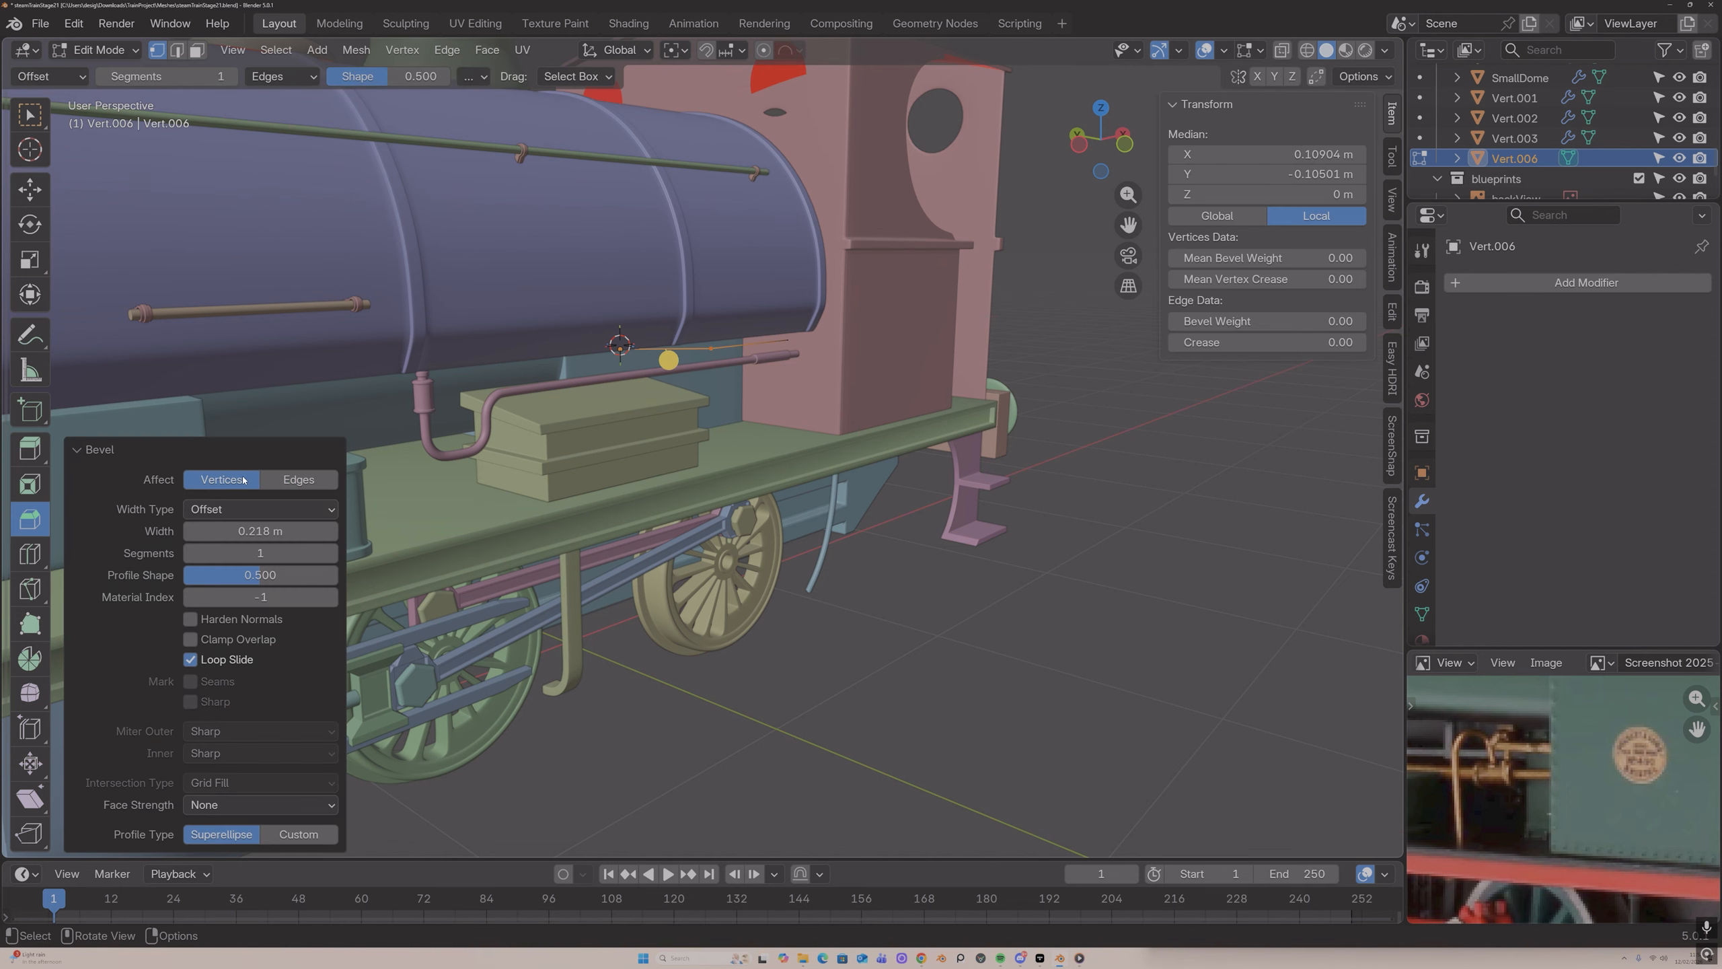
drag(259, 530, 255, 530)
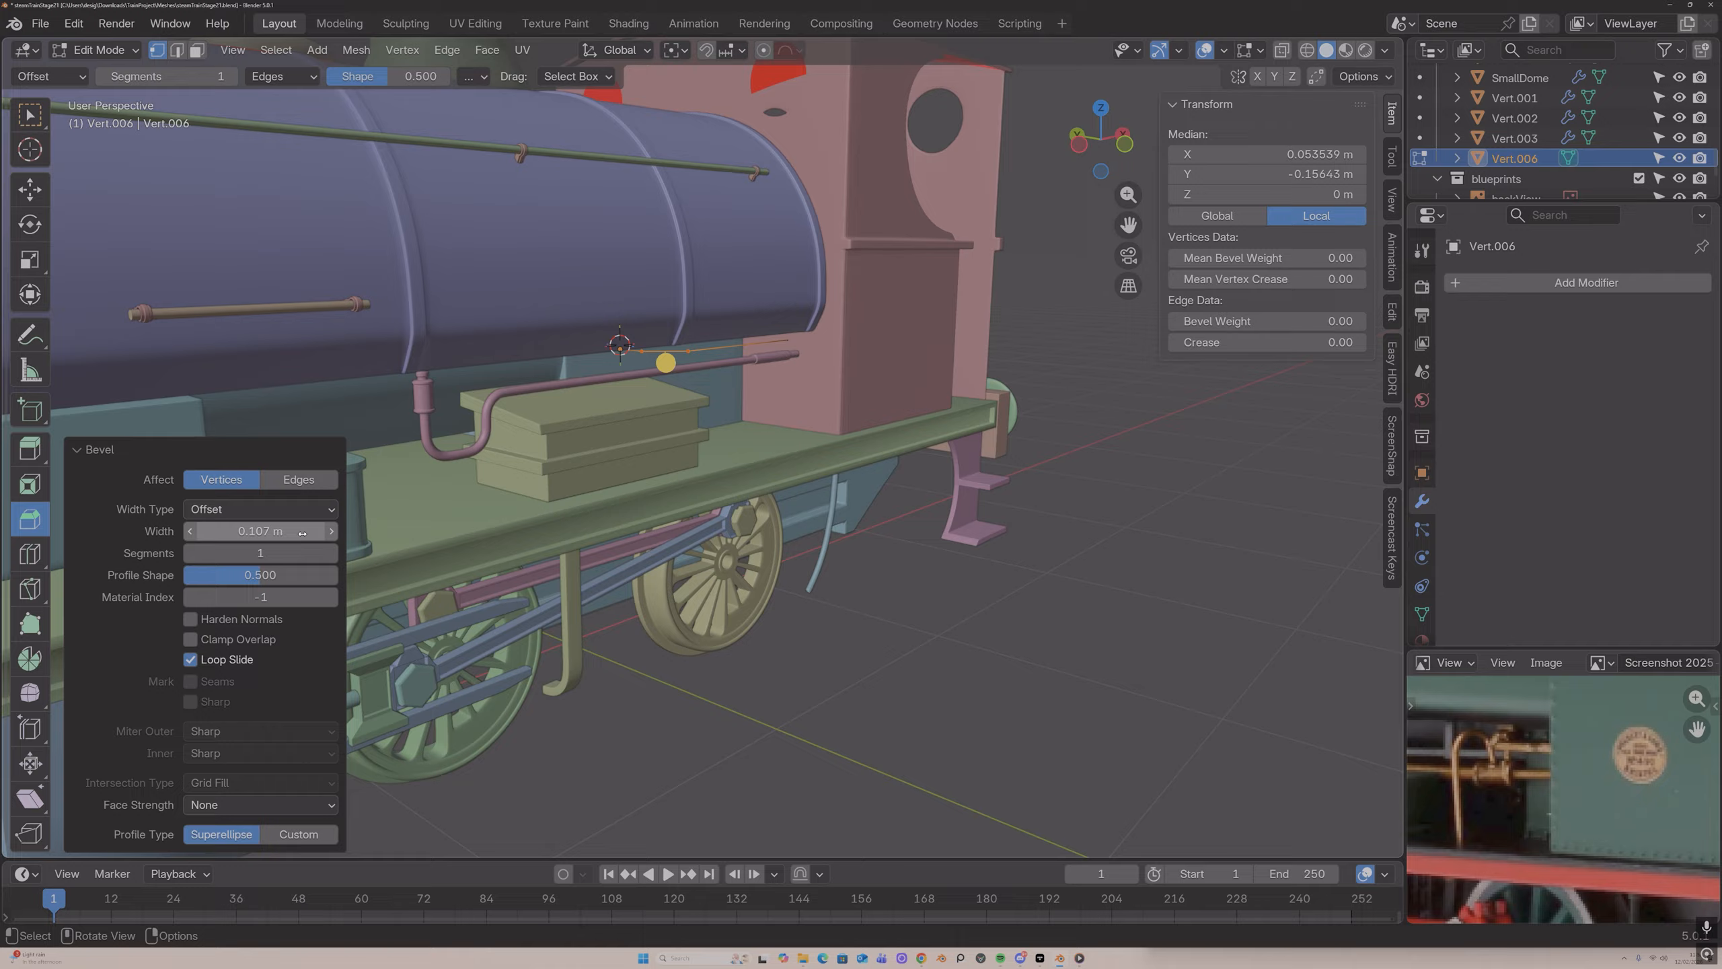
click(330, 554)
click(331, 553)
click(331, 554)
middle_drag(578, 374, 567, 321)
key(Tab)
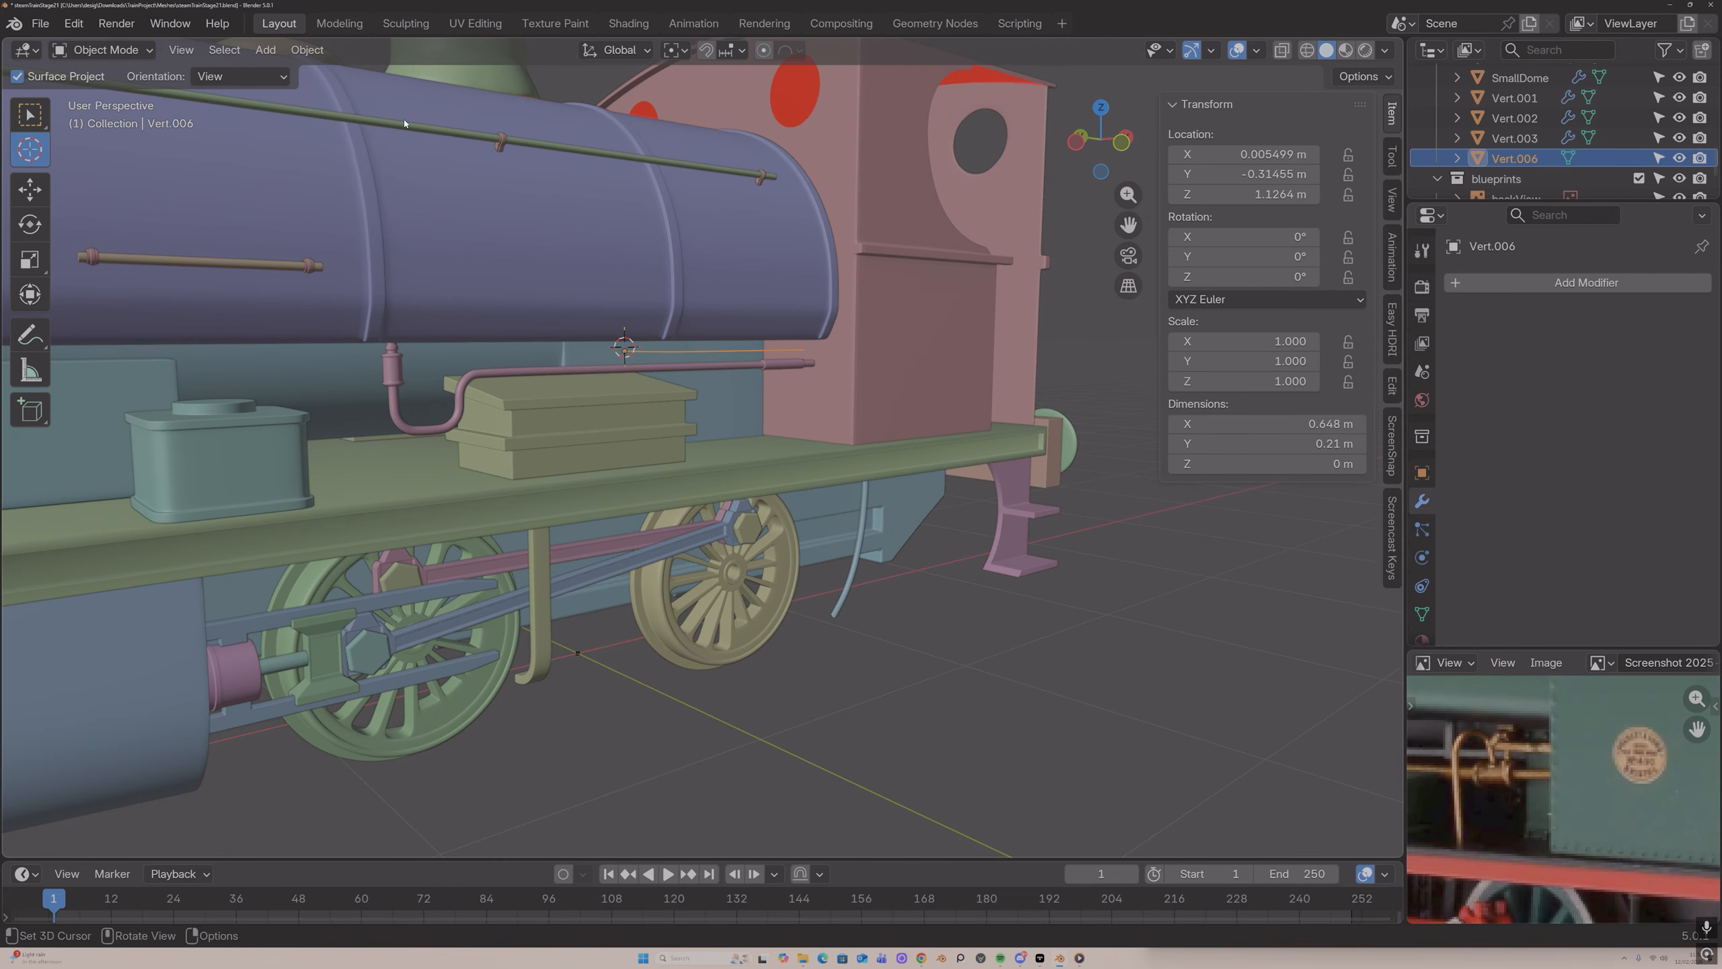
Step: Convert the rounded line to a curve and open its curve data settings
click(307, 49)
mouse_move(380, 651)
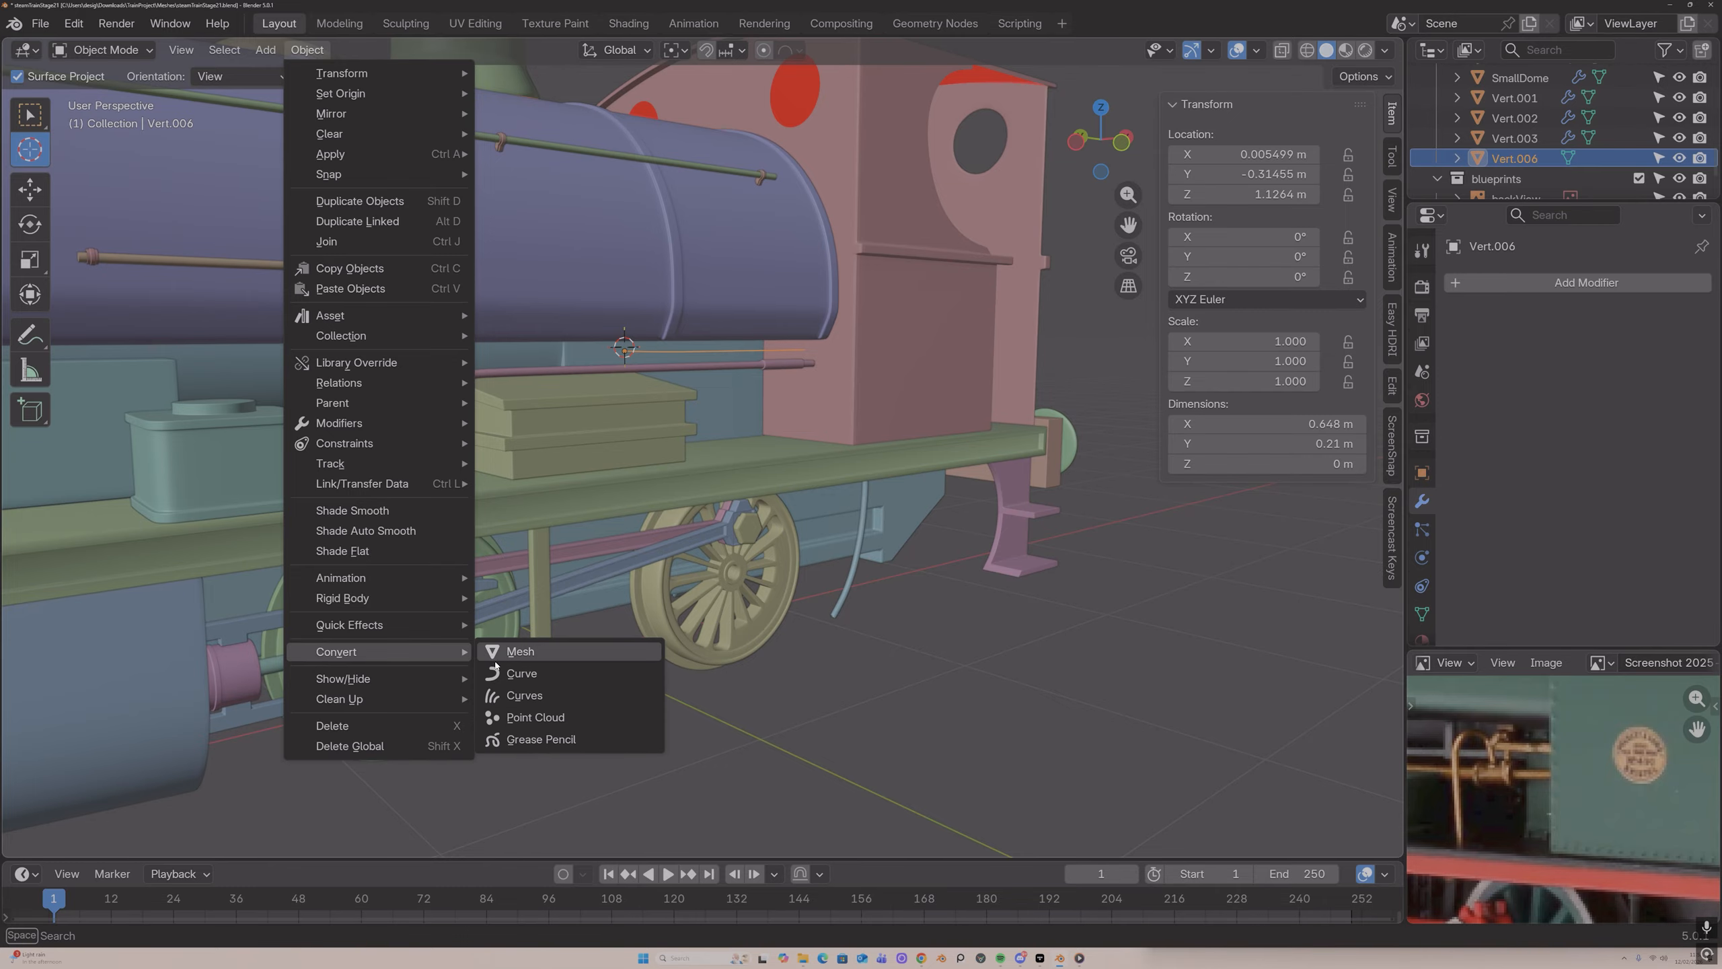
click(526, 673)
click(1423, 586)
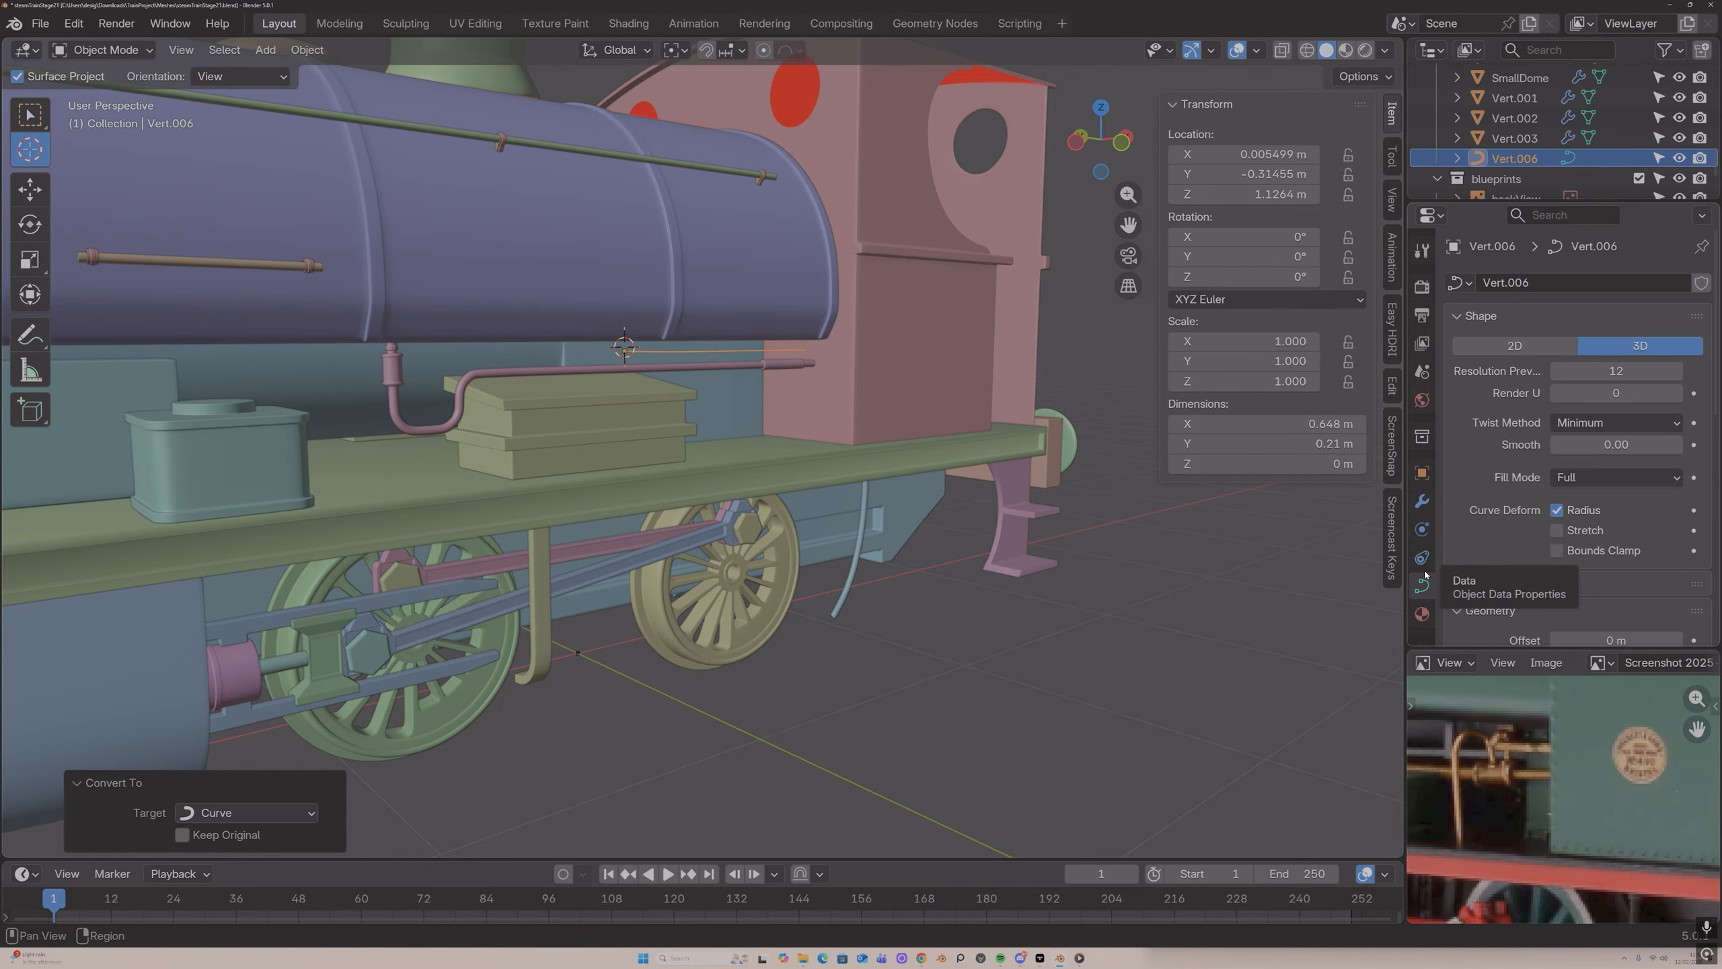
Step: Thicken the curve into a pipe with a round bevel depth of 0.014 m
scroll(1580, 427, down, 5)
drag(1579, 411, 1580, 411)
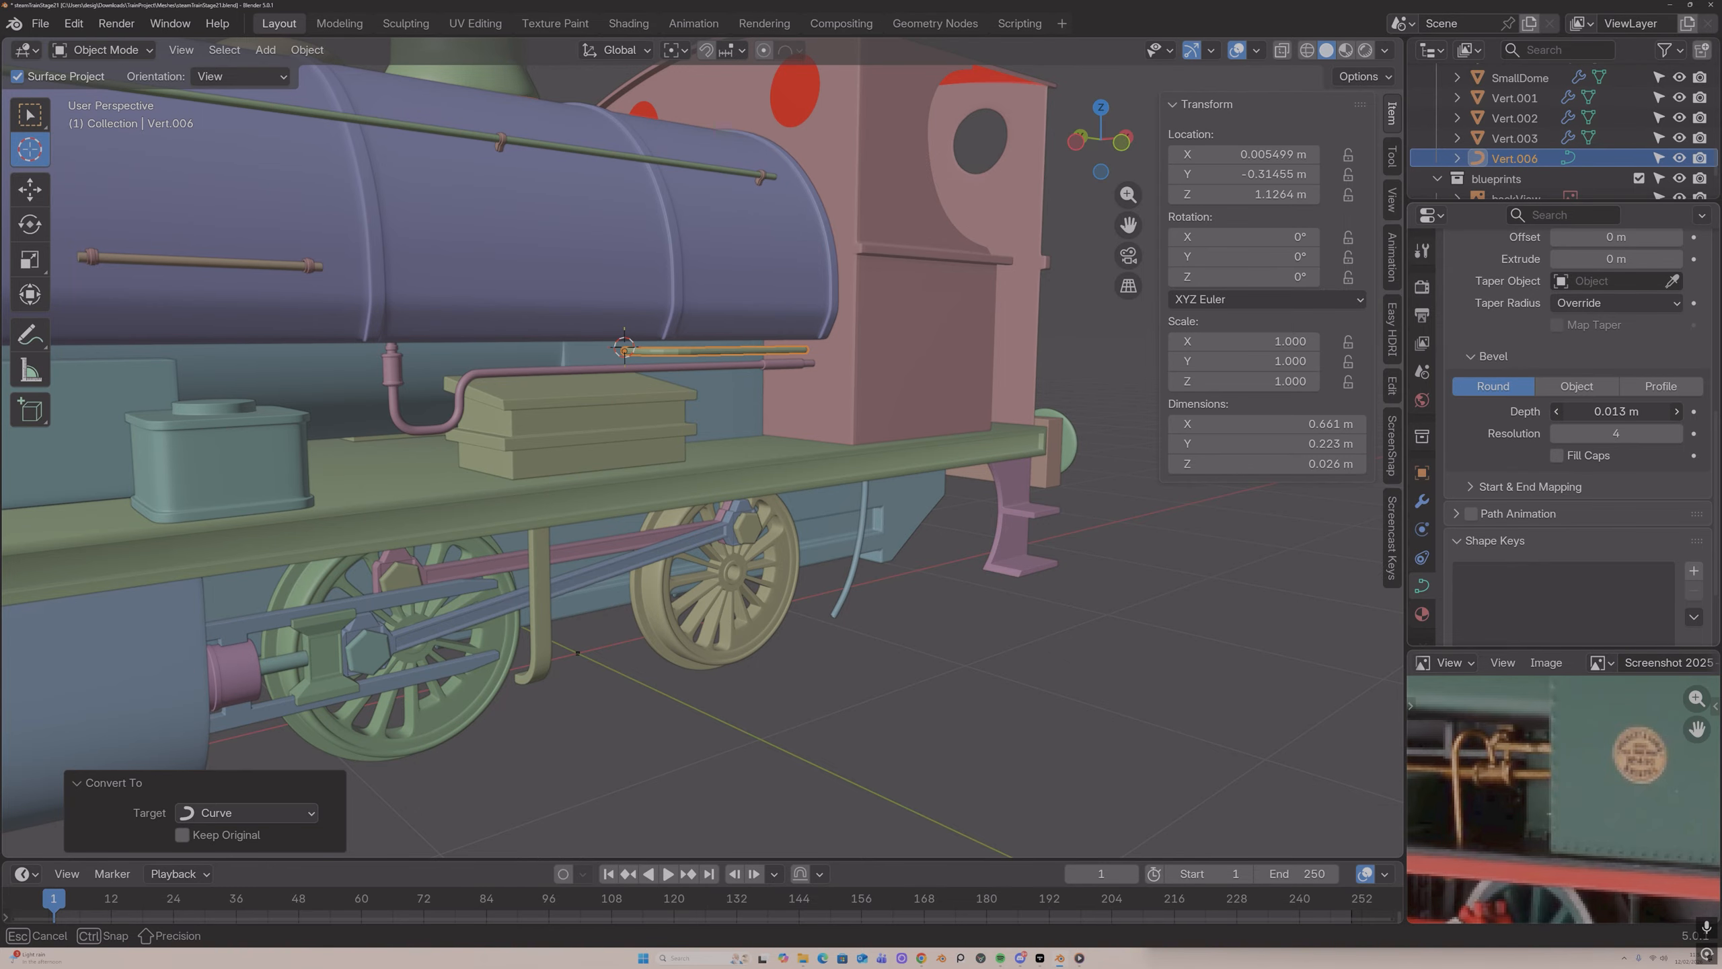
drag(1579, 411, 1583, 411)
middle_drag(923, 354, 575, 212)
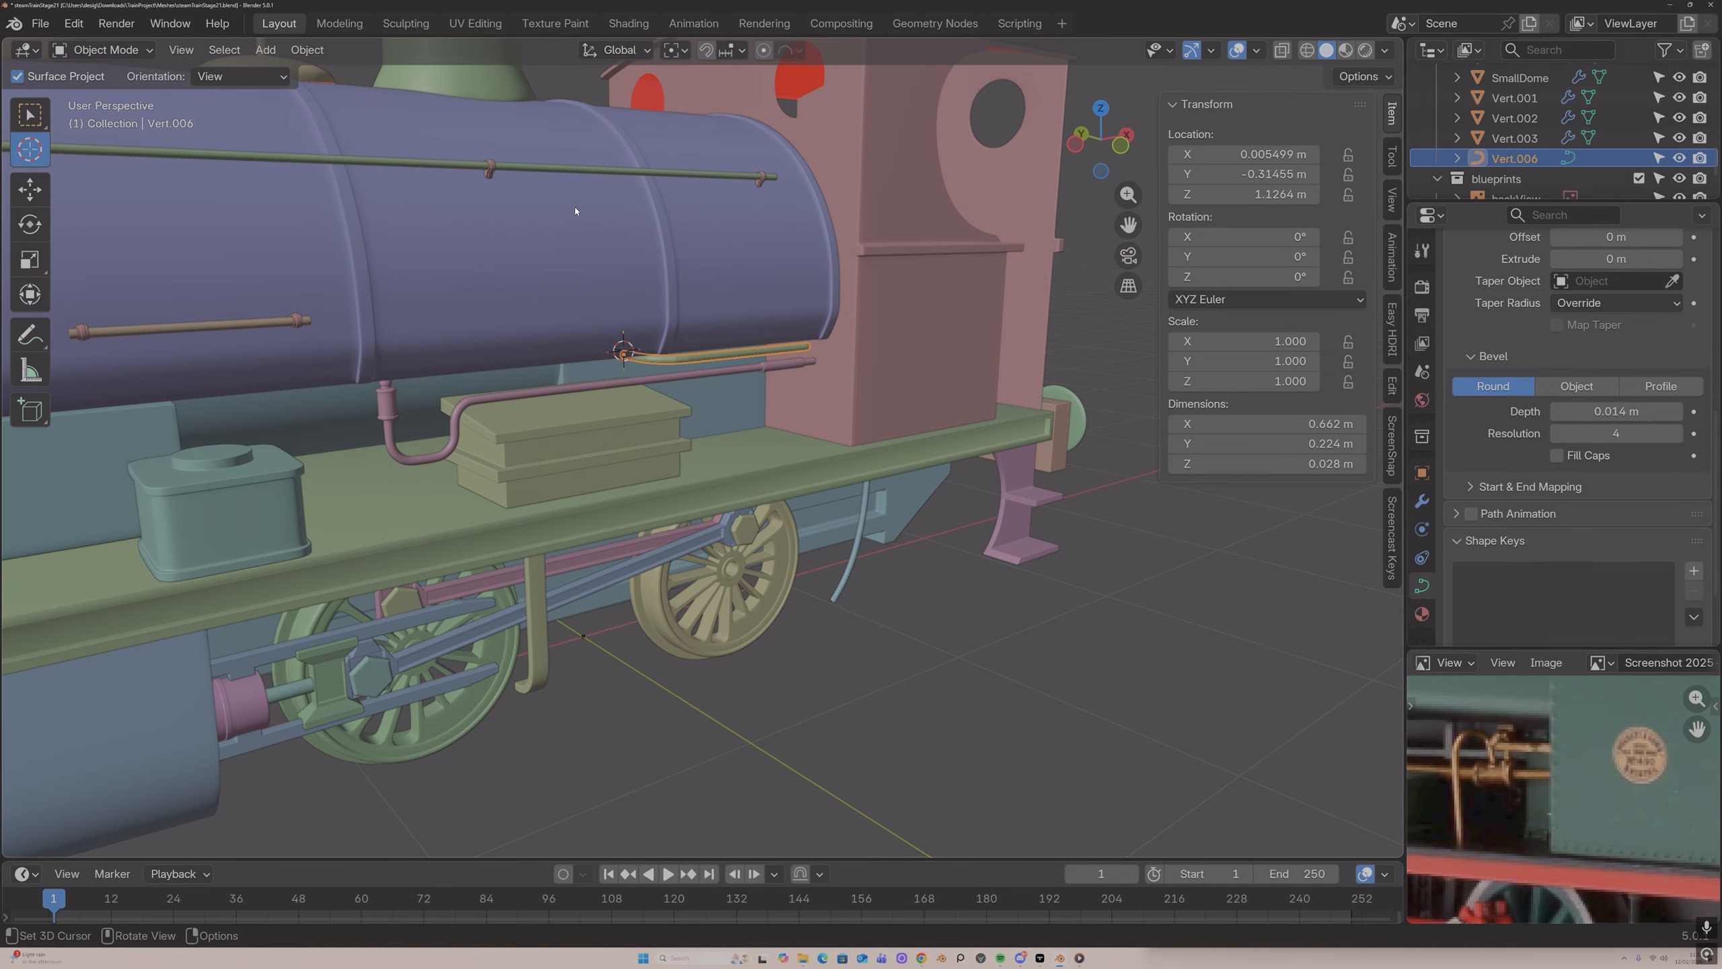
Step: Bring up the object operations available for the new pipe curve
right_click(695, 352)
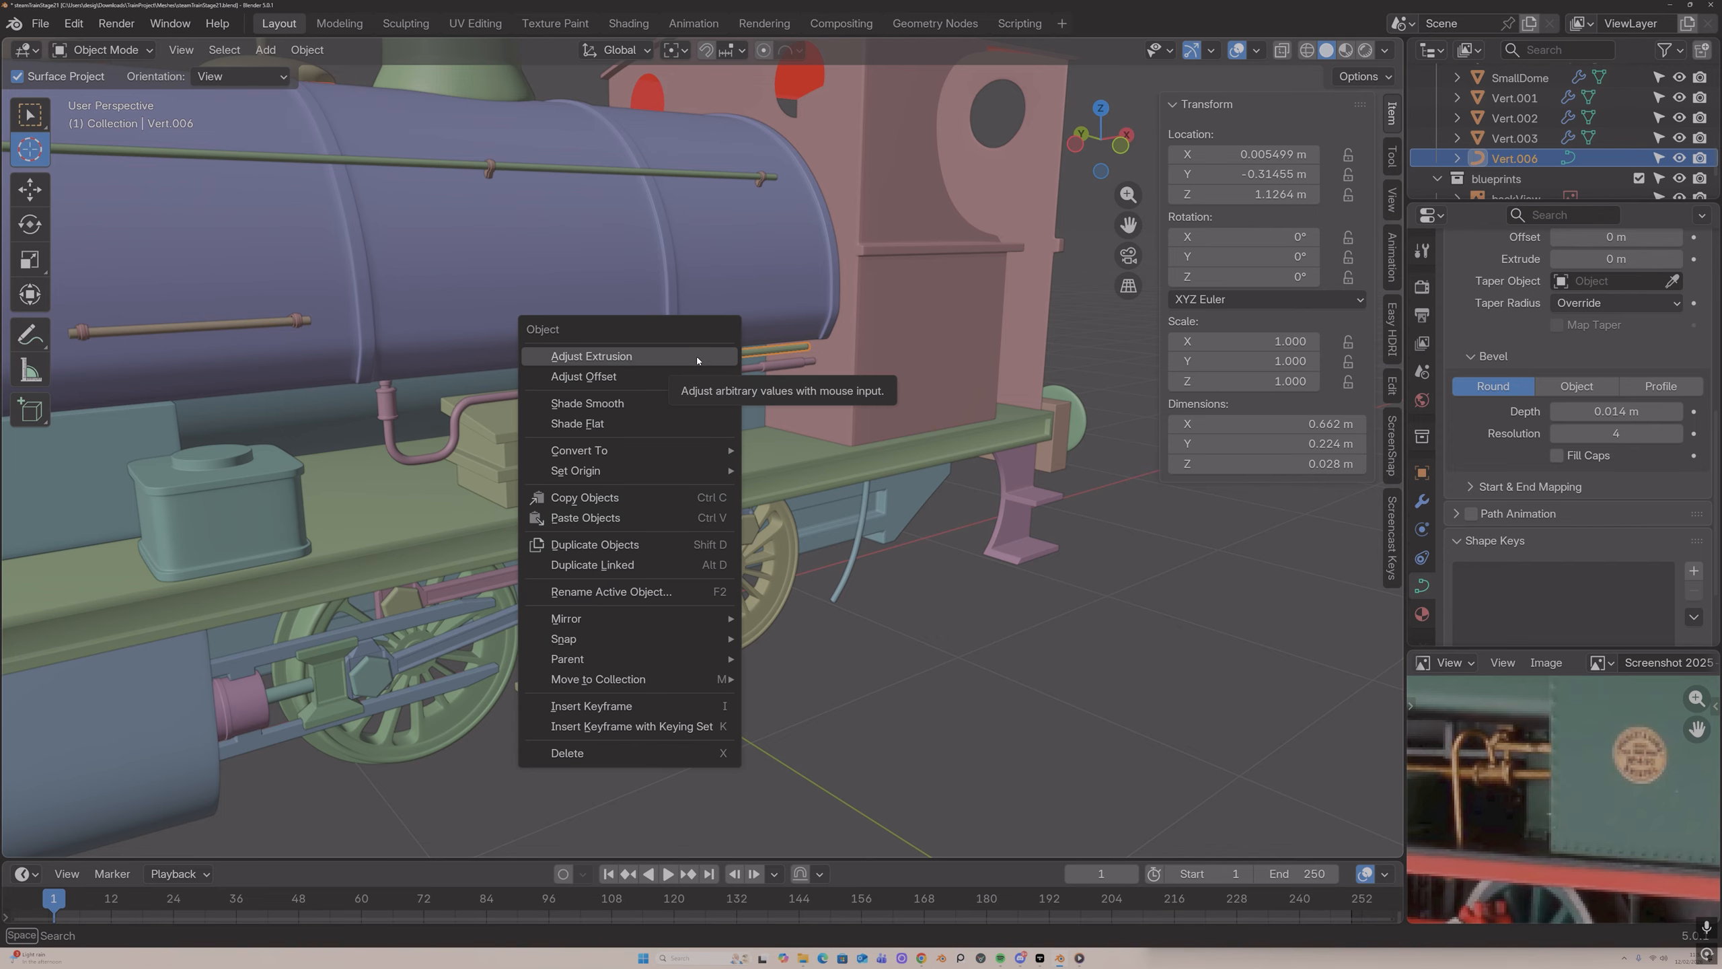
key(Escape)
right_click(697, 359)
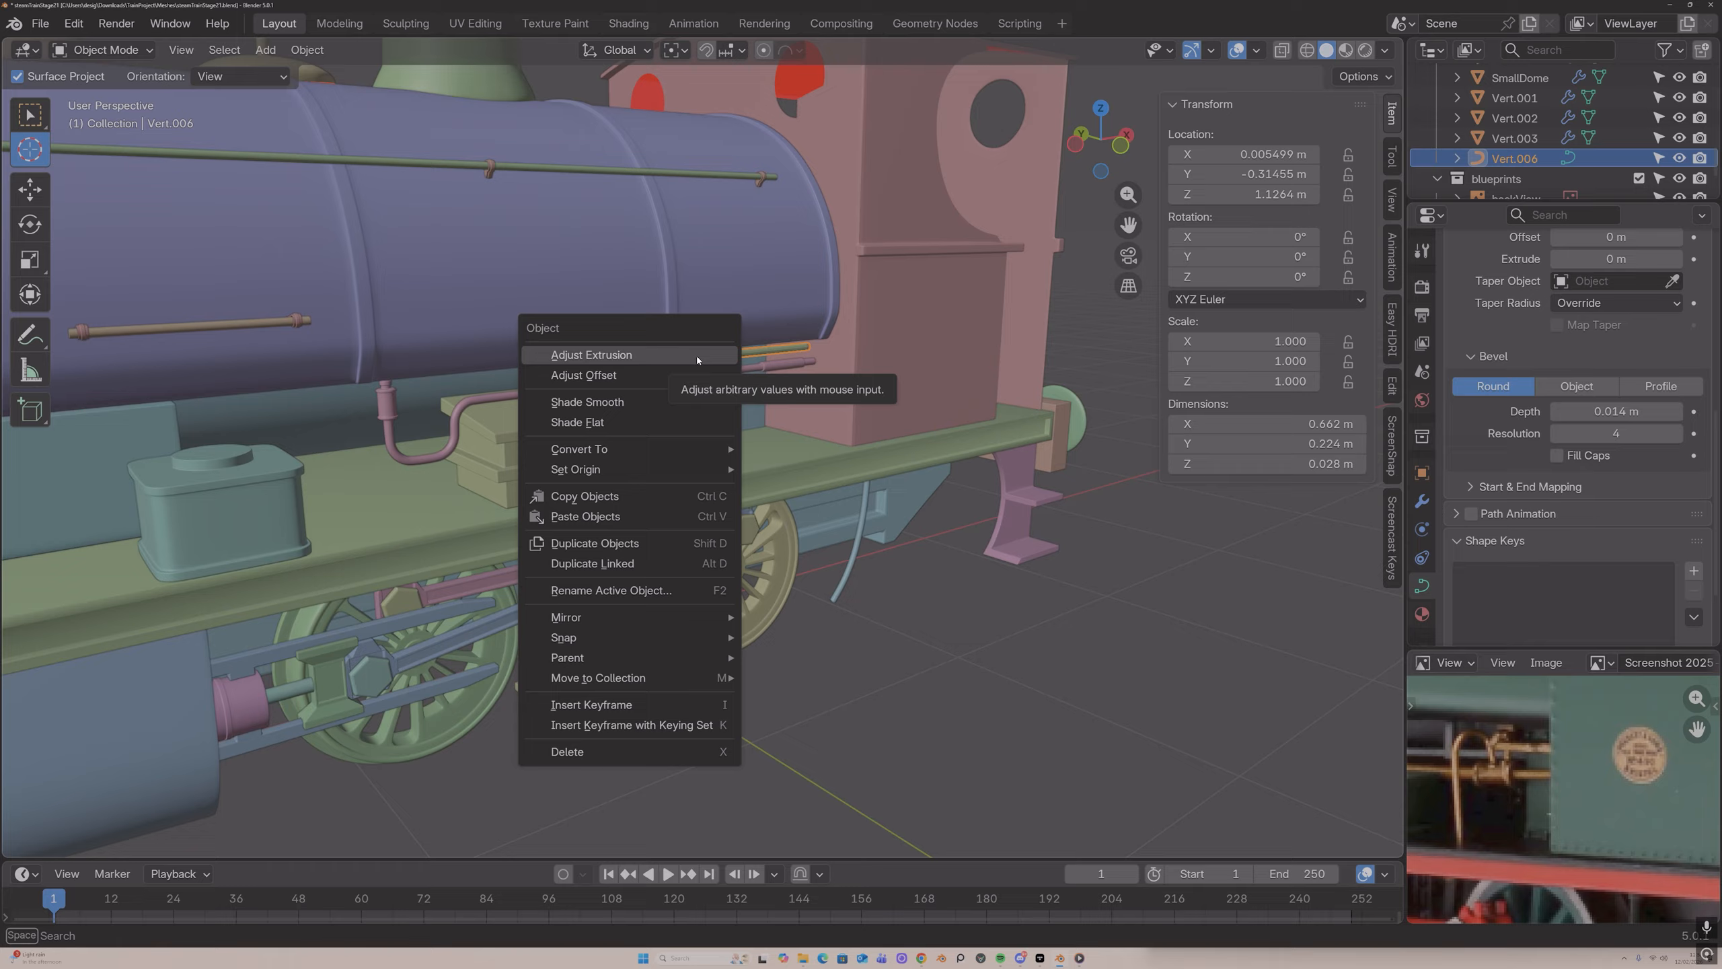
Step: Apply Shade Smooth to the short curve pipe beneath the boiler and switch to the selection tool
click(678, 402)
middle_drag(678, 401, 653, 367)
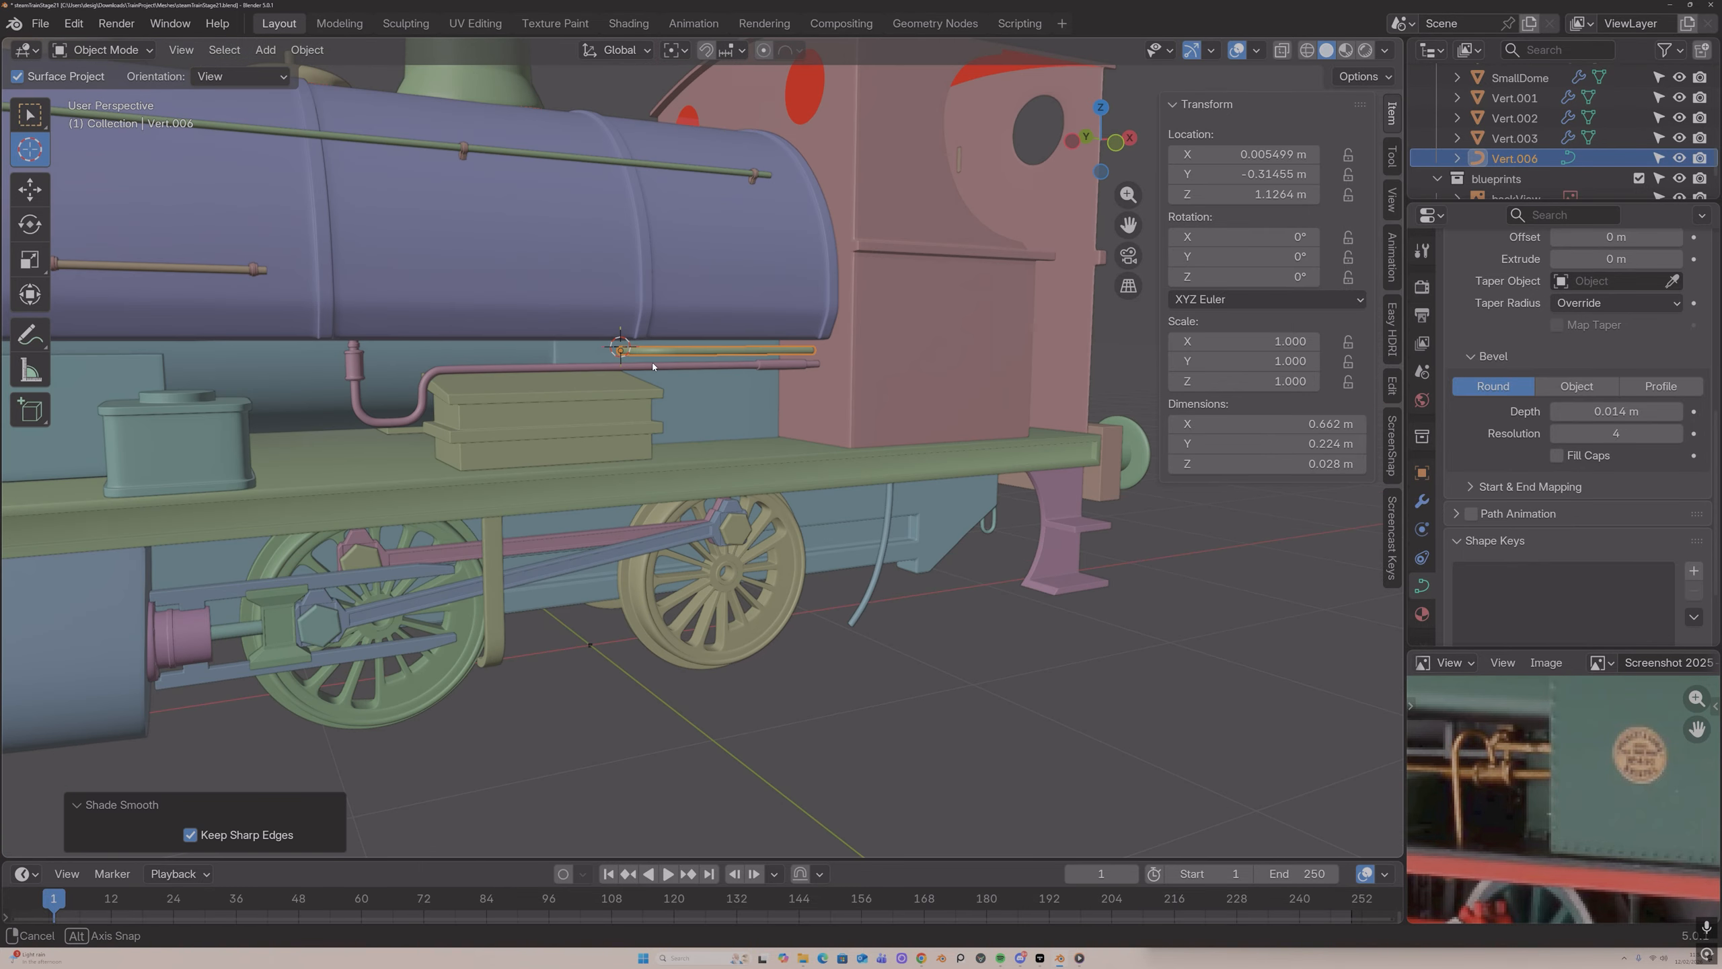
middle_drag(740, 649, 973, 656)
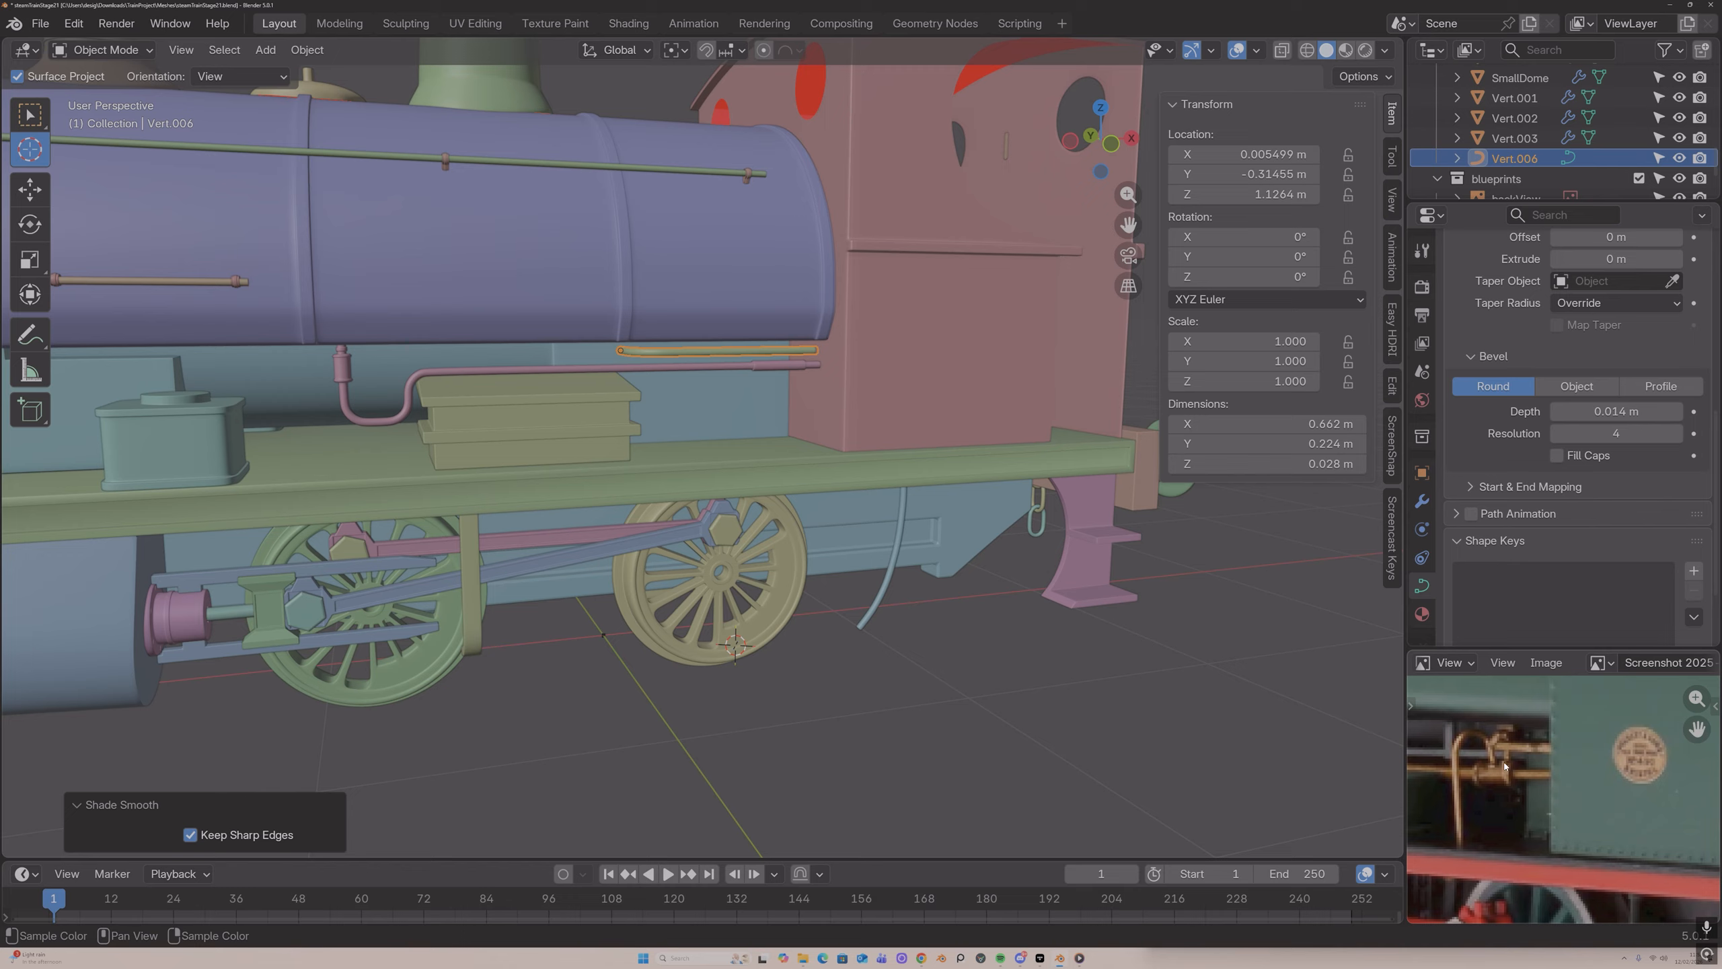
middle_drag(783, 384, 791, 333)
scroll(730, 357, up, 1)
scroll(792, 333, up, 1)
scroll(791, 333, up, 1)
click(832, 281)
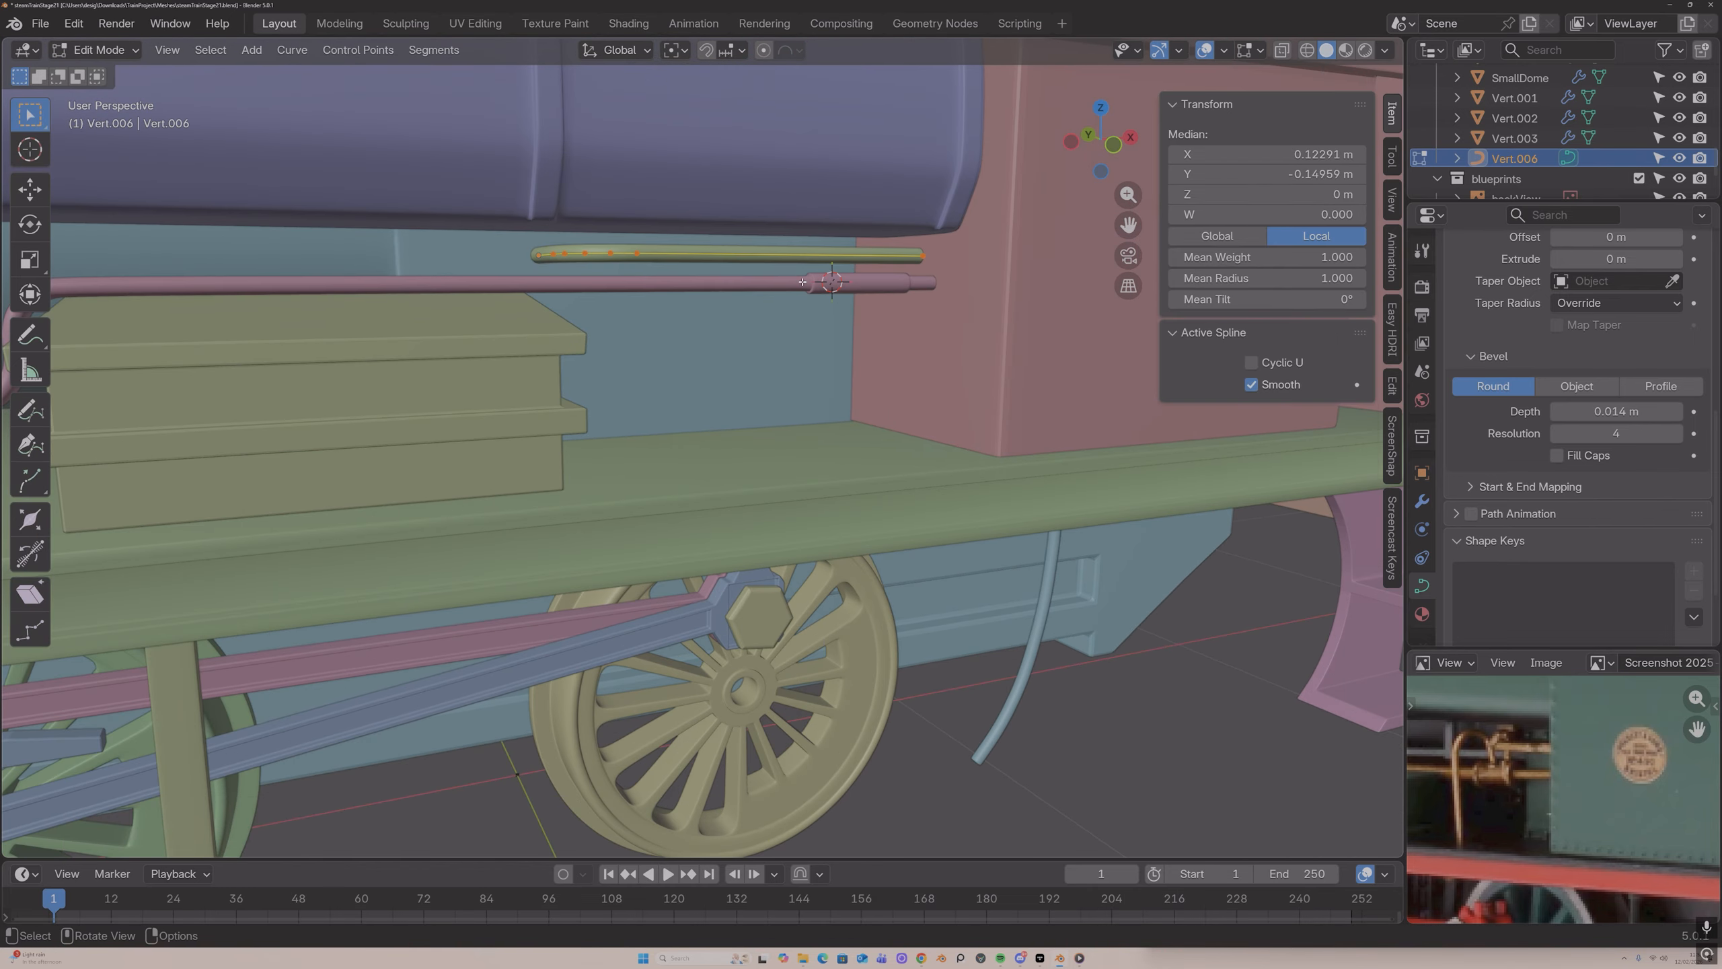
key(w)
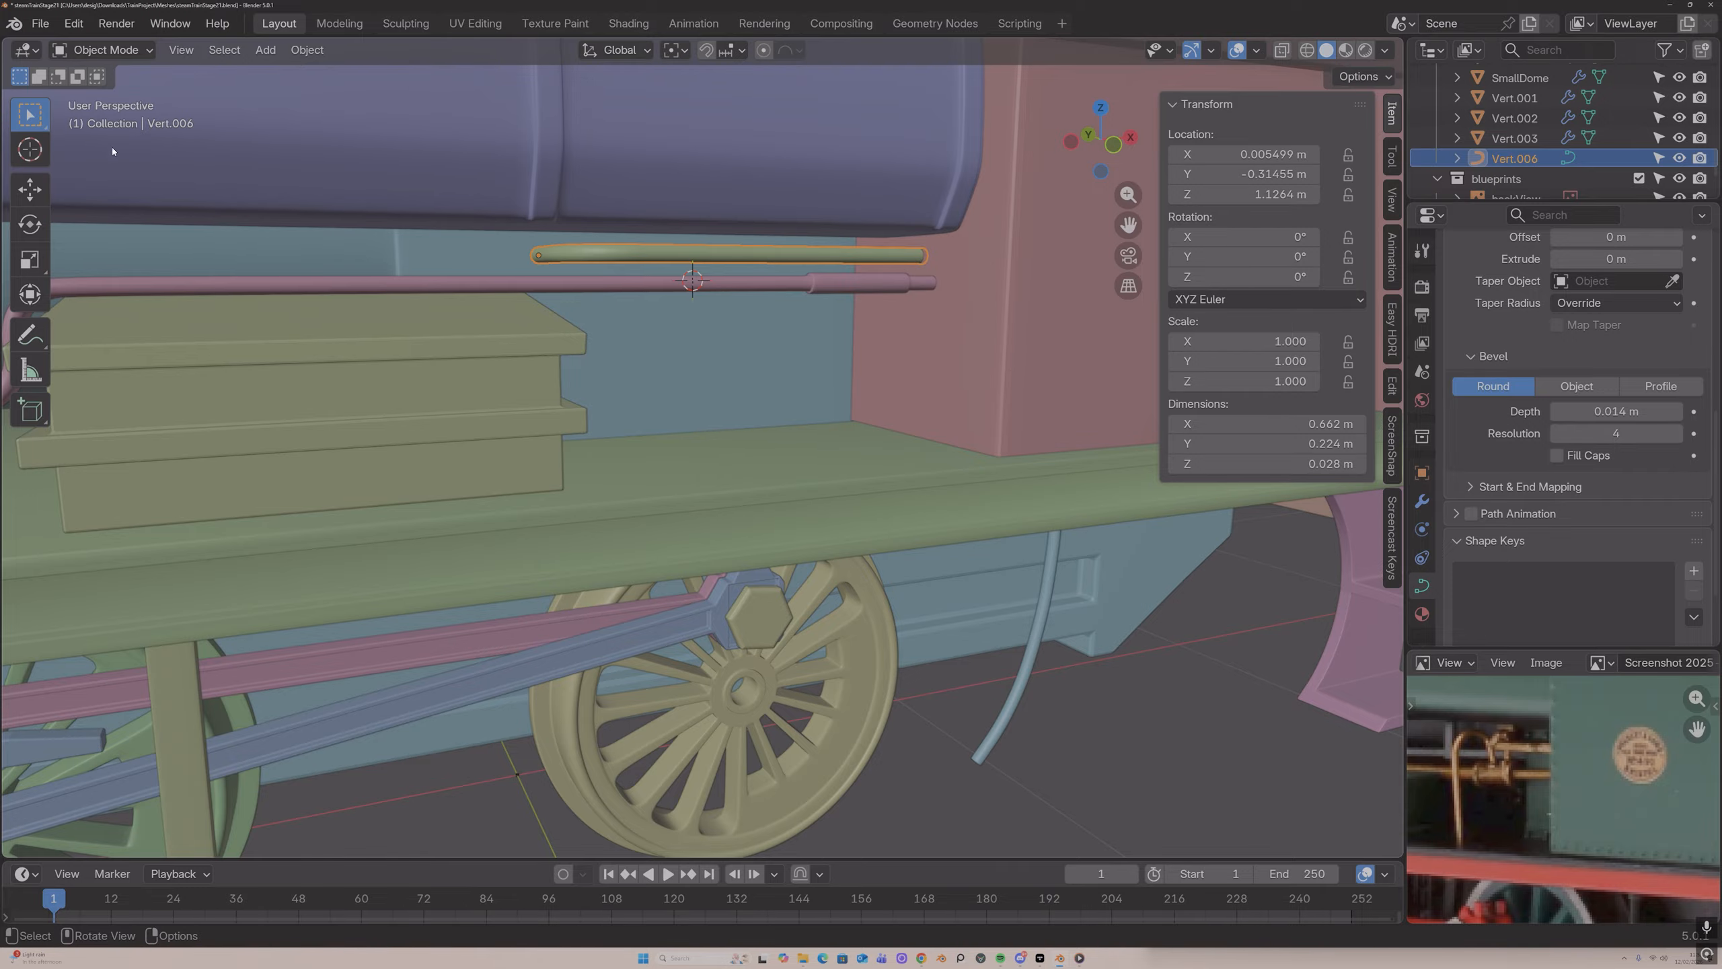
Step: Snap the 3D cursor to the centre of the long pipe's straight run, using its opposite lengthwise edges
click(534, 294)
middle_drag(534, 293, 568, 301)
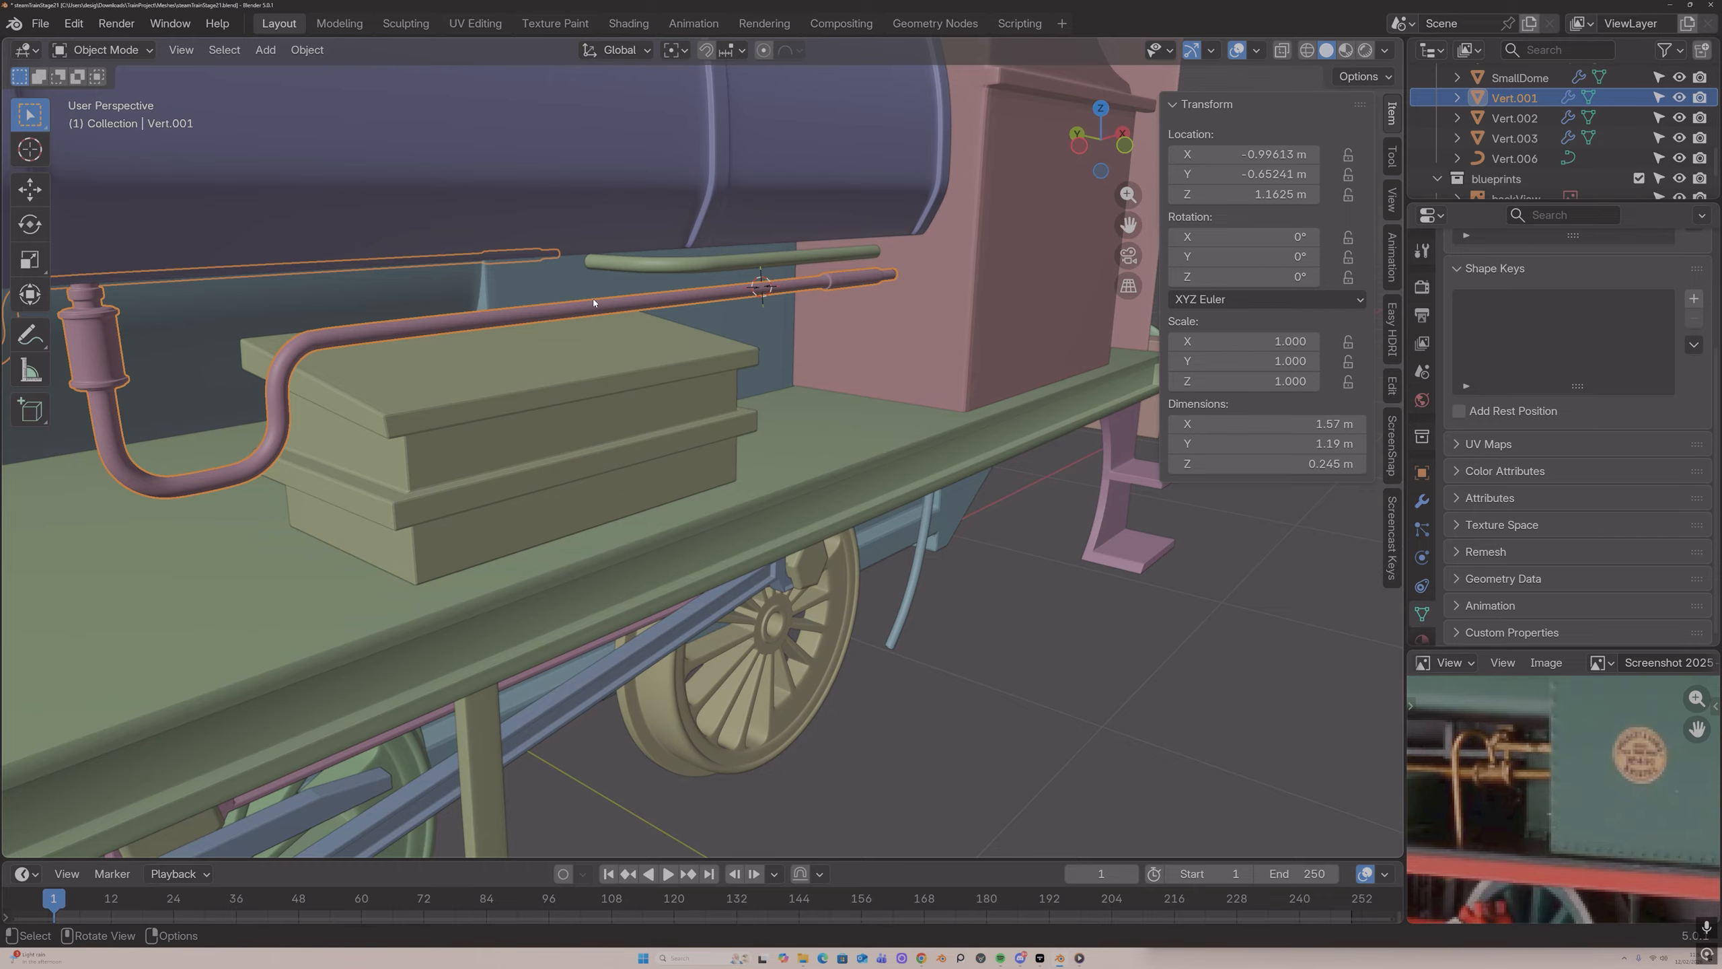
middle_drag(594, 303, 721, 292)
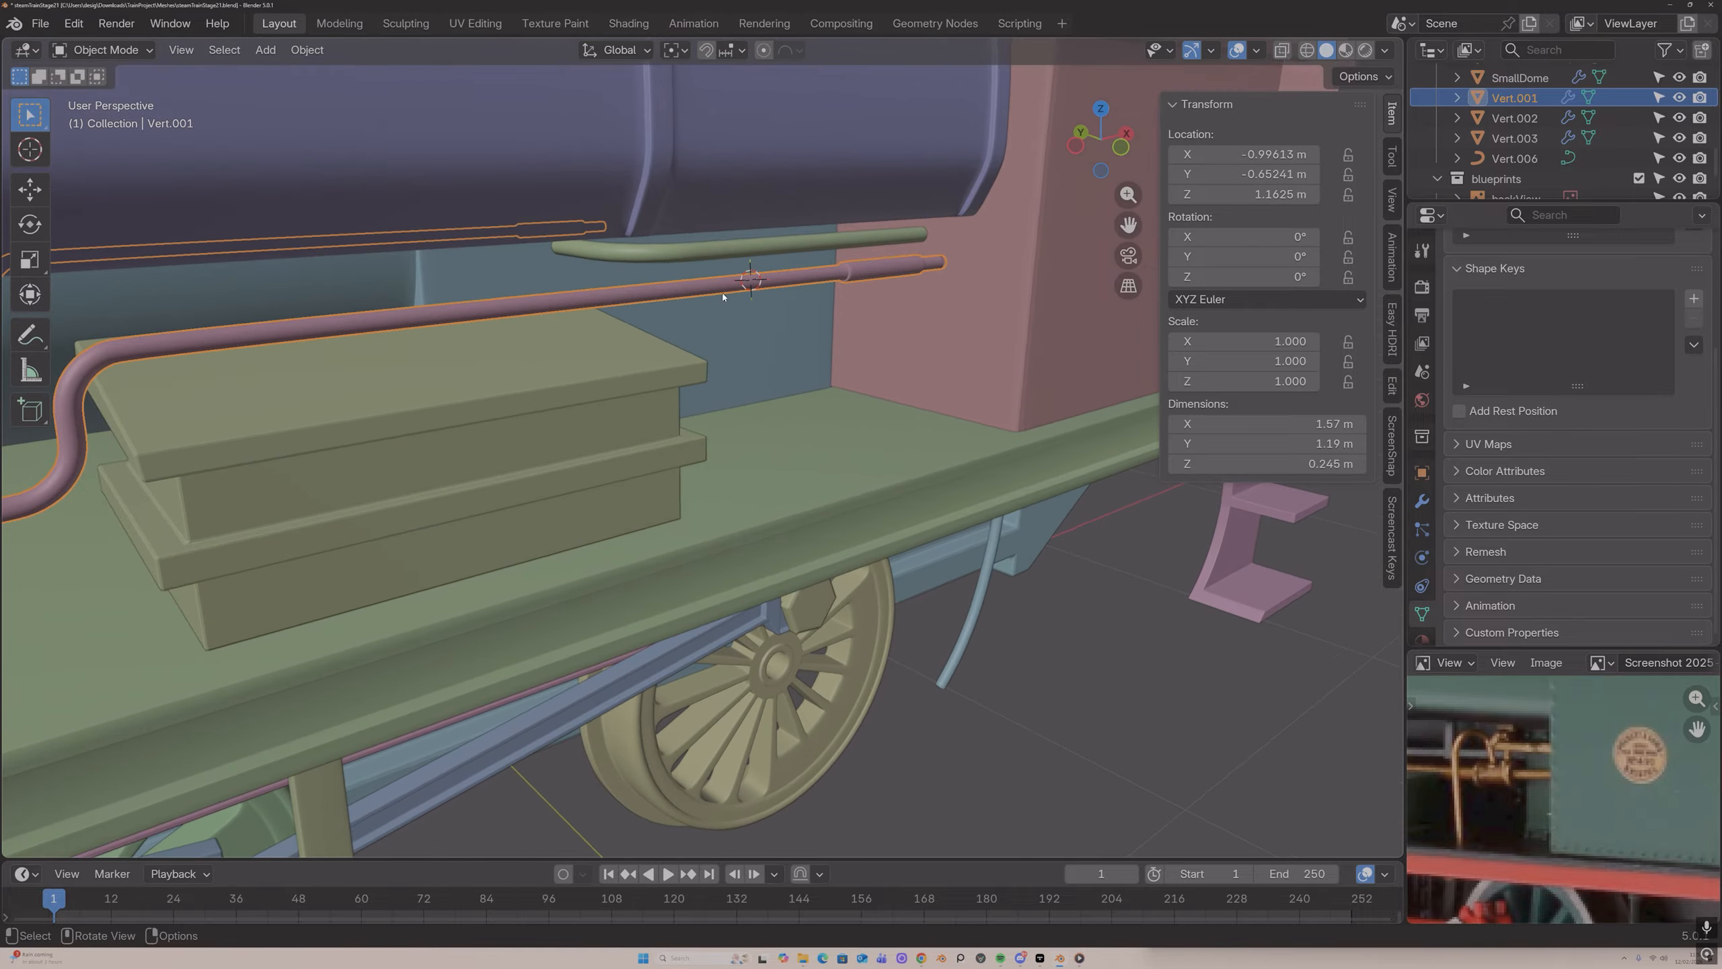
key(Tab)
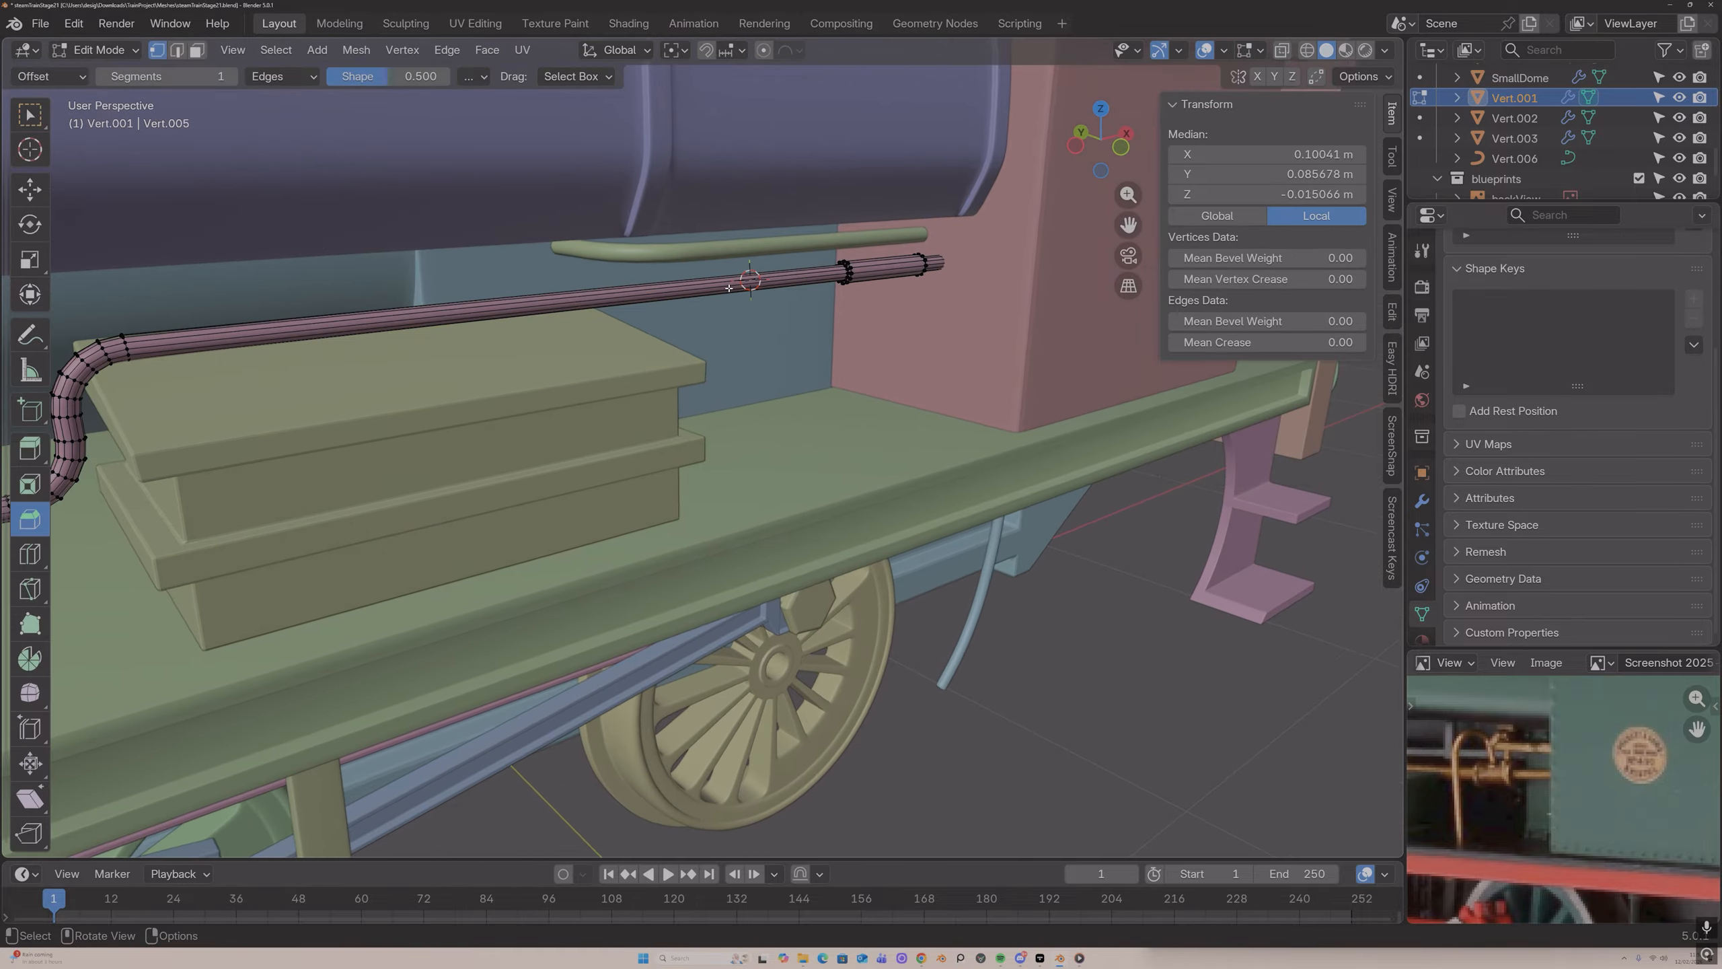
click(713, 278)
alt+click(714, 278)
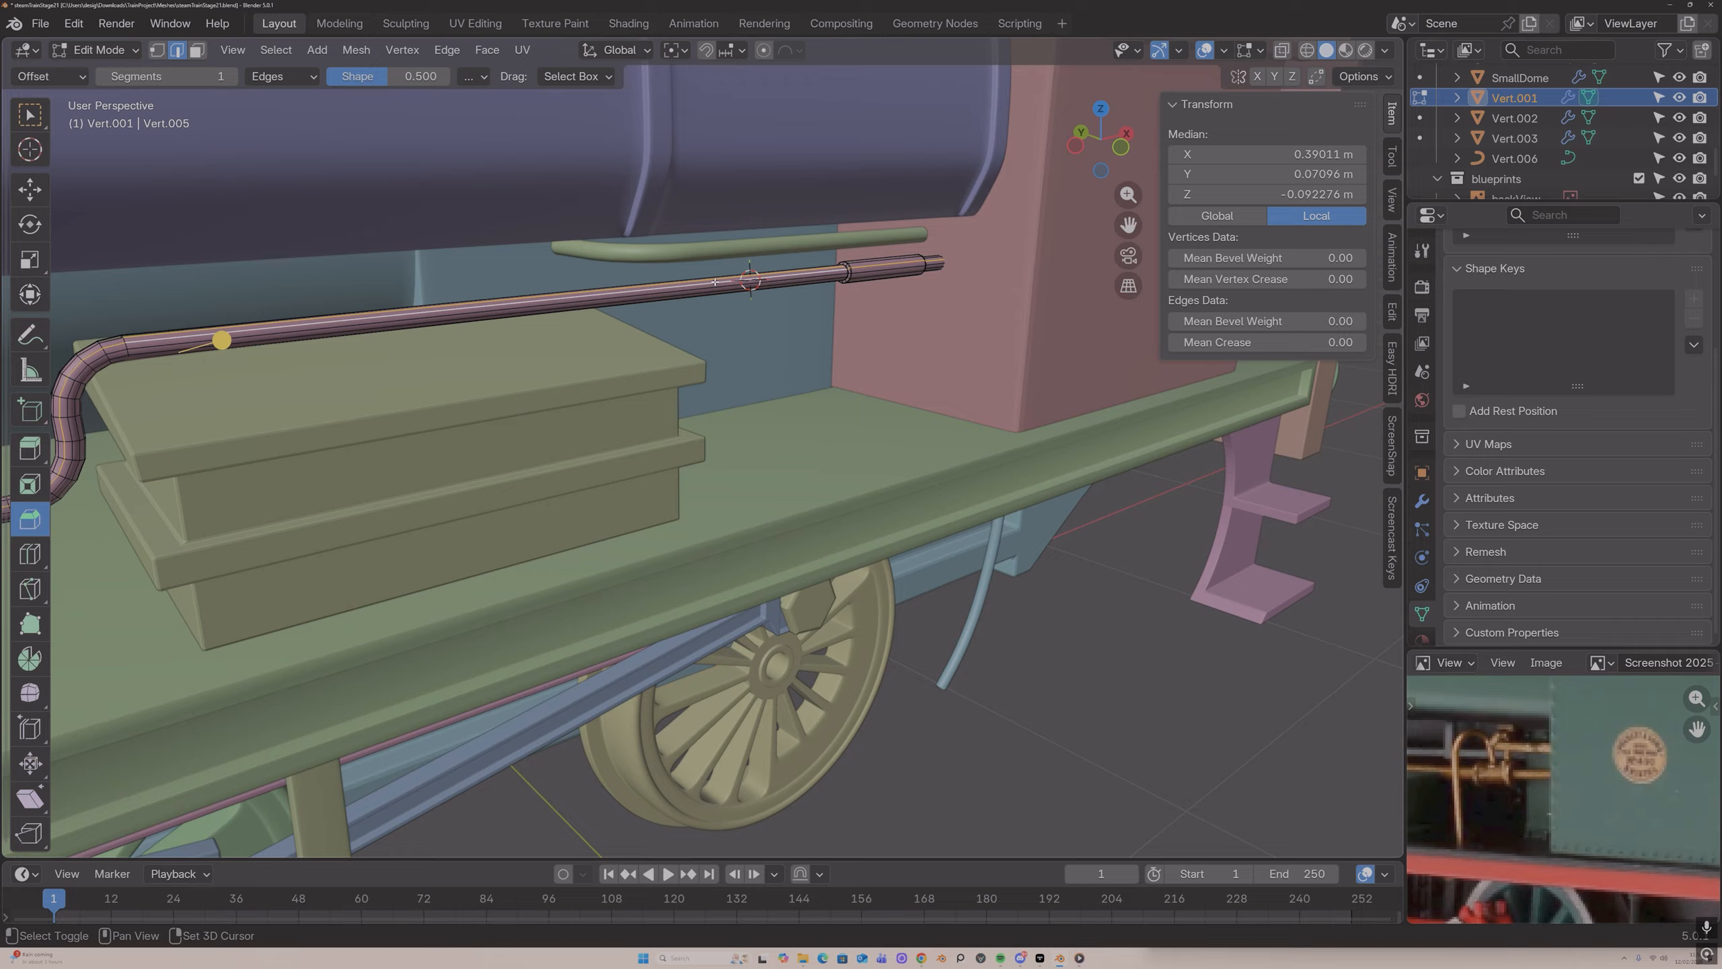
click(714, 278)
click(714, 278)
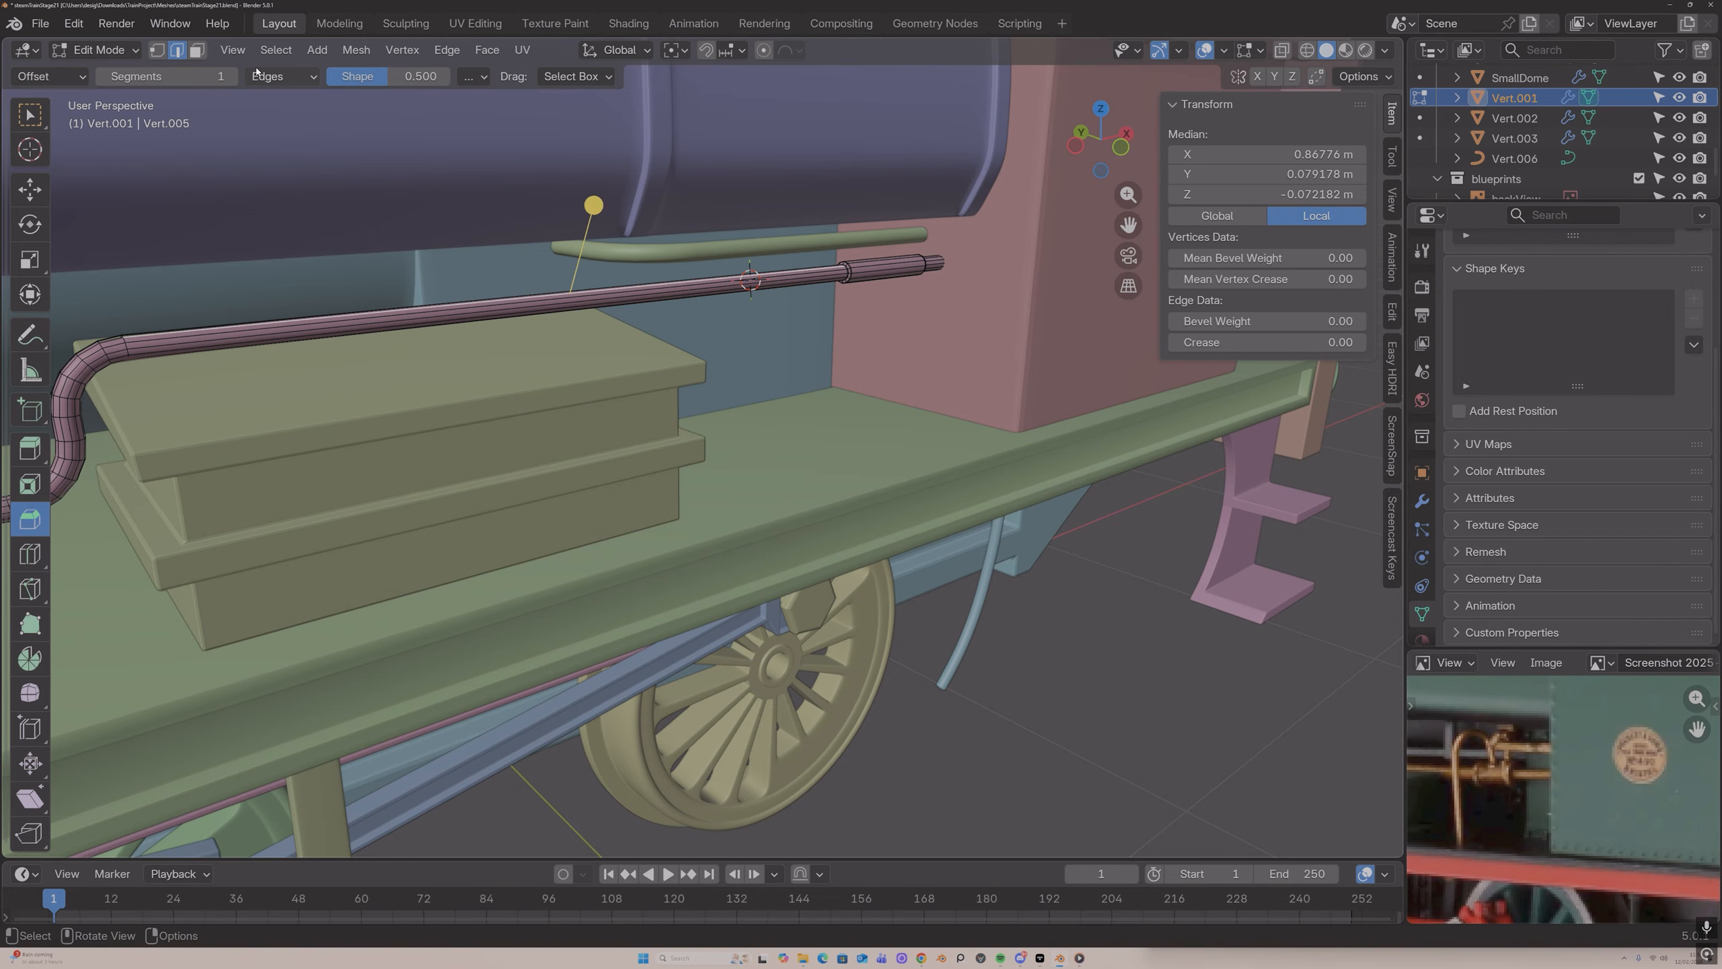
middle_drag(515, 203, 593, 199)
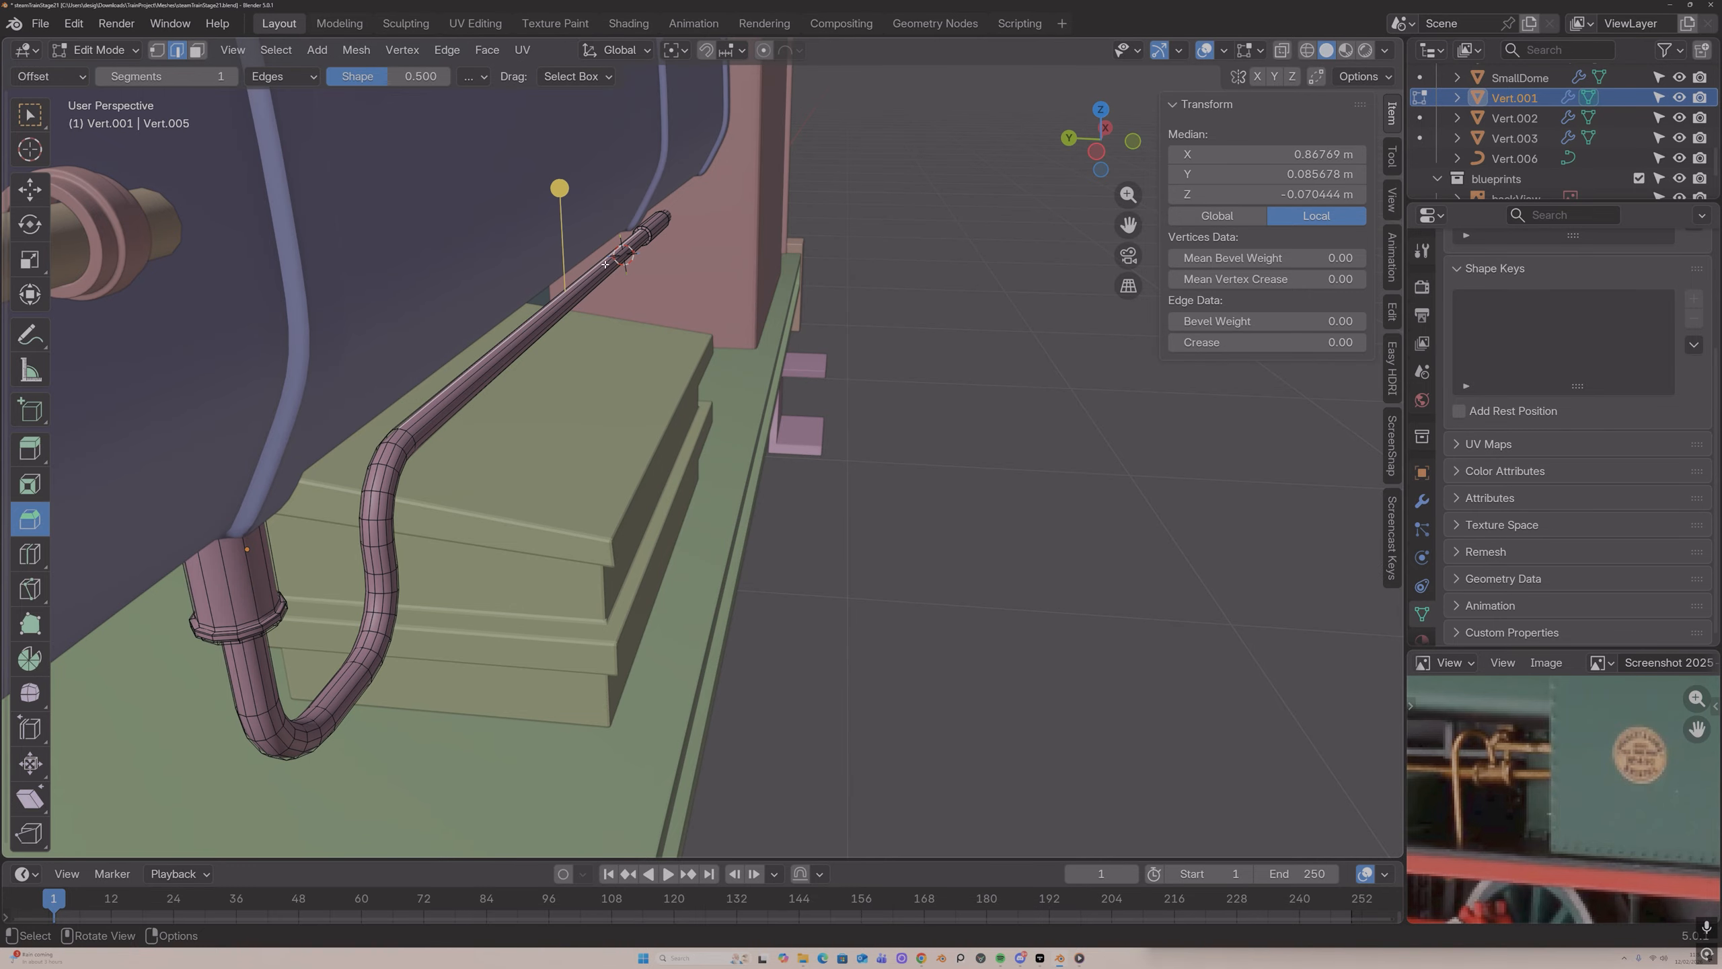
middle_drag(596, 265, 252, 180)
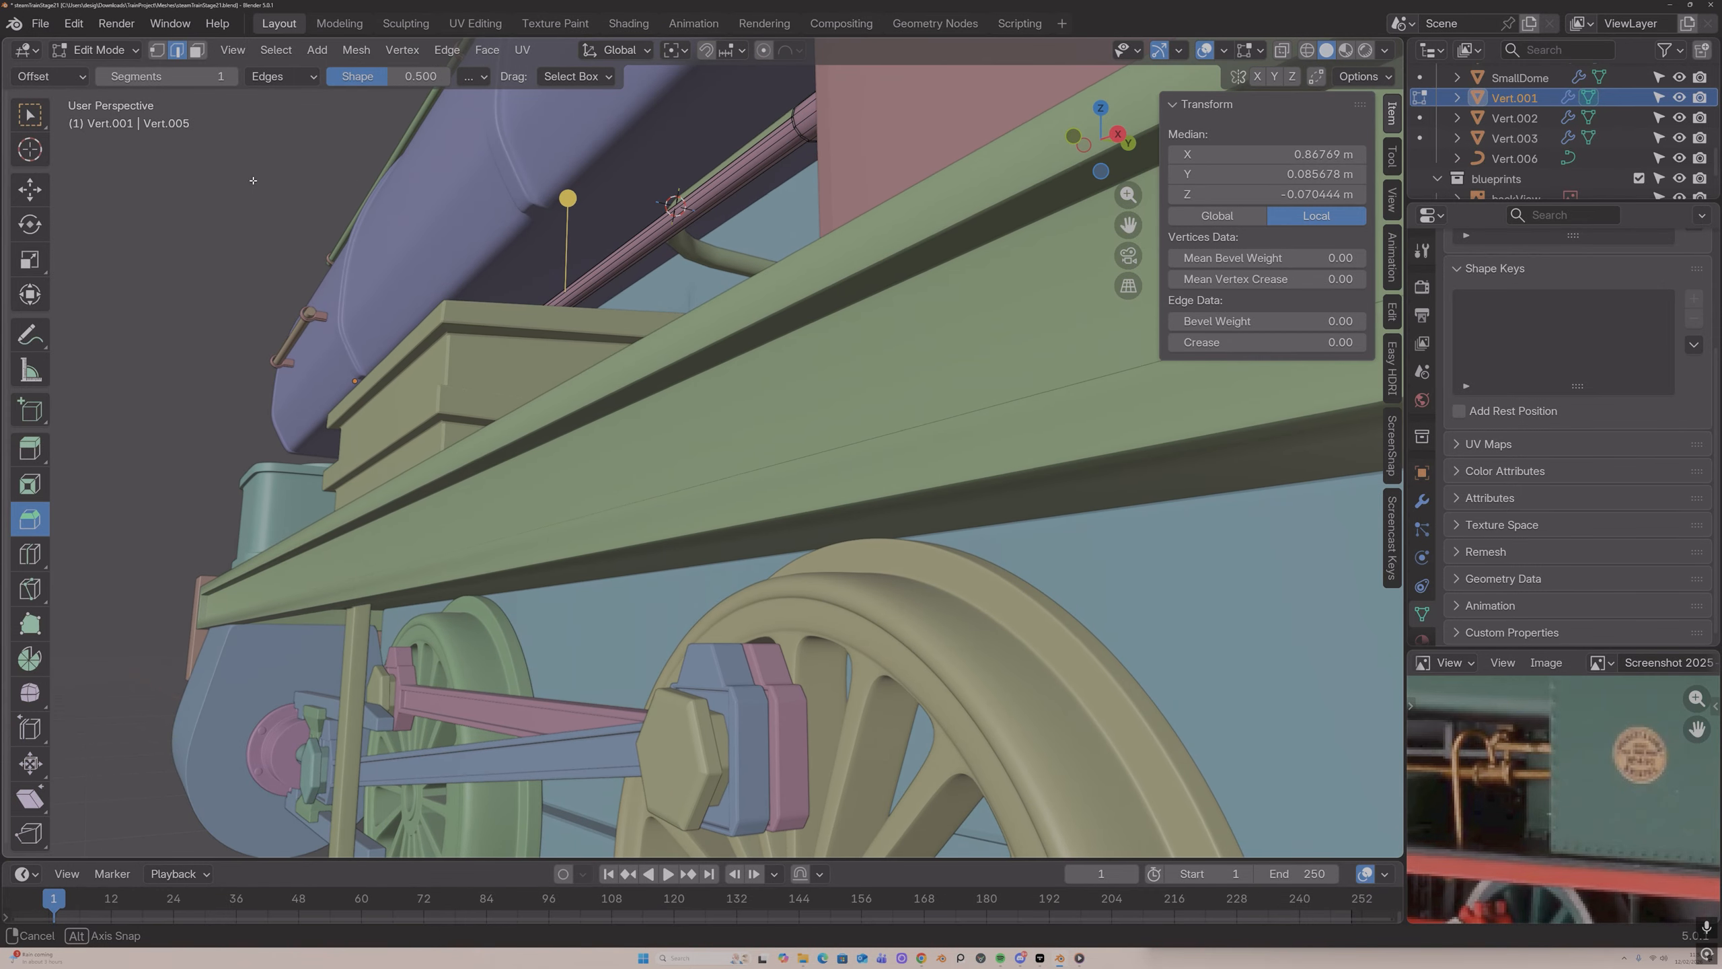
shift+click(724, 190)
middle_drag(723, 193, 898, 299)
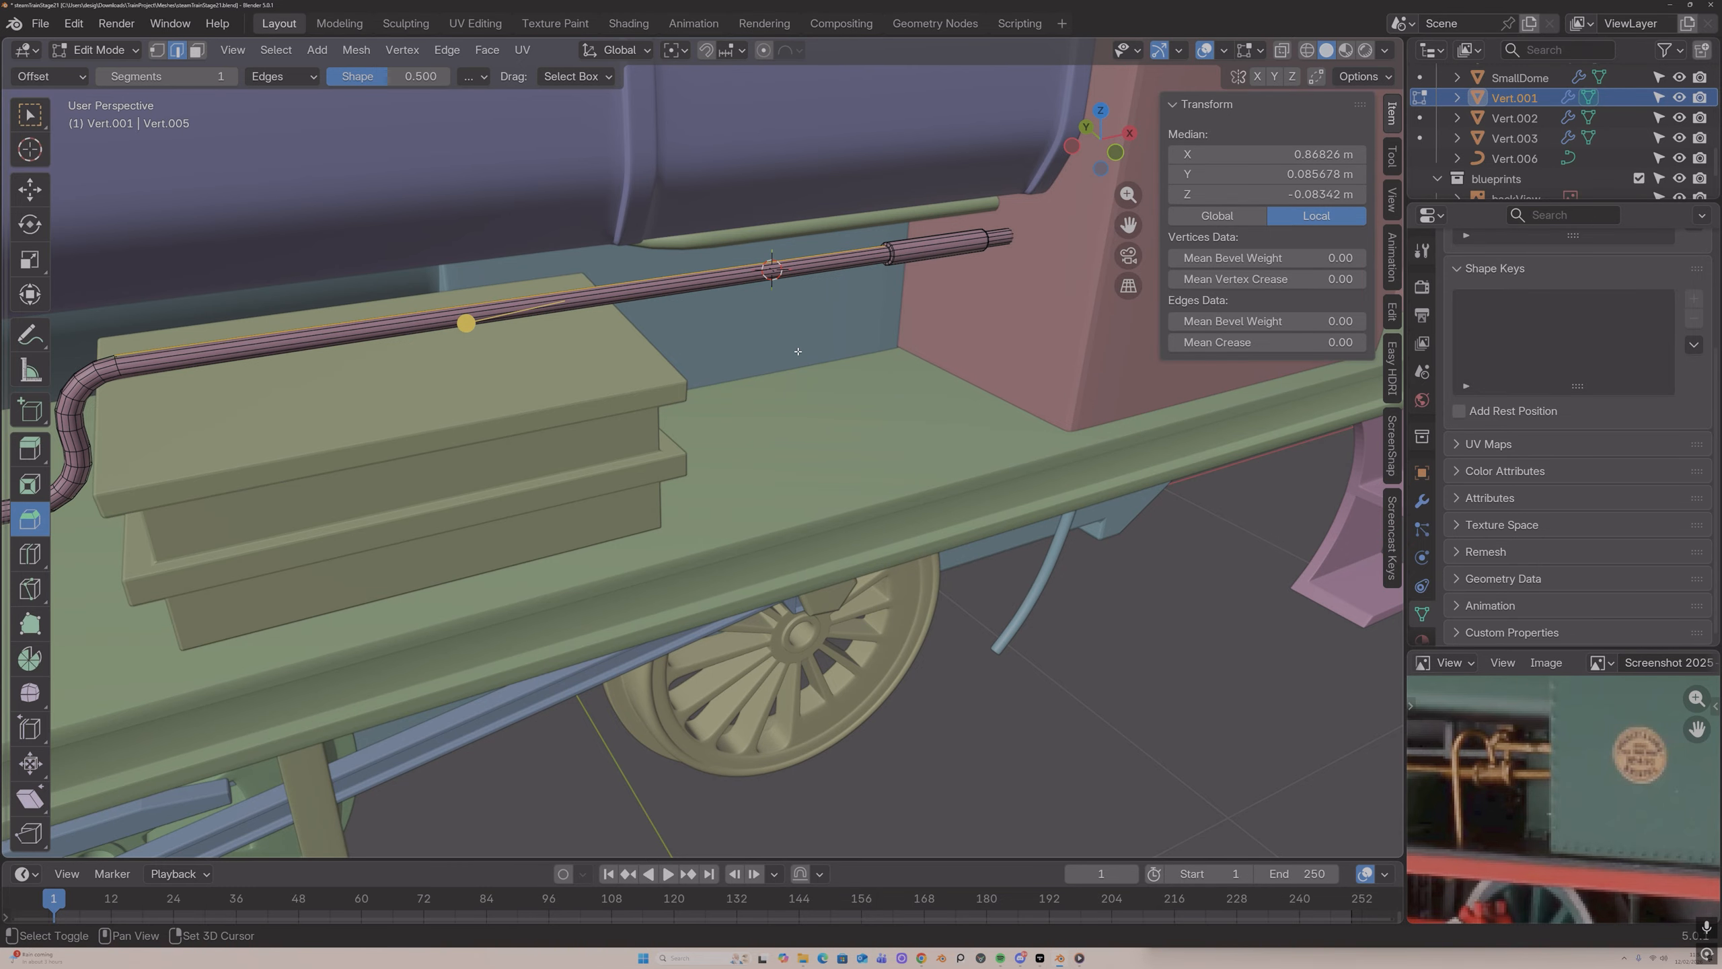
key(shift+s)
click(797, 370)
middle_drag(797, 369, 832, 364)
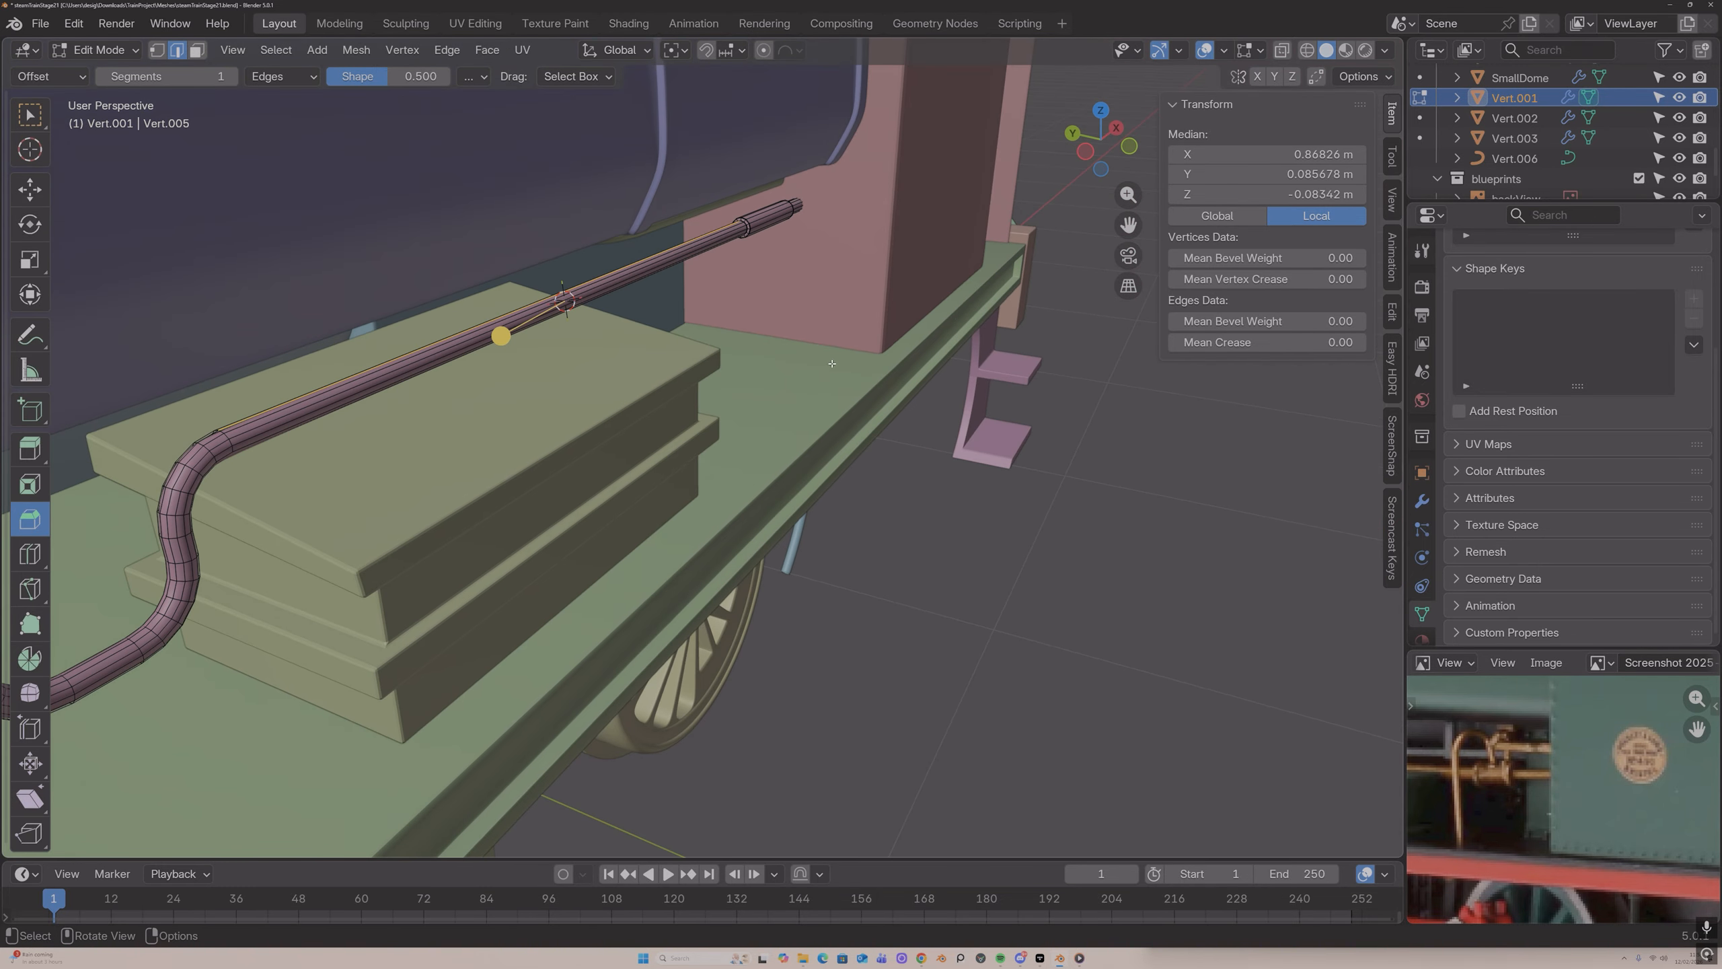
key(Tab)
Step: Add a 12-vertex mesh circle about 0.075 m across at the 3D cursor, rotated 90° about the Y axis
key(shift+a)
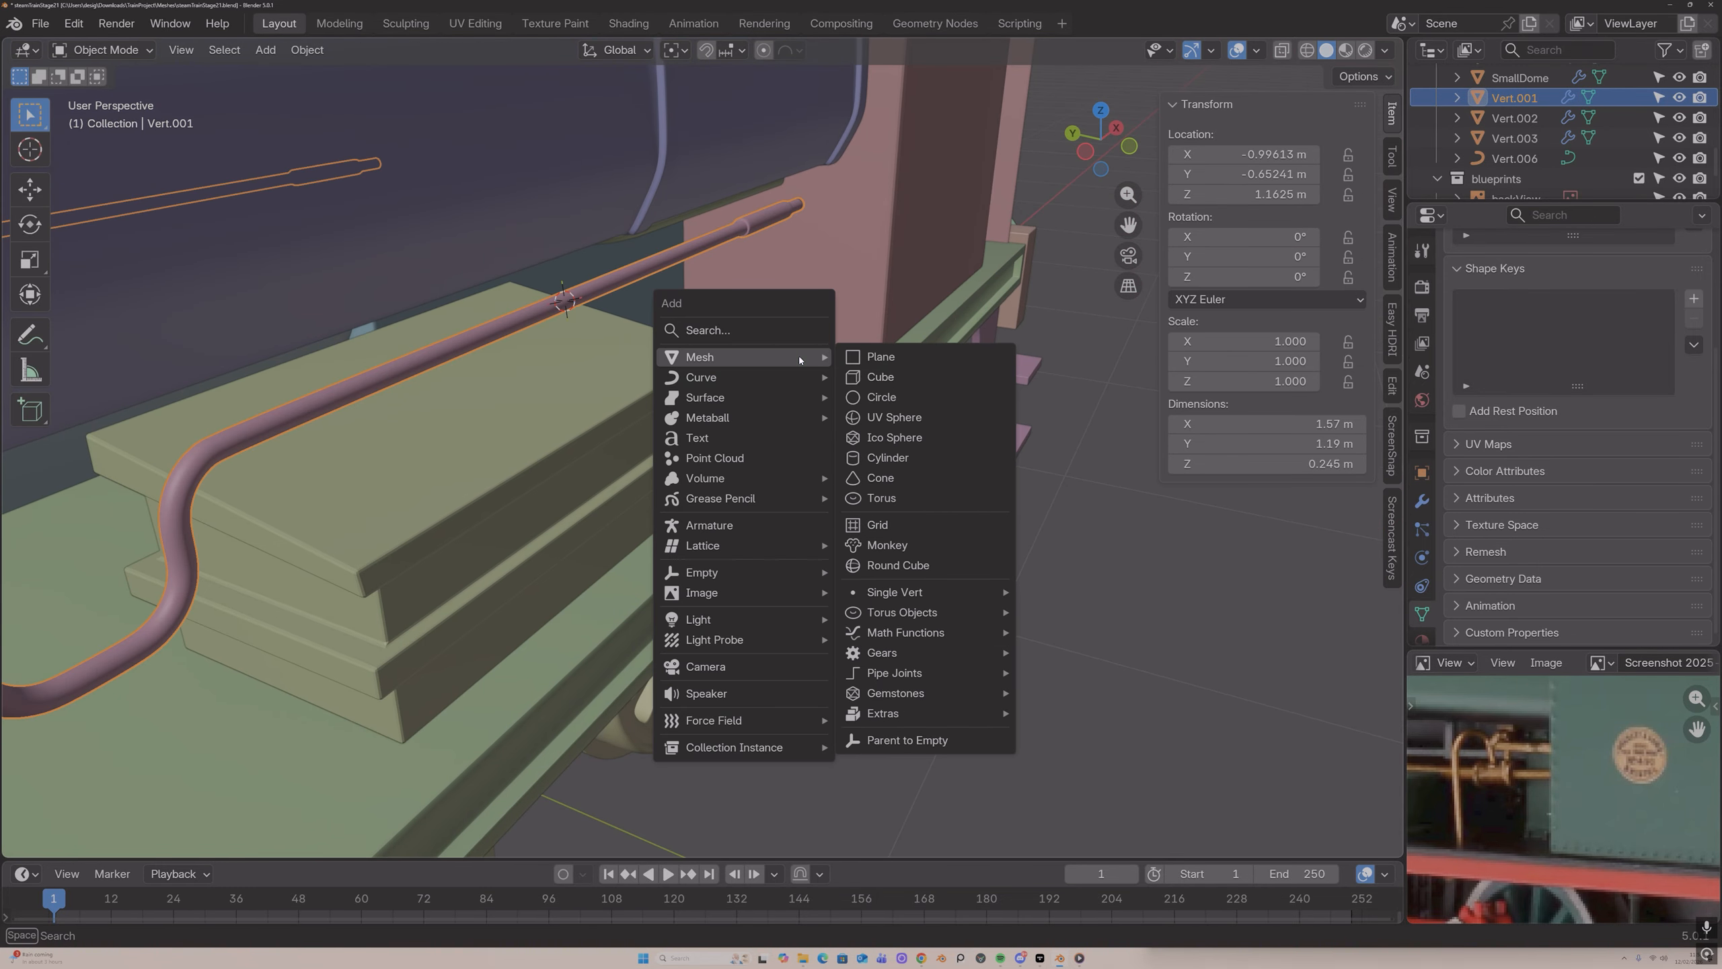
click(867, 396)
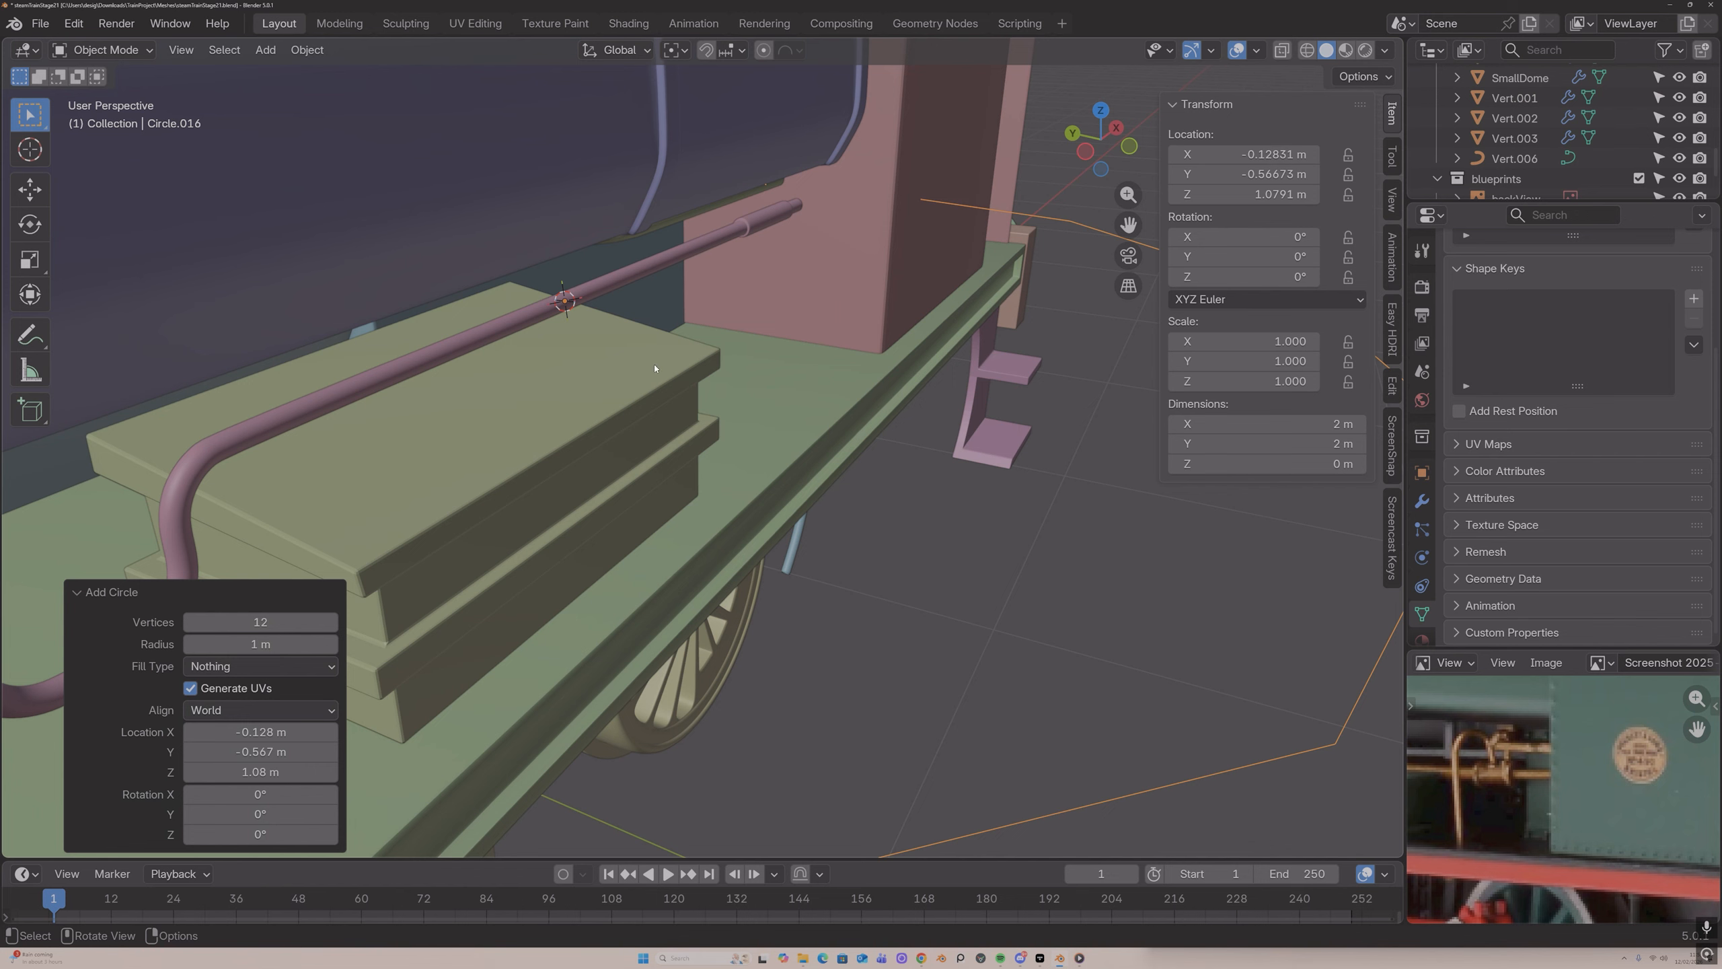
key(s)
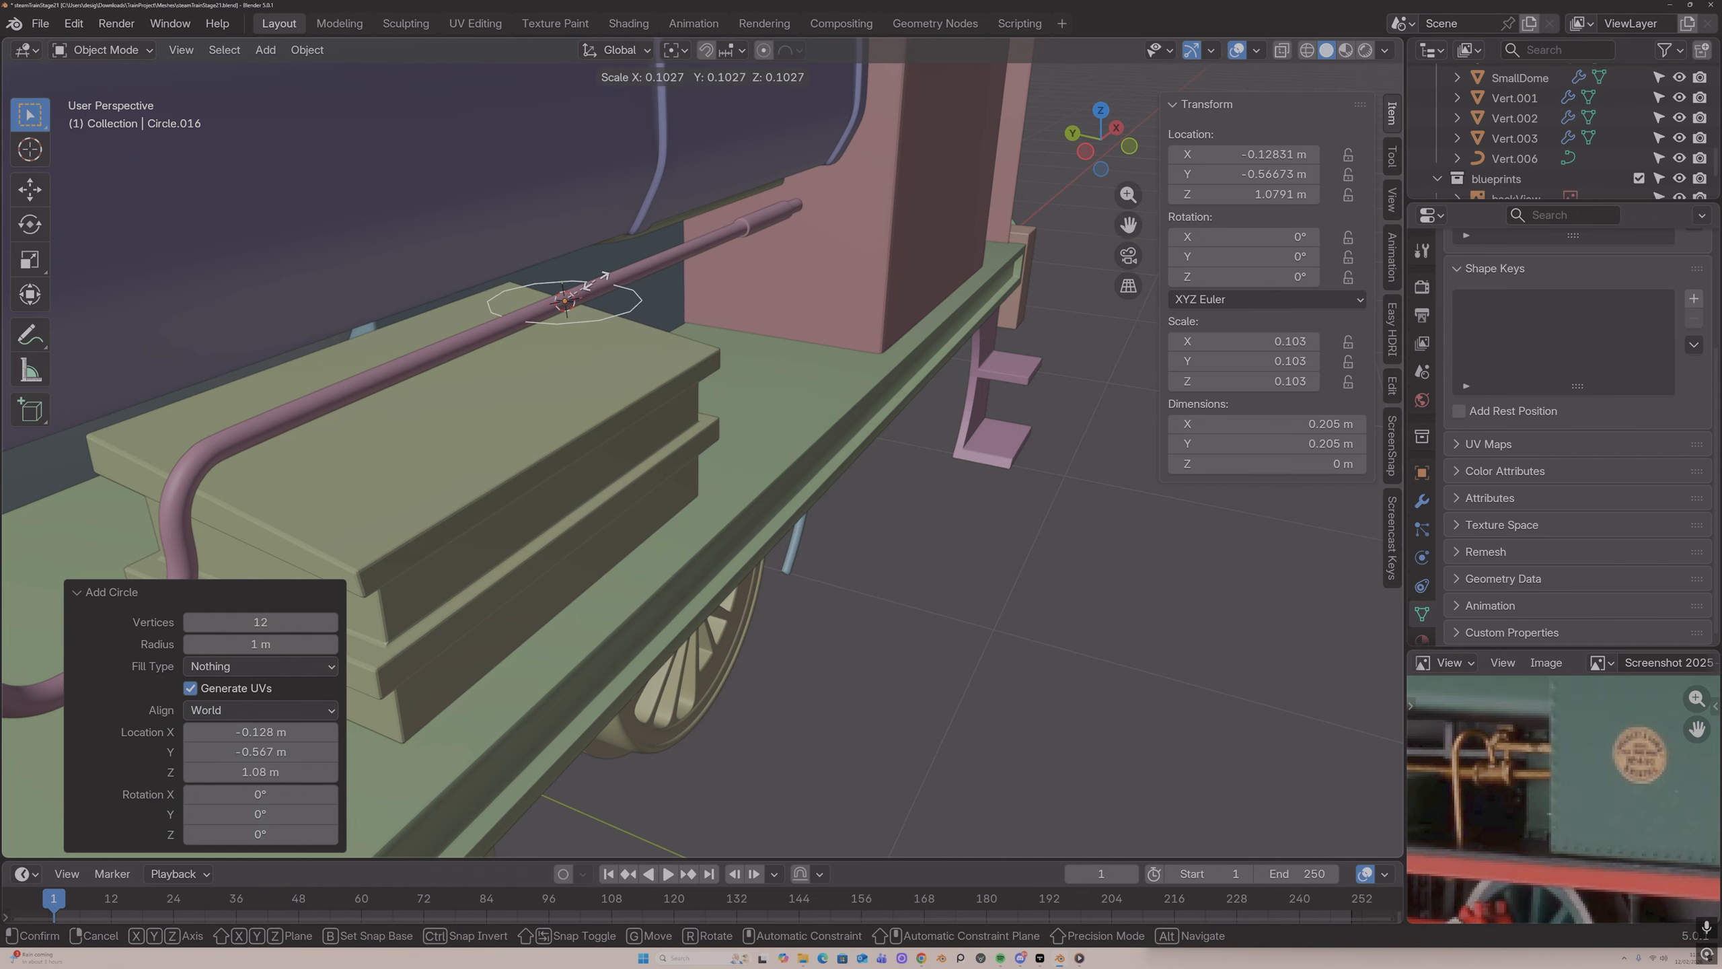
click(570, 279)
key(r)
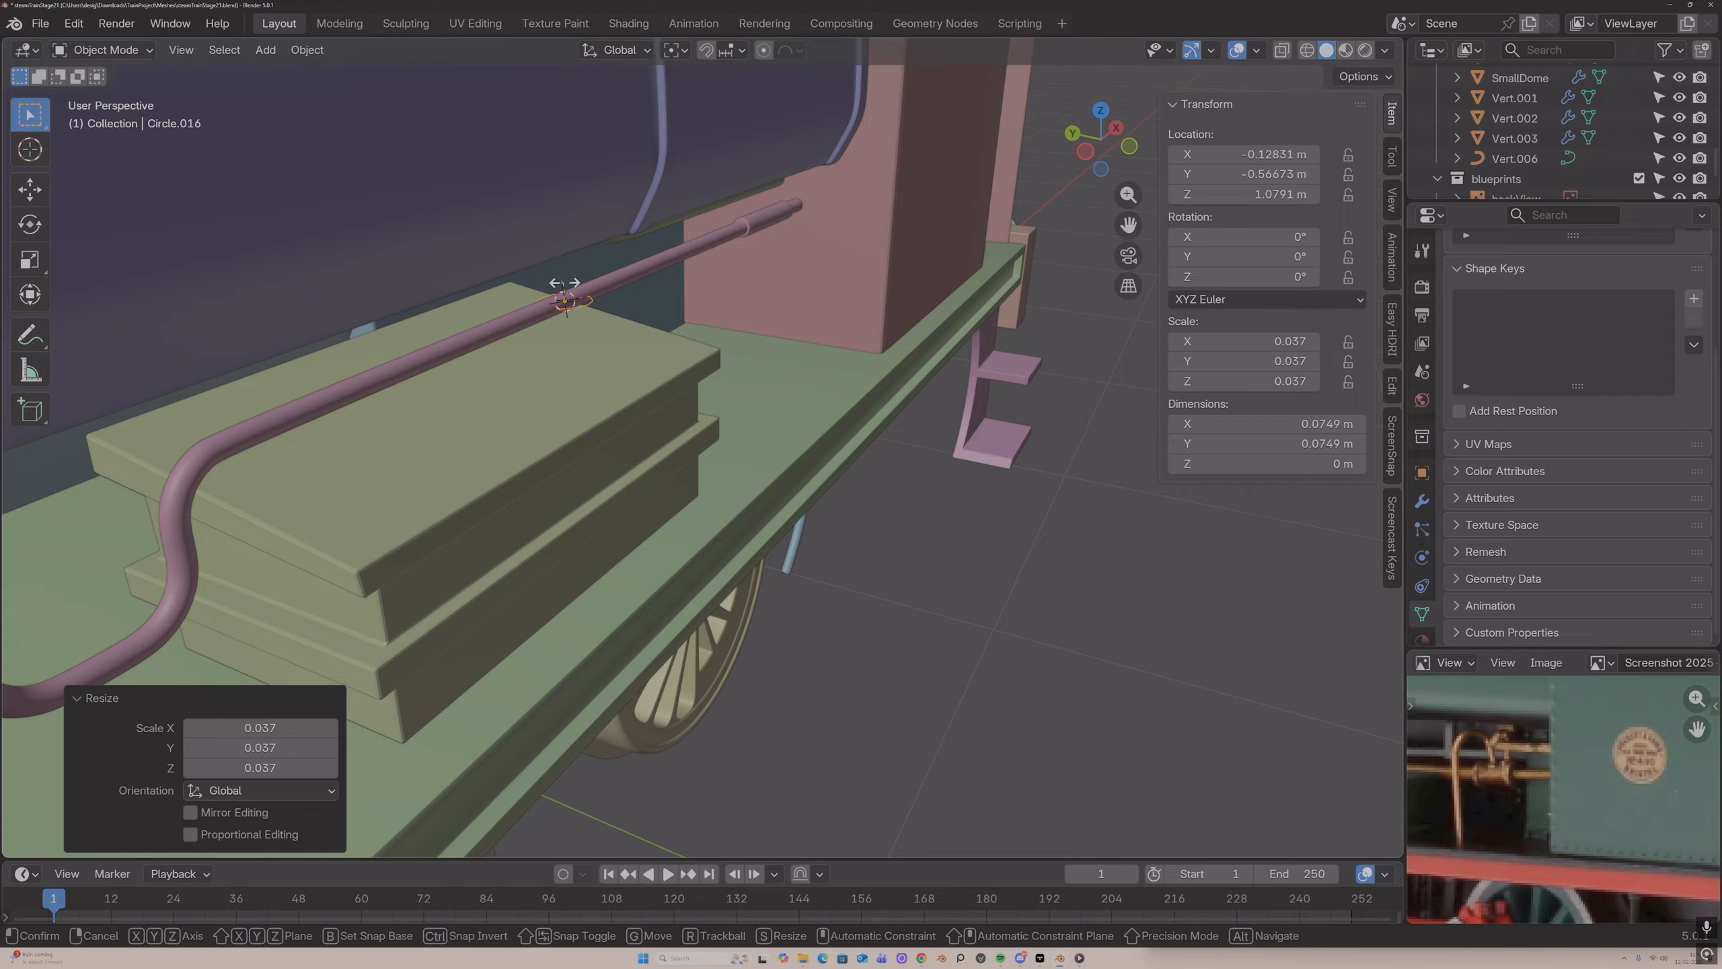
key(y)
key(Return)
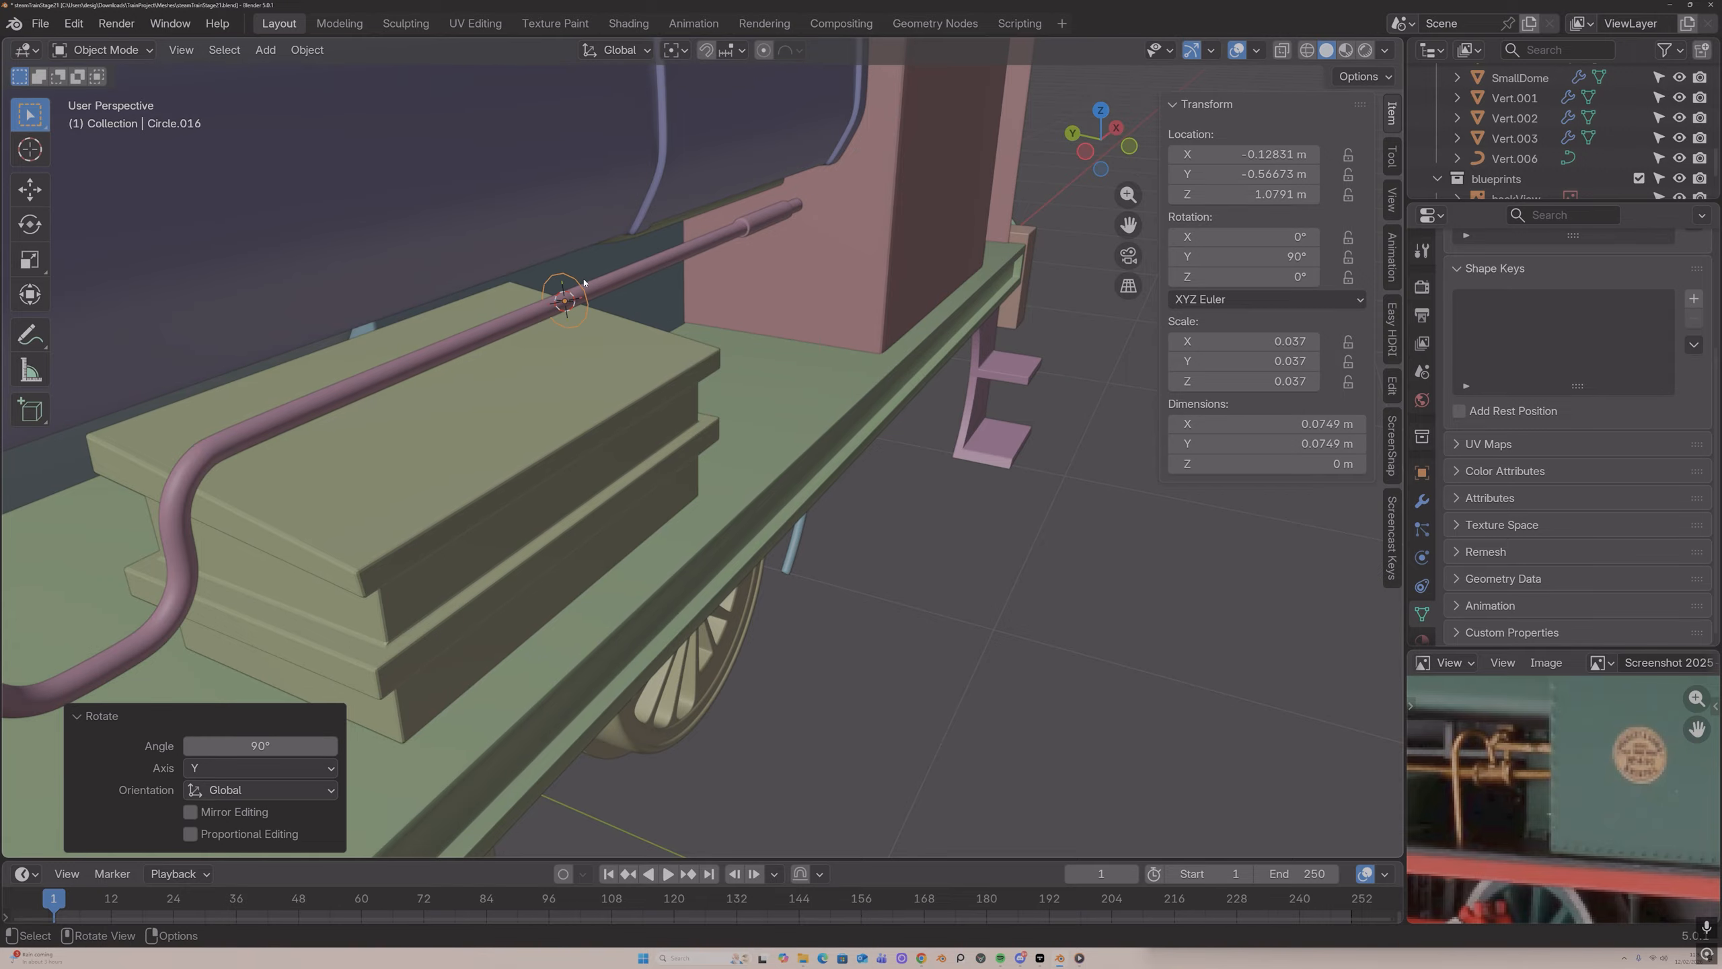
Step: Shrink the circle to about 0.031 m across and move it along X toward the cab, around the long pipe
key(s)
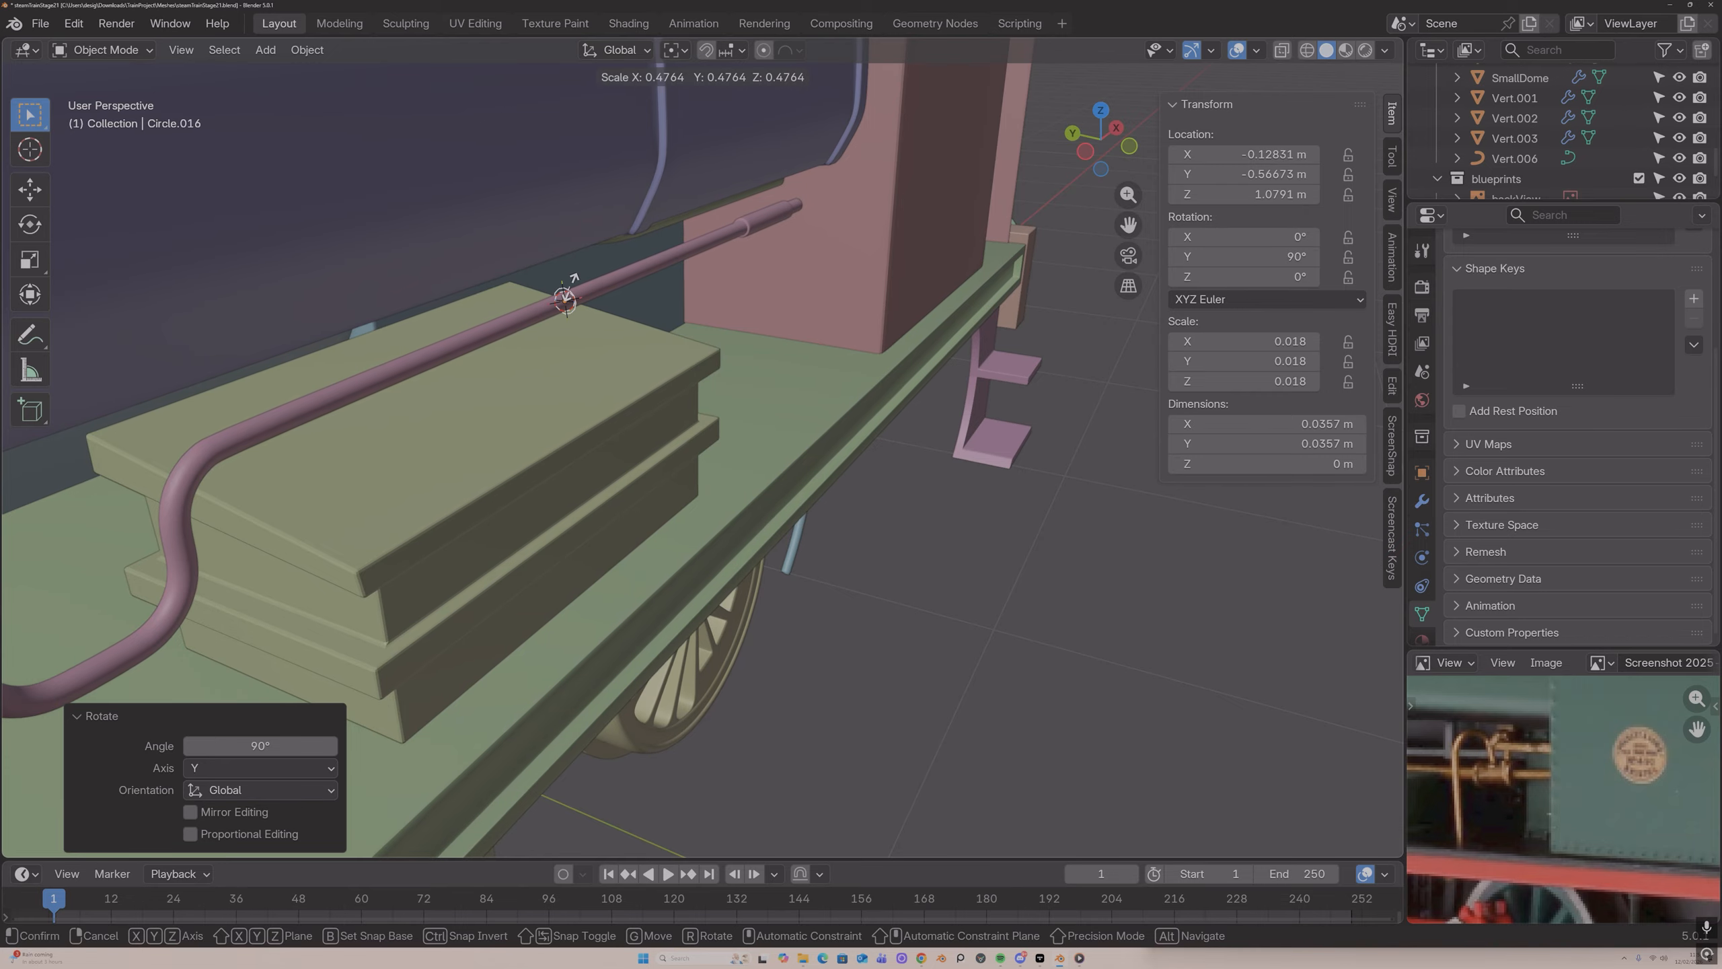
click(573, 276)
key(g)
key(x)
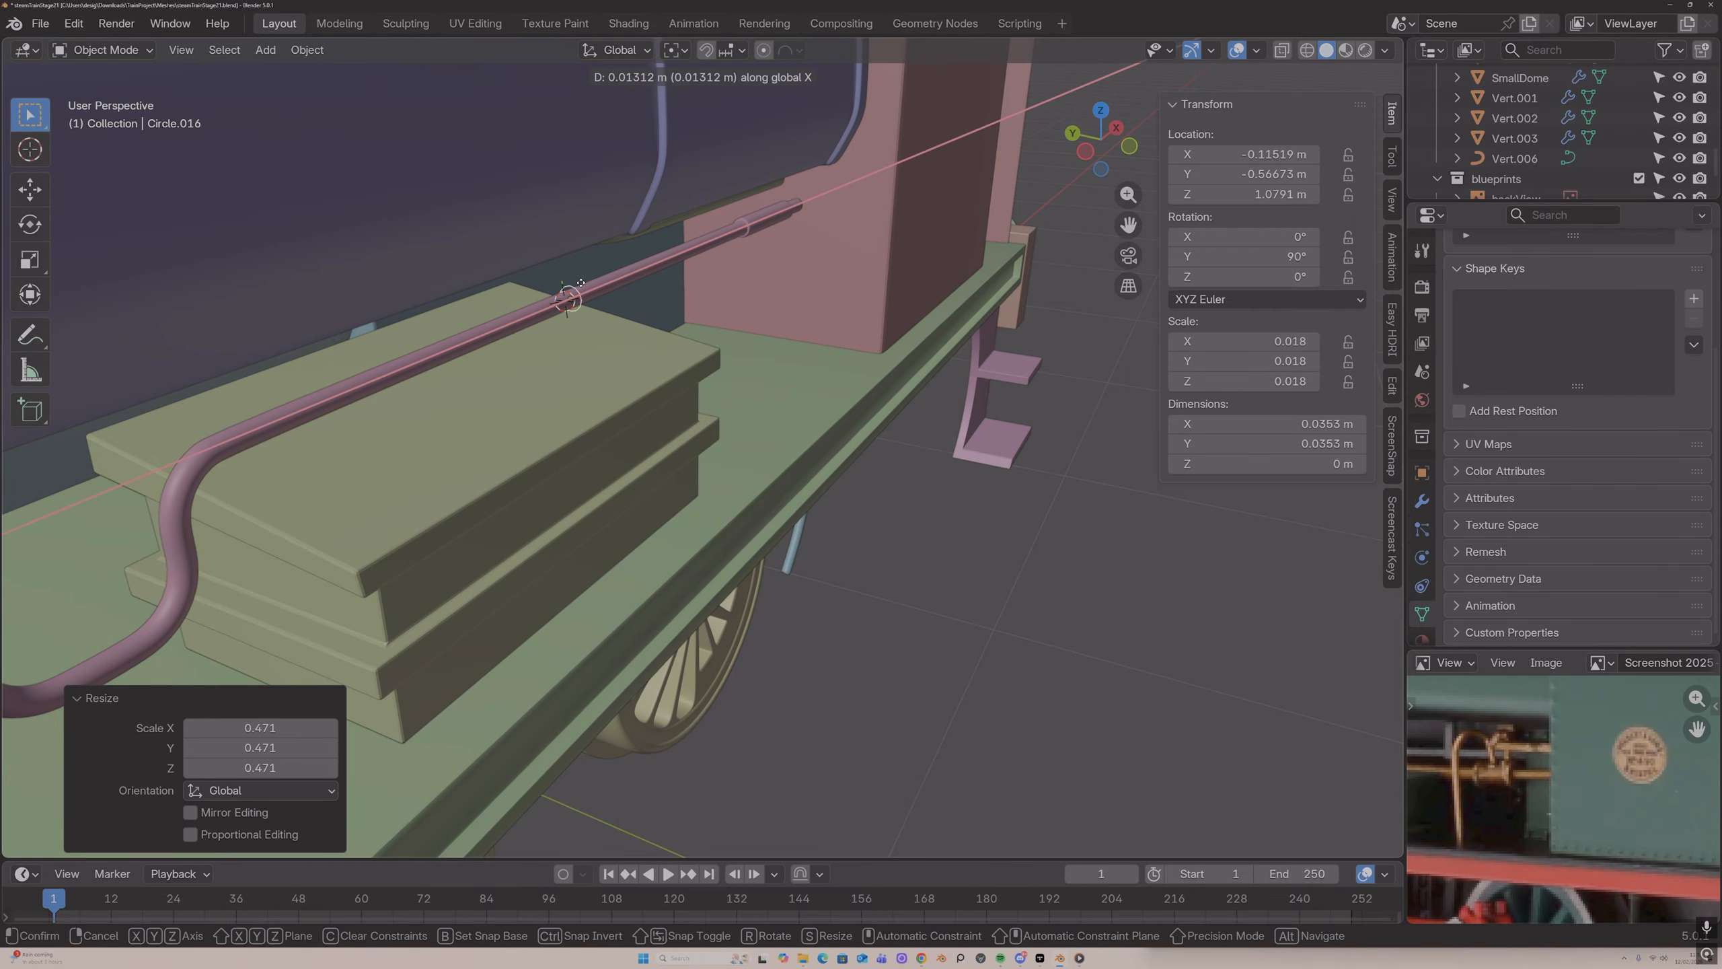
click(614, 269)
key(s)
click(613, 272)
middle_drag(631, 272, 592, 269)
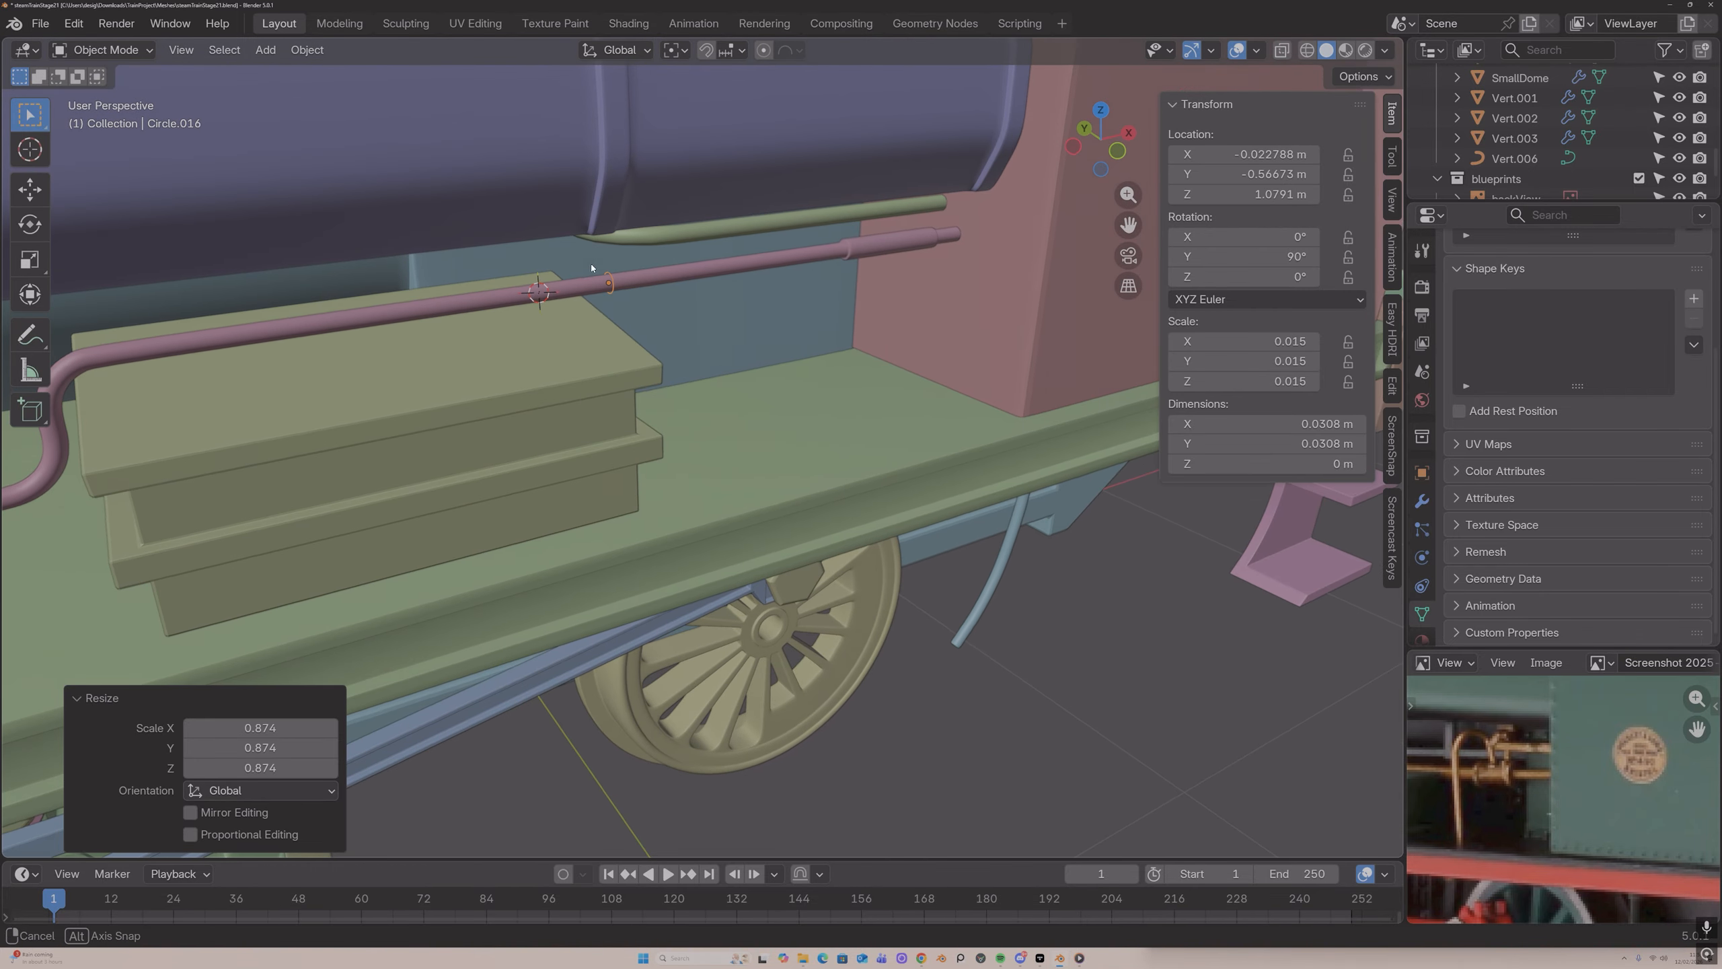
scroll(593, 269, up, 1)
key(g)
key(x)
click(720, 232)
middle_drag(720, 232, 822, 240)
scroll(744, 249, down, 1)
scroll(780, 265, up, 1)
Step: Scale the circle's mesh by 0.907 in Edit Mode so it fits closely around the pipe
key(Tab)
drag(1129, 193, 1129, 177)
shift+middle_drag(1003, 129, 1061, 215)
drag(1129, 194, 1129, 136)
key(s)
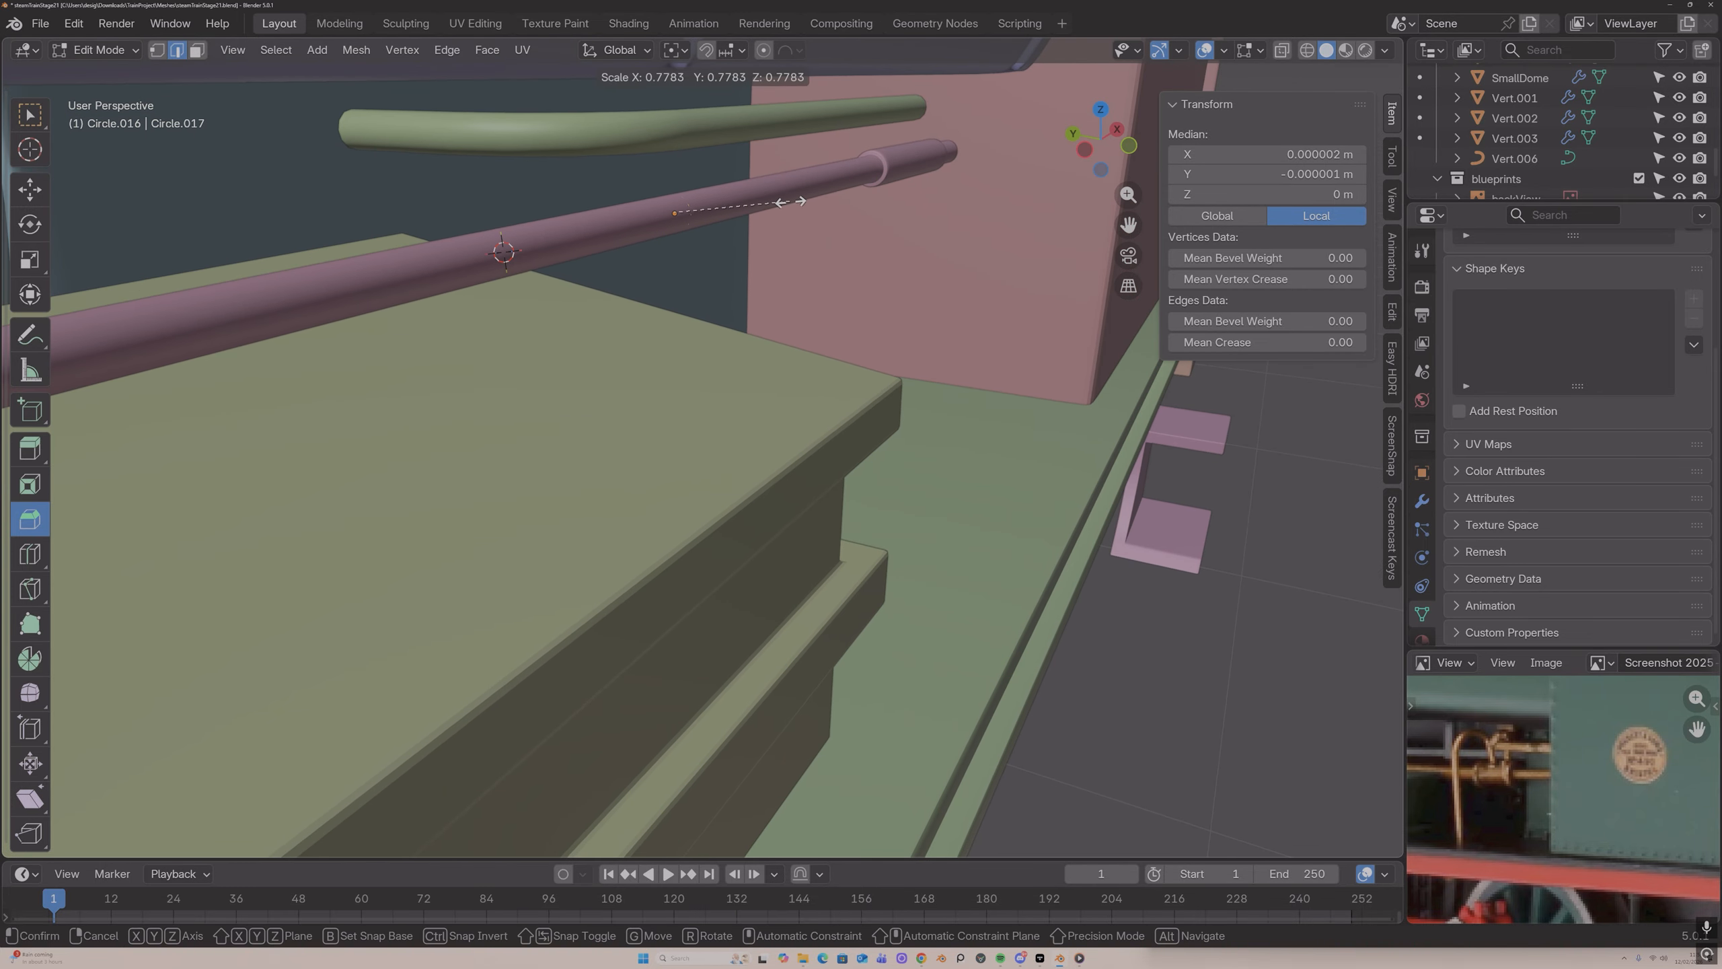
click(807, 187)
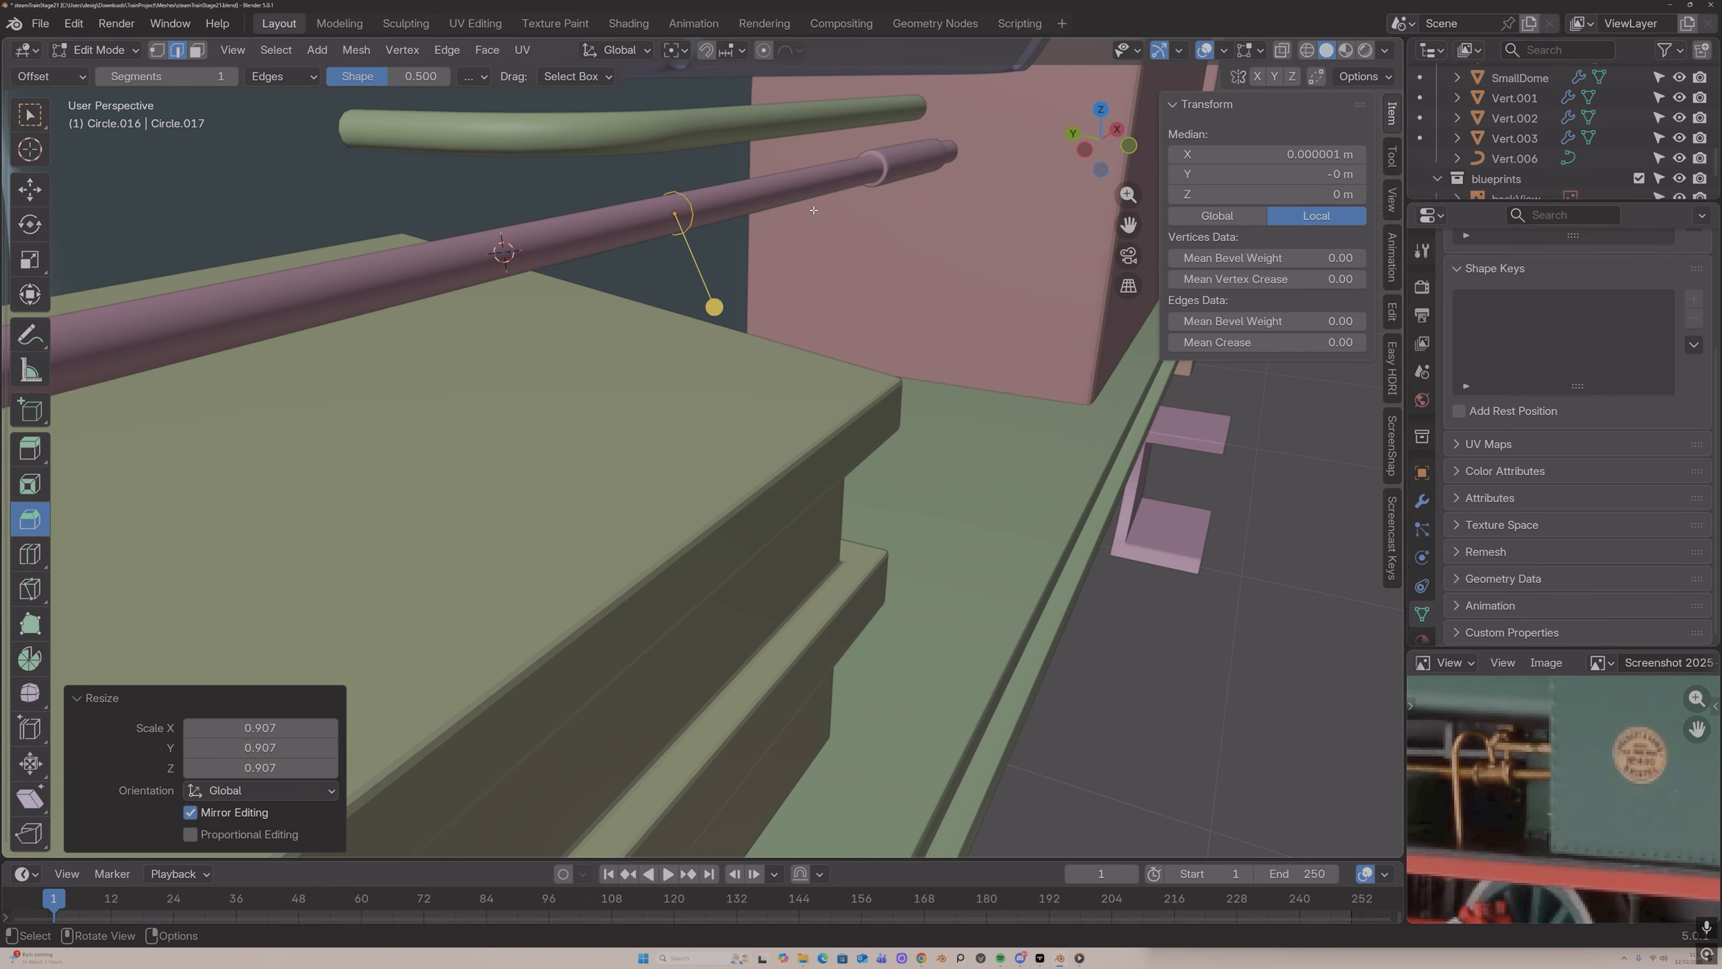
Step: Extrude the circle about 0.1 m along the global X axis to form a sleeve around the pipe
middle_drag(790, 208, 716, 226)
key(e)
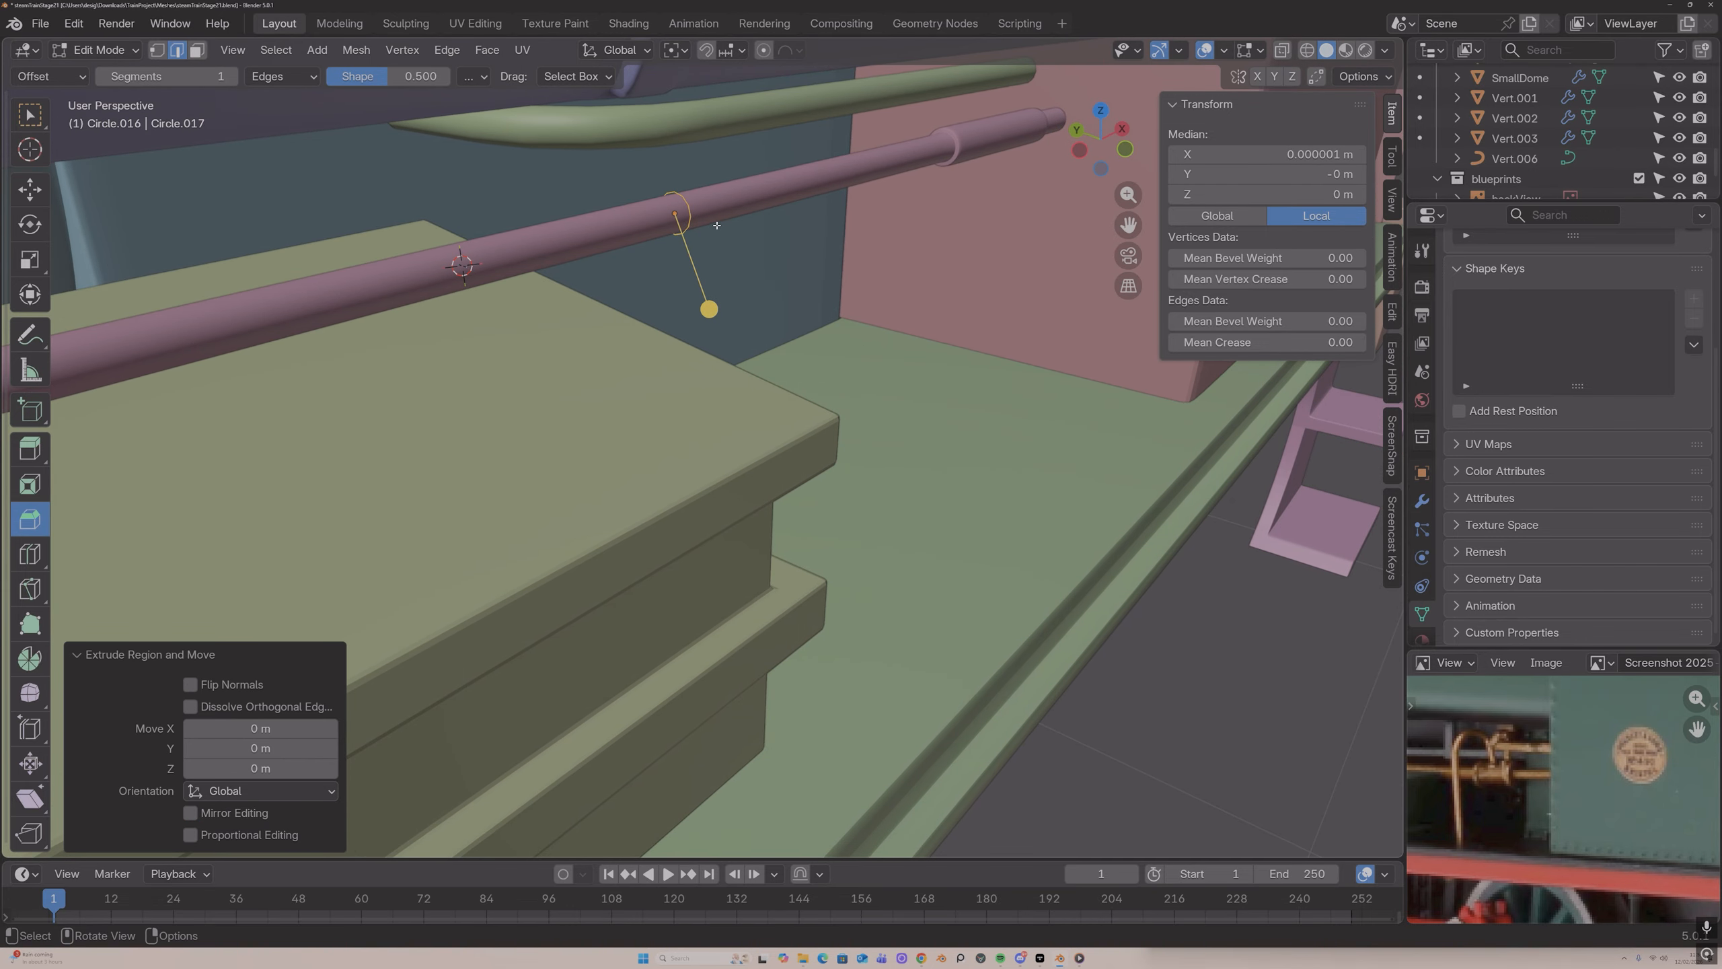
key(x)
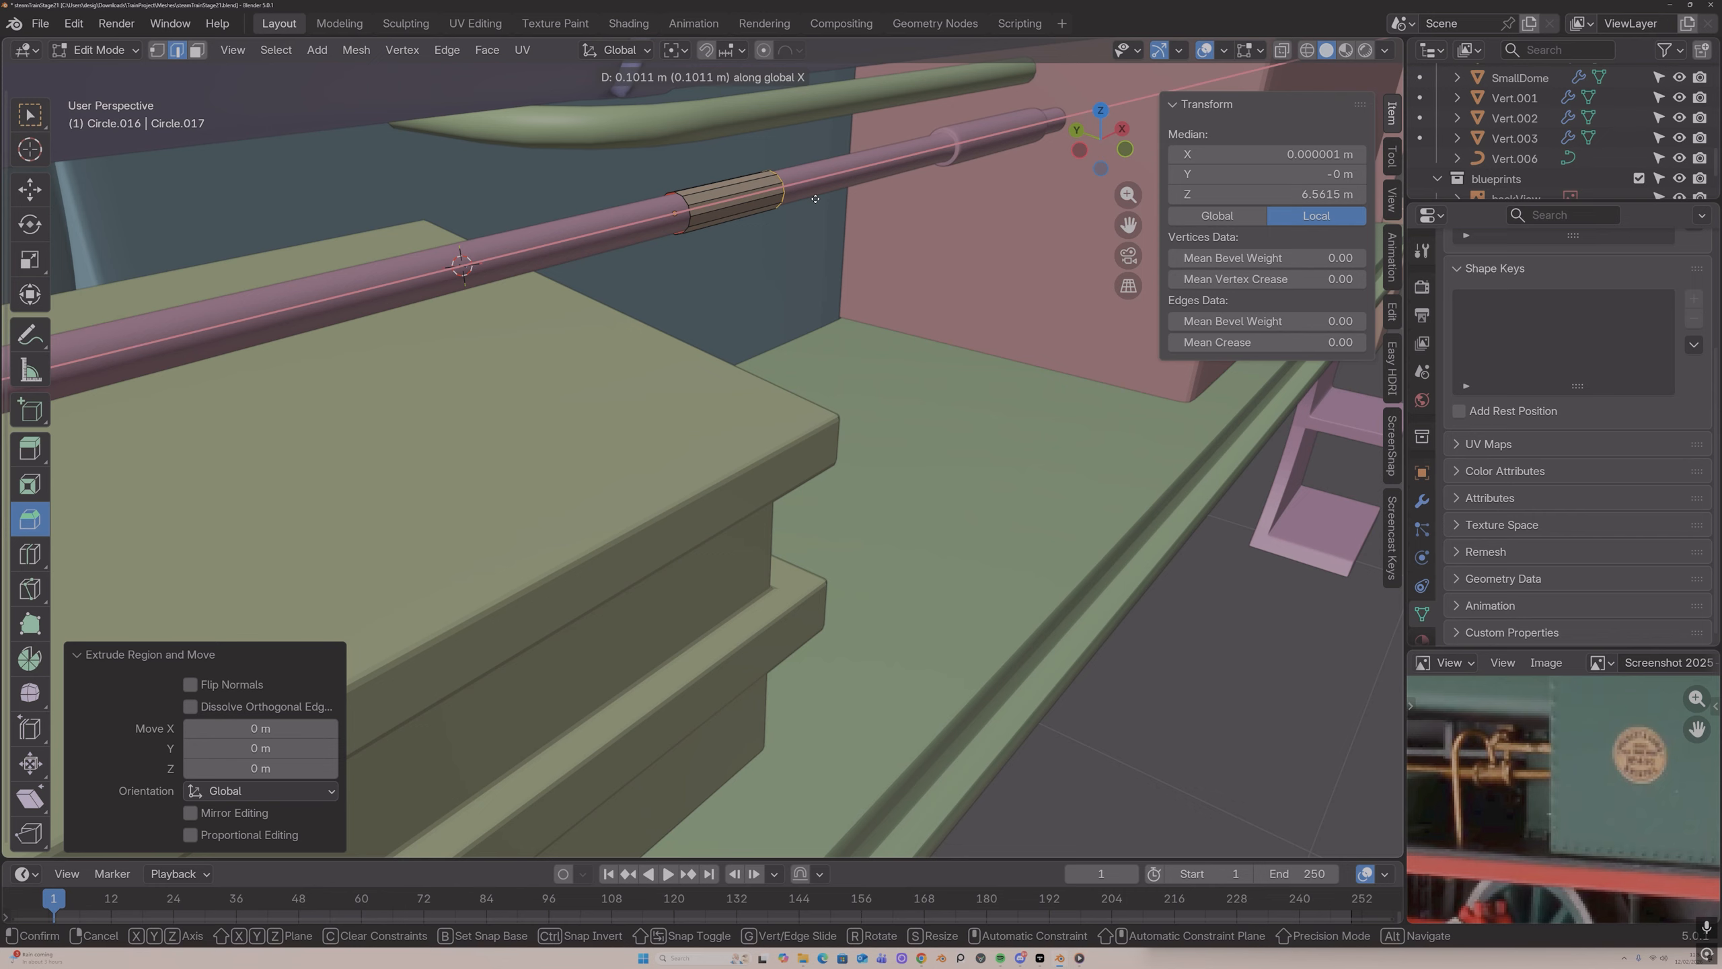
click(814, 198)
middle_drag(814, 198, 777, 222)
Step: Extrude both end loops of the sleeve inward at a scale of 0.893, using Individual Origins as the pivot
click(686, 188)
alt+click(697, 194)
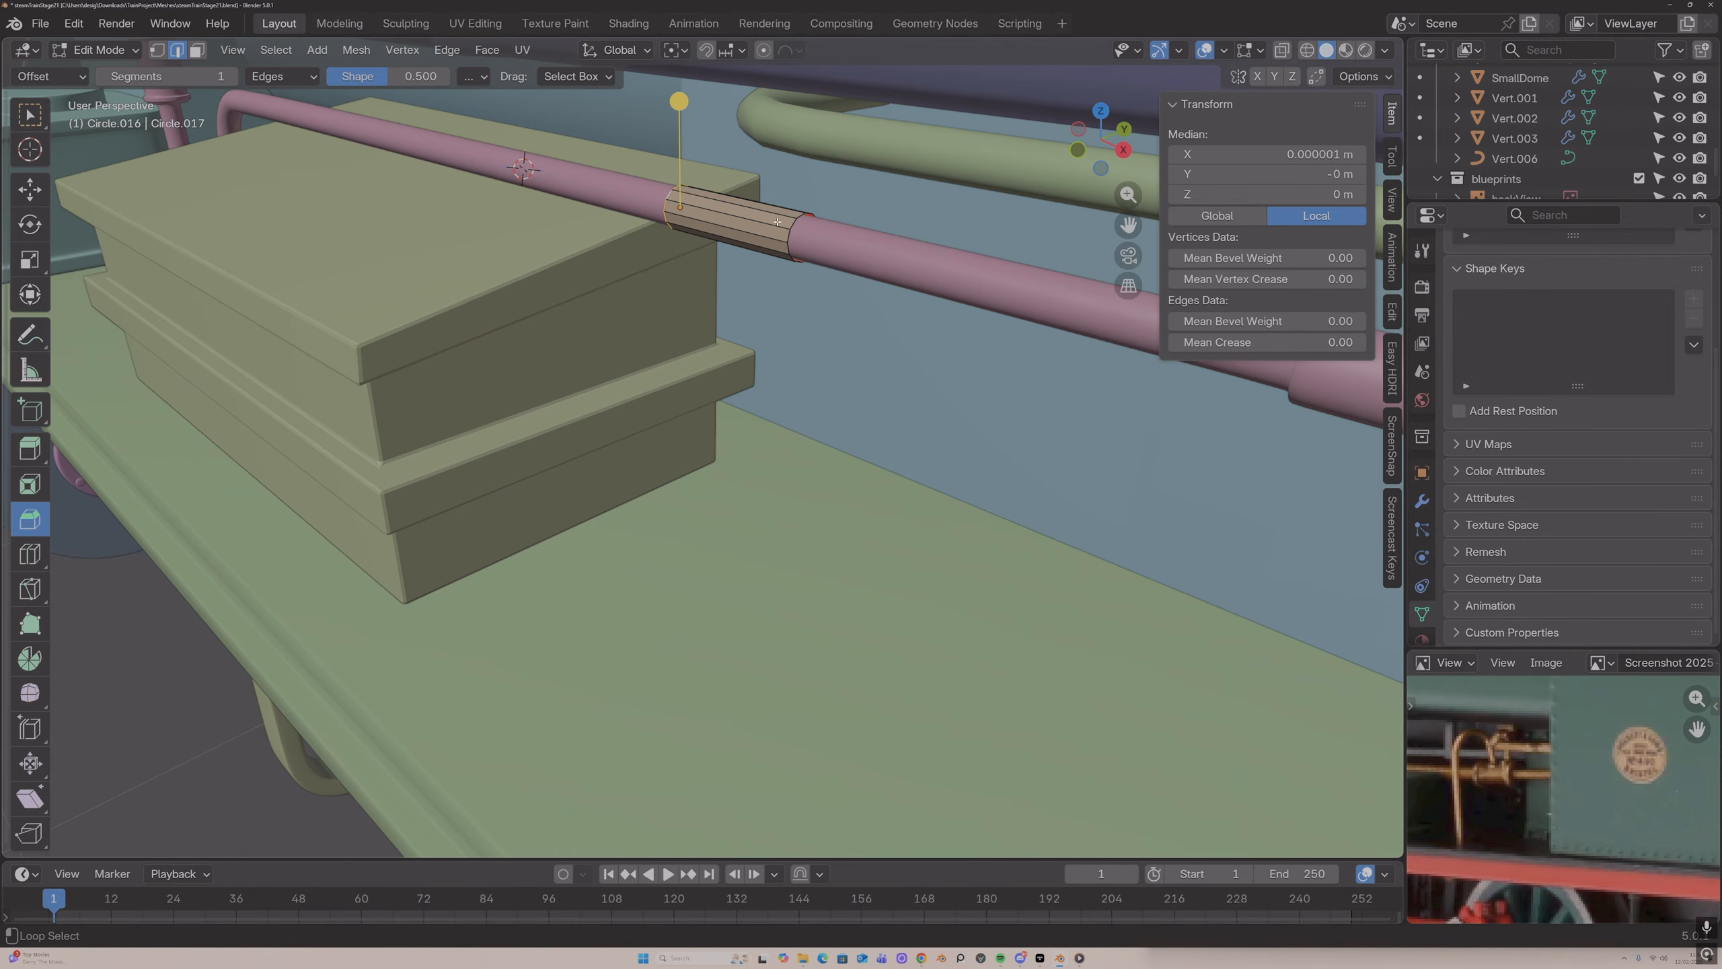
alt+shift+click(799, 216)
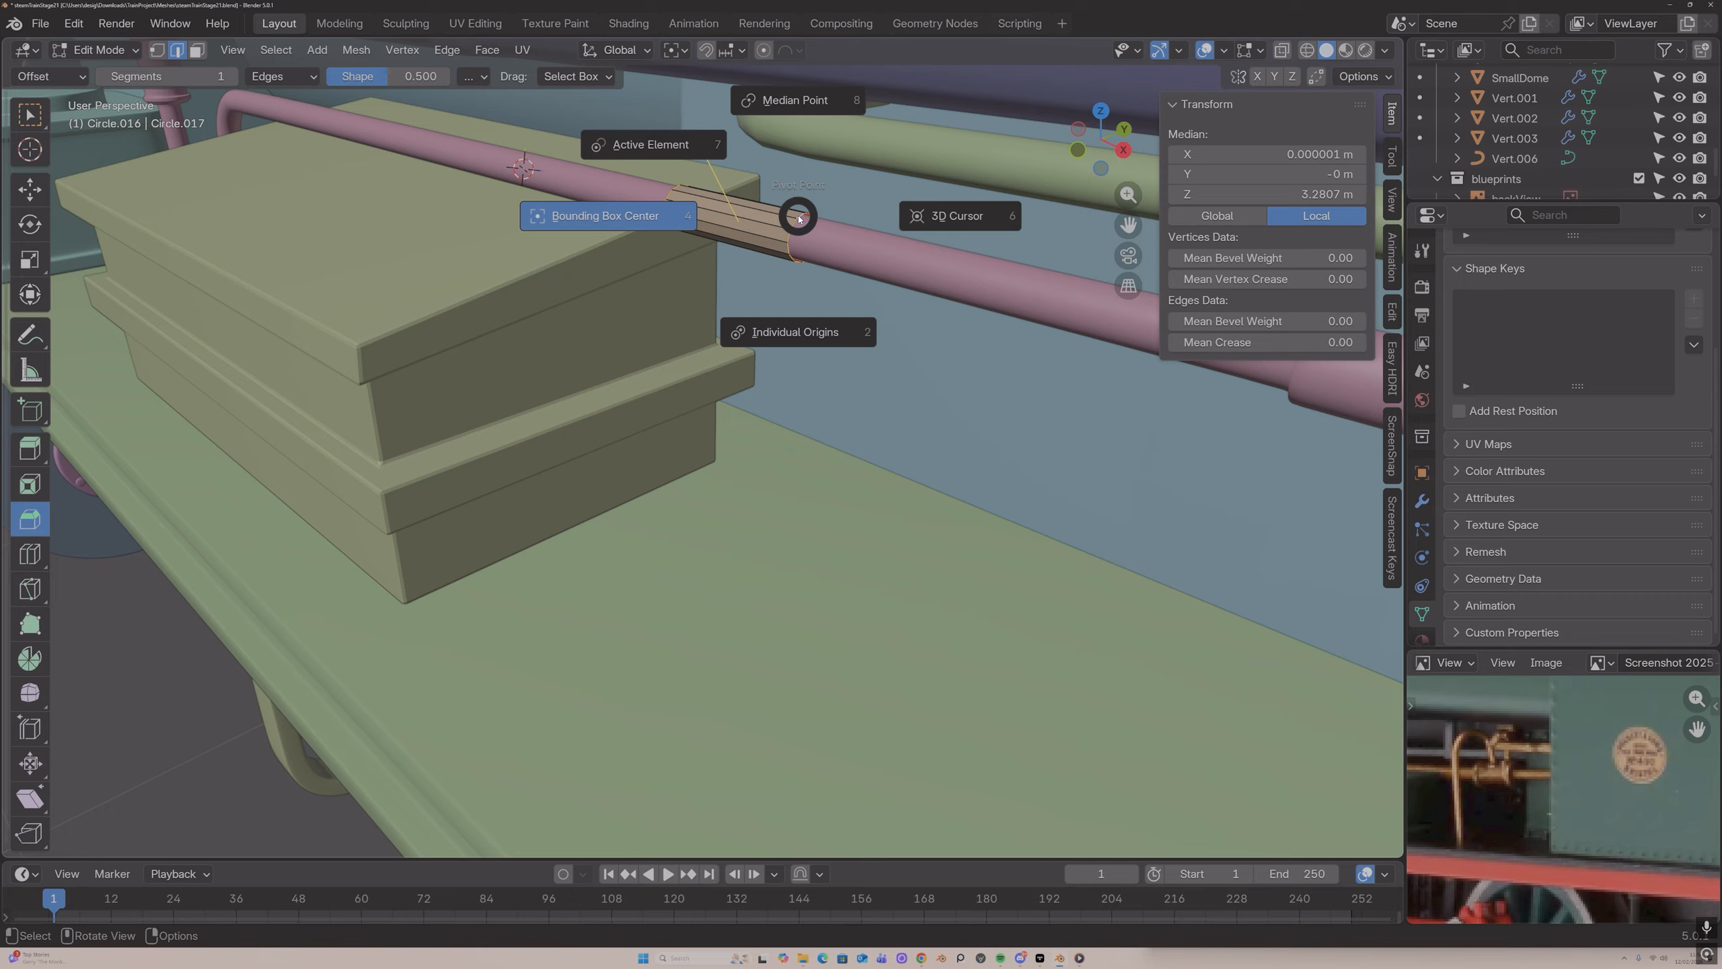
click(793, 319)
middle_drag(774, 315, 951, 254)
key(s)
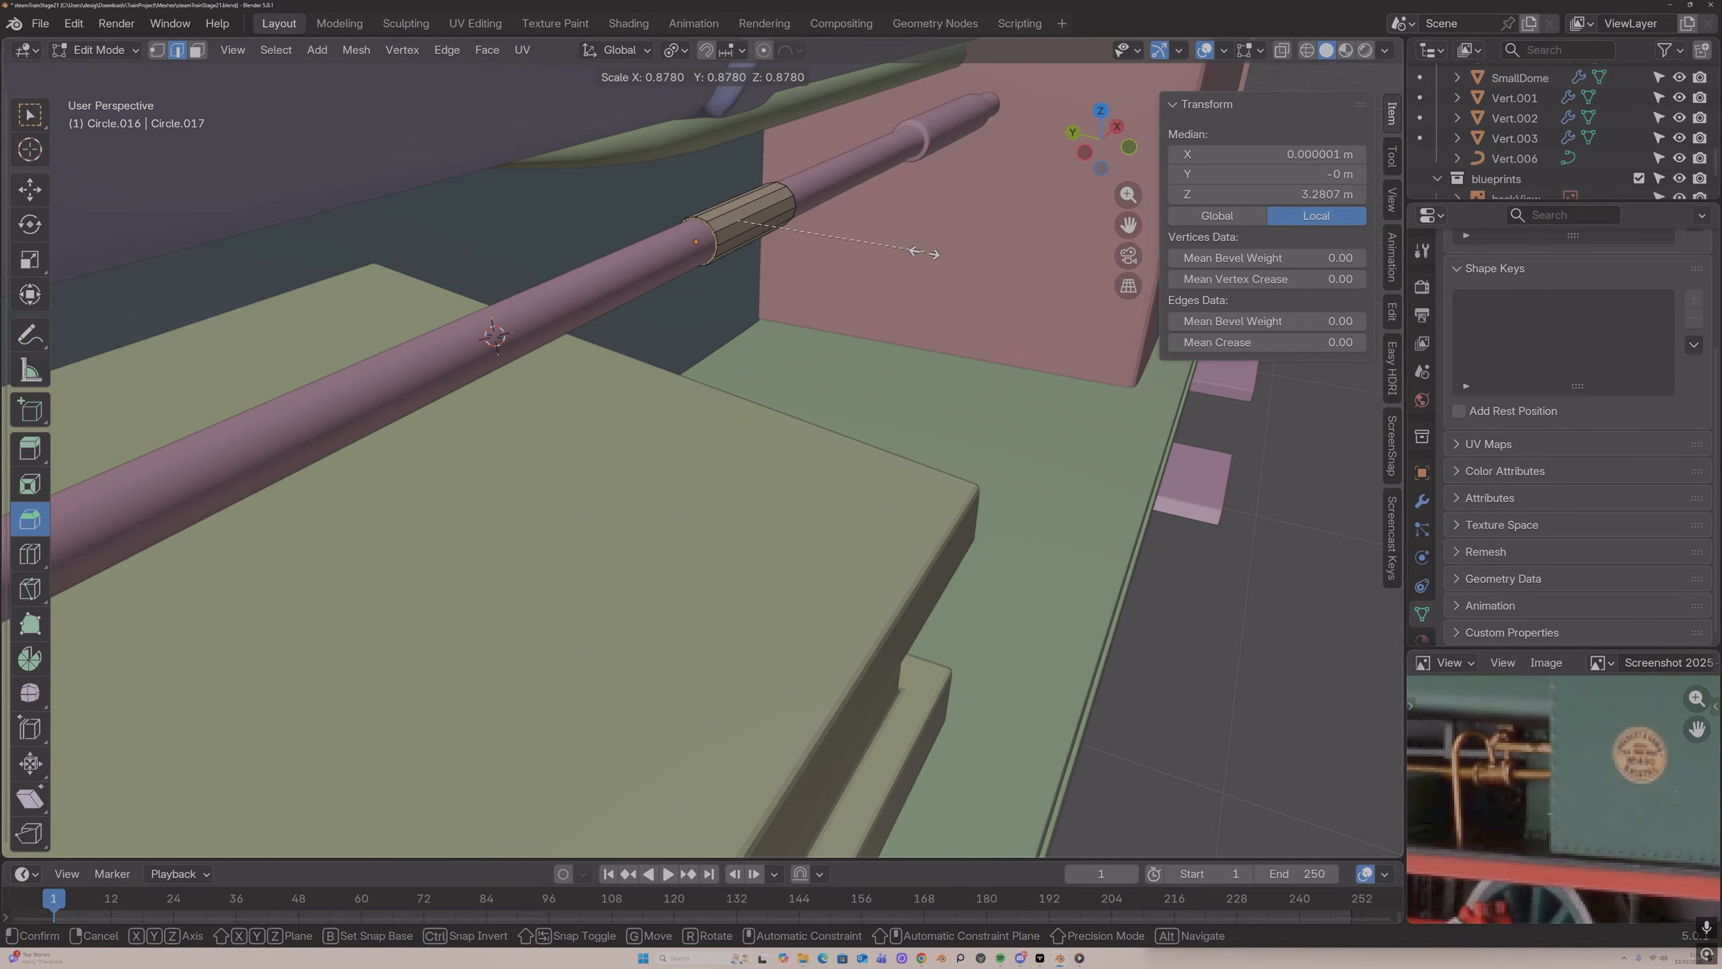
click(941, 250)
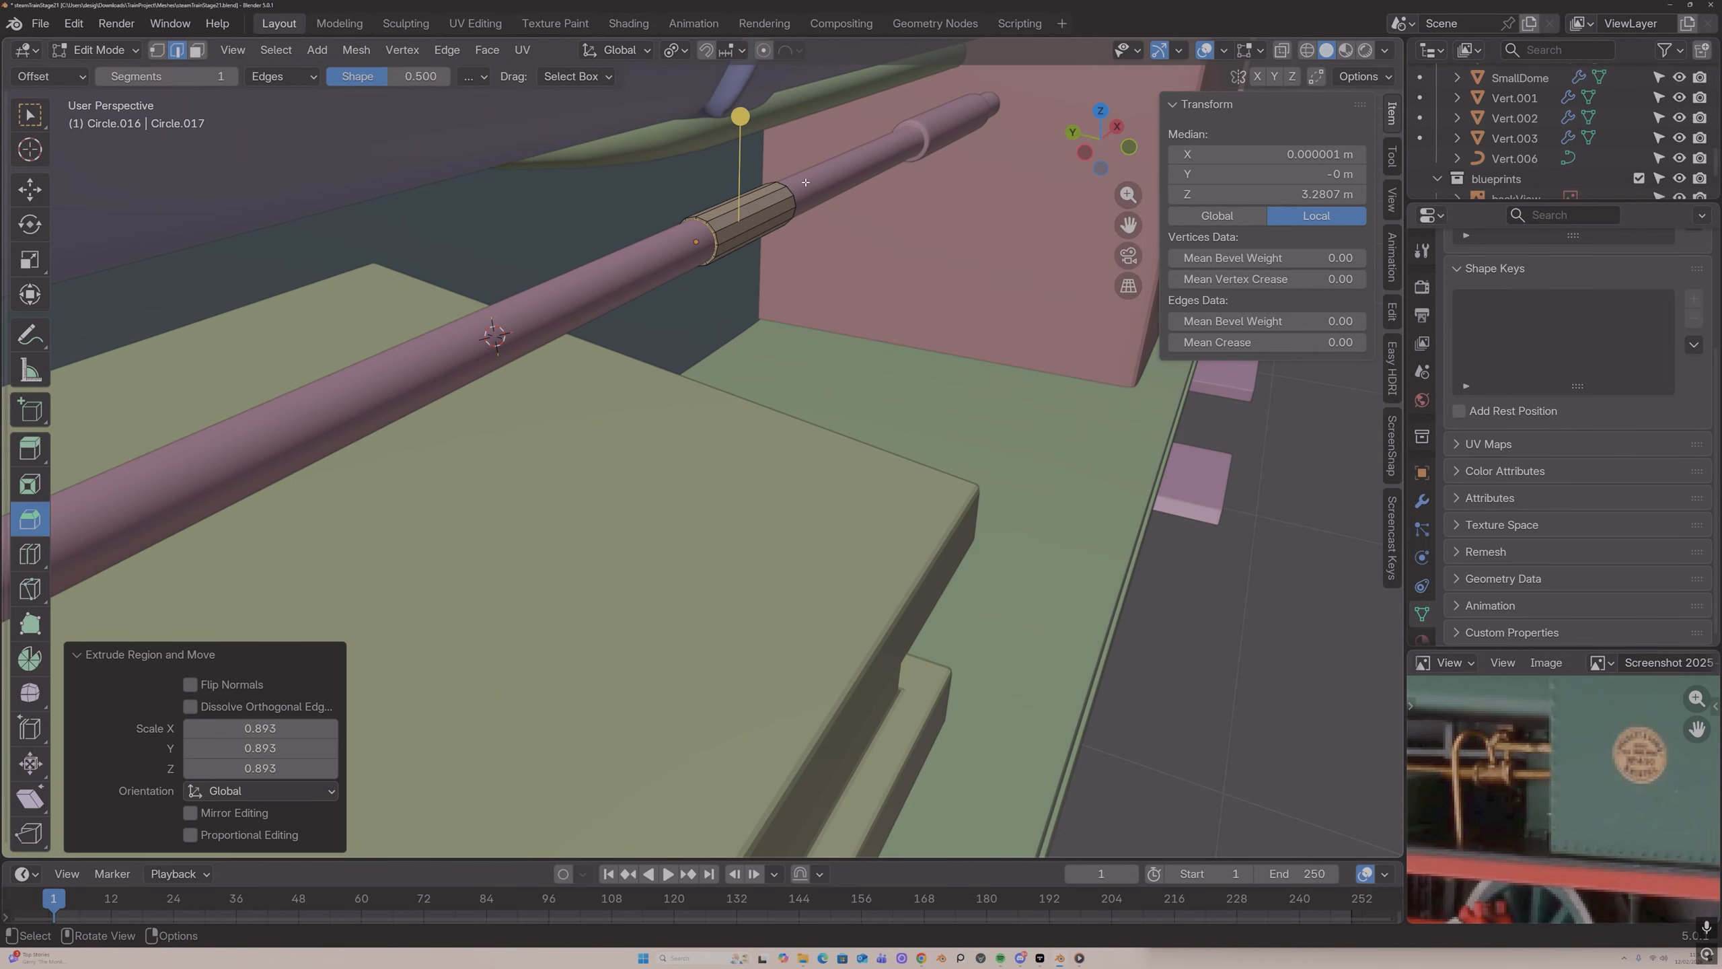
mouse_move(760, 213)
middle_down()
mouse_move(719, 203)
mouse_move(788, 193)
mouse_move(750, 202)
middle_up()
key(Tab)
key(Tab)
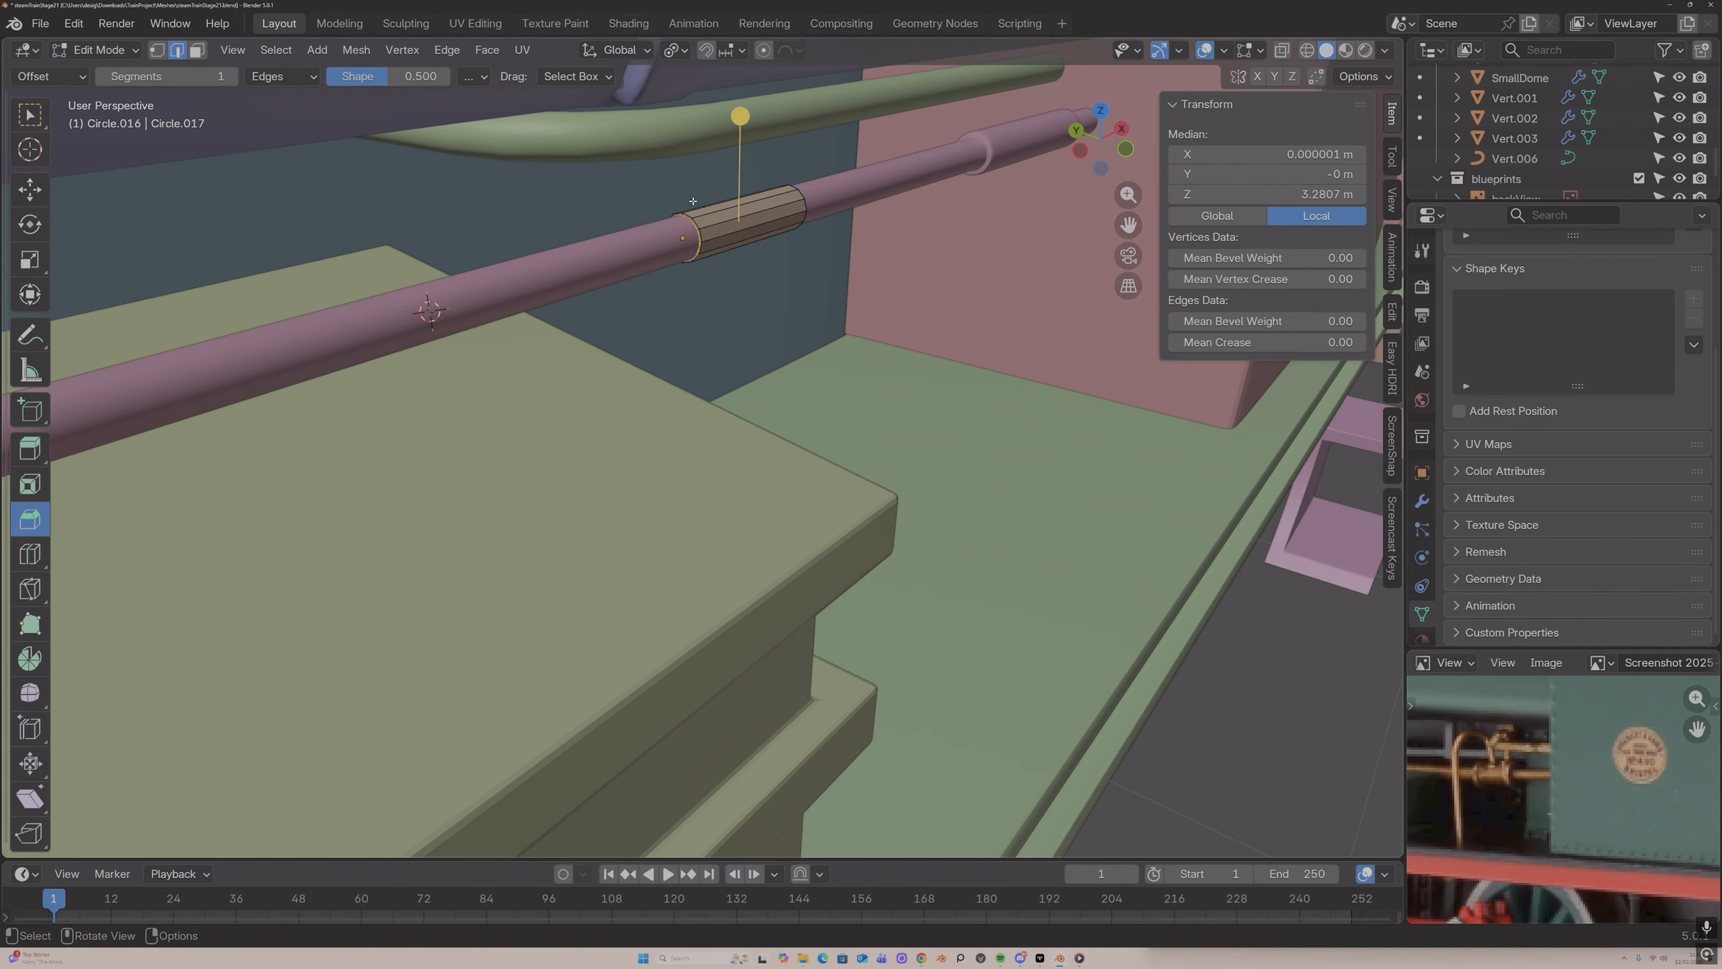
Step: Enlarge the sleeve's two end edge loops by a scale of 1.221
alt+click(719, 218)
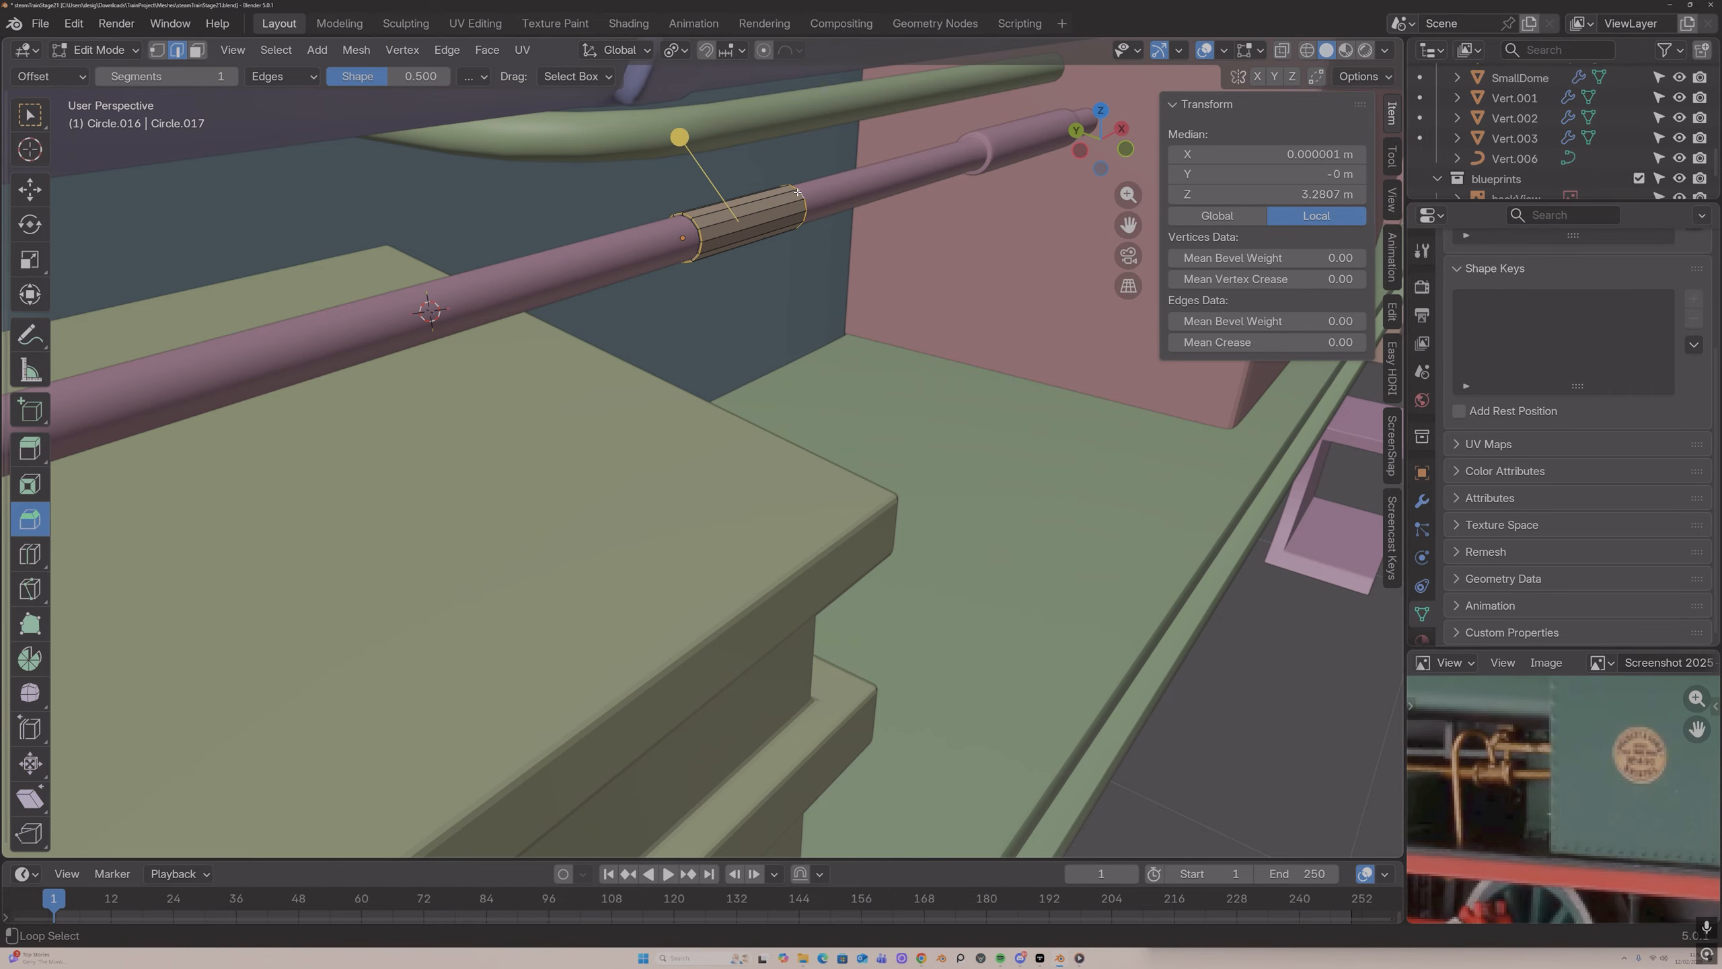
middle_drag(797, 192, 671, 197)
key(s)
click(479, 147)
Step: Cut an edge loop around the sleeve near each of its two ends
key(ctrl+r)
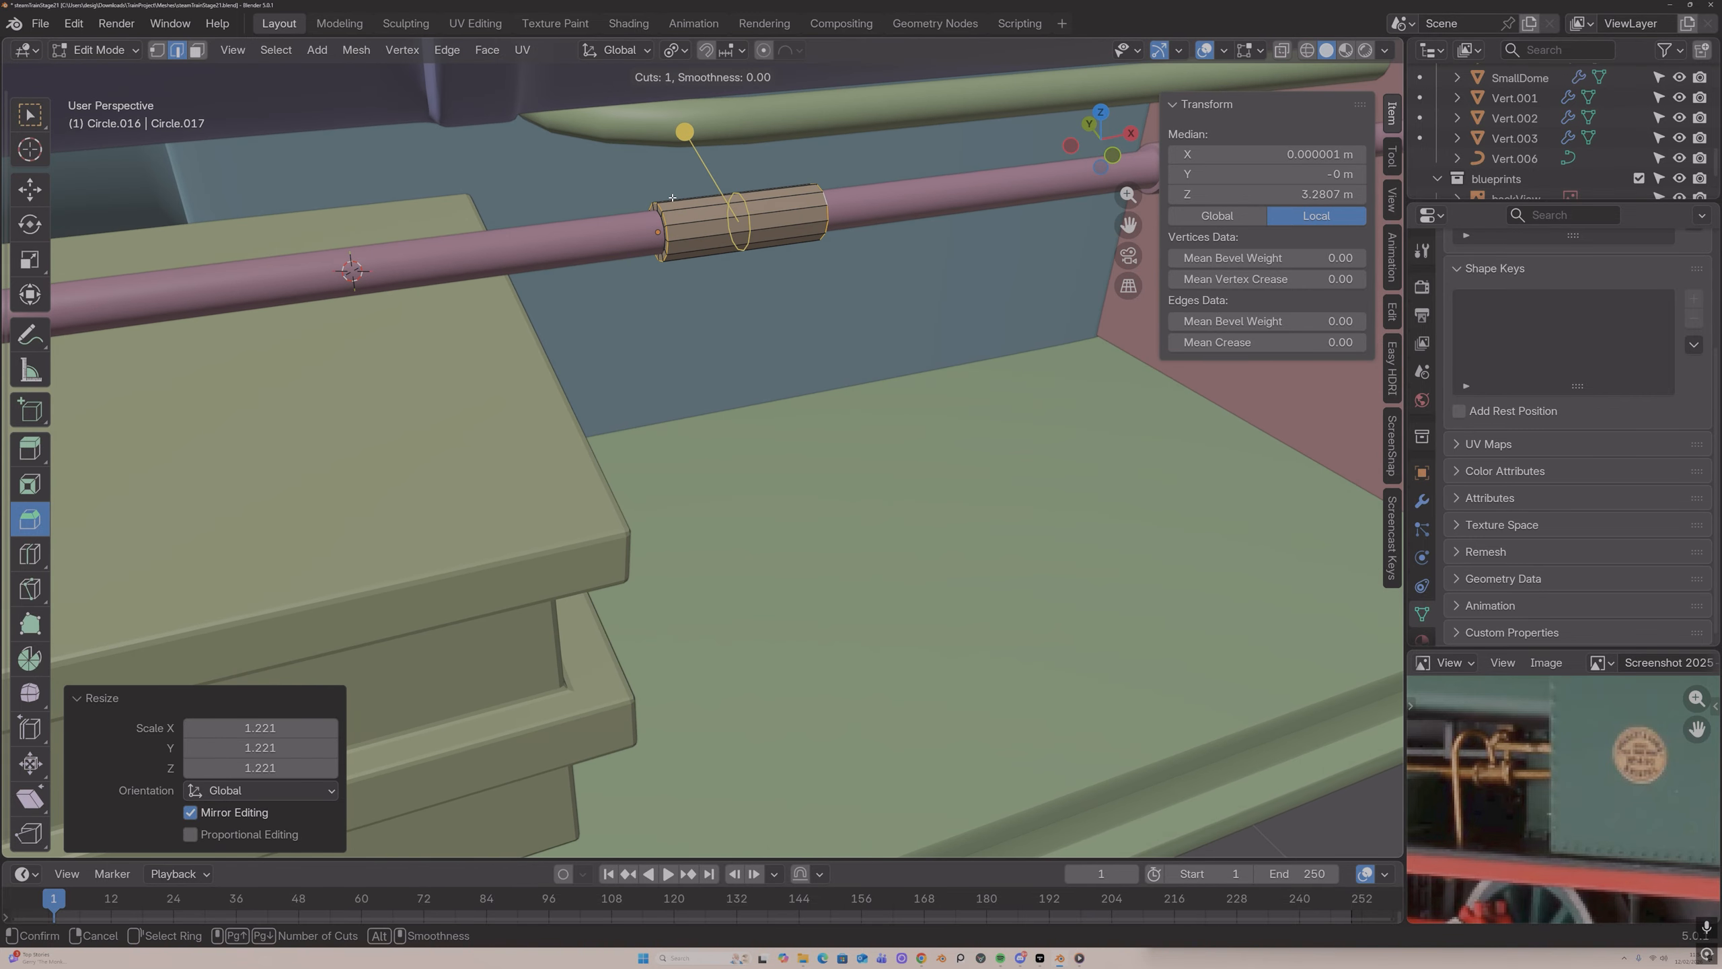
click(672, 197)
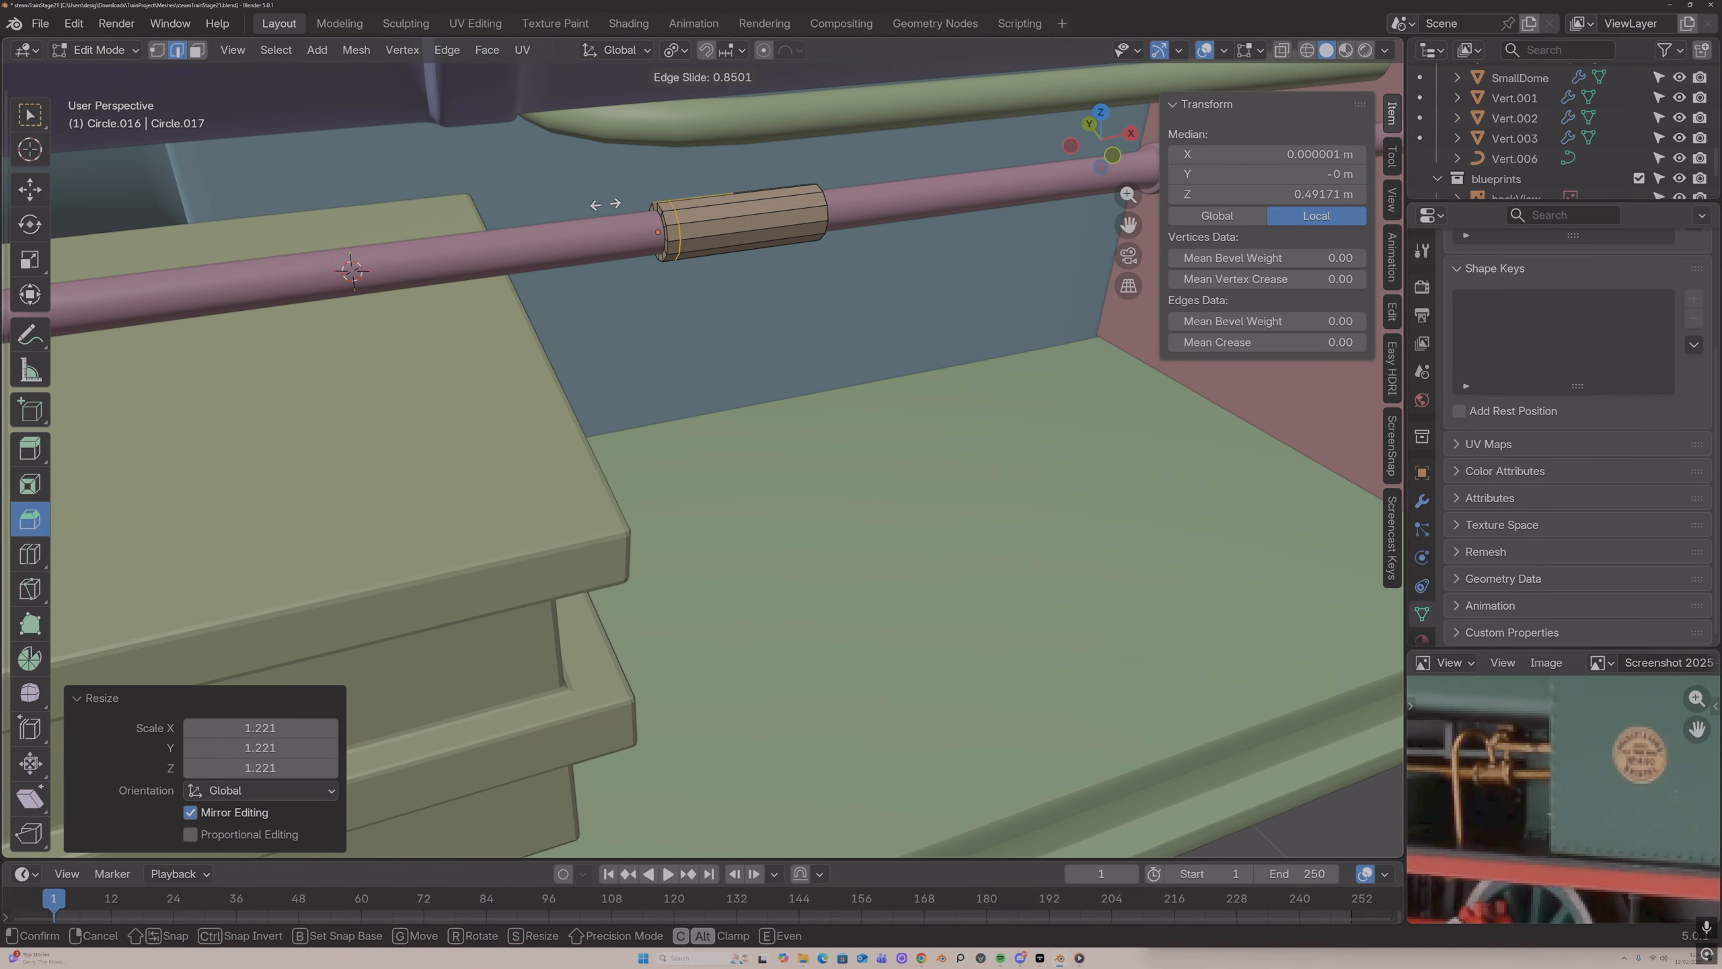
right_click(612, 203)
drag(698, 195, 658, 182)
click(679, 222)
Step: Bevel the edge loops near the sleeve's two ends by 0.116 m and extrude the resulting bands outward along their normals by 0.122 m
alt+click(676, 229)
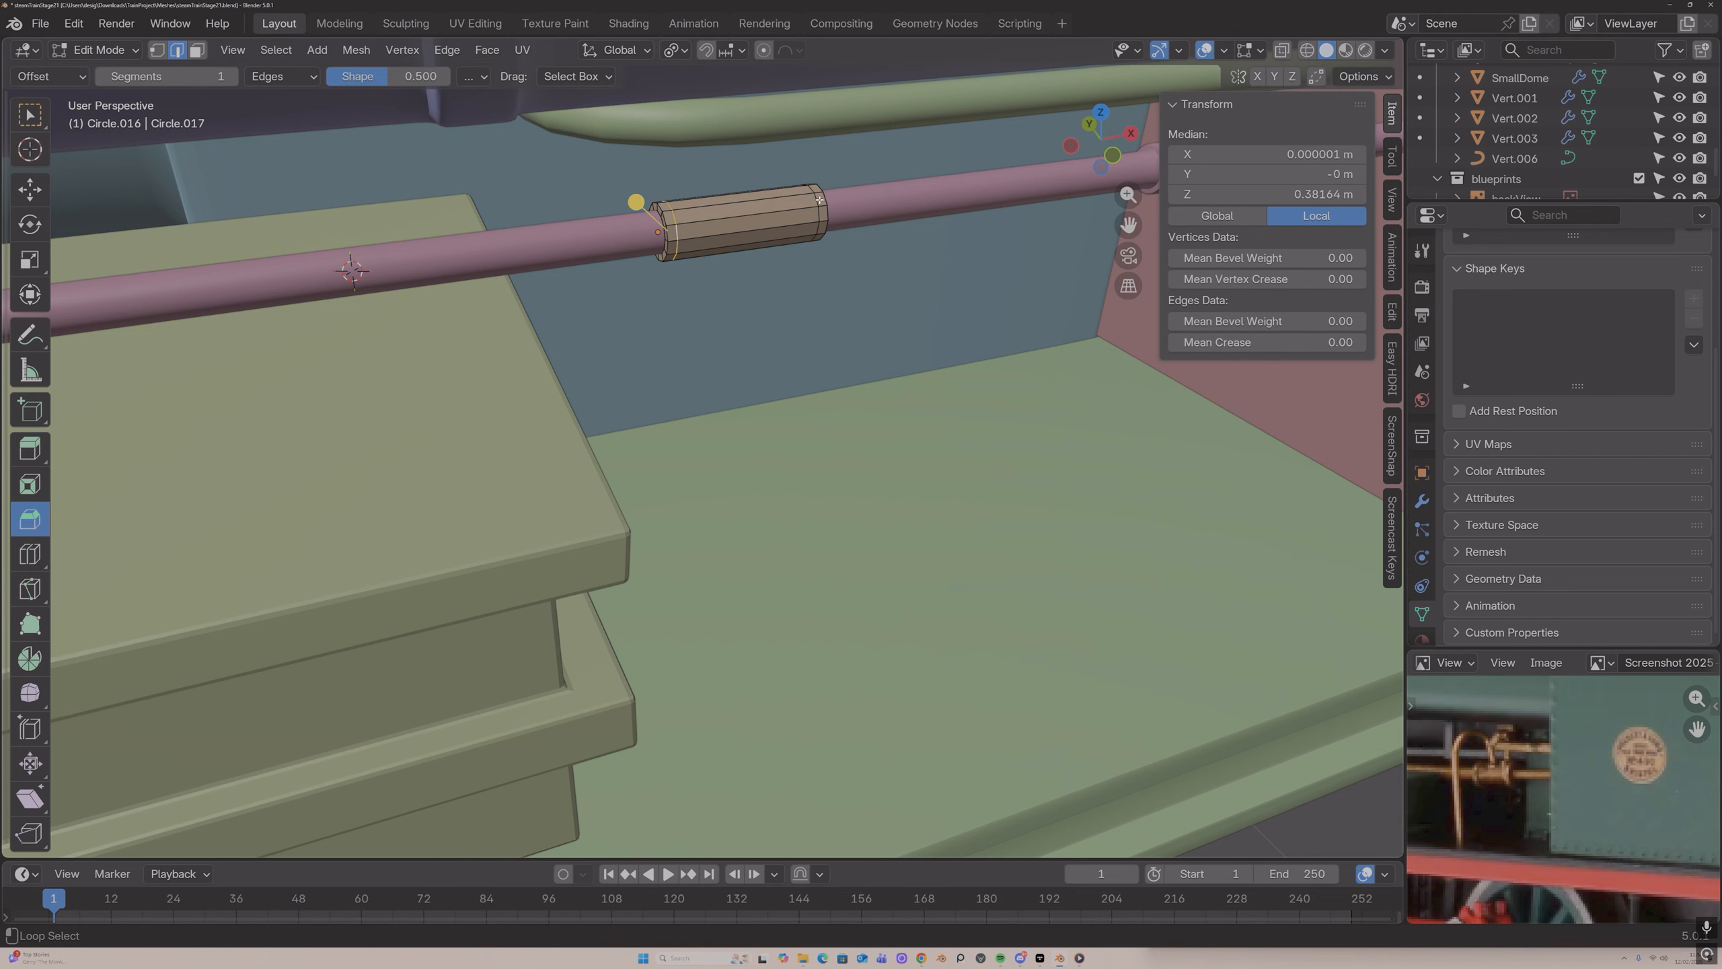
drag(747, 256, 752, 265)
key(alt+e)
click(753, 271)
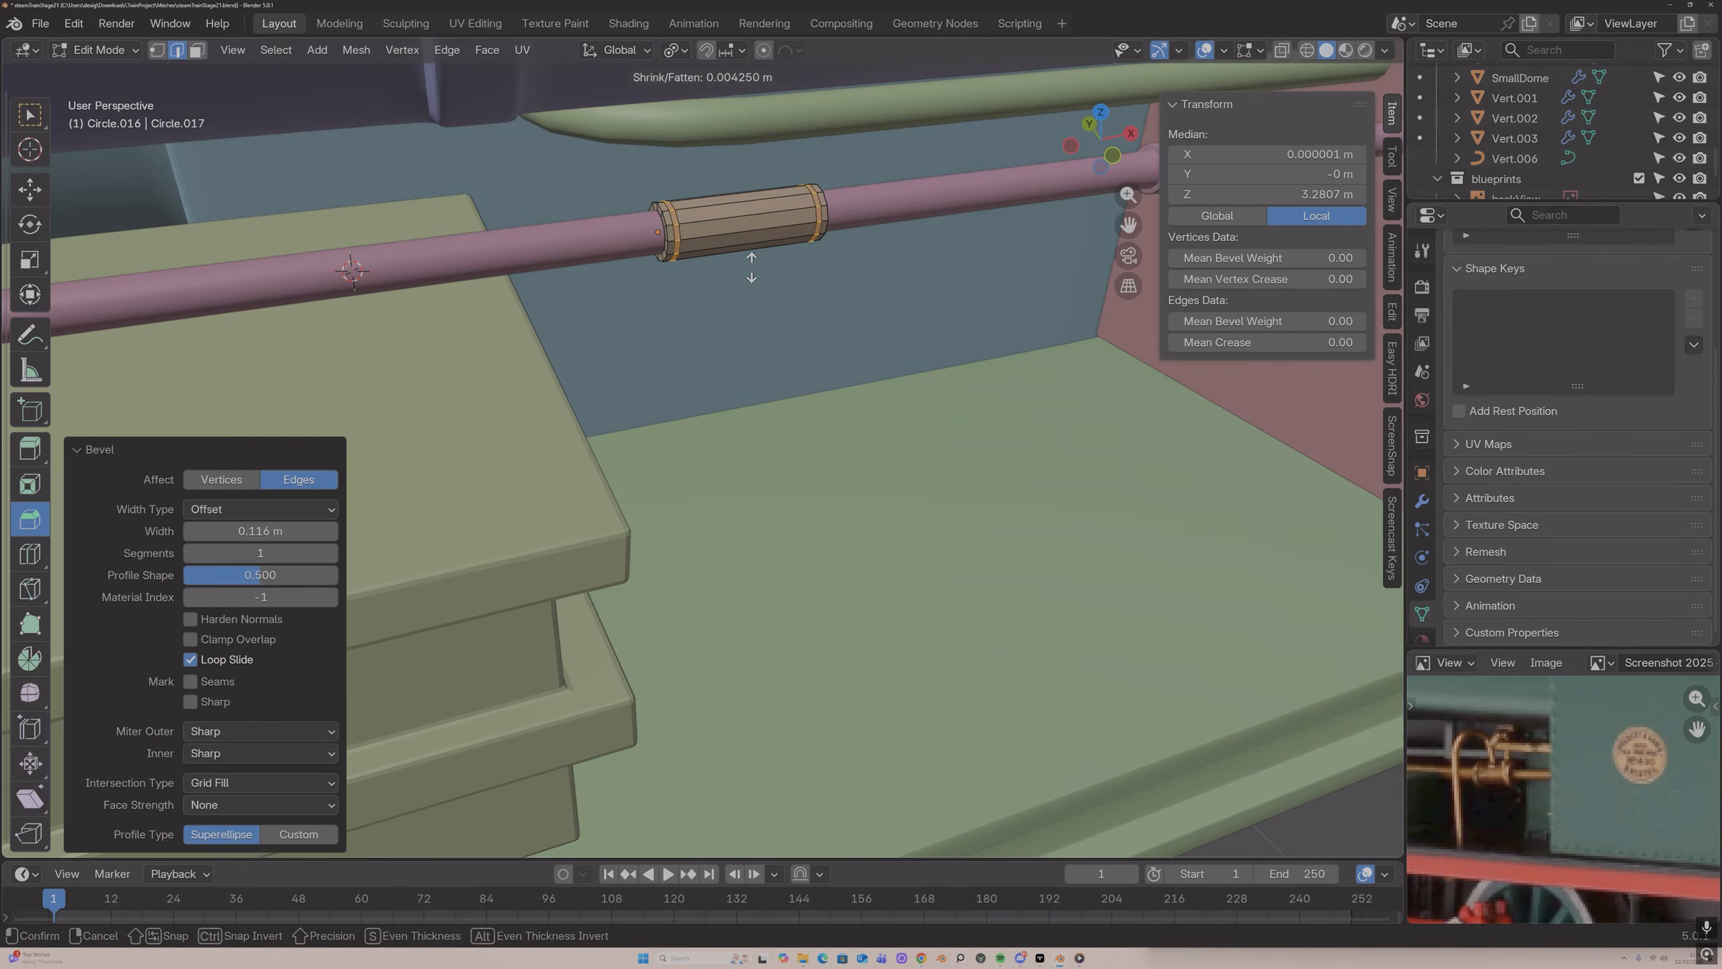
click(735, 178)
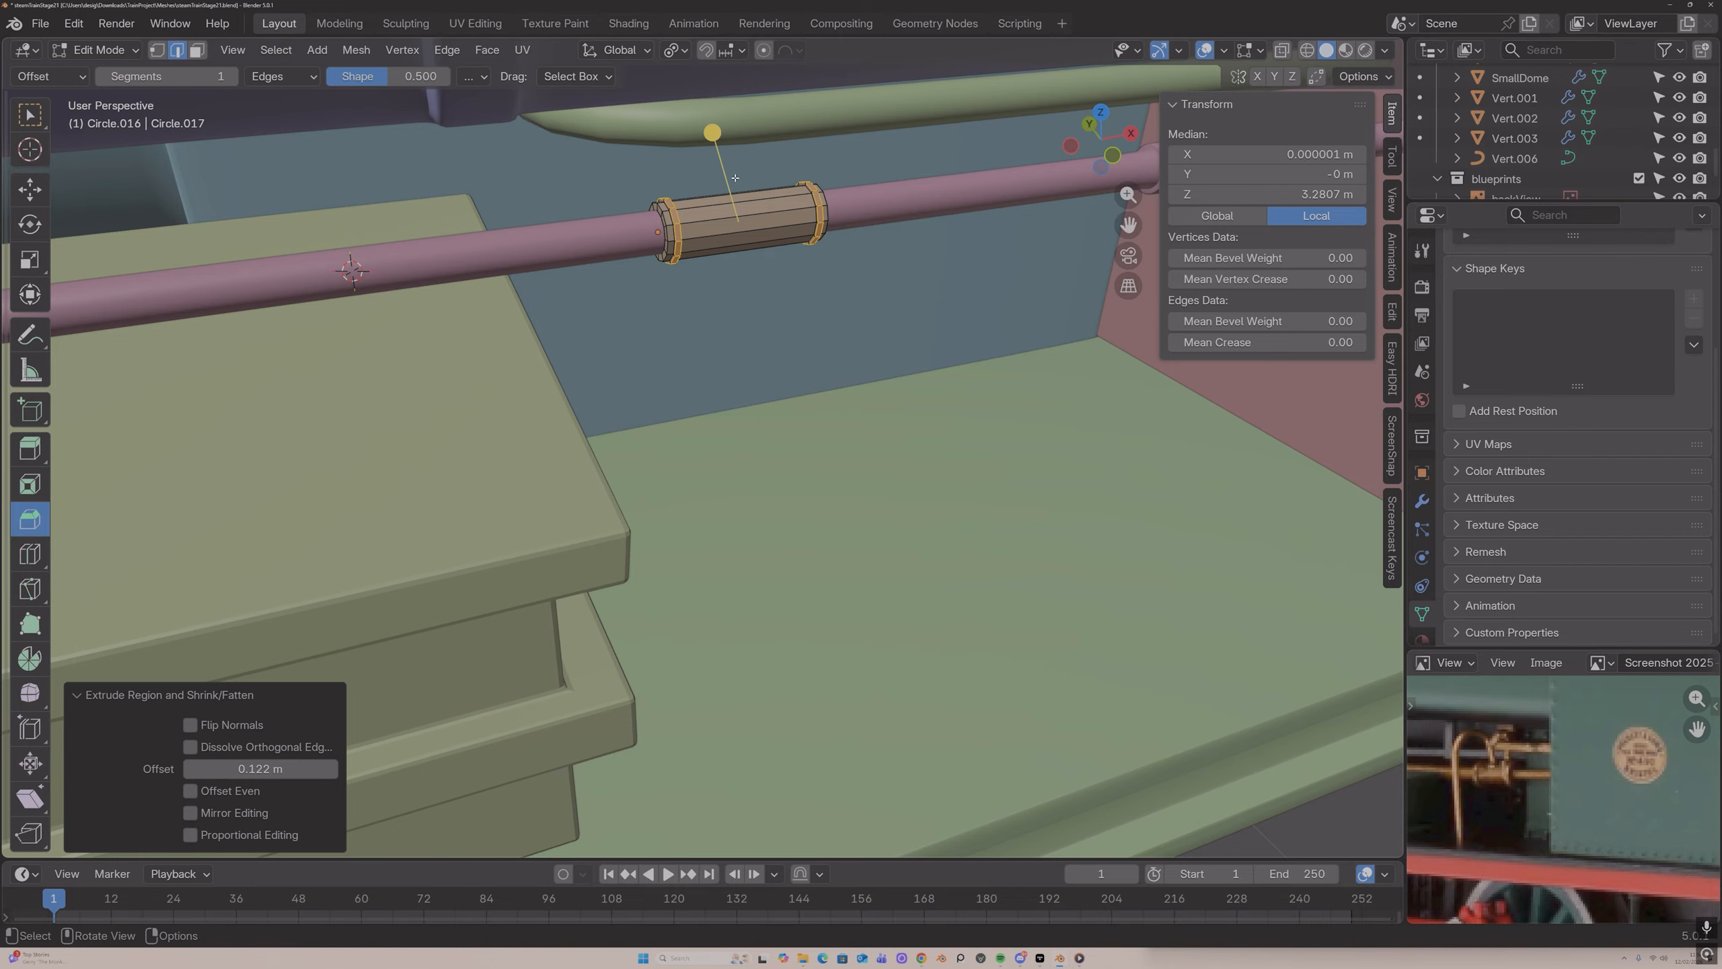
Step: Isolate the sleeve in local view and cut an edge loop around its middle
middle_drag(740, 186, 817, 178)
scroll(1553, 760, up, 3)
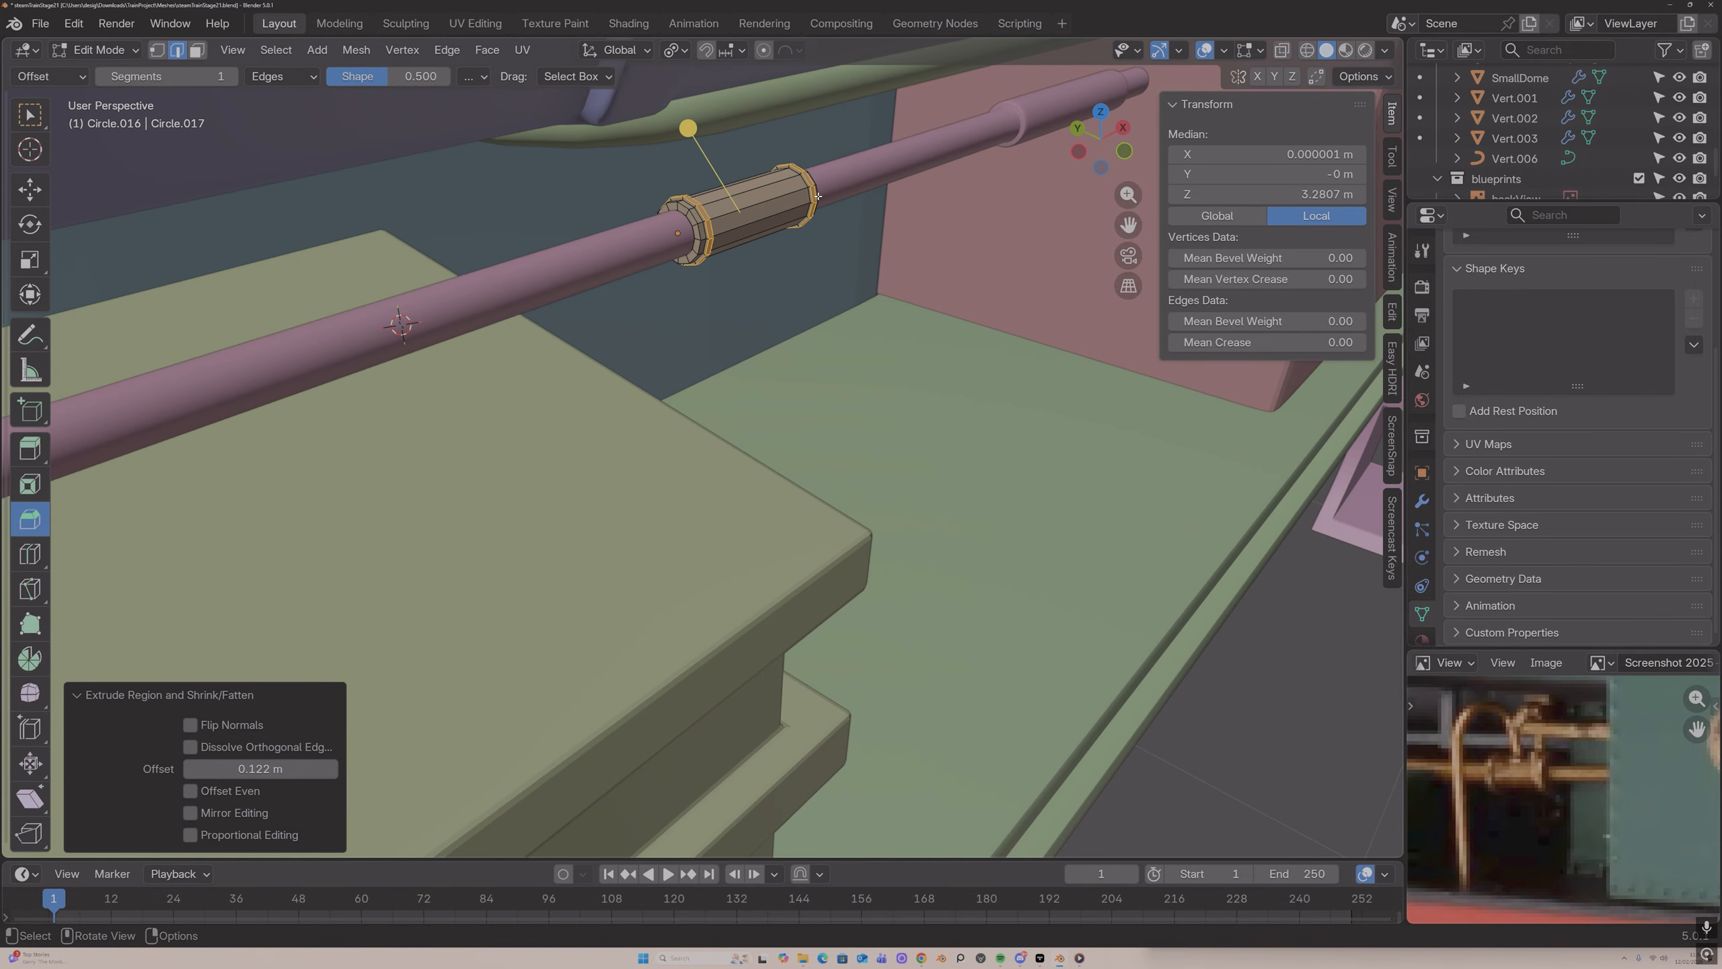
middle_drag(817, 195, 754, 184)
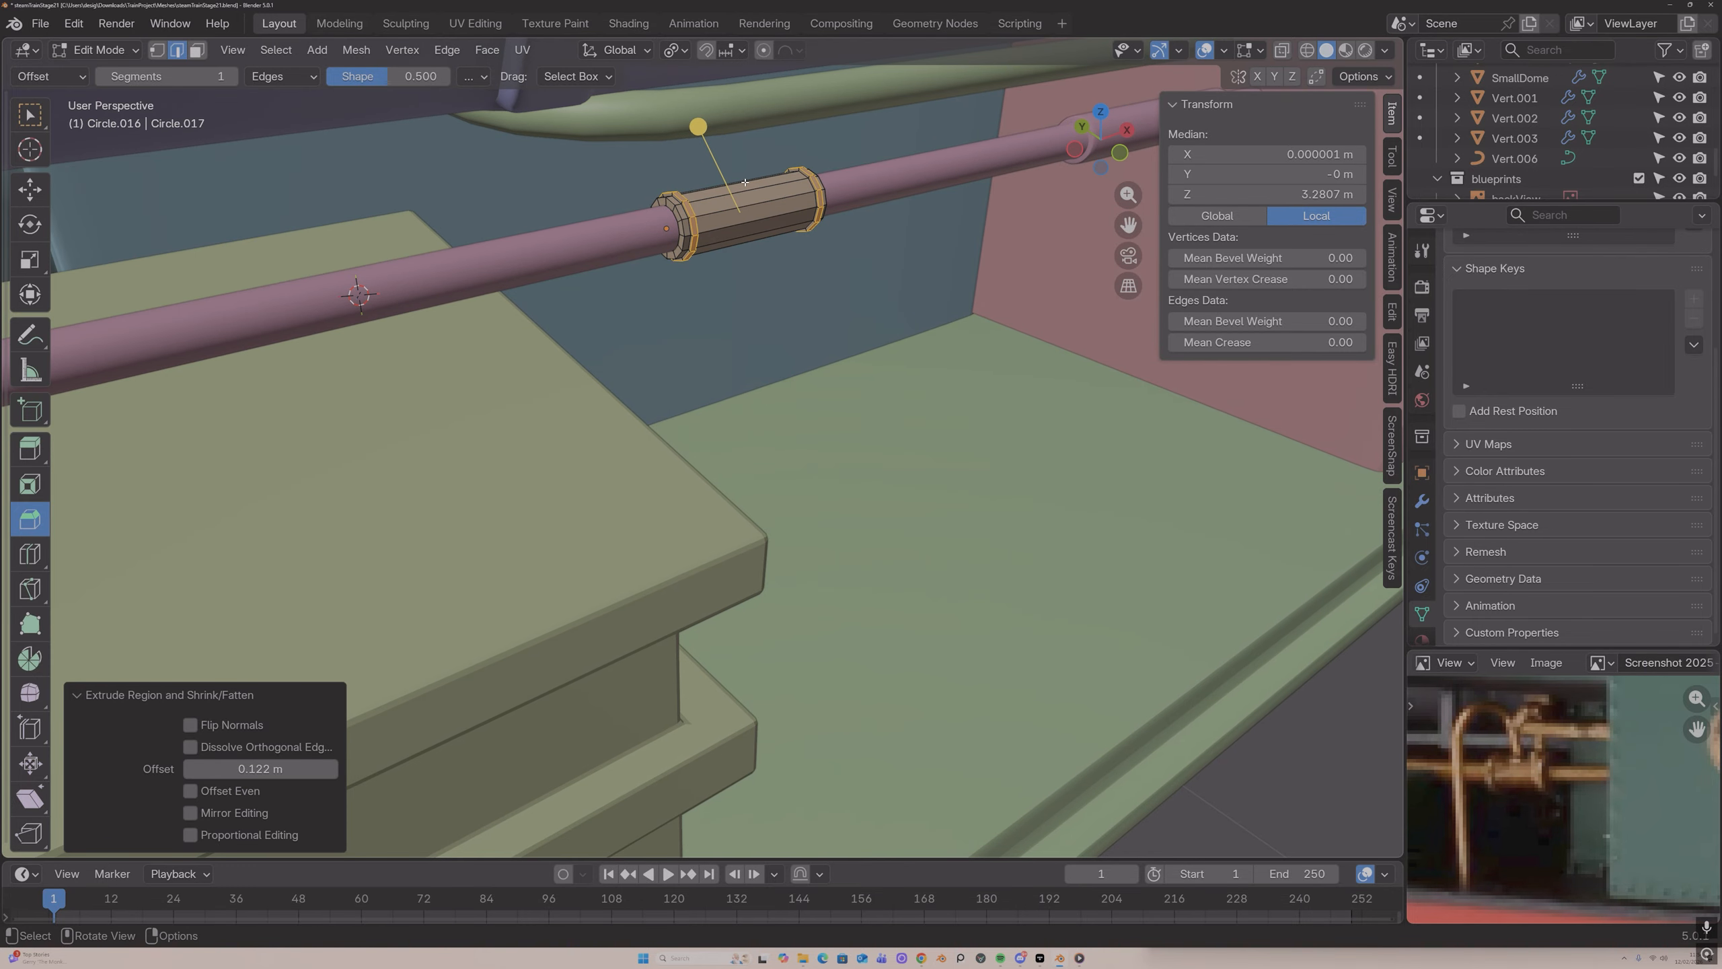
key(Tab)
key(Tab)
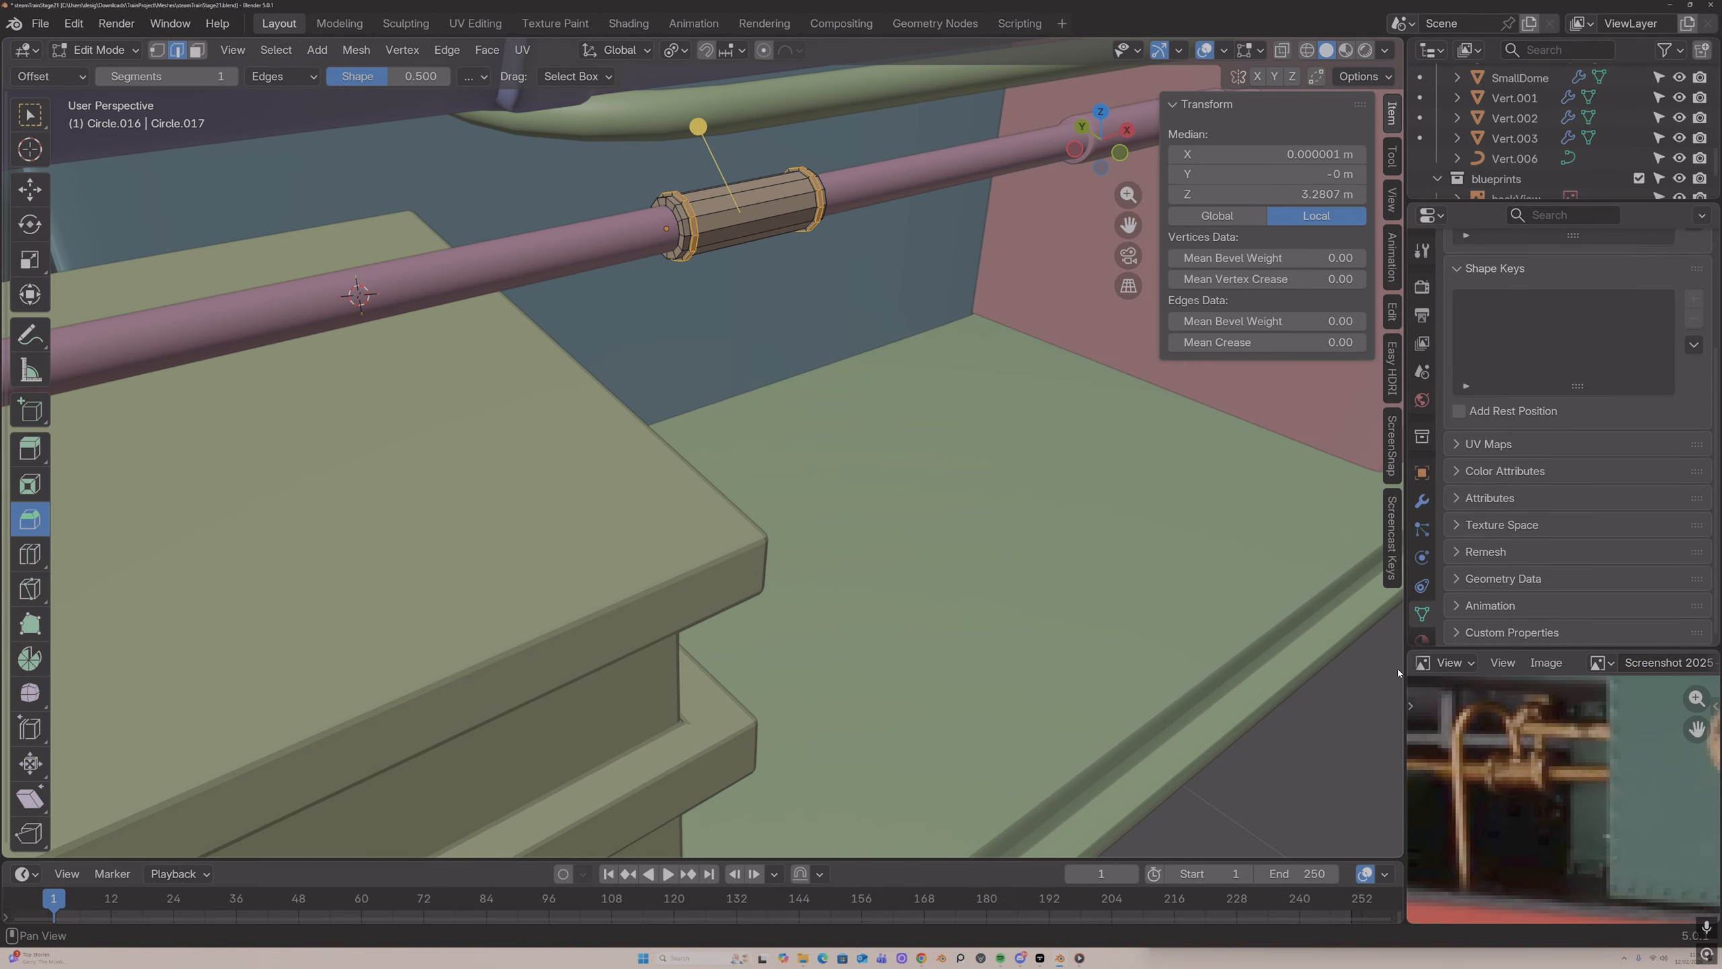
key(Tab)
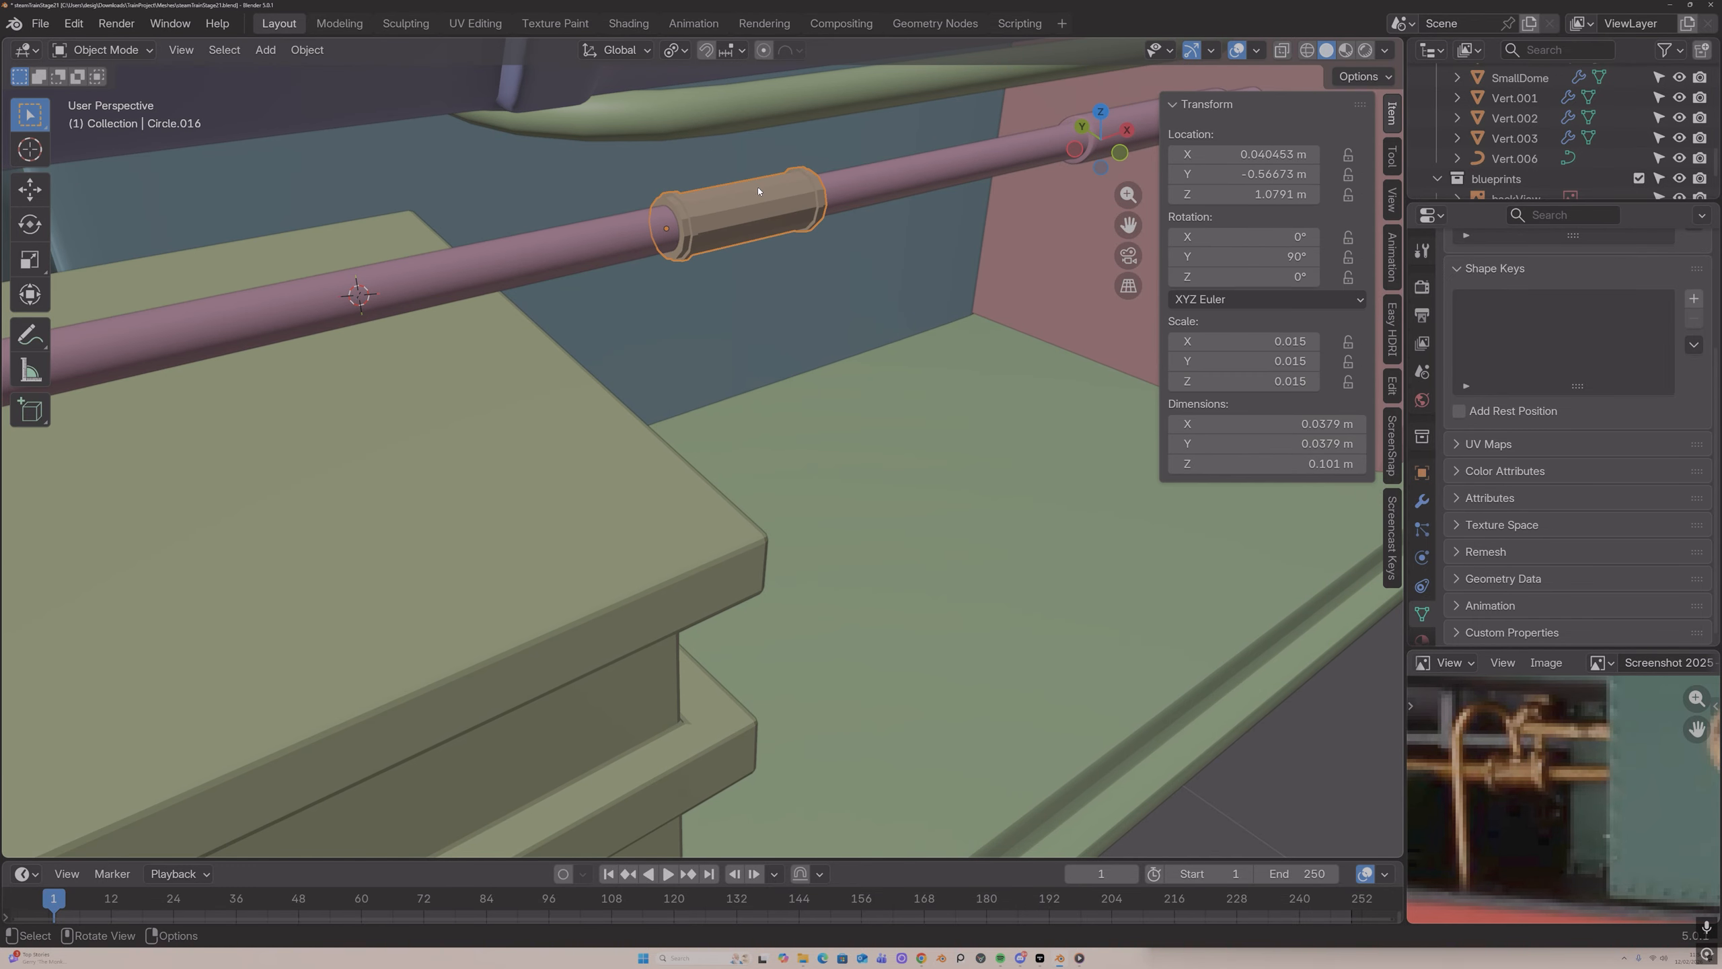
key(slash)
key(Tab)
middle_drag(758, 333, 722, 356)
click(721, 357)
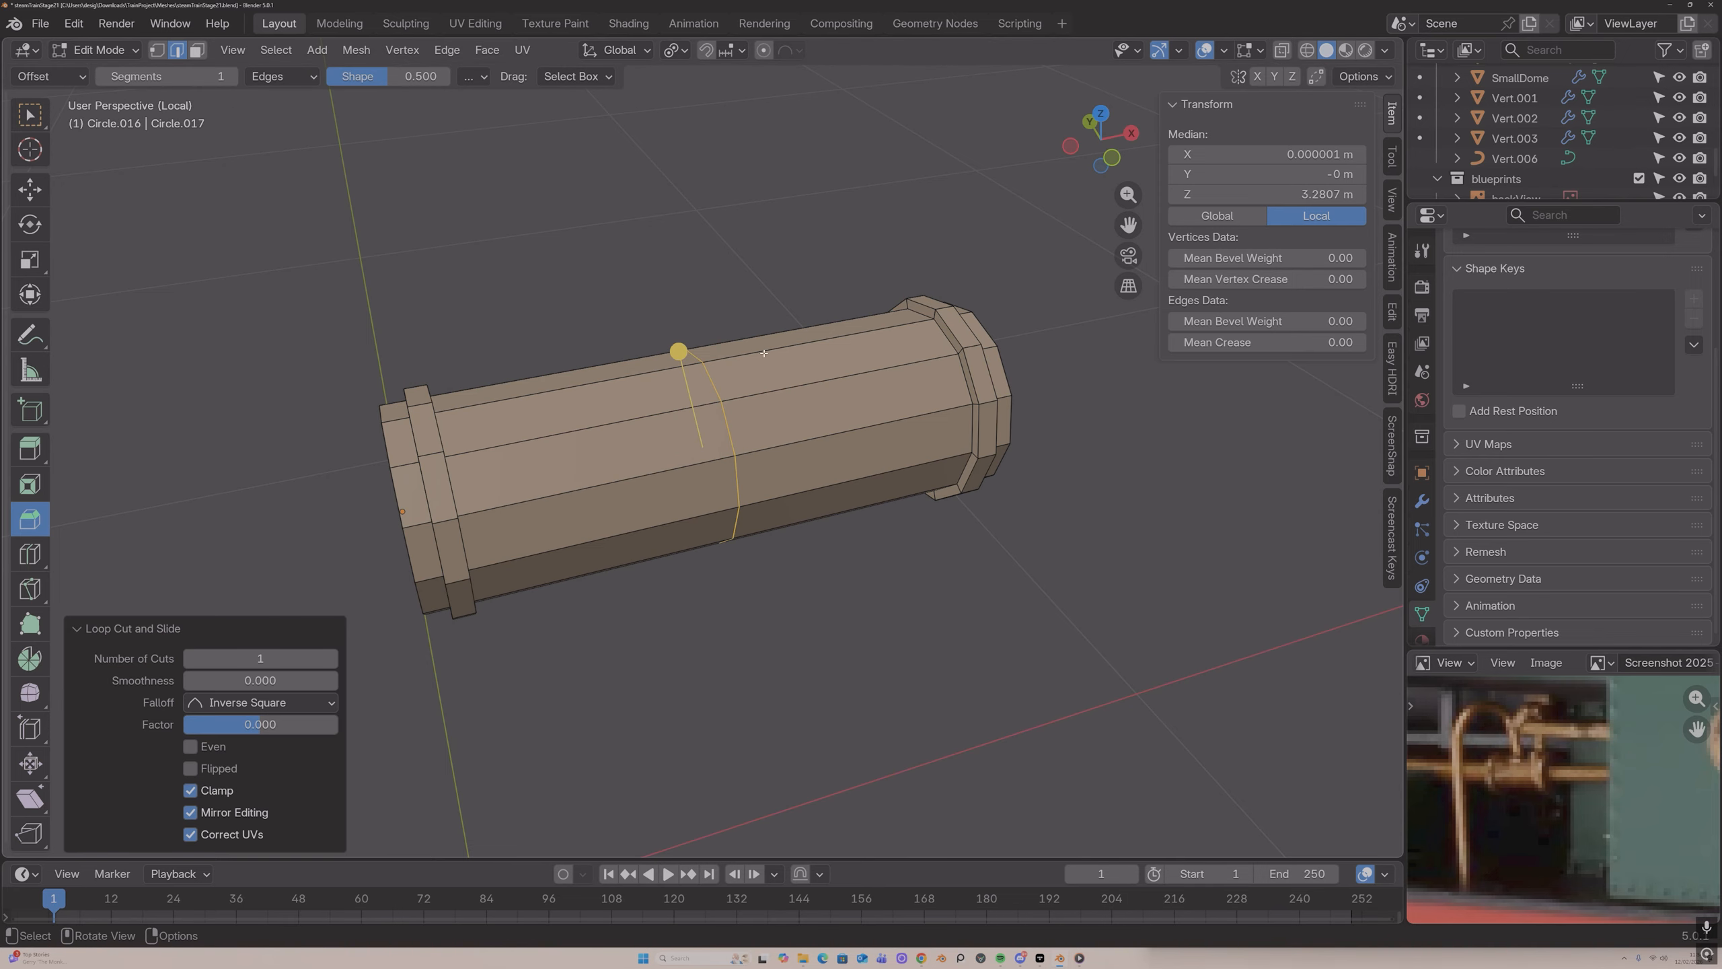
drag(683, 351, 629, 325)
key(ctrl+z)
Step: Inset the group of faces on top of the sleeve's middle by about 0.184 m
middle_drag(702, 349, 762, 353)
key(3)
click(682, 348)
shift+click(685, 392)
shift+click(729, 391)
shift+click(723, 350)
middle_drag(616, 374, 757, 394)
key(i)
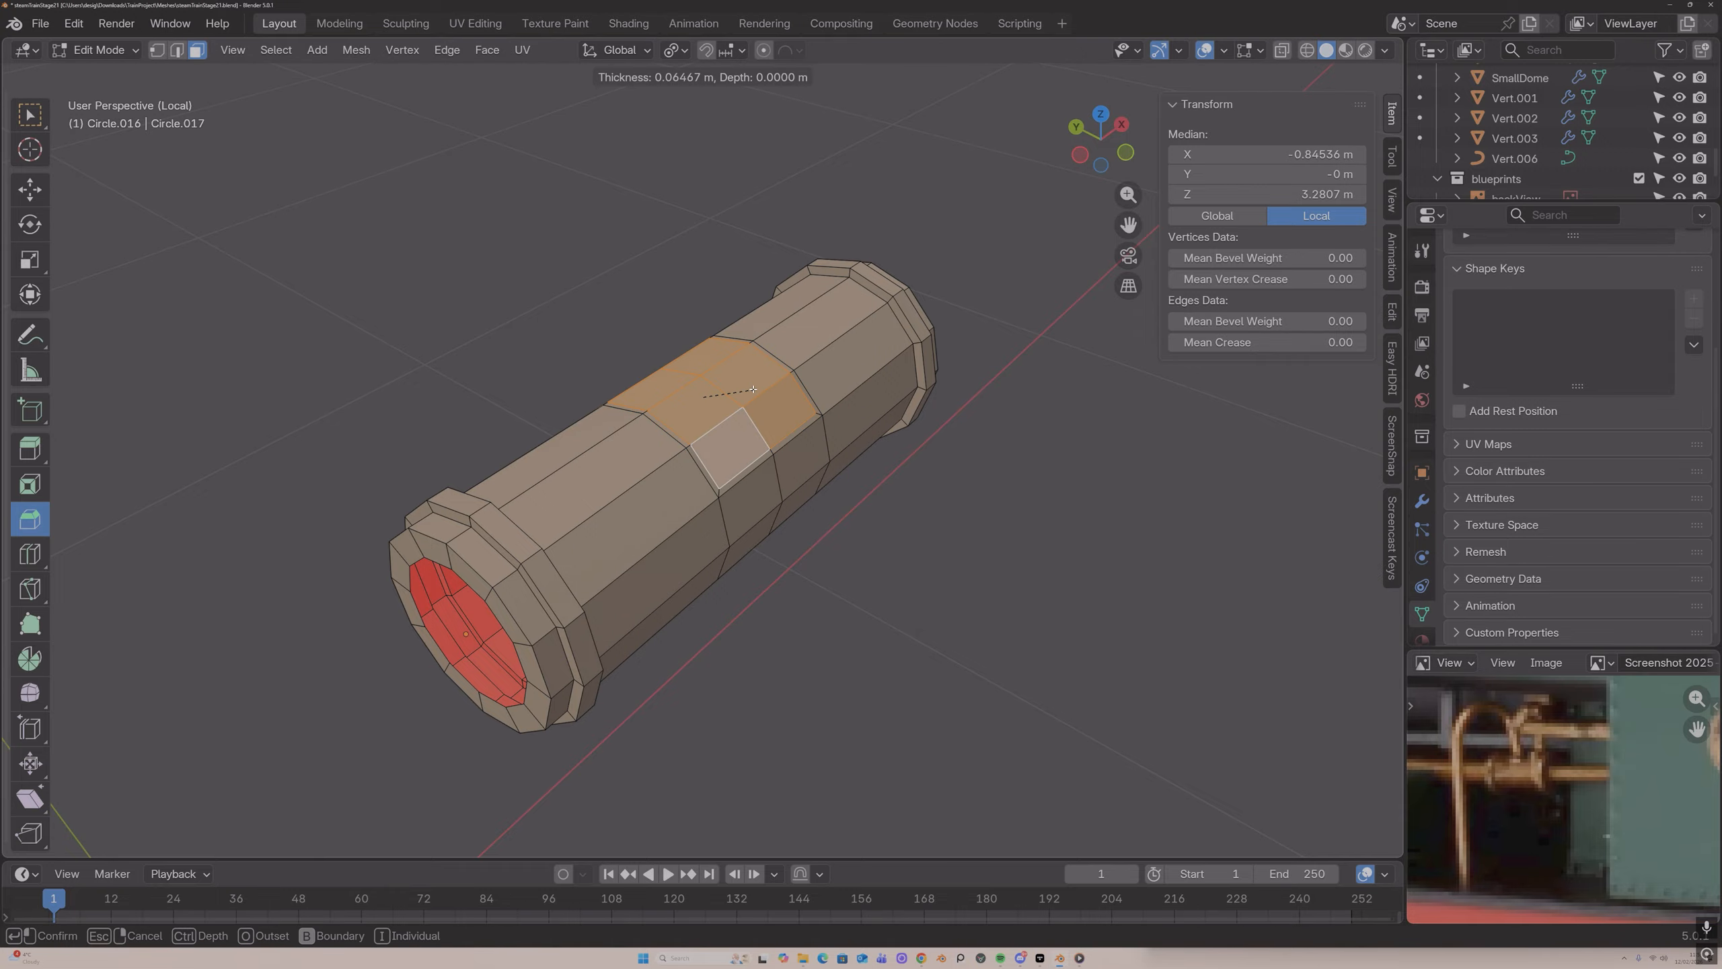
click(747, 384)
Step: Shape the inset faces into a circle with LoopTools and scale the circle down
right_click(723, 339)
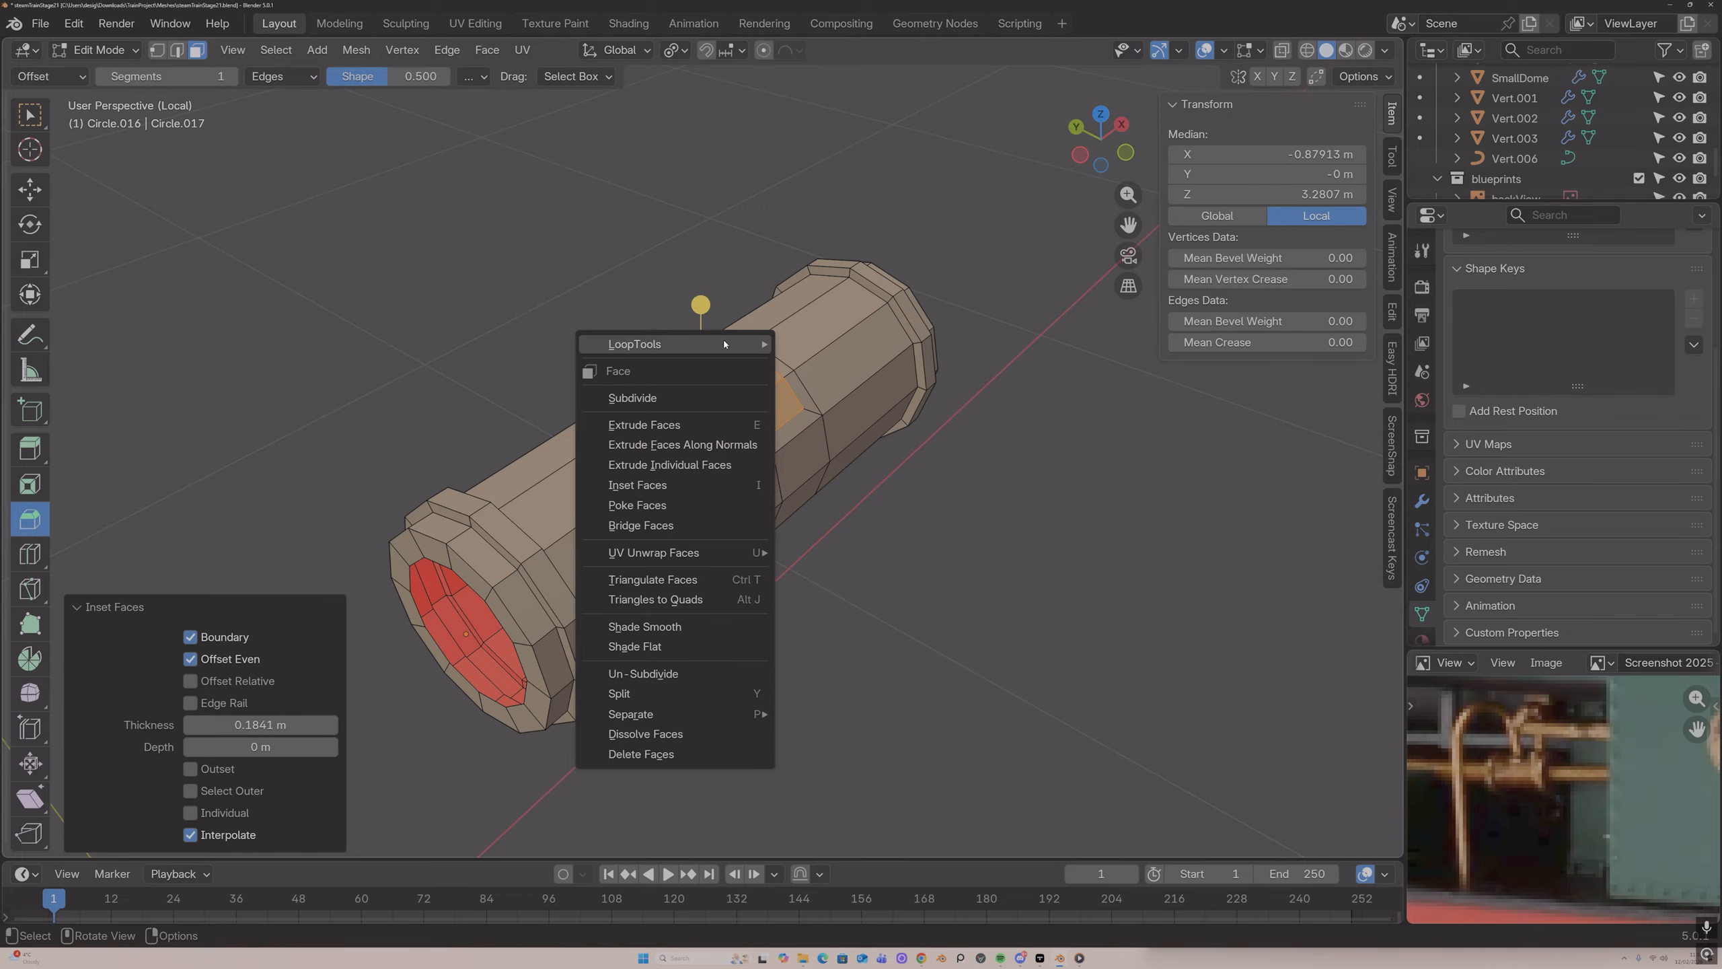
mouse_move(723, 339)
click(811, 363)
middle_drag(811, 364, 980, 357)
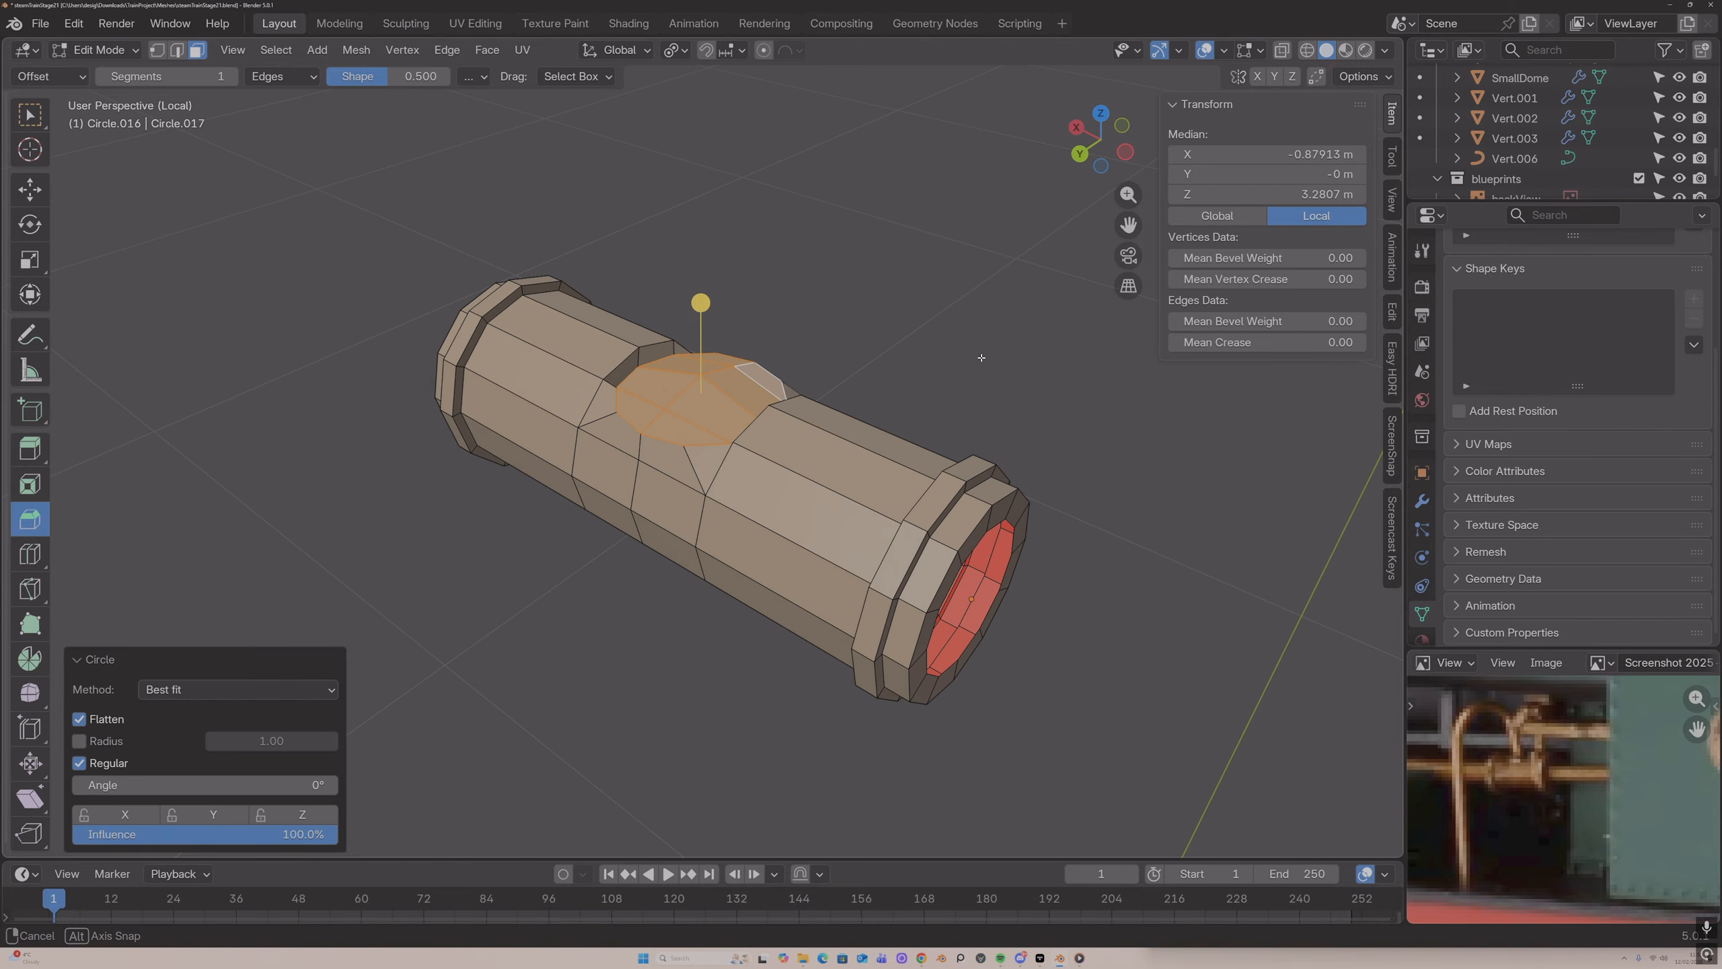
key(s)
click(799, 339)
Step: Raise the circular patch slightly along global Z and flatten it with a Z scale of 0
middle_drag(798, 339, 637, 337)
key(g)
key(z)
click(633, 316)
key(g)
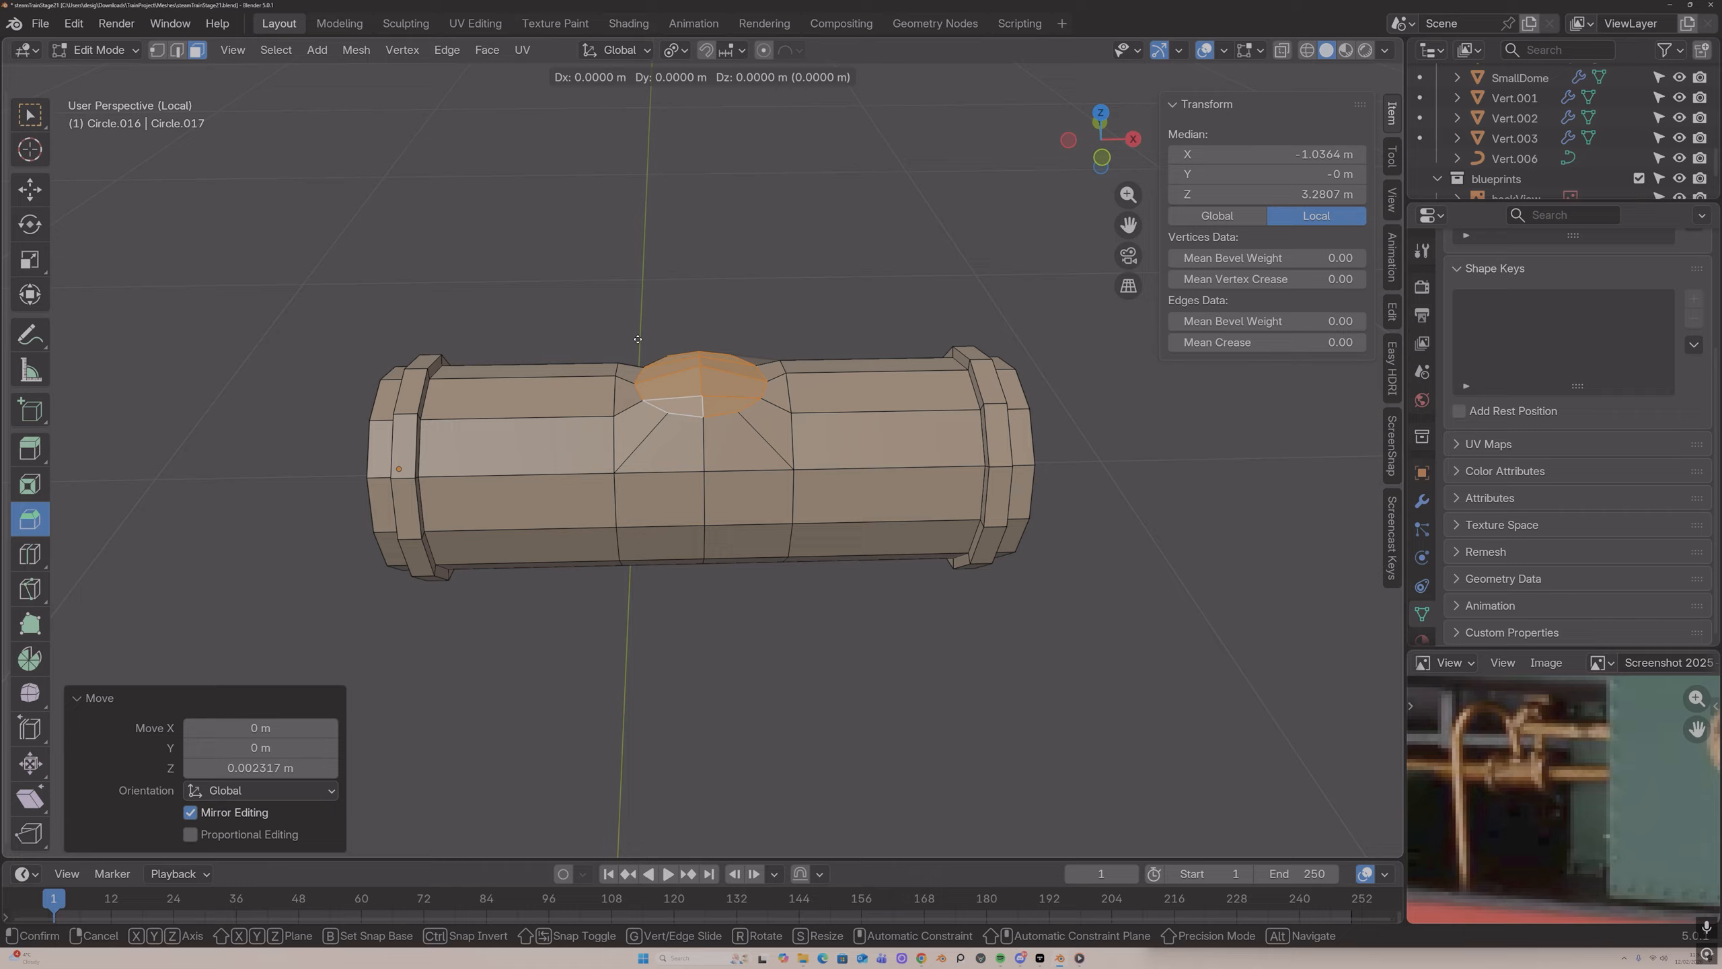
key(z)
click(637, 335)
key(s)
key(z)
key(0)
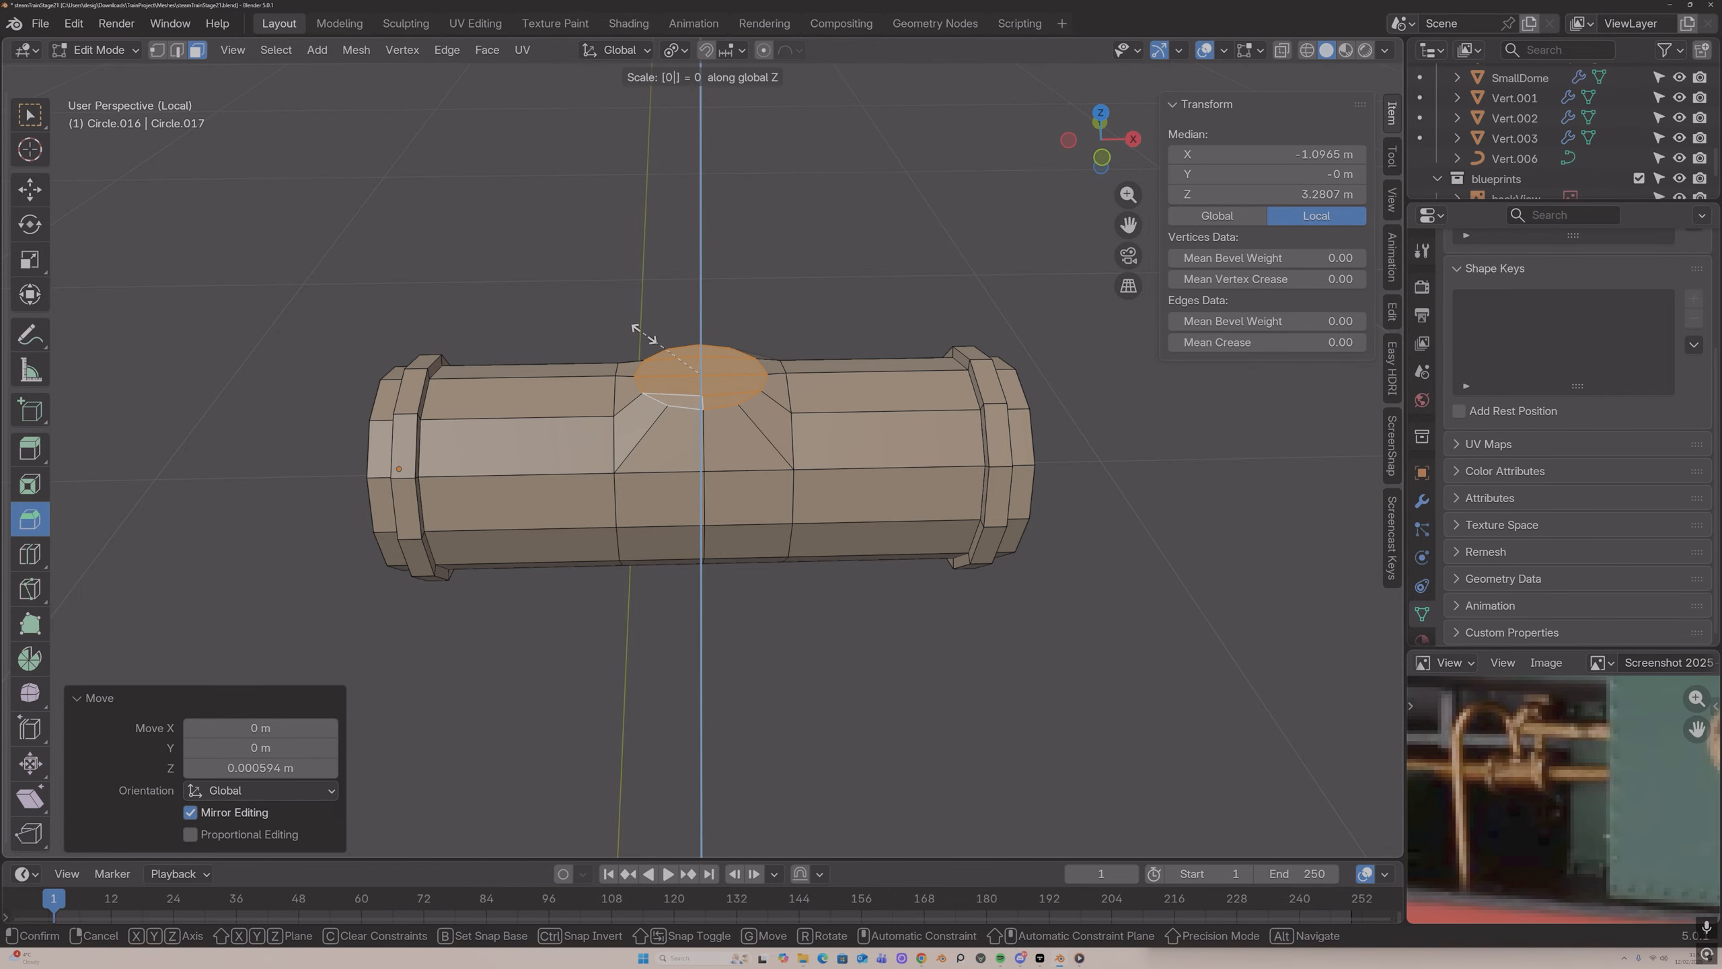
click(644, 336)
key(g)
key(z)
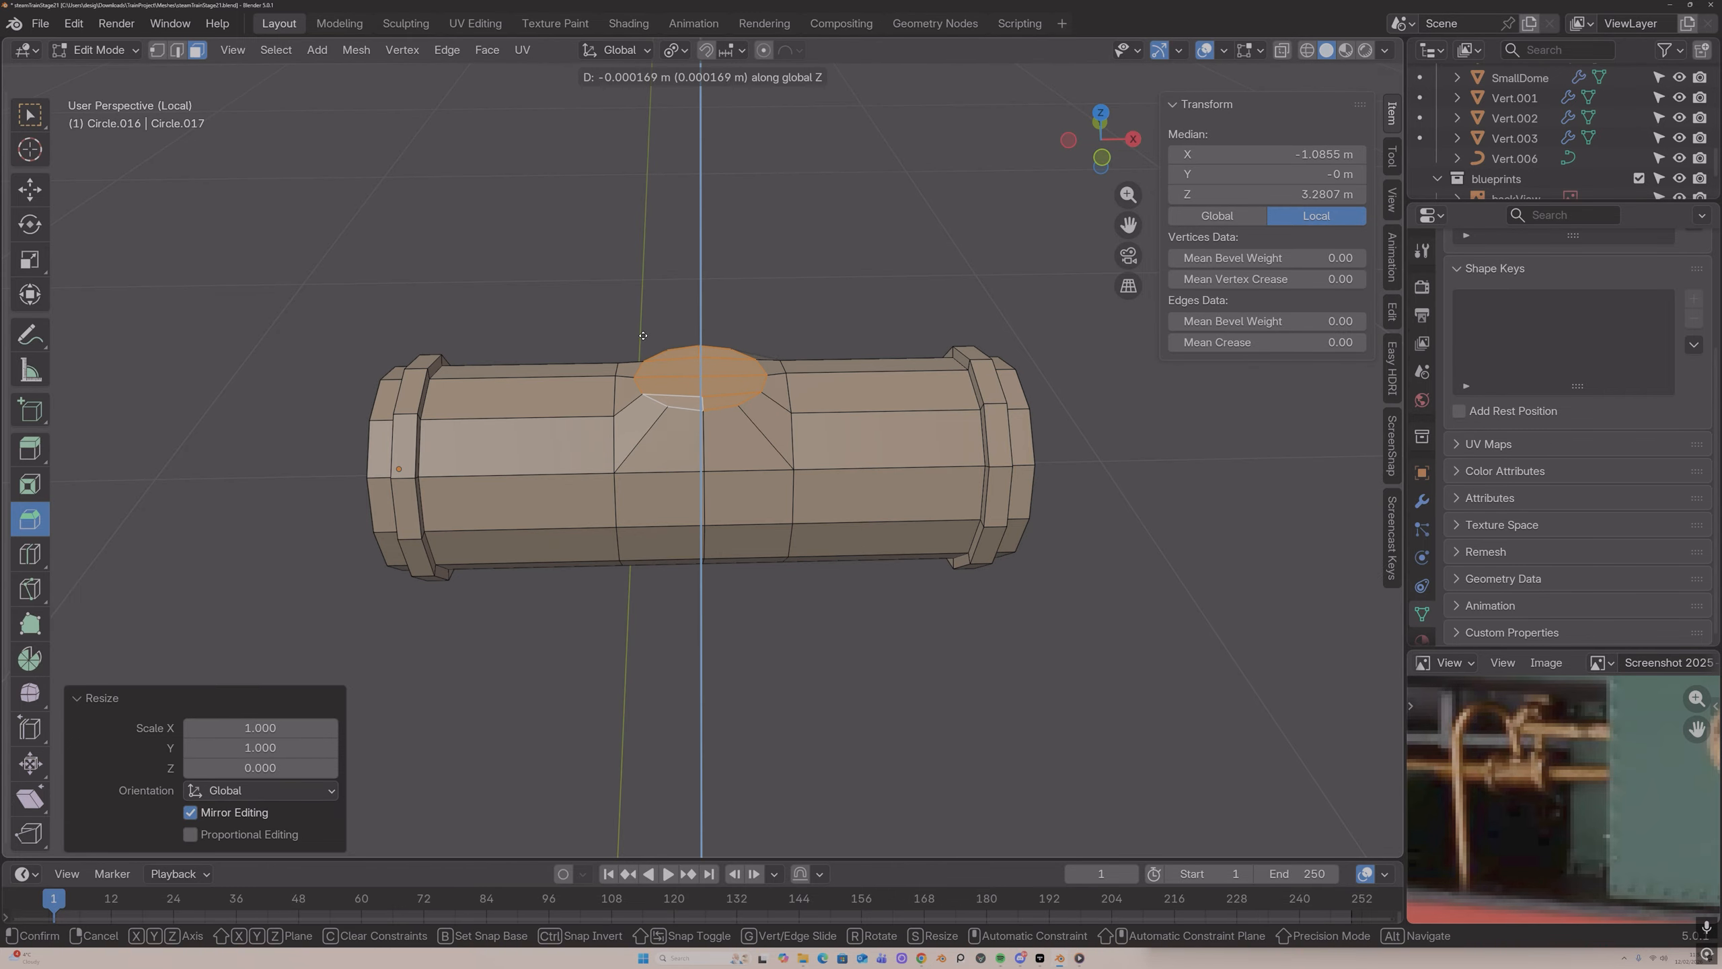
click(645, 335)
Step: Add a level 2 Subdivision Surface to the sleeve and inset the circular patch by about 0.083 m
middle_drag(645, 335, 731, 339)
key(Tab)
key(ctrl+2)
scroll(767, 338, up, 1)
key(Tab)
key(i)
click(787, 347)
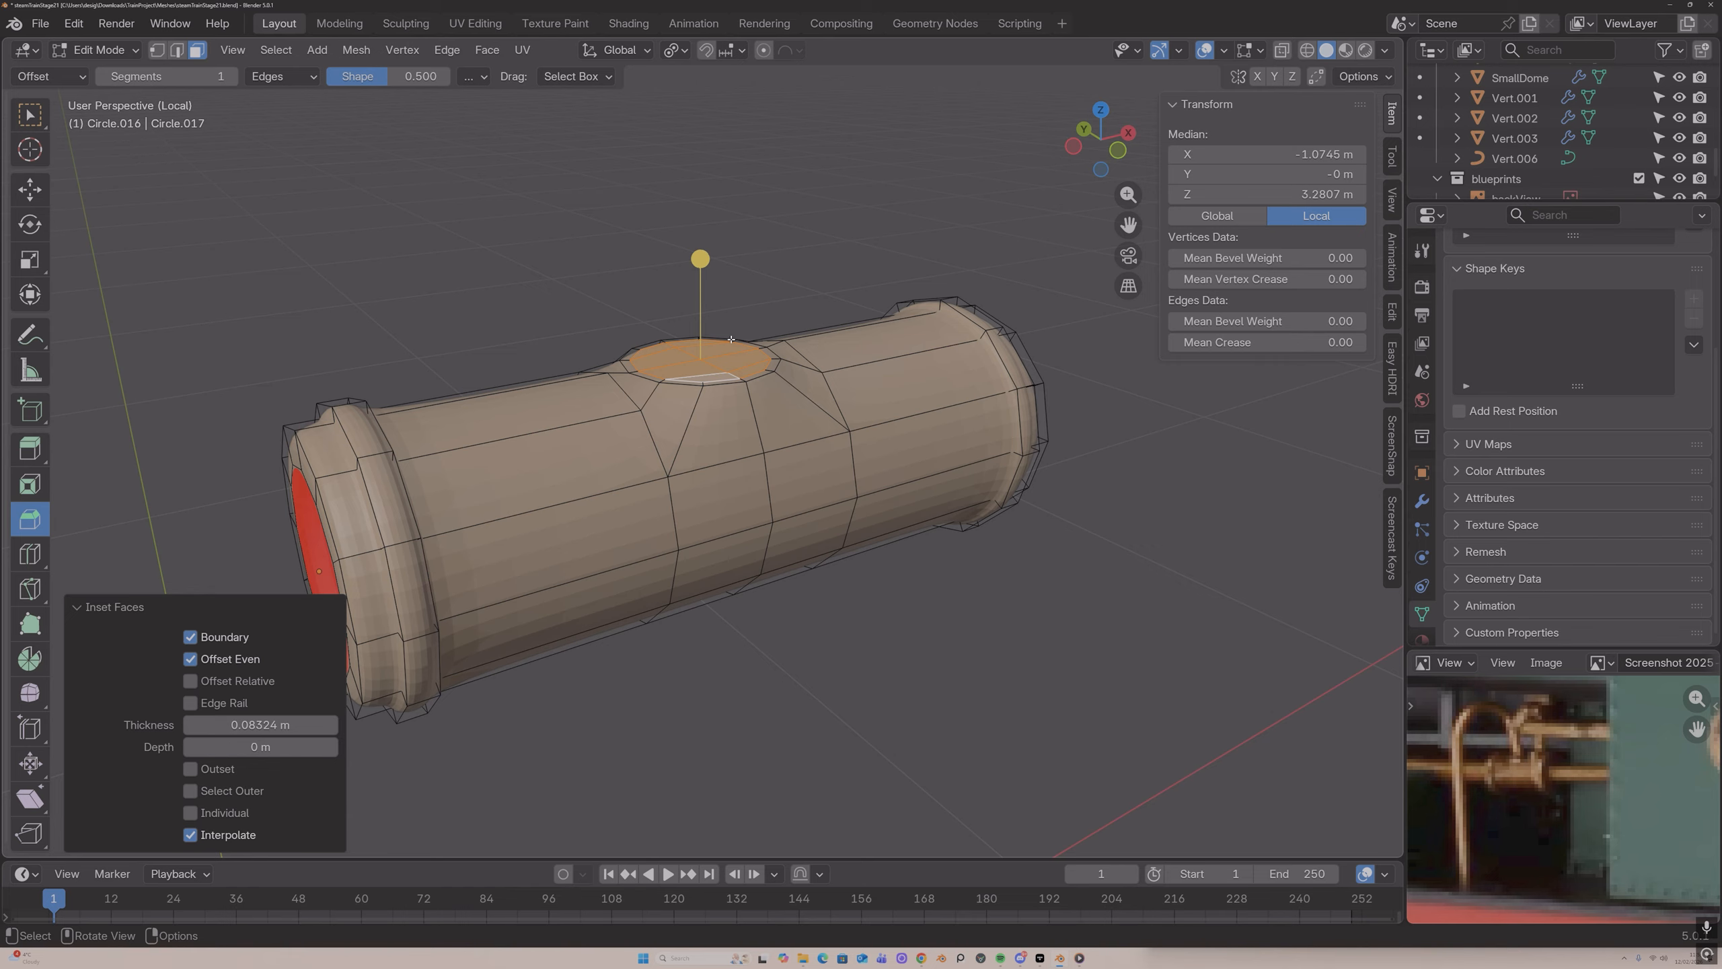
Step: Cut an edge loop around the circular patch and slide it close to the patch's outer edge
key(ctrl+r)
click(772, 361)
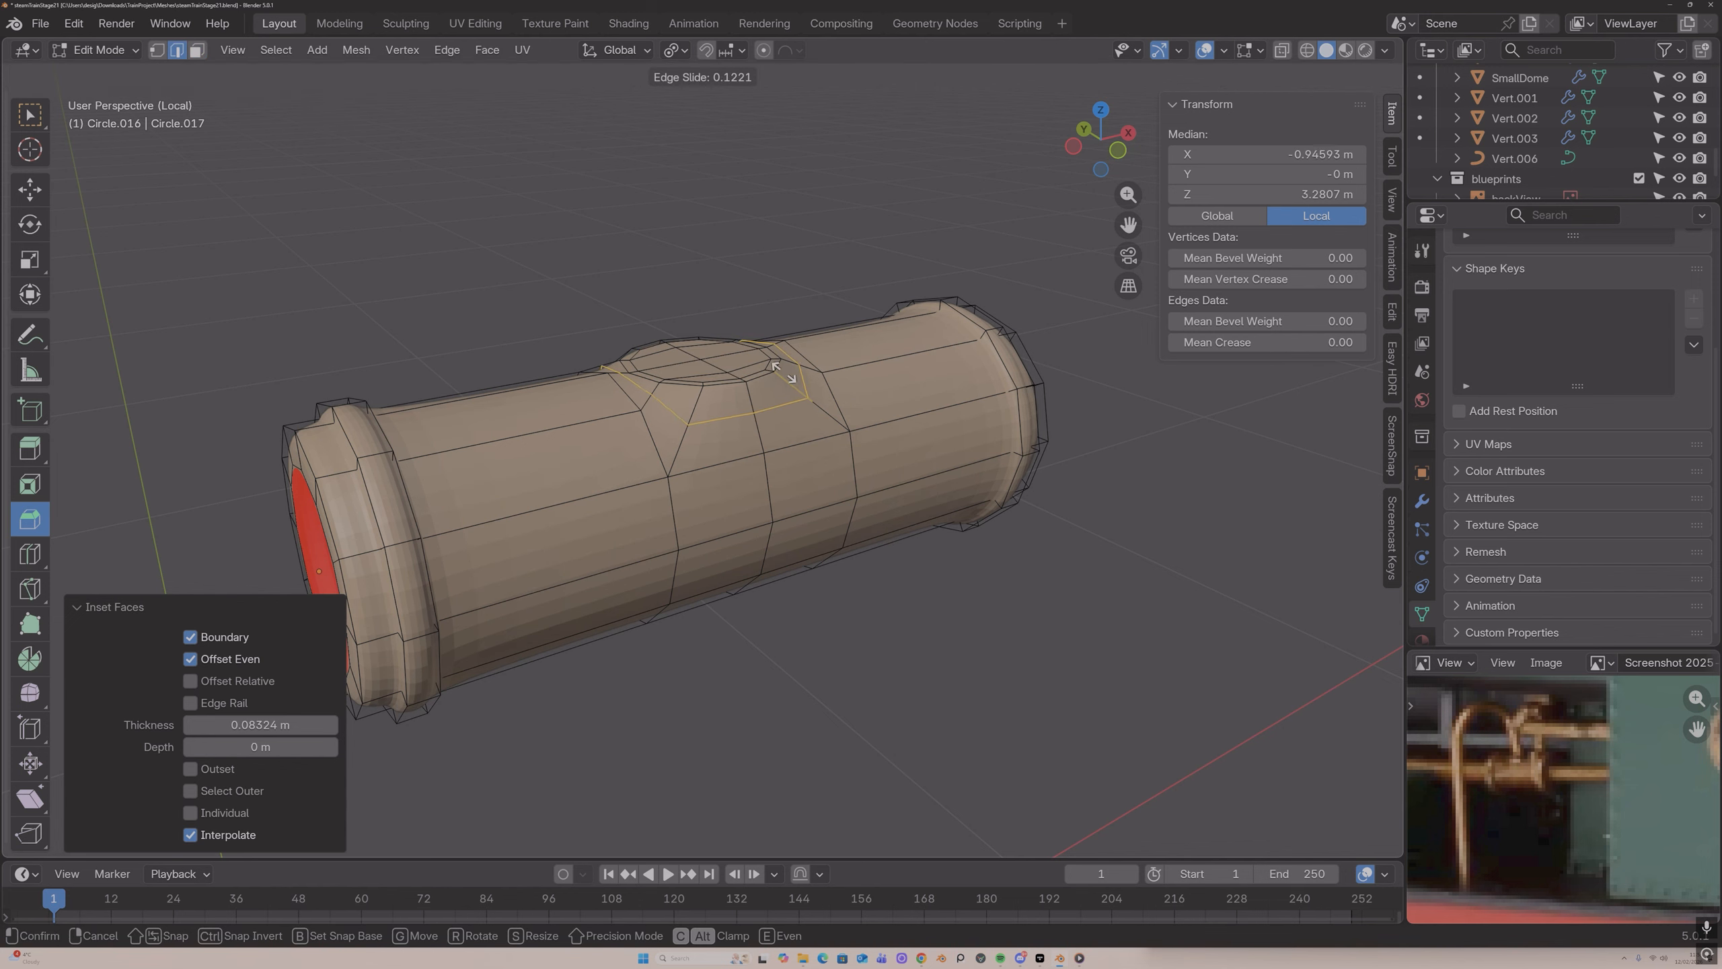
click(746, 344)
key(Tab)
mouse_move(746, 344)
middle_down()
mouse_move(641, 335)
mouse_move(842, 327)
mouse_move(721, 345)
mouse_move(736, 373)
middle_up()
key(Tab)
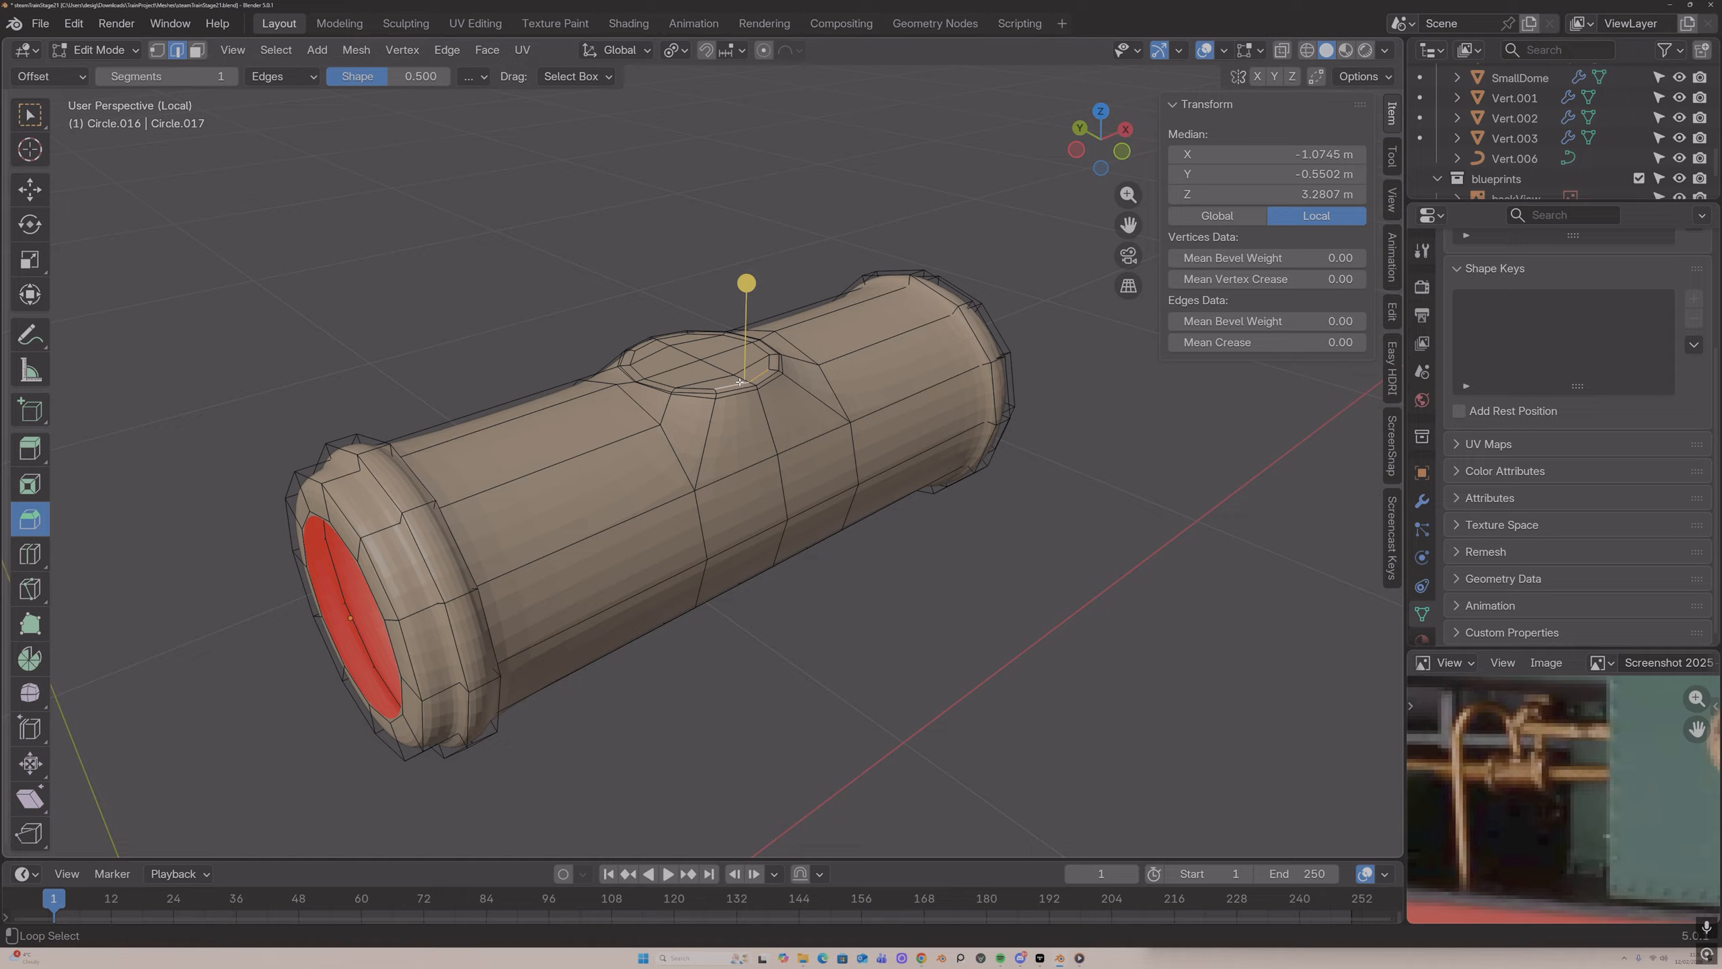
Step: Extrude all the inner faces of the circular patch about 0.0098 m upward along global Z to form a stub
key(3)
alt+click(702, 372)
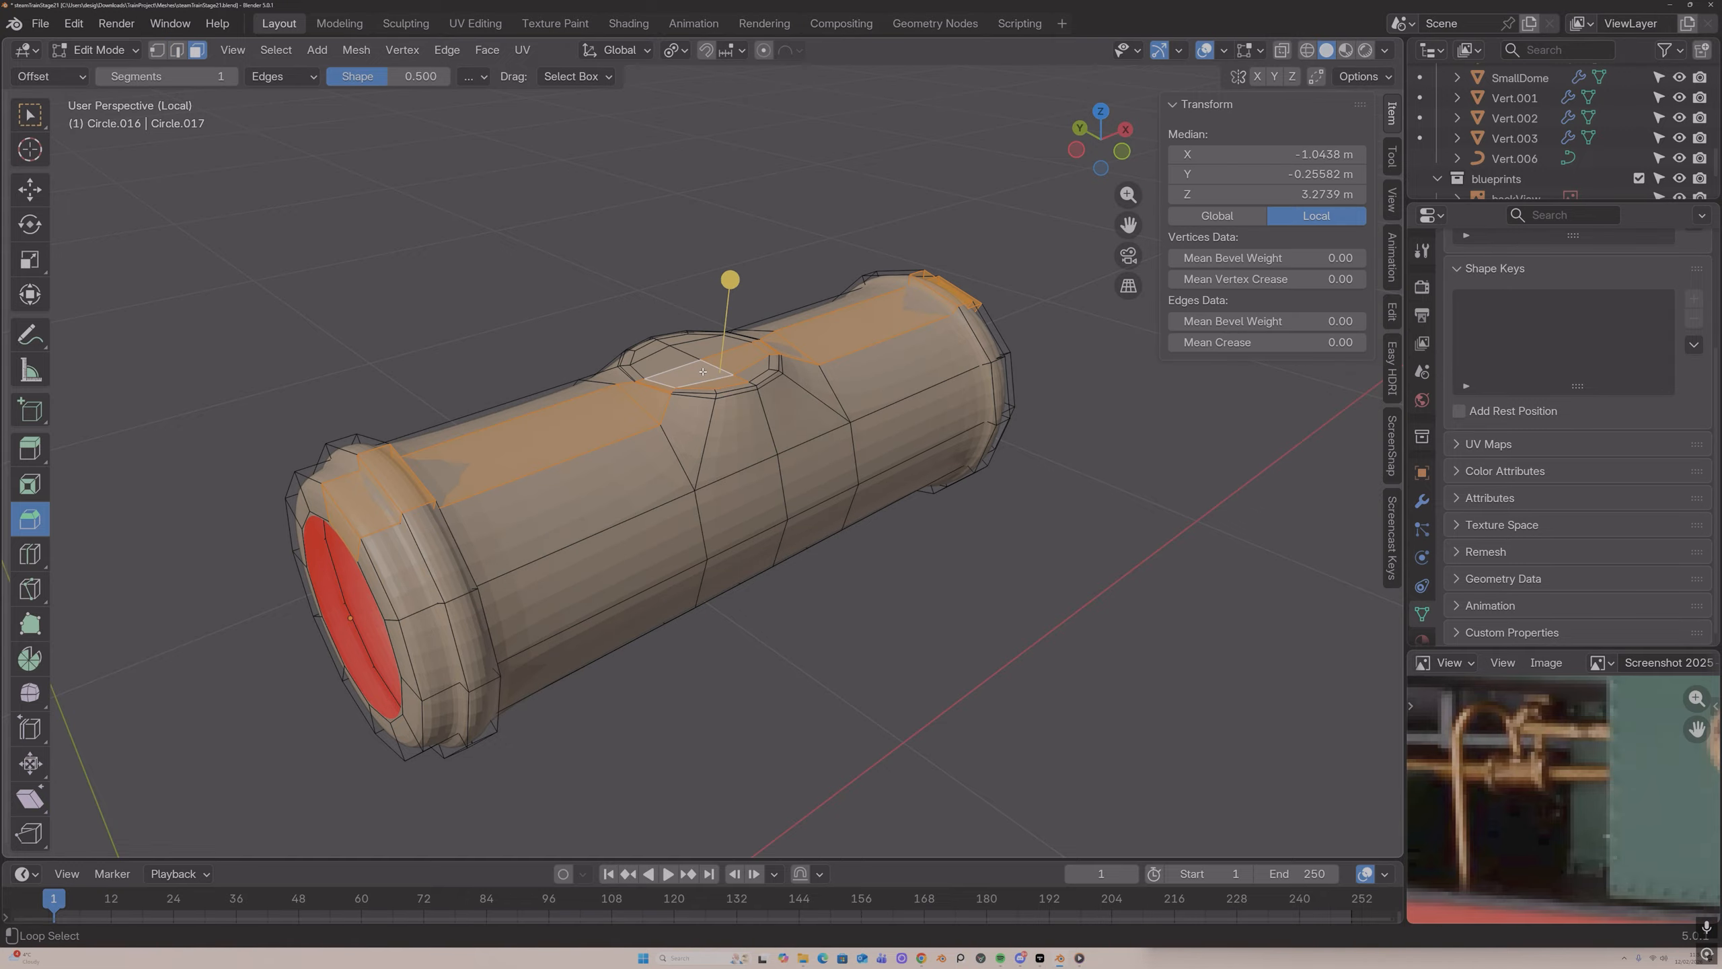
click(698, 363)
click(671, 342)
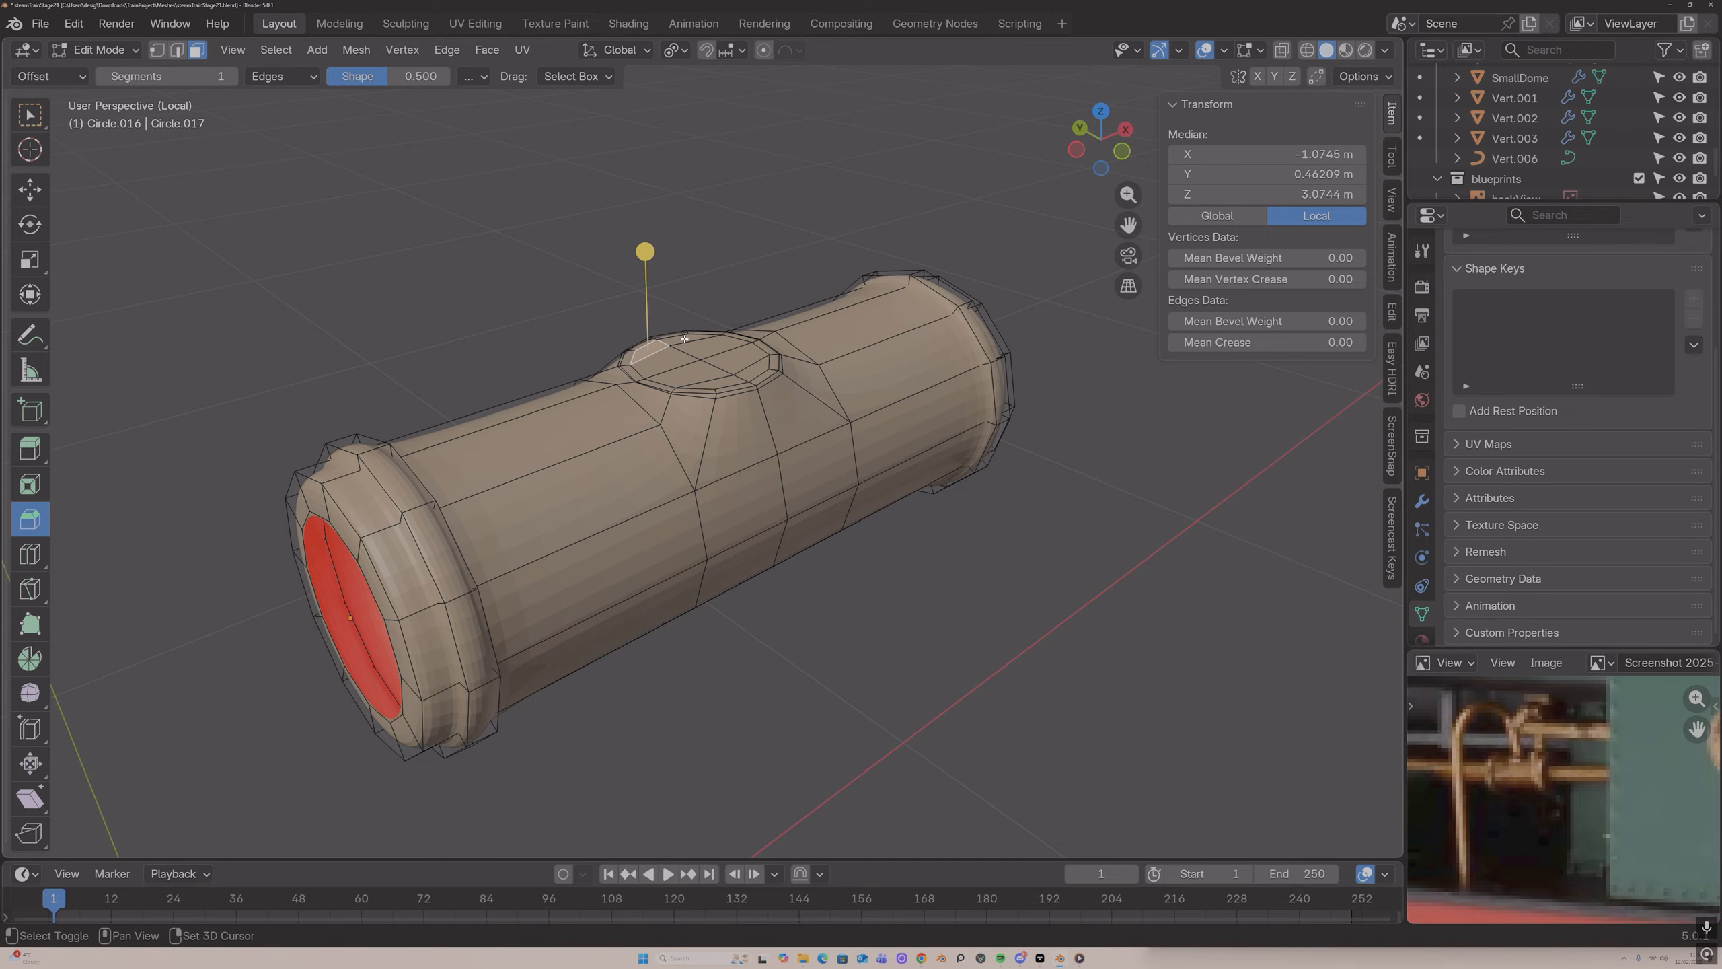
shift+click(685, 339)
shift+click(712, 345)
shift+click(739, 356)
shift+click(757, 371)
shift+click(721, 383)
shift+click(692, 372)
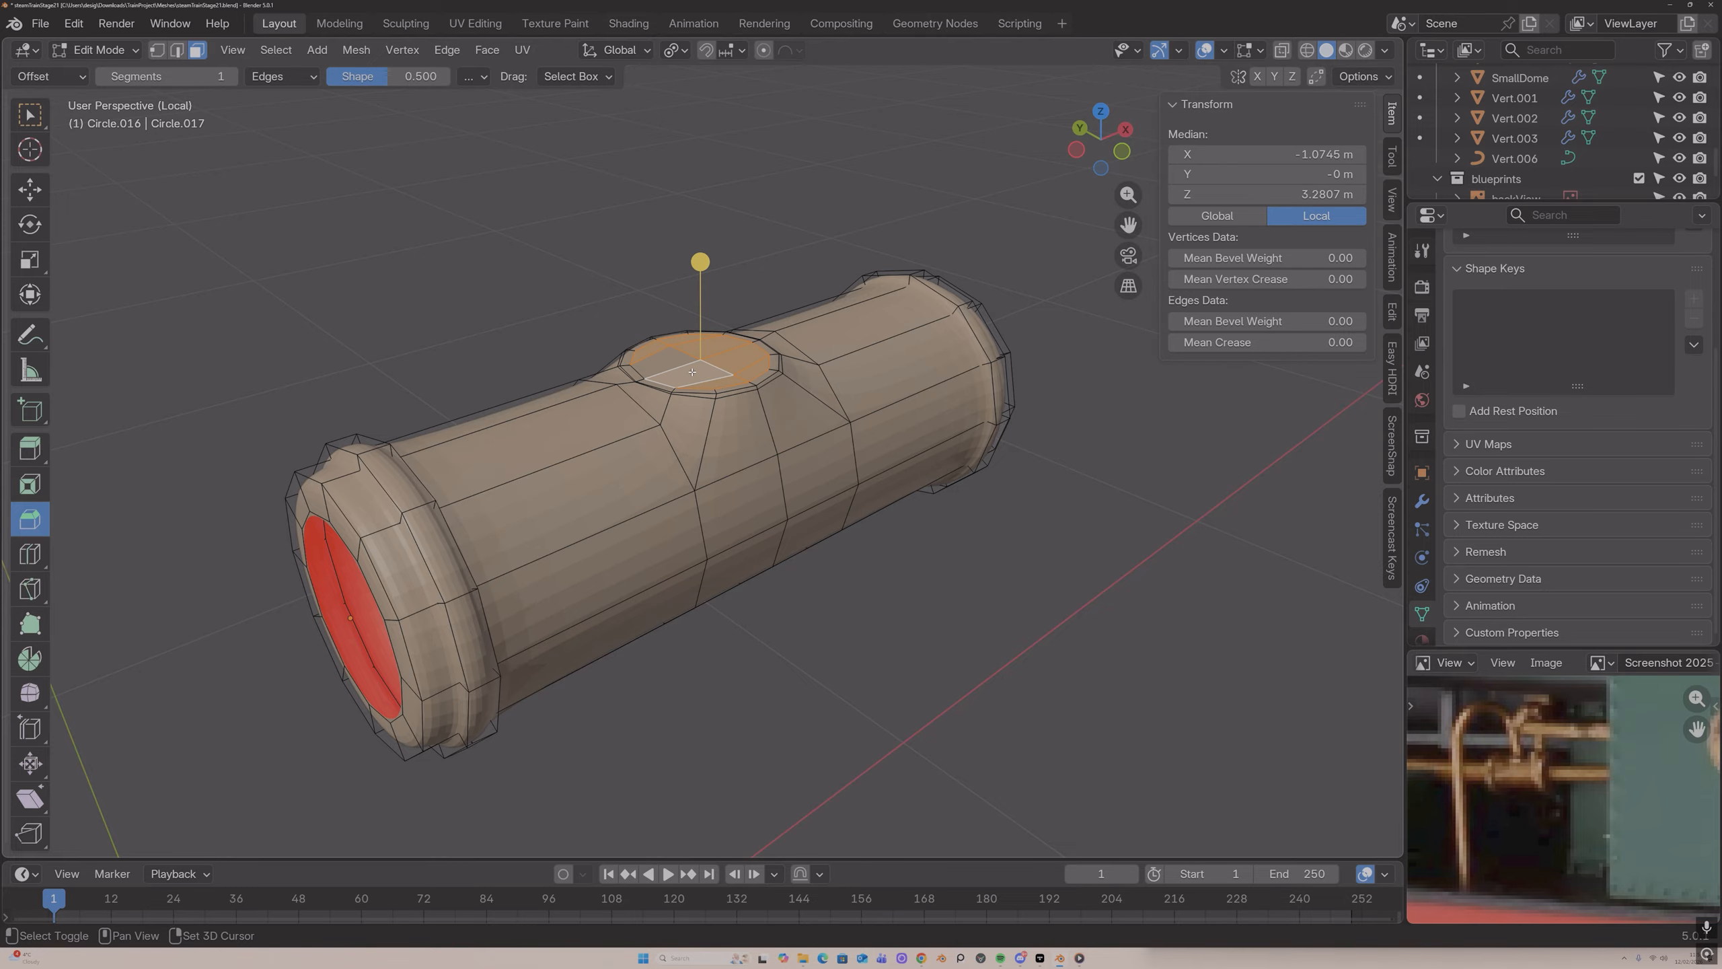
shift+click(671, 358)
middle_drag(675, 357, 663, 351)
key(e)
right_click(663, 351)
key(g)
key(y)
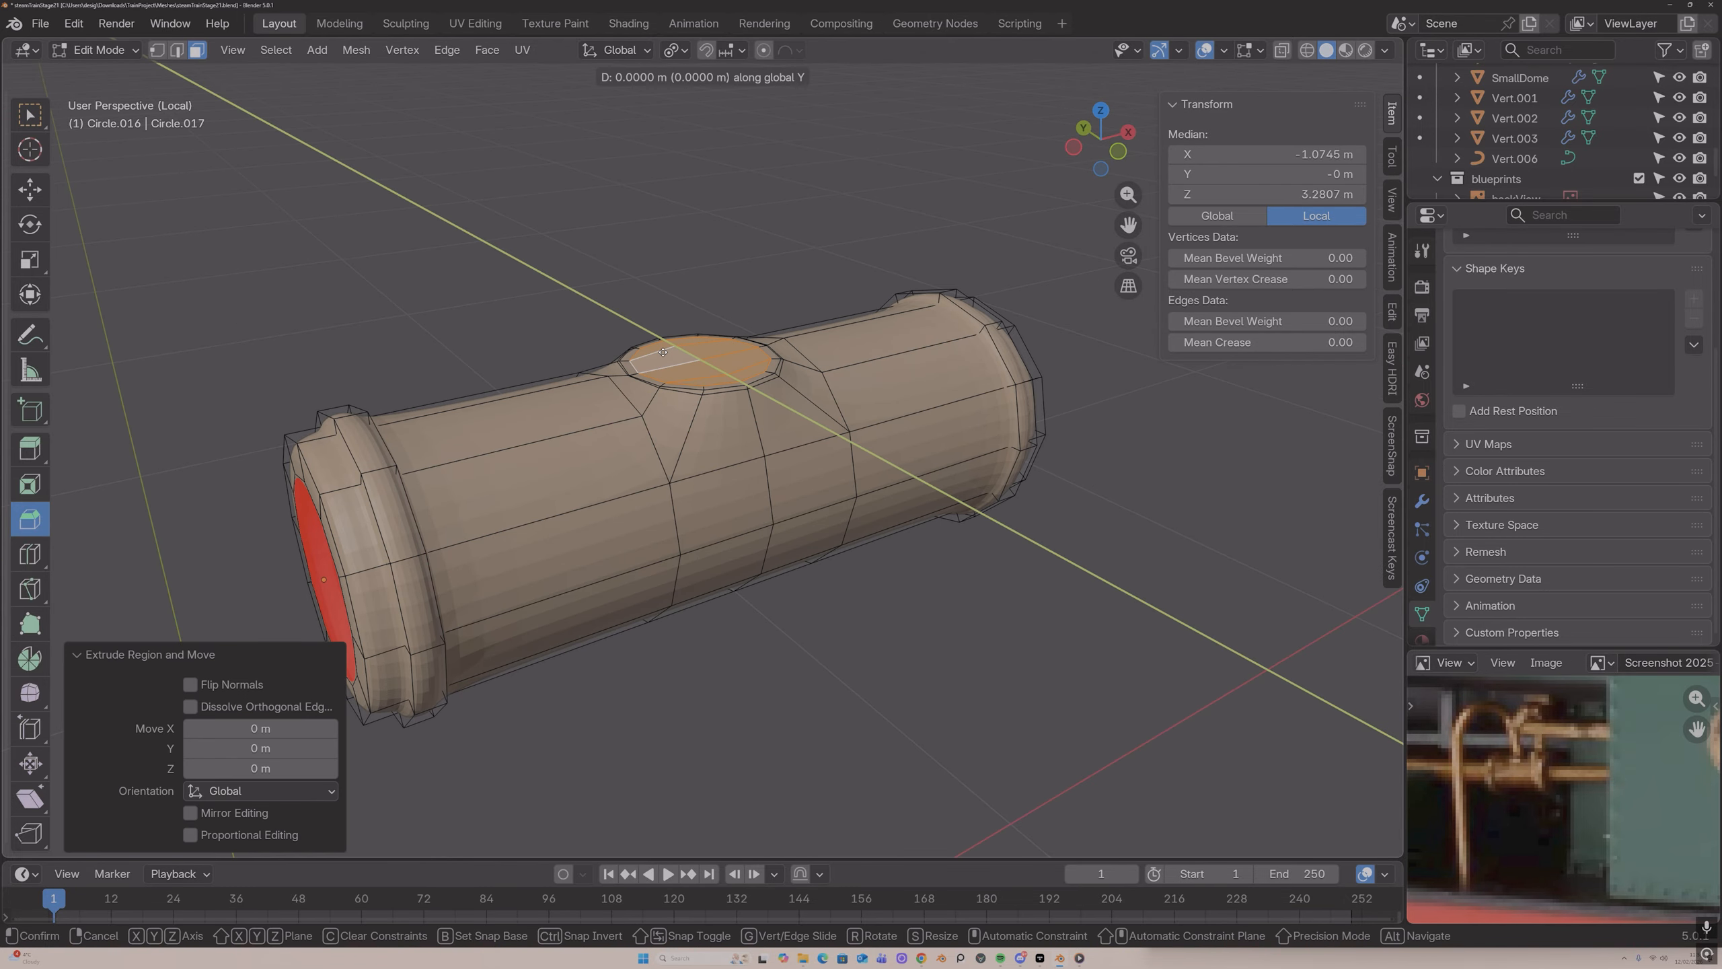
key(z)
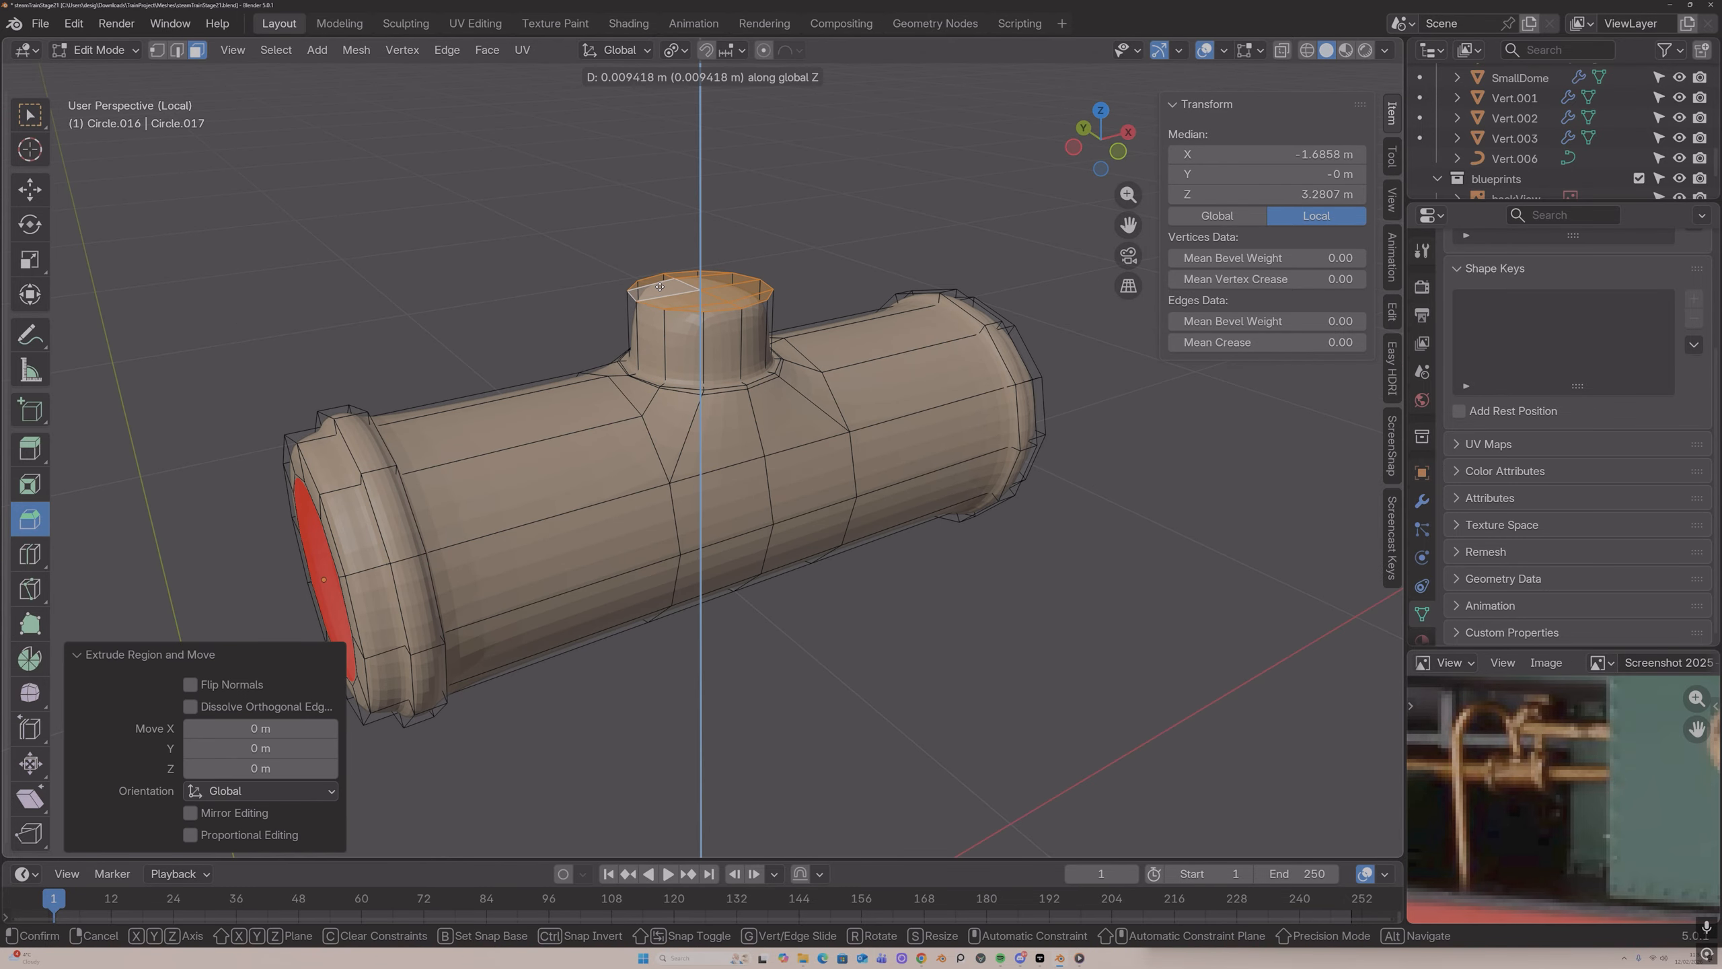
click(660, 286)
Step: Inset the stub's top faces by about 0.098 m and cut an edge loop just below its upper rim
key(i)
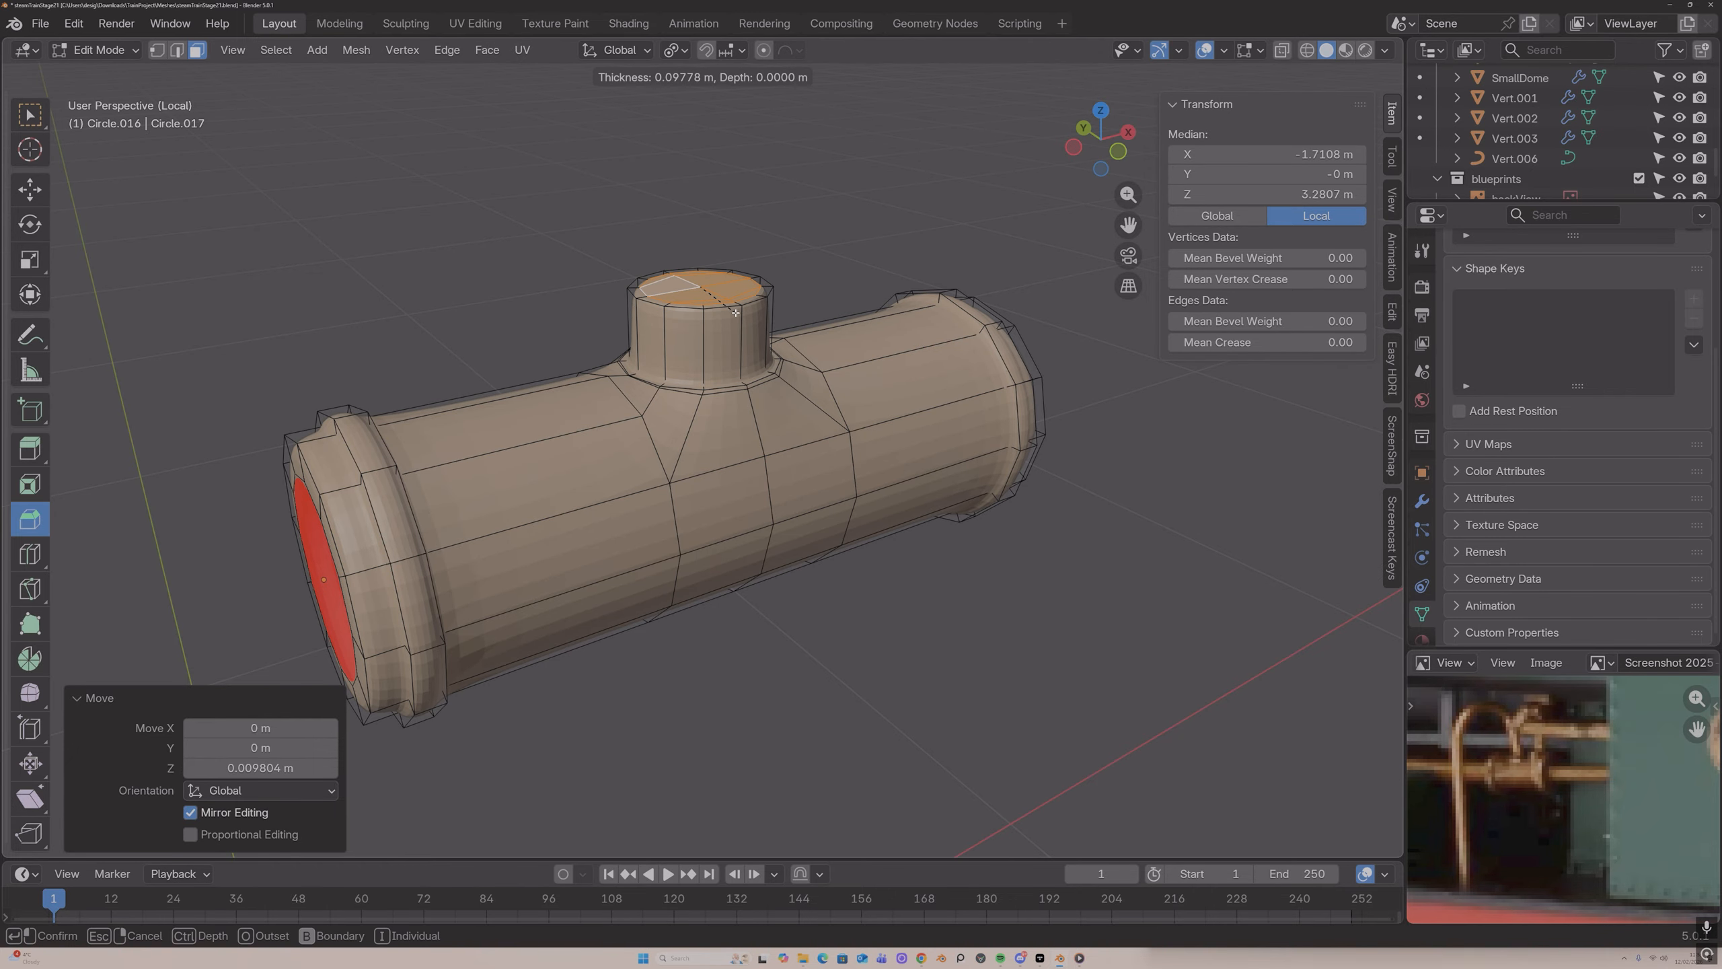
click(741, 323)
key(ctrl+r)
click(741, 327)
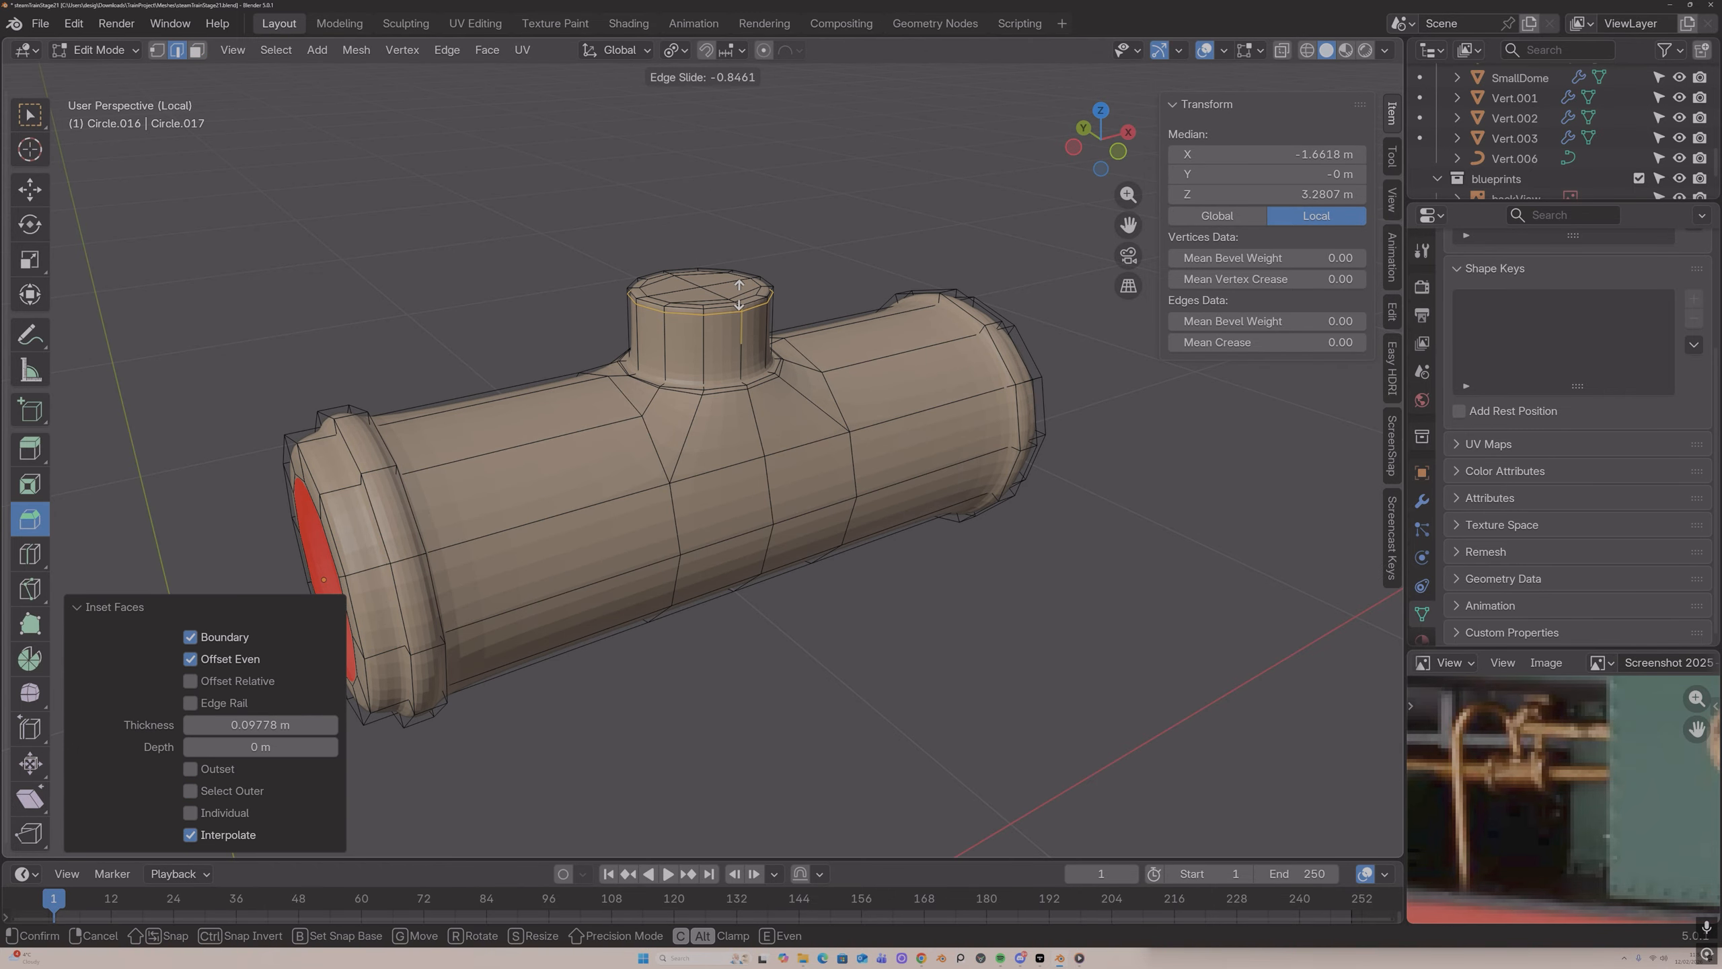
click(739, 296)
Step: Place a supporting edge loop around the stub close to its base
key(g)
key(g)
click(743, 375)
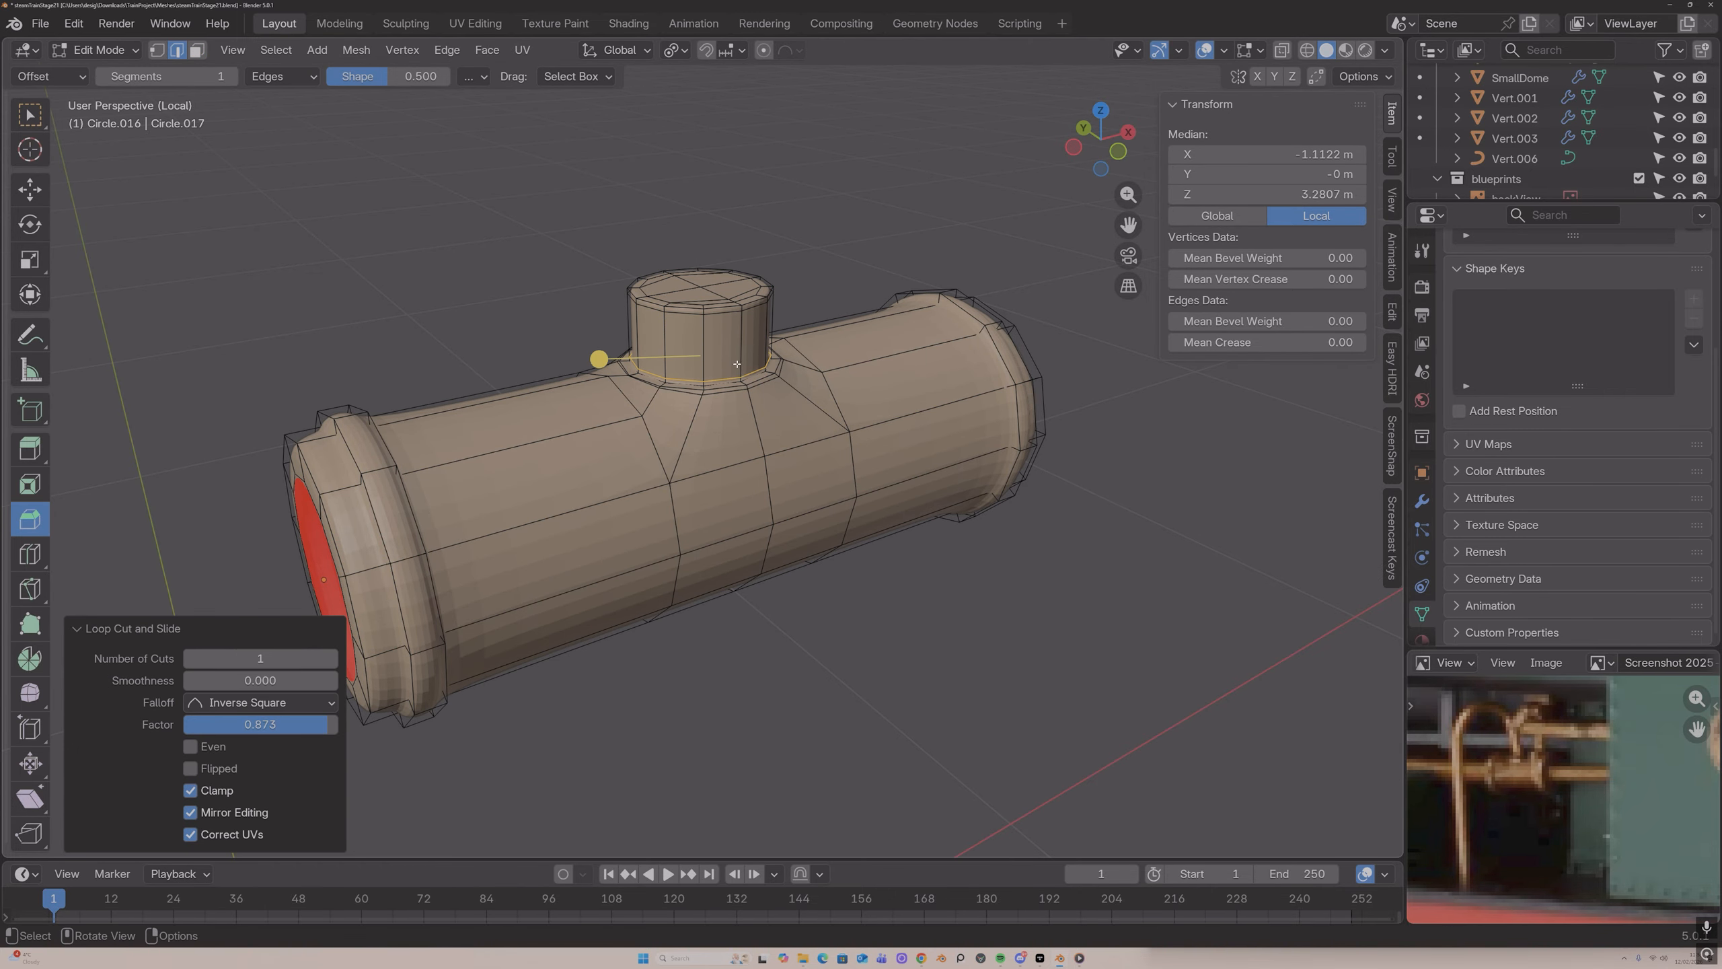
key(Tab)
middle_drag(698, 374, 654, 347)
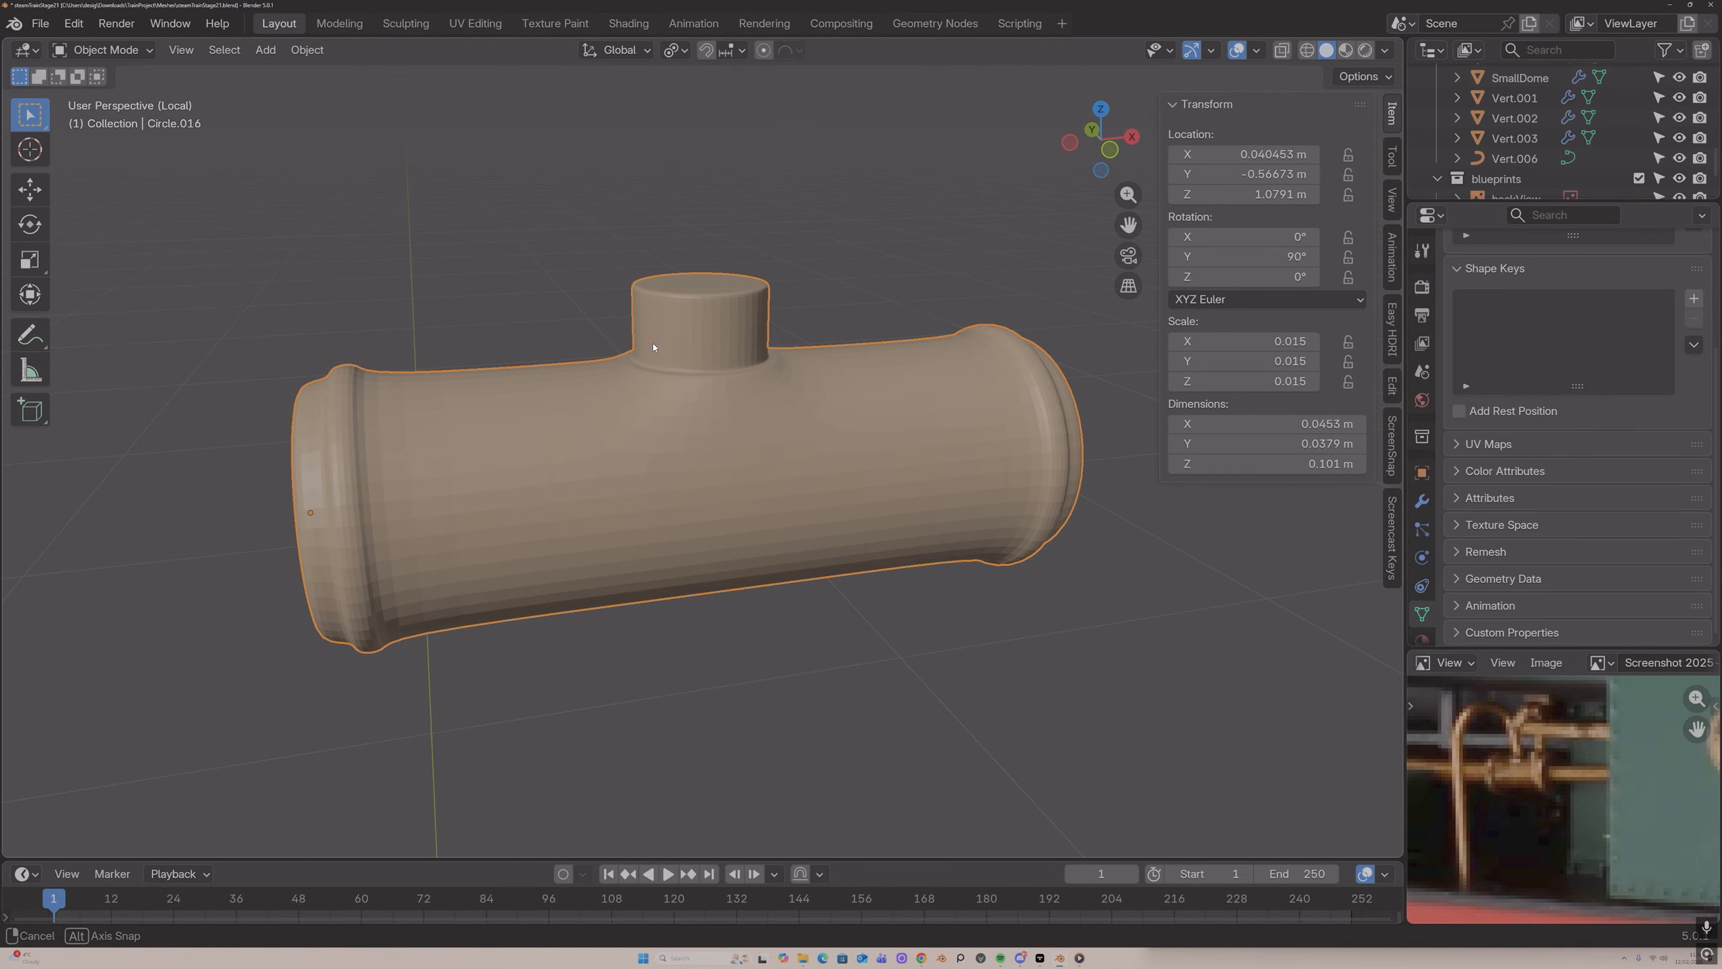
Step: Cut edge loops tight against both sides of the raised band at the end of the sleeve nearest its origin
key(Tab)
key(g)
key(g)
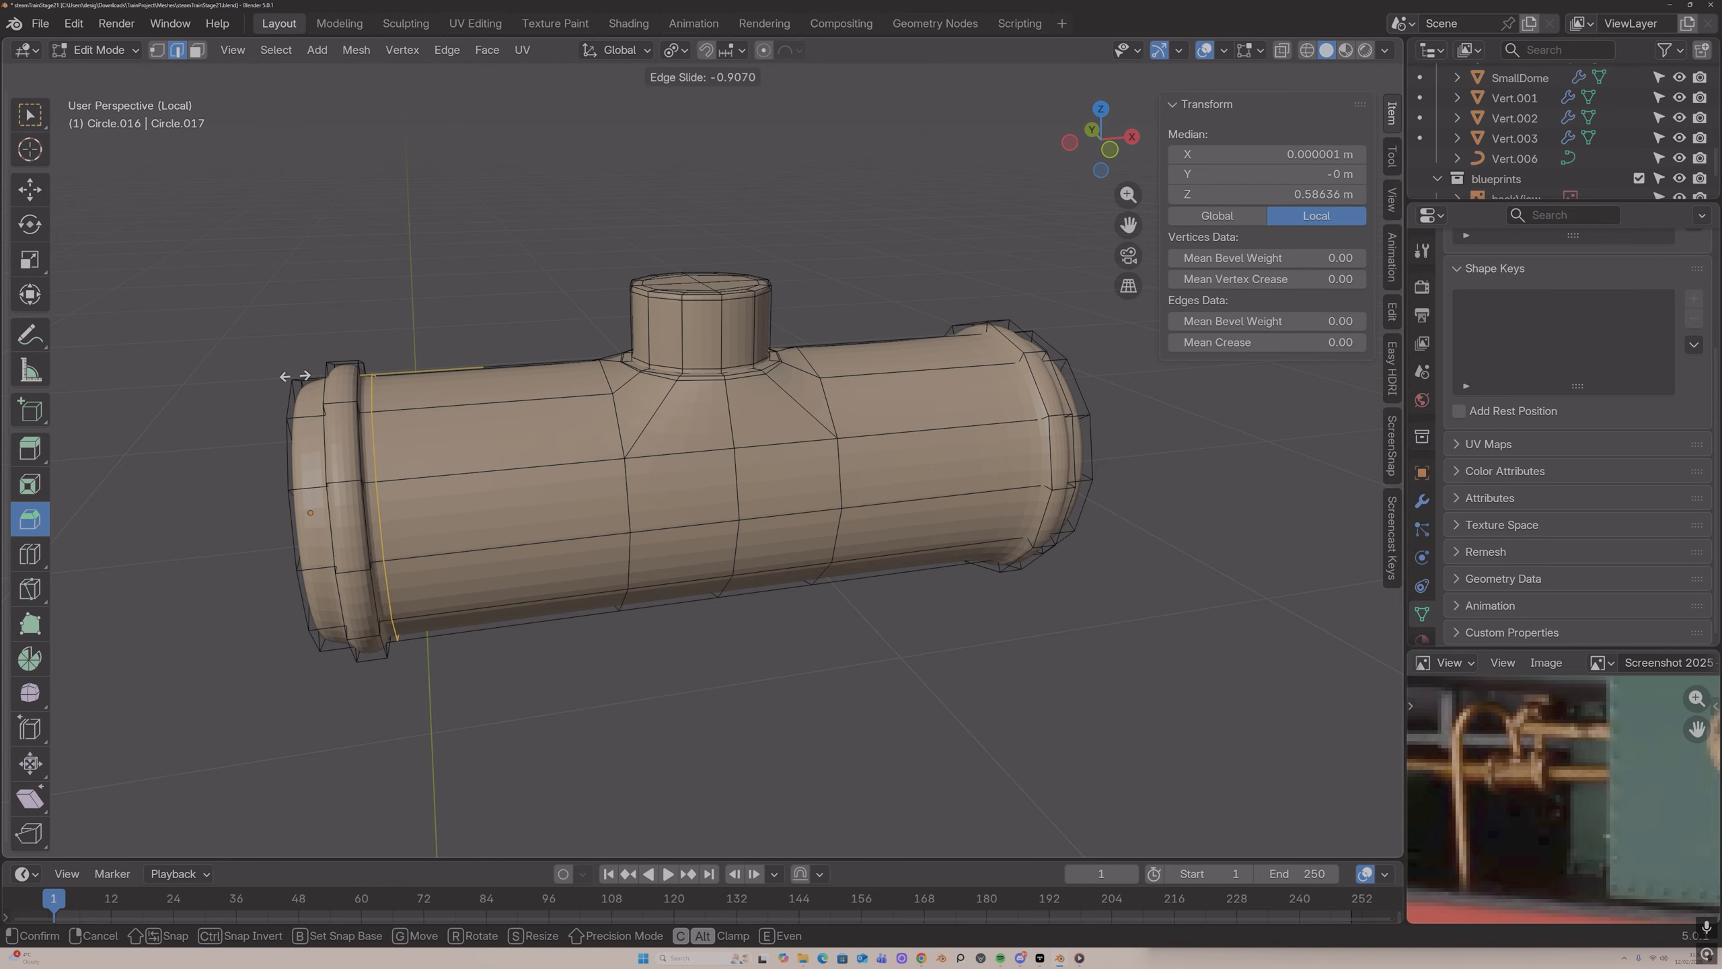
click(289, 376)
middle_drag(290, 376, 308, 380)
key(ctrl+r)
click(301, 376)
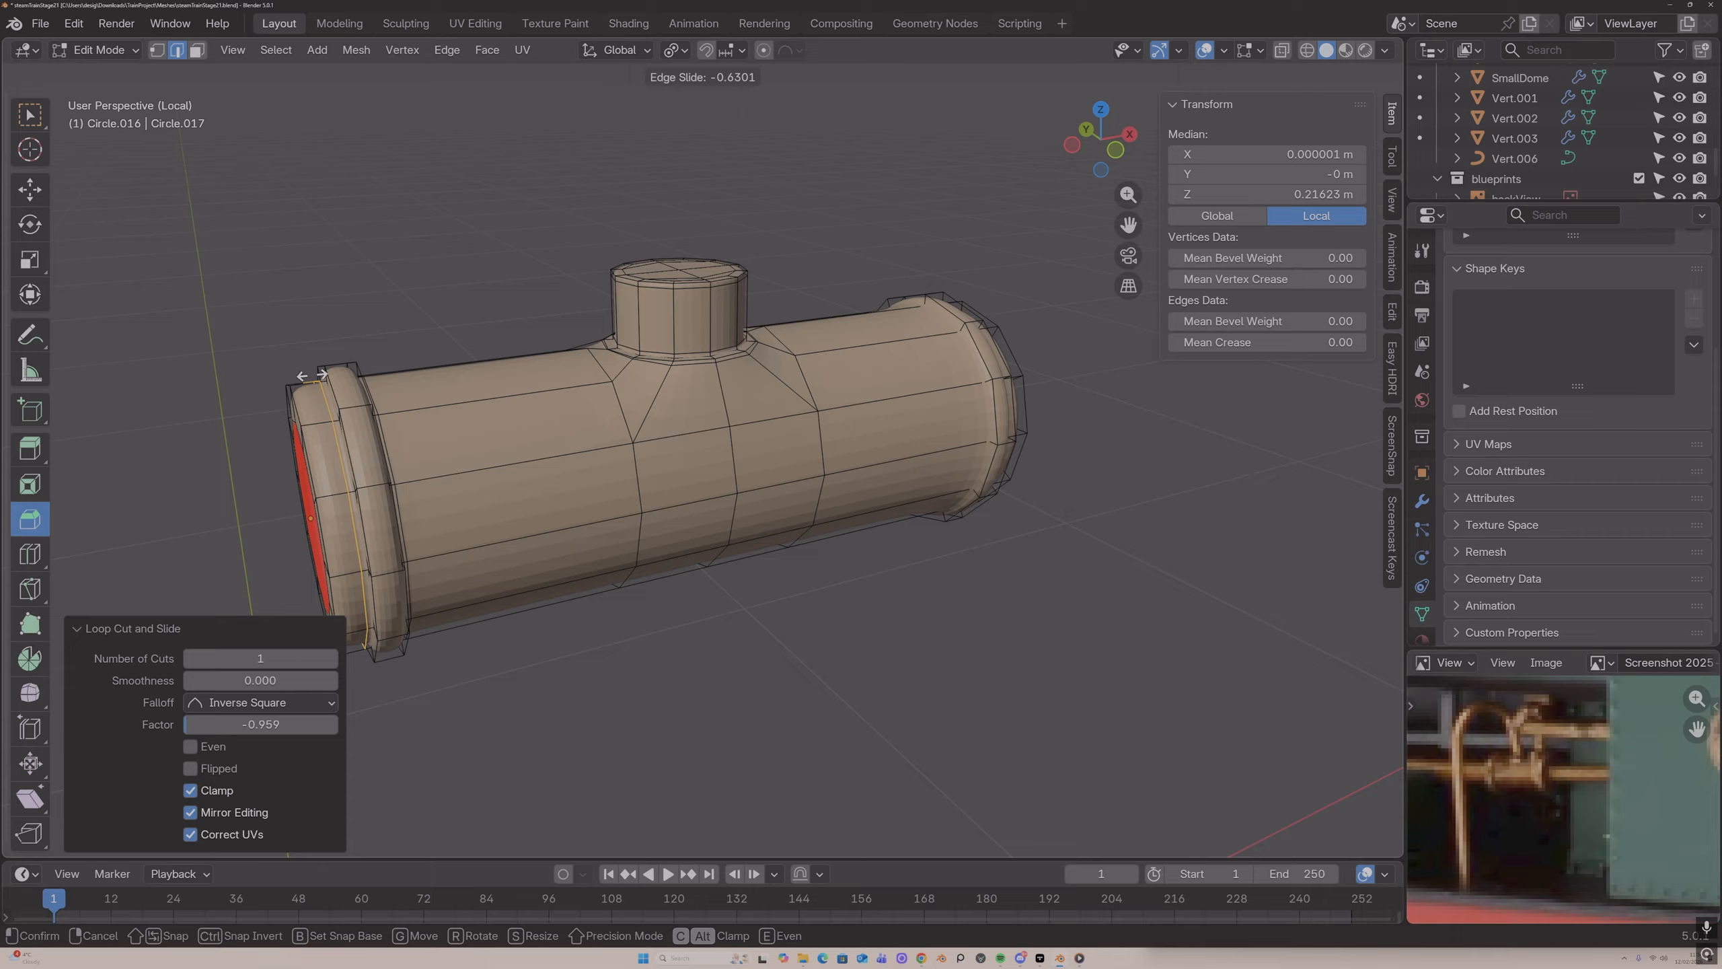
click(316, 374)
Step: Cut two supporting edge loops on that raised band, one near each of its edges
key(ctrl+r)
click(334, 362)
click(317, 367)
key(ctrl+r)
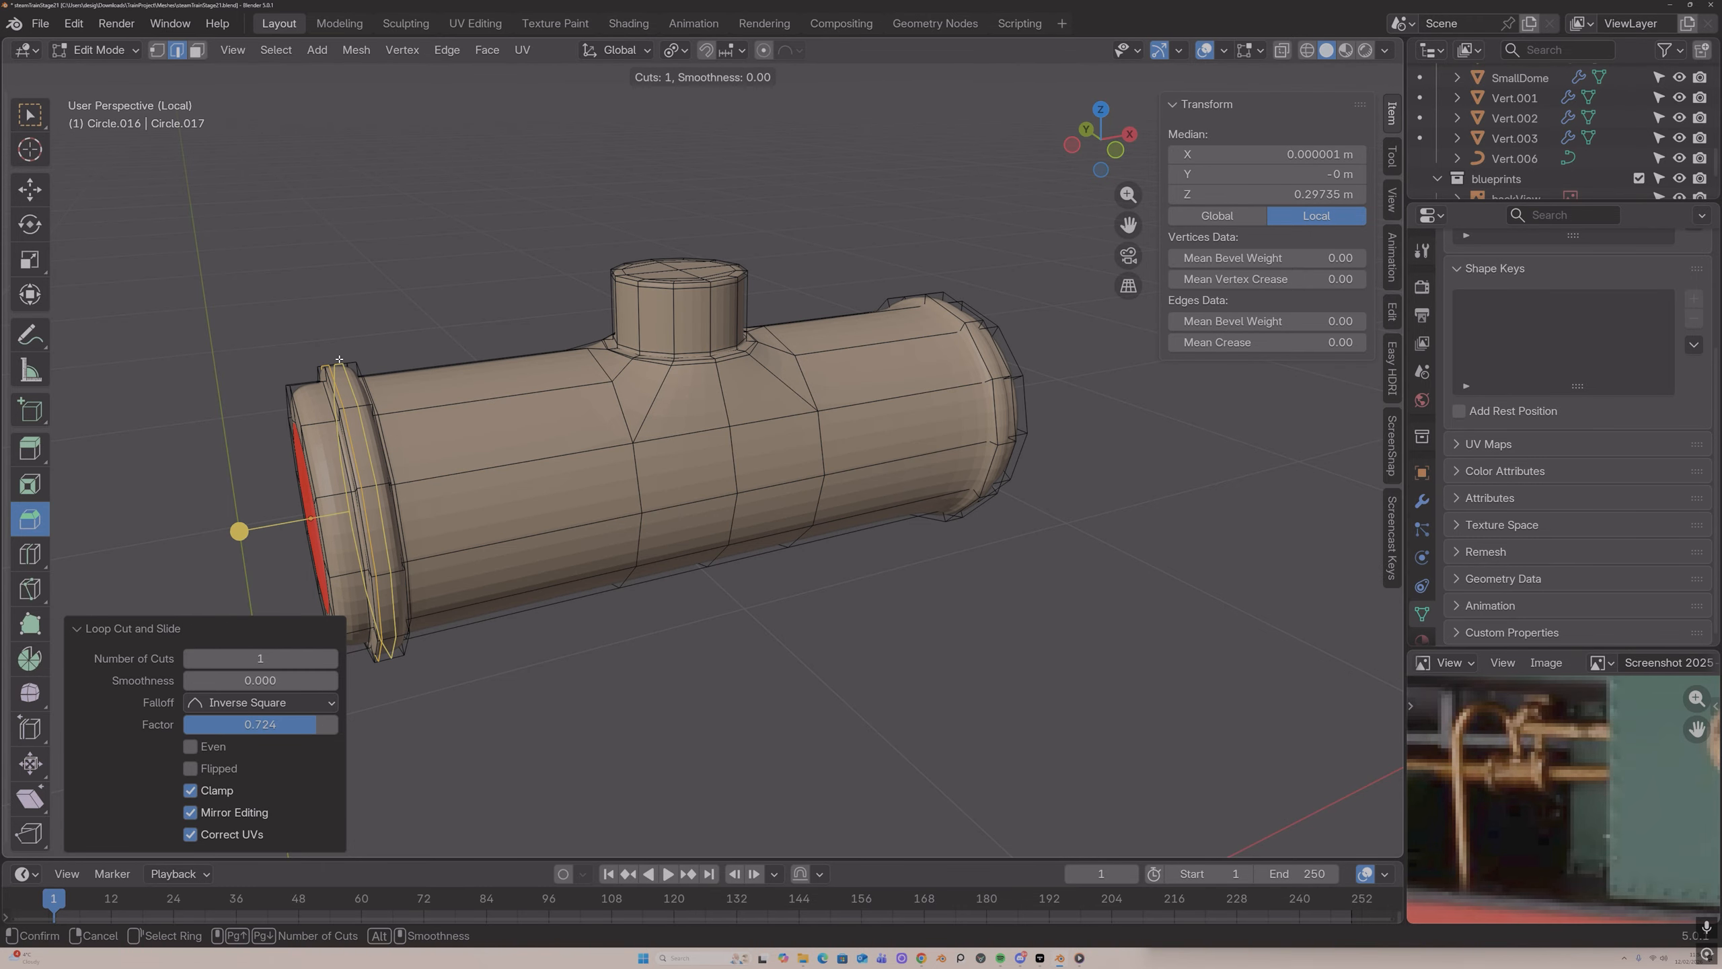
click(338, 360)
click(347, 357)
middle_drag(349, 357, 481, 369)
scroll(483, 370, down, 4)
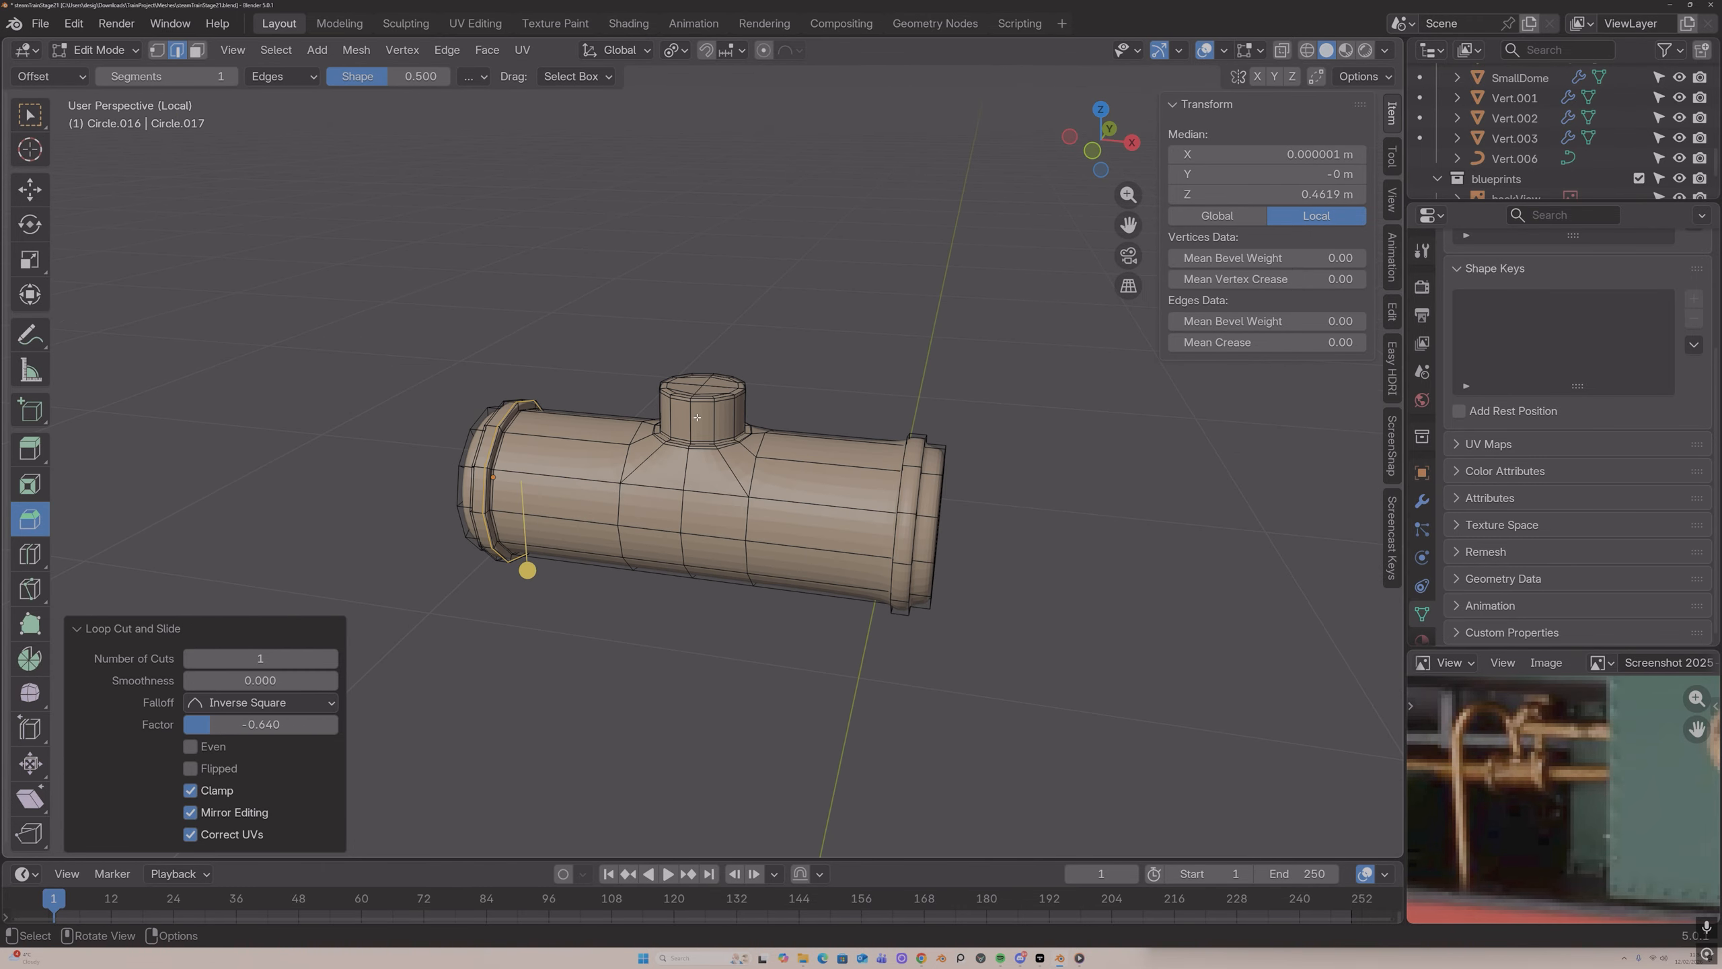
Step: At the sleeve's opposite end, cut an edge loop on the raised band and another between the band and the end rim
scroll(865, 428, up, 3)
key(ctrl+r)
click(1036, 427)
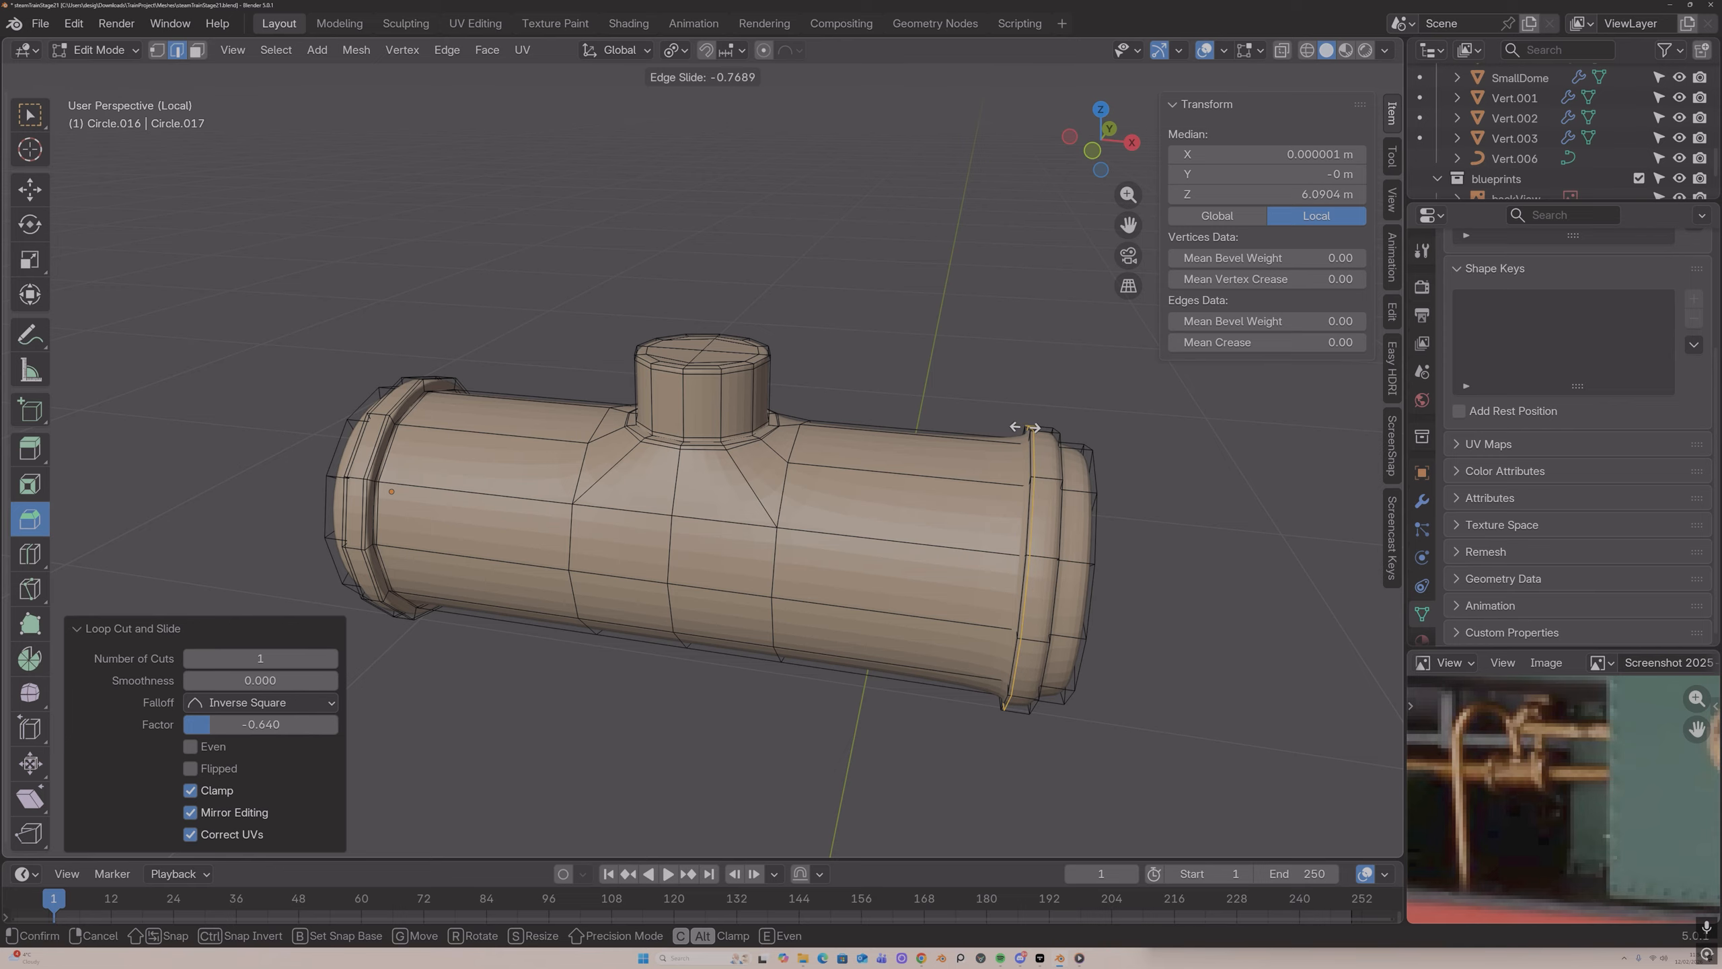
click(1030, 433)
middle_drag(1057, 430, 1107, 504)
key(g)
key(g)
click(1055, 441)
Step: Cut an edge loop on the end face at each end of the sleeve, close to the opening
key(ctrl+r)
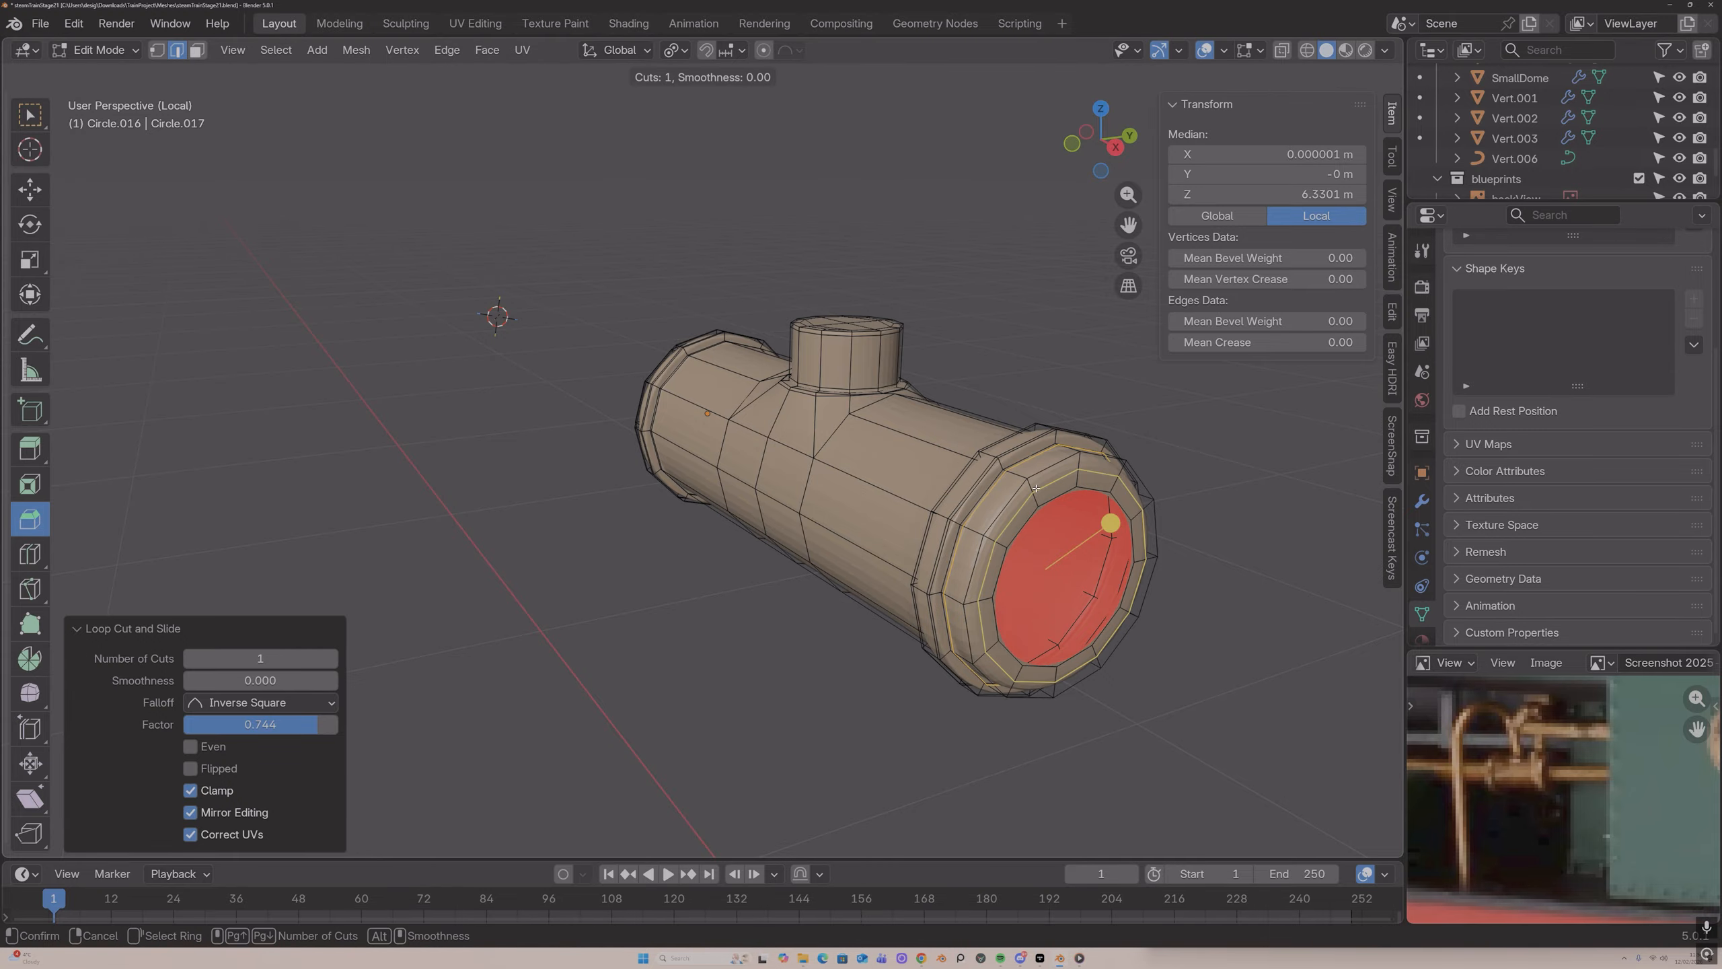
click(1033, 490)
click(1031, 491)
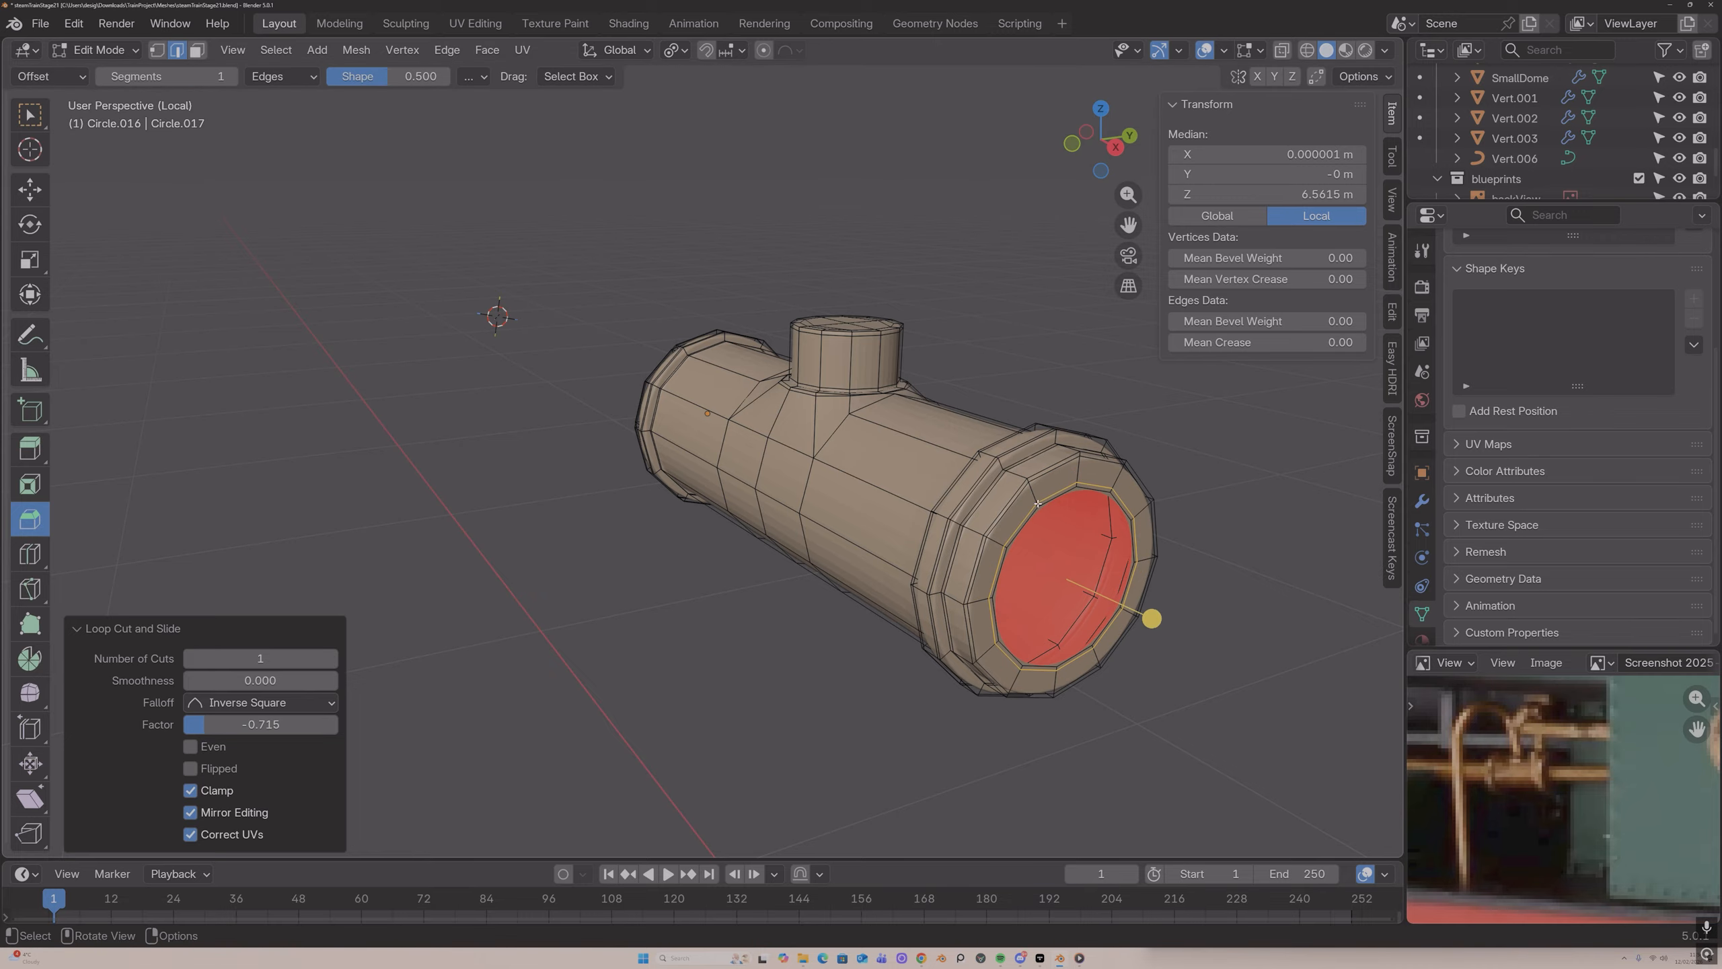
middle_drag(1031, 492, 1007, 454)
middle_drag(841, 452, 1007, 428)
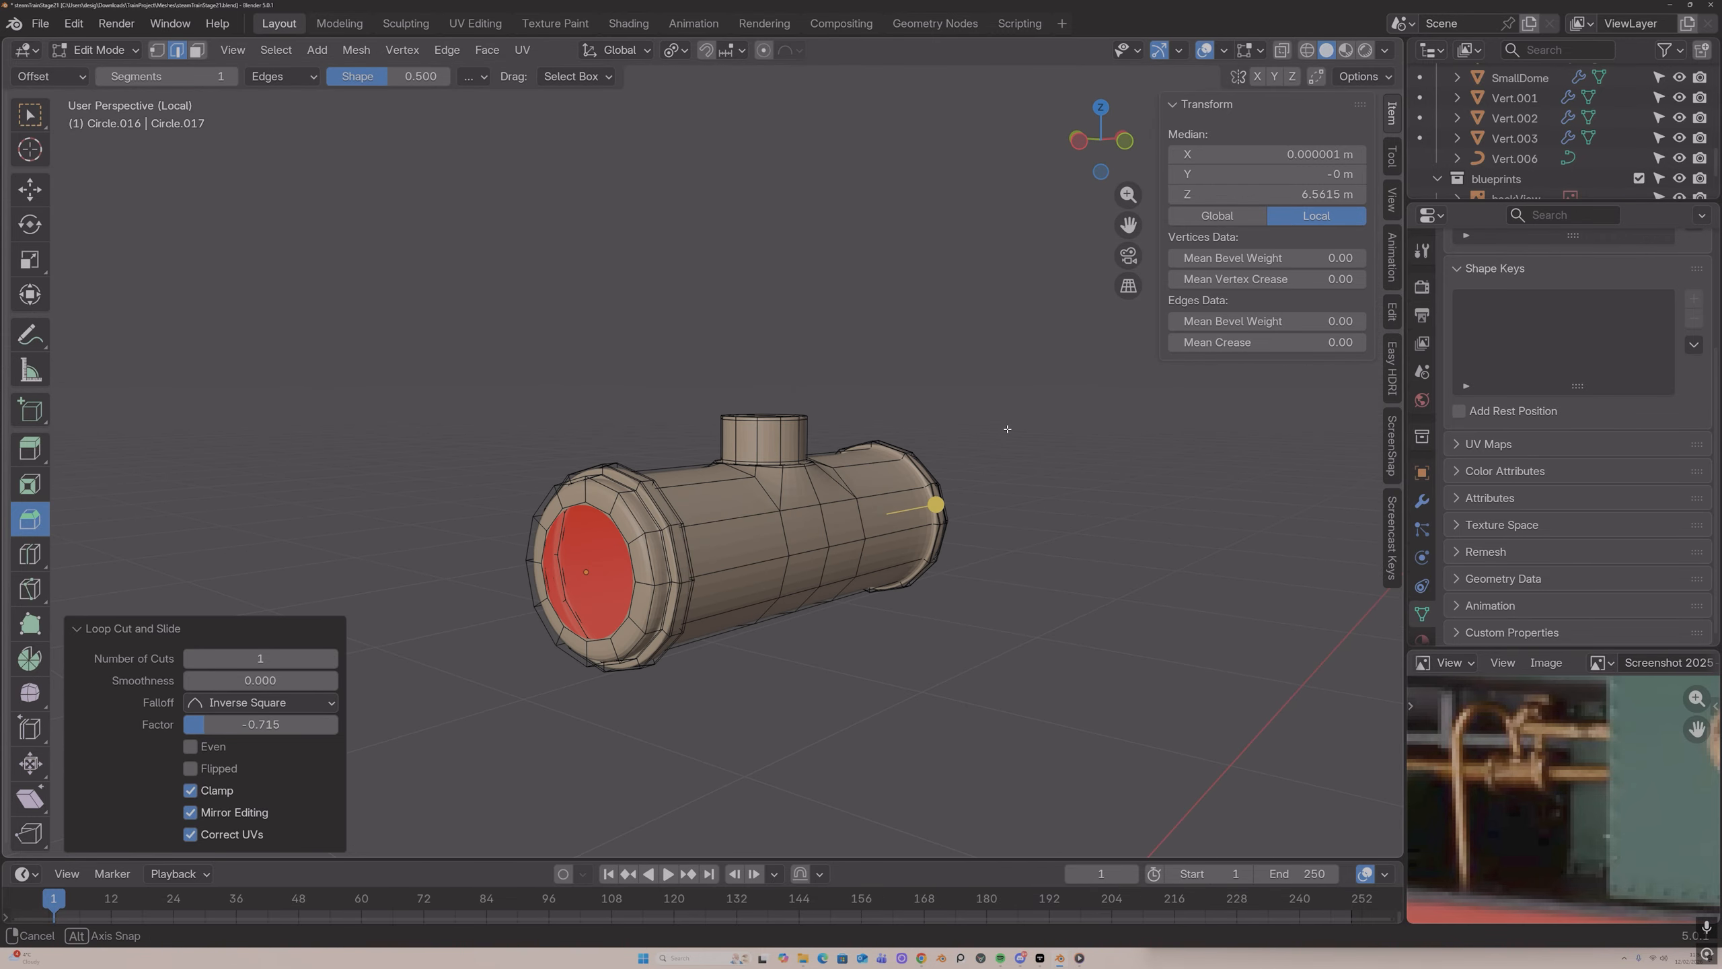
key(ctrl+r)
click(597, 499)
click(607, 508)
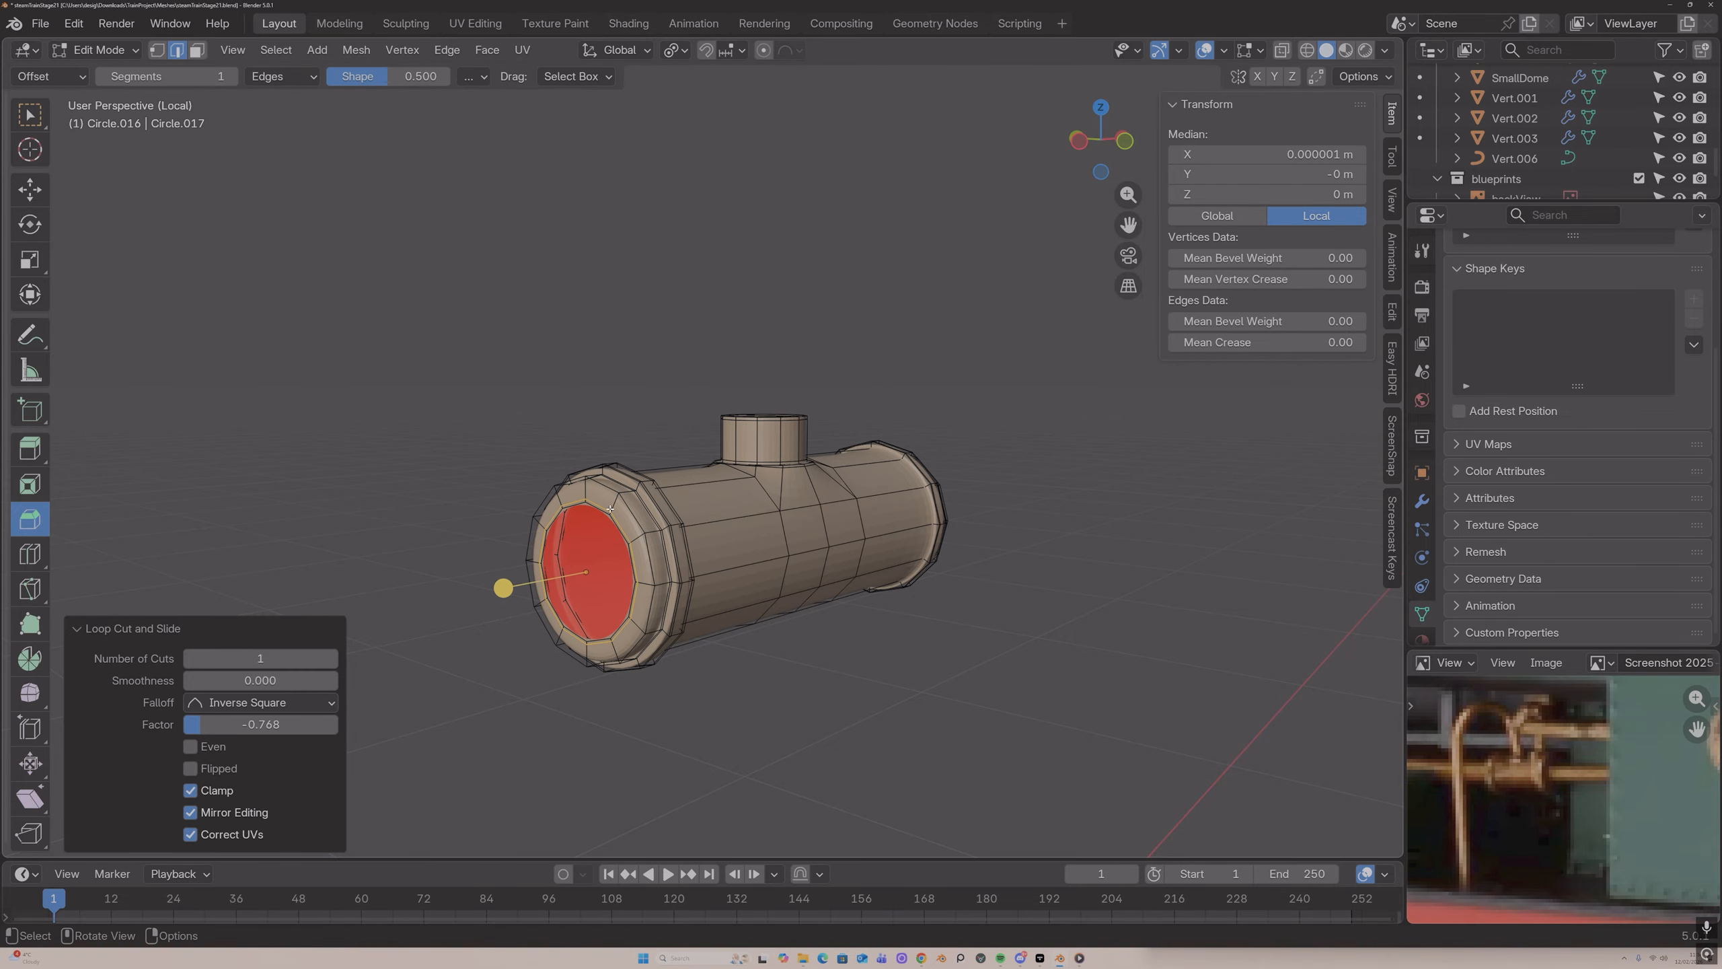
Step: Cut one more edge loop around the opening at the sleeve's end and return to the full locomotive view
key(ctrl+r)
click(610, 506)
click(610, 506)
middle_drag(610, 506, 692, 485)
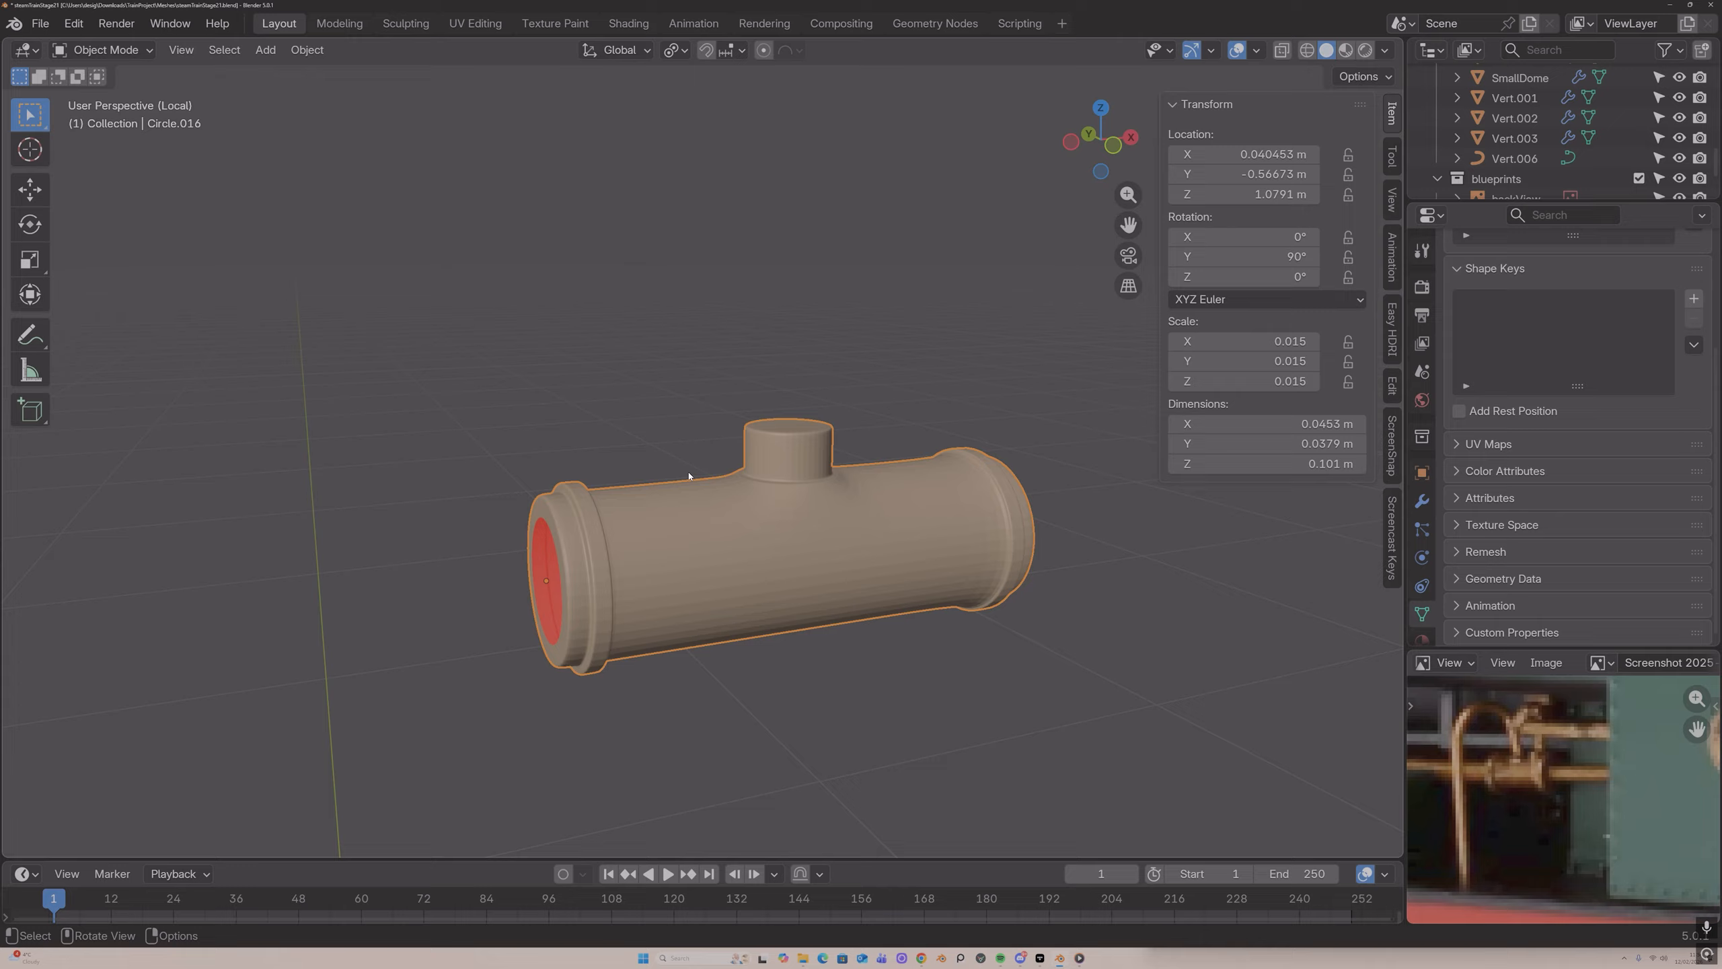
key(Tab)
key(KP_Divide)
click(689, 476)
scroll(755, 369, down, 5)
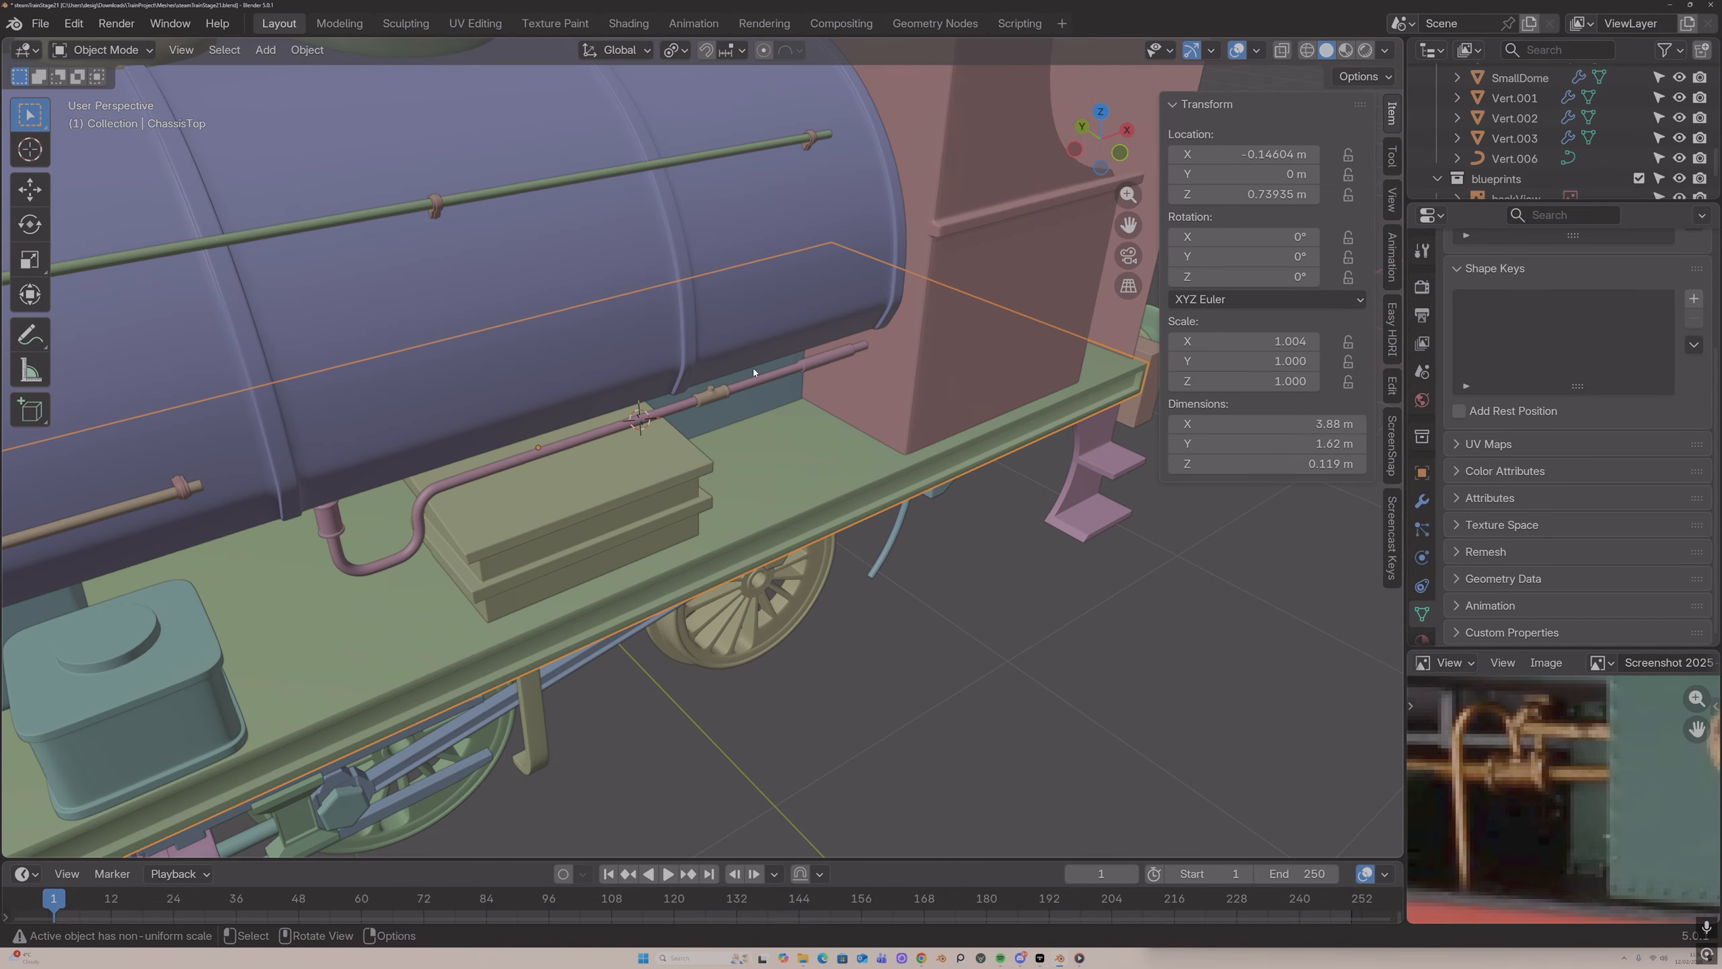
Step: Apply auto smooth shading at 30° to the sleeve fitting on the pipe
click(710, 392)
scroll(727, 394, up, 1)
right_click(726, 389)
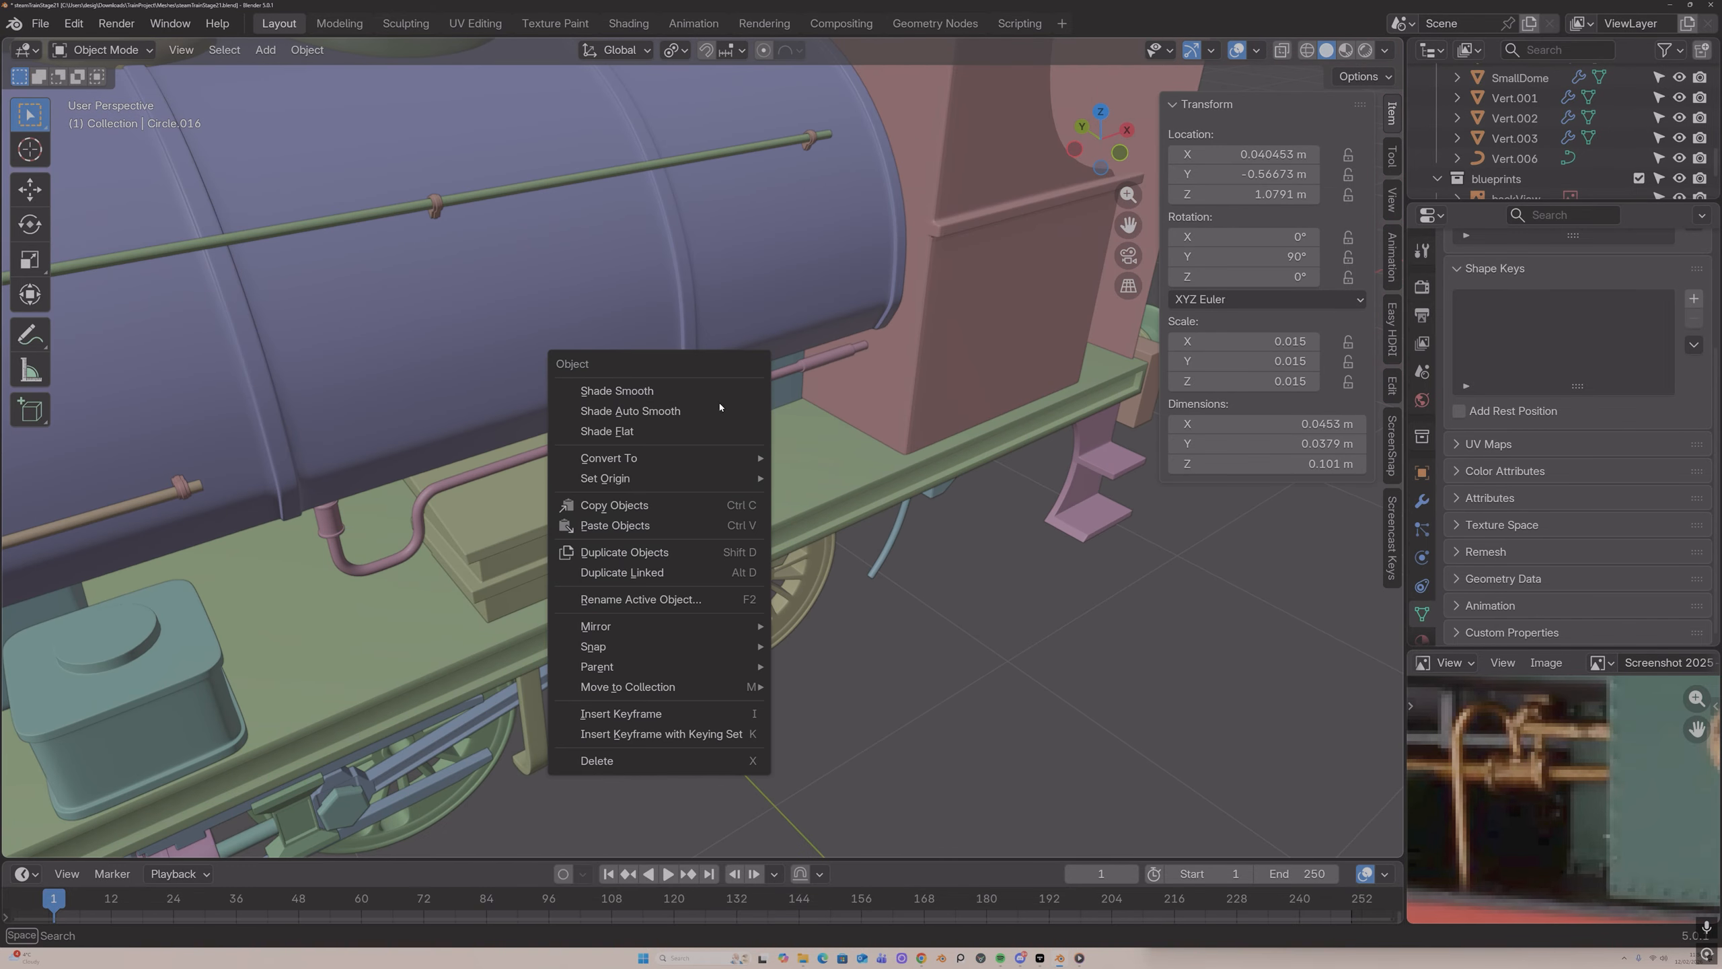
click(719, 409)
scroll(718, 398, up, 5)
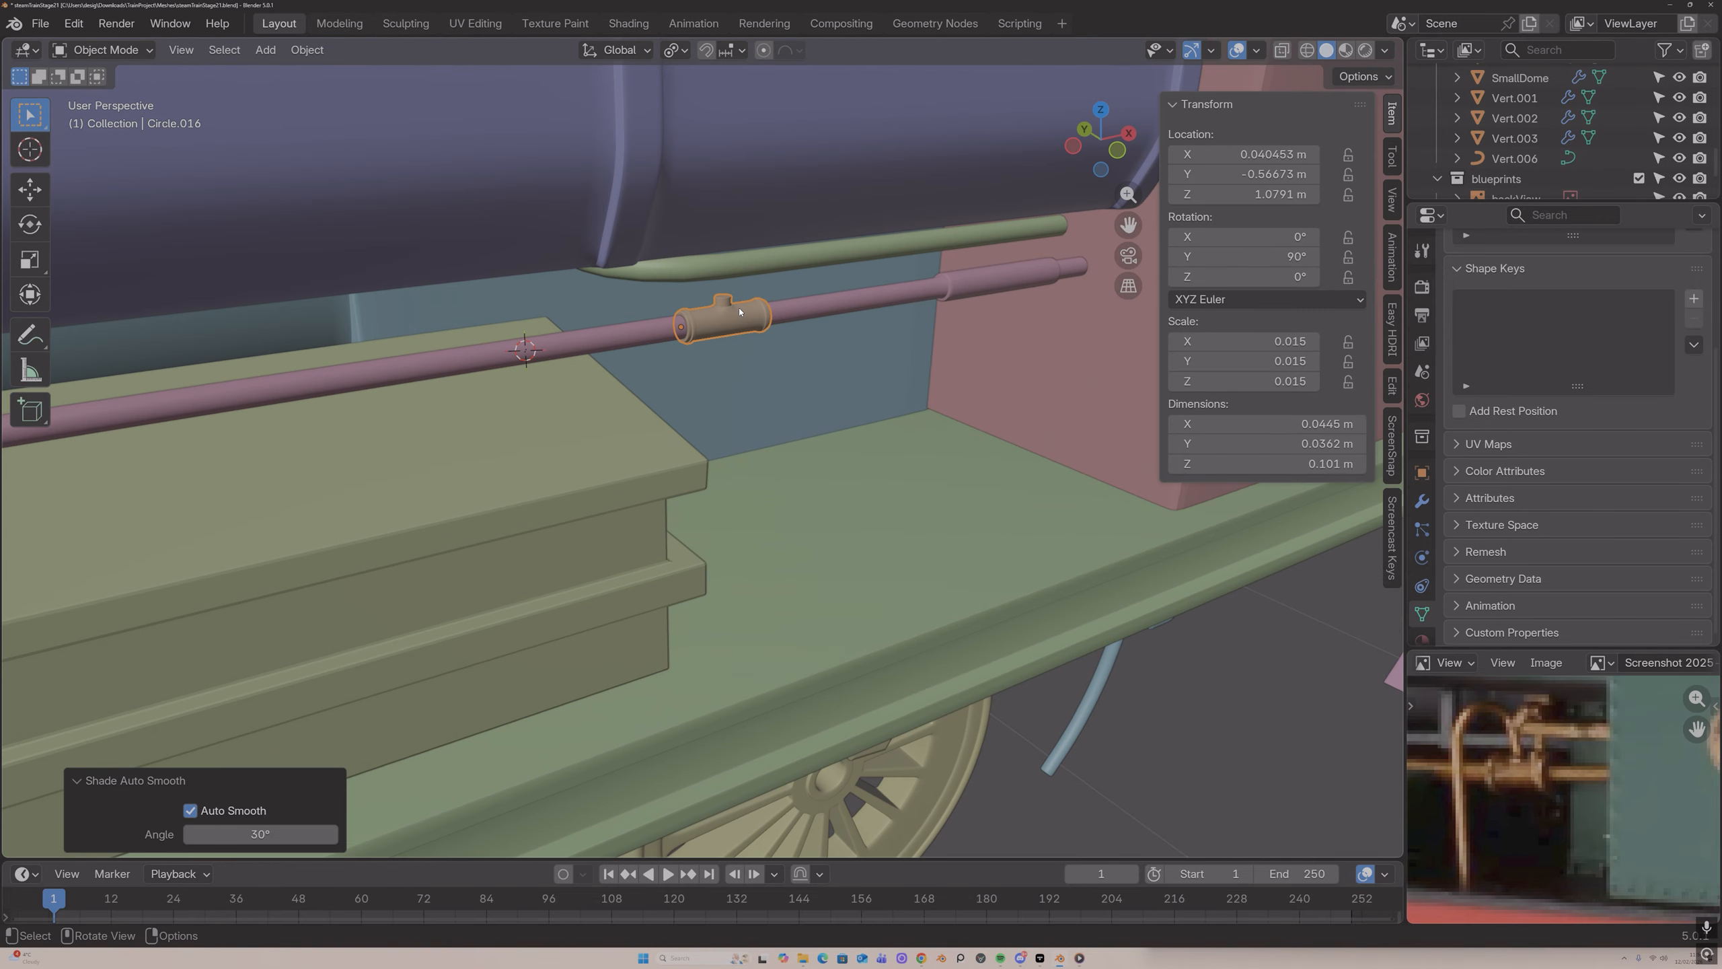
middle_drag(779, 319, 759, 281)
Step: Isolate the sleeve fitting for editing, then select and inset the faces capping its top stub
key(Tab)
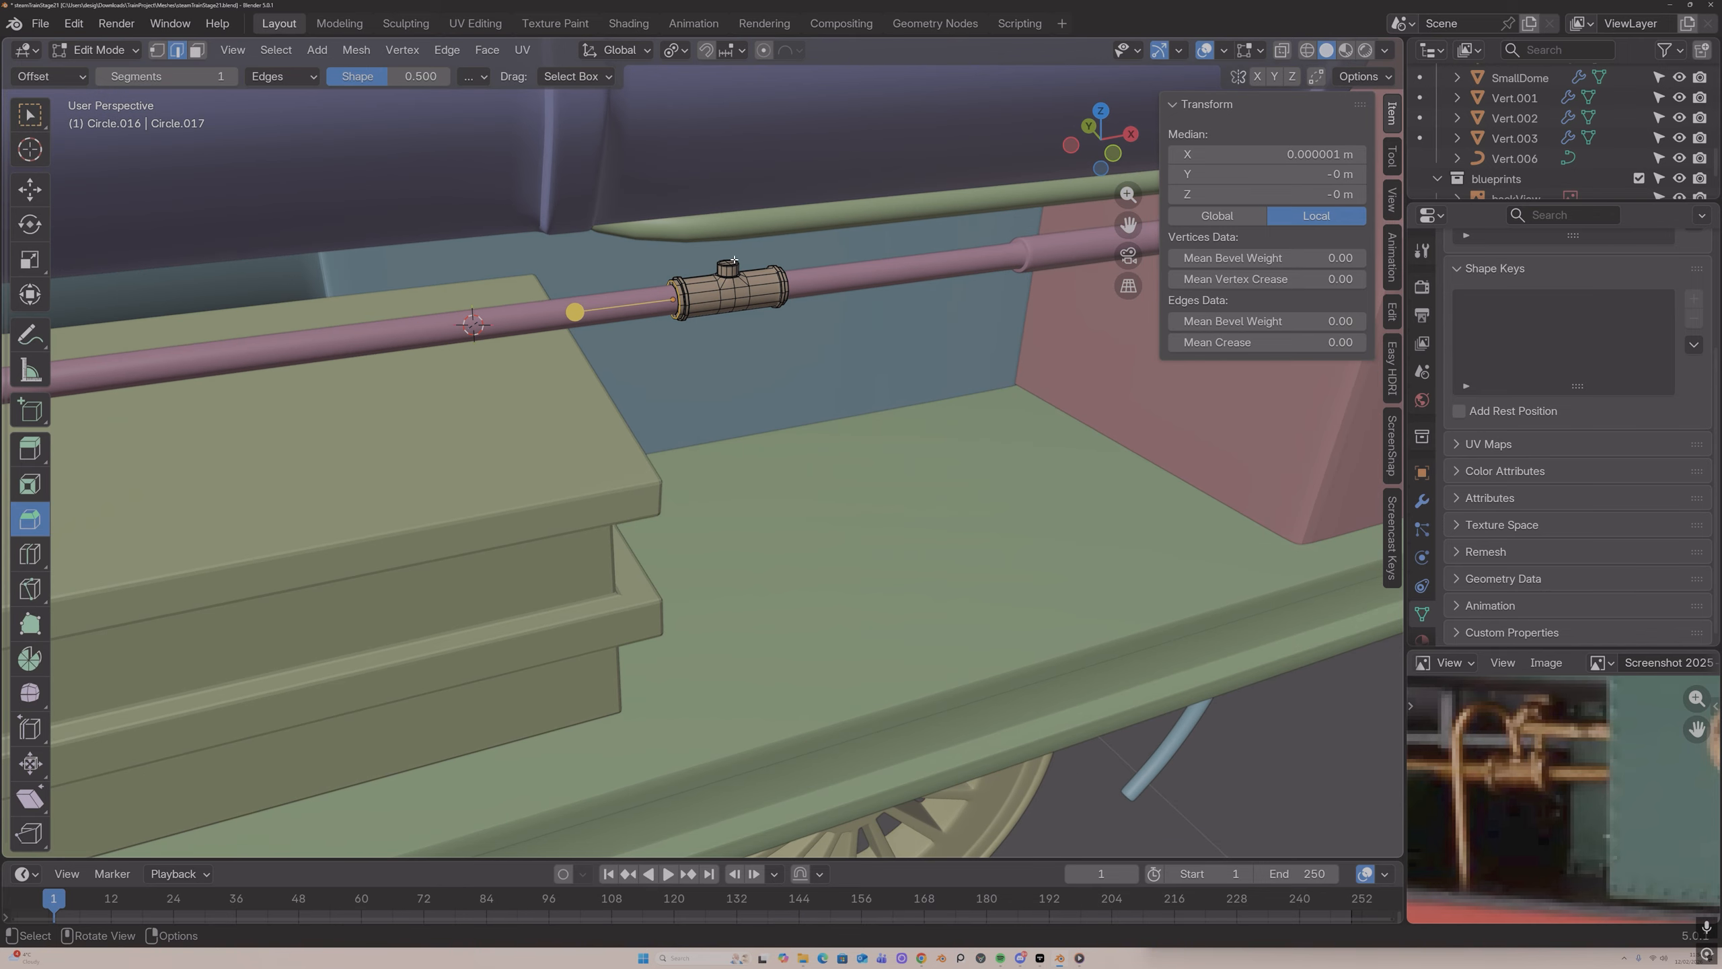
drag(1129, 221, 1119, 377)
scroll(811, 246, up, 4)
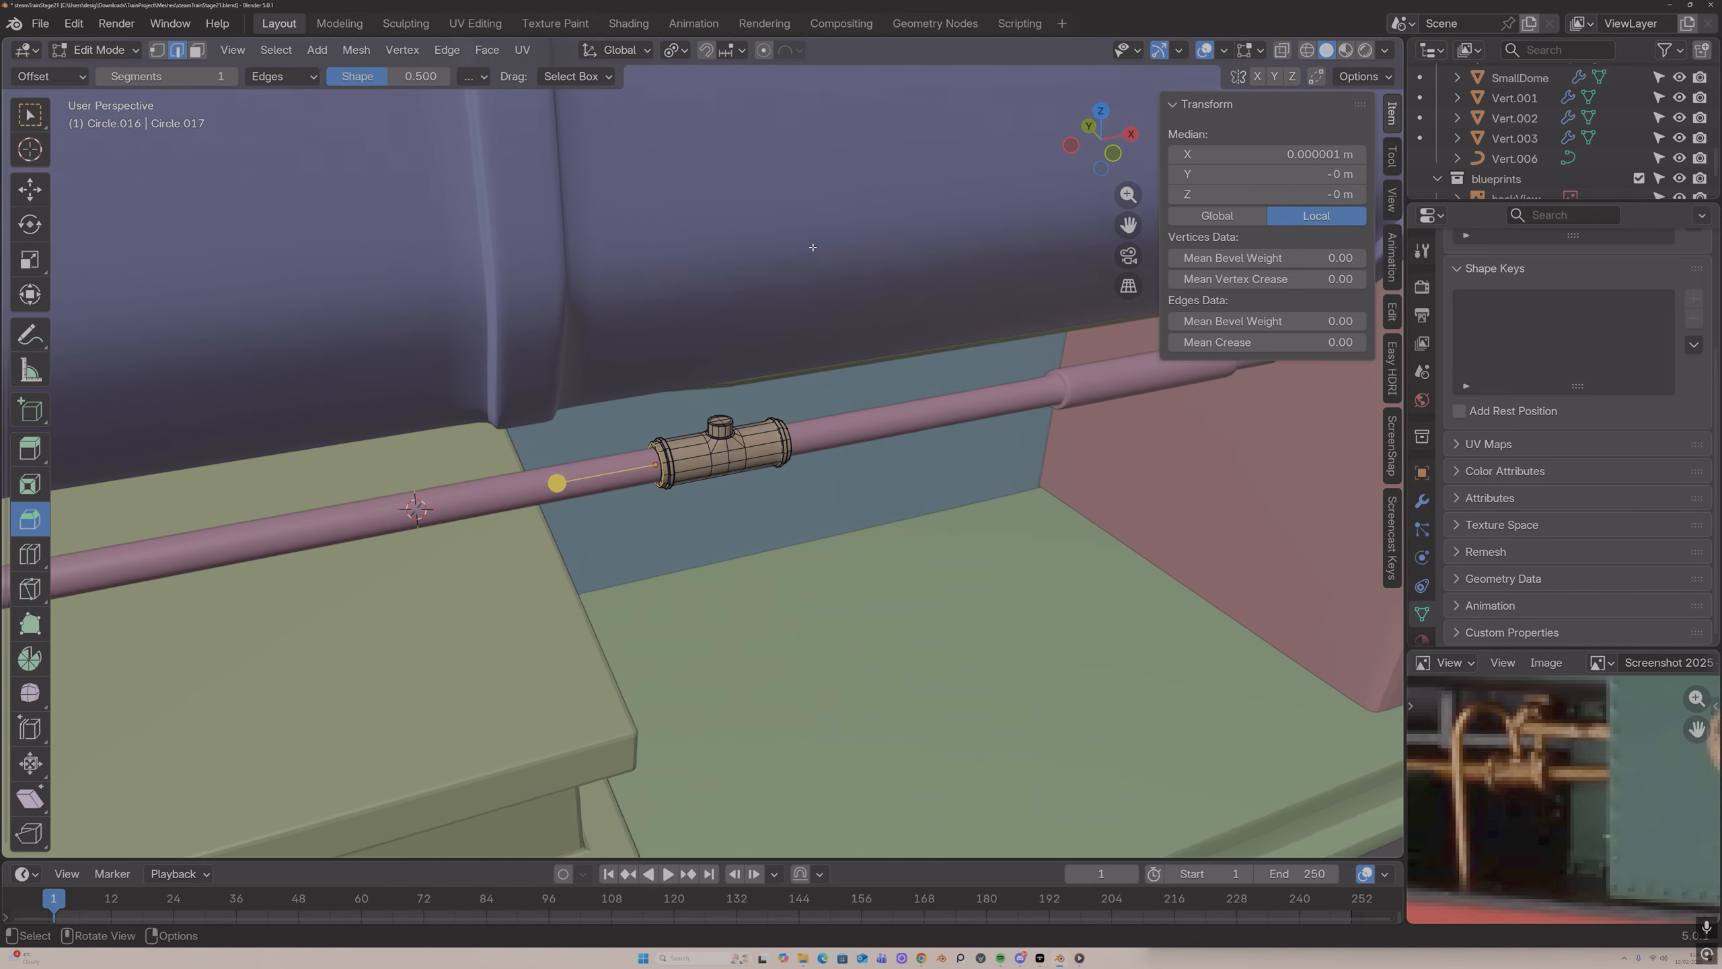
key(3)
middle_drag(800, 288, 771, 386)
key(Tab)
key(slash)
key(Tab)
click(635, 285)
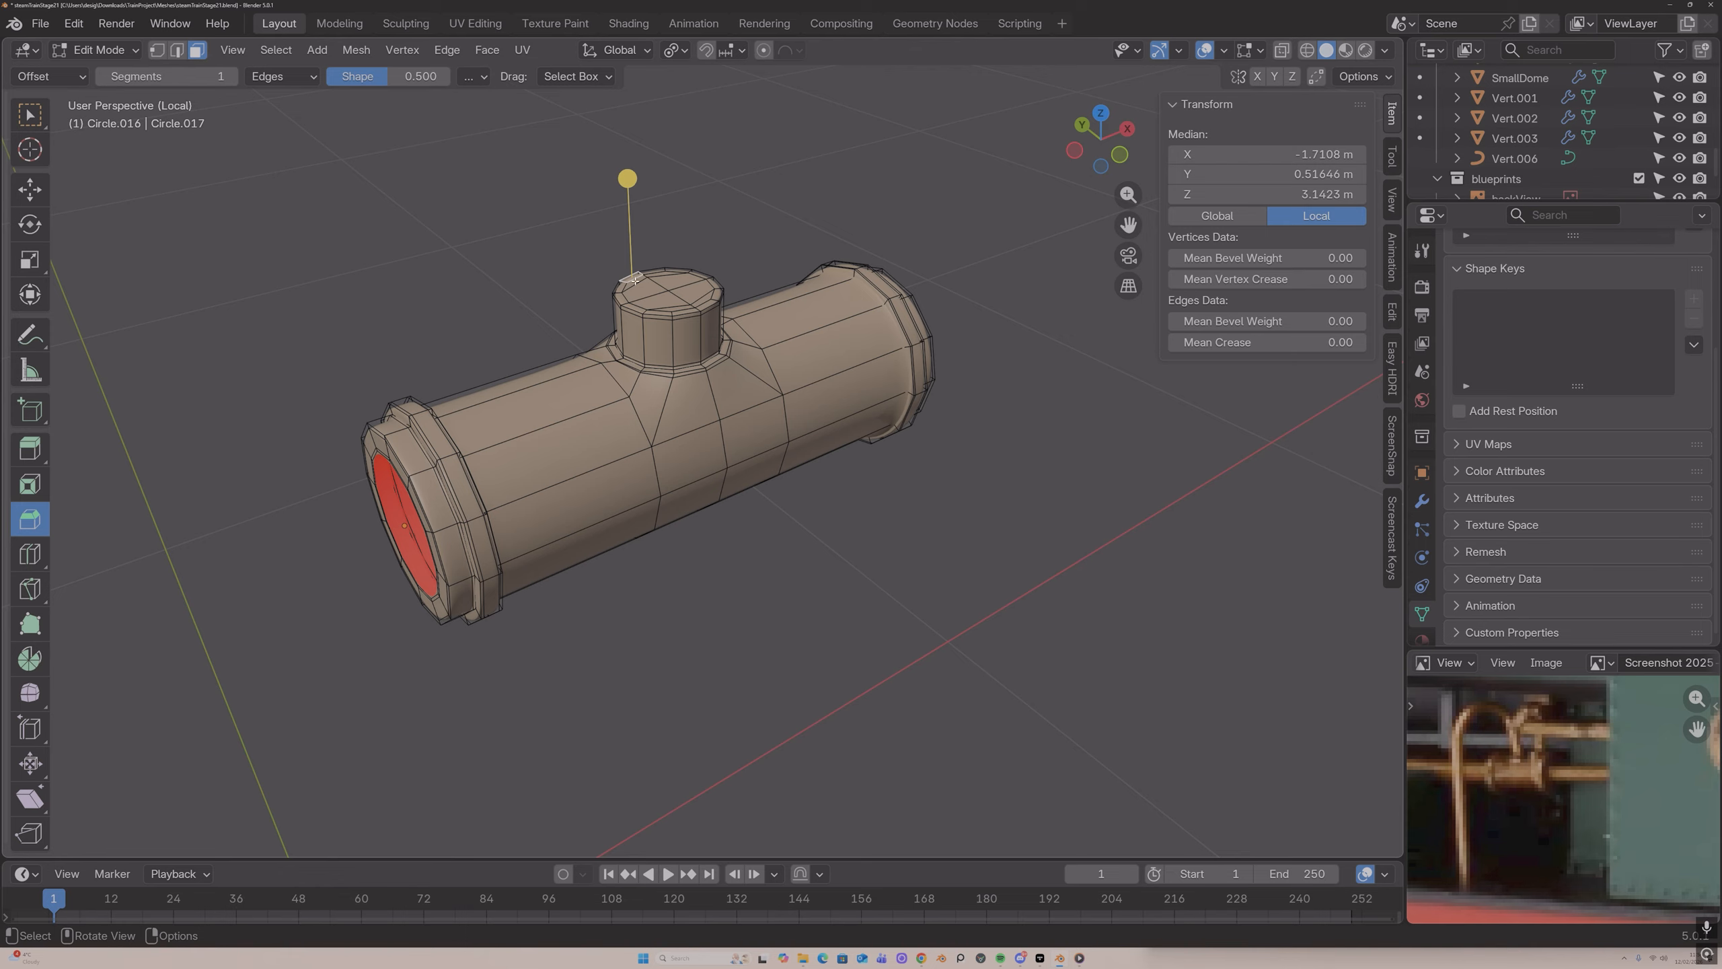
ctrl+shift+click(701, 296)
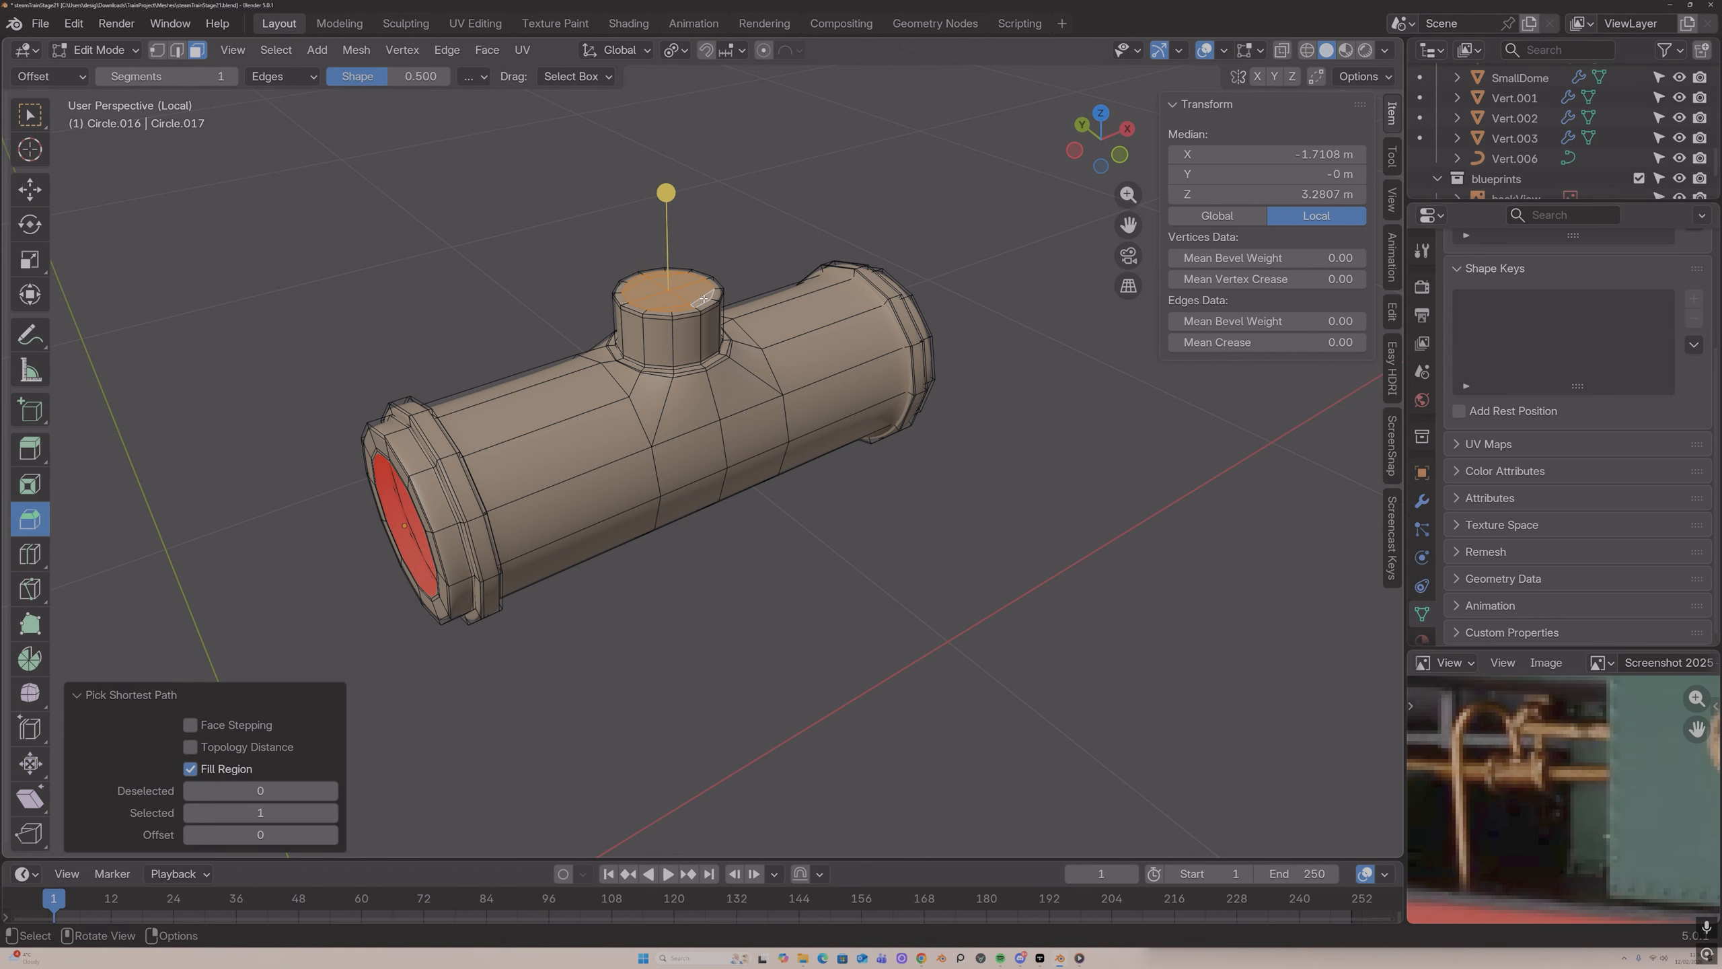
Step: Try to extrude the inset cap faces down into the stub with an unconstrained move, and undo it
key(e)
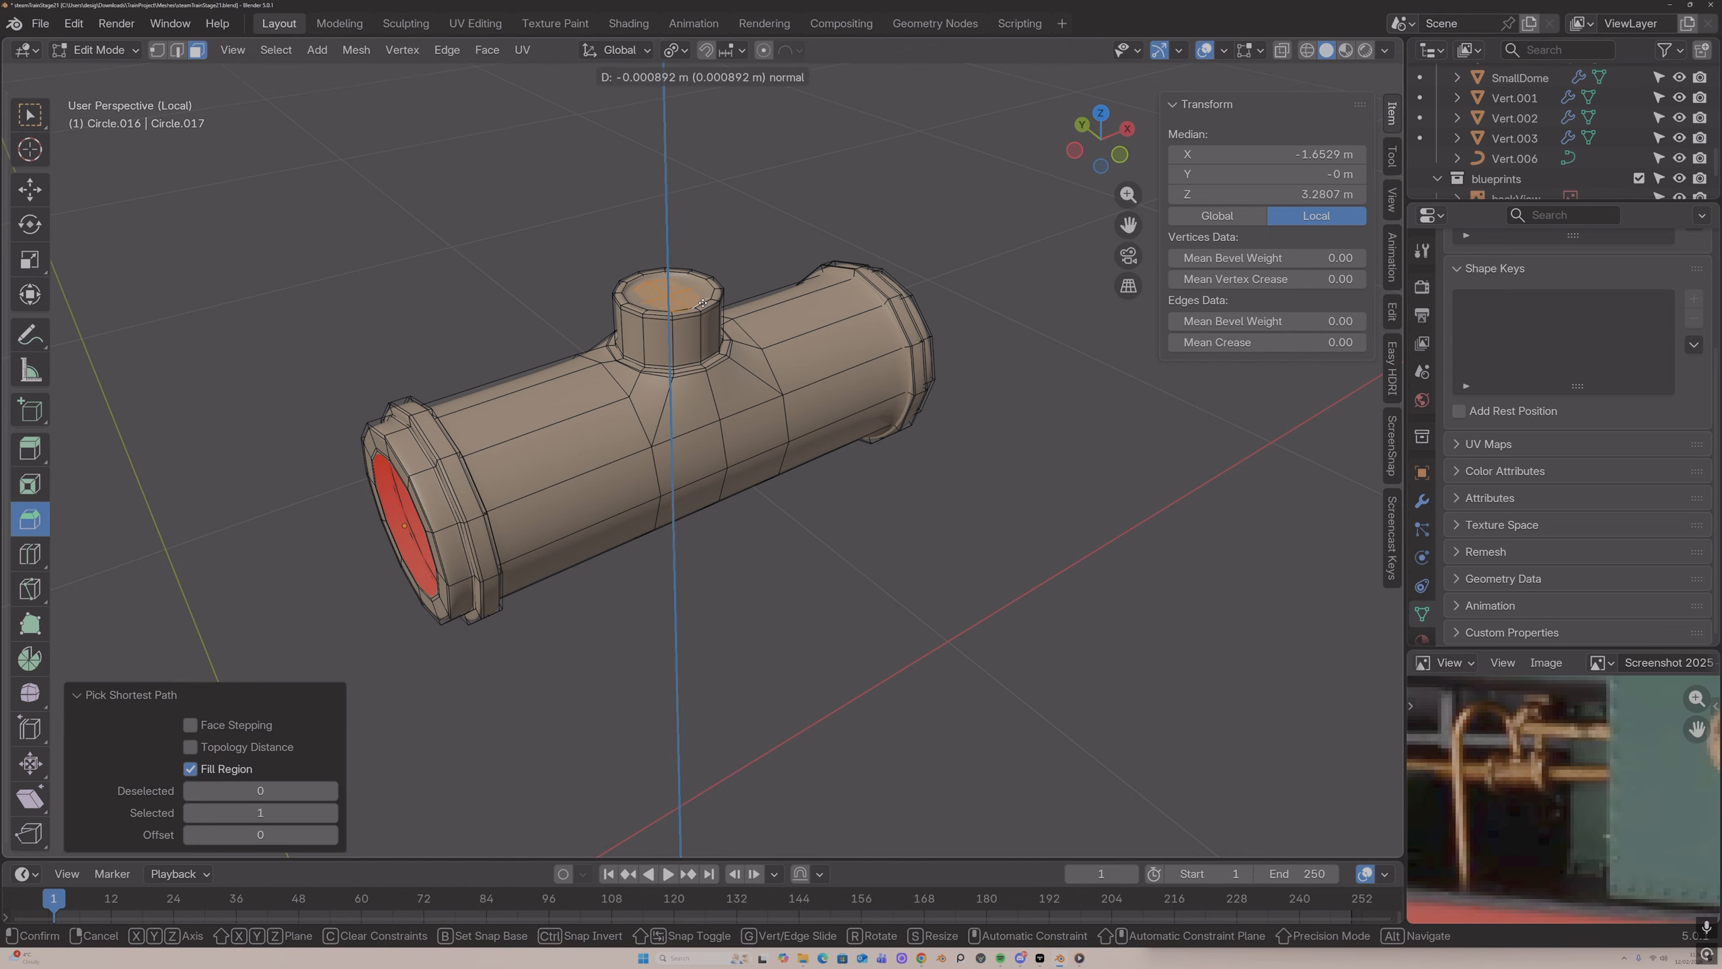
click(703, 303)
key(e)
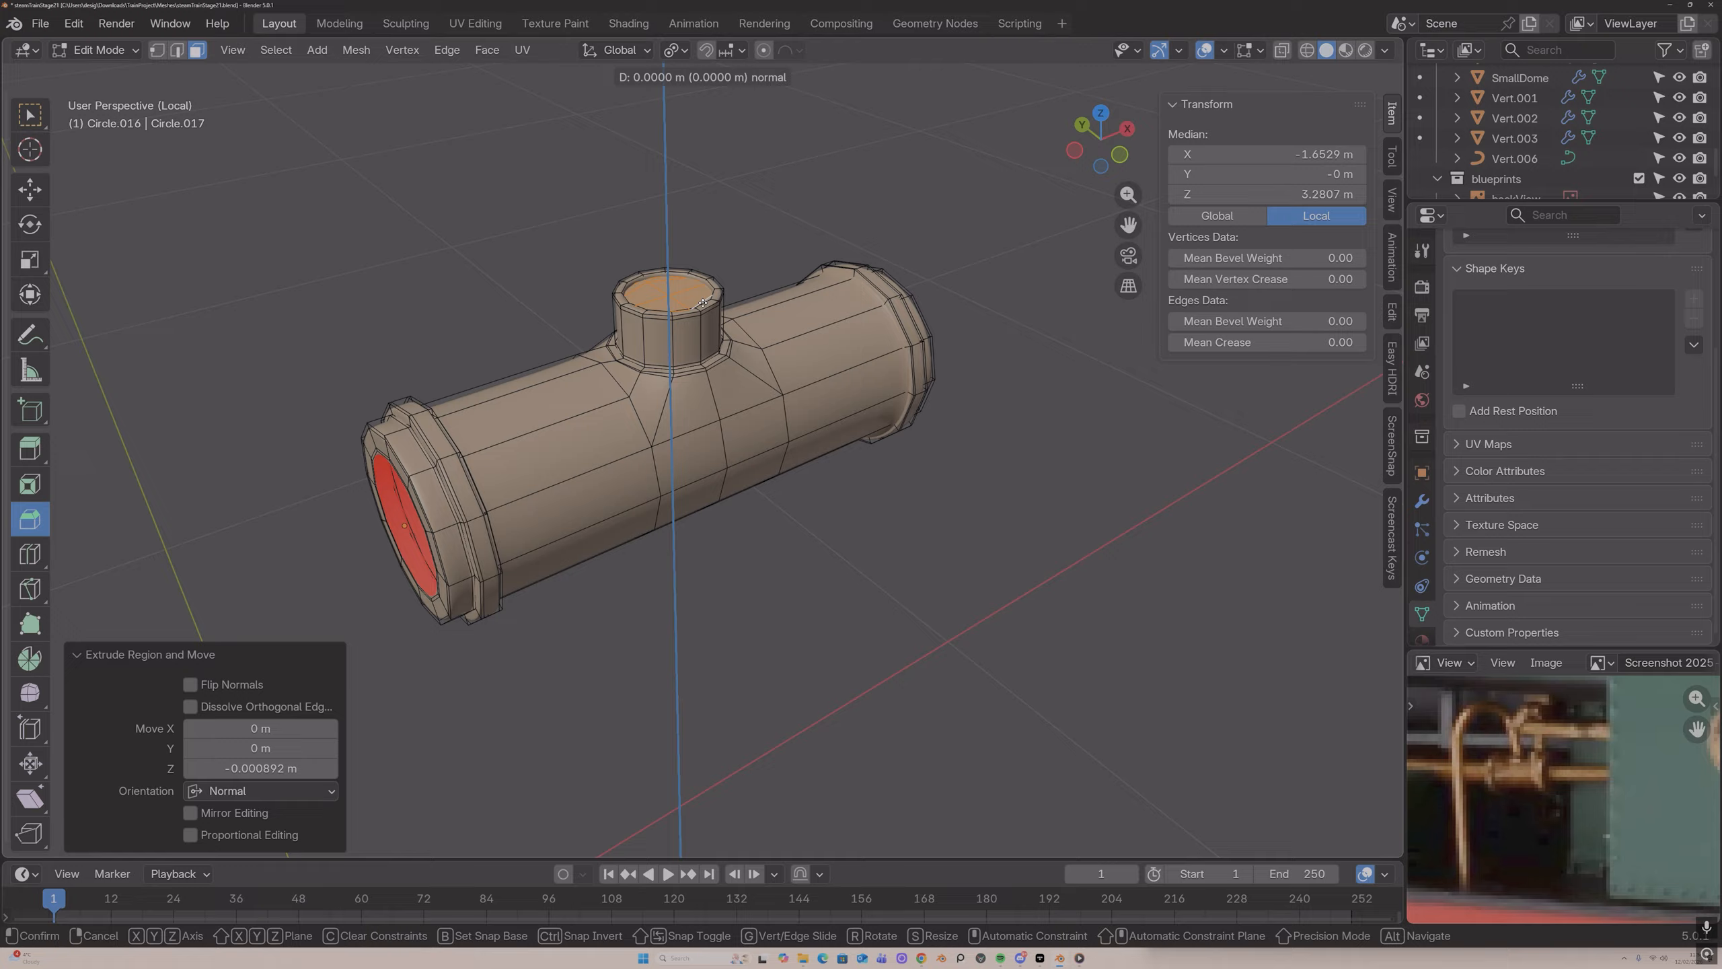
right_click(702, 304)
key(g)
click(700, 332)
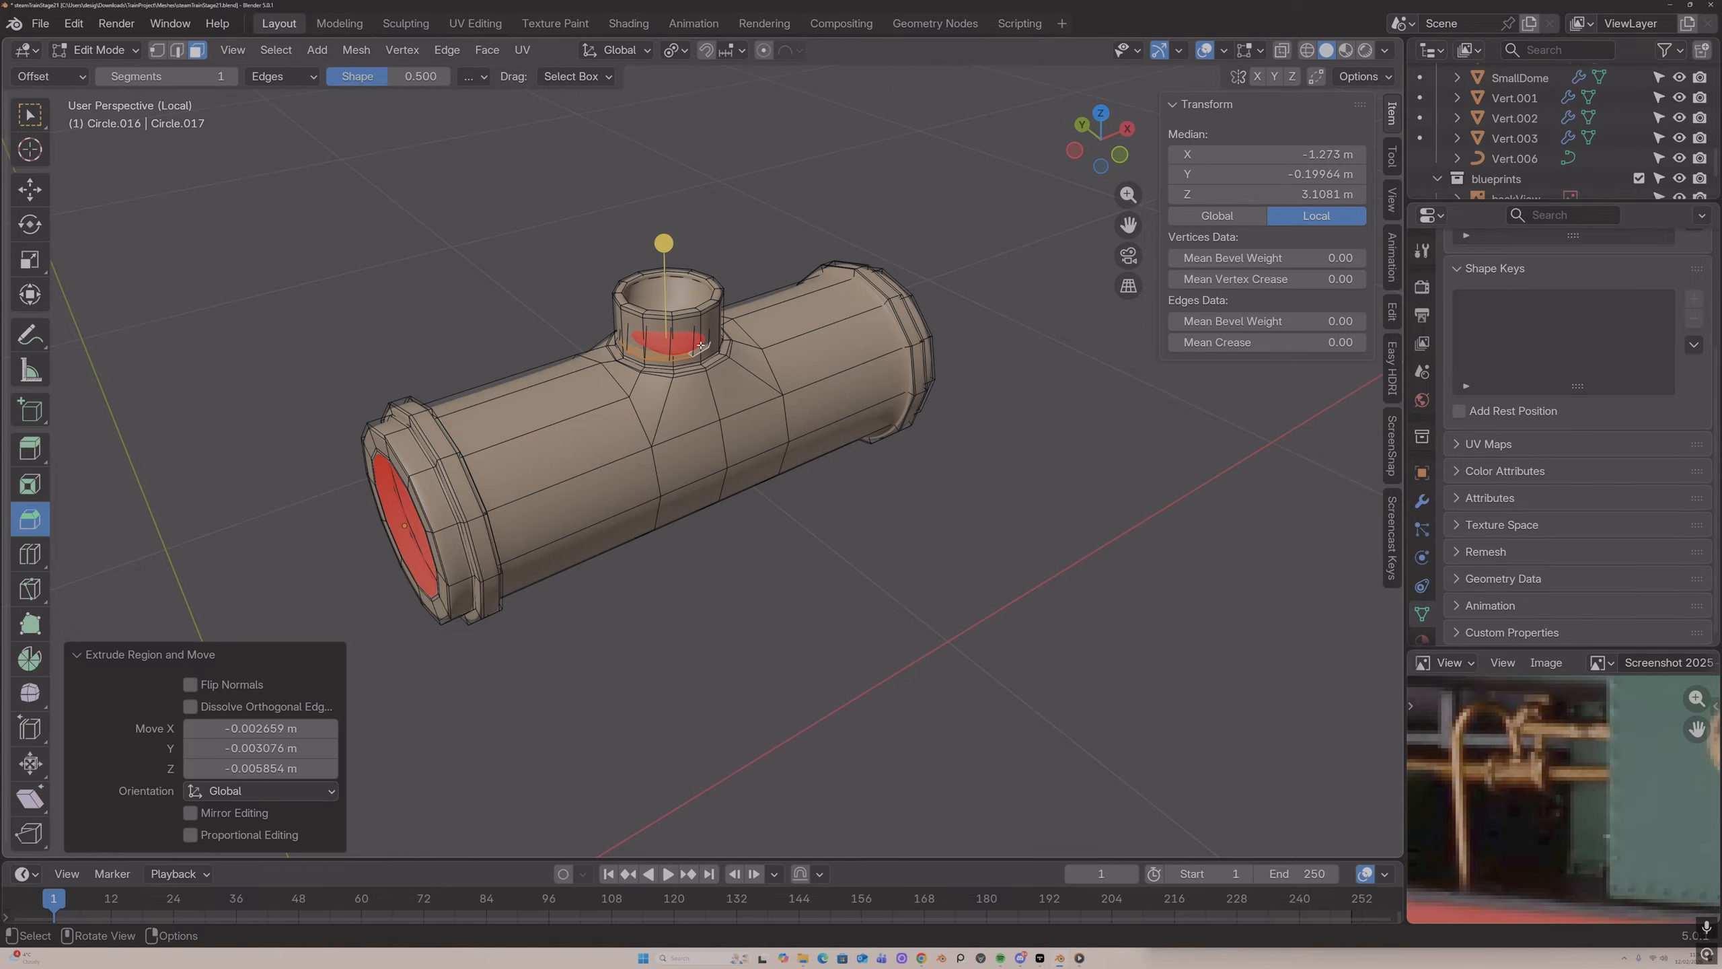
middle_drag(698, 325, 666, 347)
key(ctrl+z)
key(ctrl+z)
key(ctrl+z)
Step: Extrude the inset cap faces straight down inside the stub along Z and delete the lowered faces
key(e)
key(z)
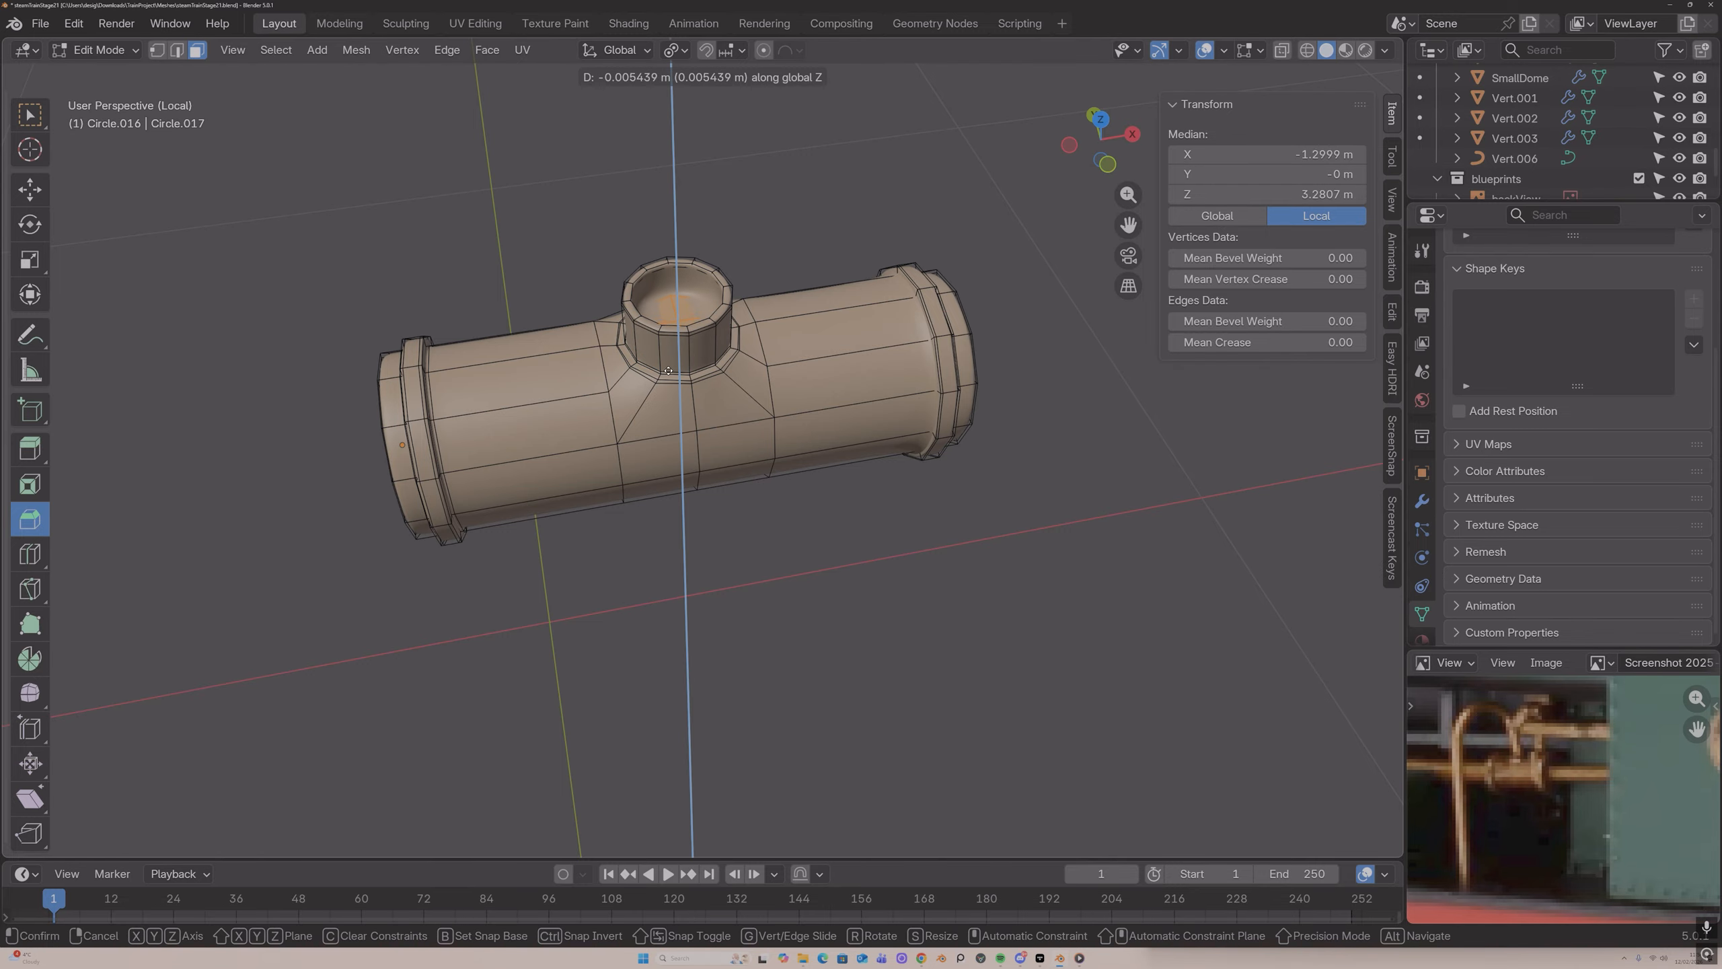
click(668, 392)
middle_drag(669, 391, 711, 323)
key(x)
click(770, 396)
Step: Snap the 3D cursor to the edge loop at the bottom of the stub's bore and return to the full scene
key(Tab)
key(Tab)
key(2)
click(681, 340)
alt+click(694, 342)
key(shift+s)
click(708, 421)
key(Tab)
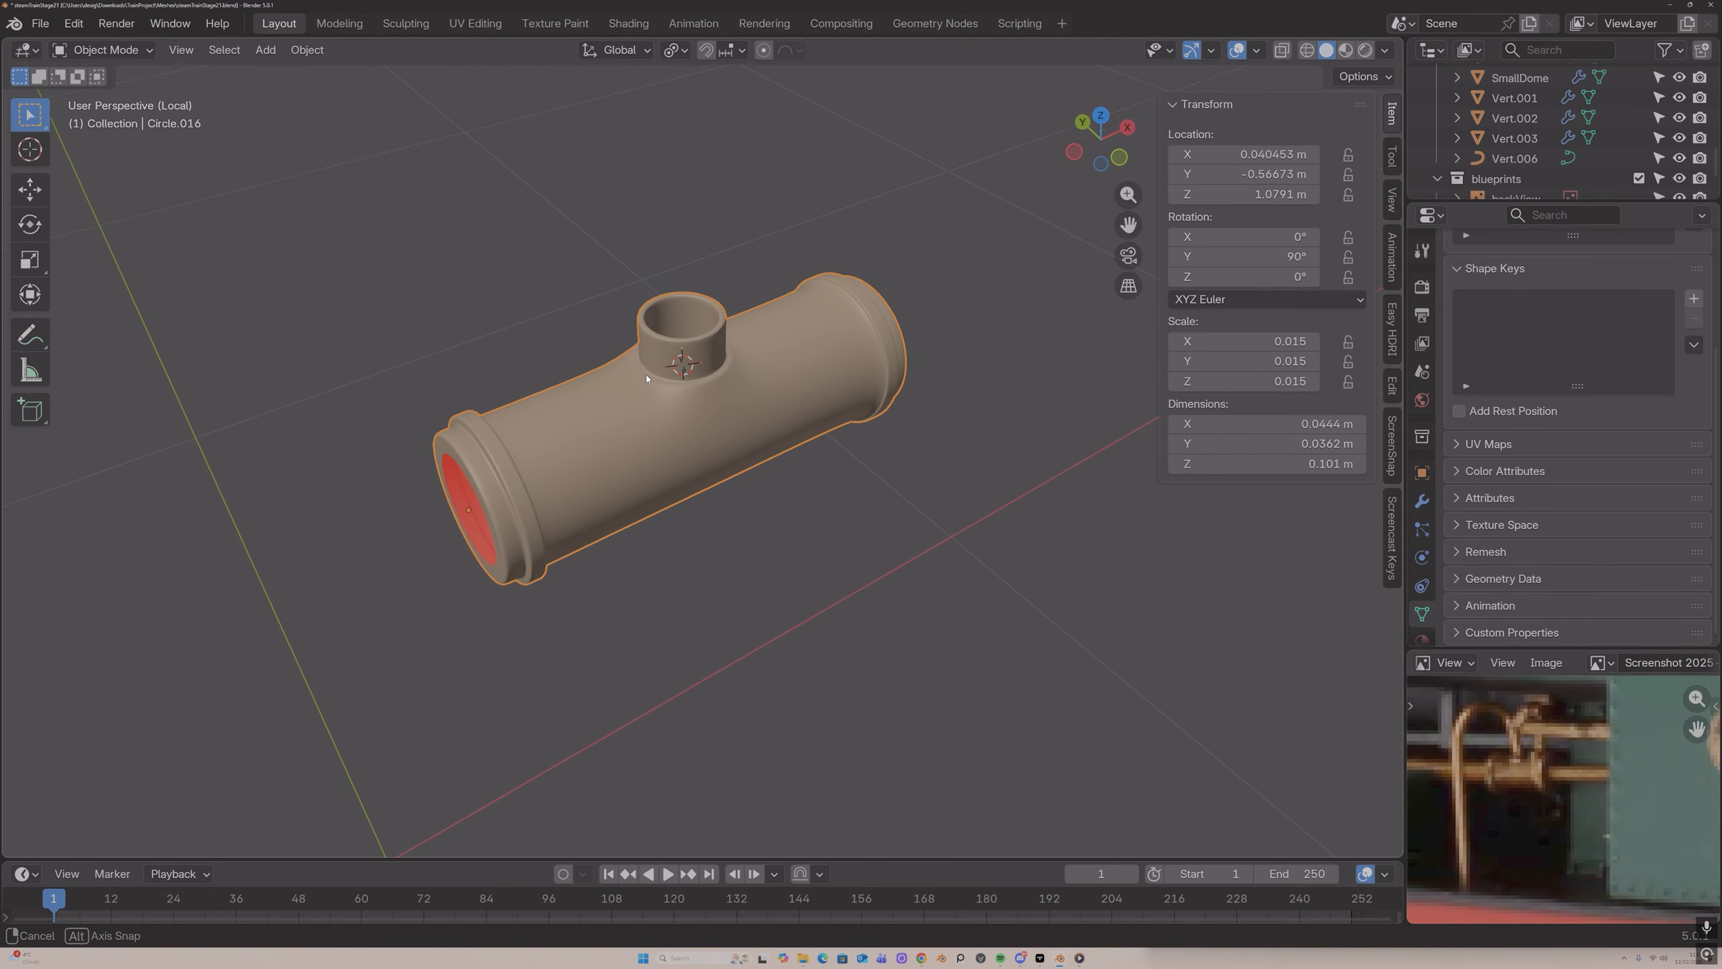
key(KP_Divide)
middle_drag(620, 368, 796, 369)
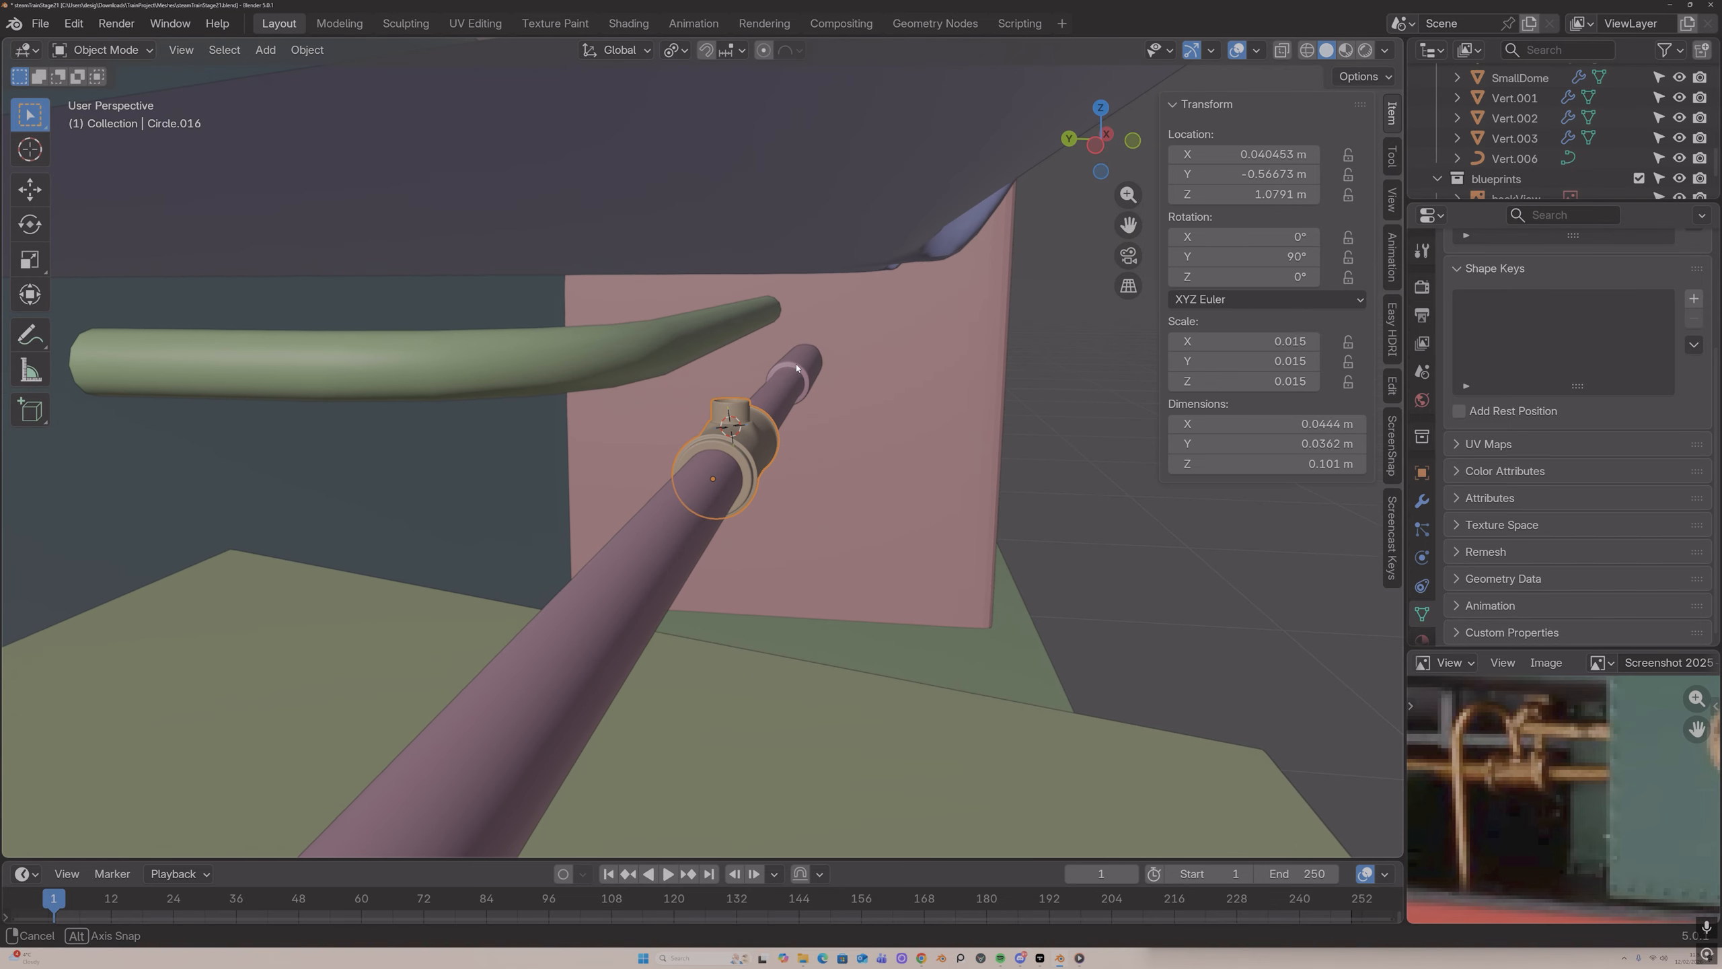
Step: Add a single vertex at the 3D cursor and extrude it about 0.041 m upward along Z
key(shift+a)
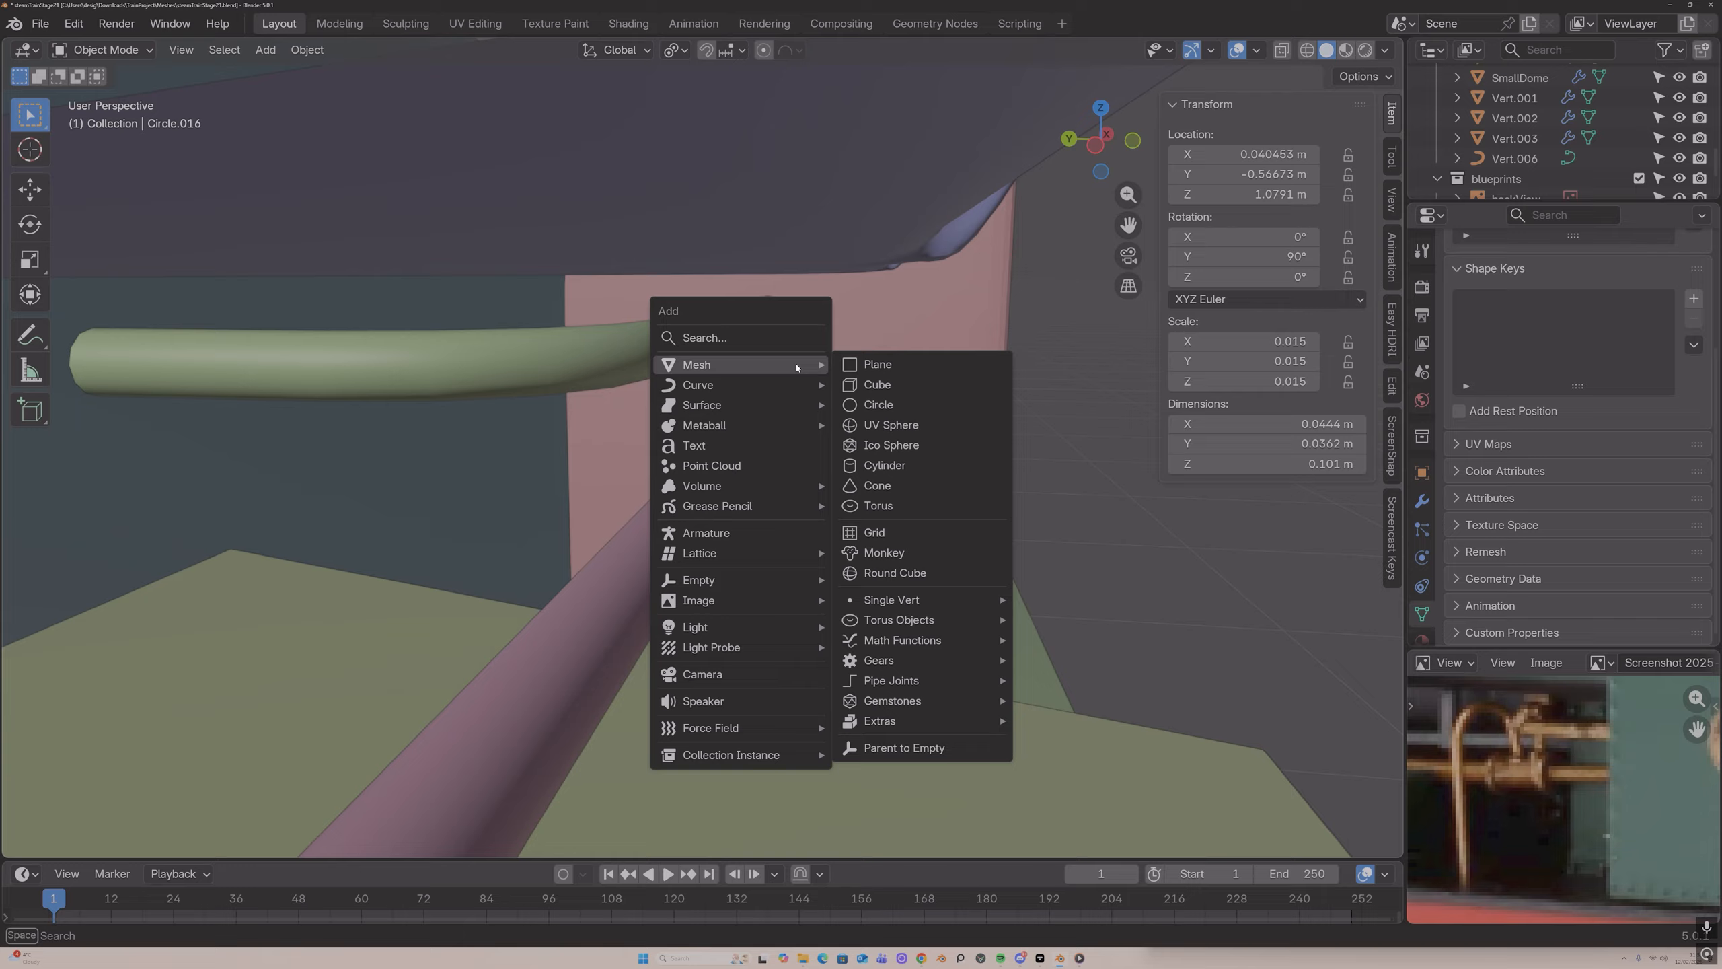
click(1092, 599)
middle_drag(793, 377, 807, 392)
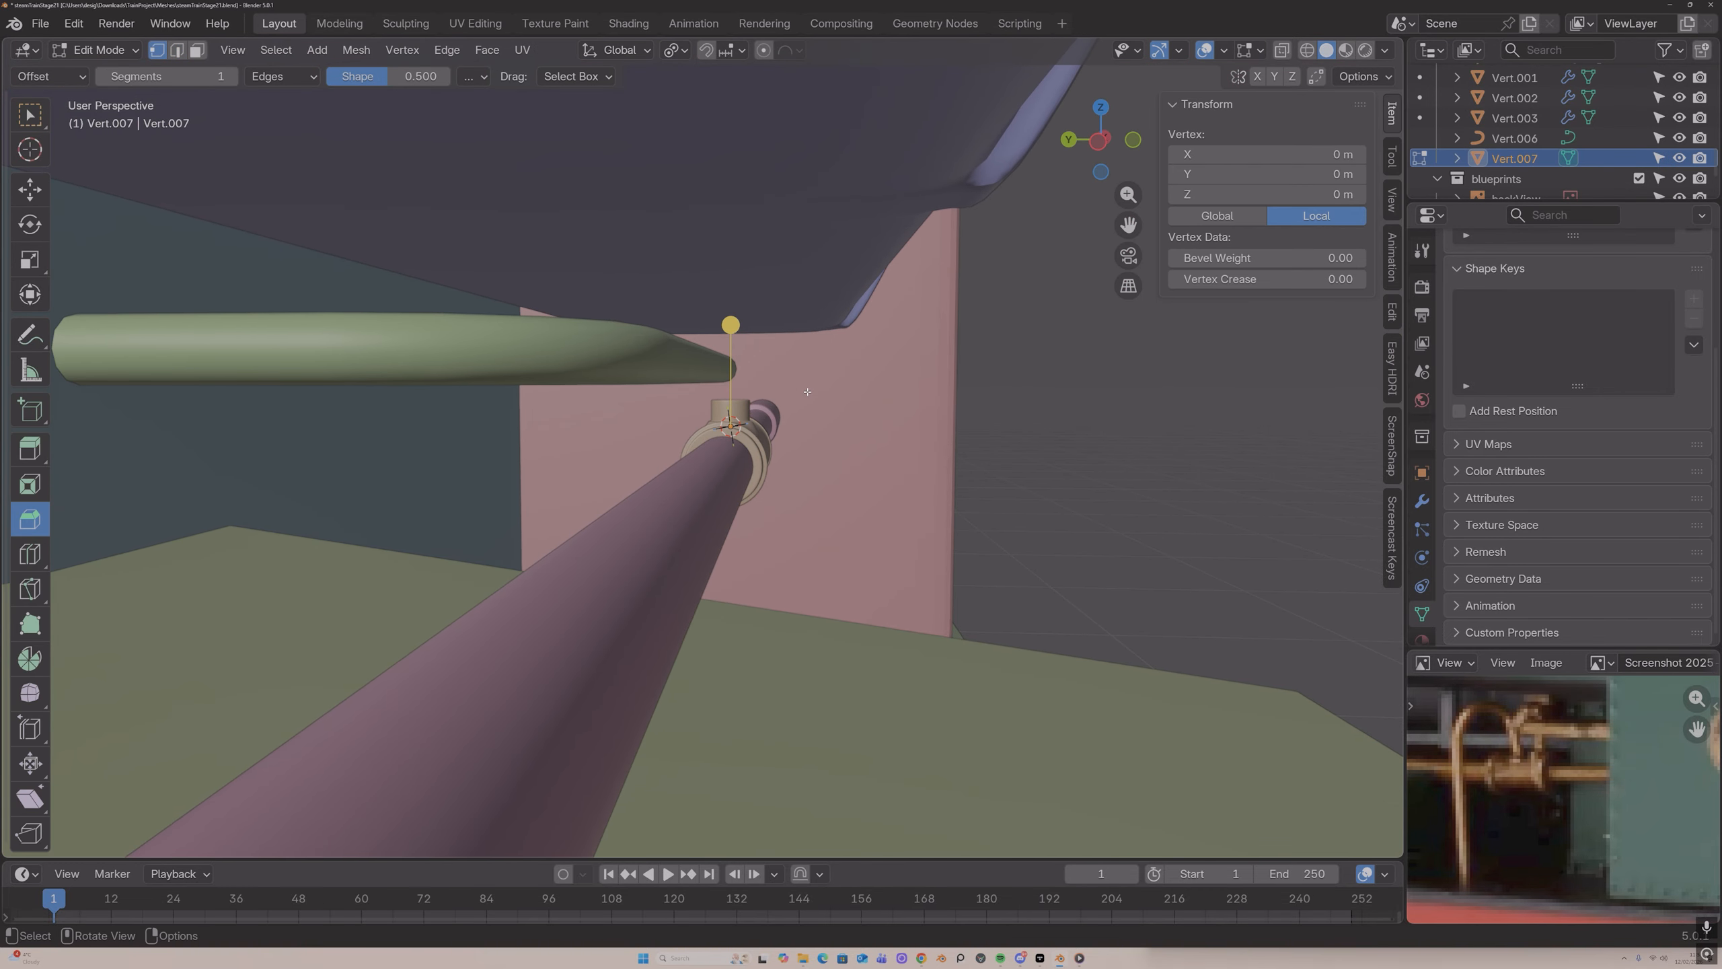
key(g)
key(z)
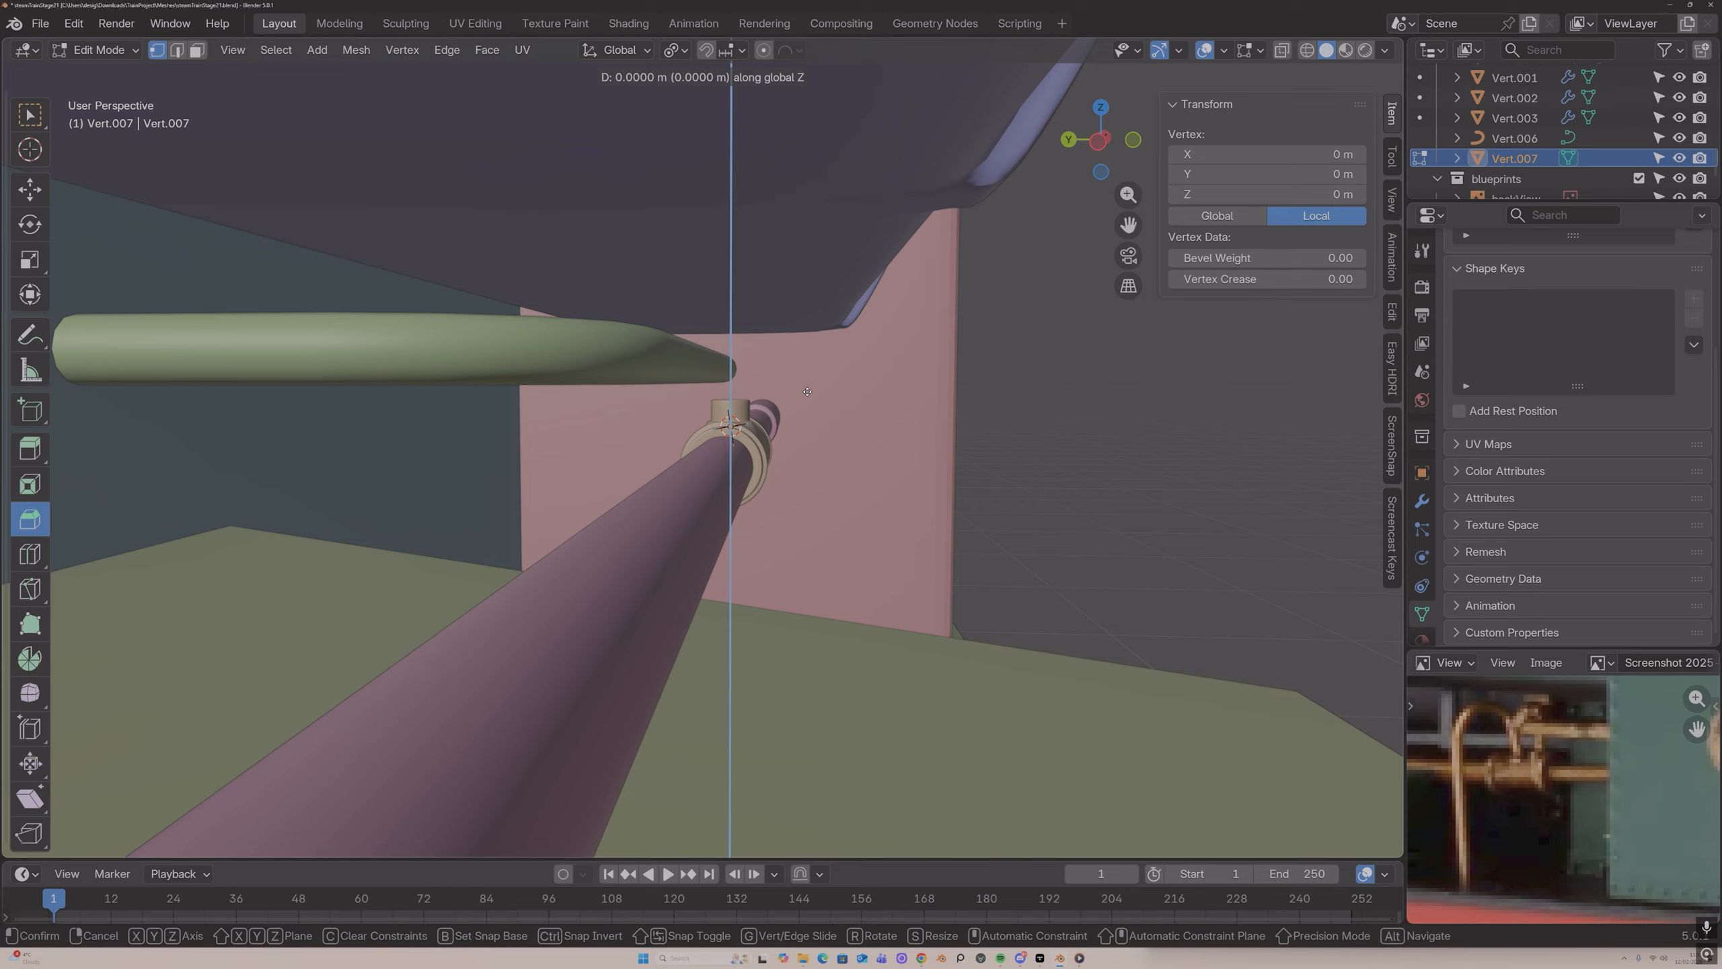
click(808, 300)
mouse_move(807, 300)
middle_down()
mouse_move(701, 293)
mouse_move(803, 289)
mouse_move(794, 306)
middle_up()
Step: Raise the extruded top vertex along Z to a local height of about 0.056 m
key(g)
key(y)
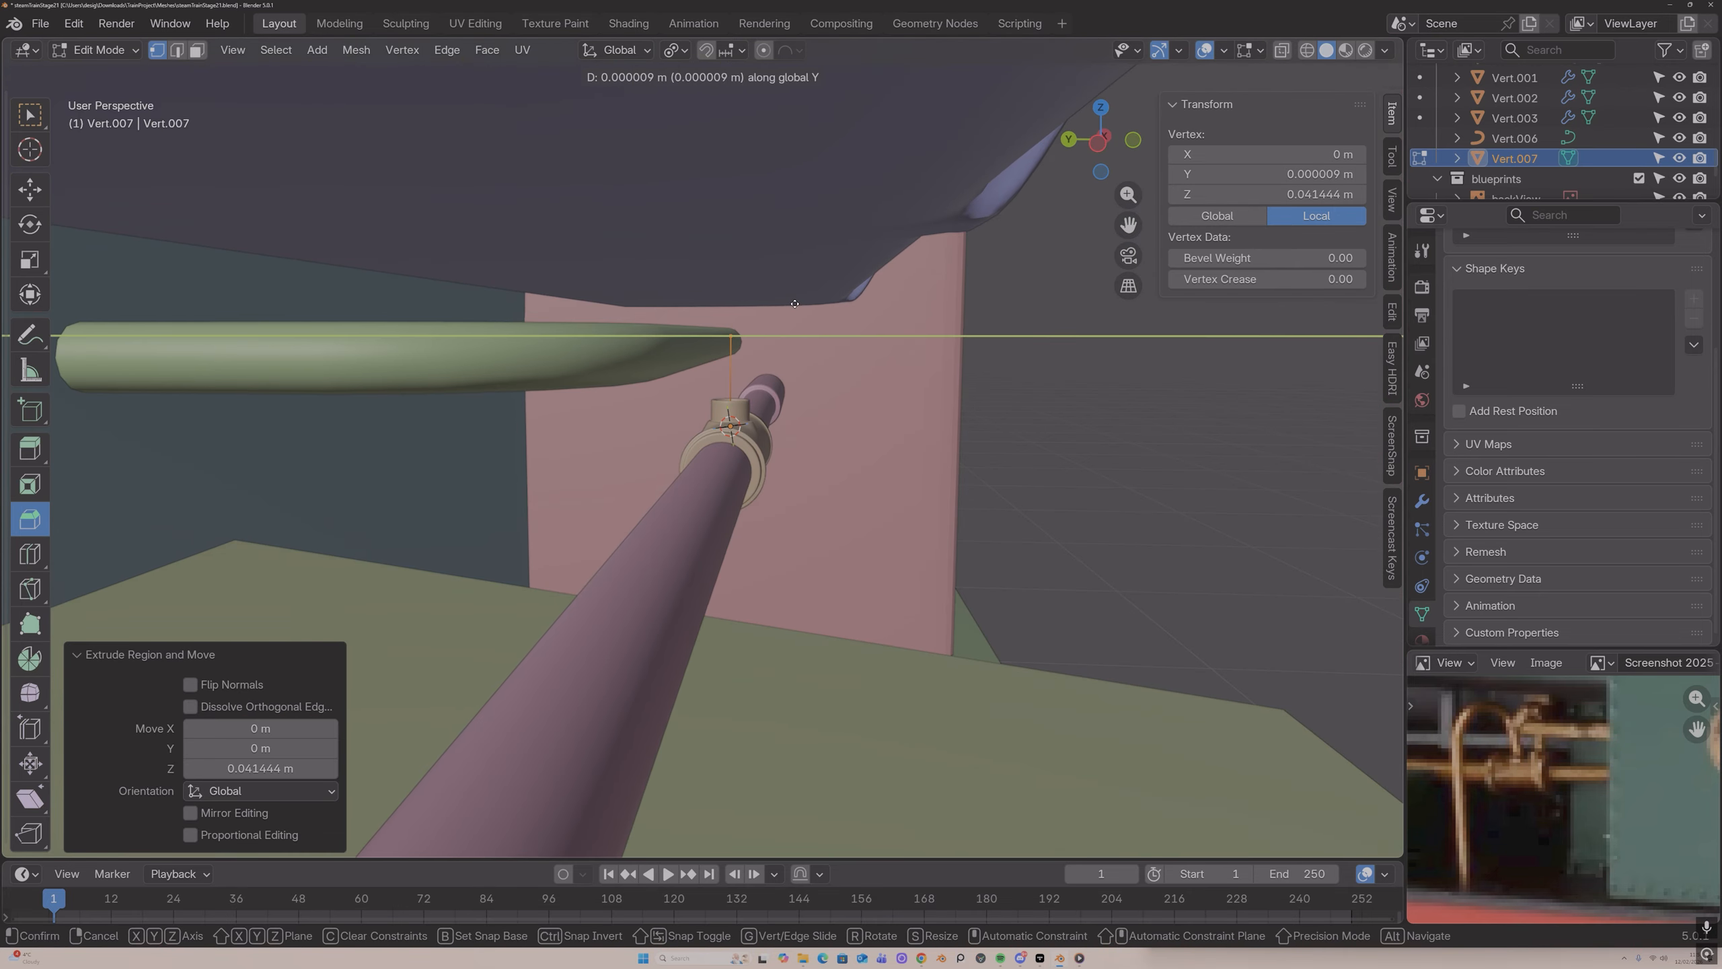
key(z)
click(795, 283)
middle_drag(794, 283, 811, 288)
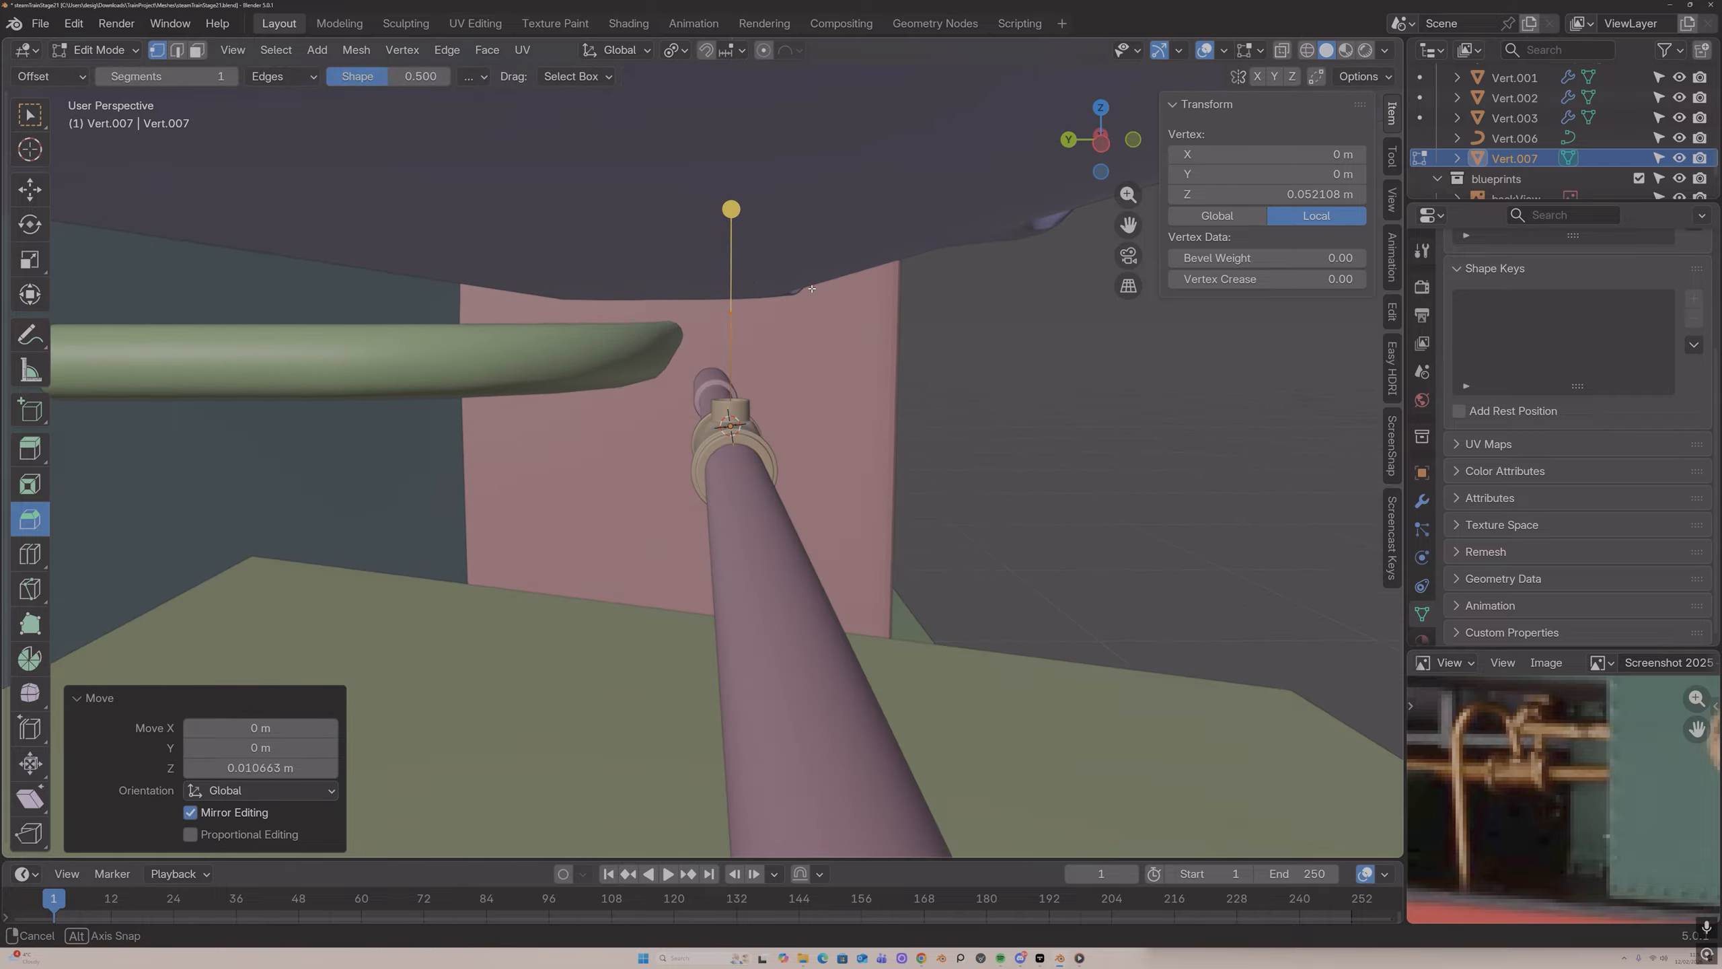
key(g)
key(z)
click(808, 285)
Step: Extrude the top vertex horizontally inward under the boiler, to about 0.084 m along Y
key(e)
right_click(808, 285)
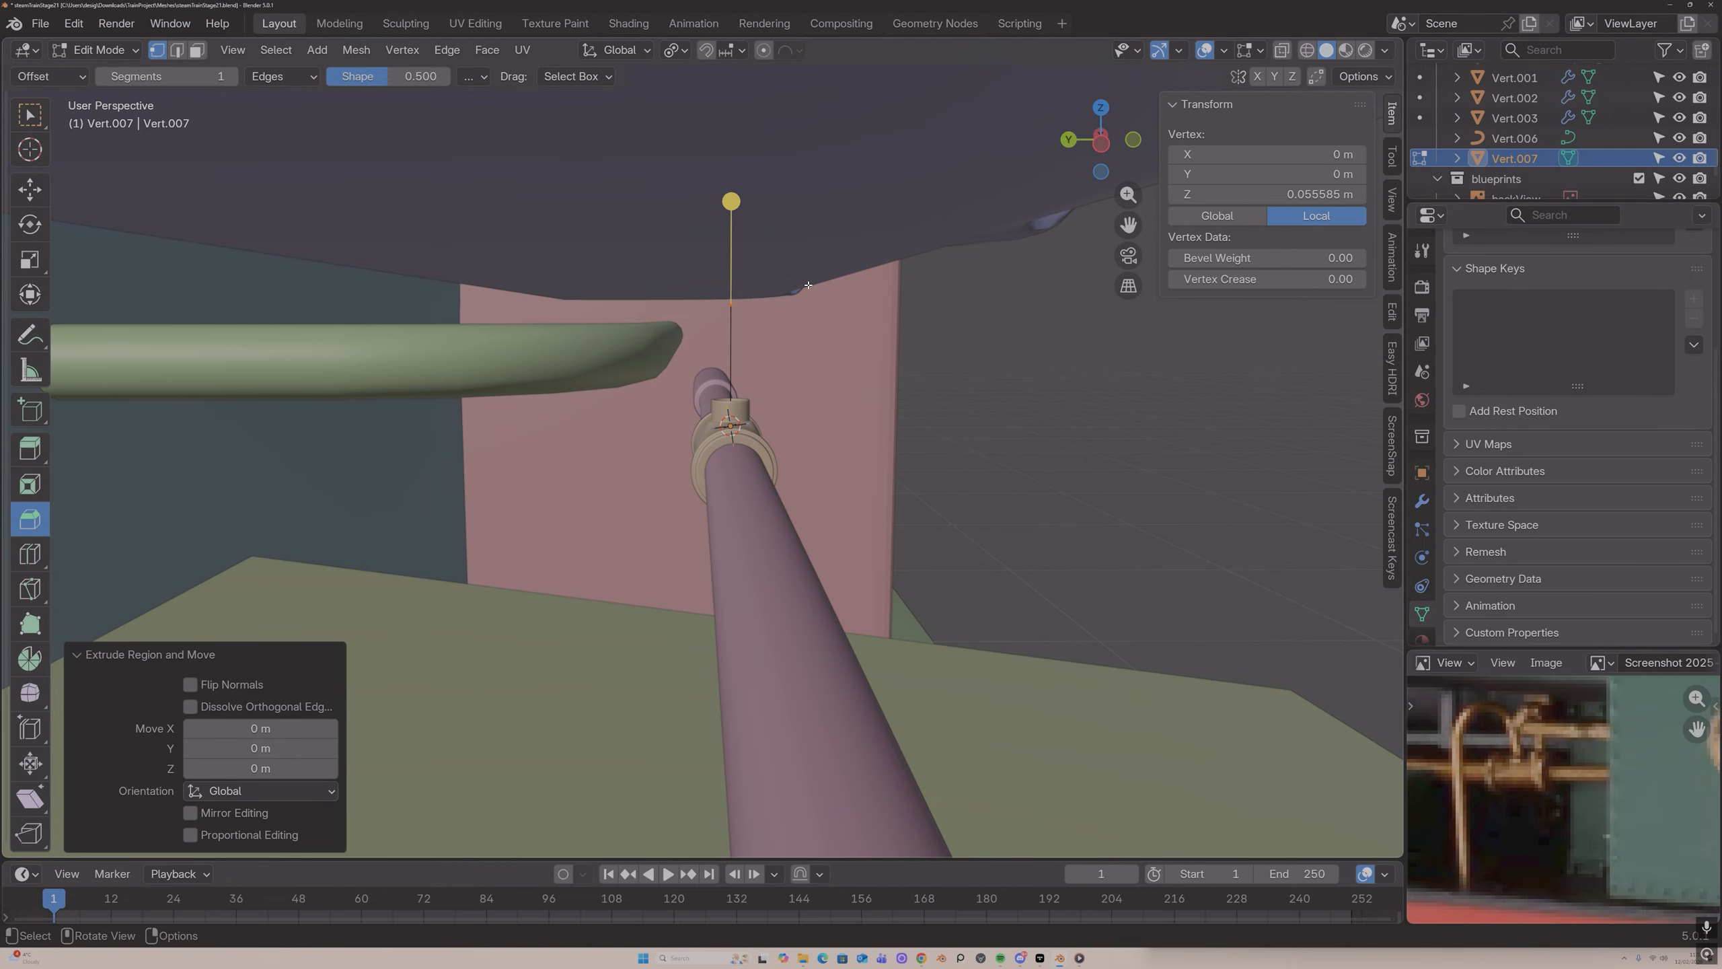
key(g)
key(y)
click(636, 299)
mouse_move(697, 301)
middle_down()
mouse_move(659, 304)
mouse_move(722, 305)
mouse_move(702, 304)
middle_up()
key(g)
key(y)
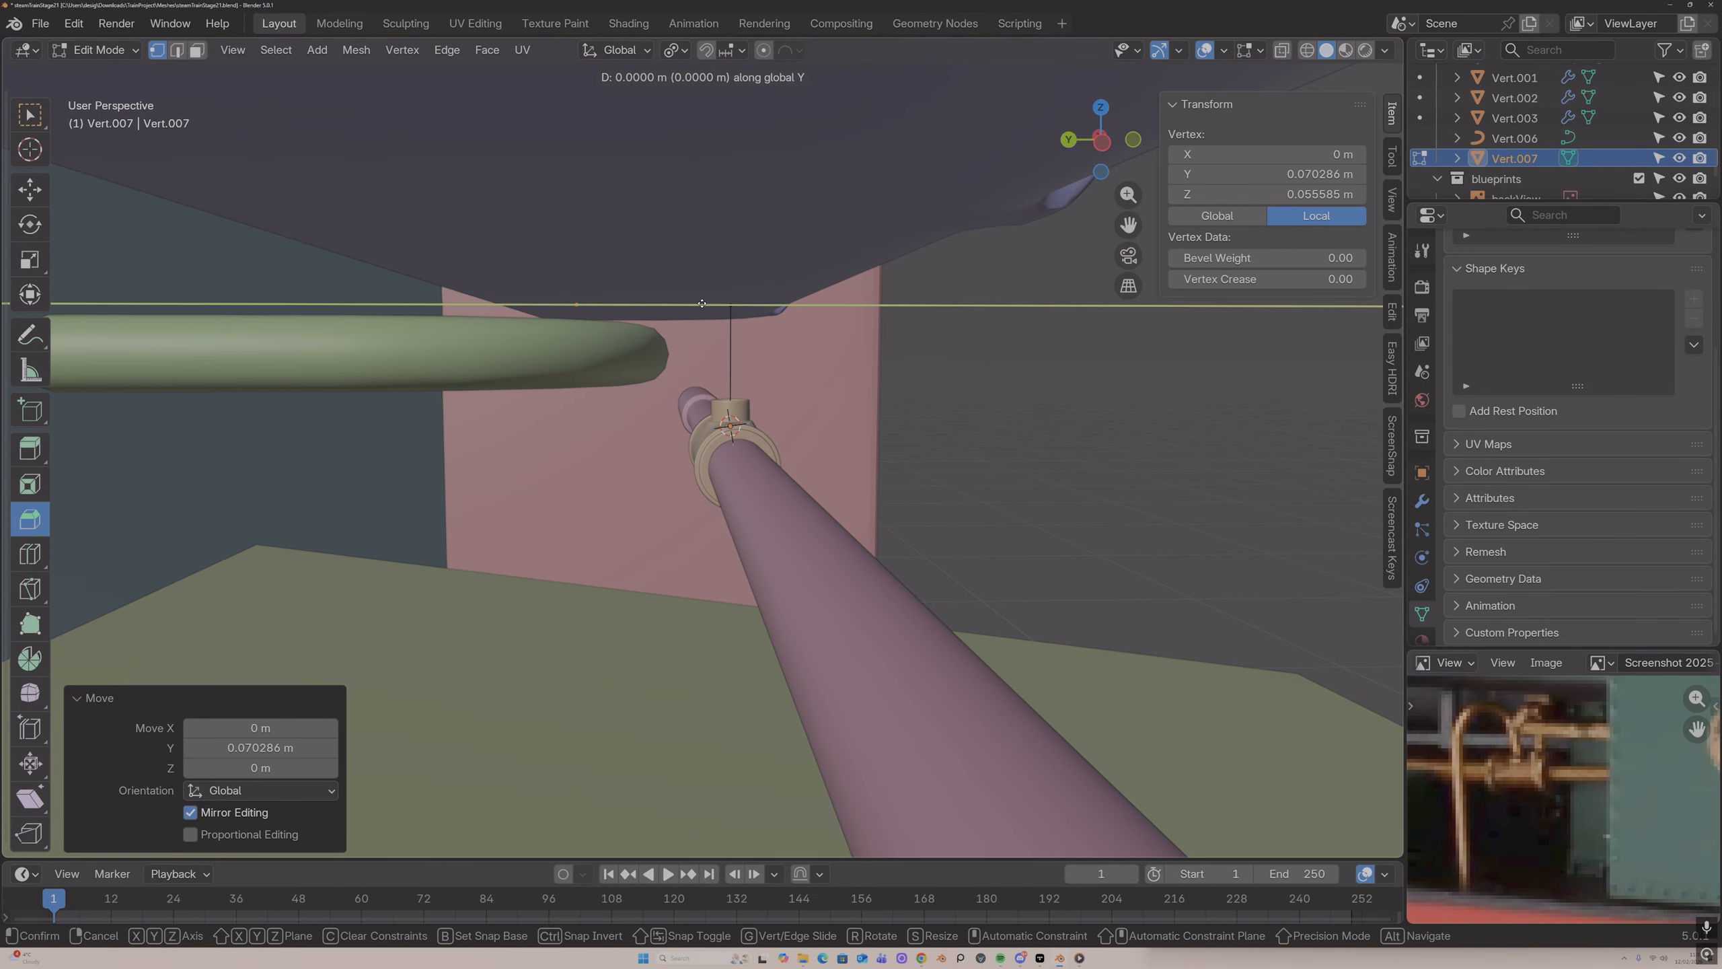
click(679, 305)
Step: Extrude the path's inner vertex straight down to a local Z of about -0.32 m
key(g)
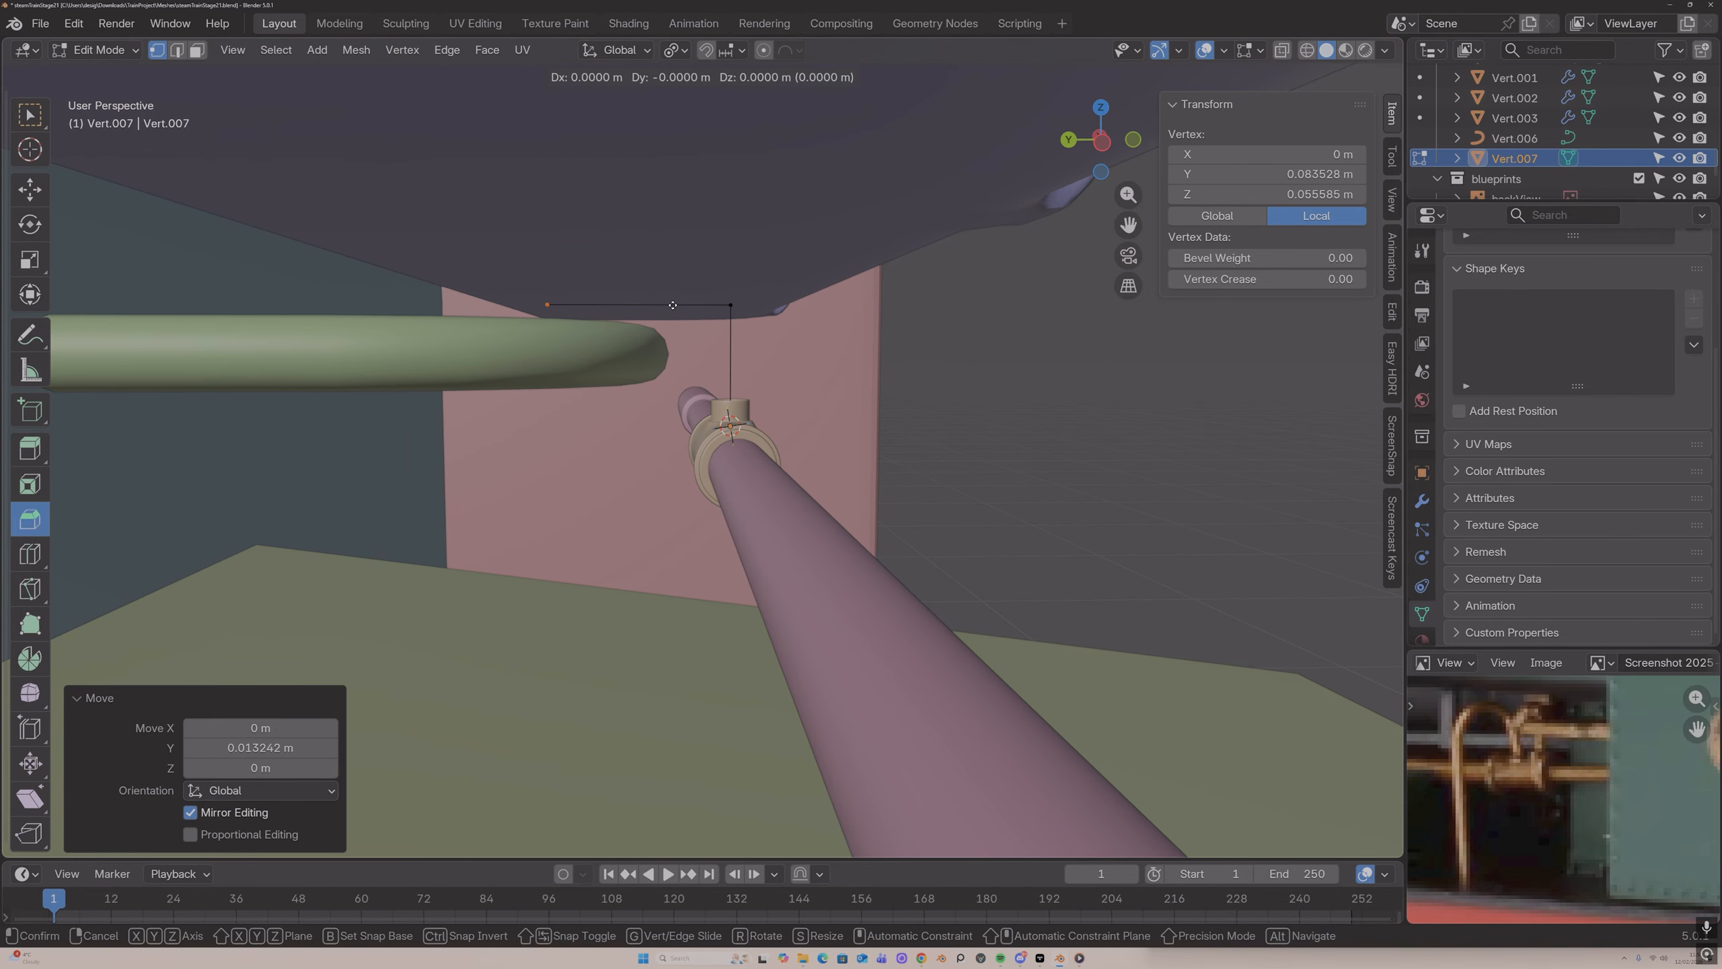
key(z)
click(664, 611)
middle_drag(665, 612, 629, 600)
scroll(638, 616, down, 1)
scroll(637, 617, down, 5)
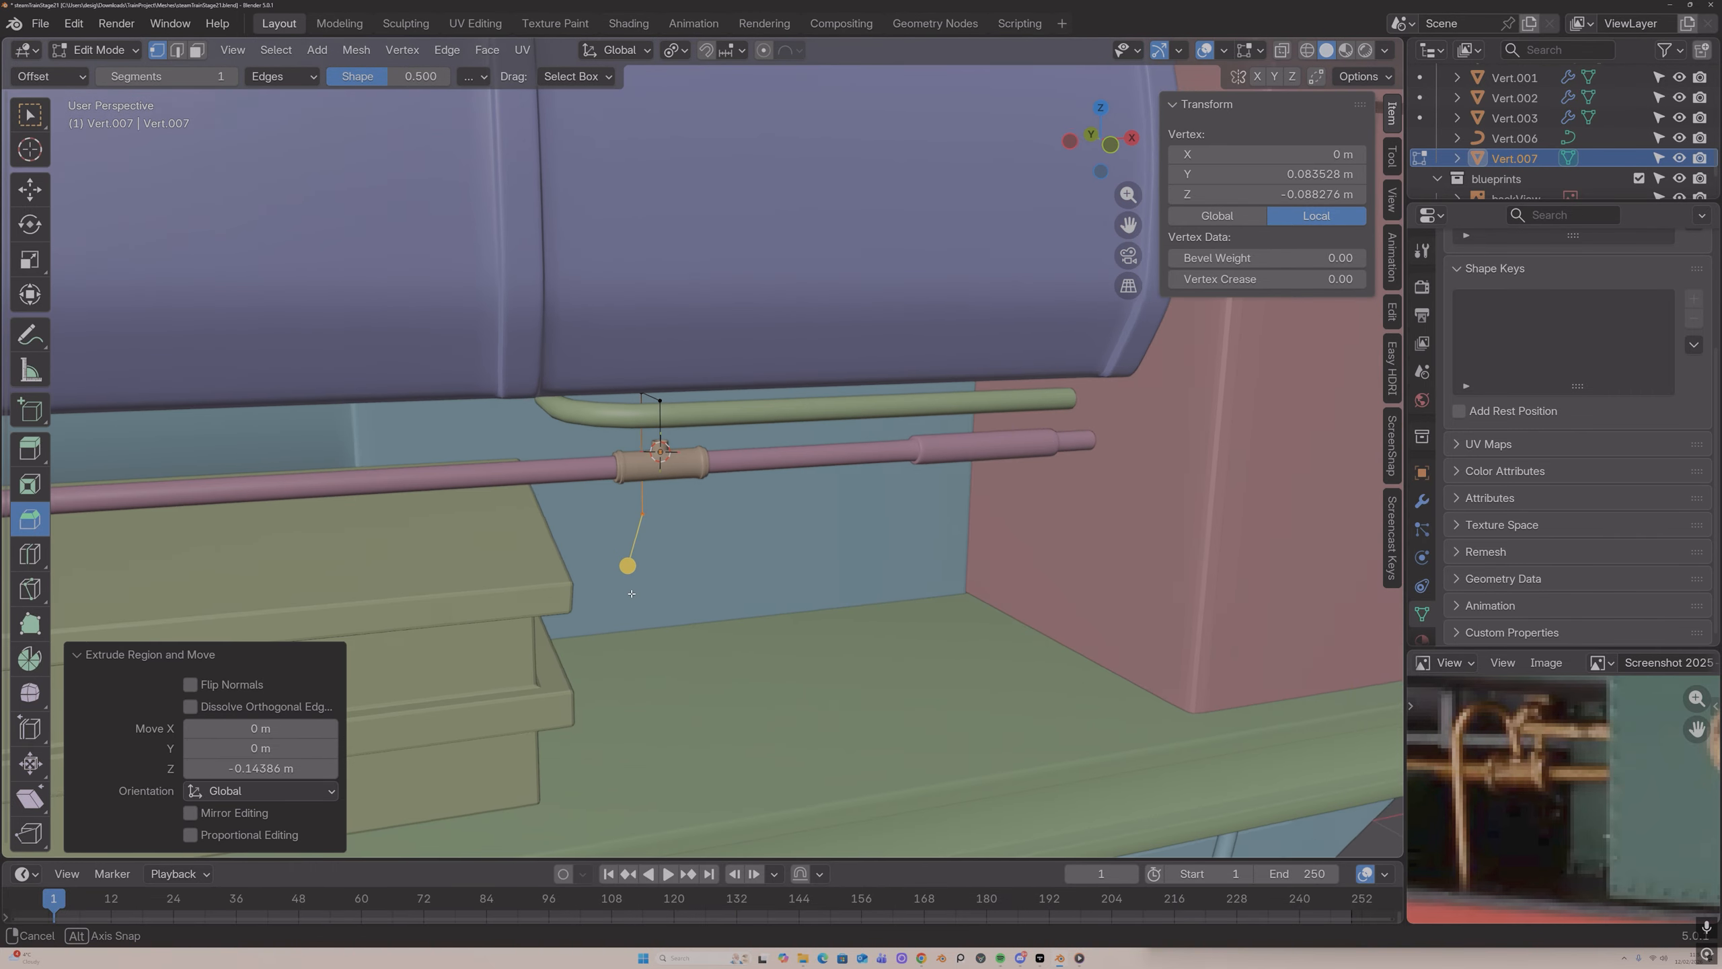
key(g)
key(z)
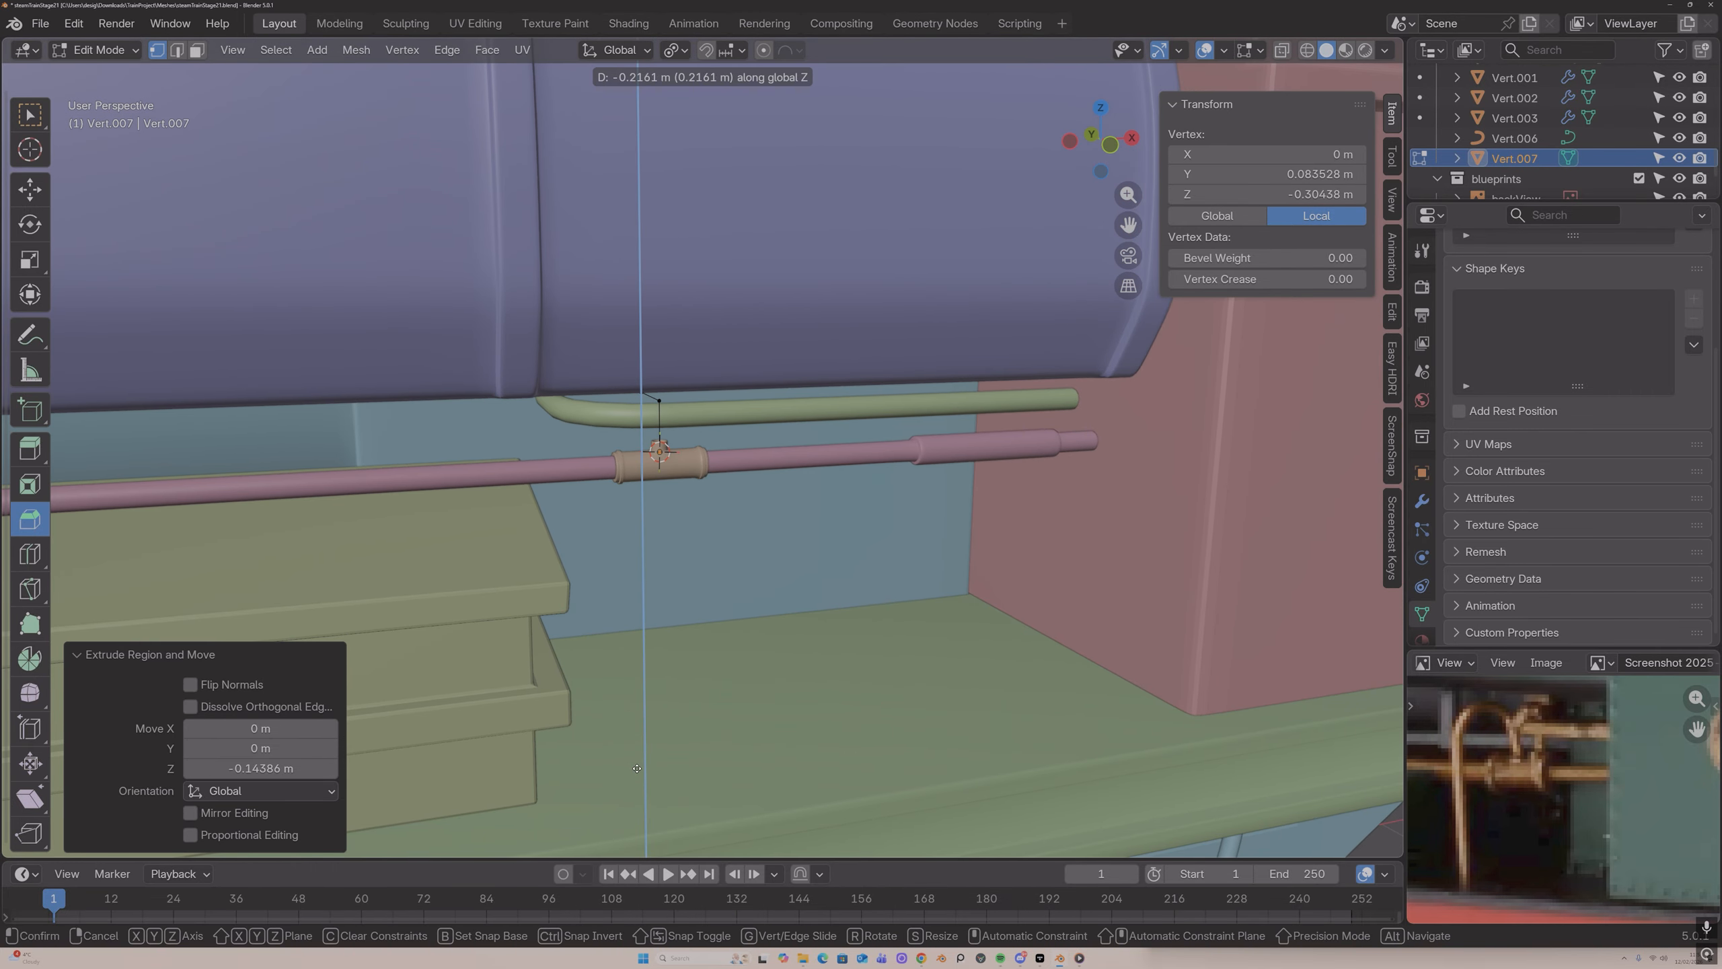
click(641, 769)
middle_drag(642, 770, 624, 789)
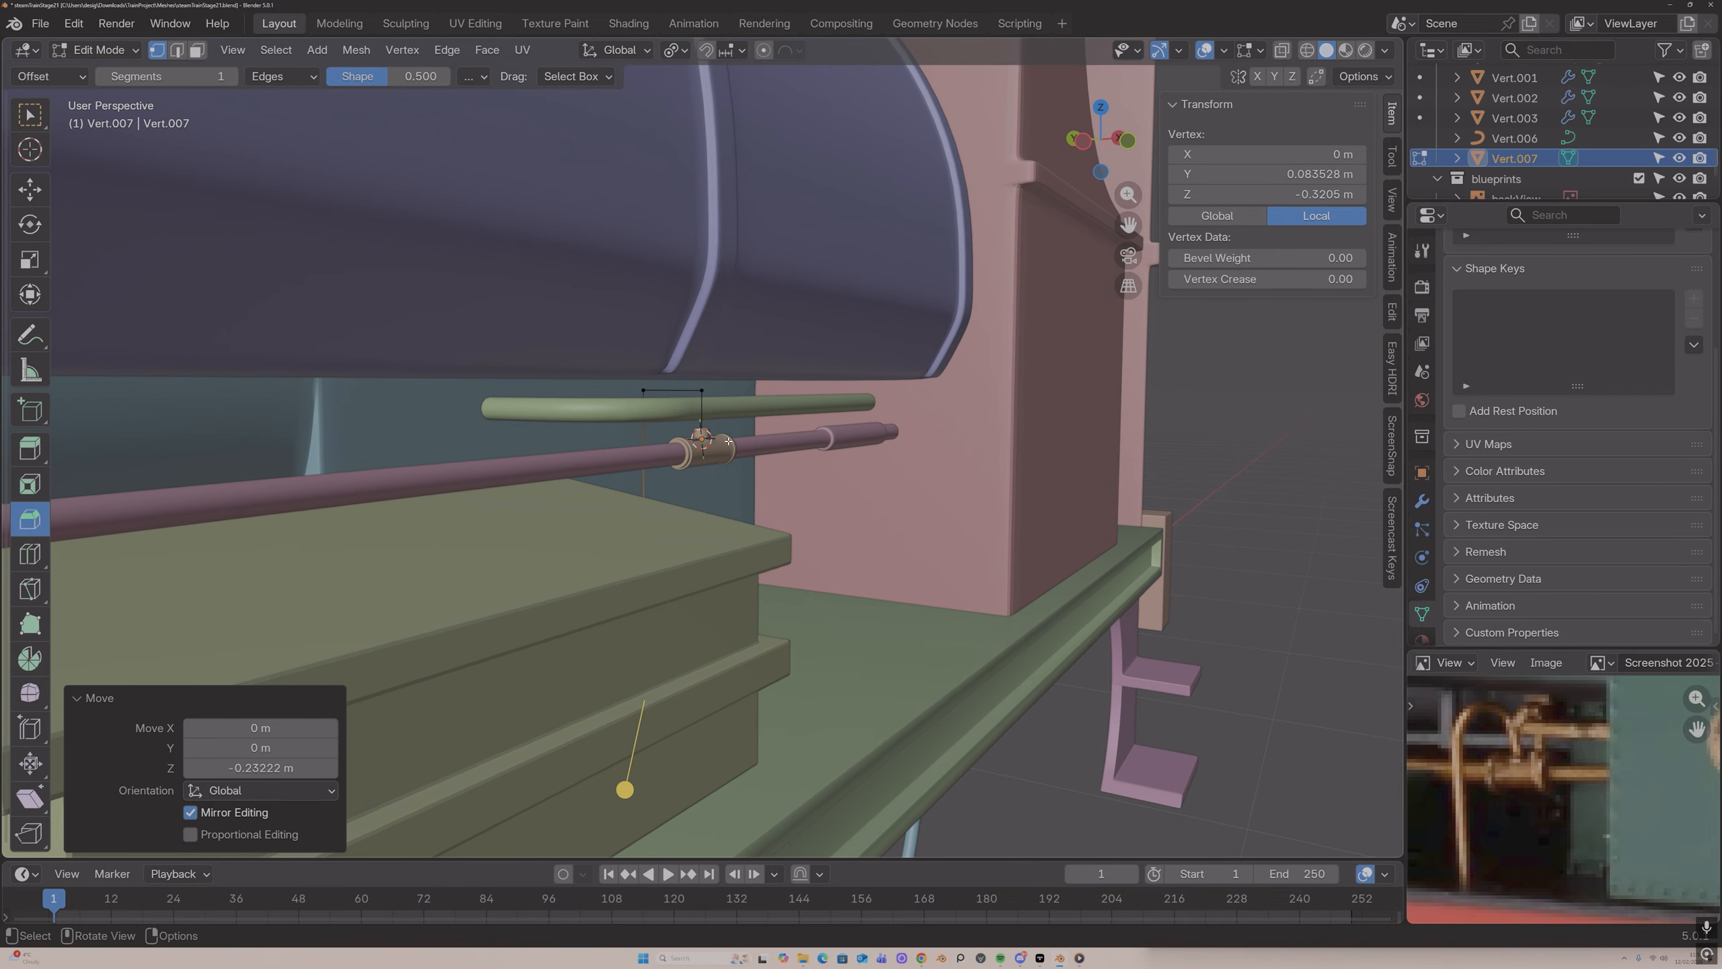
Step: Vertex-bevel the path's two upper corners about 0.036 m wide with several segments to form a rounded arch
key(Tab)
key(Tab)
click(702, 392)
shift+click(648, 386)
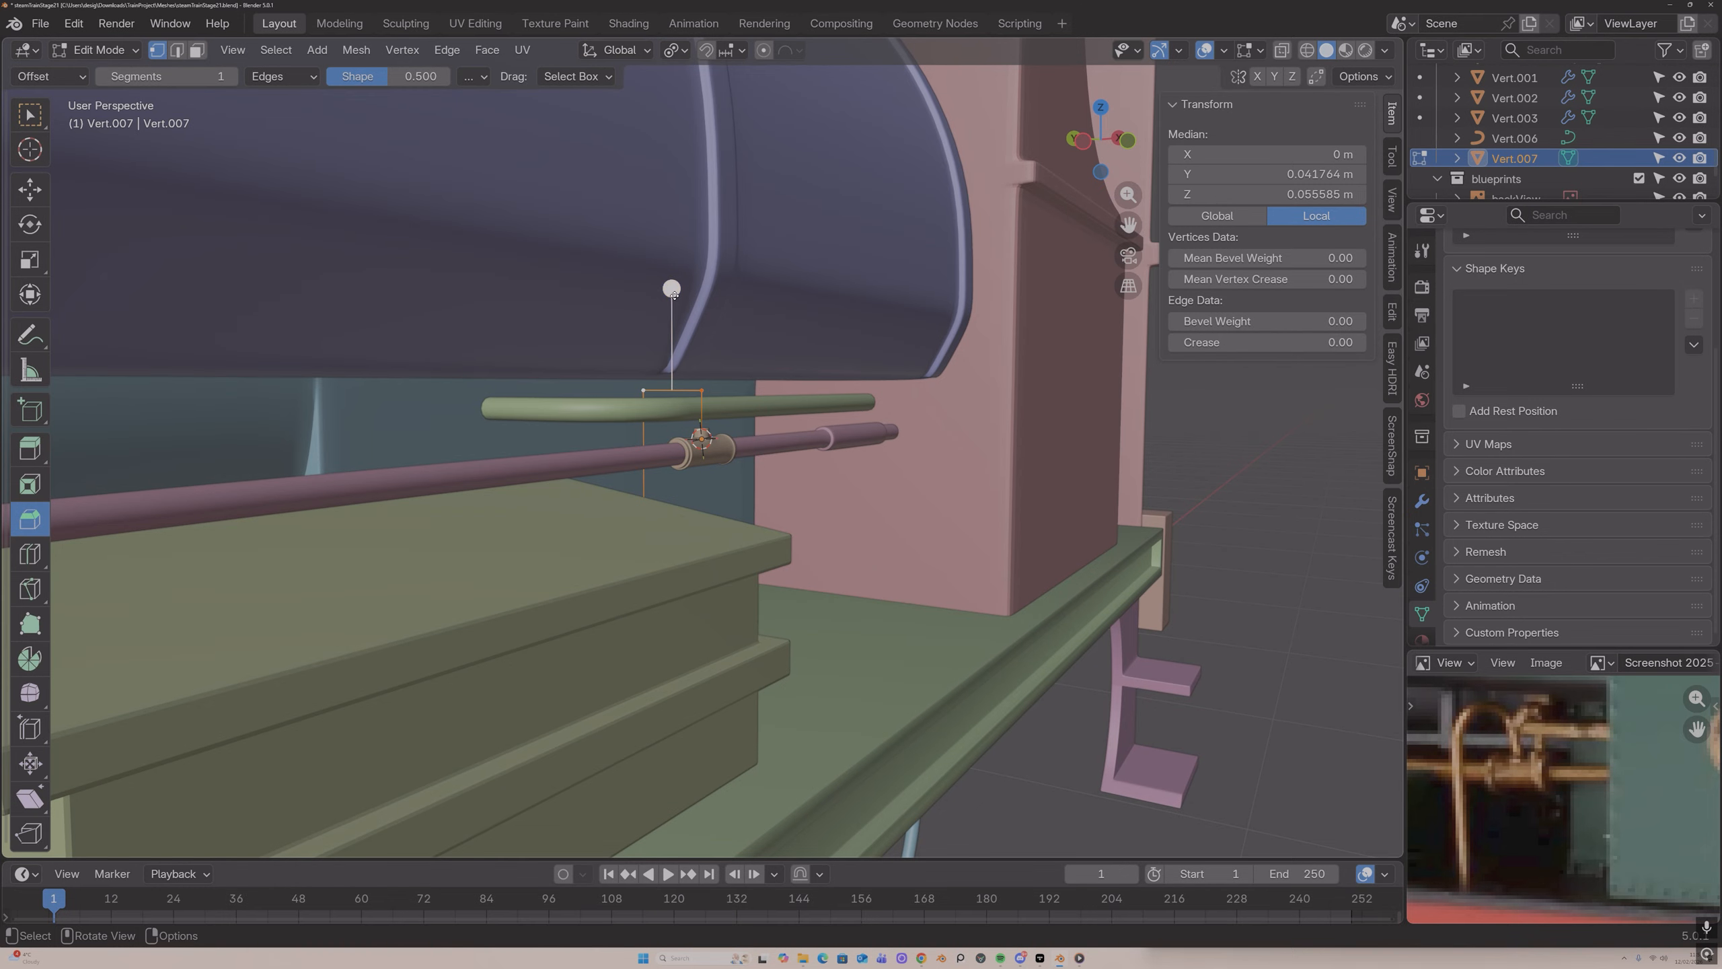
drag(672, 287, 488, 418)
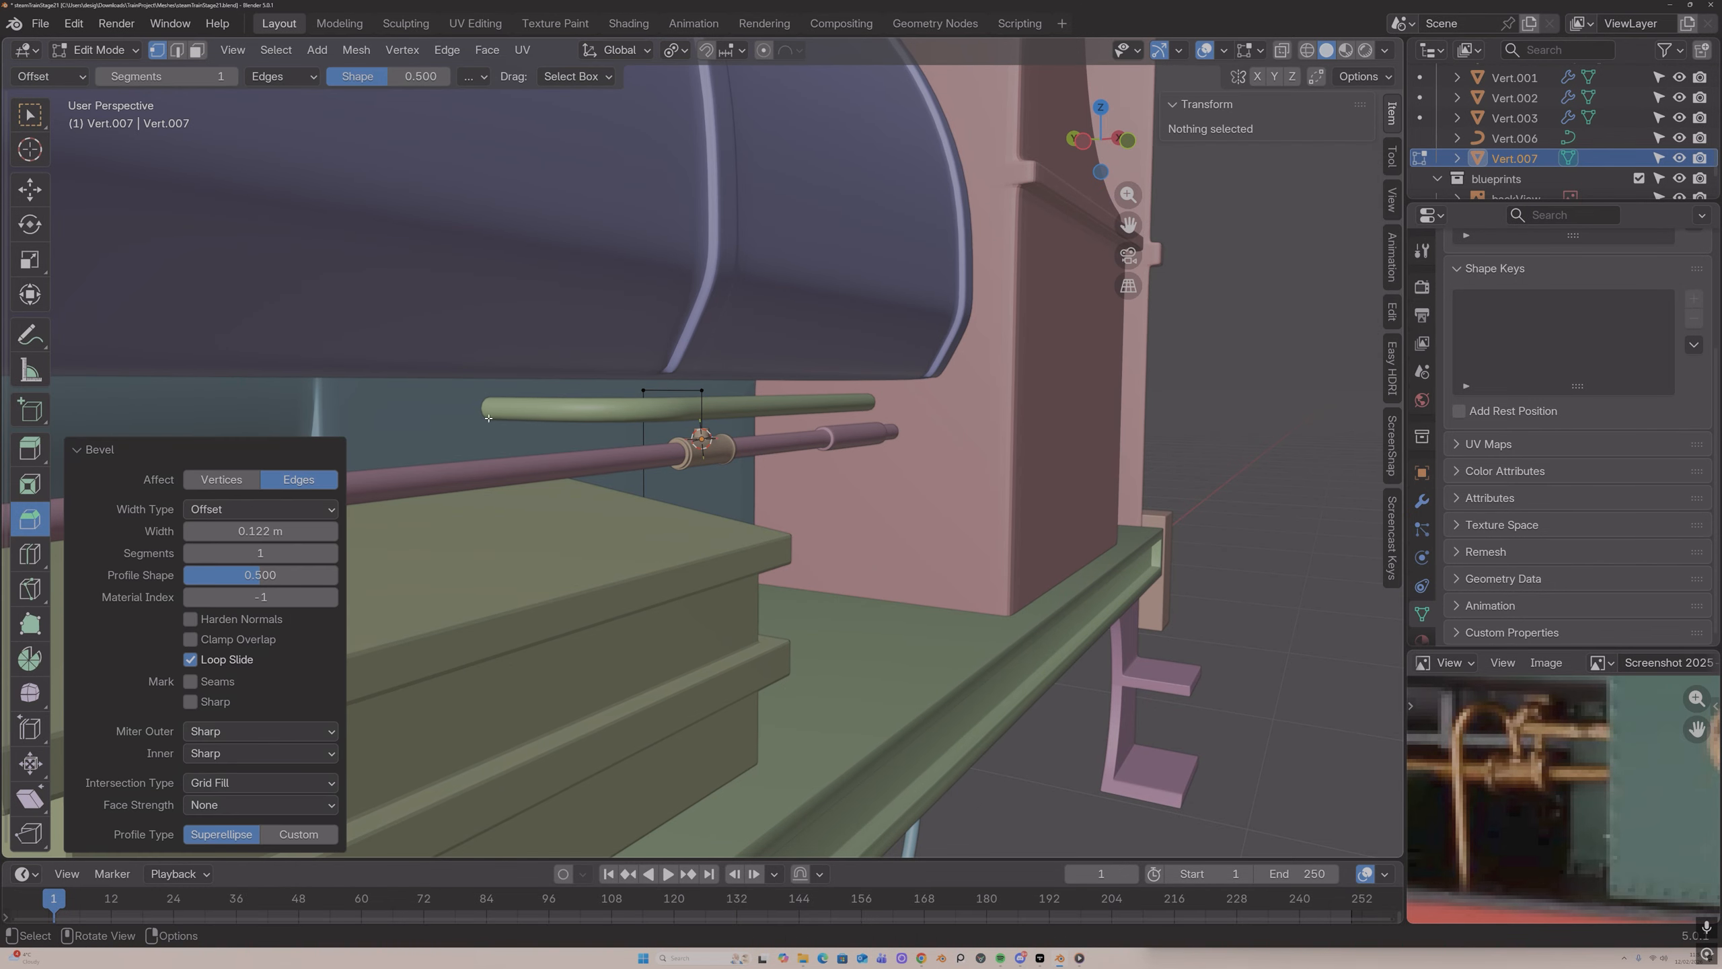
click(224, 480)
drag(273, 540, 241, 540)
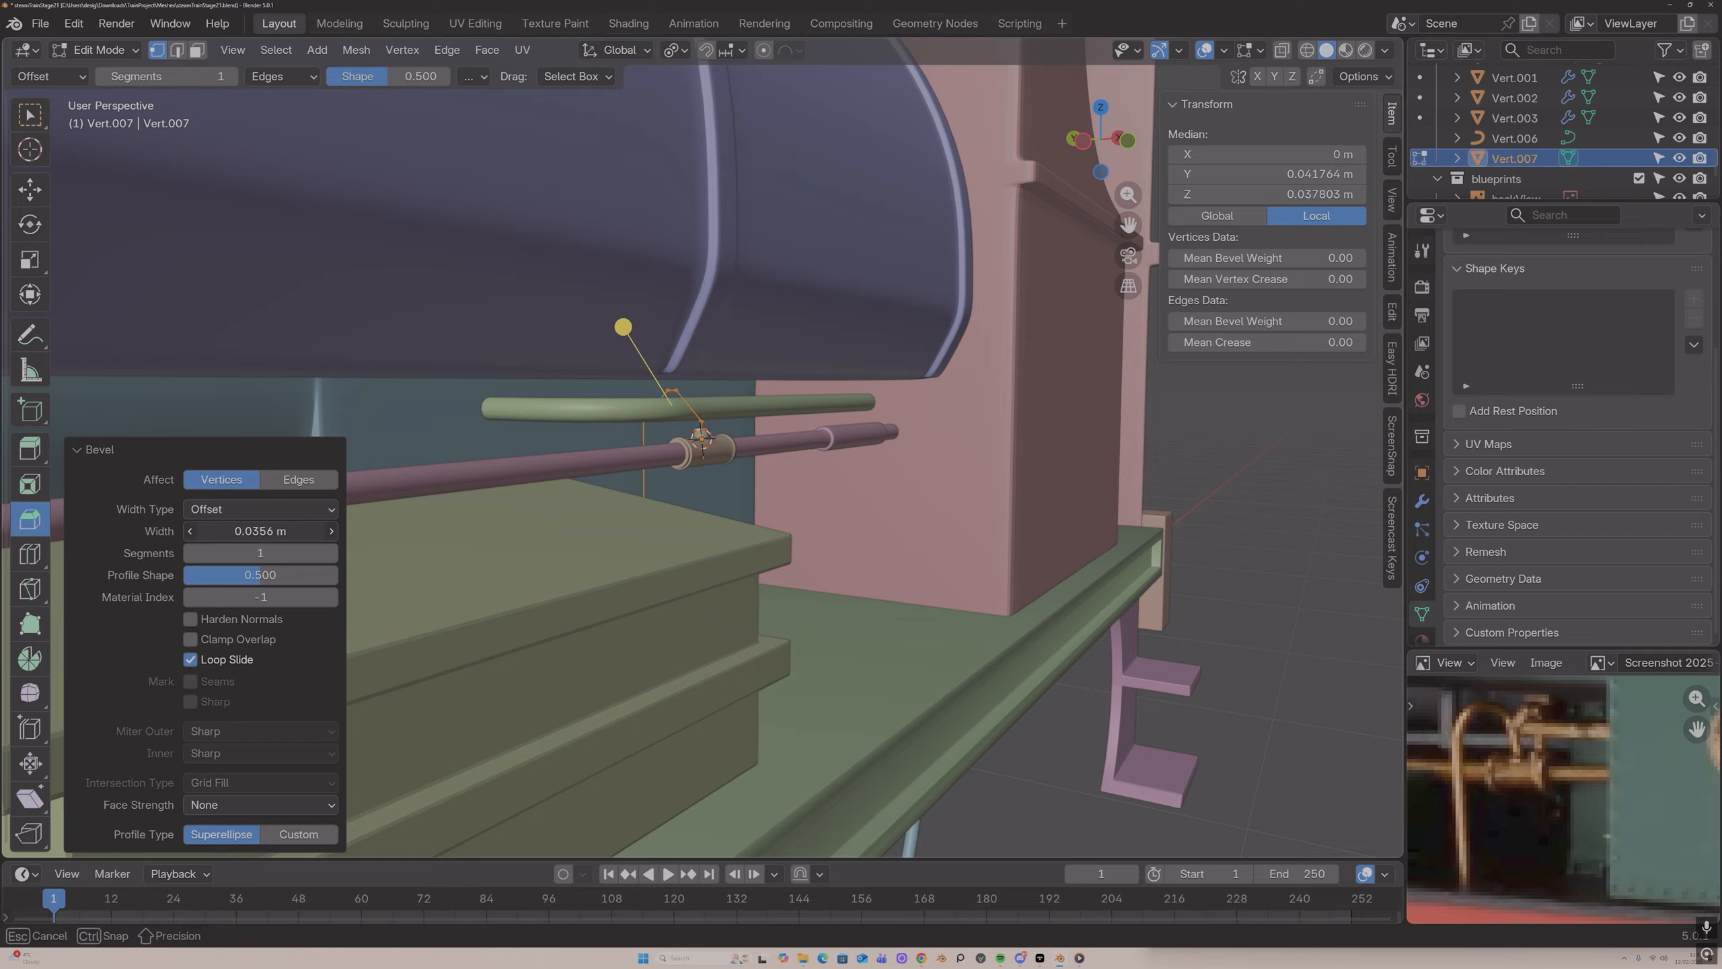
drag(273, 553, 323, 552)
Step: Move the green pipe beneath the boiler outward along Y
mouse_move(526, 393)
middle_down()
mouse_move(576, 390)
mouse_move(595, 416)
mouse_move(528, 415)
middle_up()
key(Tab)
click(580, 406)
key(g)
key(y)
click(602, 418)
Step: Shift the green pipe's inner end control point about 0.022 m inward along Y
key(Tab)
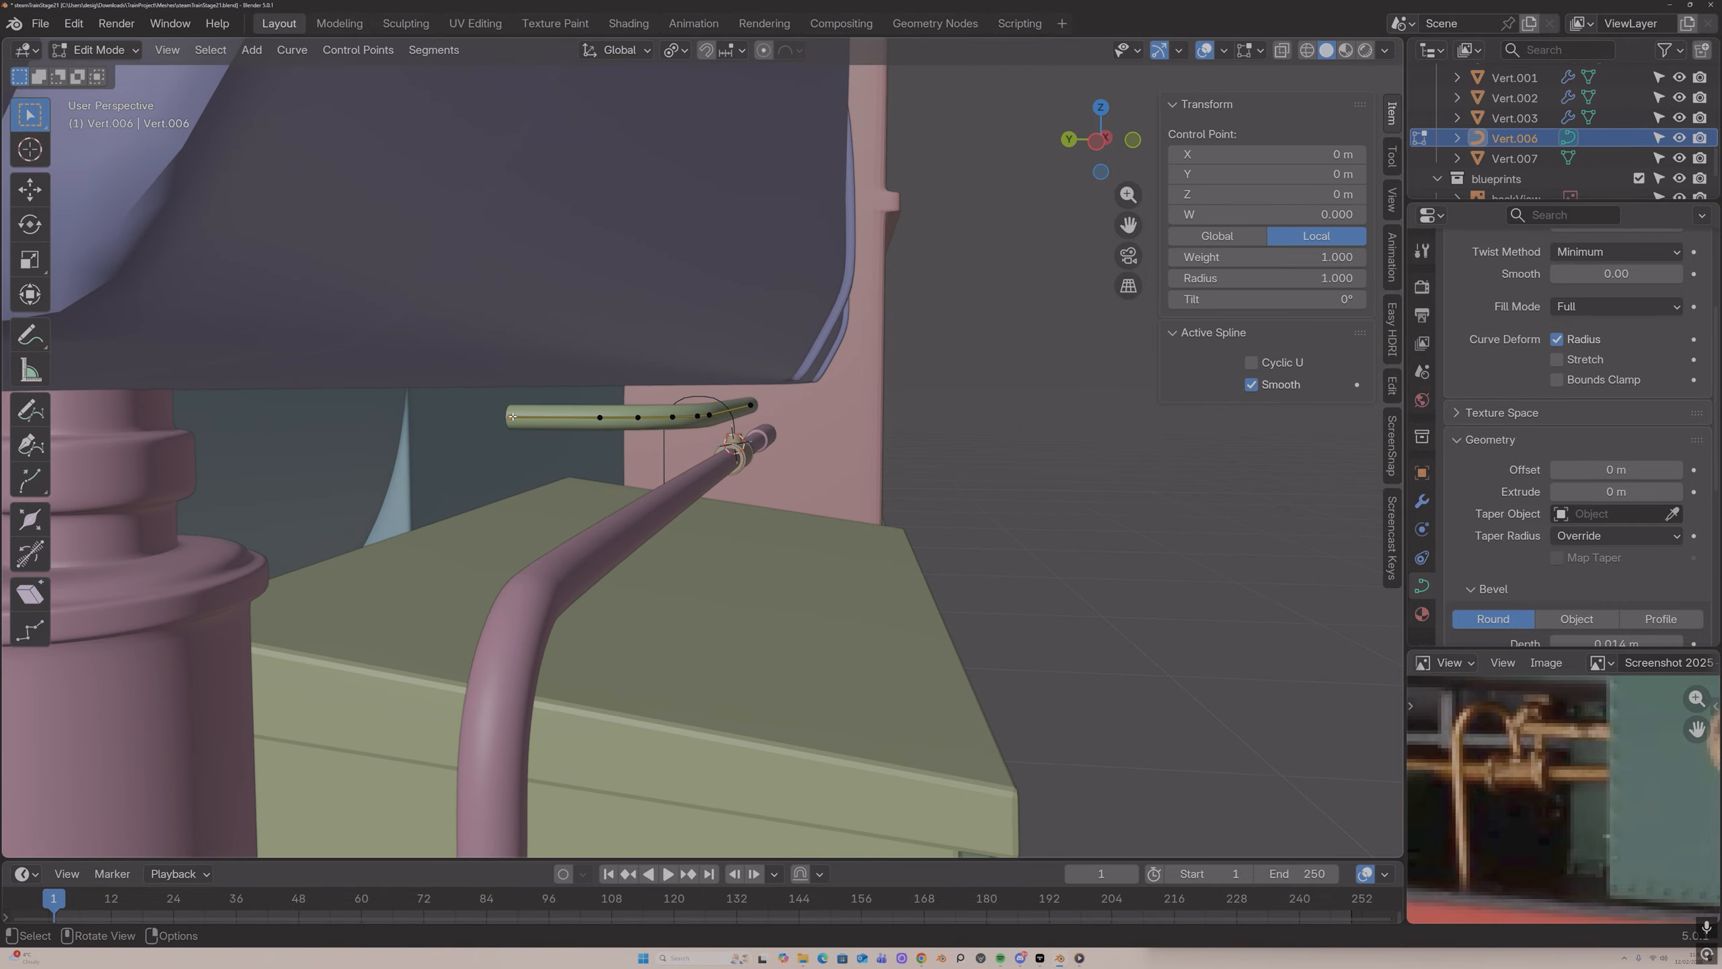
key(g)
key(y)
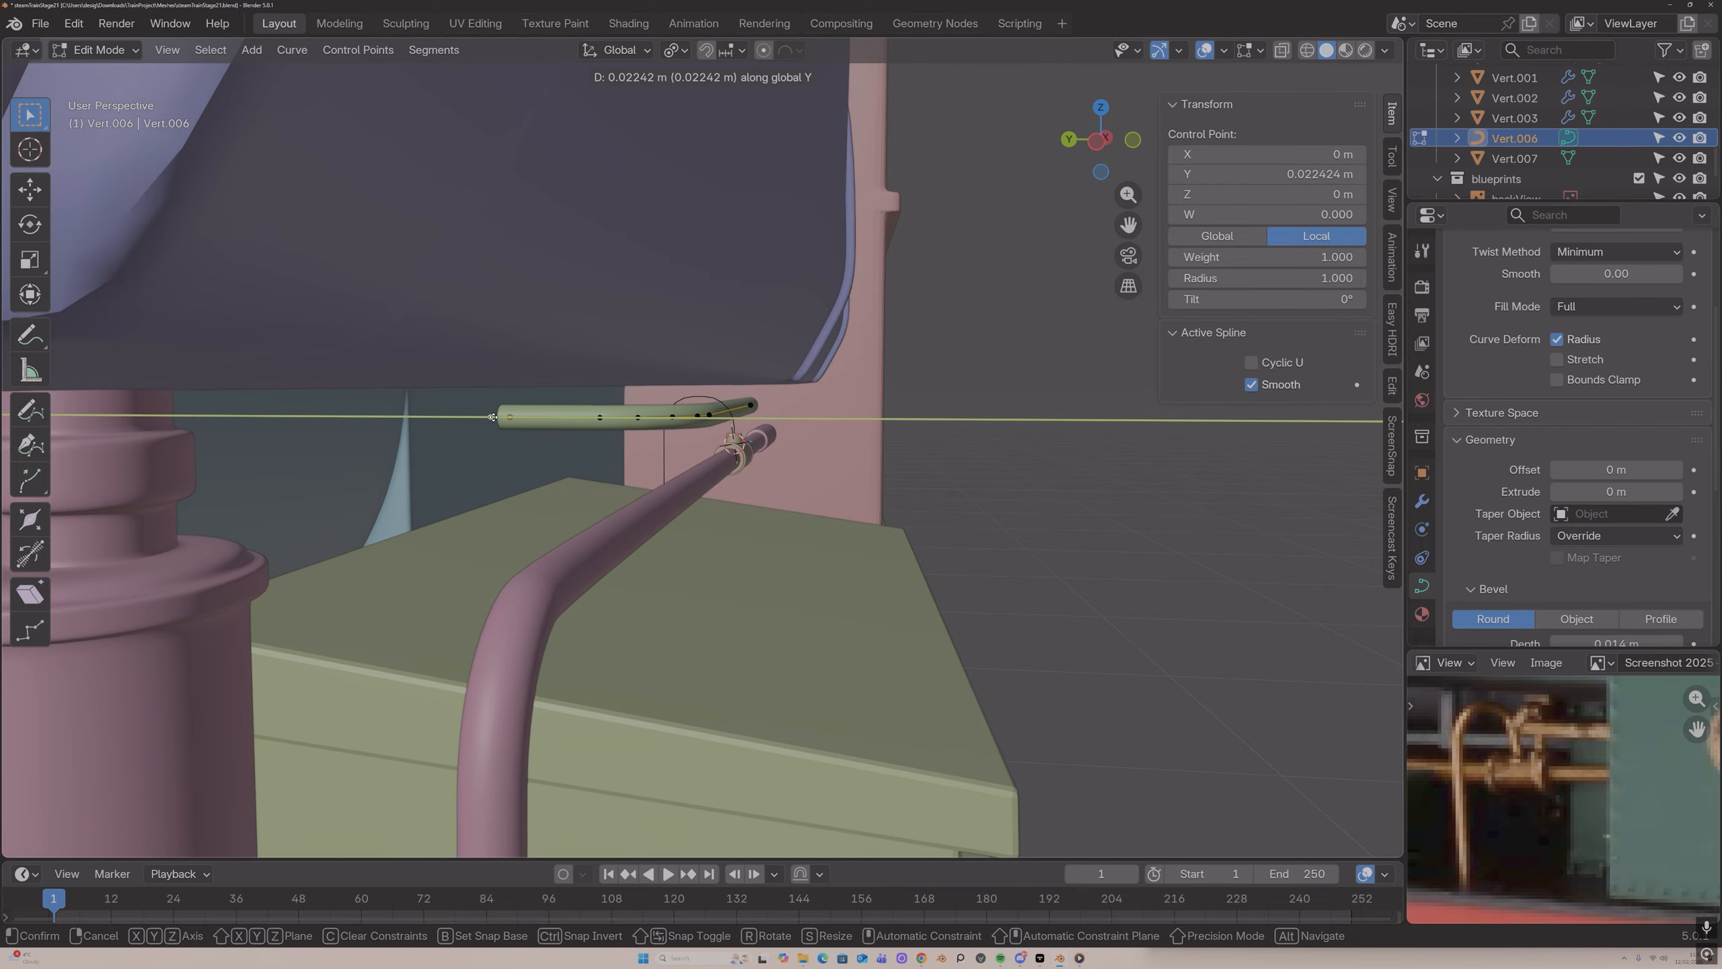
click(493, 417)
key(Tab)
click(686, 400)
mouse_move(686, 400)
middle_down()
mouse_move(640, 399)
mouse_move(699, 408)
middle_up()
key(Tab)
key(g)
key(y)
key(z)
click(696, 390)
key(ctrl+z)
Step: Lower the whole green pipe slightly along Z beneath the arched path
key(Tab)
click(700, 408)
key(g)
key(y)
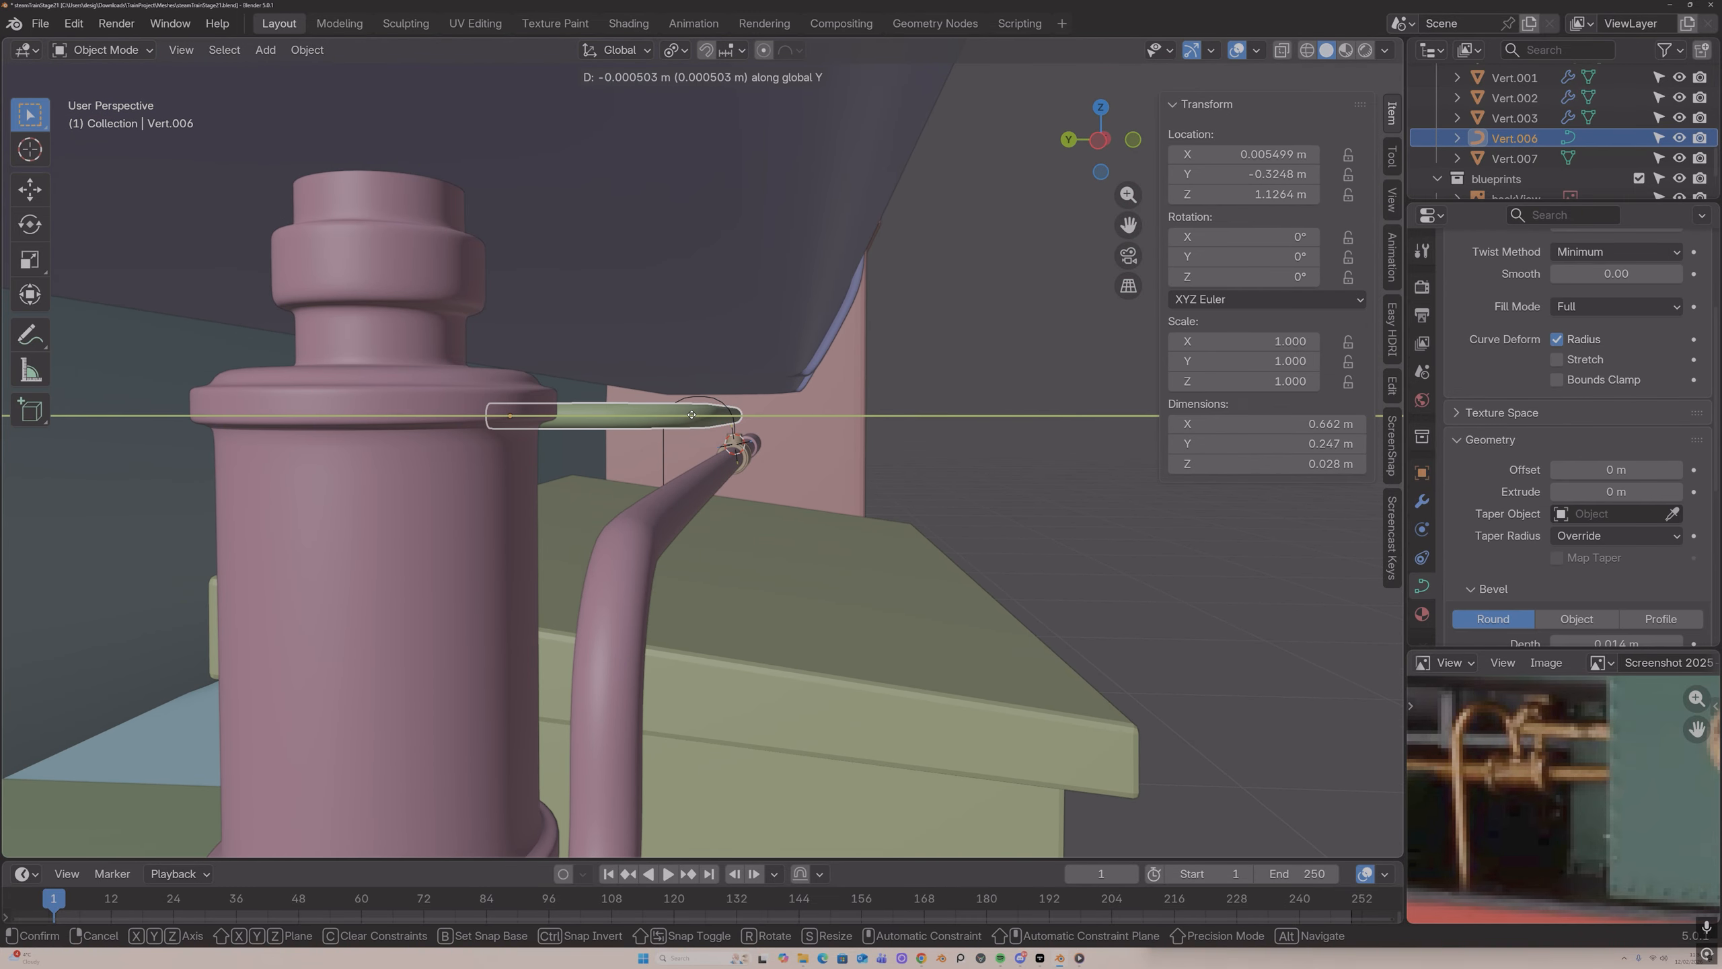
key(z)
click(692, 422)
Step: Select the arched wire path rising from the sleeve's stub and convert it to a curve
click(694, 399)
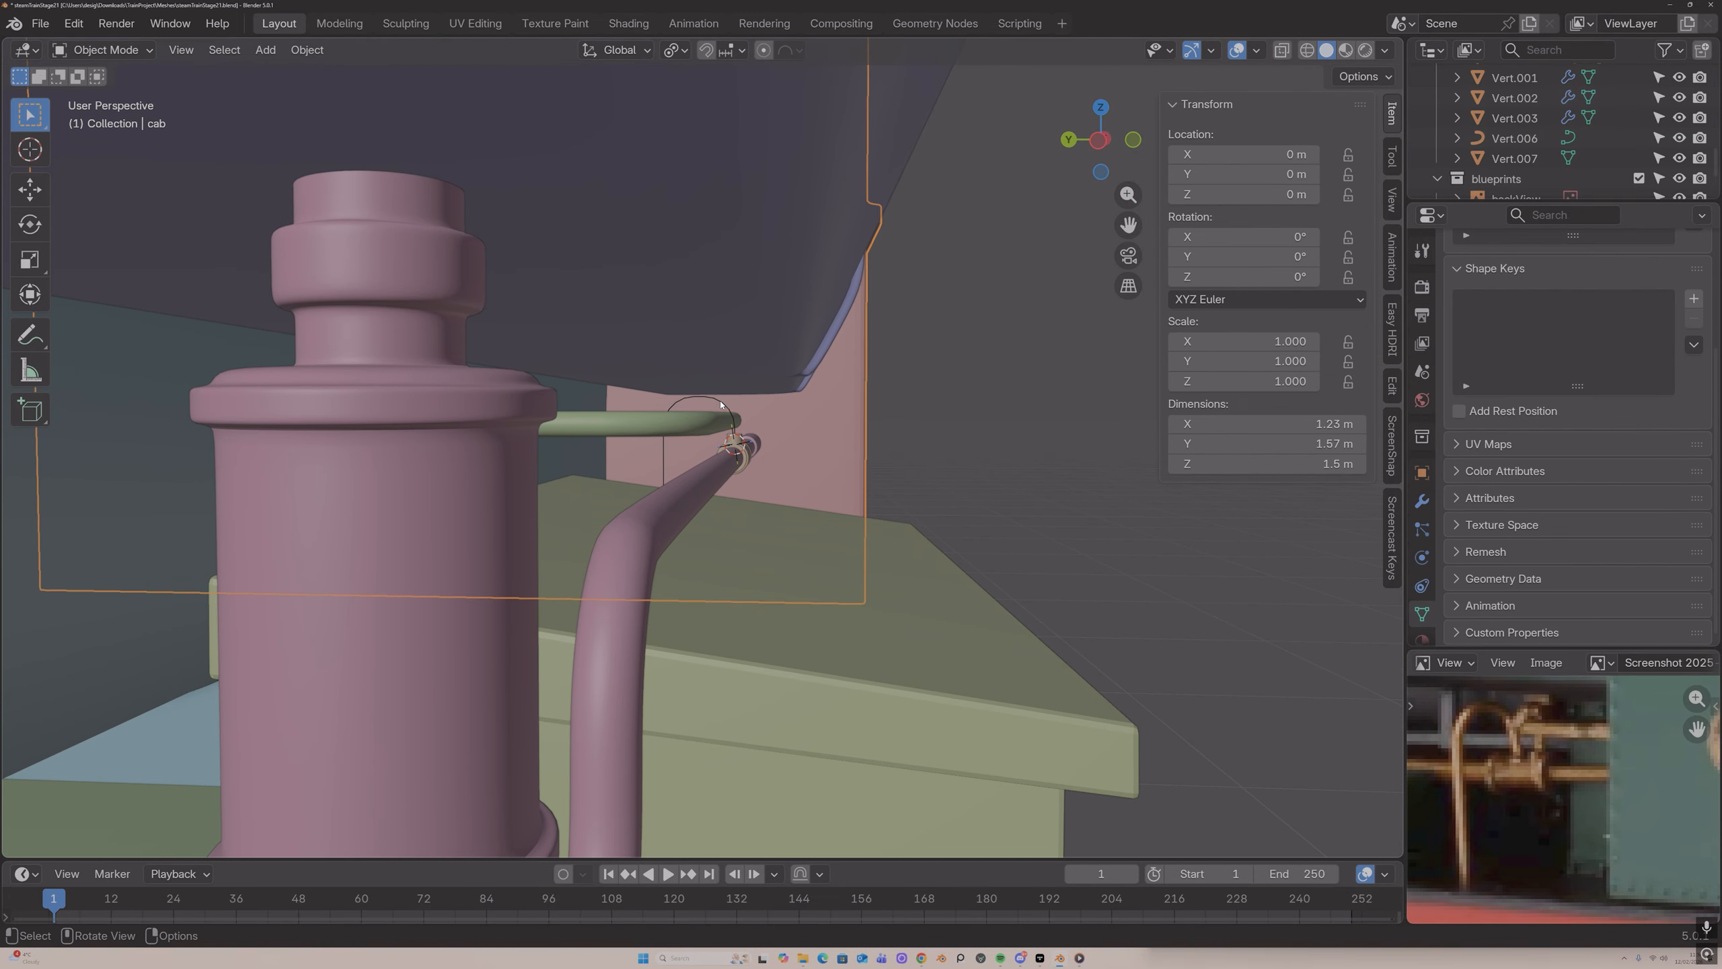
click(697, 399)
middle_drag(701, 400, 643, 400)
click(308, 49)
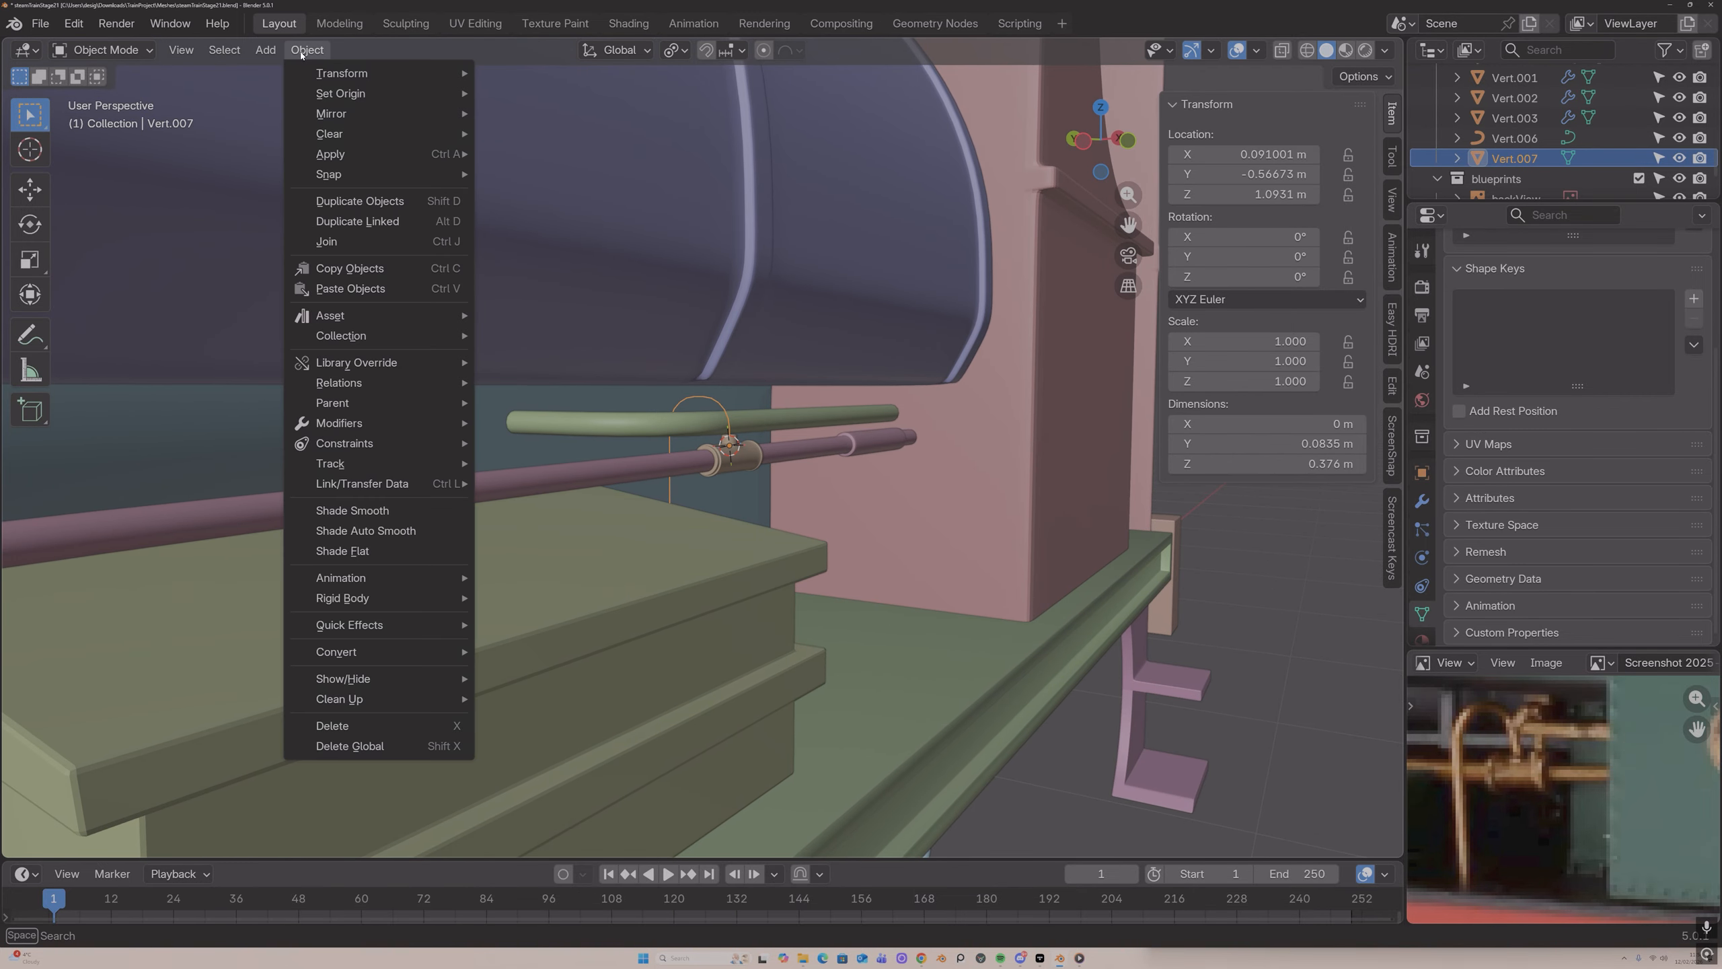
mouse_move(441, 652)
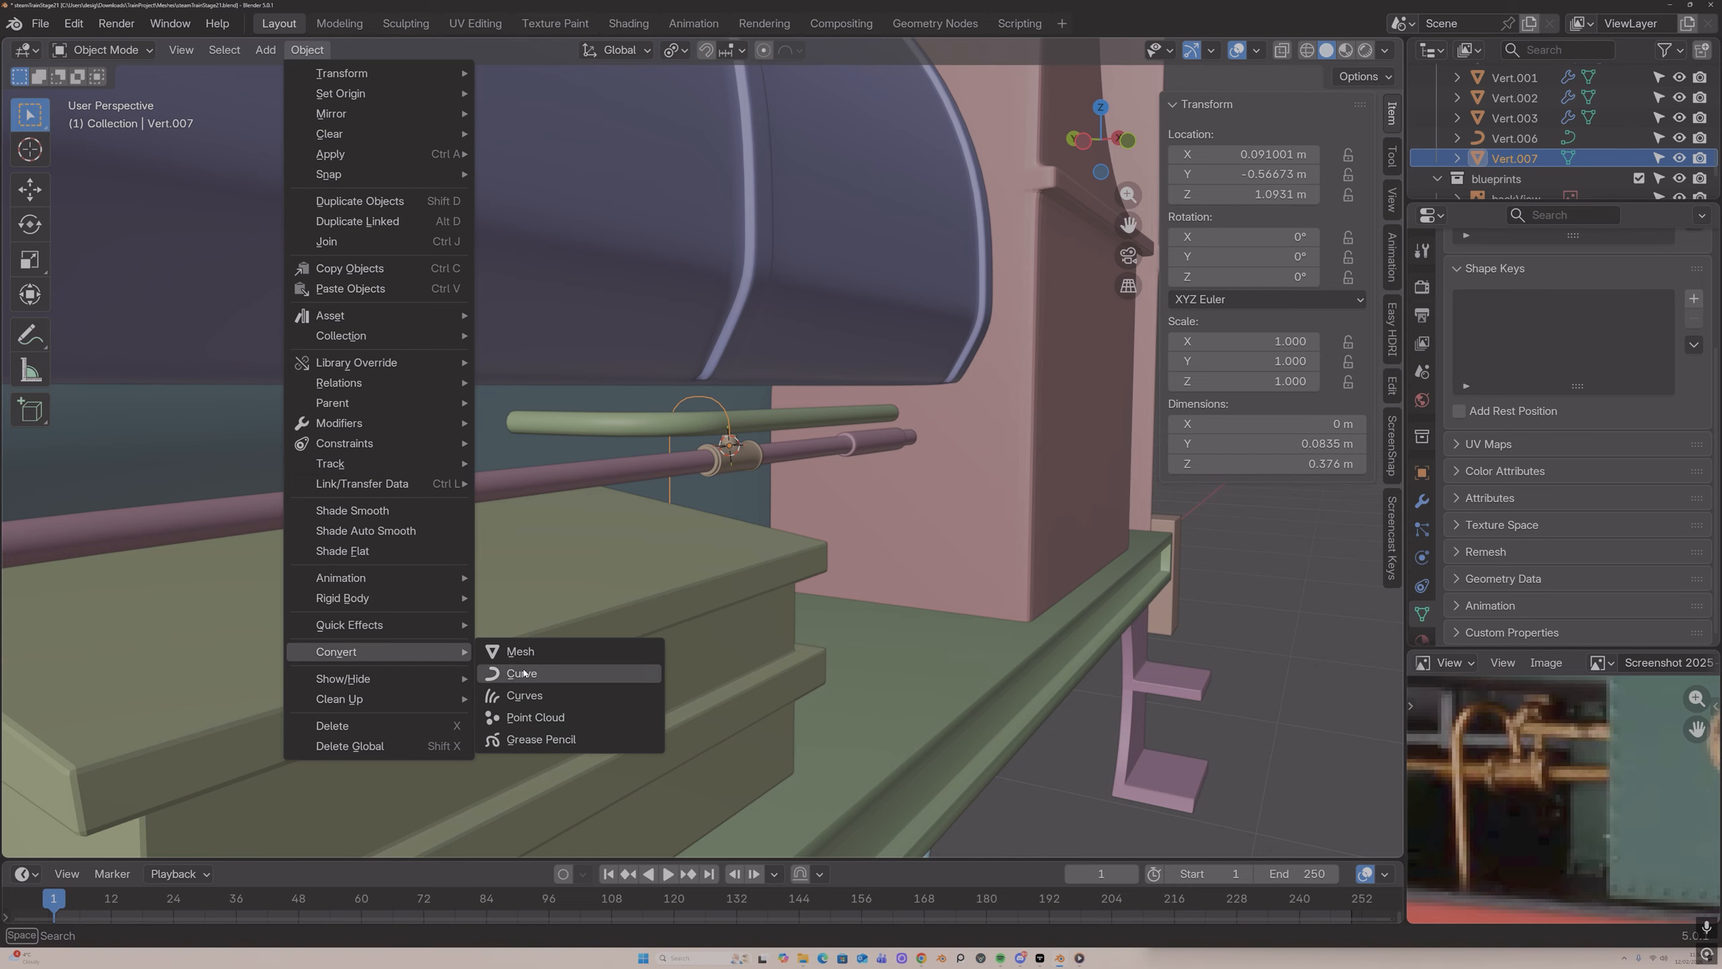
click(521, 673)
scroll(1525, 543, down, 6)
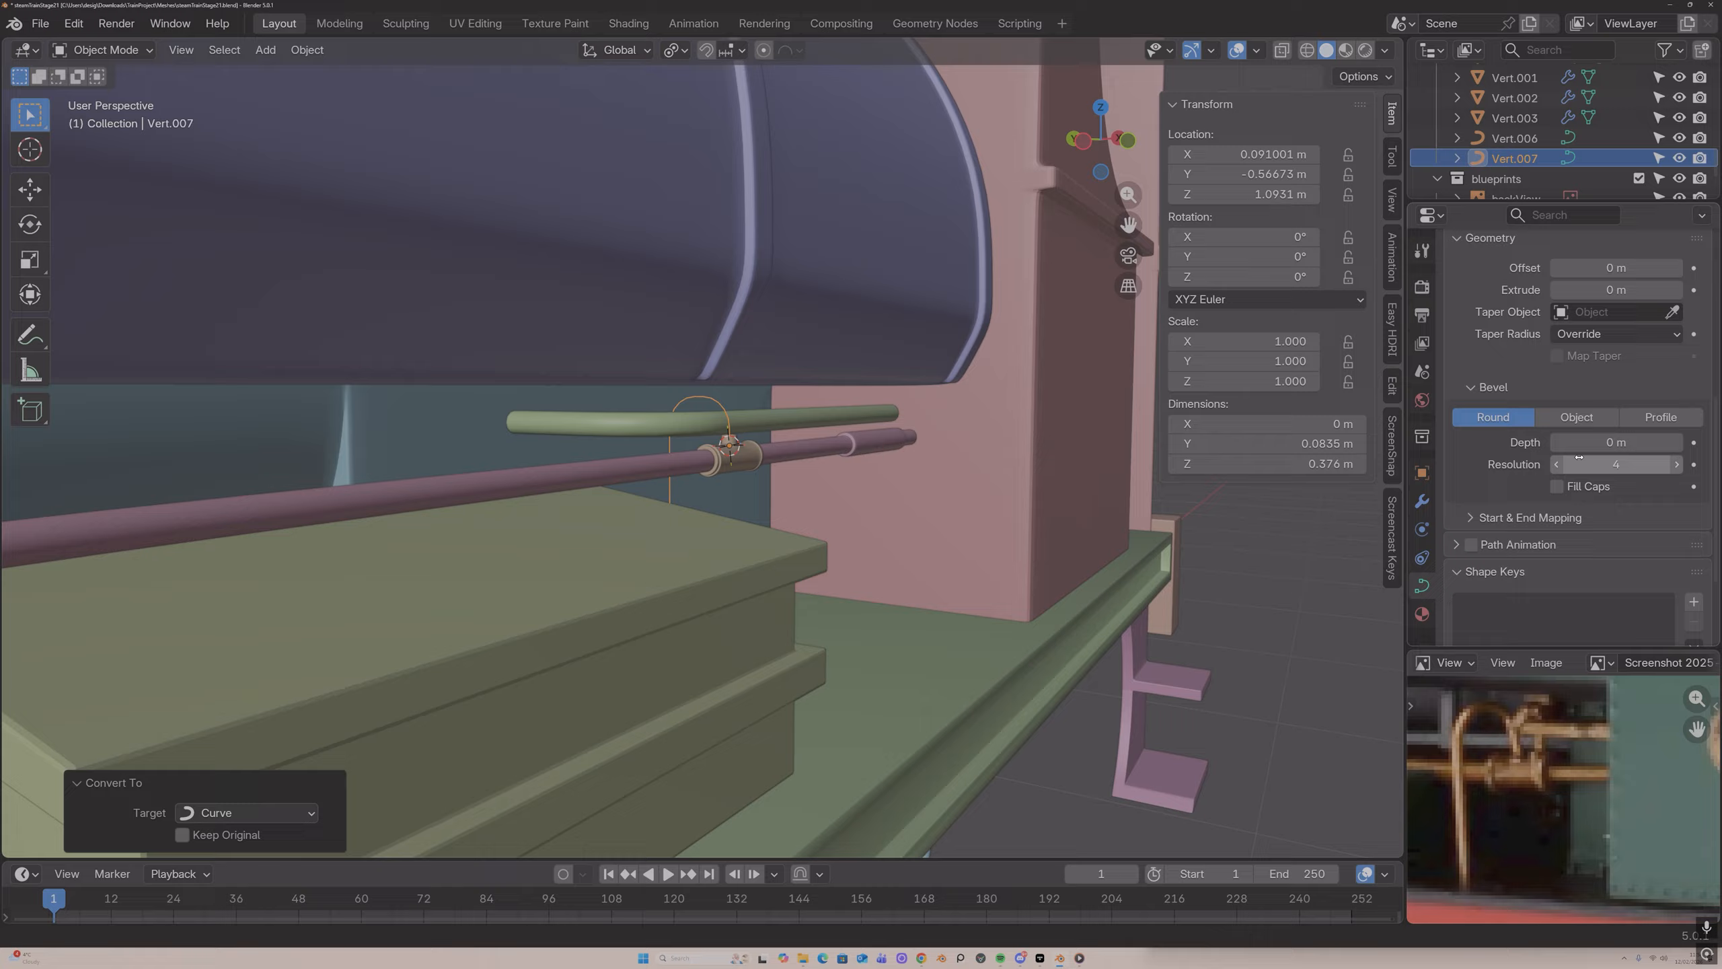
Step: Give the arched pipe curve a round bevel with a depth of 0.007 m
drag(1616, 441, 1627, 441)
scroll(740, 442, up, 2)
middle_drag(741, 442, 1251, 494)
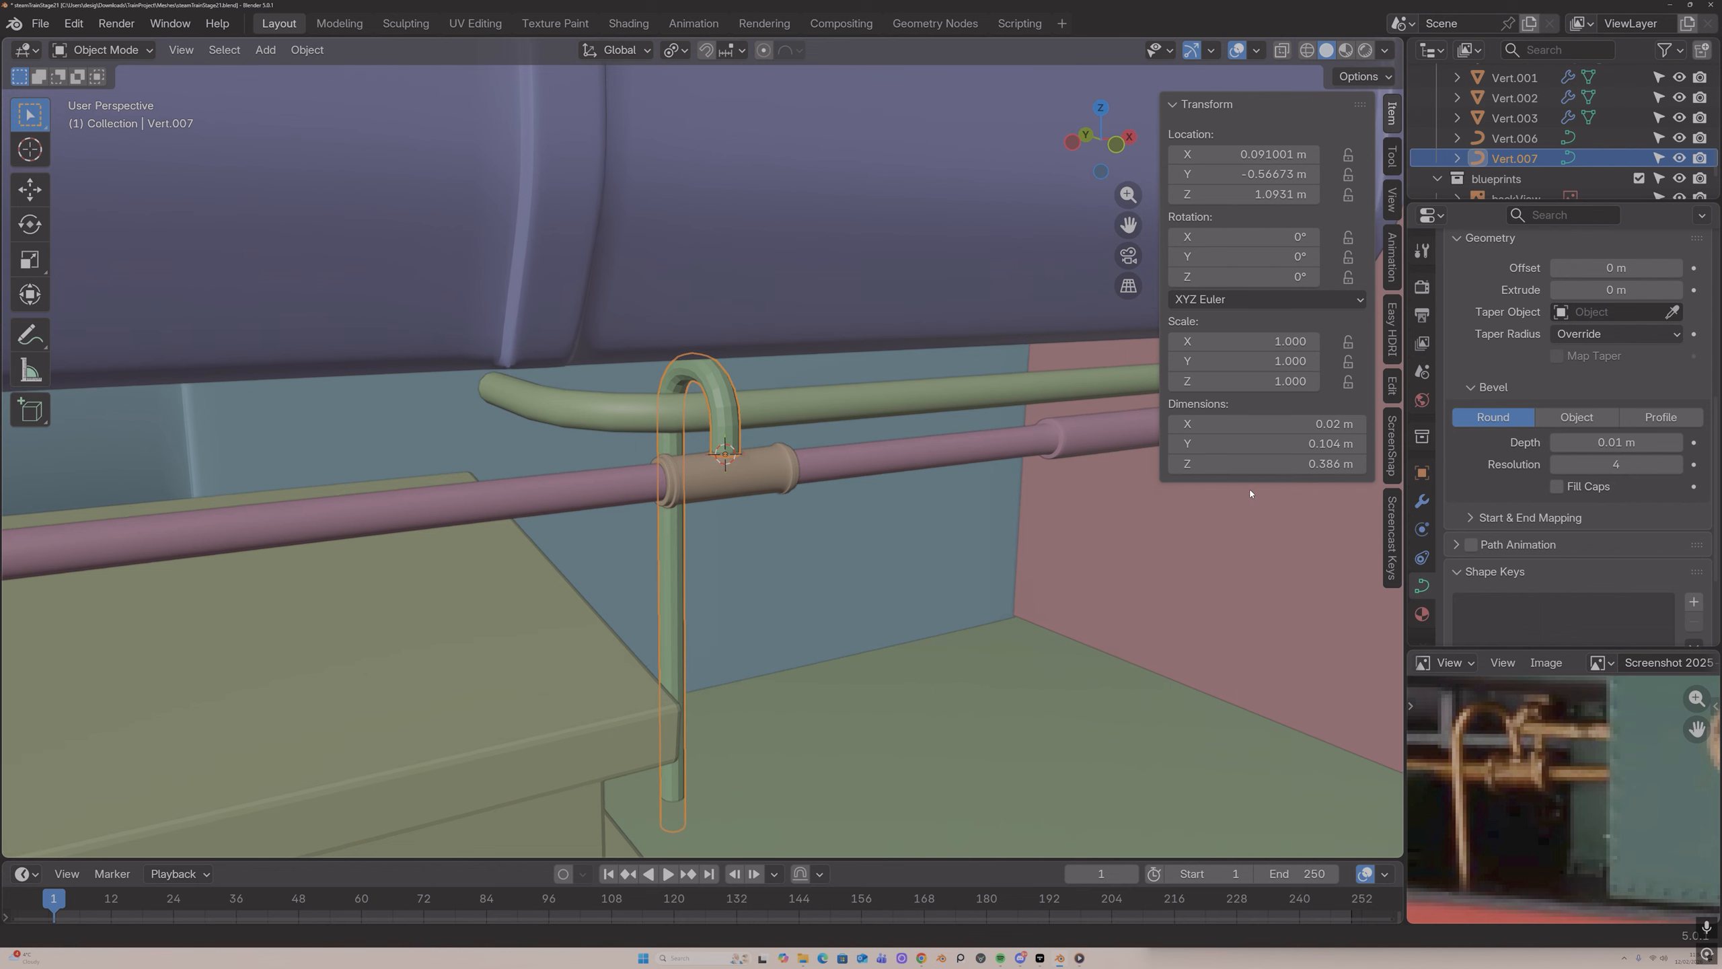
drag(1613, 442, 1607, 442)
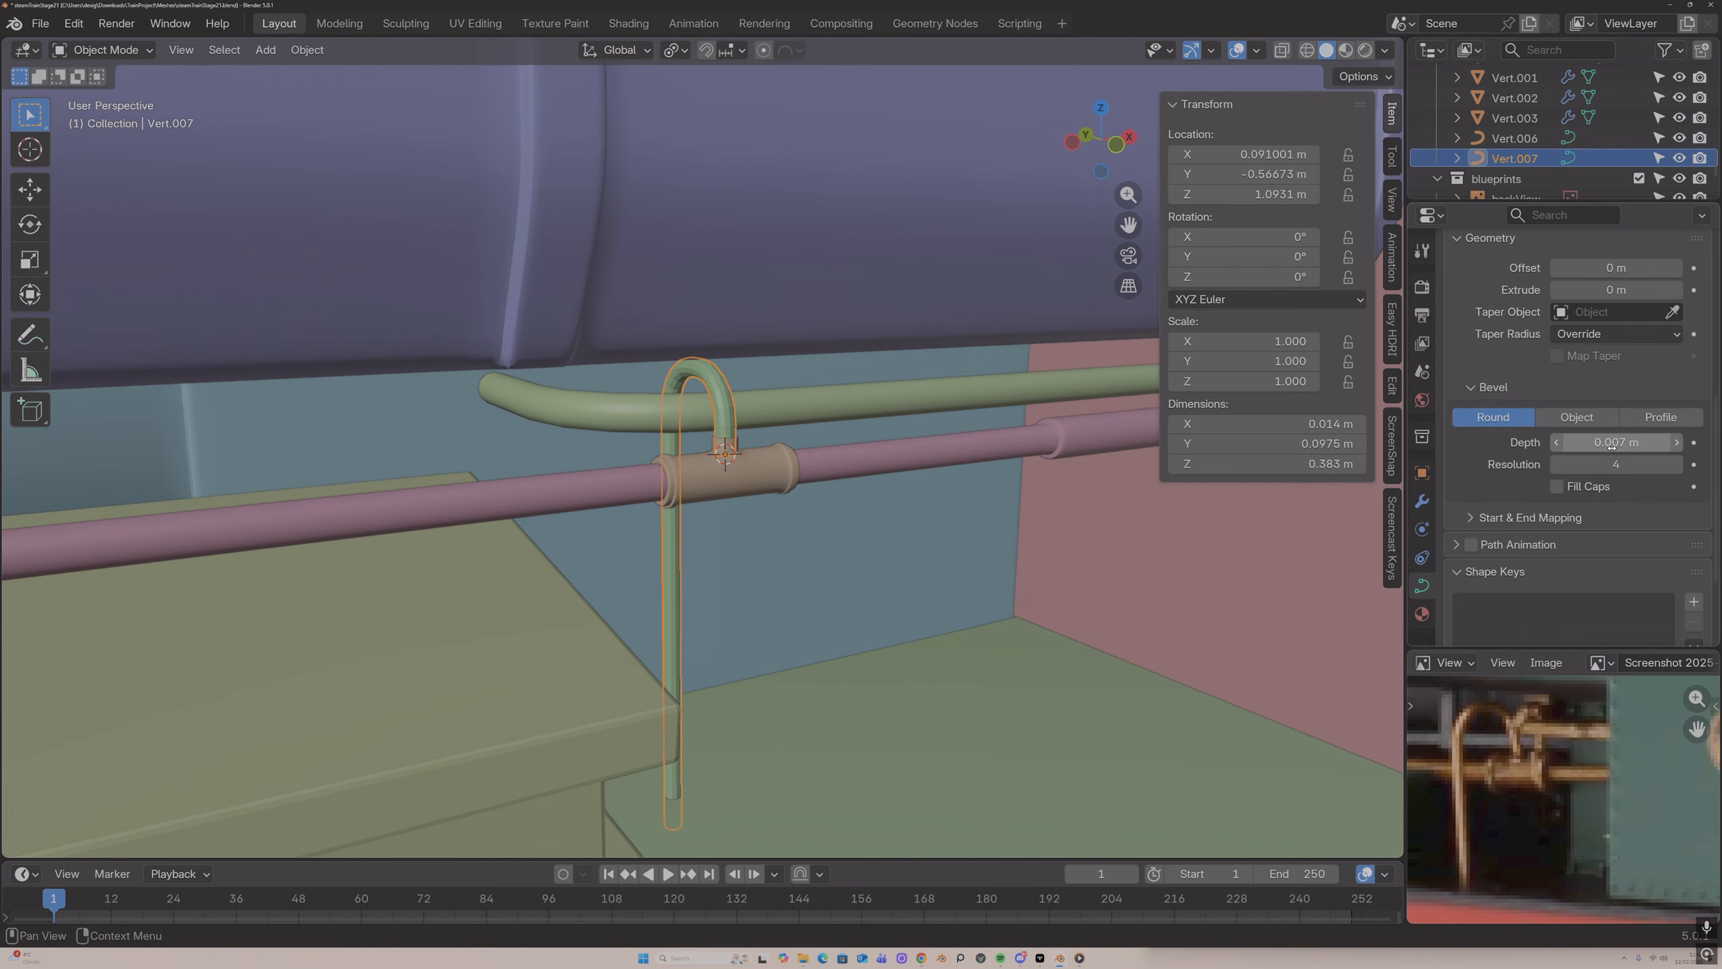
click(1055, 557)
Step: Apply smooth shading to the arched pipe and clear its selection
scroll(1055, 556, down, 2)
click(723, 418)
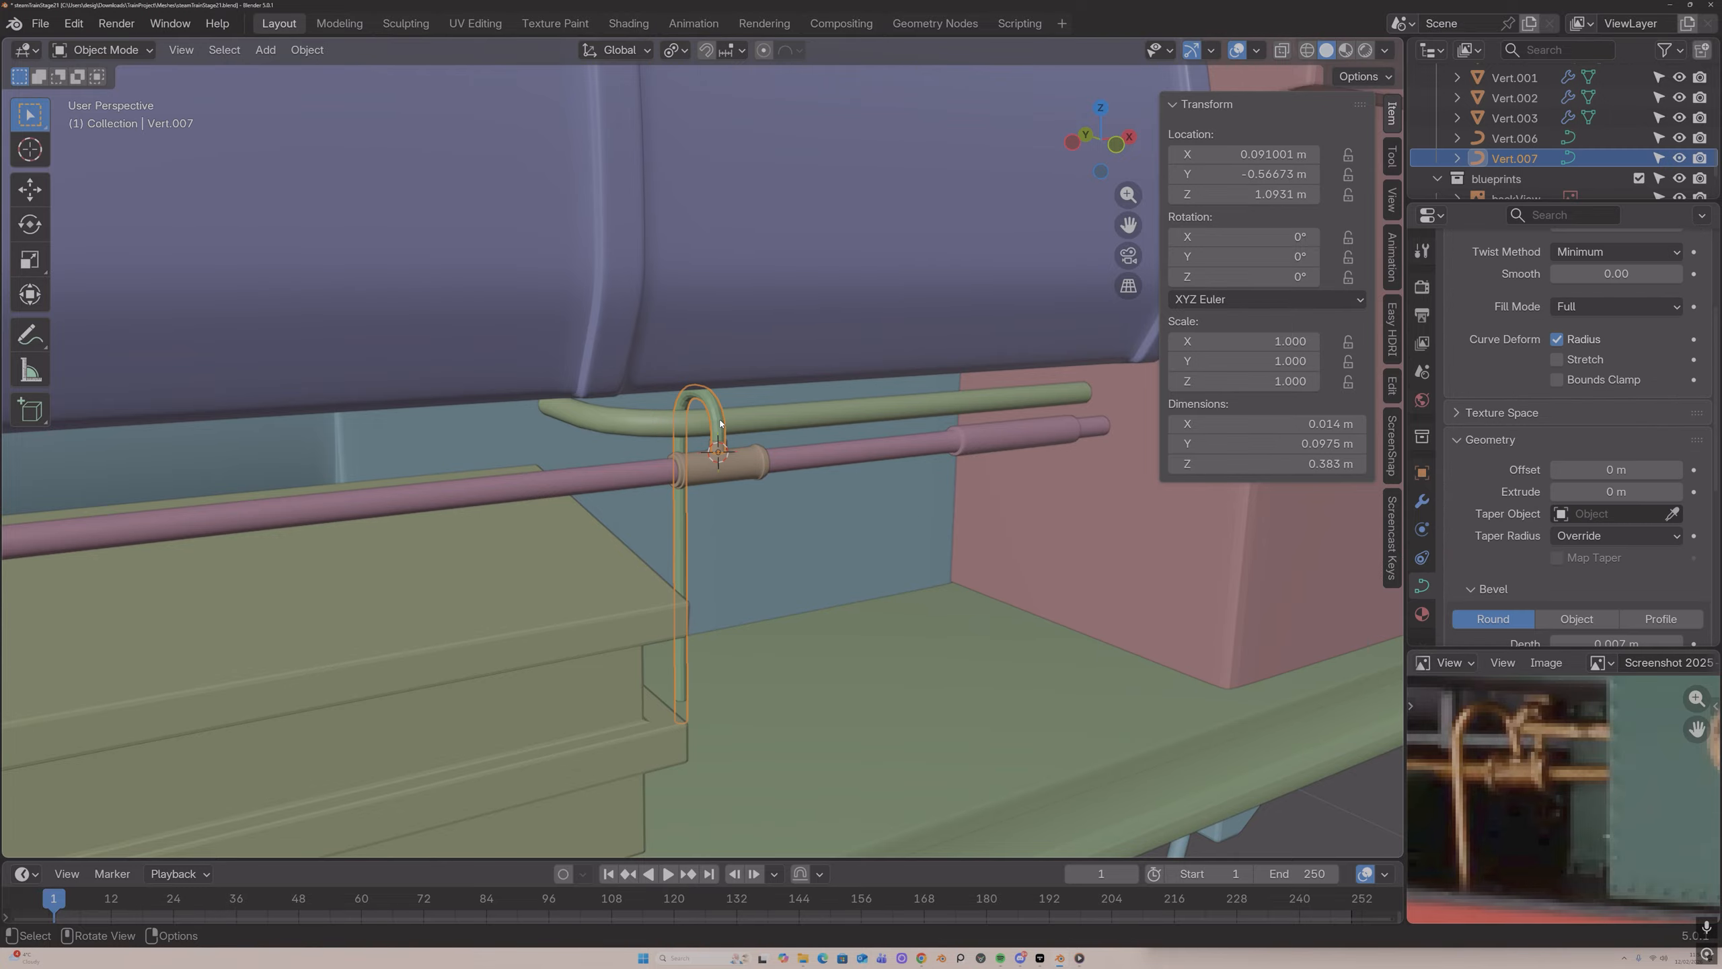
right_click(724, 418)
mouse_move(668, 548)
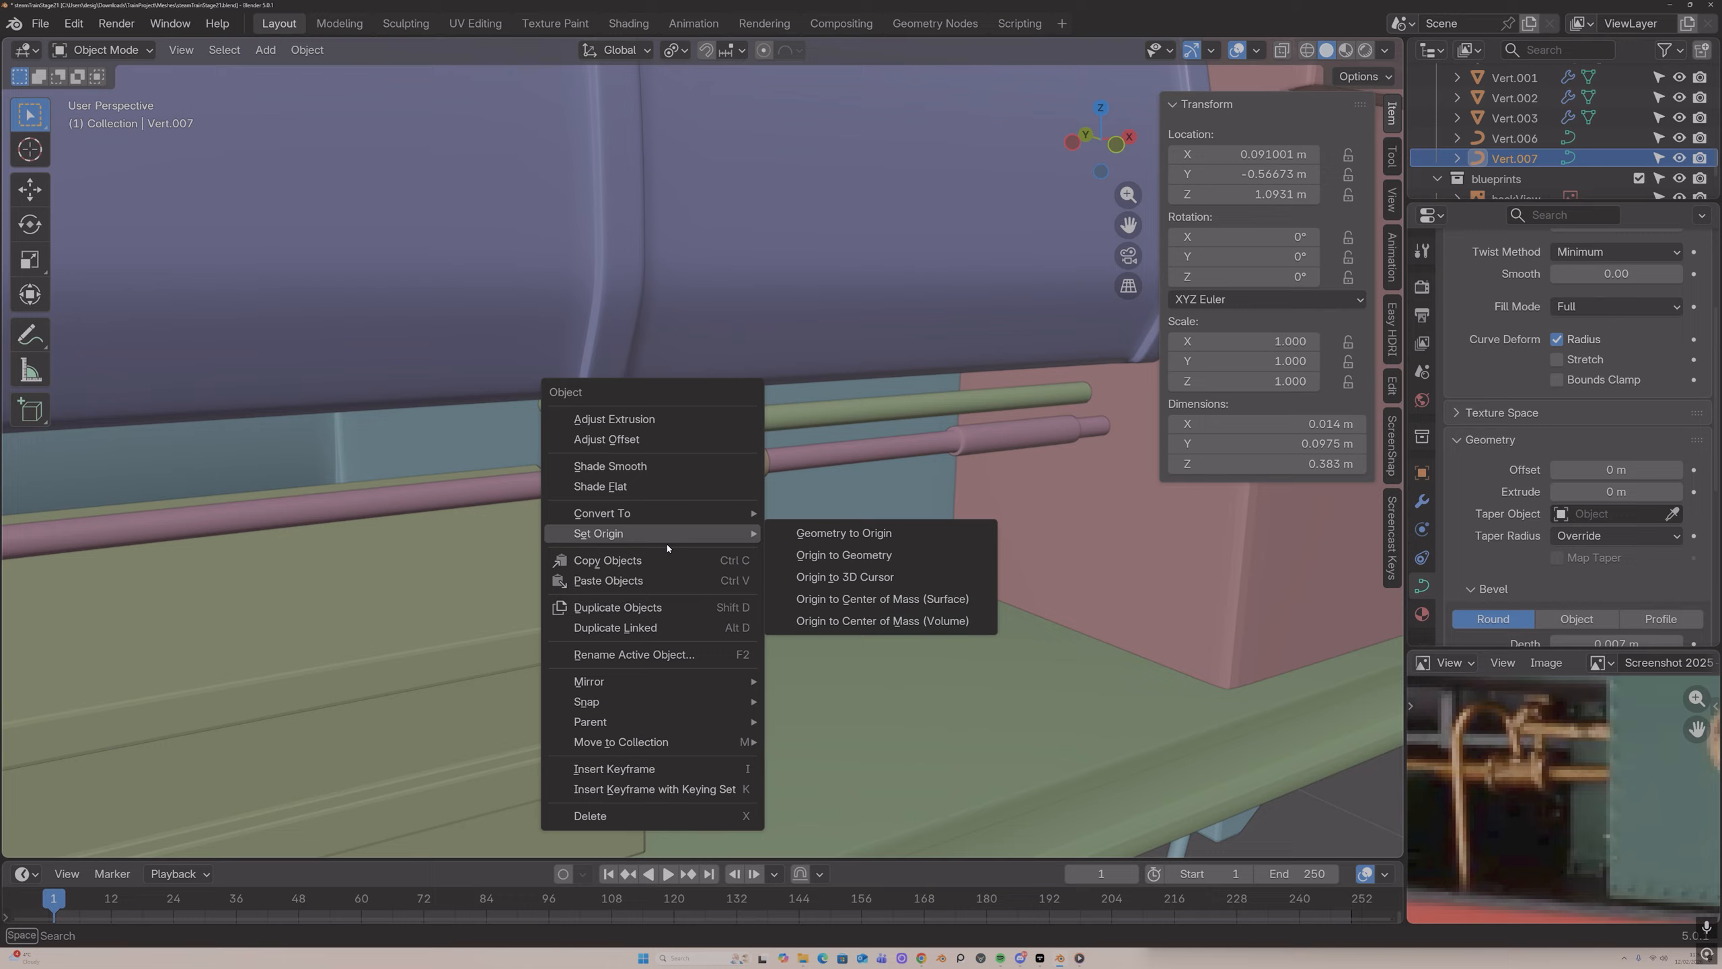
click(661, 466)
scroll(717, 485, down, 5)
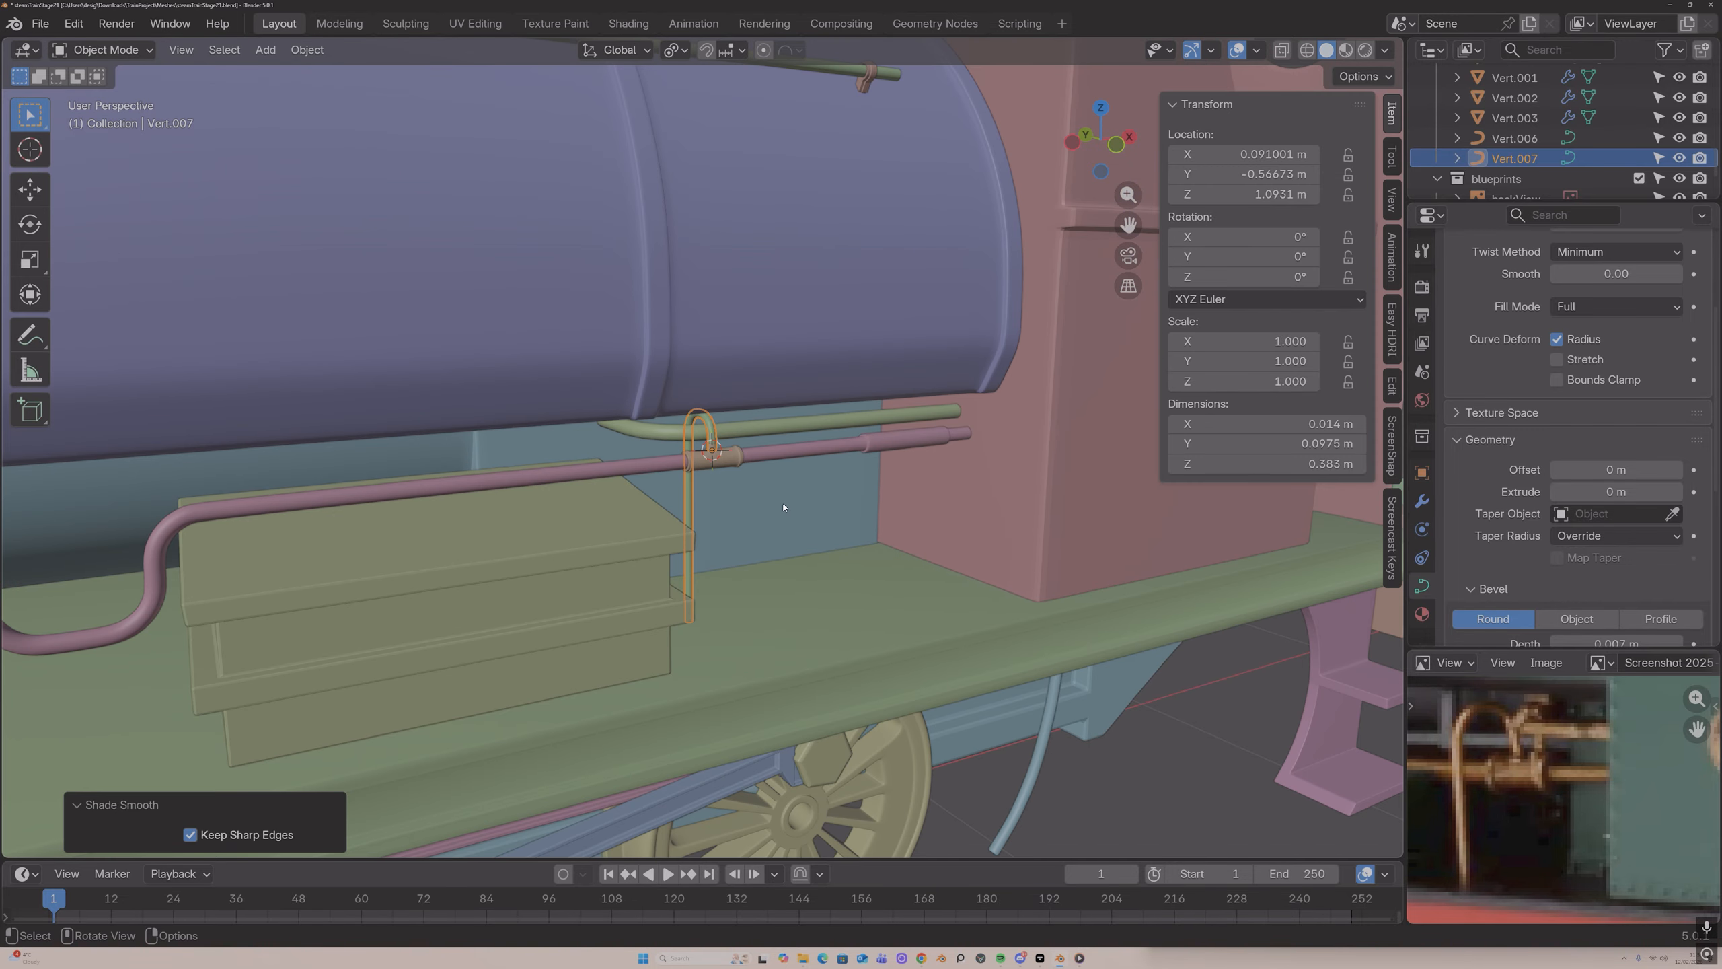
click(784, 507)
scroll(784, 507, up, 5)
middle_drag(785, 507, 711, 472)
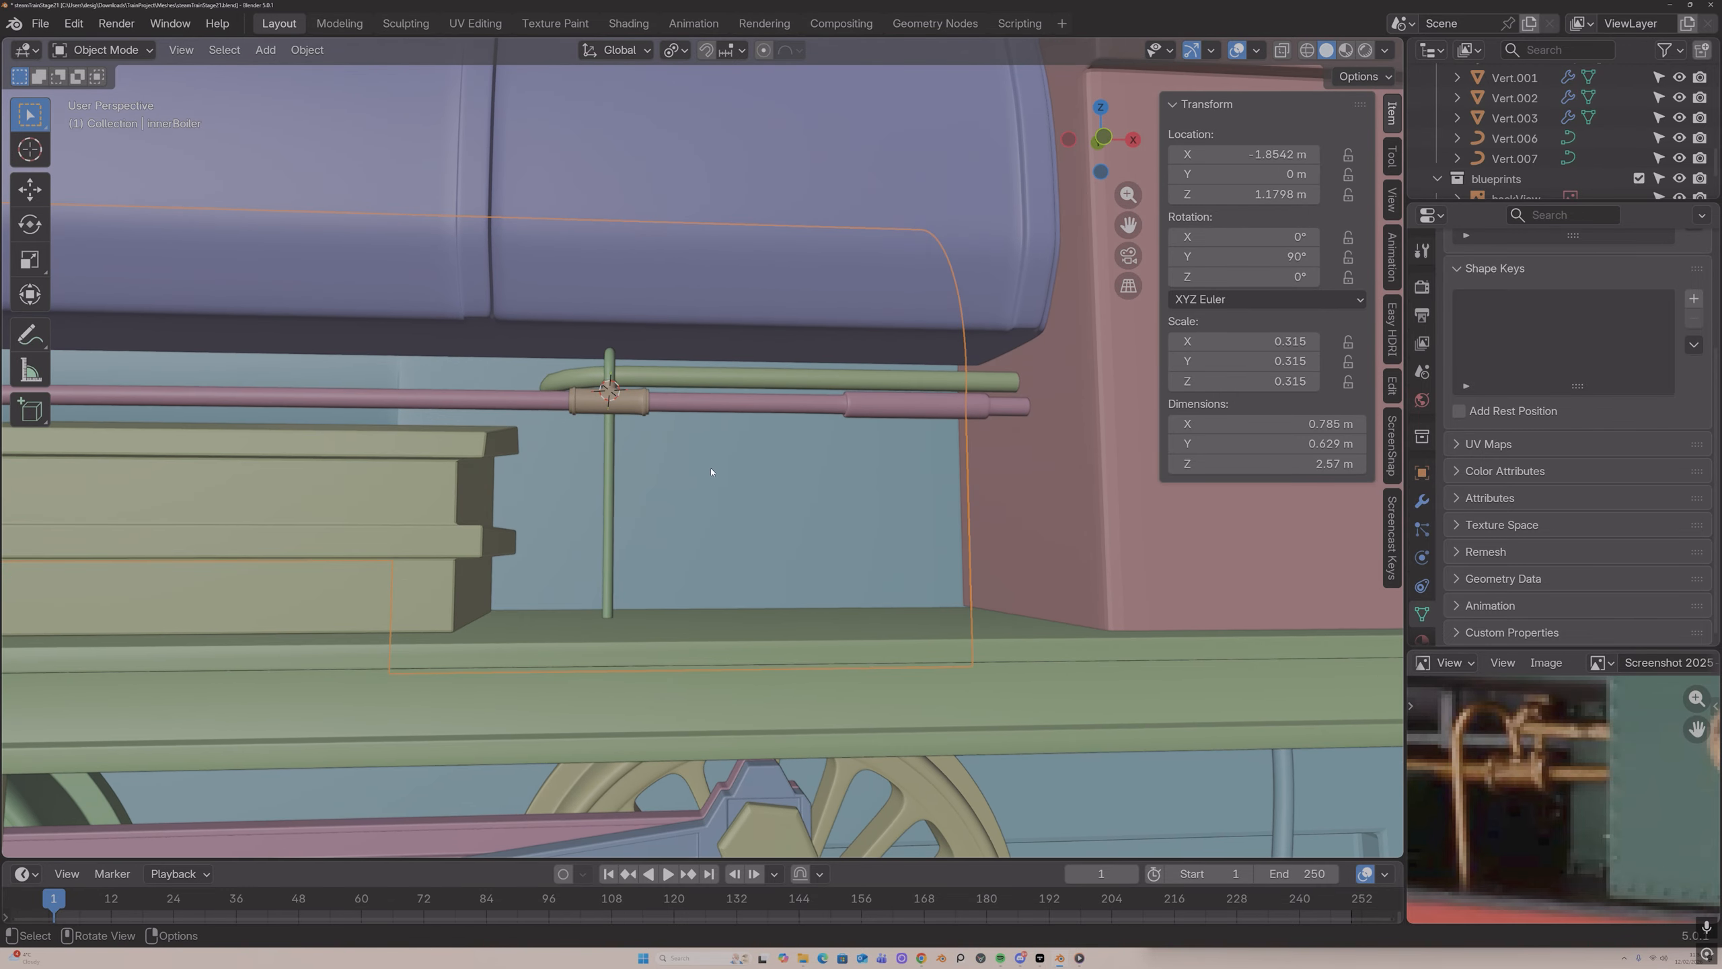
Step: Add a Mirror modifier to the arched pipe with ChassisTop as the mirror object
click(606, 535)
key(Tab)
key(Tab)
middle_drag(603, 606, 725, 604)
scroll(699, 469, up, 5)
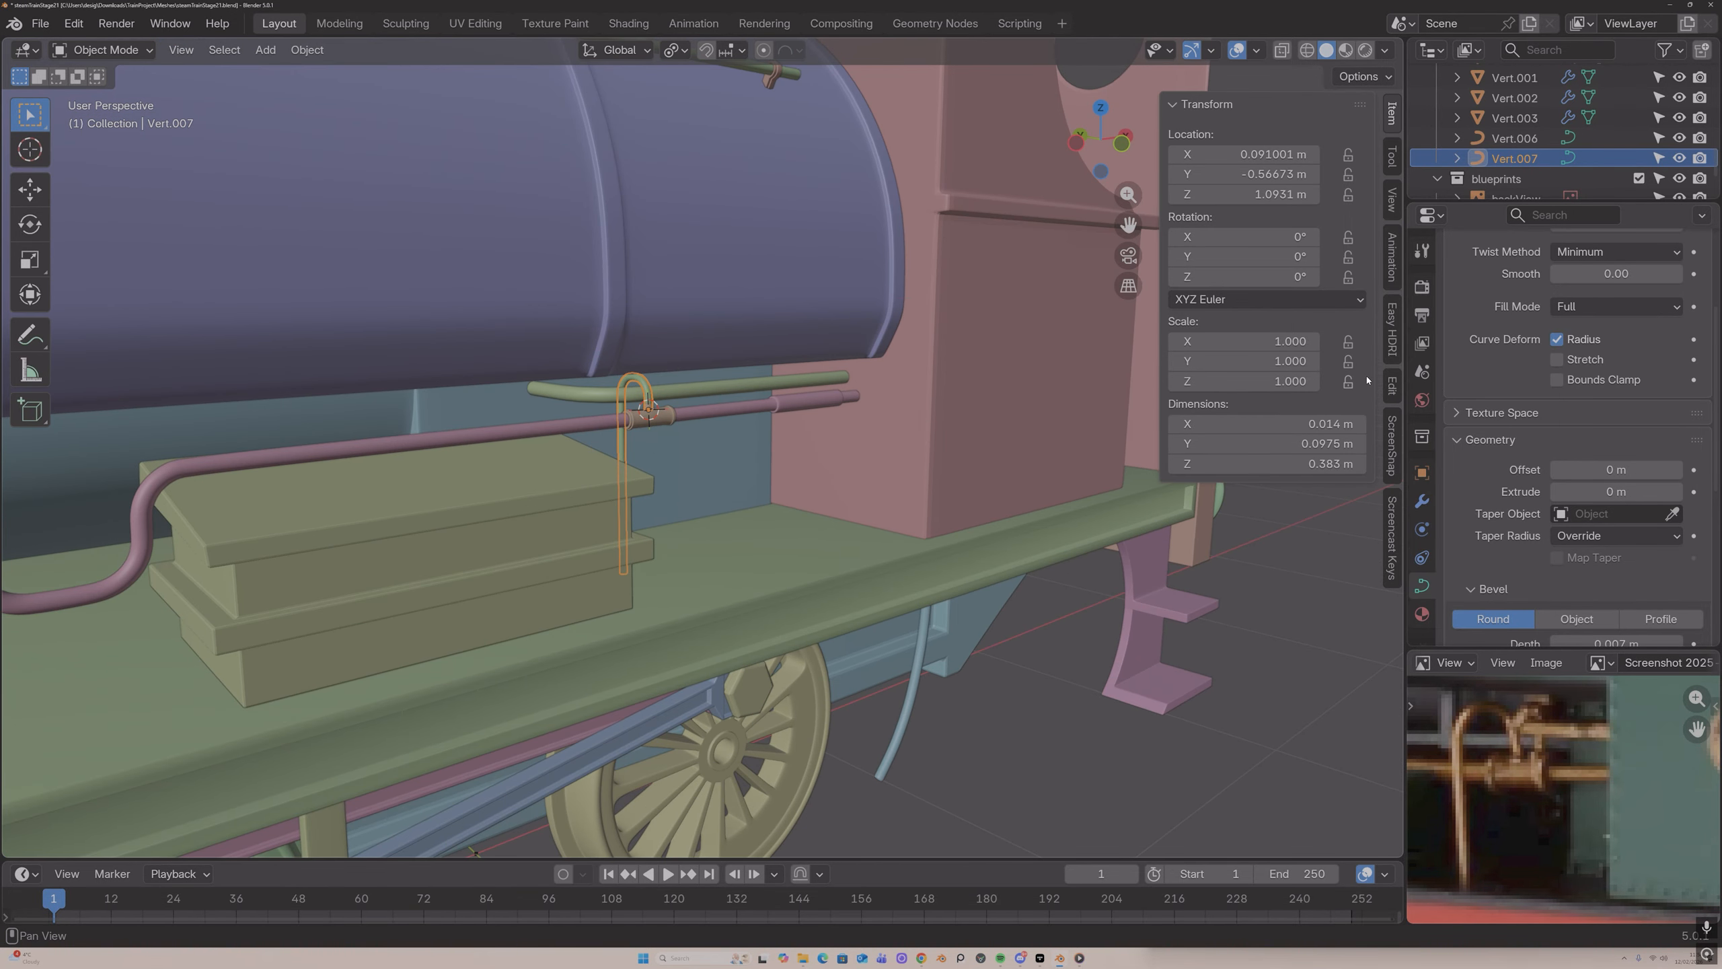
scroll(1541, 294, up, 5)
click(1422, 500)
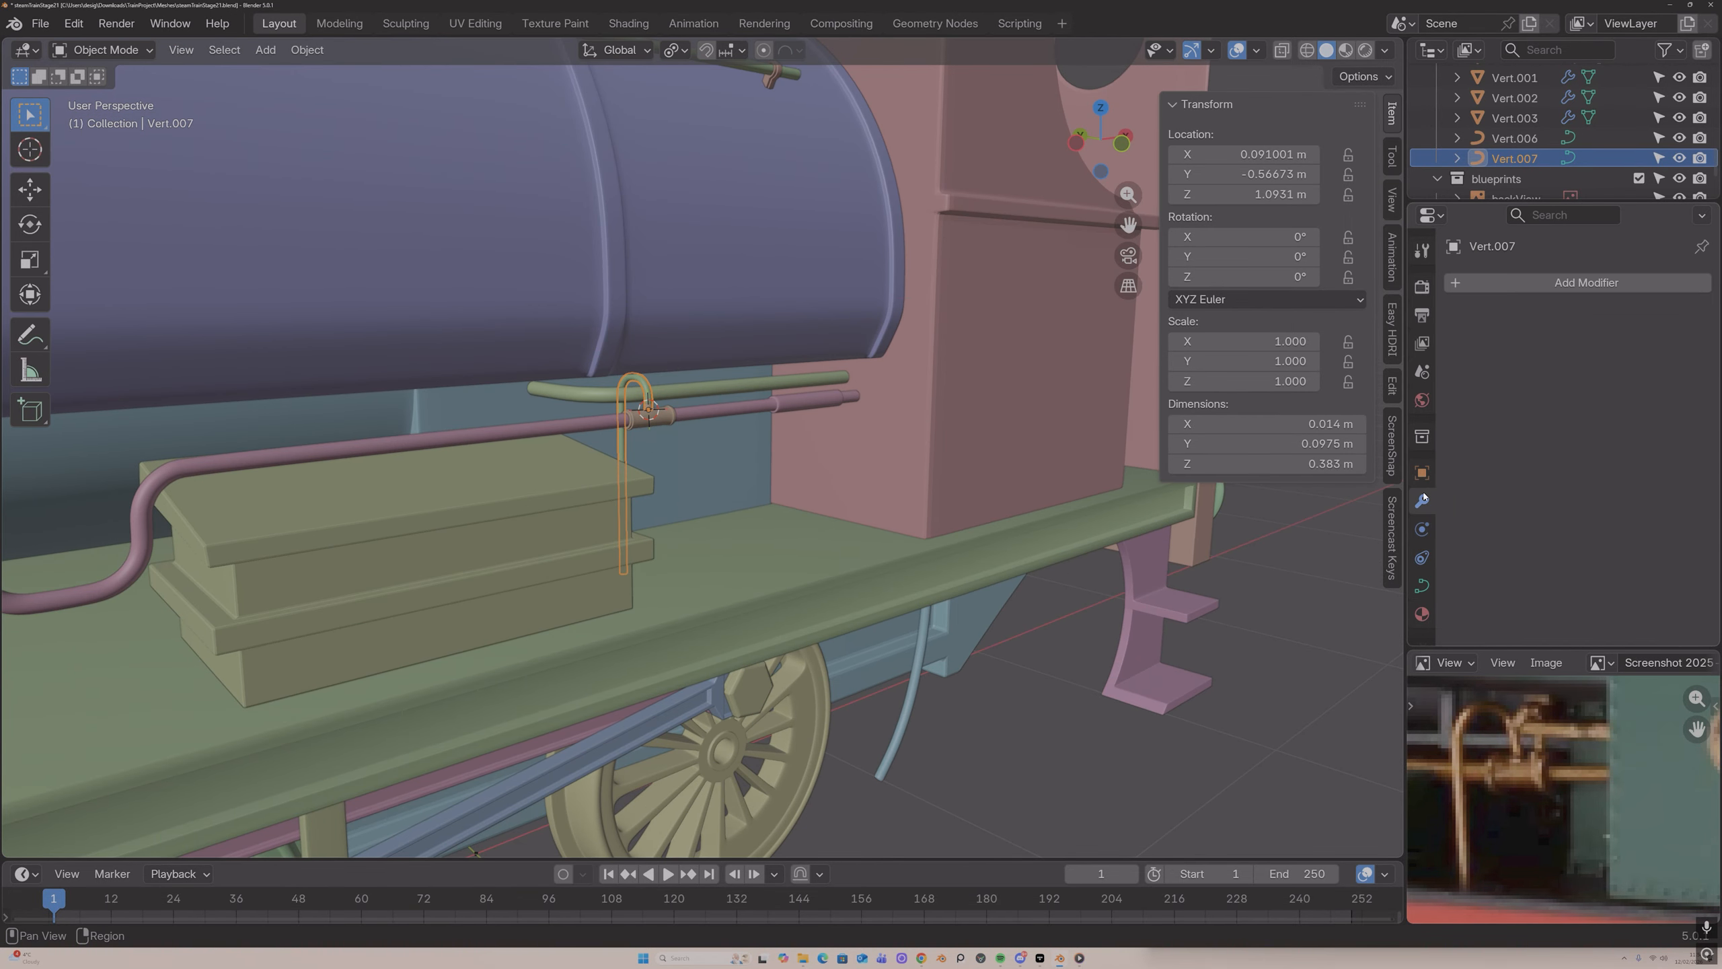
click(1537, 287)
click(1534, 287)
click(1444, 329)
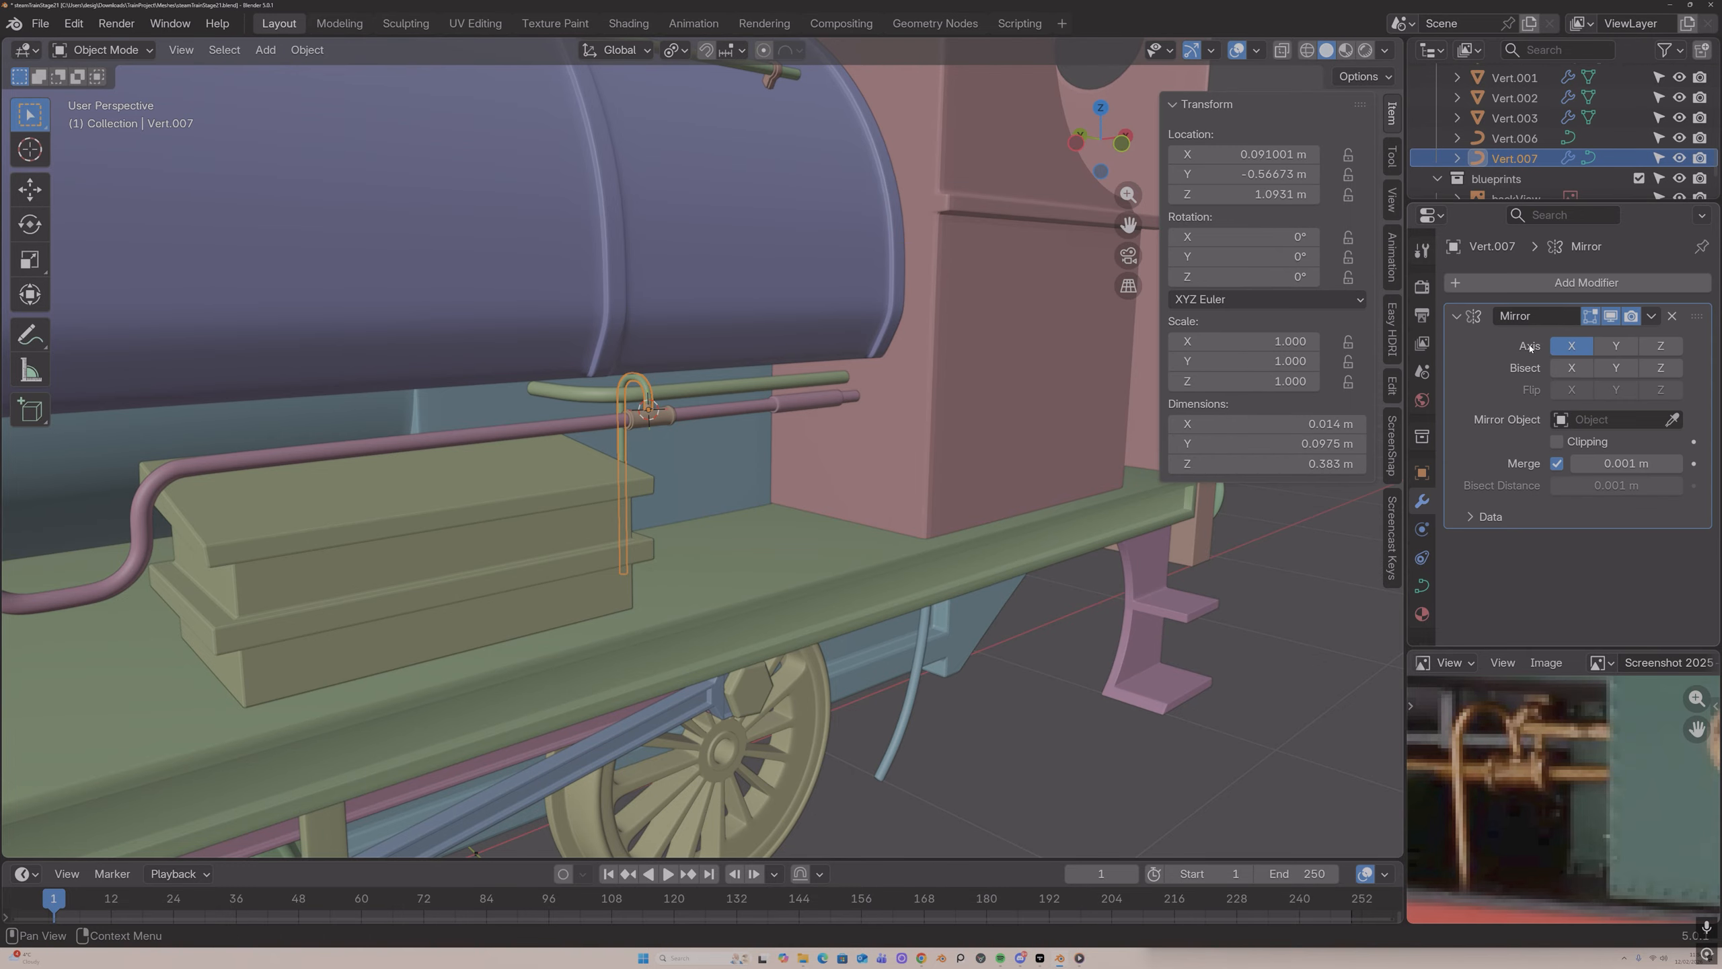
click(868, 535)
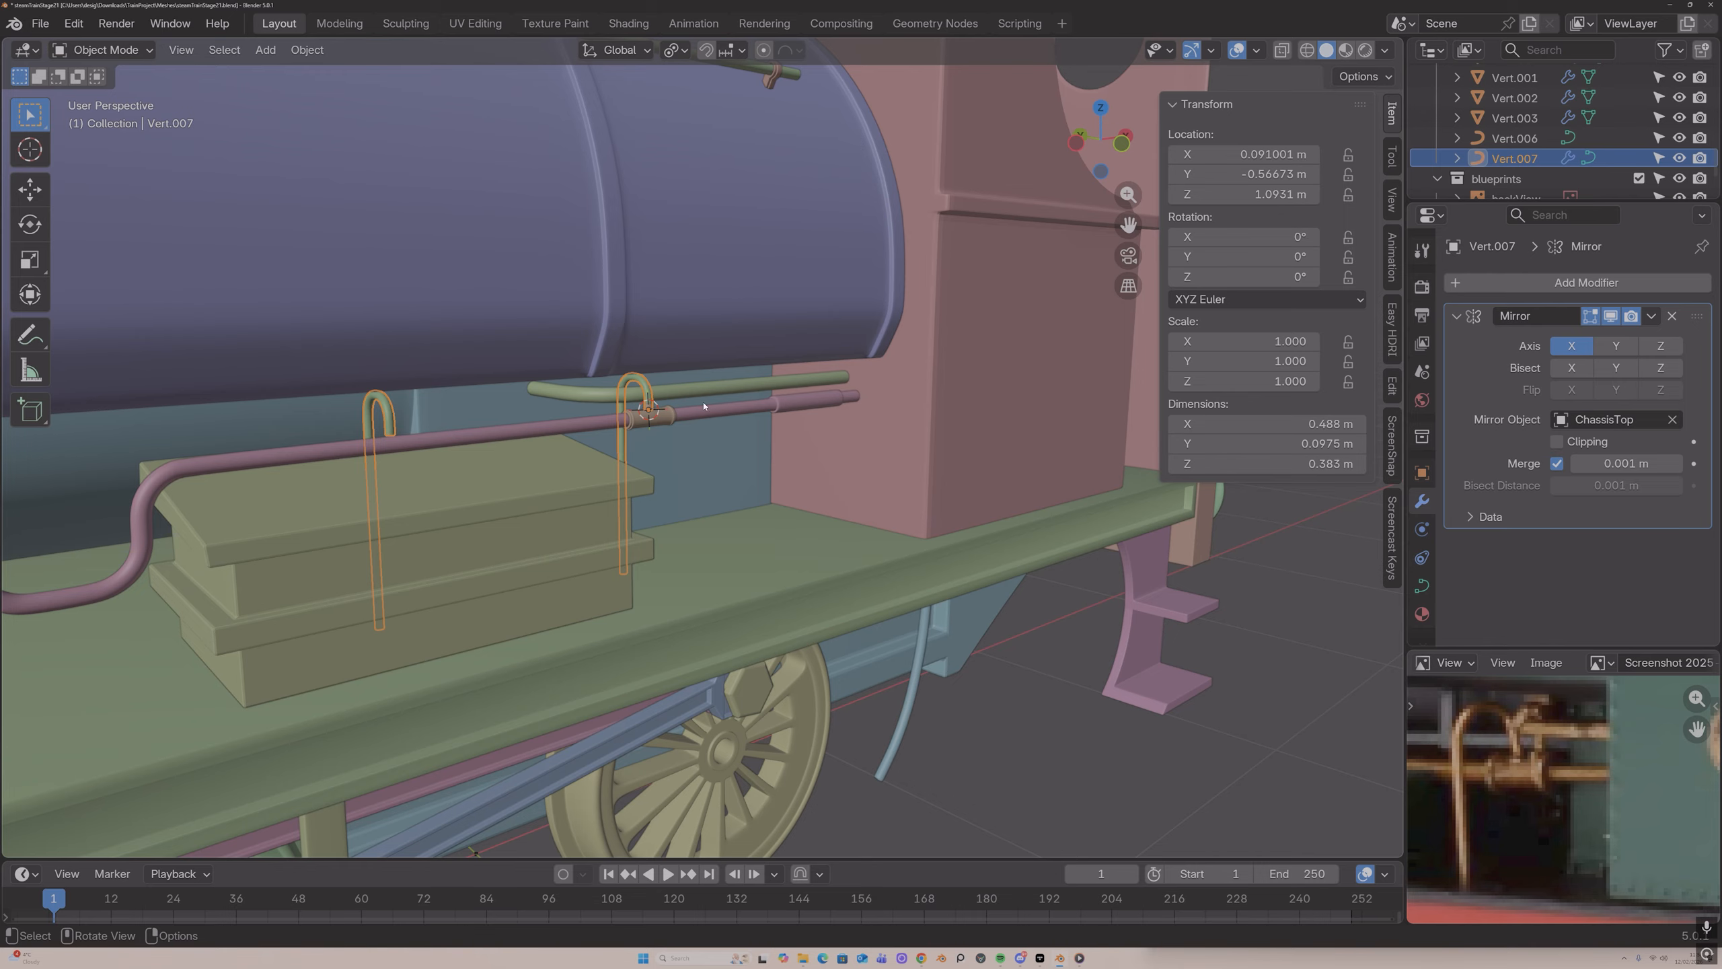
Step: Add a Mirror modifier to the sleeve fitting on the purple pipe, using ChassisTop as the mirror object
click(679, 417)
click(1542, 287)
click(1541, 289)
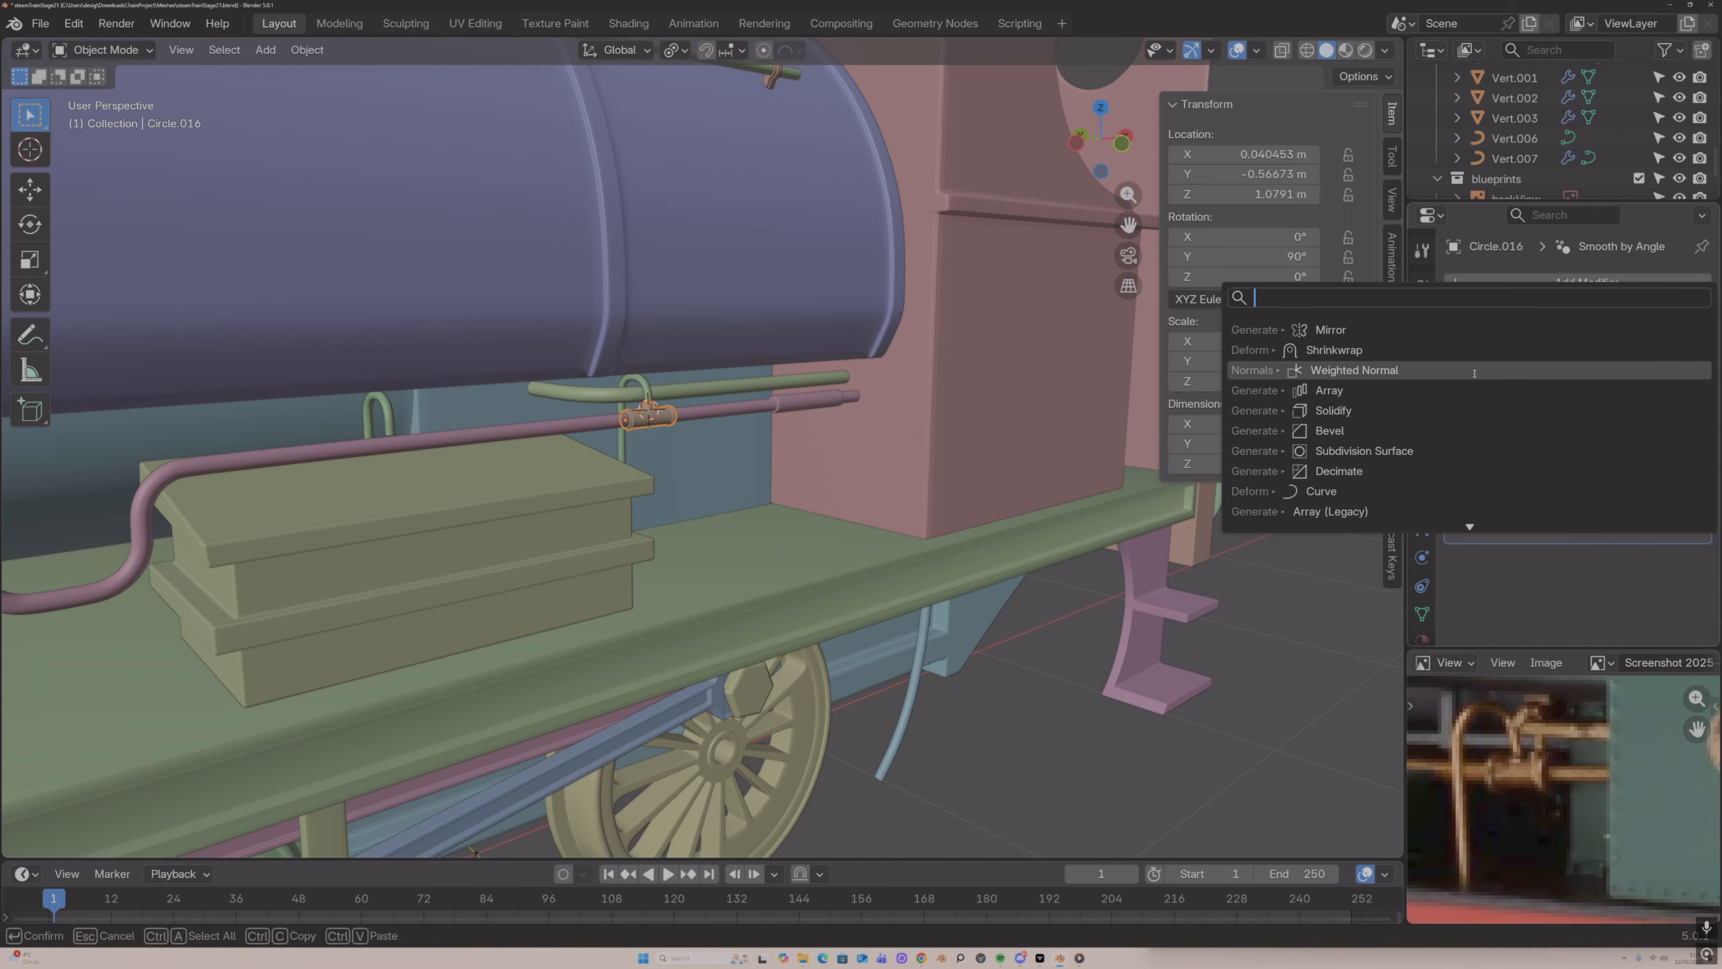
click(1482, 330)
scroll(1647, 463, down, 4)
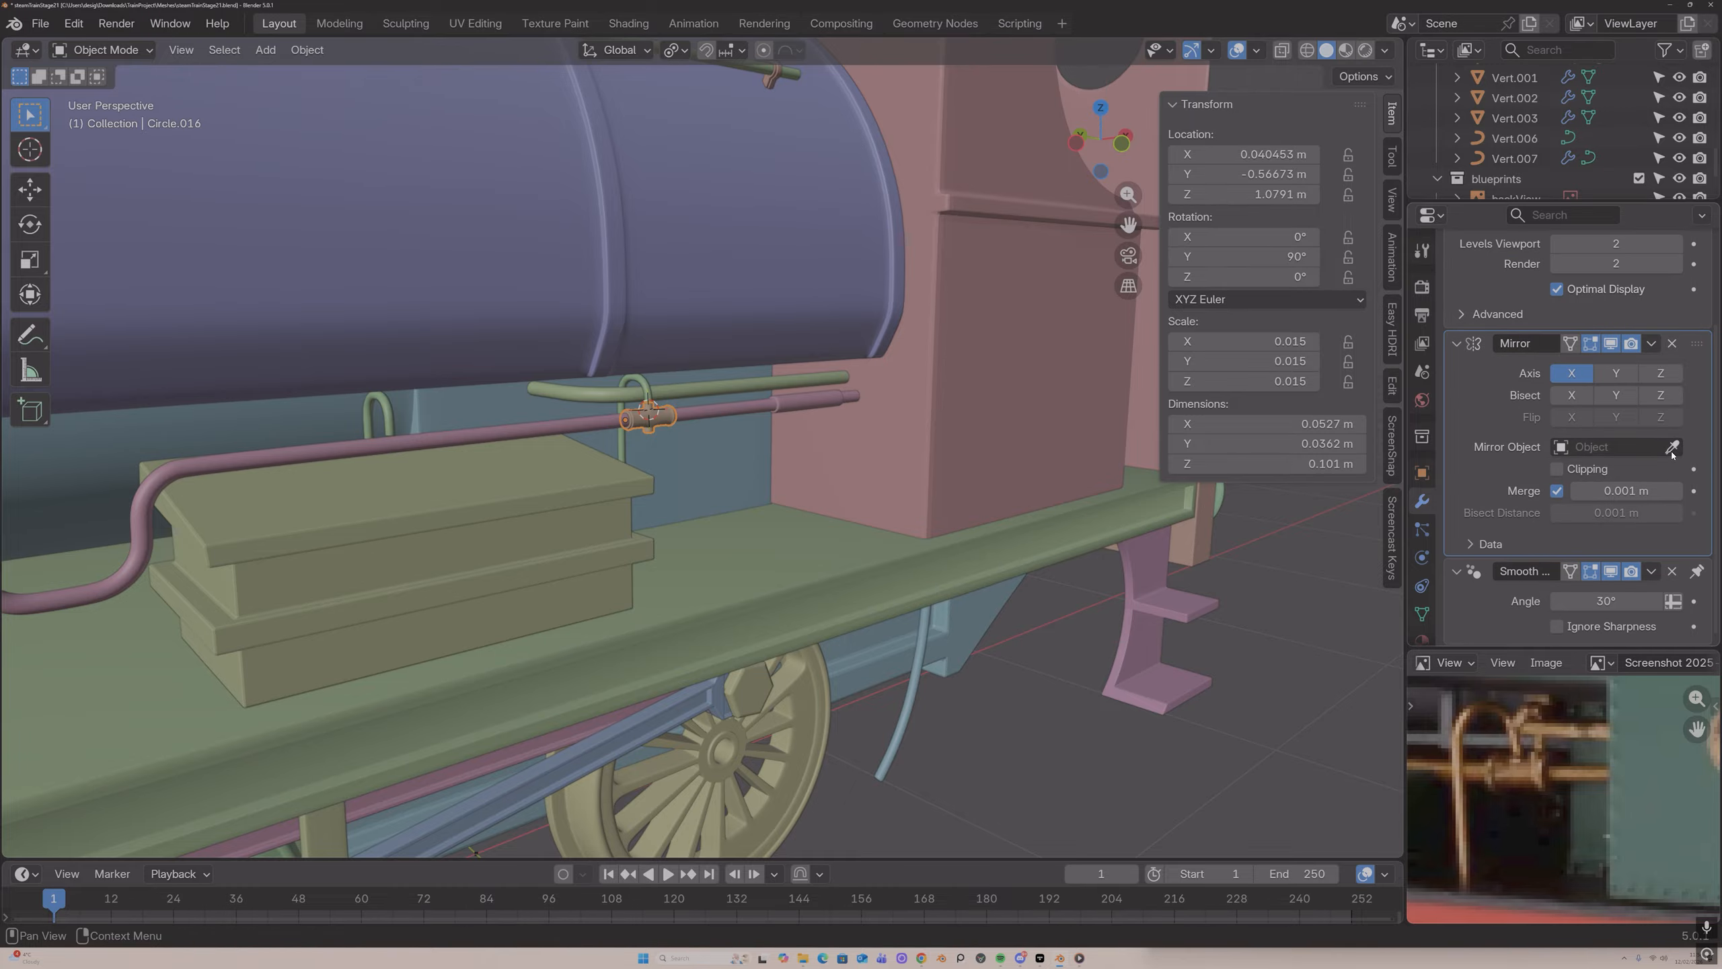
click(765, 508)
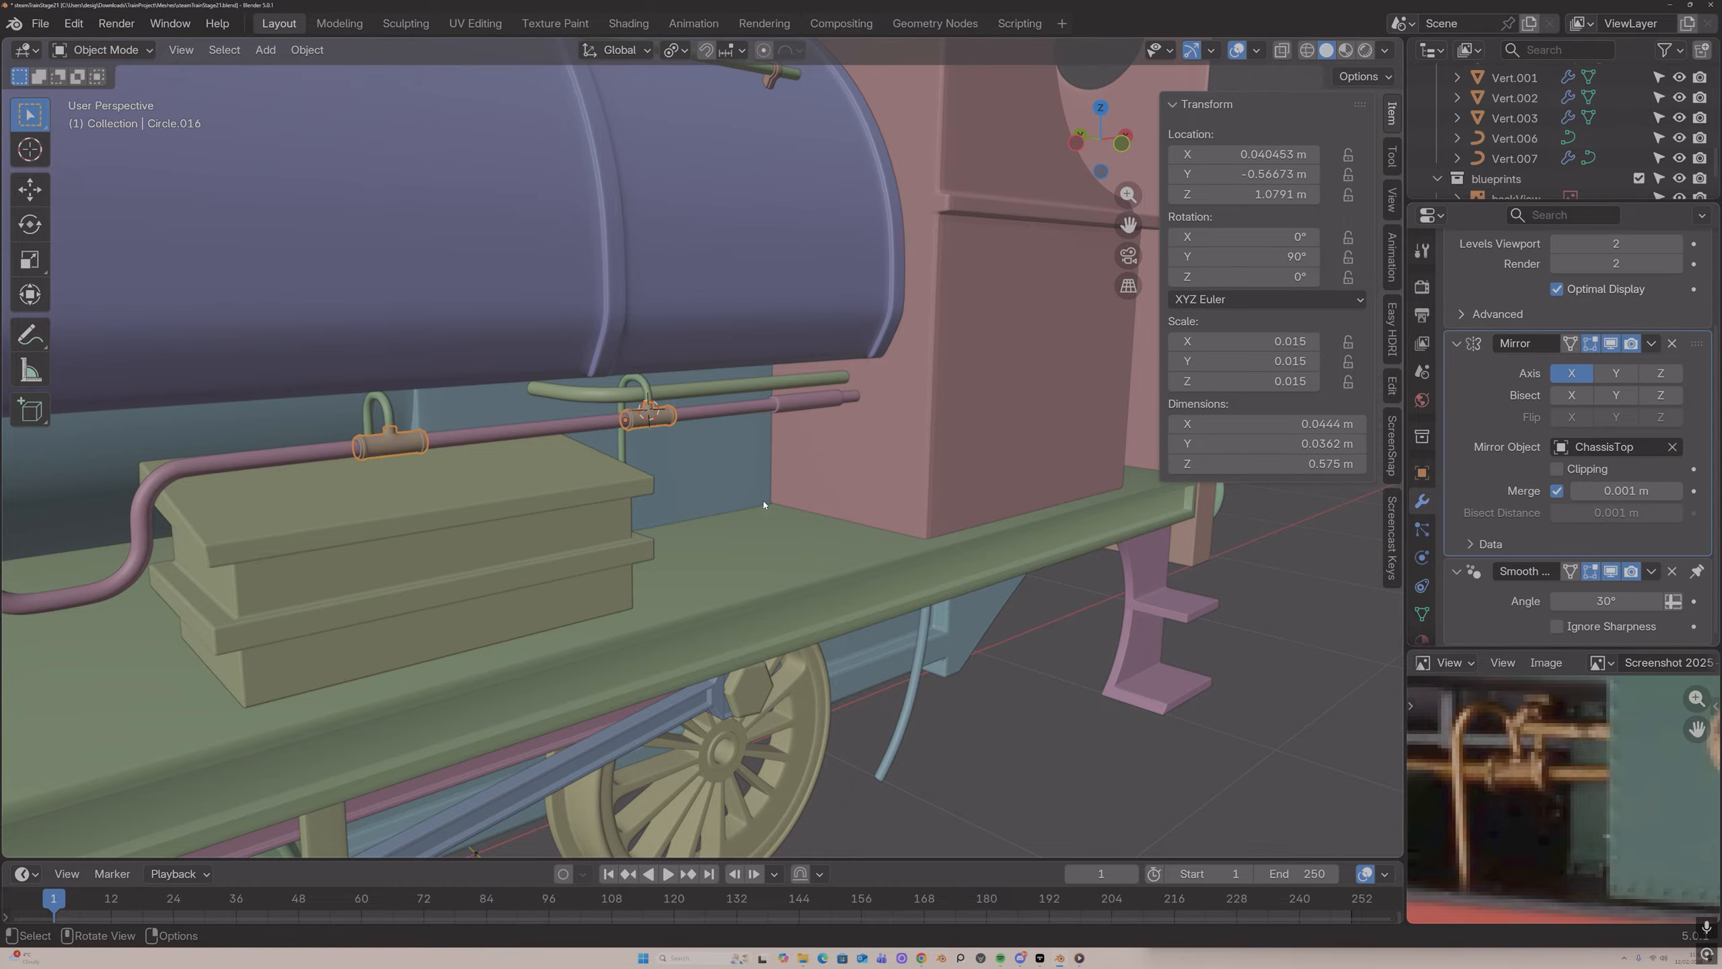
Step: Change the mirror axis from X to Y on both the arched pipe and the sleeve fitting
click(725, 391)
click(388, 412)
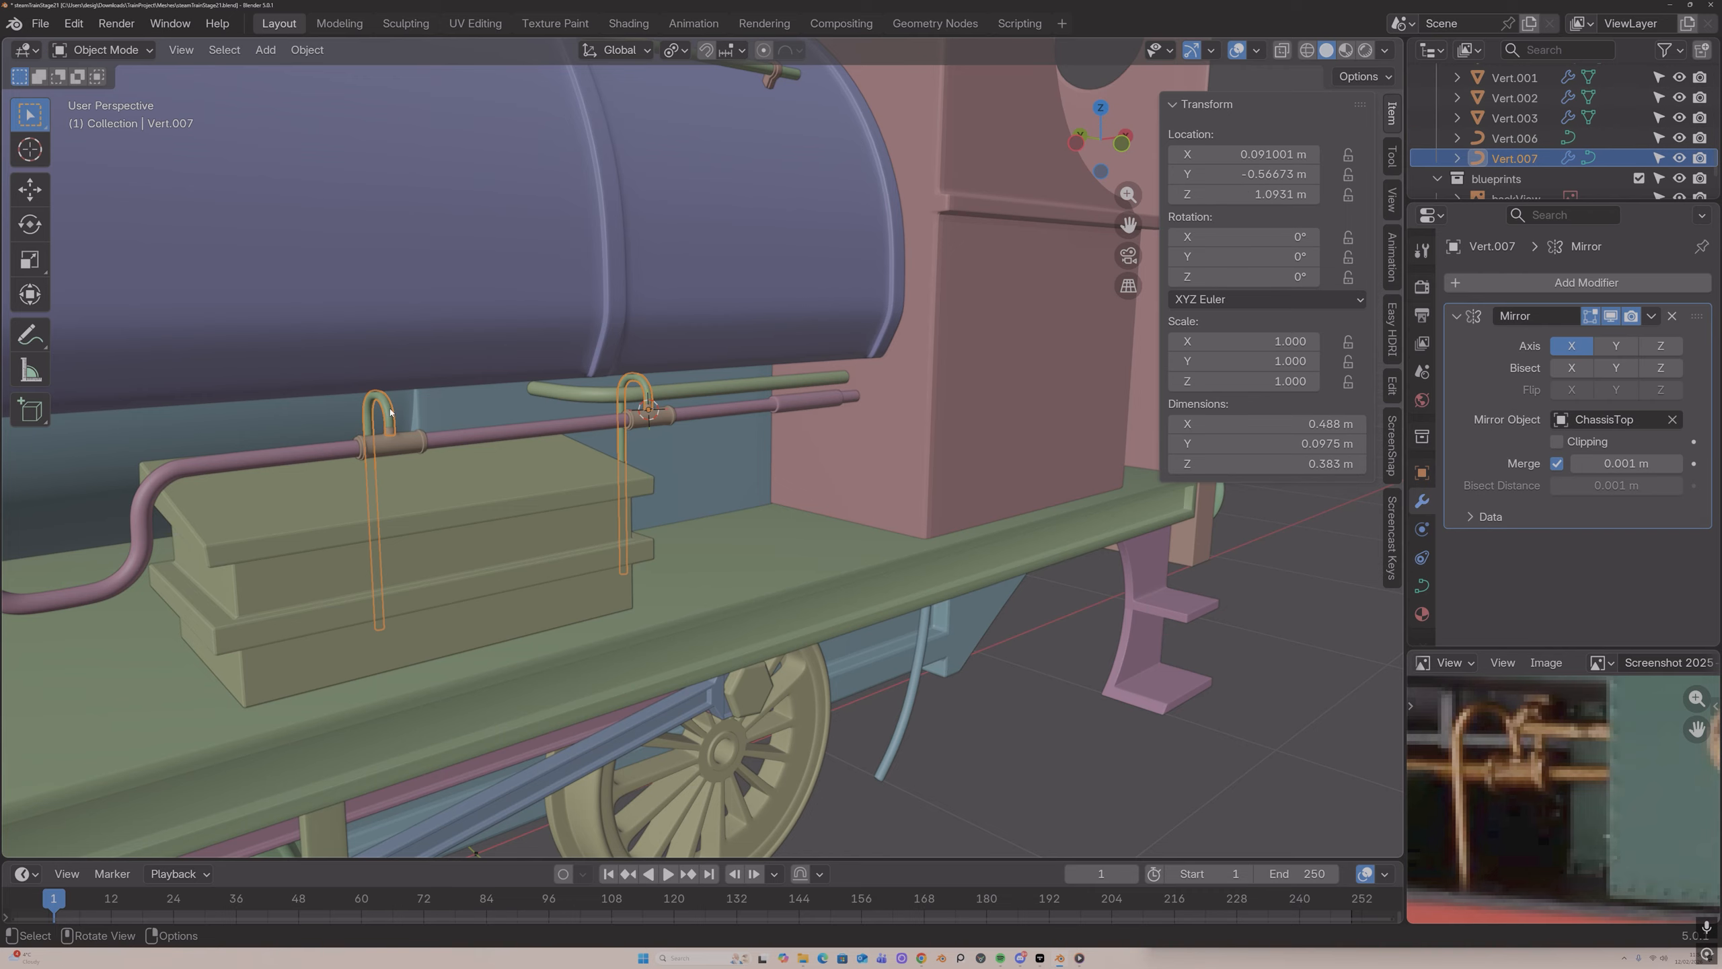
click(1571, 346)
click(414, 445)
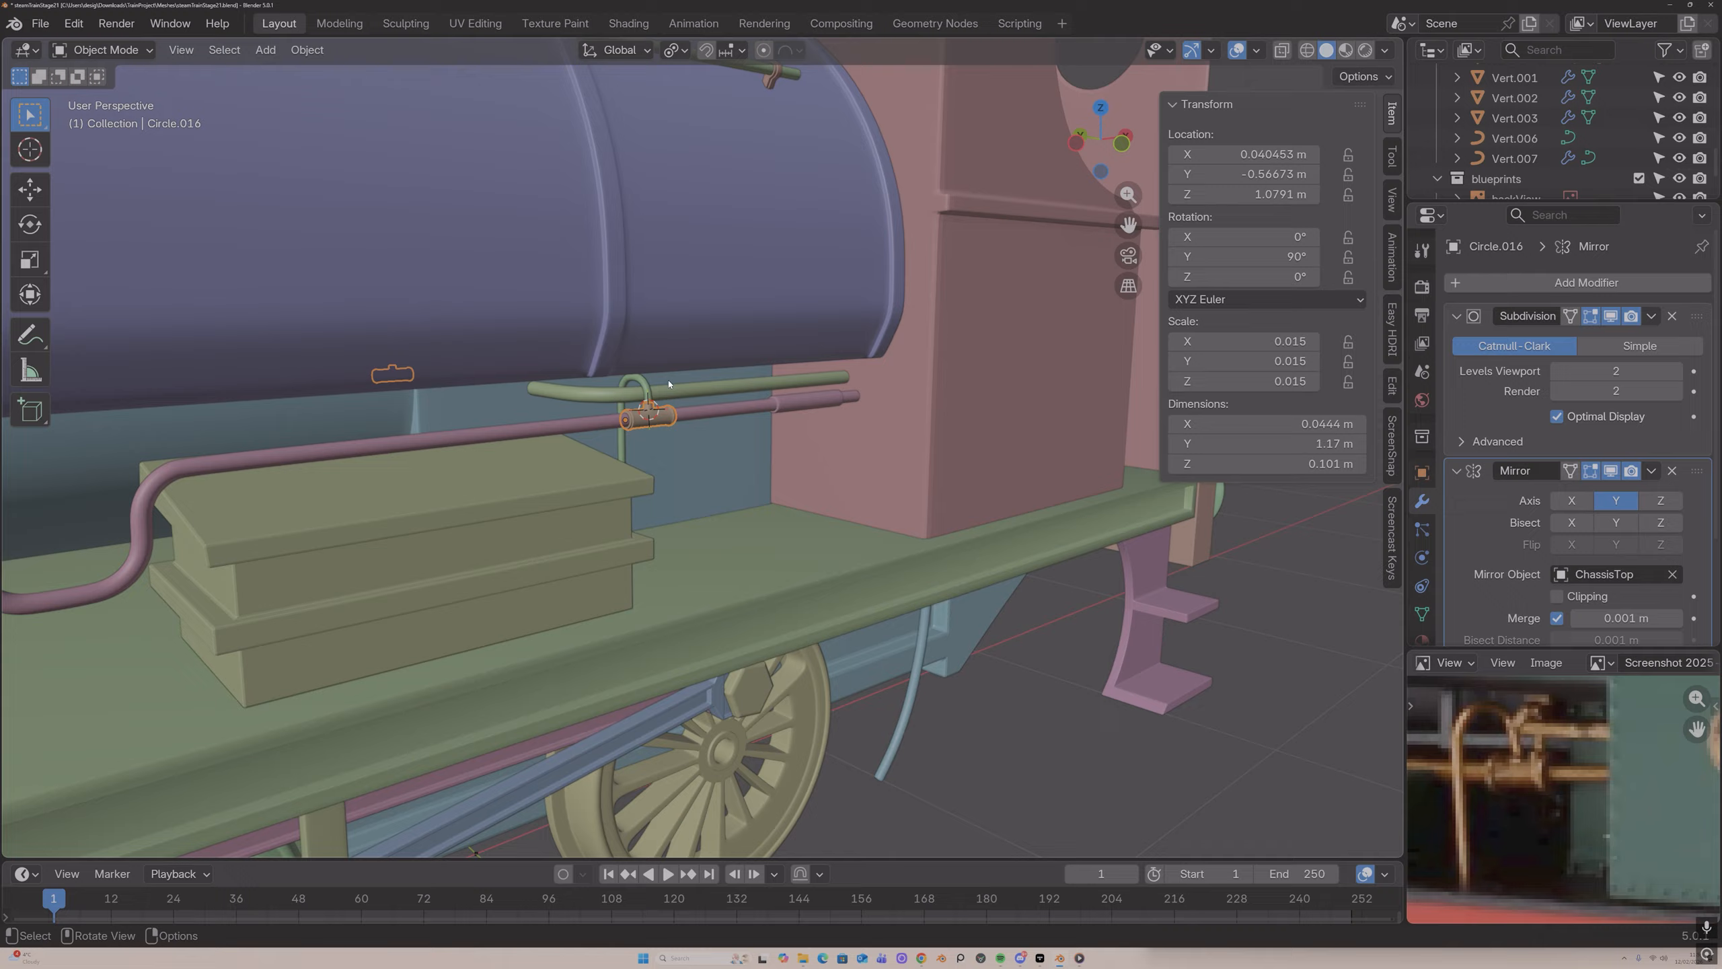
Step: Mirror the green pipe beneath the boiler across the Y axis only, with ChassisTop as the mirror object
click(644, 387)
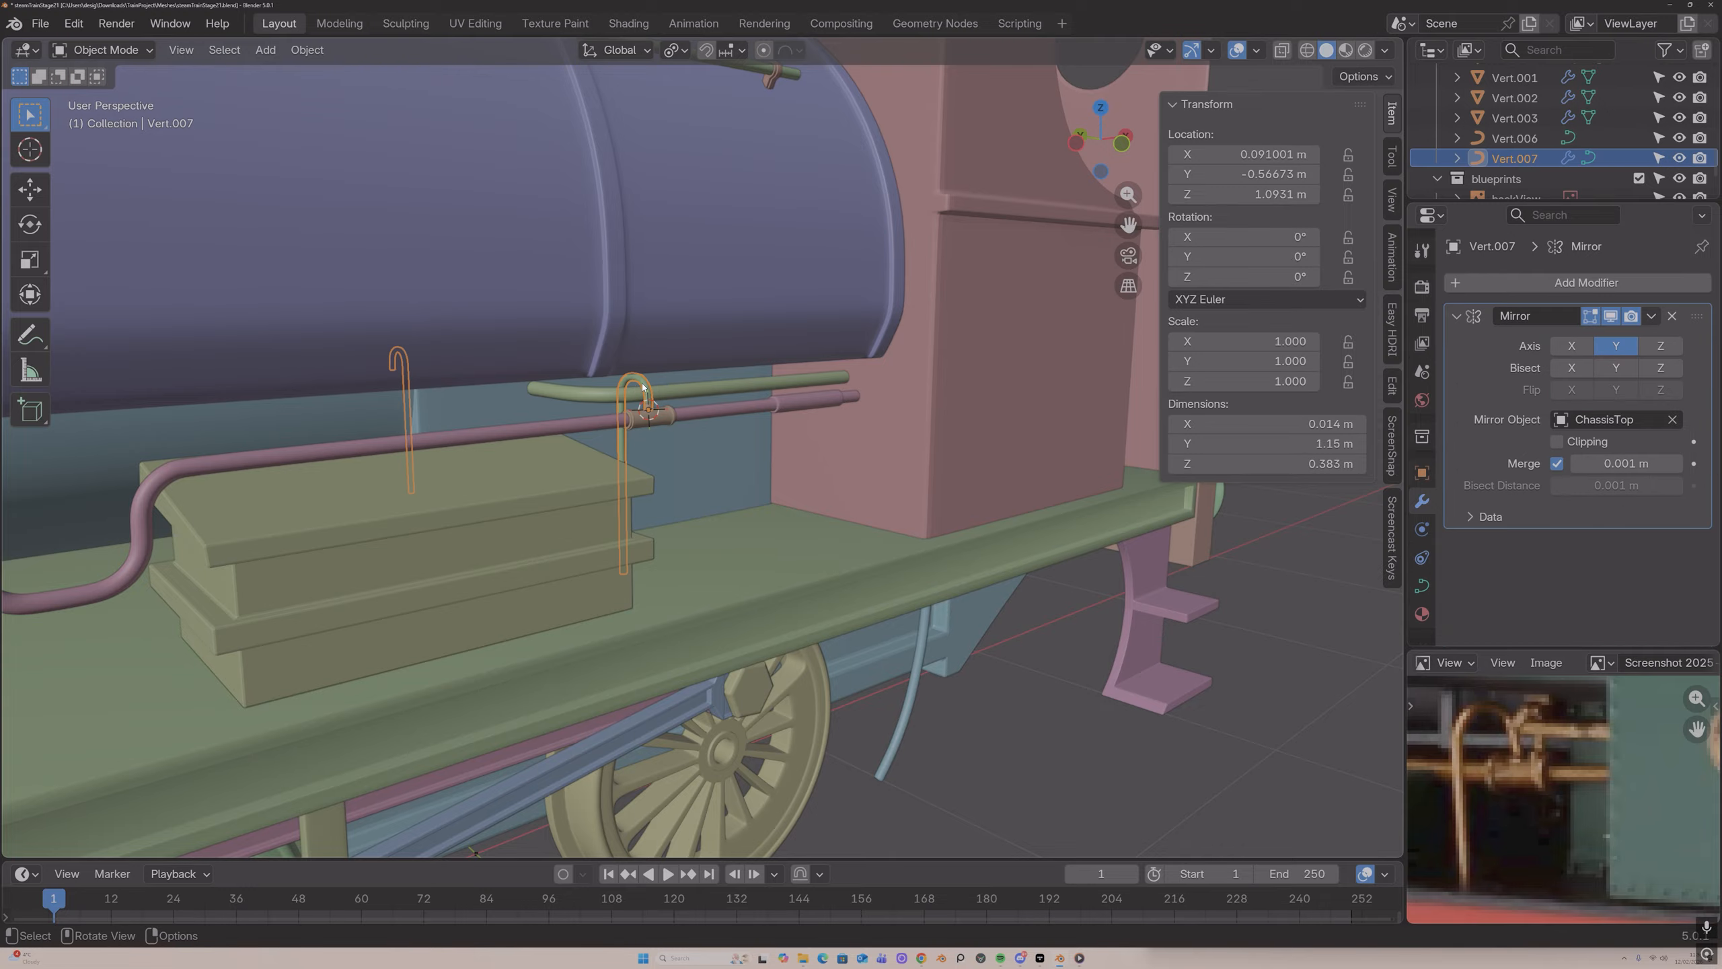
click(644, 388)
click(1590, 285)
click(1591, 282)
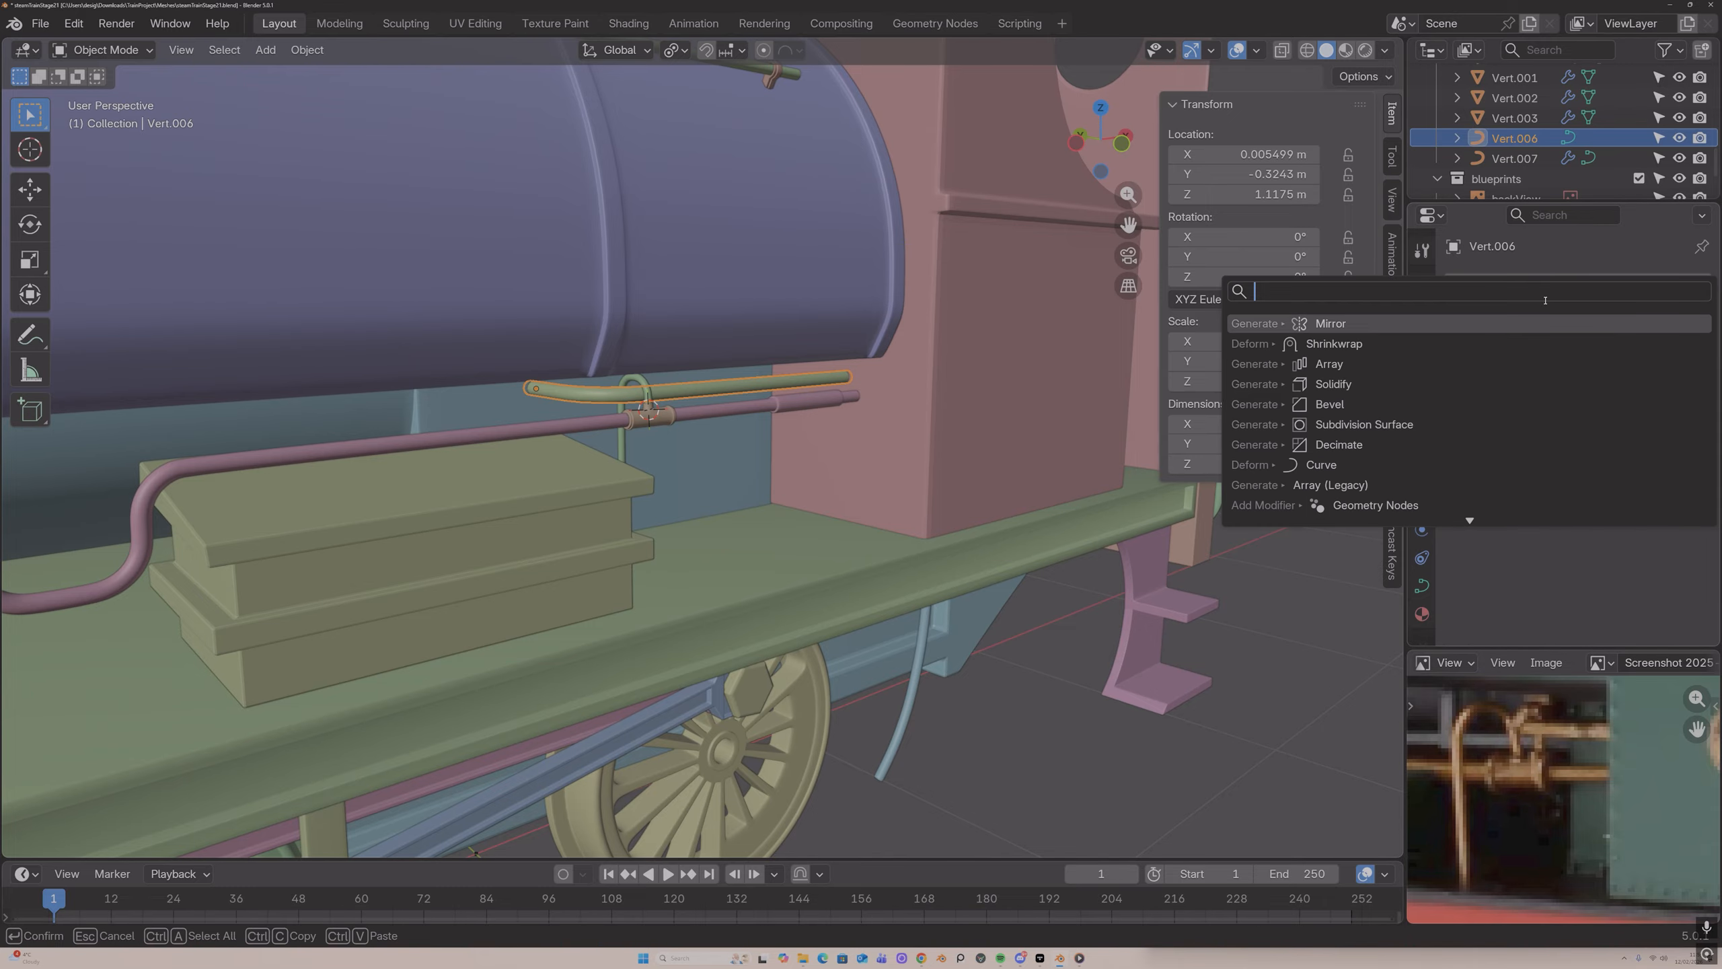
click(1366, 324)
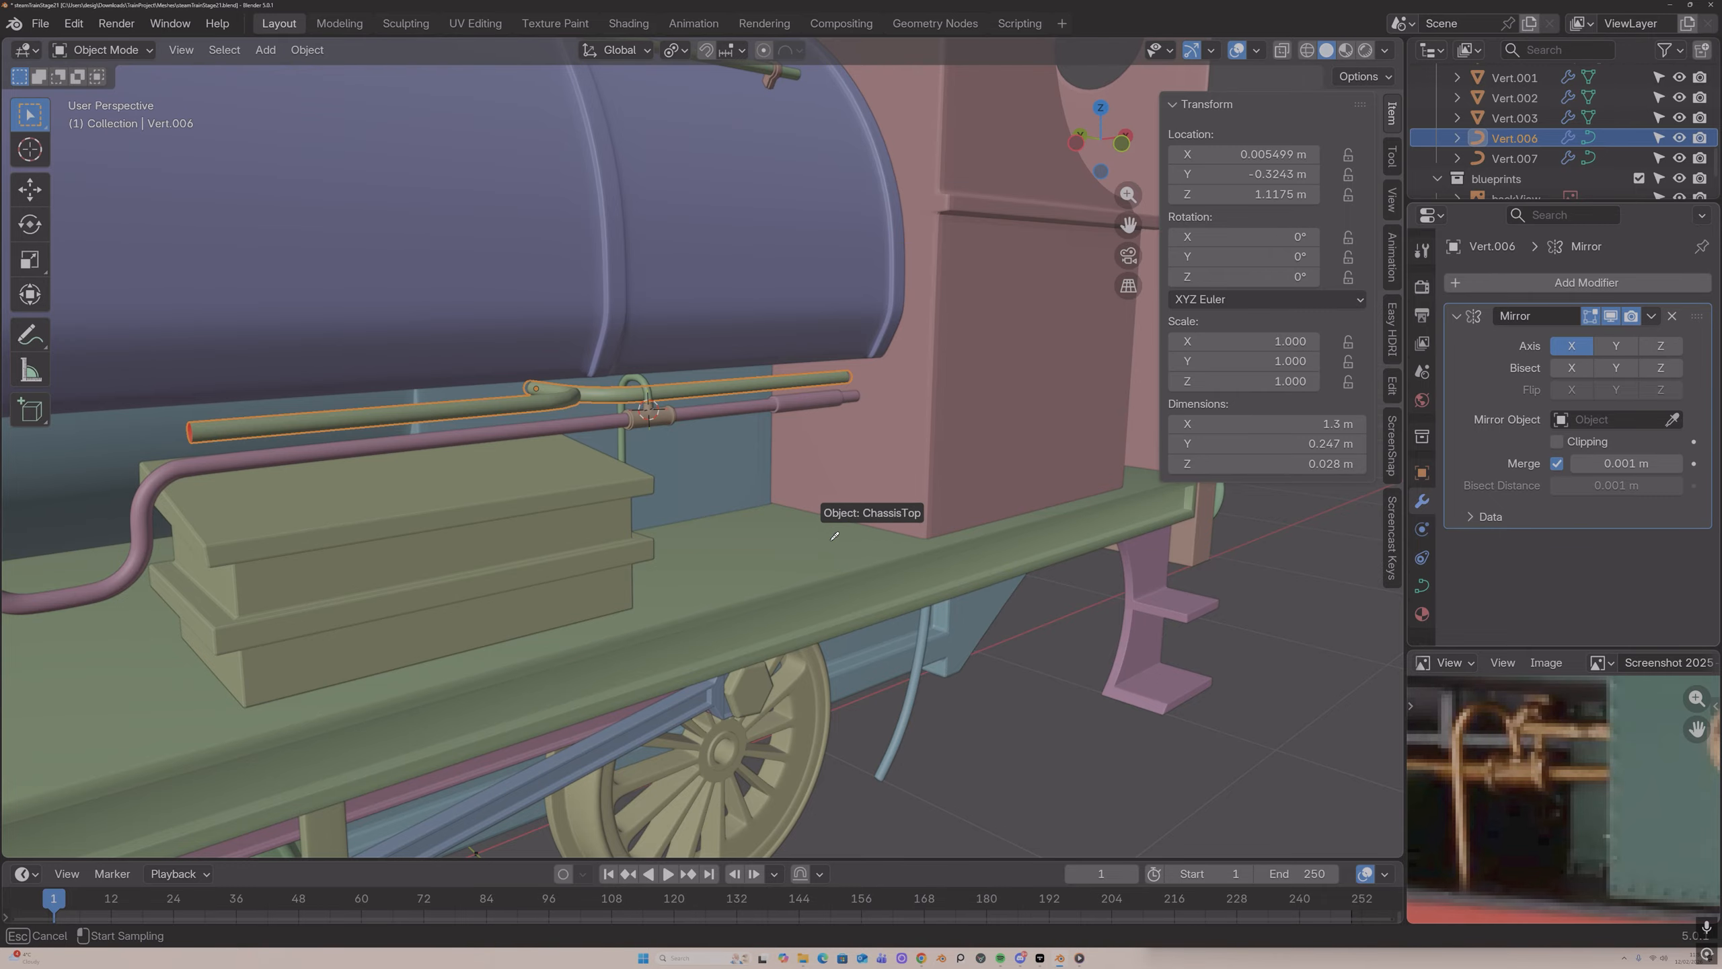
click(817, 501)
click(1571, 350)
click(1616, 348)
Step: Examine the pipework and running-board boxes from the locomotive's front side against the reference photo
middle_drag(1007, 421, 949, 441)
scroll(1059, 436, down, 12)
click(1023, 449)
scroll(949, 441, up, 6)
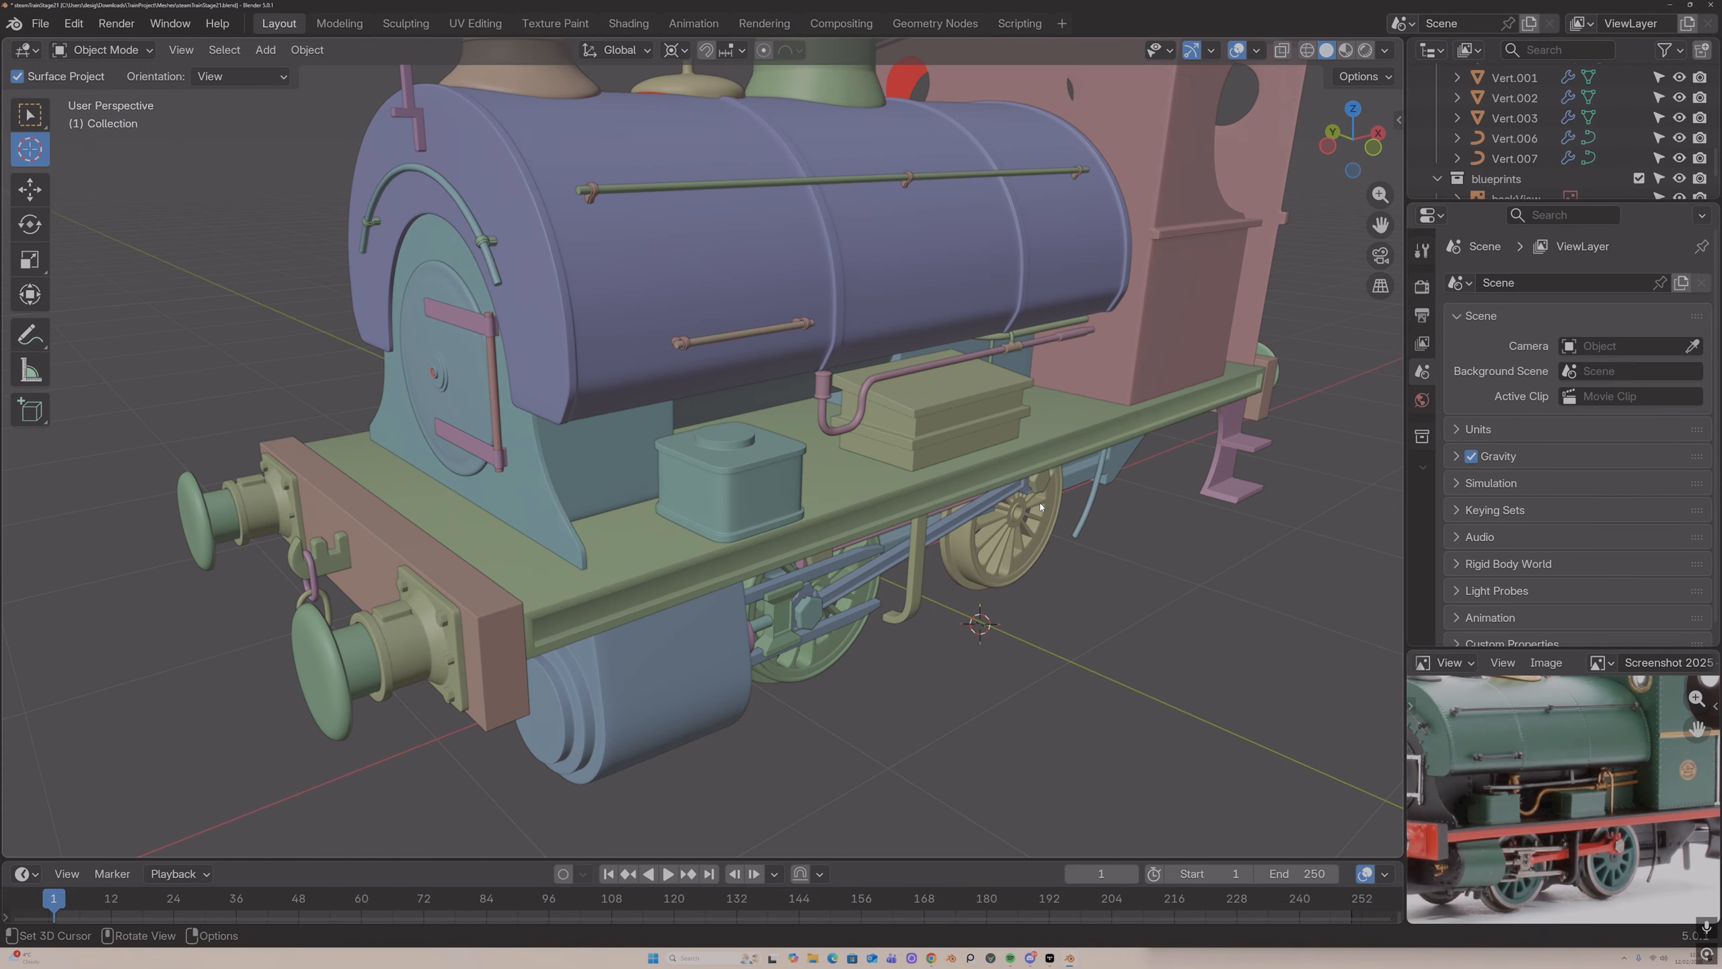
scroll(1040, 506, up, 1)
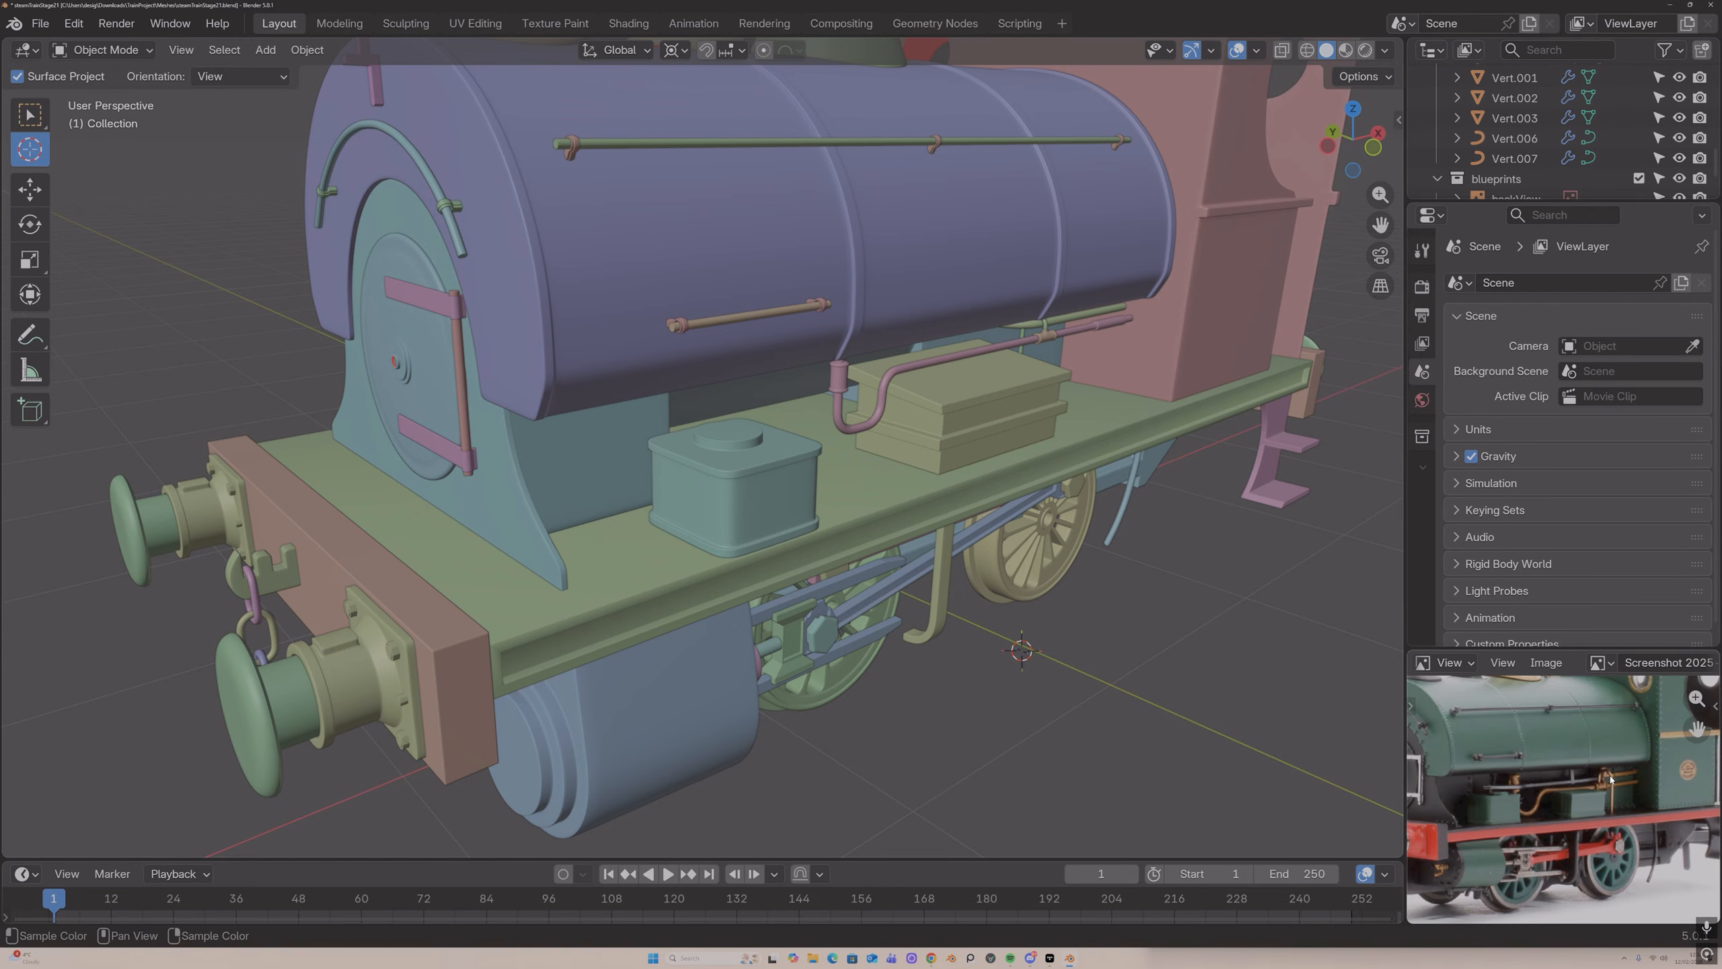
middle_drag(1159, 539, 880, 447)
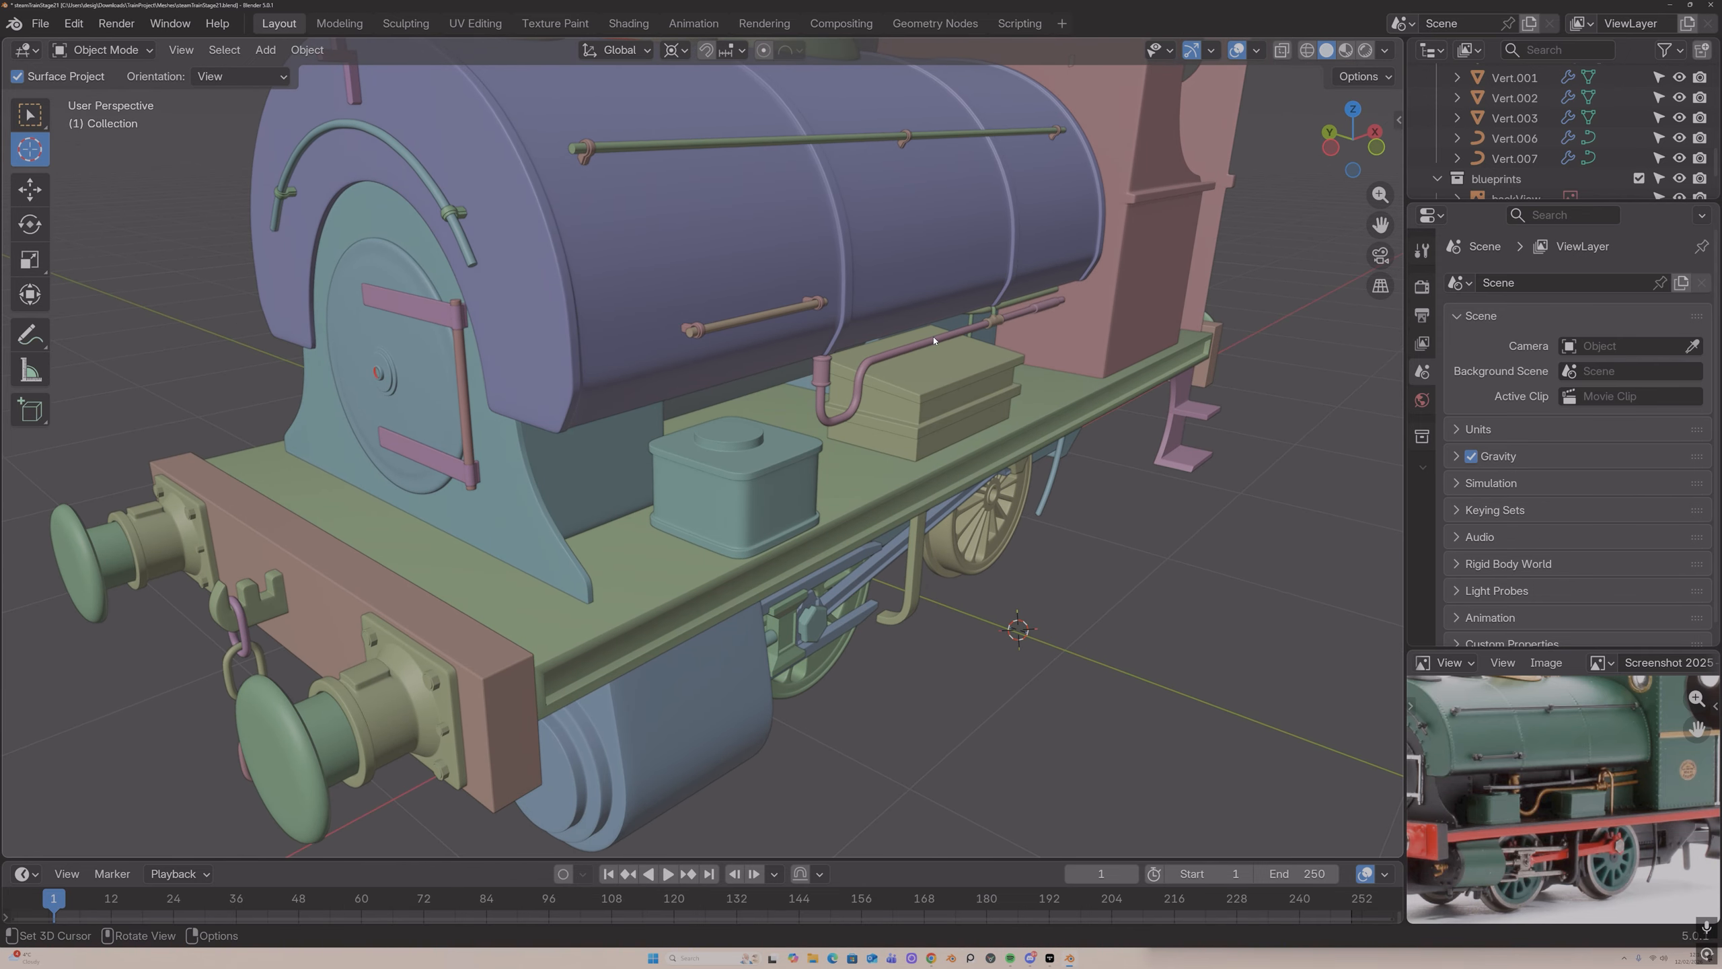
scroll(936, 336, up, 1)
scroll(939, 332, up, 4)
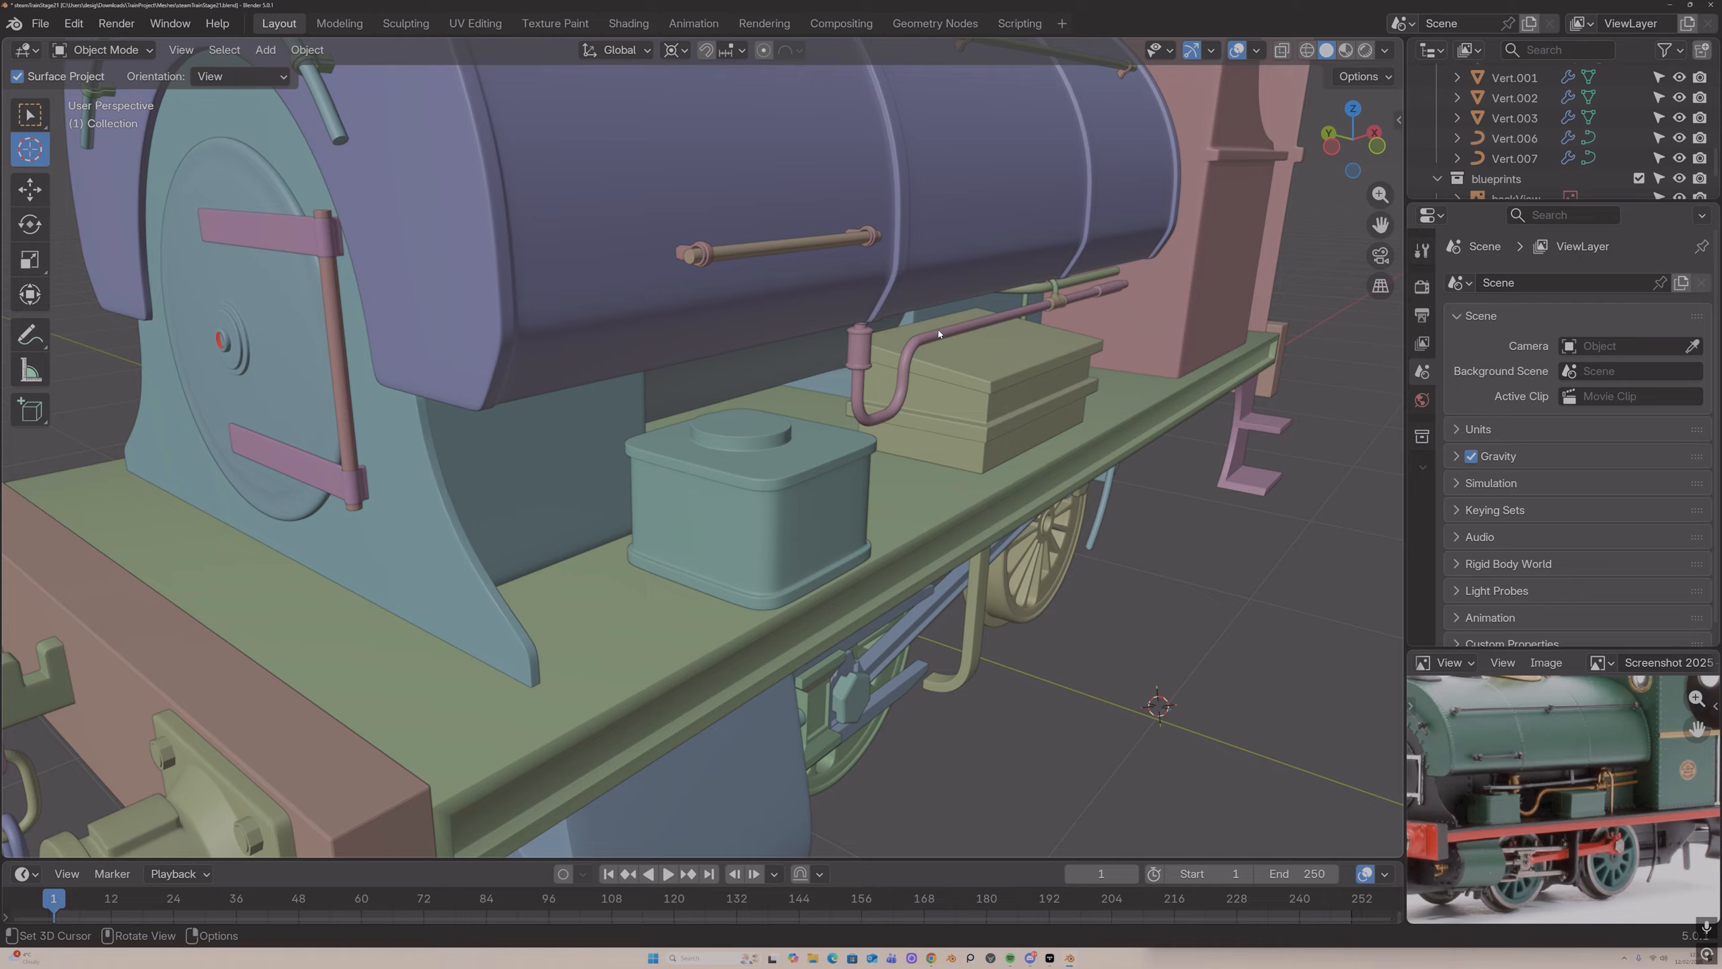
middle_drag(938, 333, 934, 346)
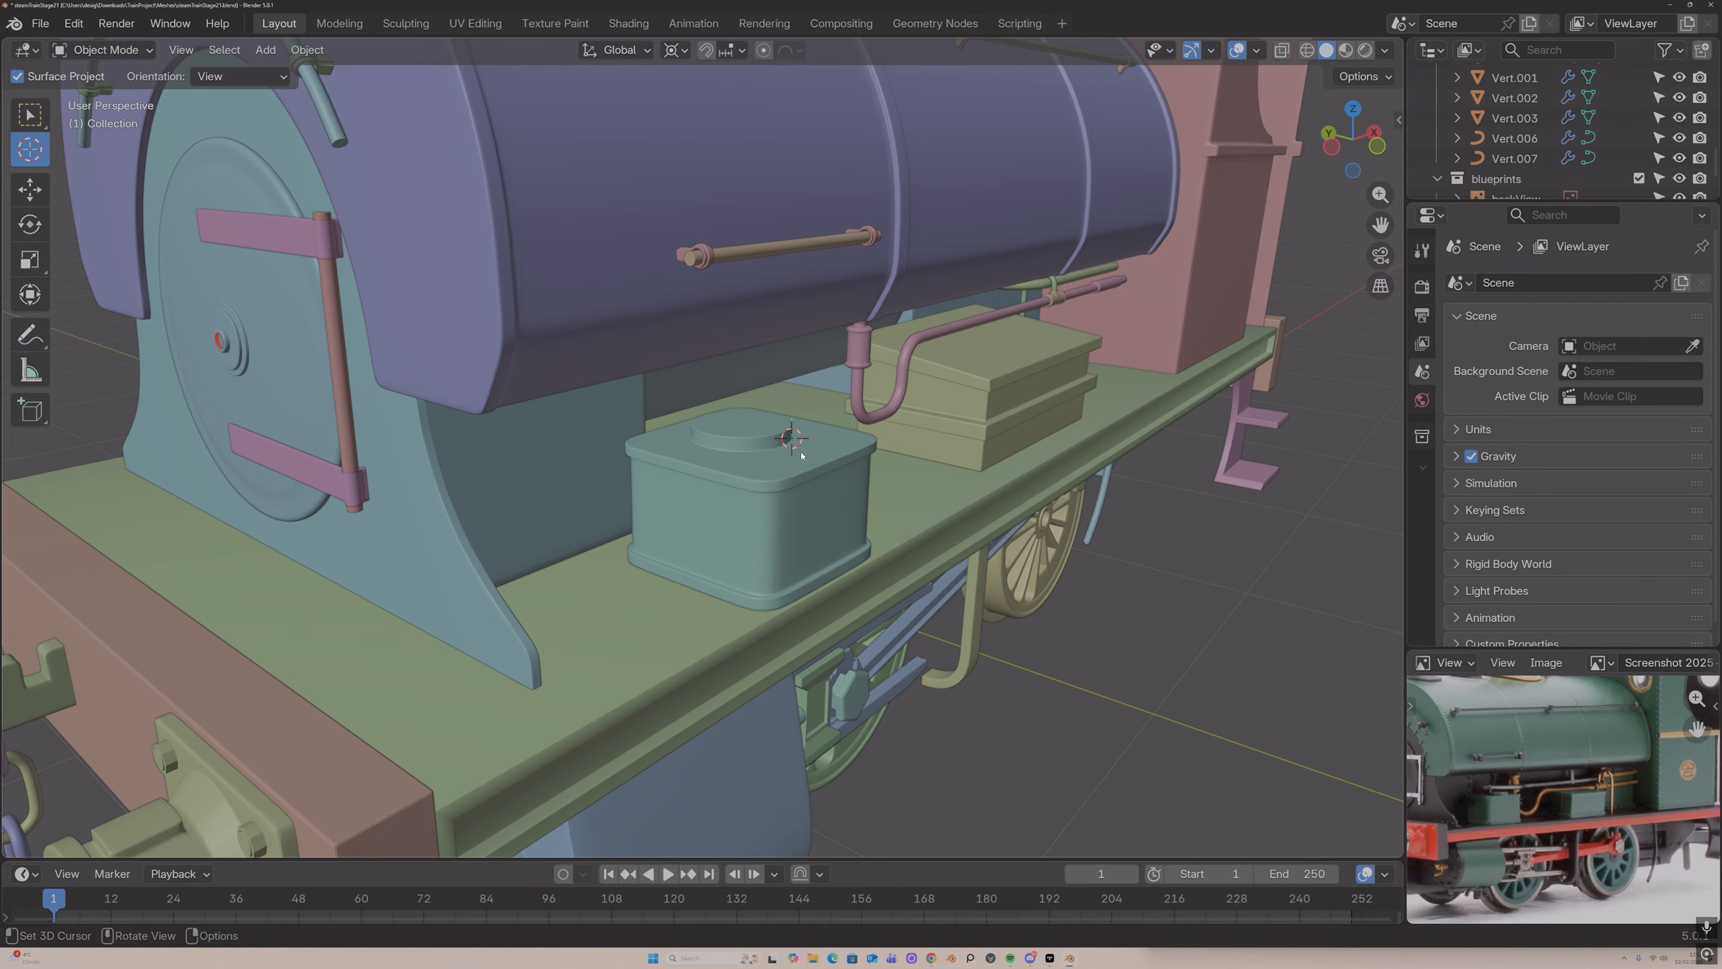
Step: Snap the 3D cursor to the centre of the round cap on top of the teal box
click(37, 119)
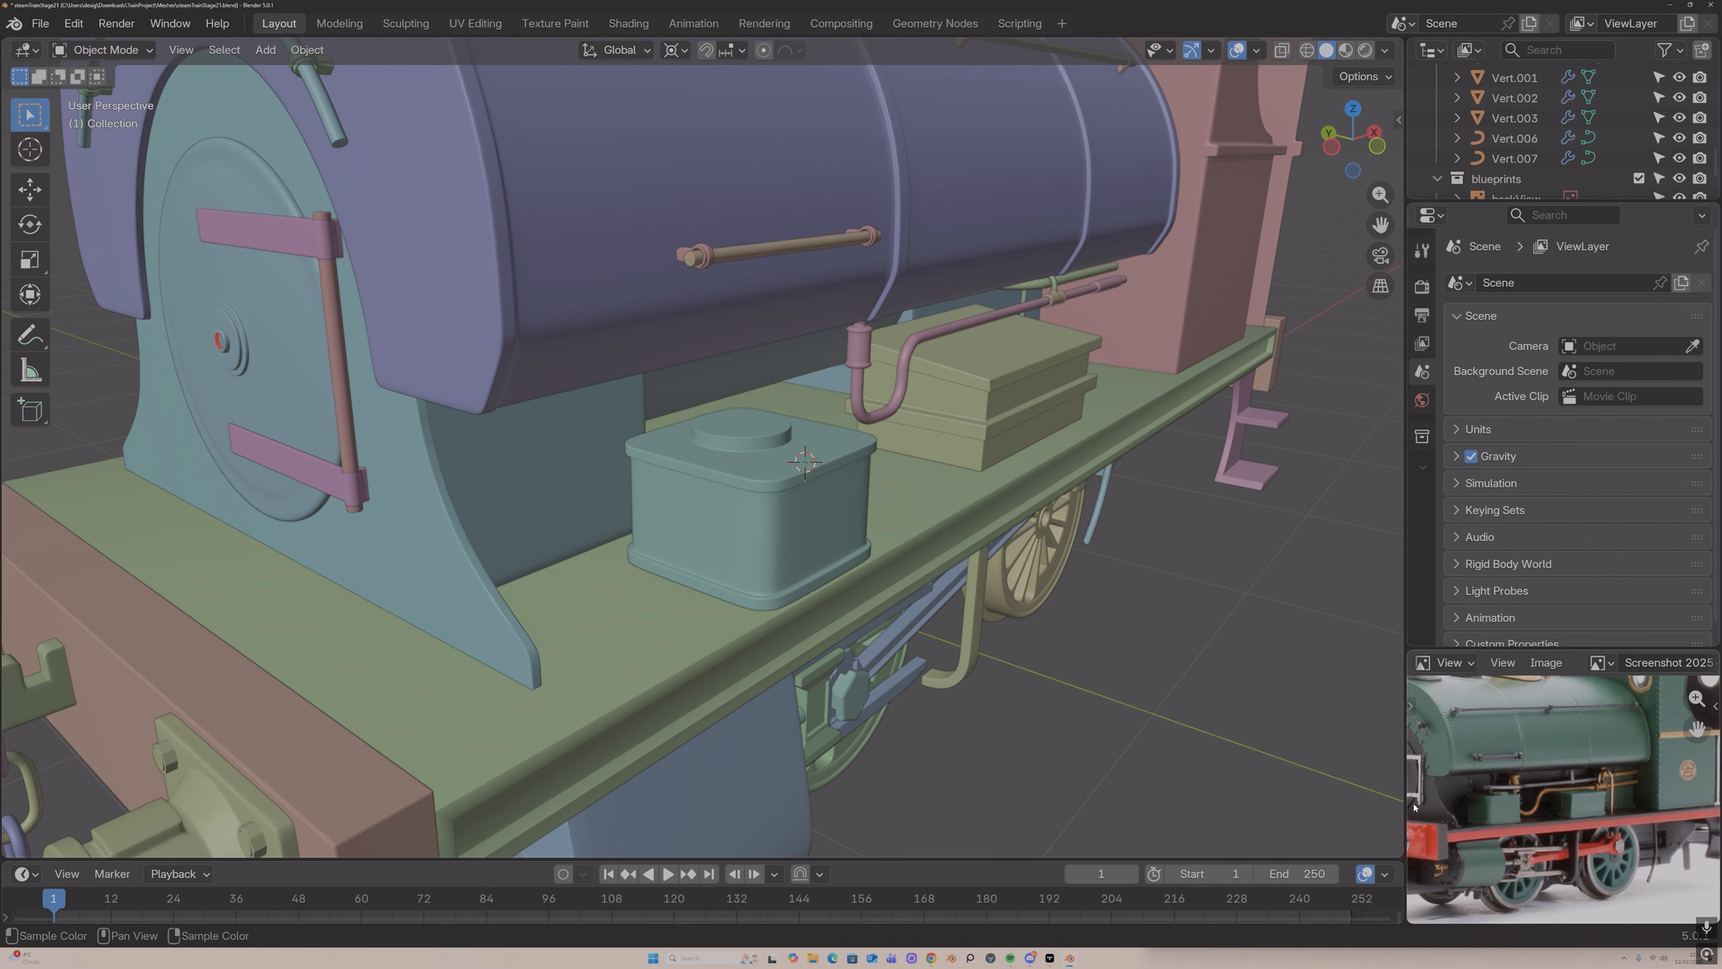
click(758, 484)
key(Tab)
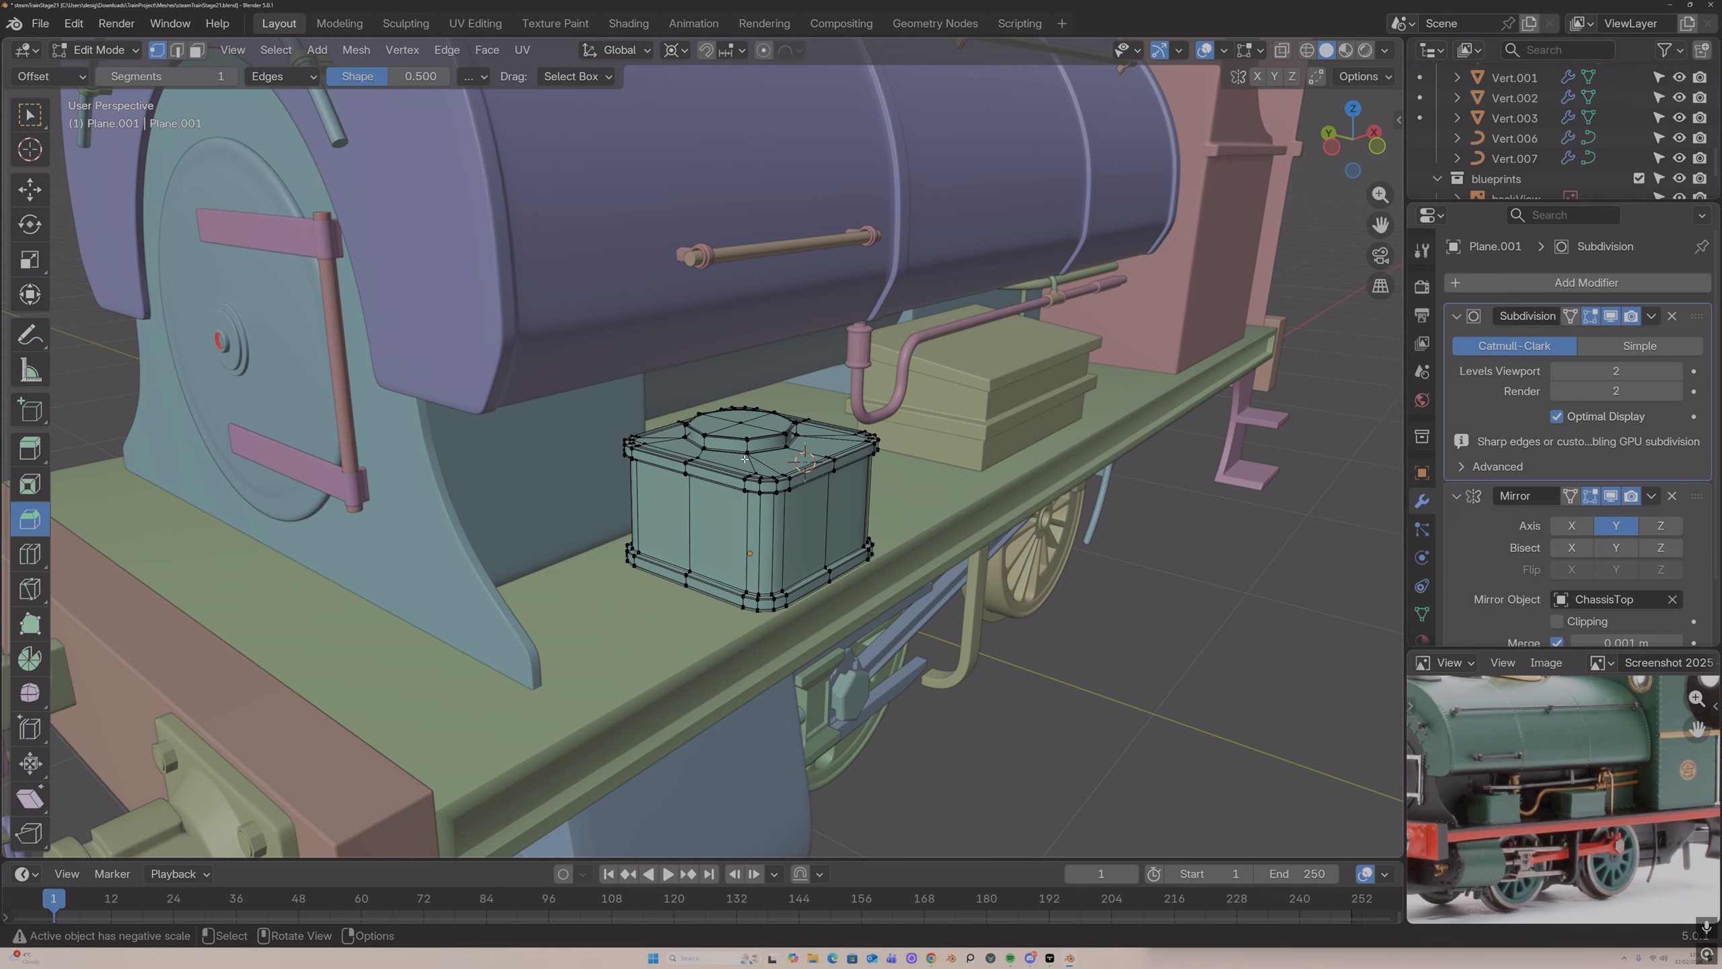
middle_drag(758, 484, 737, 466)
key(ctrl+Tab)
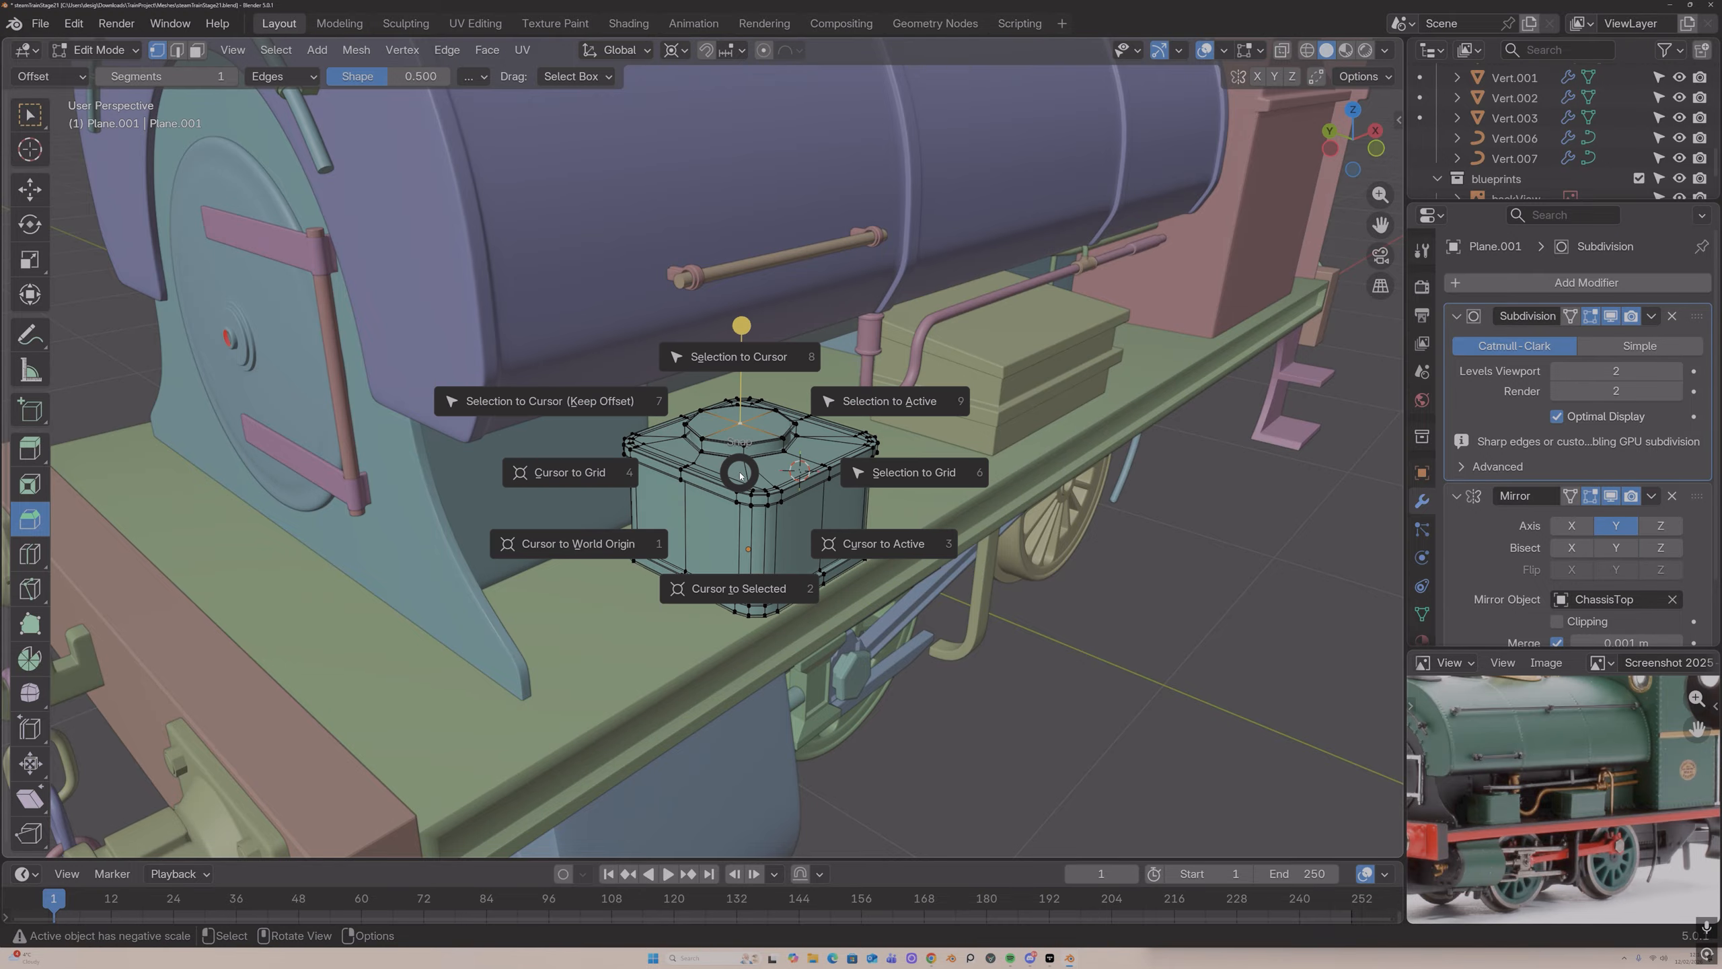
click(730, 491)
Step: Add a 12-vertex circle at the centre of the teal box's cap and shrink it to a radius of about 0.032 m
key(shift+a)
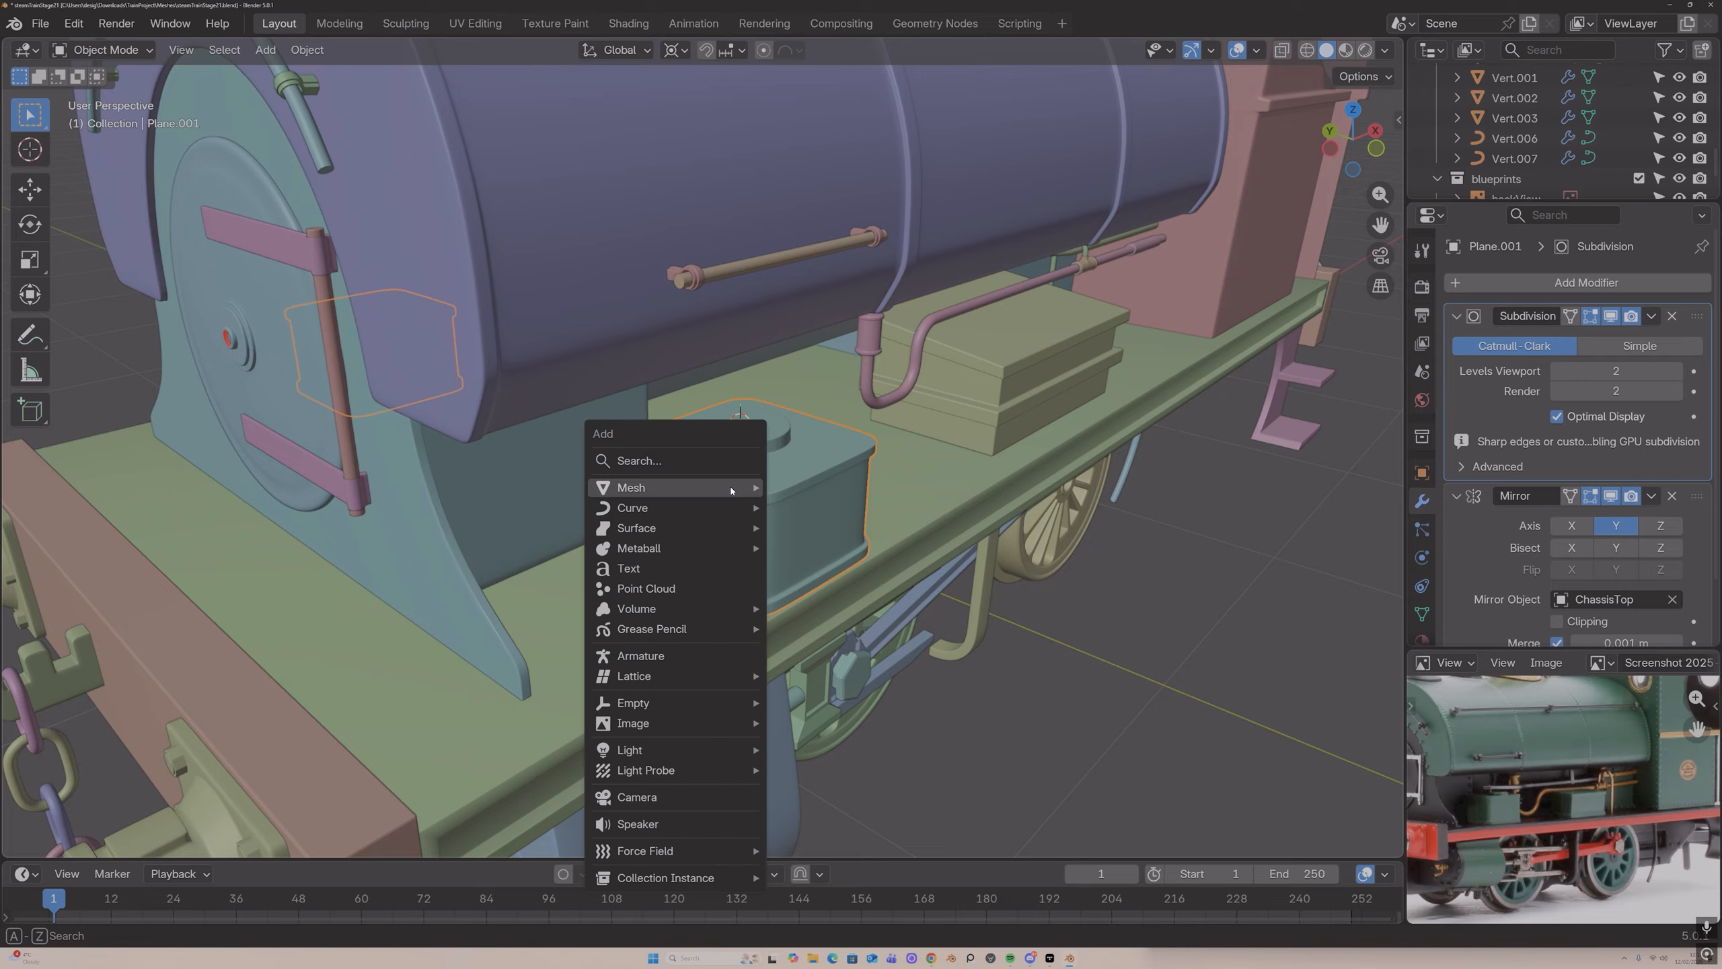
mouse_move(730, 486)
click(812, 520)
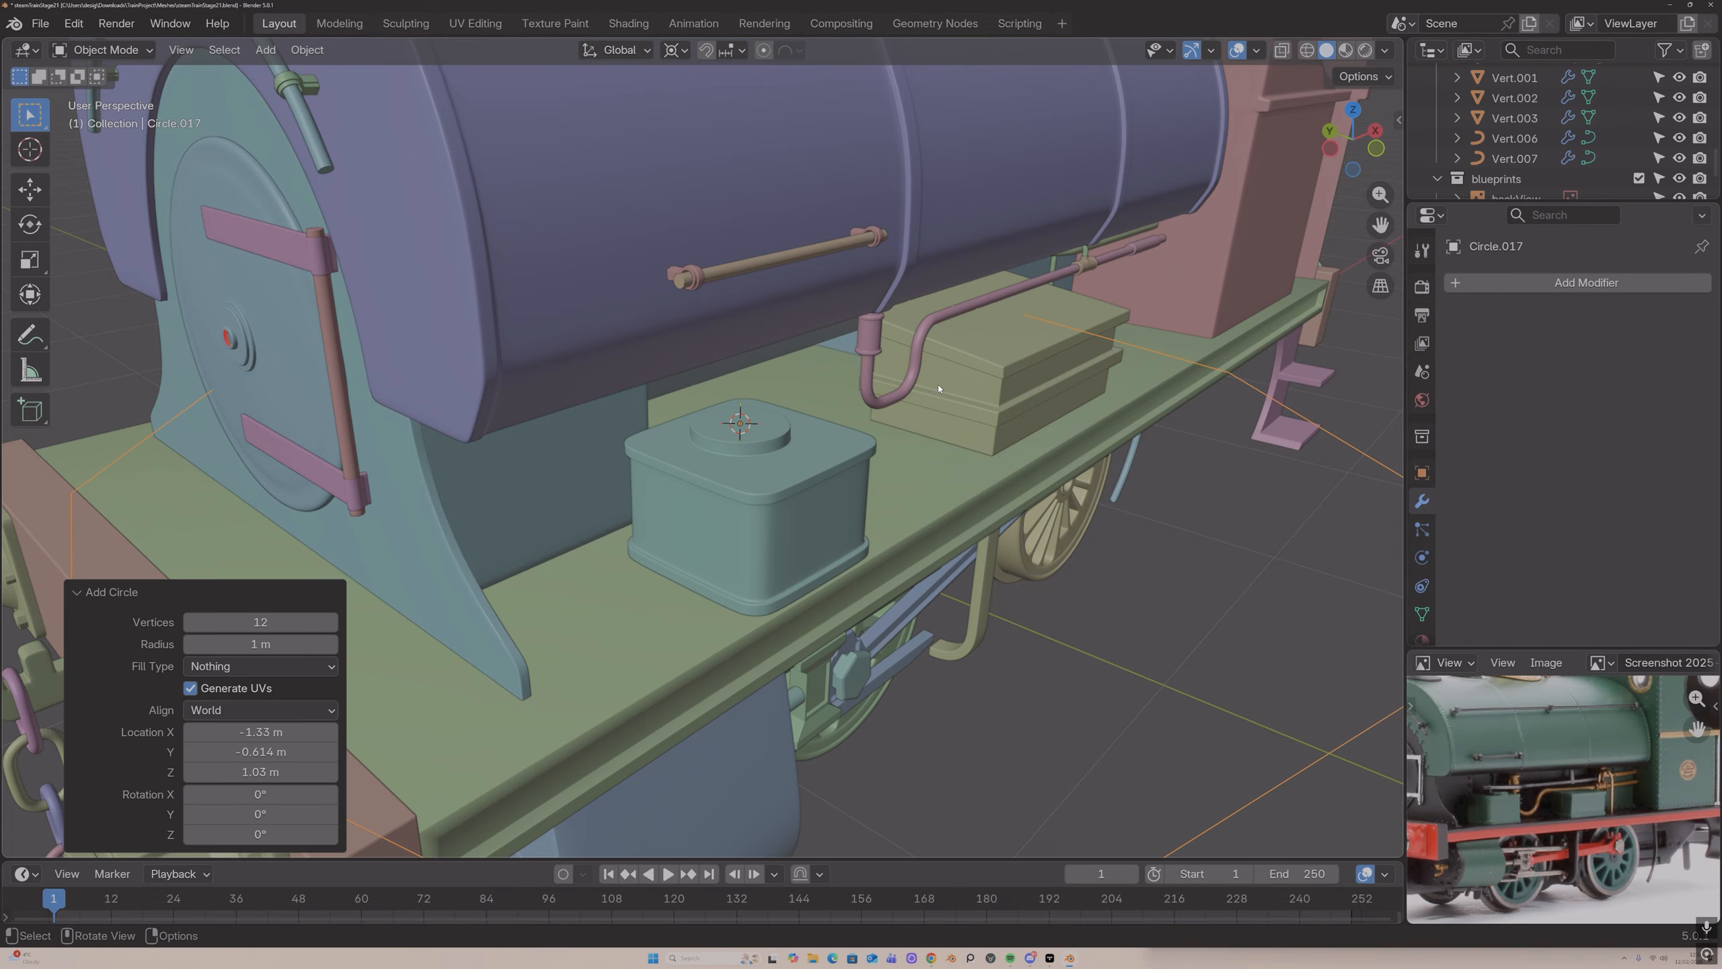
key(s)
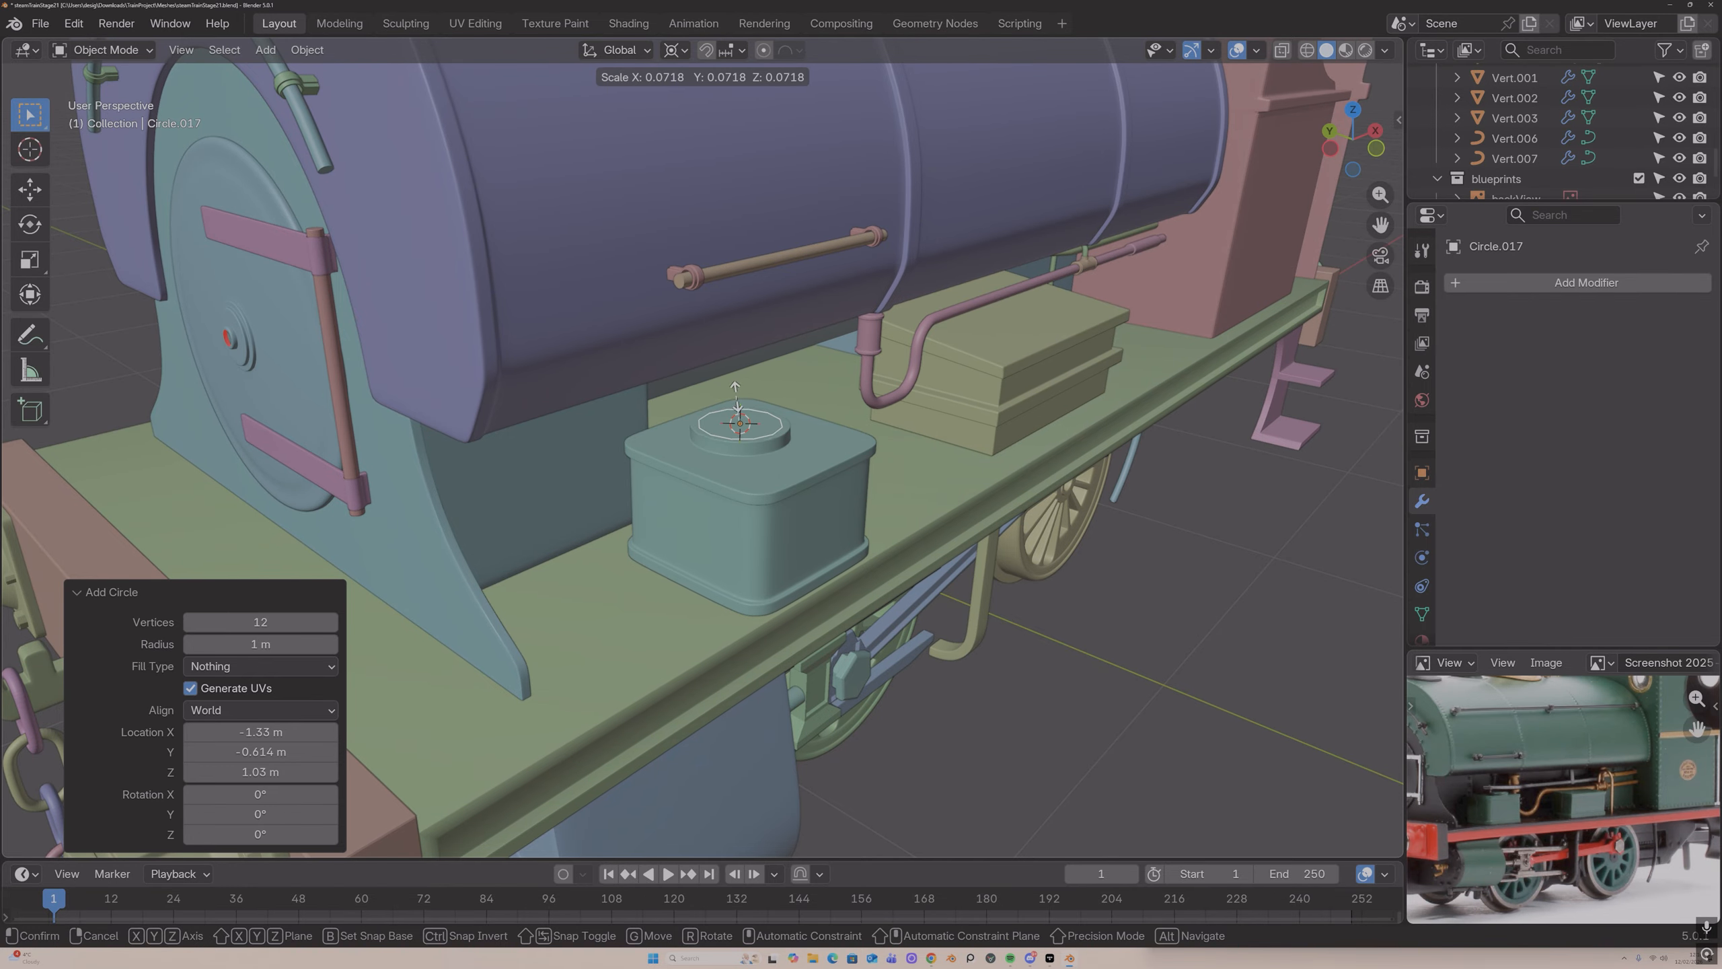
click(728, 403)
scroll(746, 400, up, 4)
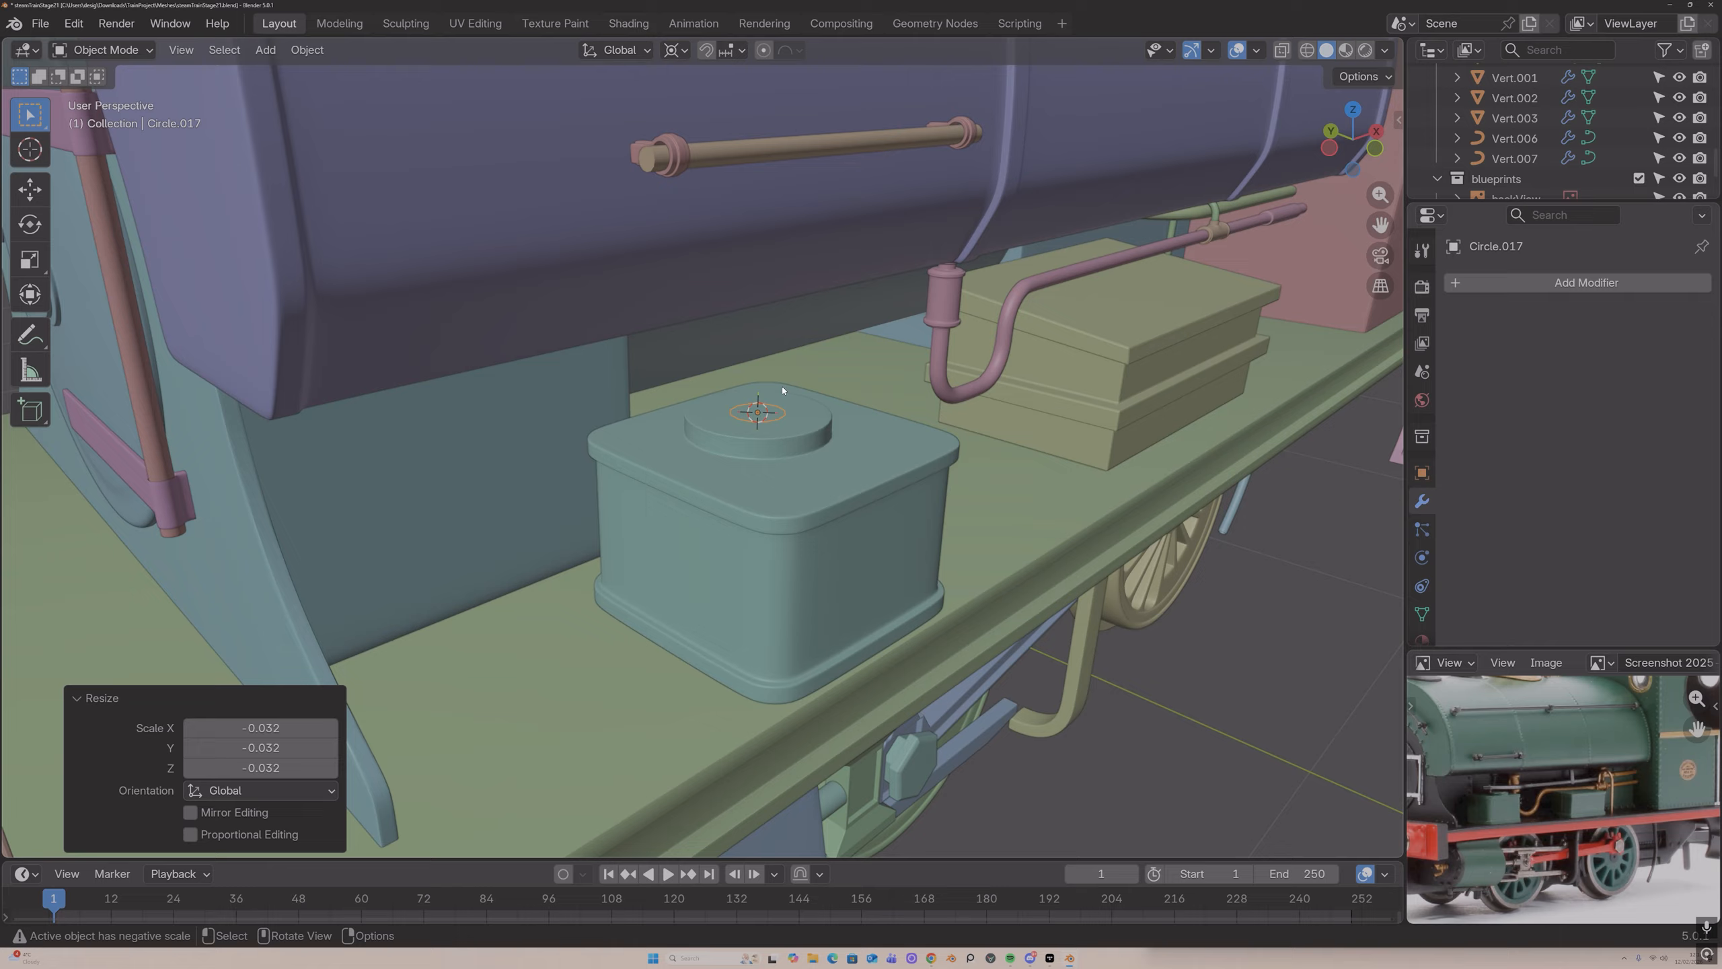
Step: Extrude the circle about 0.072 m upward along Z and lower the resulting top rim by about 0.011 m
key(Tab)
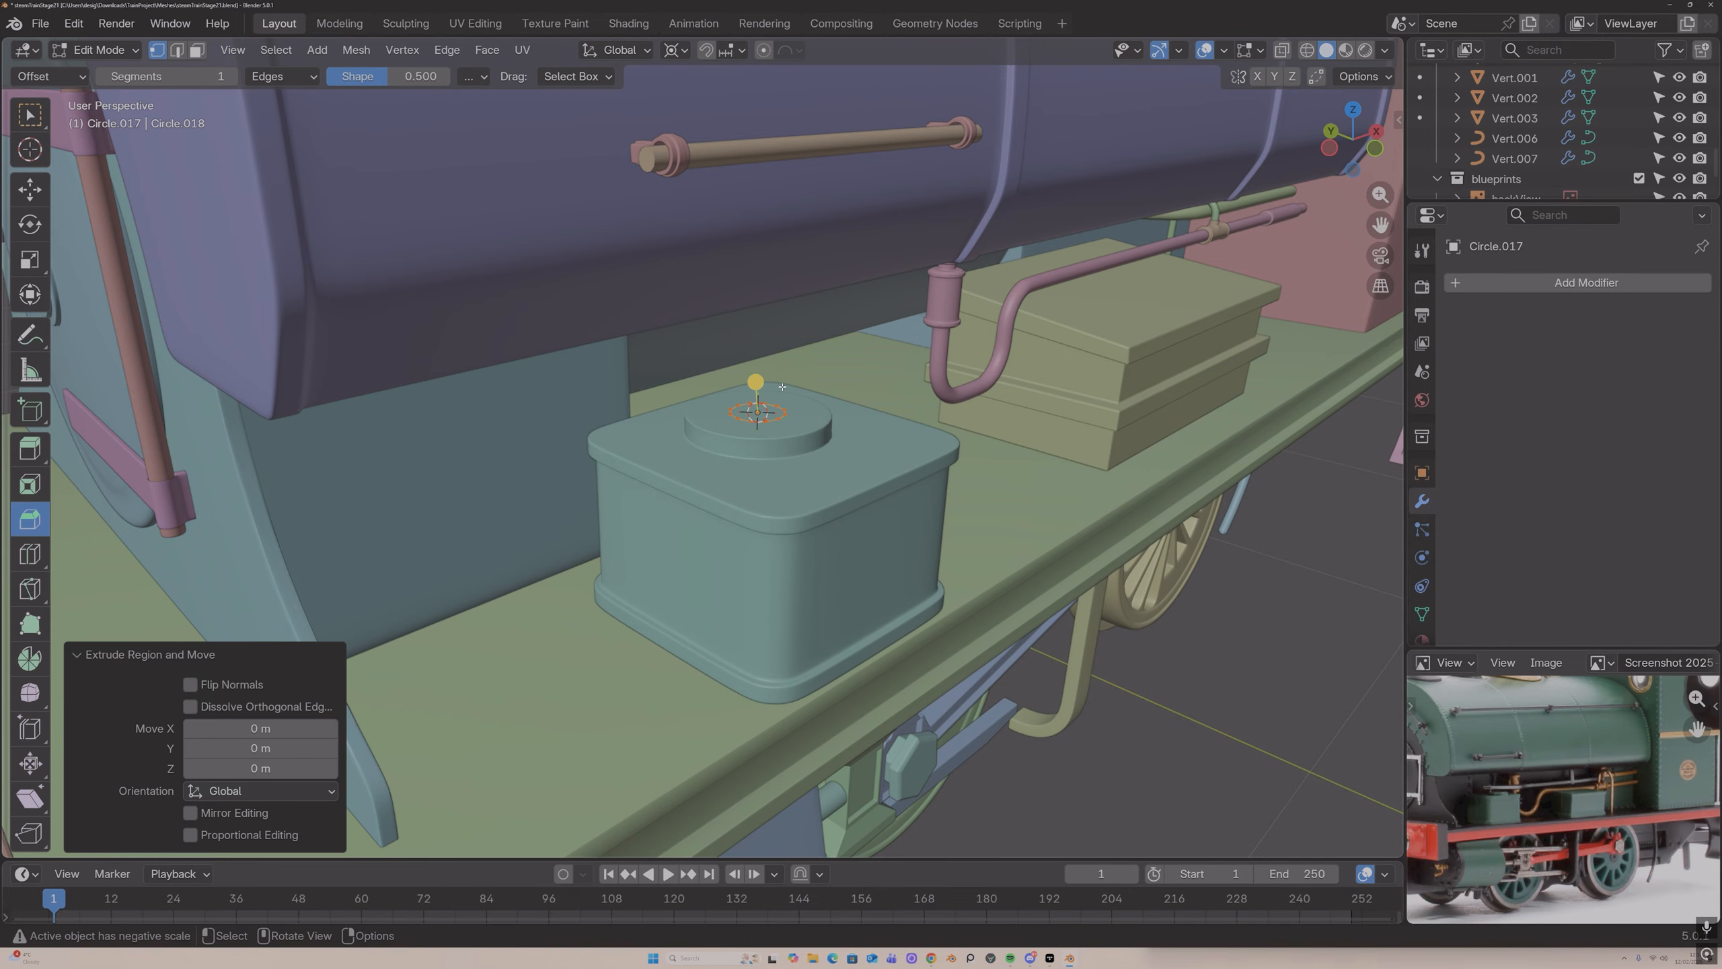
key(e)
key(z)
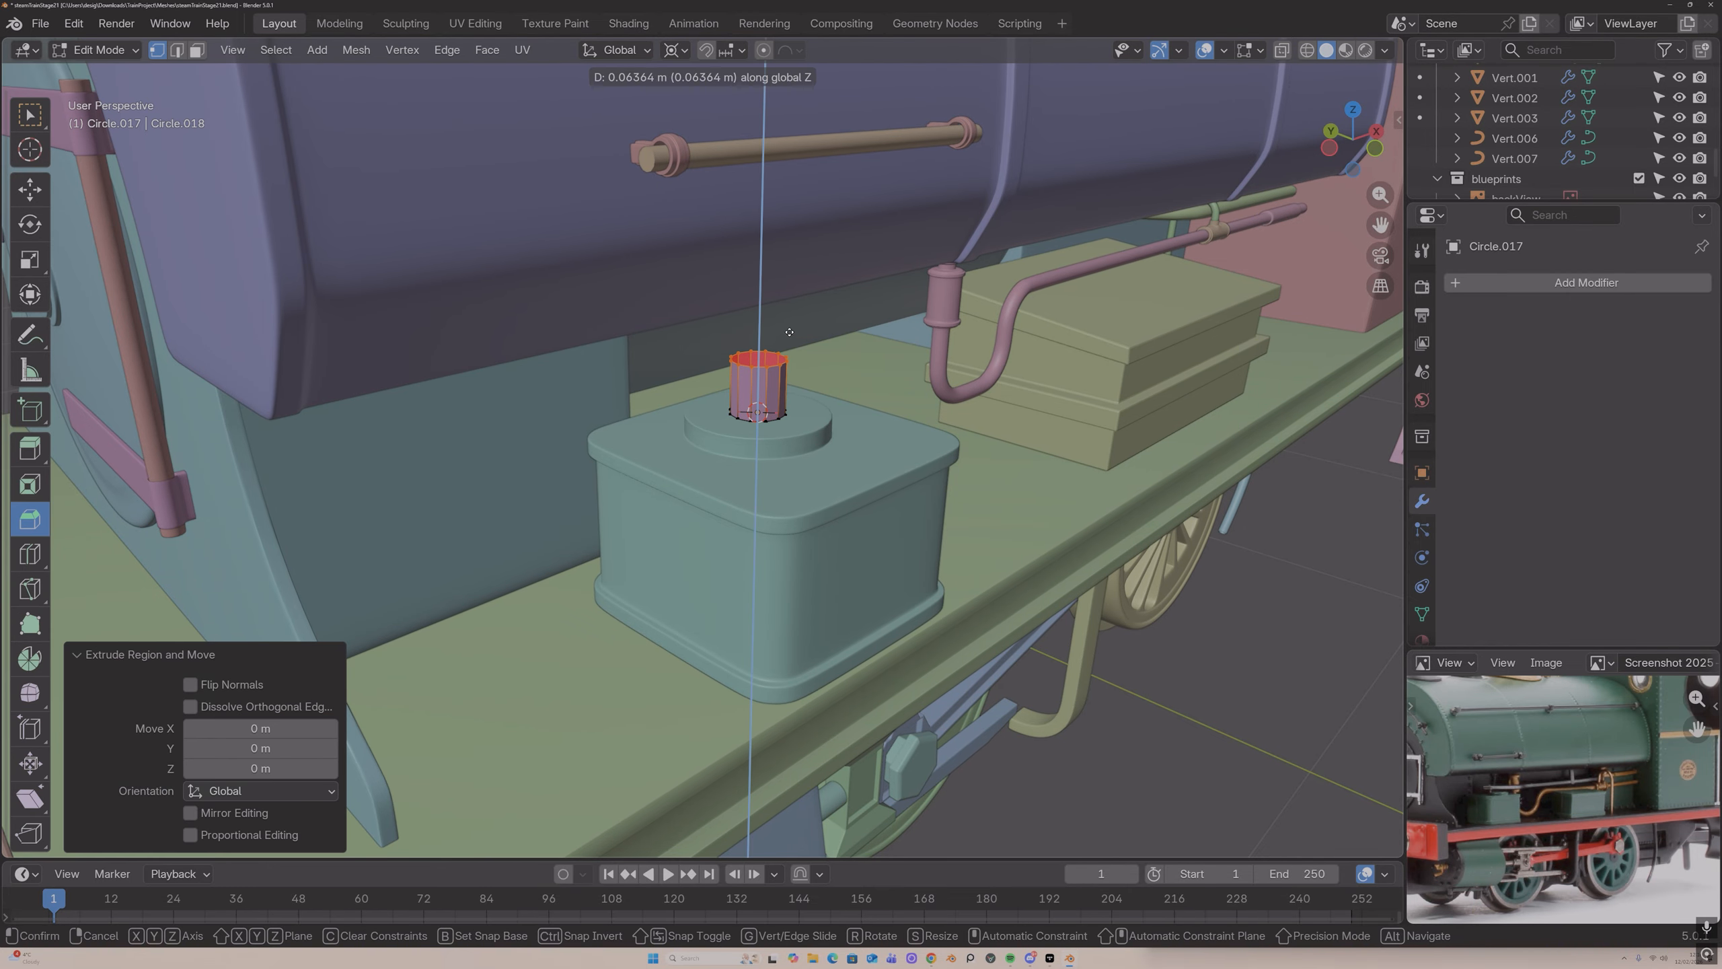
click(795, 327)
mouse_move(797, 329)
middle_down()
mouse_move(754, 331)
mouse_move(829, 340)
middle_up()
scroll(794, 346, up, 1)
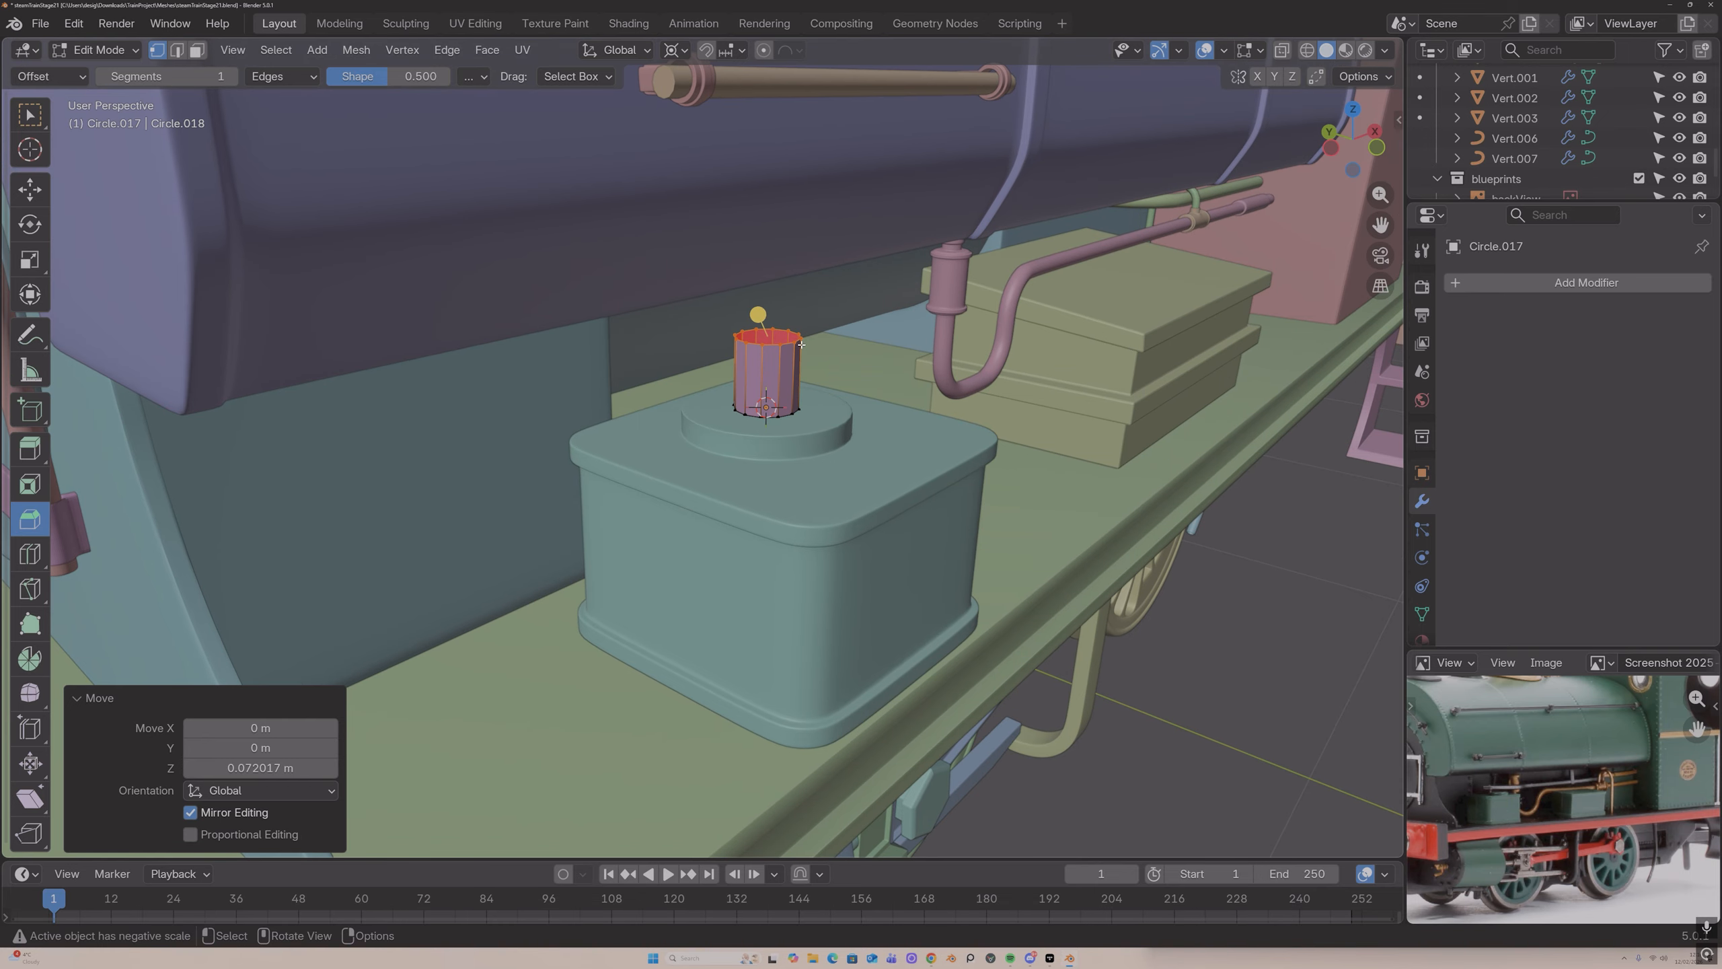
key(g)
key(y)
key(Escape)
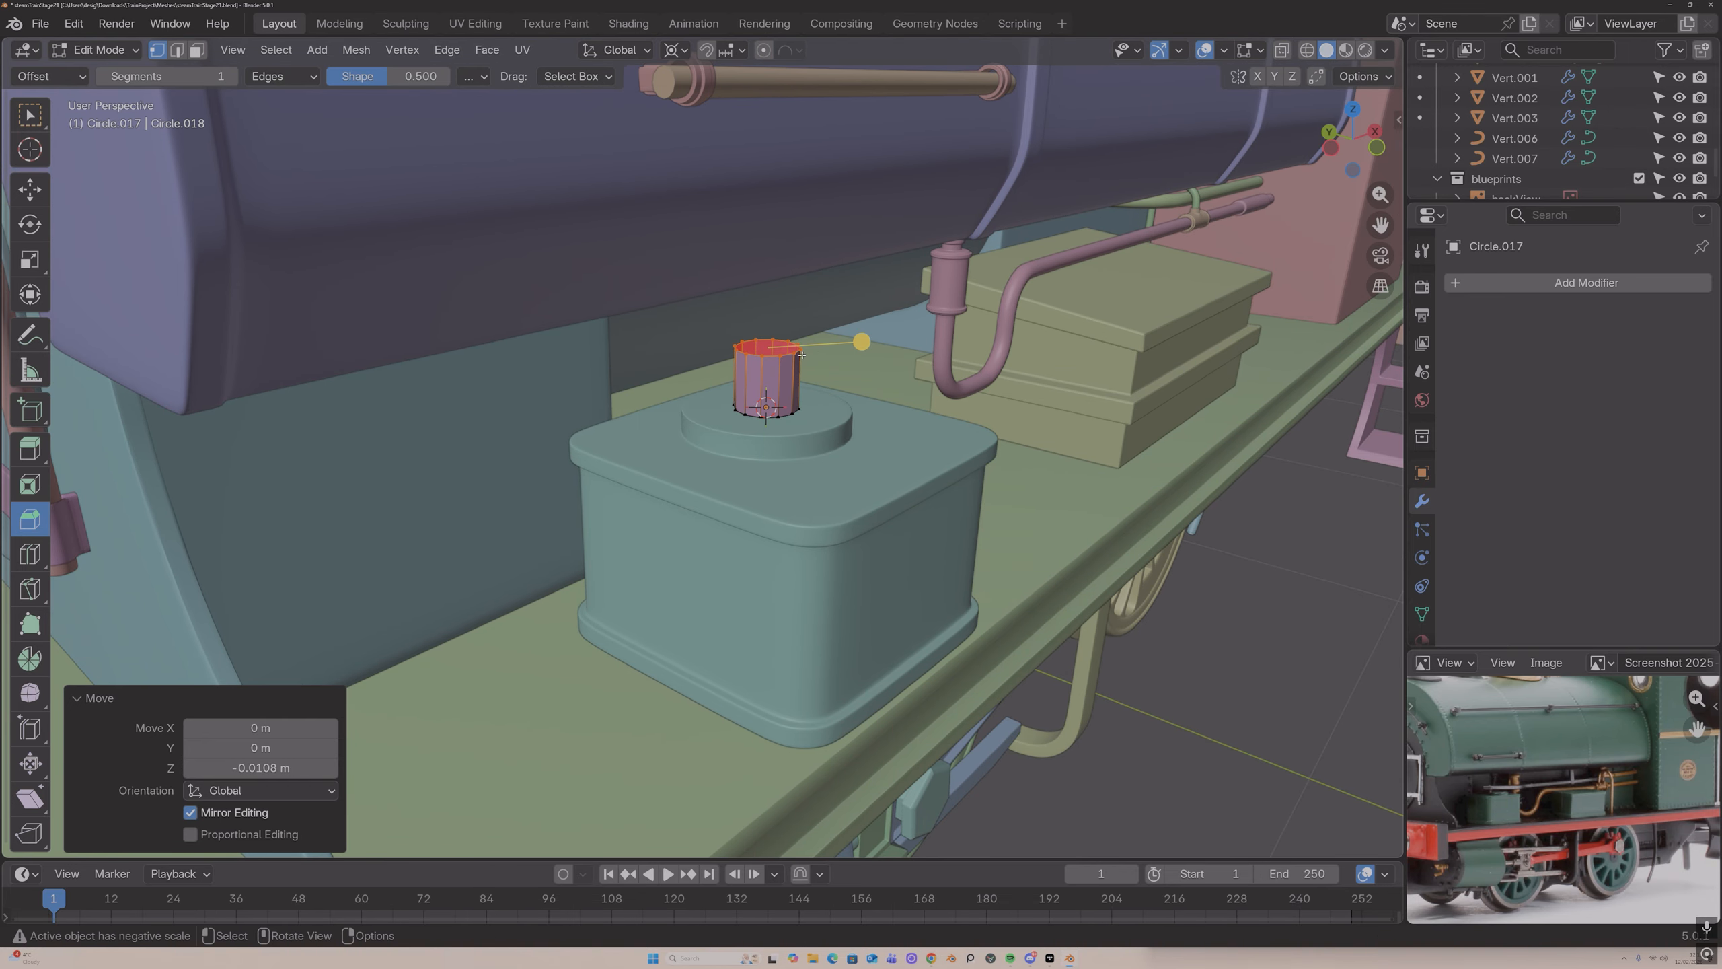
Step: Scale the whole small cylinder on the teal box's cap to about 0.70 of its size
key(2)
key(e)
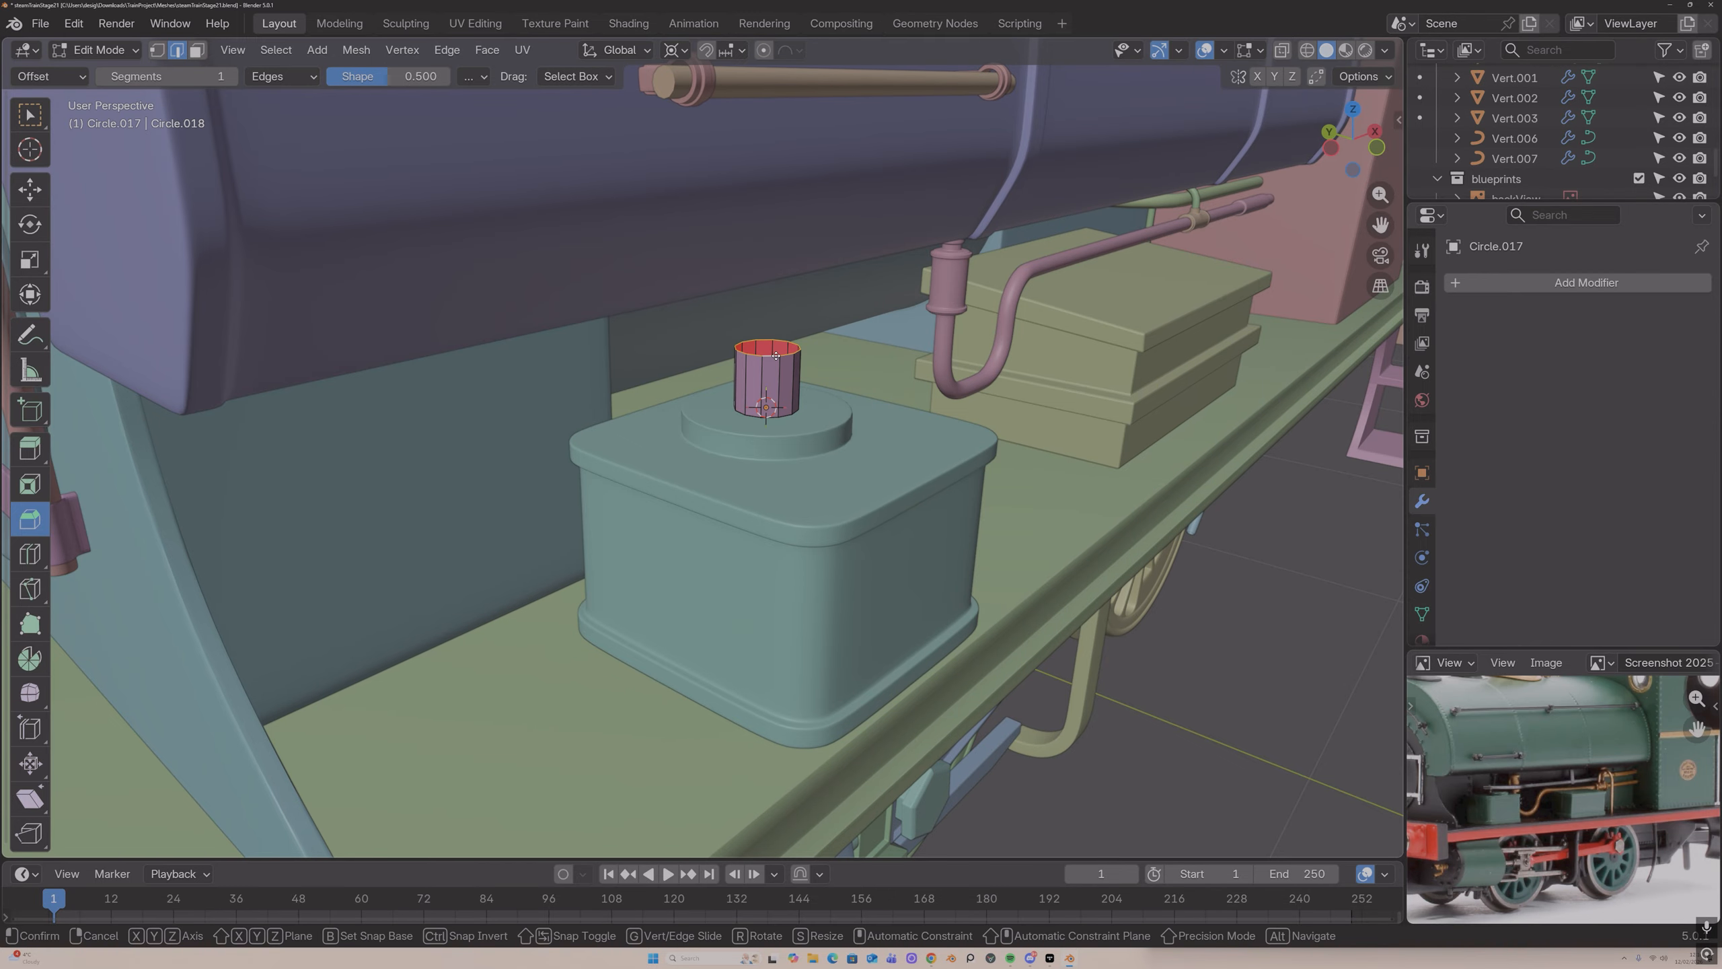
key(Escape)
key(s)
click(777, 354)
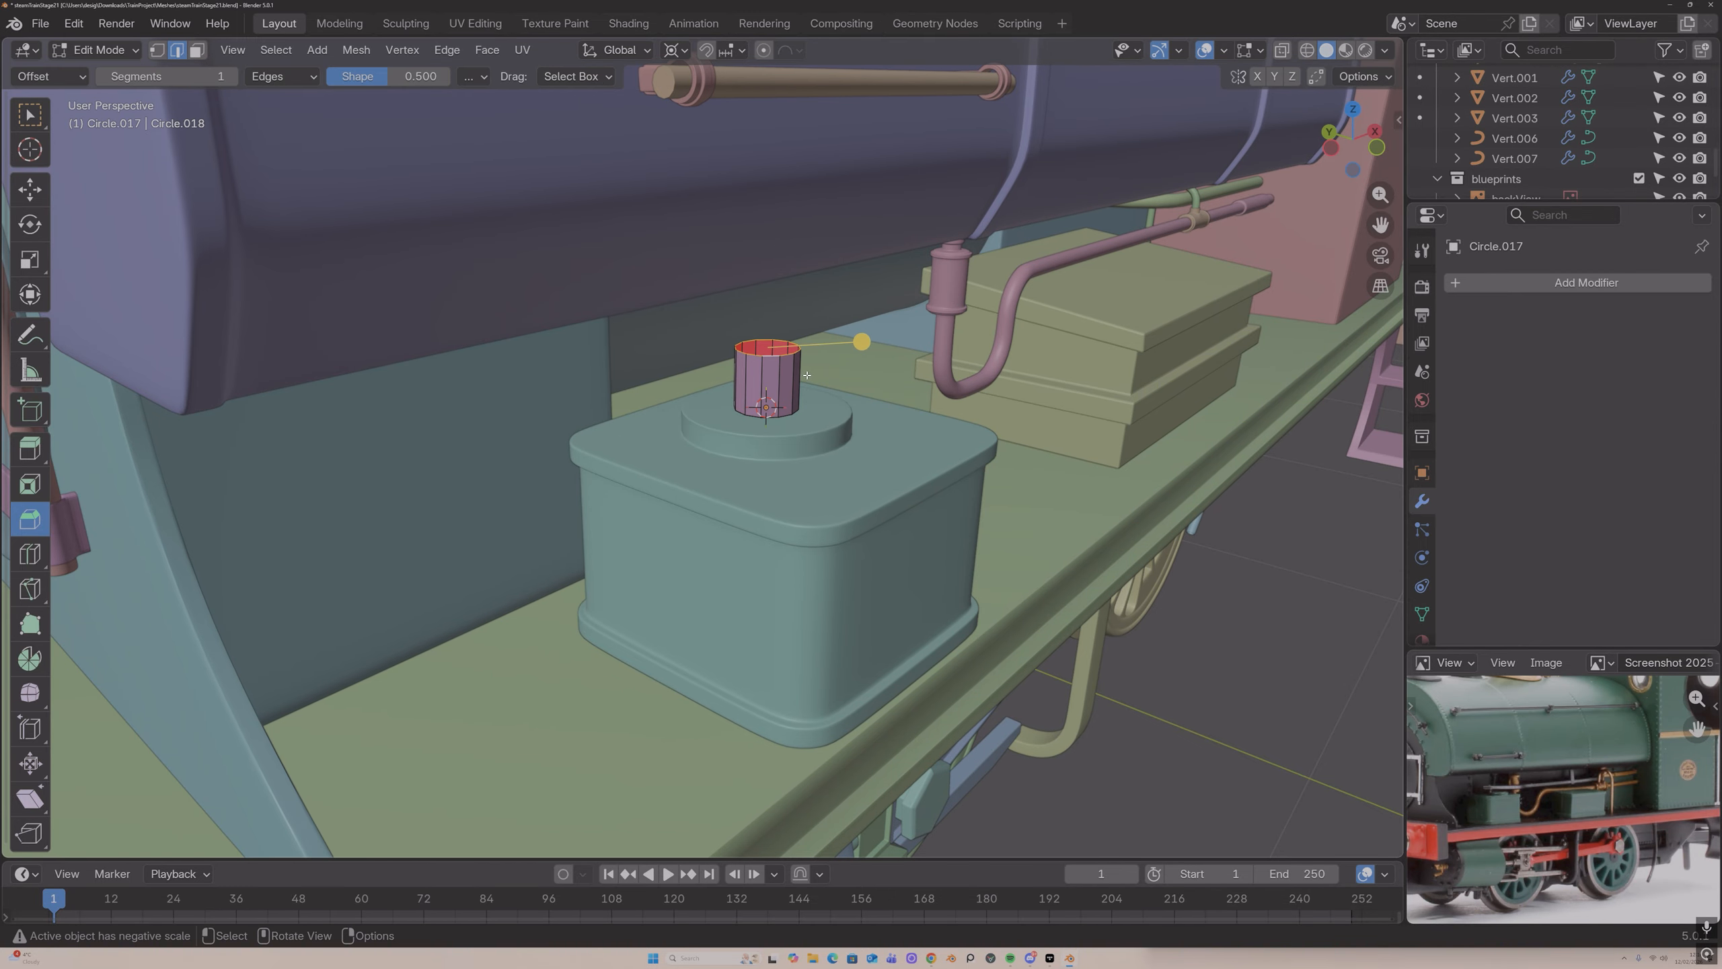
key(s)
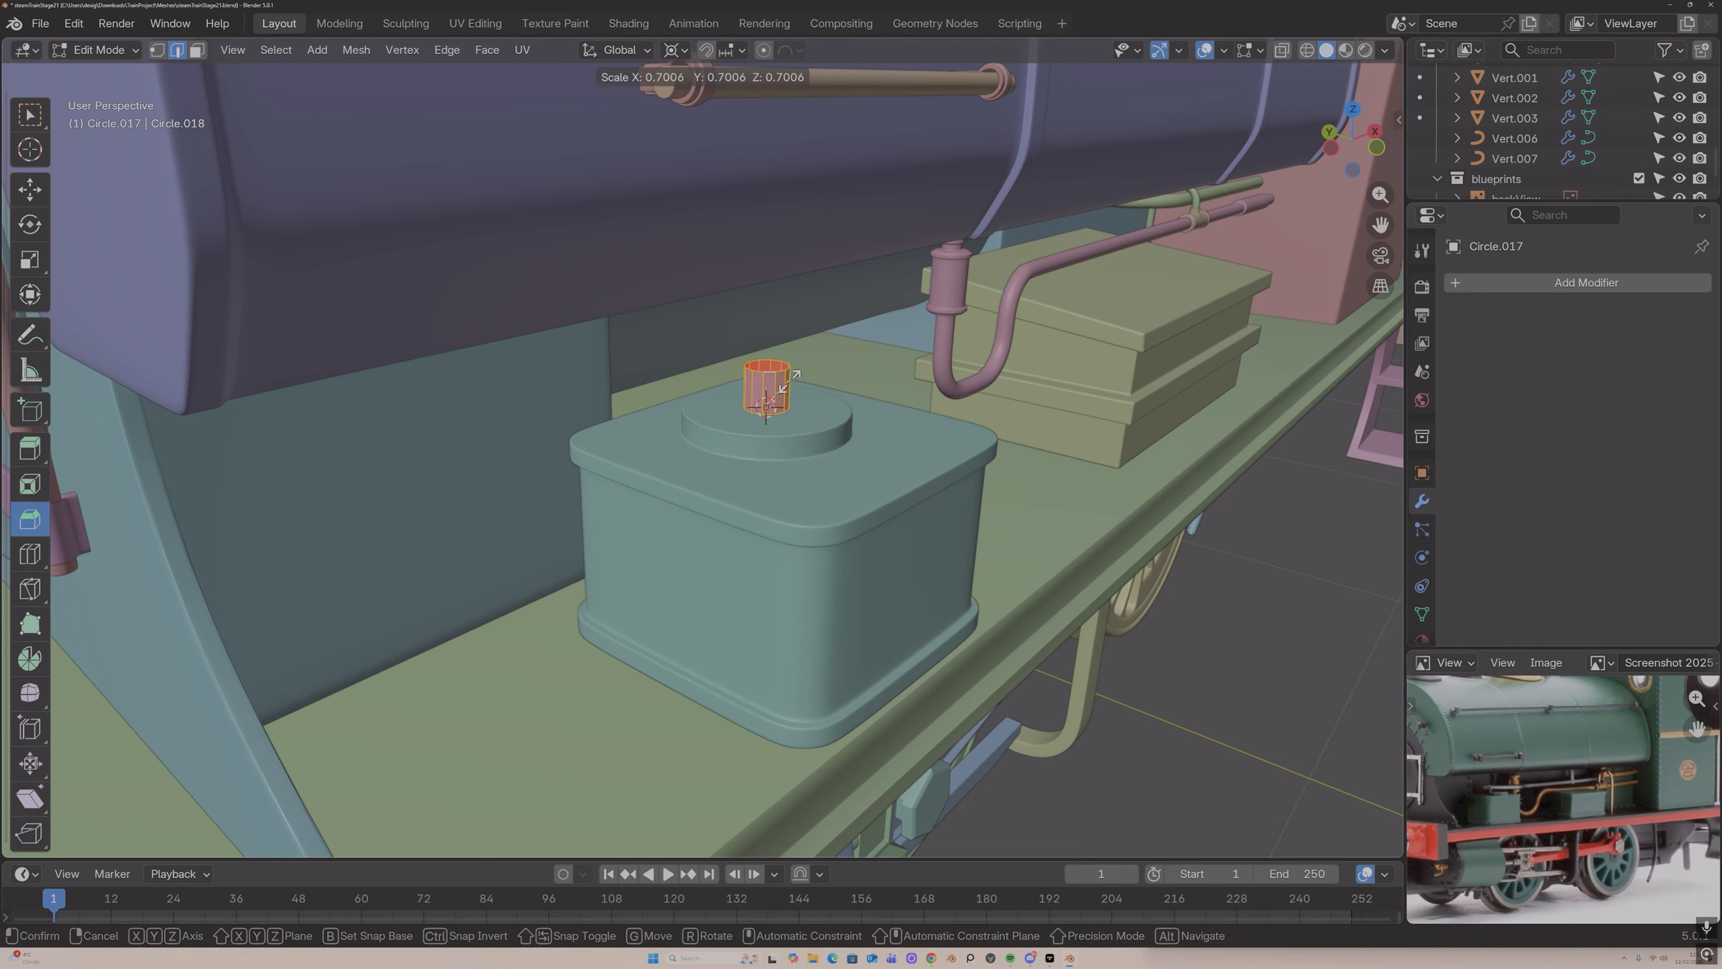
click(786, 383)
Step: Raise the small cylinder's top rim by about 0.0135 m along Z
alt+click(758, 373)
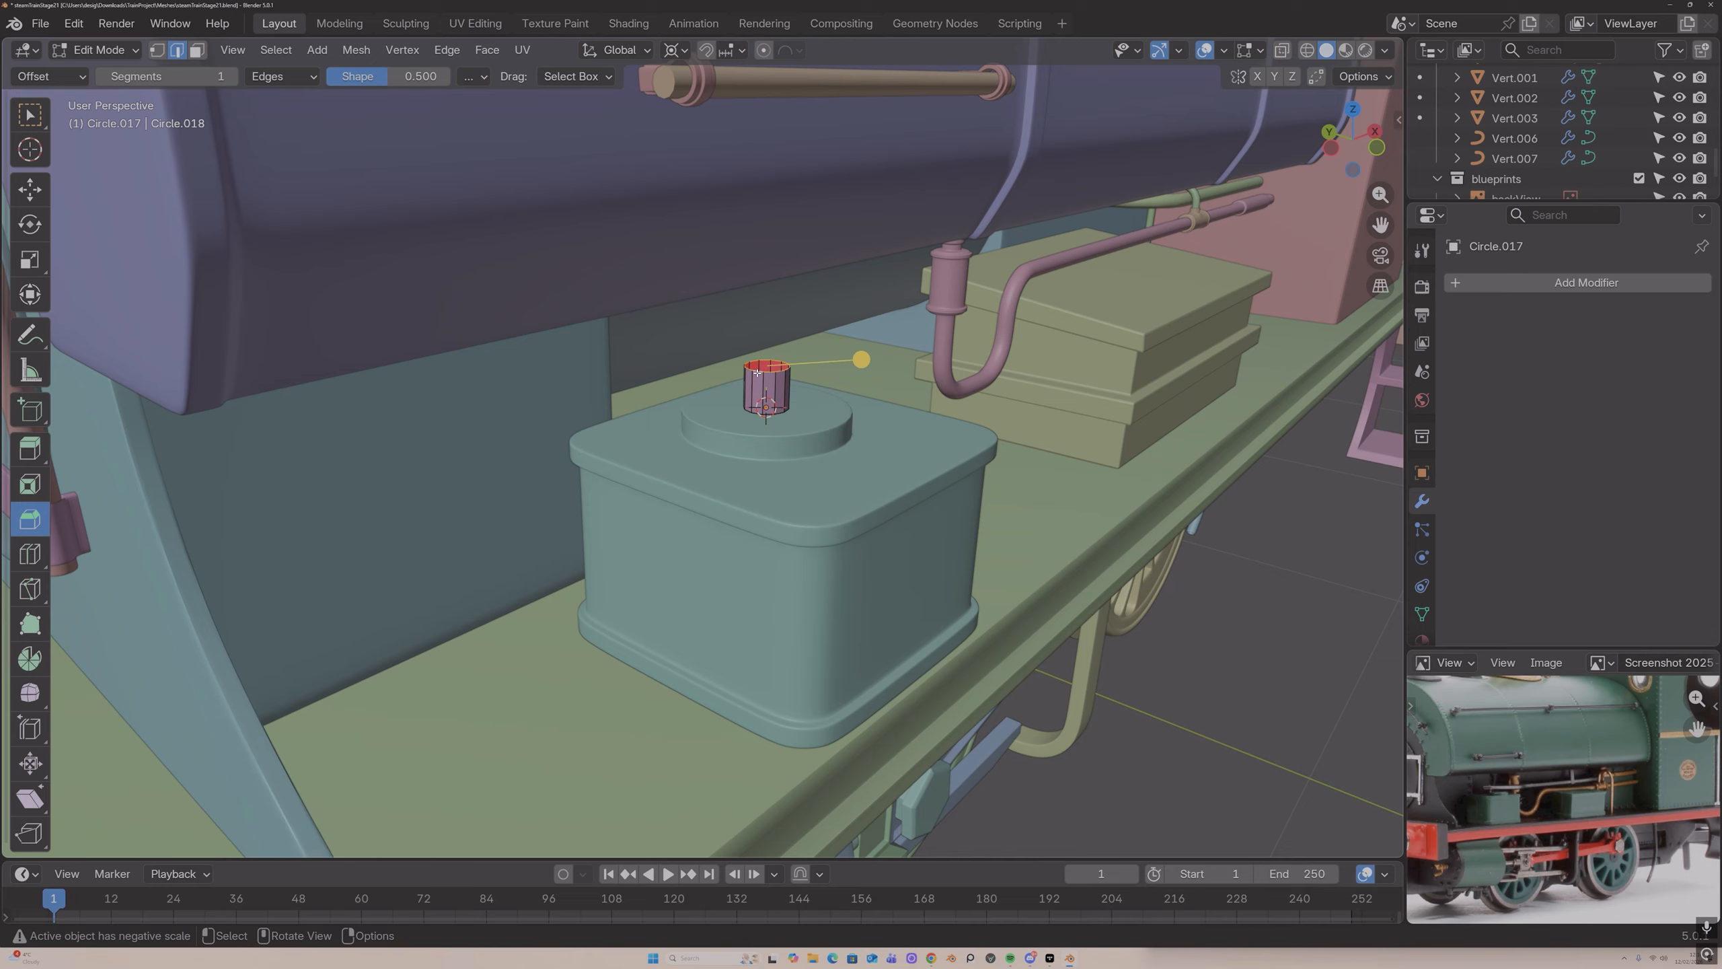
key(g)
key(z)
click(754, 358)
Step: Cut horizontal edge loops around the small cylinder and delete one face on its side to leave an opening
middle_drag(754, 358, 787, 374)
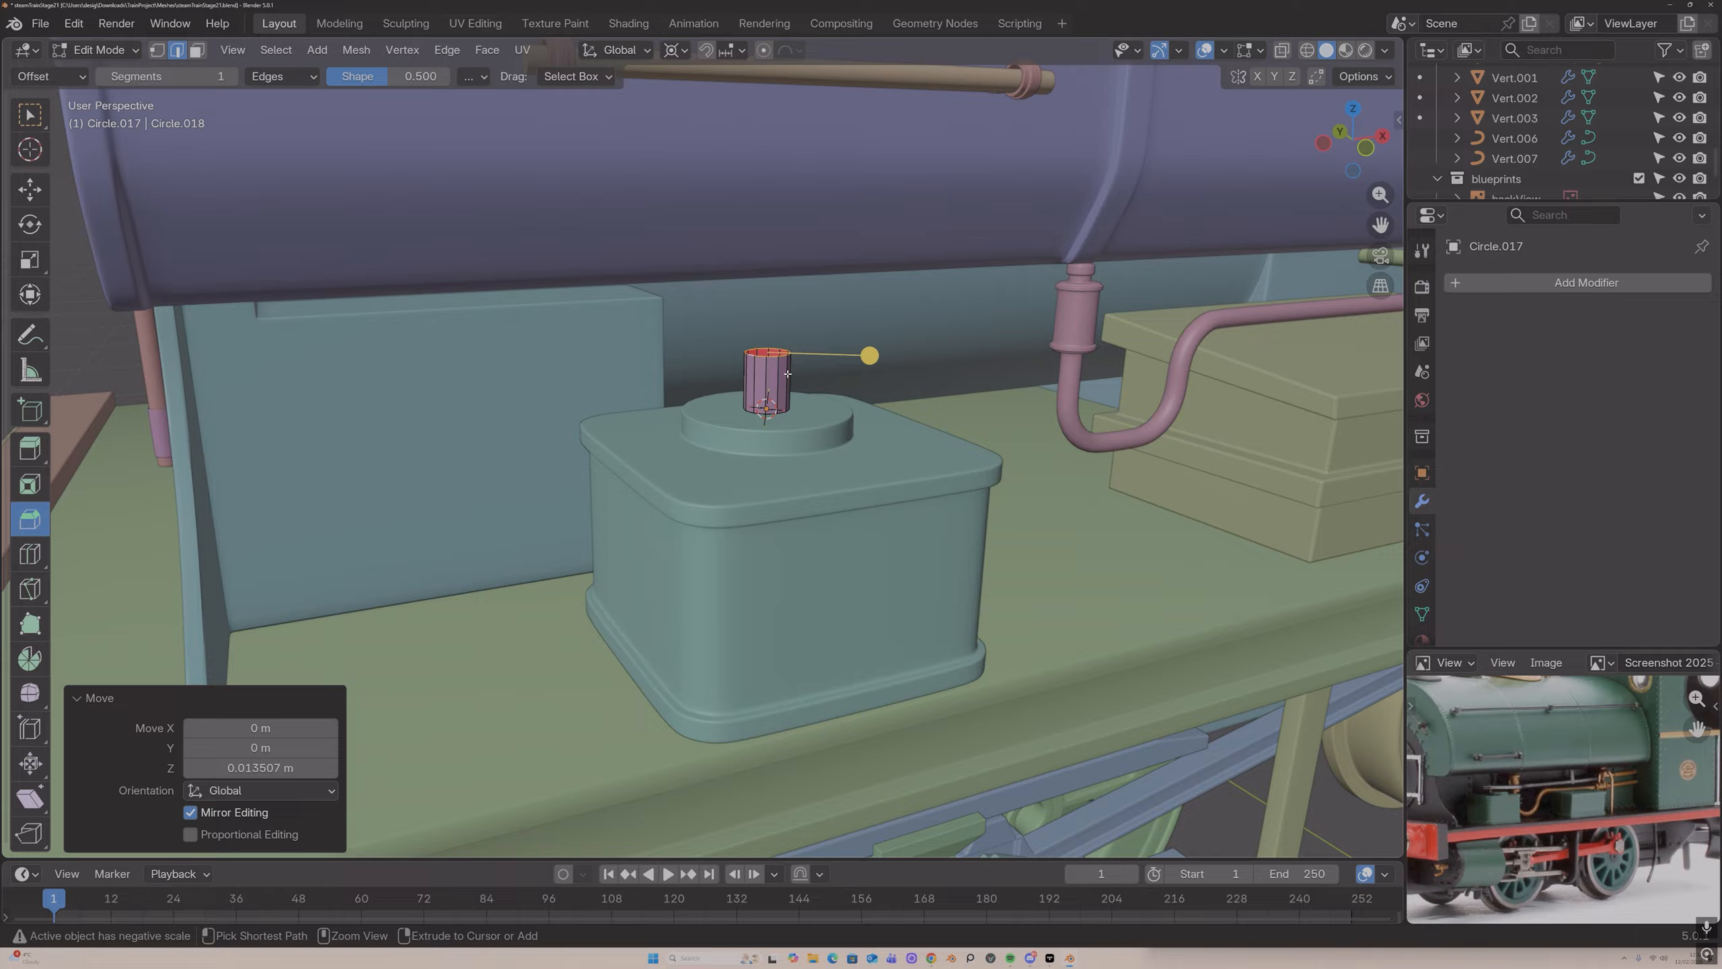
click(788, 374)
drag(853, 373, 860, 371)
middle_drag(847, 372, 667, 369)
key(3)
click(773, 384)
middle_drag(771, 383, 1149, 225)
key(x)
click(880, 386)
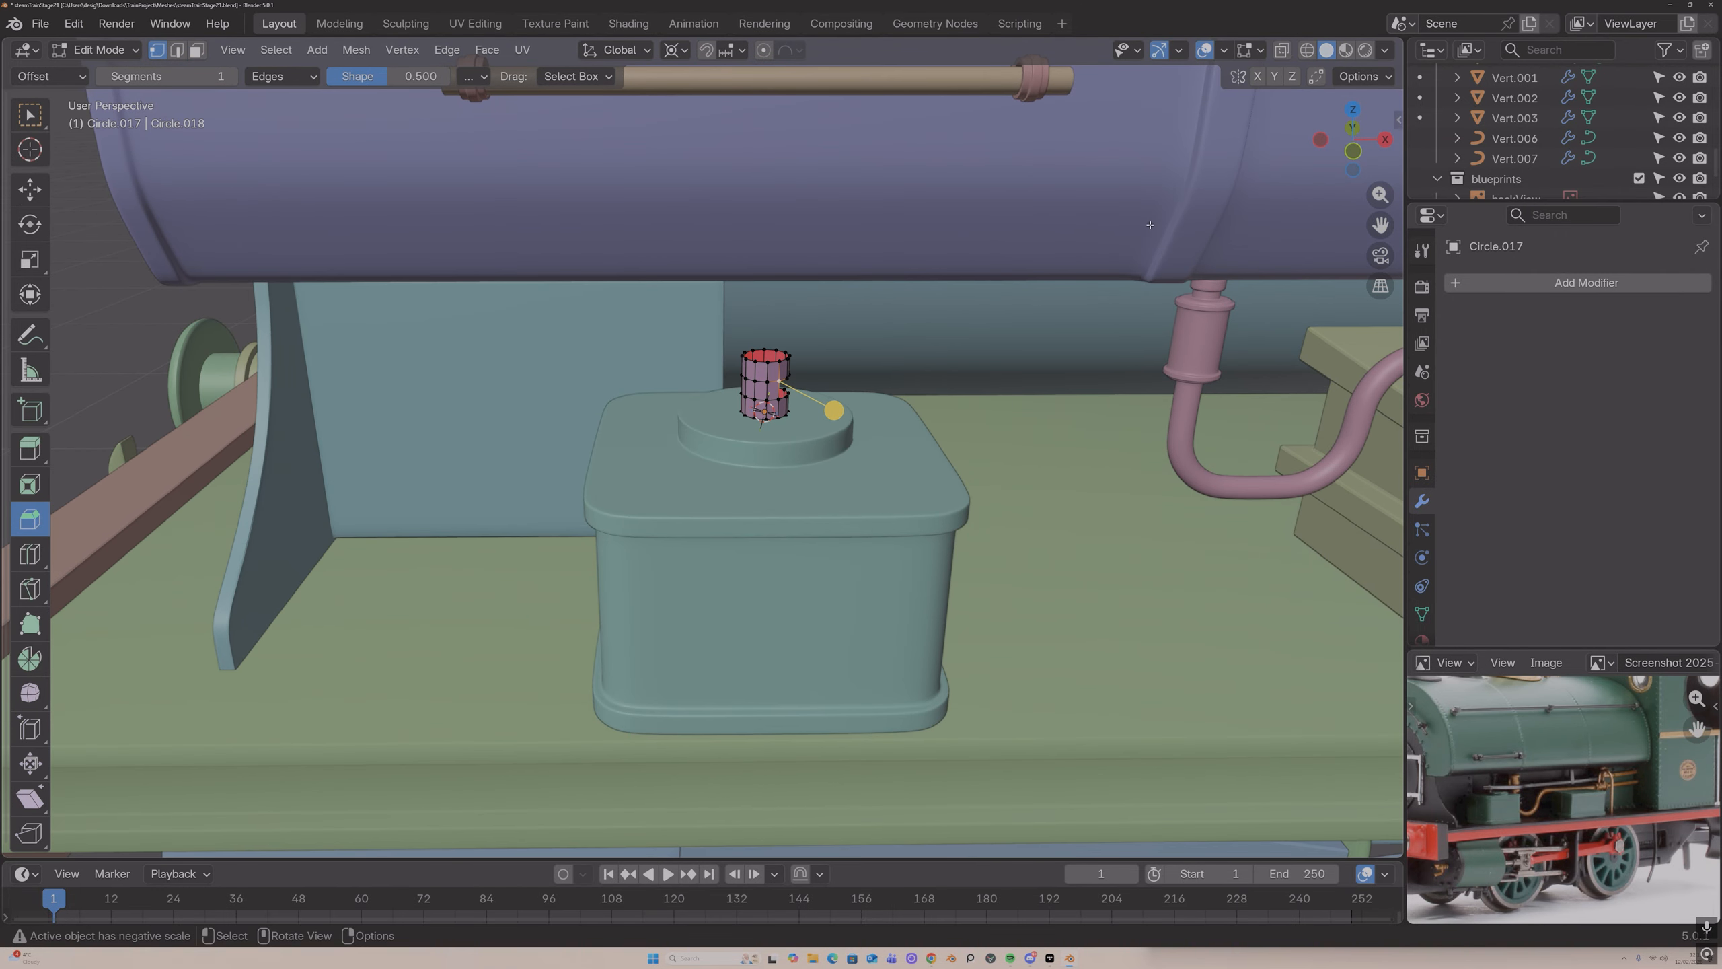
Step: Extrude a vertex at the cylinder's side opening about 0.22 m along X to start the pipe path
key(e)
right_click(962, 389)
key(g)
key(y)
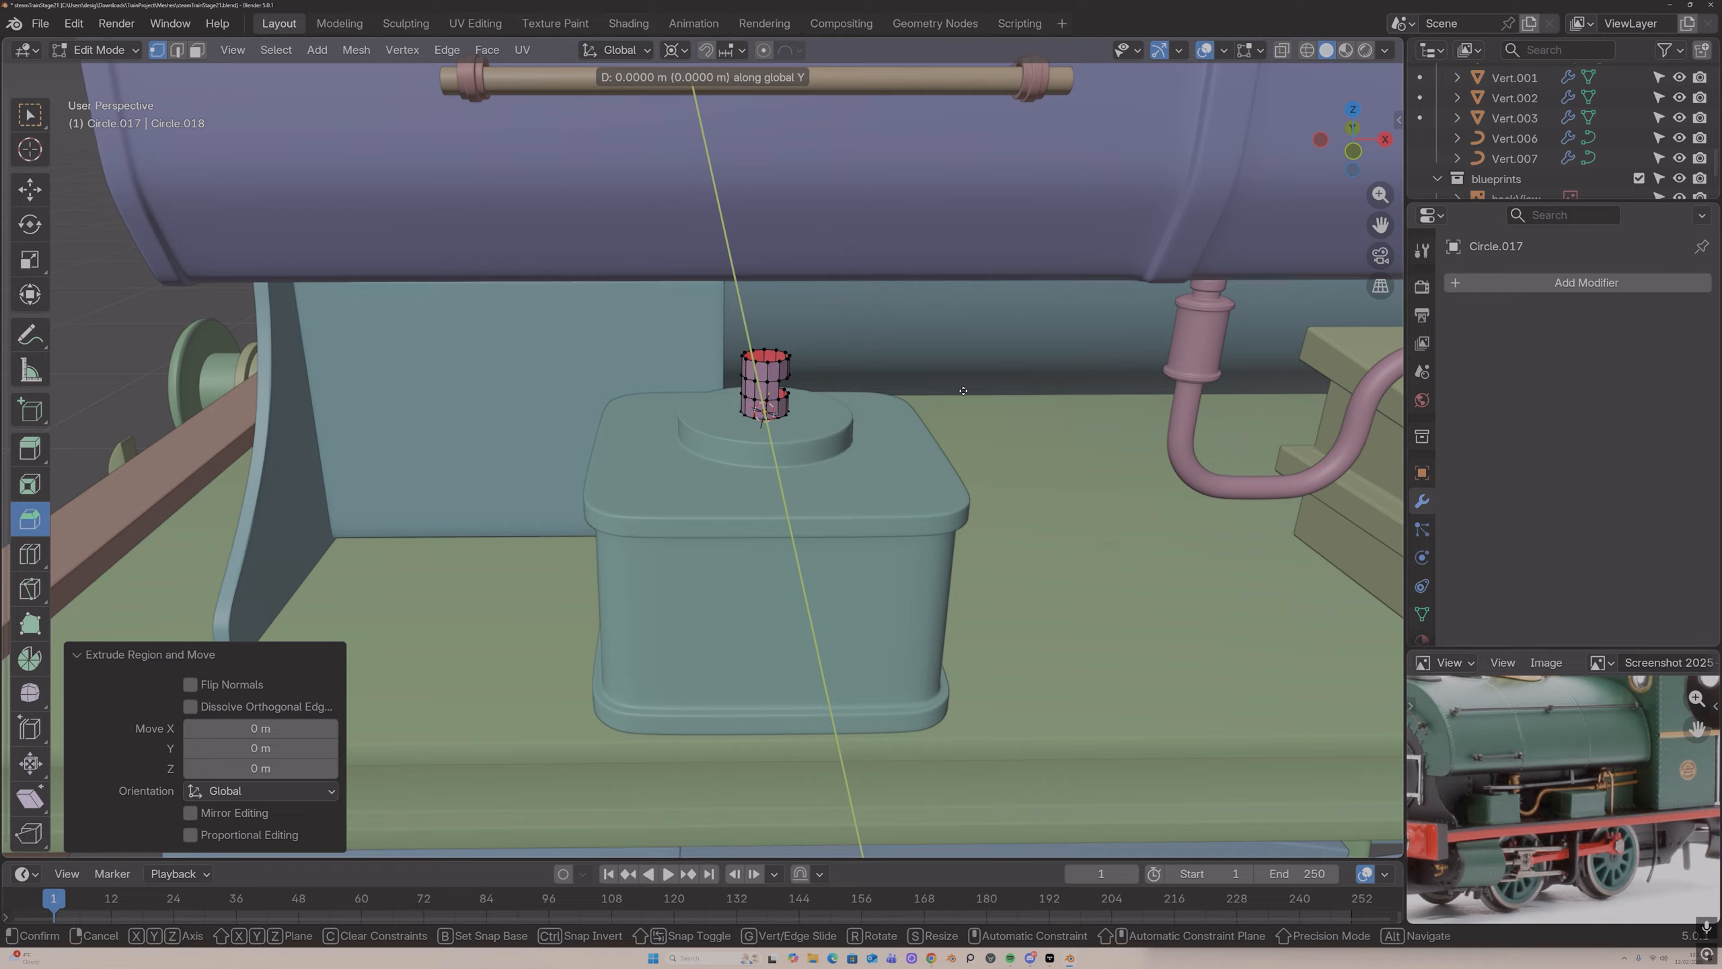
key(x)
click(1152, 382)
Step: Shorten the first pipe-path segment by moving its end vertex back along X
middle_drag(1153, 382, 1281, 406)
middle_drag(1120, 401, 1042, 440)
key(g)
key(y)
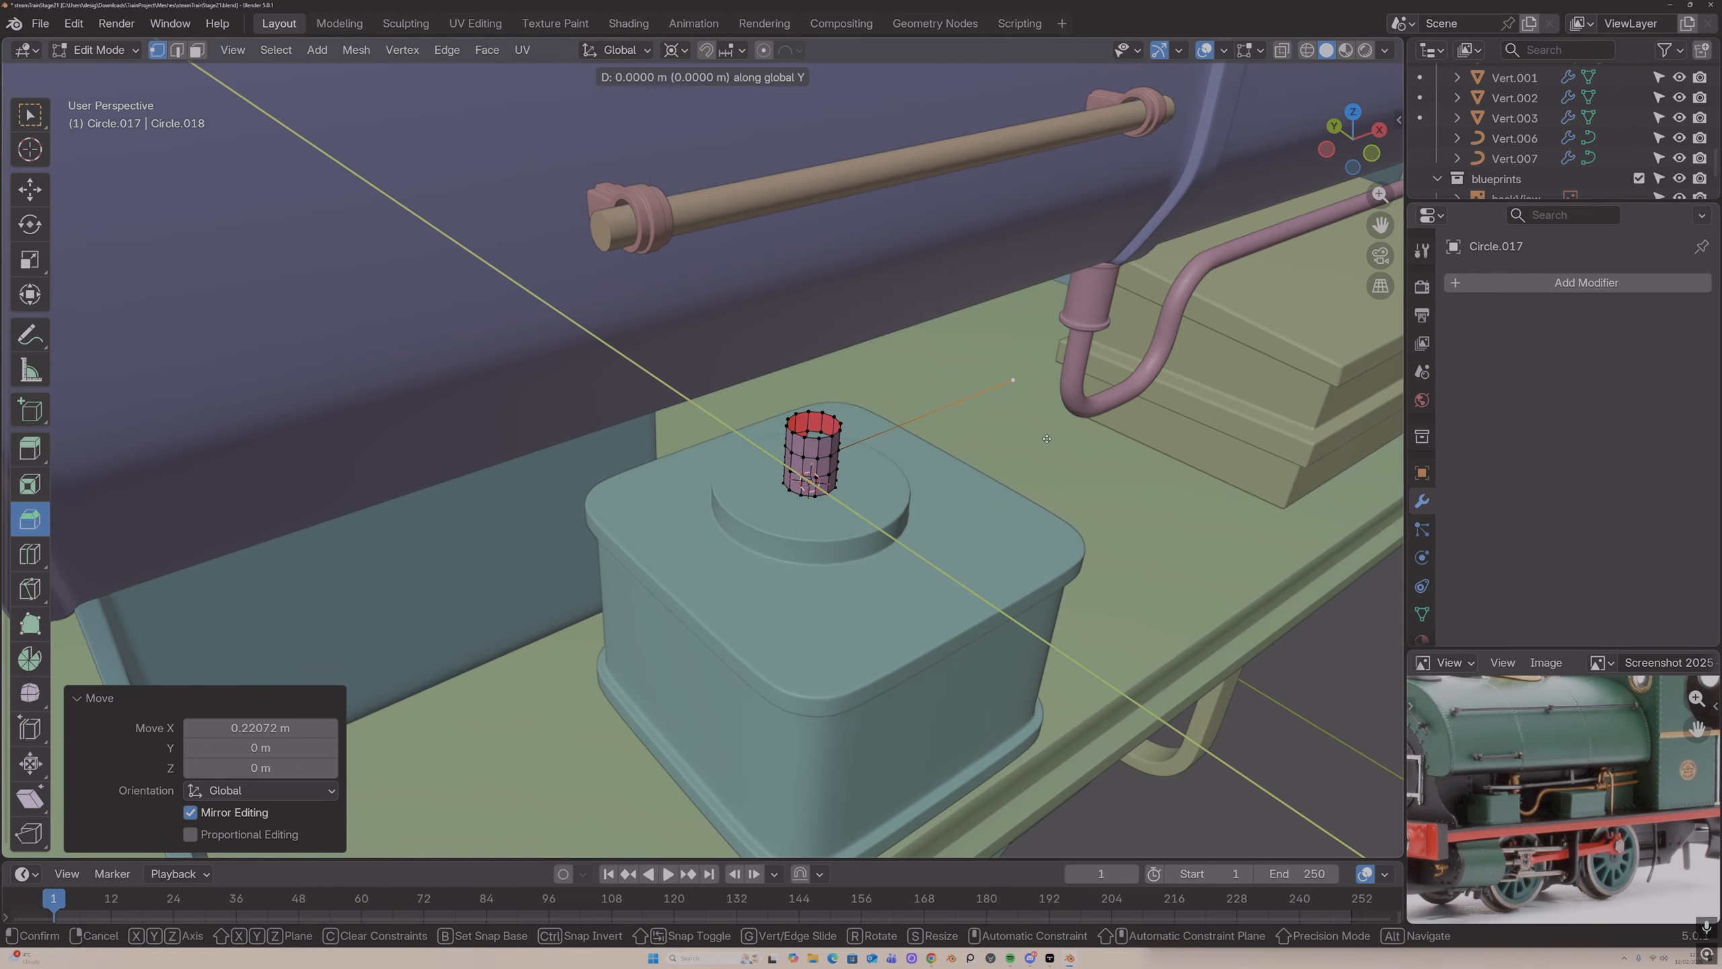
key(x)
click(994, 452)
Step: Extrude the path's end vertex about 0.15 m along negative Y
key(g)
key(y)
key(Escape)
key(e)
key(y)
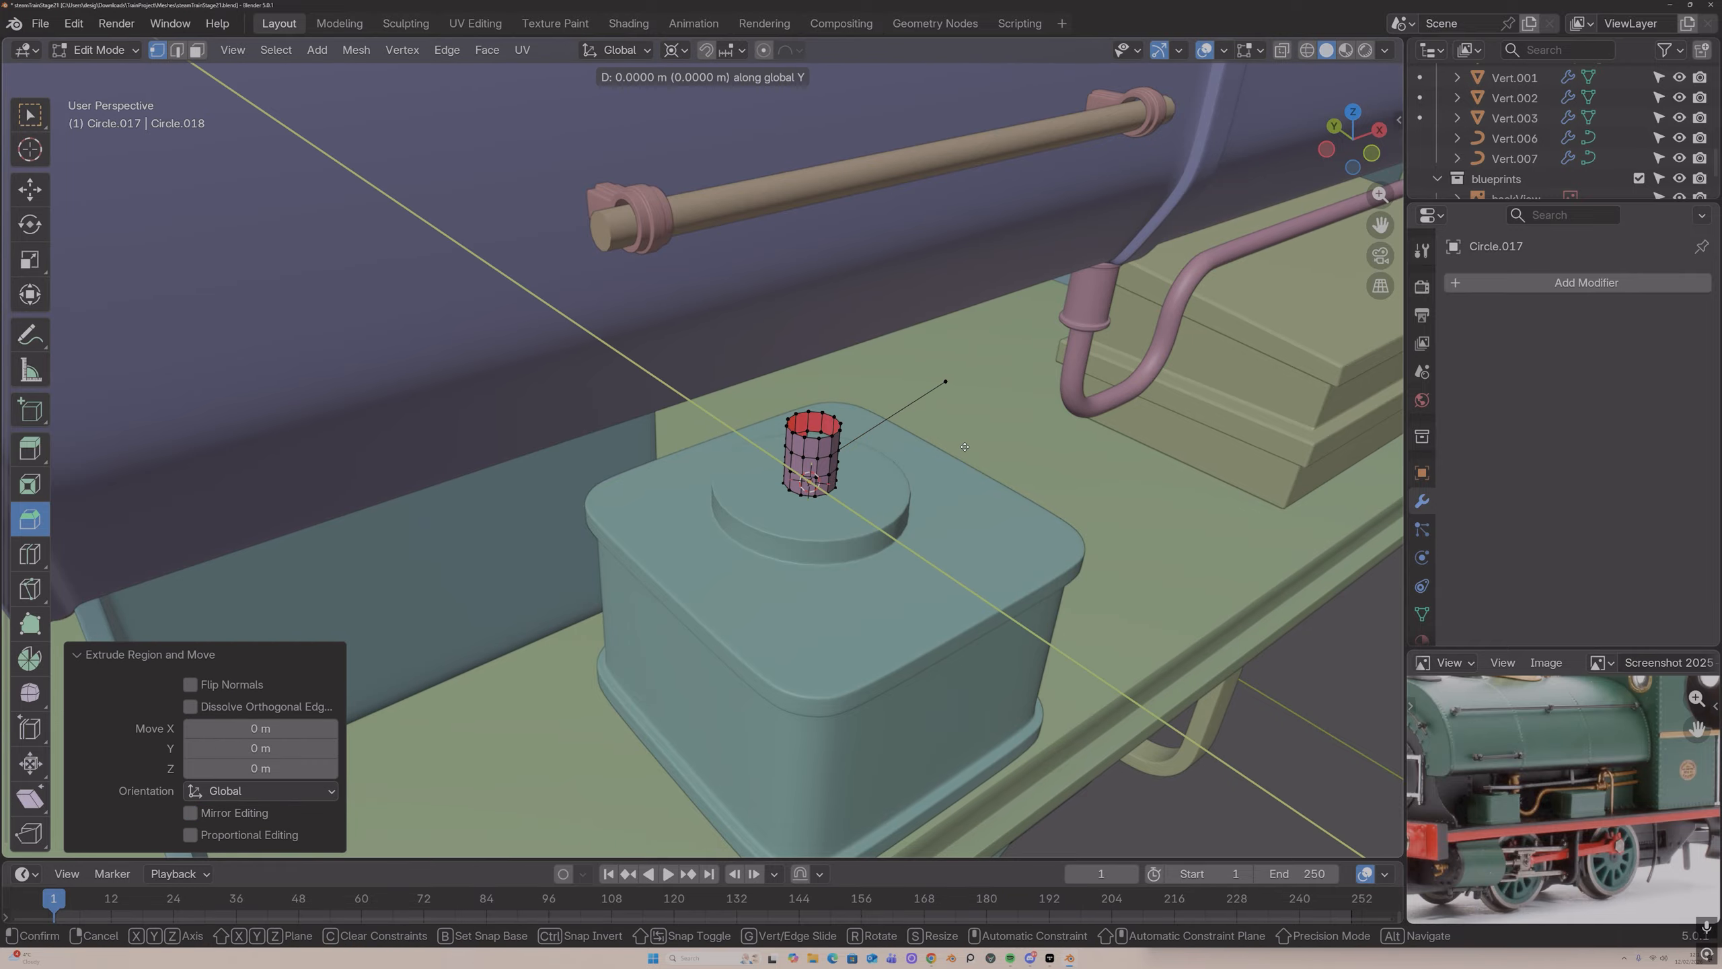
click(1098, 486)
Step: Shift the path's end vertex along X in two moves, the first about 0.098 m, making the second segment diagonal
key(g)
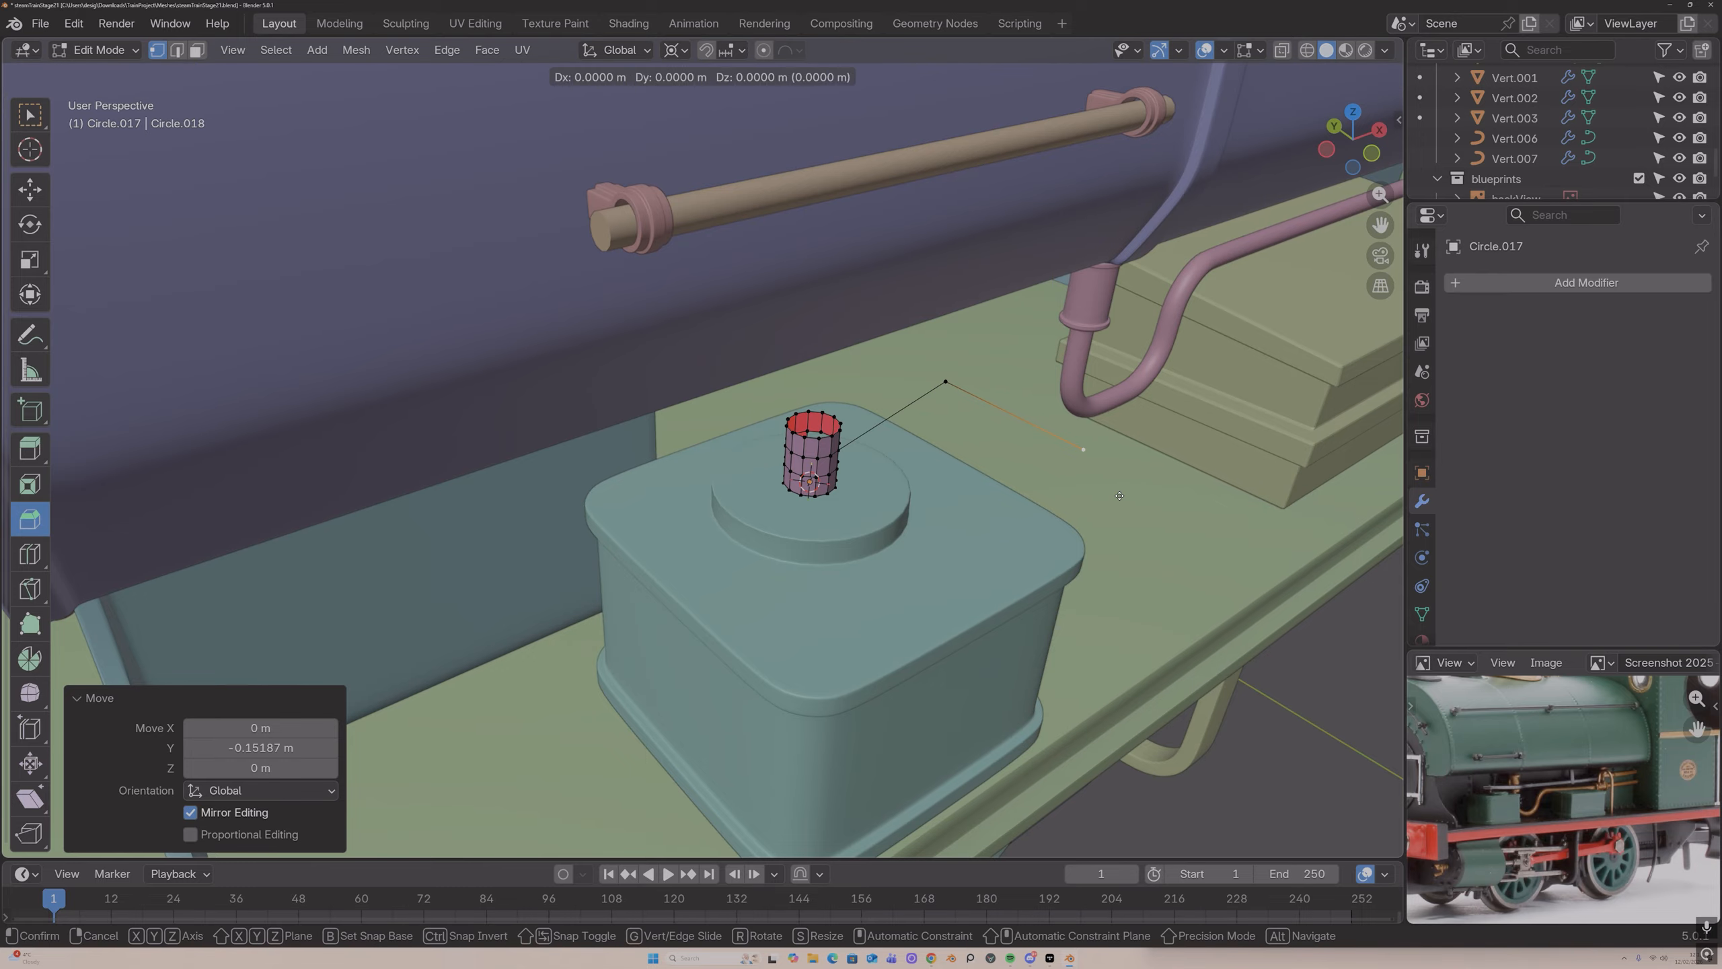
key(y)
key(x)
click(1179, 440)
scroll(1178, 441, down, 2)
middle_drag(1179, 440, 1128, 451)
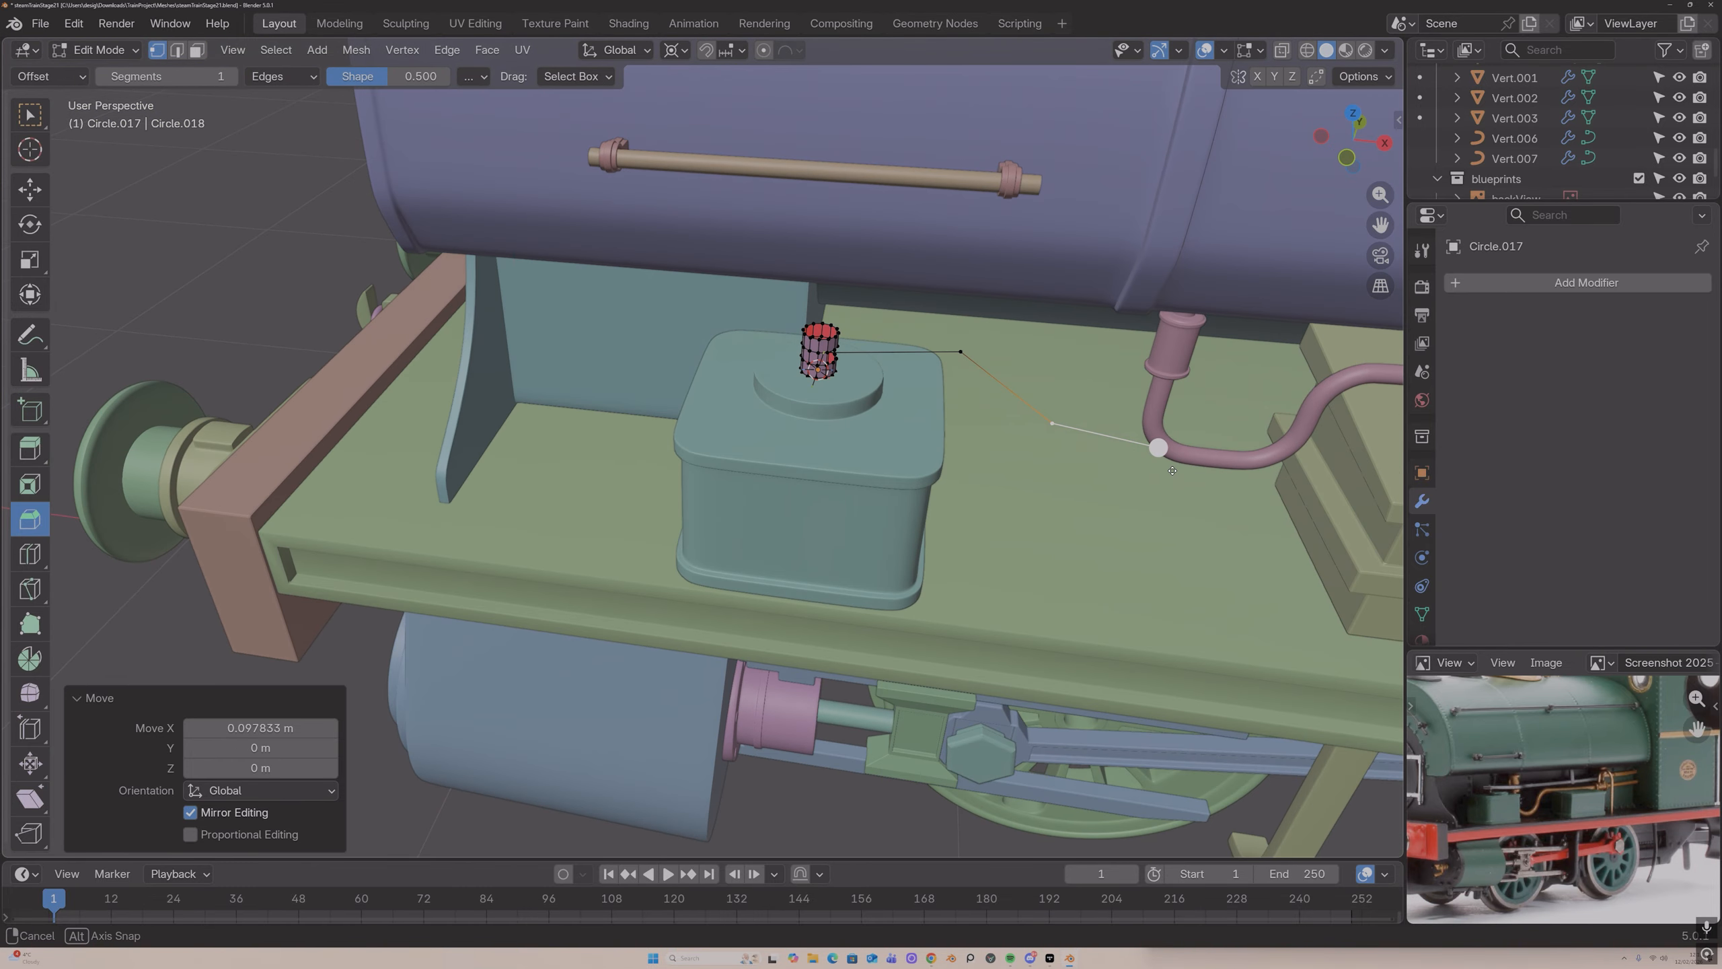
key(g)
key(y)
key(x)
click(1281, 479)
Step: Move the path's first bend vertex farther from the cylinder along X
click(968, 350)
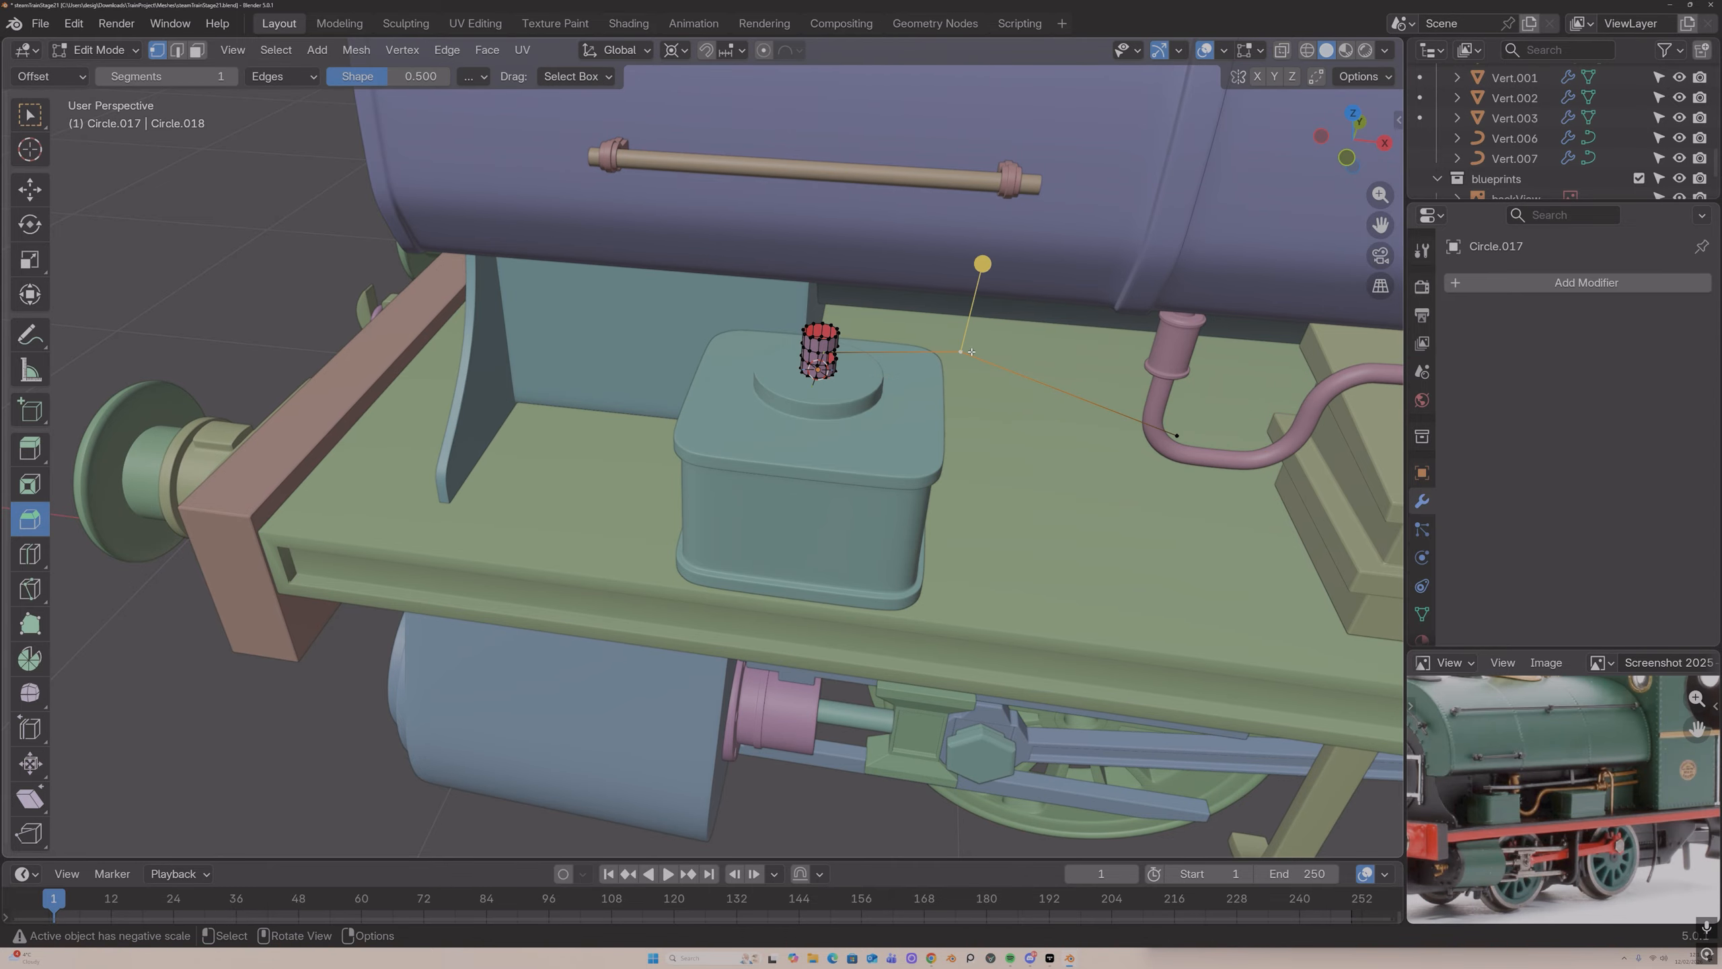
key(g)
key(y)
key(x)
click(1013, 352)
middle_drag(1013, 352, 1107, 489)
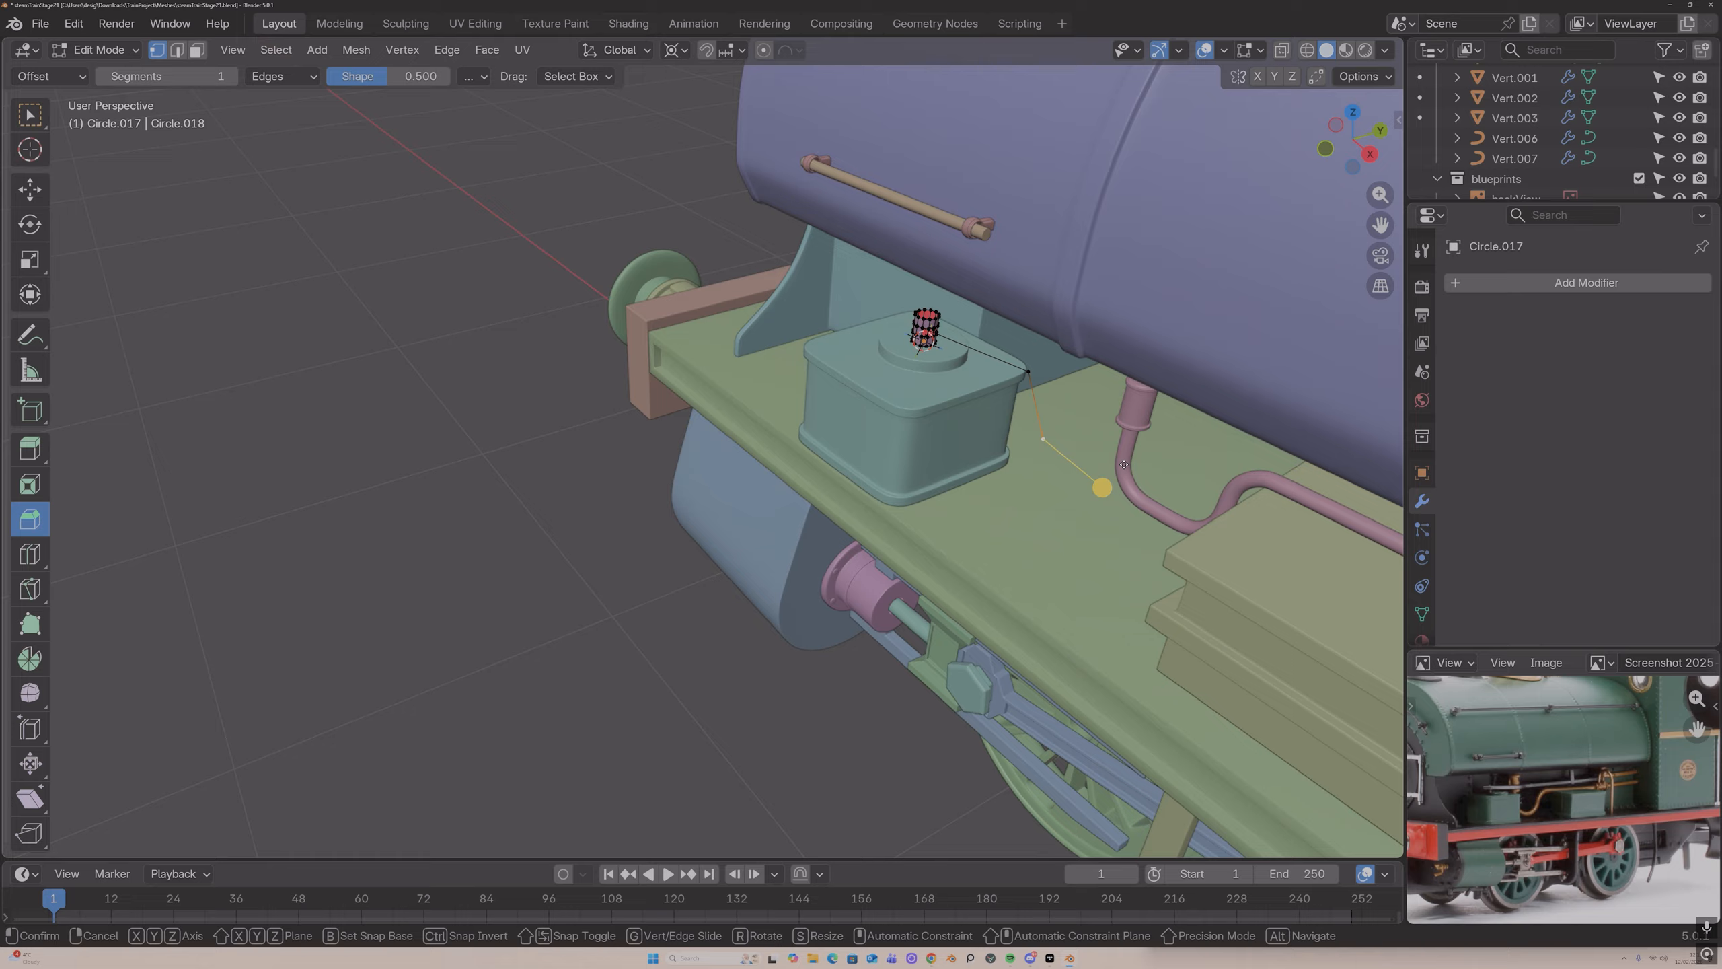
Step: Move the path's end vertex about 0.026 m along X and about 0.062 m along Y
key(g)
key(x)
click(1145, 449)
key(g)
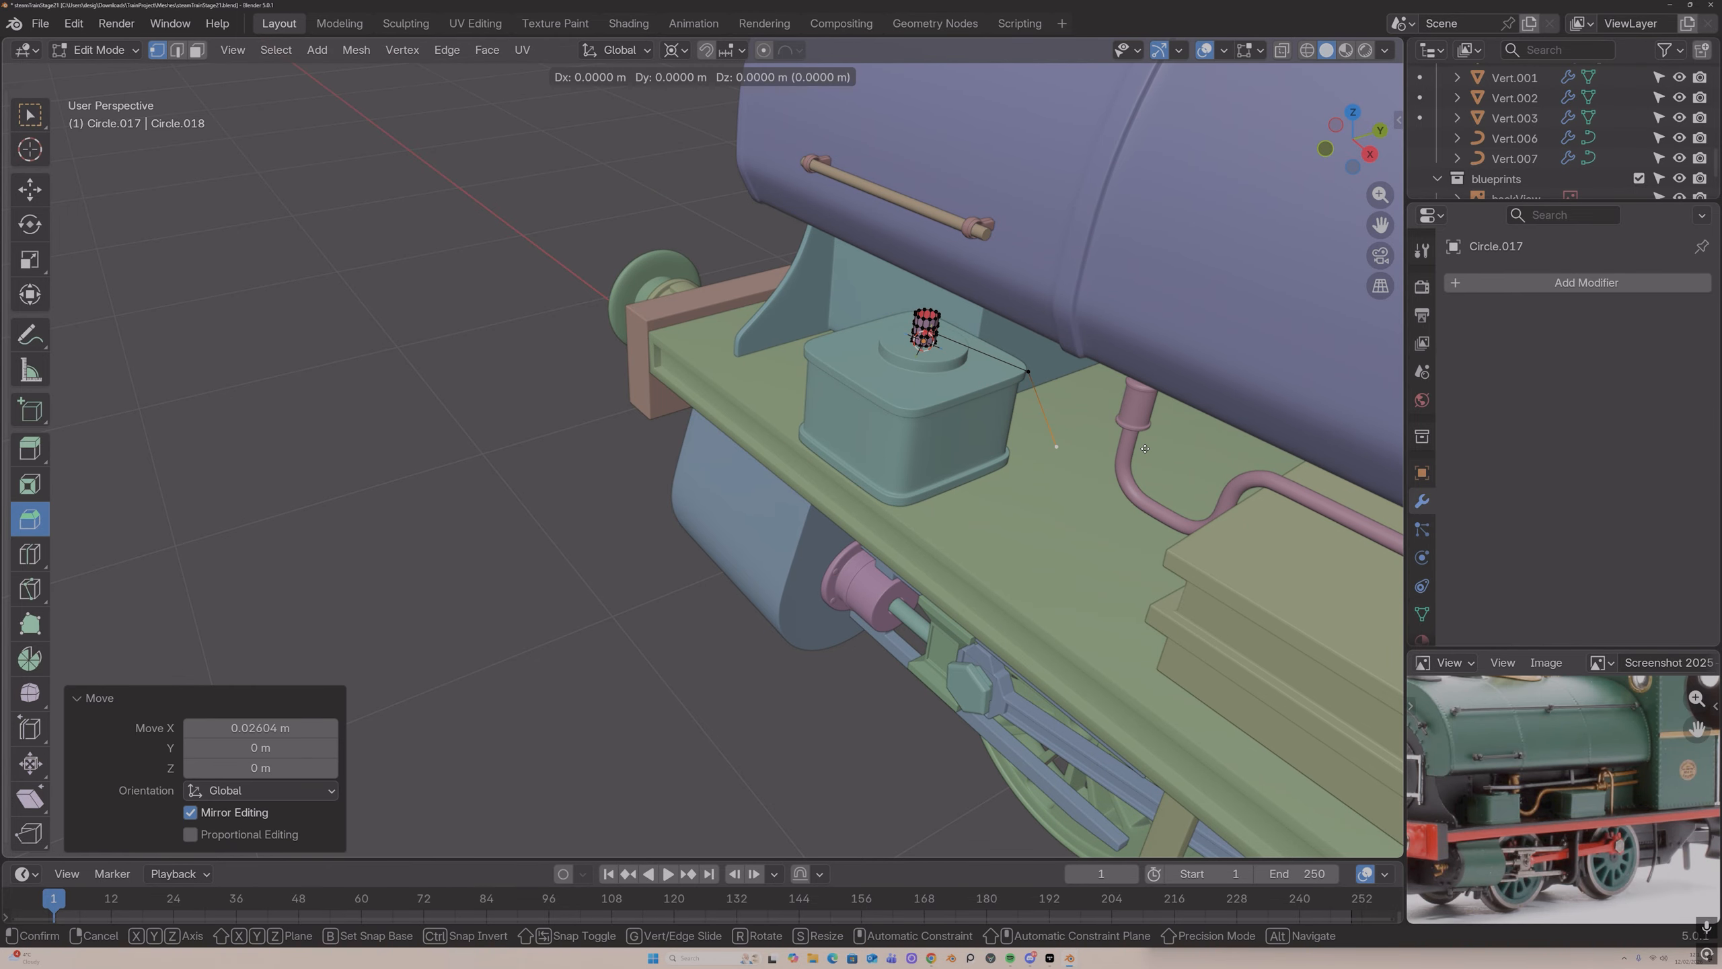
key(x)
key(y)
click(1156, 445)
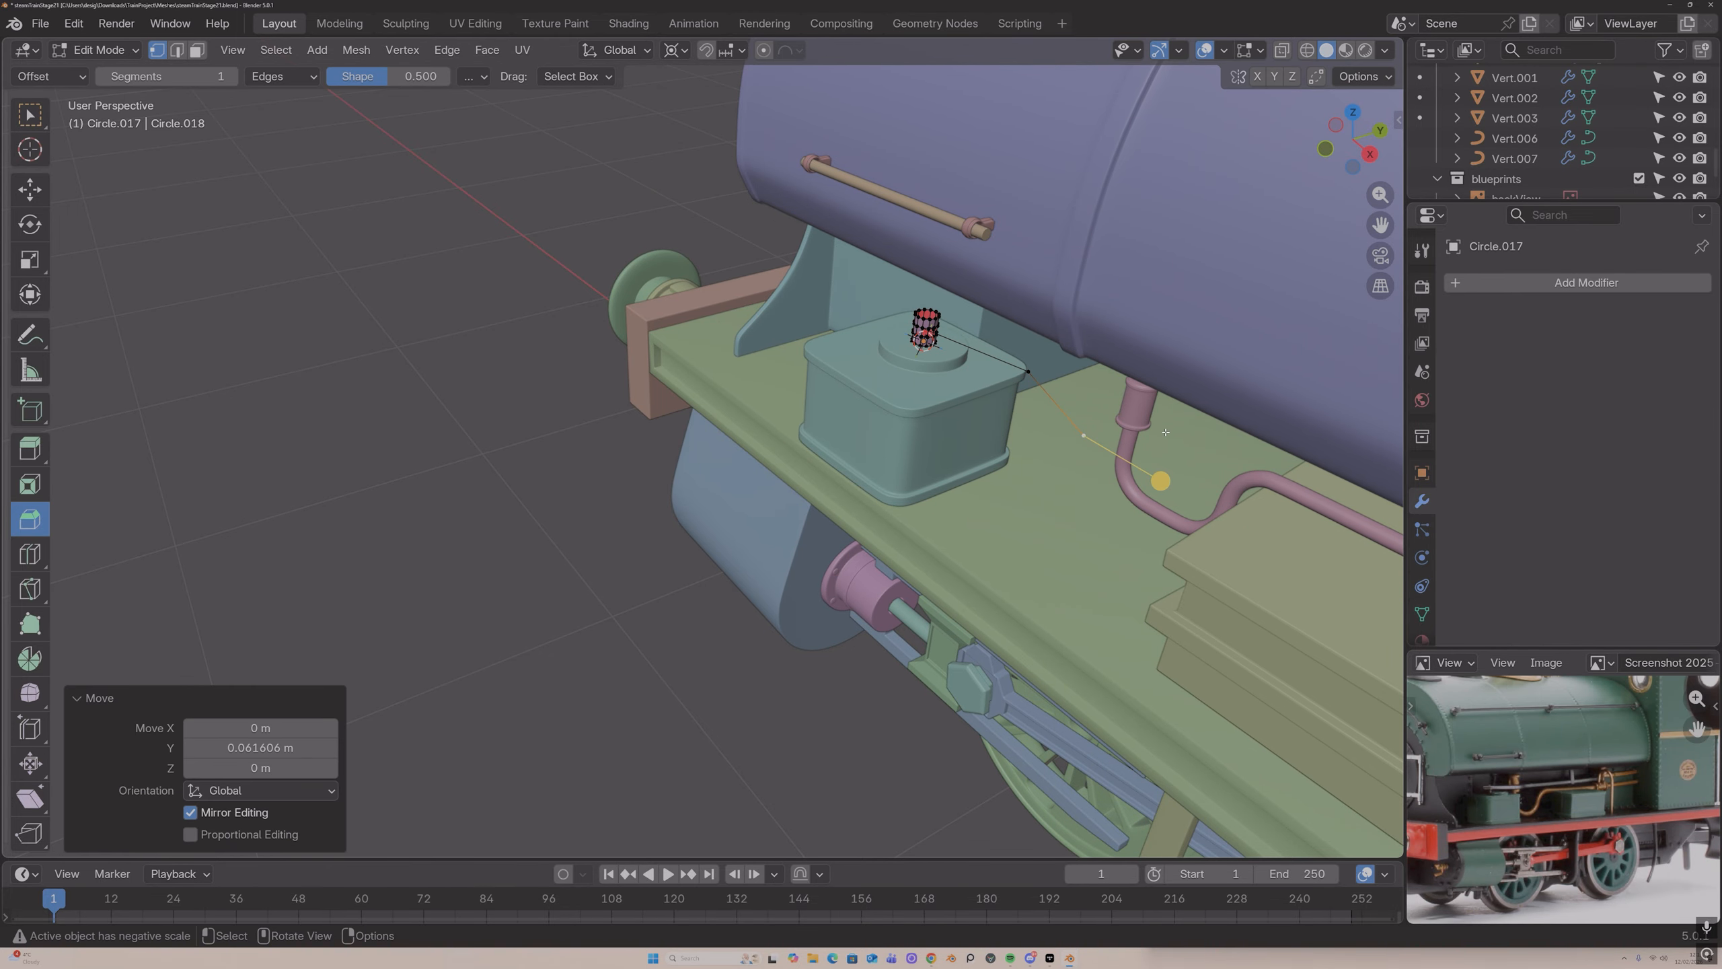
Step: Extrude the path's end vertex about 0.27 m along X
middle_drag(1156, 444, 1, 446)
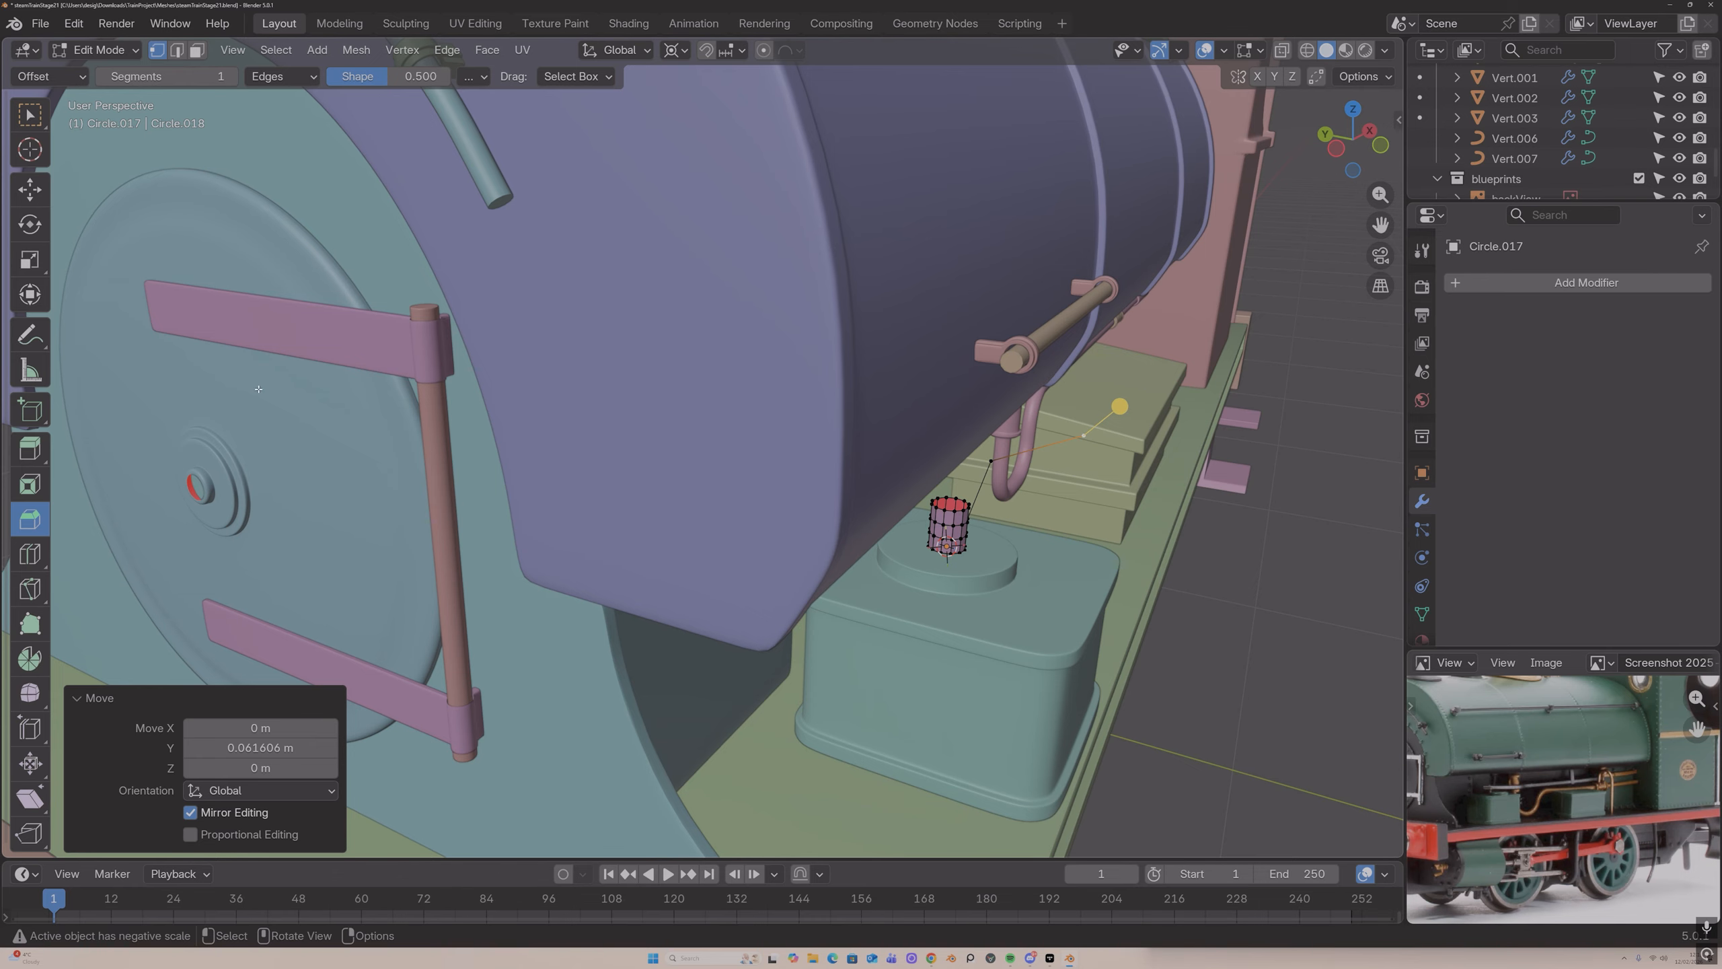
right_click(411, 238)
middle_drag(822, 384, 992, 448)
key(e)
key(x)
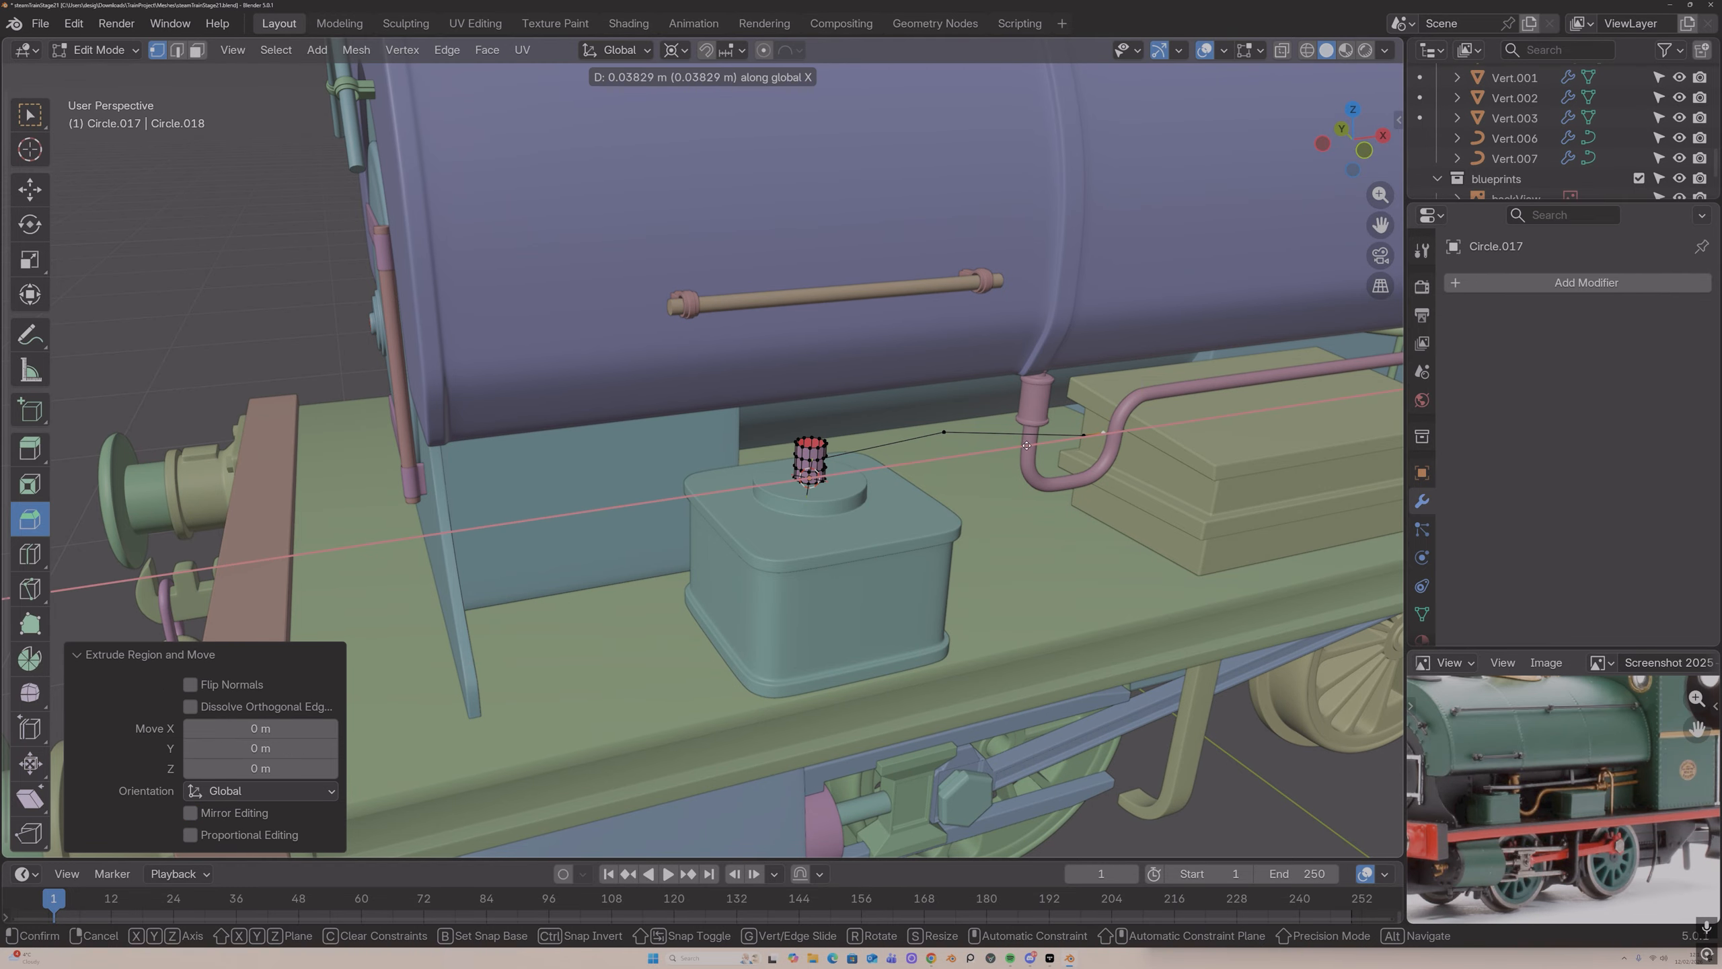
click(1116, 429)
Step: Adjust the position of the path's new end vertex along Y
middle_drag(1116, 428, 1201, 409)
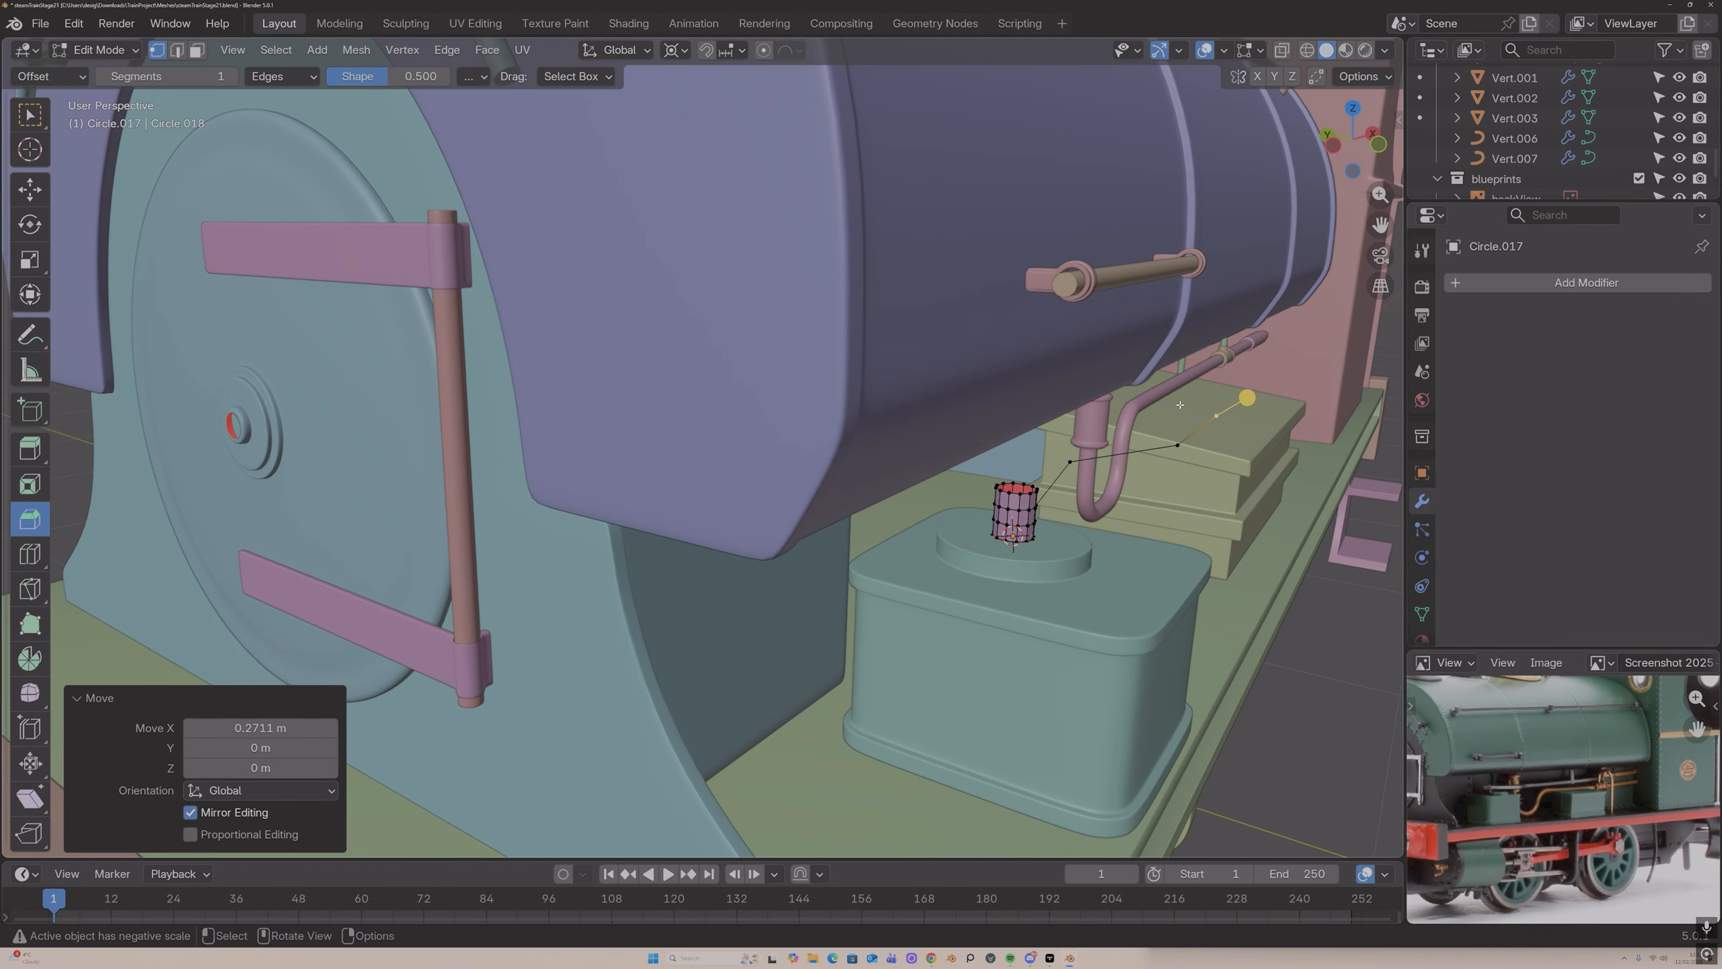
key(e)
key(y)
key(z)
right_click(1200, 409)
key(g)
key(y)
click(1170, 403)
middle_drag(1171, 403, 1144, 404)
key(e)
right_click(1143, 404)
key(ctrl+z)
Step: Extrude the path's end about 0.52 m along X and move the new vertex about 0.18 m along Y
key(e)
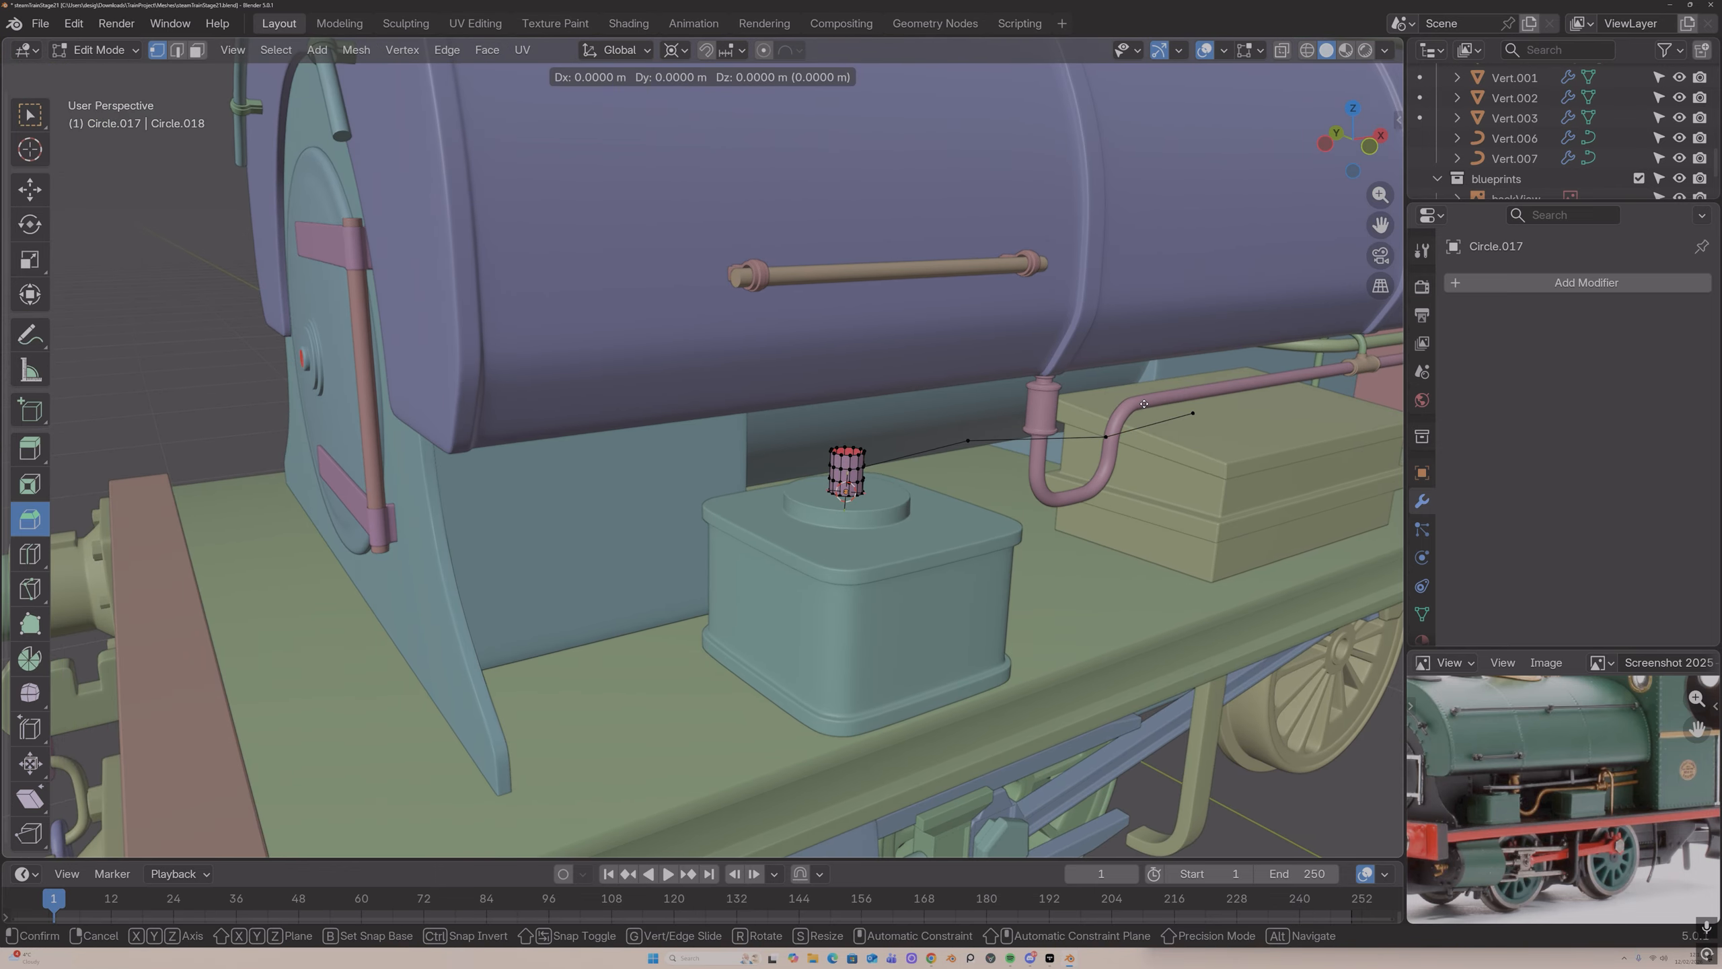
key(y)
key(x)
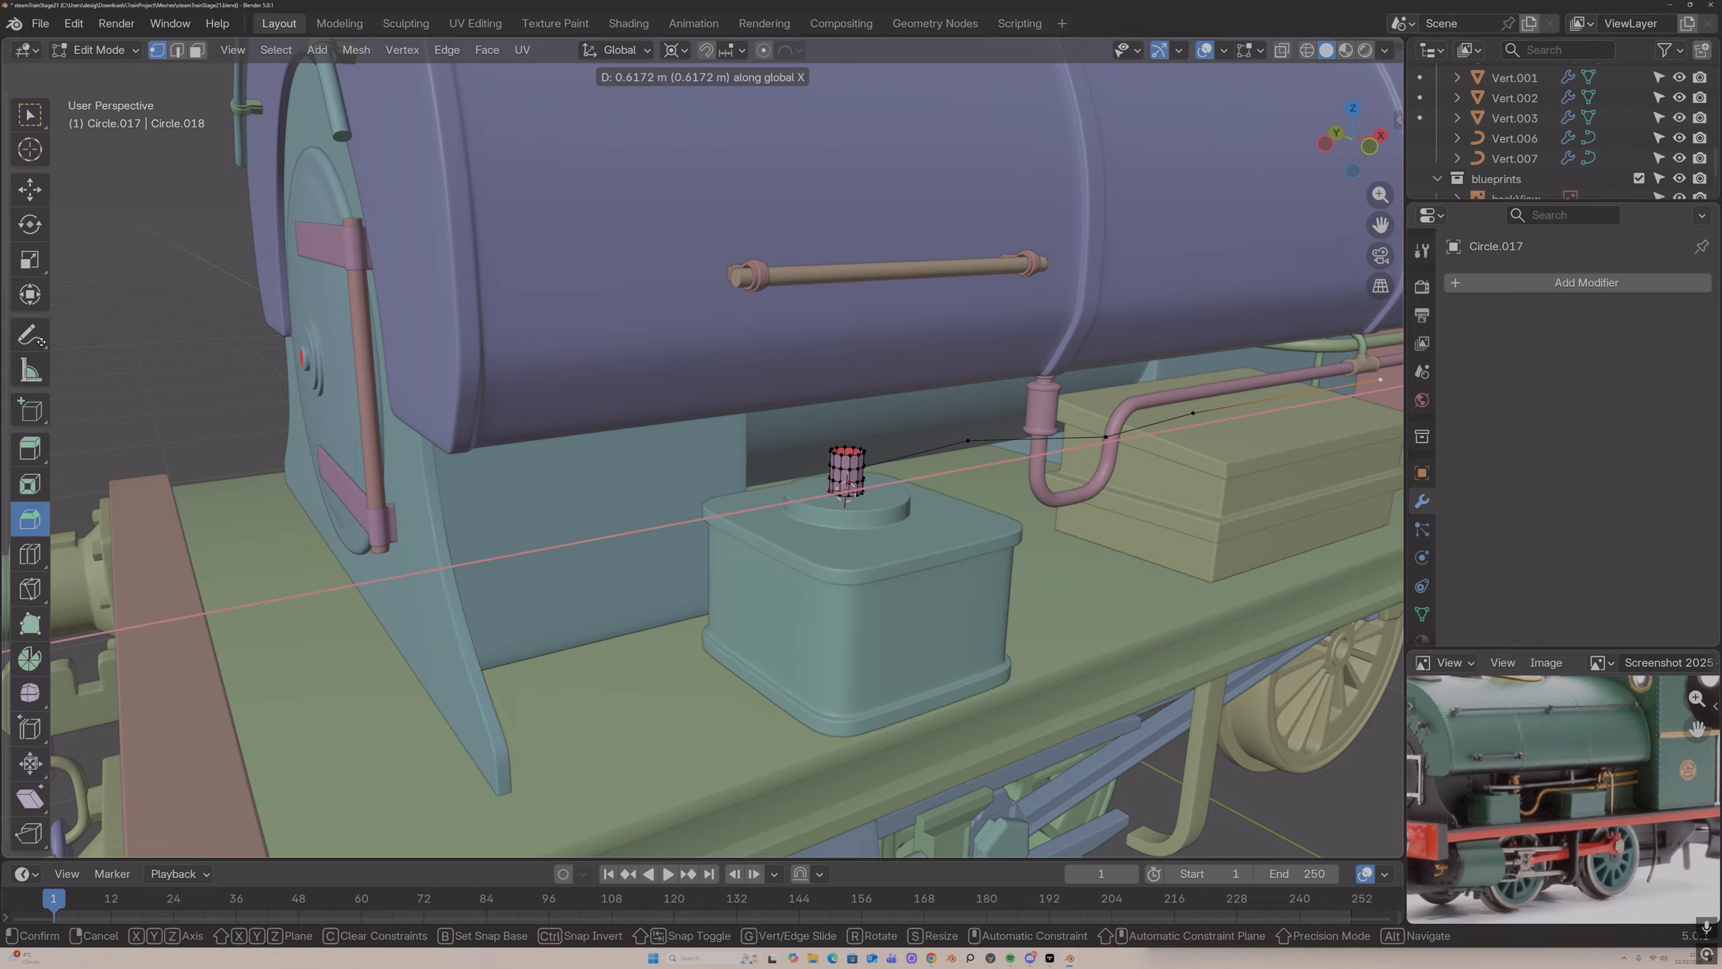
click(97, 326)
middle_drag(98, 326, 172, 357)
key(g)
key(x)
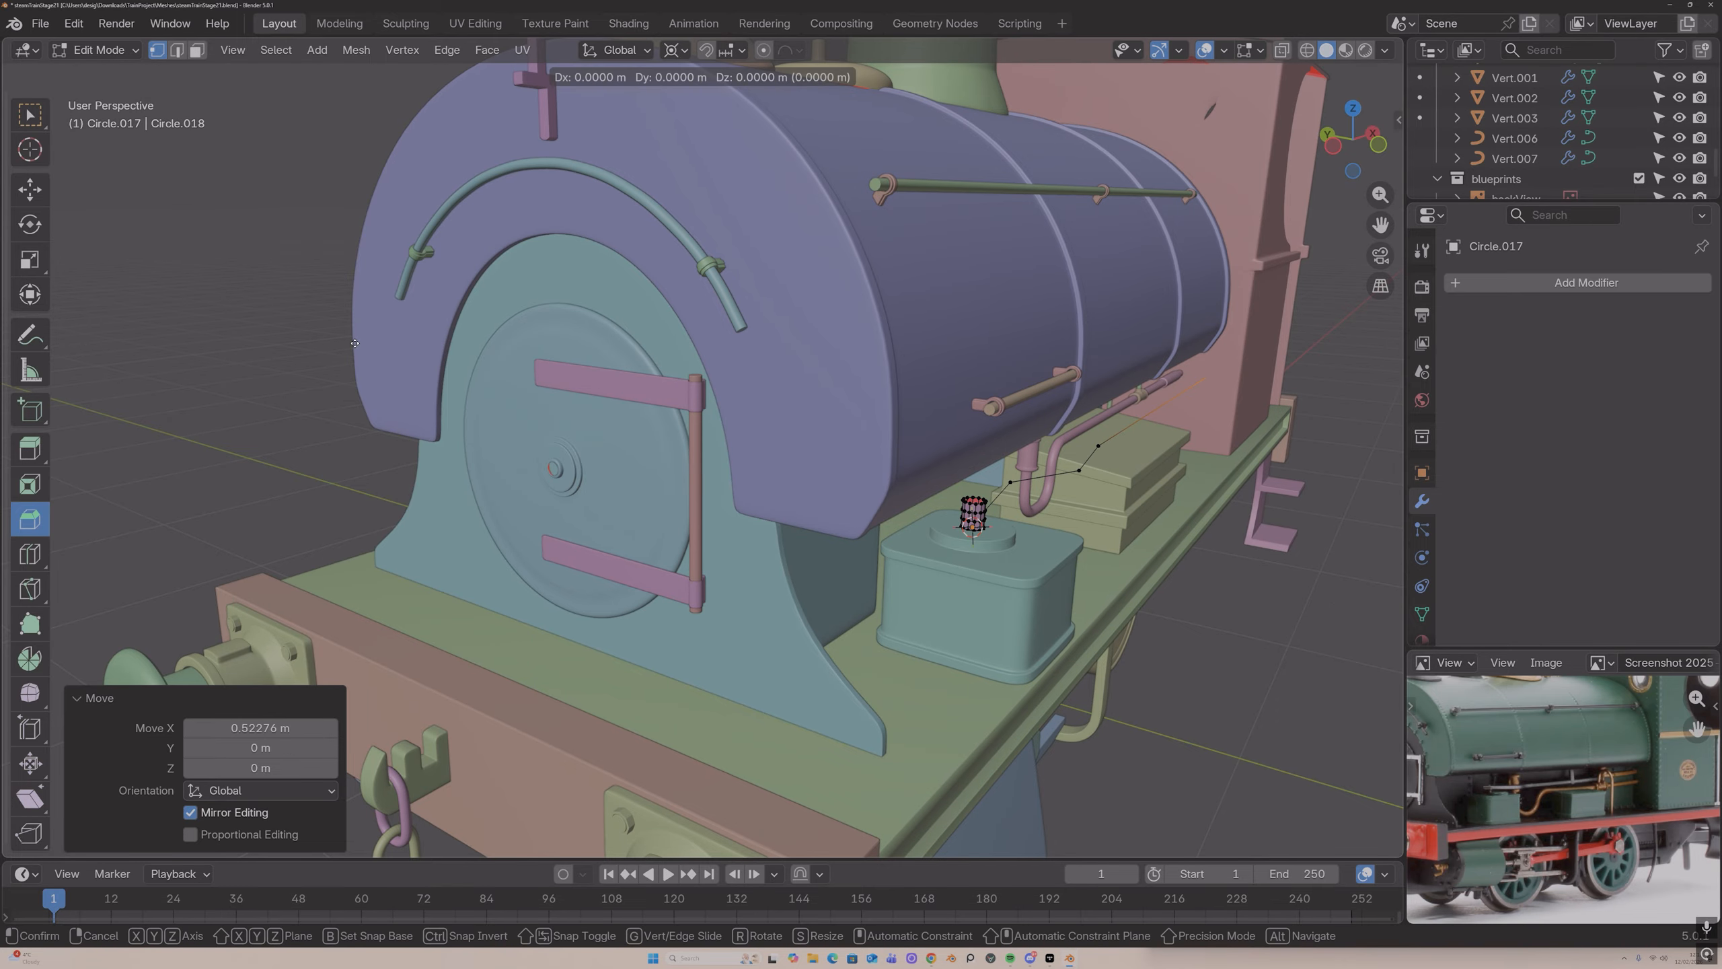
key(y)
click(278, 327)
Step: Isolate the cylinder and its pipe path in local view for mesh editing
middle_drag(278, 327, 218, 284)
scroll(219, 284, up, 5)
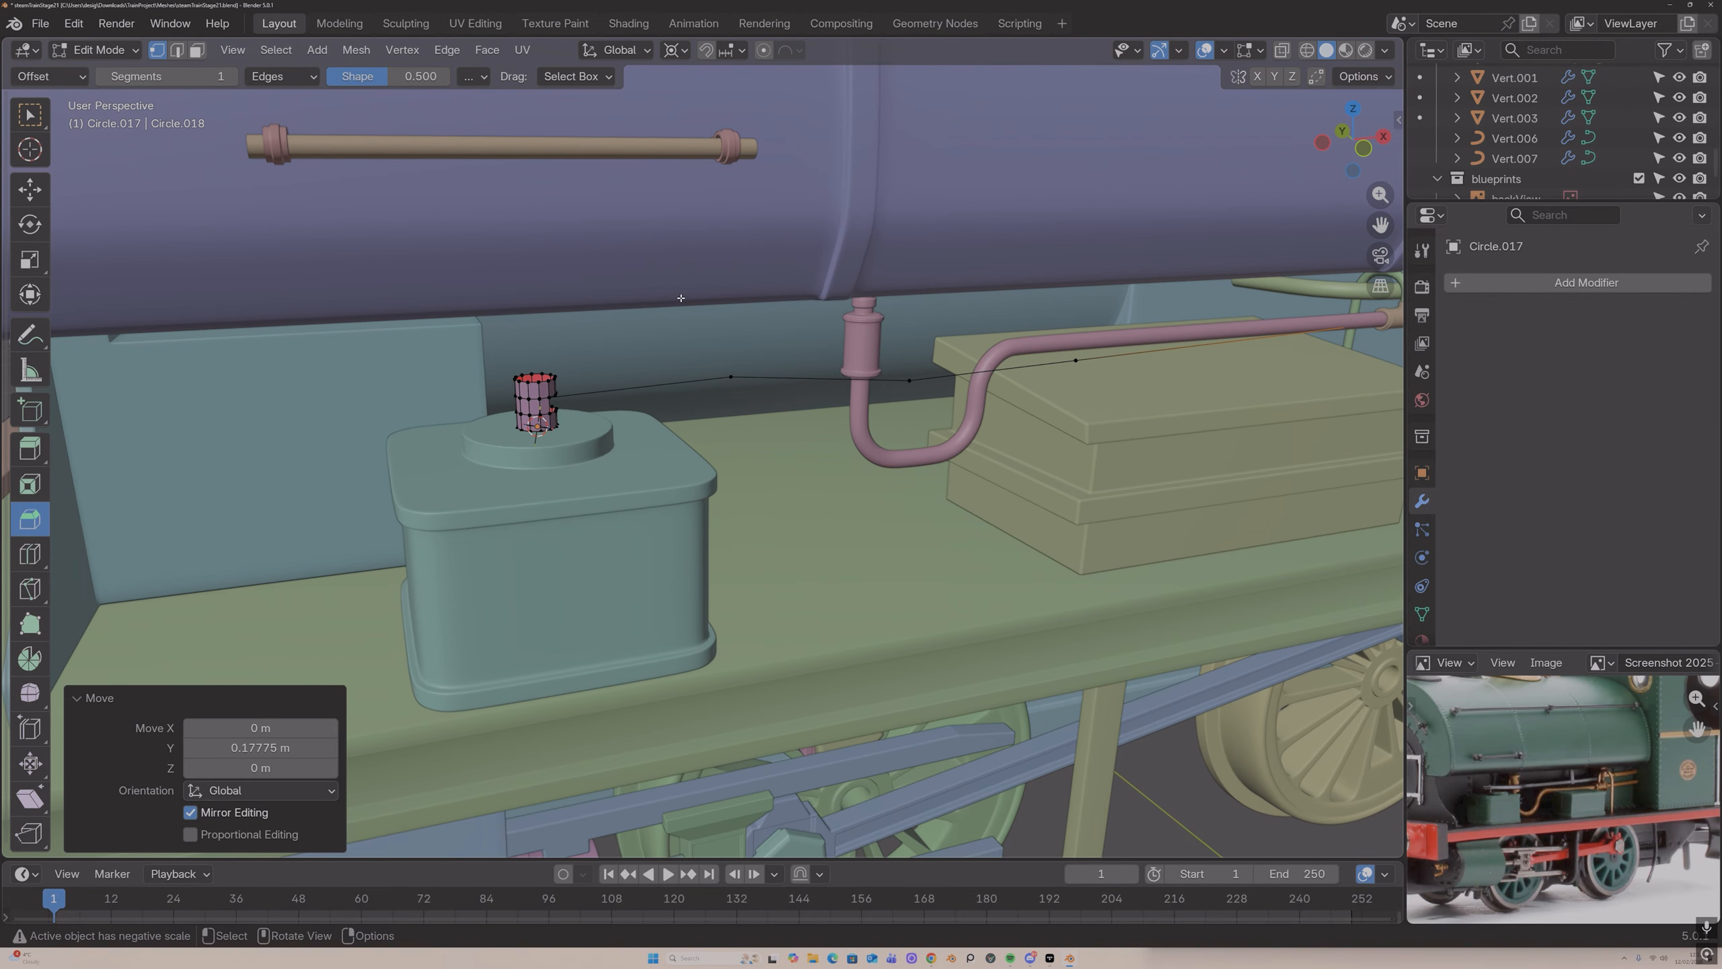
mouse_move(681, 298)
middle_down()
mouse_move(673, 283)
mouse_move(686, 304)
middle_up()
key(KP_Divide)
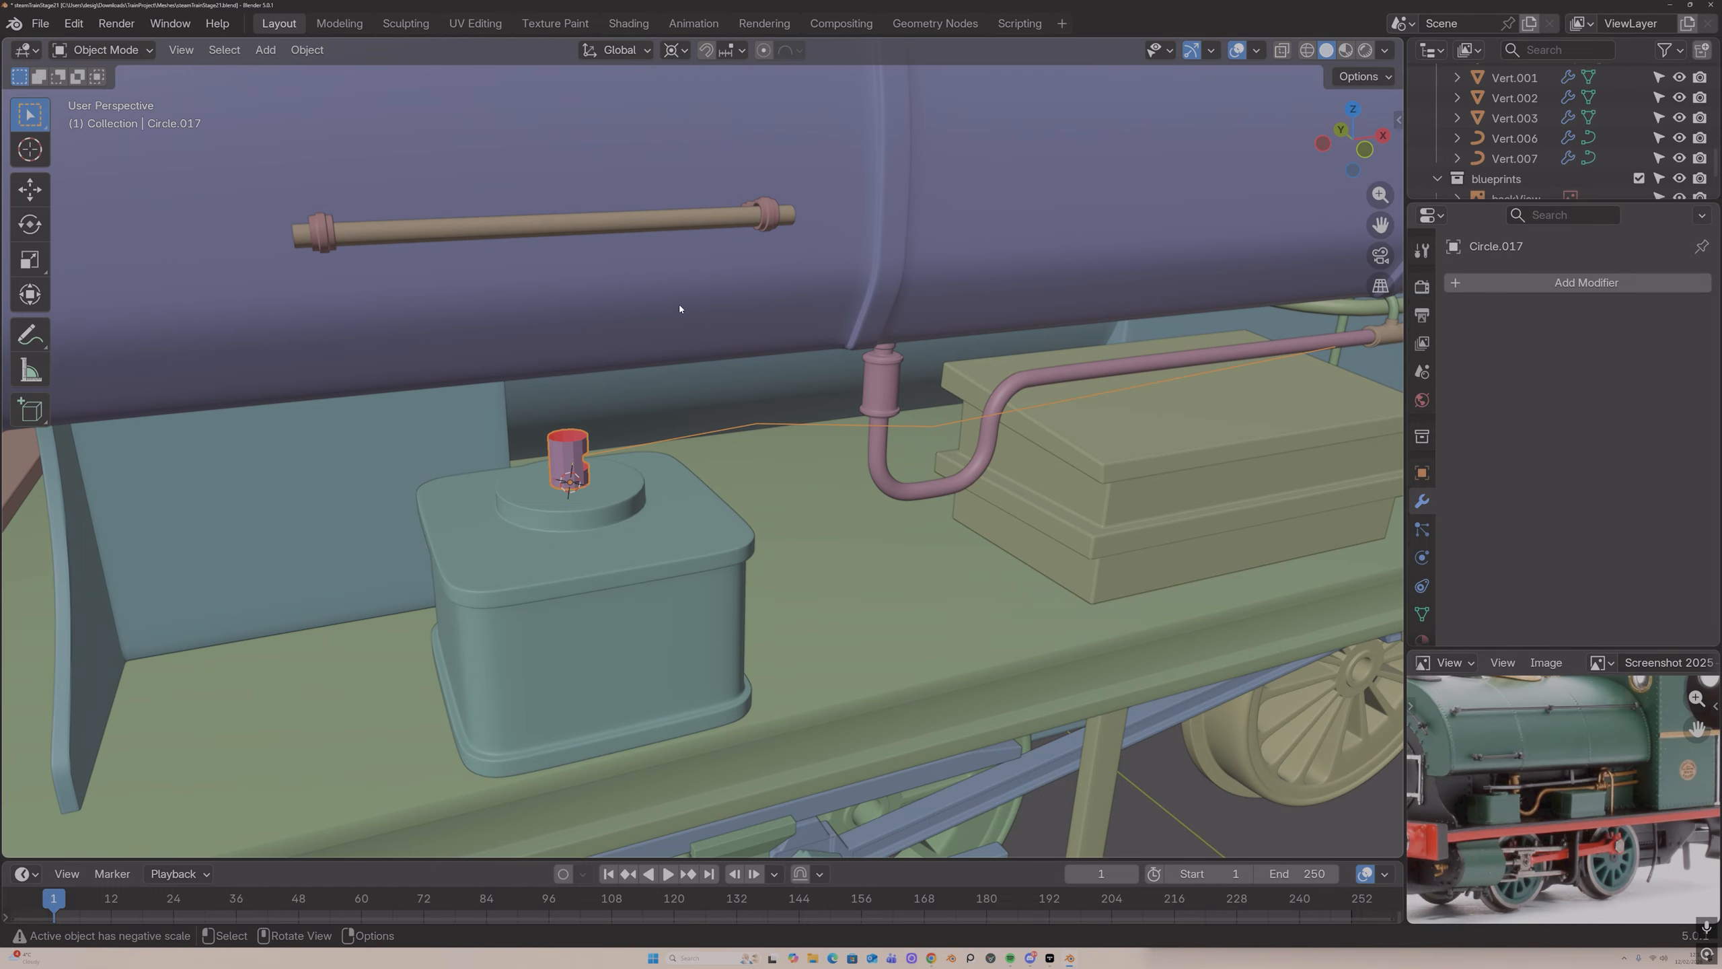
scroll(656, 432, up, 3)
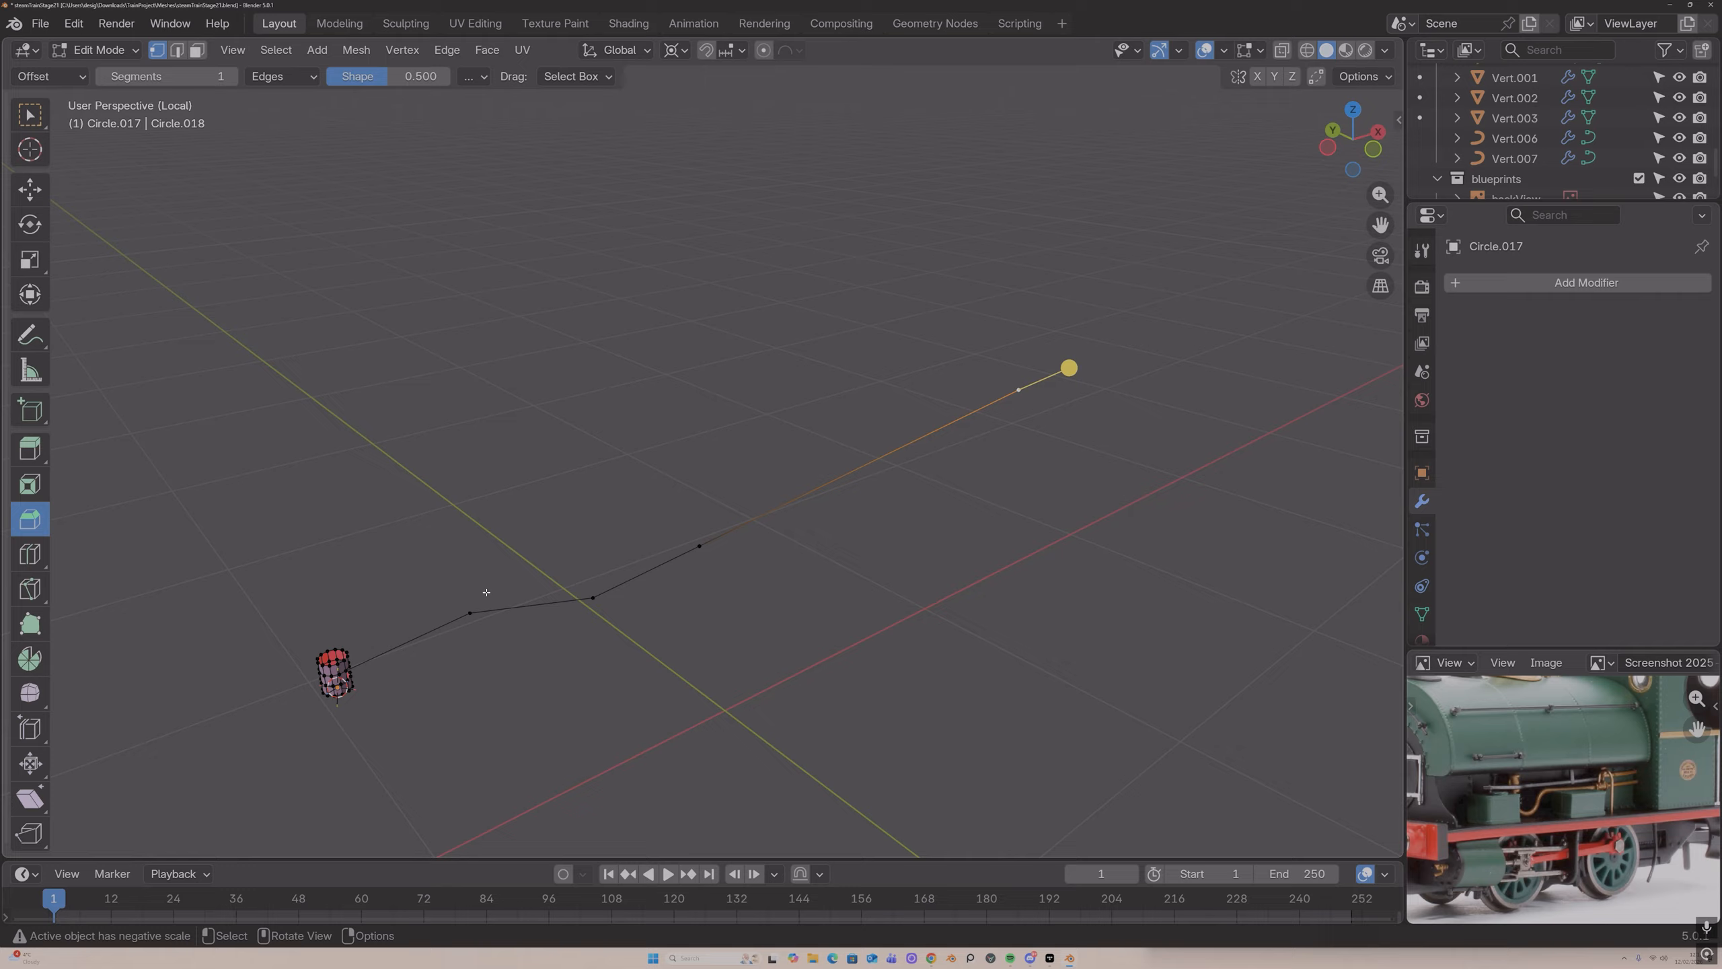
Step: Bevel the path's bend vertices into smooth curves with three segments, reducing the width until they no longer overlap
click(472, 610)
drag(592, 489, 582, 445)
click(243, 481)
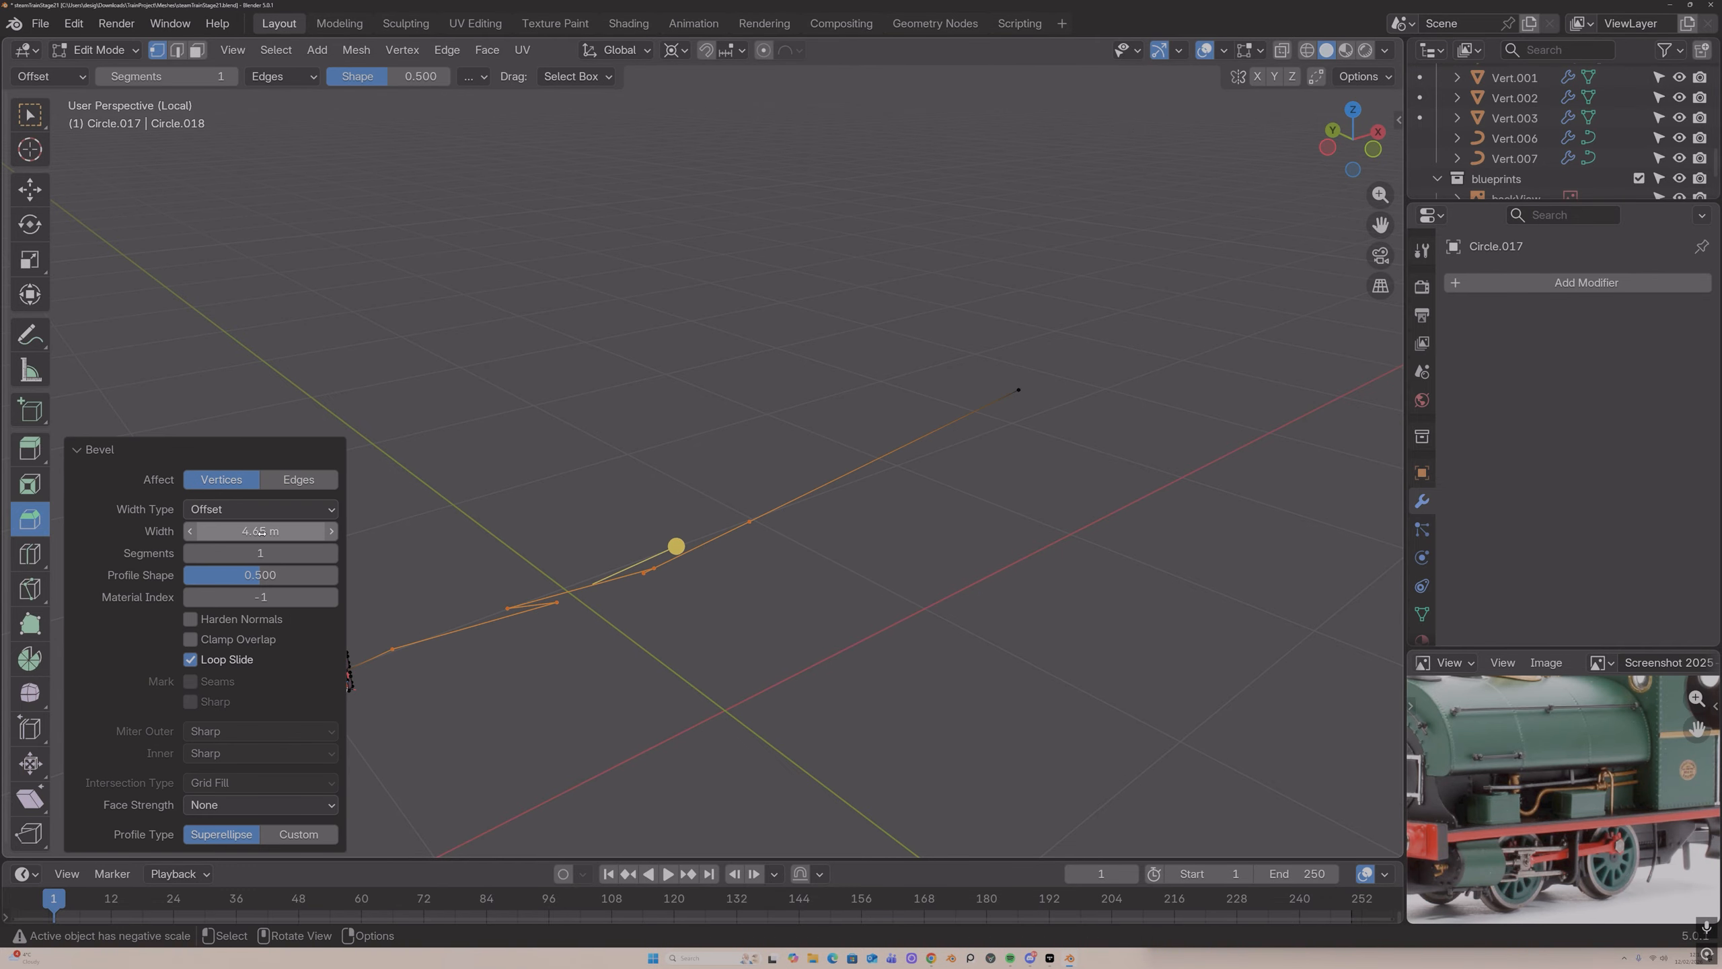
drag(262, 532, 256, 532)
drag(331, 555, 352, 555)
Step: Select the whole run of path edges and extrude it about 0.031 m along Y into a flat strip
key(Tab)
mouse_move(481, 547)
middle_down()
mouse_move(526, 538)
mouse_move(588, 562)
mouse_move(534, 581)
mouse_move(485, 646)
mouse_move(655, 536)
middle_up()
key(Tab)
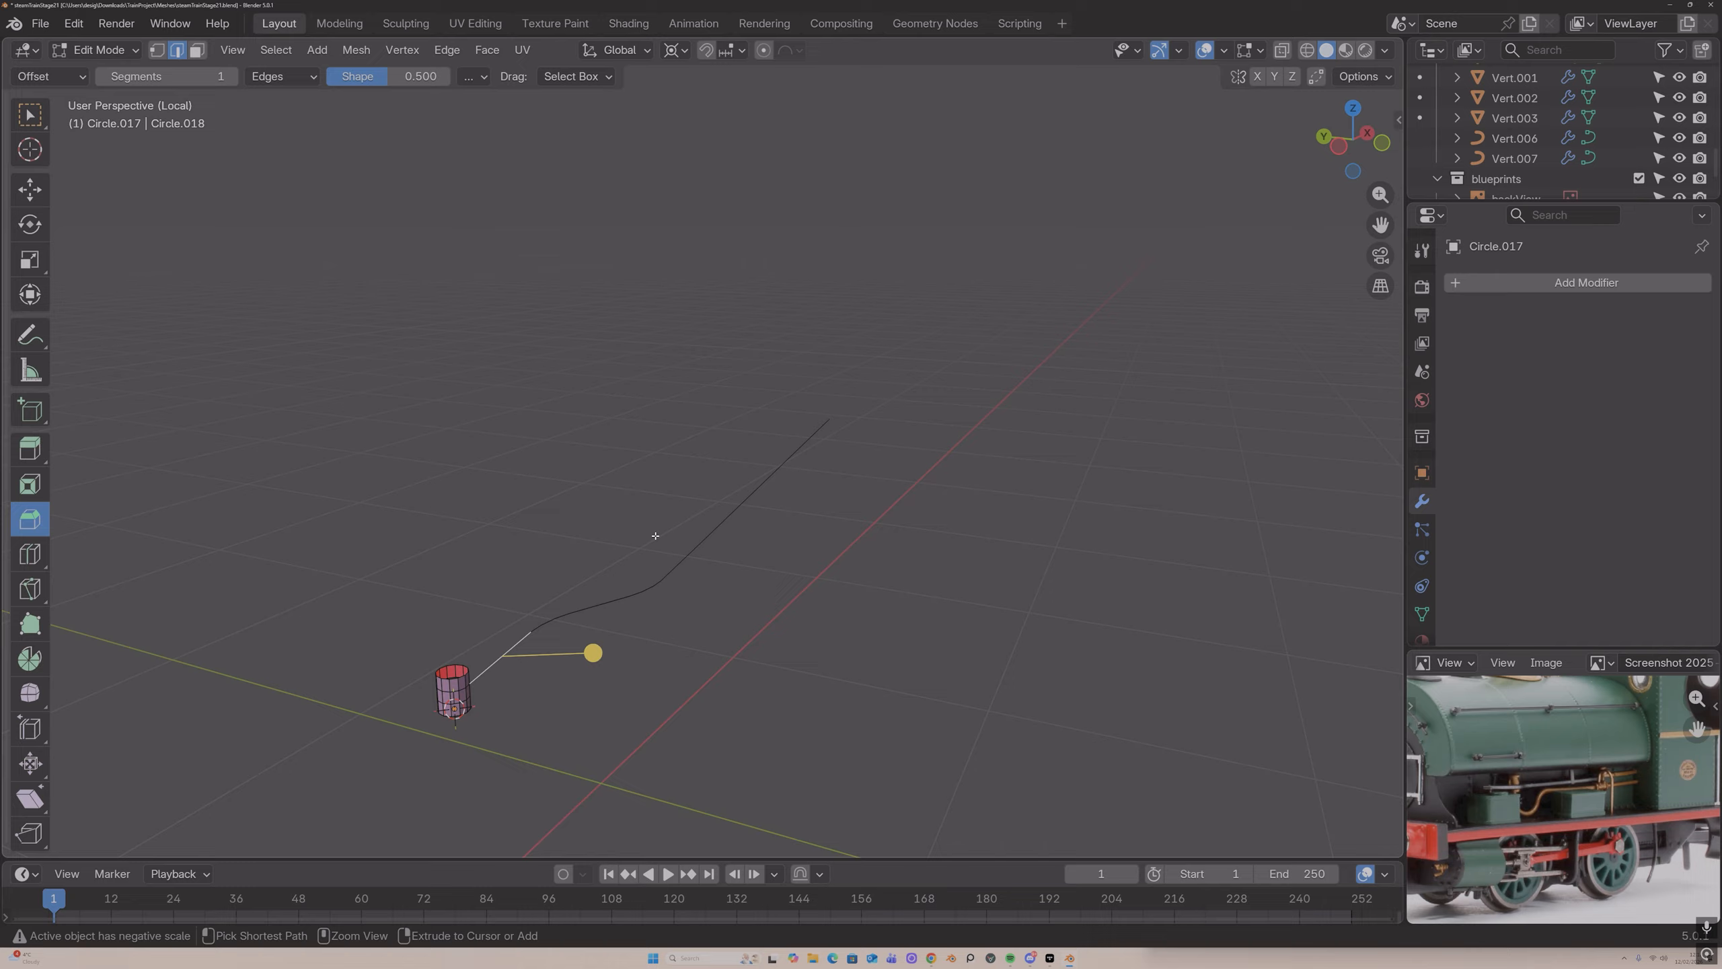
ctrl+click(828, 425)
middle_drag(827, 423, 893, 478)
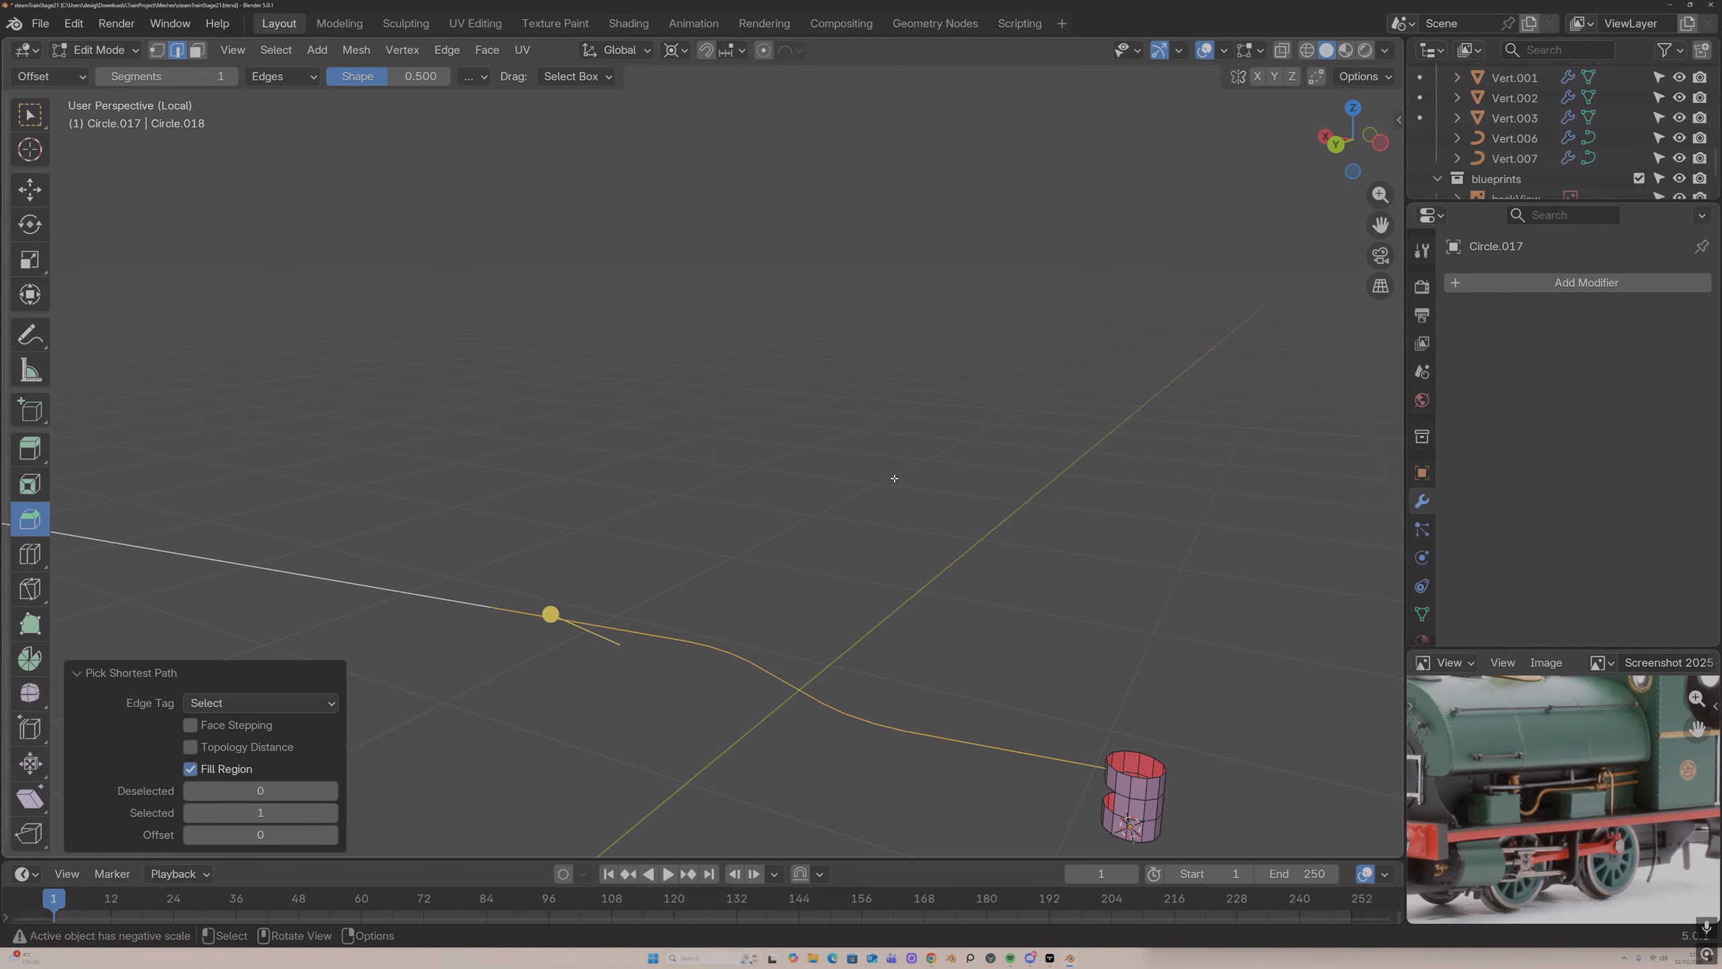
click(1353, 107)
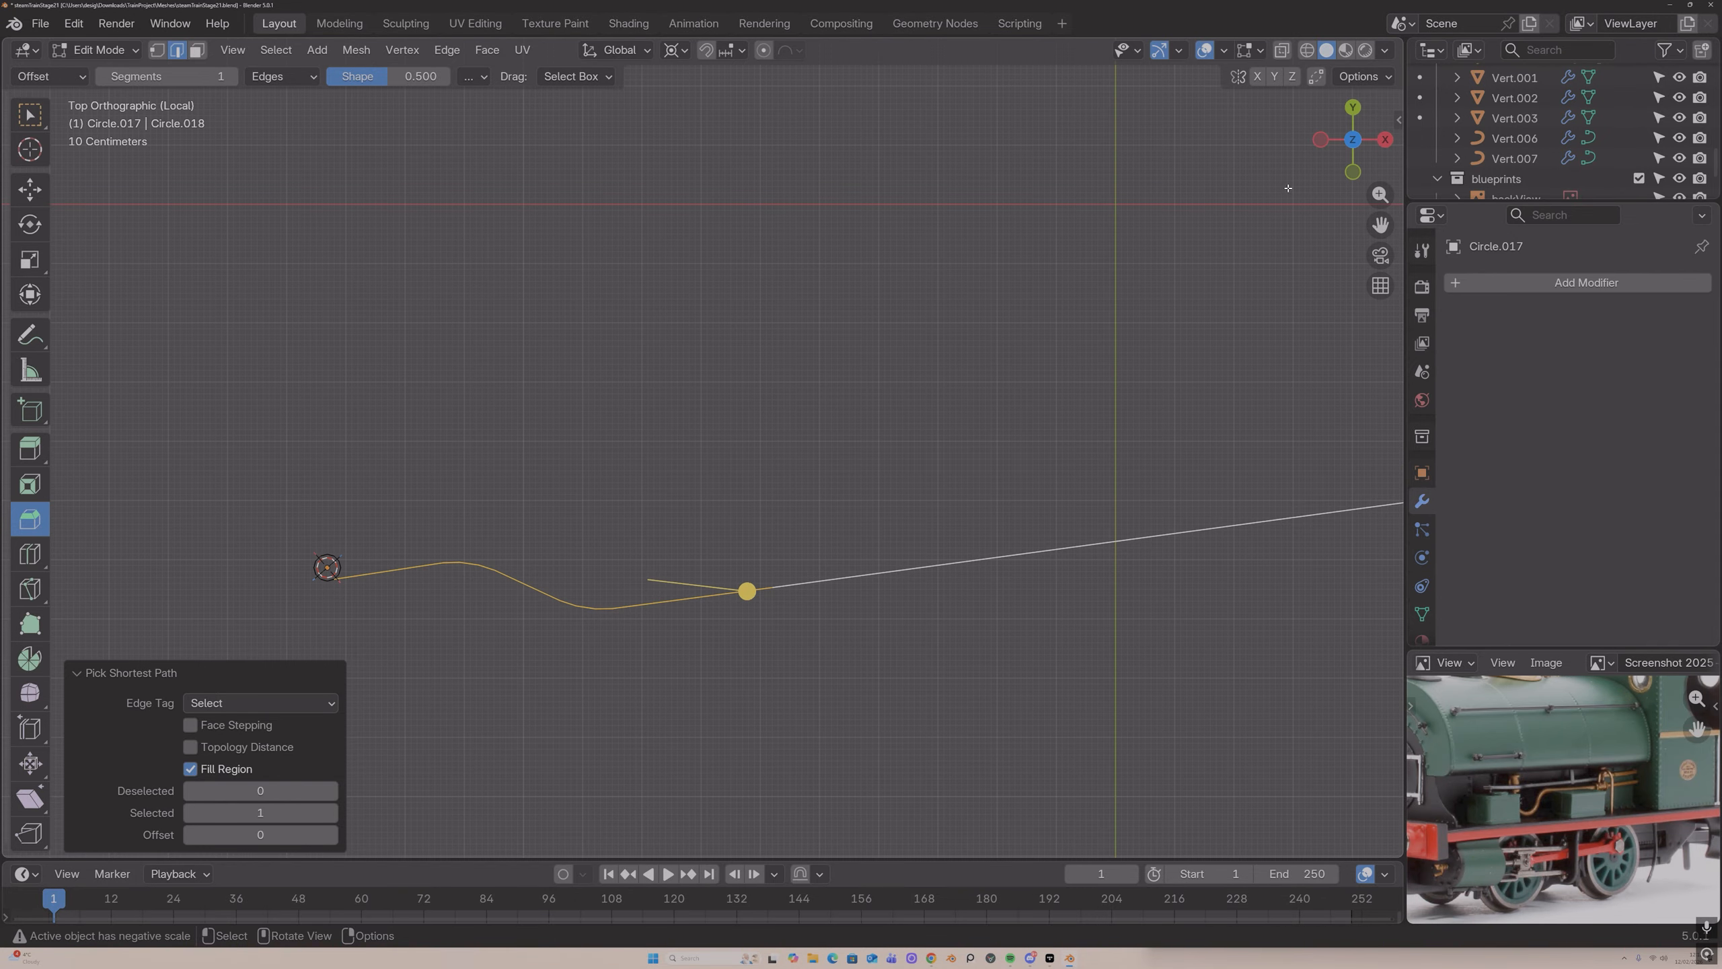
drag(1380, 193, 1718, 33)
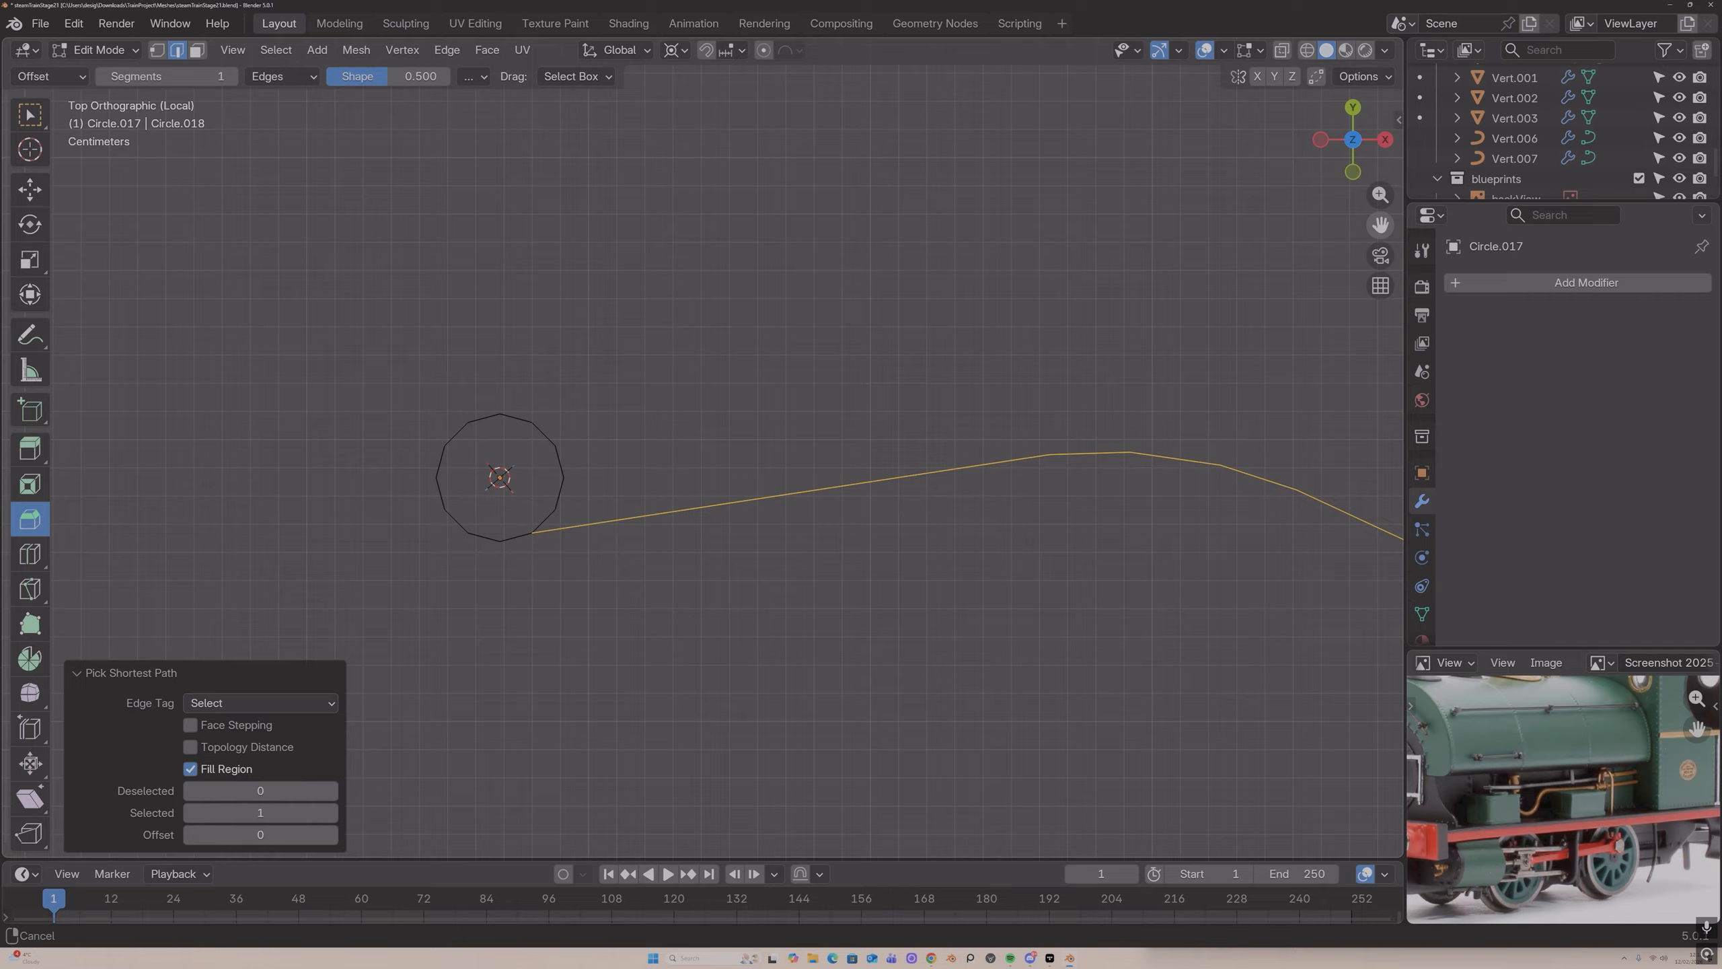
scroll(1029, 450, up, 2)
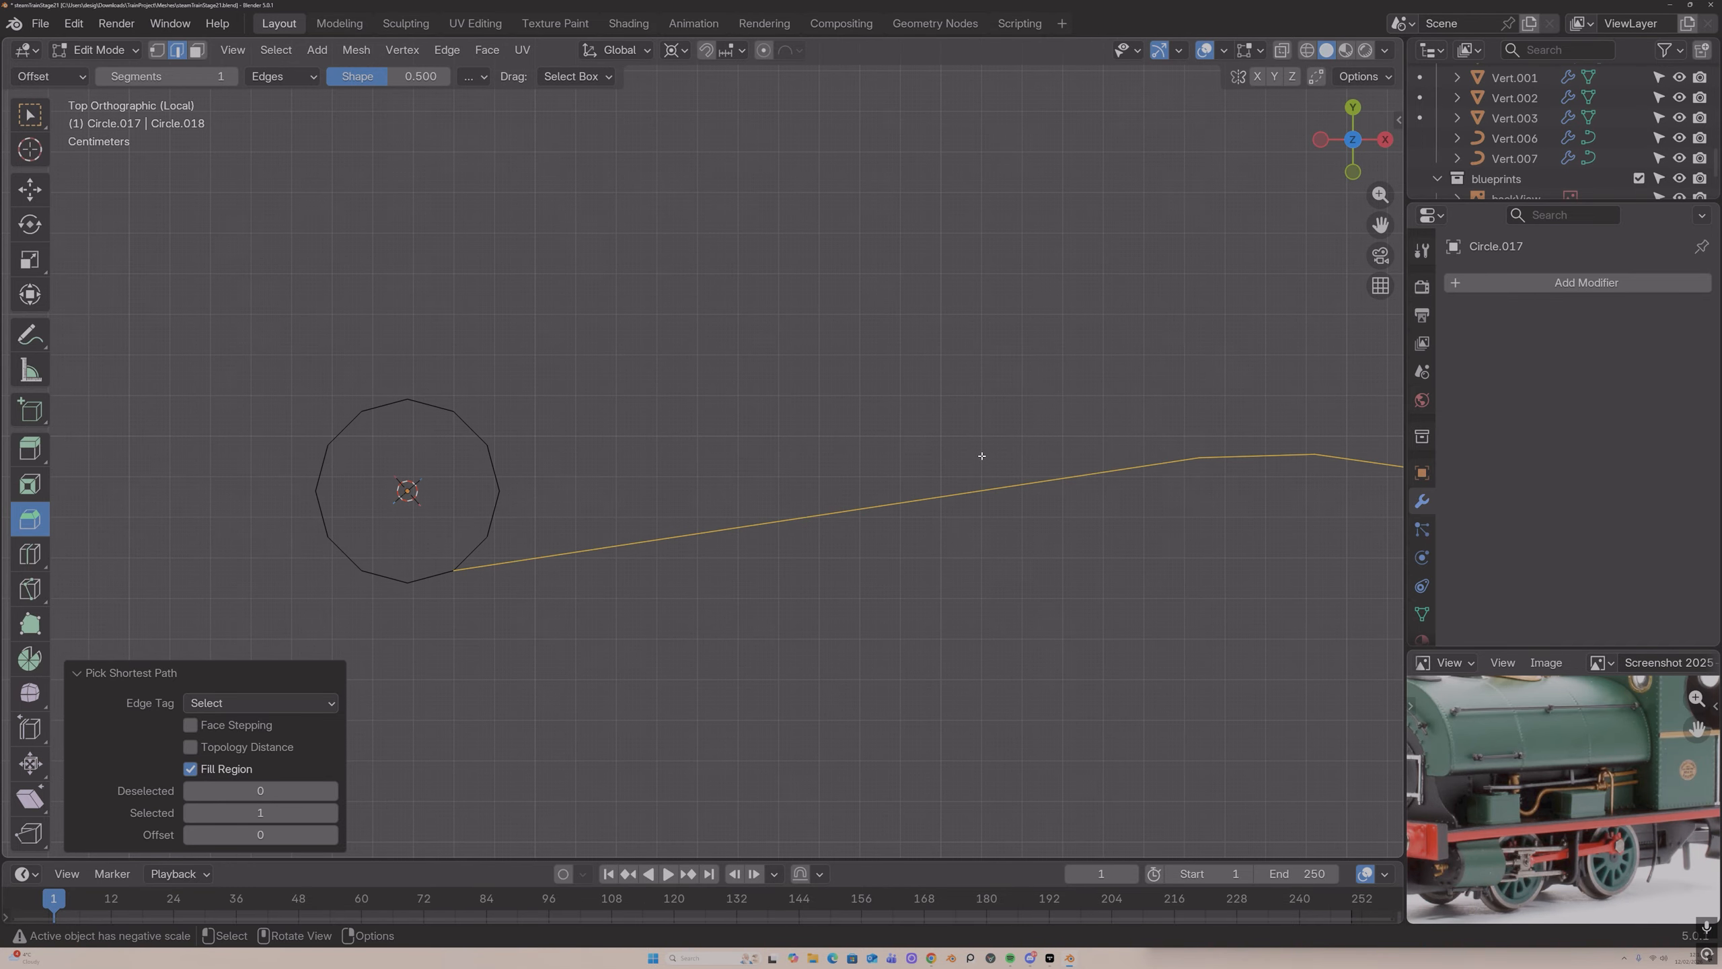
key(e)
key(y)
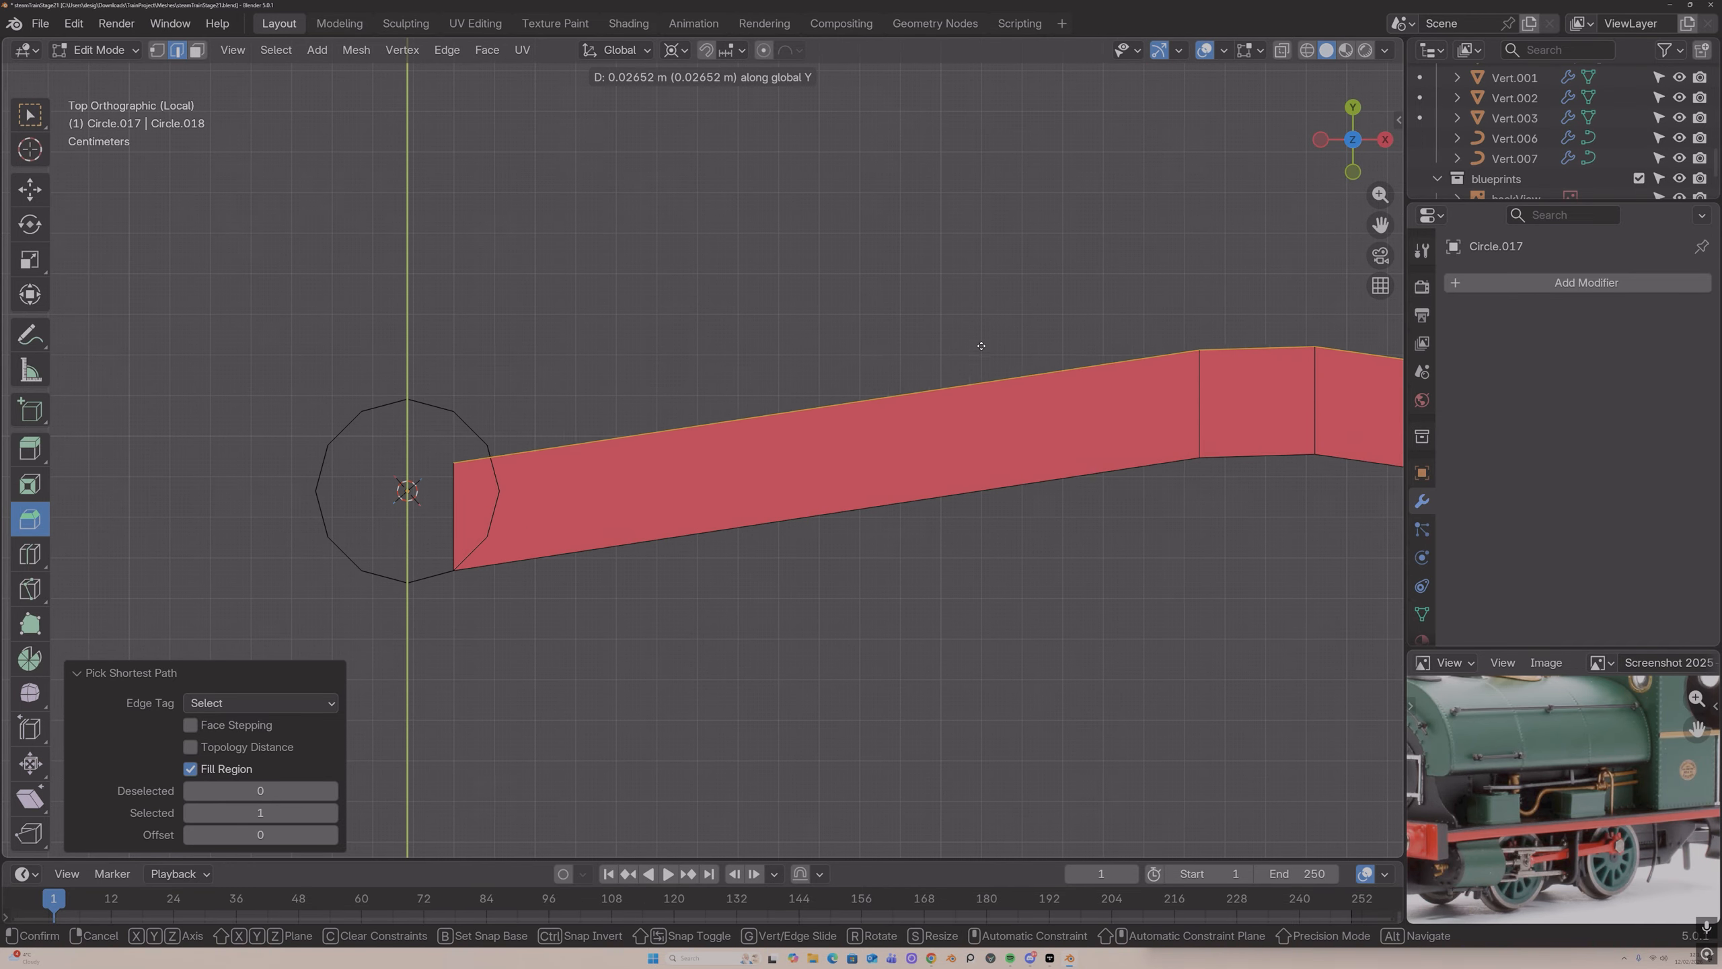
click(981, 331)
Step: Widen the flat strip by moving its extruded edge run about 0.0085 m along Y towards the cylinder's side
middle_drag(980, 338, 630, 268)
scroll(932, 400, down, 8)
scroll(857, 315, up, 1)
scroll(1220, 243, up, 4)
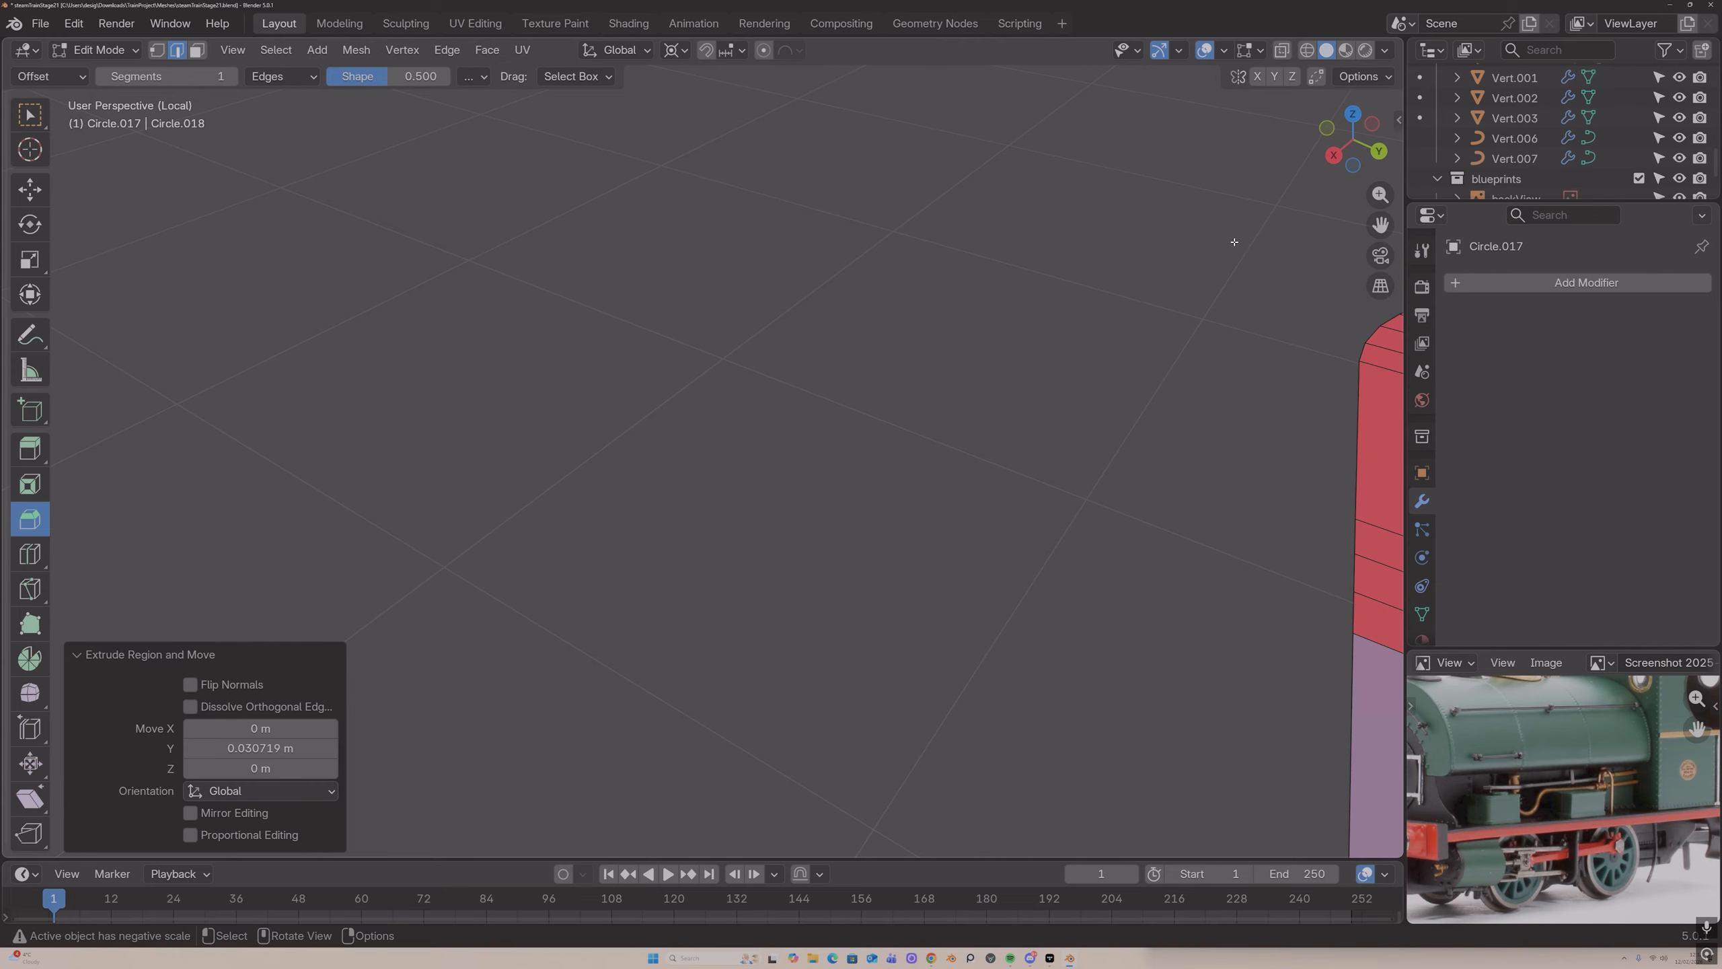
scroll(1237, 257, down, 5)
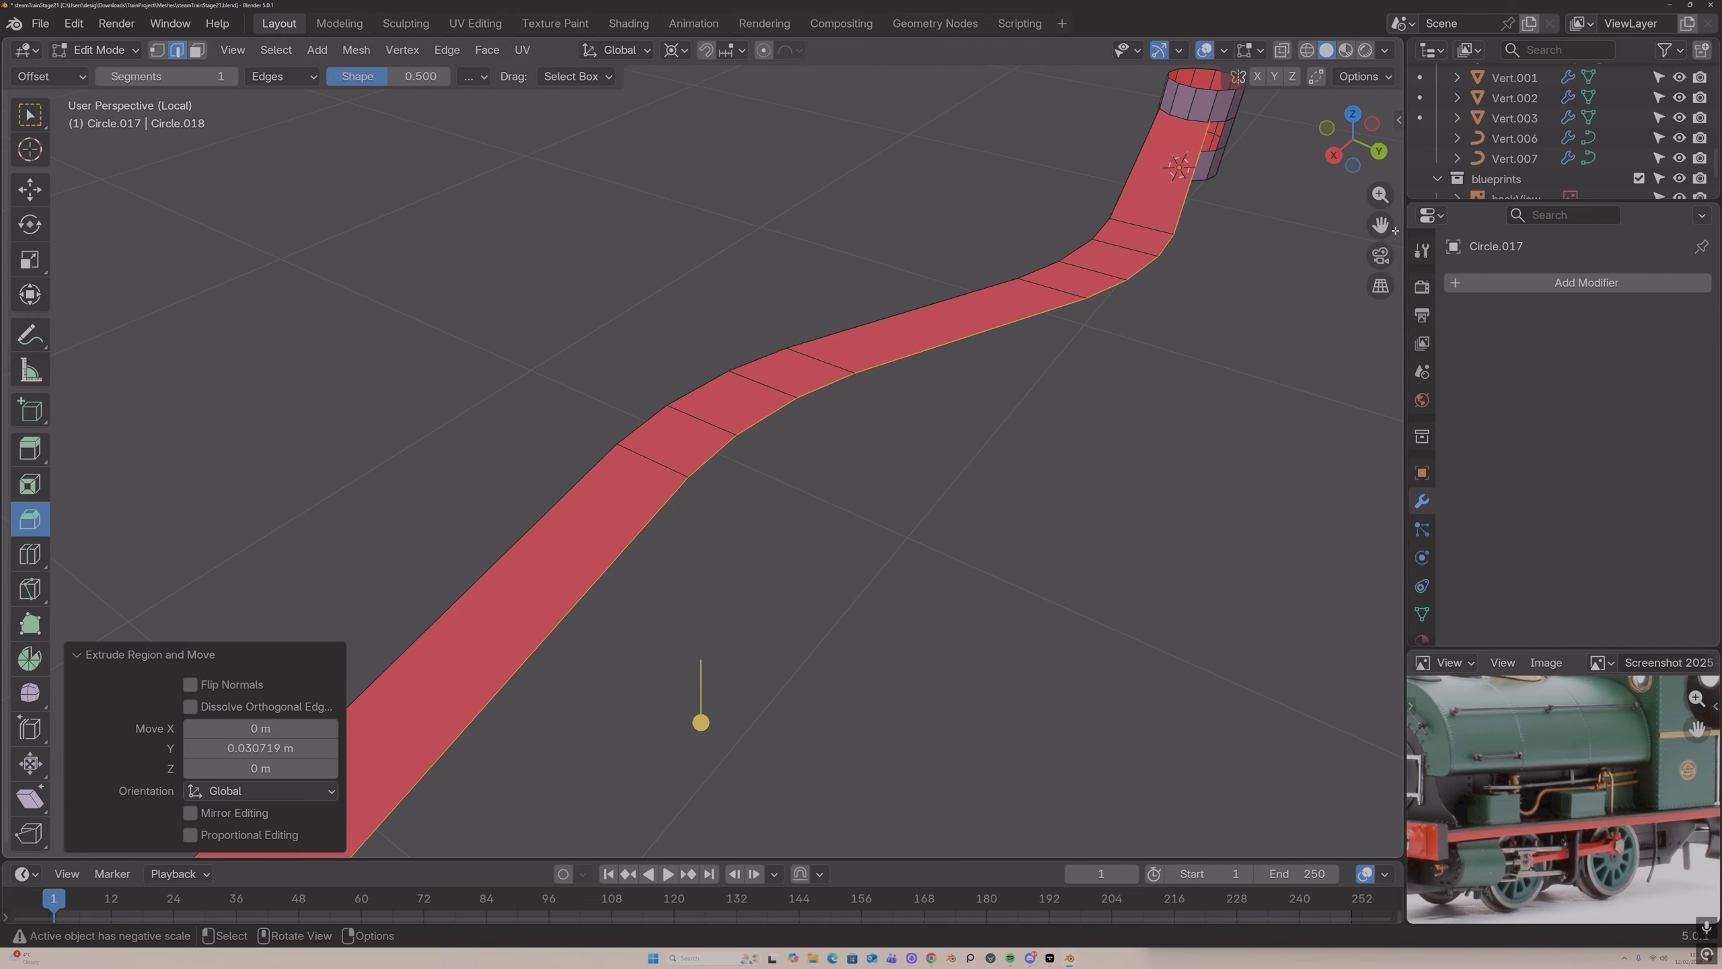
scroll(1308, 169, down, 1)
shift+middle_drag(1315, 129, 1176, 279)
scroll(1176, 279, up, 5)
scroll(1198, 286, down, 2)
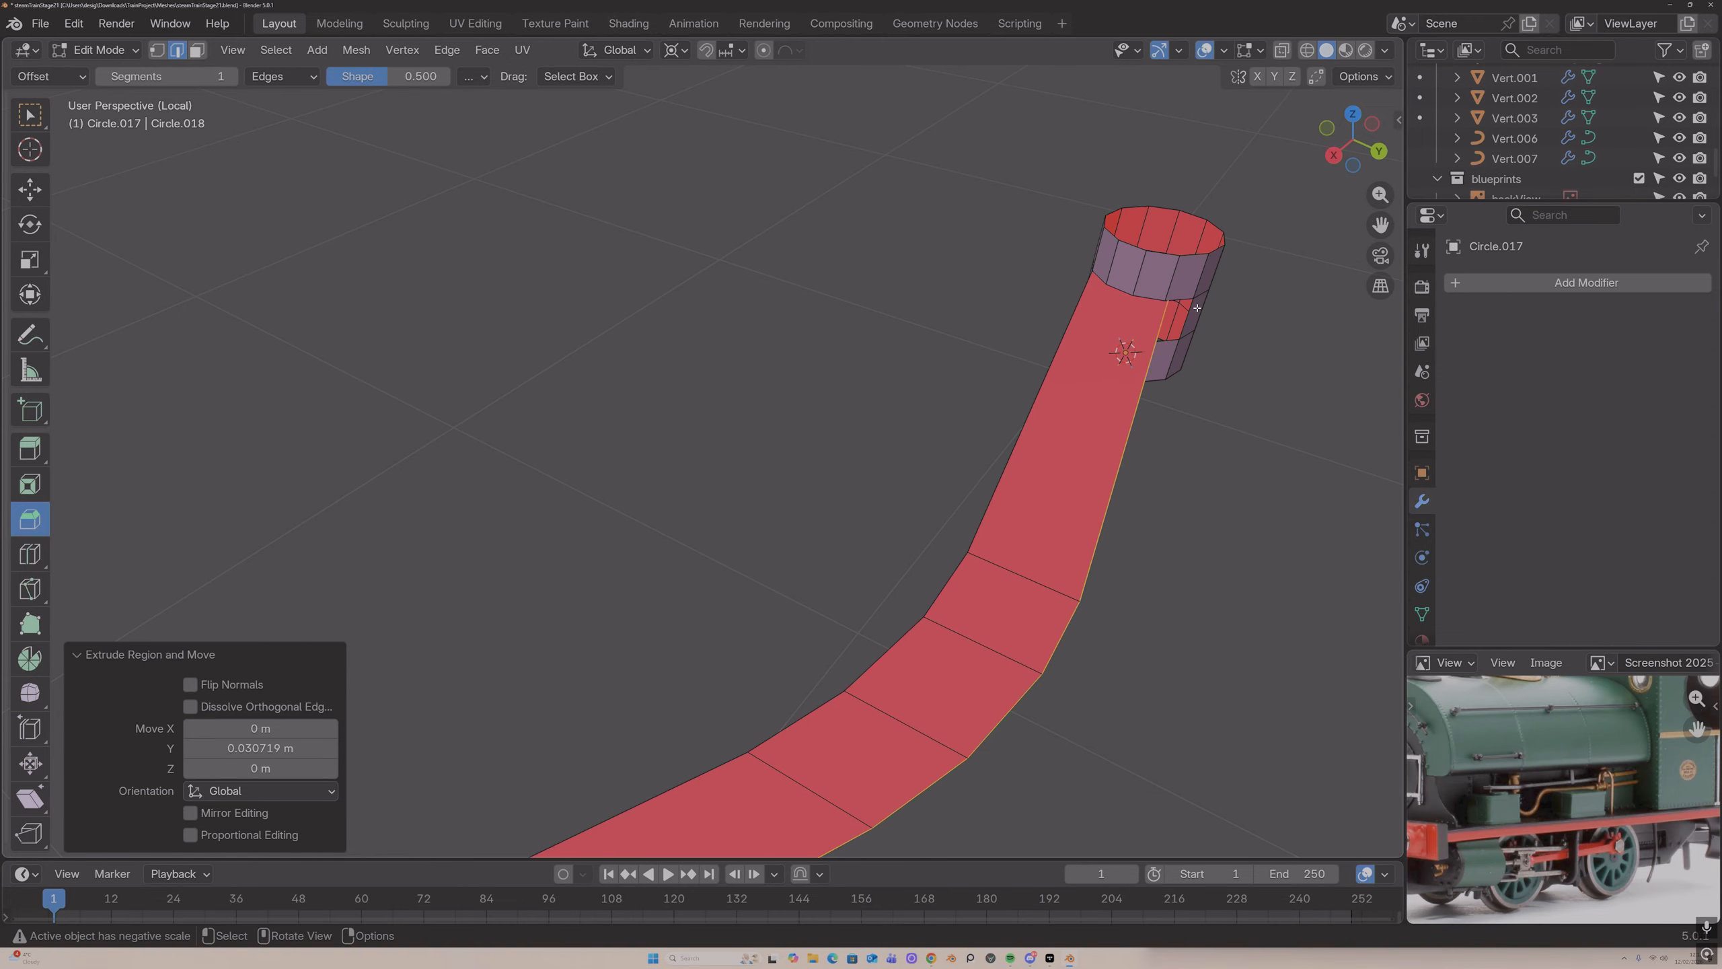
key(g)
key(y)
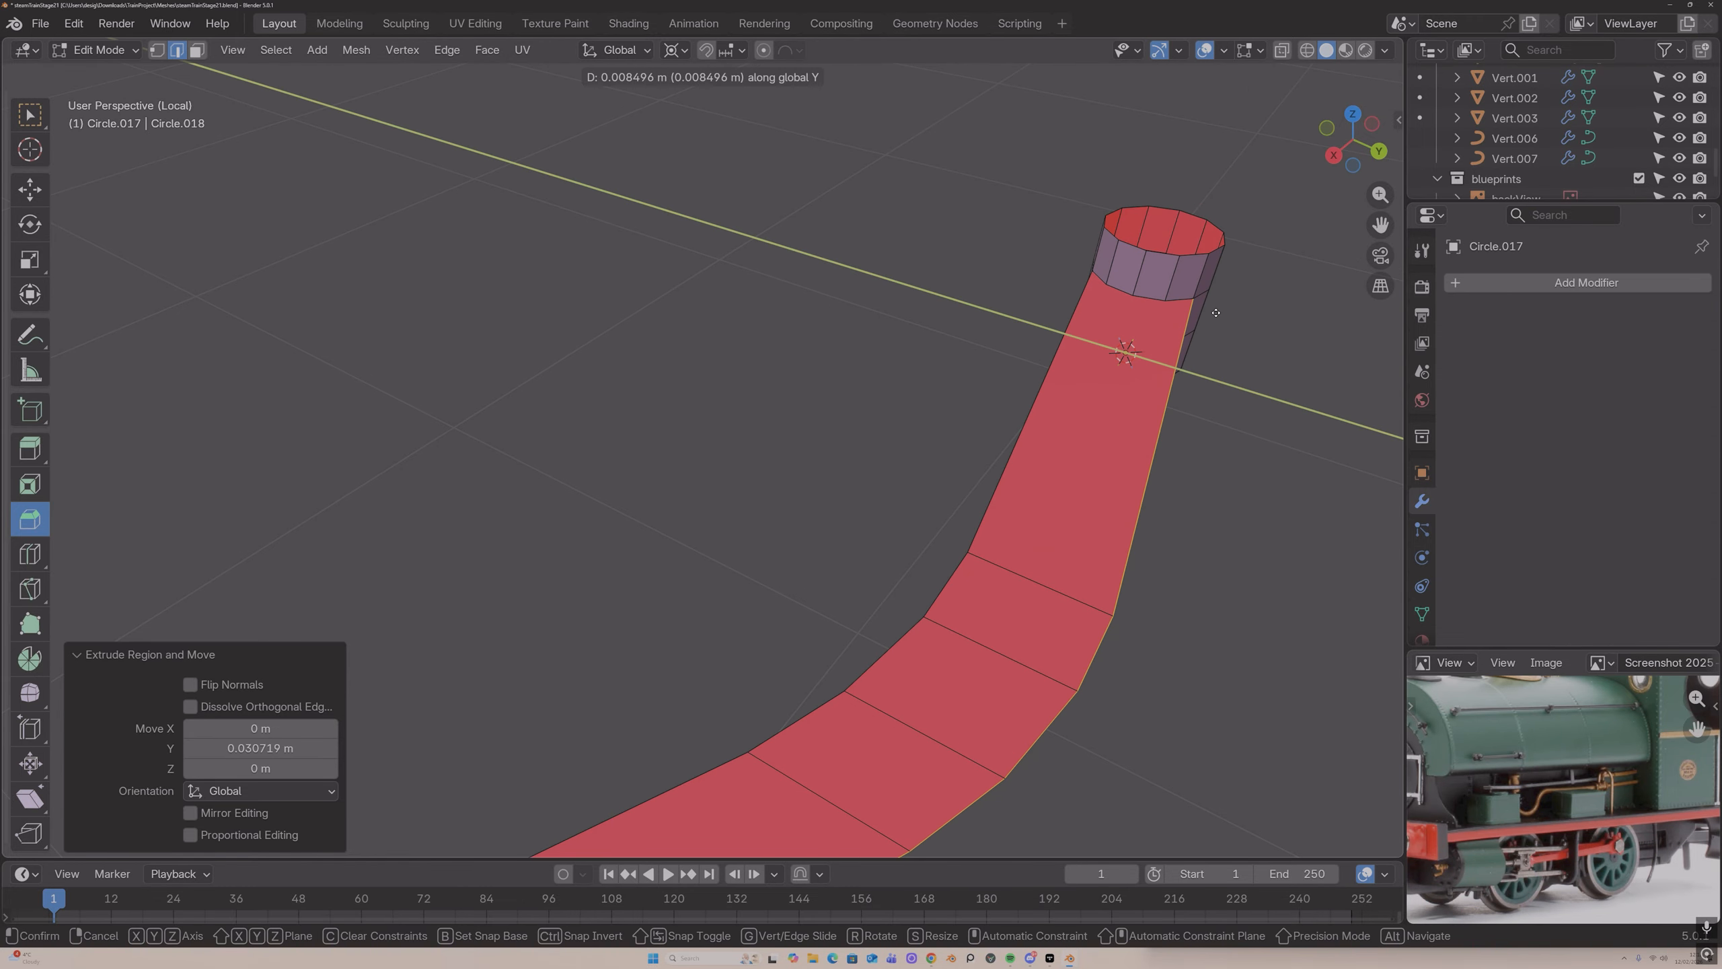
click(1216, 312)
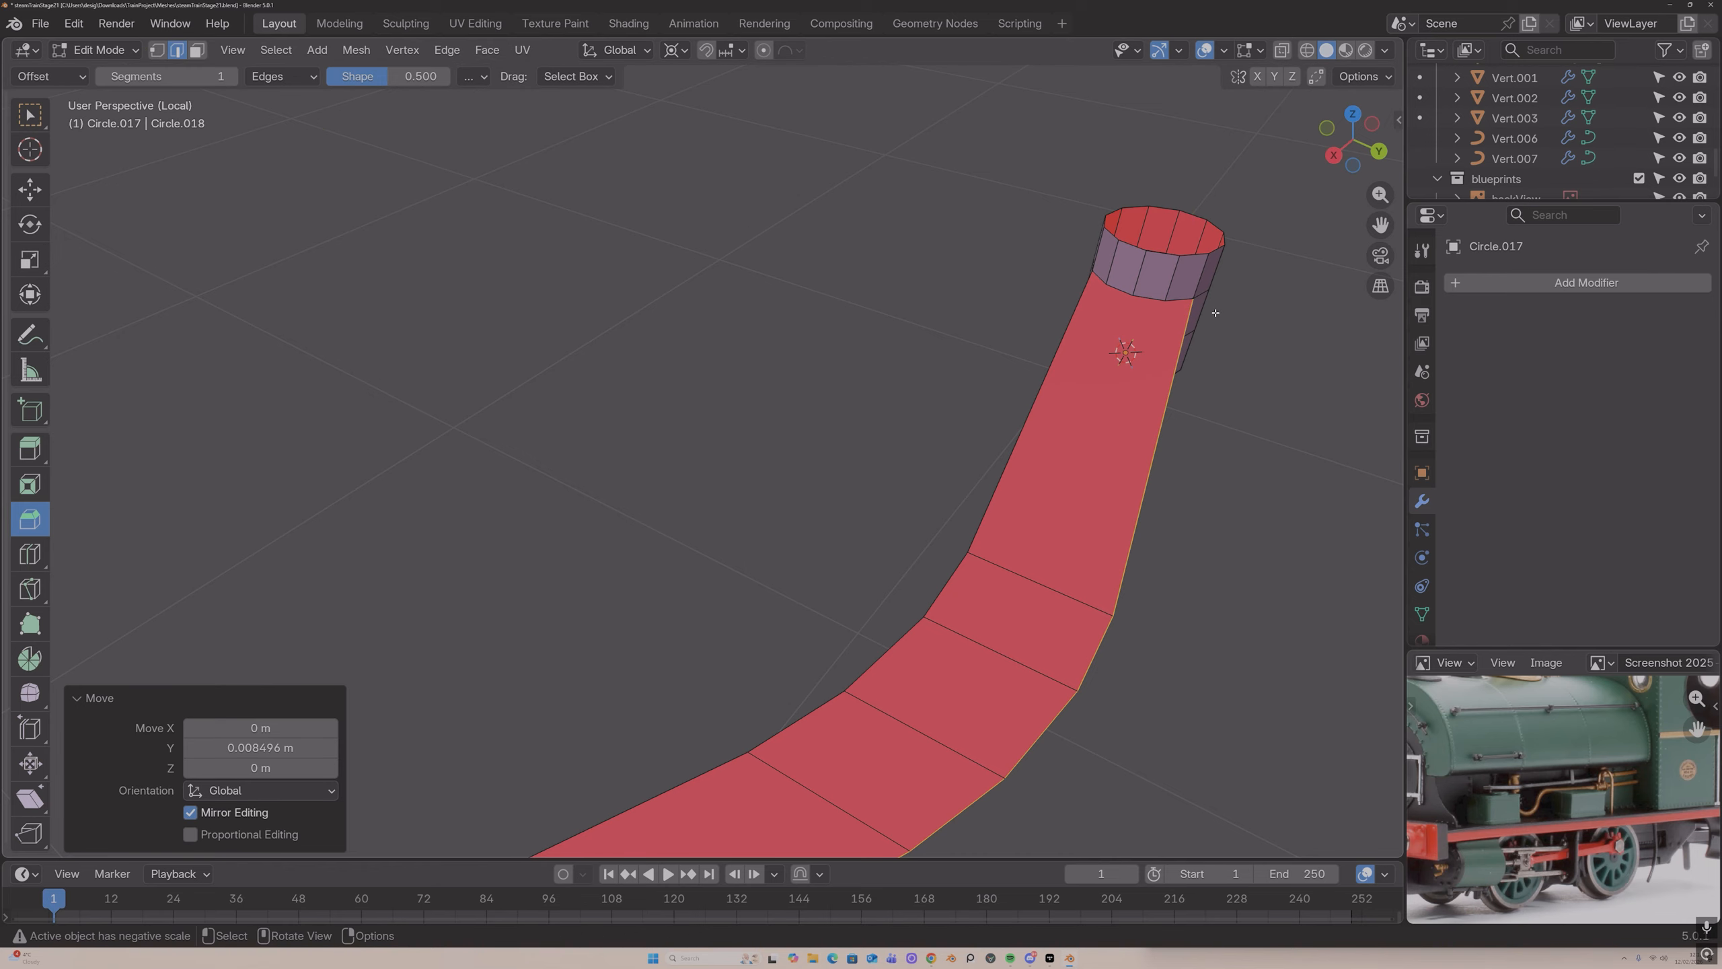
Step: Merge the strip's outer end corner into the adjoining vertex on the cylinder's upper ring using At Last
middle_drag(1215, 313, 1091, 247)
scroll(1180, 313, down, 4)
drag(1380, 224, 1114, 74)
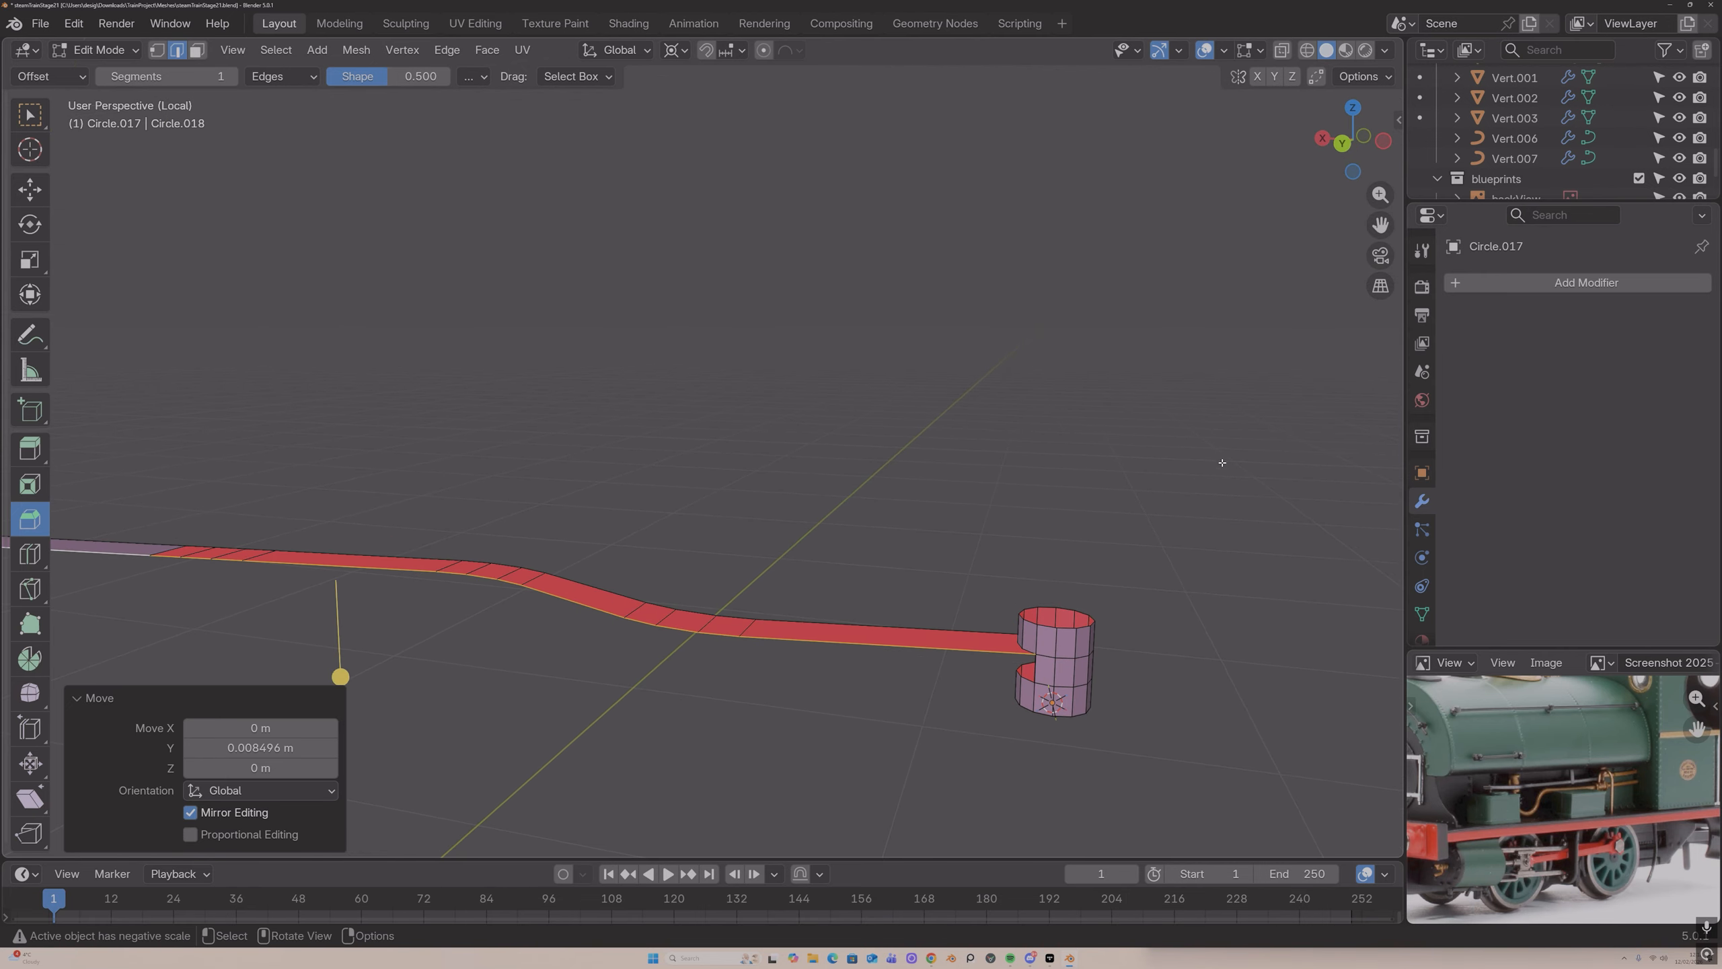
key(1)
middle_drag(1112, 575, 1132, 570)
mouse_move(1380, 224)
mouse_down()
mouse_move(1667, 355)
mouse_move(1387, 144)
mouse_move(1387, 229)
mouse_up()
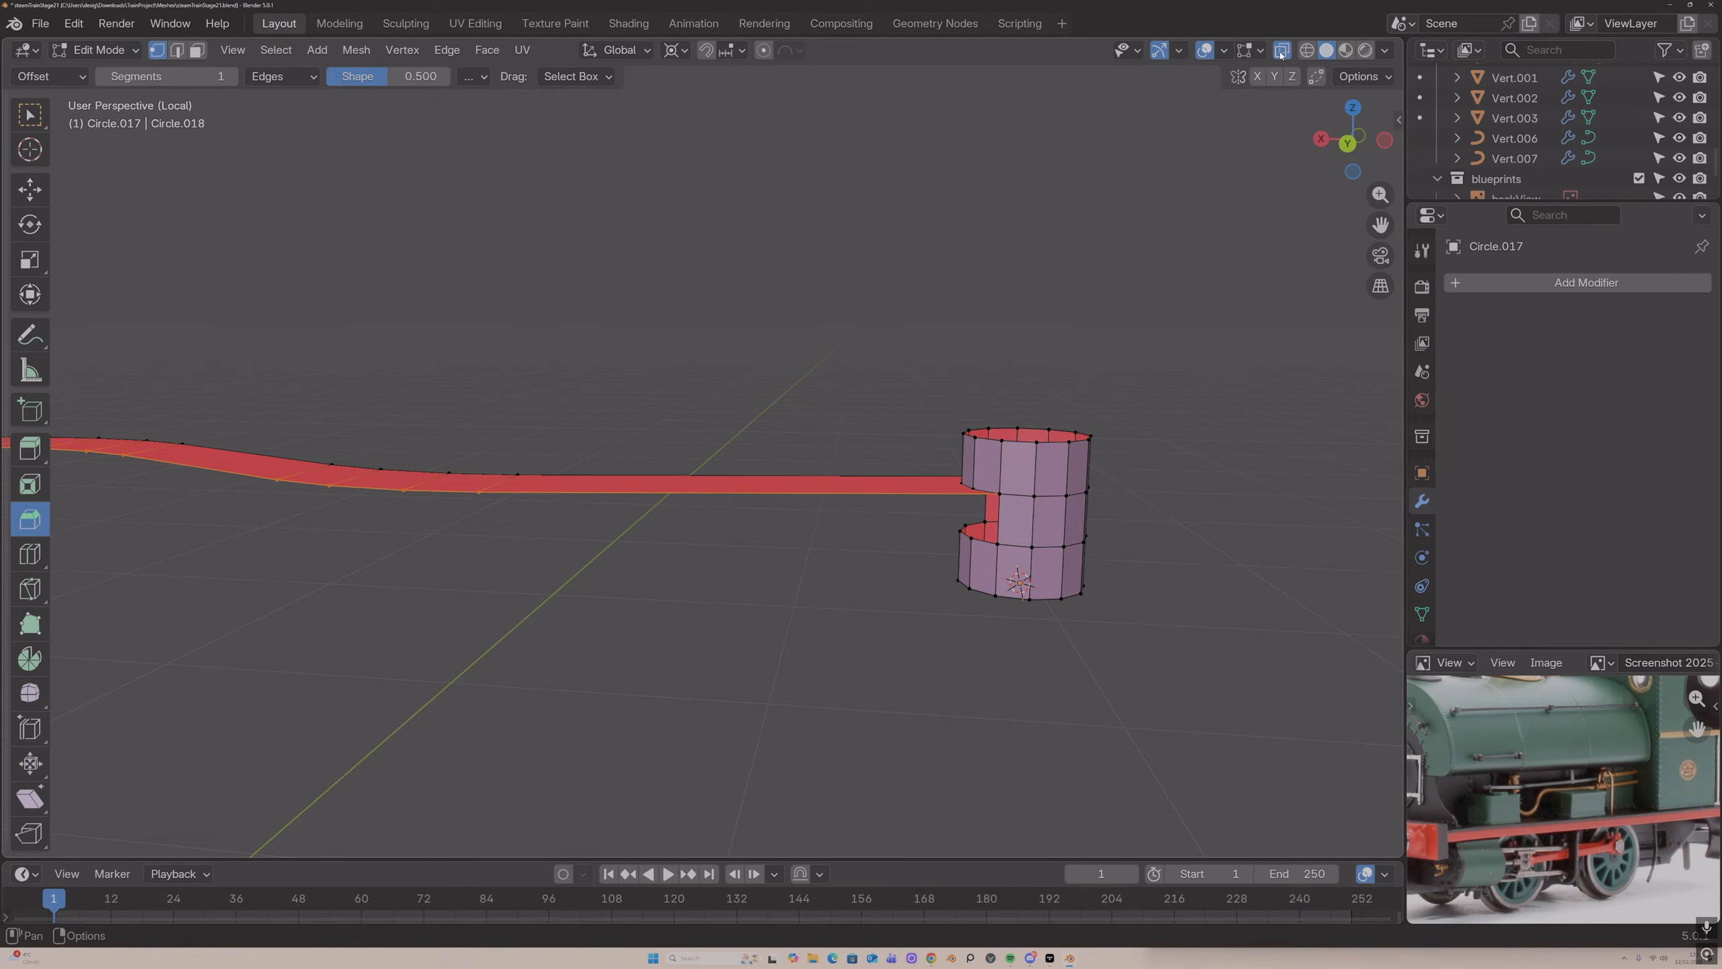
key(alt+z)
click(998, 495)
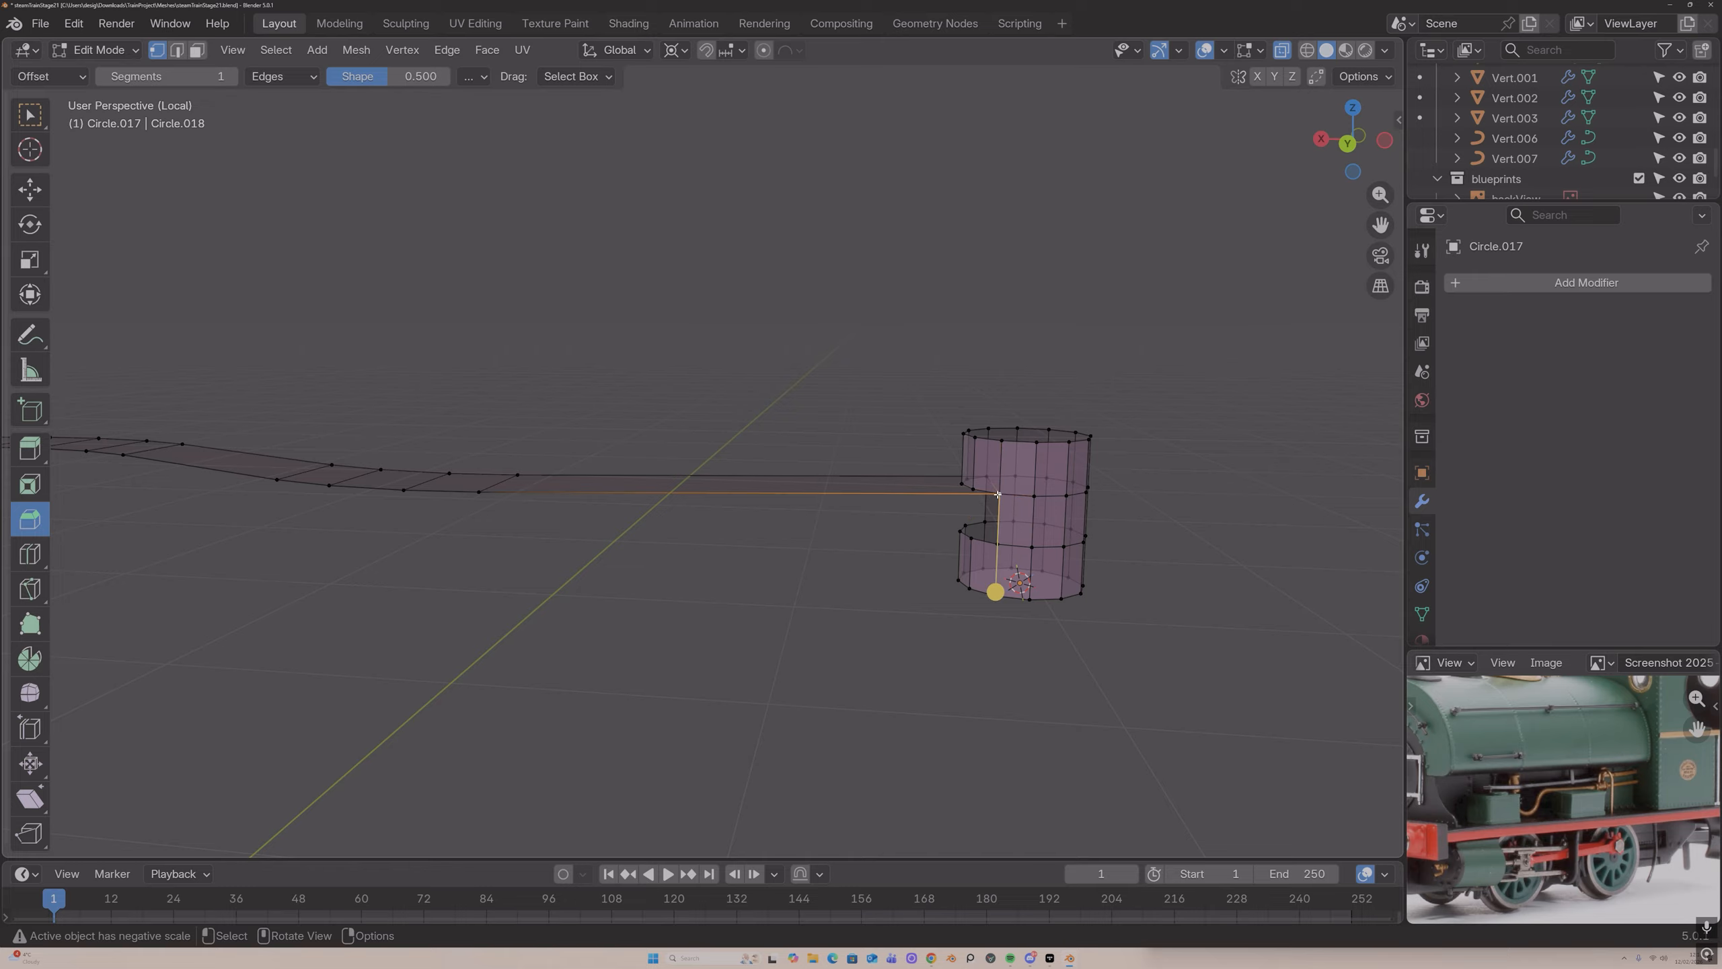
key(g)
click(990, 497)
shift+click(999, 498)
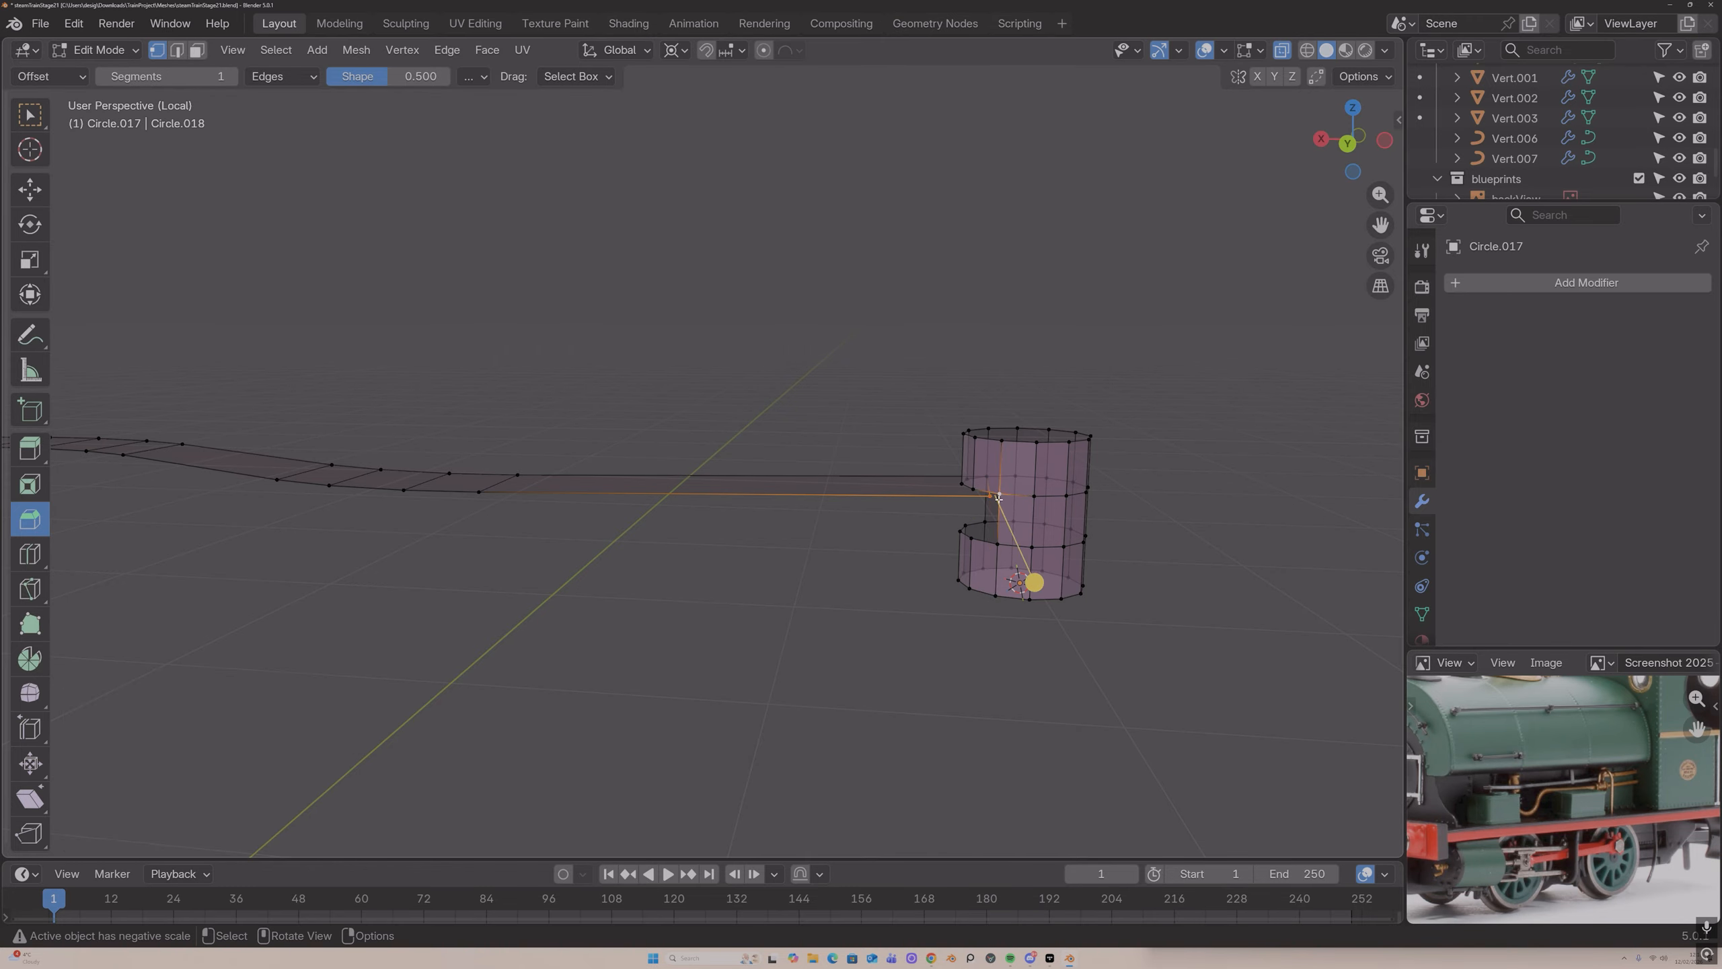
key(m)
click(999, 495)
middle_drag(999, 495, 1129, 515)
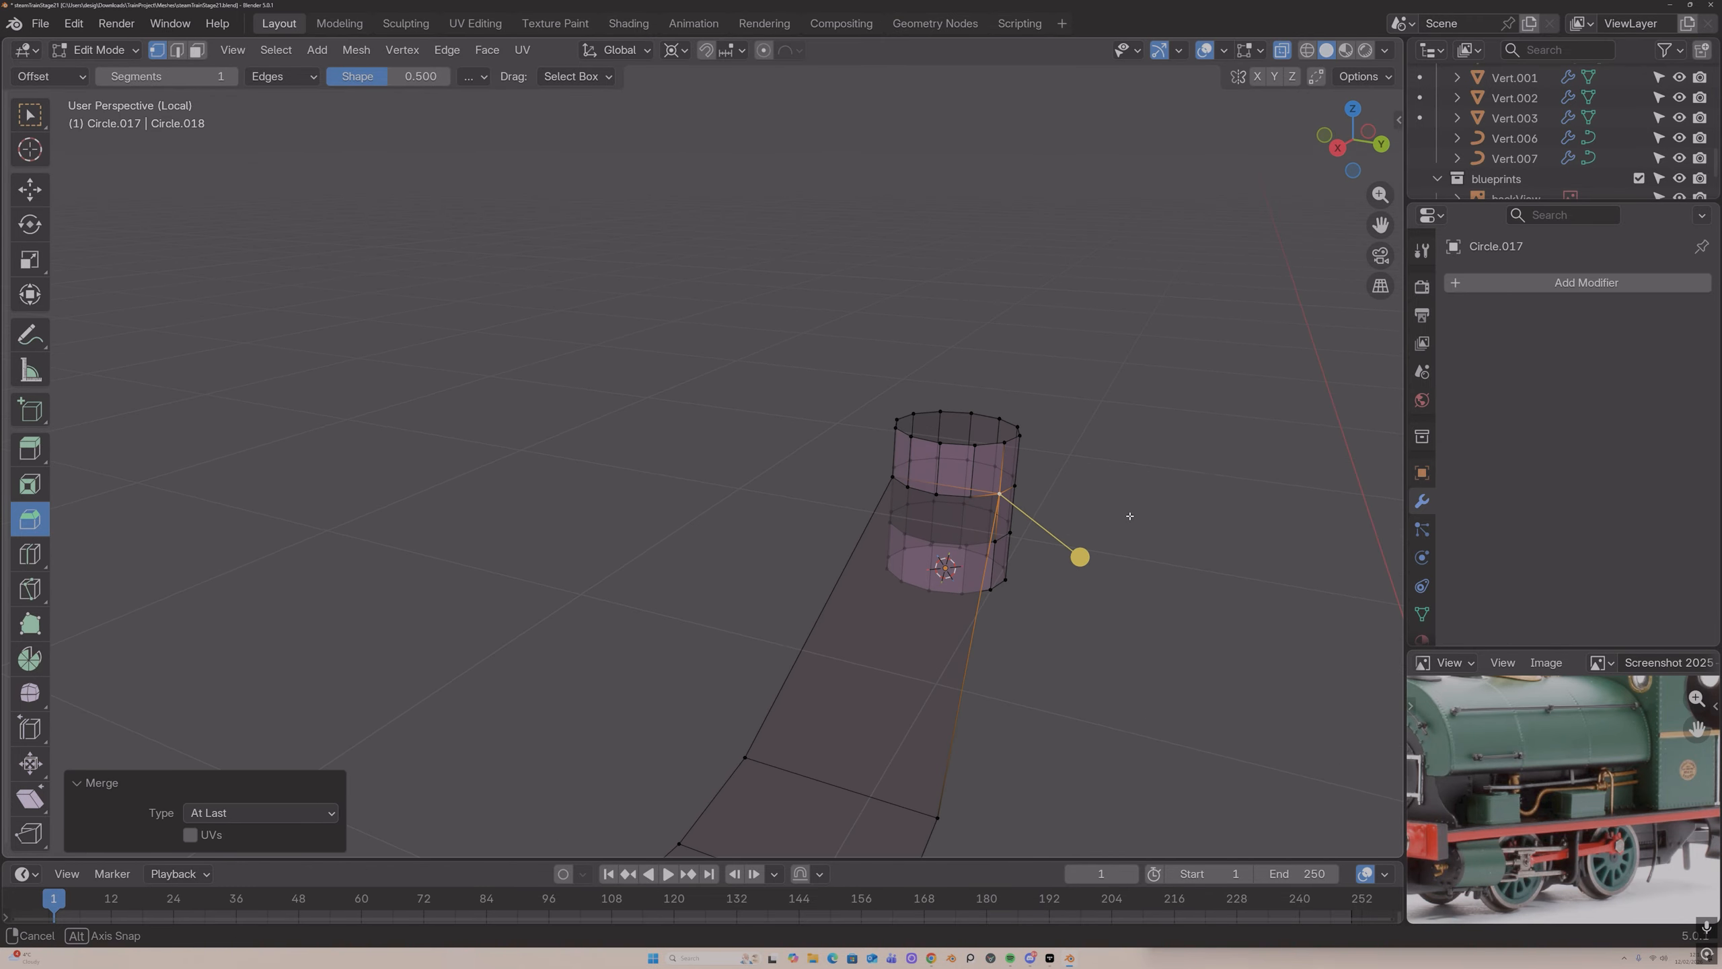
click(1282, 50)
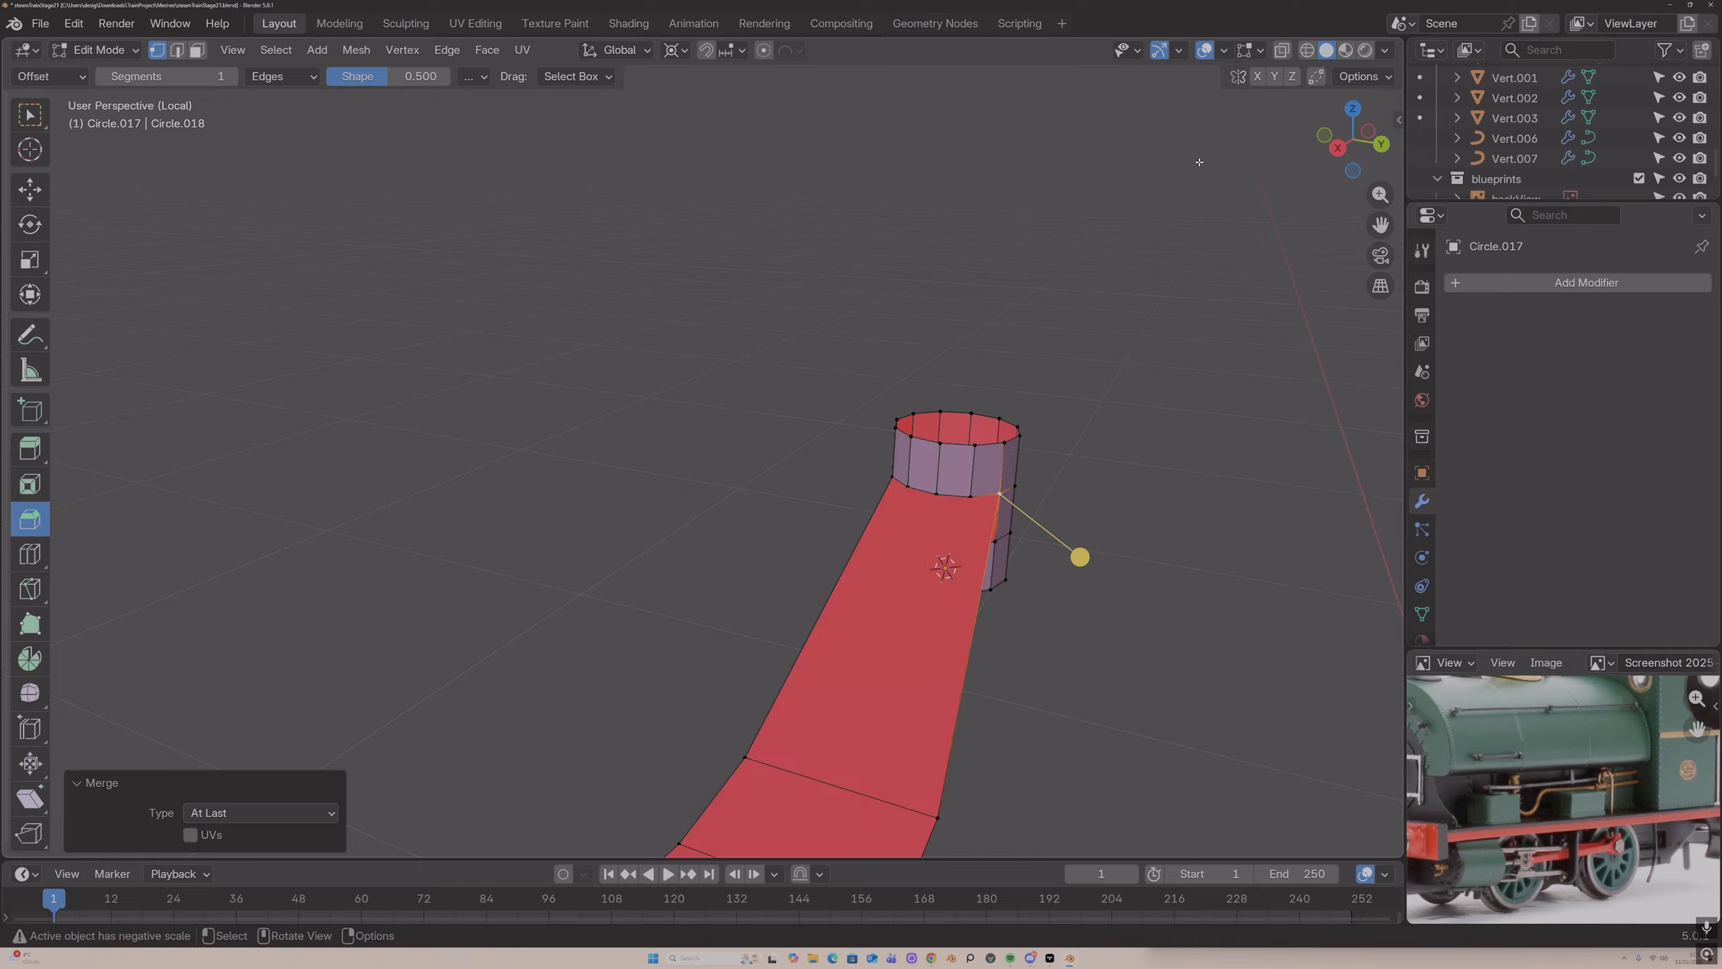
Step: Add three evenly spaced loop cuts running lengthwise along the strip
middle_drag(909, 611, 858, 611)
key(ctrl+r)
scroll(786, 611, up, 2)
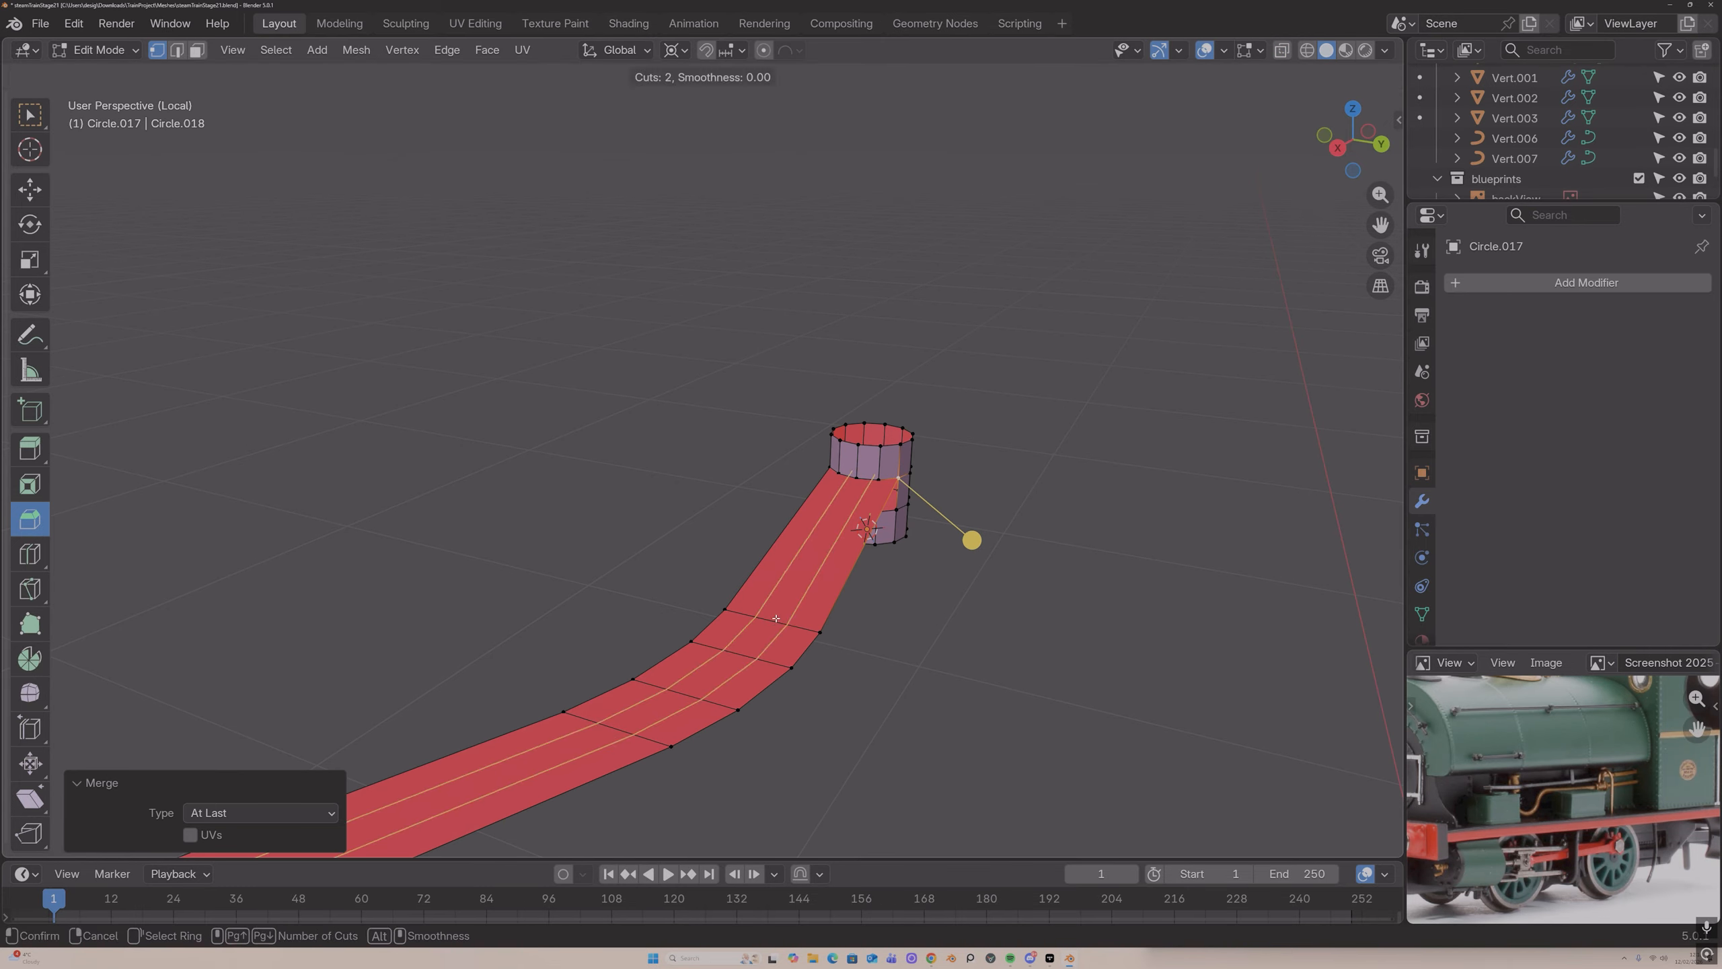
click(779, 611)
right_click(779, 611)
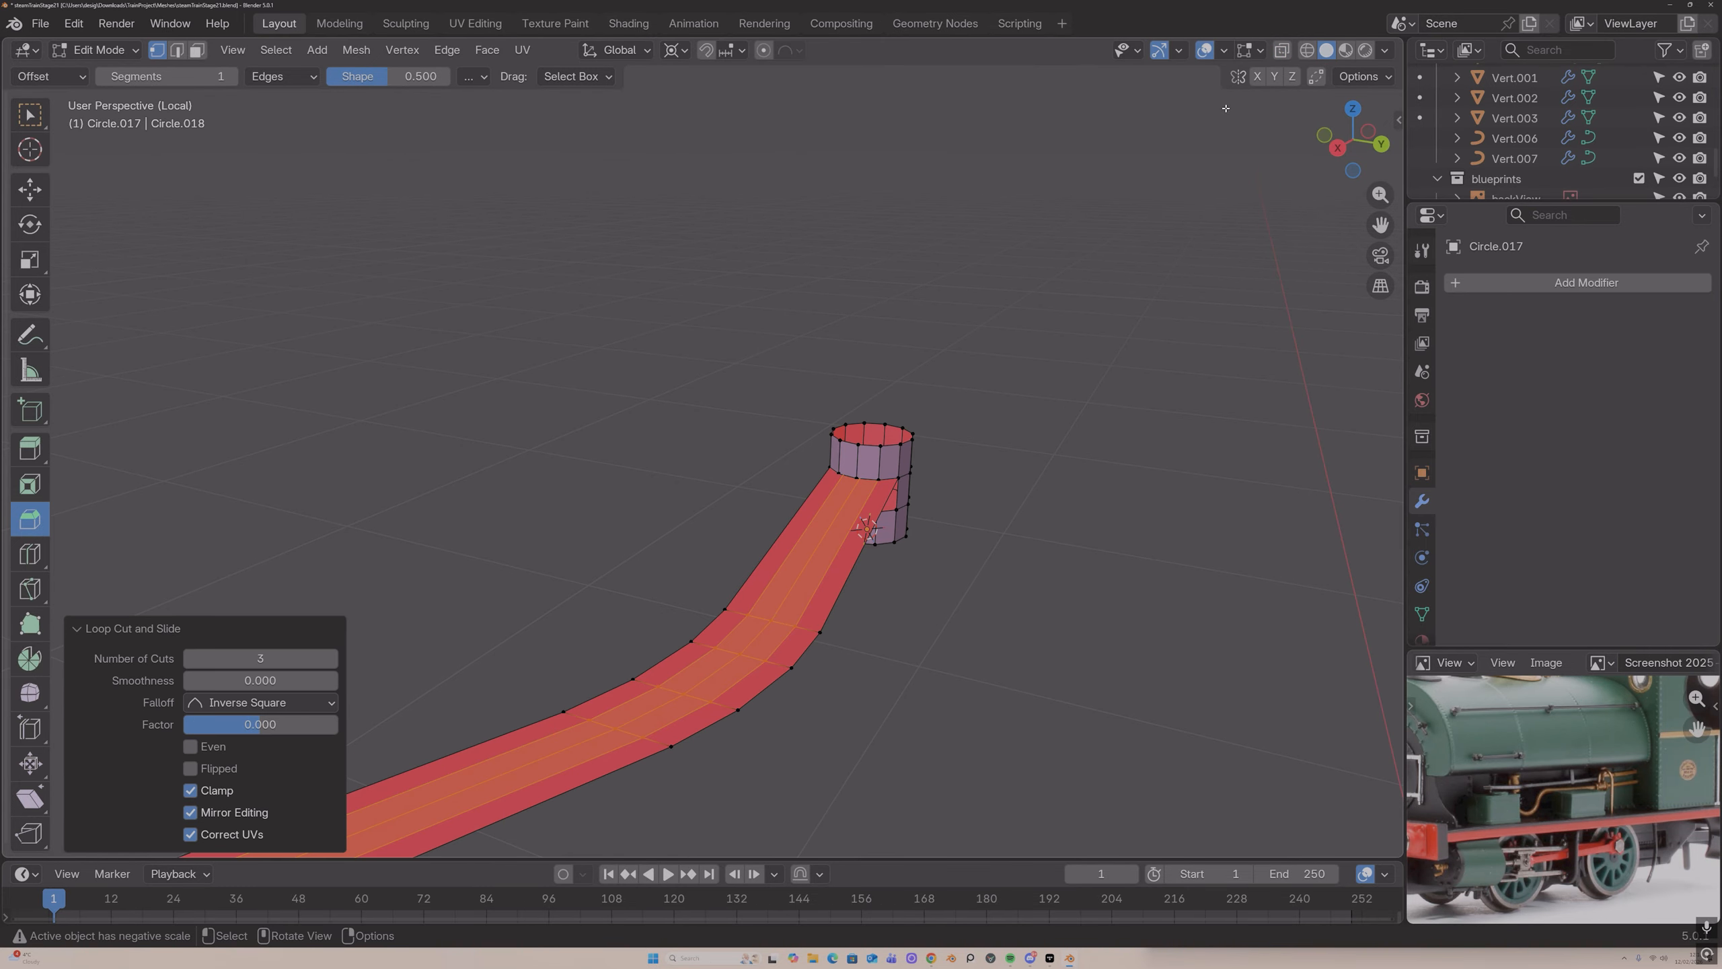
Step: Merge the end vertices of the lengthwise cuts into the matching vertices of the cylinder's upper ring using At Last
click(1280, 52)
click(852, 468)
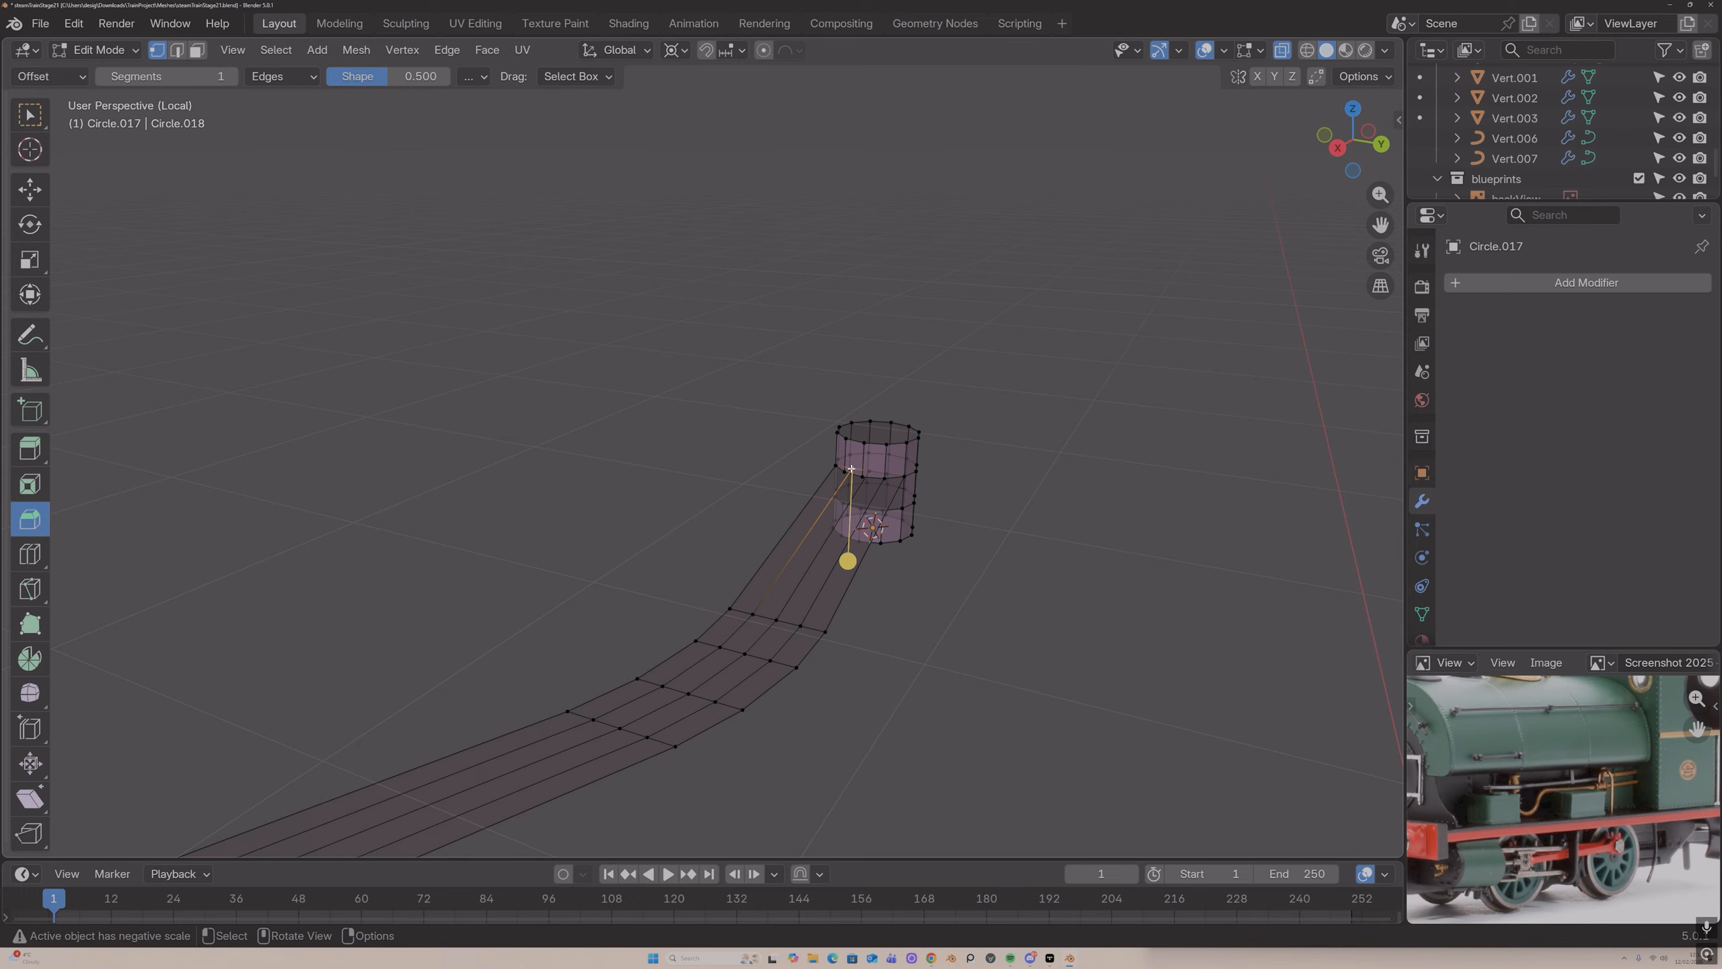
key(m)
click(848, 472)
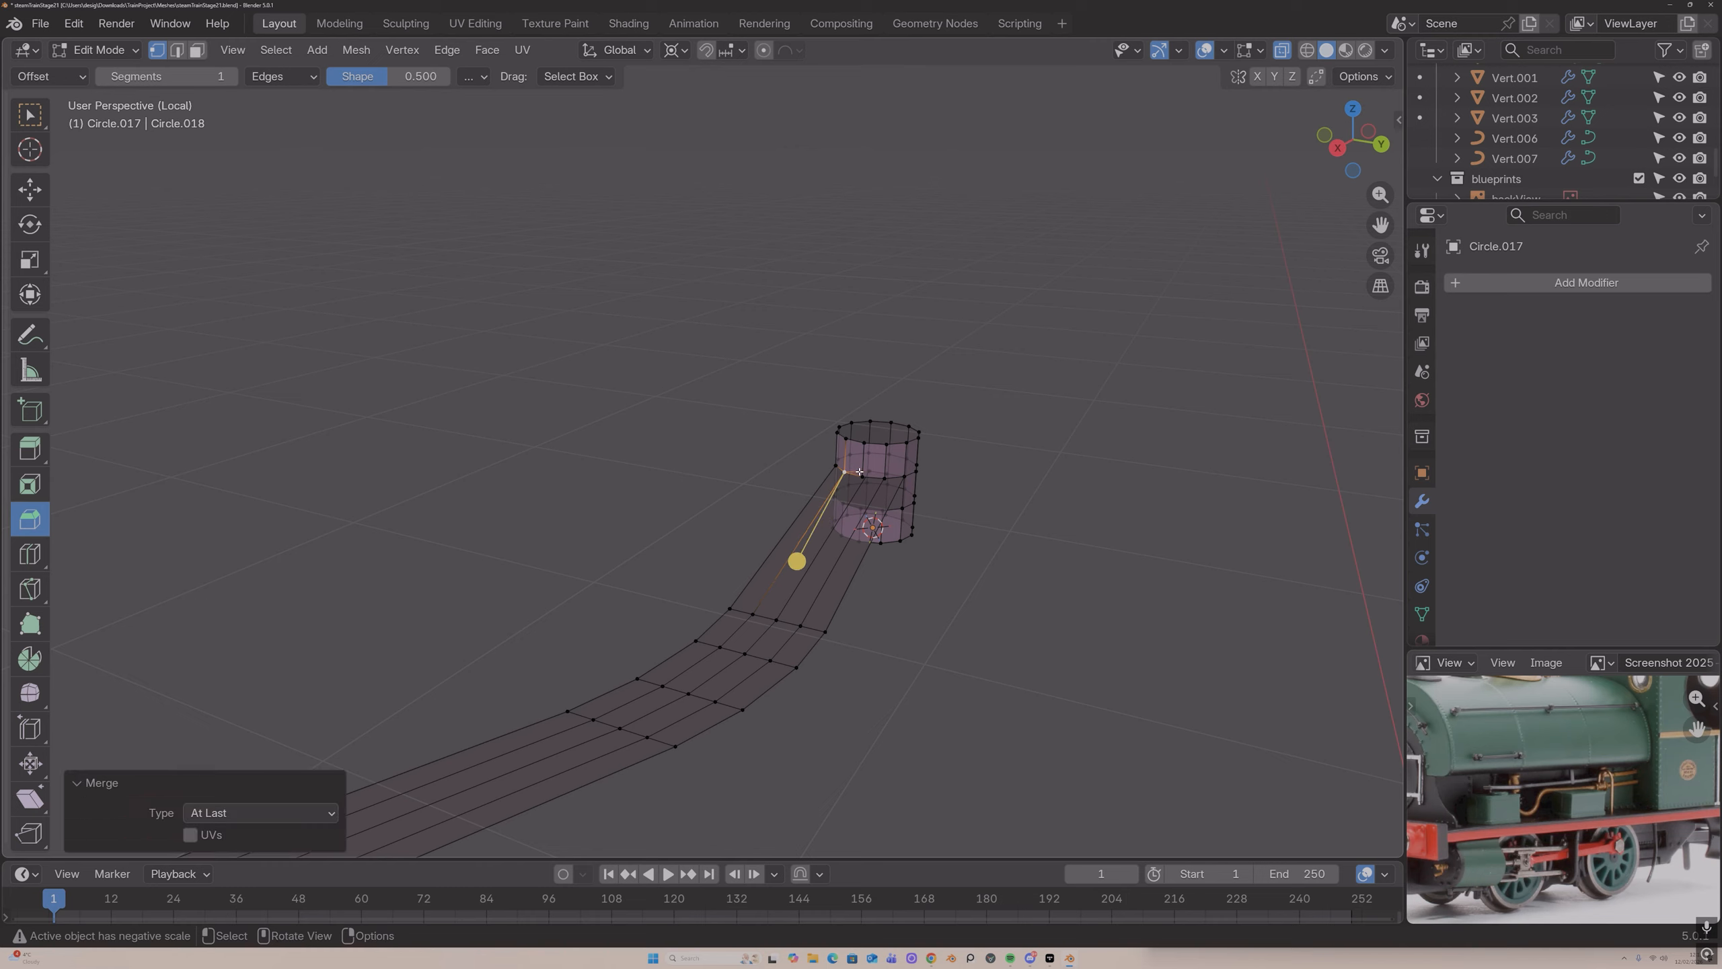
shift+click(866, 473)
key(m)
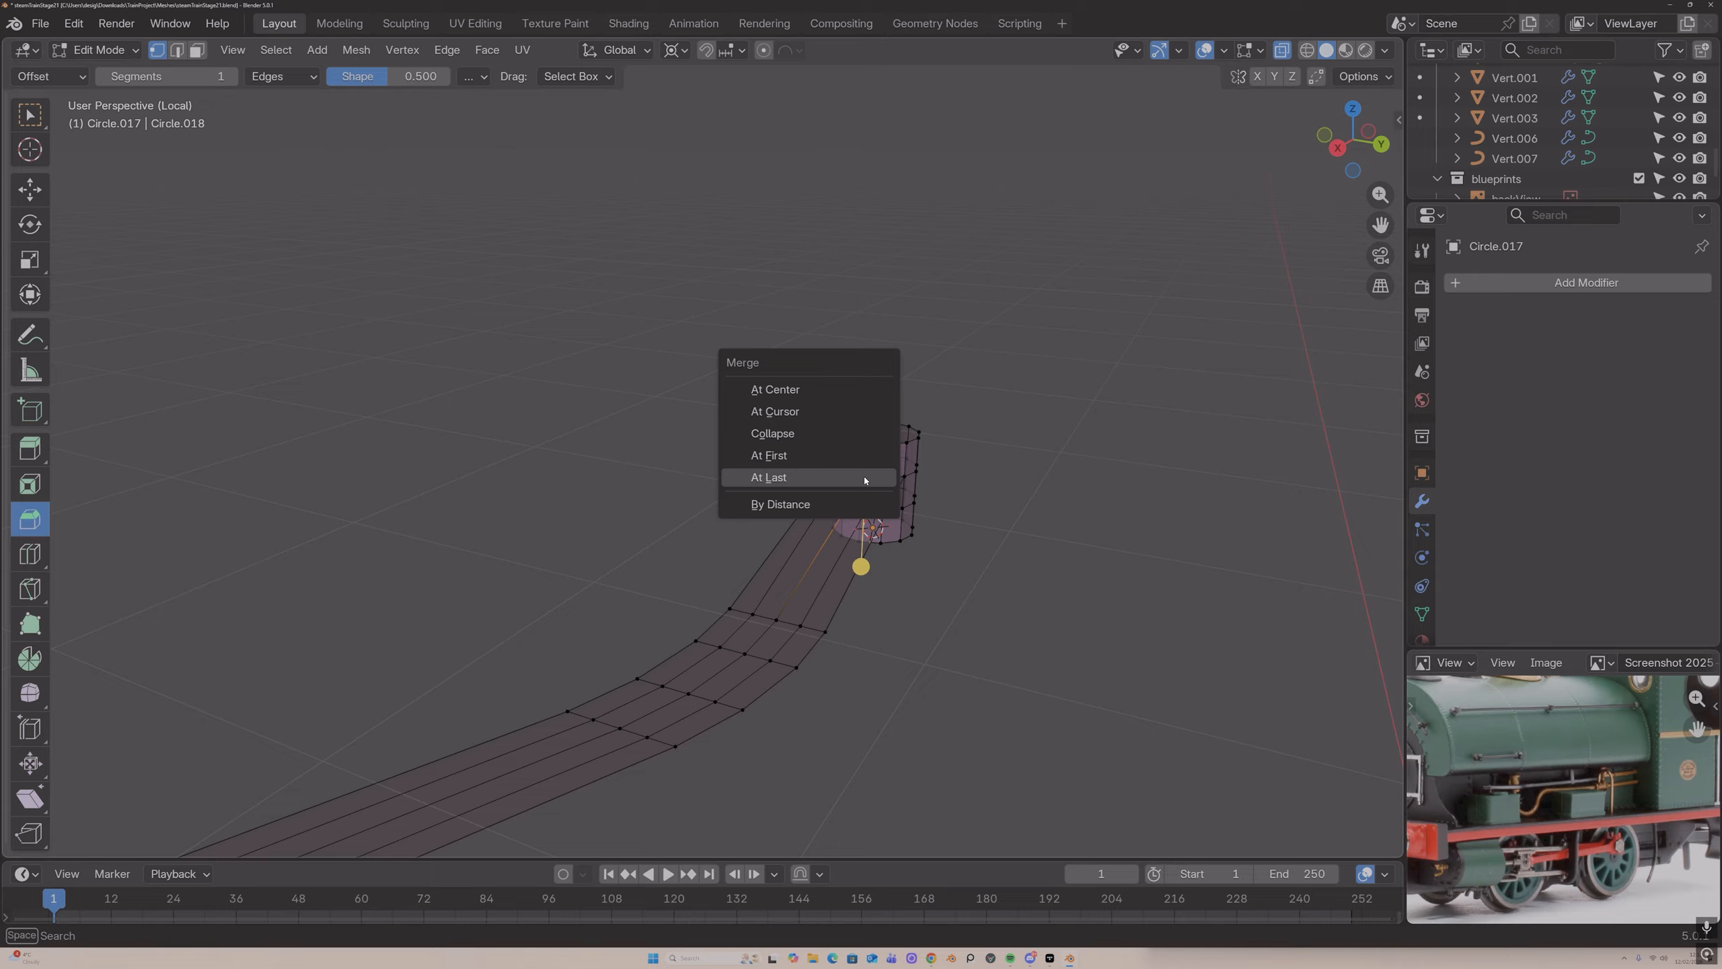
click(864, 477)
shift+click(886, 474)
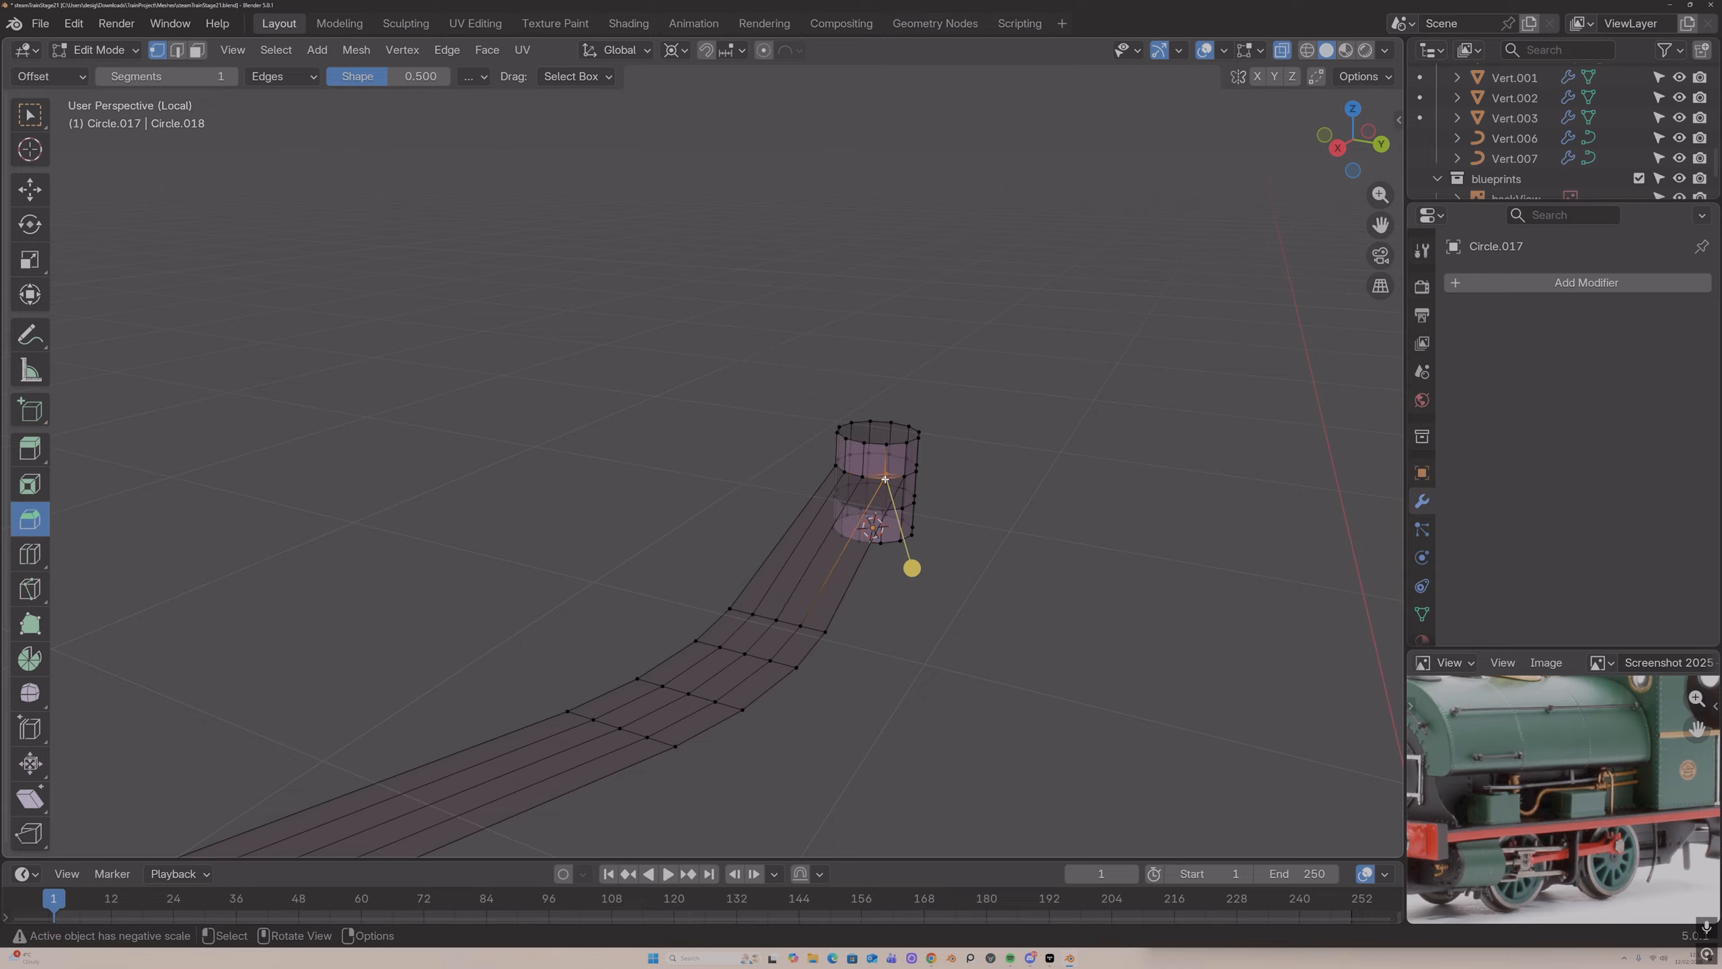
middle_drag(879, 479, 855, 481)
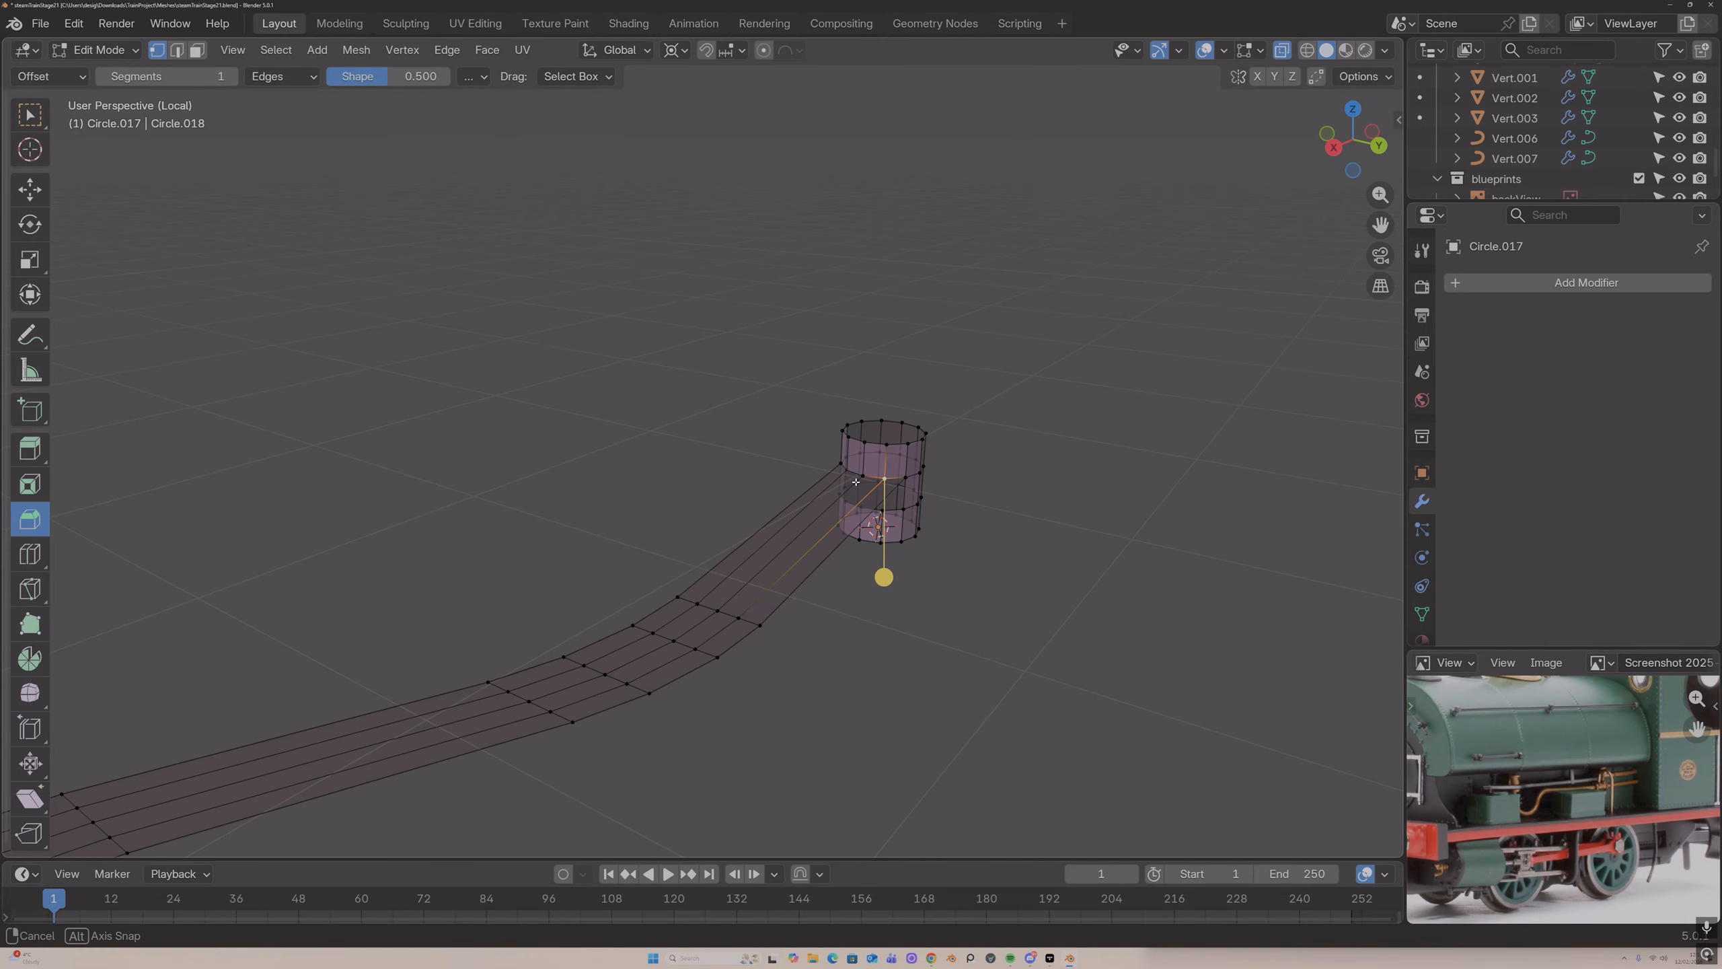
click(1280, 52)
Step: Select all faces of the strip from the cylinder to its far end and extrude them about 0.018 m along the normal
middle_drag(813, 394, 834, 508)
key(3)
click(826, 484)
scroll(823, 488, down, 7)
scroll(832, 509, down, 5)
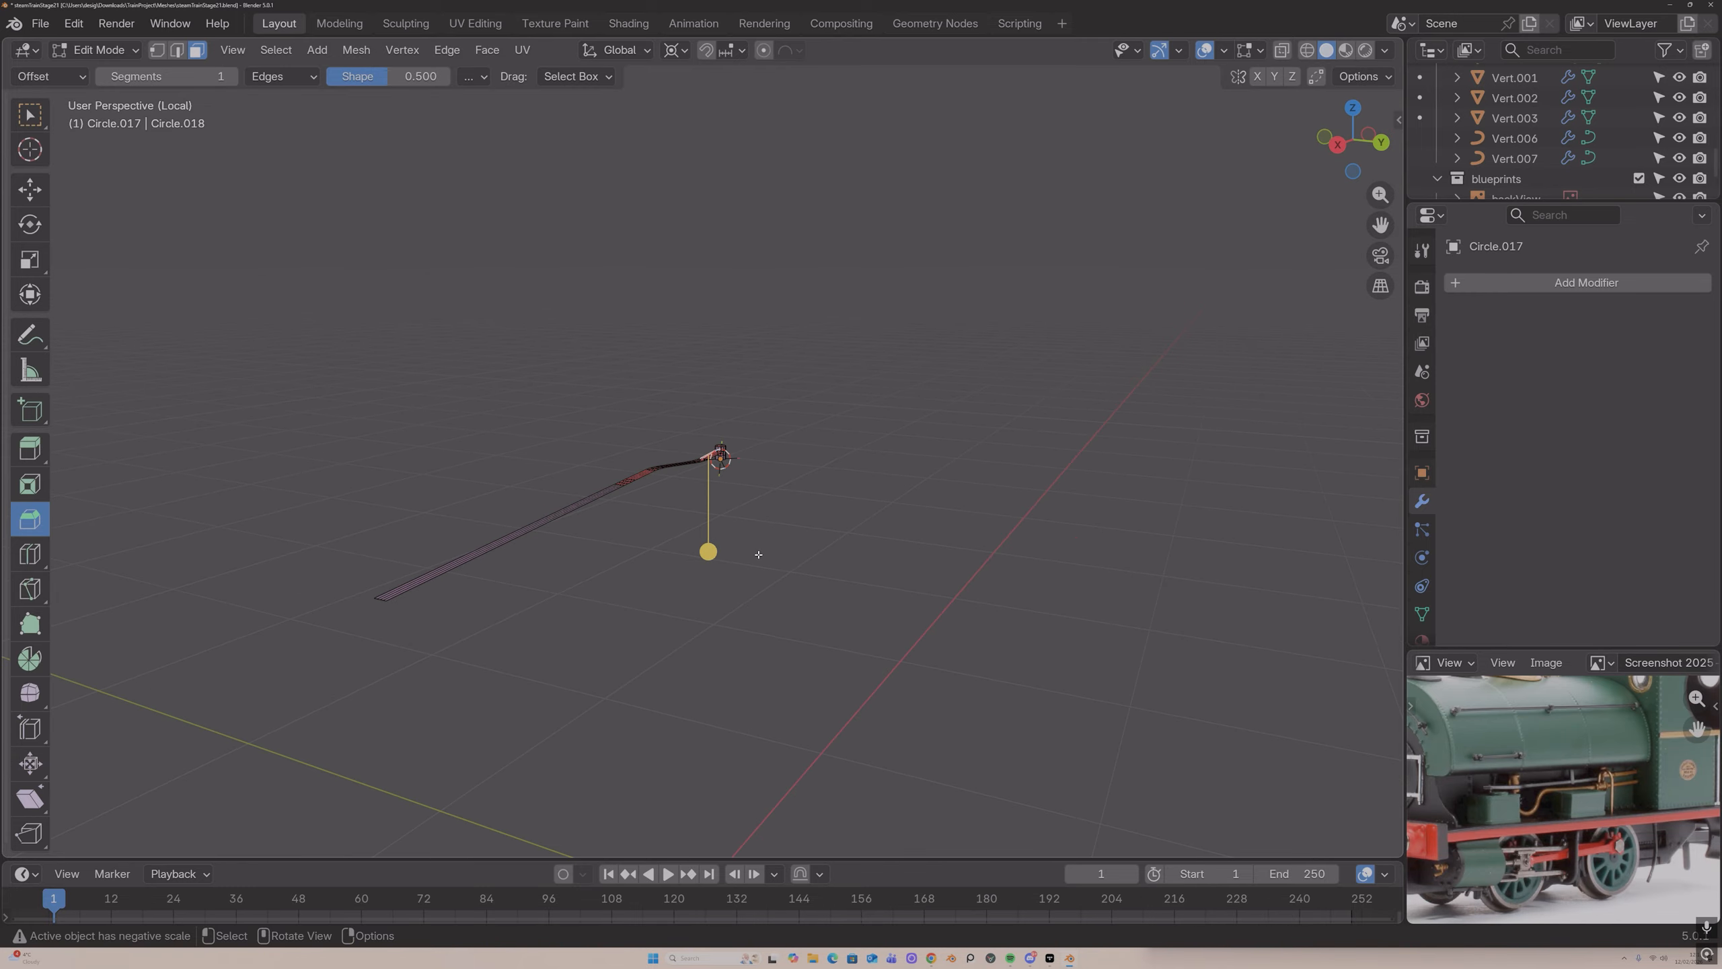
ctrl+shift+click(391, 597)
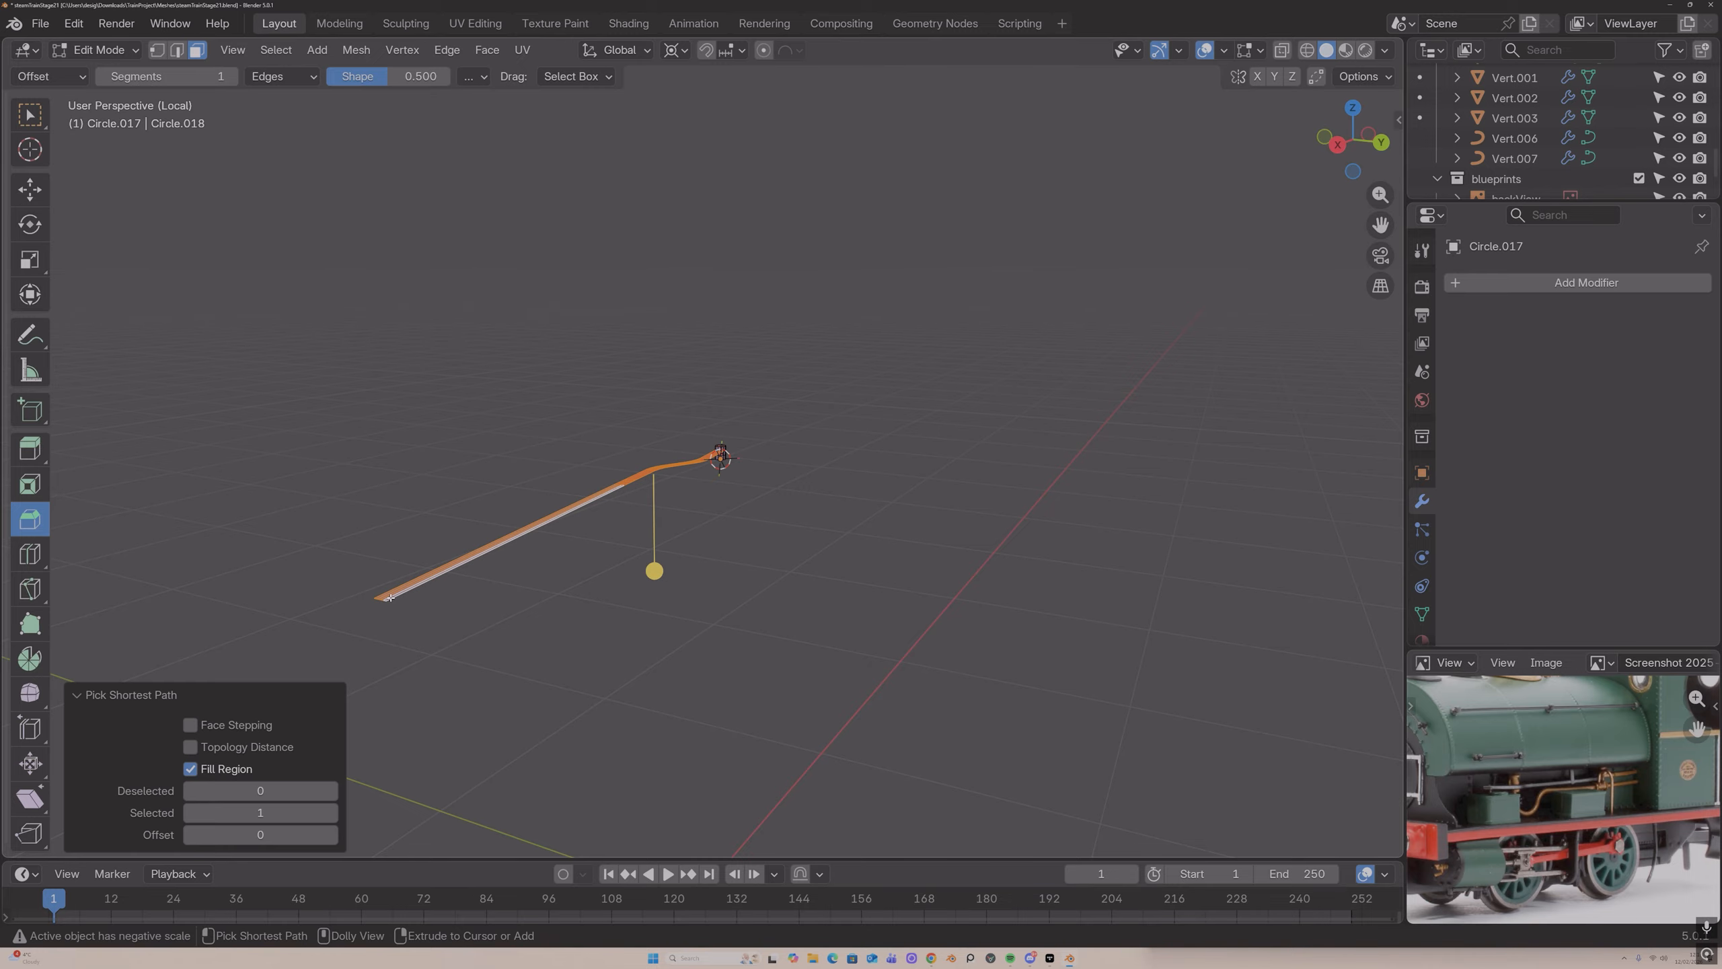
scroll(674, 453, up, 10)
middle_drag(677, 457, 707, 505)
scroll(706, 505, down, 7)
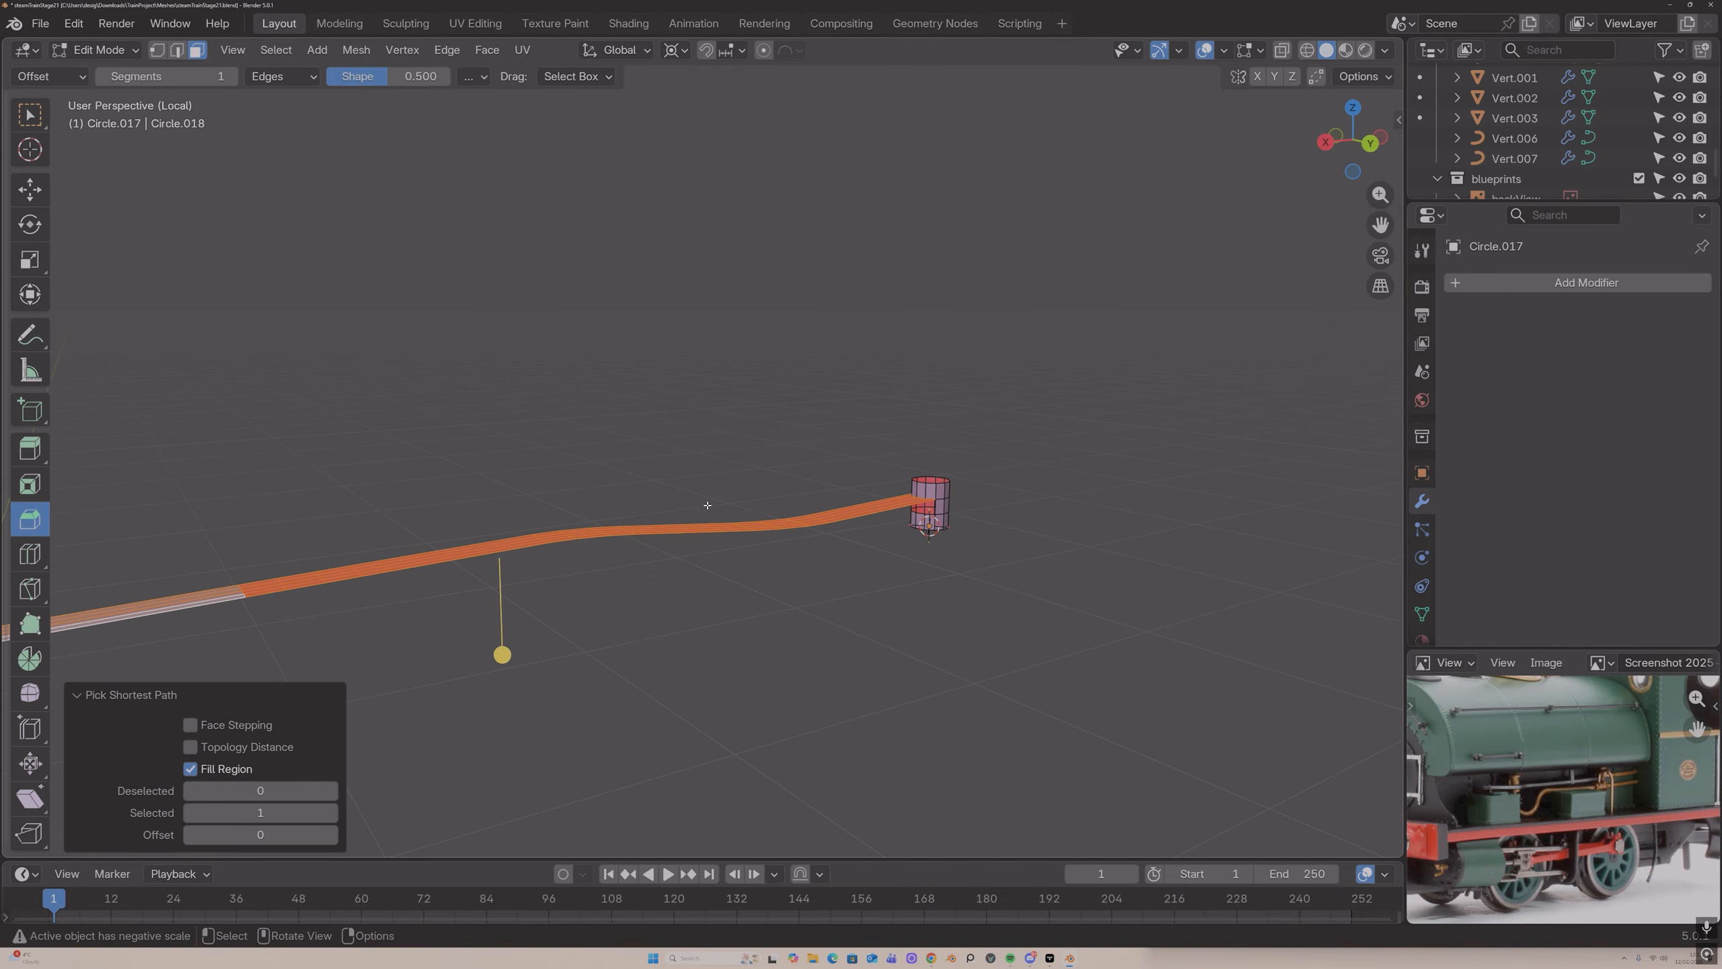
key(e)
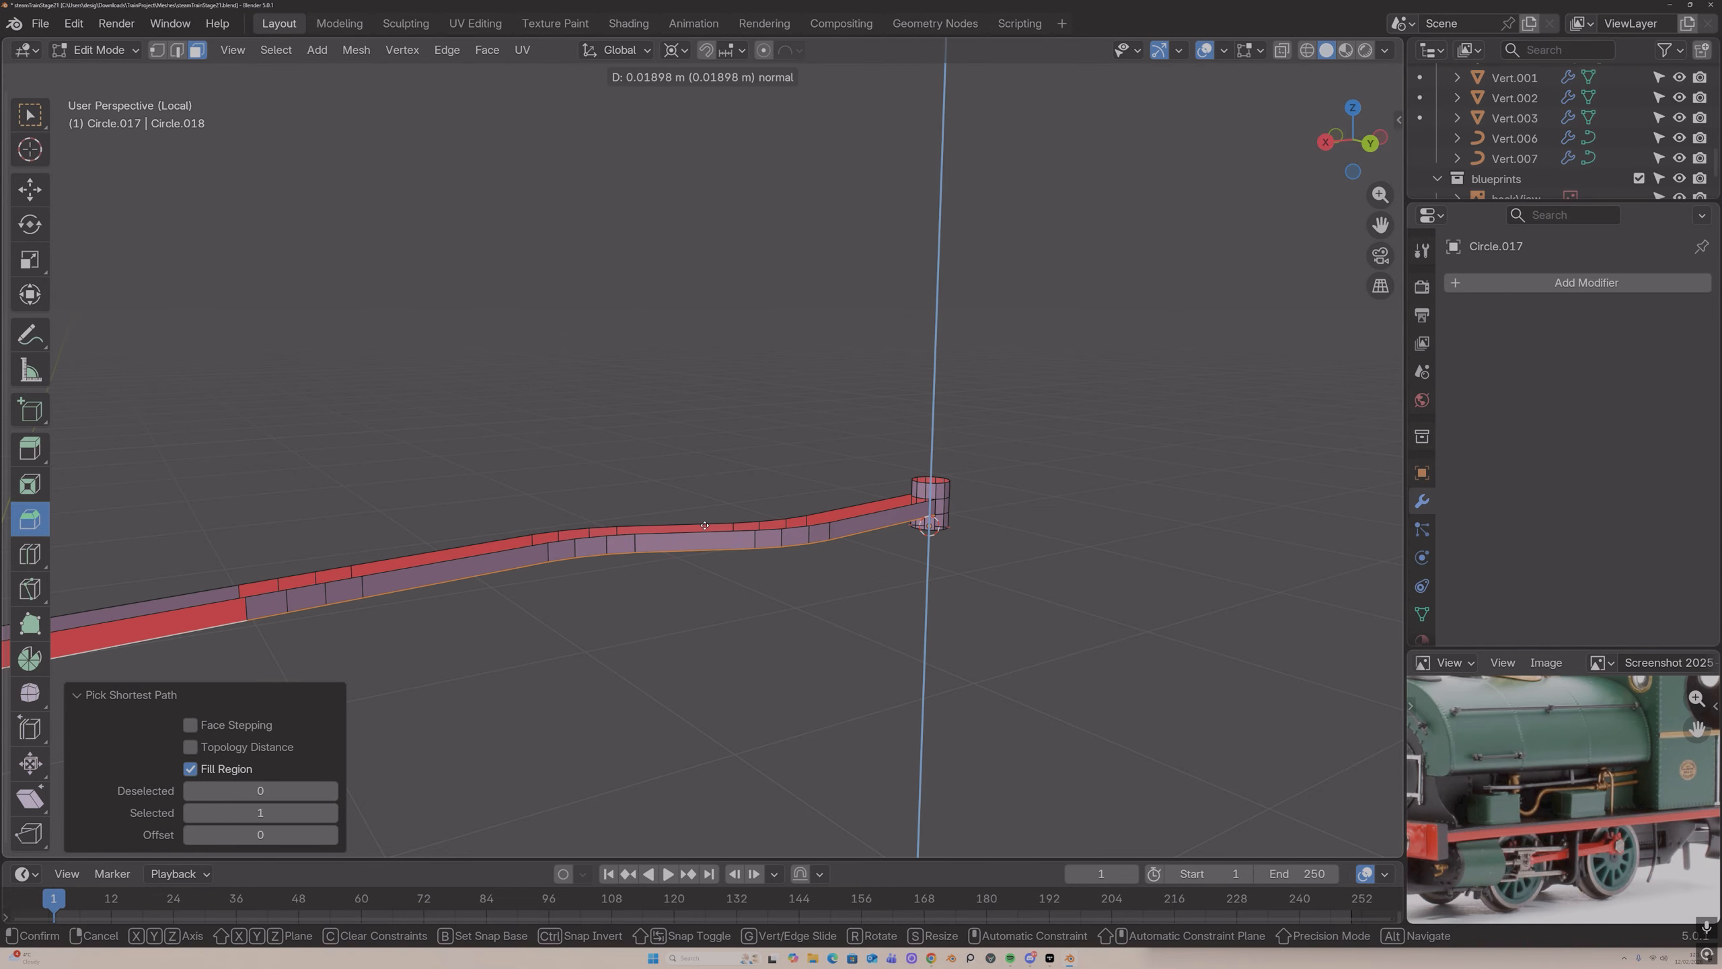
click(704, 524)
Step: Move the extruded faces about -0.0003 m along Z to line up with the cylinder's lower ring
middle_drag(704, 524, 697, 442)
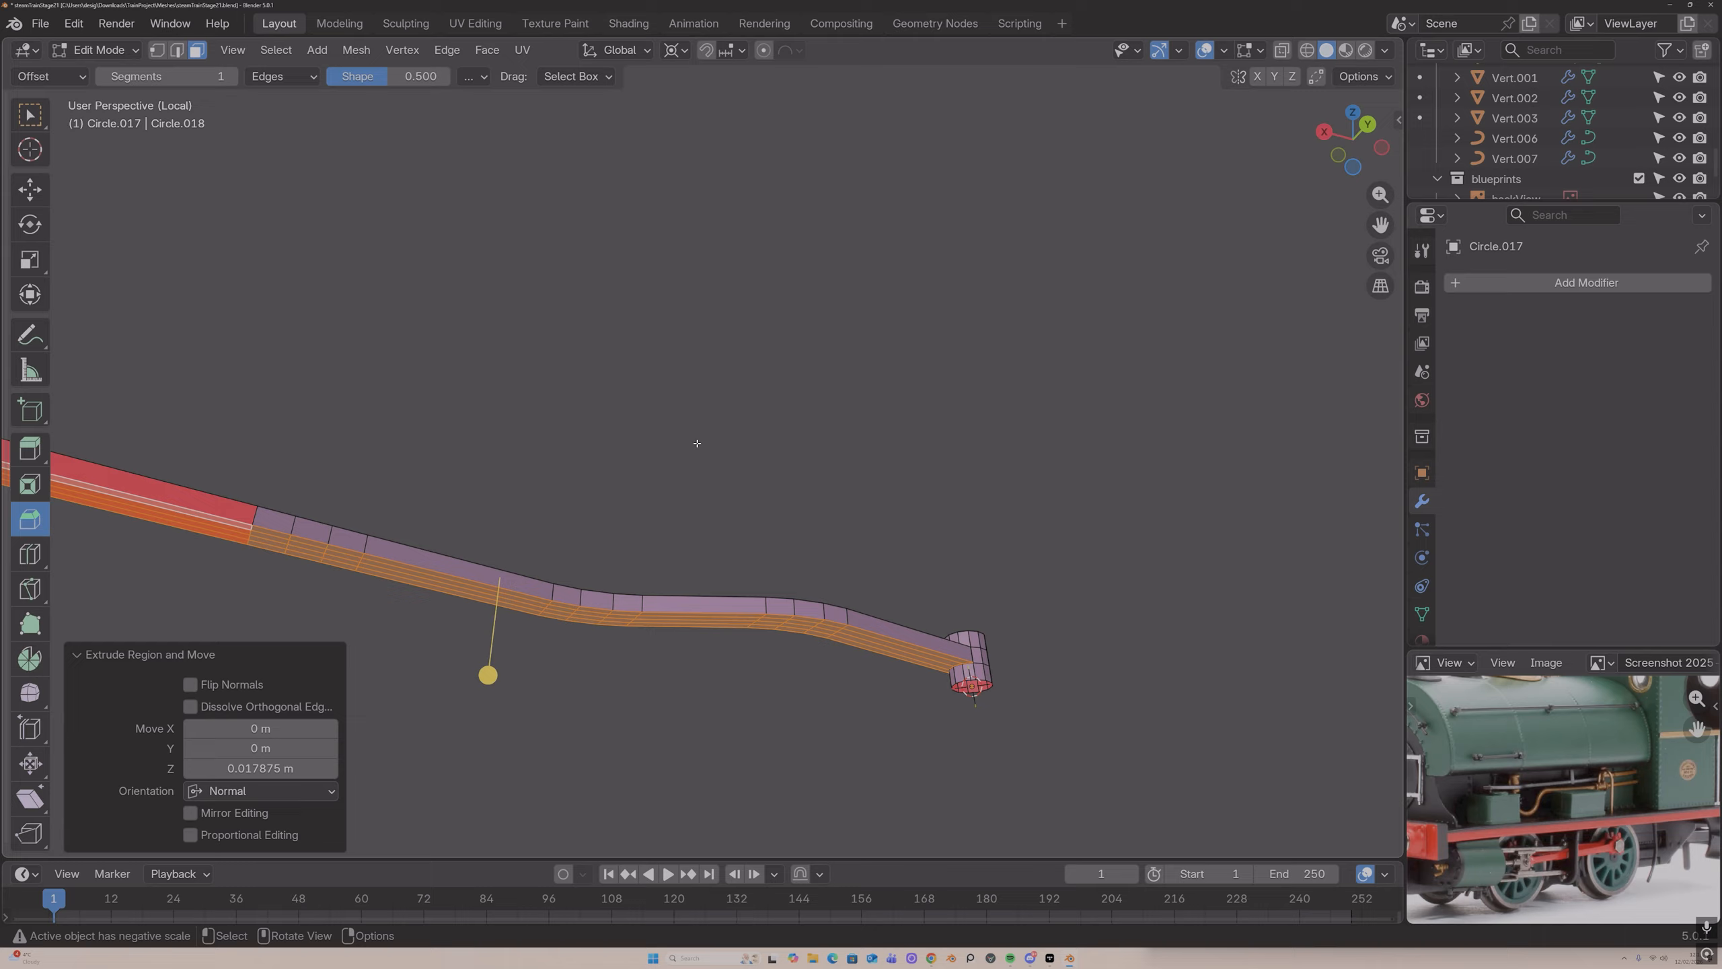
scroll(698, 442, up, 4)
drag(1366, 228, 1383, 162)
key(g)
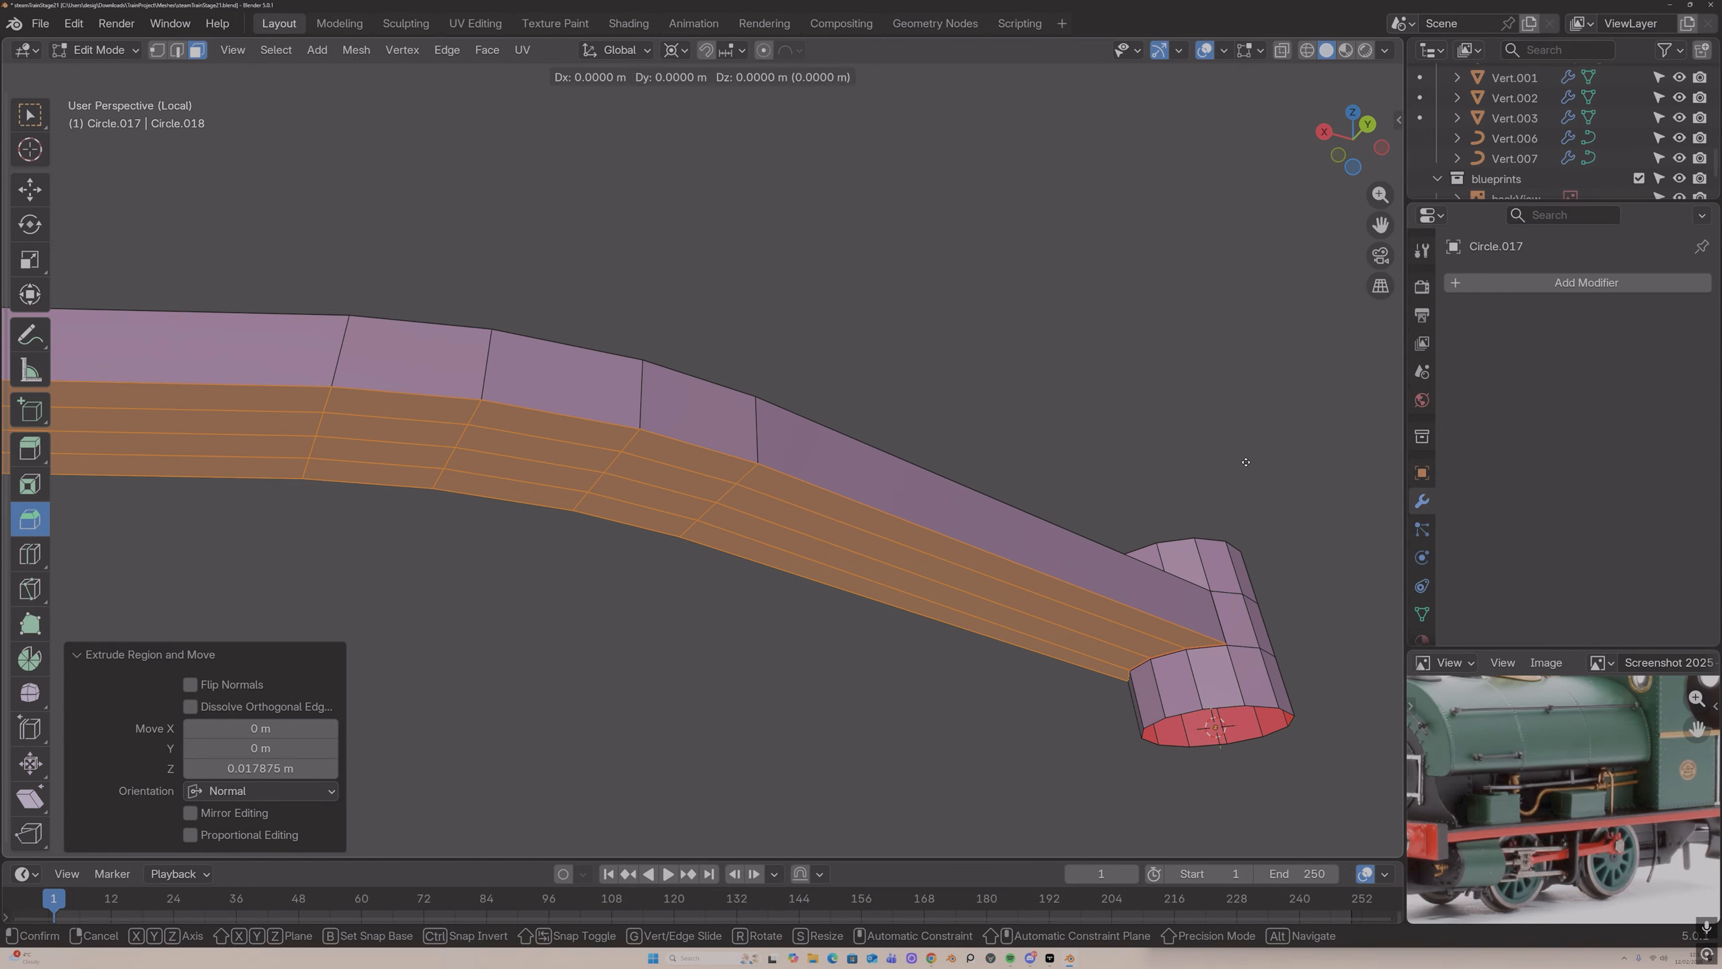
key(z)
click(1245, 465)
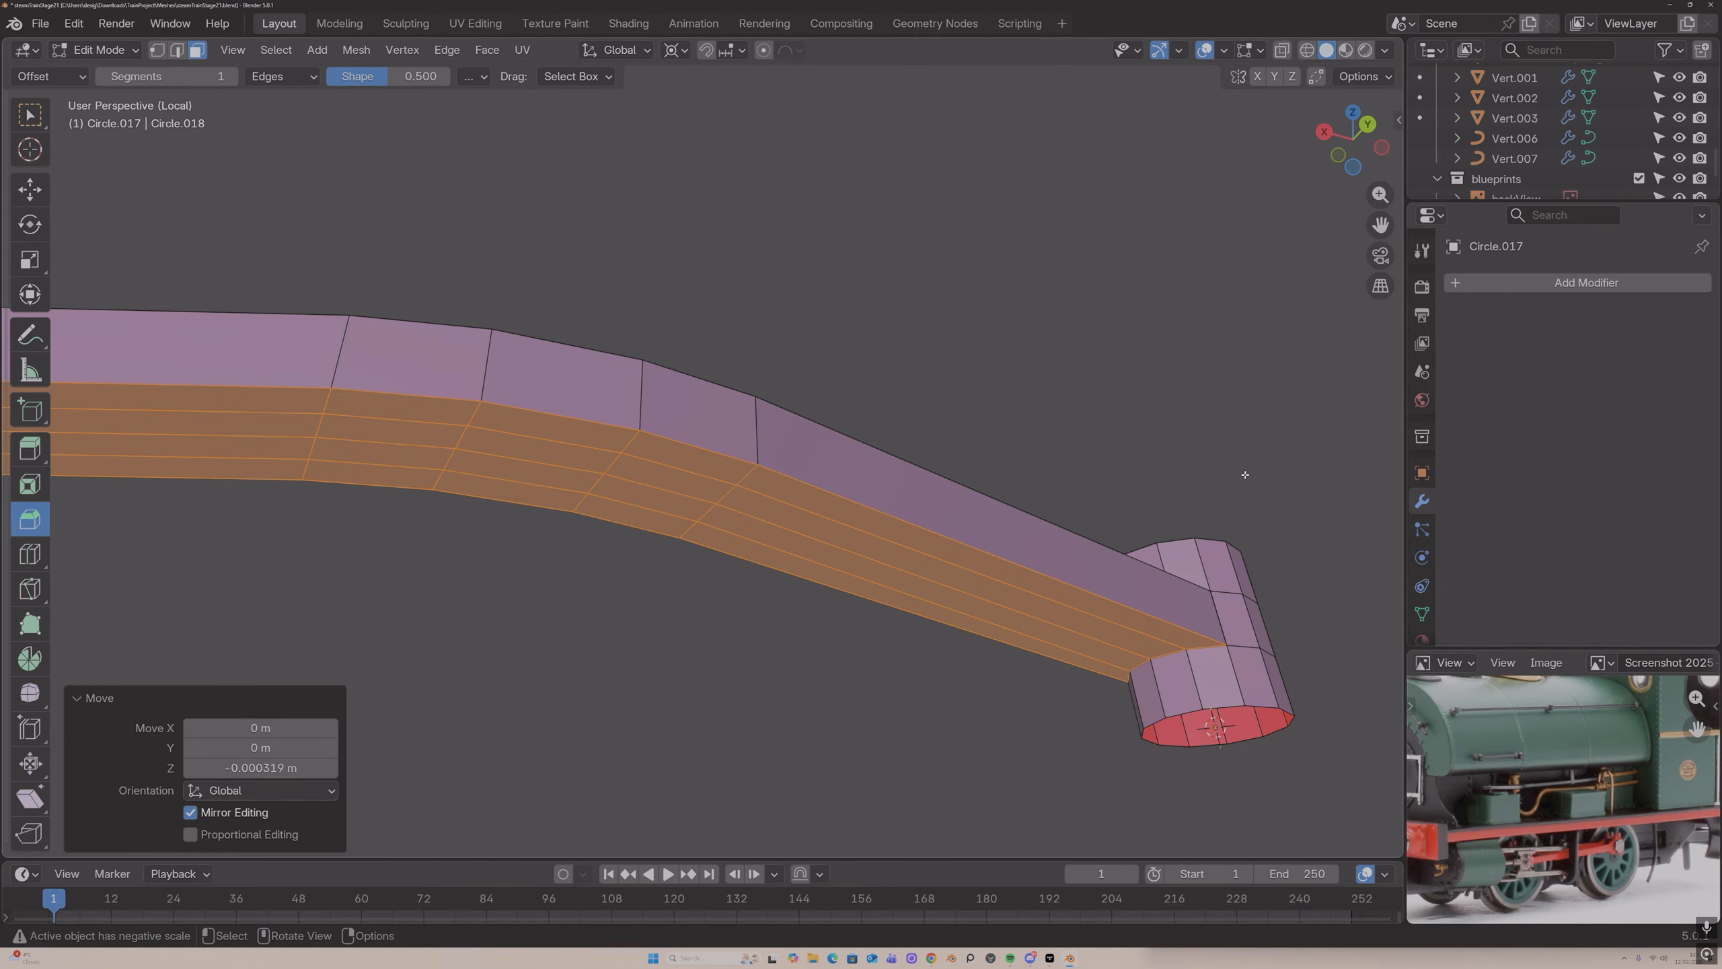
Step: Select the whole mesh and merge its vertices by distance with a merge distance of 0.01 m
key(1)
middle_drag(1205, 574, 1204, 582)
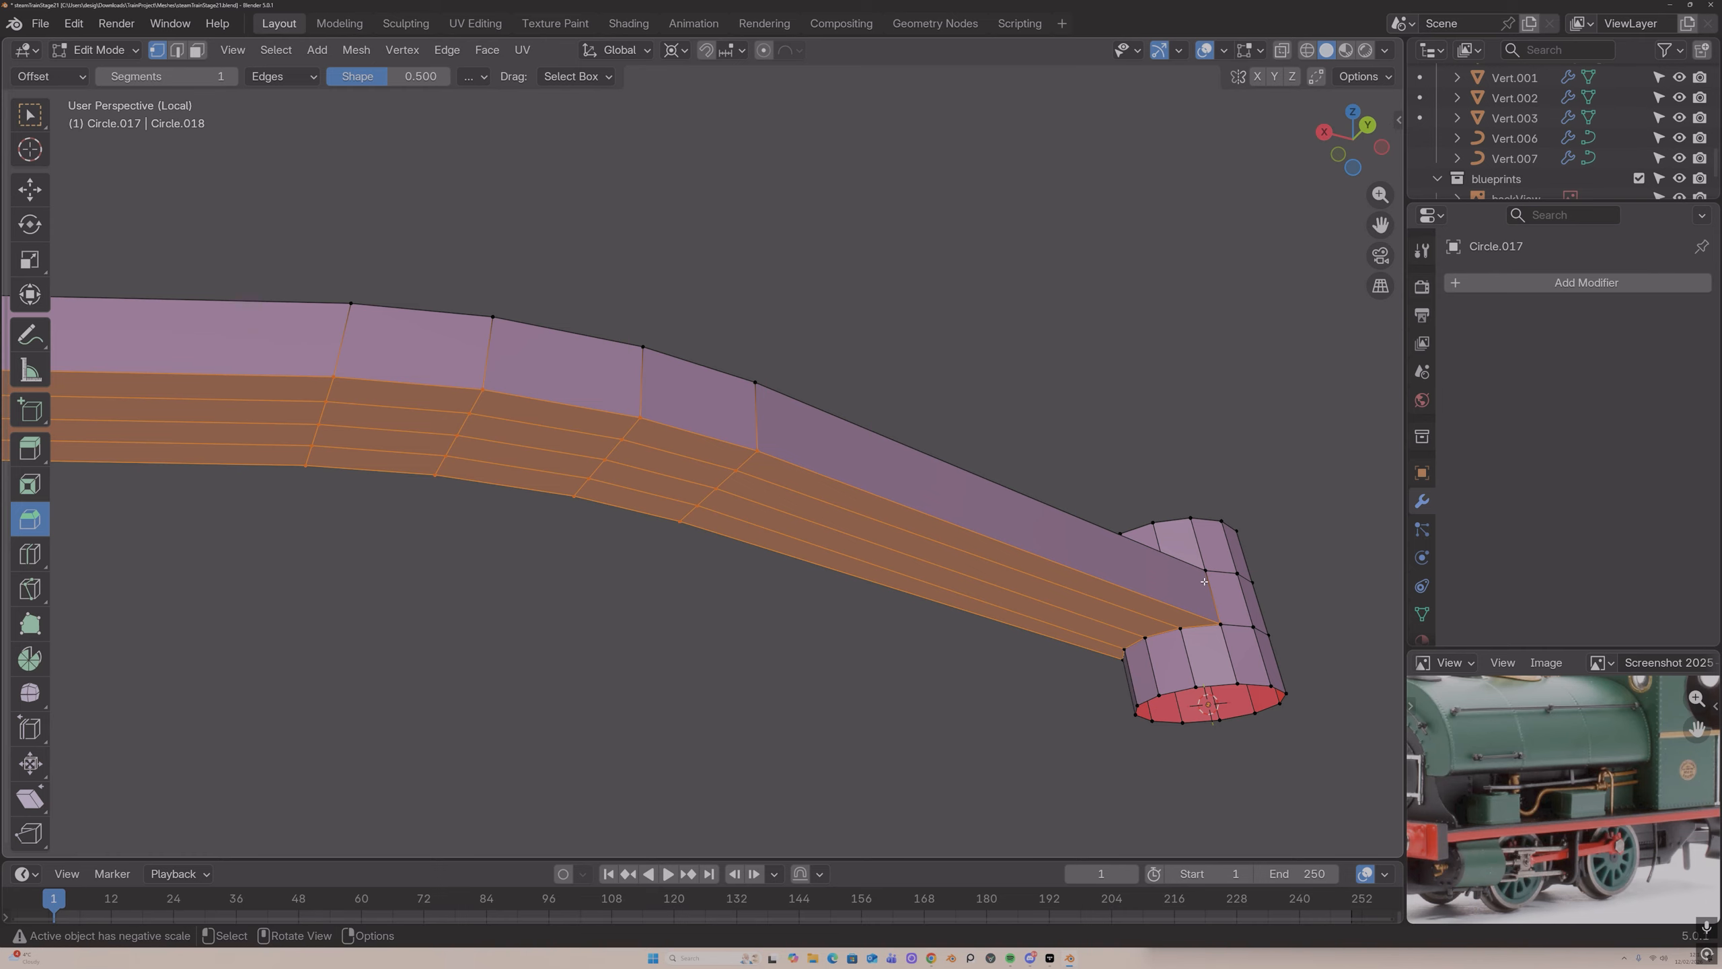
key(a)
key(m)
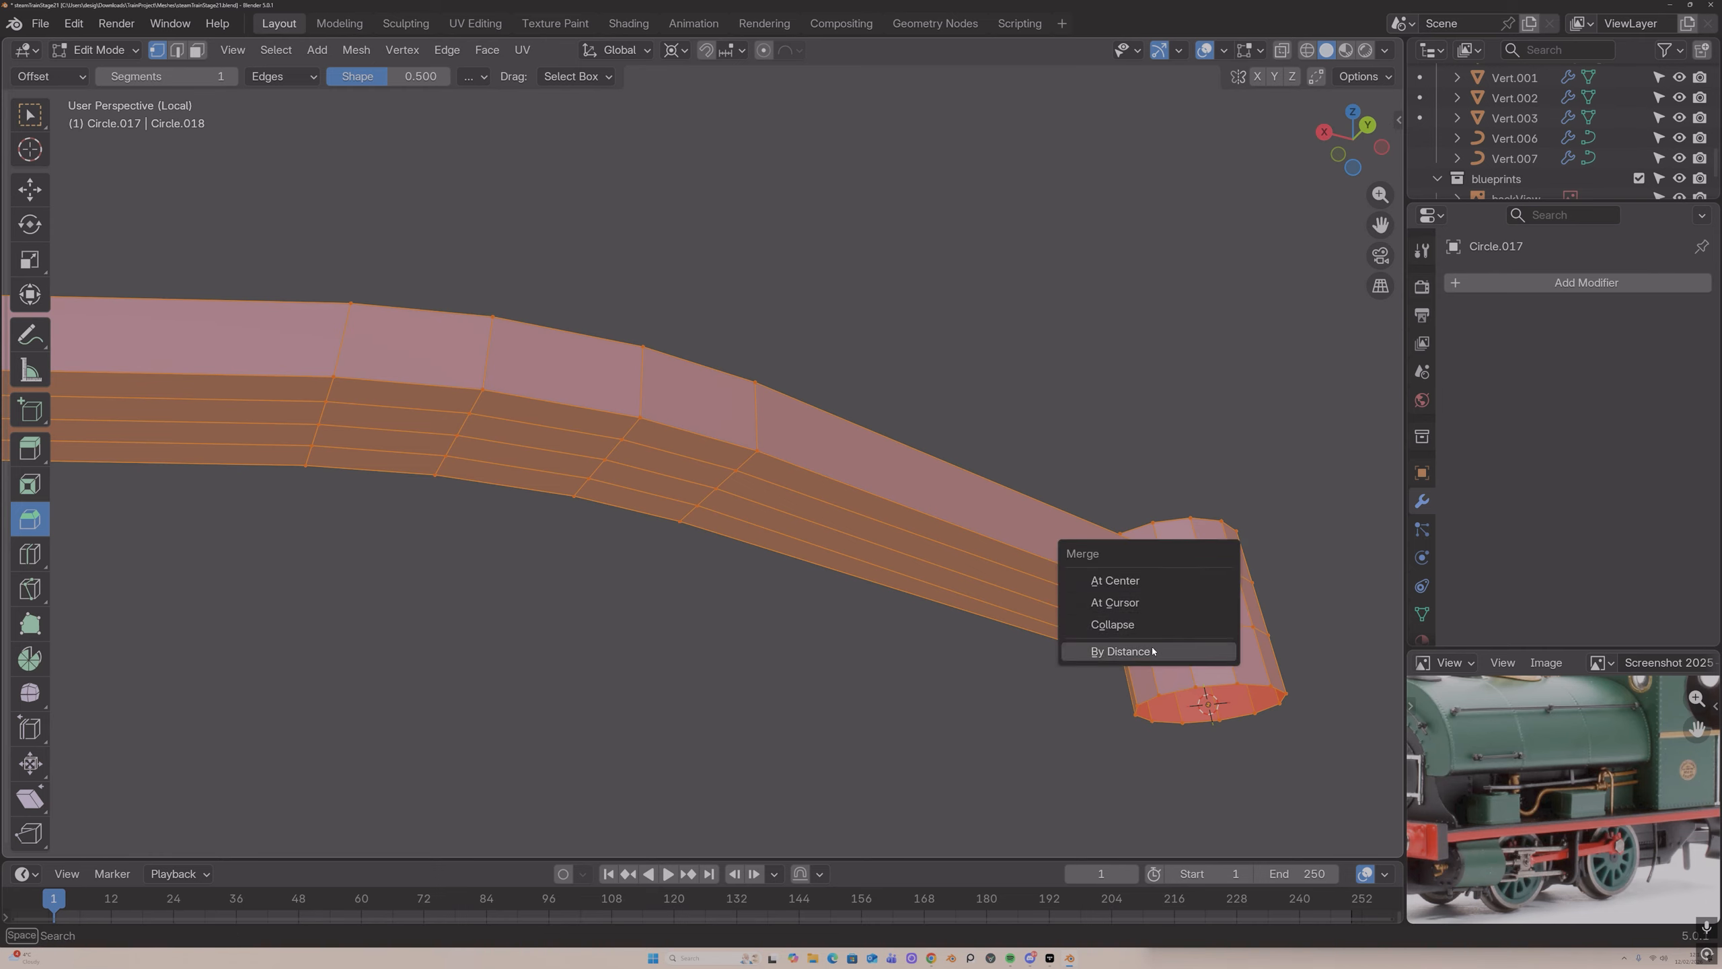
click(1152, 651)
click(240, 765)
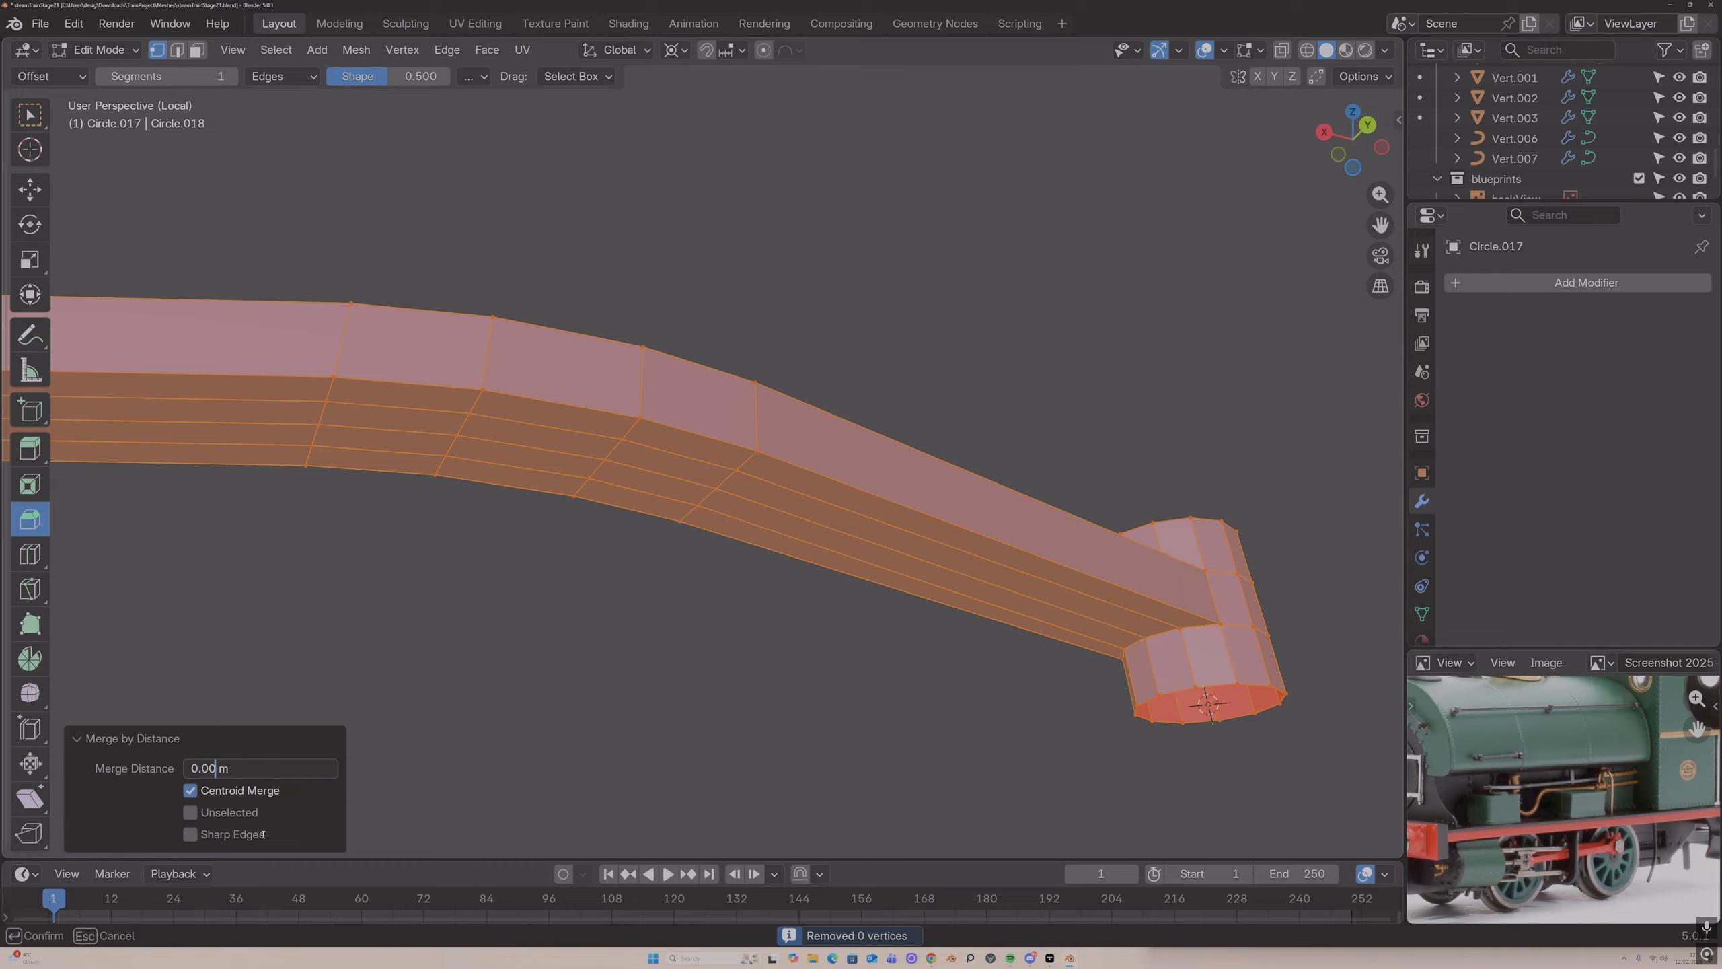
key(Return)
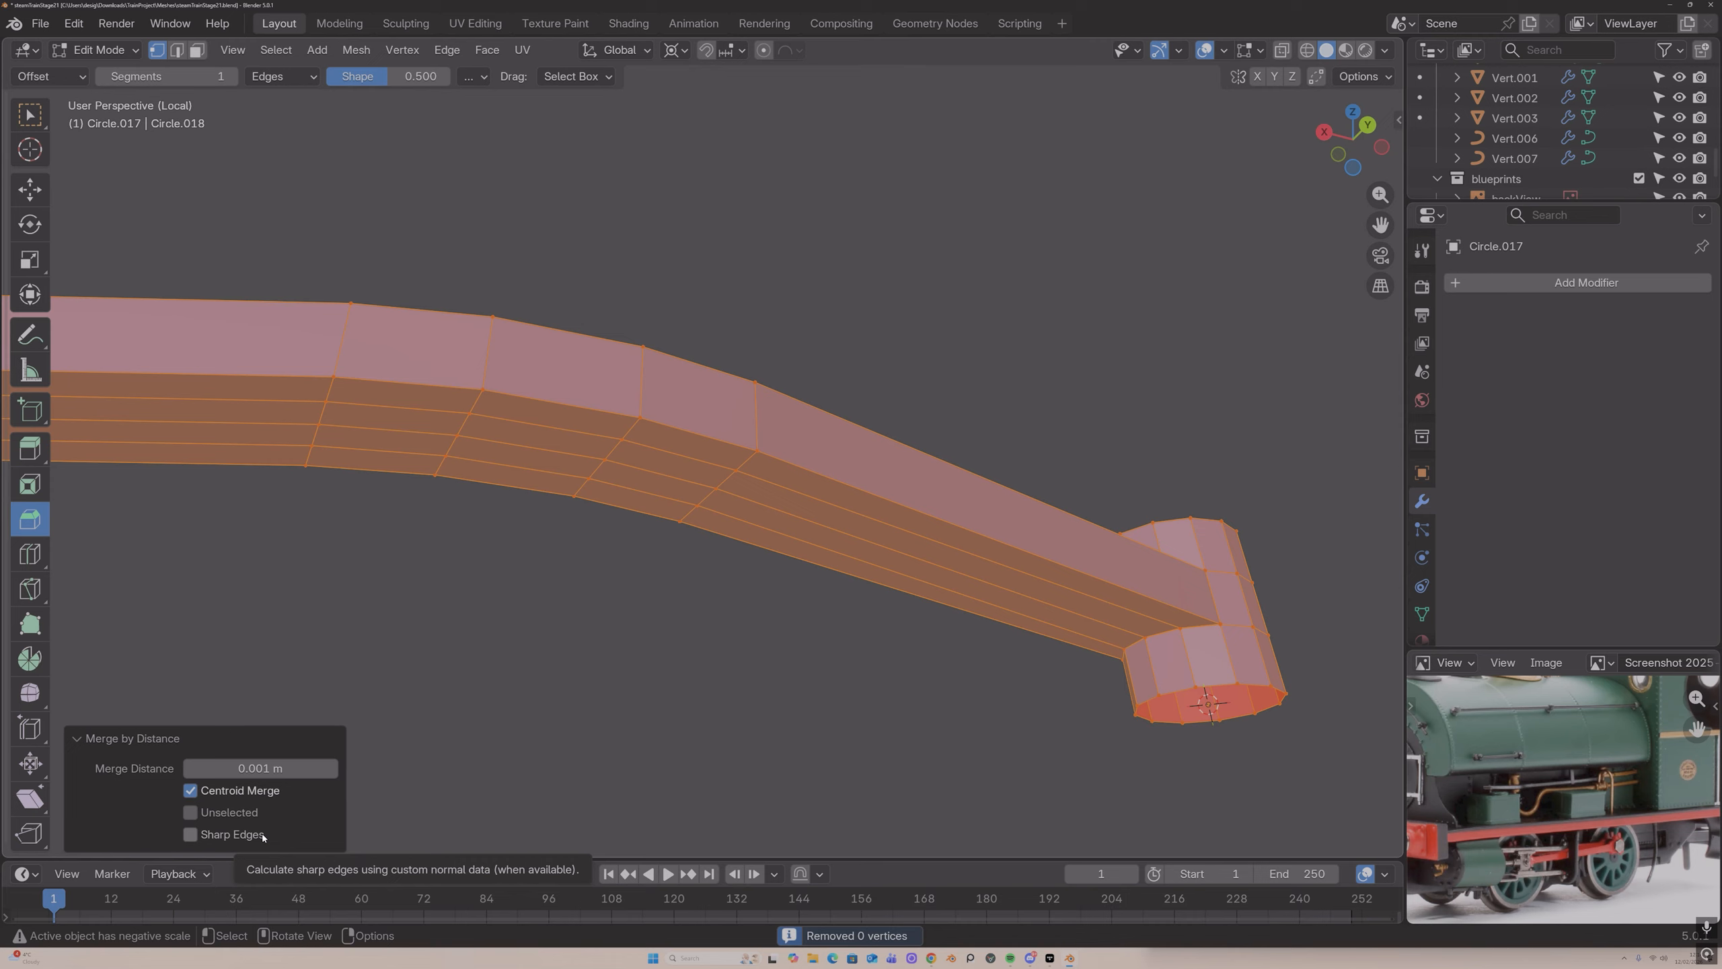
click(252, 766)
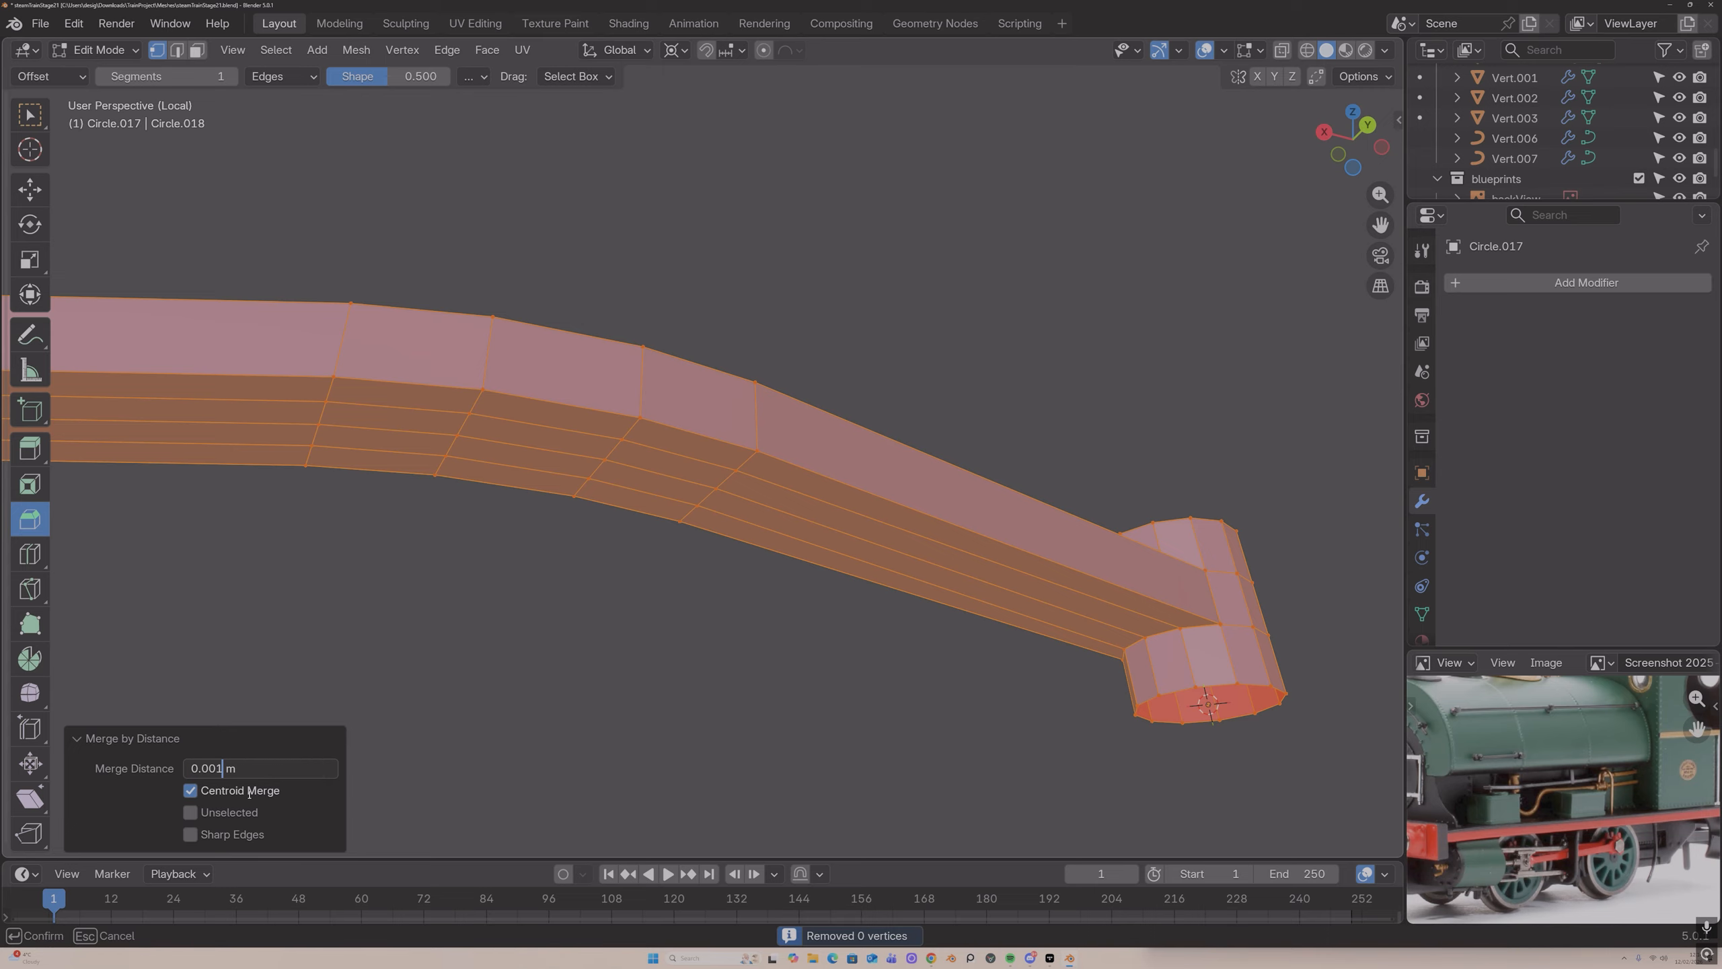
text(1)
key(Return)
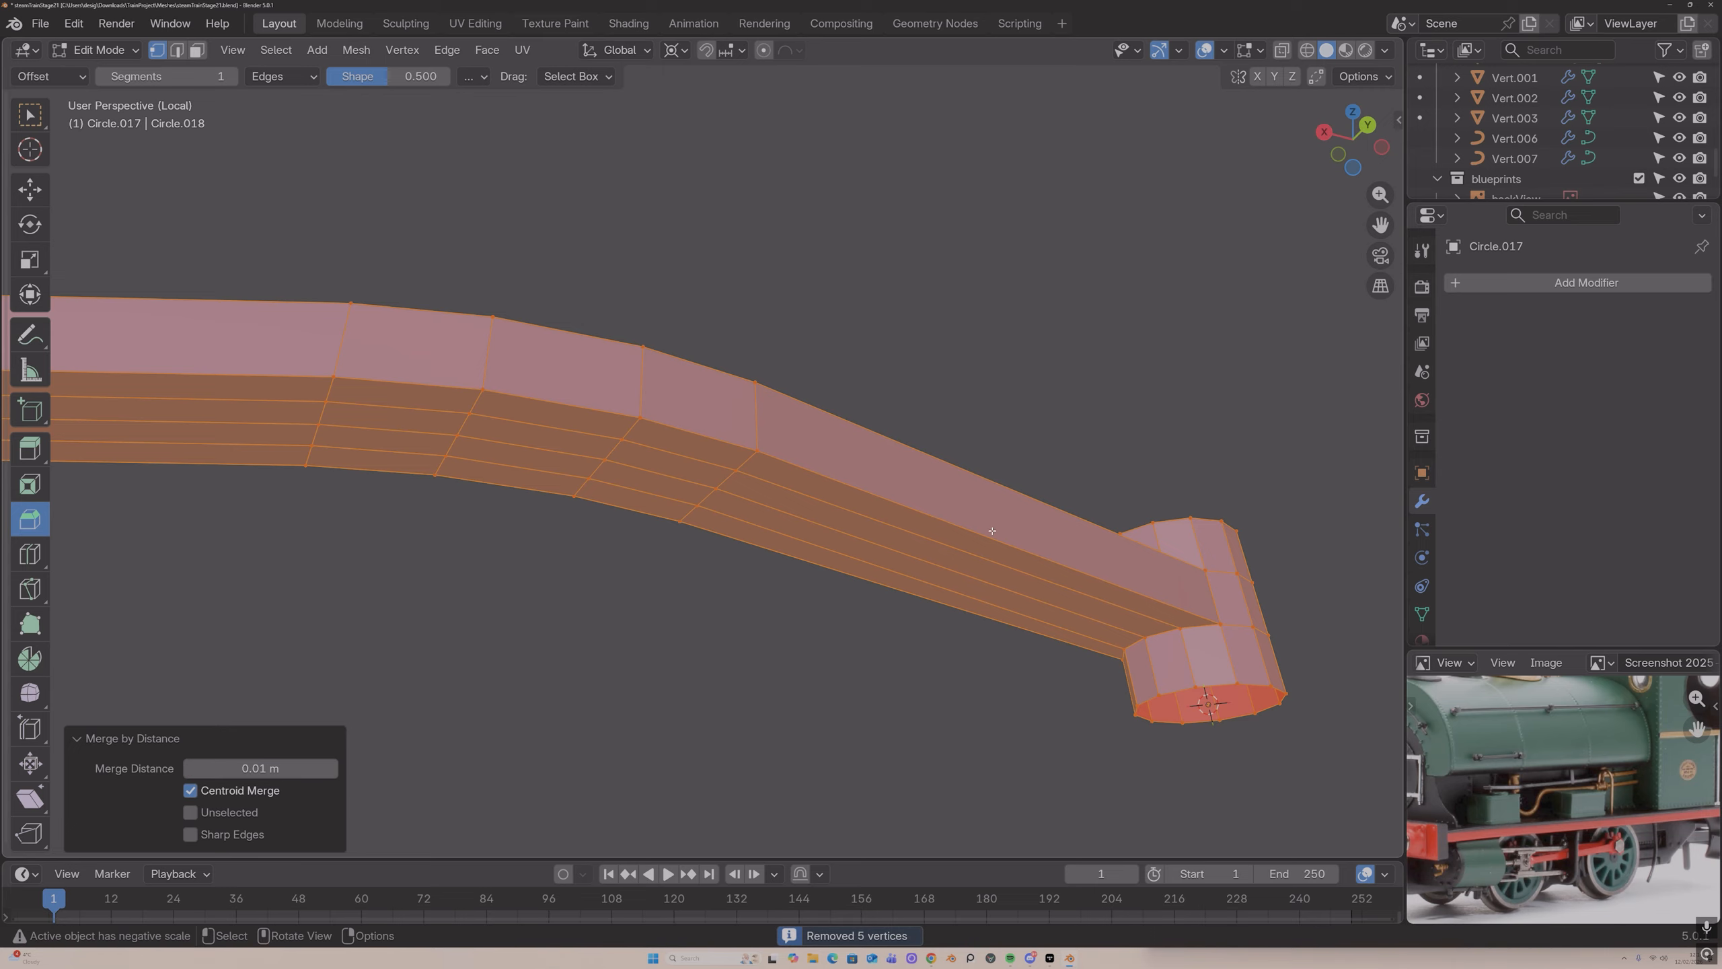
click(1175, 628)
key(g)
click(1177, 641)
key(ctrl+z)
Step: Fill the open top of the pipe with faces, section by section, from the bend nearest the cylinder to the long straight run
middle_drag(1132, 583, 915, 600)
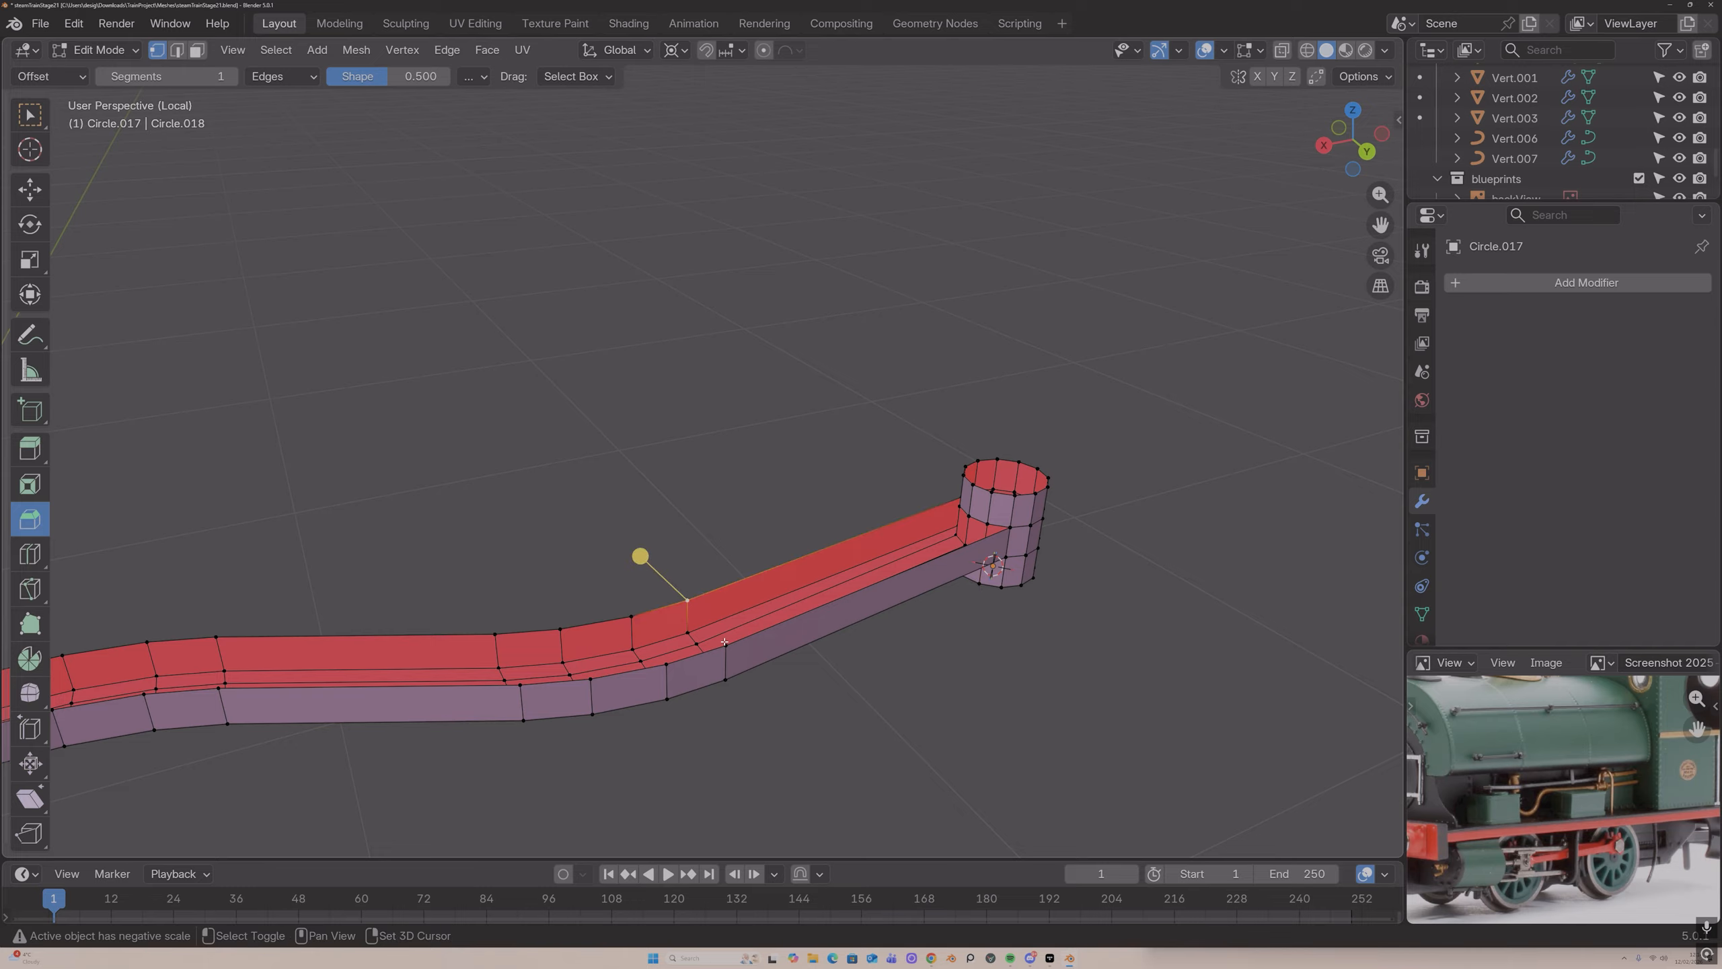
key(f)
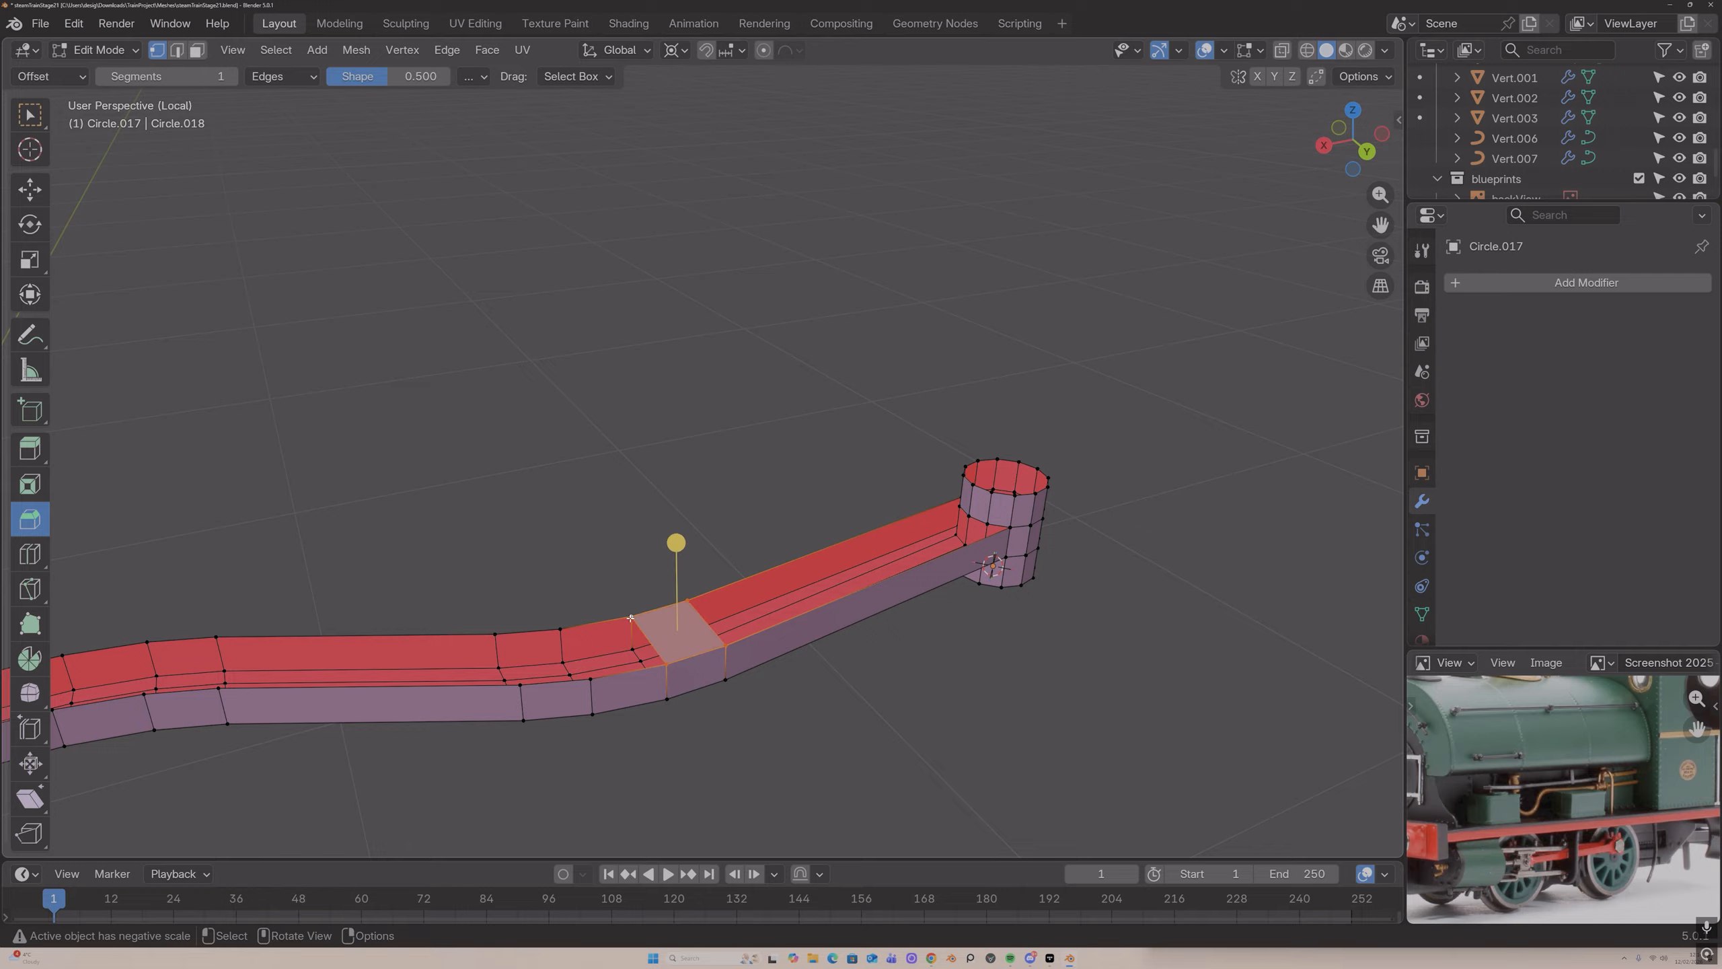
click(631, 618)
shift+click(667, 664)
key(f)
key(f)
scroll(641, 657, down, 9)
key(f)
key(f)
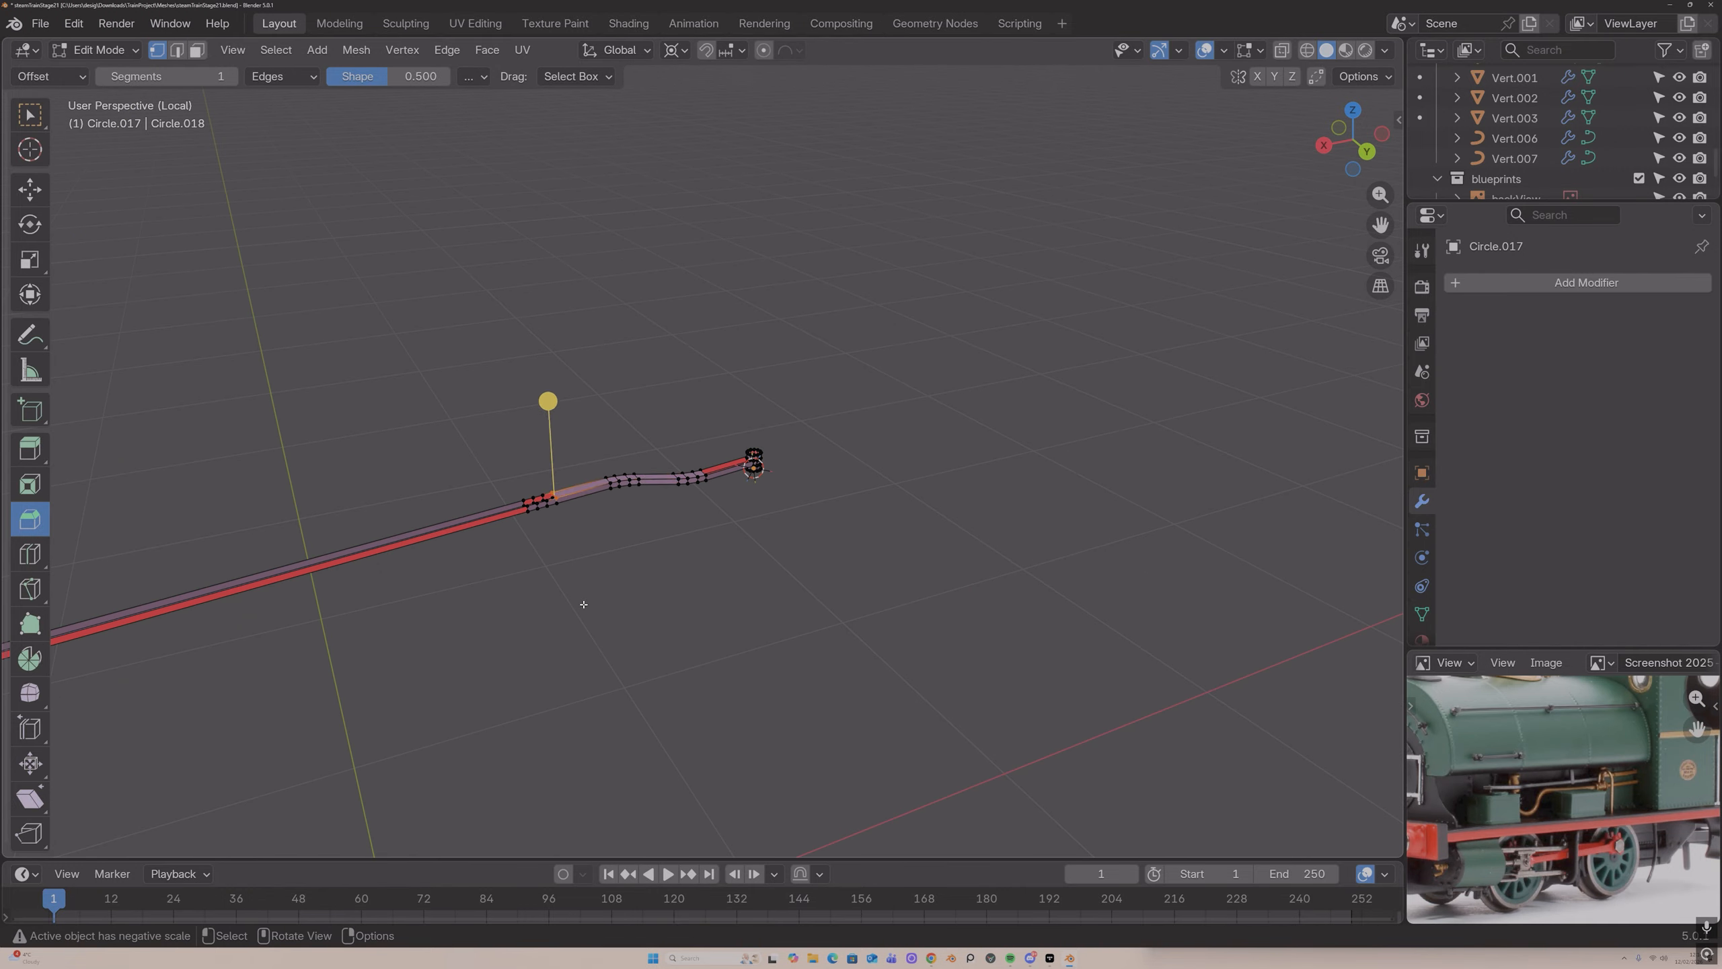
key(f)
drag(1380, 224, 1374, 154)
scroll(1017, 551, up, 2)
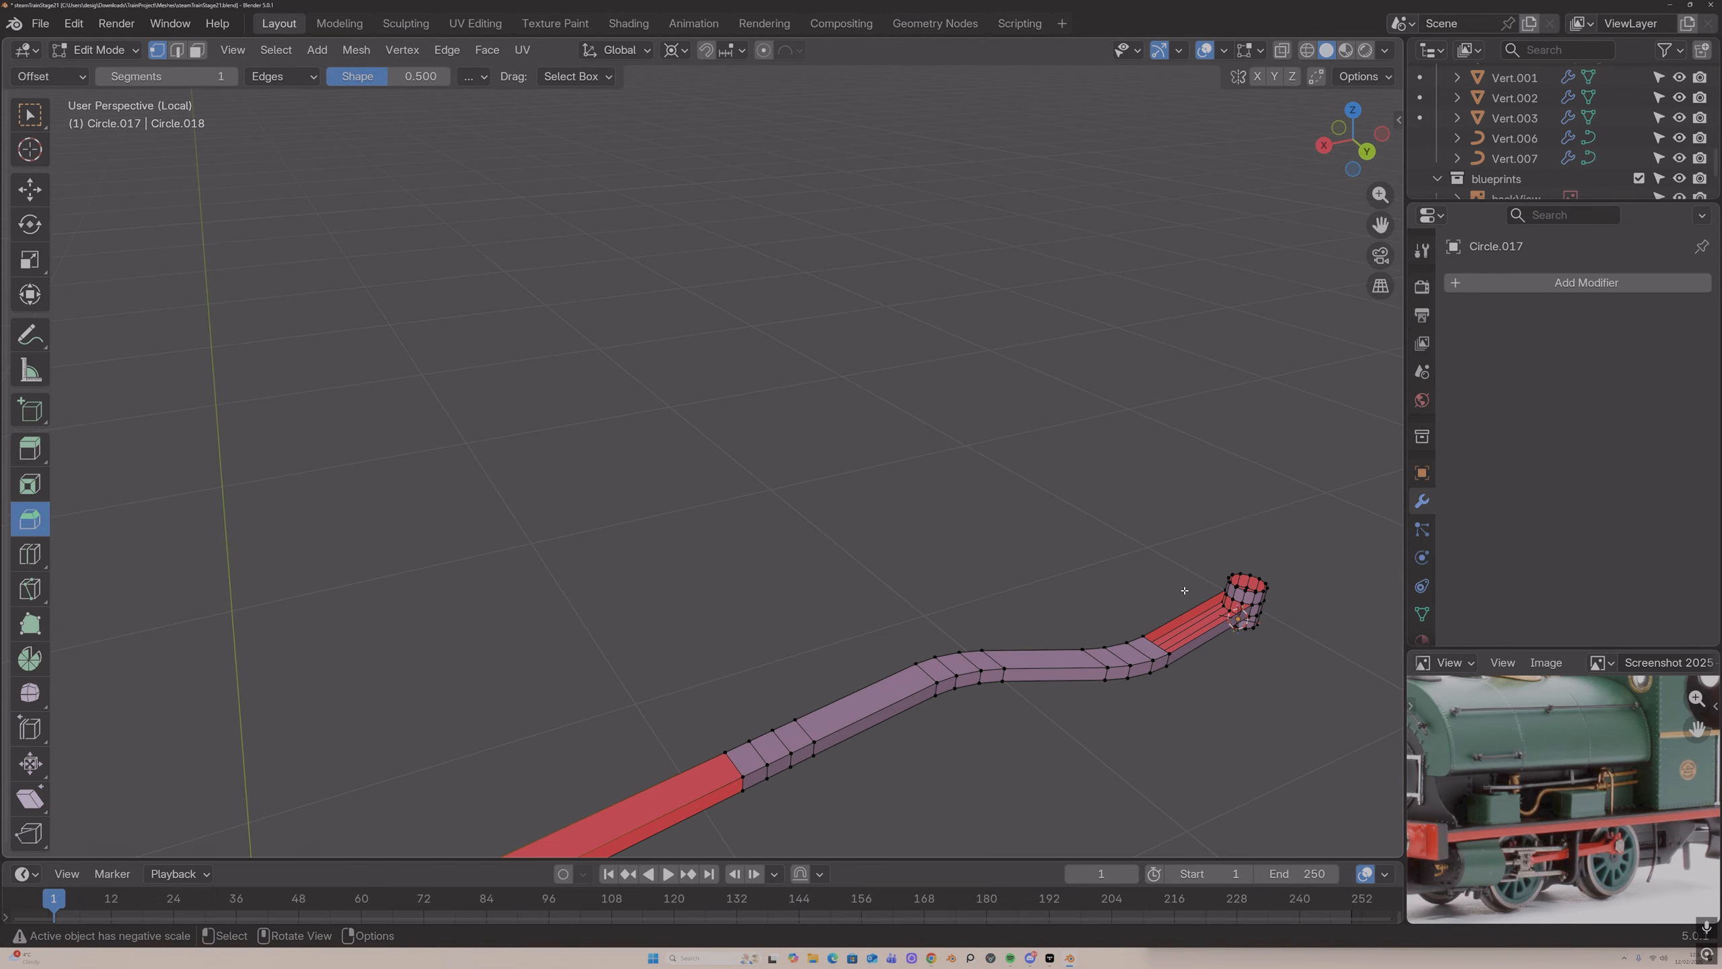
Step: Add three evenly spaced loop cuts lengthwise along the top of the pipe
key(ctrl+r)
scroll(1150, 642, up, 2)
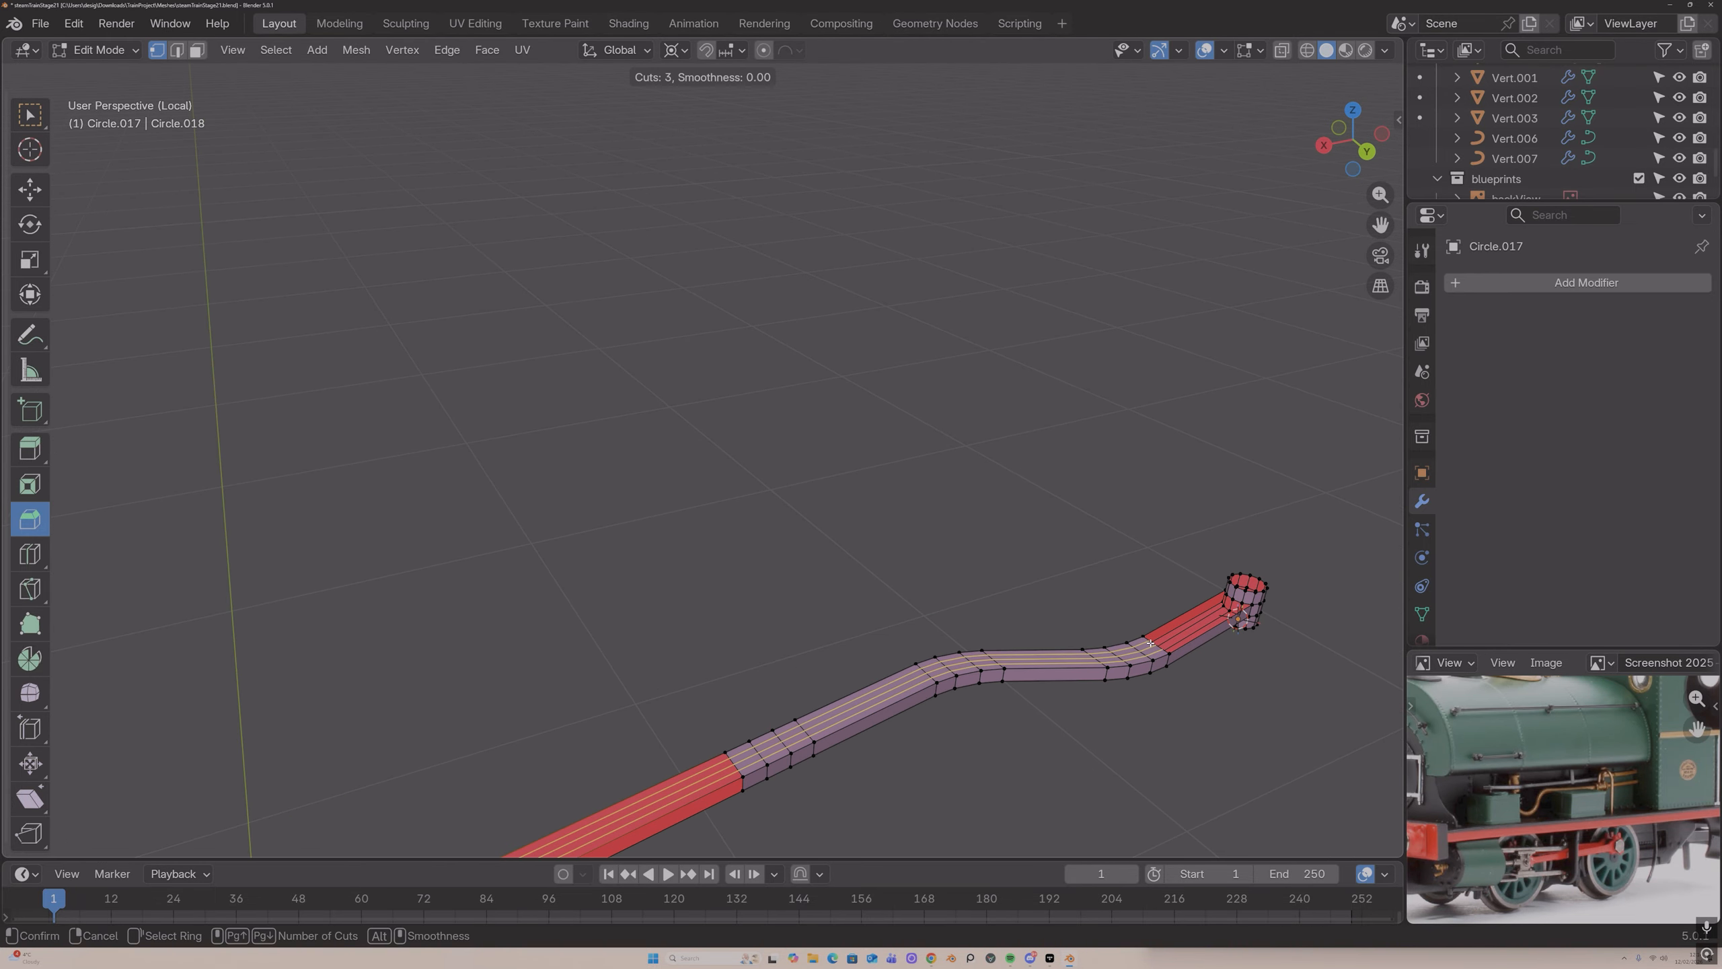
click(1150, 642)
right_click(1150, 642)
Step: Merge the whole mesh's vertices by distance with a 0.01 m merge distance to join the new cuts at the pipe's far end
drag(1380, 225, 1588, 15)
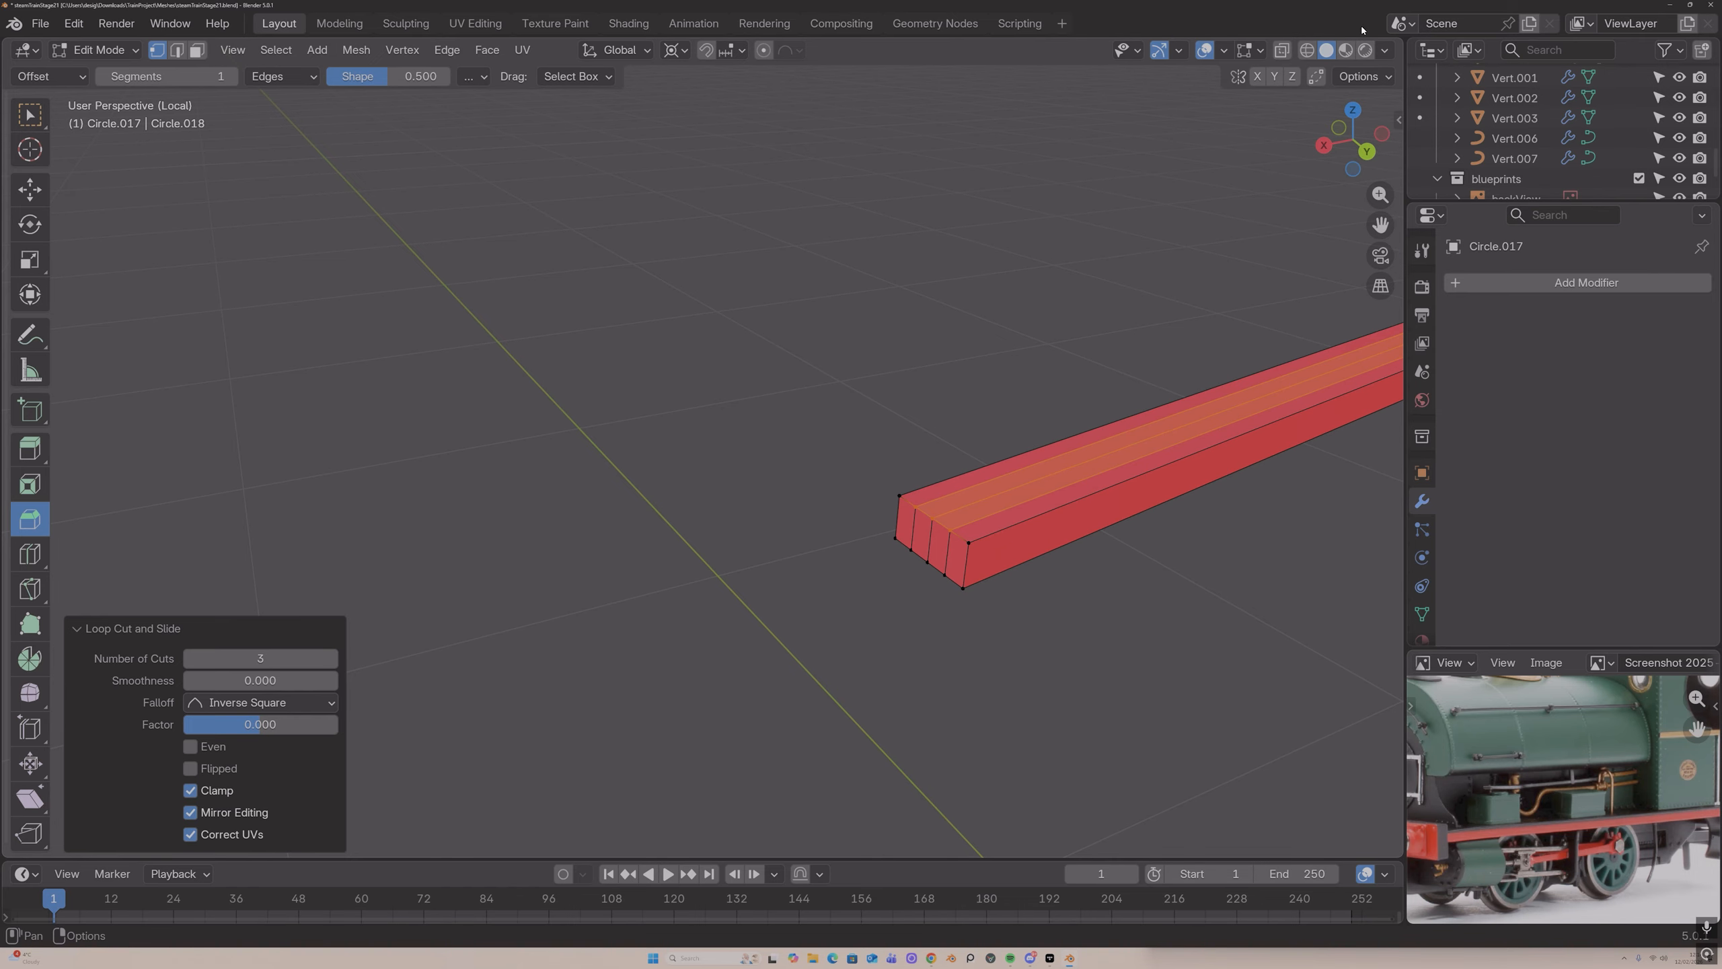
key(a)
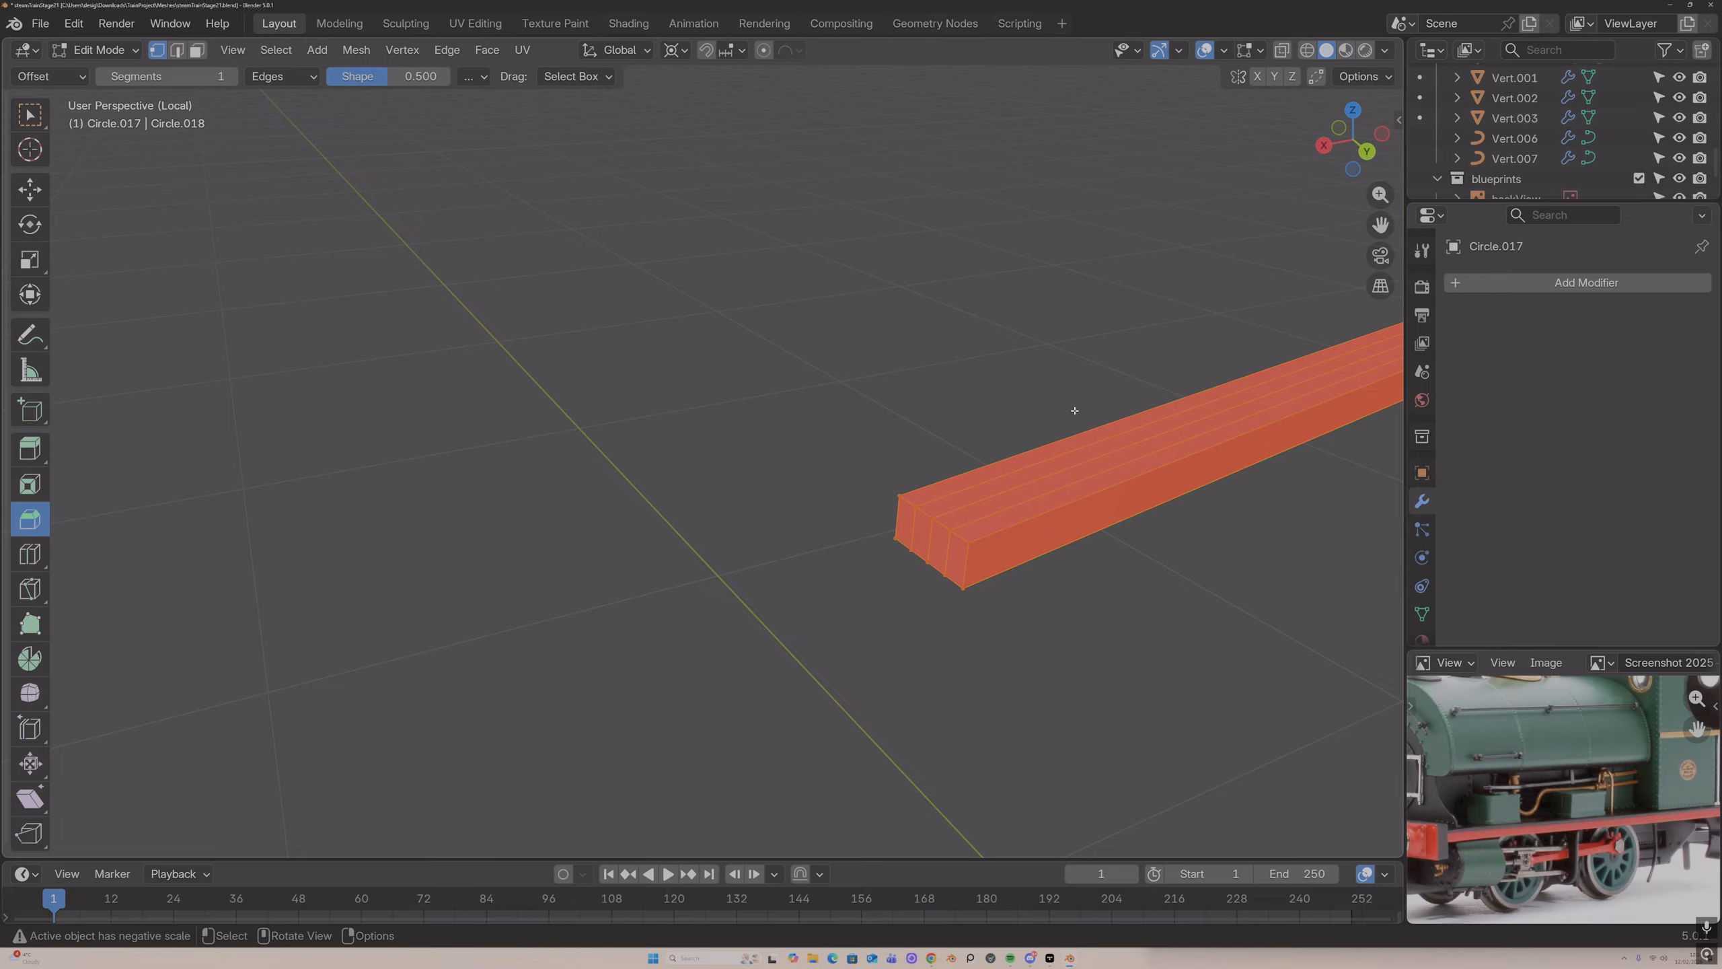
key(m)
click(1075, 409)
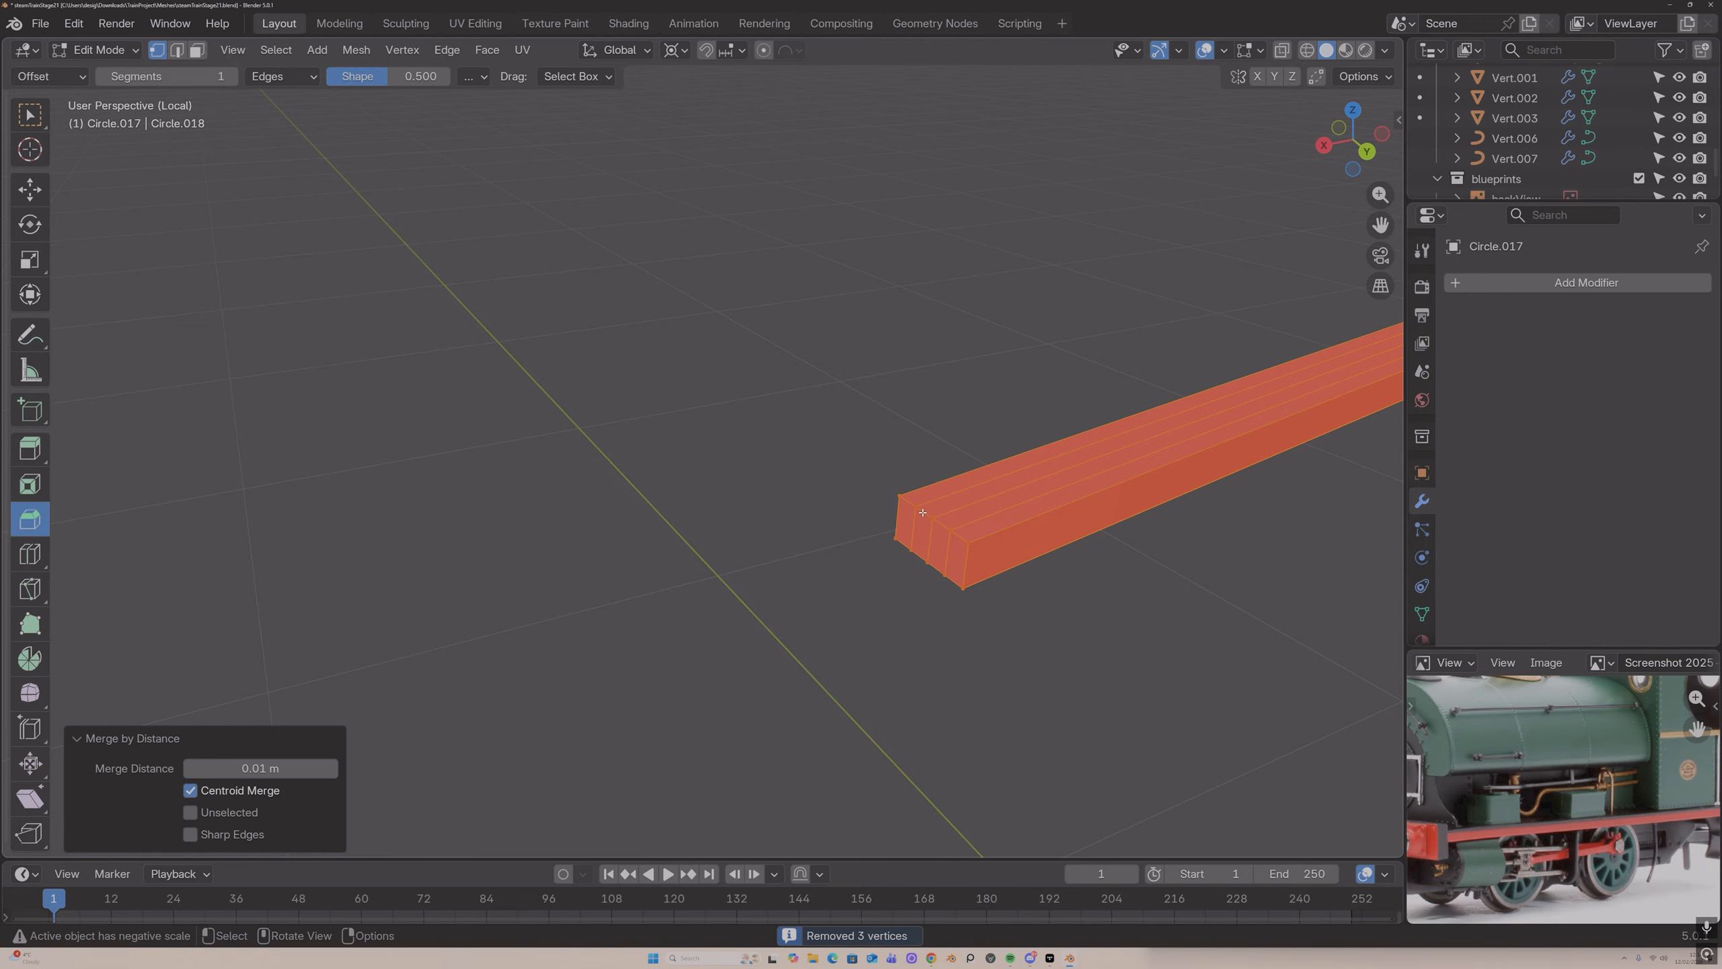
drag(1380, 225, 1253, 381)
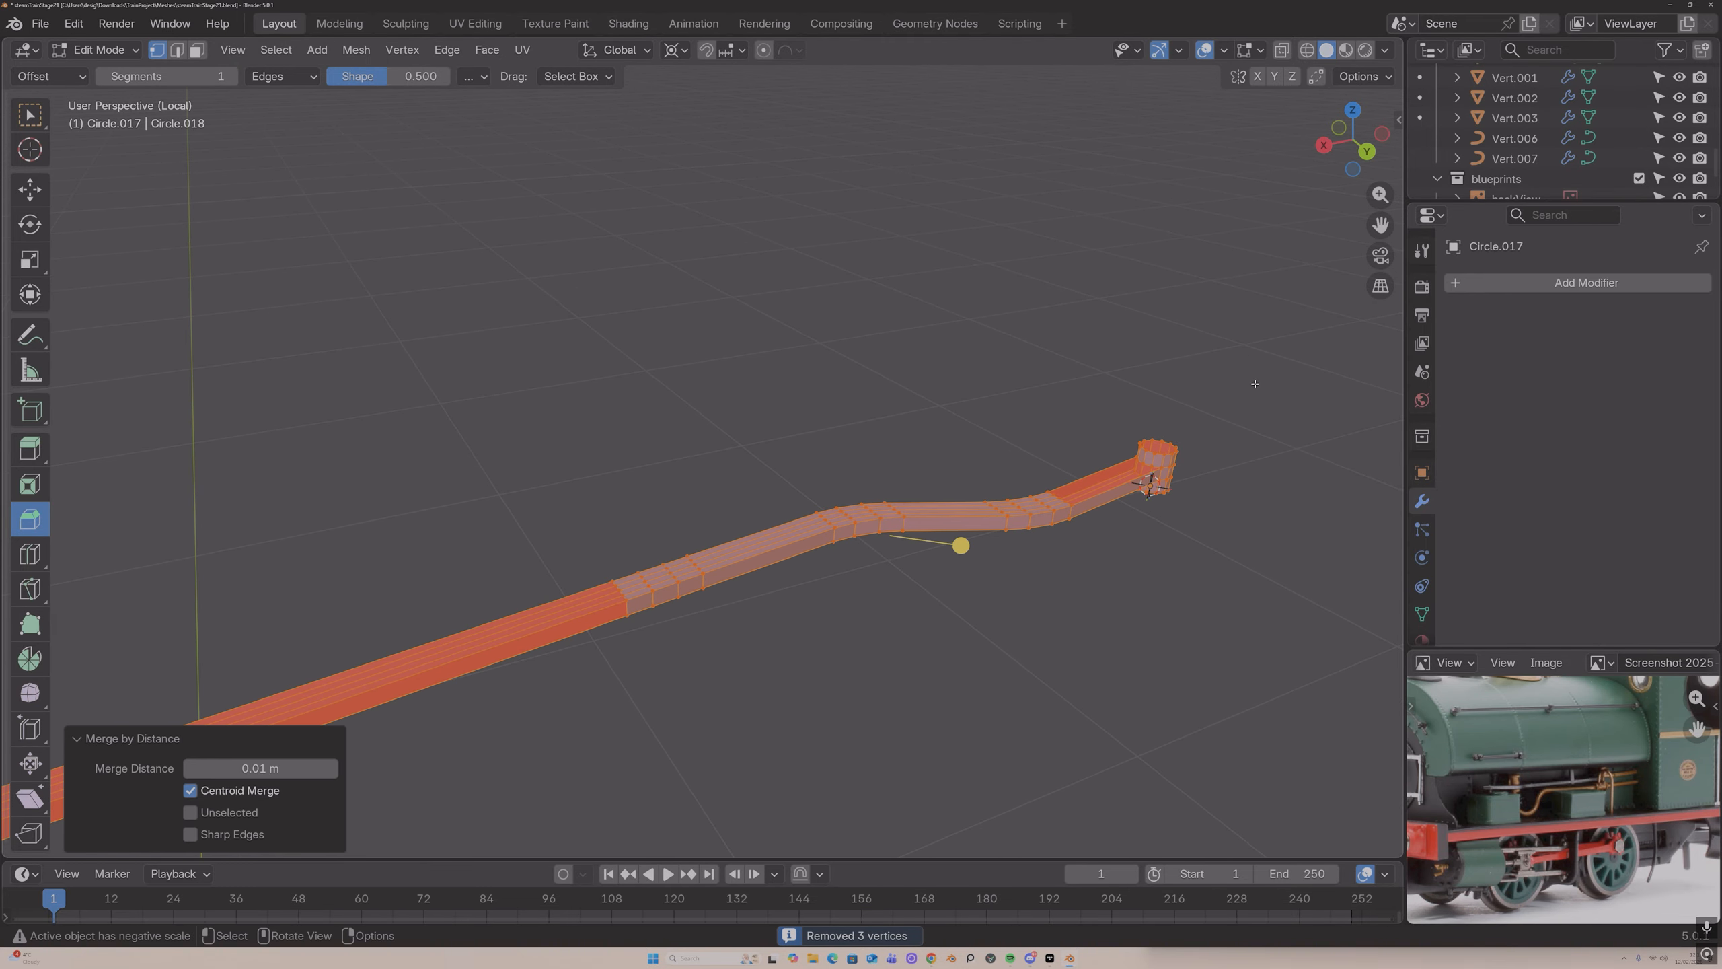
Step: Fill the open top between the nearest bend and the cylinder with faces, strip by strip between the lengthwise cuts
middle_drag(1155, 462, 1160, 473)
key(2)
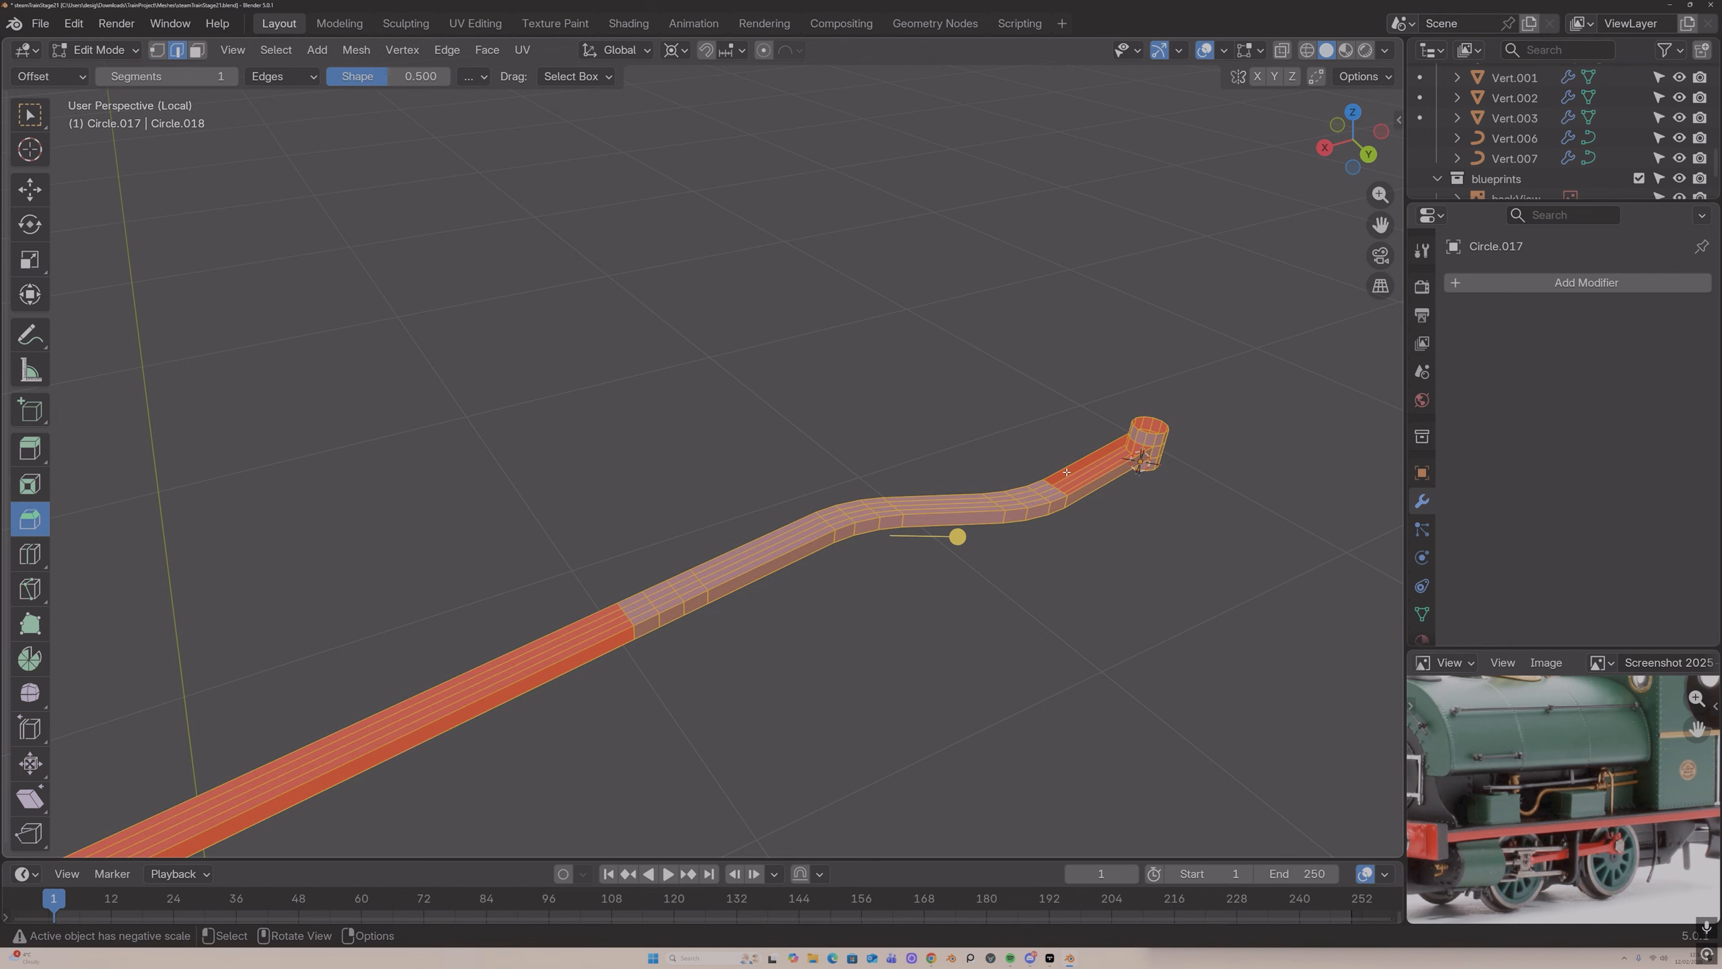
key(1)
click(1047, 479)
middle_drag(1049, 484, 1136, 445)
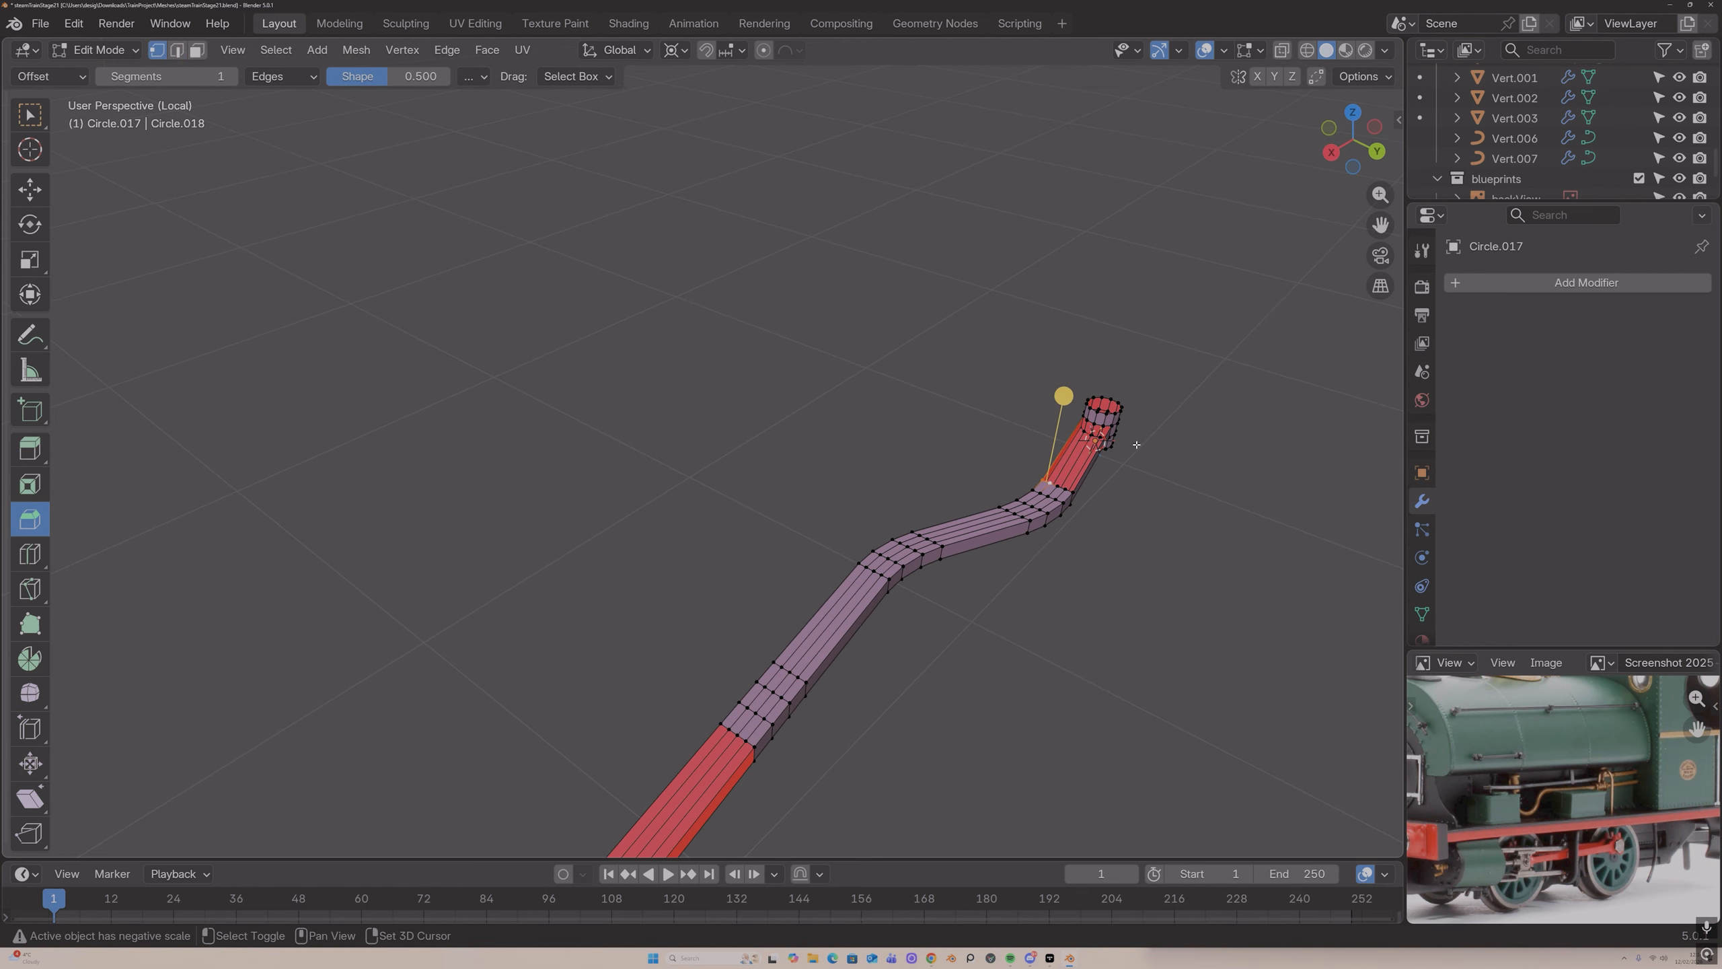
shift+click(1085, 418)
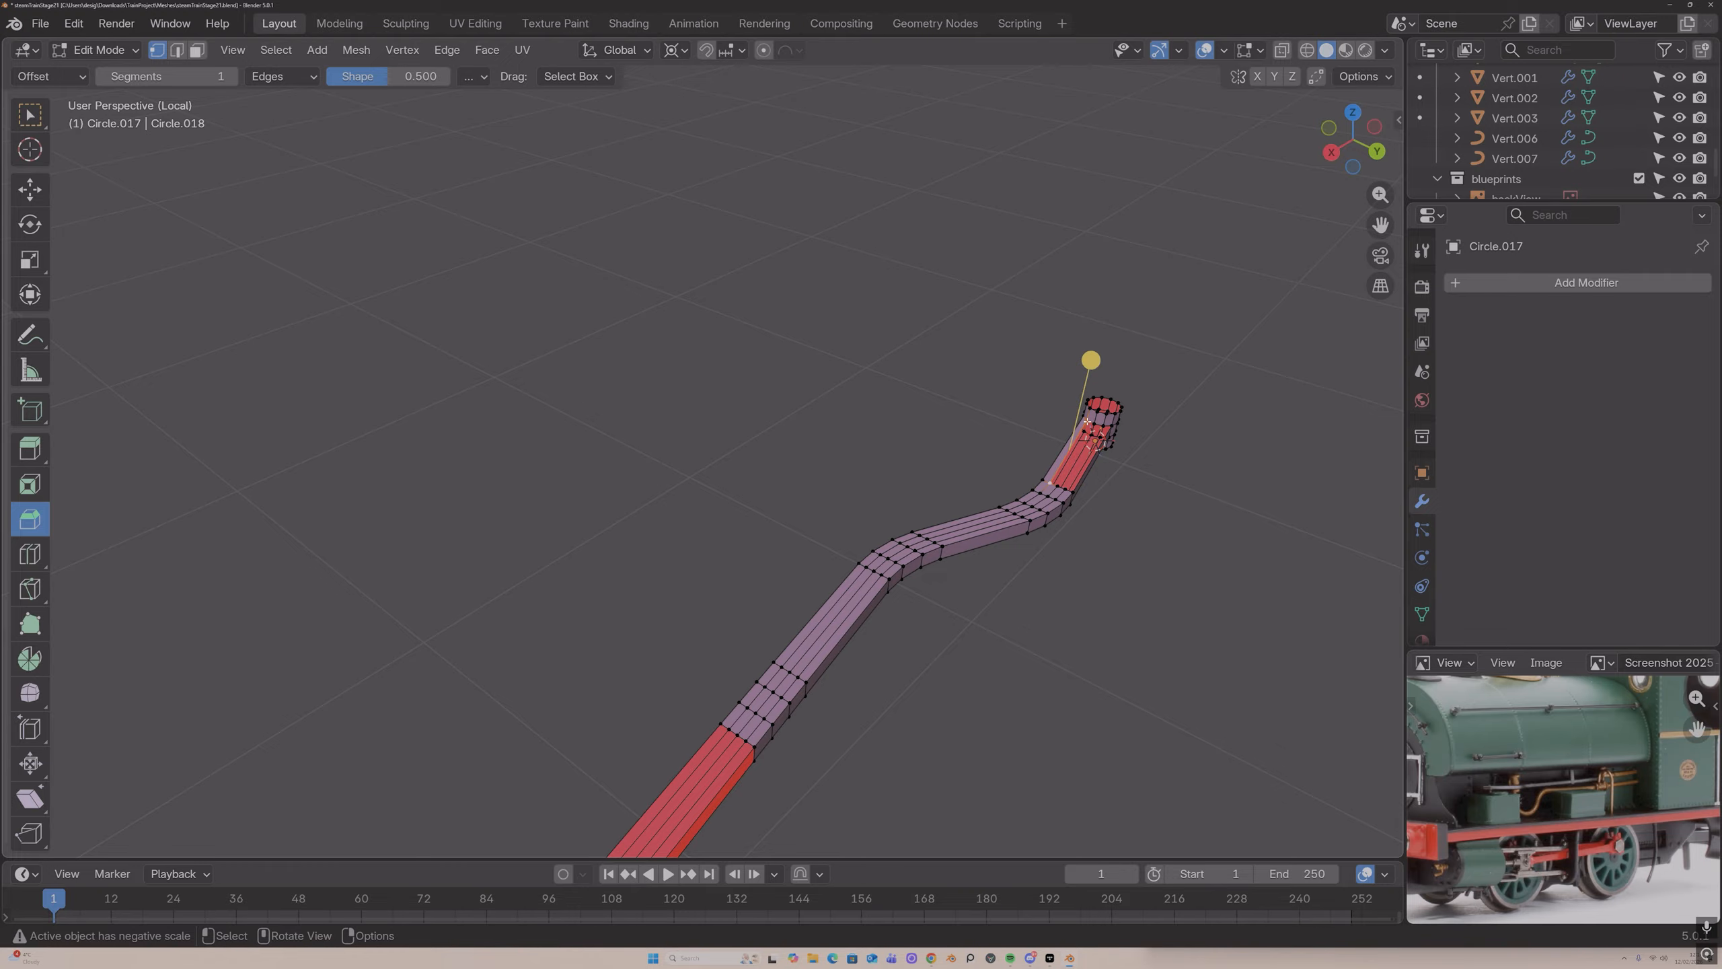
shift+click(1058, 485)
key(f)
click(1058, 486)
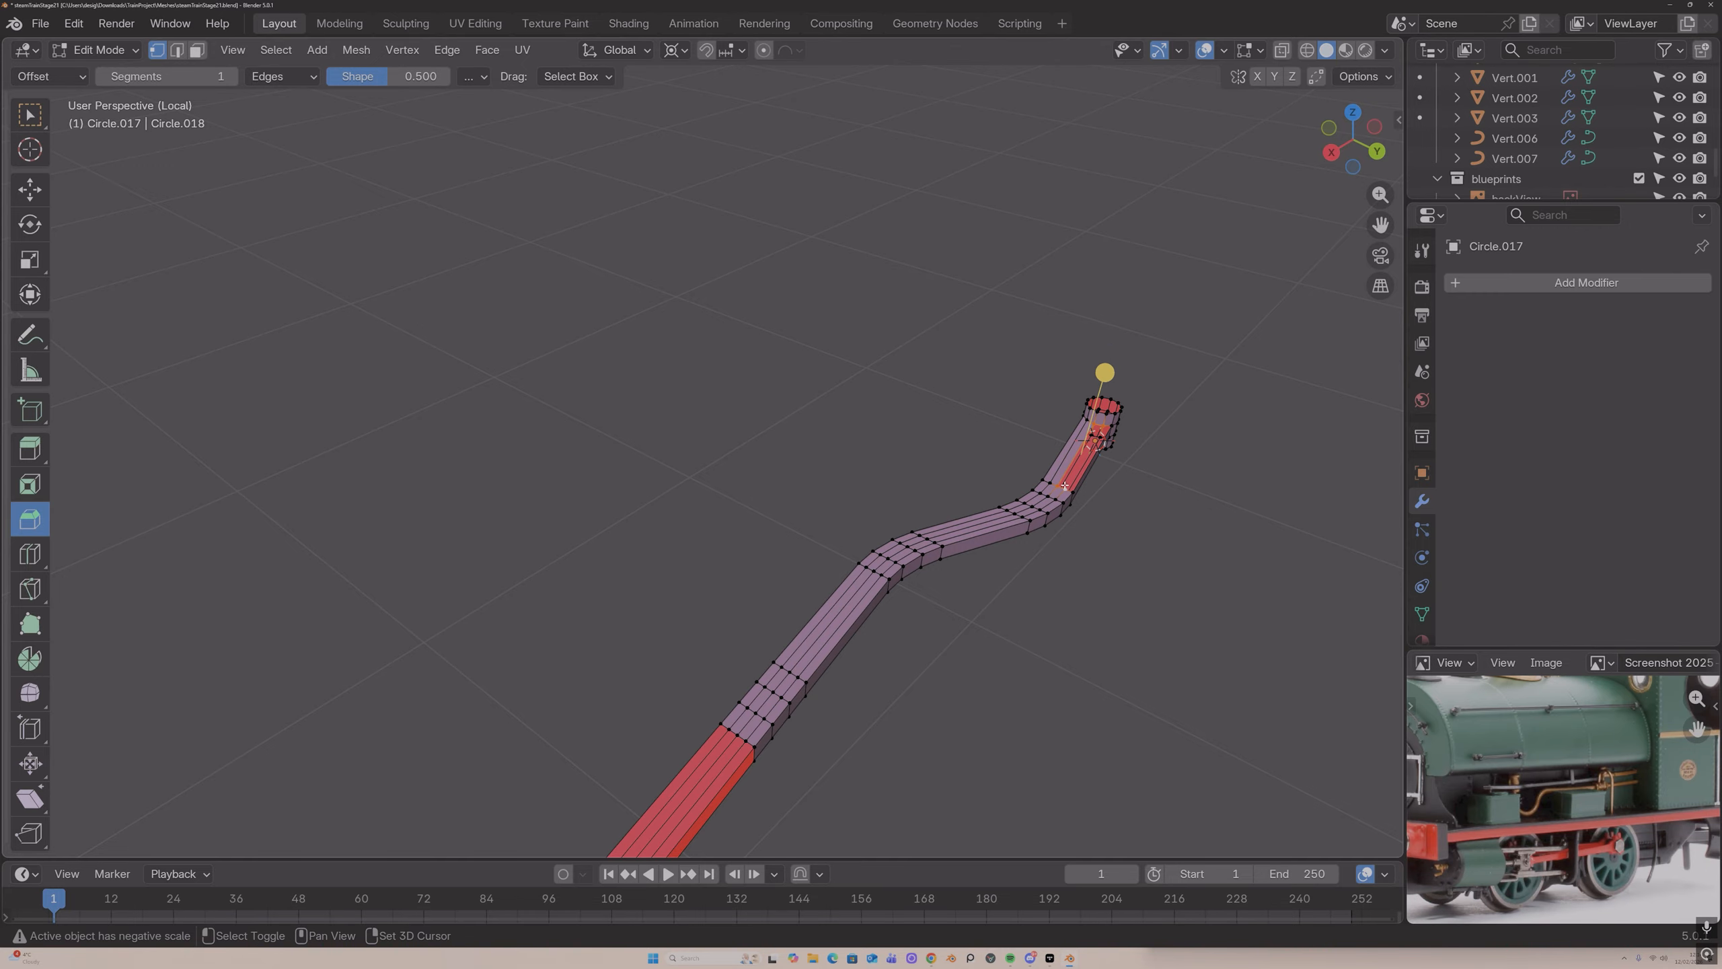
shift+click(1102, 429)
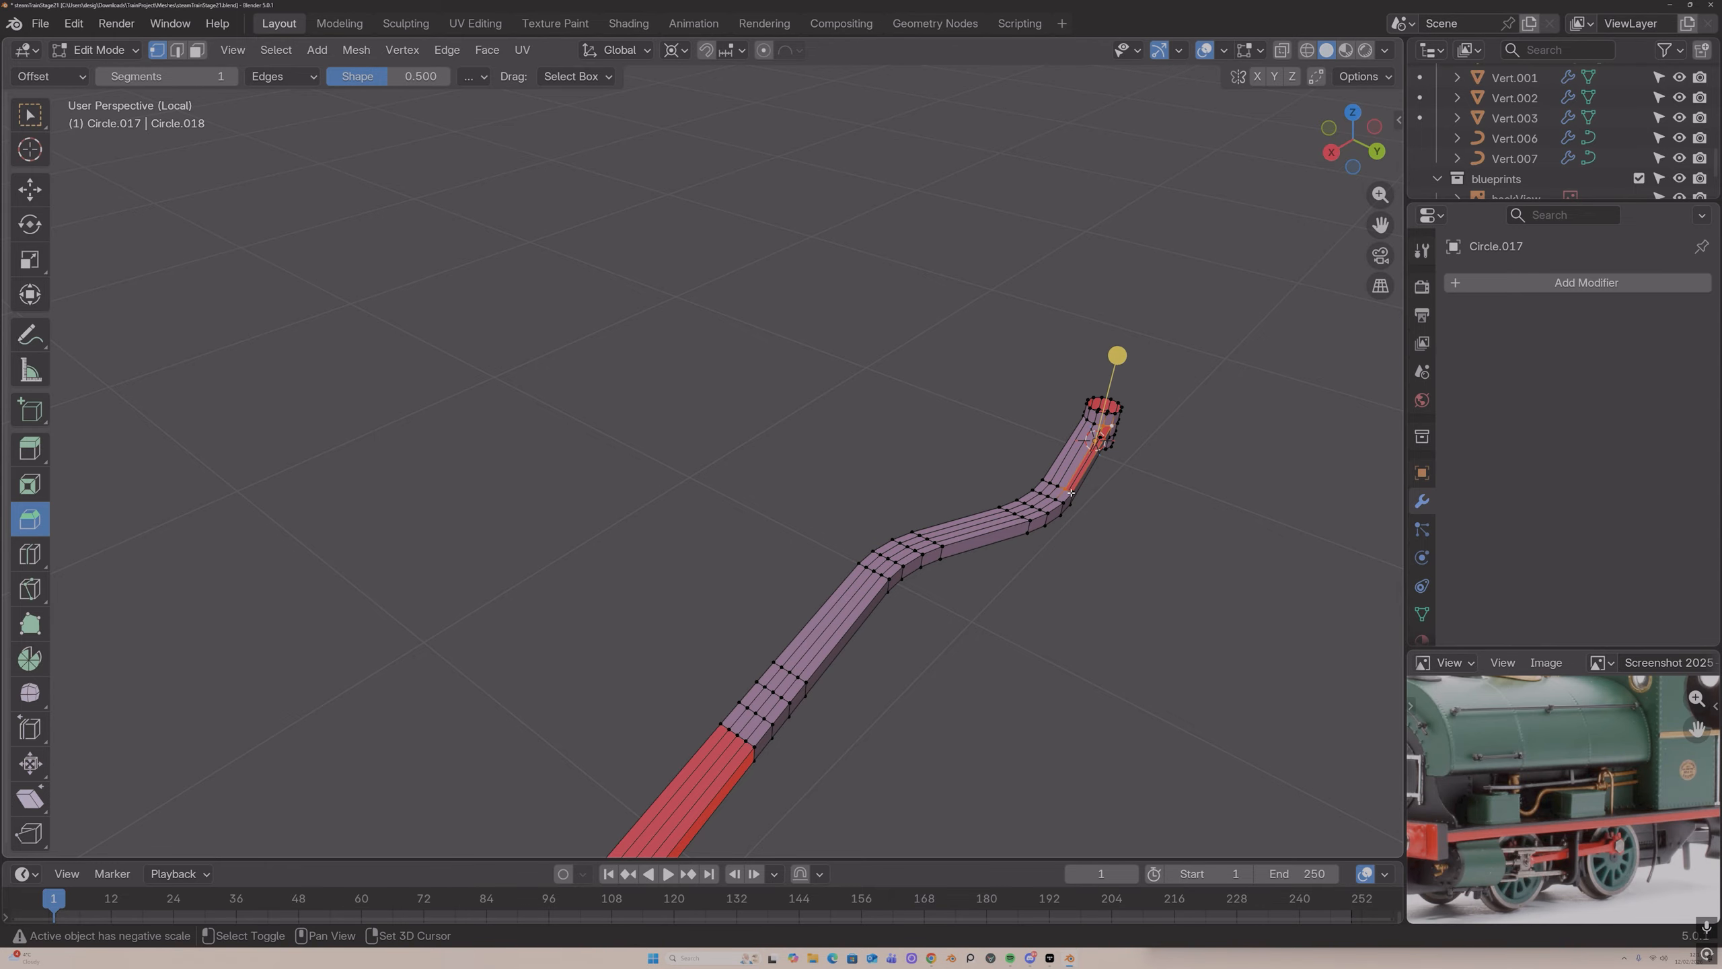
middle_drag(1085, 482, 1144, 463)
Step: Add a level 2 Subdivision modifier to the pipe object
key(Tab)
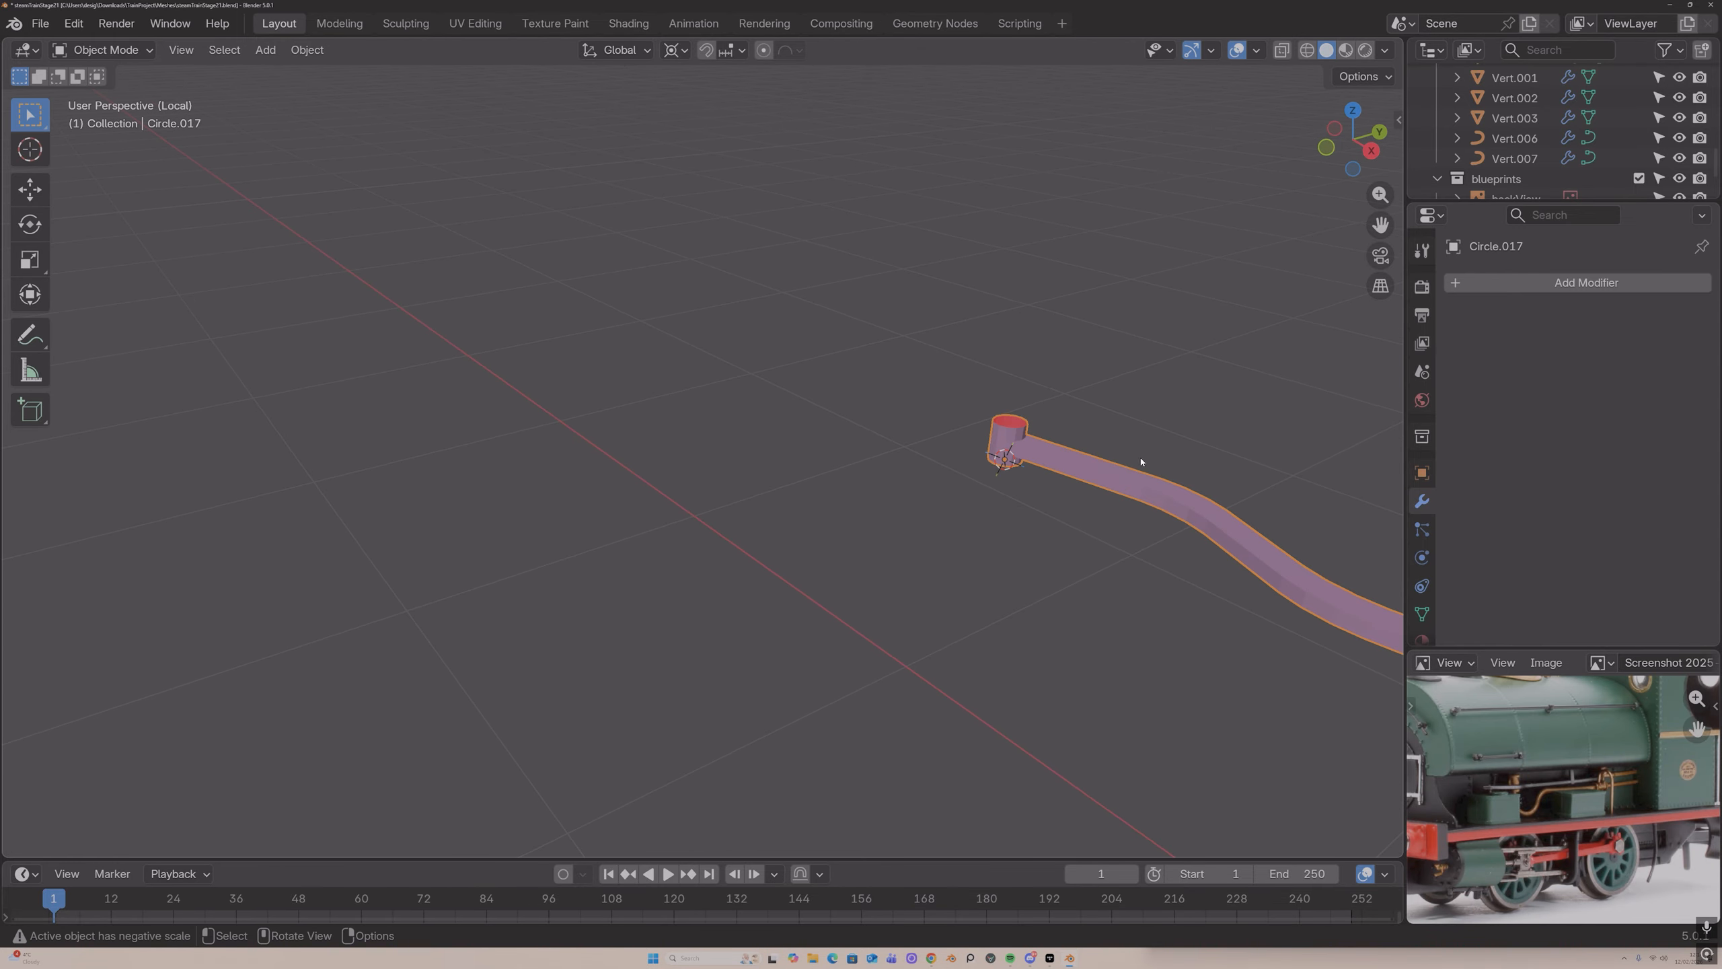
key(ctrl+2)
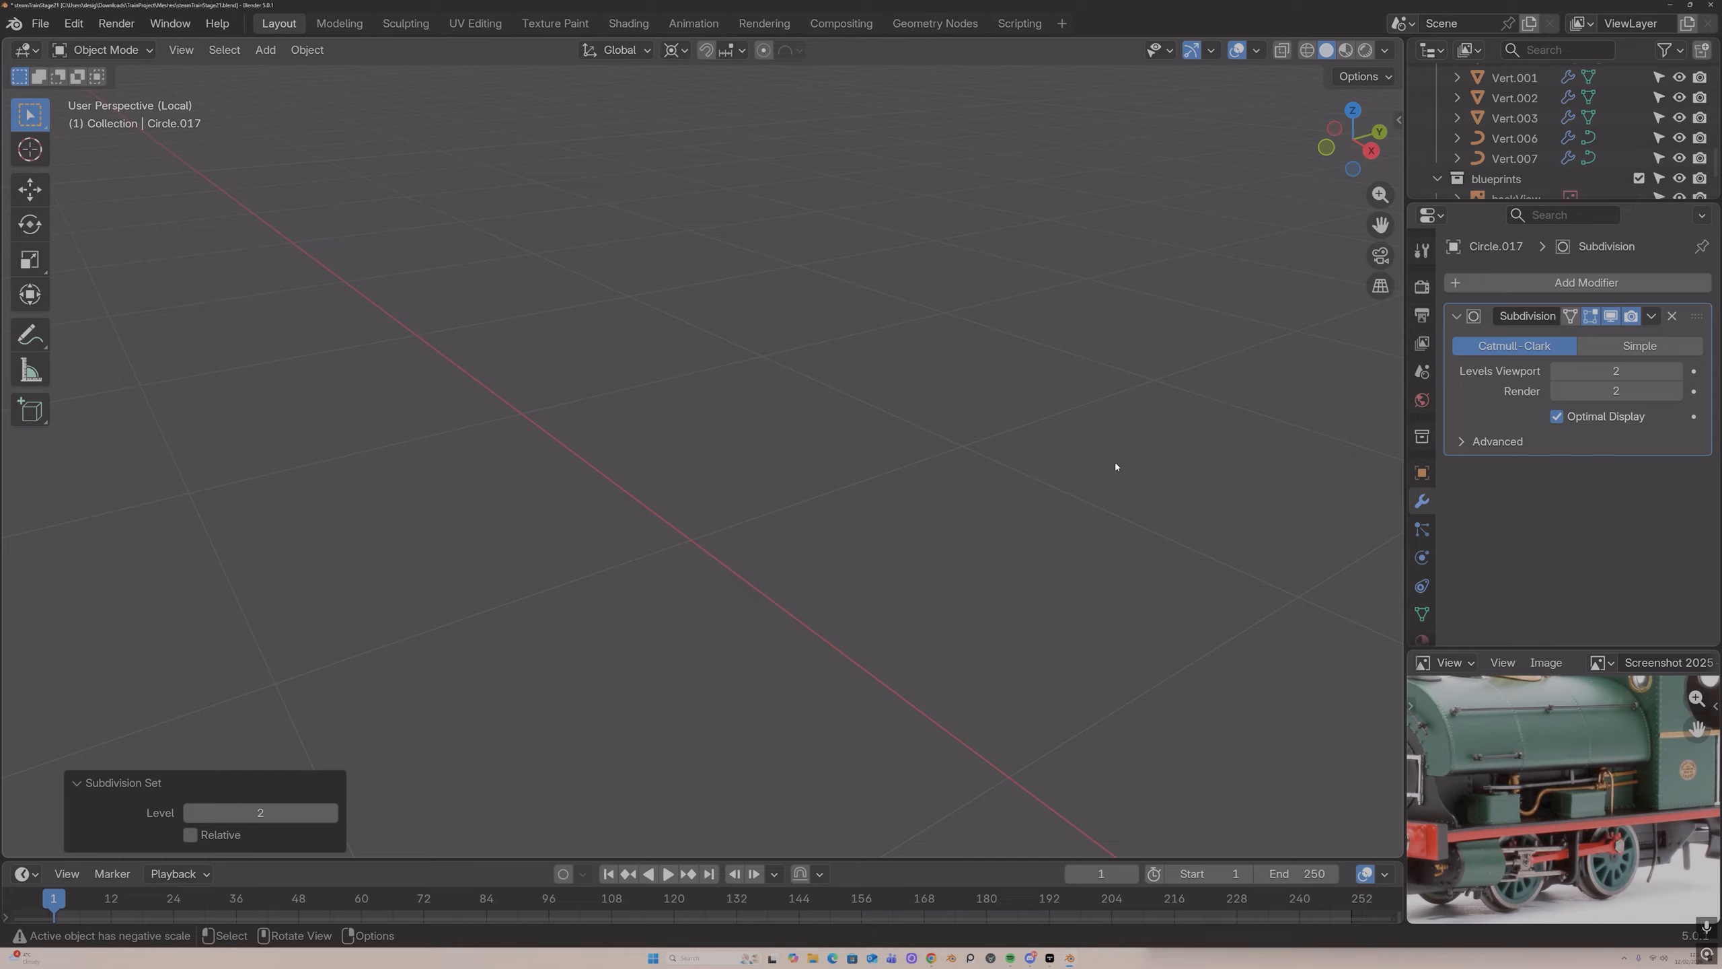
drag(1380, 225, 949, 306)
key(Tab)
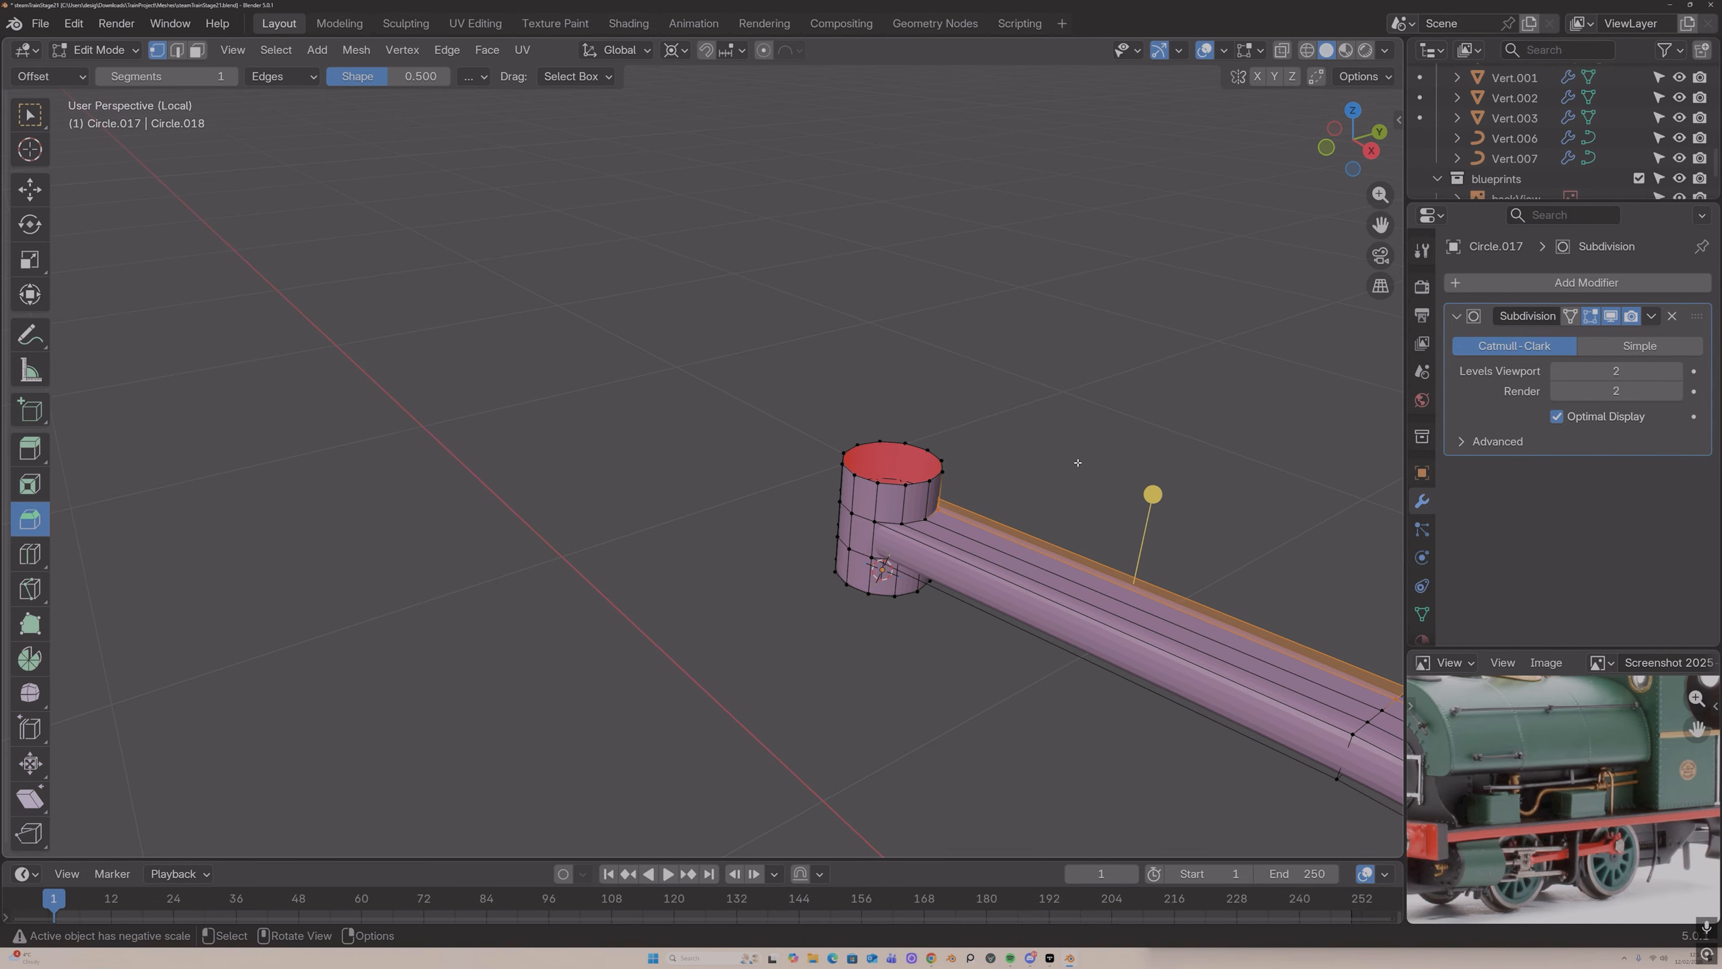
Step: Add a loop cut around the pipe's first straight section and slide it close to the cylinder
middle_drag(1078, 464, 1072, 516)
key(Tab)
scroll(1093, 485, up, 1)
key(Tab)
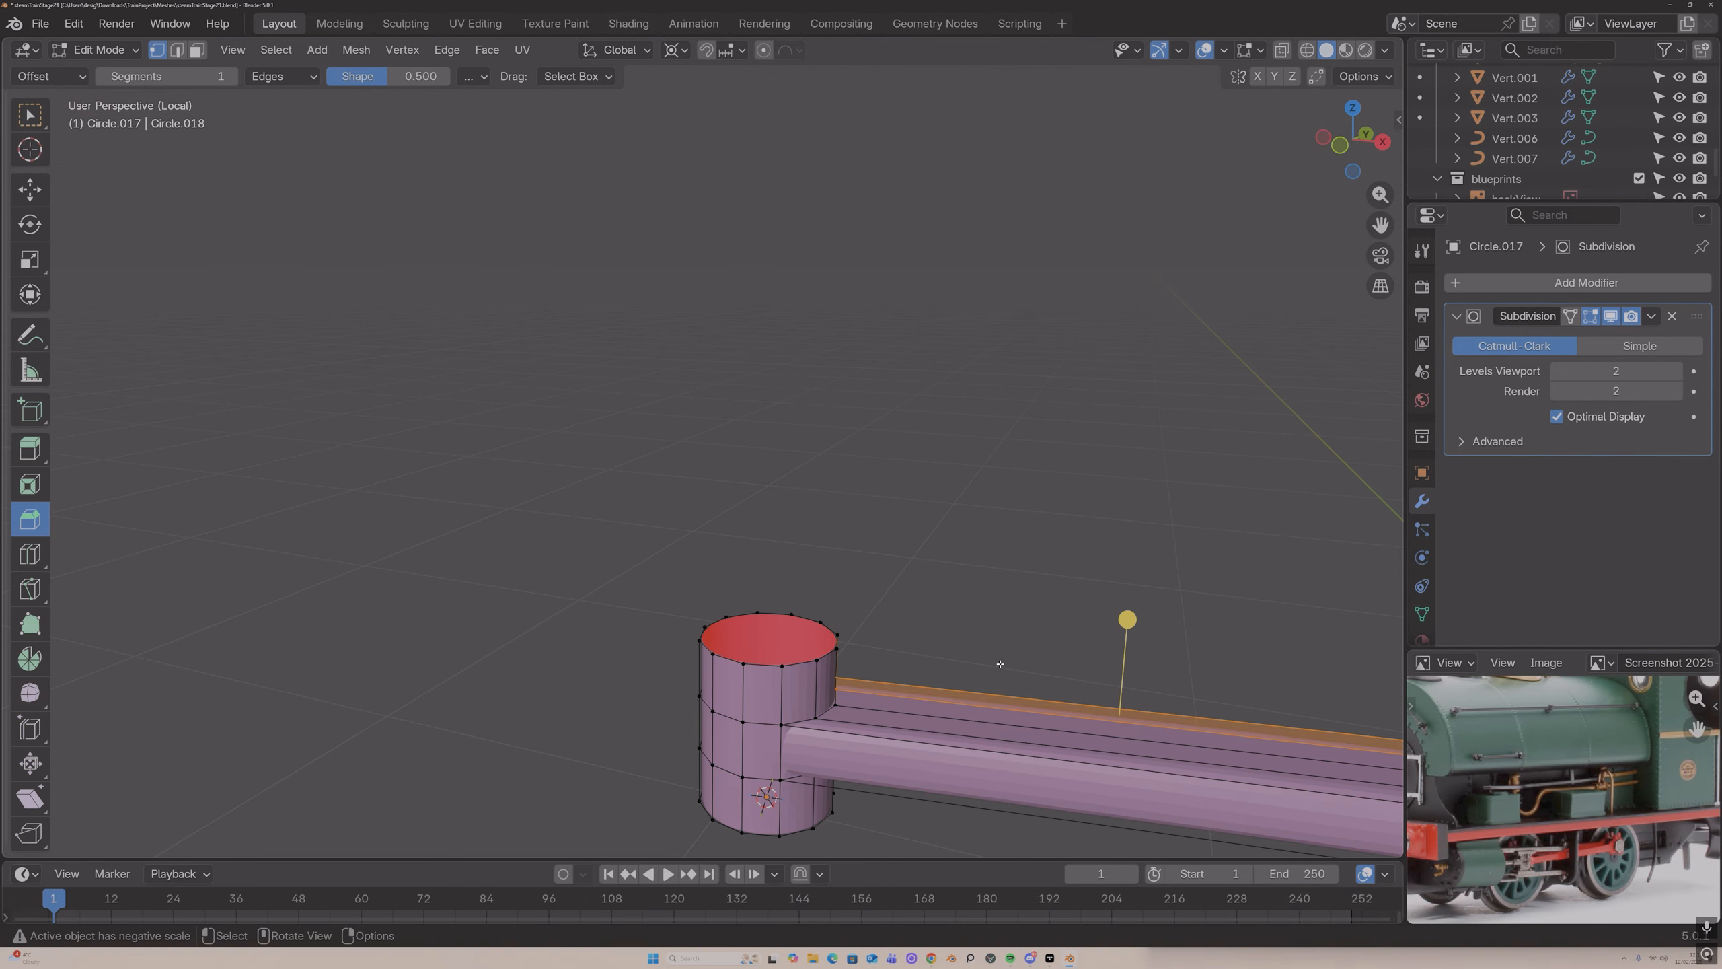
key(ctrl+r)
click(1127, 620)
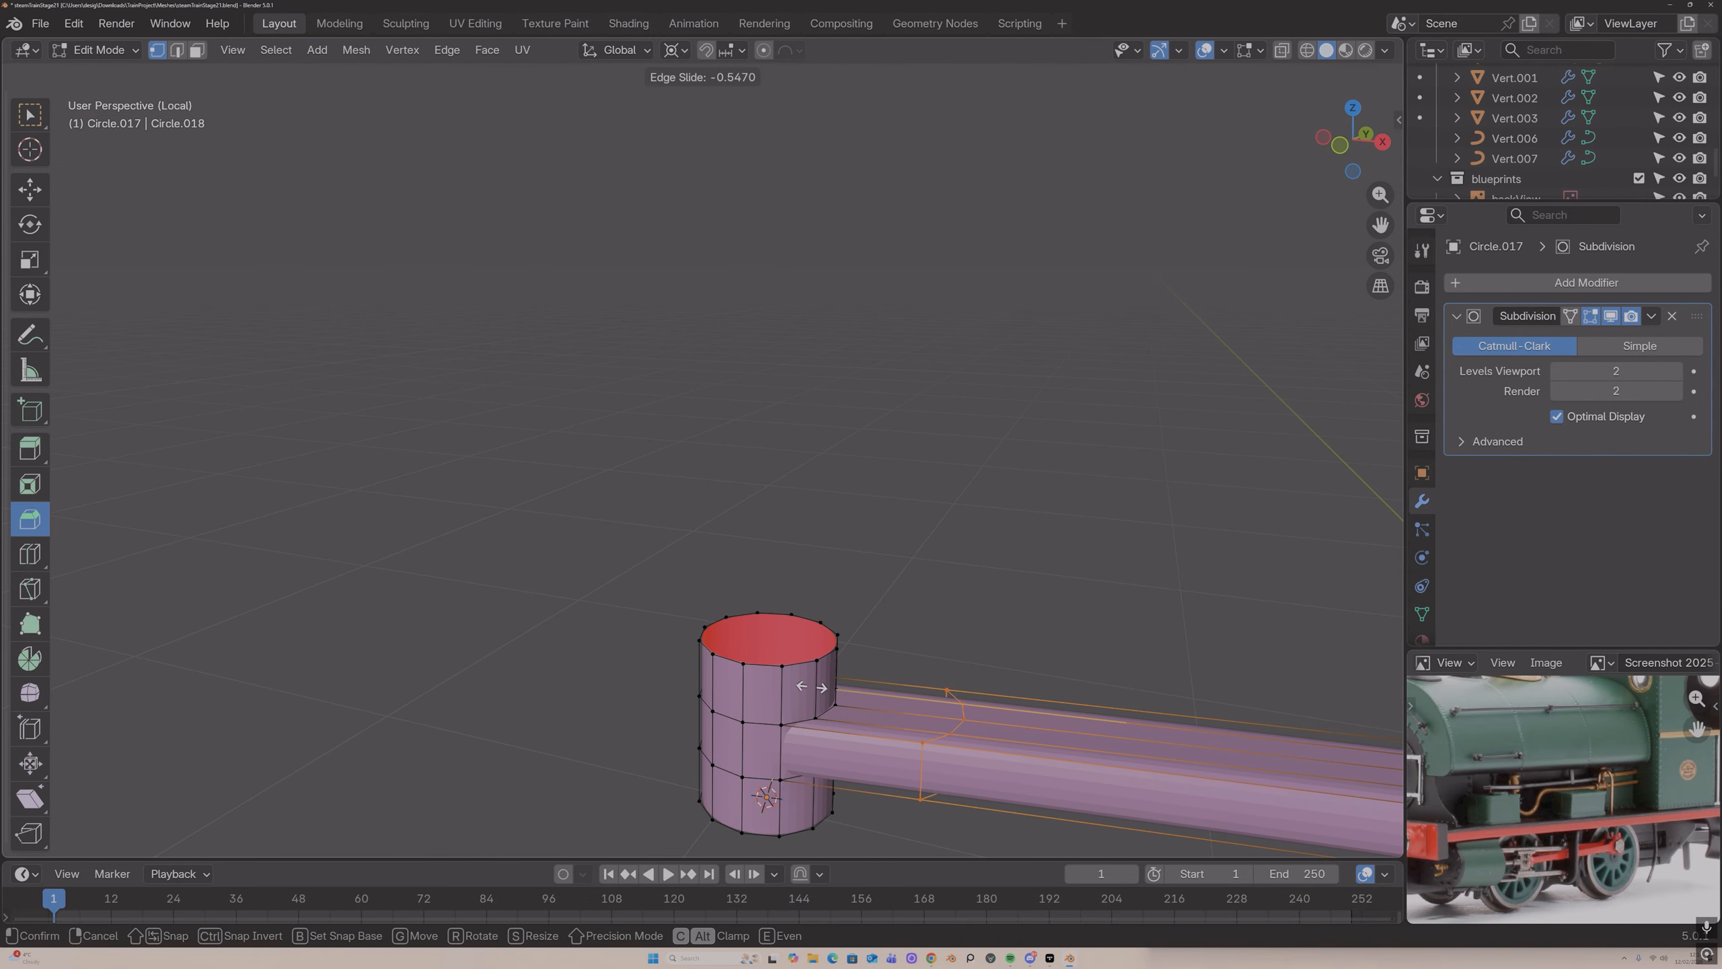
click(688, 690)
scroll(806, 680, down, 7)
middle_drag(823, 677, 961, 647)
key(Tab)
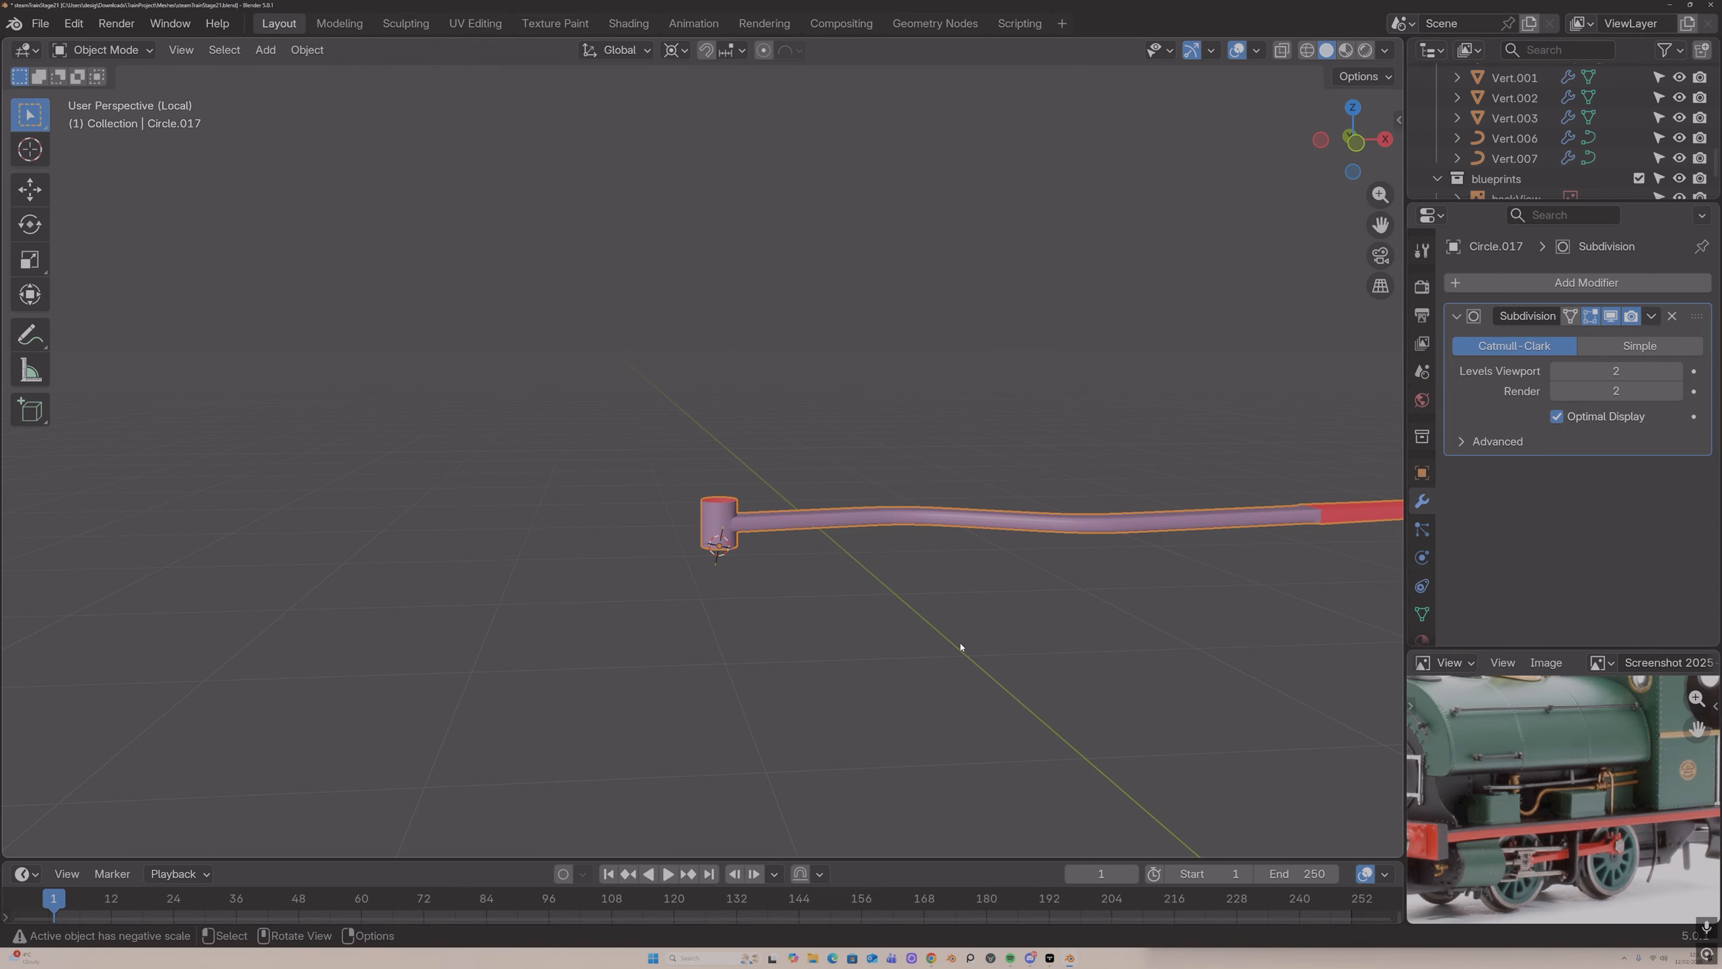
Step: Select the whole mesh and recalculate its normals to the outside
key(Tab)
key(a)
key(alt+n)
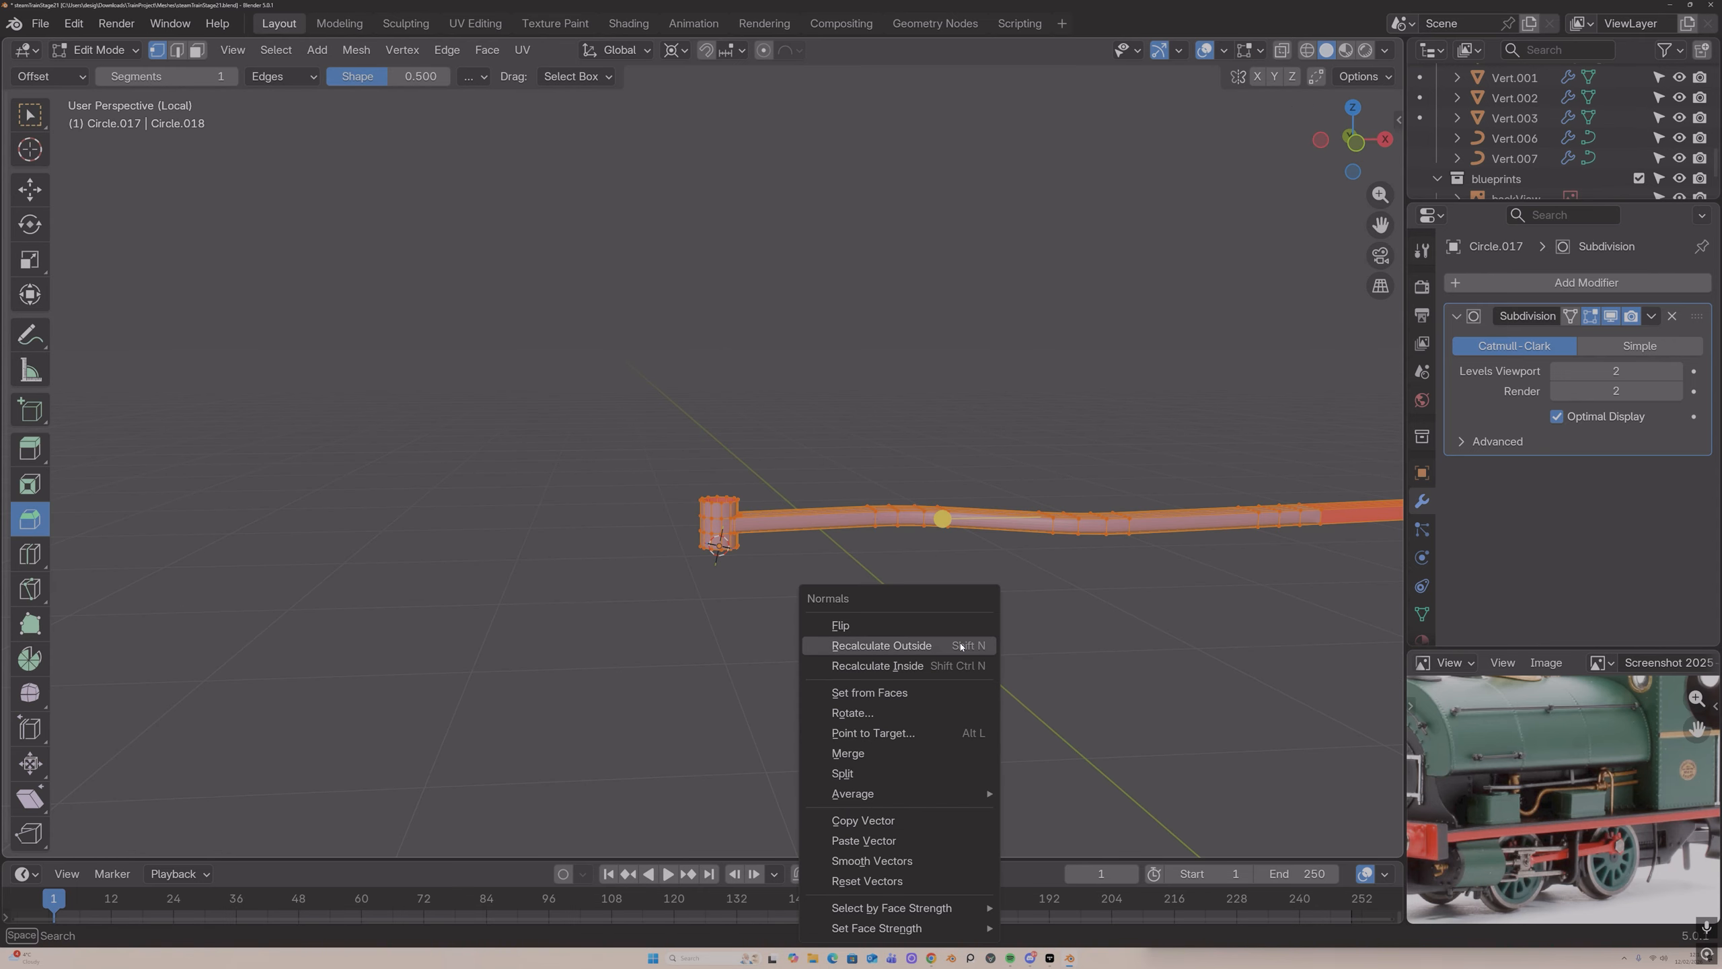
click(960, 643)
key(Tab)
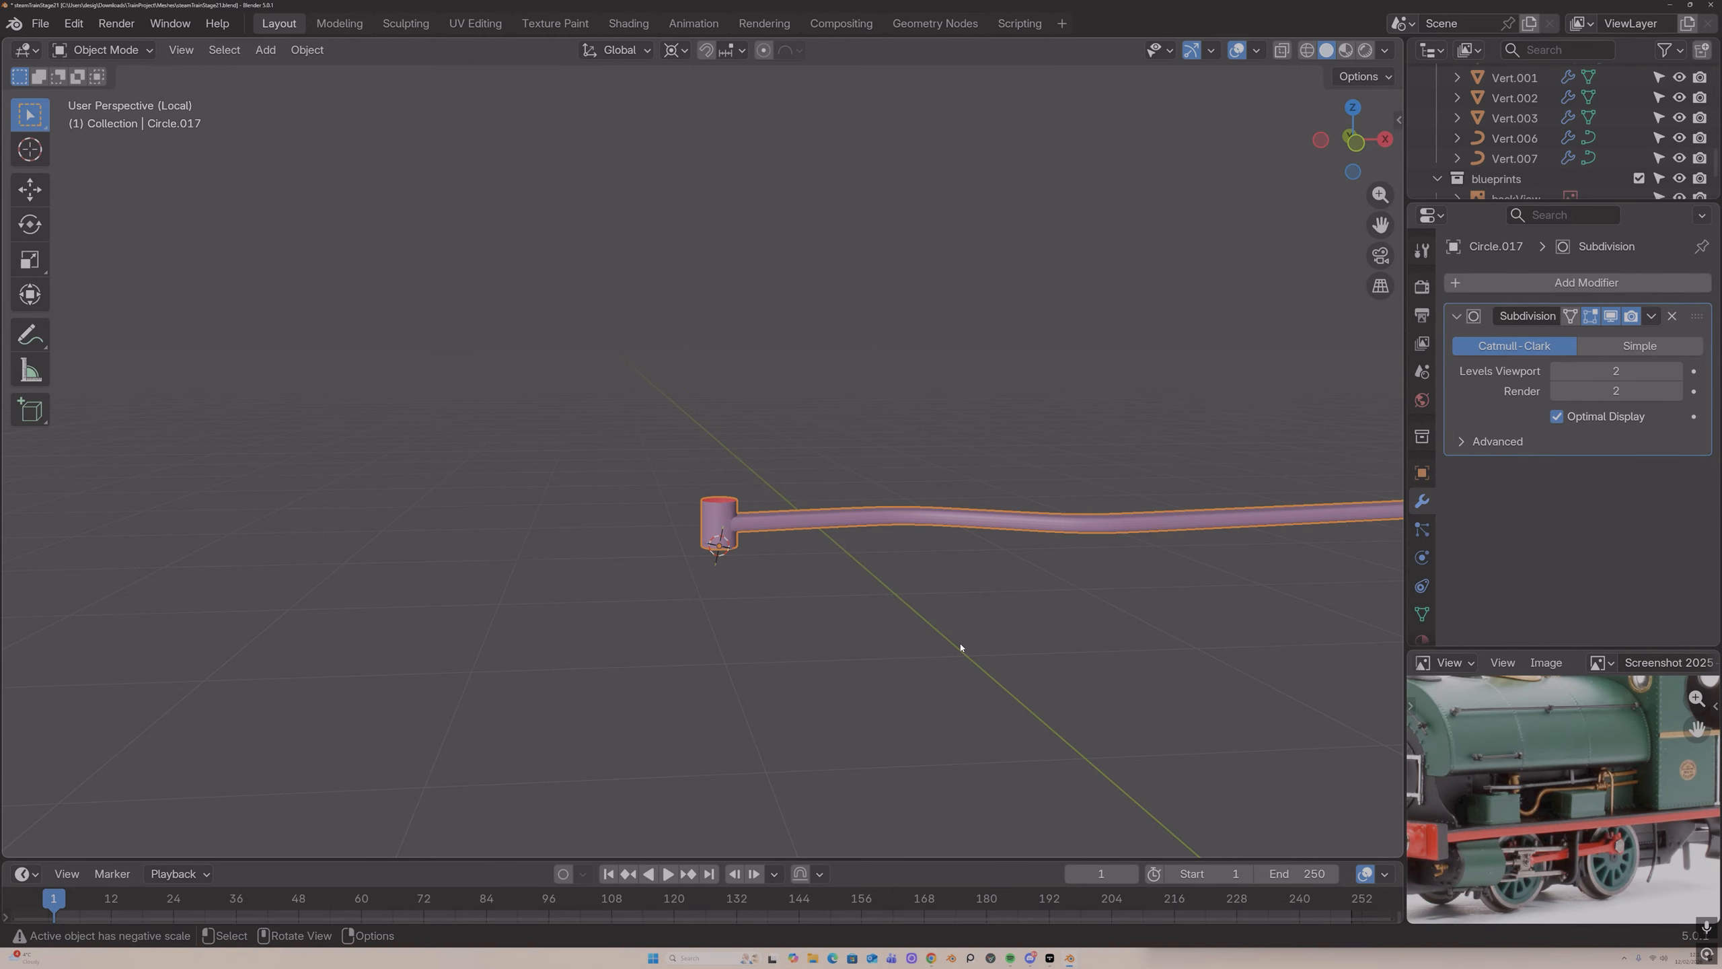
Step: Try to lower the pipe's upper lengthwise edges about 0.008 m along Z with the locomotive shown, and undo the move
key(KP_Divide)
key(Tab)
middle_drag(871, 471, 880, 426)
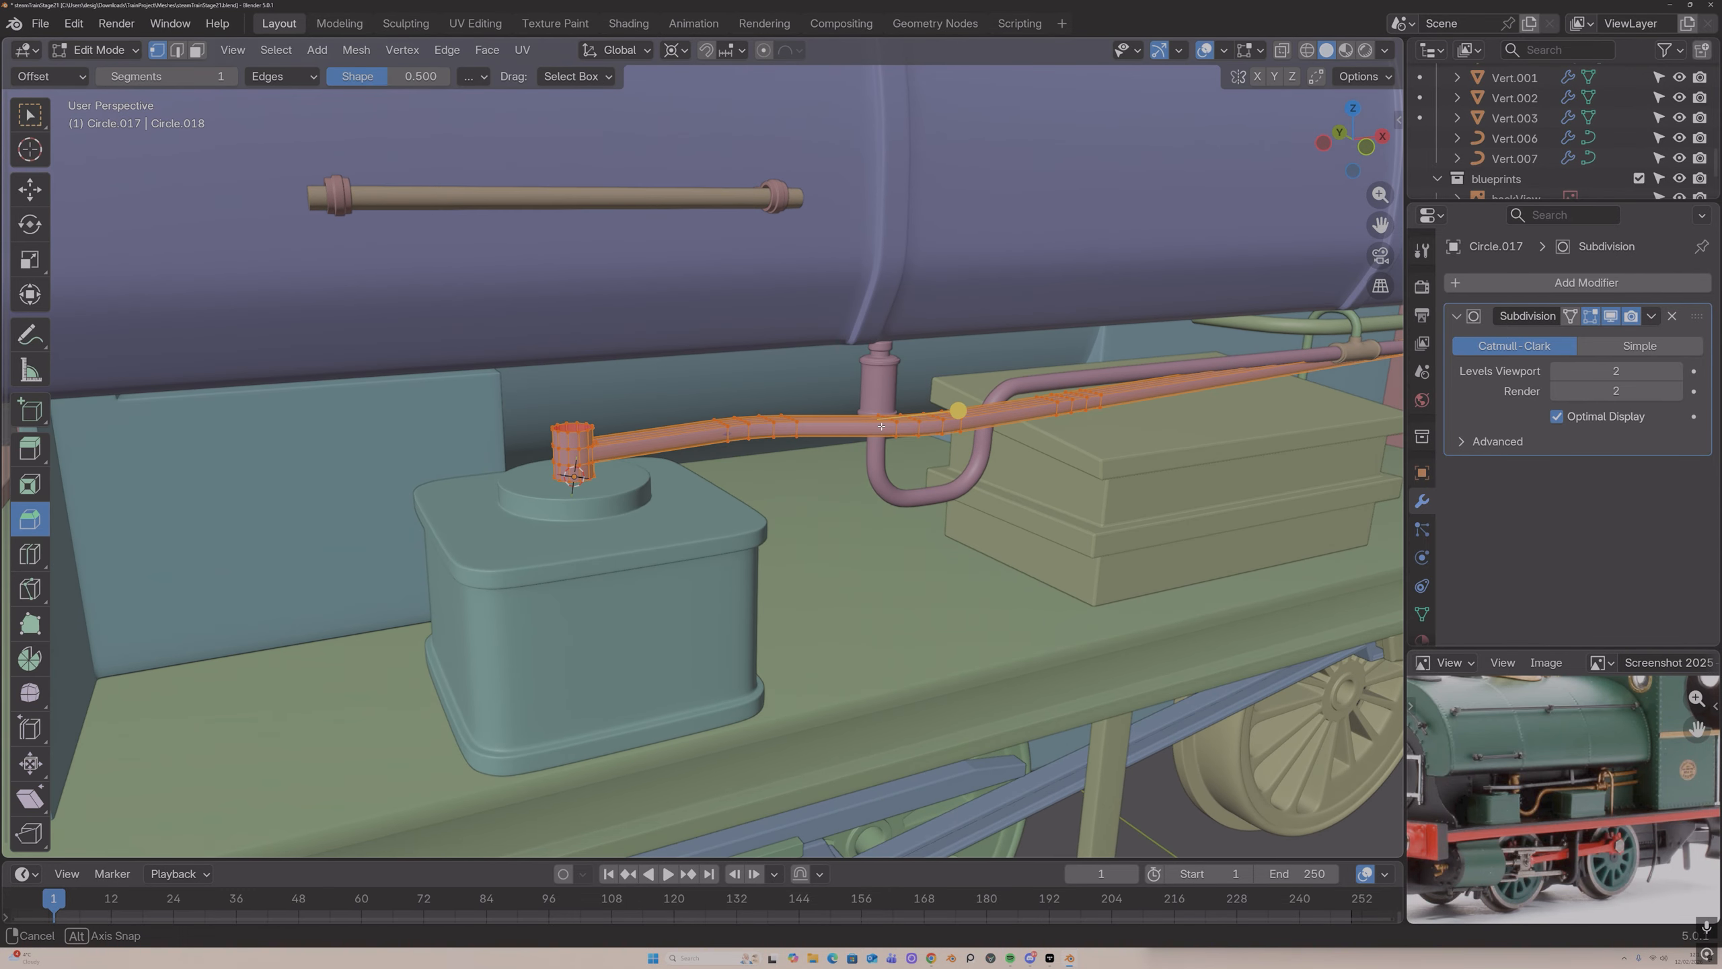
scroll(599, 434, up, 2)
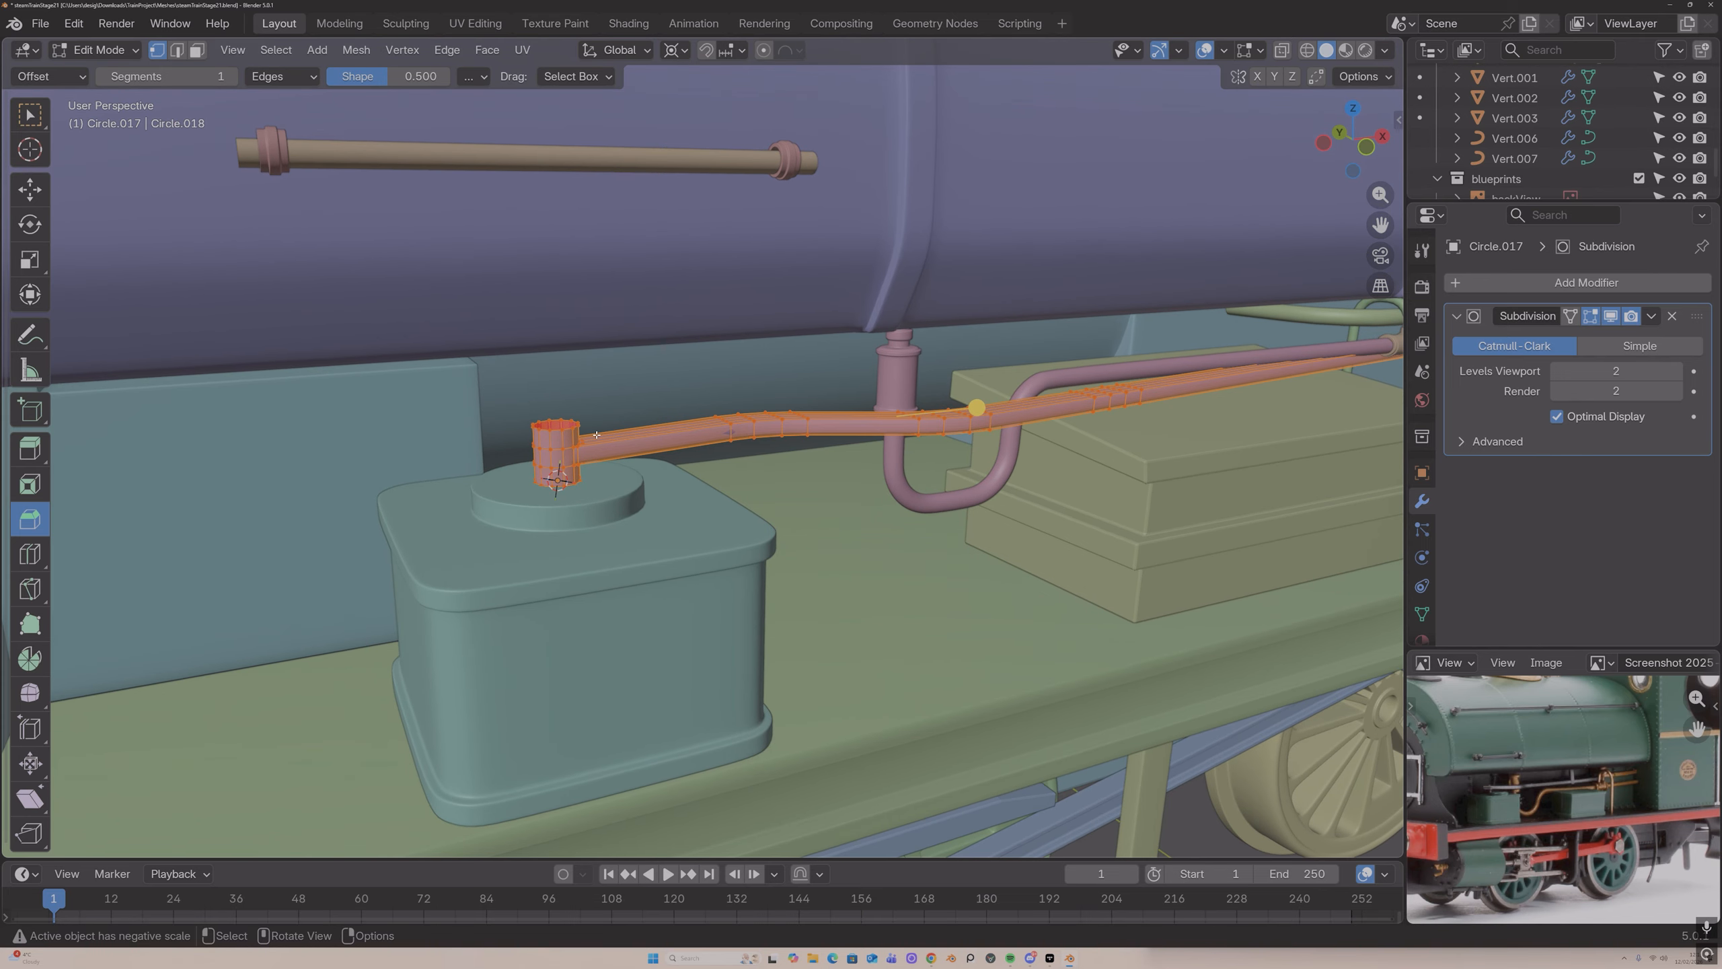
key(2)
click(584, 463)
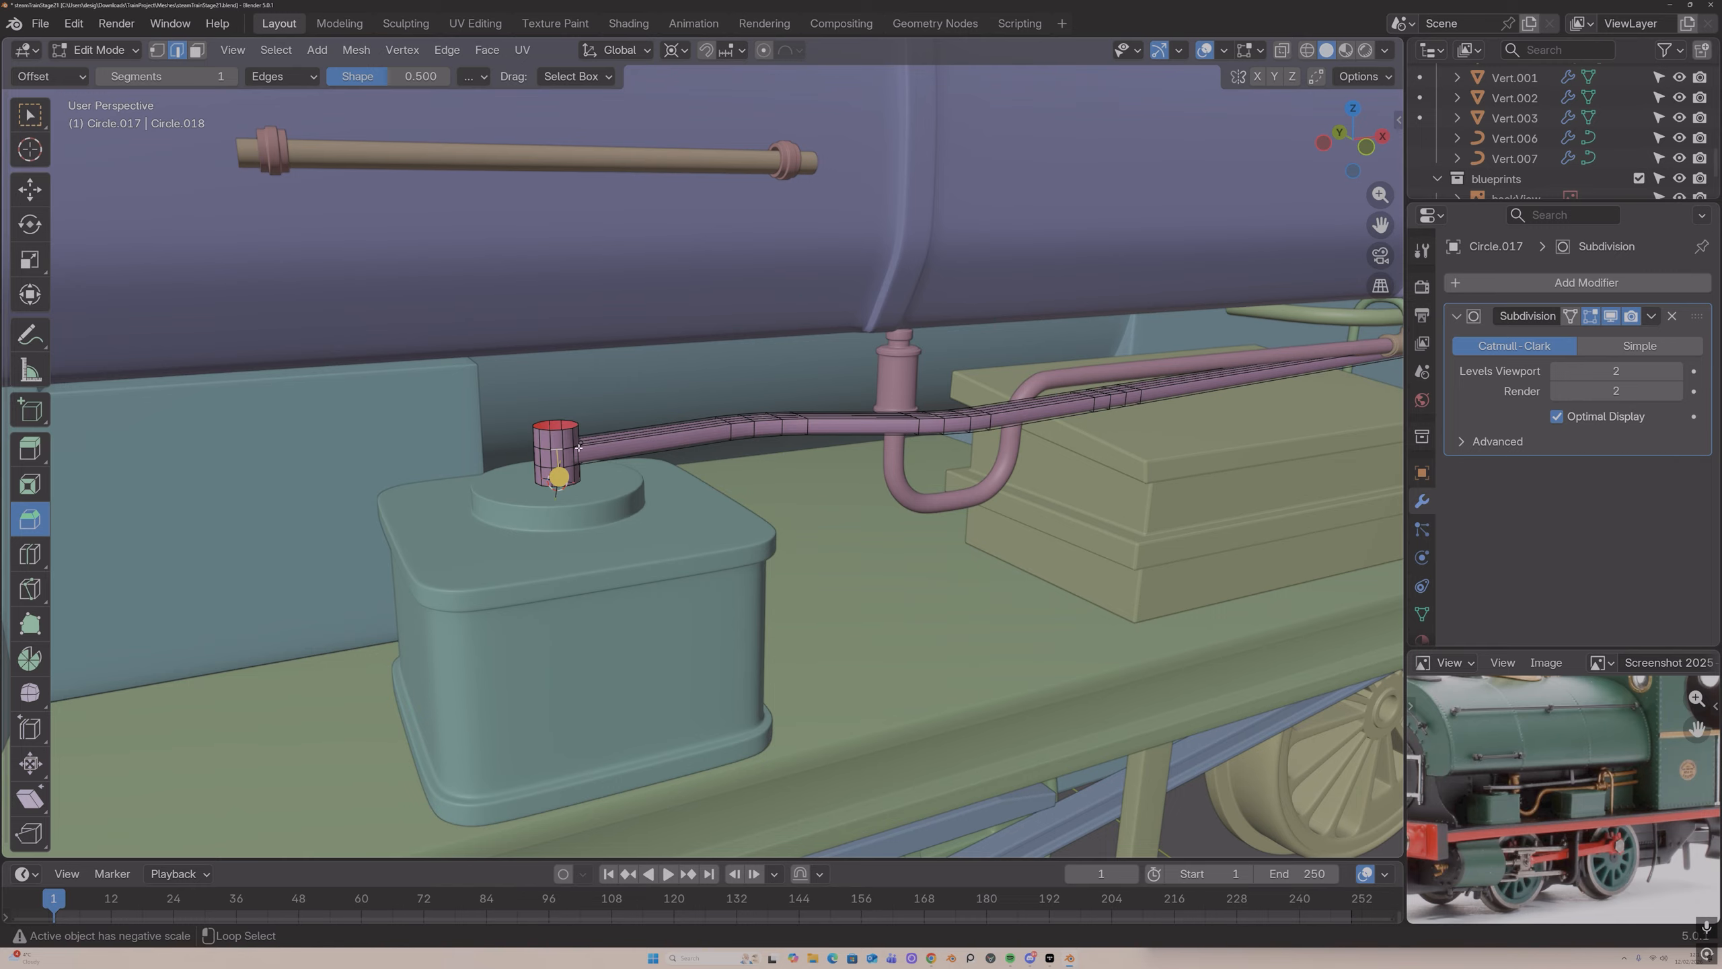
alt+click(578, 447)
middle_drag(578, 447, 598, 482)
alt+shift+click(607, 481)
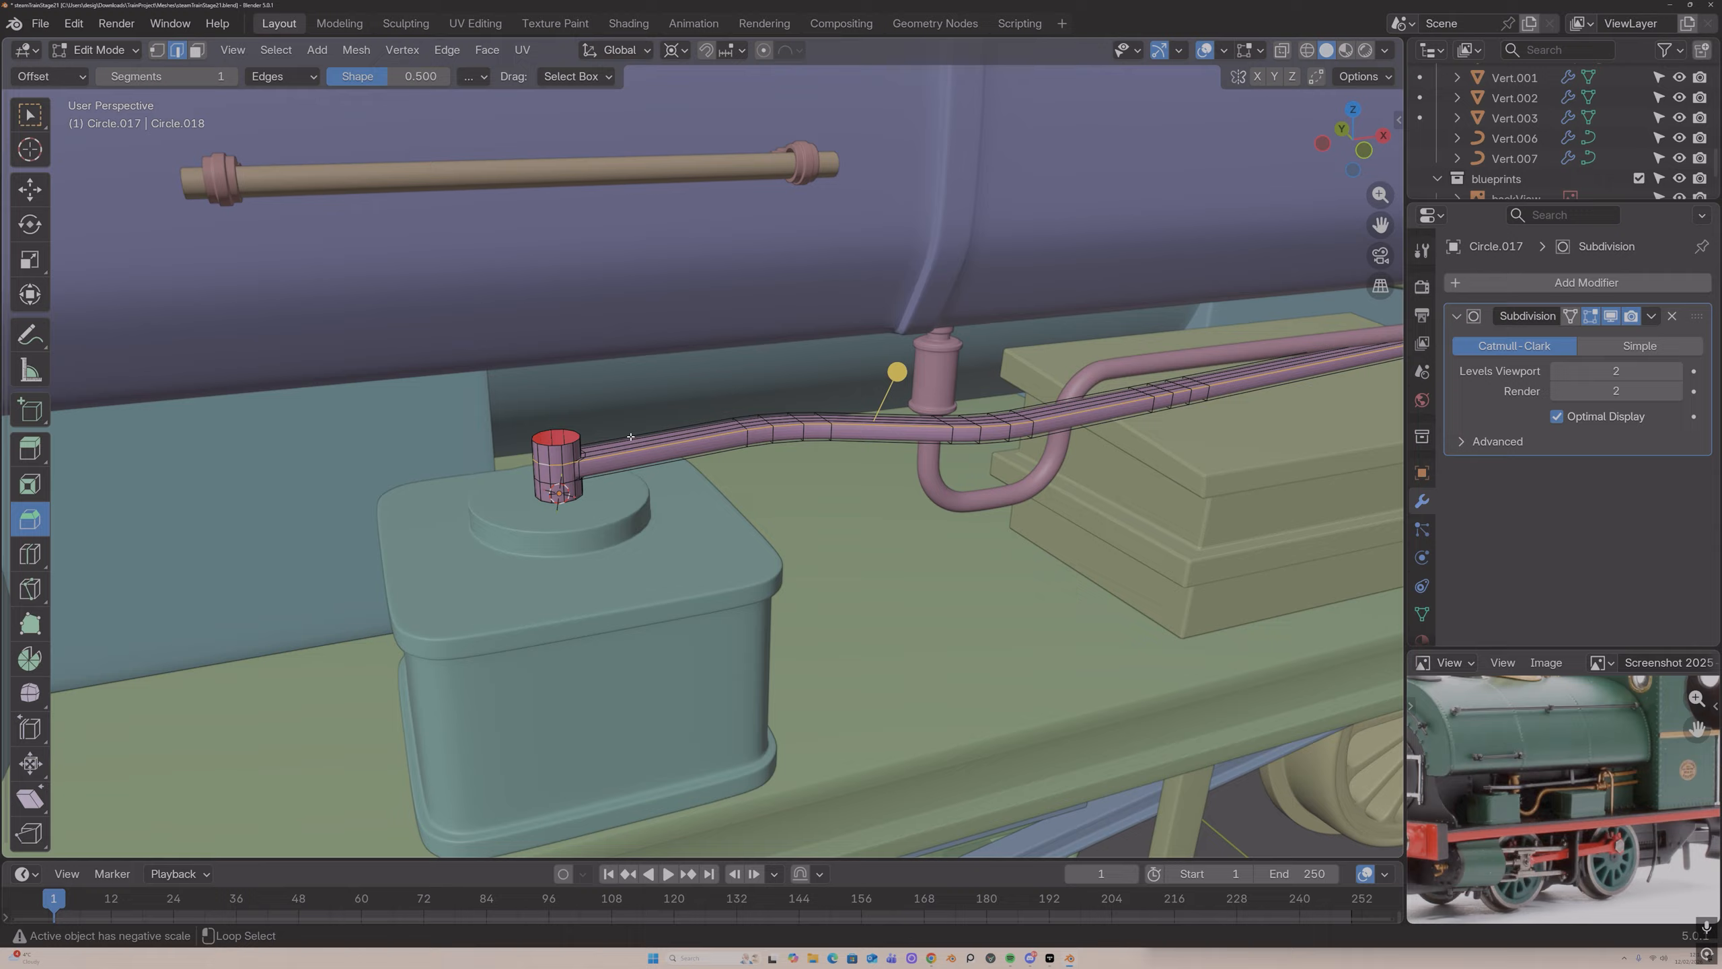
scroll(631, 436, down, 7)
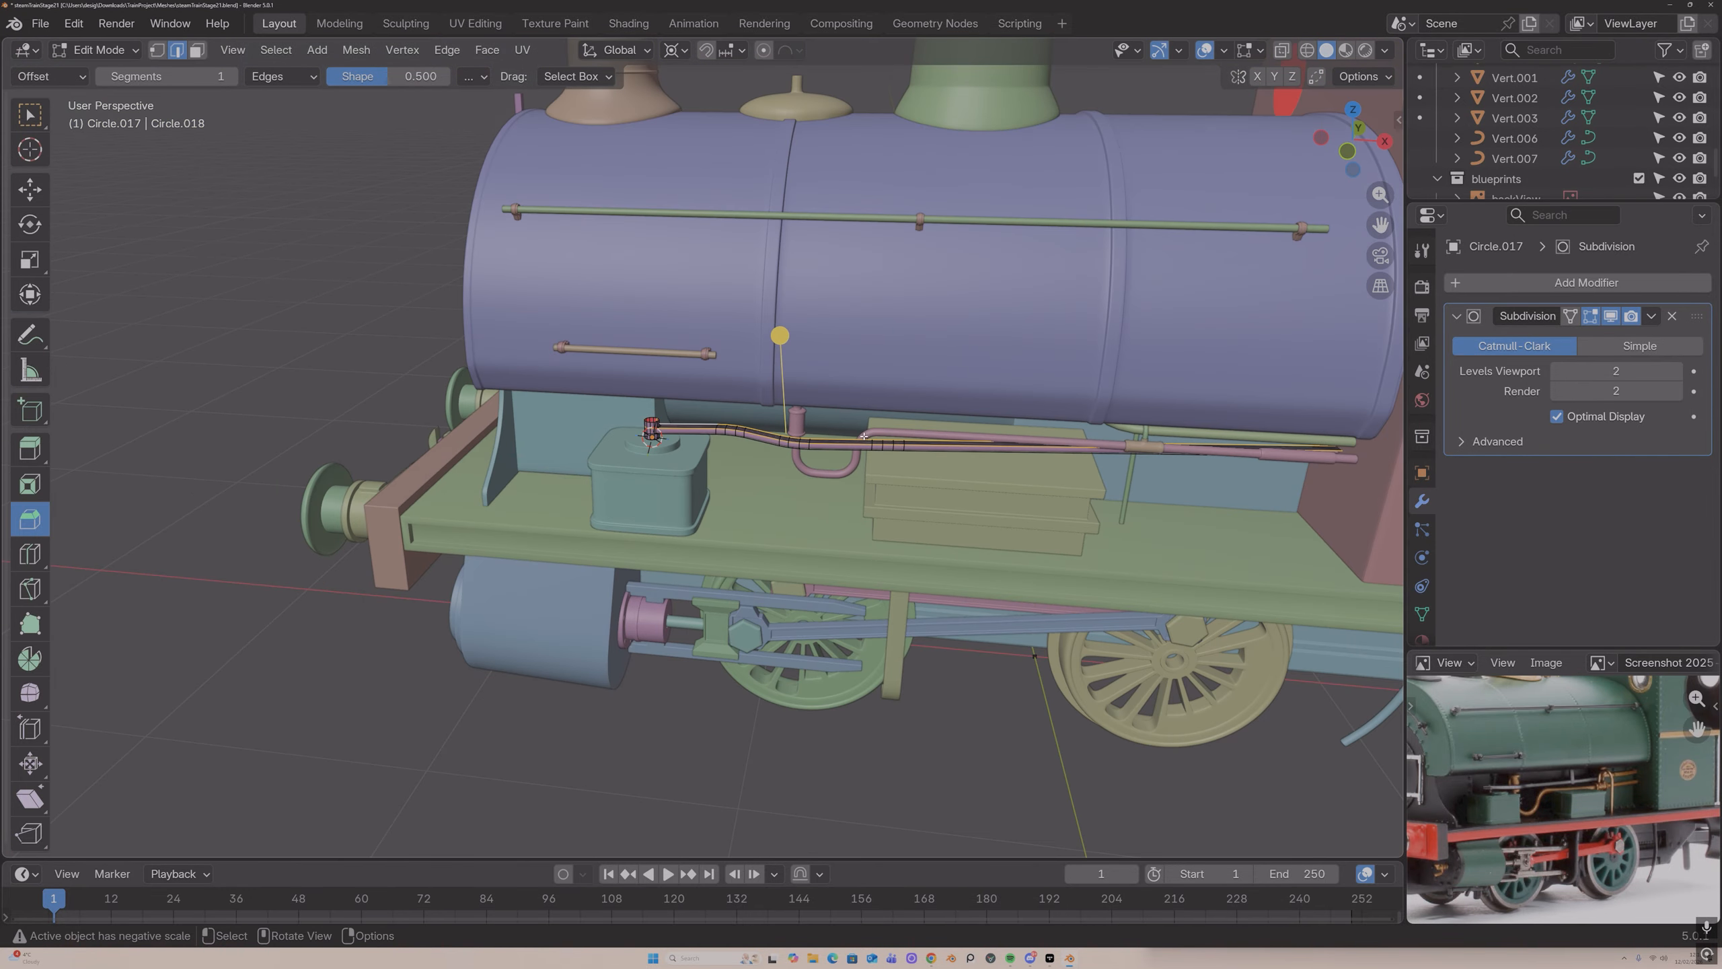
scroll(863, 435, up, 5)
key(g)
key(z)
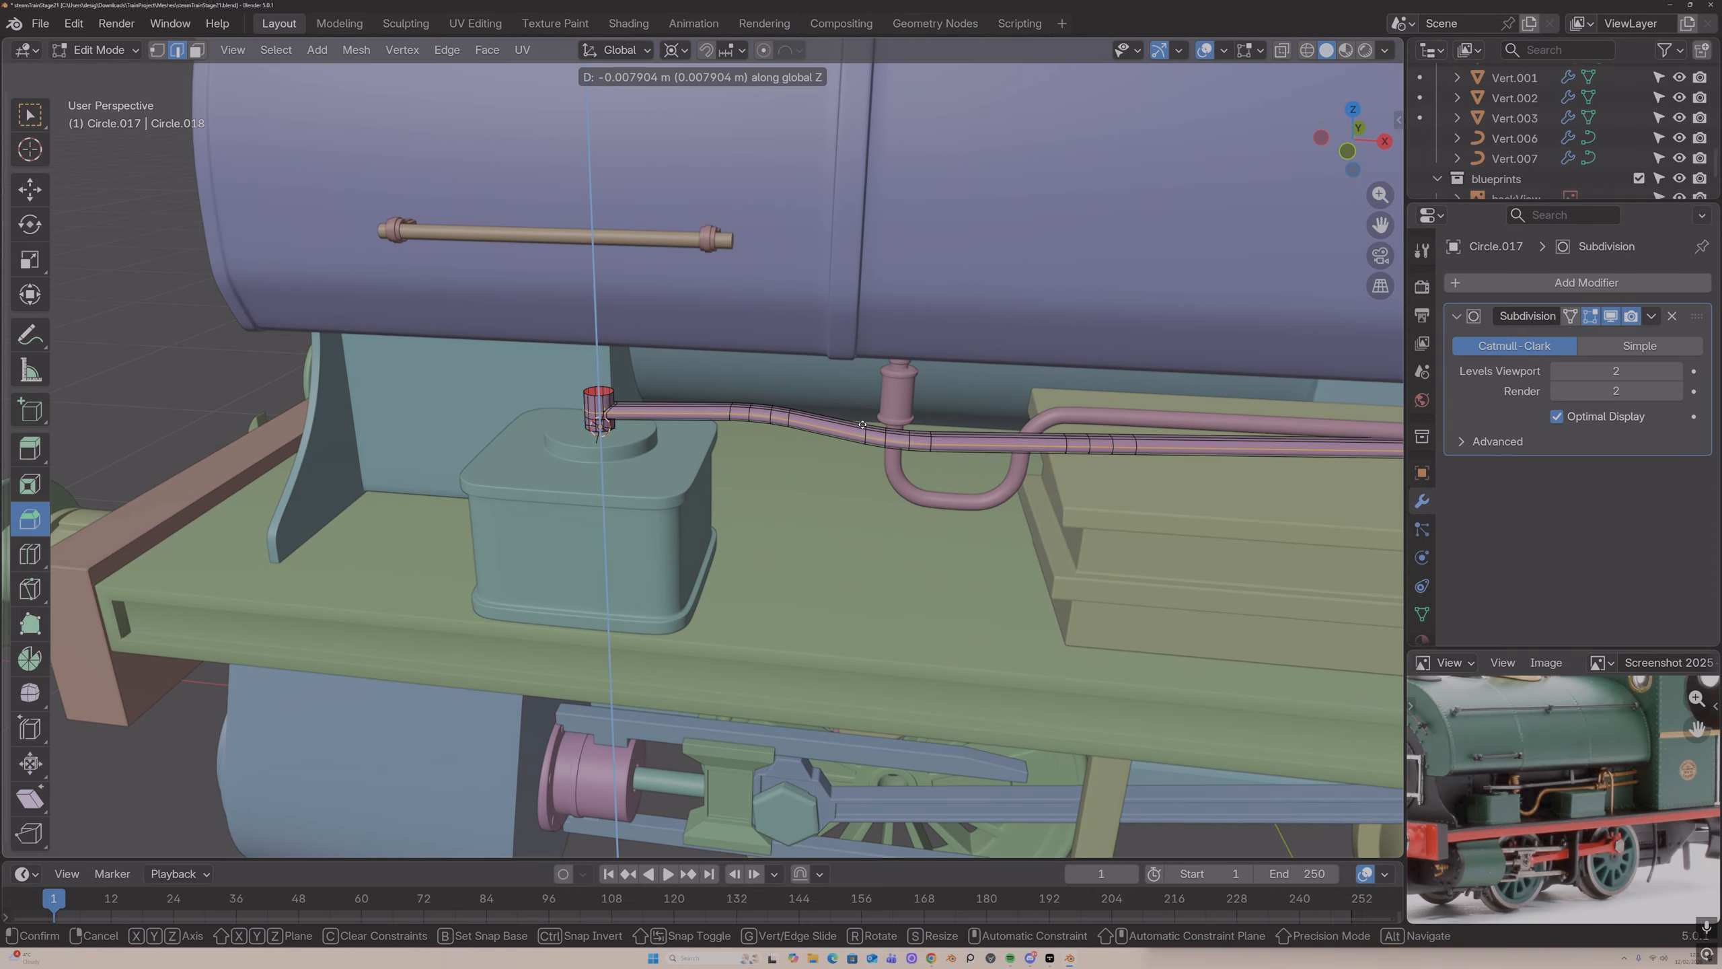
click(862, 424)
key(ctrl+z)
middle_drag(865, 424, 843, 415)
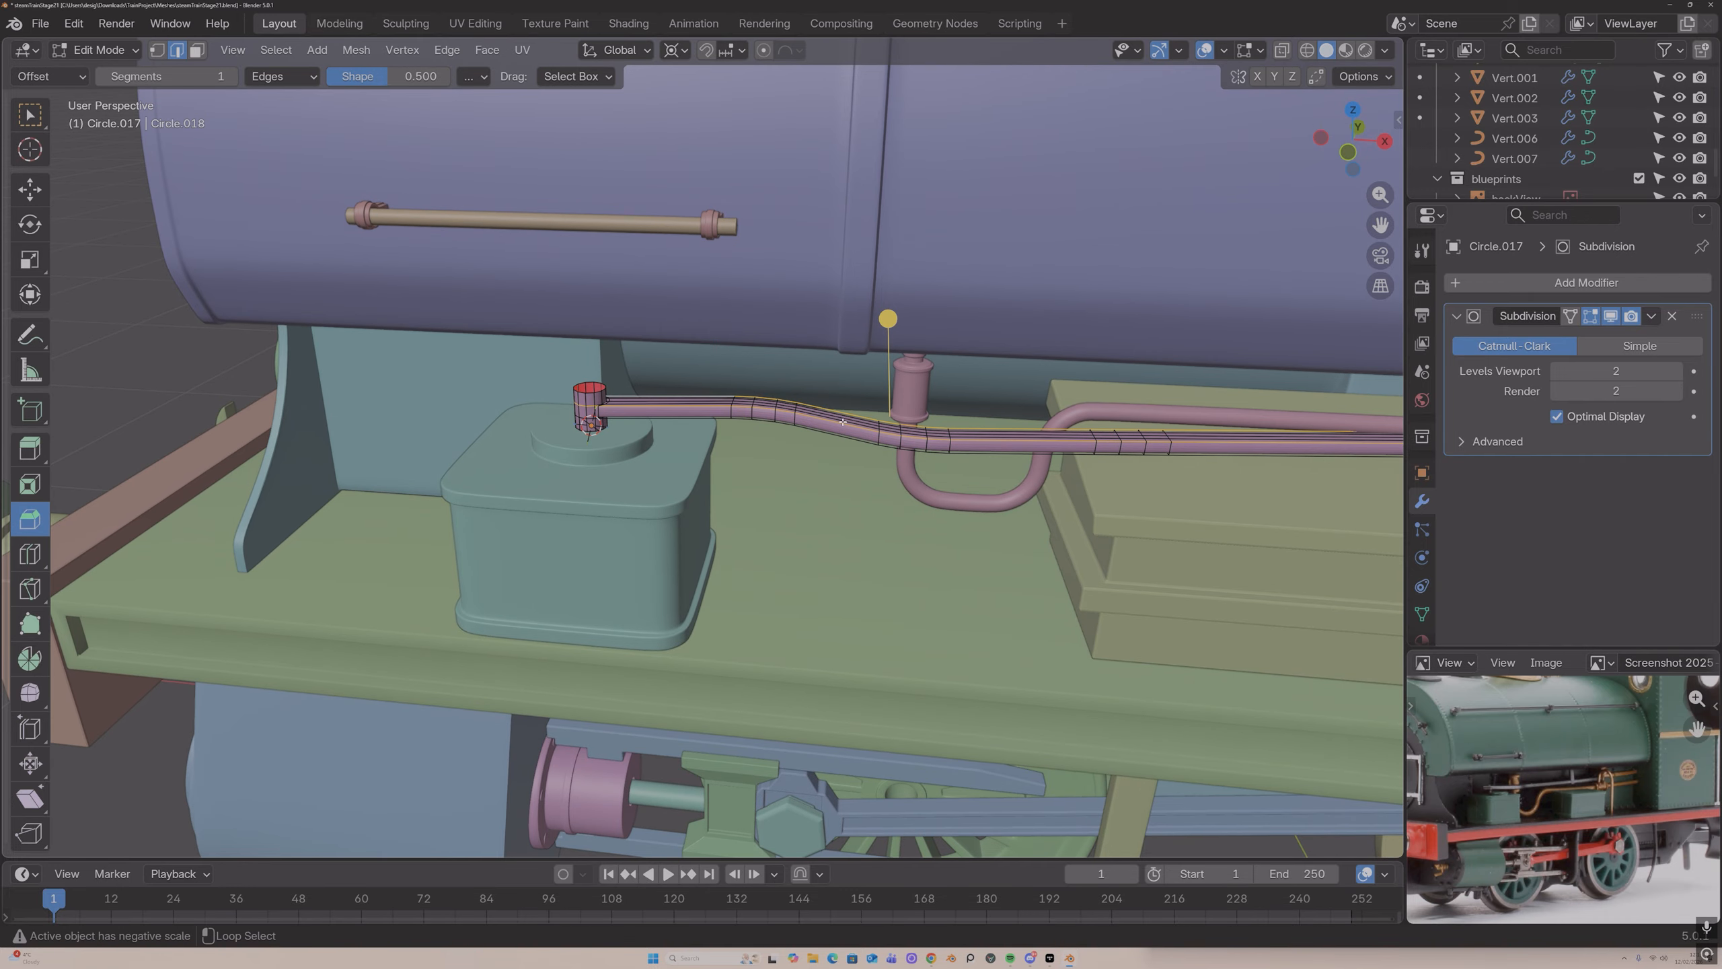
alt+click(843, 415)
alt+shift+click(842, 415)
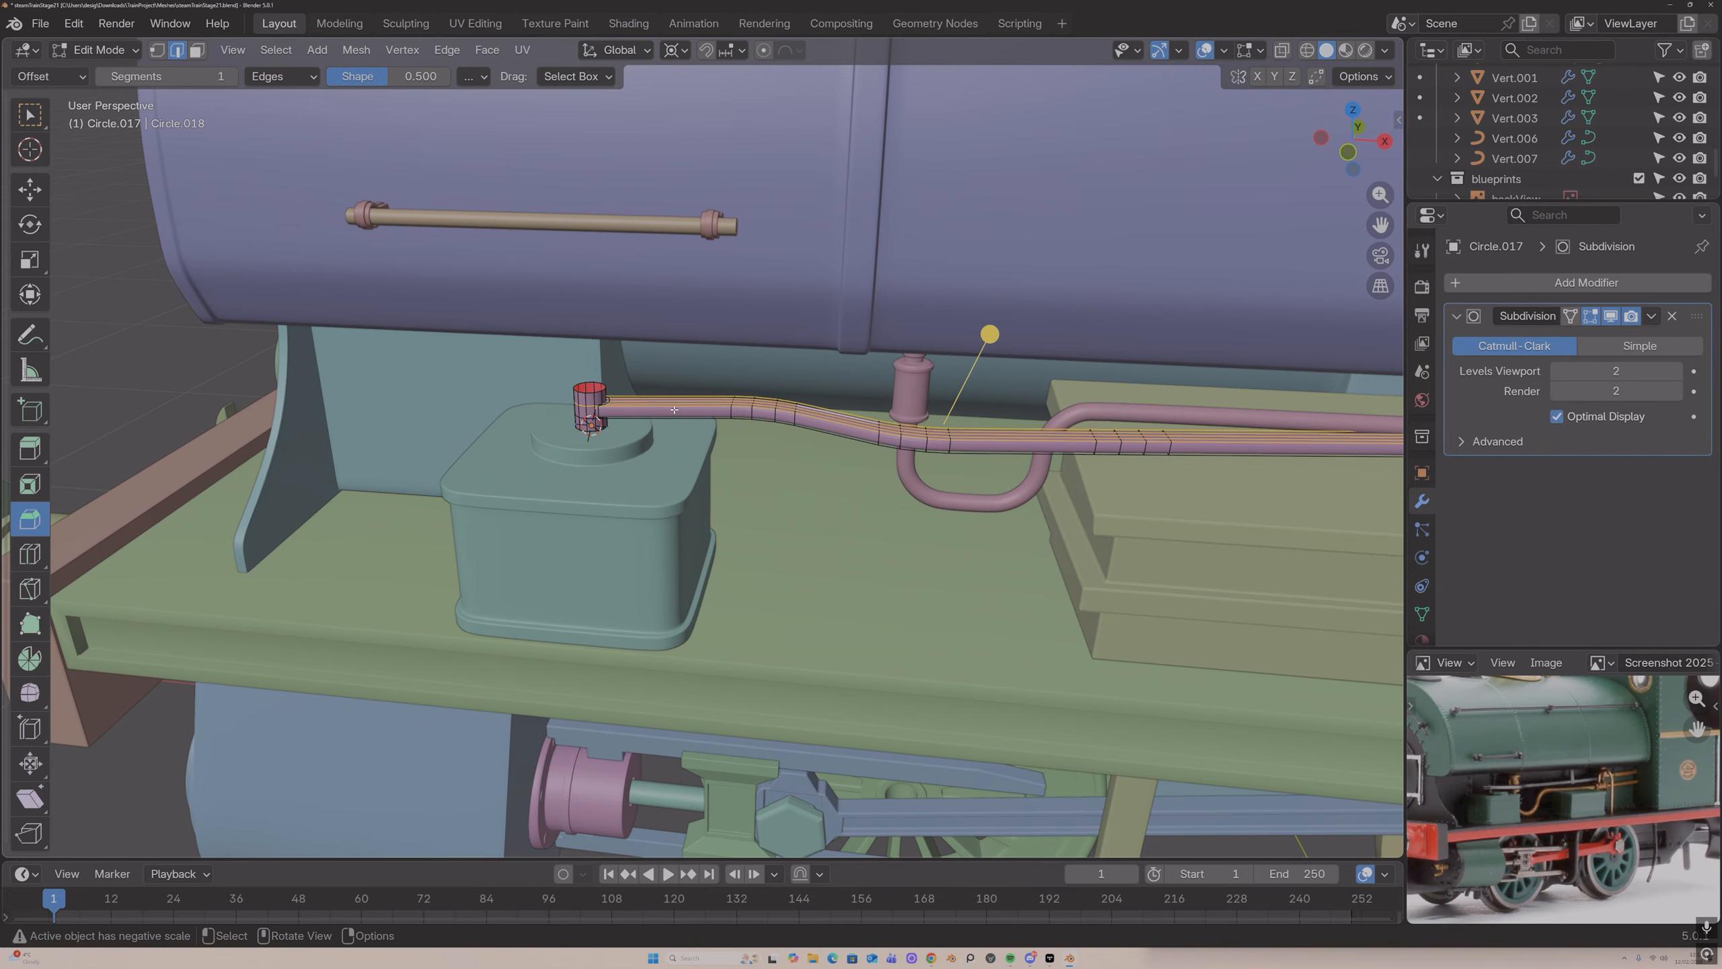
middle_drag(674, 409, 780, 367)
key(Tab)
key(KP_Divide)
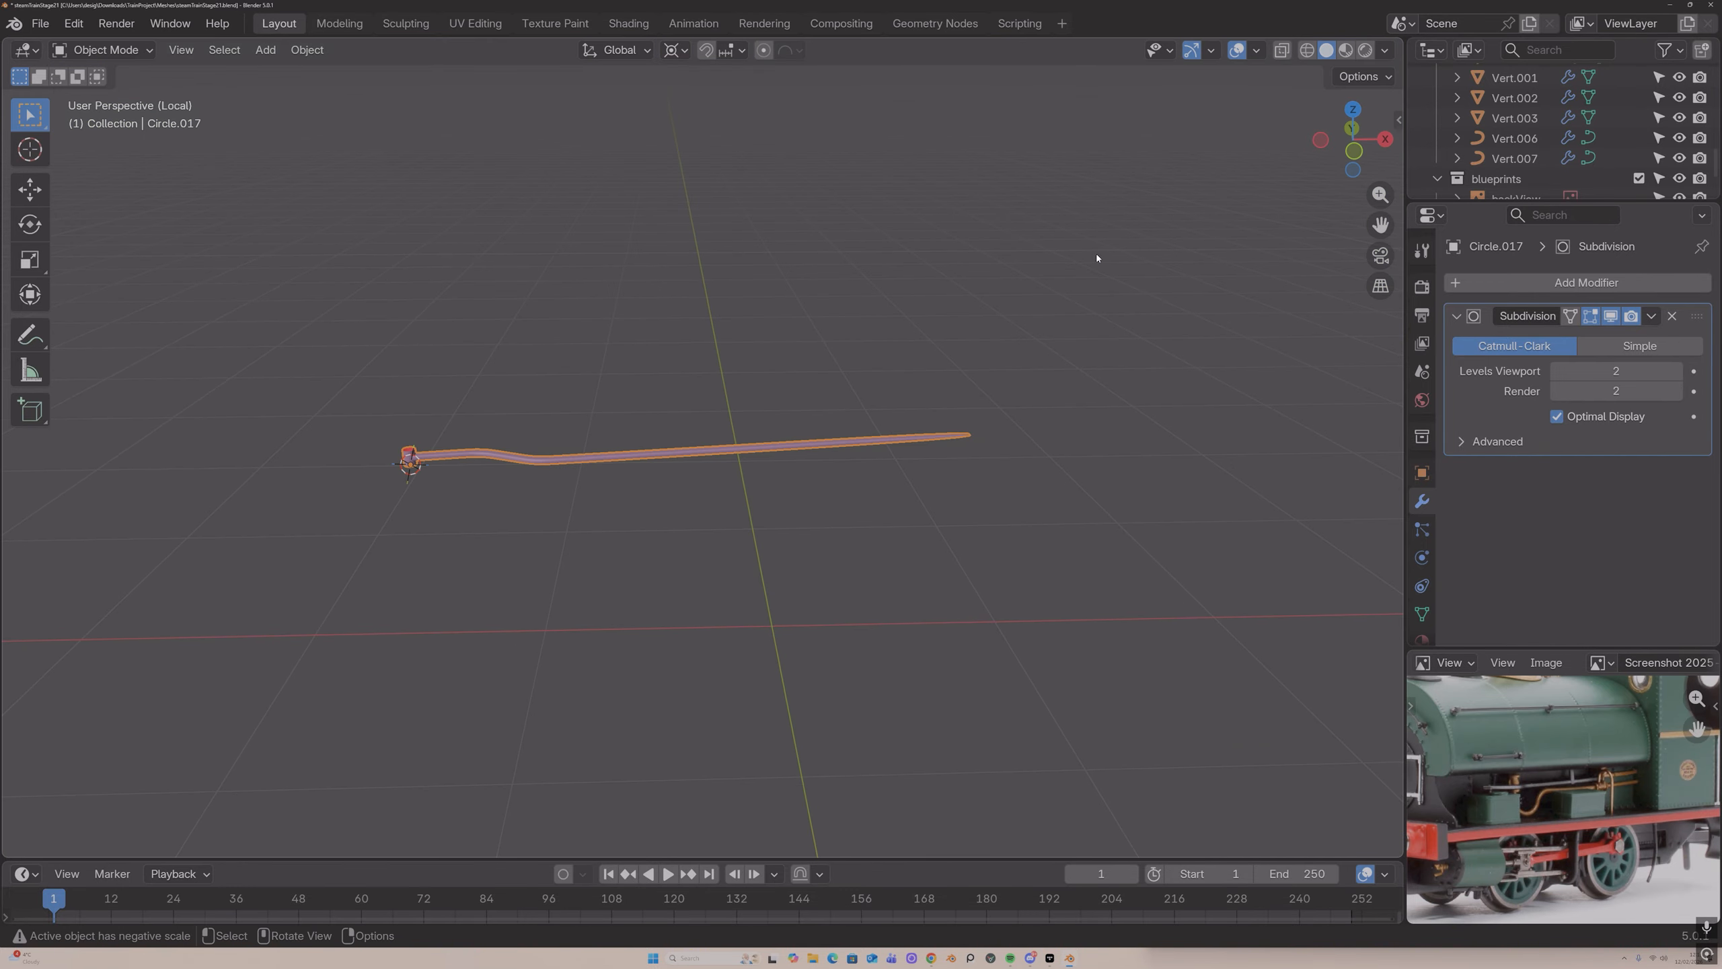
Step: Turn off the Subdivision modifier's viewport display for the isolated pipe
scroll(1072, 316, up, 4)
key(Tab)
middle_drag(1089, 322, 1082, 296)
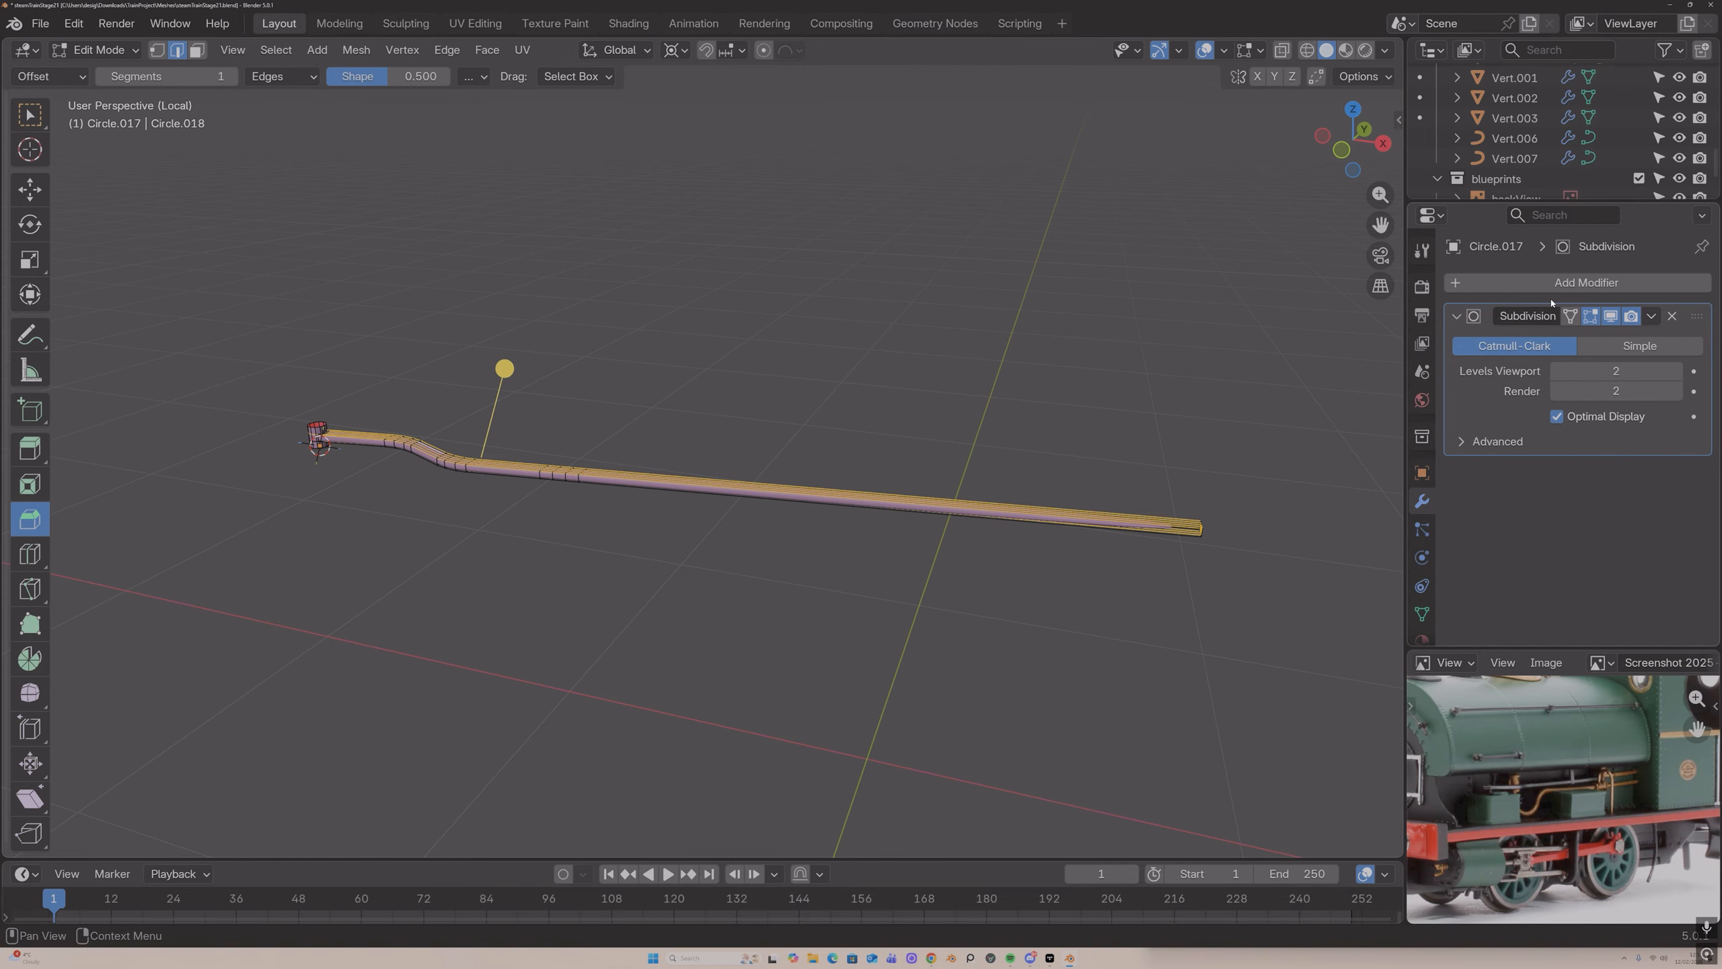
click(1611, 316)
middle_drag(1193, 380, 1064, 357)
Step: Select the faces closing the pipe's far end and delete them
key(3)
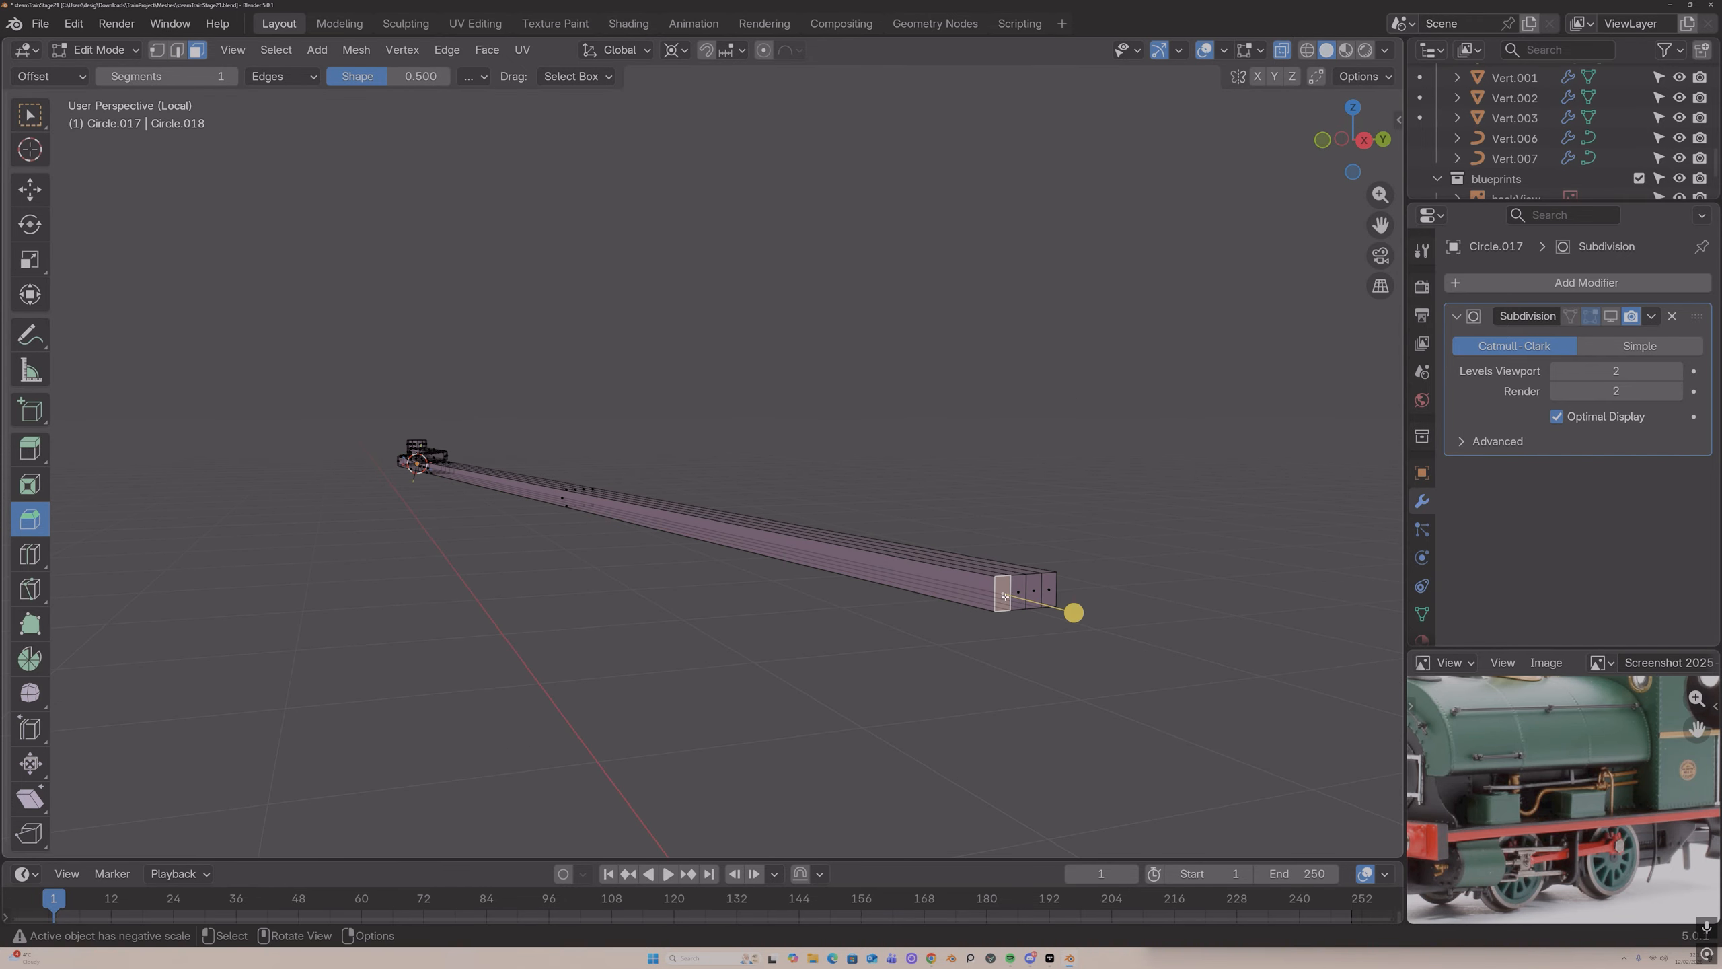
shift+click(1033, 591)
shift+click(1047, 589)
key(x)
click(1046, 589)
Step: In front view, select the upper row of vertices along the whole pipe and move it about -0.0064 m along Z
middle_drag(1048, 588, 1279, 570)
click(1387, 144)
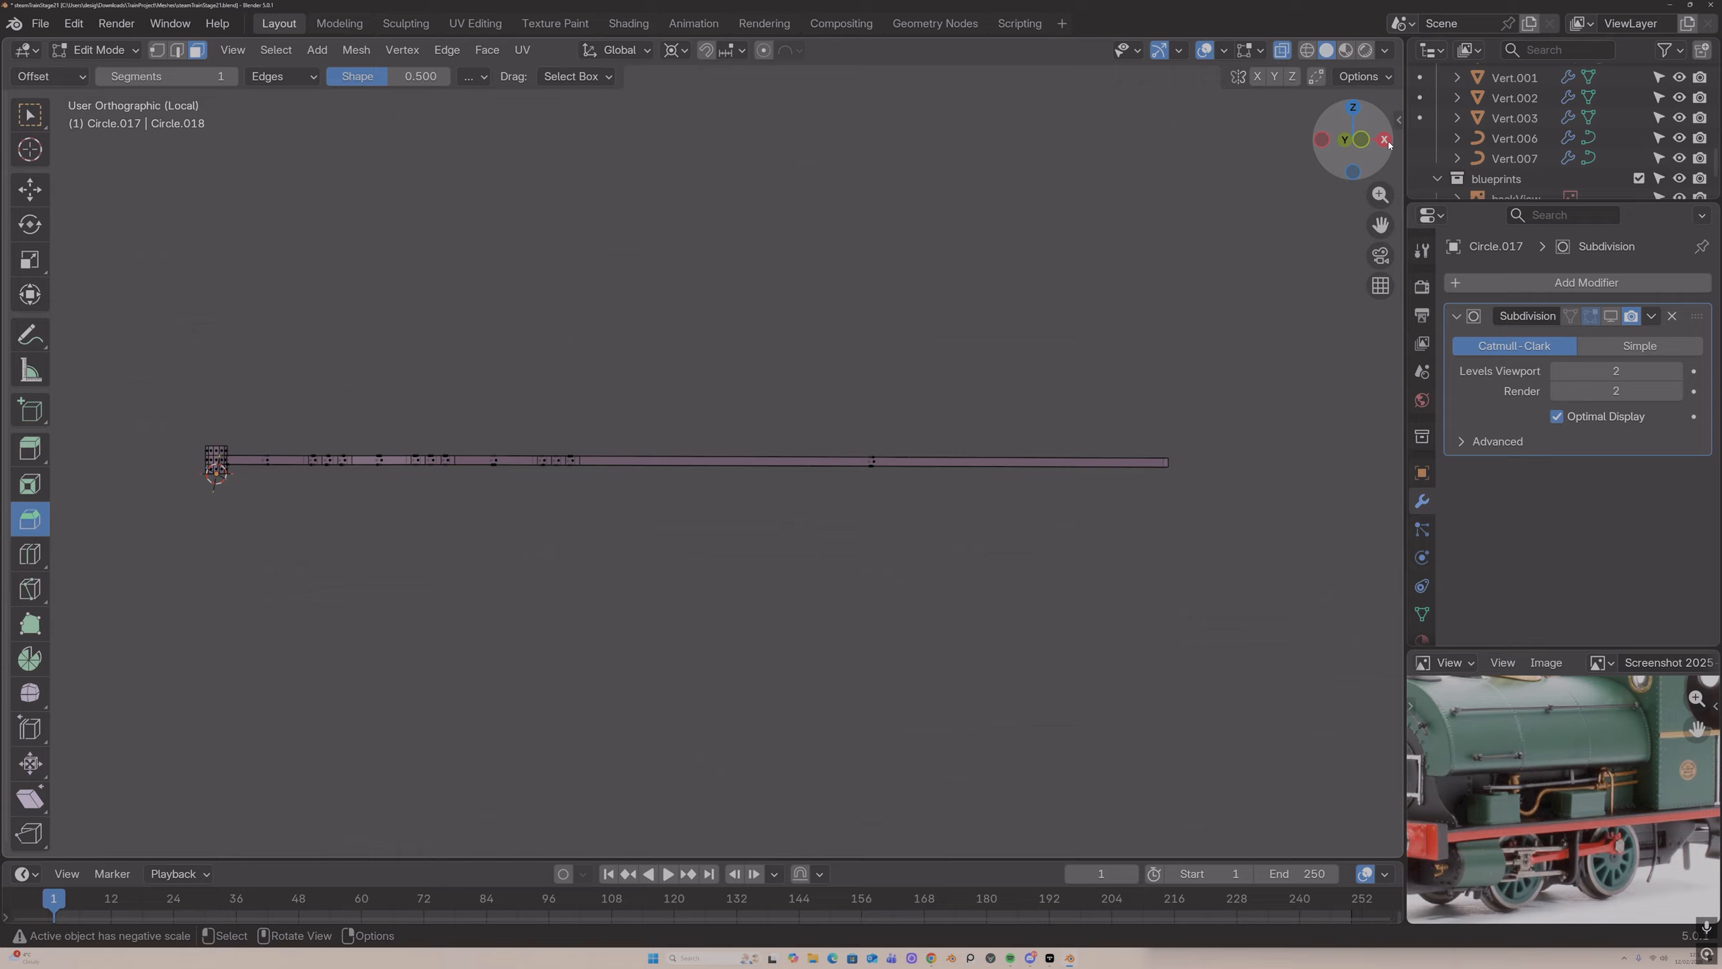
click(1389, 144)
click(1389, 145)
click(1389, 144)
scroll(1096, 366, up, 1)
scroll(1095, 366, down, 1)
key(Tab)
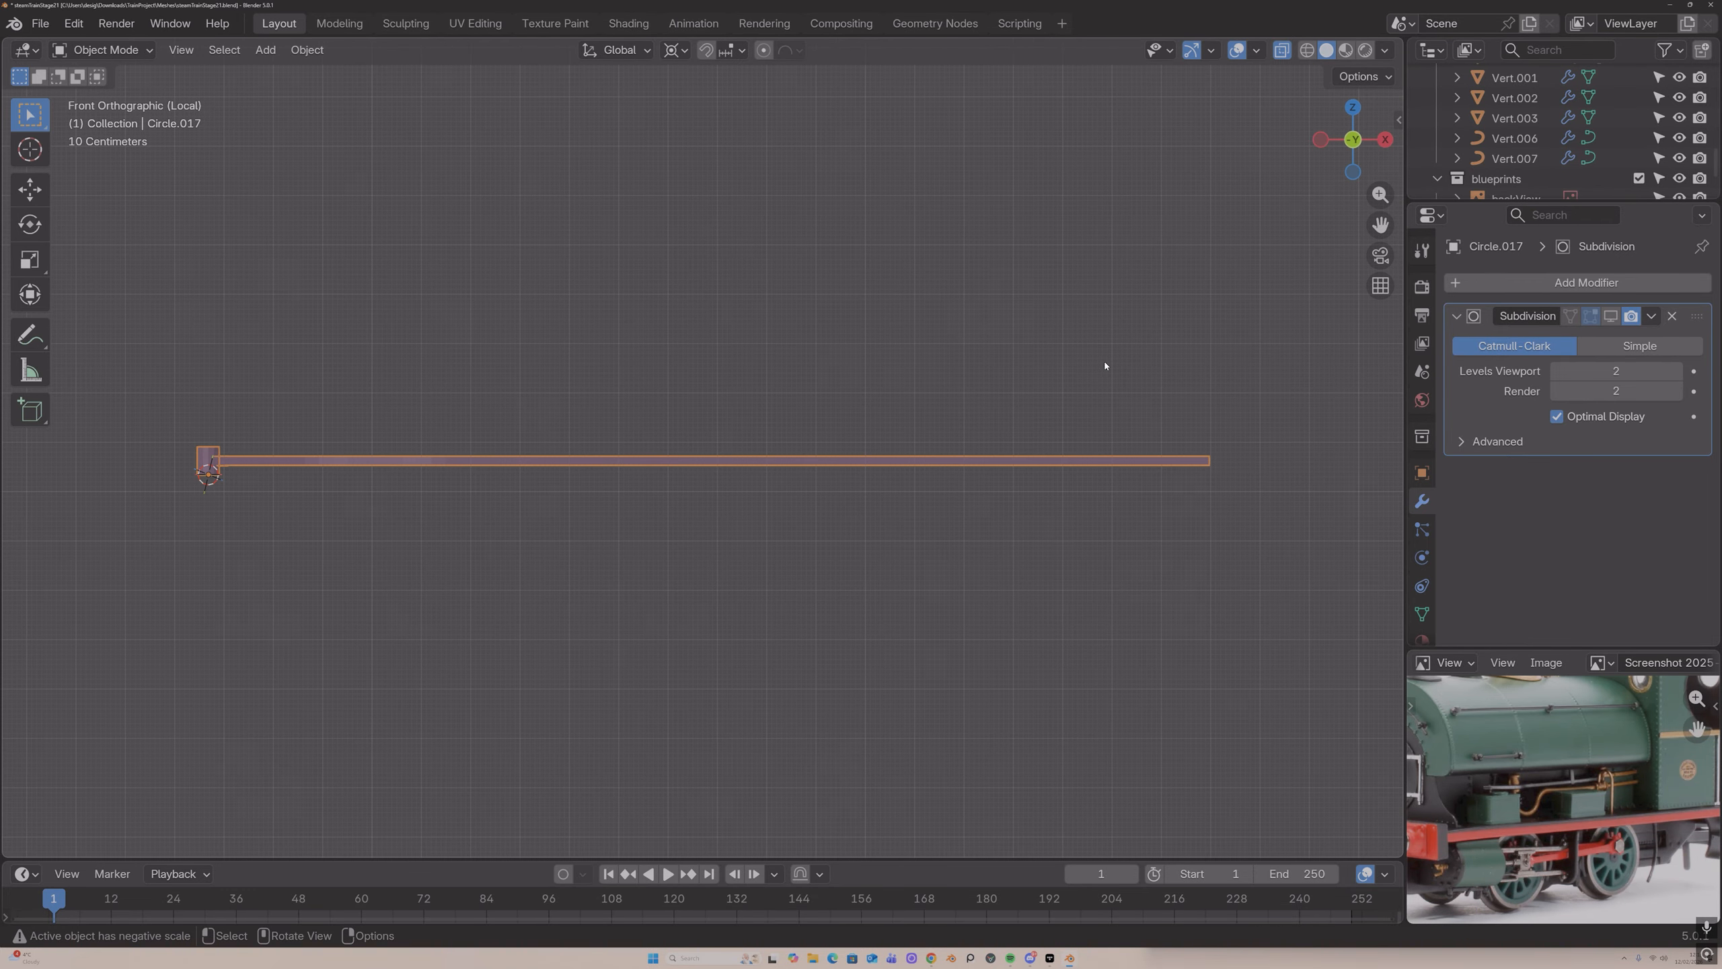
key(Tab)
key(1)
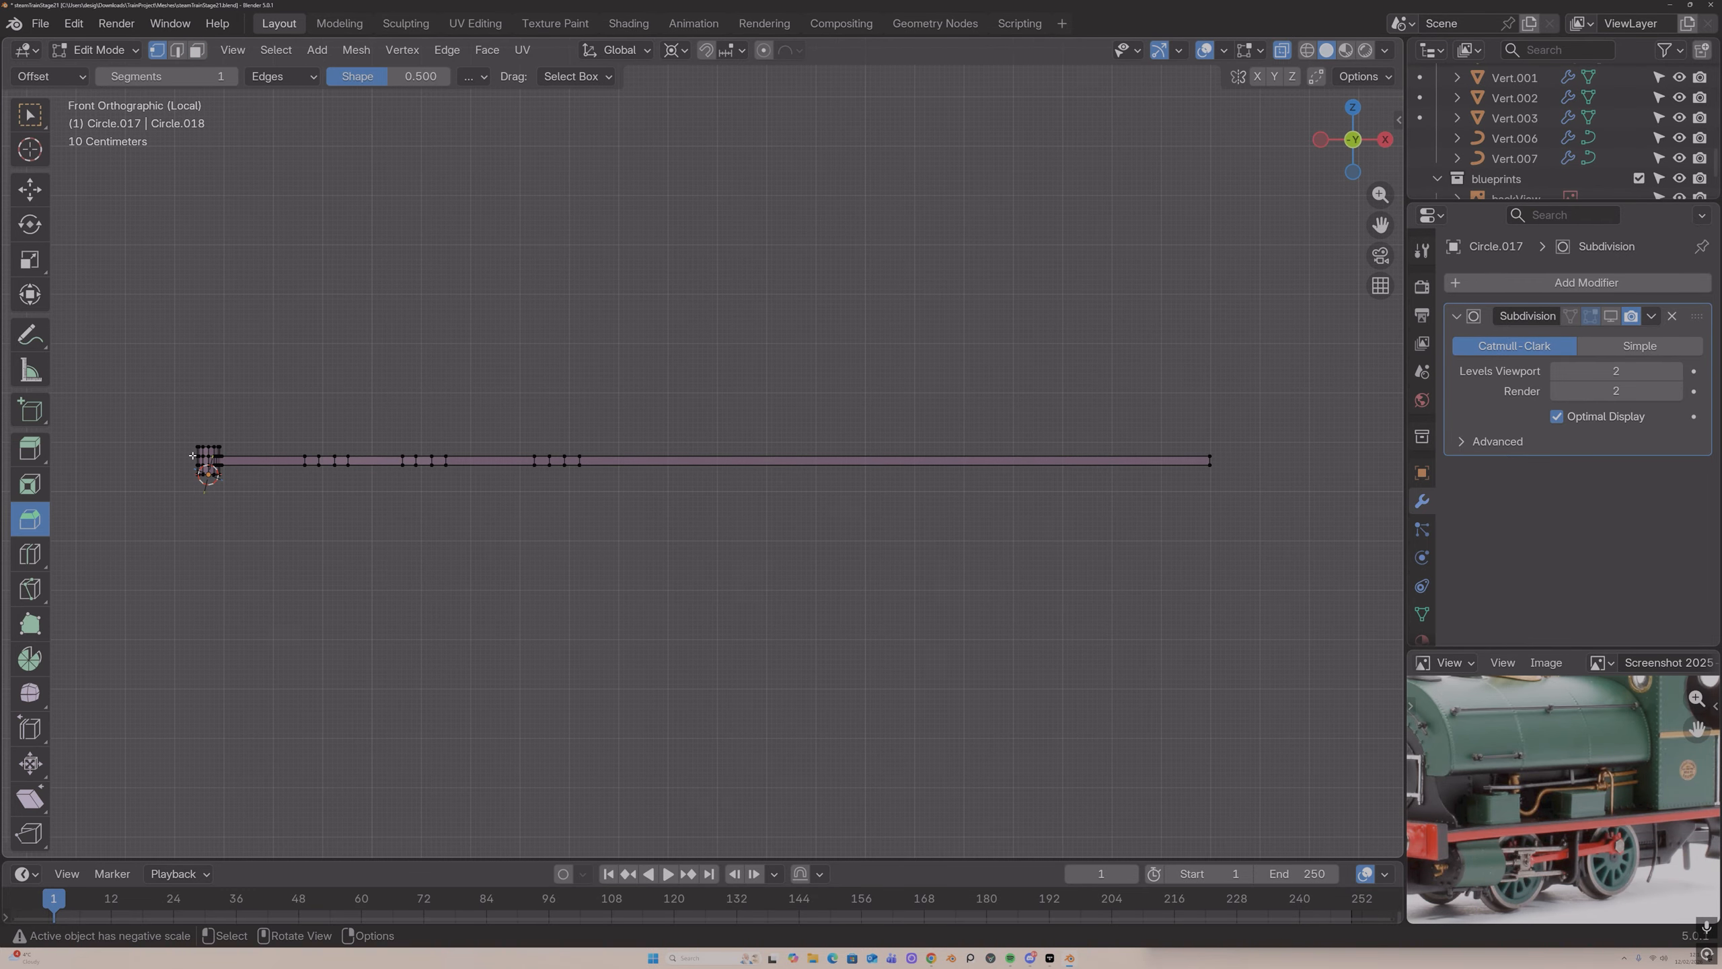
drag(190, 453, 1228, 459)
key(g)
key(z)
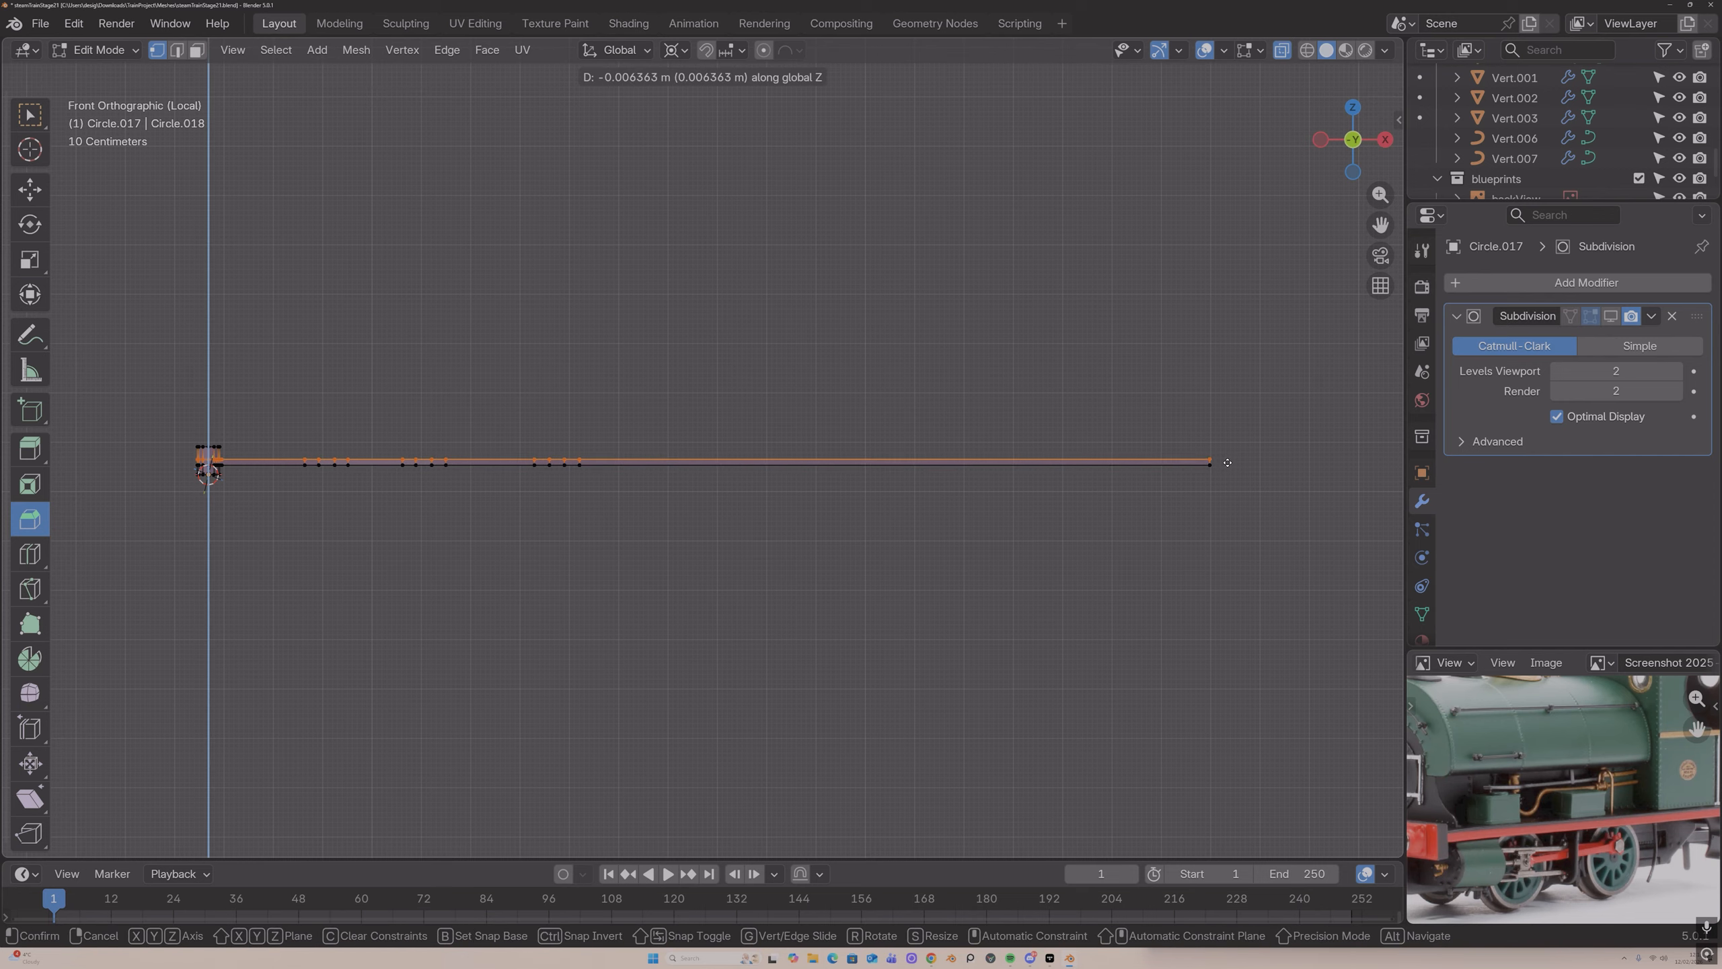
click(1227, 464)
Step: Leave mesh editing, show the rest of the locomotive again and turn off X-ray
key(Tab)
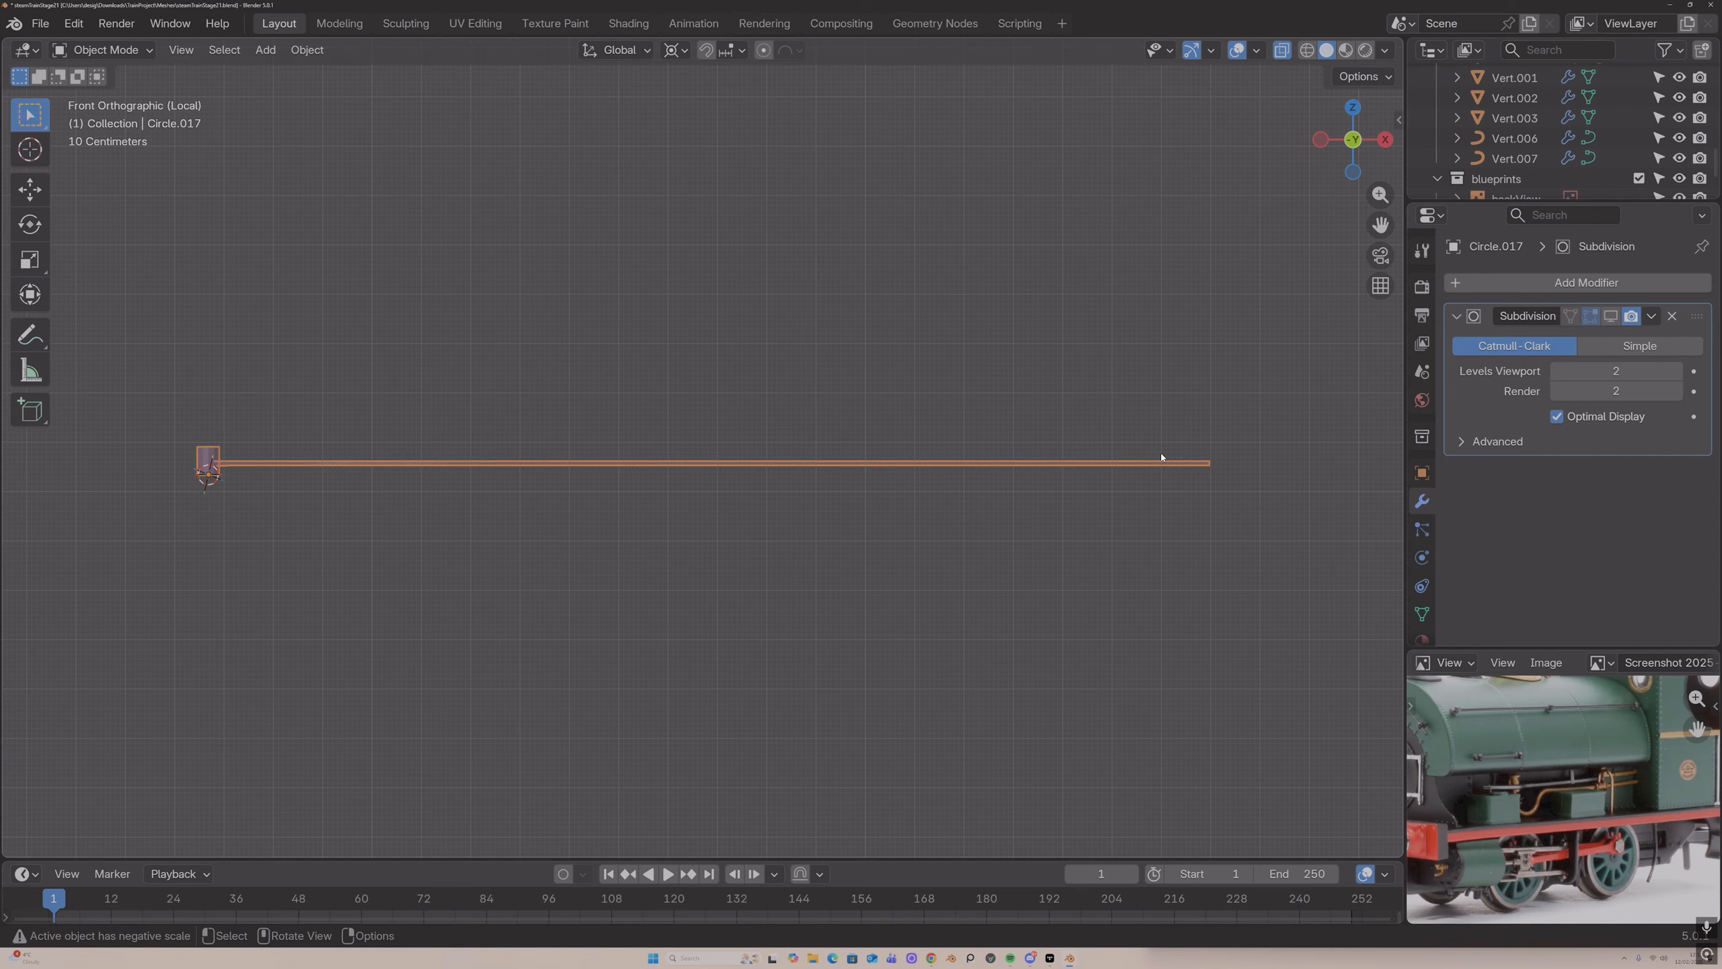
key(KP_Divide)
click(1288, 52)
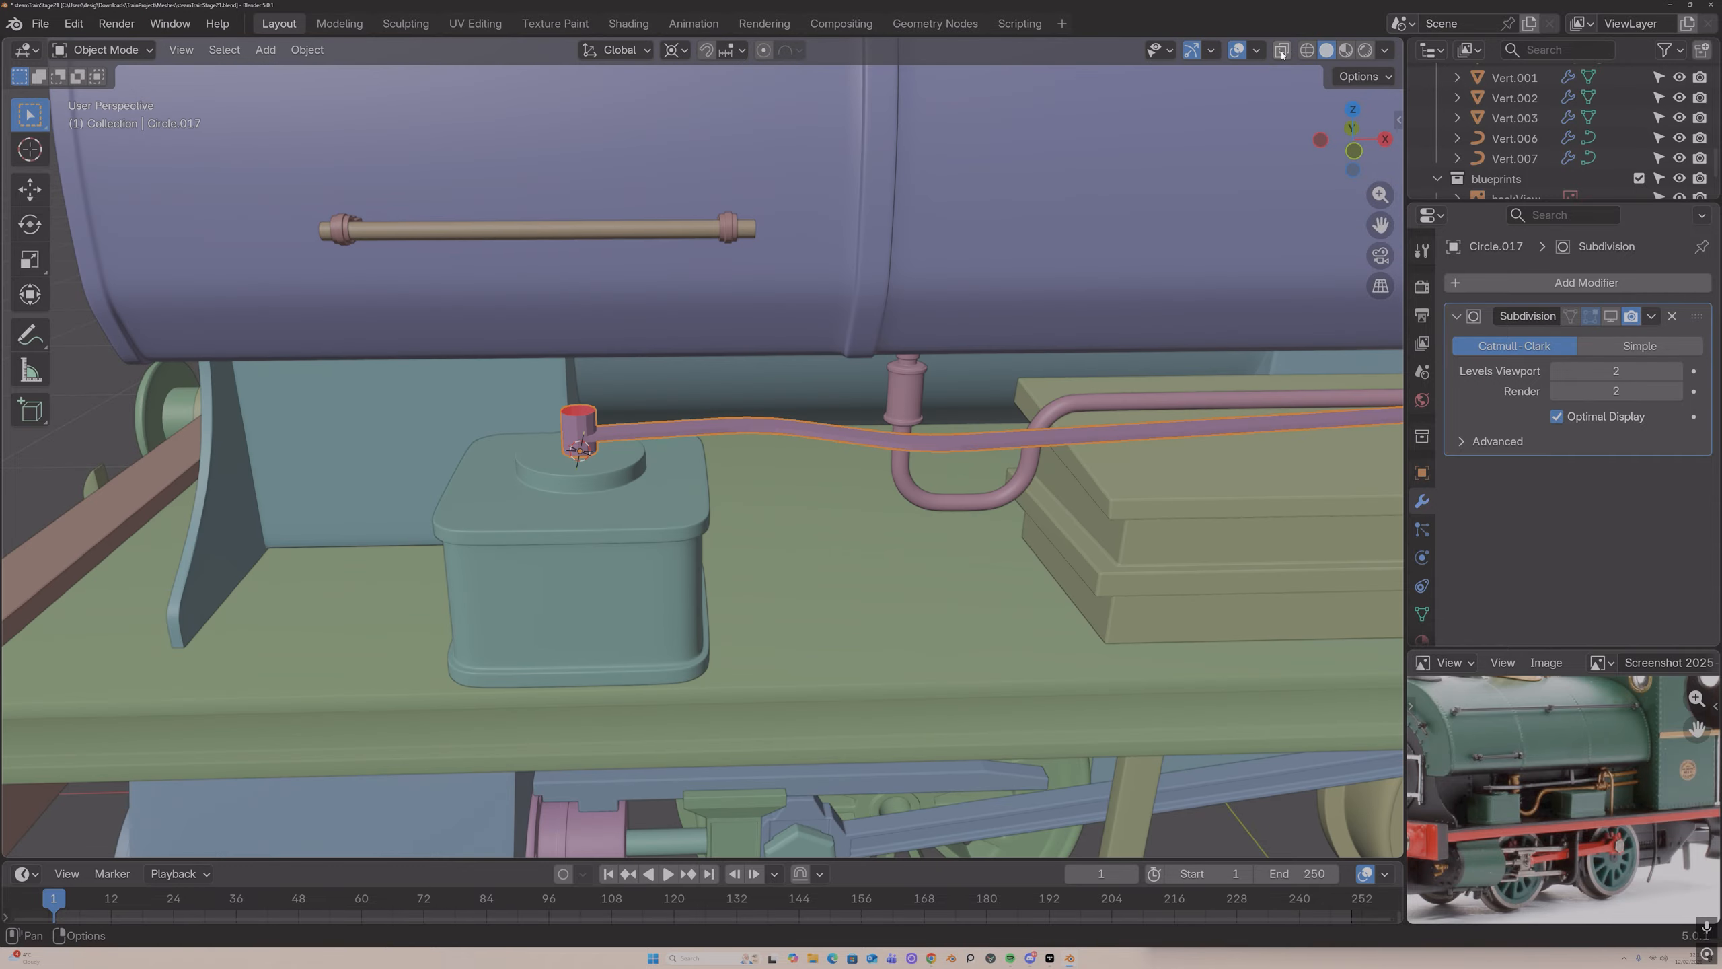
Step: Lower the pipe and its fitting slightly along the Z axis toward the green box's round boss
scroll(1034, 304, down, 1)
middle_drag(1034, 304, 1129, 261)
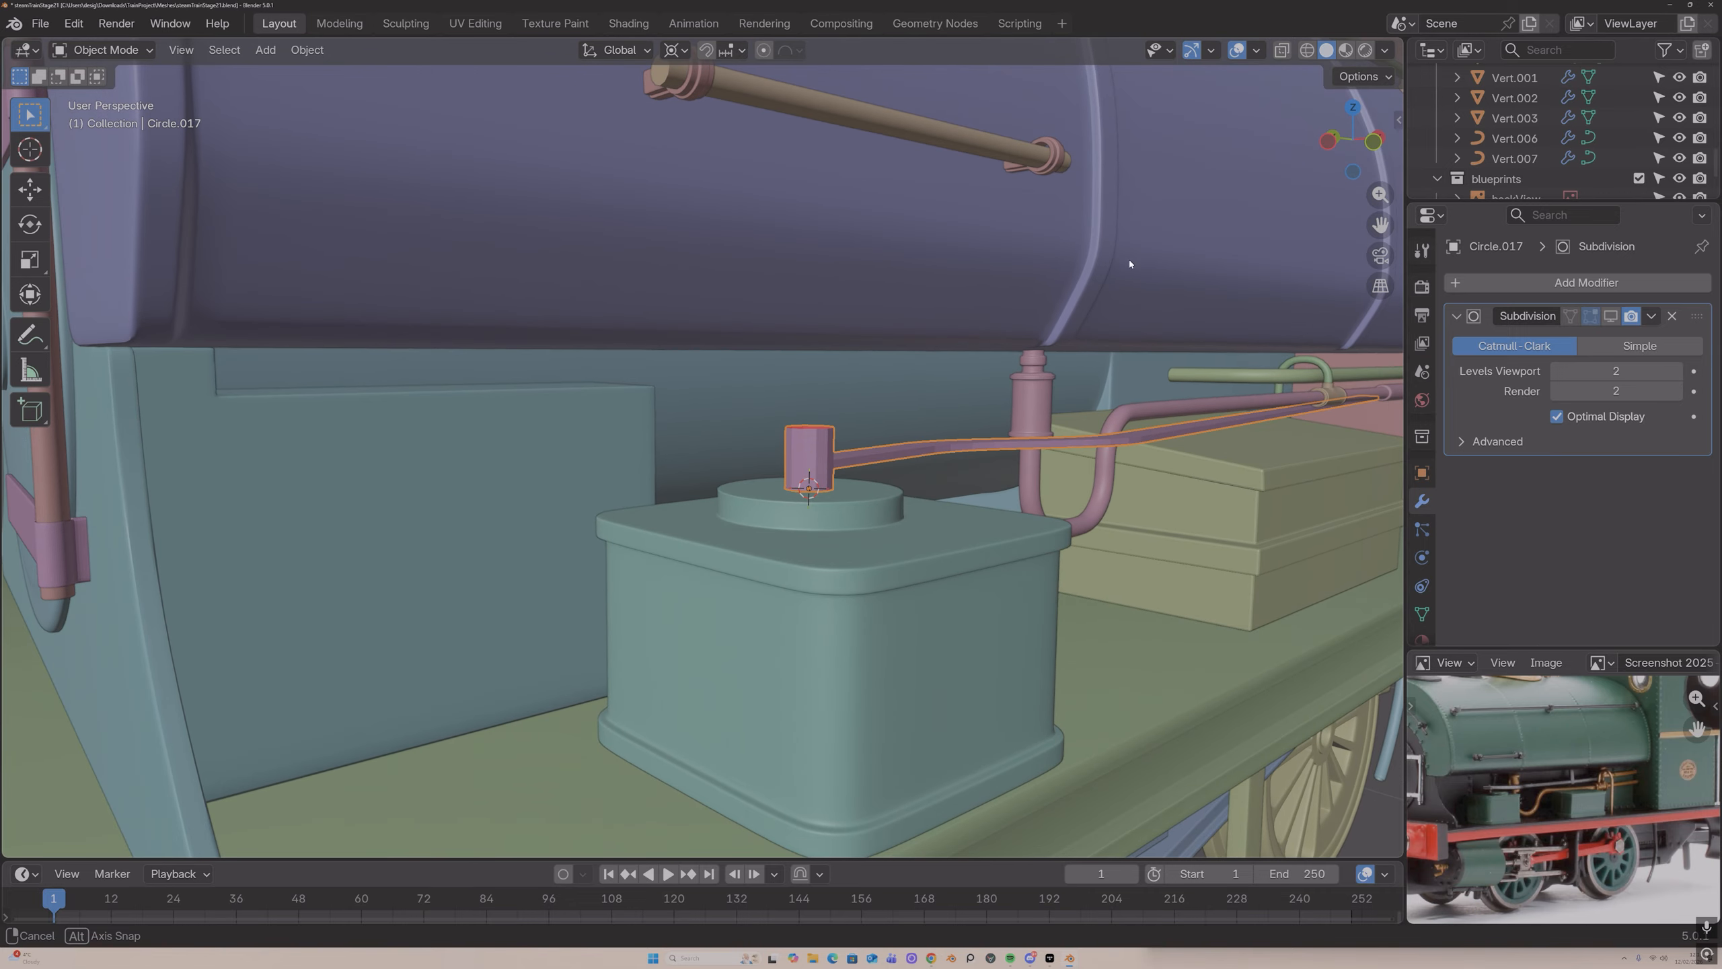
click(1206, 342)
middle_drag(1206, 341, 1160, 342)
click(671, 468)
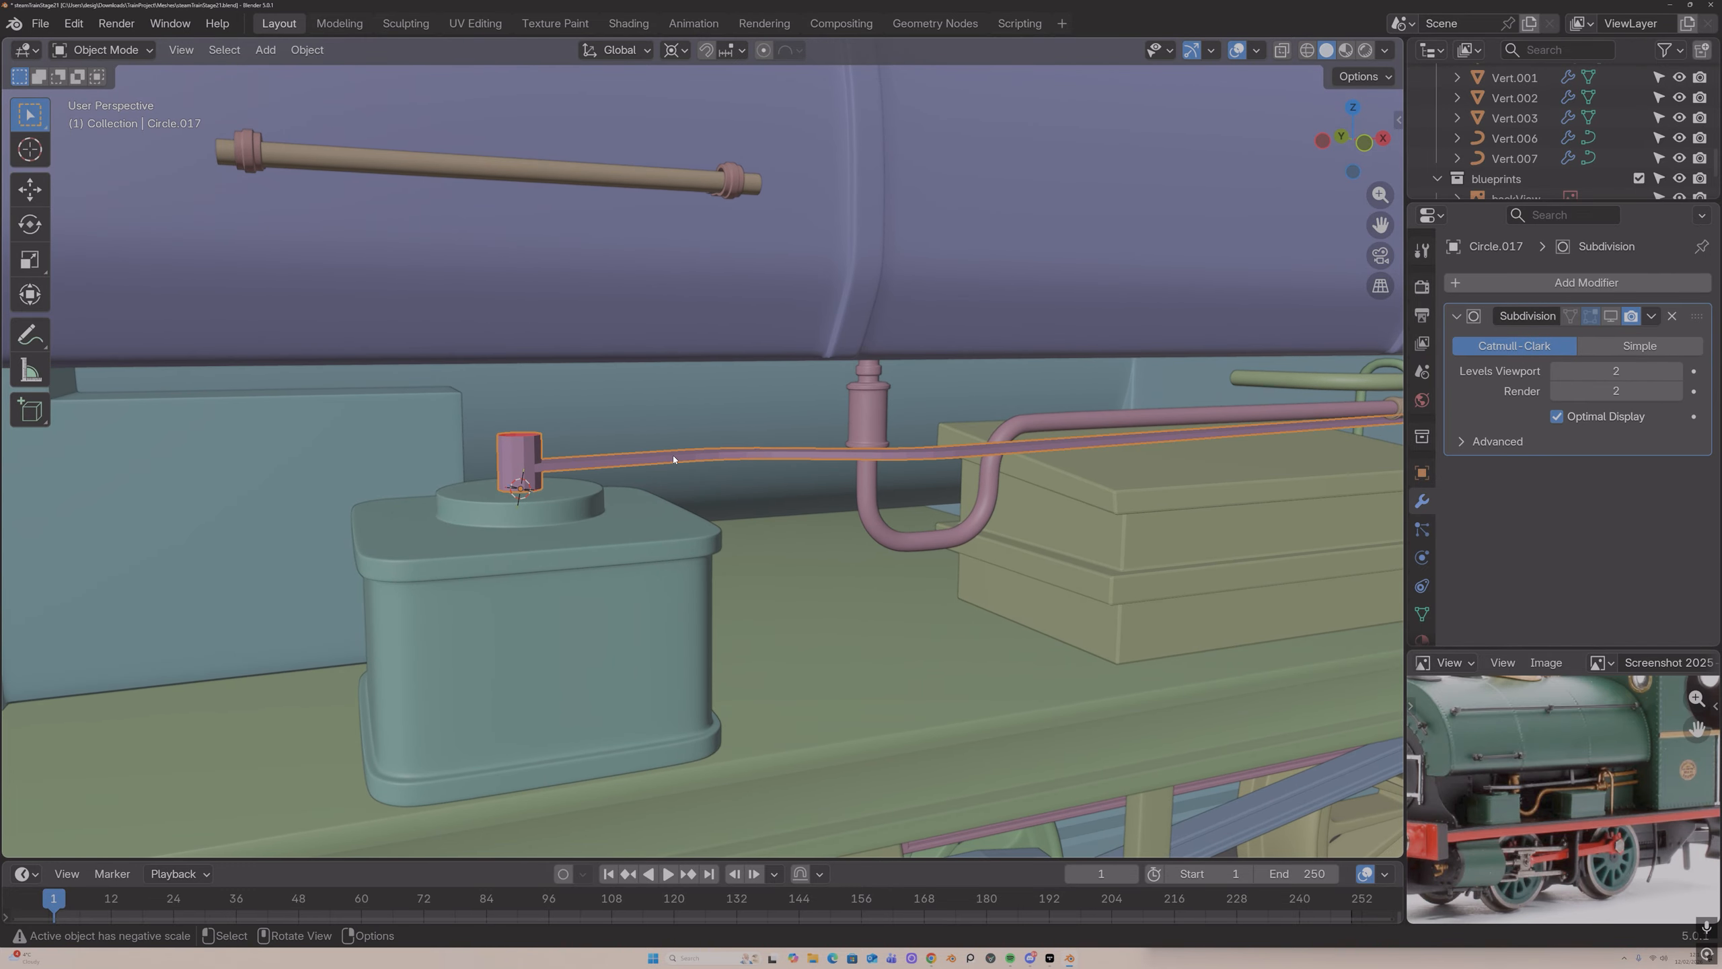
key(g)
key(z)
click(672, 464)
Step: Reselect the pipe, turn its Subdivision modifier's viewport display back on and enter mesh editing
click(779, 400)
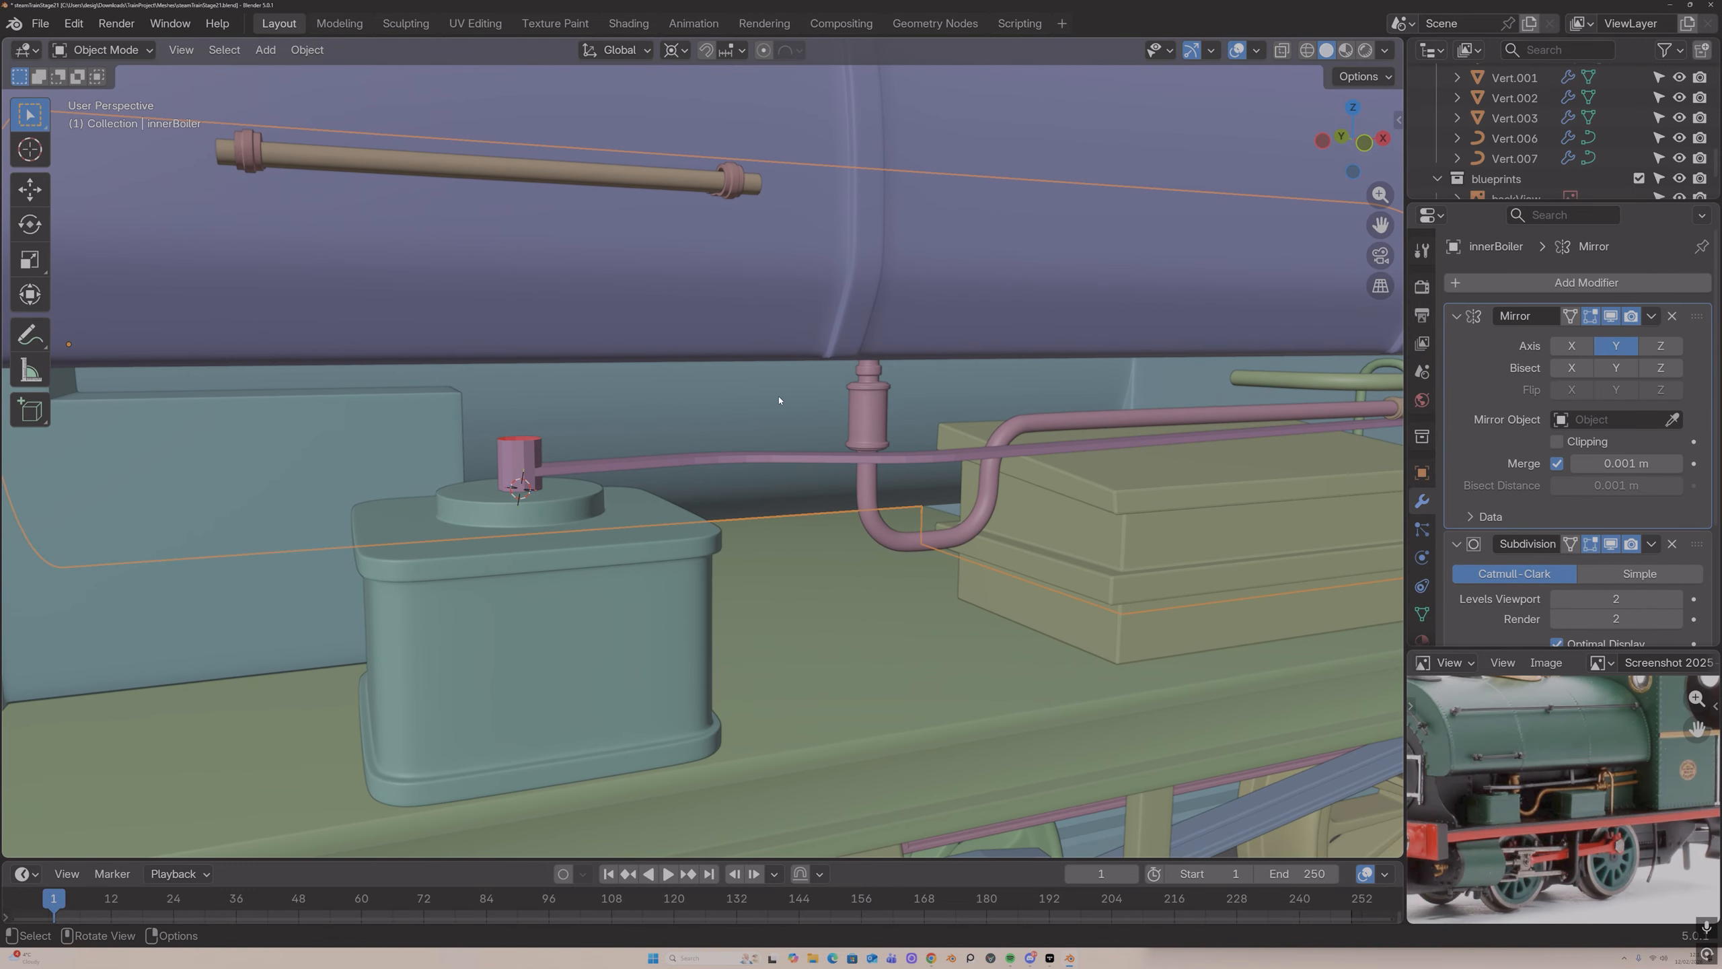
middle_drag(780, 400, 801, 422)
click(751, 505)
scroll(751, 505, up, 1)
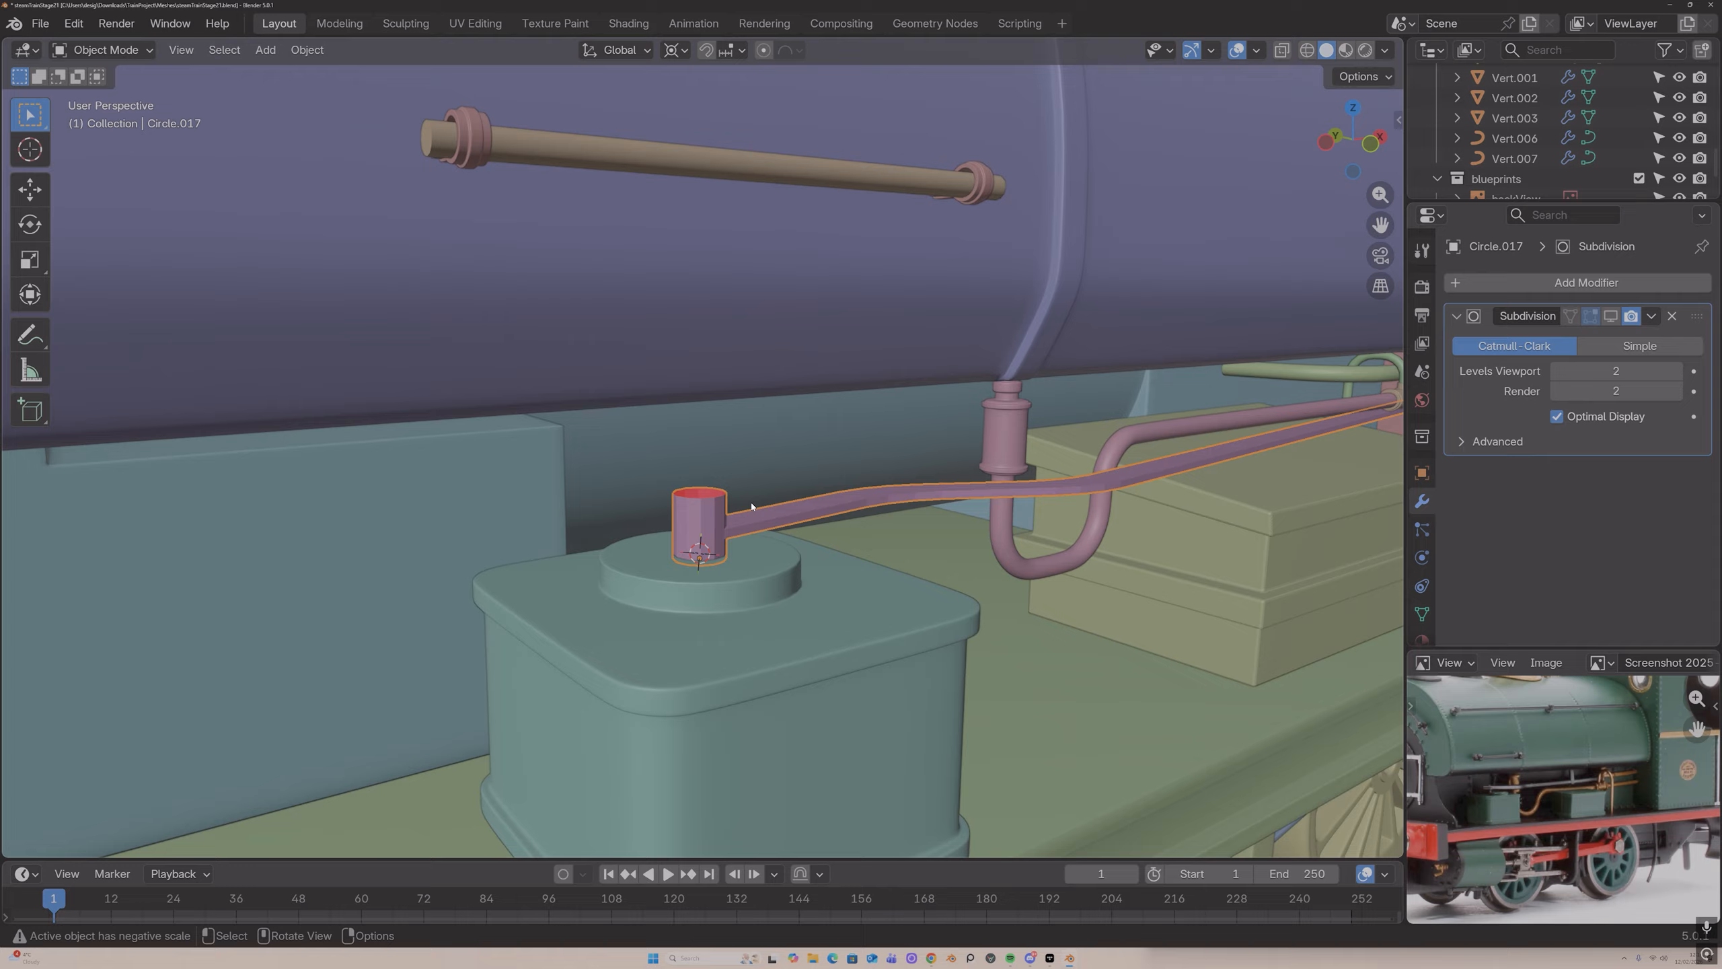
click(1611, 314)
key(Tab)
scroll(946, 507, up, 1)
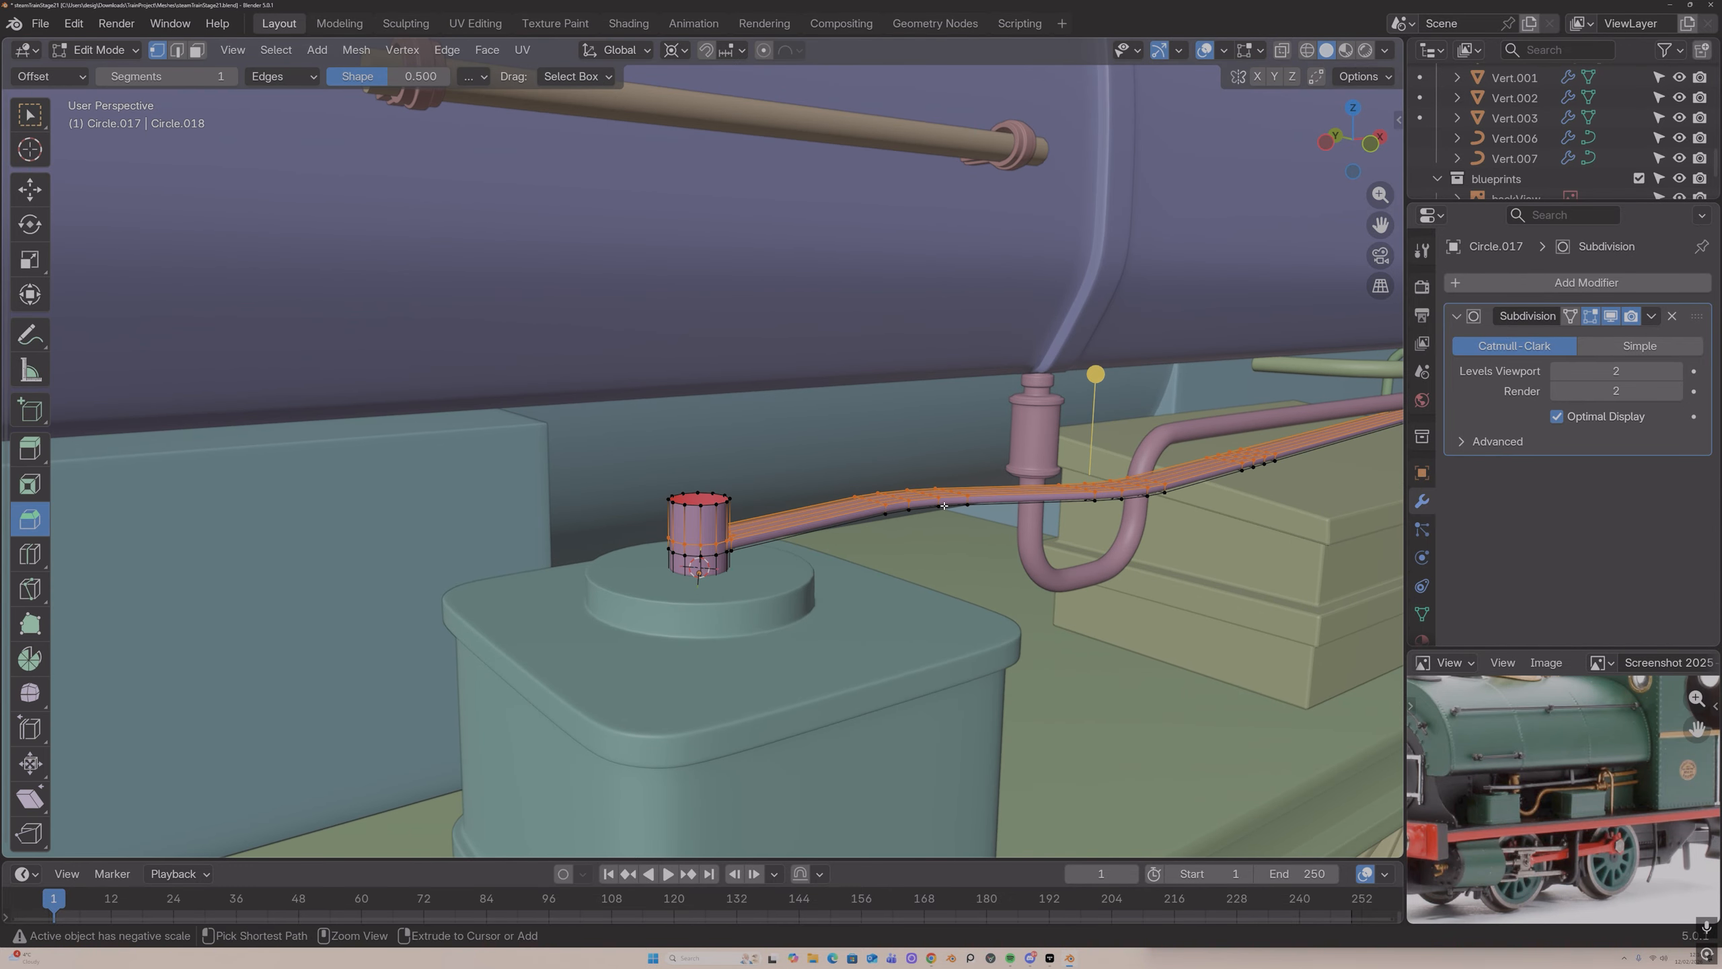
Step: Add lengthwise loop cuts along the pipe with slide factors of about 0.65, -0.33 and 0.53
key(ctrl+r)
click(943, 506)
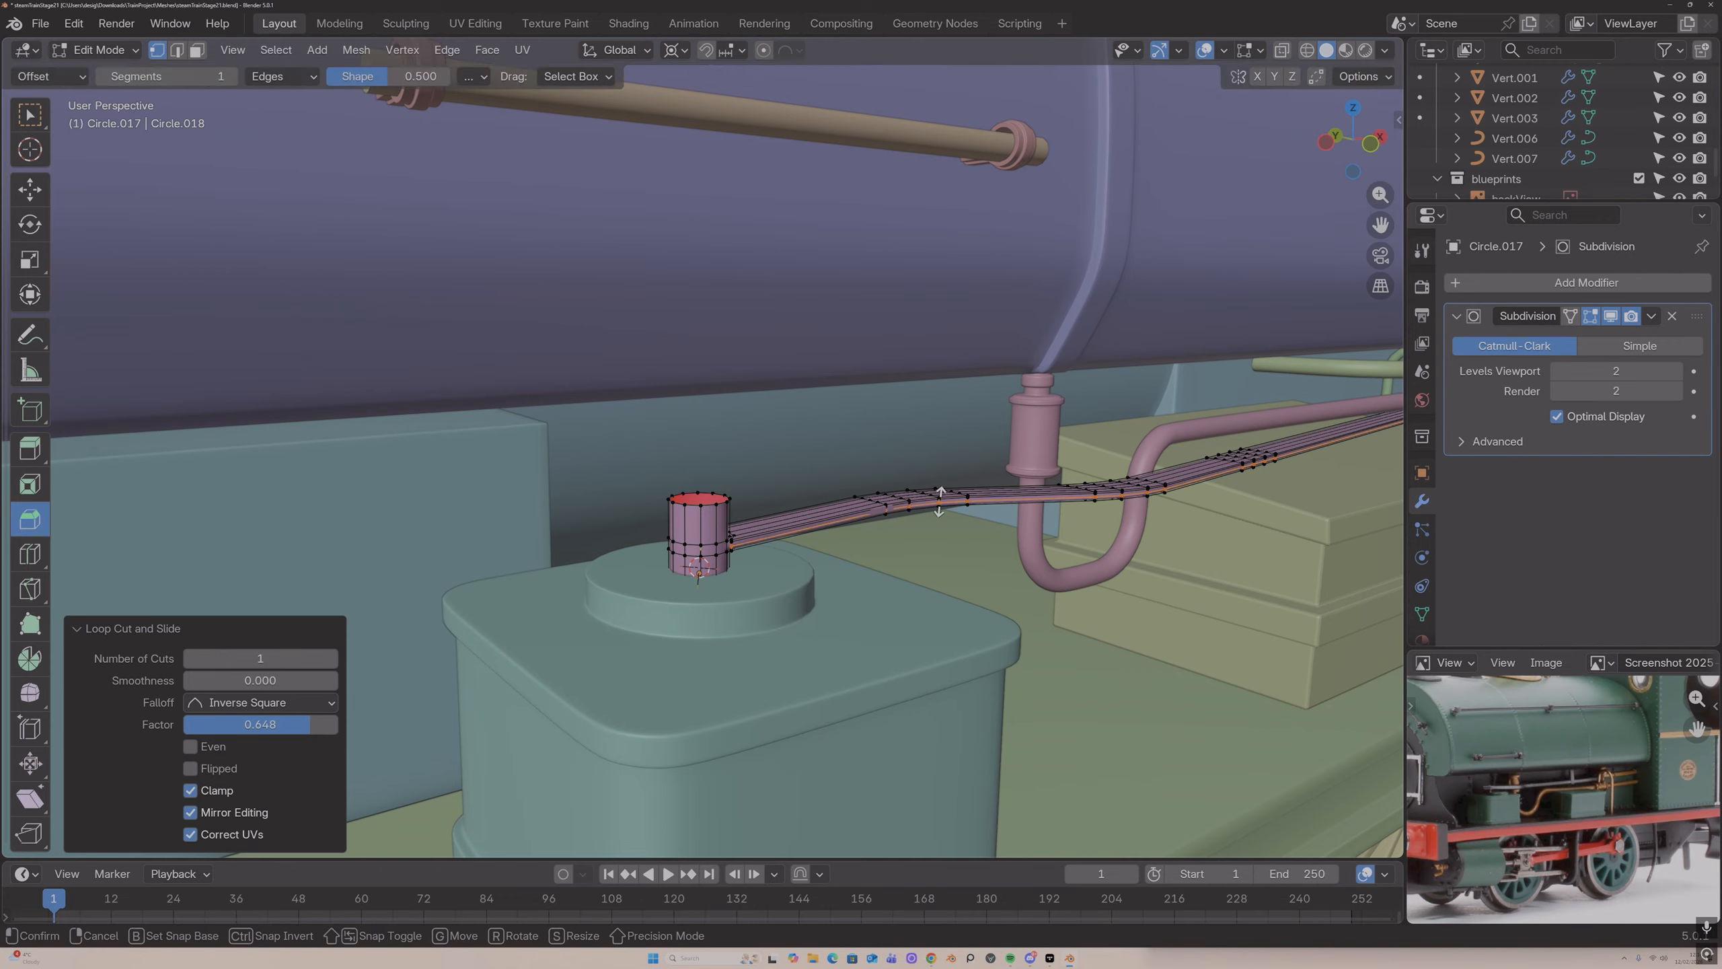
click(940, 501)
middle_drag(940, 500, 987, 486)
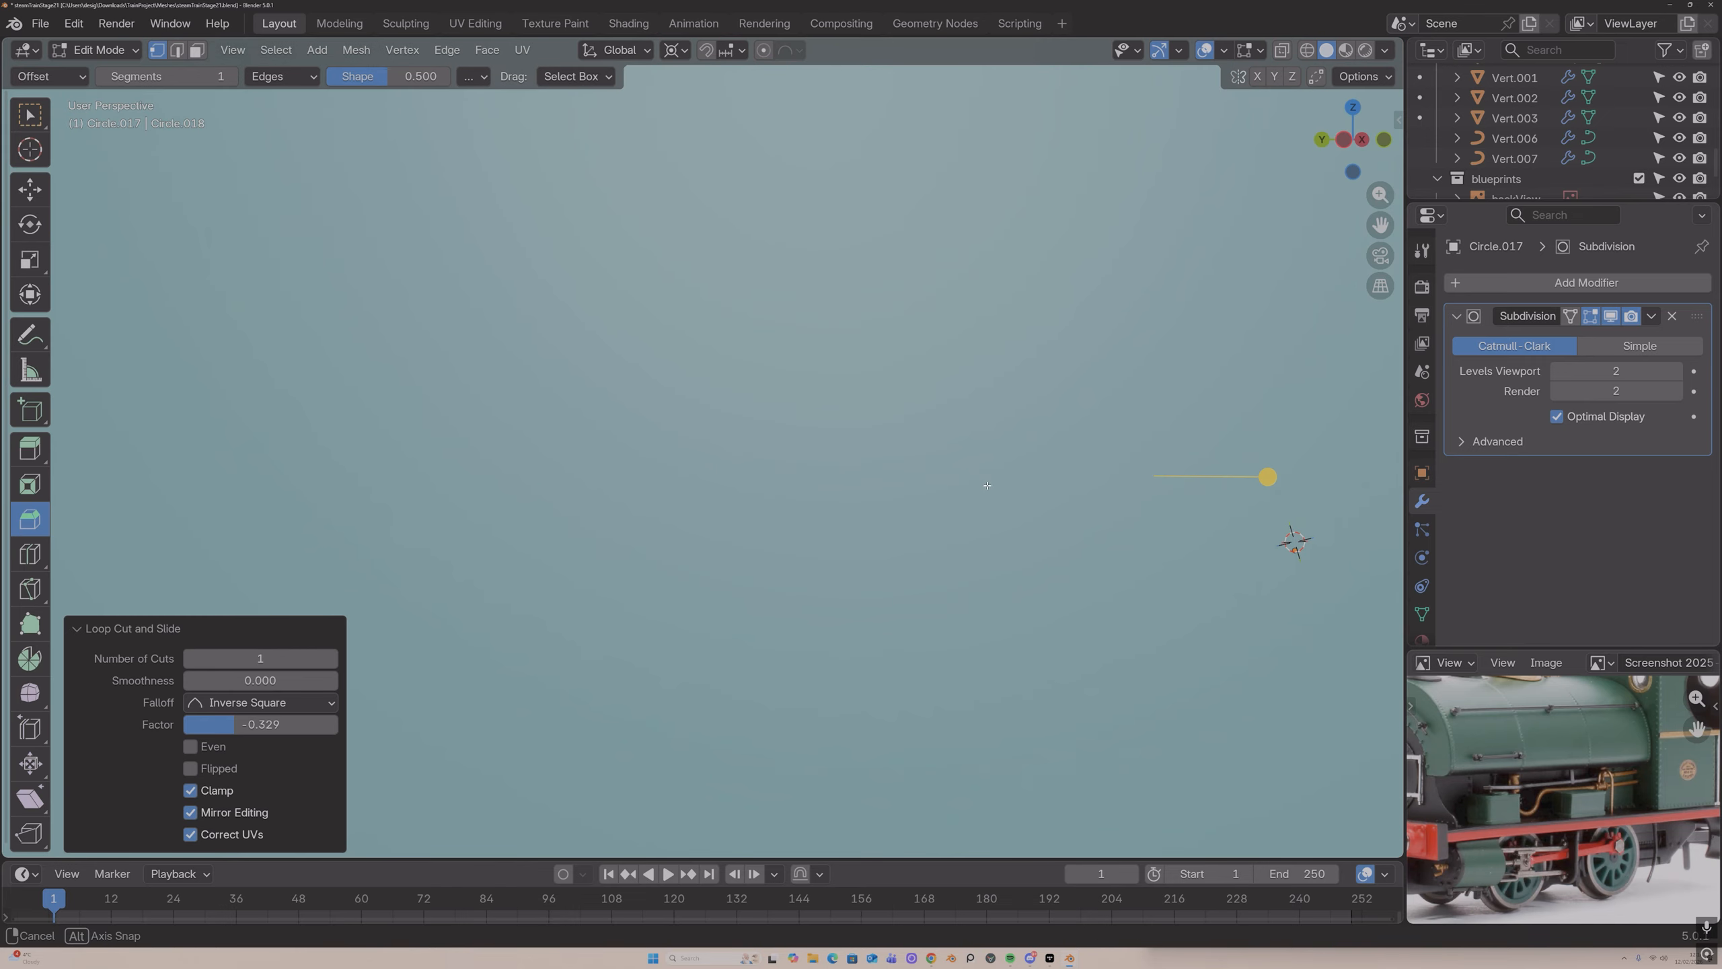
scroll(987, 485, down, 5)
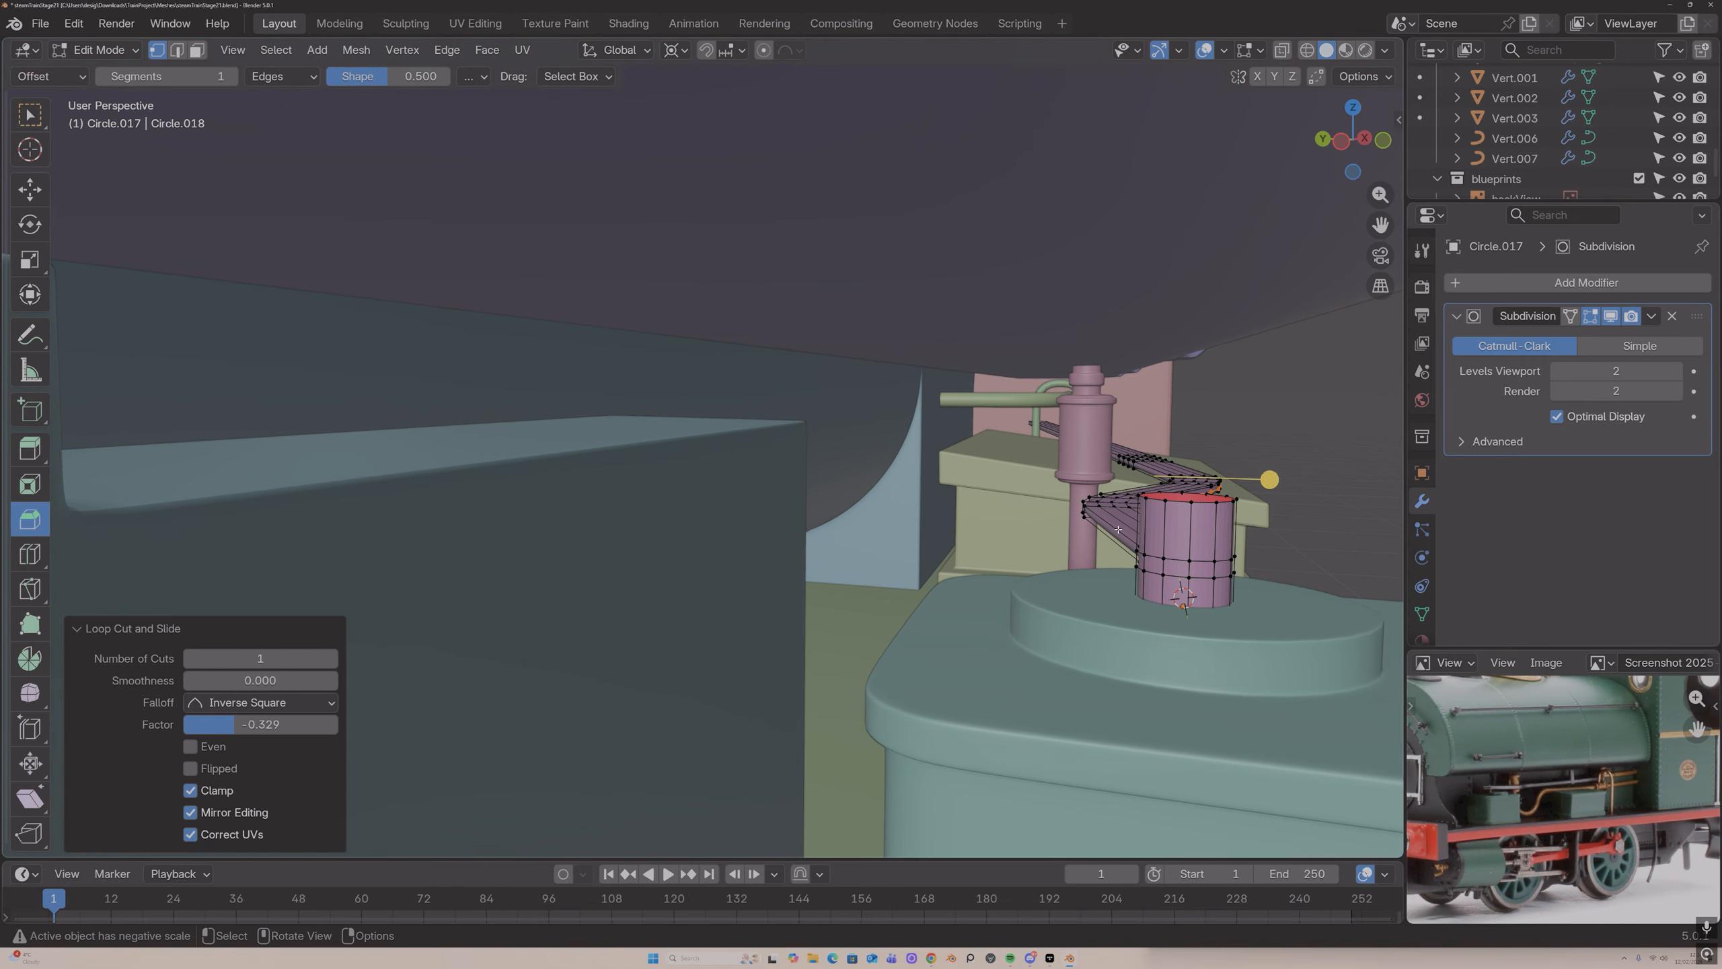
key(g)
key(g)
click(1084, 512)
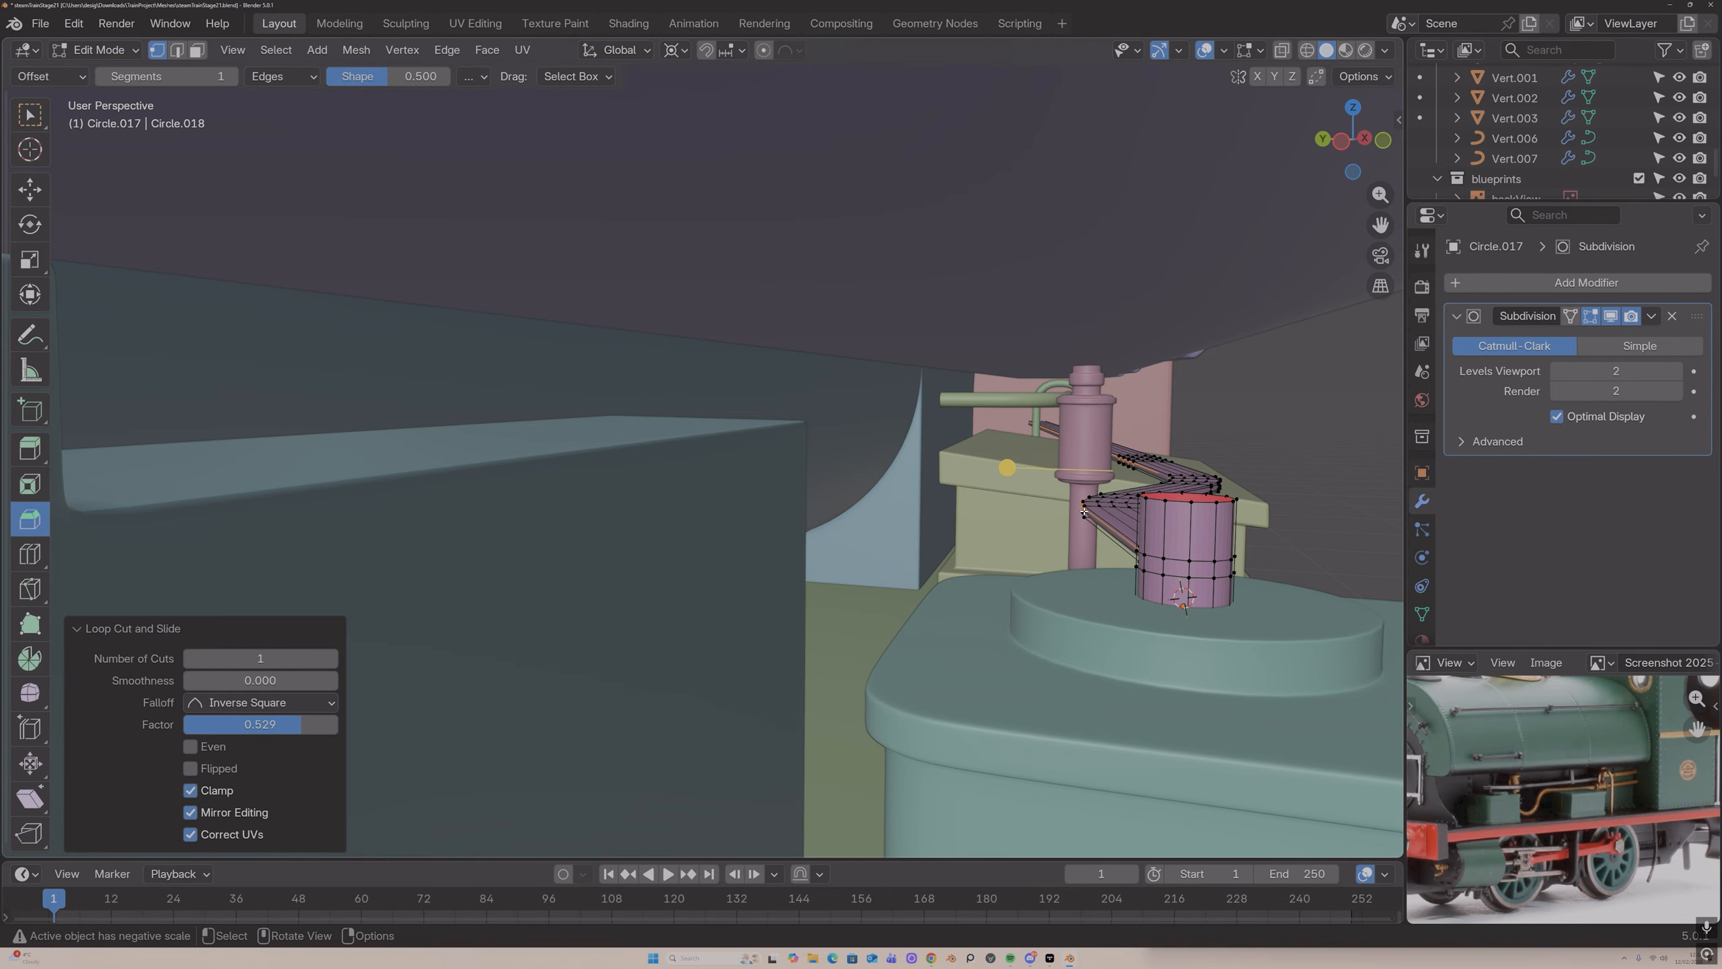
Step: Add one more lengthwise loop cut along the pipe and check the smoothed shape in Object Mode
key(ctrl+r)
click(1086, 516)
click(1089, 517)
middle_drag(1165, 518, 1033, 532)
key(Tab)
scroll(925, 528, down, 1)
key(Tab)
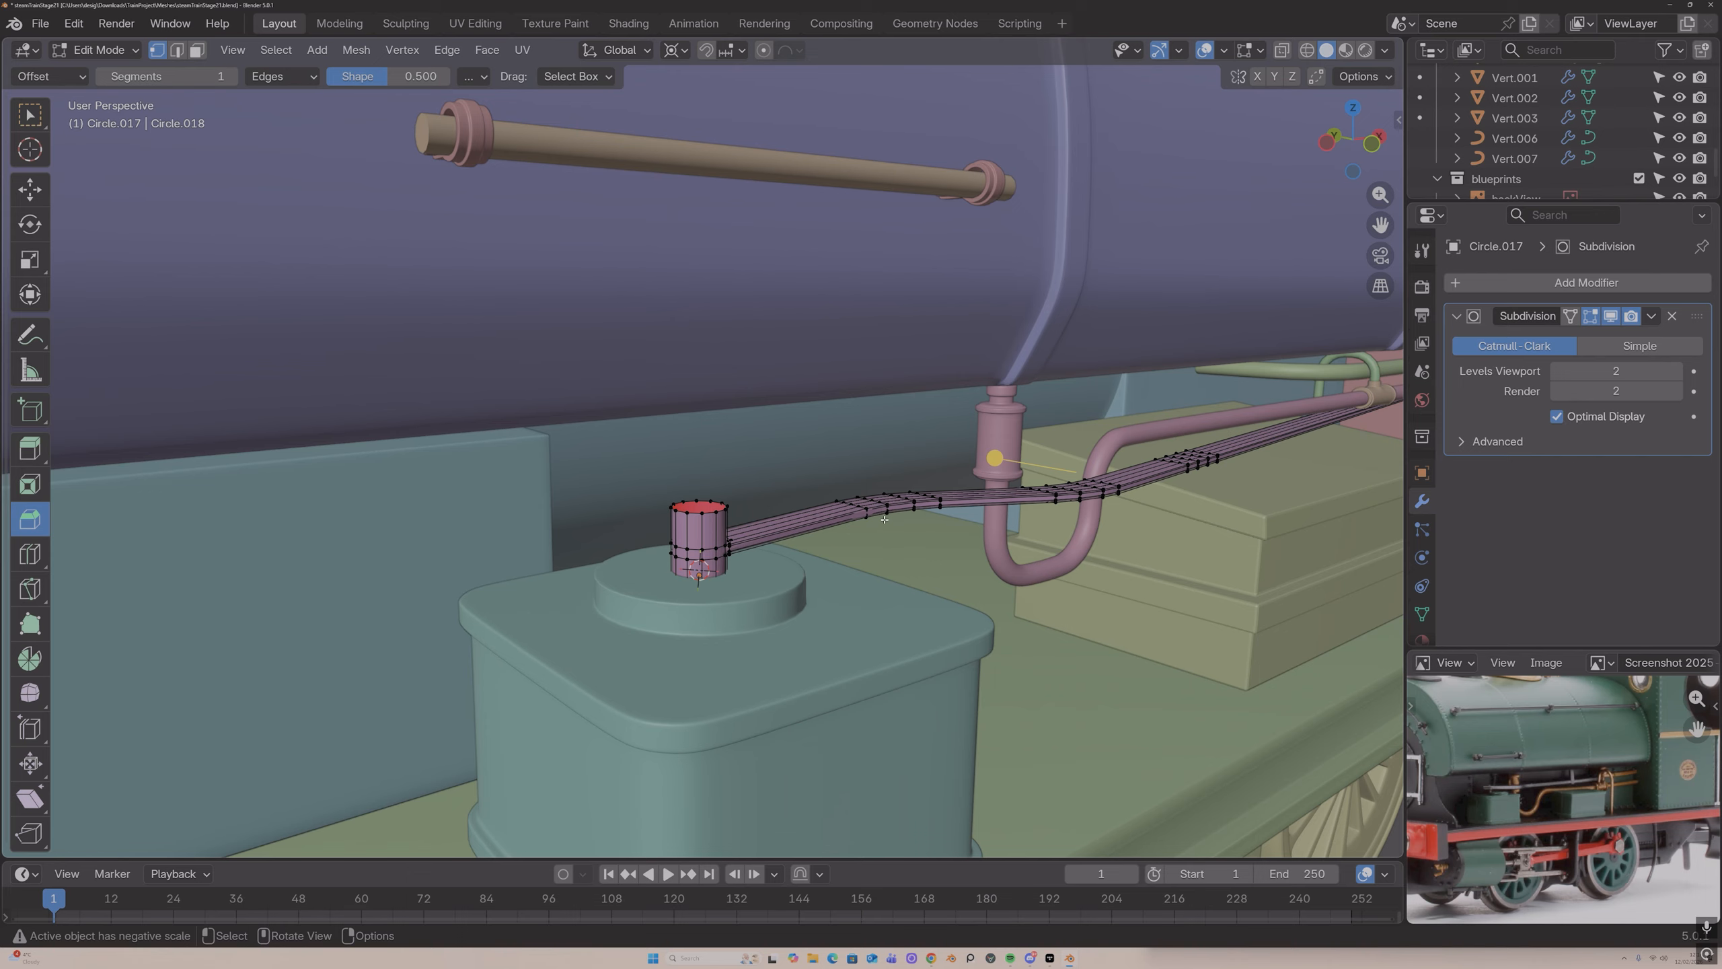
key(Tab)
scroll(697, 526, up, 1)
Step: Select the fitting's top rim and scale it to about 0.75 so the upper body tapers
key(Tab)
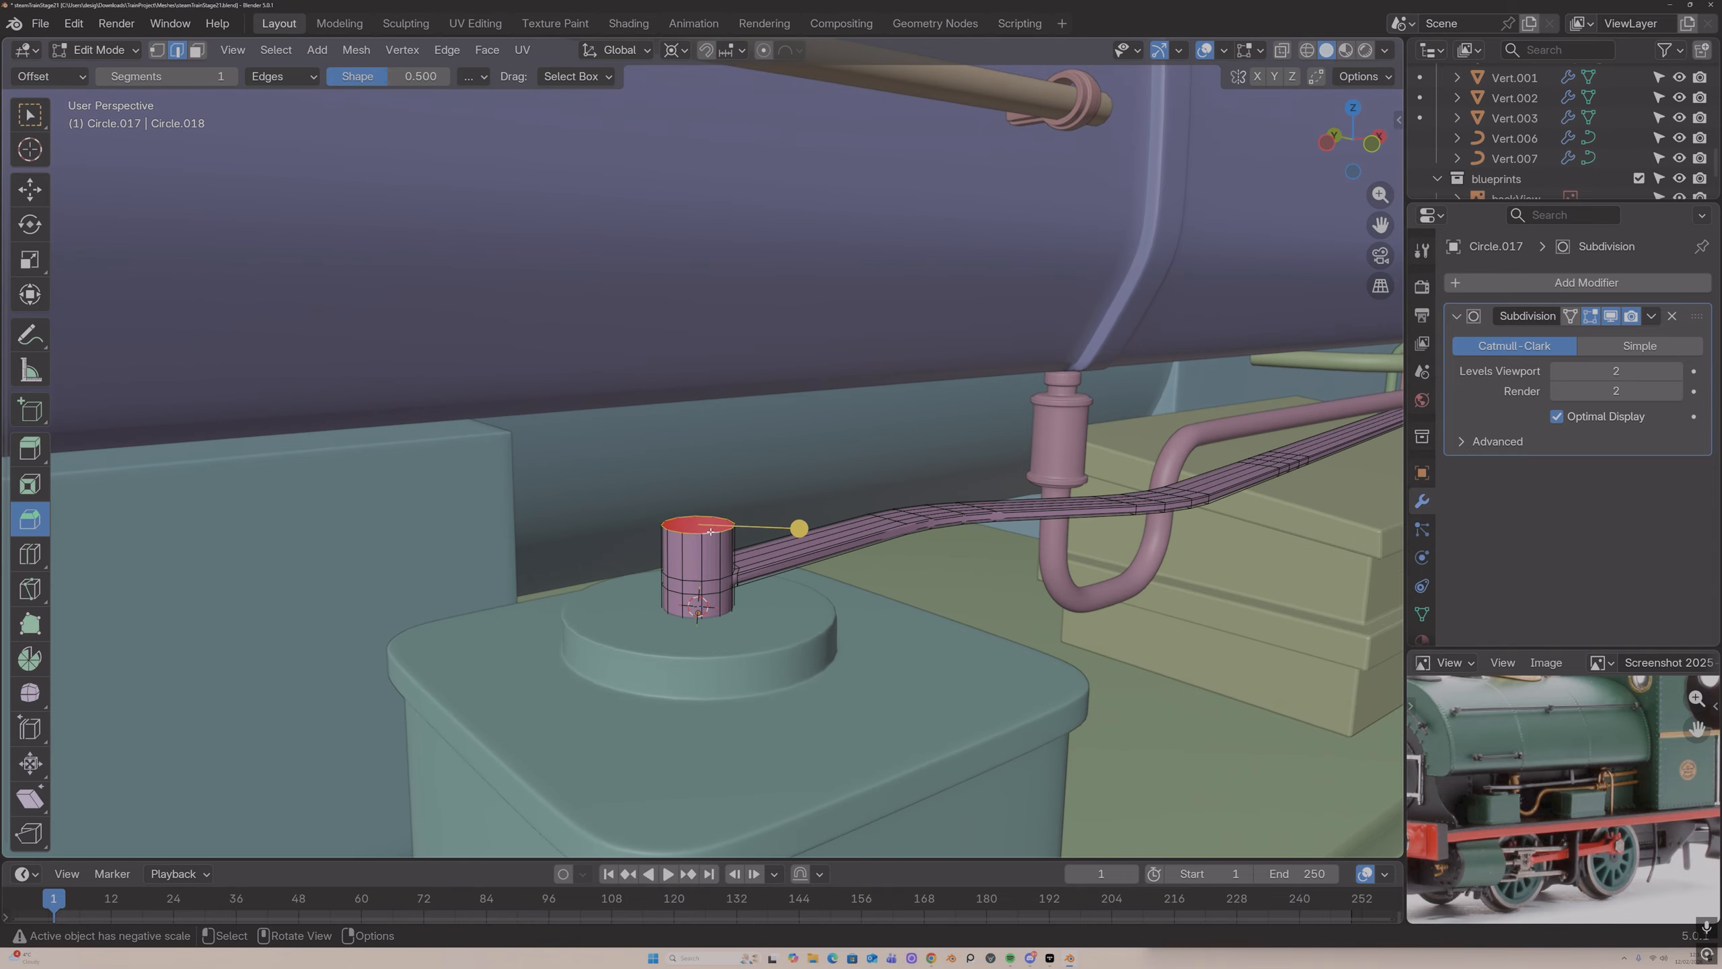
key(e)
key(s)
right_click(709, 530)
key(ctrl+z)
key(e)
key(Escape)
key(s)
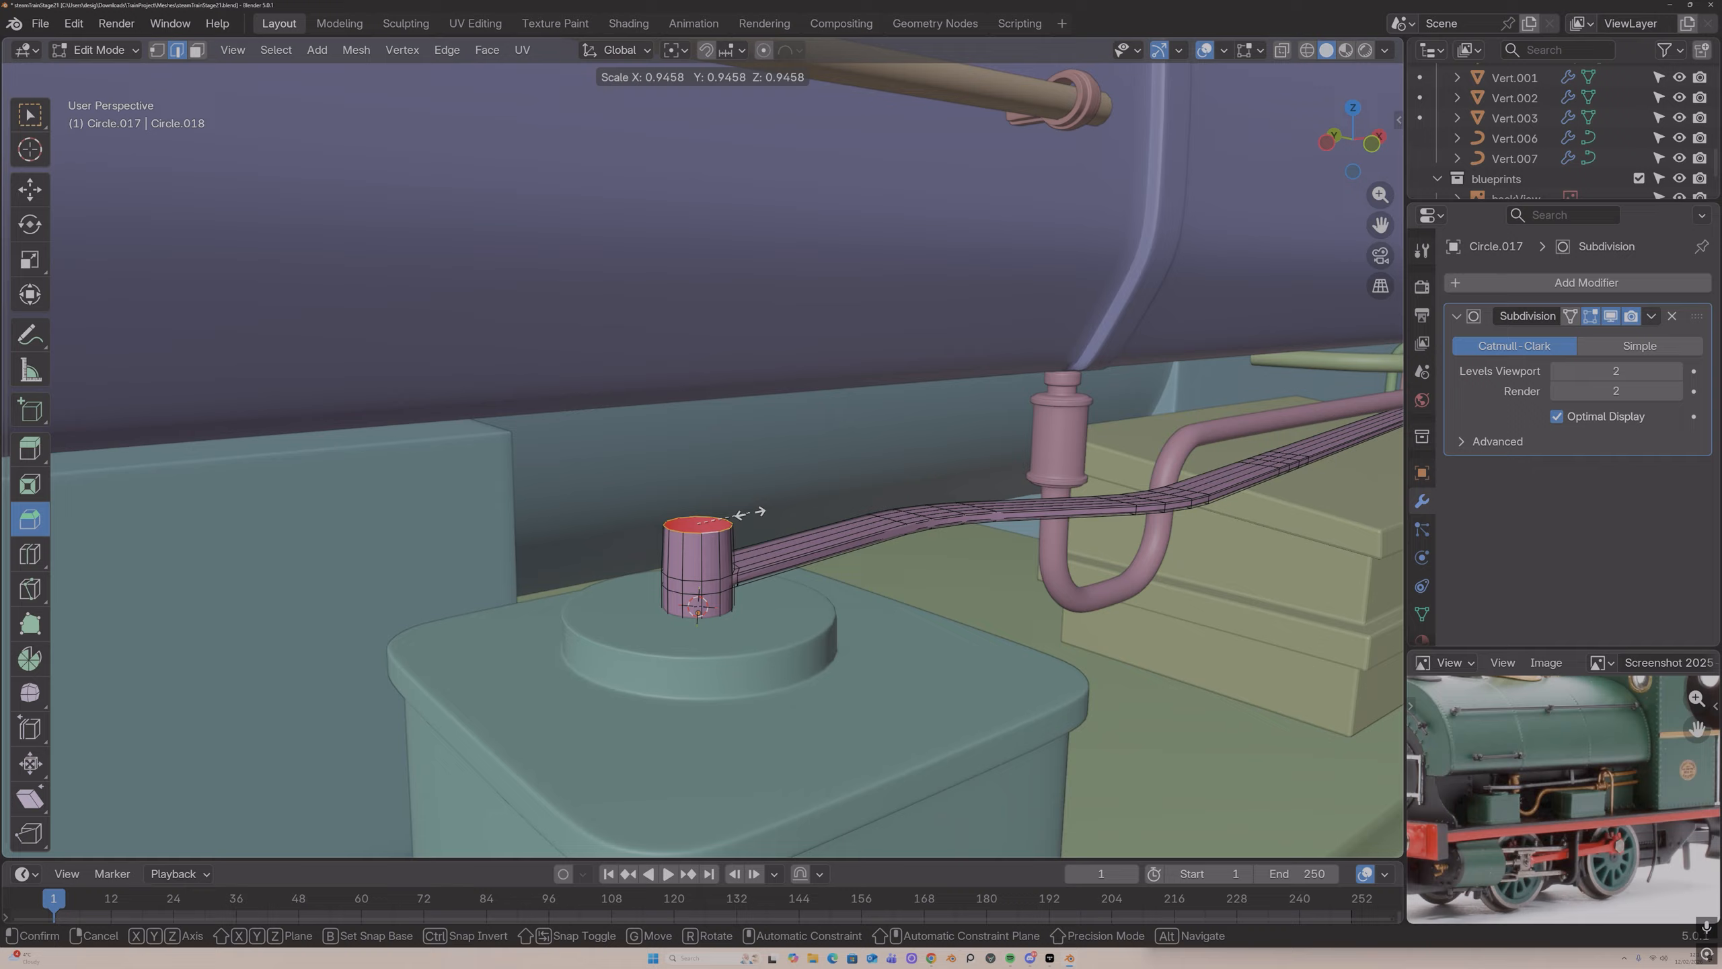
click(748, 512)
Step: Extrude the fitting's top rim in place and scale the new ring to 0.758
key(e)
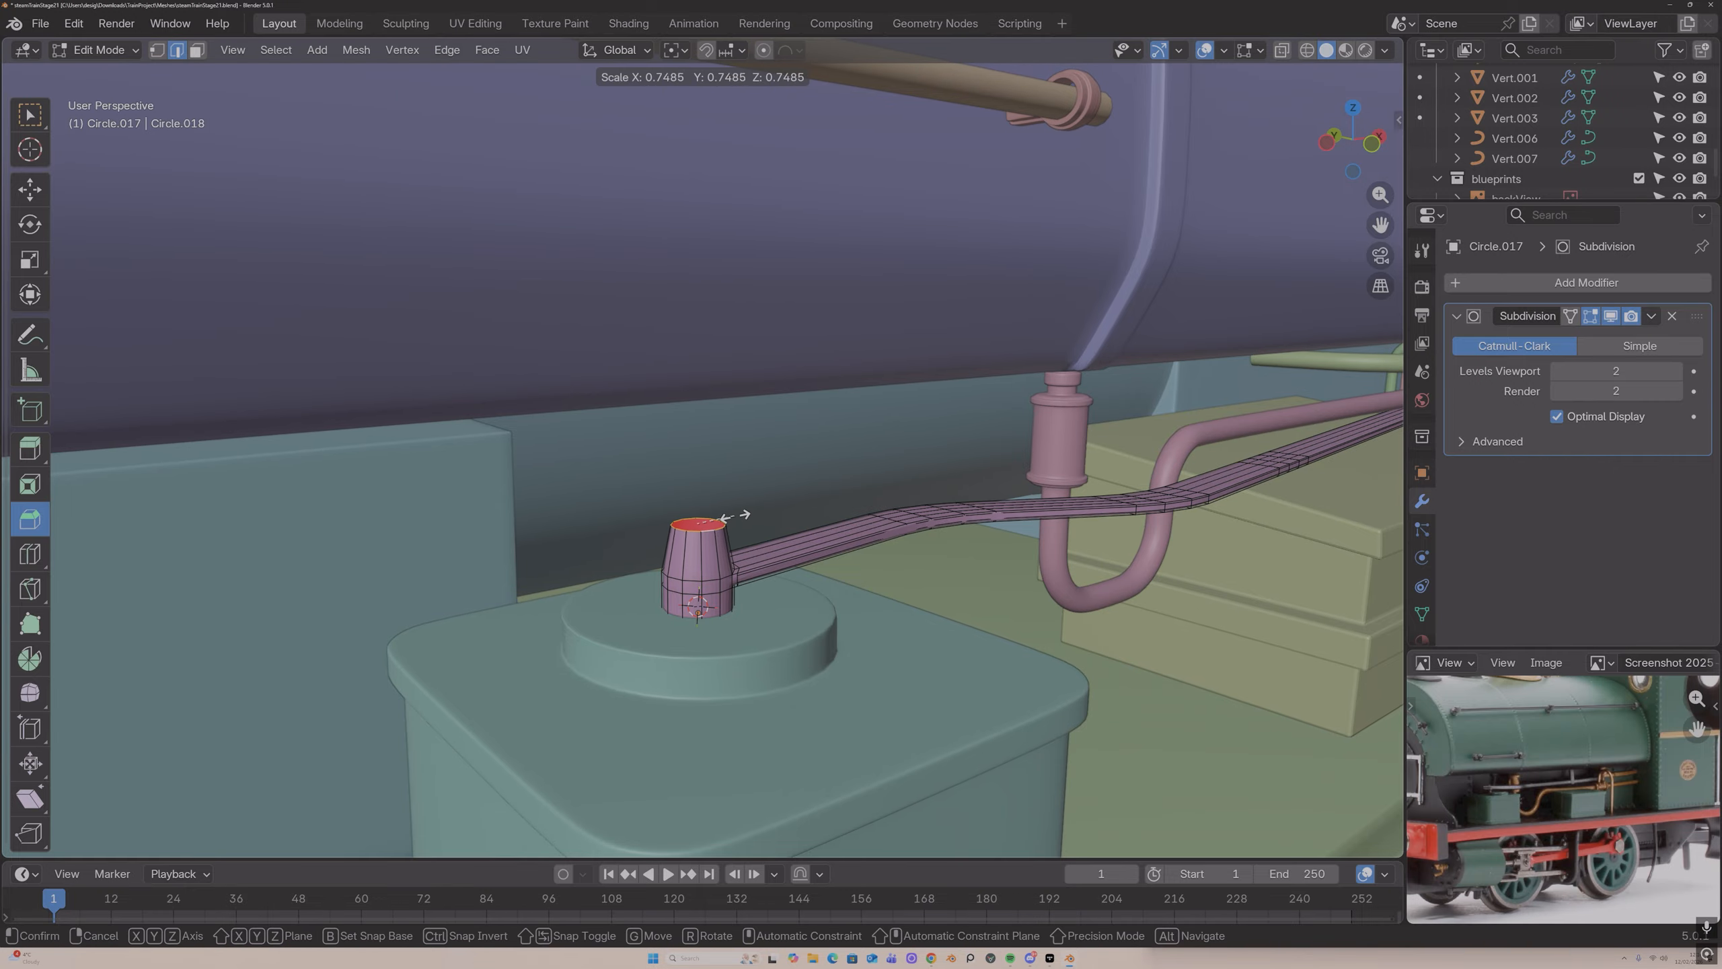
key(Escape)
key(s)
click(723, 515)
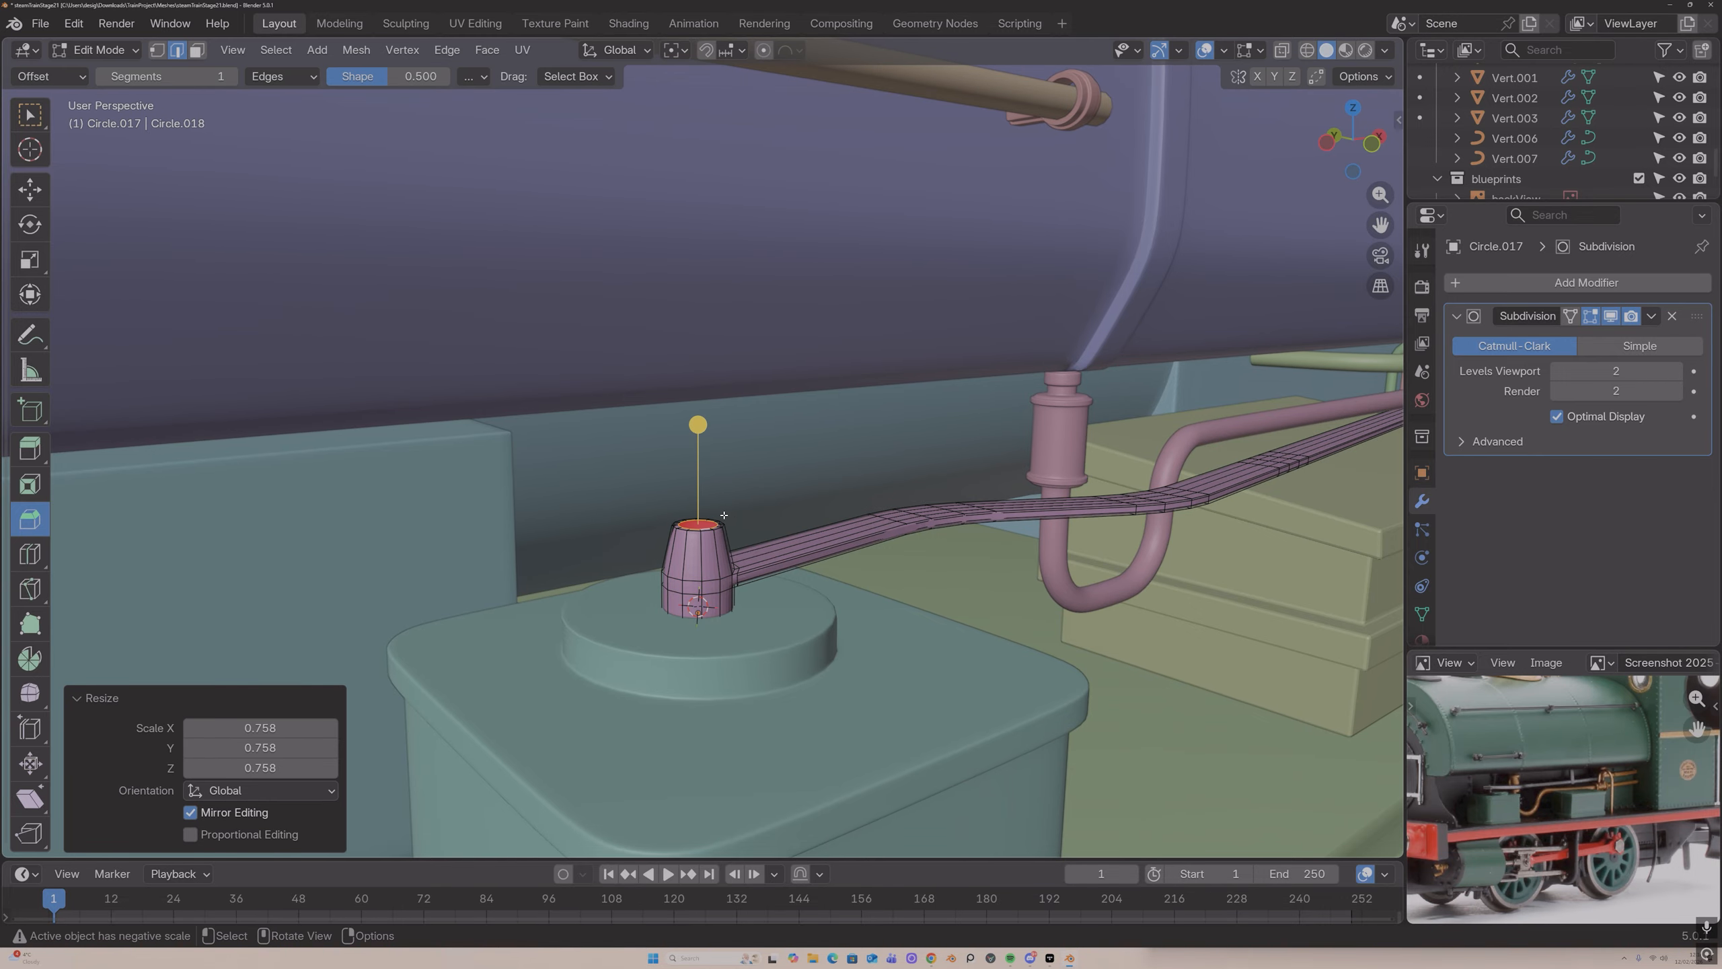
Step: Extrude the inner ring, raise it about 0.0048 m along Z and scale it down to about 0.58
key(e)
key(Escape)
key(g)
key(y)
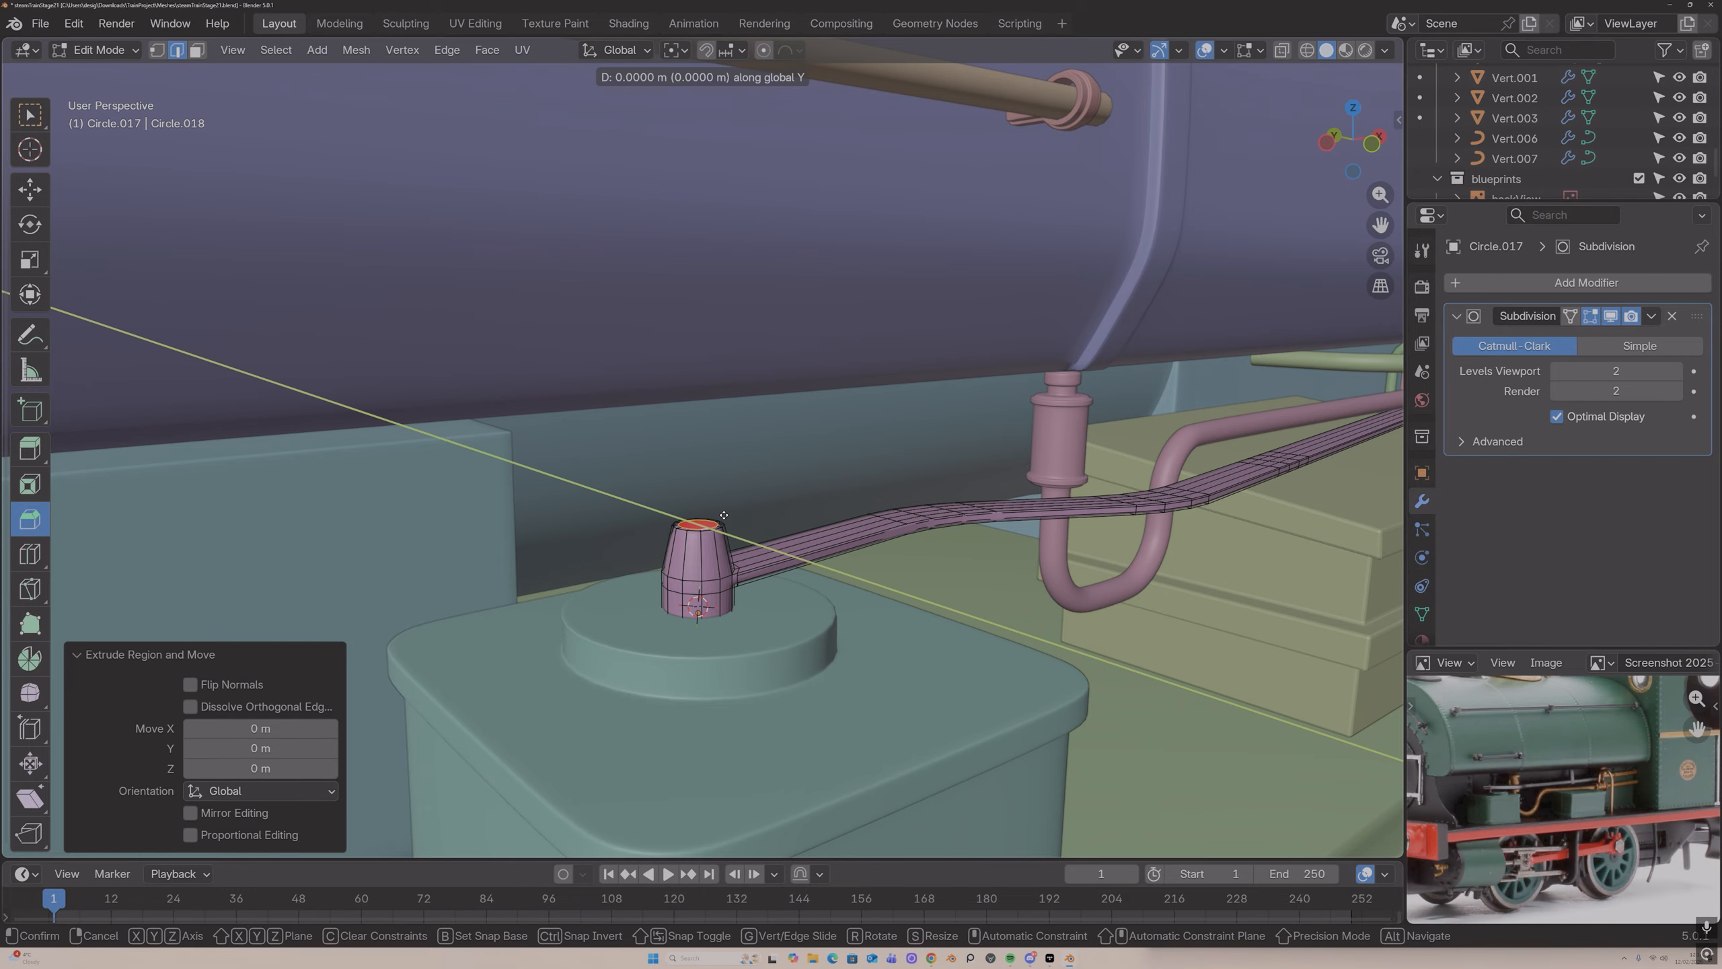
key(z)
click(723, 507)
key(s)
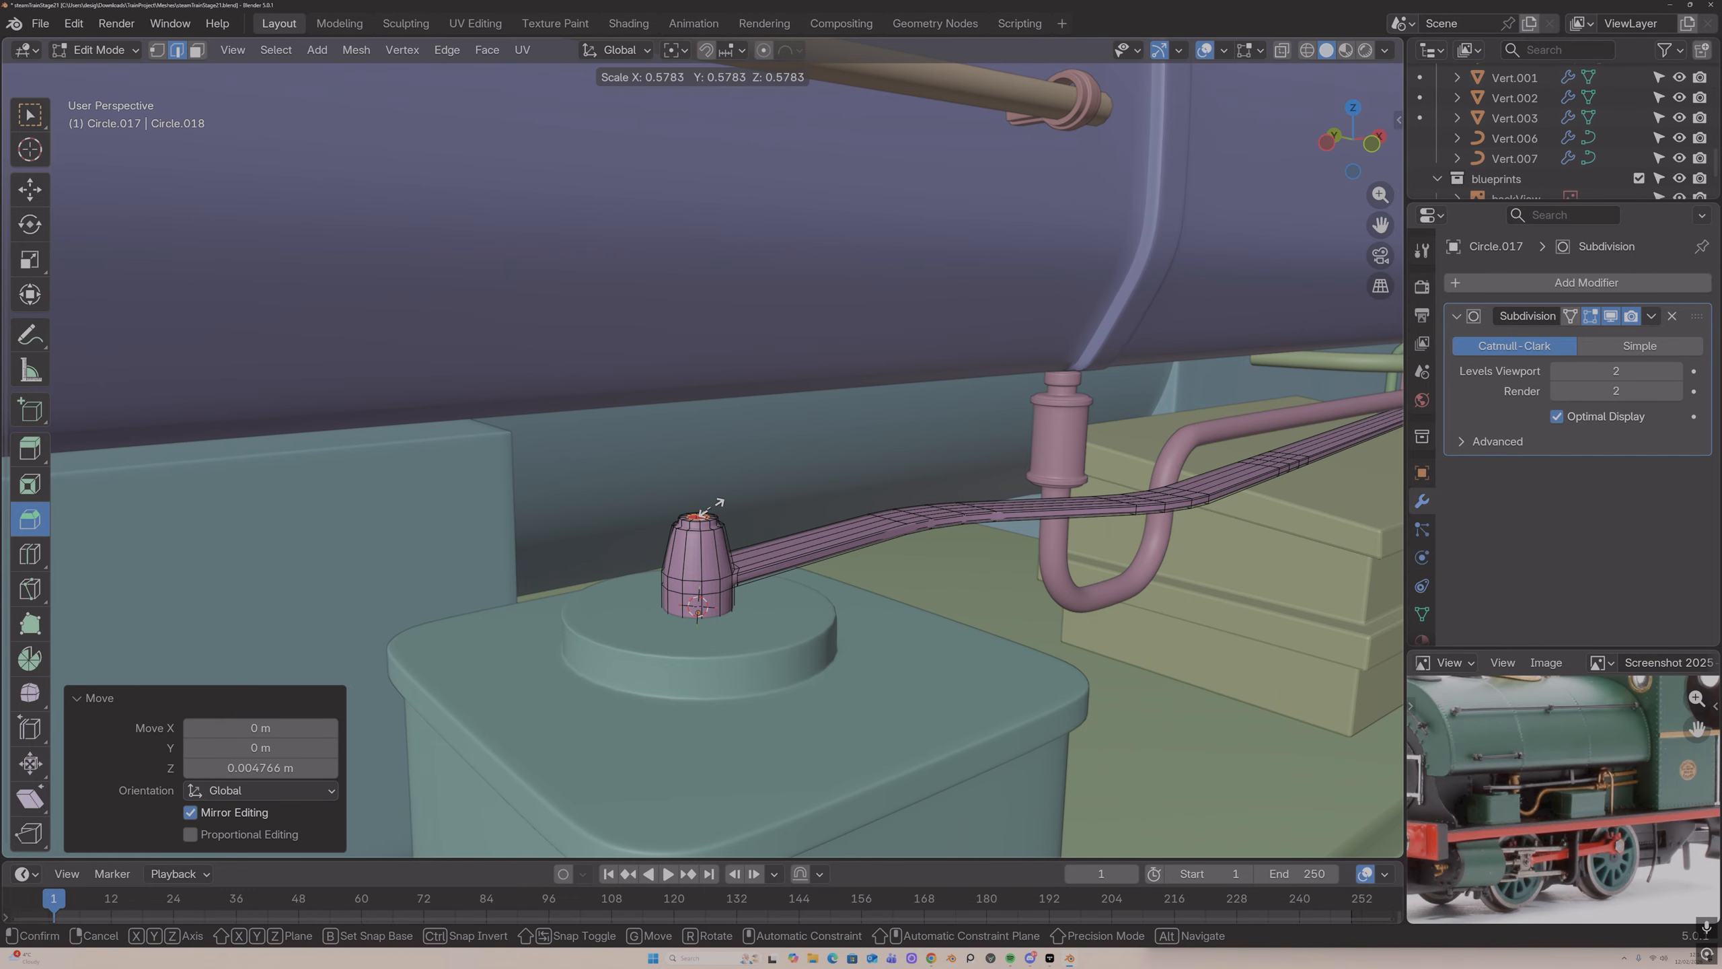
click(713, 509)
Step: Merge the vertices of the innermost ring to close the fitting's top, then return to Object Mode
key(1)
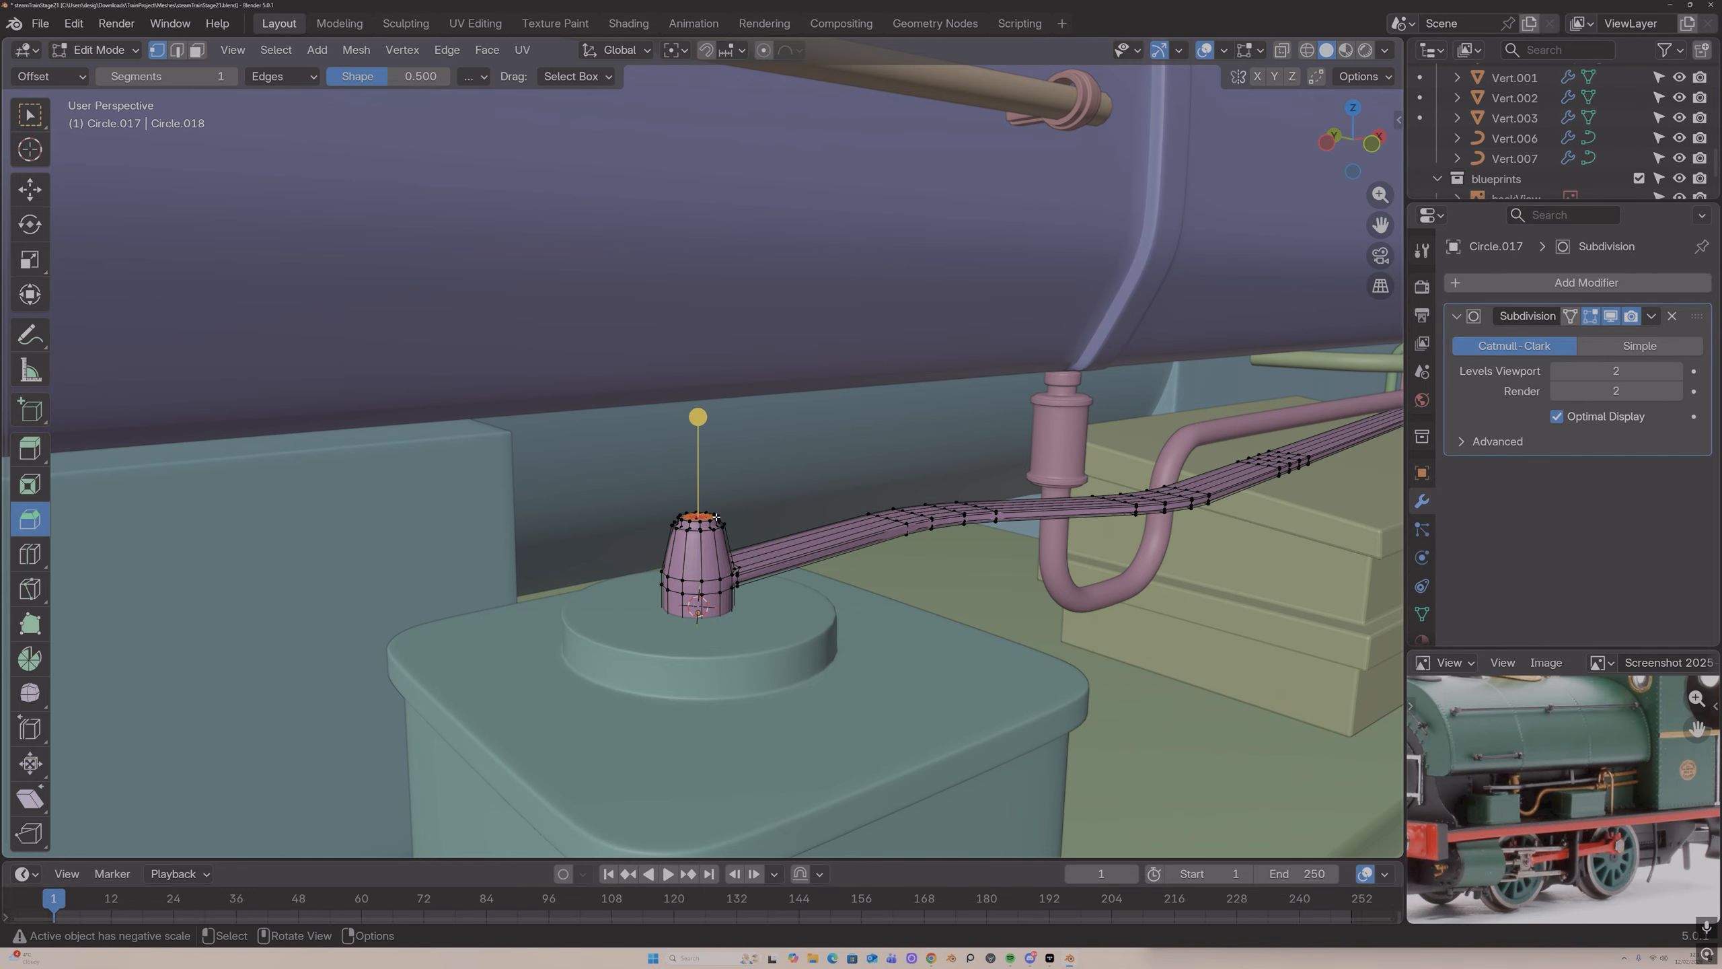
scroll(717, 517, up, 1)
key(s)
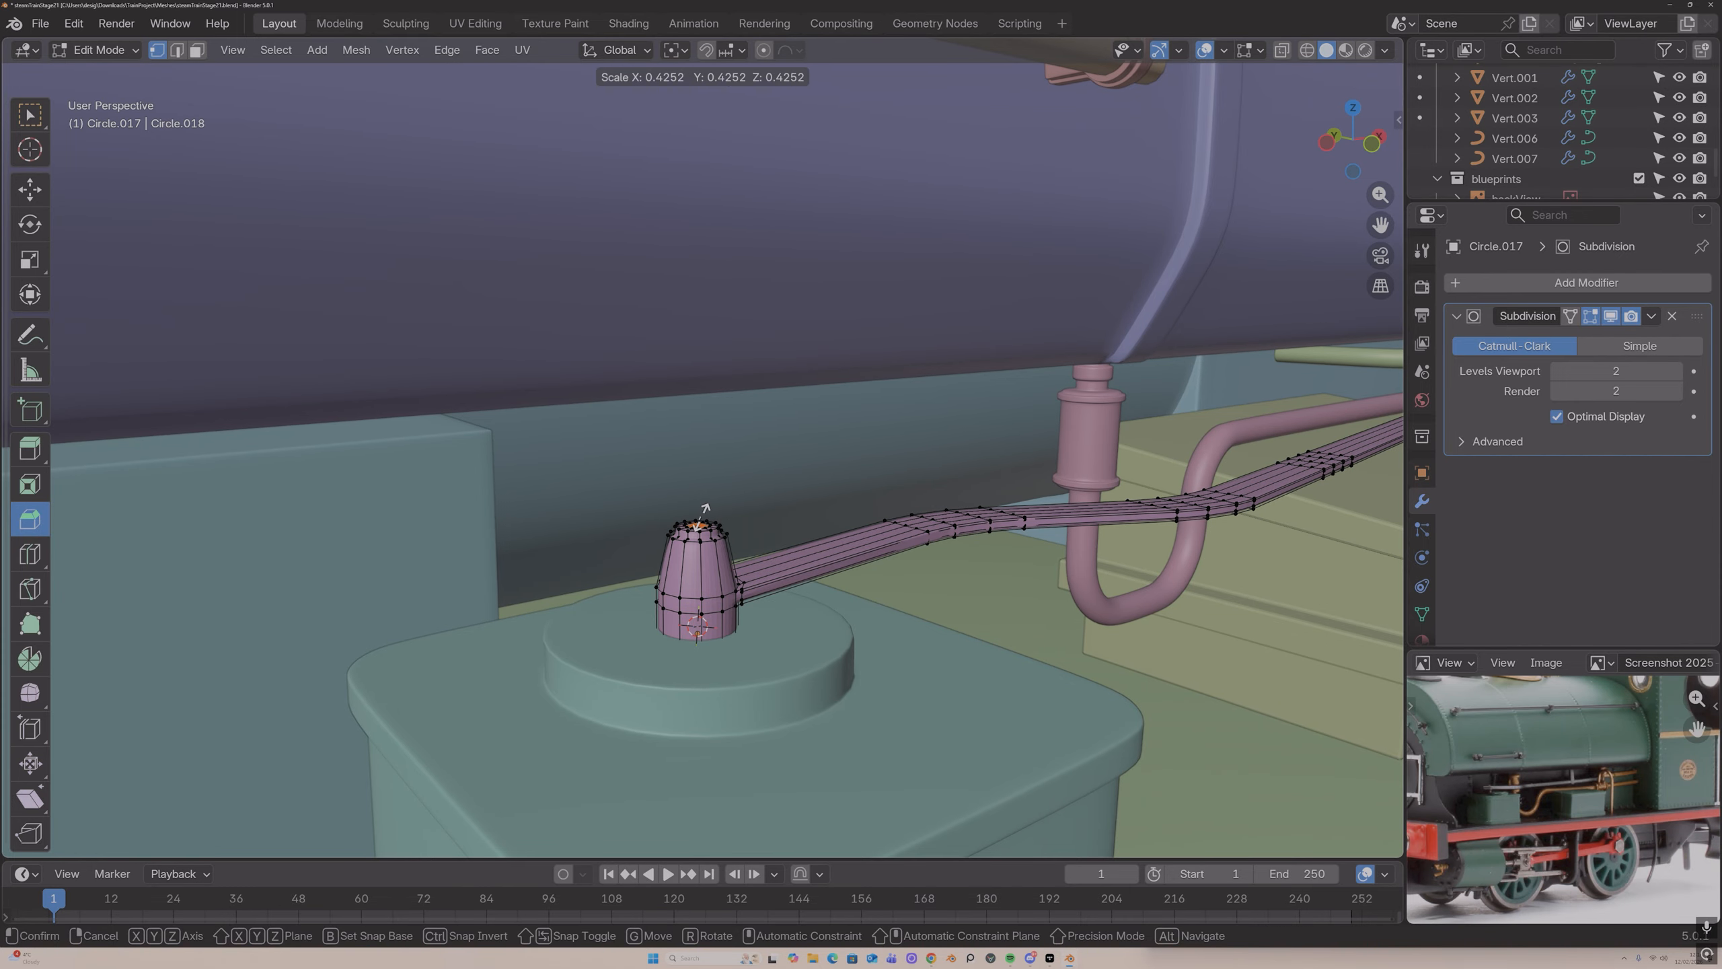
right_click(702, 517)
key(m)
click(696, 466)
key(Tab)
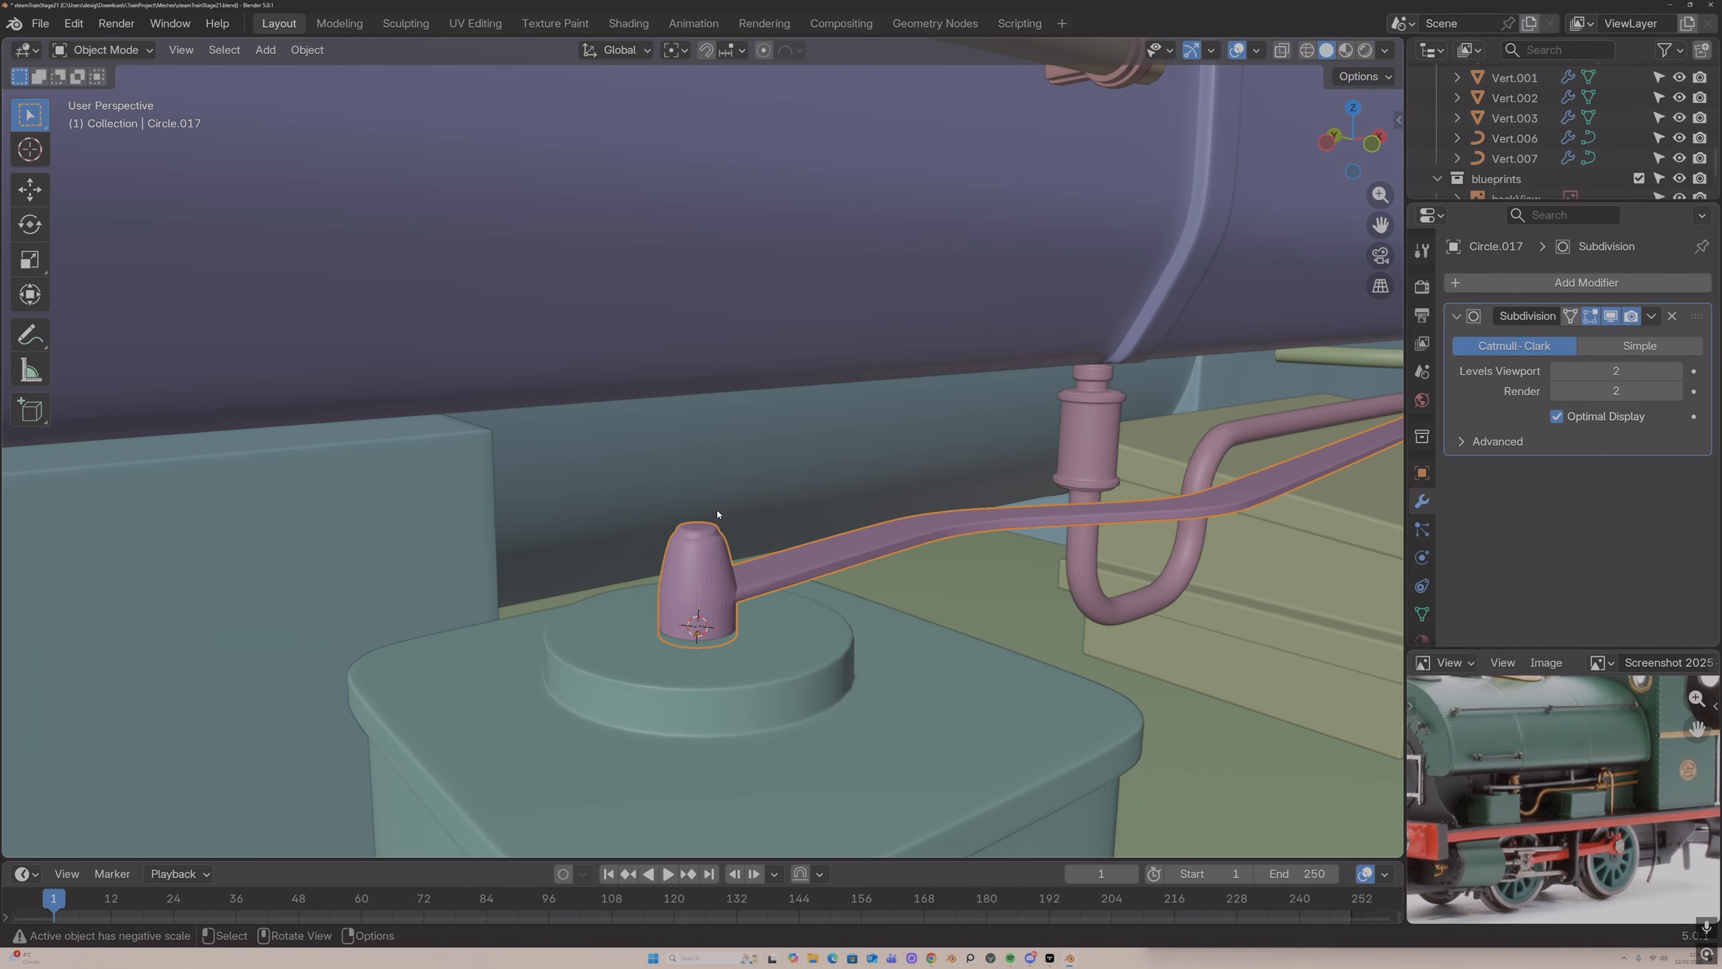
Step: Add edge loops close to the upper and lower ends of the fitting's tapered body, at slide factors of about -0.90 and 0.87
middle_drag(716, 510, 723, 512)
scroll(723, 518, up, 1)
key(Tab)
key(ctrl+r)
click(729, 580)
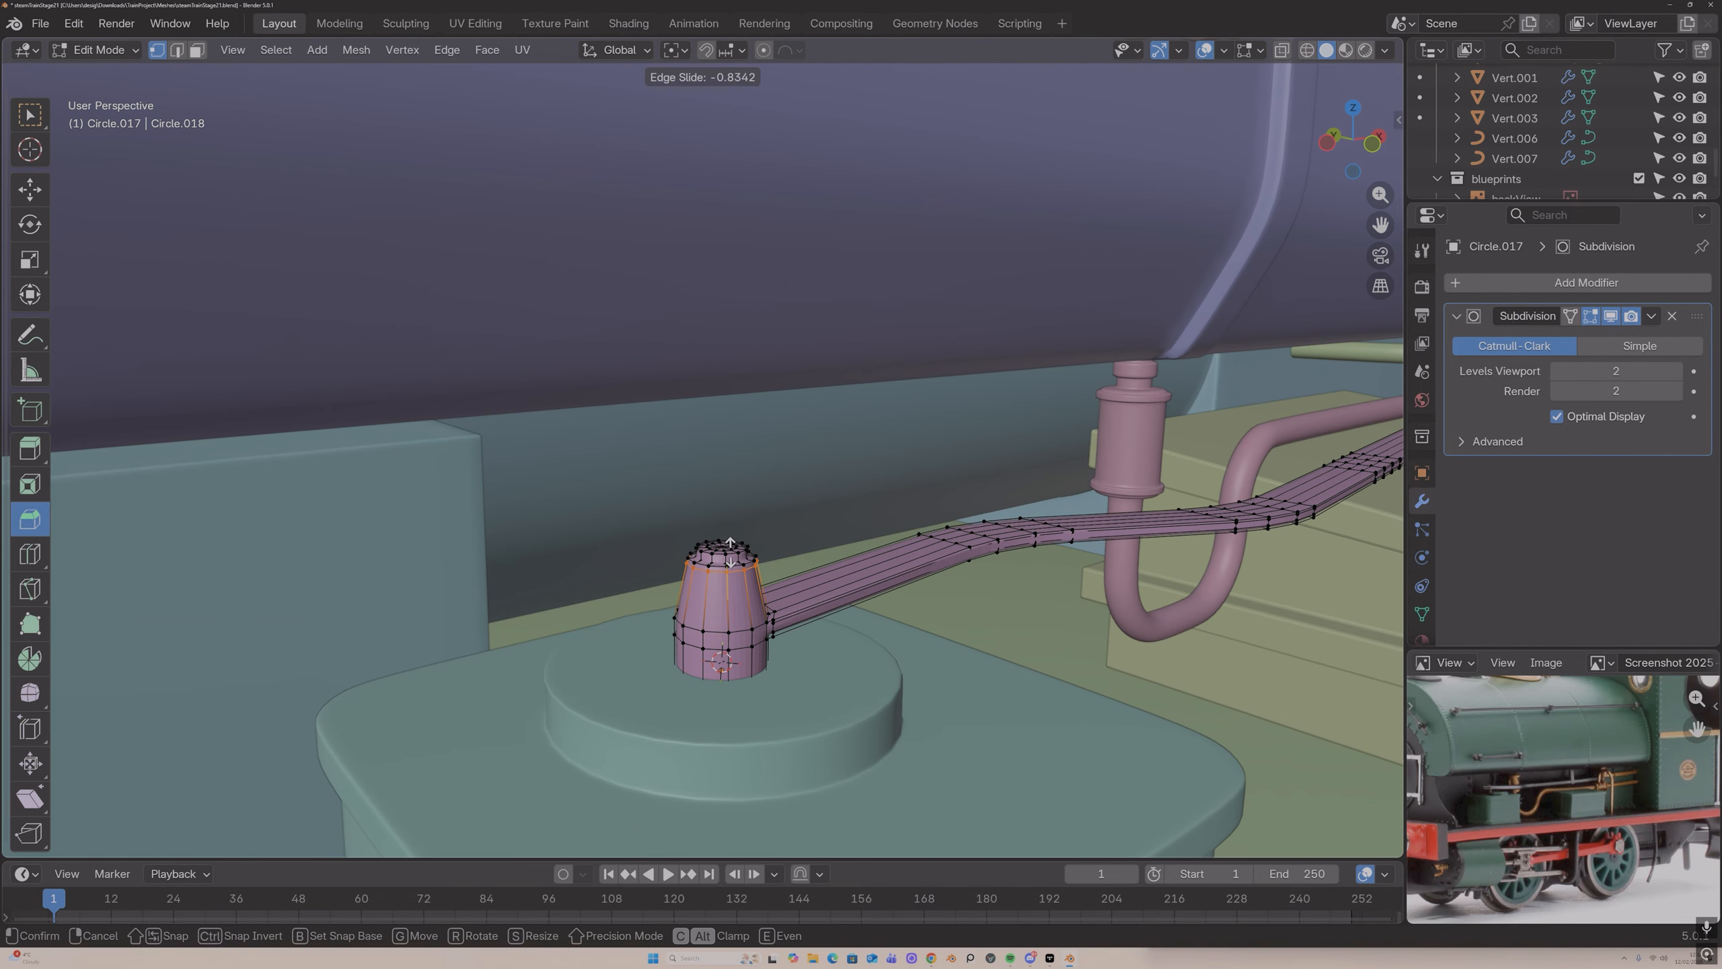
click(730, 549)
key(g)
key(g)
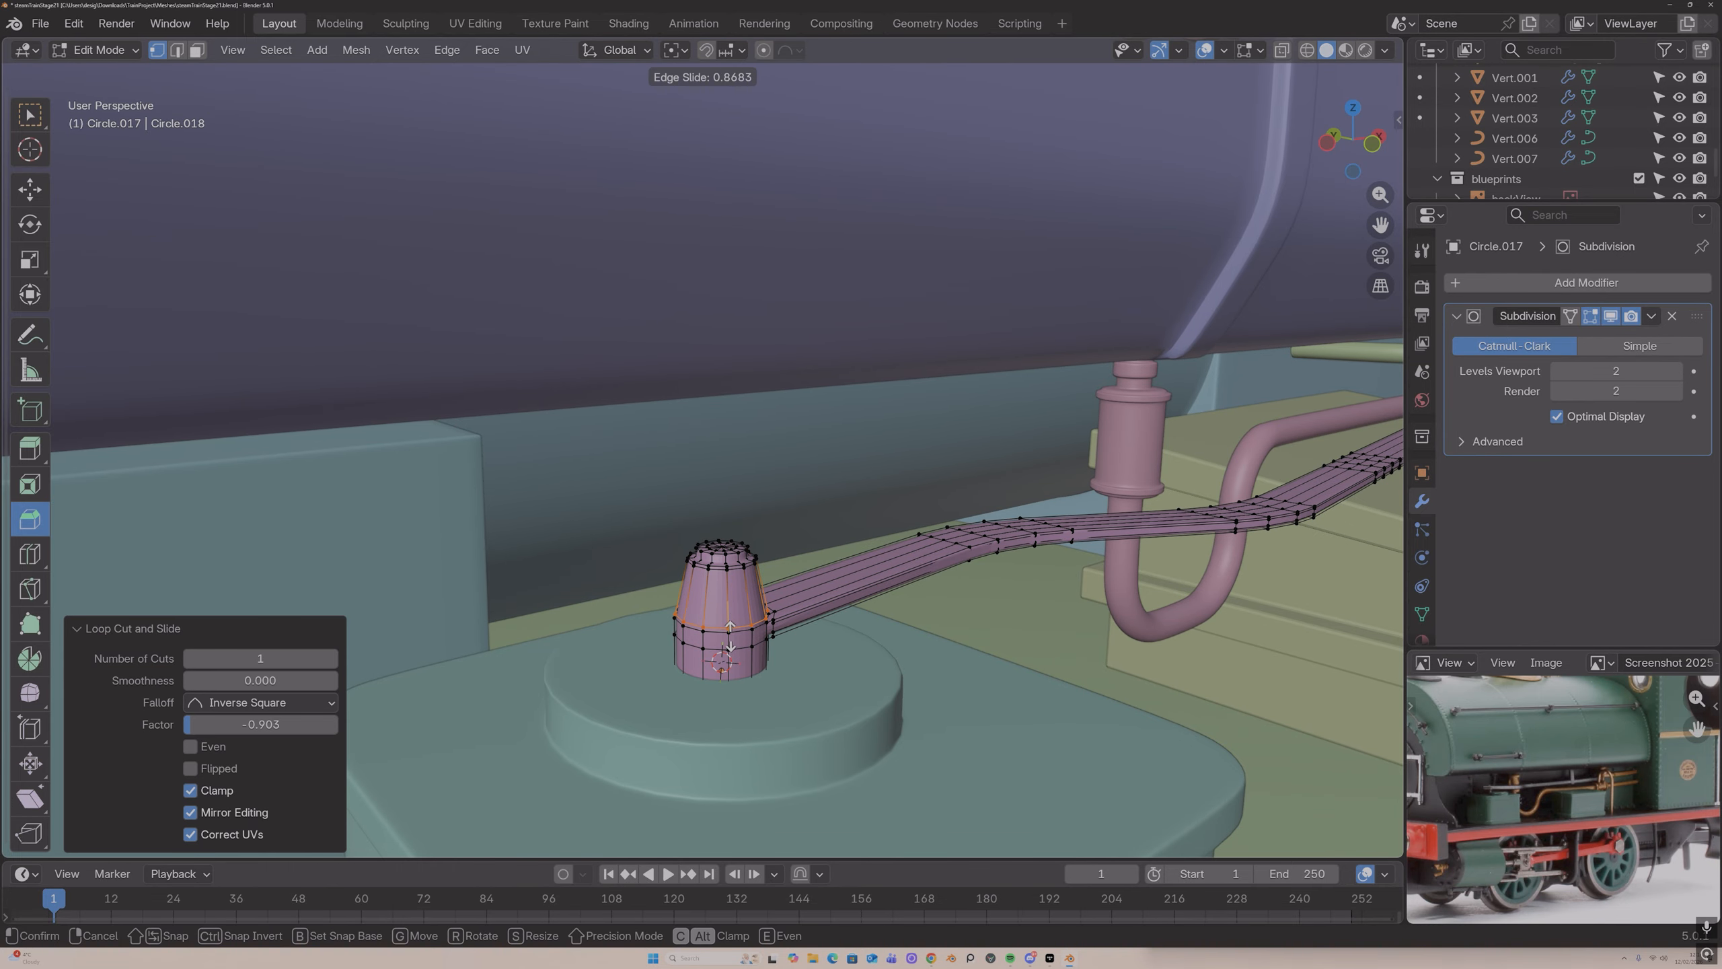
click(730, 636)
Step: Add two more loop cuts around the fitting's cap to sharpen its edges, then leave mesh editing
key(ctrl+r)
click(726, 557)
click(725, 559)
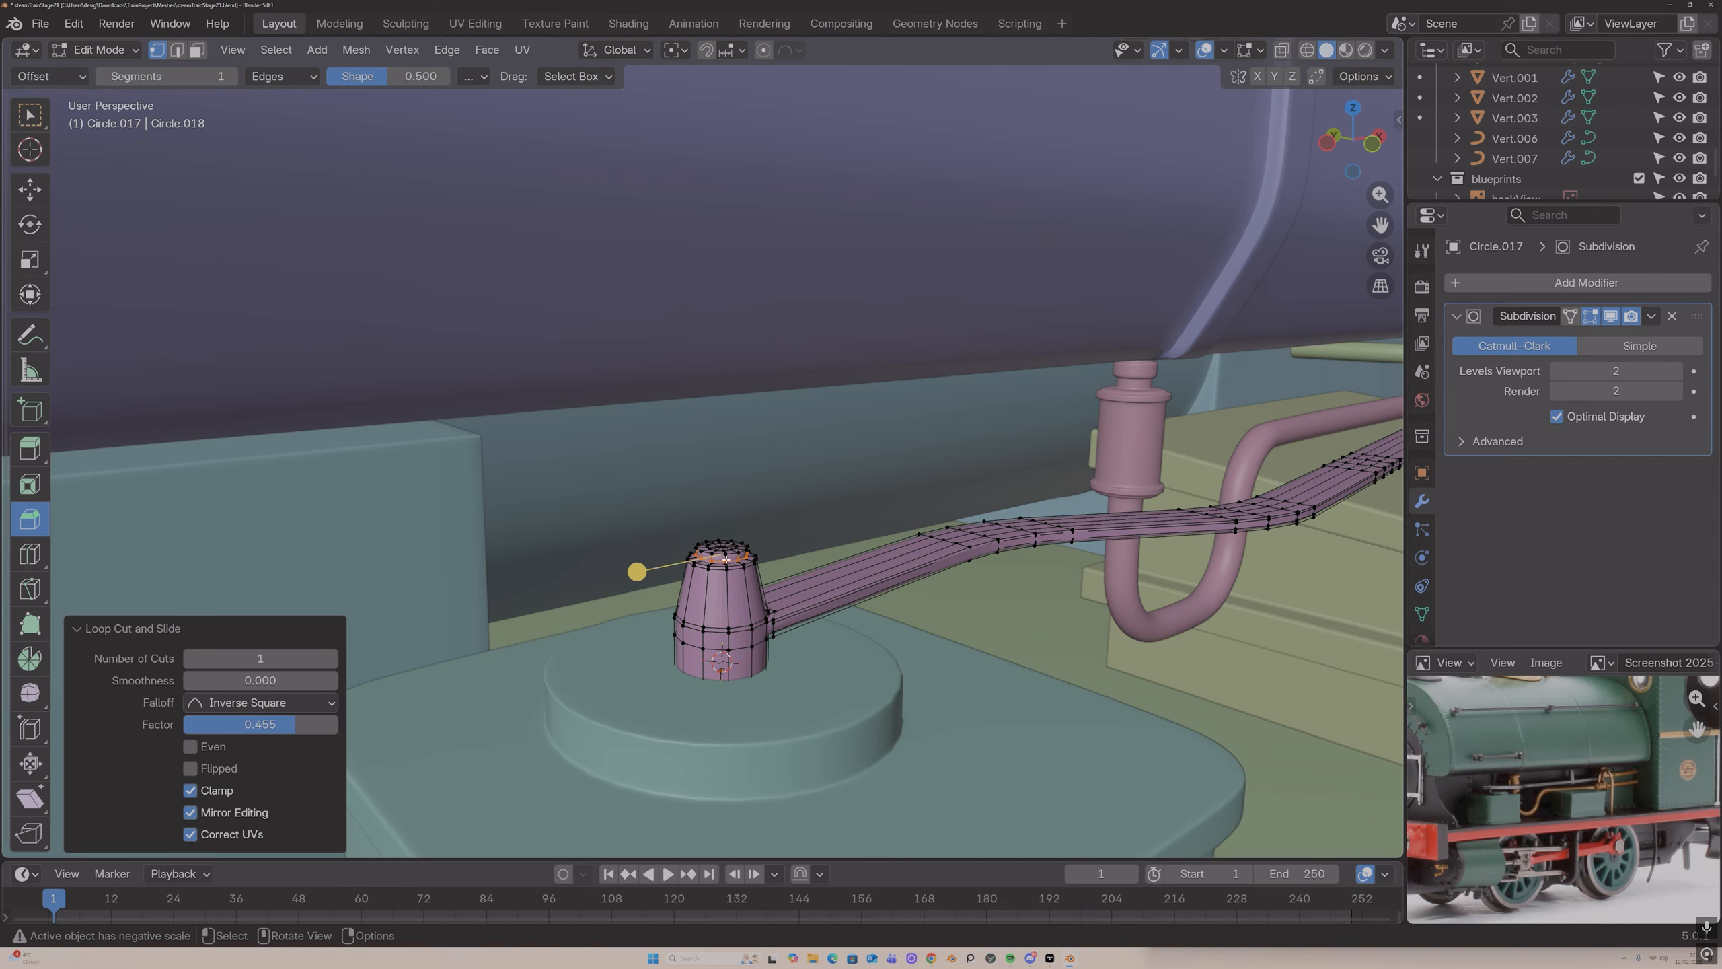
key(ctrl+r)
click(726, 567)
click(727, 545)
key(Tab)
scroll(737, 559, down, 3)
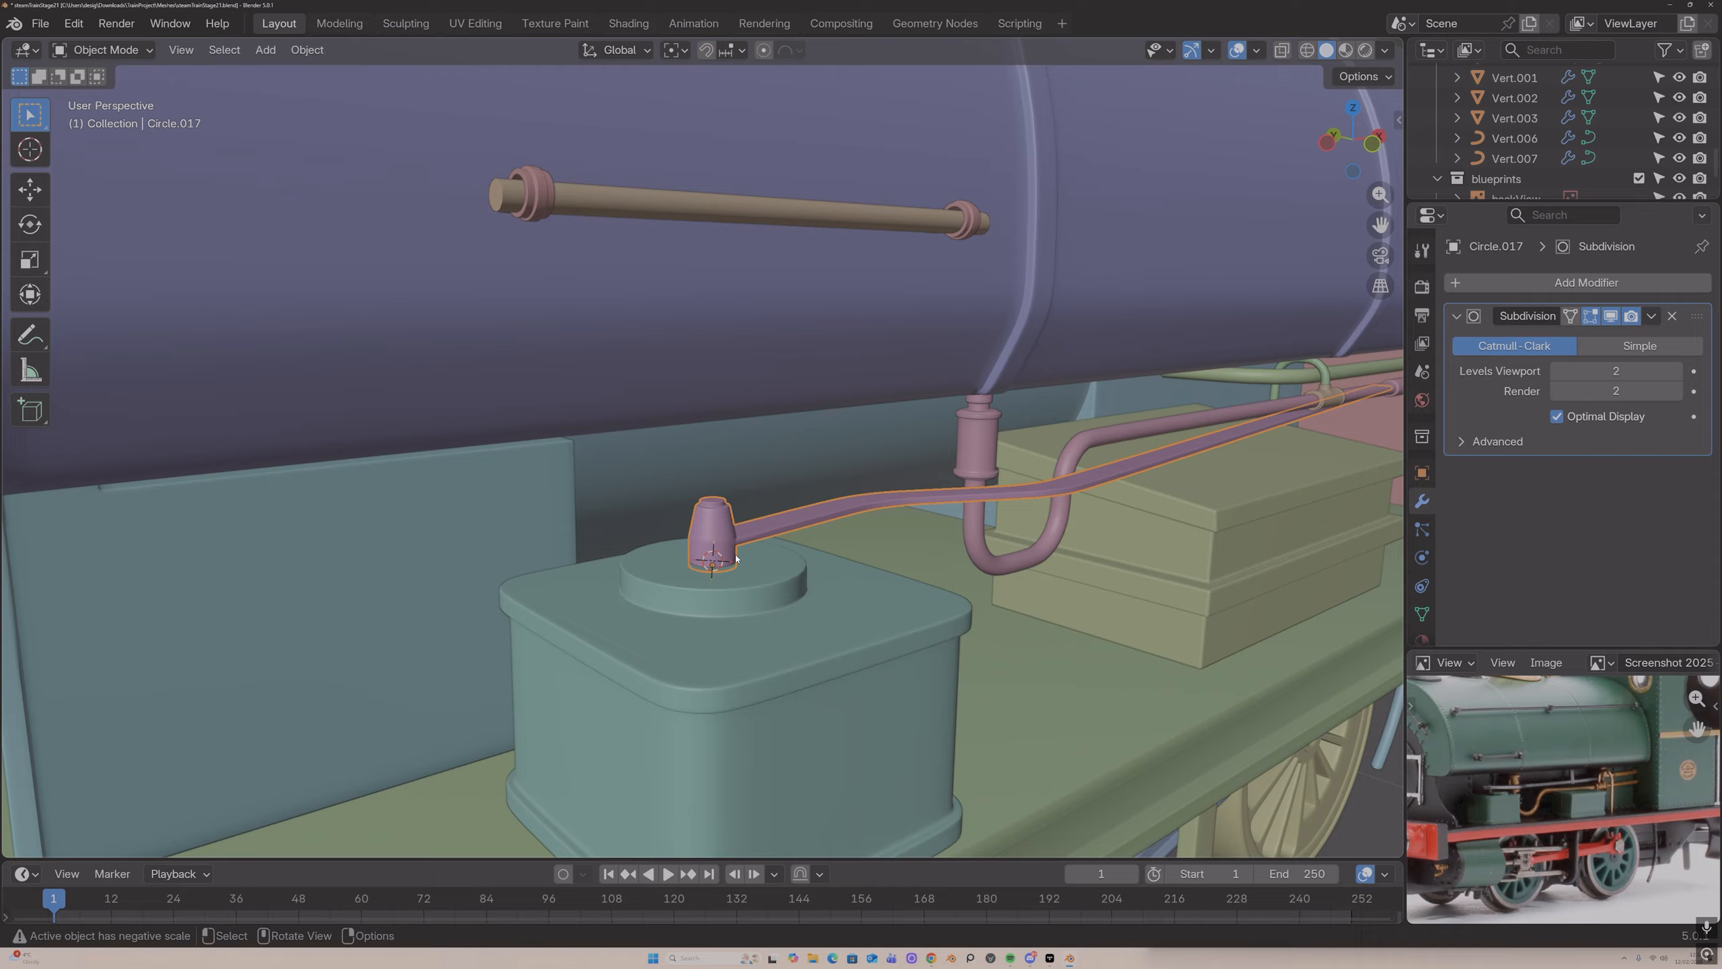
Step: Add a loop cut around the base section of the fitting
key(Tab)
scroll(732, 557, up, 2)
key(ctrl+r)
click(723, 592)
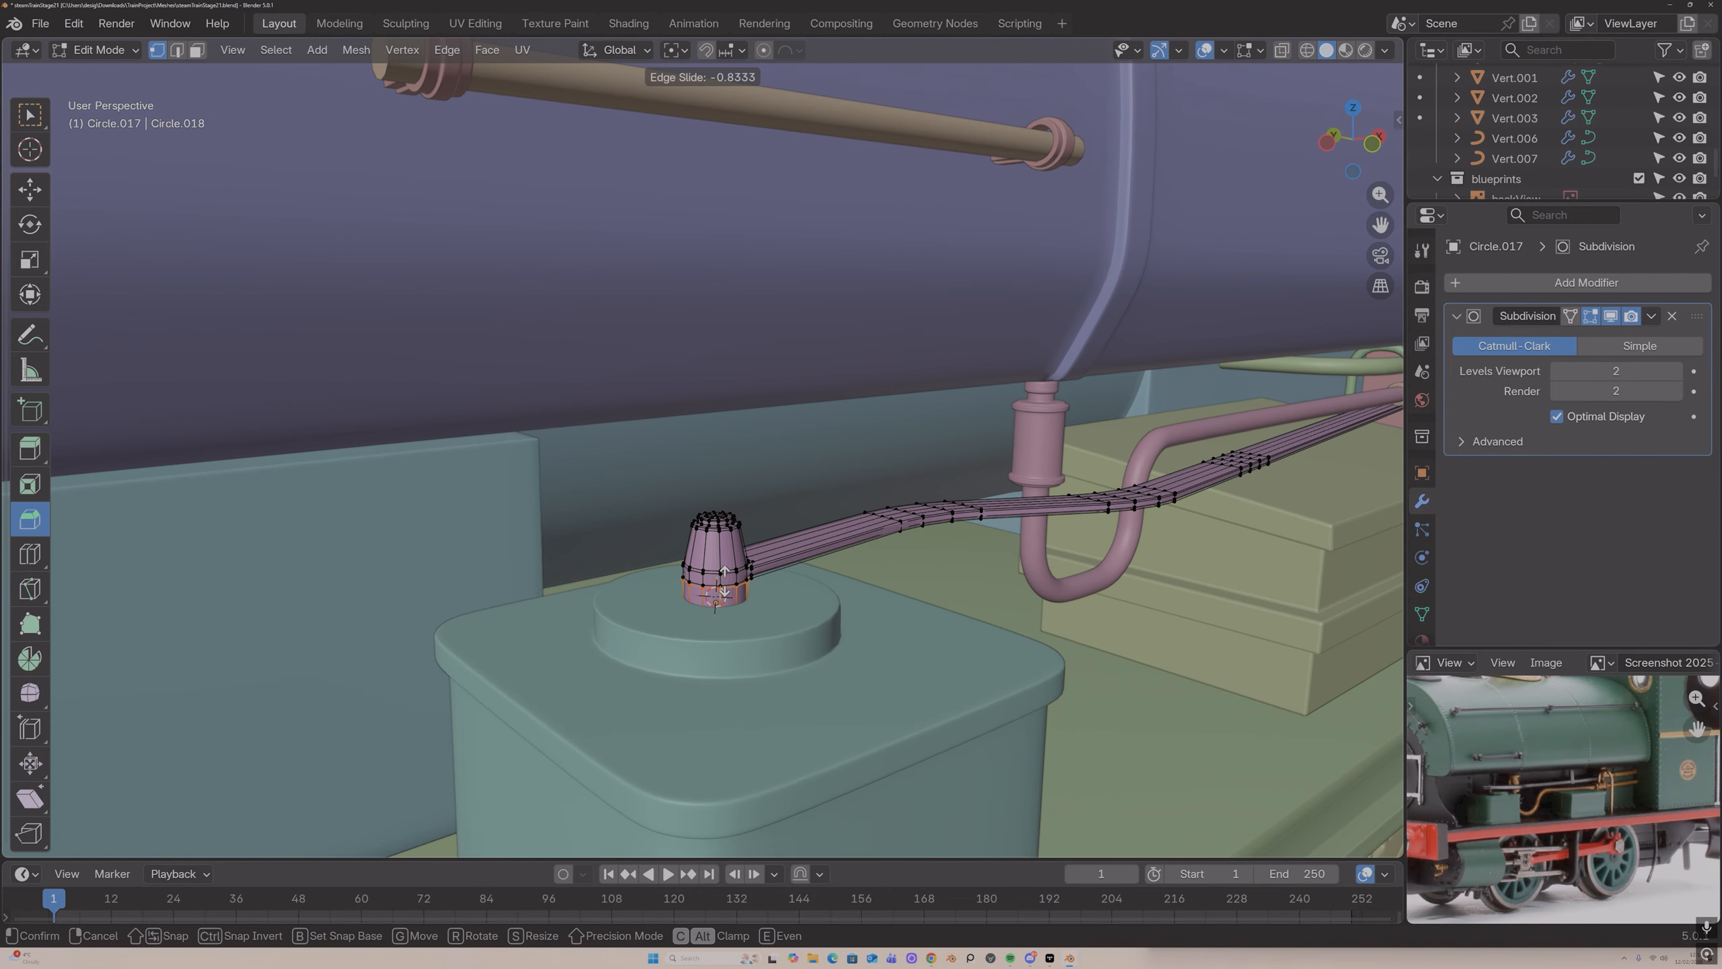
click(729, 555)
Step: Apply Shade Auto Smooth at 30° to the pipe and fitting
key(Tab)
right_click(728, 554)
click(730, 550)
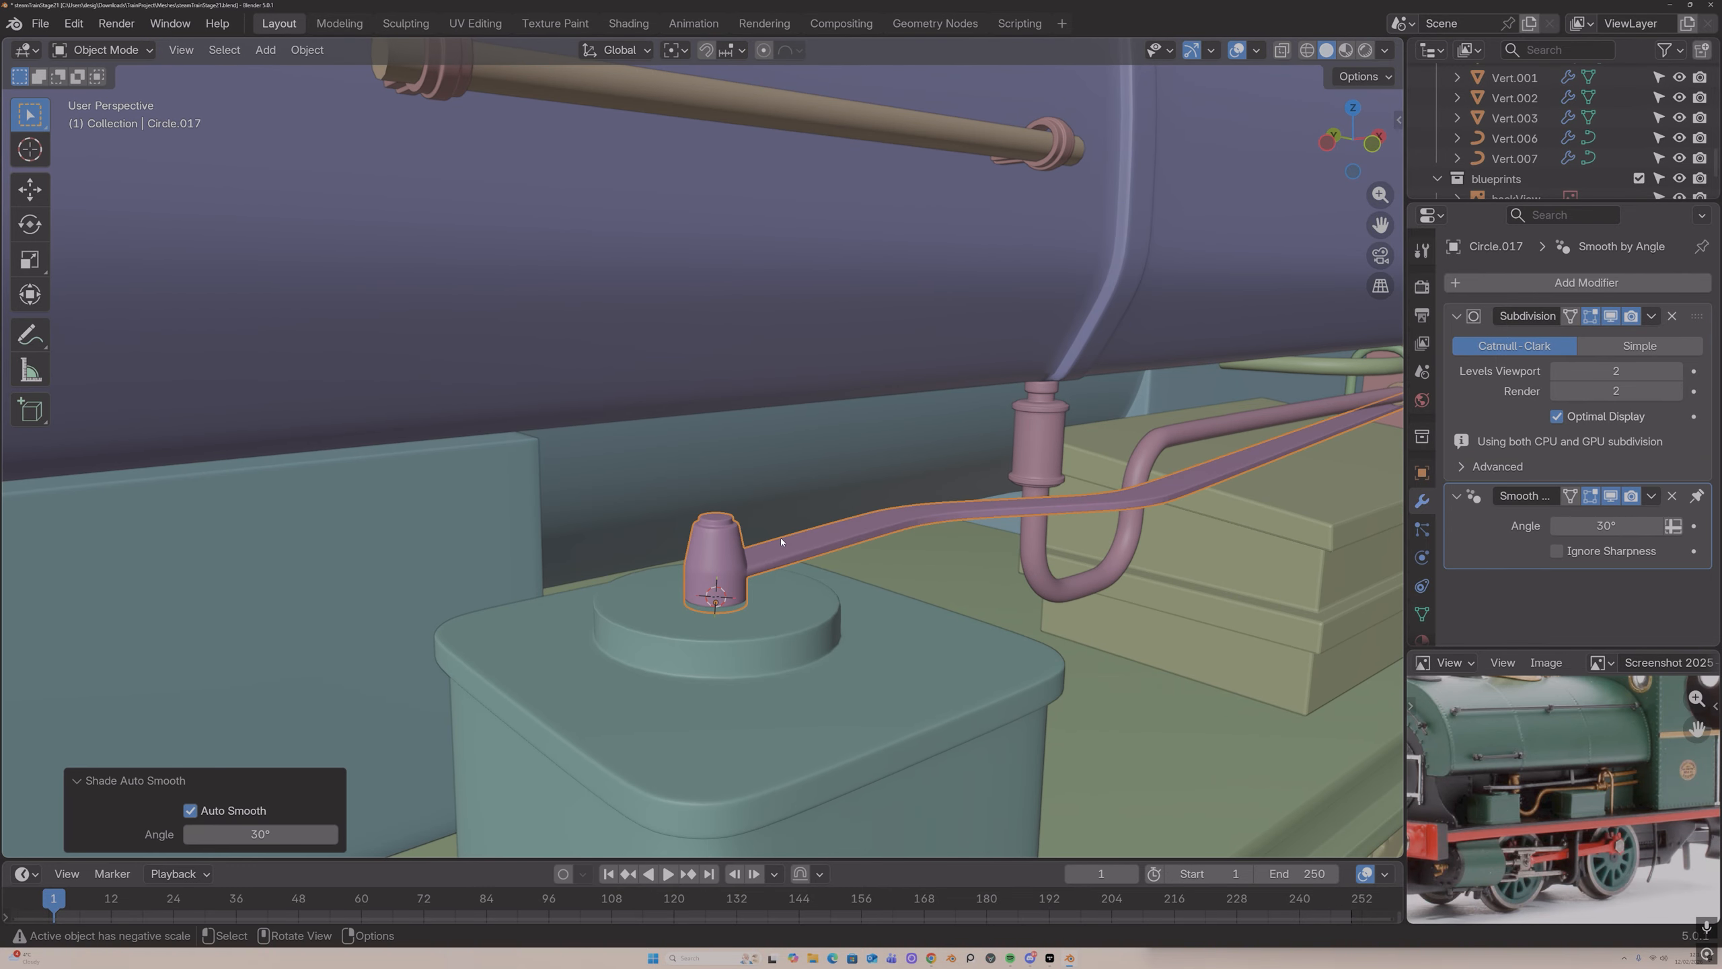
Step: Examine the finished pipe and fitting from a distance against the whole locomotive
scroll(813, 556, down, 5)
click(959, 596)
scroll(959, 596, down, 5)
middle_drag(959, 596, 821, 494)
scroll(846, 502, up, 5)
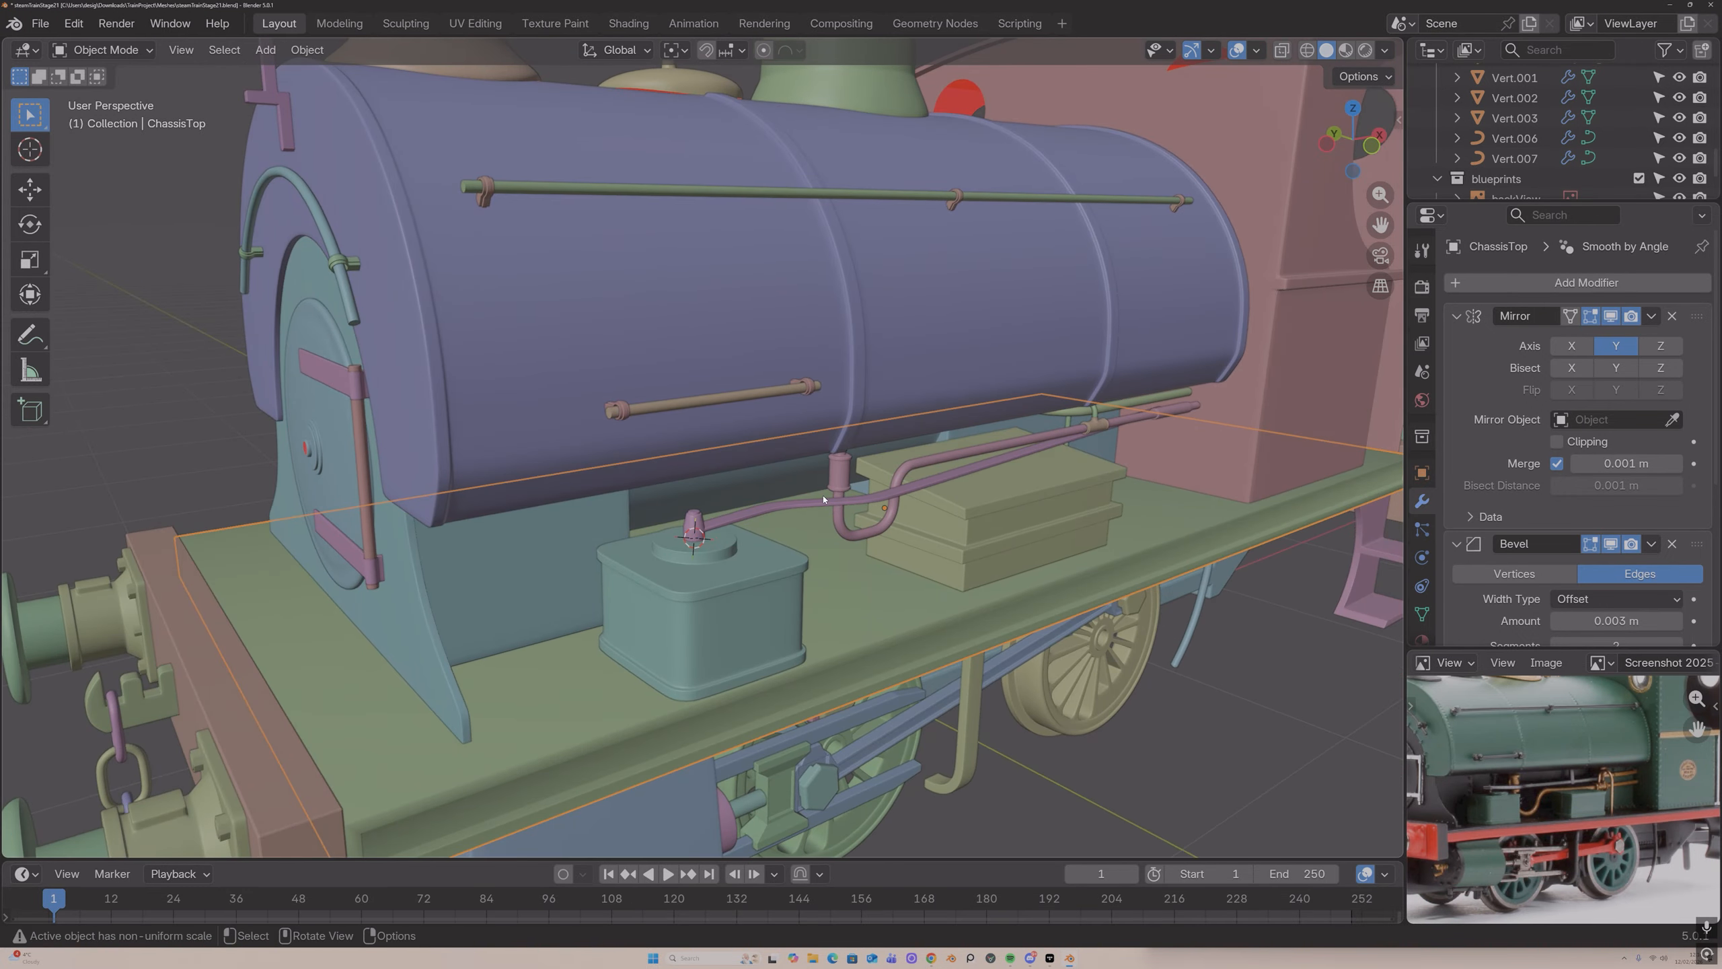
scroll(827, 501, up, 4)
scroll(839, 513, down, 5)
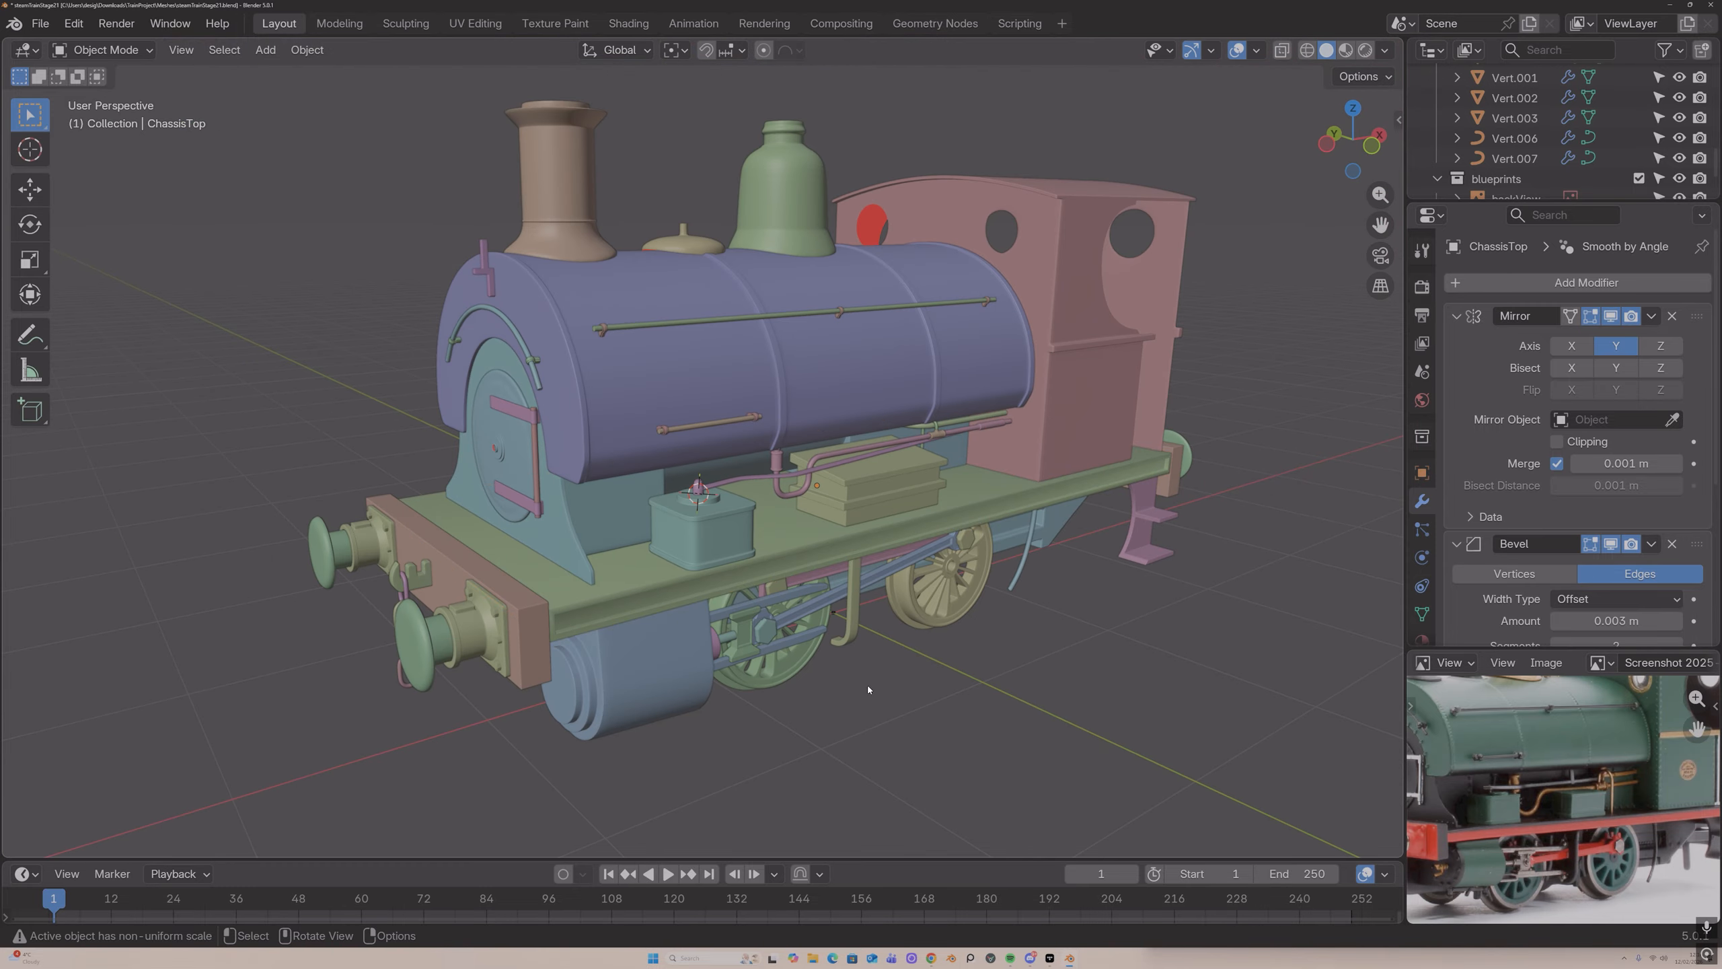
middle_drag(867, 683, 920, 687)
Step: Select the top faces of the round boss on the green box and inset them by 0.137 m
middle_drag(898, 685, 793, 521)
scroll(772, 533, up, 10)
click(840, 586)
key(Tab)
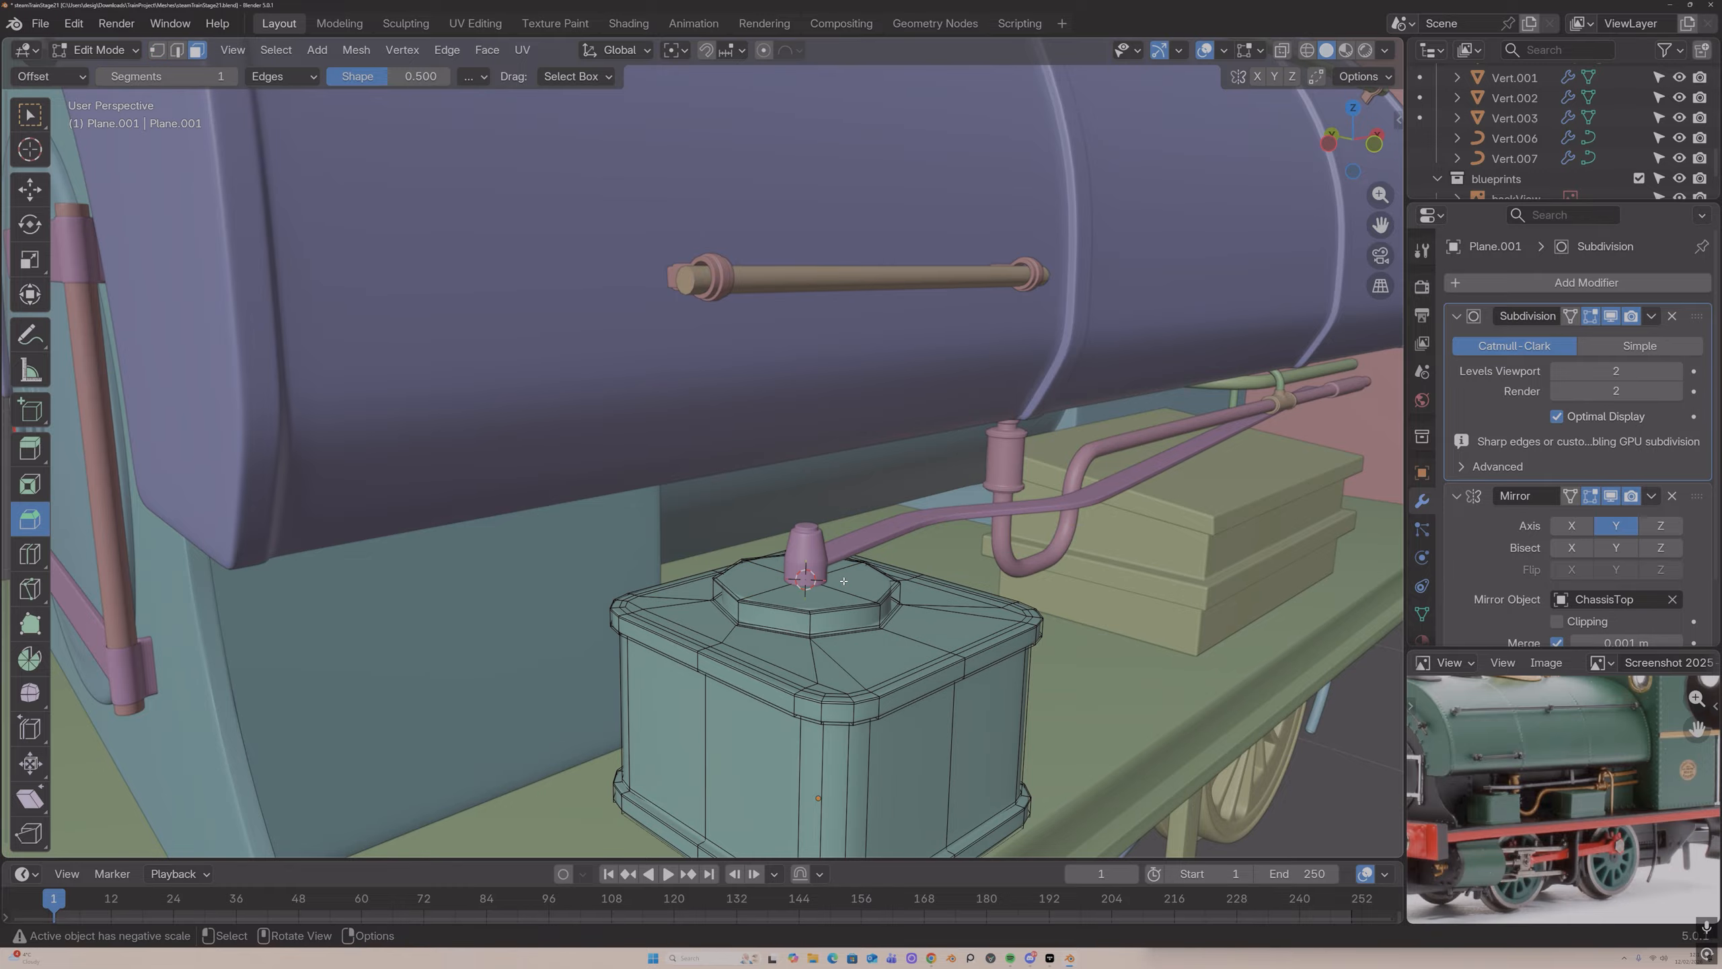
shift+click(811, 596)
shift+click(760, 581)
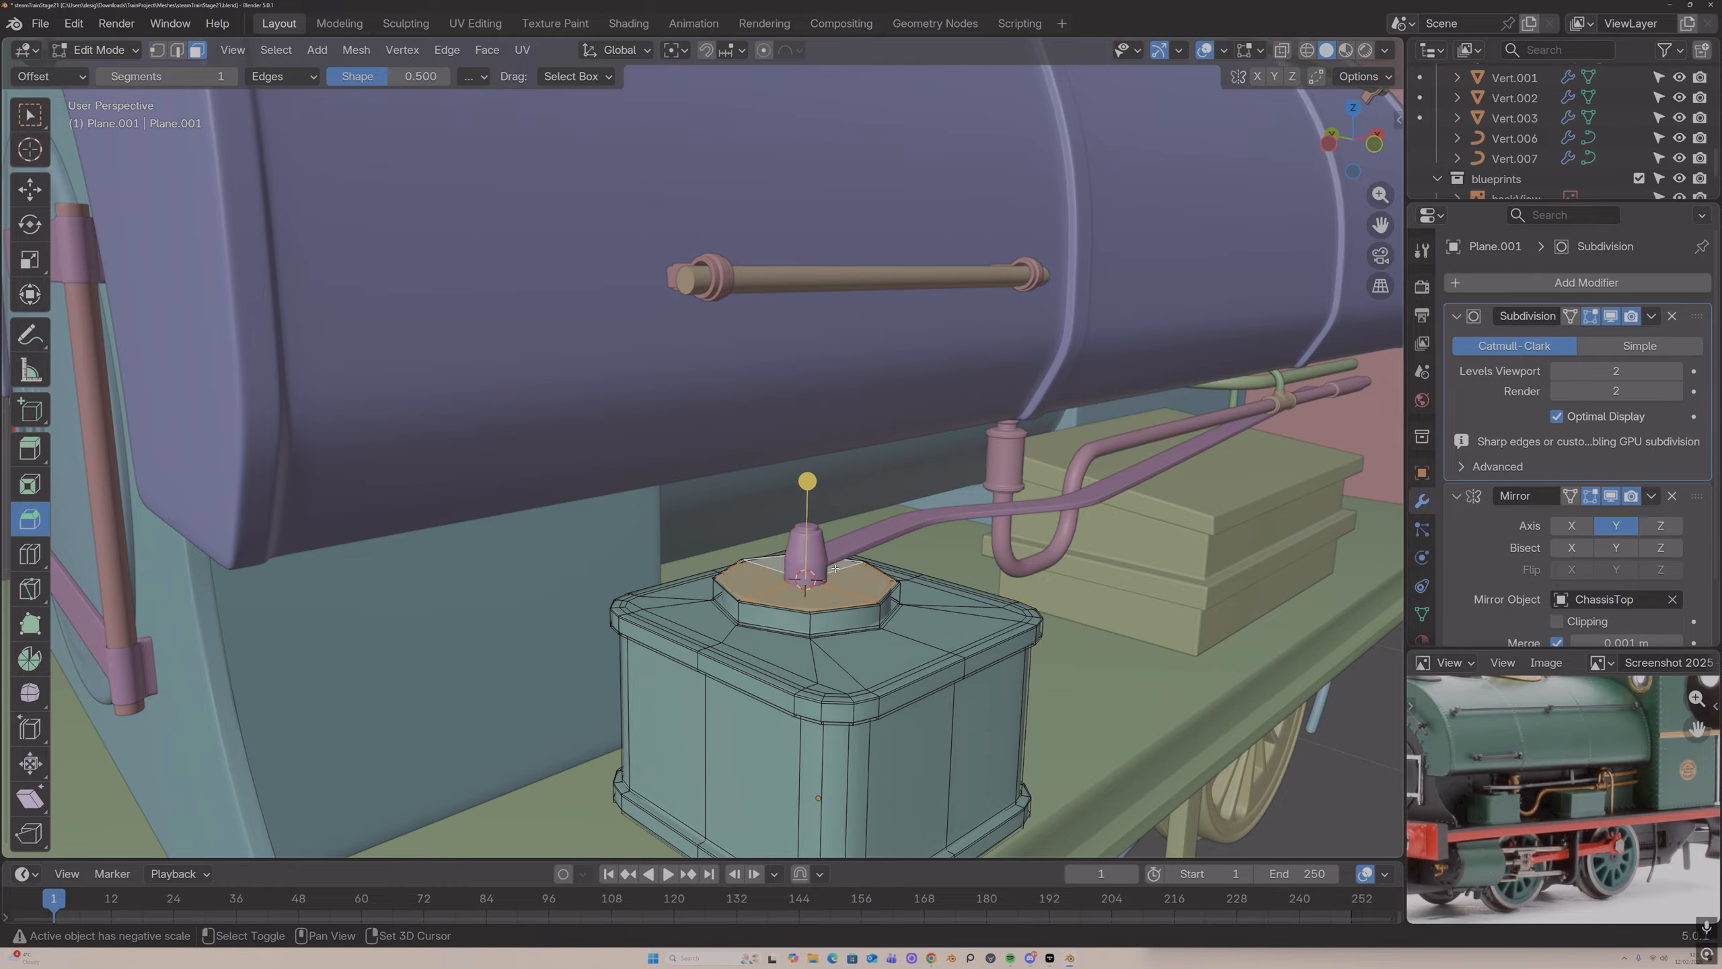
key(i)
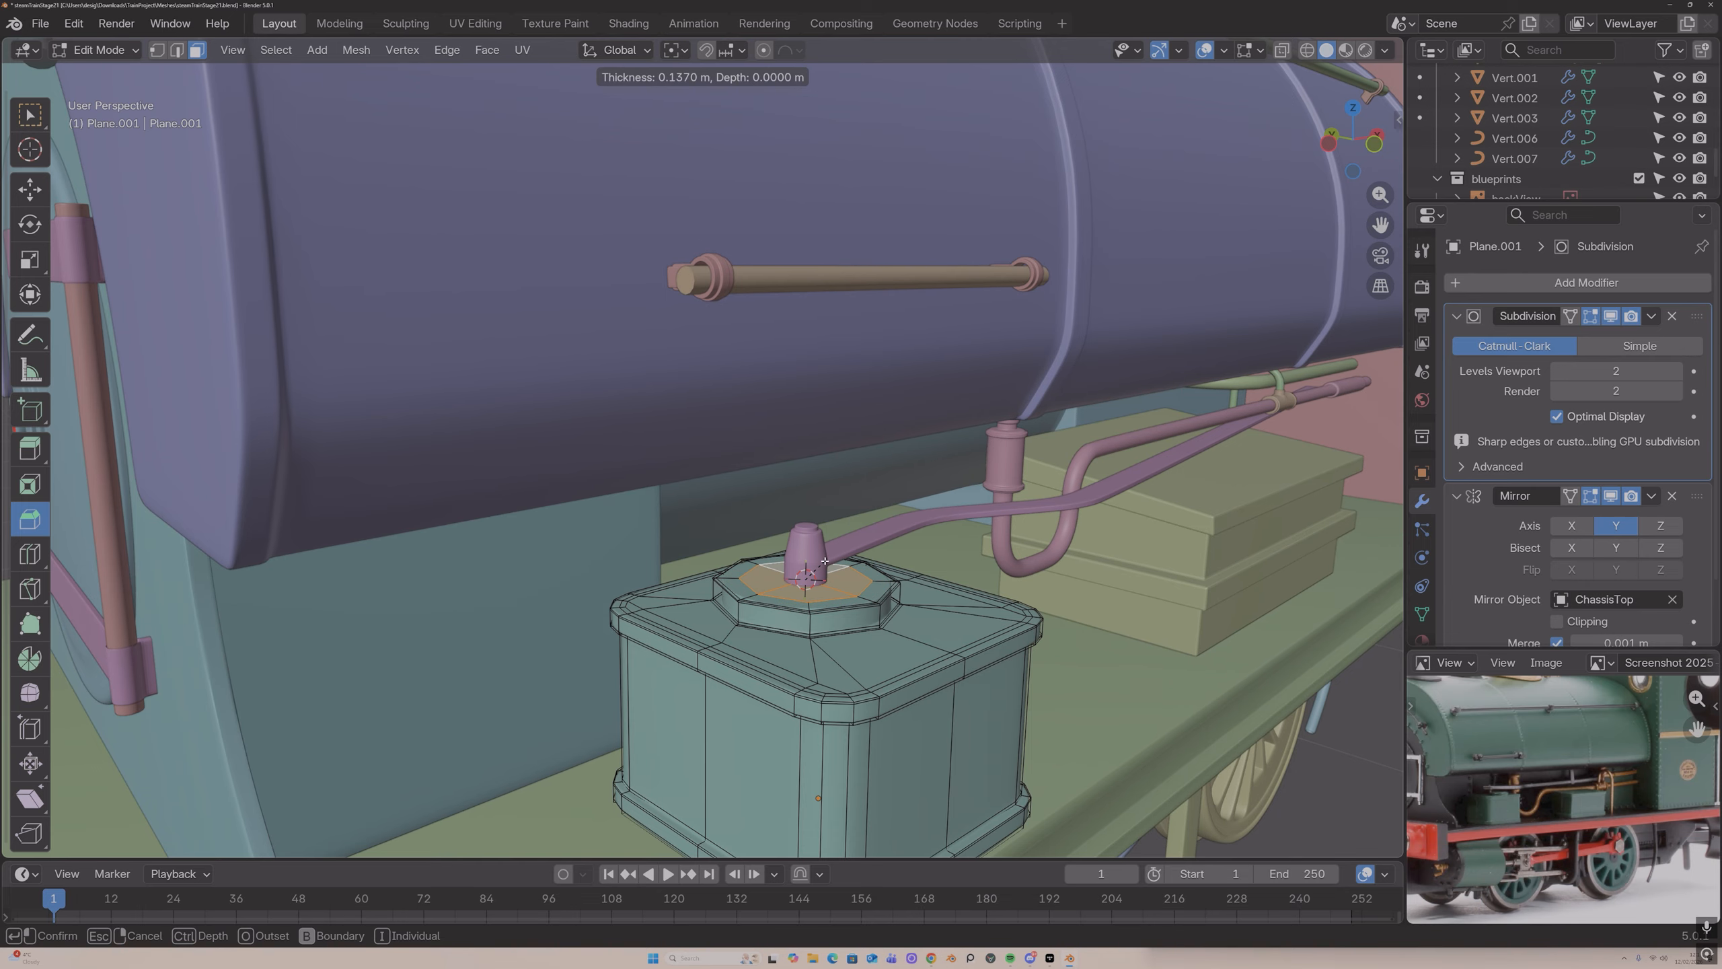
click(826, 561)
Step: Extrude the inset faces on the boss and raise them about 0.0061 m along Z
key(e)
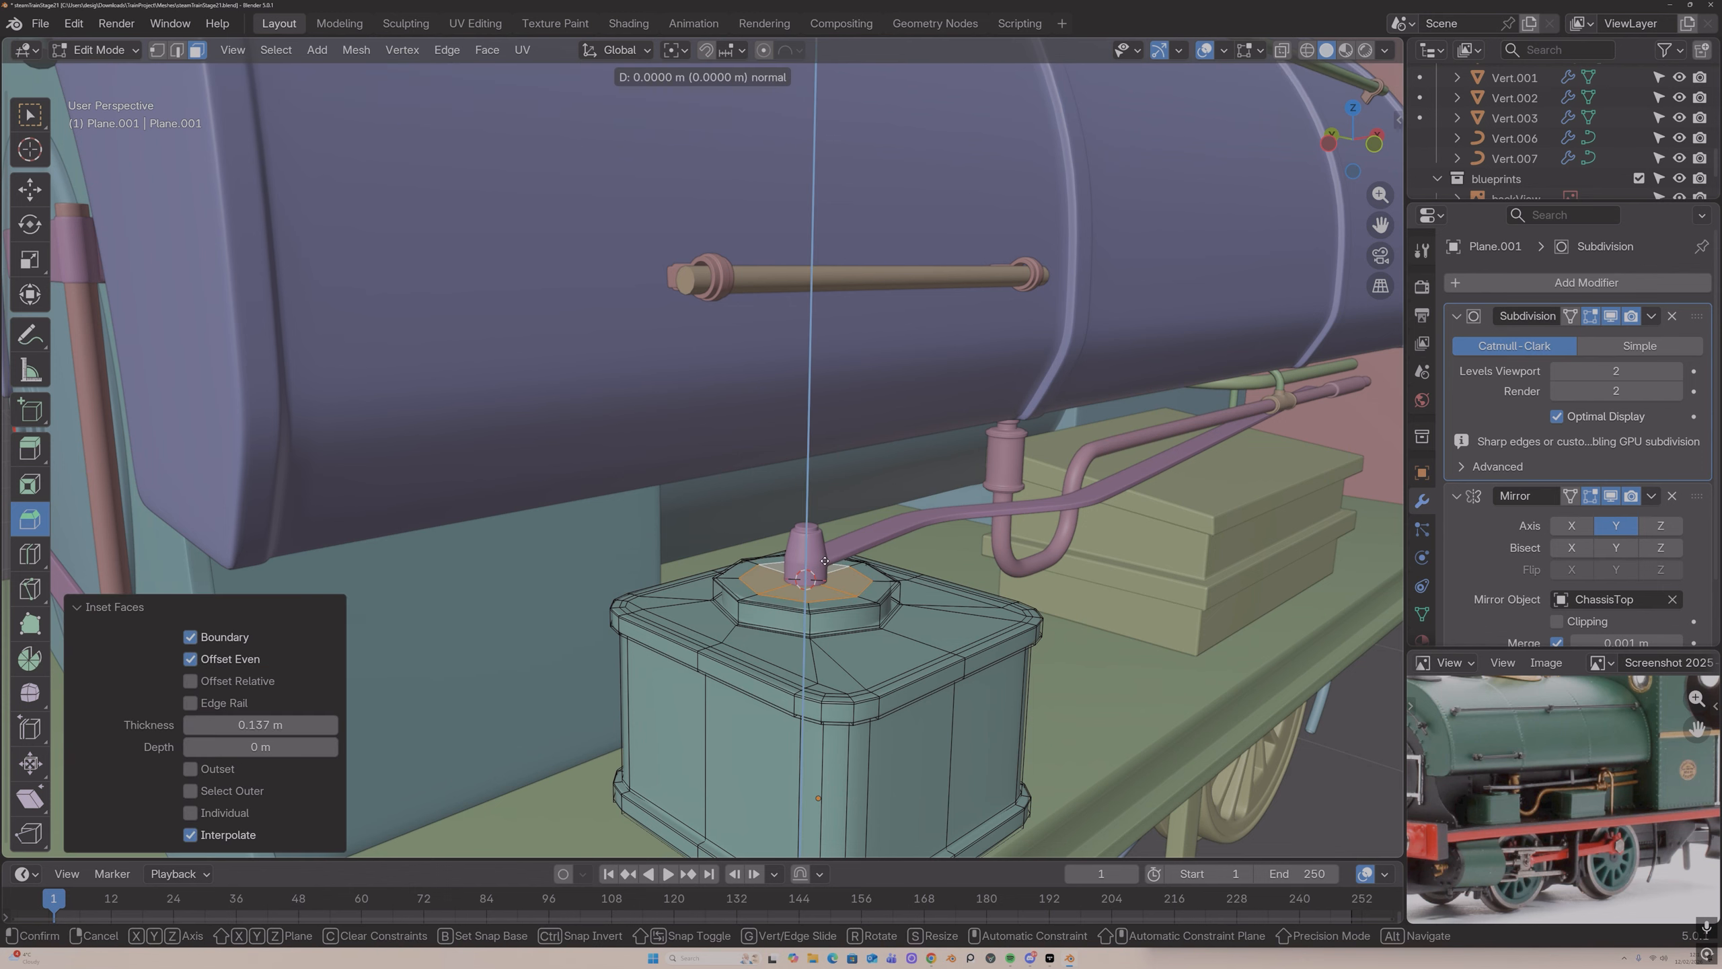
right_click(826, 561)
key(g)
key(y)
key(z)
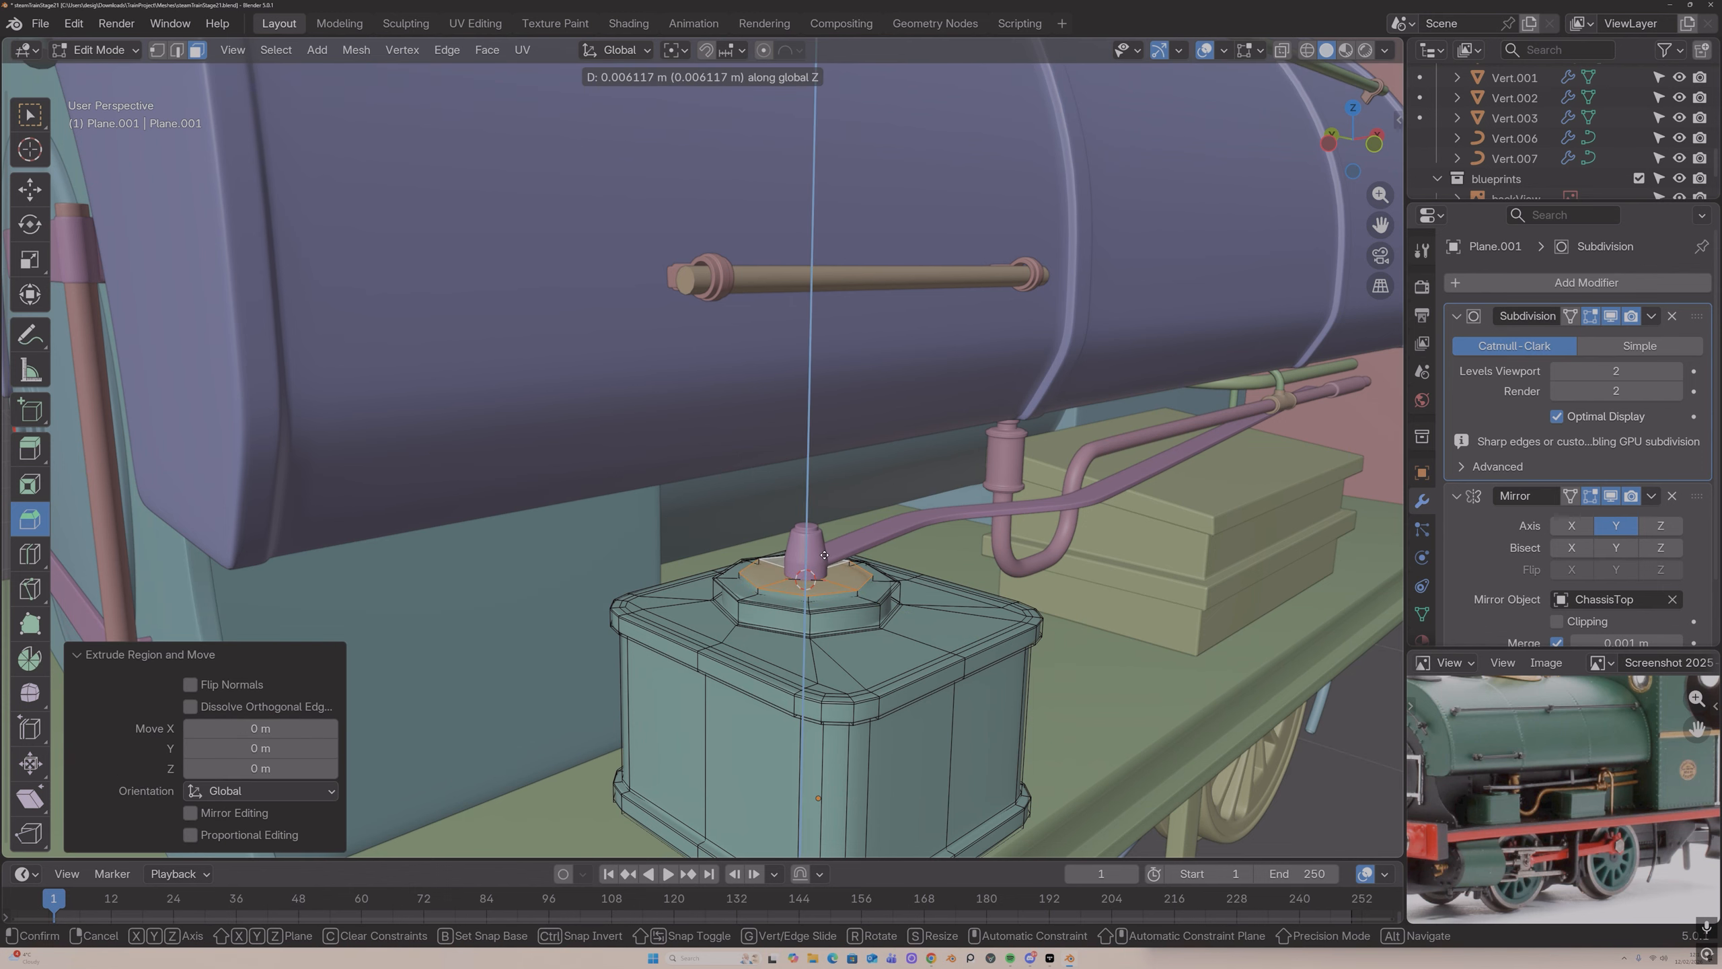
click(824, 555)
Step: Inset the raised boss faces again by 0.2204 m around the fitting's base
key(u)
key(Escape)
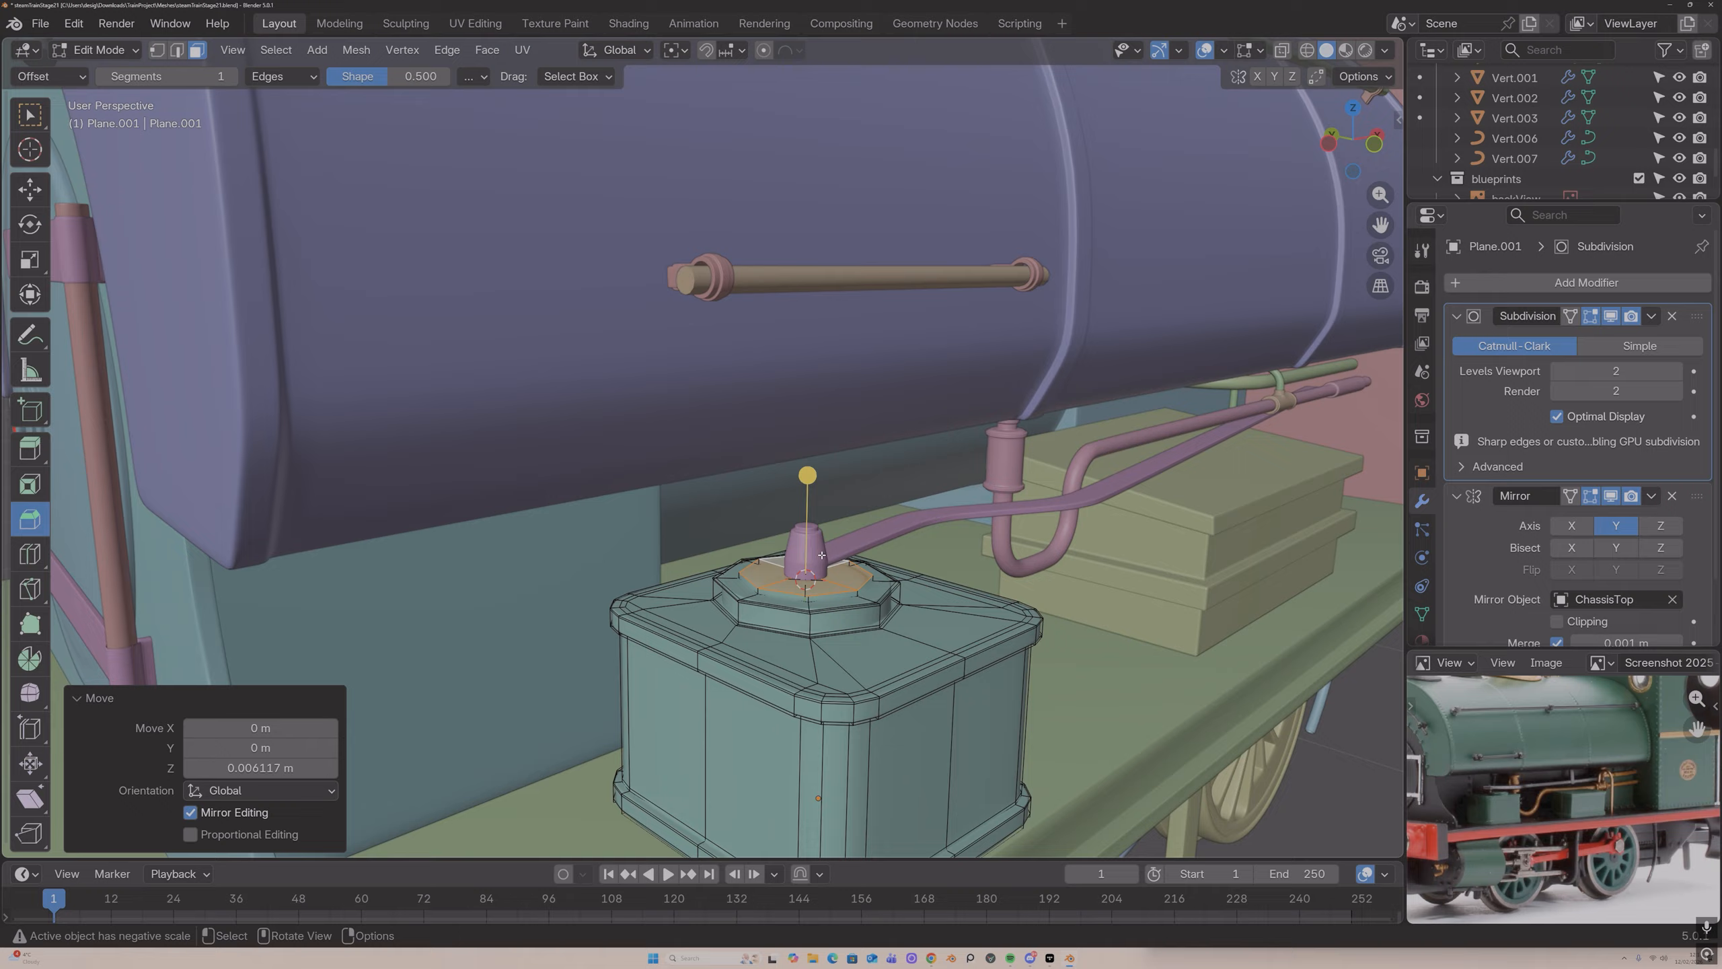
key(i)
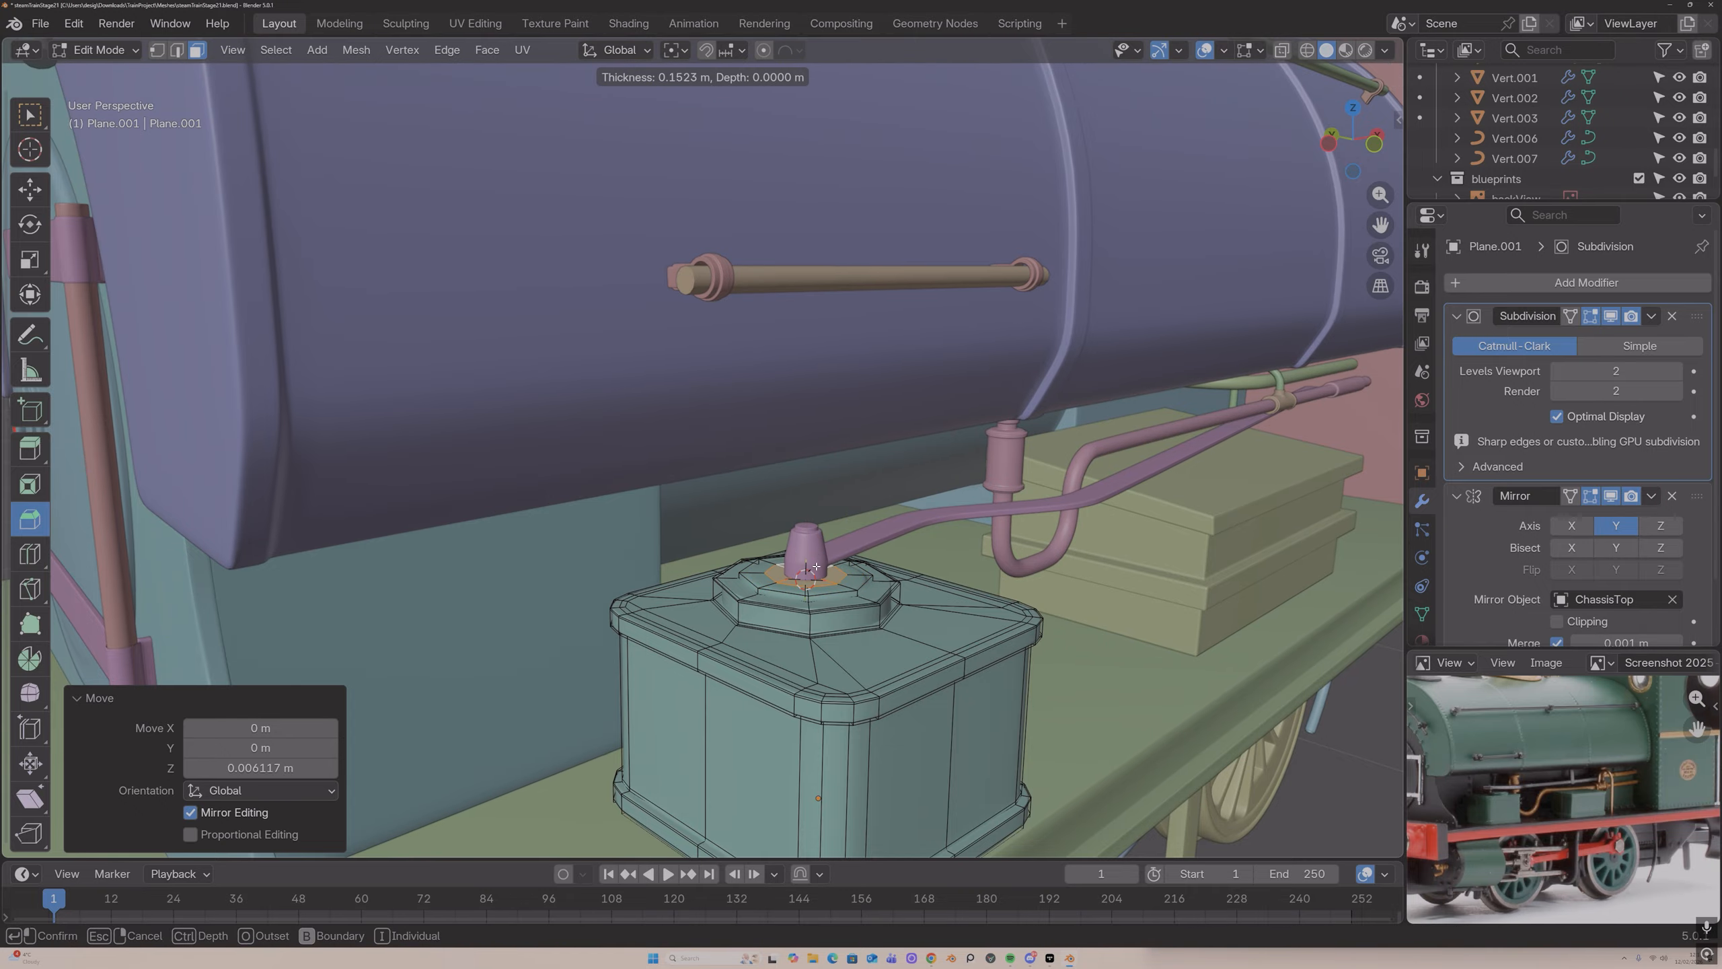
click(805, 567)
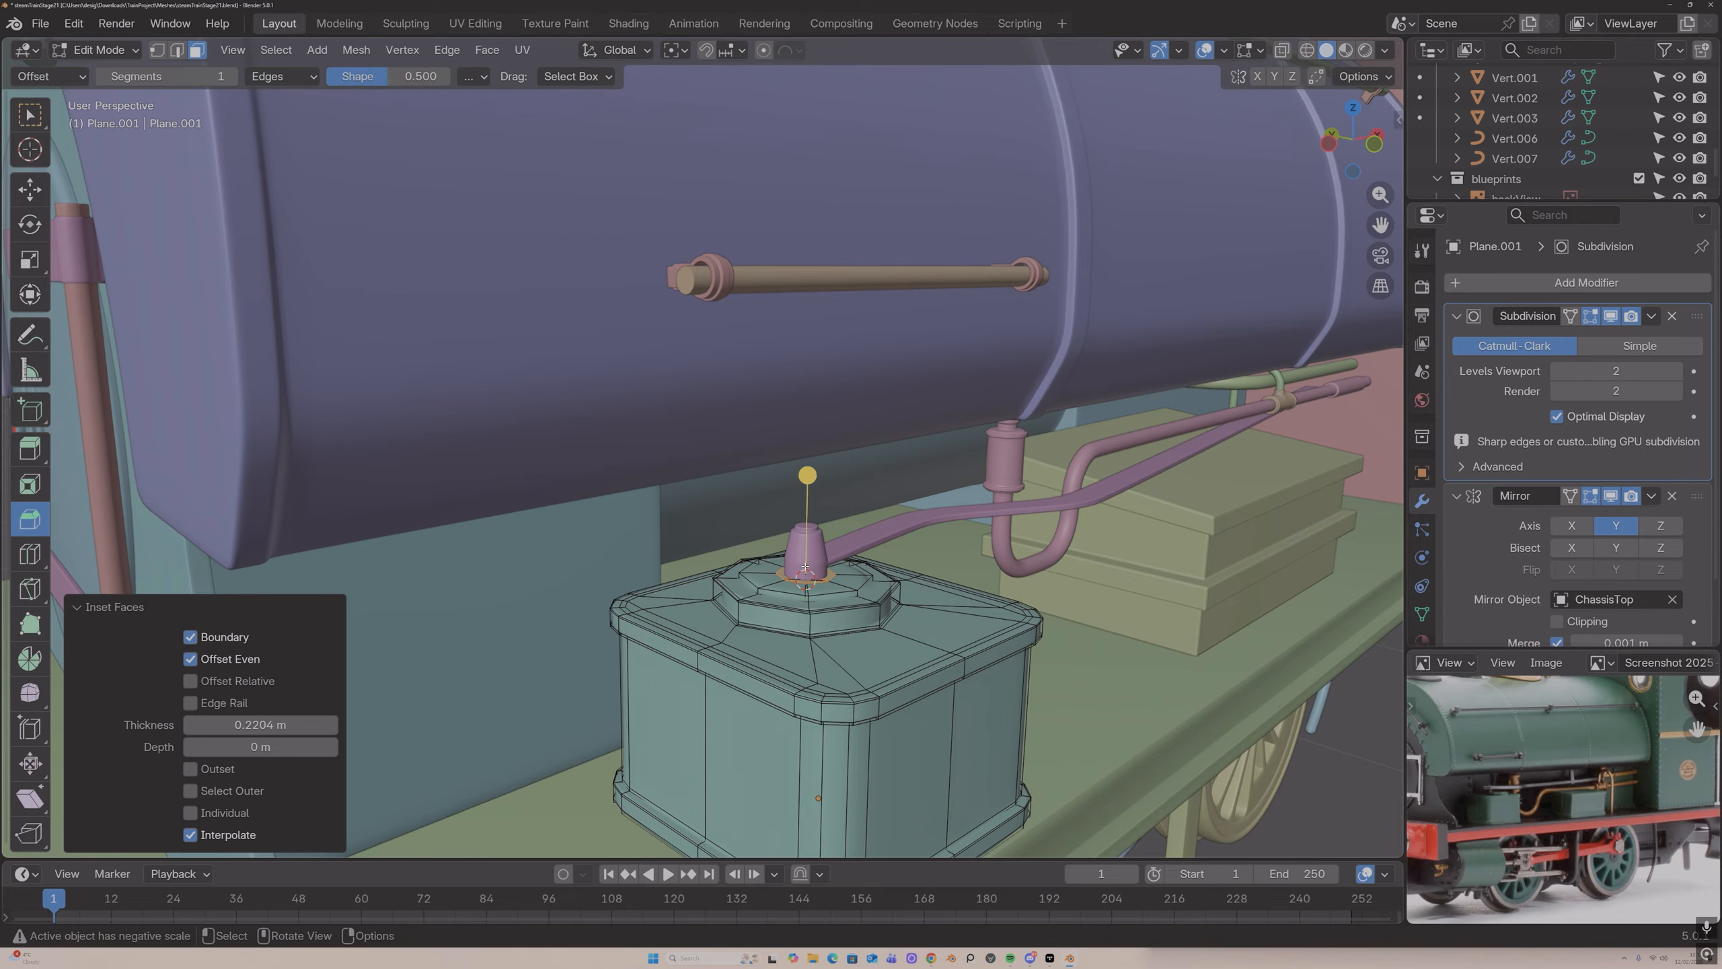
Step: Inset the boss faces around the fitting's base slightly and extrude them down about 0.0021 m
key(i)
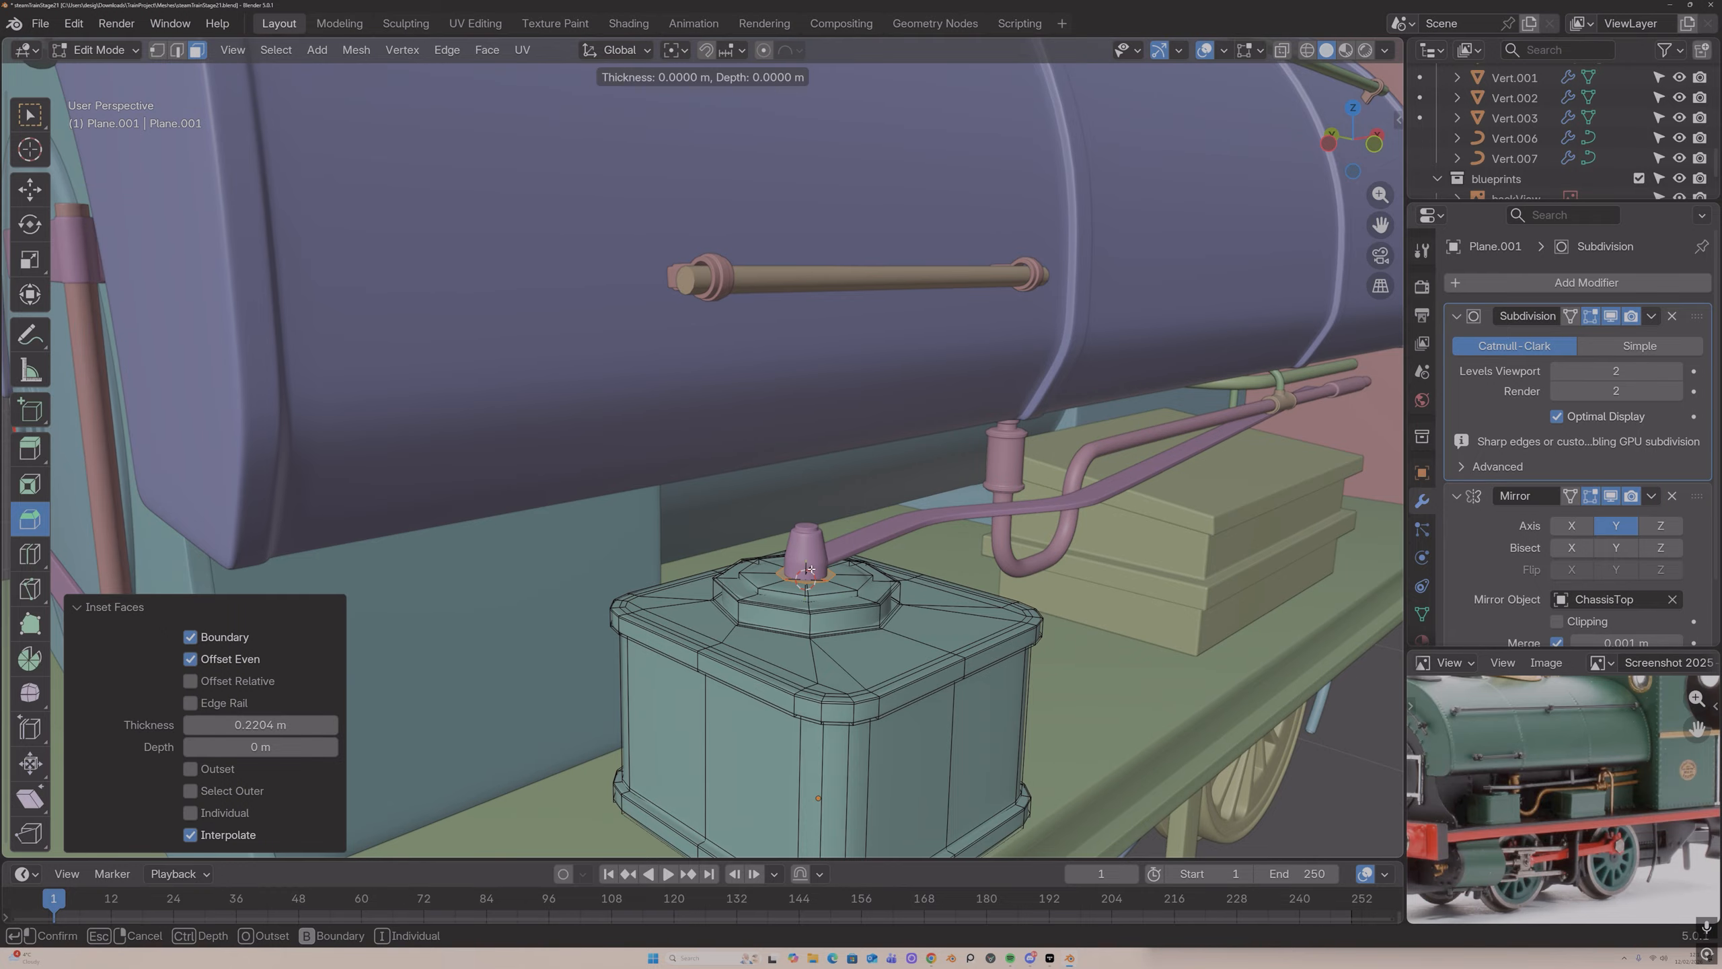
click(811, 568)
scroll(814, 574, up, 5)
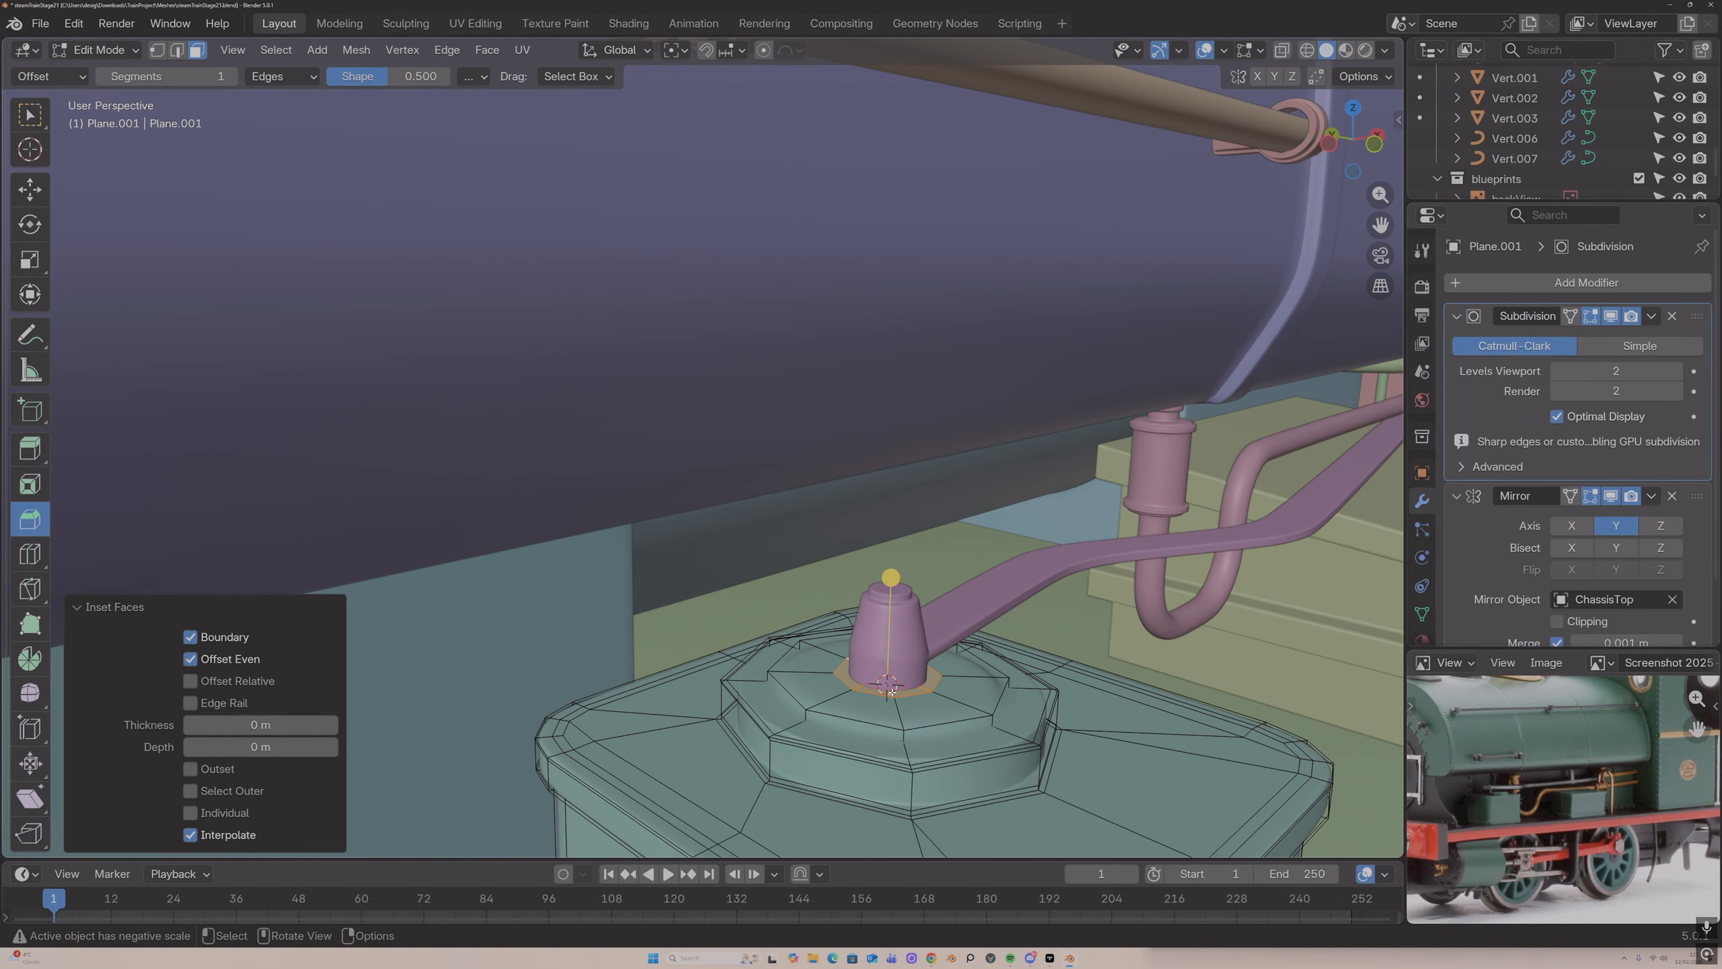
key(i)
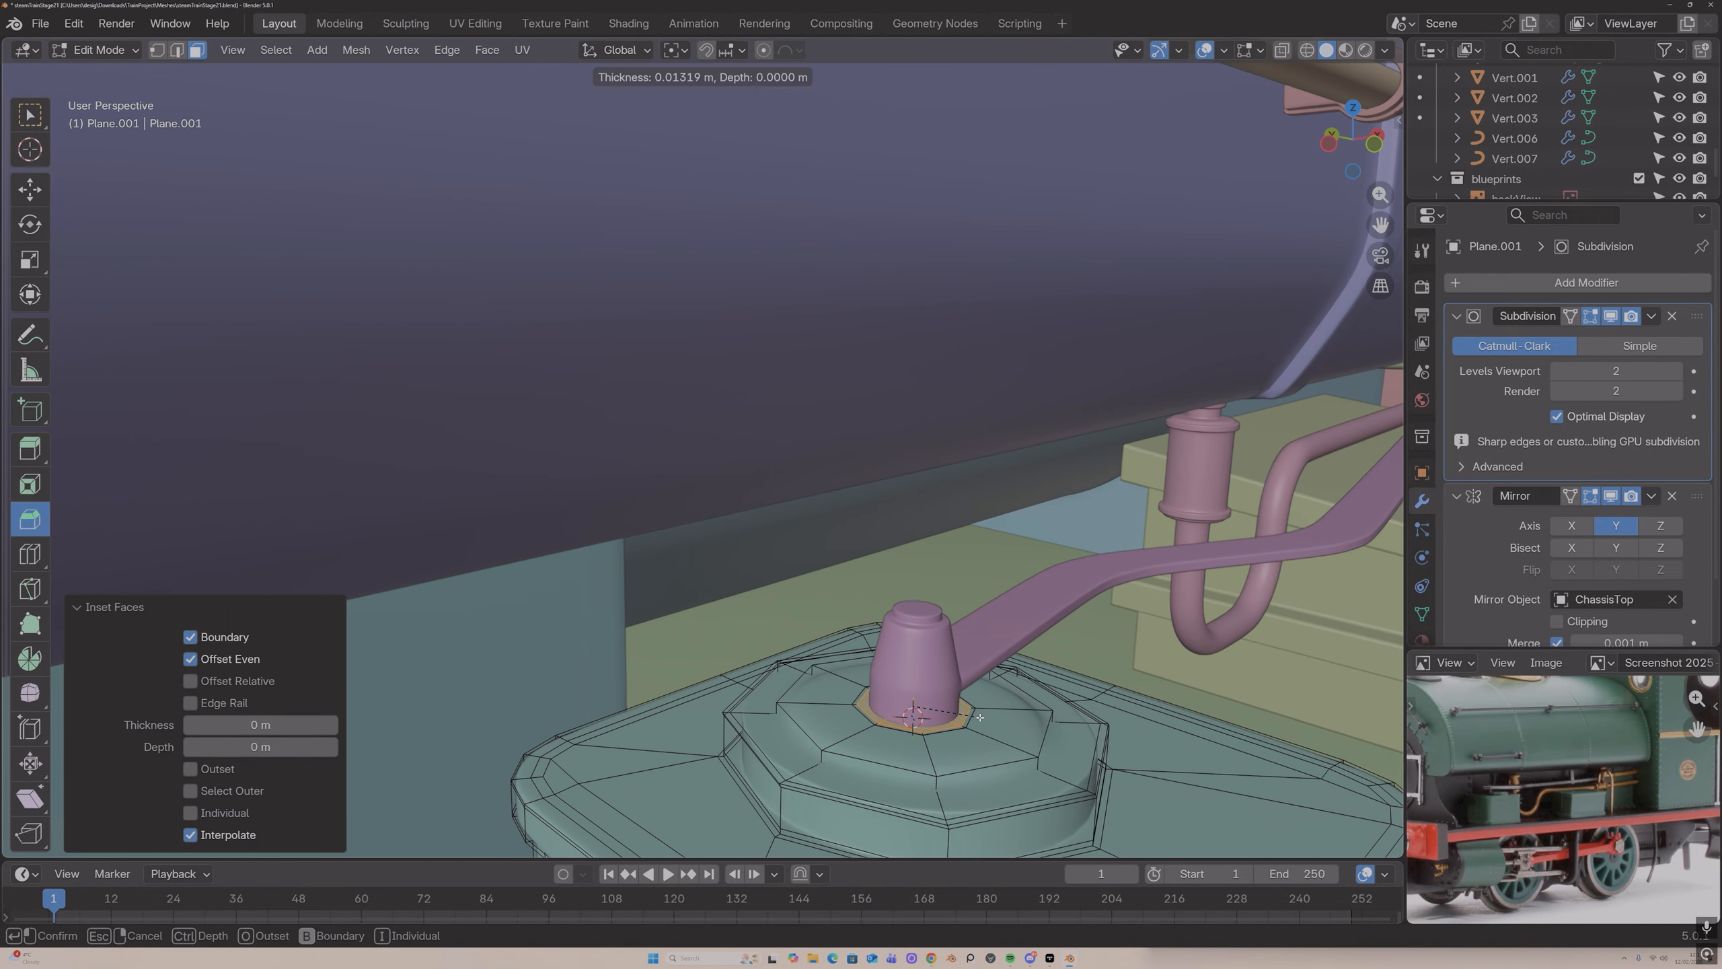
click(979, 717)
key(e)
click(977, 720)
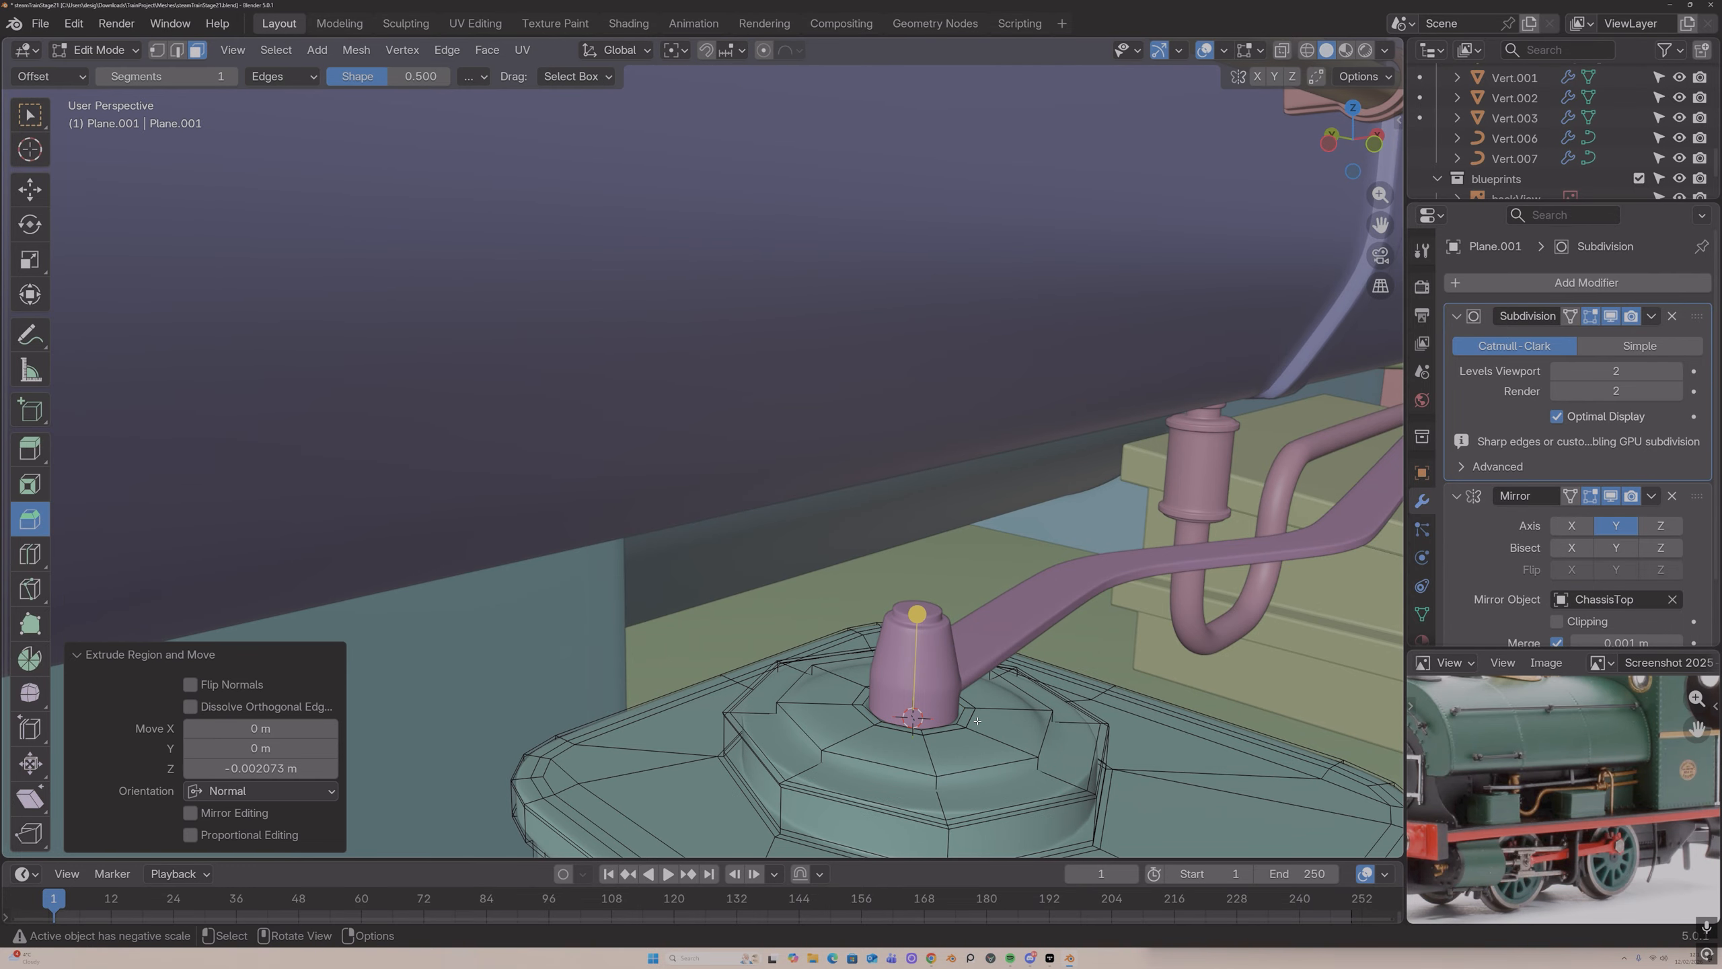
Step: Extrude the sunken faces around the fitting once more, leave Edit Mode and deselect the box
key(e)
click(977, 732)
key(Tab)
scroll(996, 719, down, 3)
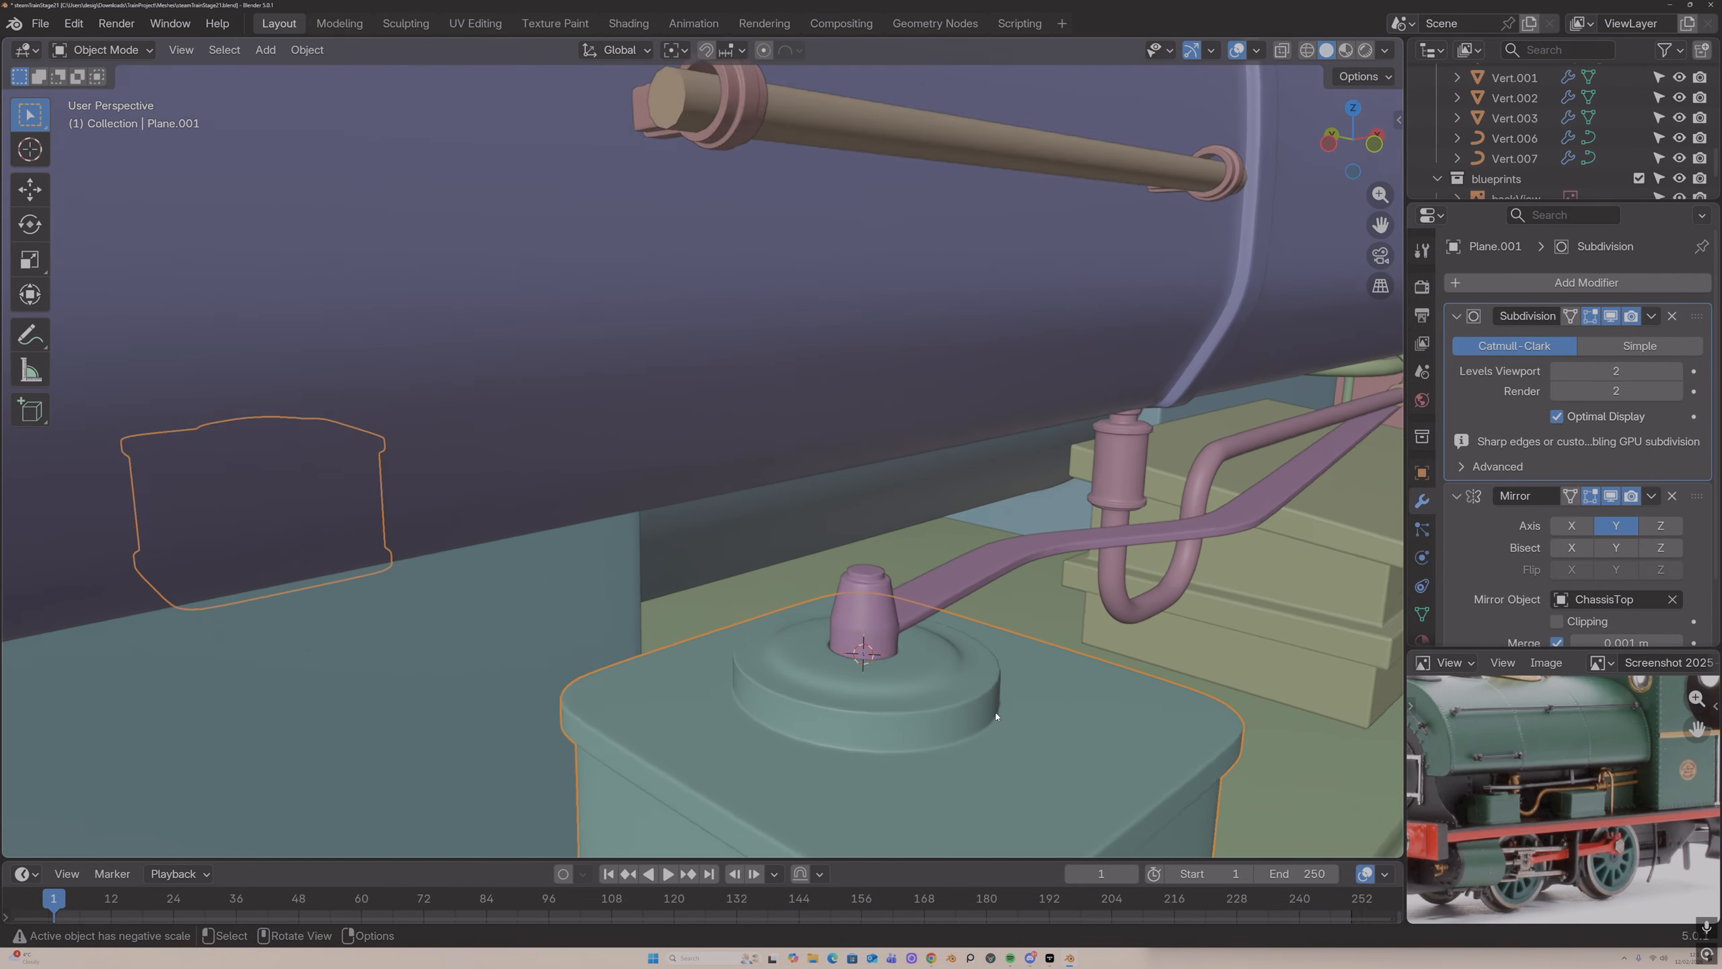
click(1007, 615)
middle_drag(1007, 616, 965, 631)
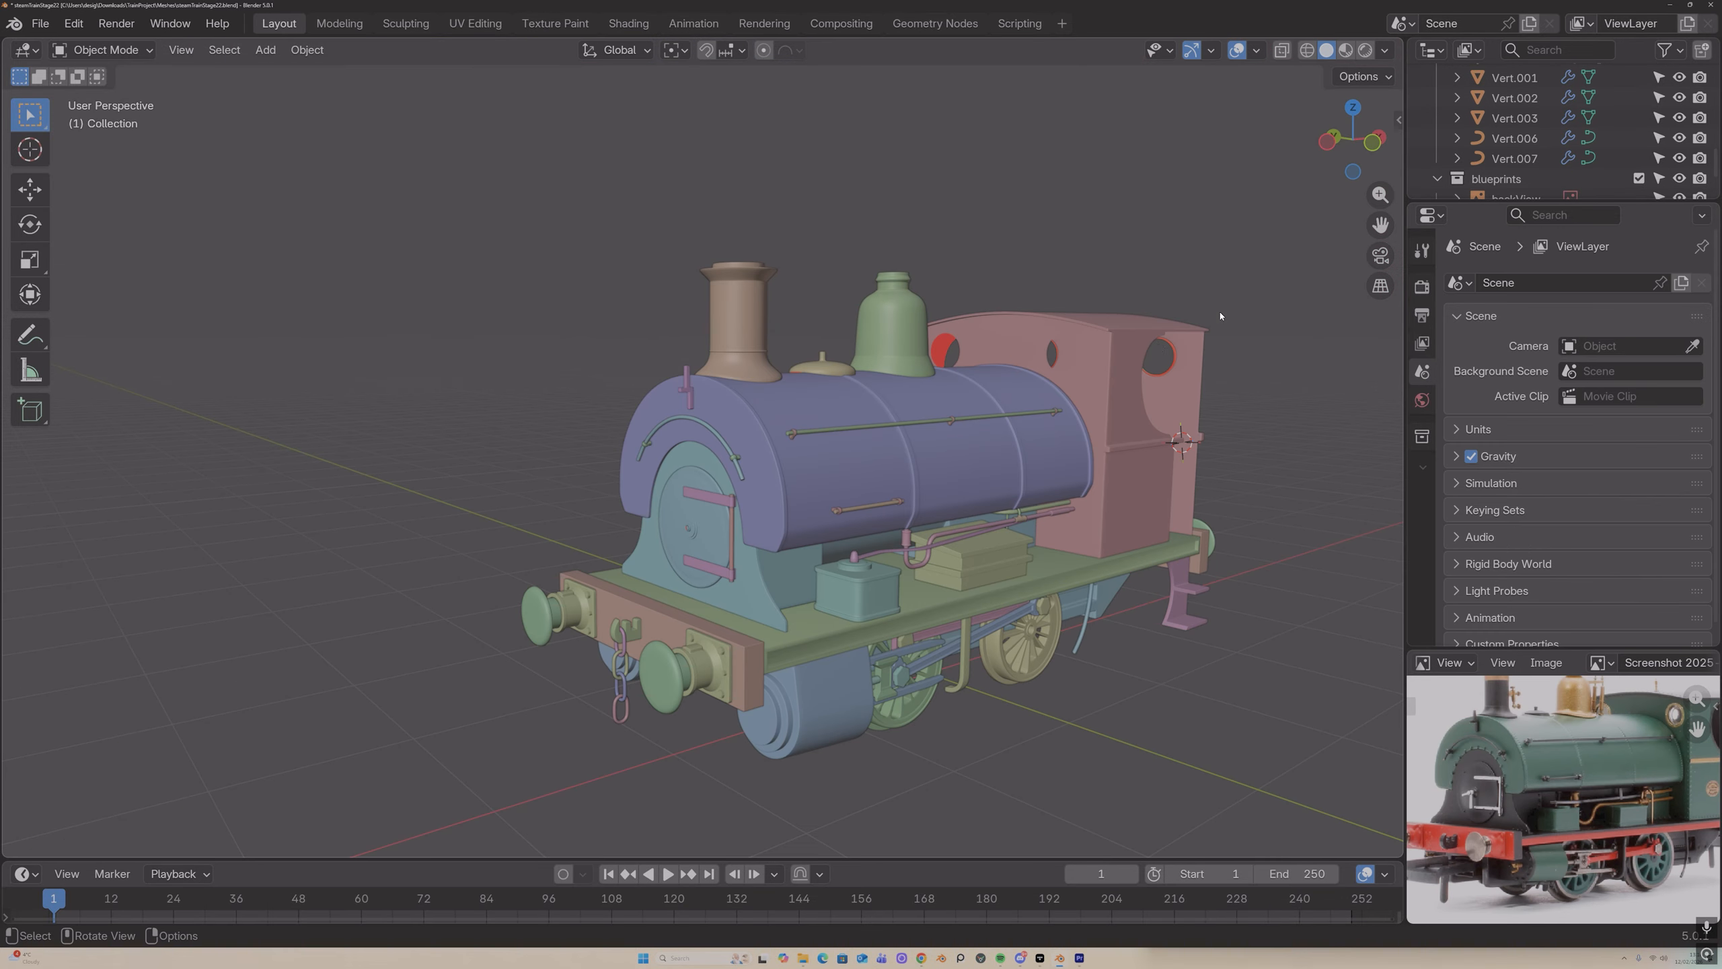
Step: Open the cab mesh for editing and select the edge loop around its round front window
click(1141, 356)
scroll(1141, 356, up, 2)
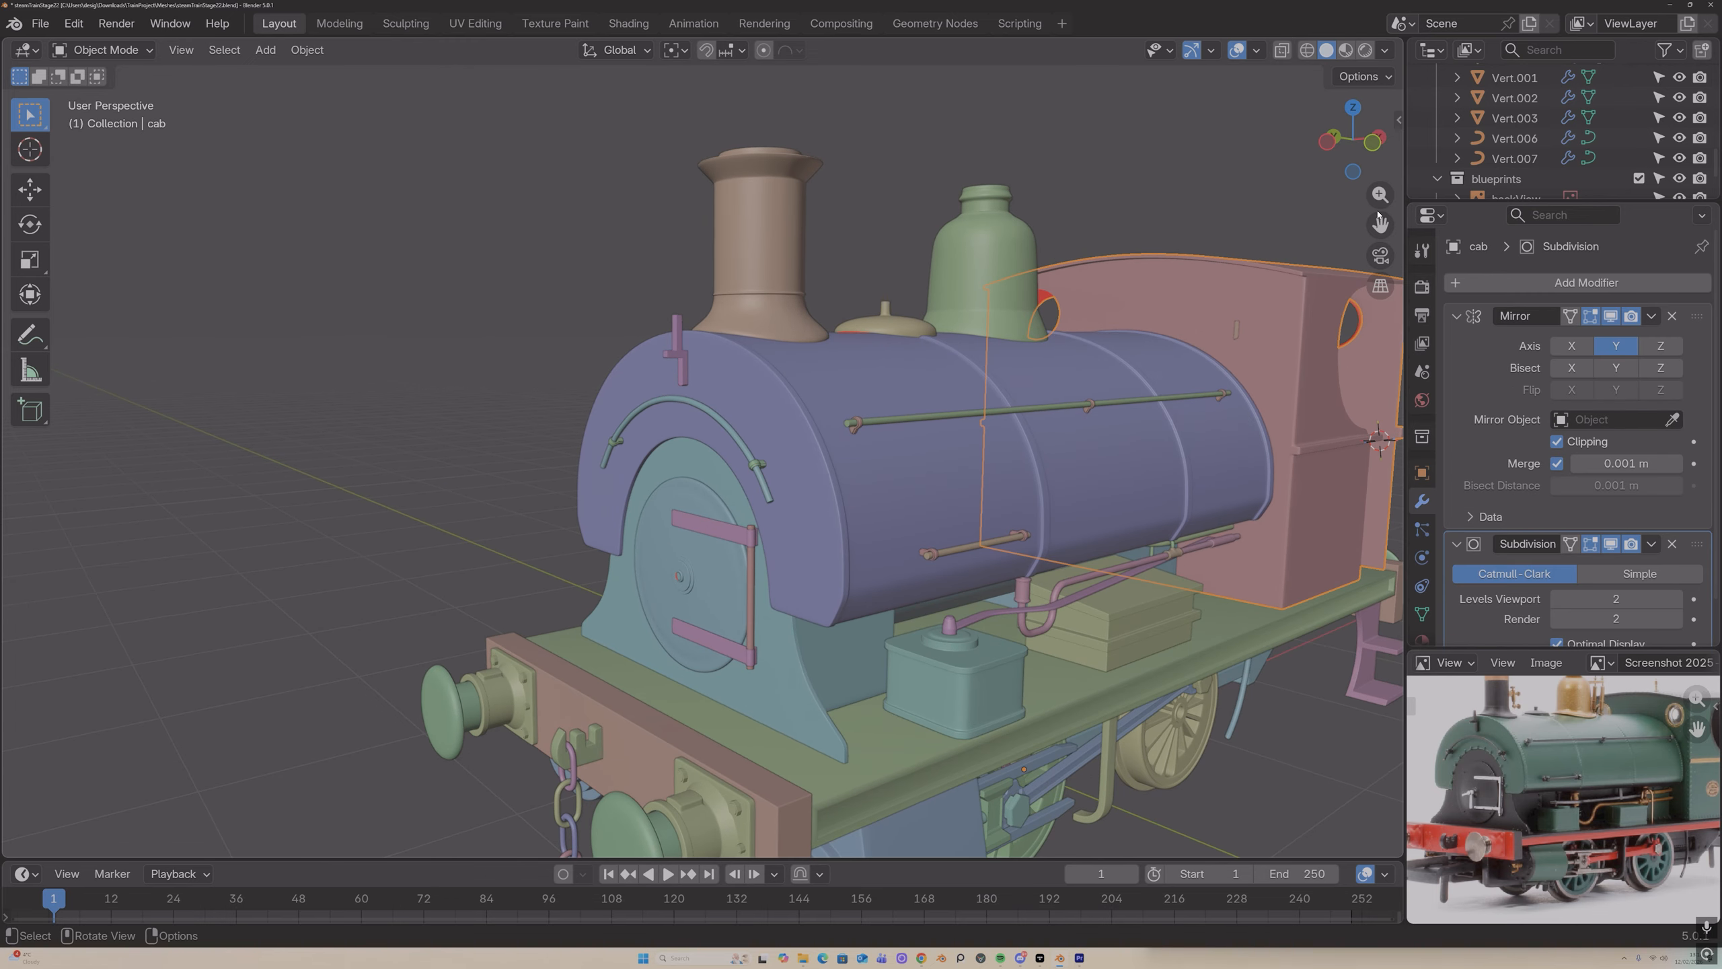
shift+middle_drag(1383, 332, 1105, 347)
scroll(1105, 347, up, 4)
scroll(1105, 346, down, 4)
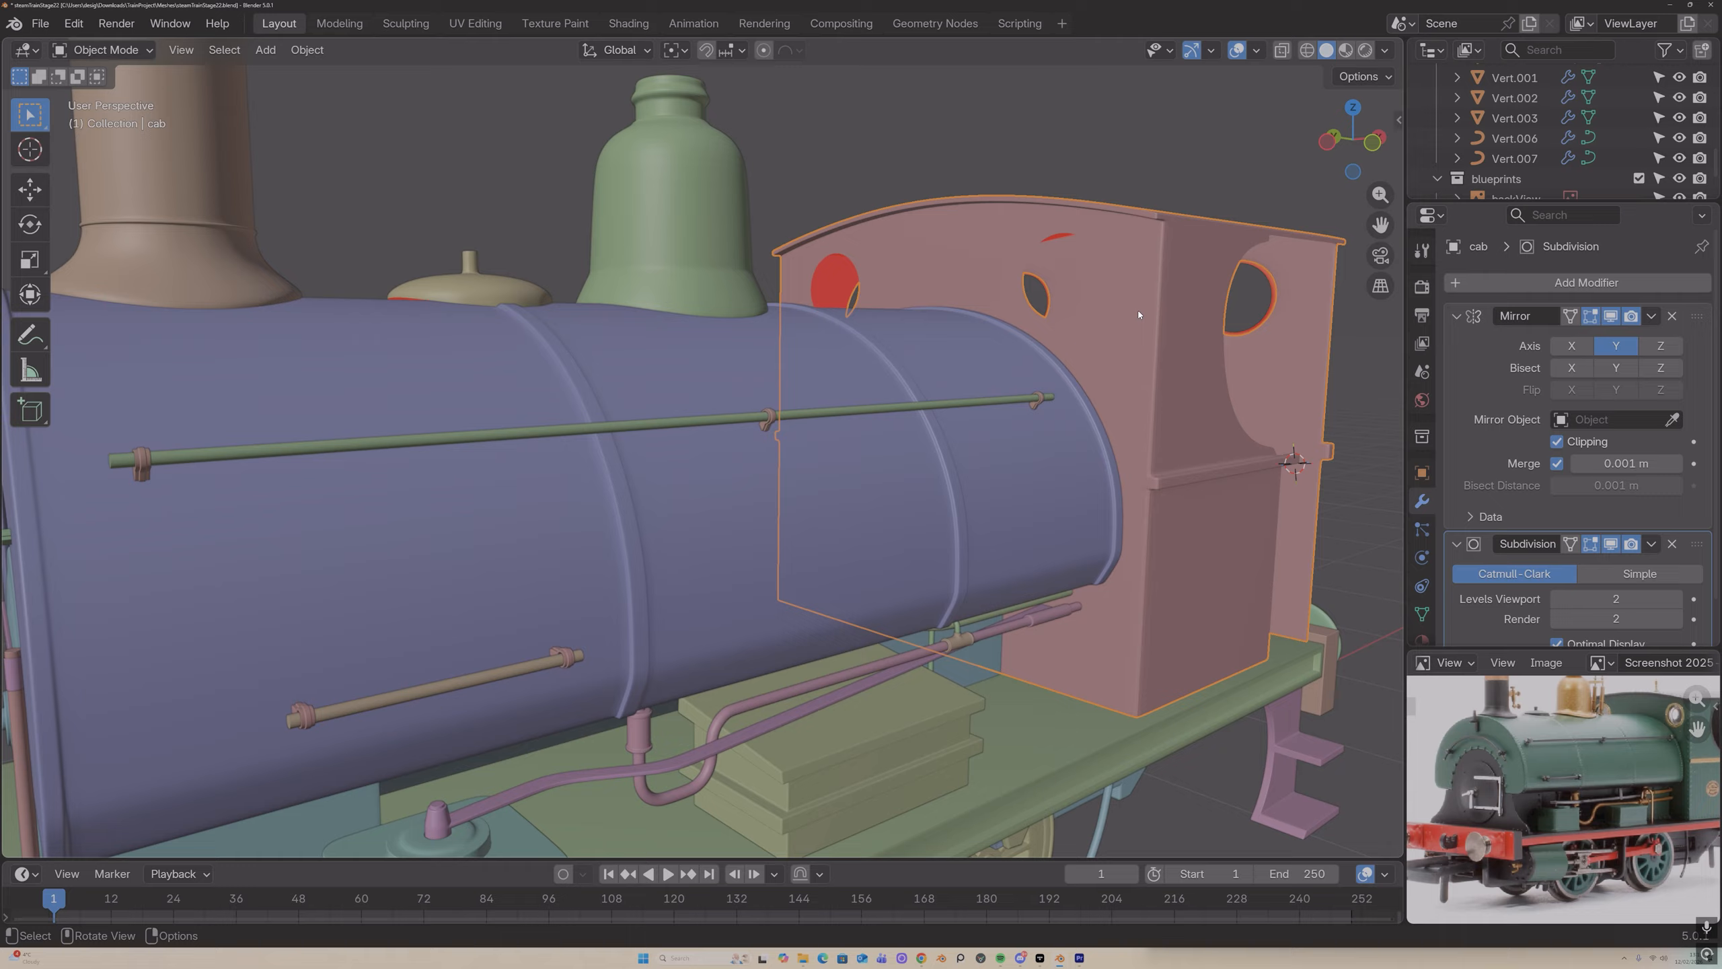
key(Tab)
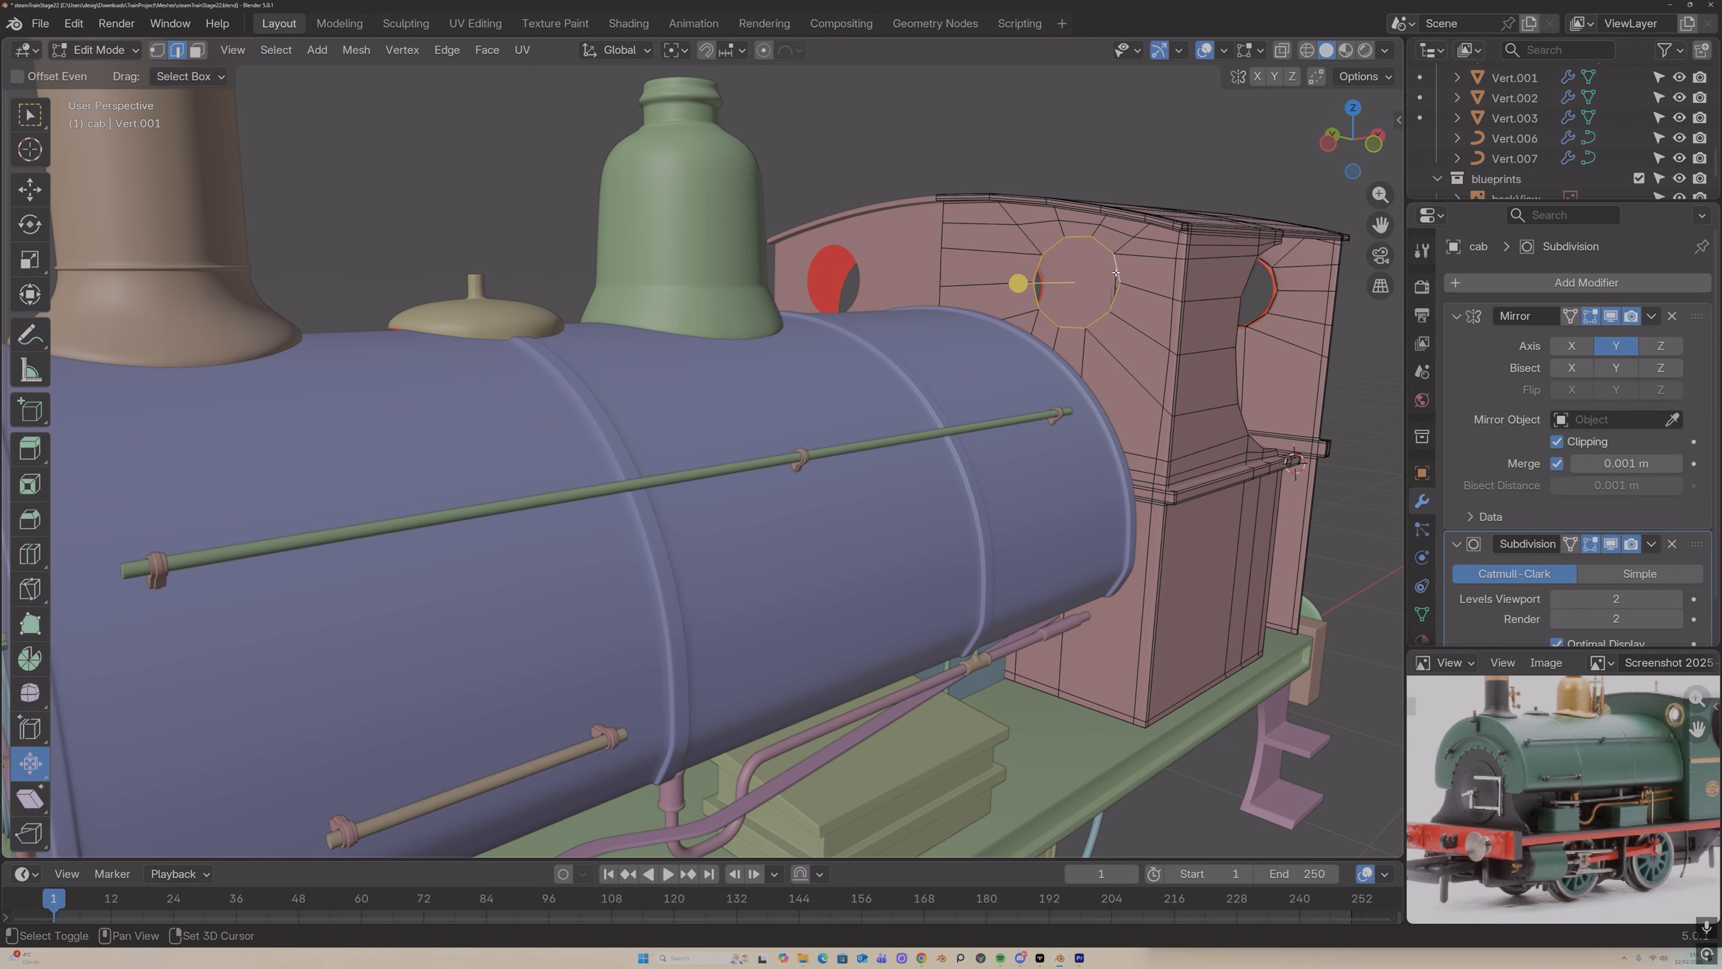
middle_drag(1109, 256, 1122, 271)
key(Tab)
key(Tab)
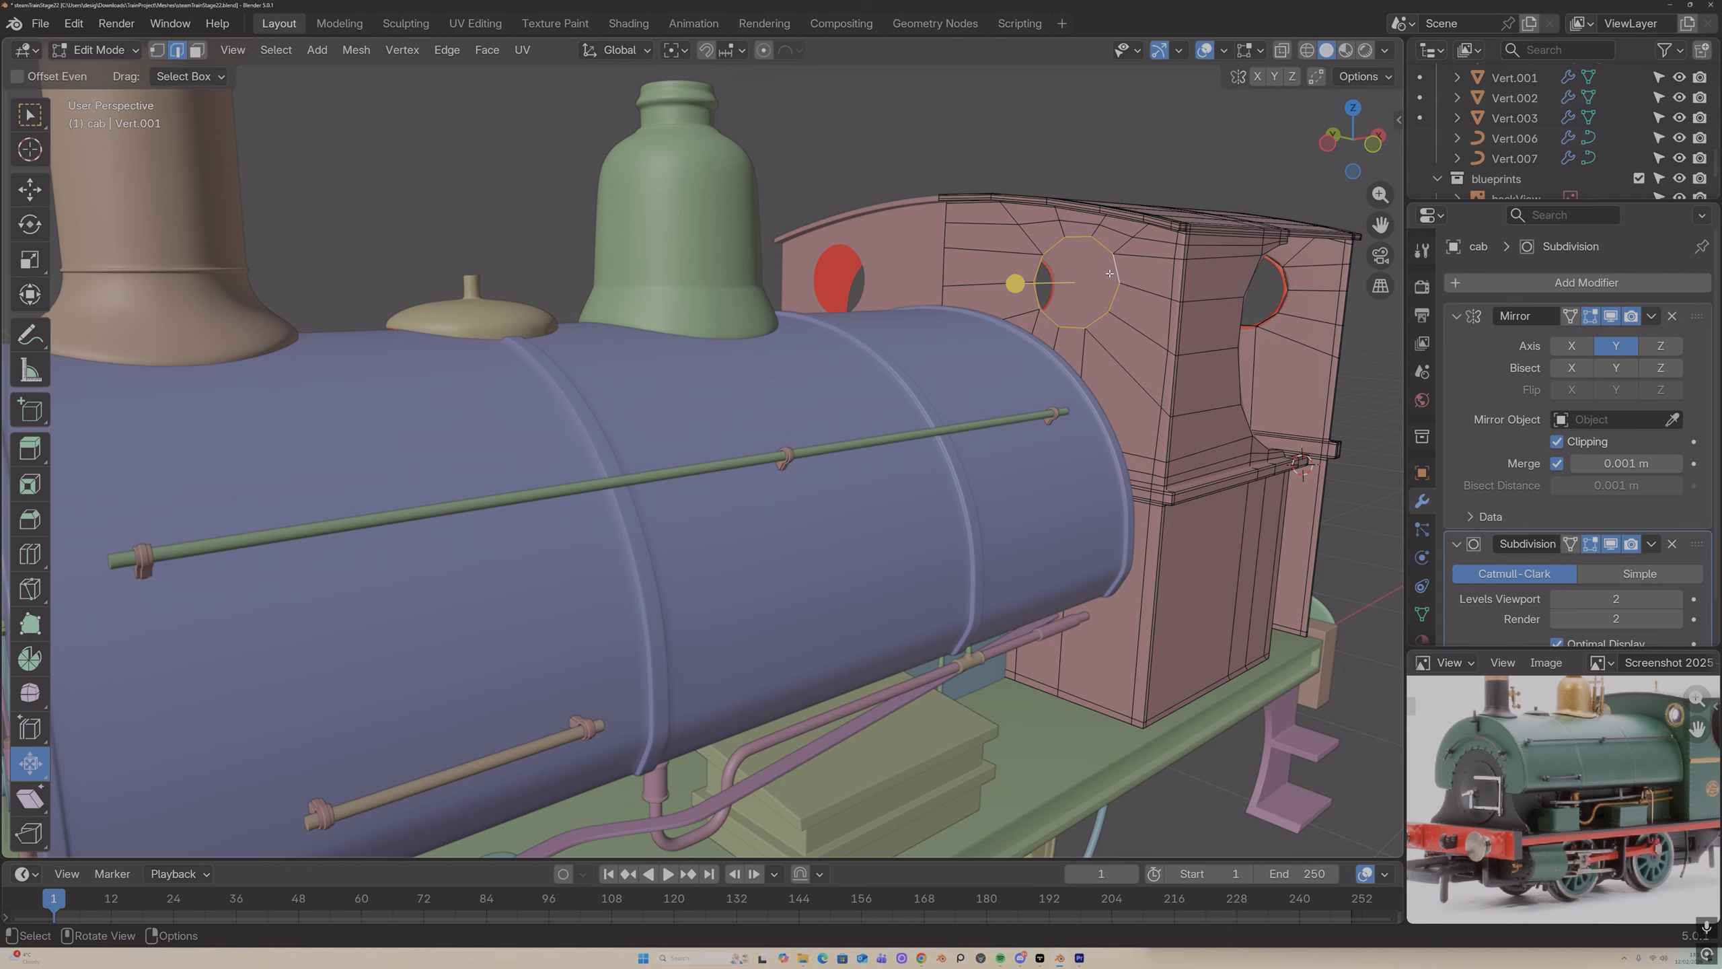
Step: Duplicate the window's edge loop in place and separate the copy into its own object
middle_drag(1109, 273, 1093, 276)
key(g)
right_click(1093, 276)
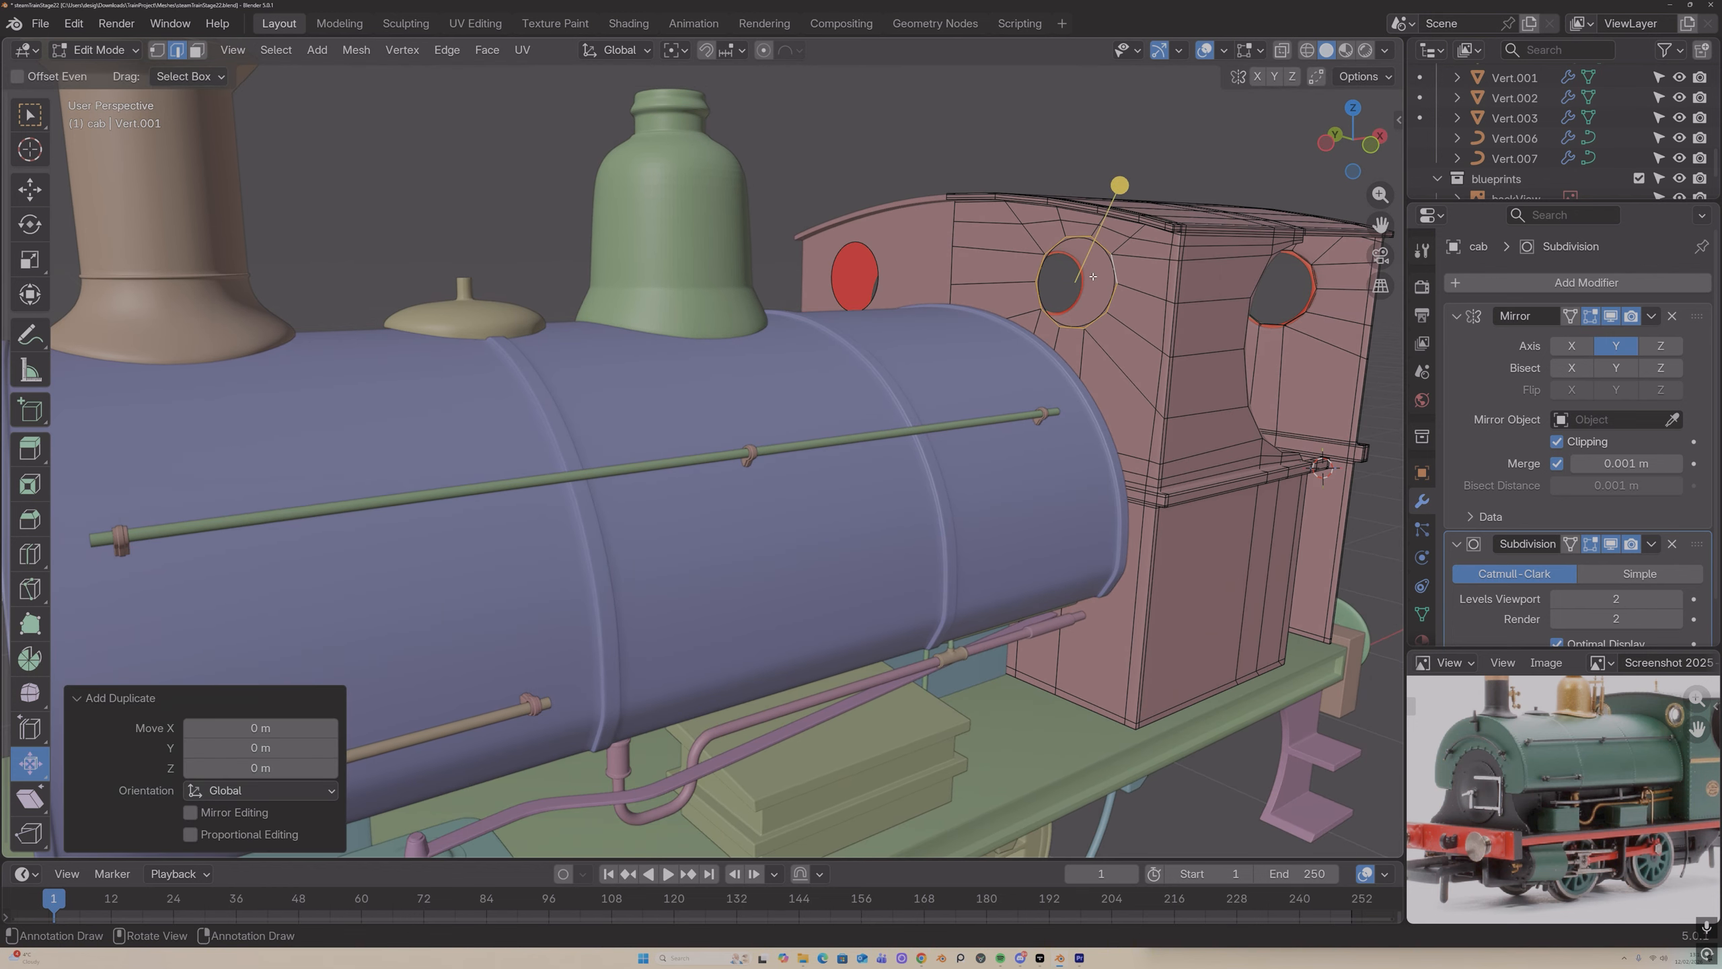
key(p)
click(1097, 286)
key(Tab)
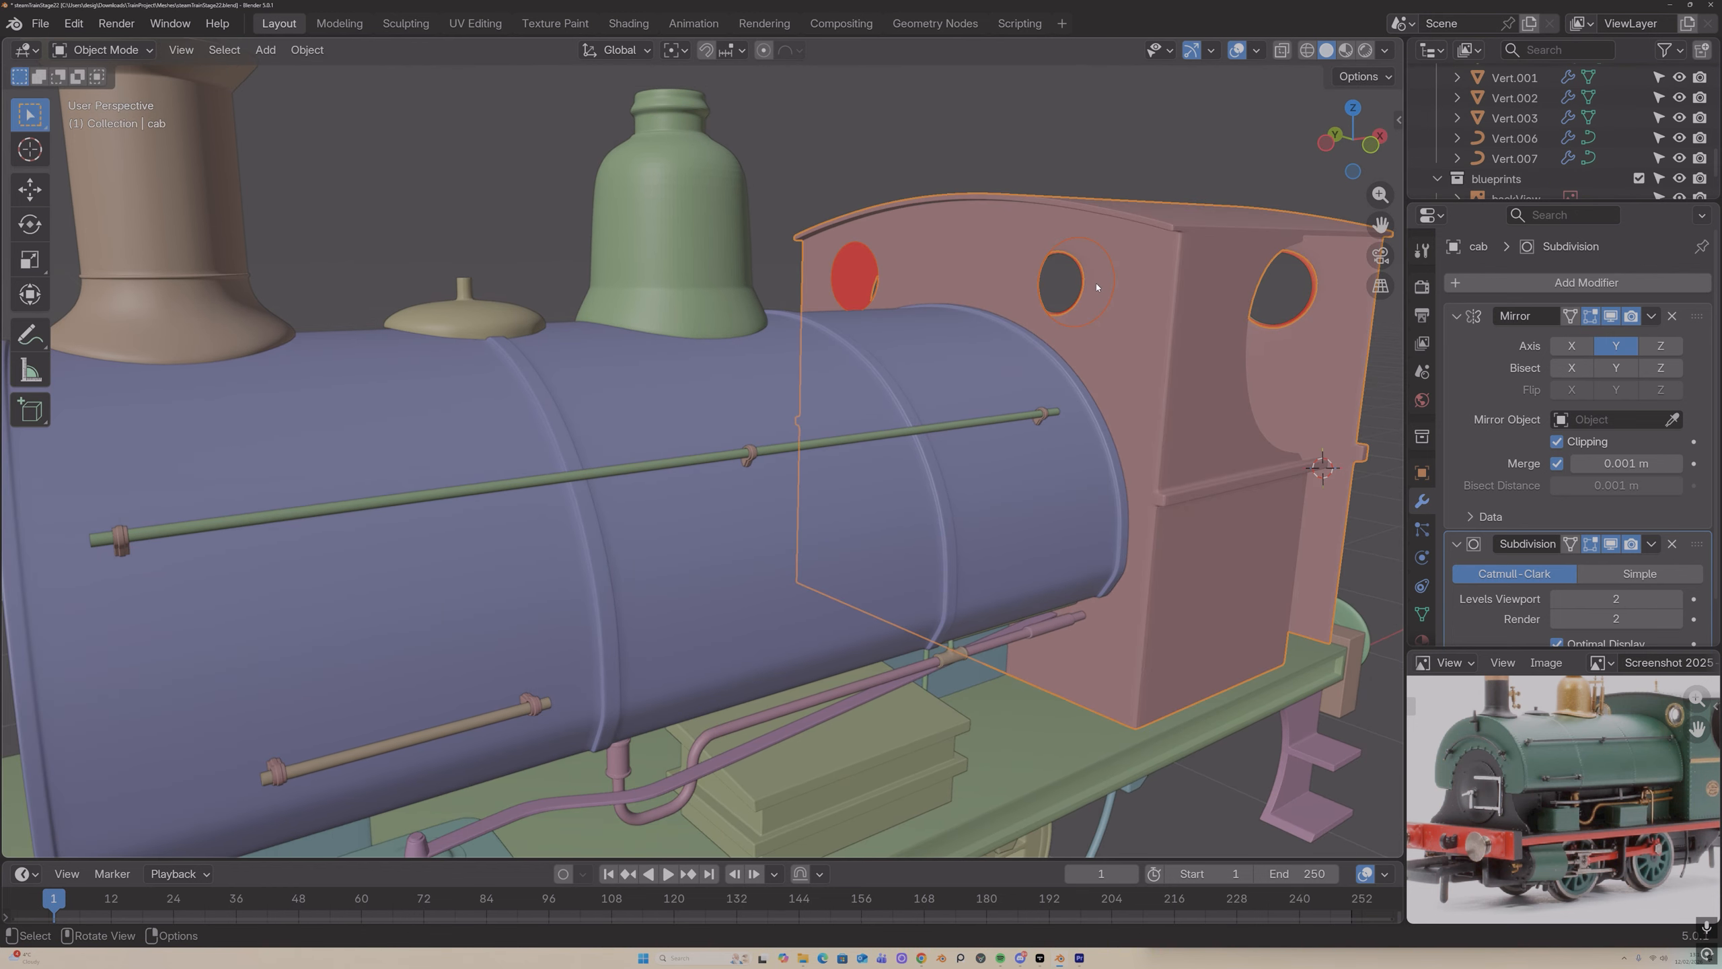
Step: Edit the separated window loop and move it about -0.0079 m along X, just off the cab front
click(1100, 247)
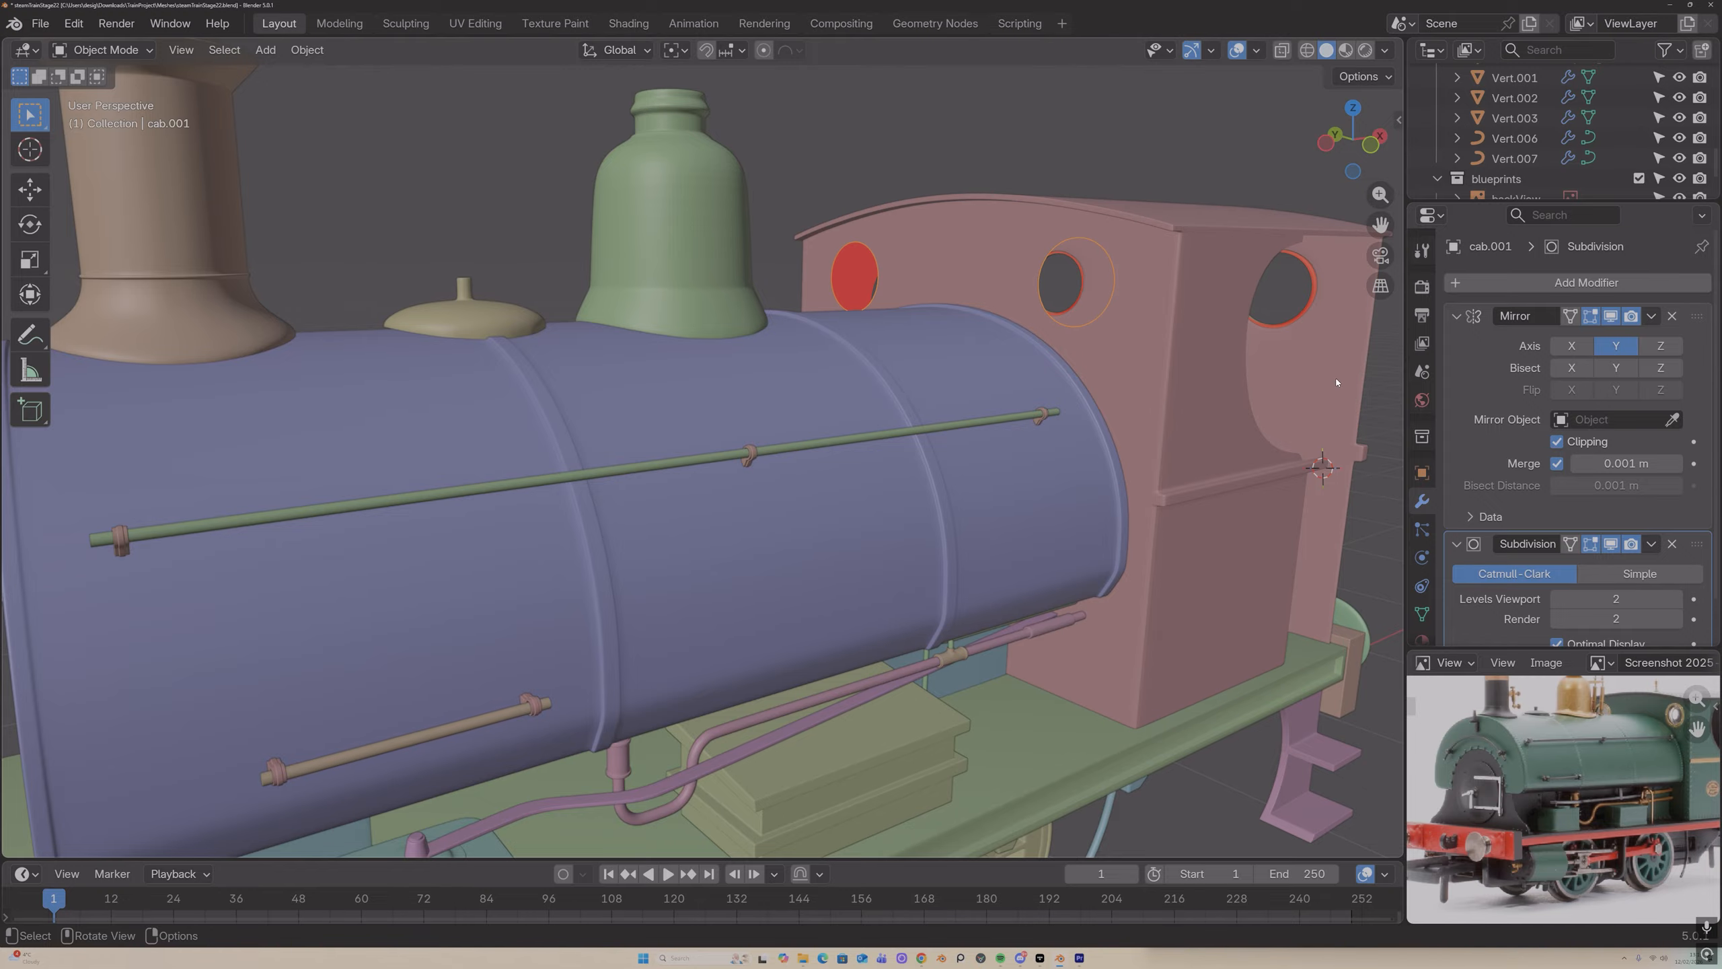
key(Tab)
middle_drag(1080, 253, 1099, 267)
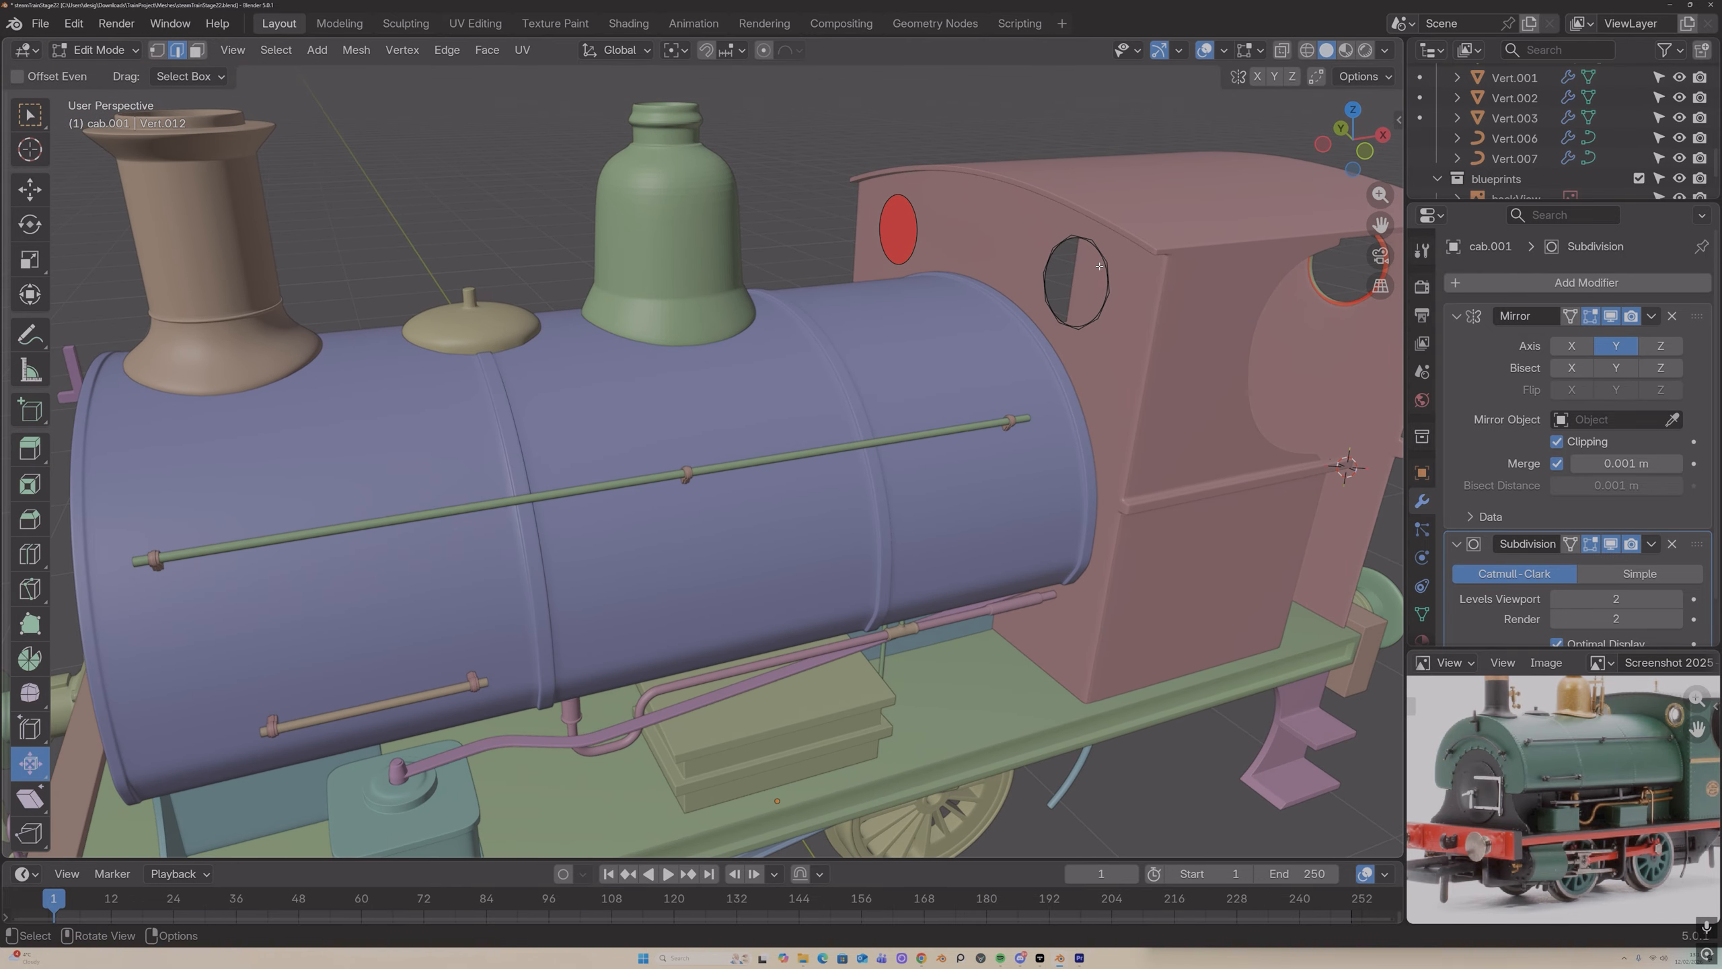
key(g)
key(x)
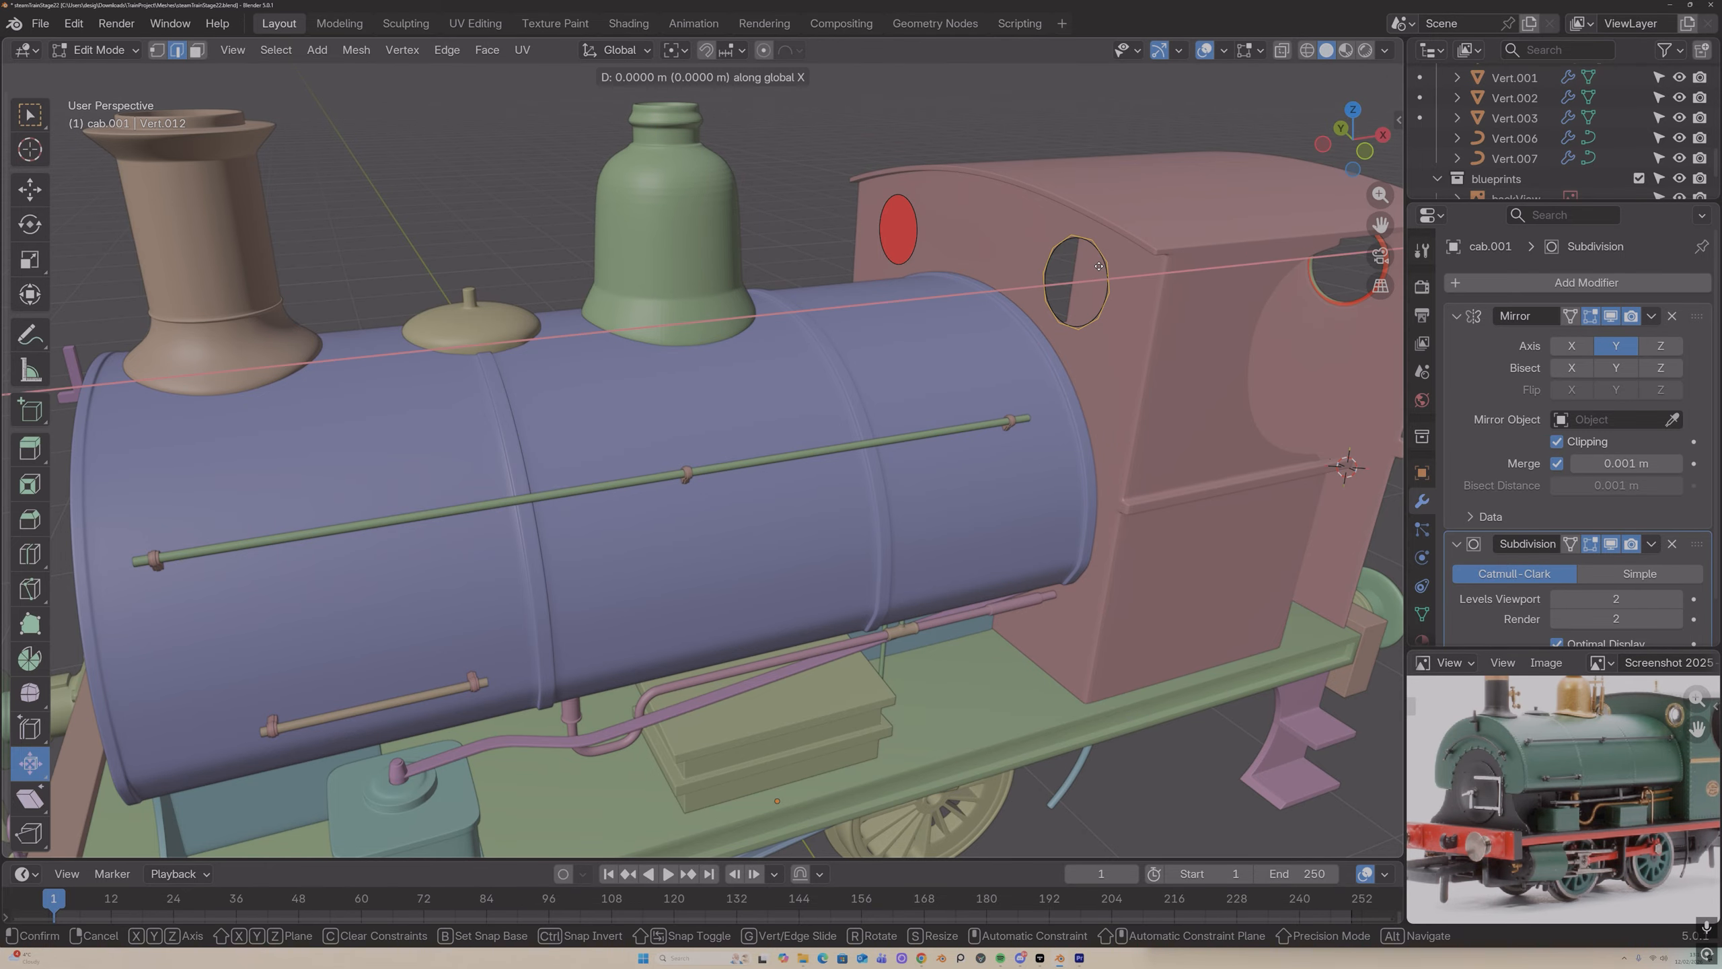
click(1097, 266)
middle_drag(1097, 264, 1102, 248)
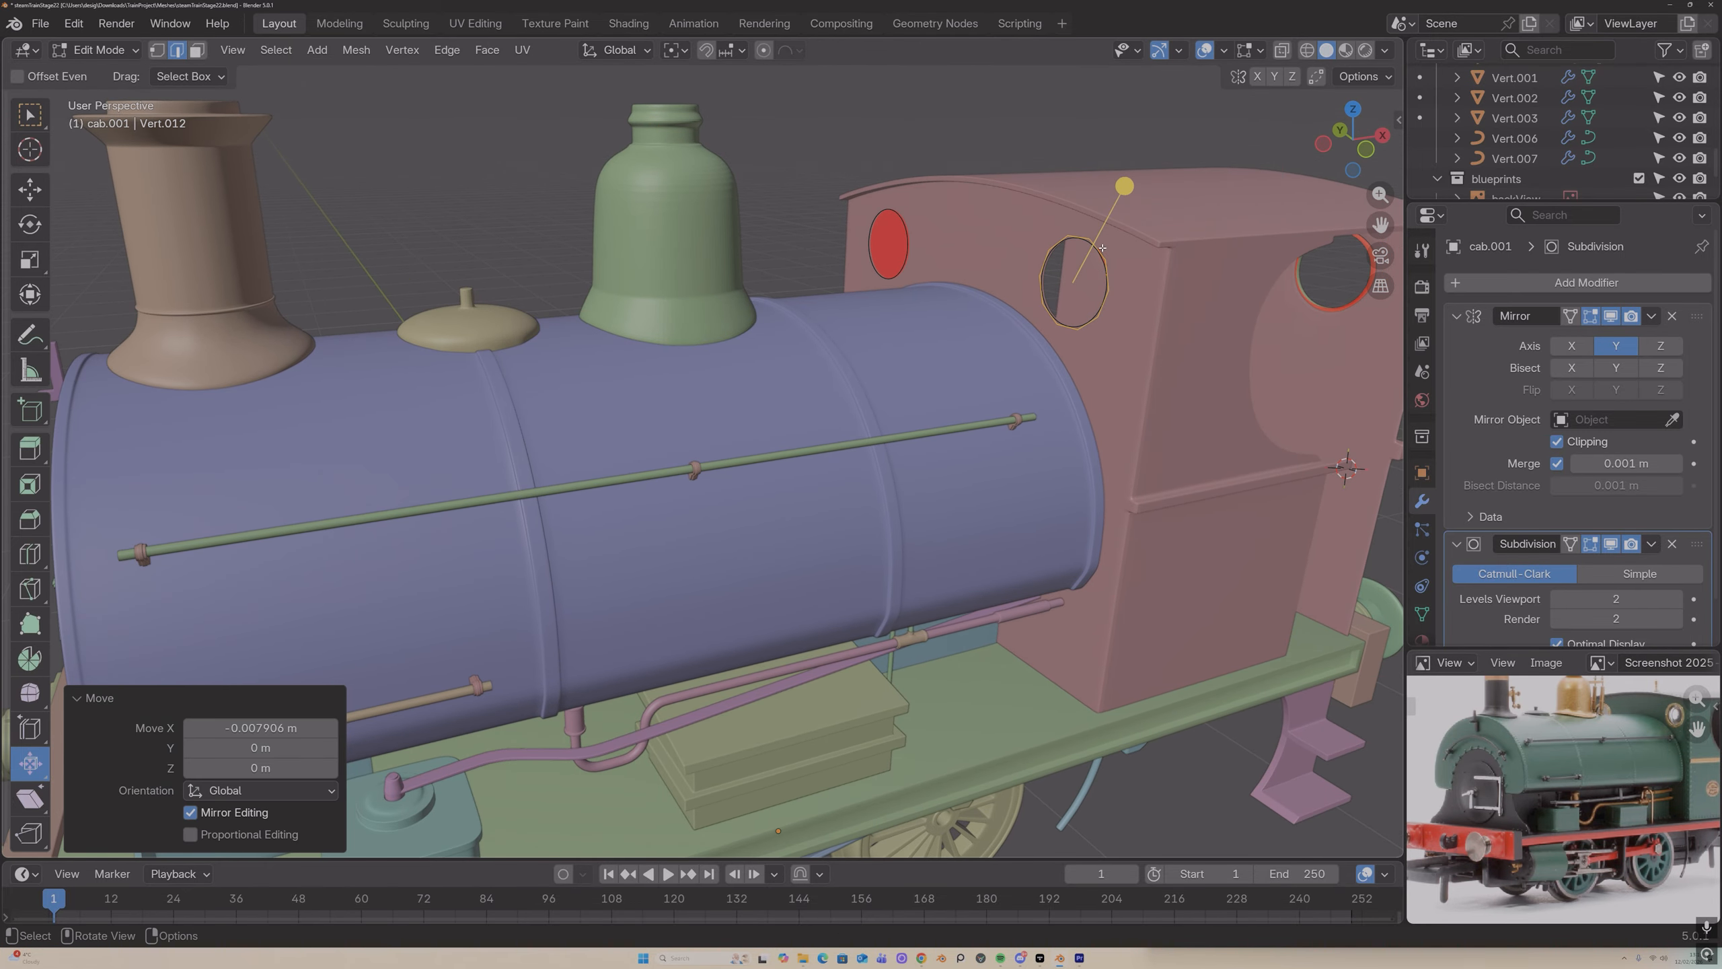
Step: Extrude the window loop and scale it outward by about 1.17 to form a flat ring
key(g)
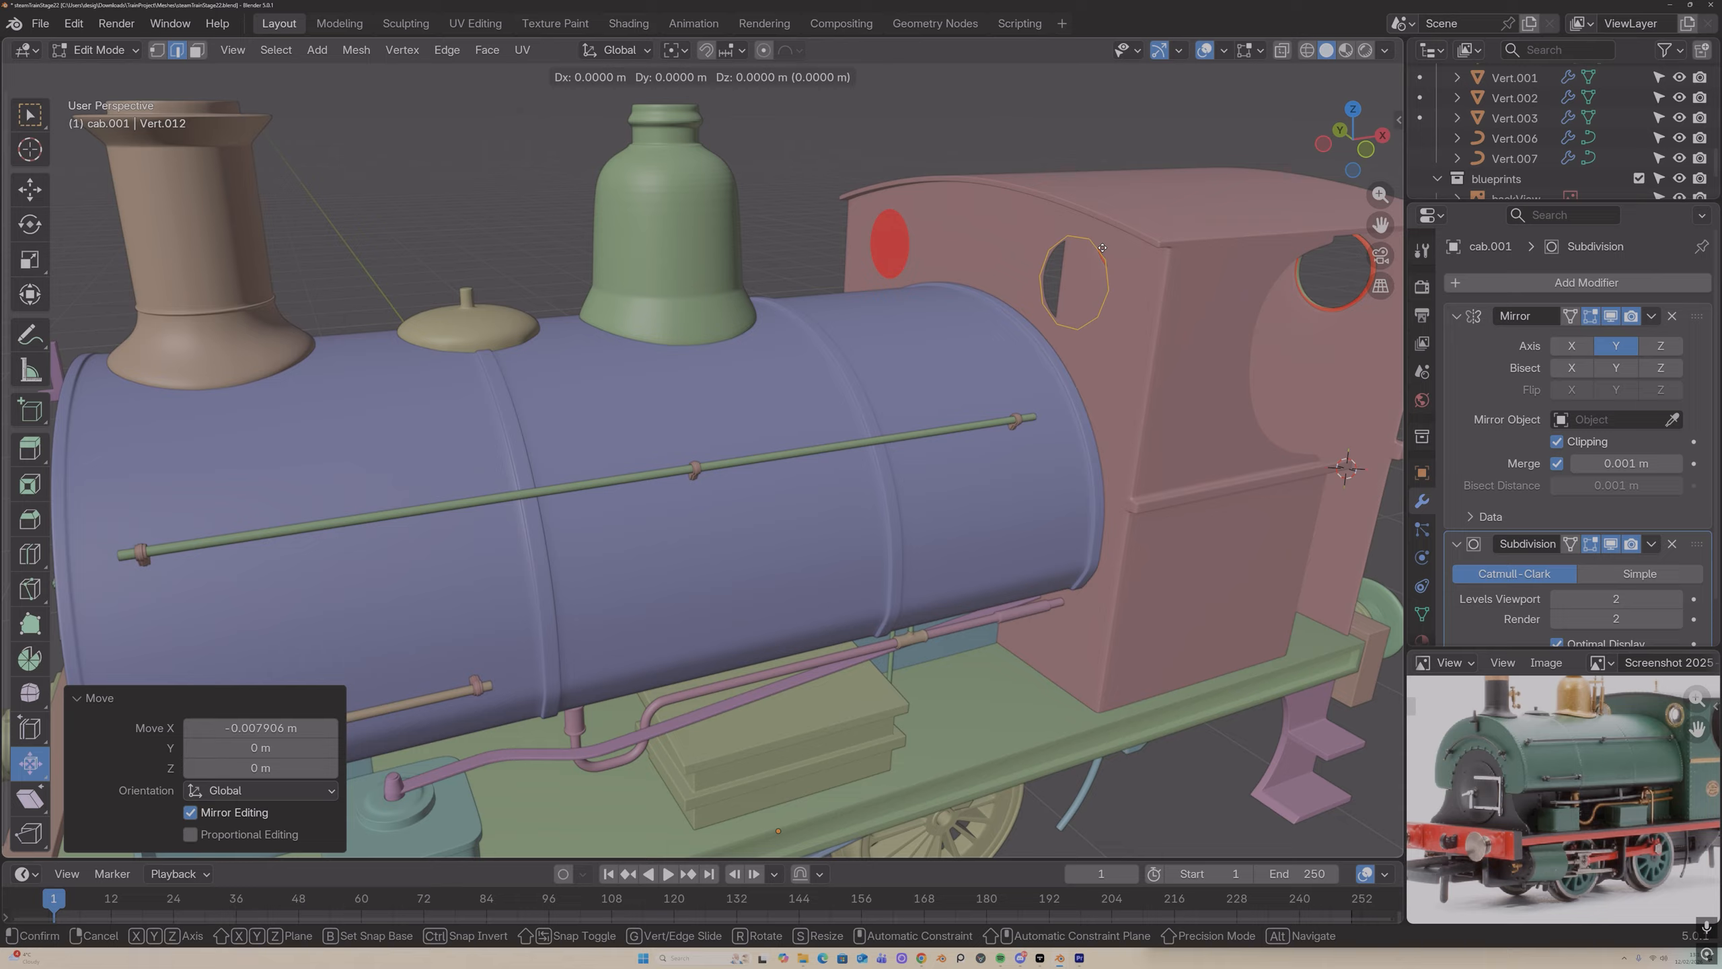
key(s)
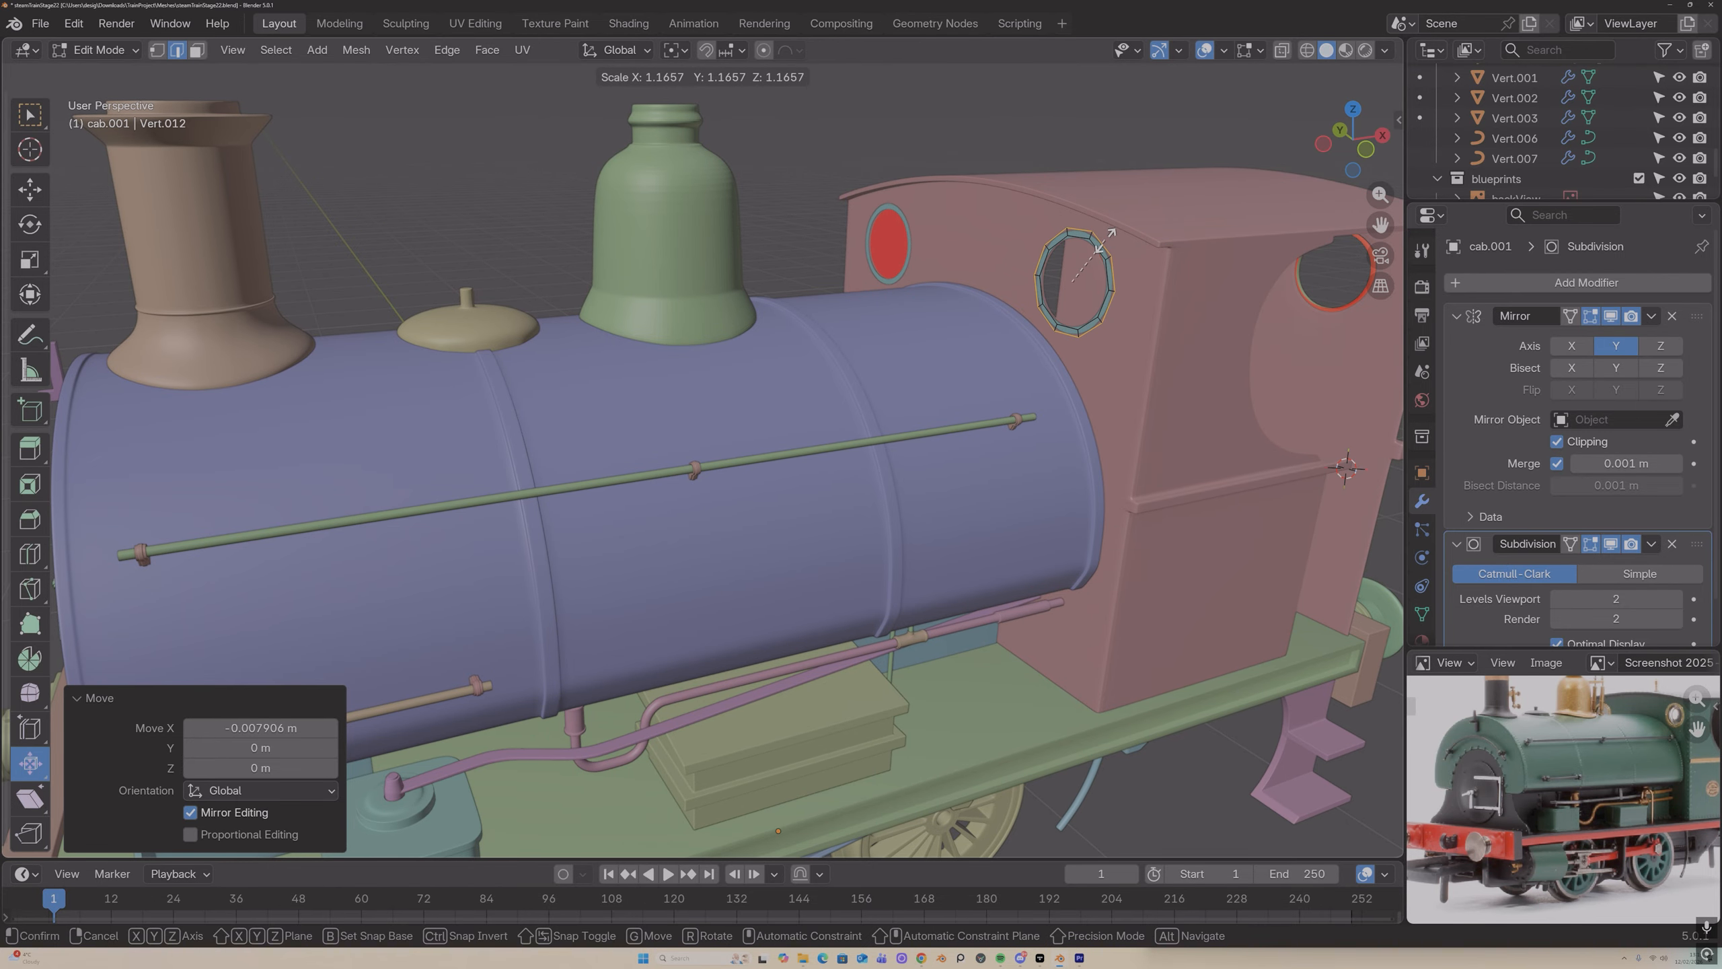
click(1106, 238)
middle_drag(1107, 238, 1087, 304)
key(s)
click(1080, 263)
Step: Select both the inner and outer edge loops of the ring and extrude them about 0.0078 m along X
alt+shift+click(1080, 323)
scroll(1081, 324, up, 3)
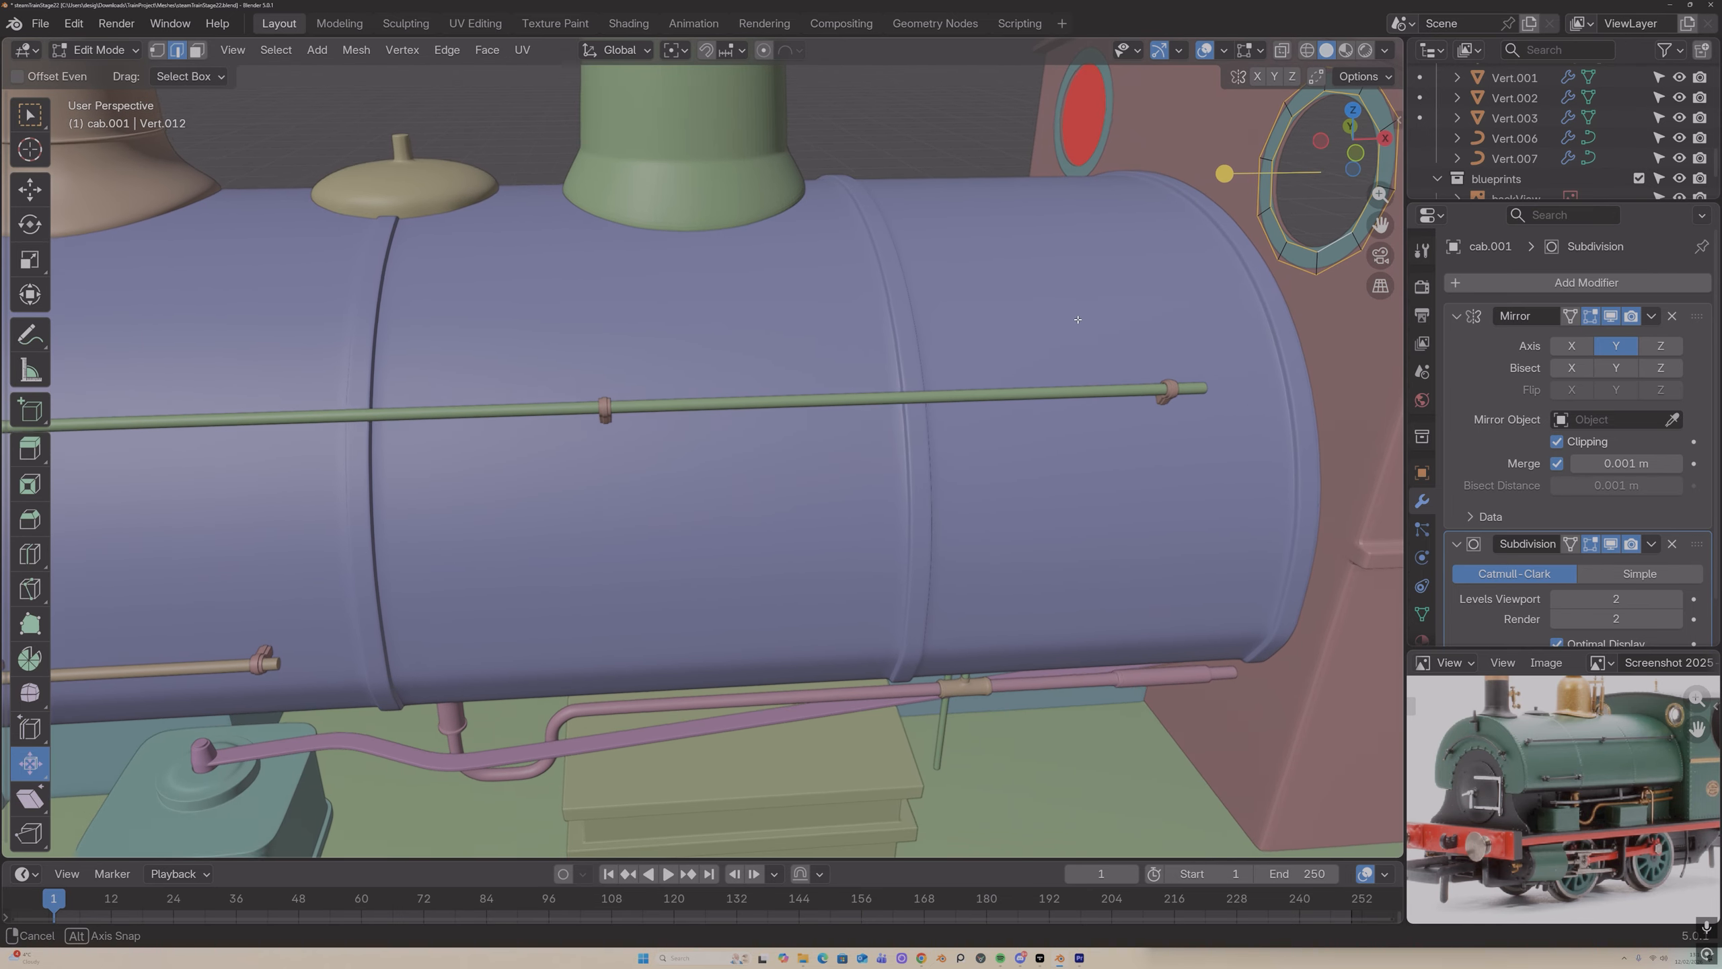
scroll(1087, 304, down, 3)
key(e)
key(x)
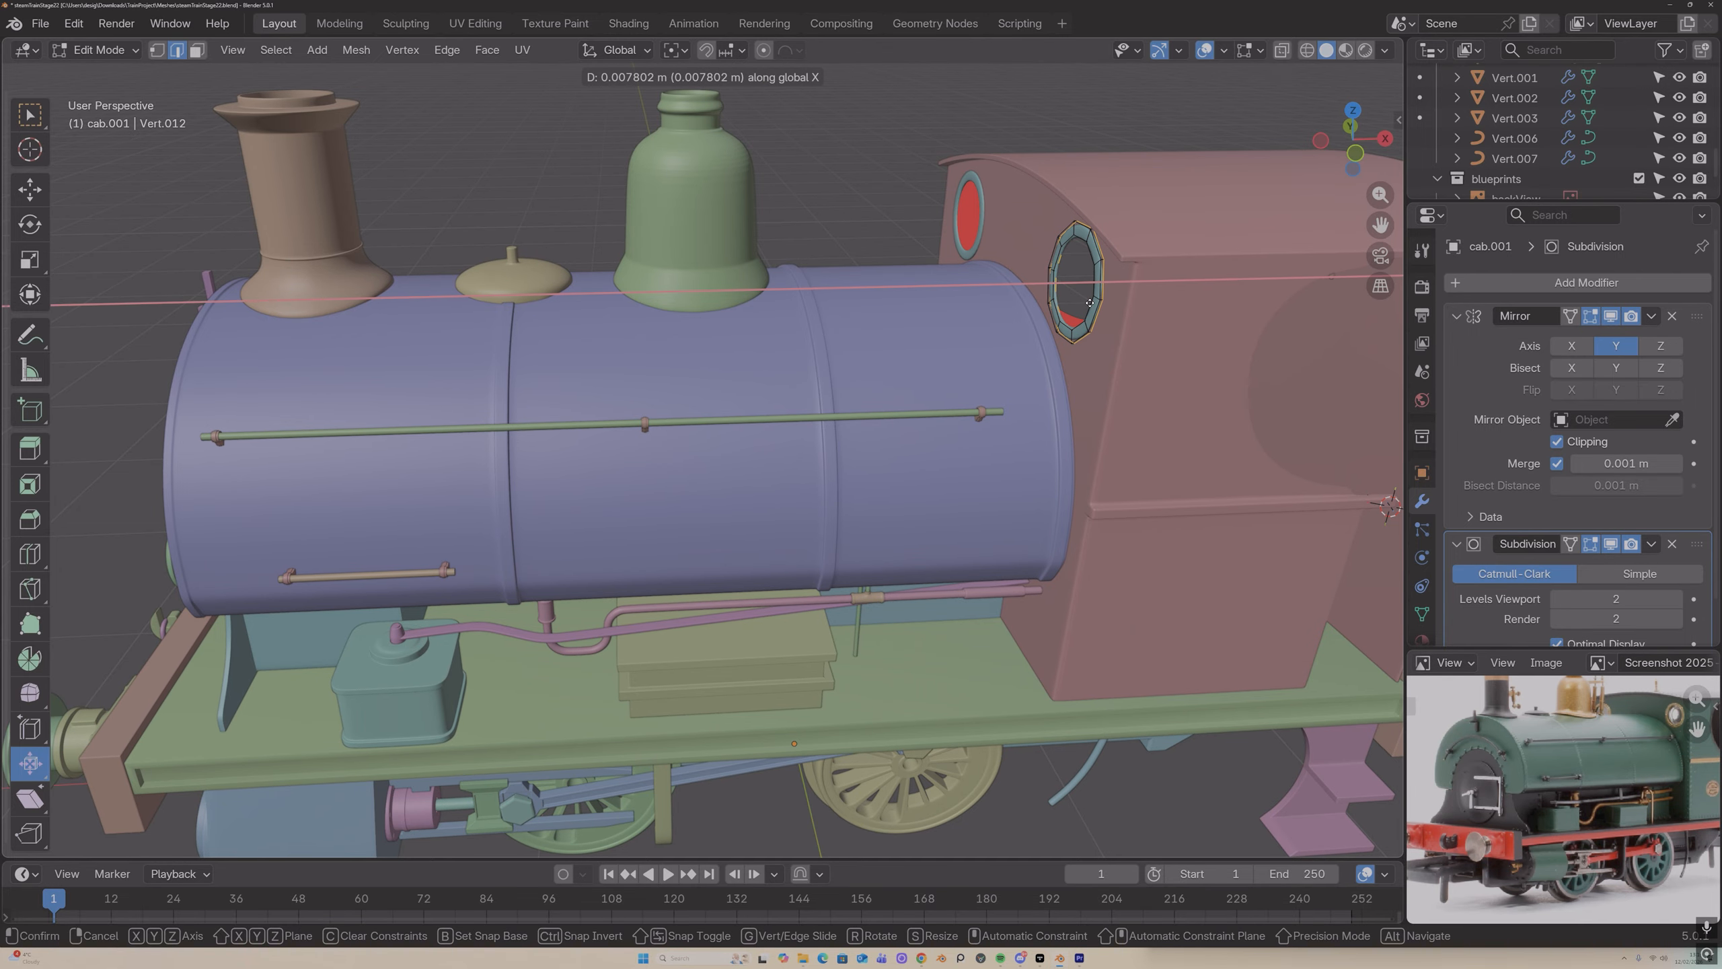
click(1090, 304)
Step: Isolate the window ring in local view, add an edge loop around its outer rim and adjust its slide position
key(KP_Divide)
middle_drag(957, 339, 979, 374)
shift+middle_drag(1125, 458, 1257, 289)
middle_drag(1044, 434, 952, 445)
key(ctrl+r)
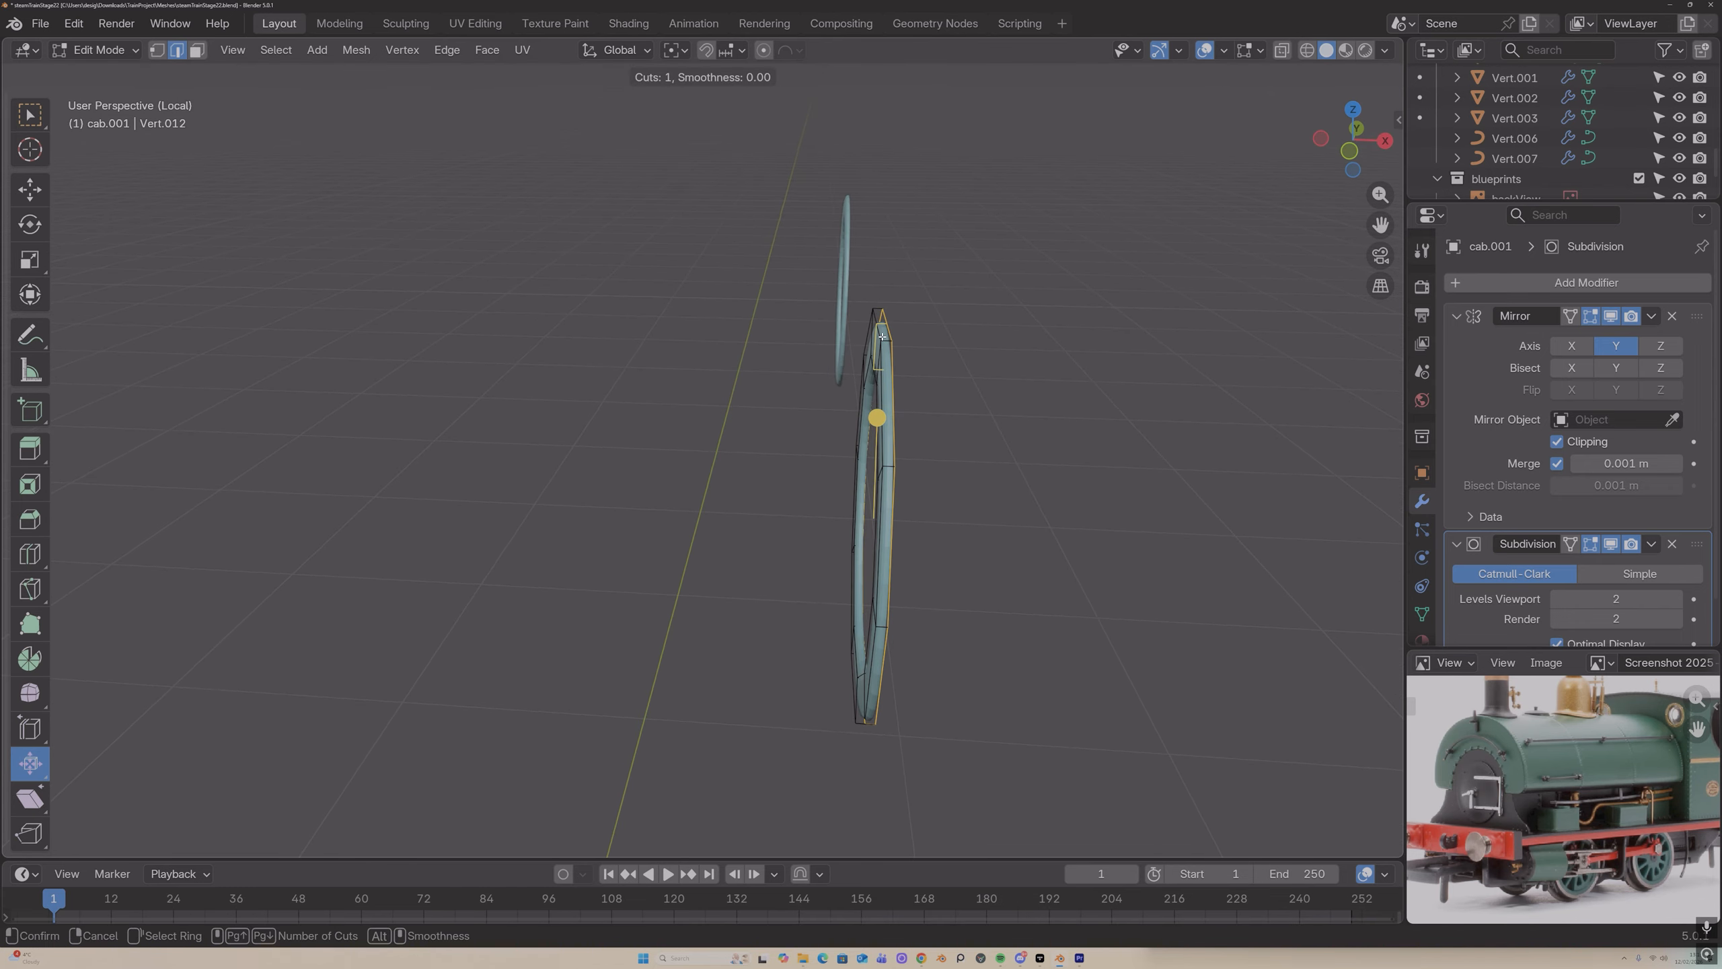
click(881, 335)
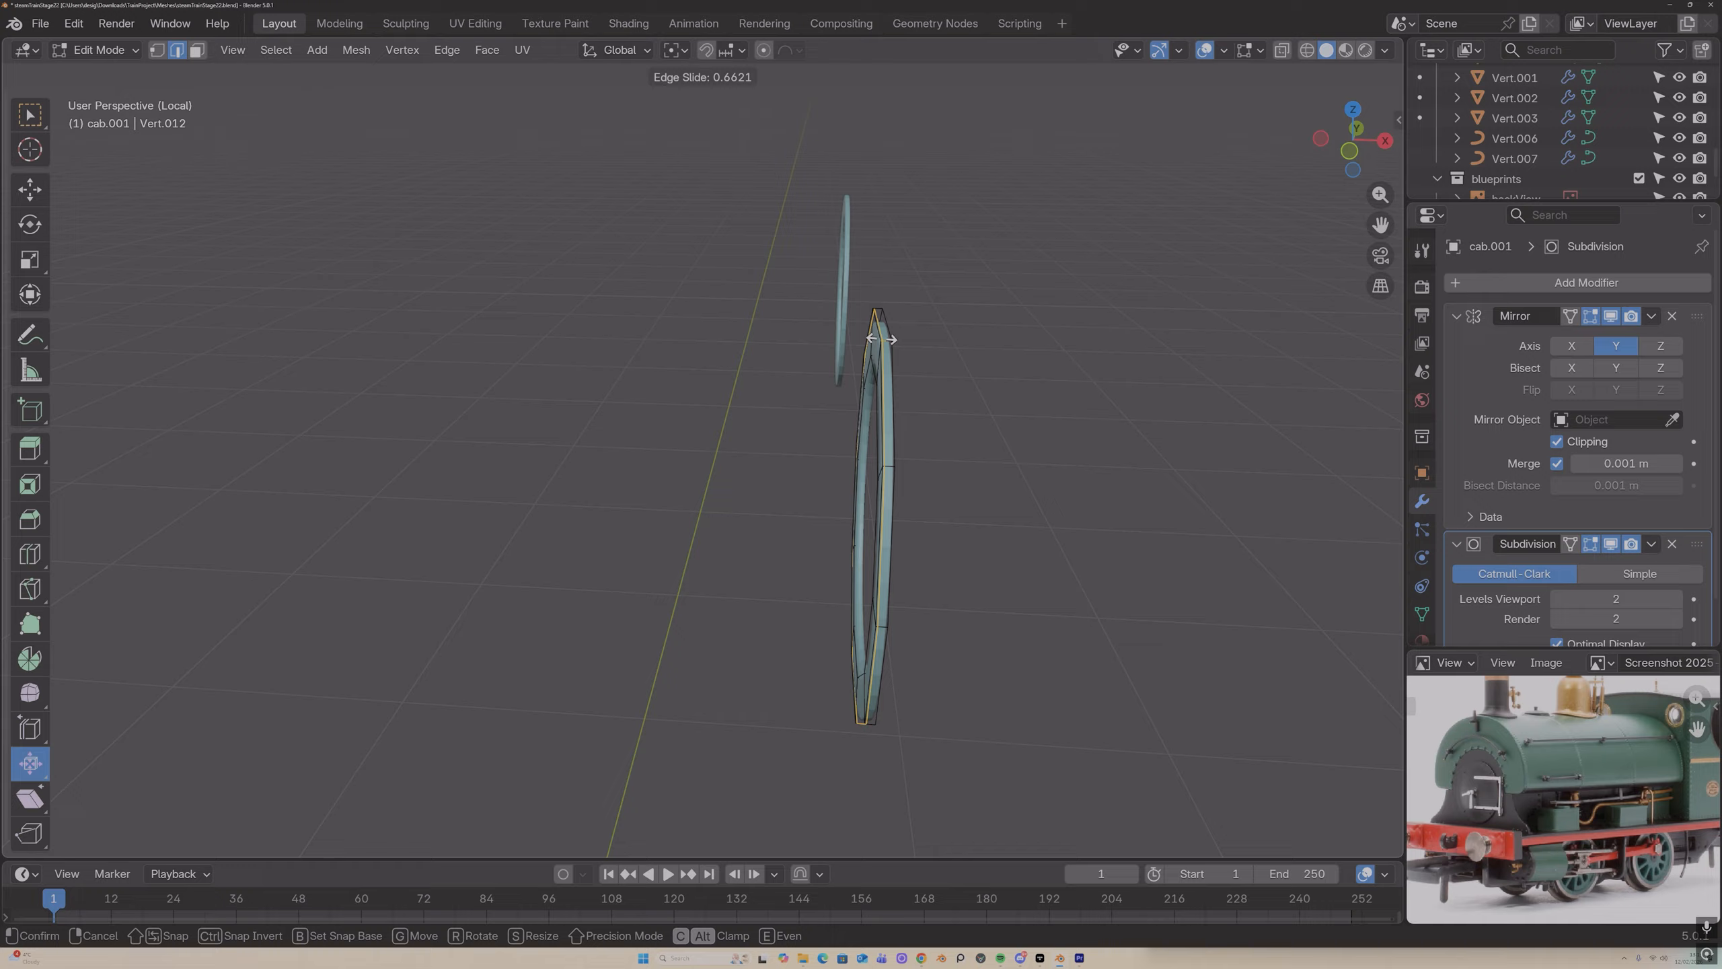
click(882, 338)
key(g)
key(g)
click(888, 338)
key(Tab)
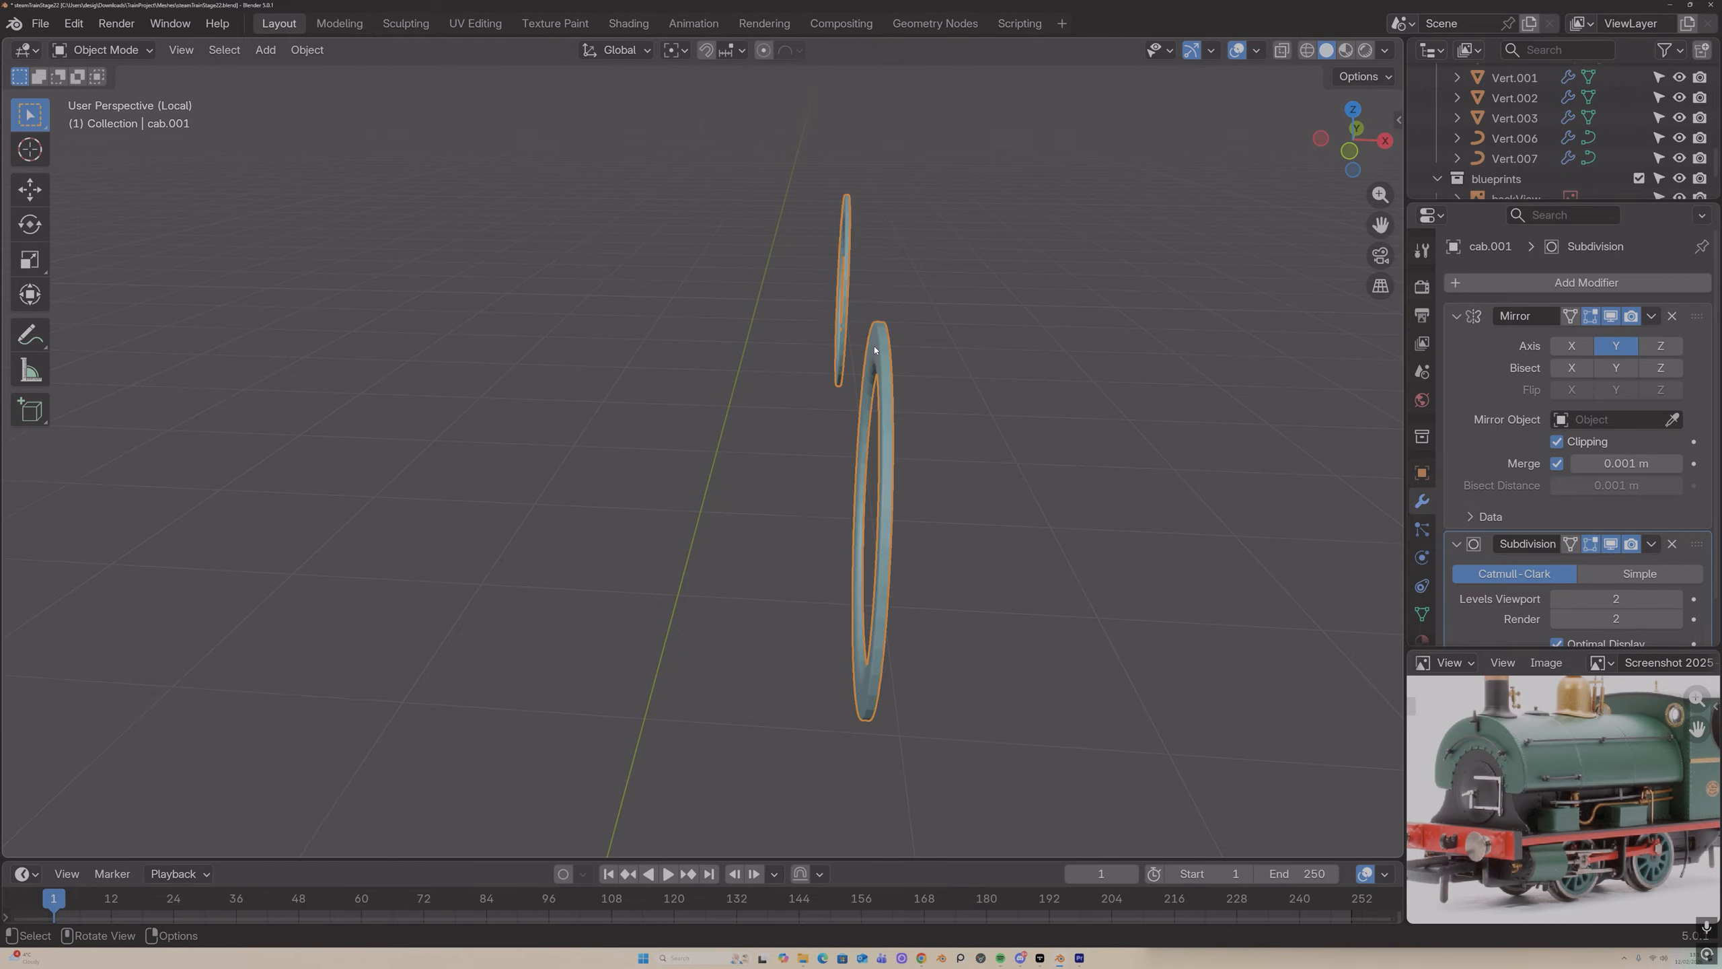
Step: Add a centred edge loop around the ring's front face
middle_drag(879, 349, 939, 349)
key(Tab)
key(ctrl+r)
click(1160, 355)
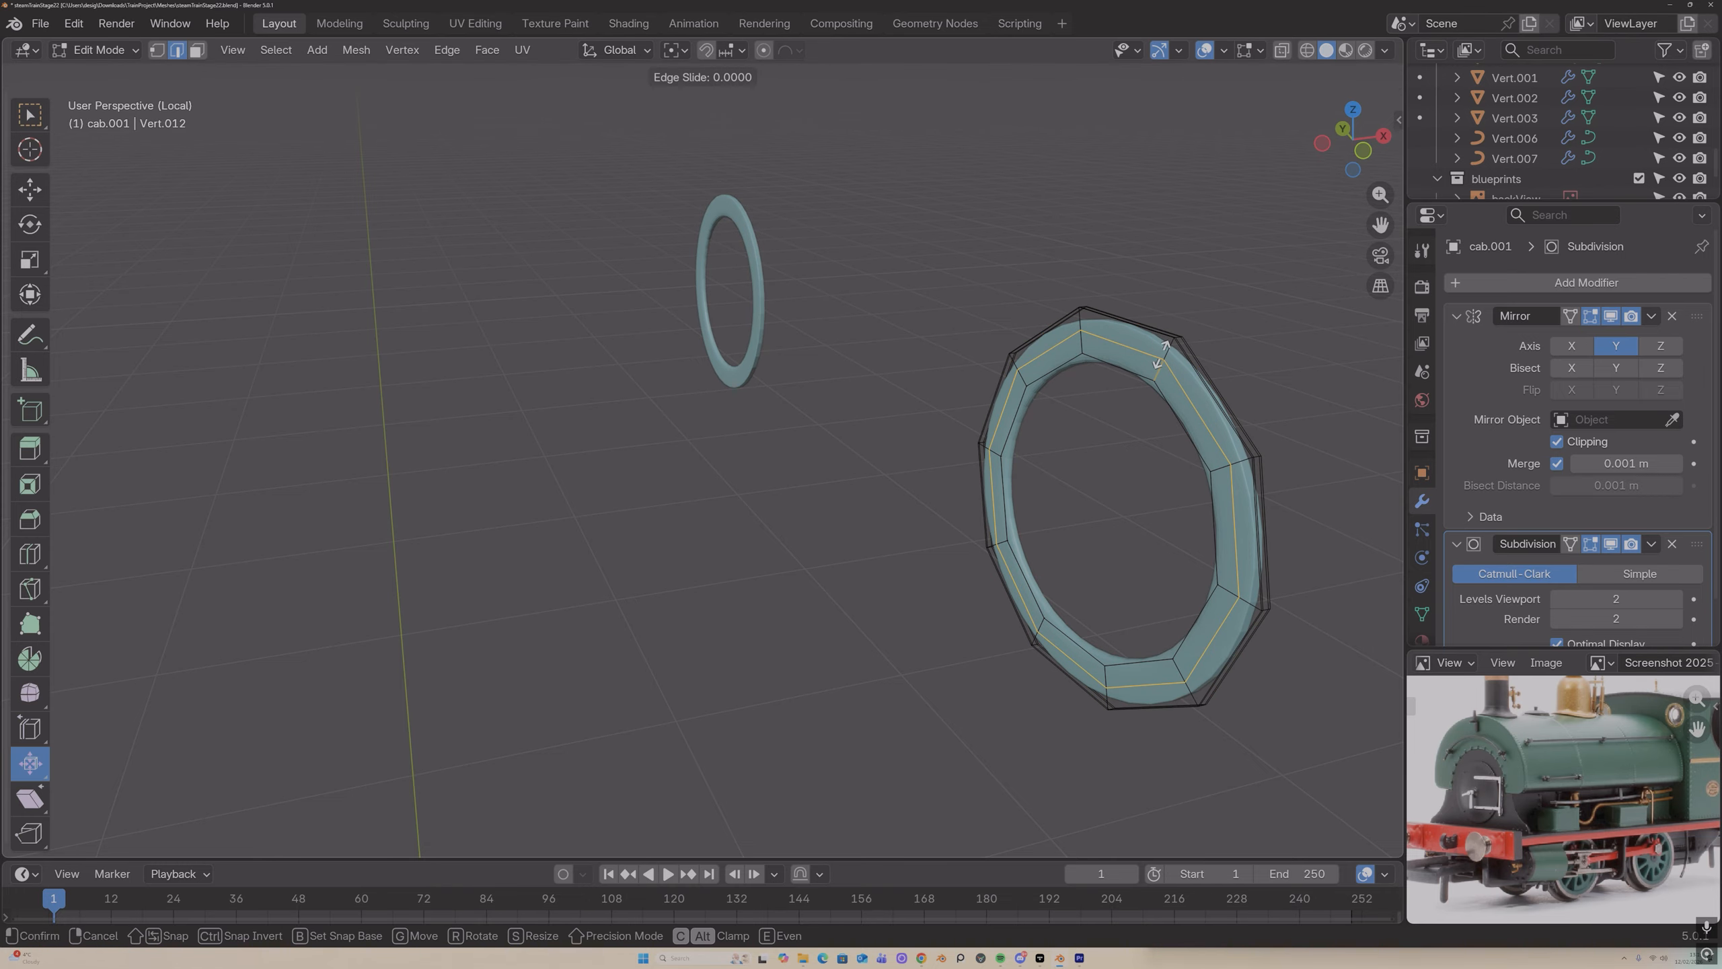
click(1161, 355)
Step: Select the inner band of the ring's front faces and extrude it along the normals by 0.0083 m
key(3)
click(1141, 367)
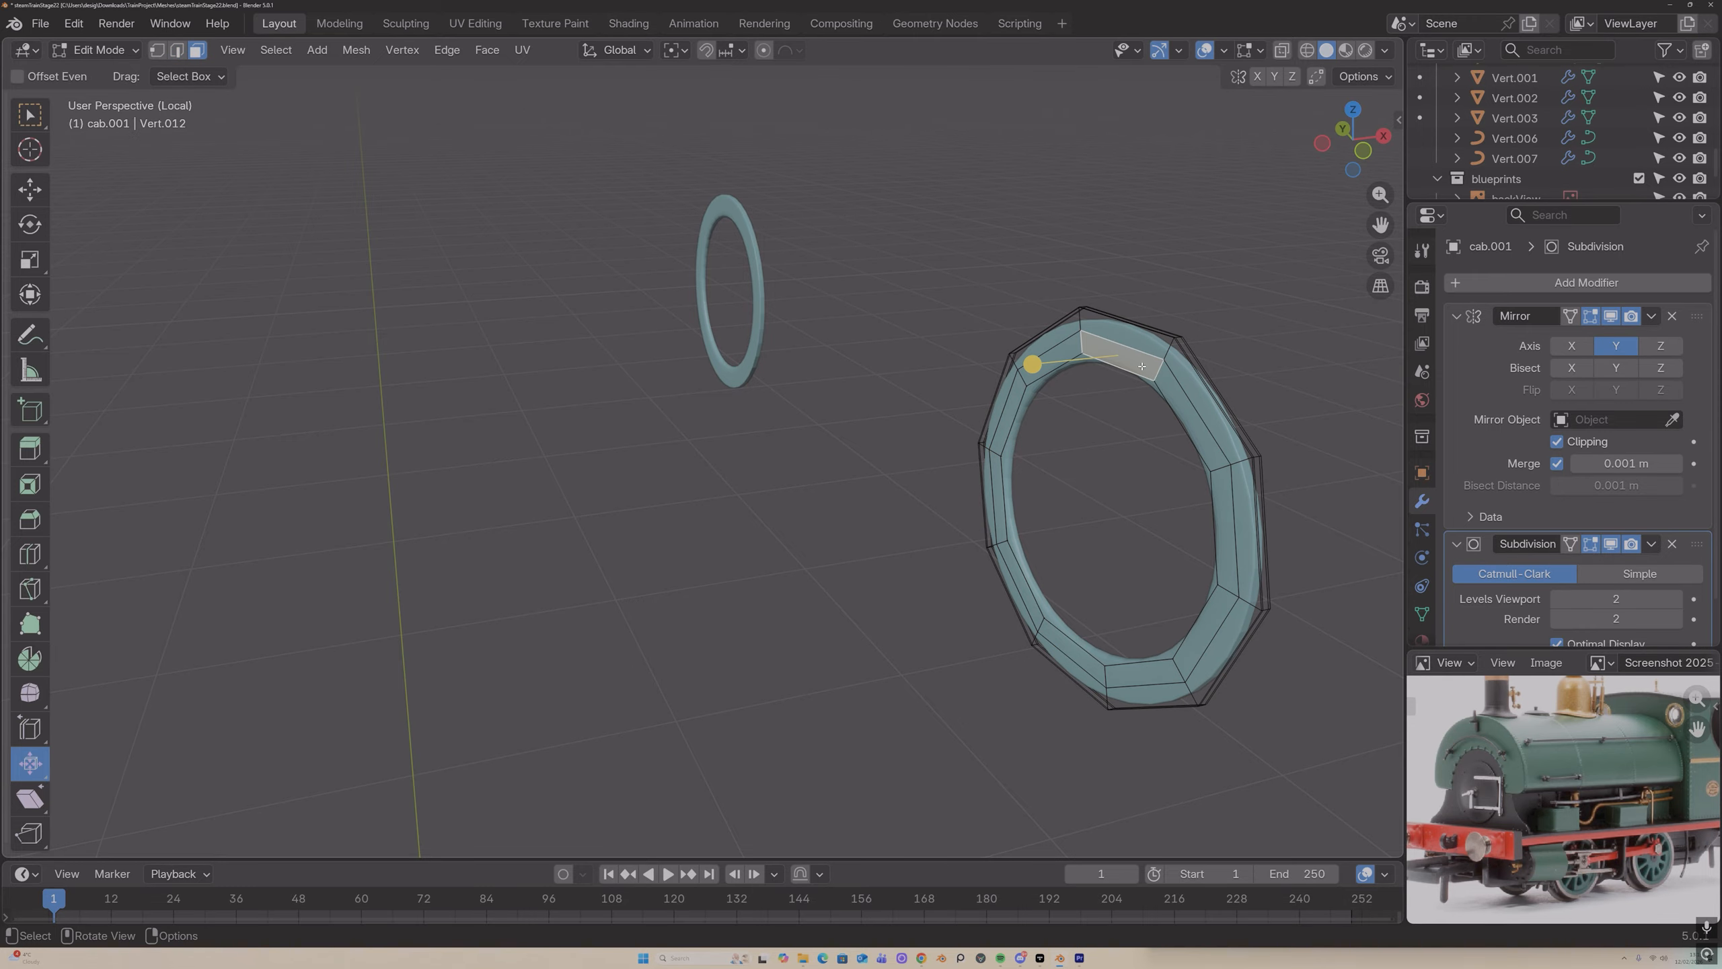
ctrl+shift+click(1223, 573)
ctrl+shift+click(1152, 670)
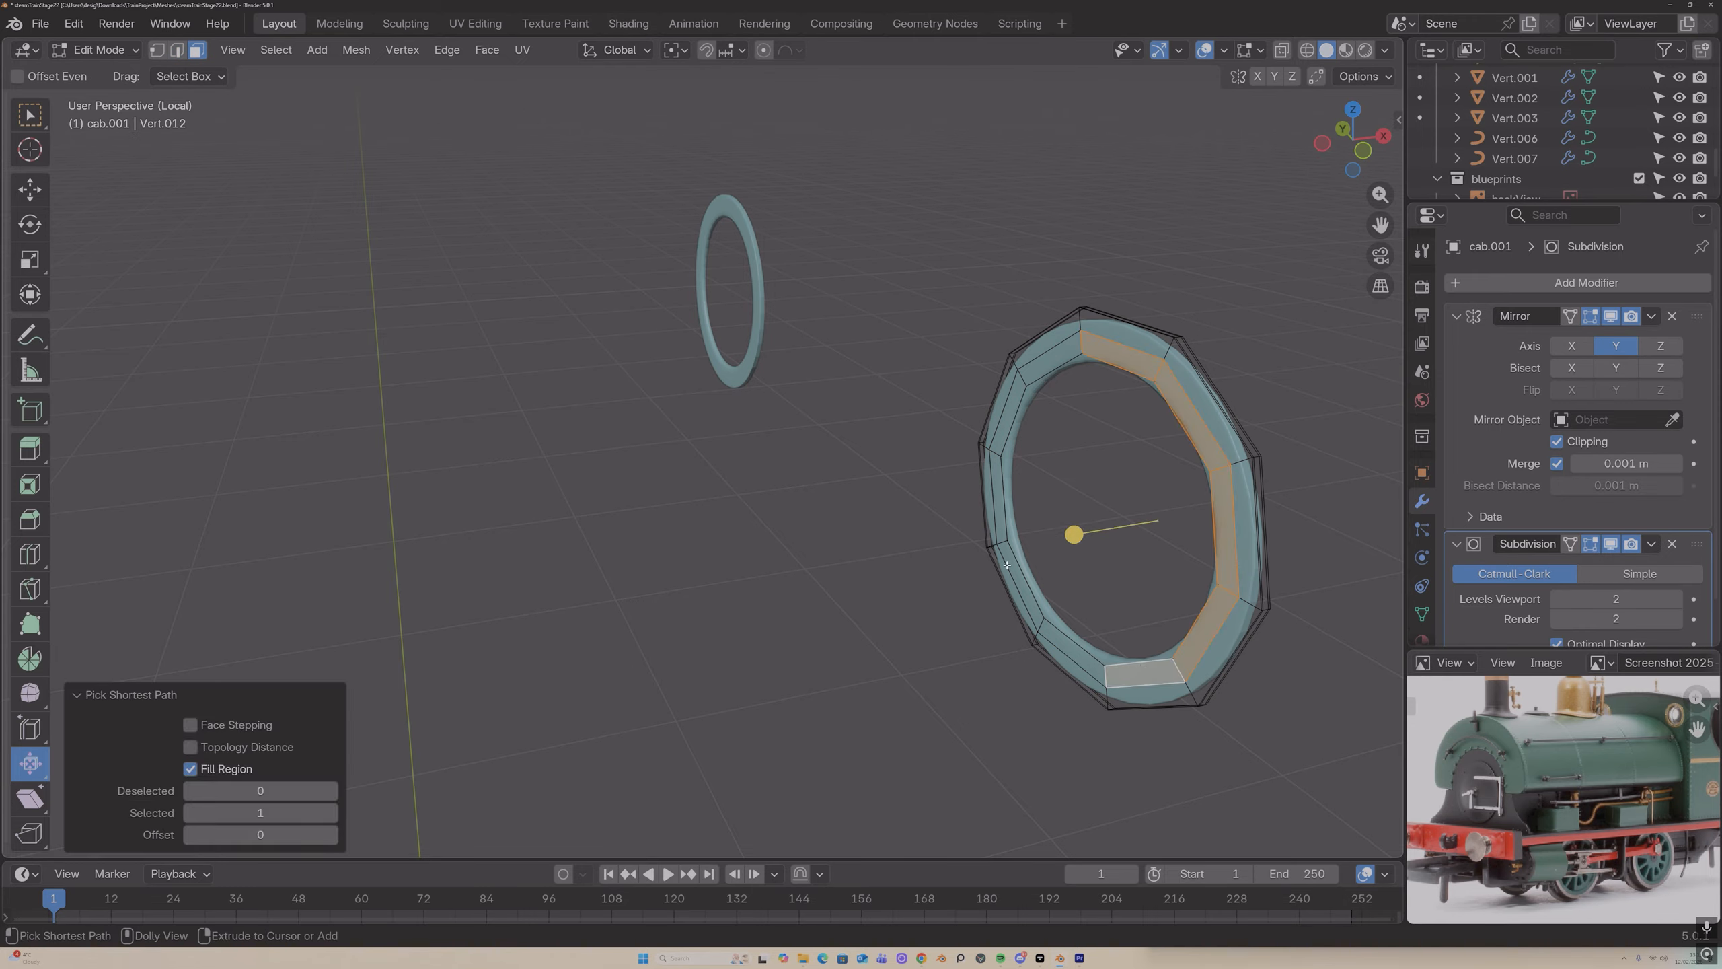
ctrl+shift+click(1017, 584)
middle_drag(1042, 372, 1010, 384)
key(alt+e)
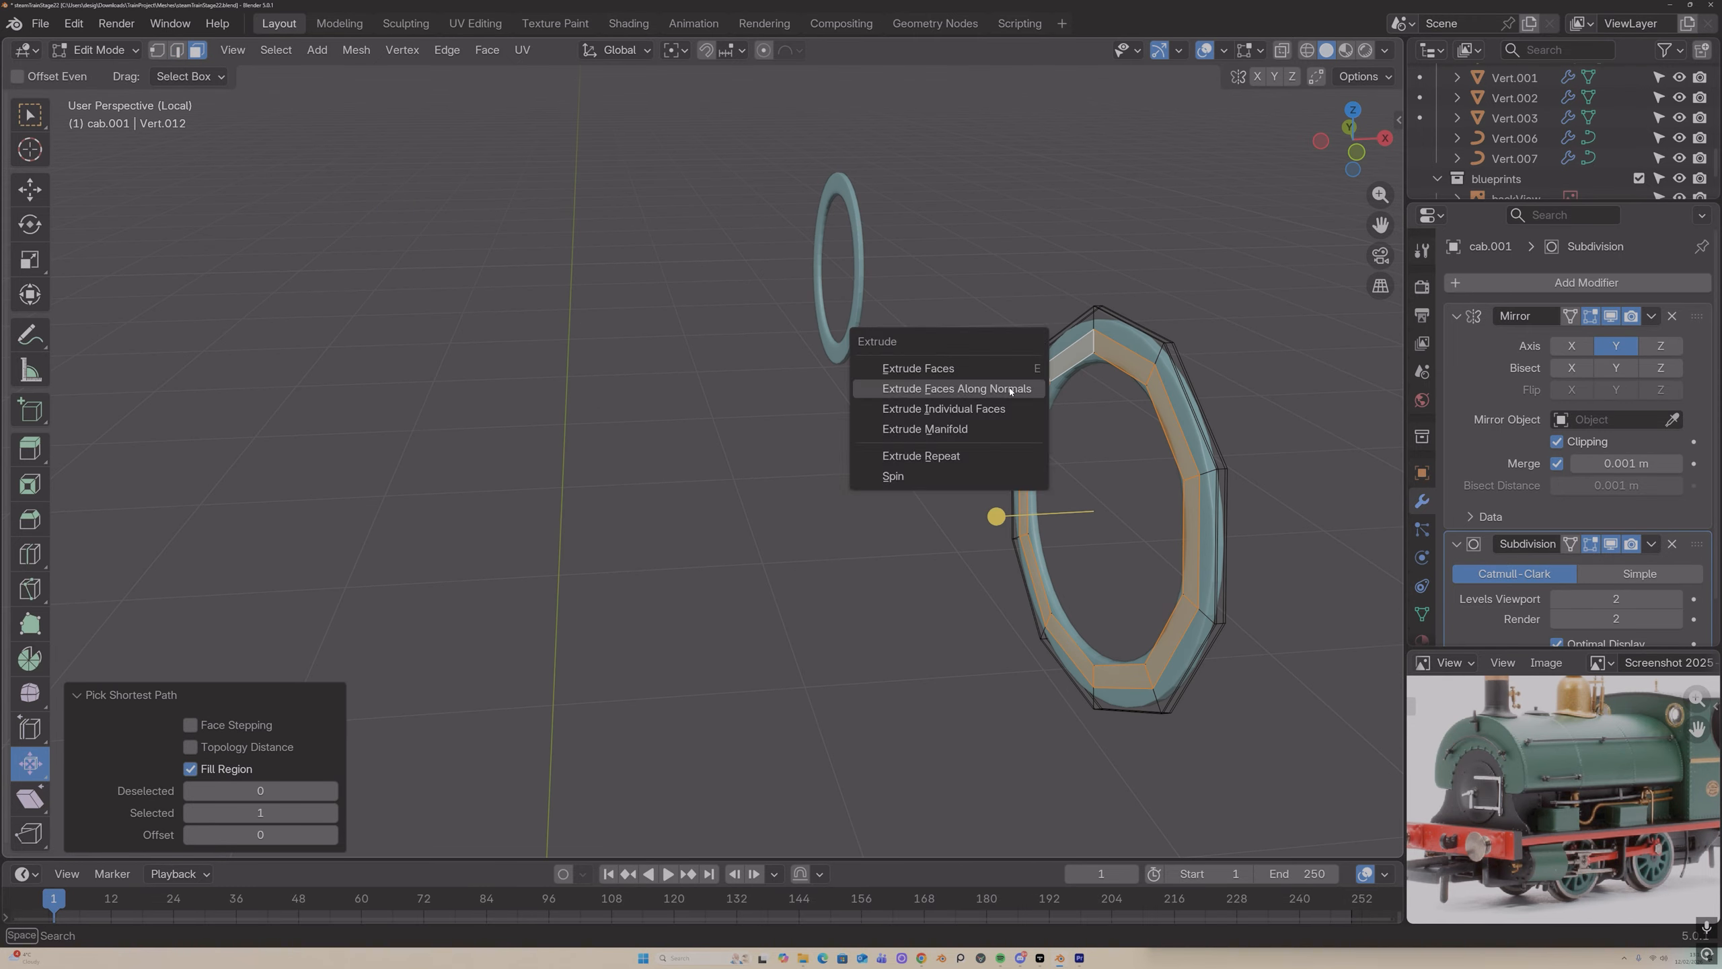
click(1010, 387)
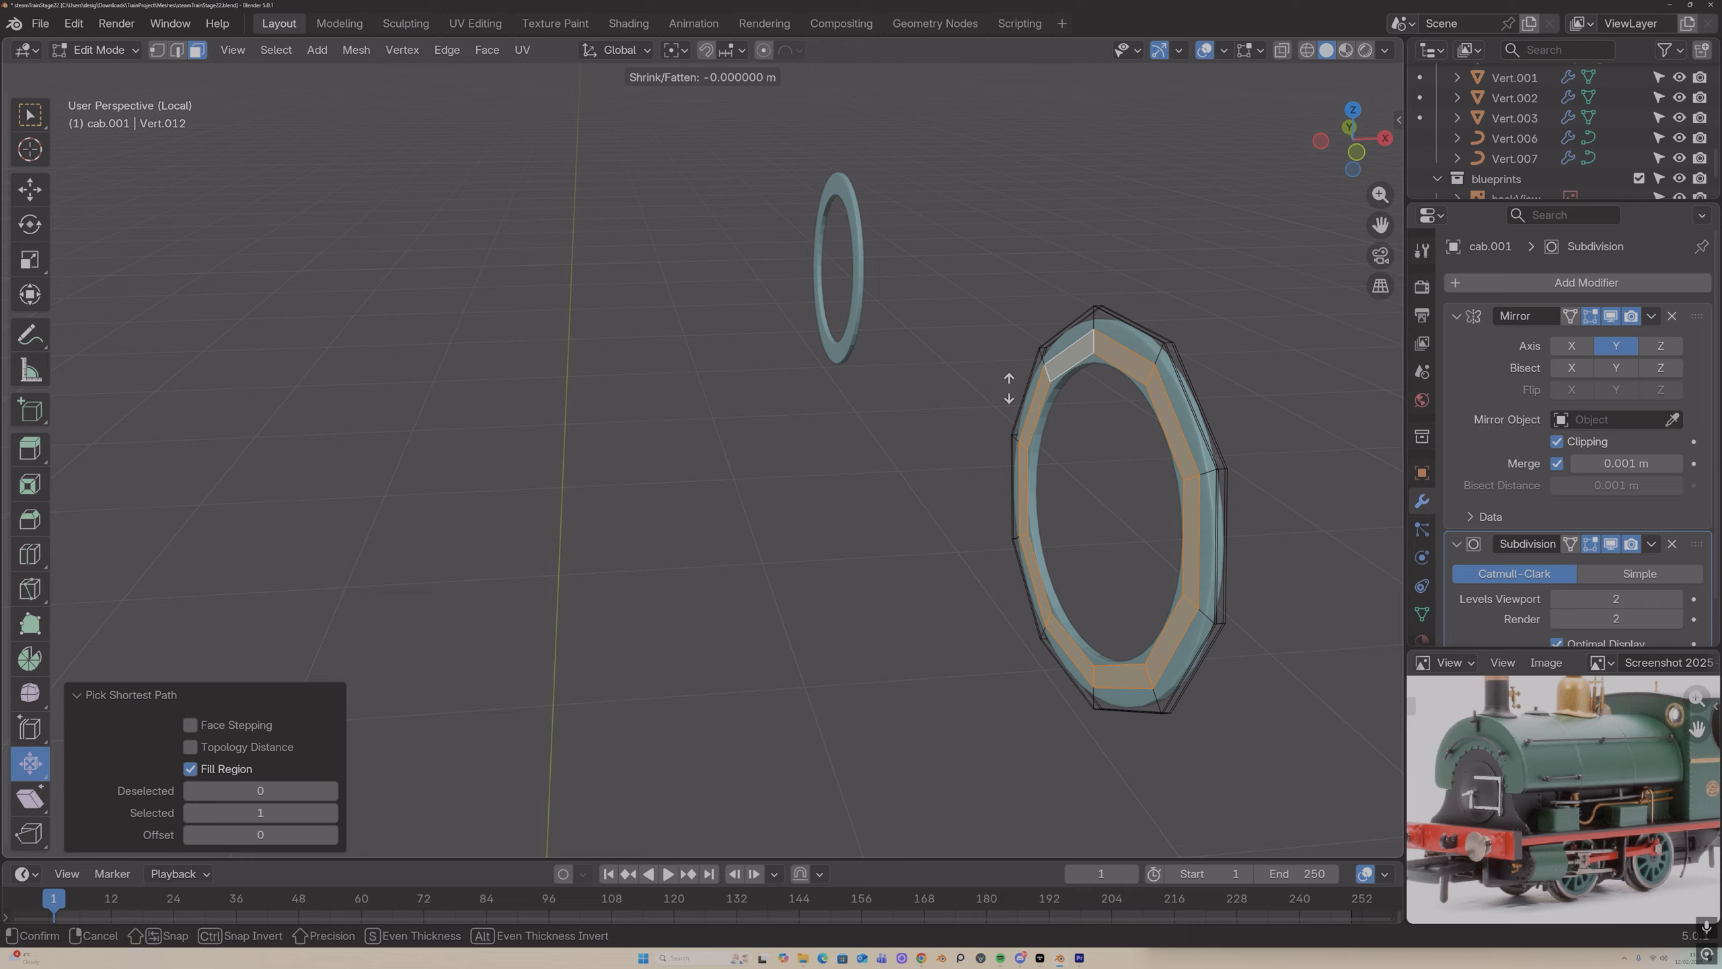
click(1109, 384)
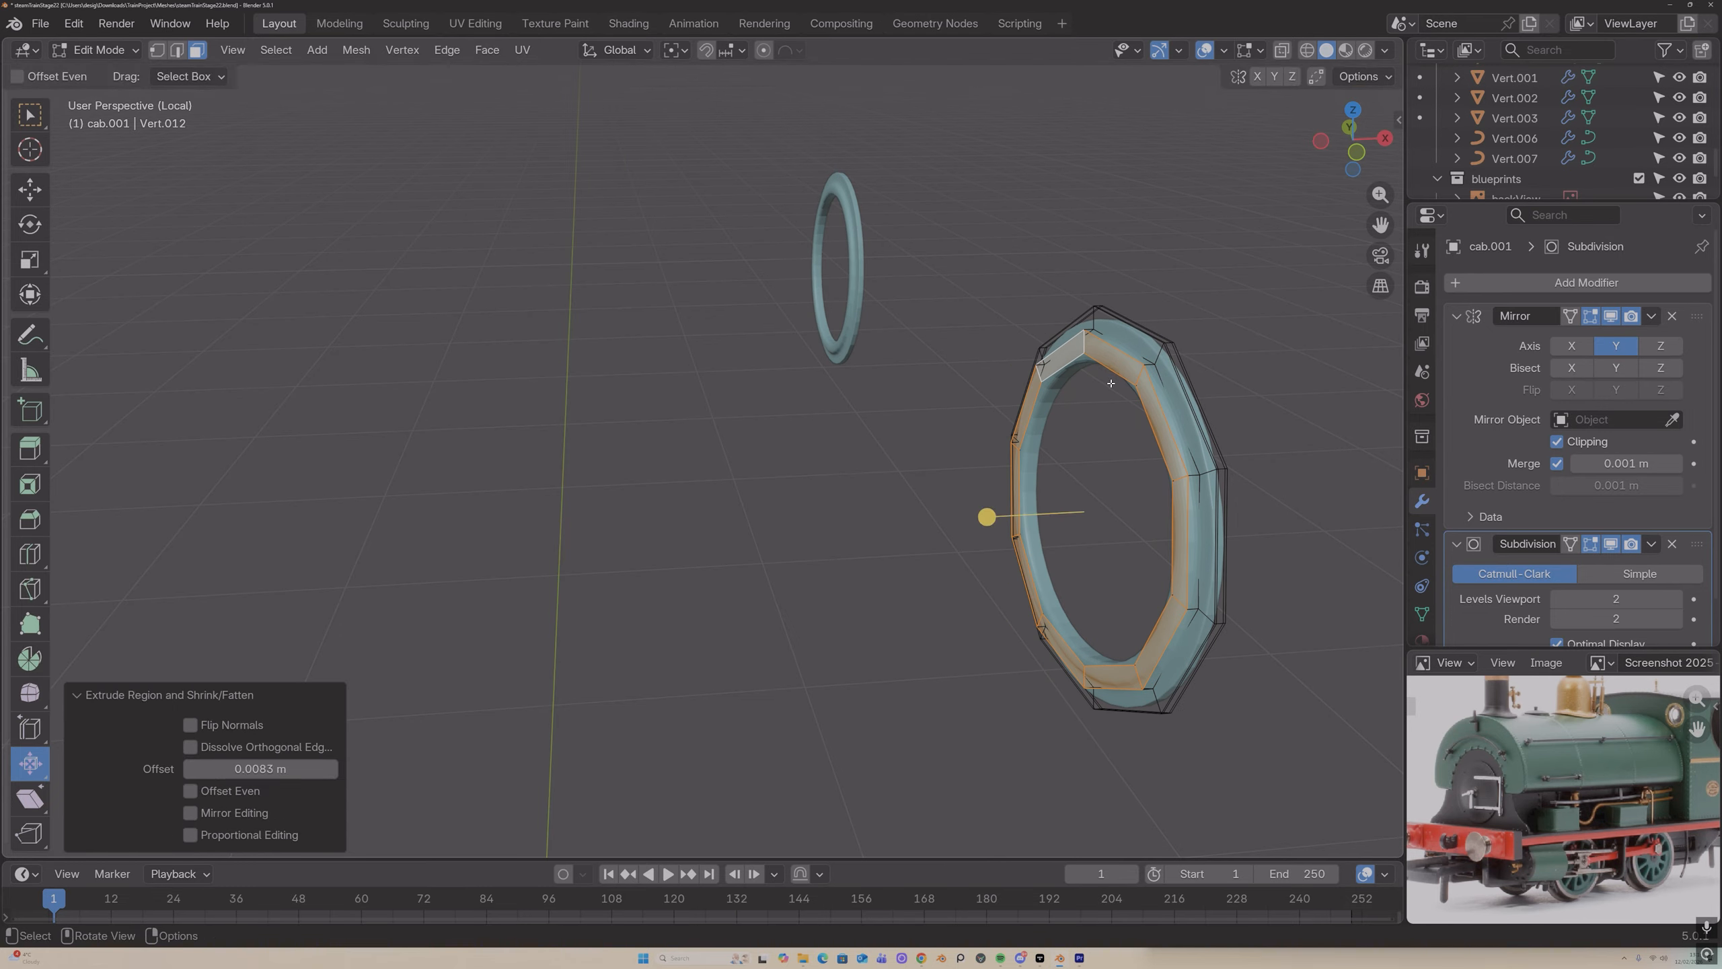
Step: Add two supporting edge loops around the side wall of the raised lip, with slide factors of -0.5 and 0.8
middle_drag(1110, 383, 1051, 372)
key(ctrl+r)
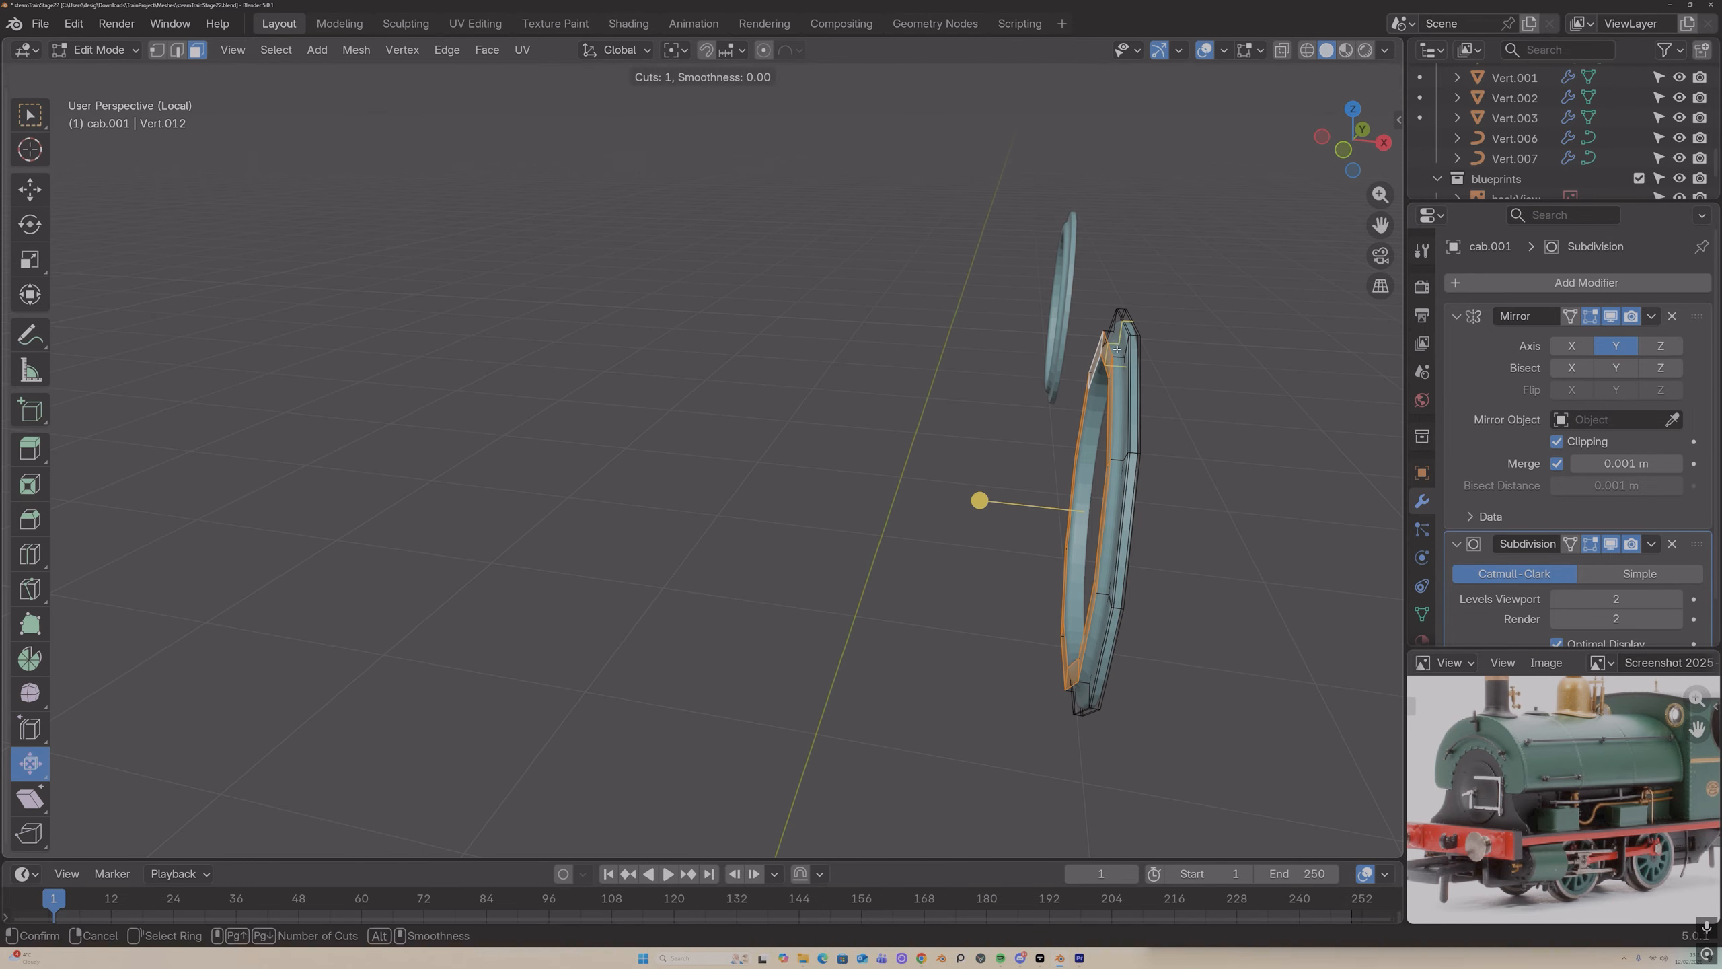
click(1116, 356)
click(1111, 356)
key(ctrl+r)
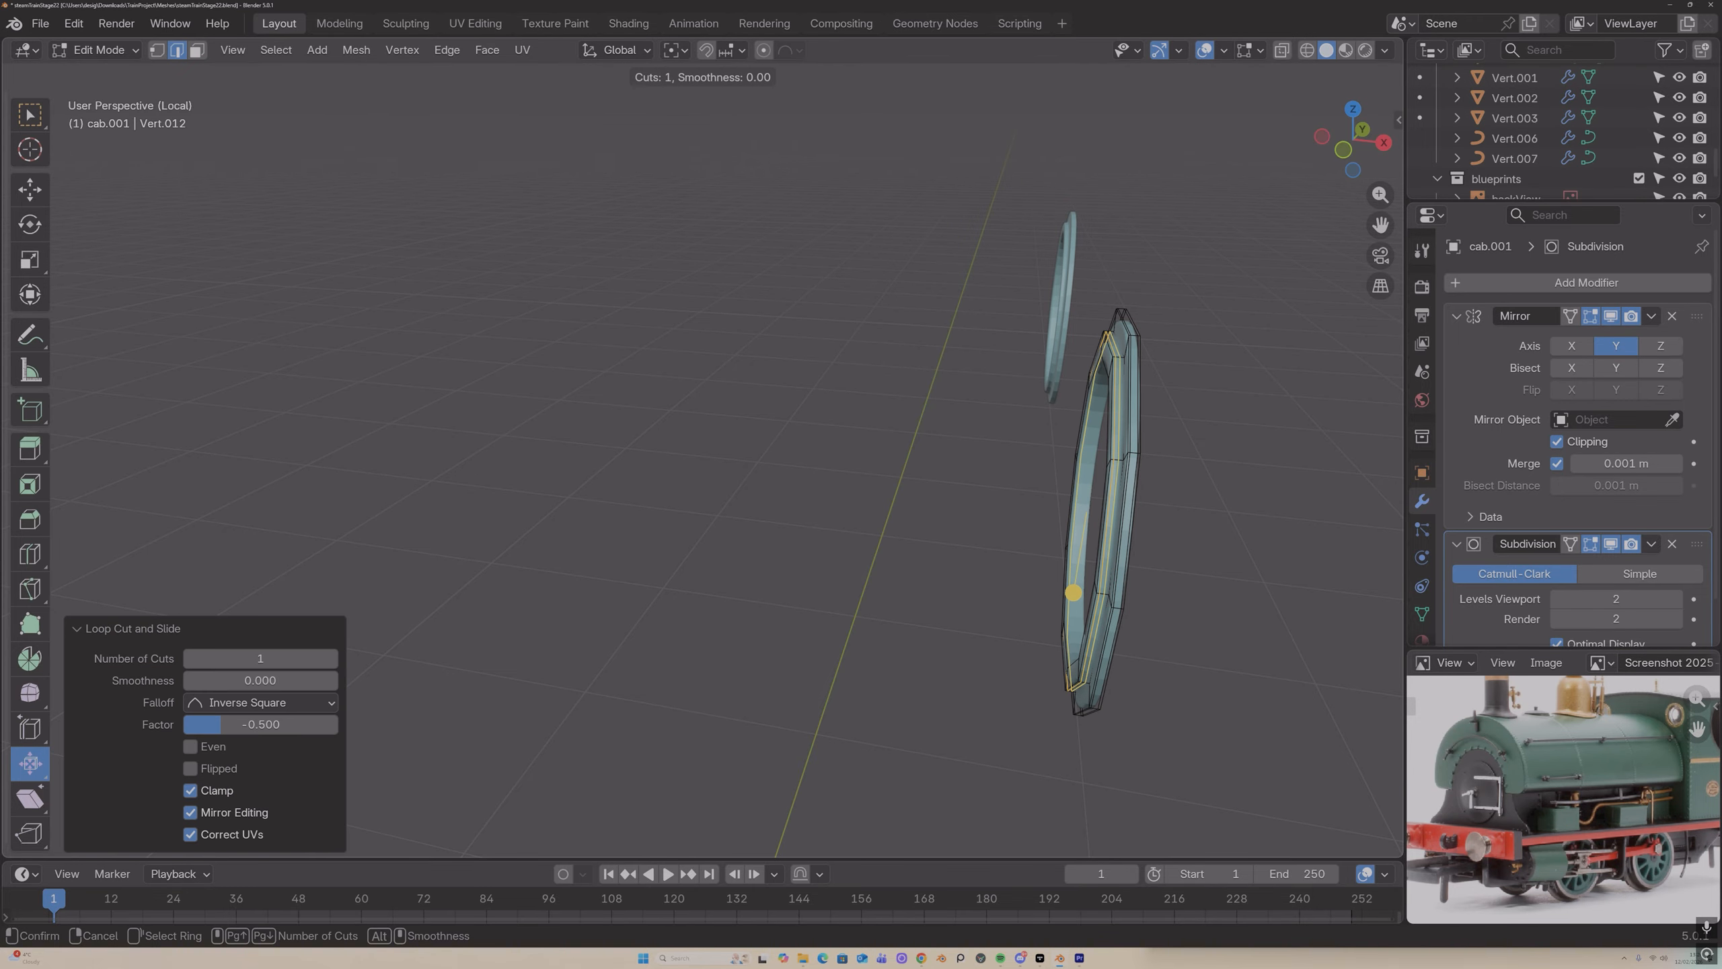
click(1117, 356)
click(1123, 356)
middle_drag(1123, 356, 1153, 362)
Step: Add two more supporting edge loops around the front of the ring to sharpen its stepped profile
key(ctrl+r)
click(1151, 363)
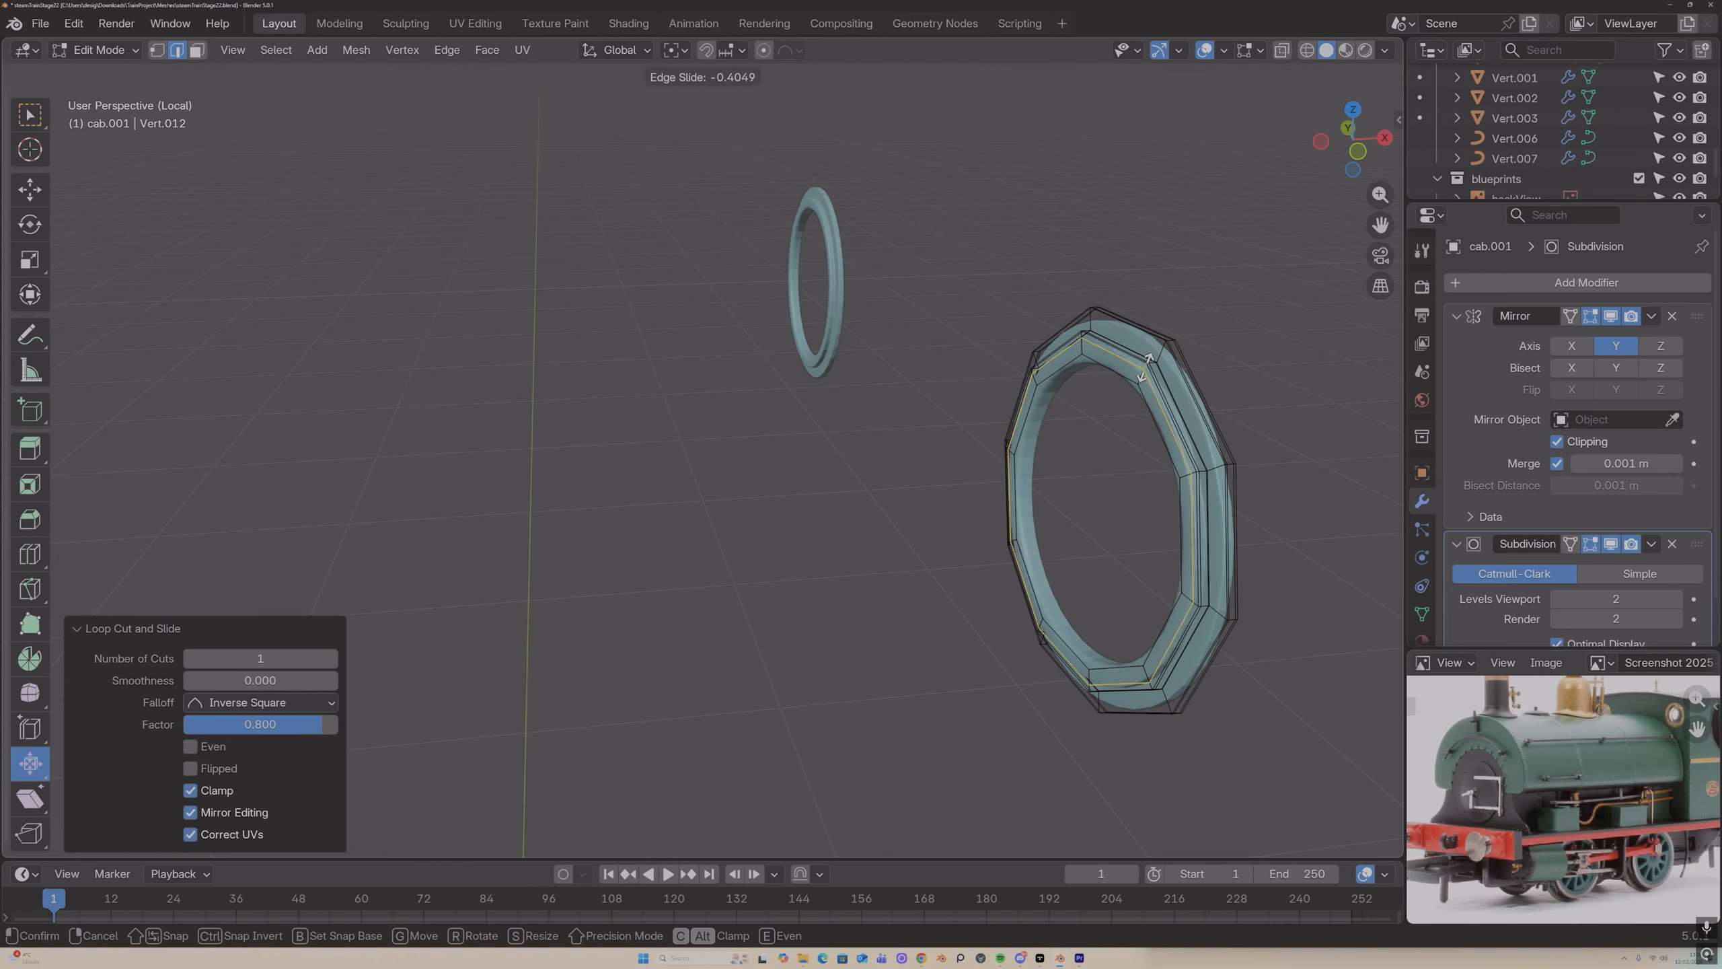
click(1148, 364)
key(ctrl+r)
click(1145, 370)
click(1141, 374)
Step: Apply Shade Auto Smooth at 30° to the window ring and inspect its shape in Object Mode
mouse_move(1079, 403)
middle_down()
mouse_move(1059, 399)
mouse_move(1145, 412)
mouse_move(1060, 385)
middle_up()
key(Tab)
right_click(1052, 391)
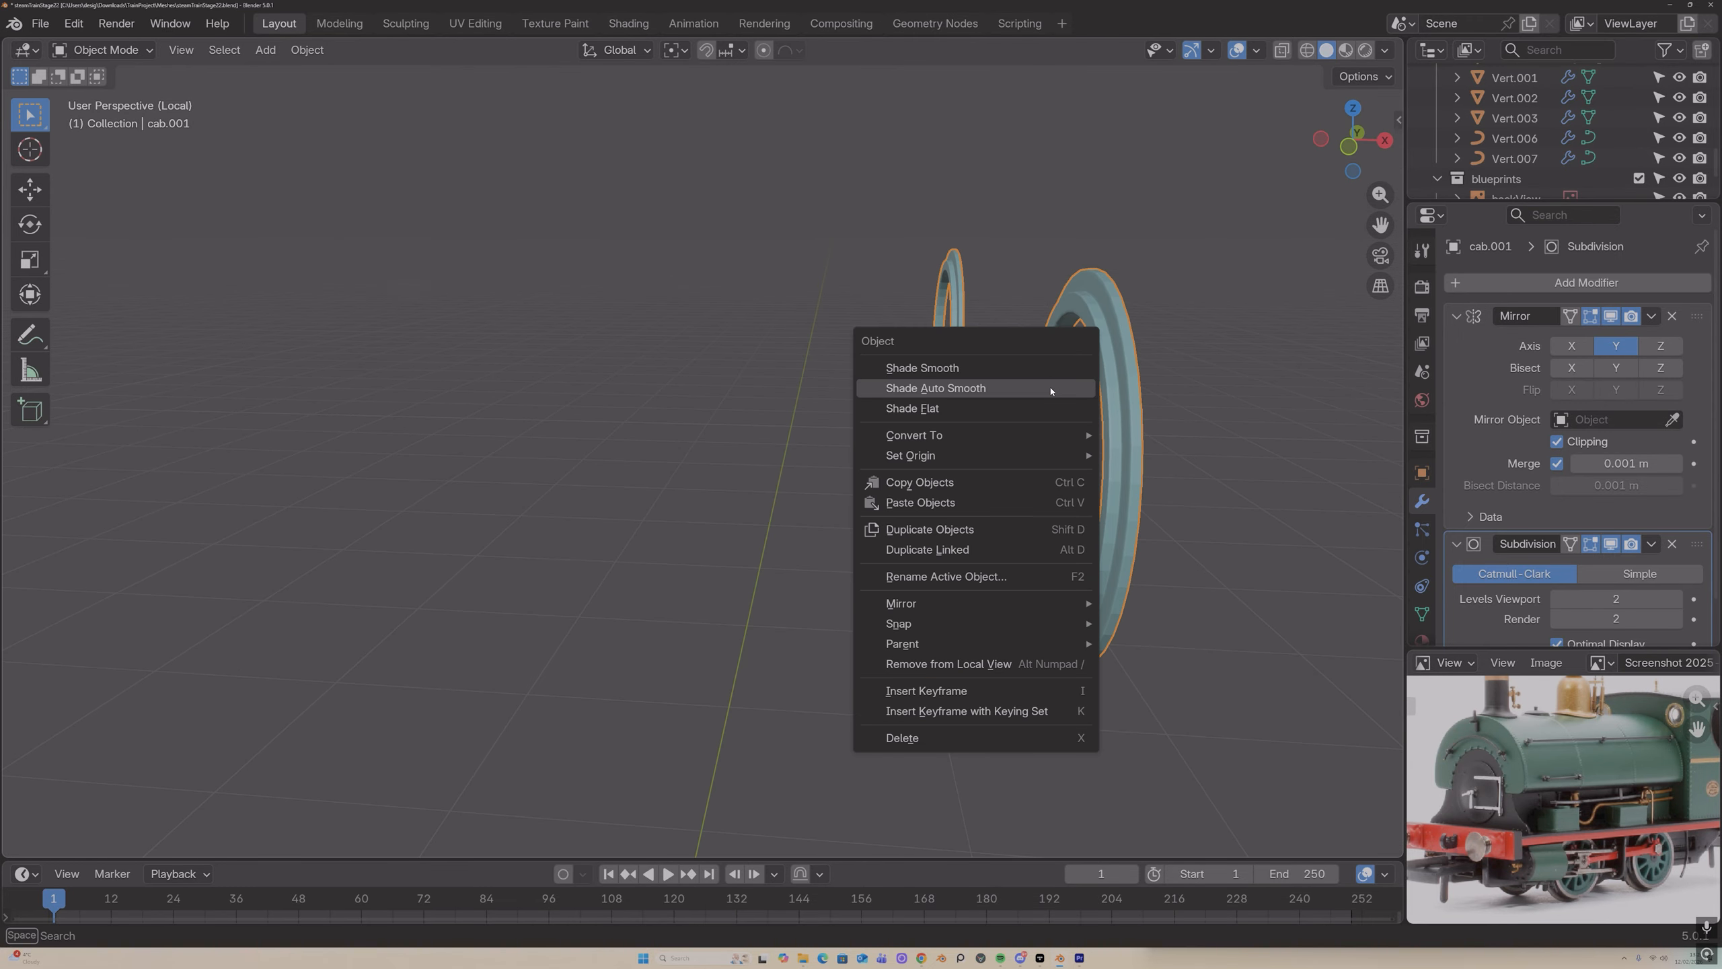
click(1051, 390)
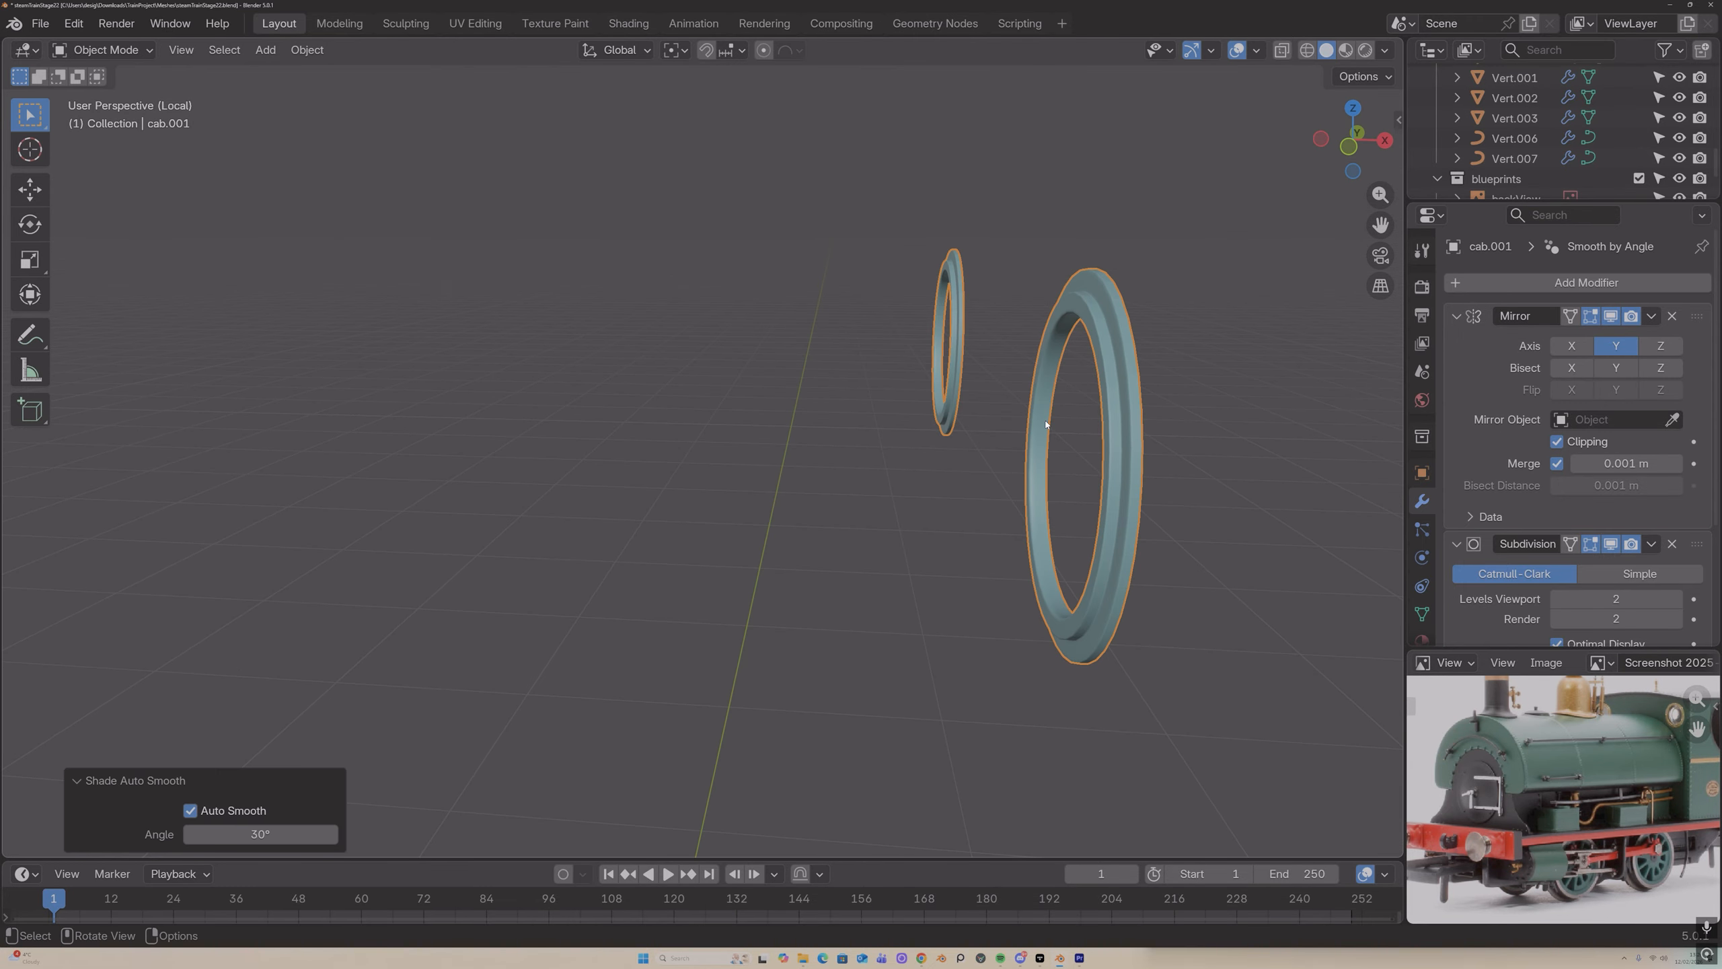
middle_drag(1205, 451, 1227, 404)
key(Tab)
key(Tab)
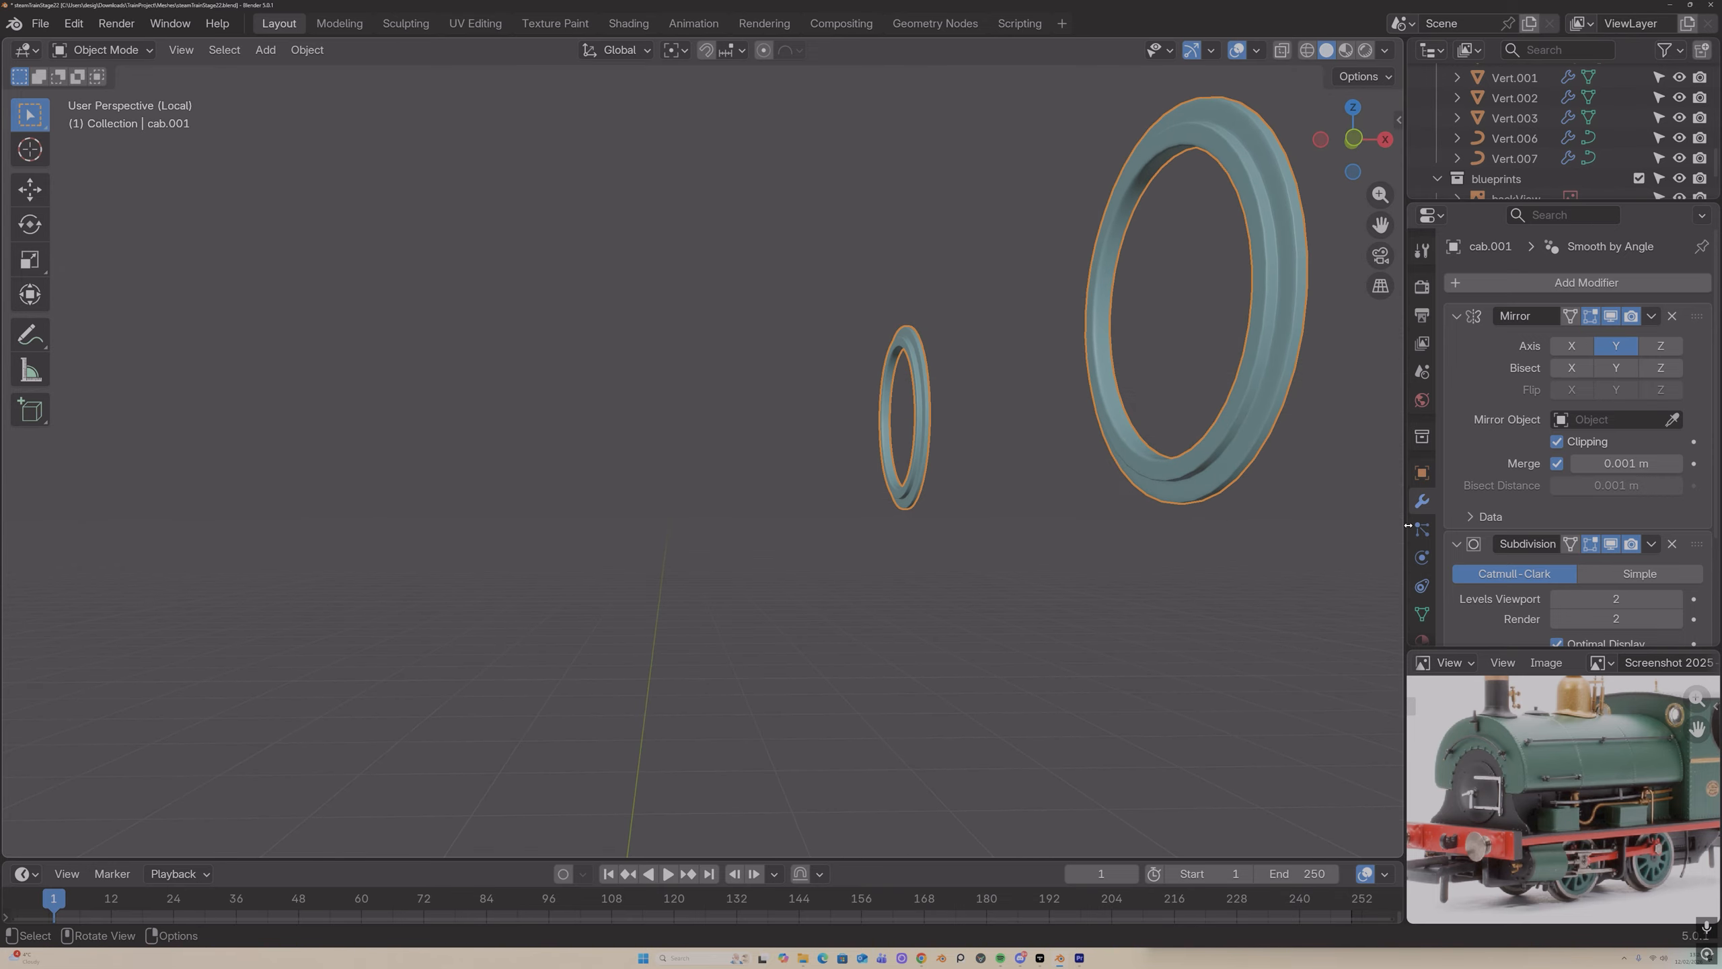
Step: Raise the window ring's subdivision levels to 3 for both viewport and render, and bring the whole locomotive back into view
click(1676, 598)
click(1676, 619)
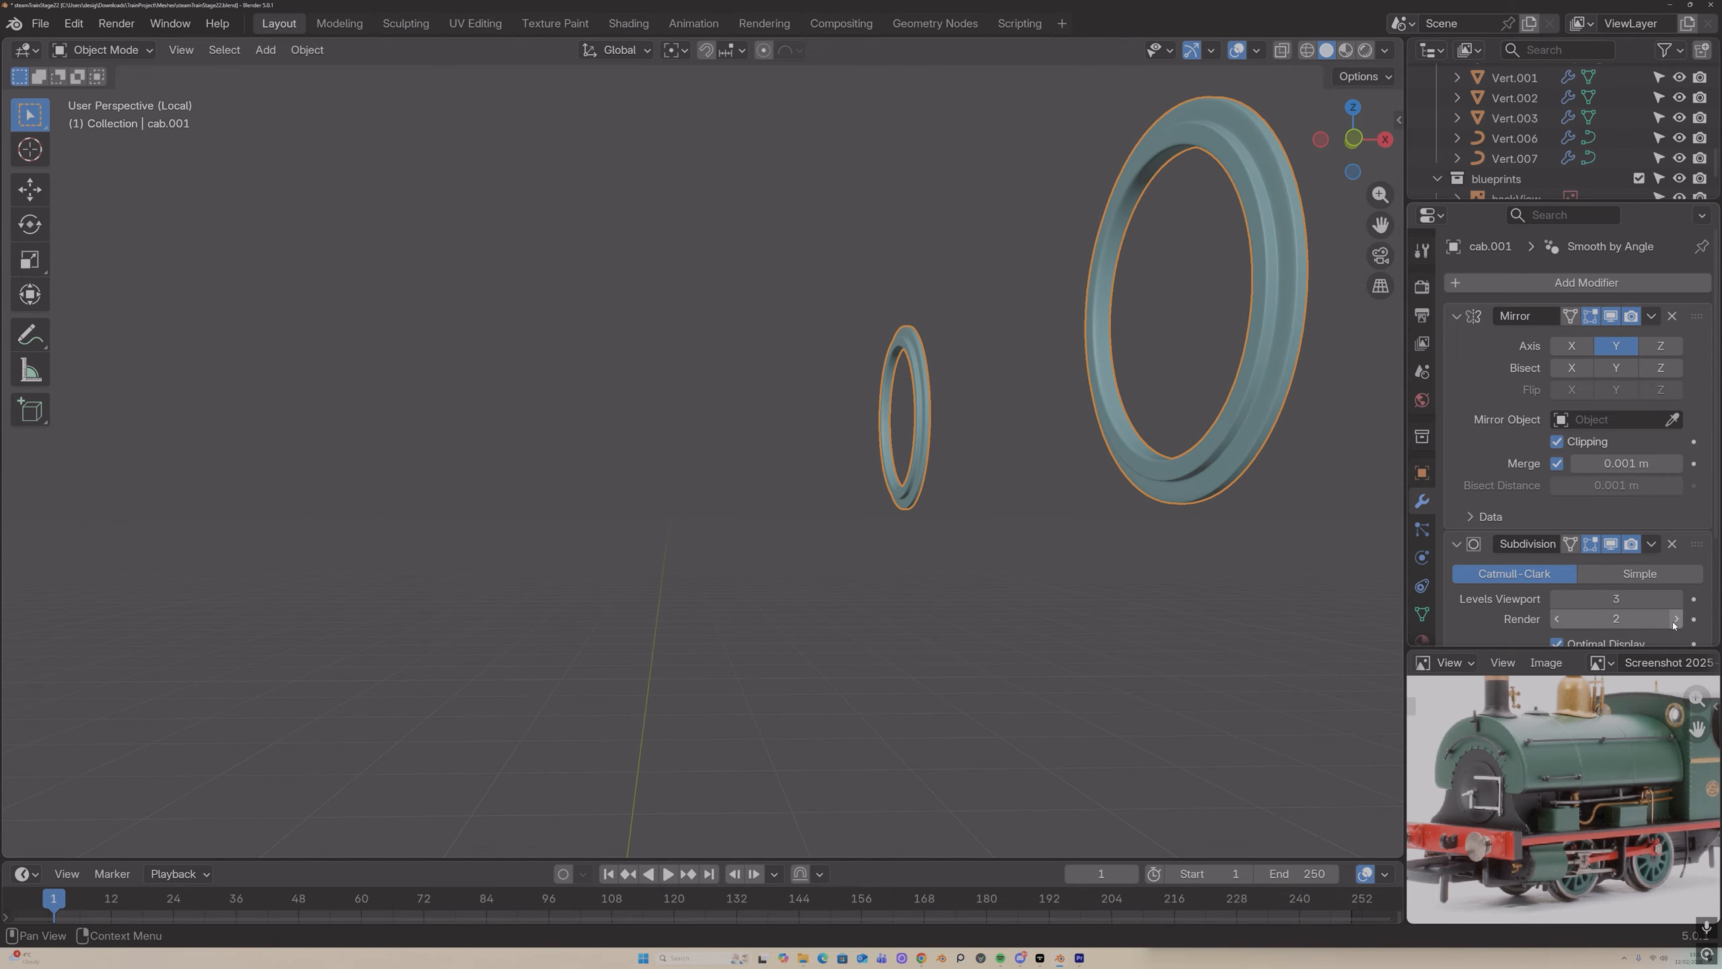
middle_drag(1321, 513, 1288, 527)
key(KP_Divide)
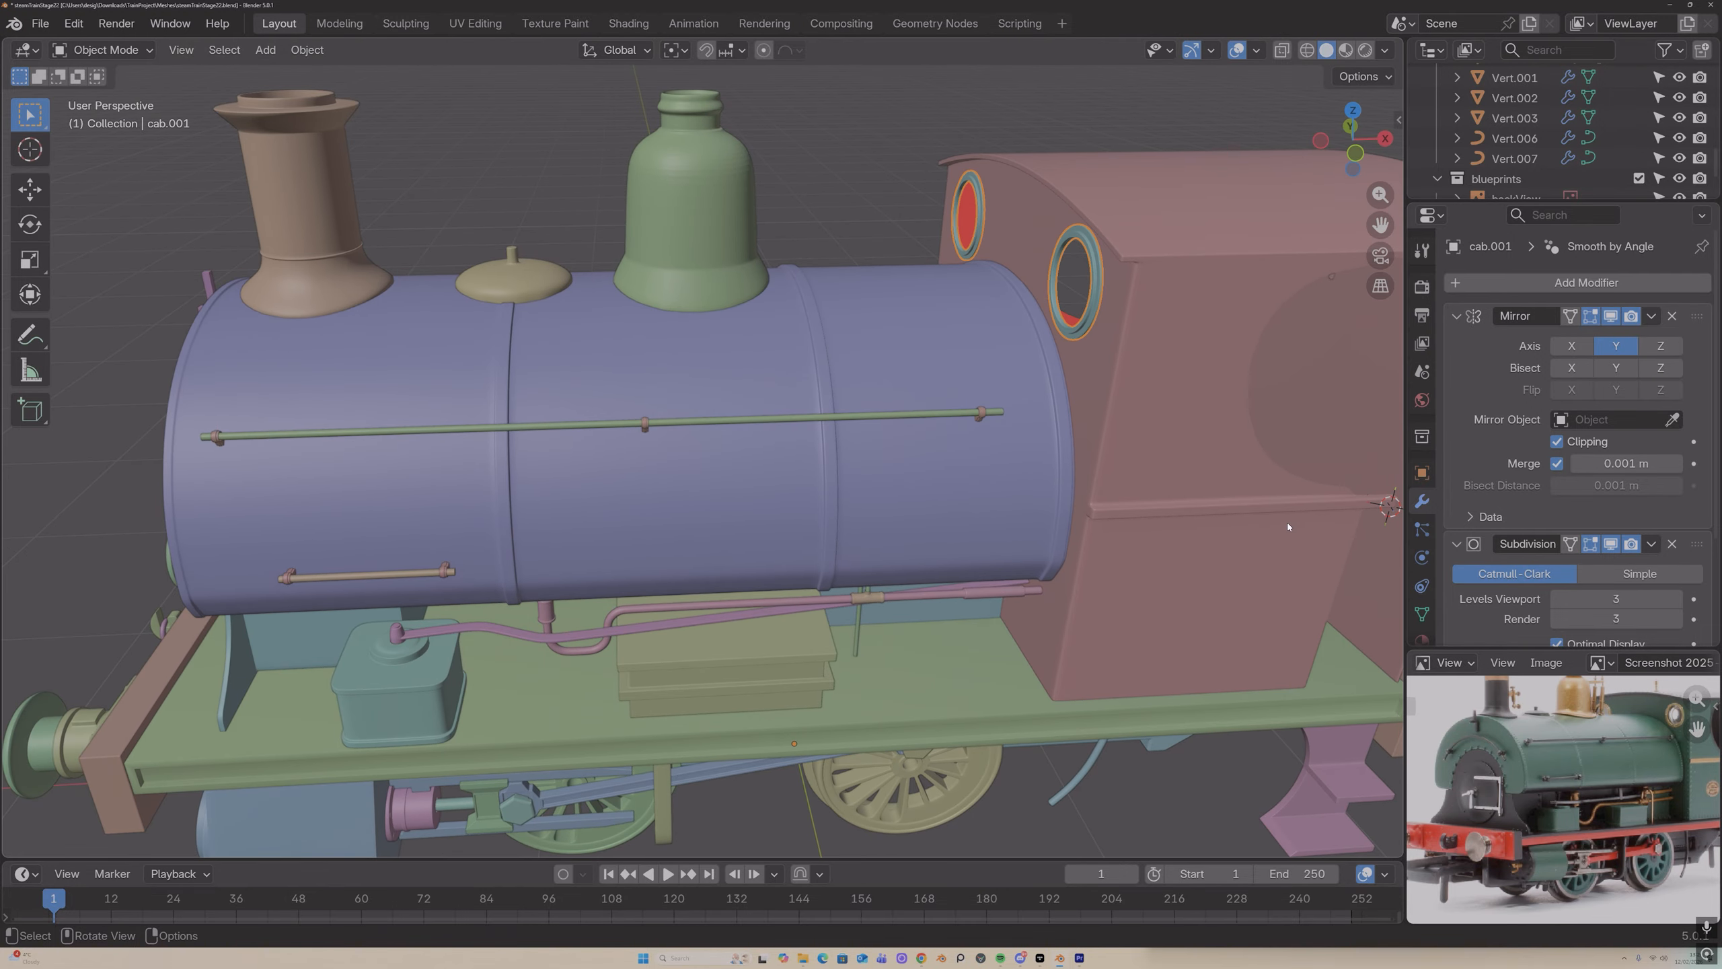
Step: Try to scale the cab's front window rings along the X axis
click(983, 165)
mouse_move(983, 165)
middle_down()
mouse_move(1041, 163)
mouse_move(969, 160)
middle_up()
scroll(1036, 165, down, 5)
click(909, 362)
middle_drag(909, 363, 879, 366)
scroll(879, 365, up, 4)
scroll(980, 347, down, 2)
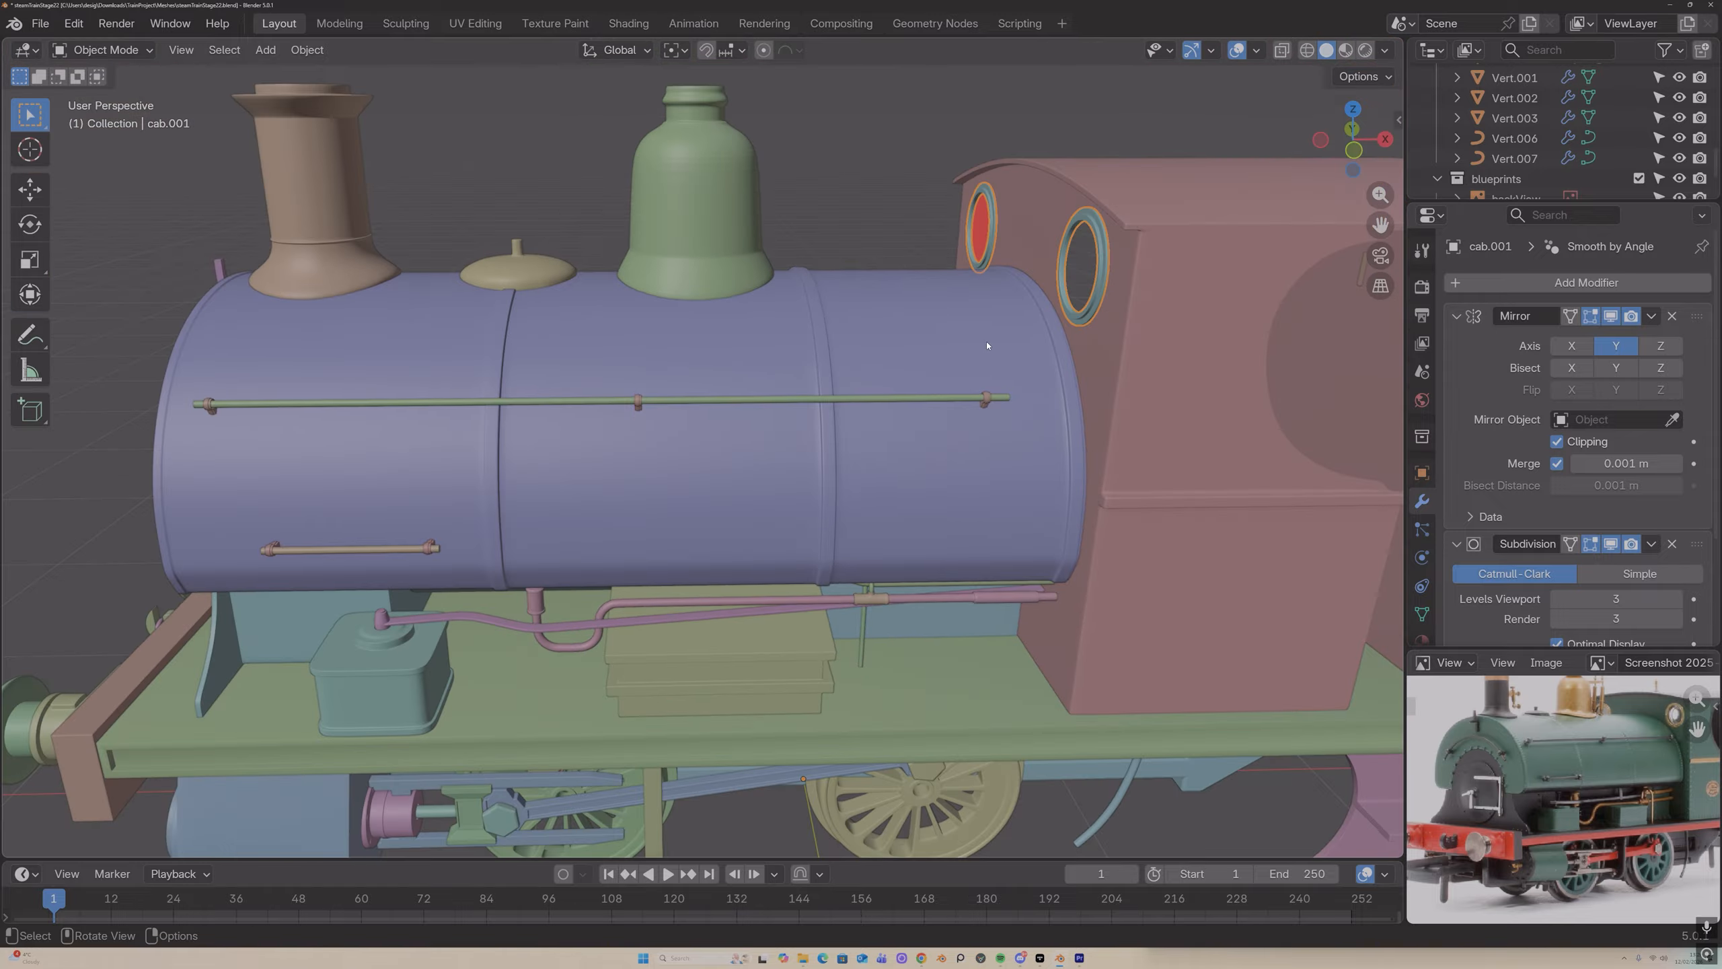
key(s)
key(x)
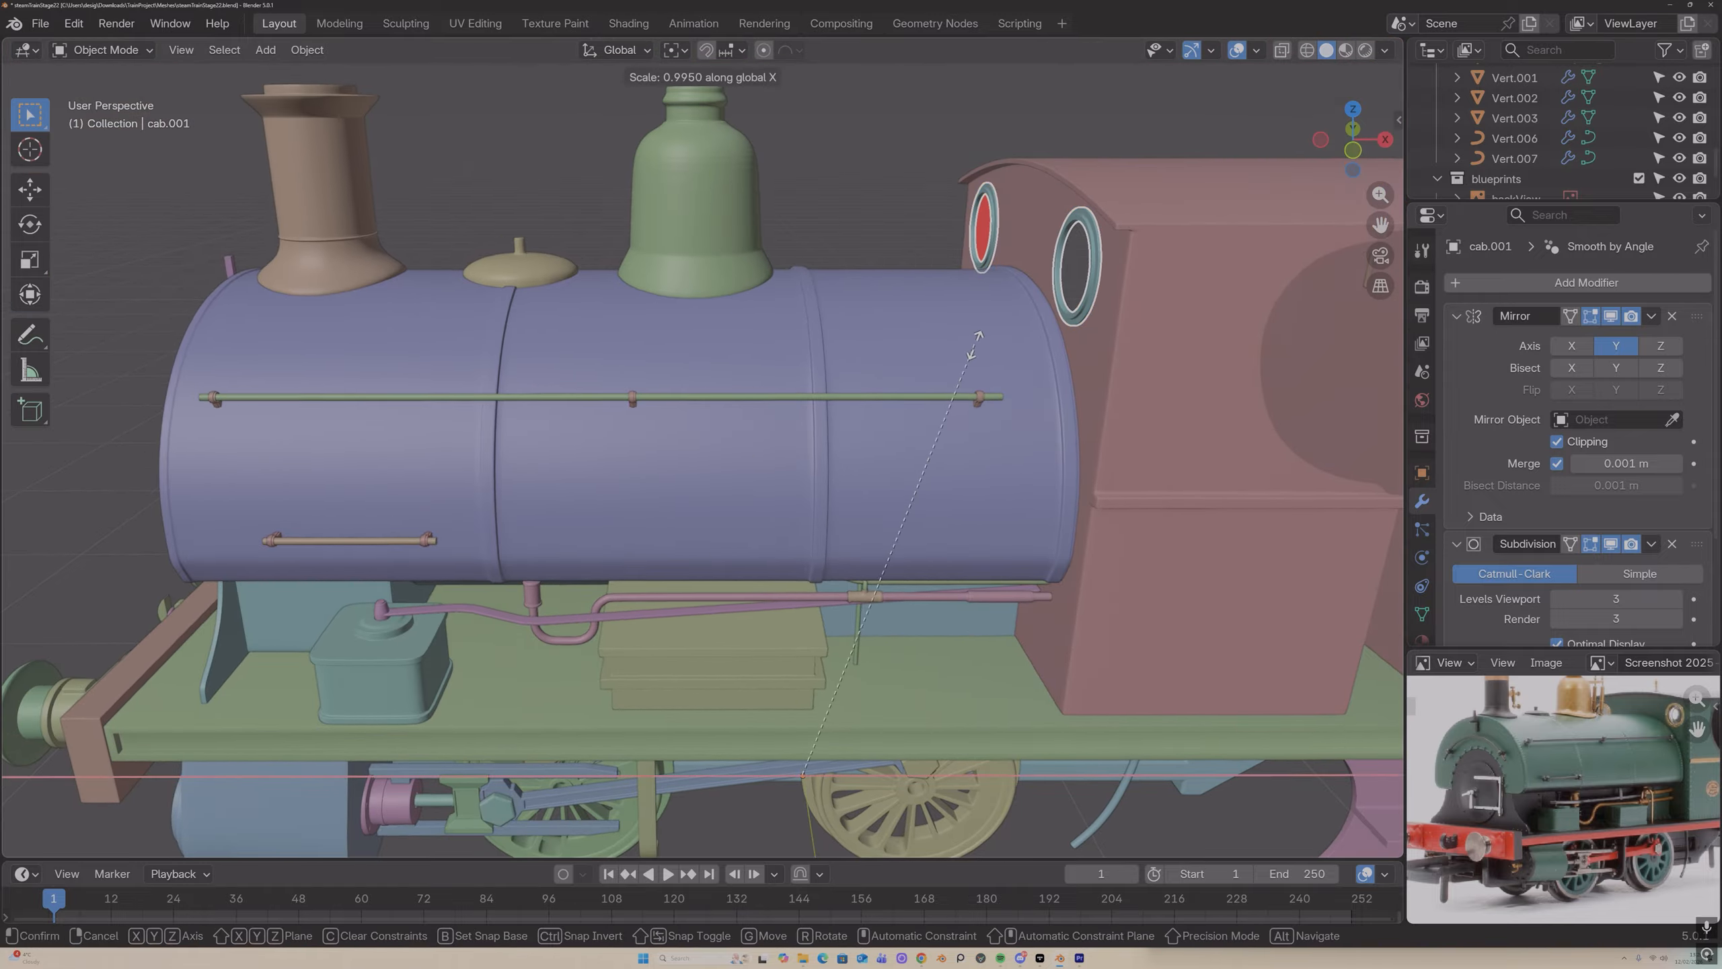
click(986, 356)
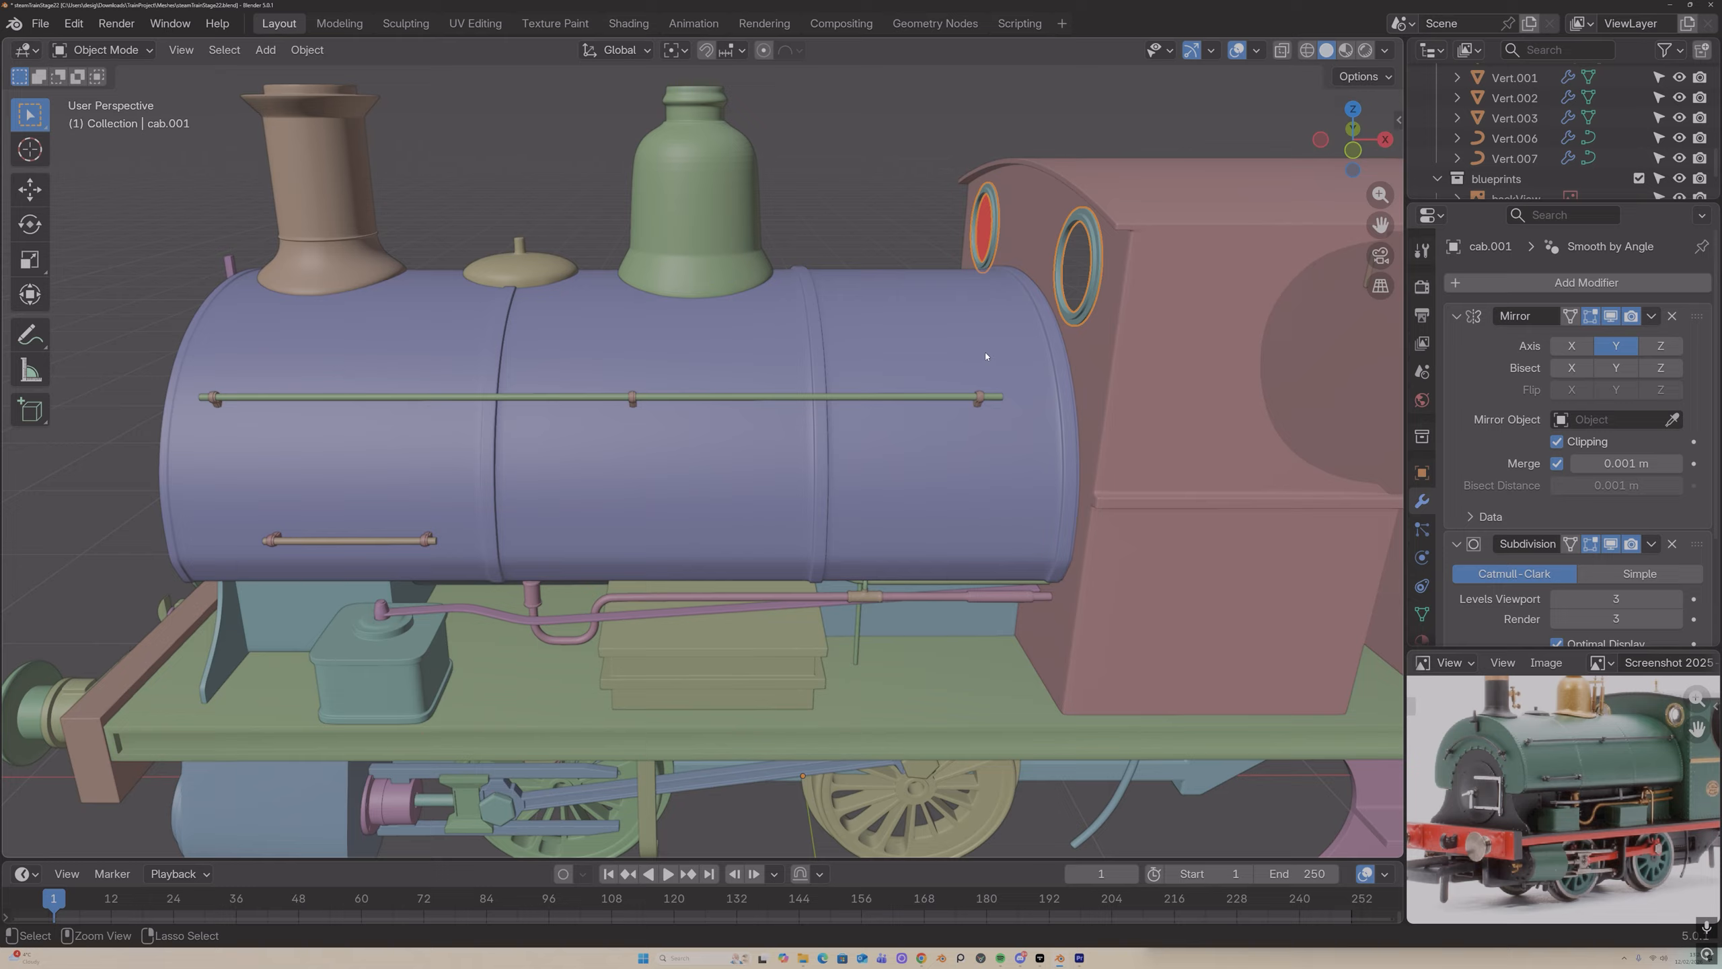
Step: Switch to a different pivot point and try the X-axis scaling of the window rings again
key(period)
click(1034, 460)
key(s)
key(x)
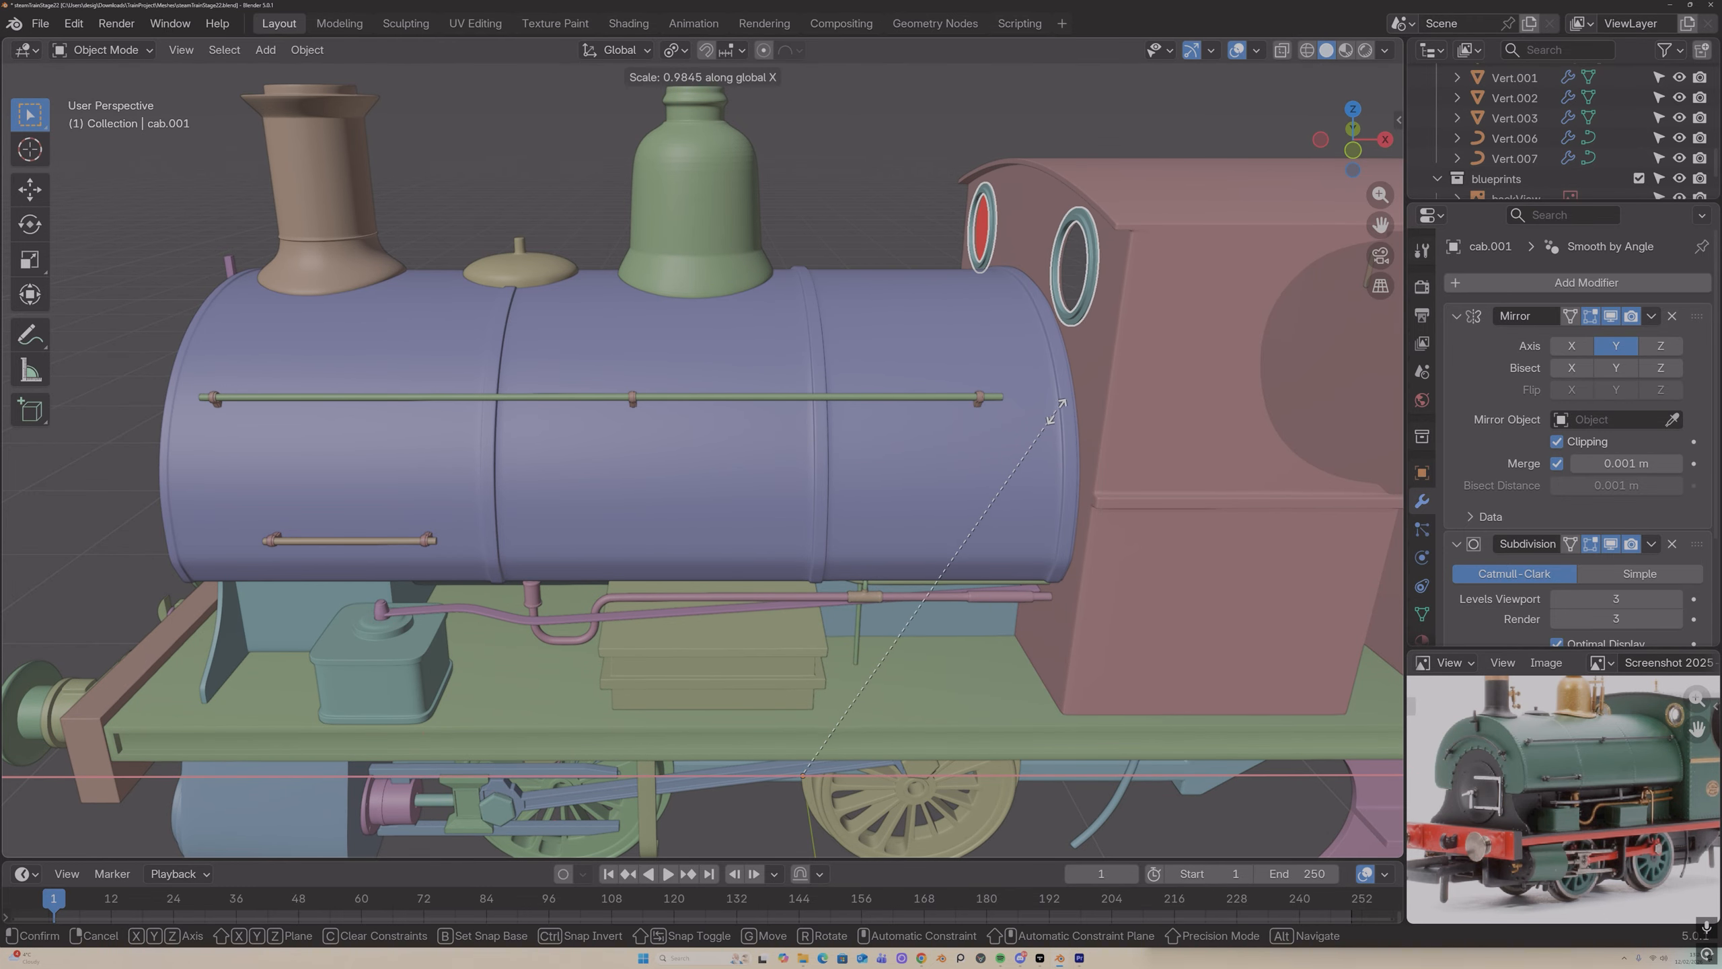
click(1063, 399)
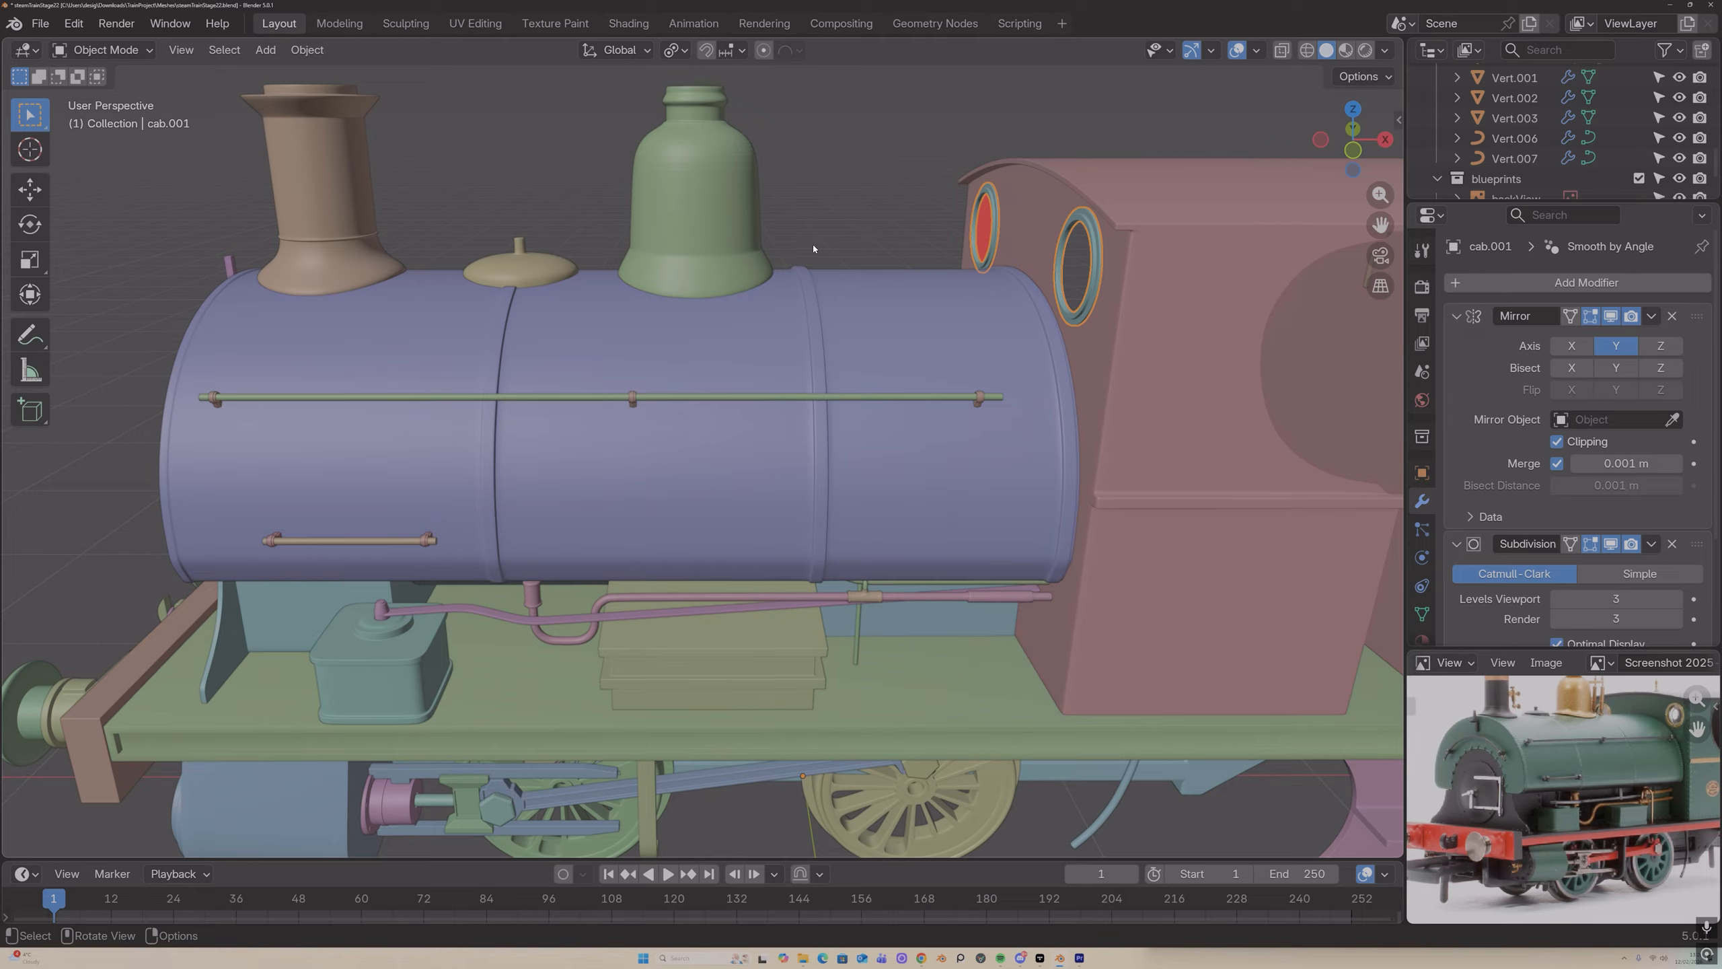
Step: Set the window ring's origin to its geometry
click(308, 50)
mouse_move(339, 93)
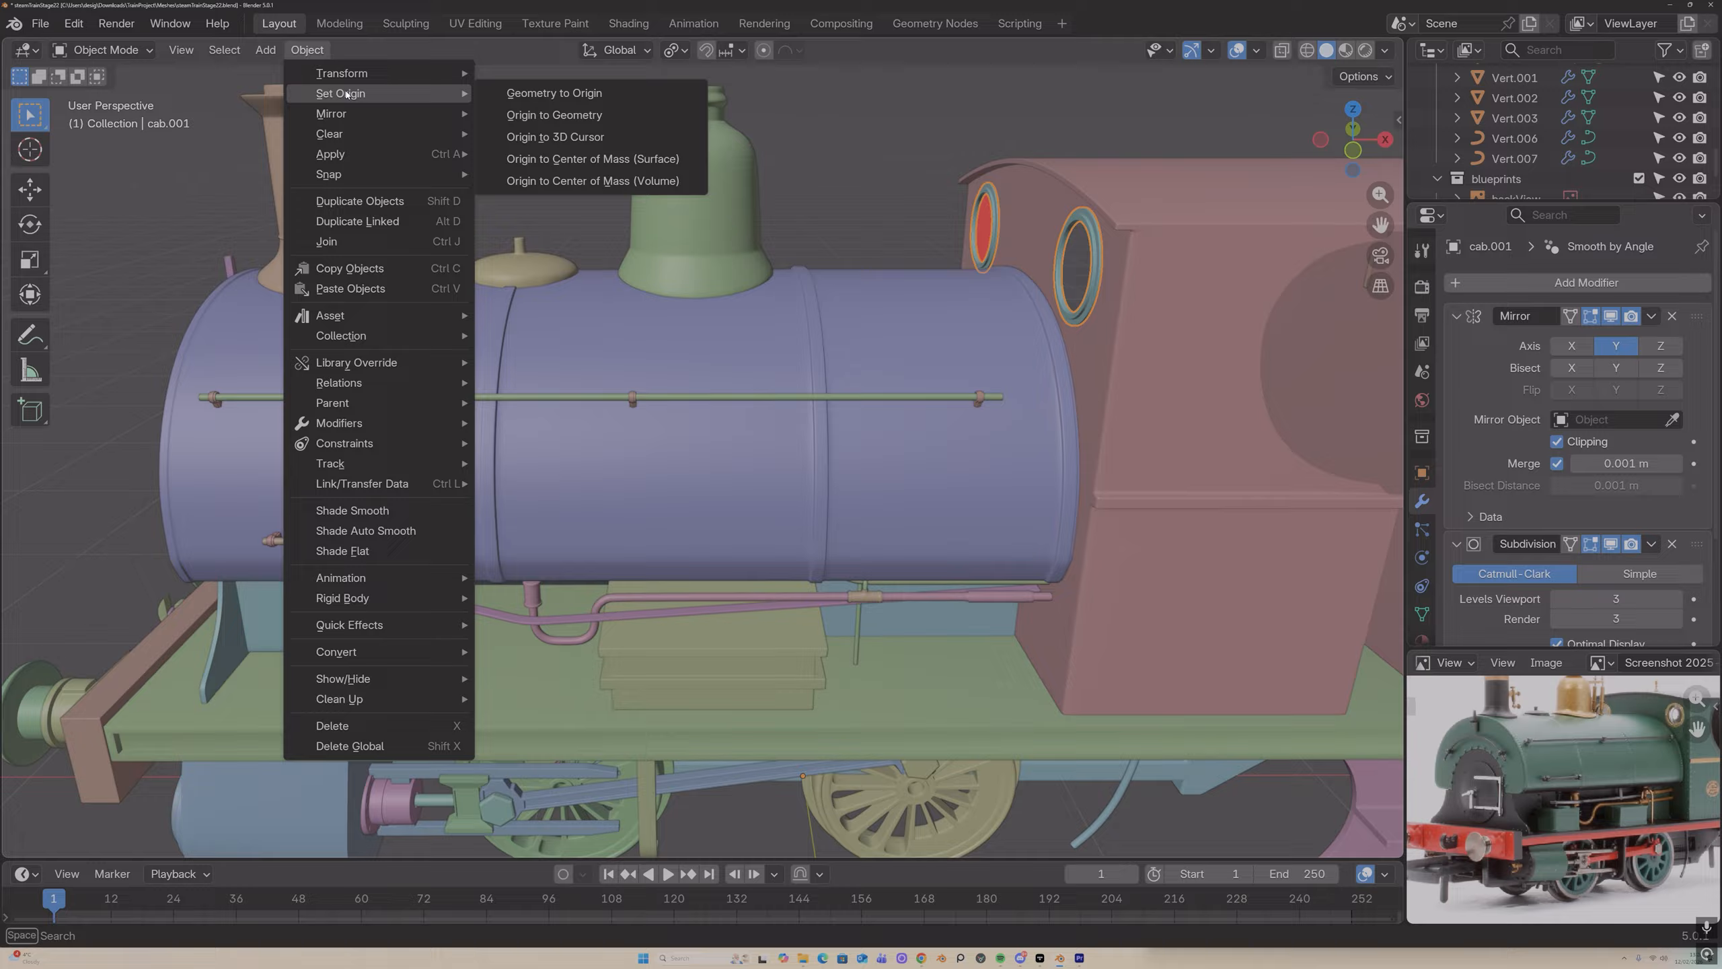
click(535, 116)
Step: Scale the window ring by 1.526 along X and adjust its position along X against the cab's front wall
middle_drag(939, 251, 953, 256)
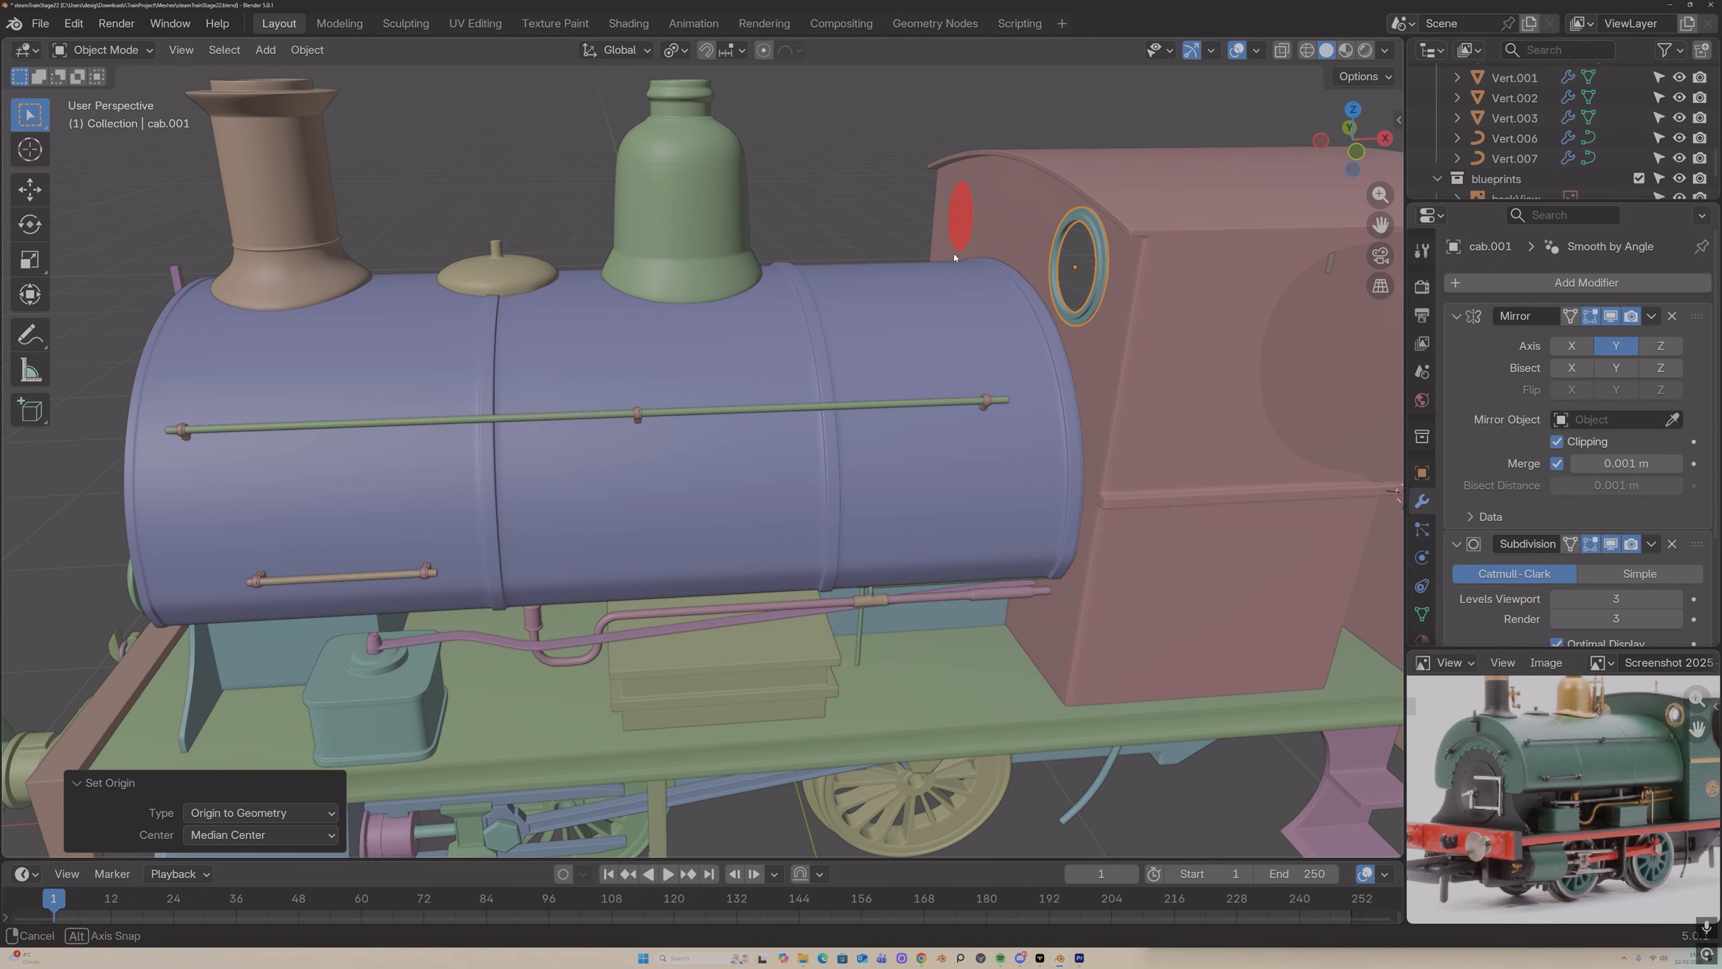
key(s)
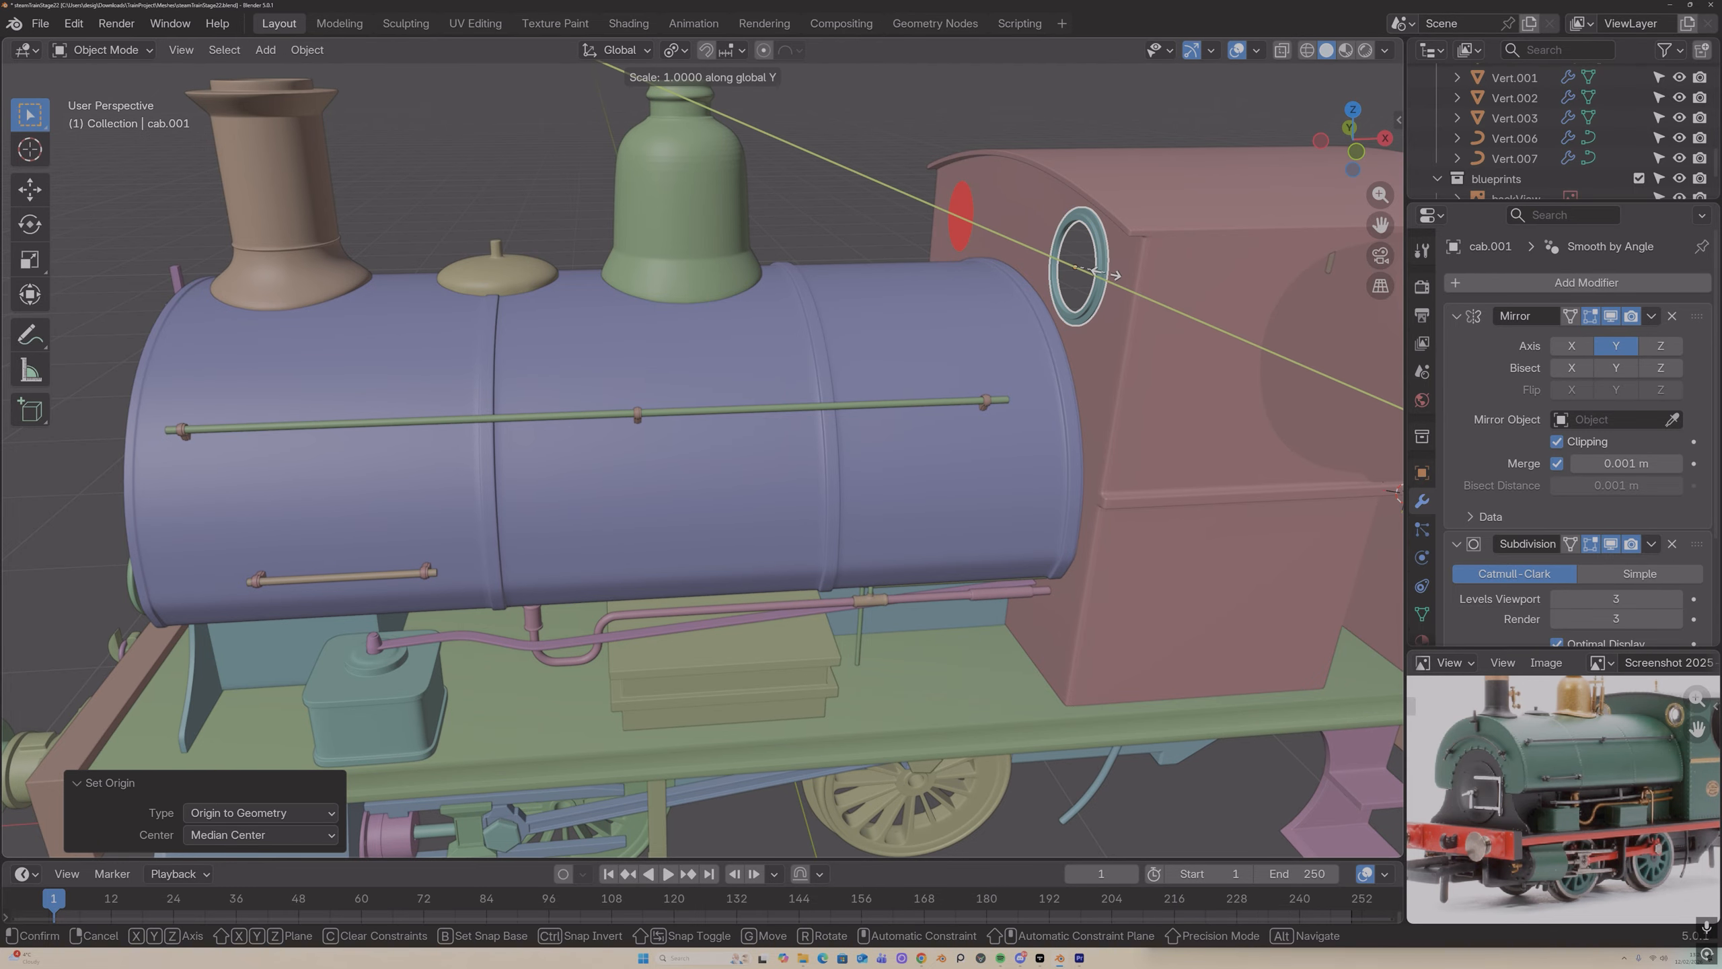
key(x)
click(1123, 271)
key(g)
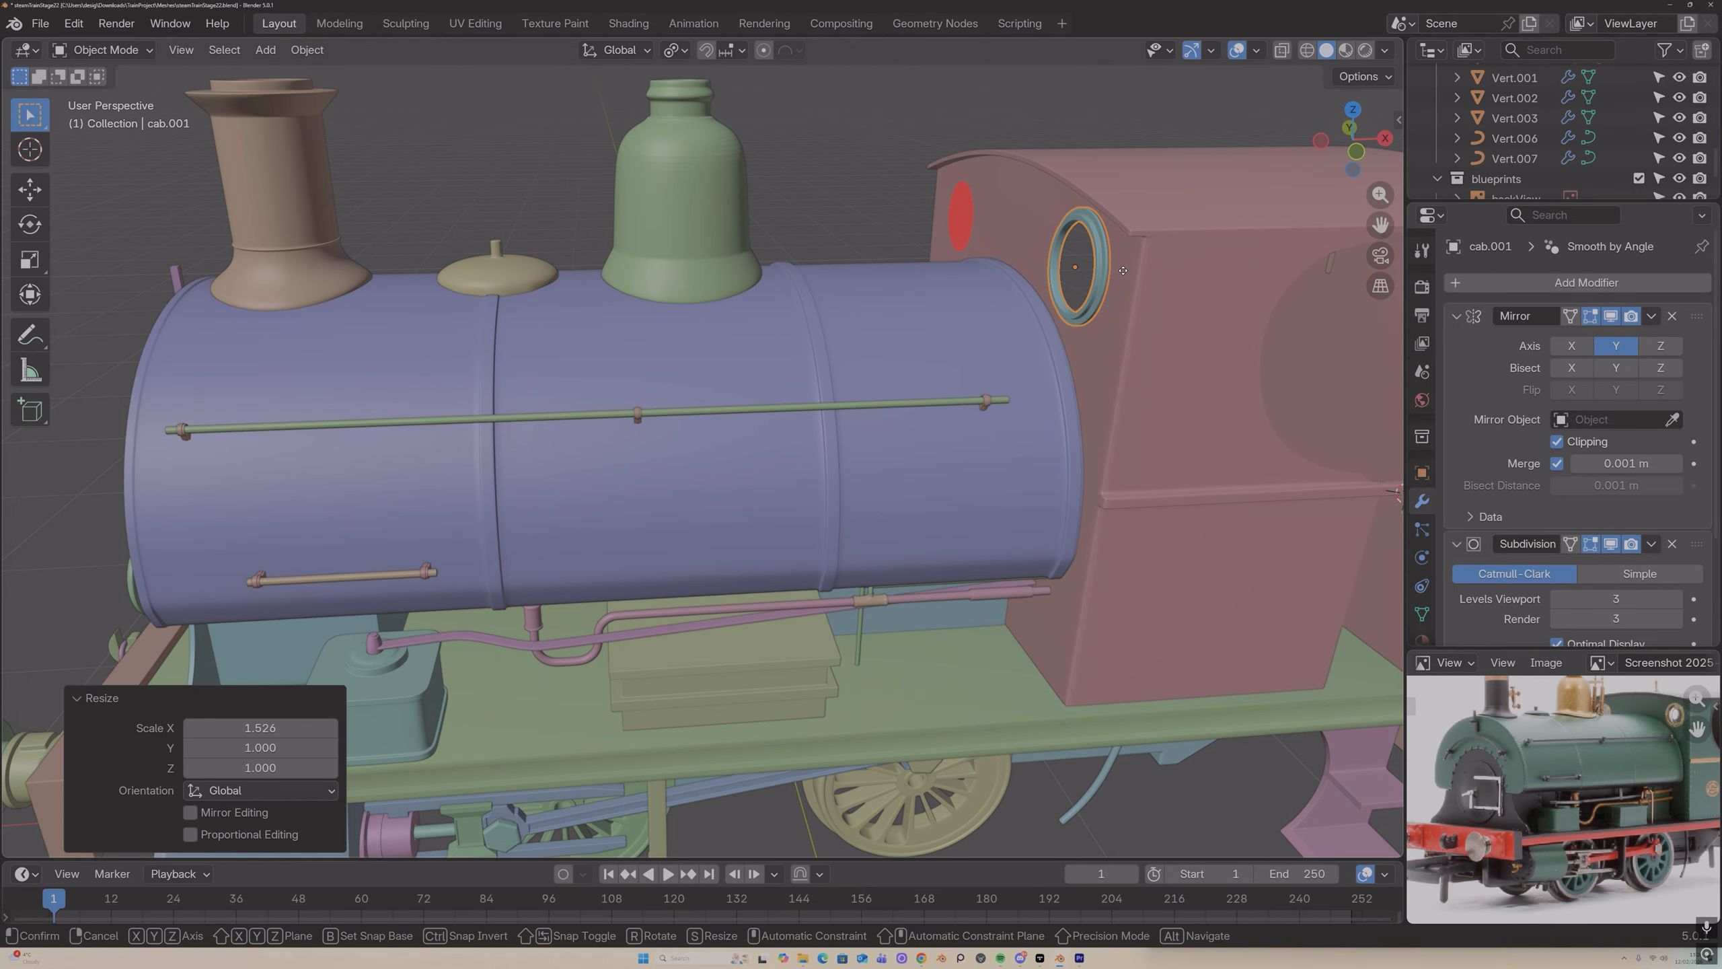
key(x)
click(1120, 270)
Step: Use ChassisTop as the mirror object in the window ring's Mirror modifier
click(1066, 121)
middle_drag(1066, 121, 1097, 253)
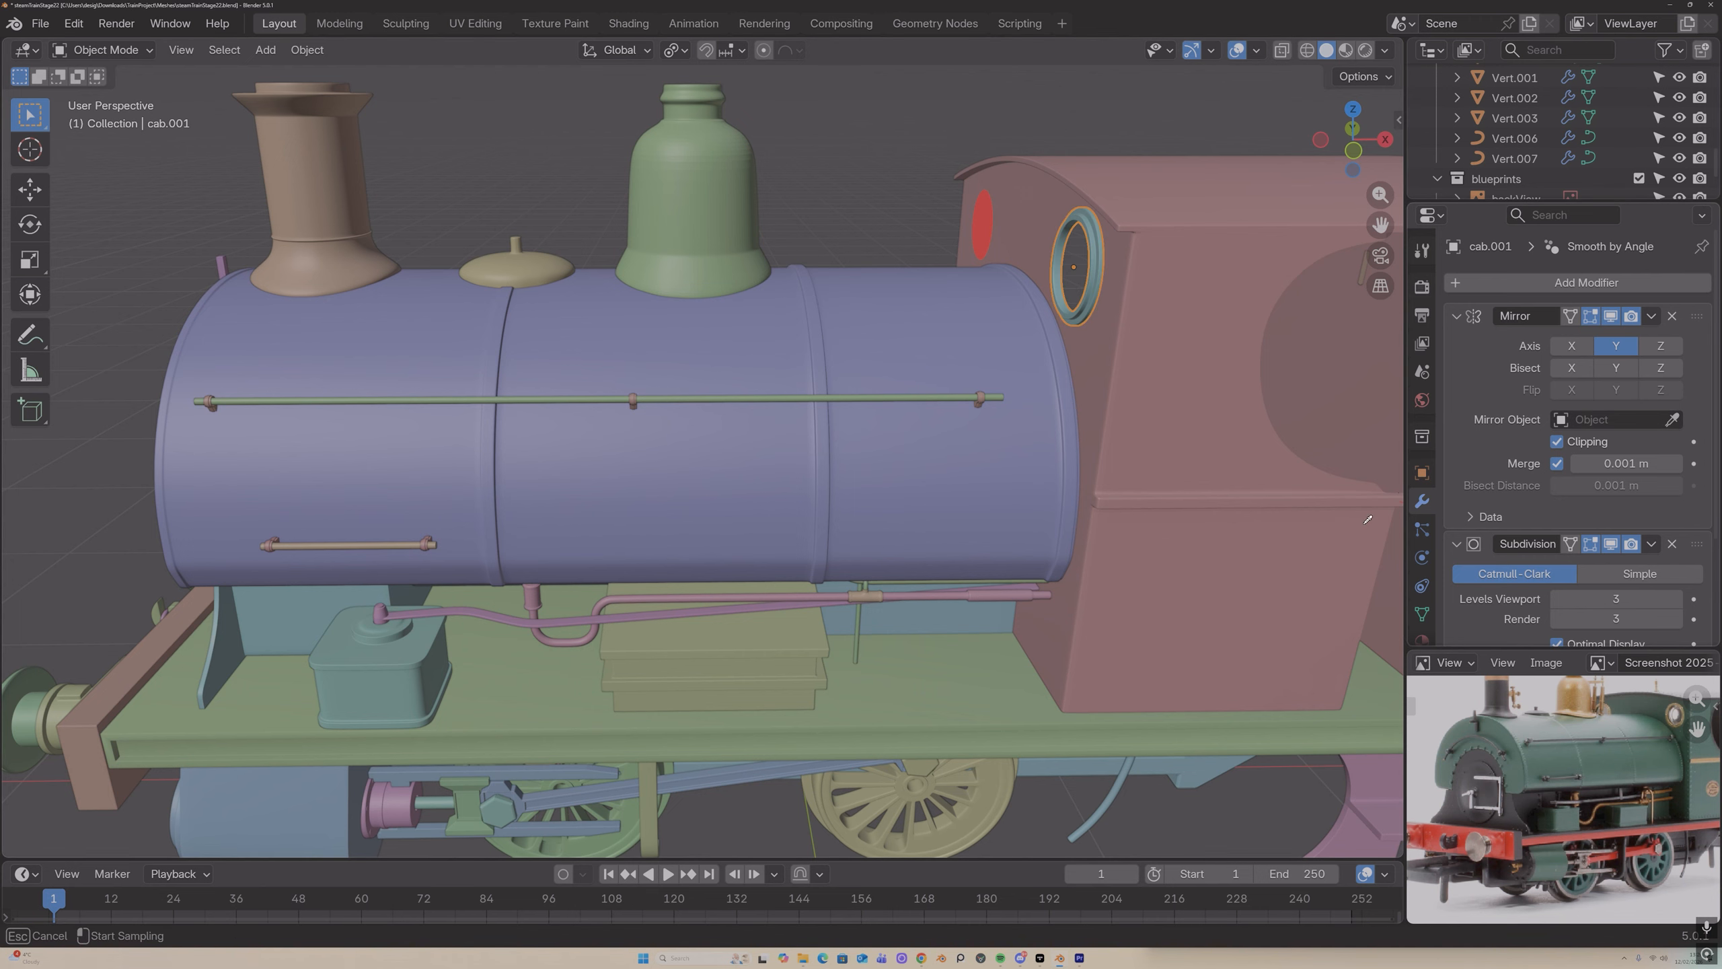
click(909, 638)
Step: Duplicate the front window rings and move the copy 1.1212 m along X to the cab's rear windows
middle_drag(1092, 163, 1105, 144)
click(1091, 234)
scroll(1091, 235, down, 6)
scroll(1091, 234, up, 3)
middle_drag(1092, 235, 1077, 240)
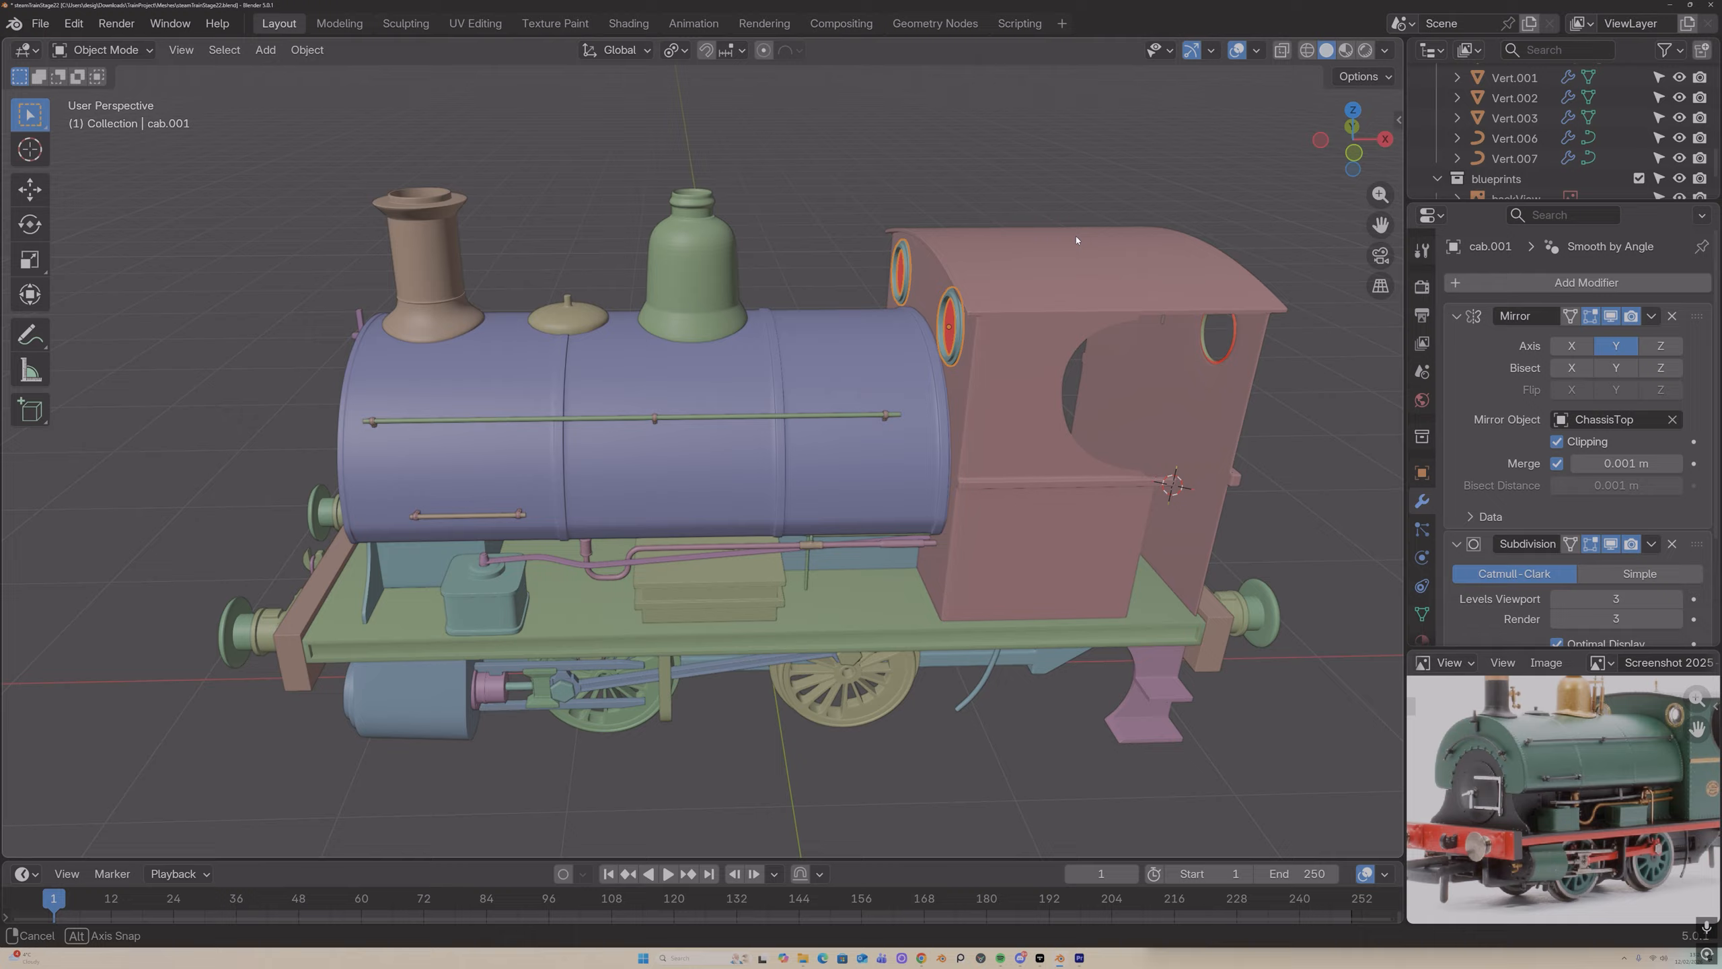
key(shift+d)
key(y)
key(x)
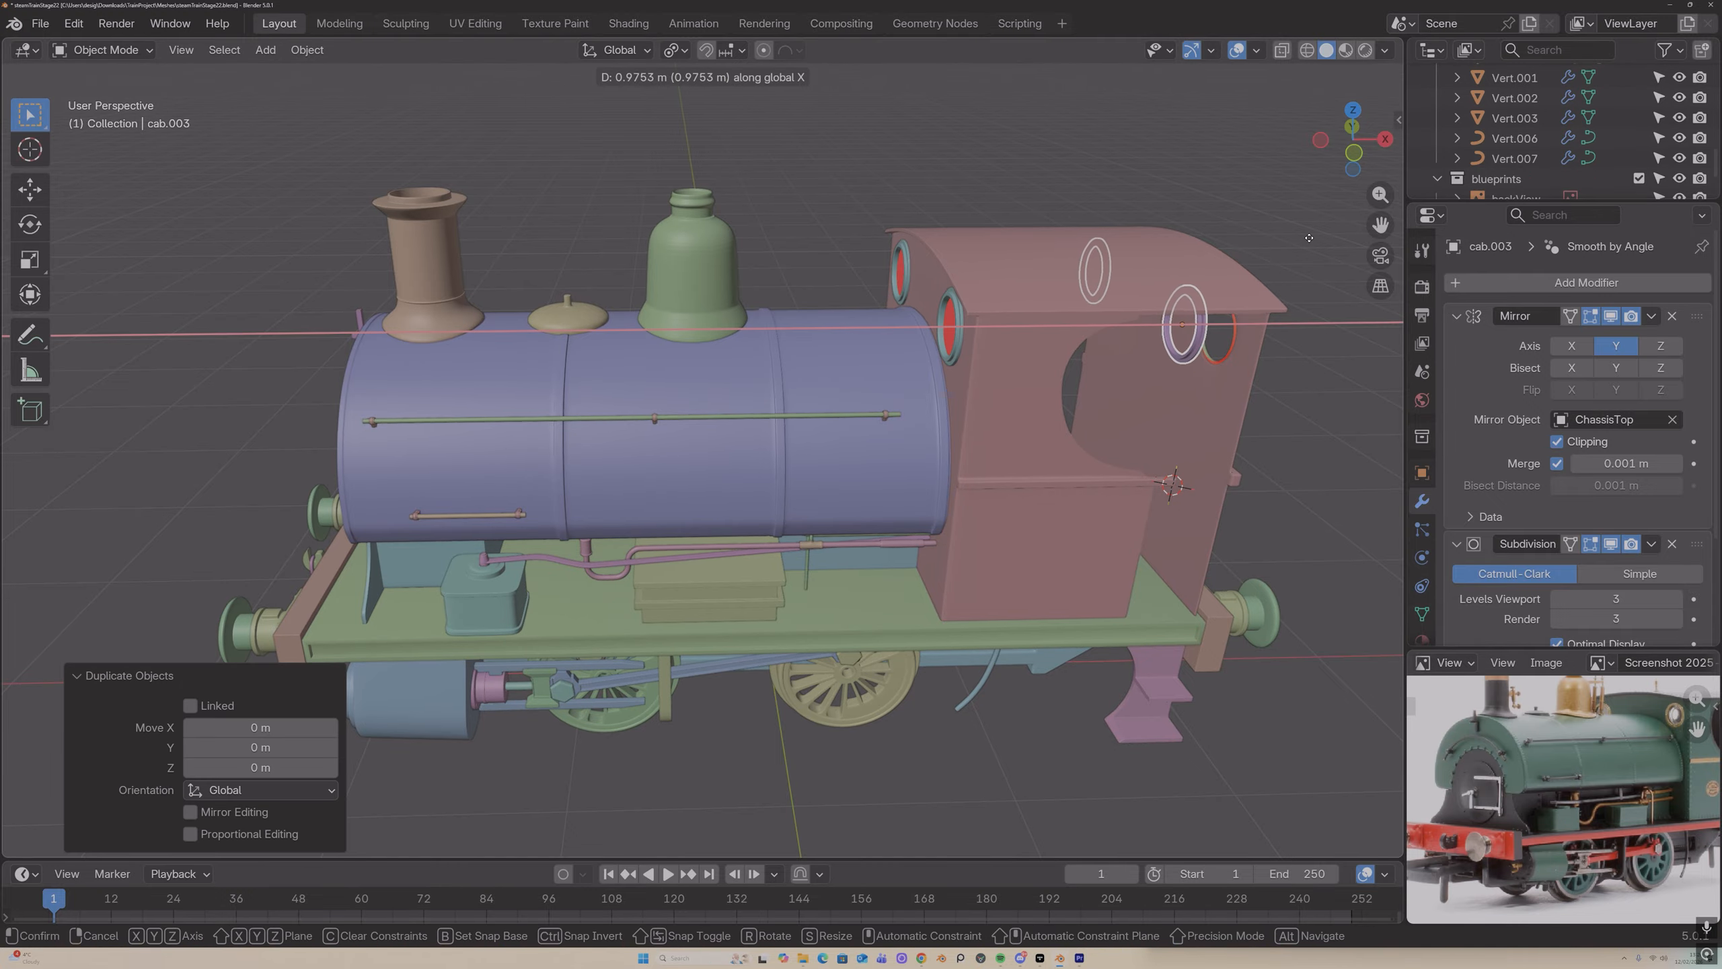
click(1344, 242)
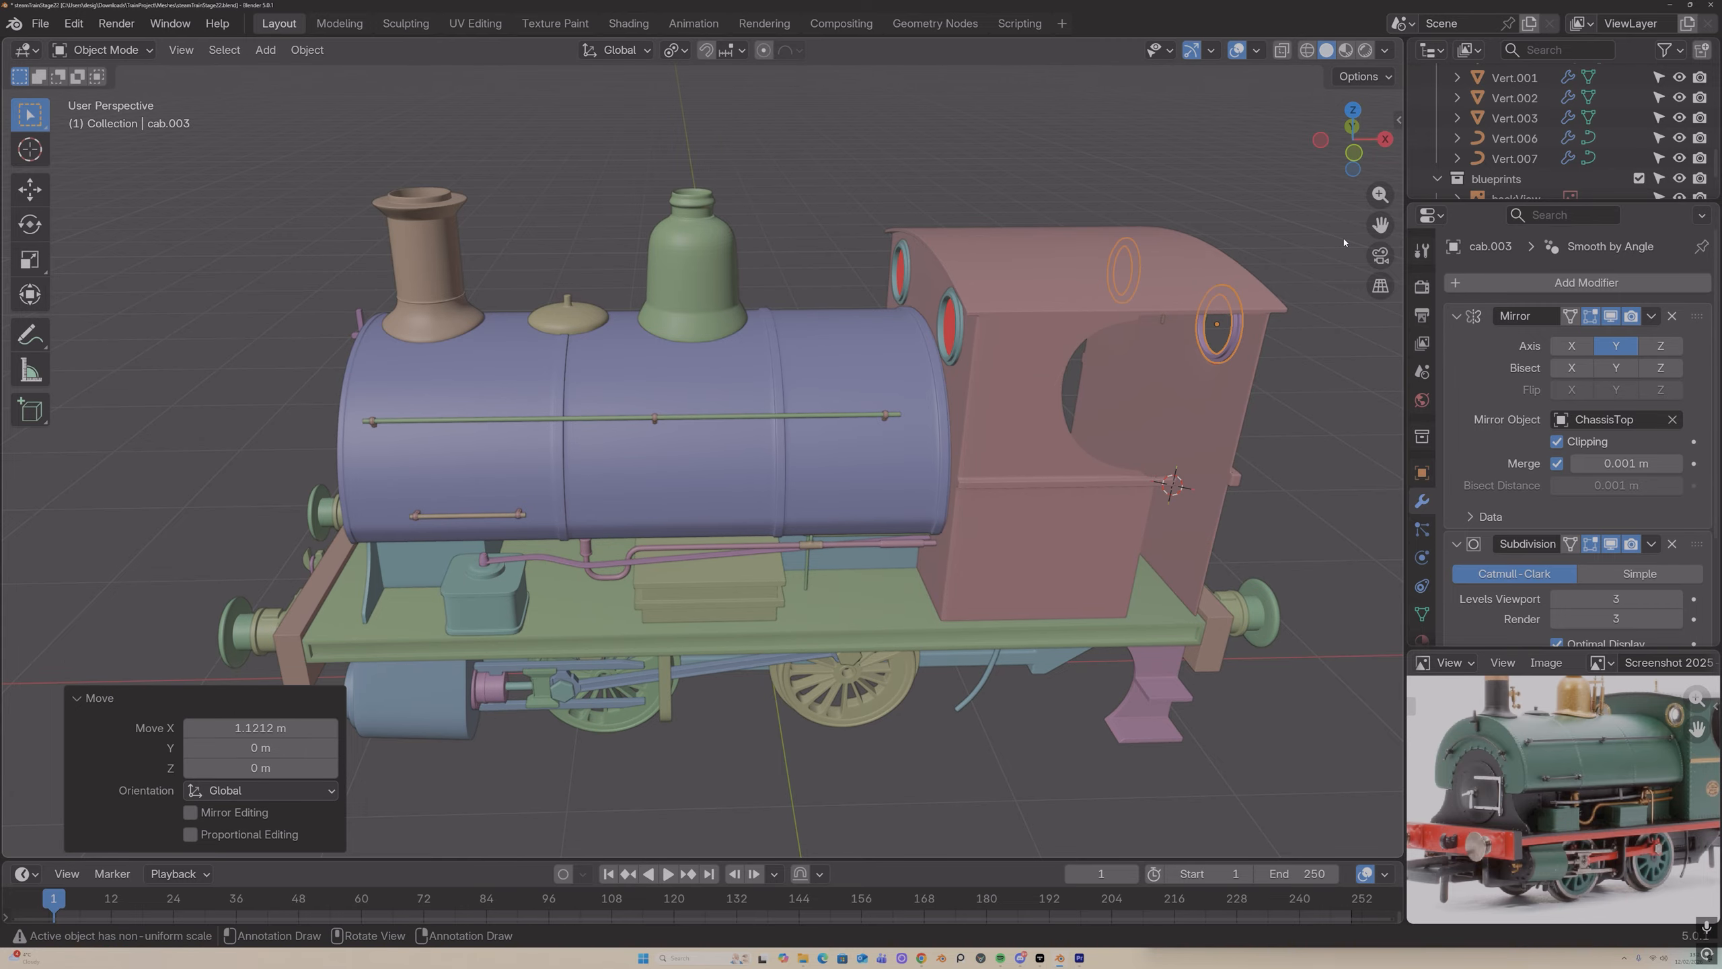
Step: Delete the older ring object cab.002 from the cab's rear windows
middle_drag(1582, 756, 1517, 761)
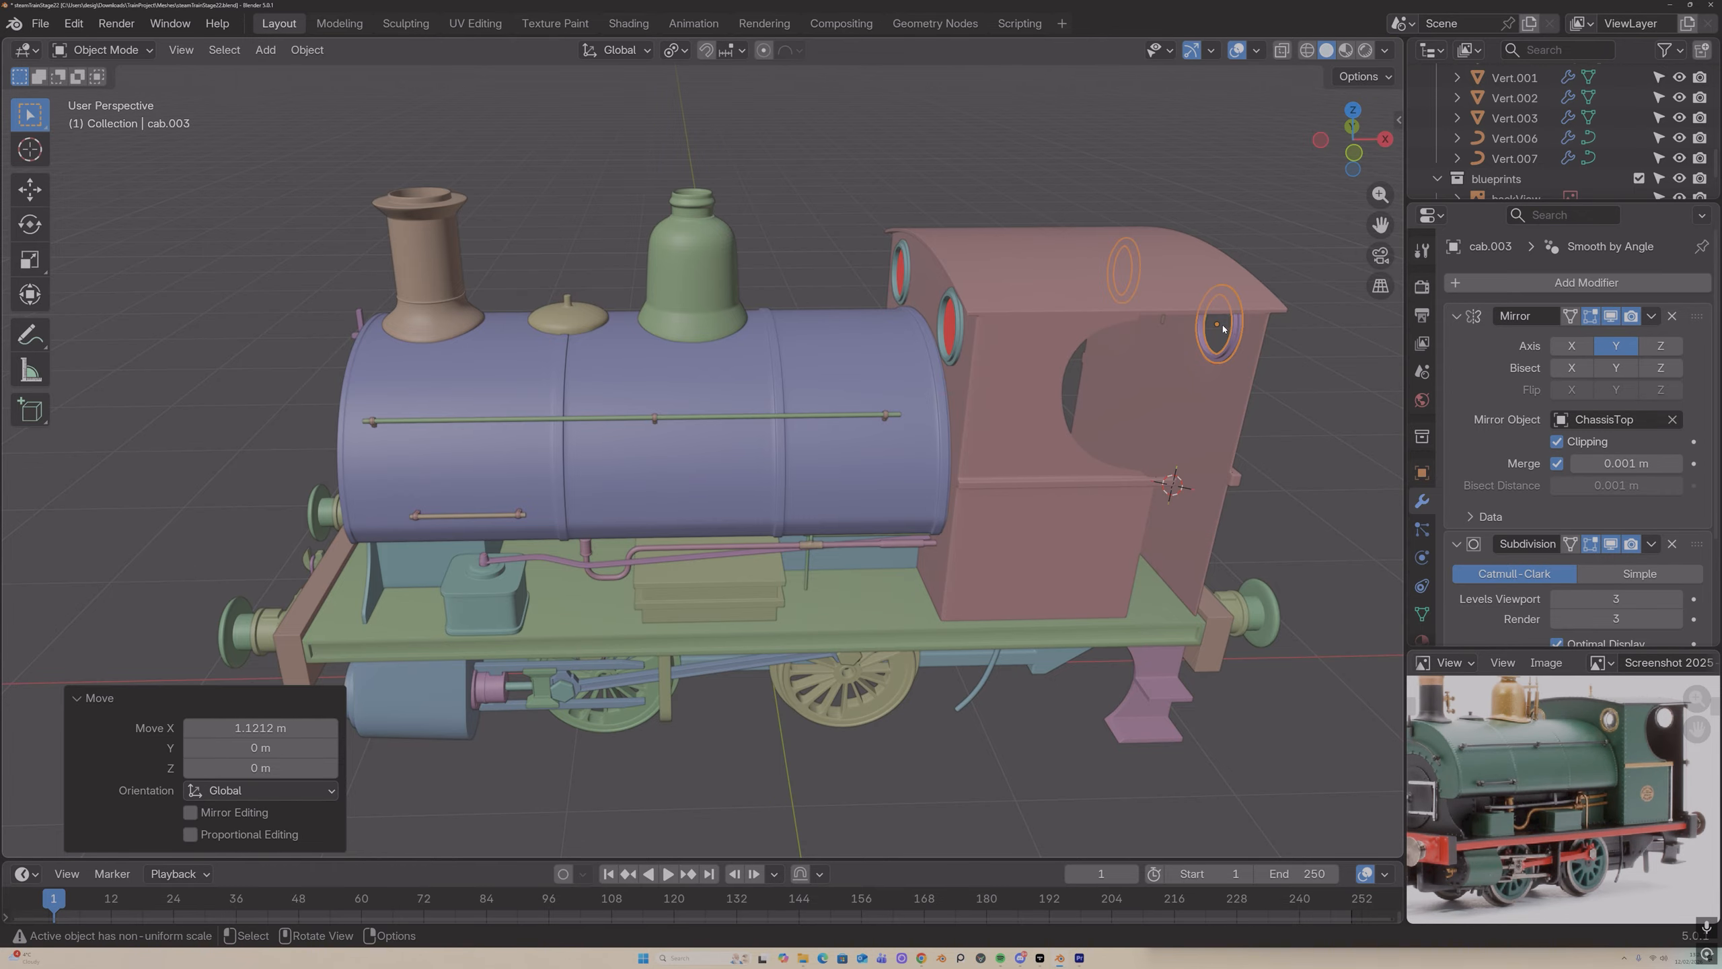
middle_drag(1222, 328, 1213, 246)
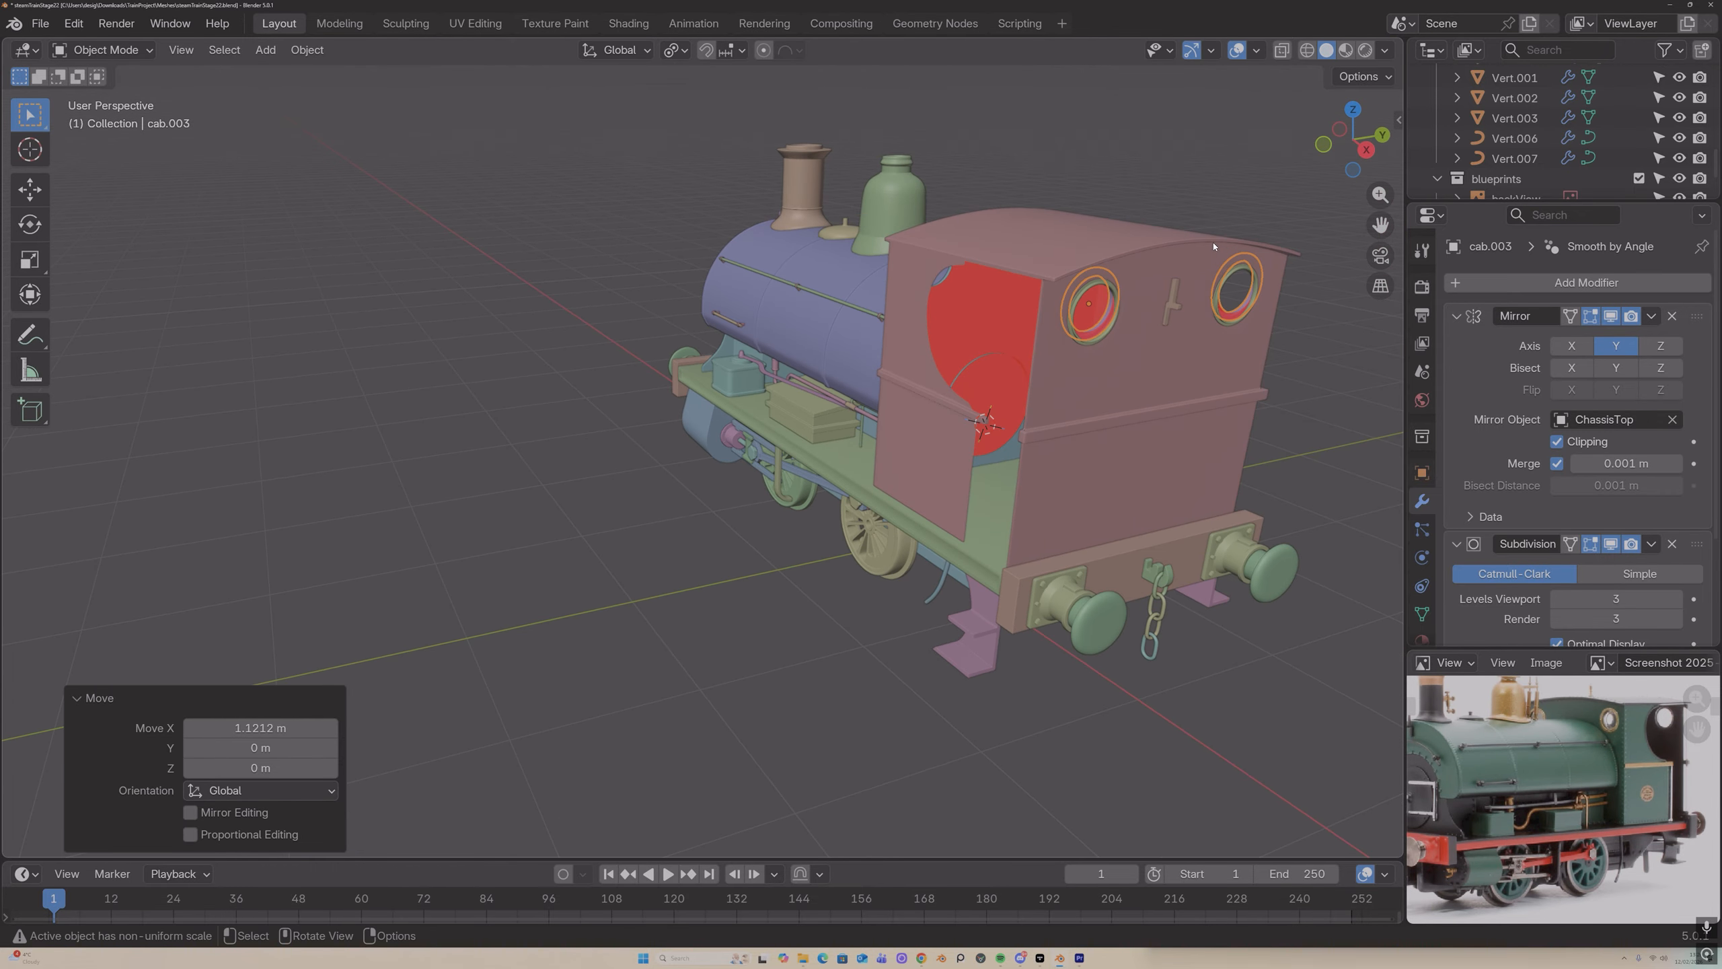
click(1109, 278)
mouse_move(1109, 278)
middle_down()
mouse_move(1305, 285)
mouse_move(1099, 280)
middle_up()
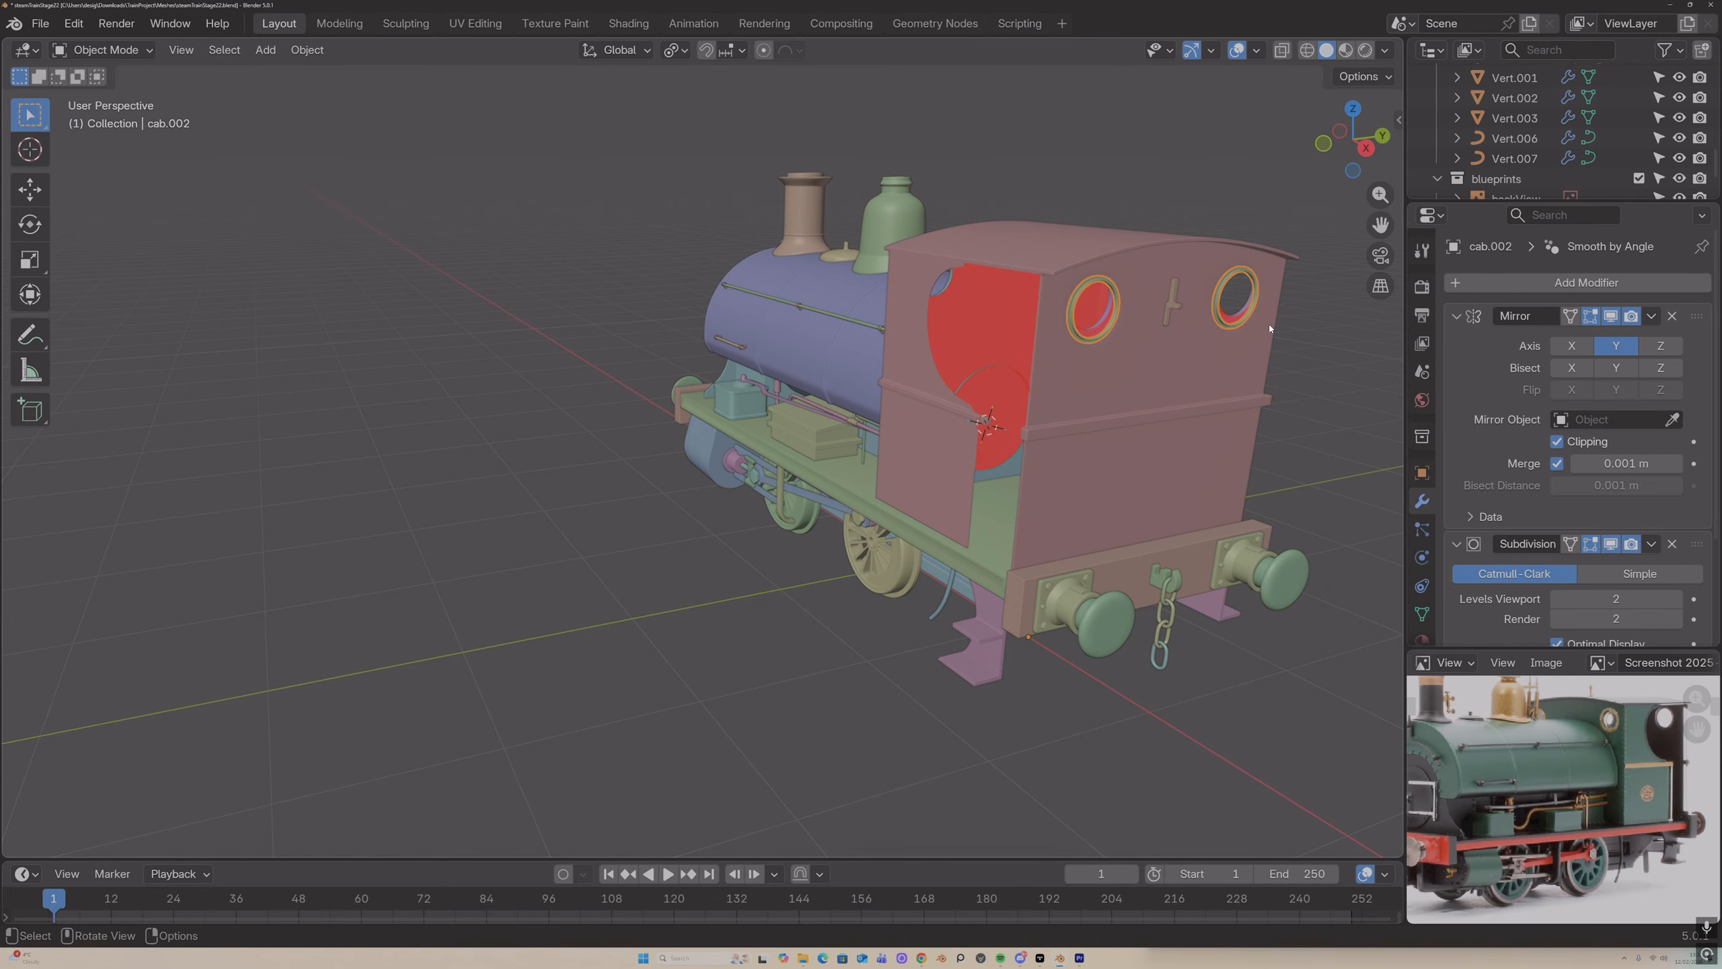
key(x)
click(1183, 351)
click(1184, 342)
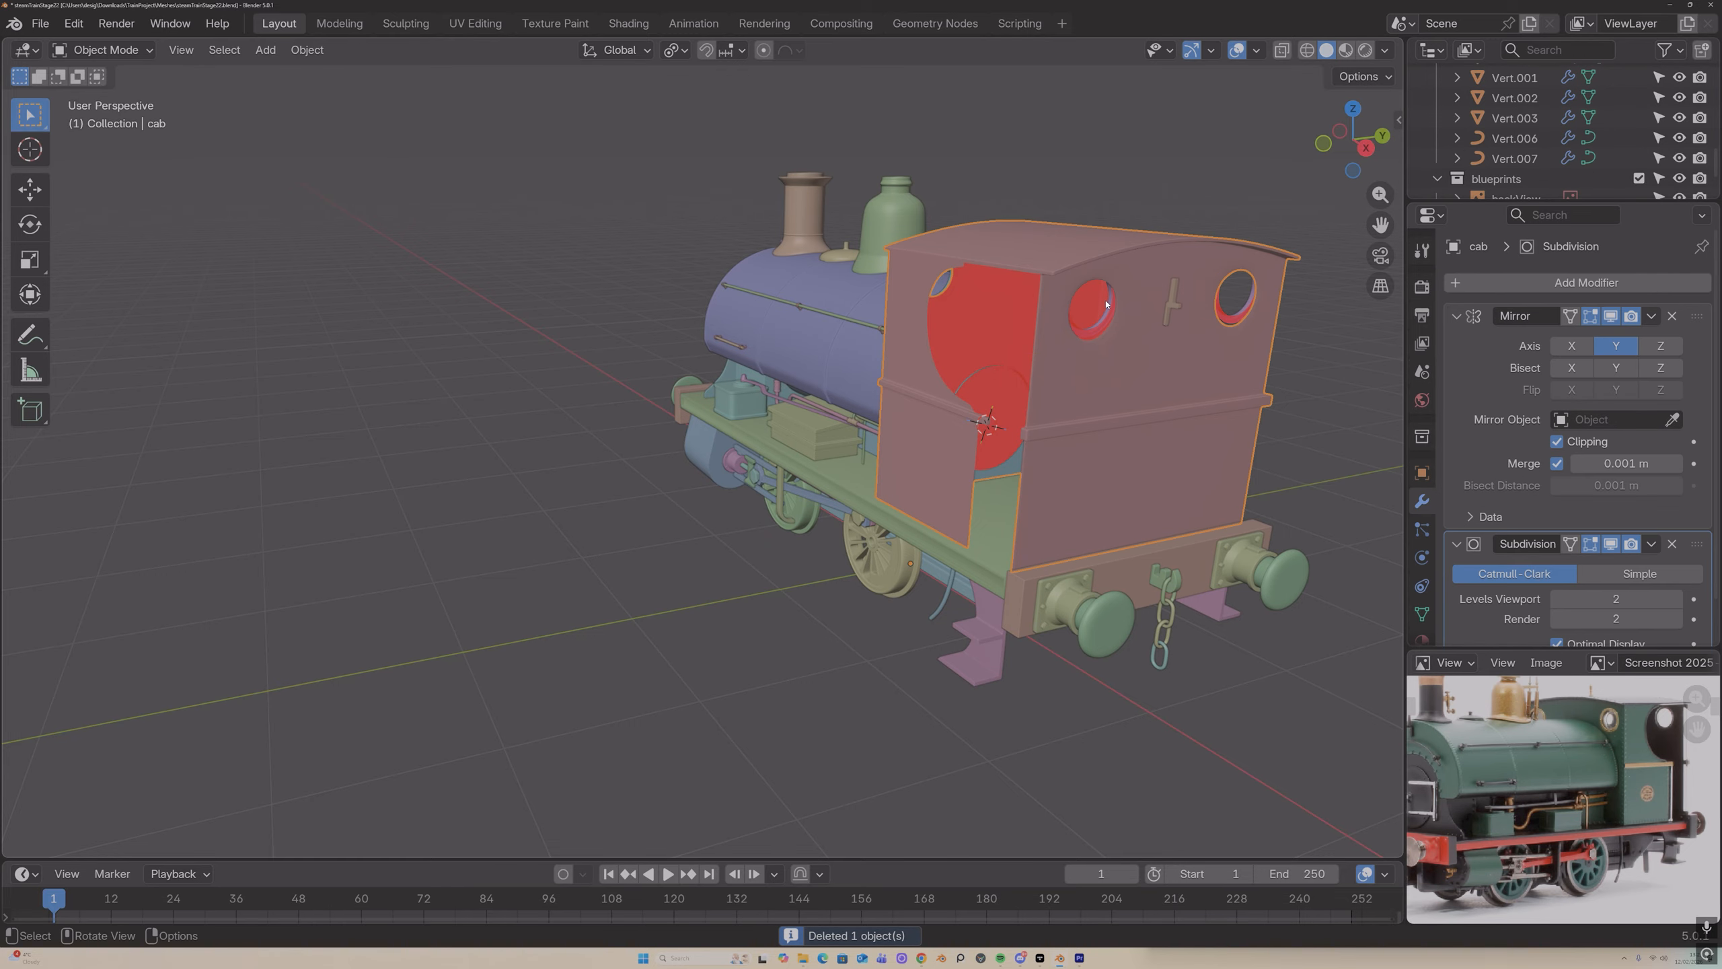
Step: Move the duplicated rings about 0.043 m along X so they sit on the cab's rear wall
middle_drag(1184, 342, 1107, 303)
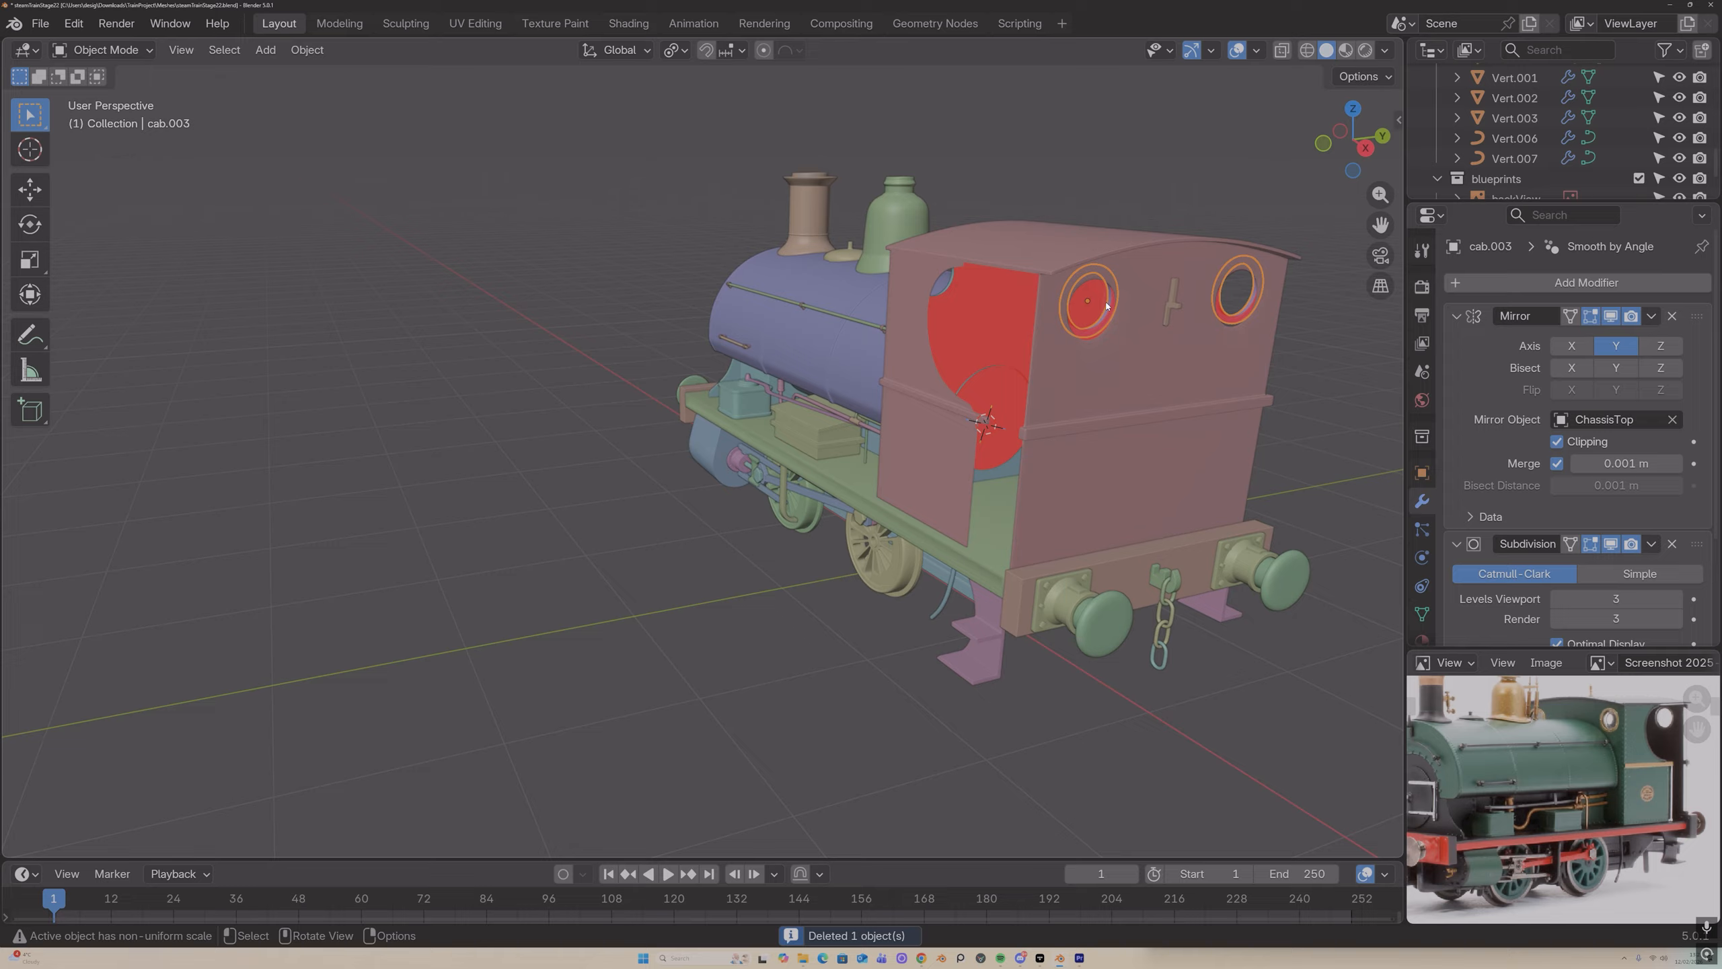
key(g)
key(x)
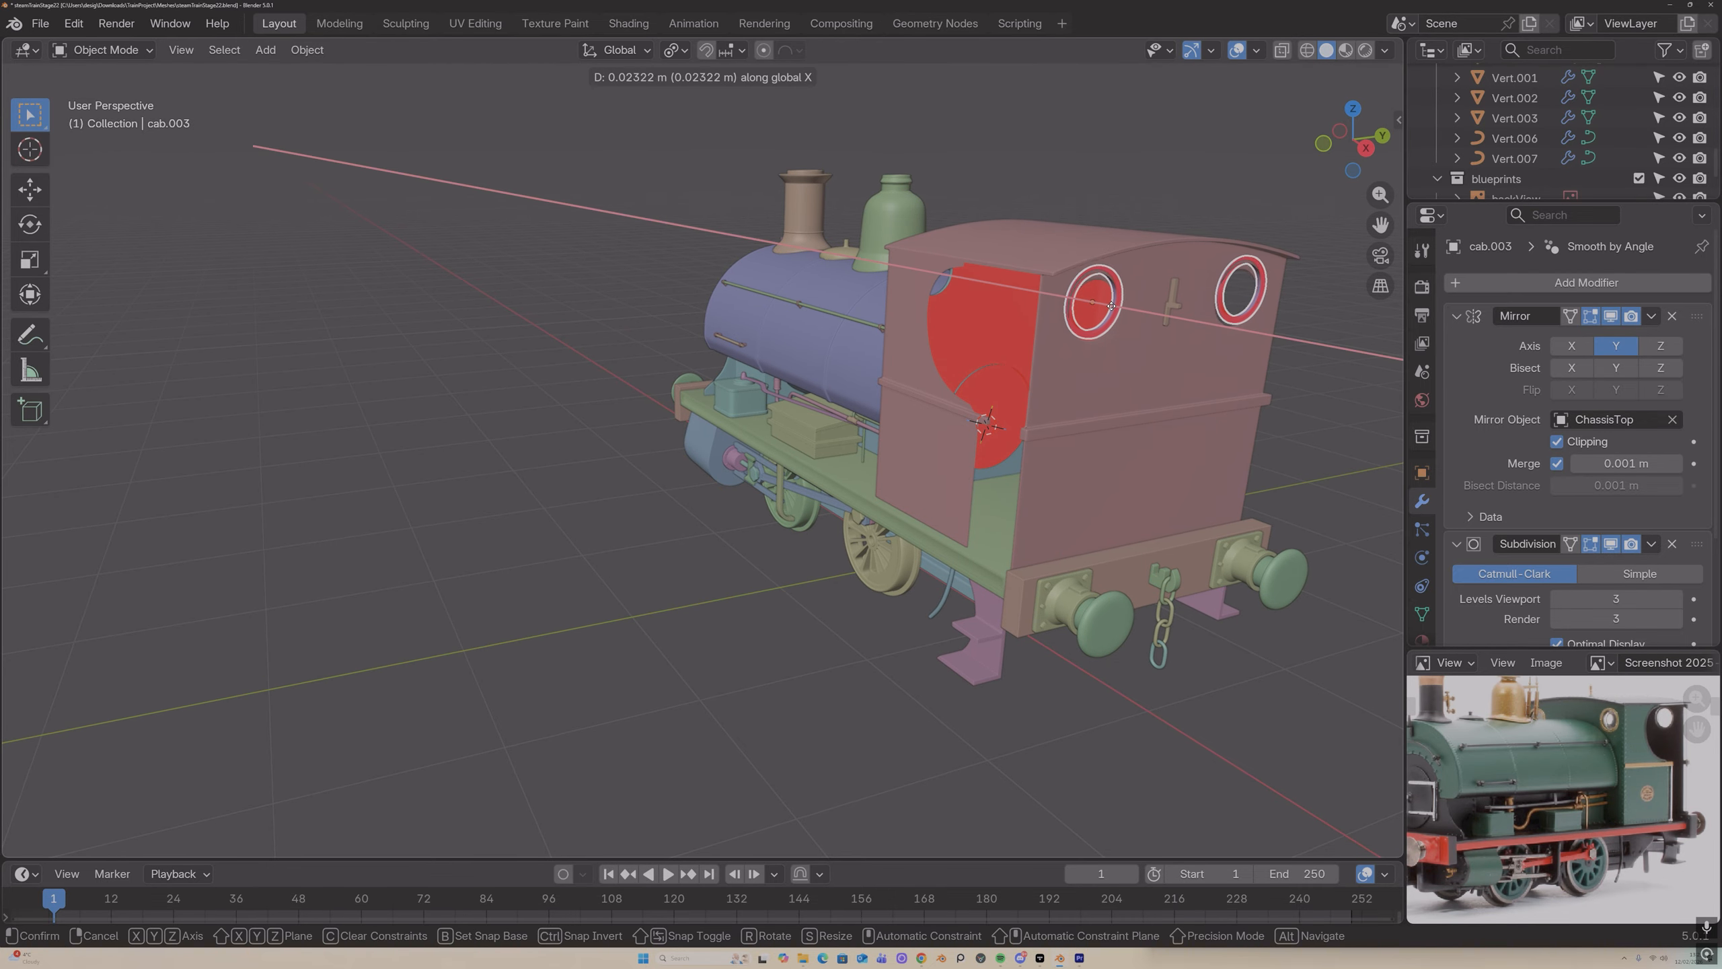
click(1201, 283)
Step: Rotate the rear window ring's entire mesh 180° about Z so its stepped side faces outward
middle_drag(1201, 283, 1243, 271)
shift+middle_drag(1378, 226, 1191, 304)
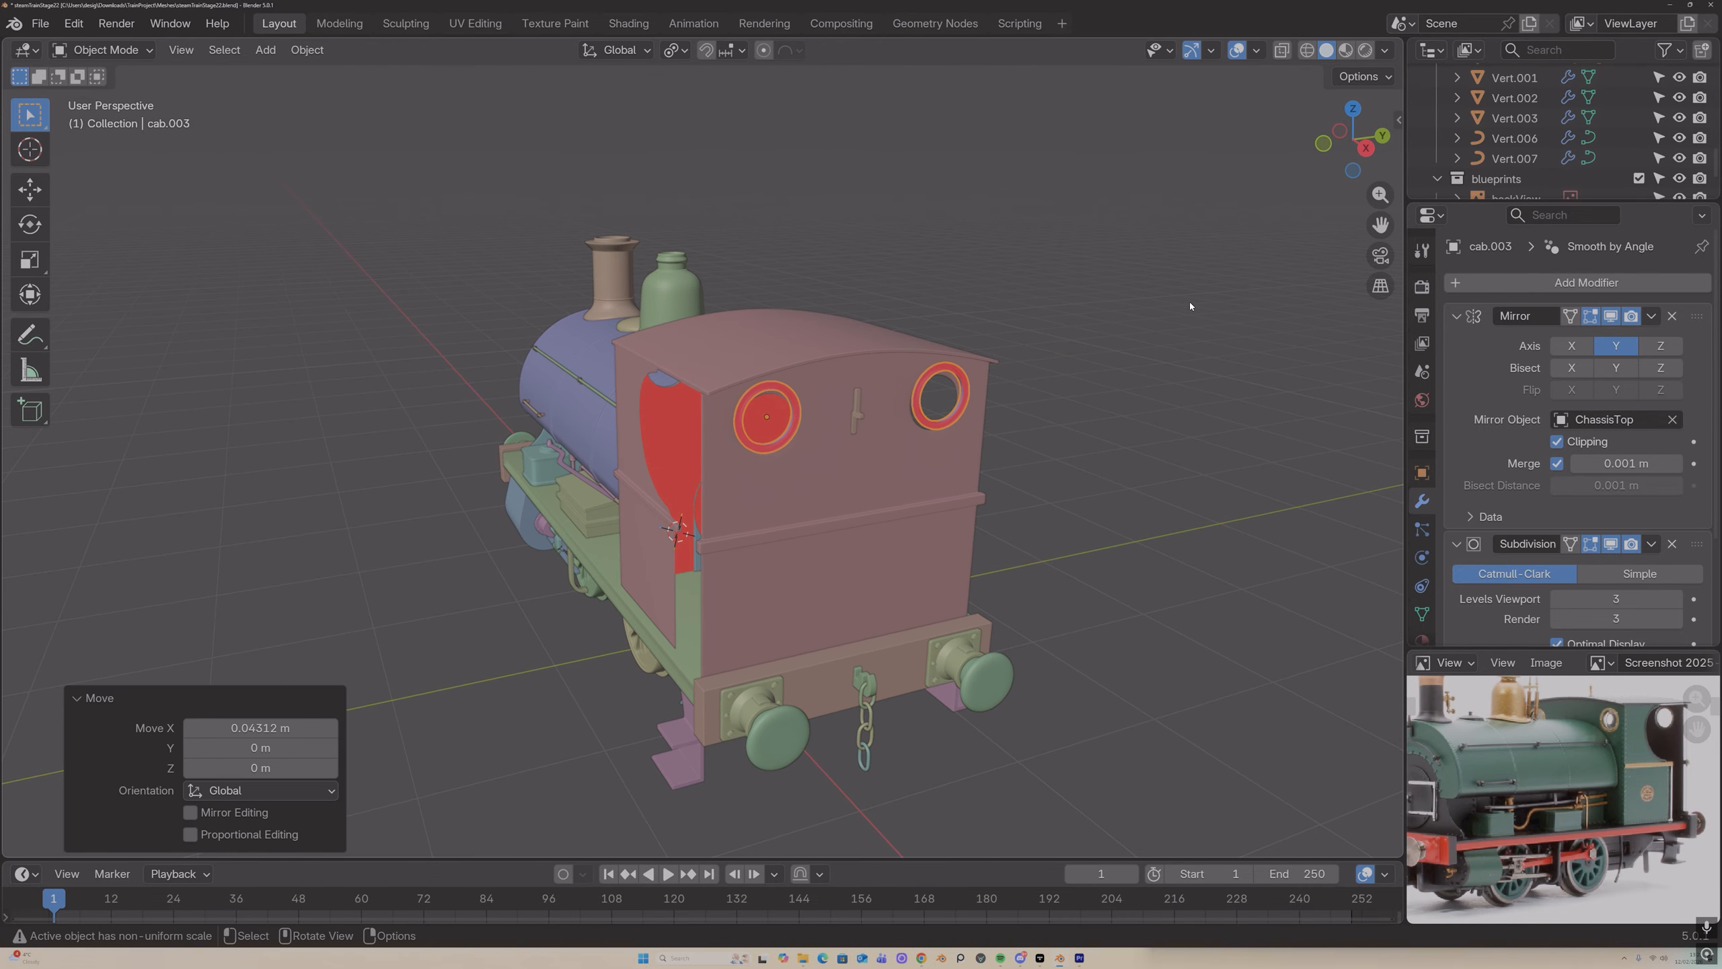
scroll(1180, 309, up, 4)
middle_drag(1064, 357, 1091, 348)
key(a)
key(Tab)
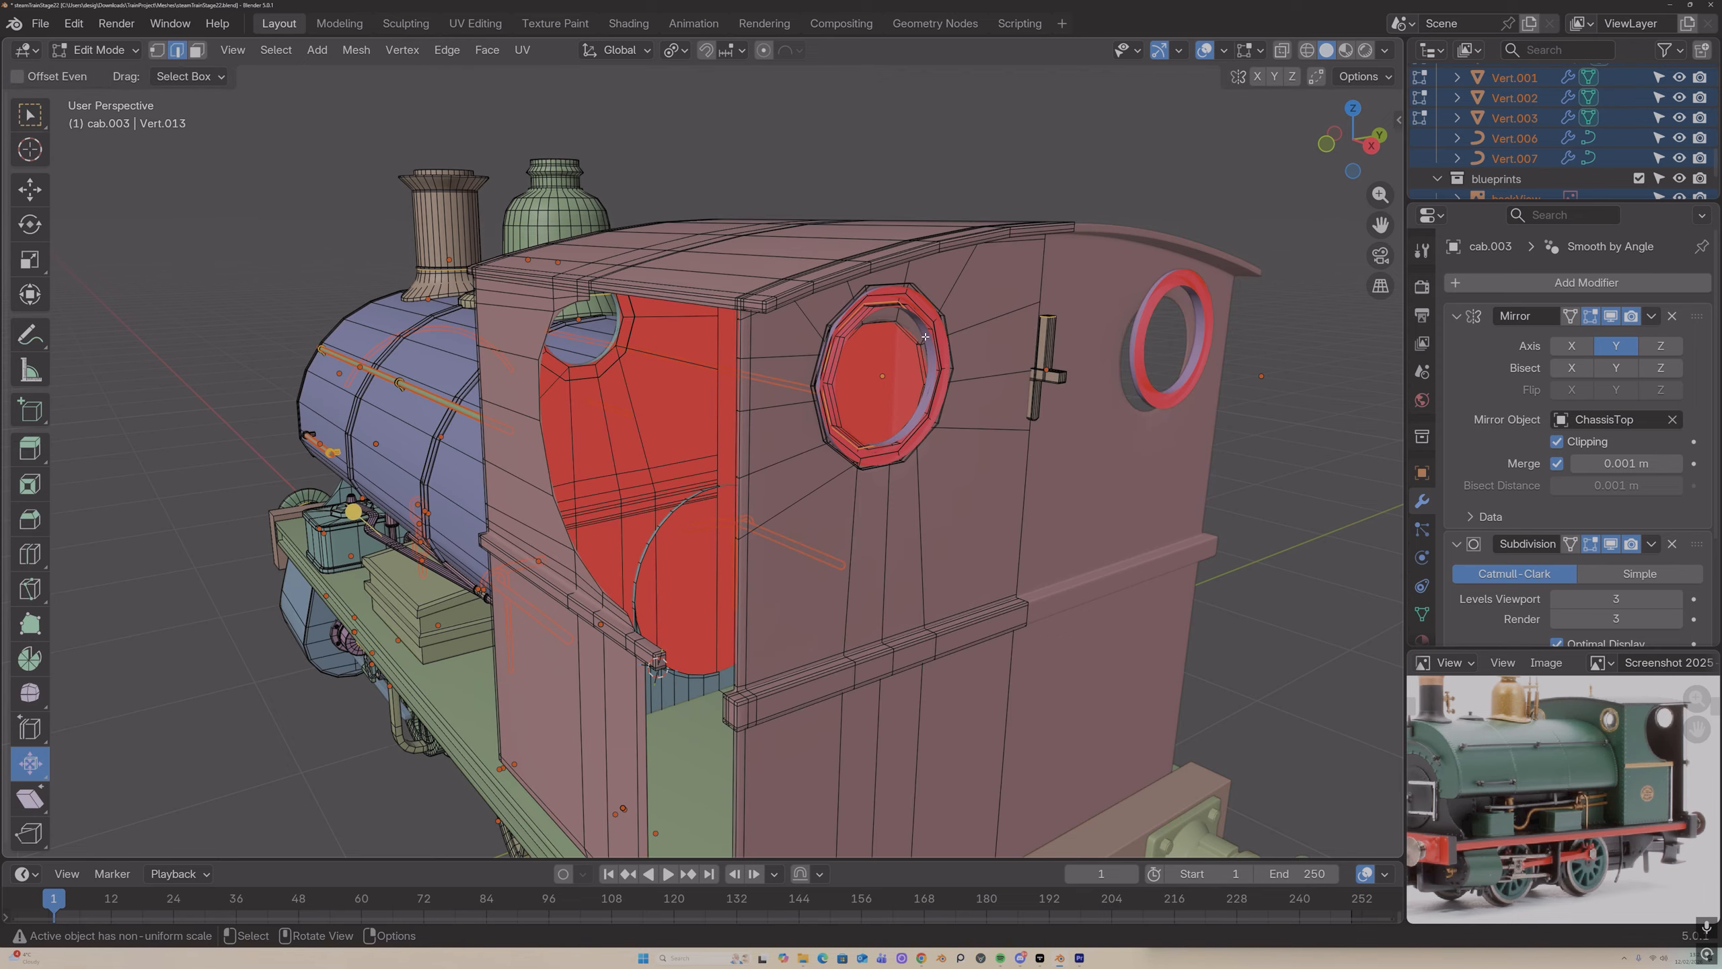
key(Tab)
click(932, 327)
key(Tab)
text(arz)
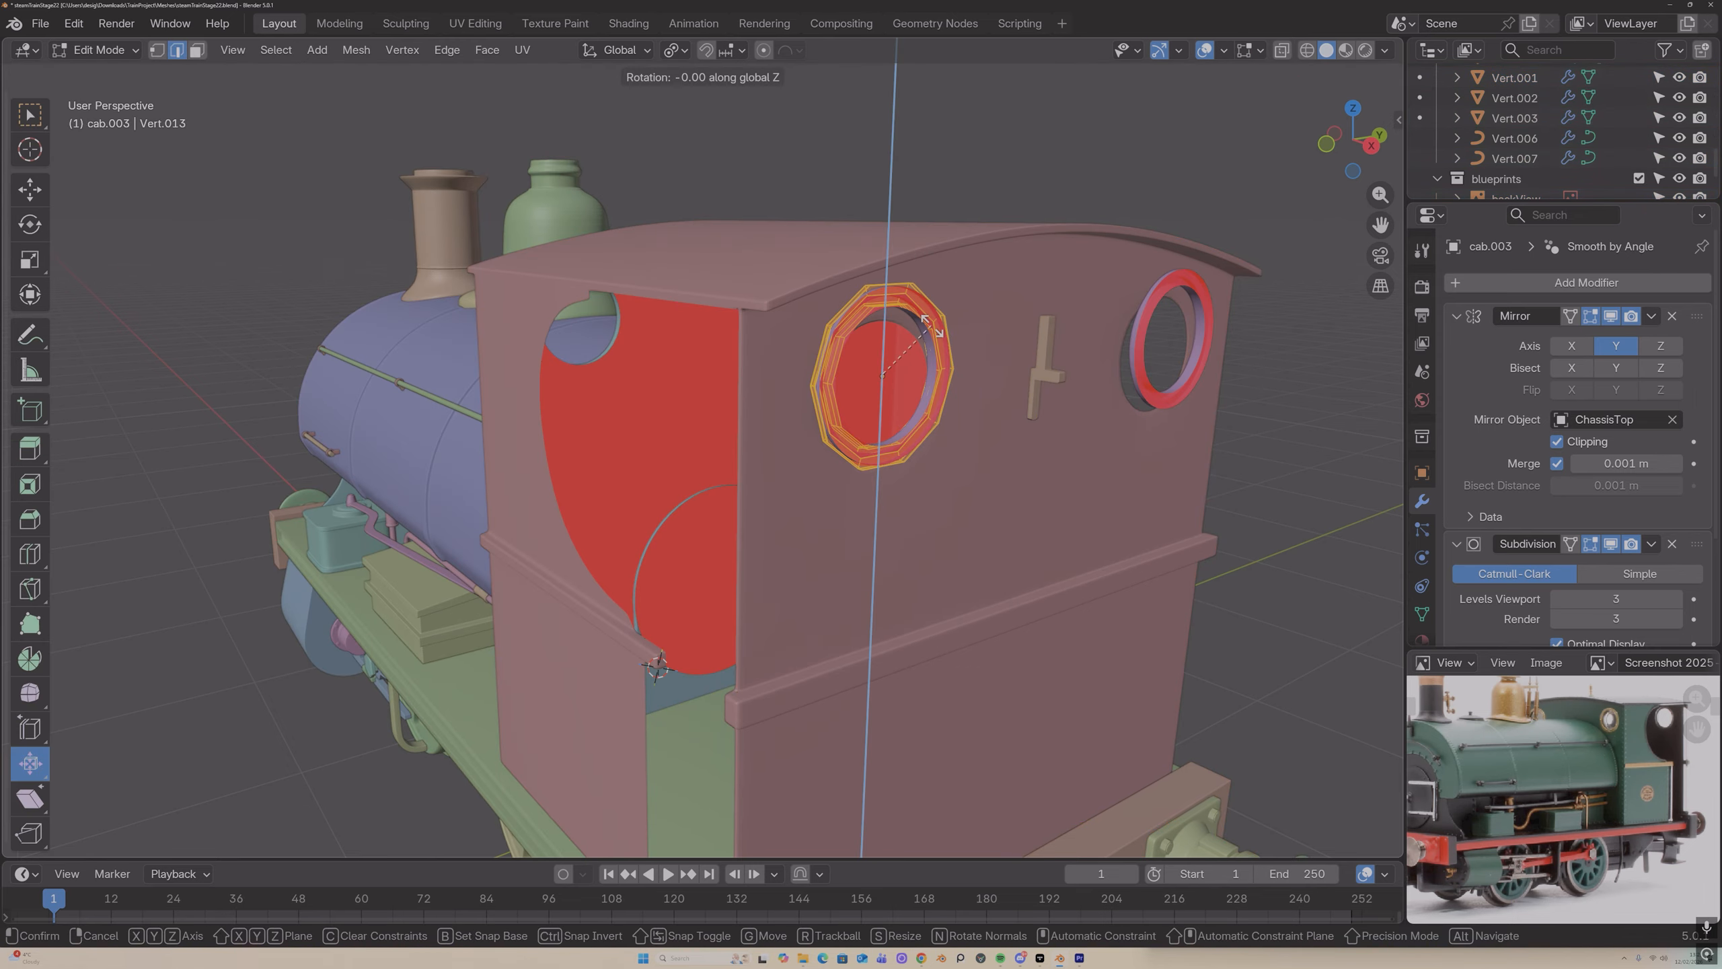
text(180)
key(Return)
Step: Shift the flipped ring's mesh along Z and Y to line it up with the rear window opening
key(g)
key(y)
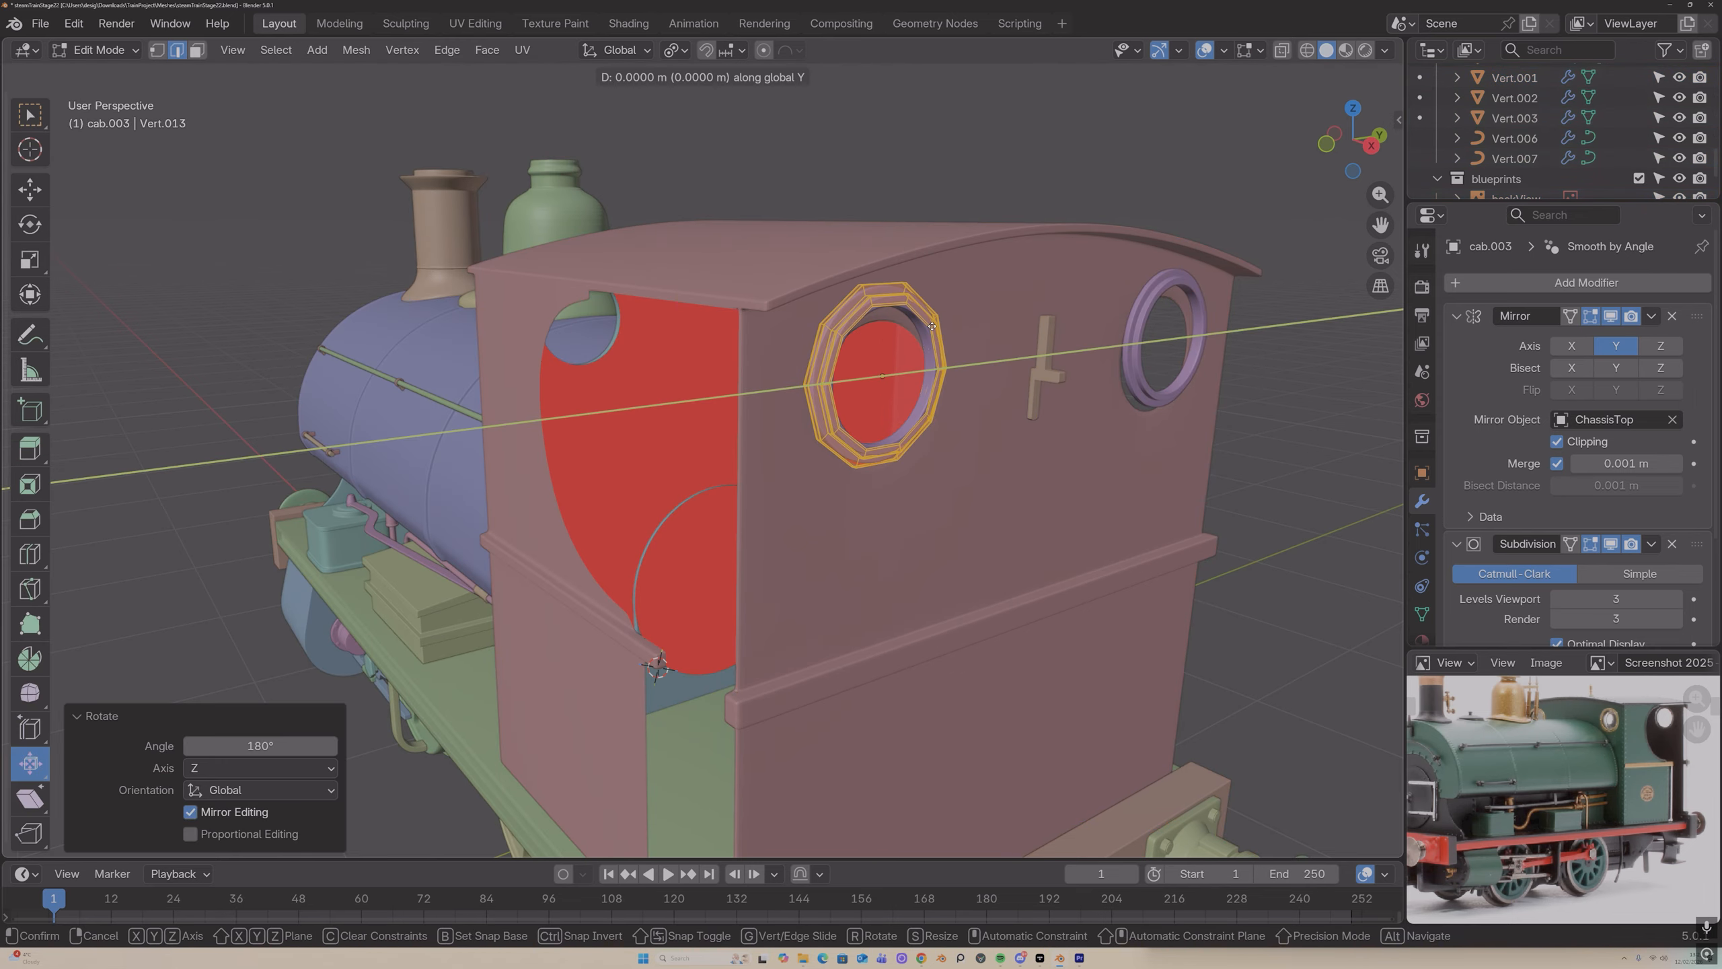
key(z)
click(931, 341)
middle_drag(929, 341, 969, 337)
key(g)
key(y)
click(871, 338)
Step: Move the ring's mesh along X to seat it against the cab's rear wall
scroll(1008, 336, up, 4)
key(Tab)
key(Tab)
key(g)
key(x)
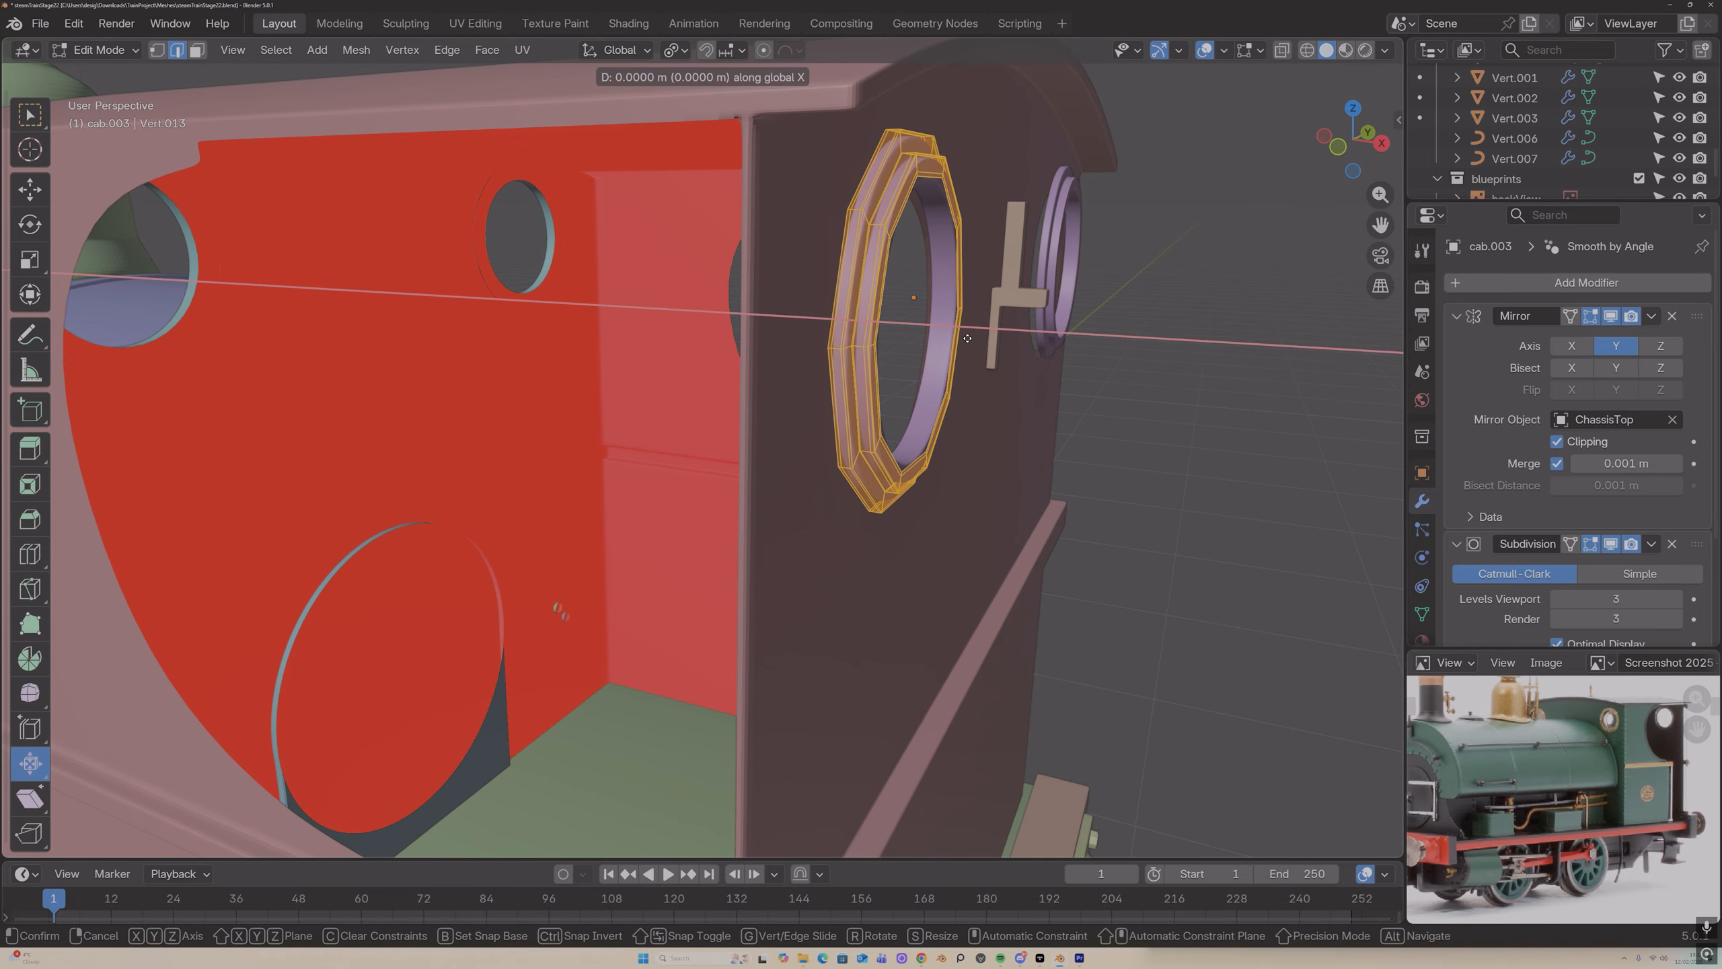
click(958, 337)
Step: Centre the ring on the rear window by moving its mesh about 0.0096 m along Y and slightly down along Z
scroll(1239, 378, down, 3)
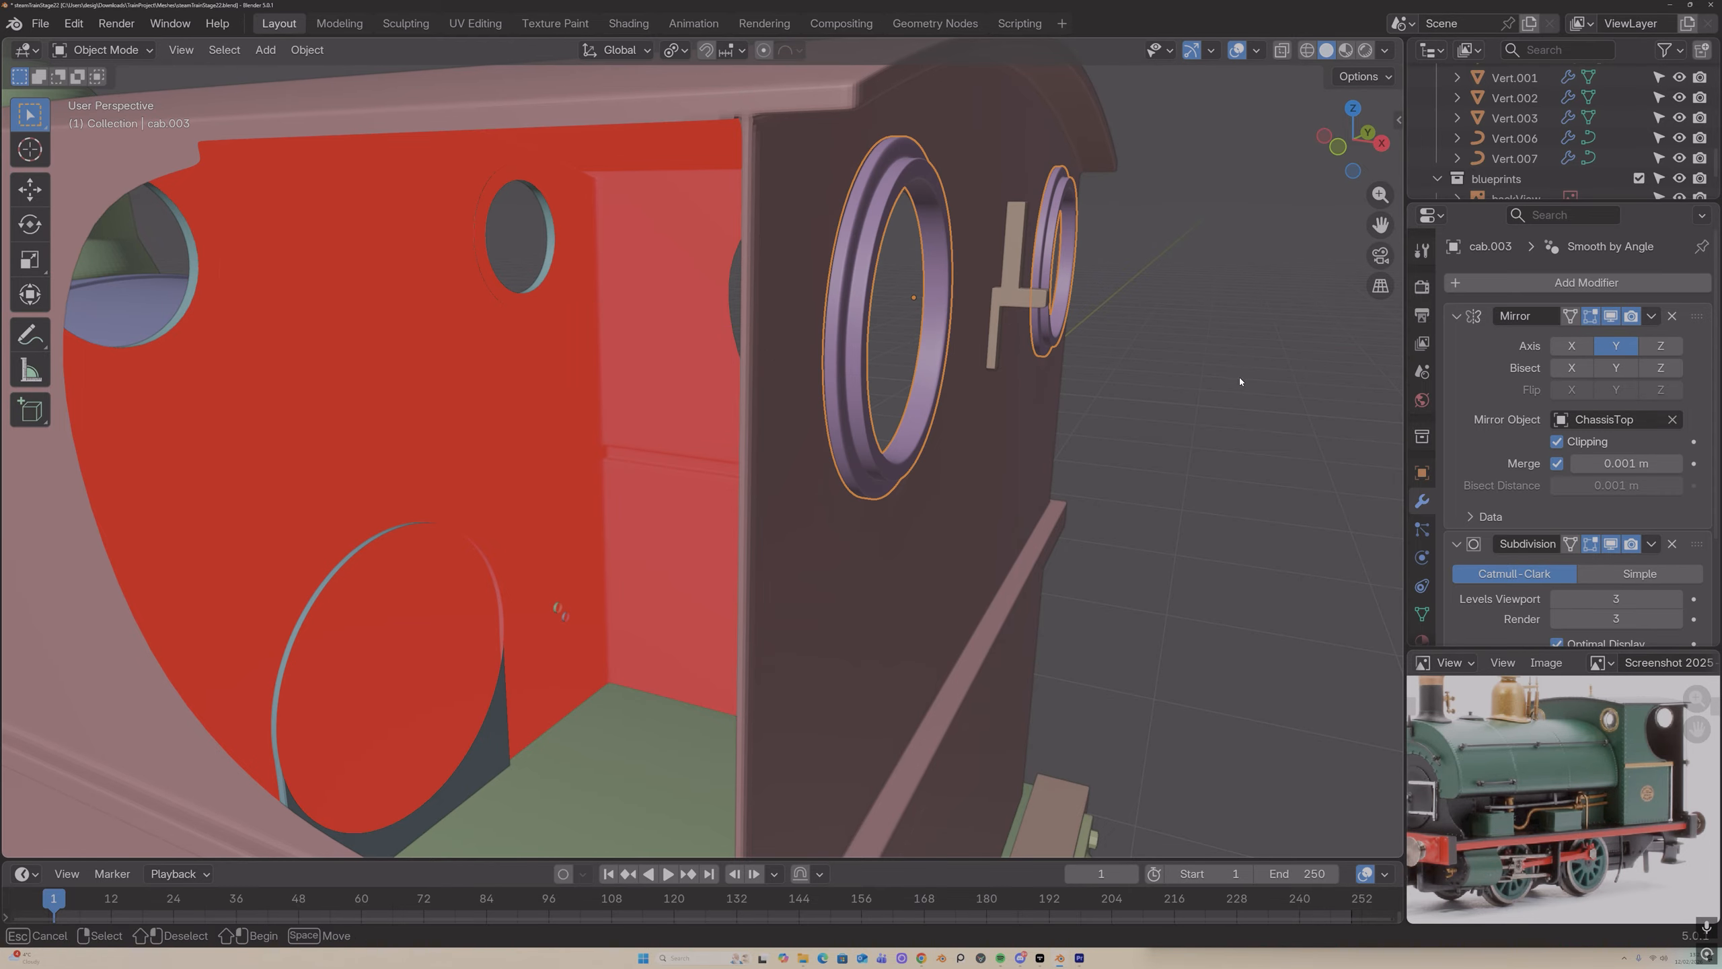
middle_drag(1239, 378, 1146, 369)
scroll(1080, 373, up, 5)
key(g)
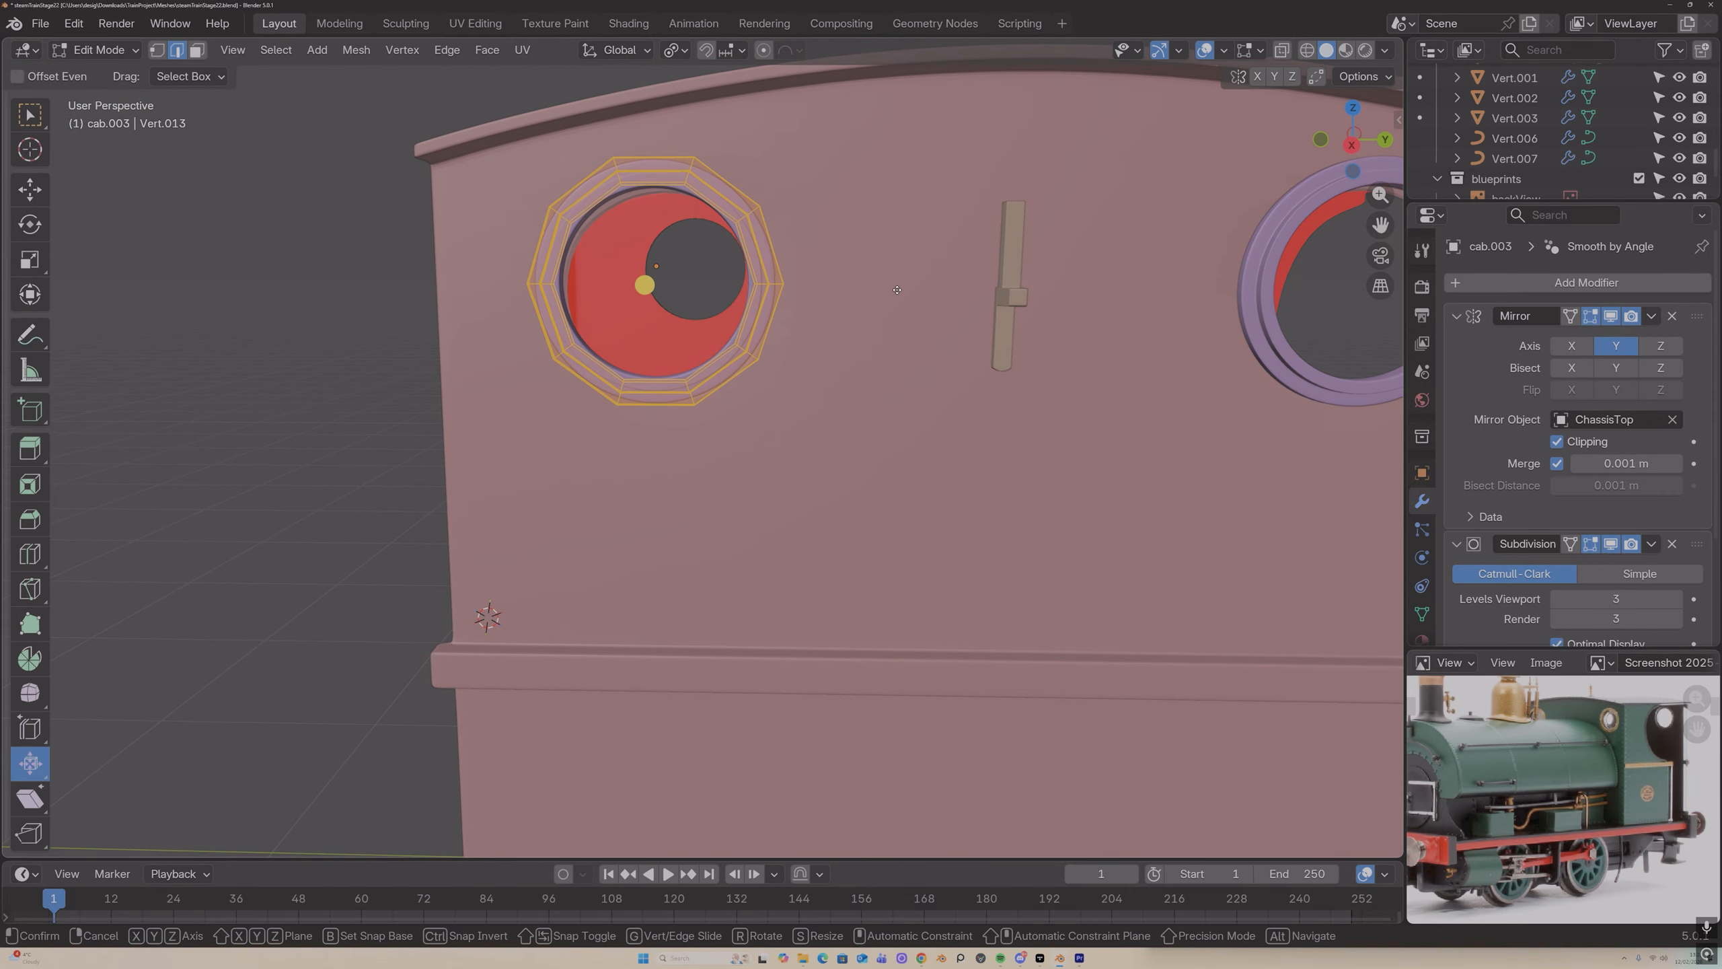
key(y)
key(x)
right_click(896, 290)
key(g)
key(y)
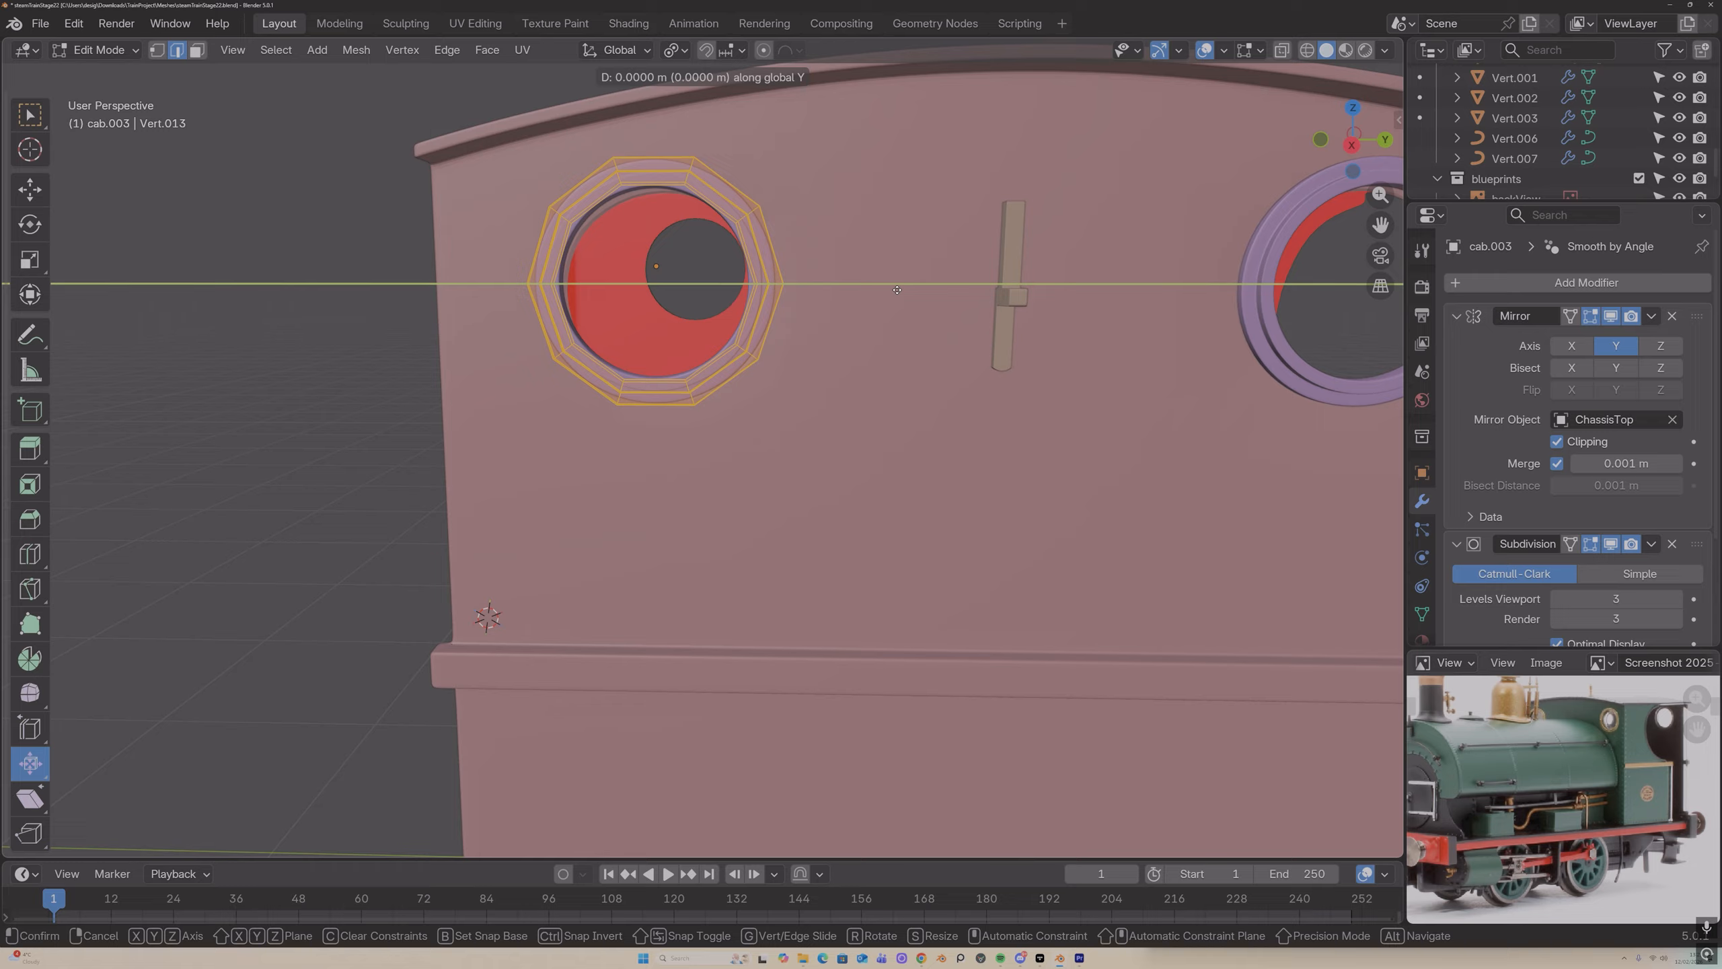
key(z)
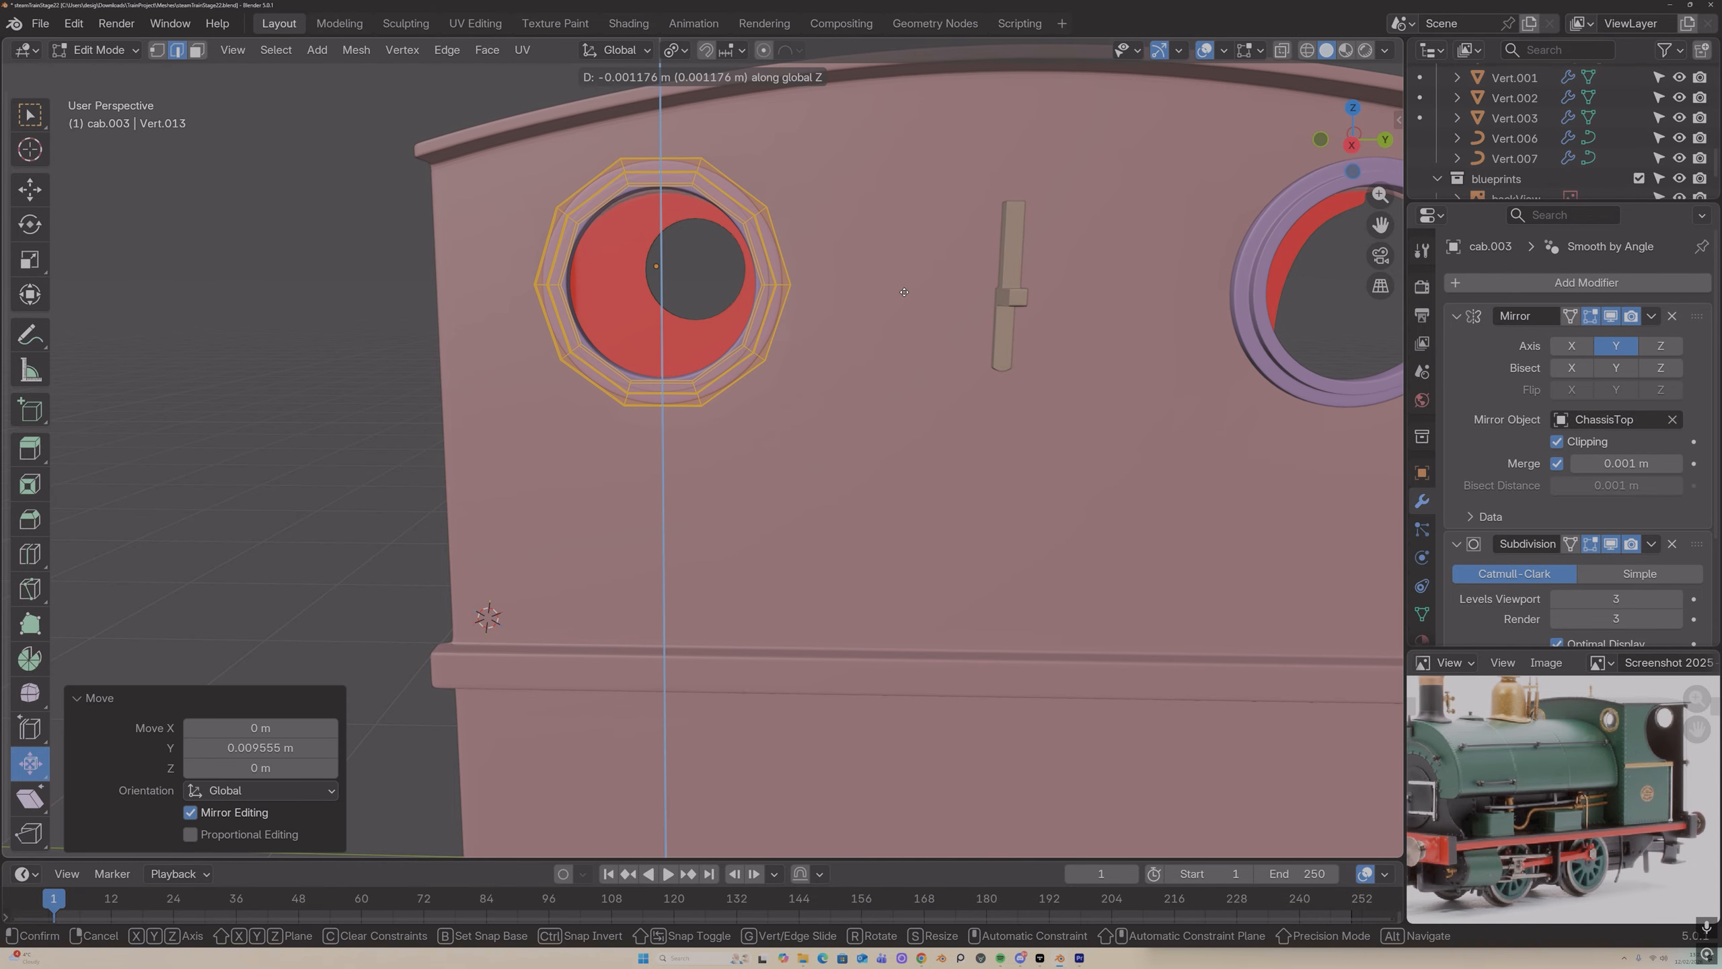
click(901, 297)
key(Tab)
Step: Inspect the locomotive from the front and compare its smokebox door area with the reference photo
scroll(902, 297, down, 6)
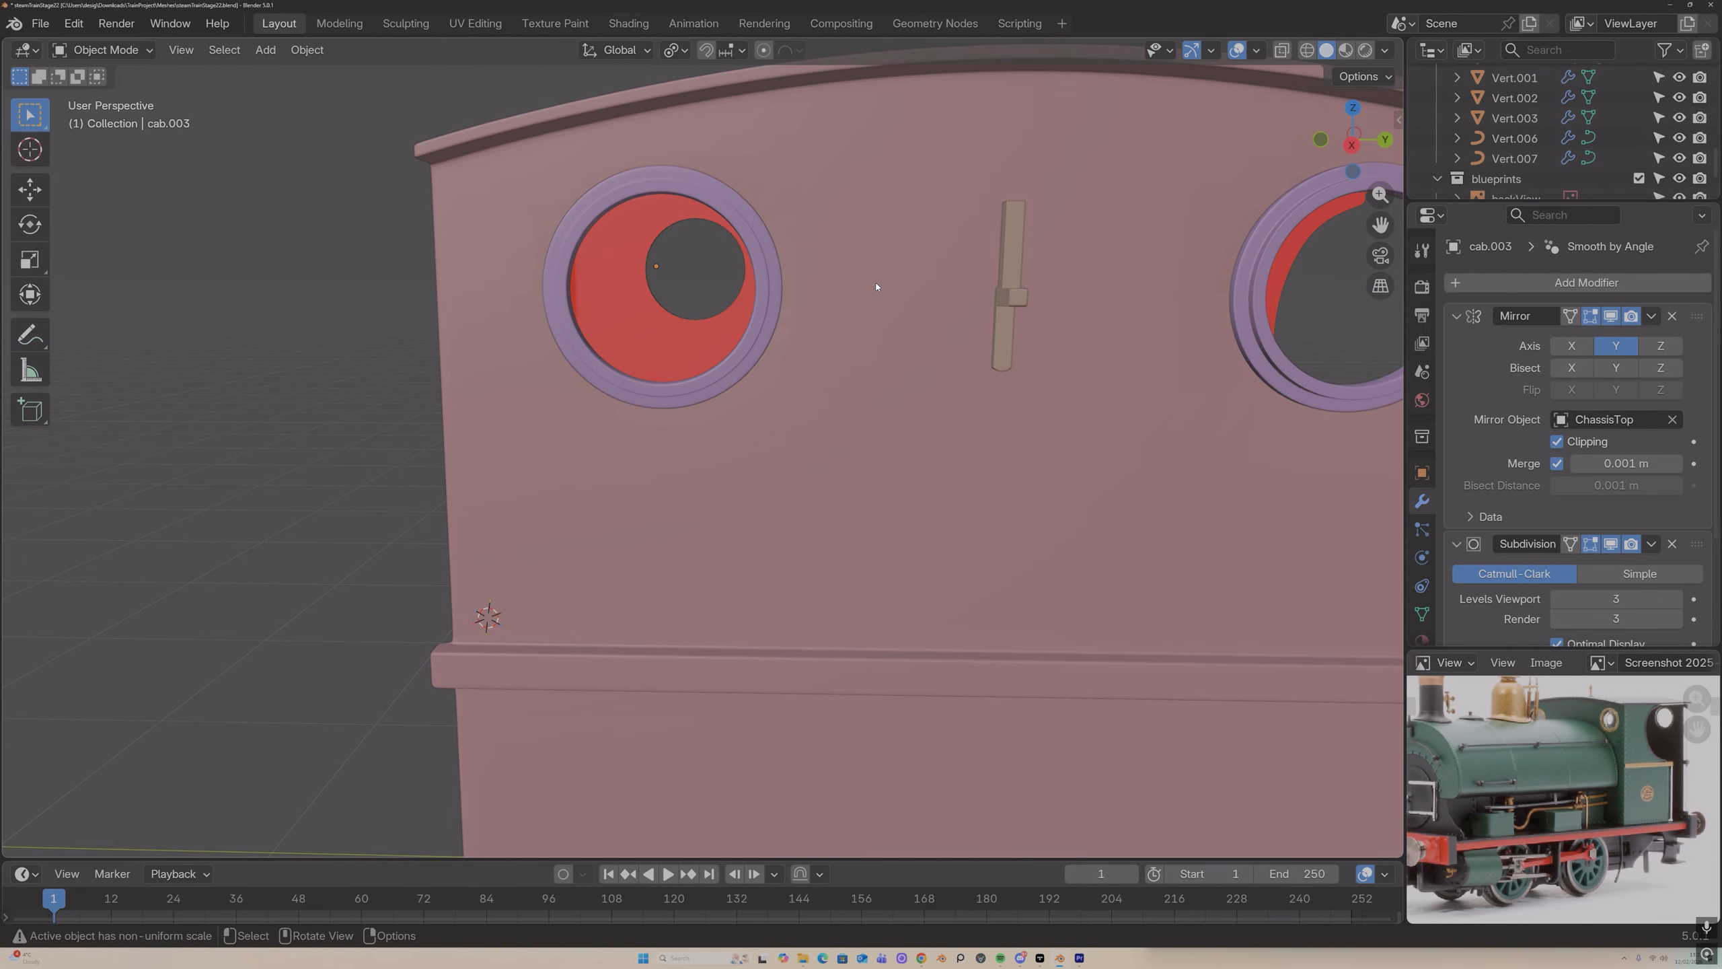
middle_drag(899, 288, 1103, 320)
scroll(856, 442, up, 5)
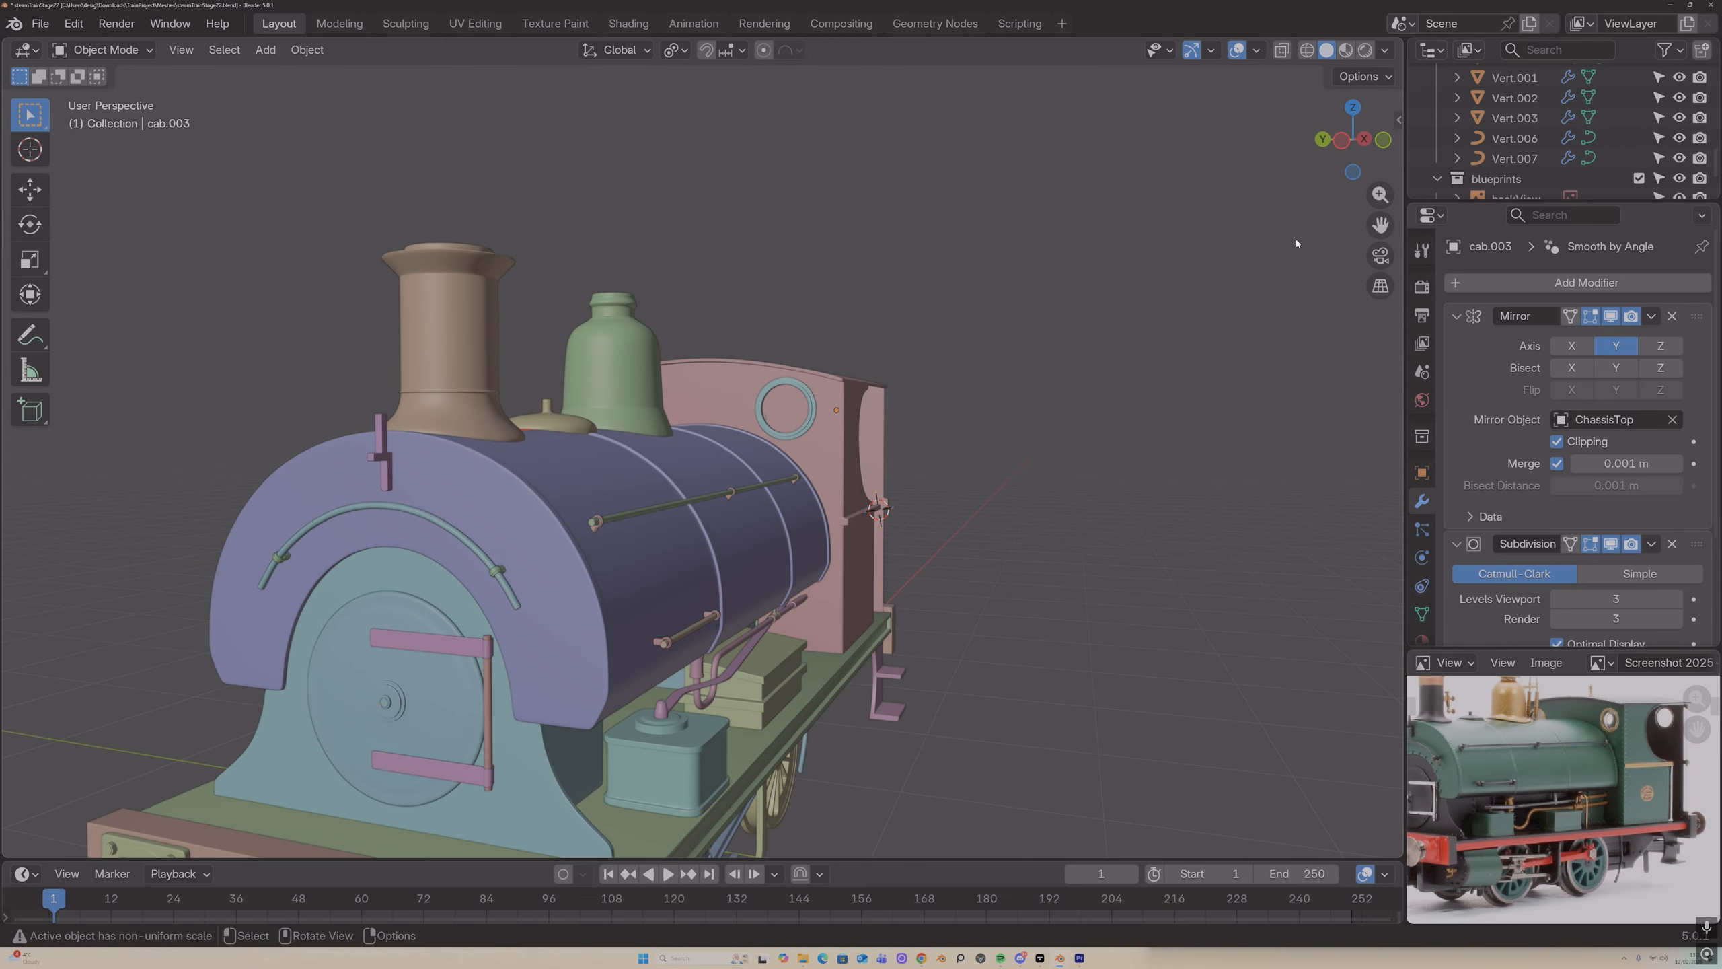
drag(1383, 221, 1613, 34)
middle_drag(1037, 430, 1009, 445)
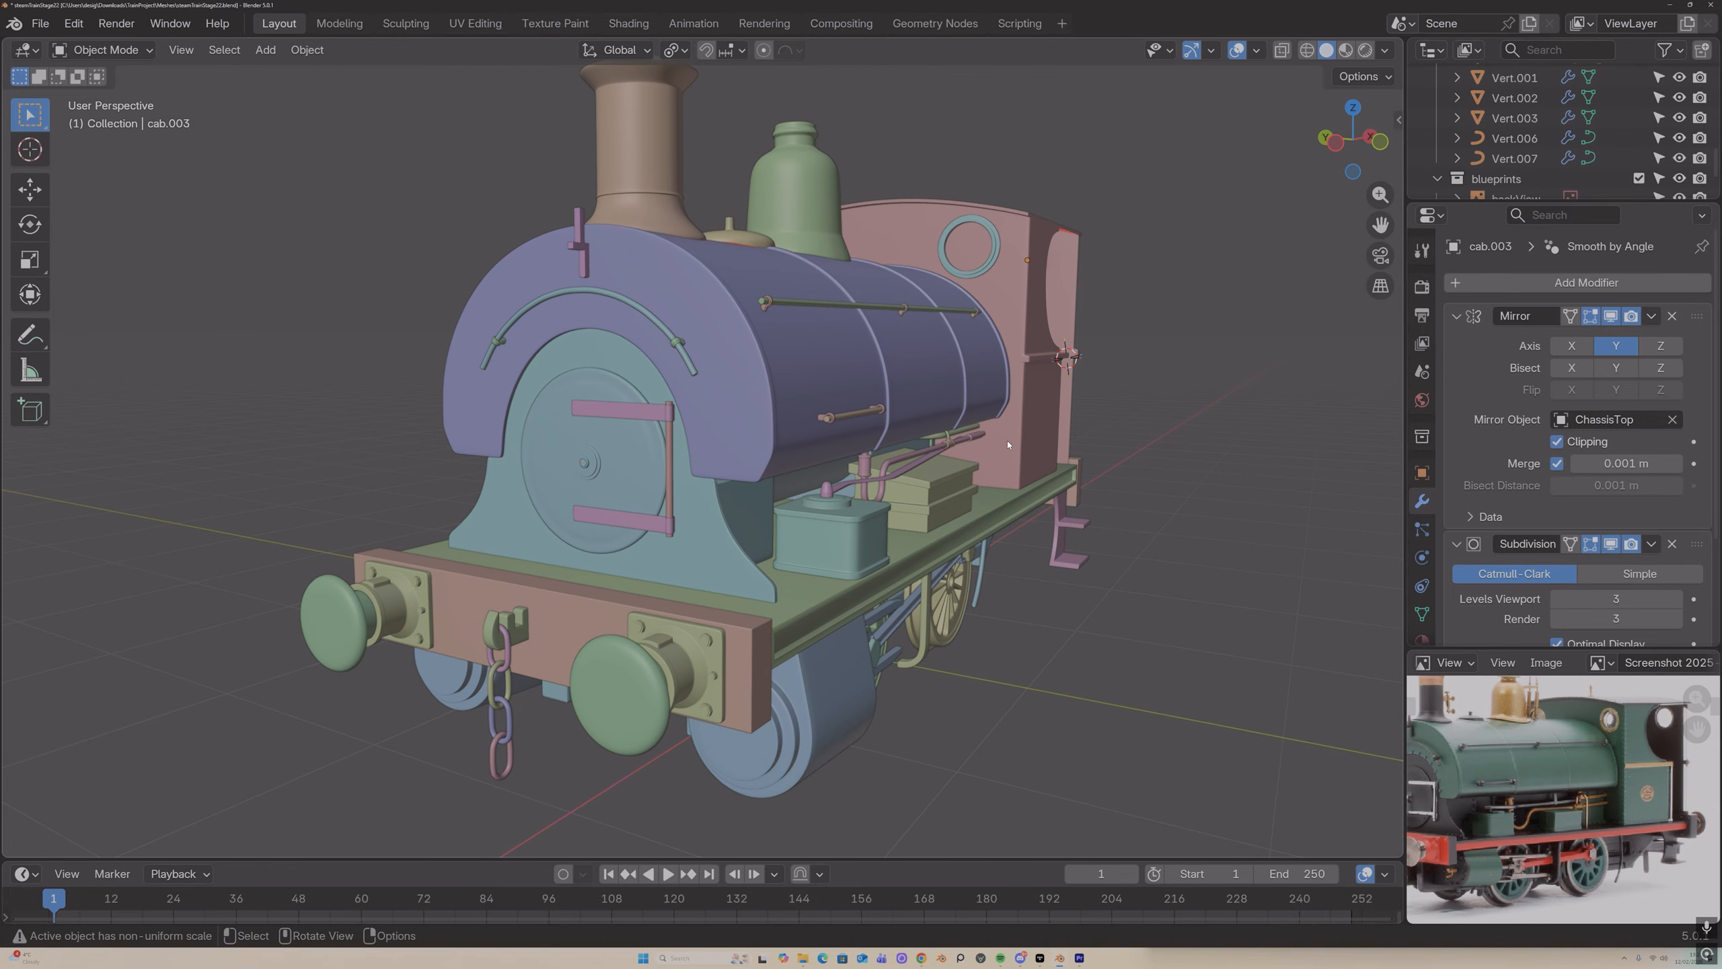
scroll(1569, 792, up, 1)
middle_drag(1569, 792, 1671, 768)
key(Tab)
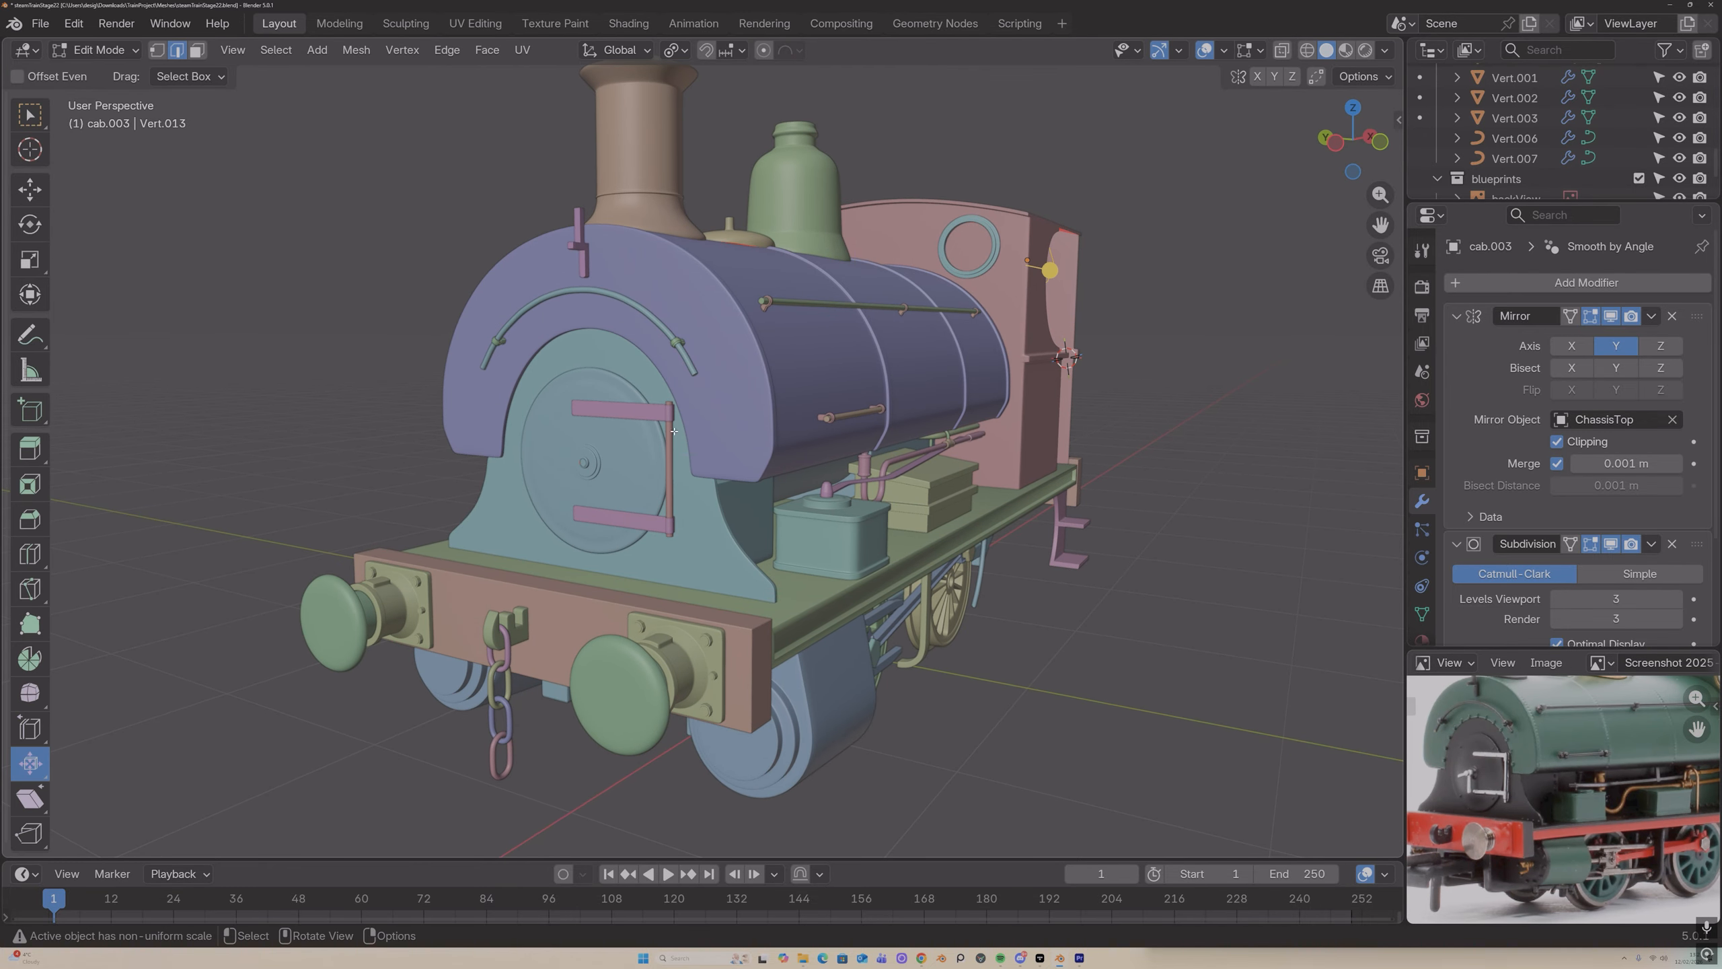
scroll(520, 455, up, 3)
key(Tab)
middle_drag(520, 455, 971, 321)
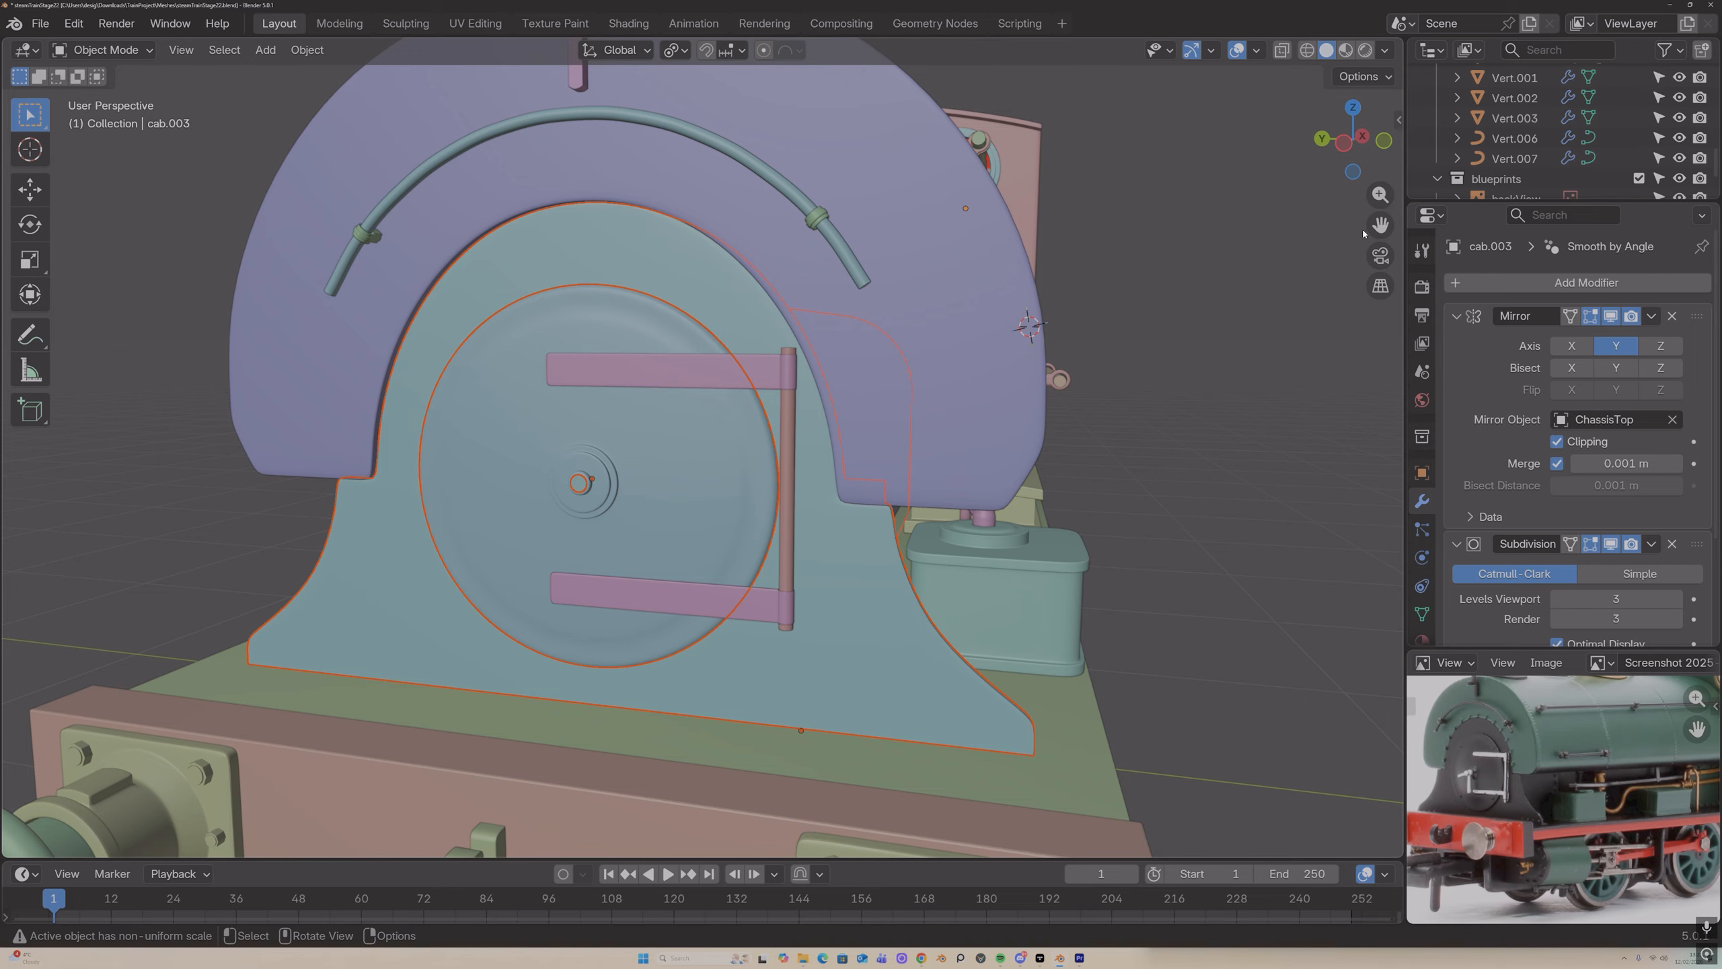
Step: Snap the 3D cursor to the selected vertex at the centre of the innerBoiler's smokebox door hub, then return to Object Mode
drag(1380, 225, 1497, 188)
key(Tab)
middle_drag(1007, 361, 925, 367)
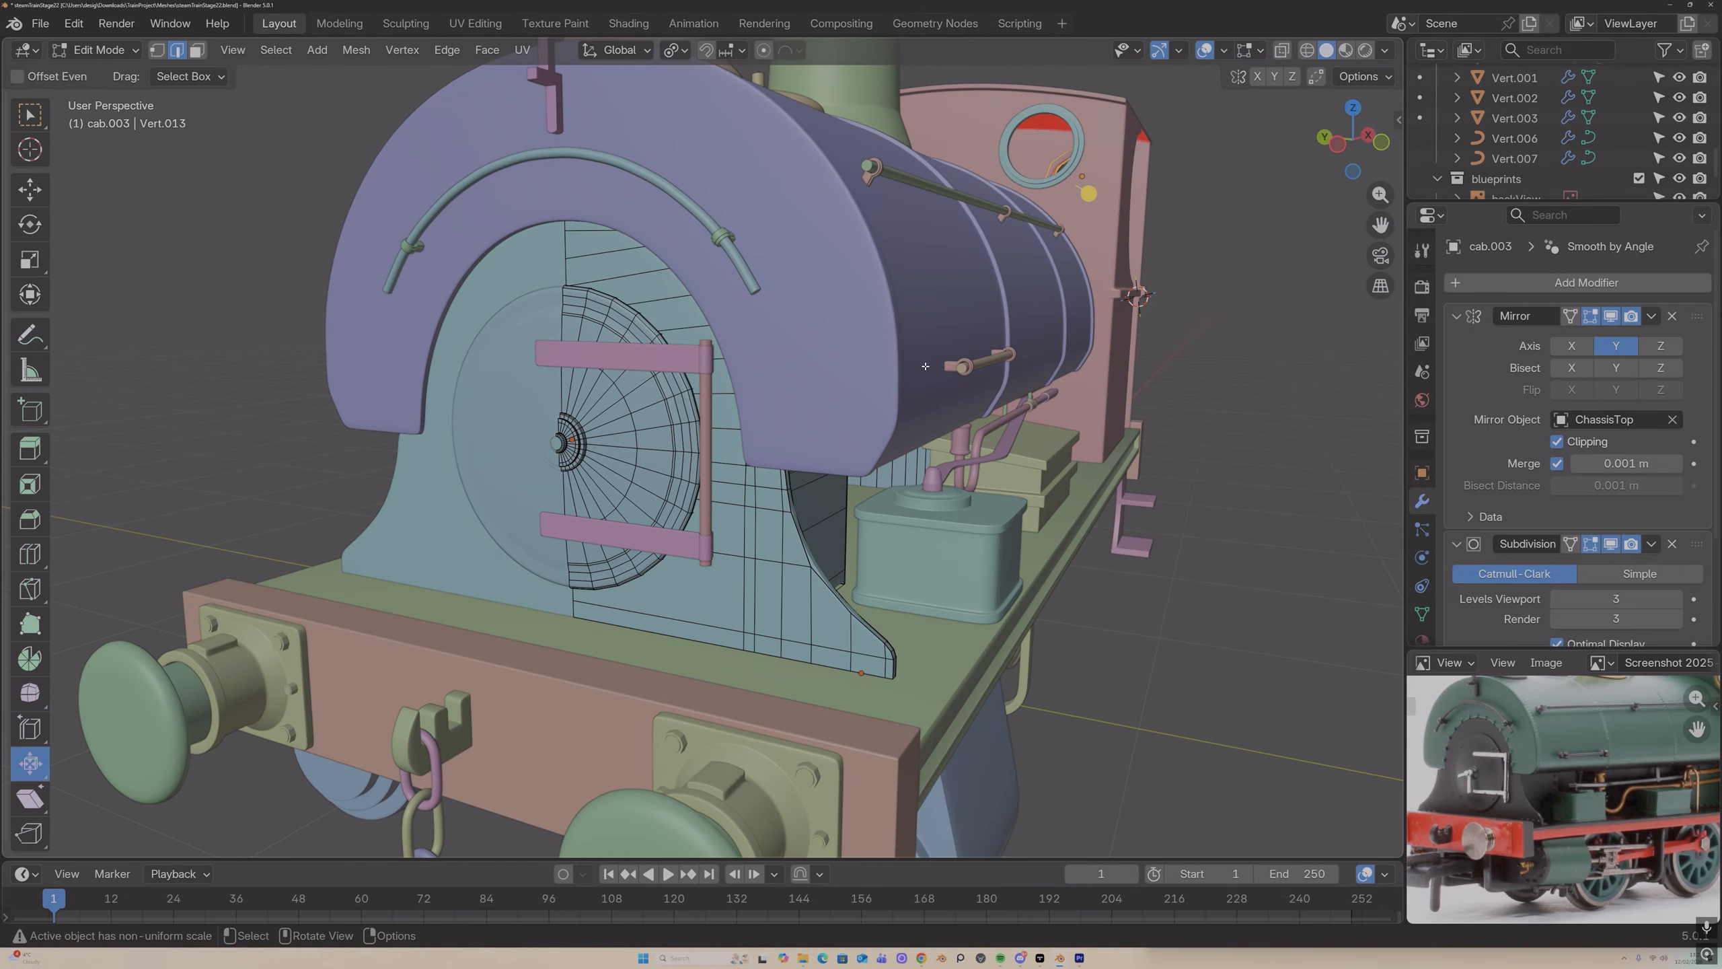
drag(1380, 194, 1381, 146)
drag(1380, 225, 1708, 129)
click(932, 304)
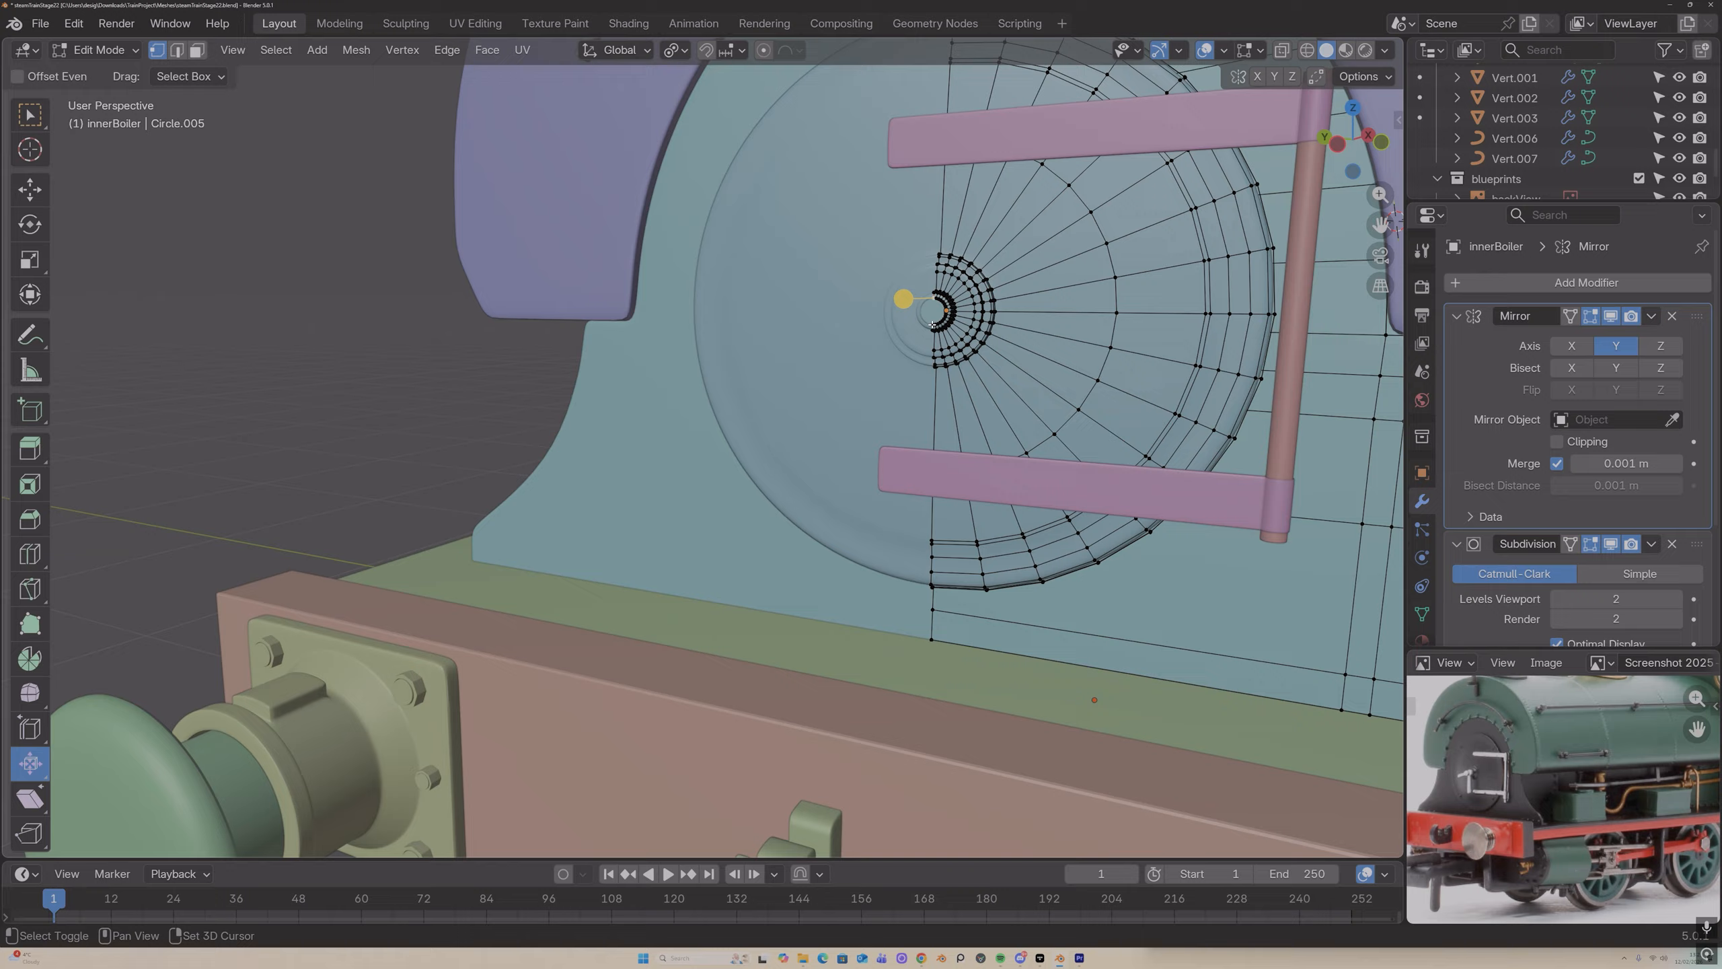
middle_drag(932, 324, 910, 347)
key(shift+s)
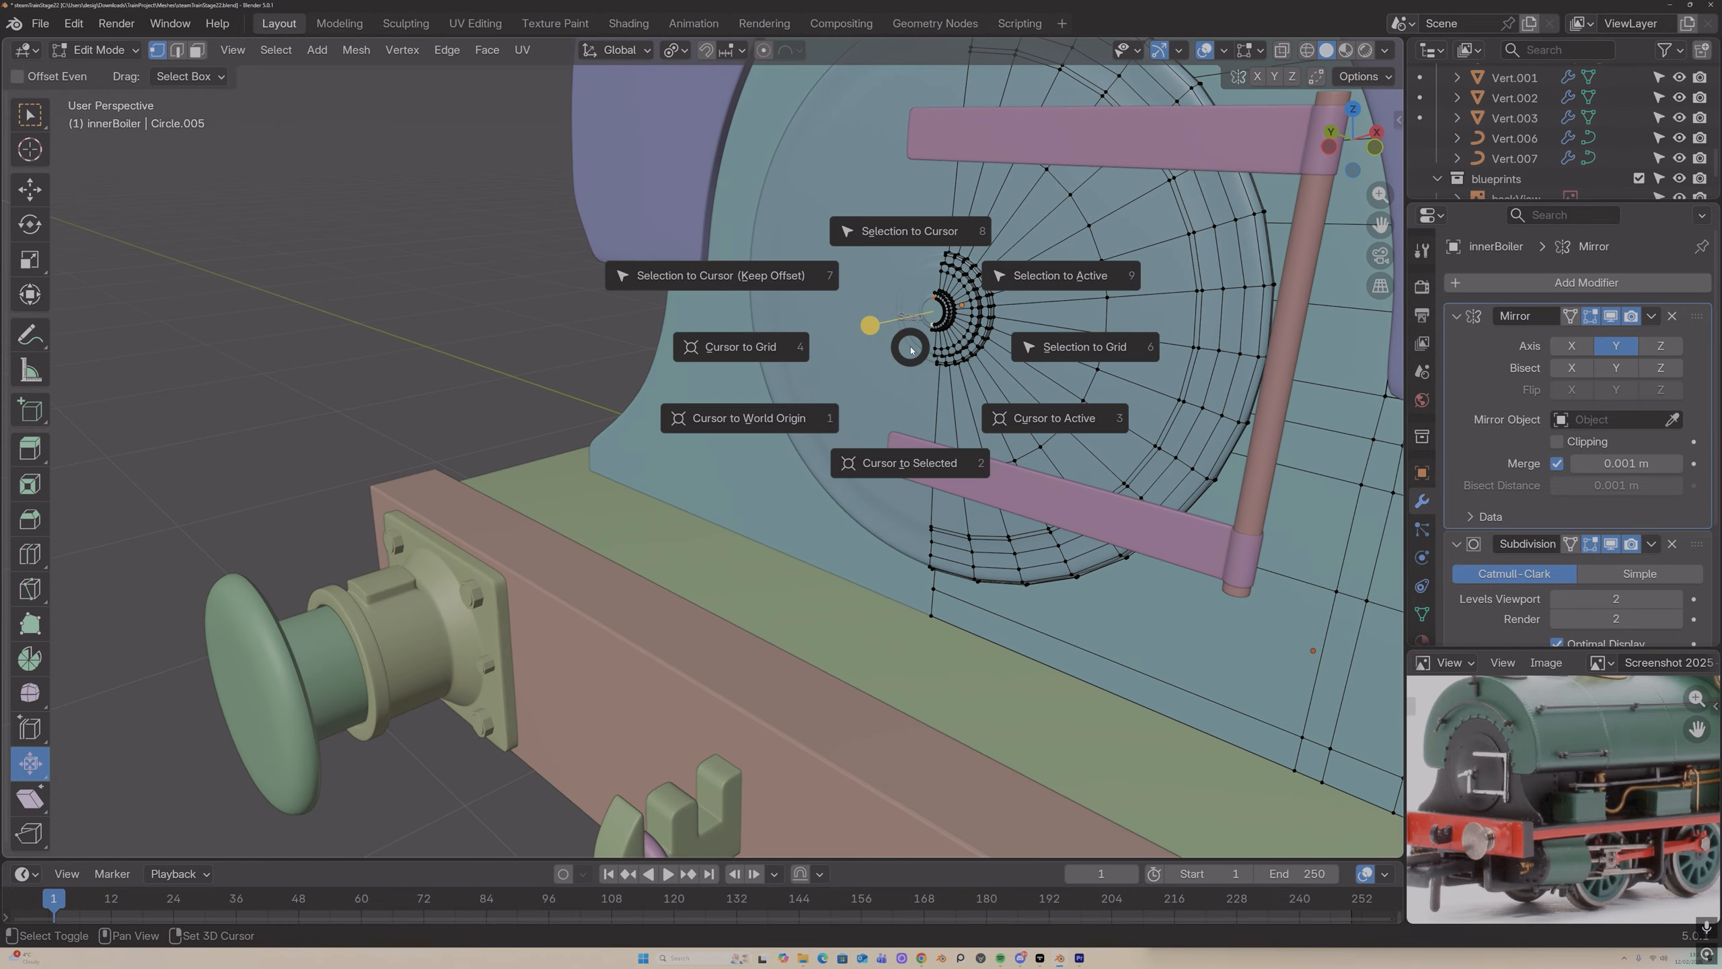
click(911, 464)
key(Tab)
scroll(912, 332, down, 10)
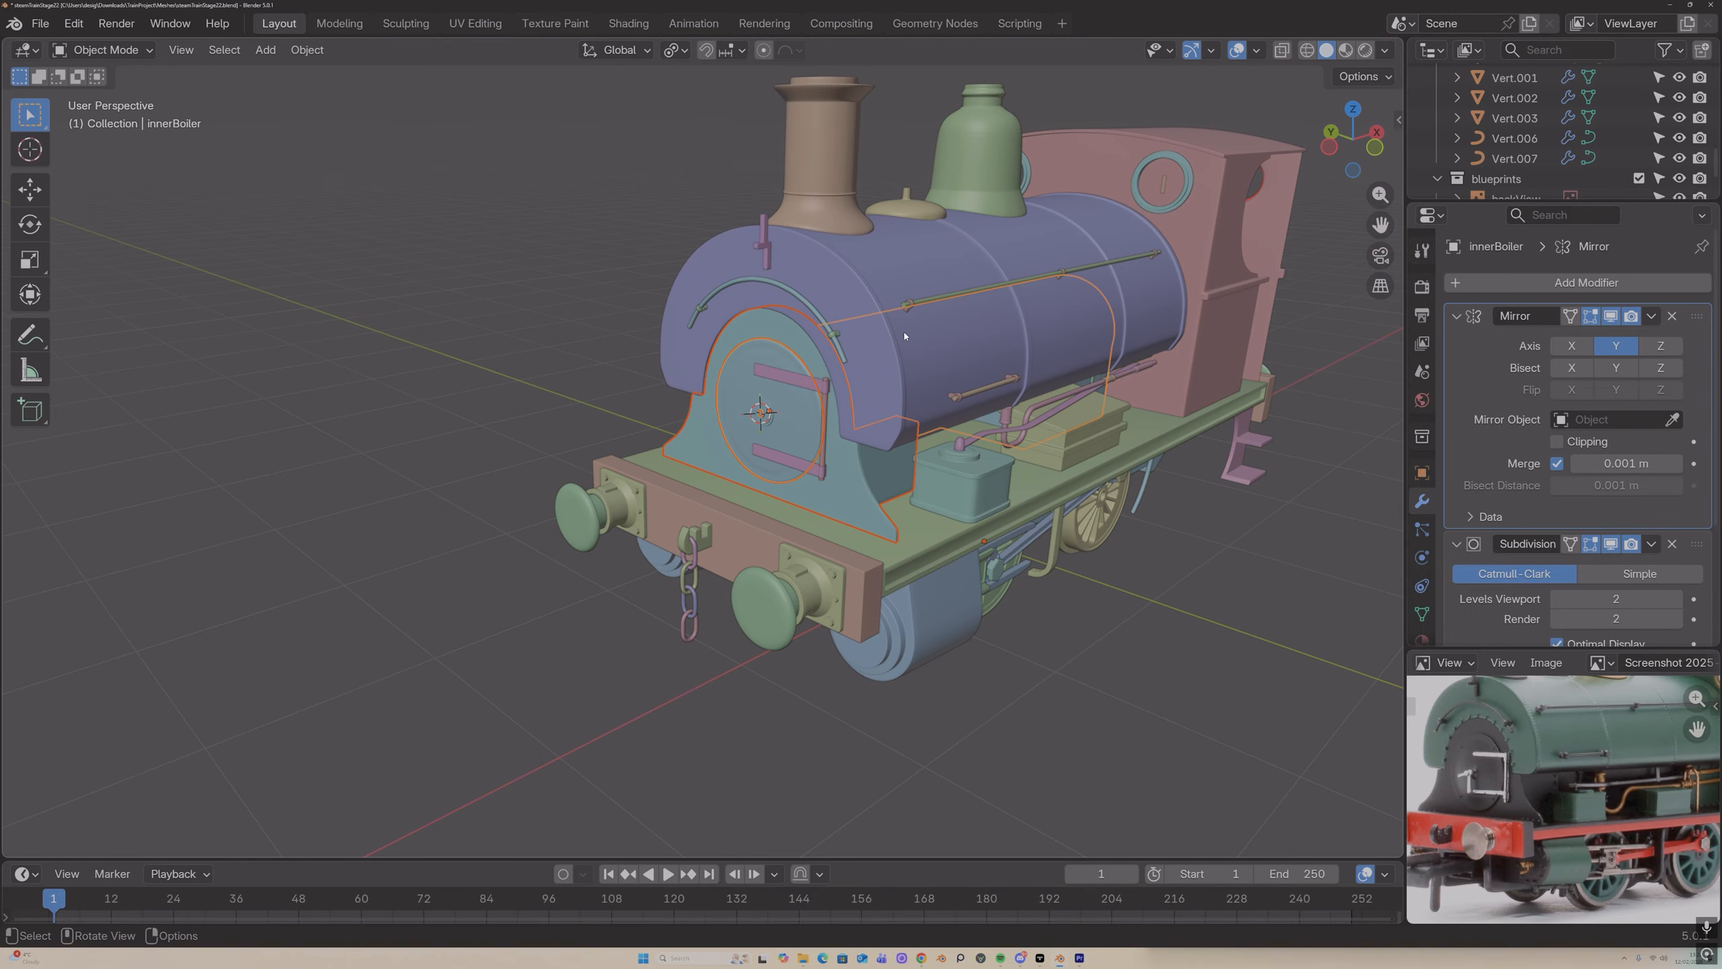
Step: Add a mesh circle with 18 vertices at the 3D cursor on the smokebox door
mouse_move(905, 331)
middle_down()
mouse_move(923, 338)
mouse_move(905, 347)
middle_up()
scroll(861, 365, up, 10)
scroll(746, 349, down, 5)
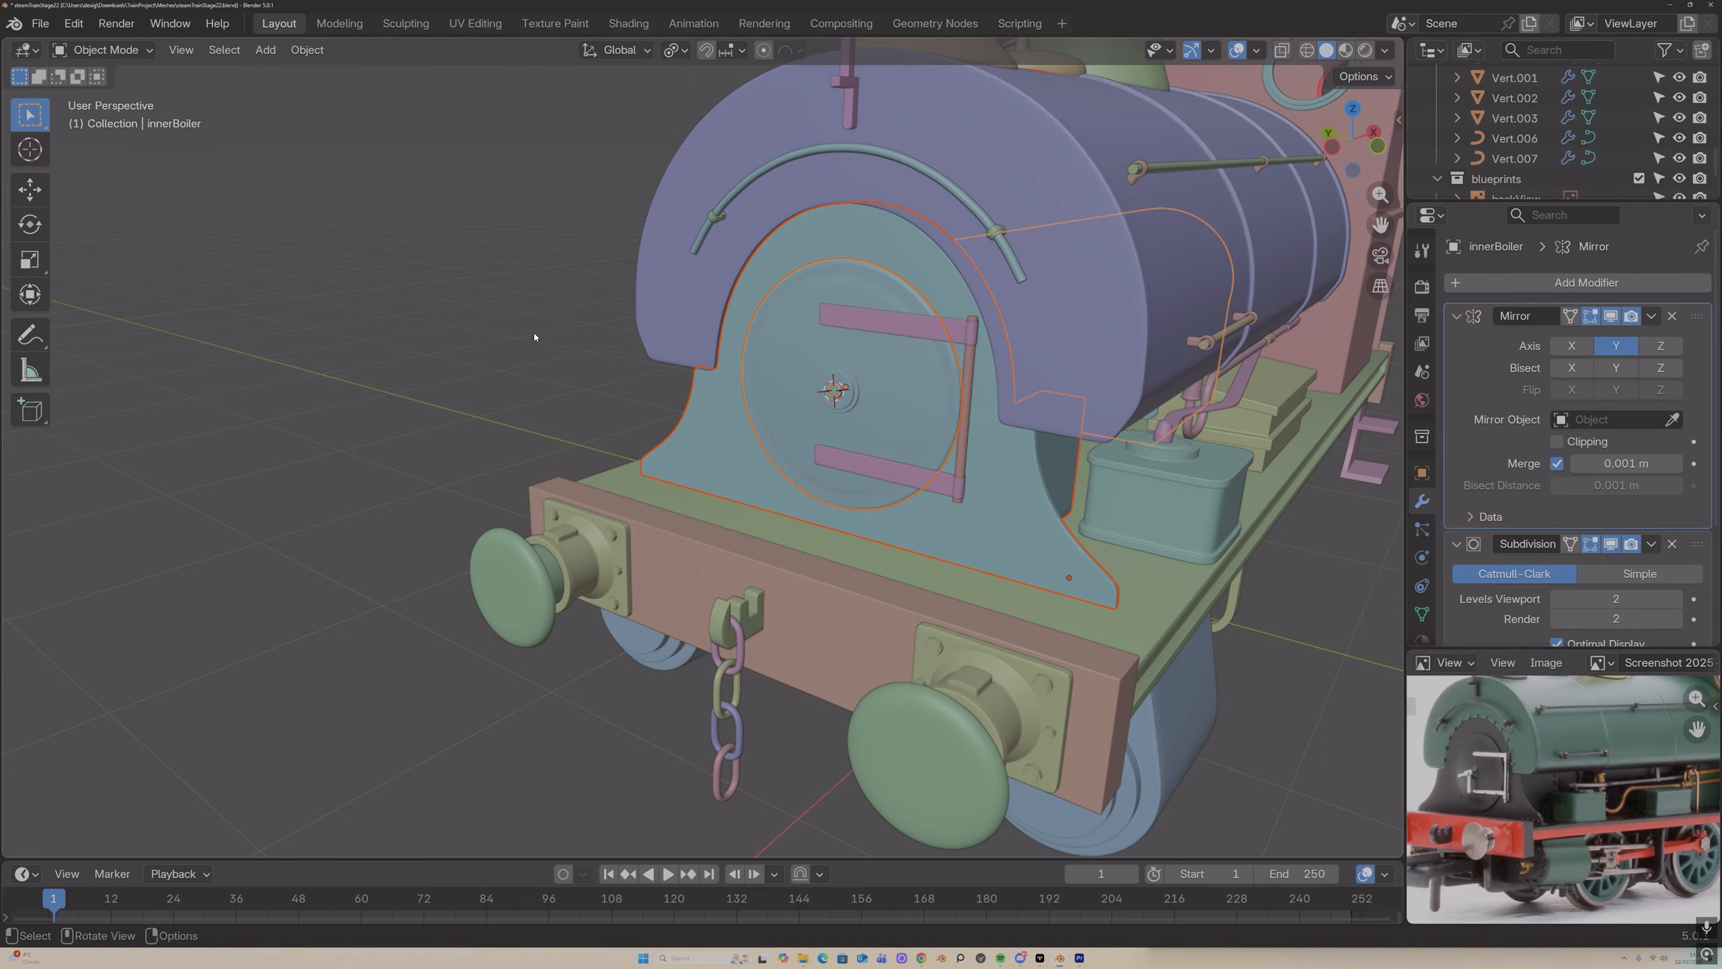
key(shift+a)
mouse_move(542, 337)
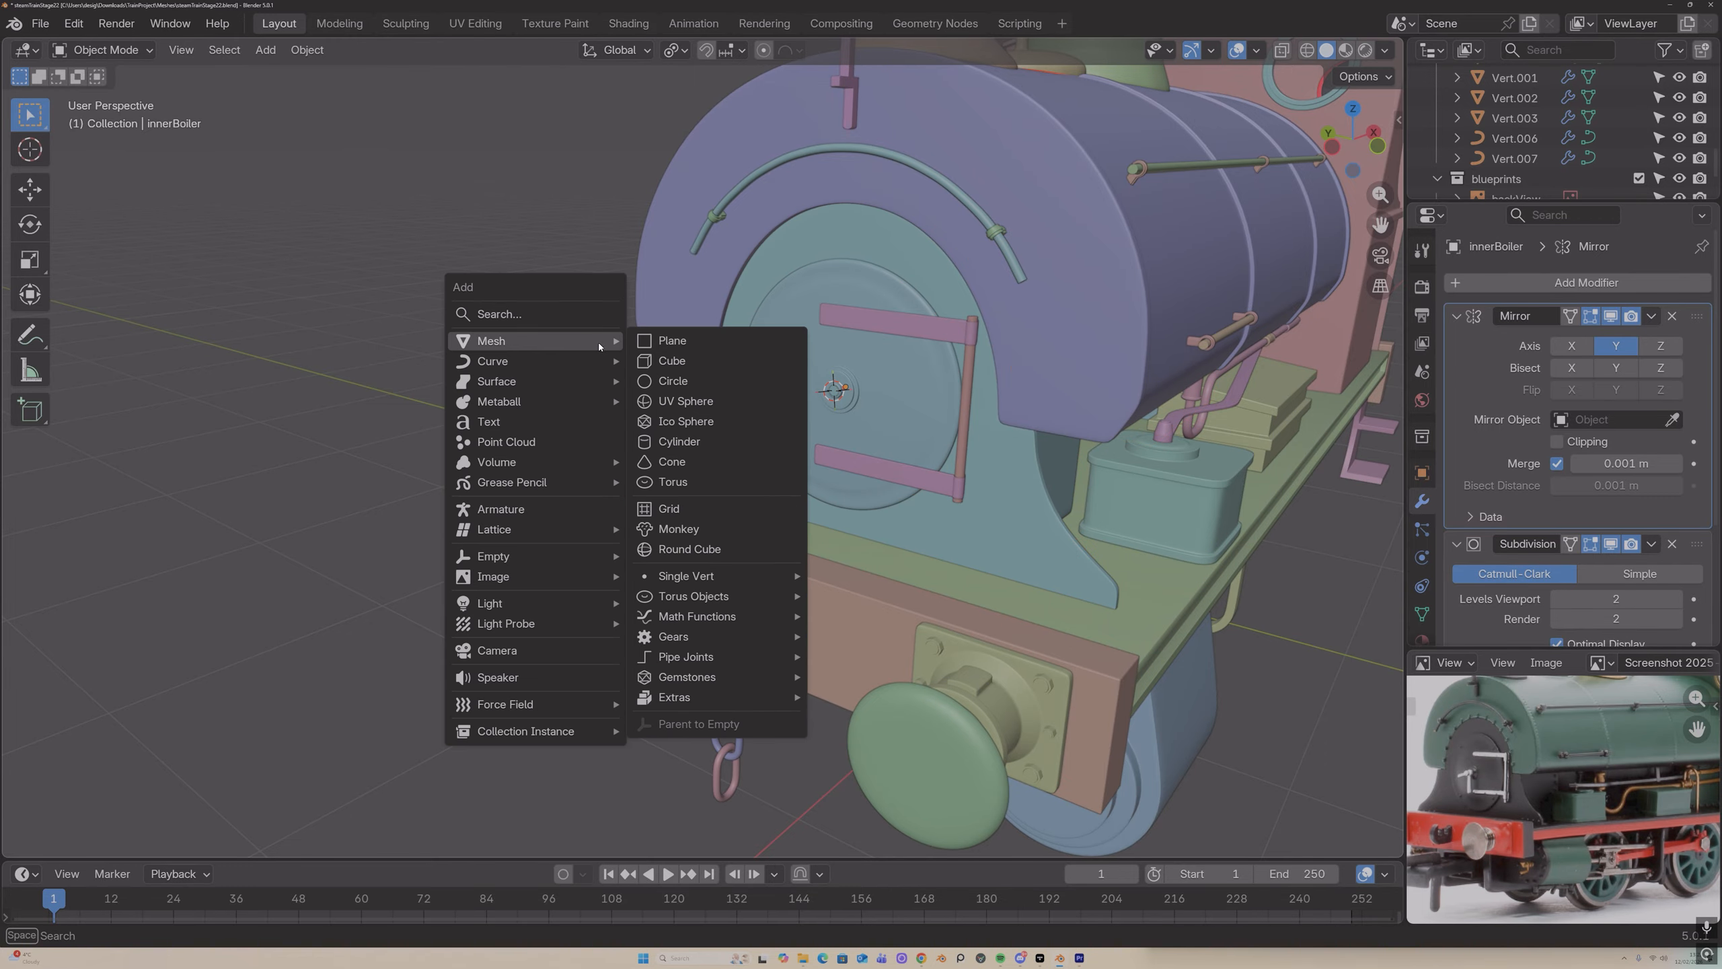
click(661, 379)
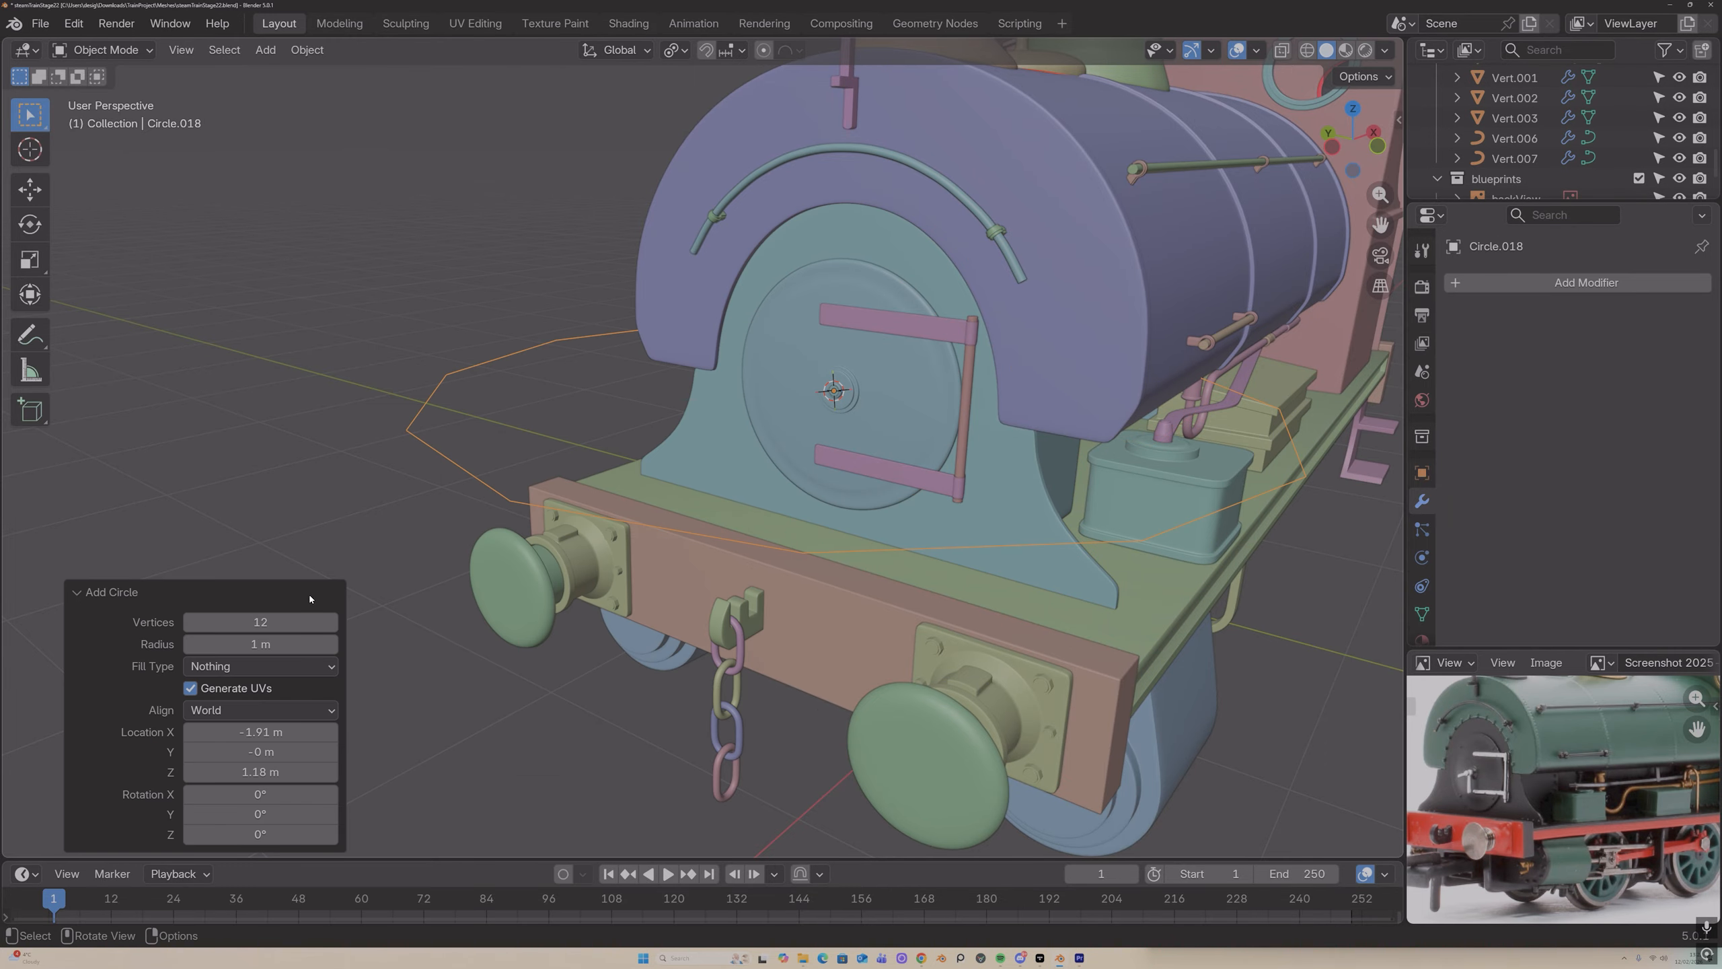
click(311, 616)
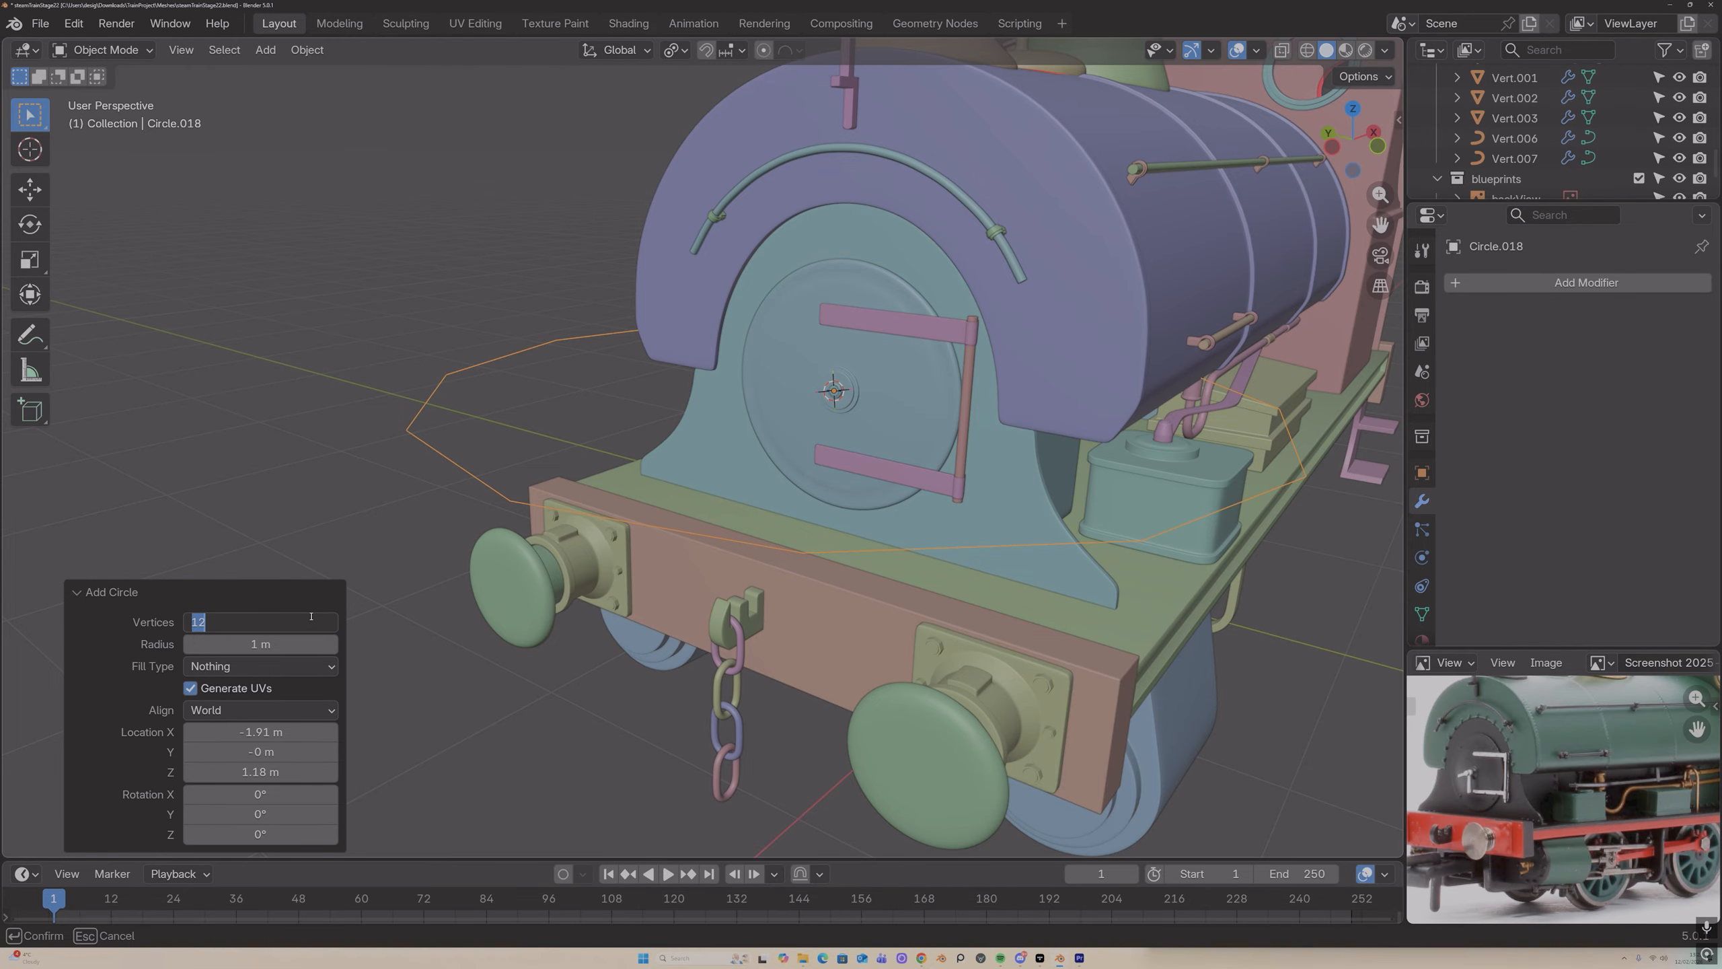
text(18)
key(Return)
Step: Rotate the circle 90° about the global Y axis and scale it down to fit the door's small central hub
key(s)
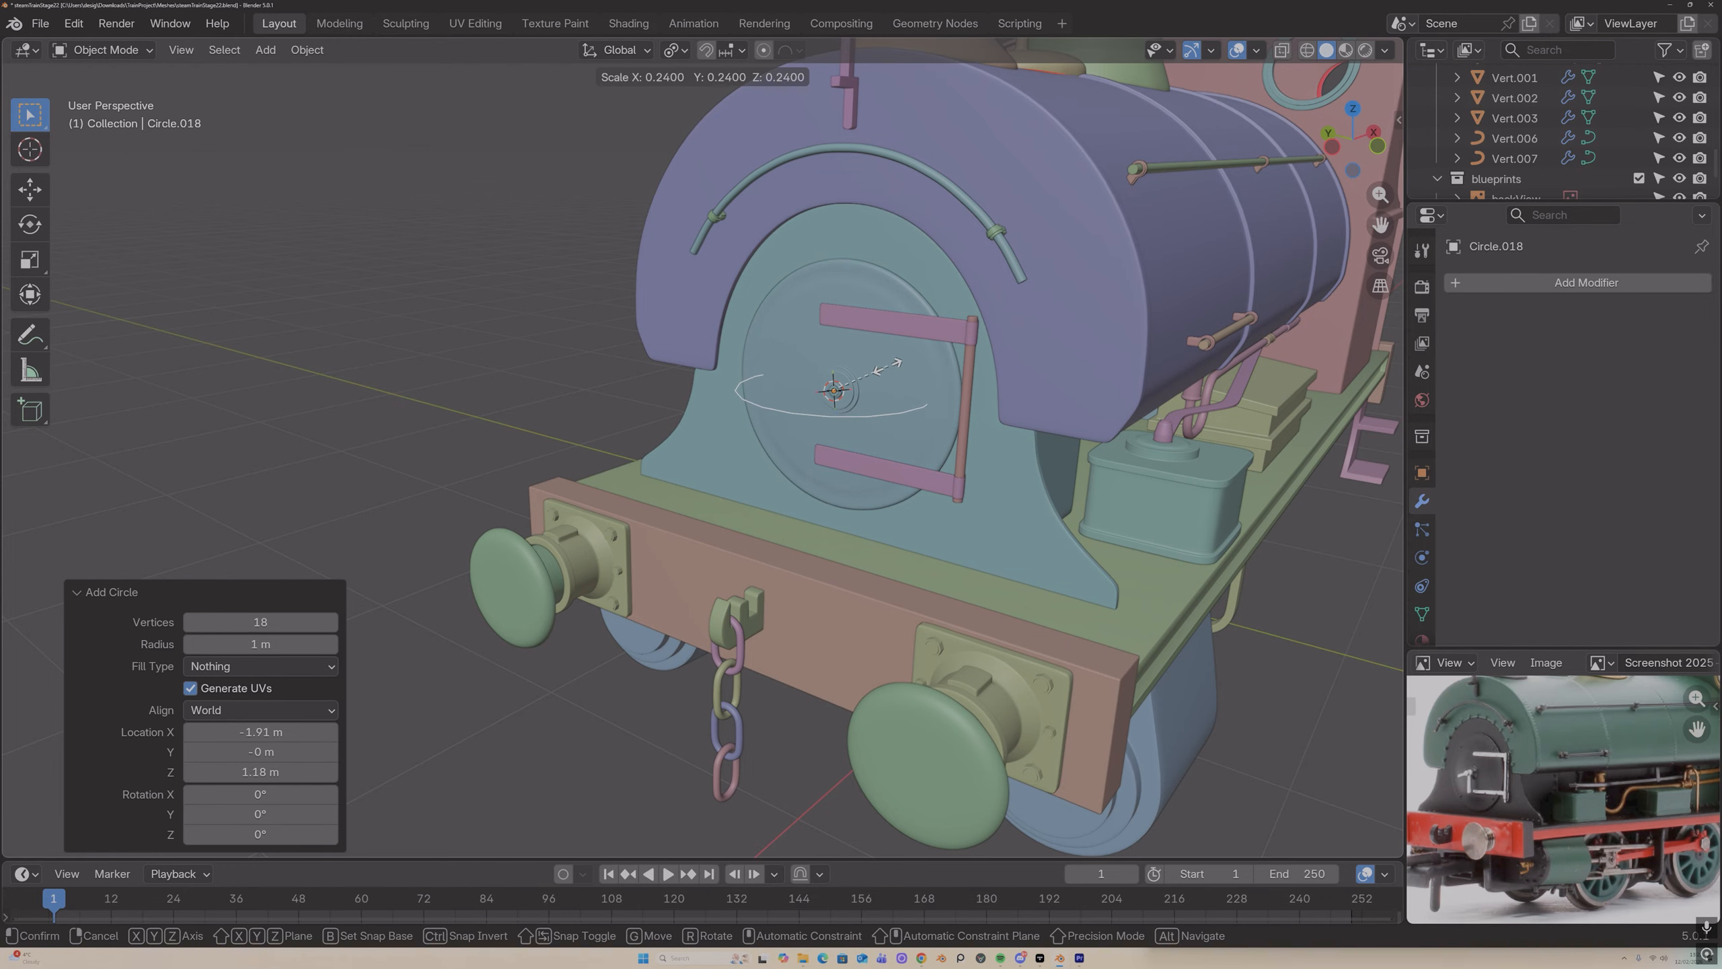
click(847, 377)
scroll(838, 378, up, 5)
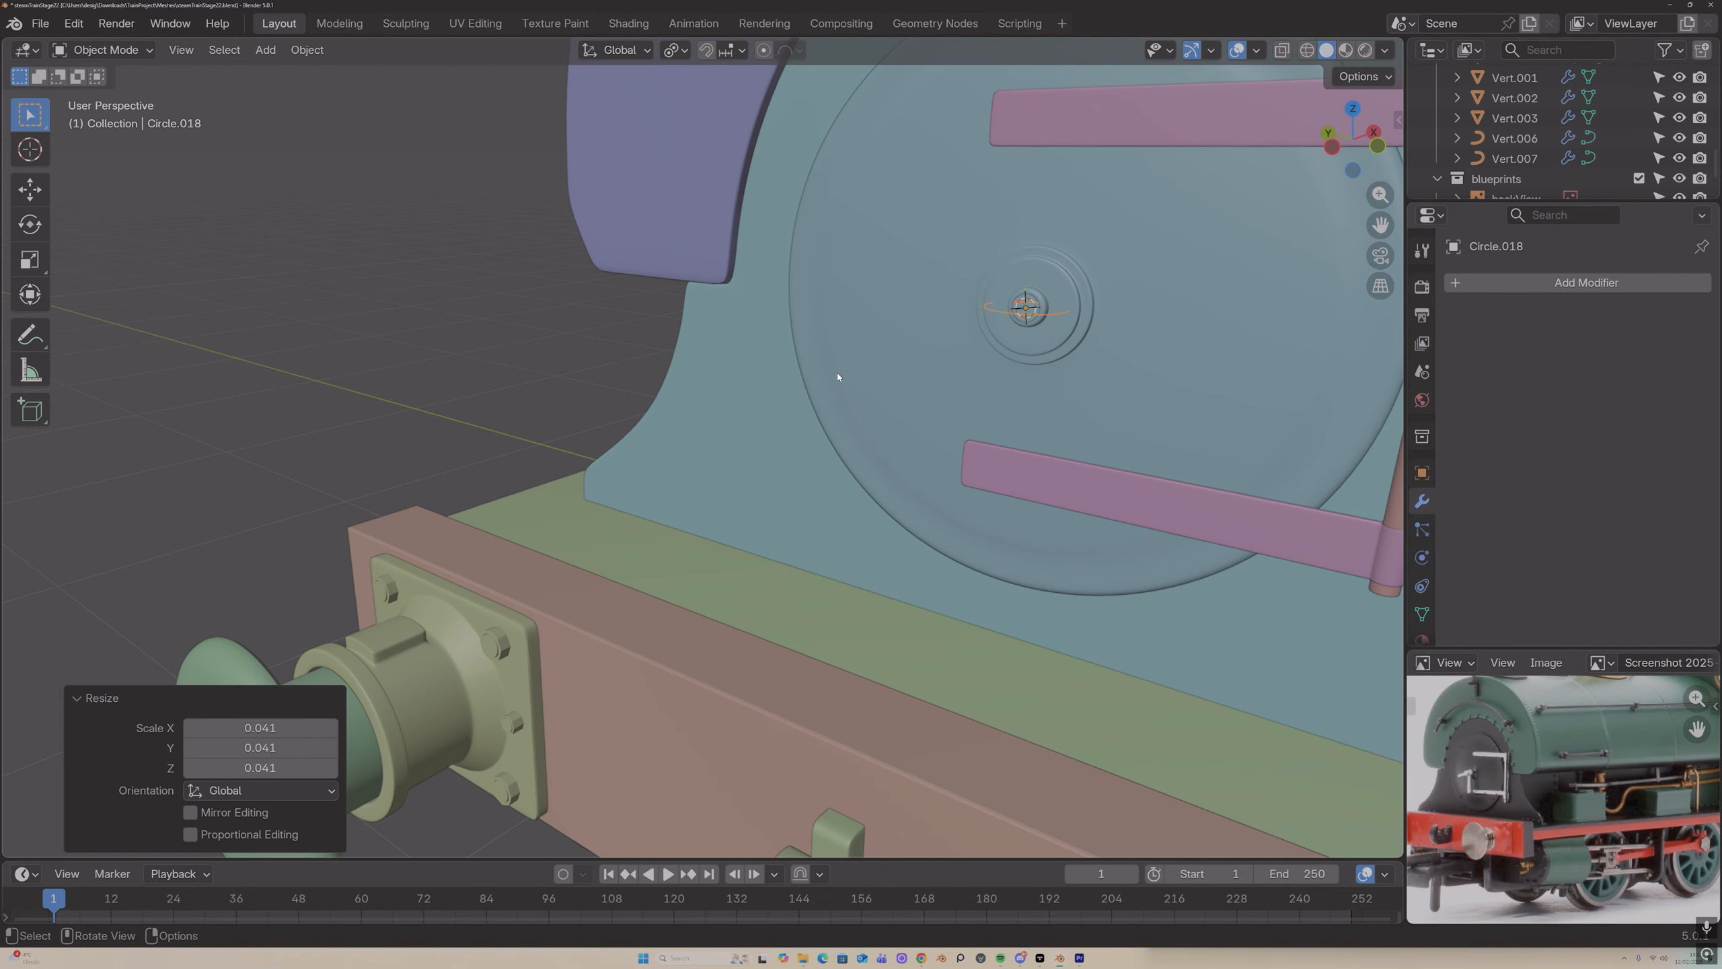
key(r)
key(y)
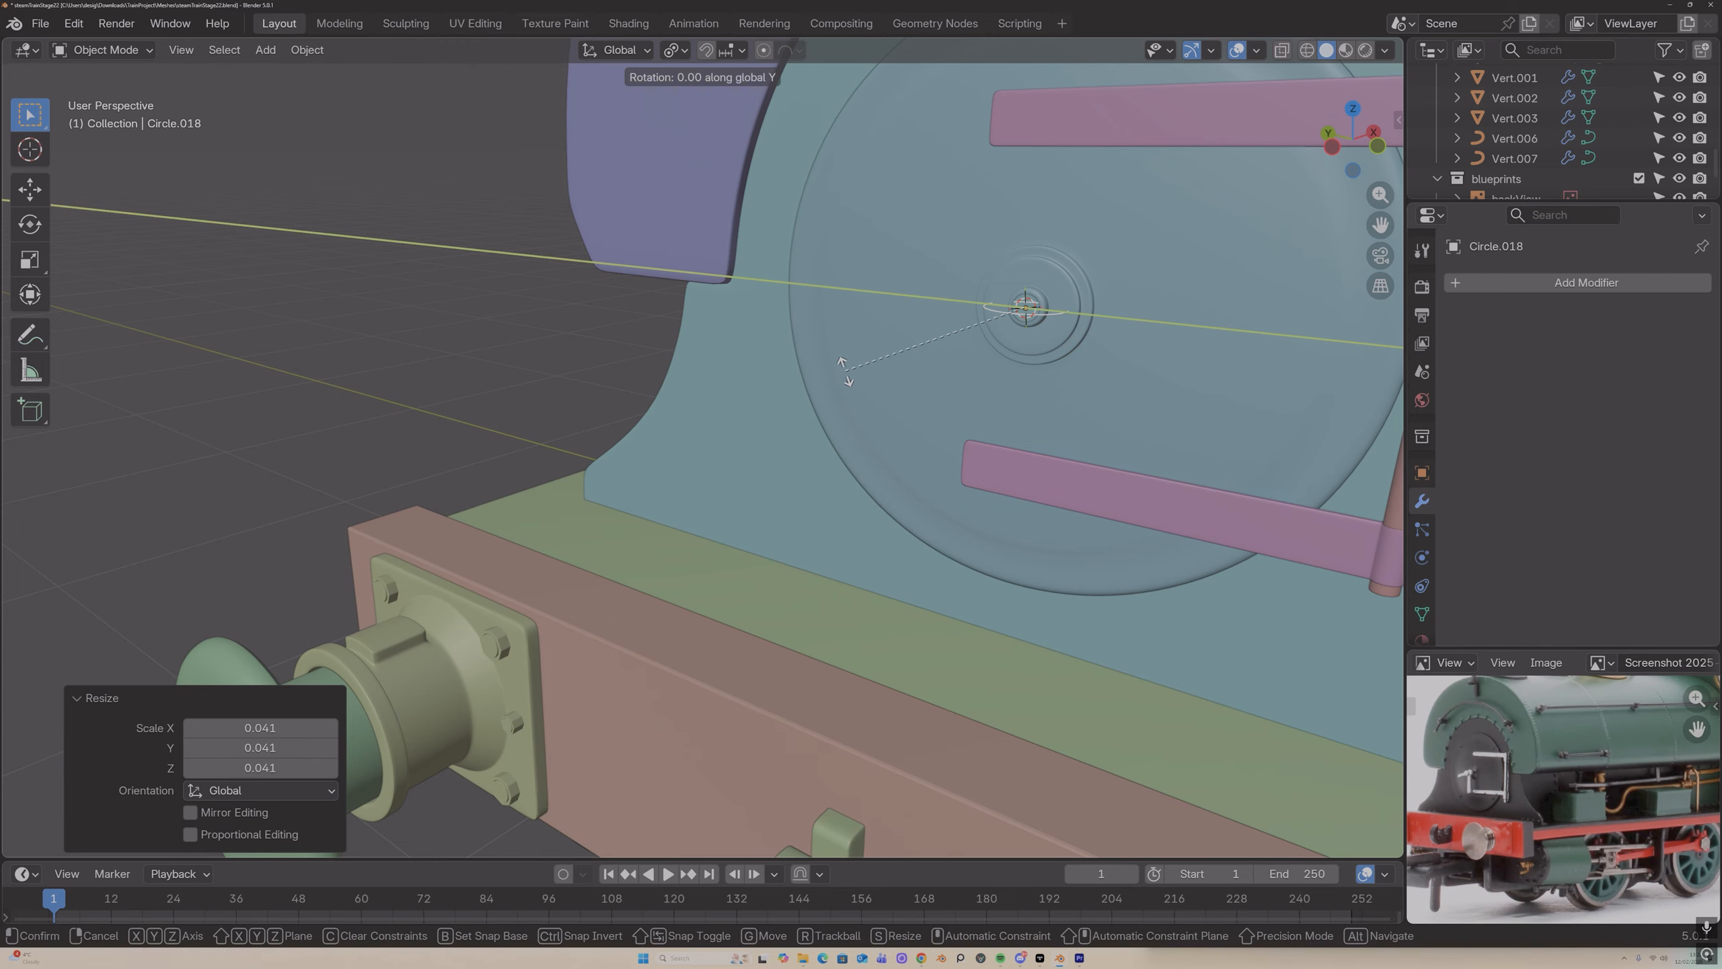
key(Return)
key(s)
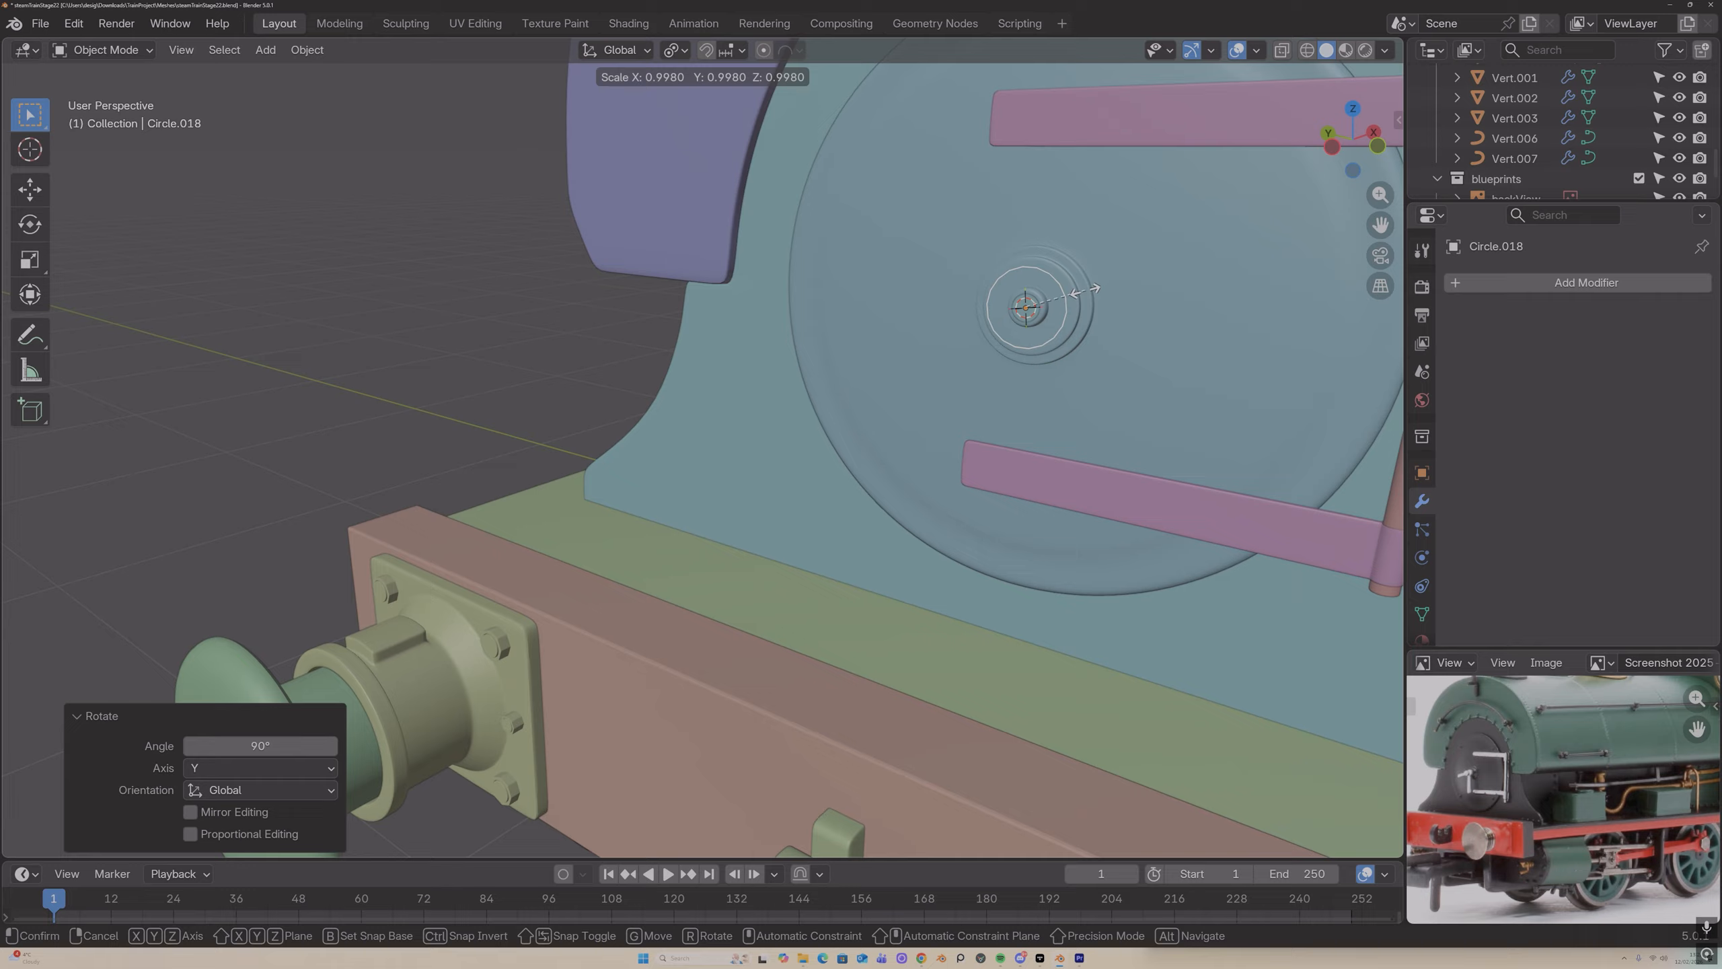
click(1053, 307)
Step: Extrude the whole circle about 0.009 m outward from the door along the negative X axis to form a short ring
middle_drag(1053, 306, 969, 316)
scroll(1060, 273, up, 5)
drag(1381, 226, 780, 353)
drag(1380, 196, 1381, 407)
ctrl+middle_drag(838, 370, 850, 276)
key(Tab)
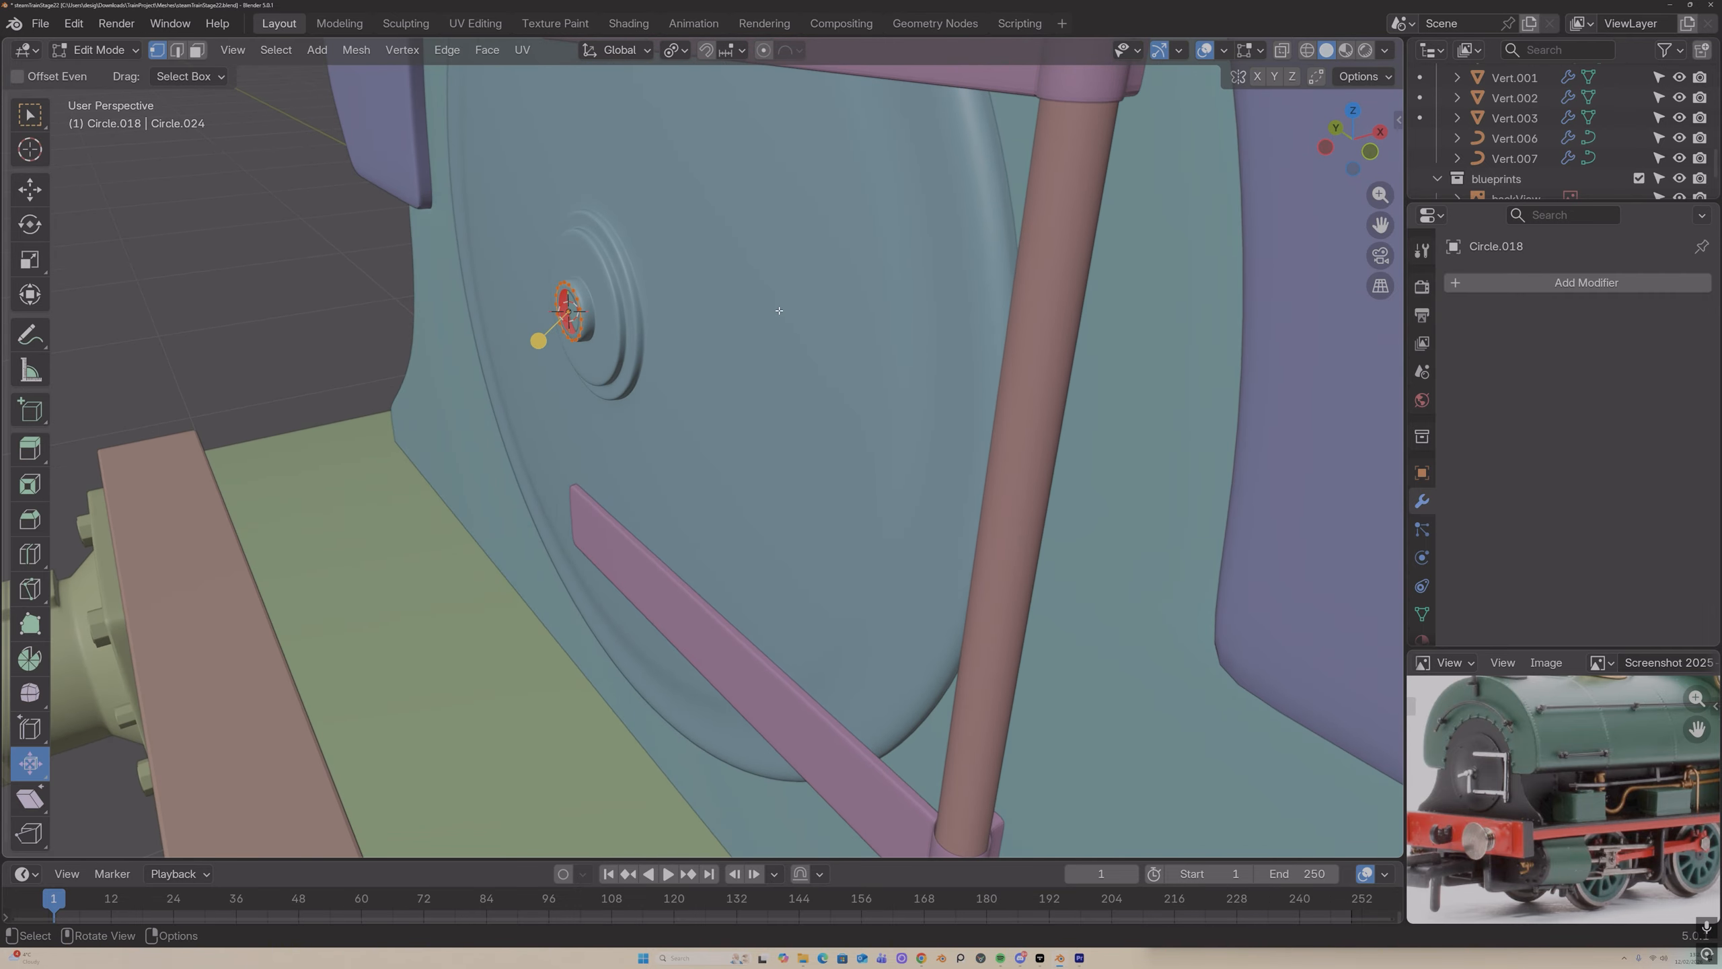
key(e)
key(Escape)
key(g)
key(x)
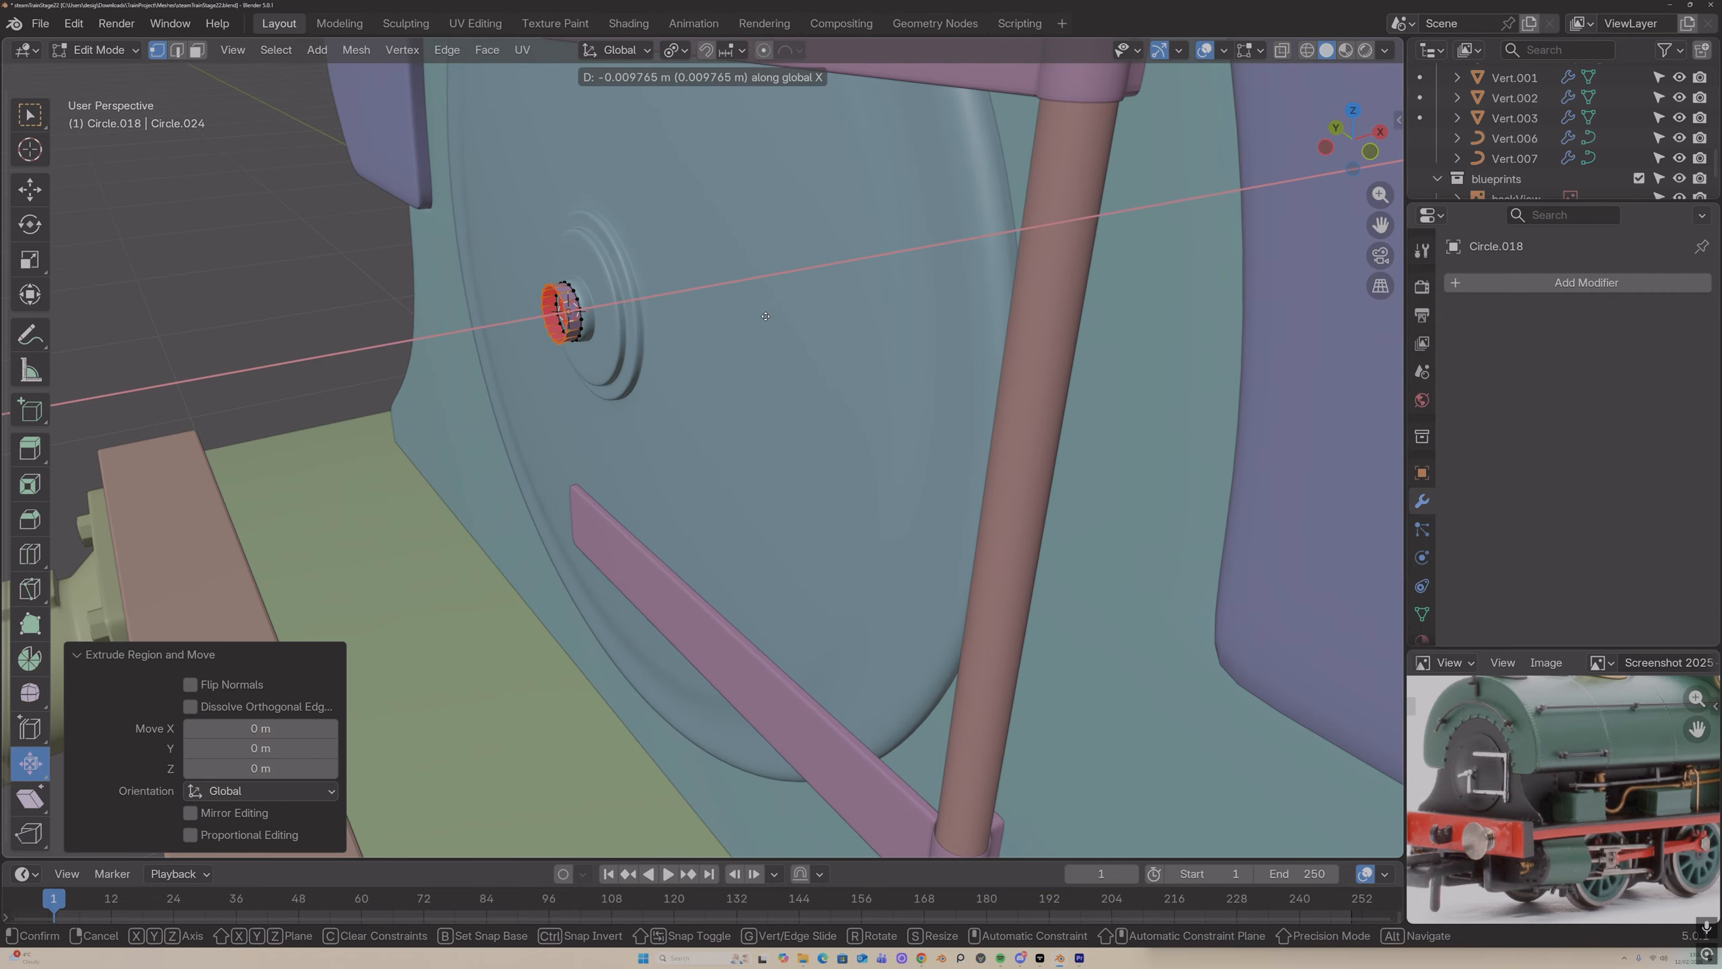
click(766, 316)
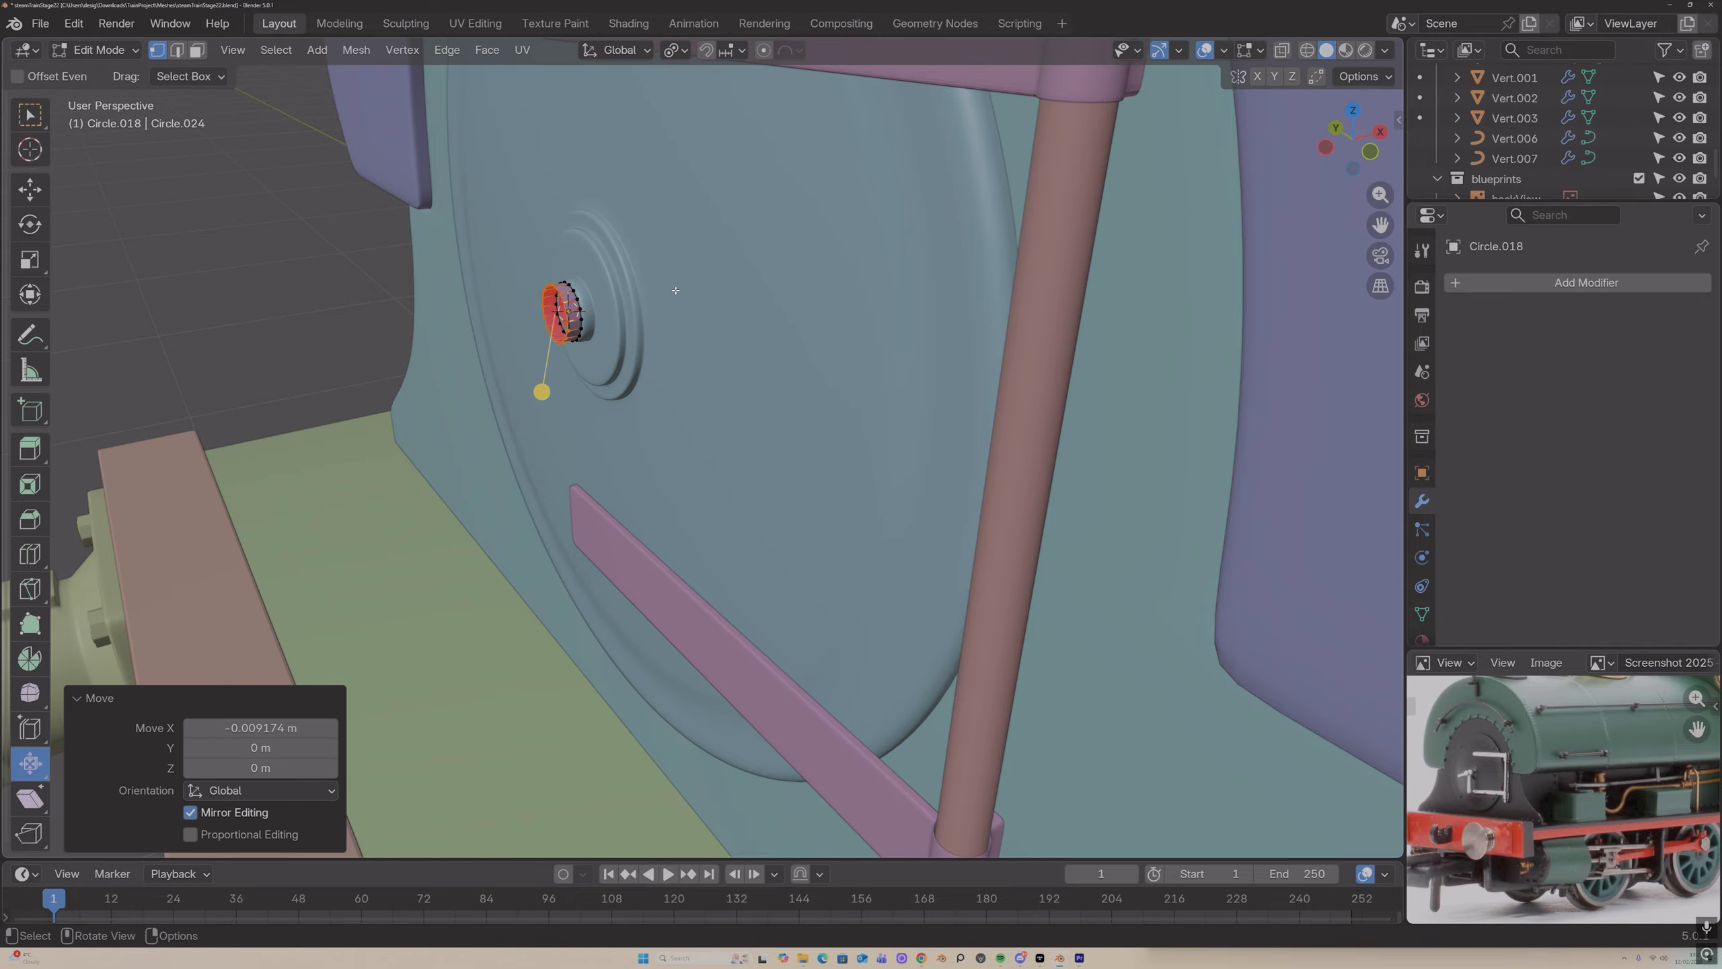
Step: Snap the 3D cursor to the ring's extruded edge loop and set the ring's origin to the 3D cursor
key(ctrl+Tab)
click(668, 401)
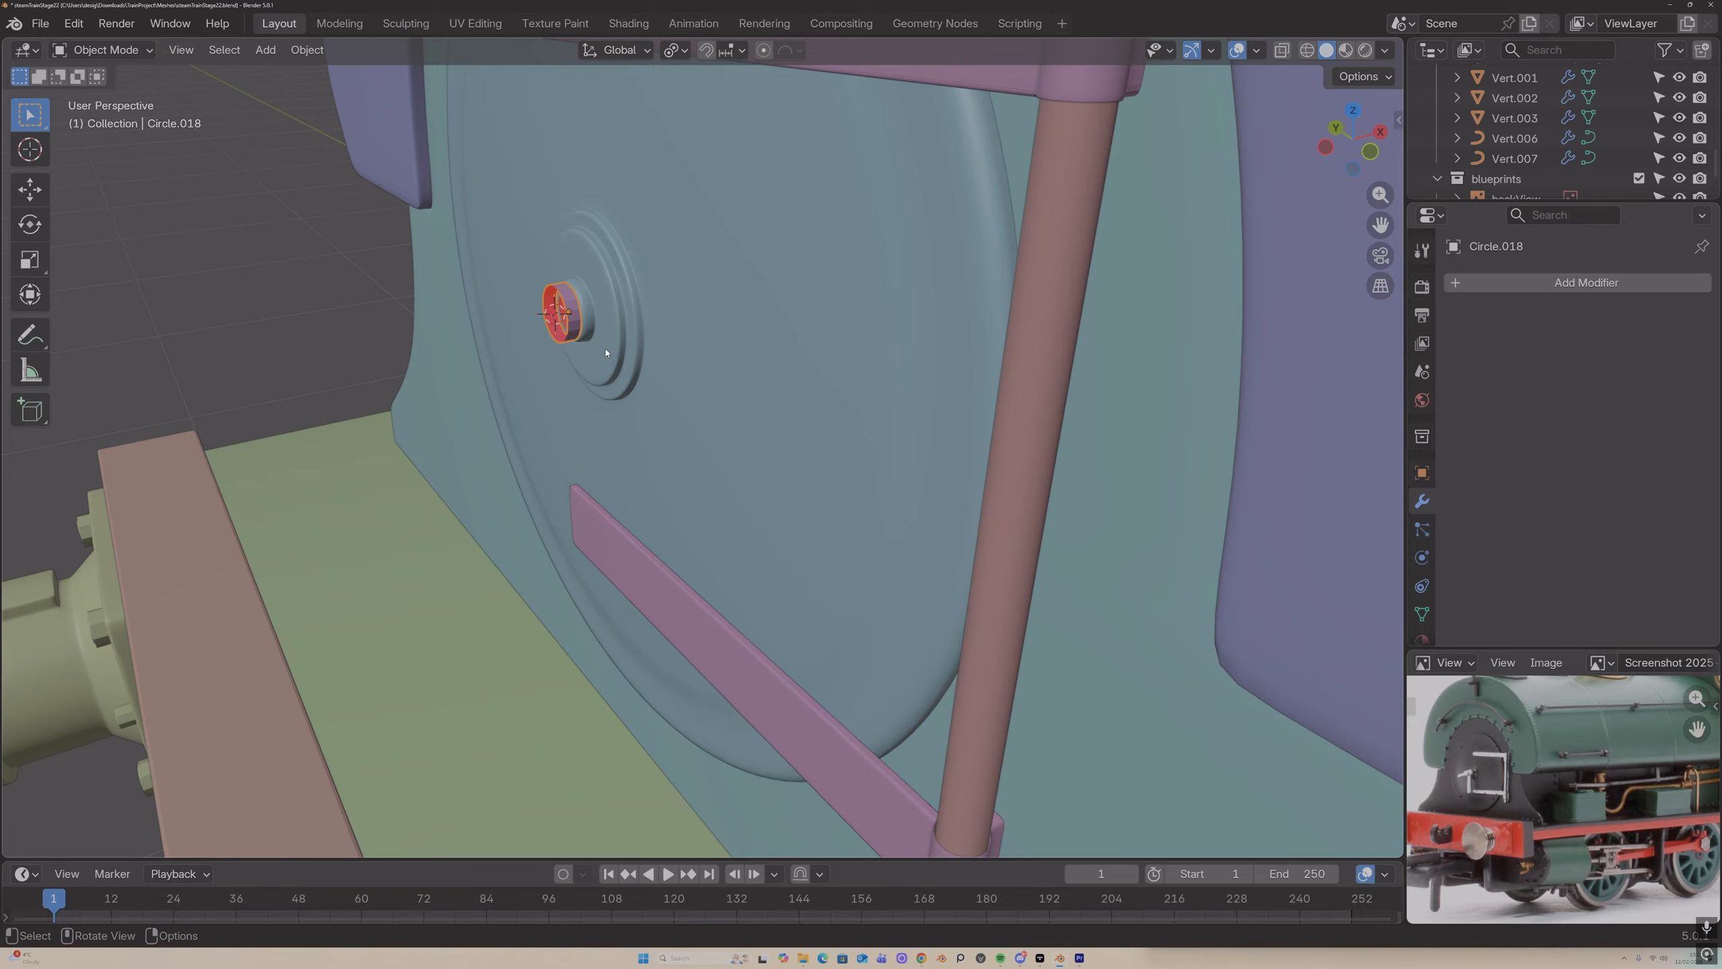
click(306, 50)
mouse_move(379, 92)
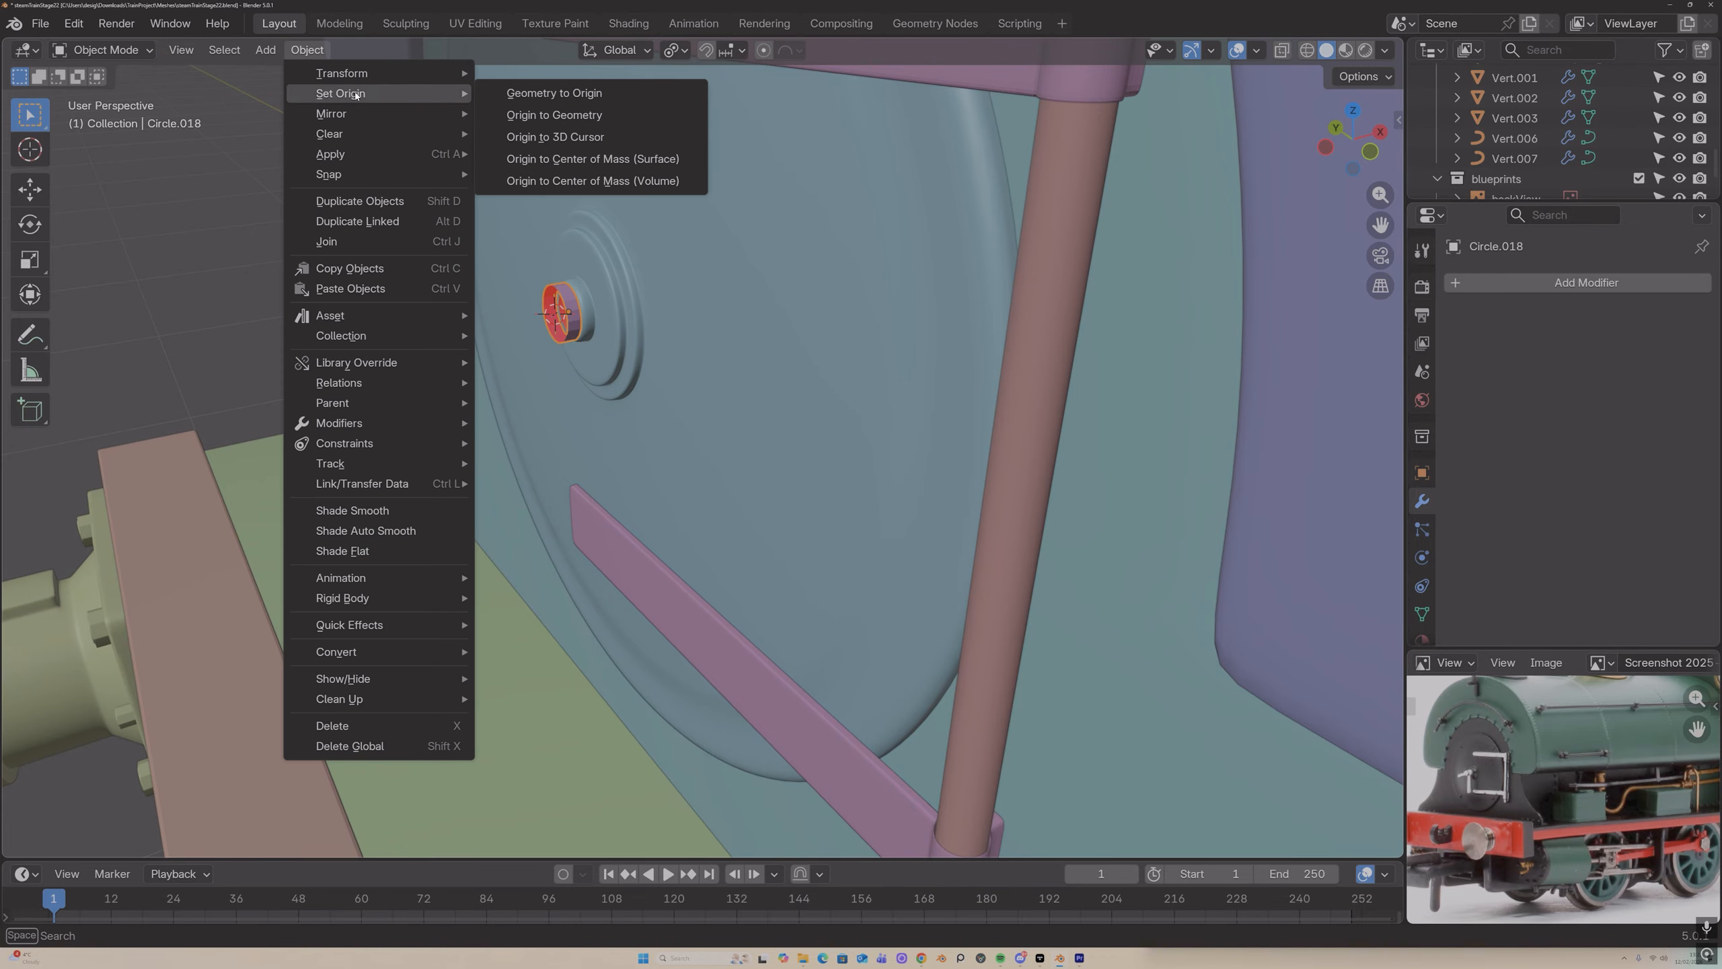
click(513, 137)
Step: Add a Mirror modifier to the ring, mirroring on the Z axis only
click(1552, 284)
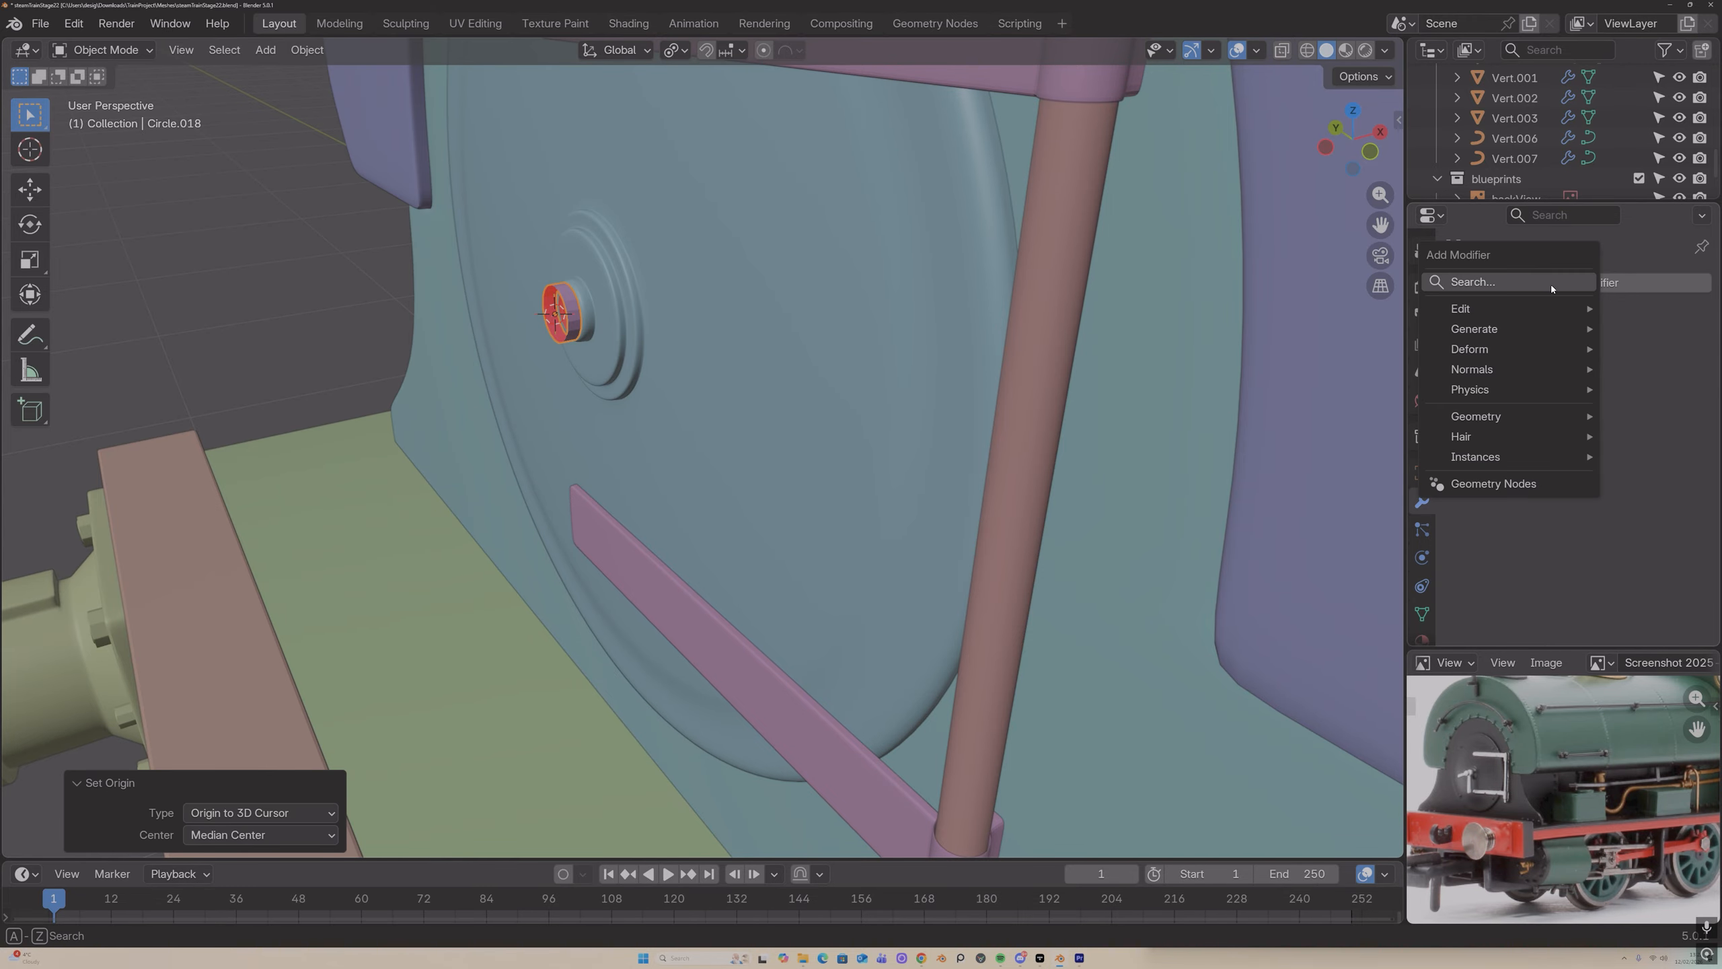
click(1552, 284)
click(1356, 328)
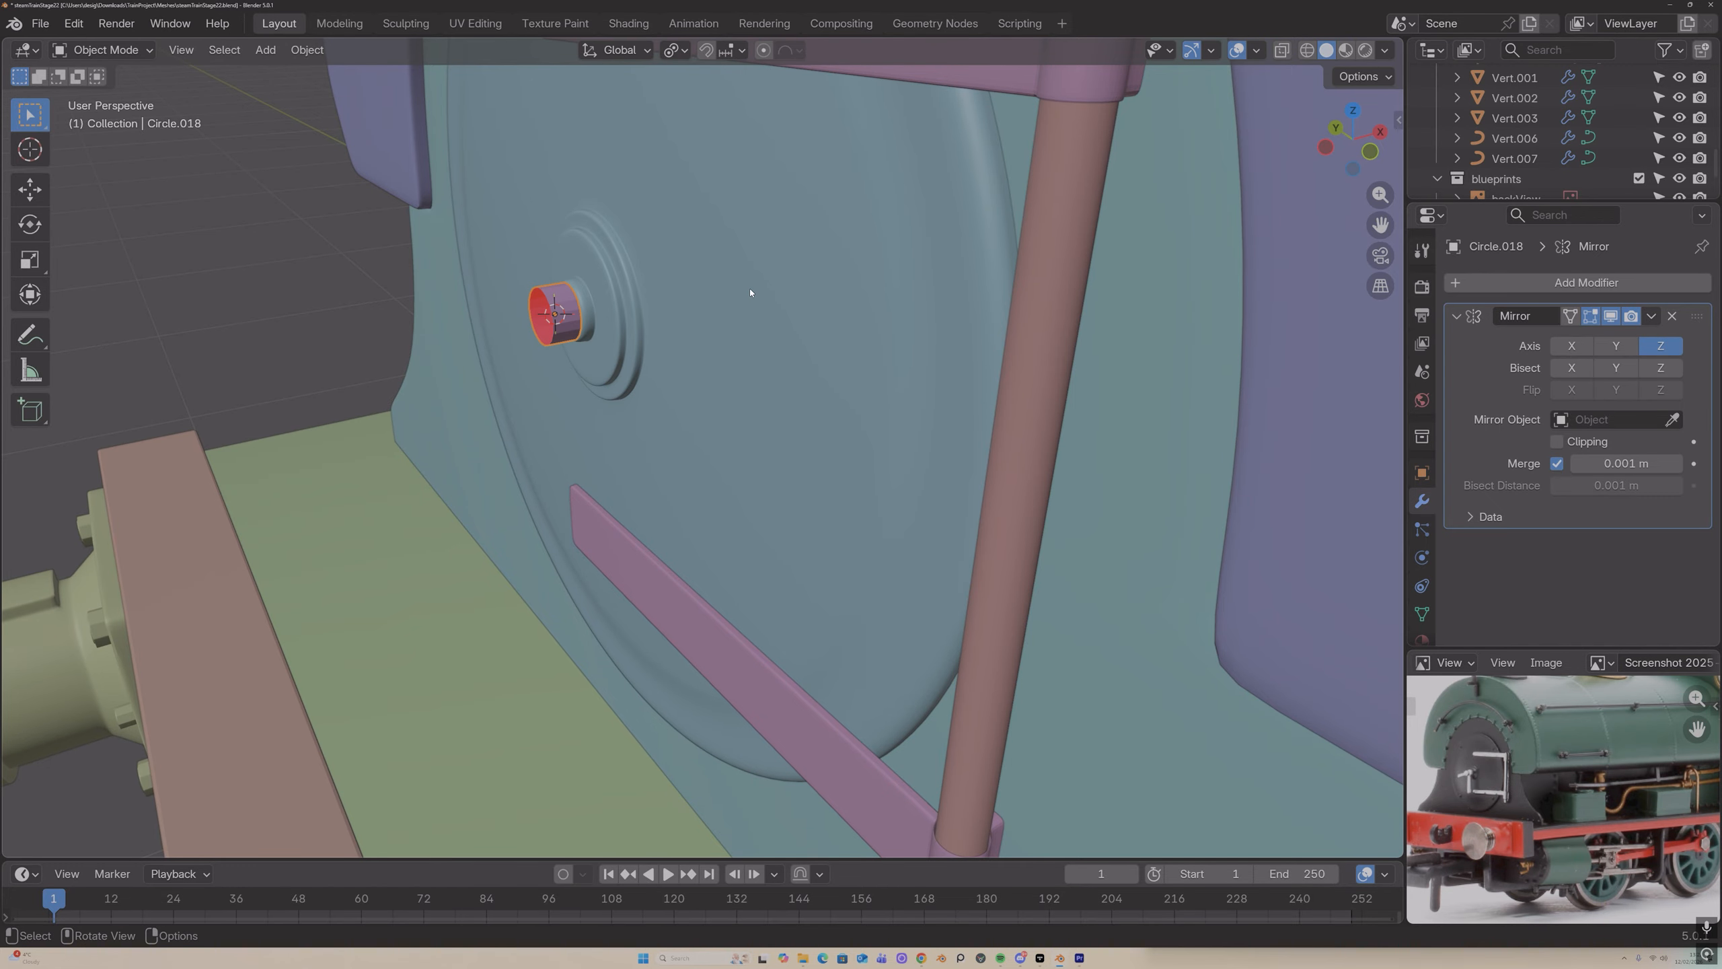
Step: Isolate the ring in local view and add two evenly spaced loop cuts around its editable half
key(KP_Divide)
key(Tab)
middle_drag(750, 293, 679, 252)
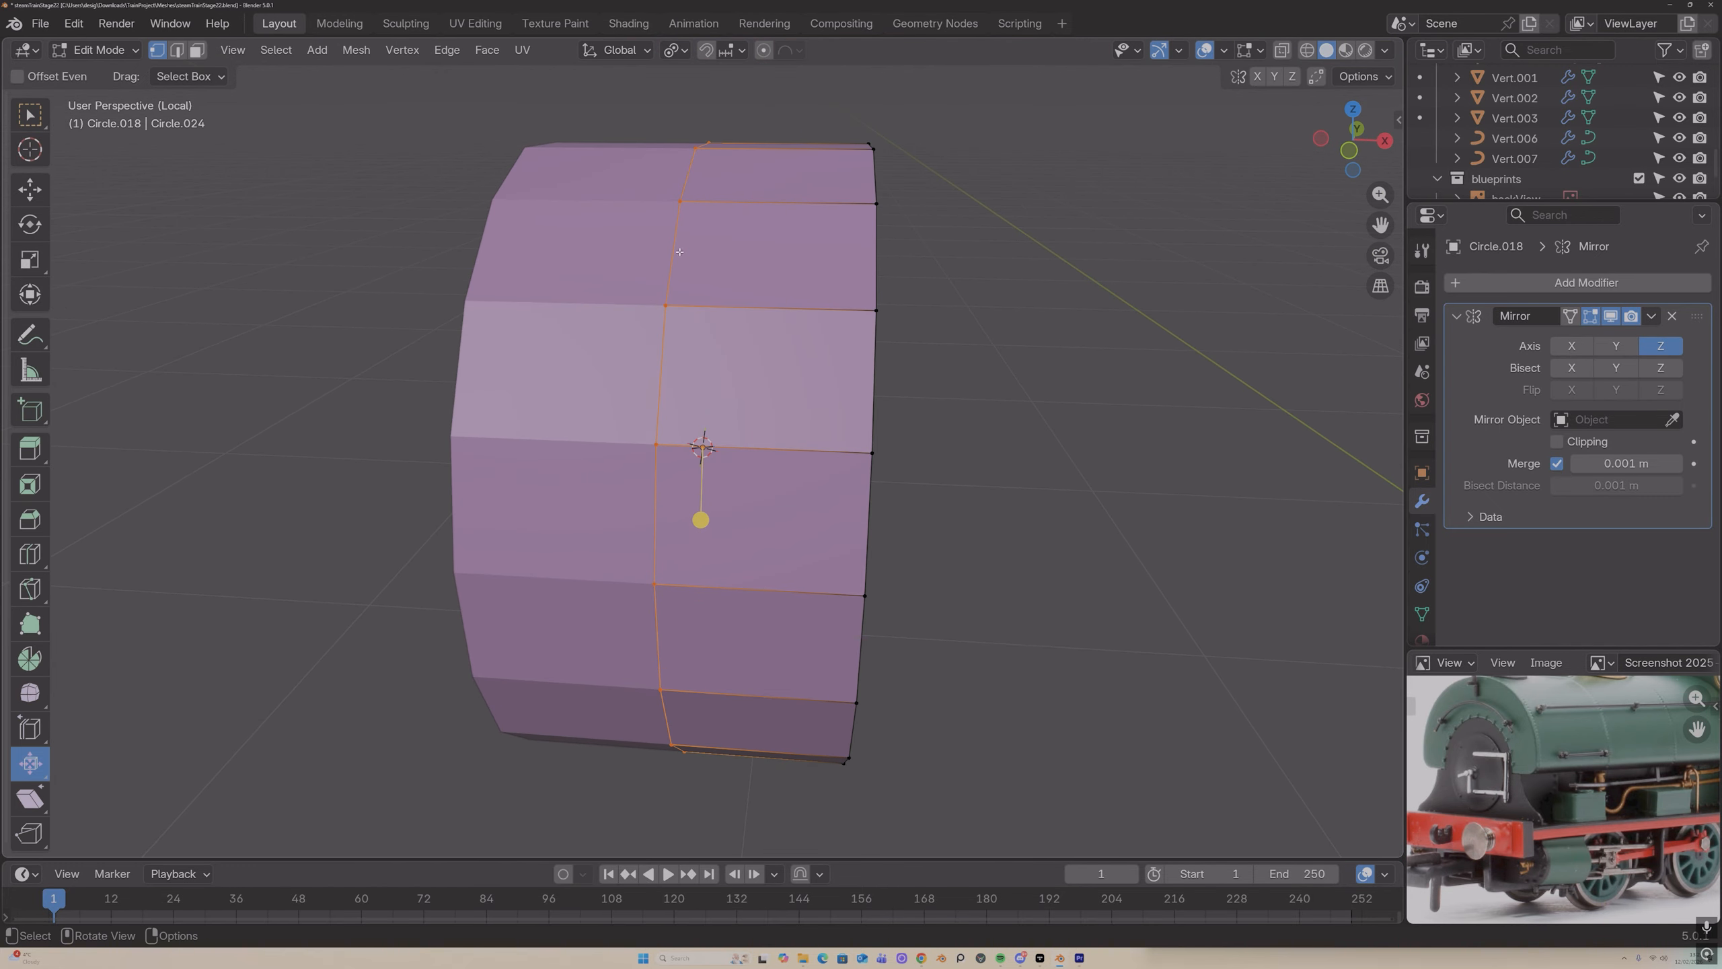
key(ctrl+r)
scroll(804, 144, up, 1)
click(803, 144)
right_click(804, 144)
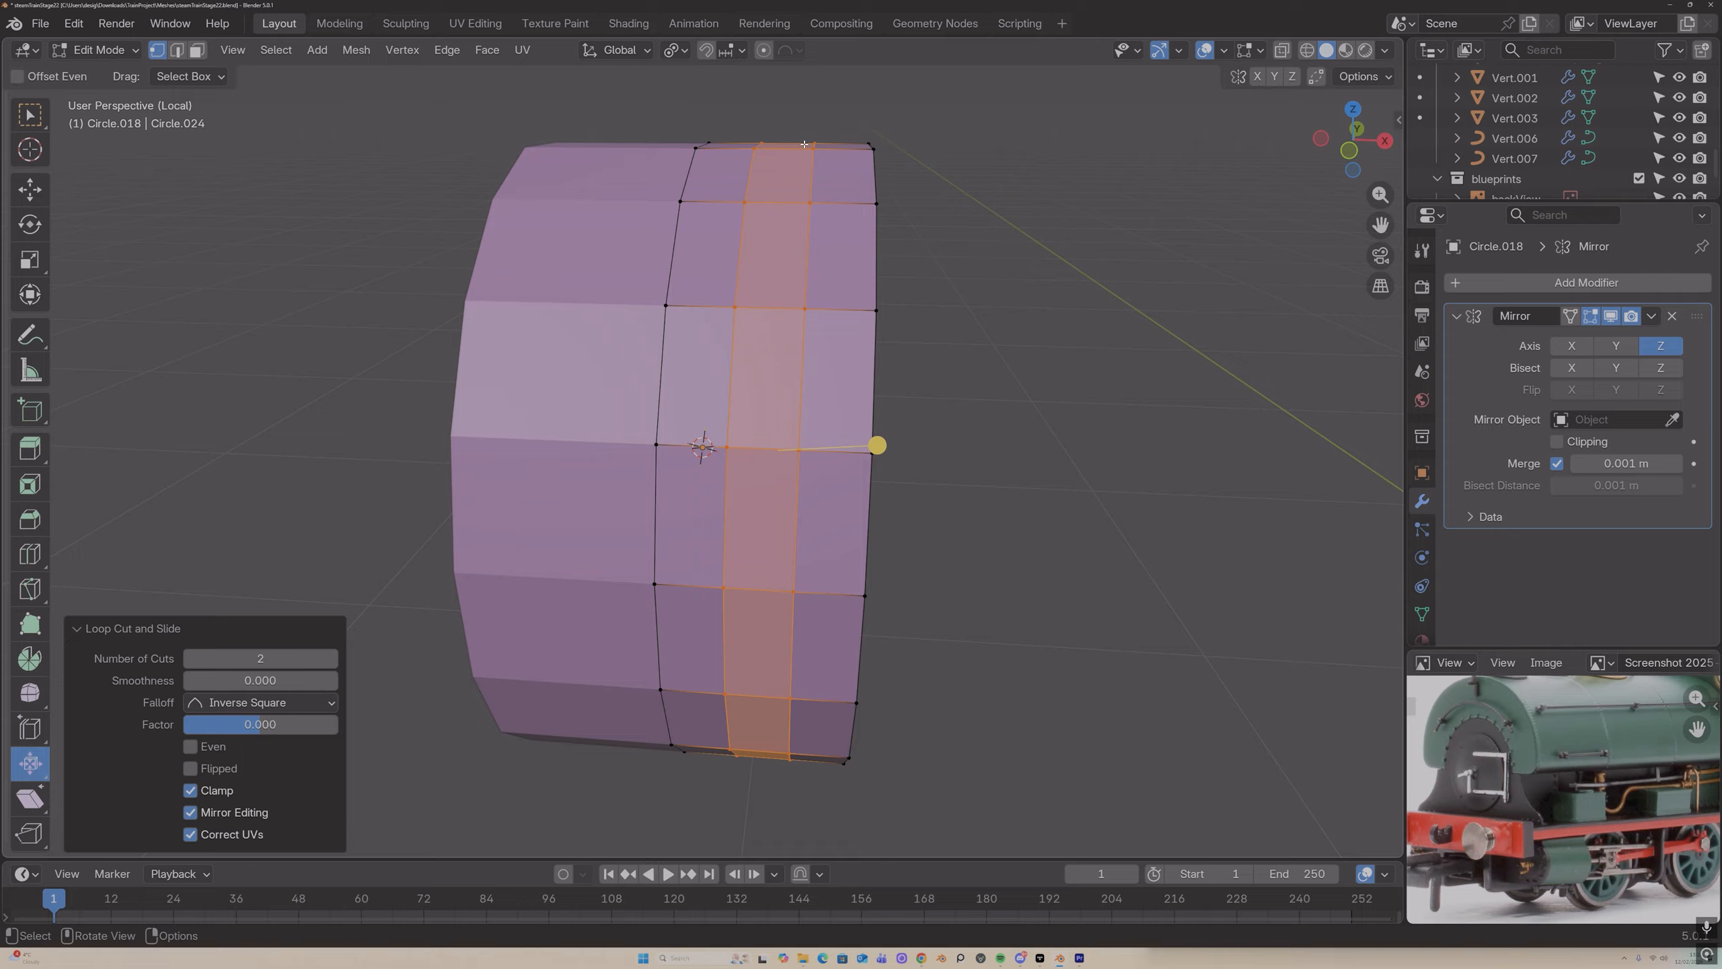
Step: Round the ring's profile by scaling its open end edge loop to about 0.734 and the neighbouring loop to about 0.947
key(2)
click(874, 175)
alt+click(876, 209)
middle_drag(875, 209, 868, 211)
key(s)
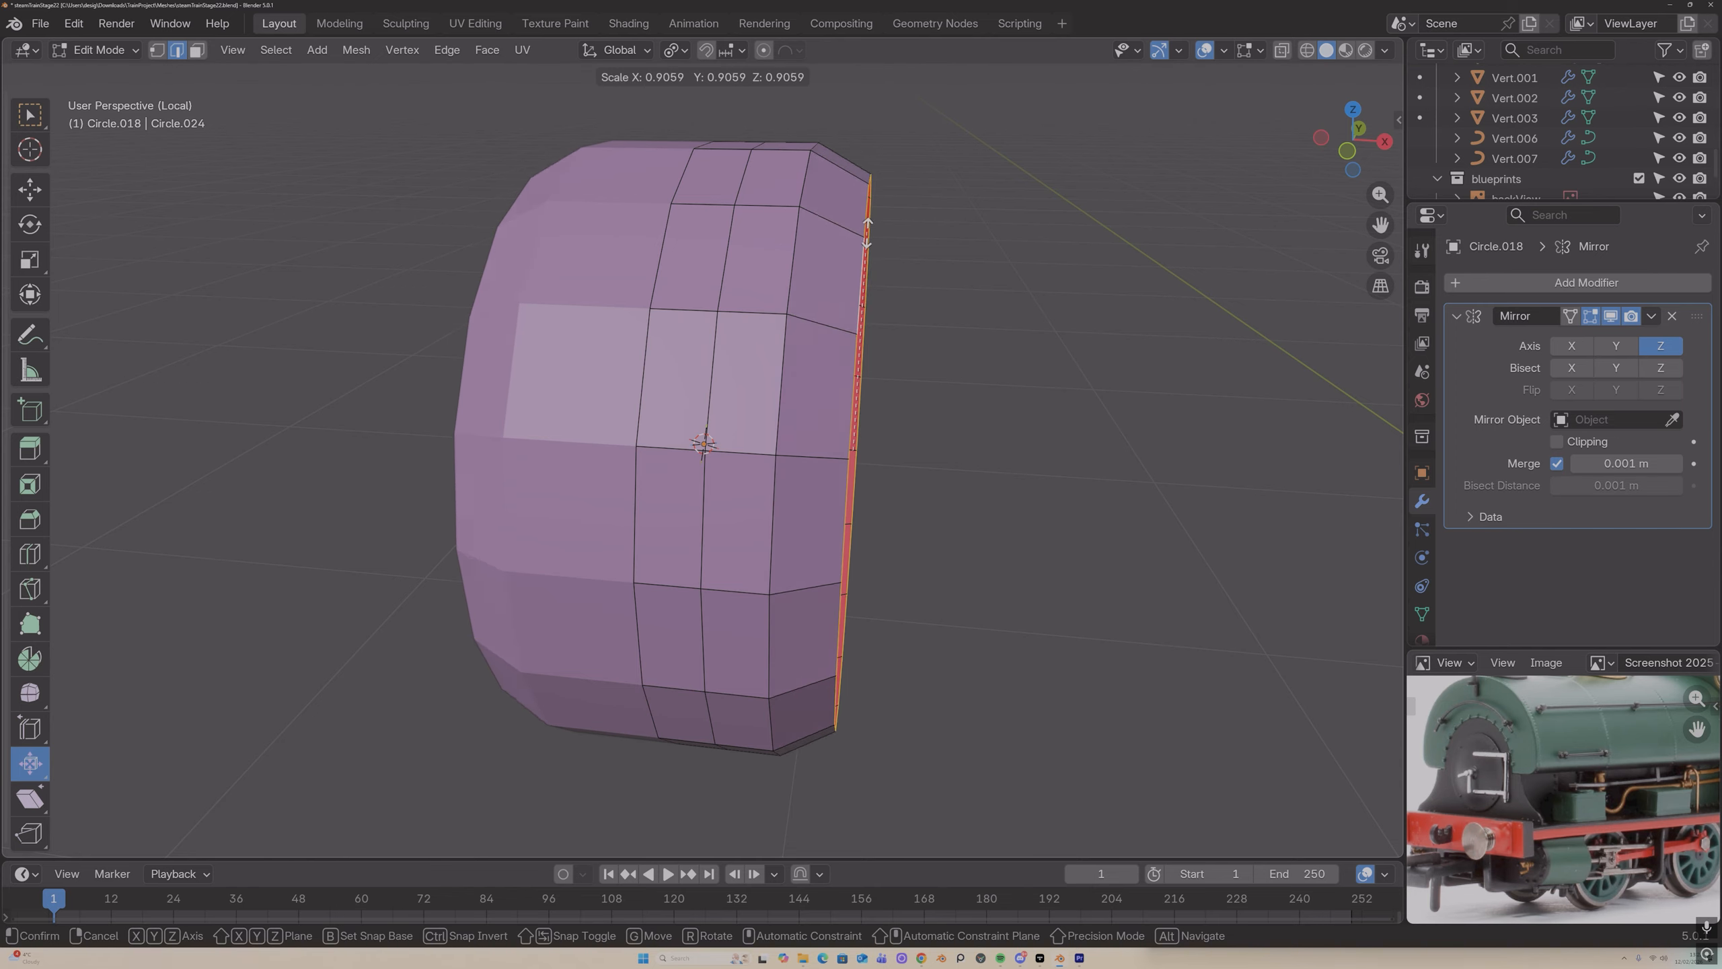
click(798, 255)
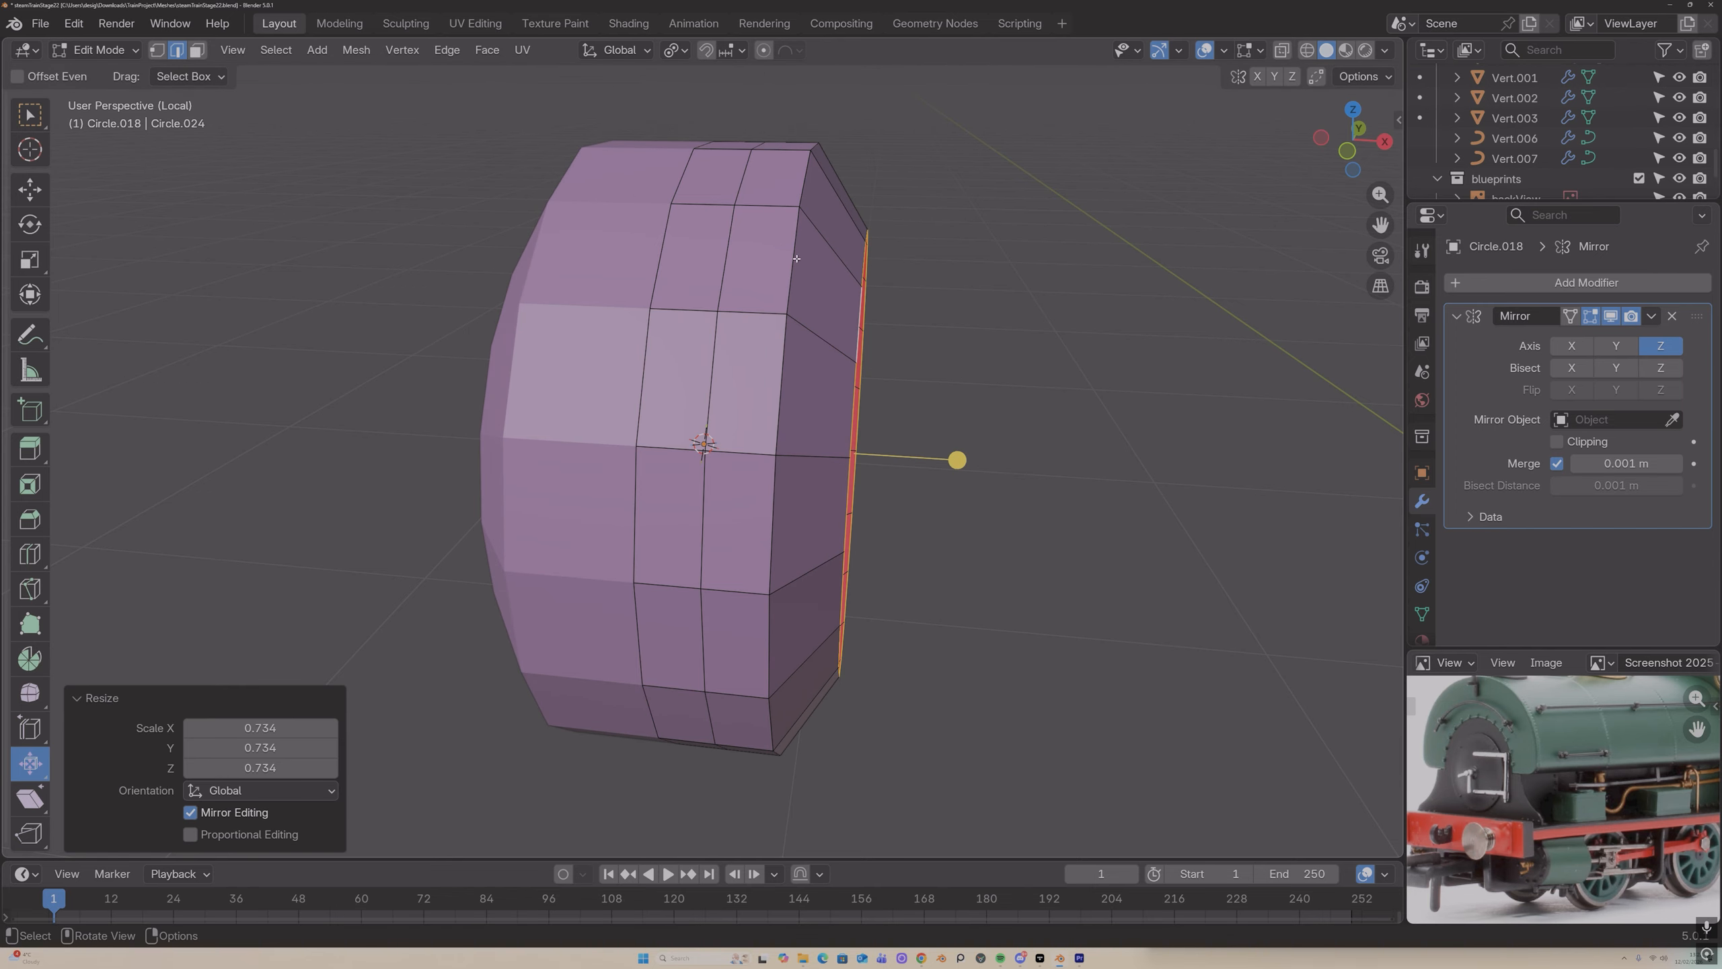
alt+click(800, 186)
key(s)
click(801, 224)
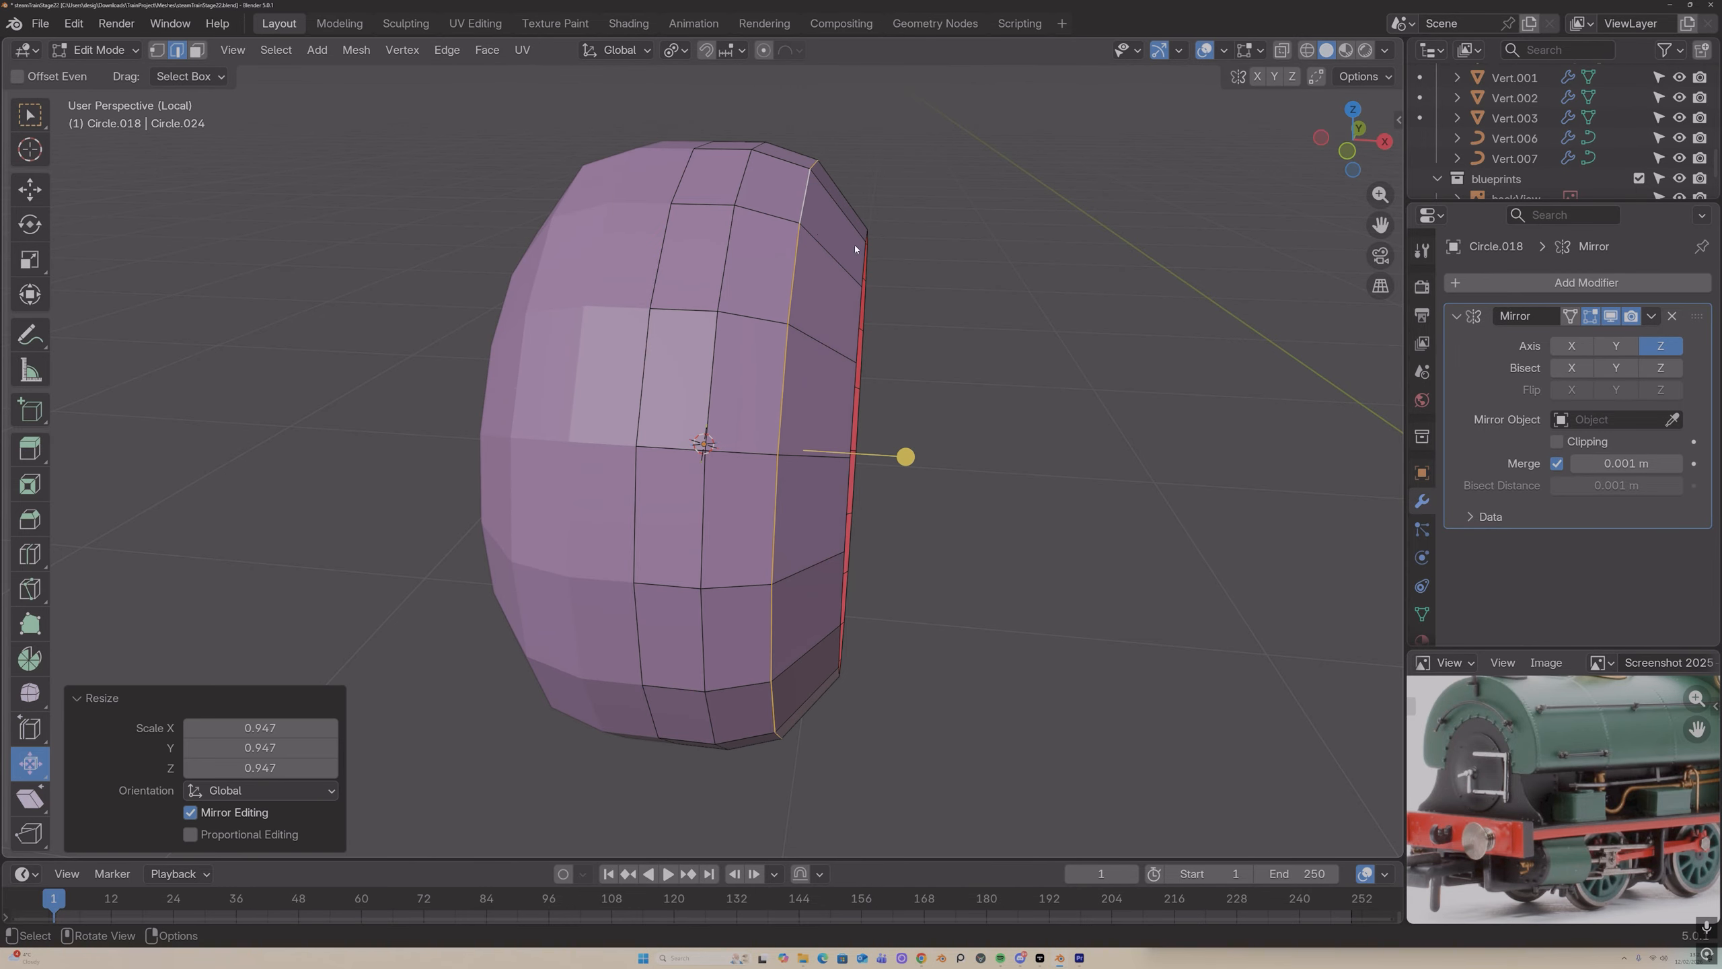
Step: Extrude the ring's open end edge loop and scale it inward to form a narrow rim on the end face
key(Tab)
scroll(1486, 754, up, 2)
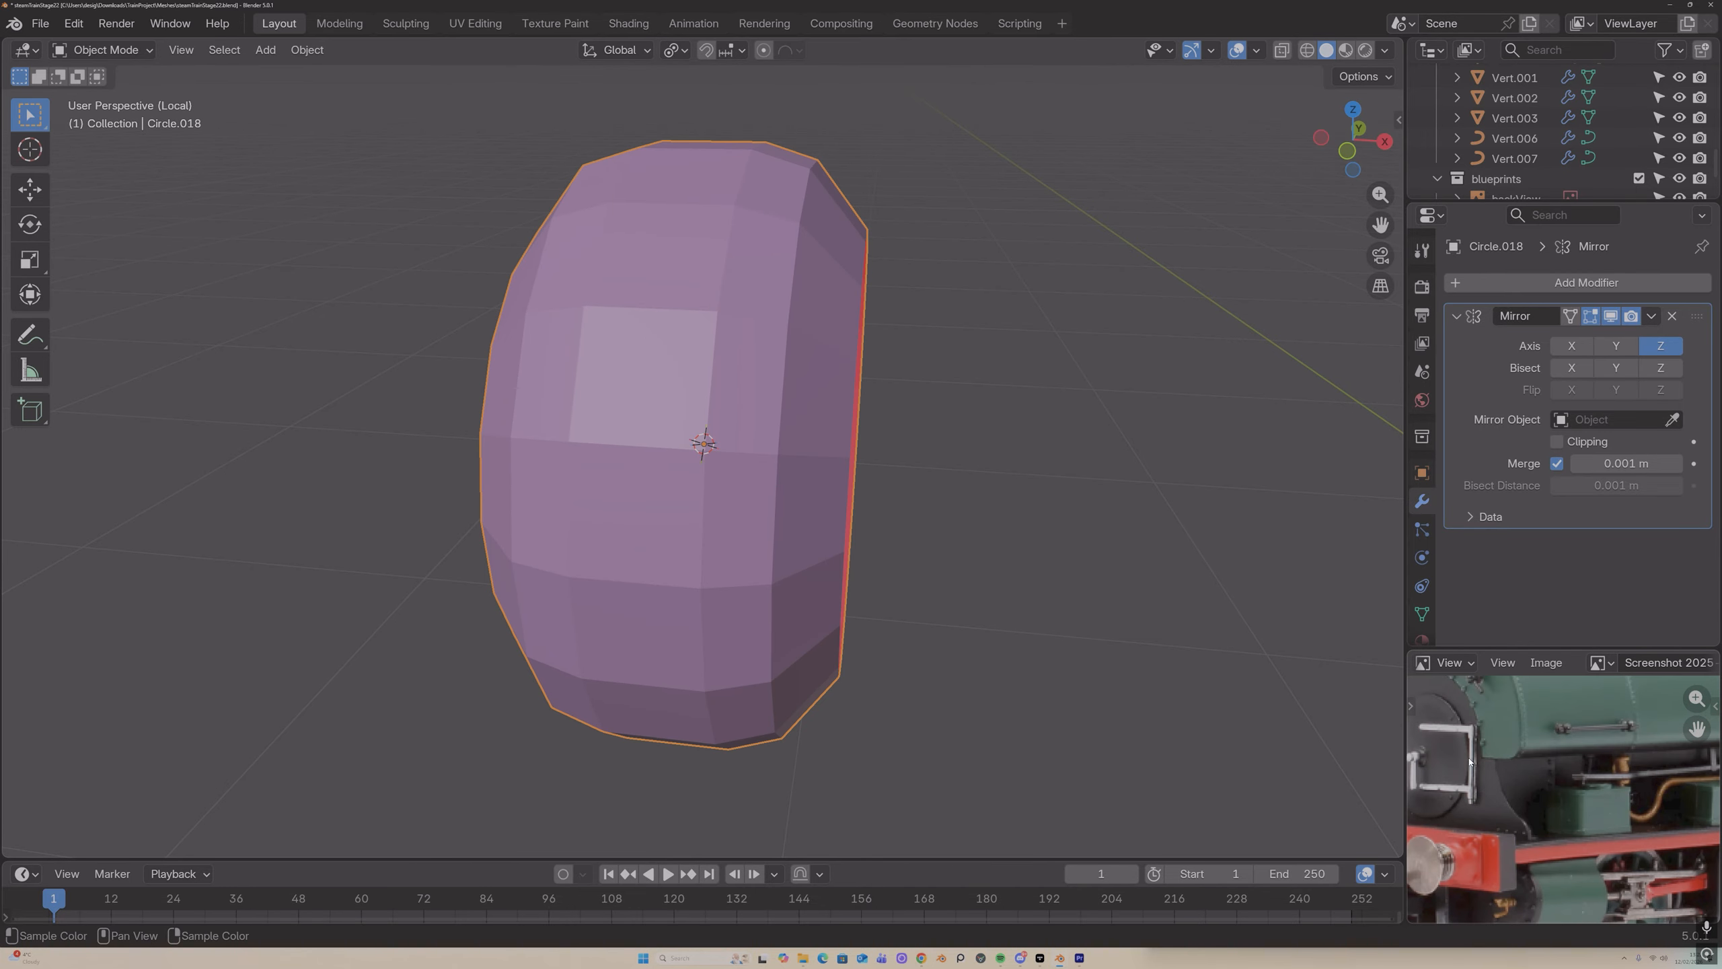
middle_drag(800, 353, 720, 278)
key(Tab)
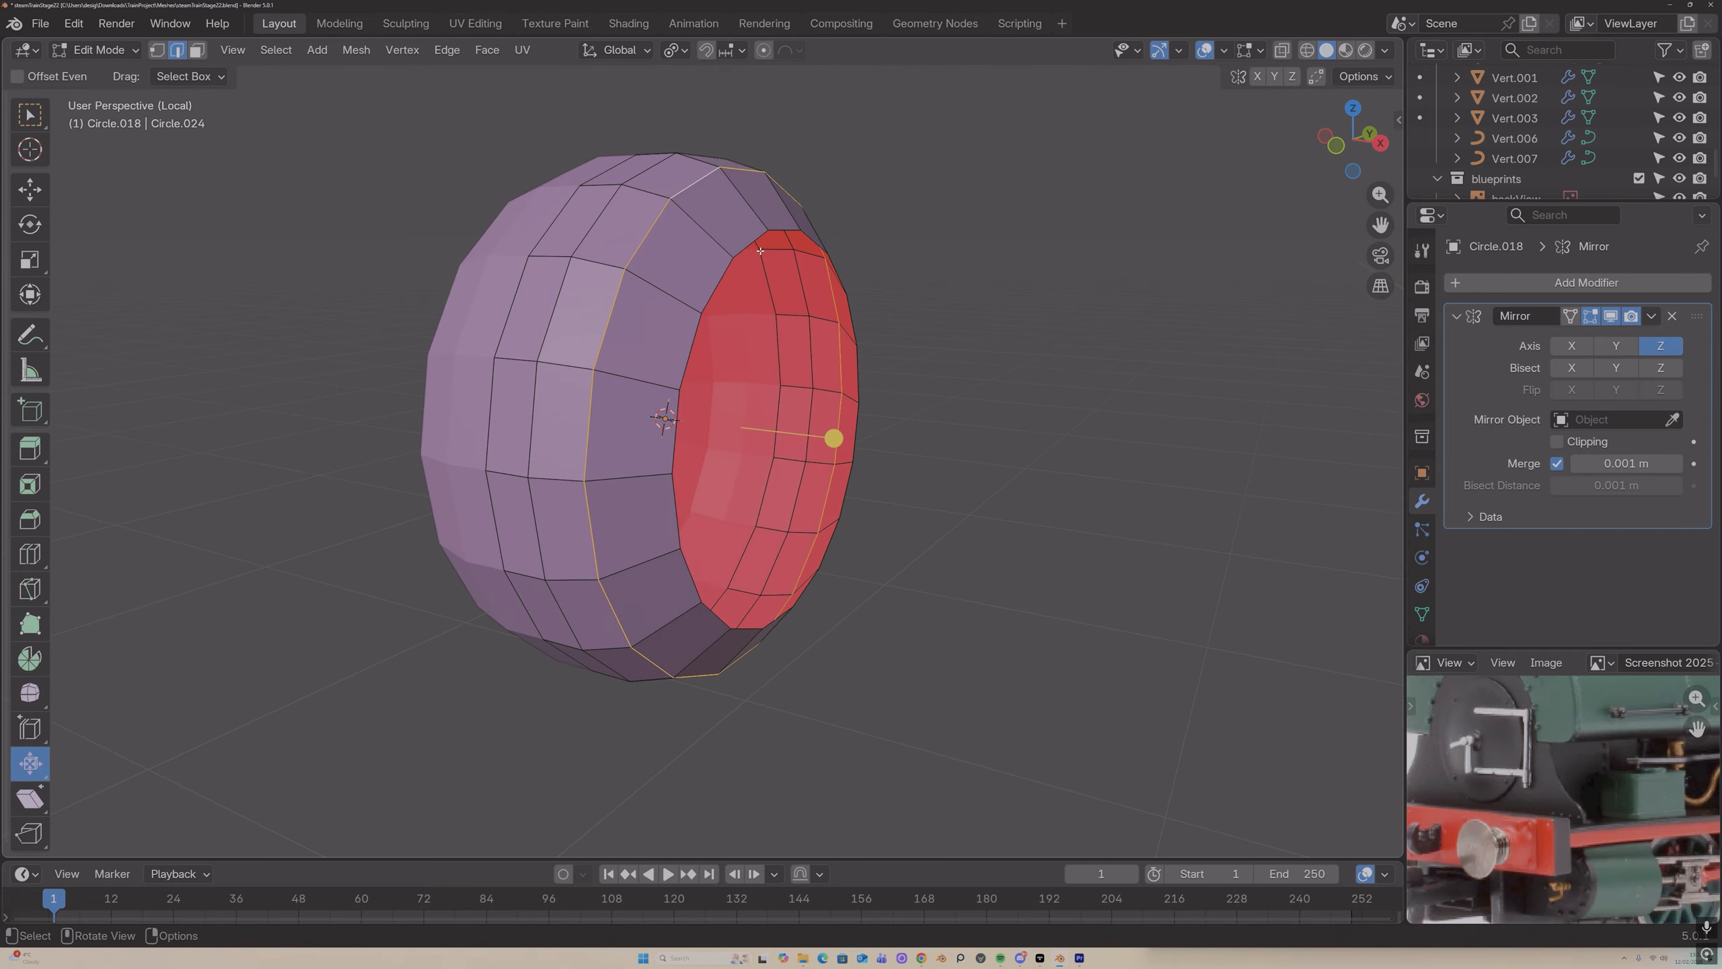
key(g)
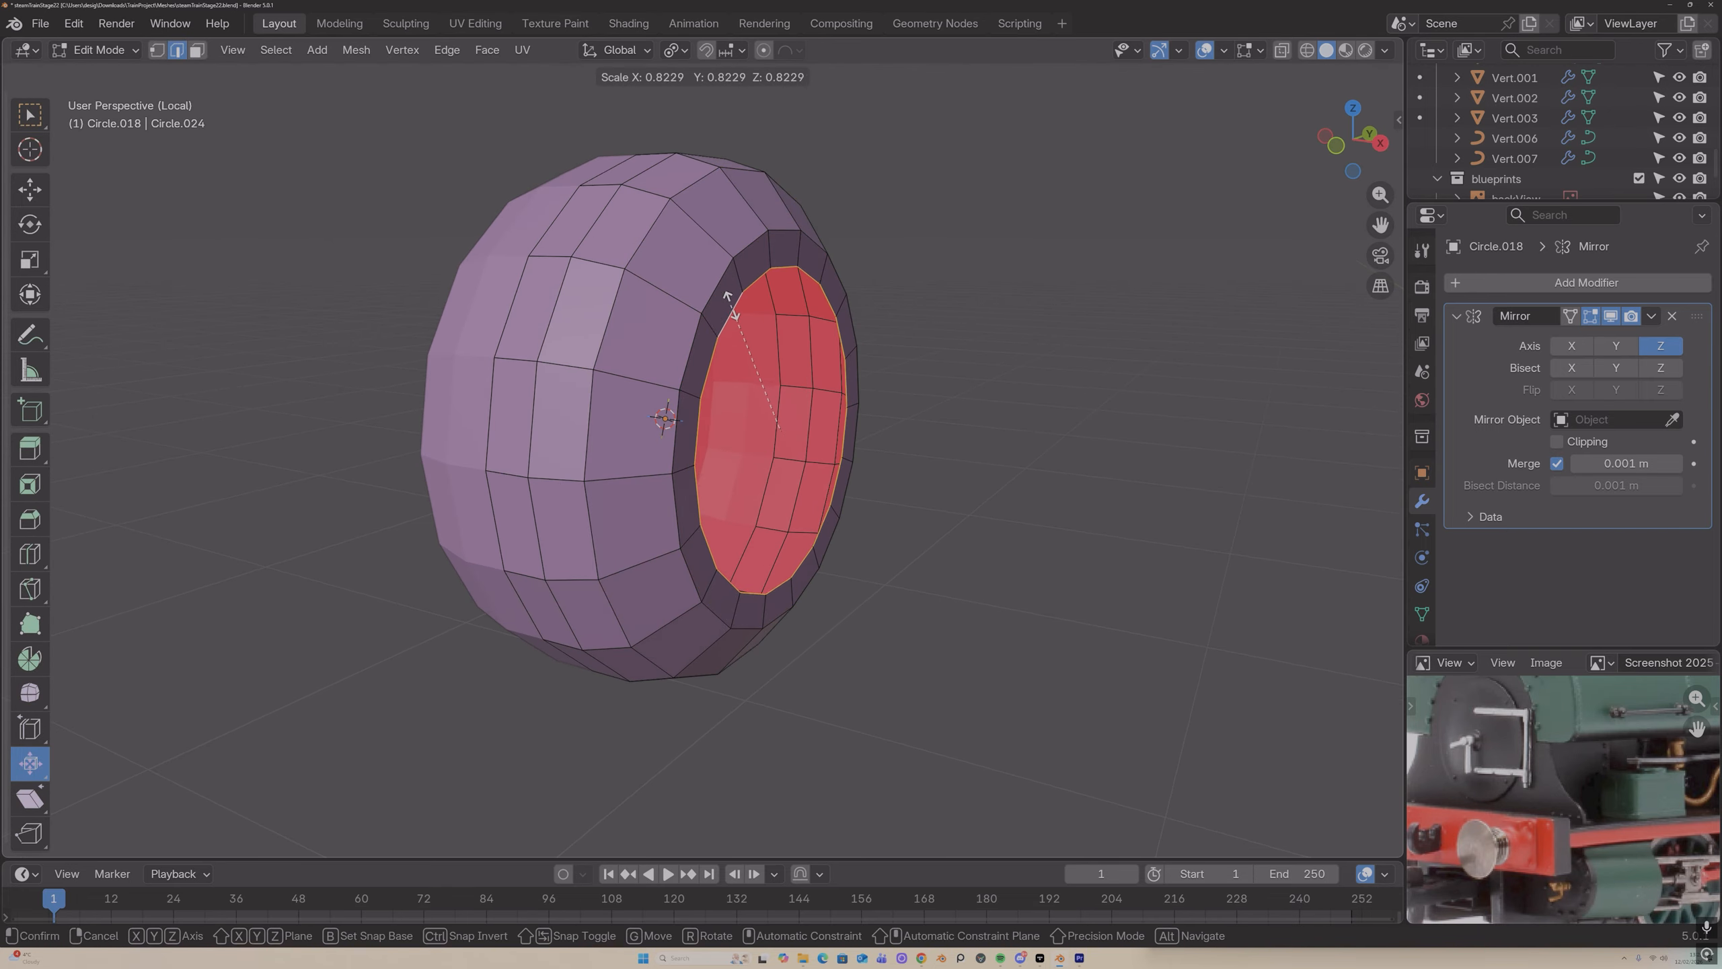
click(876, 442)
Step: Extrude the rim's inner edge loop inward and merge its vertices at the centre to close the end face
key(Tab)
middle_drag(876, 442, 681, 277)
key(Tab)
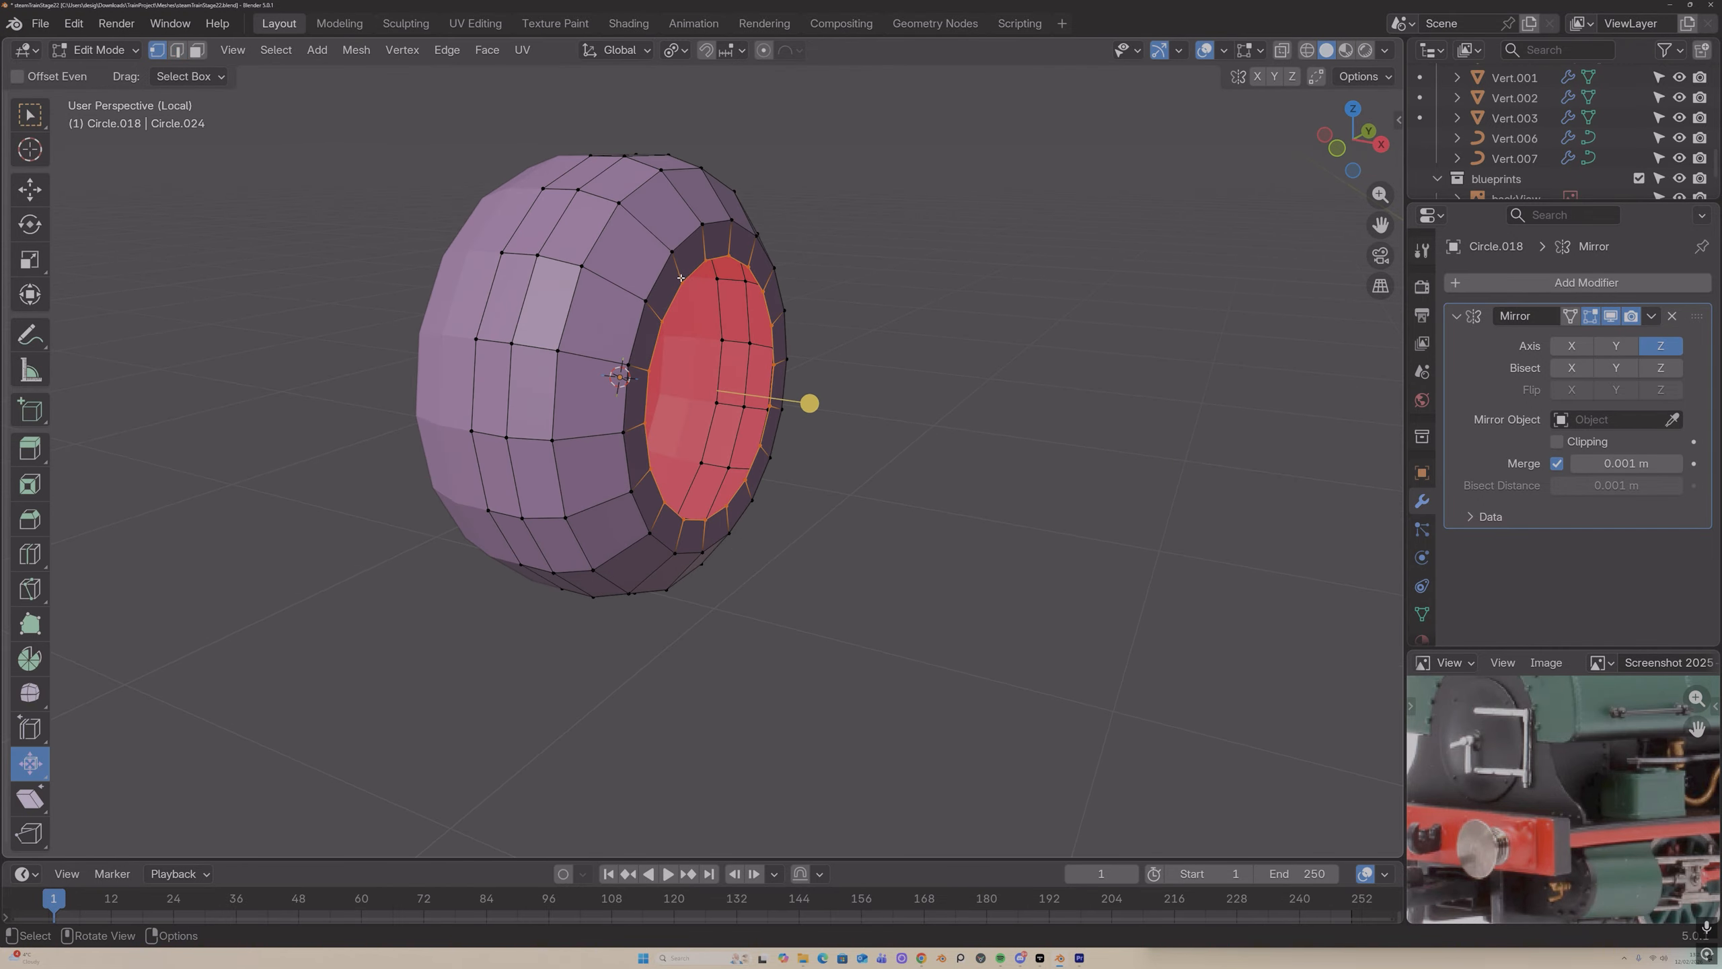
key(e)
key(s)
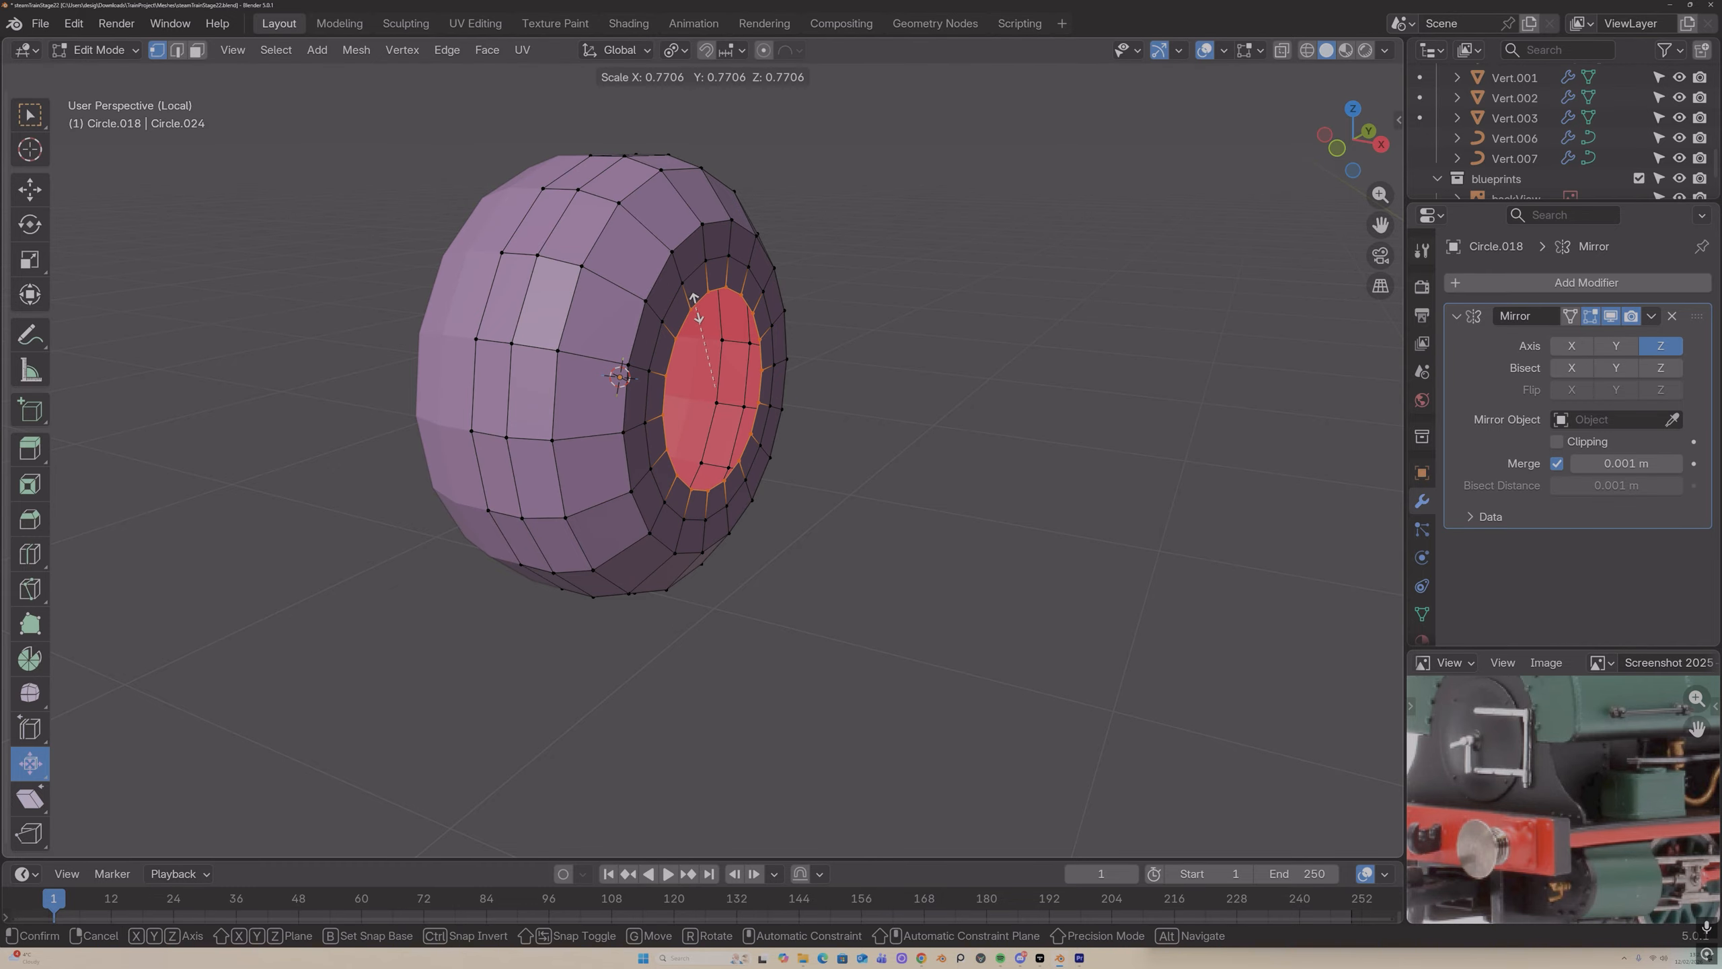
click(696, 310)
key(m)
click(696, 310)
key(Tab)
Step: Add a level 2 Subdivision modifier to the closed knob and turn off its viewport display
middle_drag(676, 299, 761, 293)
key(ctrl+2)
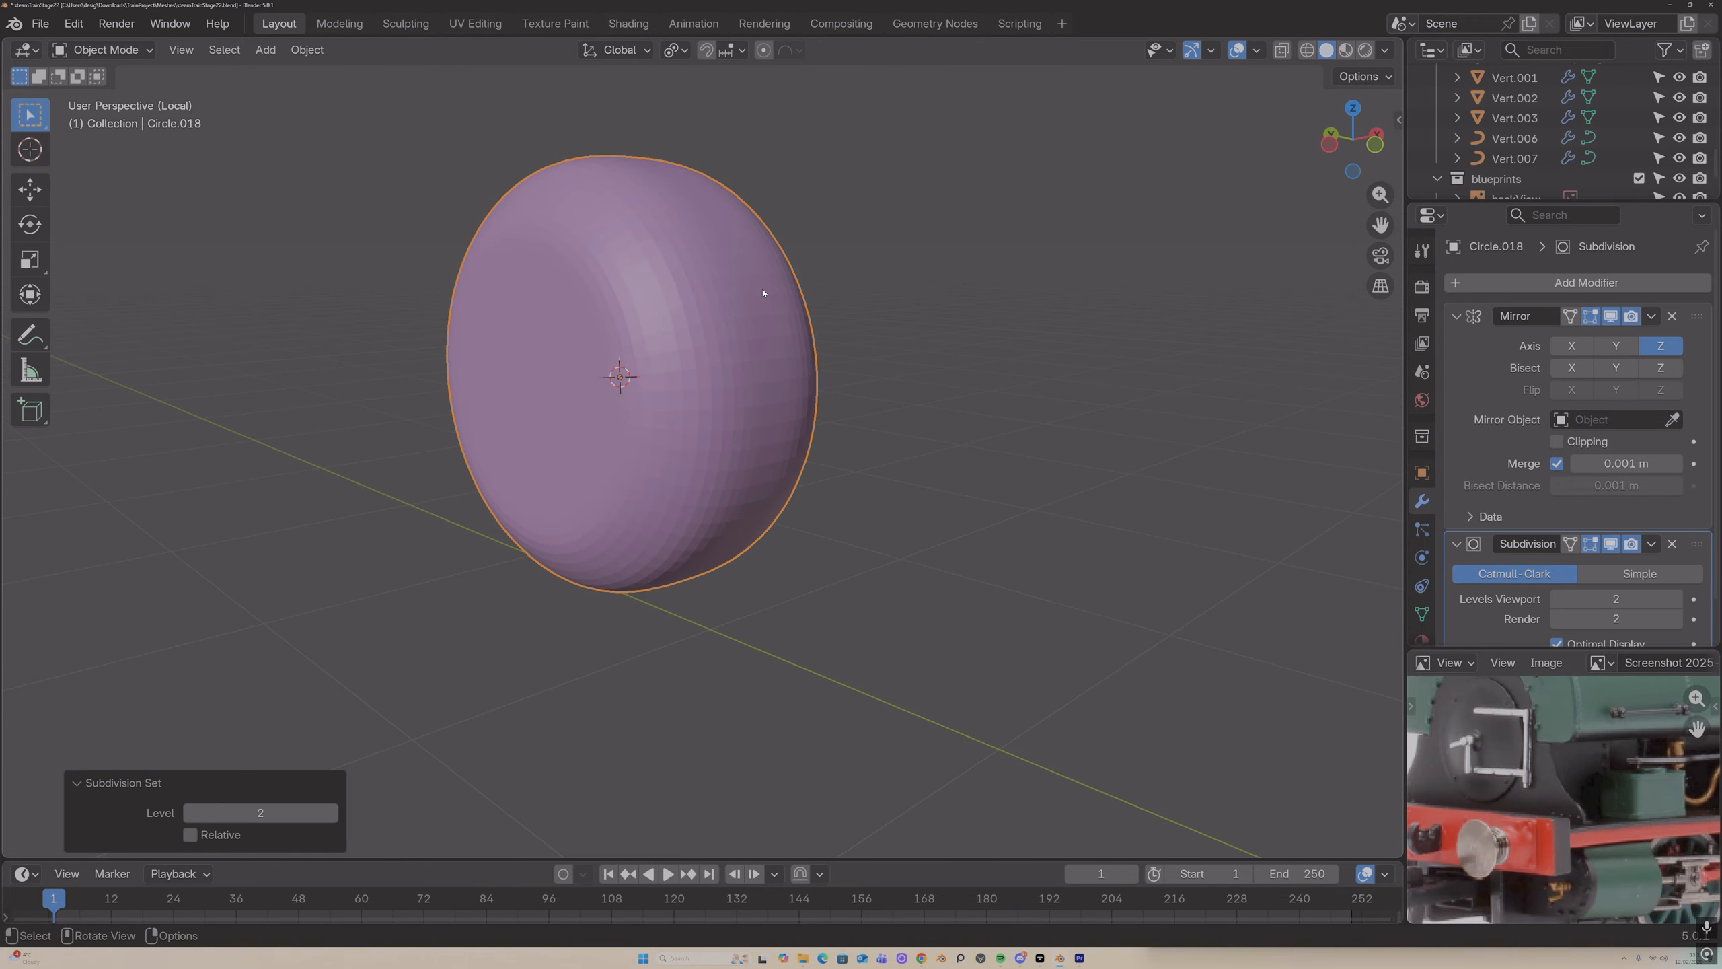
click(1611, 544)
Step: Extrude three adjacent faces on the knob's underside straight down along Z by about 0.09 m to form the handle's arm
middle_drag(763, 297, 870, 242)
key(Tab)
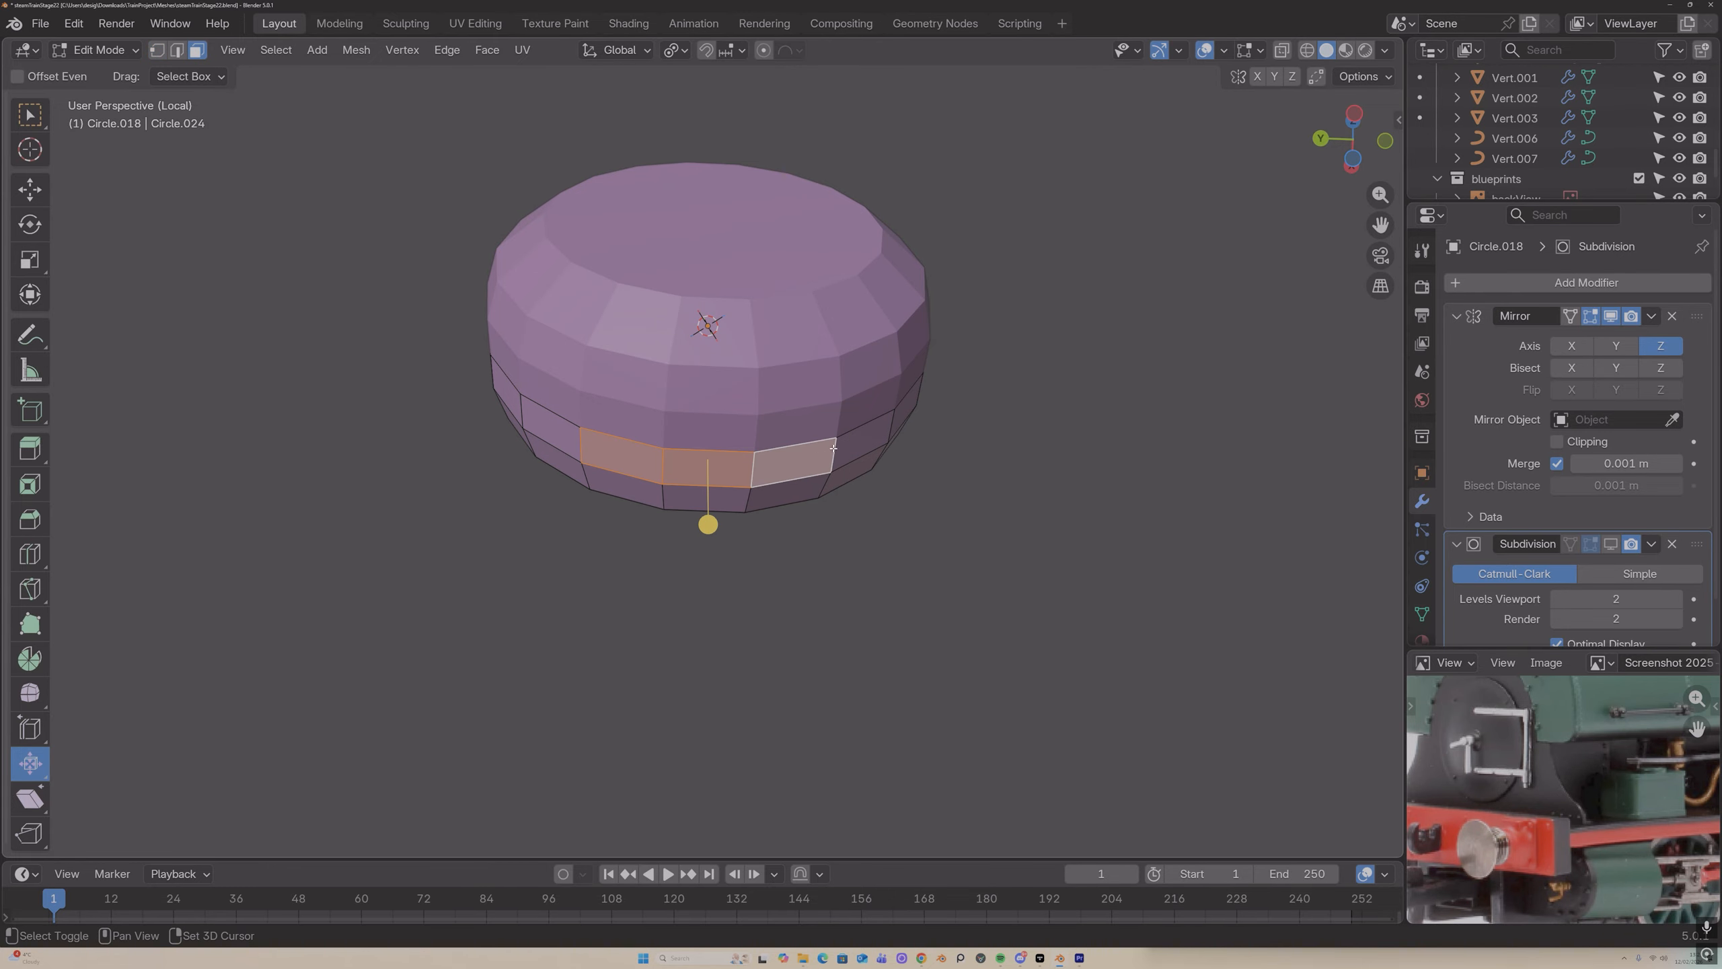
alt+click(834, 448)
middle_drag(833, 447, 331, 526)
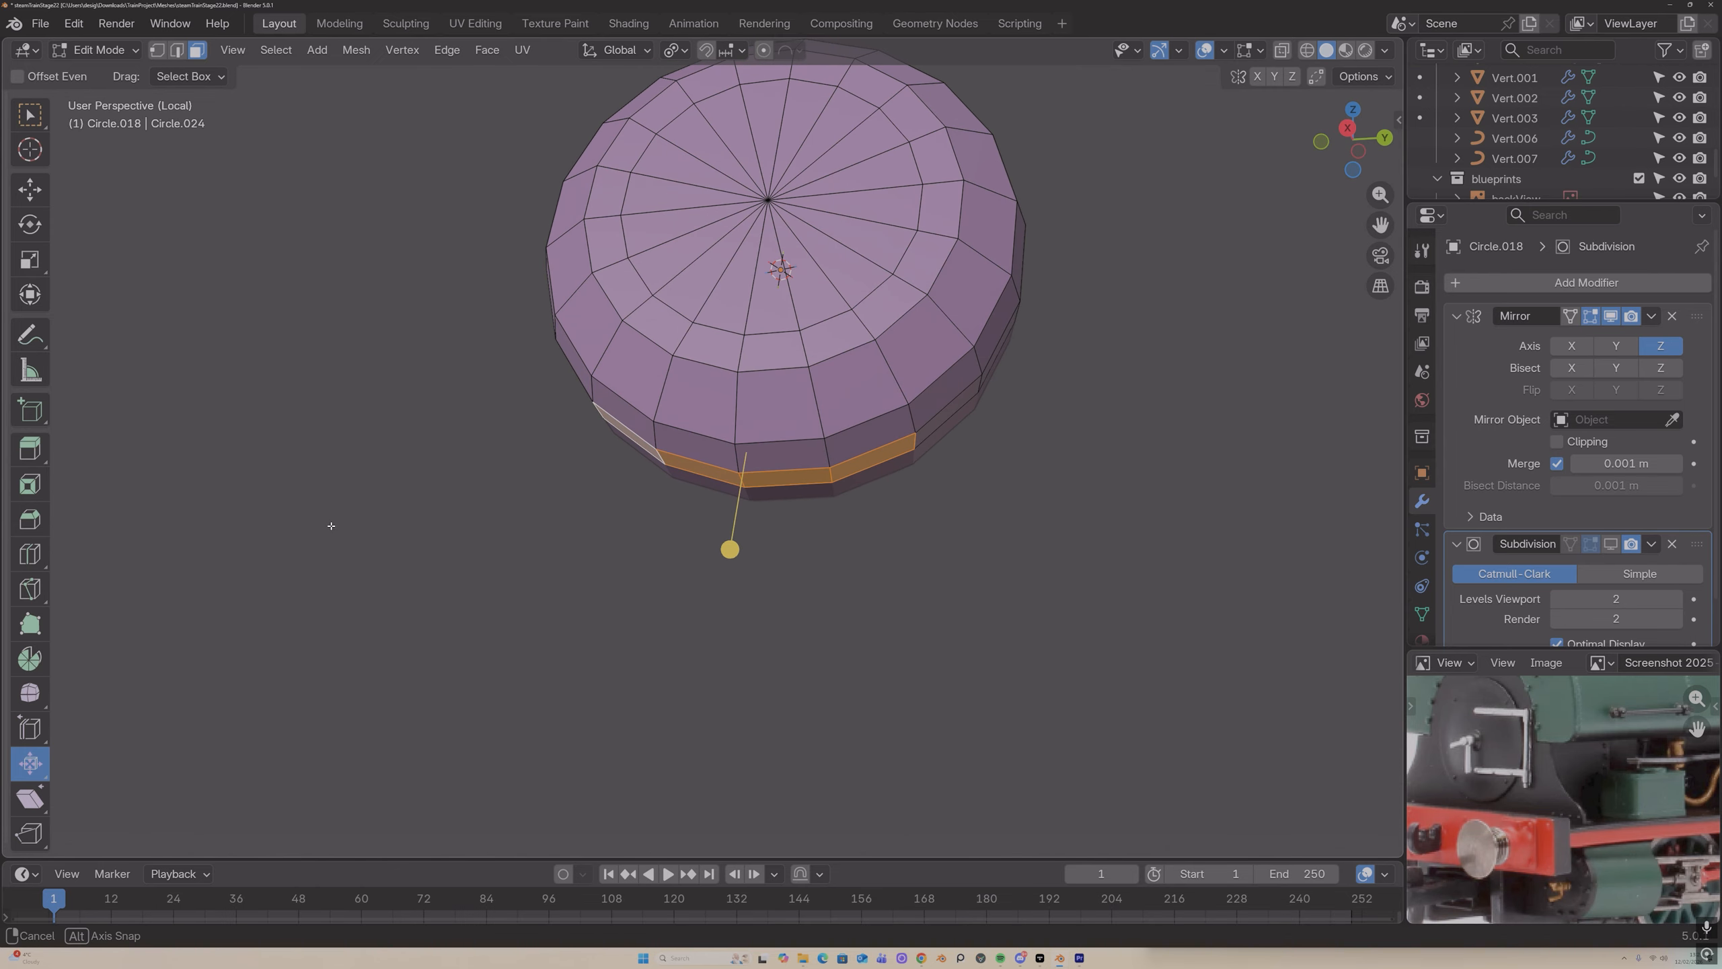
shift+click(866, 467)
middle_drag(865, 468, 896, 468)
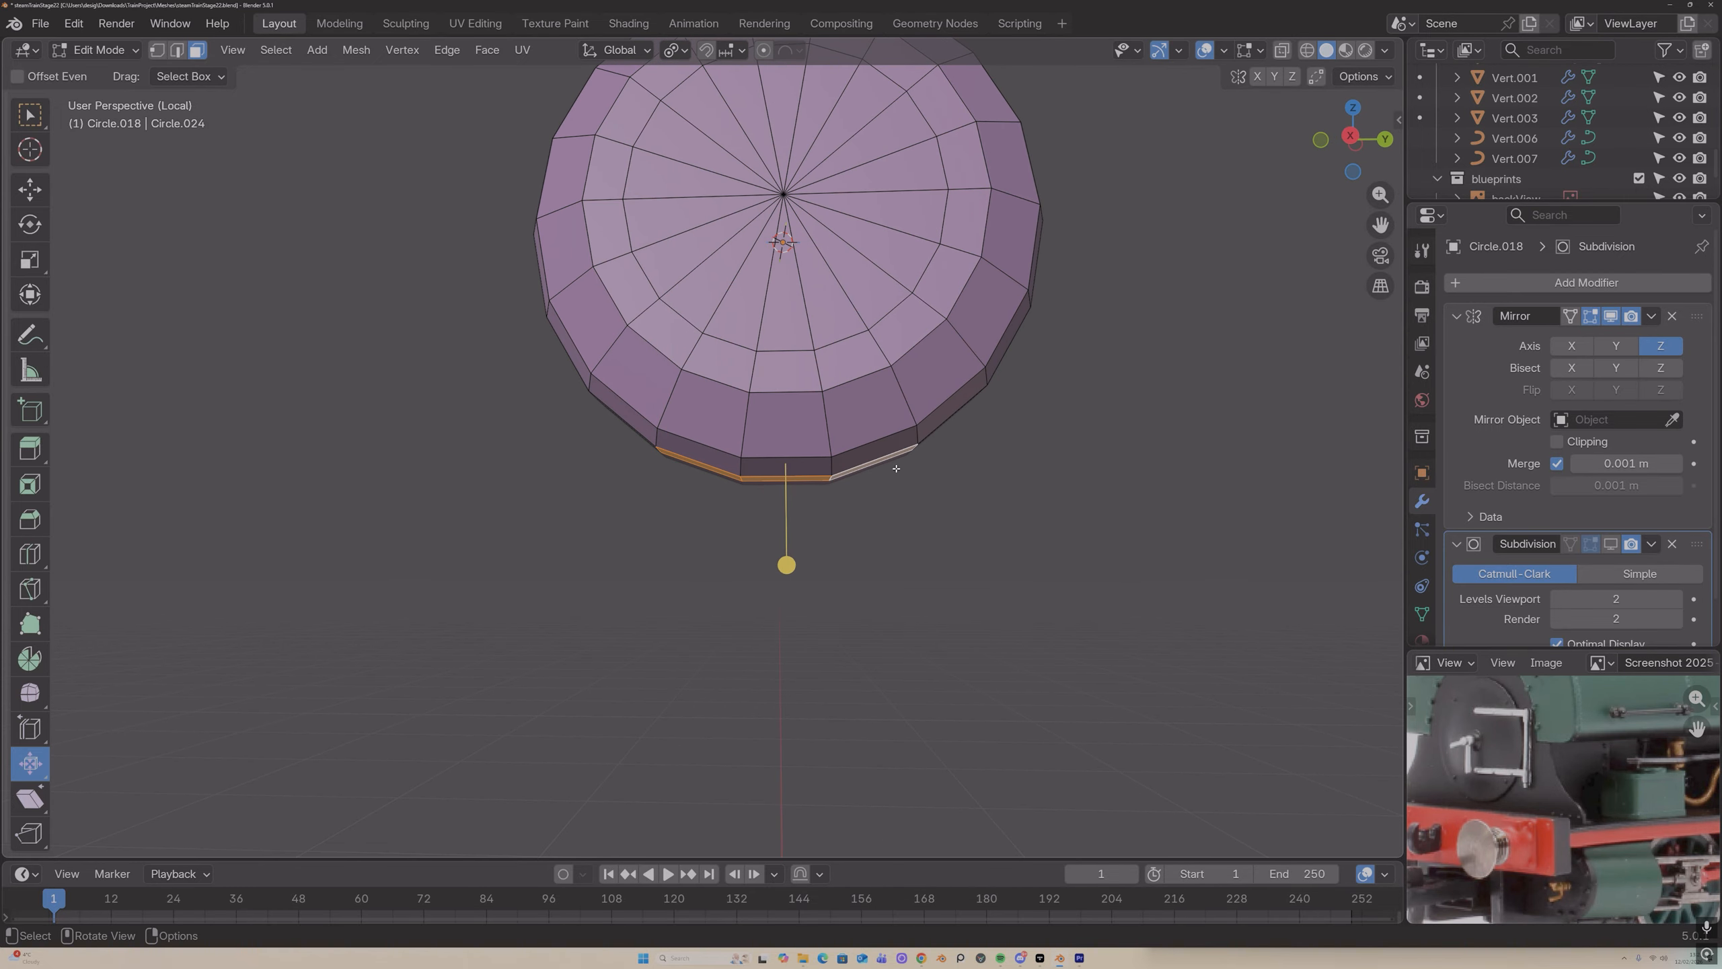
click(1384, 139)
click(1384, 139)
click(1385, 140)
click(1385, 140)
scroll(1000, 364, down, 6)
scroll(1000, 364, down, 3)
key(e)
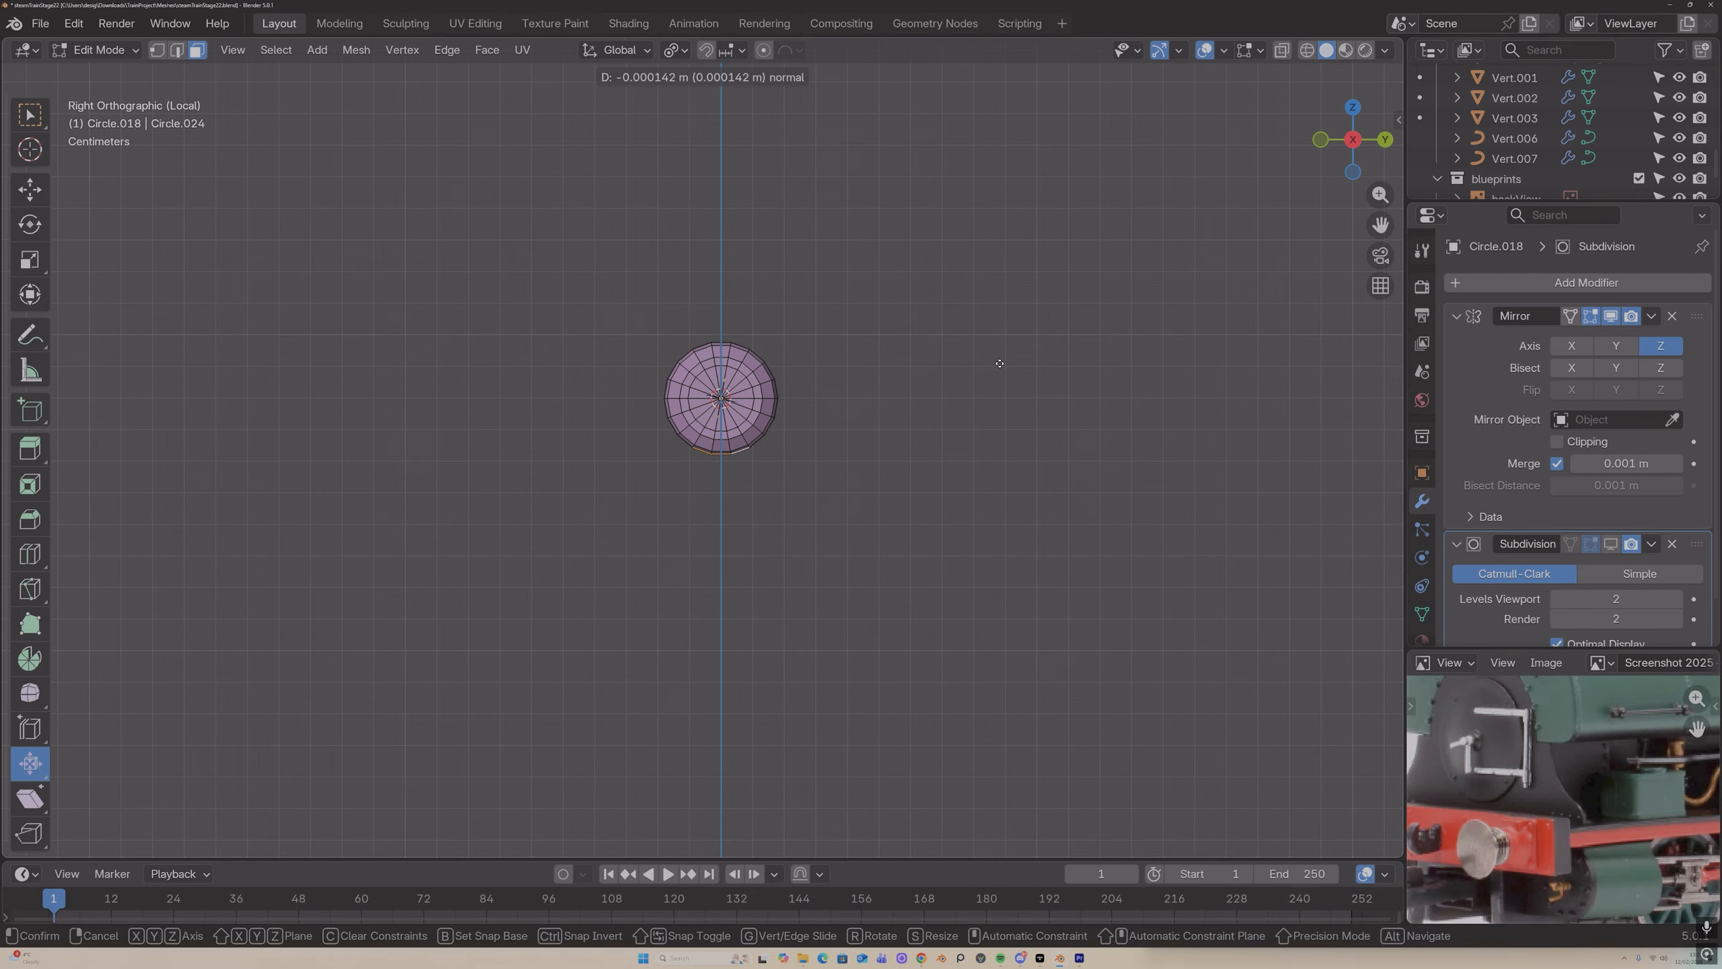
right_click(1000, 364)
key(g)
key(y)
key(z)
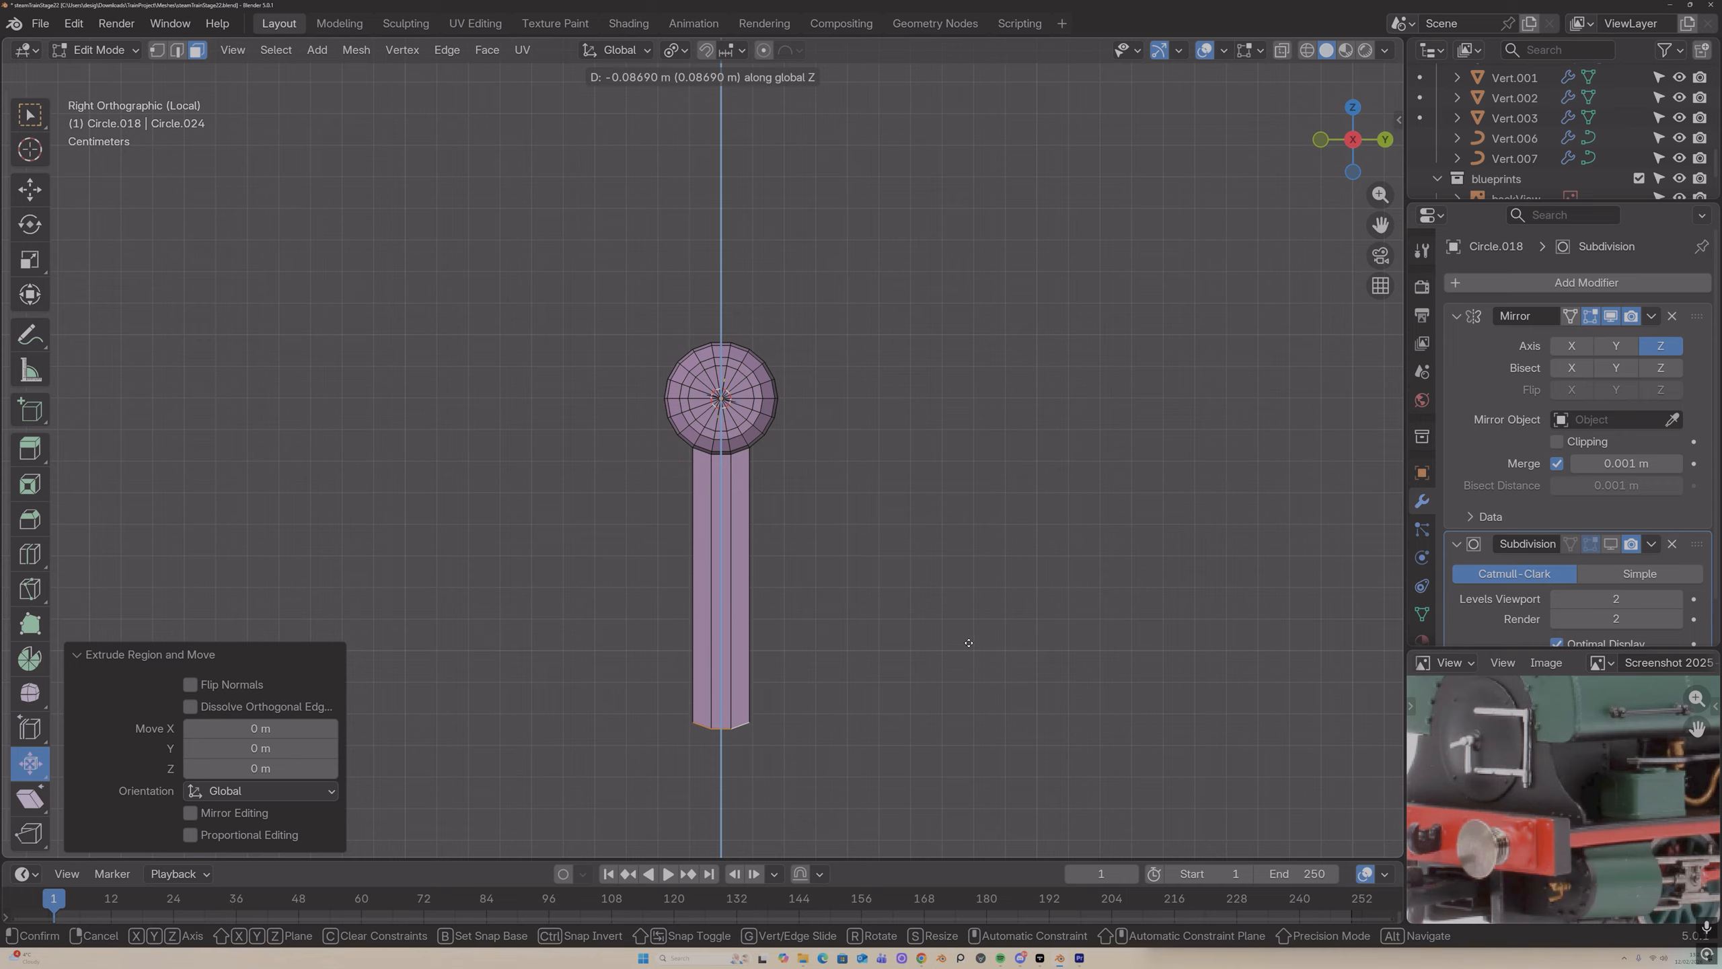
click(963, 649)
Step: Leave the isolated view and adjust the arm's end along Z so that it overlaps the lower hinge strap
middle_drag(961, 646, 776, 585)
key(KP_Divide)
scroll(735, 488, down, 8)
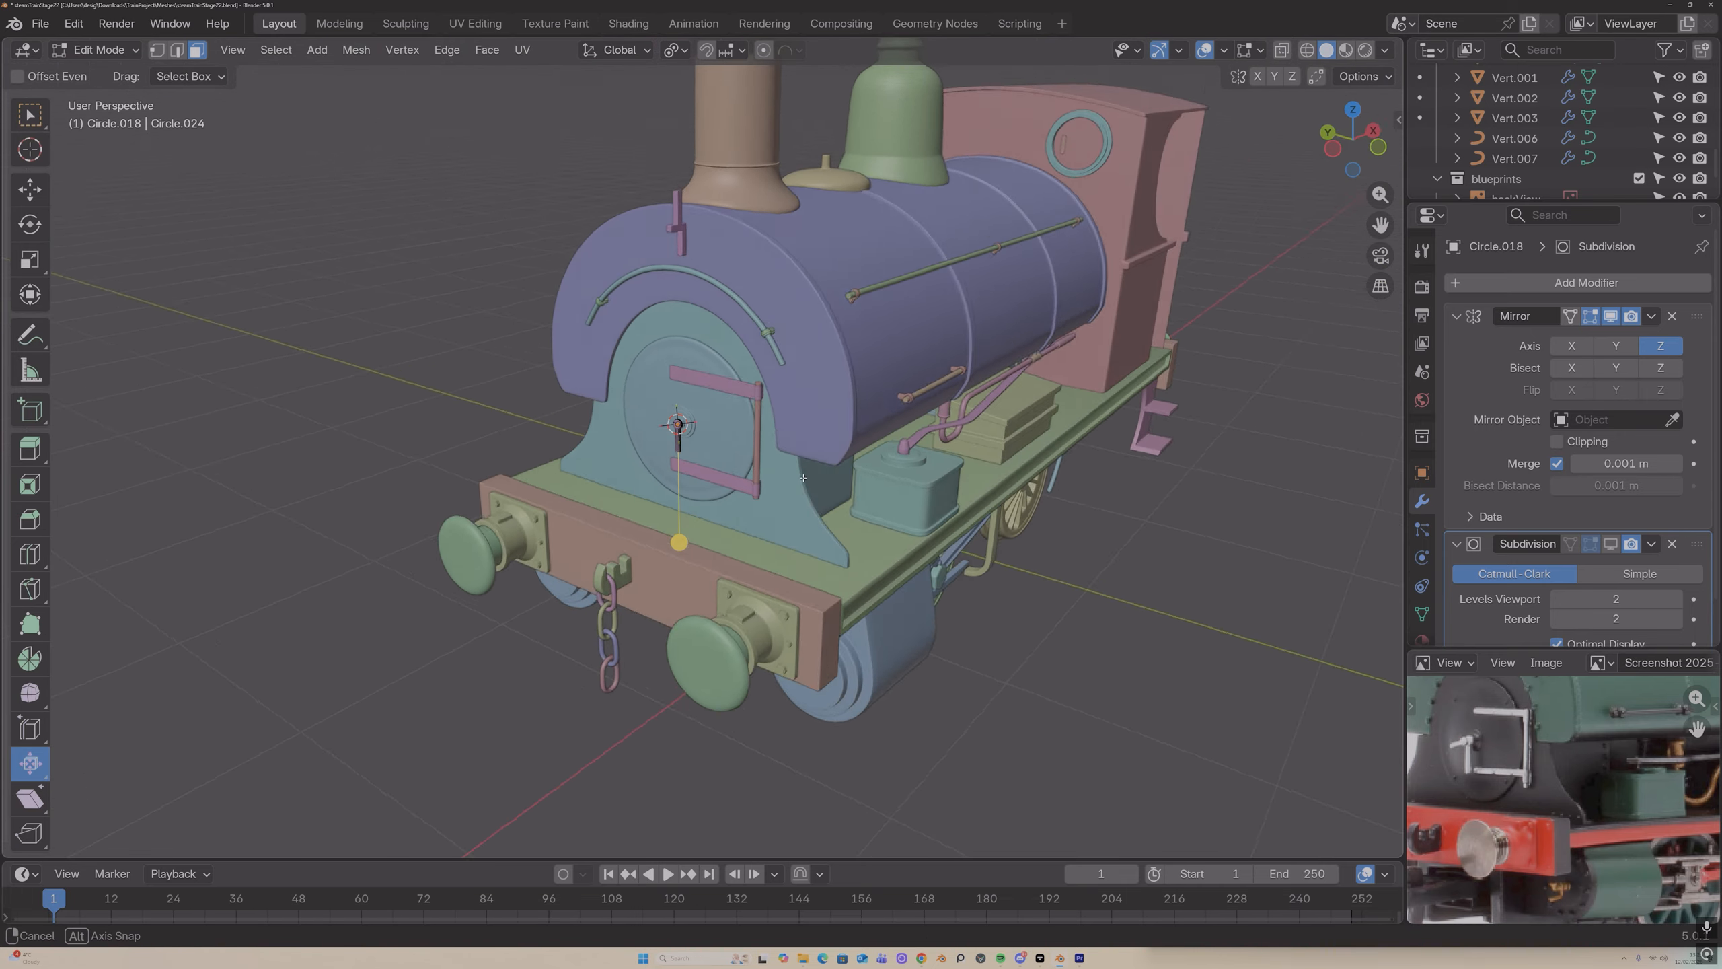
scroll(768, 434, up, 8)
middle_drag(734, 489, 670, 450)
scroll(747, 437, down, 6)
key(g)
key(z)
click(734, 450)
key(Tab)
key(Tab)
scroll(664, 444, up, 6)
key(g)
key(z)
click(744, 474)
key(Tab)
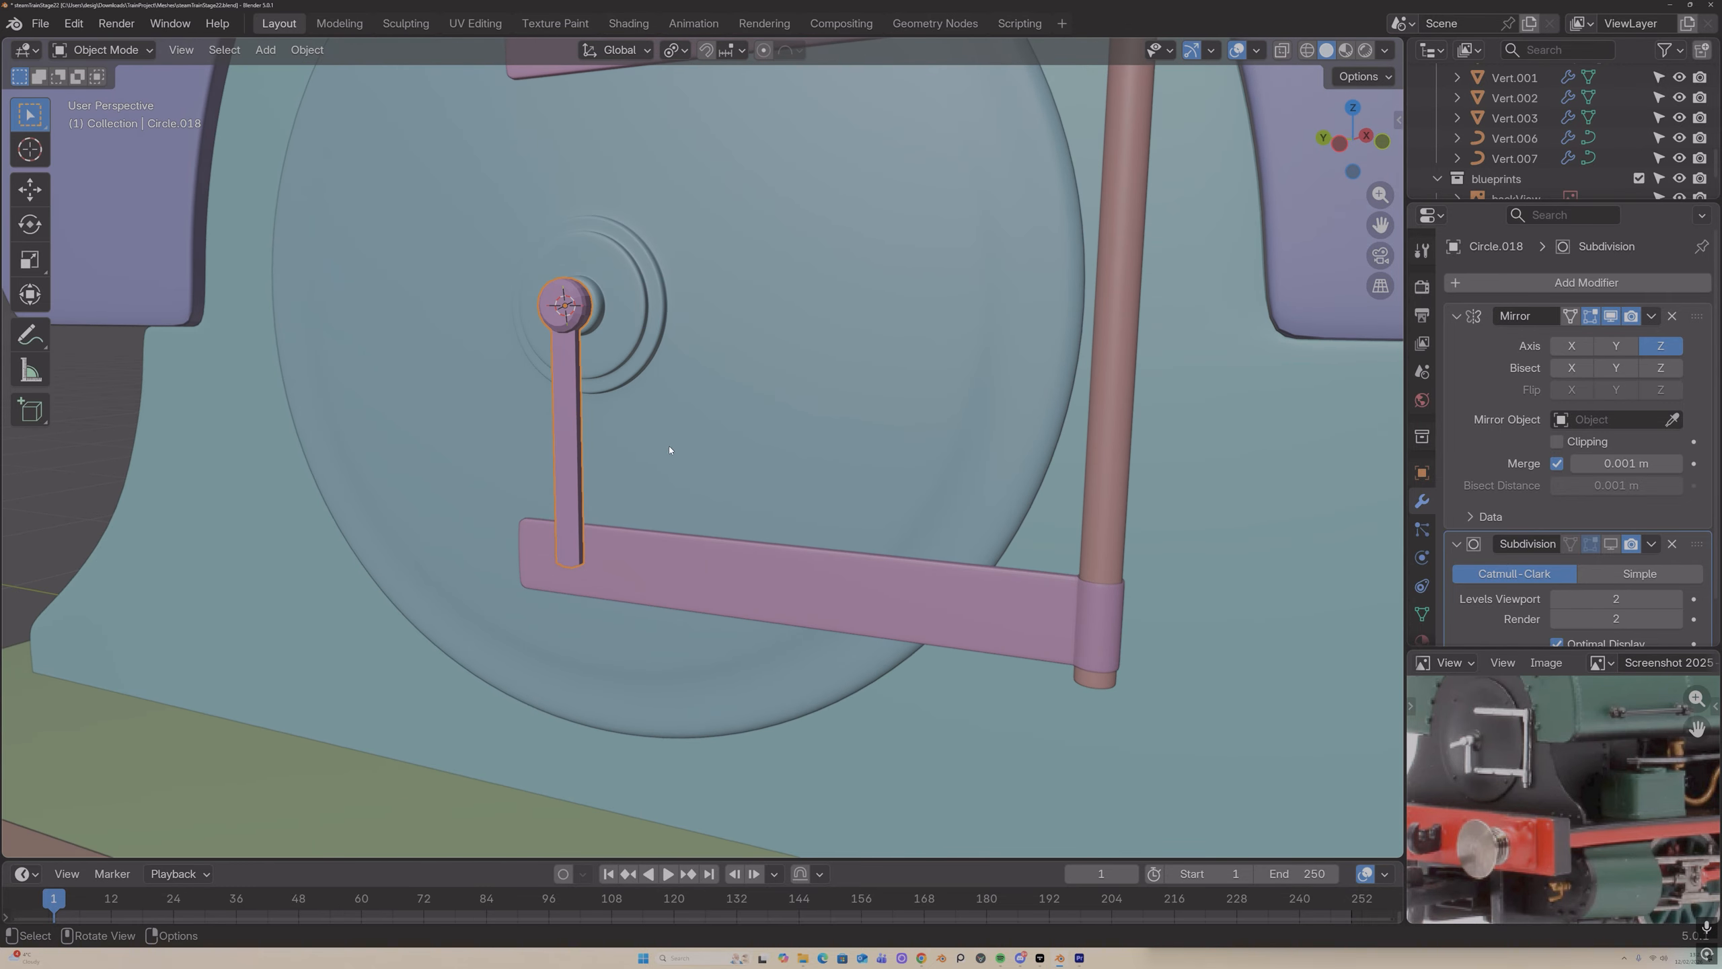
Step: Turn the viewport display of the handle's level 2 Subdivision modifier back on
scroll(662, 440, down, 5)
scroll(664, 440, down, 3)
key(ctrl+2)
key(ctrl+2)
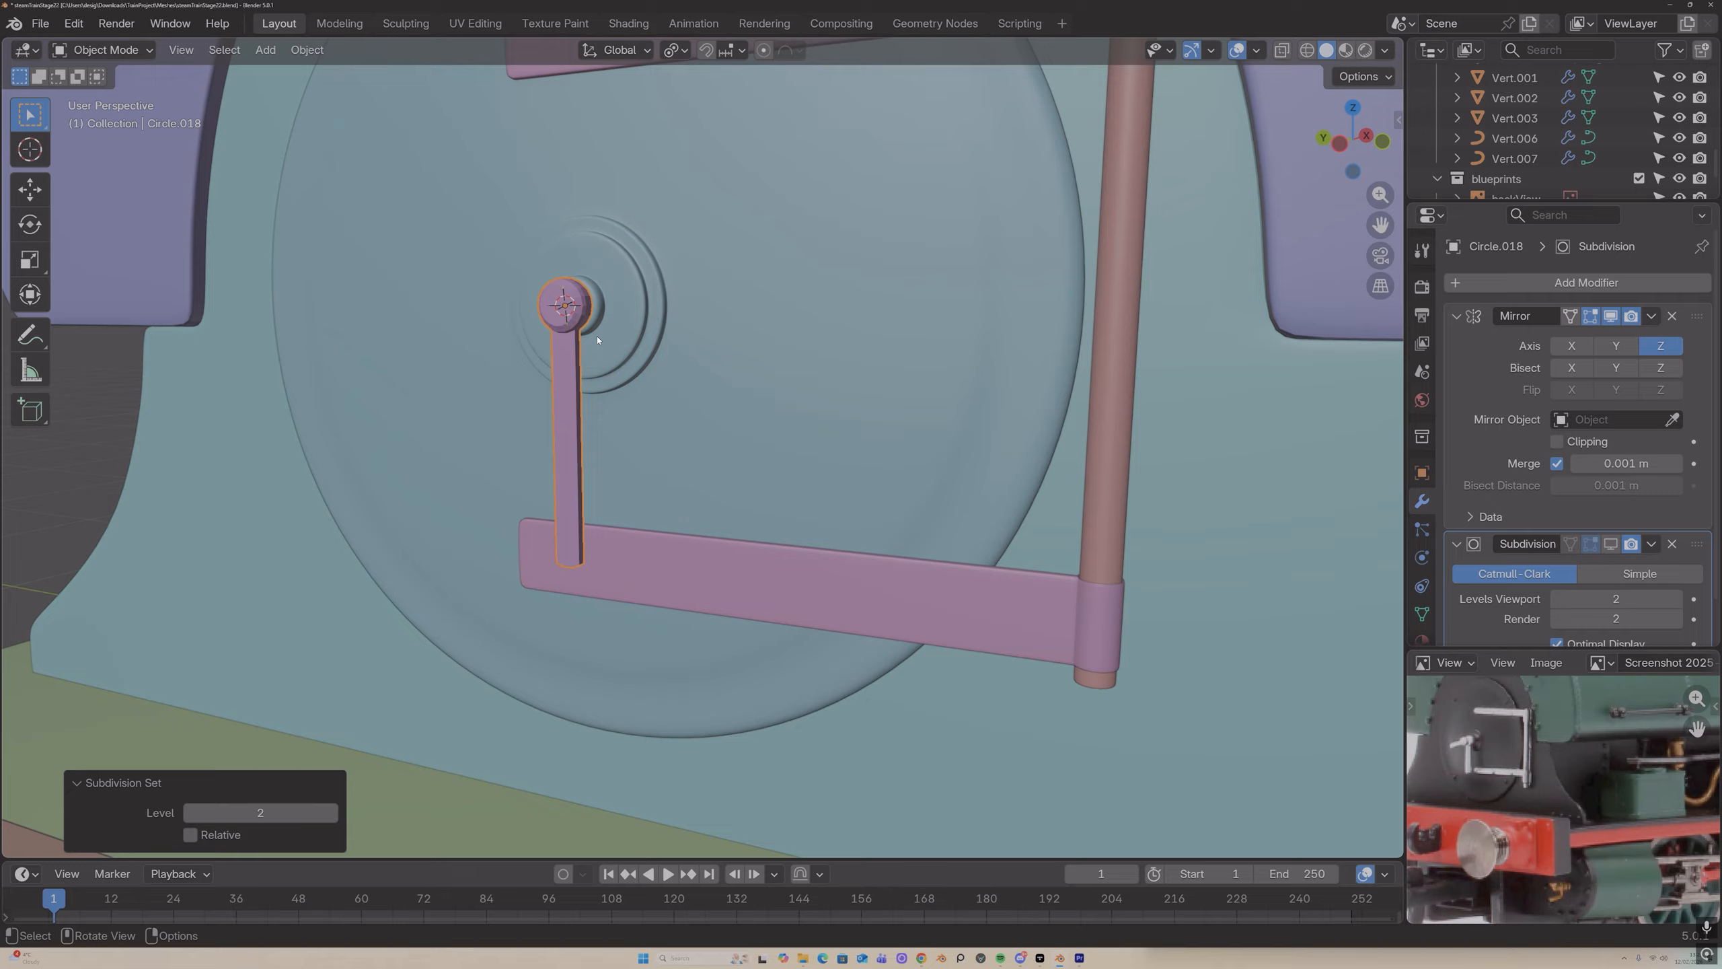
click(1610, 544)
scroll(780, 221, up, 4)
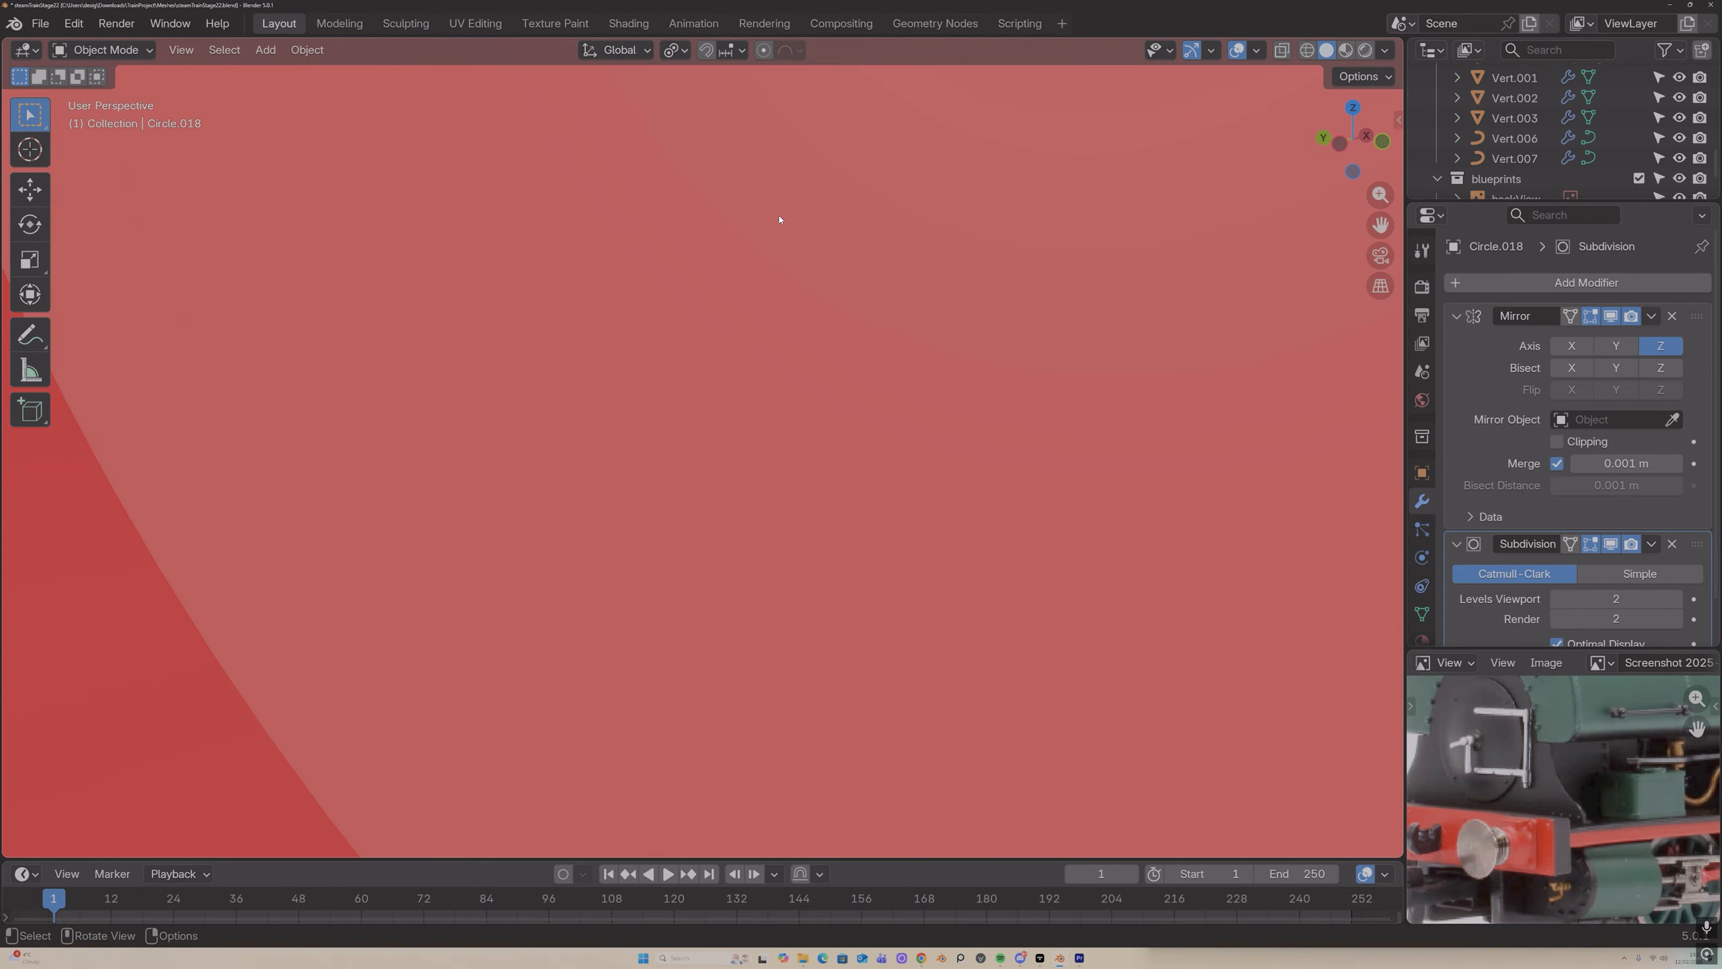
Step: Add an edge loop across the arm and slide it close to the knob with a factor of about 0.944
scroll(827, 227, down, 4)
shift+middle_drag(833, 434, 1183, 390)
key(Tab)
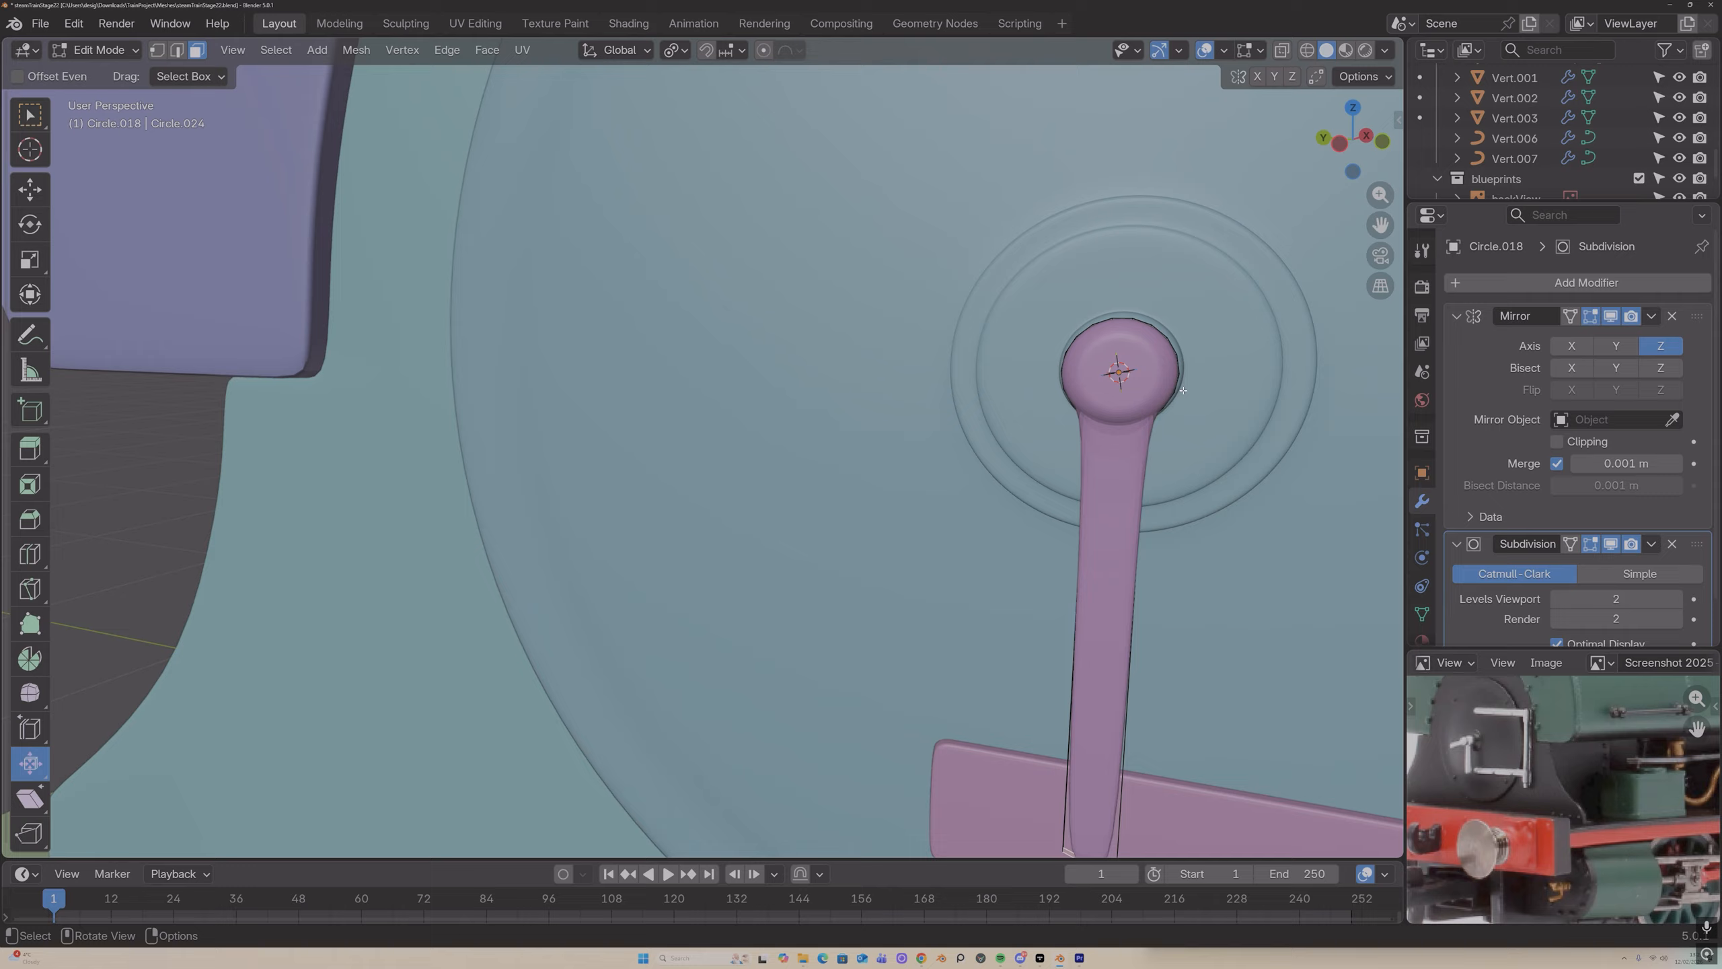
key(ctrl+r)
click(1099, 440)
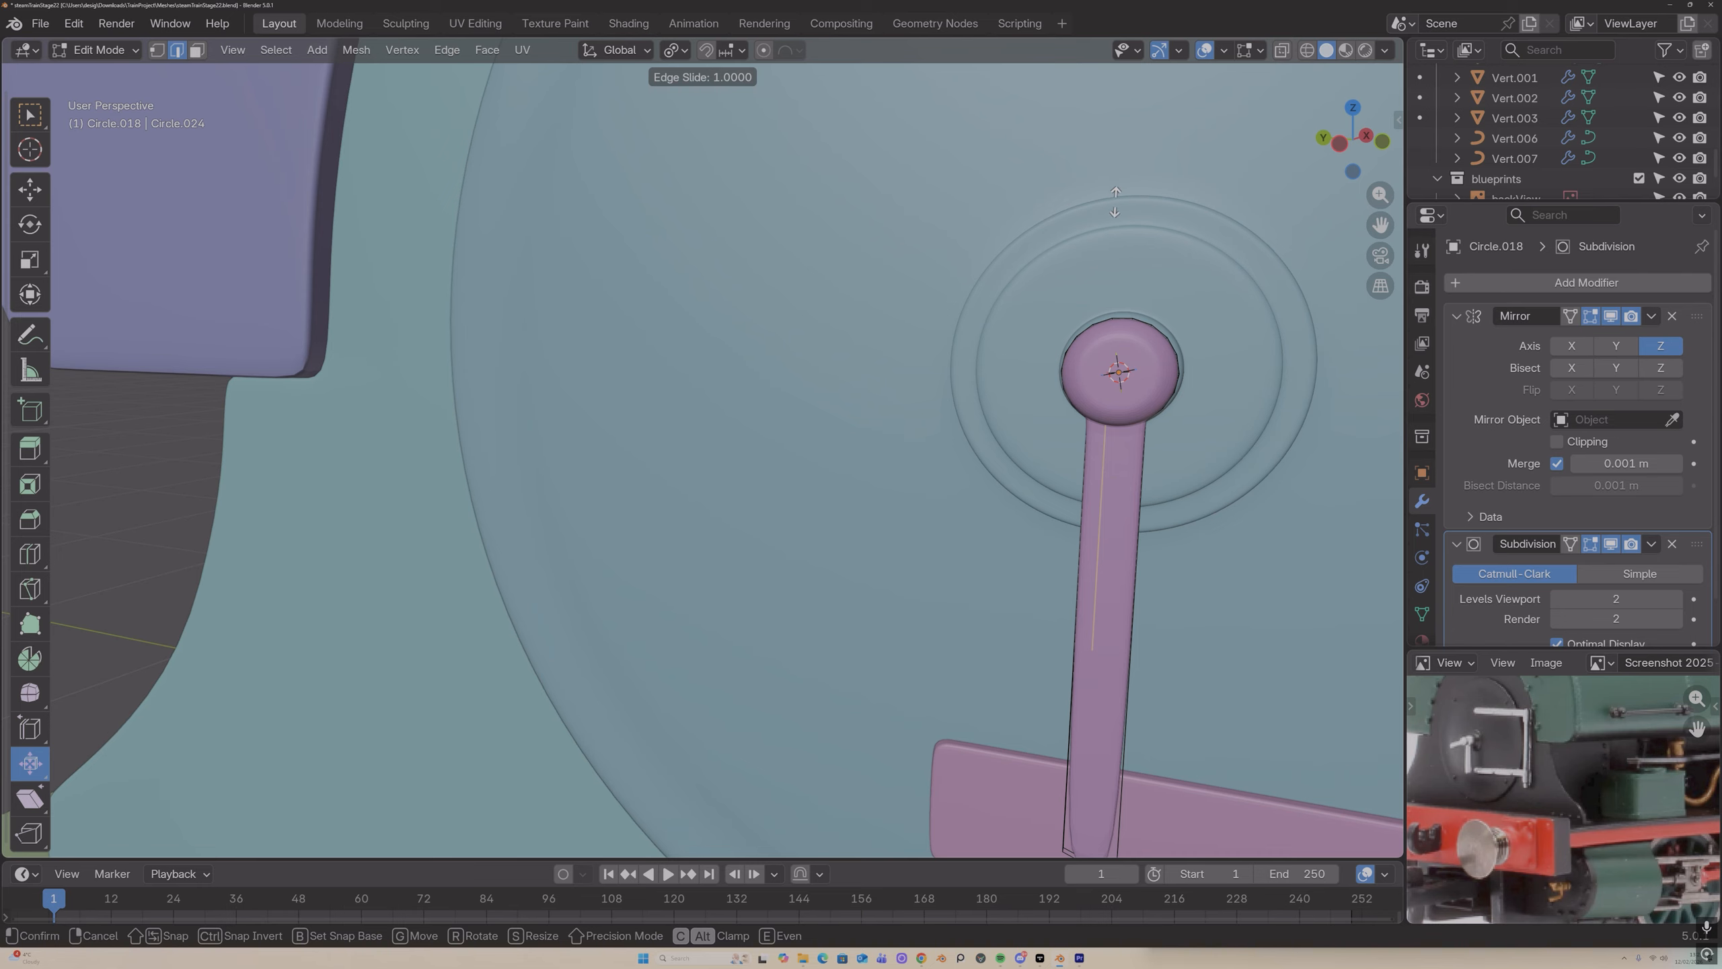
click(1119, 235)
Step: Add a second edge loop across the arm and slide it near the arm's lower end to sharpen the tip
scroll(1017, 407, down, 8)
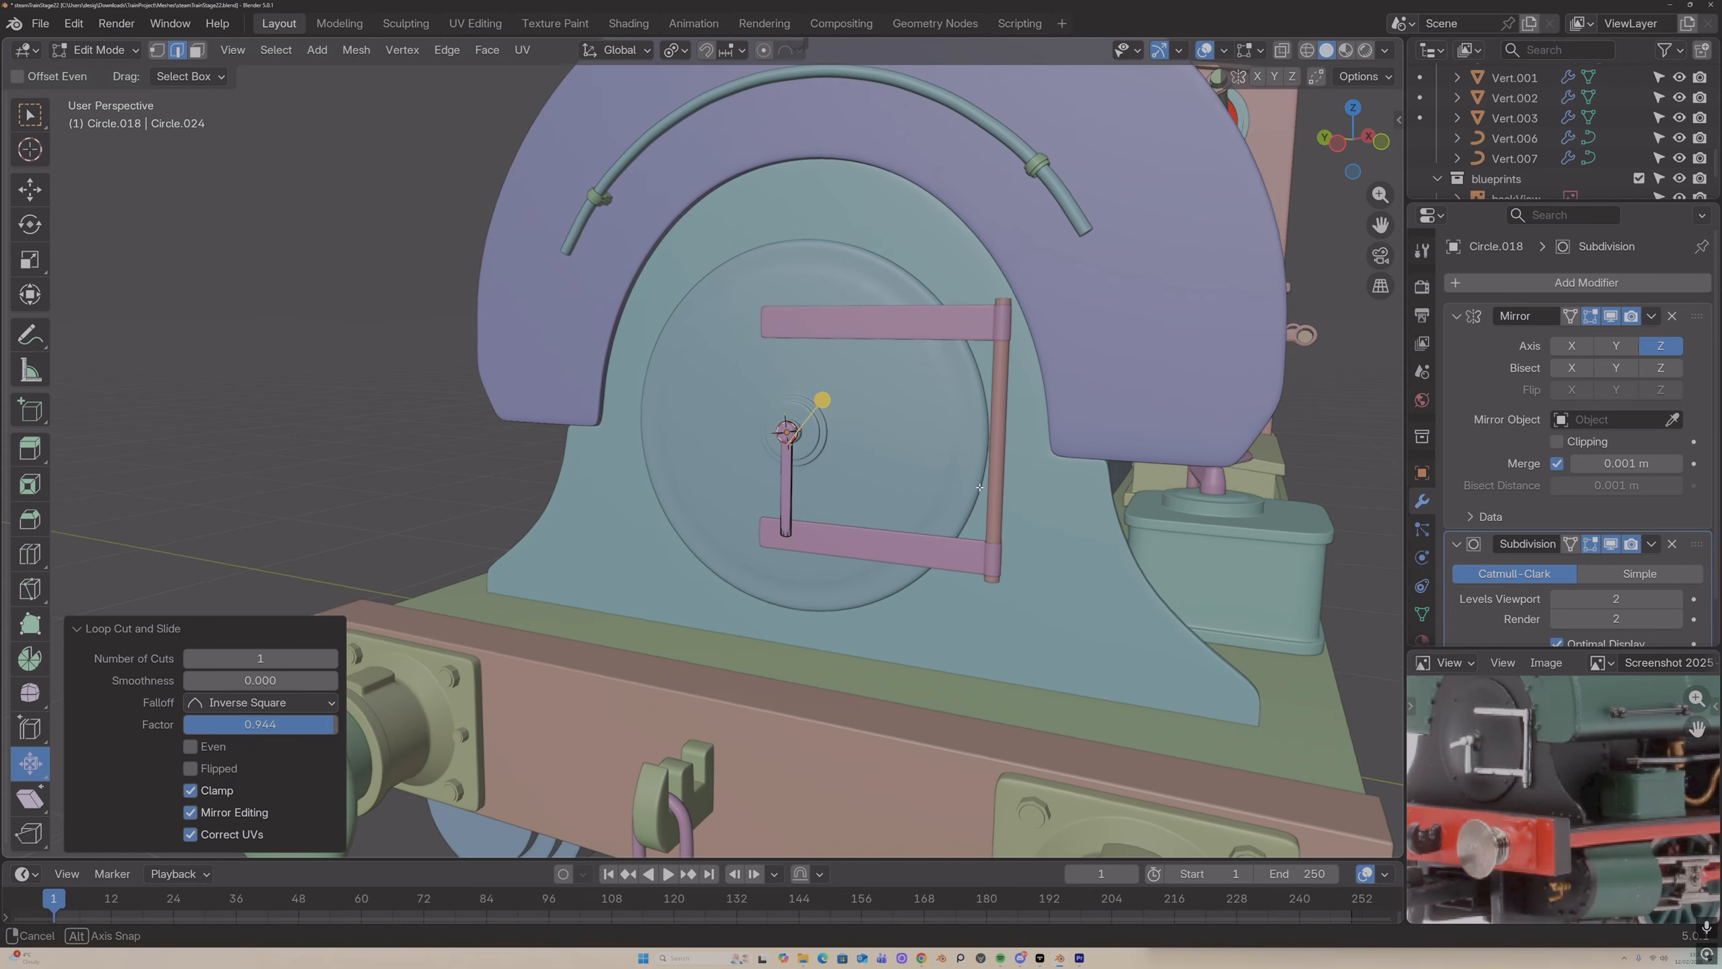
scroll(896, 476, up, 2)
drag(781, 490, 781, 496)
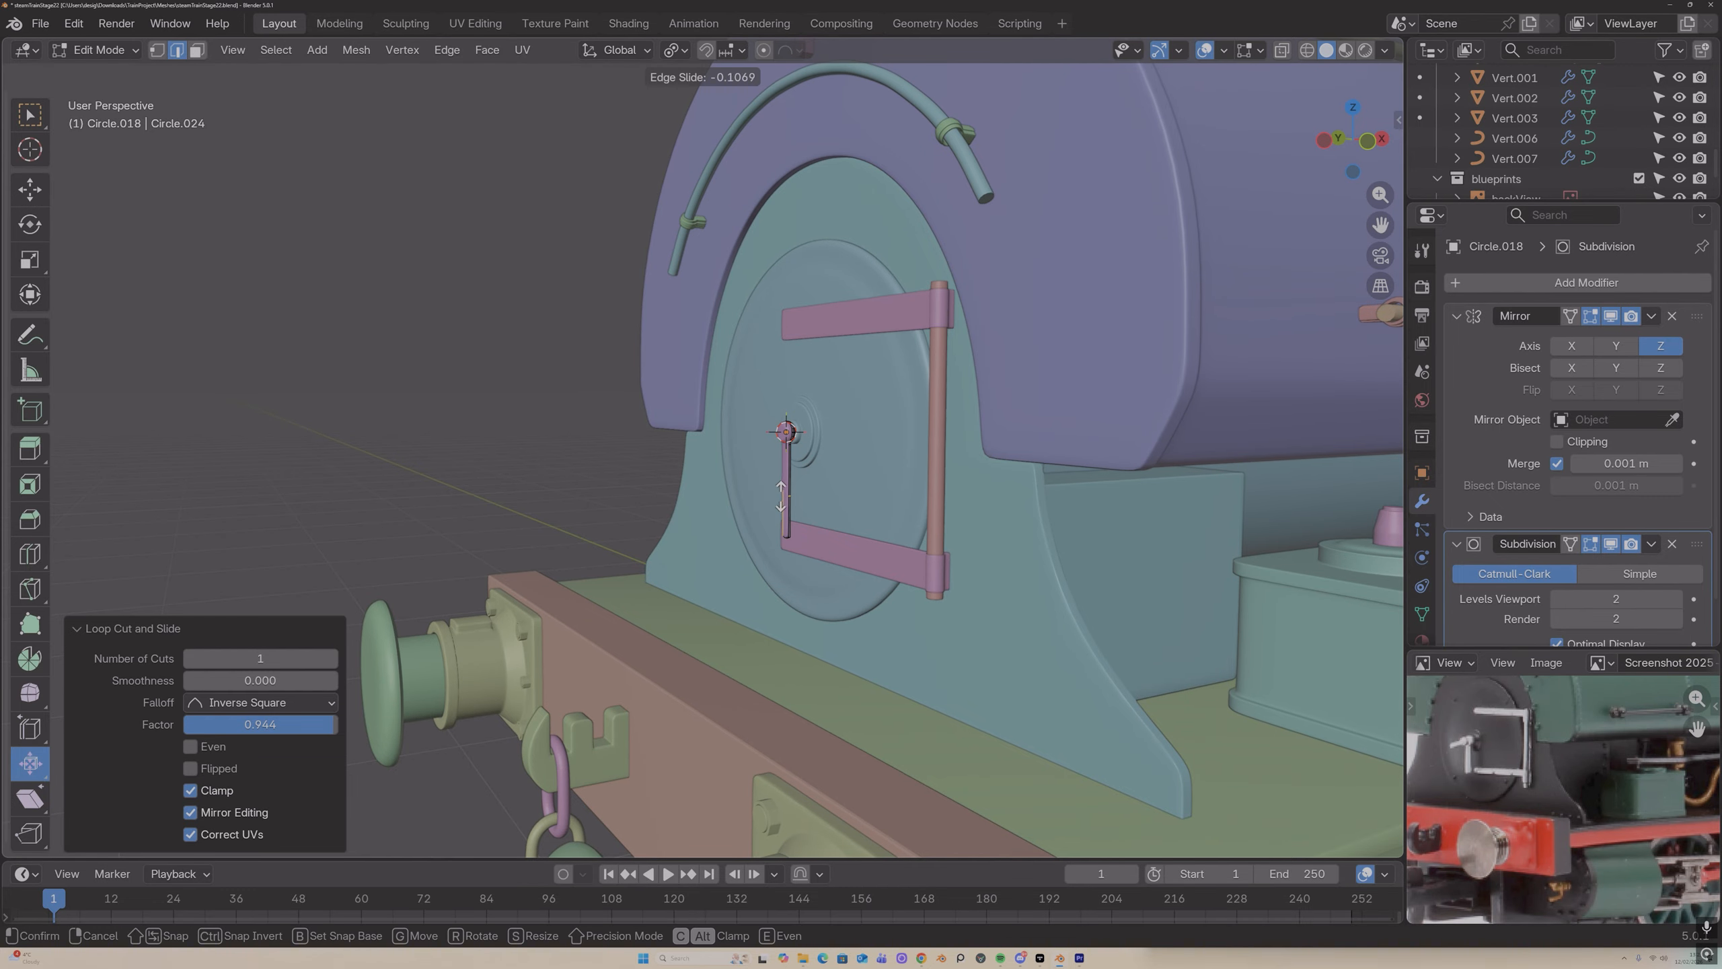
click(769, 536)
scroll(772, 523, up, 7)
scroll(772, 523, down, 1)
middle_drag(772, 520, 923, 468)
key(Tab)
middle_drag(1094, 360, 1092, 361)
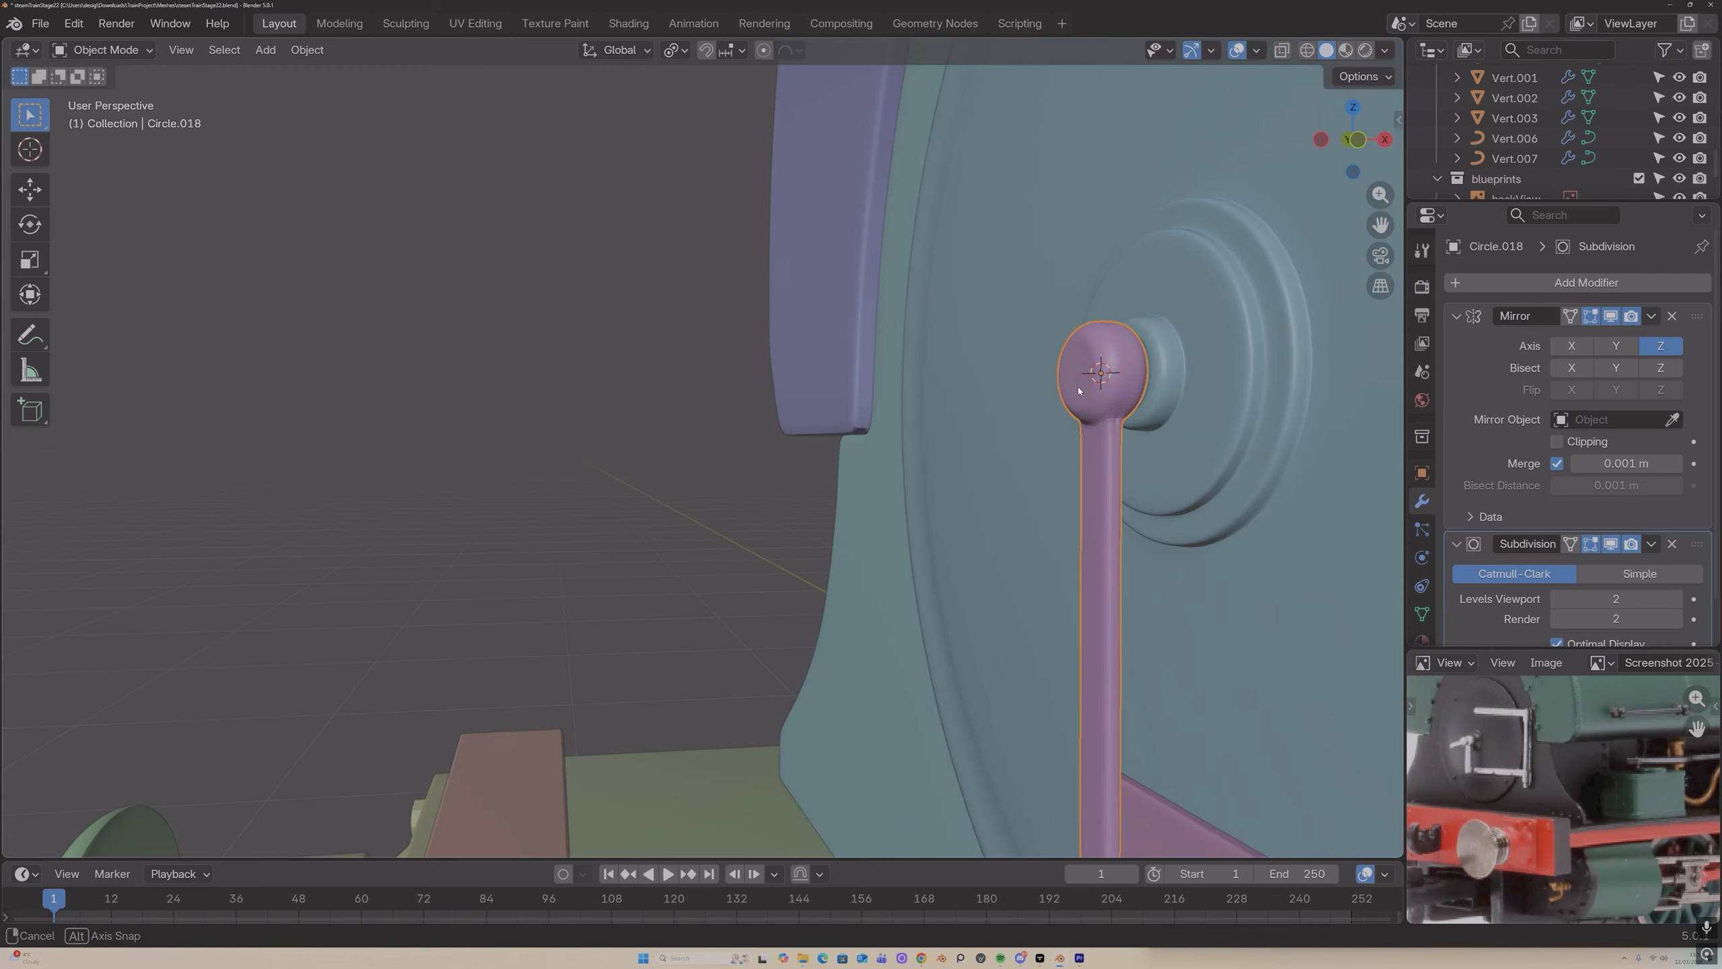
Step: Enable Clipping on the Mirror modifier, isolate the handle, and move the selected seam edge loops along X toward the mirror plane
key(Tab)
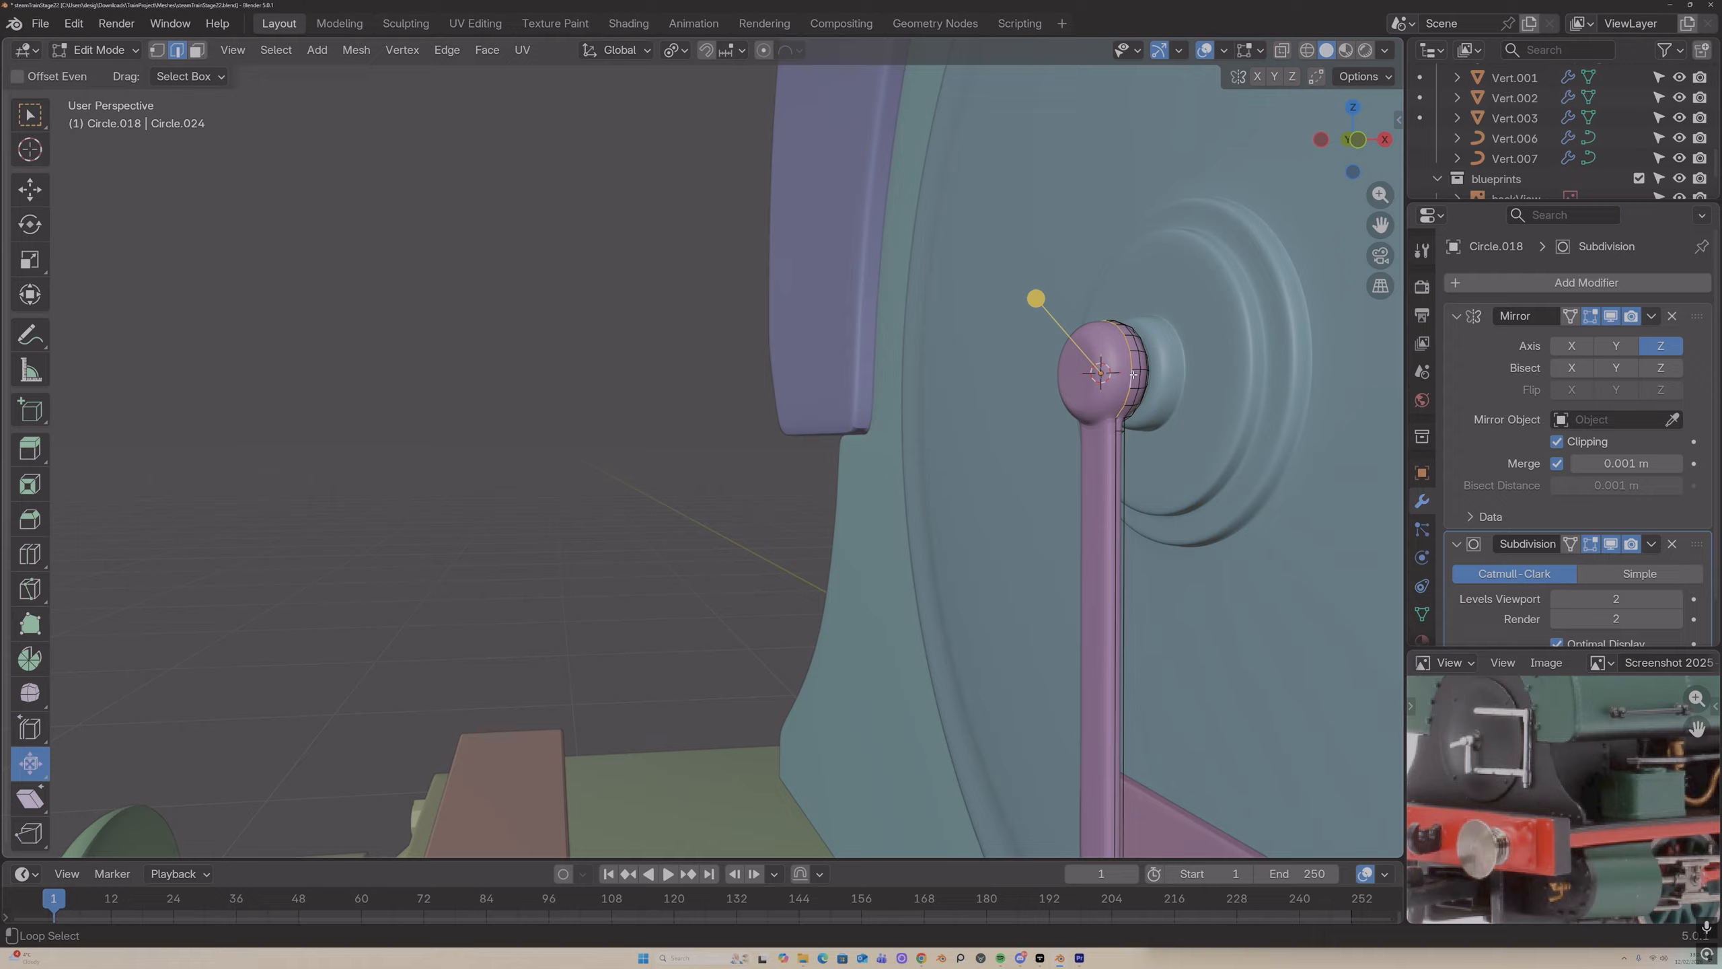
alt+shift+click(1114, 448)
scroll(1085, 461, down, 9)
middle_drag(1030, 492, 1192, 478)
scroll(948, 470, up, 8)
key(KP_Divide)
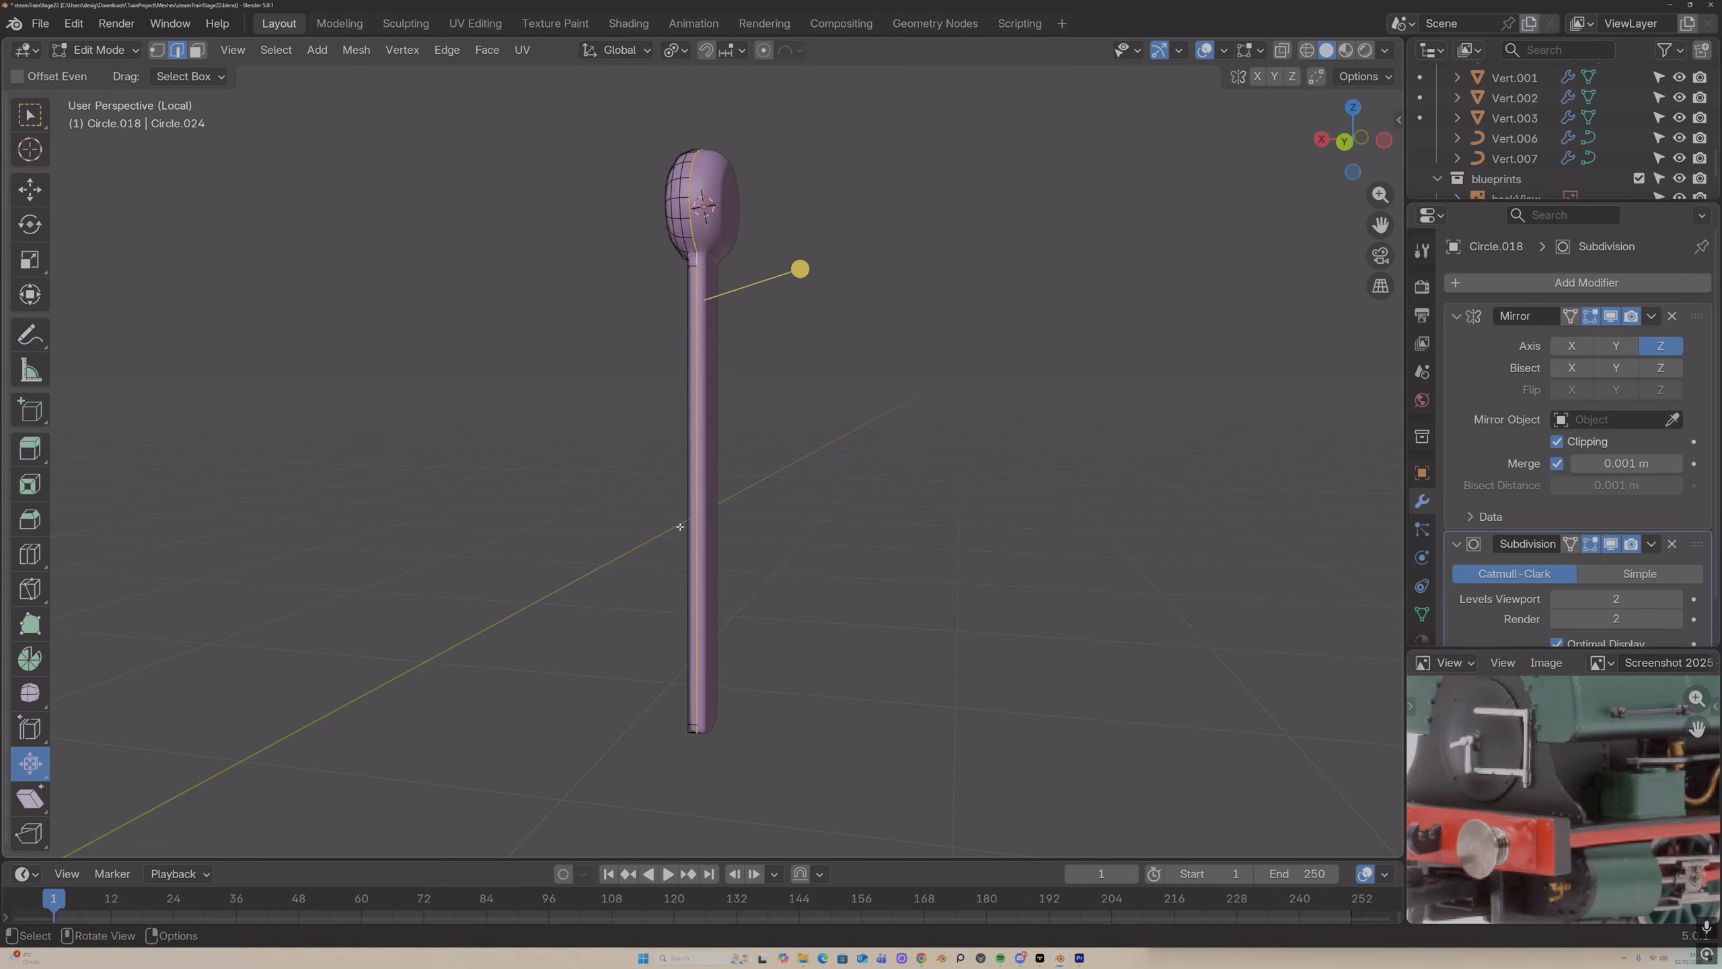
middle_drag(697, 258, 807, 689)
key(g)
key(x)
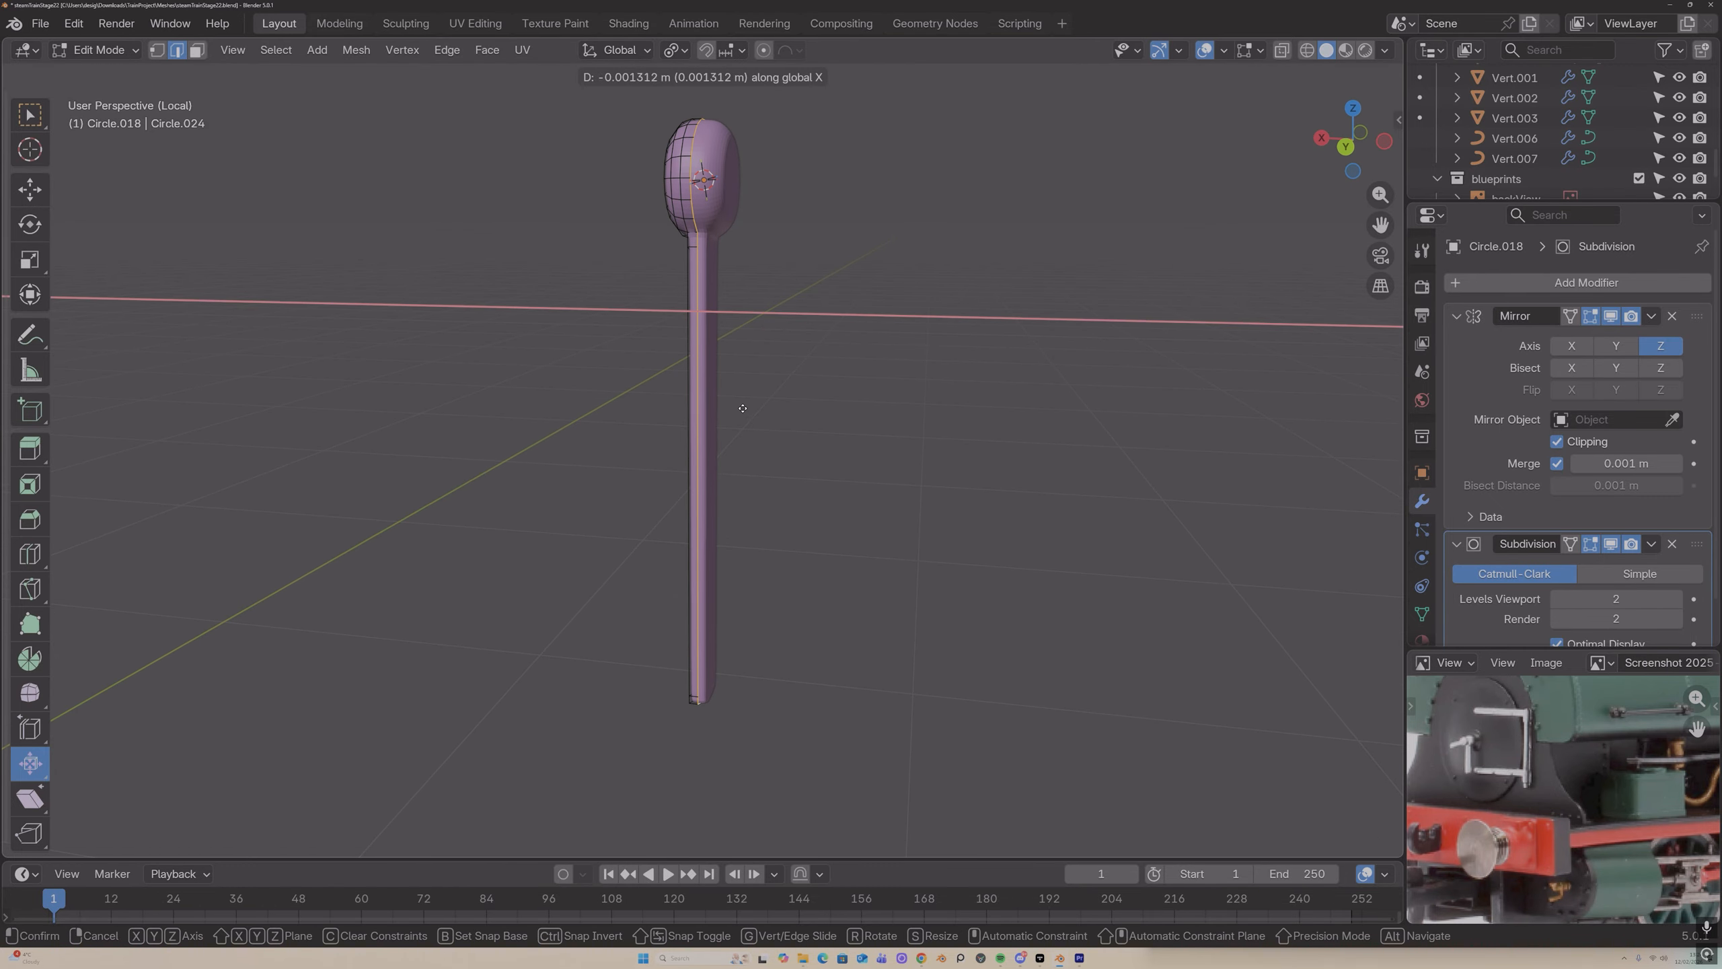
click(730, 409)
Step: Refine the seam edges' position along X with further small moves, including about 0.001313 m and 0.000888 m
key(g)
key(y)
key(x)
click(729, 409)
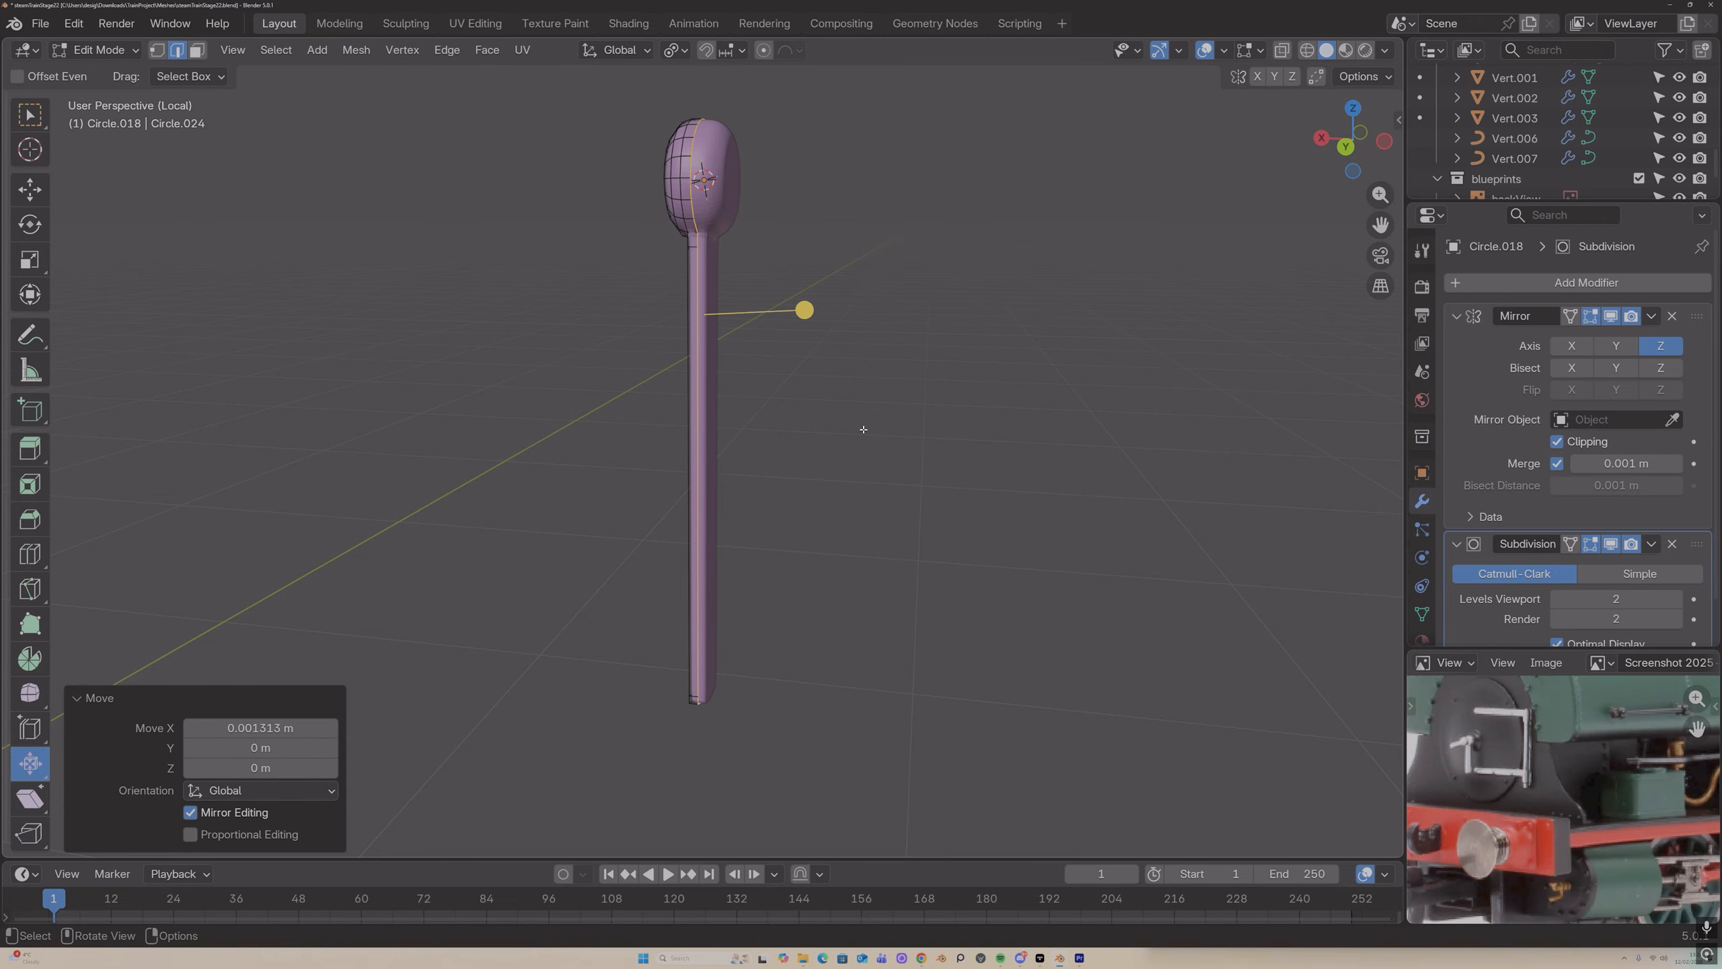
key(g)
key(x)
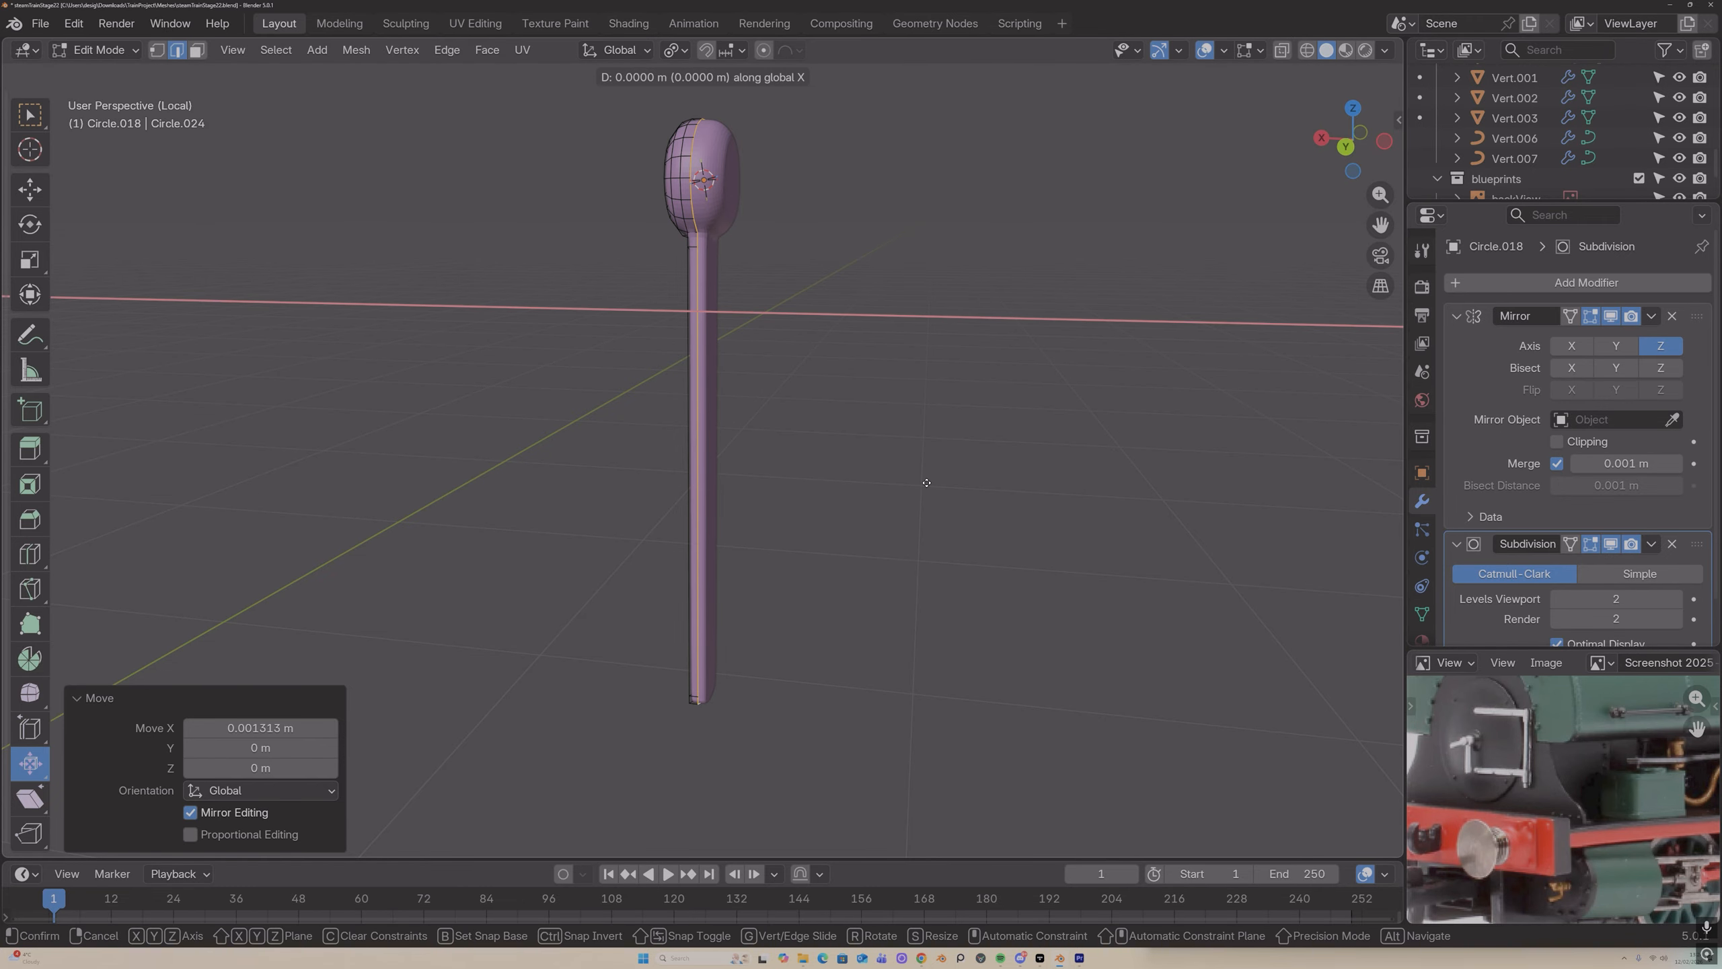
click(924, 482)
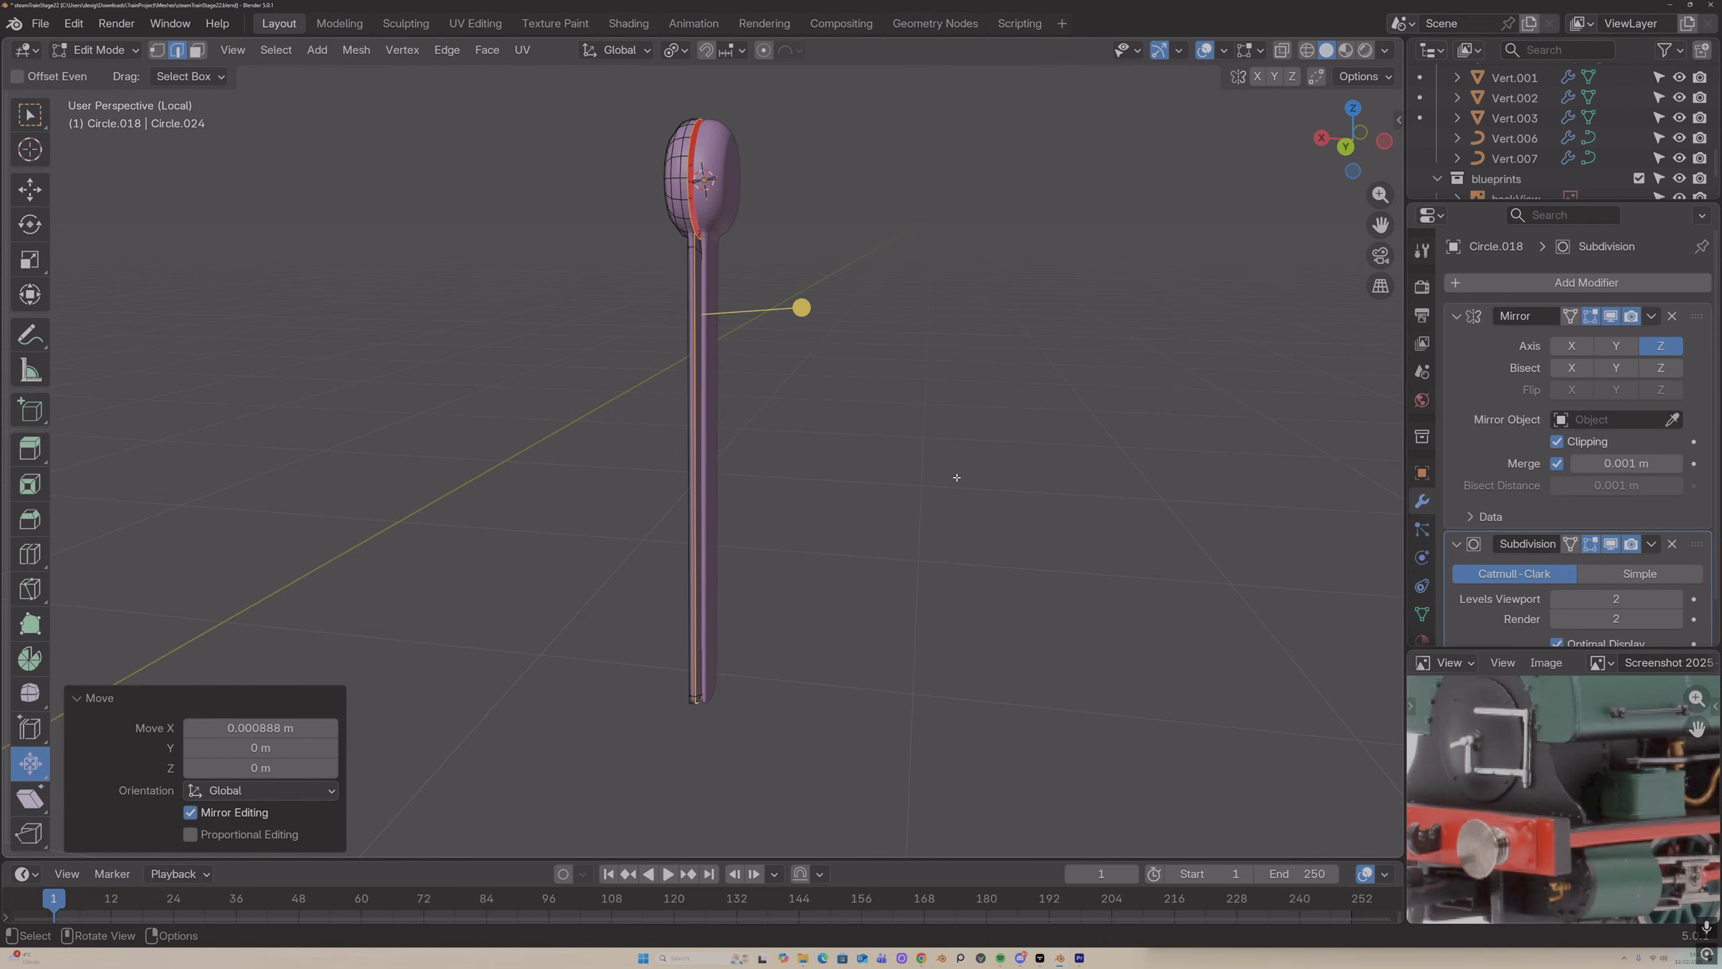
key(g)
key(y)
key(x)
click(1064, 477)
key(Tab)
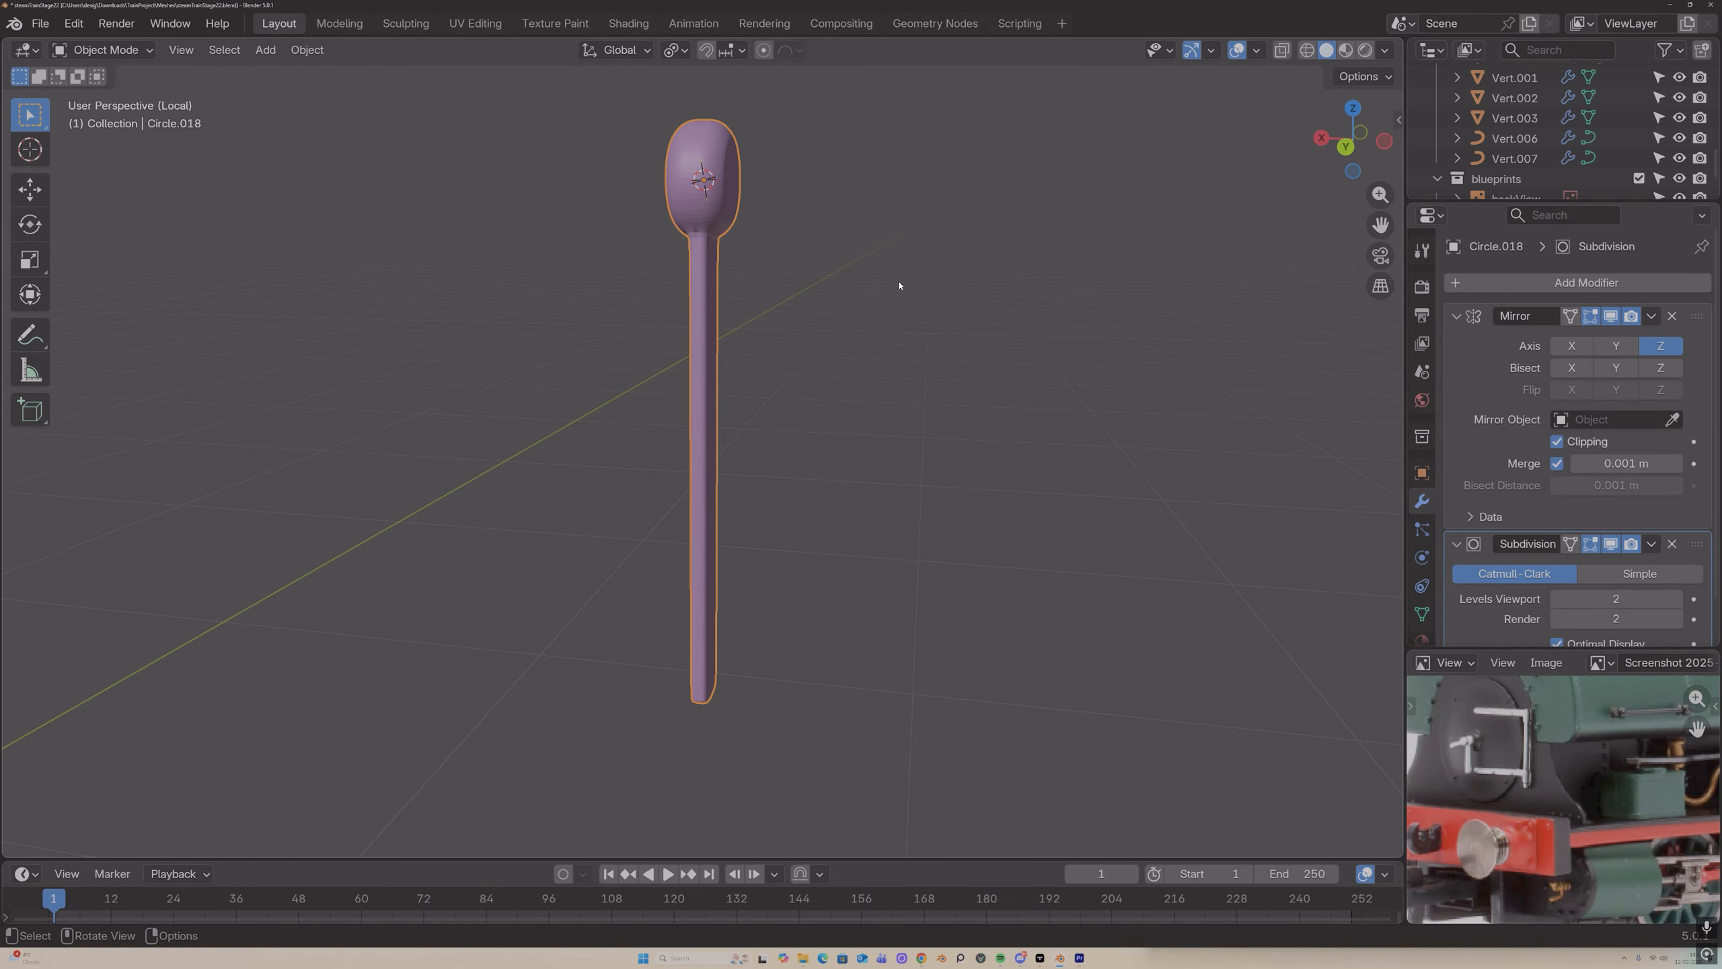
Step: Apply auto smooth shading to the handle and slide the edge loop just below the knob with a factor of -0.656
middle_drag(898, 286, 805, 270)
right_click(716, 253)
click(715, 251)
key(Tab)
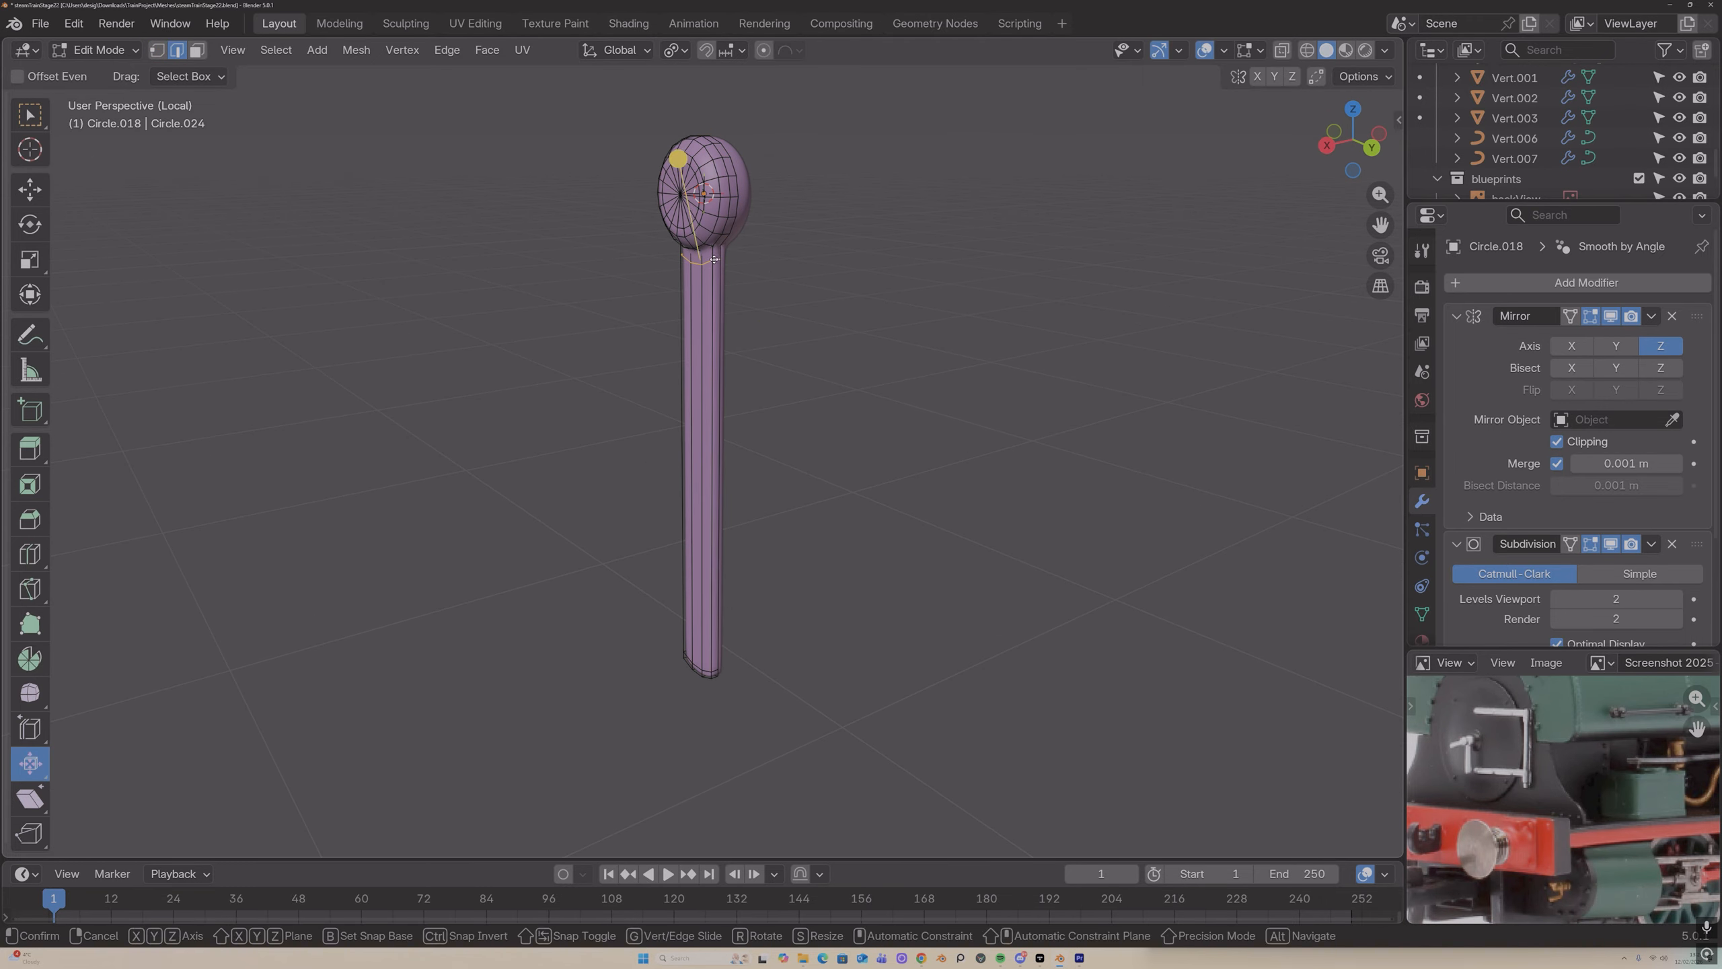
drag(714, 259, 714, 253)
drag(743, 146, 758, 151)
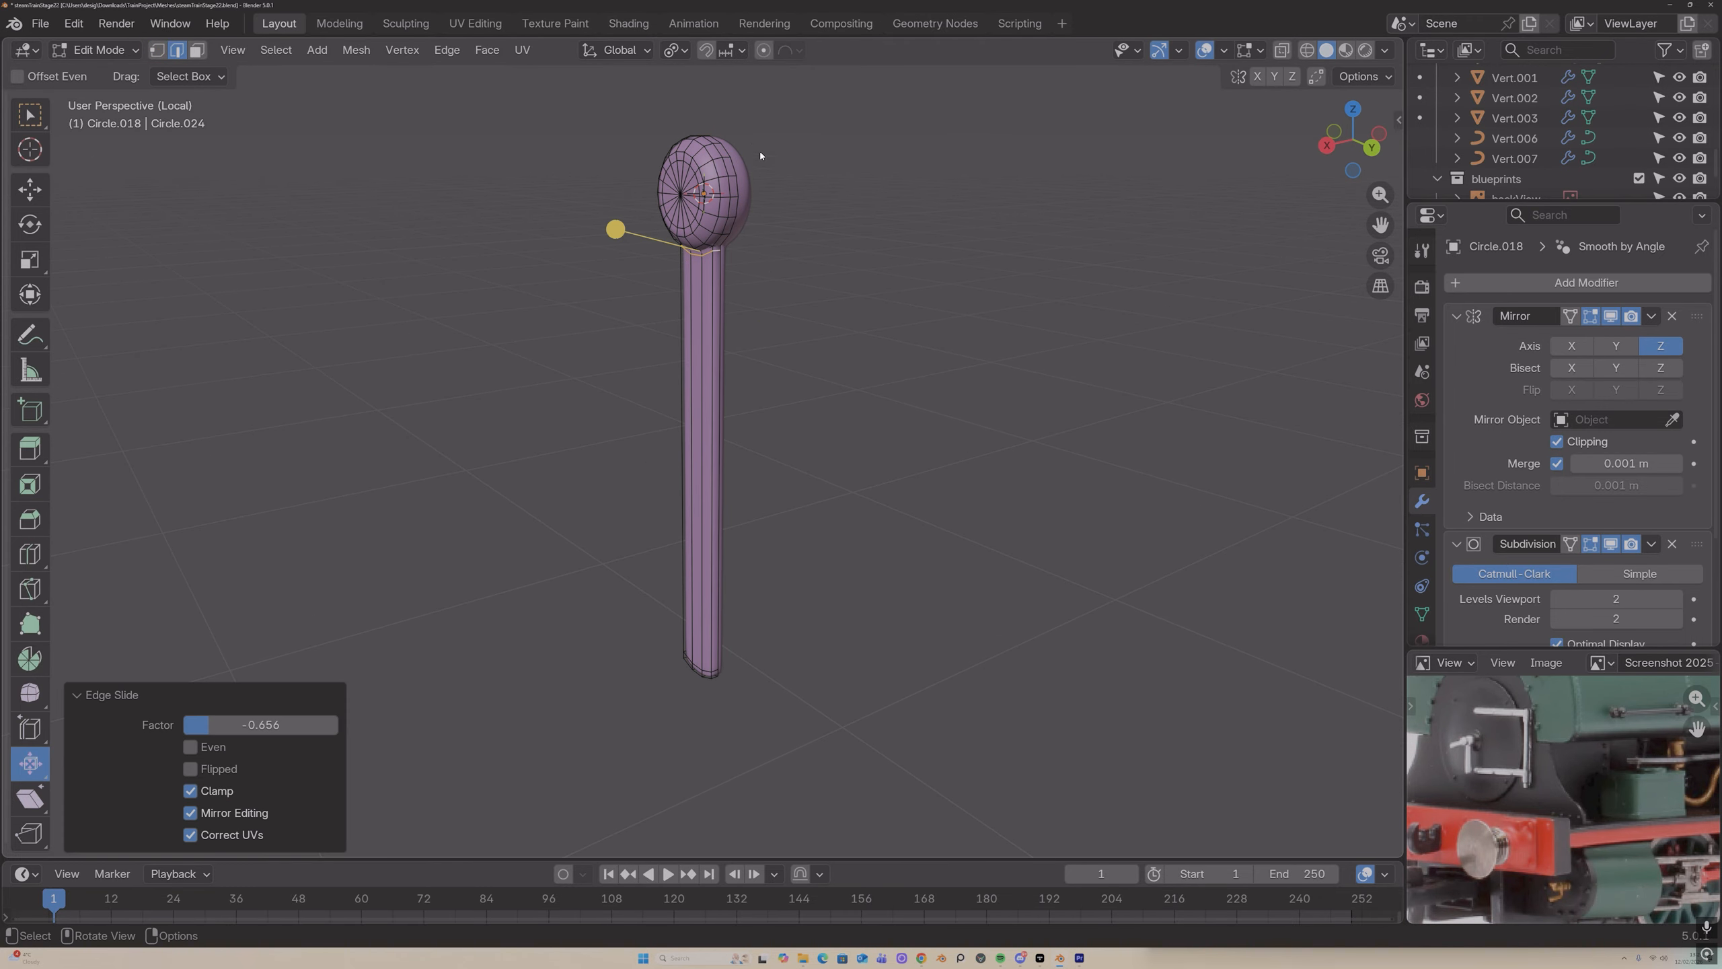
key(Tab)
Step: Hide the Mirror modifier in the viewport and merge all of the handle's vertices by distance
scroll(748, 198, up, 2)
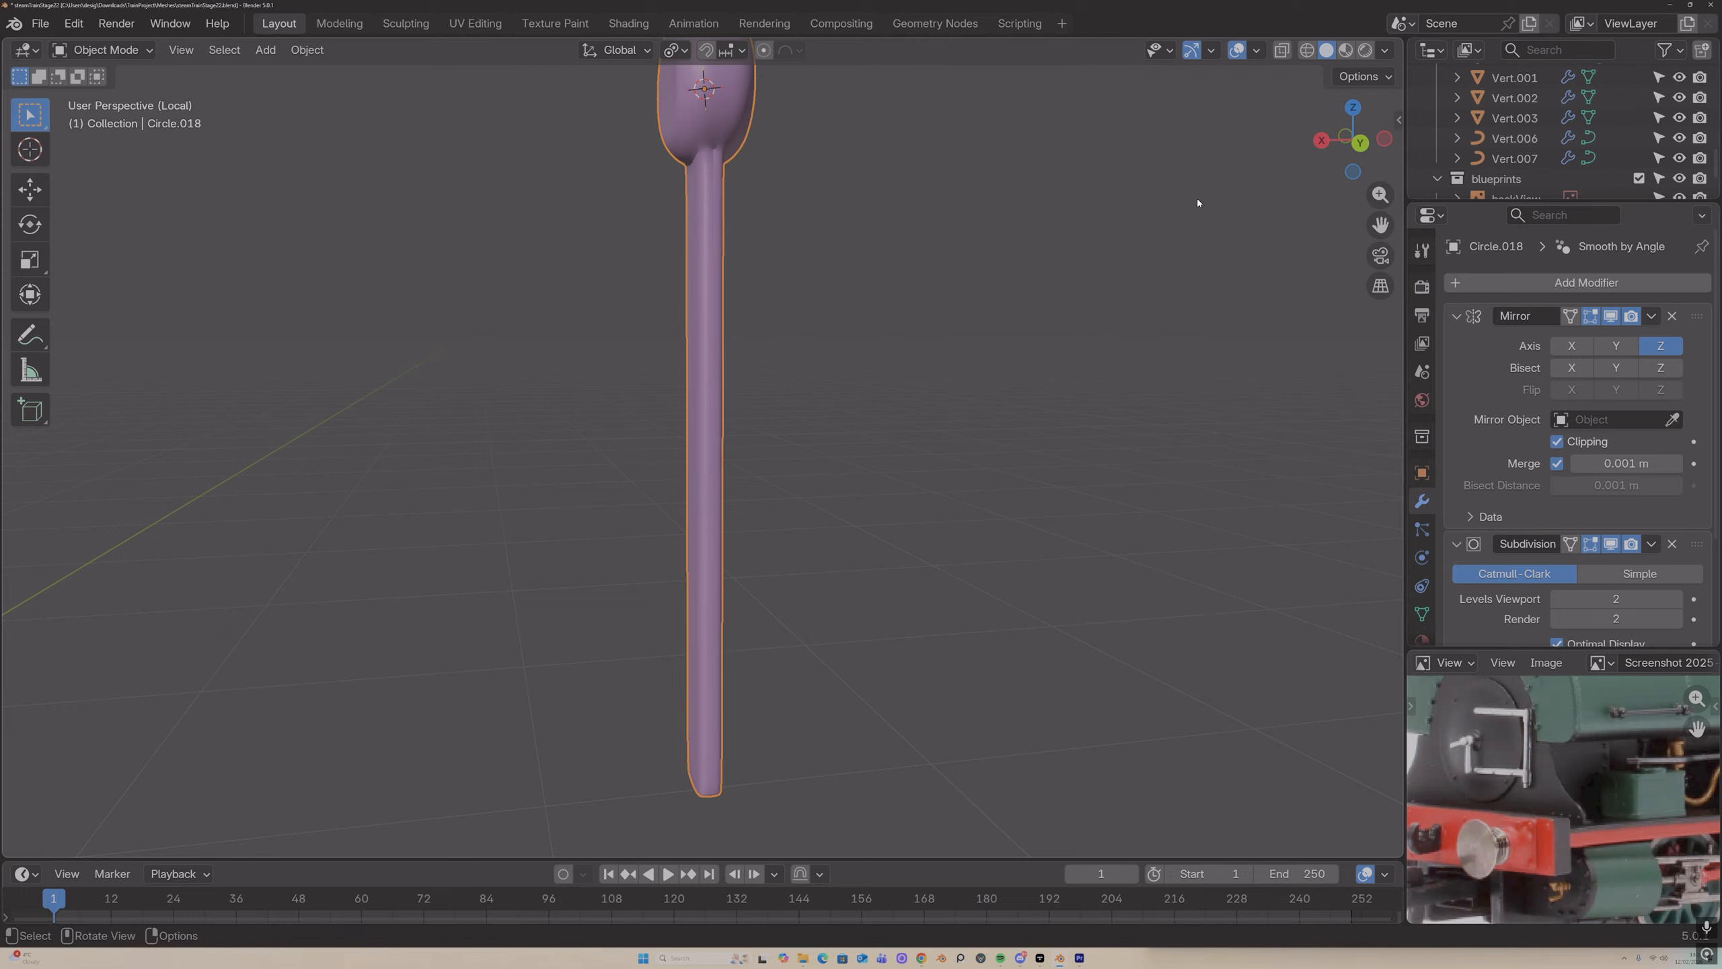
click(1615, 317)
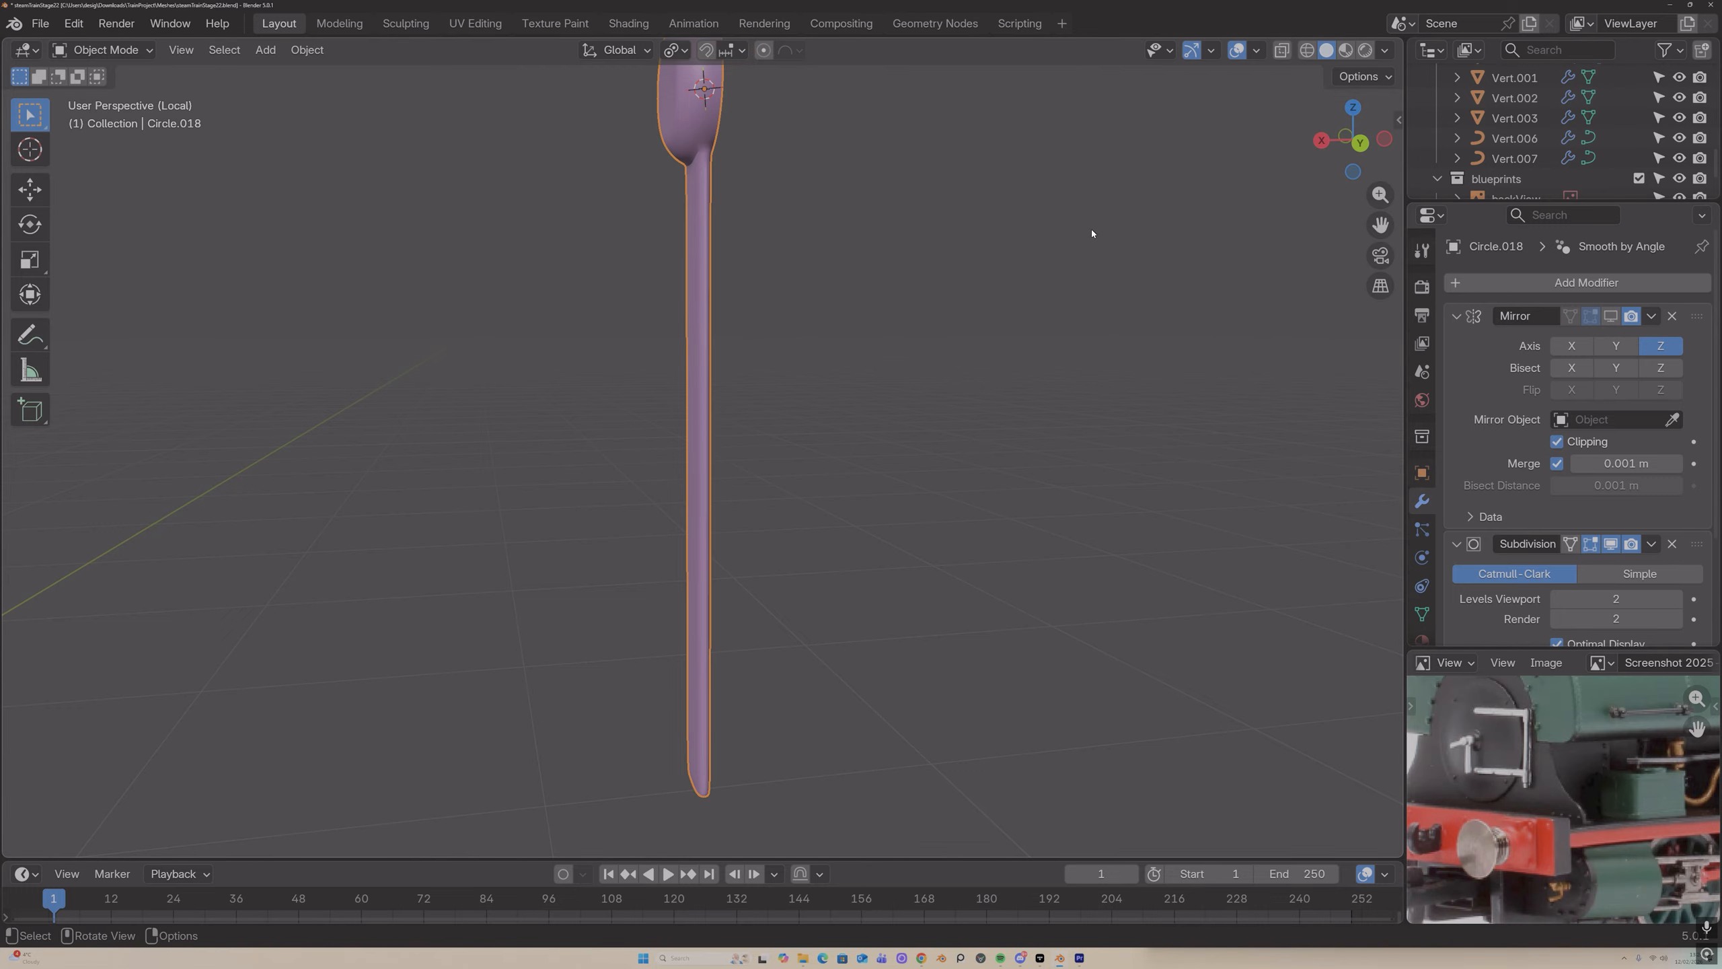
middle_drag(1092, 232, 791, 270)
key(Tab)
key(a)
key(m)
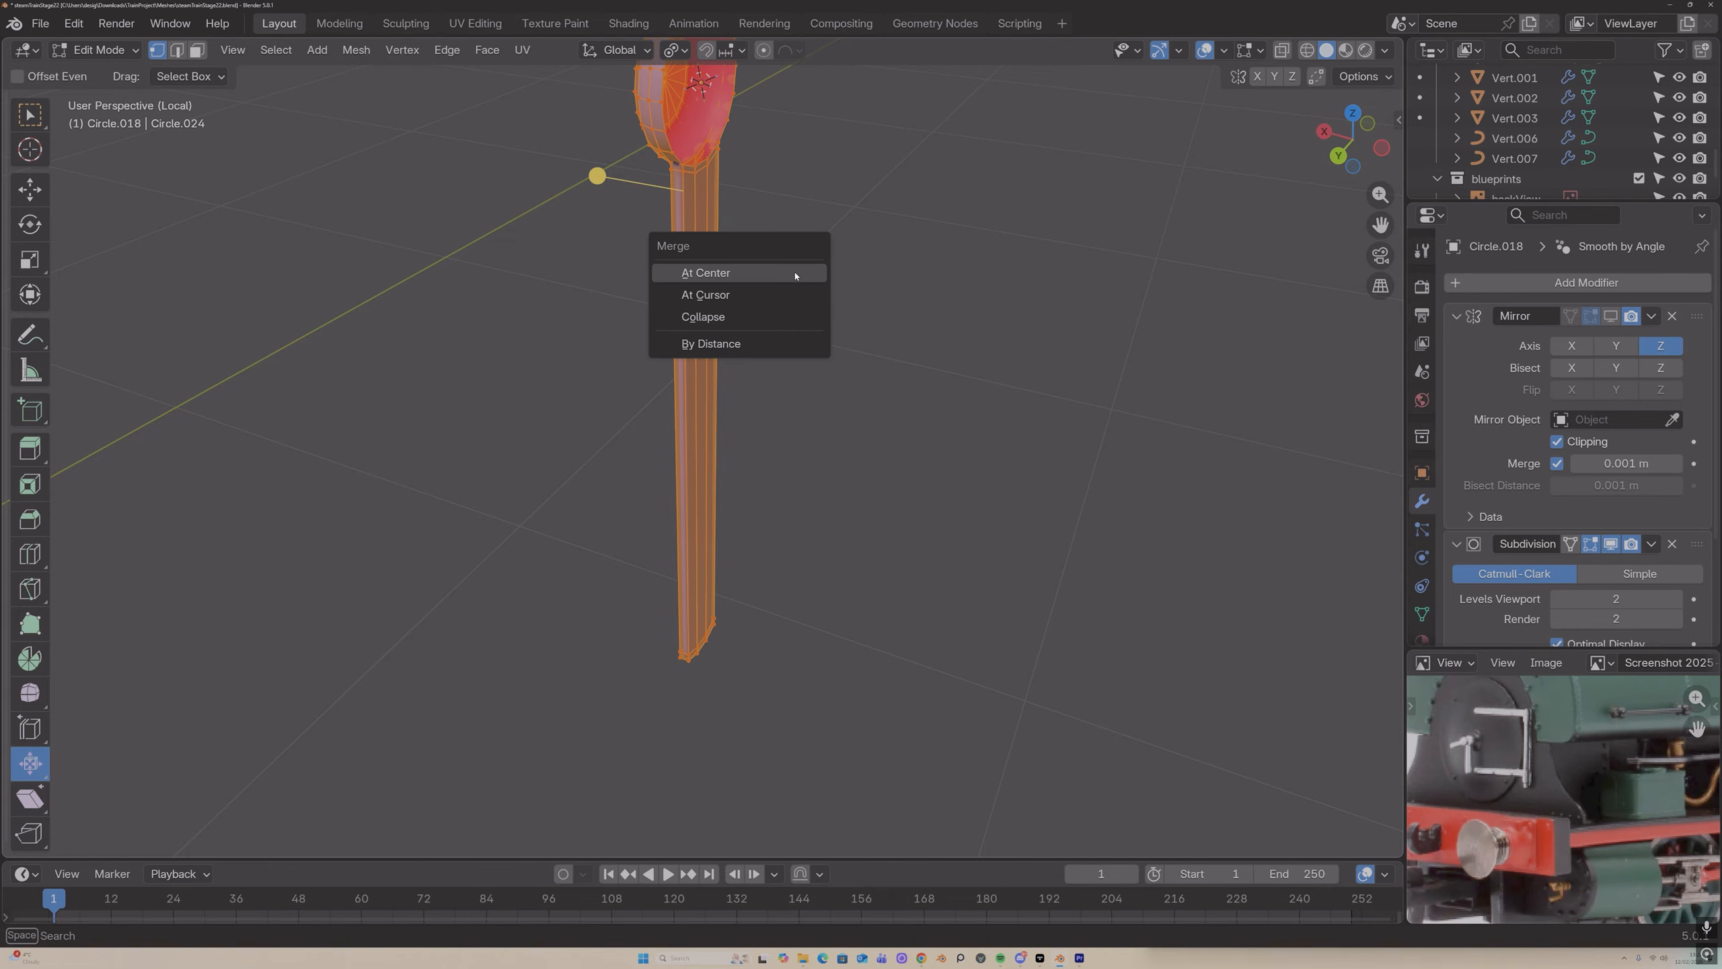
click(775, 346)
key(Tab)
Step: Delete the interior faces along the arm's mirror side and turn the Mirror modifier's viewport display back on
middle_drag(775, 347, 1130, 180)
shift+middle_drag(760, 82, 526, 291)
key(Tab)
key(3)
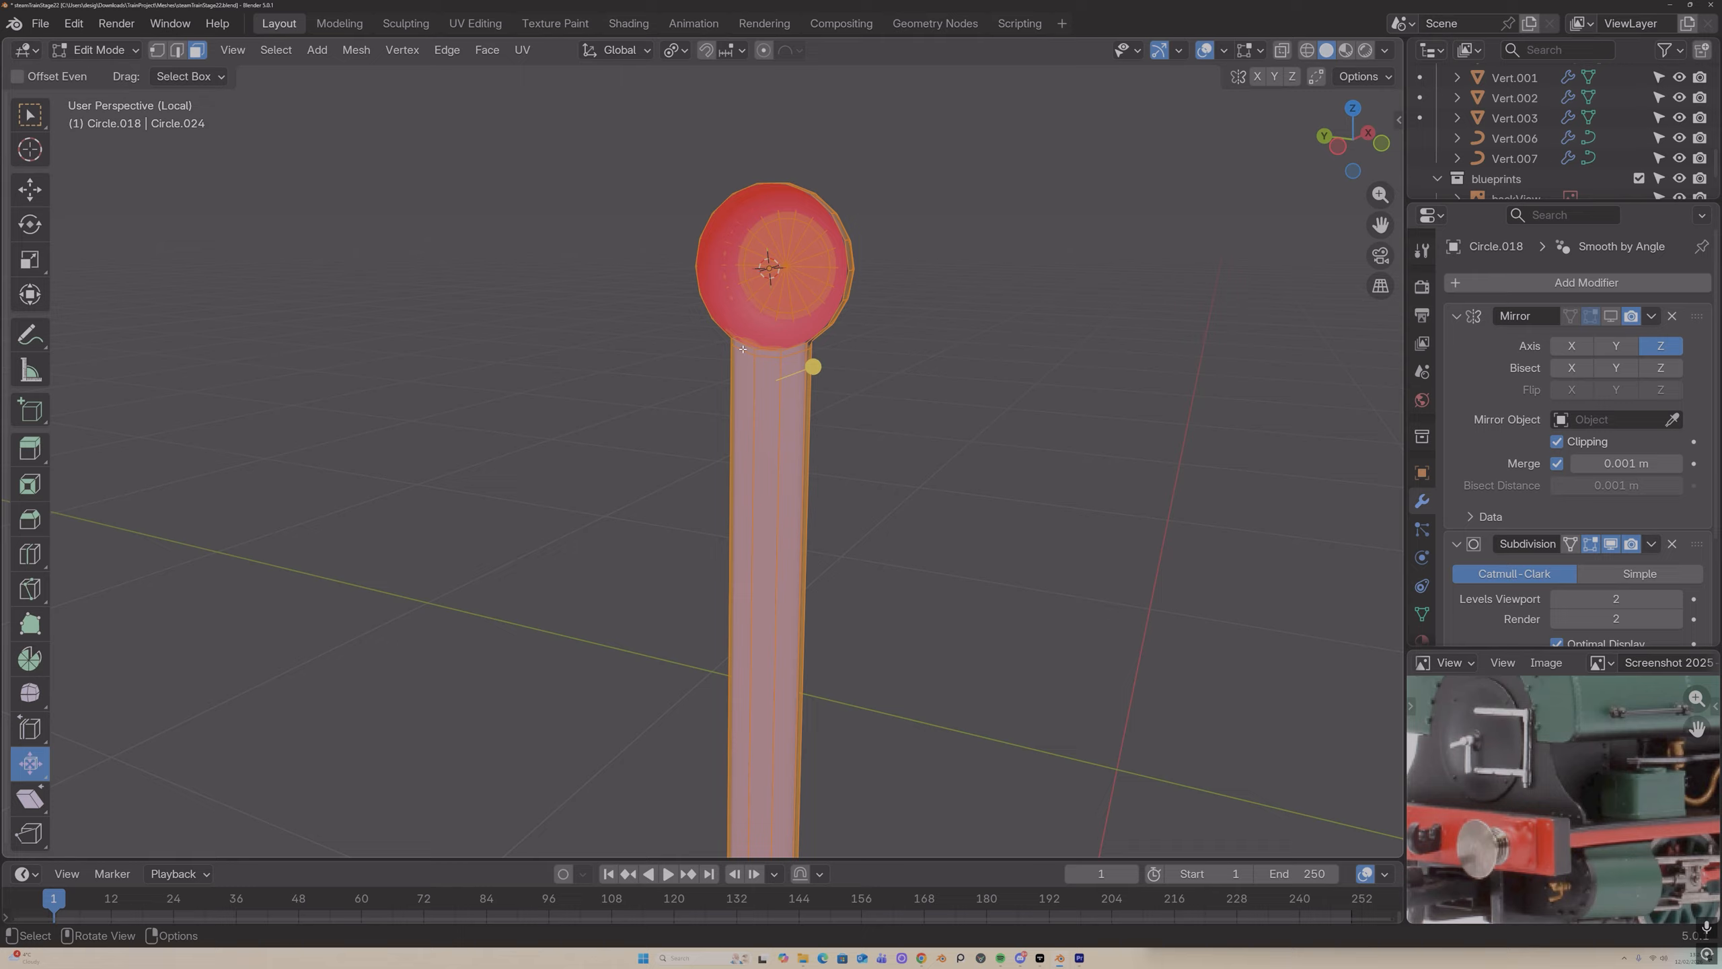
click(742, 349)
scroll(742, 407, down, 2)
ctrl+click(754, 827)
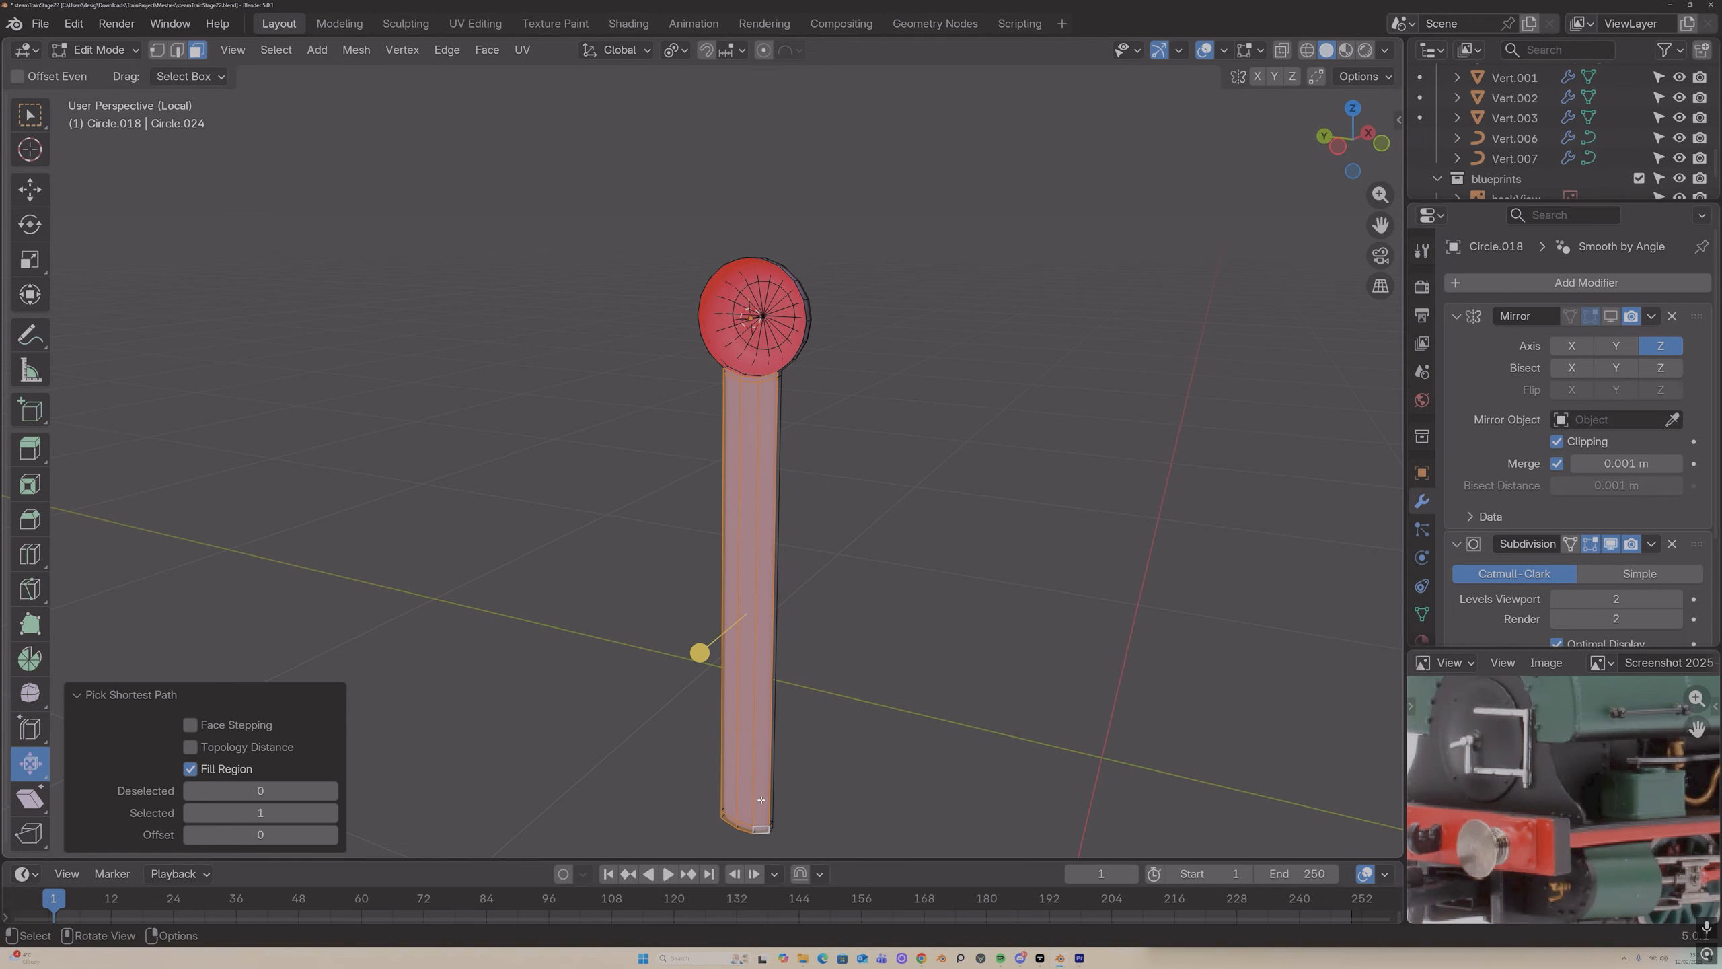
key(x)
click(702, 658)
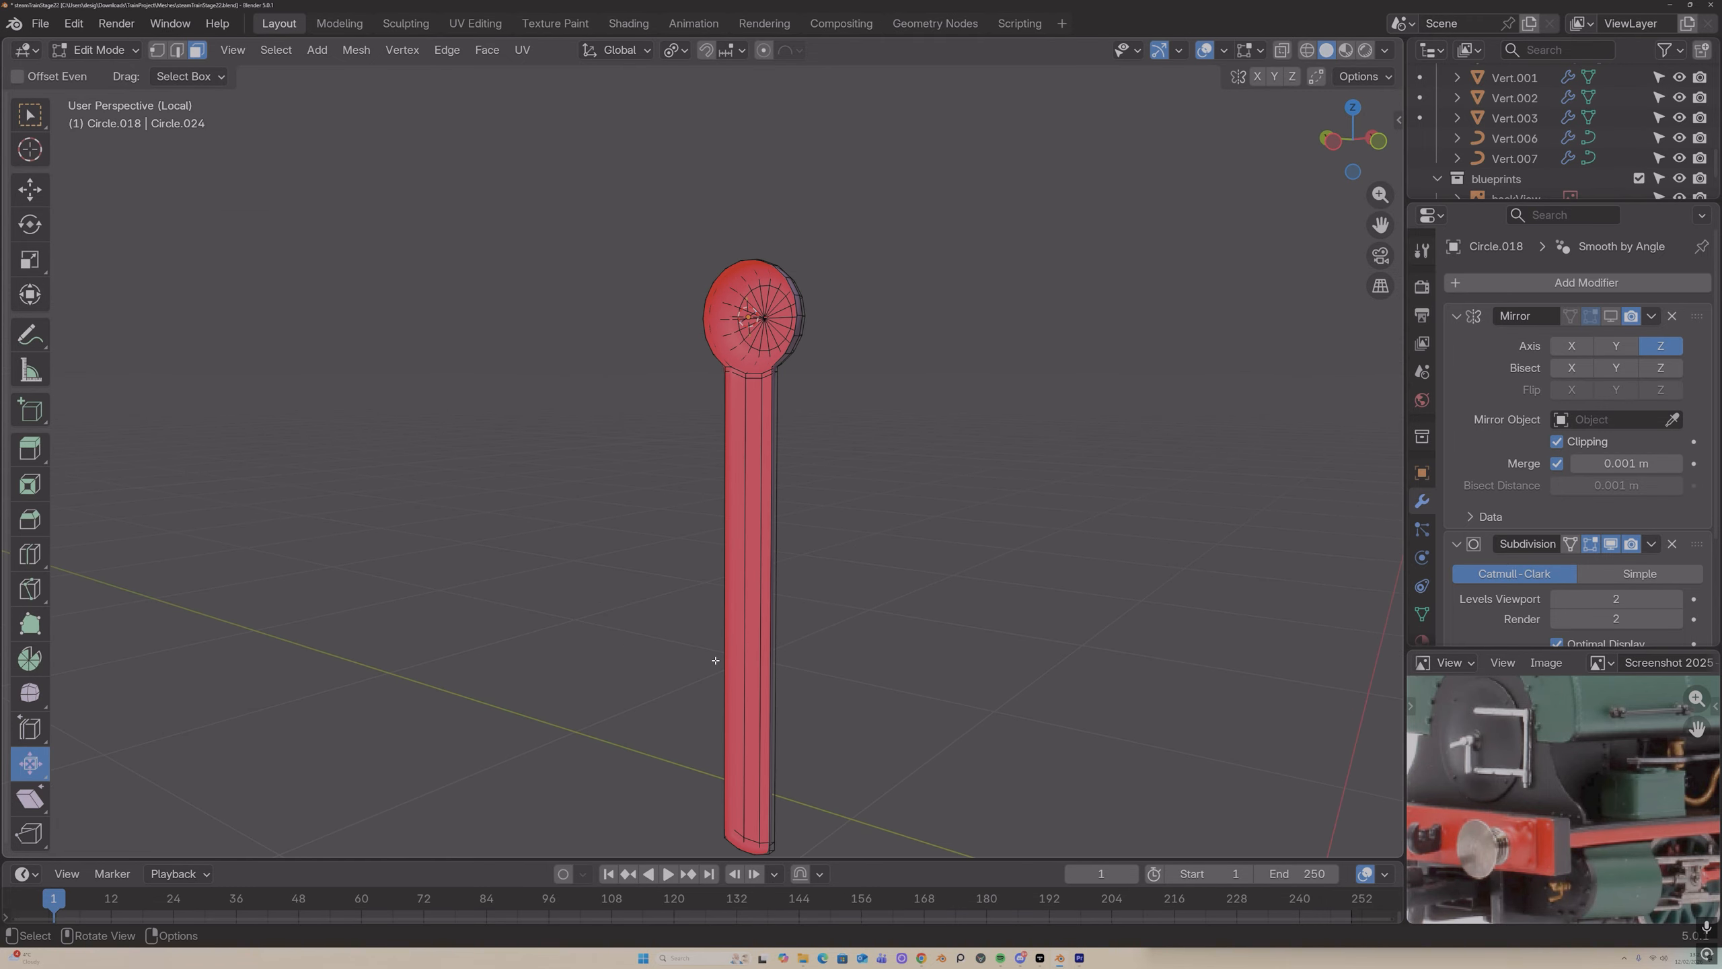
key(Tab)
click(1611, 316)
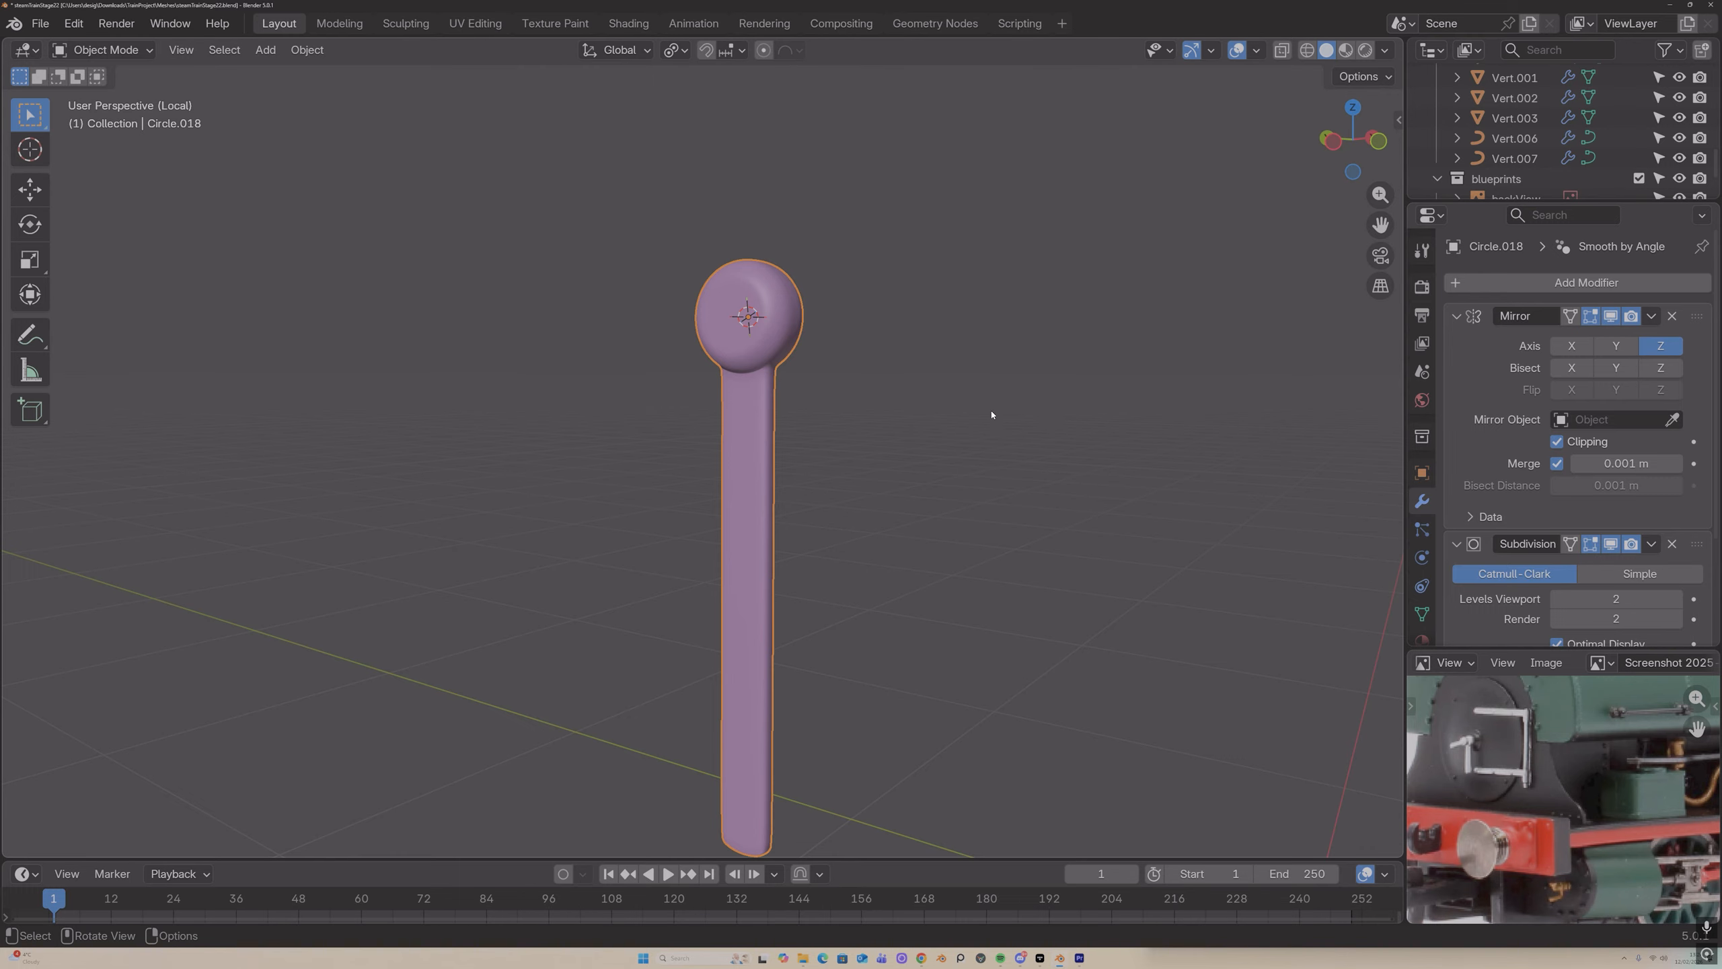
Step: Return the handle to the full locomotive view and scale it along X to 1.140
middle_drag(992, 414, 682, 432)
key(Tab)
key(Tab)
key(KP_Divide)
scroll(864, 432, down, 15)
scroll(682, 433, up, 15)
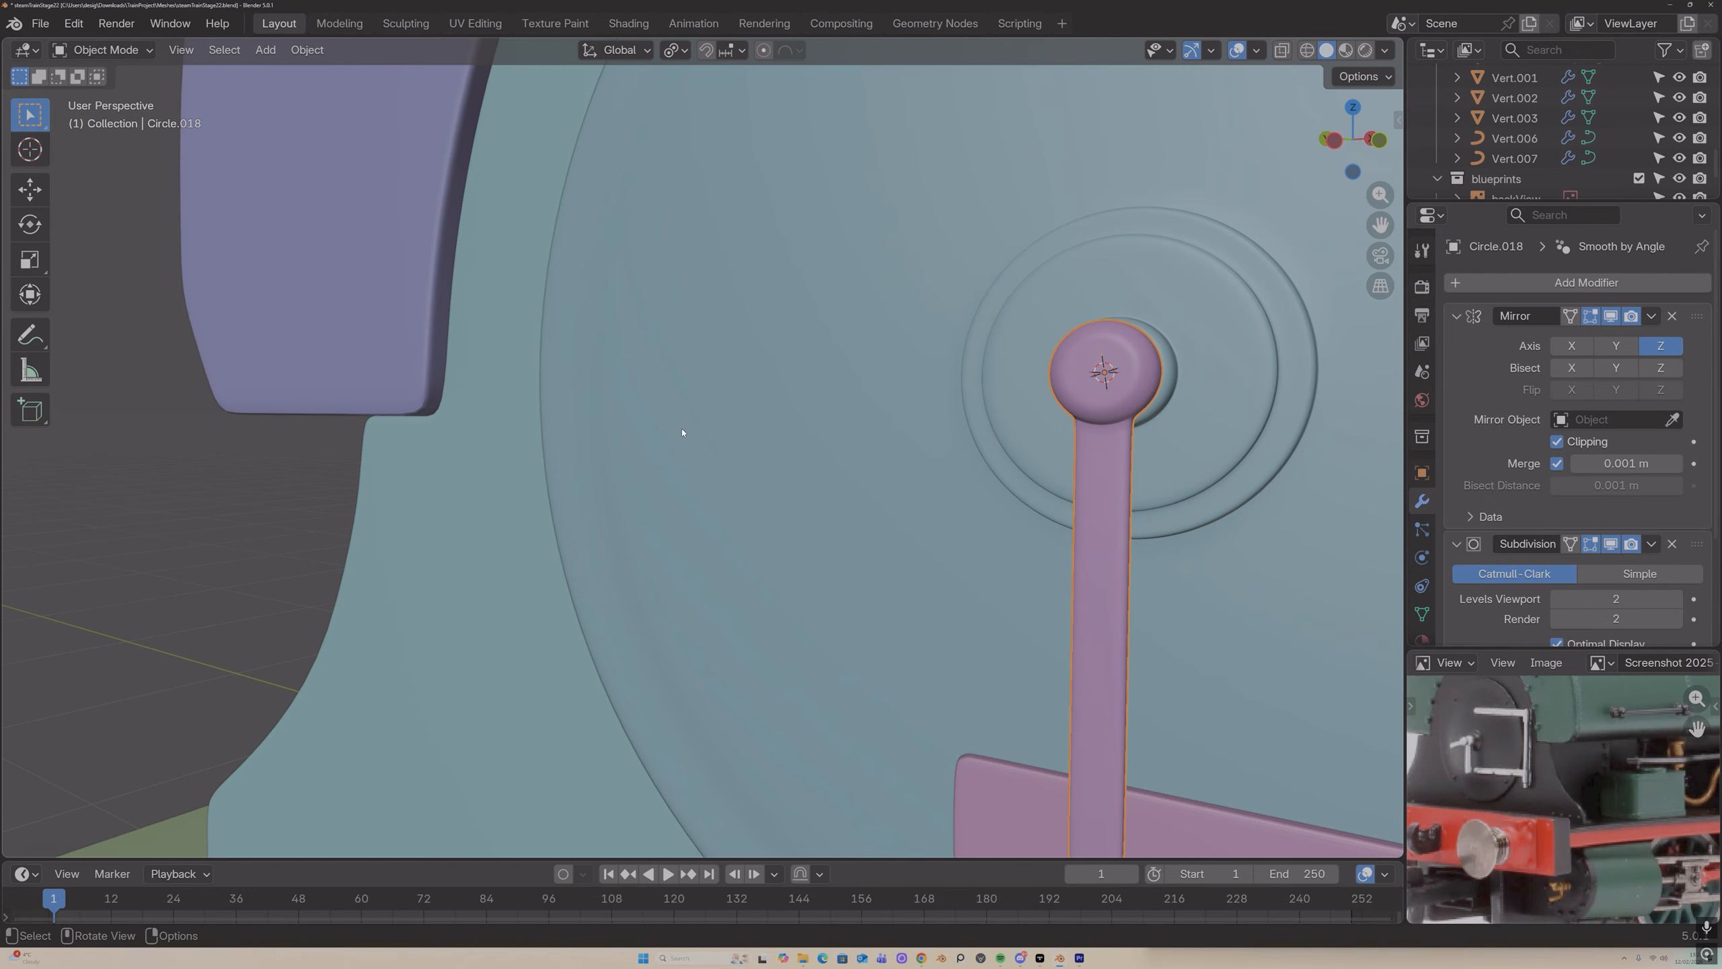
scroll(682, 431, down, 8)
middle_drag(571, 449, 613, 464)
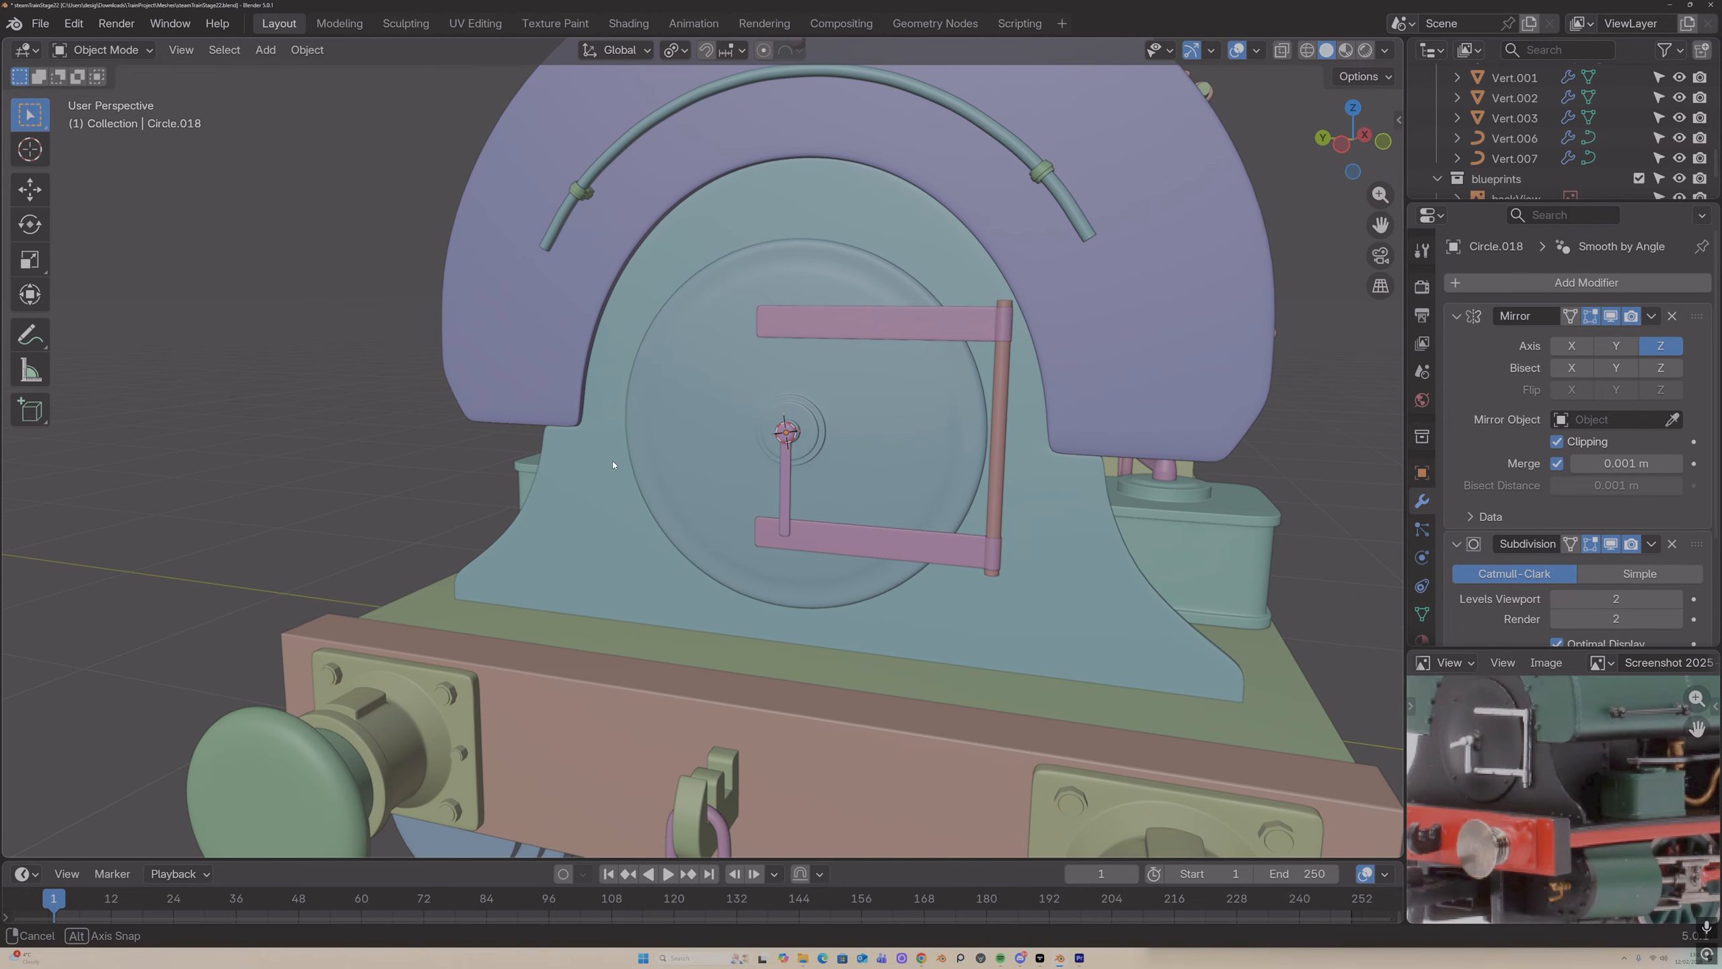
middle_drag(785, 474, 645, 491)
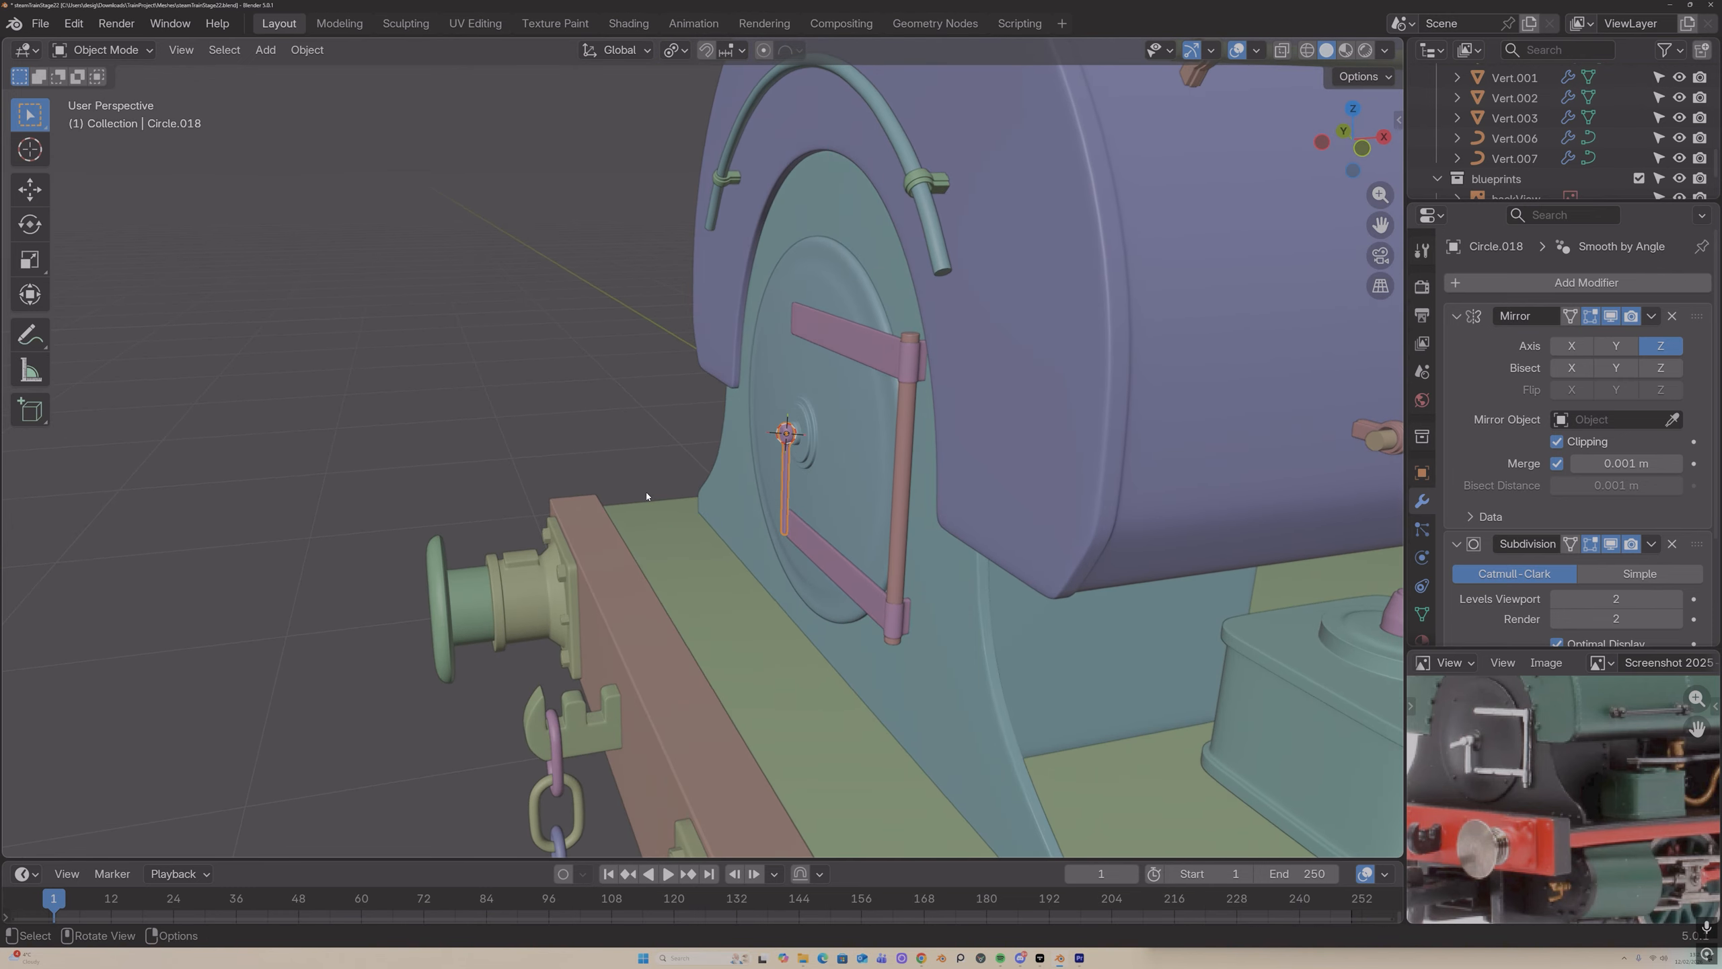
key(s)
key(x)
click(624, 494)
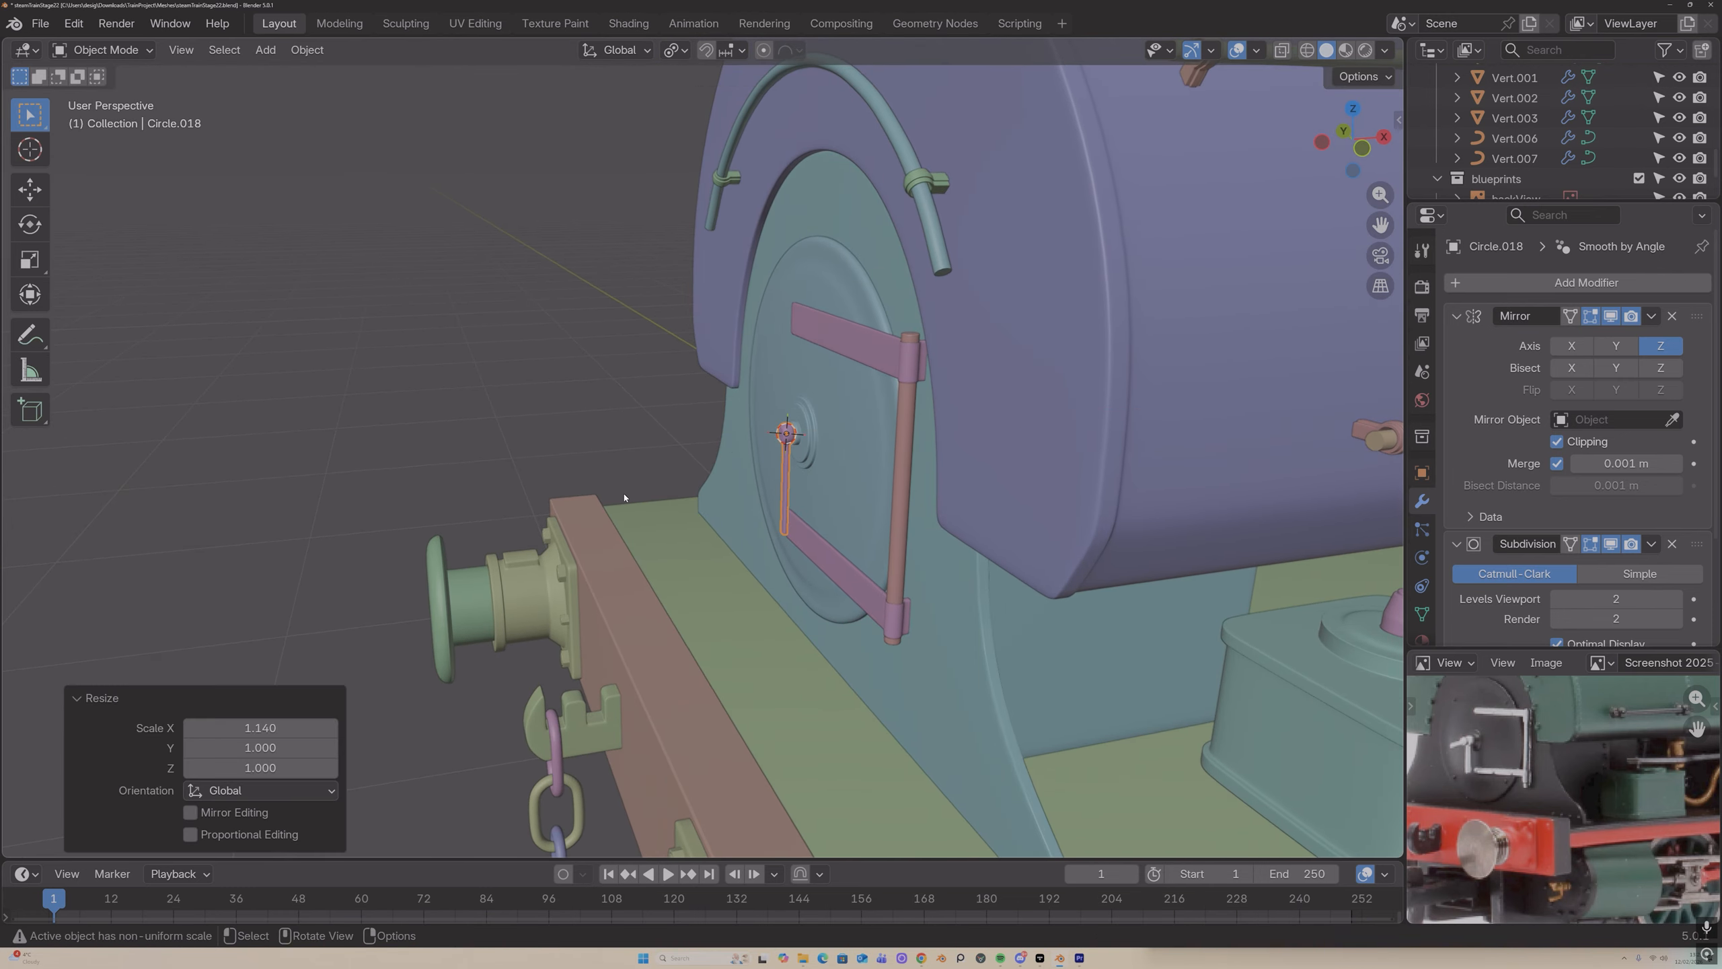
Step: Reposition the handle along X against the centre of the smokebox door
key(g)
key(y)
key(x)
click(624, 493)
click(622, 469)
Step: Duplicate the handle at the centre of the smokebox door and offset the copy along the global X axis
key(shift+d)
right_click(785, 469)
key(g)
key(y)
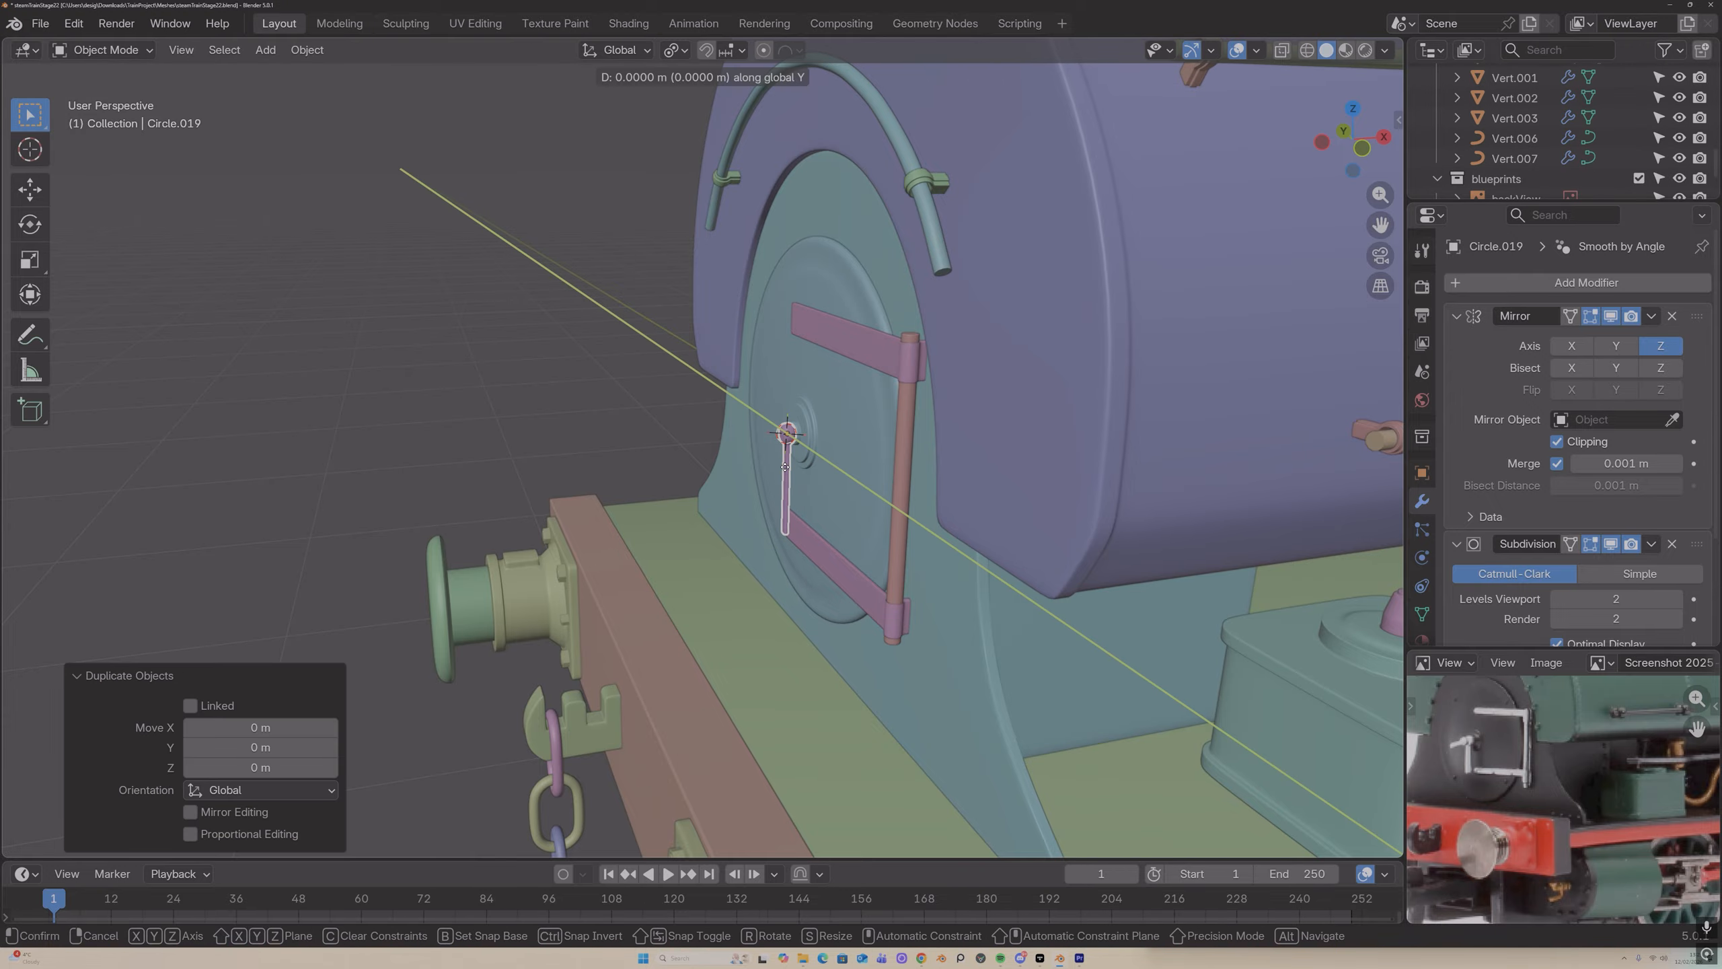
key(x)
click(775, 471)
Step: Shorten the duplicated handle by moving the vertices at its arm's lower end up about 0.026 m along Z
middle_drag(777, 471, 930, 371)
key(Tab)
scroll(796, 488, up, 8)
scroll(813, 498, down, 8)
key(1)
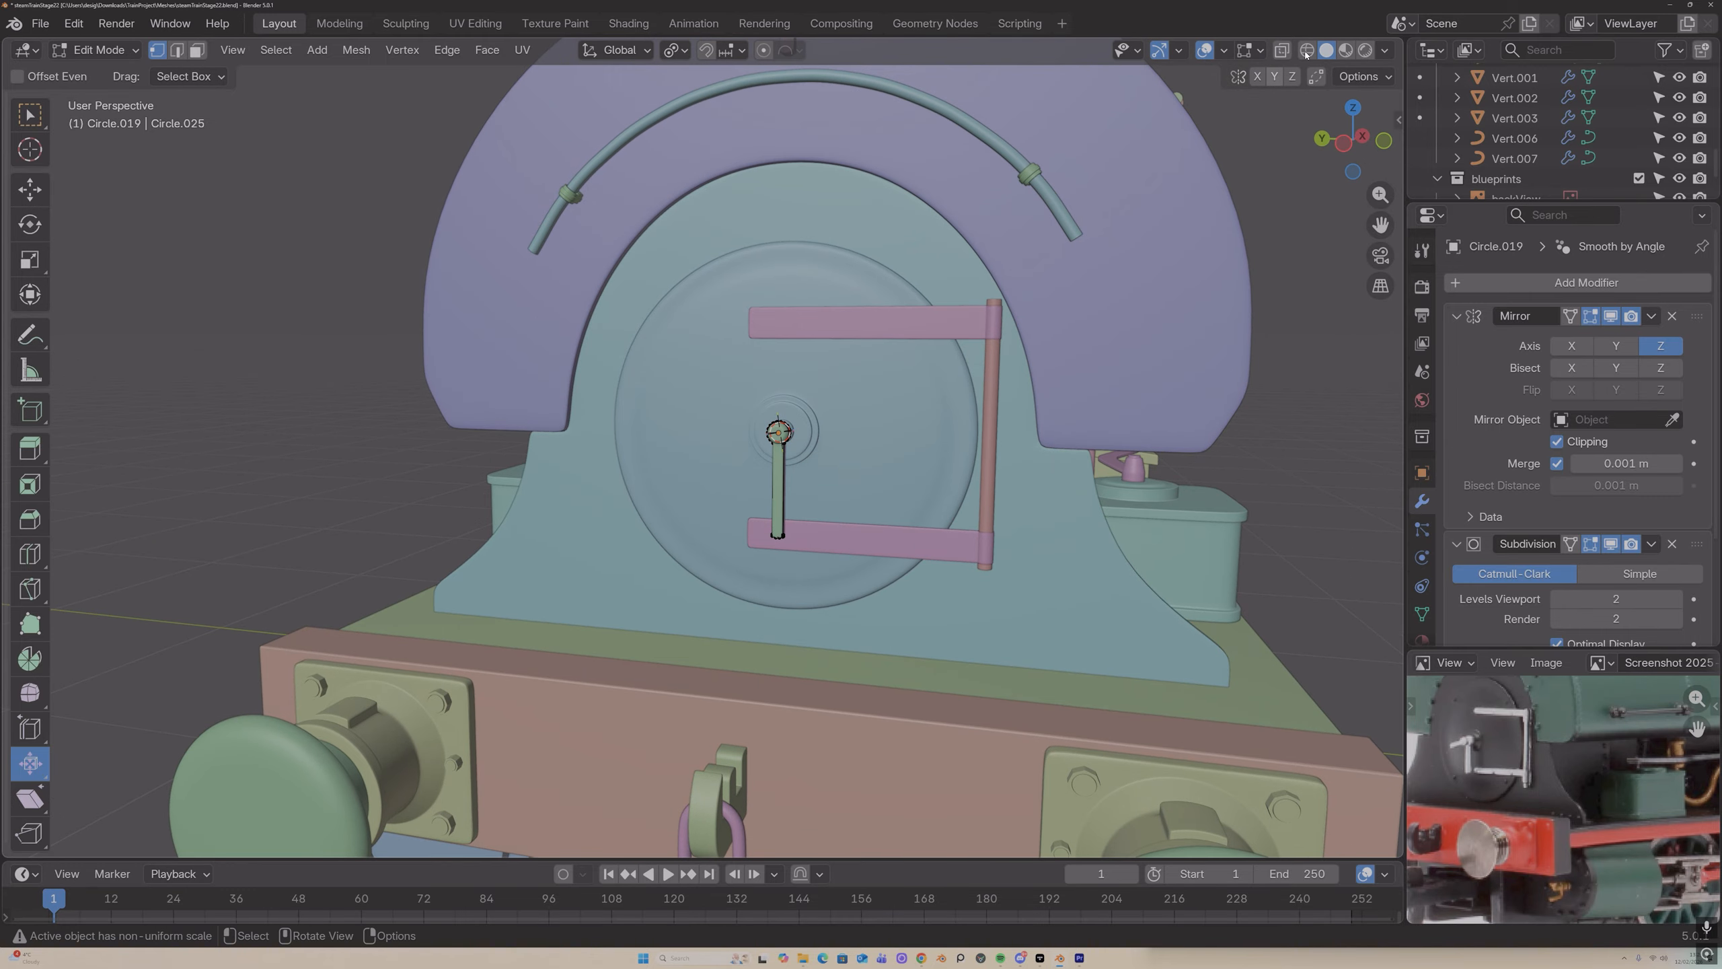
key(alt+z)
drag(742, 510, 816, 567)
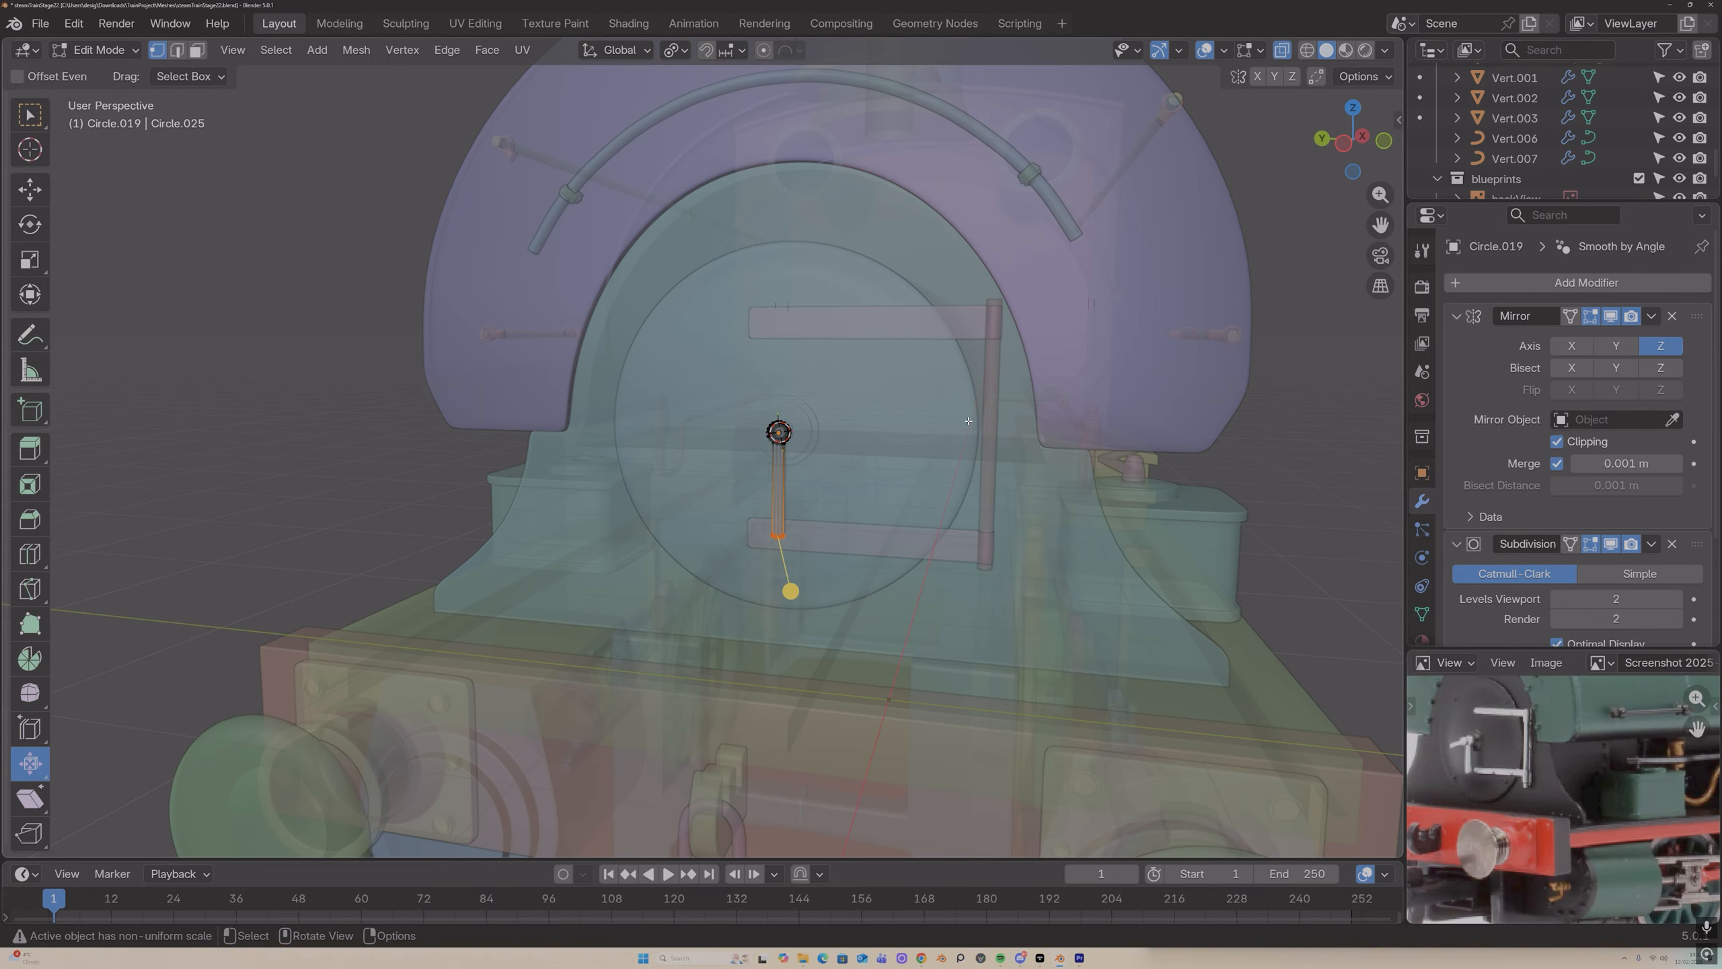
key(alt+z)
key(g)
key(z)
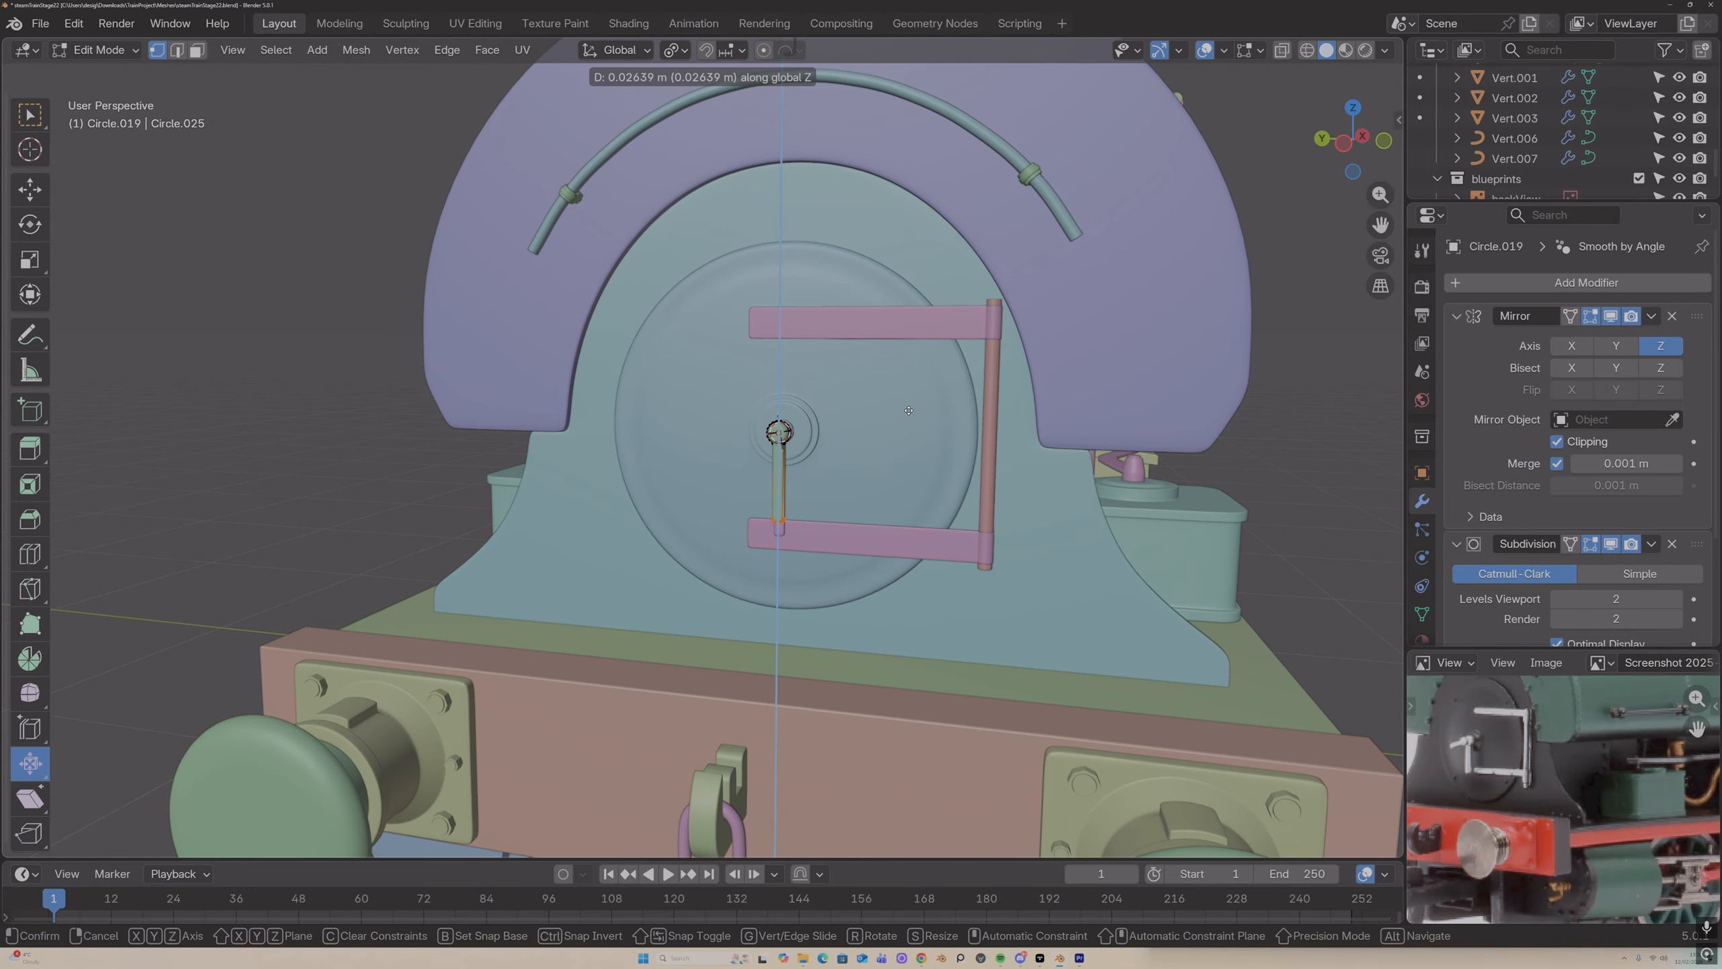
click(908, 407)
Step: Rotate the duplicated handle about 40° around the global X axis and deselect it
key(Tab)
key(r)
key(y)
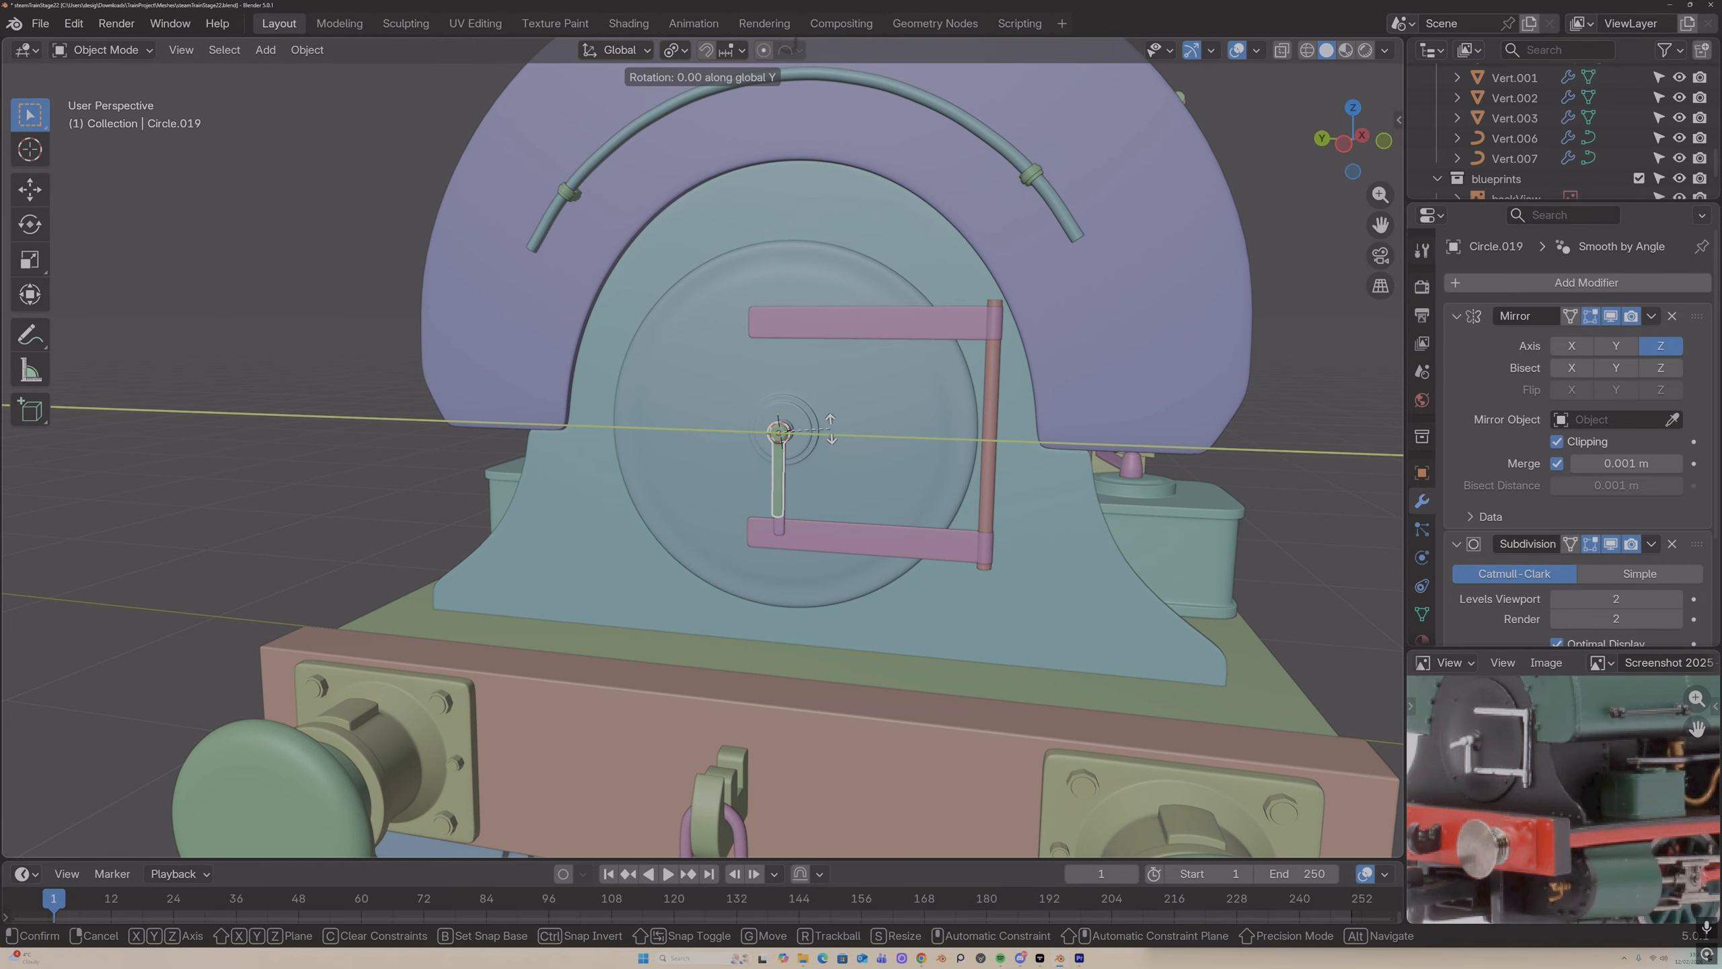
key(x)
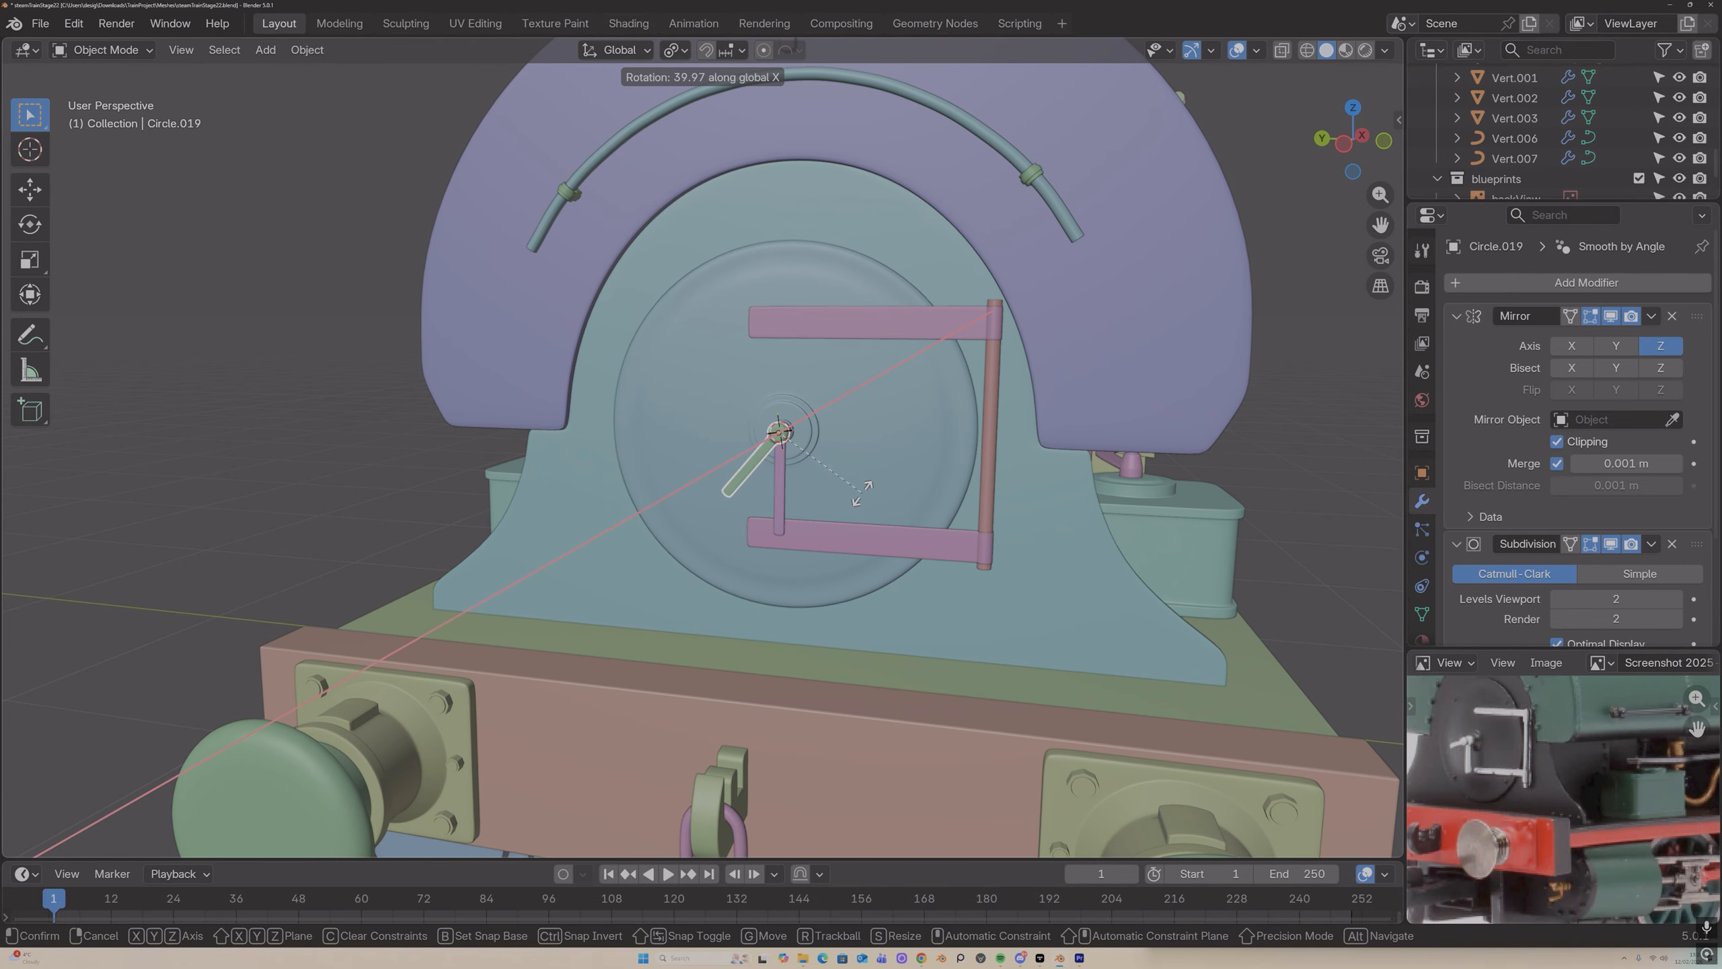
click(862, 493)
click(1256, 450)
Step: Bring the cab into view in the reference photo and snap the 3D cursor to the rear end of the cab's side ledge
middle_drag(1256, 450, 1068, 463)
scroll(1151, 466, down, 6)
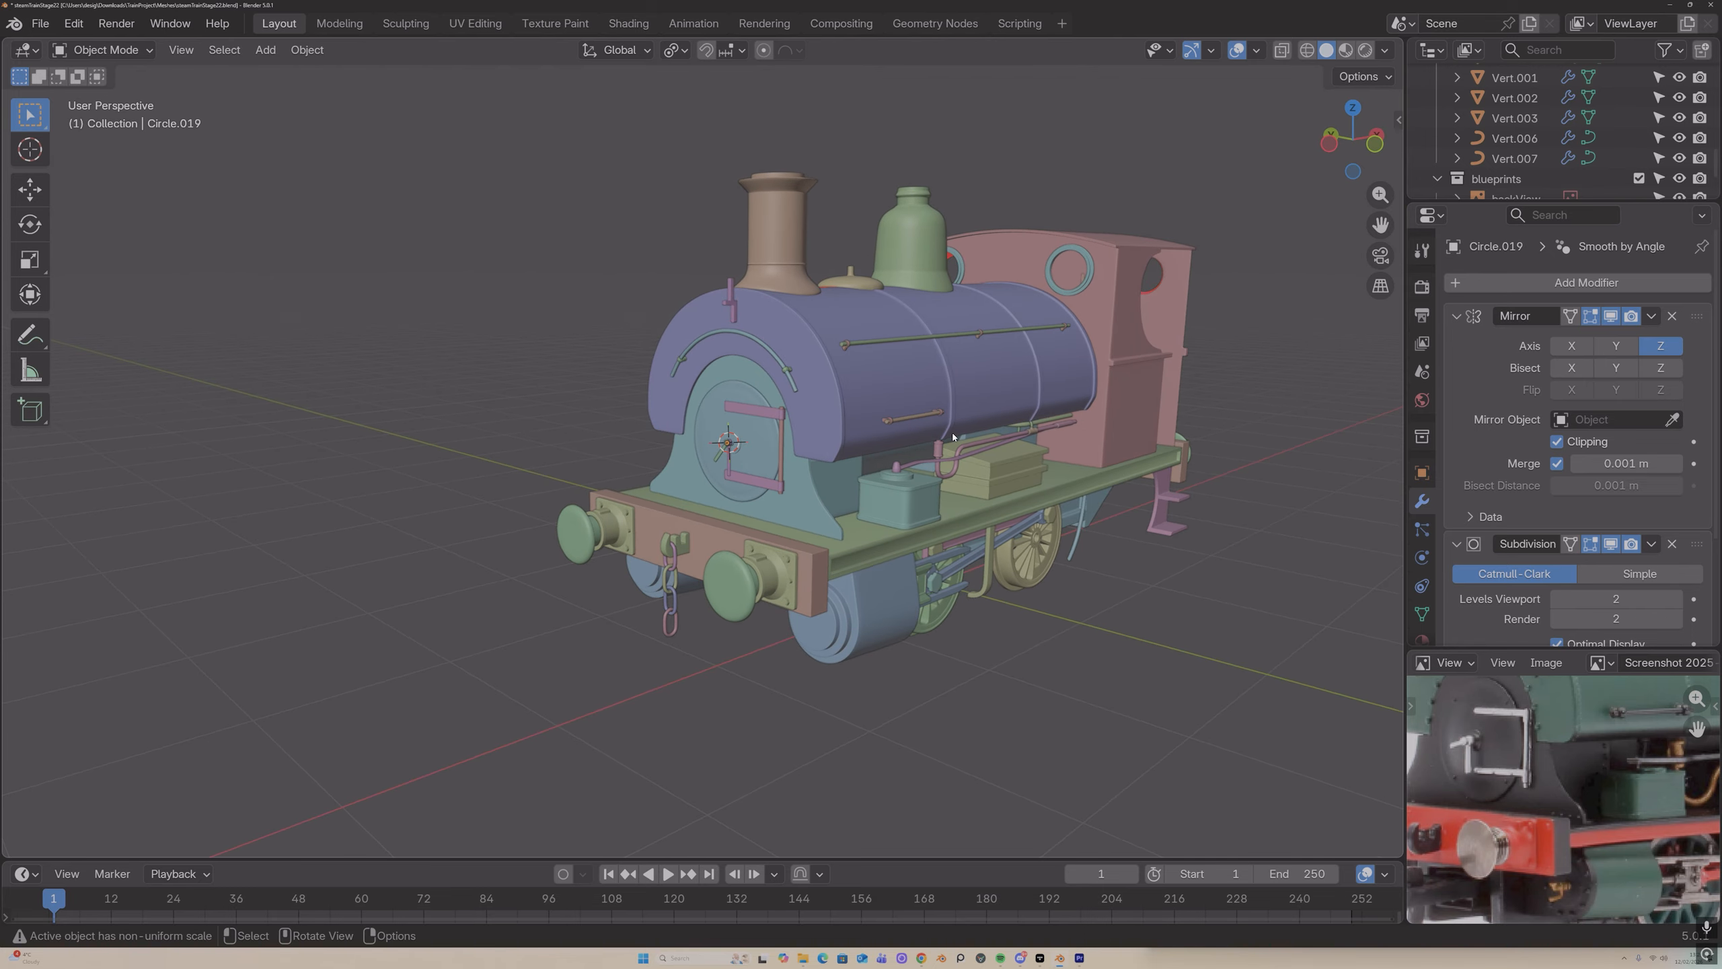
middle_drag(952, 436, 1352, 687)
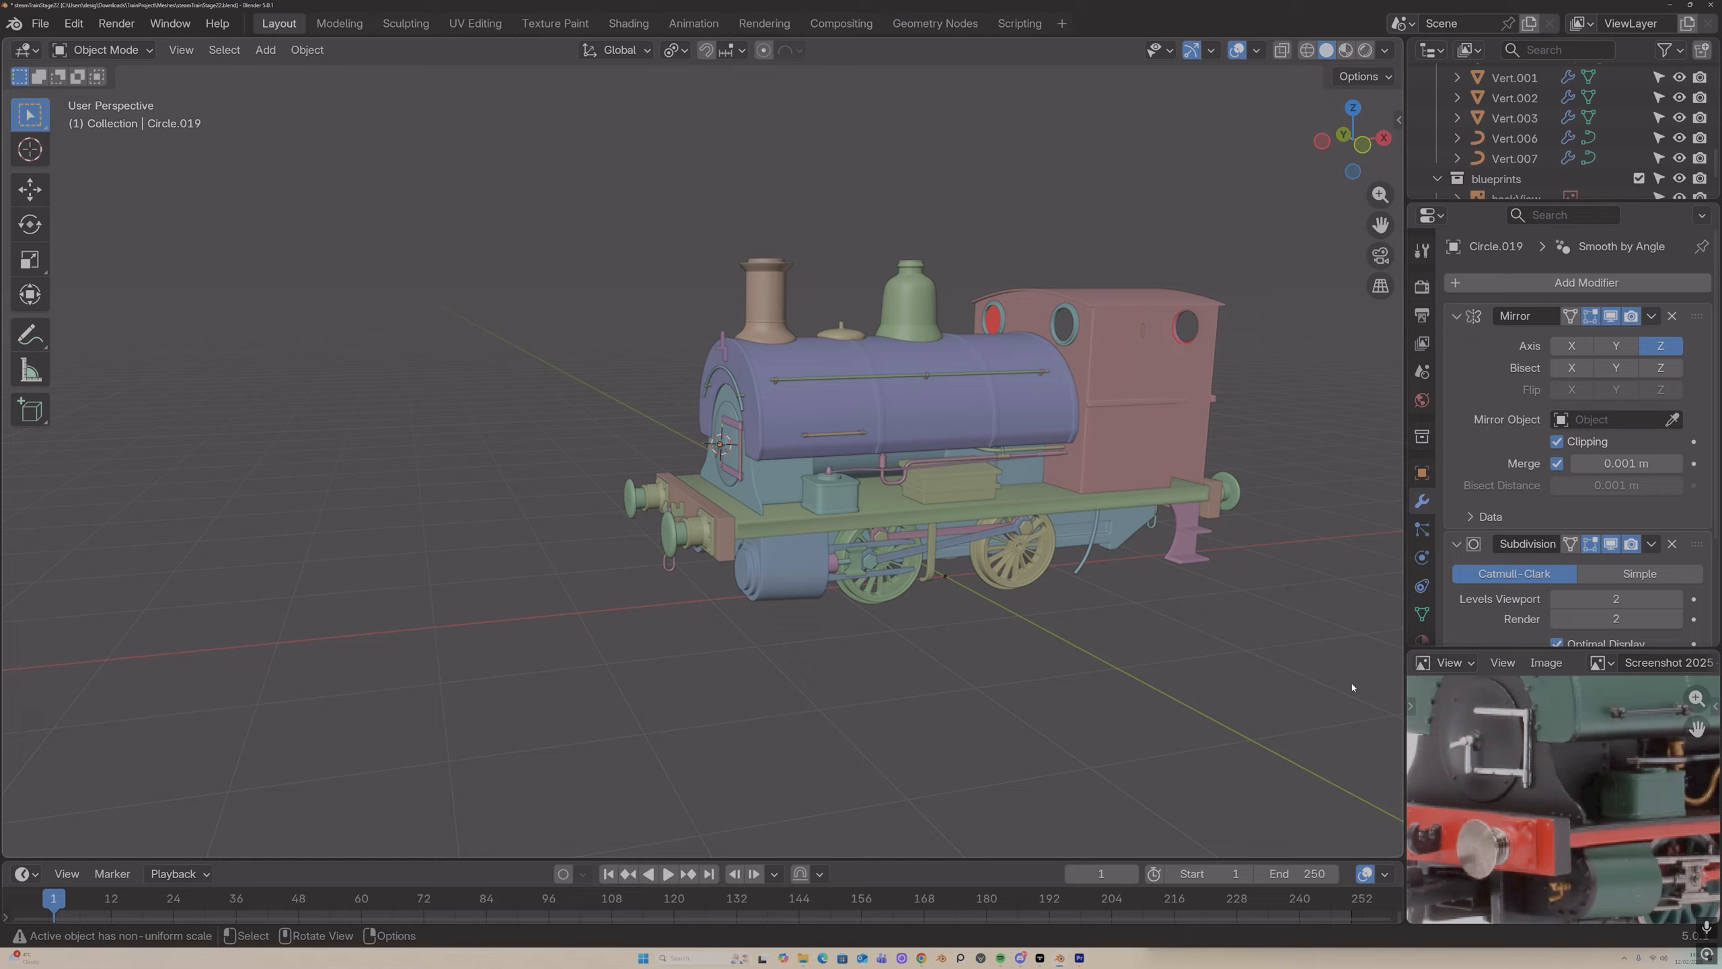
scroll(1586, 811, down, 2)
middle_drag(1607, 807, 1410, 780)
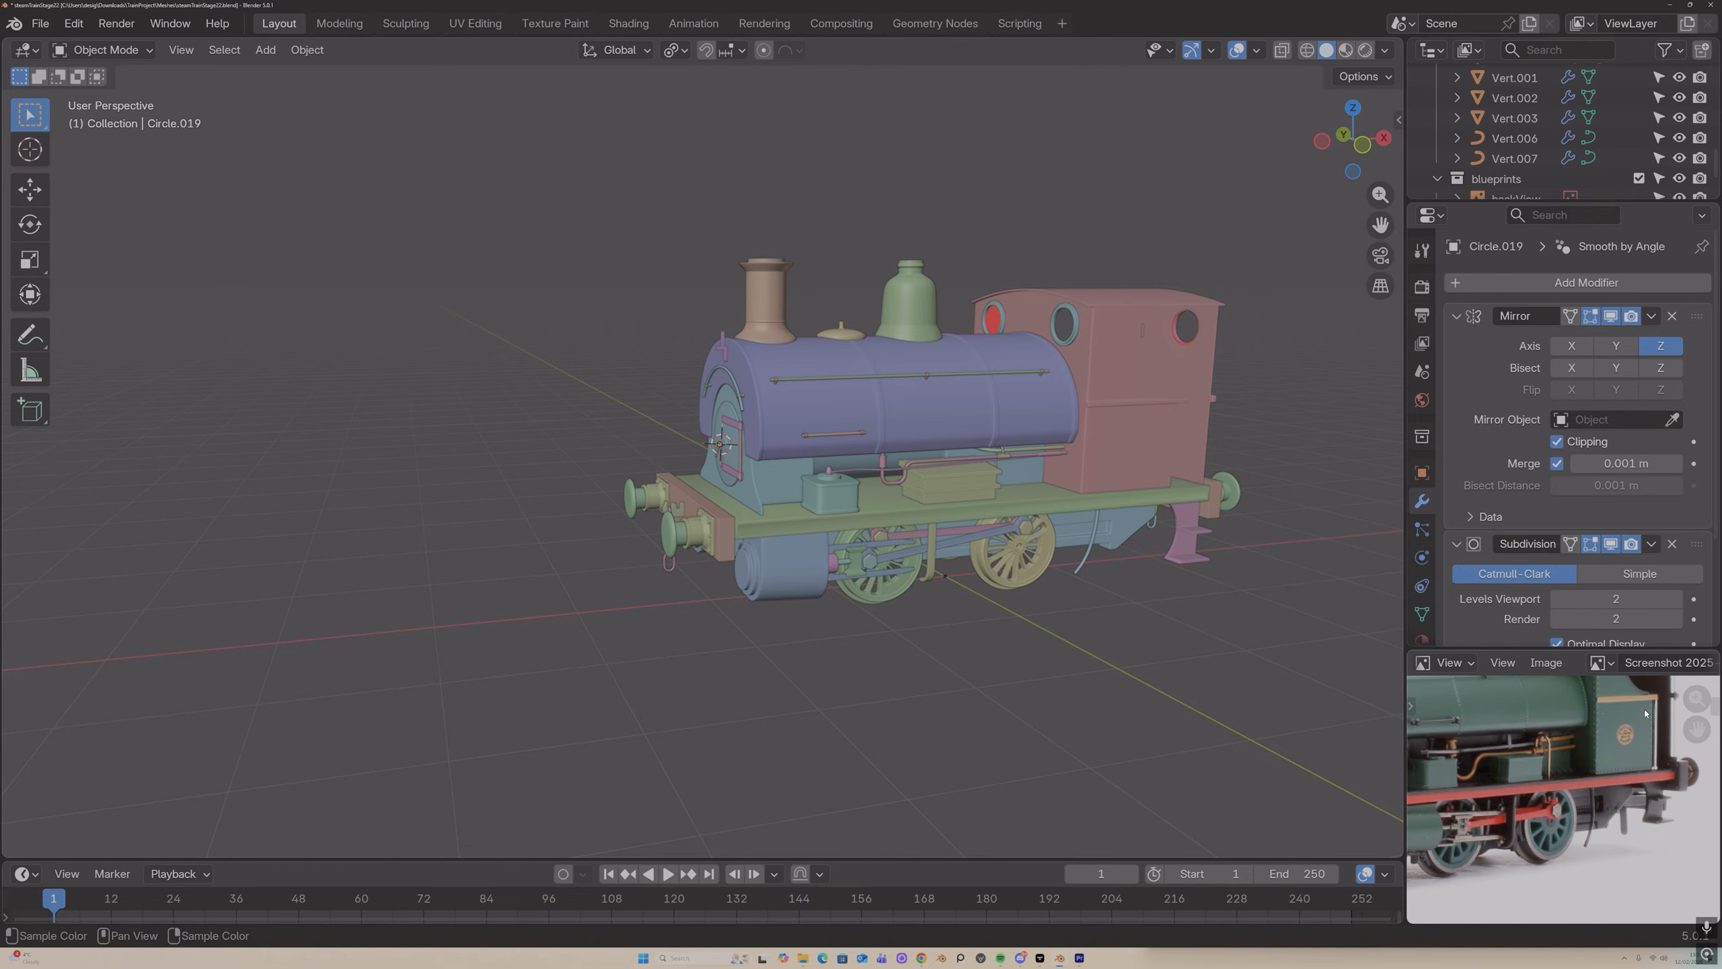
middle_drag(1179, 537, 1214, 444)
click(1213, 554)
key(Tab)
scroll(1200, 442, up, 3)
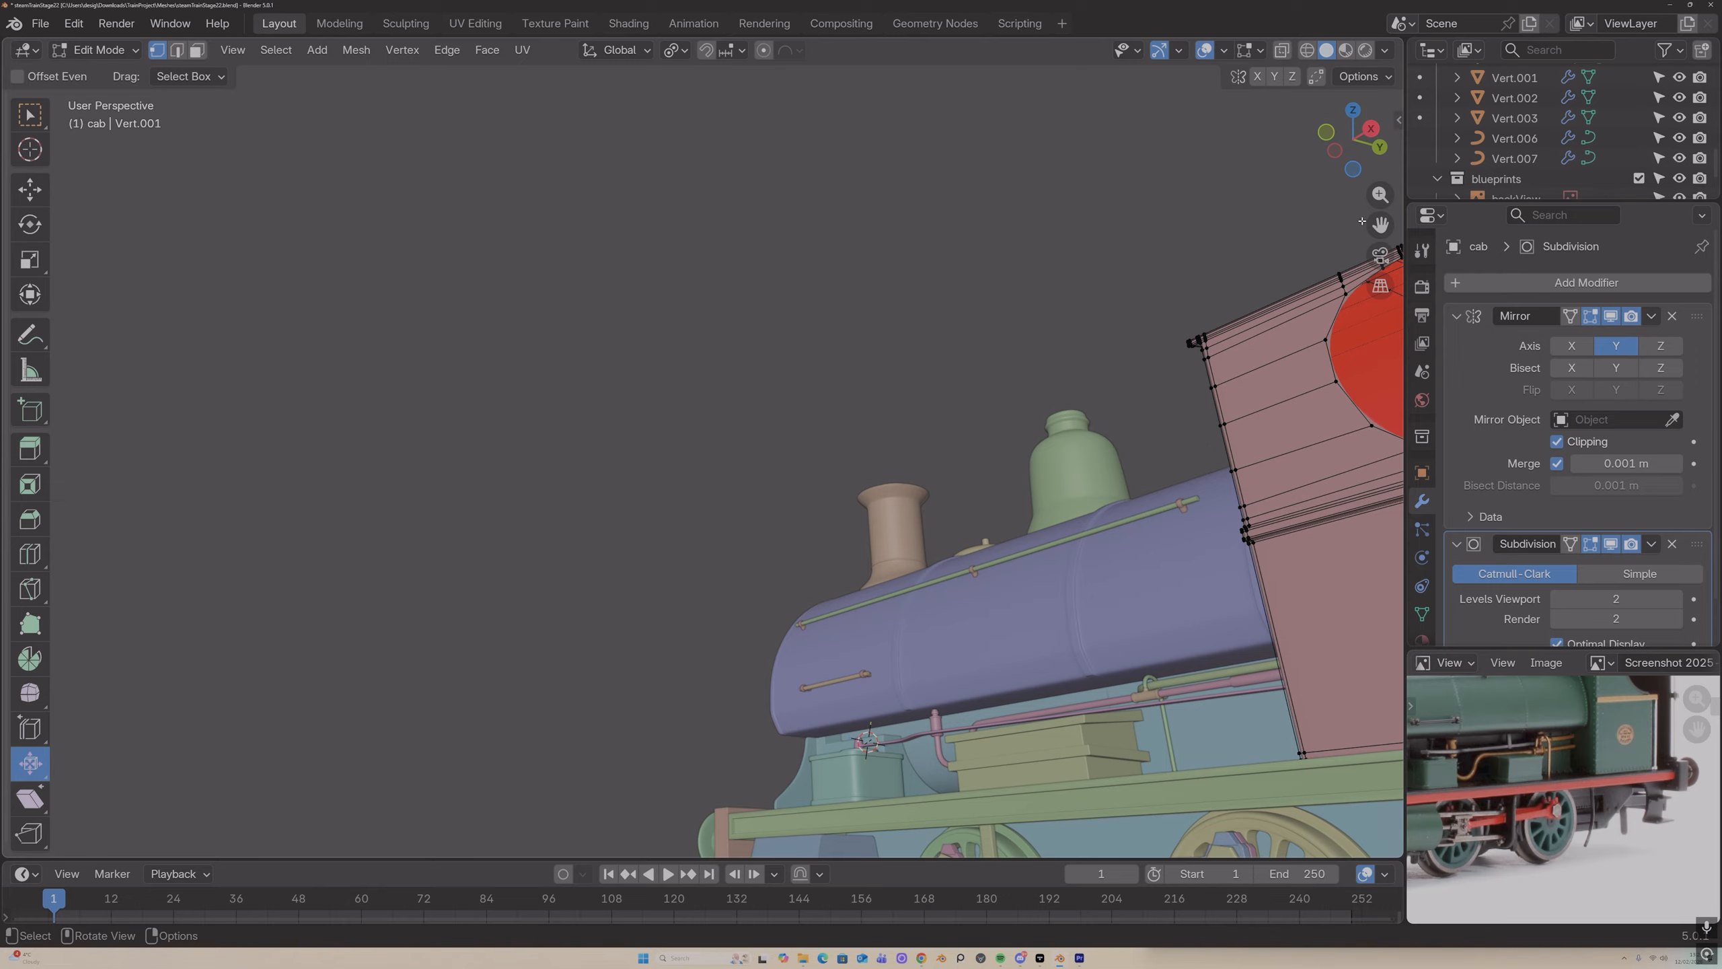
drag(1362, 222, 1140, 267)
scroll(1141, 266, up, 2)
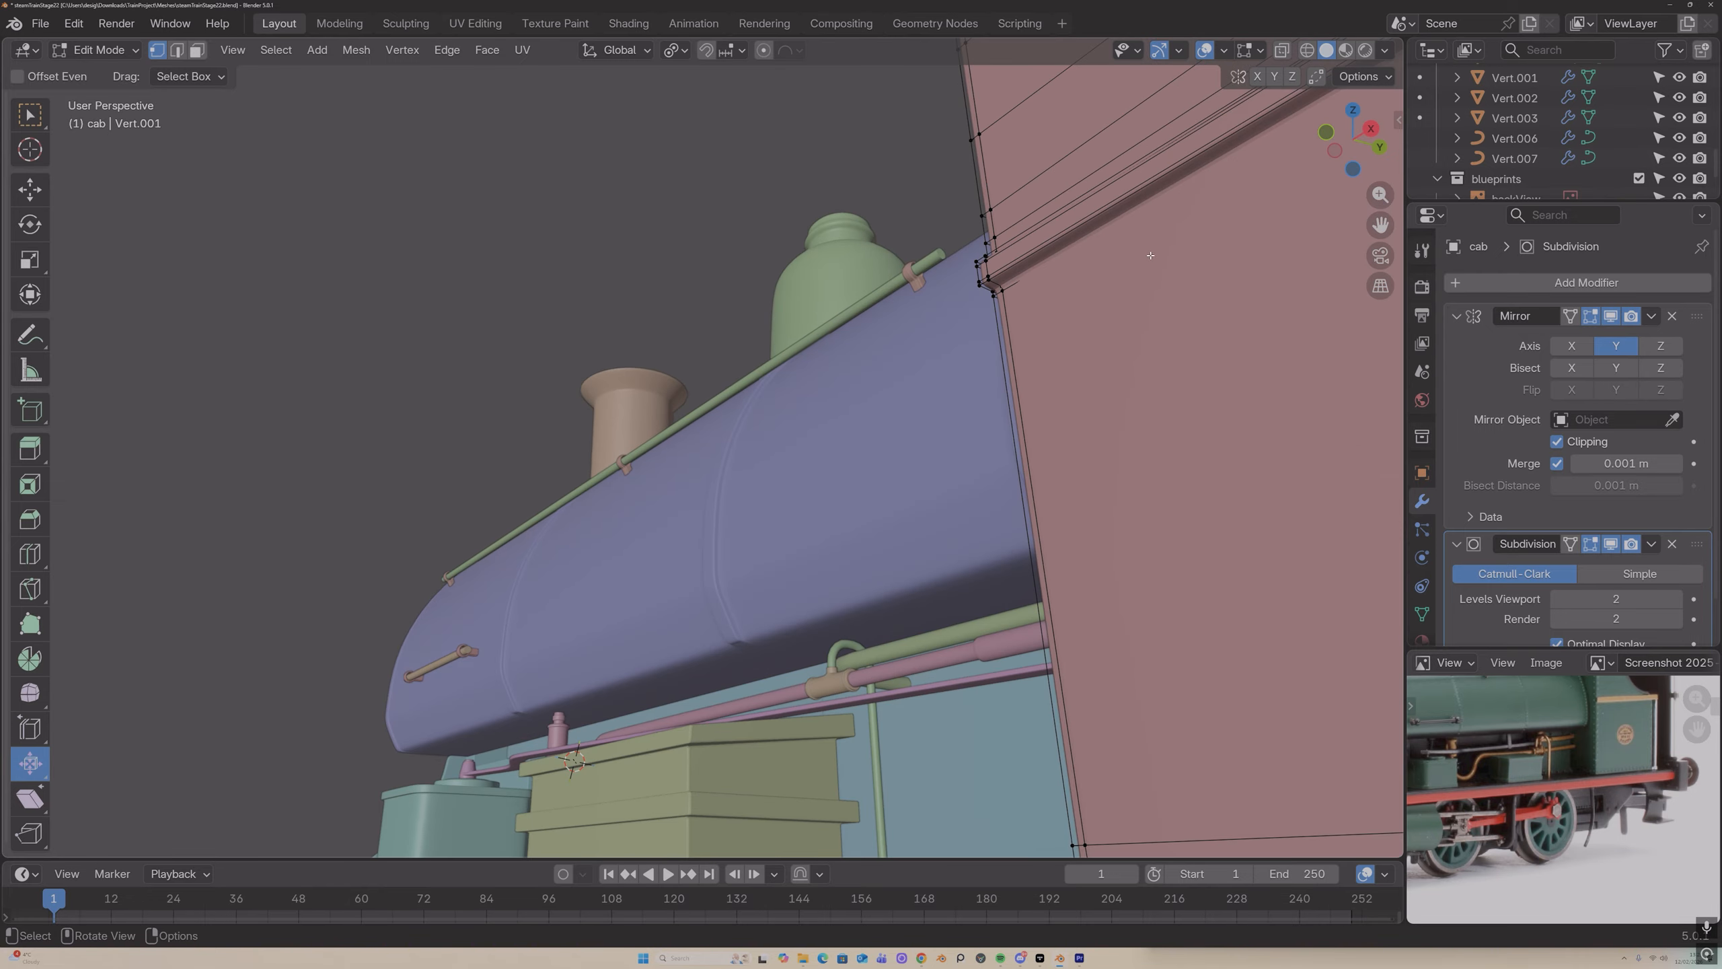
scroll(1041, 241, down, 4)
middle_drag(1051, 241, 1081, 319)
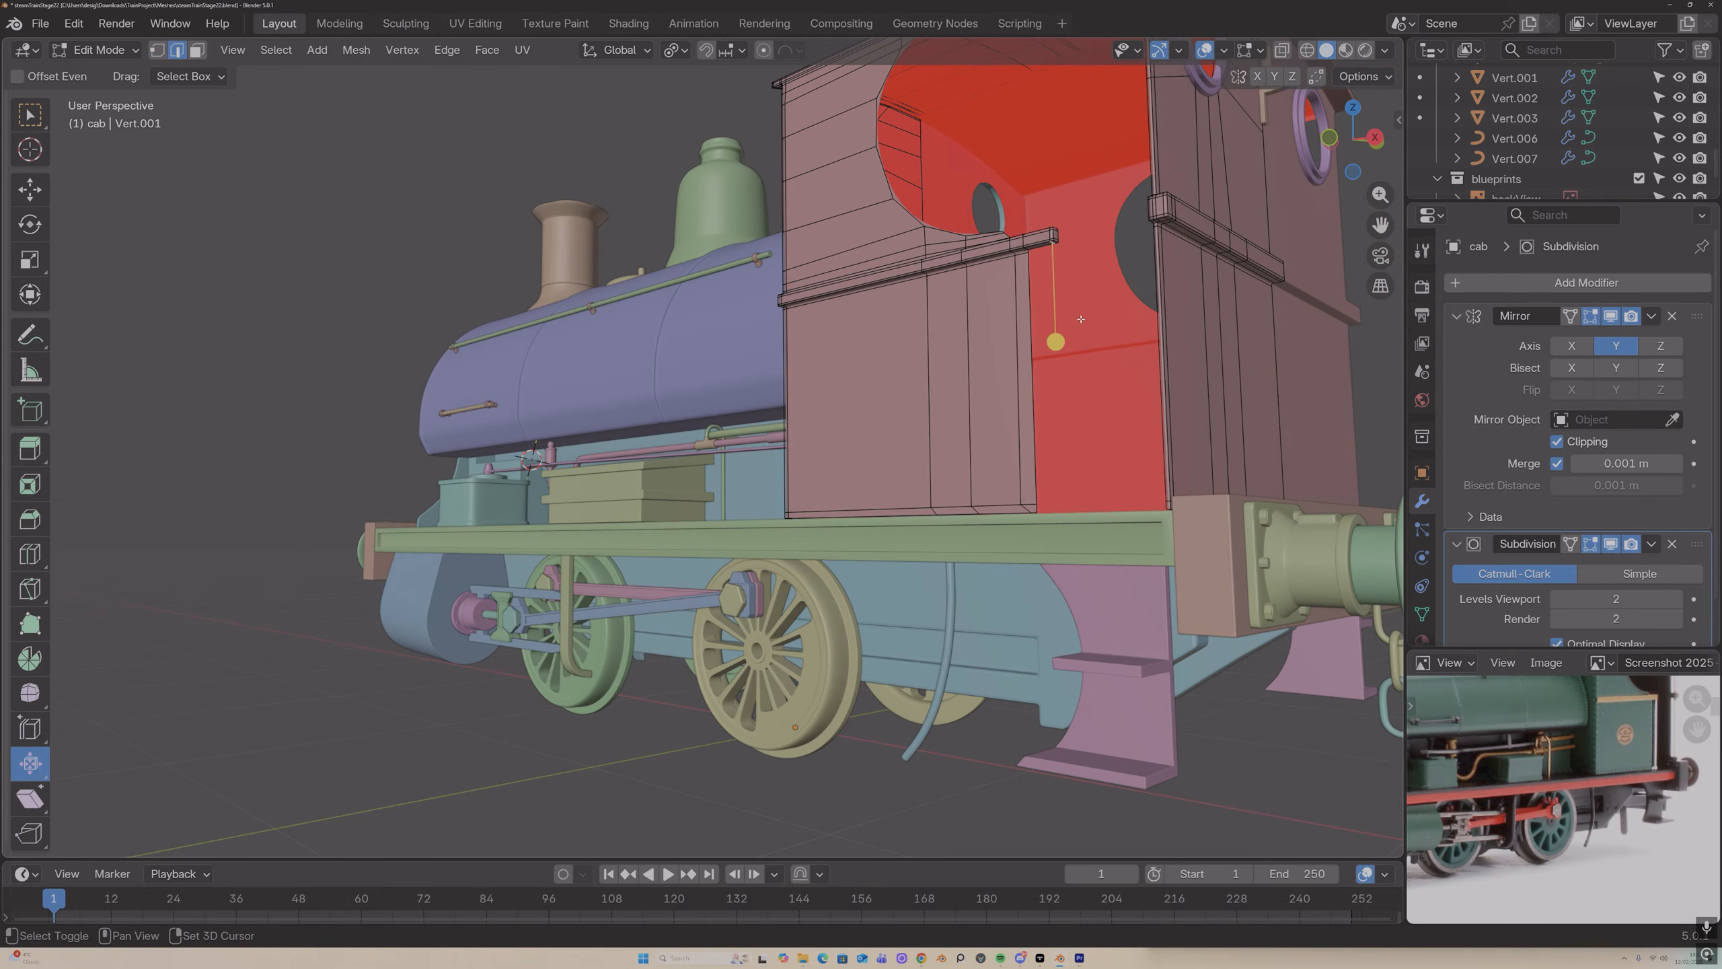
key(shift+s)
click(1080, 500)
key(Tab)
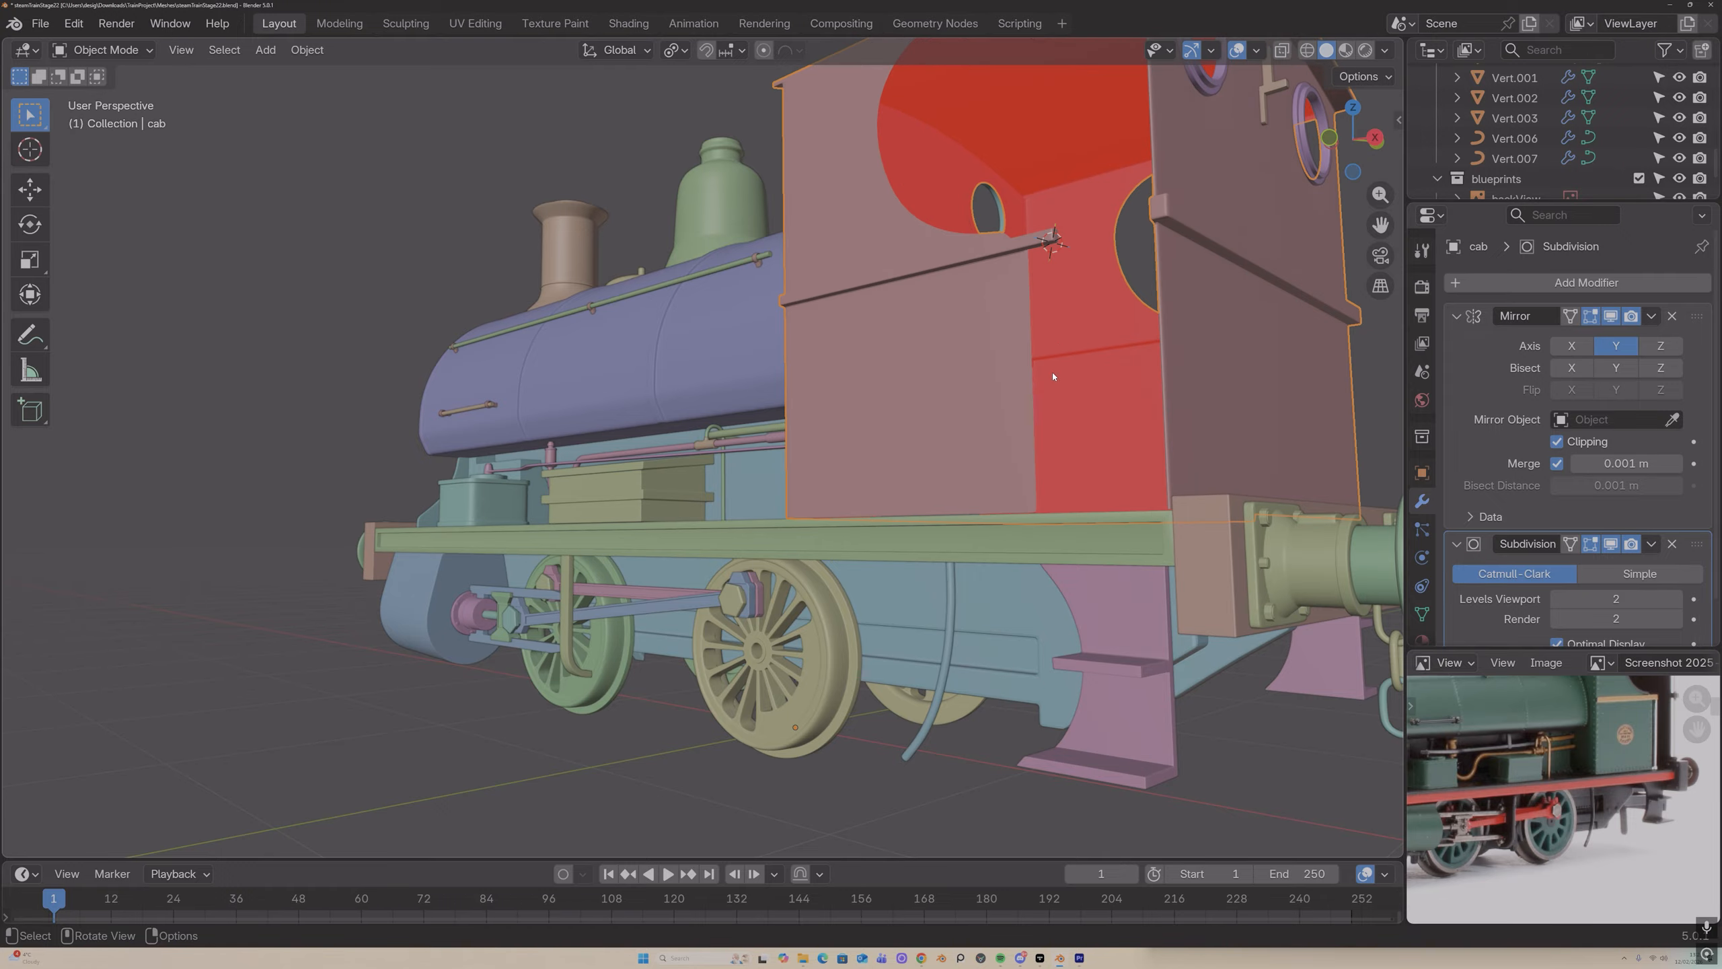
Step: Add a circle with 12 vertices at the 3D cursor and scale it down to about 0.011 for a thin rail
middle_drag(1080, 407, 1084, 351)
key(shift+a)
click(1173, 389)
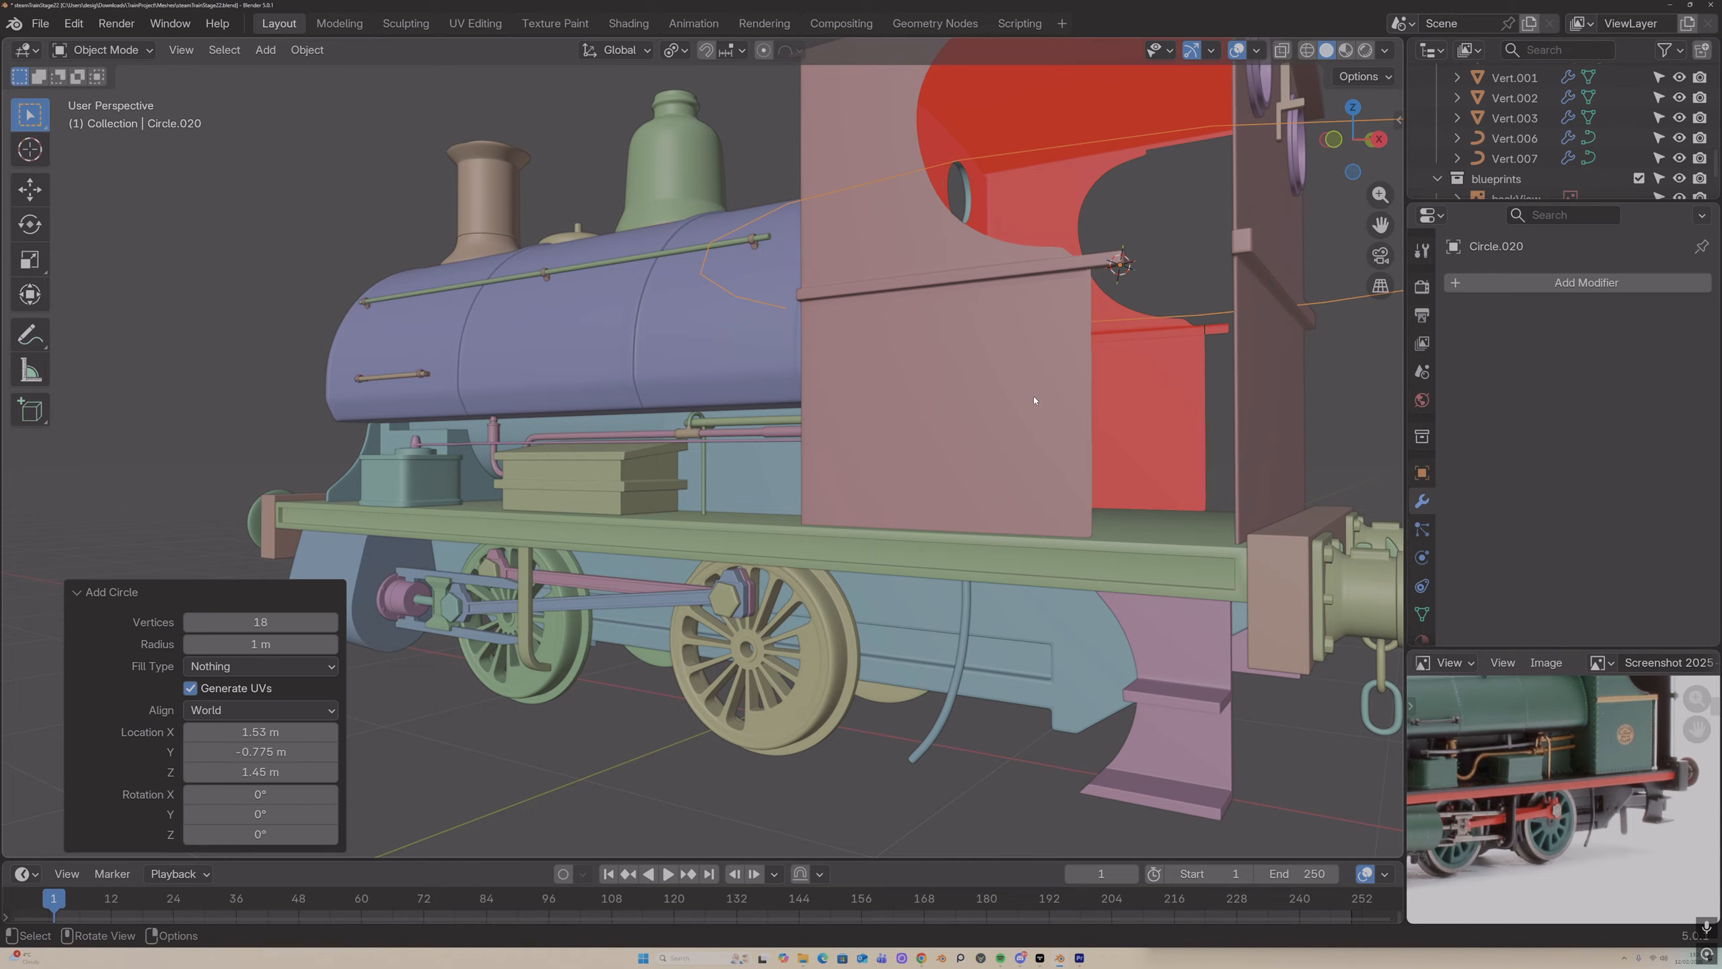
click(258, 621)
text(12)
key(Return)
key(s)
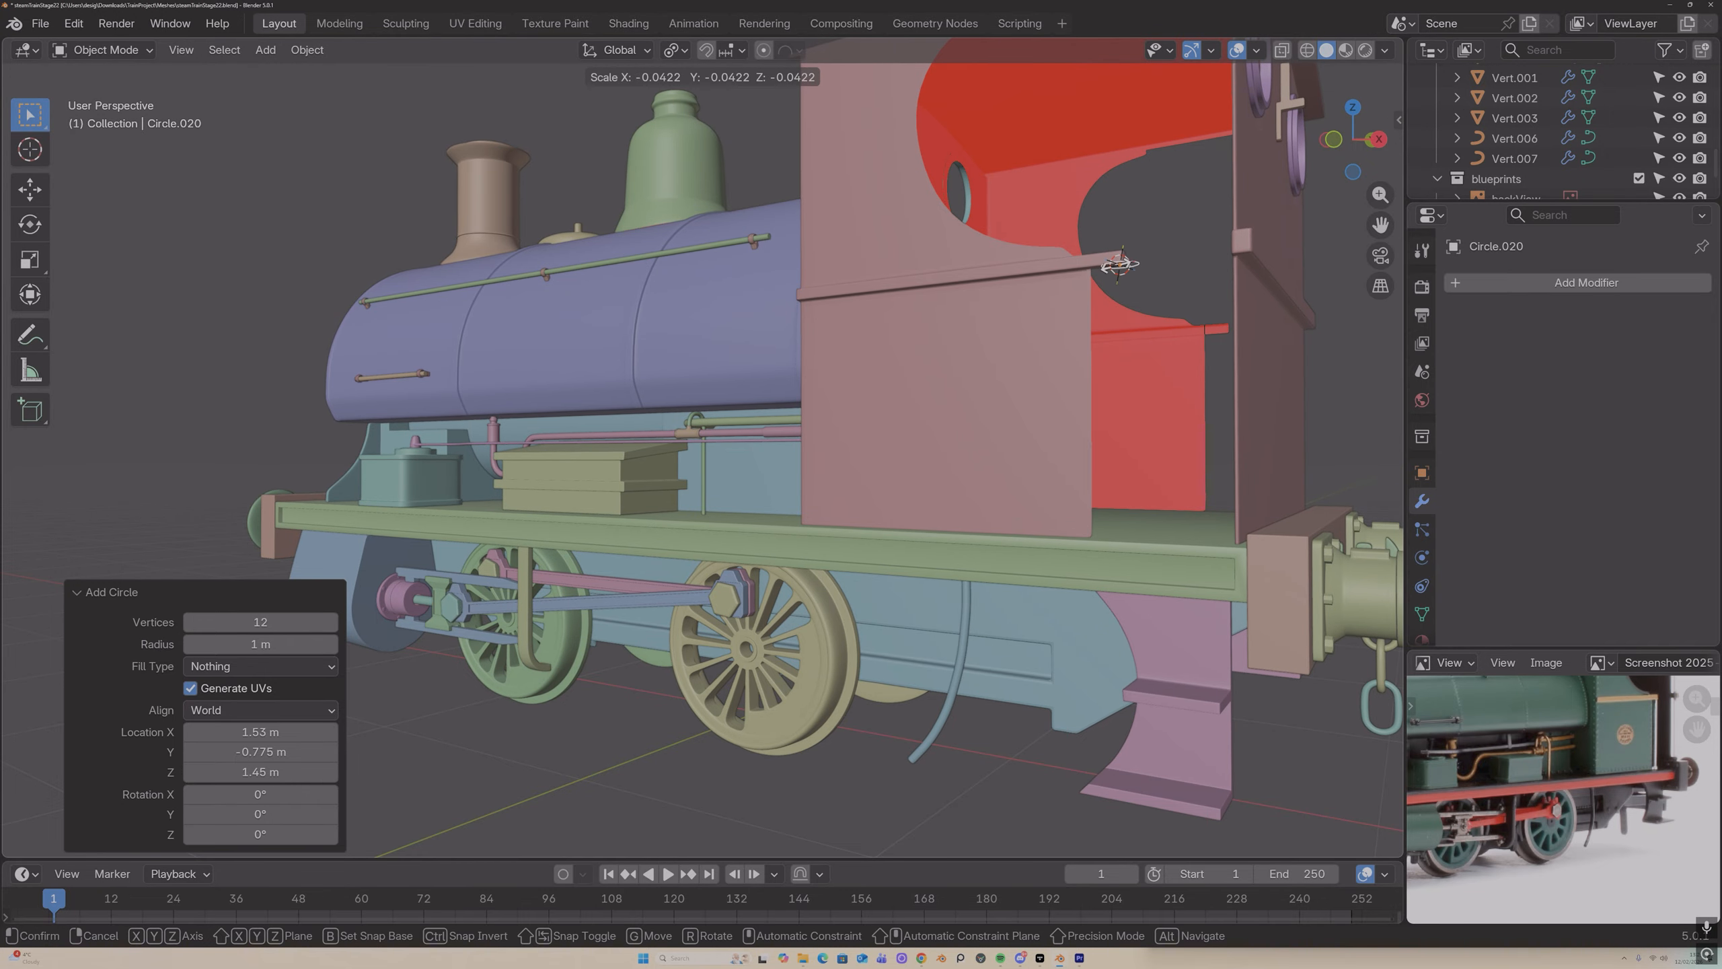
click(1120, 264)
Step: Move the small circle about -0.0056 m along X beneath the end of the cab's side ledge
scroll(1125, 261, up, 3)
middle_drag(1254, 237, 1210, 230)
scroll(1207, 229, down, 6)
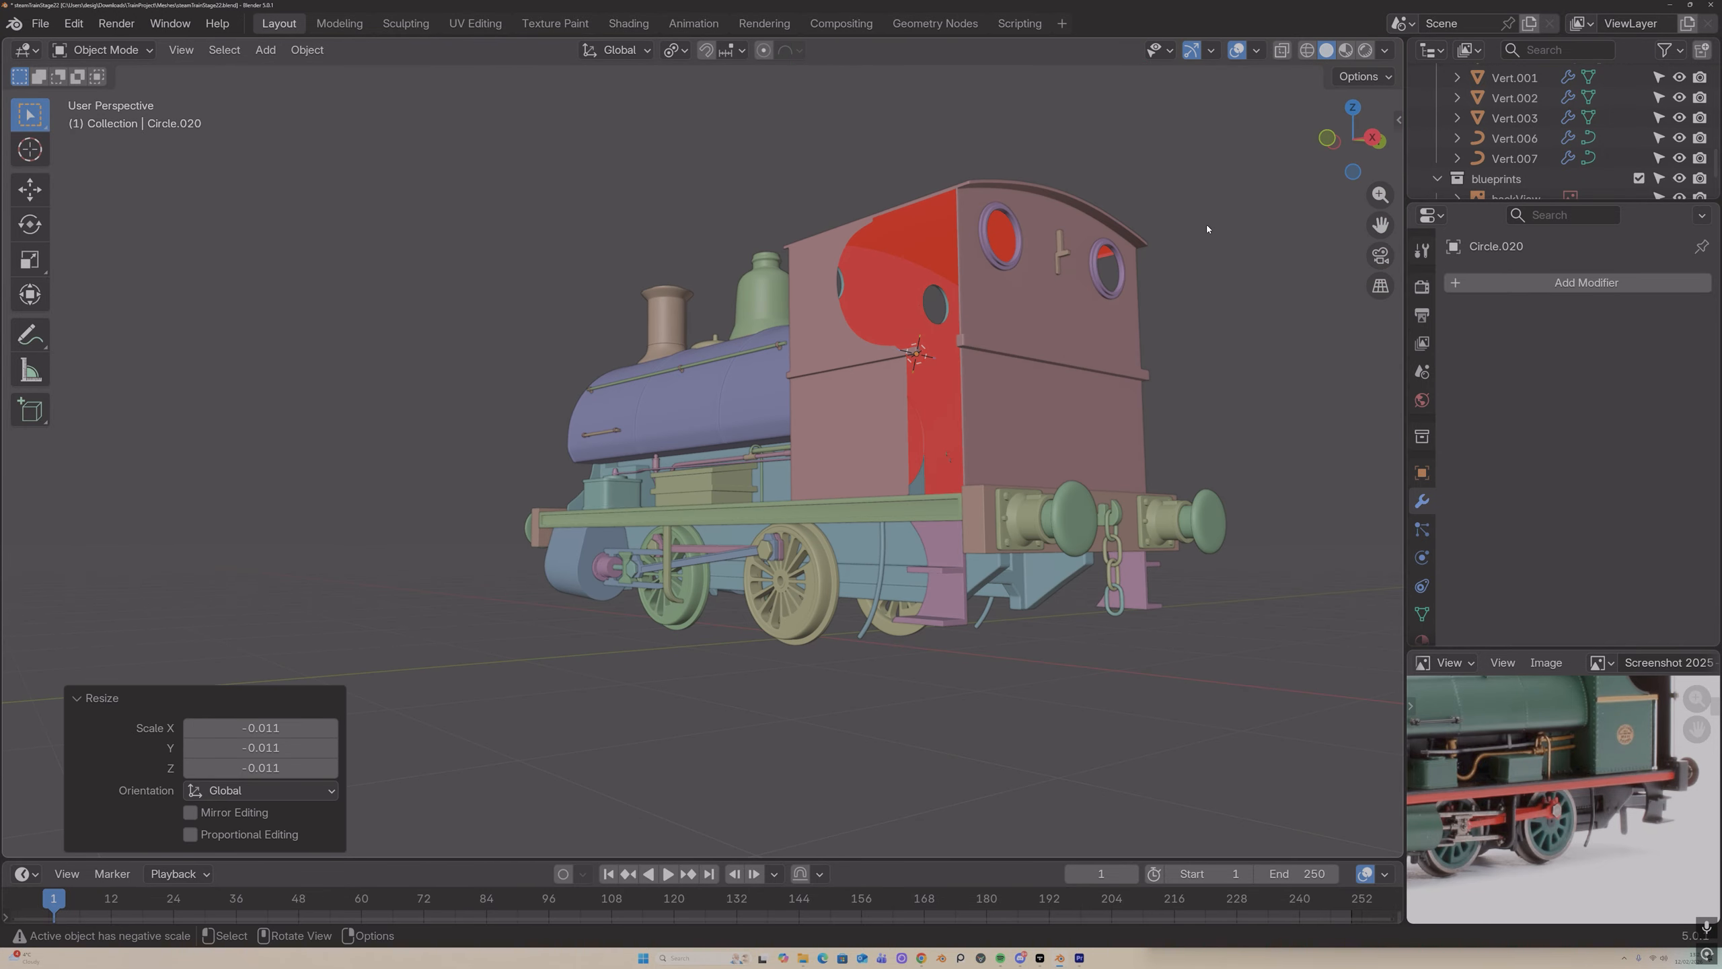
drag(1380, 195, 1380, 82)
drag(1380, 224, 1003, 364)
click(1352, 172)
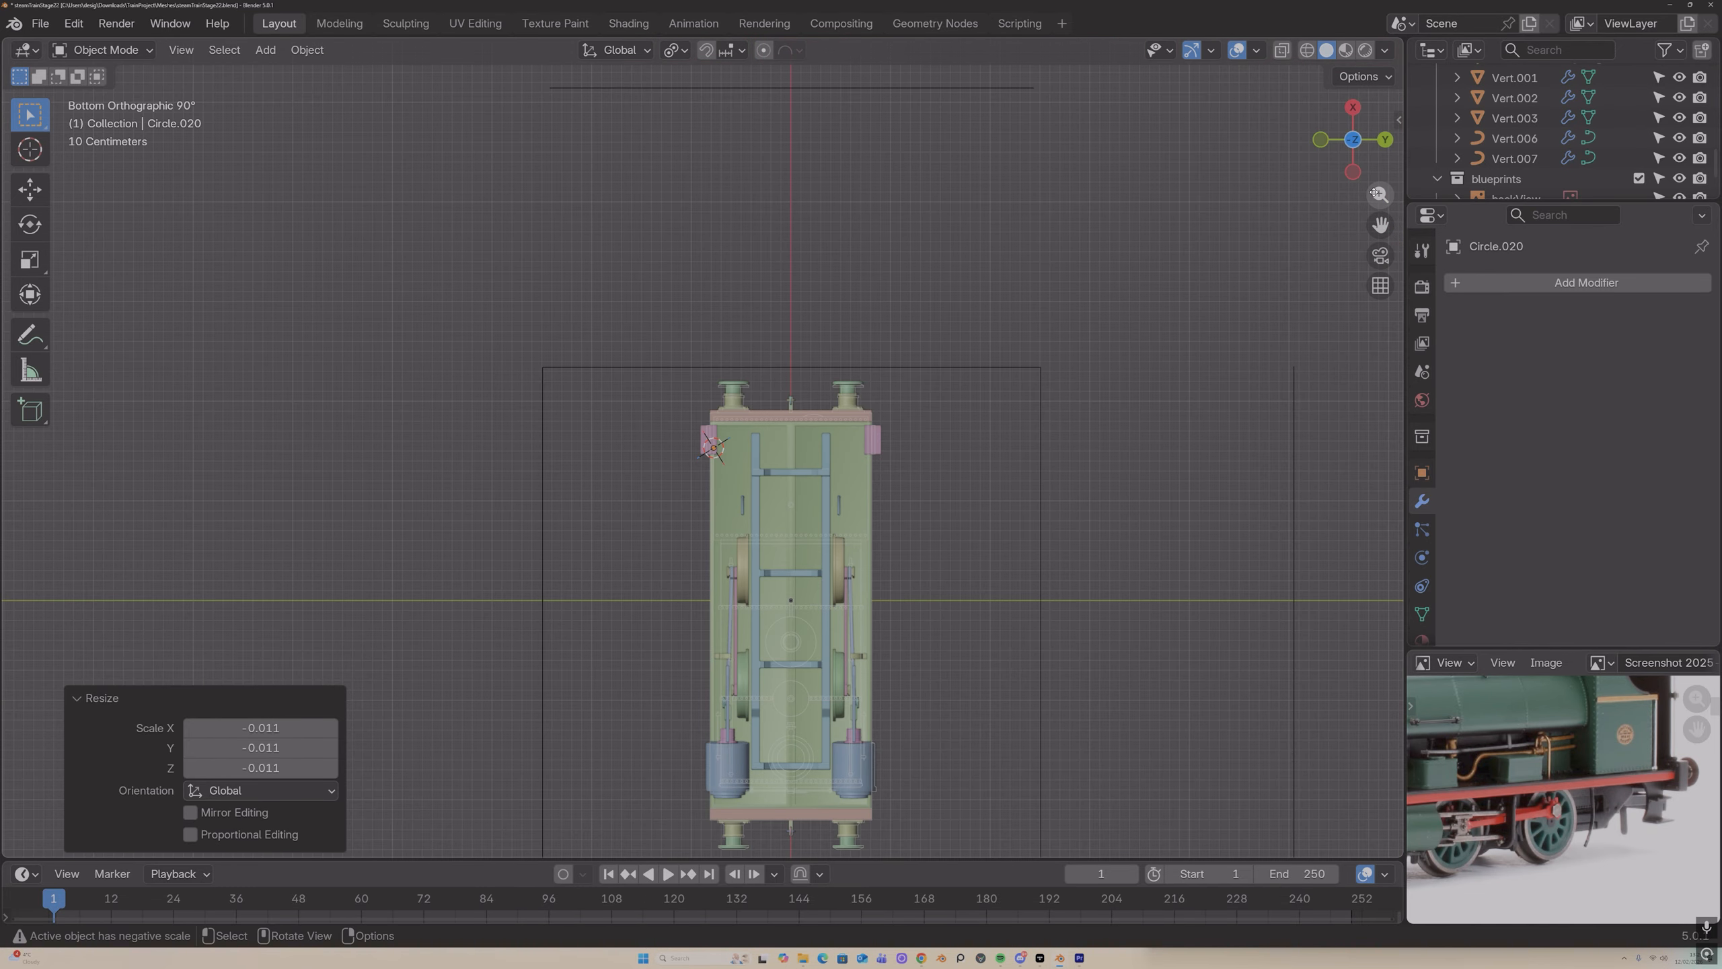
middle_drag(1251, 228, 905, 433)
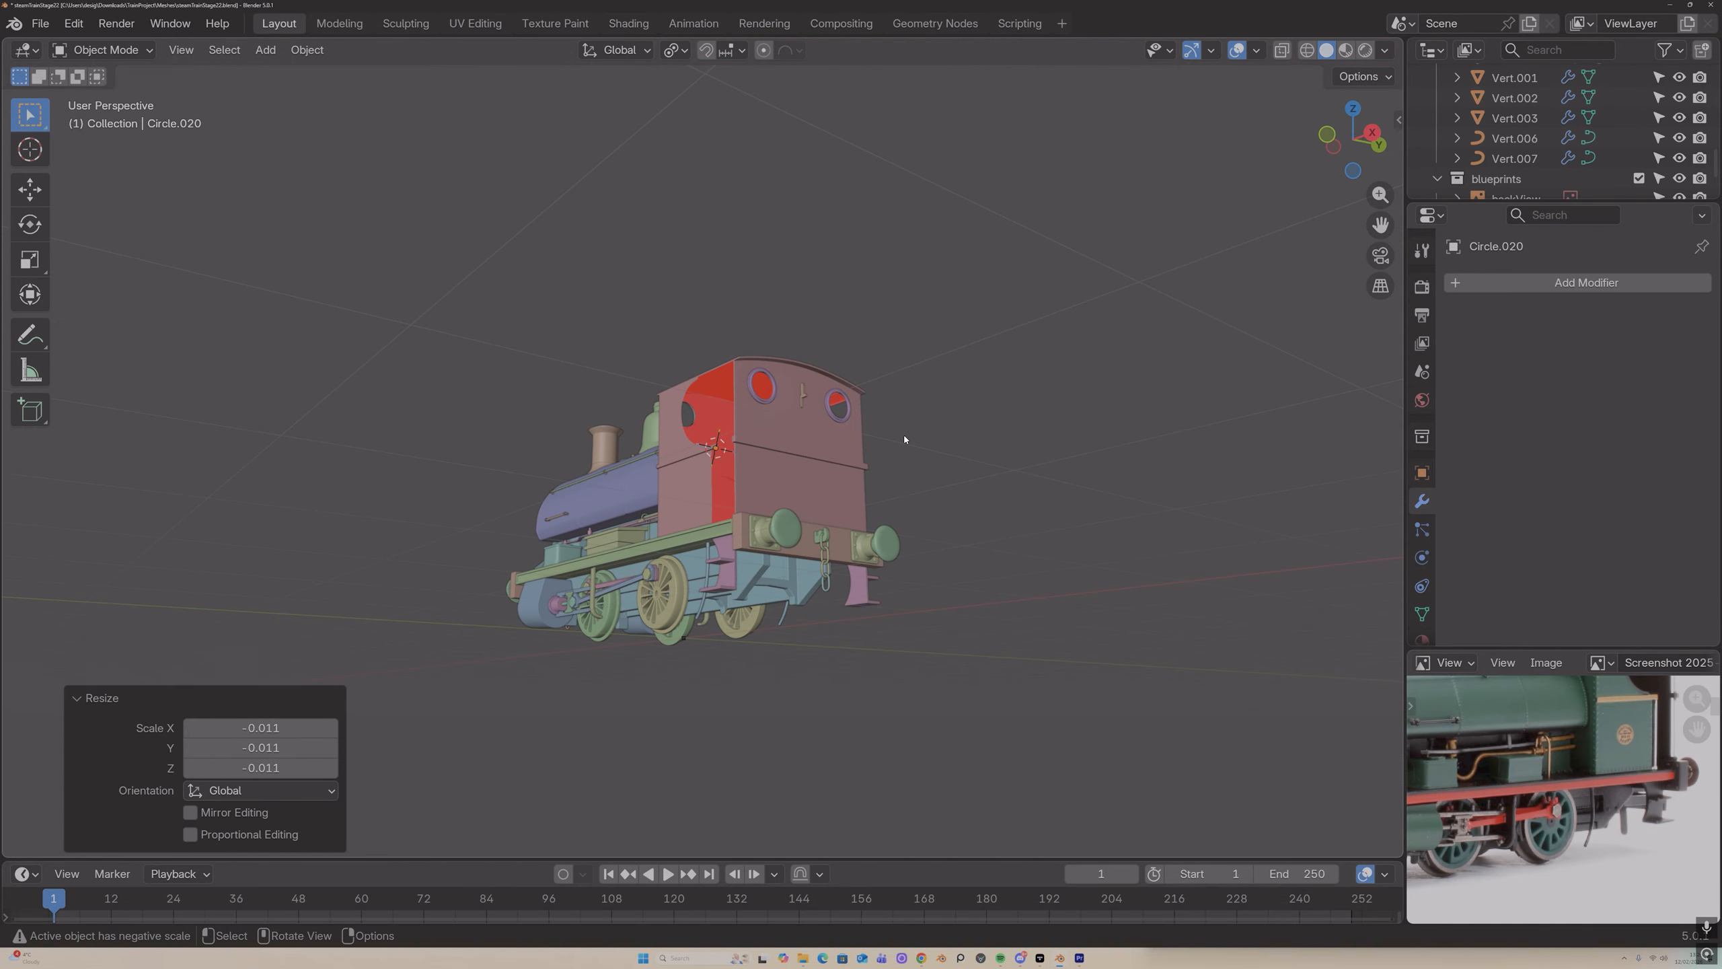
scroll(903, 434, up, 5)
scroll(902, 434, up, 3)
scroll(980, 400, up, 3)
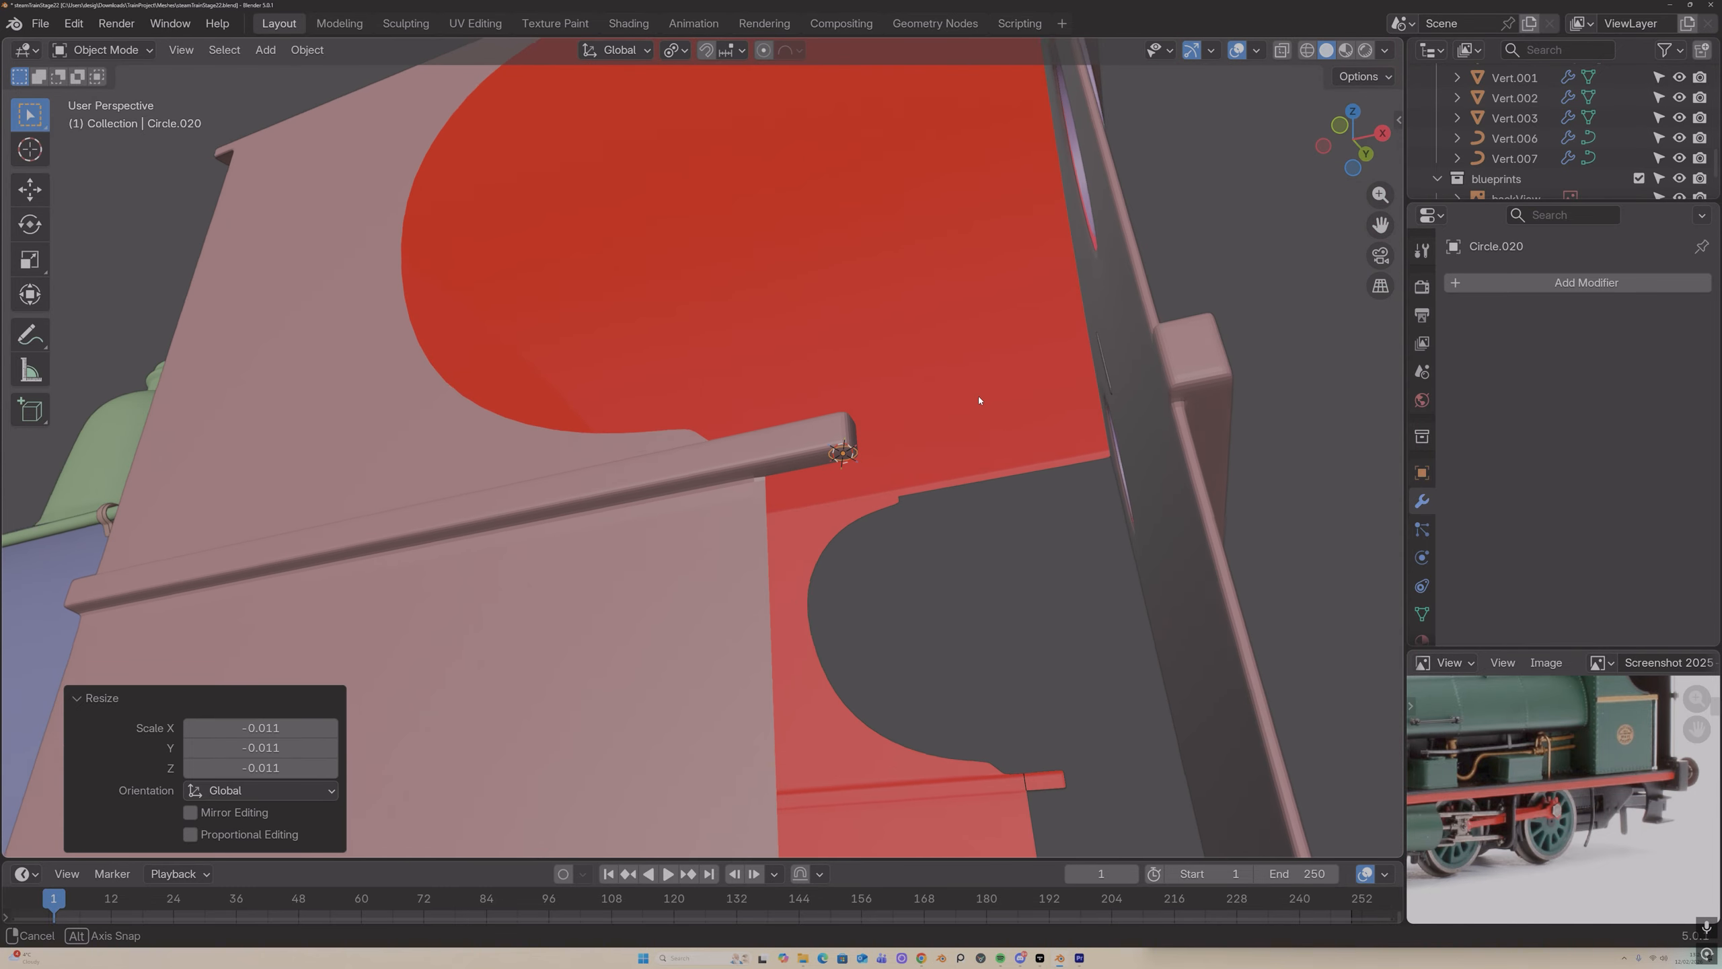
key(g)
key(y)
key(x)
click(962, 405)
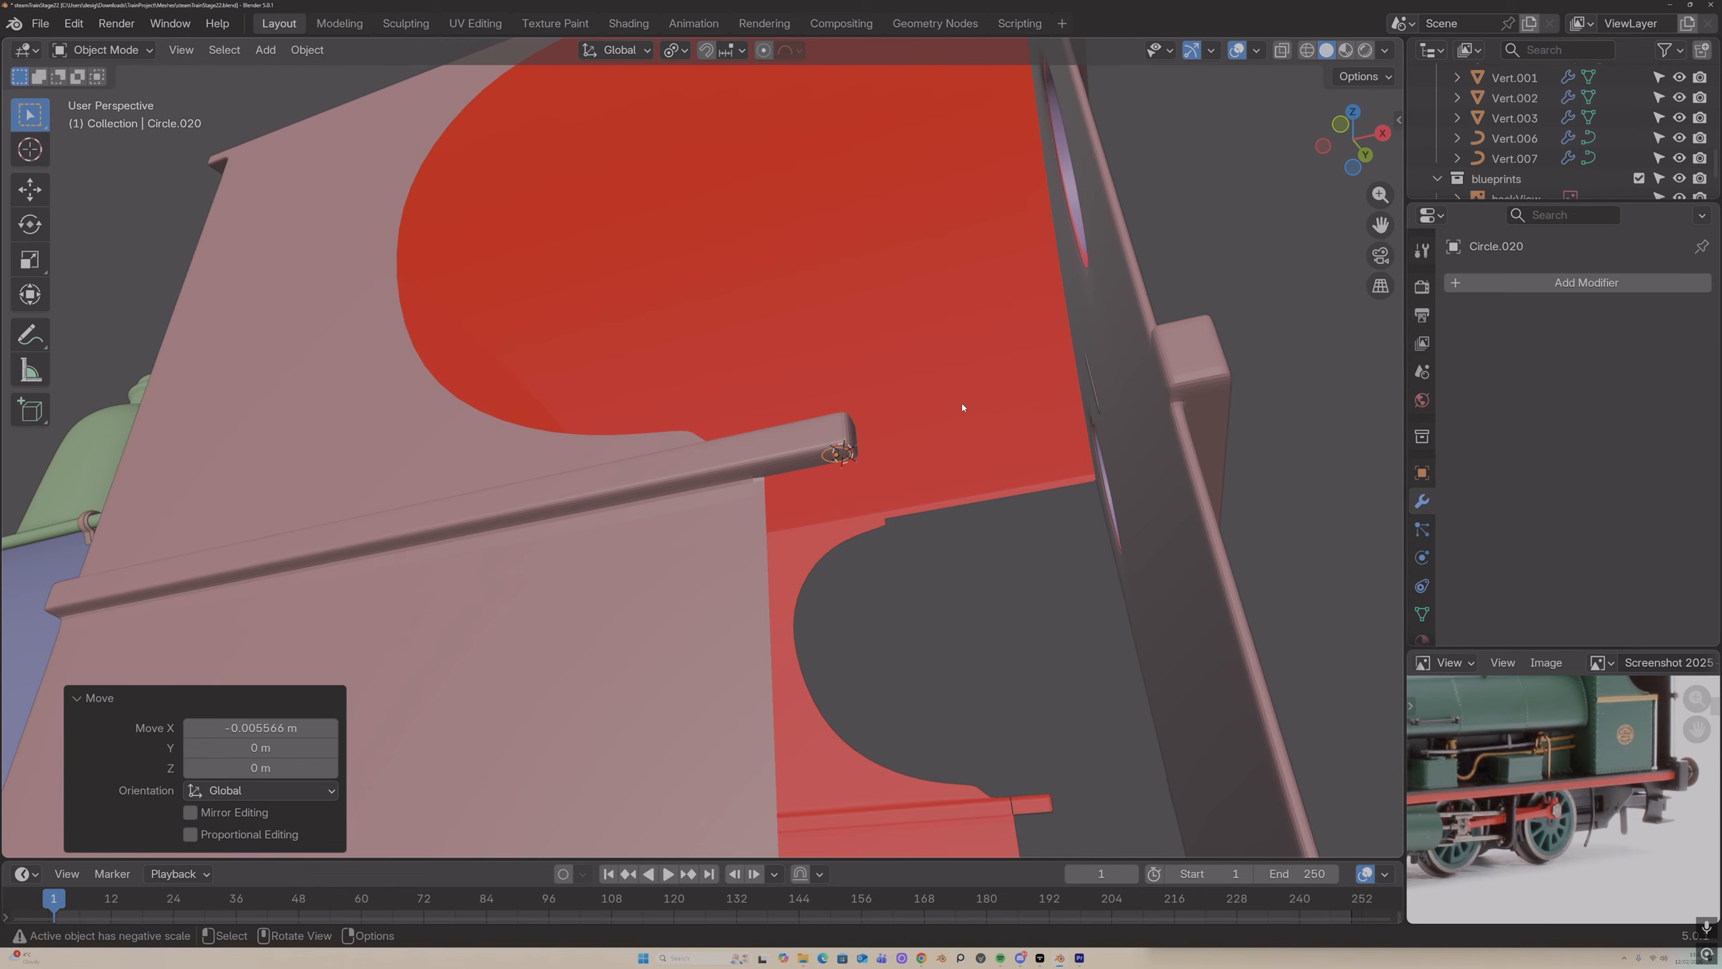
middle_drag(962, 404, 906, 556)
scroll(963, 488, down, 6)
key(Tab)
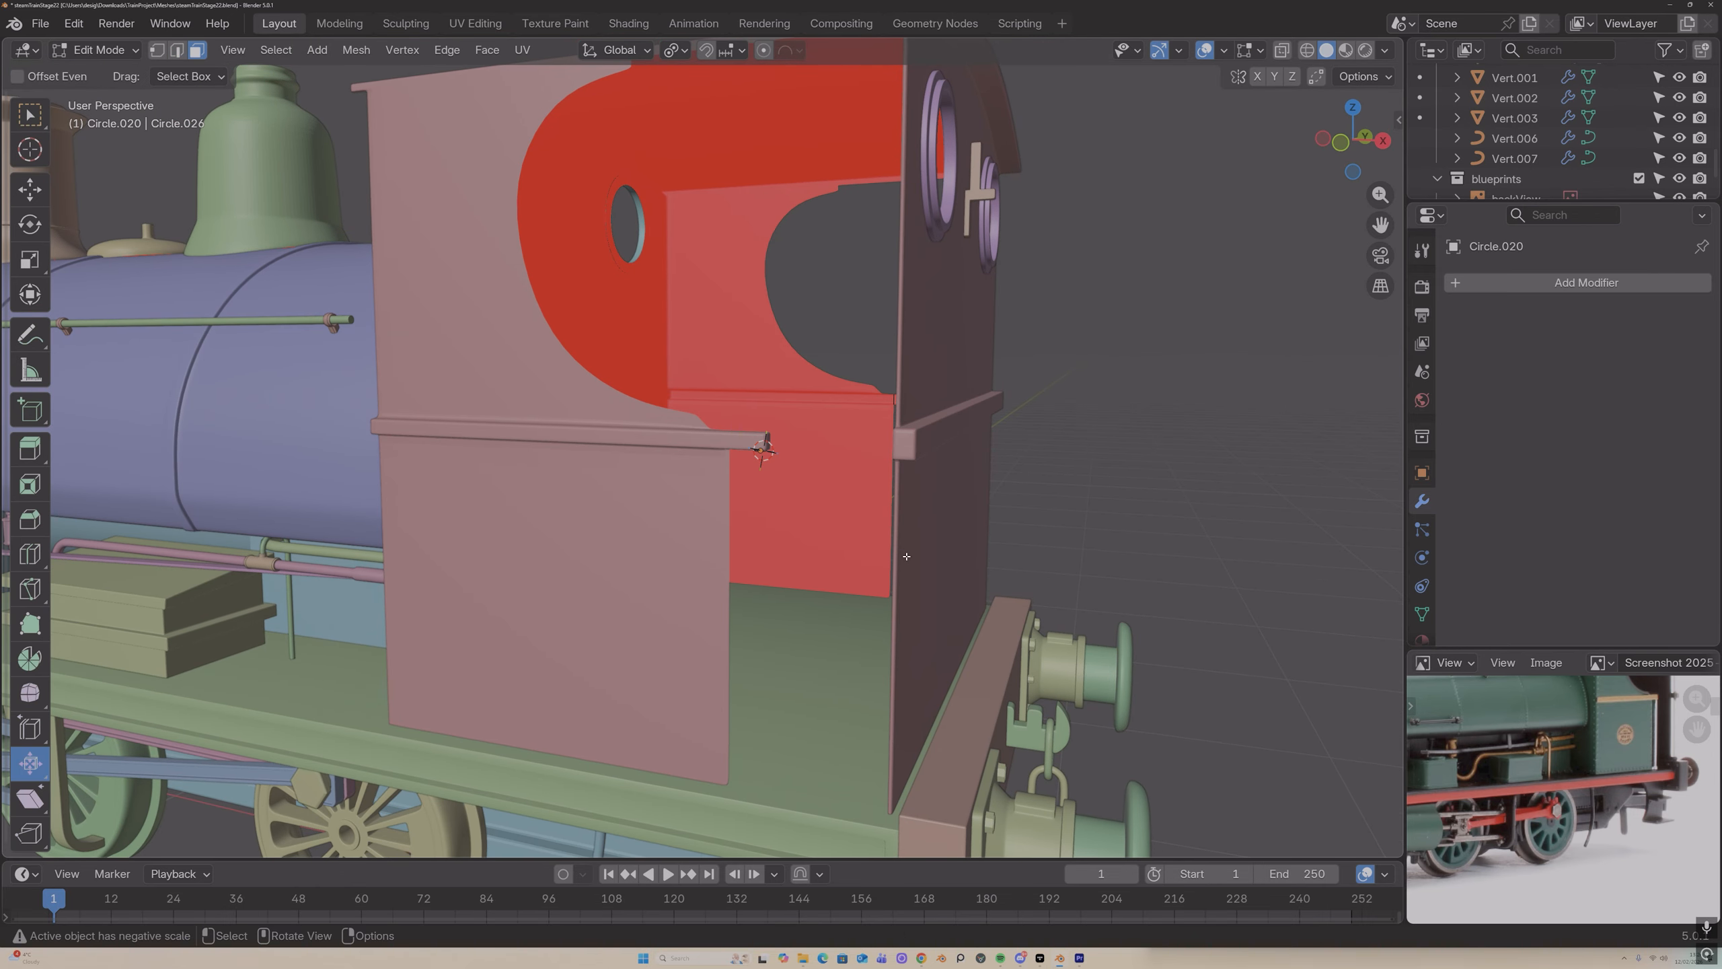
key(x)
key(Tab)
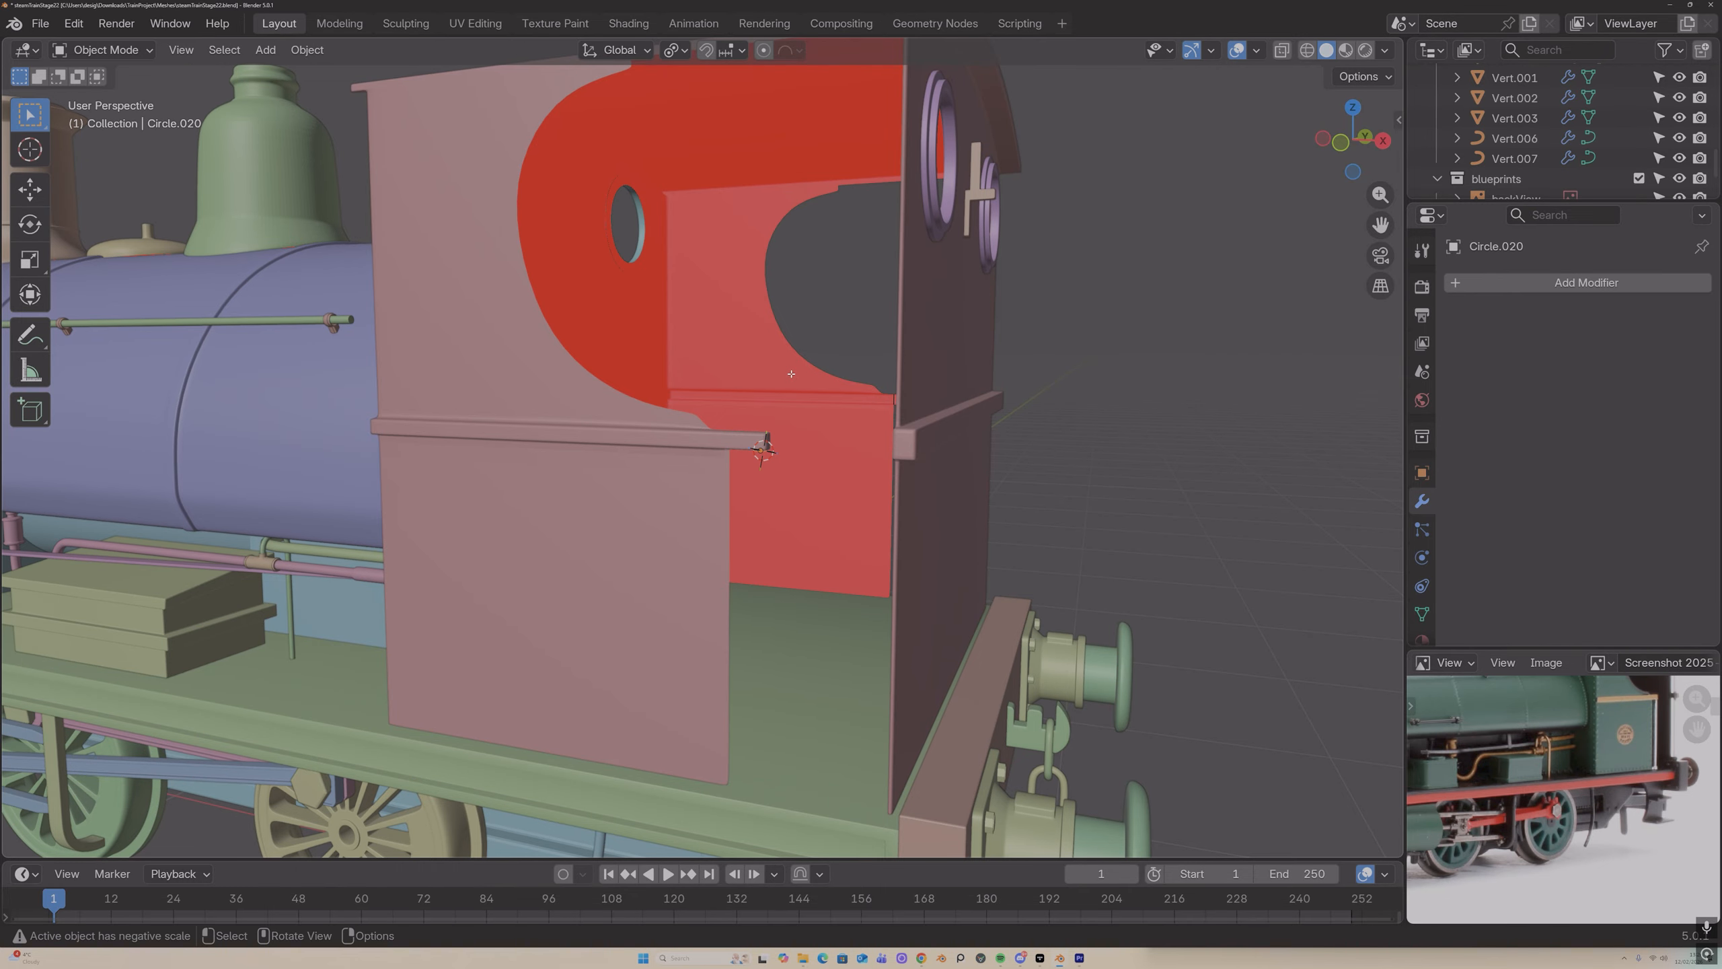
Step: Extrude the circle's edges about 0.664 m downward along Z to form a vertical handrail from the ledge to the footplate
key(Tab)
key(2)
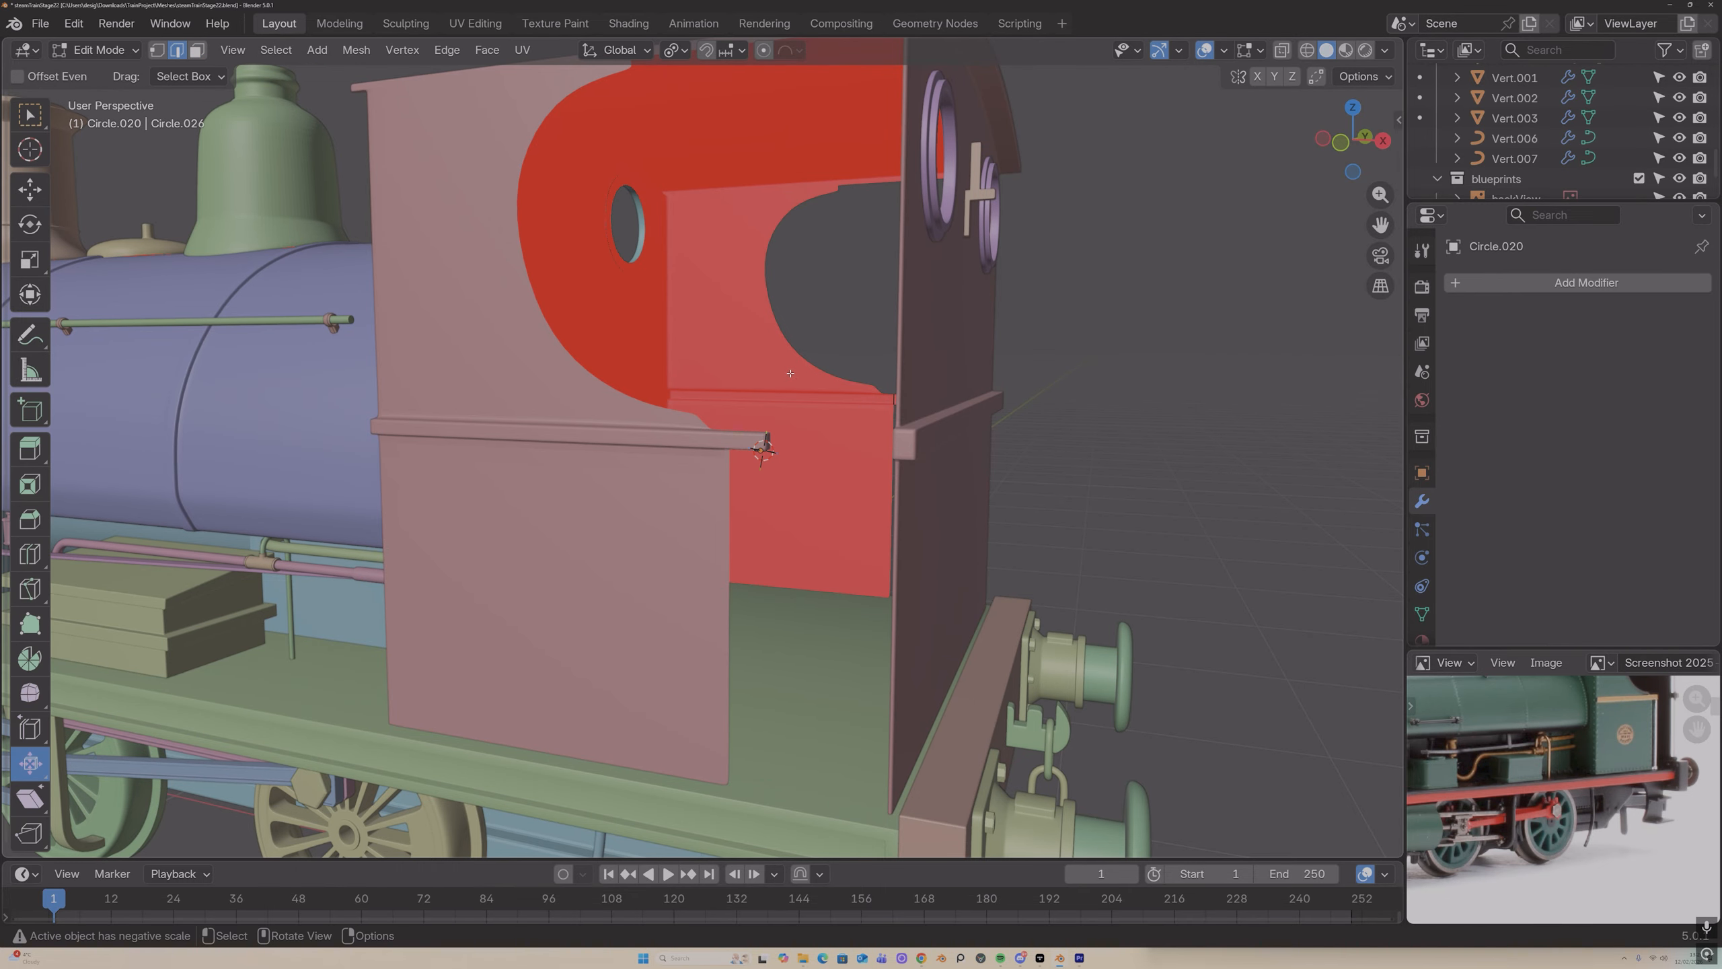
key(z)
key(Escape)
key(Tab)
middle_drag(661, 370, 659, 284)
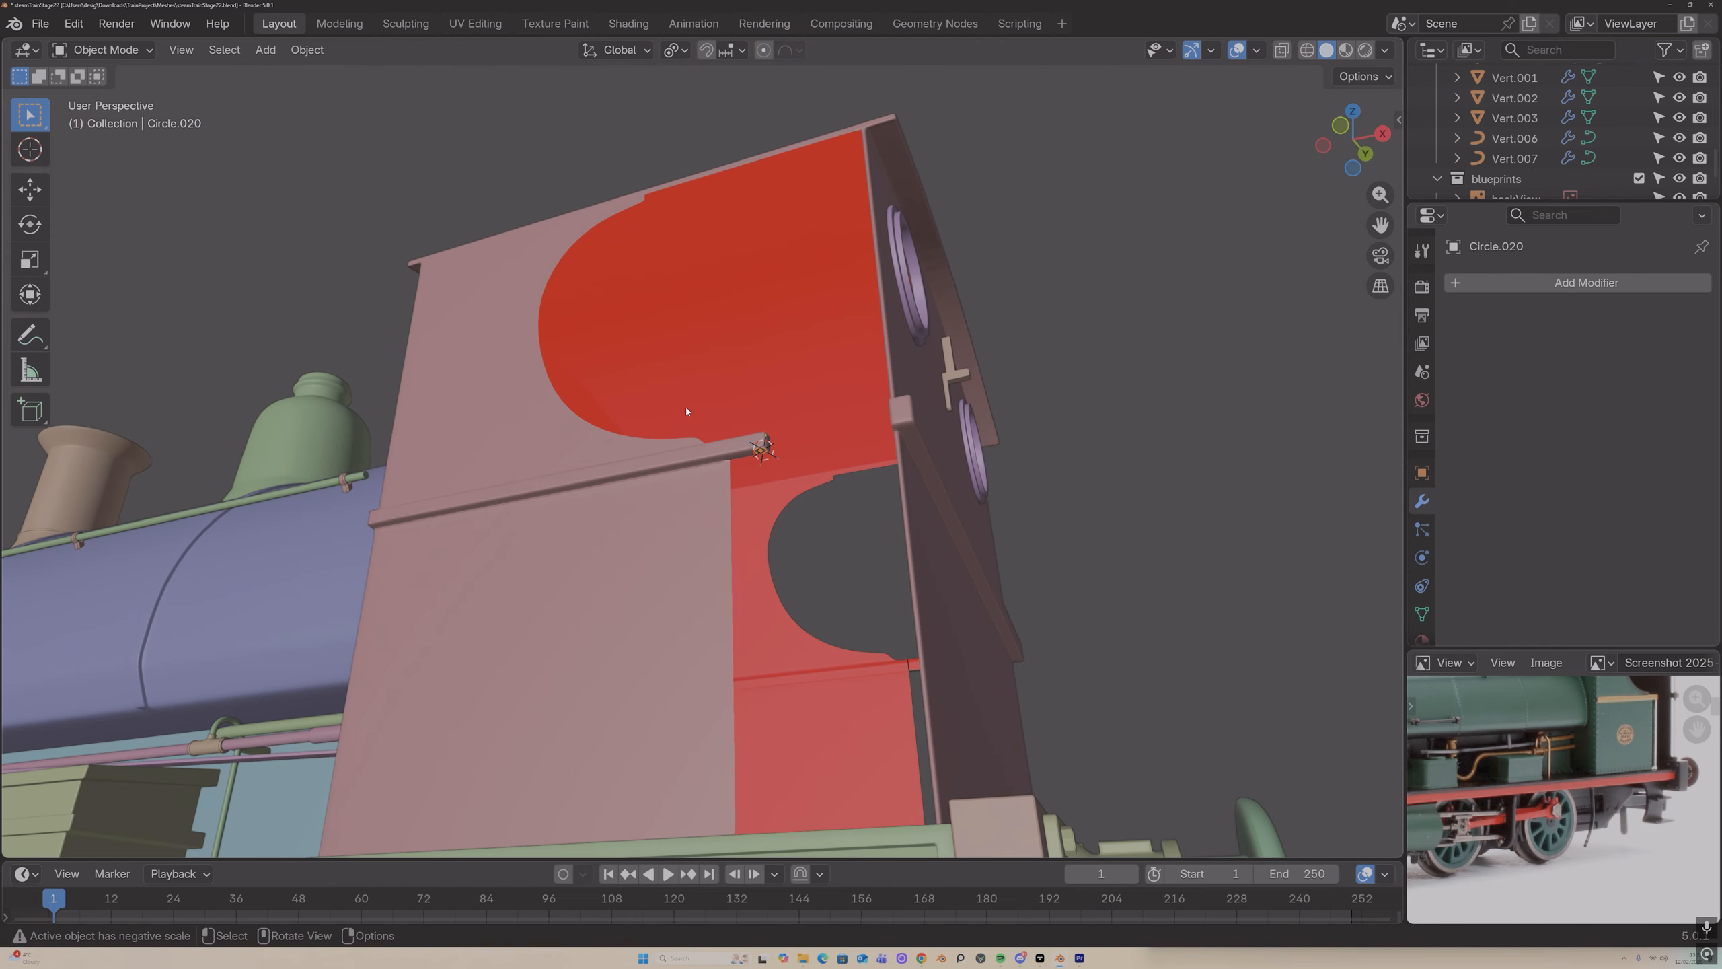
key(Tab)
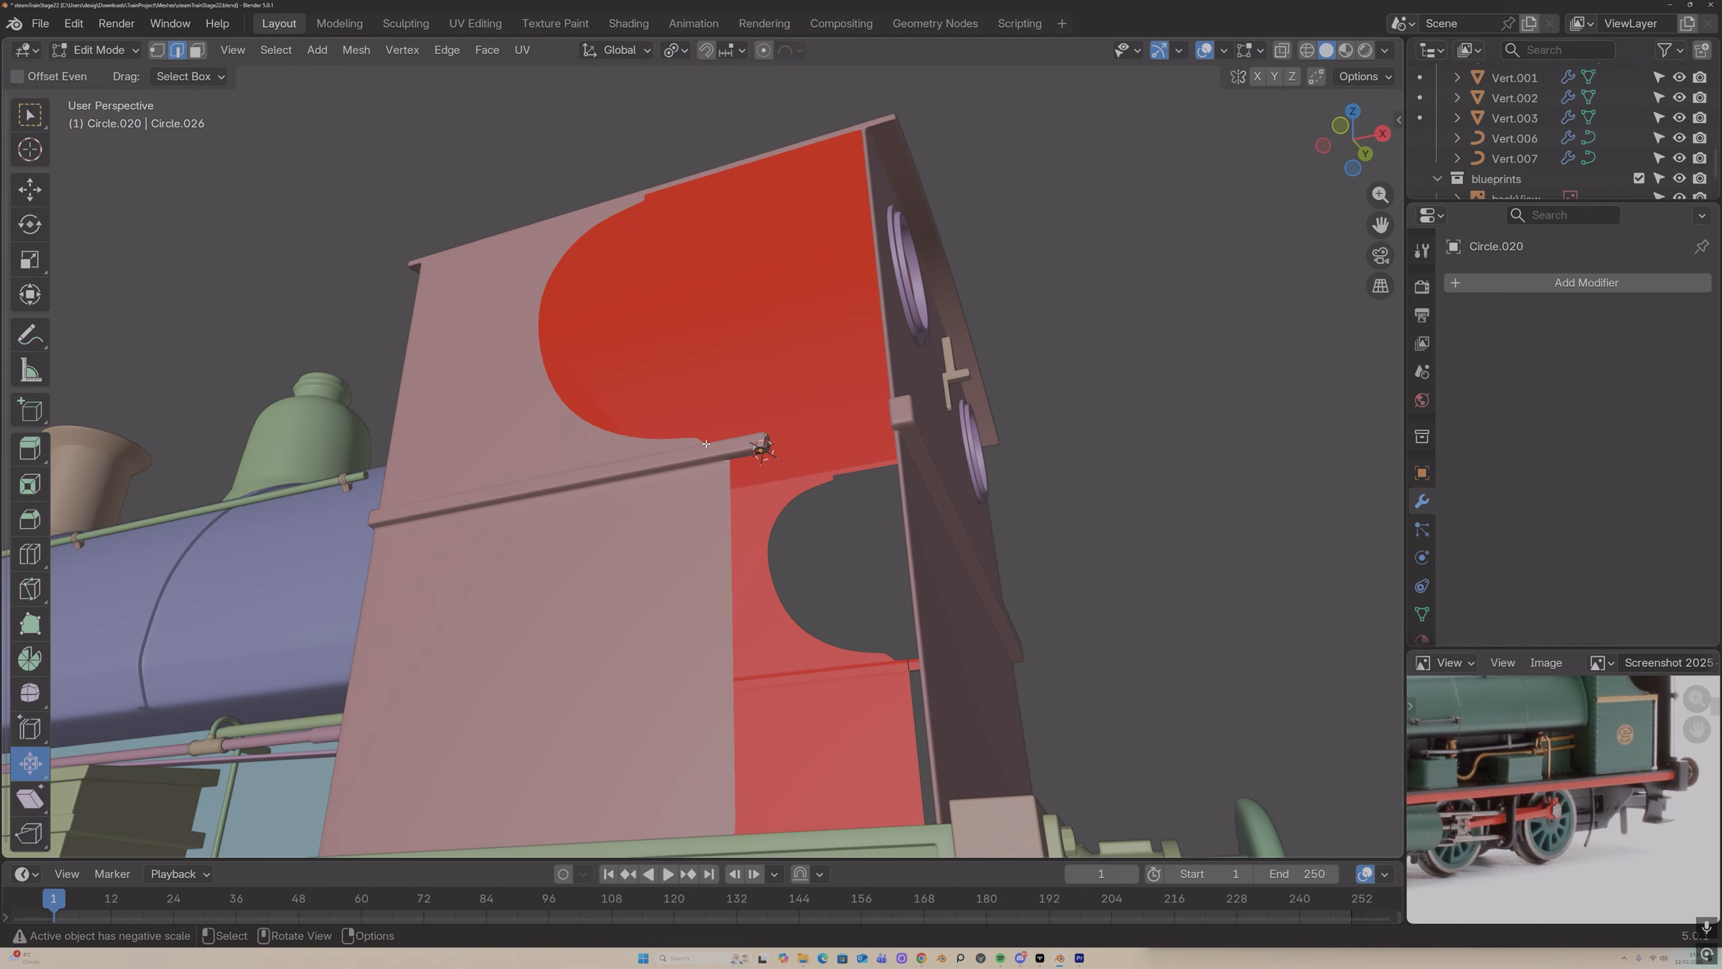
key(w)
middle_drag(728, 423, 726, 488)
key(g)
key(z)
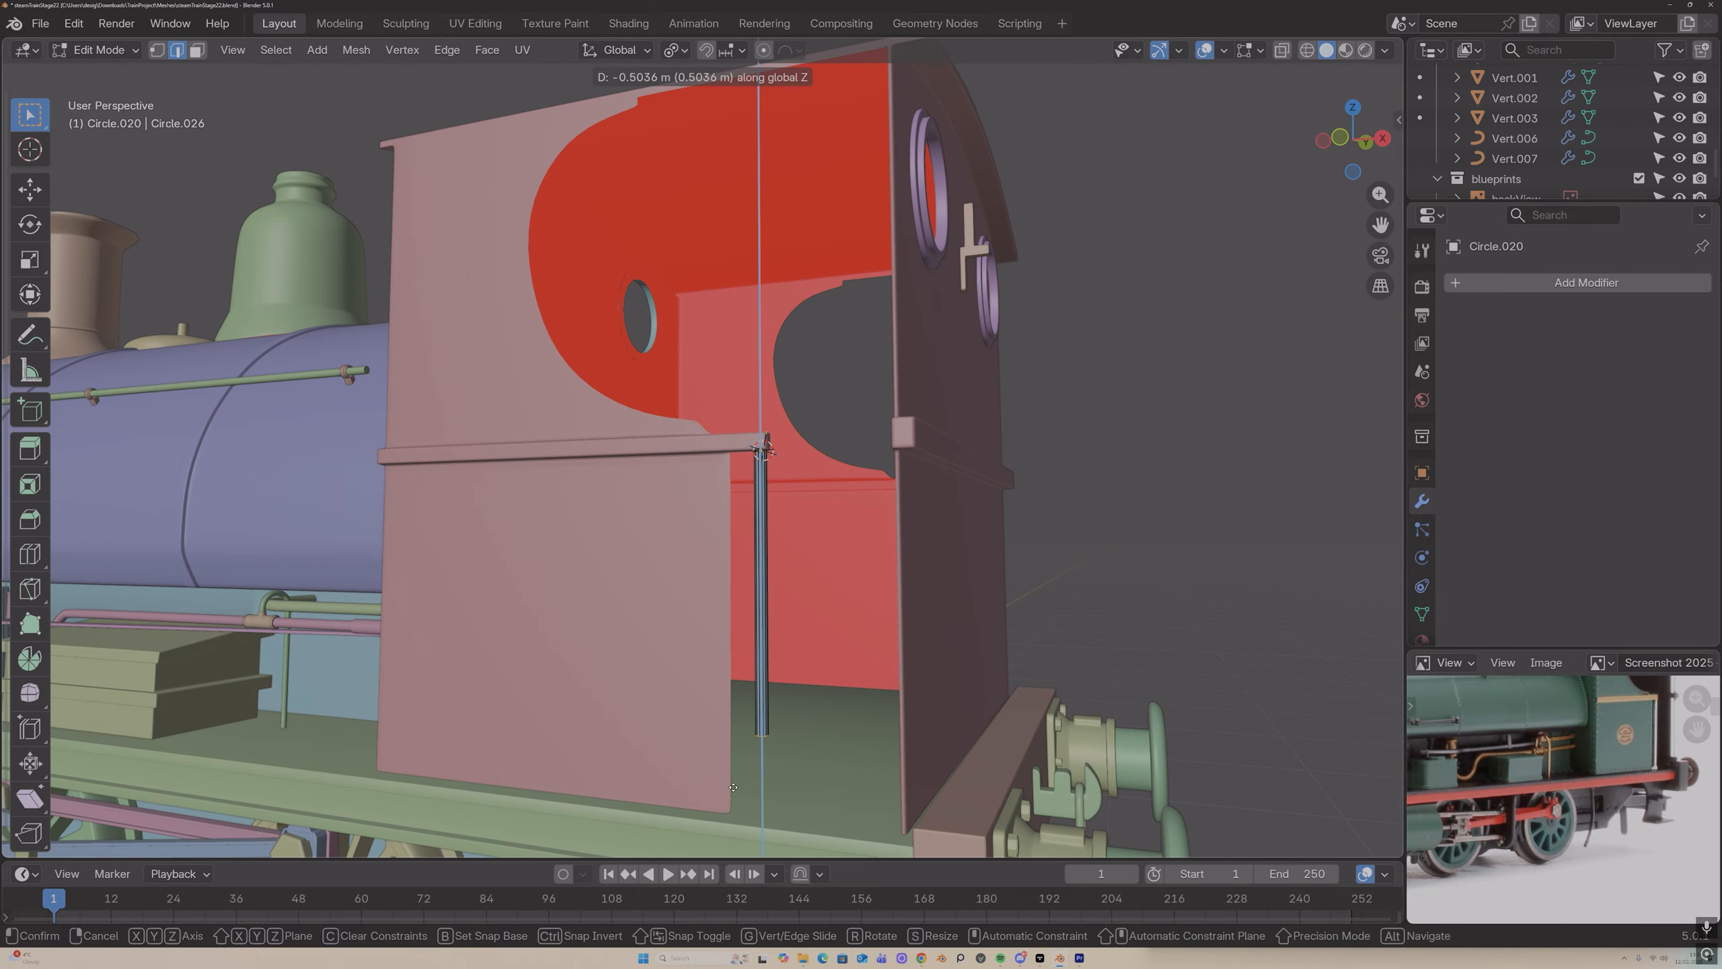
click(742, 51)
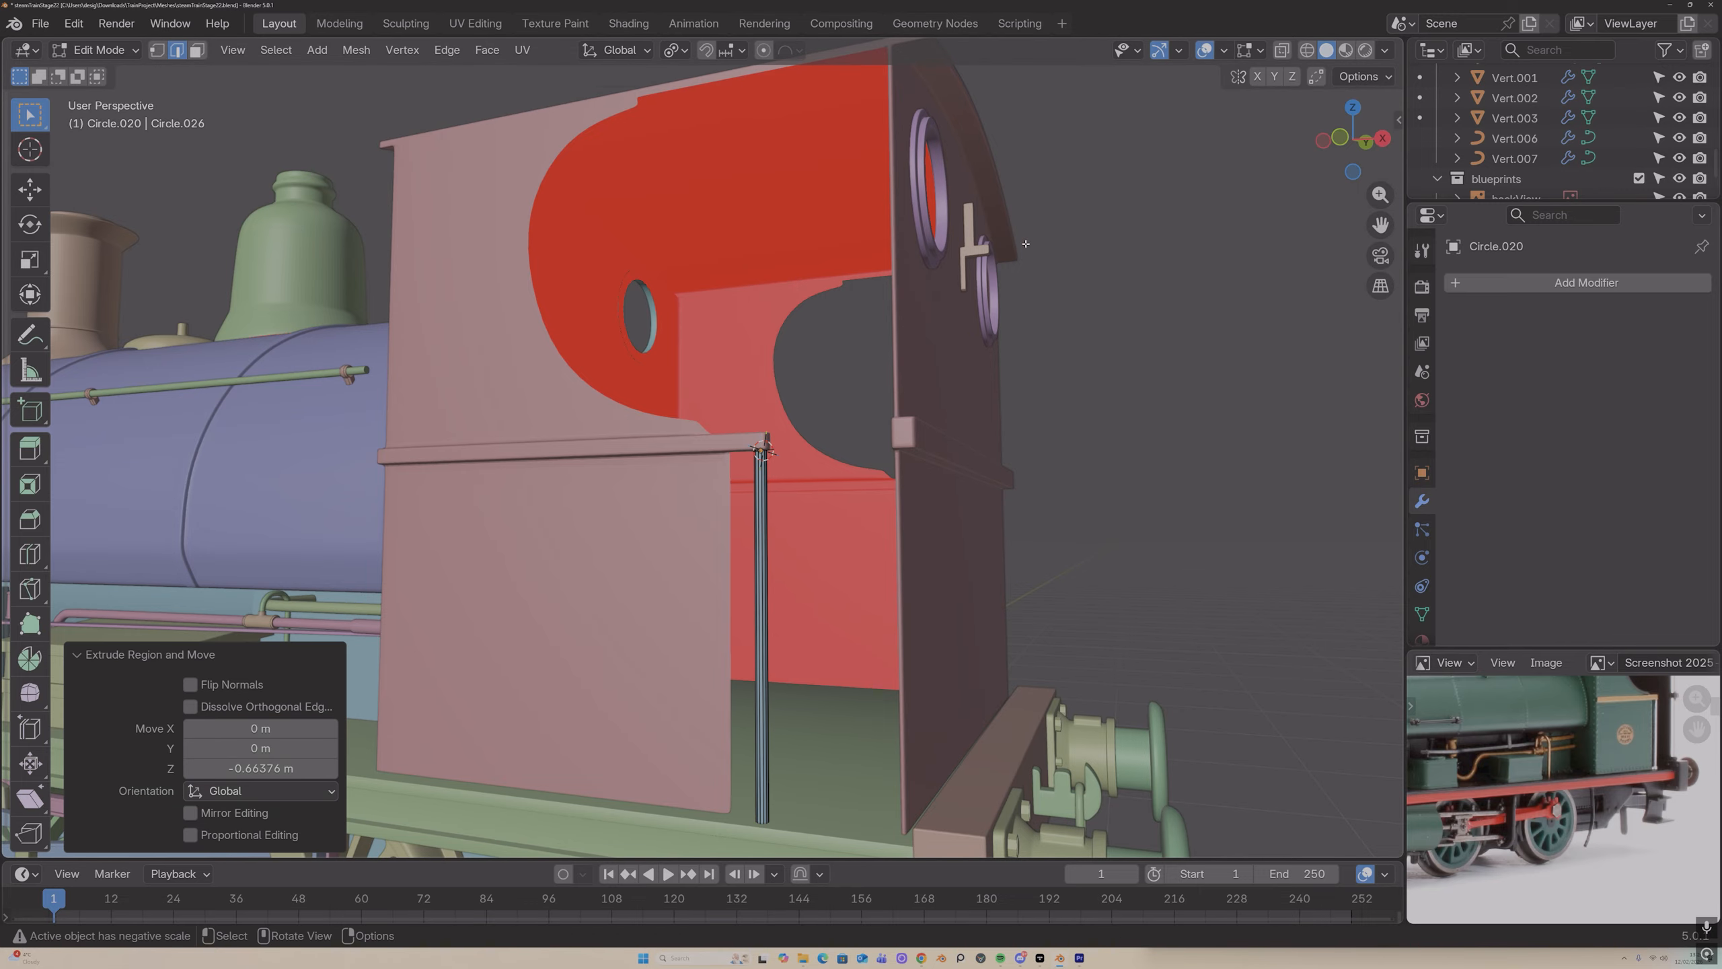
key(Tab)
Step: Apply auto smooth shading to the vertical handrail and set its Smooth by Angle modifier to 45.2°
middle_drag(735, 406, 802, 456)
scroll(780, 472, down, 2)
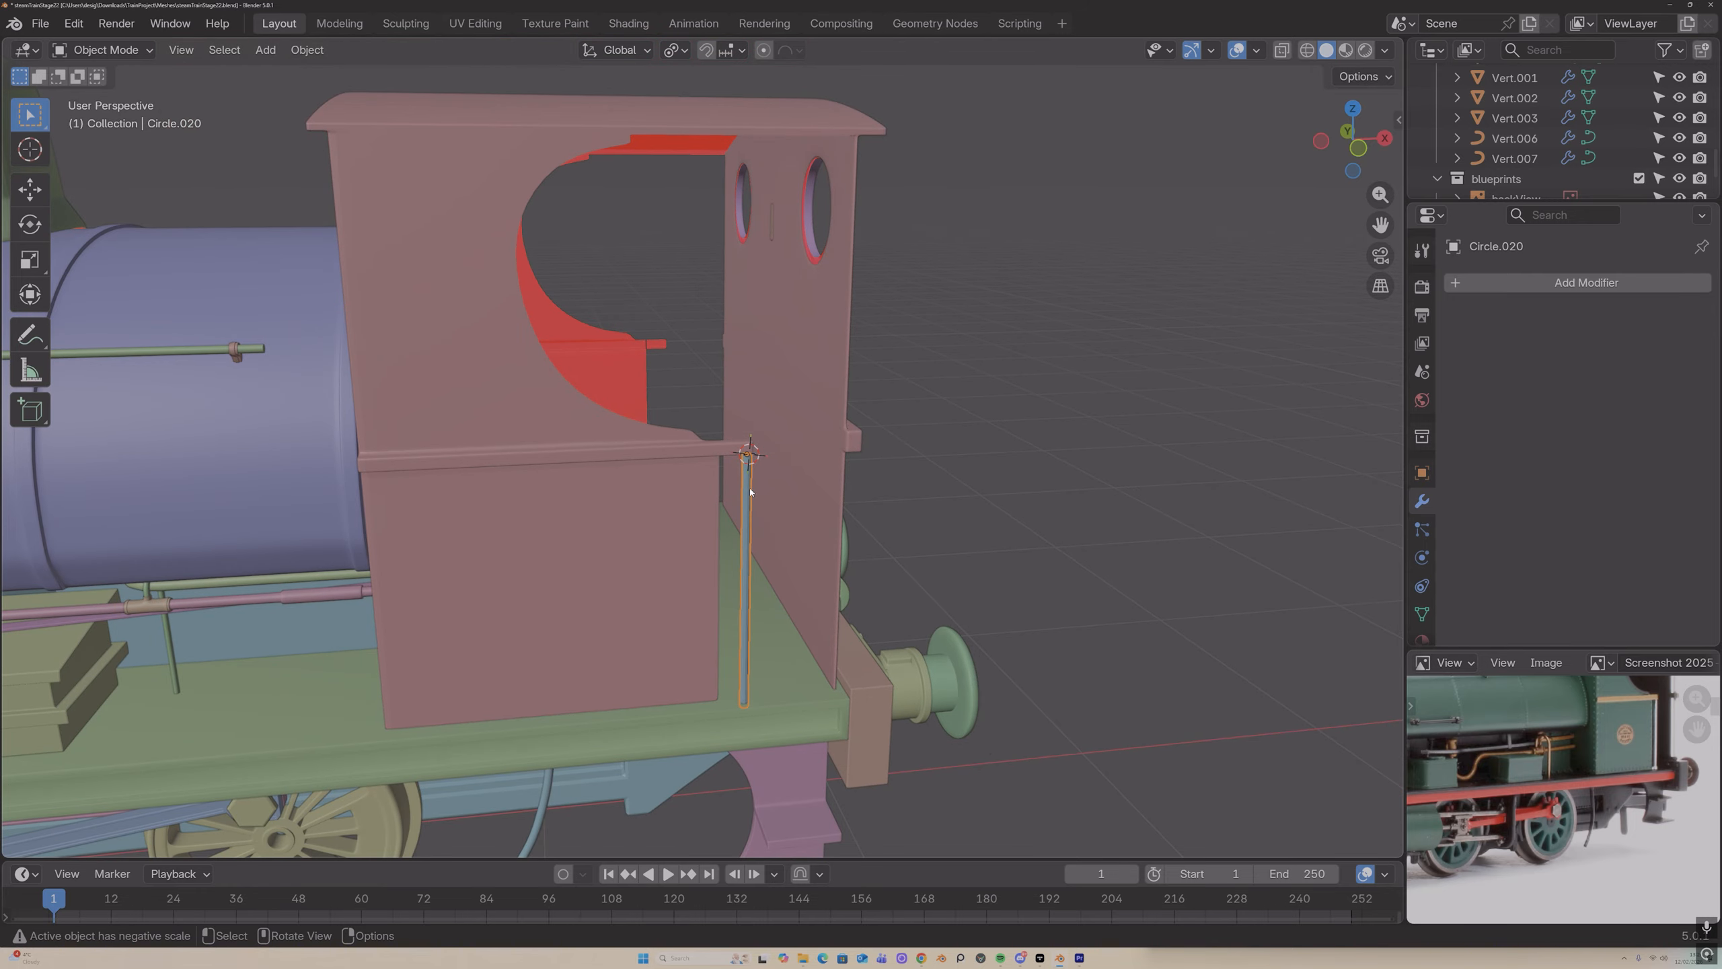
right_click(749, 489)
click(749, 489)
middle_drag(928, 485, 959, 473)
click(754, 504)
scroll(763, 505, up, 3)
click(796, 507)
scroll(797, 509, up, 2)
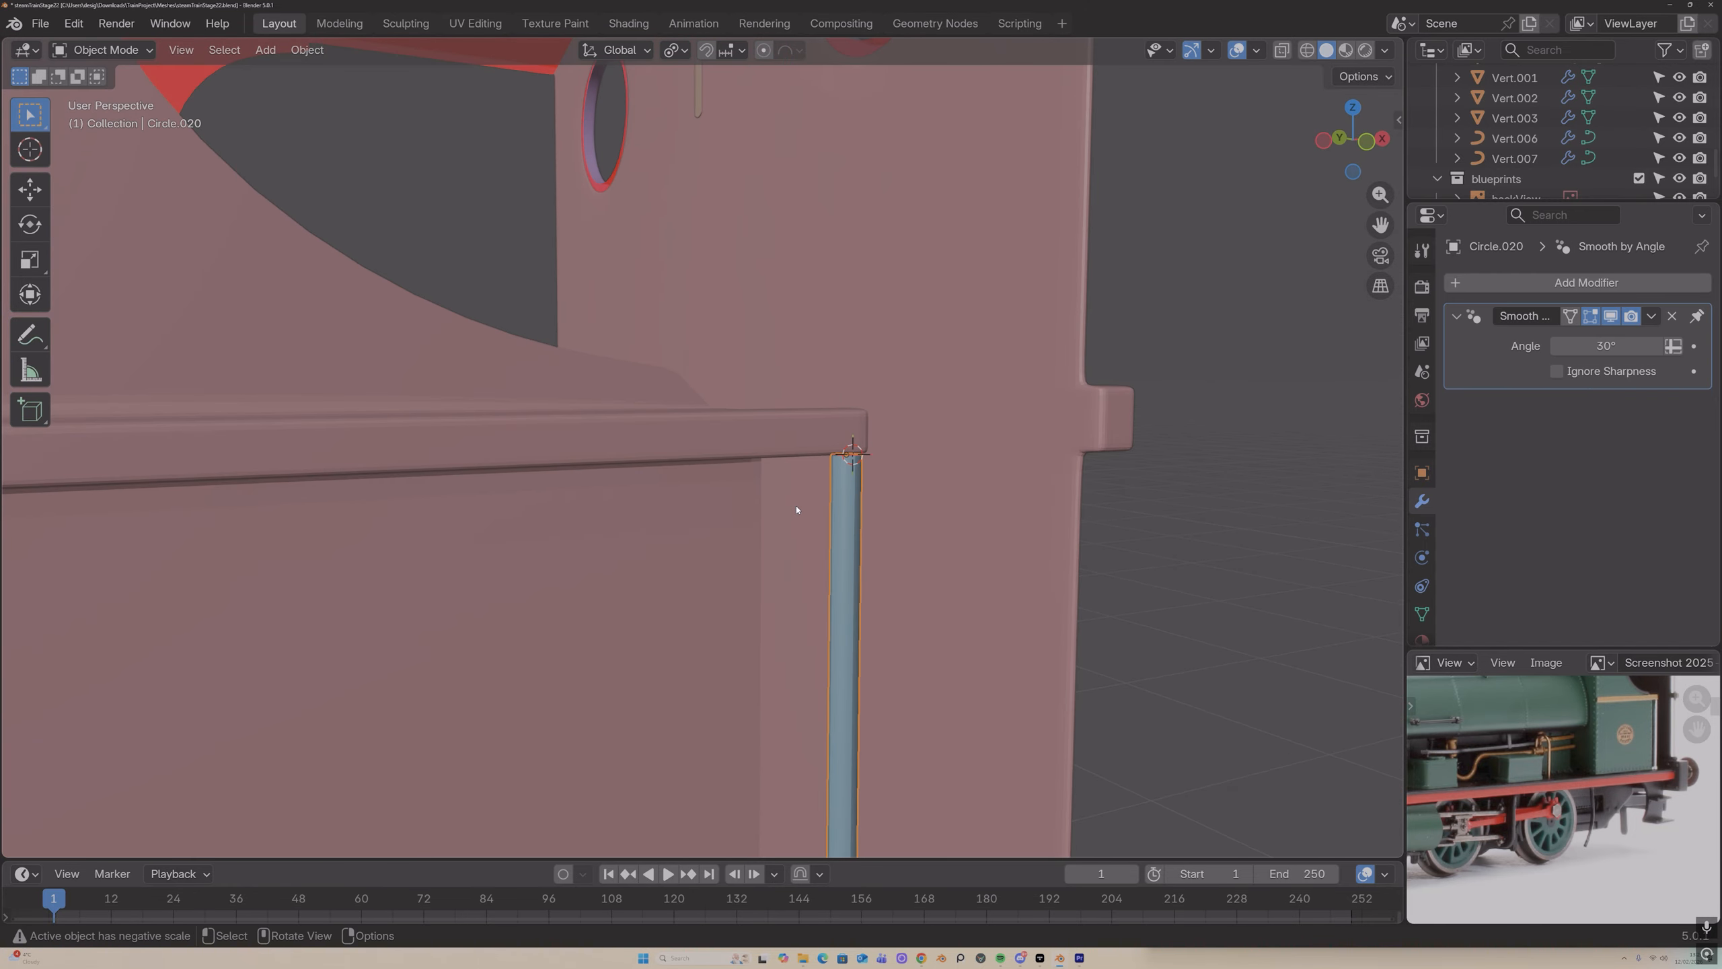
middle_drag(796, 509, 929, 446)
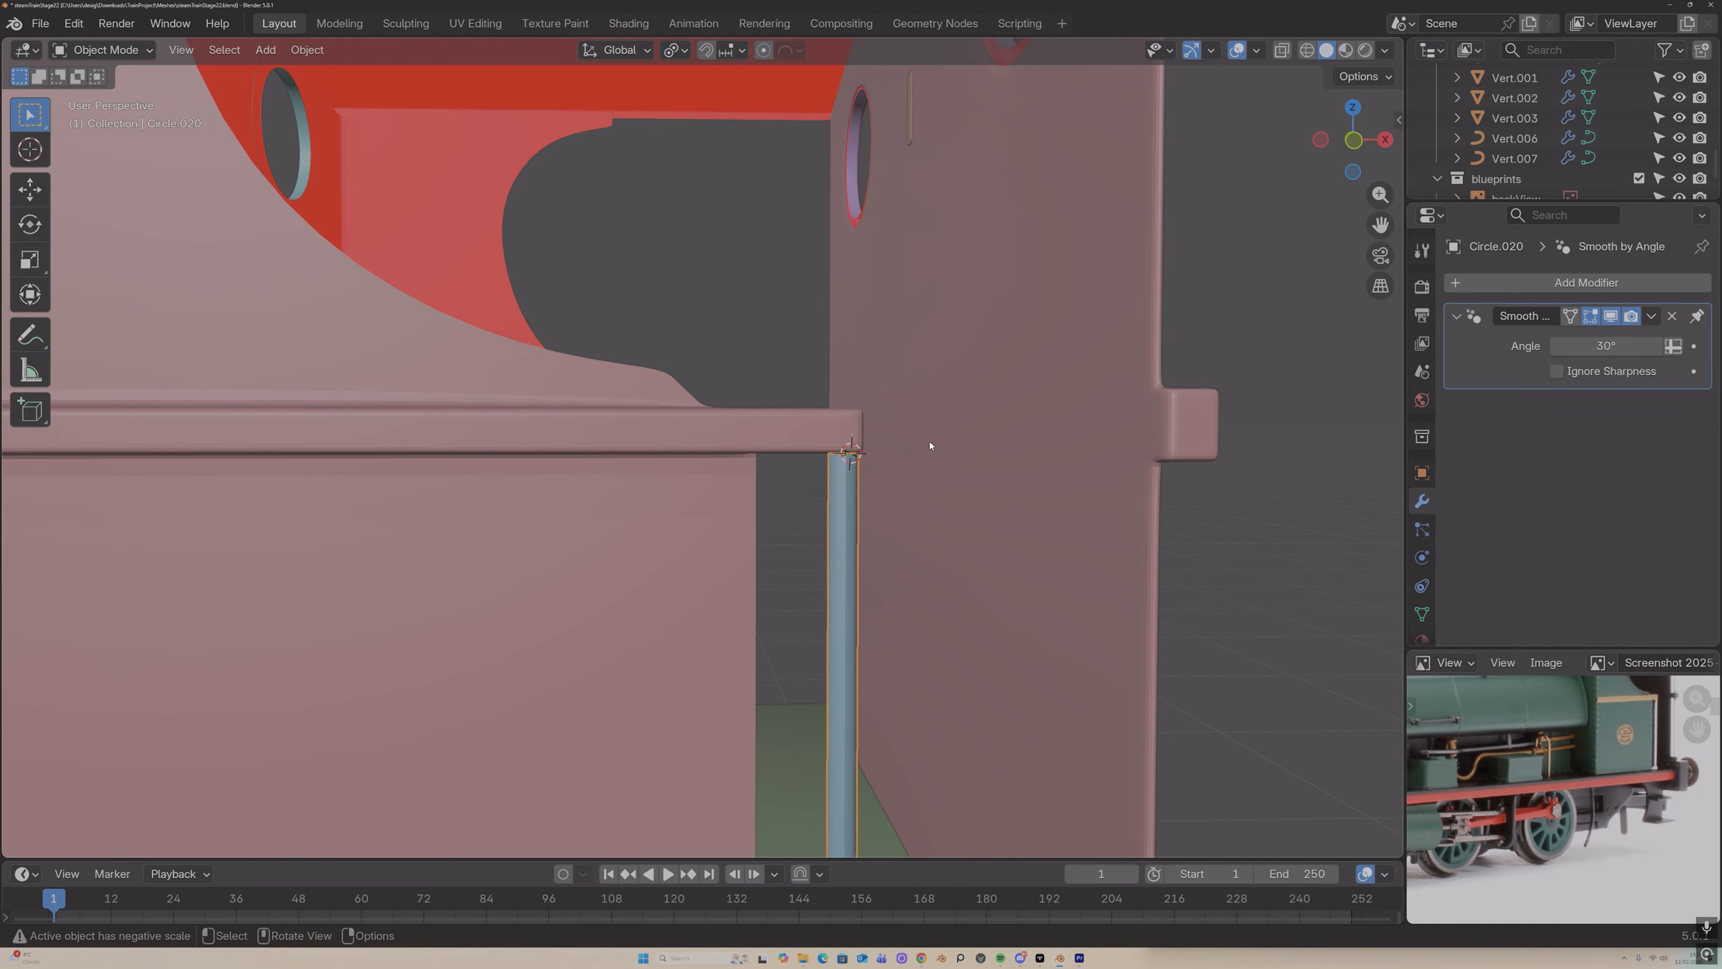
drag(1602, 345, 1620, 346)
click(846, 315)
middle_drag(846, 316, 859, 312)
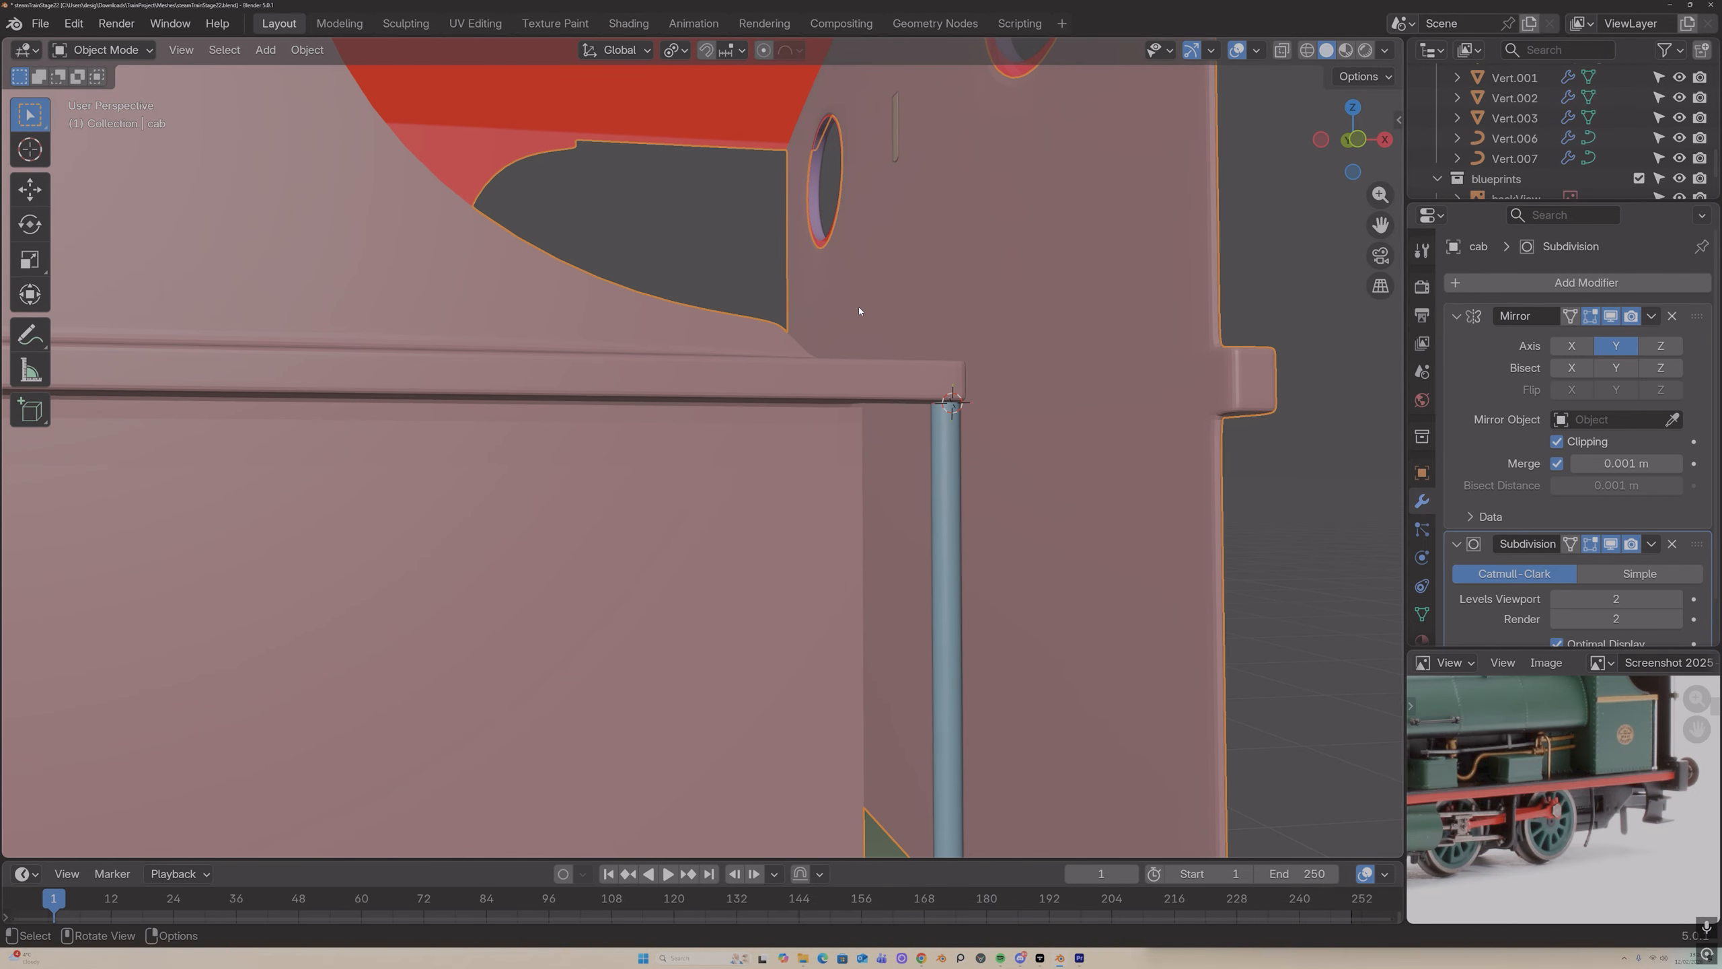
Step: Duplicate the vertical handrail and move the copy along X to the cab's rear wall
click(949, 431)
scroll(942, 432, down, 3)
middle_drag(908, 427, 870, 458)
key(shift+d)
key(y)
key(x)
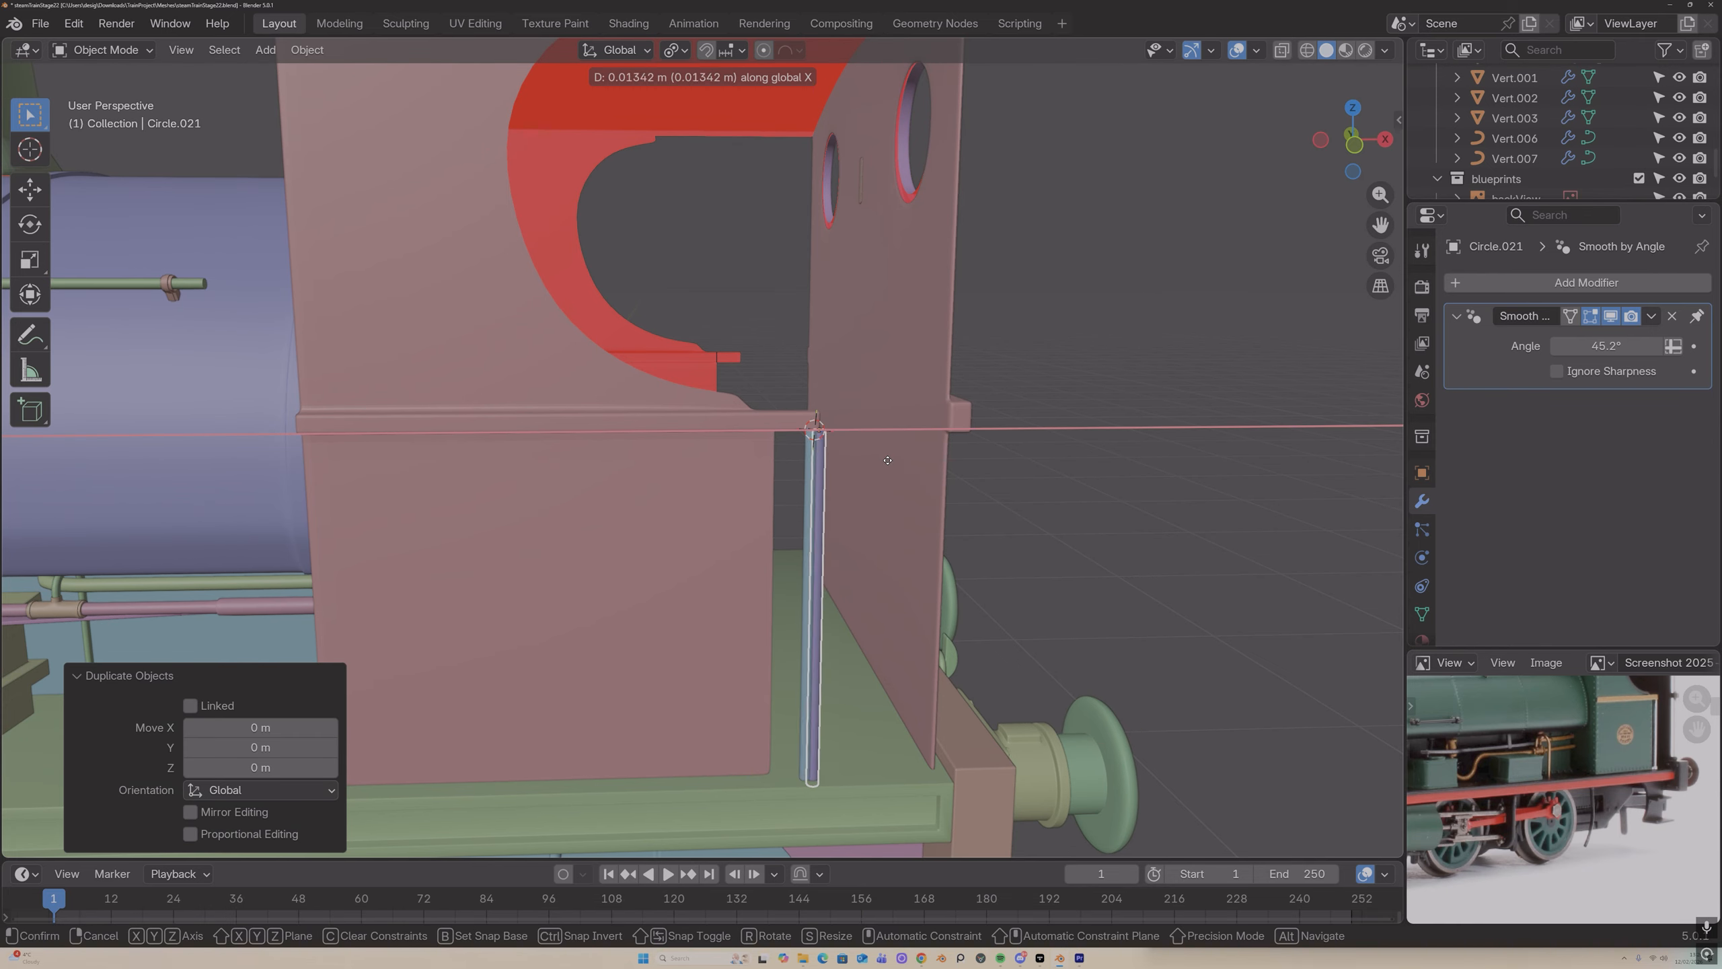
click(973, 447)
Step: Lengthen the duplicated handrail by raising its upper end 0.7414 m along Z toward the cab roof
key(Tab)
mouse_move(931, 432)
middle_down()
mouse_move(938, 447)
mouse_move(934, 406)
middle_up()
key(g)
key(z)
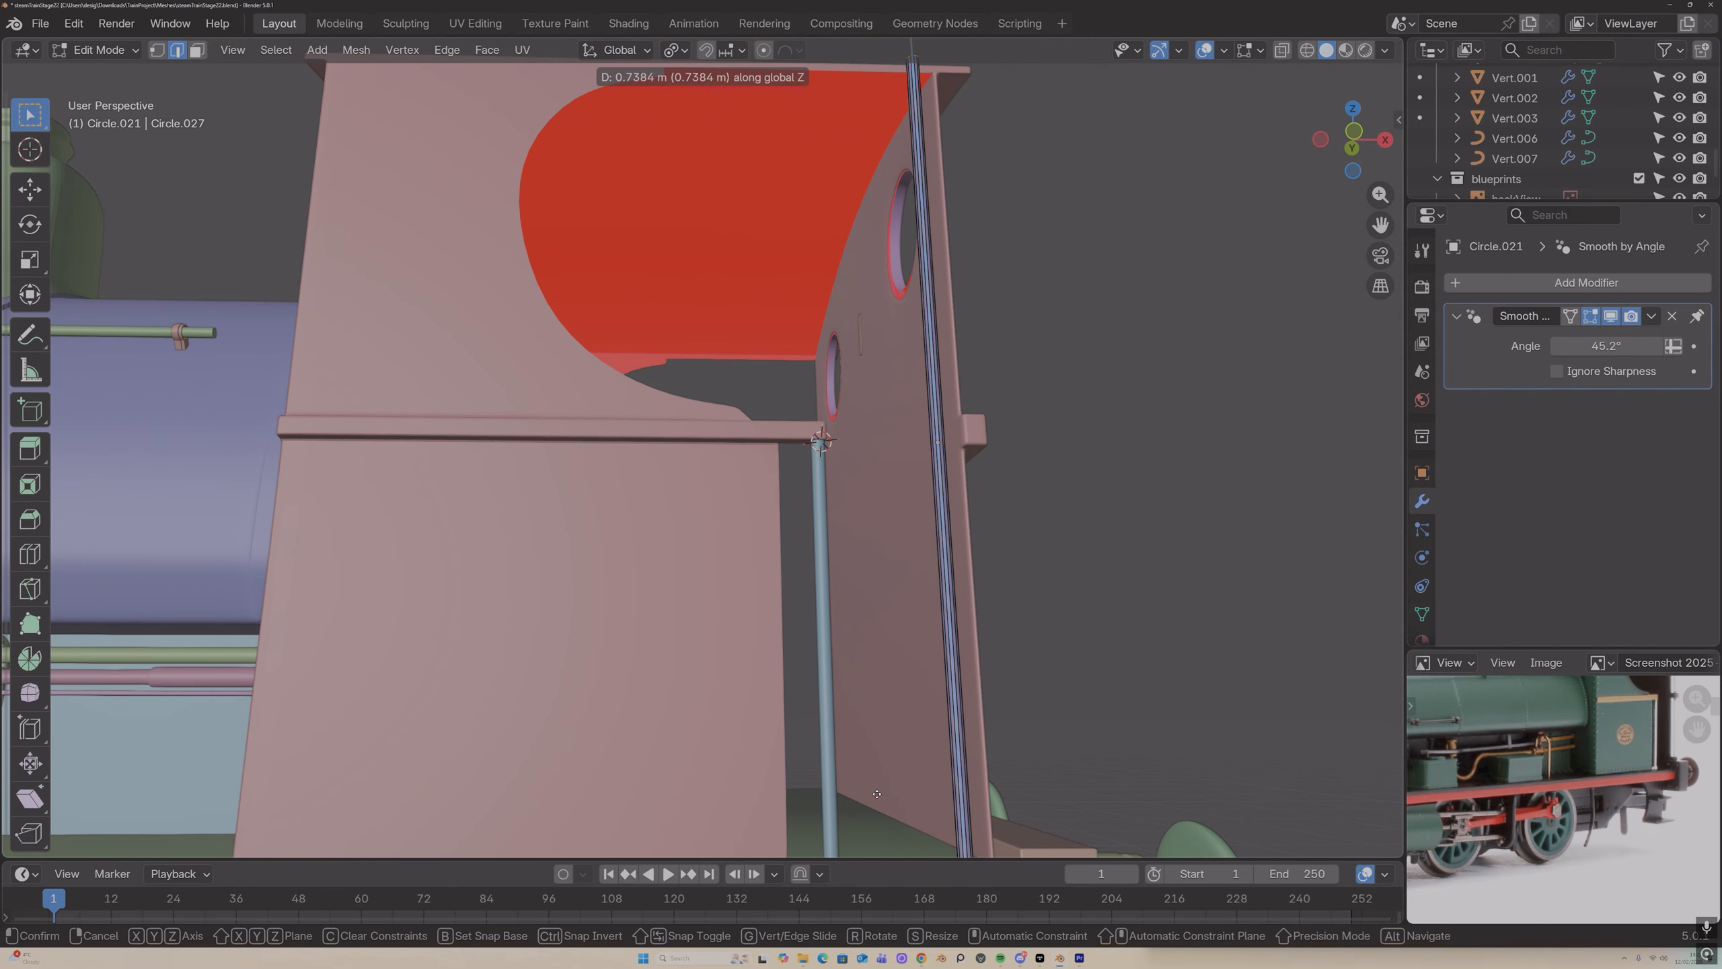
click(877, 794)
scroll(895, 312, down, 5)
Step: Shift all of the taller rear handrail's geometry about 0.037 m along Y in from the cab edge
middle_drag(895, 312, 901, 310)
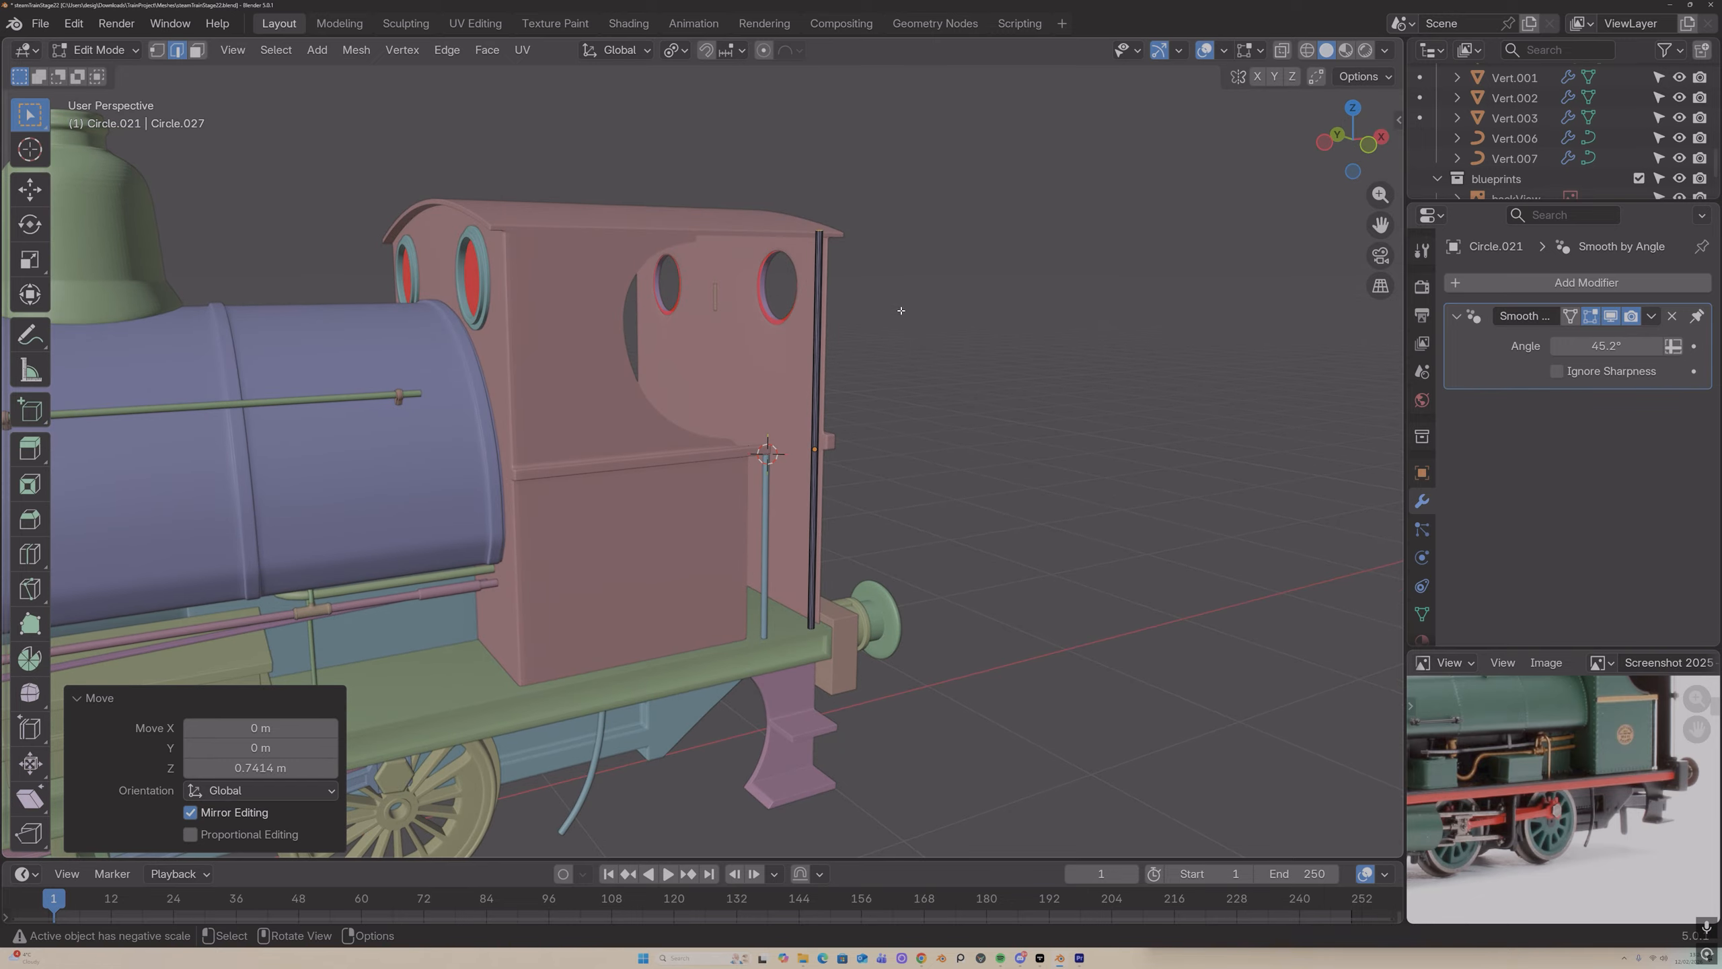
key(a)
key(g)
key(y)
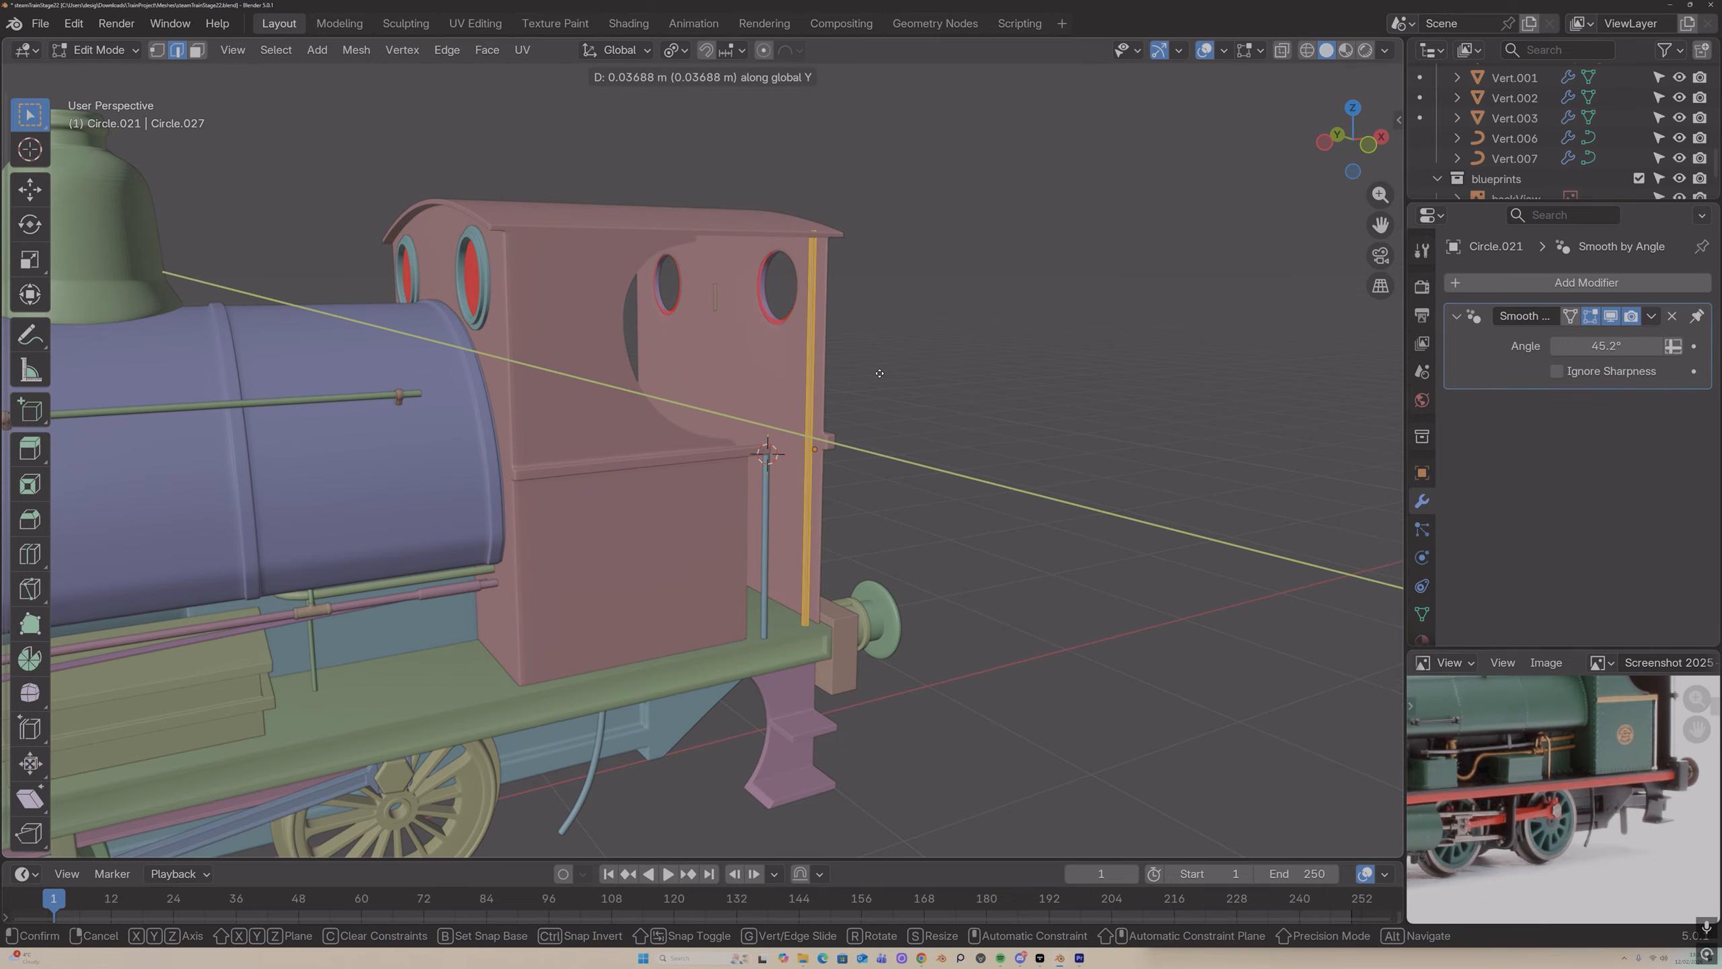
click(878, 372)
key(Tab)
Step: Select both vertical handrails and add a Mirror modifier to the taller one, using ChassisTop as mirror object and only the Y axis
middle_drag(877, 372, 749, 485)
click(749, 484)
shift+click(805, 473)
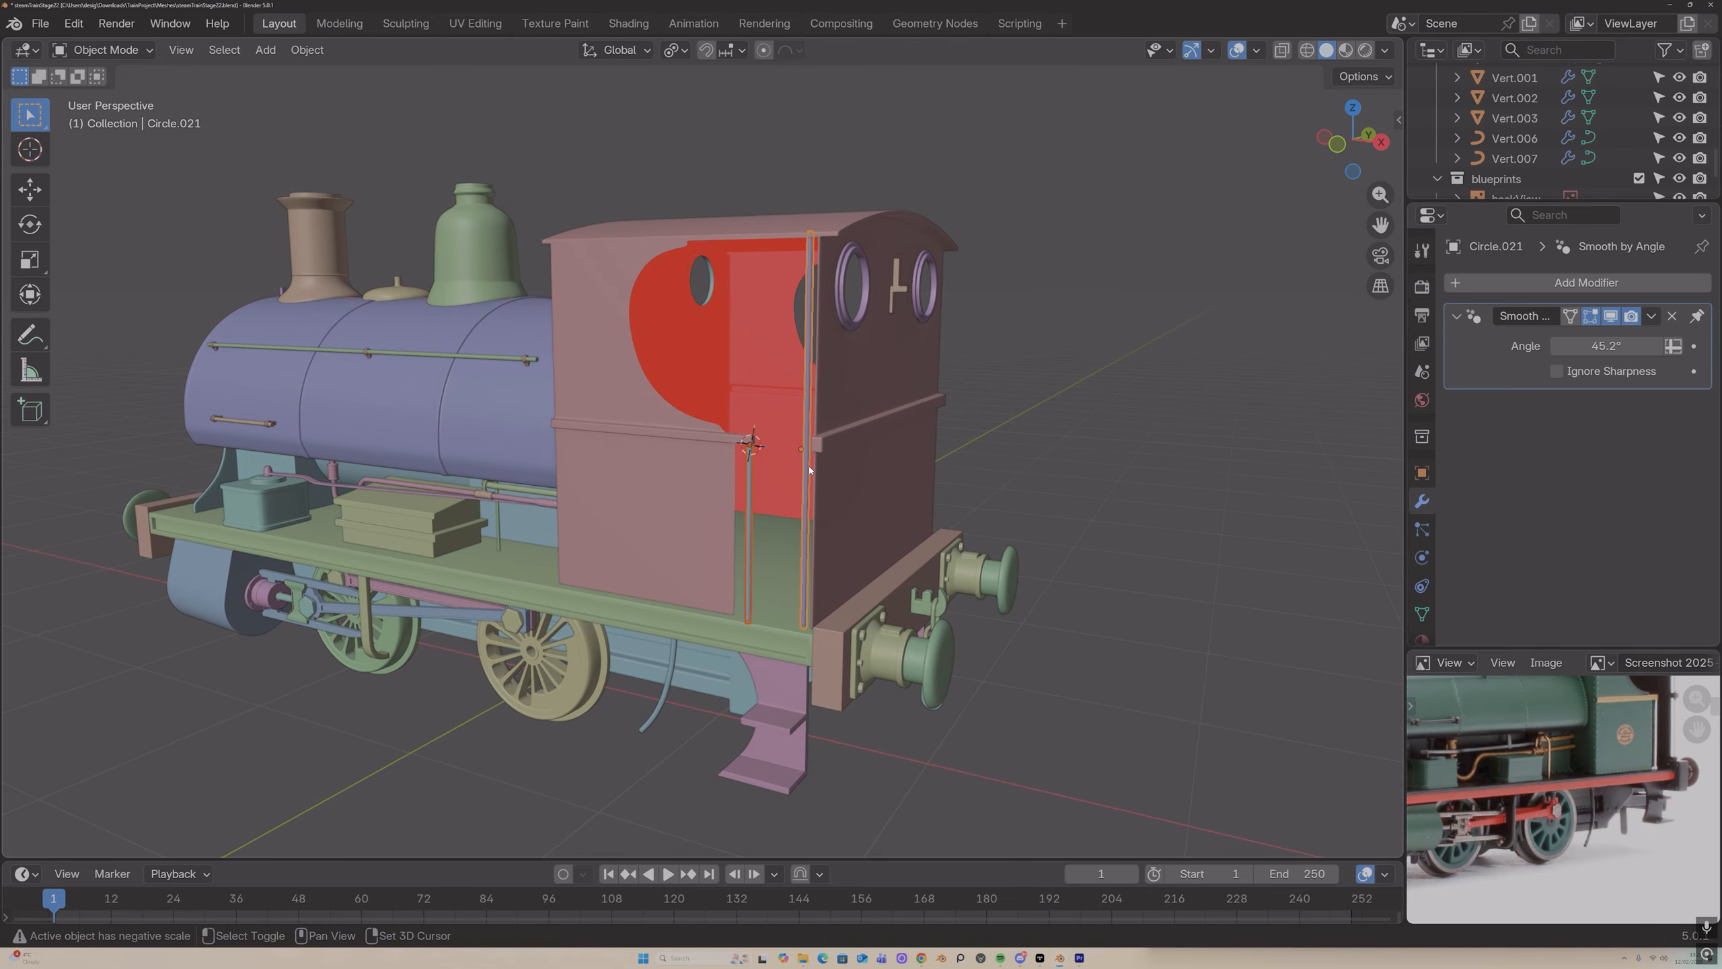
click(1501, 284)
click(1501, 294)
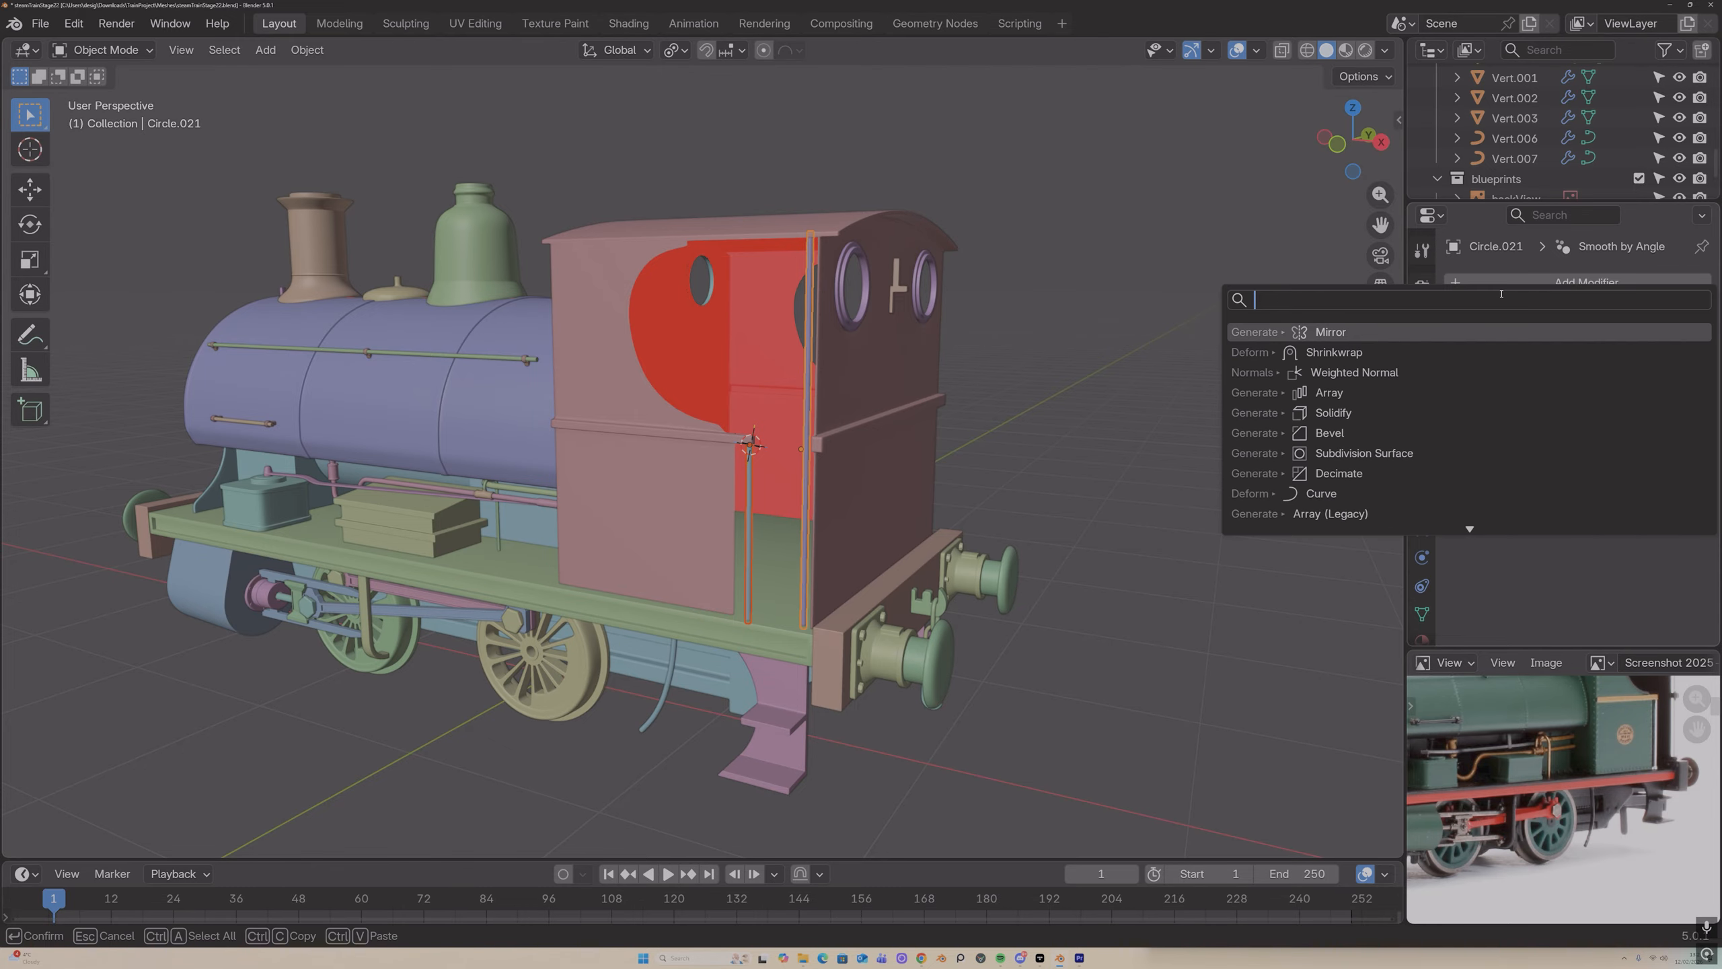
click(1404, 331)
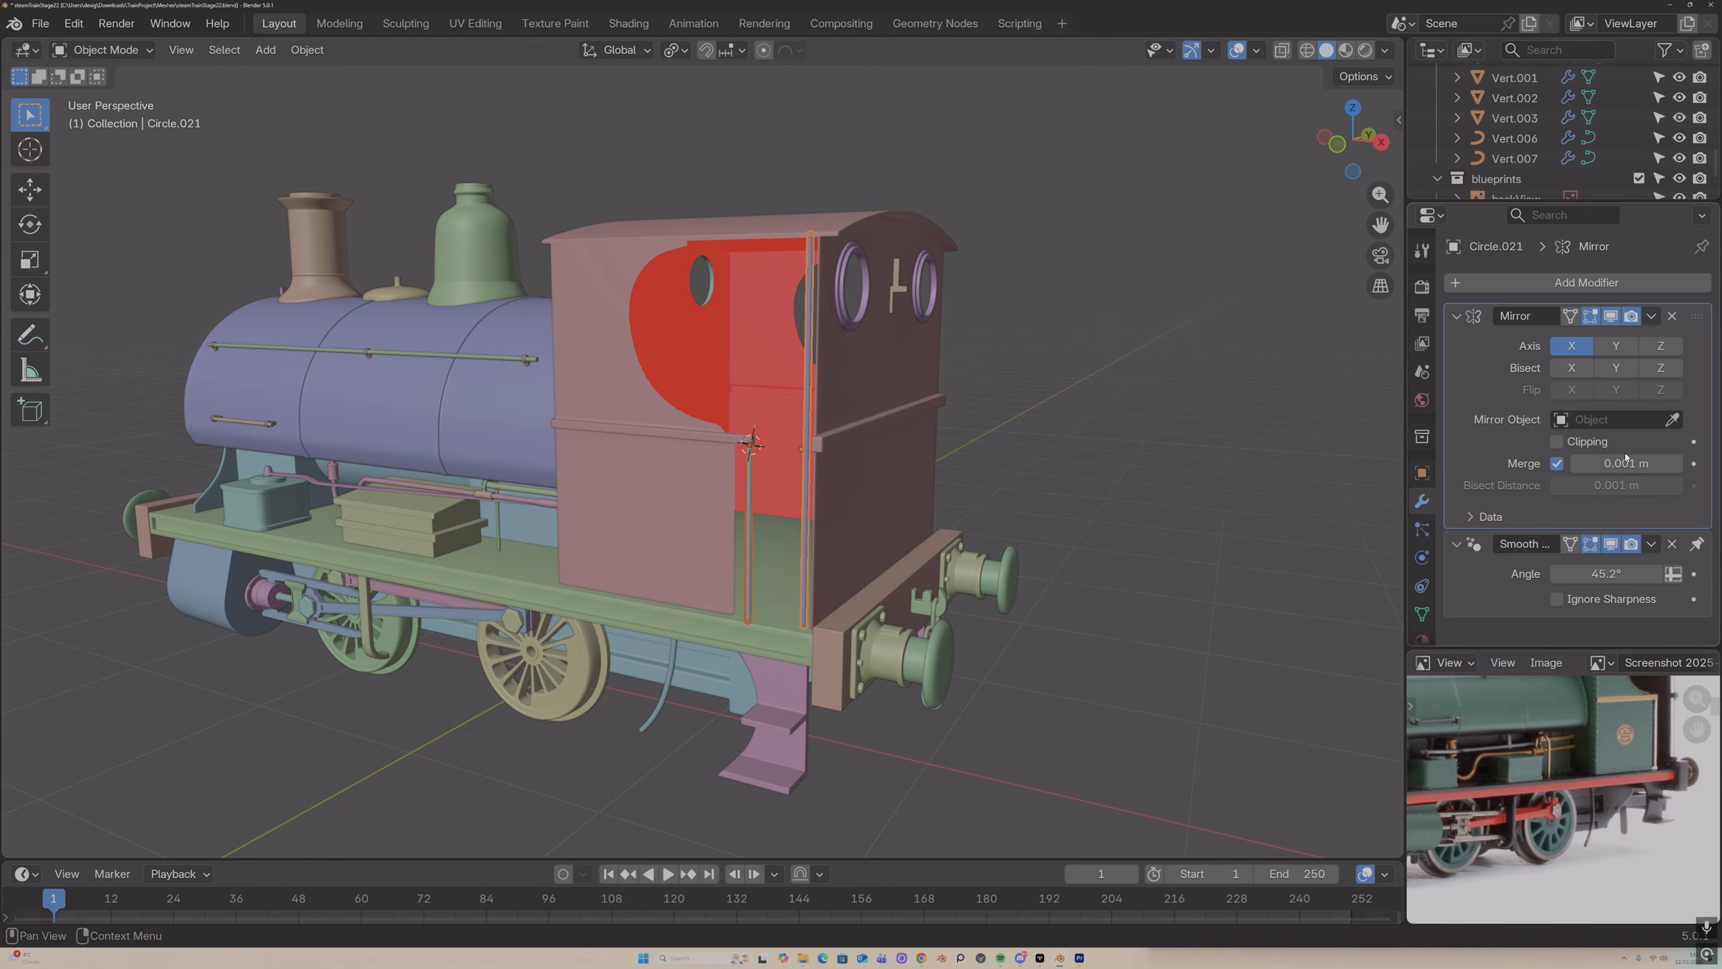
click(532, 556)
middle_drag(529, 570, 552, 568)
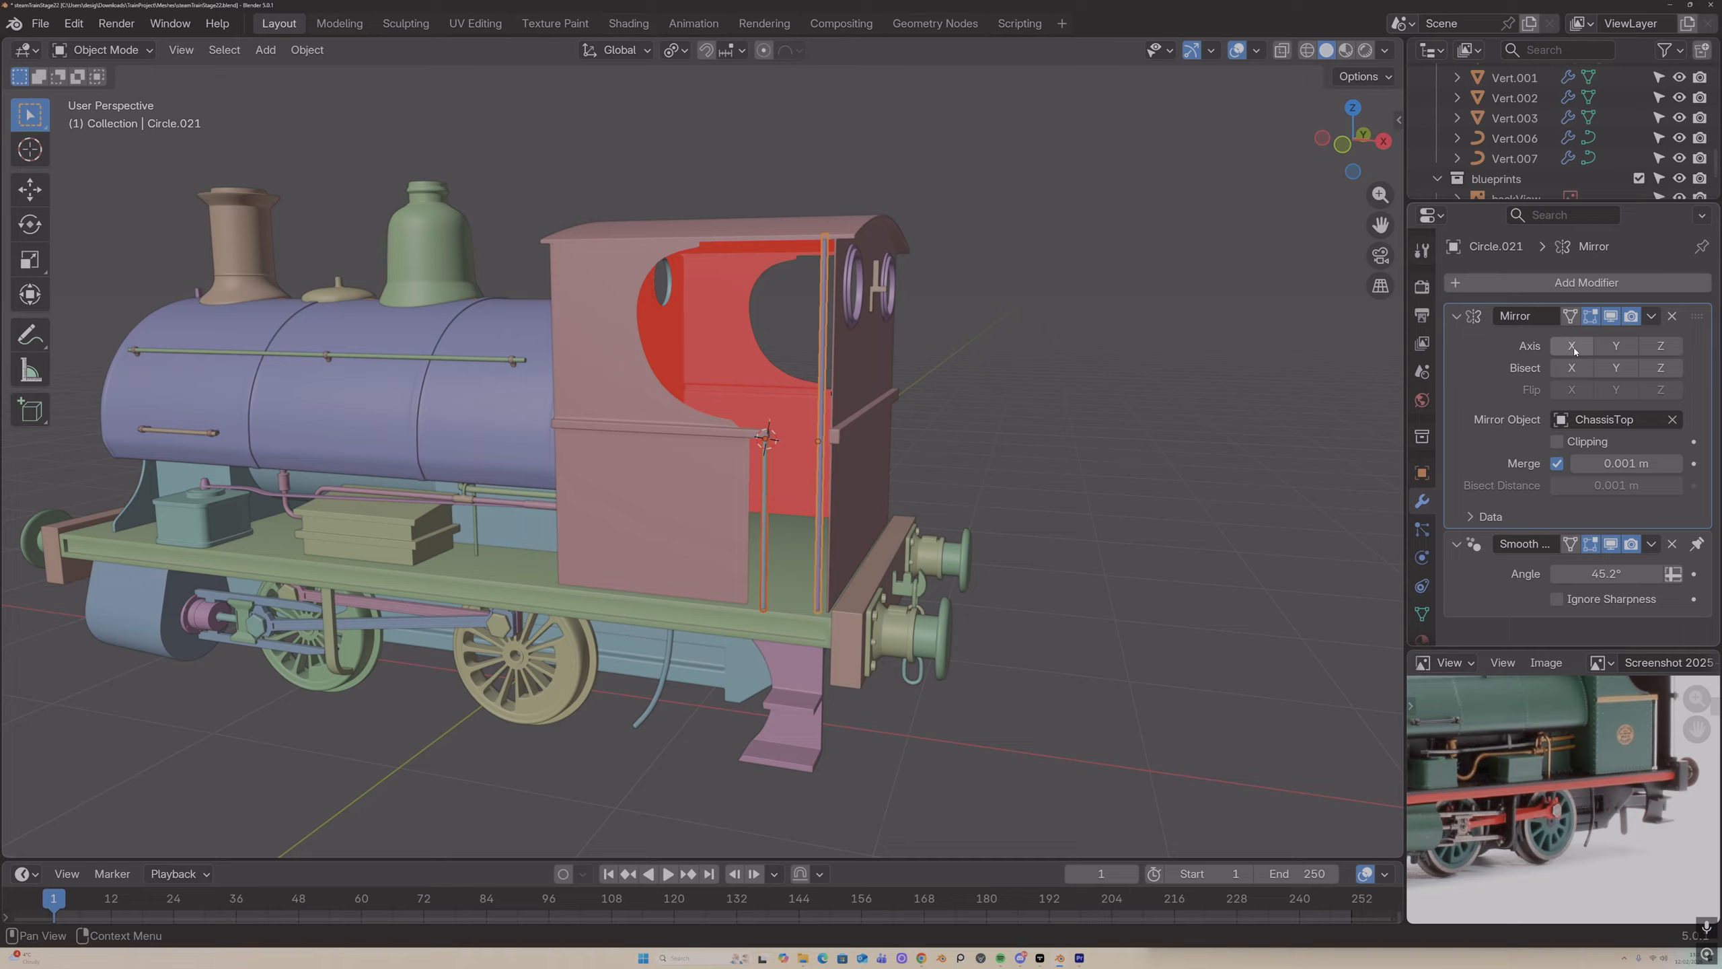
mouse_move(1171, 372)
middle_down()
mouse_move(957, 370)
mouse_move(1197, 370)
middle_up()
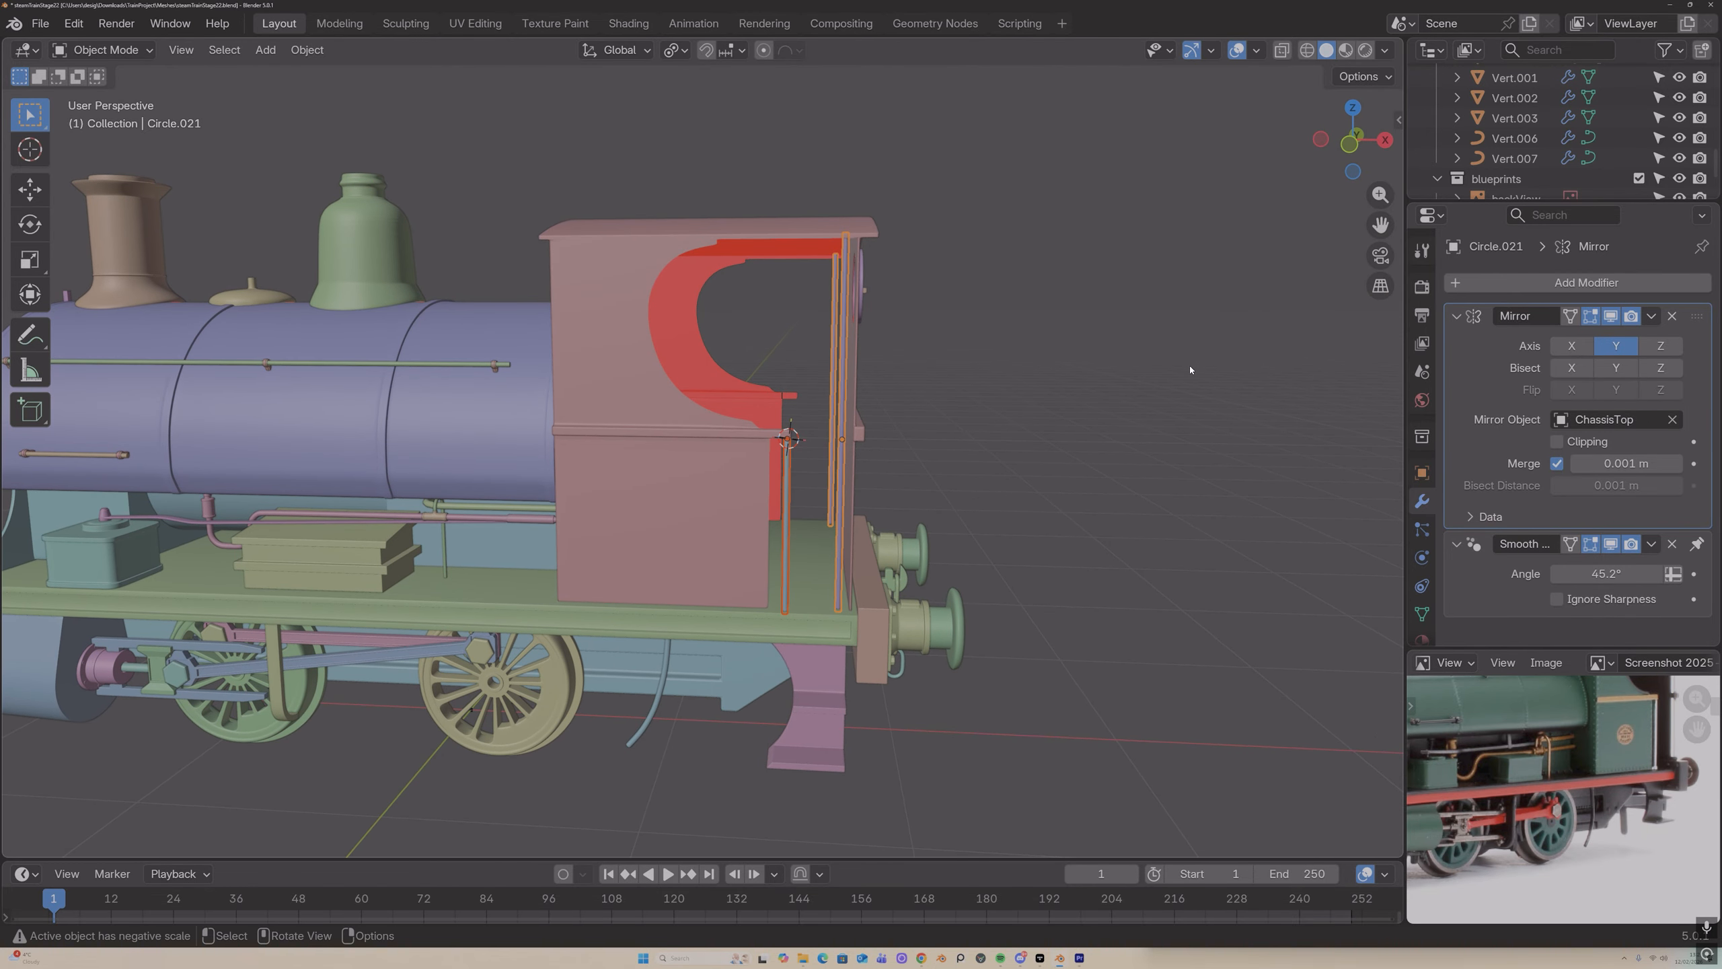
Step: Copy the taller handrail's modifiers to the shorter handrail and save the file as a new incremental version
key(ctrl+l)
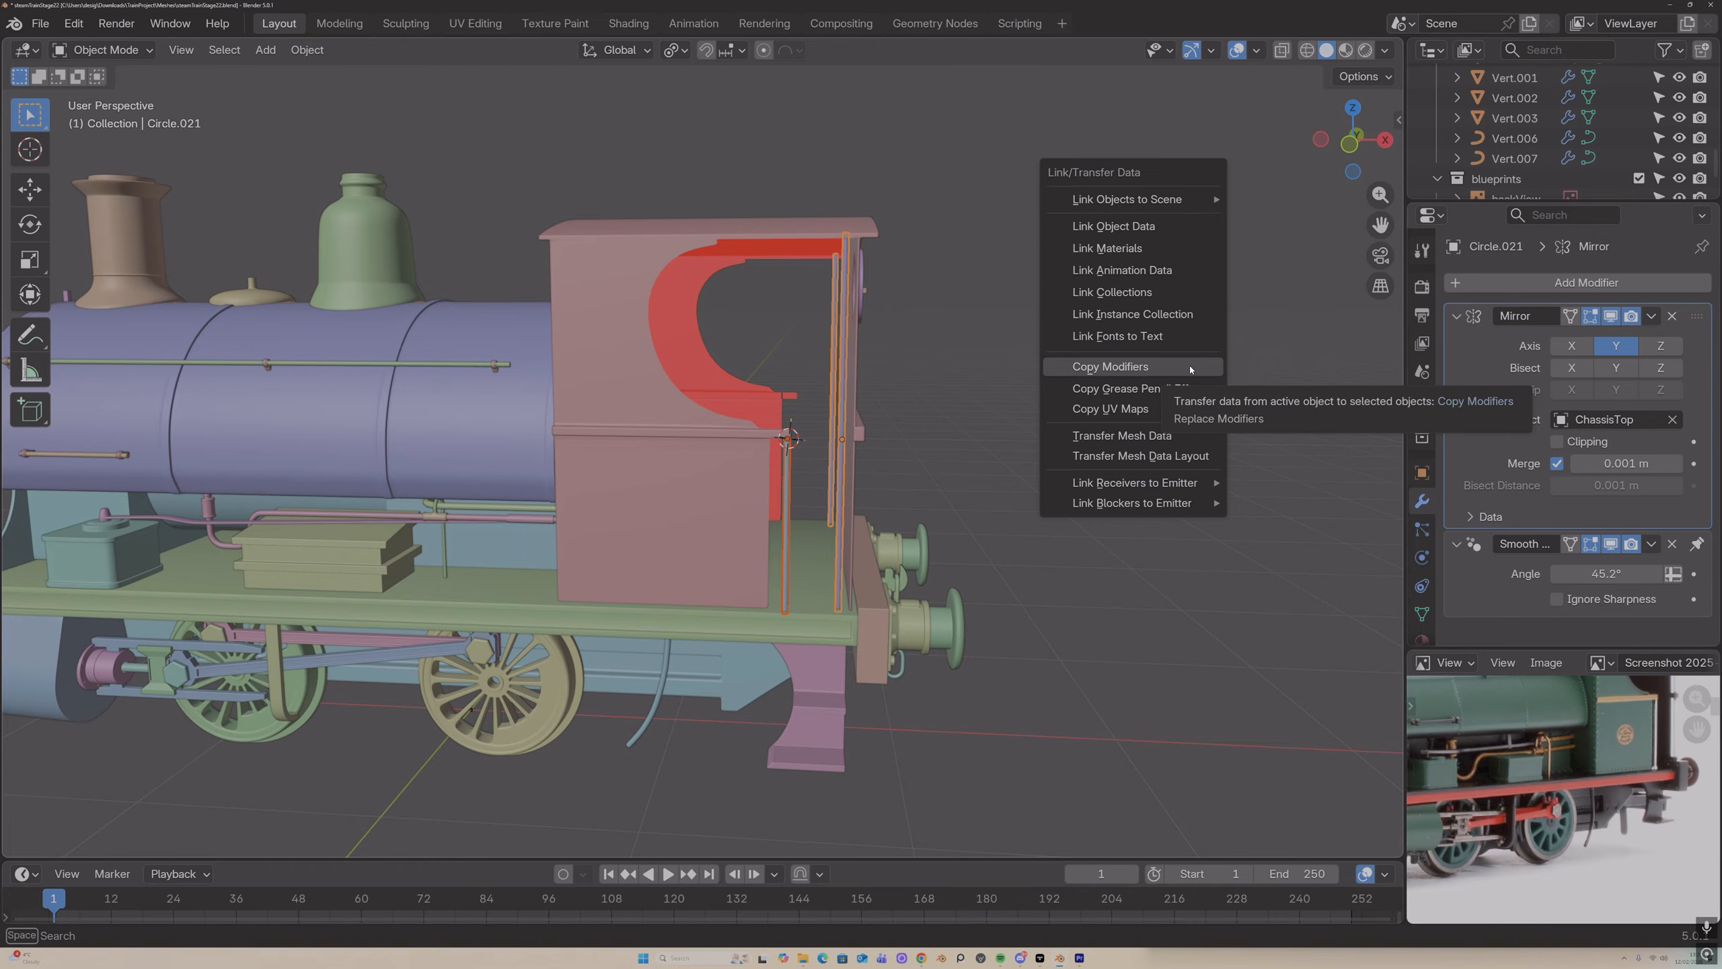
click(1190, 367)
mouse_move(1049, 358)
middle_down()
mouse_move(628, 337)
mouse_move(1068, 365)
middle_up()
scroll(885, 350, down, 2)
scroll(1069, 366, down, 2)
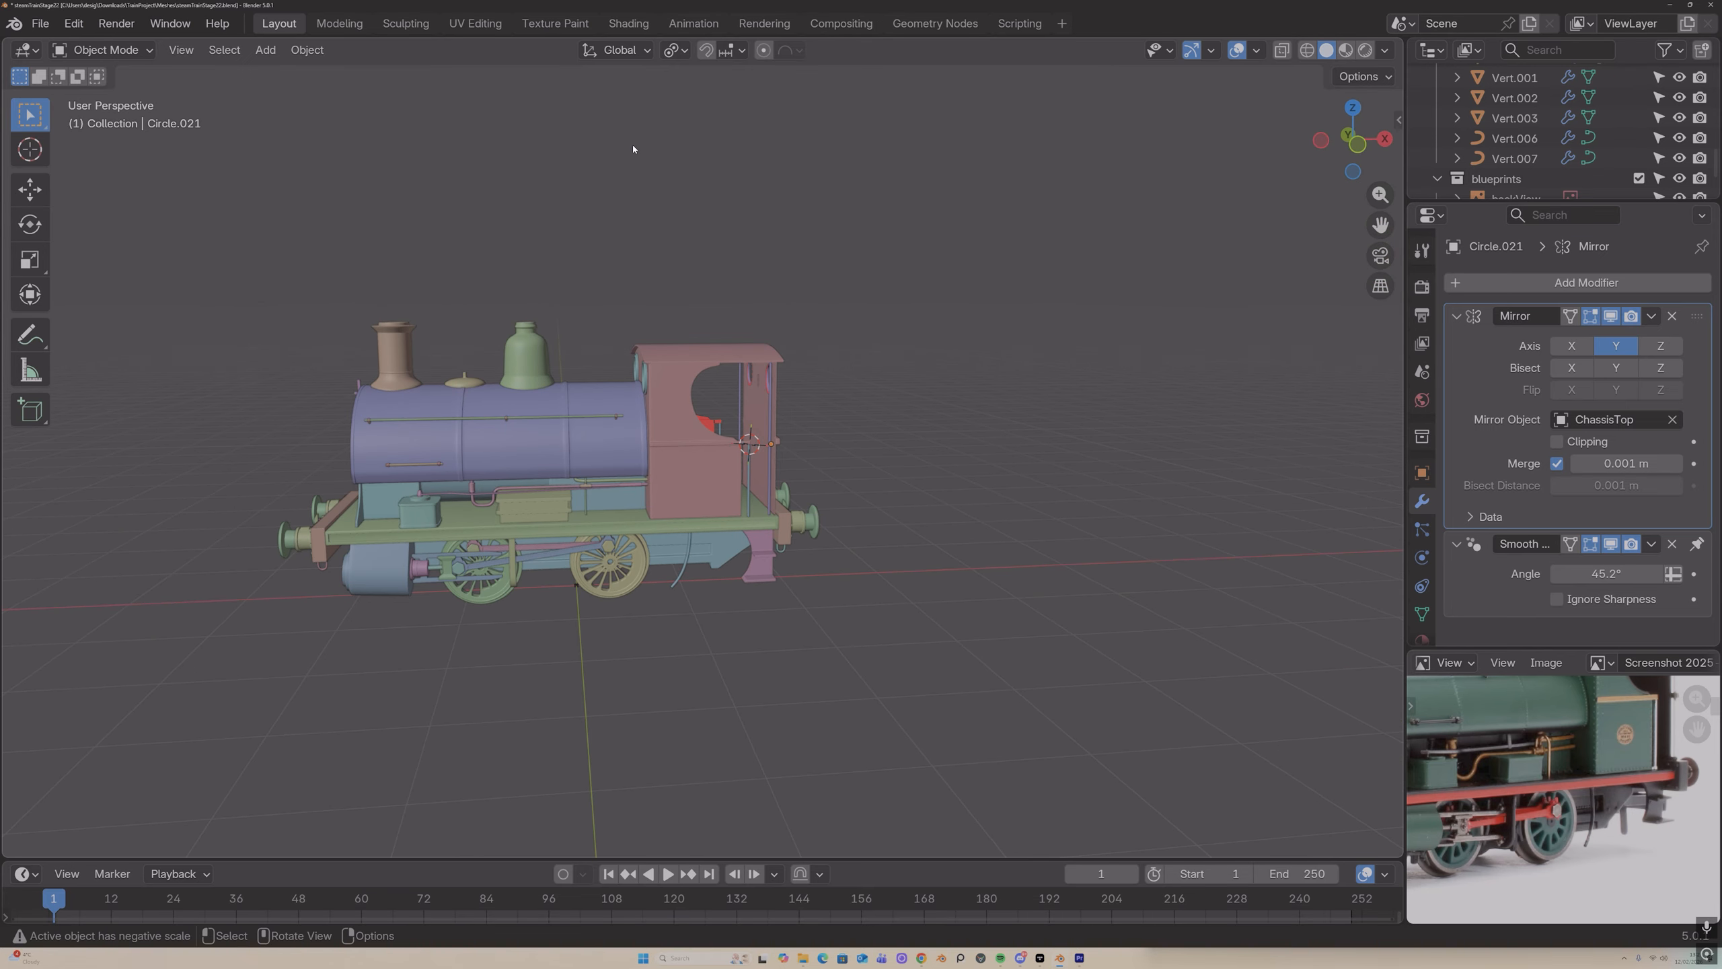
click(52, 27)
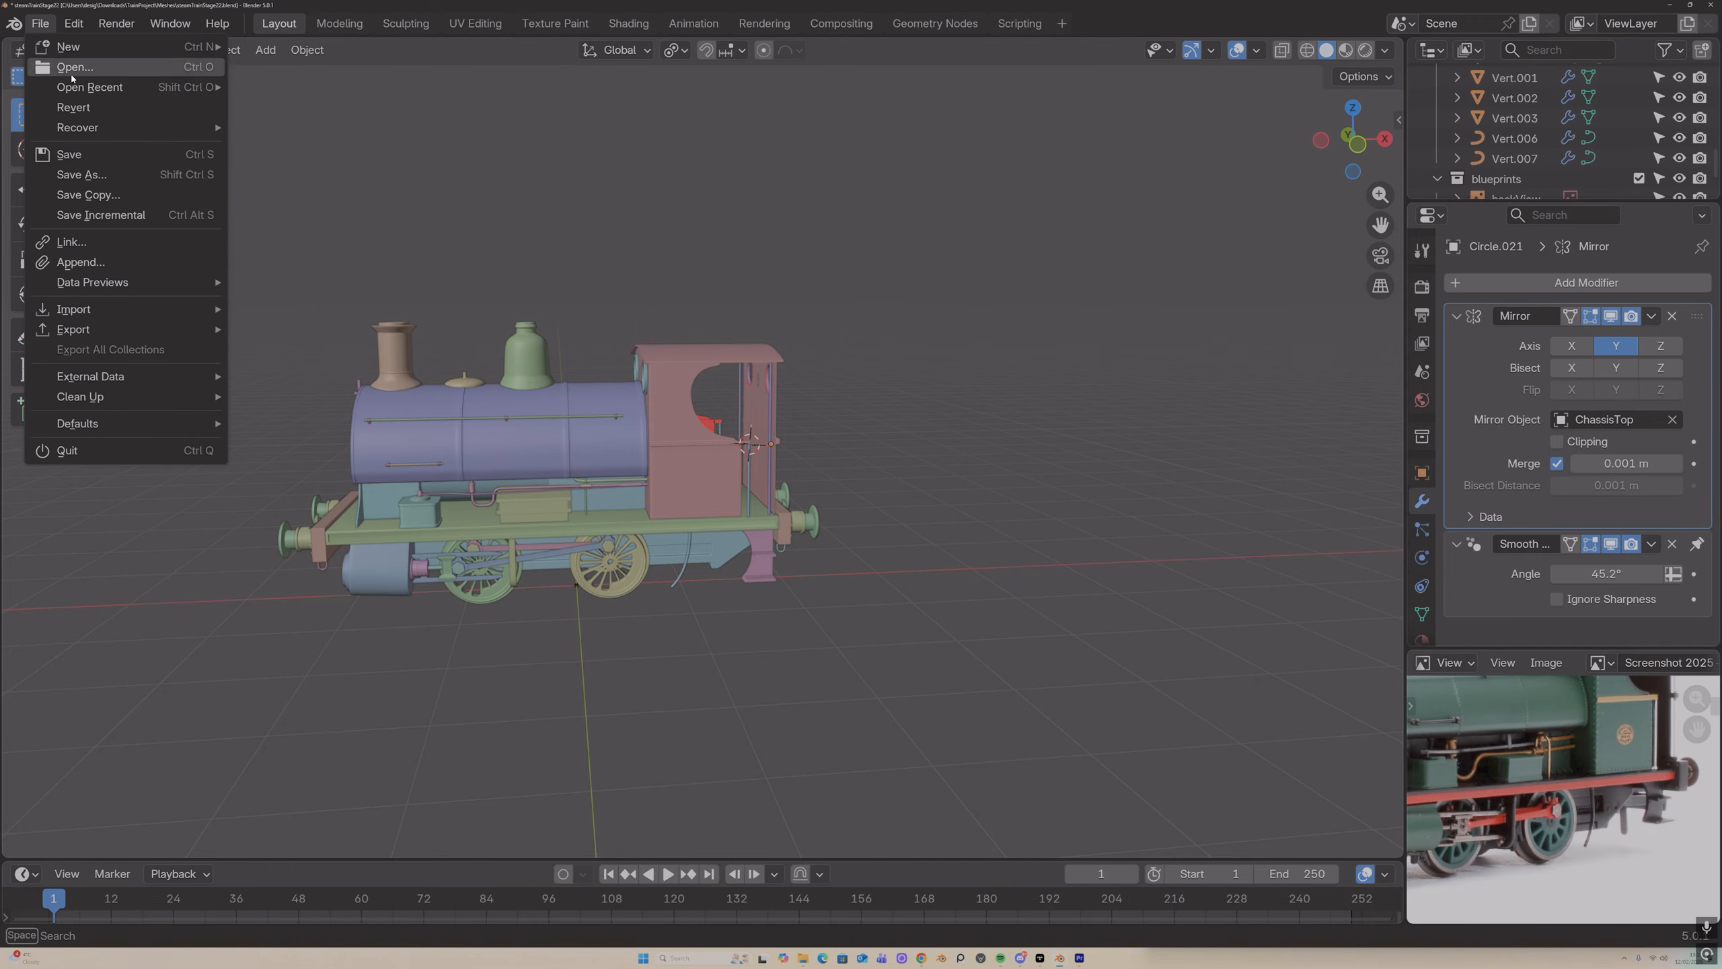
click(112, 213)
Step: Examine the whole locomotive and the cab and boiler area of the reference photo for missing details
middle_drag(780, 407, 919, 400)
drag(1380, 225, 1476, 63)
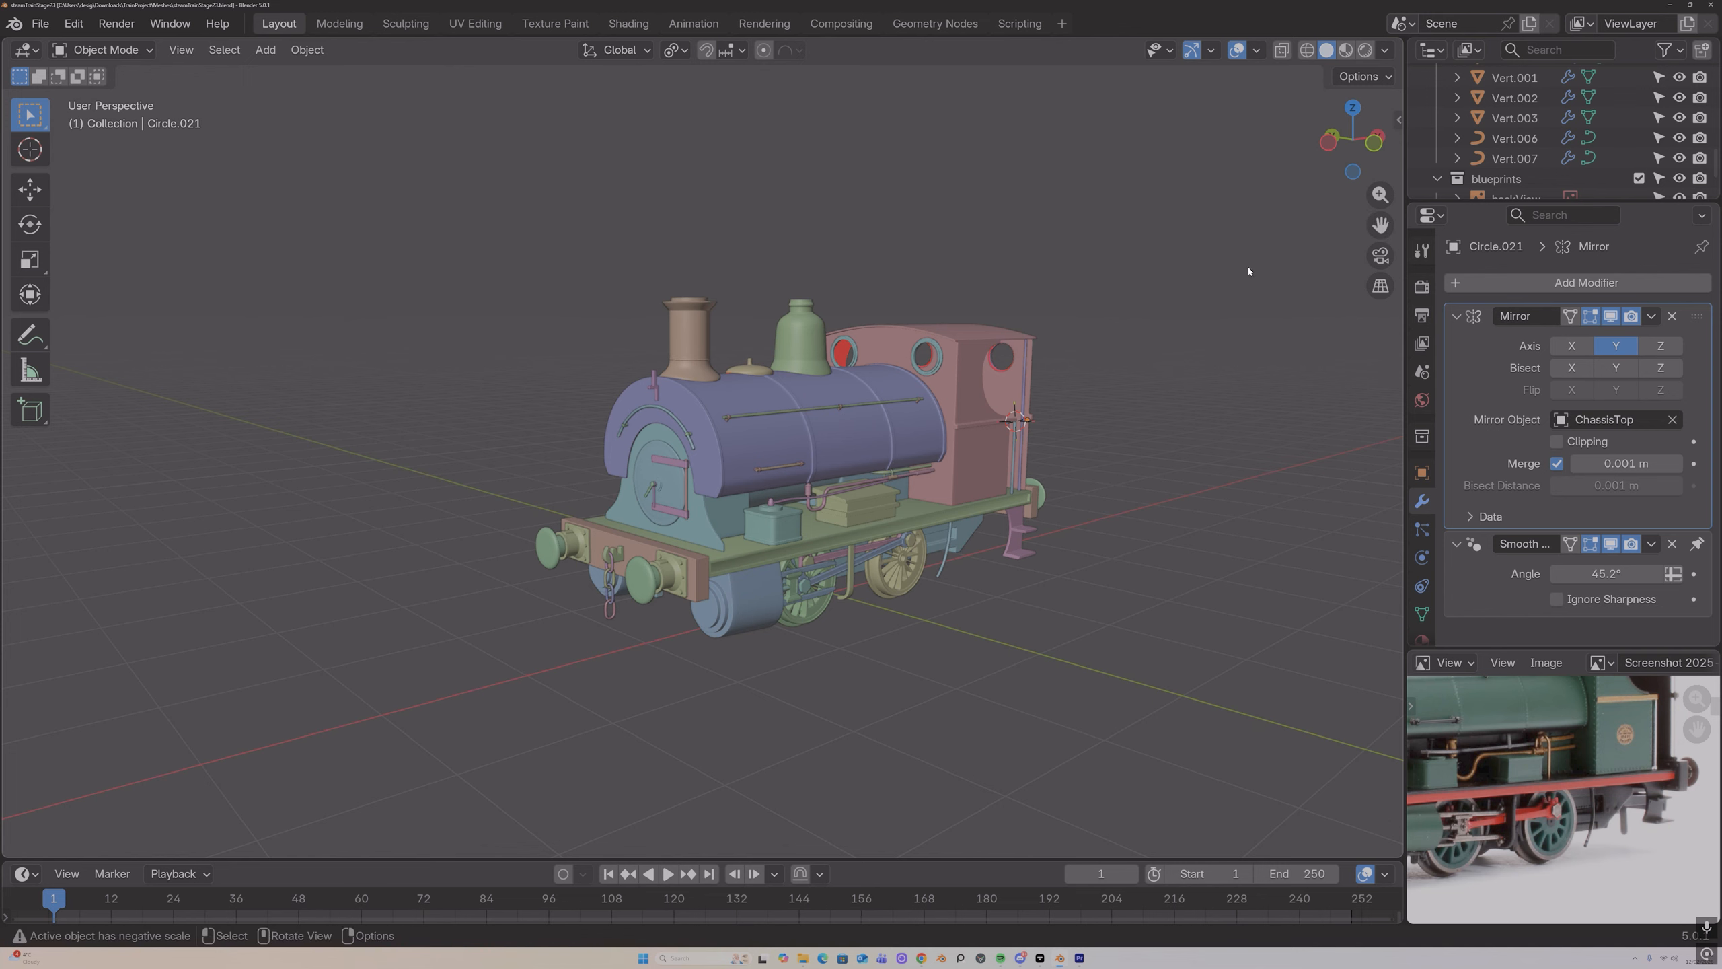
middle_drag(1008, 323, 1001, 321)
middle_drag(1147, 405, 1125, 422)
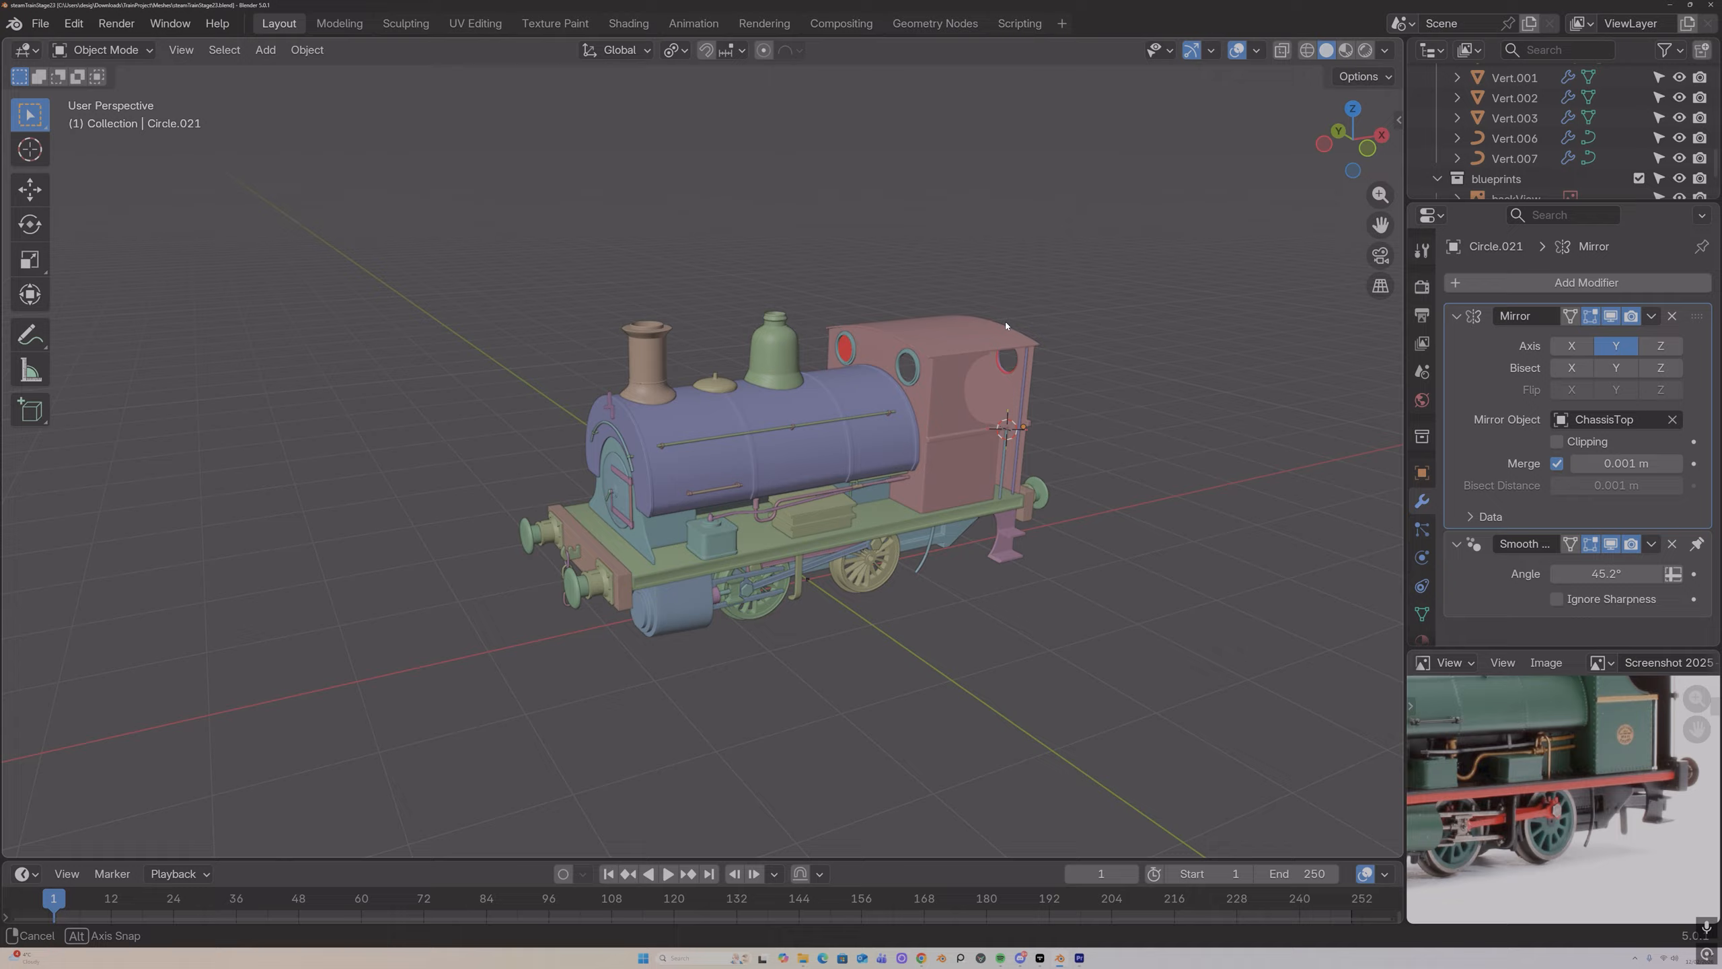
middle_drag(1465, 712, 1487, 817)
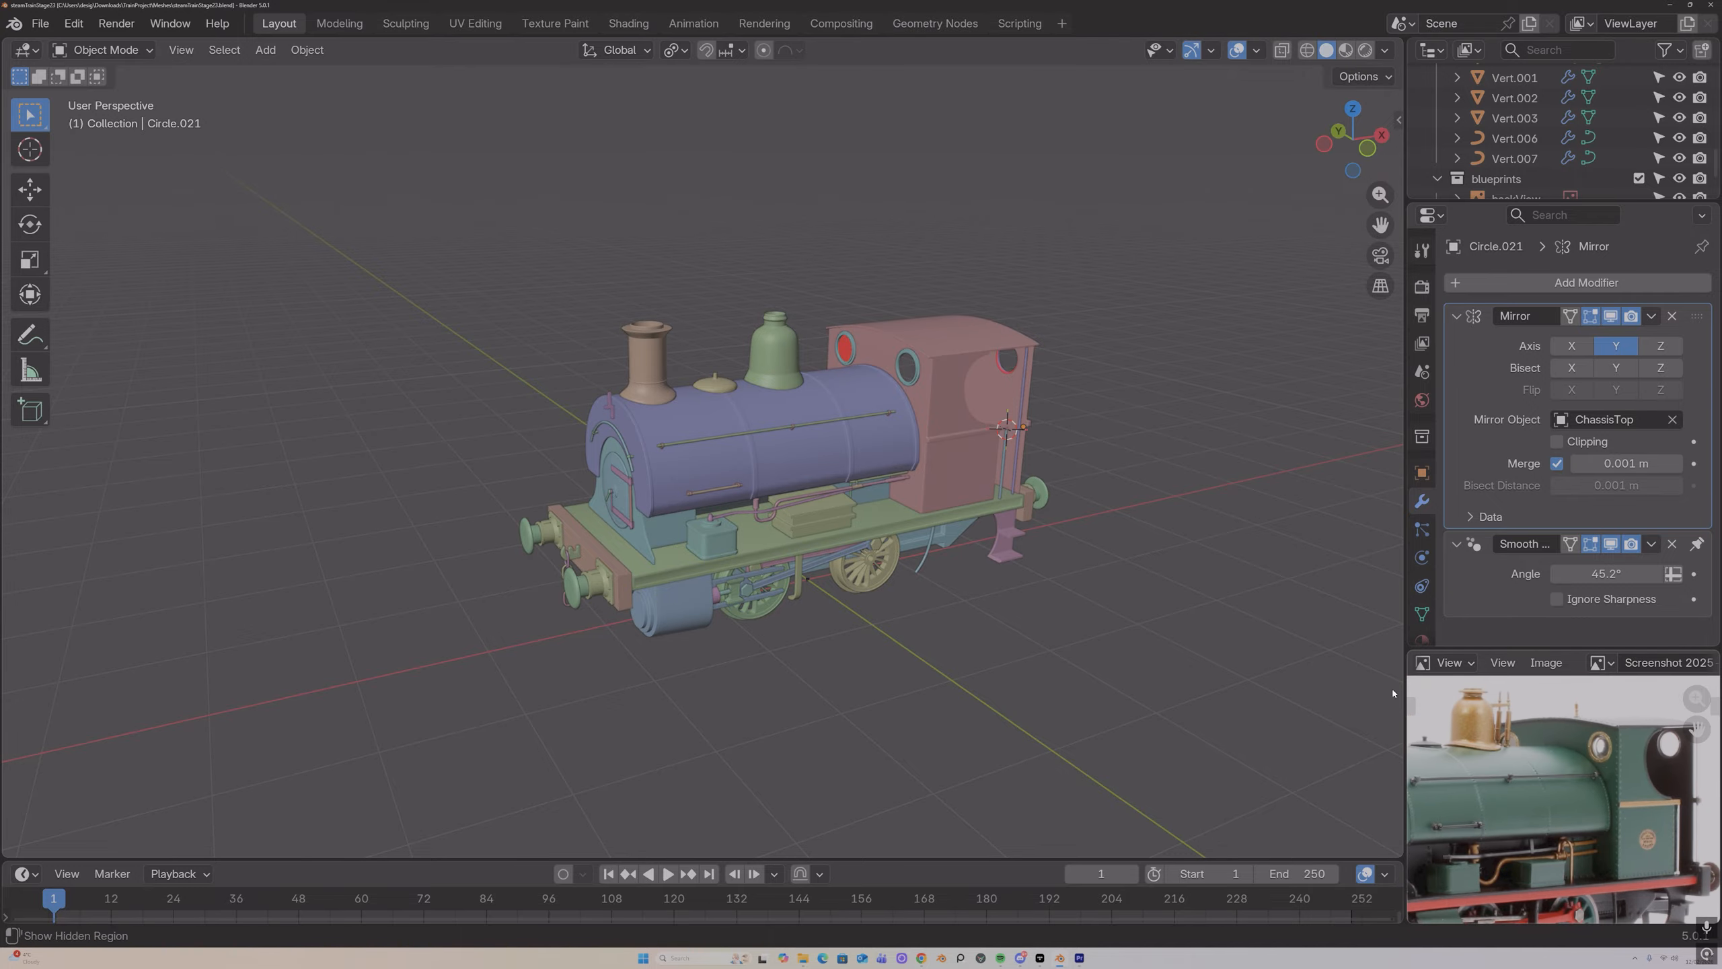
middle_drag(1049, 337, 1039, 333)
scroll(1060, 415, up, 2)
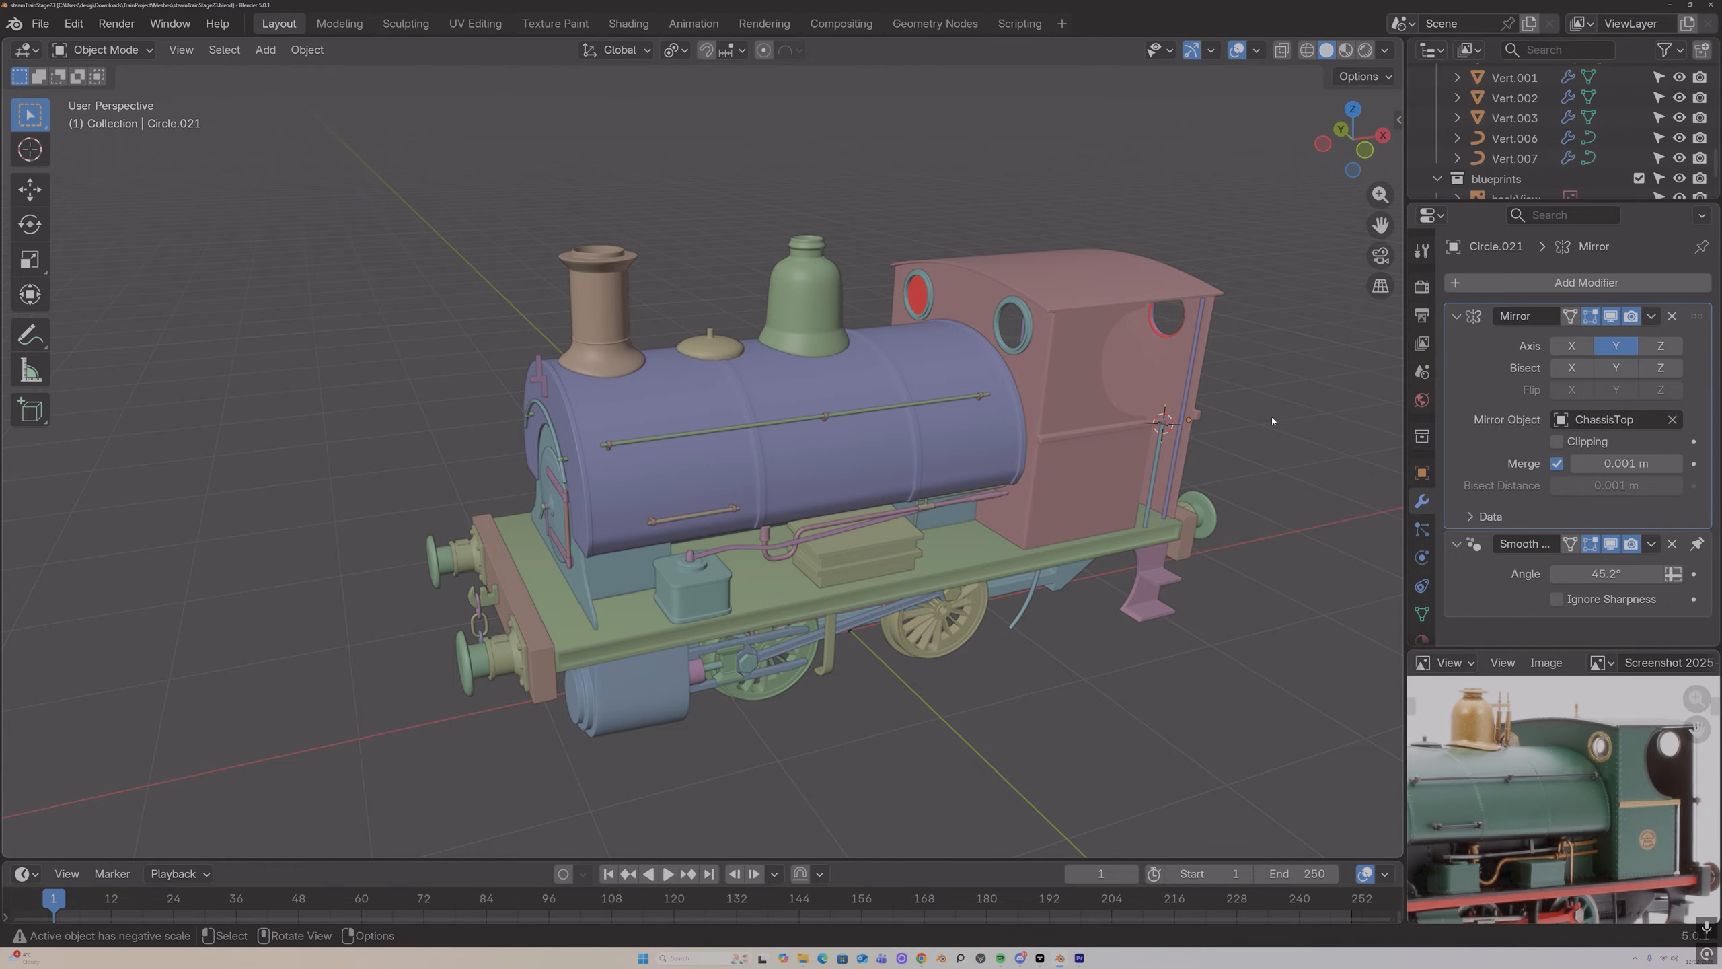
Step: Select the centre-line edge of the cab roof and snap the 3D cursor to it
click(1353, 108)
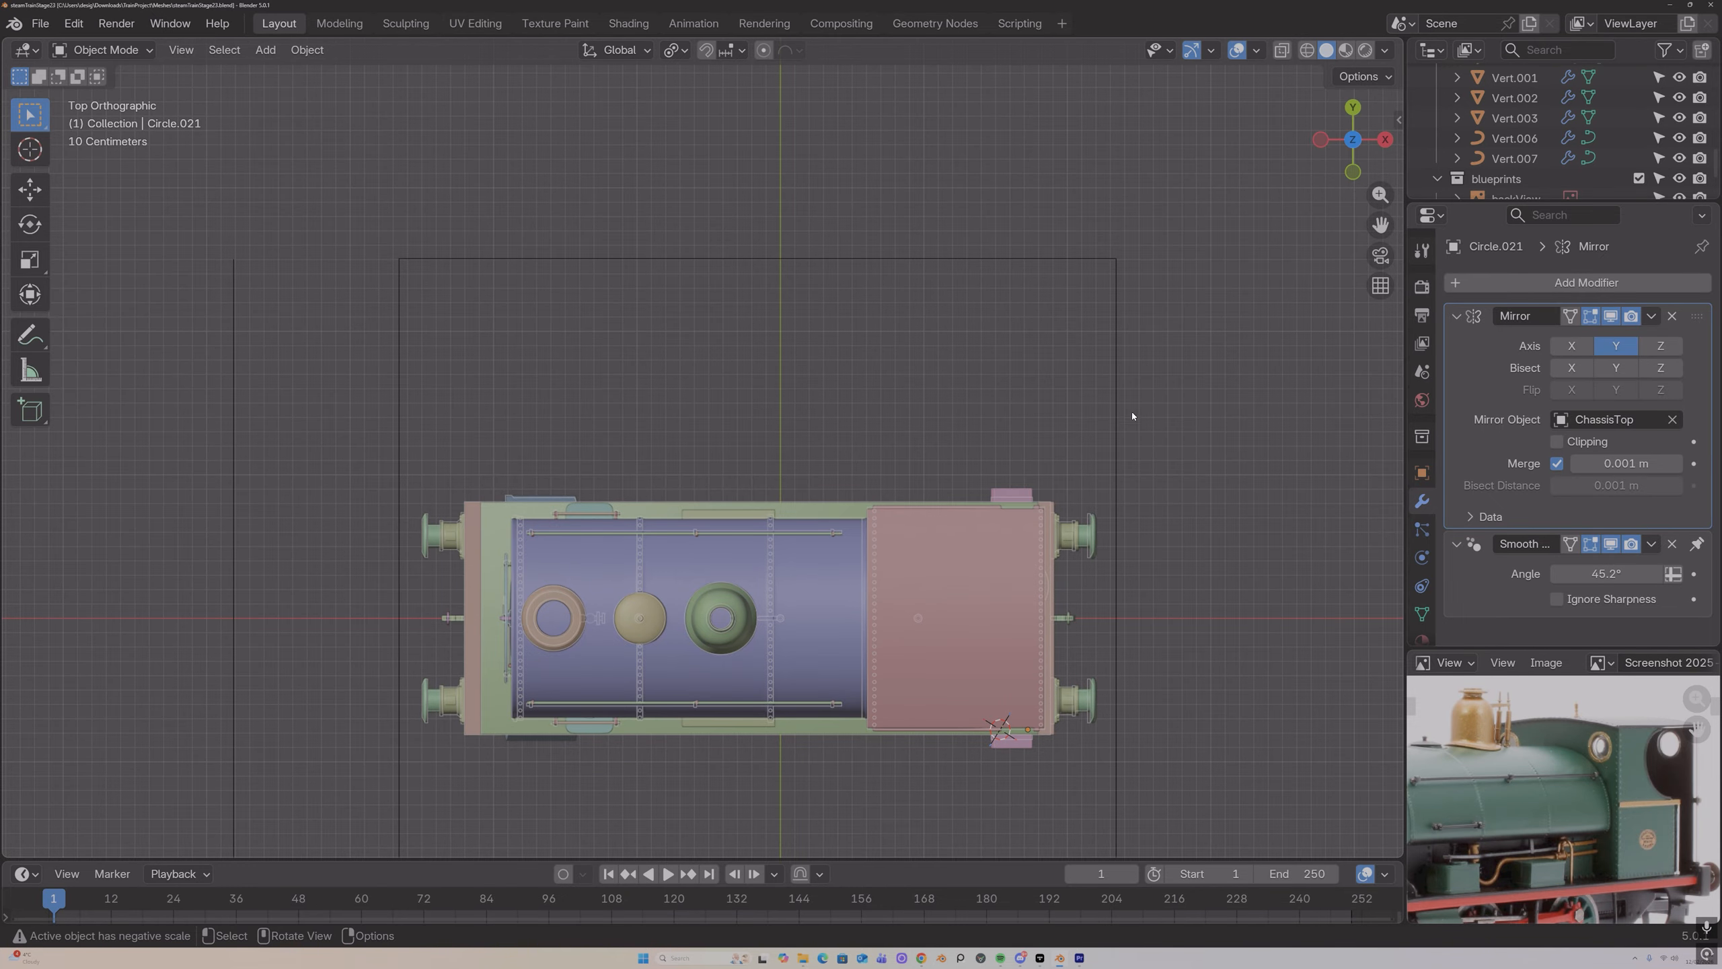
scroll(1132, 412, up, 2)
drag(1380, 224, 1310, 421)
scroll(1027, 489, up, 1)
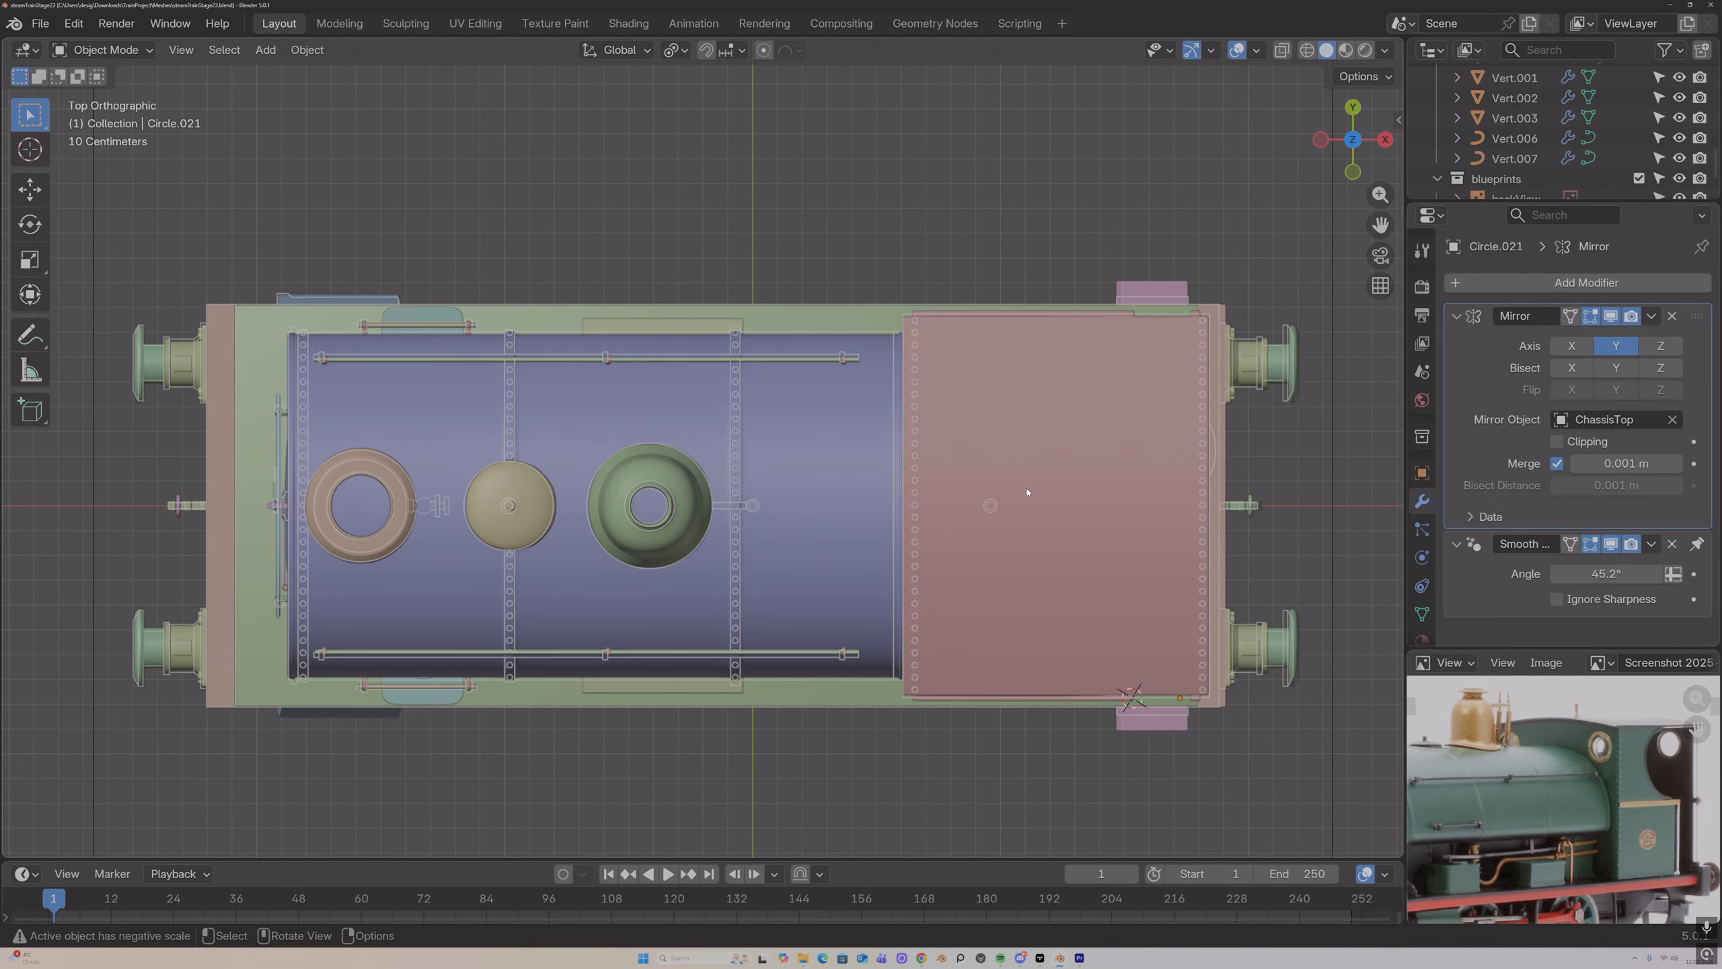
key(Tab)
key(Tab)
click(931, 515)
key(Tab)
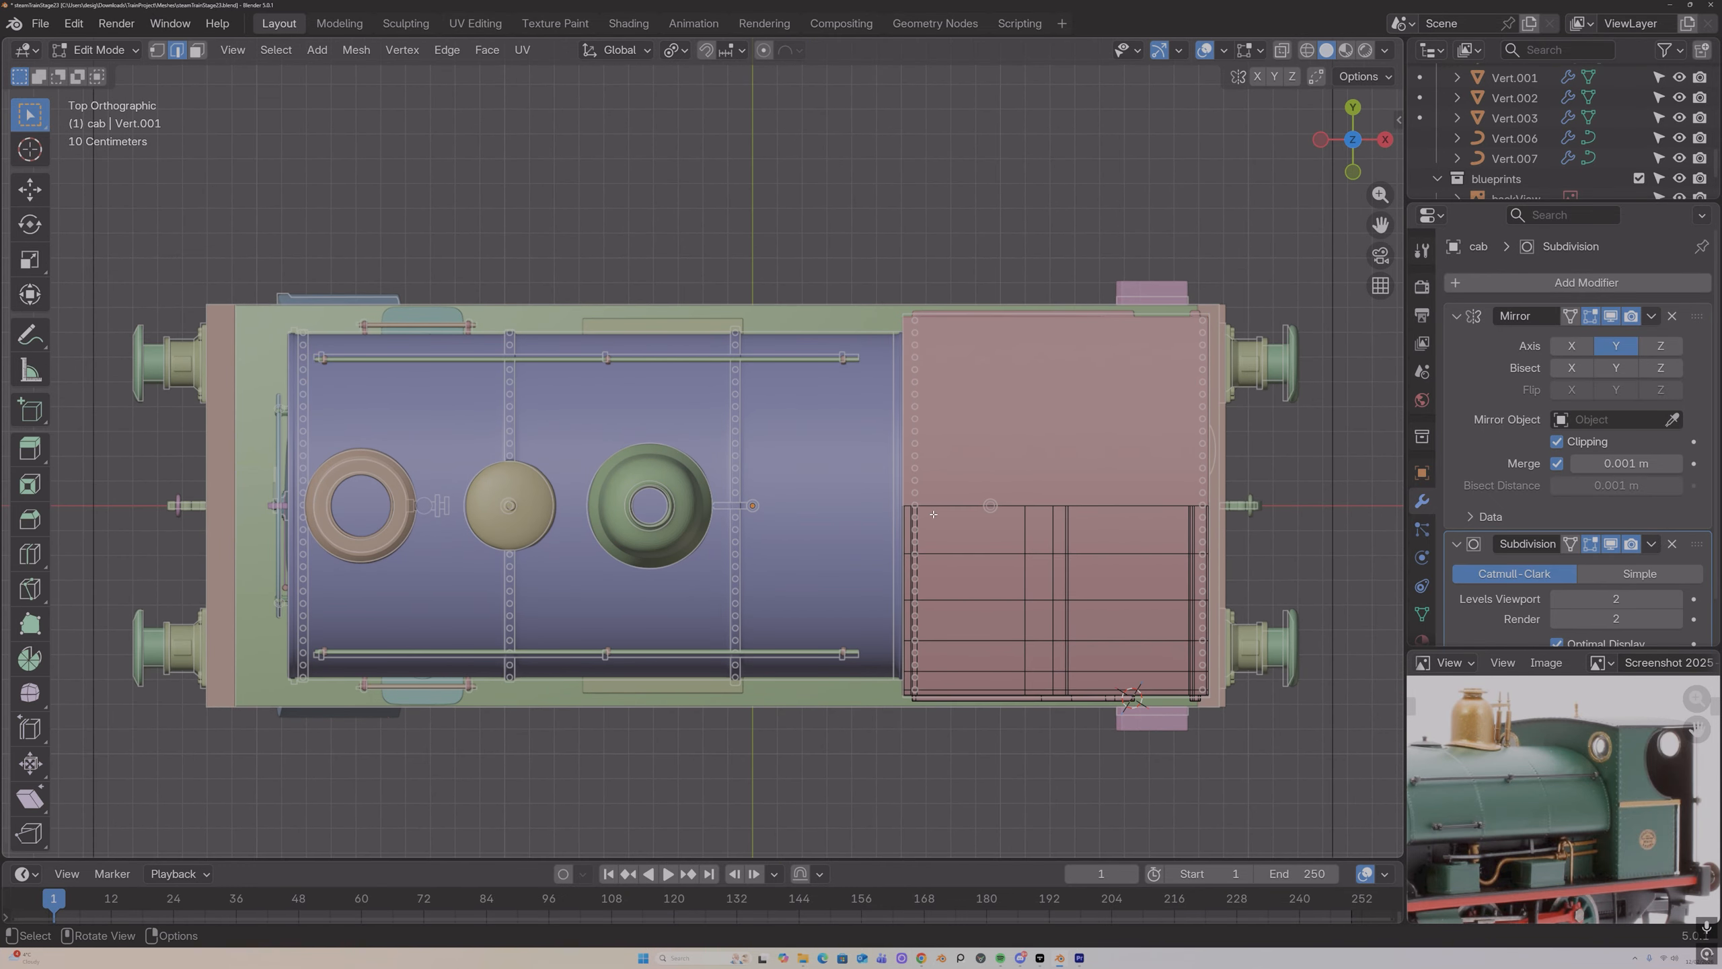
click(961, 507)
key(2)
key(shift+s)
click(959, 615)
key(Tab)
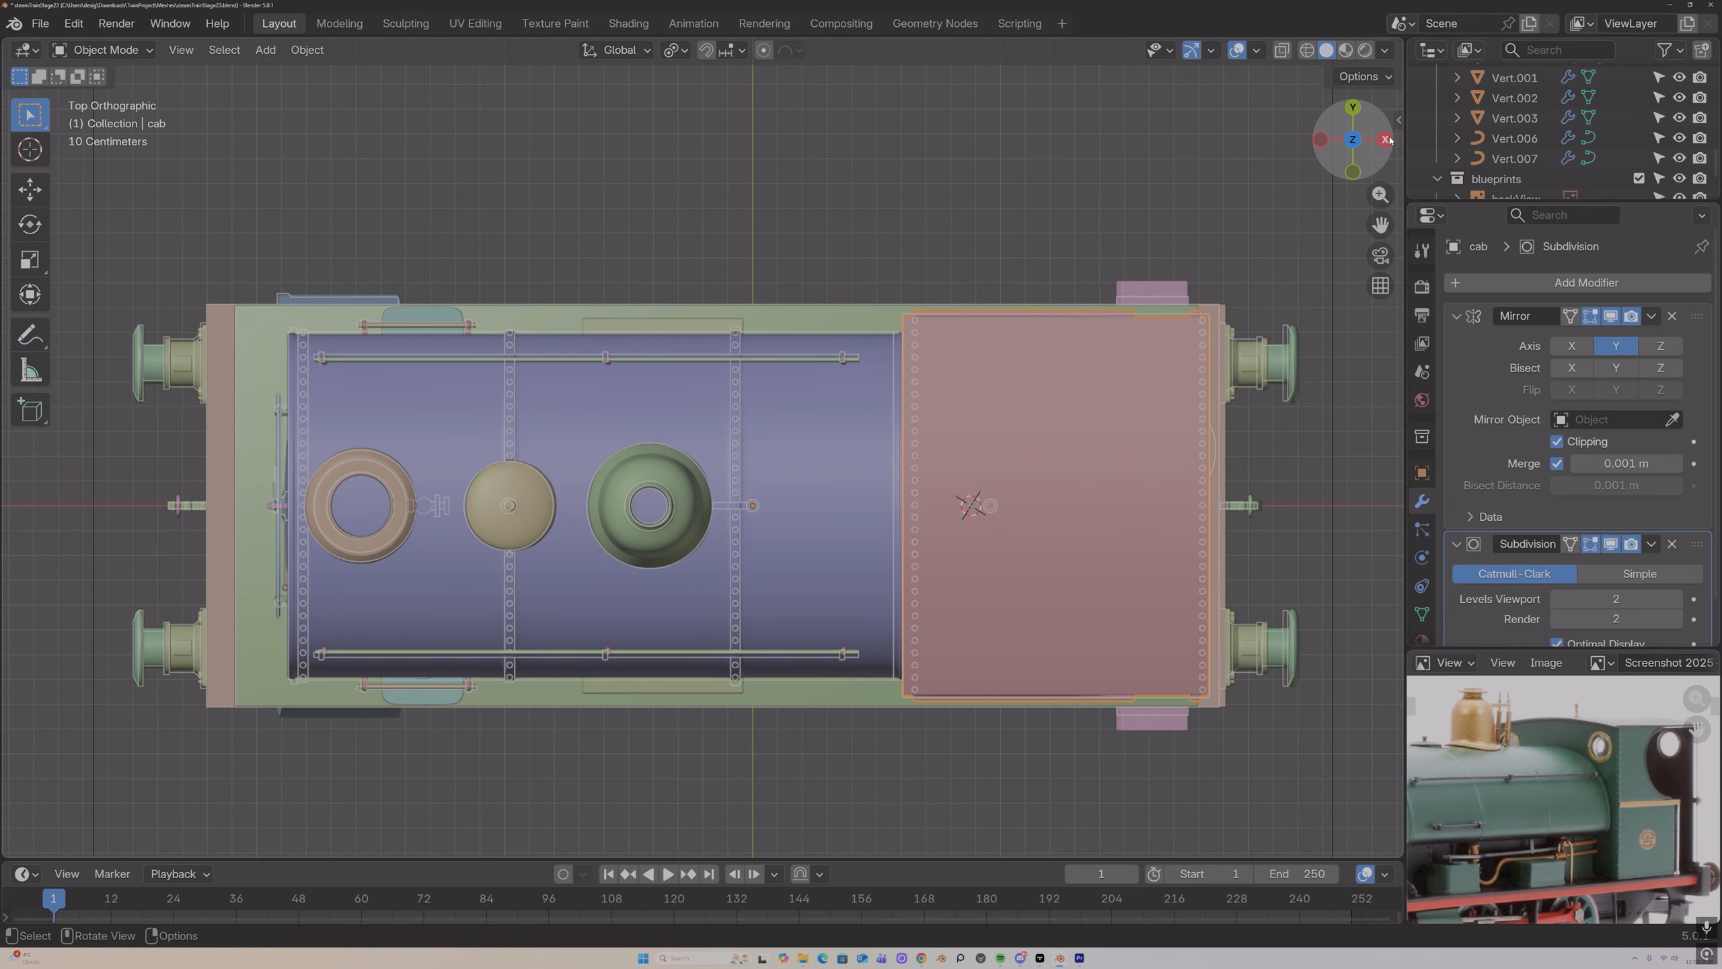
Step: Add a 12-vertex mesh circle at the 3D cursor on the cab roof and scale it by -0.036
drag(1388, 139, 1174, 310)
drag(1381, 194, 1260, 246)
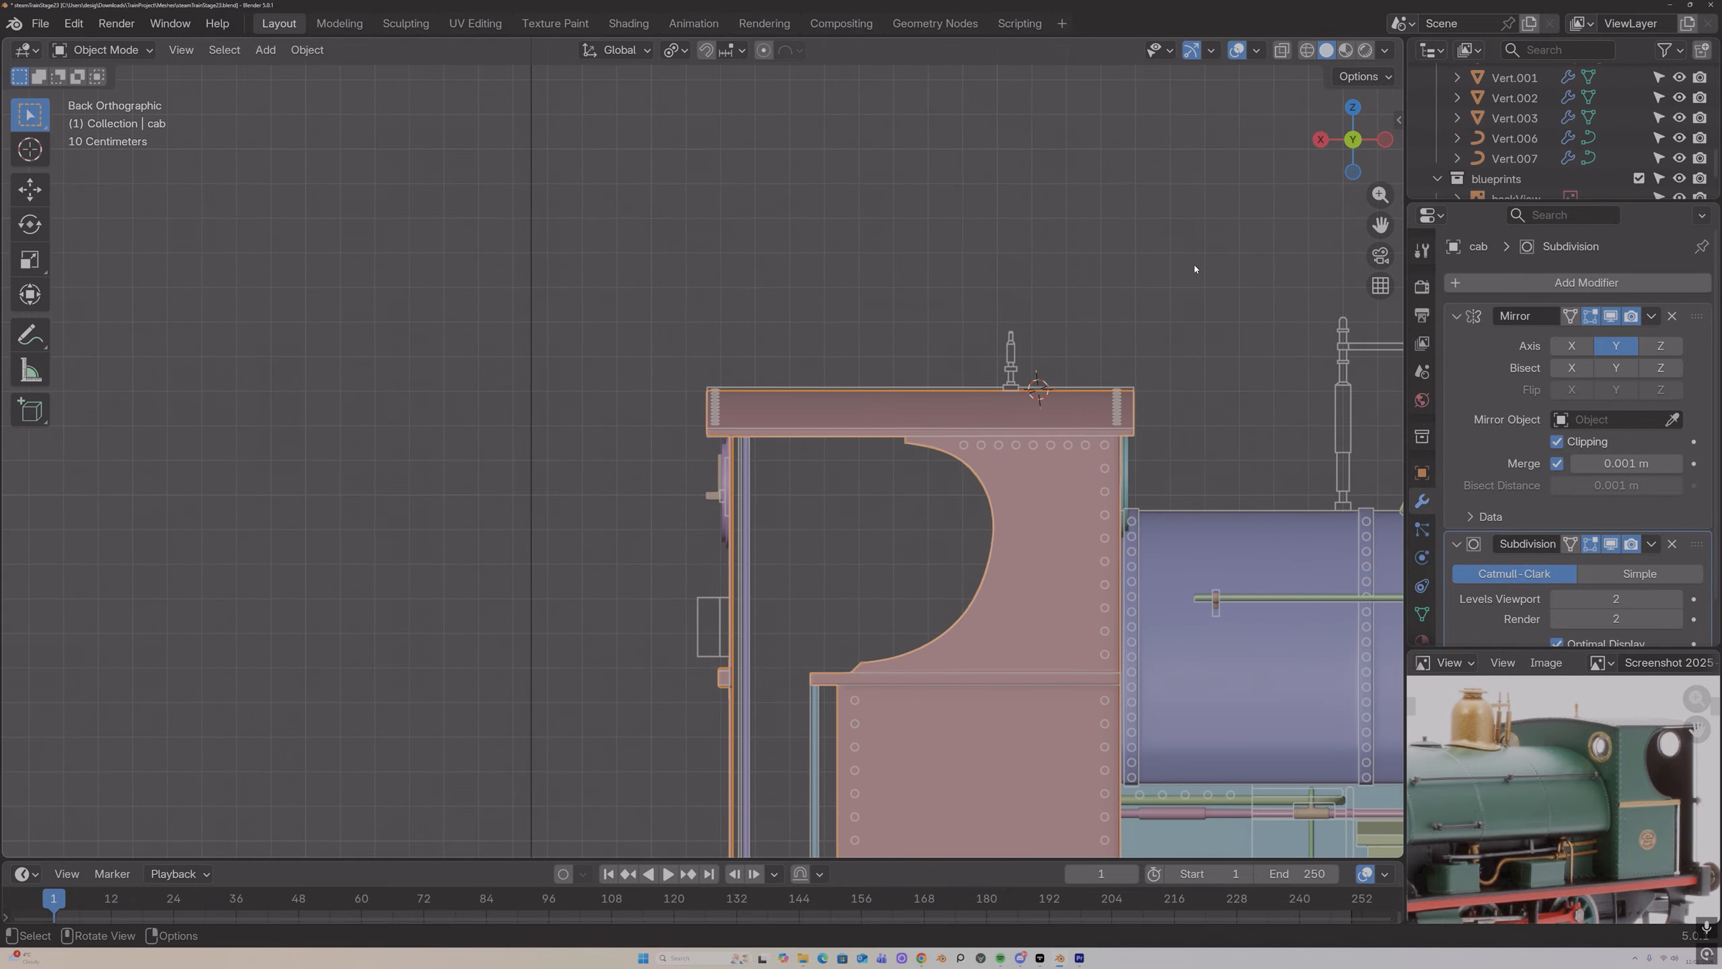
click(1352, 107)
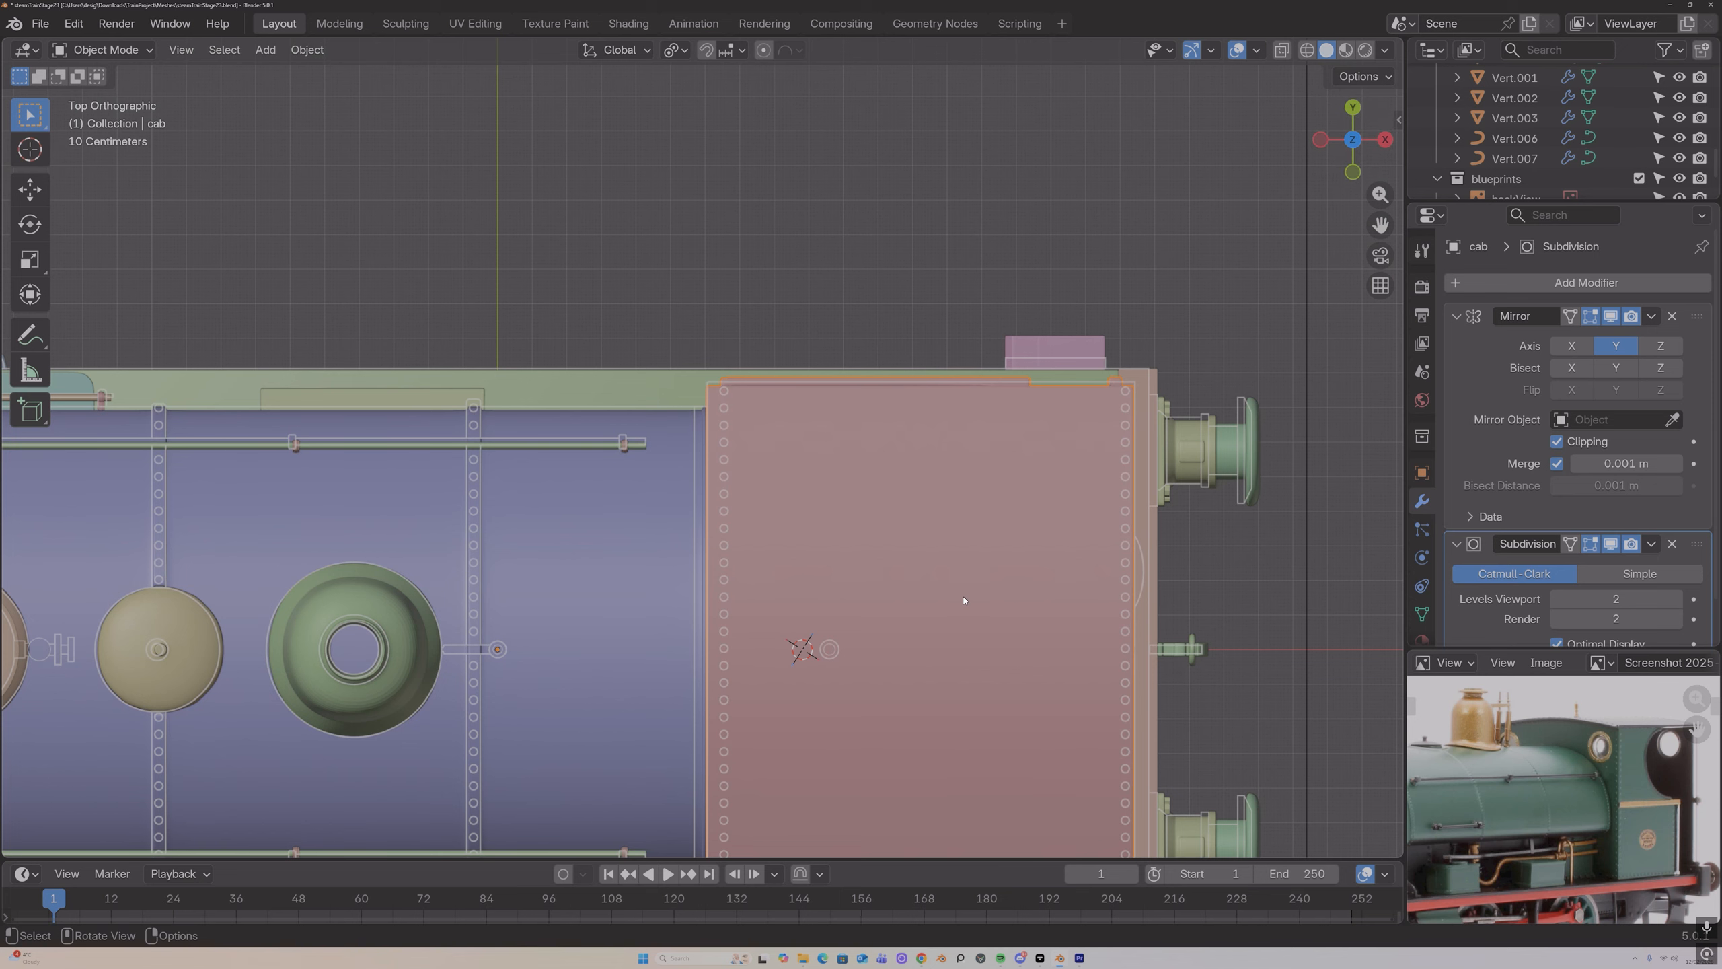
key(shift+a)
mouse_move(942, 536)
click(1024, 195)
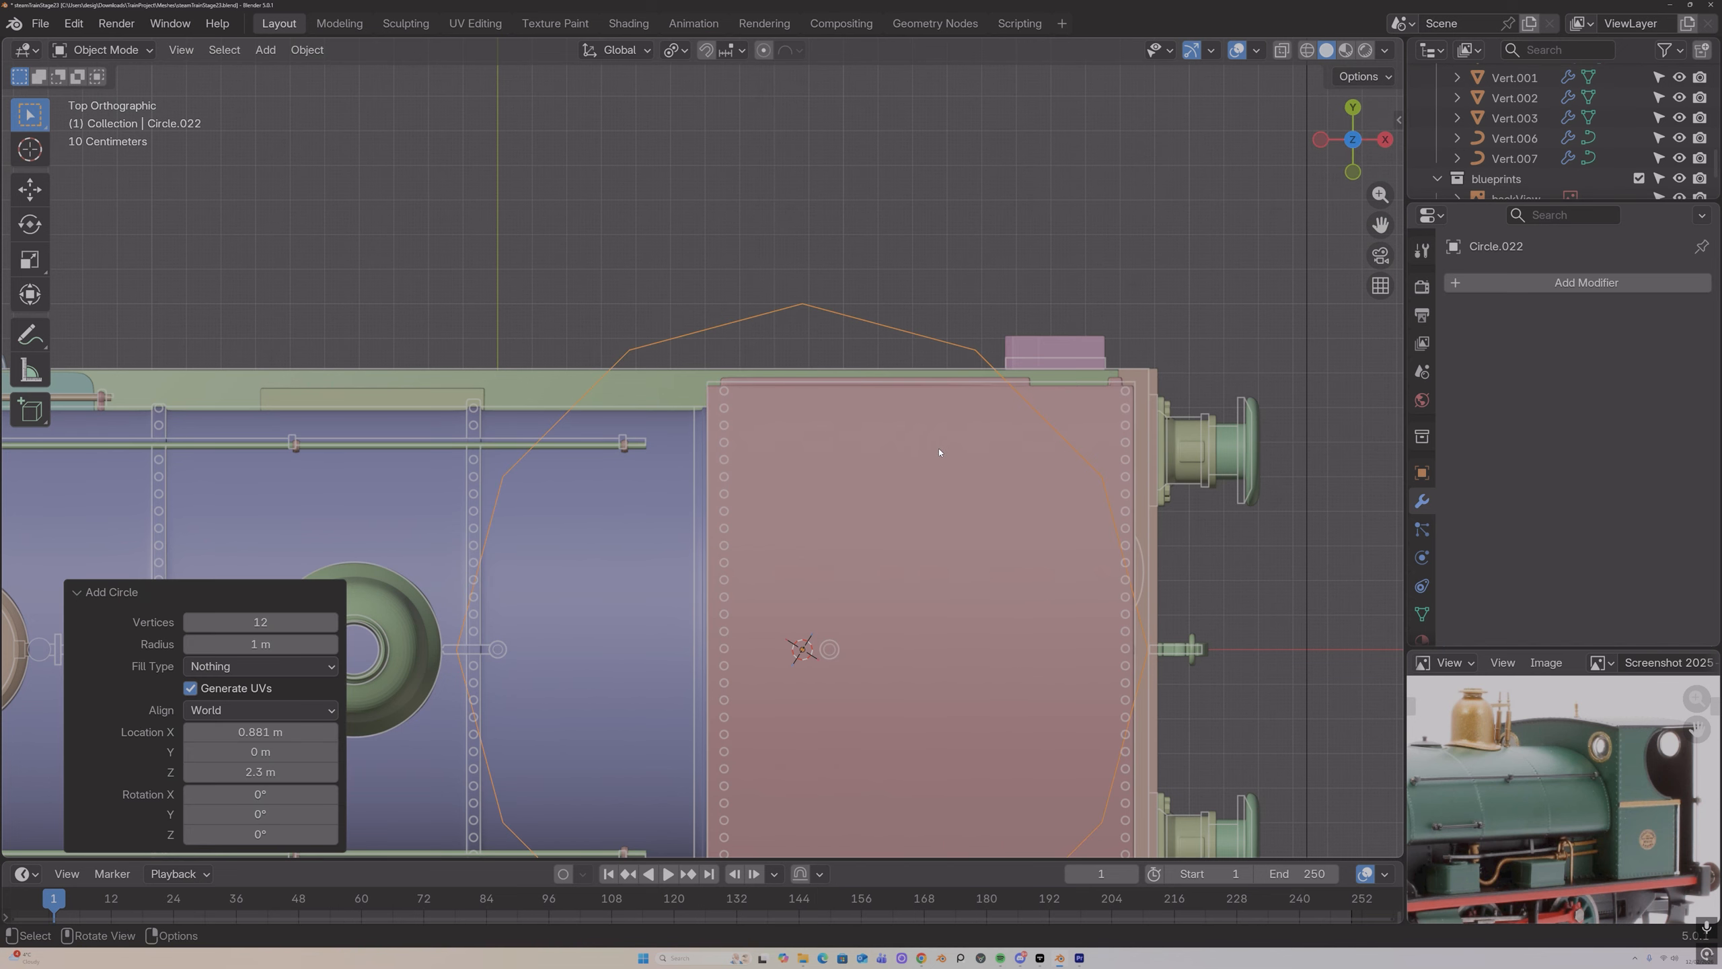
key(s)
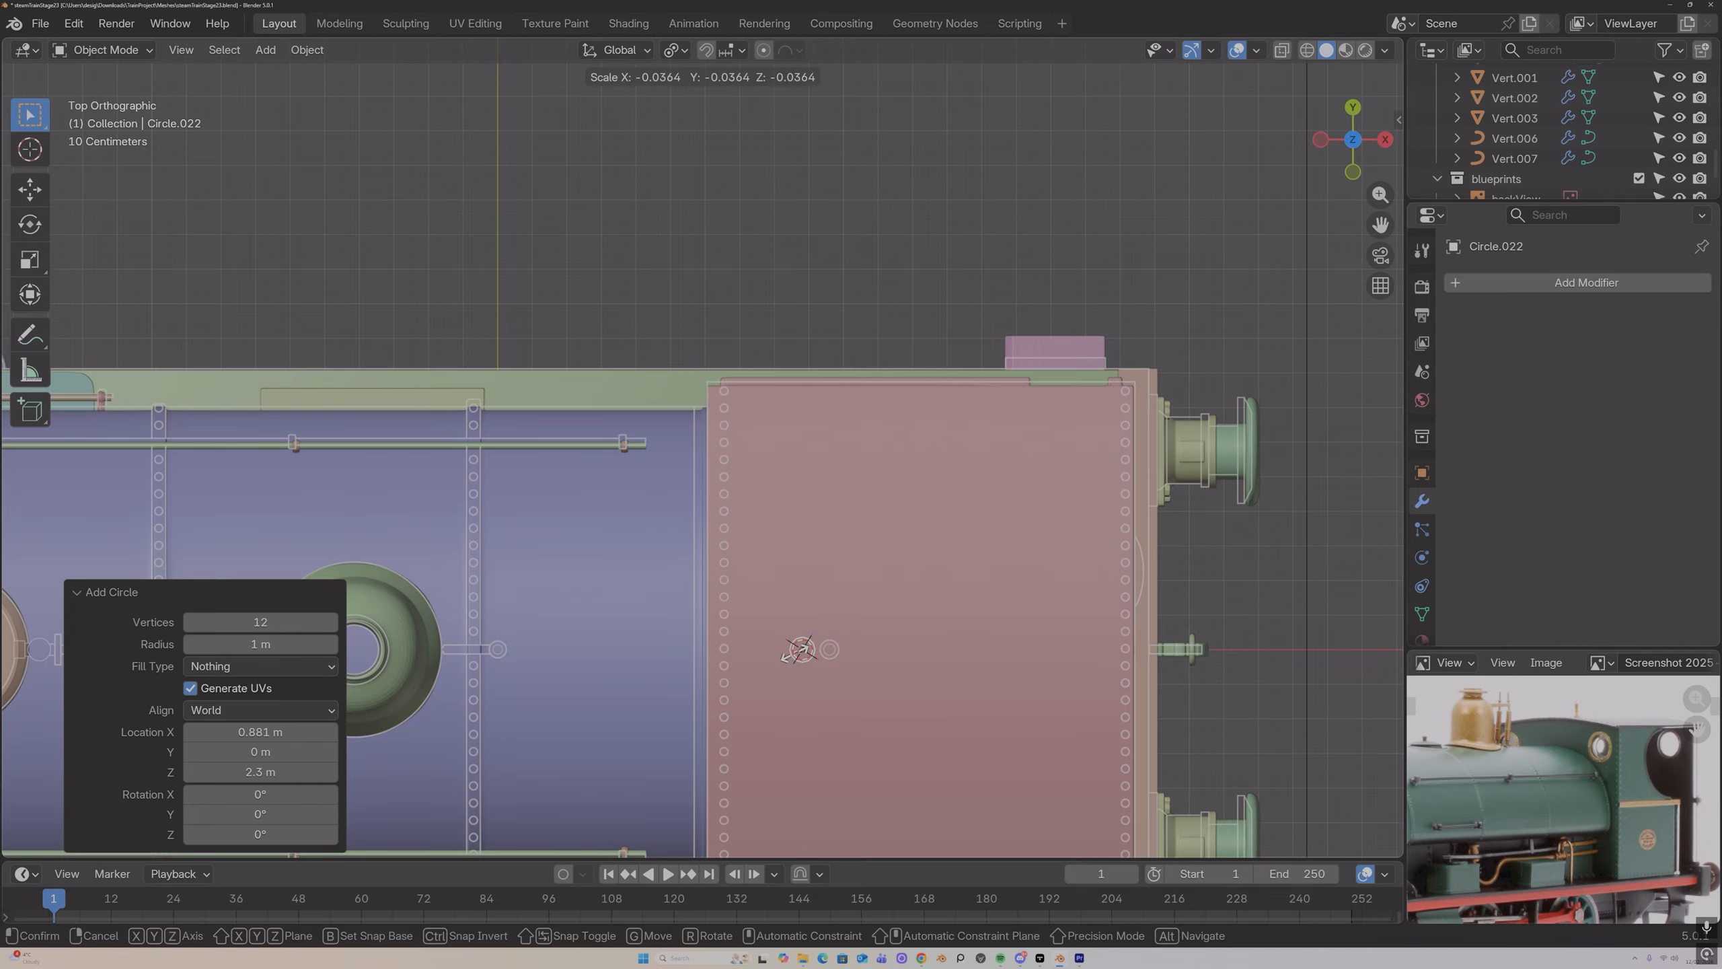
click(798, 650)
Step: Move the circle along X onto the blueprint outline of the roof fitting and scale it by 0.884 to fit
key(g)
key(x)
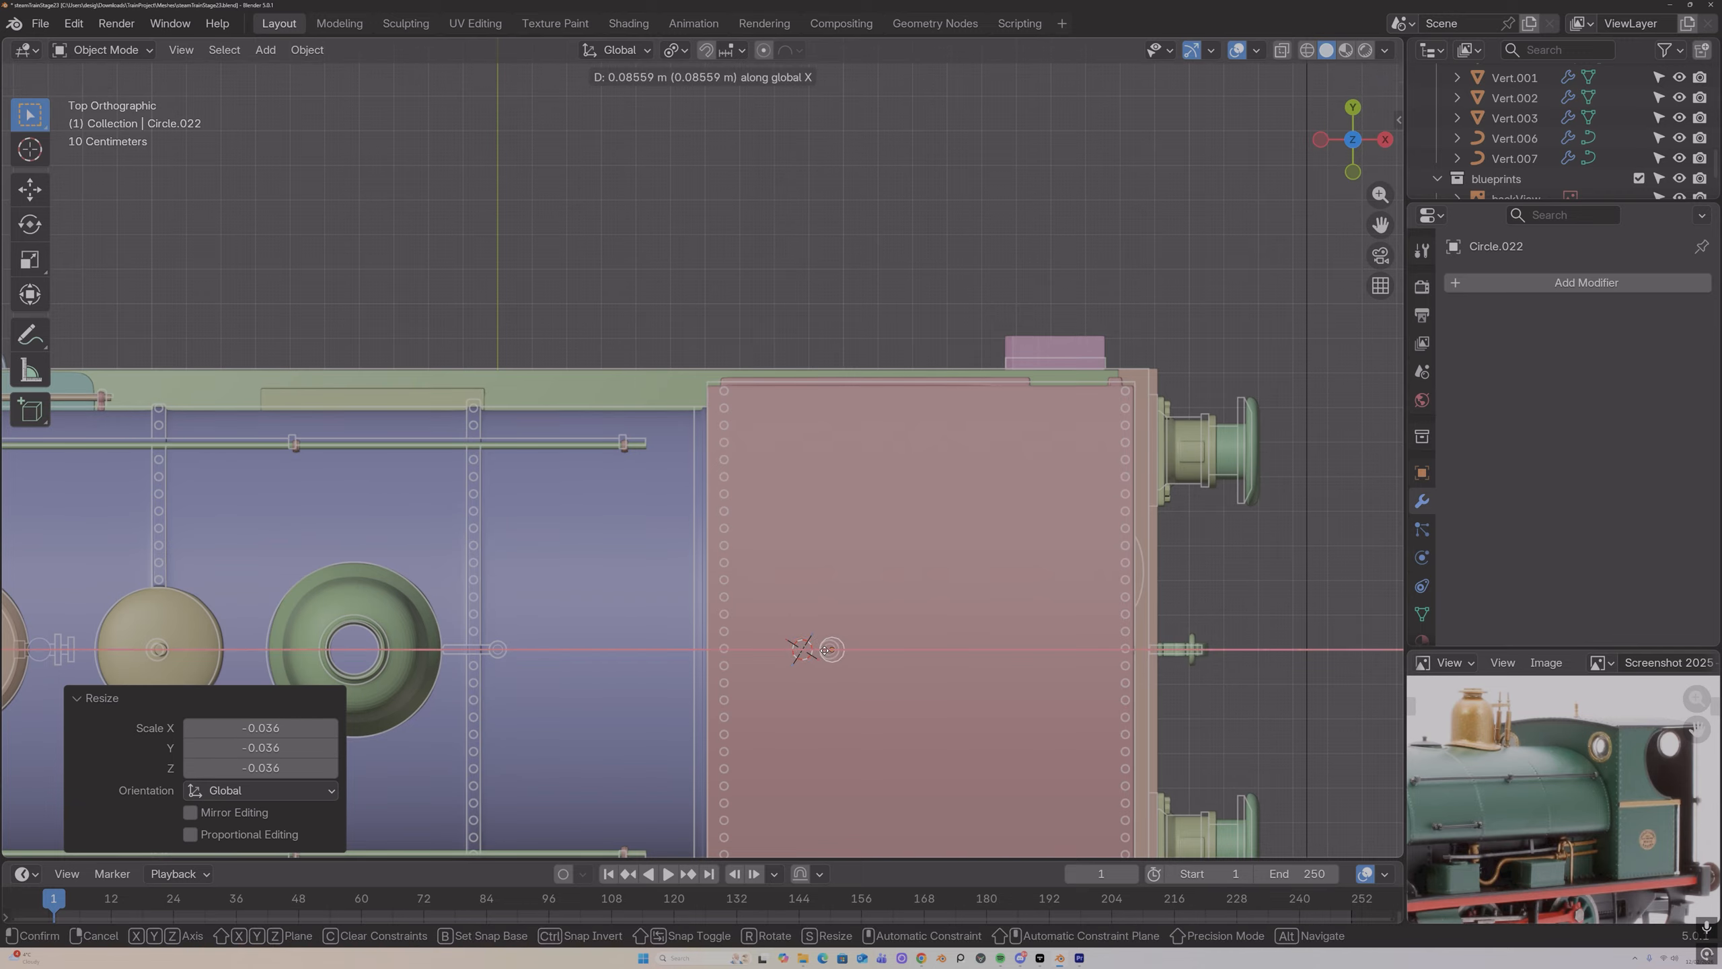
click(826, 649)
key(s)
click(826, 651)
key(g)
key(y)
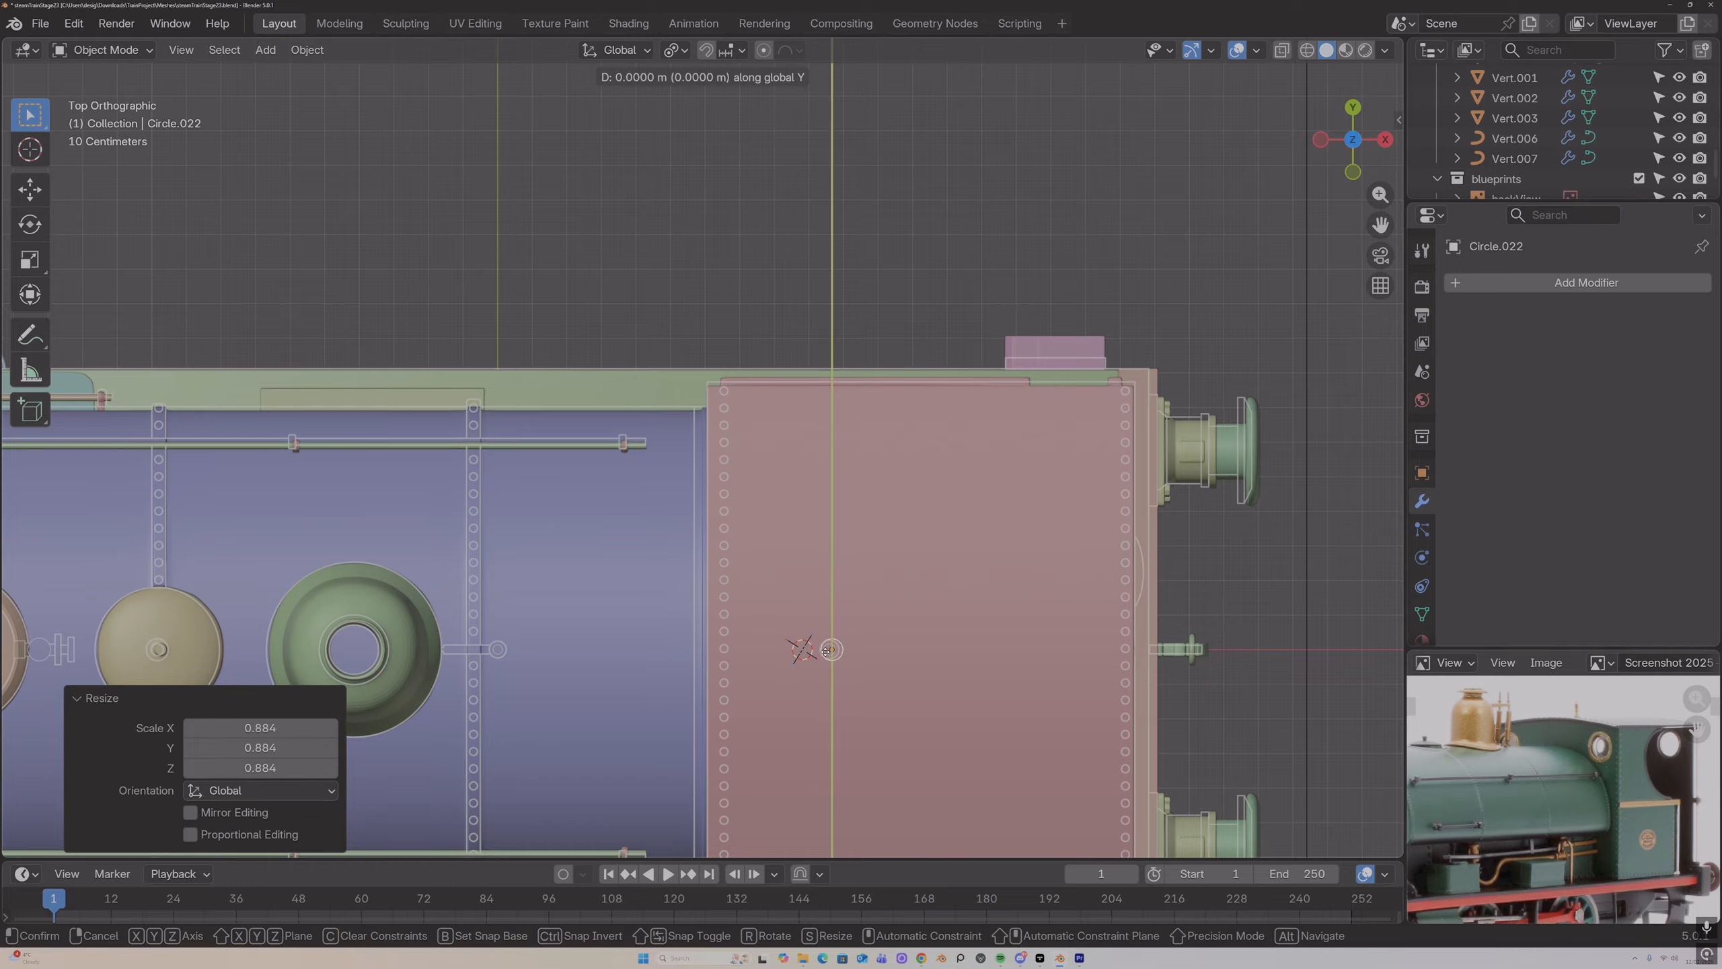
key(x)
click(825, 650)
Step: Align the circle along Z with the base of the roof fitting's blueprint outline and scale it by about 0.92
scroll(1470, 713, up, 8)
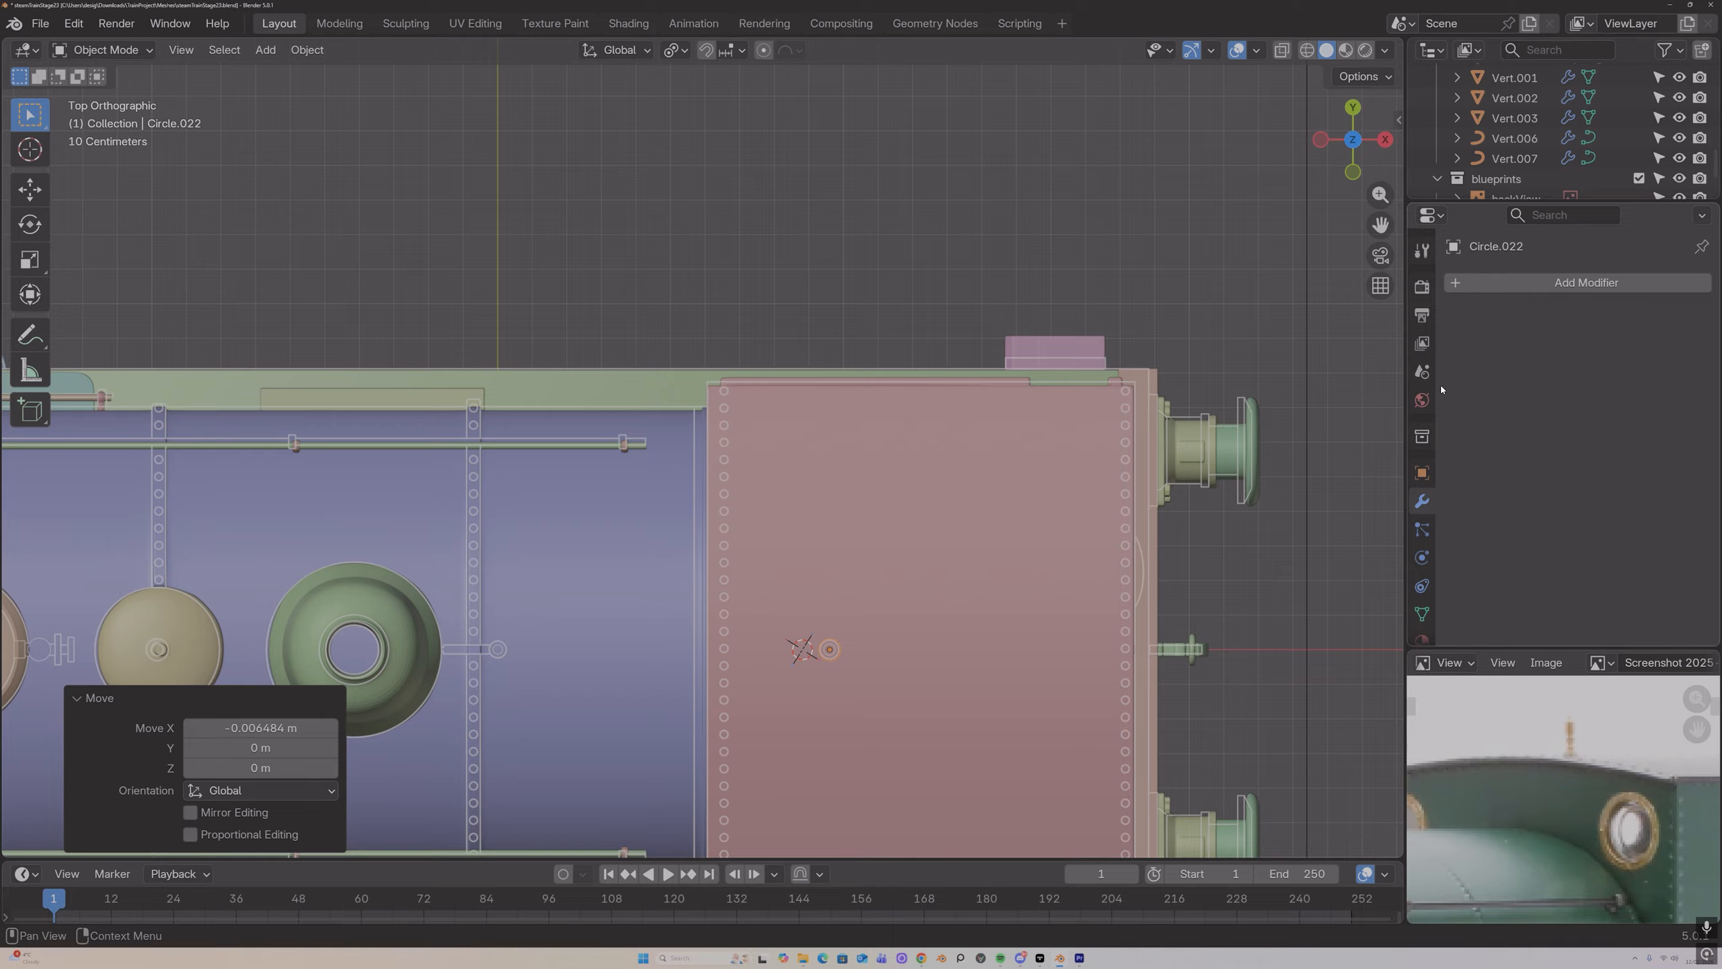
click(1385, 139)
click(1383, 142)
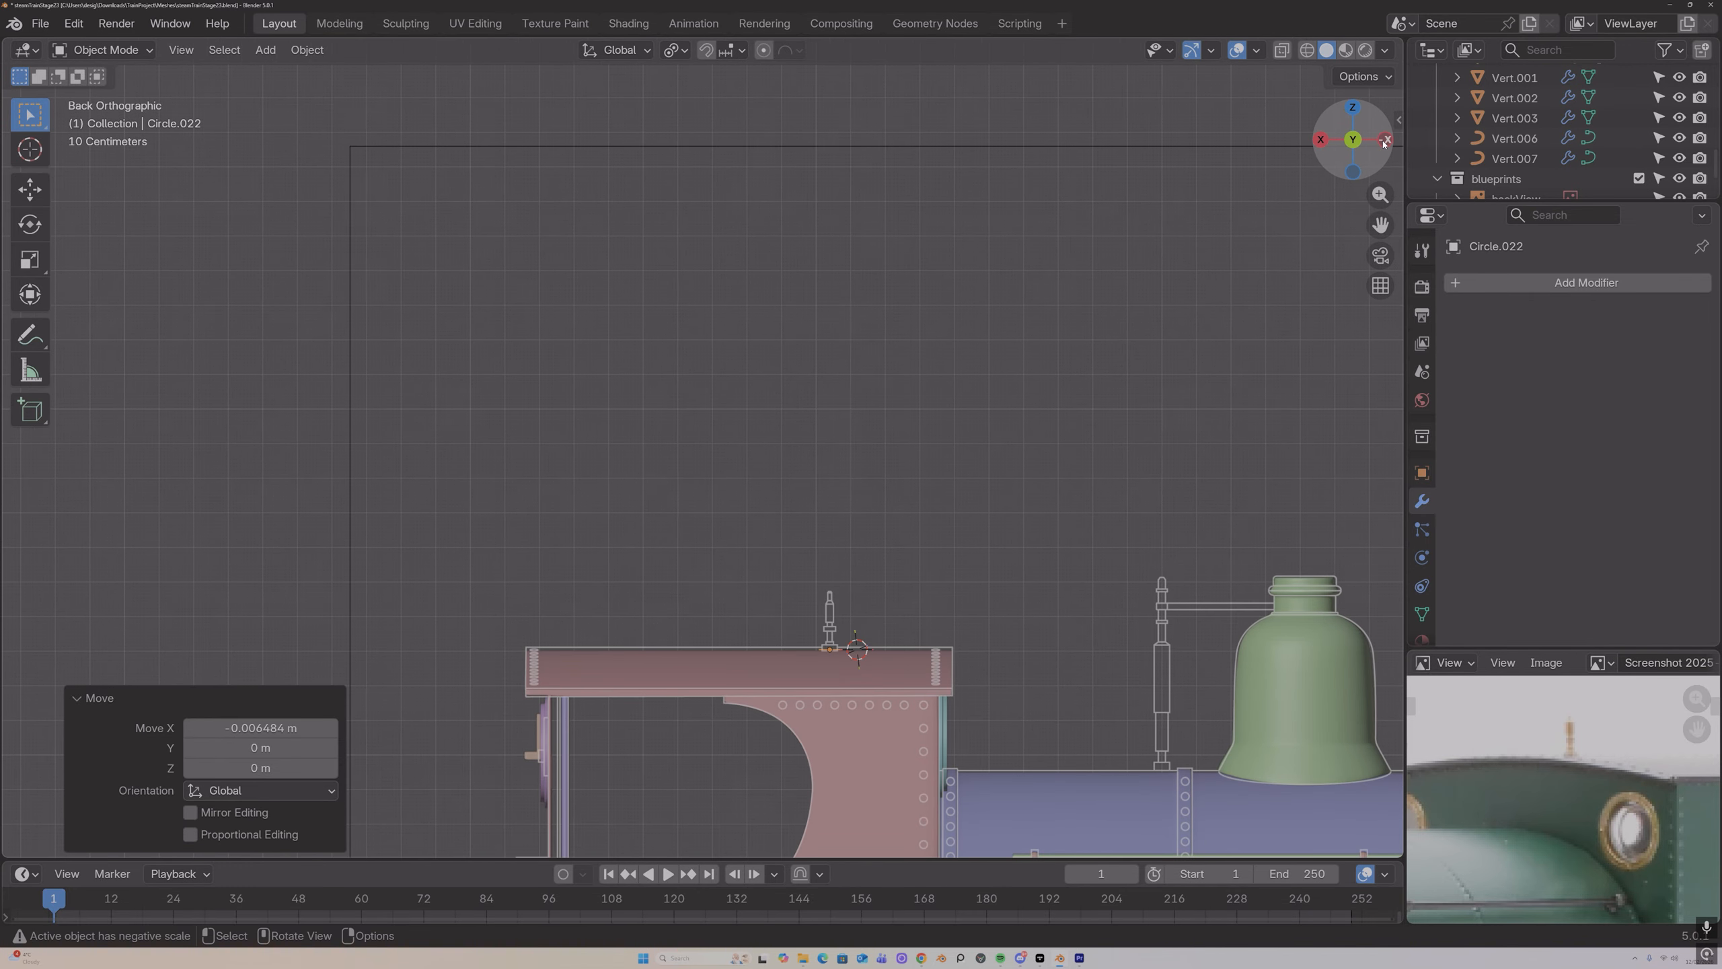
scroll(1305, 257, up, 2)
drag(1380, 225, 1372, 132)
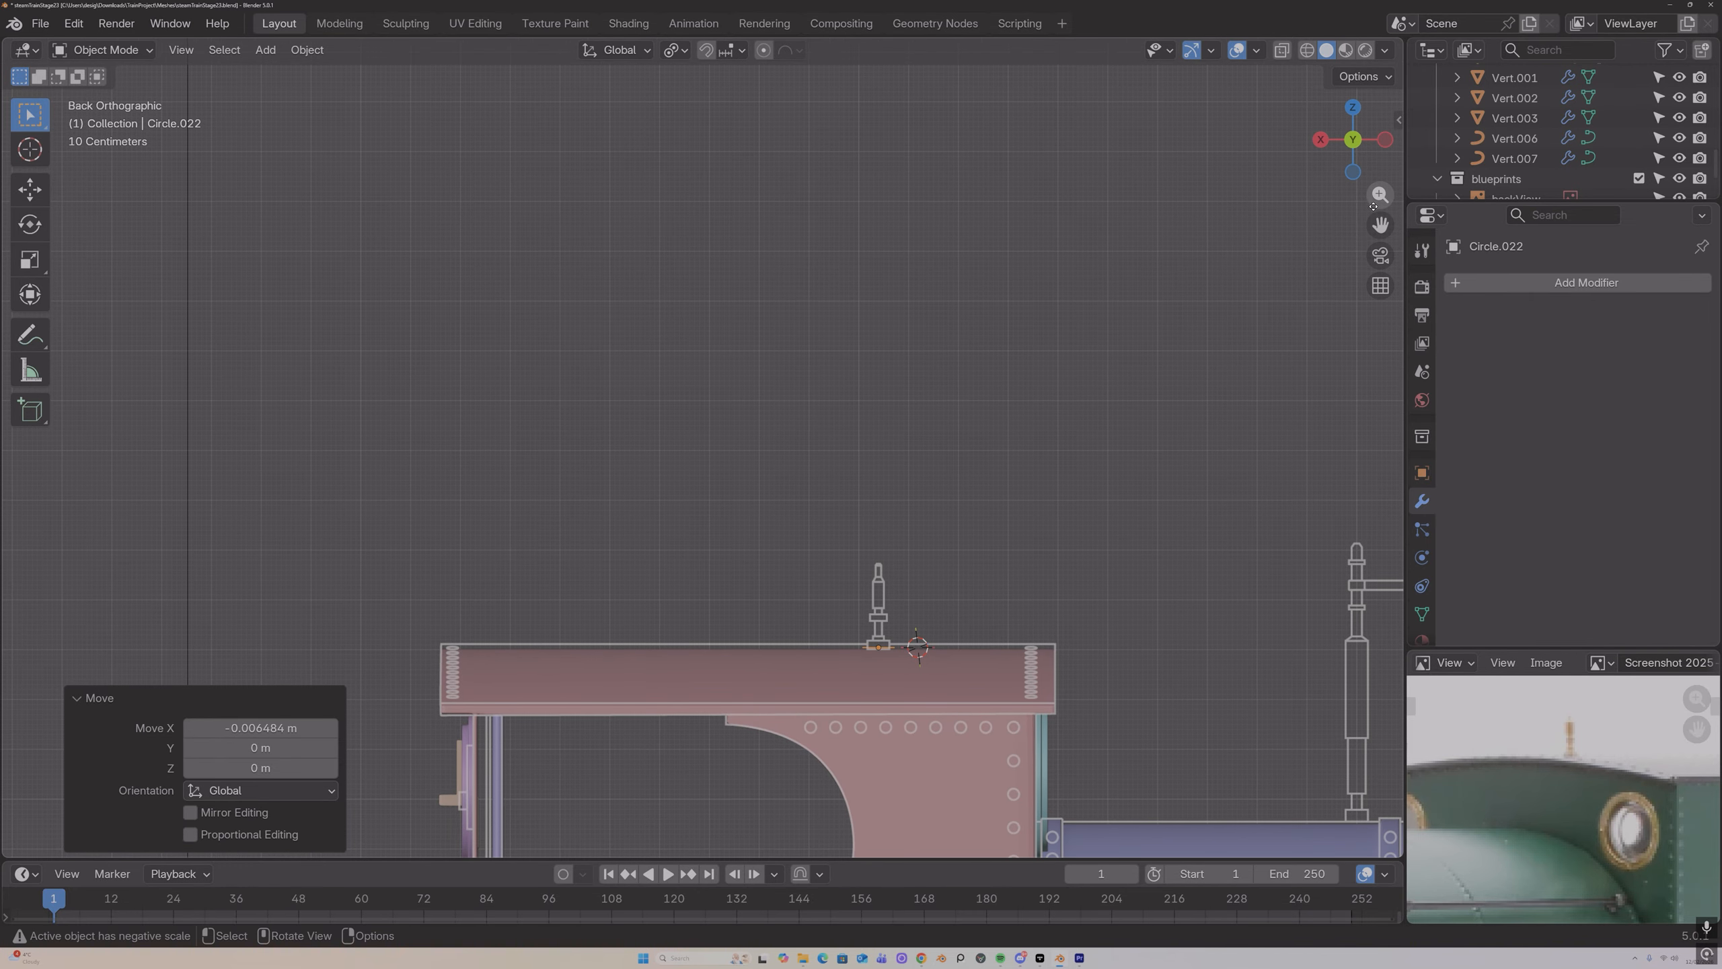
drag(1380, 195, 1380, 165)
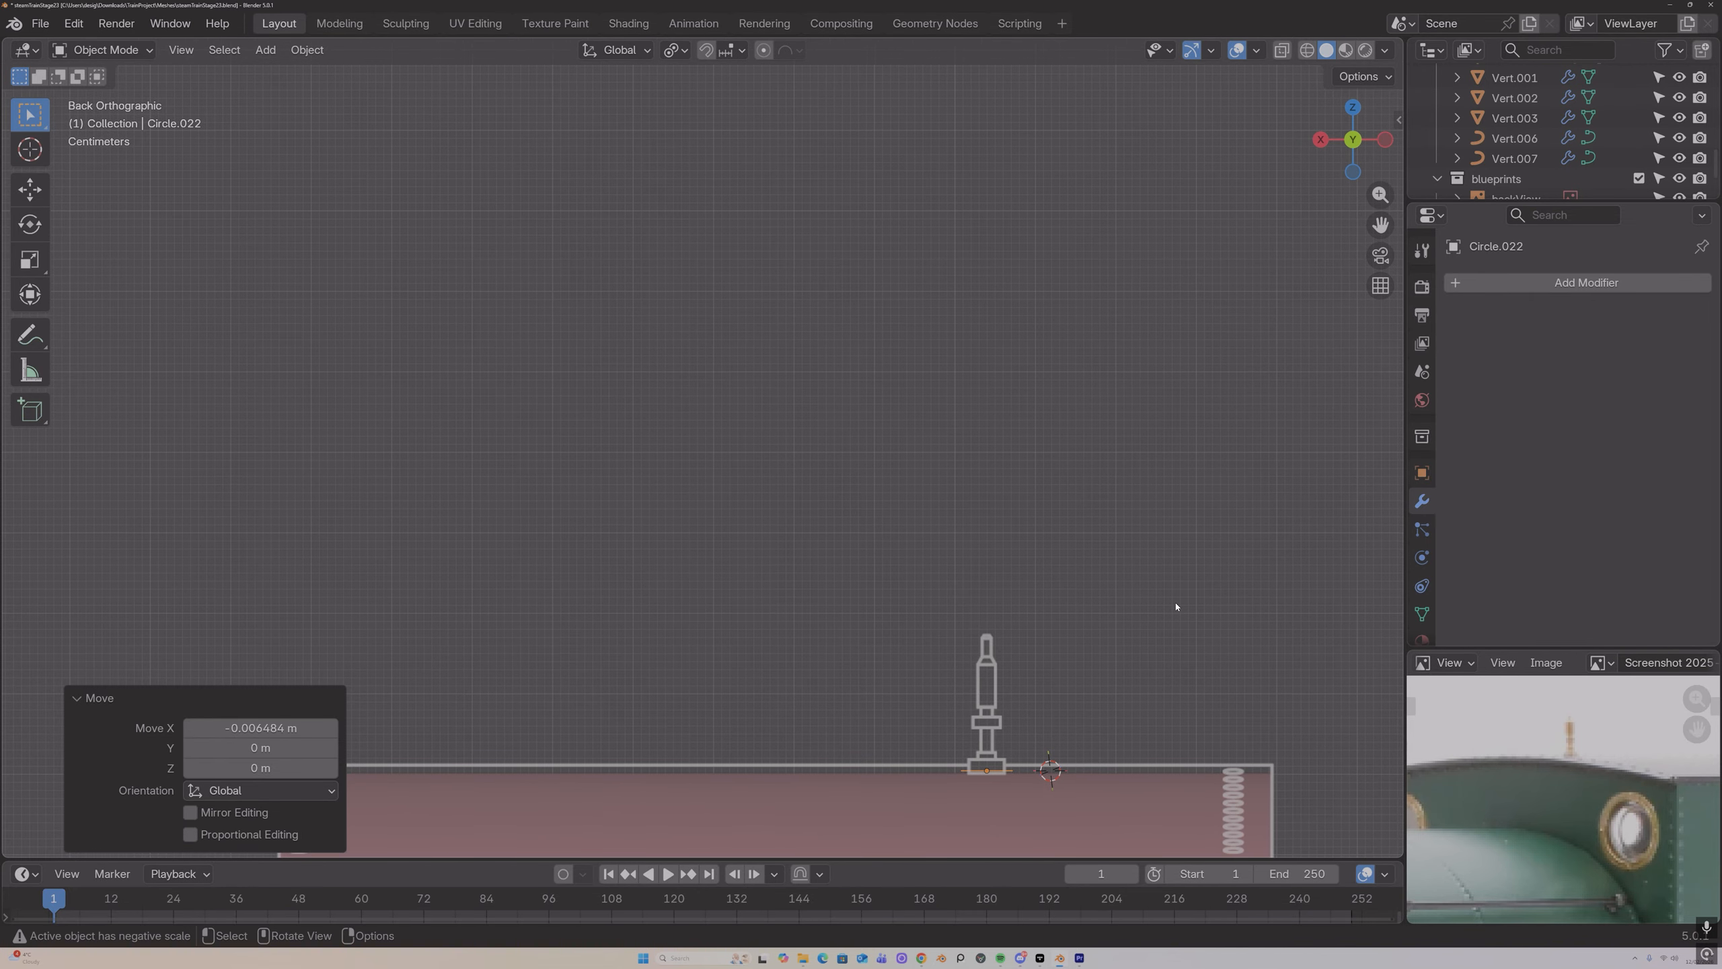
key(z)
click(1124, 720)
key(g)
key(y)
key(z)
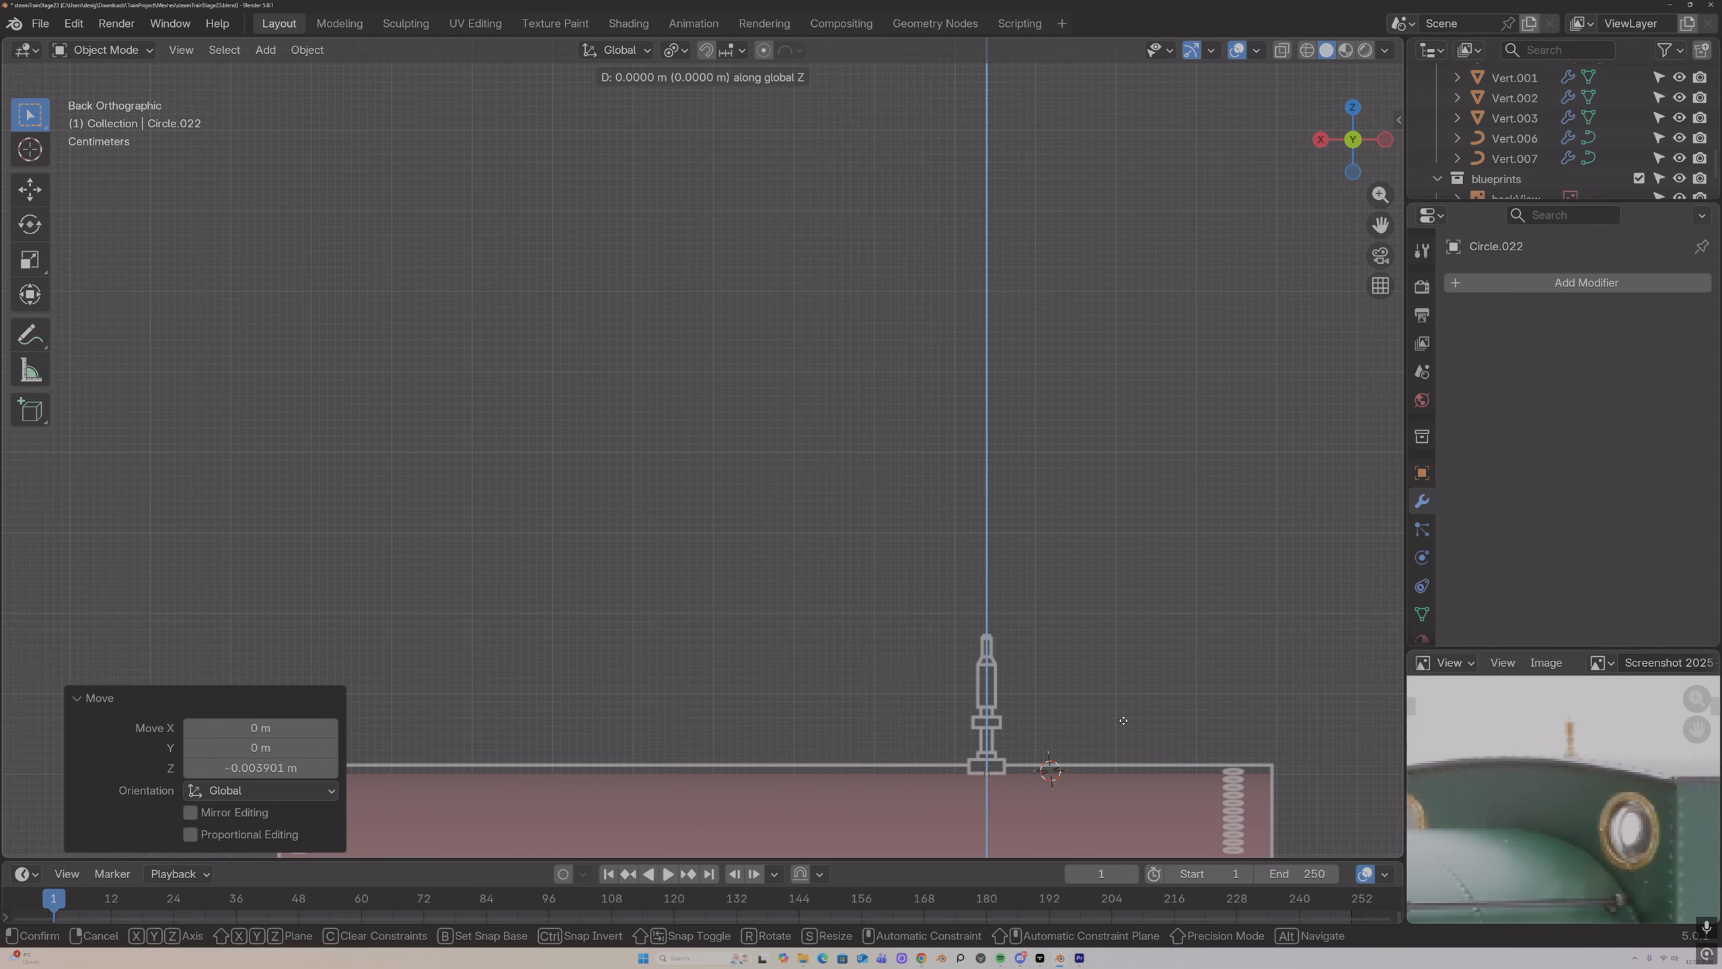
key(z)
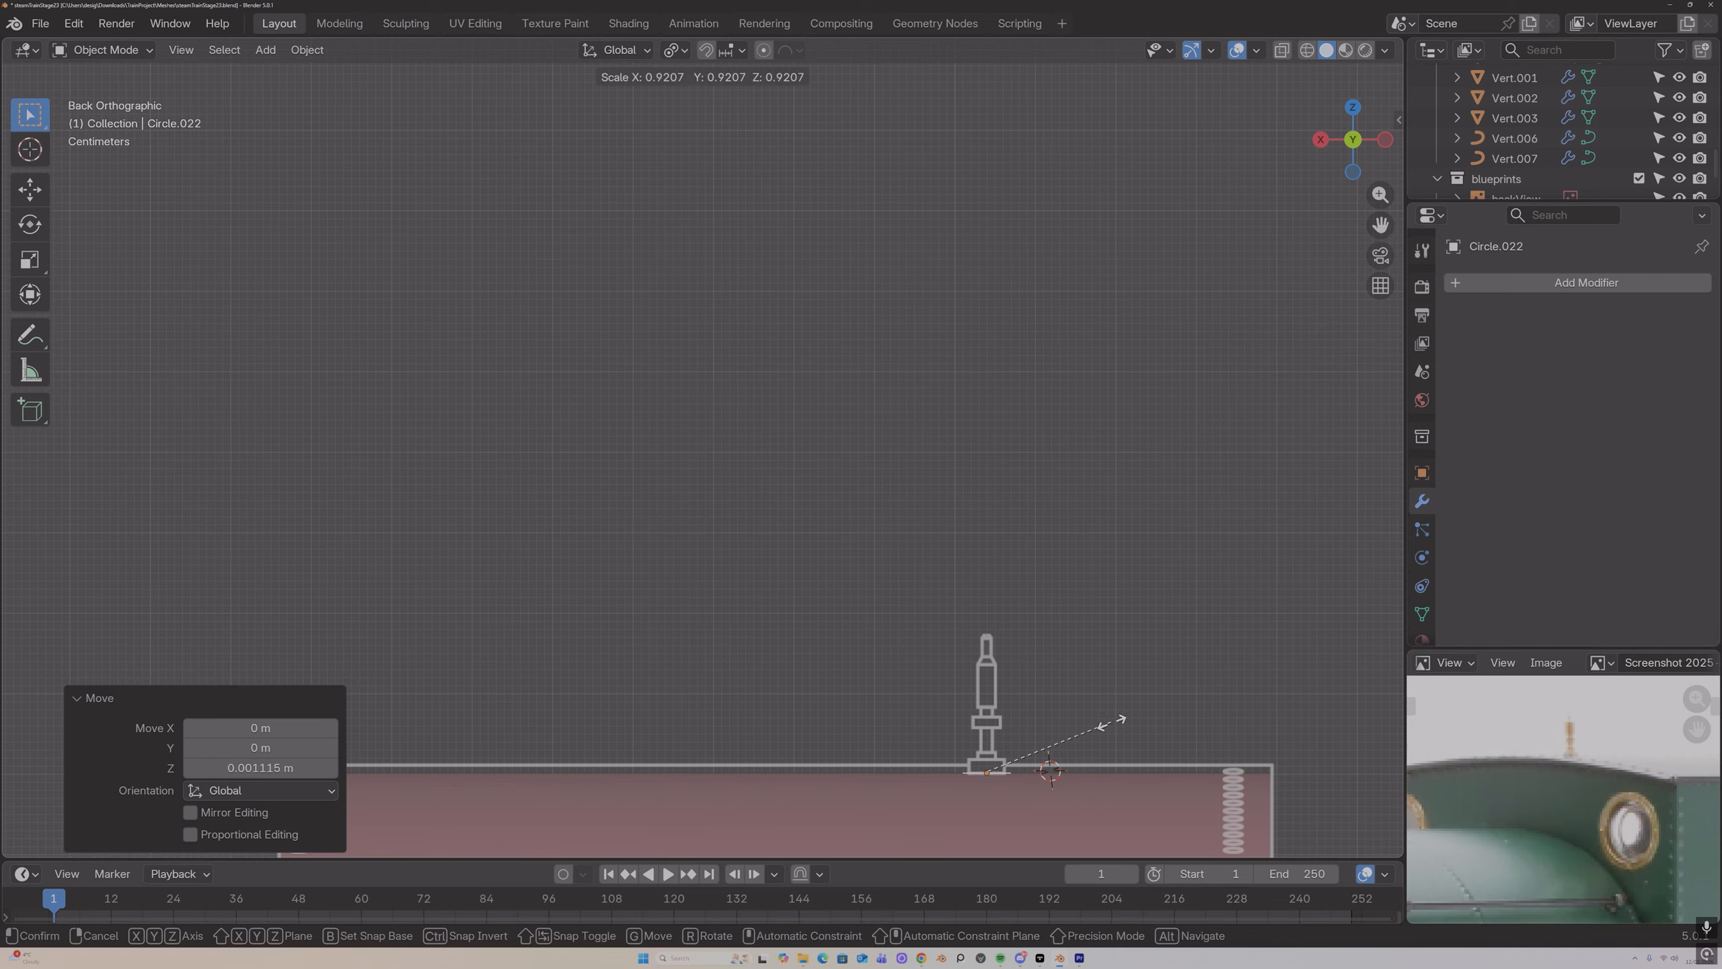
click(1108, 722)
Step: Extrude the circle's edges 0.016162 m upward along Z to form the roof fitting's base
key(Tab)
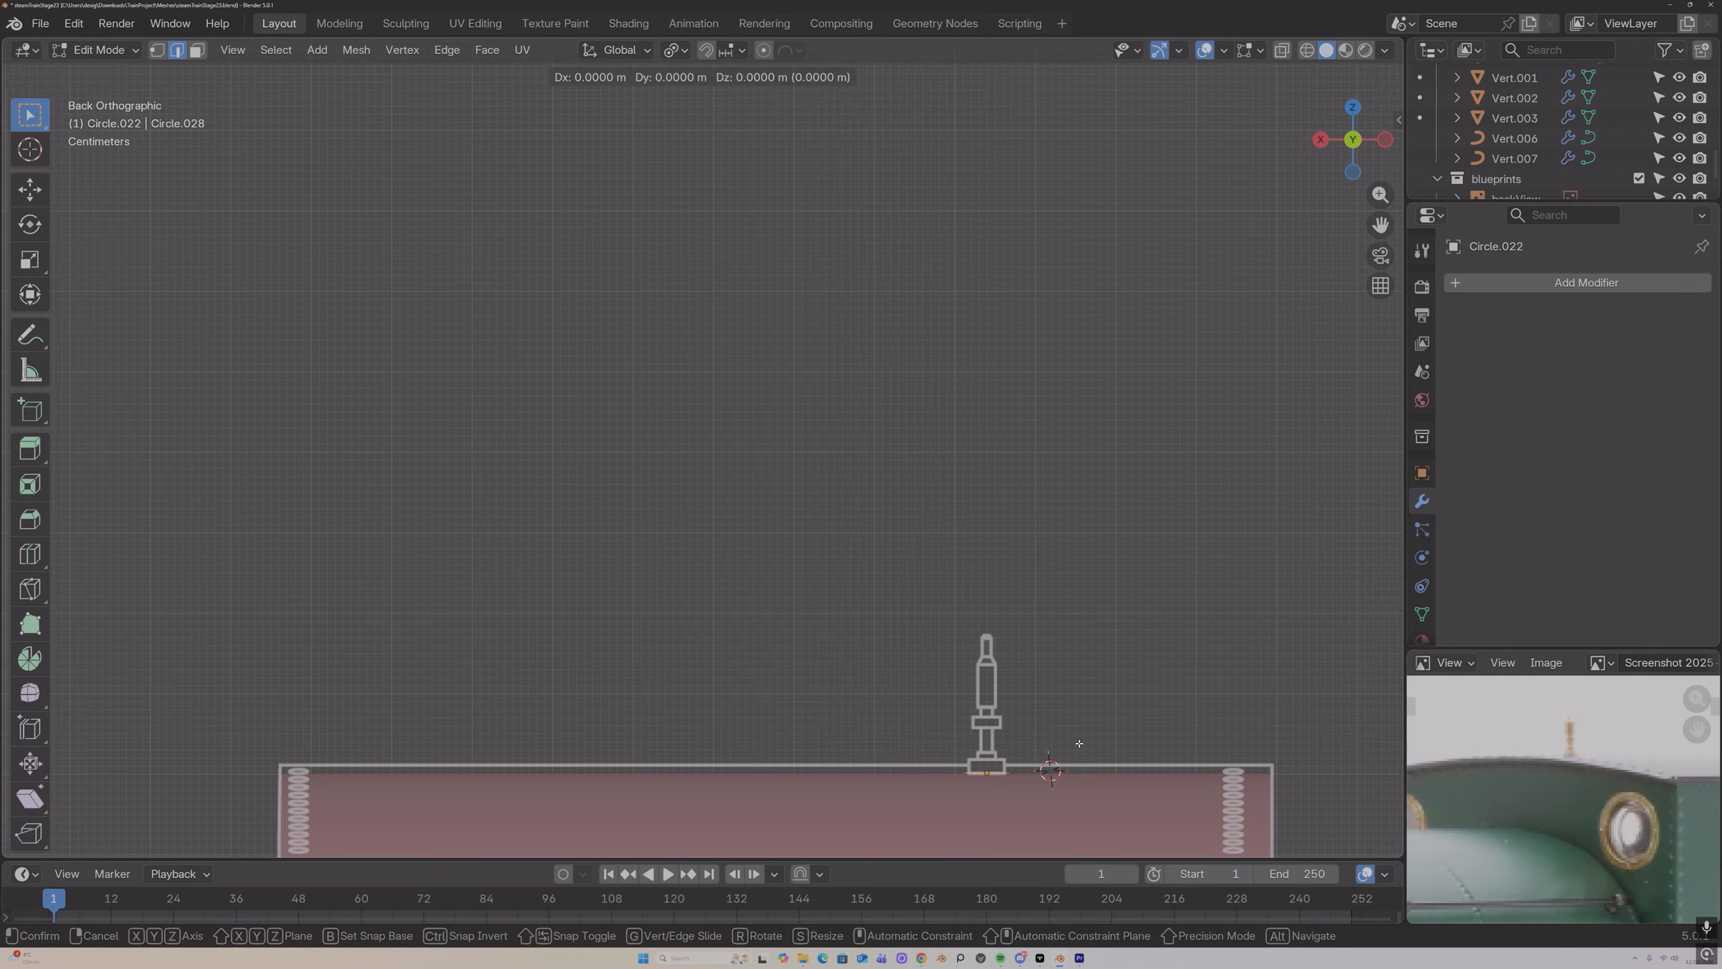
key(e)
key(z)
click(1082, 731)
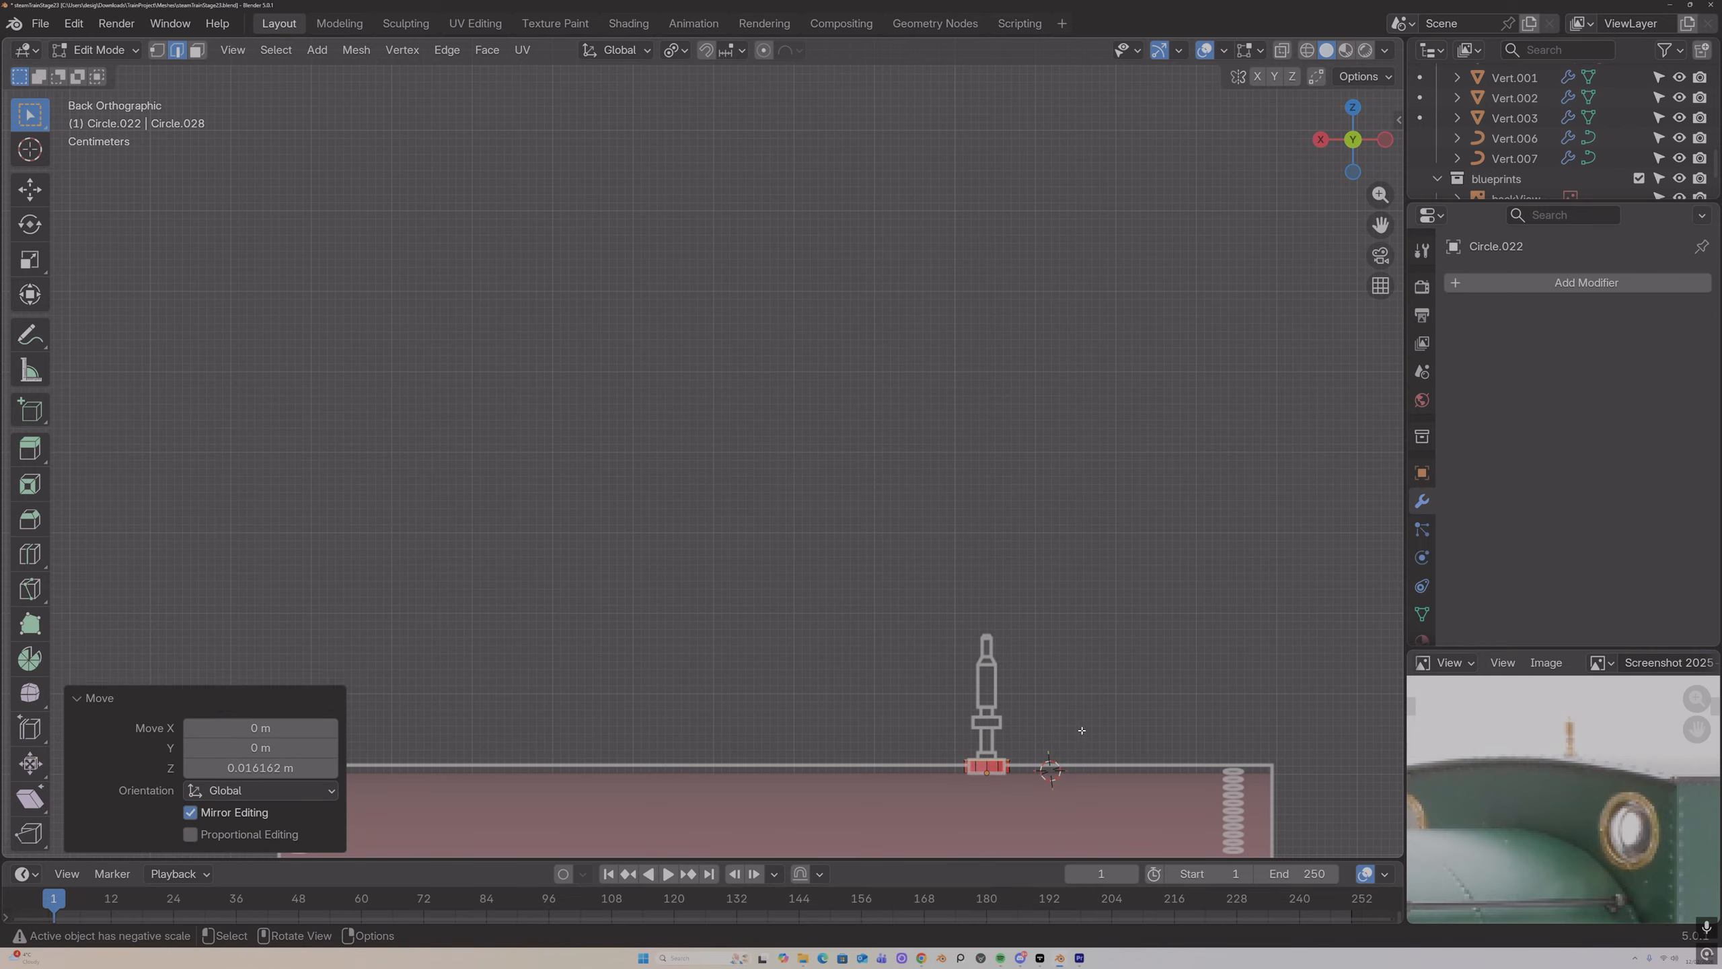
key(g)
key(x)
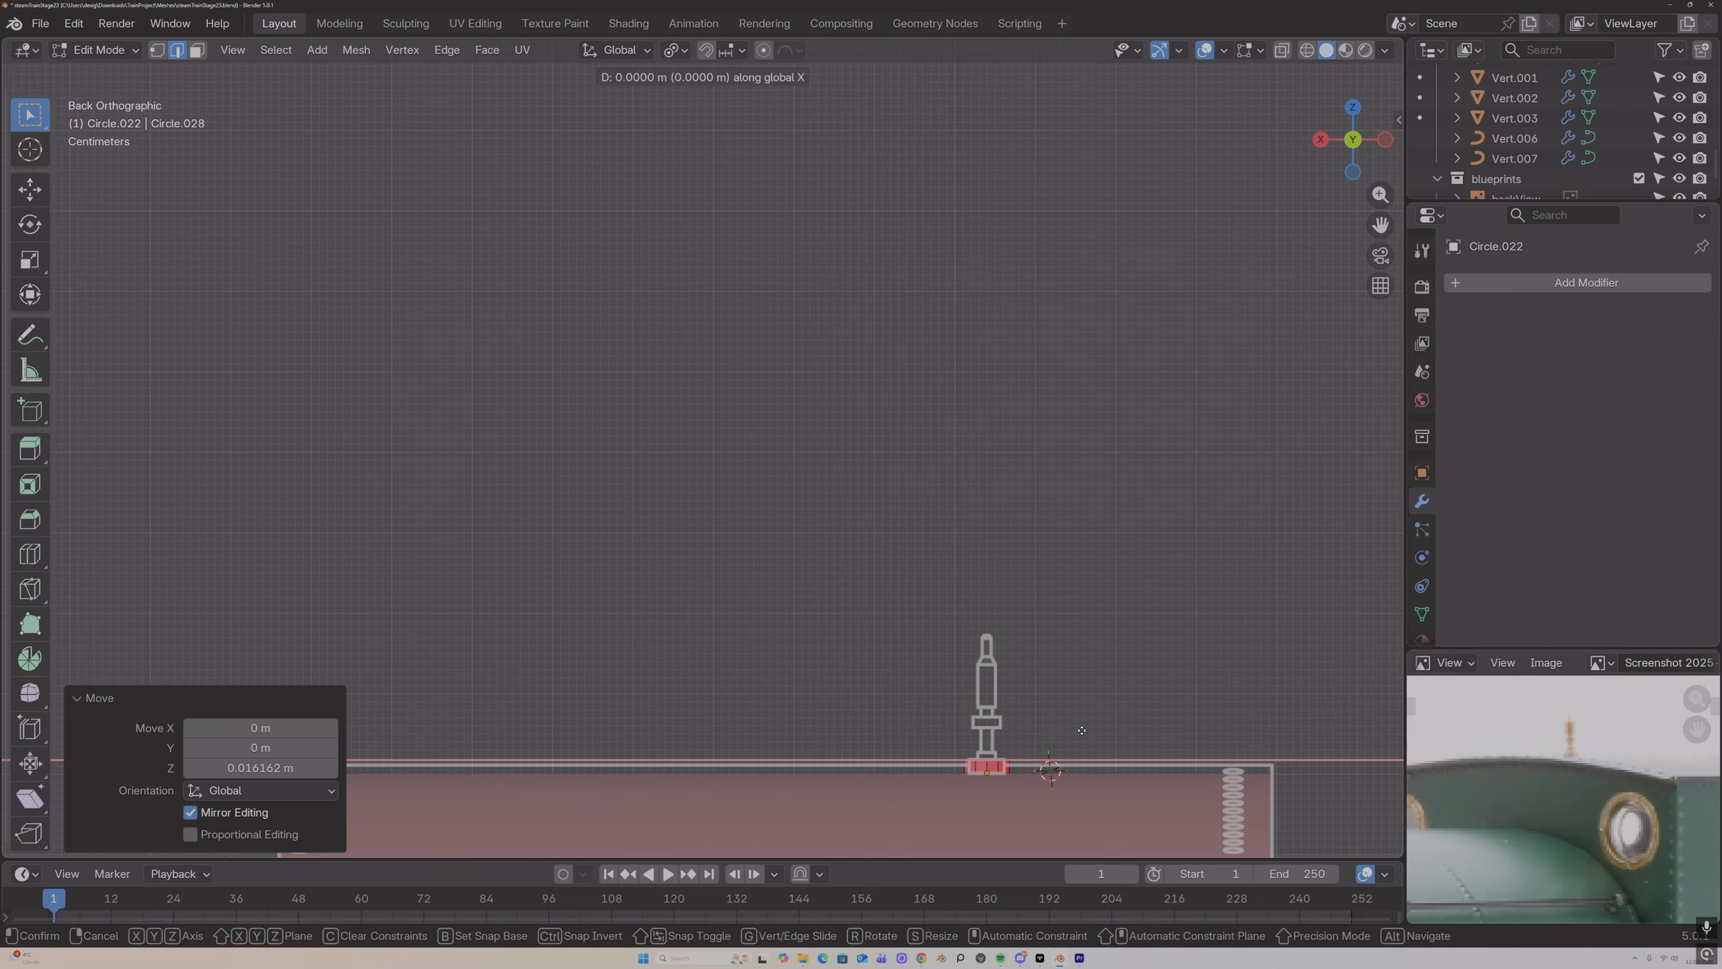
right_click(1082, 730)
Step: Extrude the fitting base's top ring, scale it inward to the blueprint's second tier and extrude it 0.009353 m up along Z
key(s)
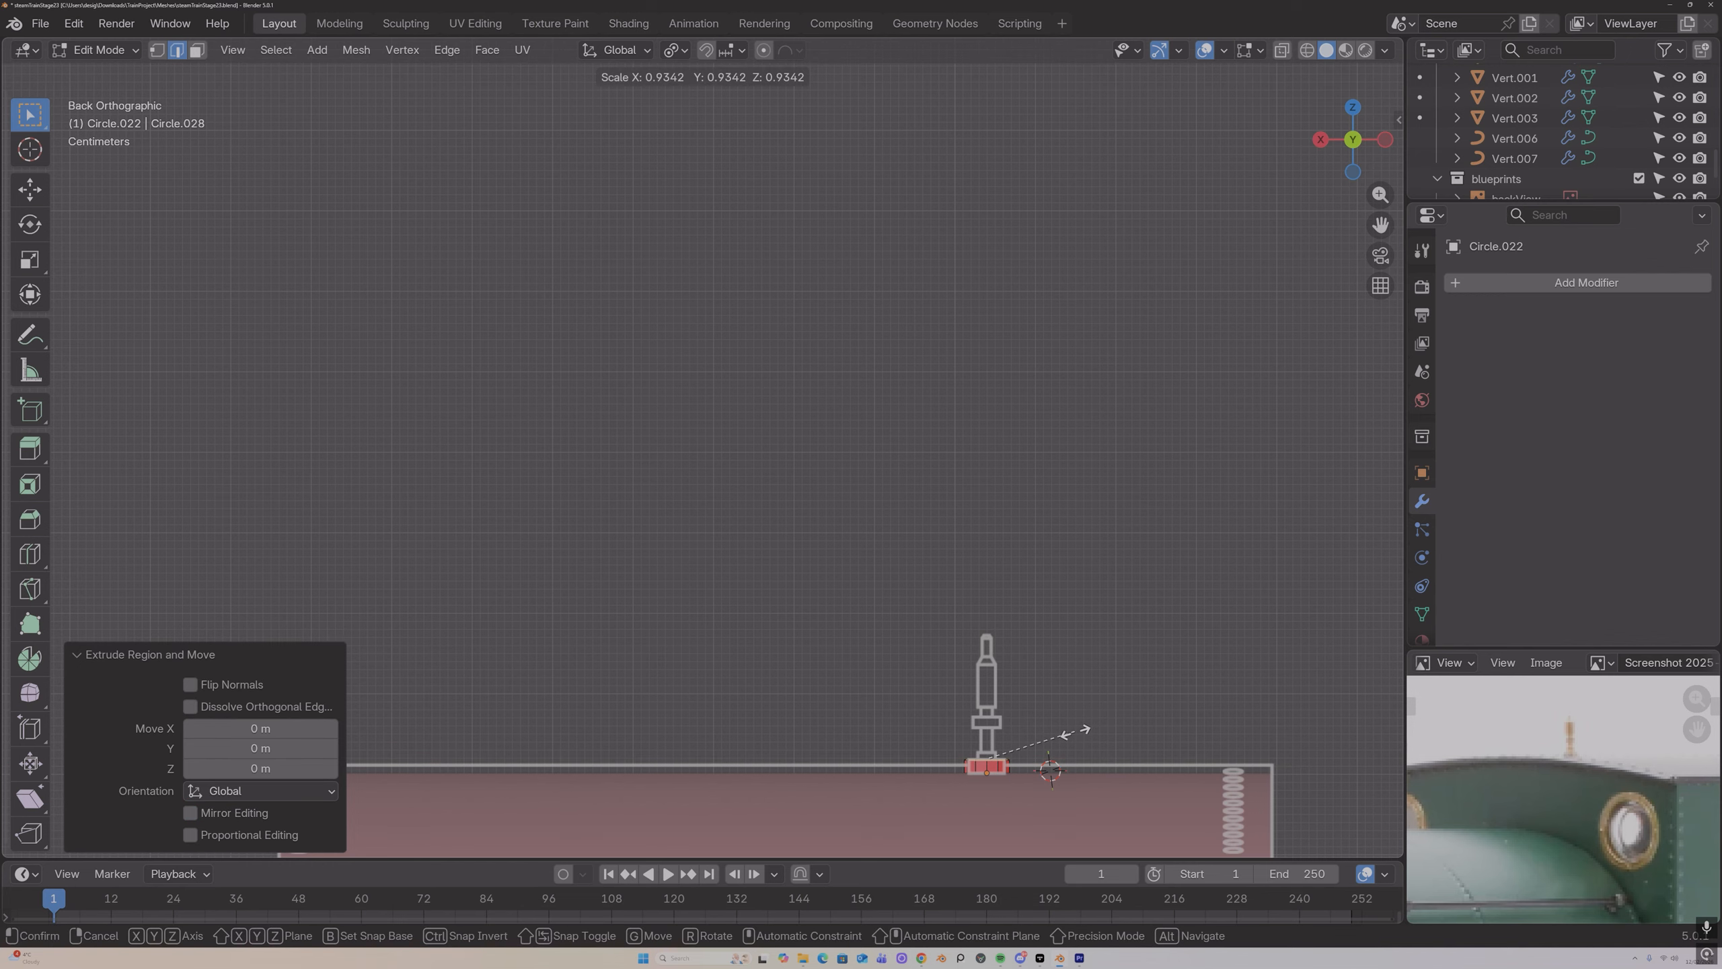
click(1074, 732)
scroll(1073, 732, up, 1)
drag(1381, 226, 1310, 1)
scroll(1131, 565, up, 2)
key(s)
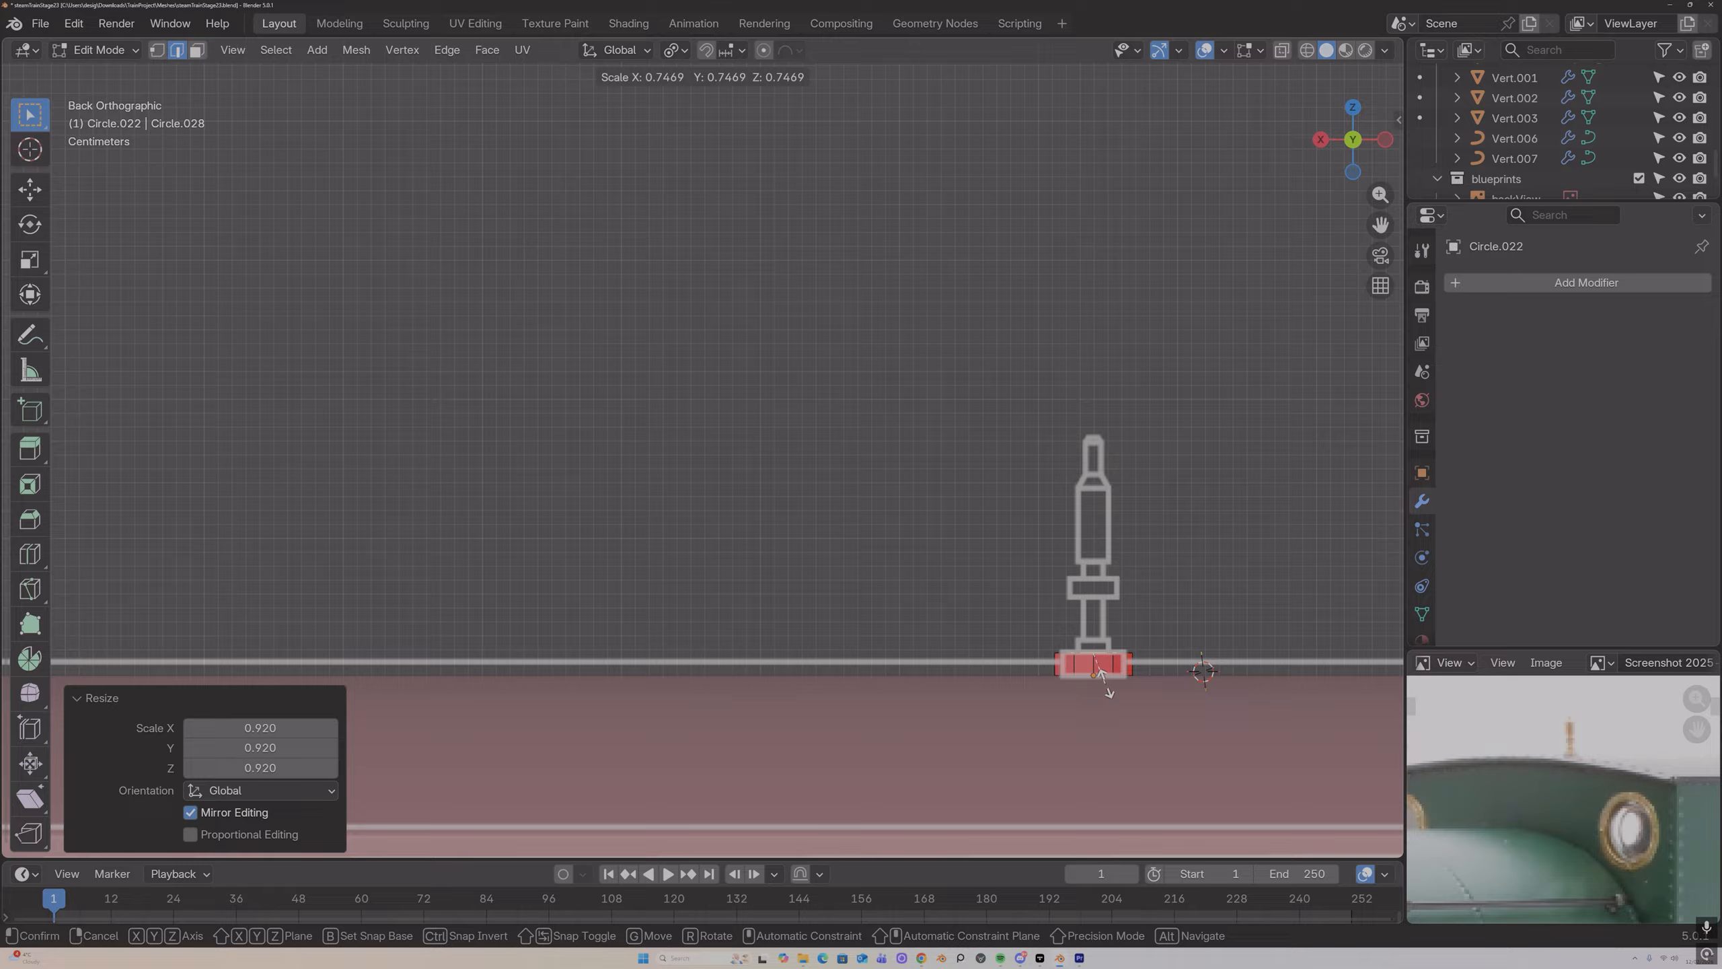
click(1098, 671)
key(e)
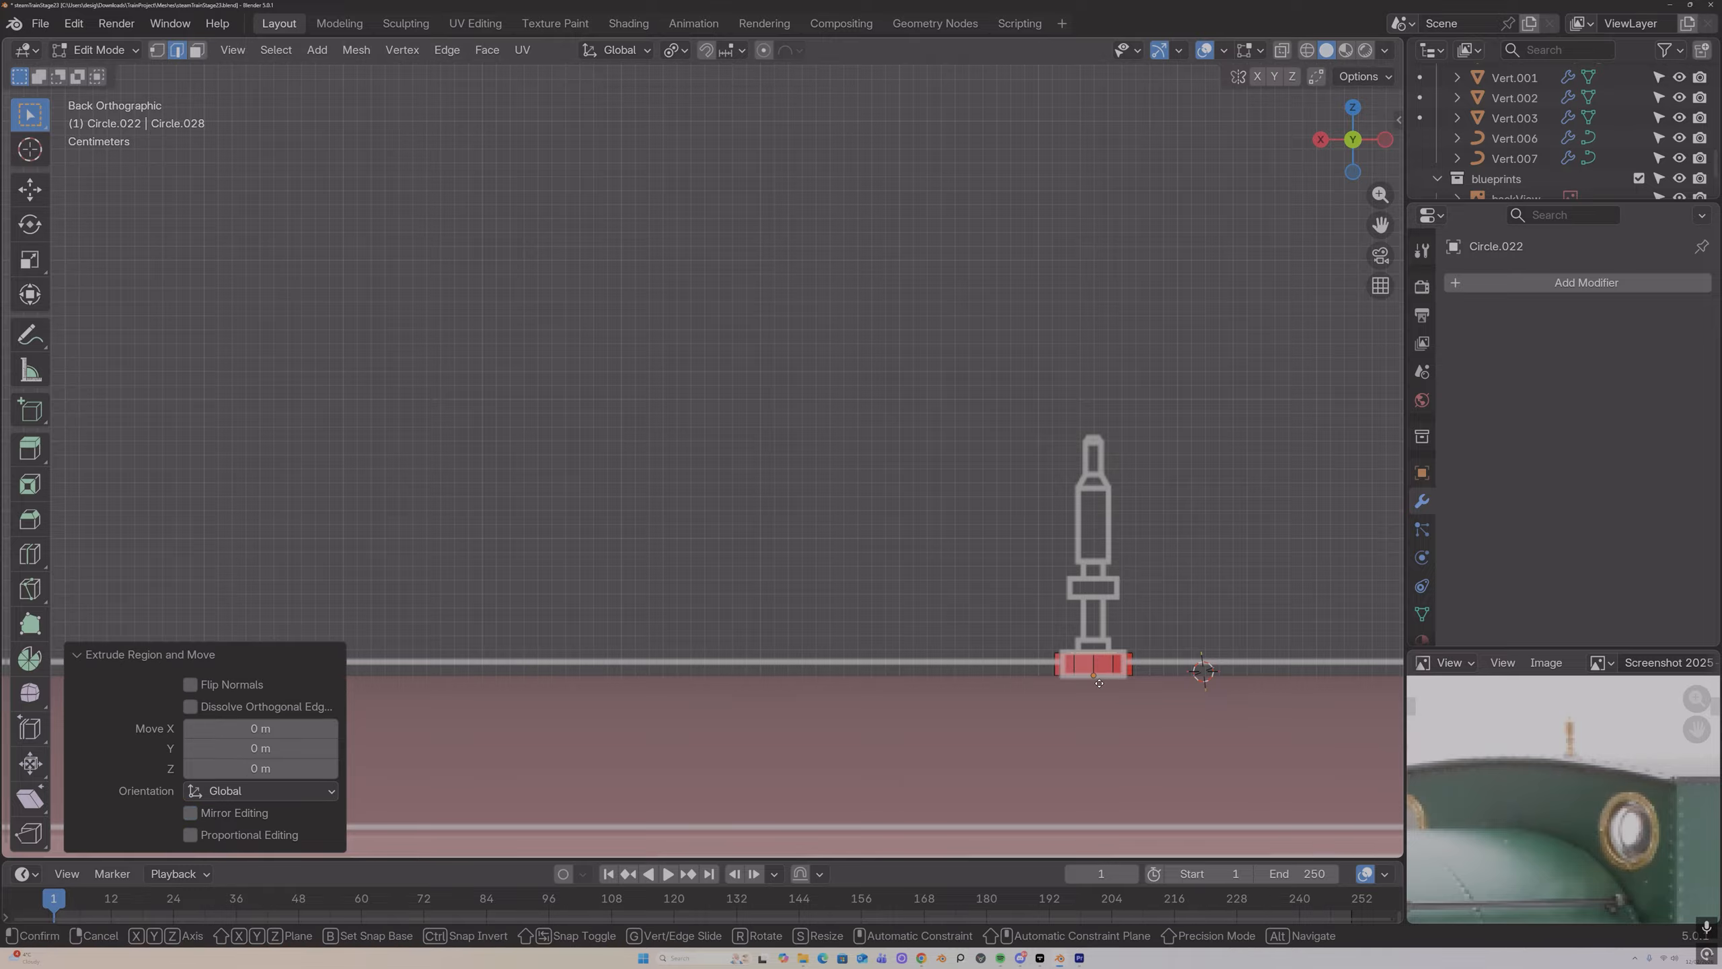
key(z)
click(1102, 670)
Step: Extrude the second tier's ring inward at 0.599 scale and extrude it 0.028704 m up along Z to form the stem
key(e)
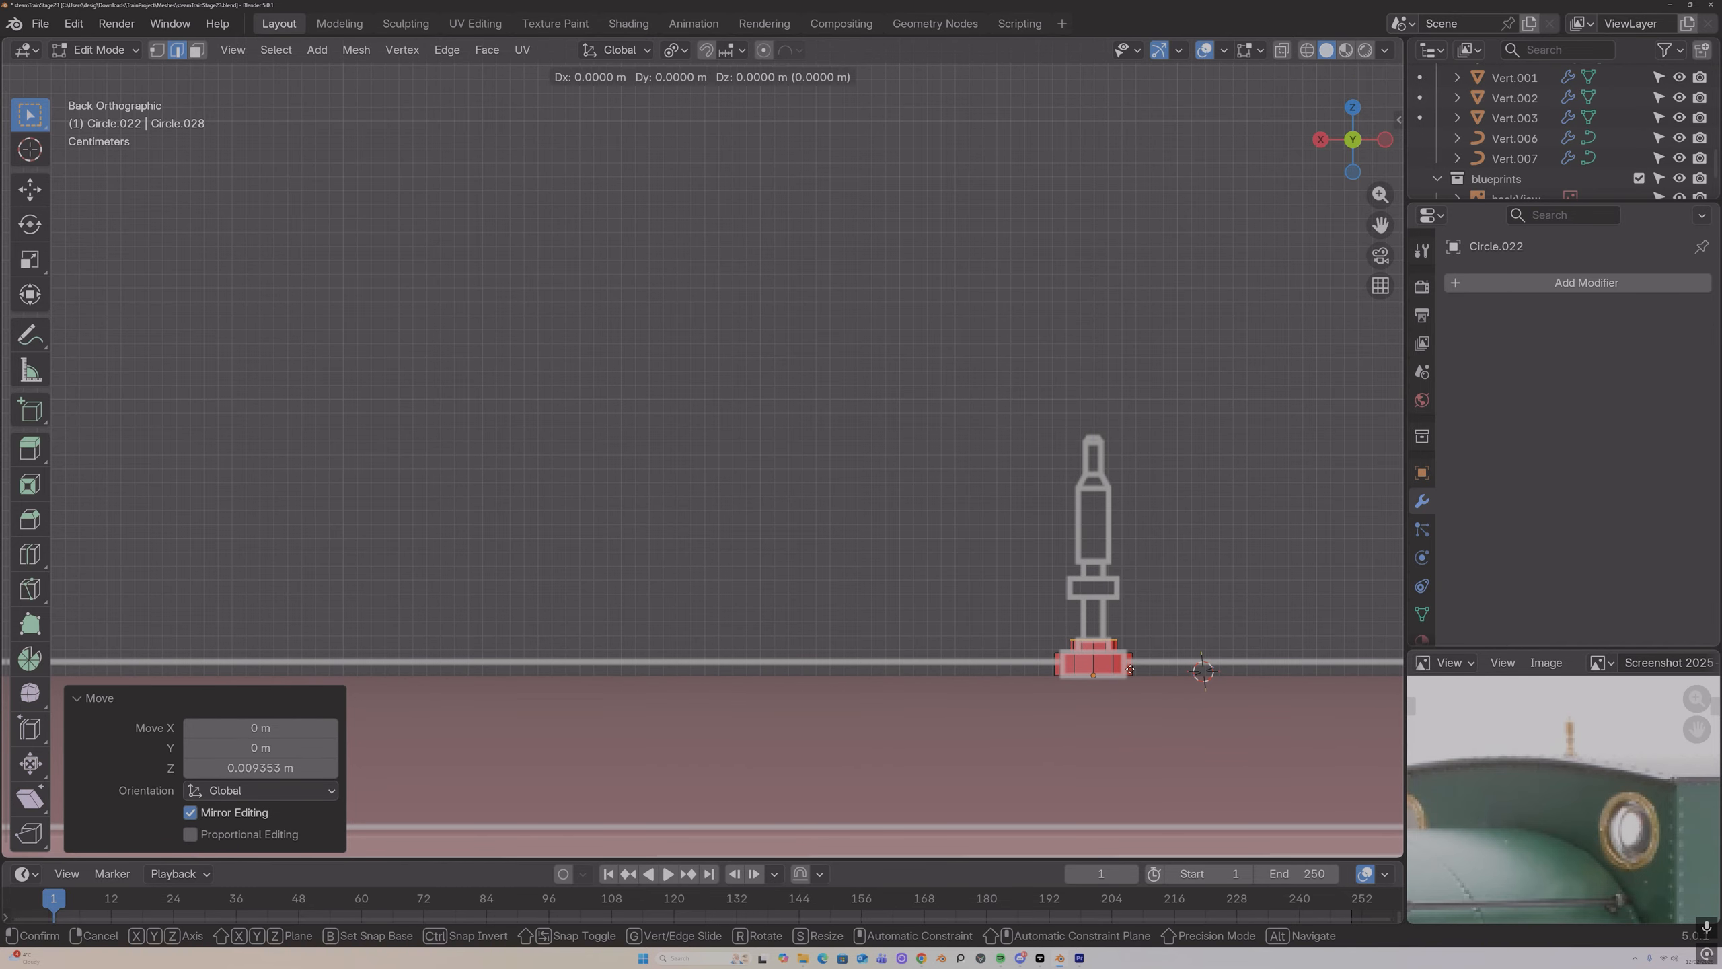
key(s)
click(1108, 663)
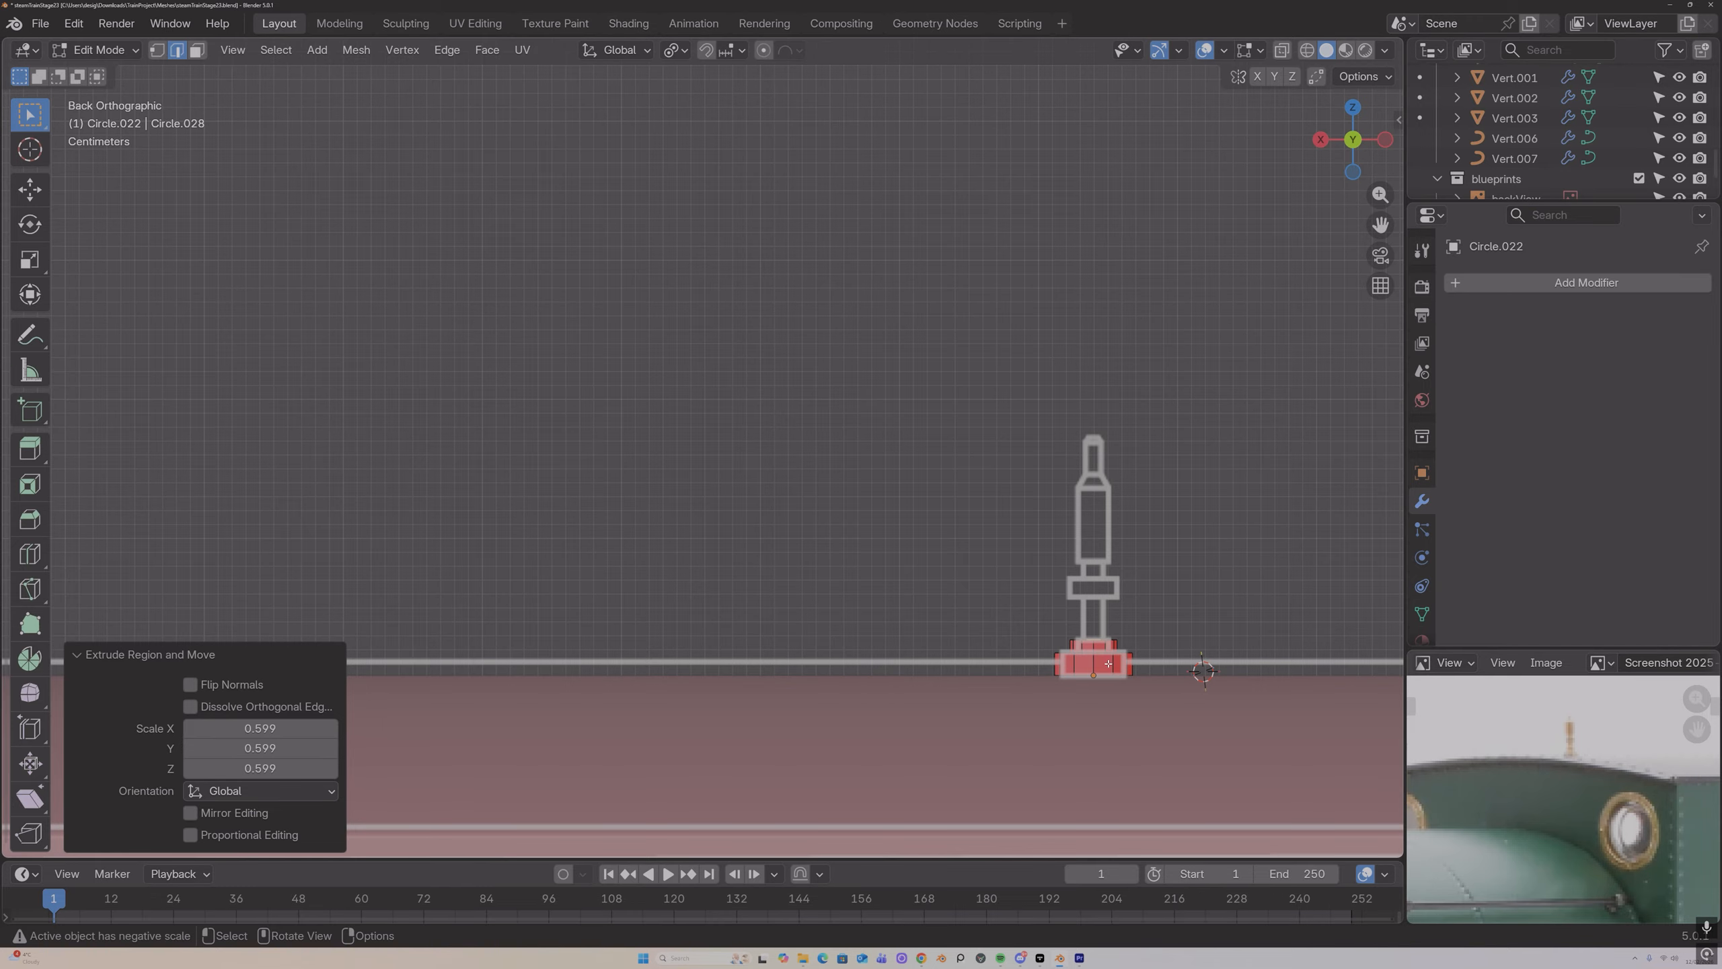
key(e)
key(z)
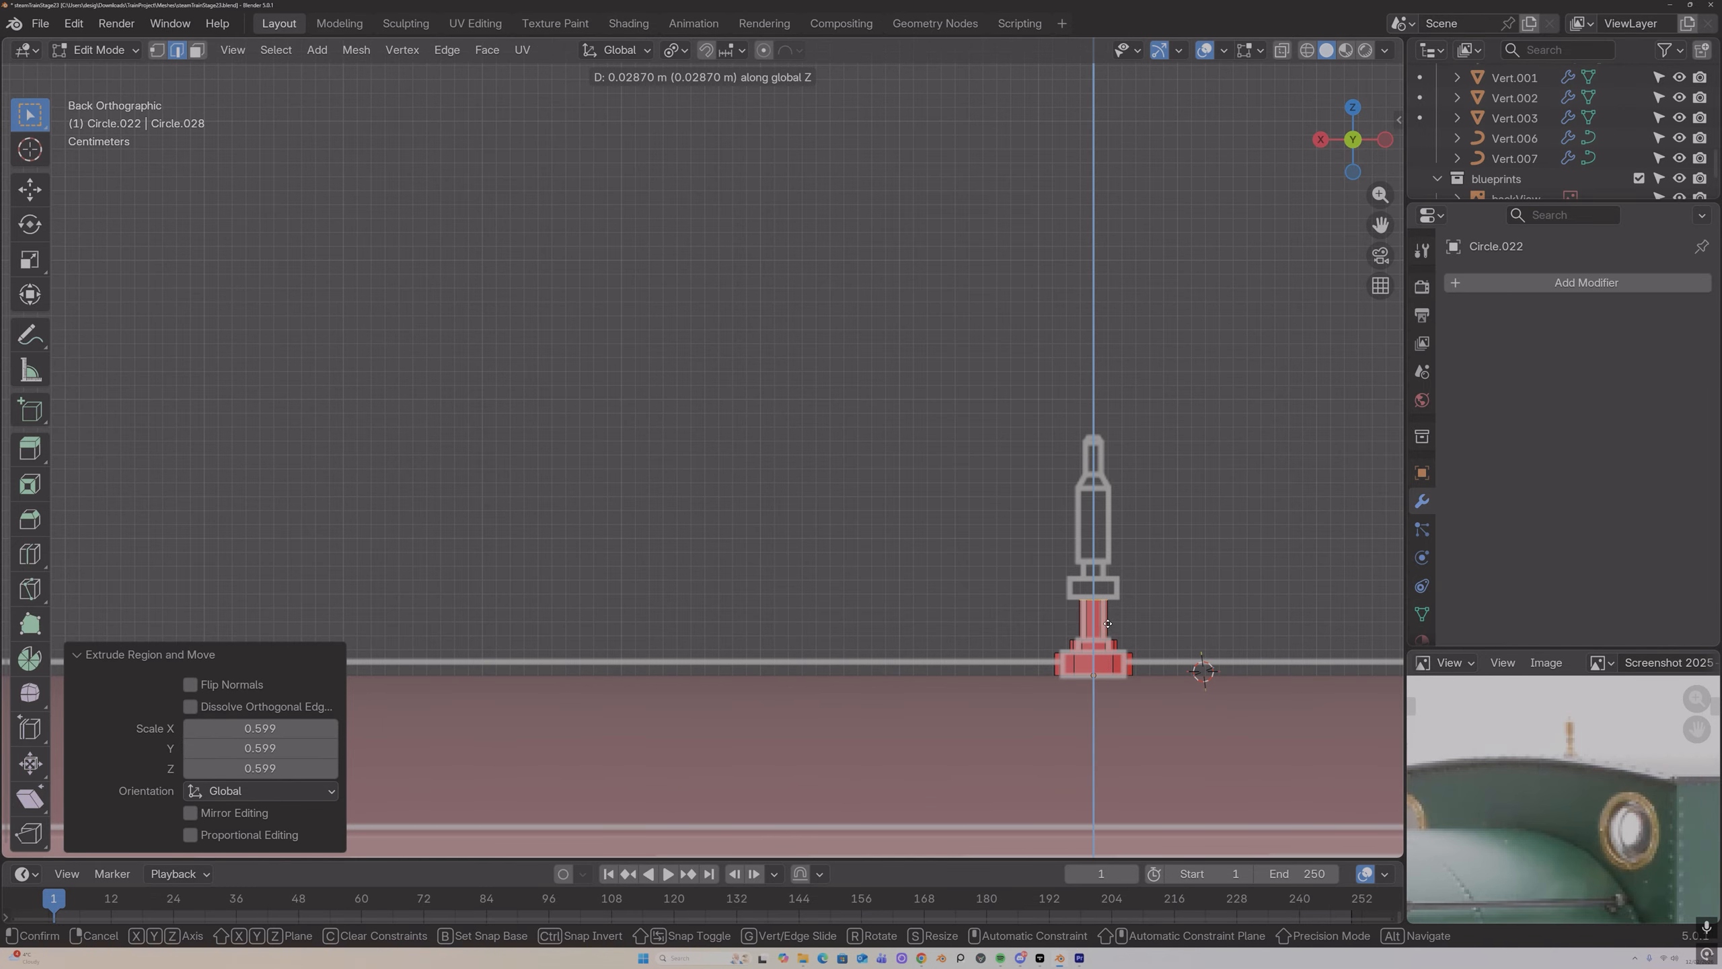
click(1108, 624)
Step: Extrude the stem up along Z by 0.015158 m through the collar outline and by another 0.010966 m above it
key(g)
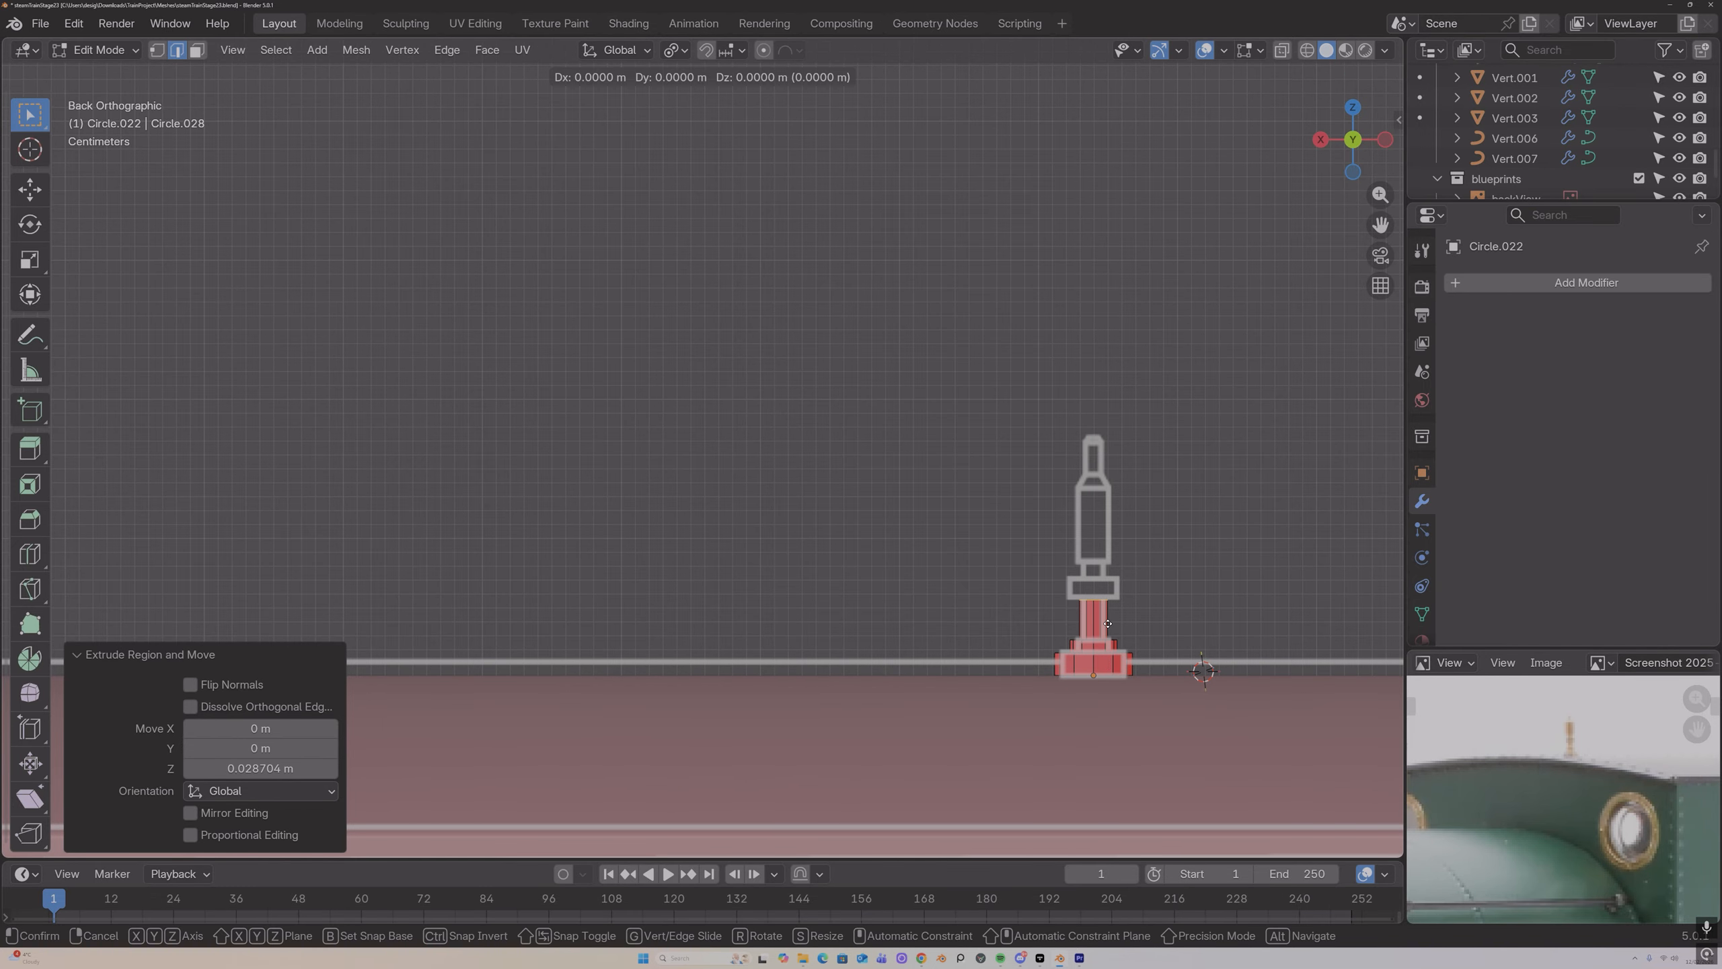
key(Escape)
key(g)
key(z)
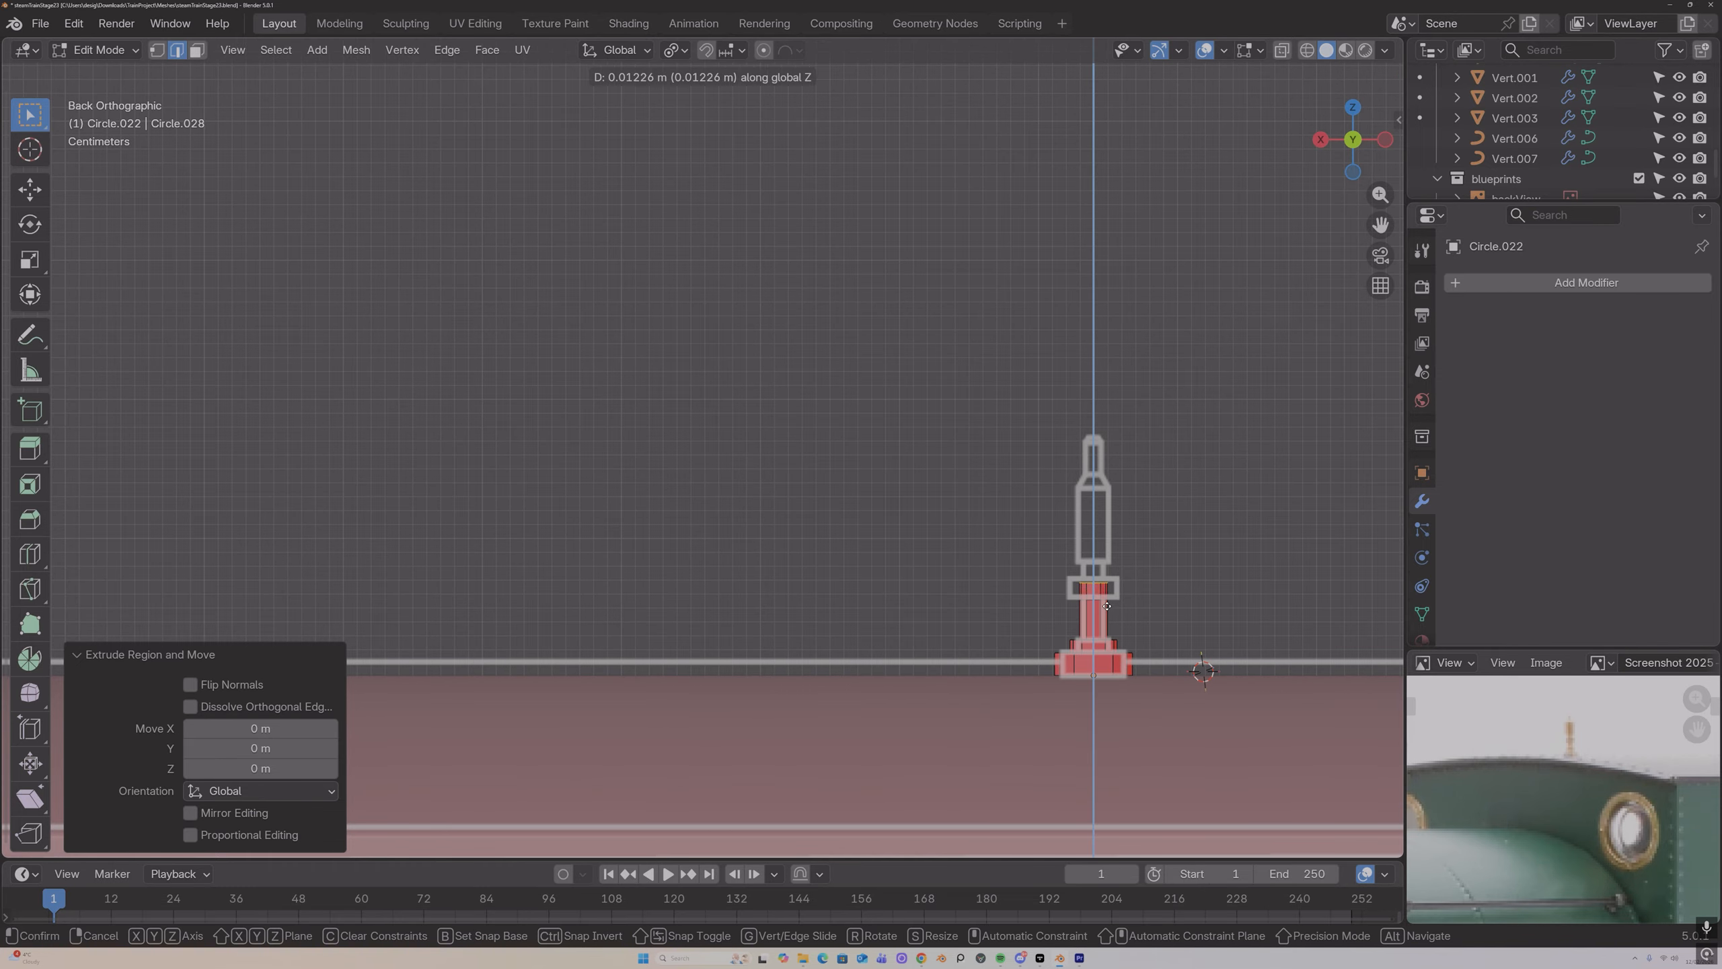
click(1106, 601)
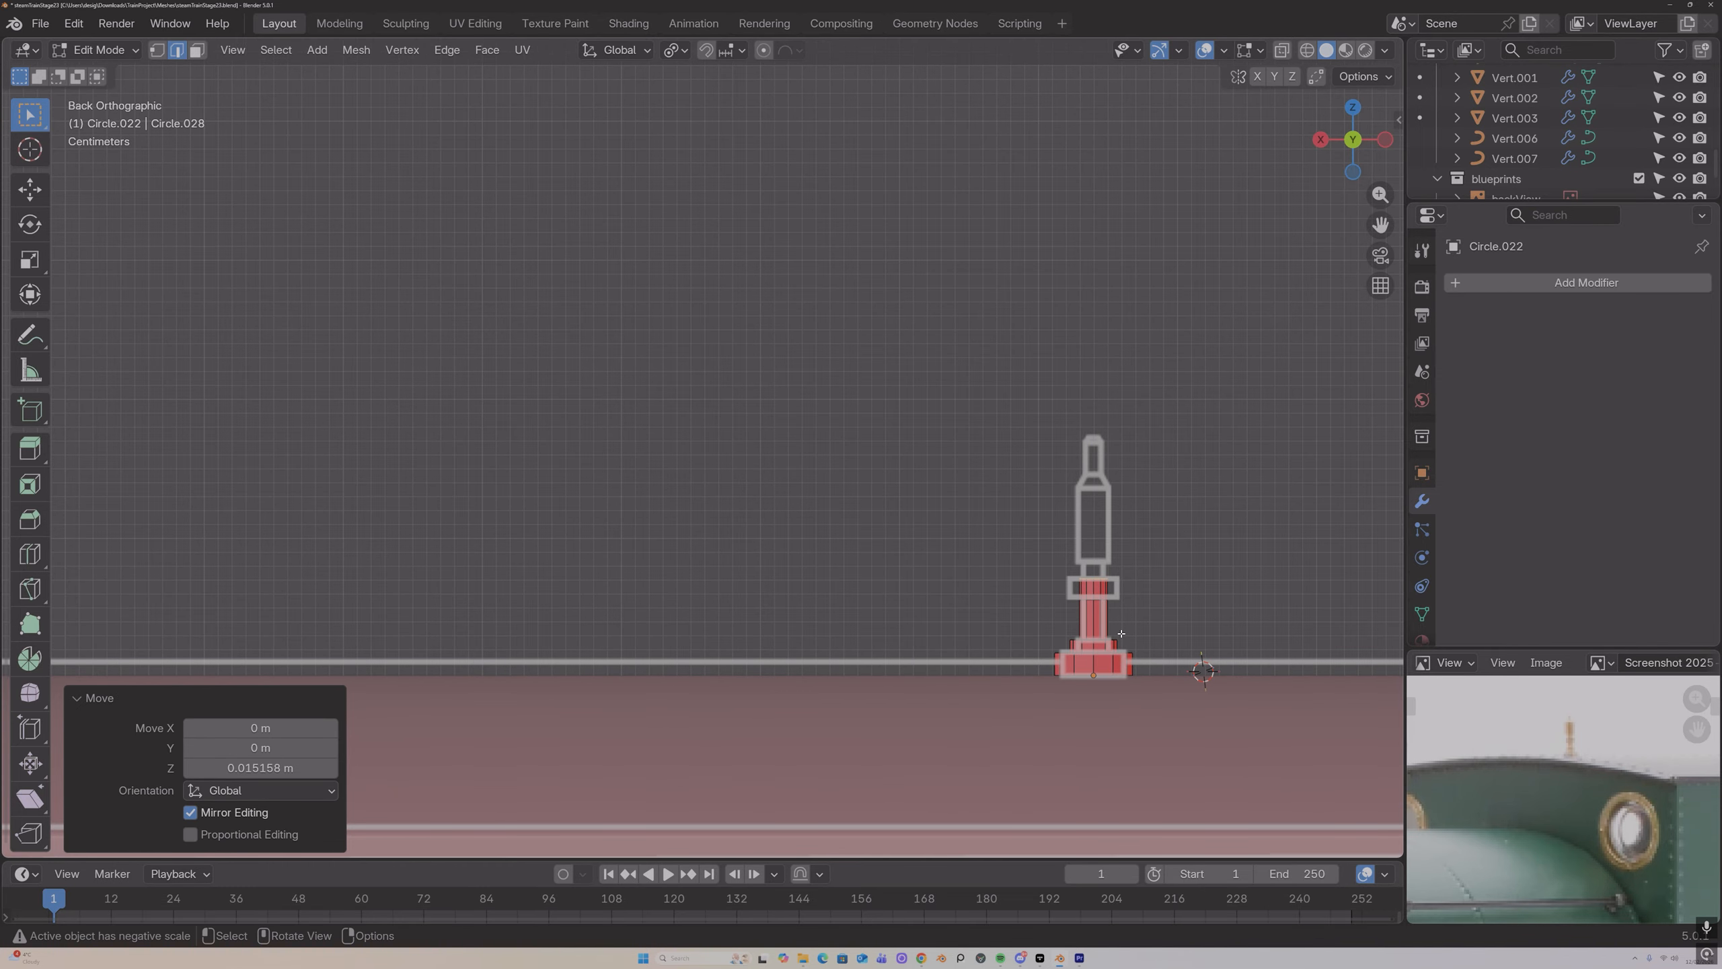
key(g)
key(z)
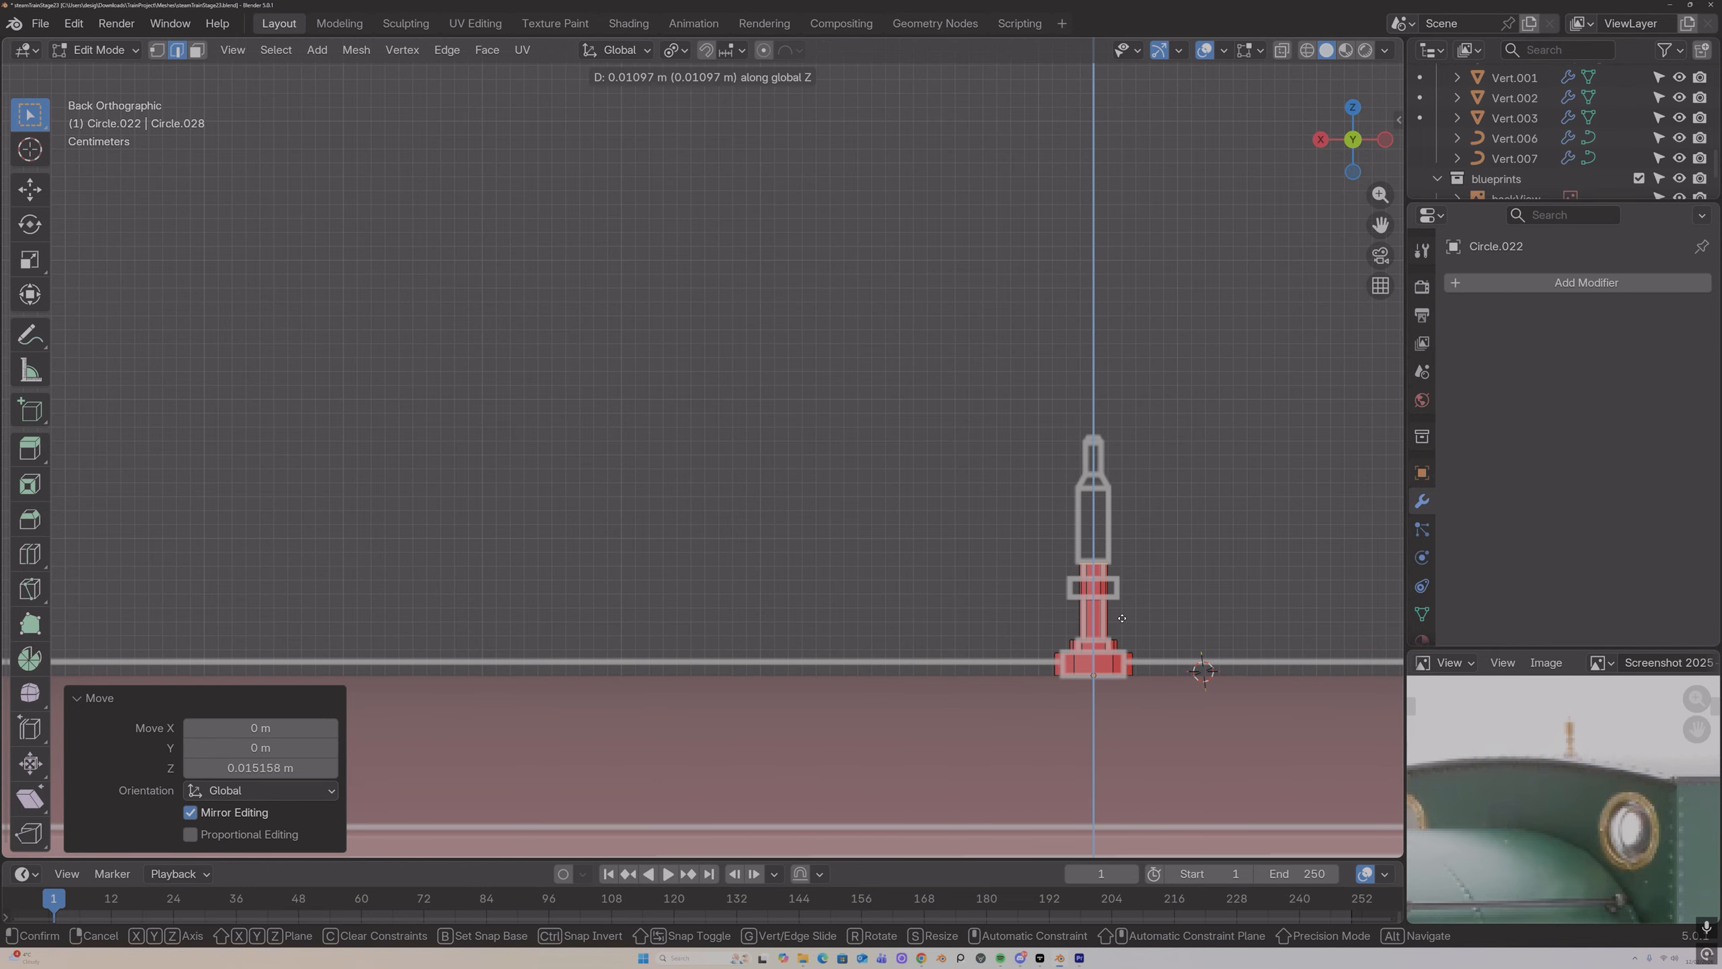
click(1122, 619)
Step: Extrude the stem 0.053538 m up along Z for the main body, then 0.011611 m for a shoulder scaled to 0.694
key(e)
key(z)
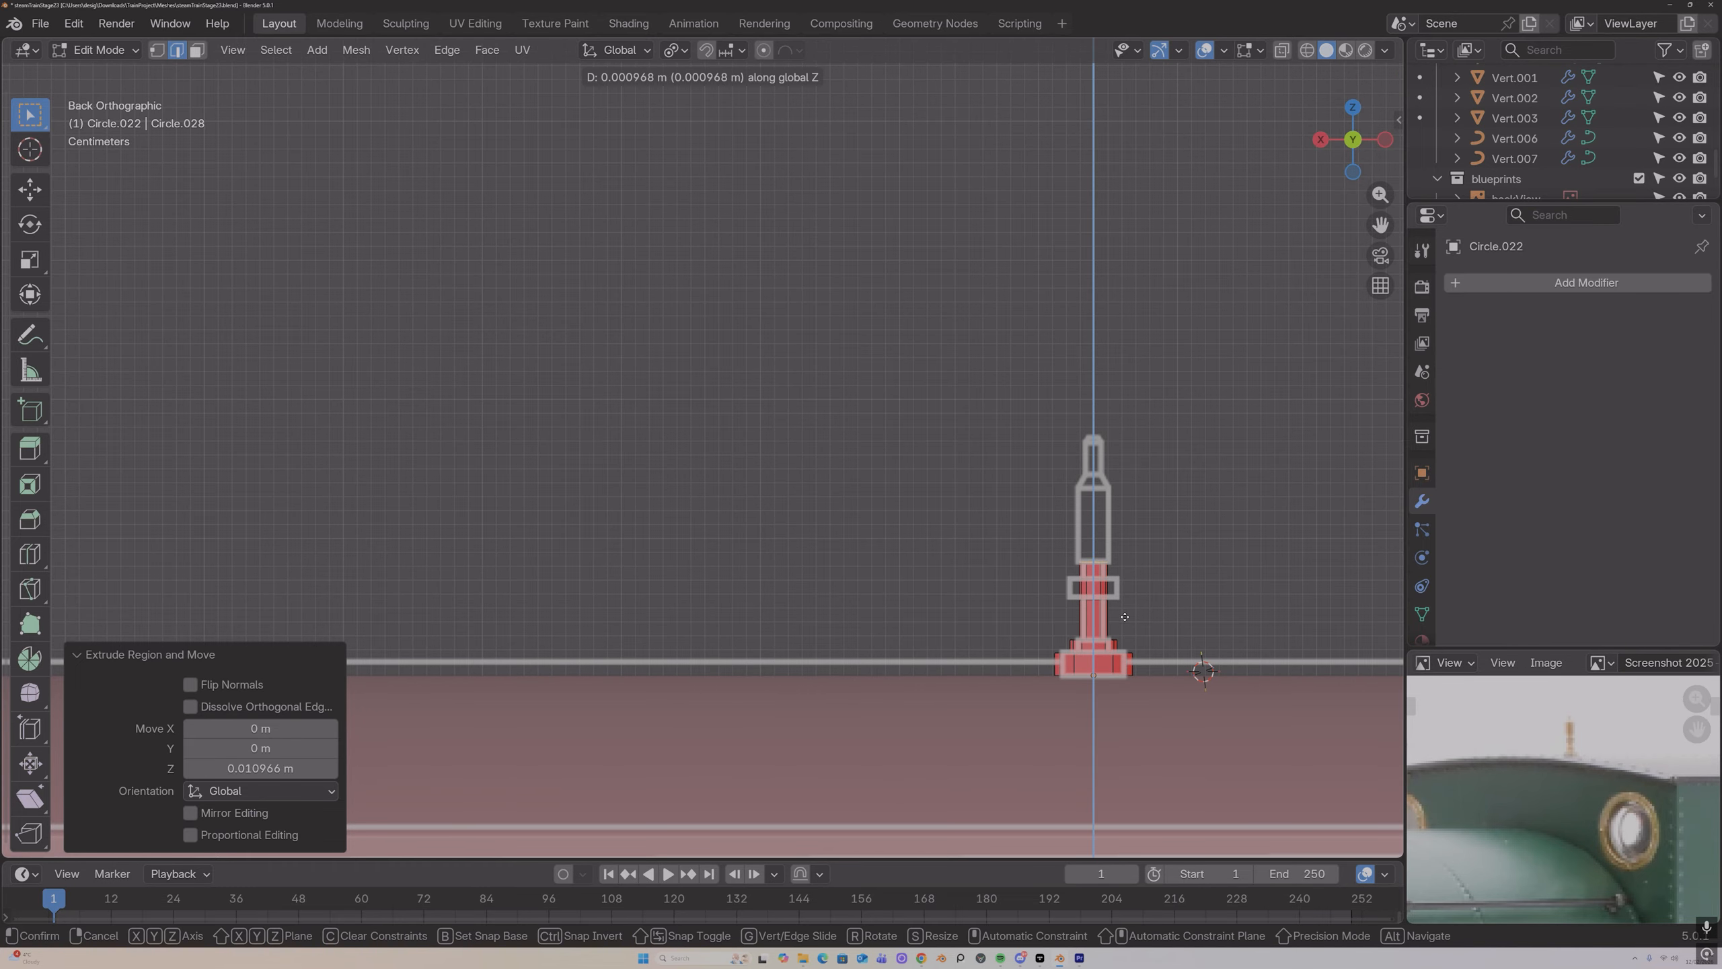
click(1134, 547)
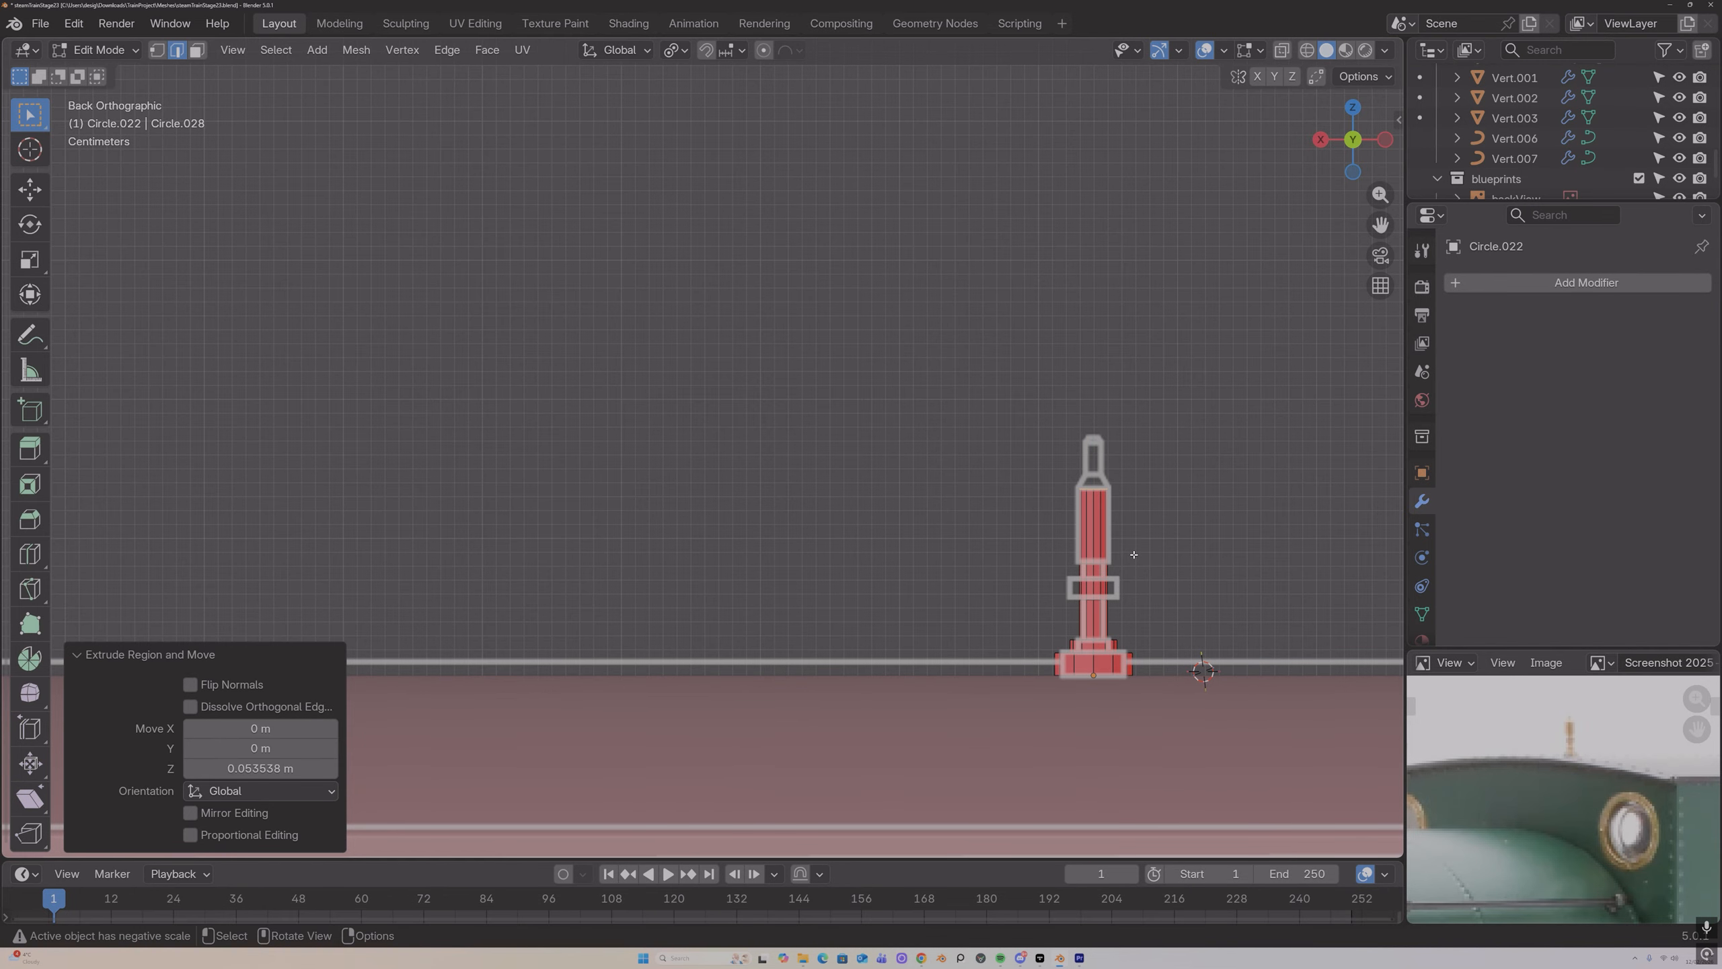
key(e)
key(z)
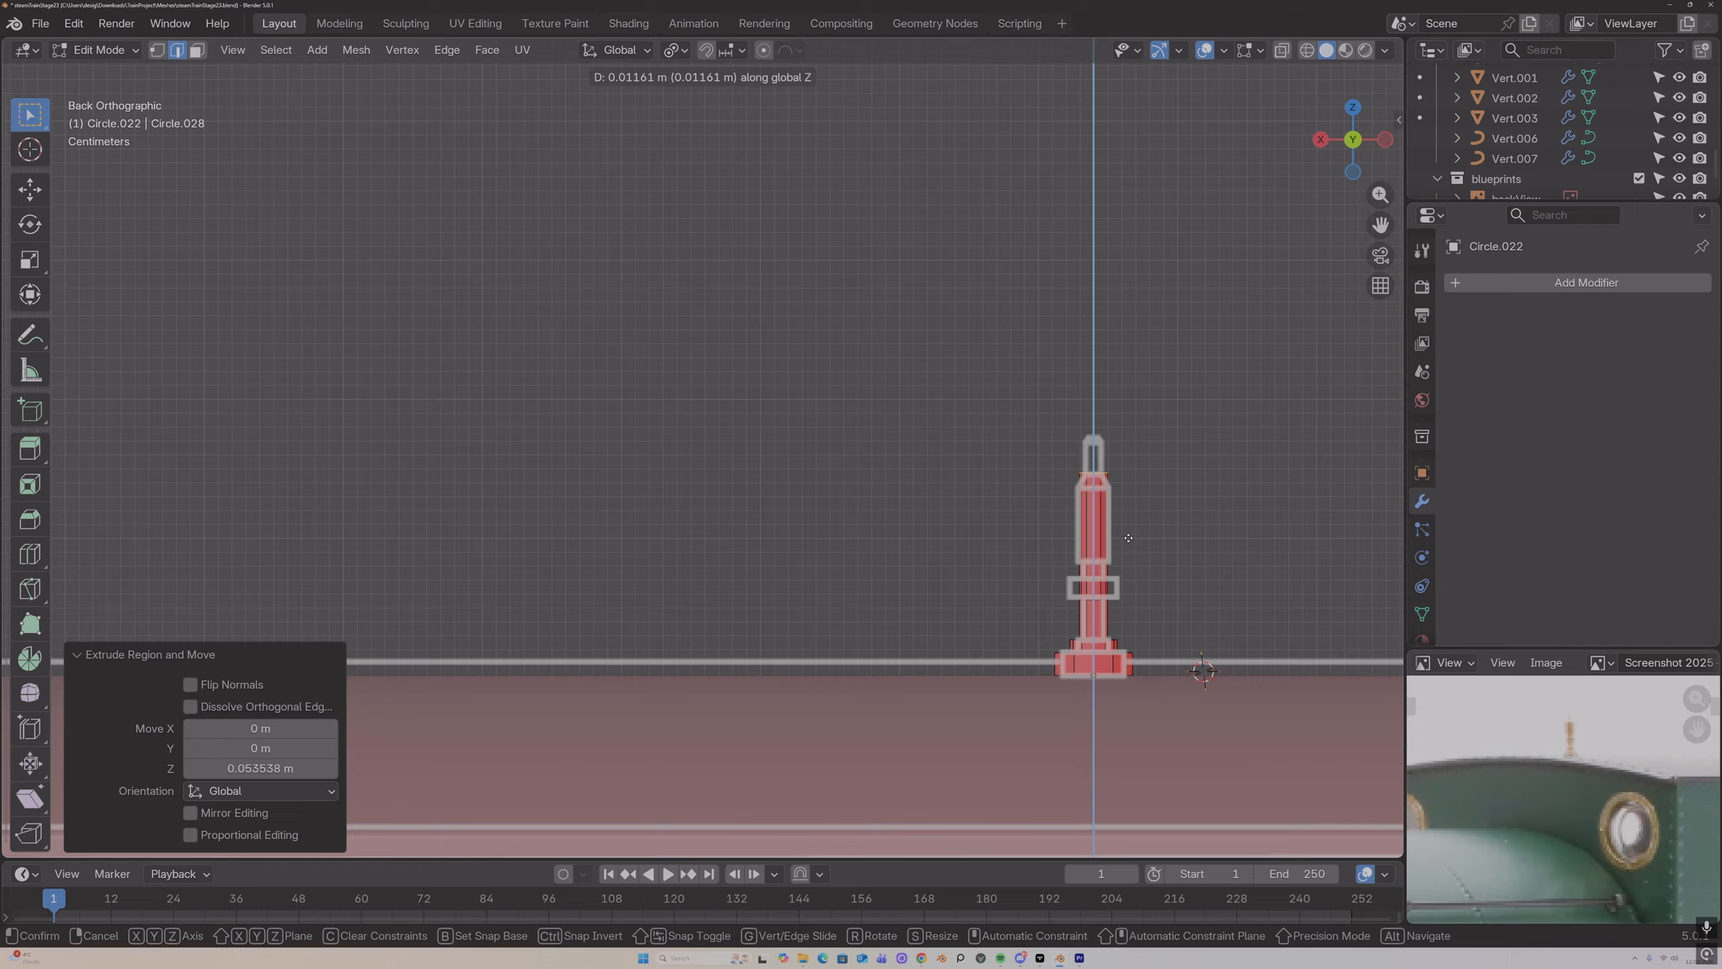
click(1127, 537)
key(s)
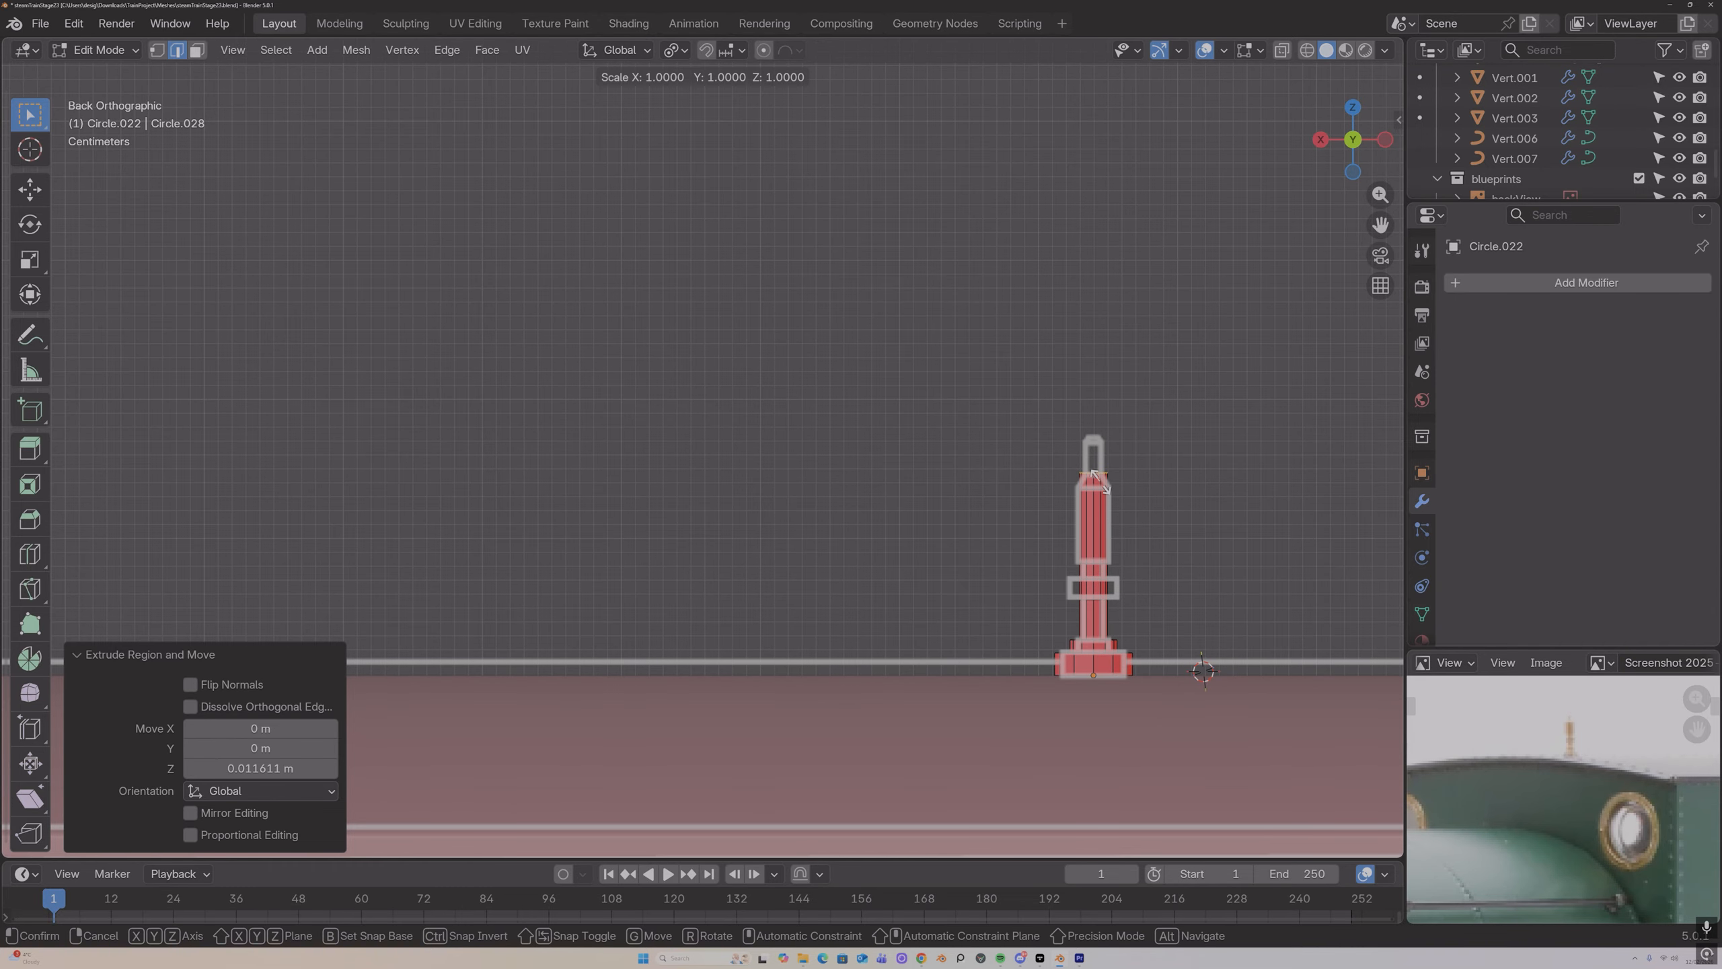
click(1095, 511)
Step: Extrude the fitting's narrow tip 0.021931 m up along Z, then another 0.005805 m with its end ring scaled to 0.583
key(e)
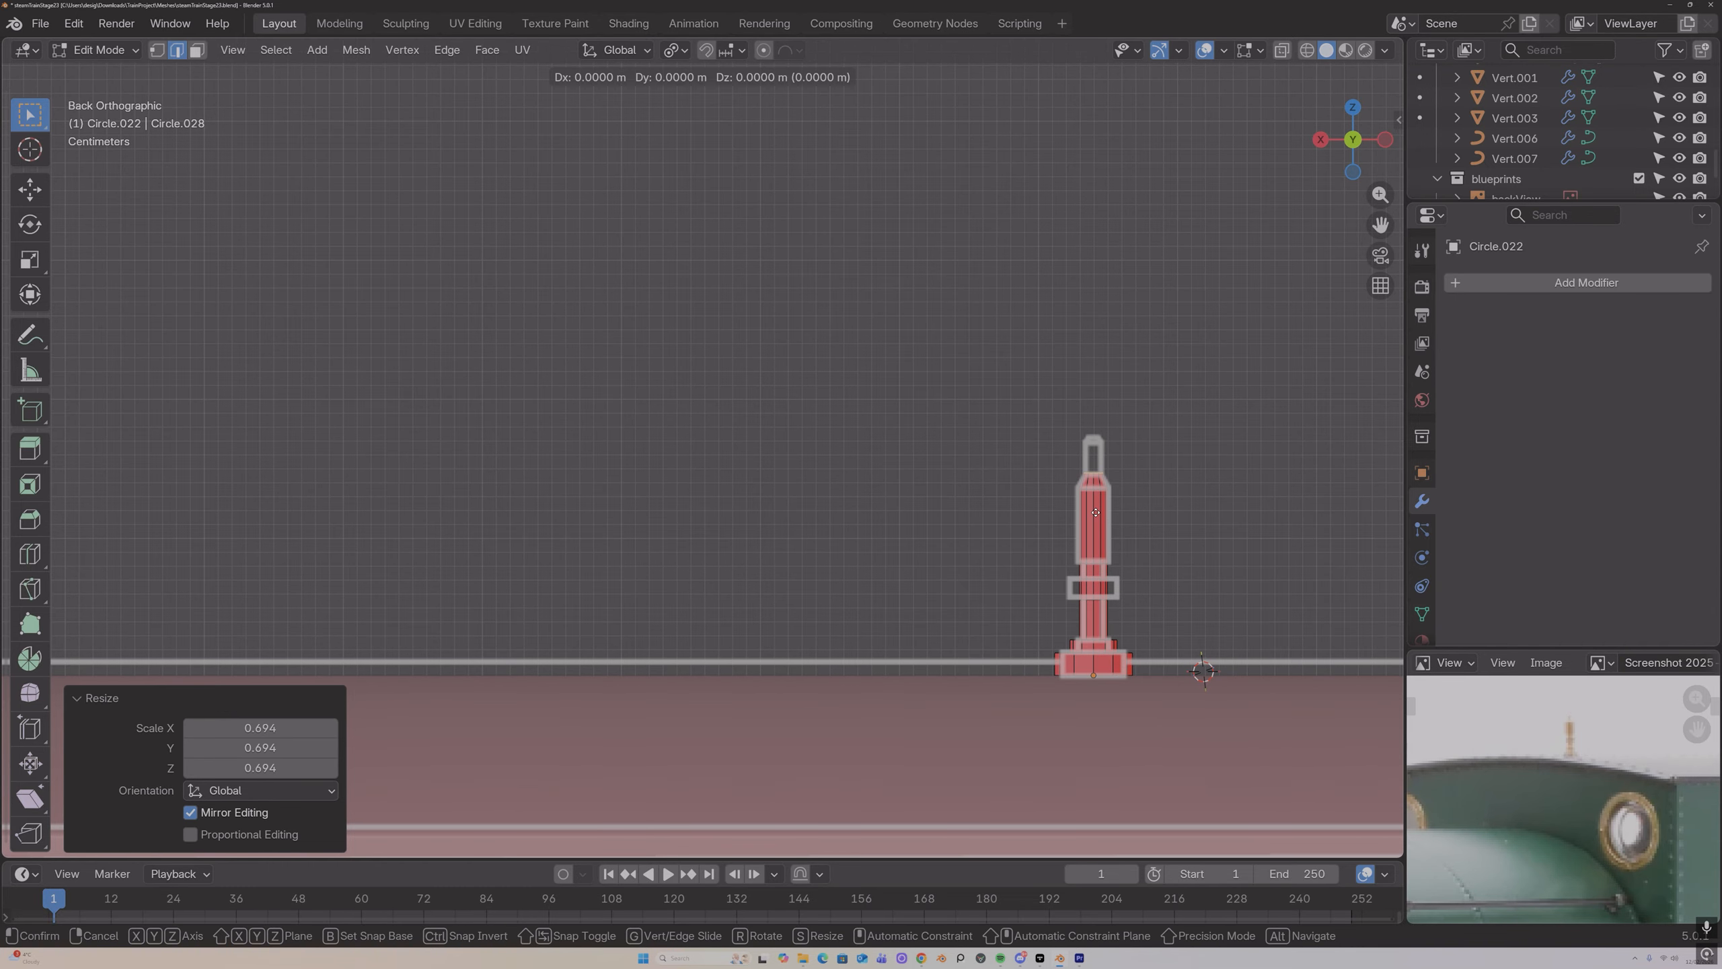
key(z)
click(1098, 482)
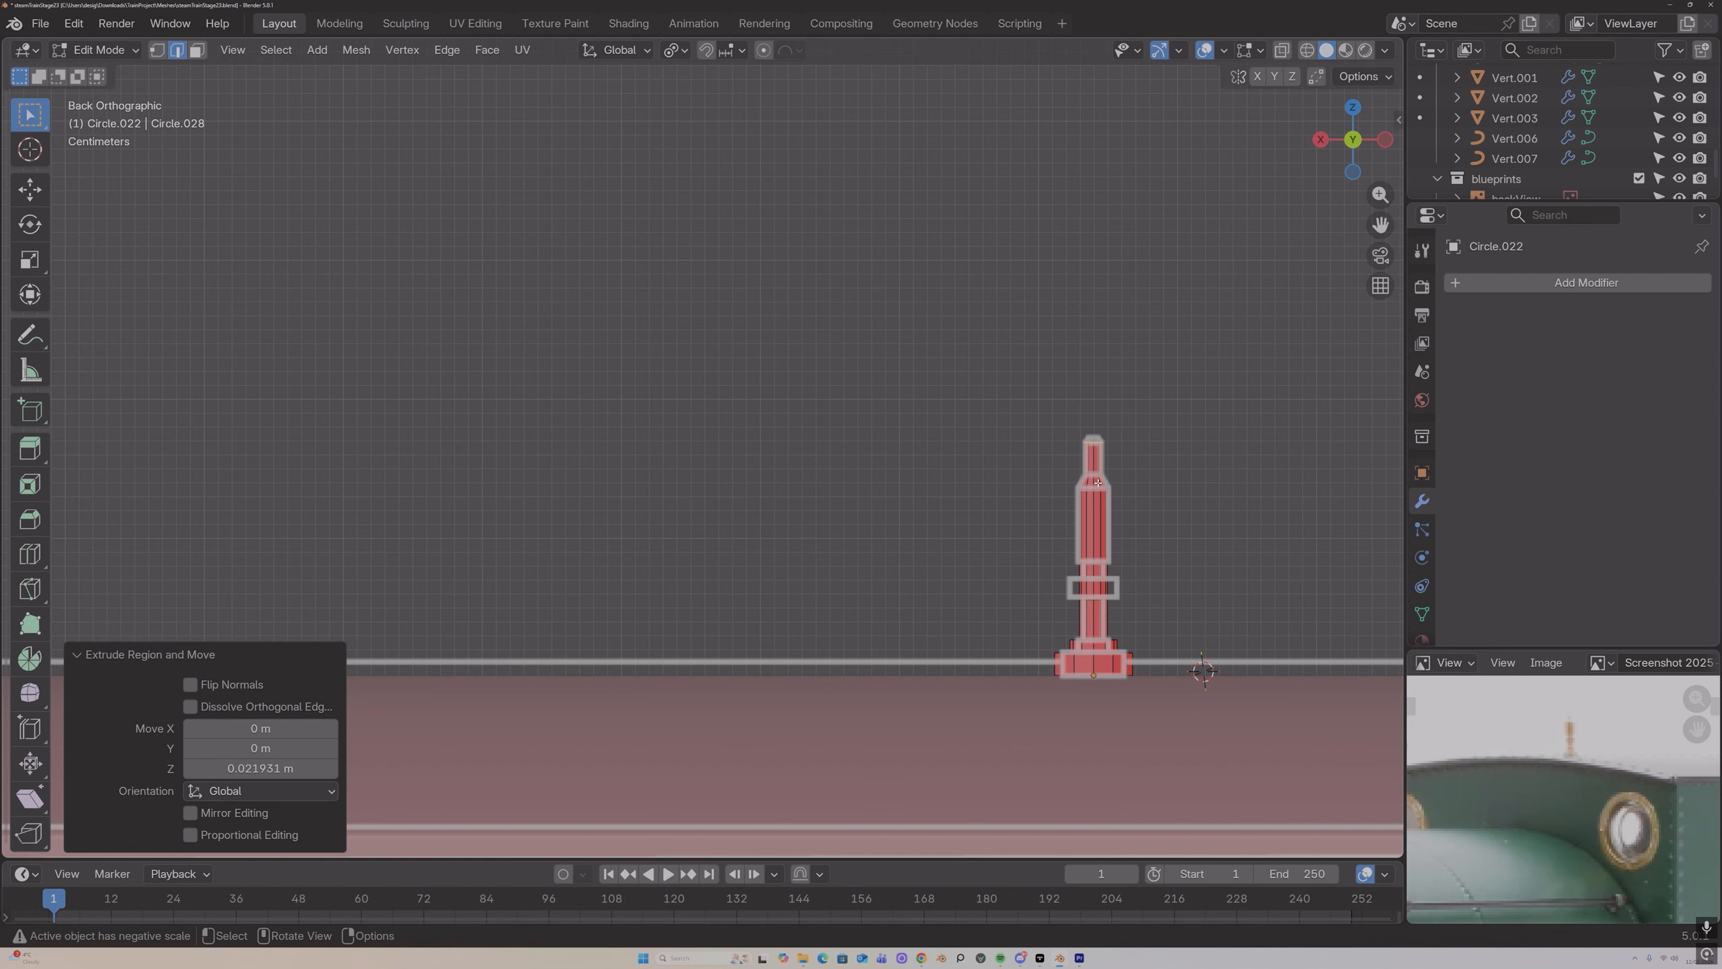
key(e)
key(z)
click(1094, 475)
key(s)
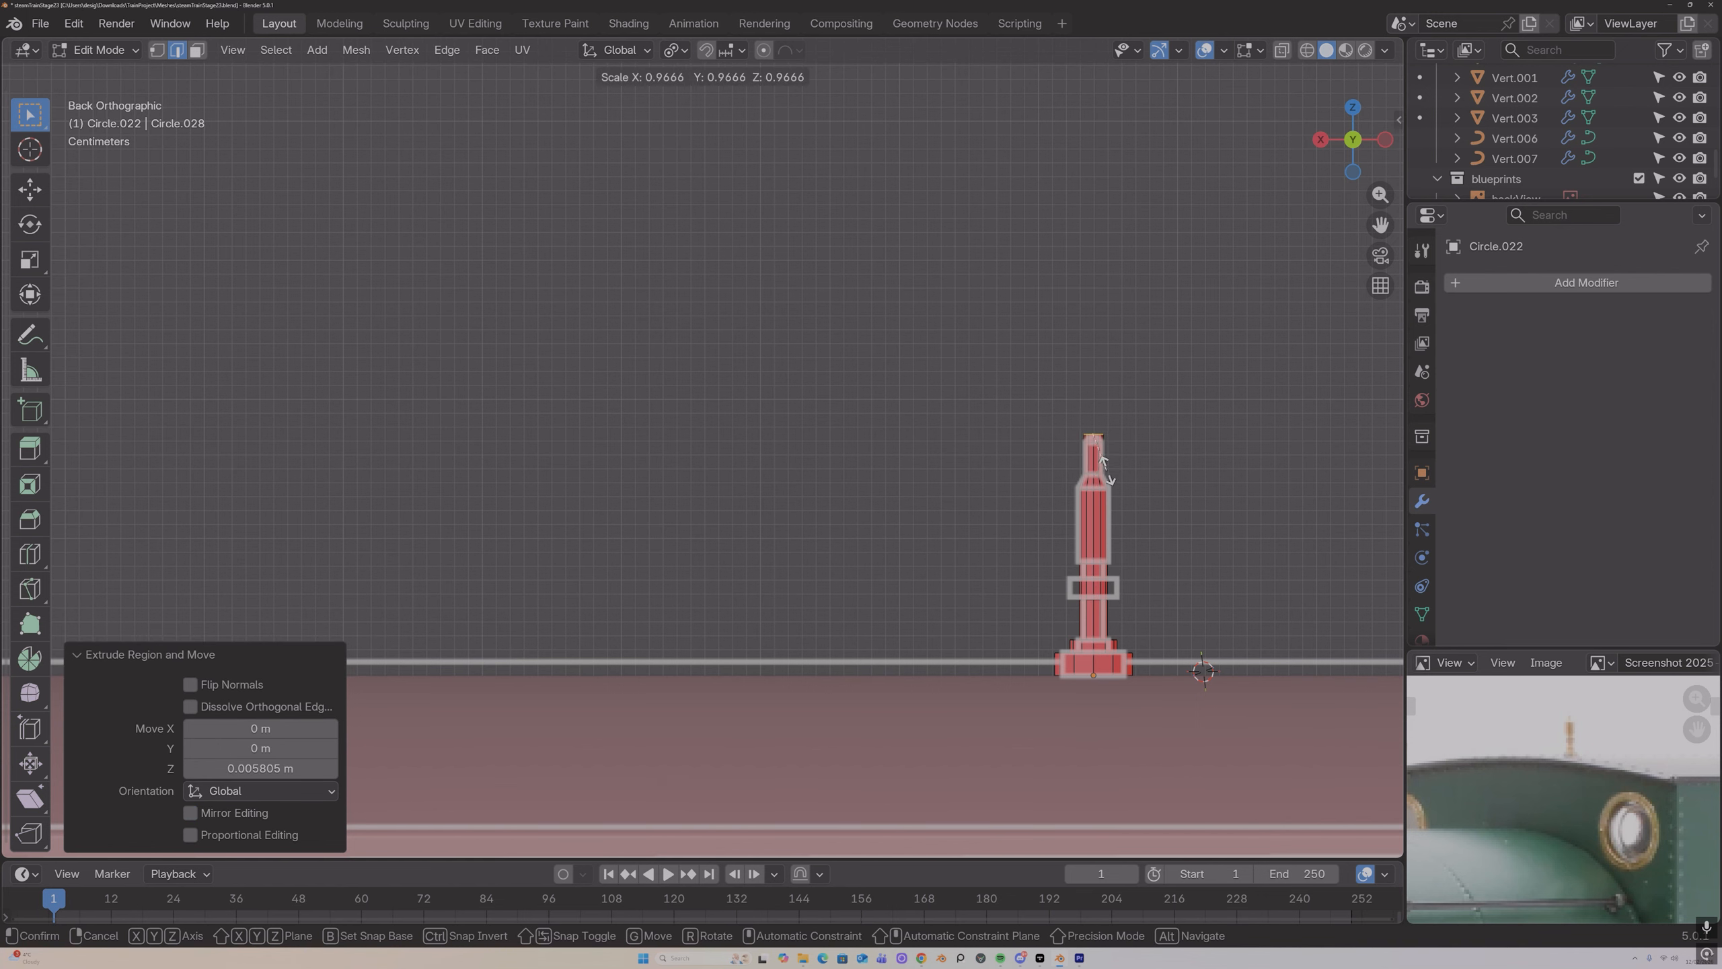
click(1108, 464)
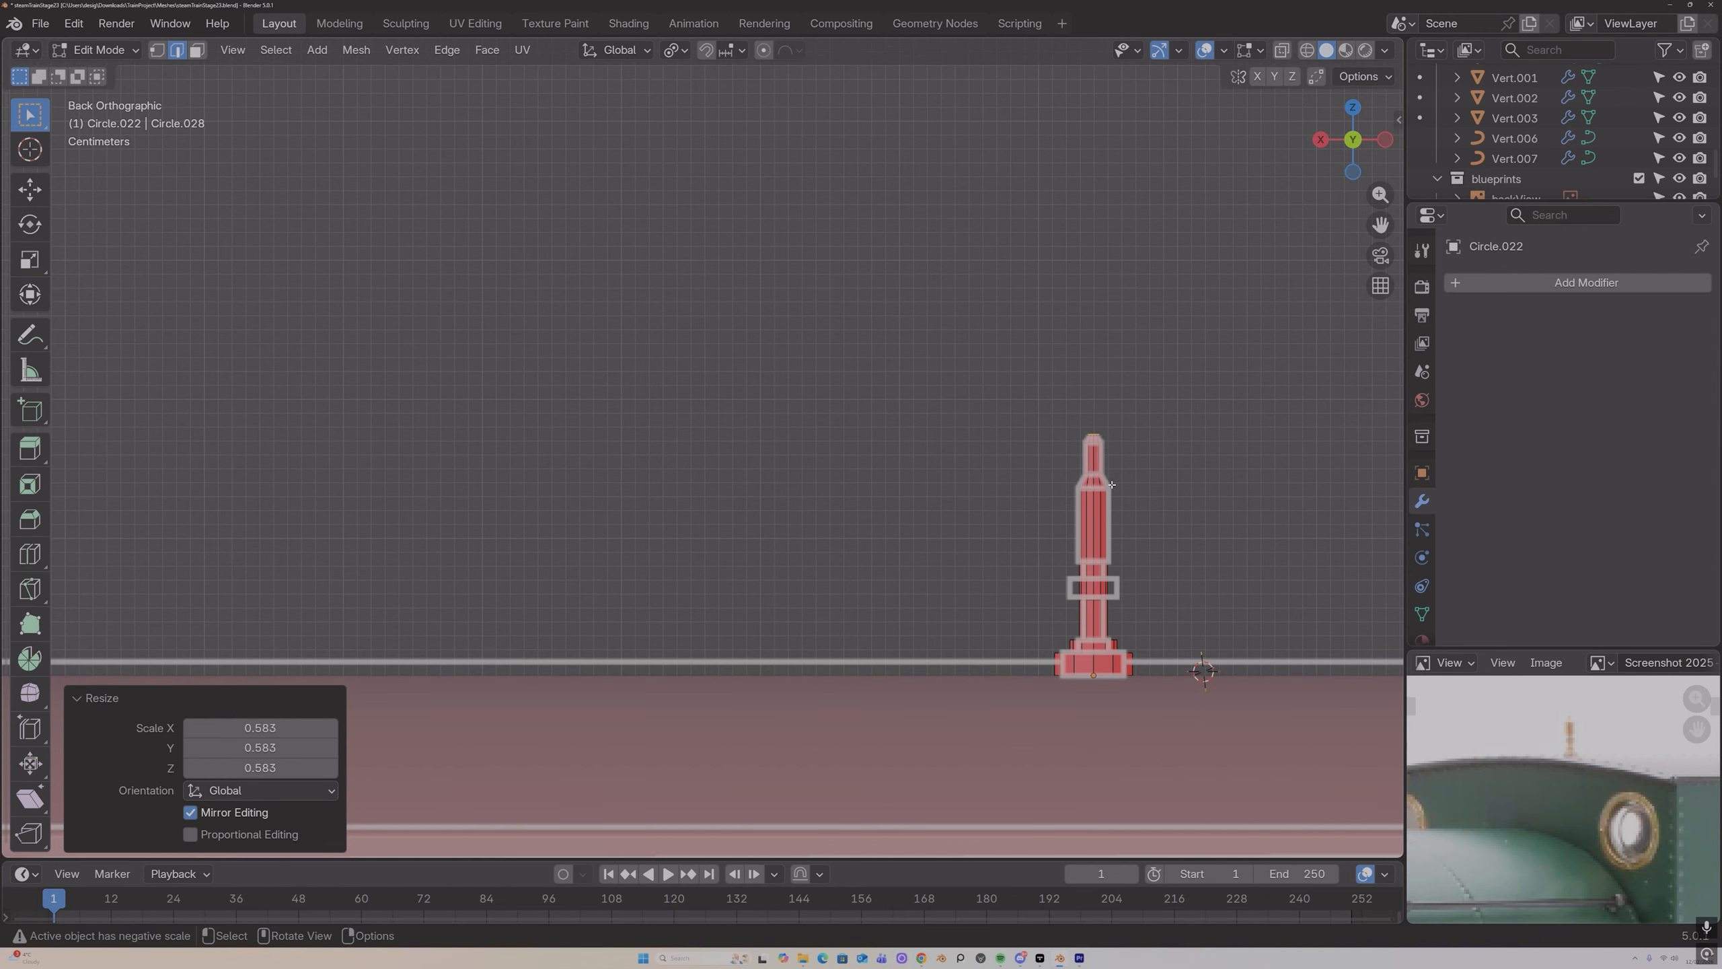
Step: Select all faces around the fitting's main body through the mesh and extrude them along their normals with an offset of -0.117 m
right_click(1084, 510)
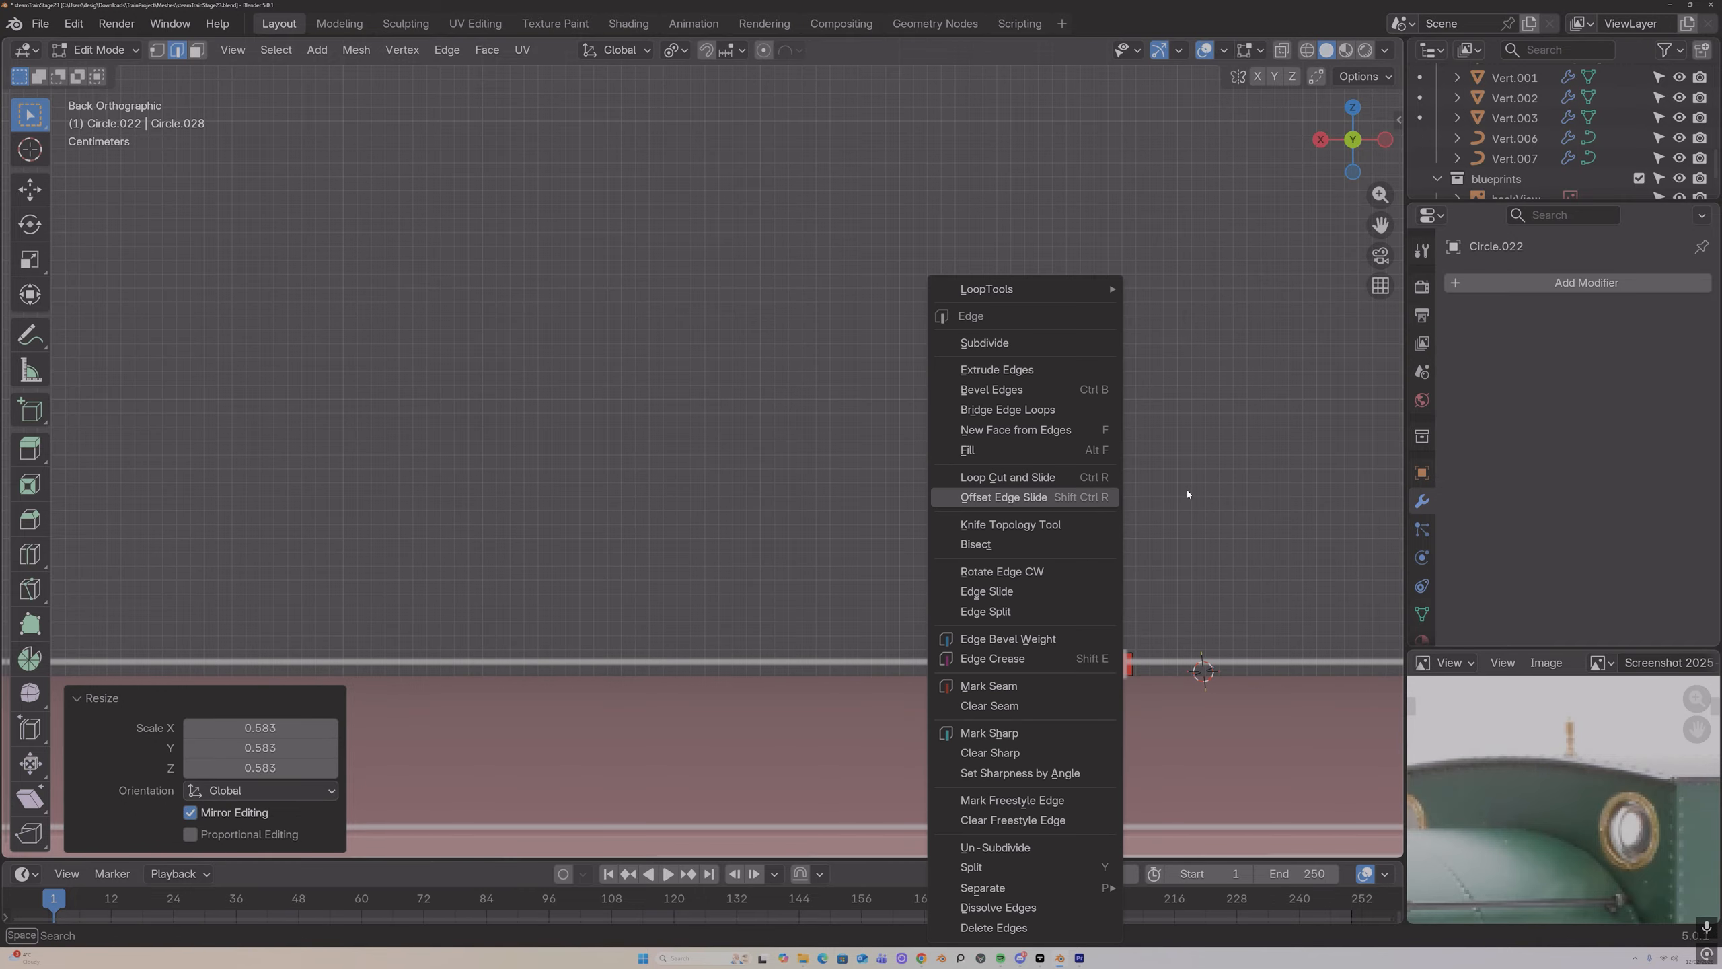
click(1281, 50)
drag(1074, 503, 1138, 537)
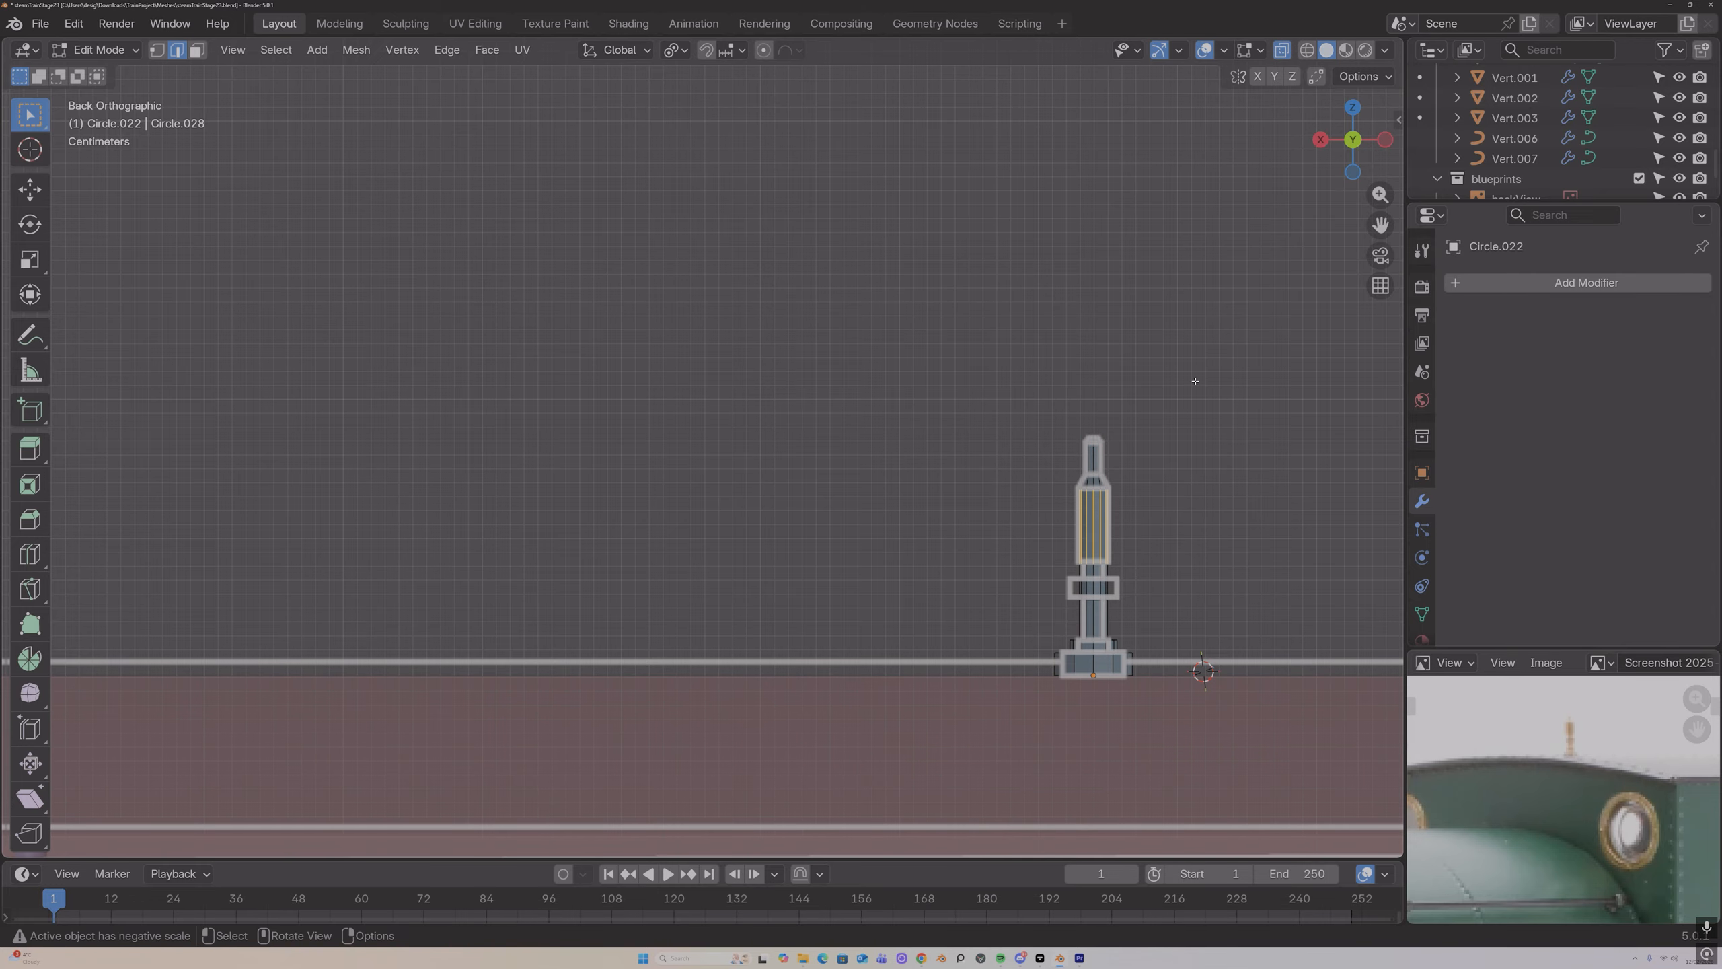
key(3)
drag(1030, 505, 1150, 543)
click(1281, 51)
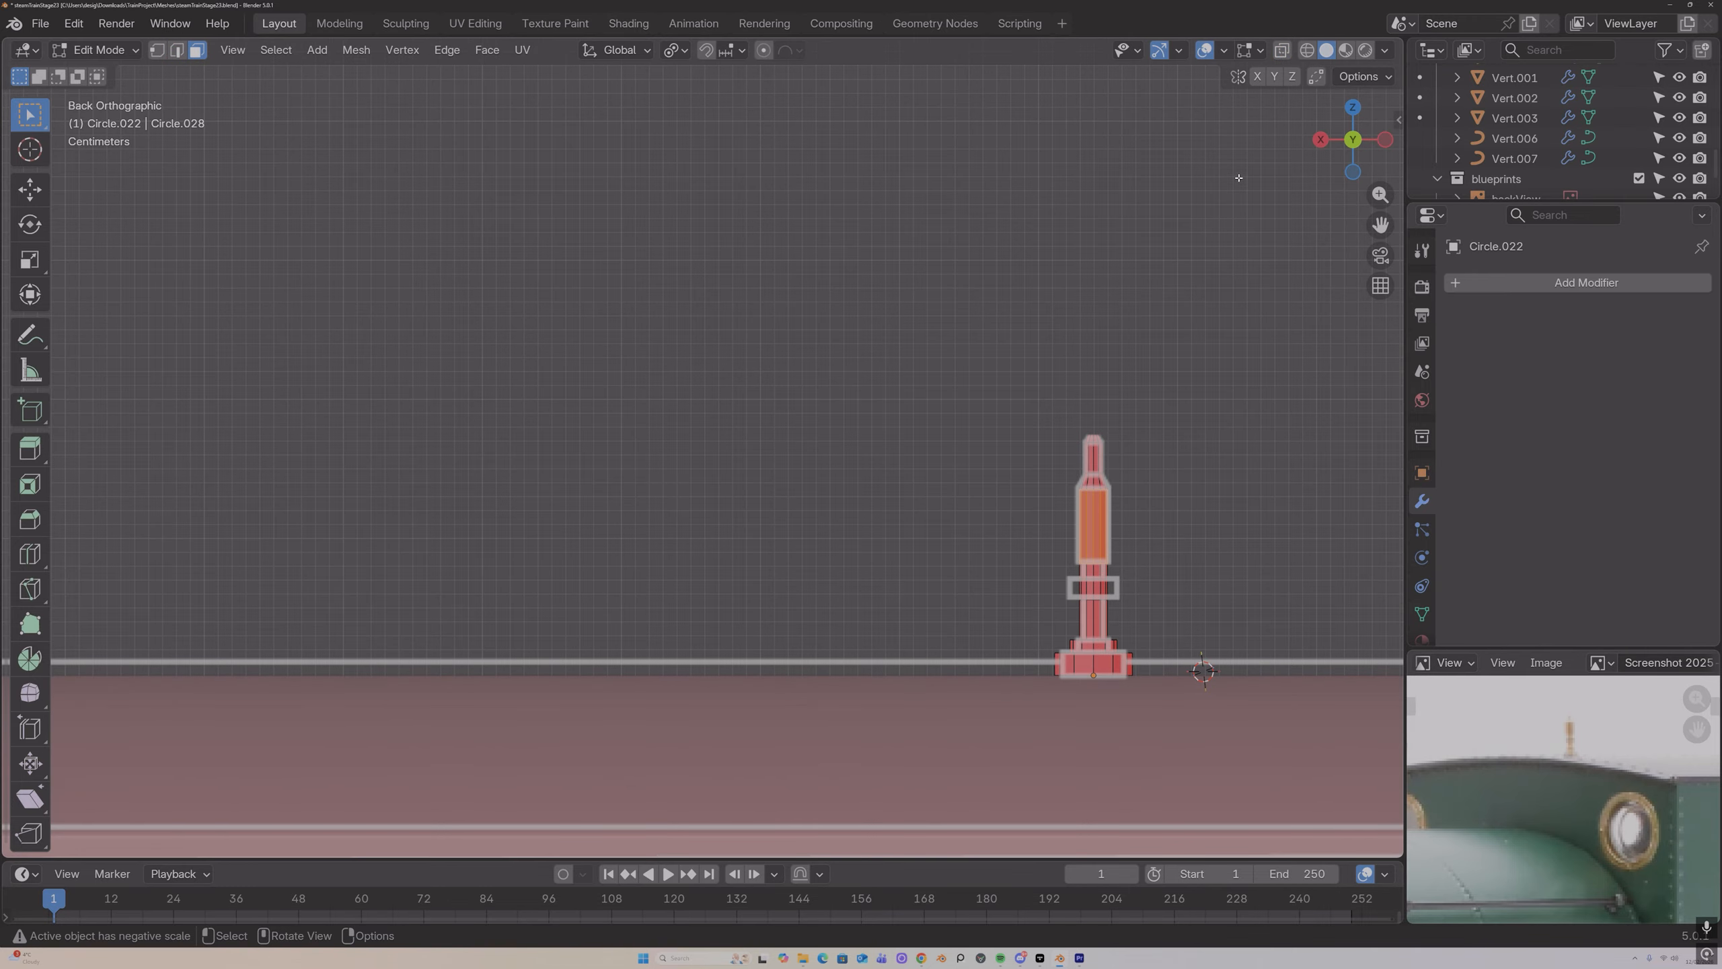
key(alt+e)
click(1127, 519)
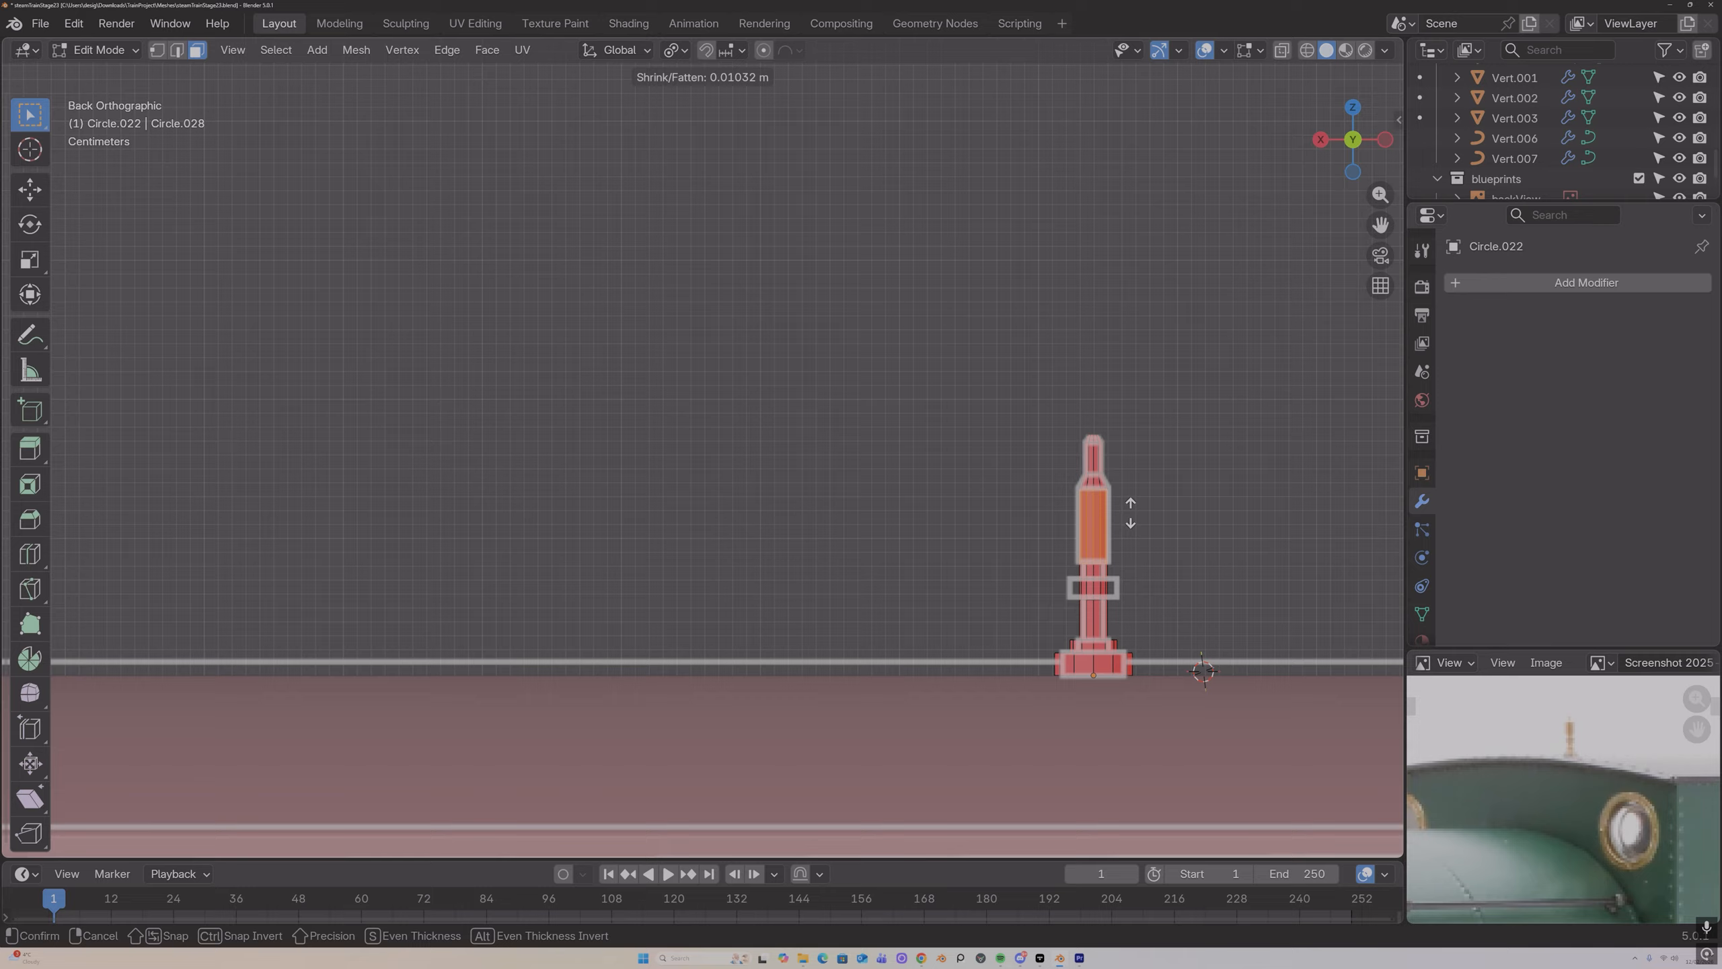
click(943, 601)
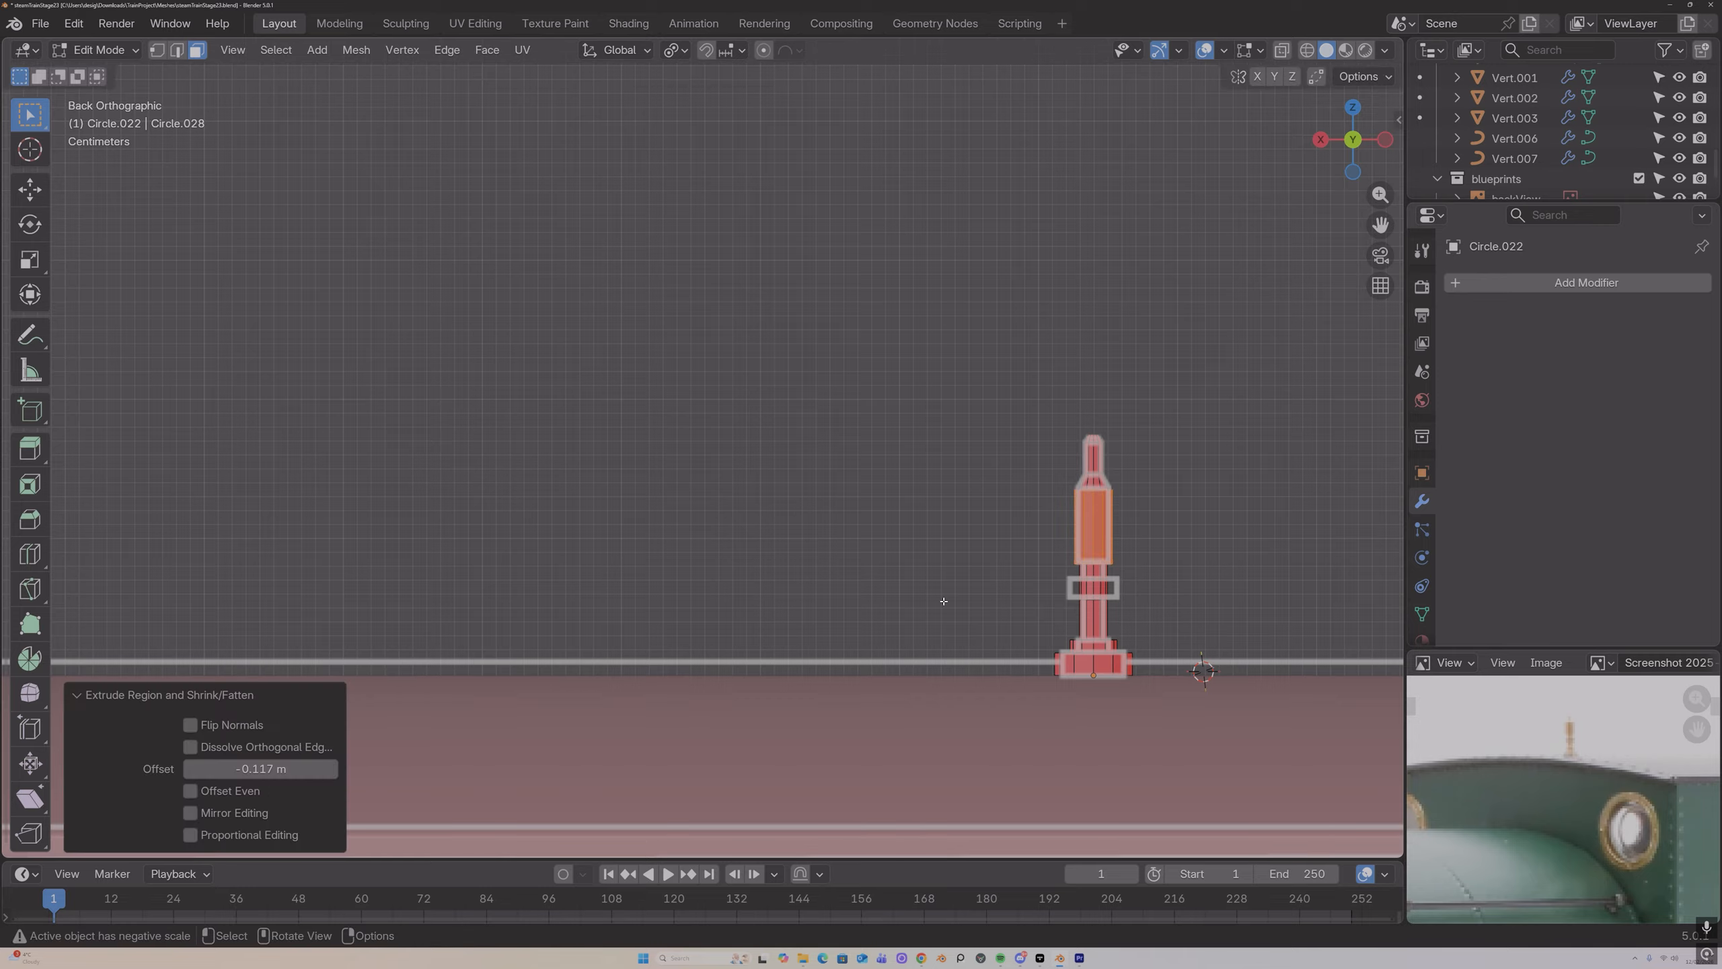
Step: Extrude the stem's ring of faces at the collar height along their normals out to the blueprint's collar outline
alt+click(1066, 586)
key(alt+e)
click(1118, 585)
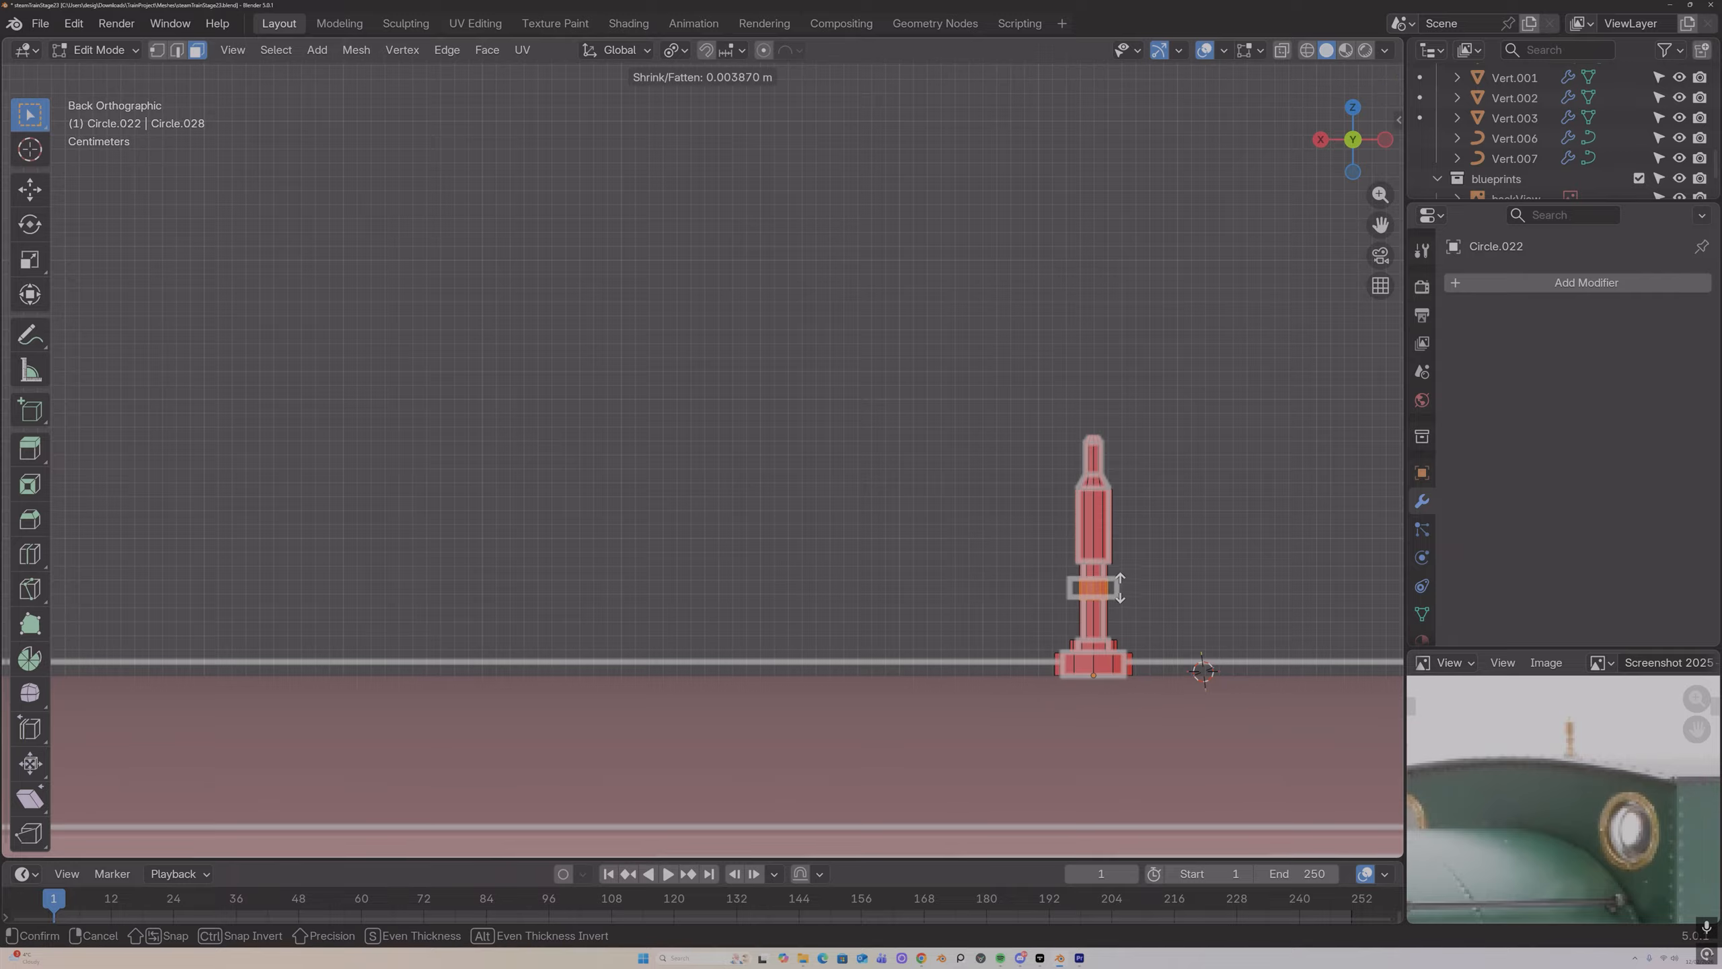
click(1113, 802)
Step: Recalculate the normals of the whole roof fitting to face outside
key(Tab)
middle_drag(1036, 561, 985, 586)
scroll(983, 584, down, 5)
key(Tab)
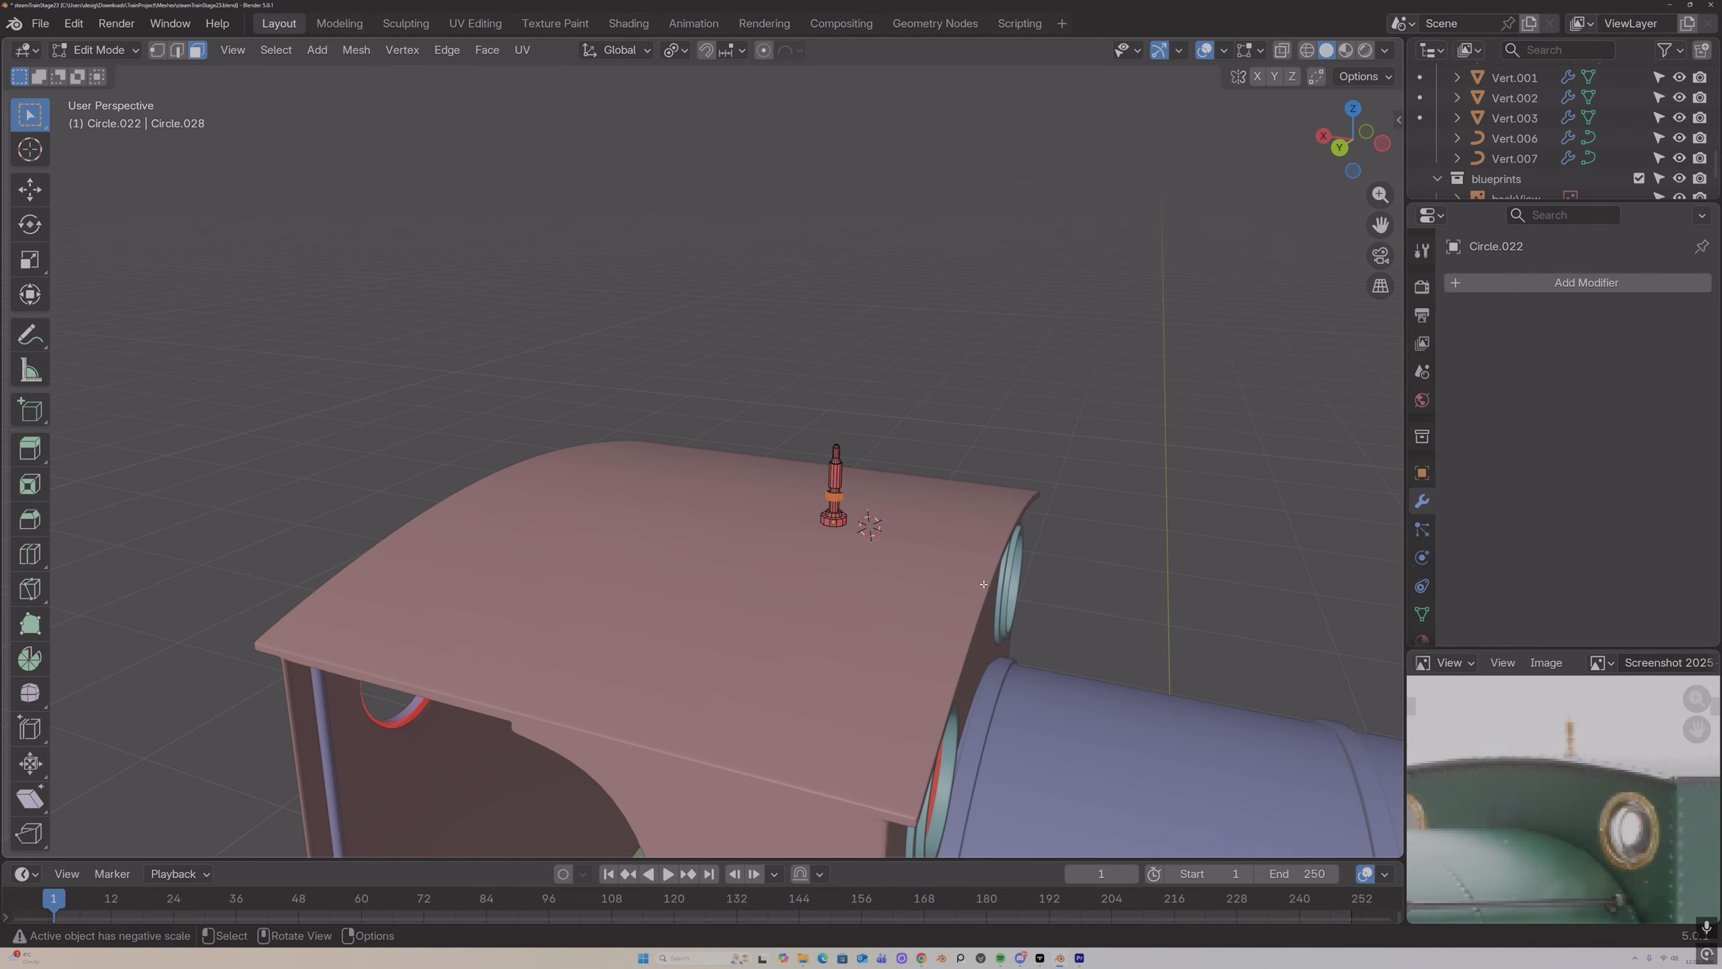
scroll(983, 584, up, 2)
key(a)
key(alt+n)
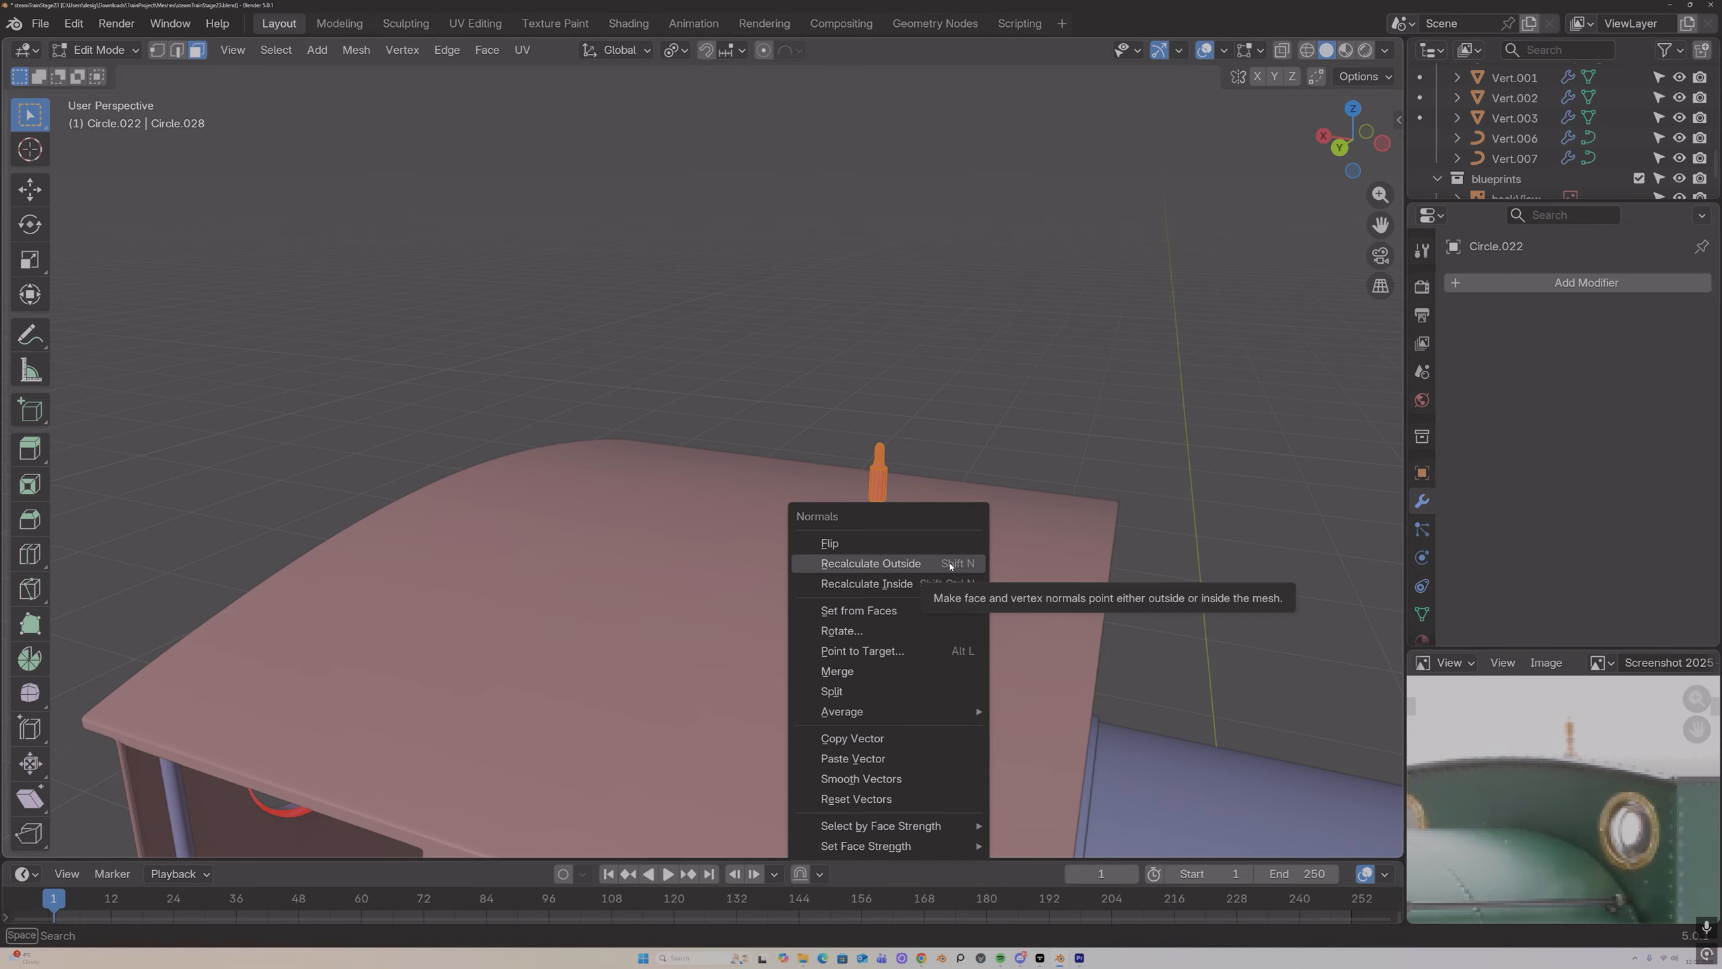
click(950, 564)
Step: Examine the roof fitting's mesh from several sides, checking the open tip and the collar around the stem
key(Tab)
middle_drag(957, 442, 965, 479)
scroll(949, 468, up, 3)
key(Tab)
scroll(1087, 435, up, 2)
key(1)
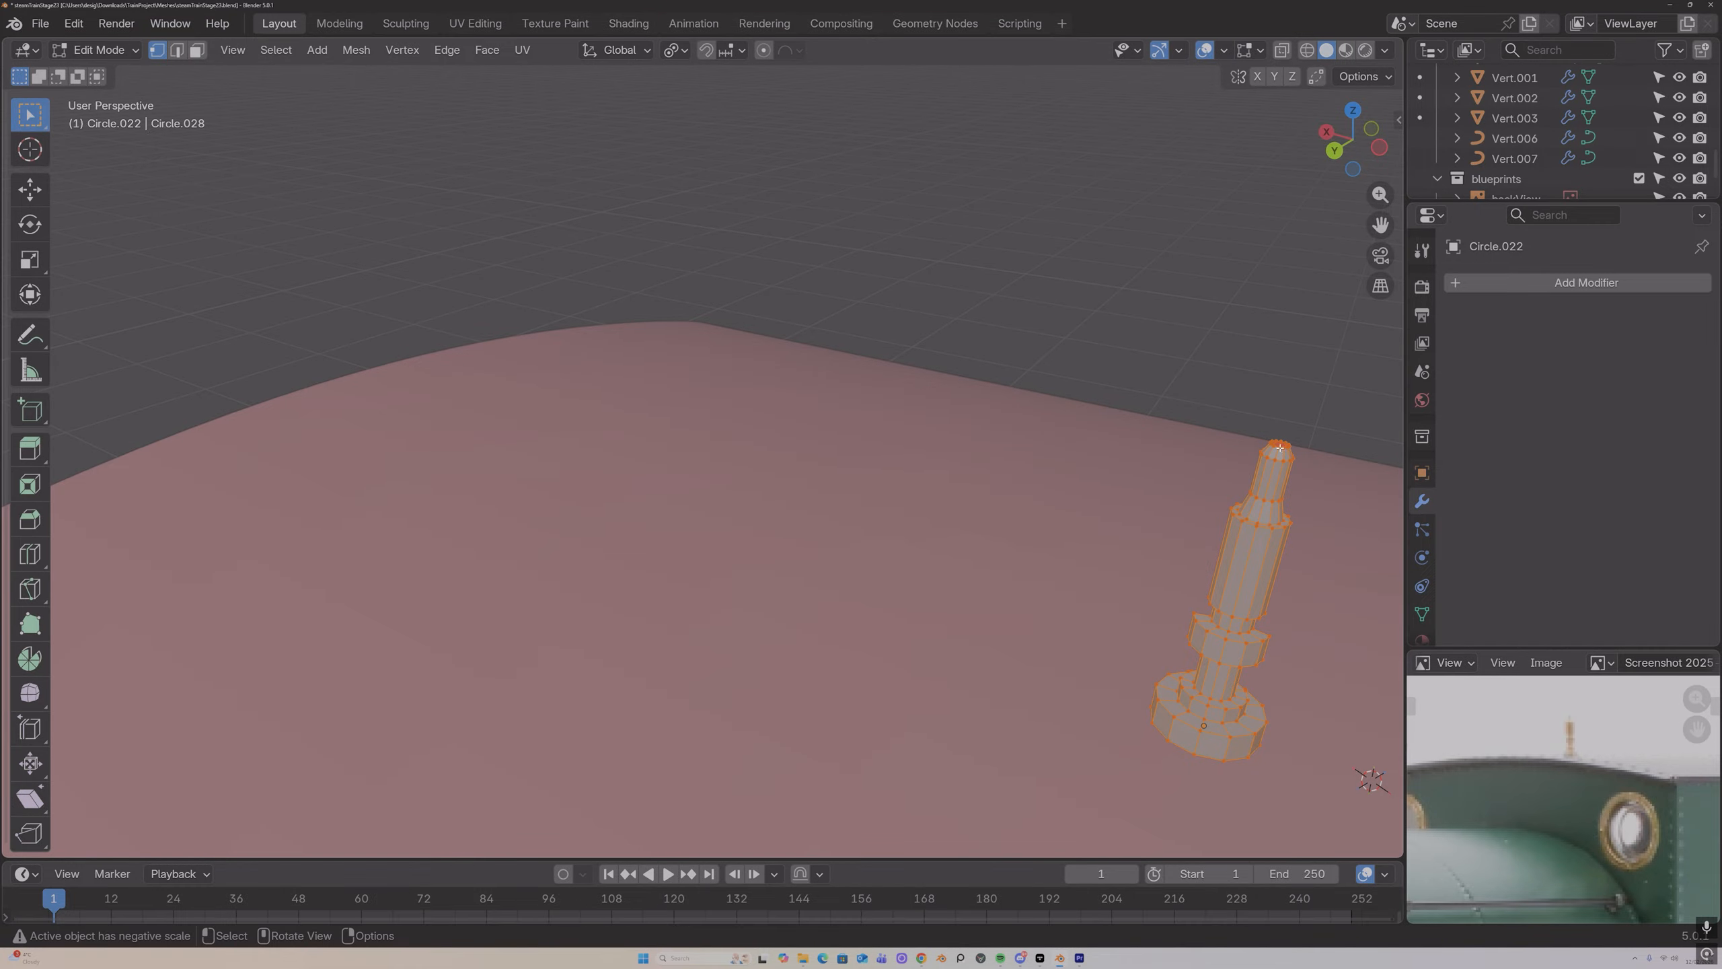
key(alt+a)
alt+click(1278, 448)
middle_drag(1278, 448, 1085, 453)
key(3)
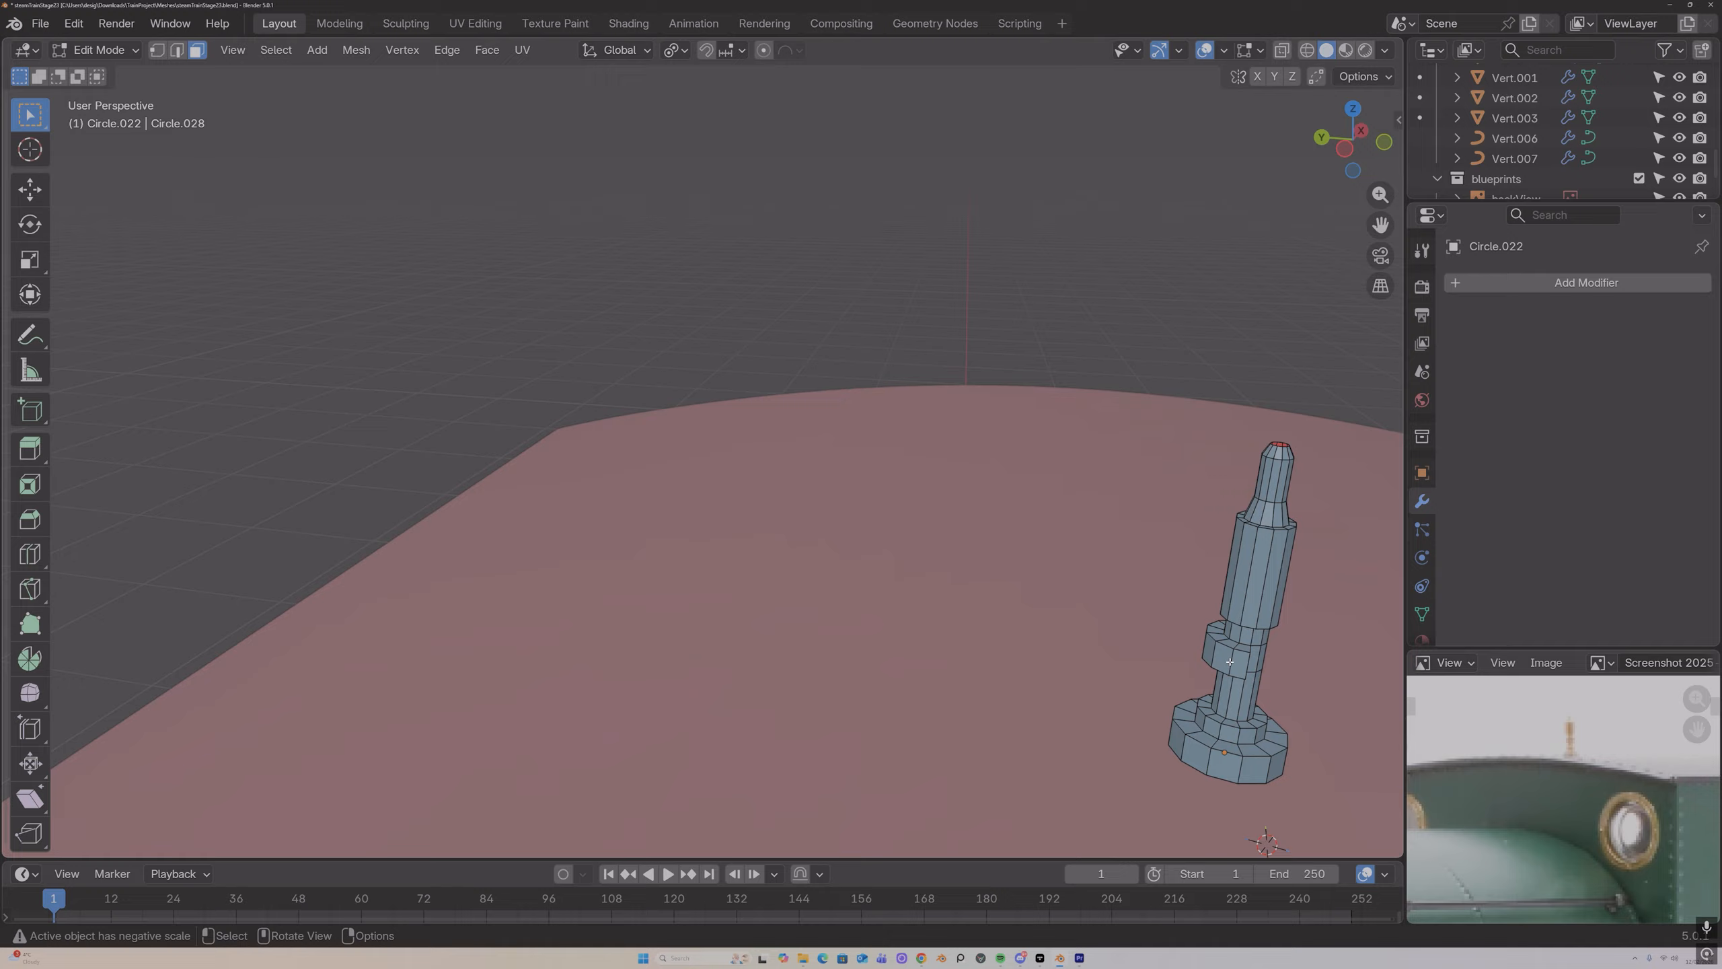
middle_drag(1189, 653, 2, 647)
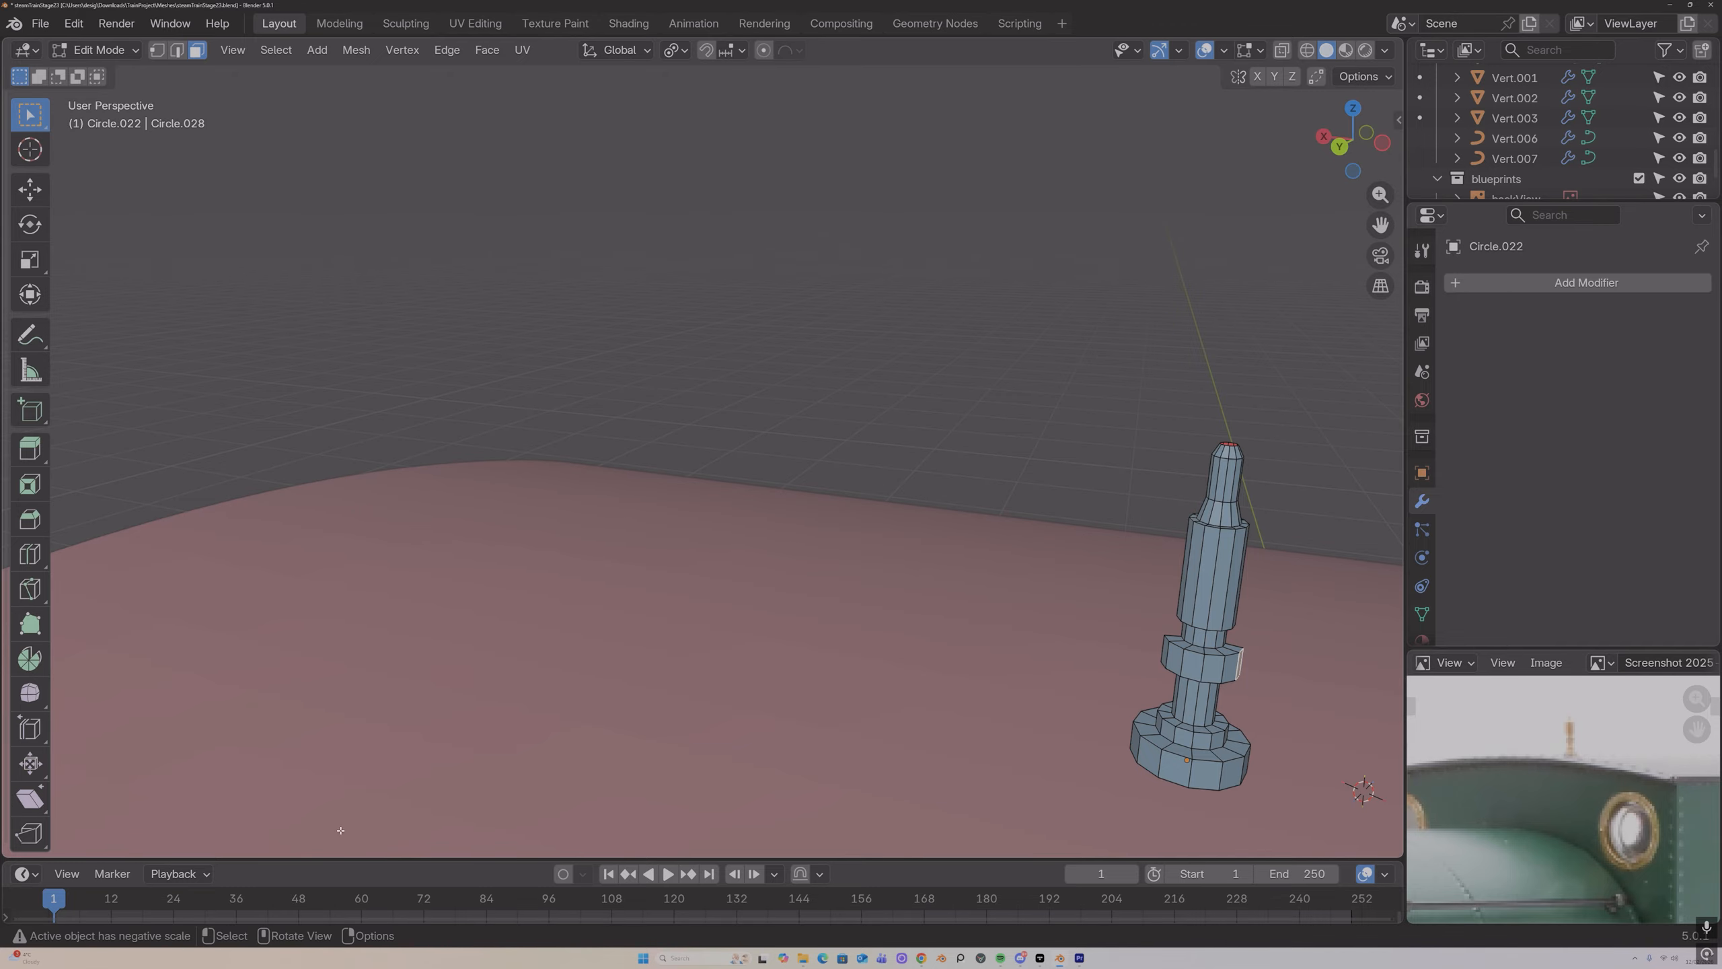
middle_drag(949, 409, 932, 487)
Step: Close the fitting's tip by extruding its rim at 0.702 scale, raising it slightly along Z and merging its vertices at center
key(1)
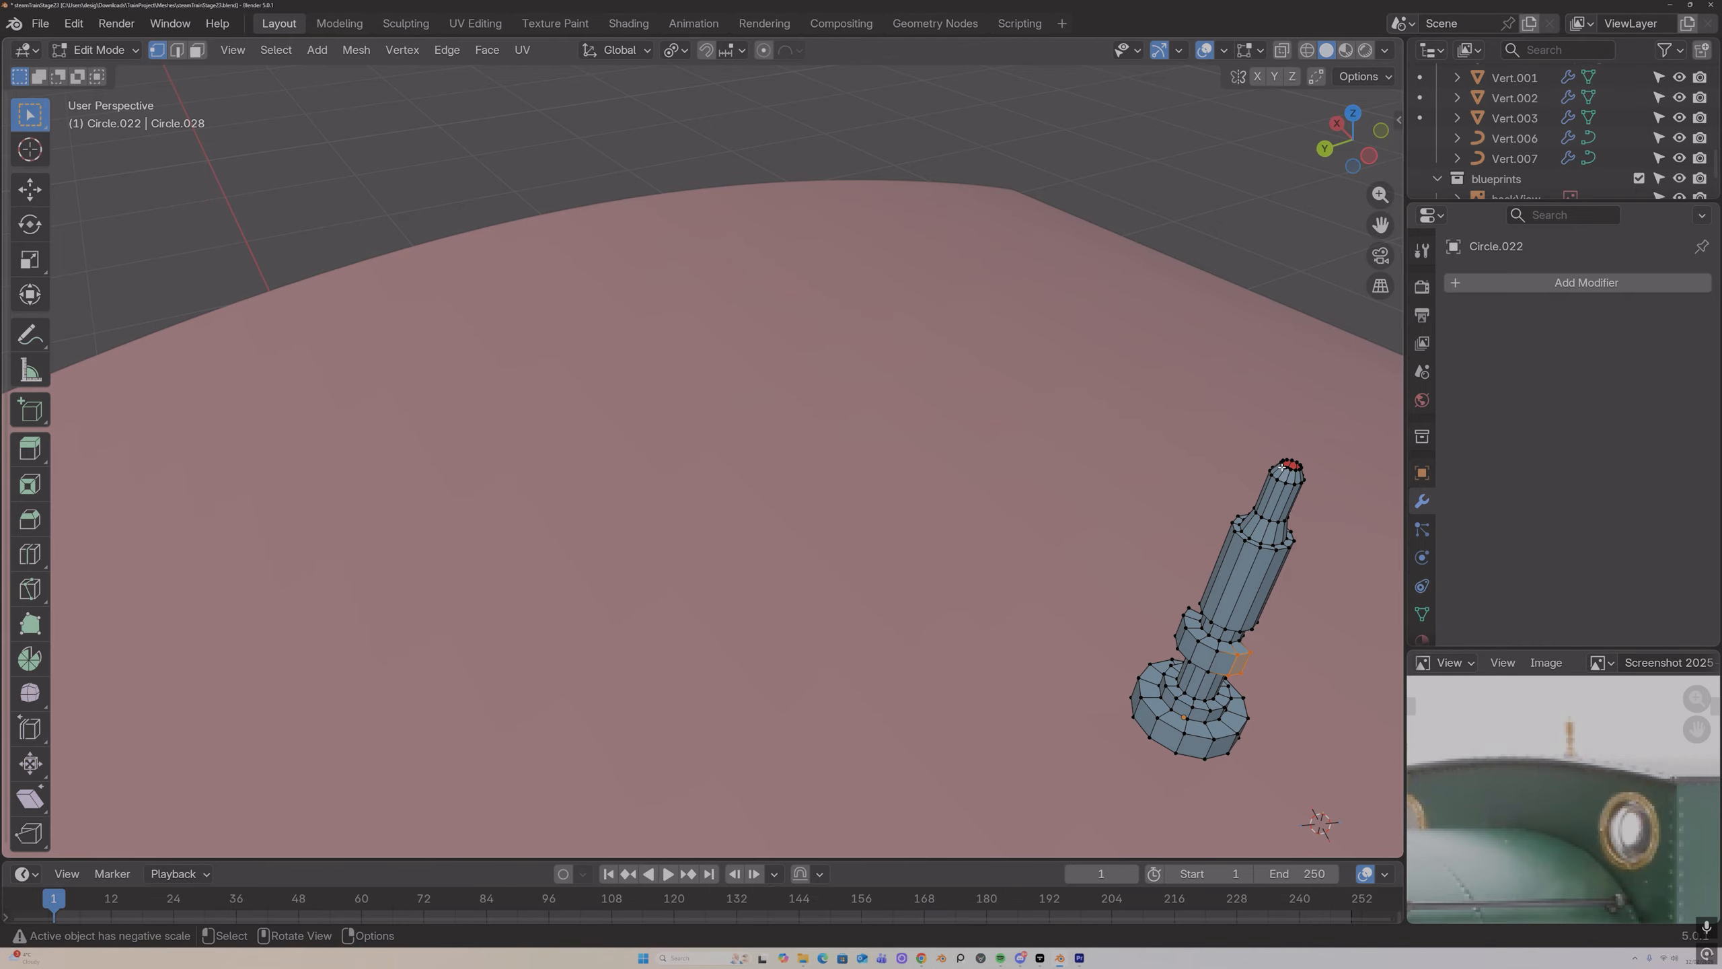
middle_drag(1282, 467, 1275, 468)
key(s)
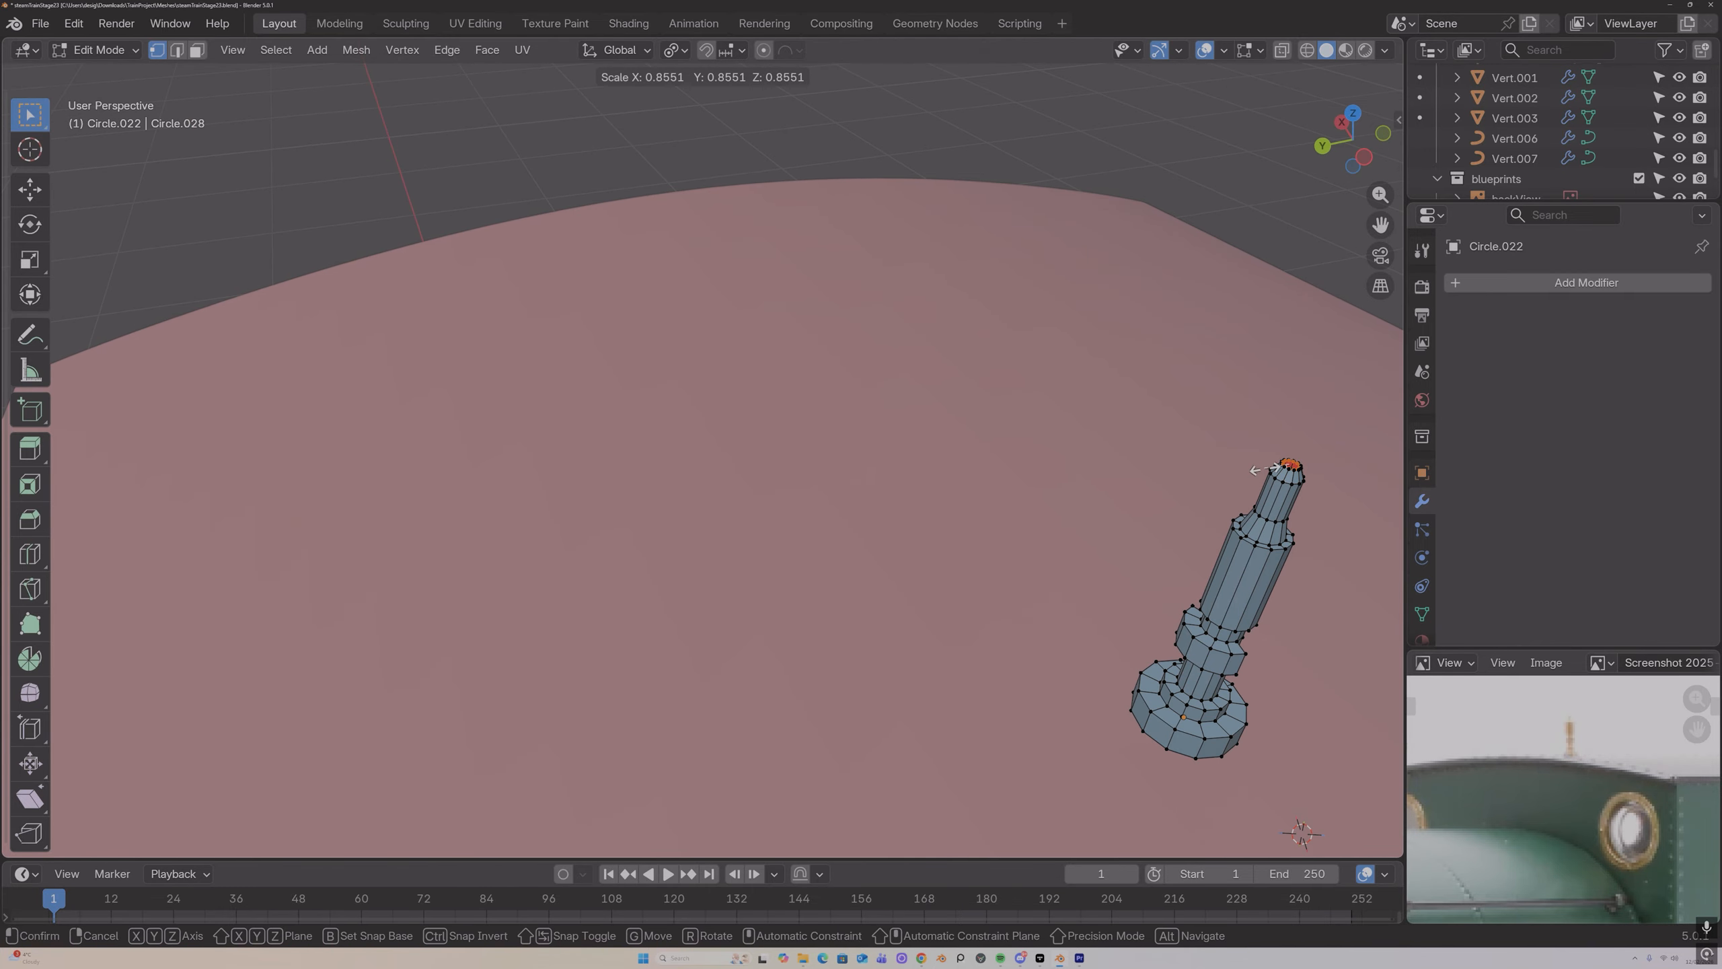
click(1265, 476)
key(g)
key(z)
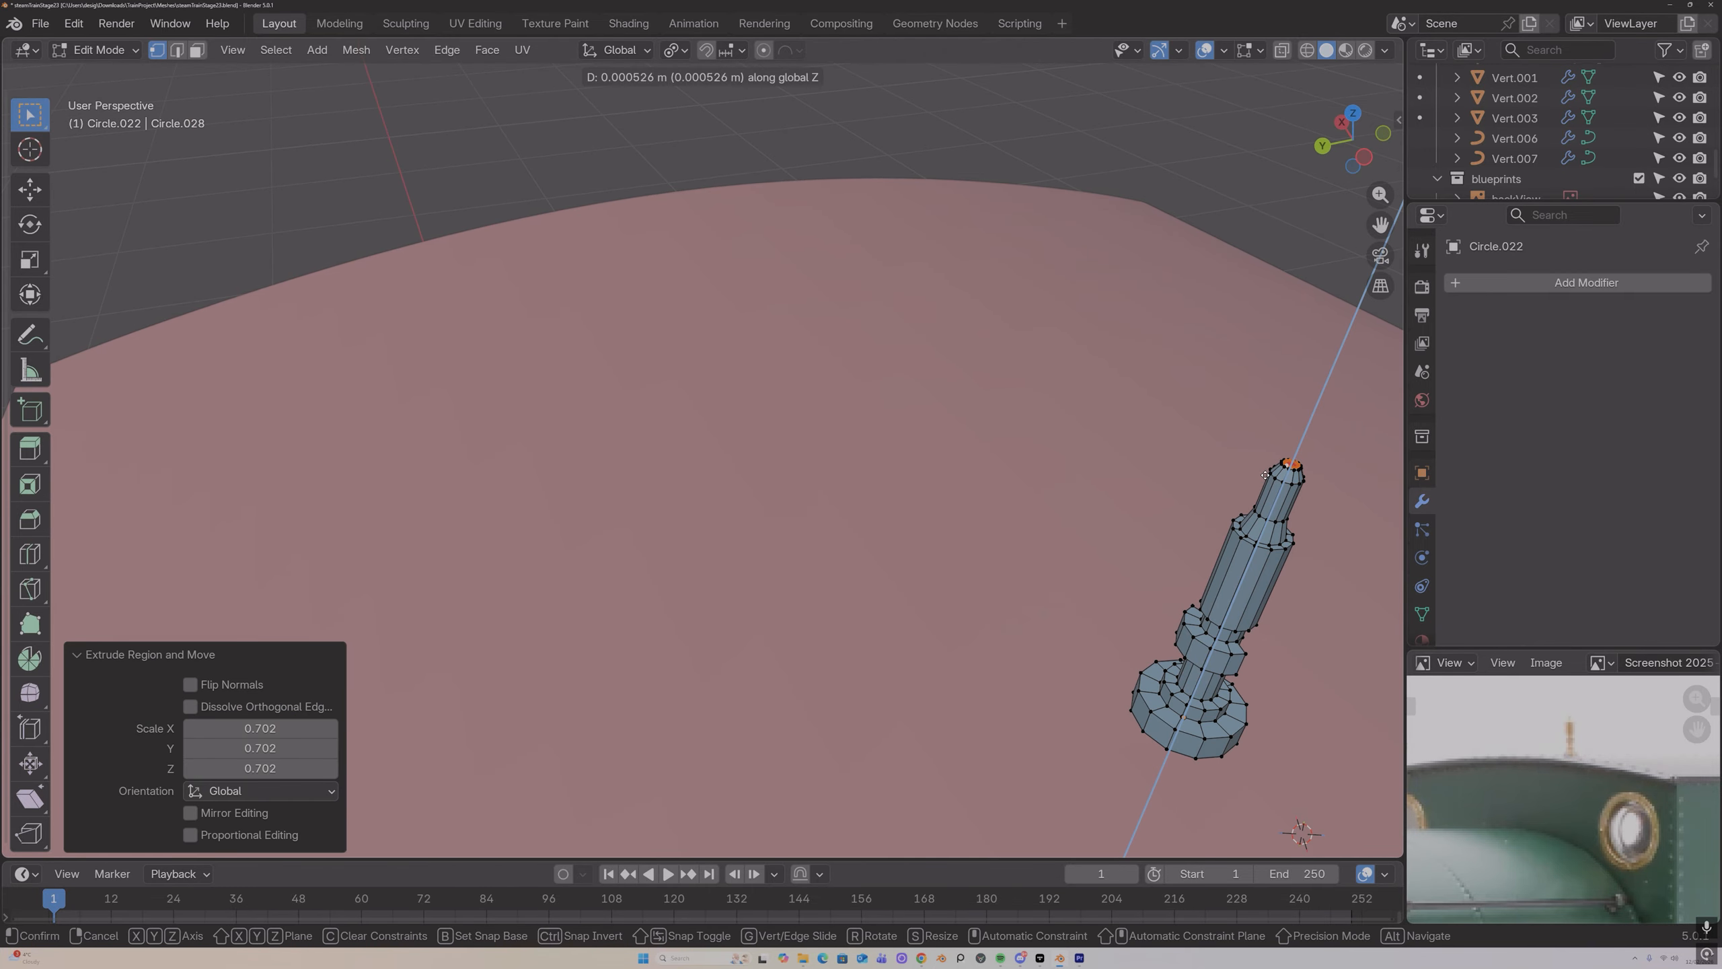
click(1265, 474)
key(m)
click(1220, 359)
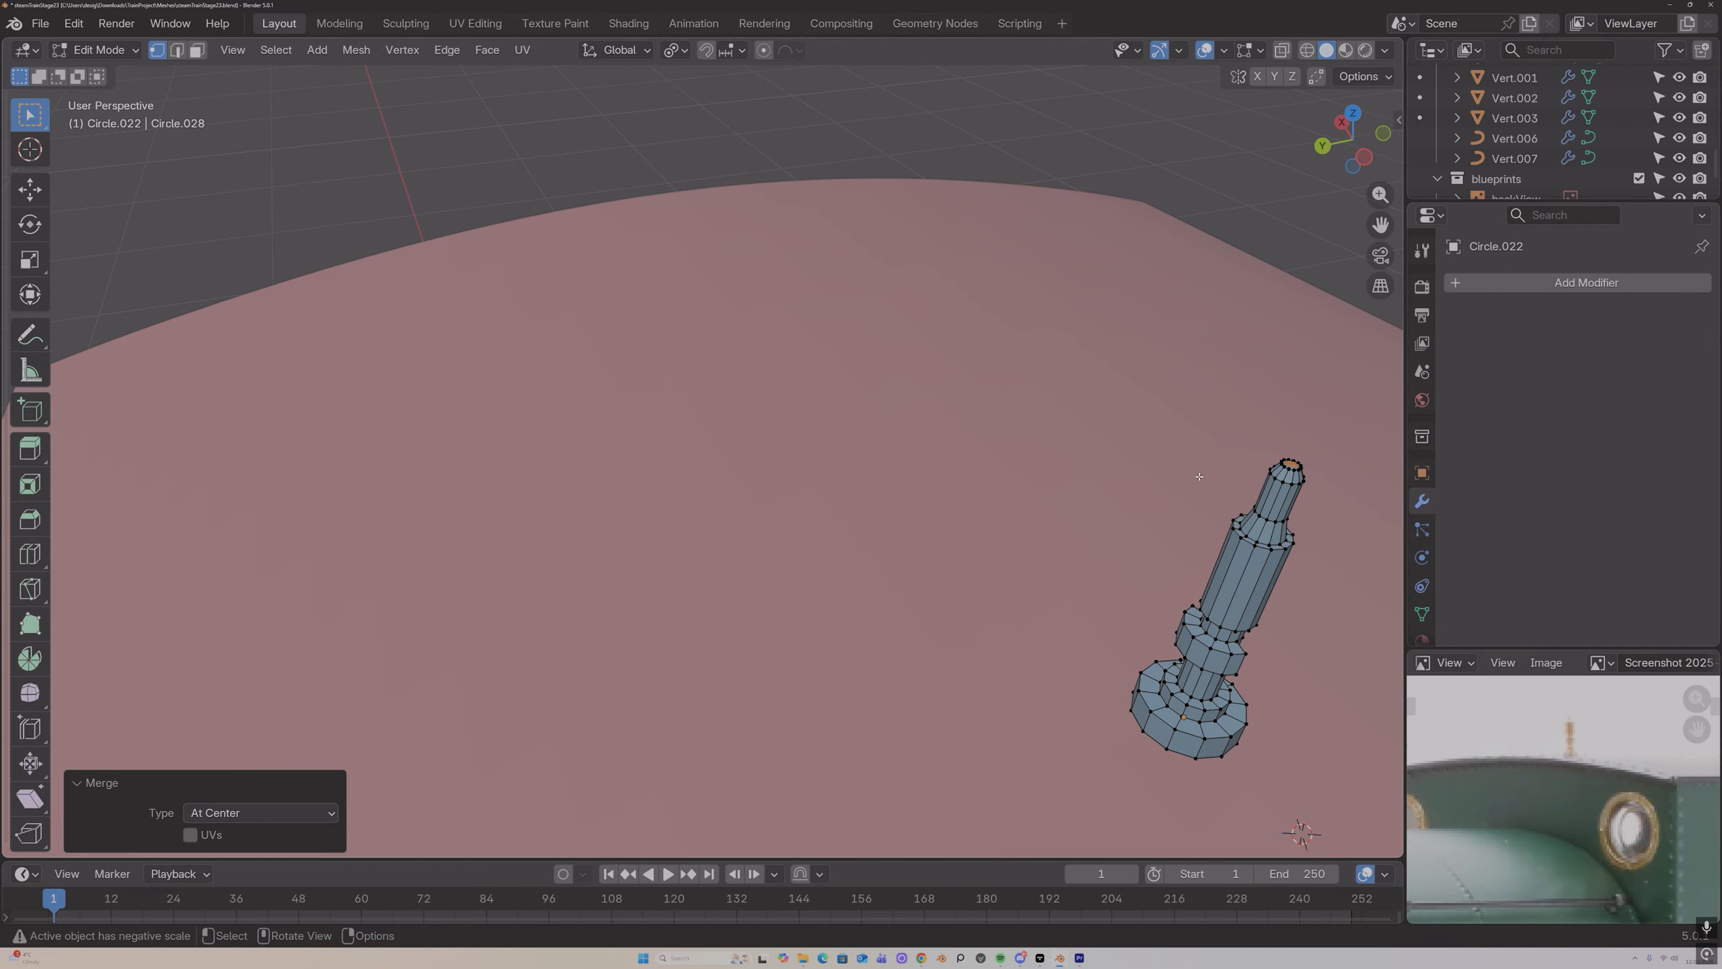
Step: Dissolve the misplaced collar faces that cover only one side of the roof fitting's stem
key(3)
click(1227, 662)
click(1237, 663)
middle_drag(1236, 662, 1298, 643)
ctrl+shift+click(1161, 649)
middle_drag(1161, 649, 880, 596)
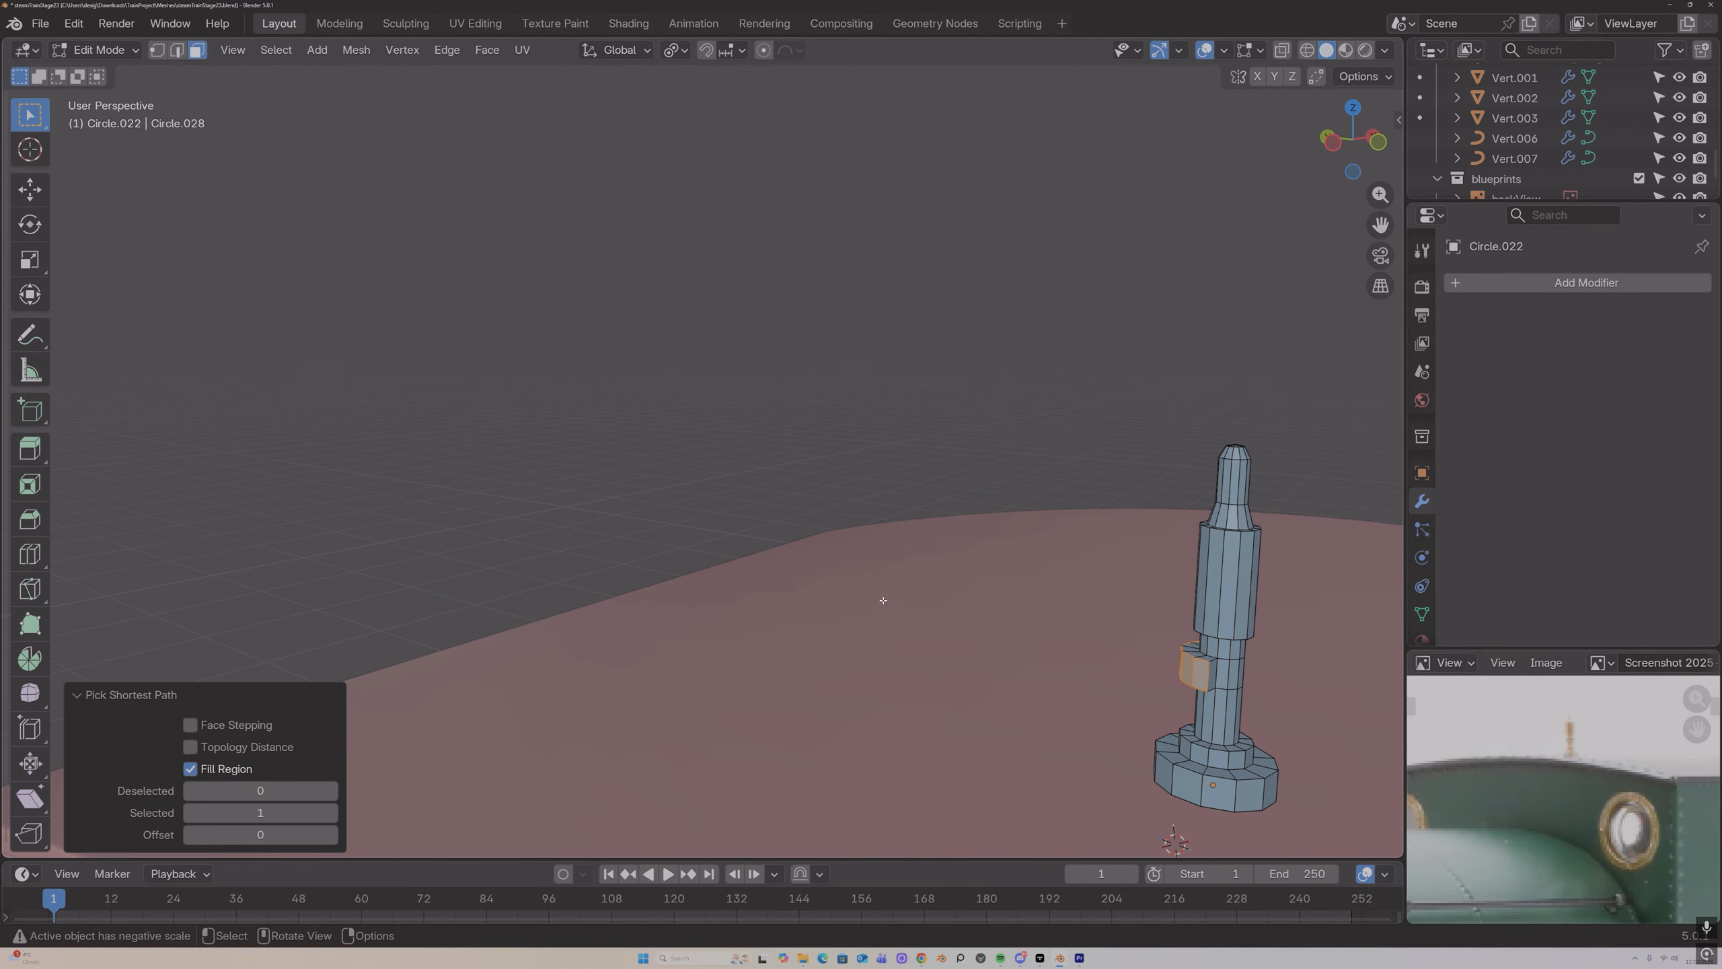
key(ctrl+KP_Add)
key(x)
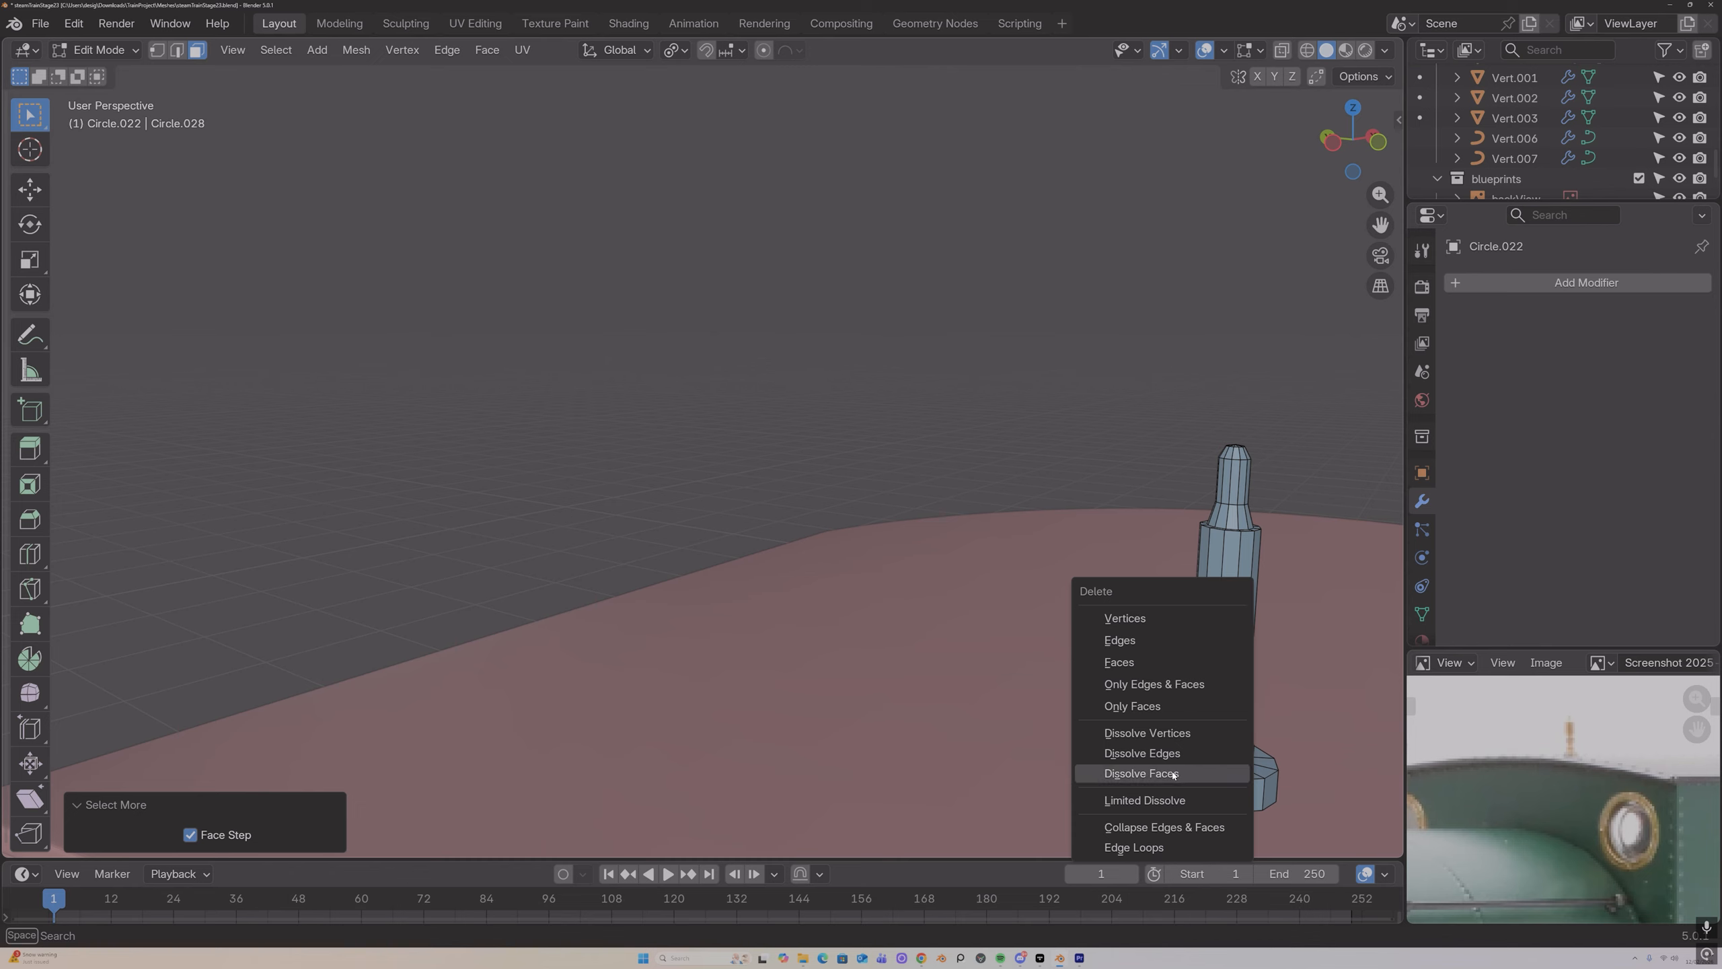
click(1173, 775)
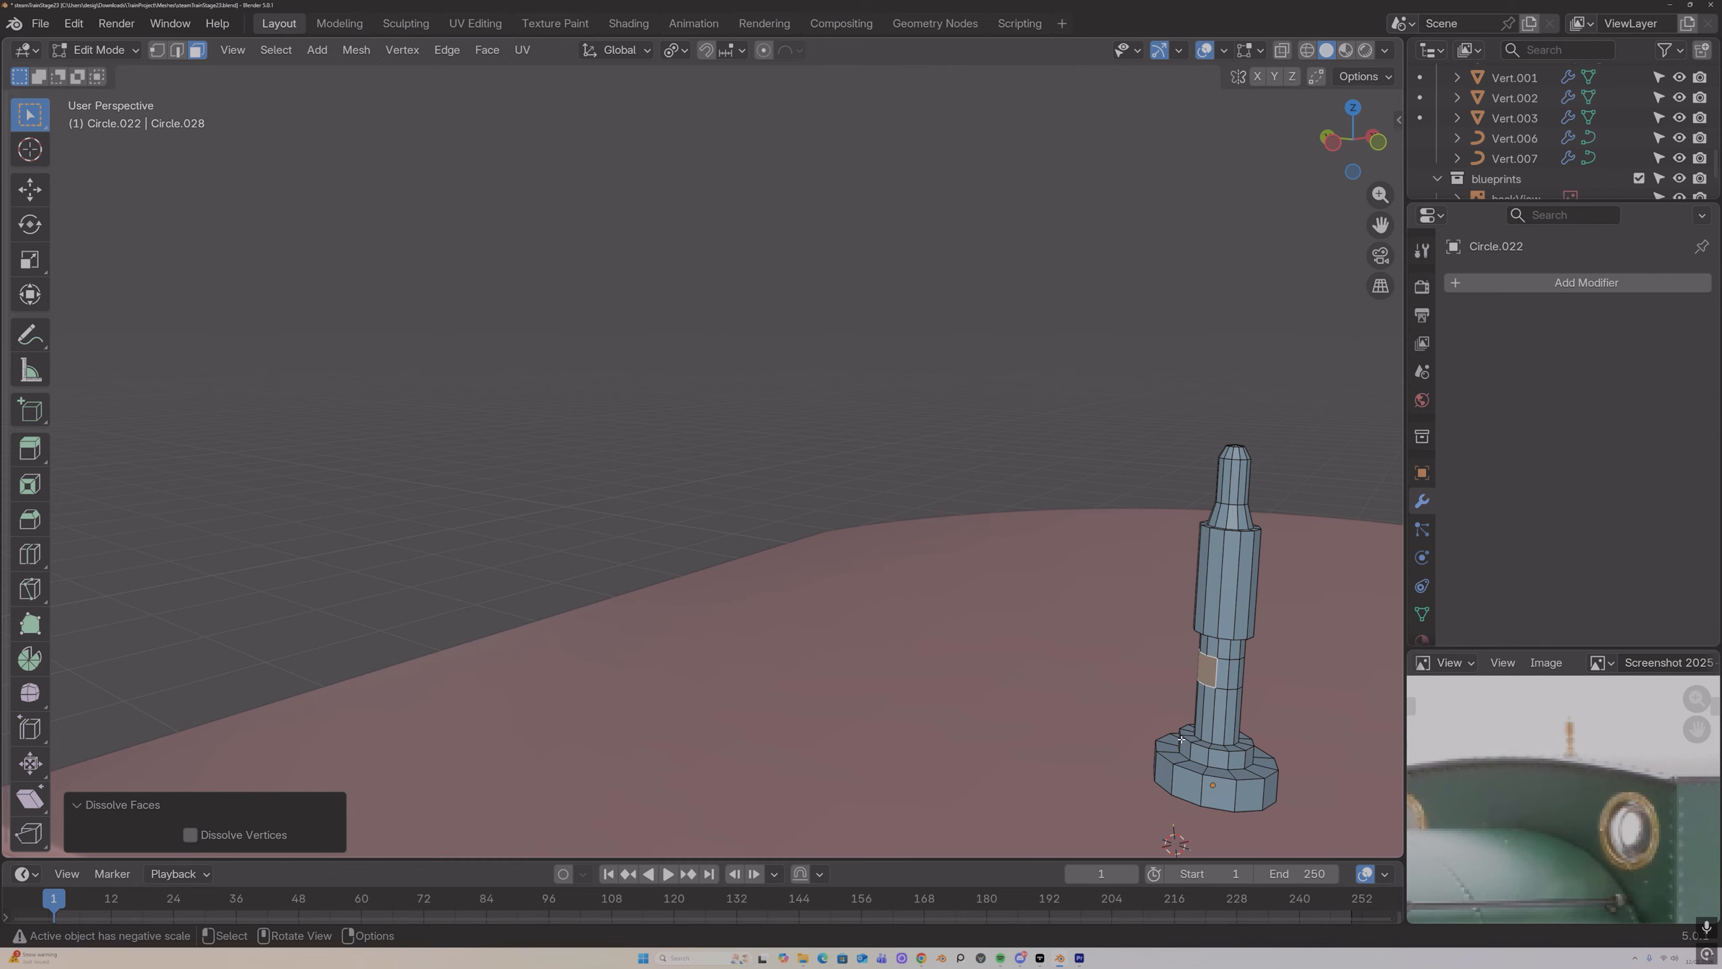
Step: Examine the stem's mesh at collar height from several sides after the faces were dissolved
middle_drag(1174, 776, 1265, 688)
key(1)
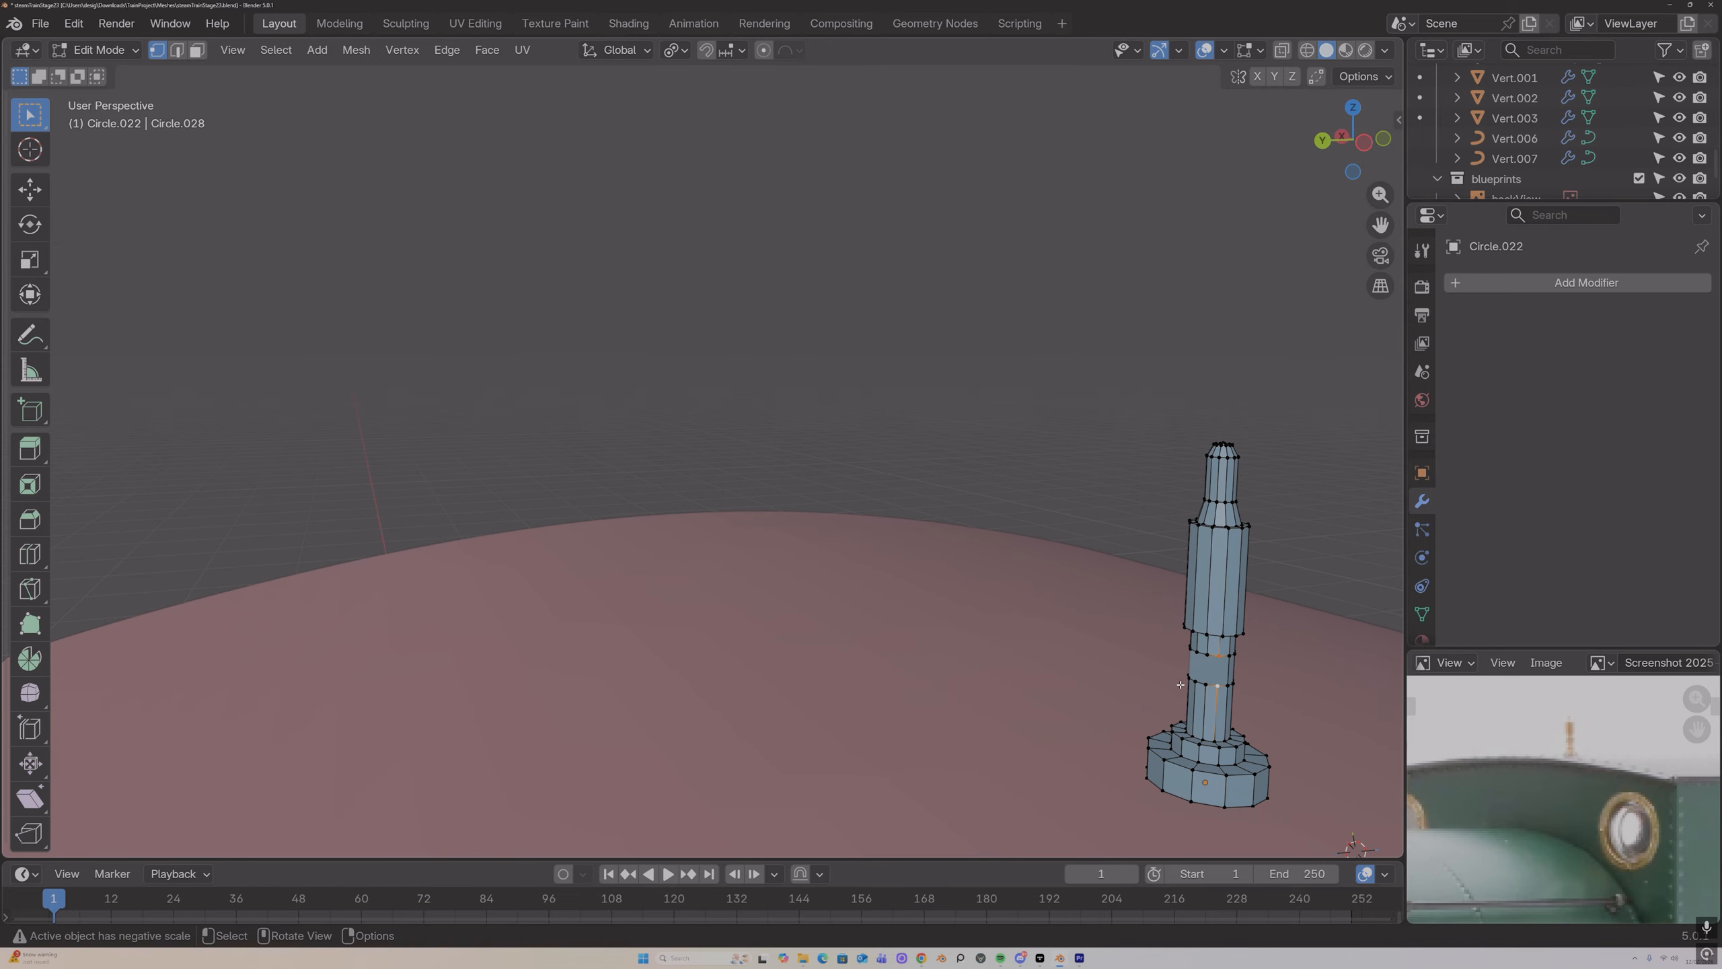
alt+click(1204, 687)
middle_drag(1204, 687, 1296, 685)
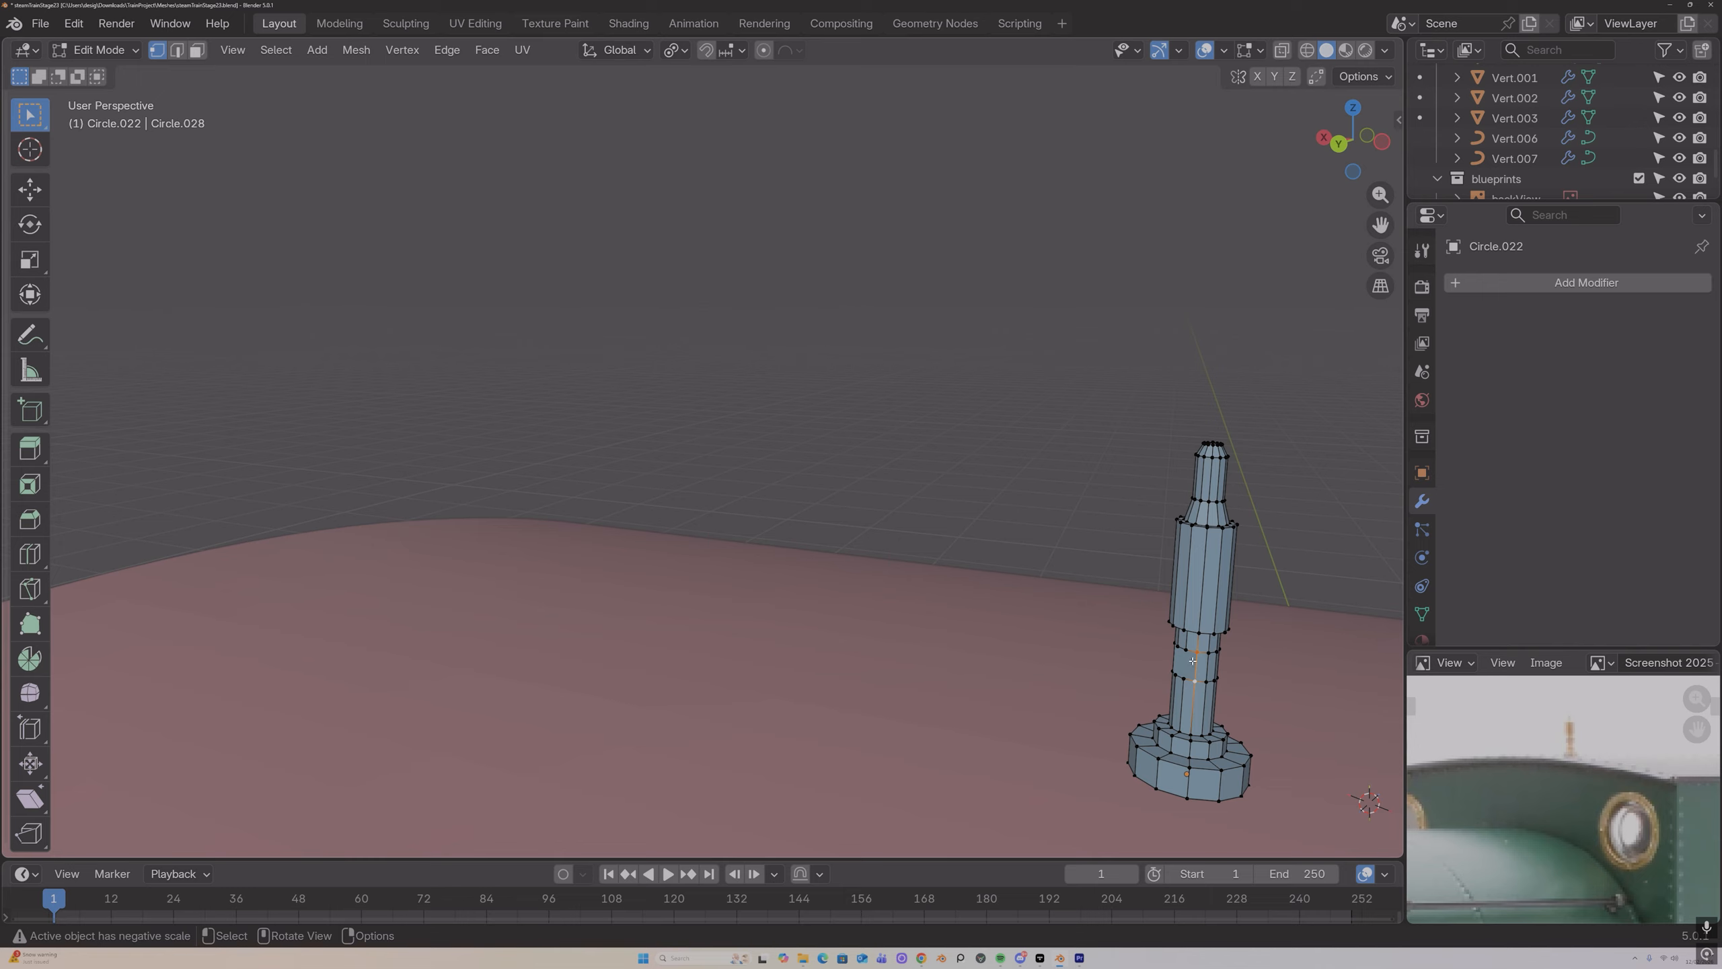
scroll(1184, 677, up, 3)
middle_drag(1183, 677, 1227, 676)
scroll(1227, 676, down, 5)
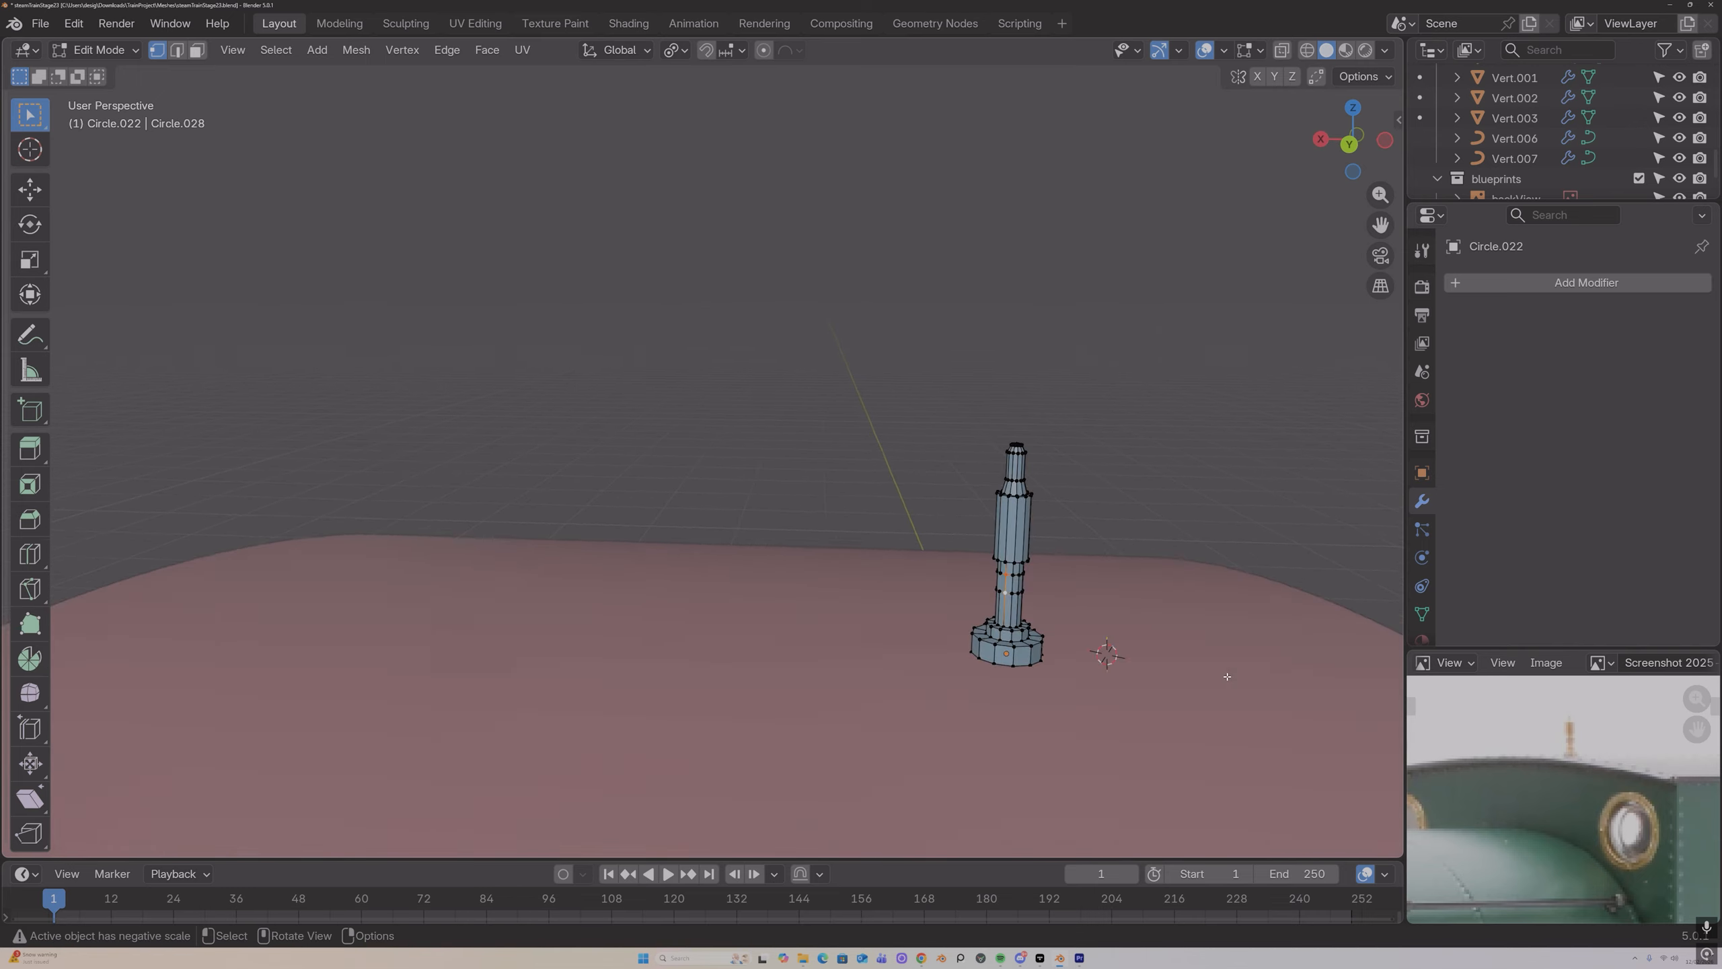
scroll(1214, 668, down, 1)
scroll(1157, 631, up, 1)
scroll(1139, 619, up, 3)
middle_drag(1119, 607, 1044, 659)
Step: Extrude the full ring of stem faces at collar height along their normals out to the blueprint's collar outline
click(1175, 652)
shift+click(1171, 677)
key(3)
click(1166, 662)
ctrl+click(1186, 665)
middle_drag(1185, 665, 1077, 665)
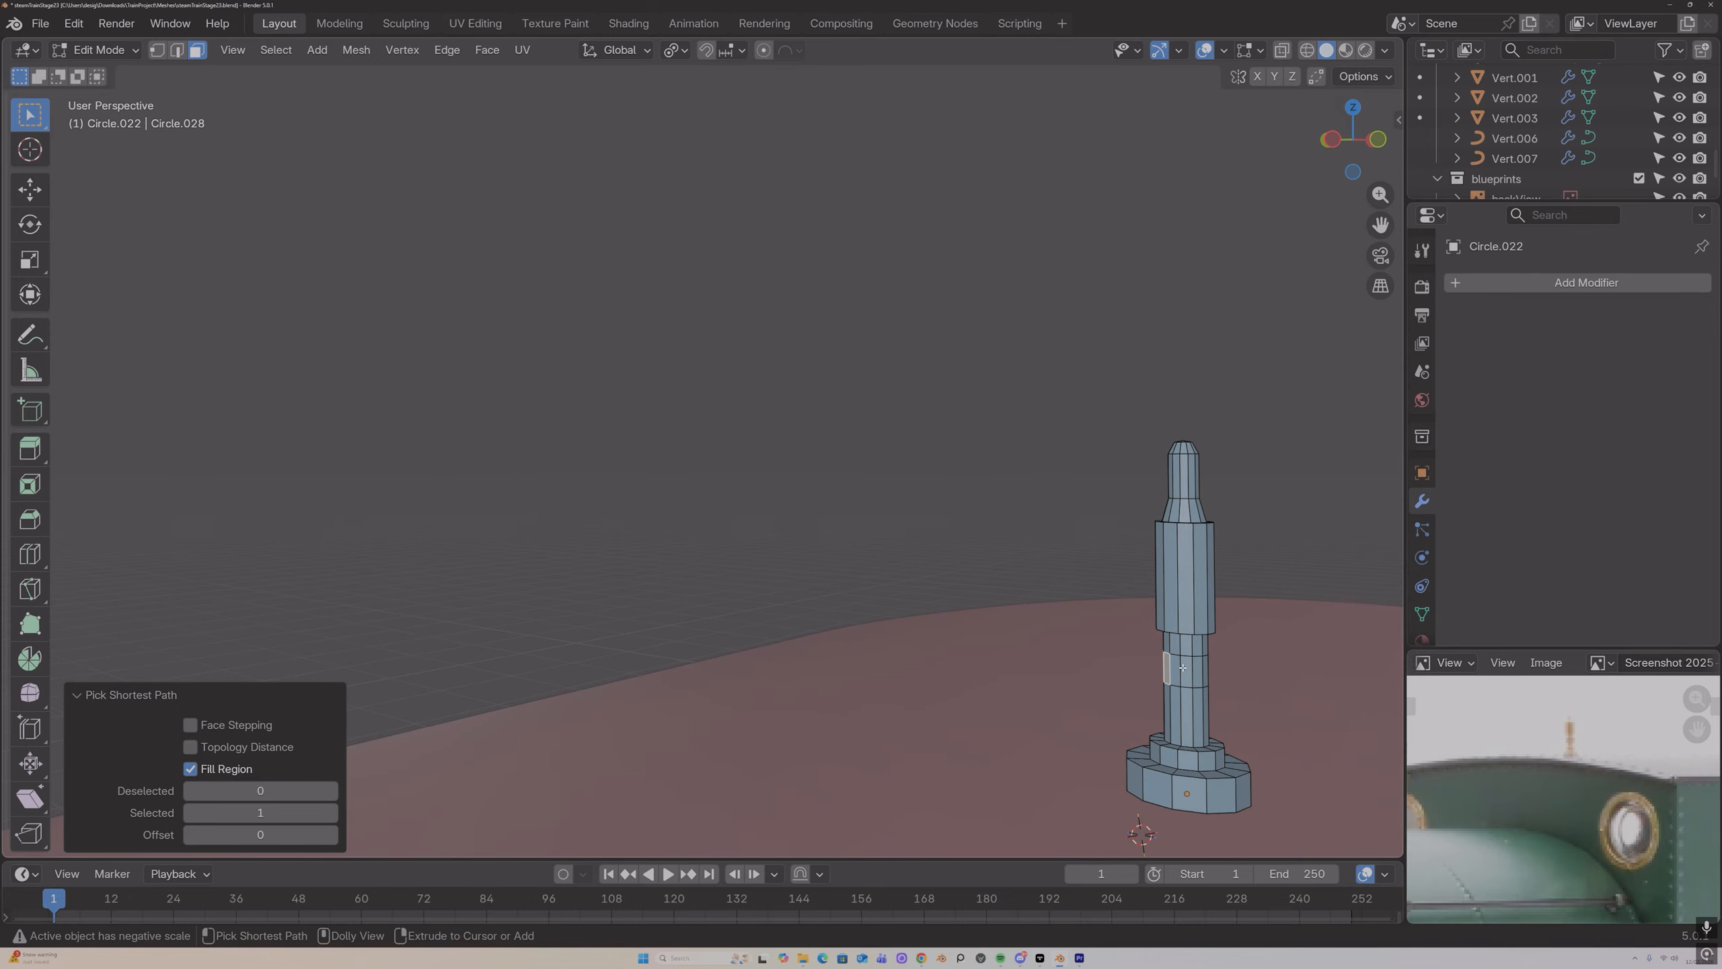
middle_drag(1182, 667, 1199, 671)
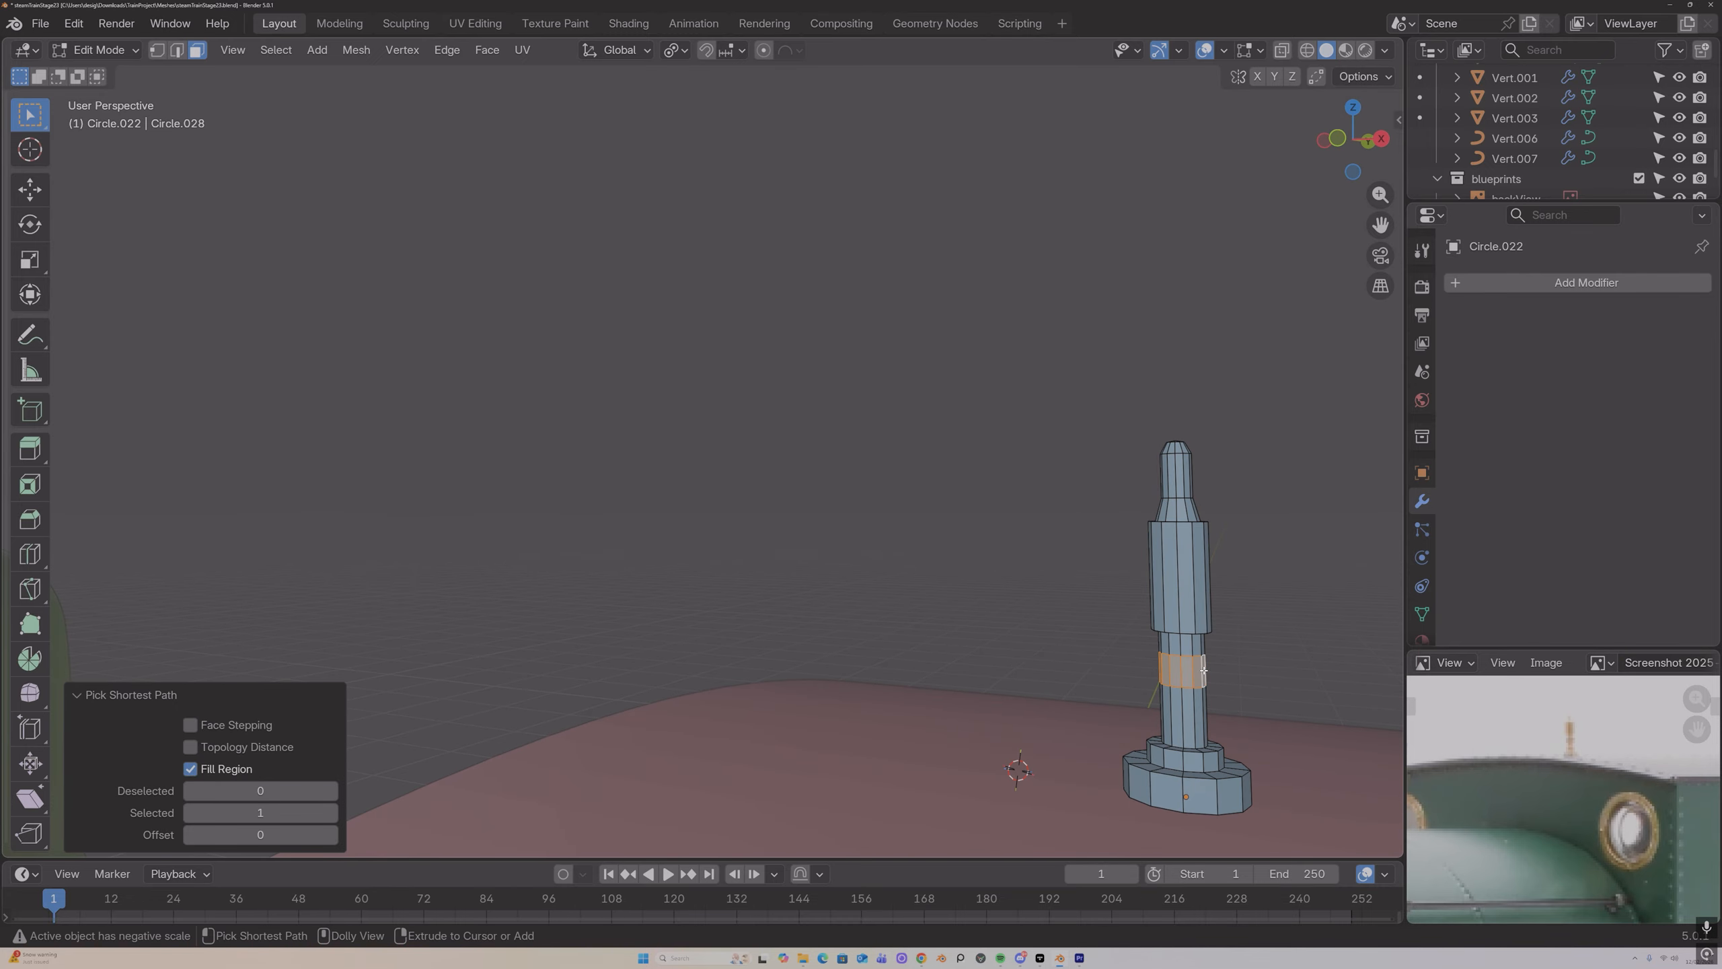
click(1383, 143)
click(1384, 143)
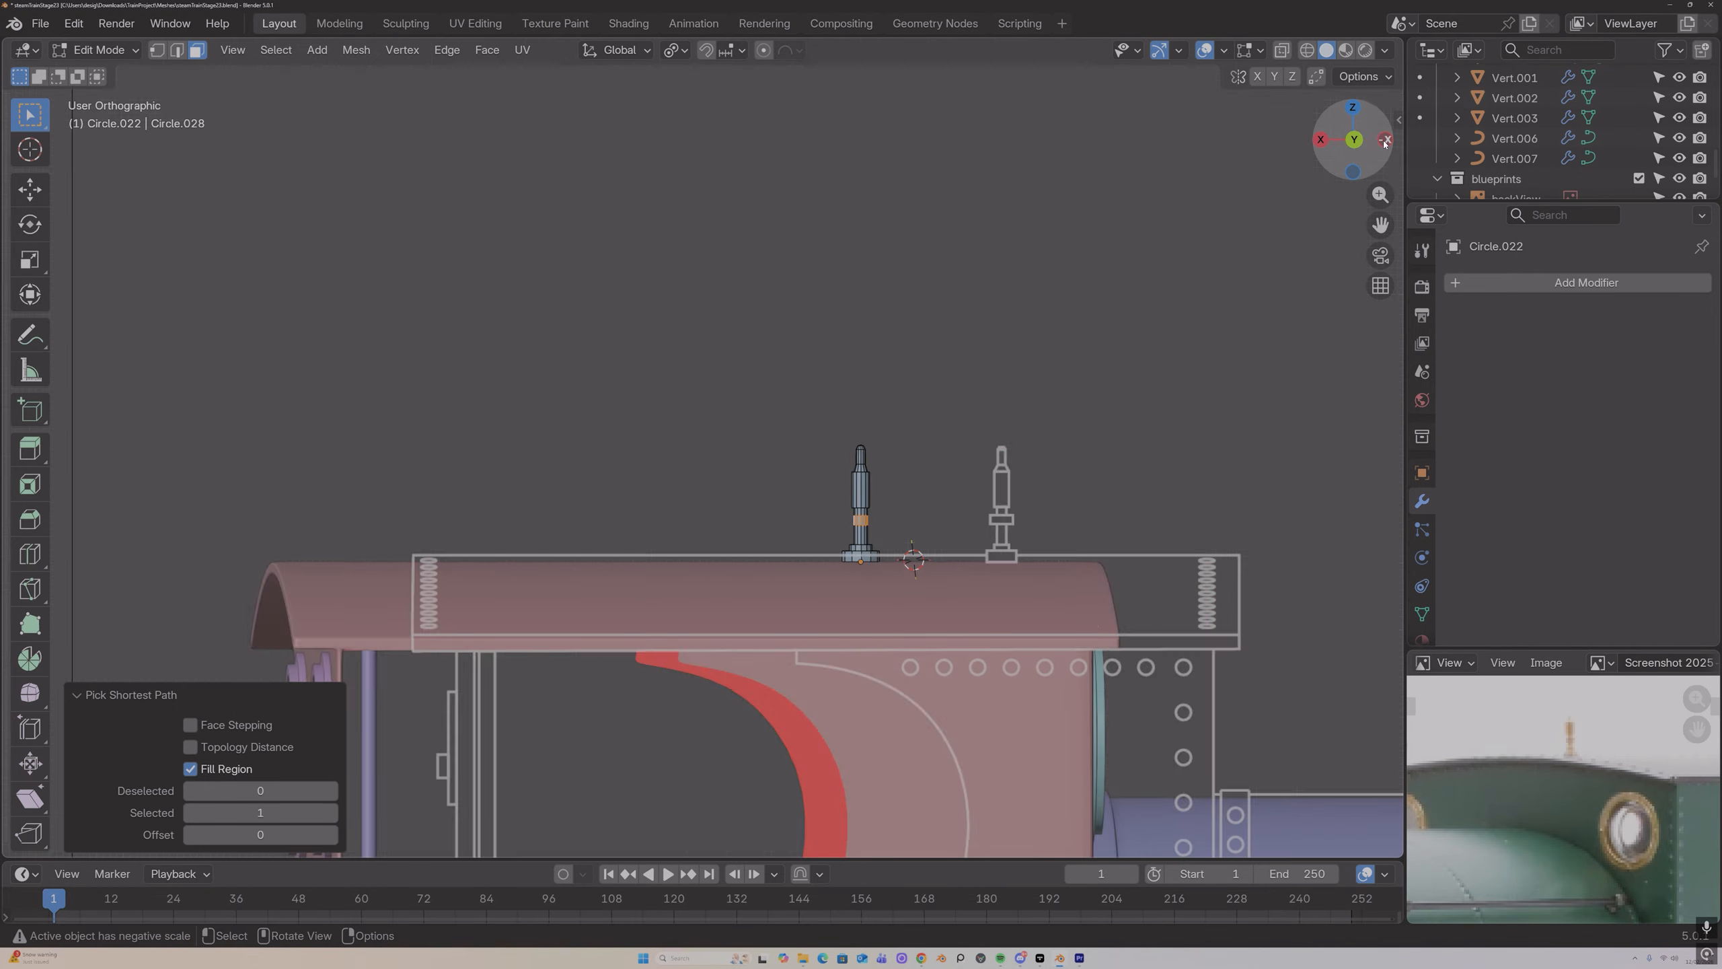
scroll(1082, 506, up, 4)
scroll(1079, 510, up, 1)
key(alt+e)
click(1079, 505)
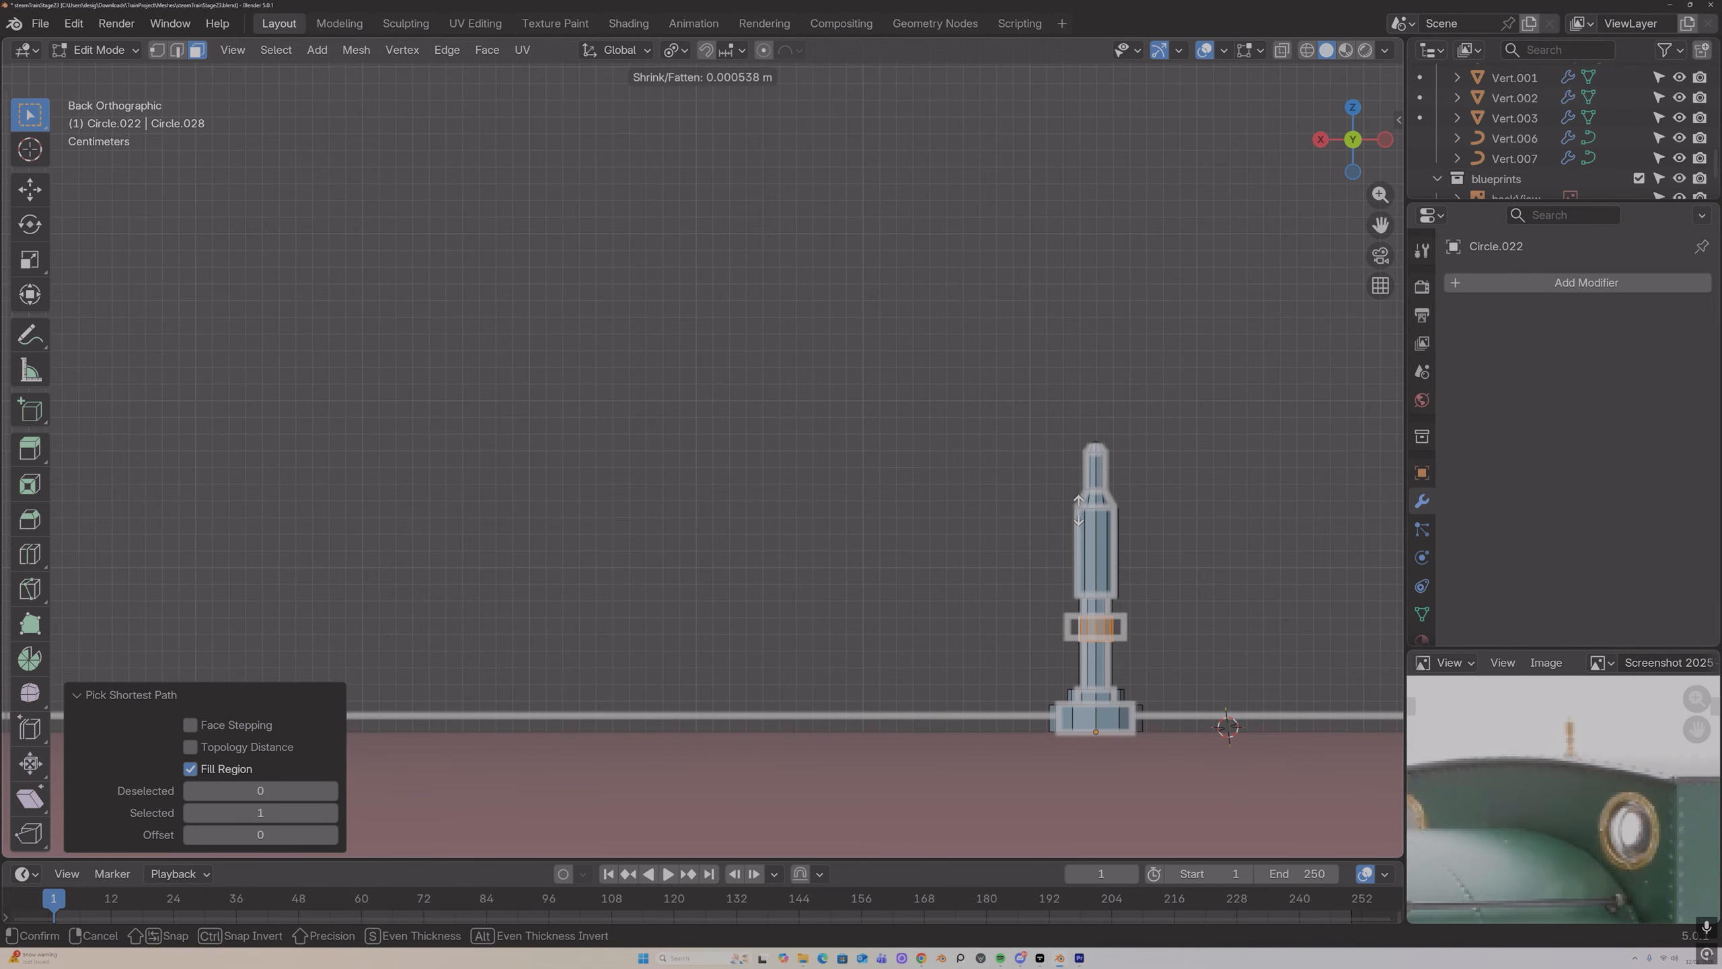
click(1028, 266)
key(Tab)
middle_drag(1028, 265, 995, 524)
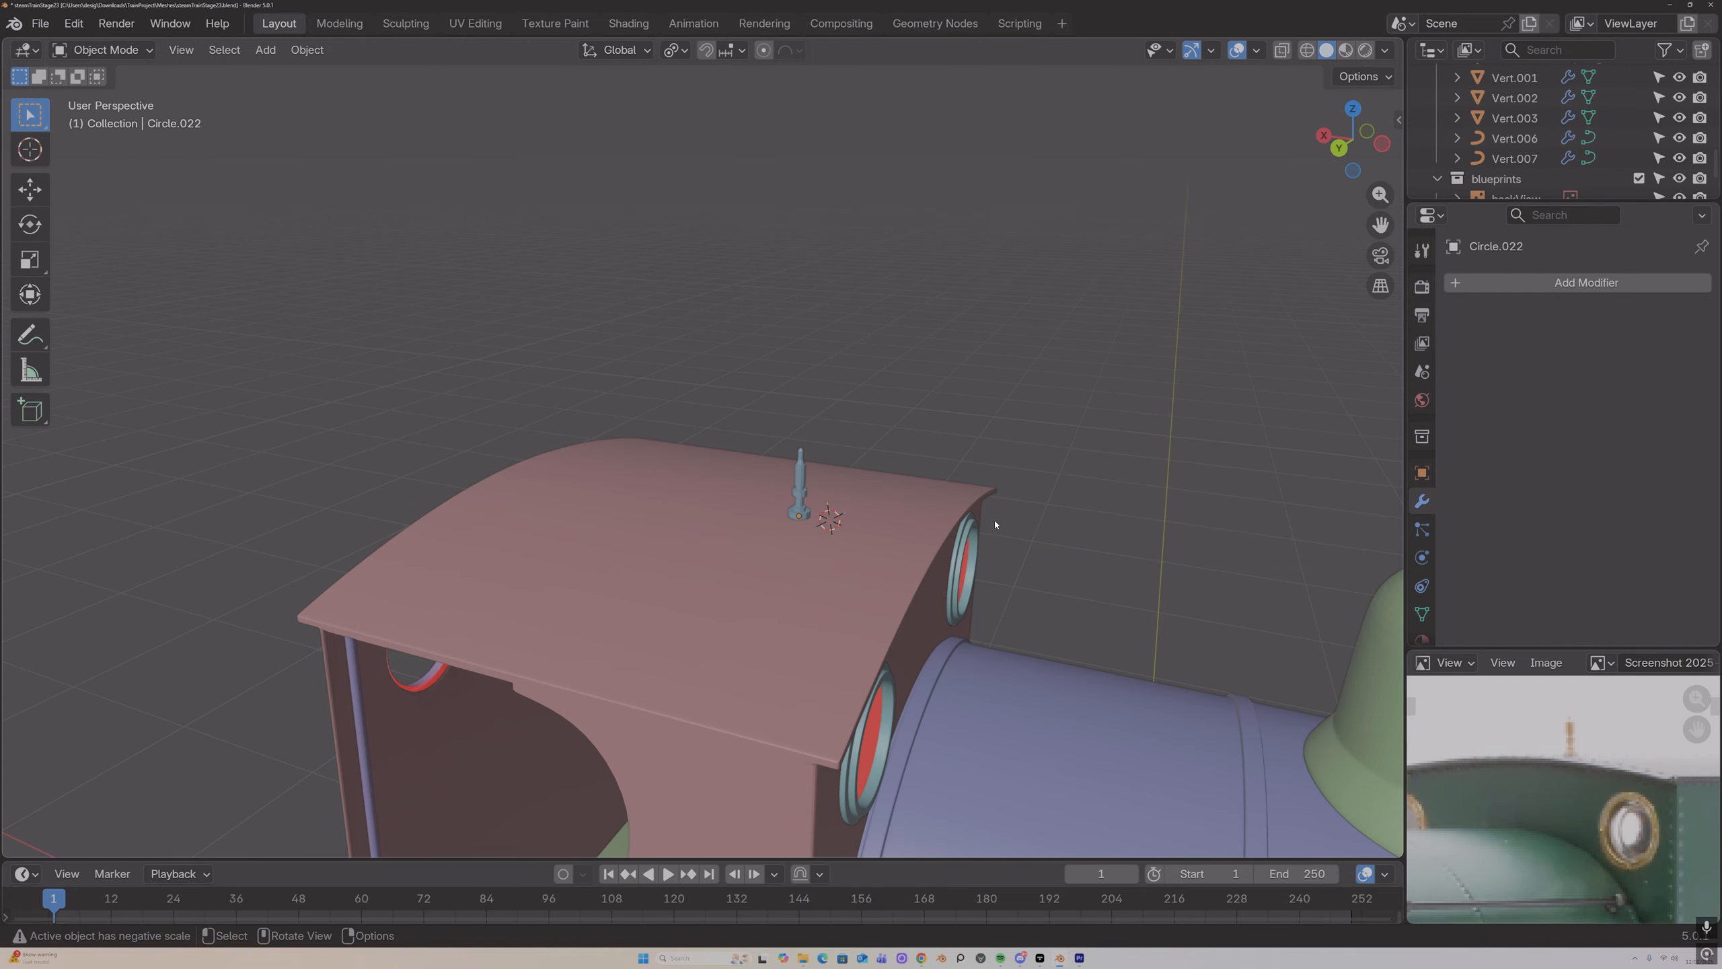
Step: Try a Bevel modifier on the roof fitting with amount 0.037 m, 2 segments and a 24.4° angle limit
scroll(995, 524, up, 6)
click(1005, 523)
scroll(1010, 521, up, 2)
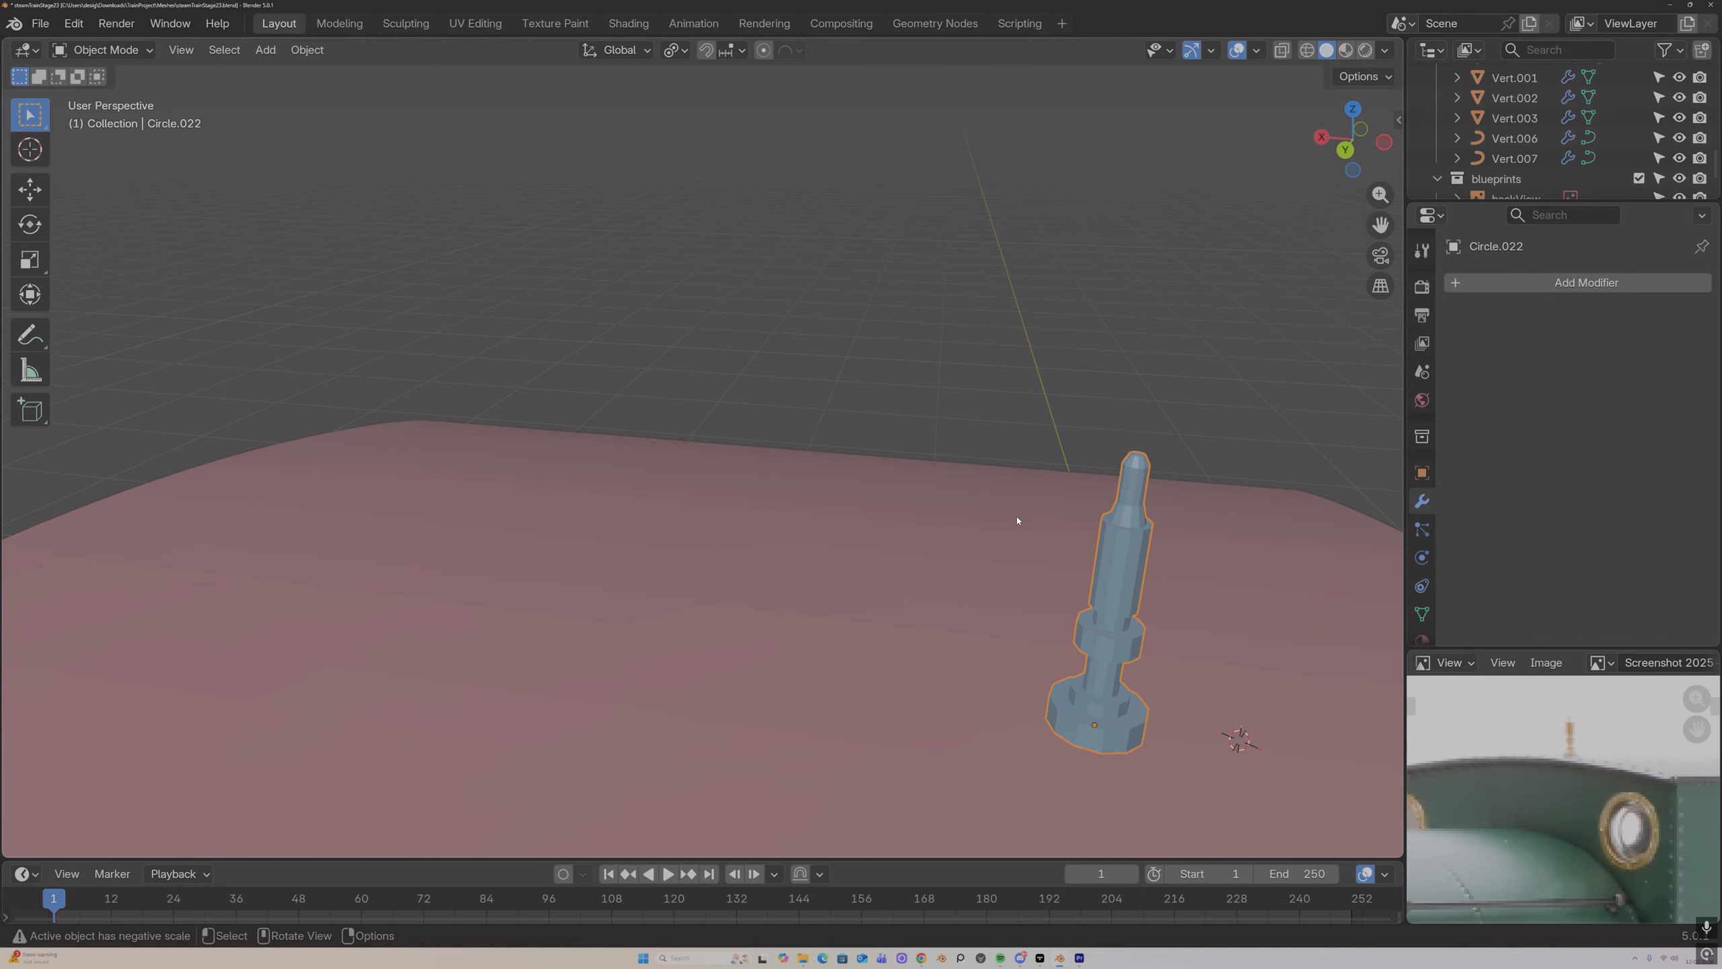
click(1567, 284)
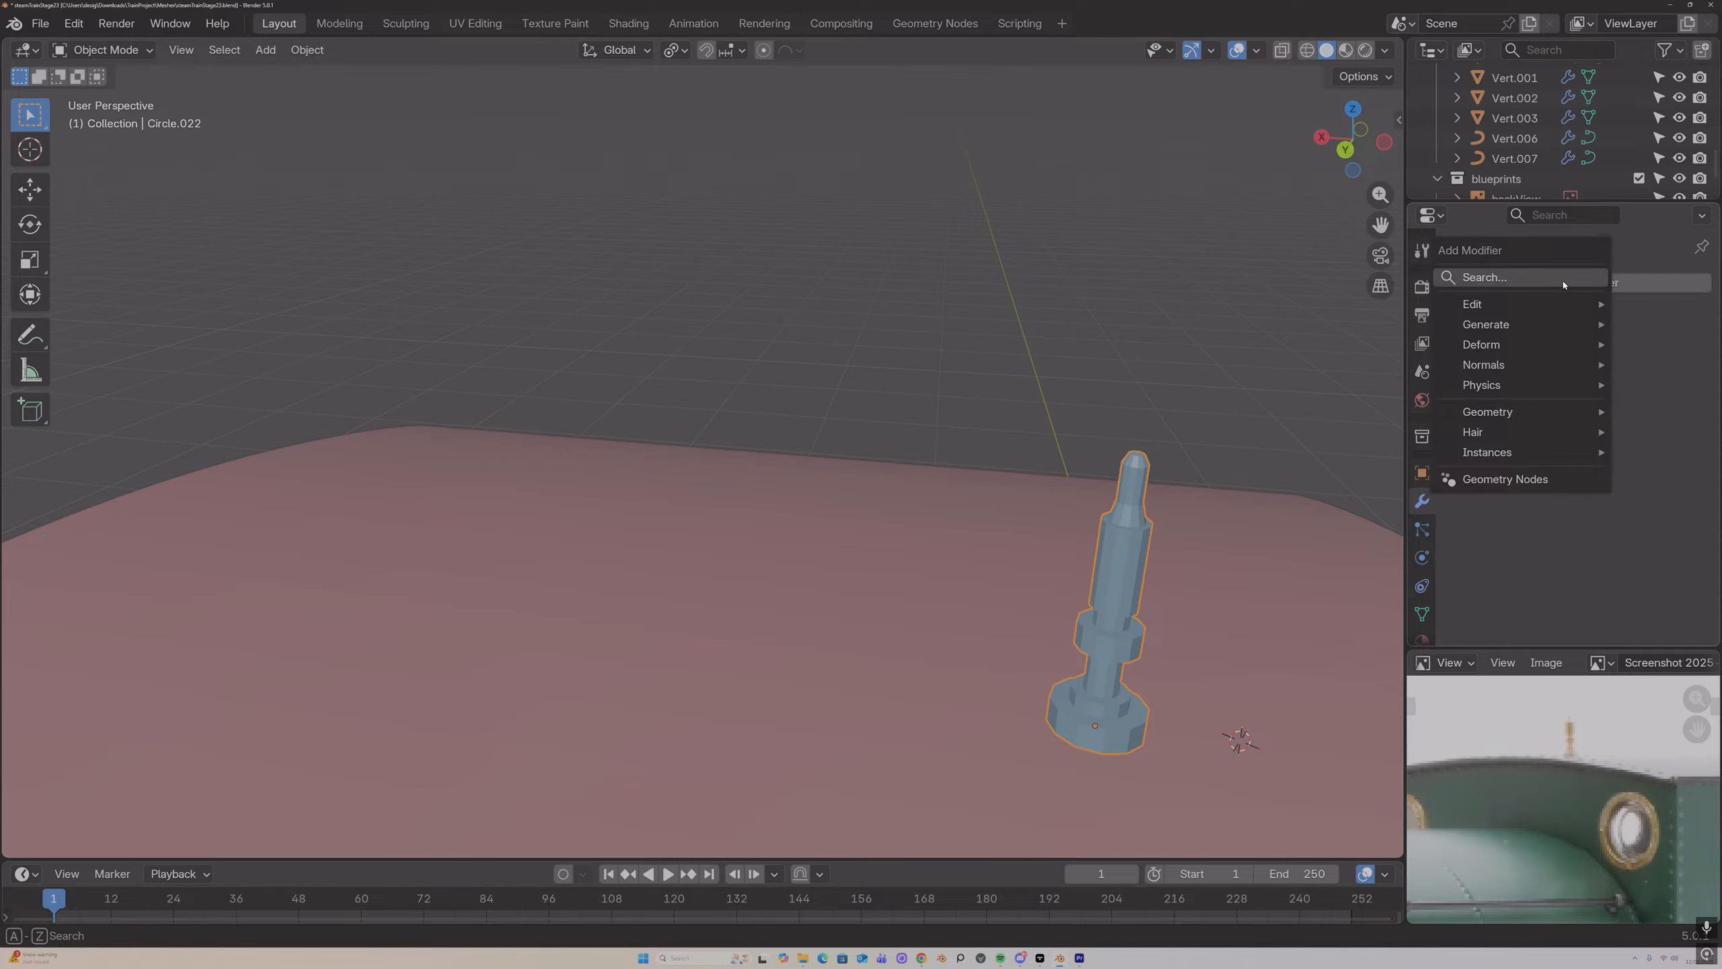
click(1565, 284)
text(bevel)
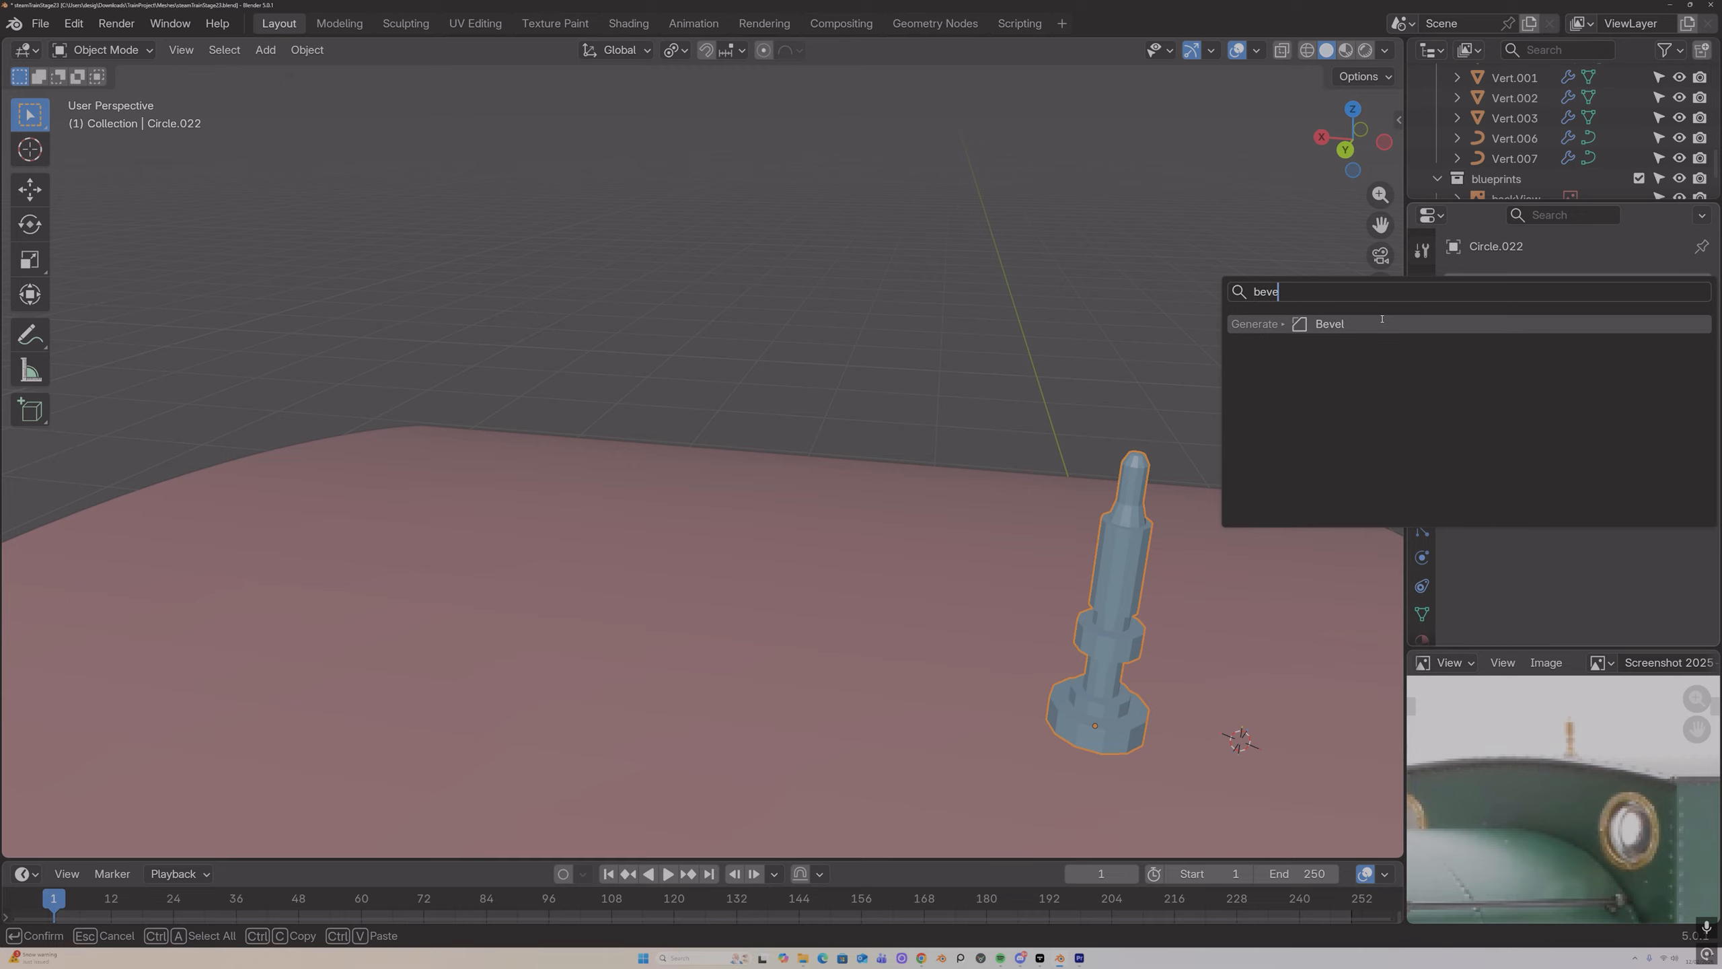
key(Return)
drag(1627, 394, 1586, 395)
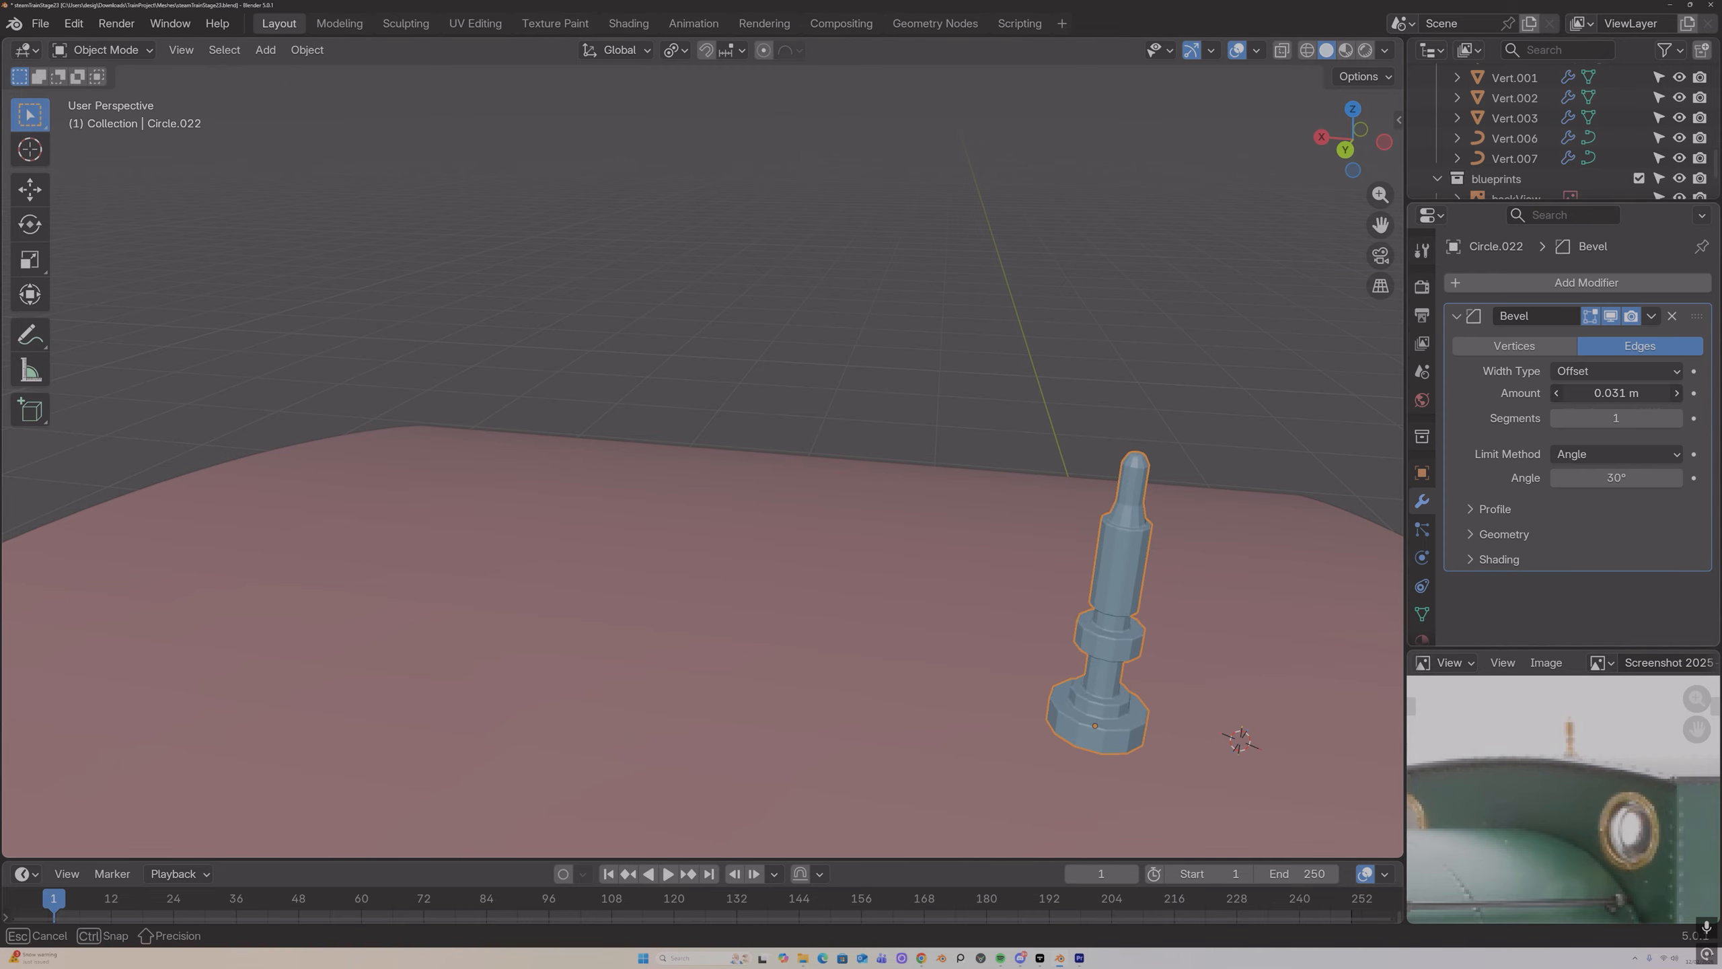
click(1676, 418)
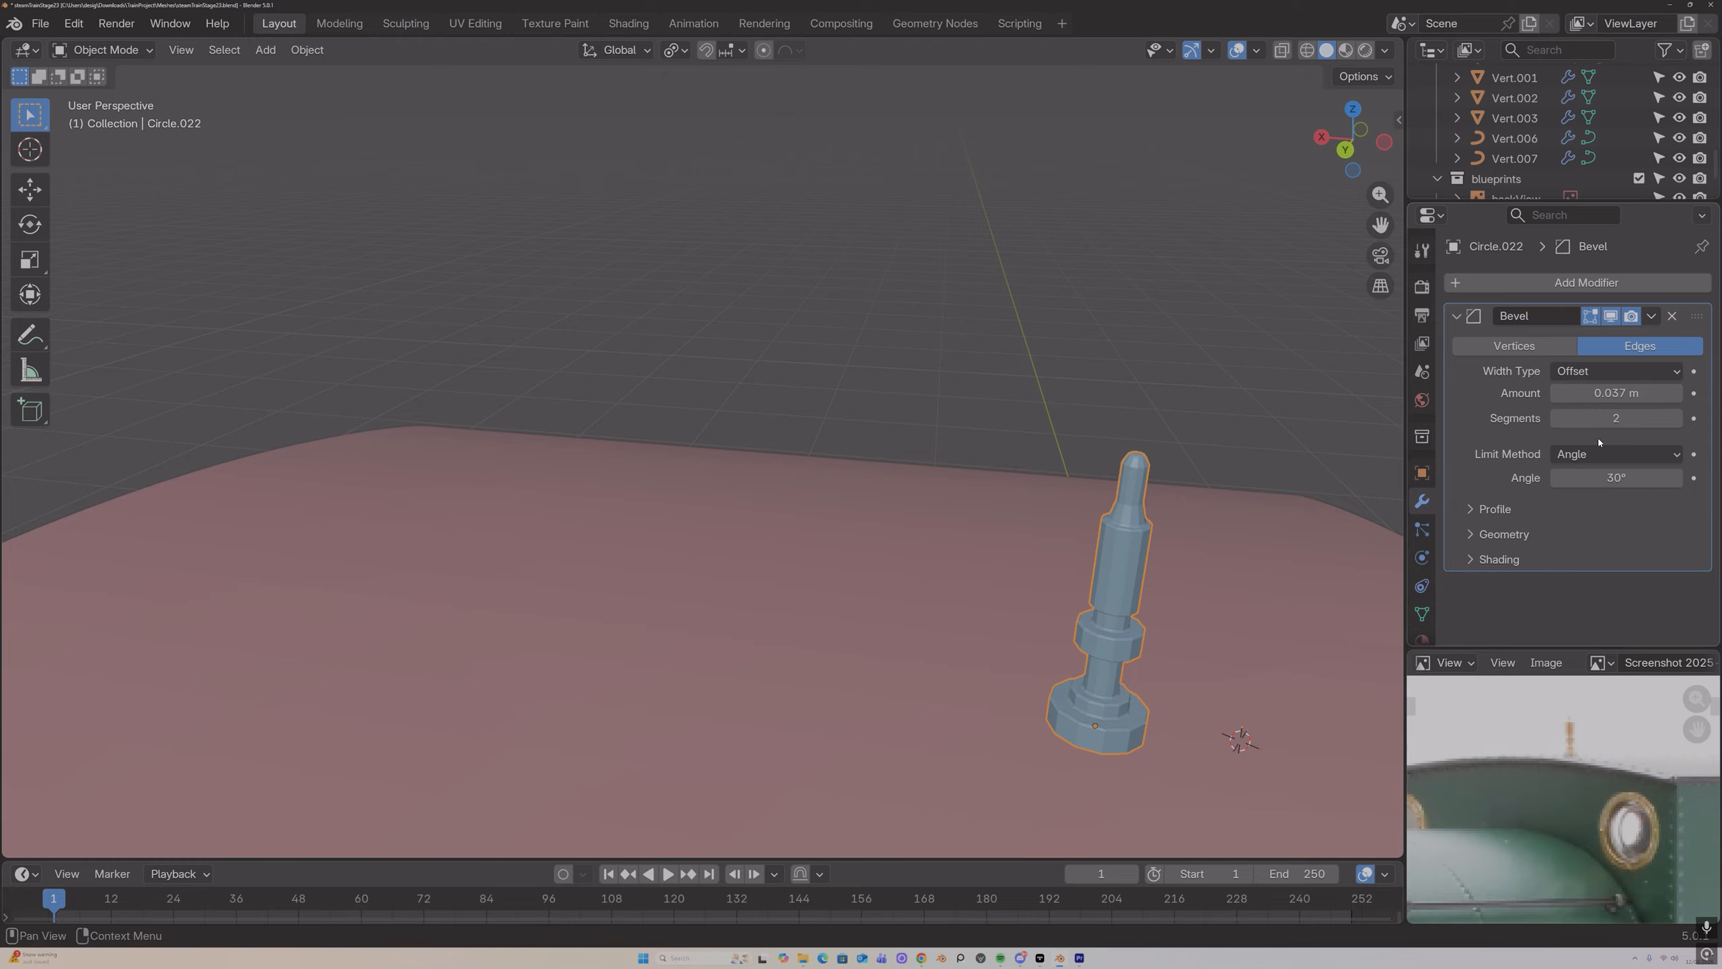
drag(1588, 479, 1641, 479)
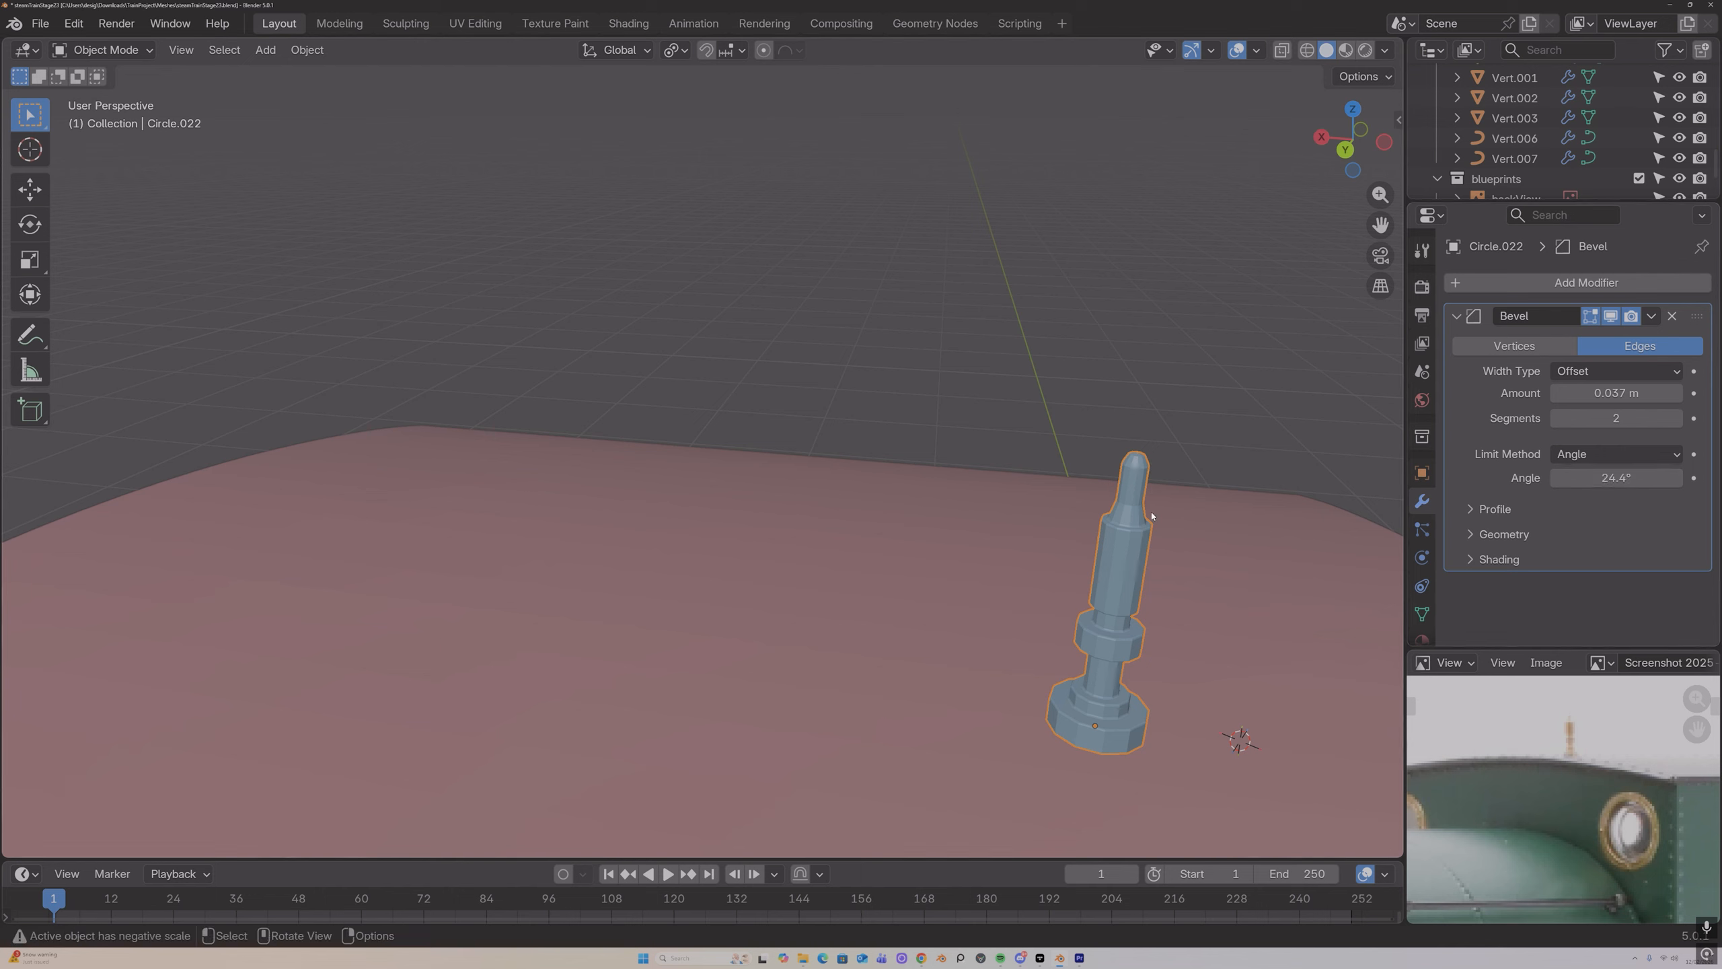
Step: Try a level 2 subdivision on the fitting, then undo it together with the bevel adjustments
key(ctrl+2)
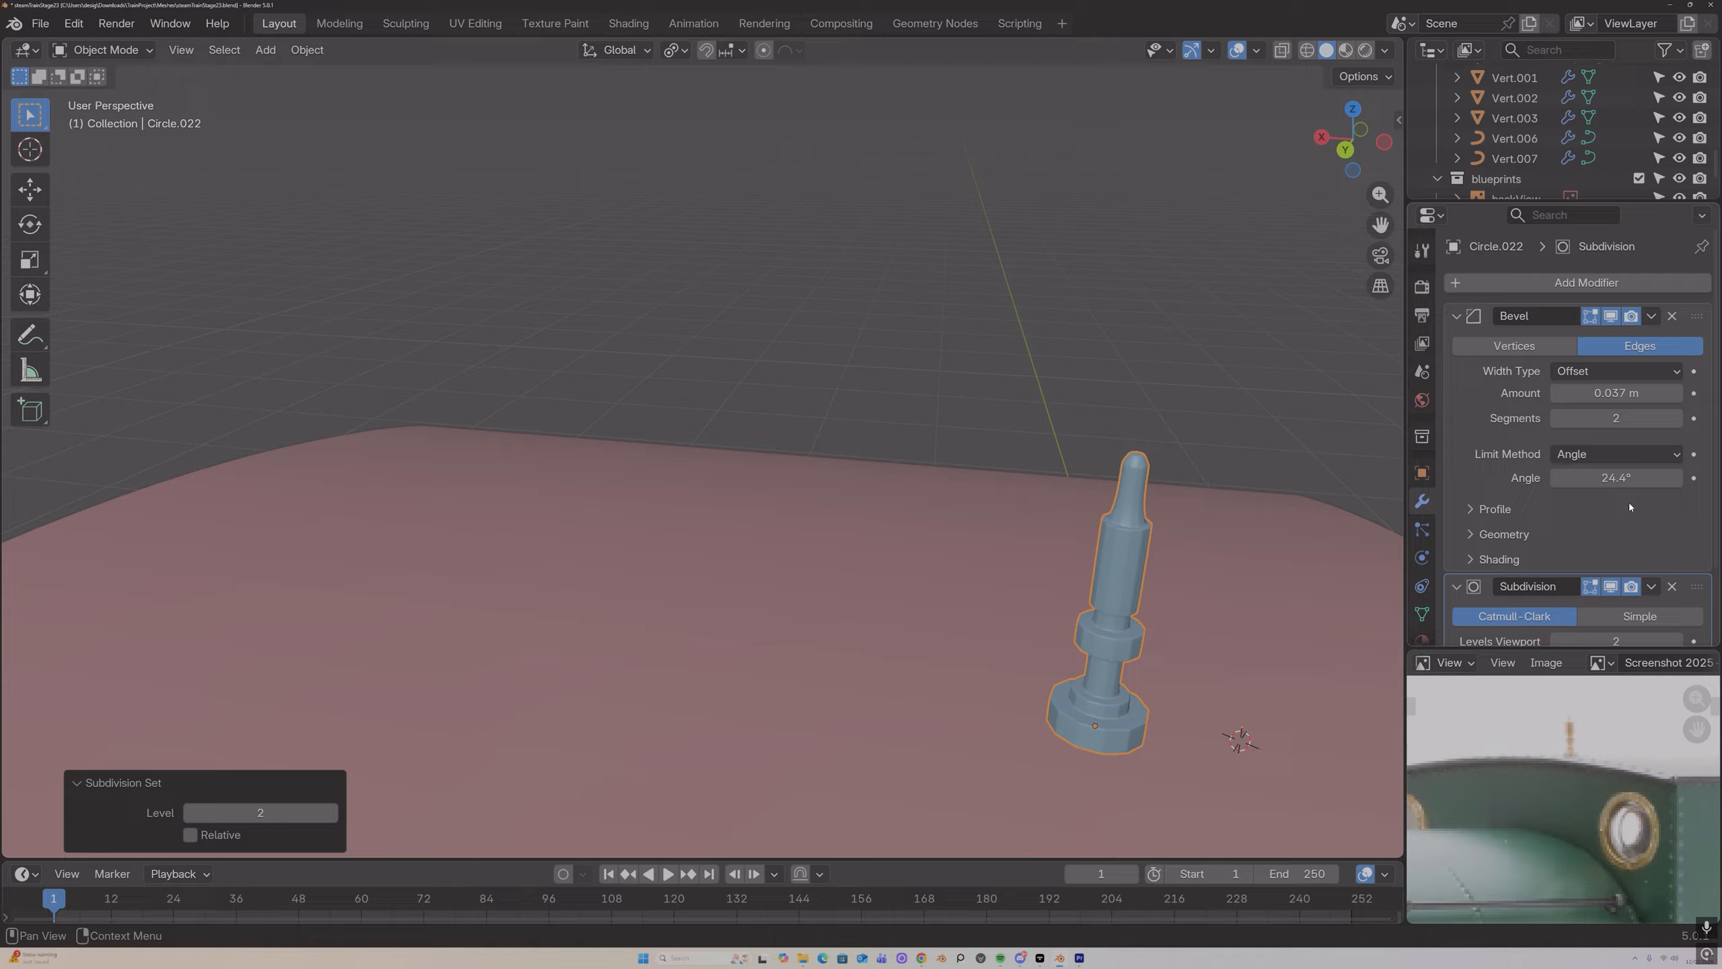
scroll(1628, 502, down, 3)
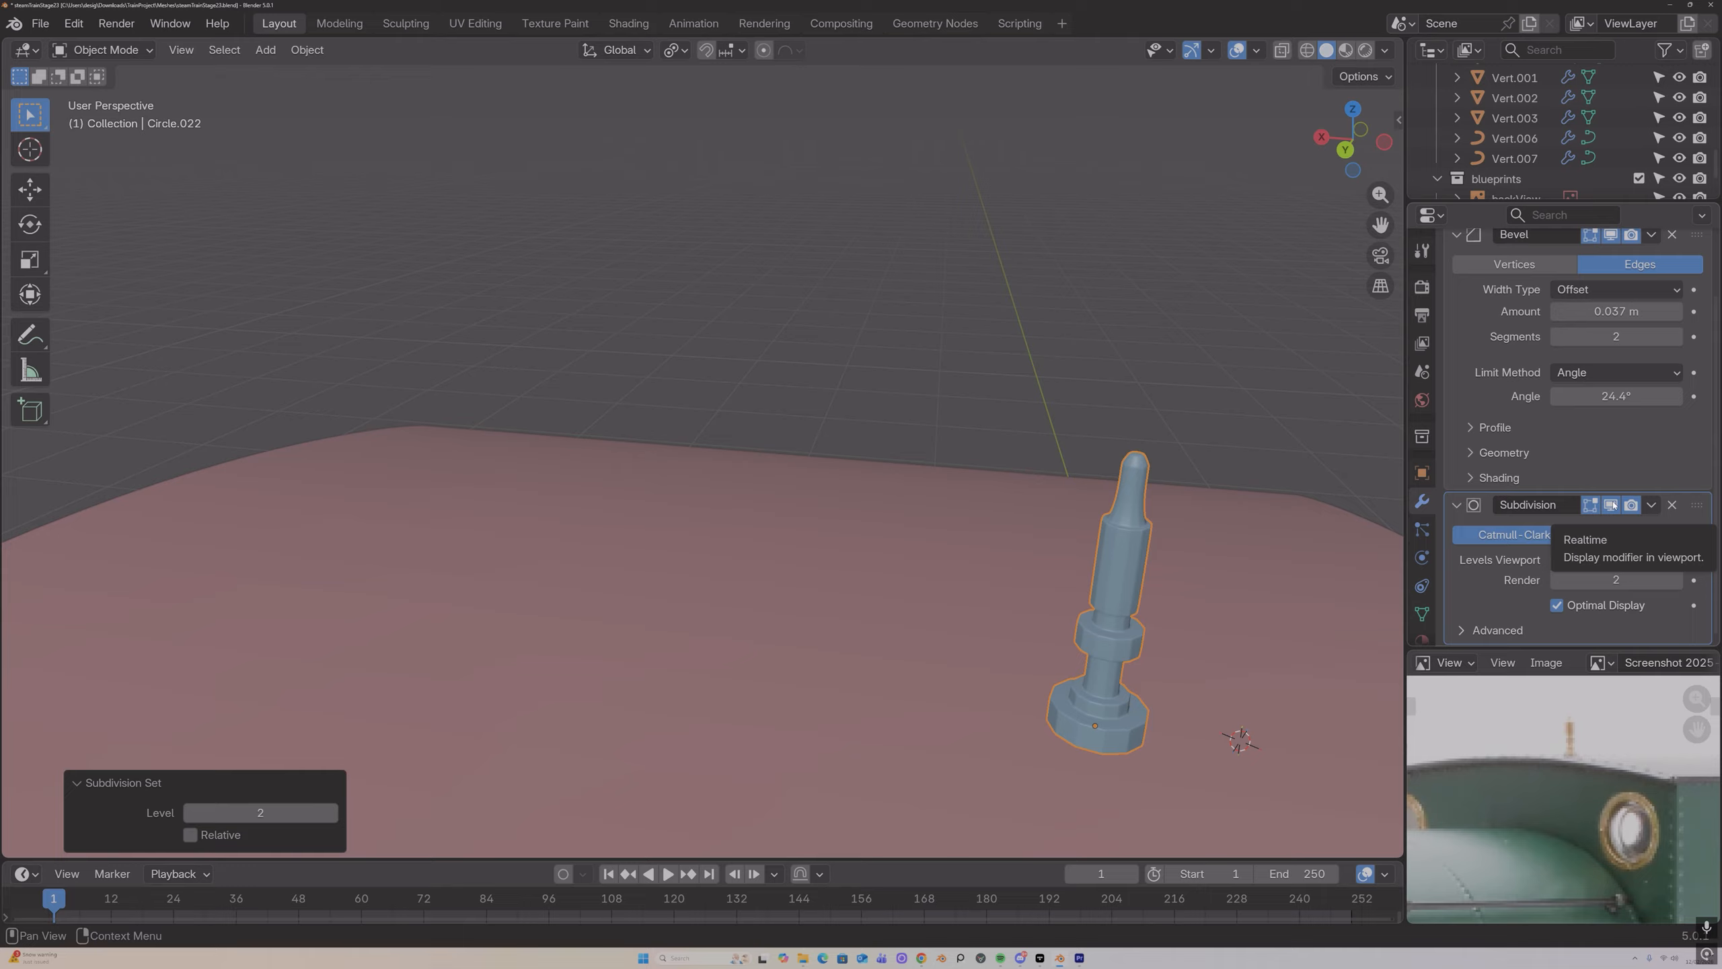
key(ctrl+z)
key(ctrl+z)
key(ctrl+z)
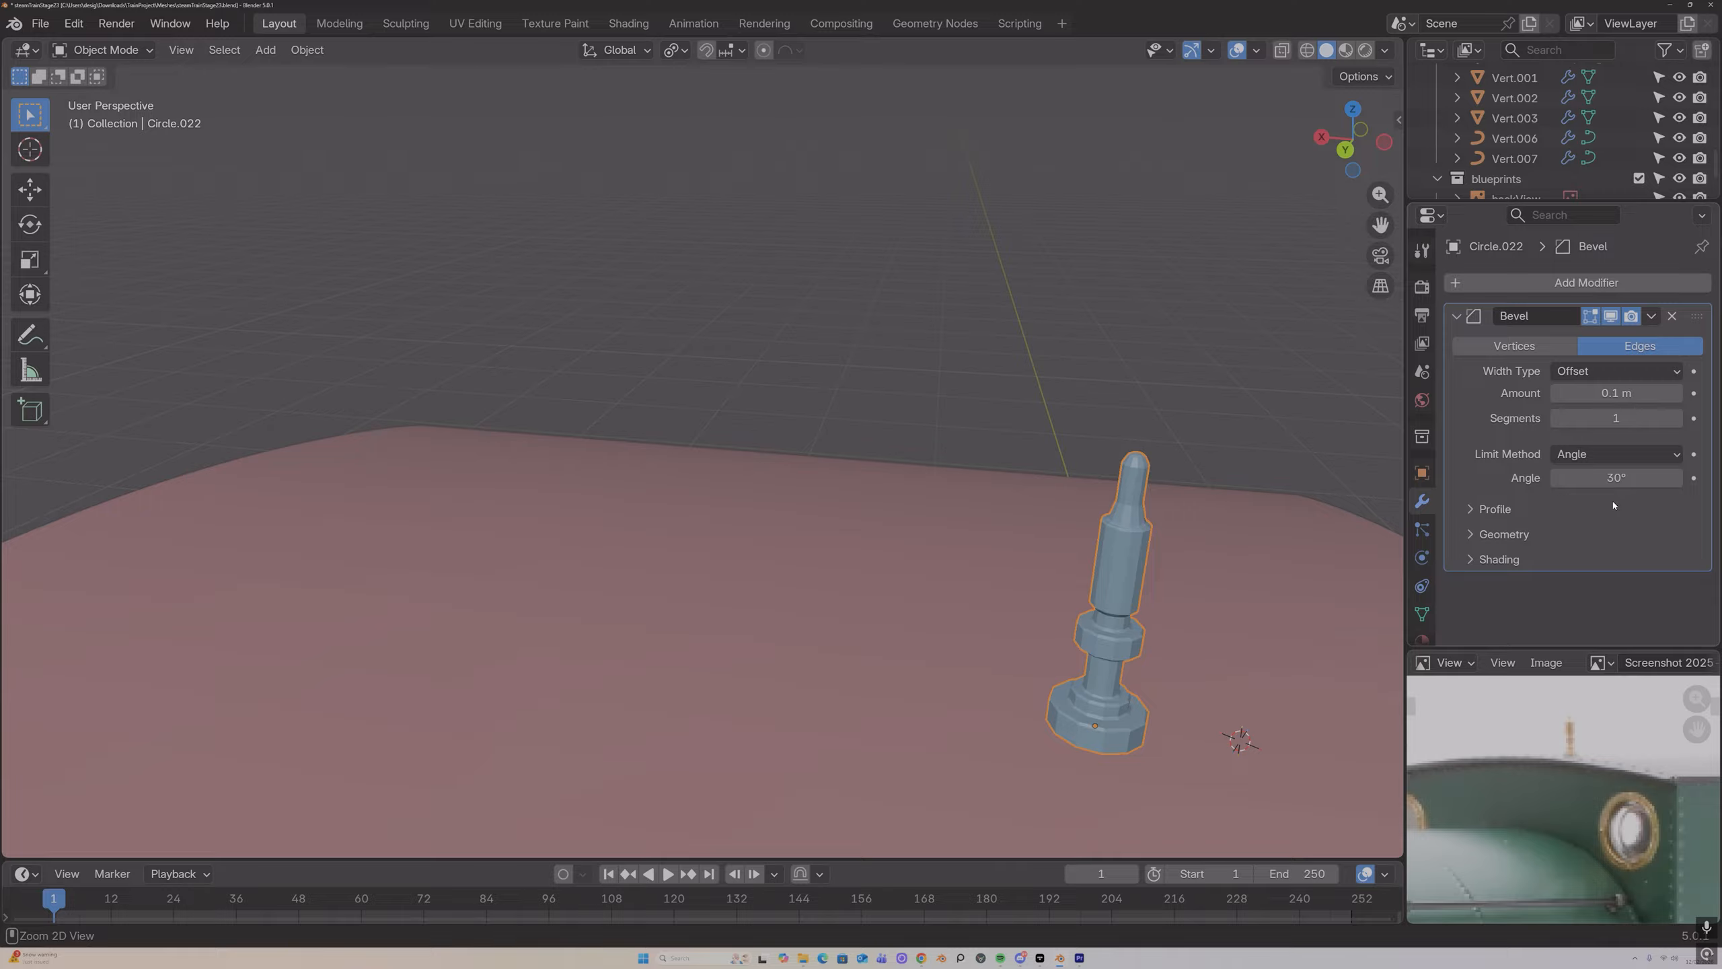
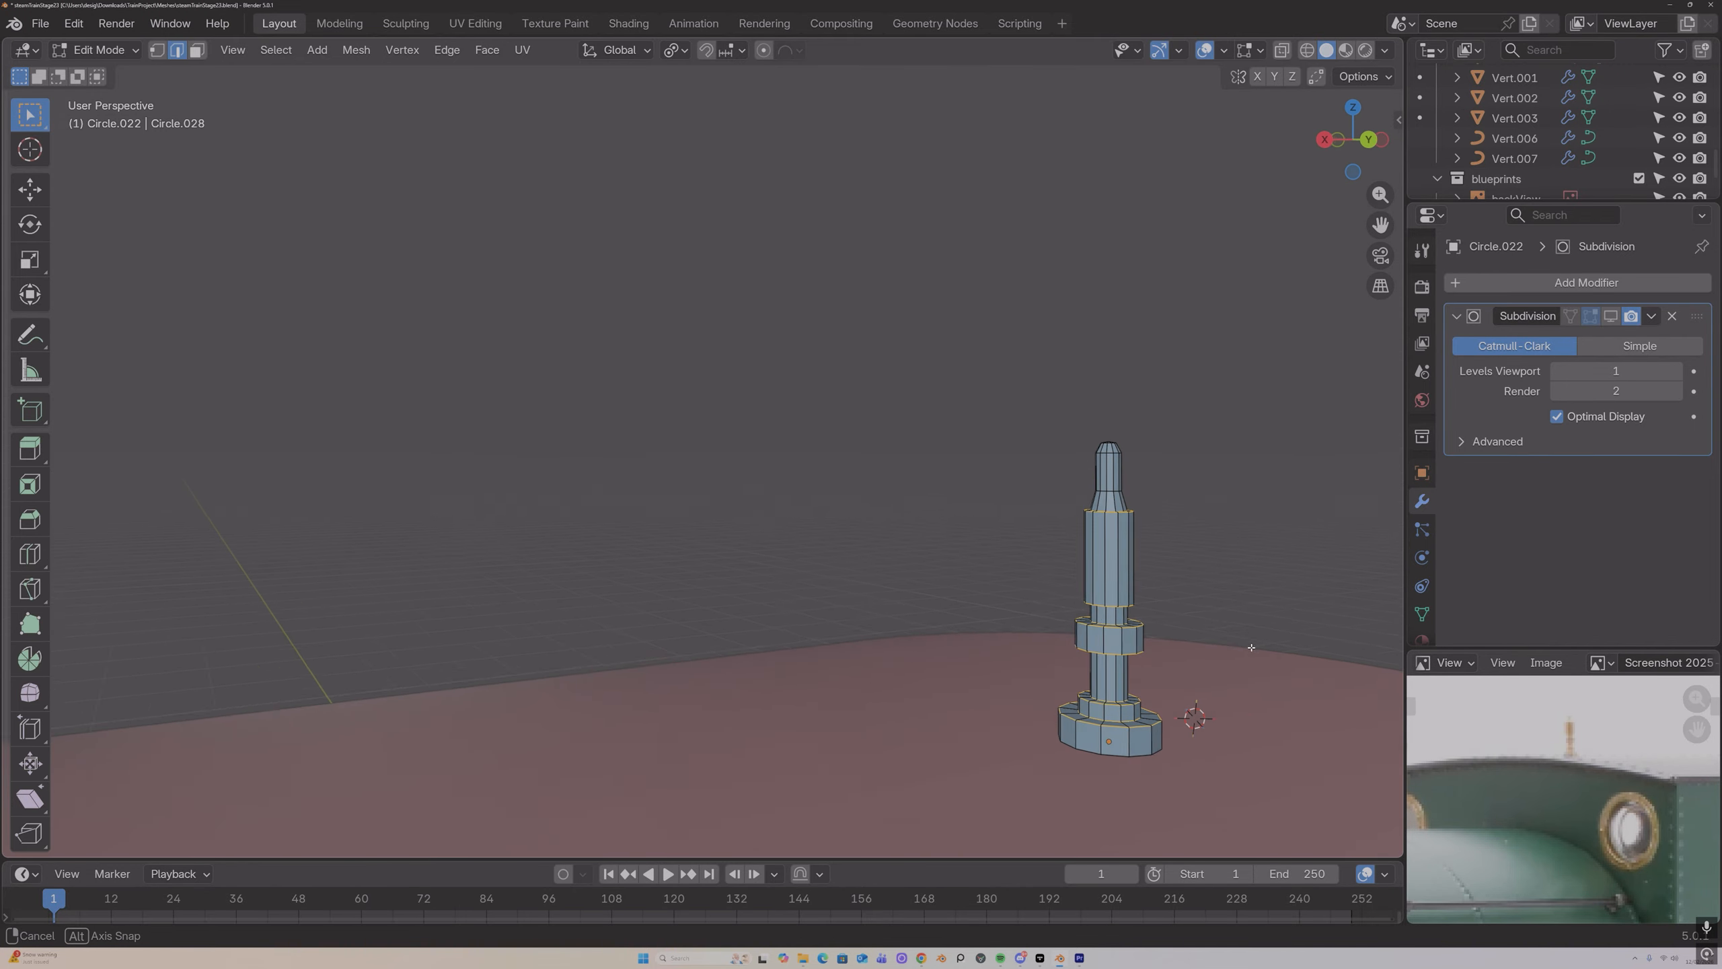
Step: Bevel the selected edge loops at the fitting's shoulders, collar and base by 0.037 m with one segment
click(43, 518)
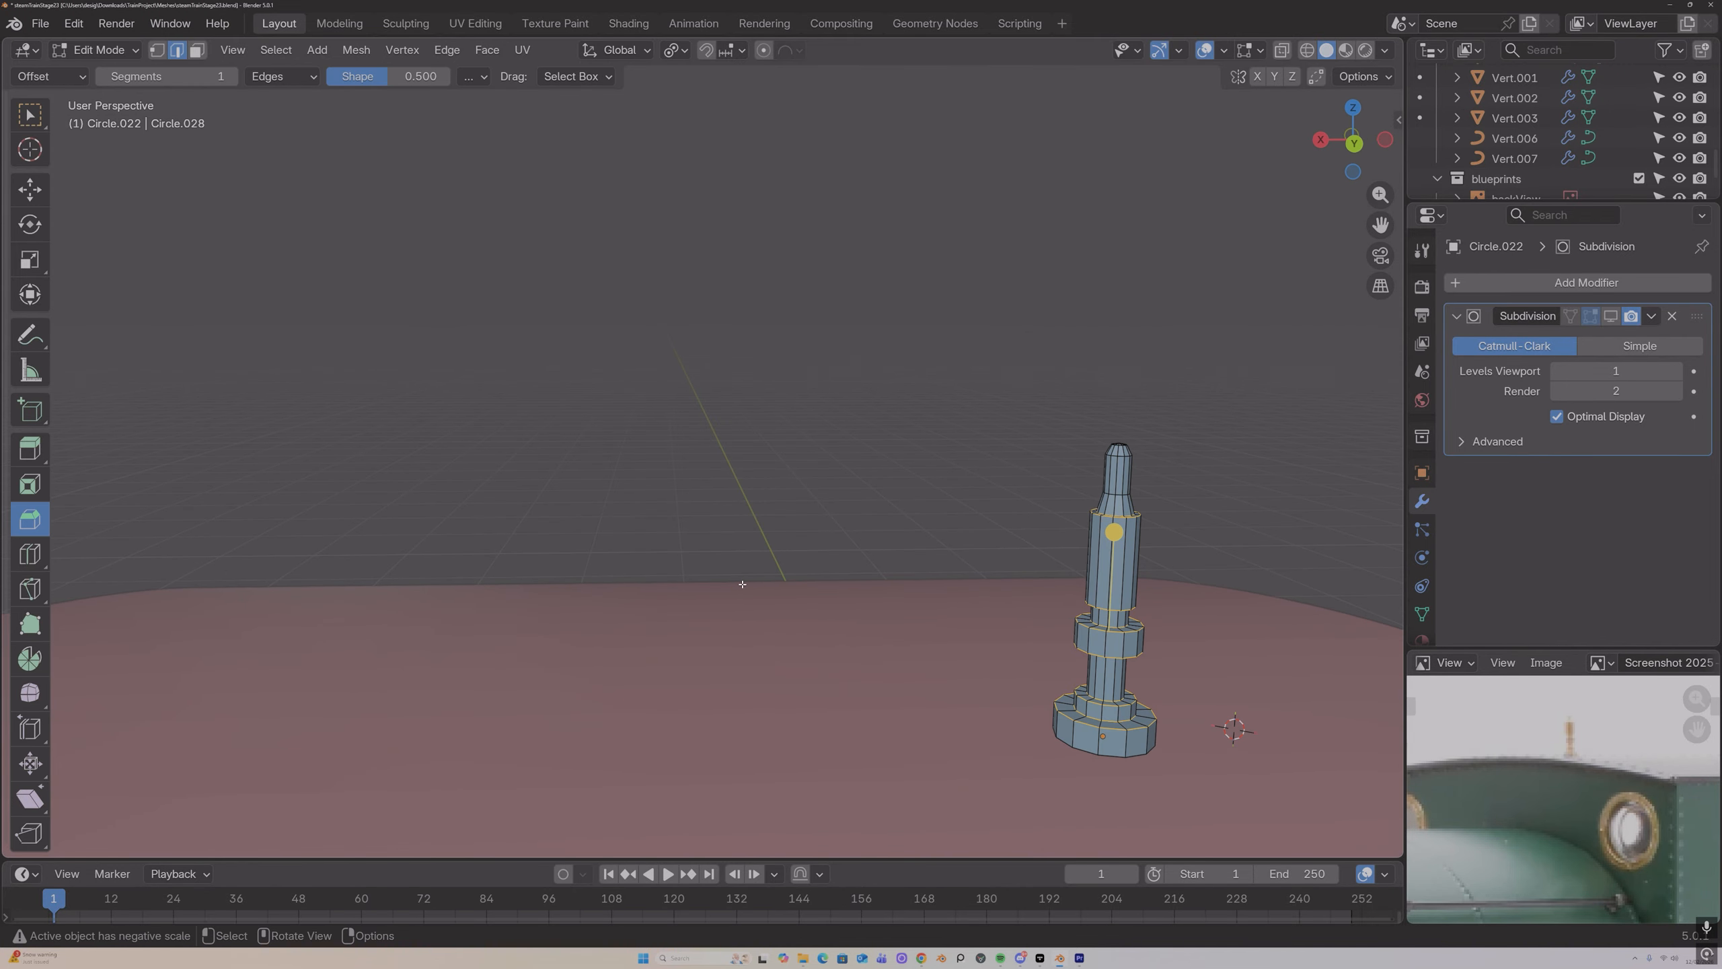
drag(1114, 534, 1114, 530)
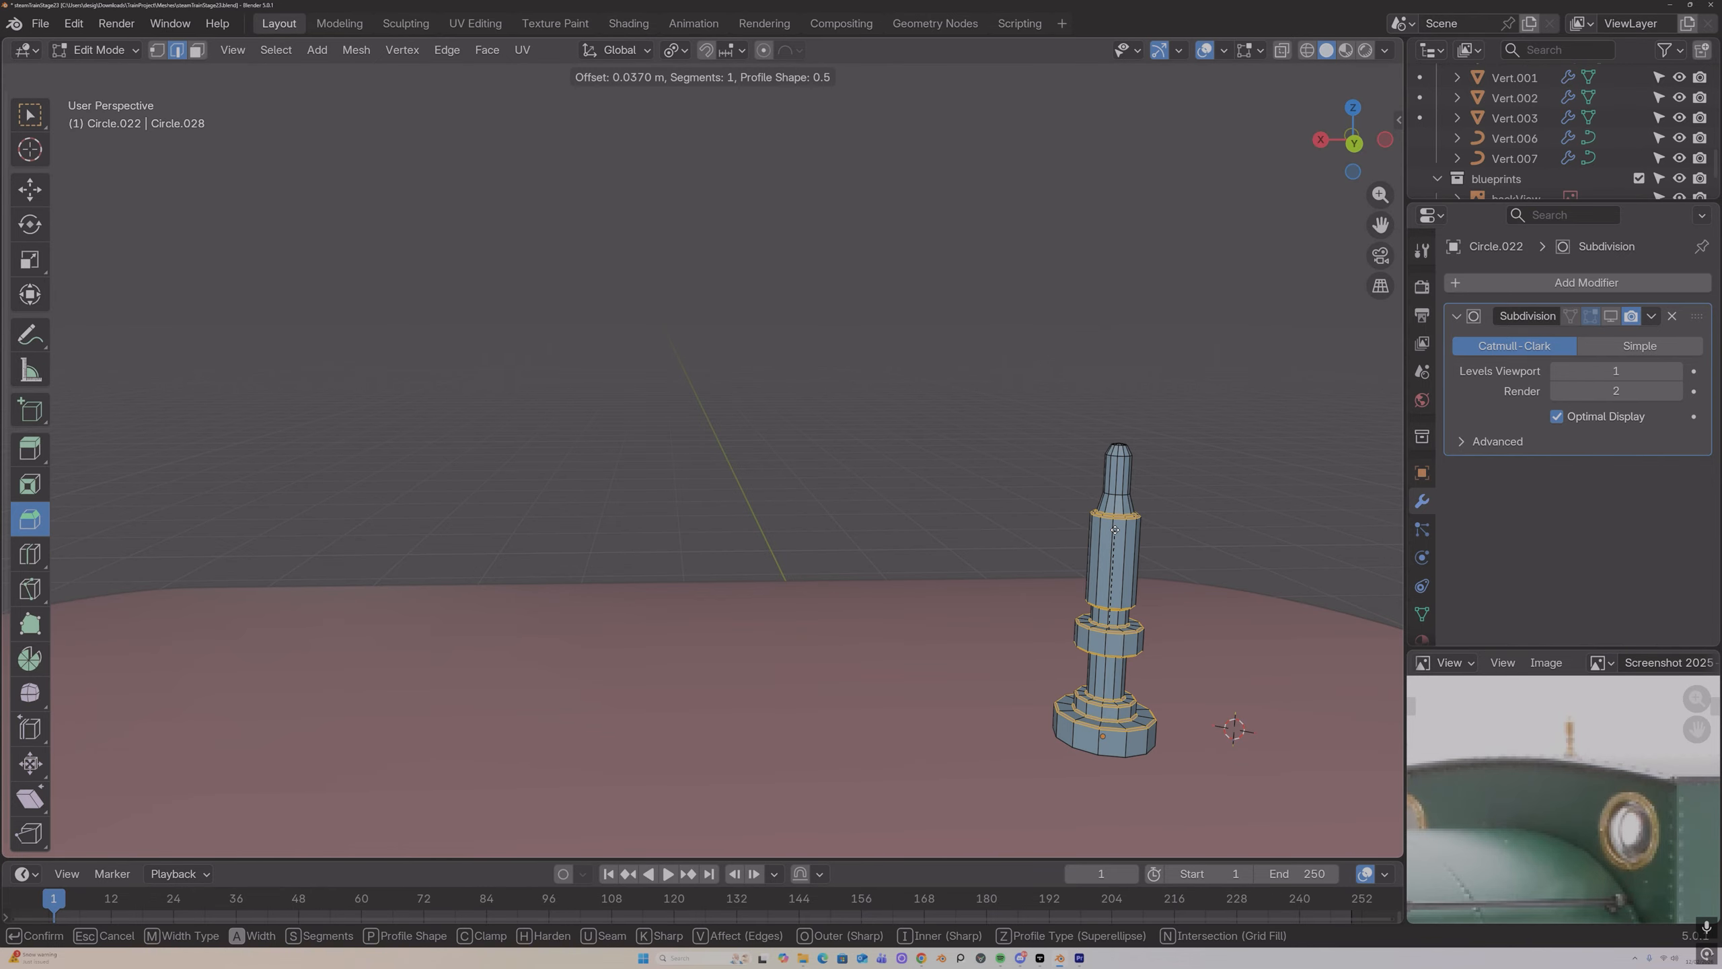
click(1114, 530)
key(Tab)
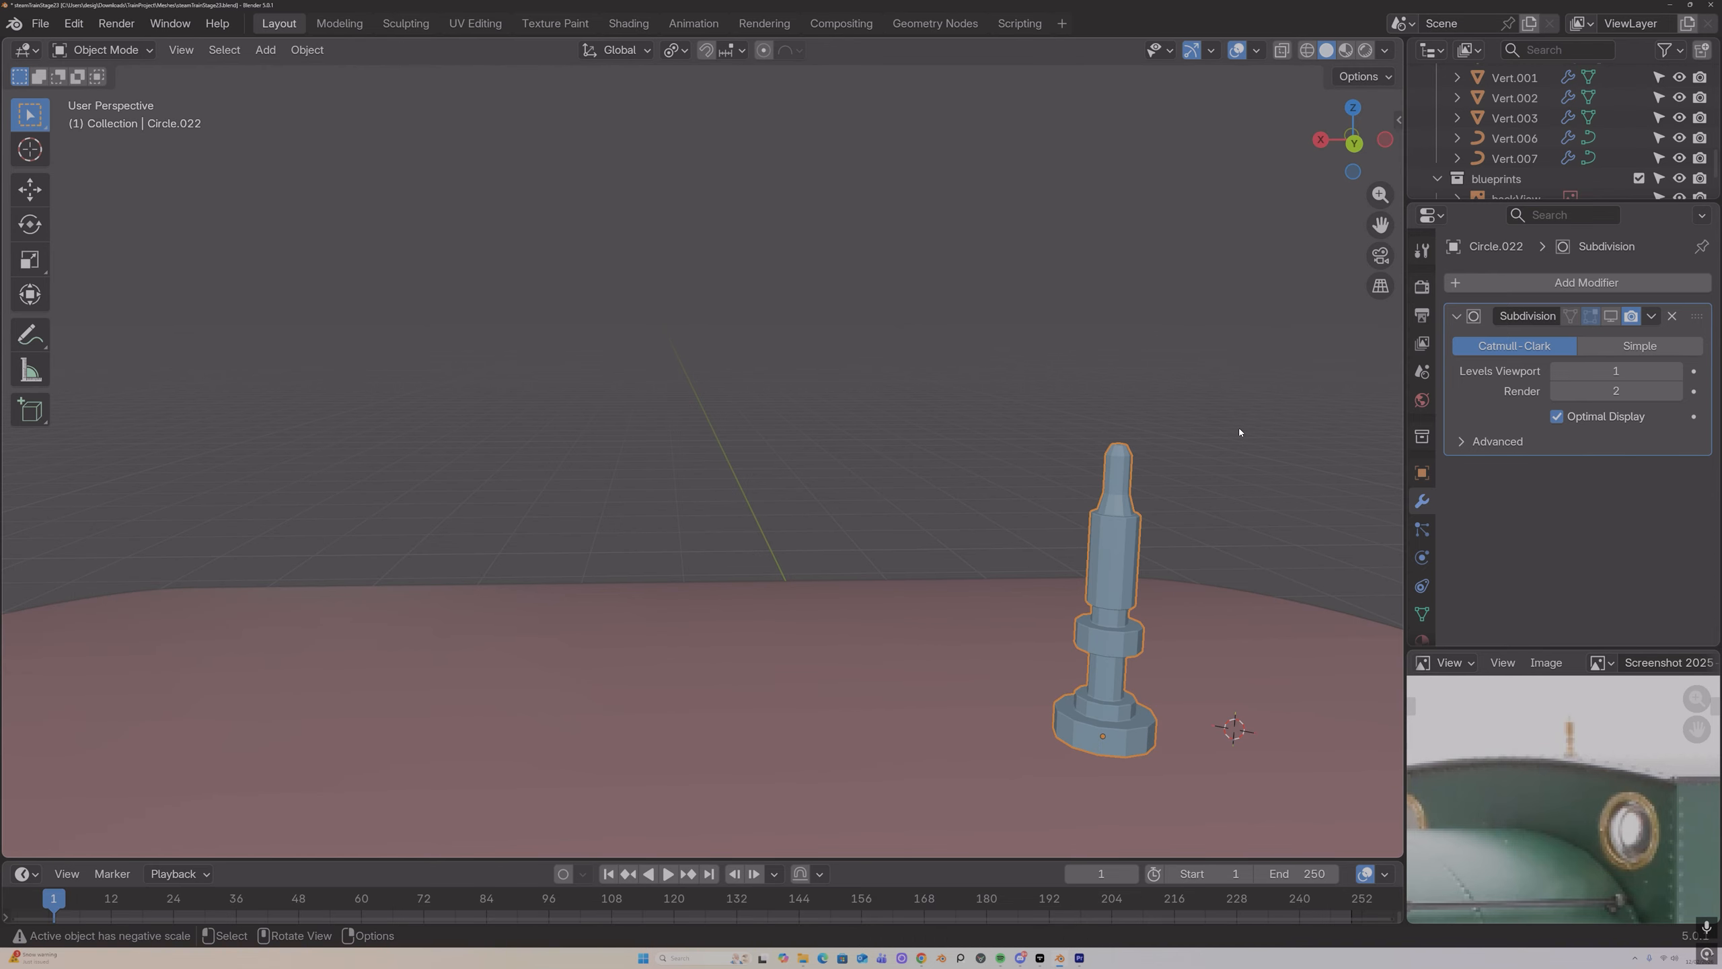
middle_drag(1245, 408, 1203, 426)
Step: Add two supporting edge loops around the taper below the fitting's tip, one slid by a factor of 0.884
key(Tab)
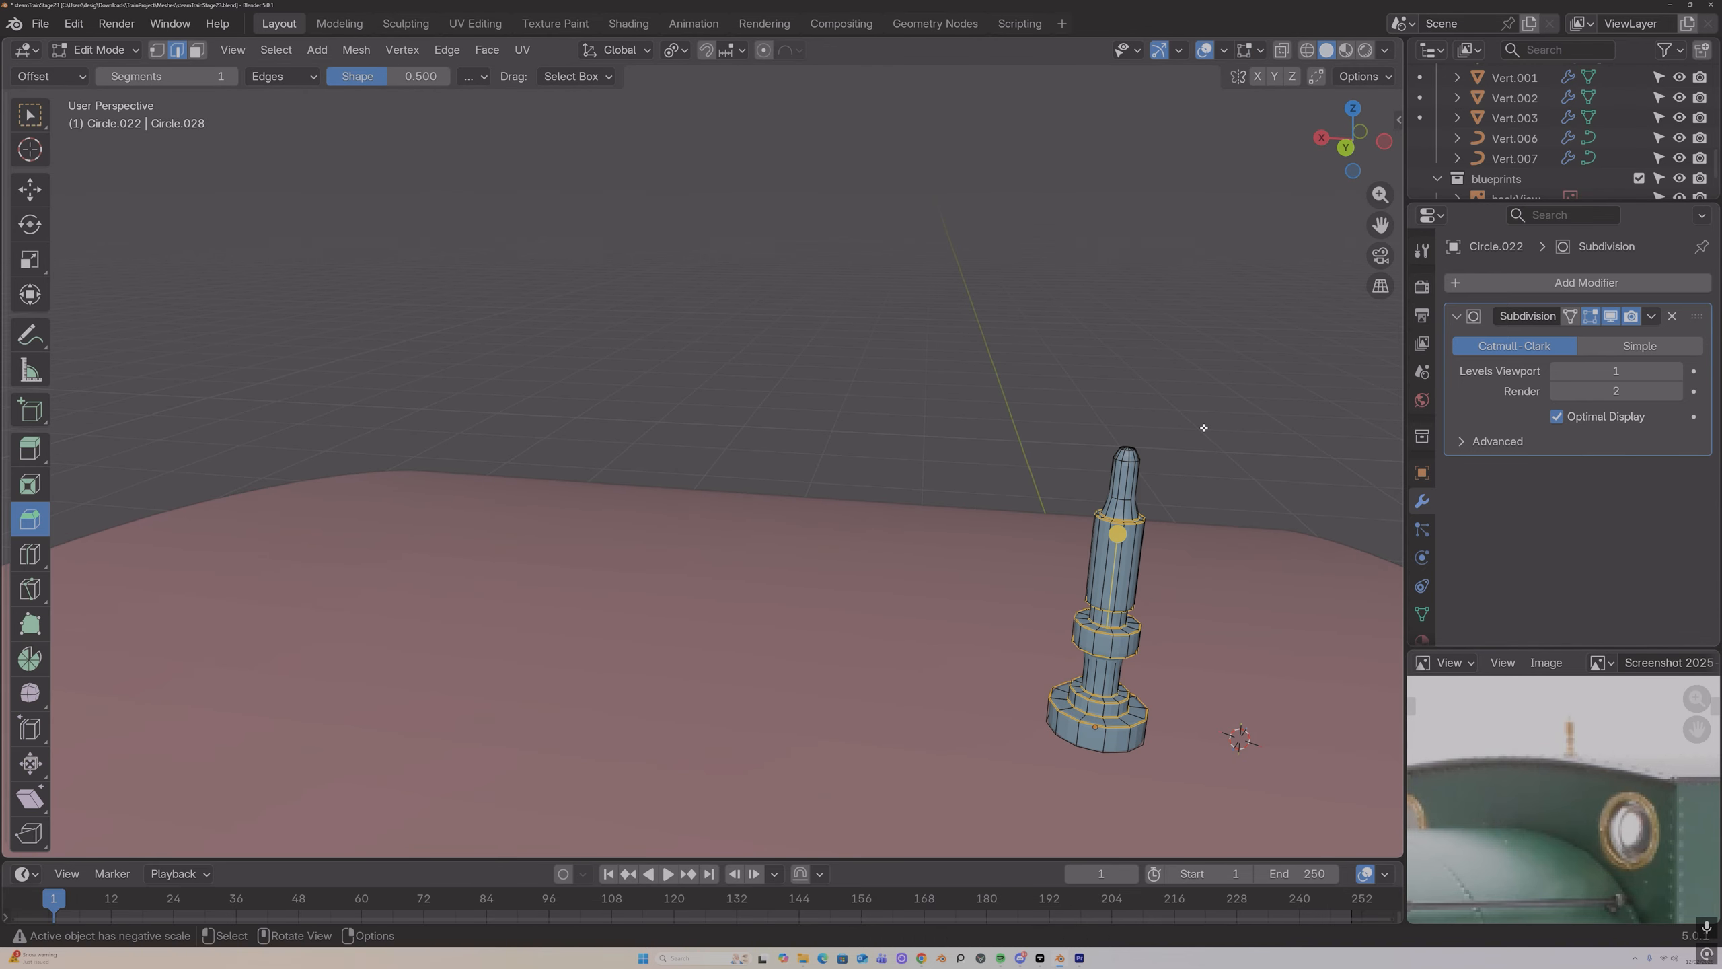
key(ctrl+r)
click(1128, 510)
click(1126, 513)
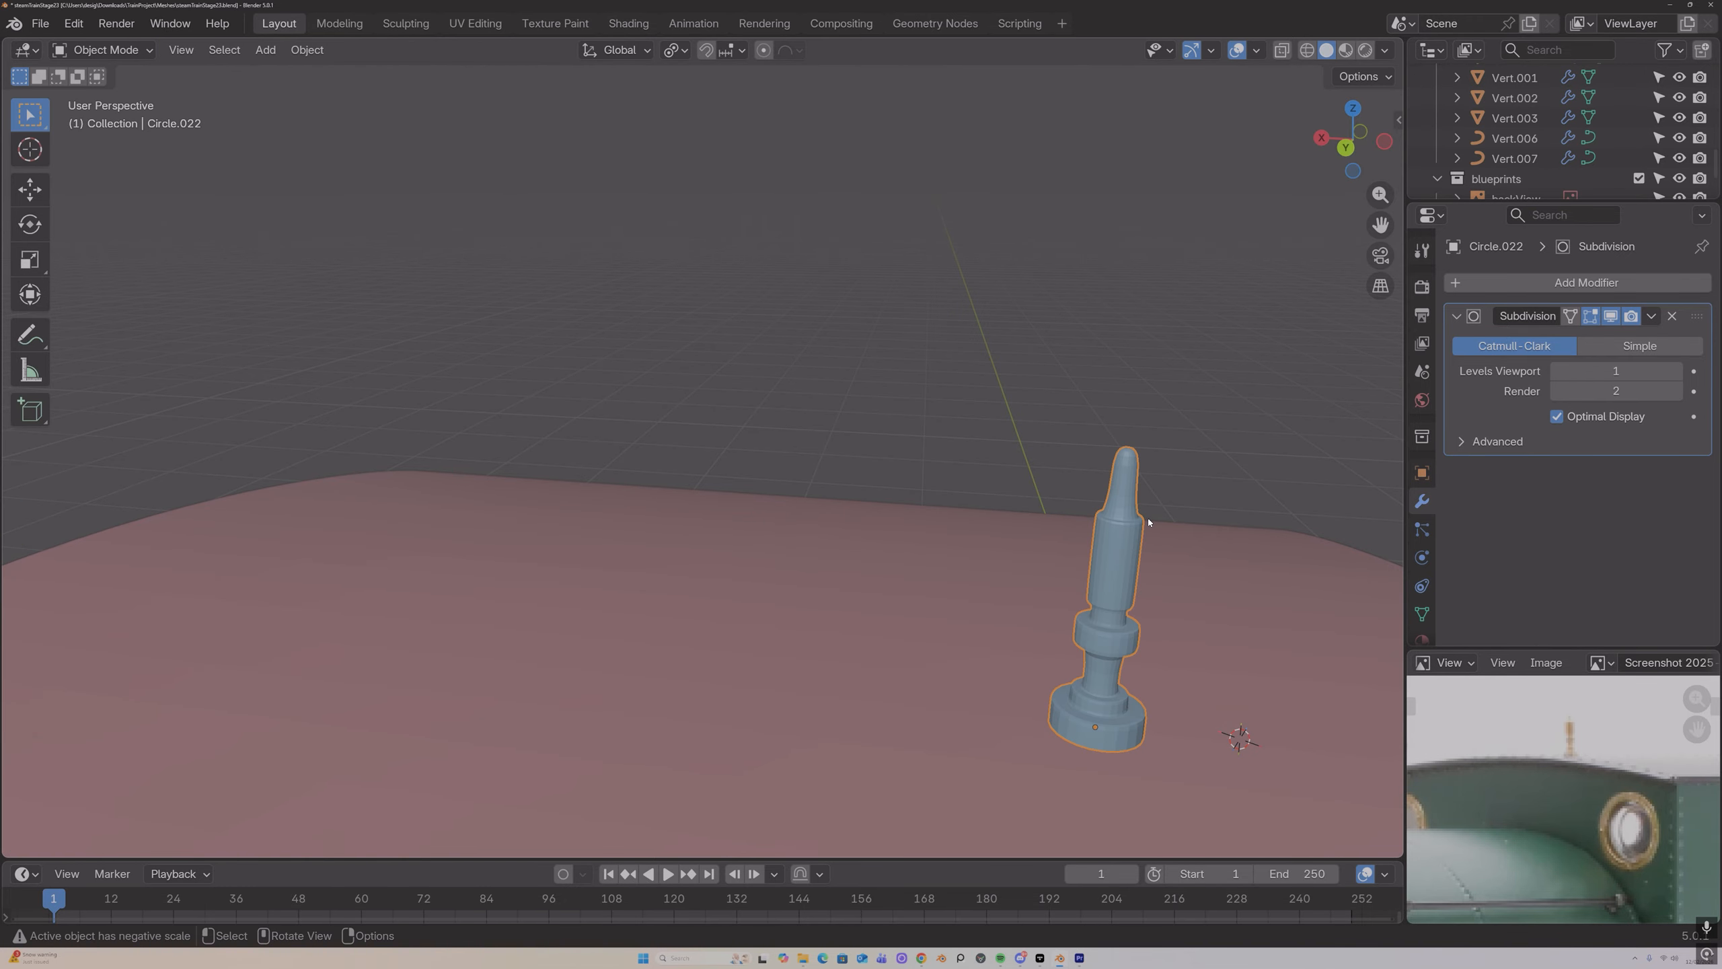
middle_drag(1148, 516, 1146, 482)
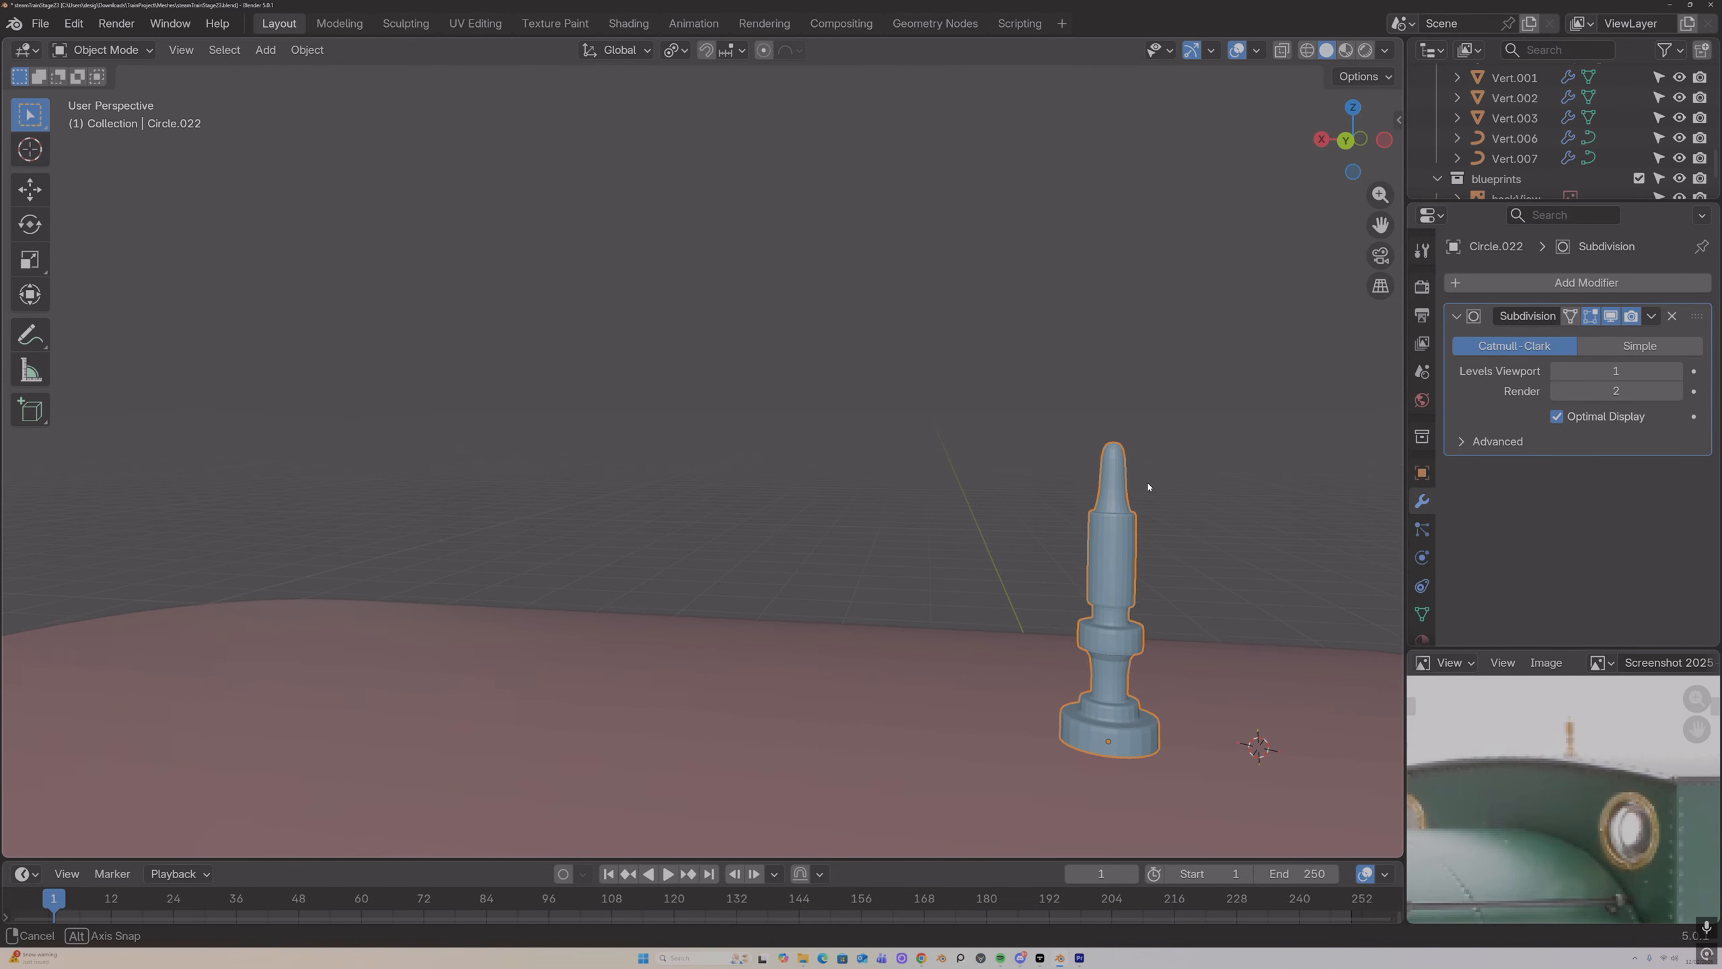
drag(1115, 480, 1115, 483)
click(1113, 498)
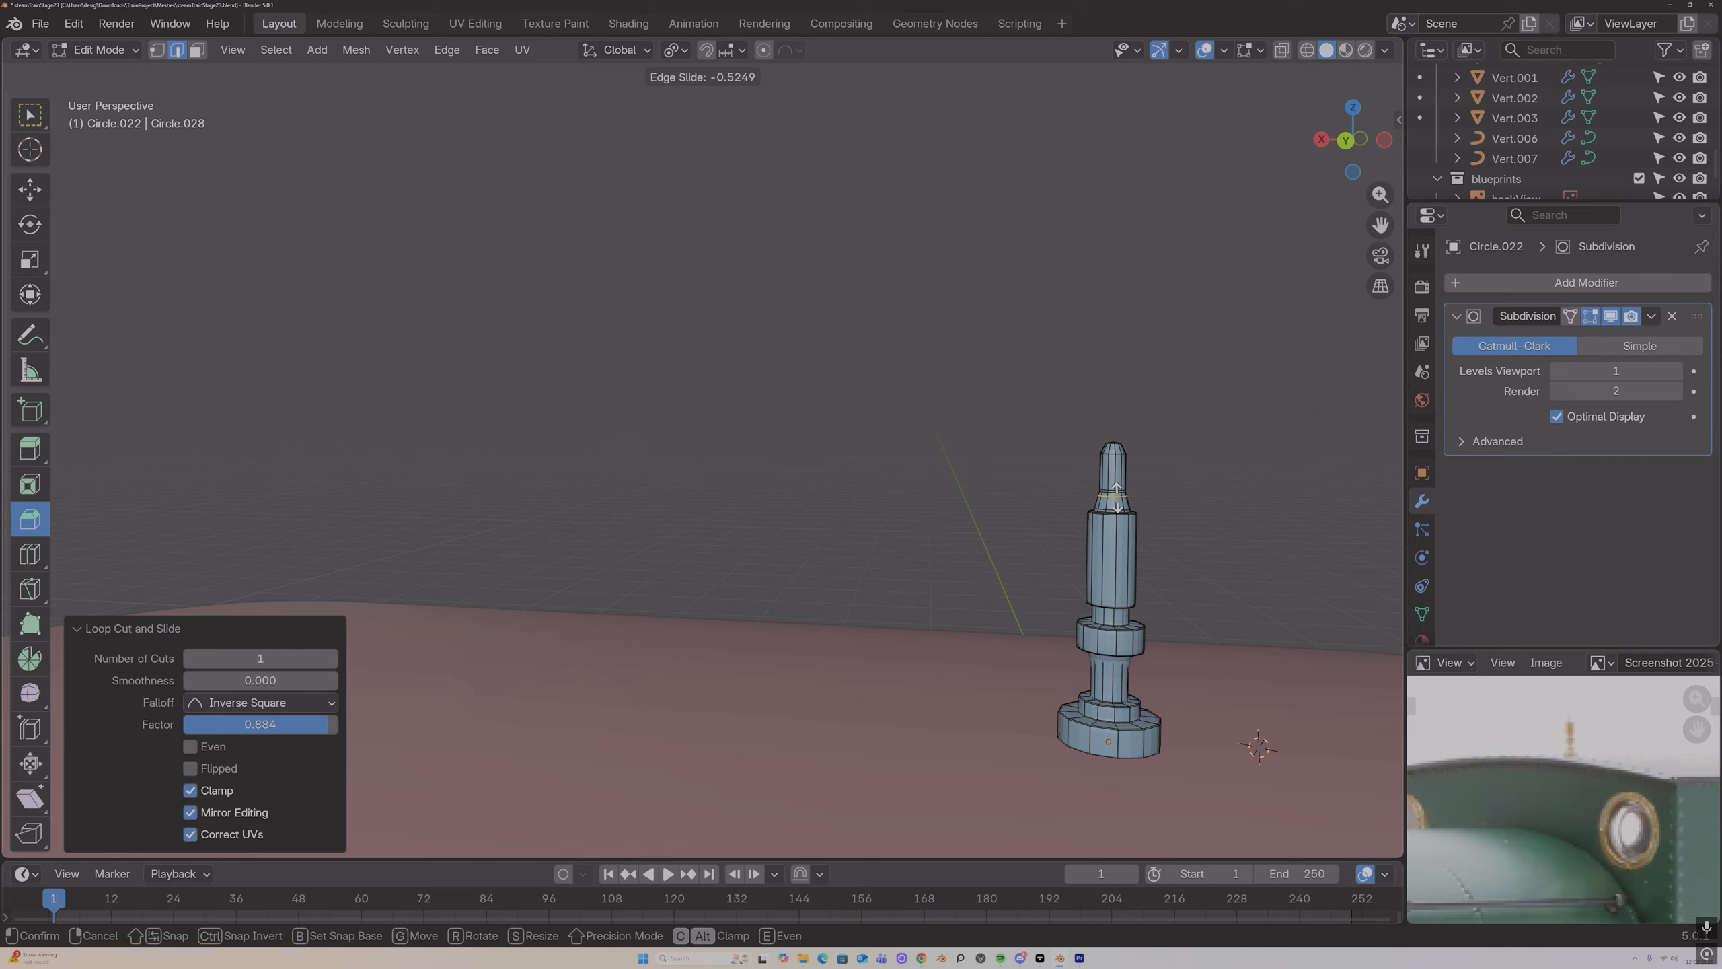
Step: Shade the roof fitting smooth by angle at 30°
key(Tab)
middle_drag(1153, 498, 1186, 523)
right_click(1120, 515)
click(1120, 515)
key(Tab)
Step: Add an edge loop around the wide upper cylinder, slid up close to its top rim
key(Tab)
key(Tab)
key(ctrl+r)
click(1143, 543)
click(1144, 497)
key(Tab)
scroll(946, 454, up, 11)
Step: Scale the edge loop on the wide cylinder's top shoulder to 0.913, inward towards the taper
key(Tab)
scroll(1130, 537, up, 5)
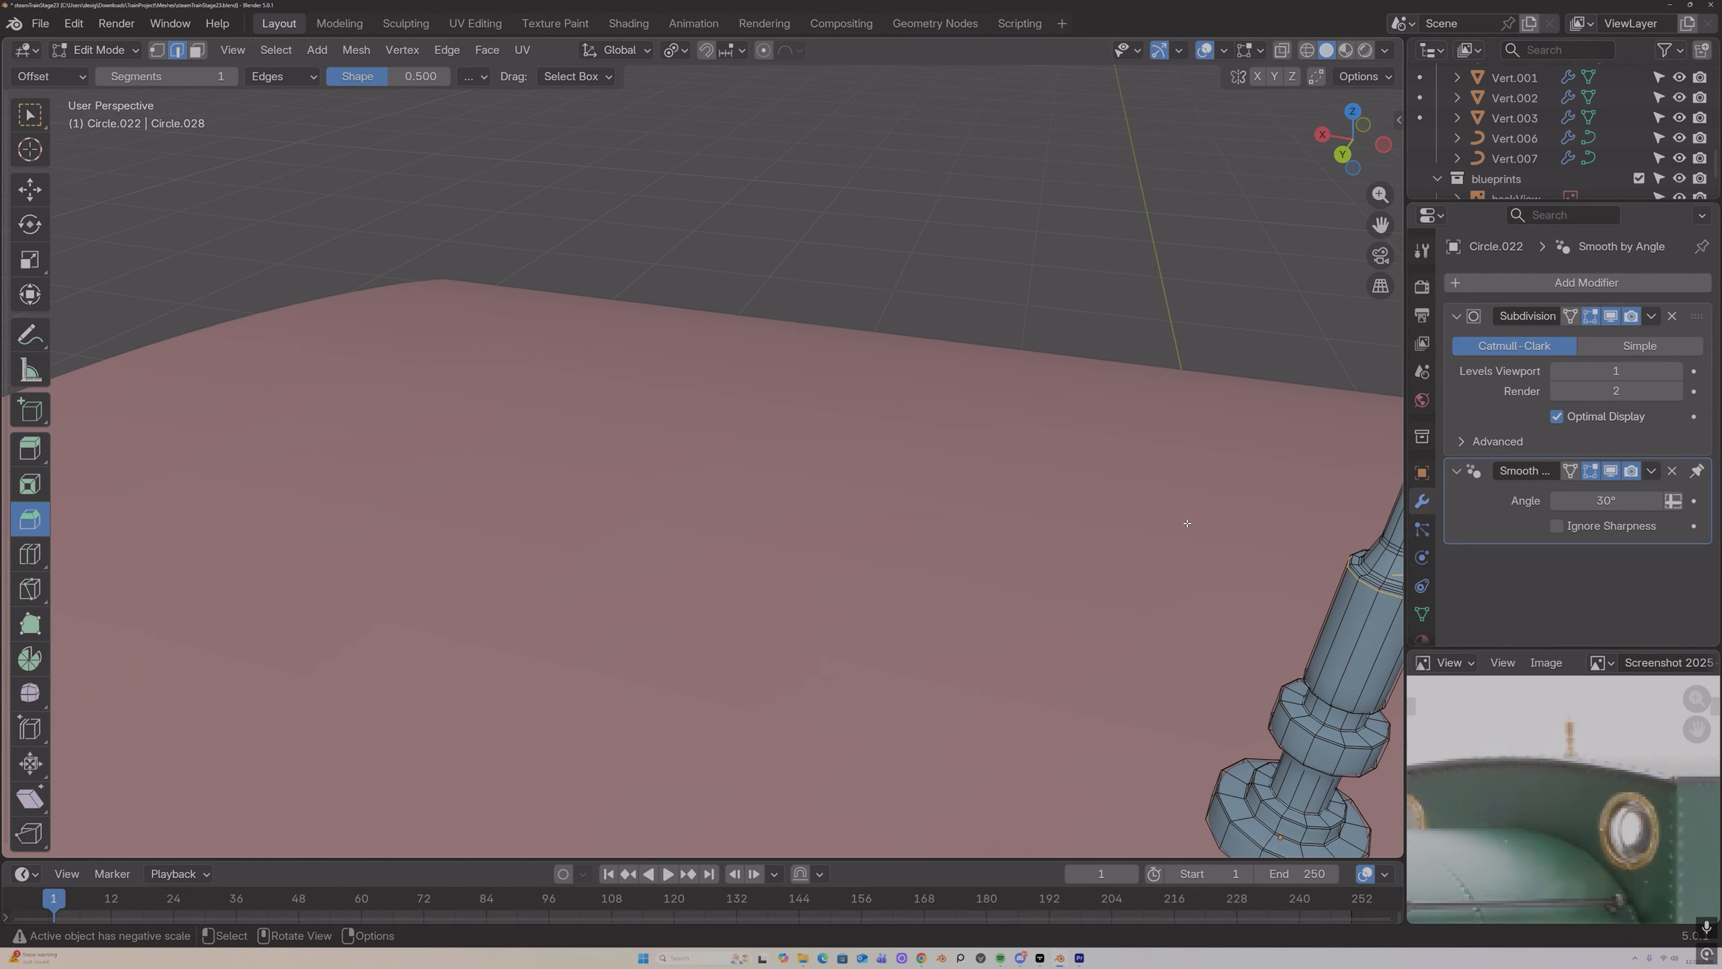
drag(1380, 225, 993, 163)
scroll(1085, 445, up, 4)
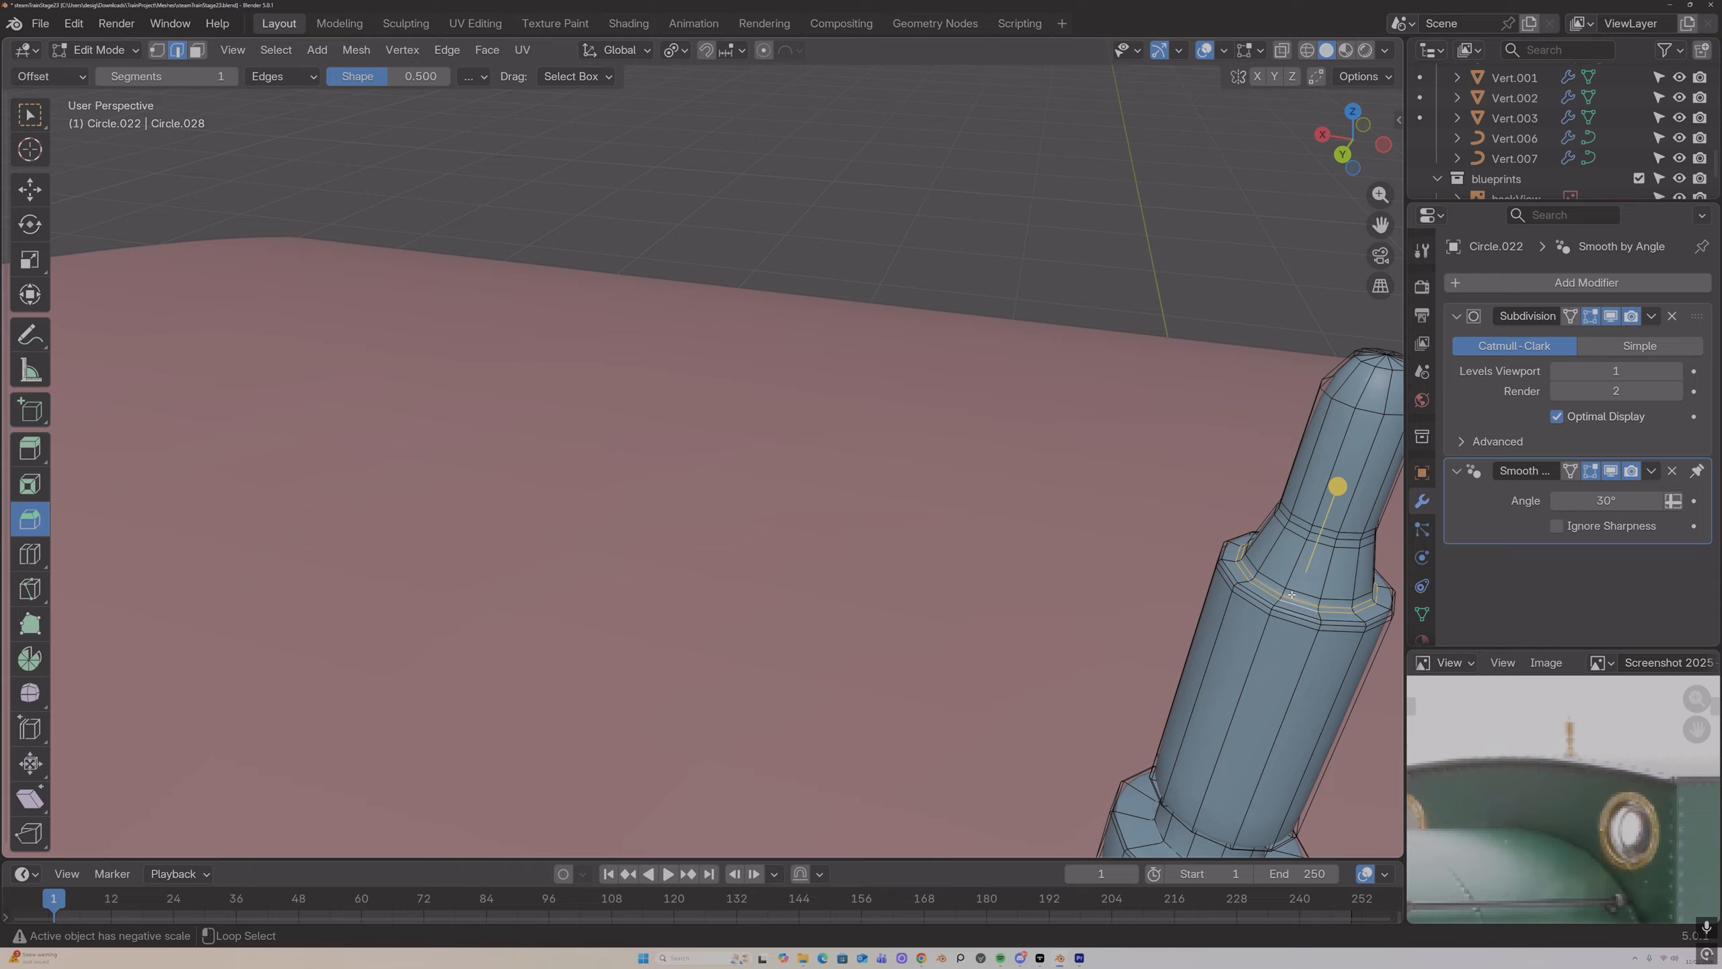
middle_drag(1315, 563, 1337, 553)
key(s)
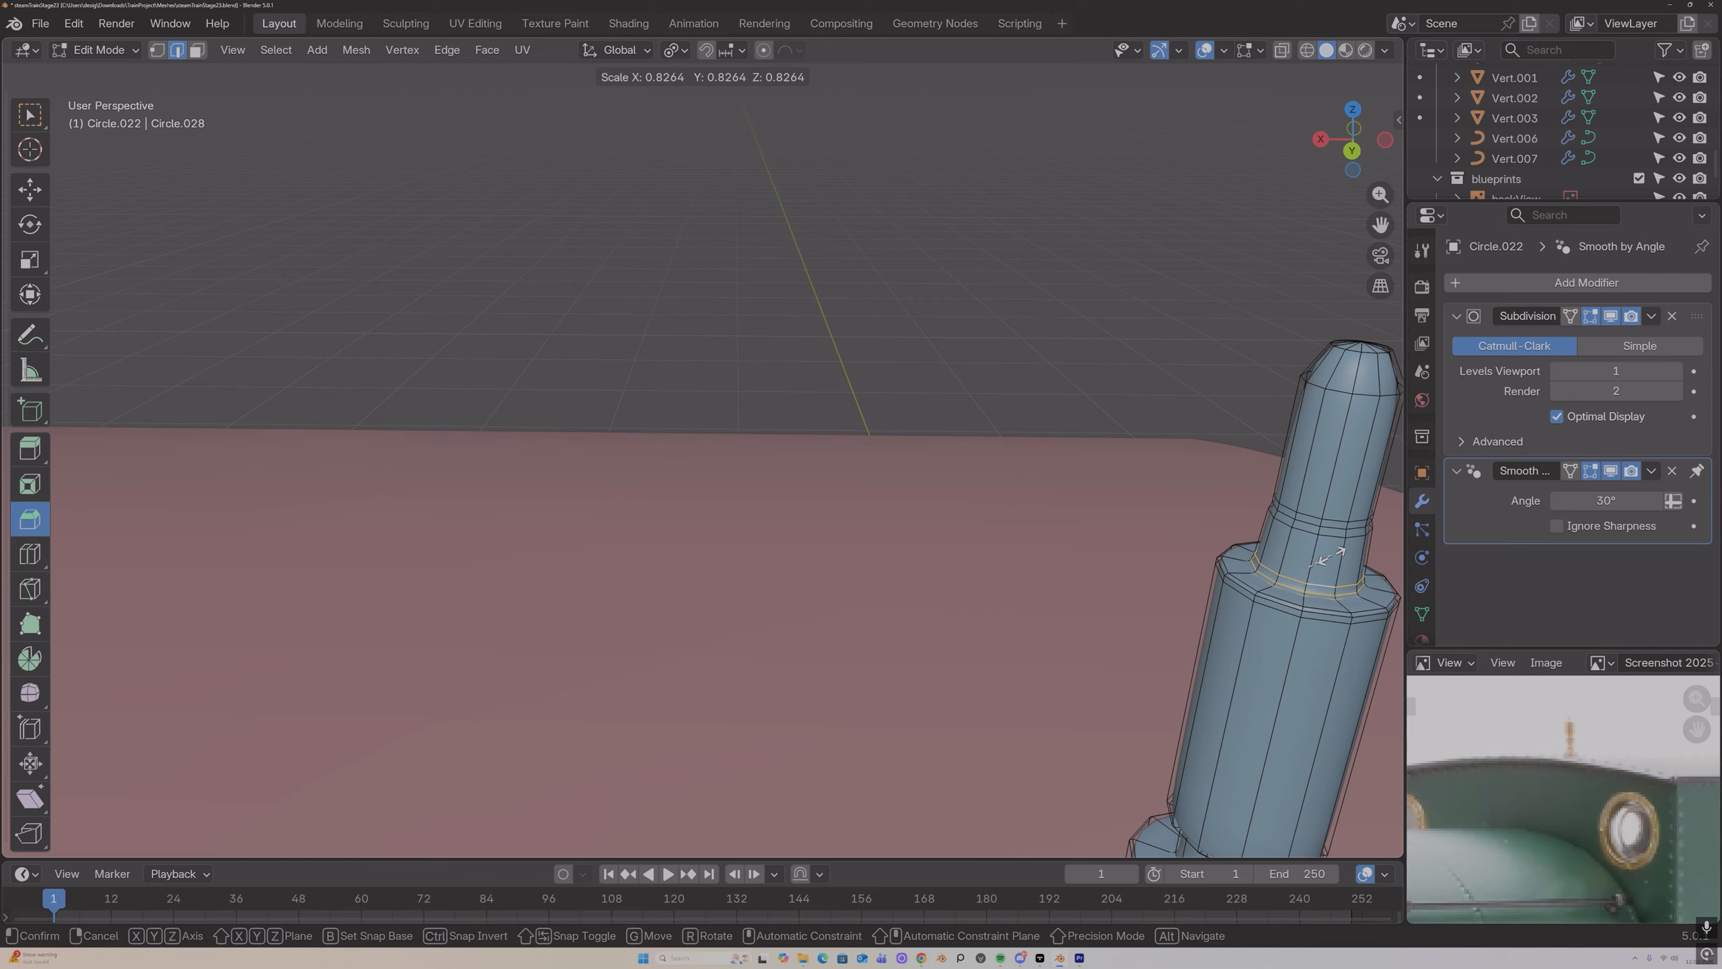
click(1318, 602)
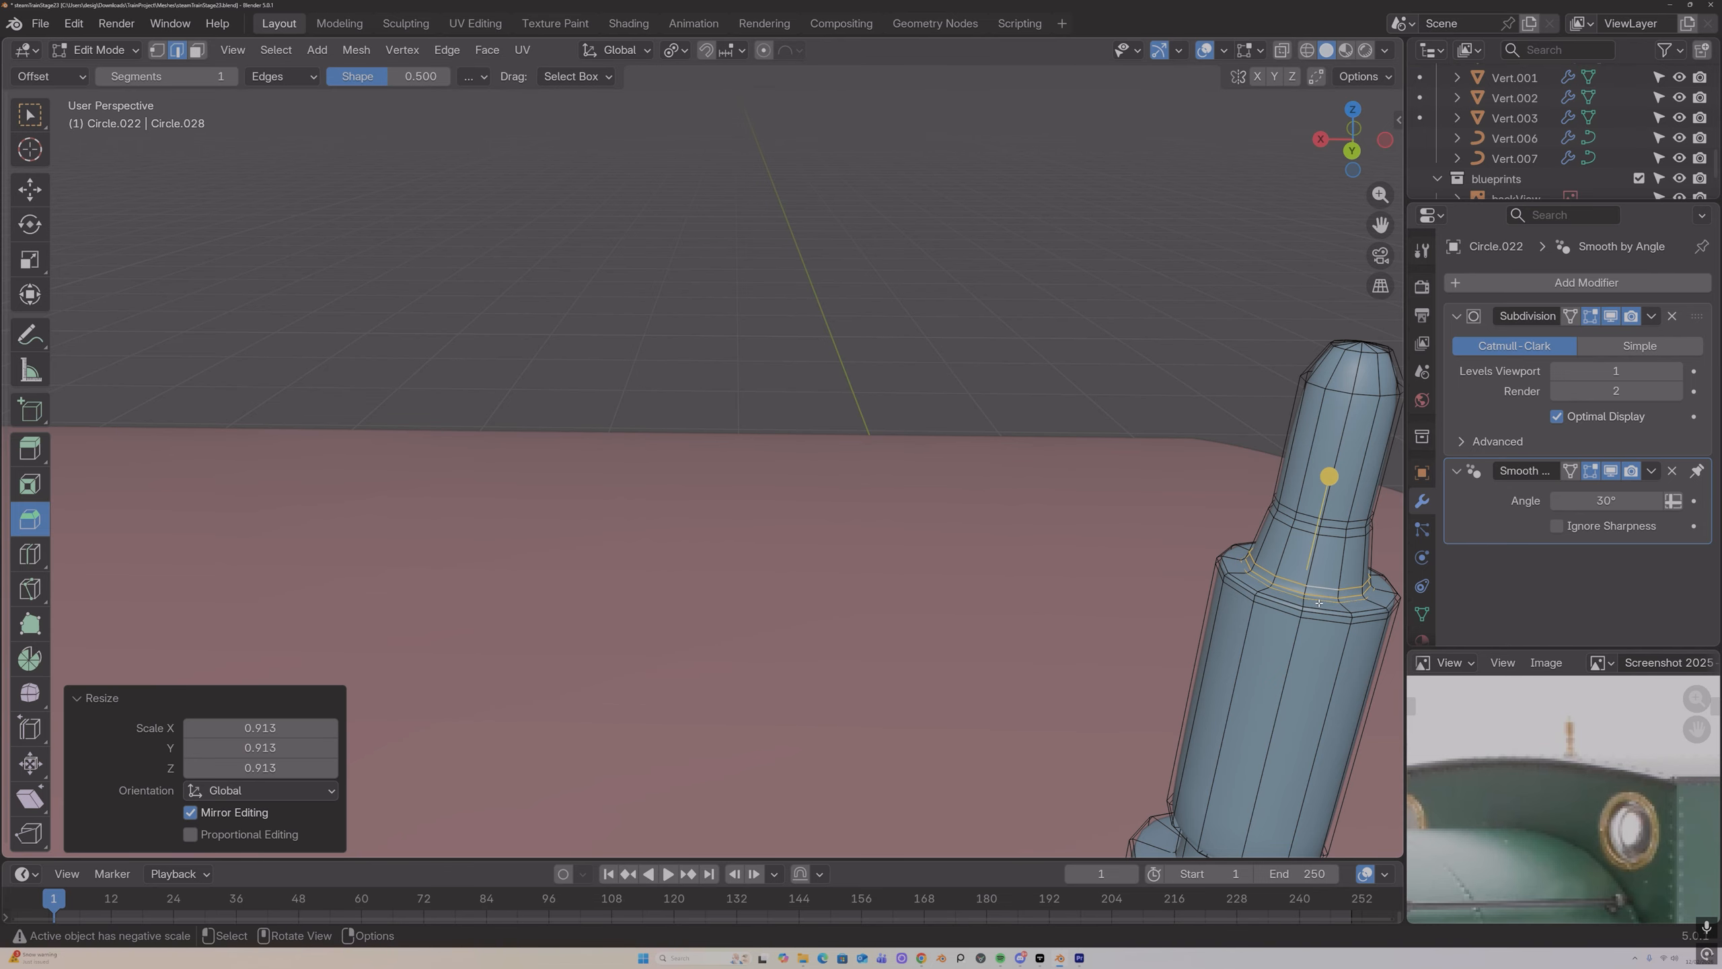
Step: Check the smoothed fitting on the cab roof and bring the fittings beside the brass dome into view in the reference photo
key(Tab)
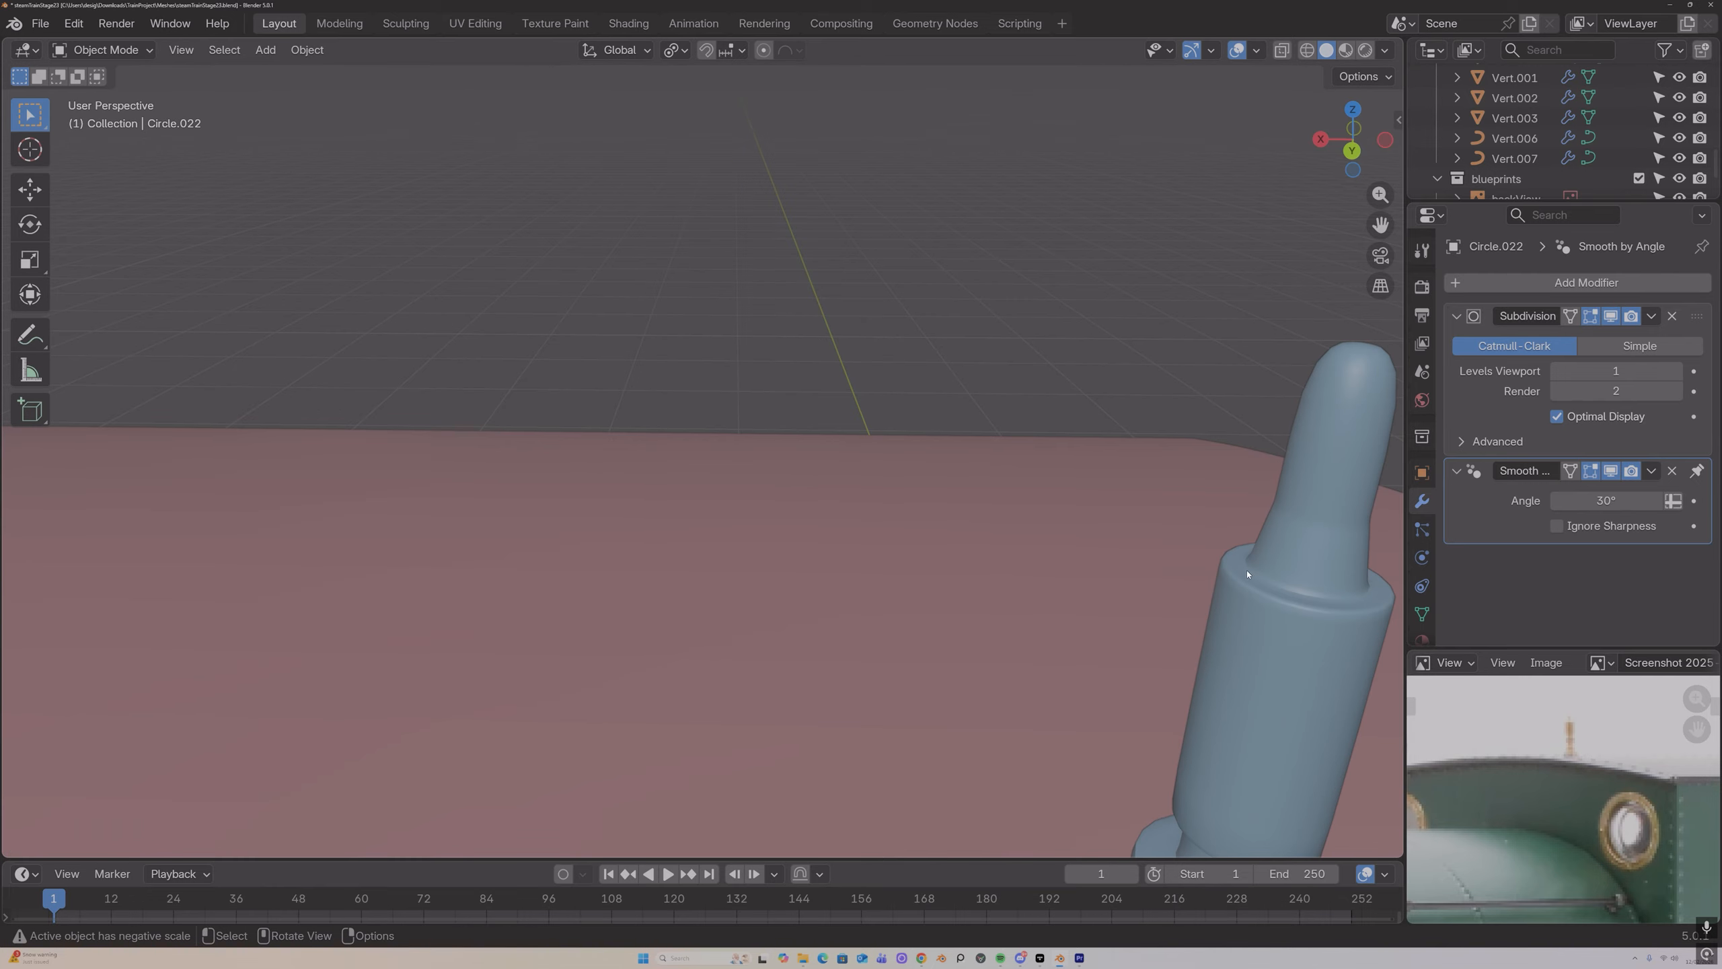
scroll(1247, 573, down, 10)
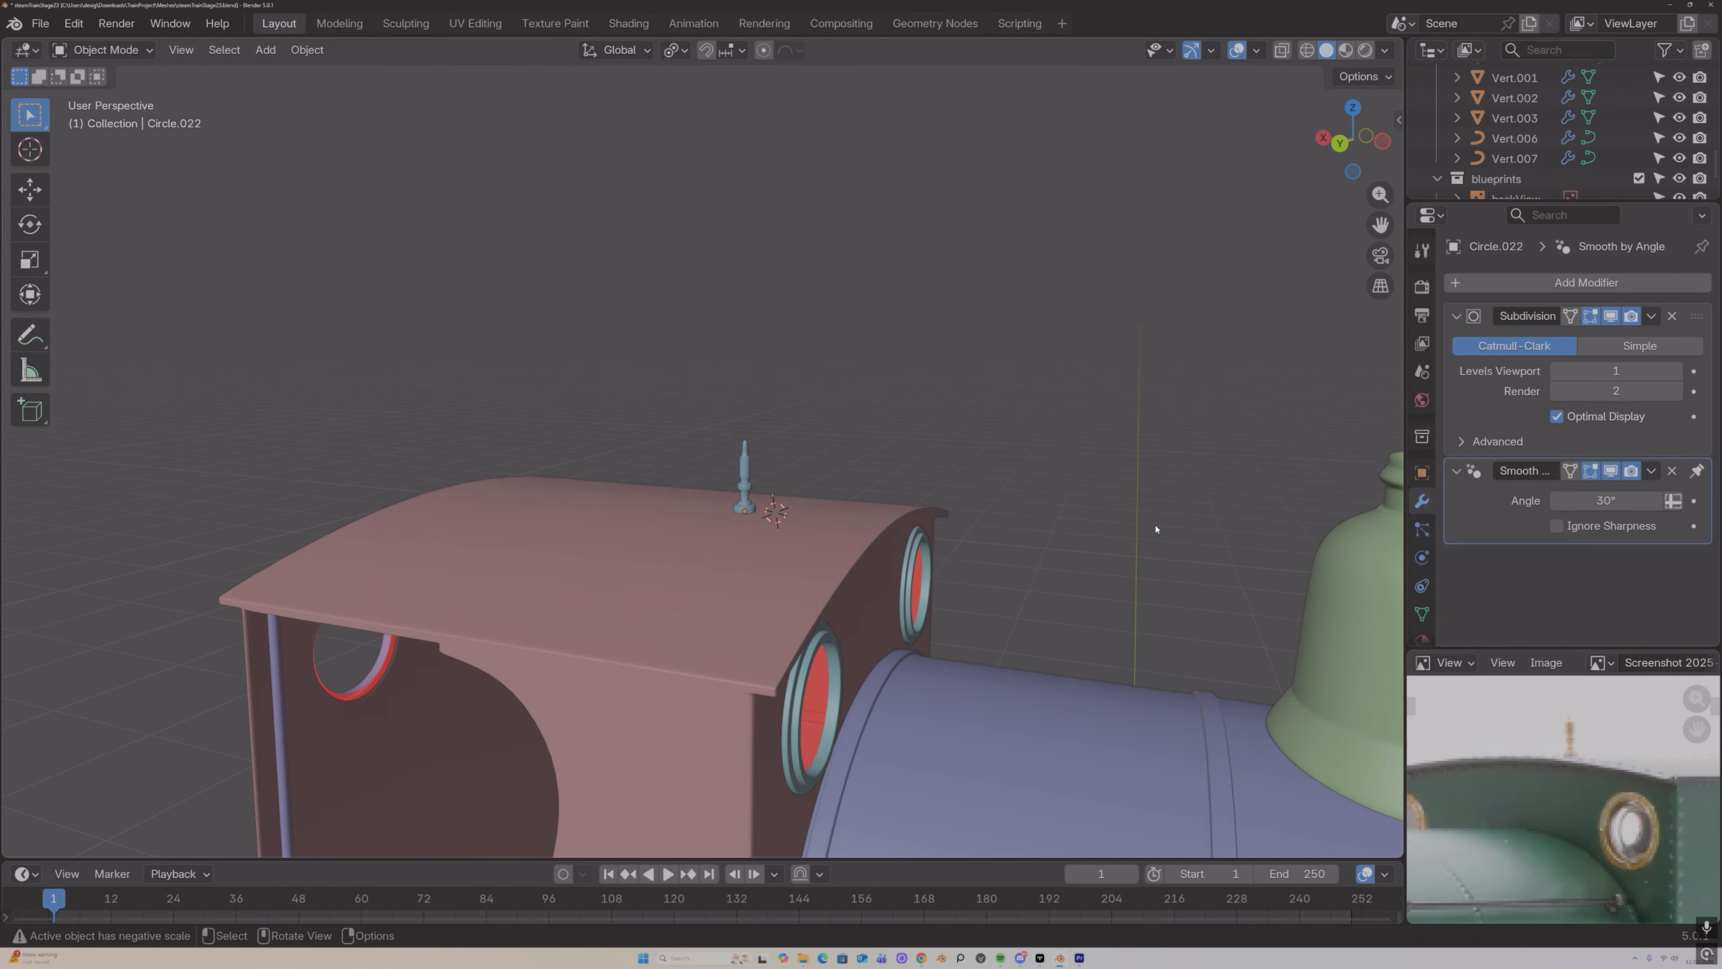
mouse_move(1151, 536)
middle_down()
mouse_move(1203, 526)
mouse_move(1153, 526)
middle_up()
middle_drag(1516, 786, 1653, 784)
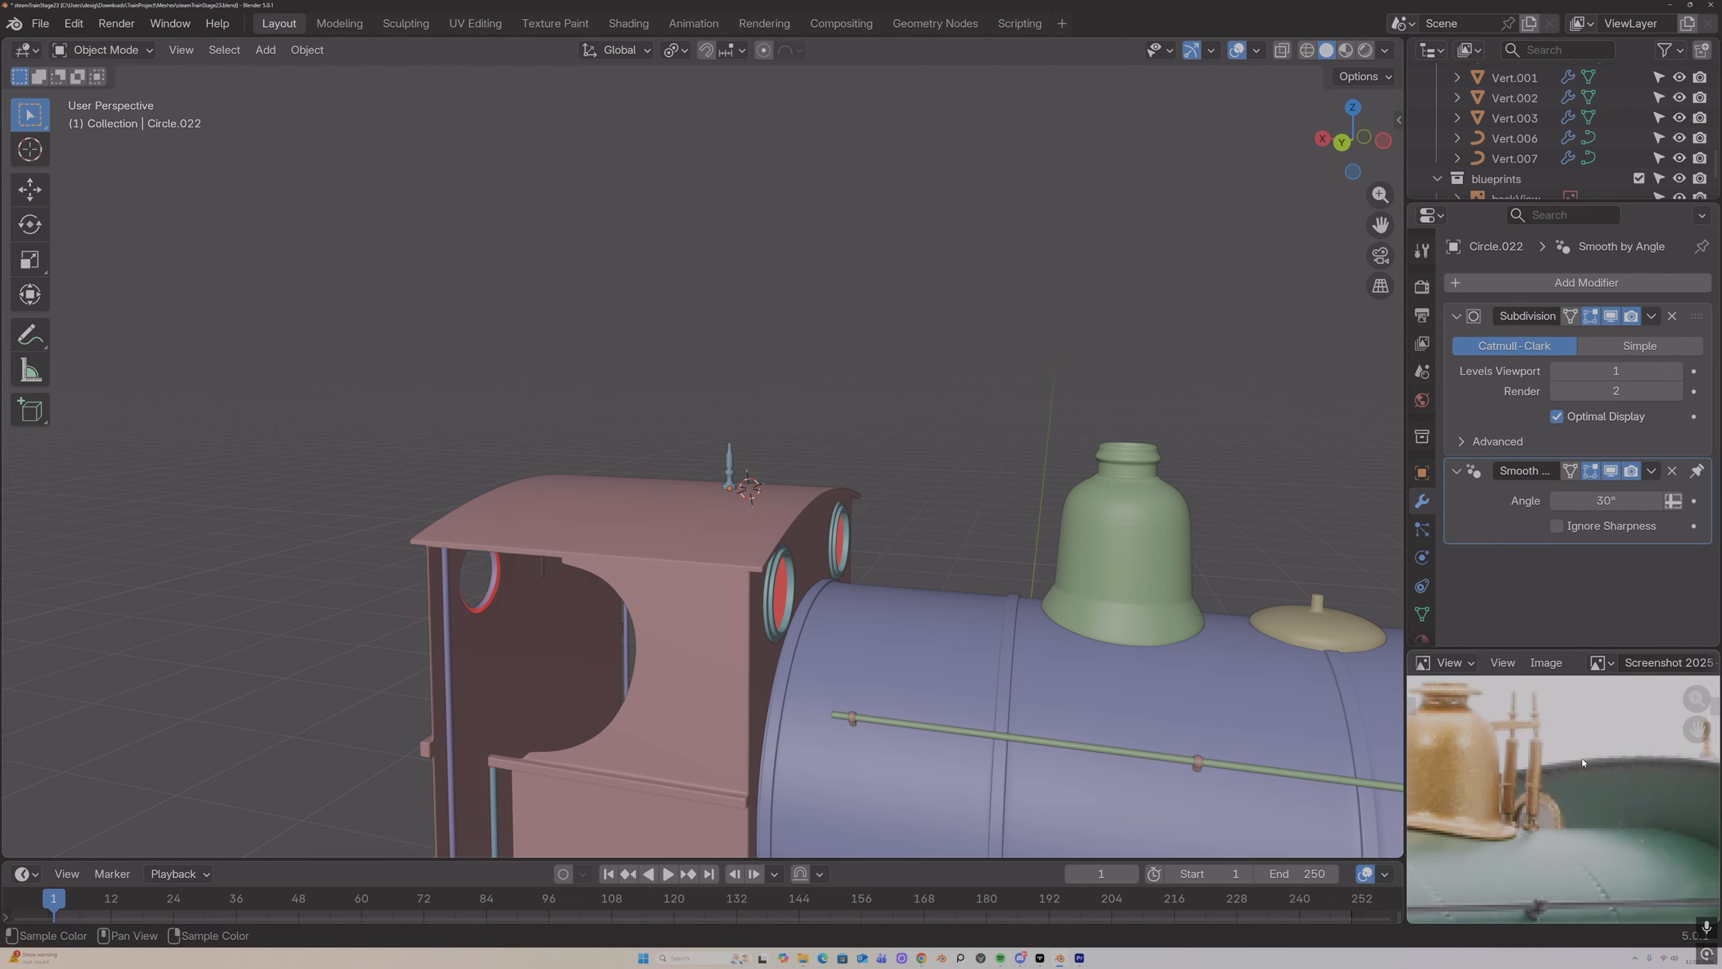
Step: Snap the 3D cursor to the edge on the boiler's top centreline between the green dome and the cab
scroll(1212, 739, up, 1)
scroll(1207, 736, down, 1)
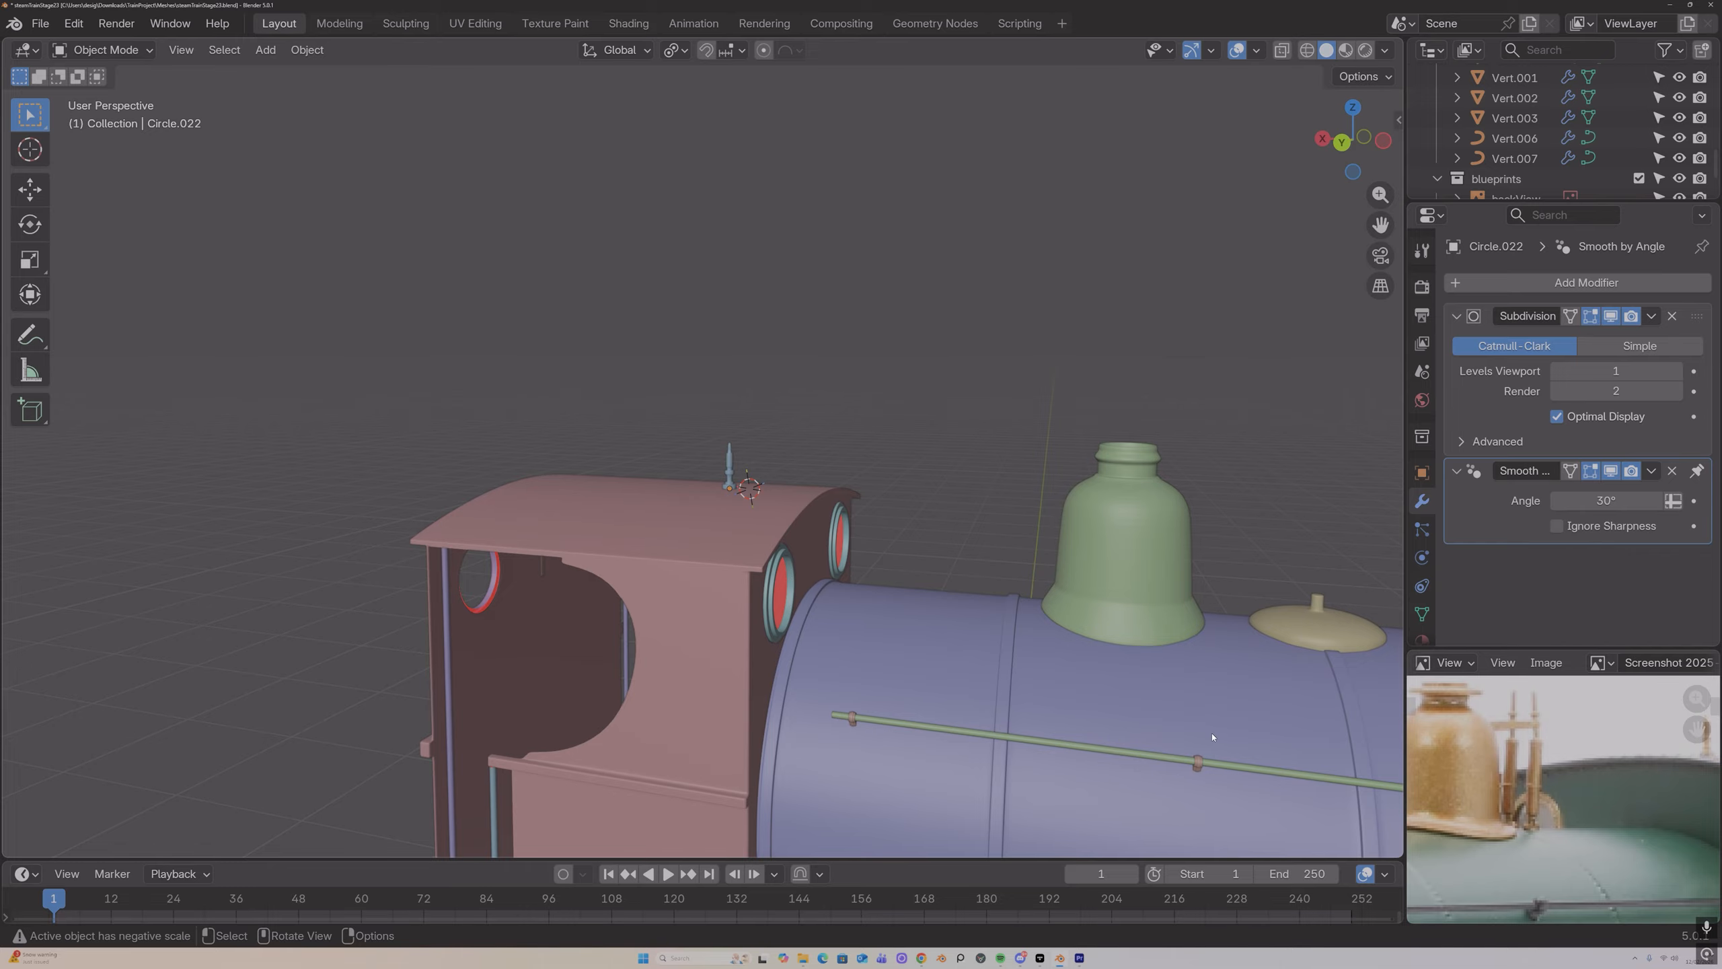
scroll(1231, 738, down, 1)
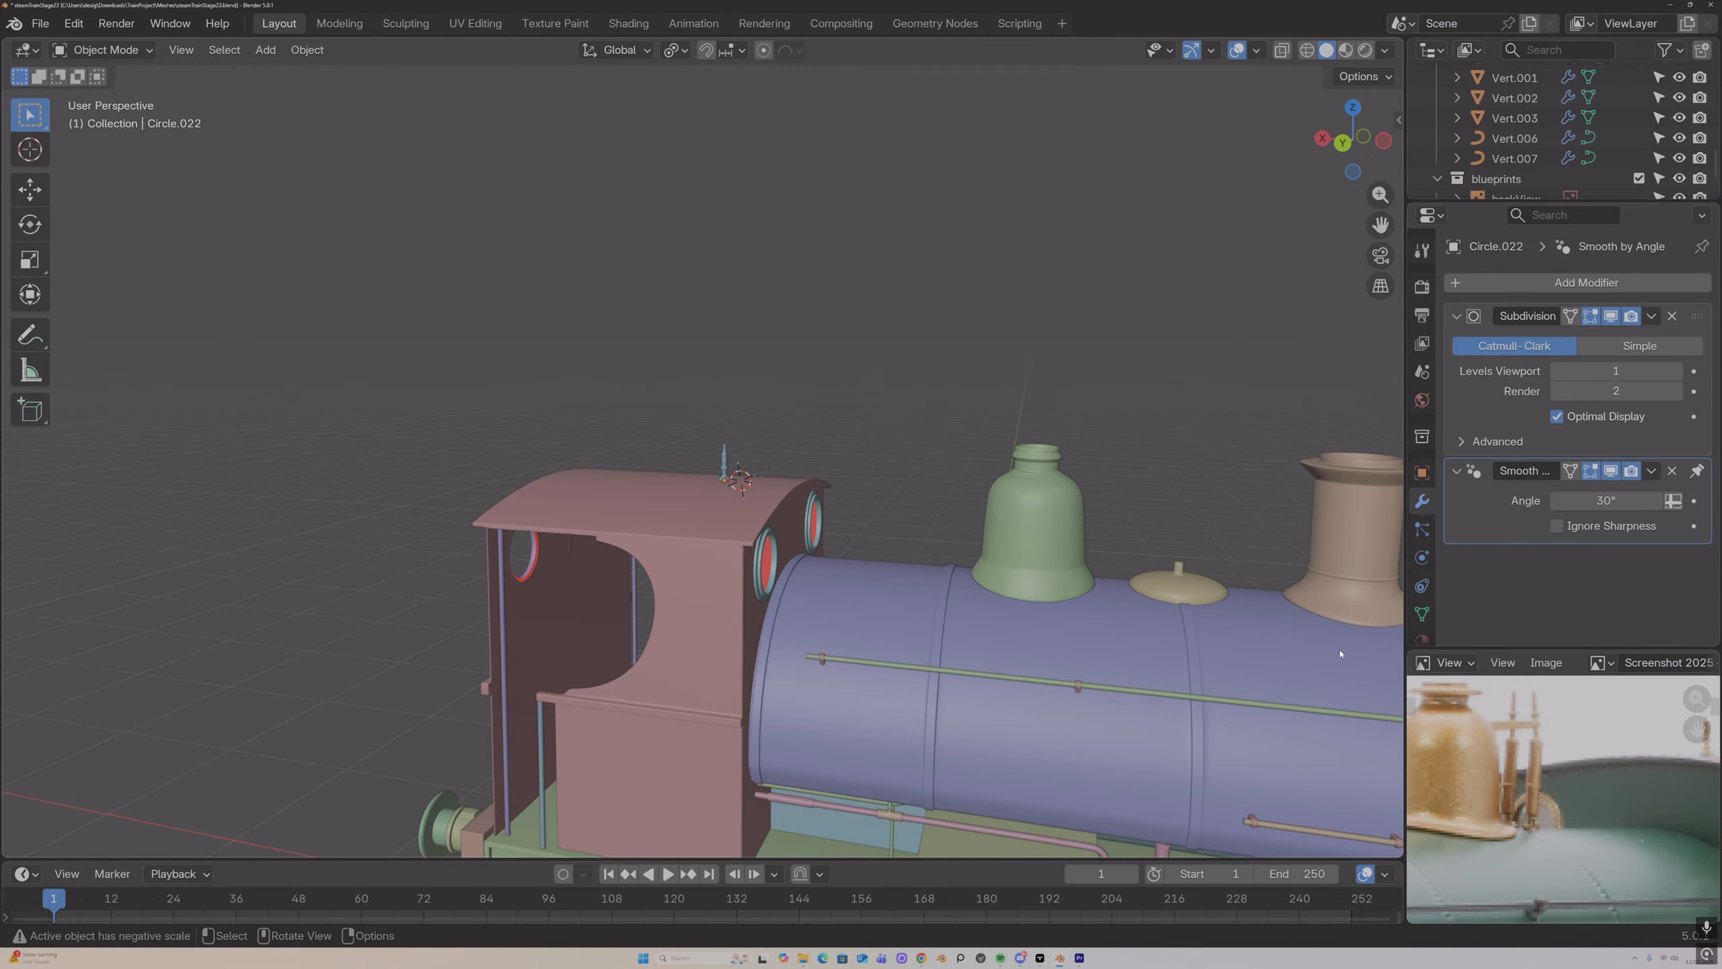
click(1010, 624)
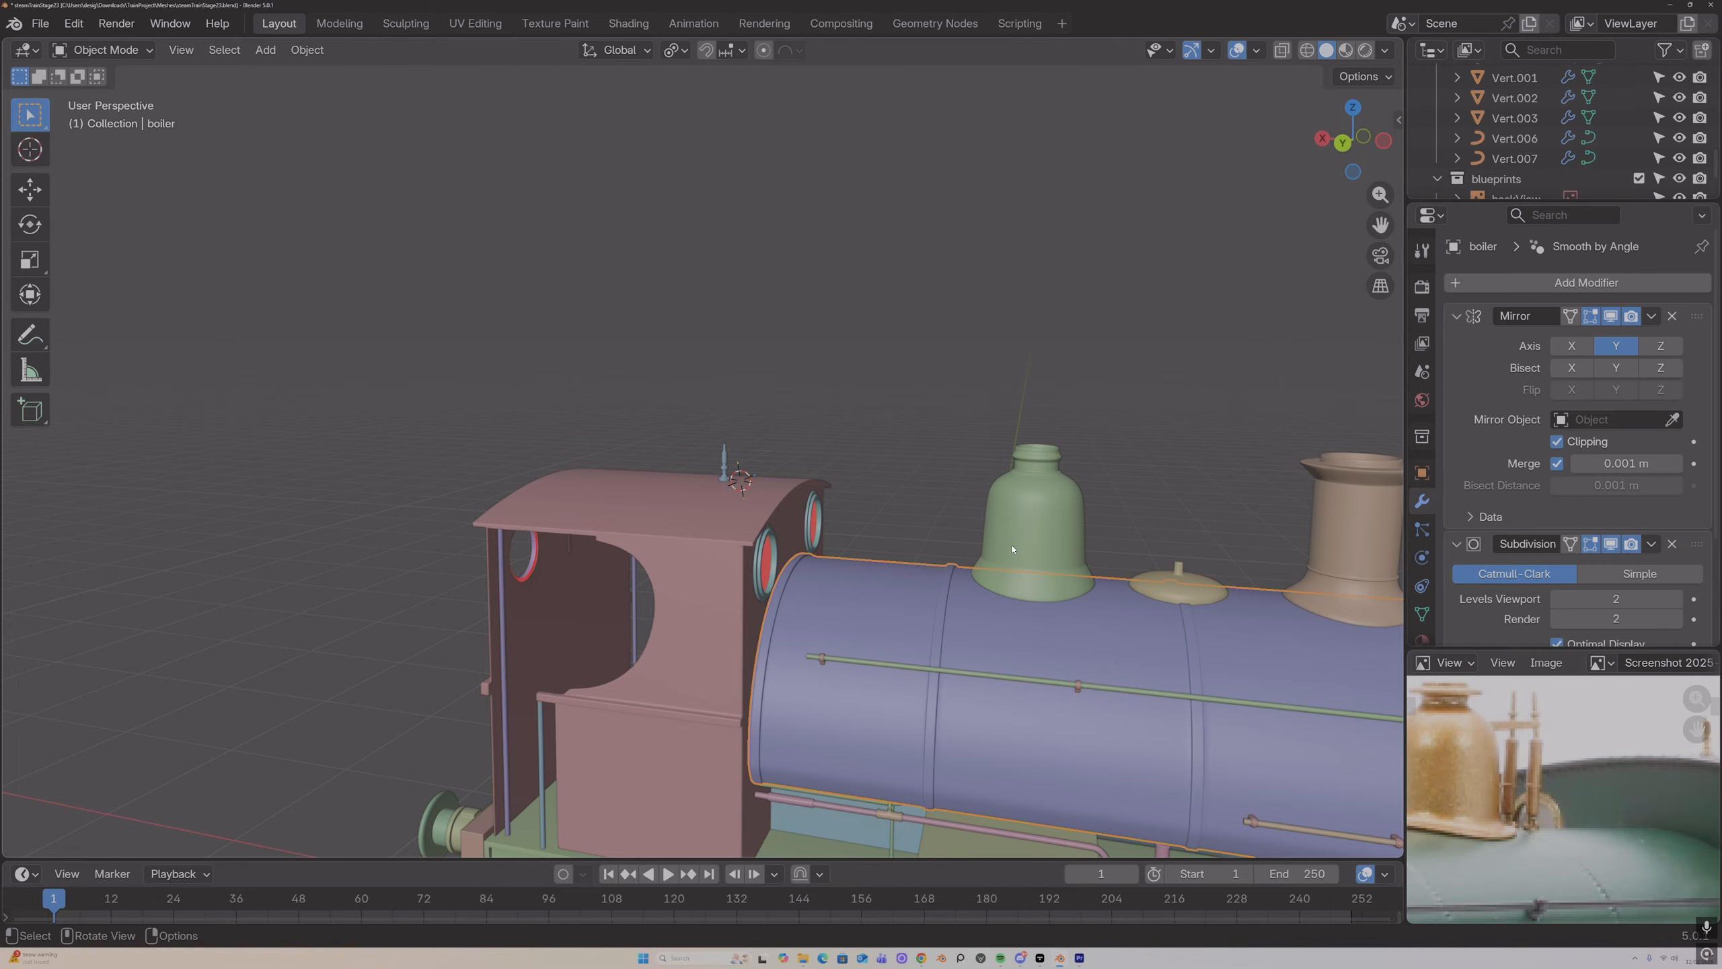
click(1353, 108)
scroll(1214, 353, up, 3)
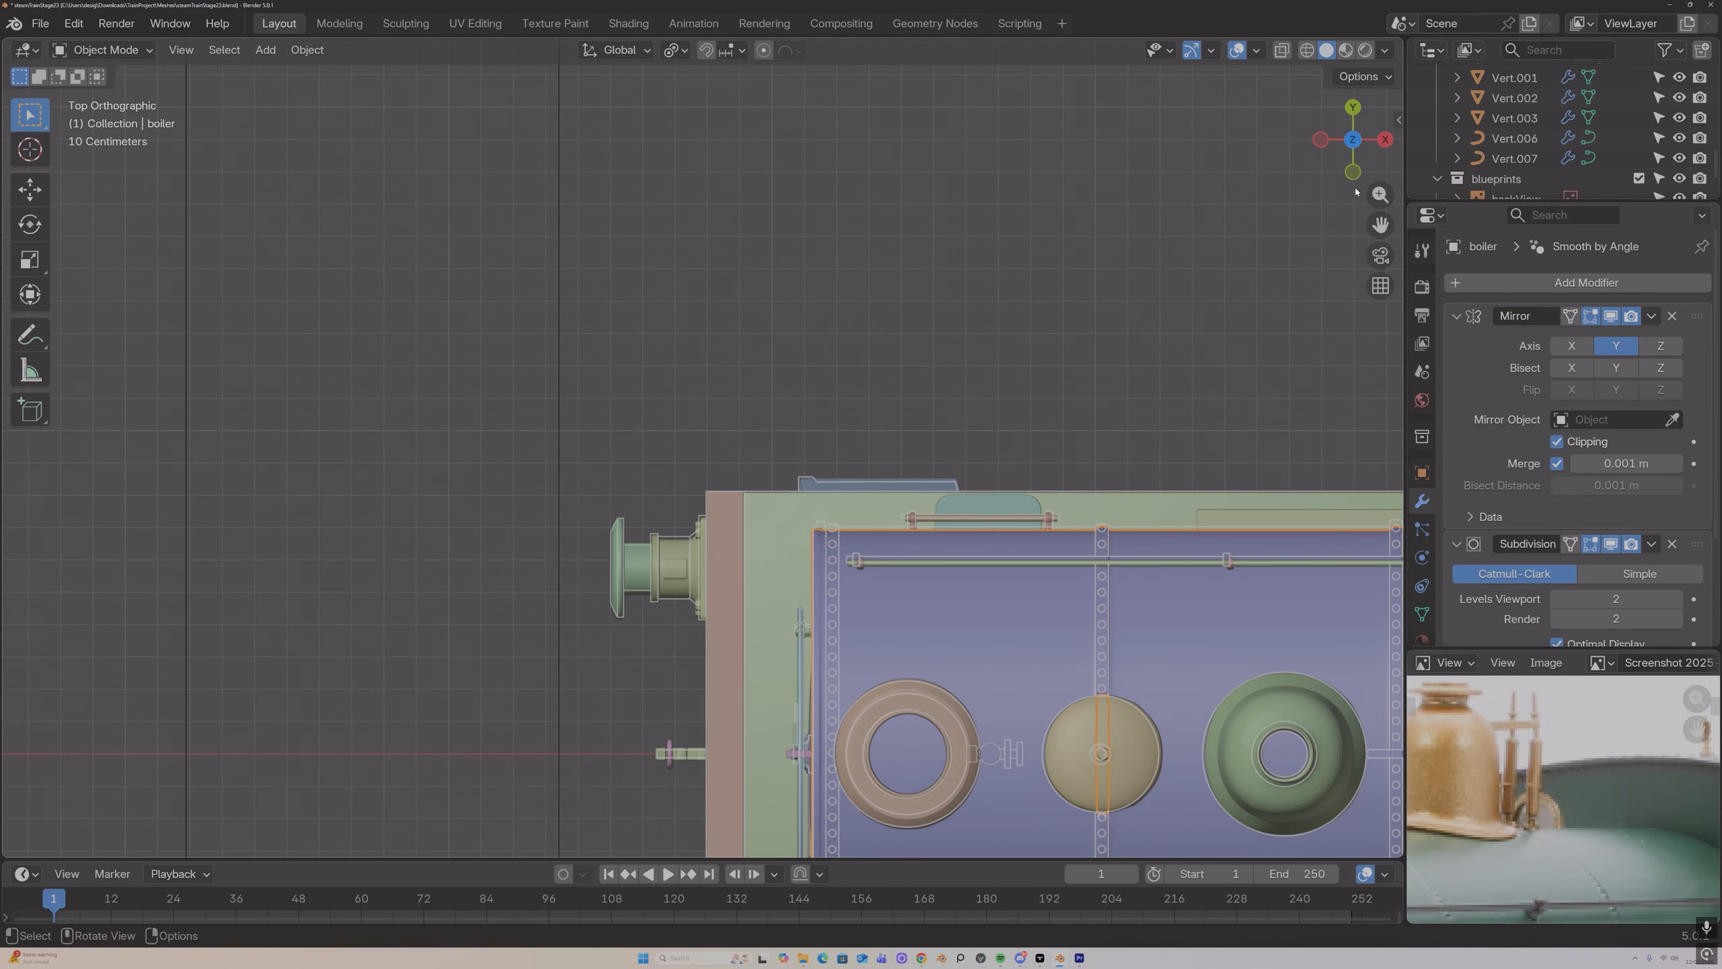
drag(1380, 224, 1135, 25)
scroll(1329, 469, up, 2)
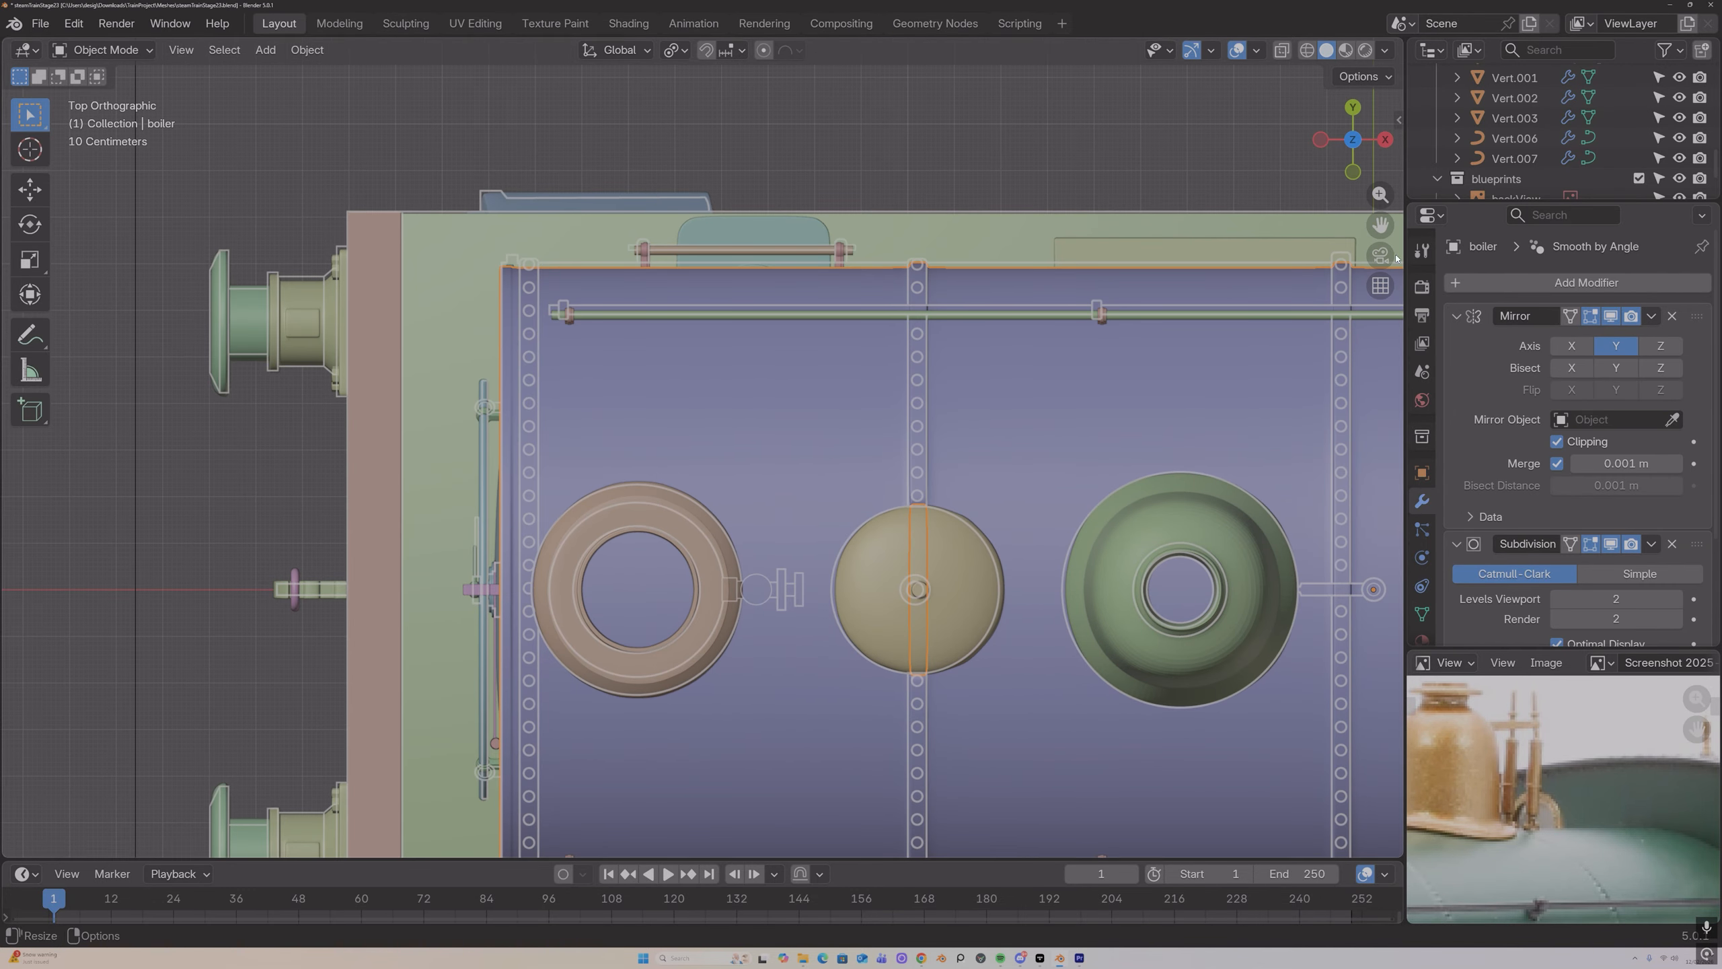
drag(1380, 239, 1144, 183)
key(Tab)
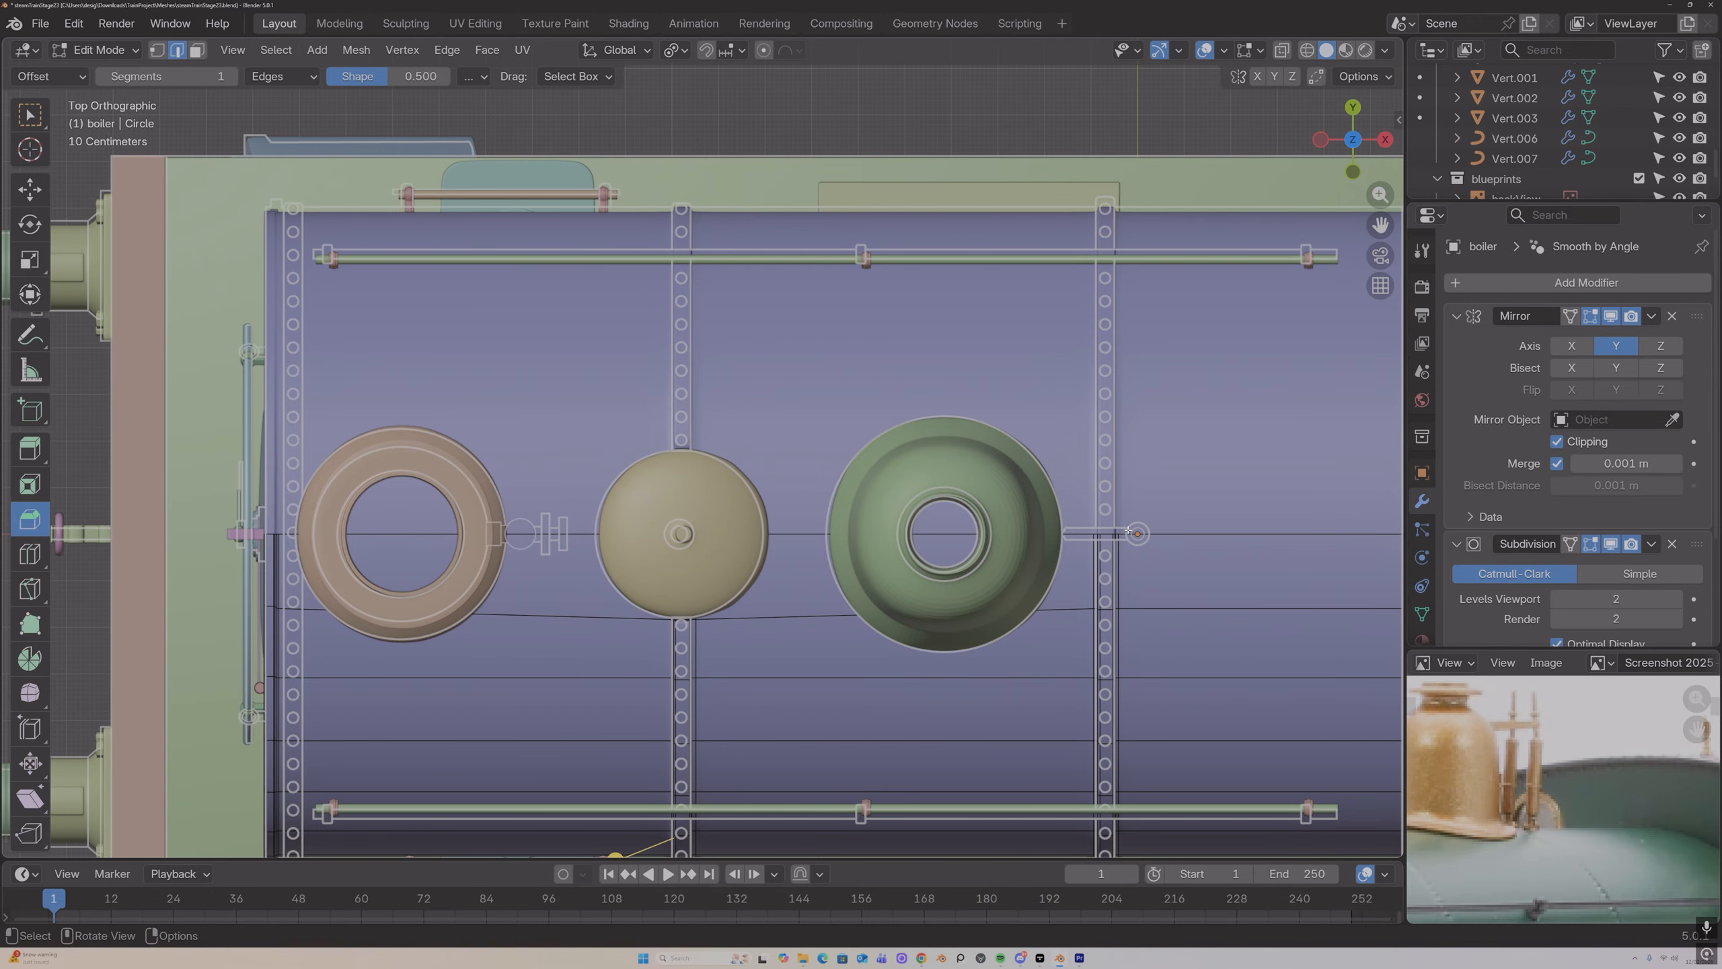
key(Tab)
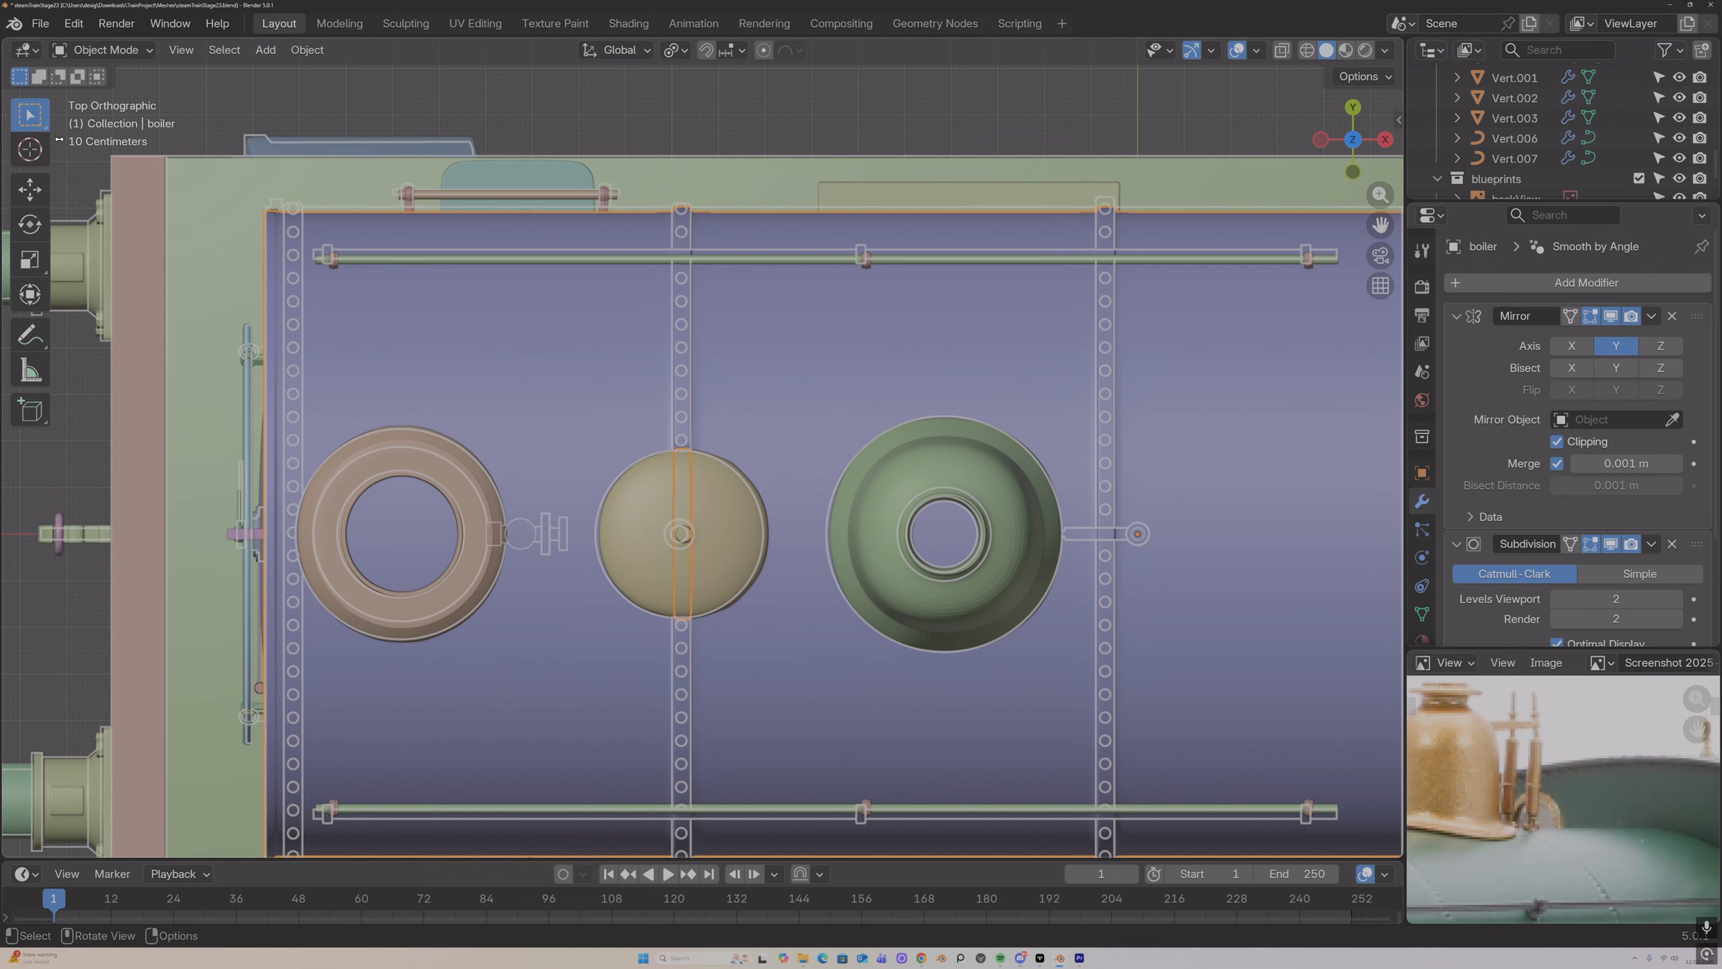
click(29, 149)
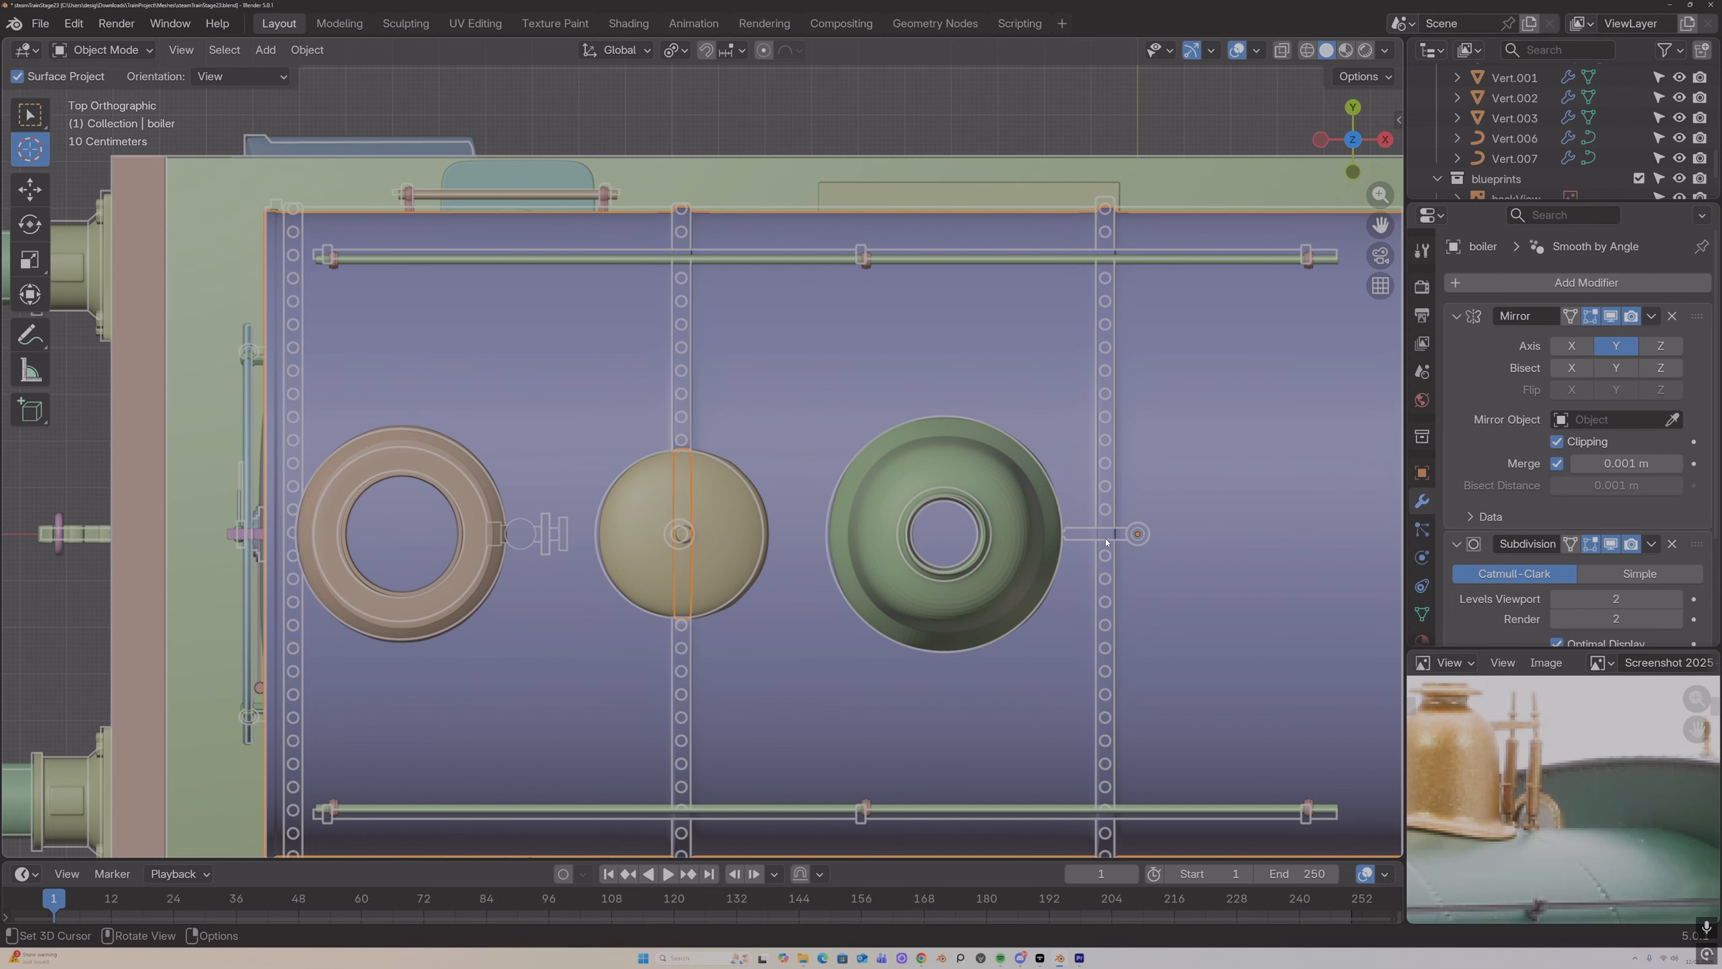
key(Tab)
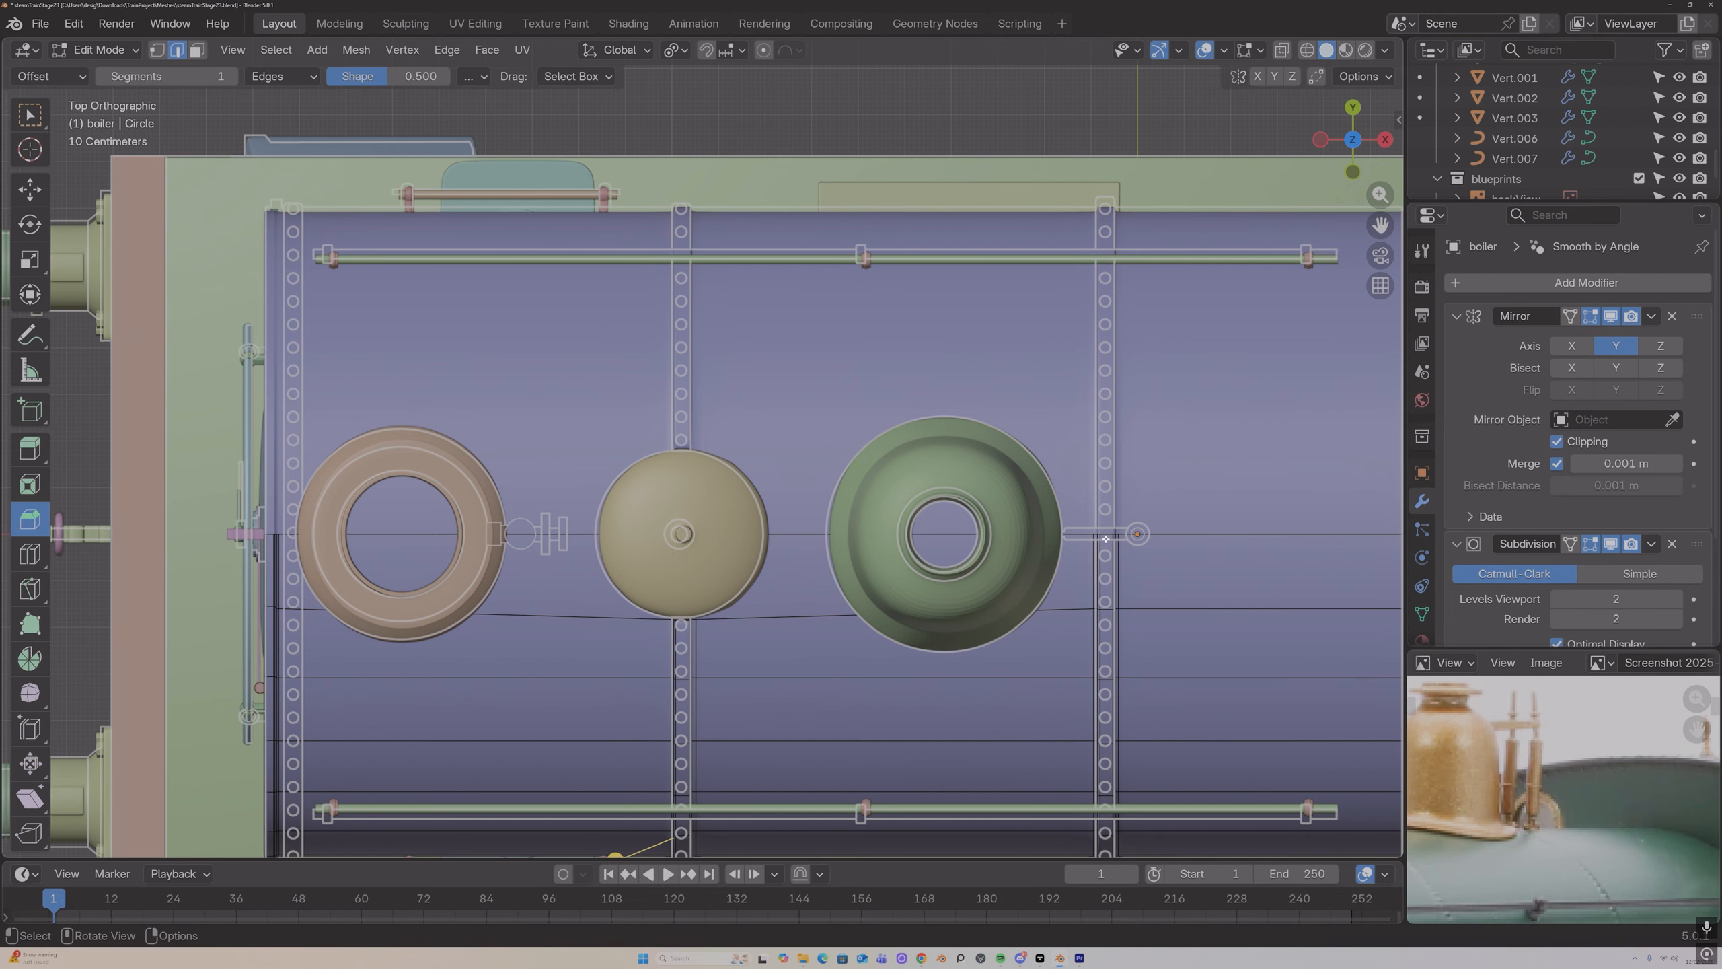
click(1154, 534)
key(shift+s)
click(1135, 639)
key(Tab)
Step: Add a 12-vertex mesh circle at the 3D cursor and scale it down to roughly the fitting's outline size
scroll(1141, 618, down, 1)
key(shift+a)
mouse_move(1112, 538)
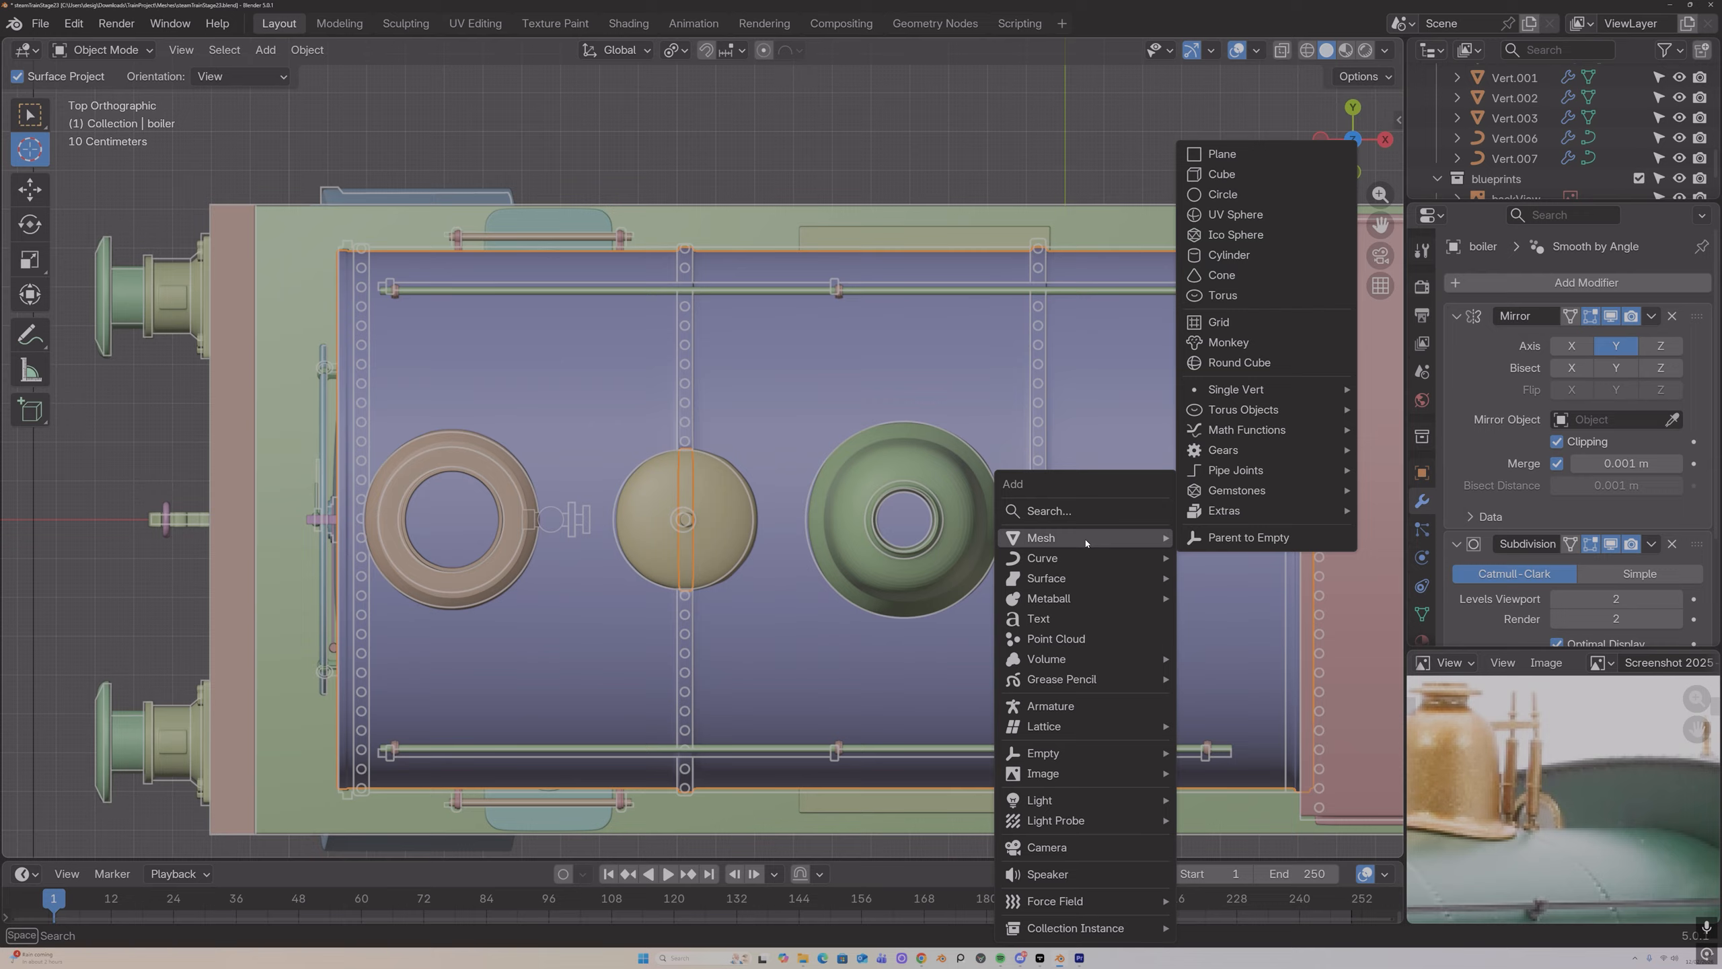
click(1222, 194)
key(s)
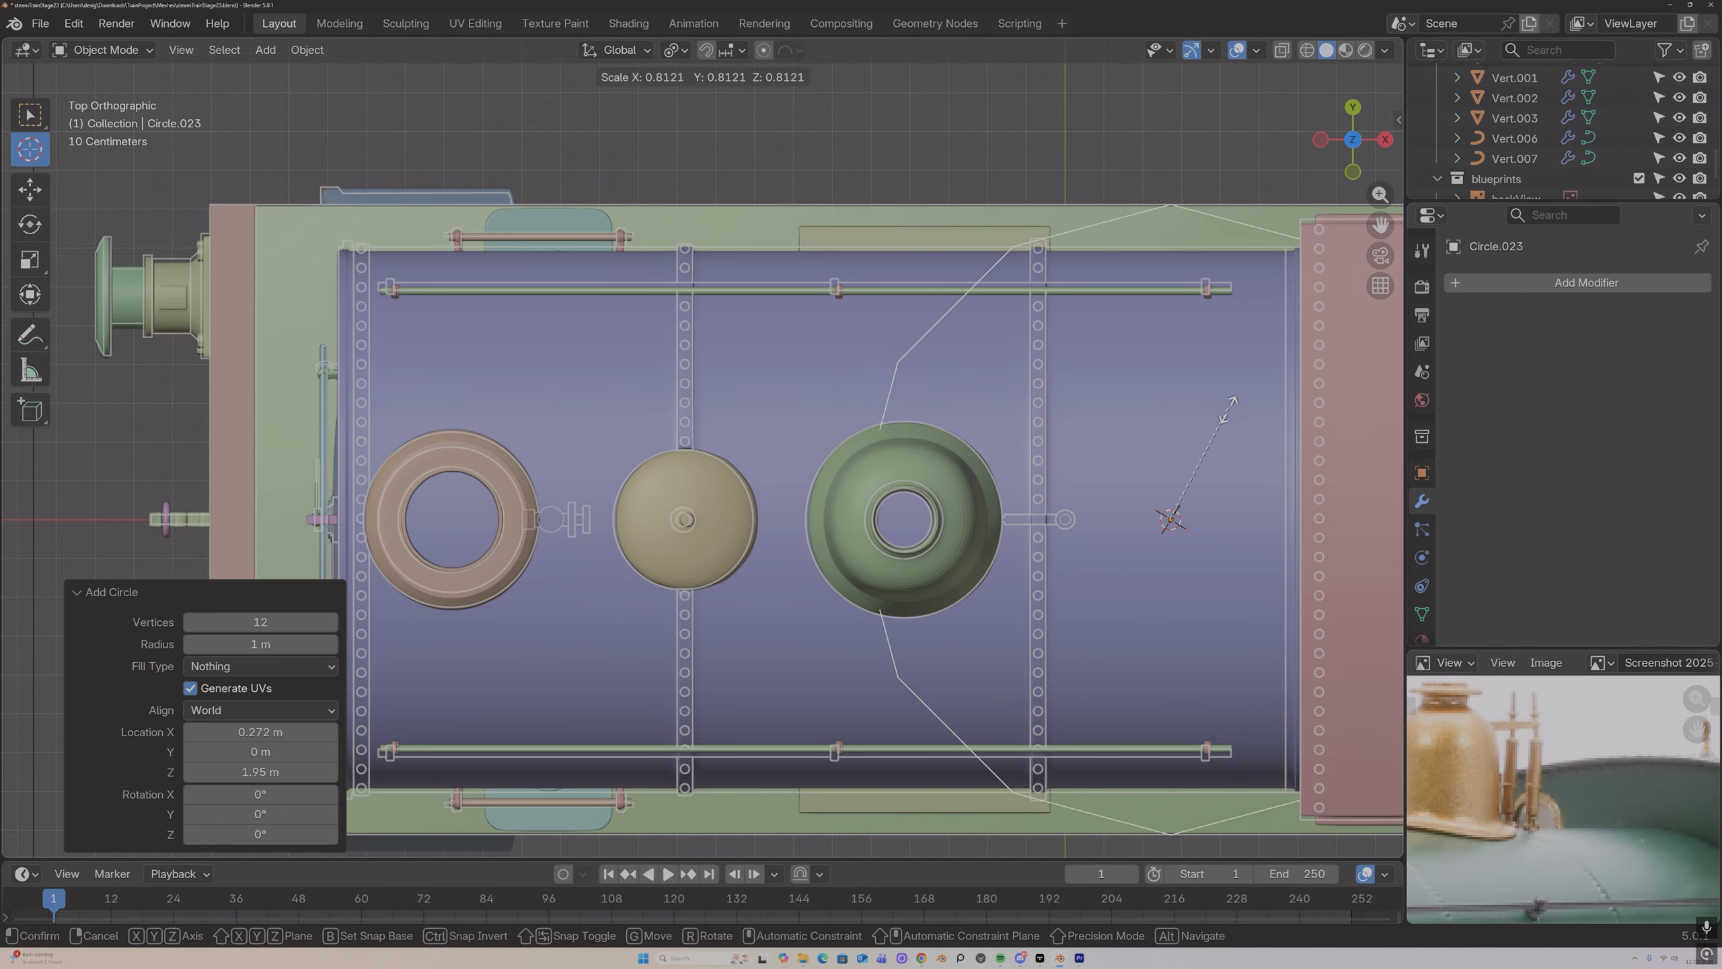
click(1172, 519)
Step: Align the circle along X with the round blueprint outline behind the dome and scale it by about 0.847 to match
key(g)
key(x)
click(1075, 512)
scroll(1080, 505, up, 2)
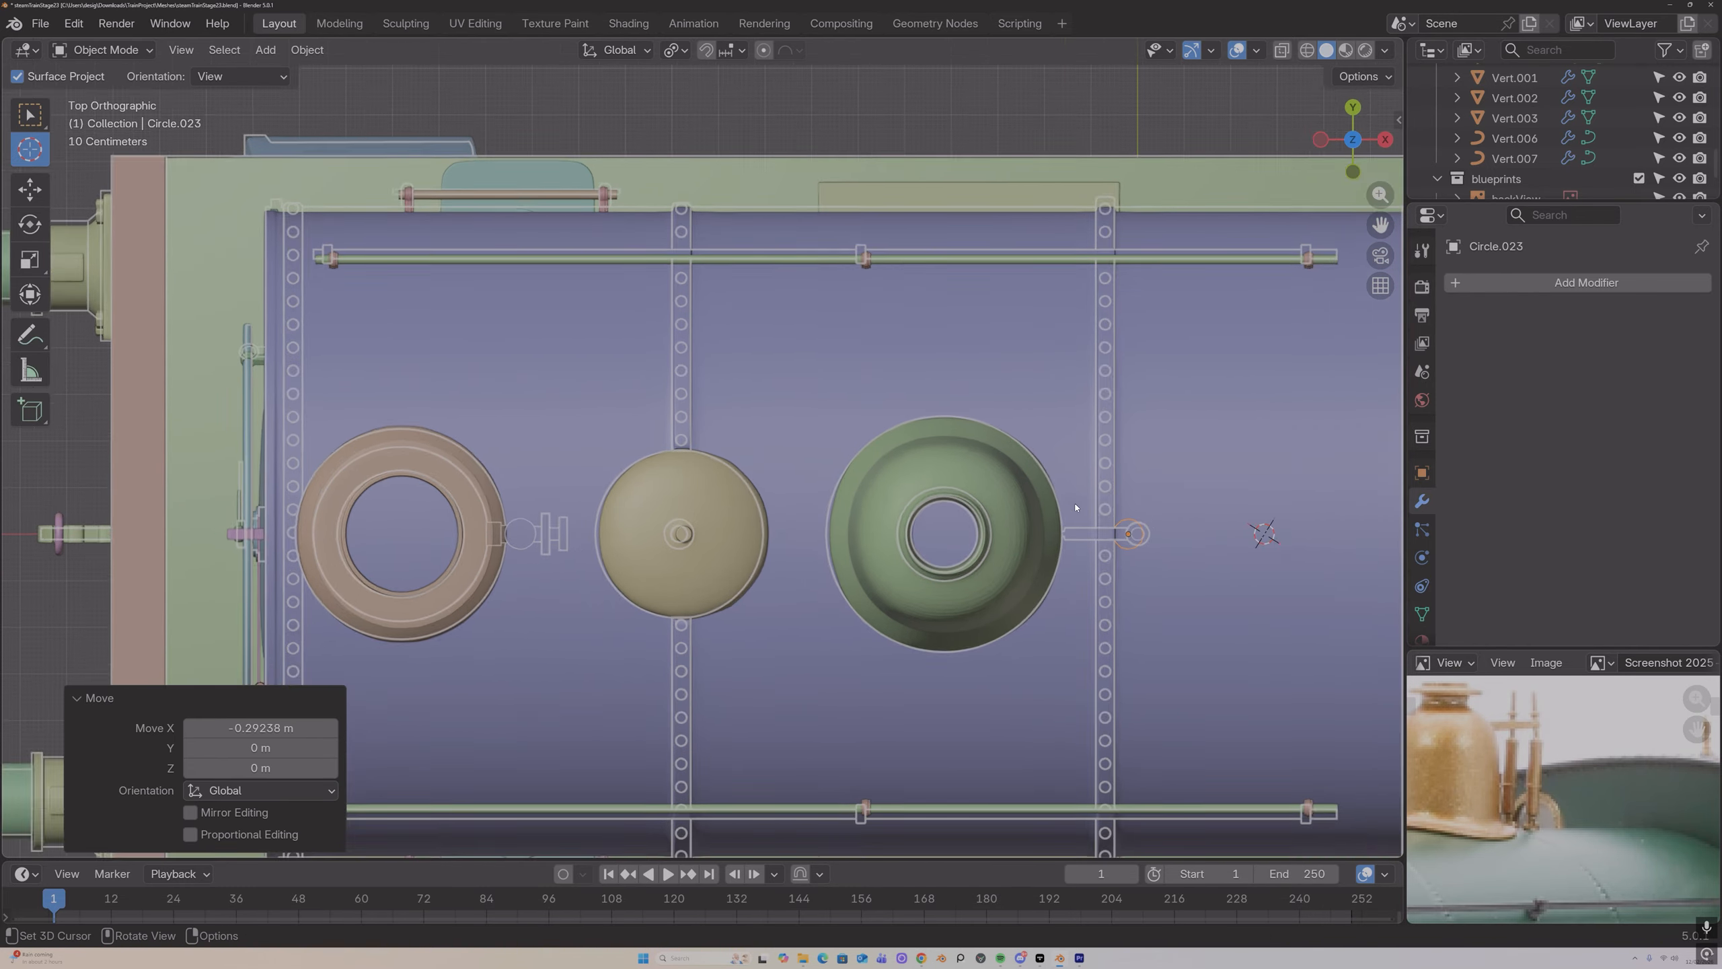
key(s)
click(1126, 520)
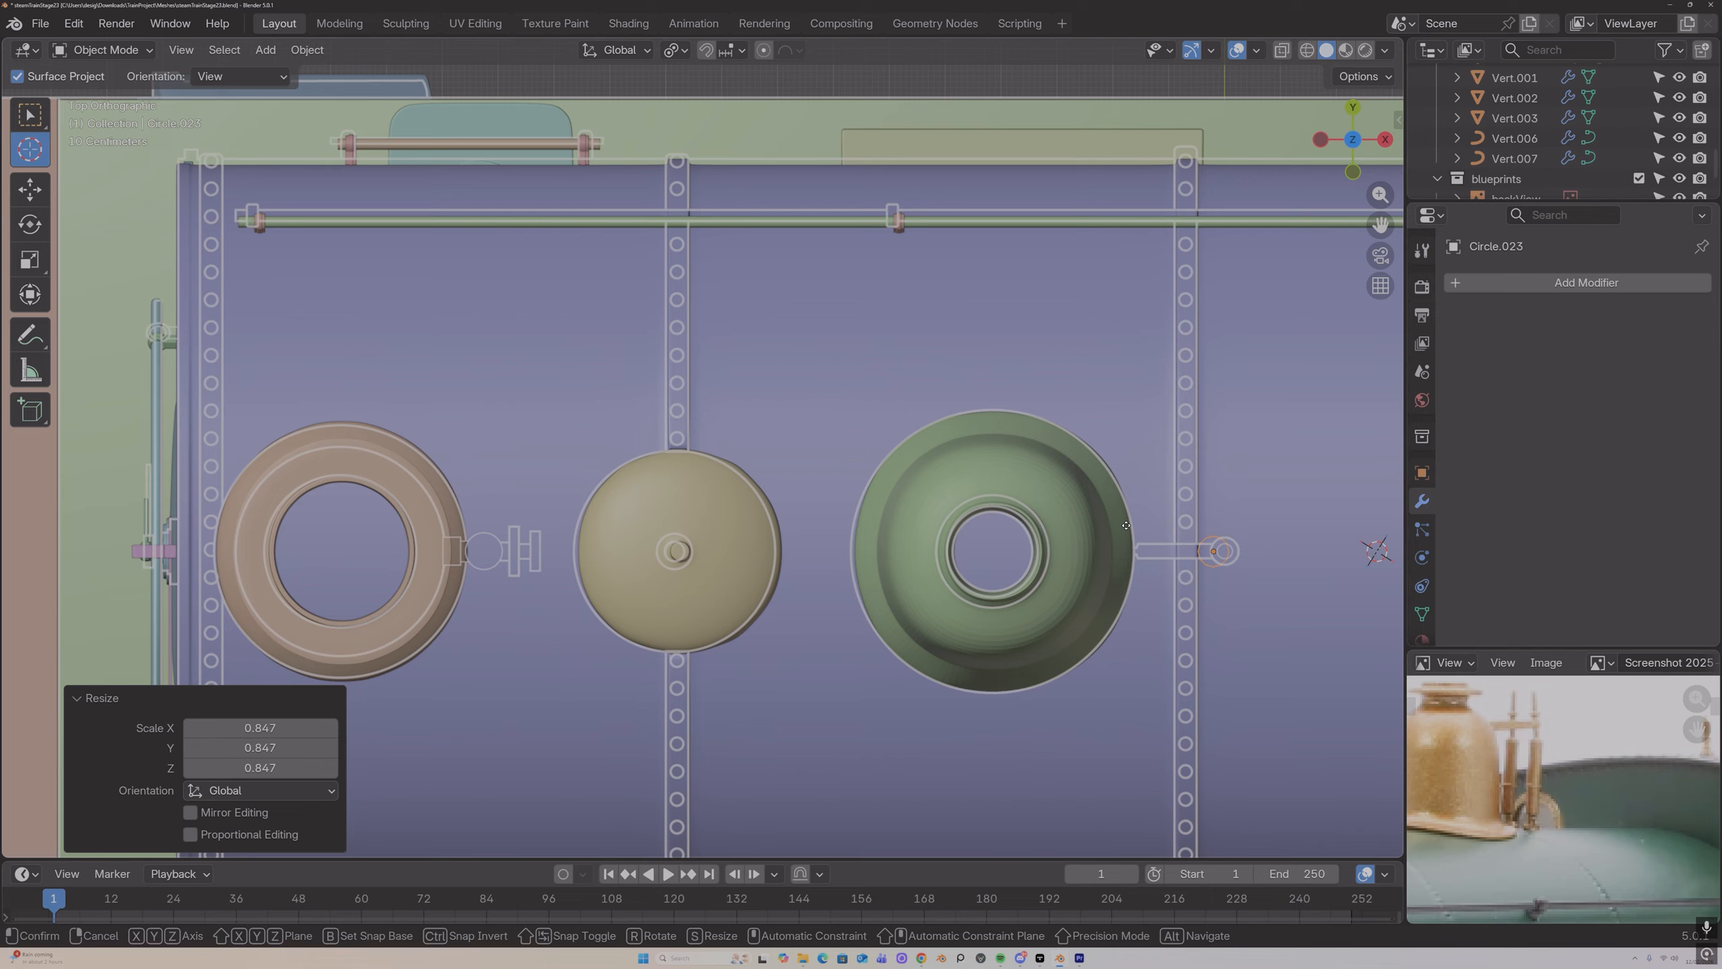
key(g)
key(x)
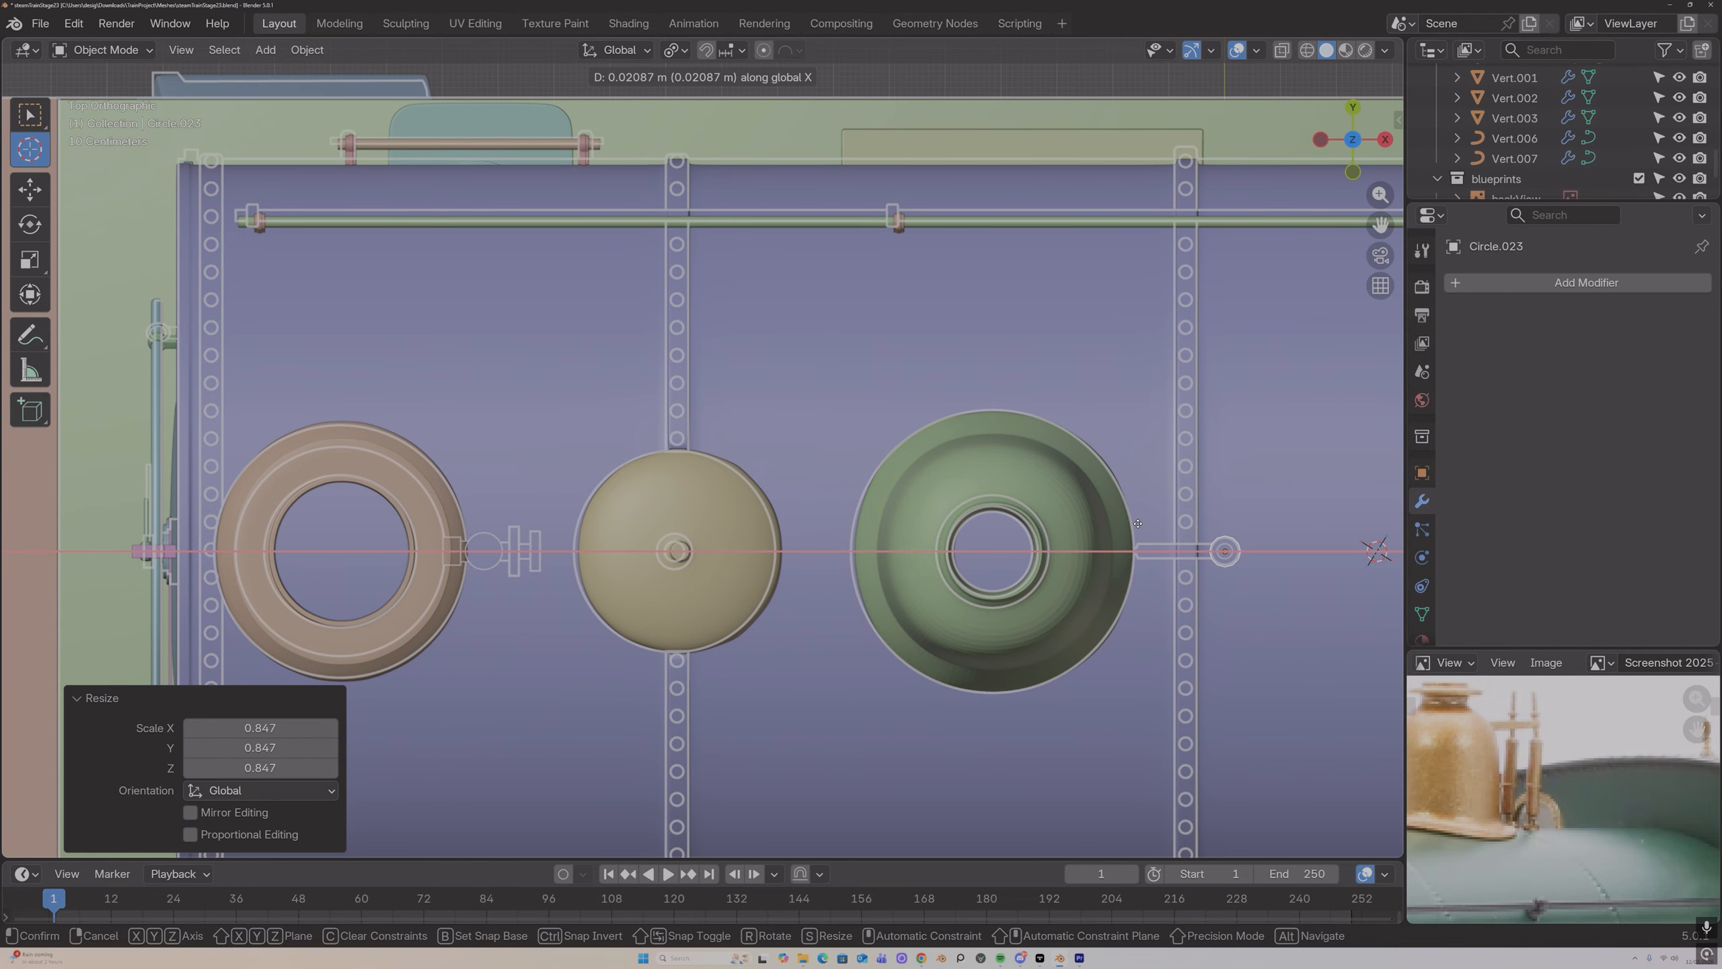
click(1137, 524)
Step: Raise the circle along Z to the lower edge of the wide section in the fitting's side-view blueprint outline
click(1387, 141)
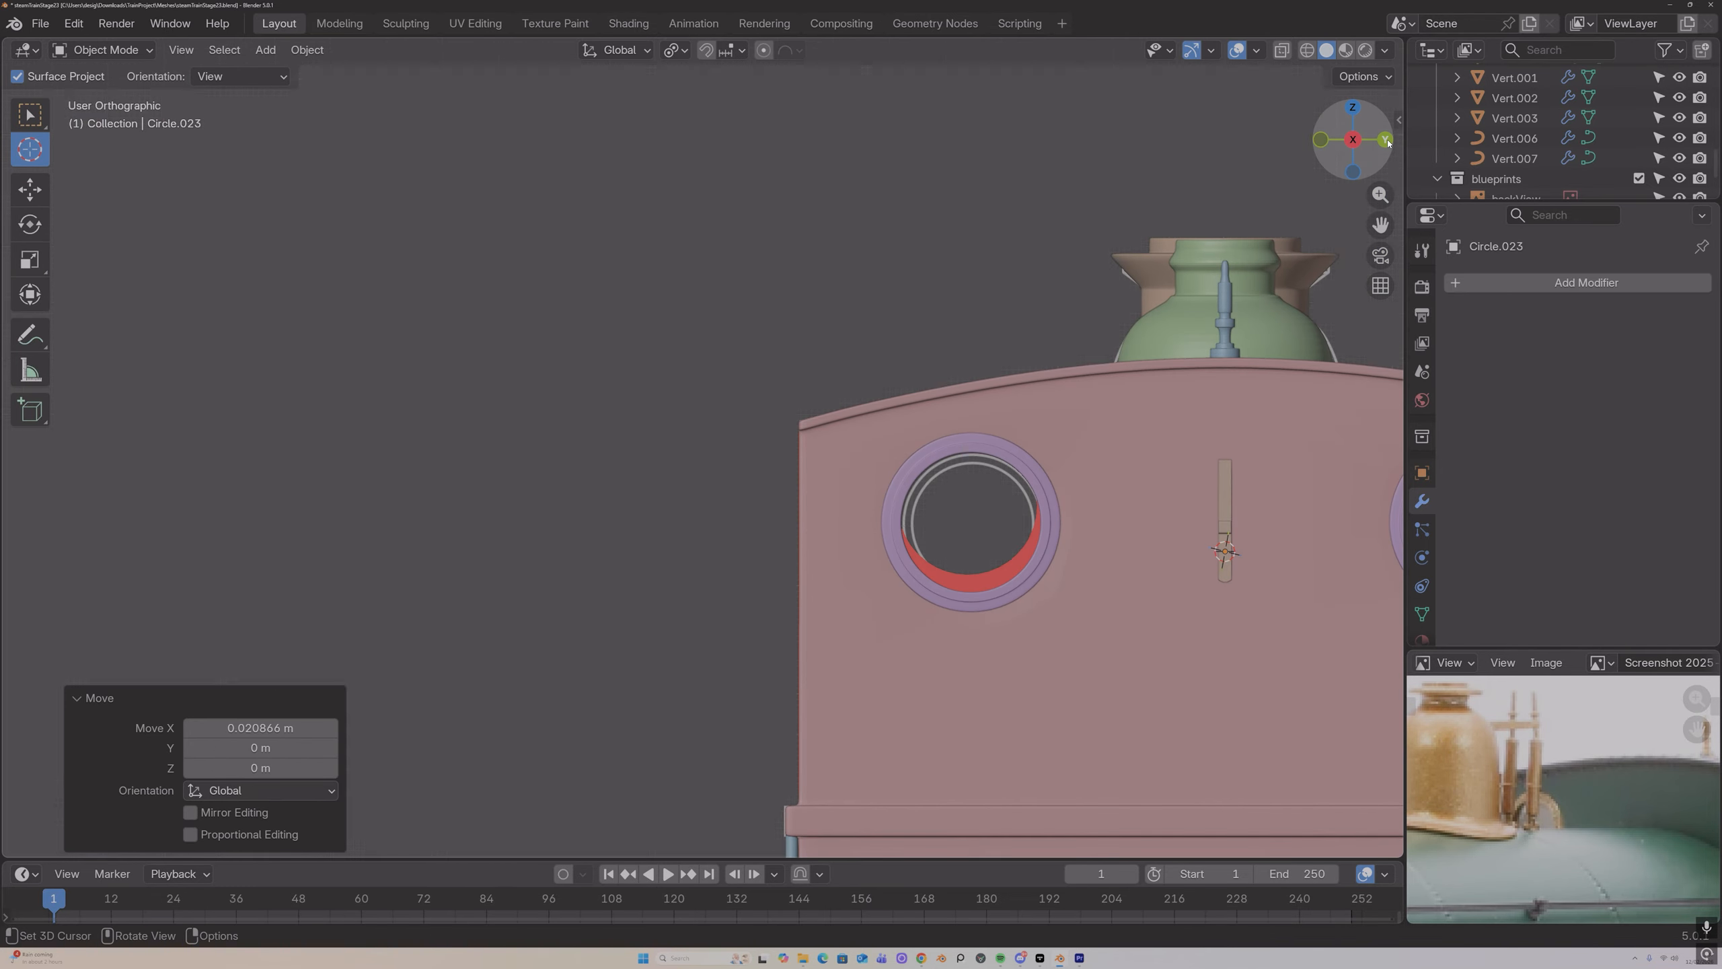
click(1387, 140)
key(g)
key(y)
key(z)
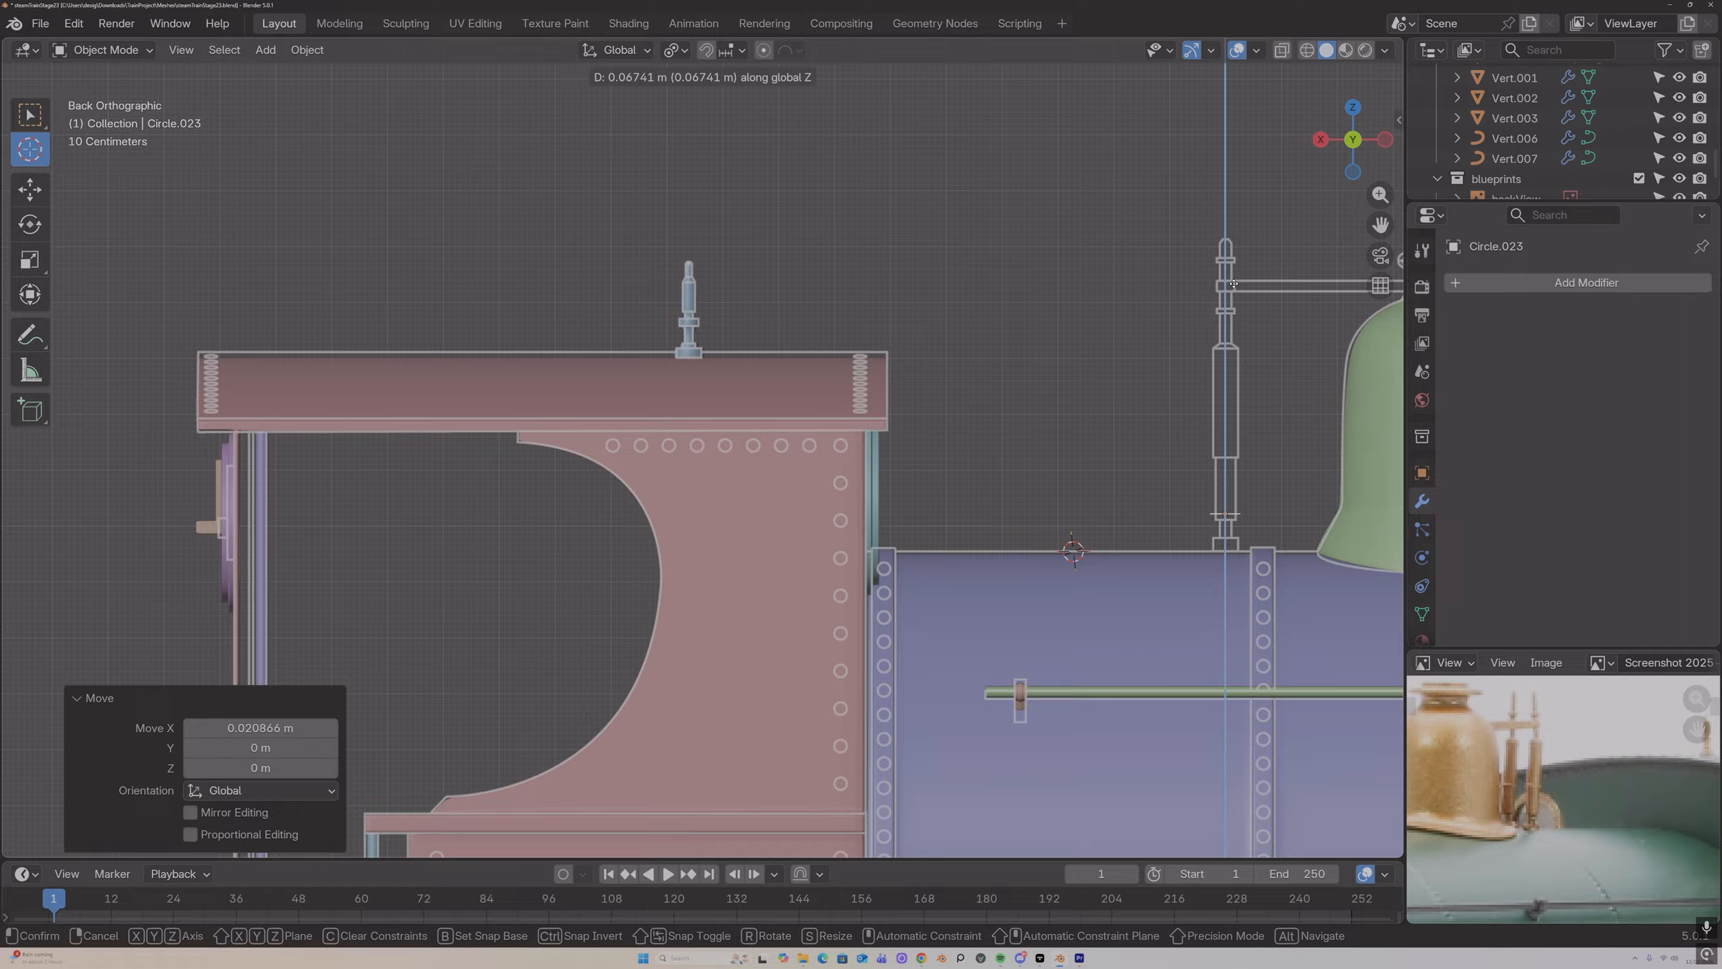
click(1234, 234)
Step: Extrude the circle about 0.195 m up along Z to form the fitting's wide cylinder
key(Tab)
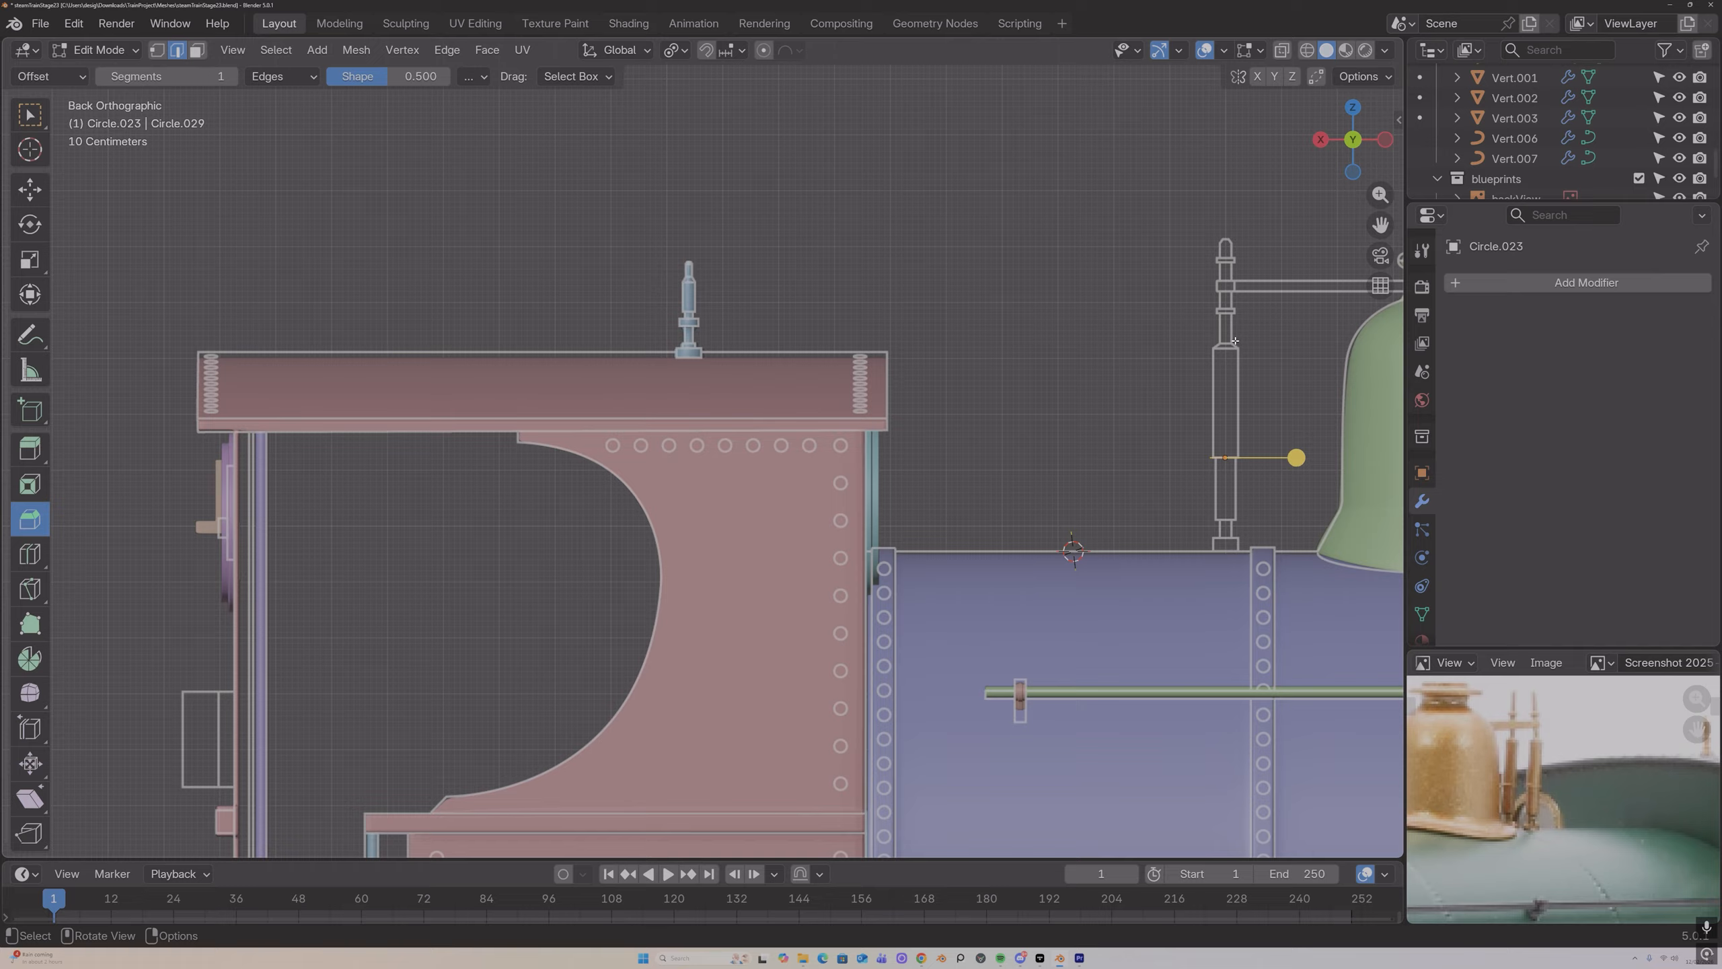
key(e)
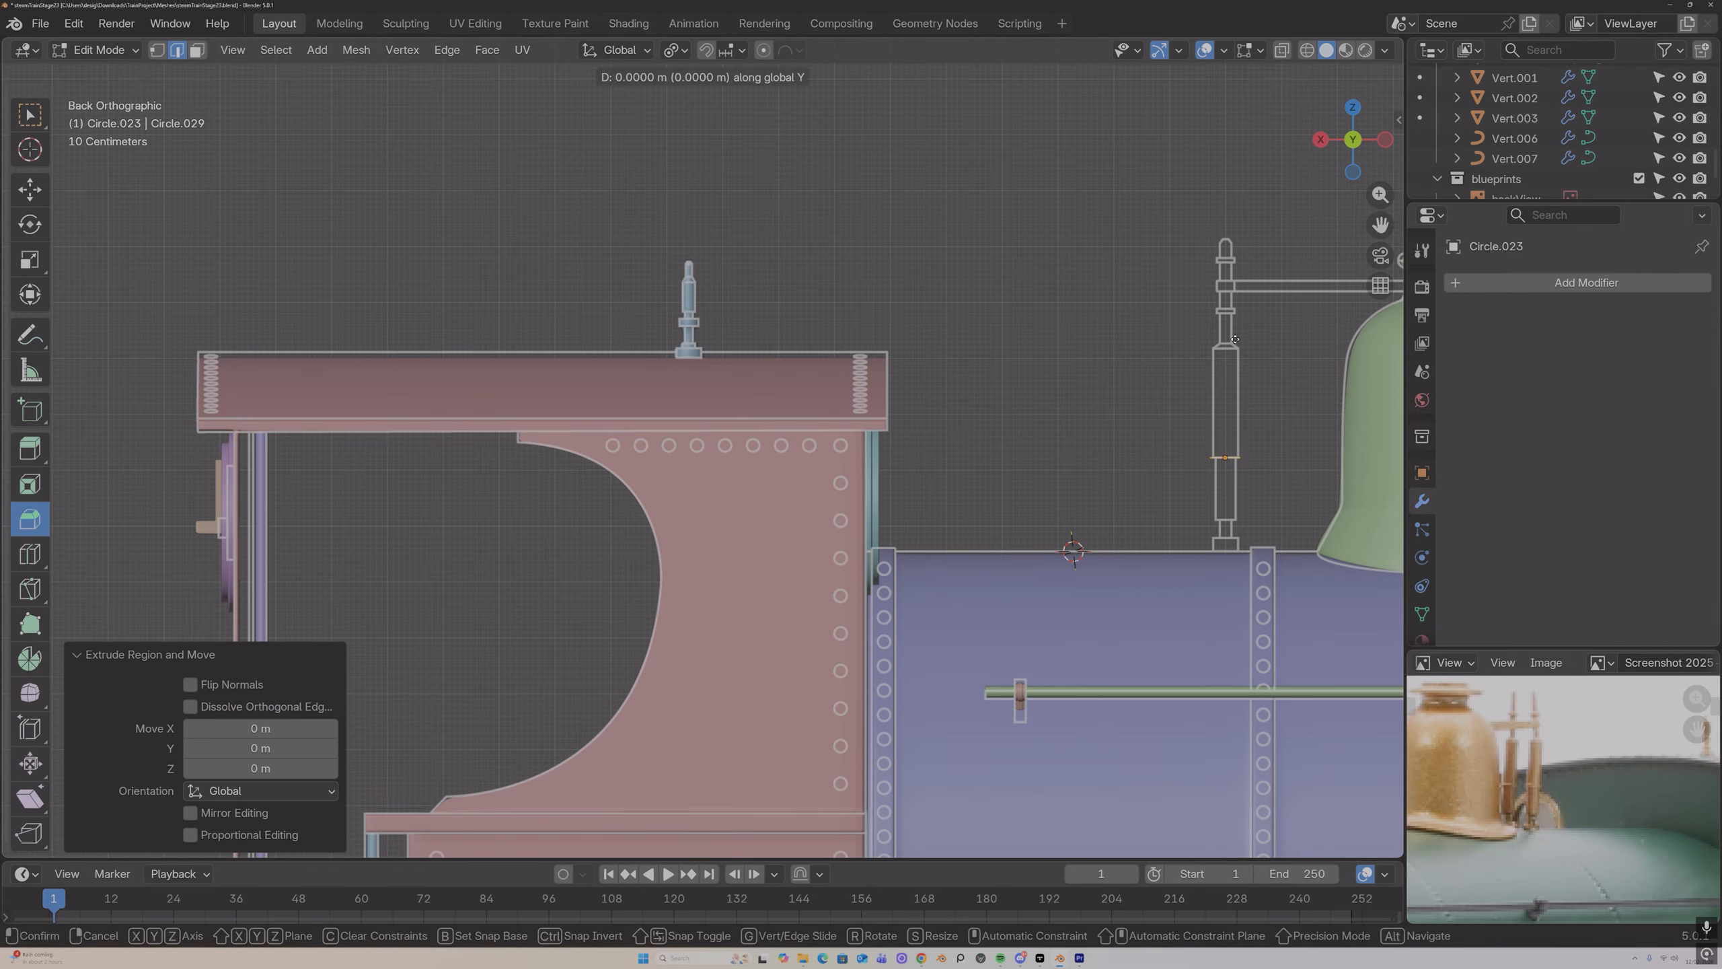
key(z)
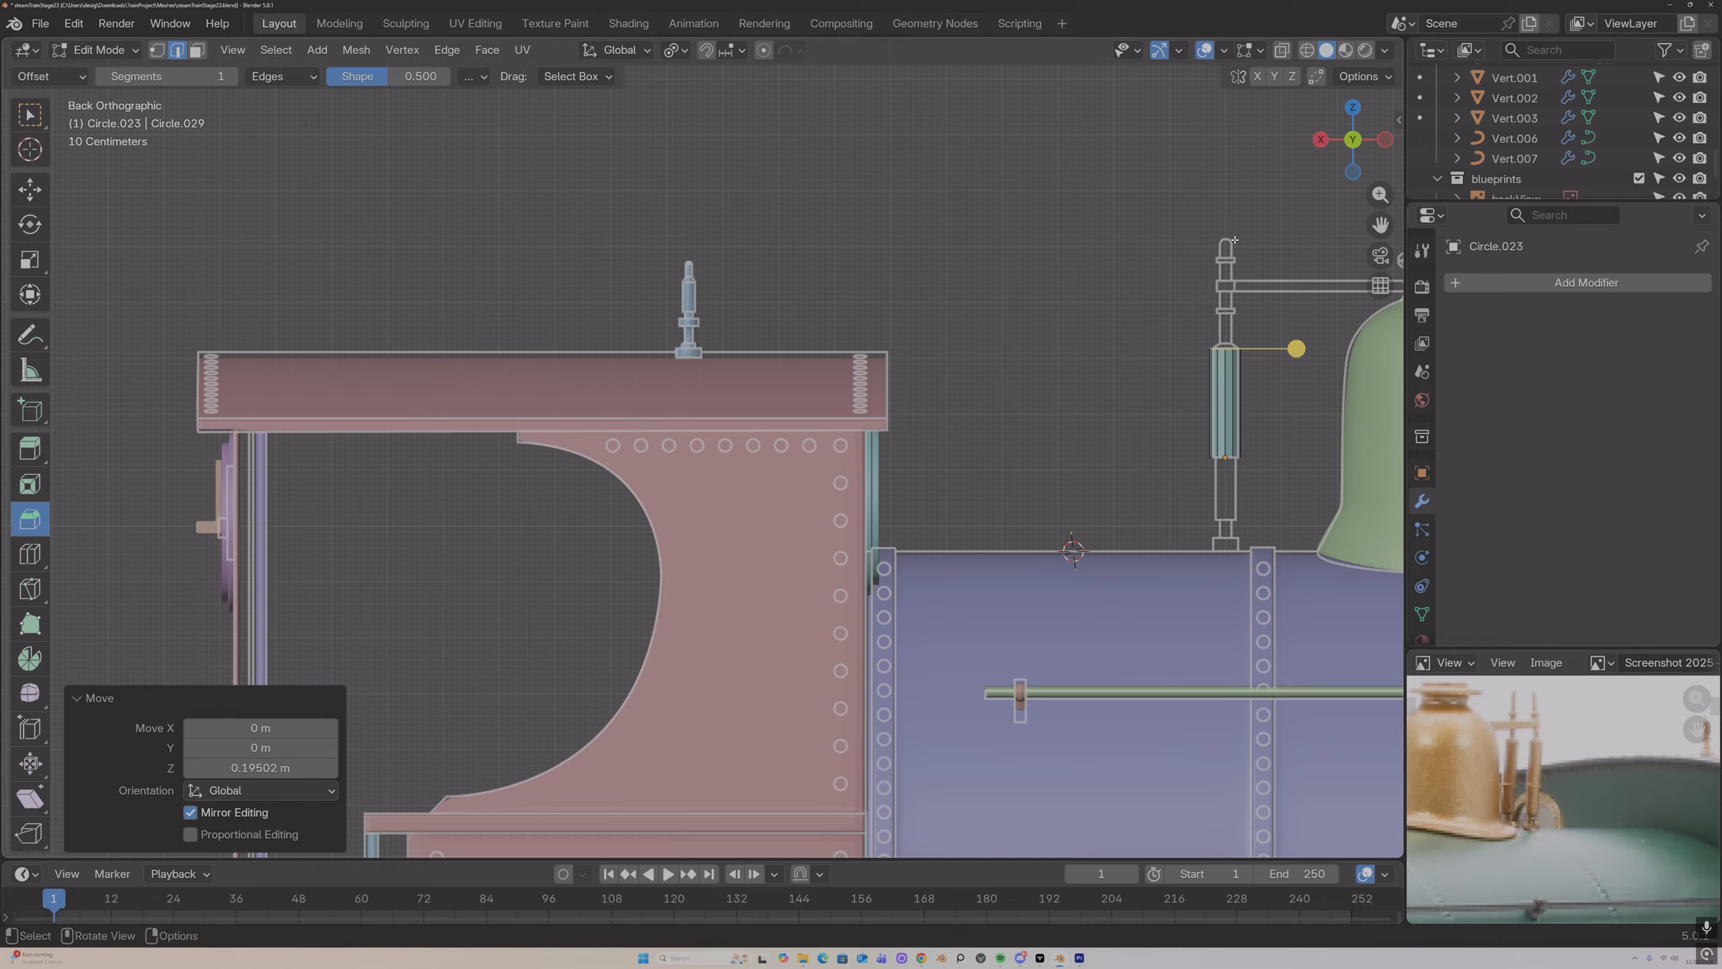
click(1239, 339)
Step: Form the tapered shoulder above the wide cylinder by extruding its top loop slightly upward and scaling it inward, finishing with a 0.793 scale
key(s)
click(1231, 331)
key(e)
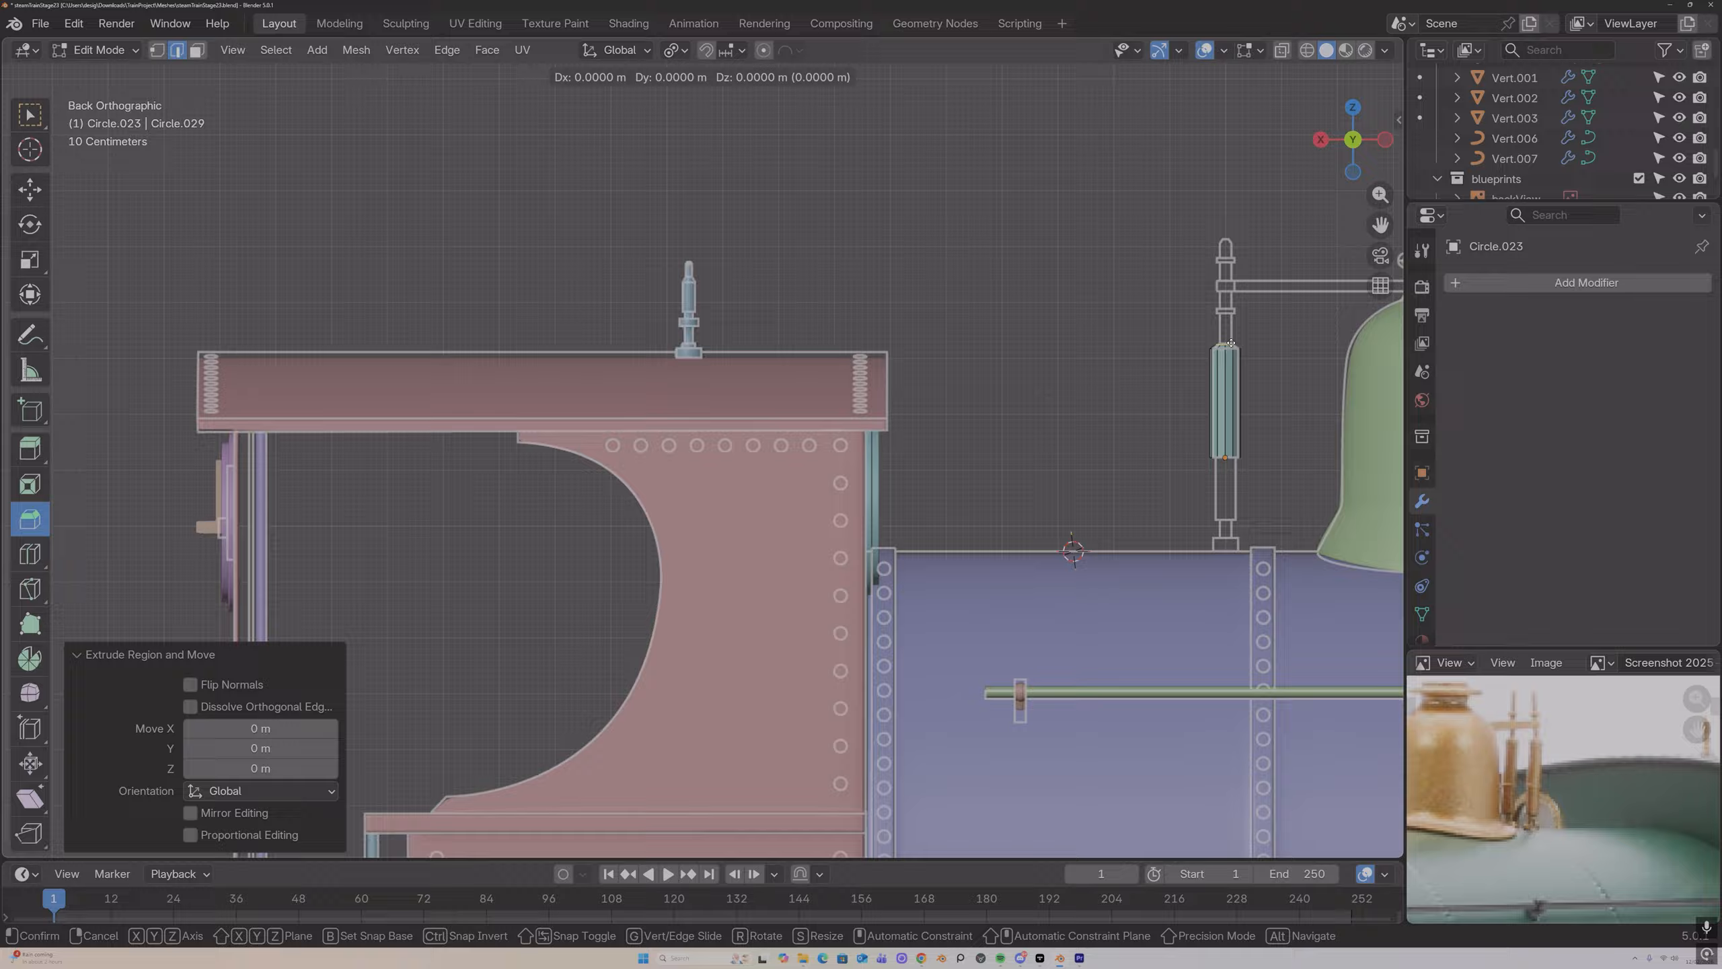
key(z)
click(1230, 313)
key(s)
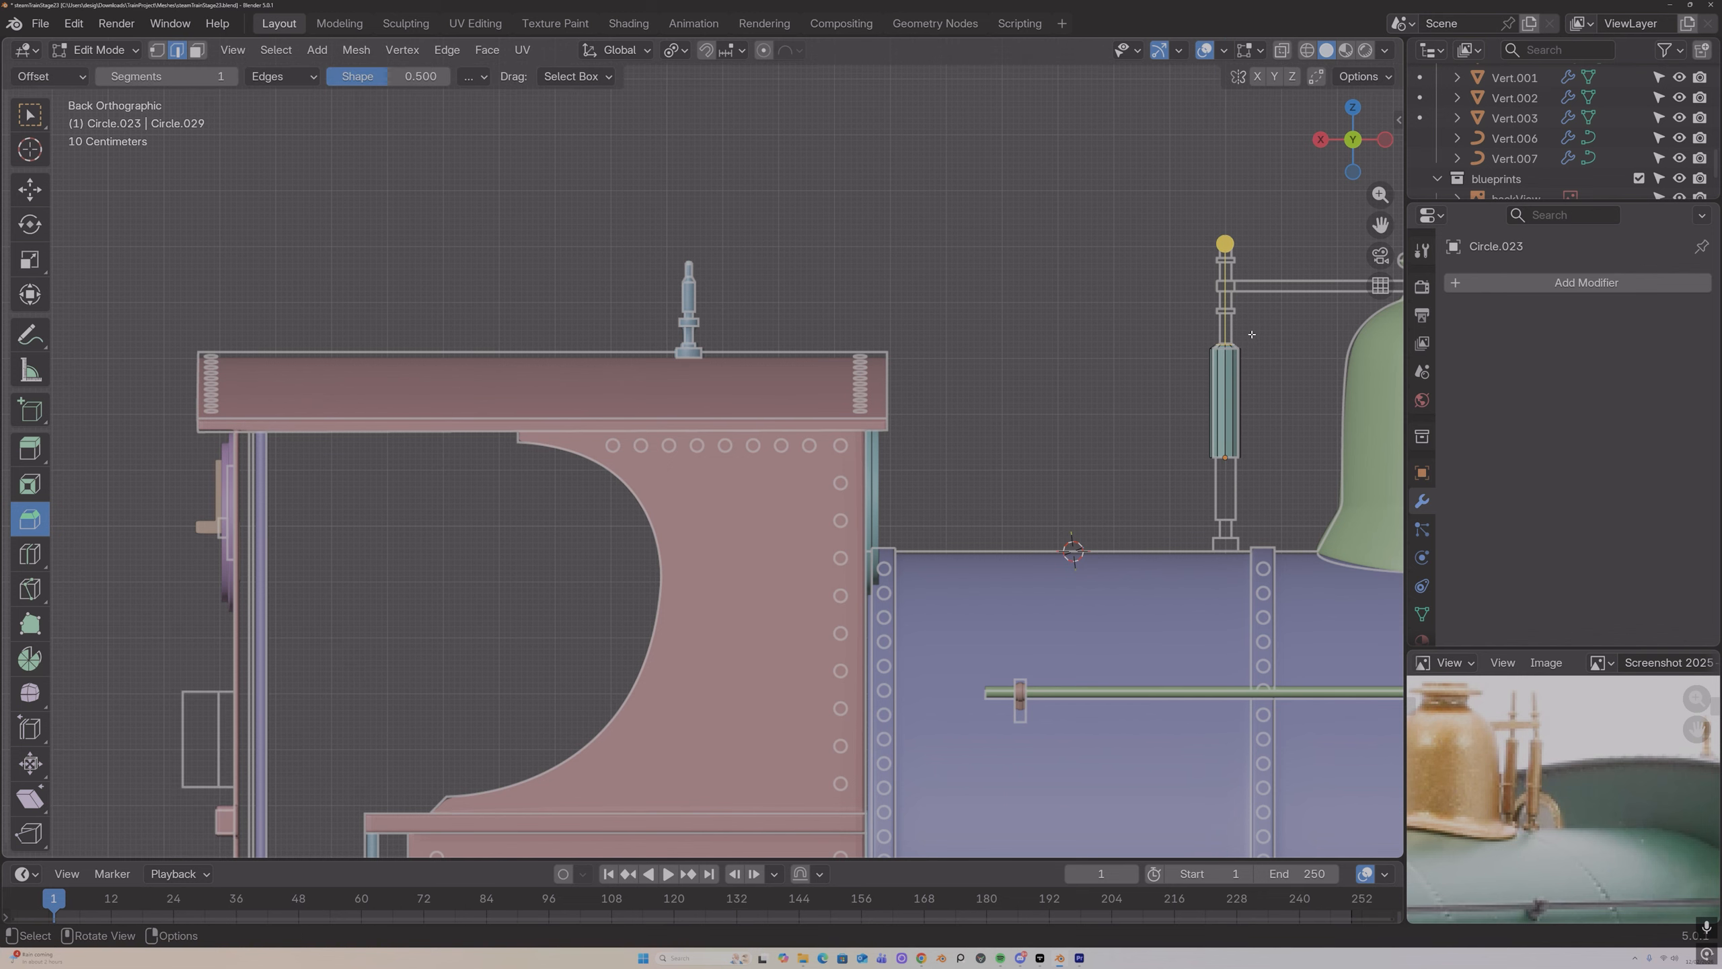
click(1244, 331)
Step: Extrude the narrow neck about 0.054 m up to the lower collar, plus a short segment of about 0.011 m for the collar
key(e)
key(z)
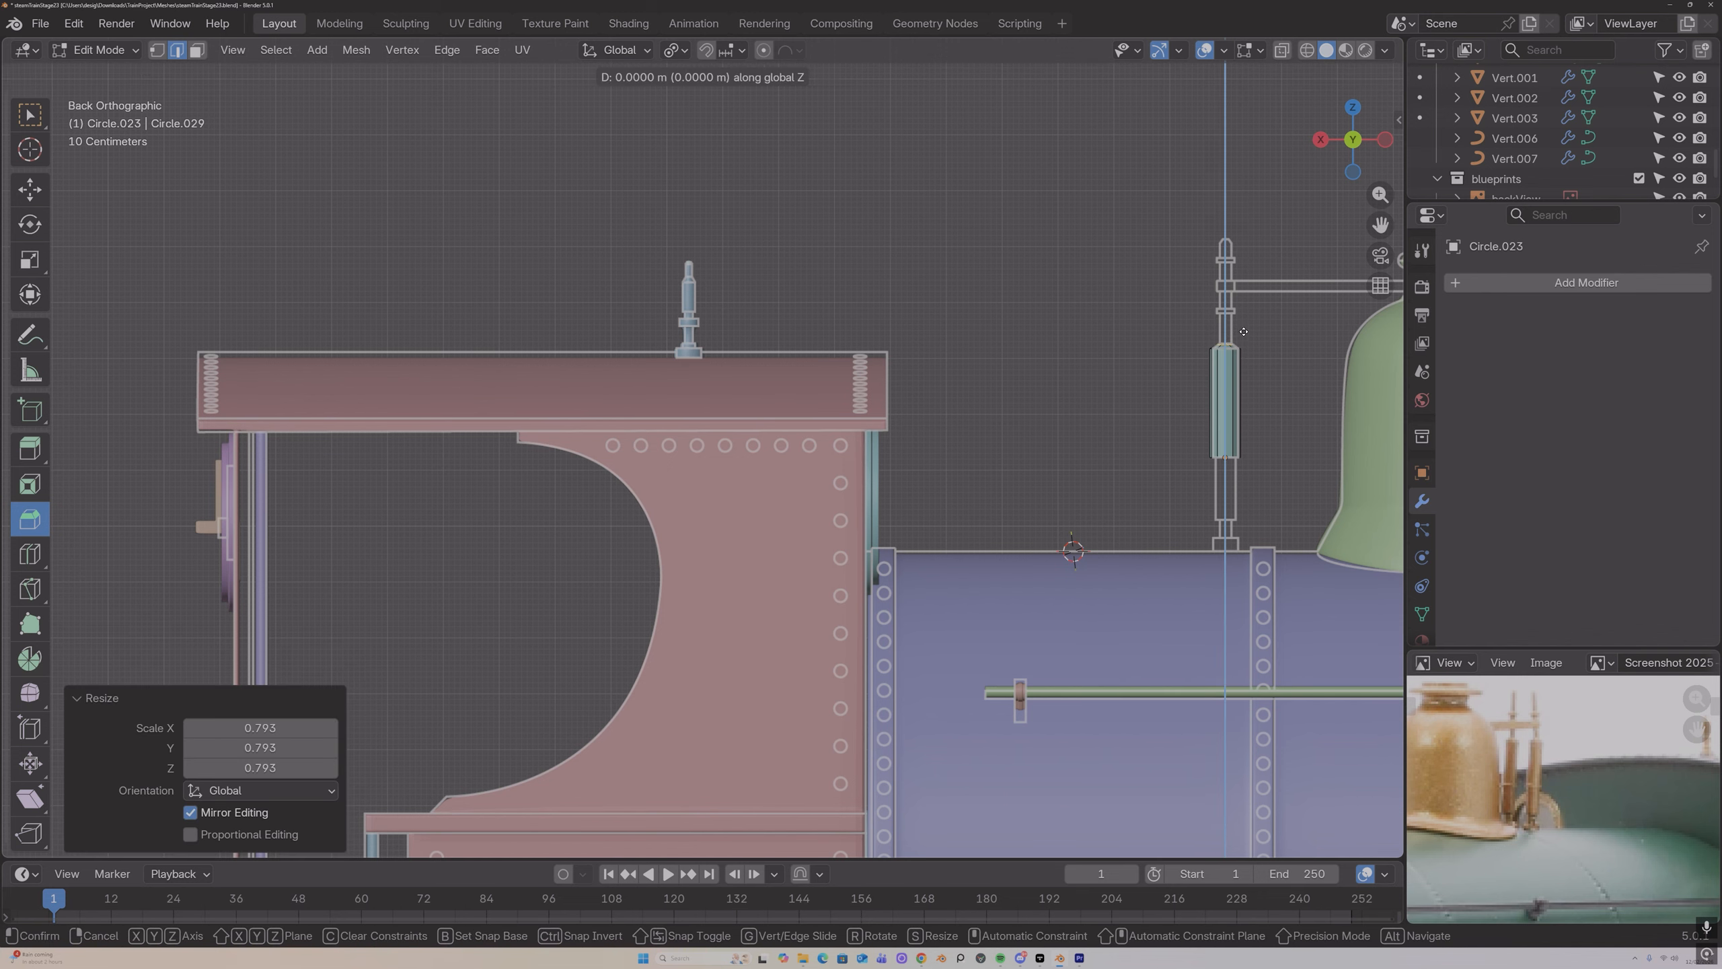
click(1243, 302)
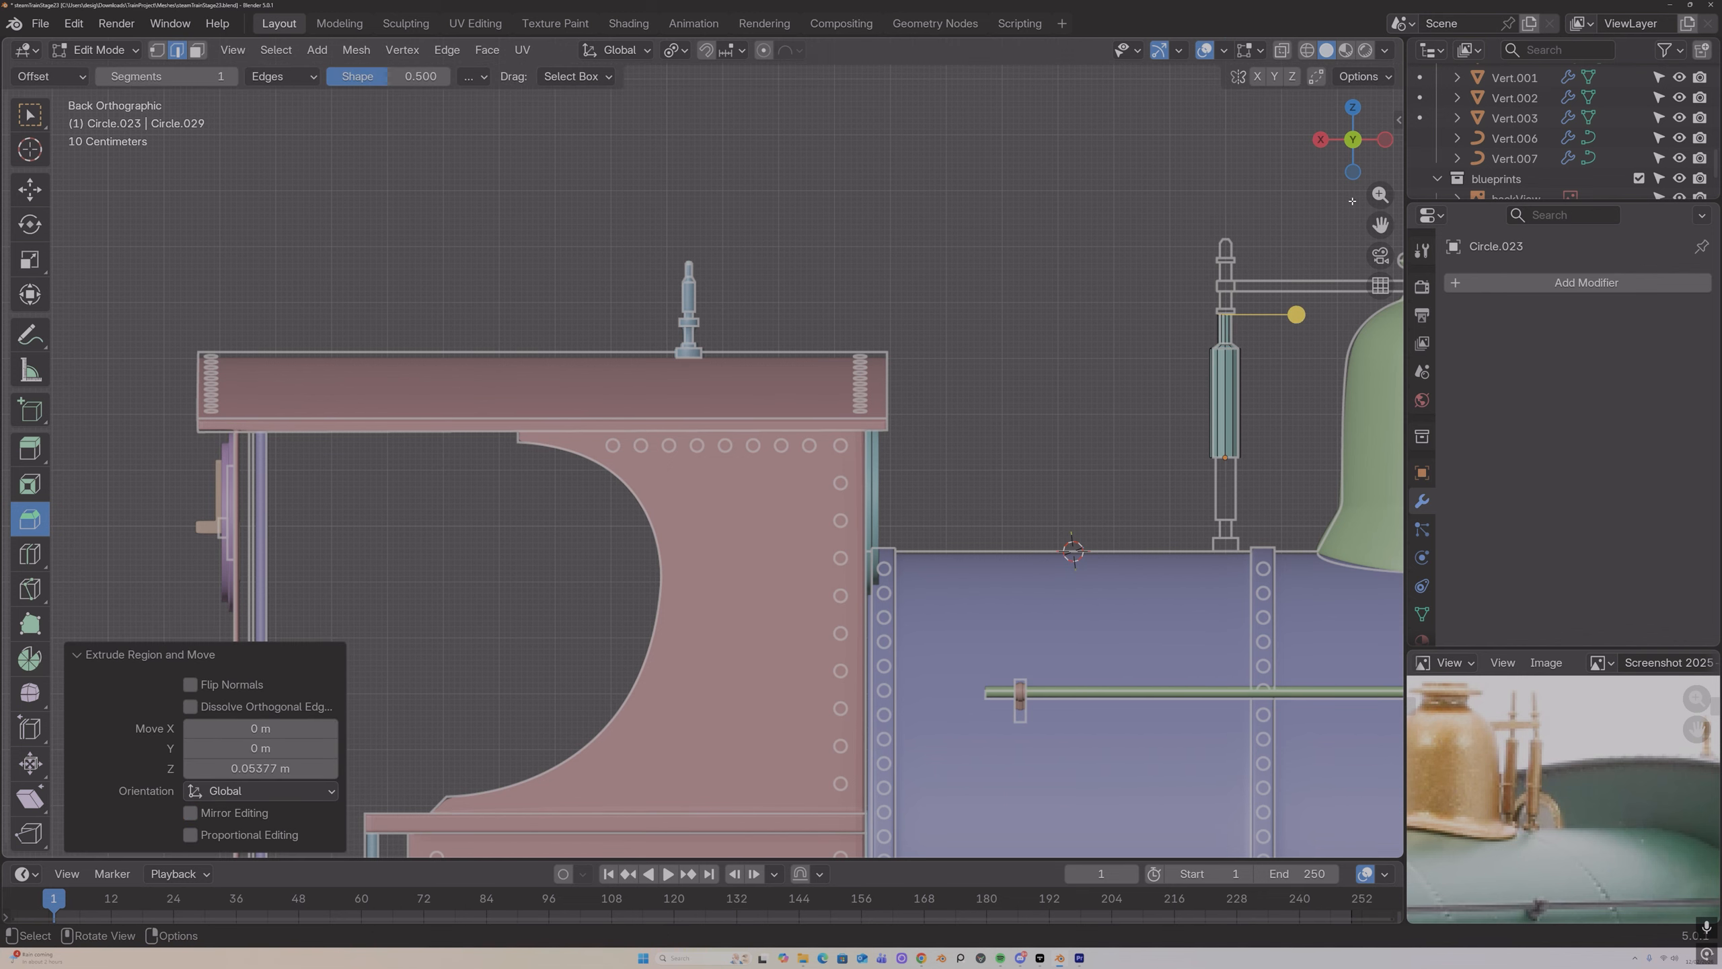
drag(1377, 222, 1202, 376)
scroll(1197, 362, up, 2)
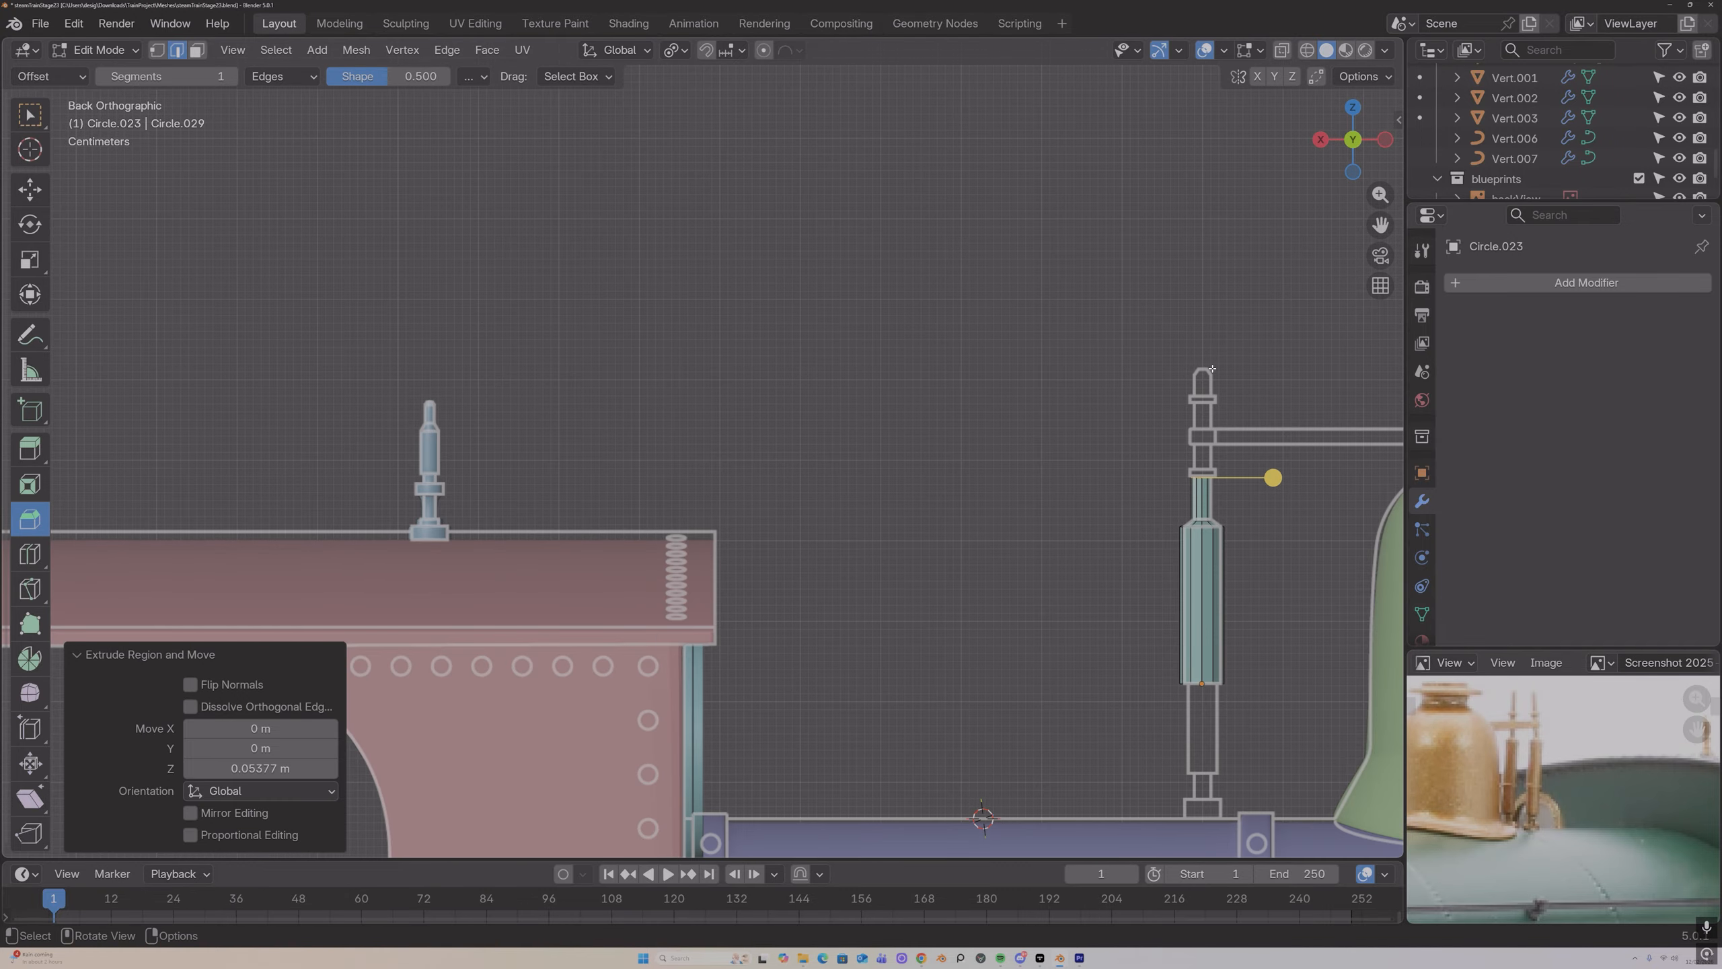
key(e)
key(z)
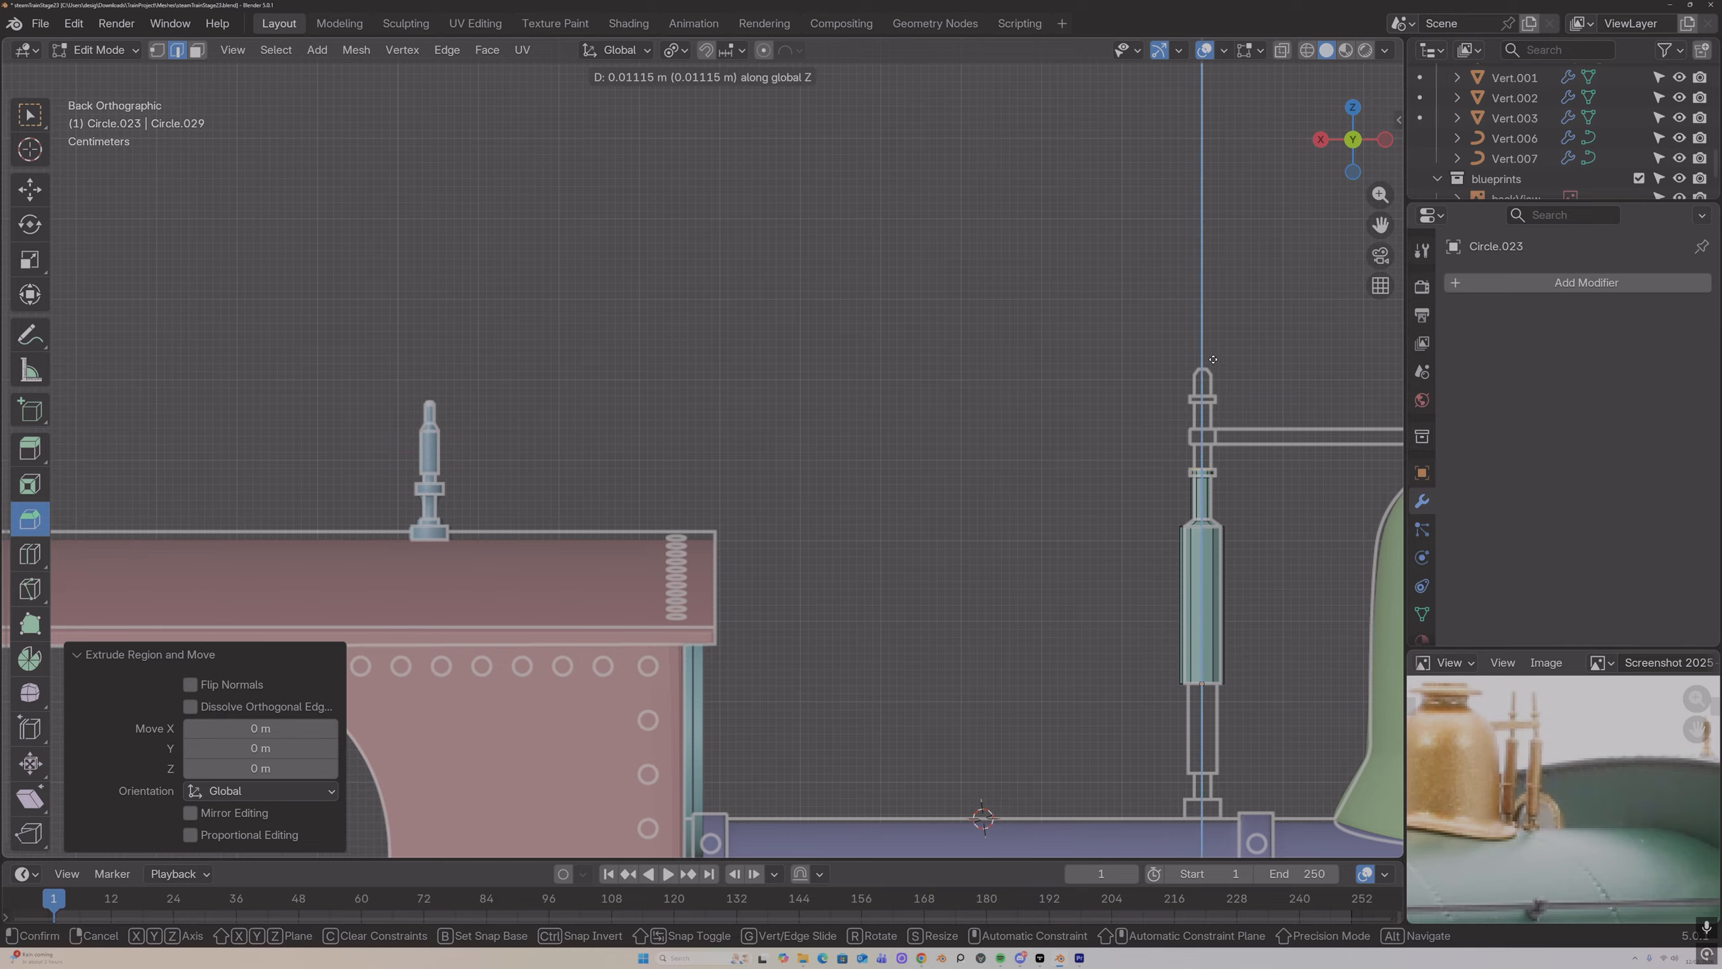
click(1213, 359)
Step: Extrude the neck up along Z to the underside of the horizontal arm, plus a segment of about 0.020 m across the arm's height
key(e)
right_click(1213, 359)
key(g)
key(z)
click(1216, 336)
key(e)
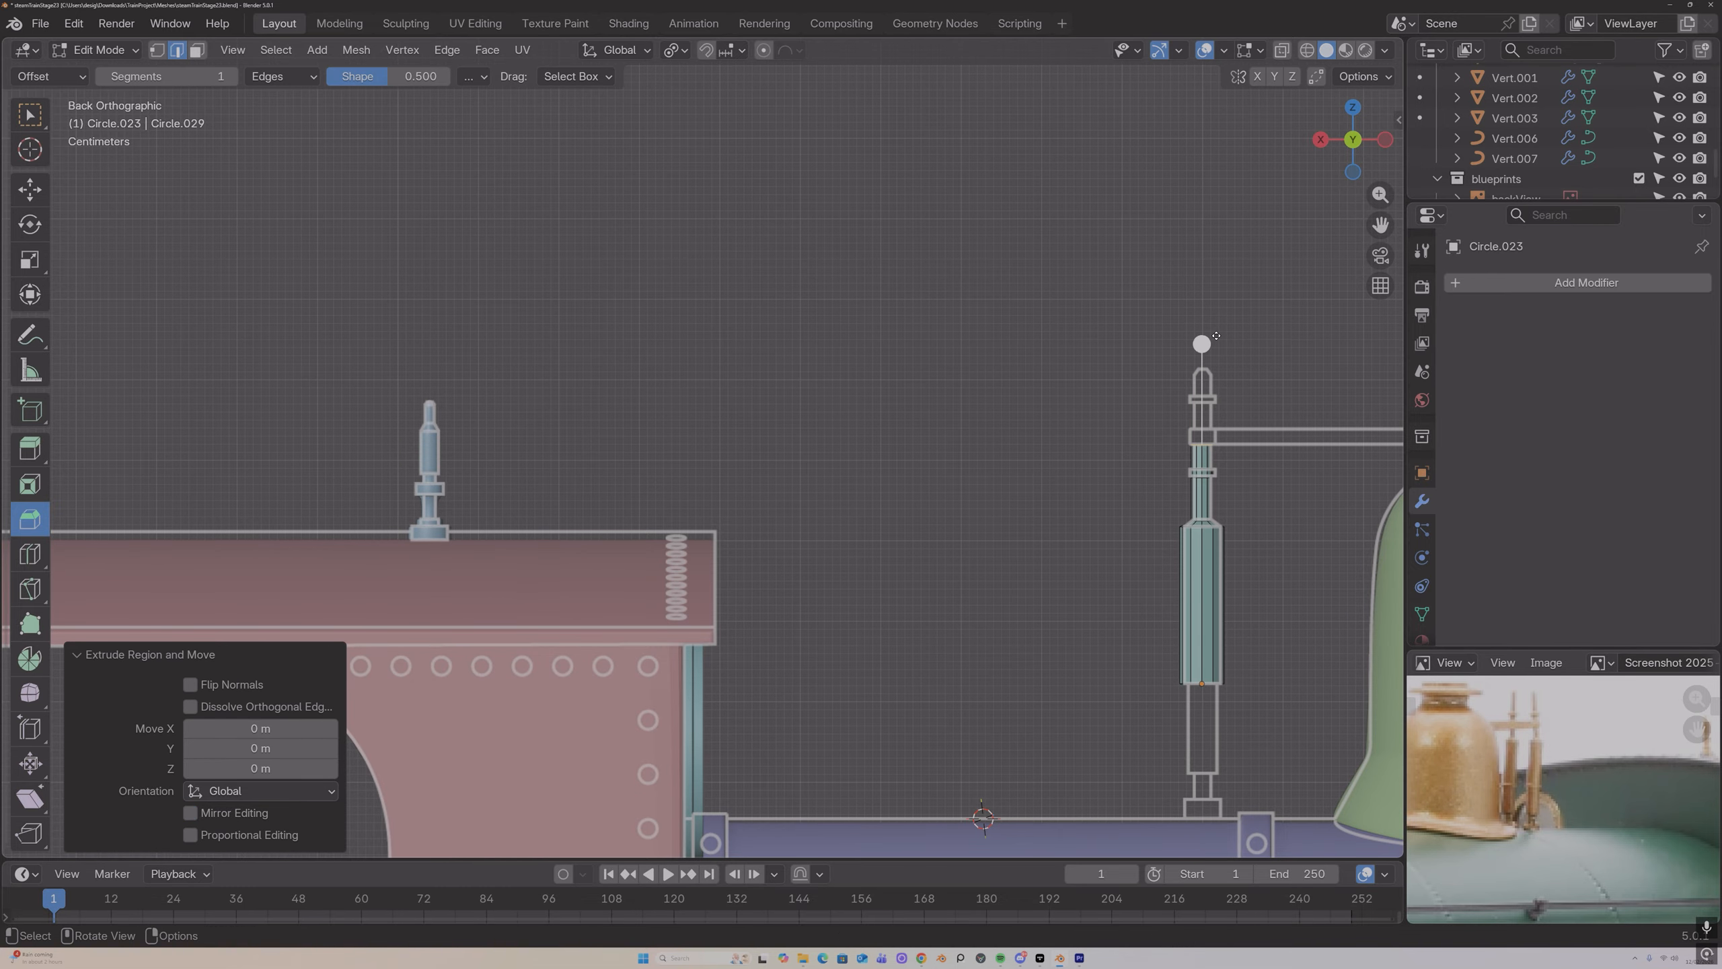
key(z)
click(1217, 320)
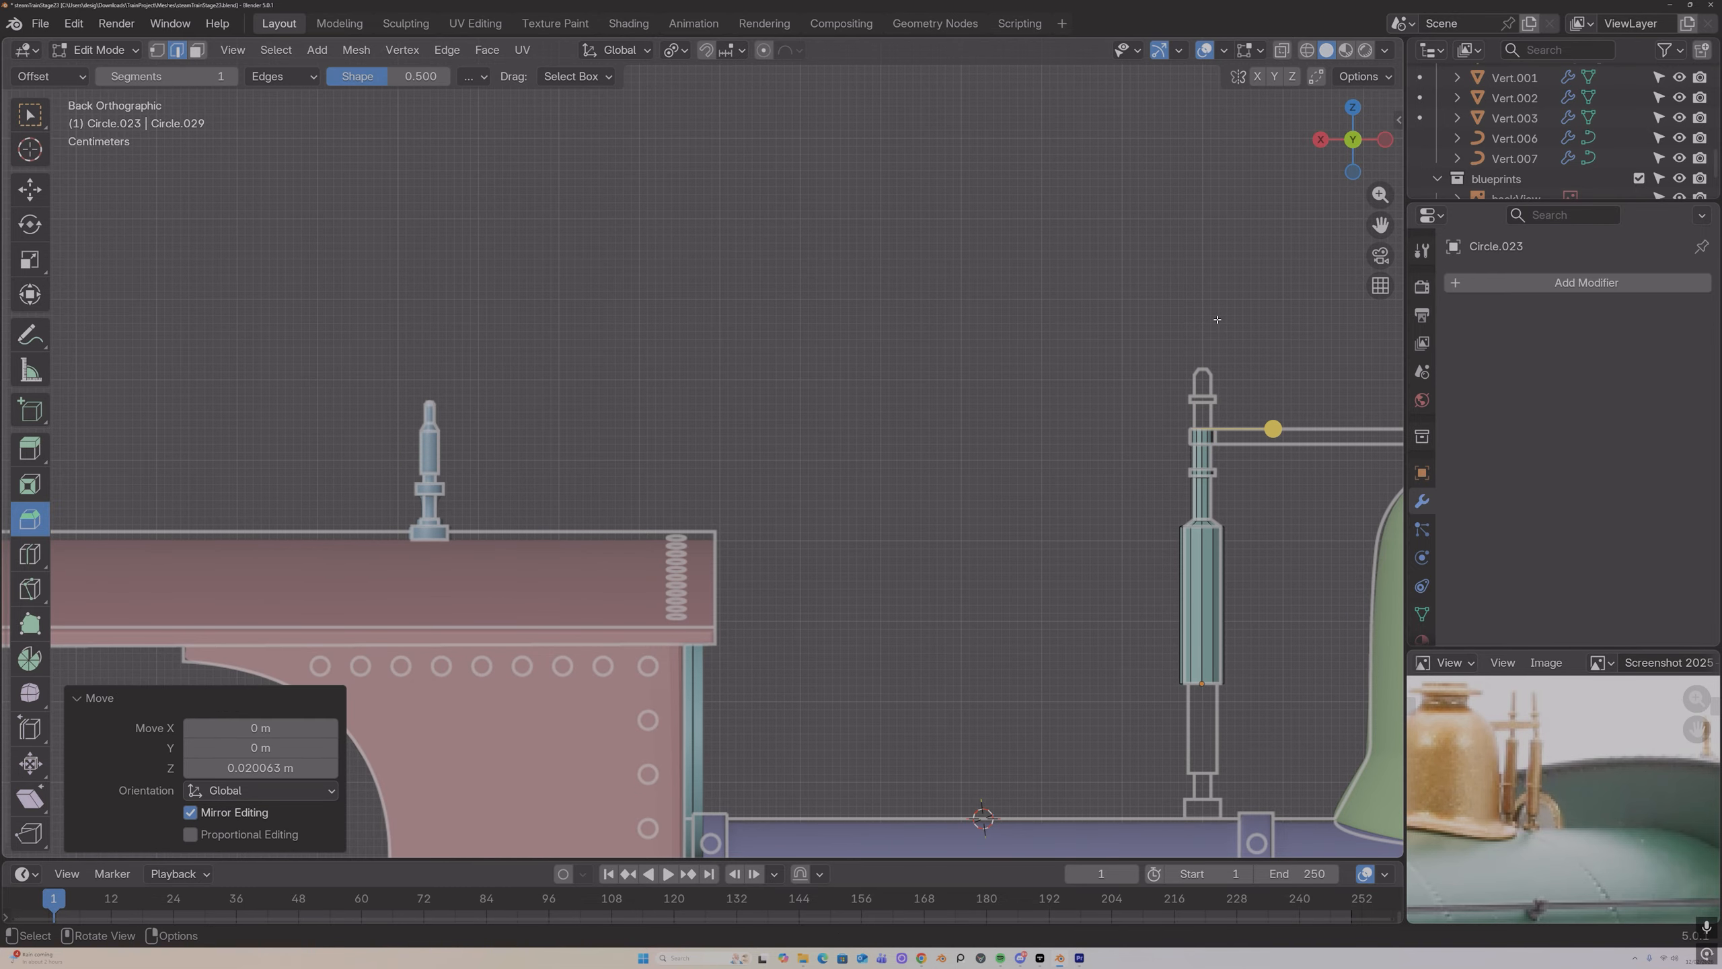
Step: Extrude the neck about 0.031 m up to the upper collar, plus a segment of about 0.0095 m for the collar
key(e)
key(z)
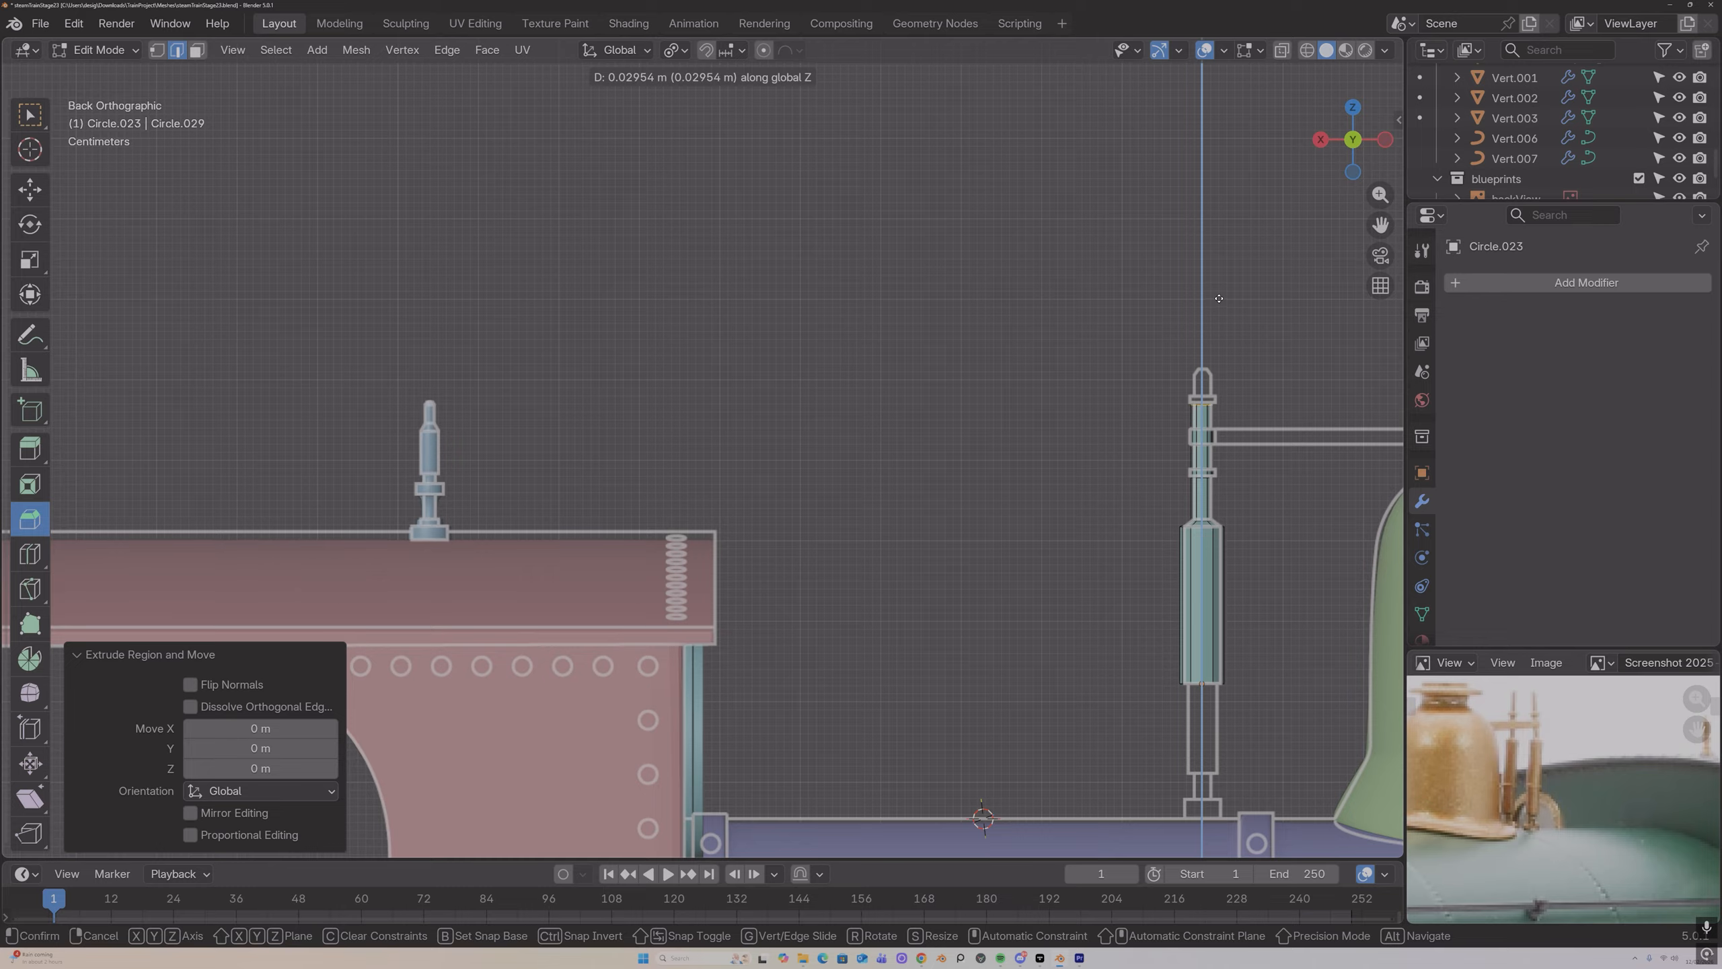
click(1219, 297)
key(e)
key(z)
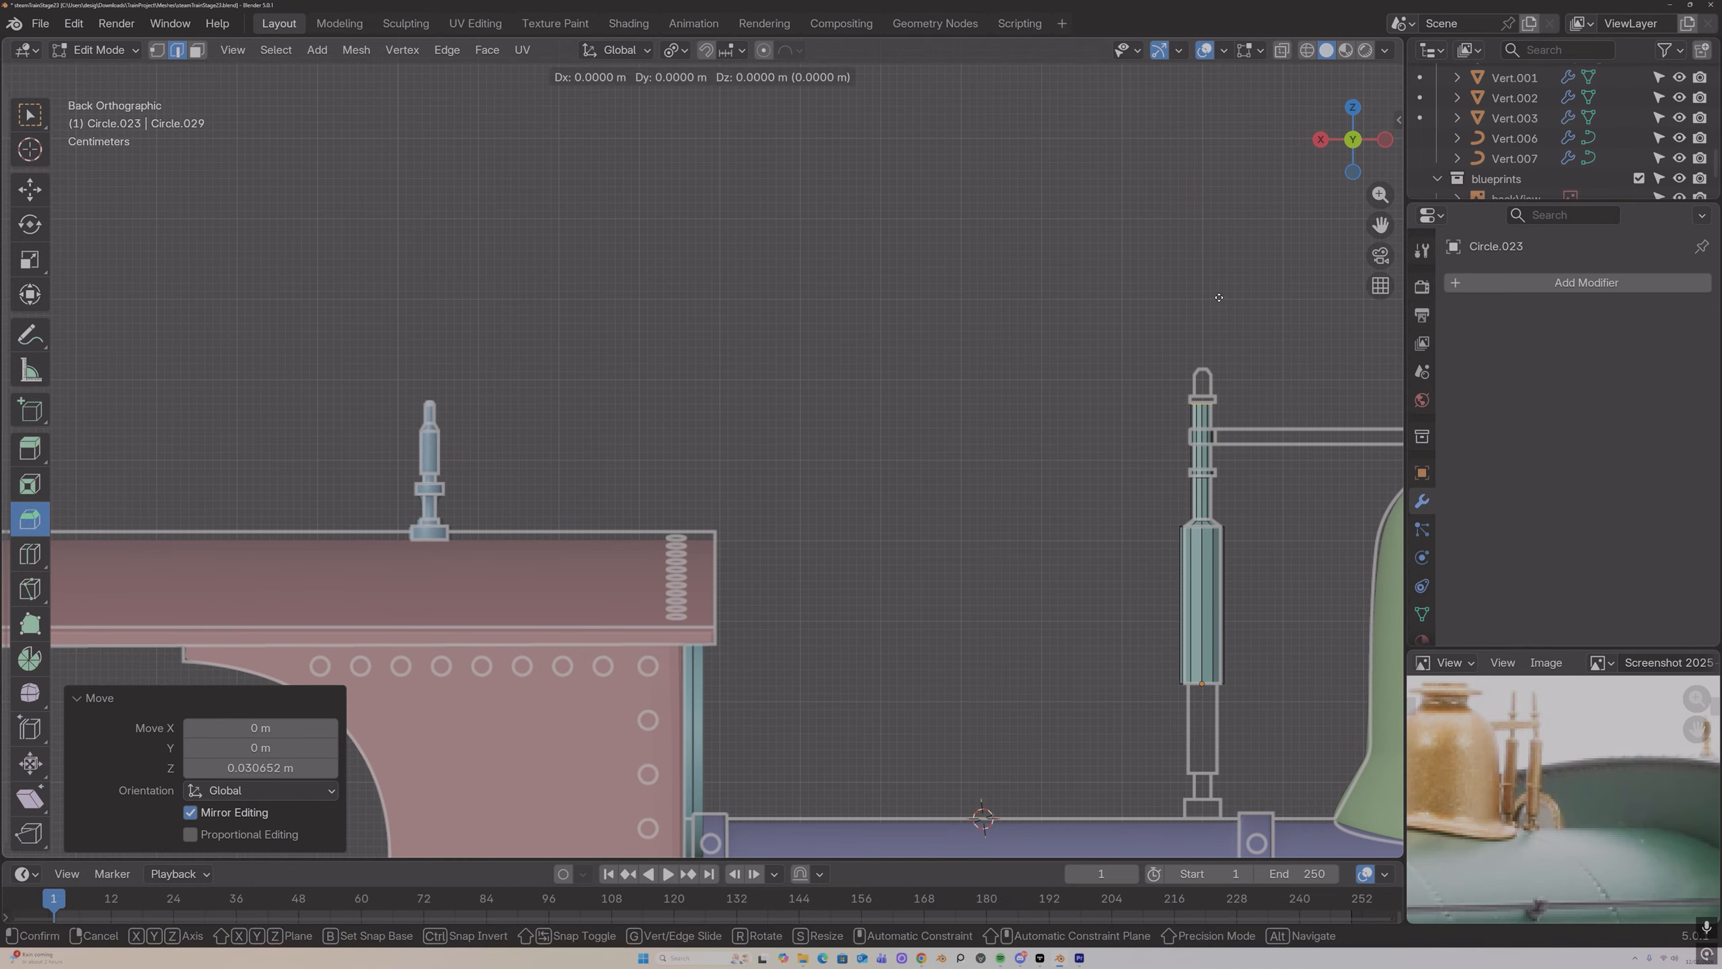
click(1219, 290)
Step: Extrude the tip up about 0.026 m and another 0.008 m, scaling its end loop to 0.460 for a rounded top
key(e)
key(z)
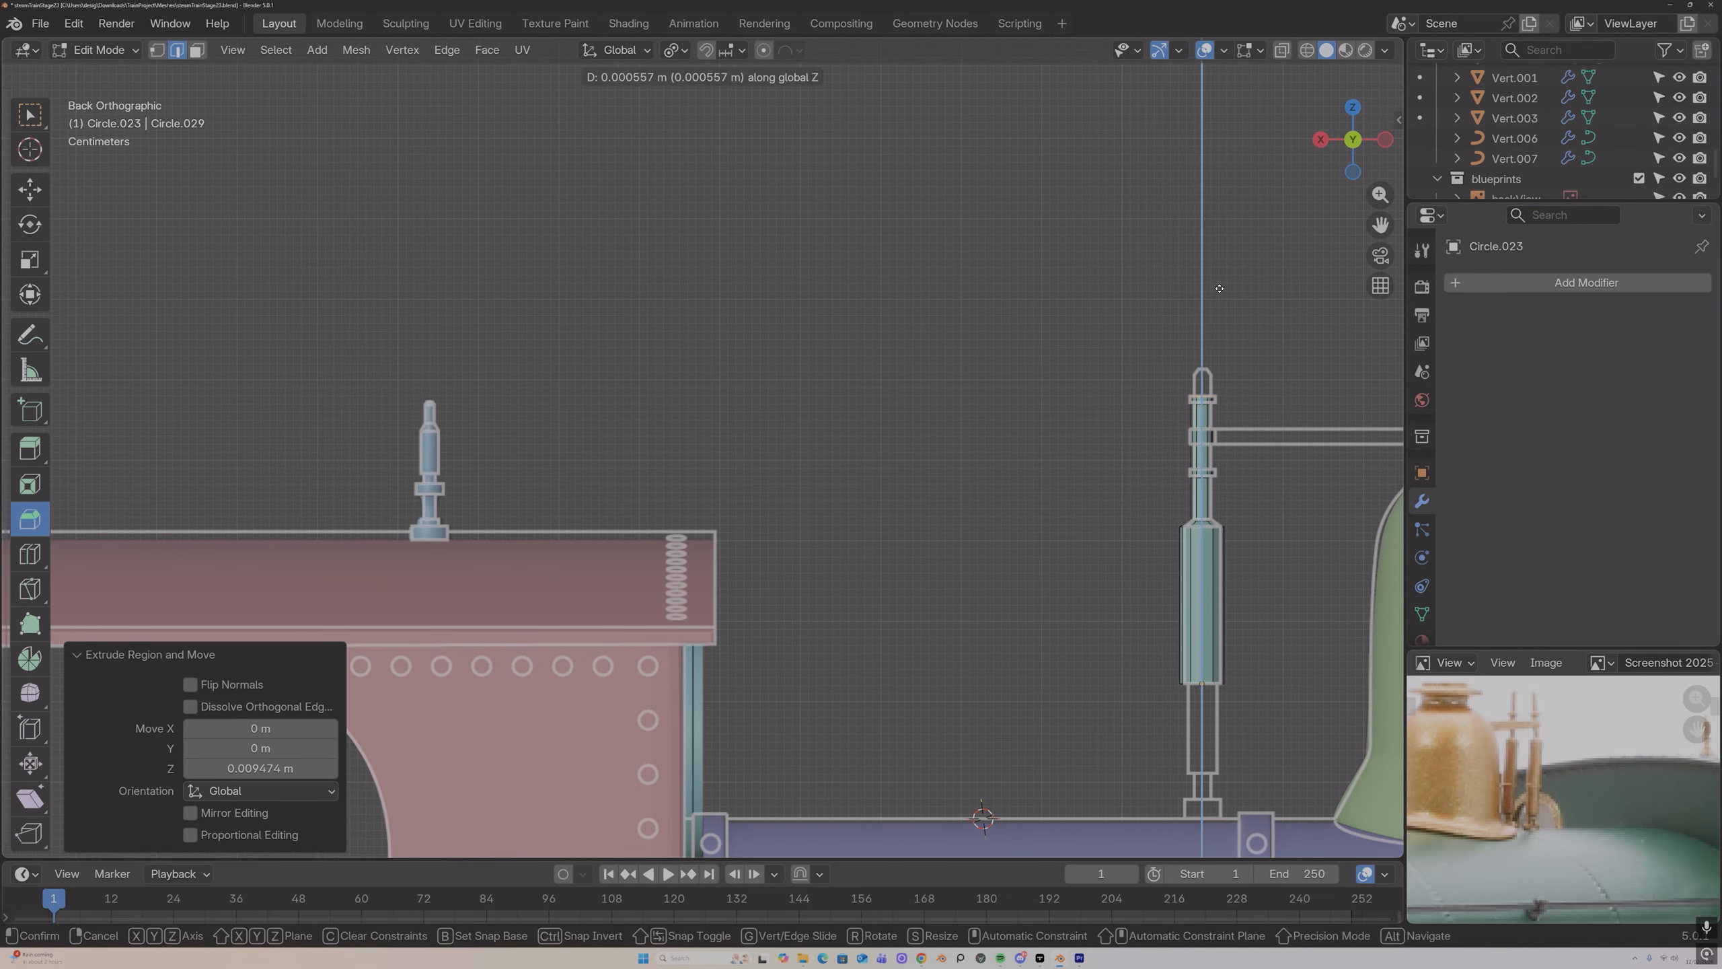
click(1220, 276)
key(e)
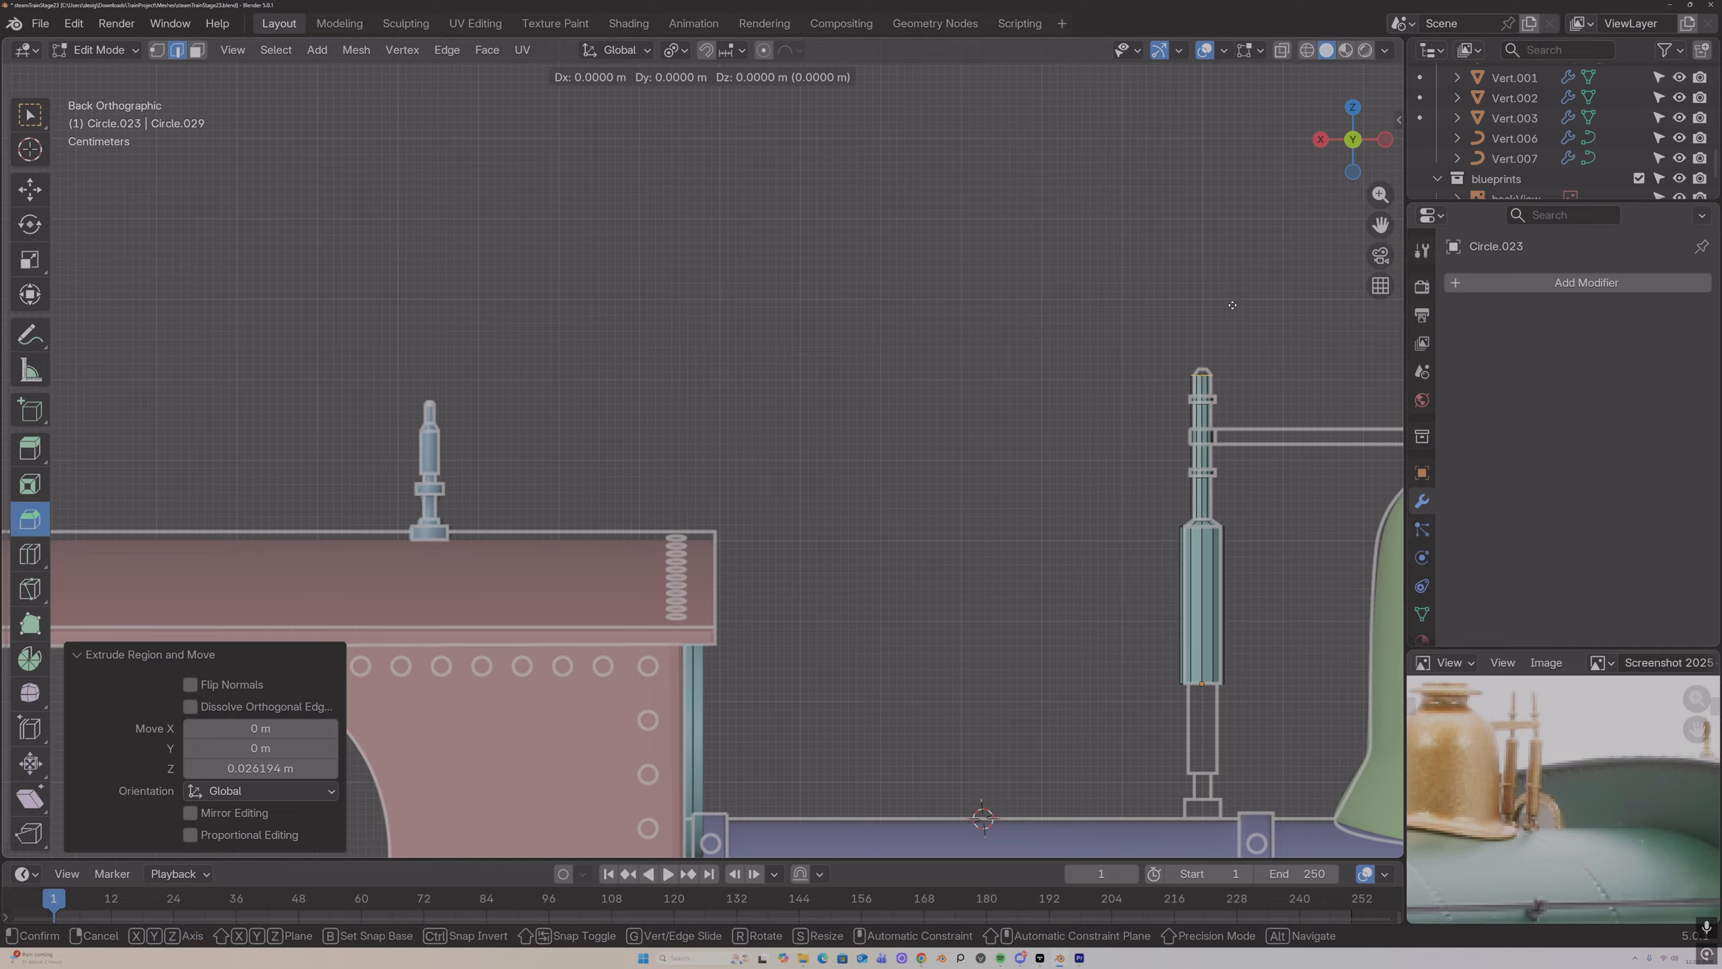
key(z)
click(1232, 301)
key(s)
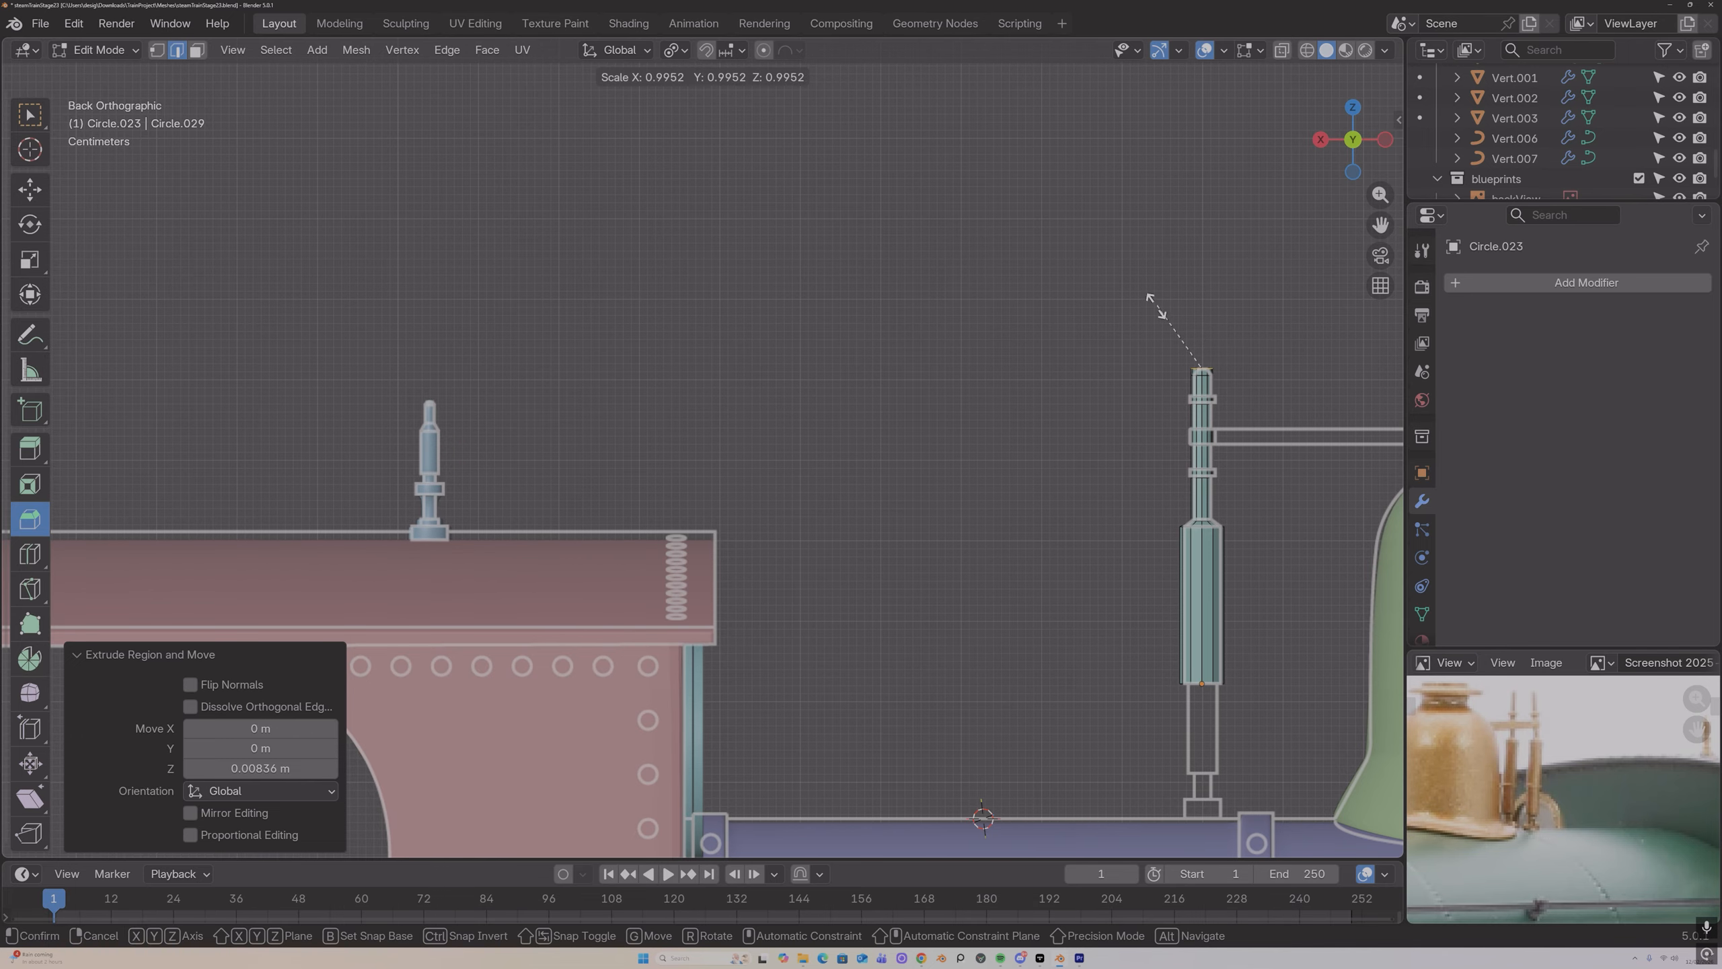
click(1194, 334)
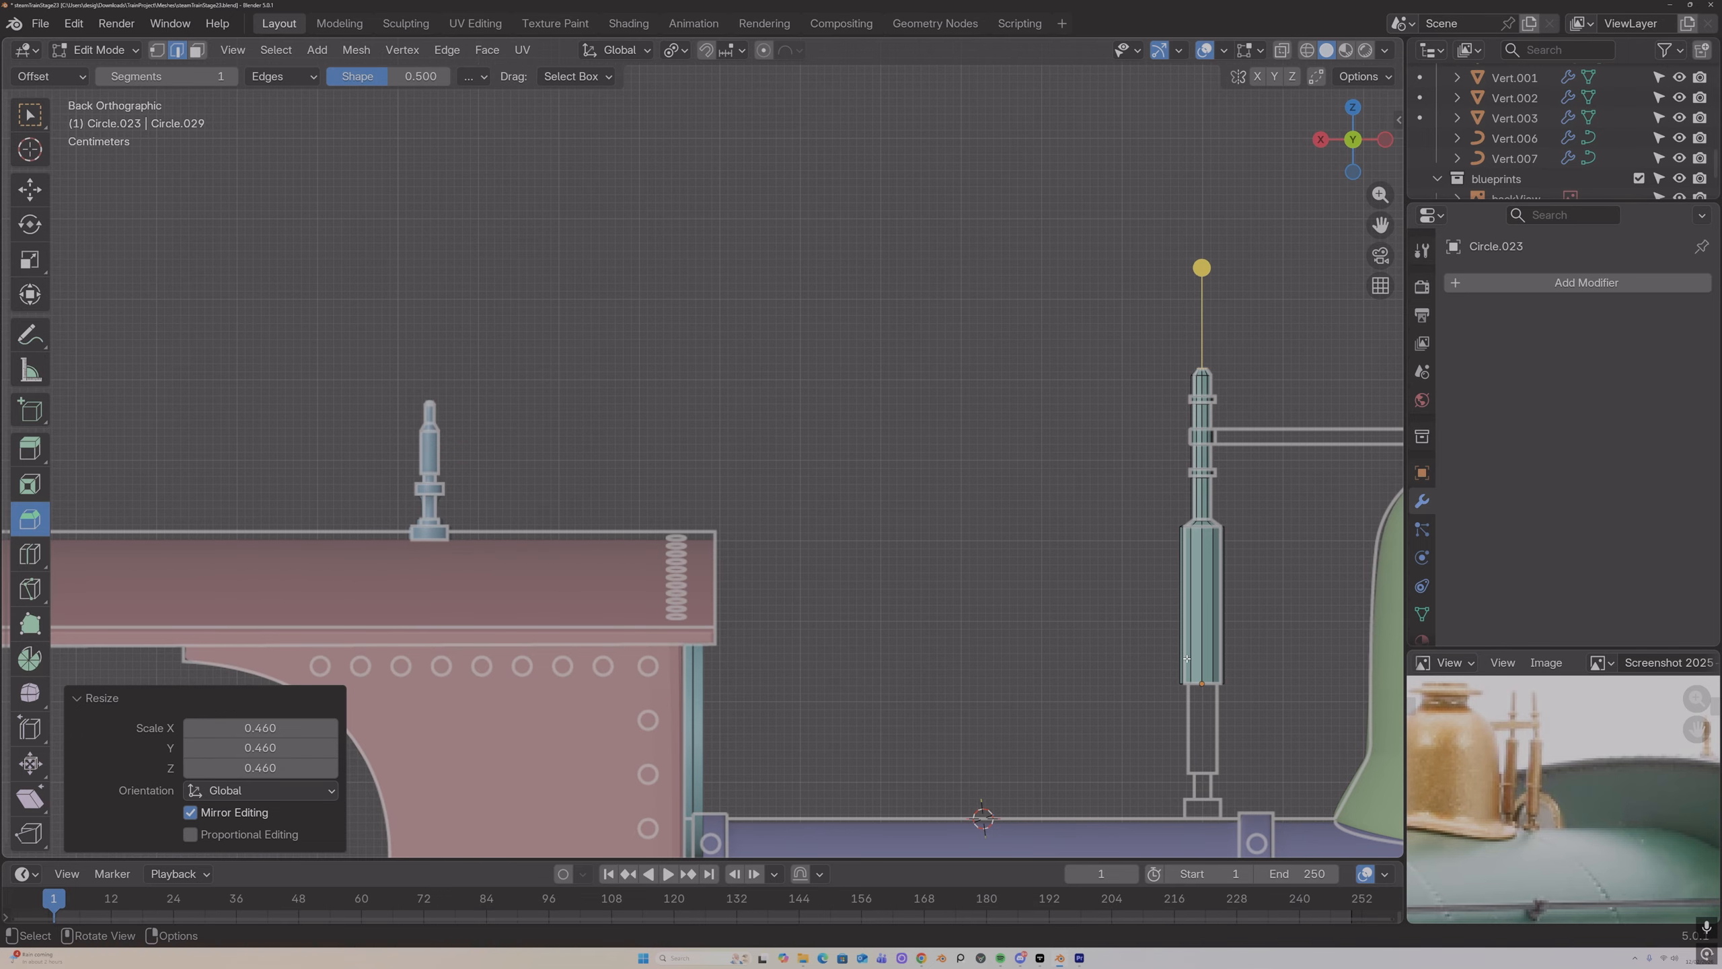
Step: Select the open bottom edge loop of the fitting's wide barrel and return to the back orthographic view
click(1187, 685)
alt+click(1188, 684)
middle_drag(1193, 668, 1298, 178)
click(1385, 140)
click(1385, 140)
click(1385, 140)
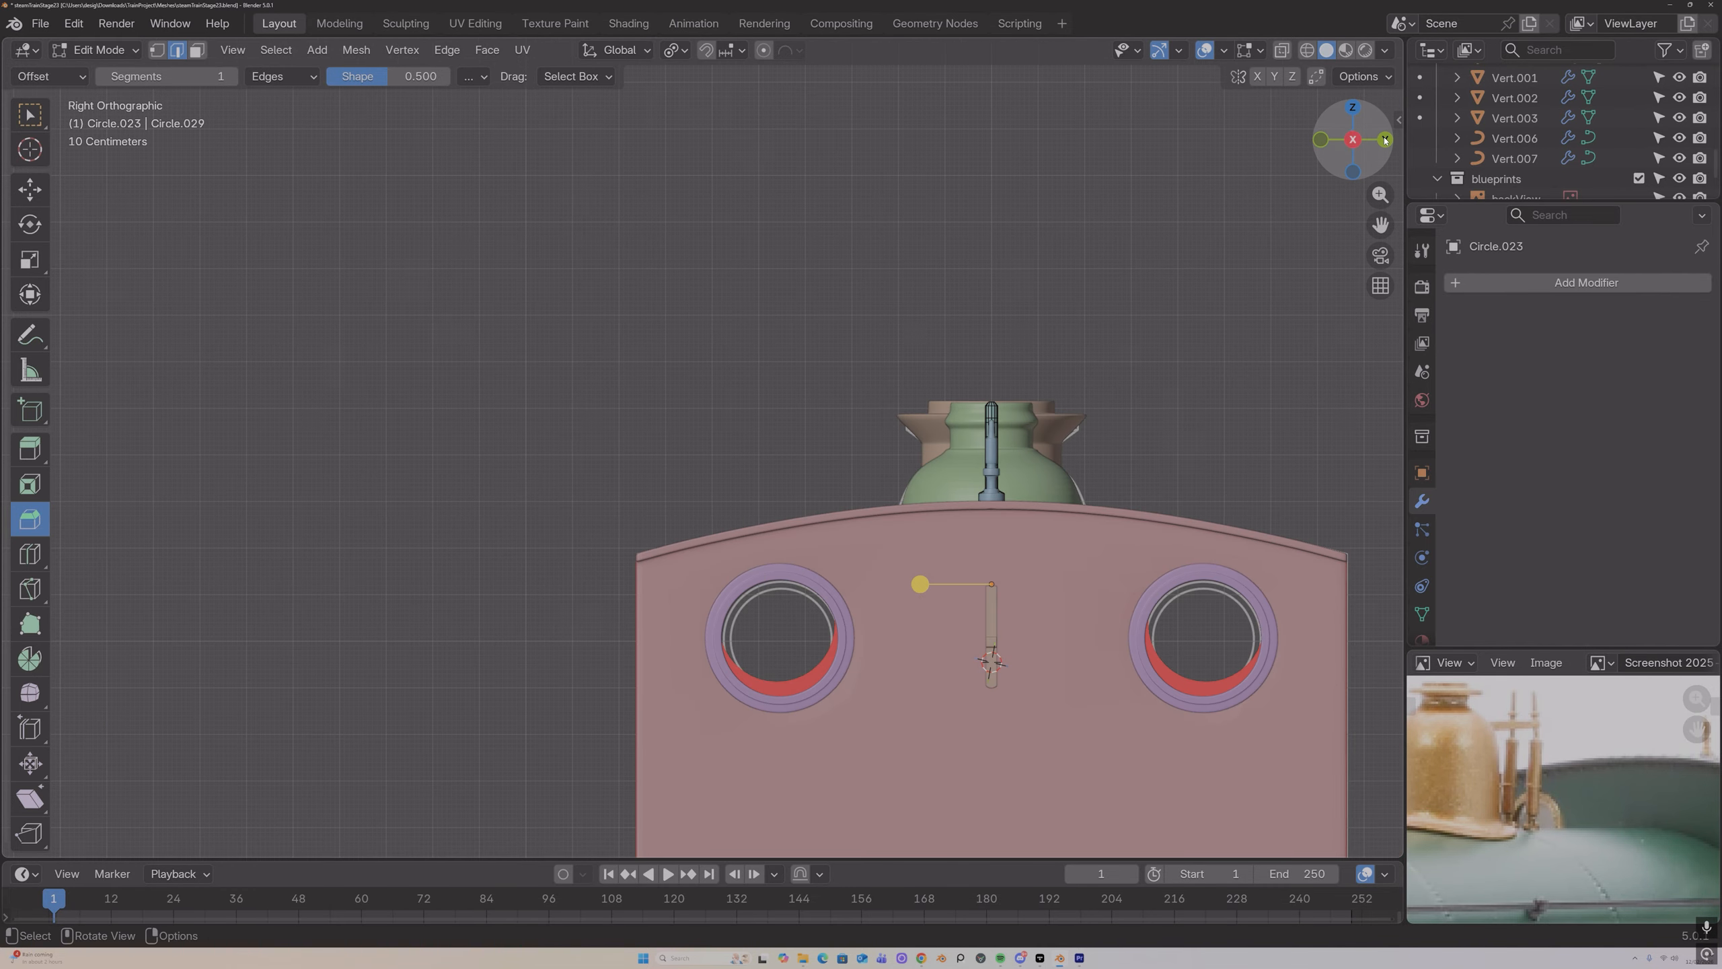
click(1385, 139)
scroll(1234, 463, up, 3)
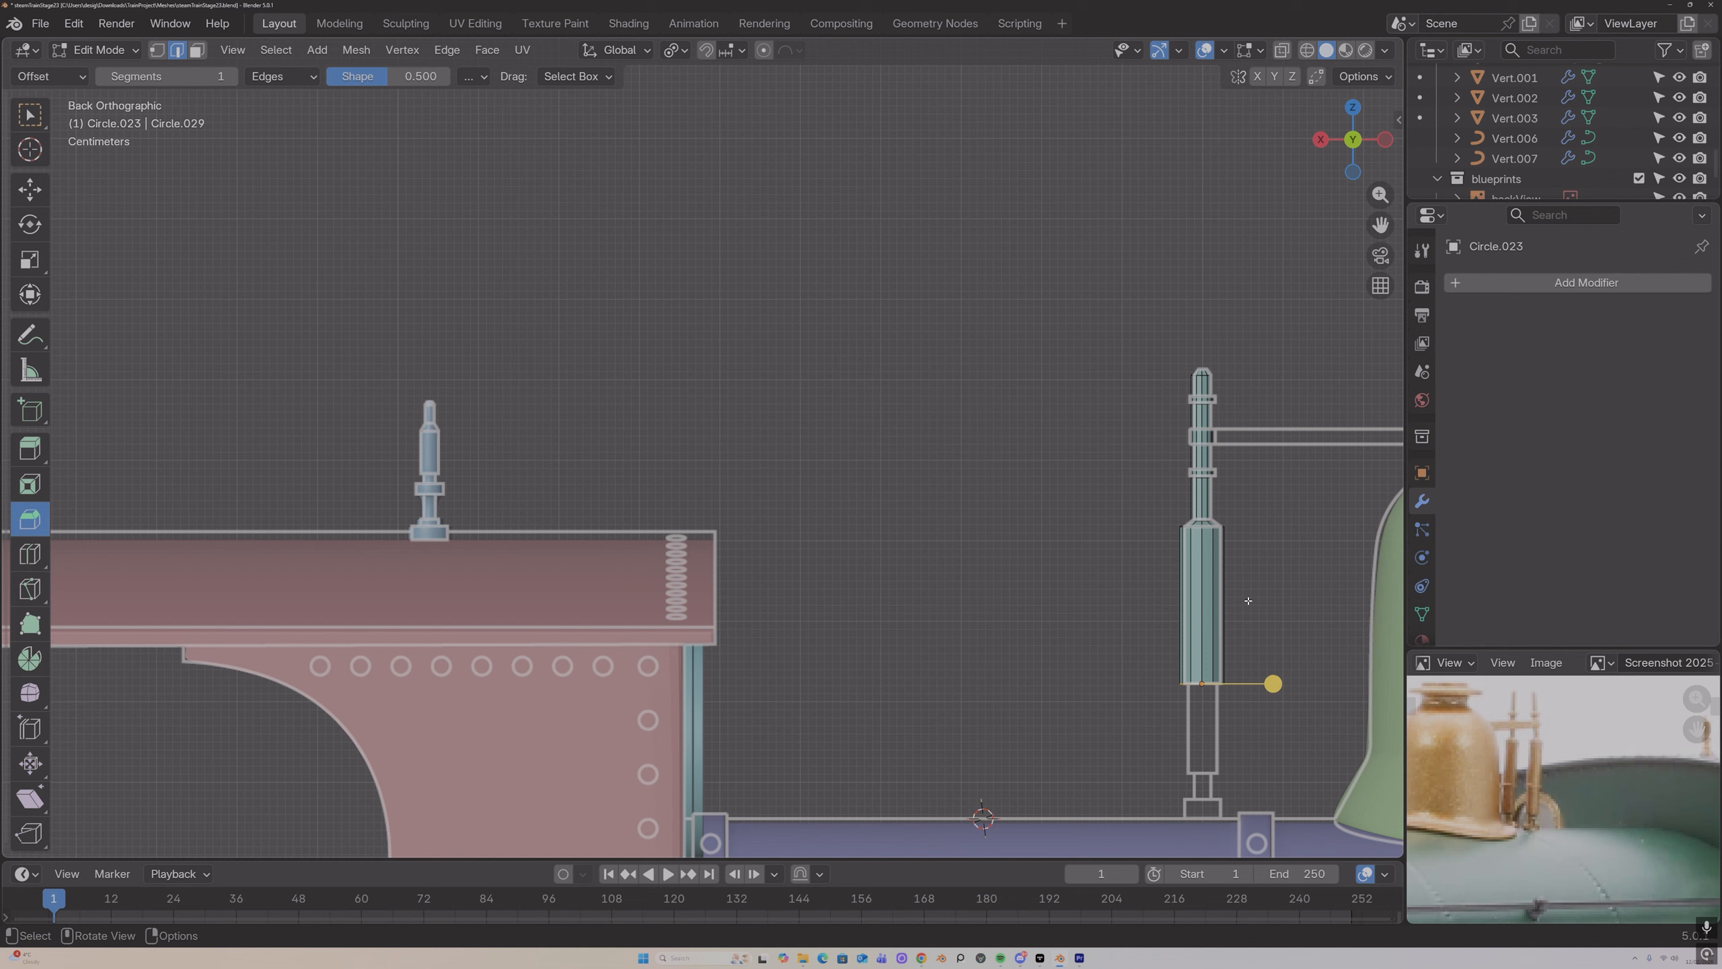
Step: Try to inset the bottom edge loop of the fitting's wide barrel
key(i)
click(1265, 576)
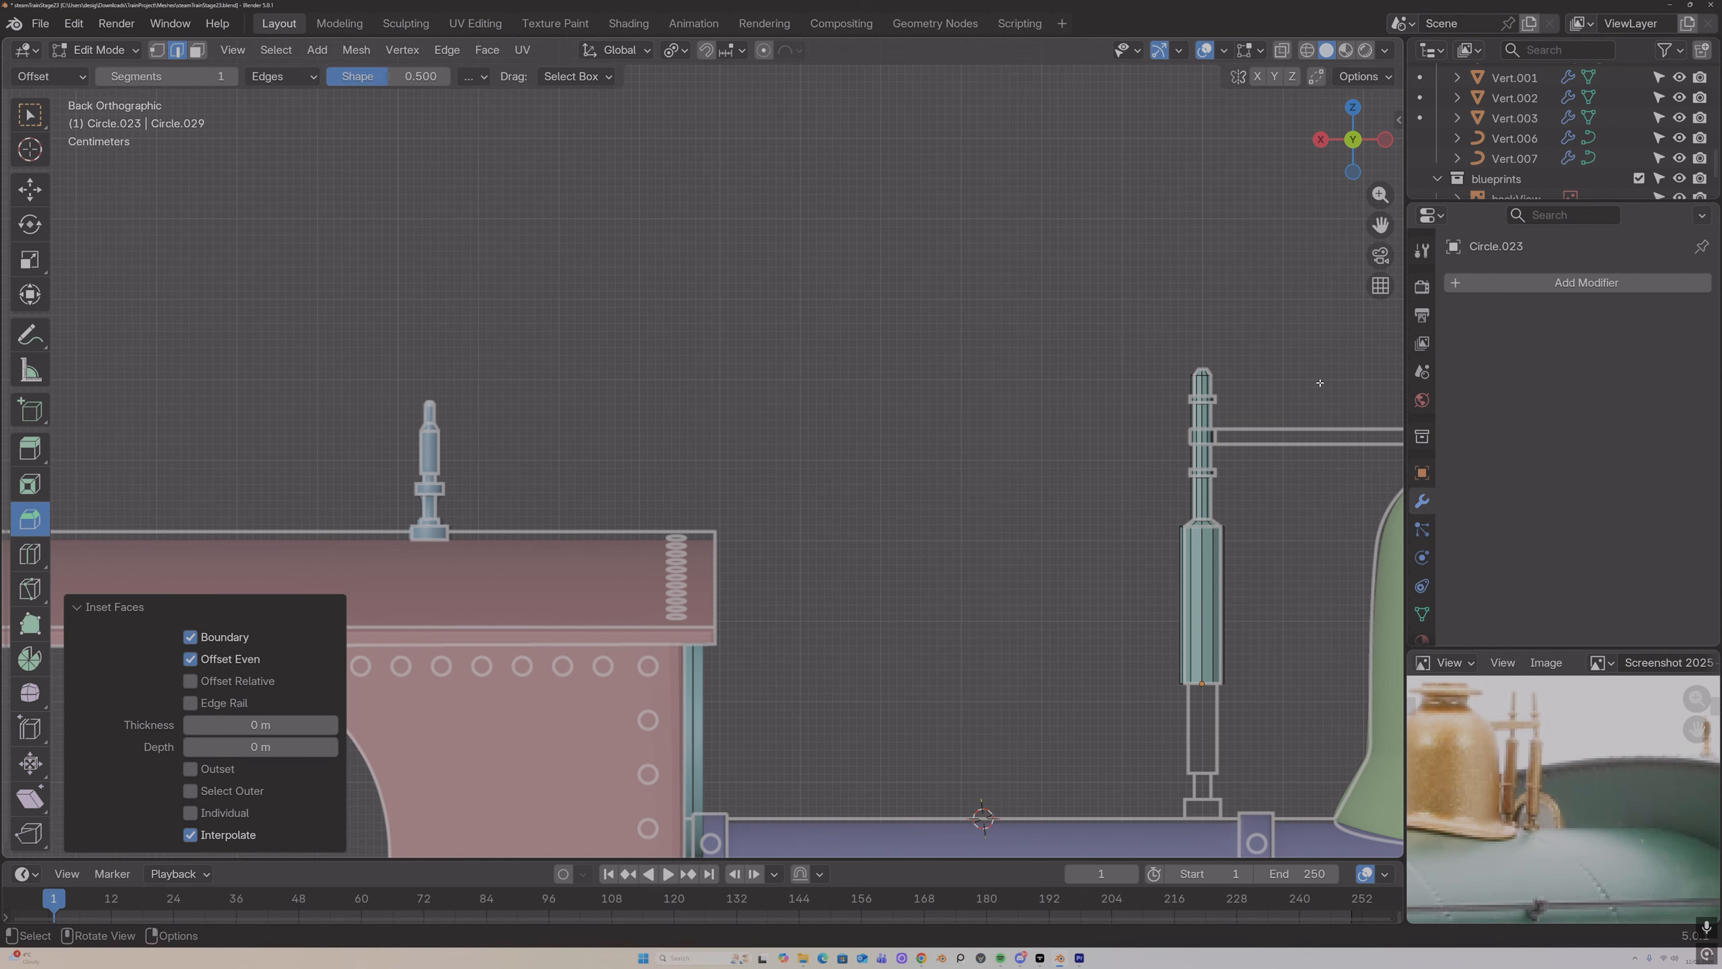
key(alt+z)
middle_drag(1319, 382, 1239, 685)
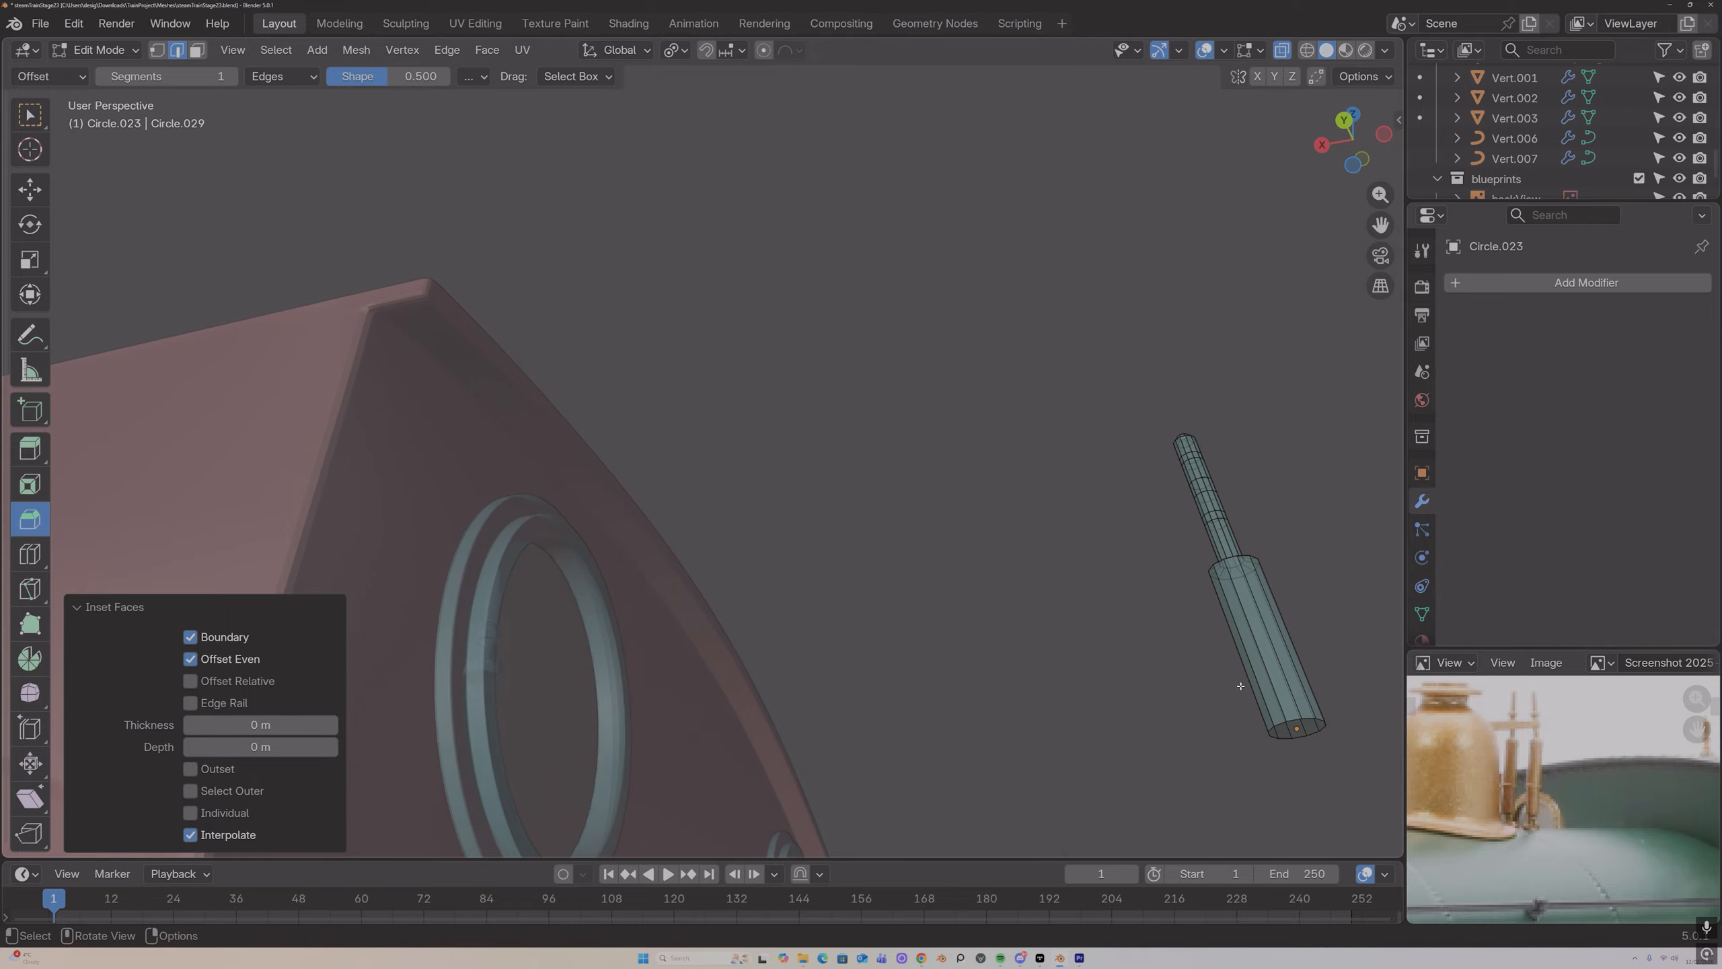
Step: Extrude the barrel's bottom loop inward at scale 0.738 and lower it about 0.110 m along Z to form the narrower section
click(1384, 135)
click(1386, 136)
click(1386, 136)
click(1386, 136)
scroll(1201, 434, up, 2)
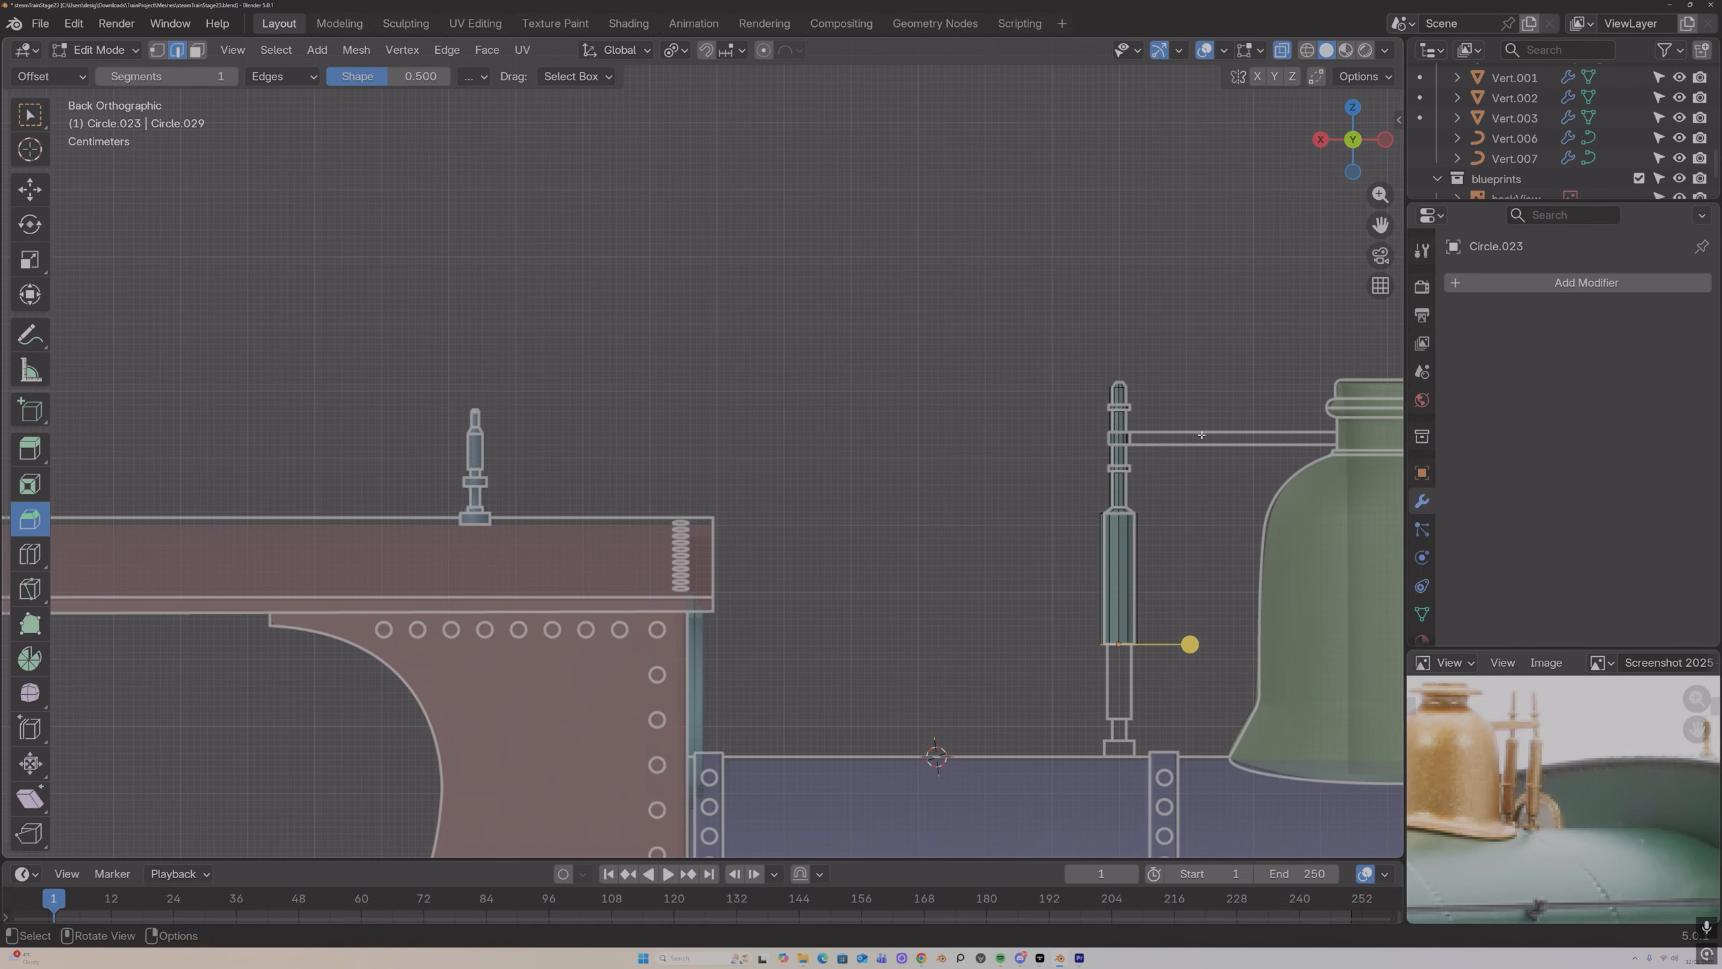
key(e)
key(s)
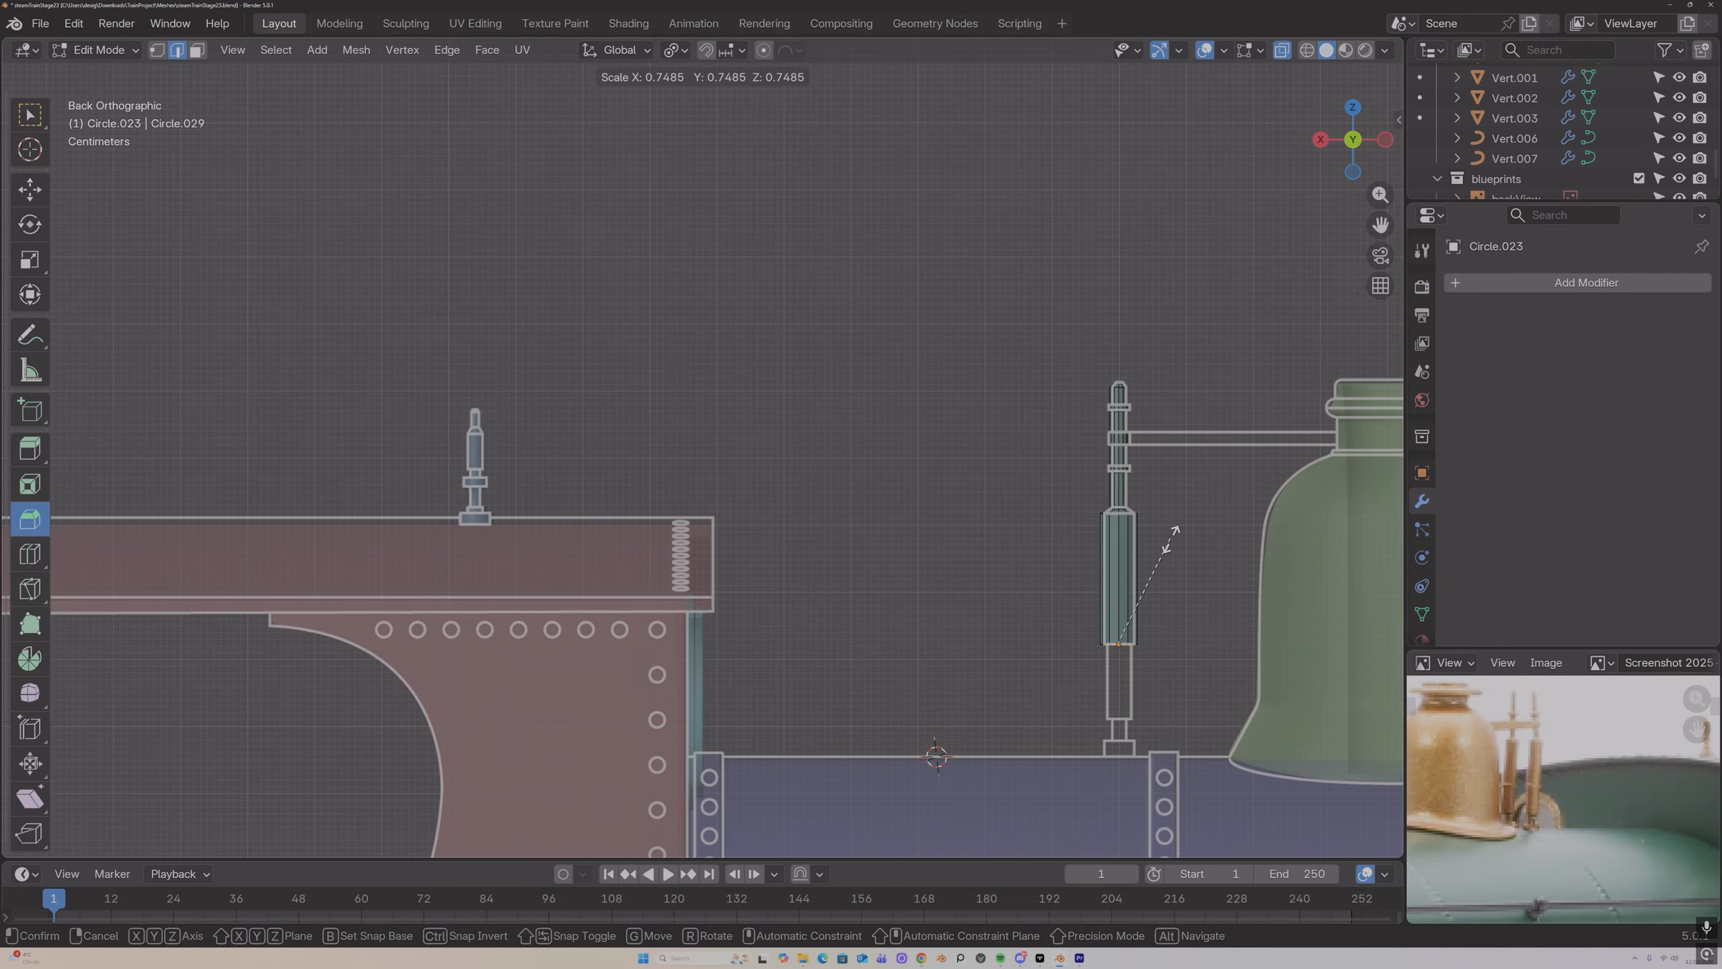
click(1170, 535)
key(g)
key(z)
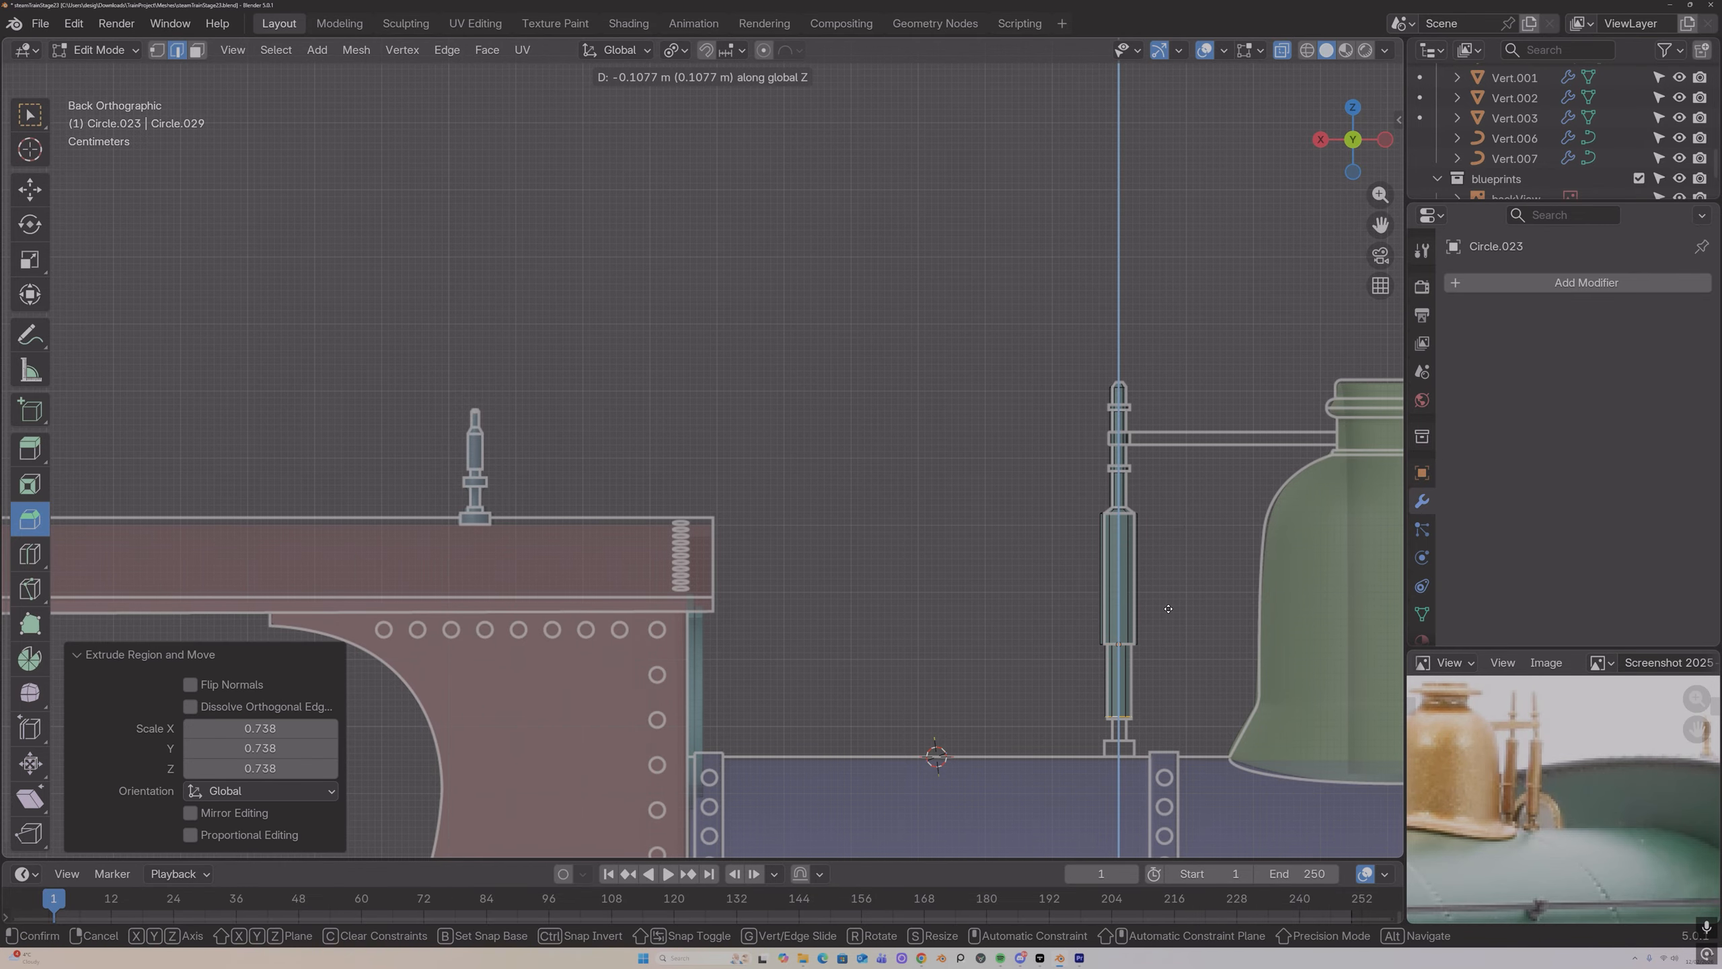
click(1168, 610)
key(s)
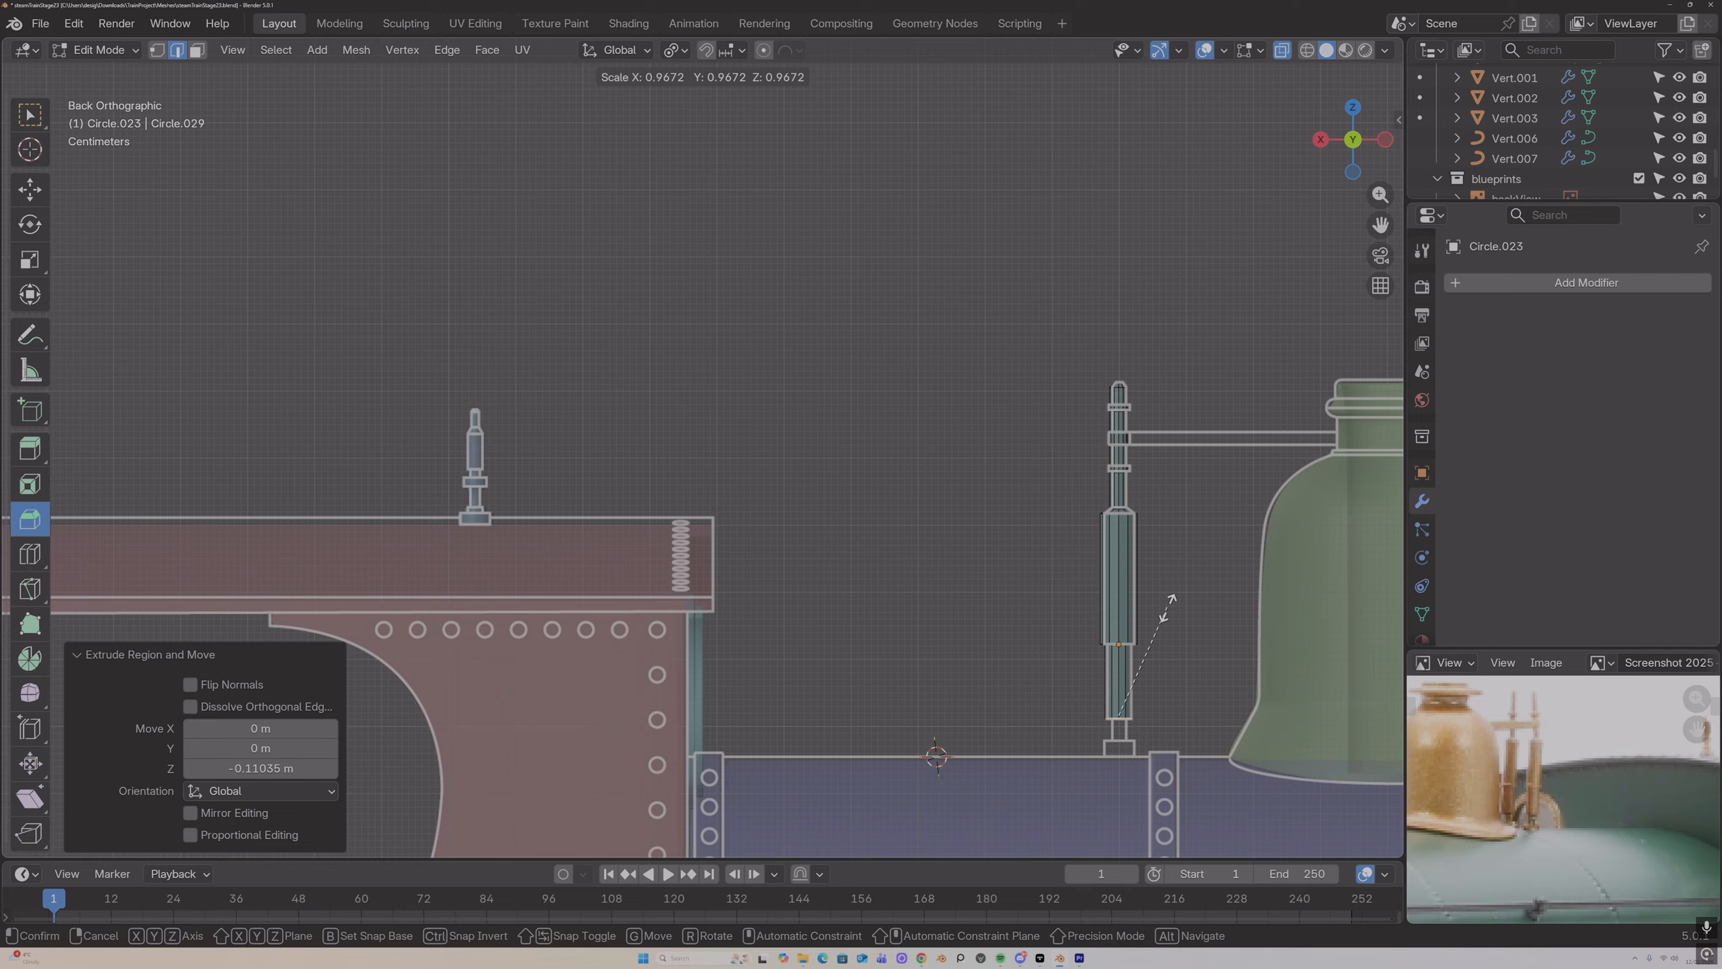
click(1140, 622)
key(e)
key(z)
click(1140, 643)
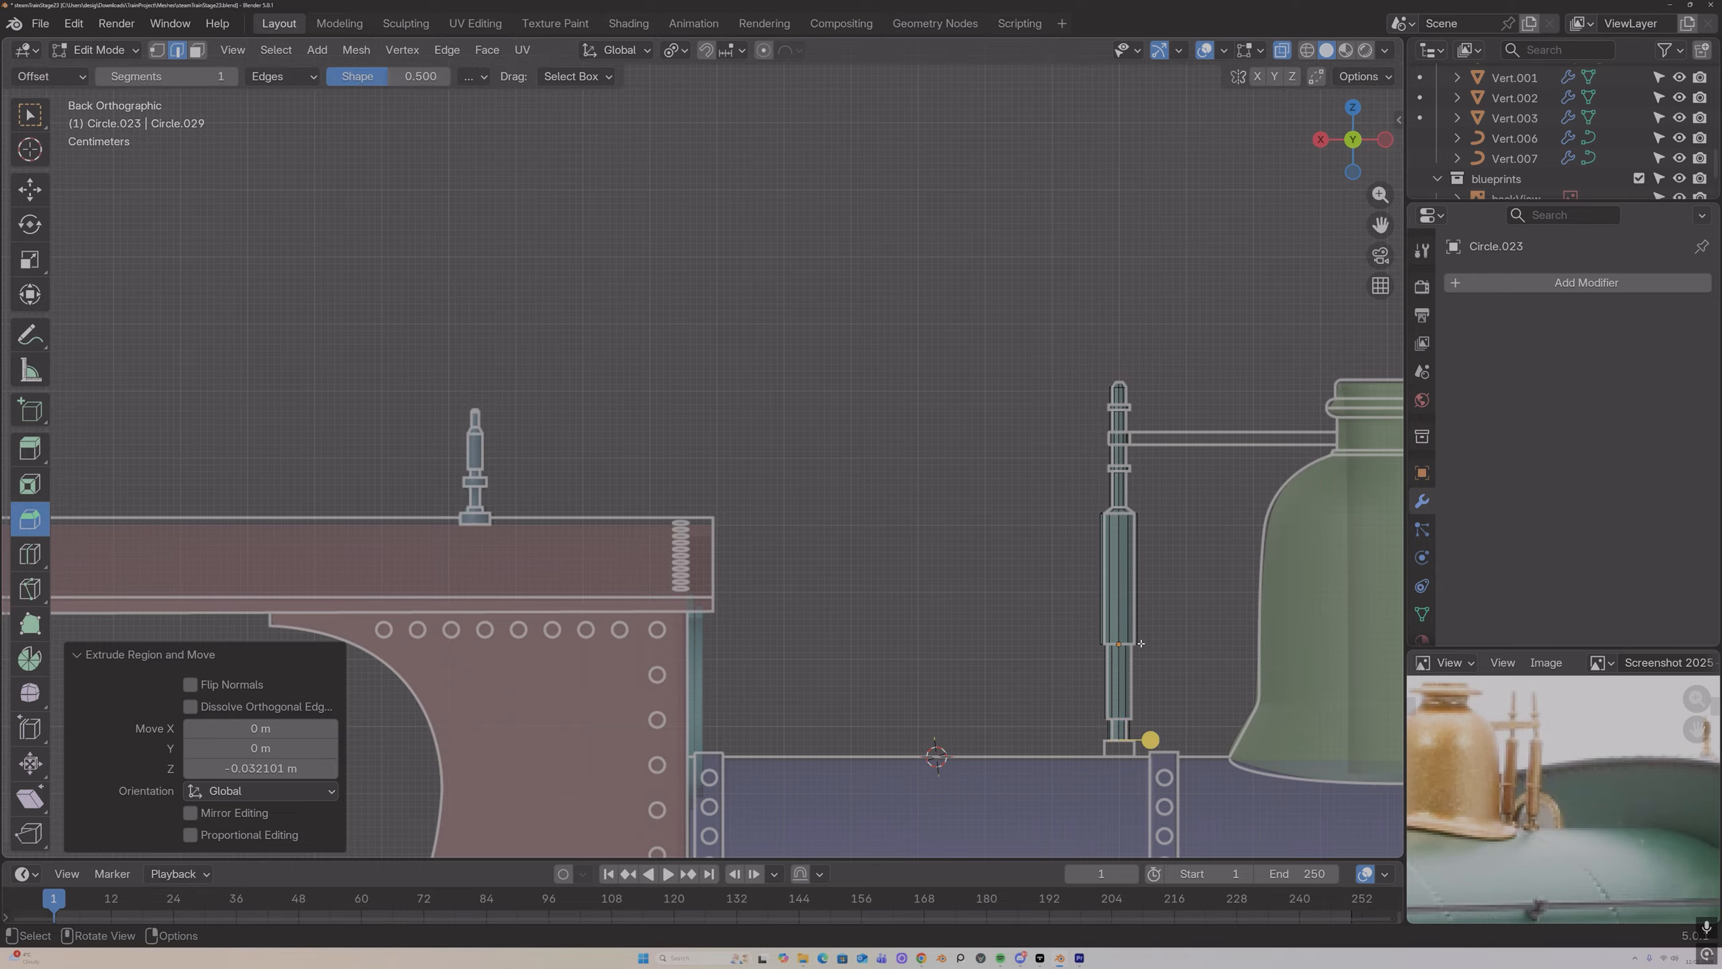
key(ctrl+z)
key(ctrl+z)
key(s)
click(1127, 657)
key(ctrl+z)
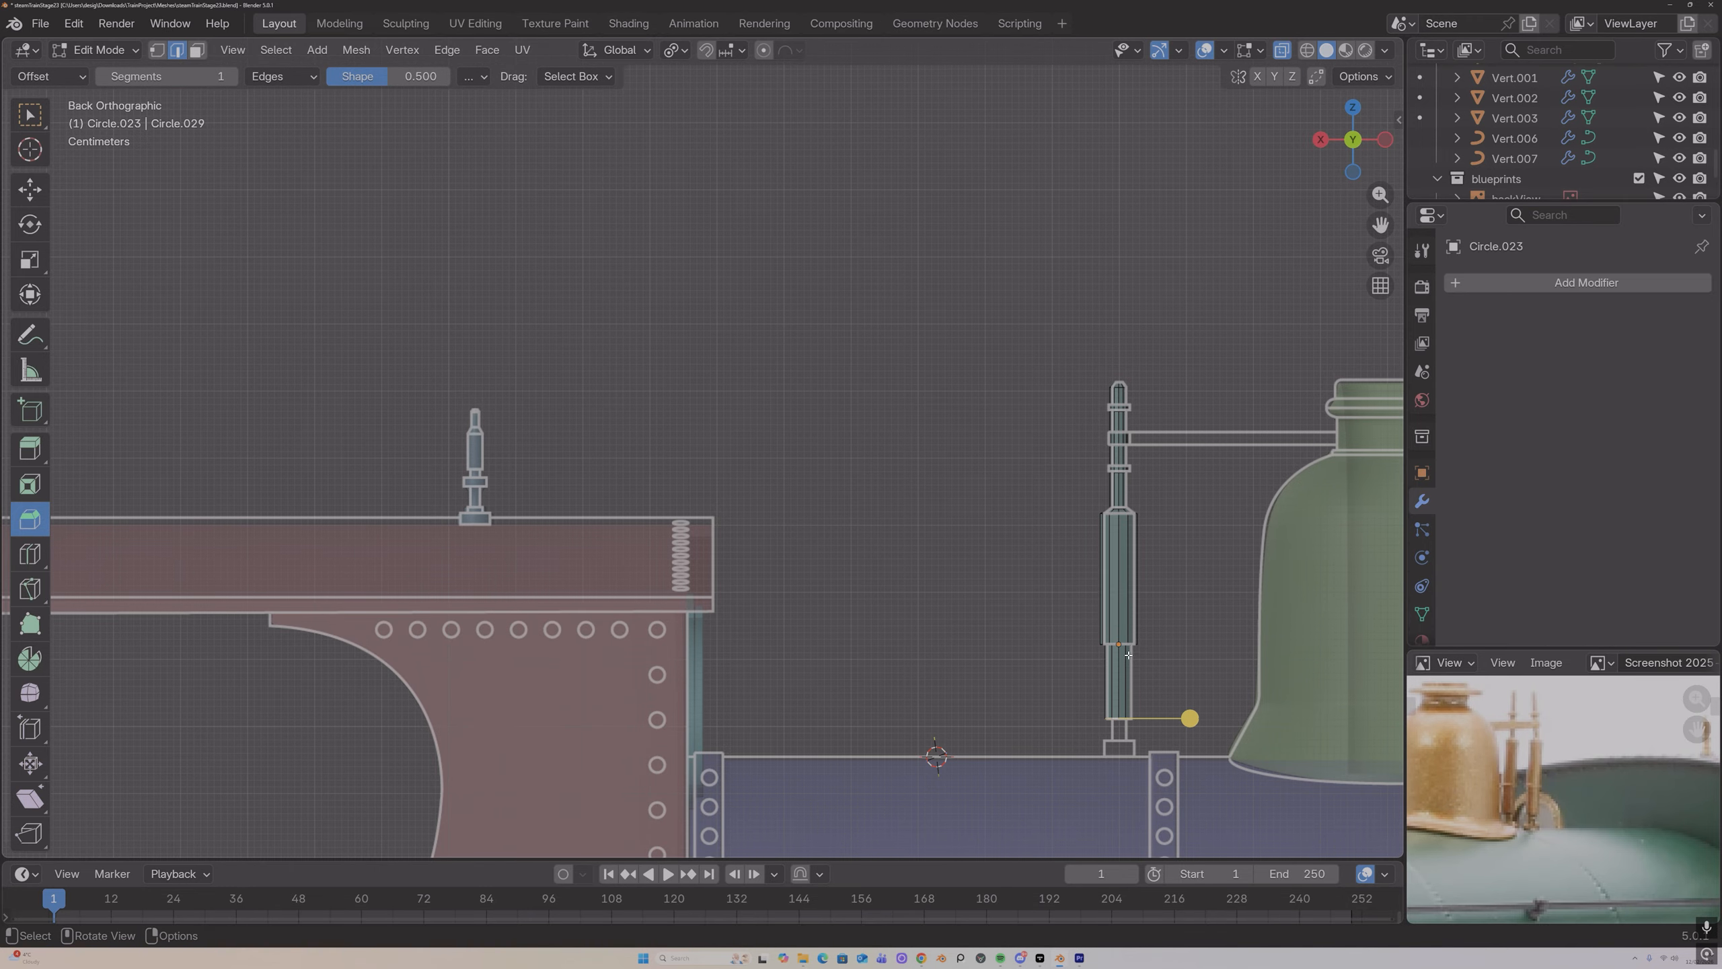
Step: Extrude the lower section's end loop inward at scale 0.689 and lower it along Z to the top of the base collar
key(e)
key(s)
click(1117, 671)
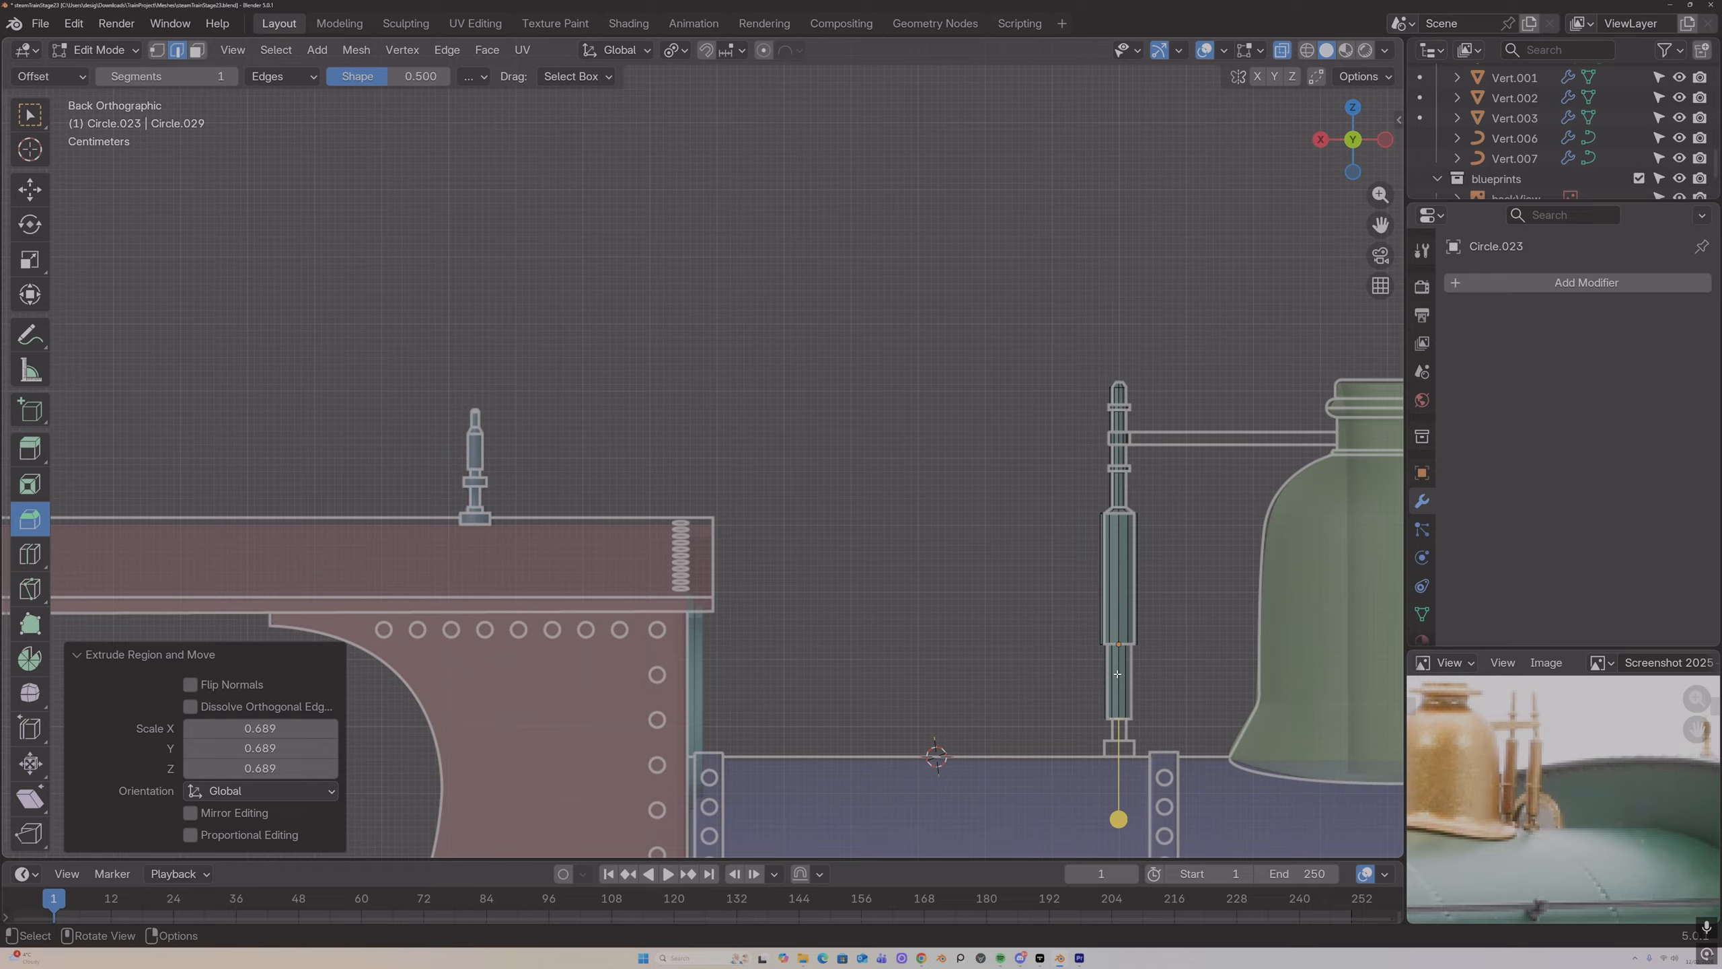
key(g)
key(z)
click(1117, 692)
Step: Extrude the stem's bottom loop about 0.025 m down along Z across the base collar's height to the boiler
key(e)
key(z)
click(1127, 671)
middle_drag(1127, 671, 1135, 655)
scroll(1133, 651, down, 4)
shift+middle_drag(1122, 535, 1128, 541)
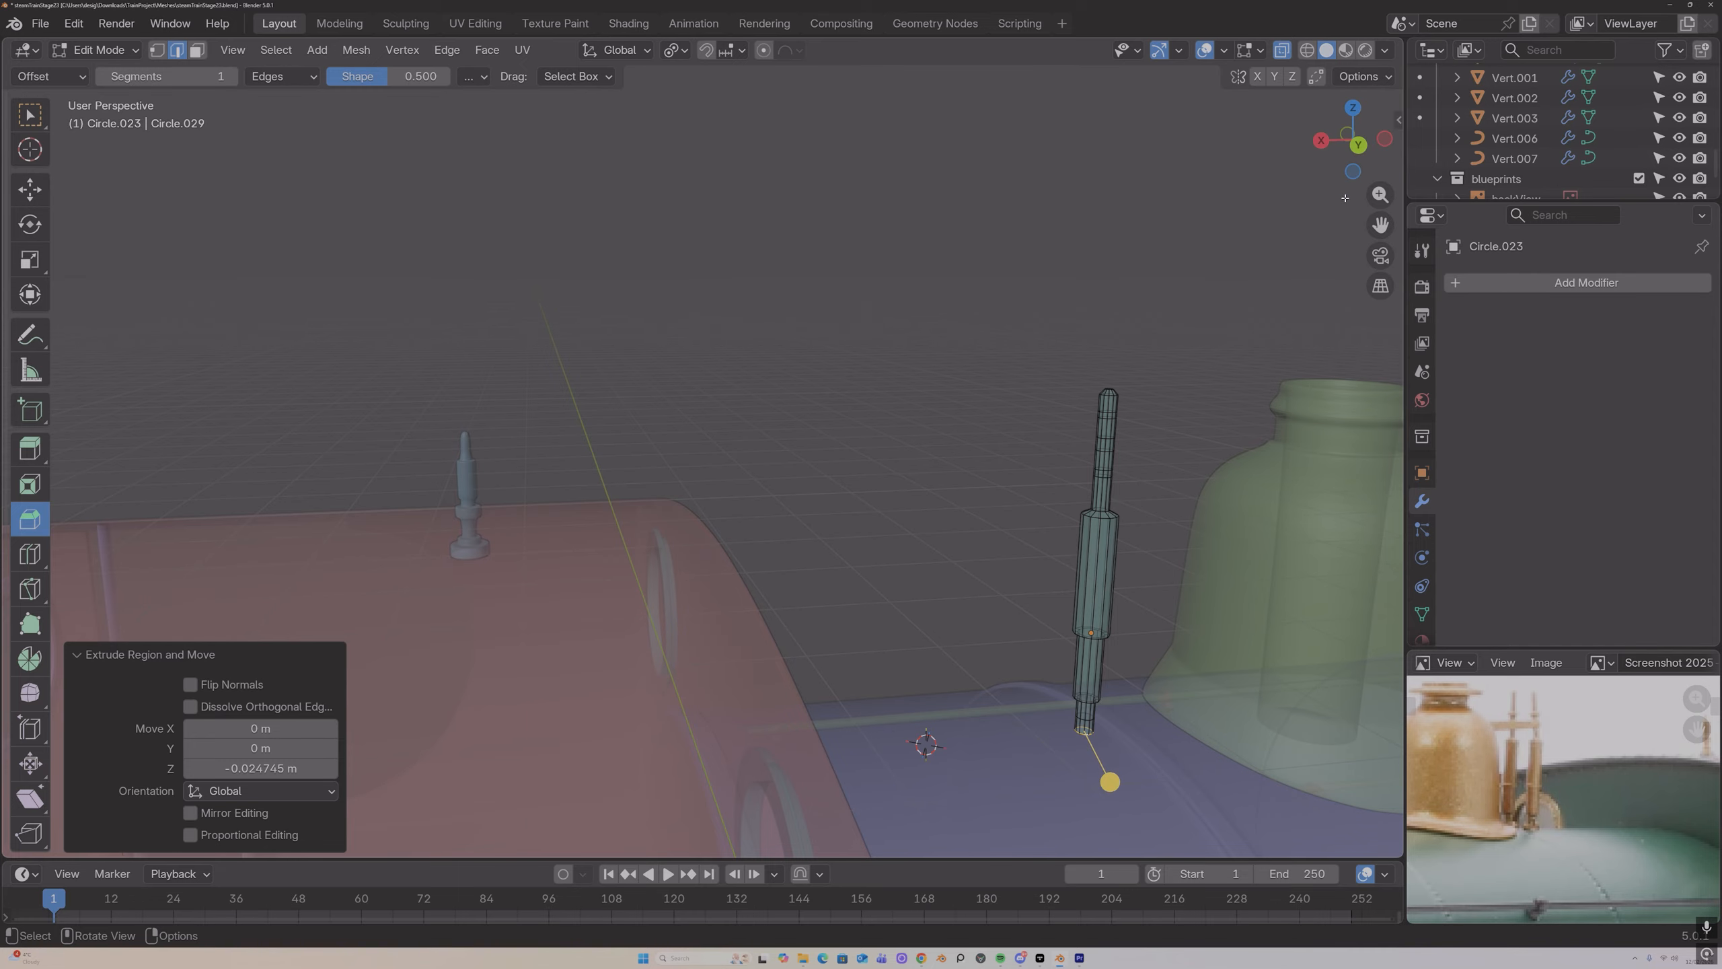
Step: Extrude the bottom segment's faces along their normals by an offset of about 0.332 m to form the base collar
key(alt+z)
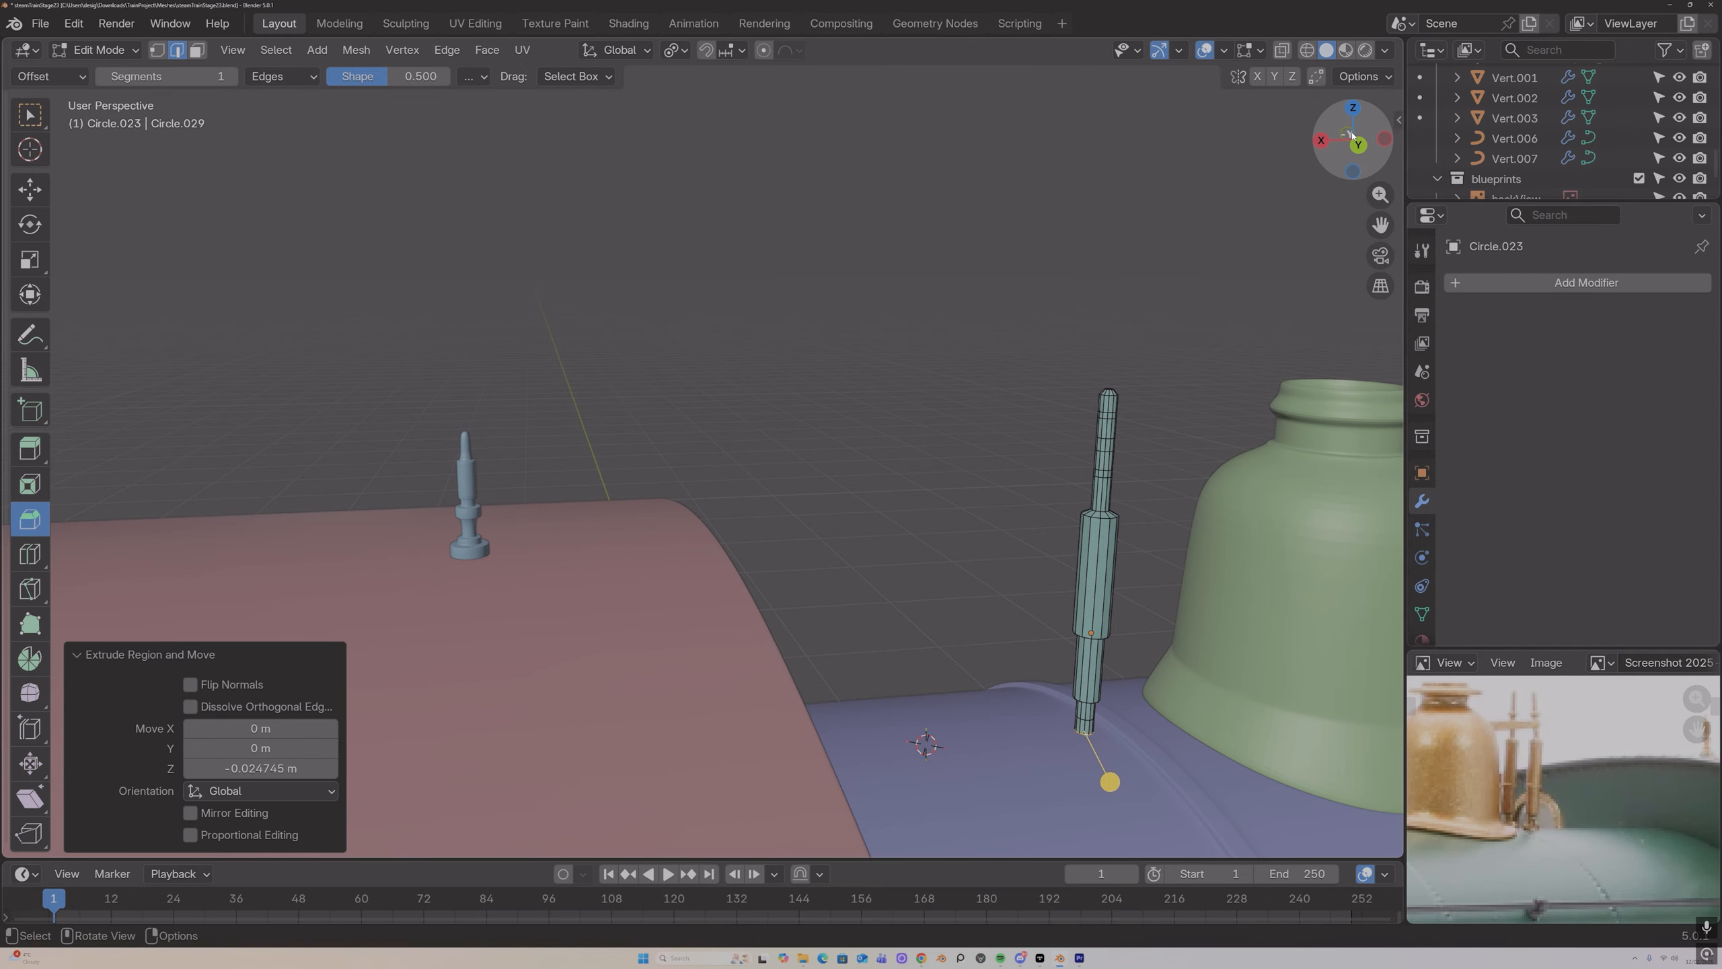
click(1386, 140)
click(1386, 140)
click(1386, 140)
click(1386, 140)
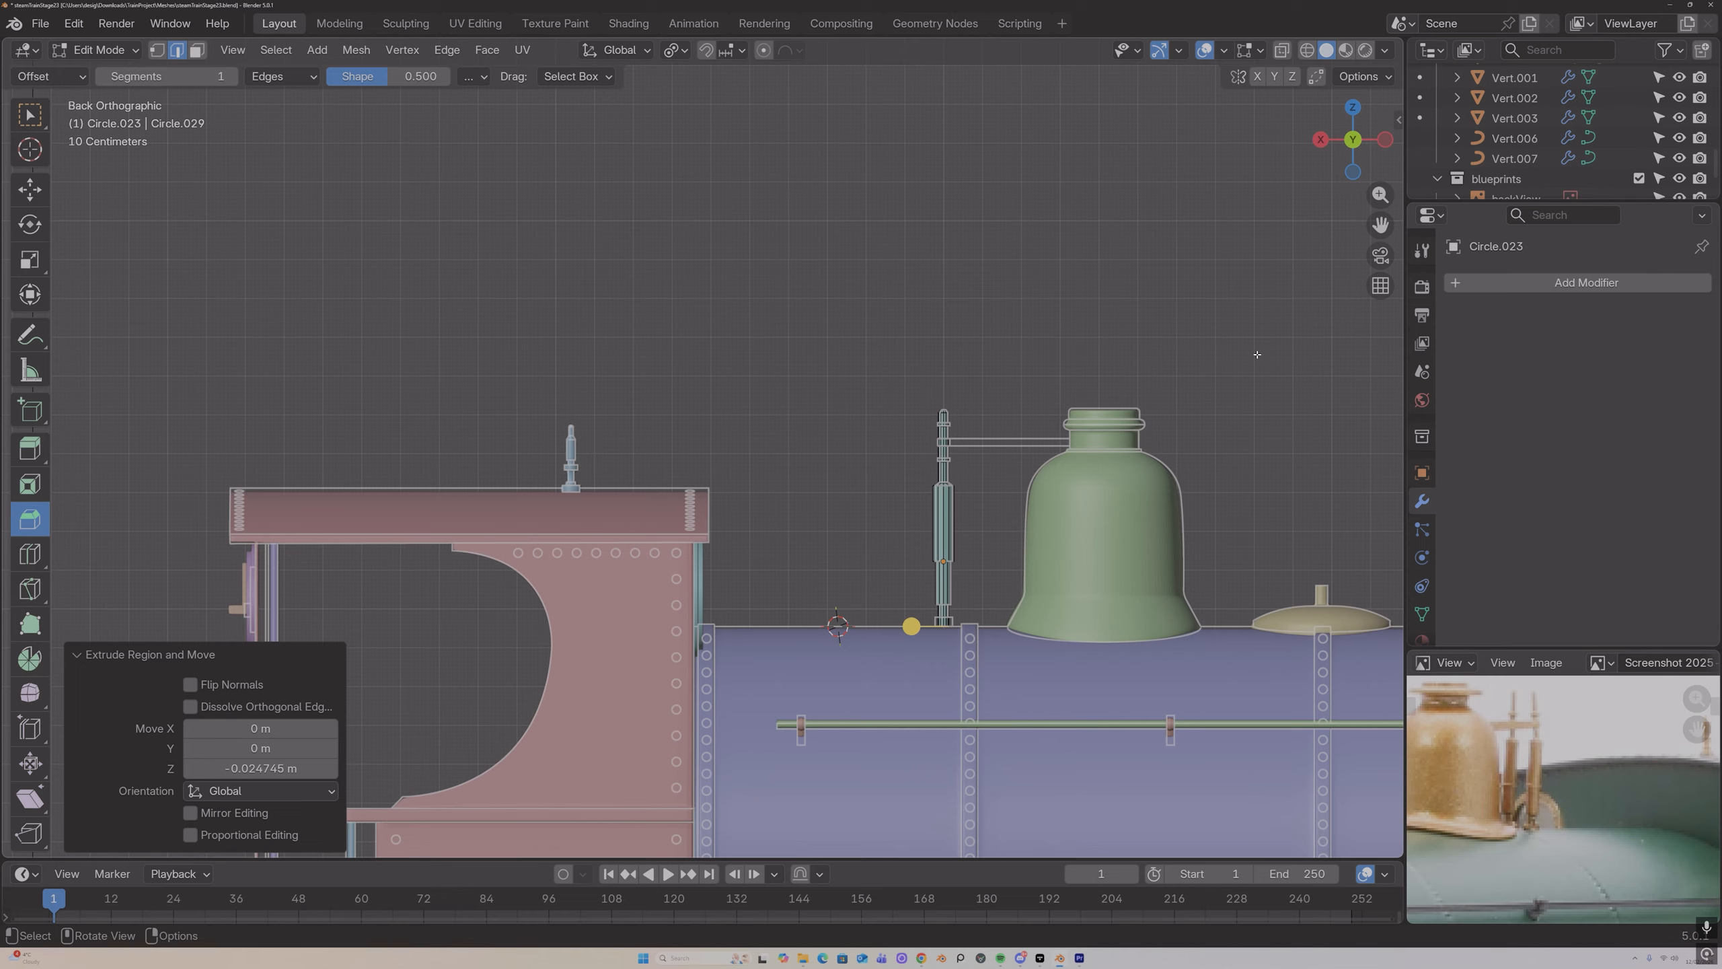
scroll(1182, 655, up, 3)
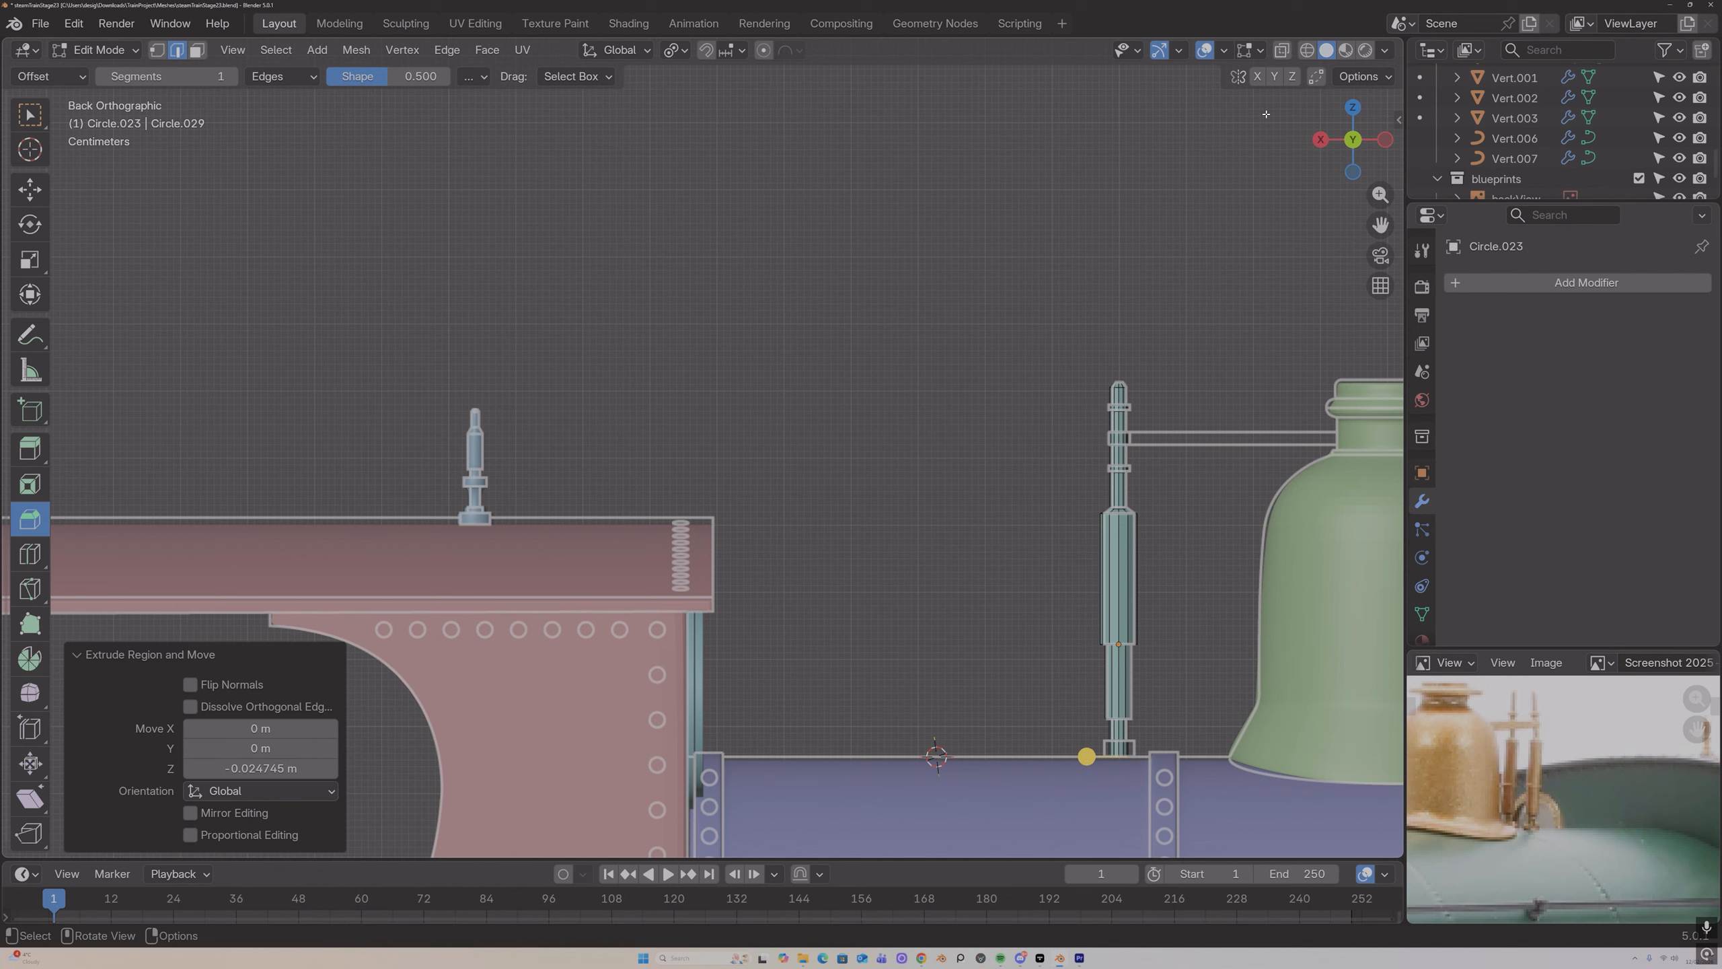
key(alt+z)
key(3)
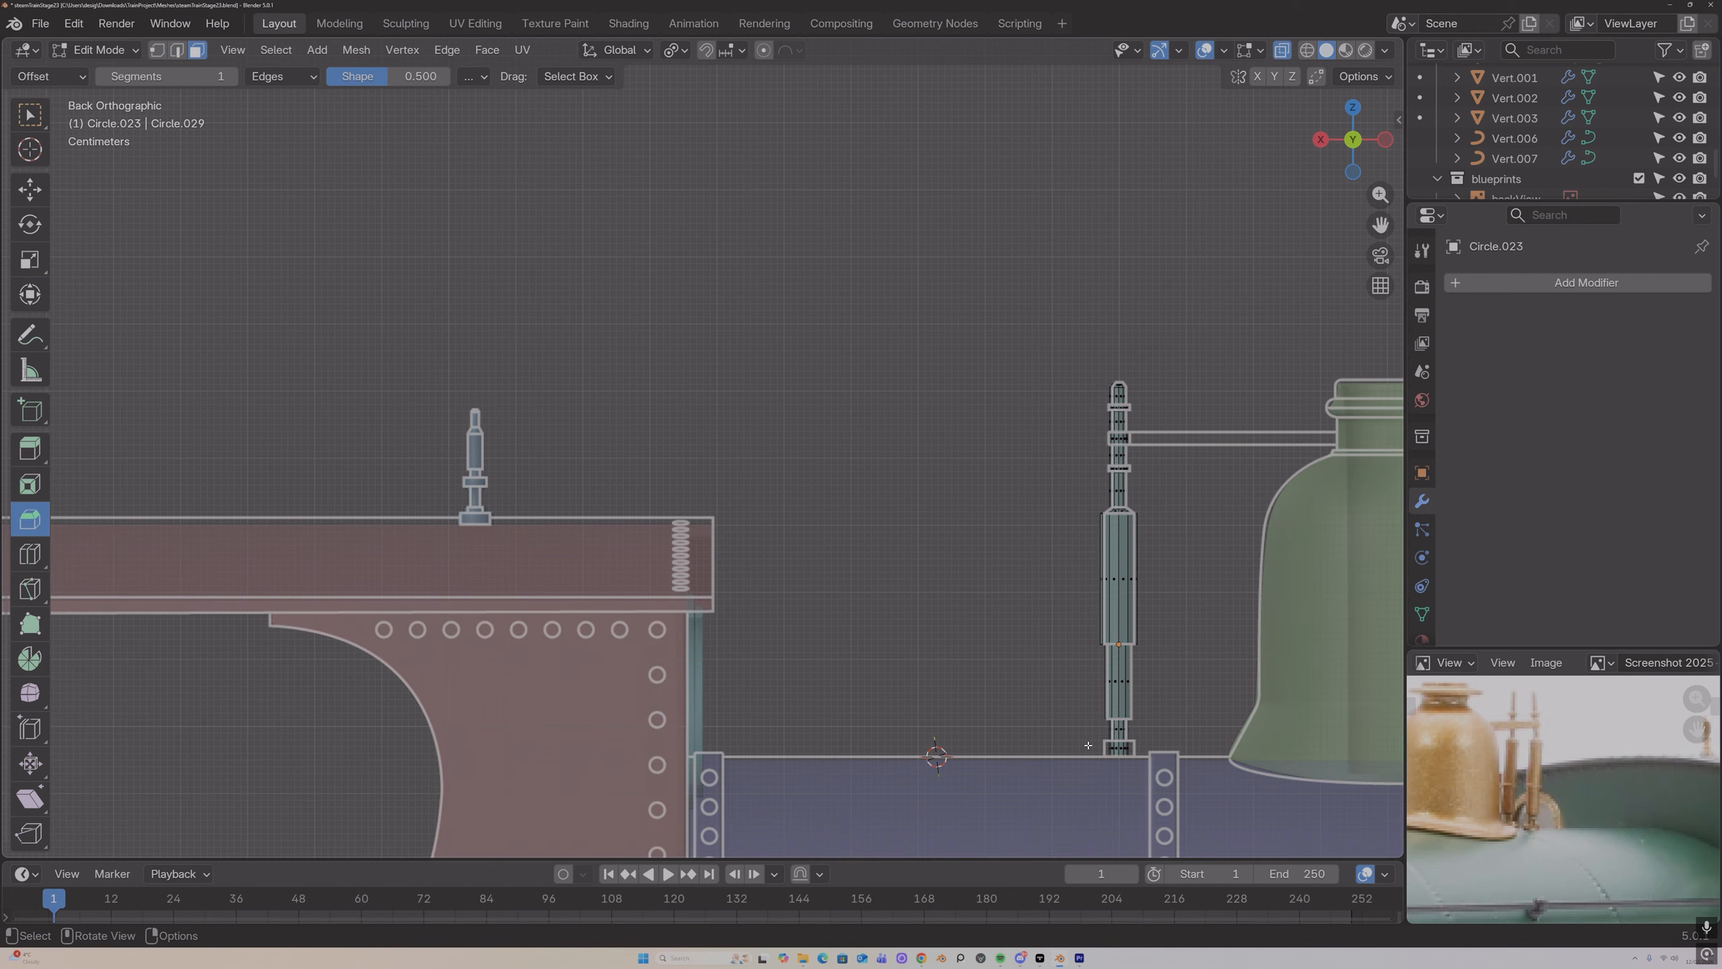
drag(1087, 745, 1144, 756)
key(alt+e)
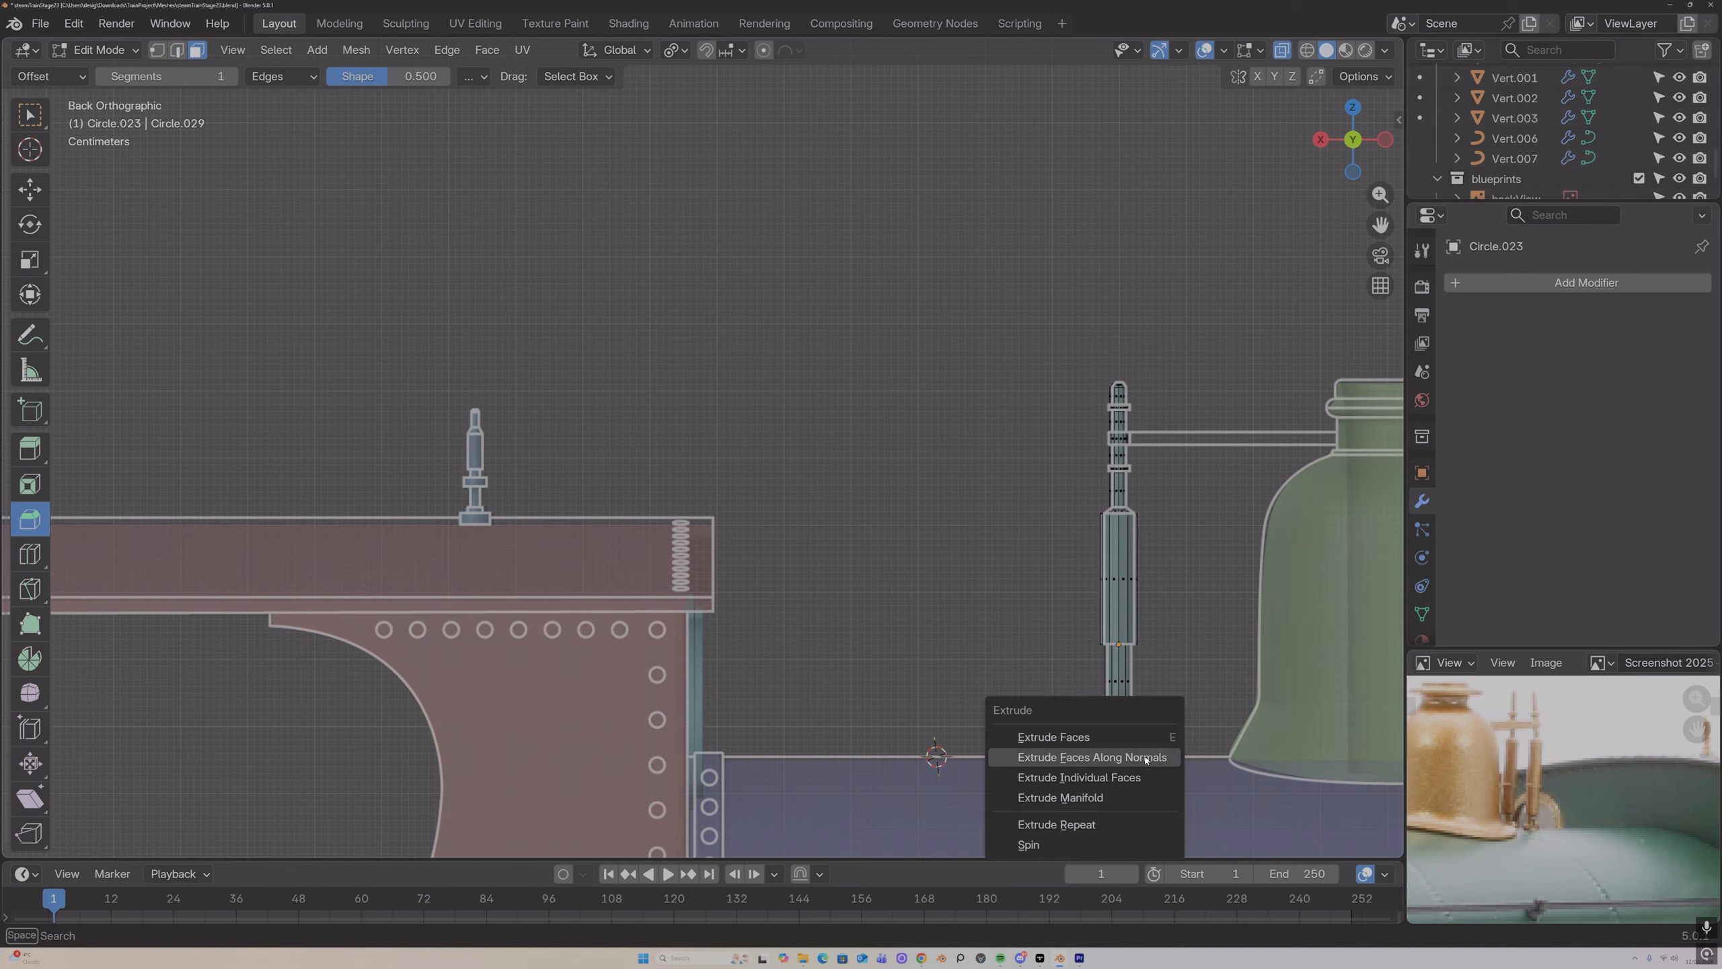
click(1144, 756)
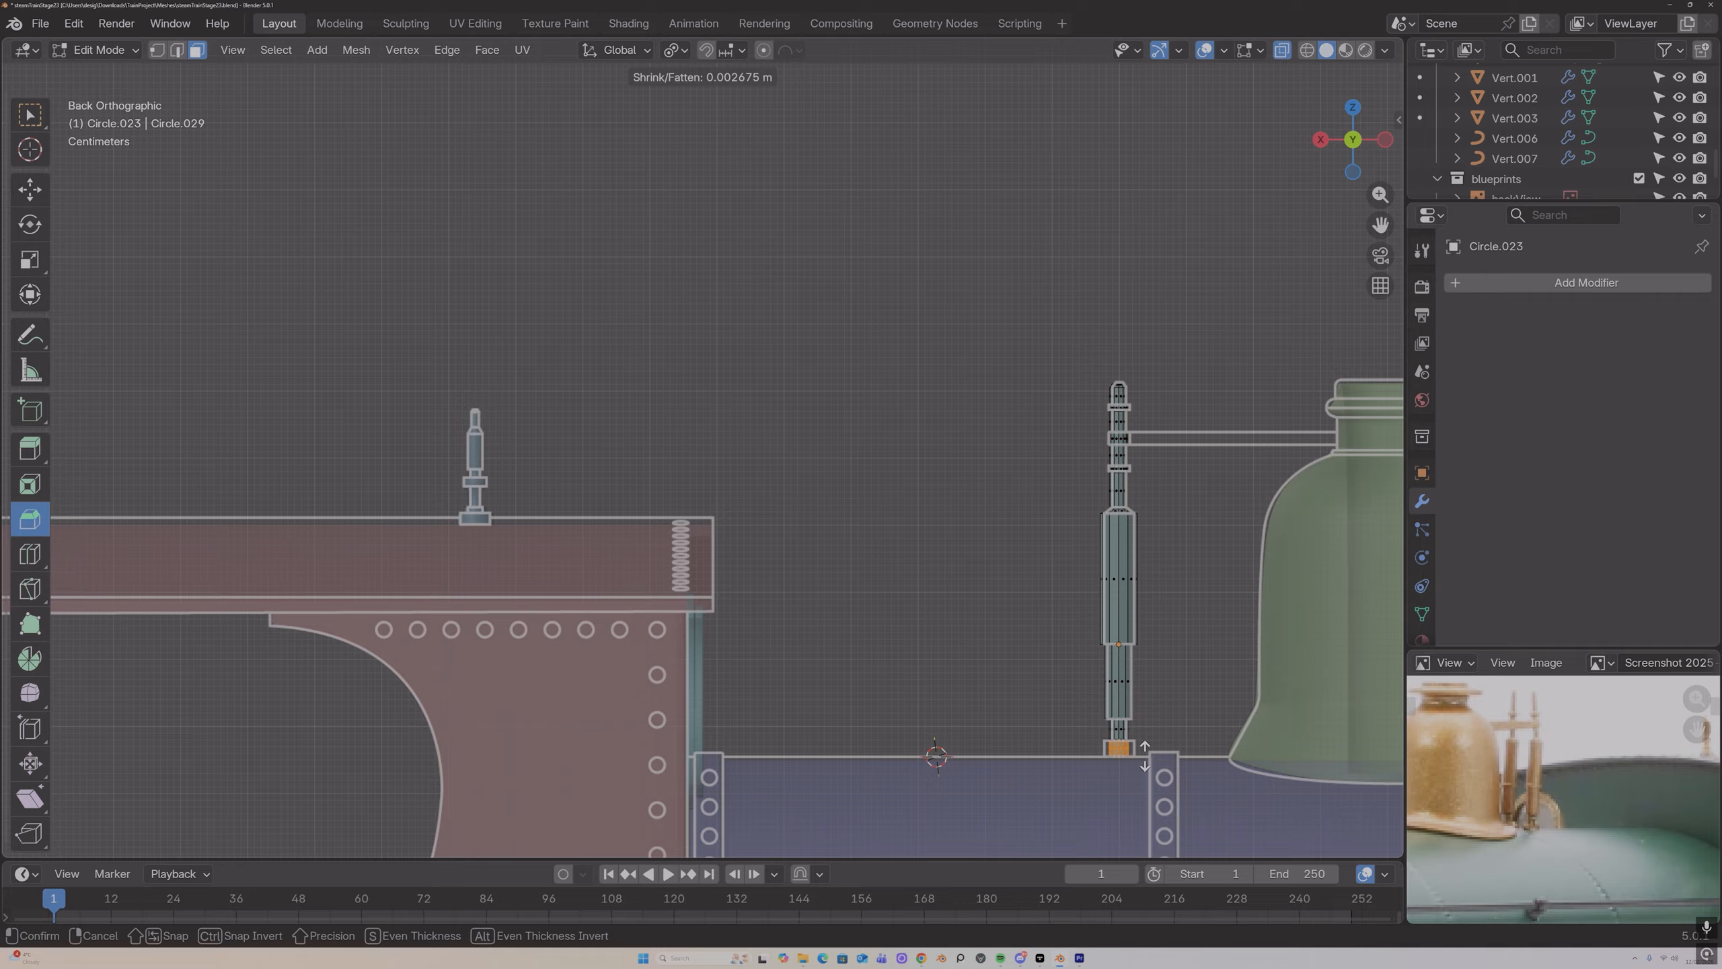
click(1164, 647)
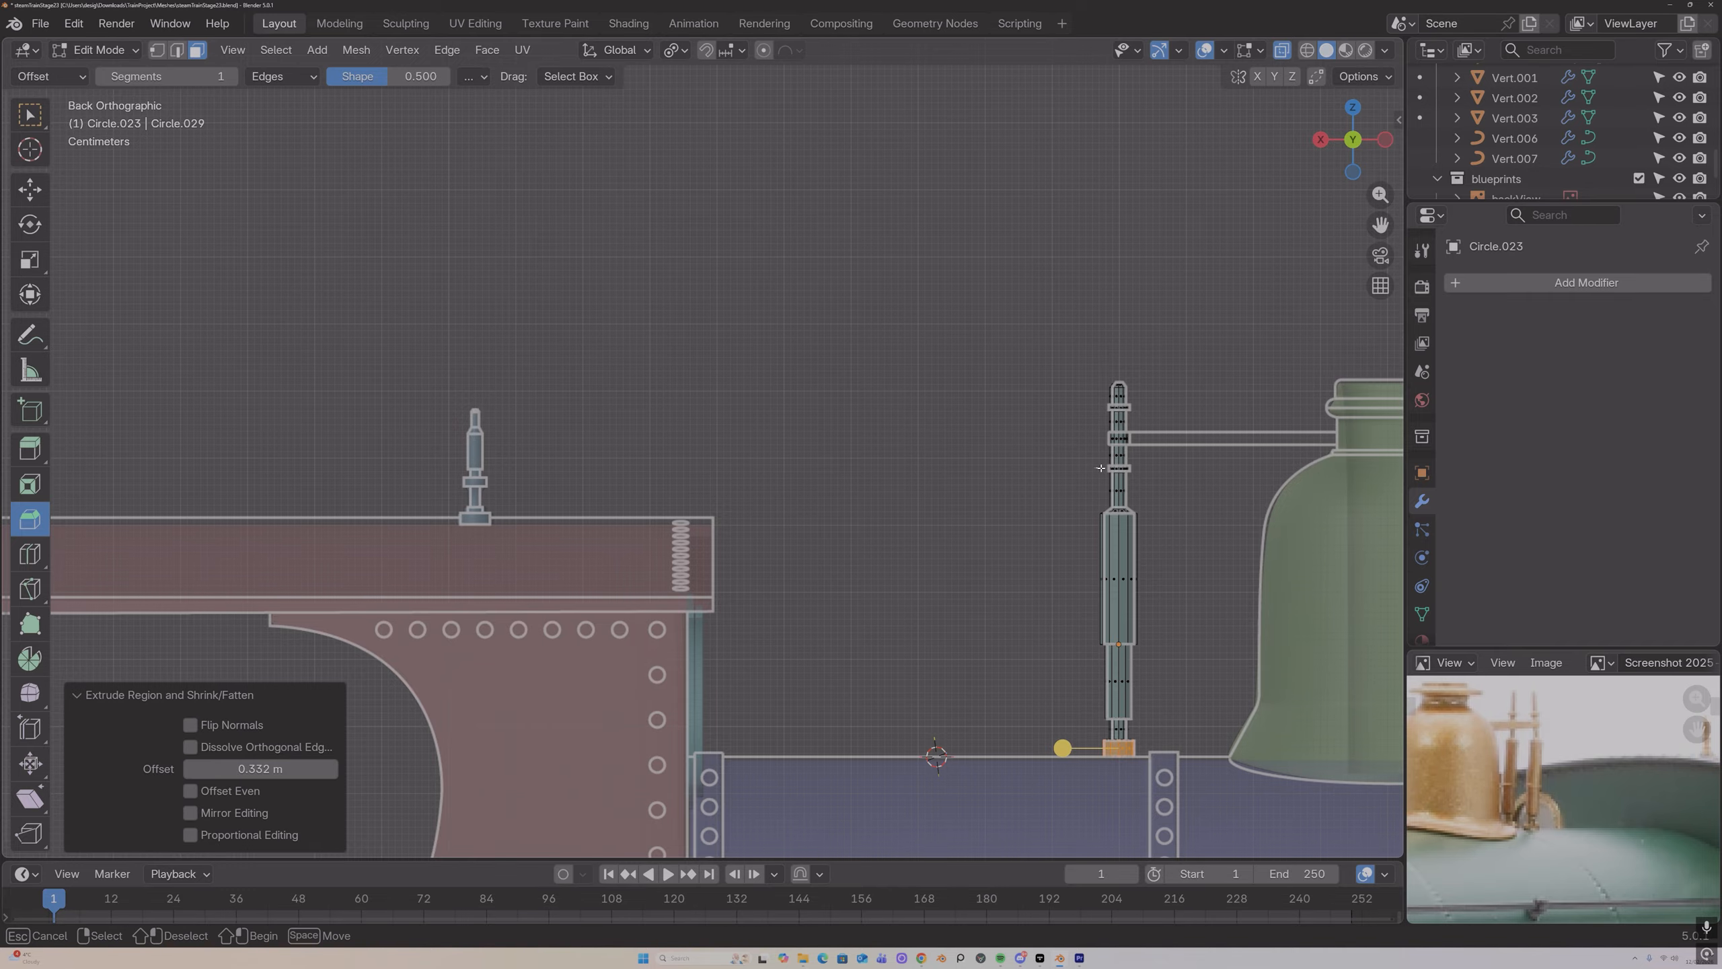
Step: Extrude the face ring of the lower neck collar along its normals by an offset of about 0.226 m
key(ctrl+z)
scroll(1145, 468, up, 1)
drag(1164, 469, 1231, 477)
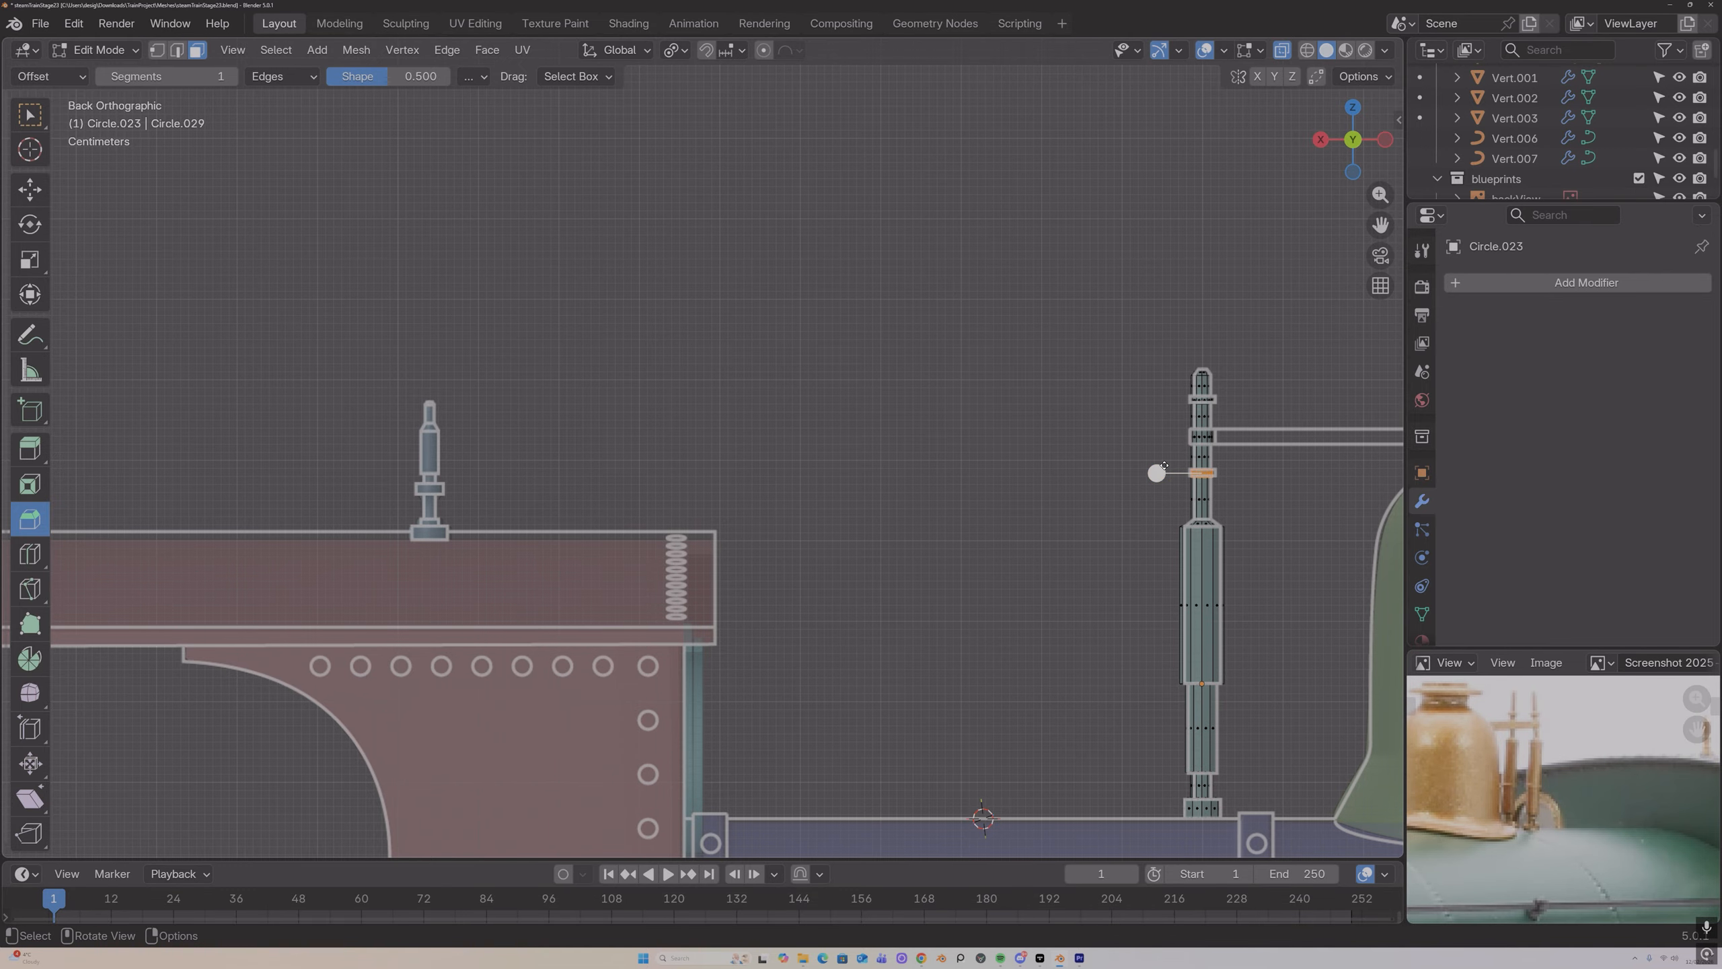
key(alt+e)
click(1240, 481)
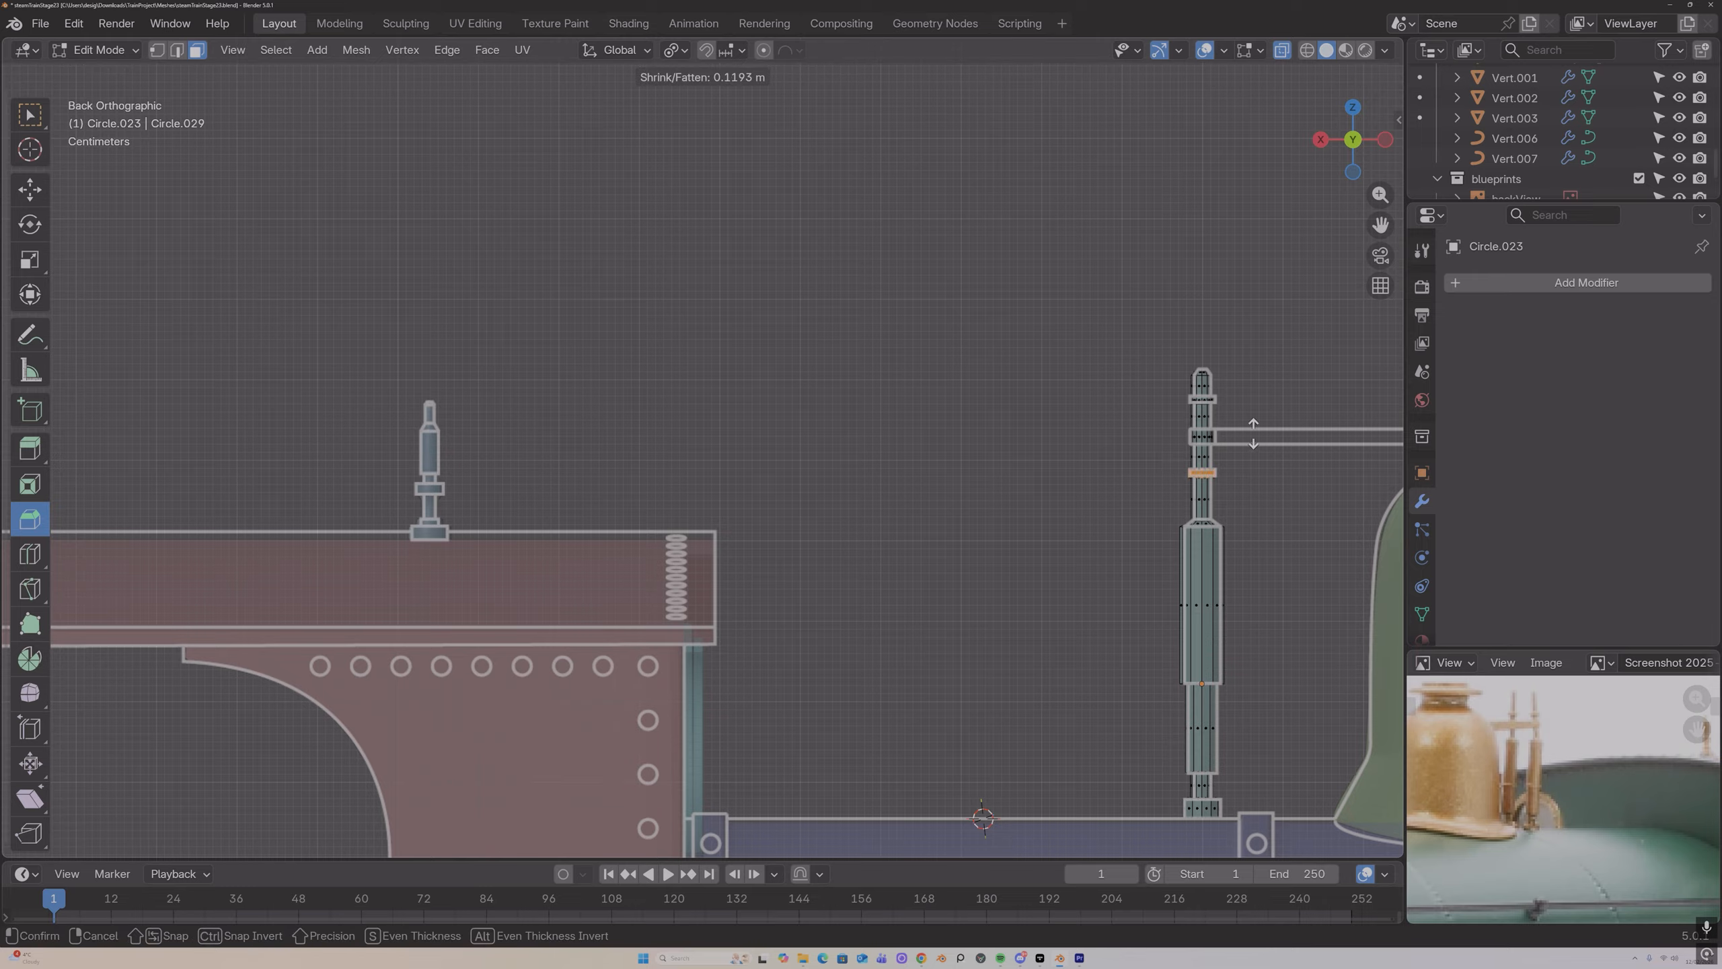
click(1273, 390)
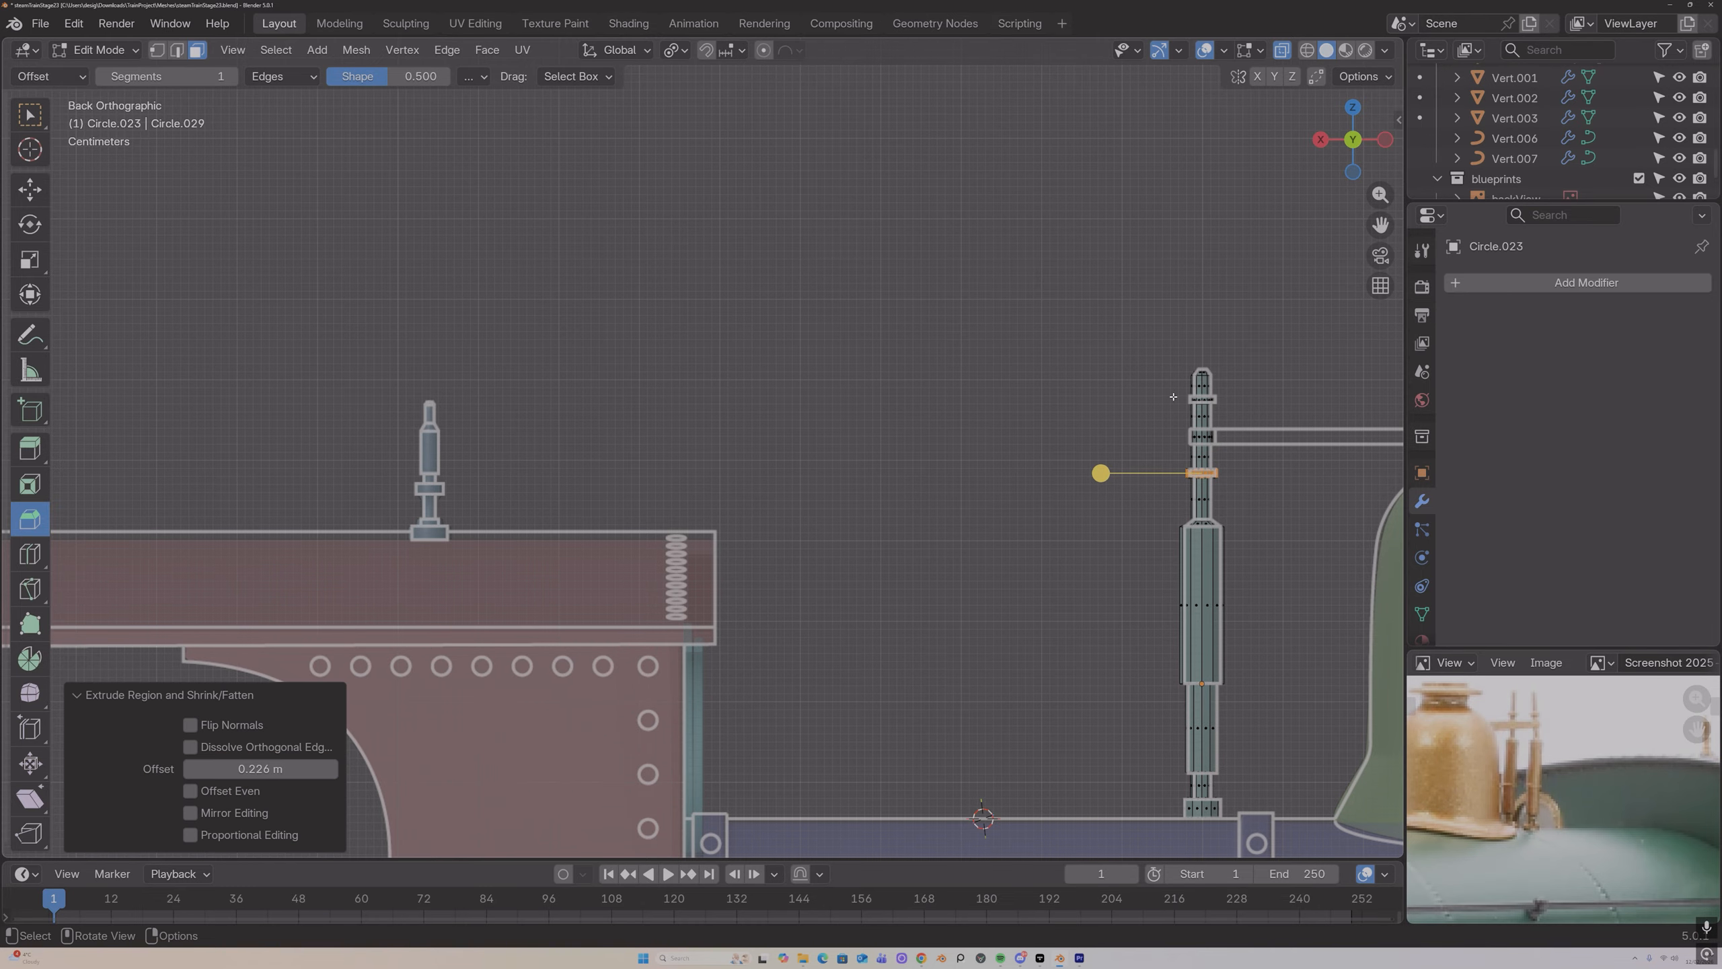
Step: Extrude the face ring of the upper collar along its normals by an offset of about 0.124 m
alt+click(1204, 399)
key(alt+e)
click(1200, 397)
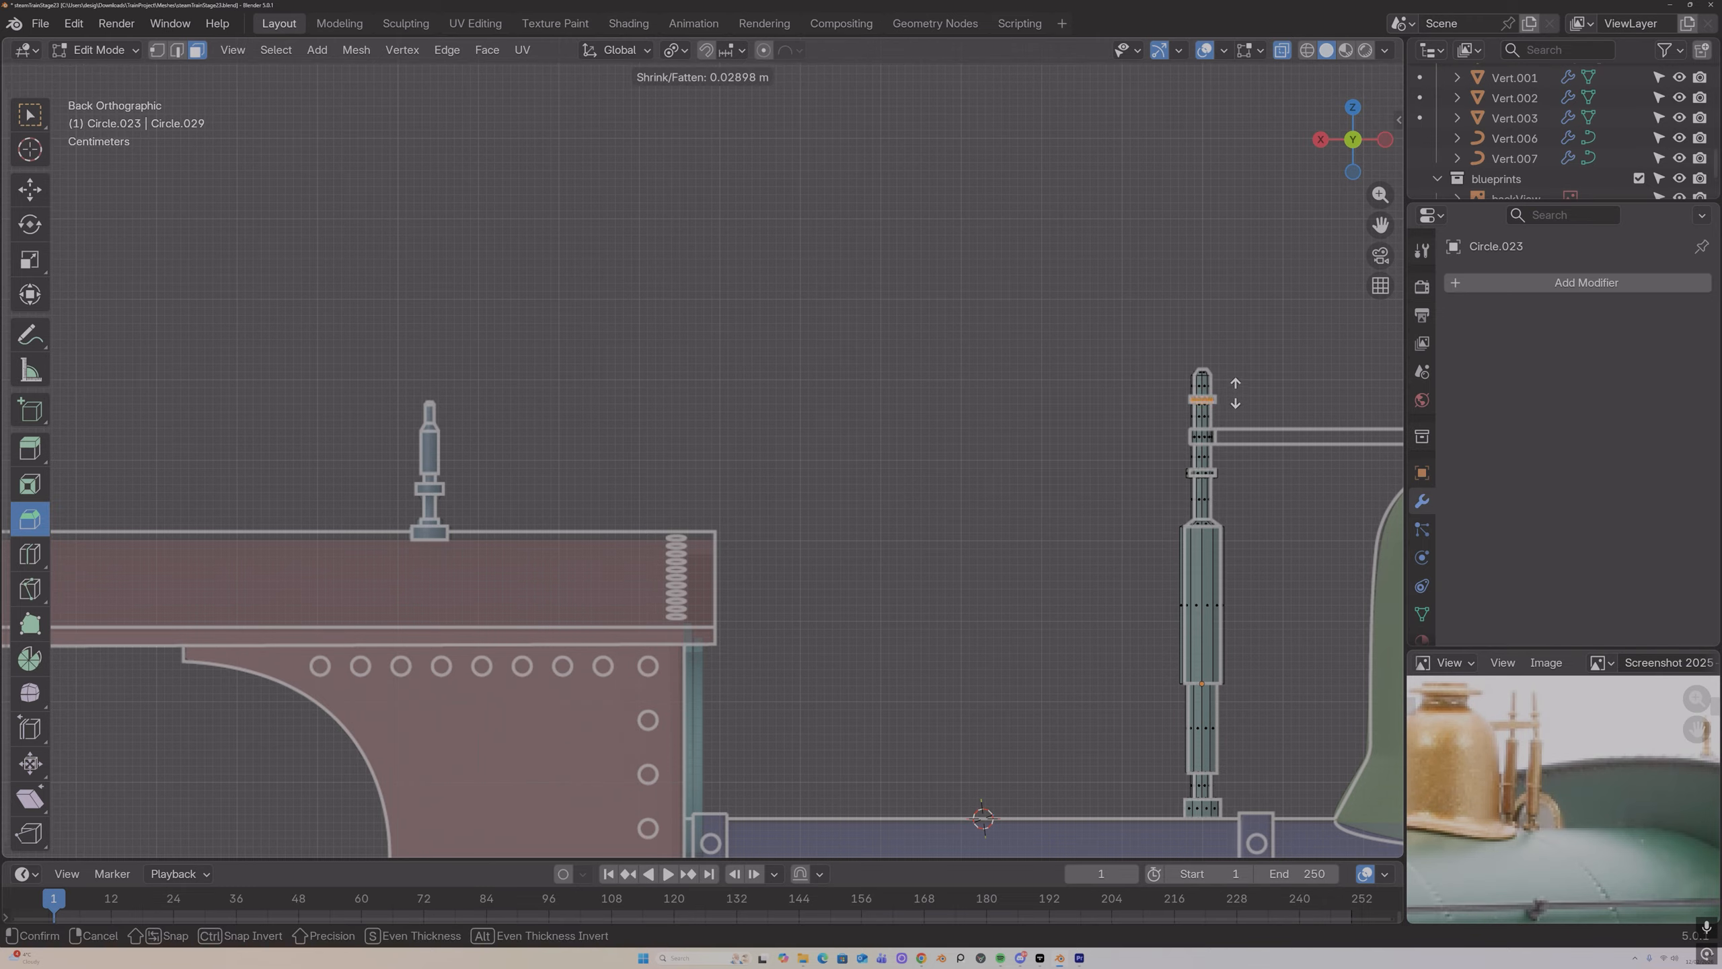
click(1232, 392)
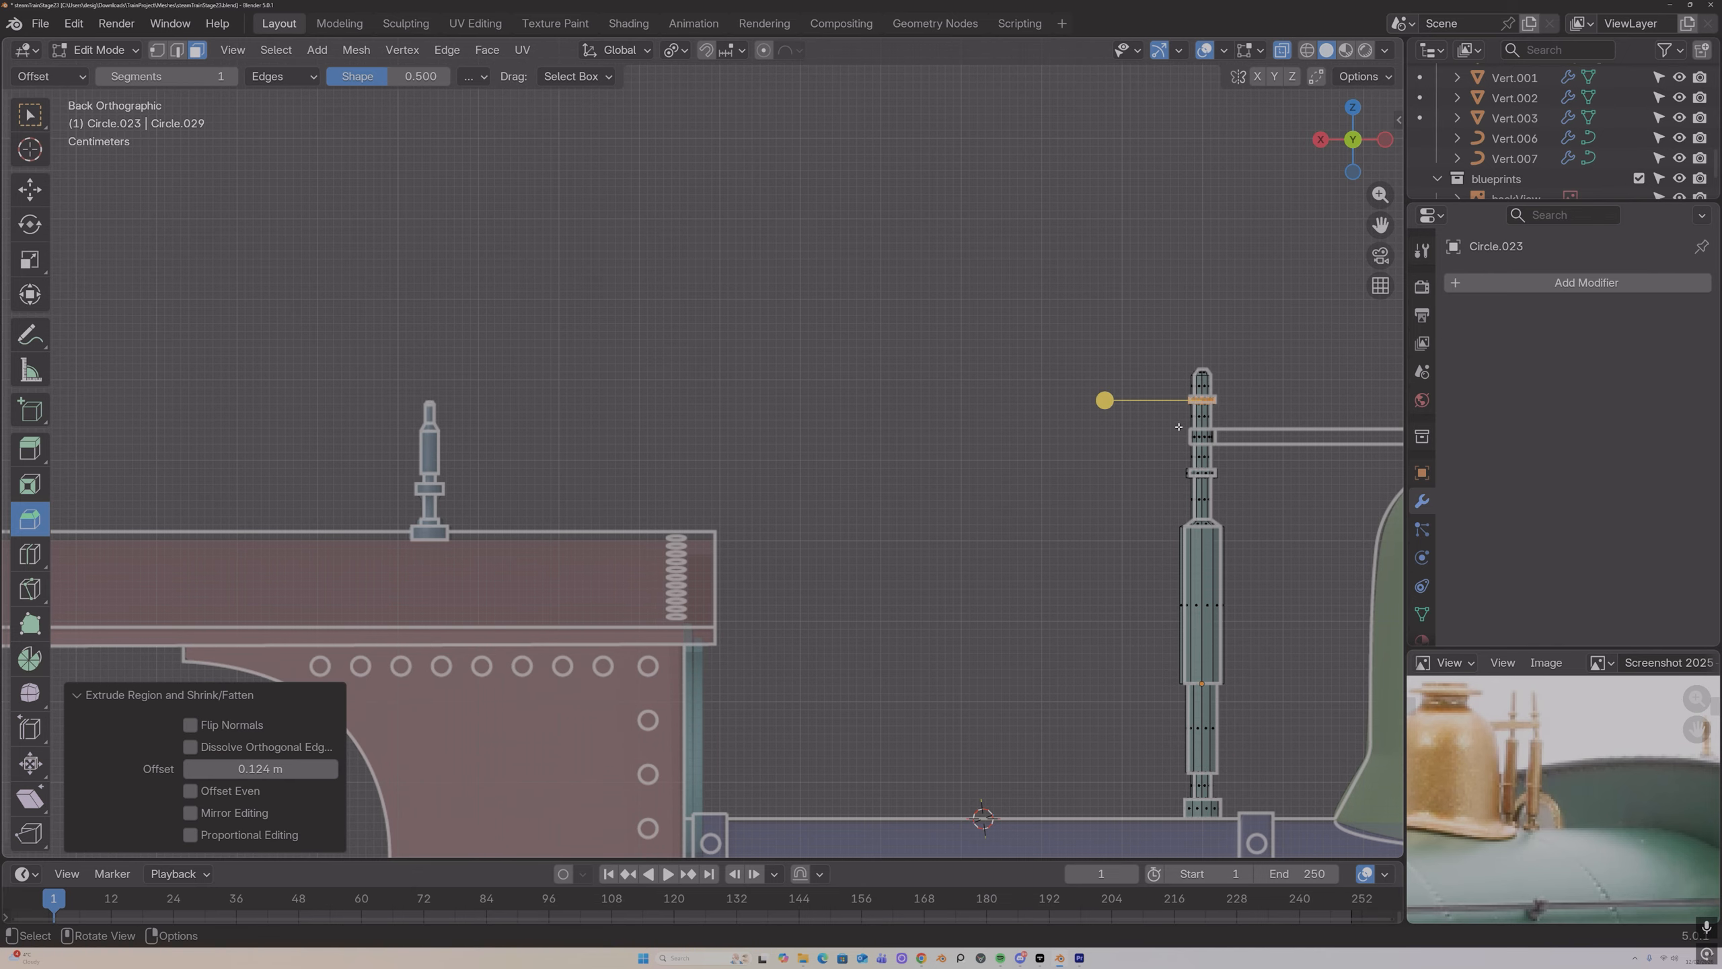
Step: Extrude the face ring at the horizontal arm's height along its normals by an offset of about 0.128 m
alt+click(1203, 439)
key(alt+e)
click(1231, 442)
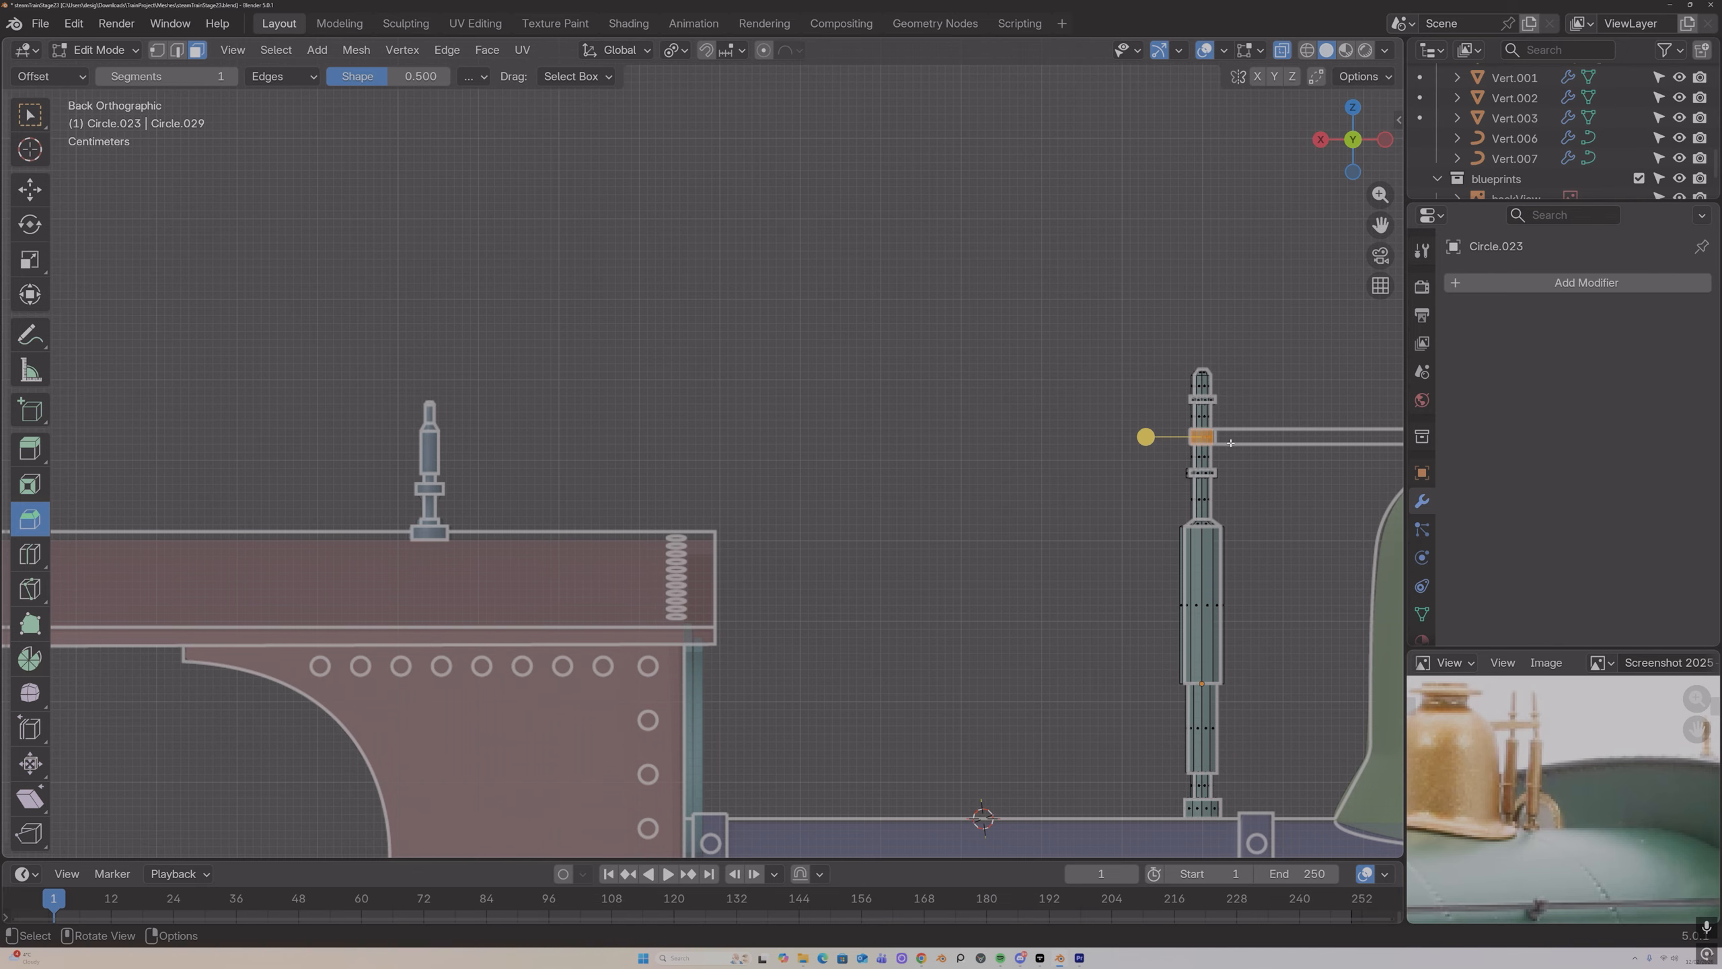
key(alt+e)
click(1230, 445)
click(1247, 397)
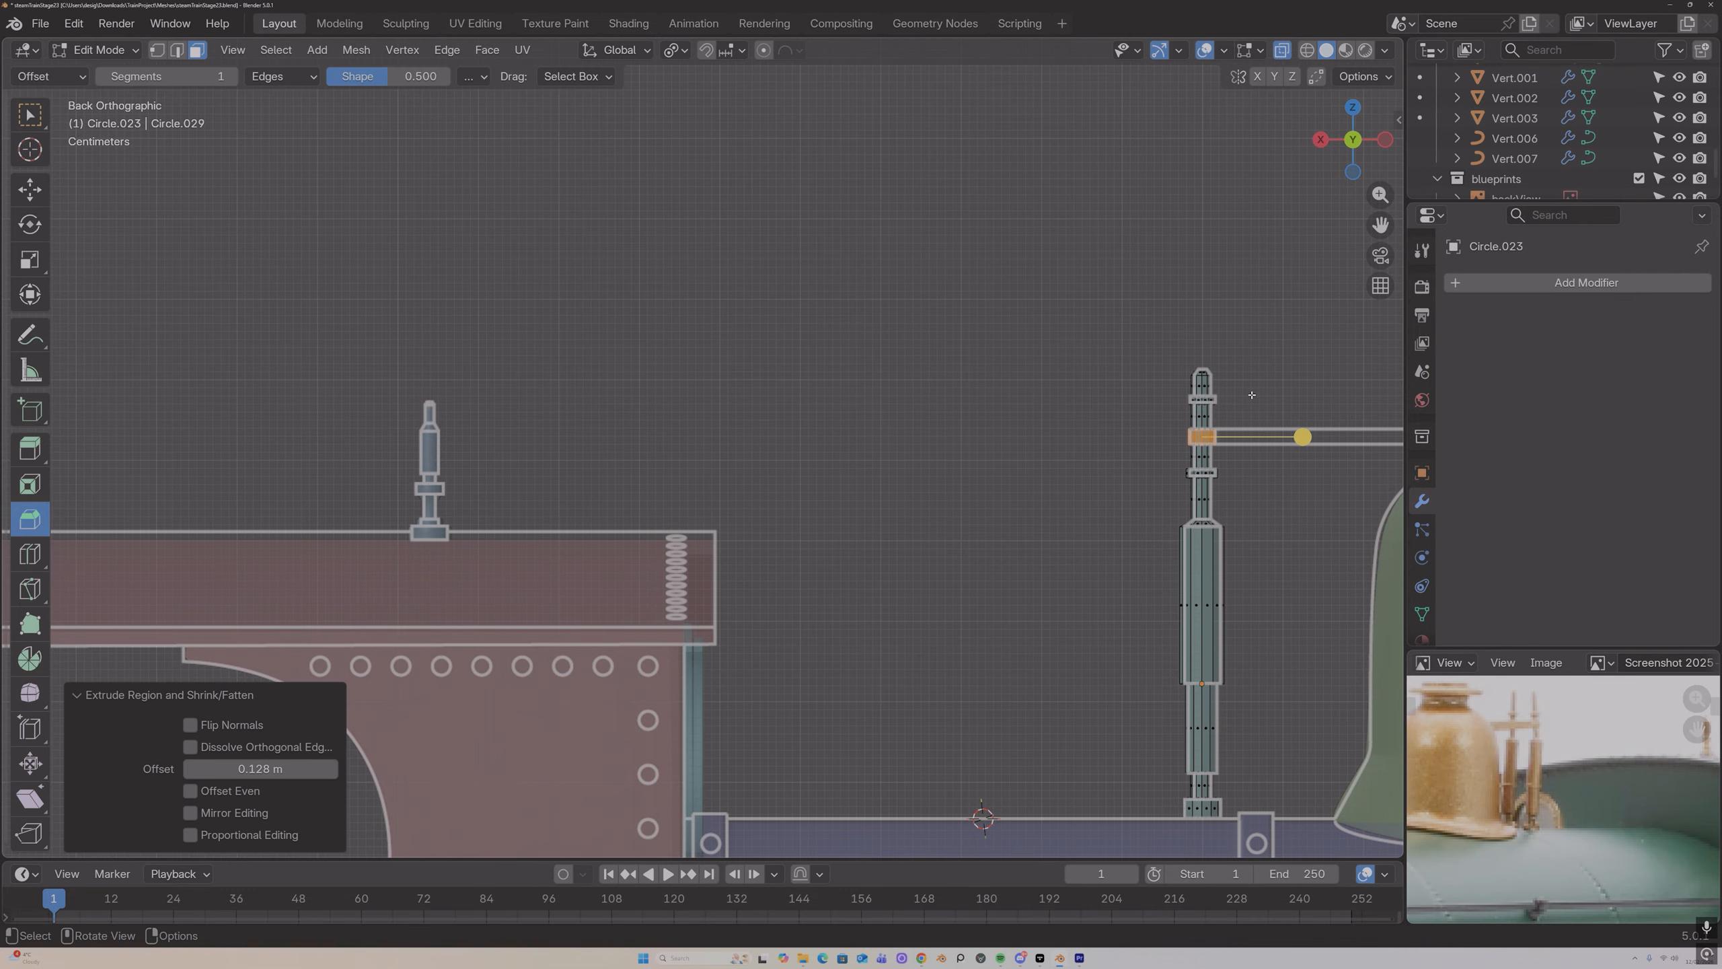
Step: Return to Object Mode with X-ray display off and activate the Select Box tool
key(Tab)
middle_drag(1247, 400, 1206, 481)
scroll(1207, 481, down, 4)
click(1282, 50)
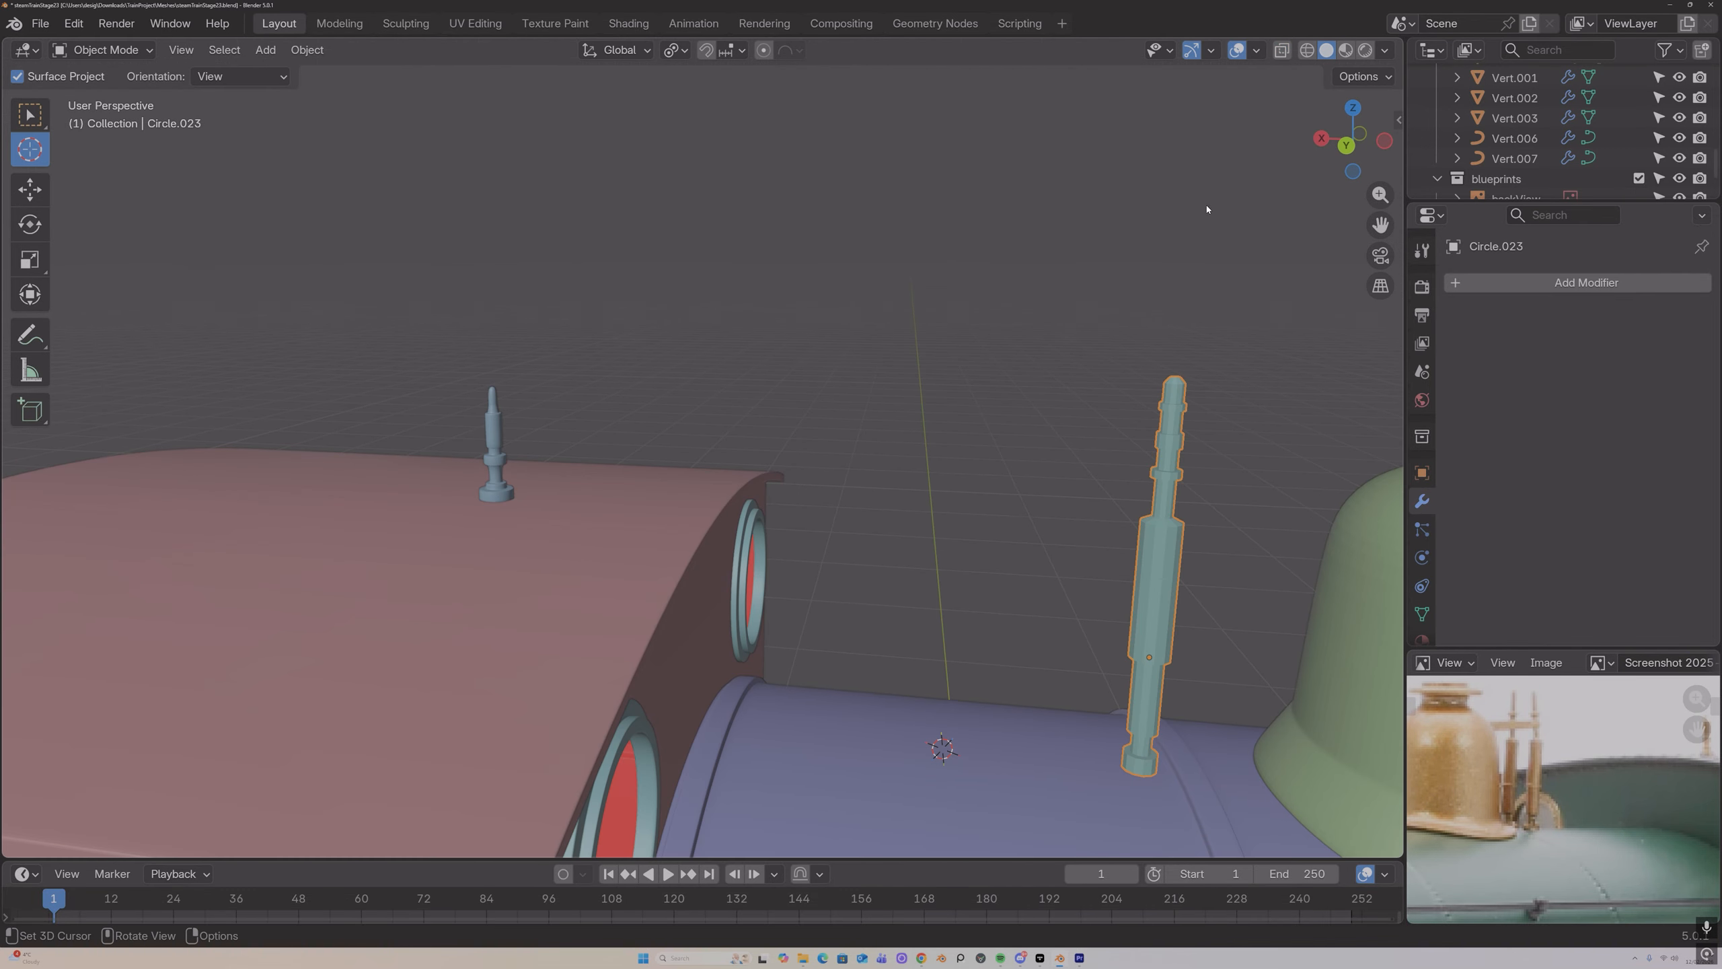
scroll(1229, 378, down, 4)
click(1026, 422)
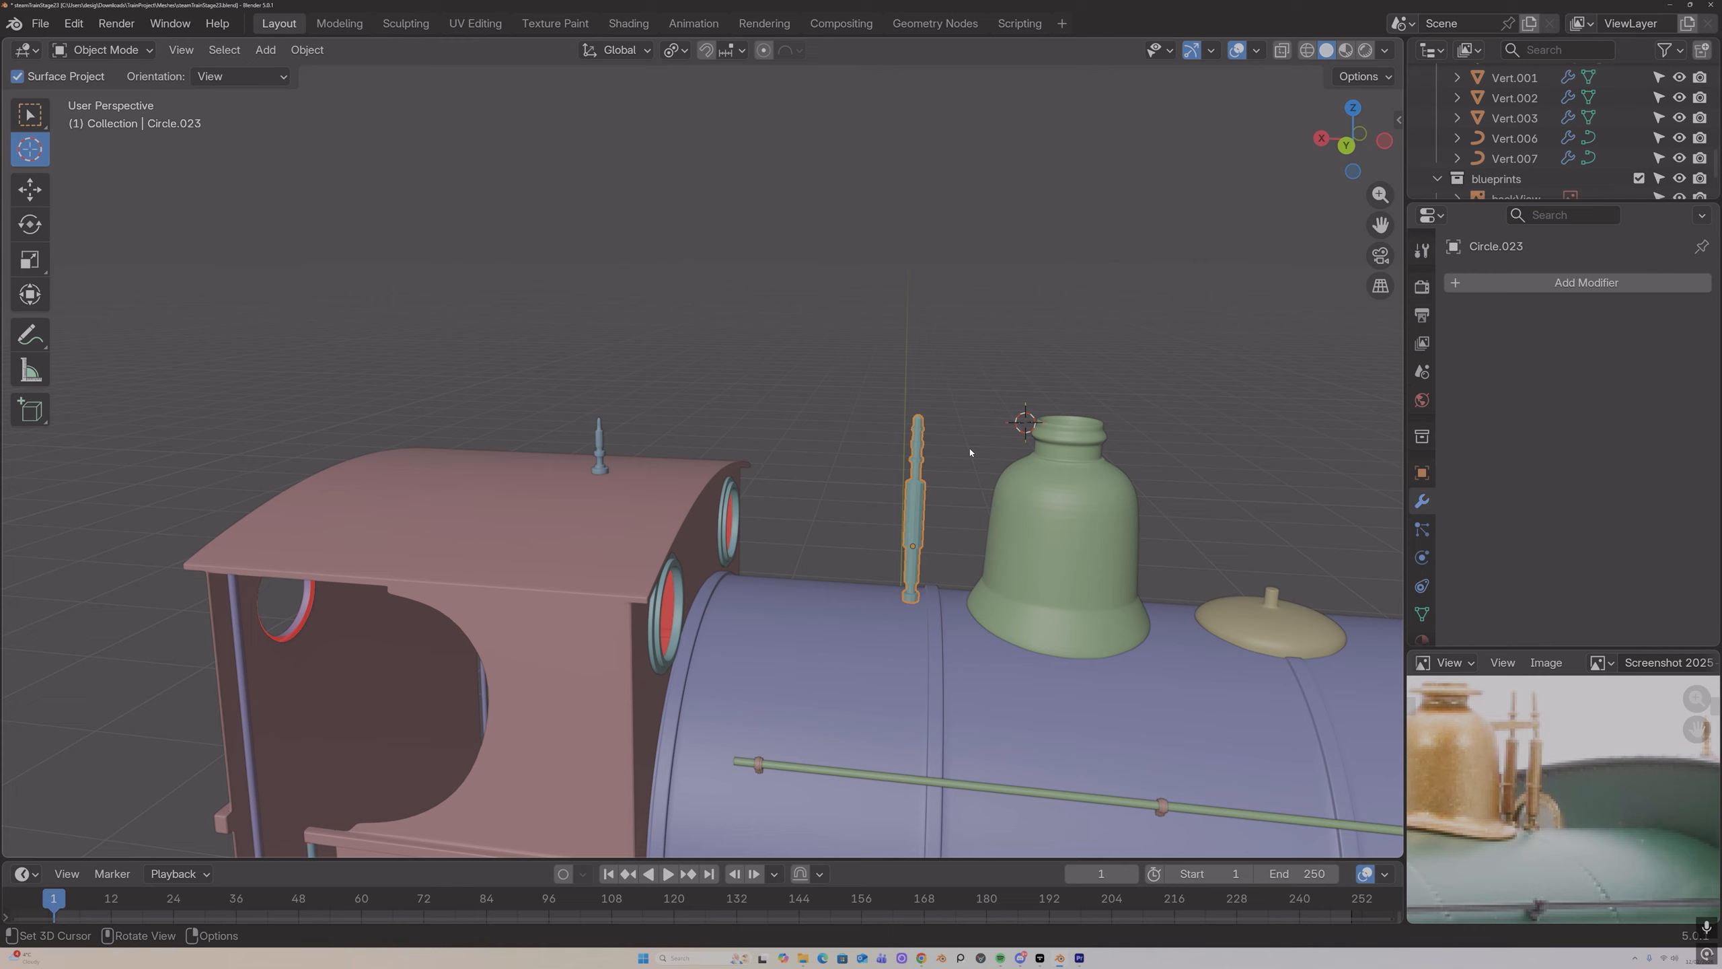
key(w)
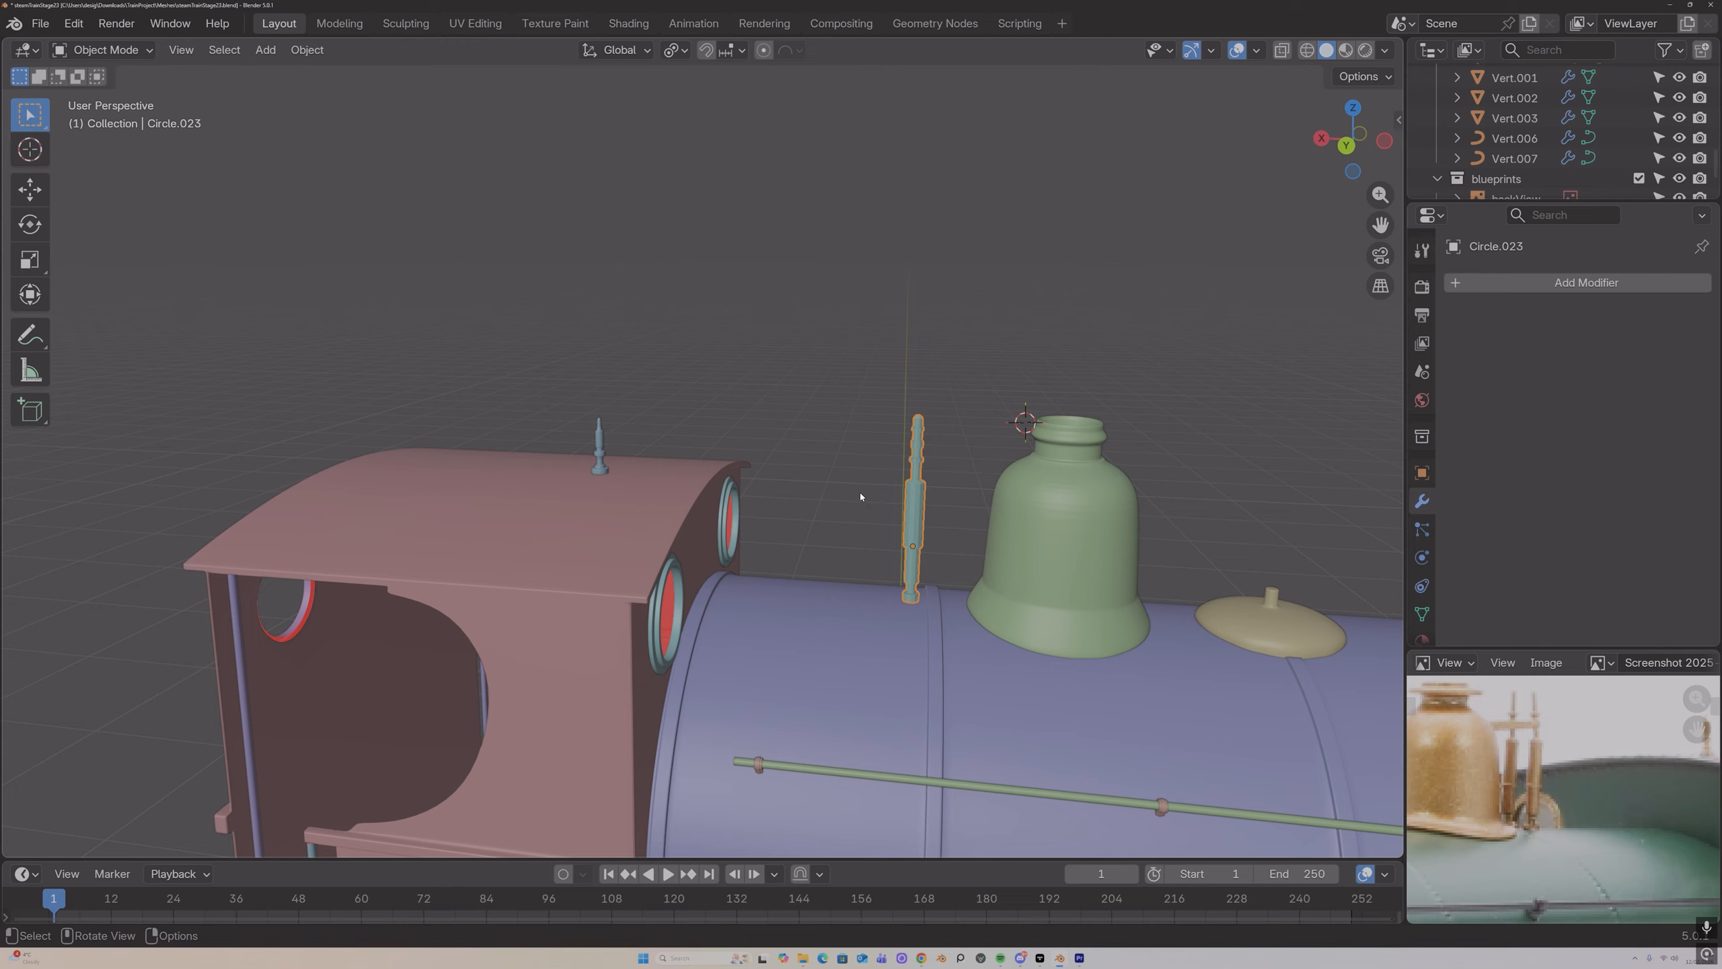
Step: Close the fitting's open tip by extruding its end loop inward and merging the new vertices
click(952, 416)
click(925, 444)
scroll(922, 448, up, 3)
key(Tab)
middle_drag(953, 403, 1100, 388)
click(1188, 395)
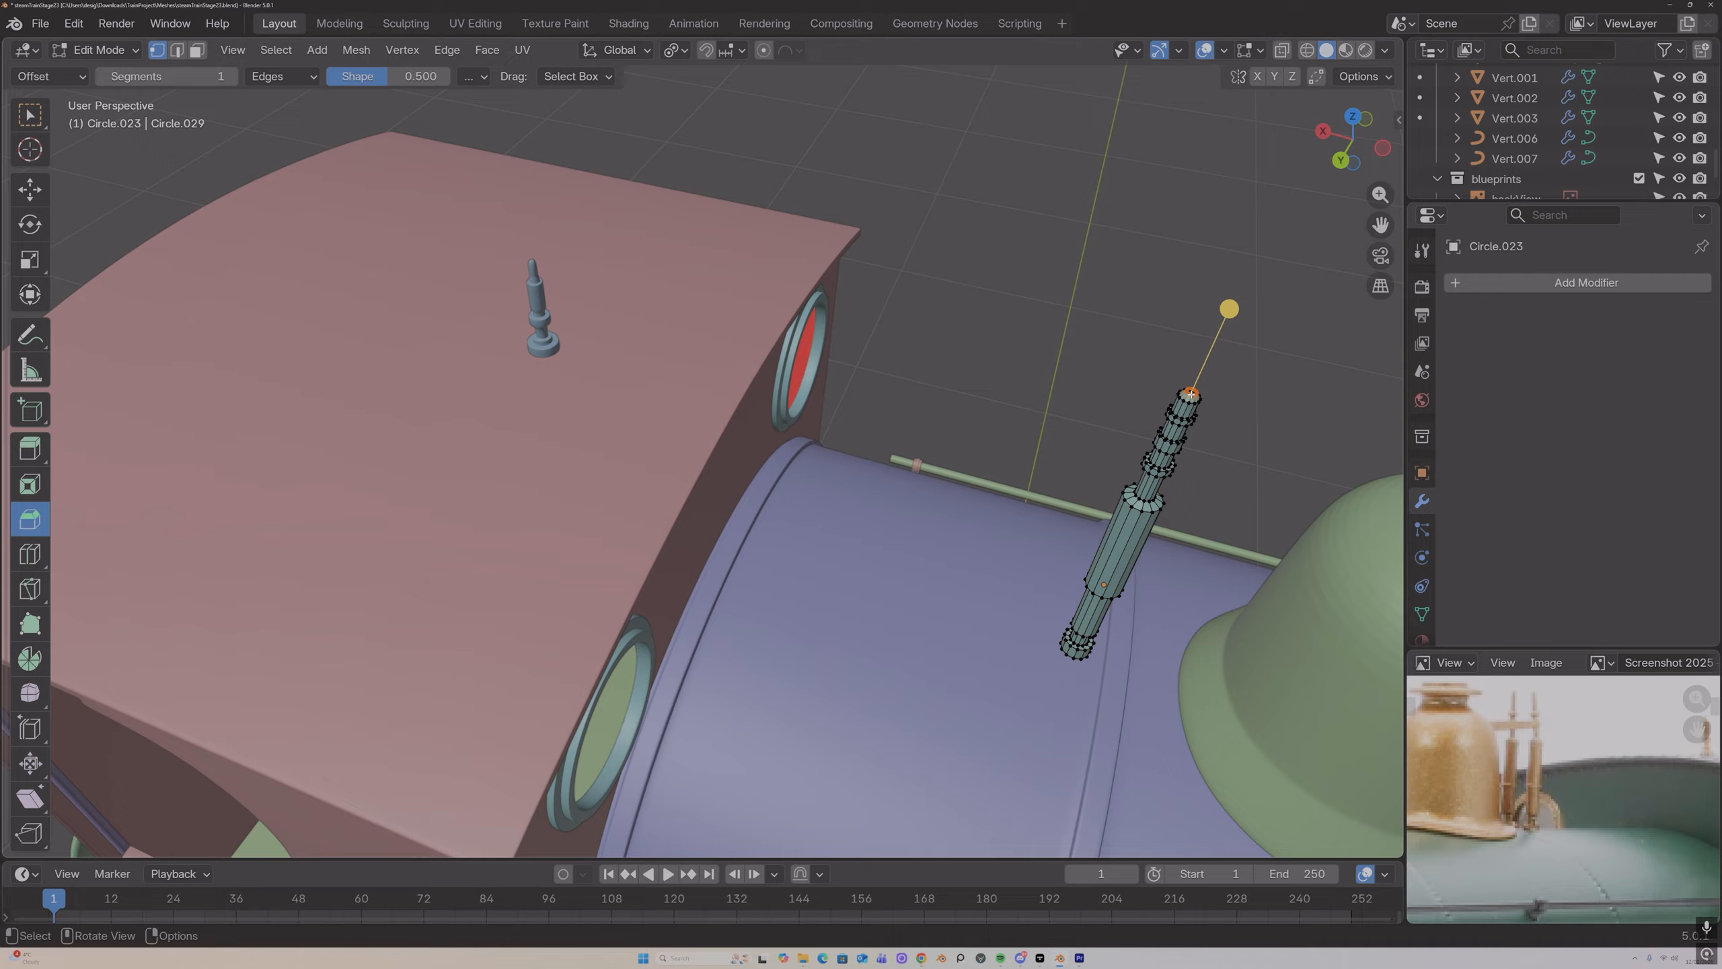
key(e)
key(s)
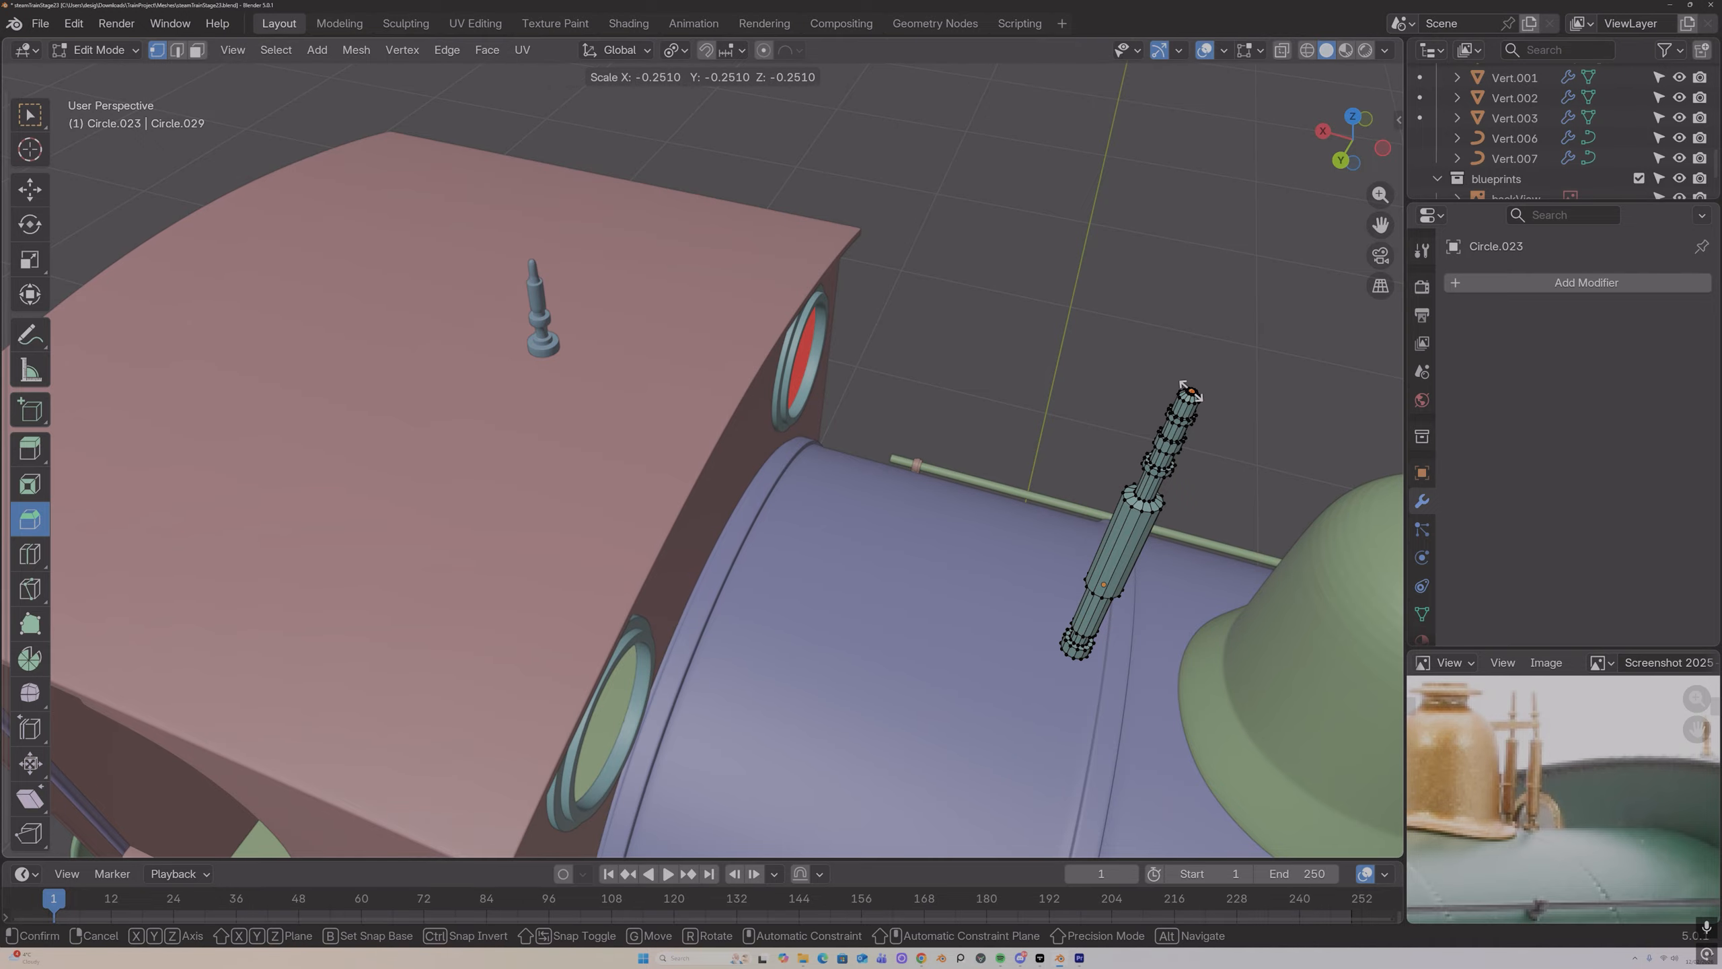
click(1181, 408)
key(m)
click(1181, 407)
key(Tab)
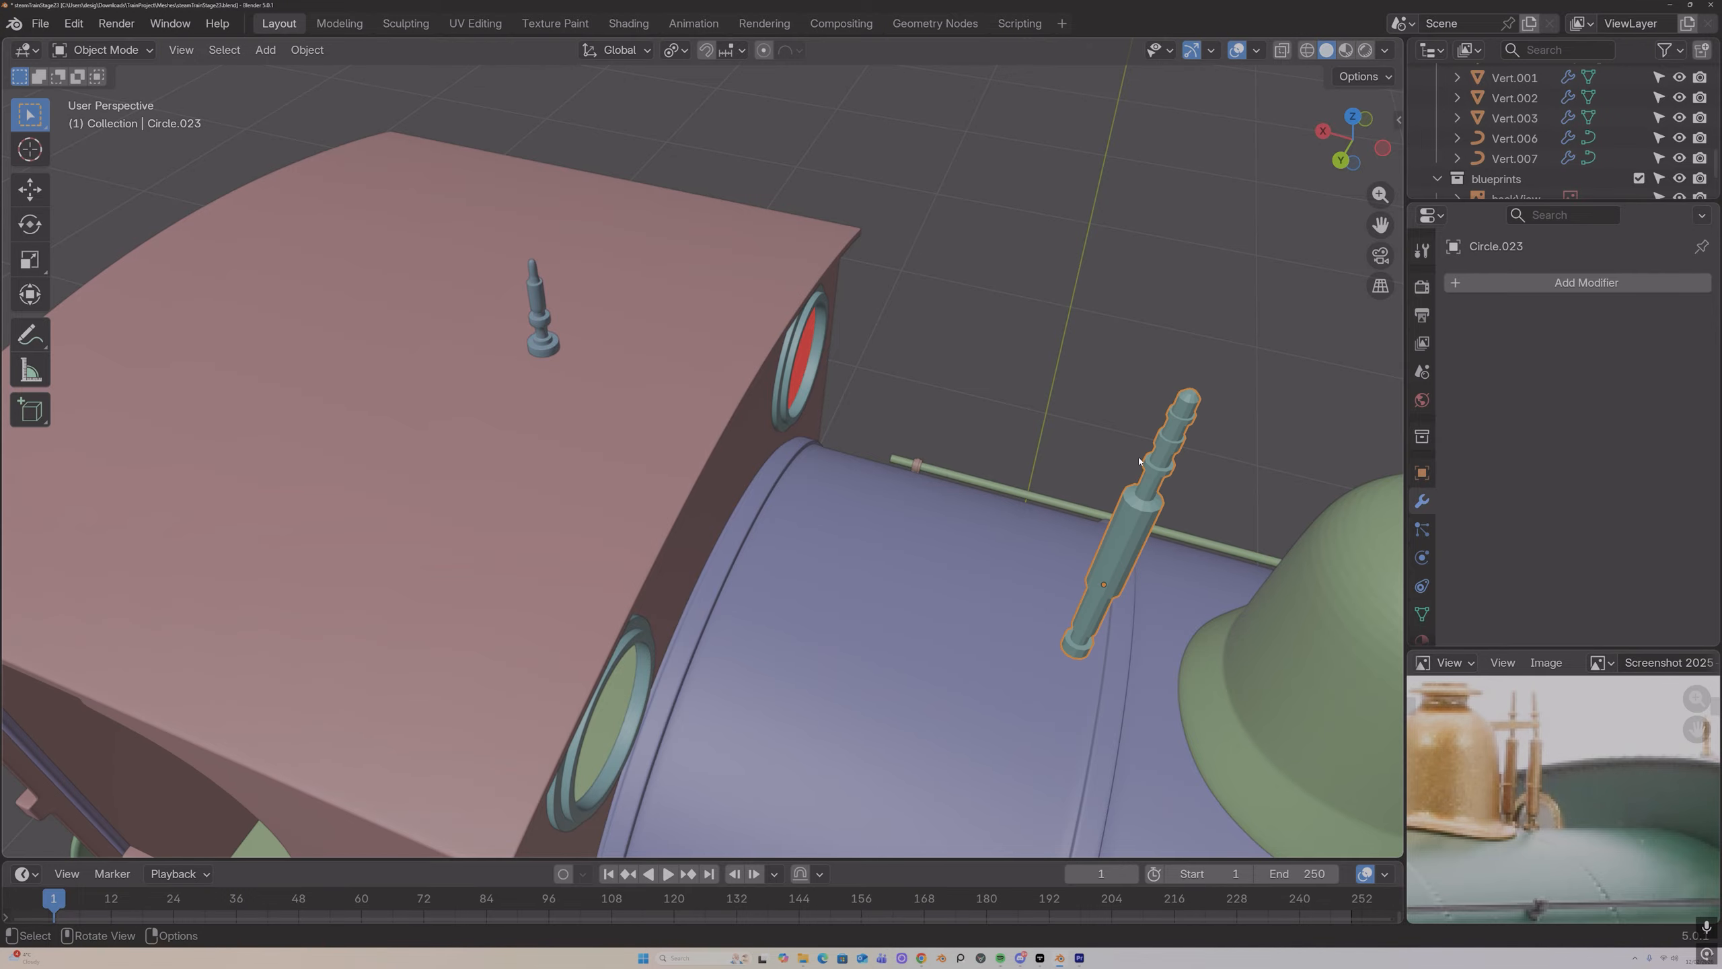
Step: Duplicate the finished fitting and move the copy about 0.116 m along negative X towards the dome
middle_drag(1181, 407, 1133, 484)
key(shift+d)
right_click(1133, 484)
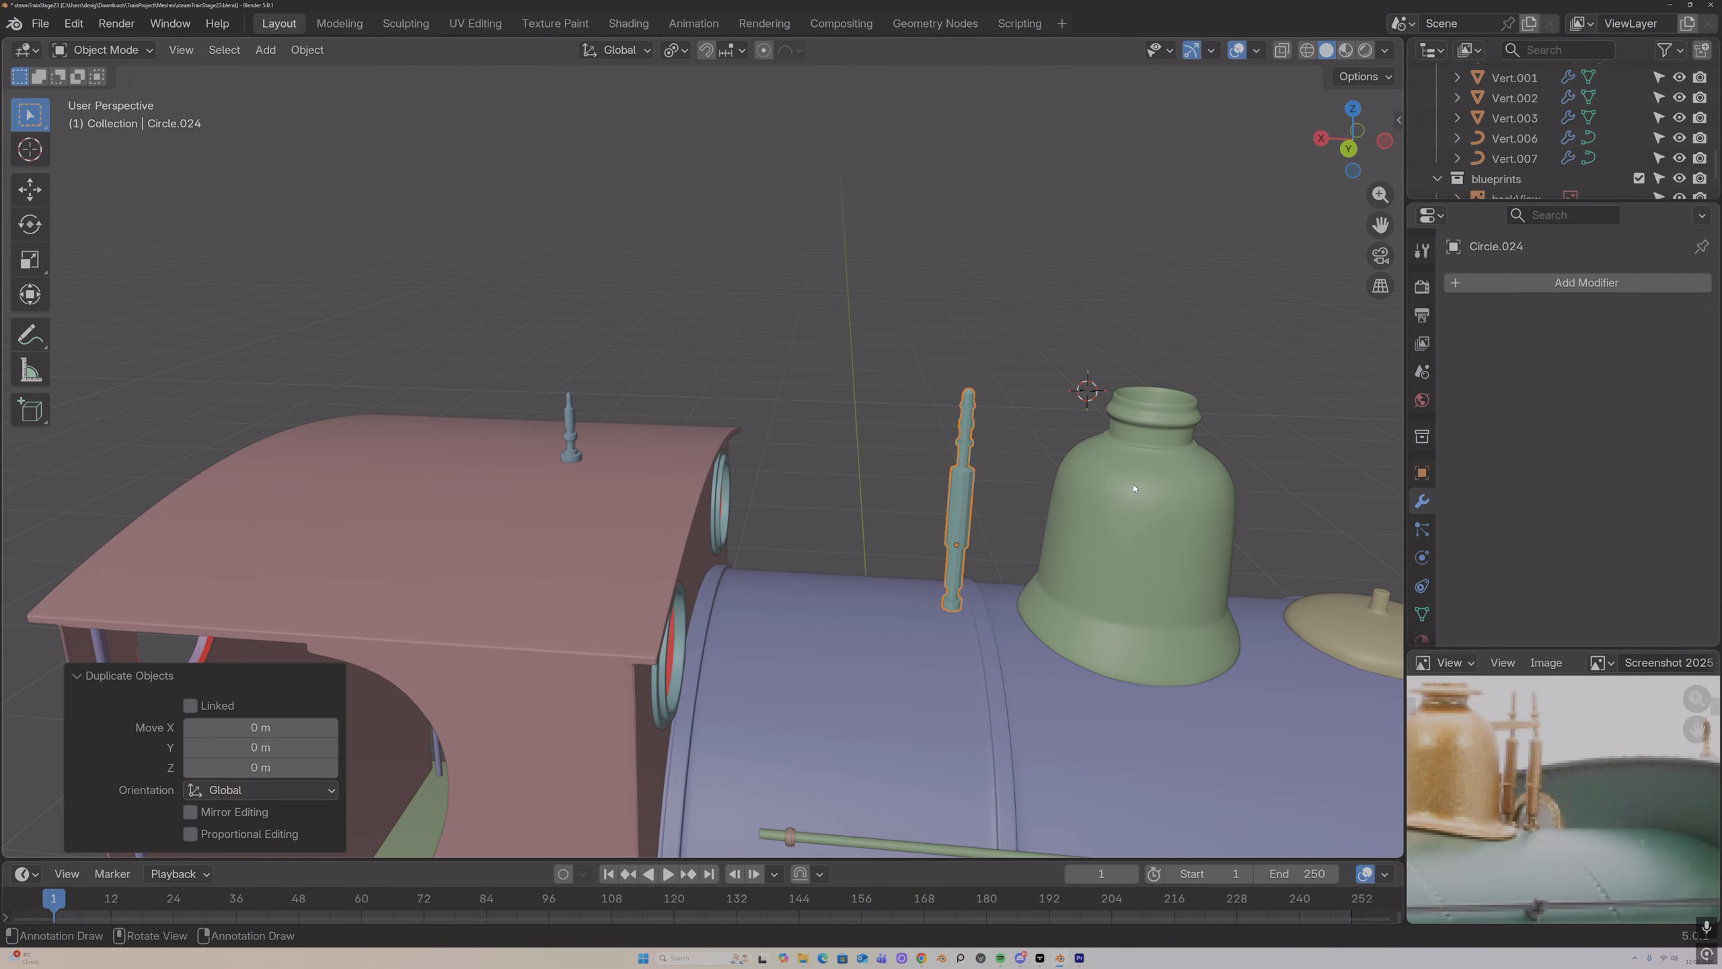
key(g)
key(y)
key(x)
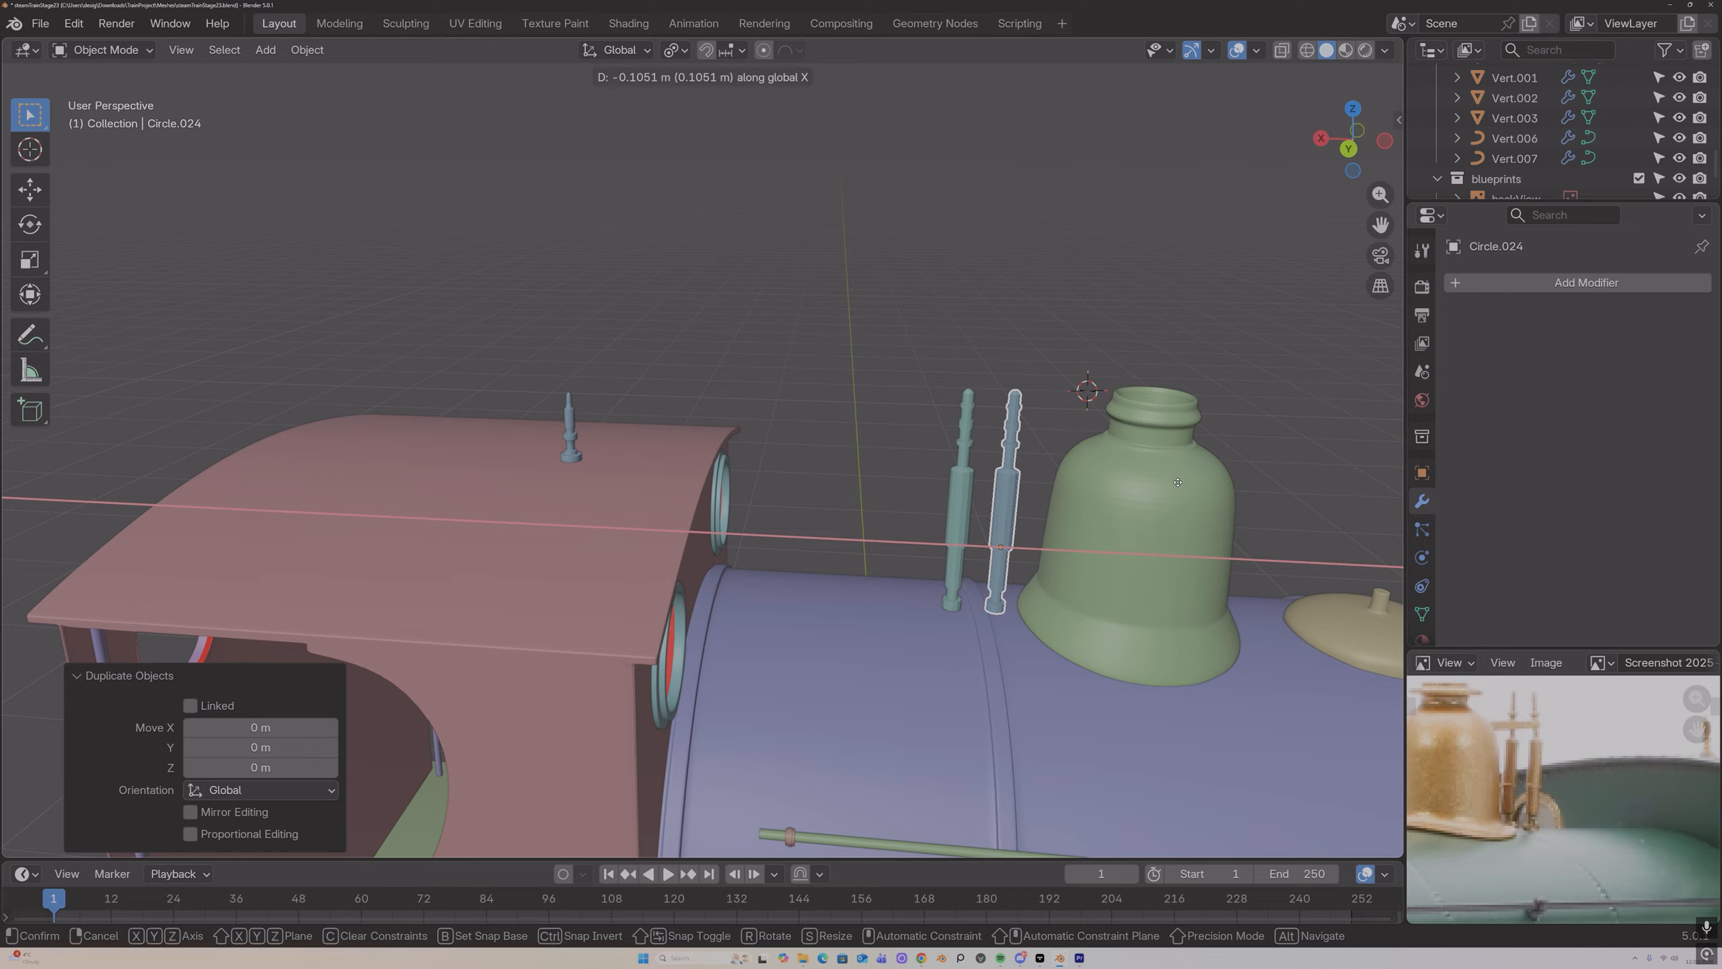
click(1181, 483)
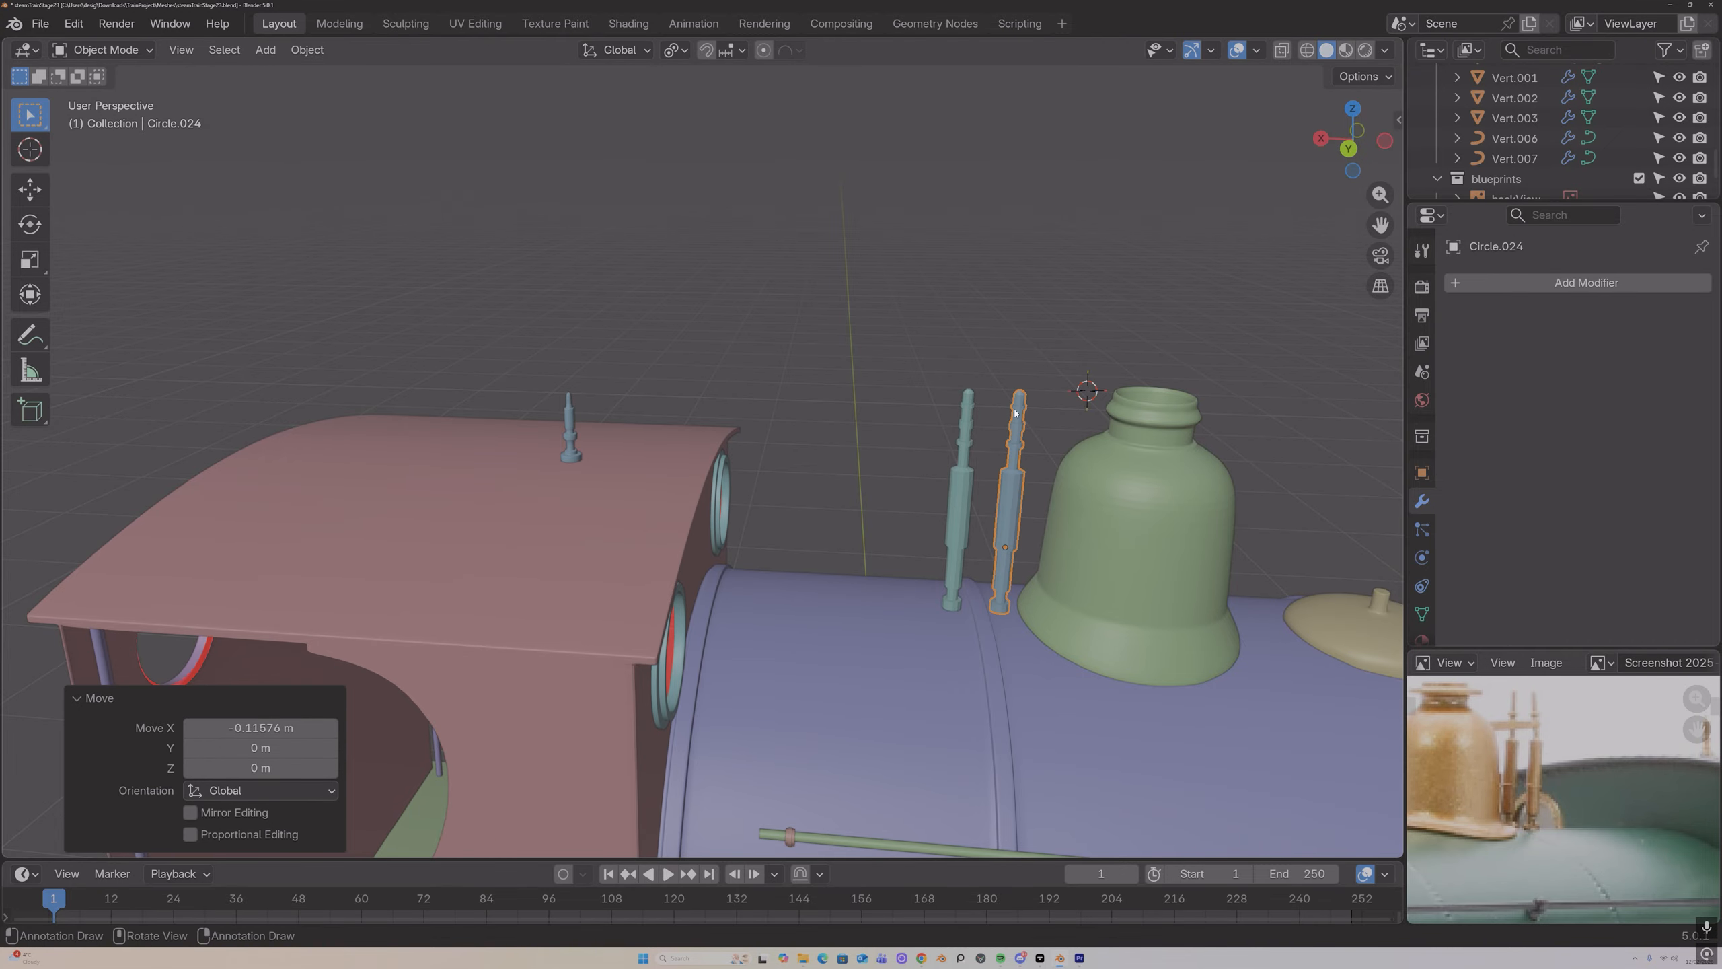
Step: Select the original vertical fitting and its copy and join them into a single object
middle_drag(1182, 483, 1124, 388)
key(Tab)
key(Tab)
click(1153, 407)
key(Tab)
key(Tab)
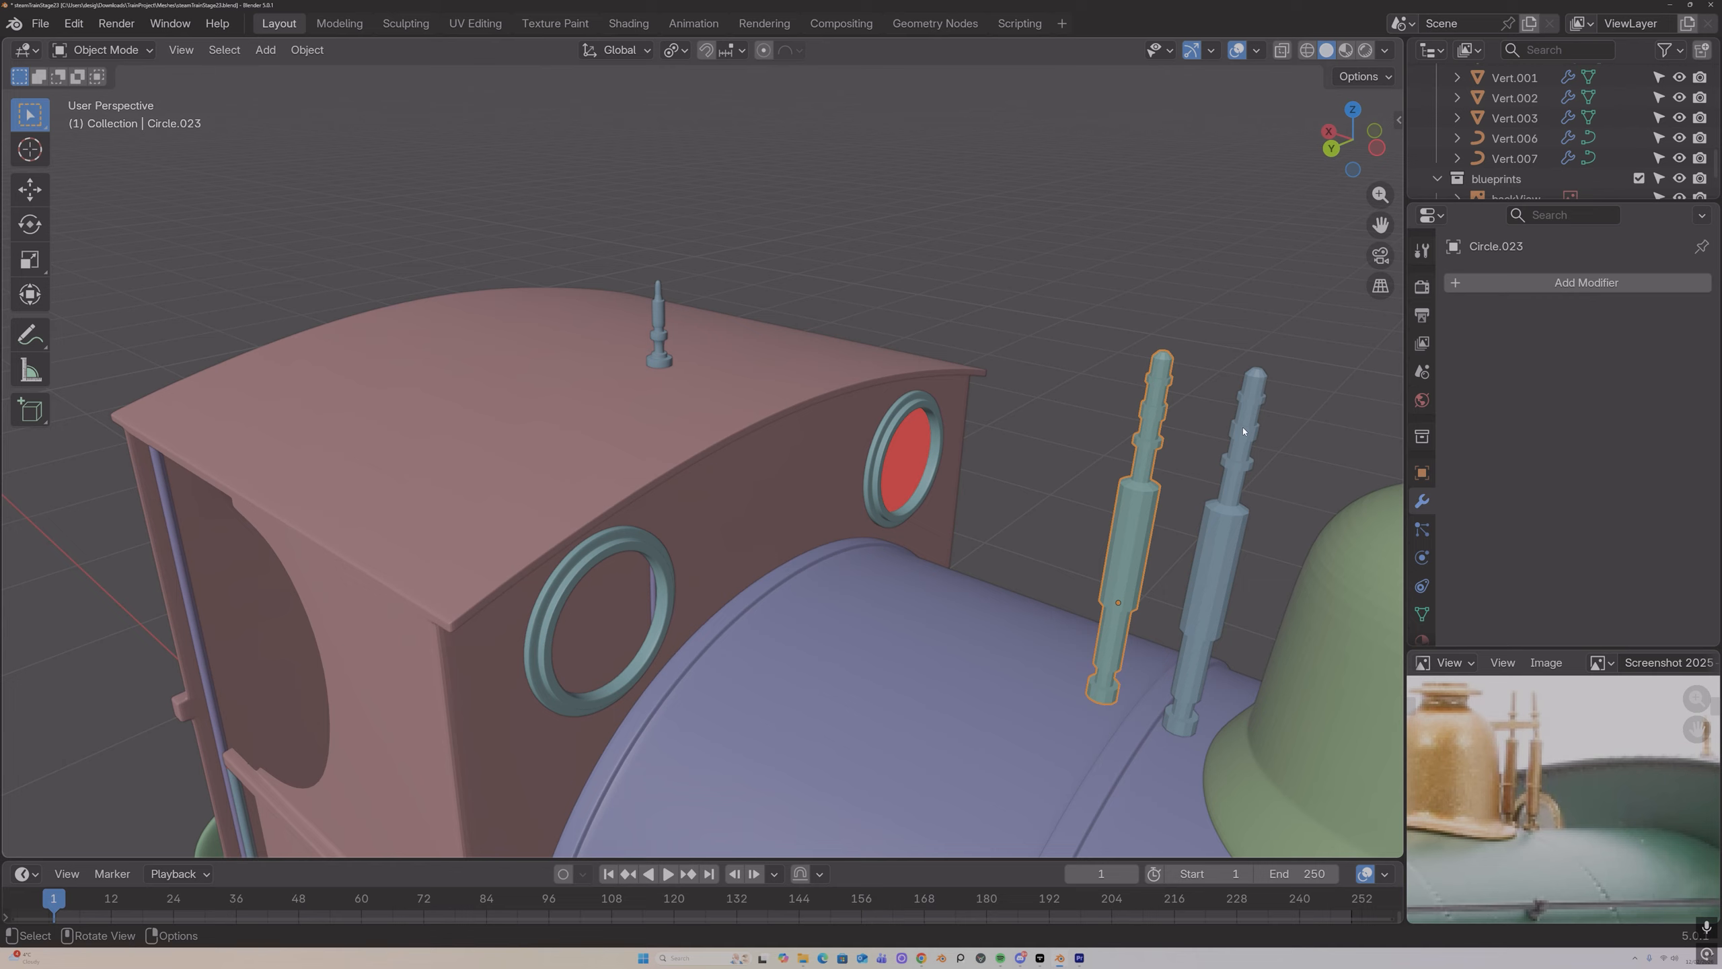
click(1244, 475)
middle_drag(1243, 474, 1307, 430)
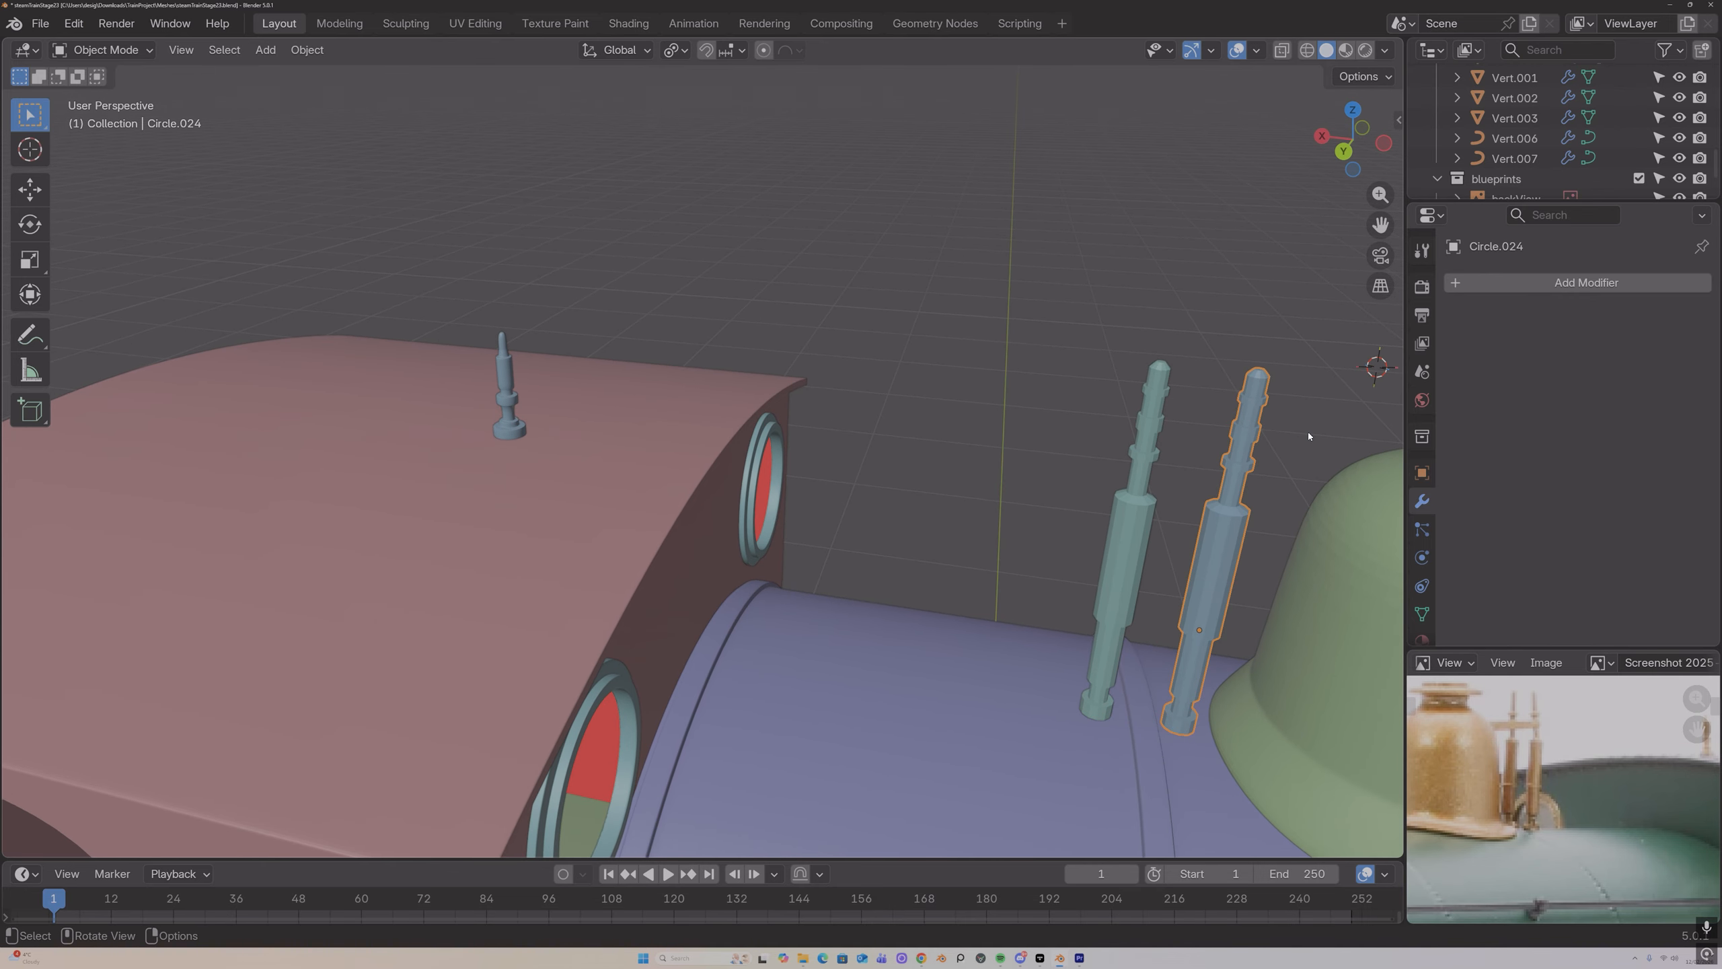
shift+click(1160, 427)
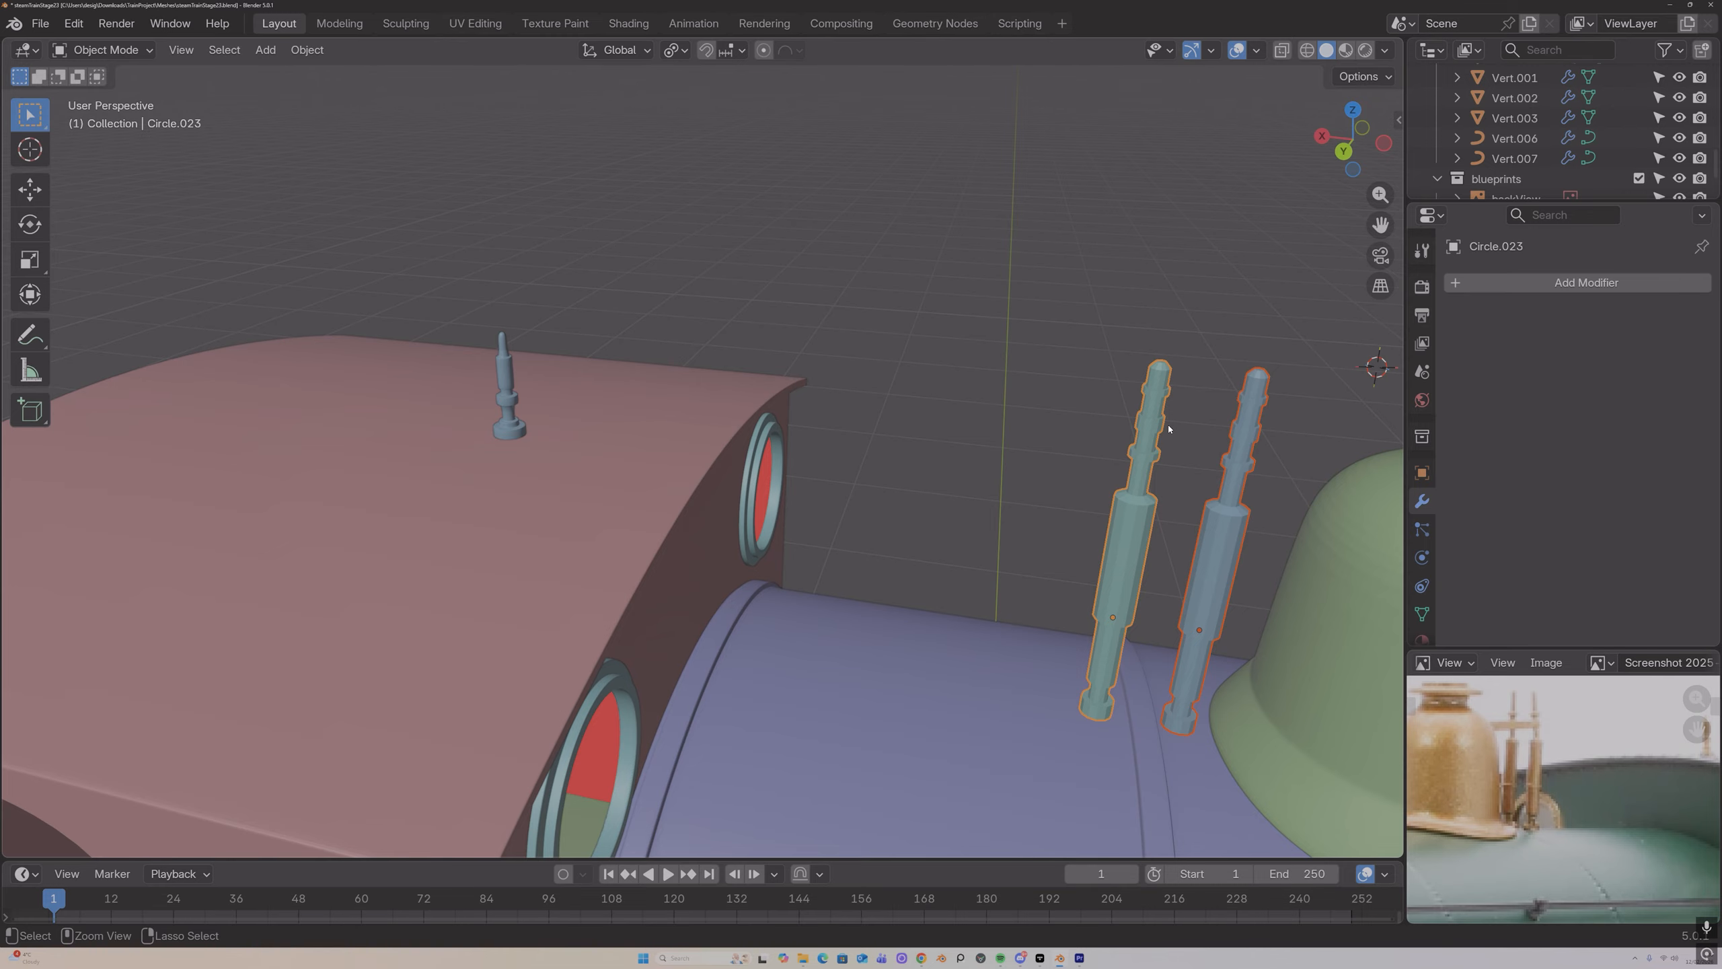
Step: Extrude the faces on the cab-side fitting that face its twin a short way towards it
key(Tab)
key(3)
middle_drag(1166, 420, 1060, 426)
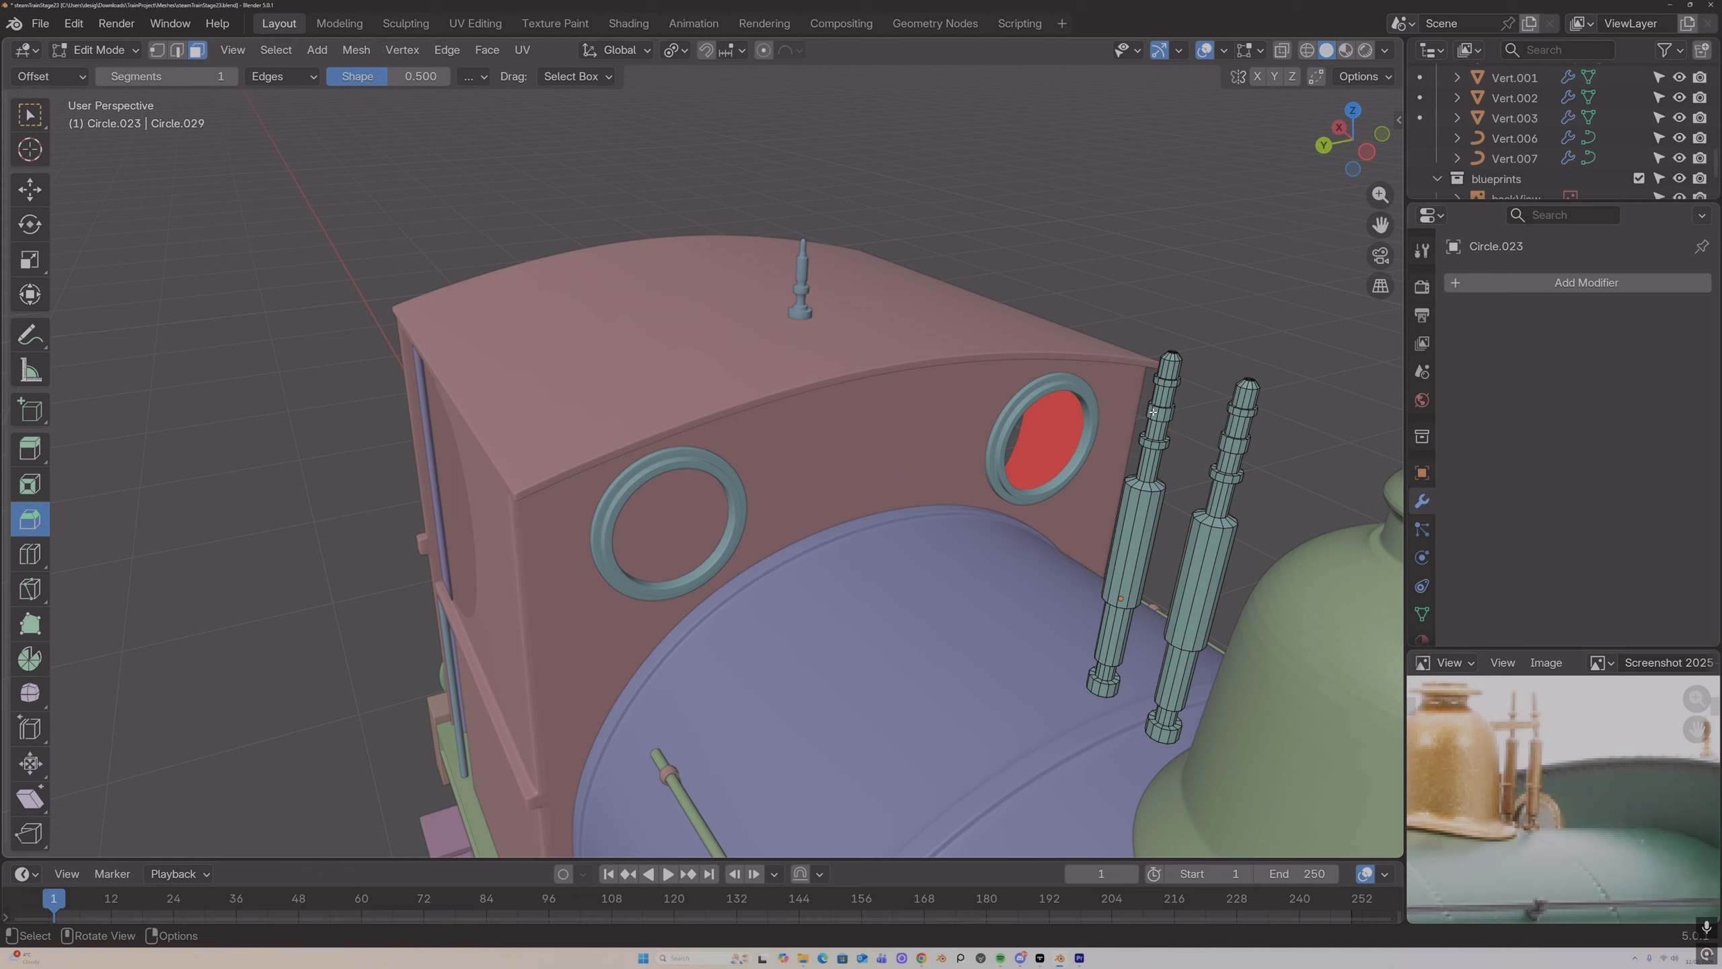
middle_drag(1163, 412, 1142, 445)
key(e)
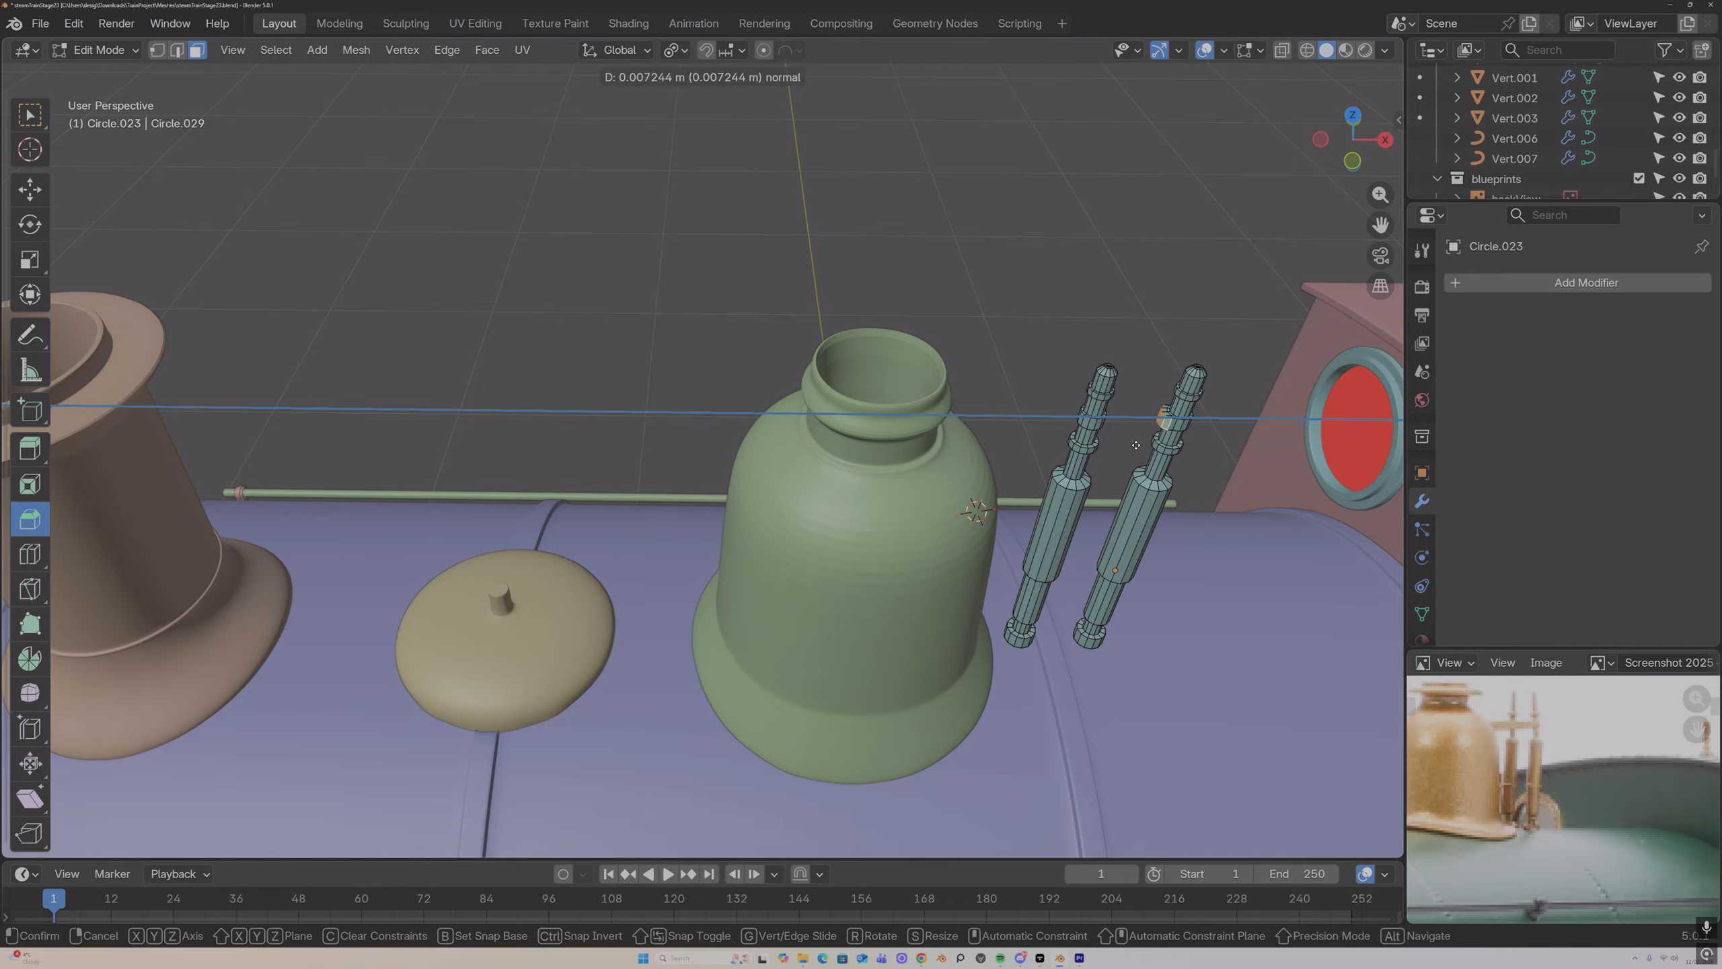
click(1145, 439)
Step: Extrude the matching faces of the dome-side fitting about 0.029 m along their normal towards the cab-side stub
middle_drag(1145, 439, 715, 394)
middle_drag(946, 393, 1325, 420)
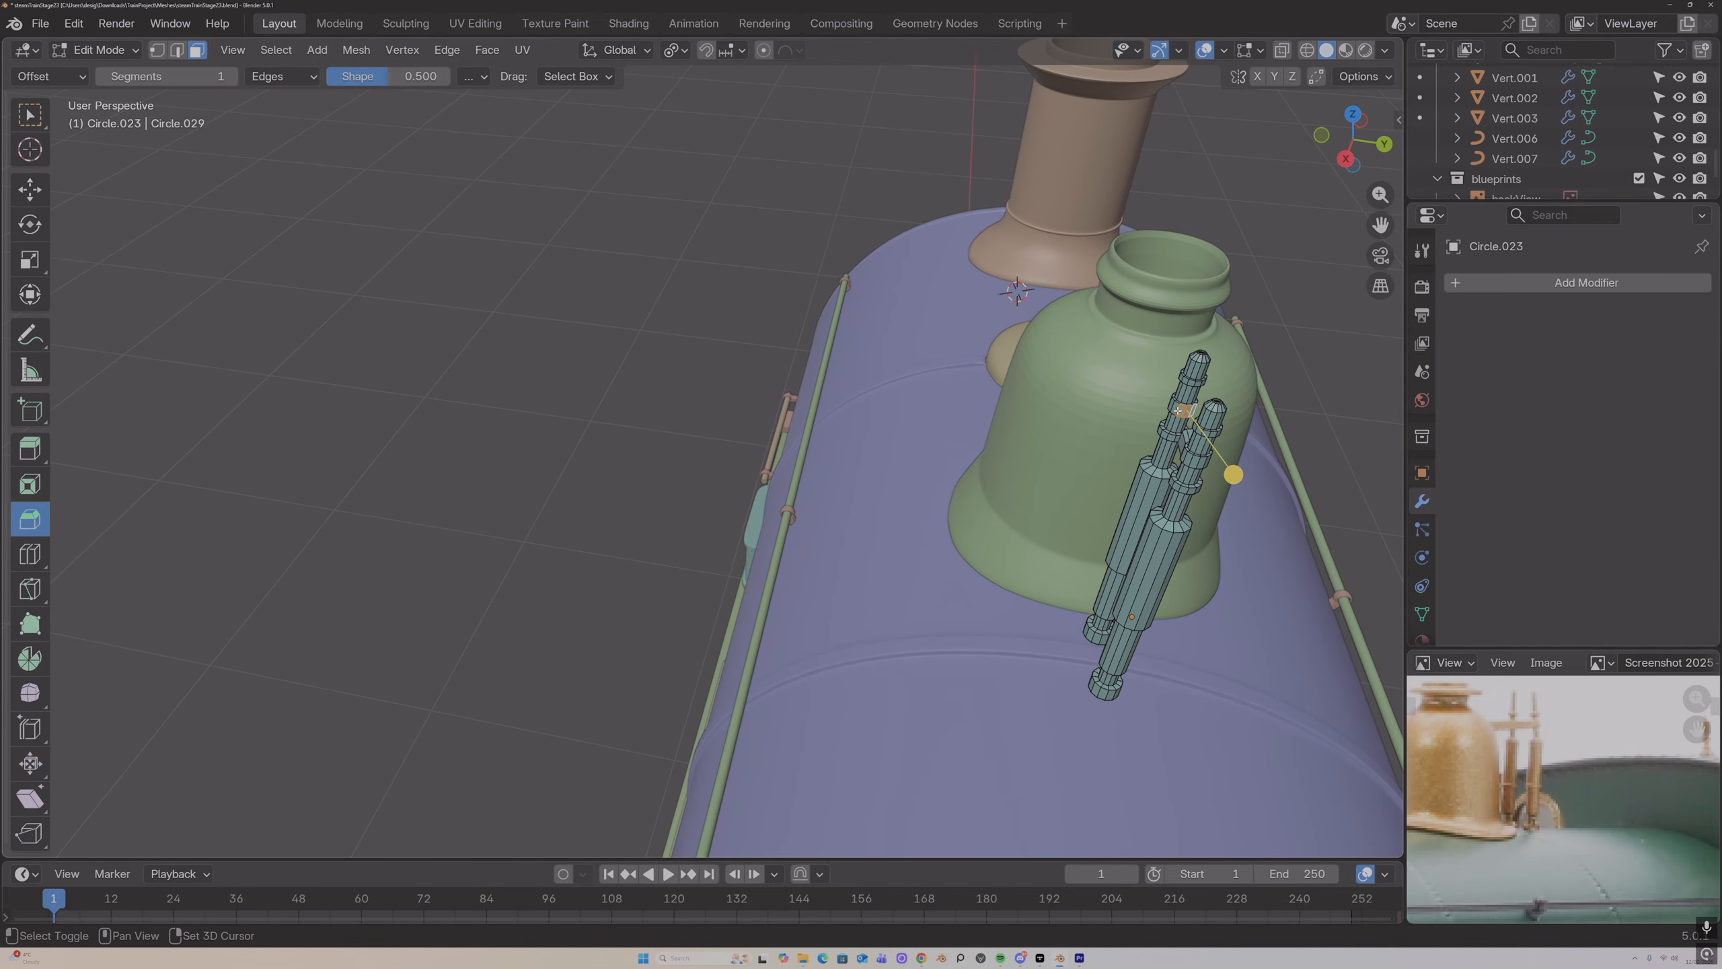
middle_drag(1177, 410, 1083, 390)
key(e)
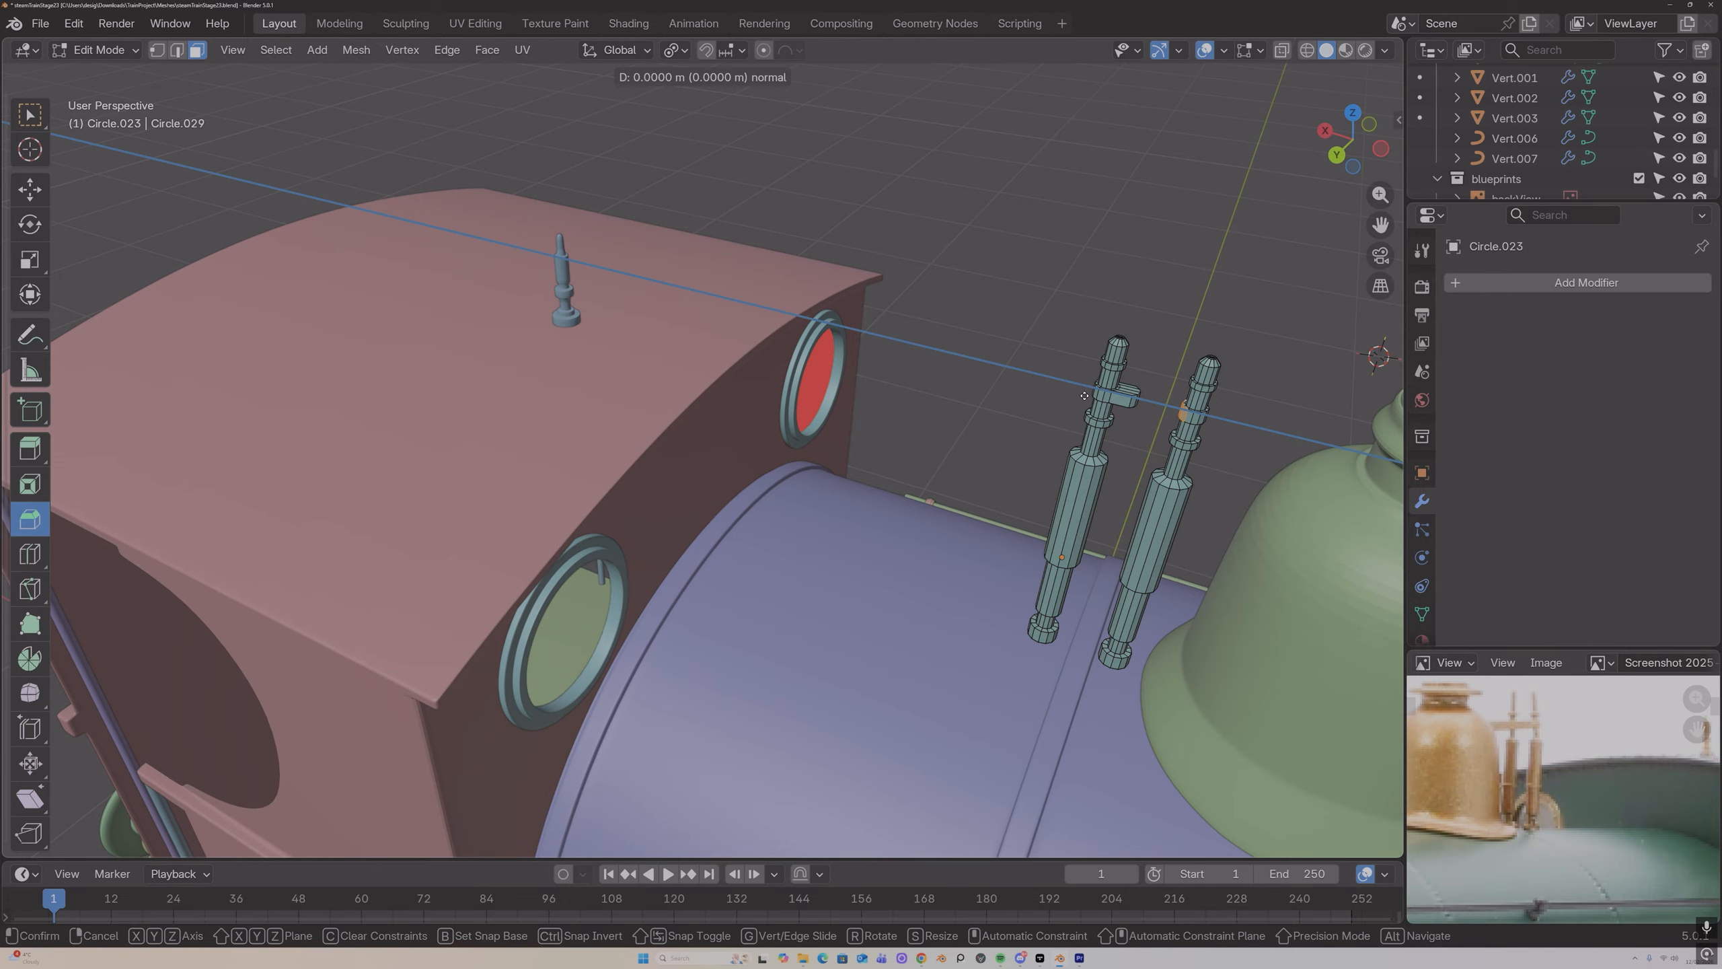
click(1060, 395)
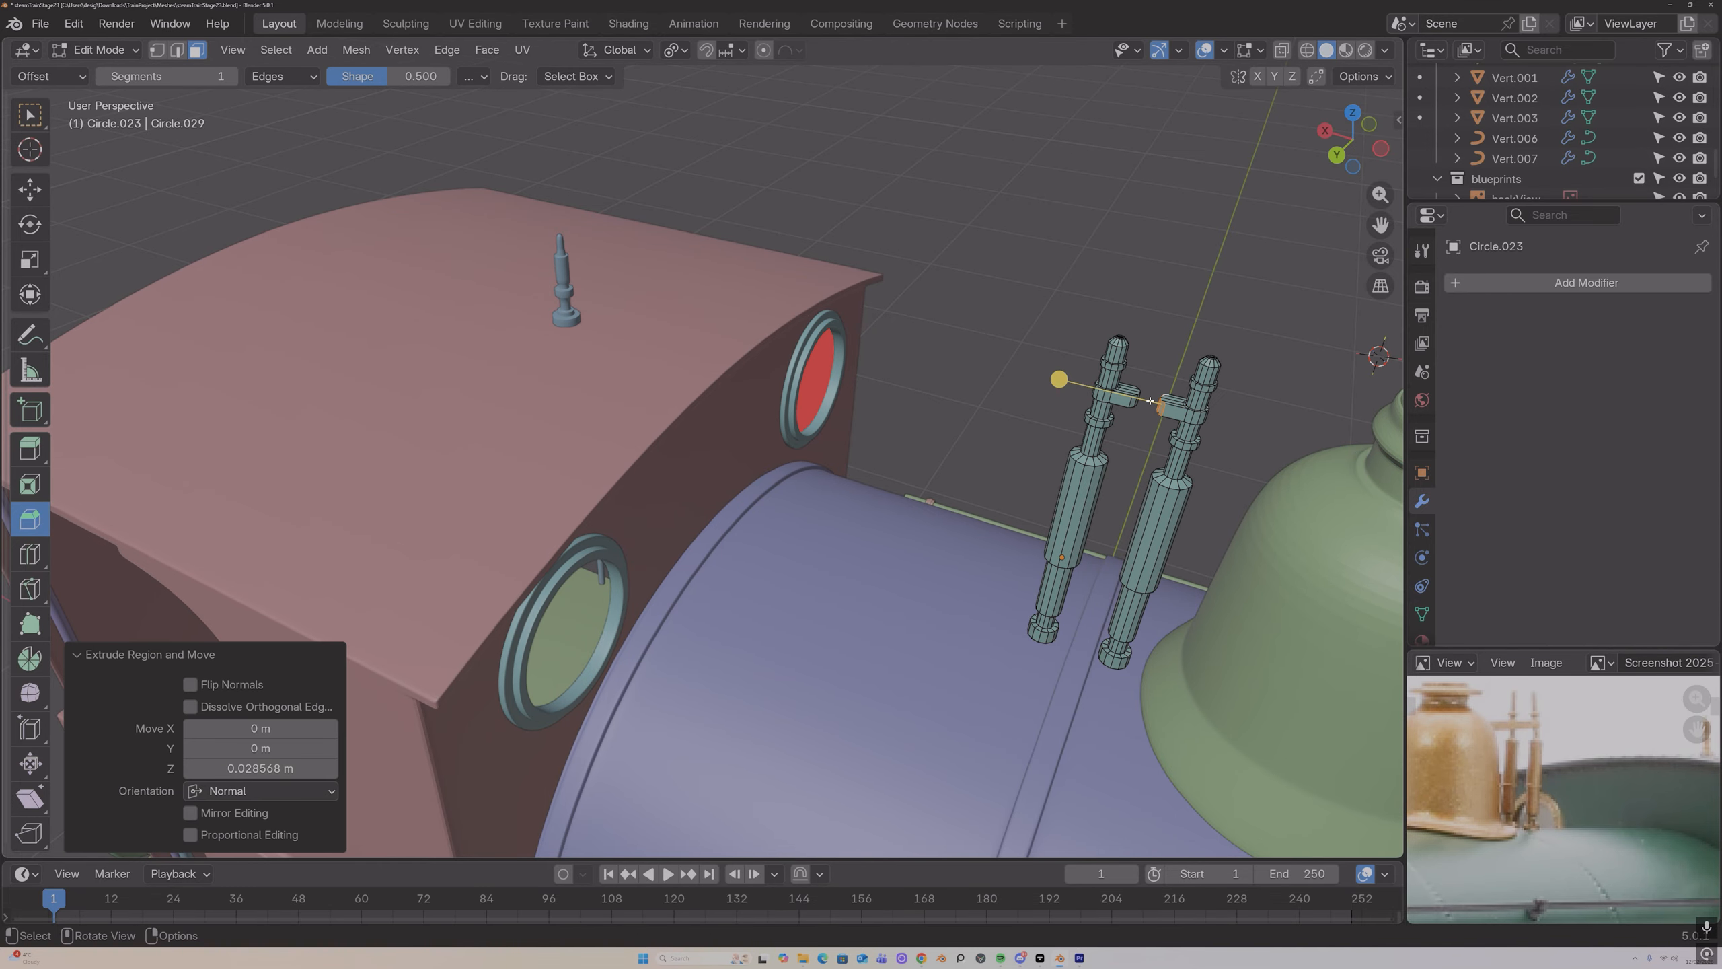
Step: Delete the facing end faces of both stubs between the two fittings
key(x)
click(1057, 290)
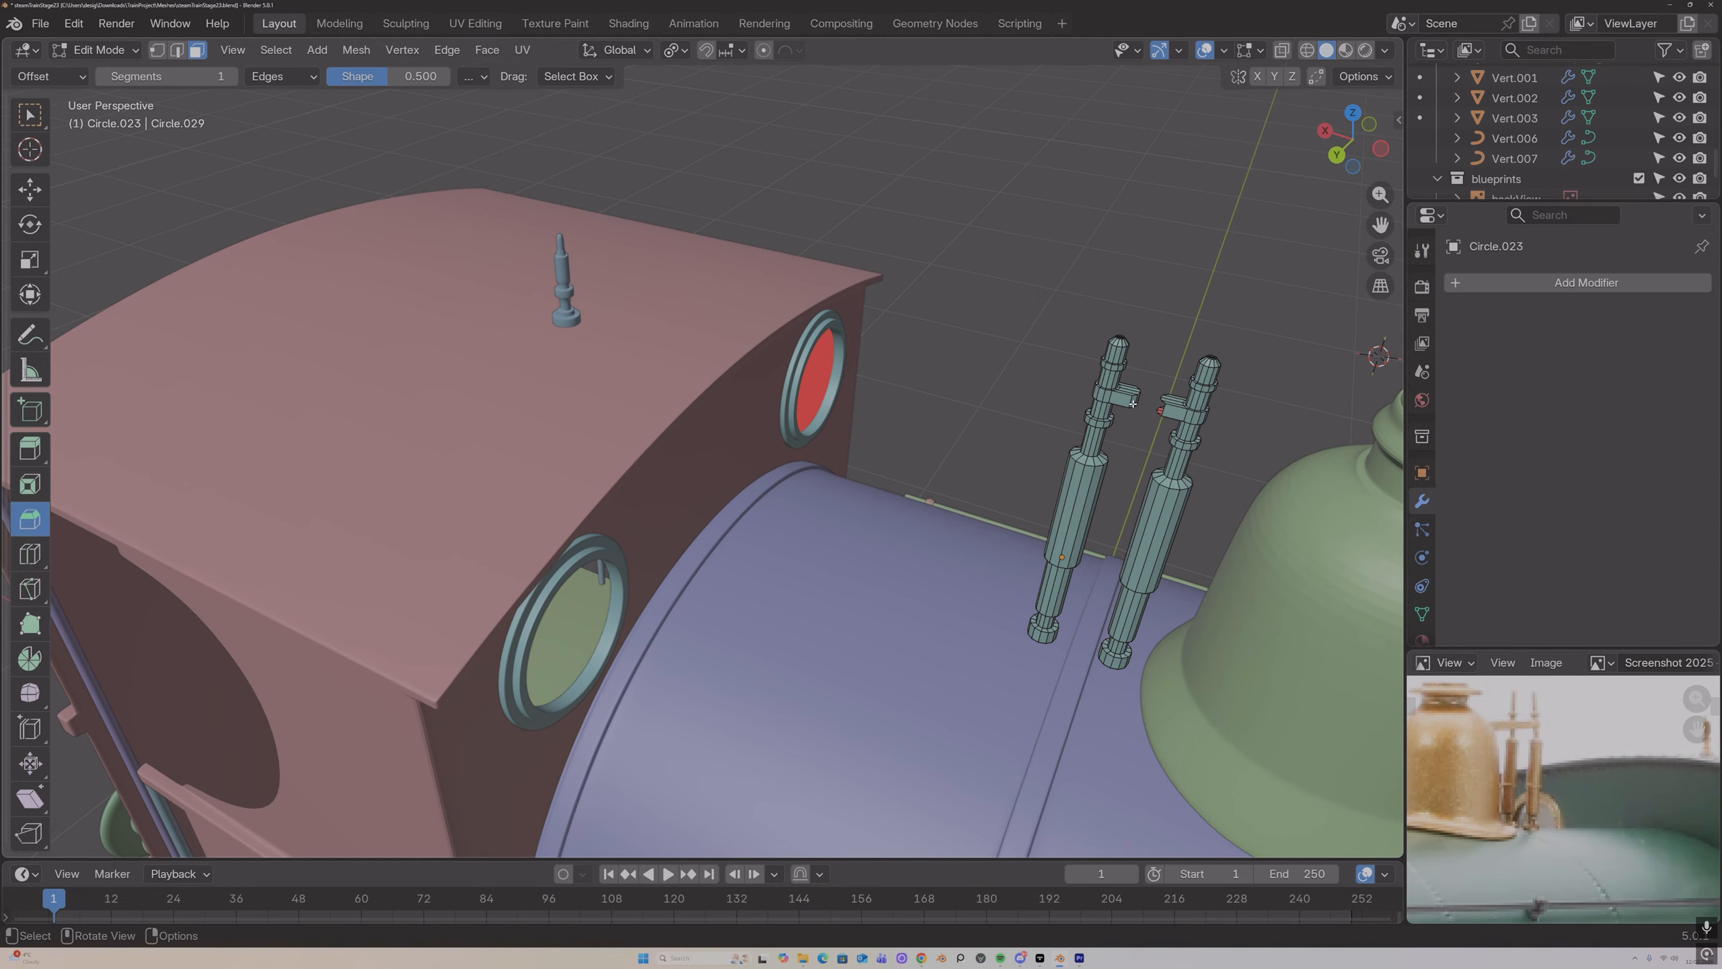
middle_drag(1133, 404, 873, 390)
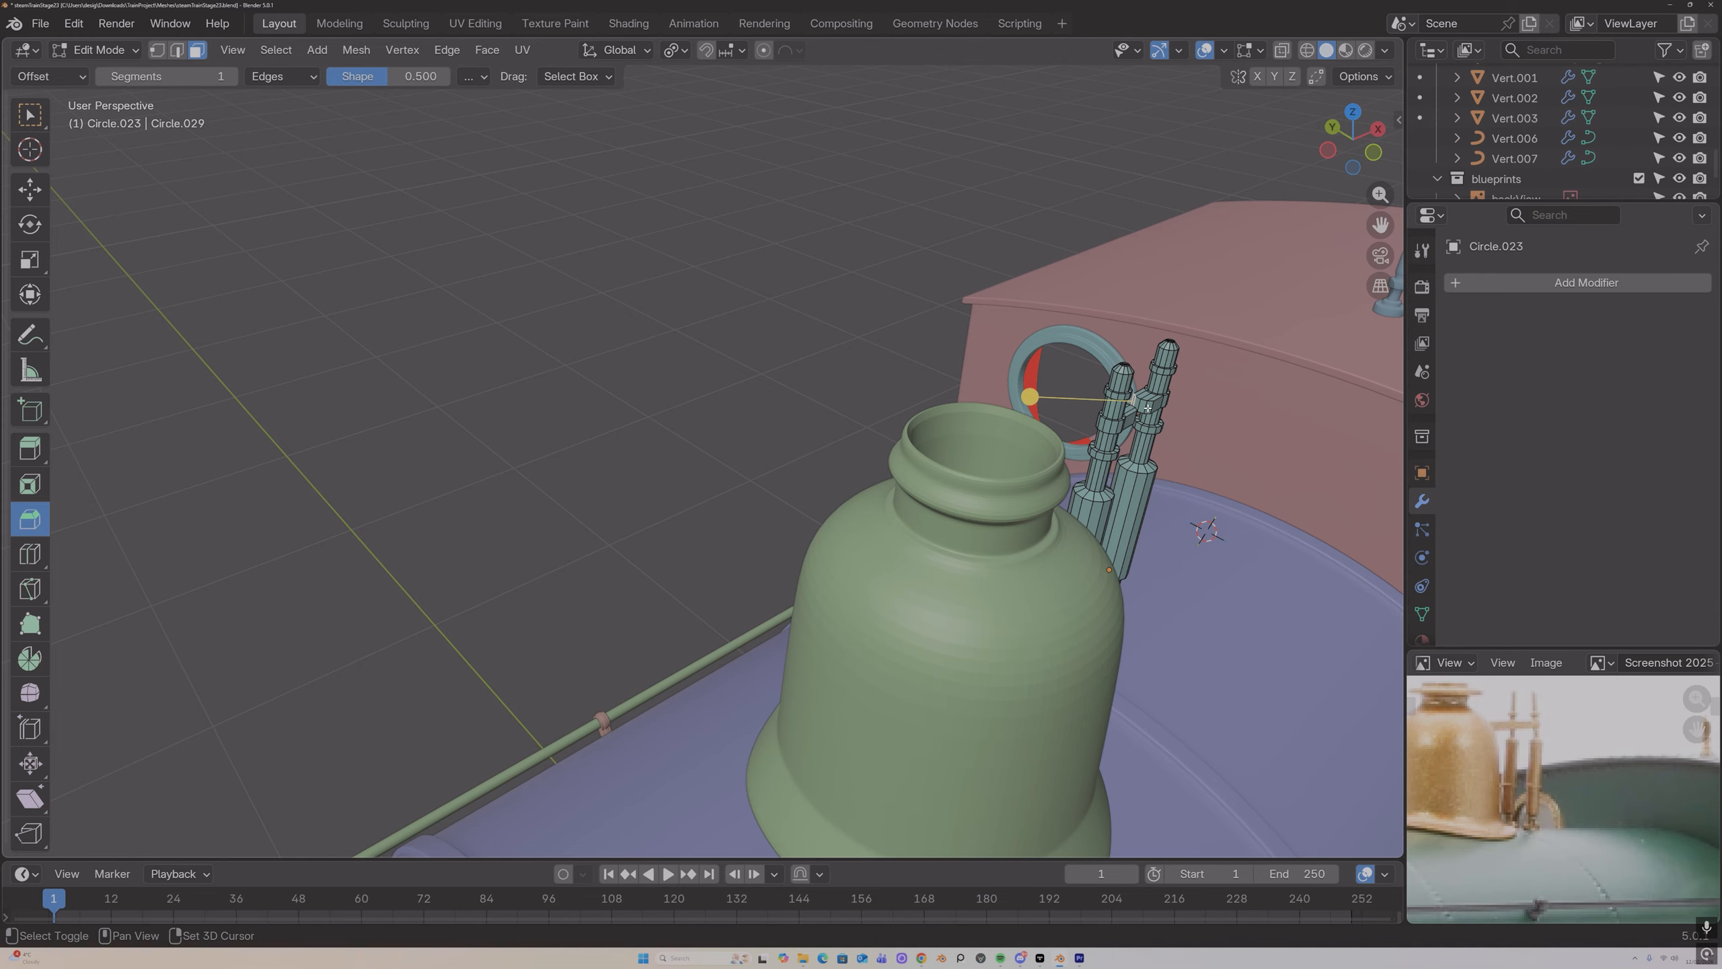
shift+click(1141, 408)
key(x)
click(1137, 404)
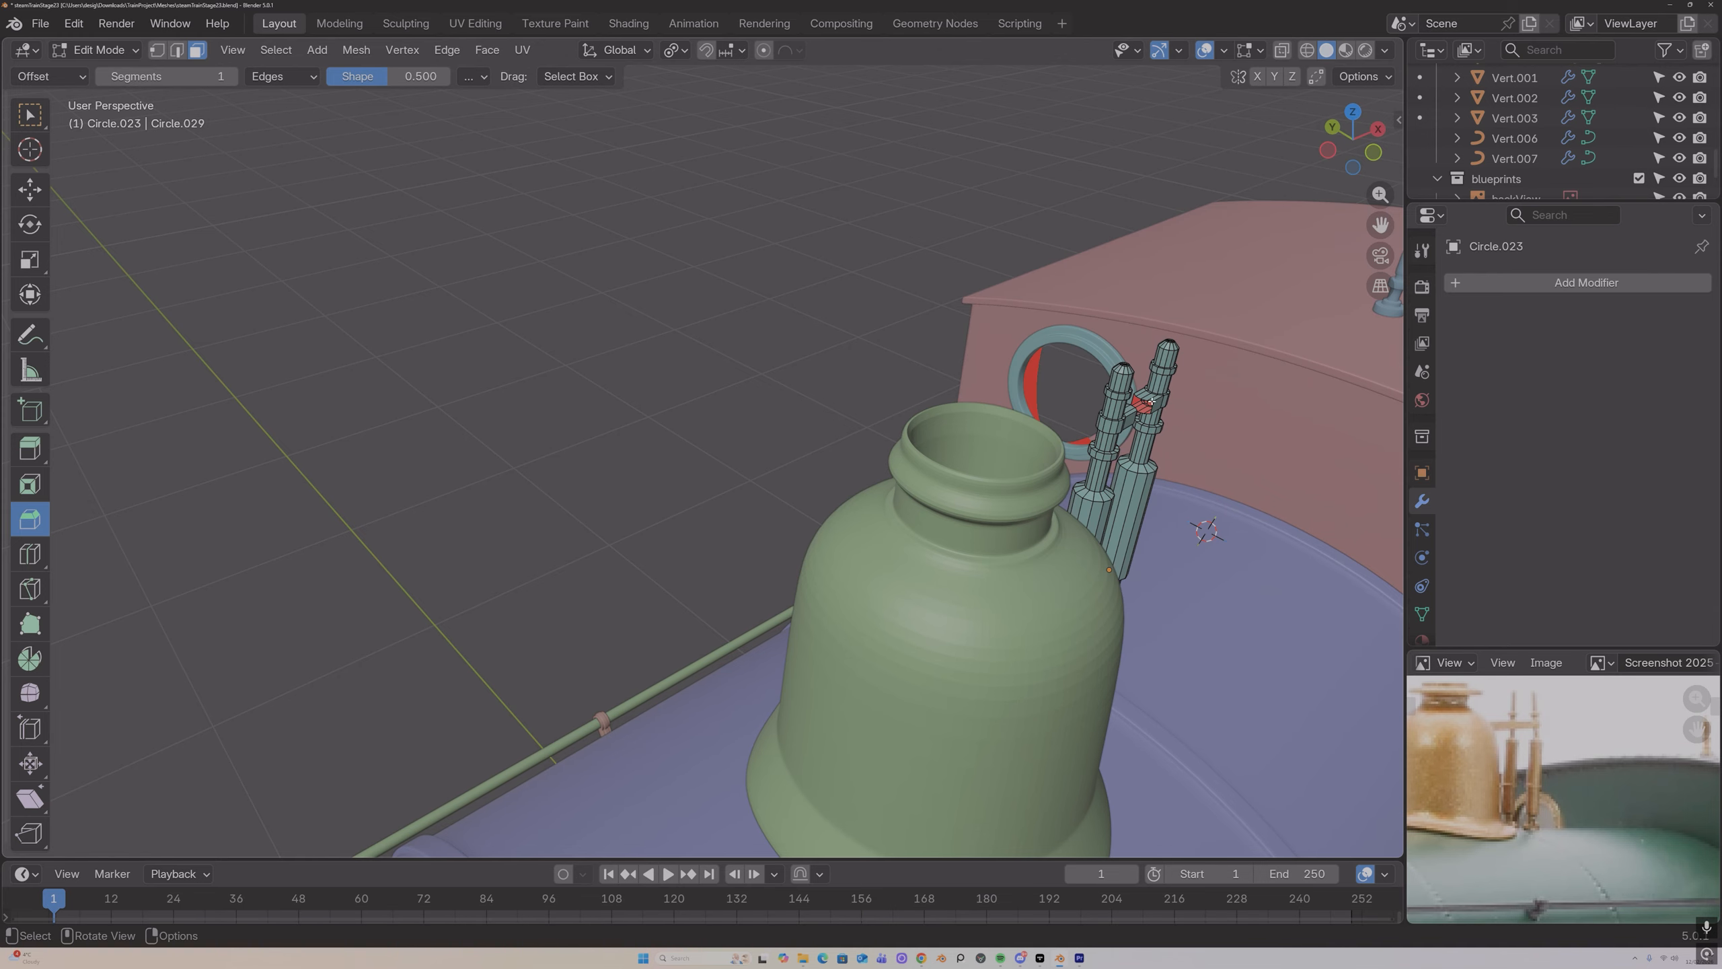
Step: Bridge the open ends of the two stubs with the LoopTools Bridge command to form a connecting bar
key(2)
middle_drag(1158, 398, 1093, 391)
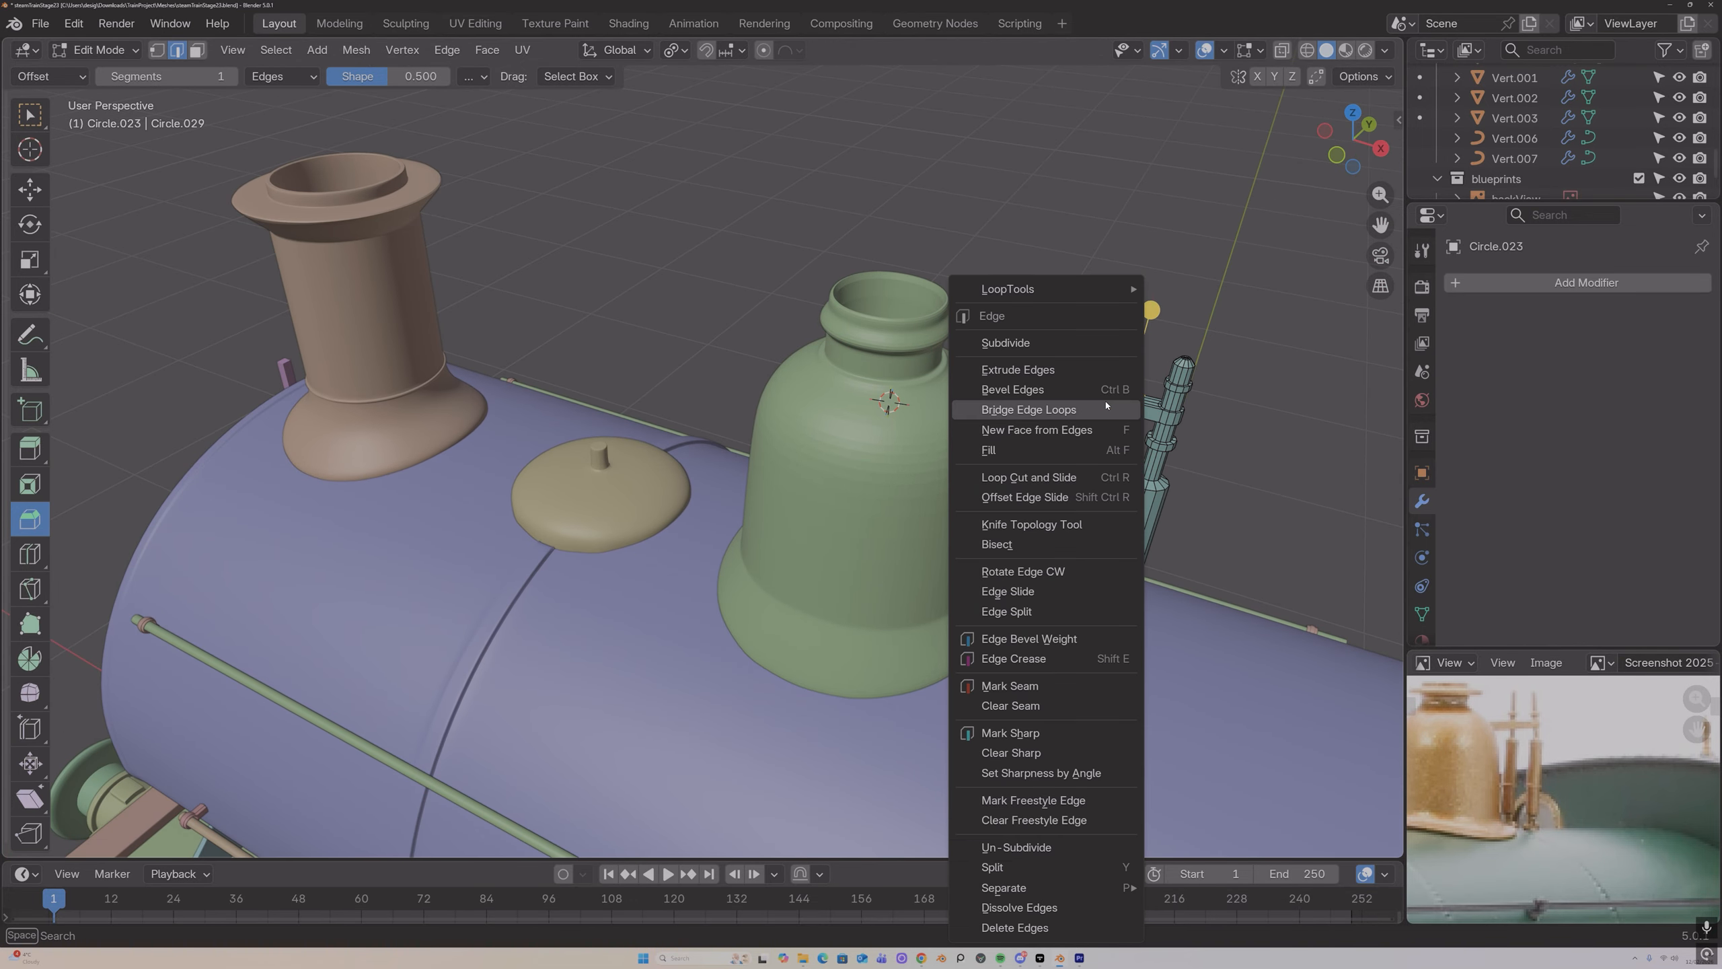
key(ctrl+e)
mouse_move(1085, 289)
click(1183, 293)
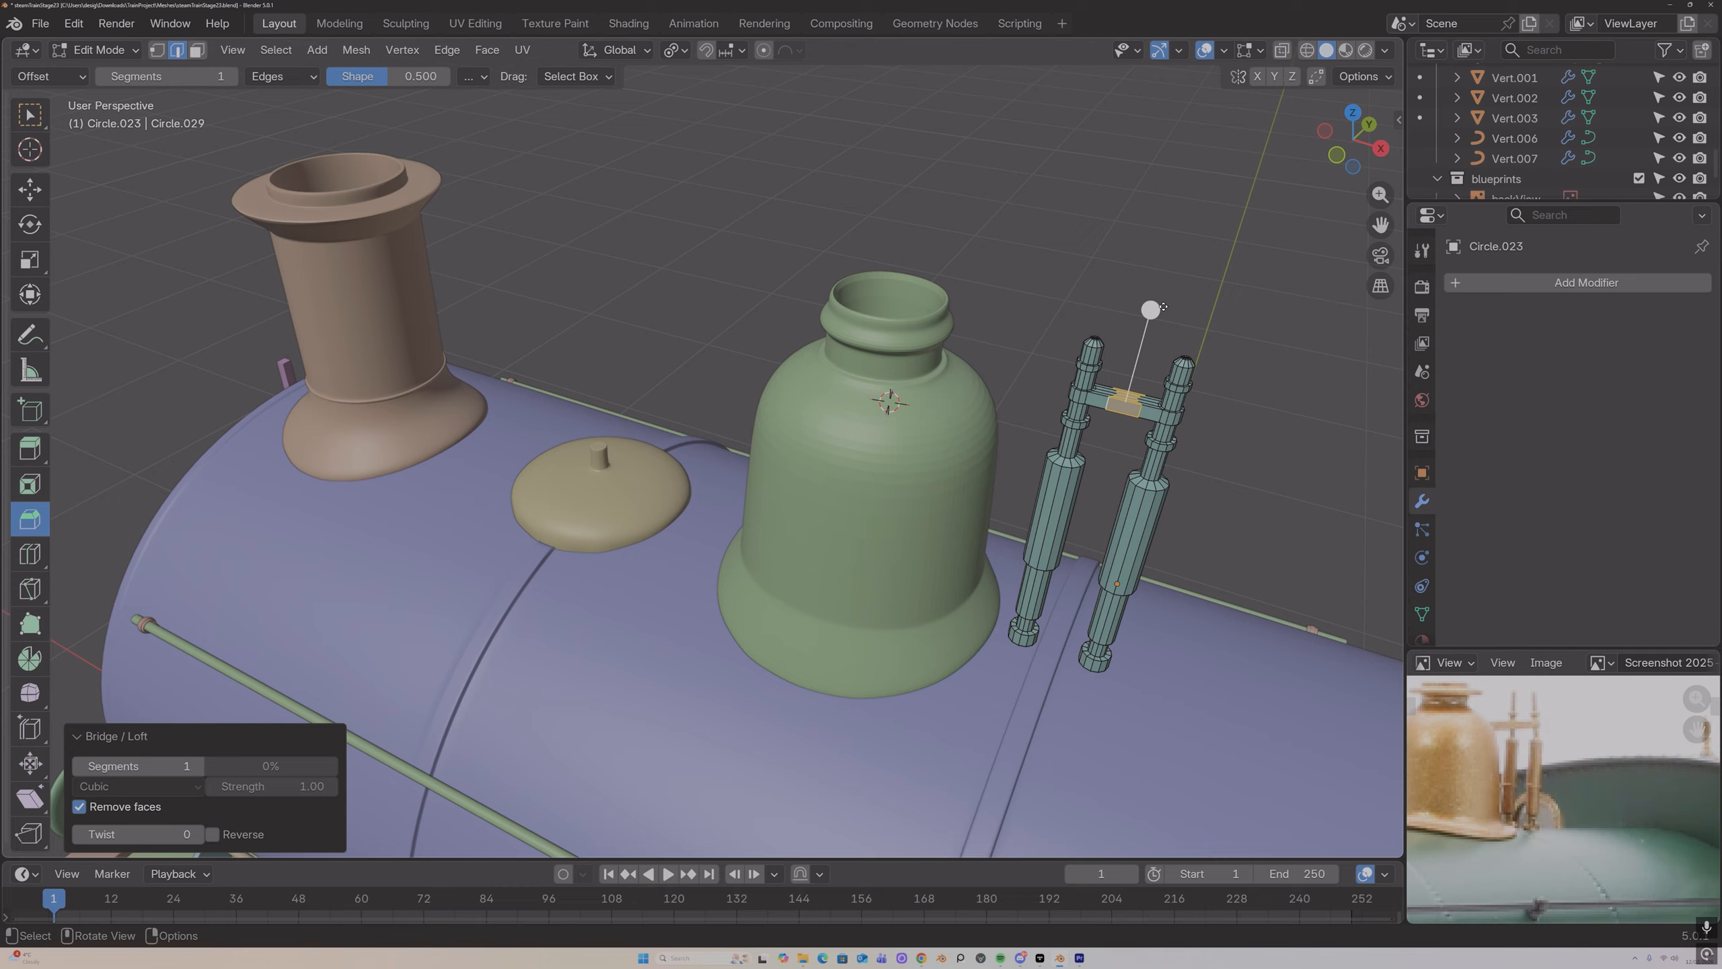
Step: Edge-slide the connecting bar's first loop close against the dome-side fitting, with a factor of about -0.90
middle_drag(1197, 334, 1180, 365)
scroll(1180, 365, up, 3)
scroll(1220, 370, down, 2)
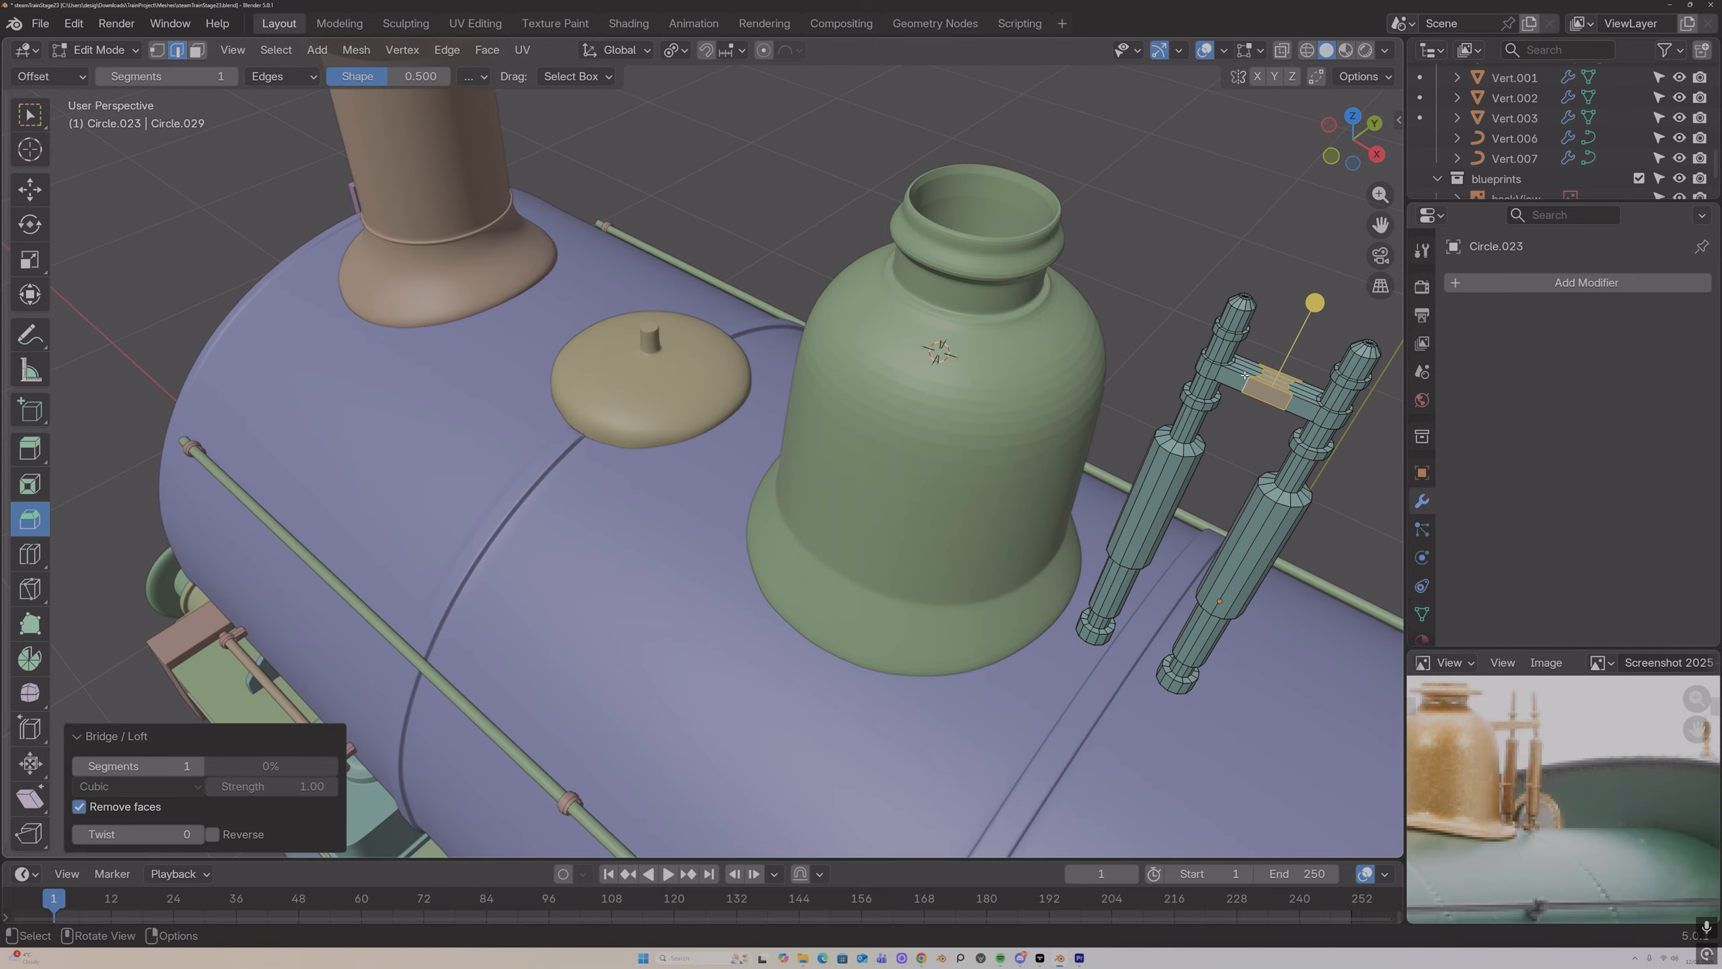
alt+click(1254, 376)
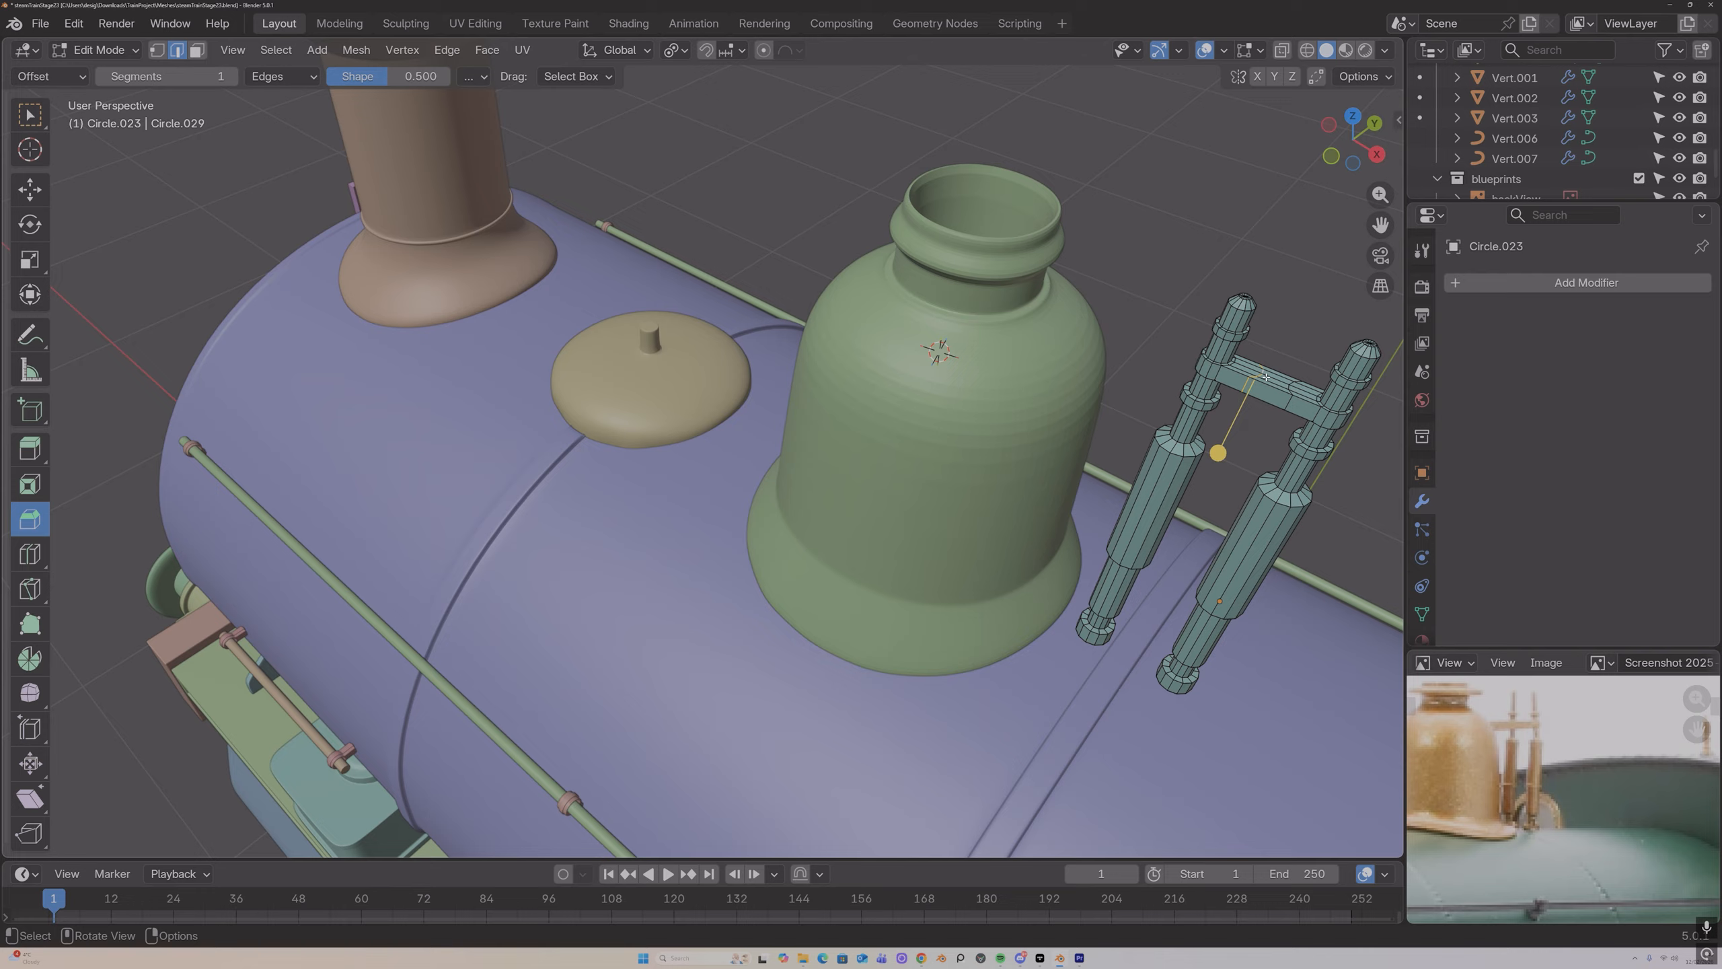
key(g)
key(g)
click(1239, 374)
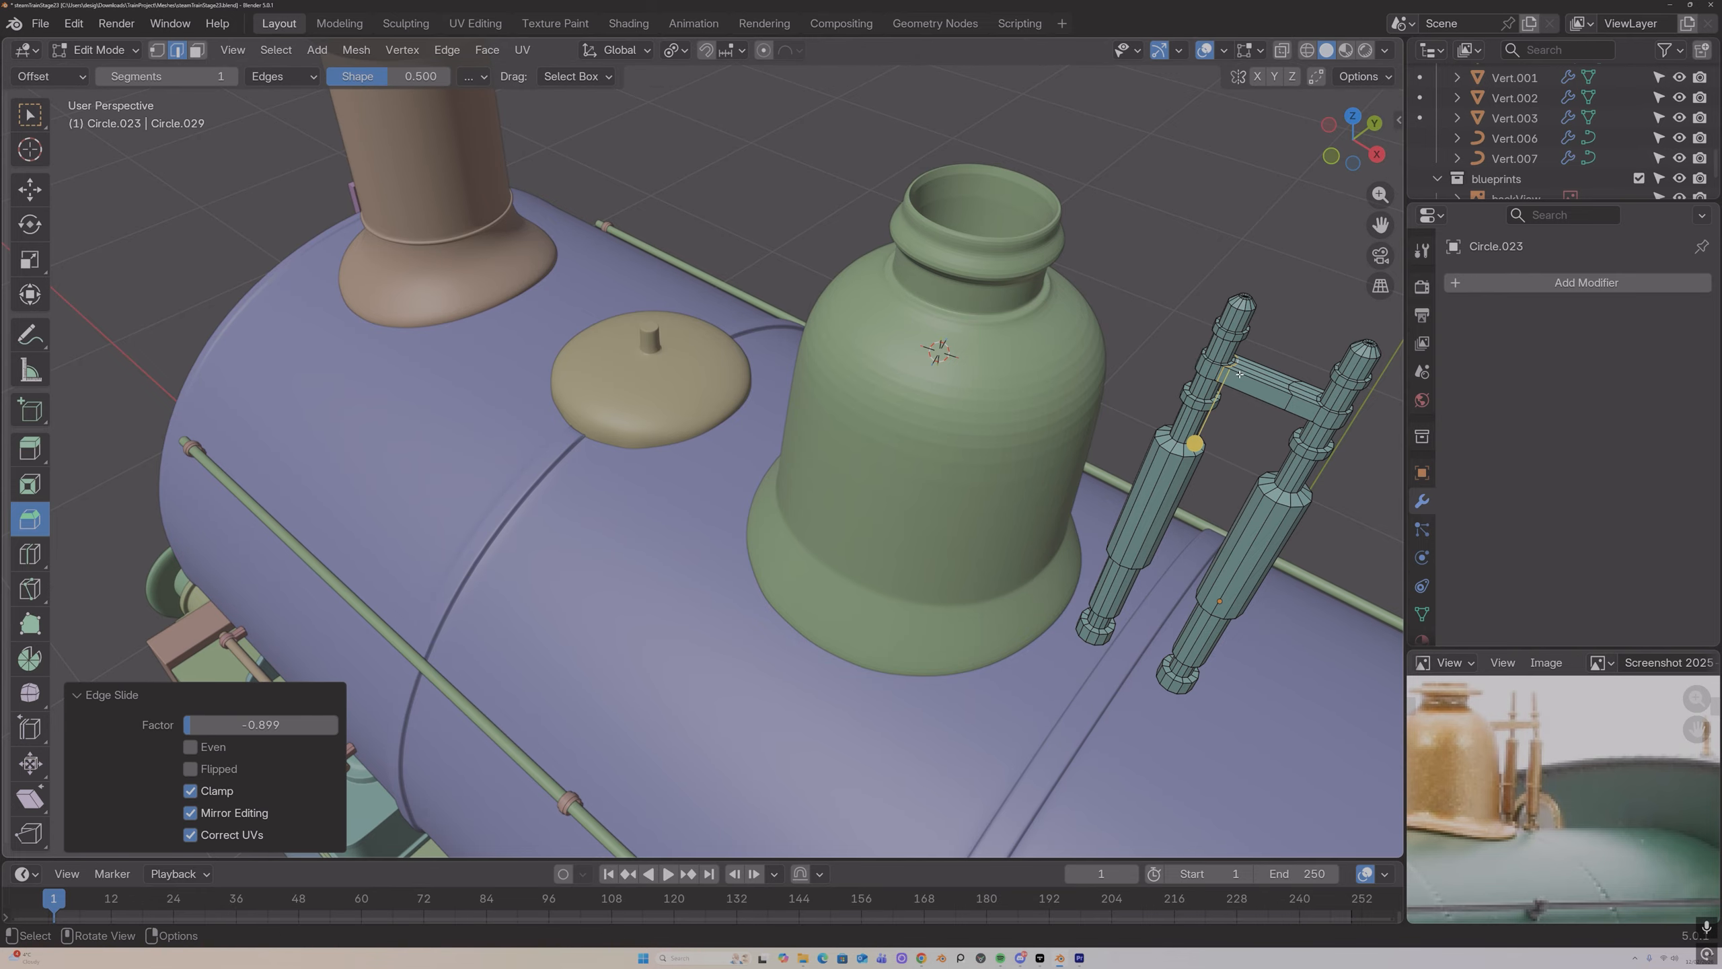
Step: Edge-slide the connecting bar's other loop close against the cab-side fitting, with a factor of about -0.91
alt+click(1291, 400)
shift+click(1291, 399)
click(1291, 399)
alt+click(1290, 398)
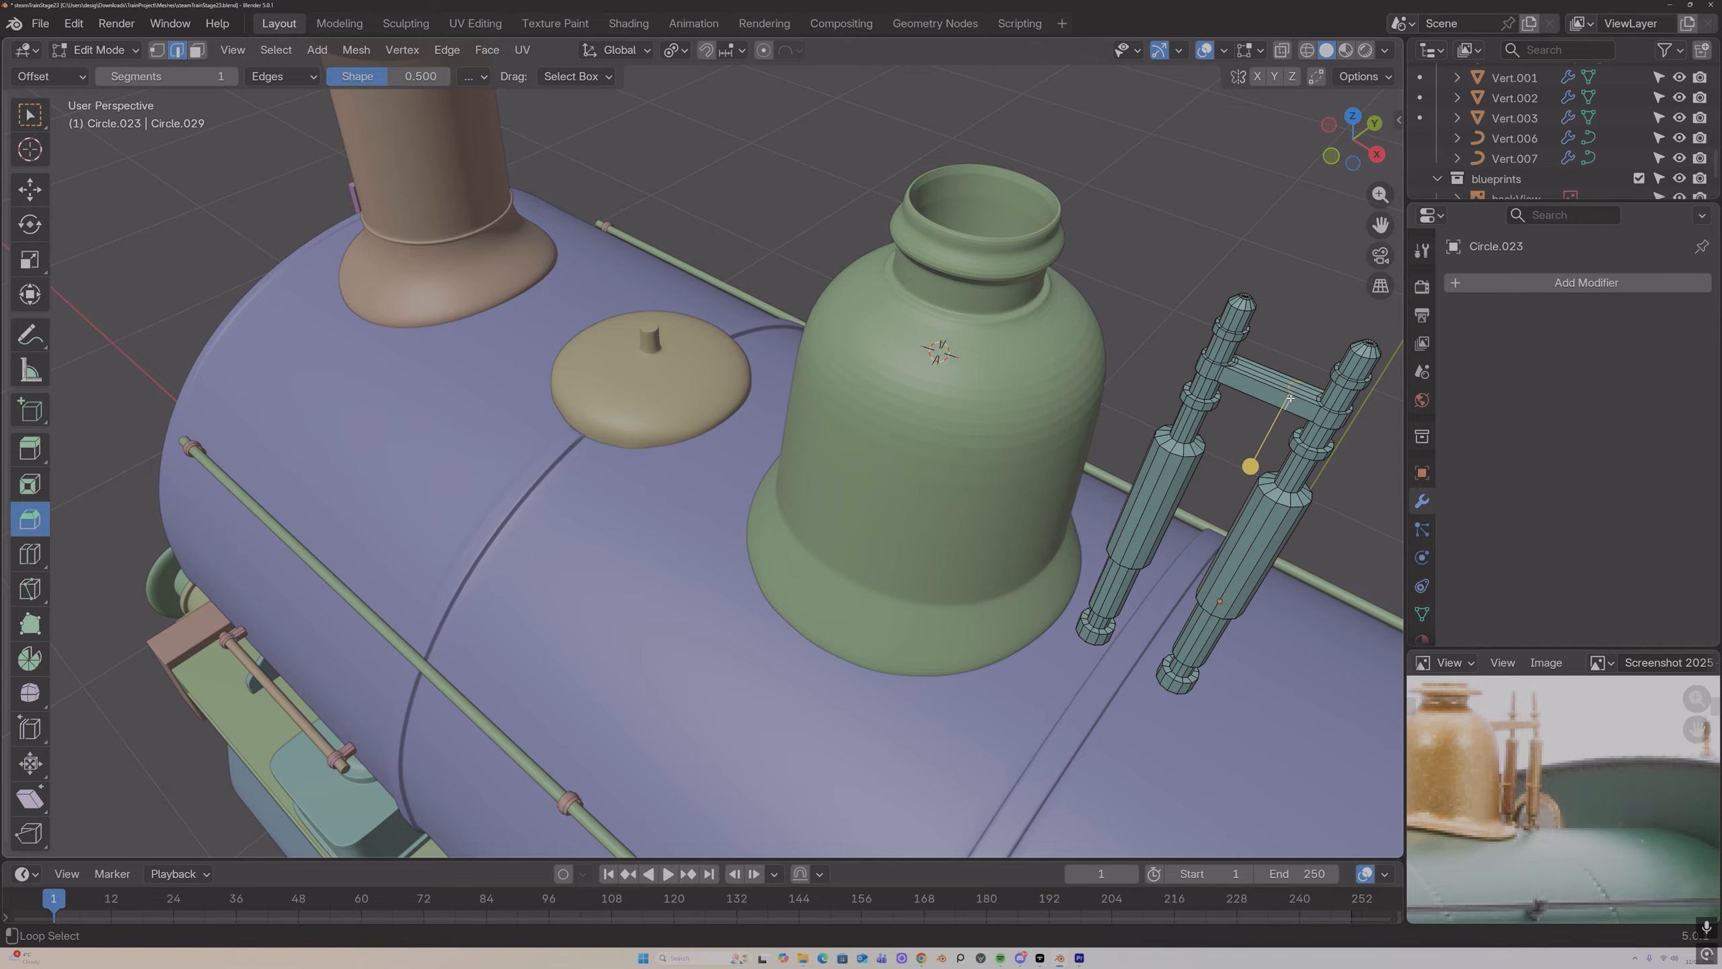
key(g)
key(g)
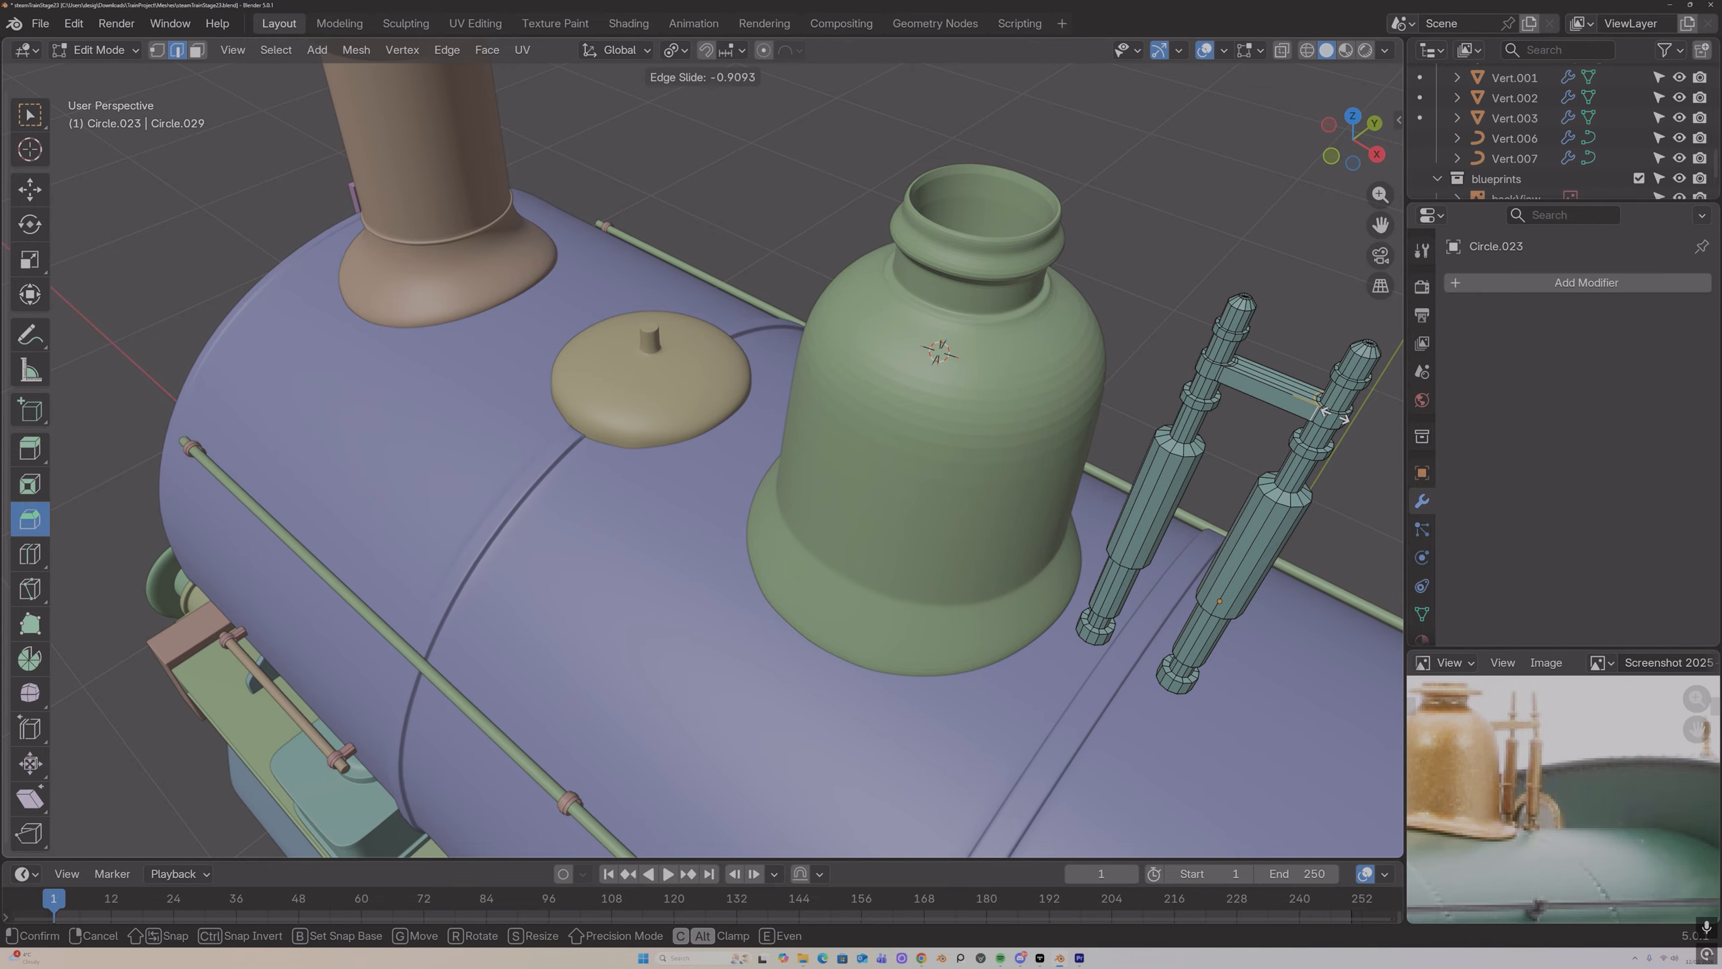
click(1332, 414)
Step: Extrude the dome-facing faces of the dome-side fitting about 0.206 m along negative X to reach the dome's neck
middle_drag(1273, 477, 1346, 487)
key(3)
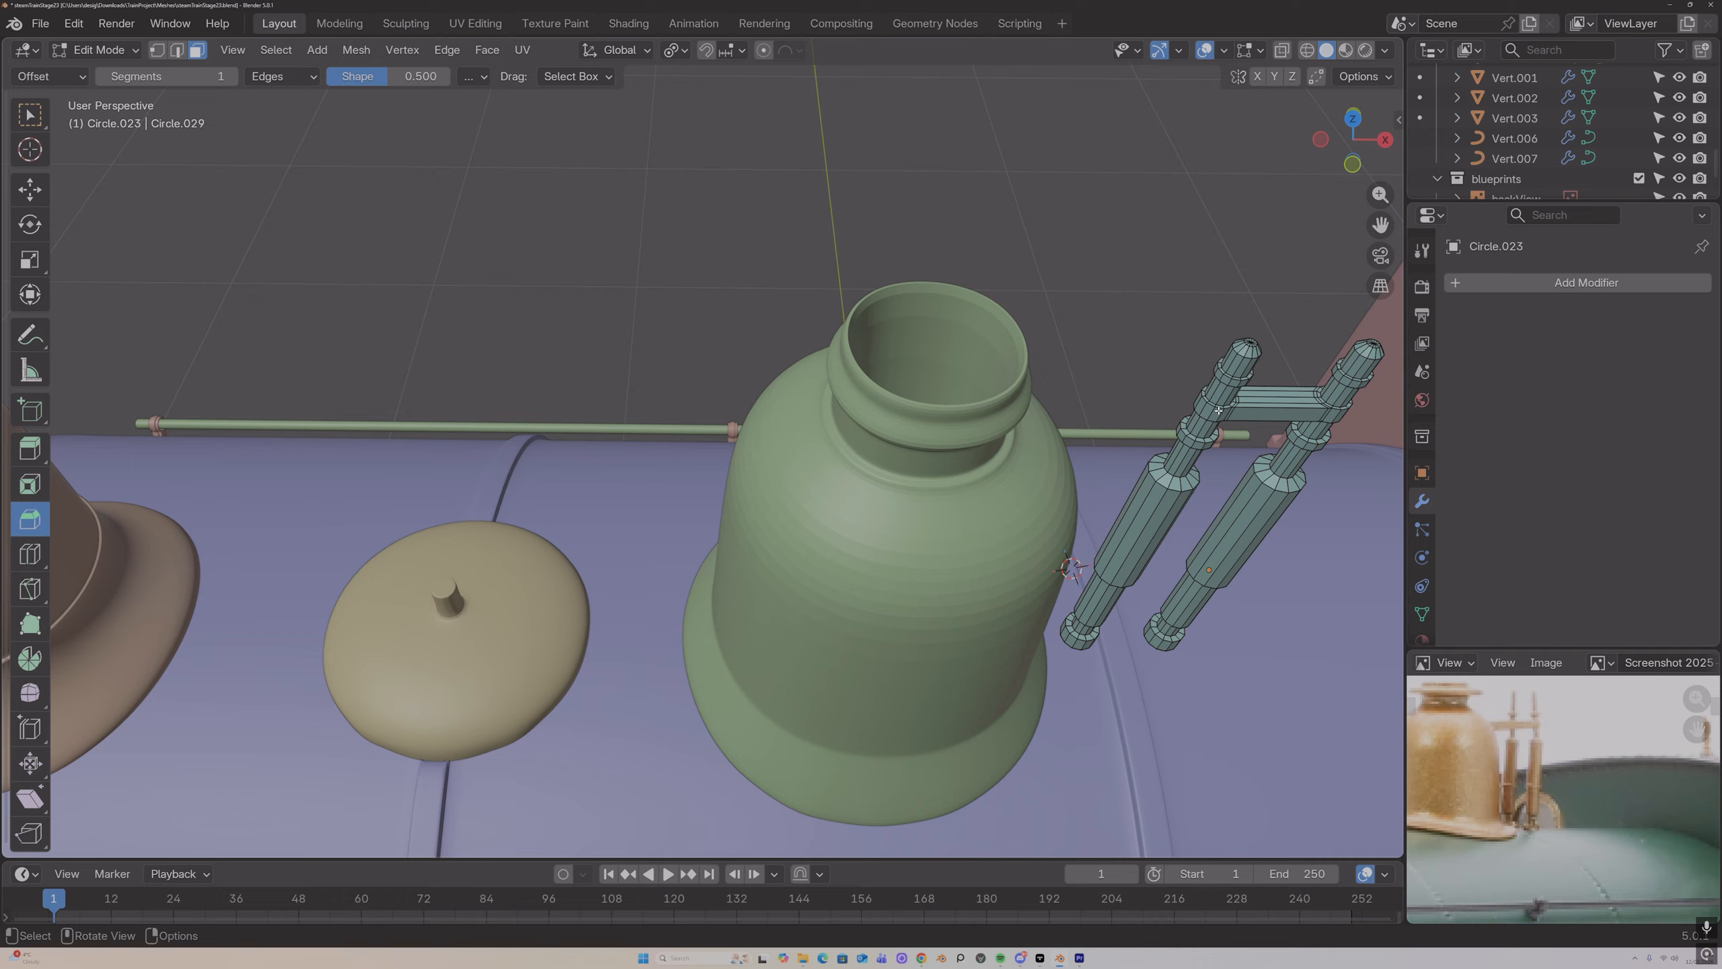
middle_drag(1209, 408, 1315, 410)
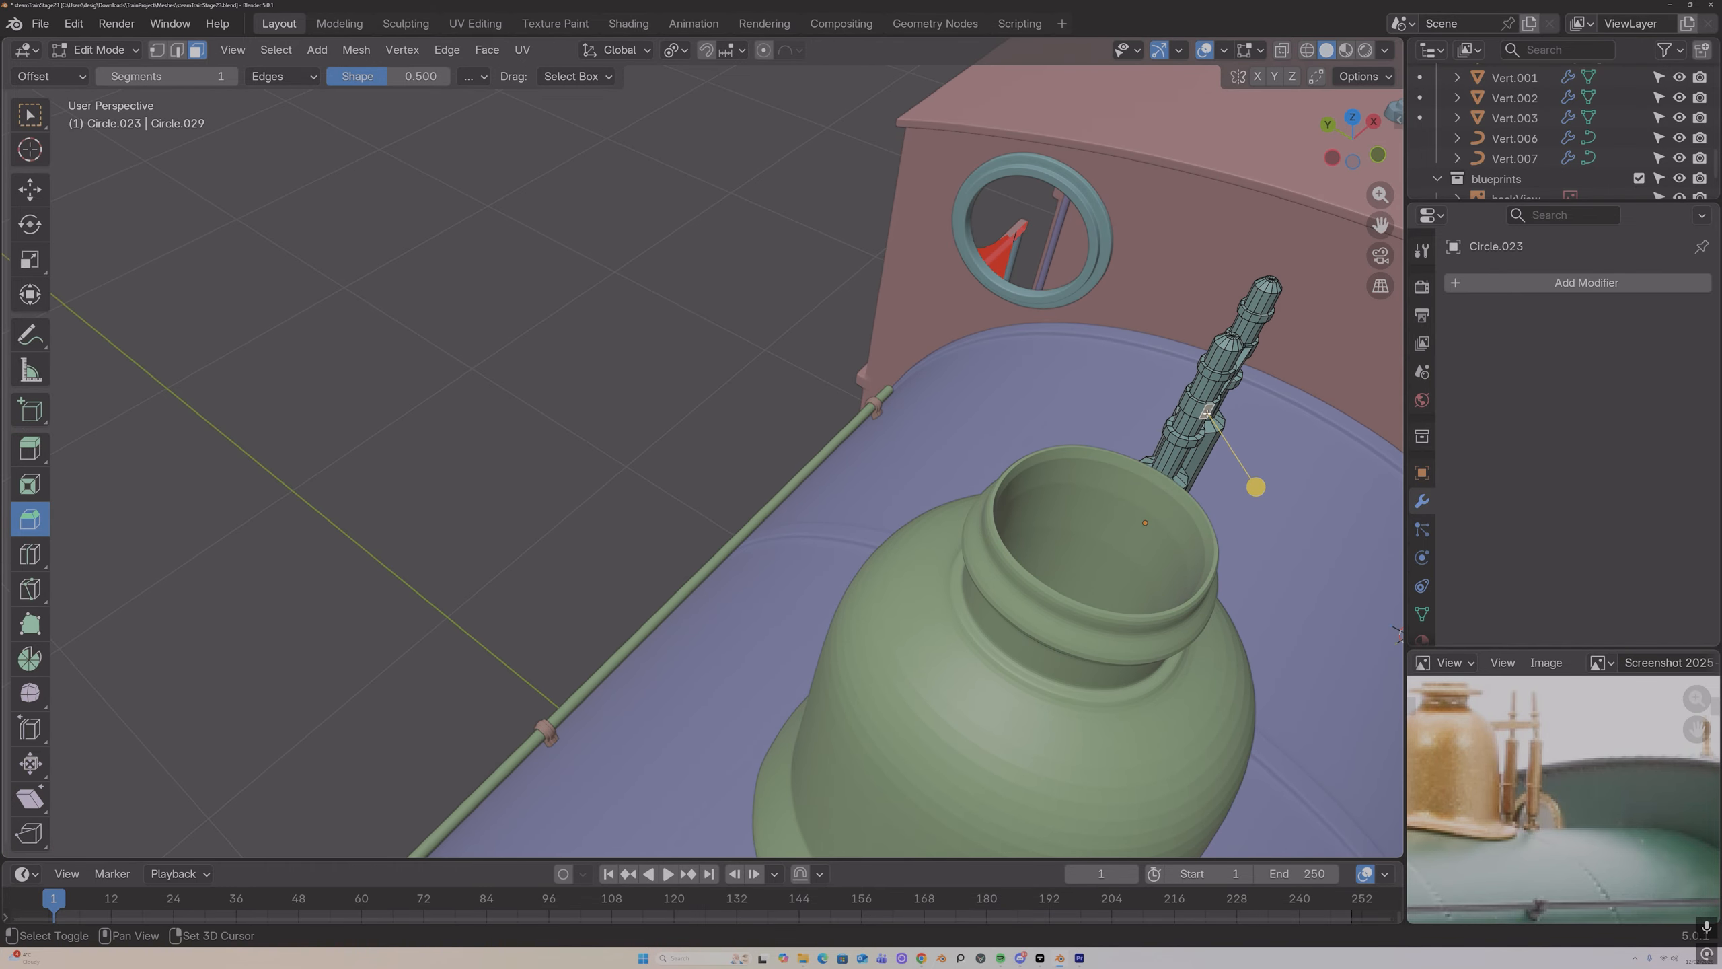
shift+click(1201, 408)
shift+click(1187, 405)
shift+click(1179, 402)
middle_drag(1179, 402, 1017, 377)
scroll(1034, 382, down, 4)
key(e)
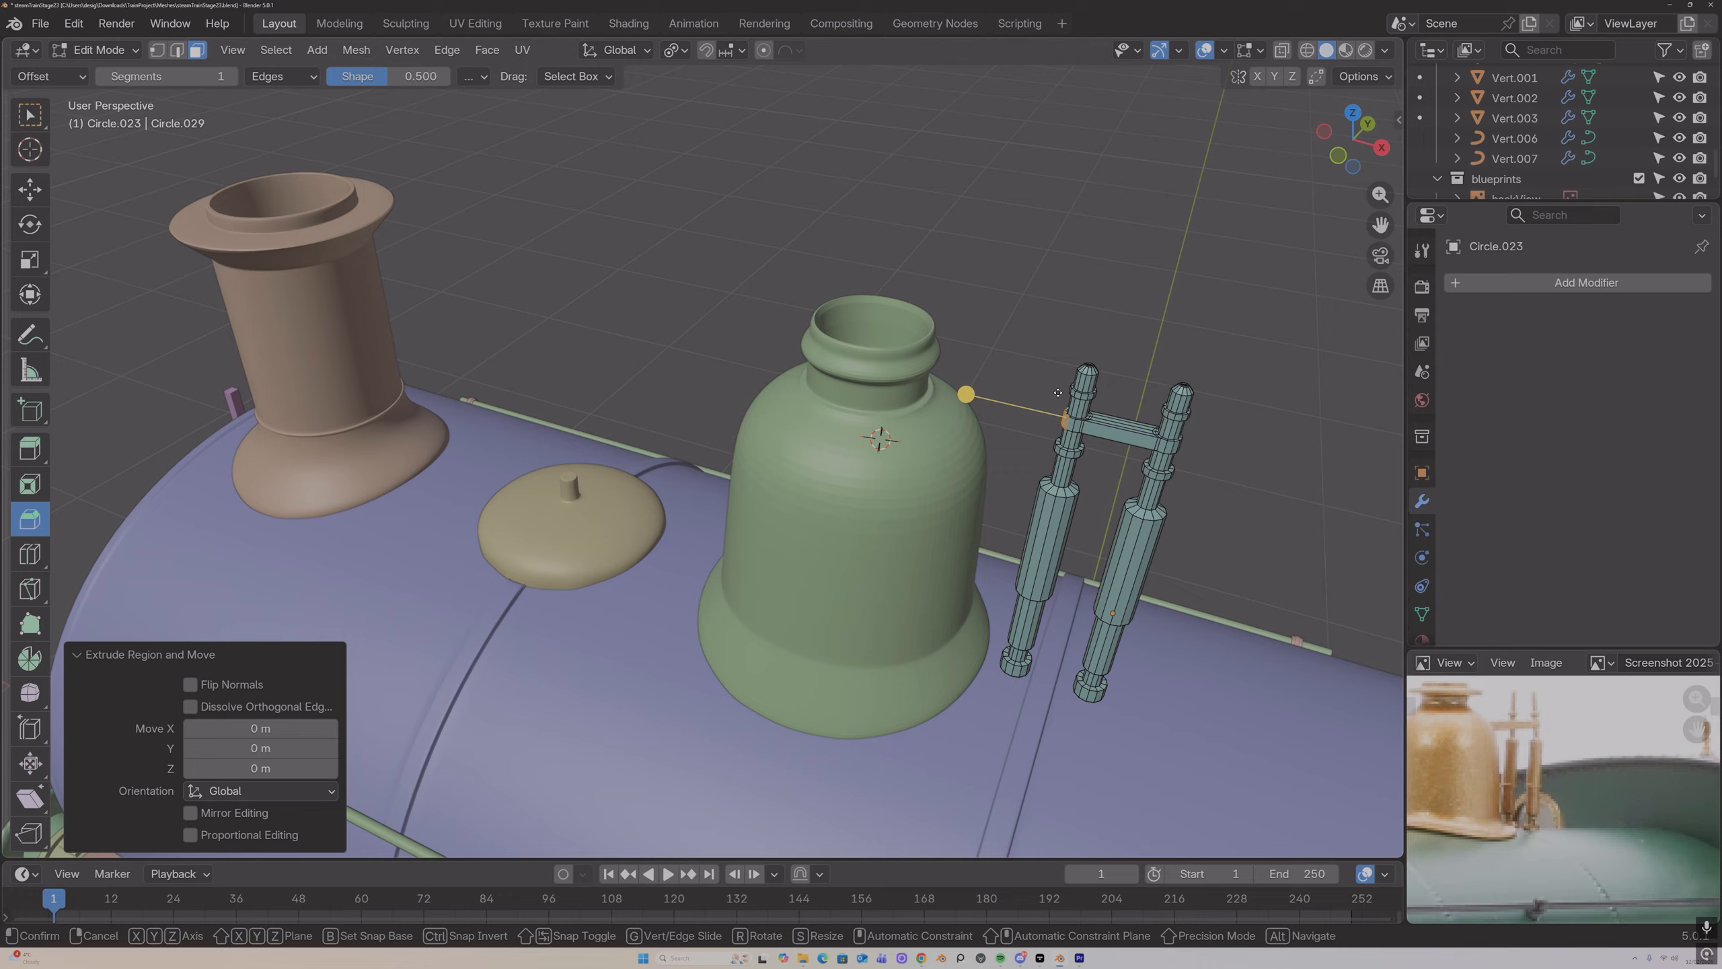
key(x)
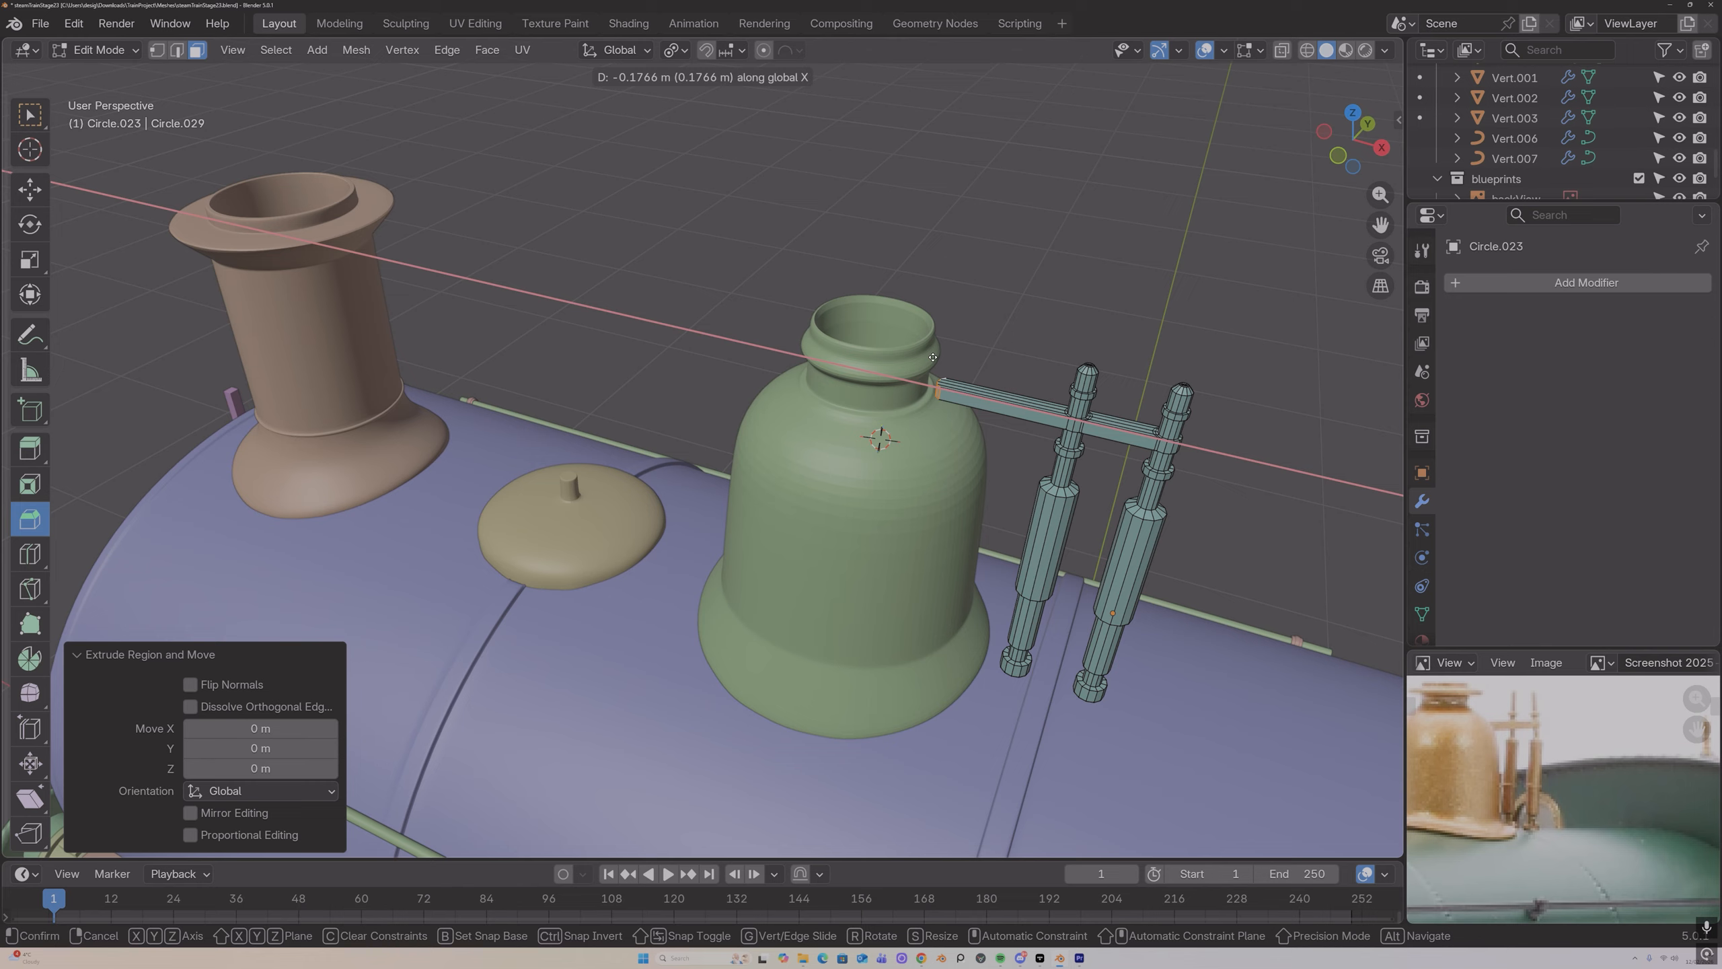
click(915, 350)
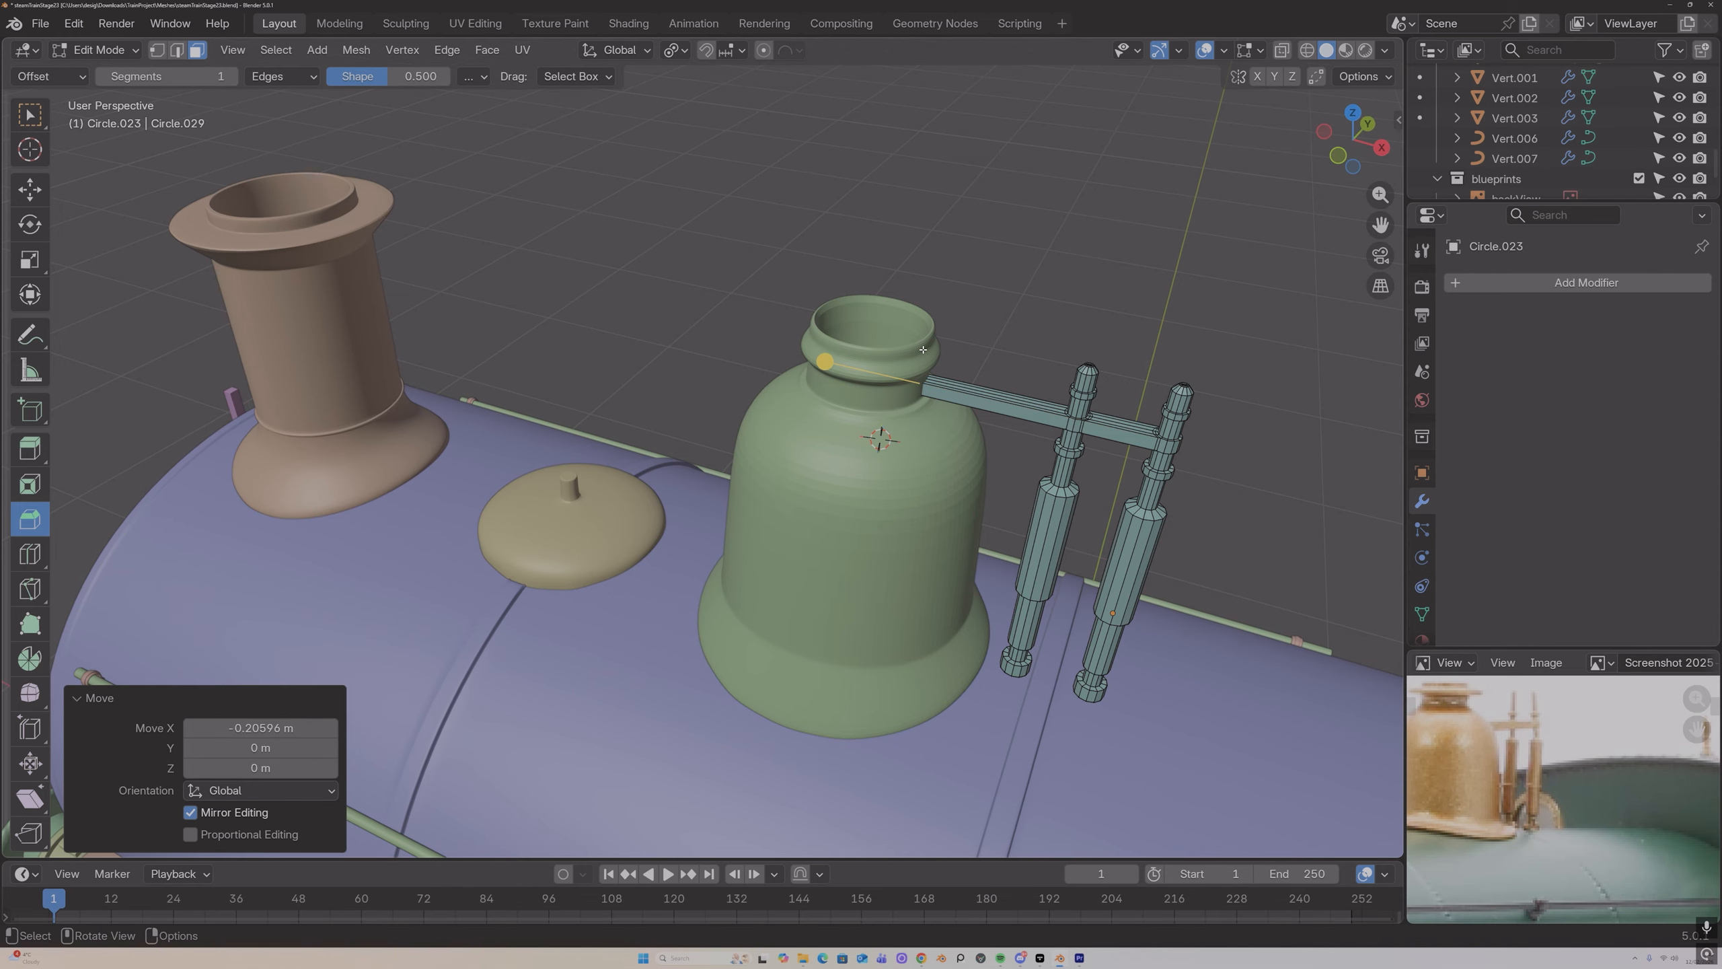
Step: Pull the arm's end faces back from the dome by about 0.016 m along X
mouse_move(915, 349)
middle_down()
mouse_move(952, 344)
mouse_move(926, 361)
middle_up()
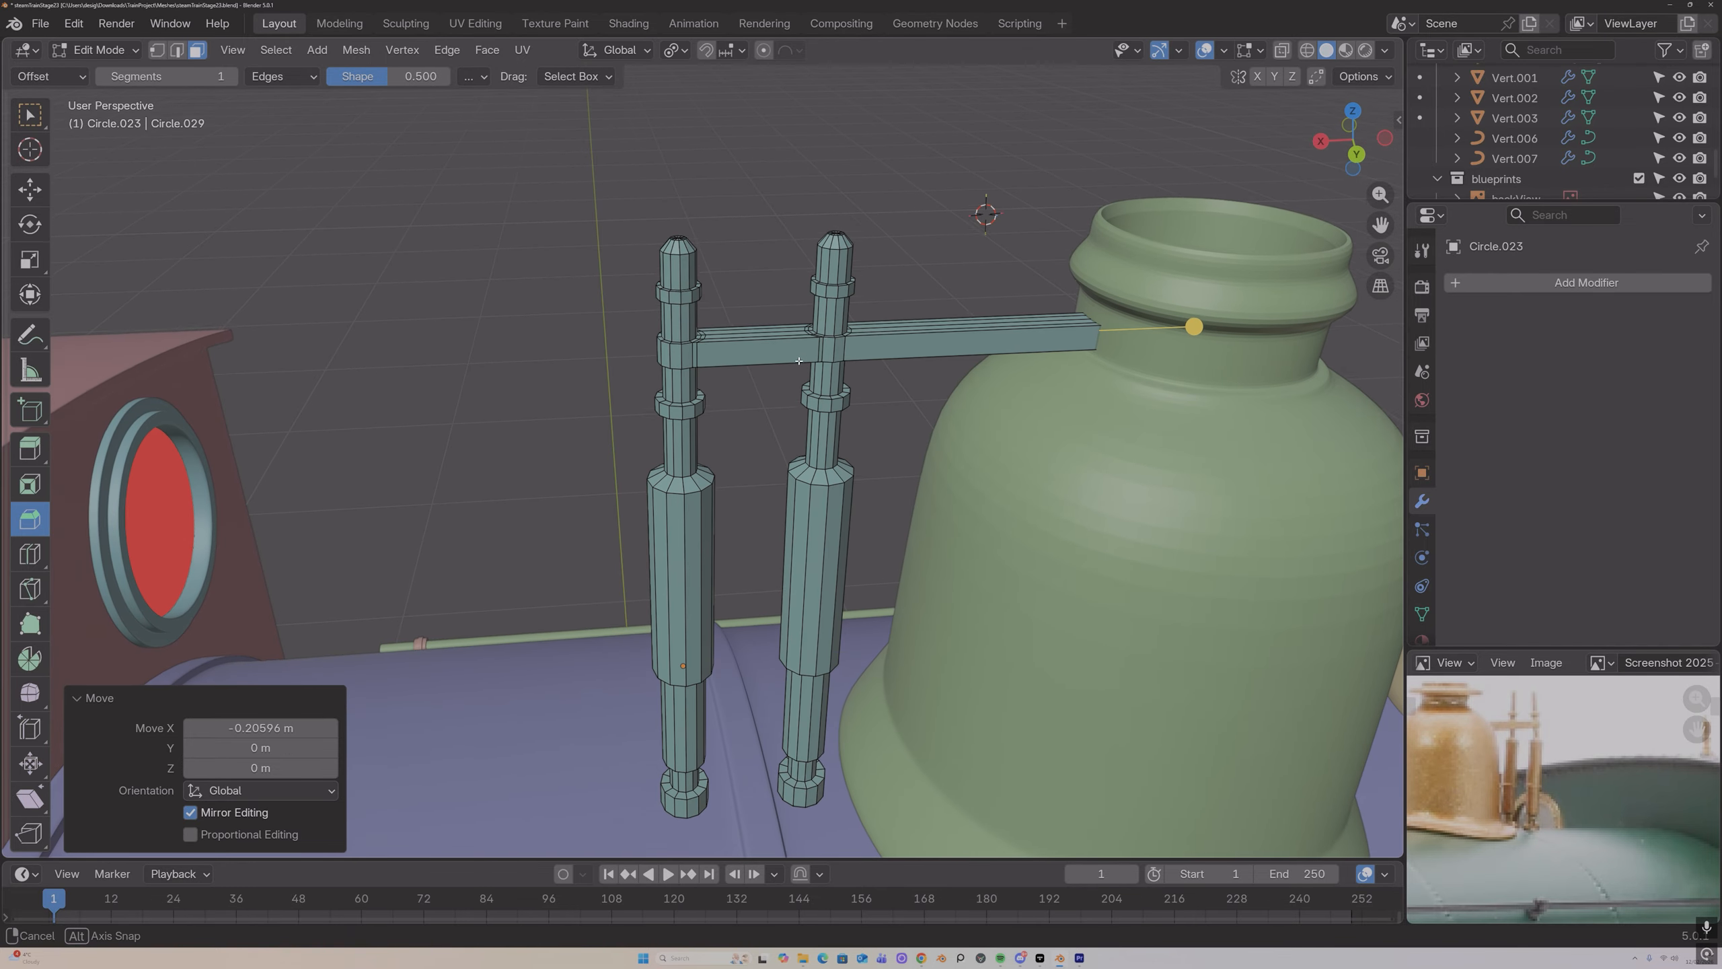
key(g)
key(x)
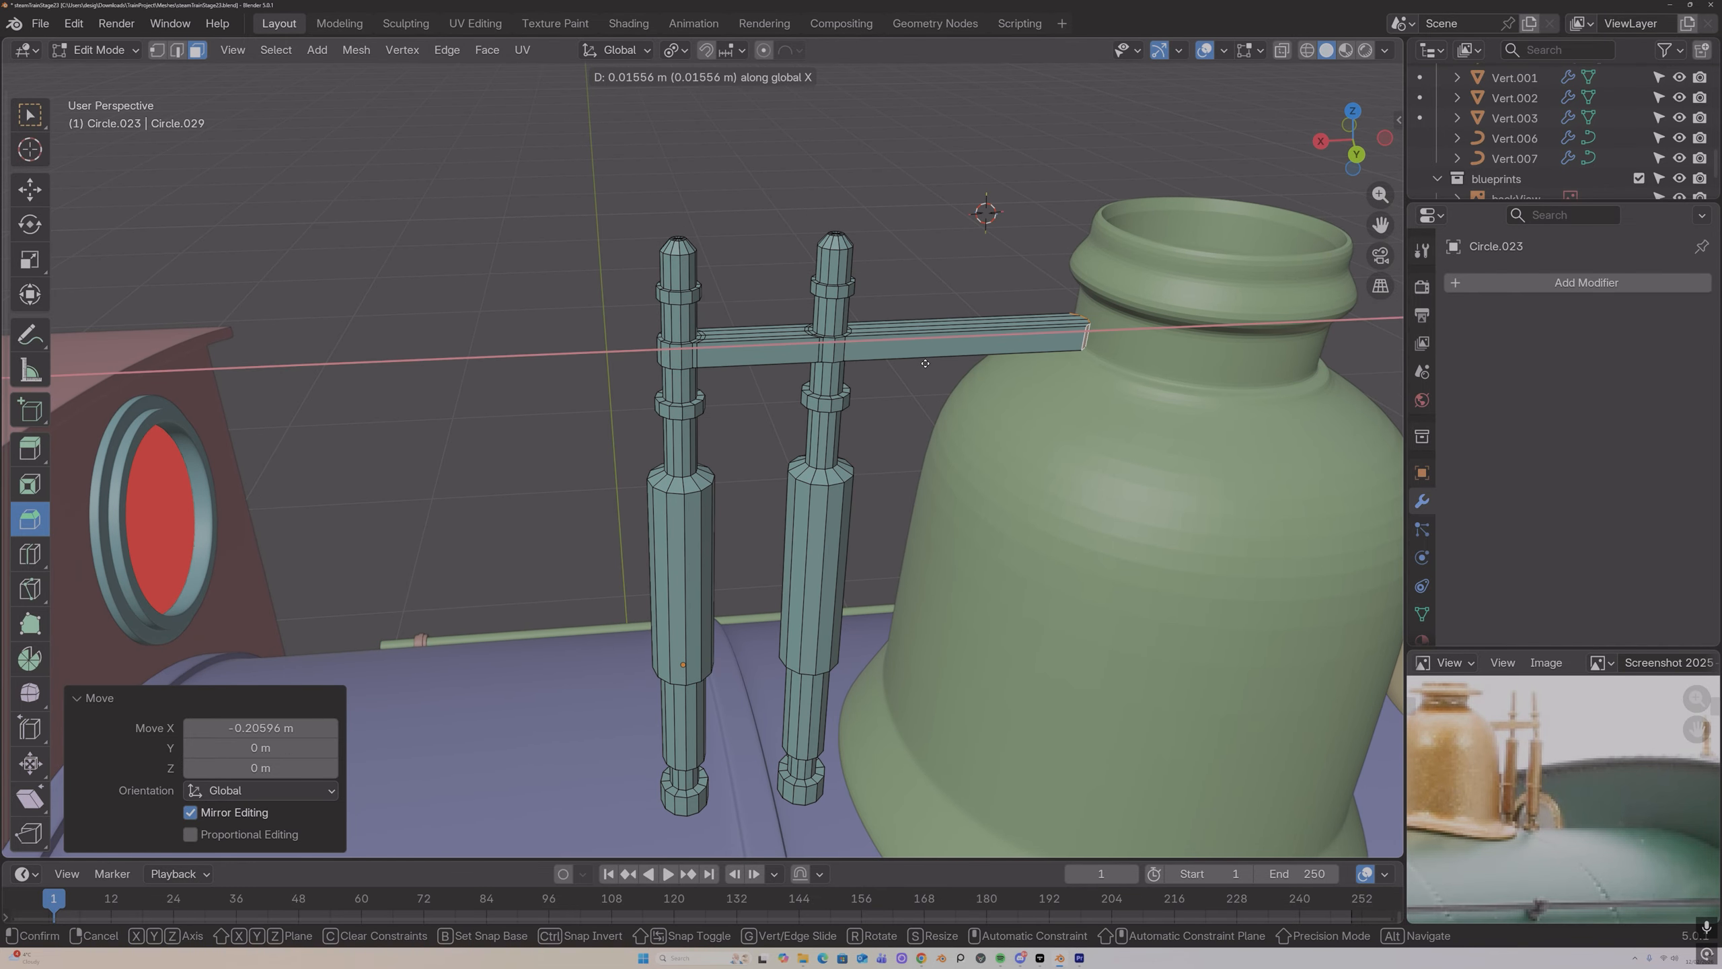
click(929, 362)
Step: Select edges at the arm's dome end and shift them about 0.002 m along negative X
middle_drag(929, 363, 876, 373)
key(2)
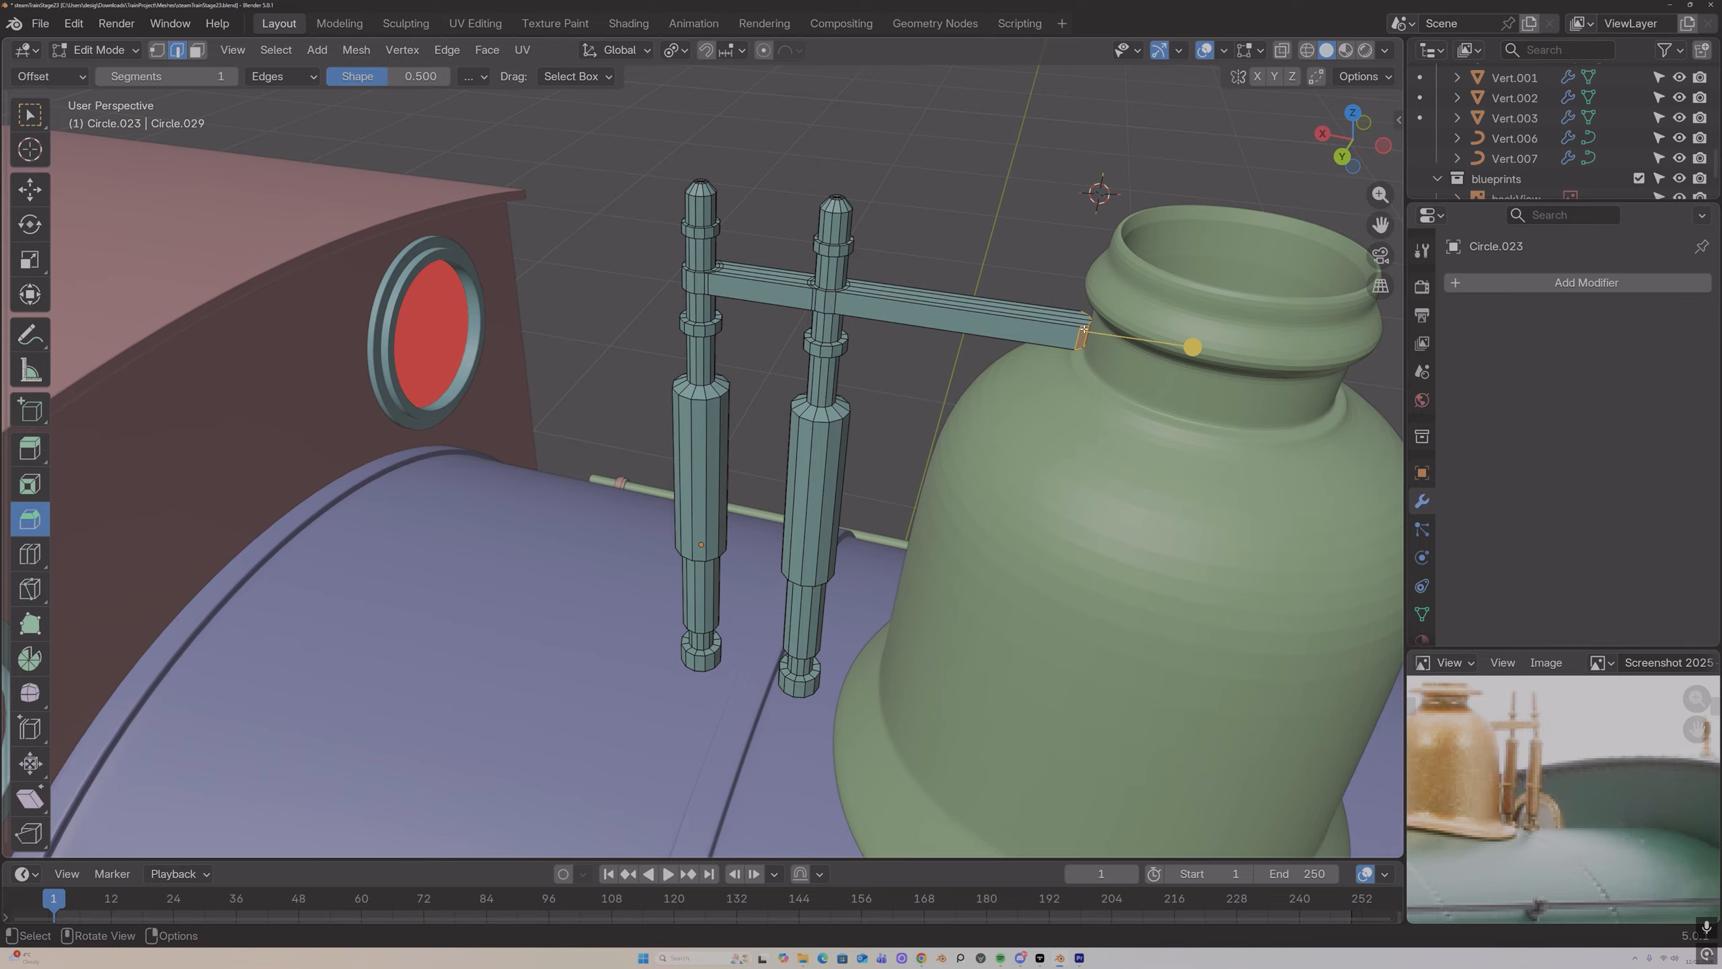
middle_drag(1079, 329, 142, 324)
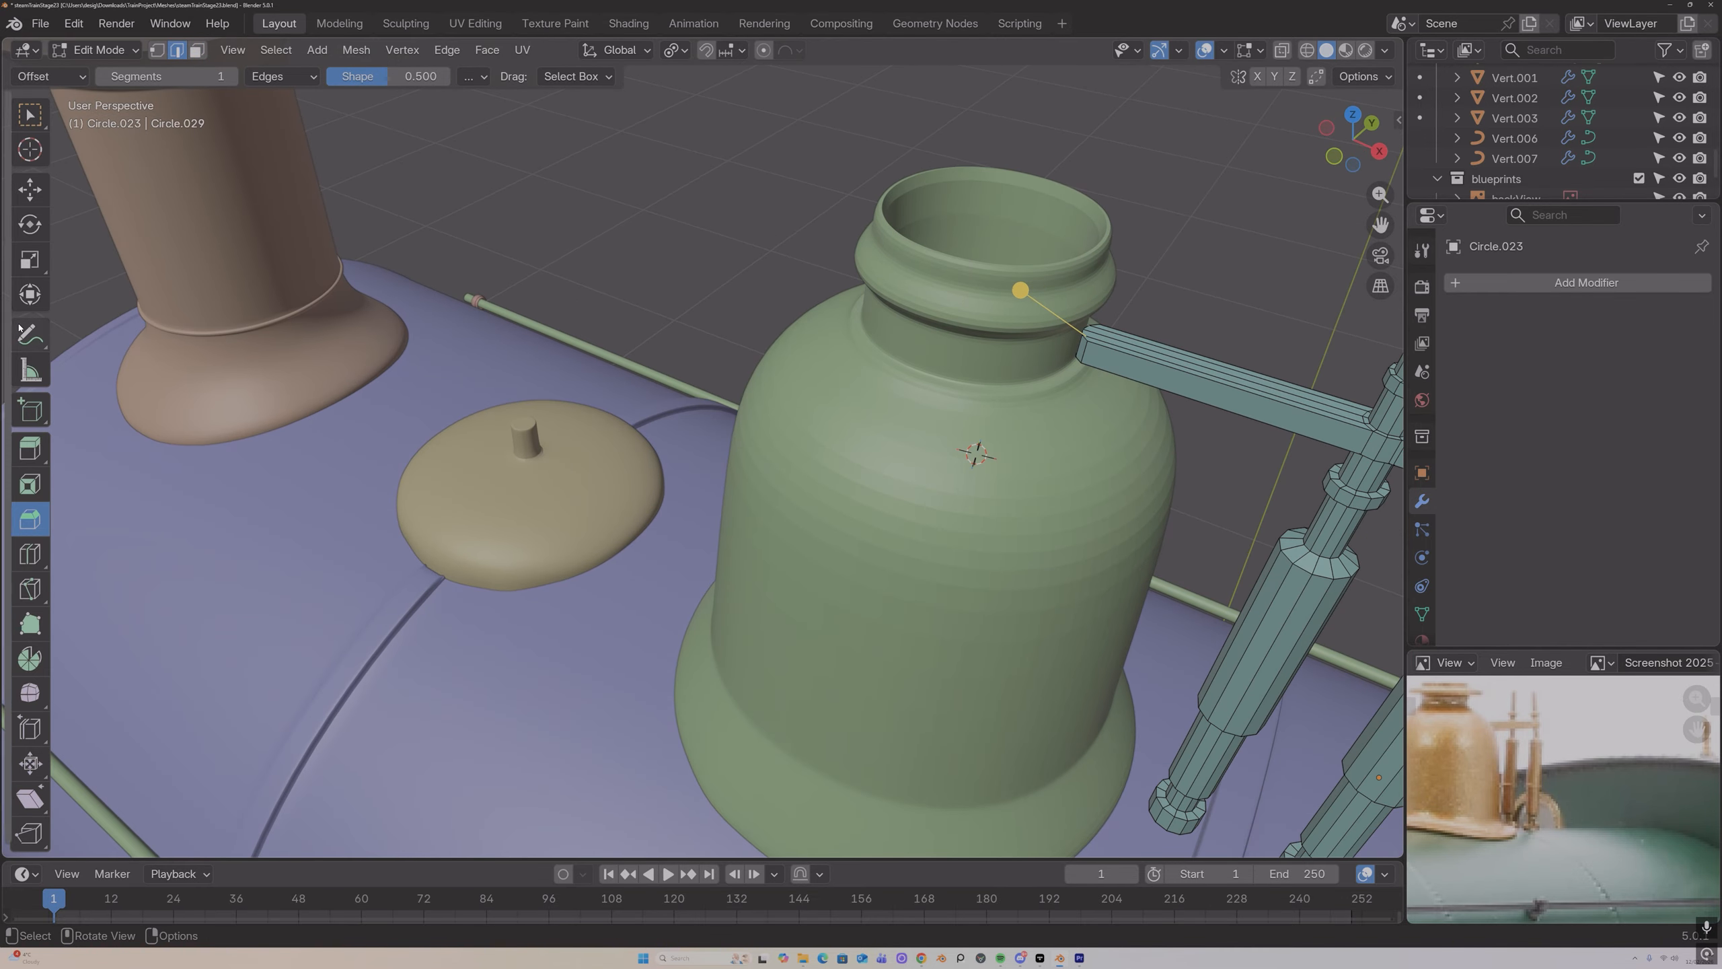
middle_drag(1150, 206, 1164, 243)
shift+click(1082, 340)
middle_drag(1082, 341, 1093, 343)
key(g)
key(y)
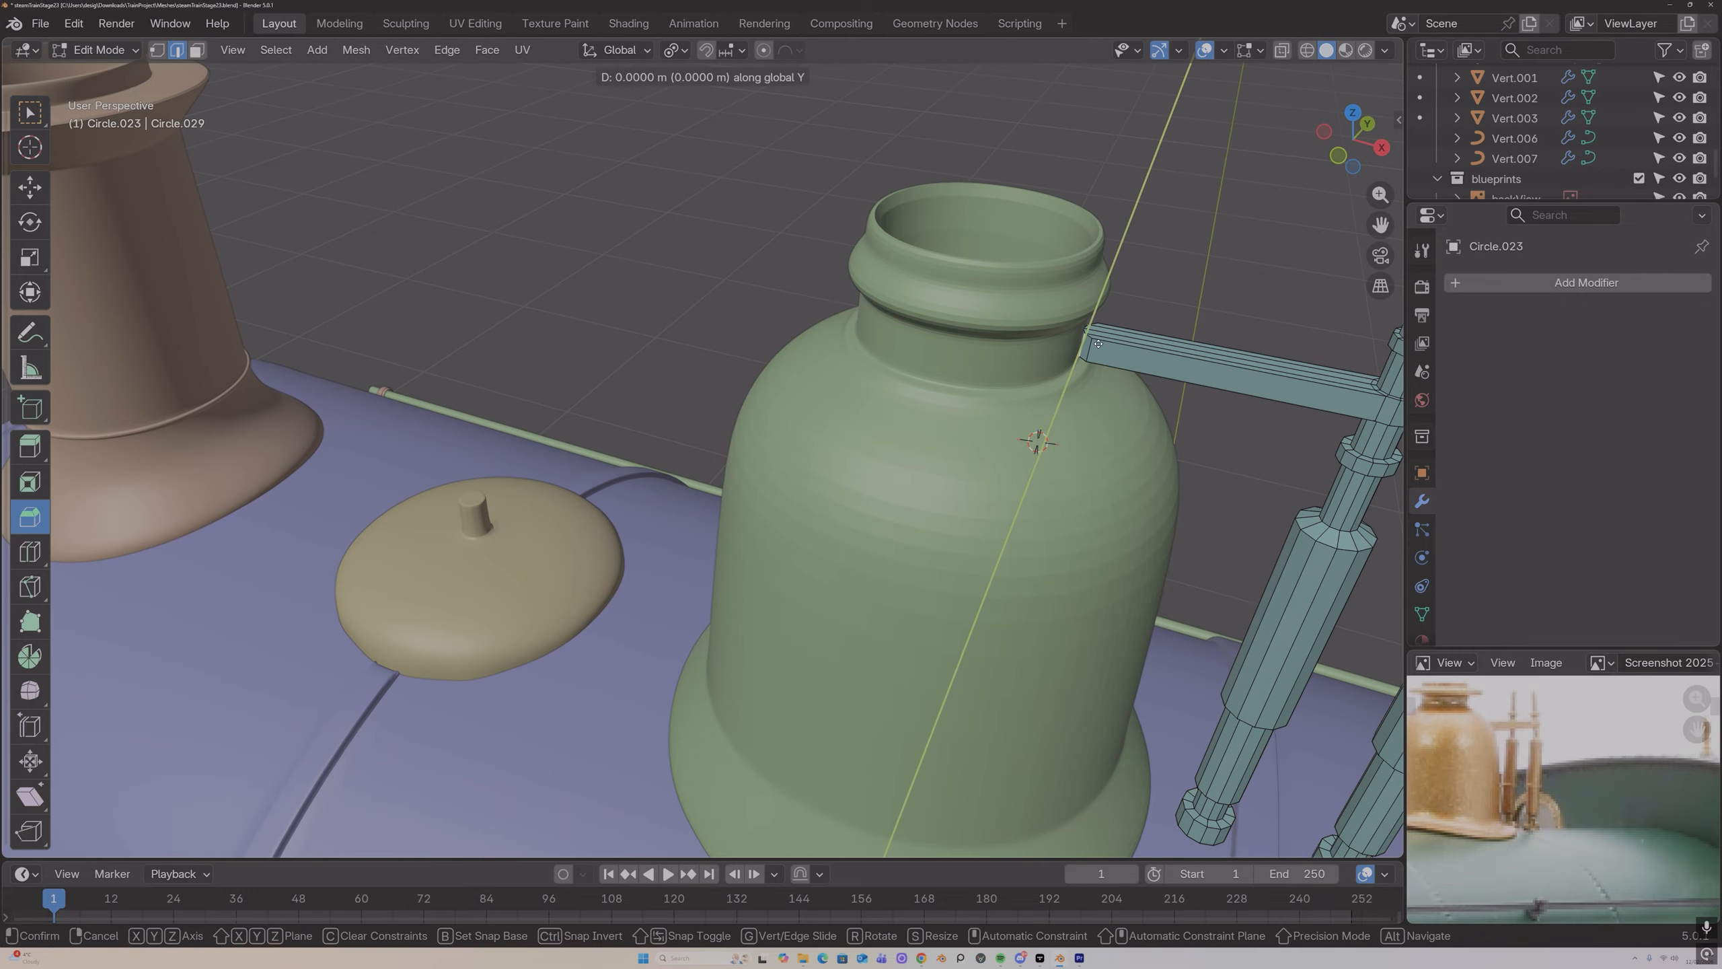
key(x)
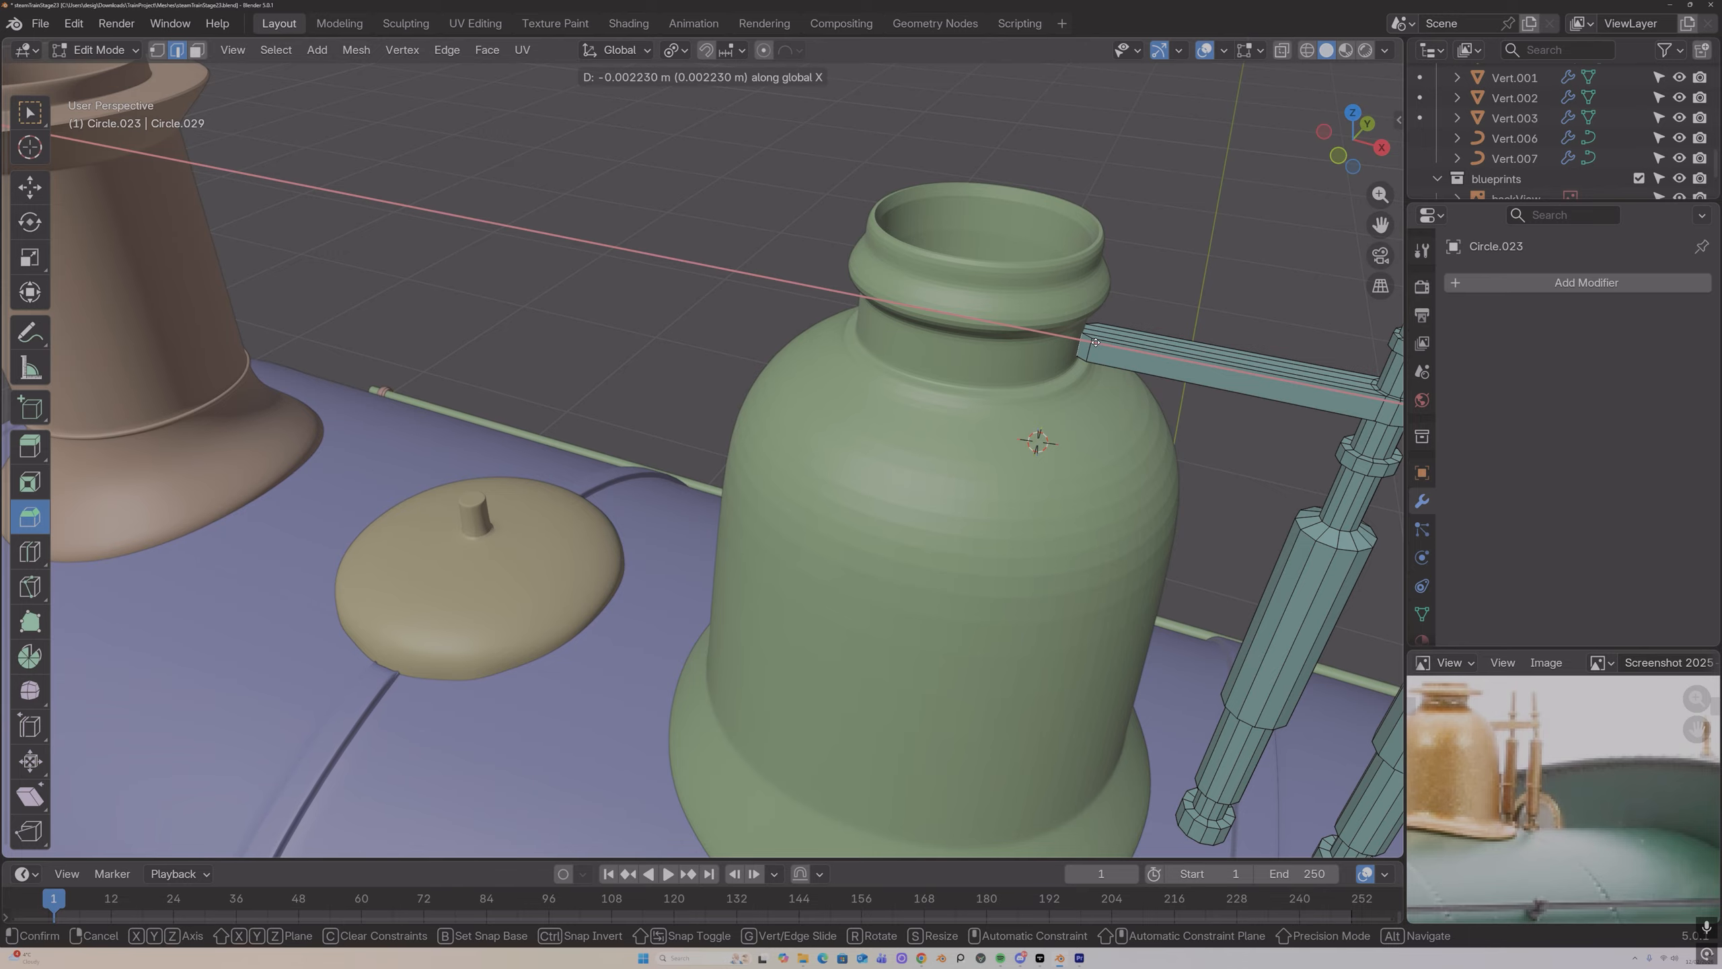
click(1093, 343)
Step: Move the selected edge at the arm's dome end about 0.009 m along negative X to fit the neck
click(1087, 348)
middle_drag(1087, 346, 931, 319)
middle_drag(1100, 351, 1380, 306)
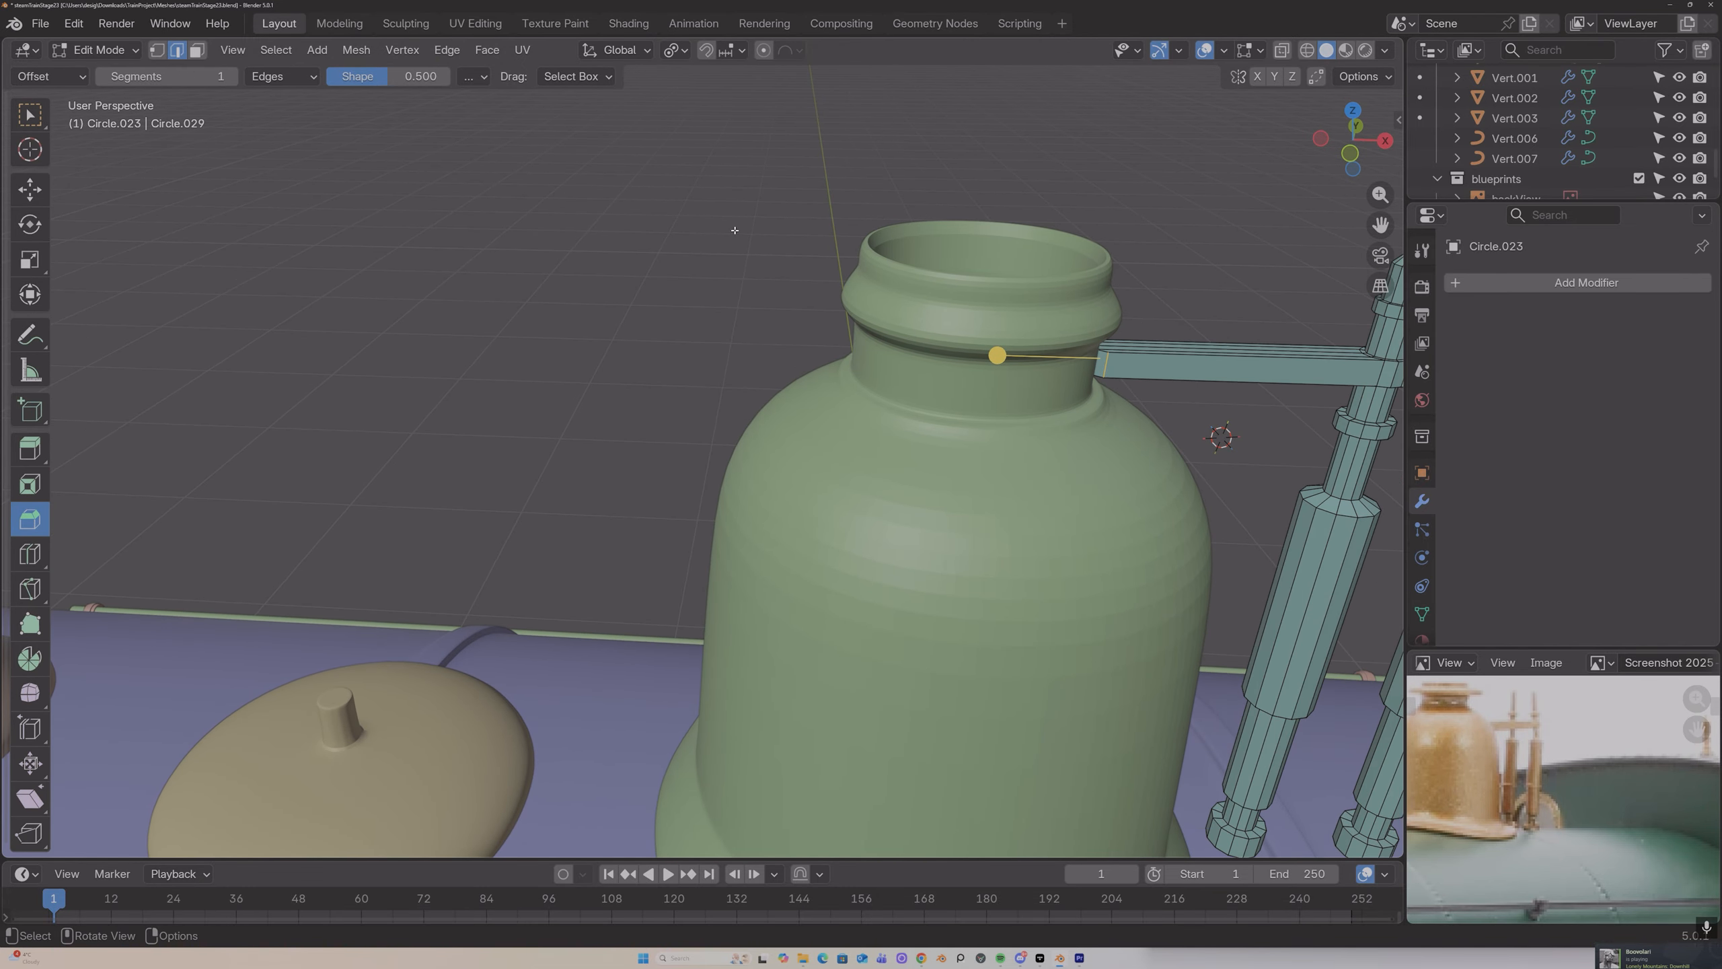
middle_drag(651, 271, 780, 266)
key(g)
key(x)
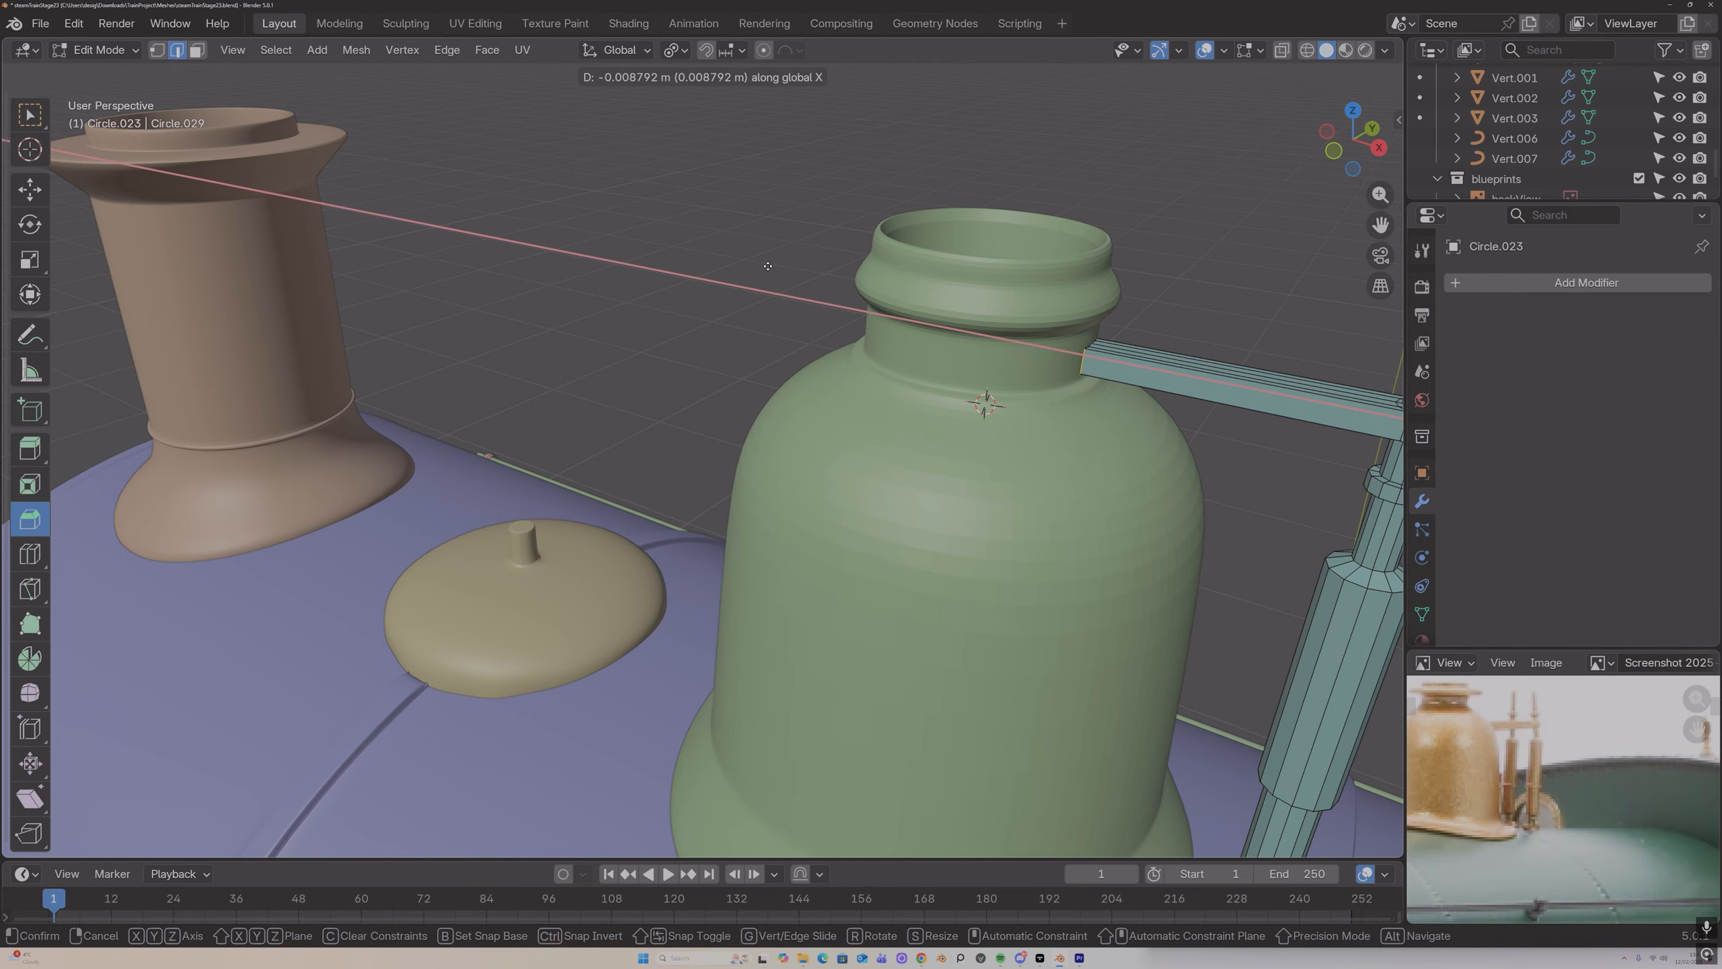
click(768, 265)
Step: Return to Object Mode and add a level 2 Subdivision modifier to the joined fittings
key(Tab)
scroll(773, 258, down, 8)
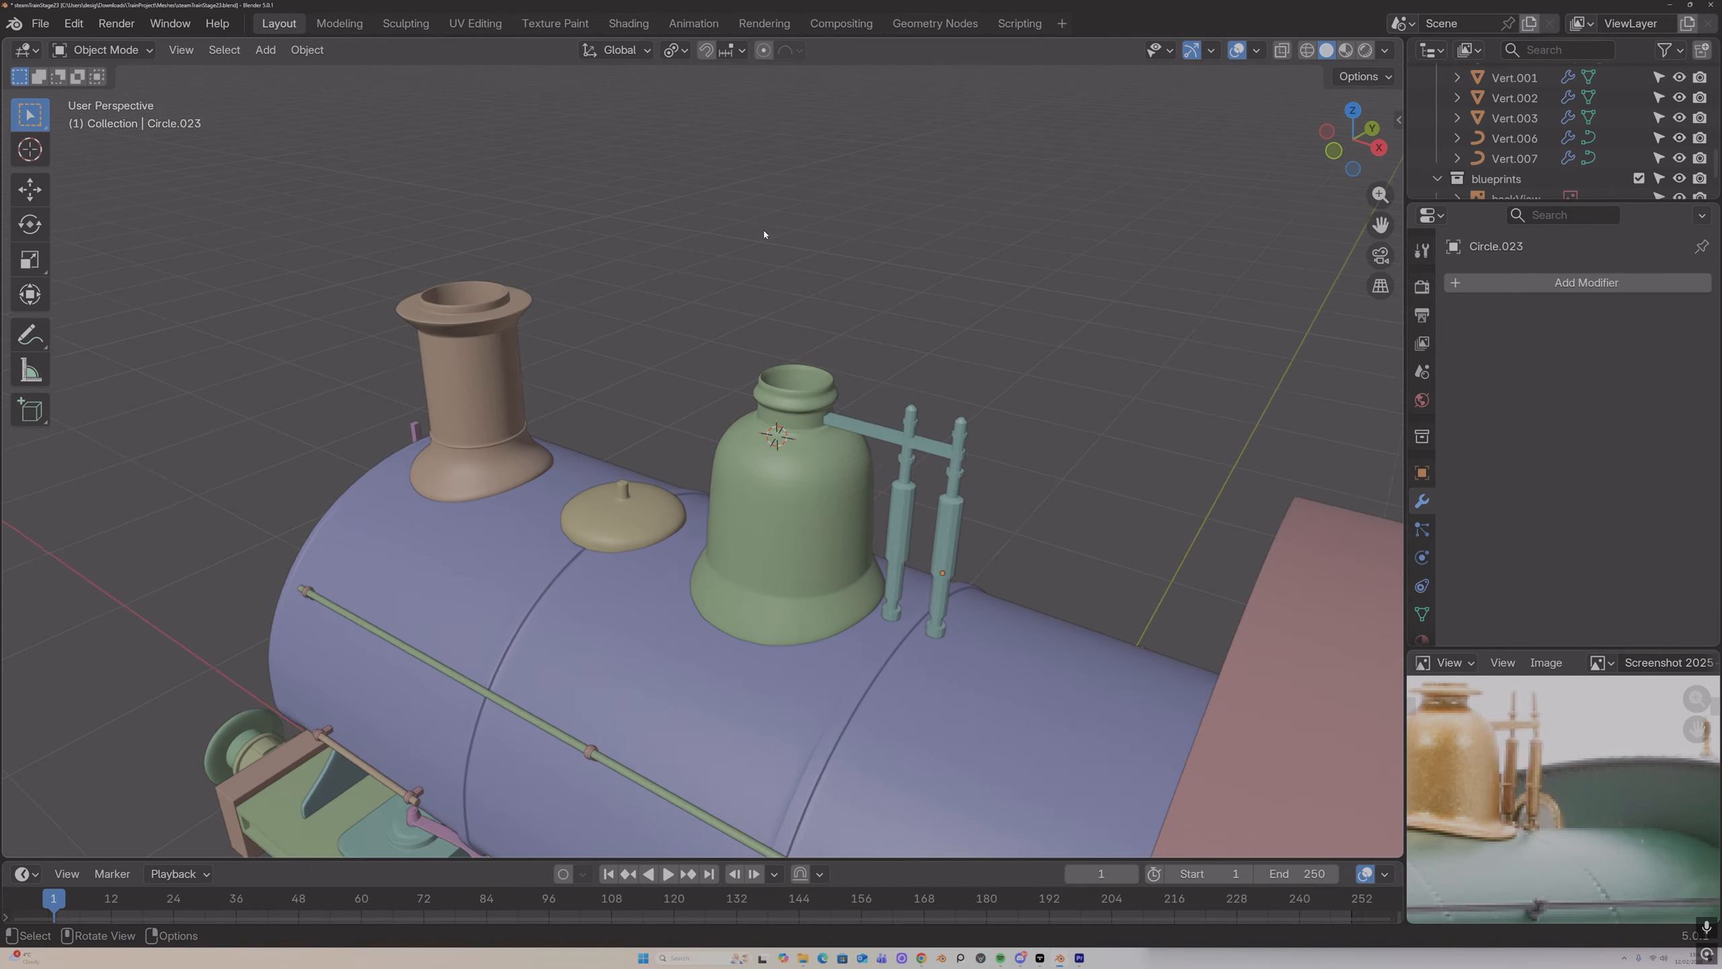
scroll(790, 265, up, 3)
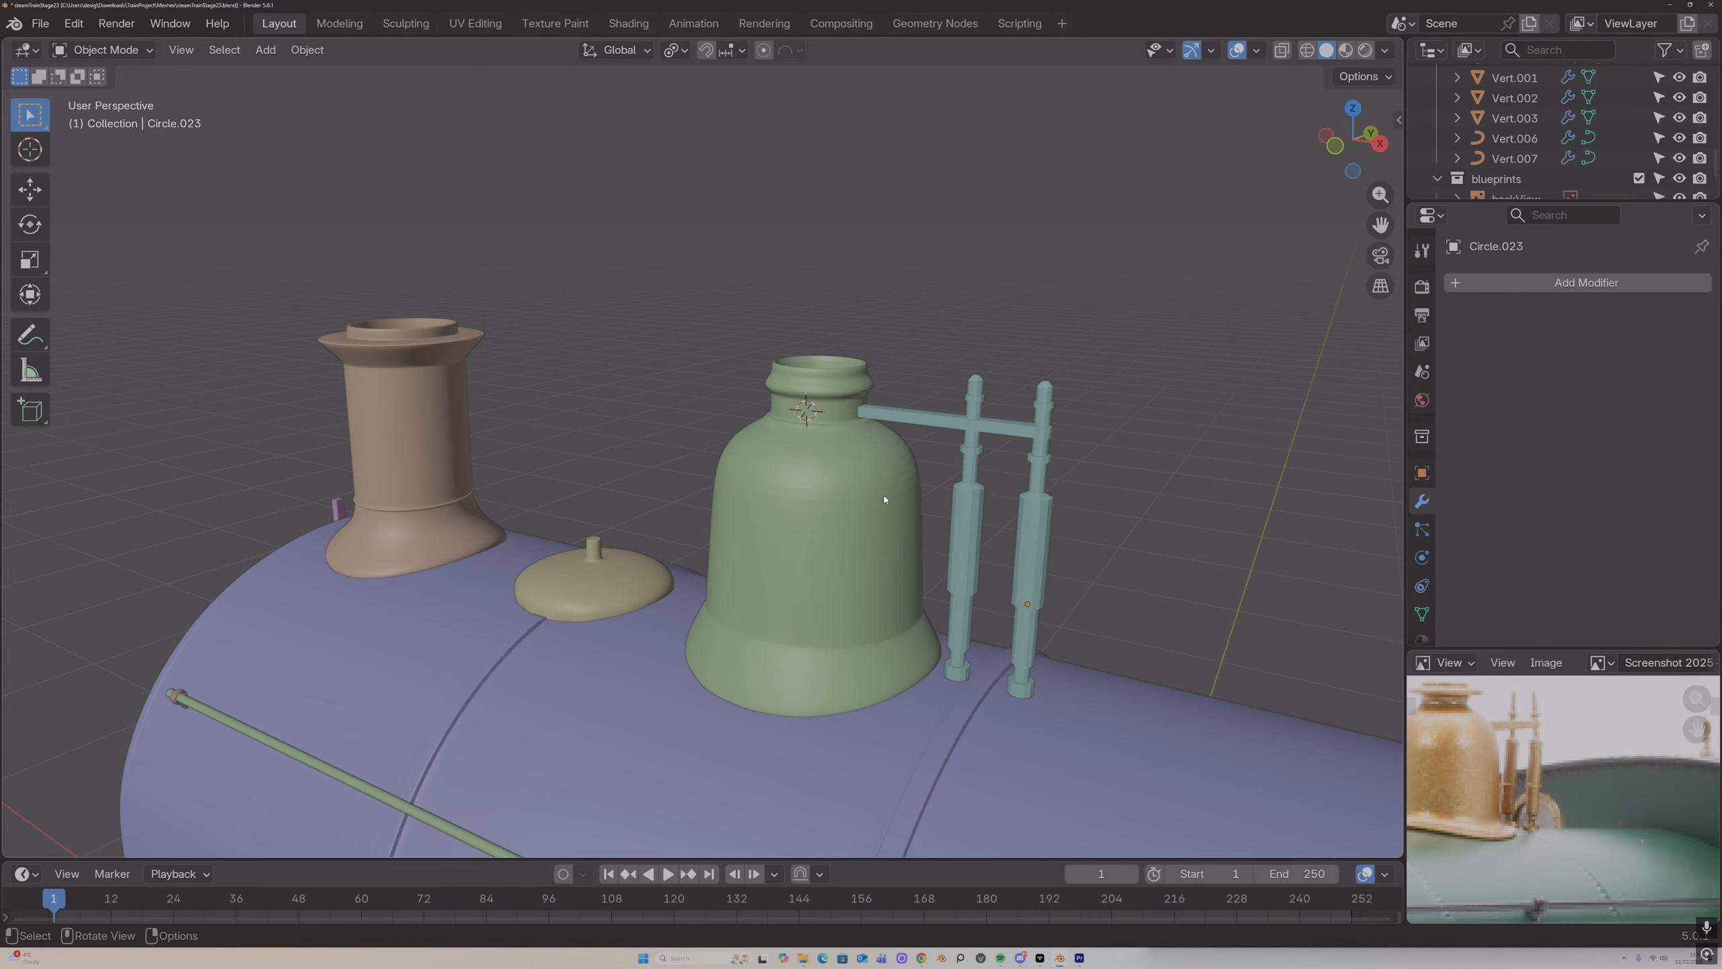
click(984, 464)
middle_drag(985, 465, 942, 429)
key(ctrl+2)
scroll(882, 407, up, 3)
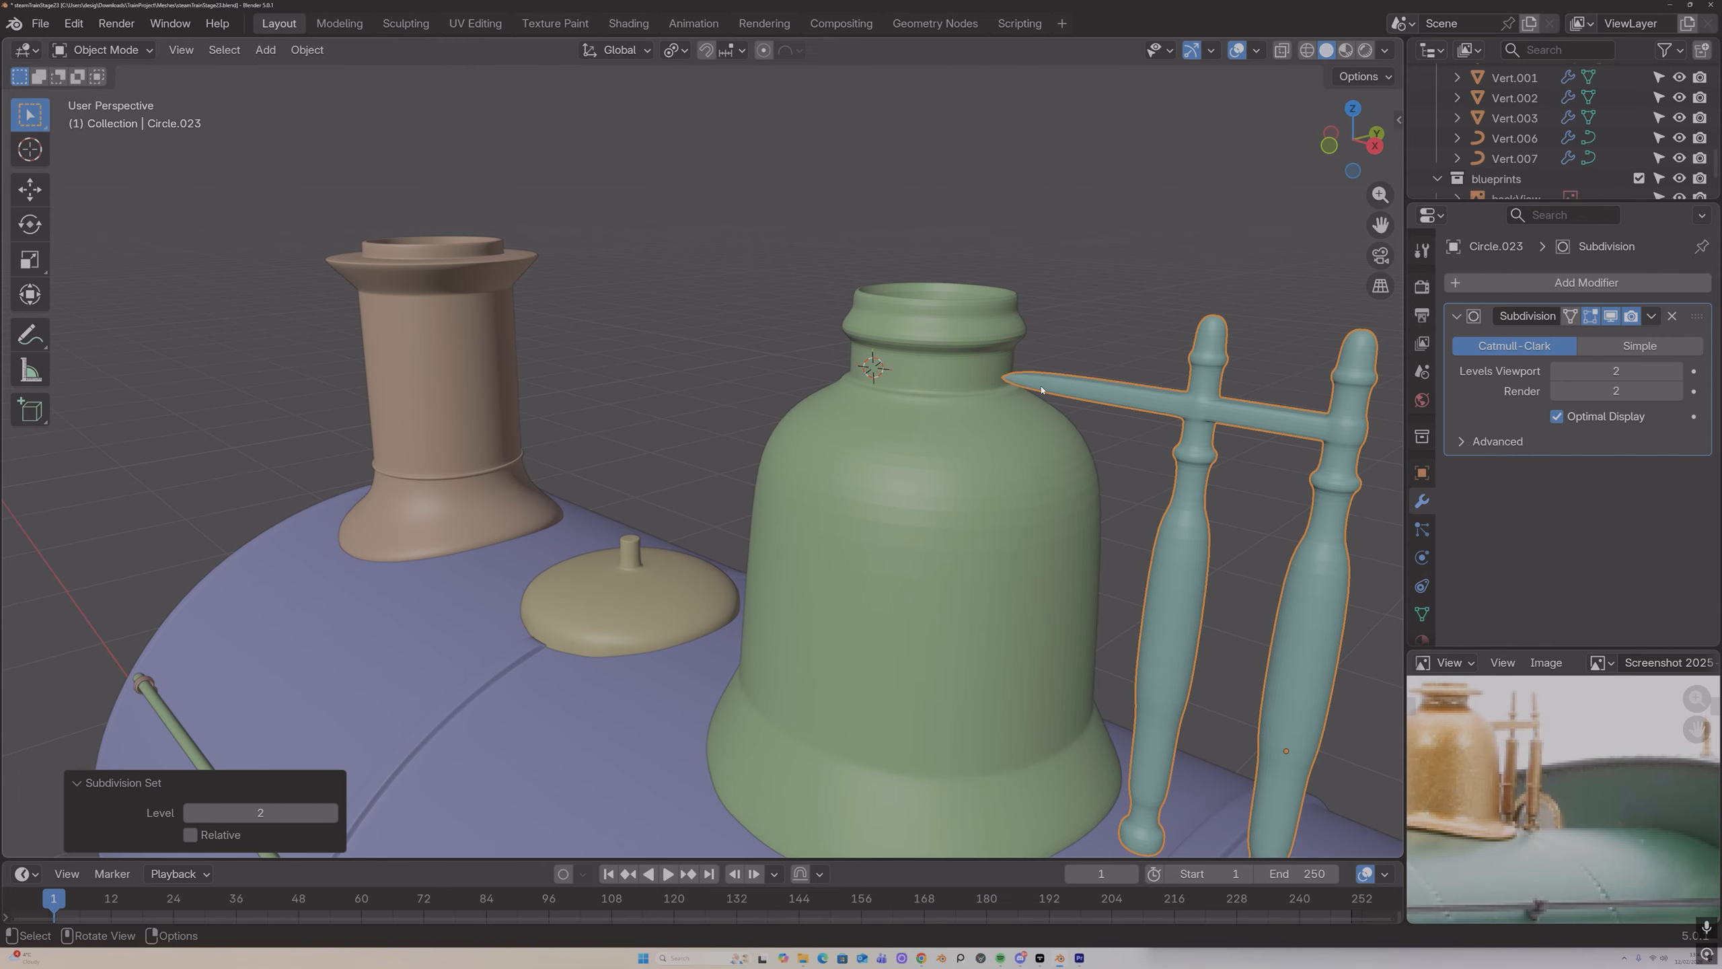
Step: In Edit Mode, add a loop cut around the horizontal arm tight against its dome end, with a slide factor of about -0.994
key(Tab)
key(ctrl+r)
click(1128, 383)
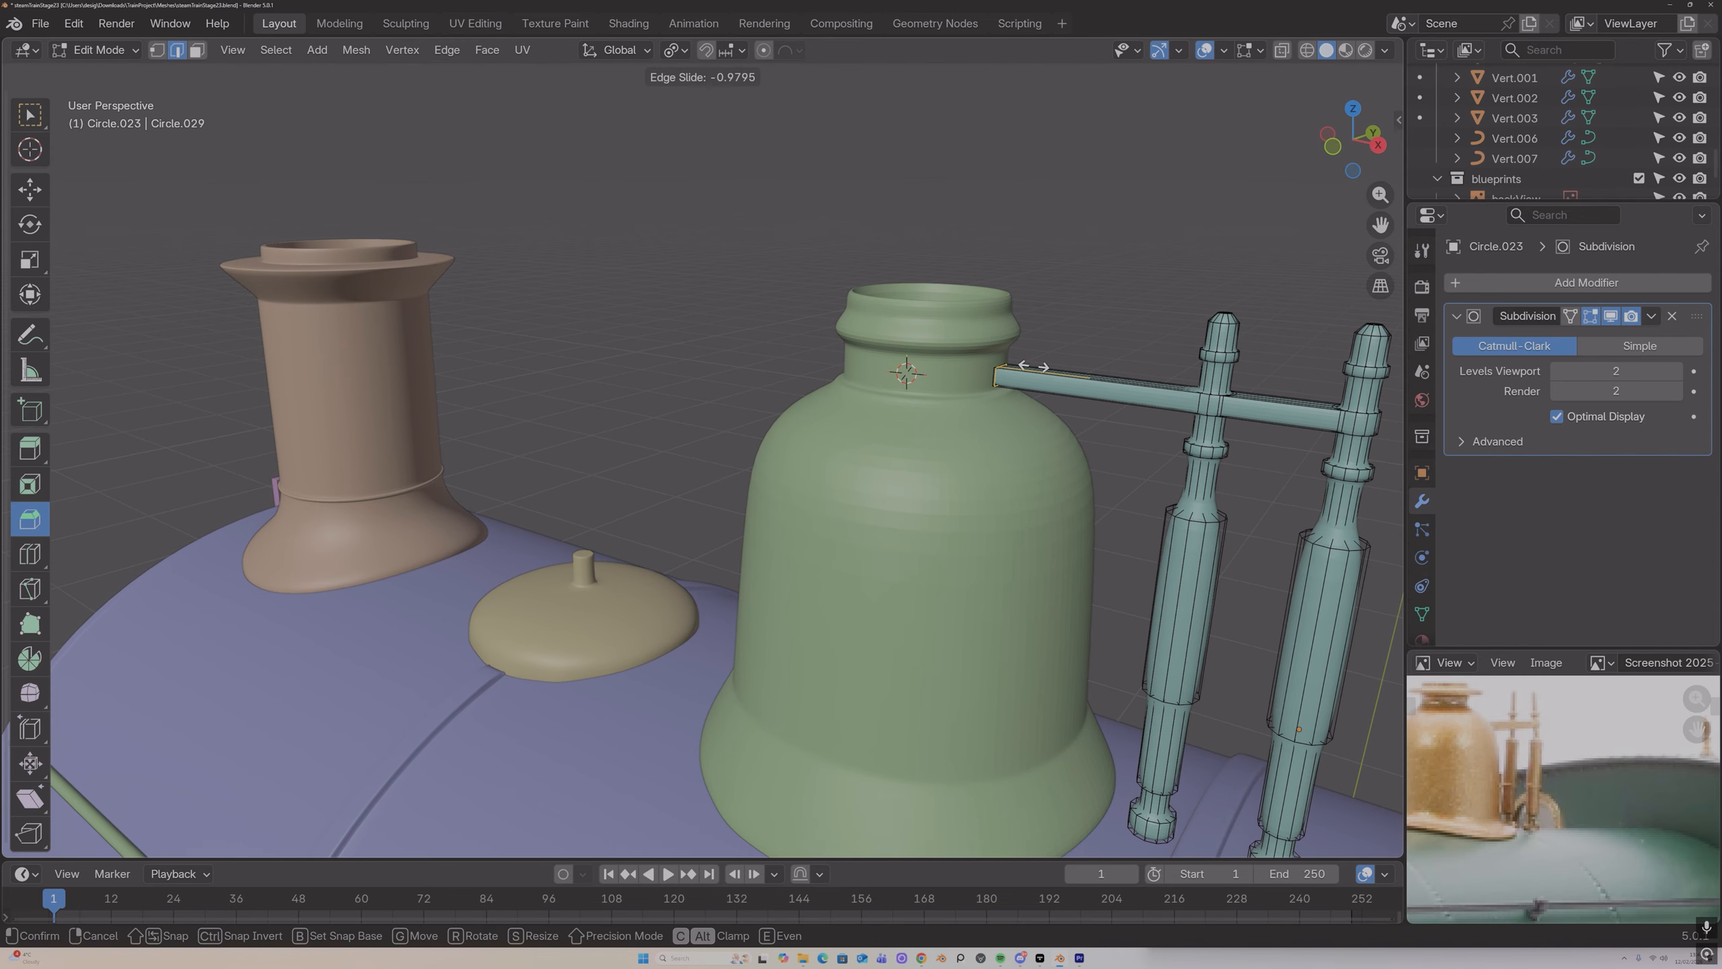
click(1032, 365)
middle_drag(1031, 366, 1195, 412)
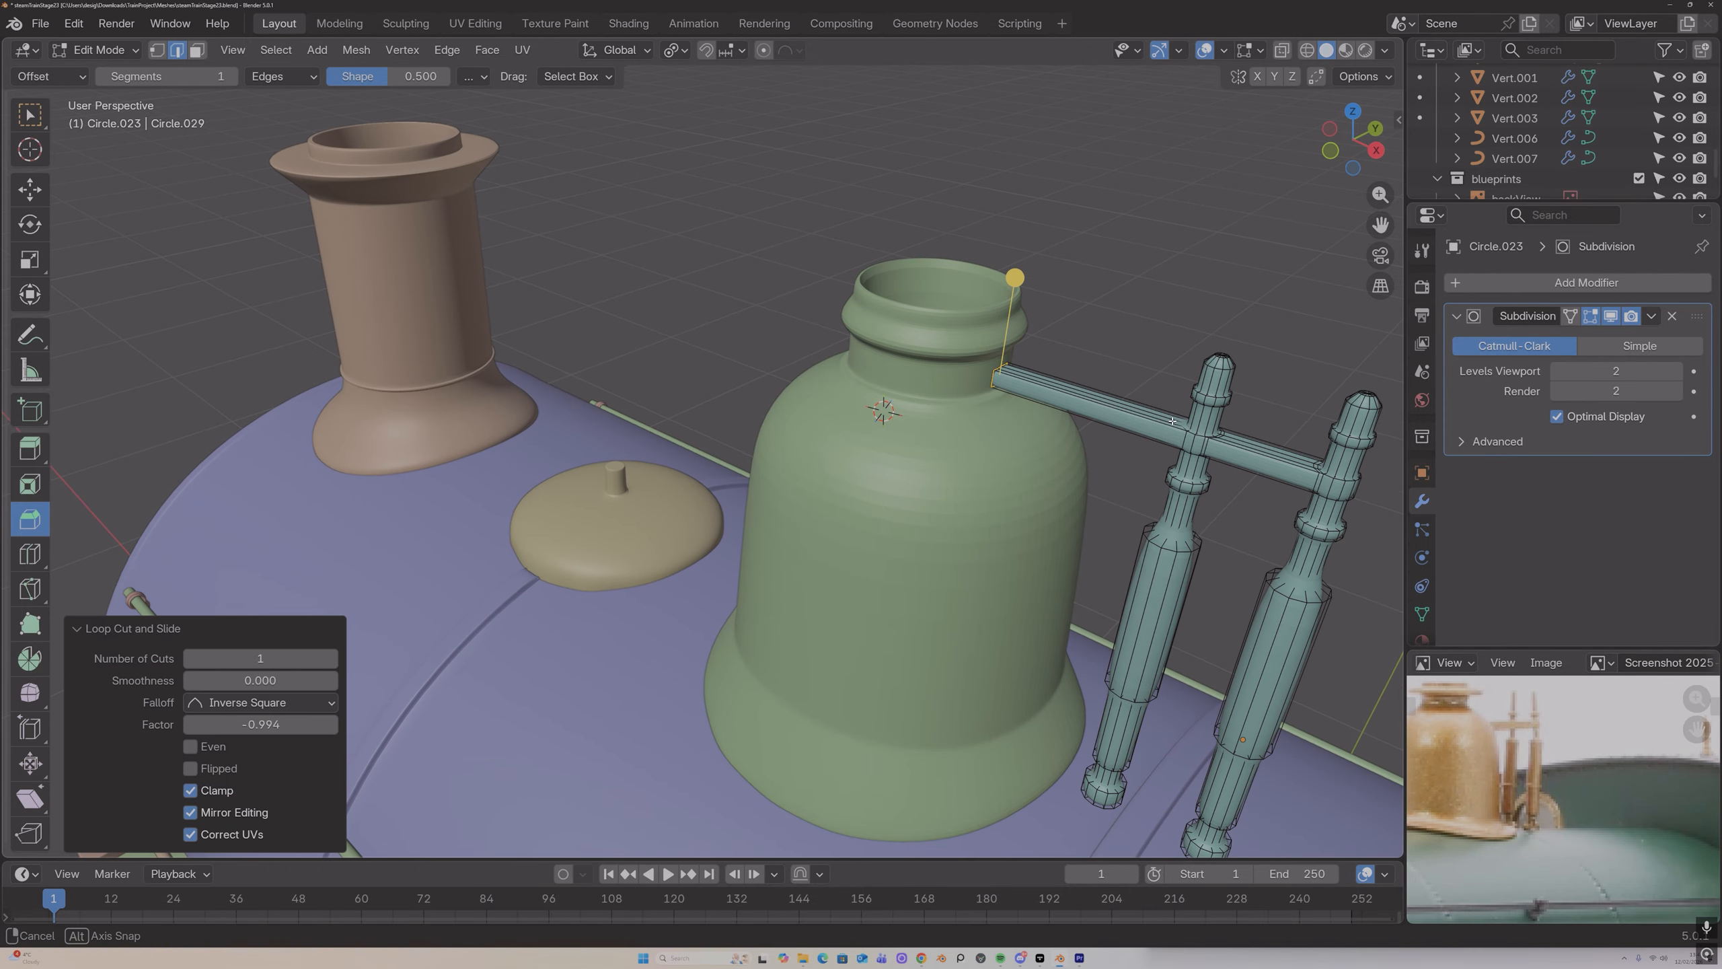
Step: Add a support loop around each fitting just above the arm, sliding the inner fitting's loop by a factor of about 0.912
key(ctrl+r)
click(1195, 412)
click(1189, 423)
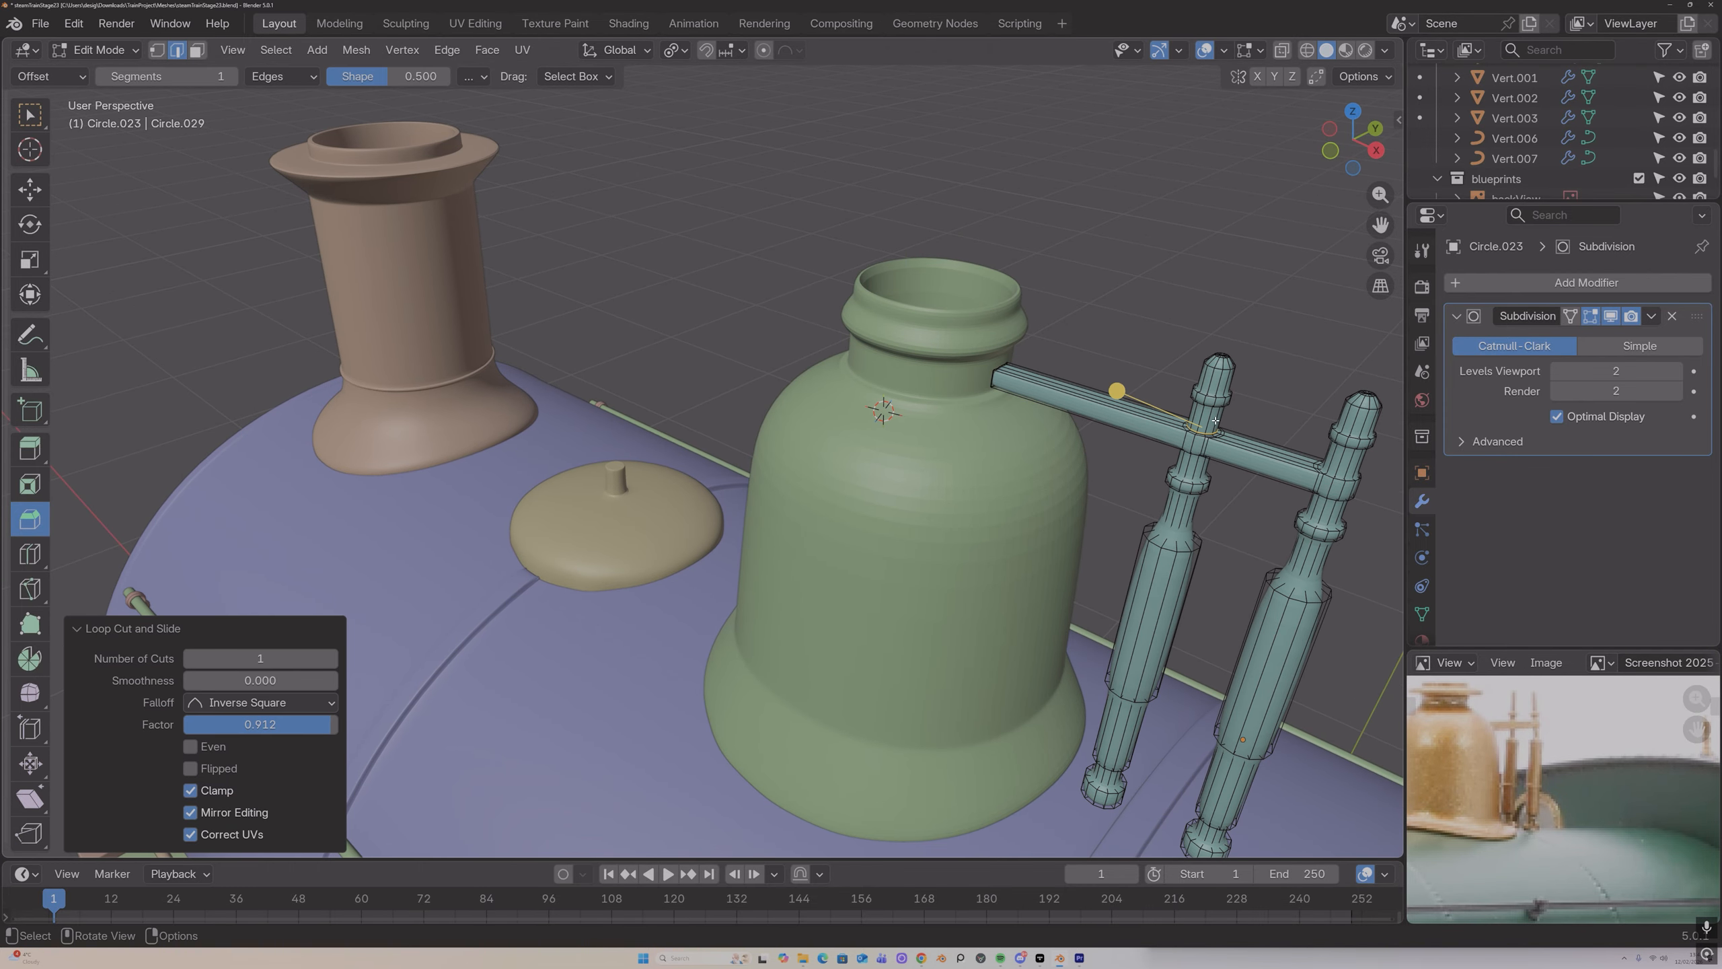
key(ctrl+r)
click(1332, 467)
click(1325, 471)
Step: Add support loops just above and just below the upper collars of both fittings, slid close to the collar edges
key(ctrl+r)
click(1191, 405)
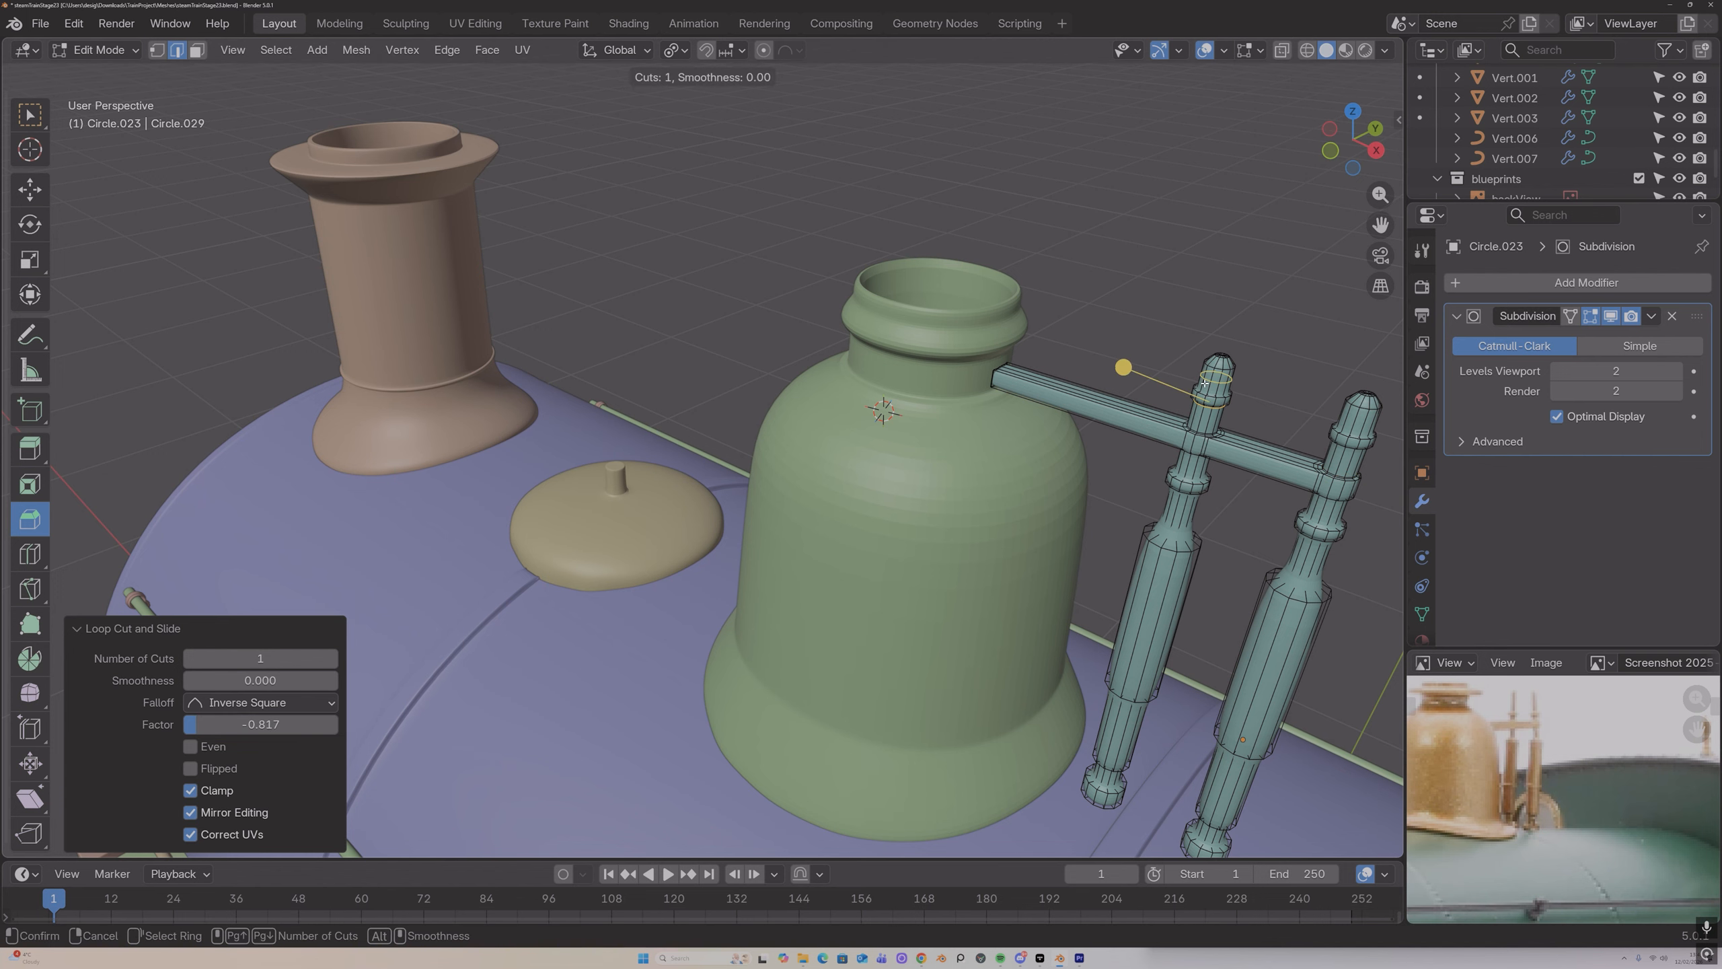
click(1192, 403)
key(ctrl+r)
click(1204, 392)
click(1199, 393)
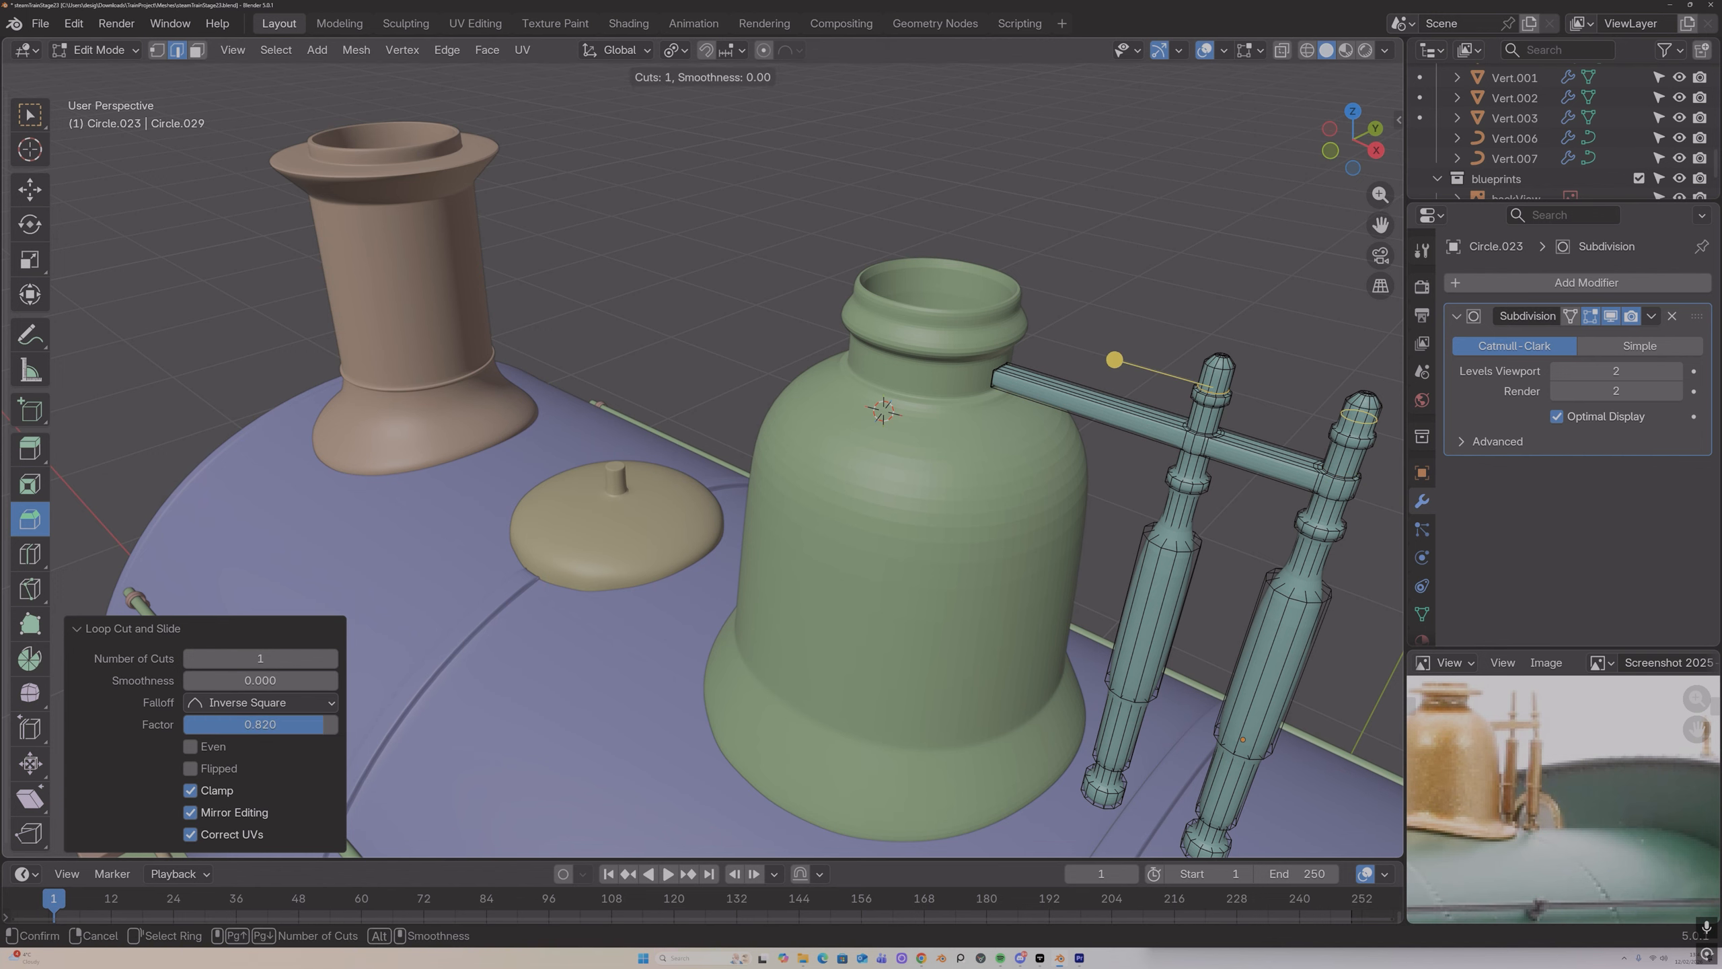
key(ctrl+r)
click(1361, 434)
click(1360, 445)
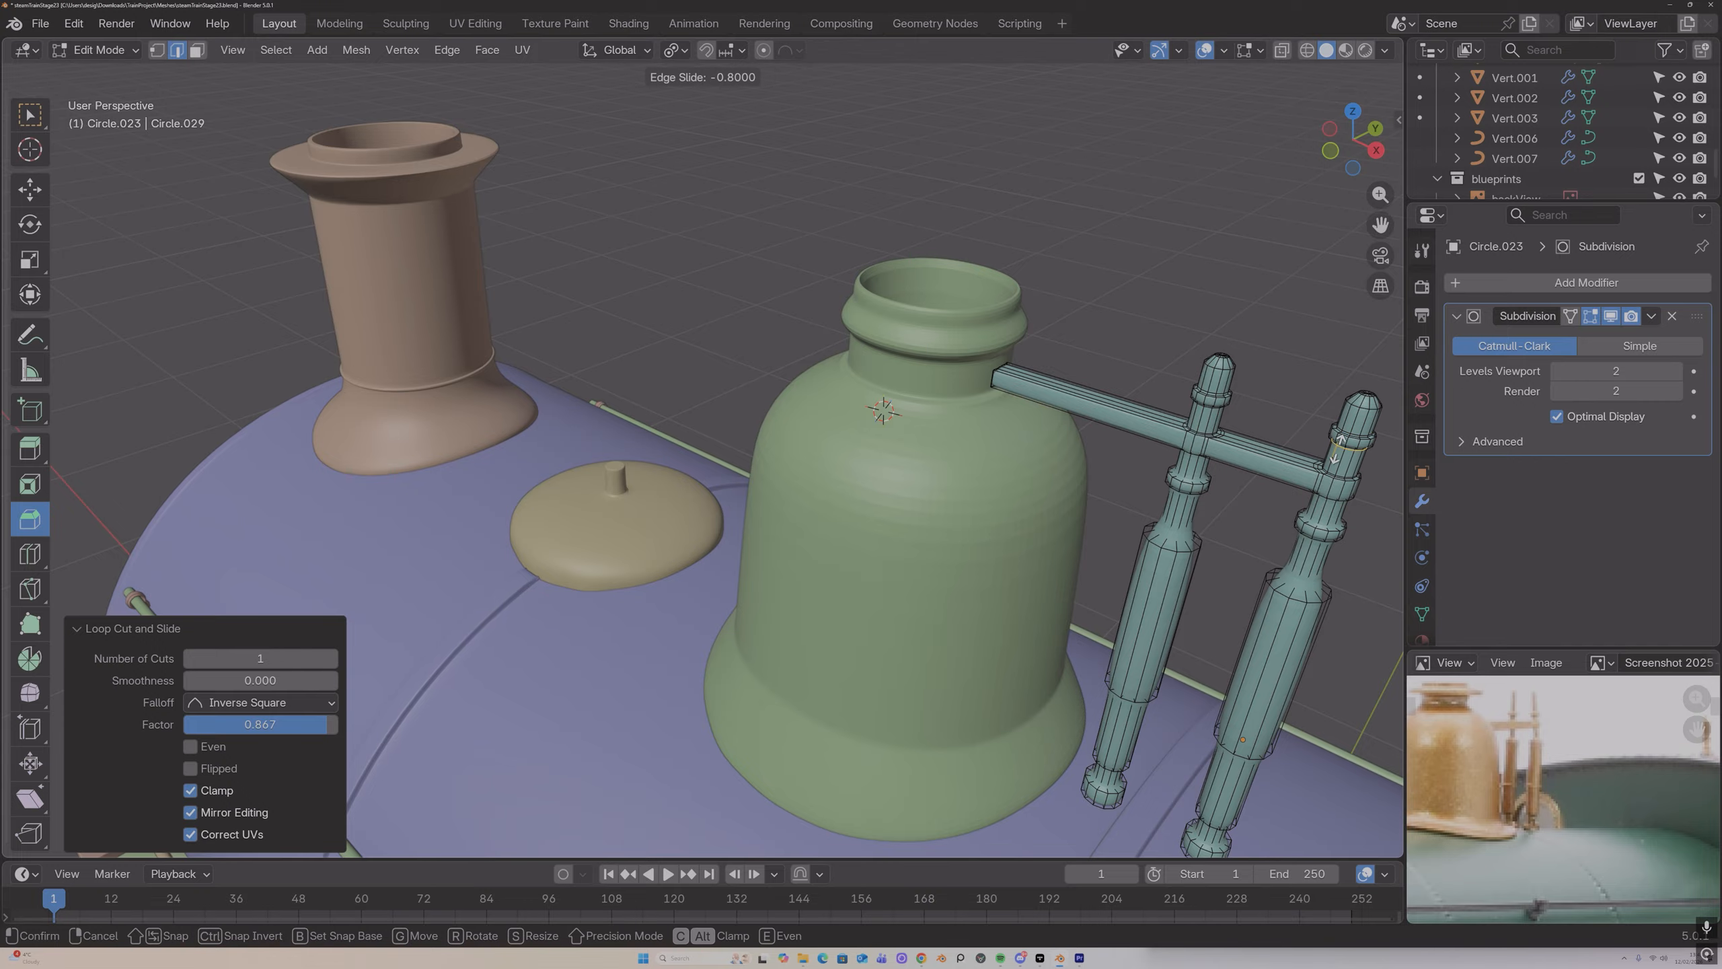
Step: Add a support loop within the inner fitting's upper collar, slid close to one edge by about -0.79
middle_drag(1328, 434, 1215, 393)
key(ctrl+r)
click(1244, 400)
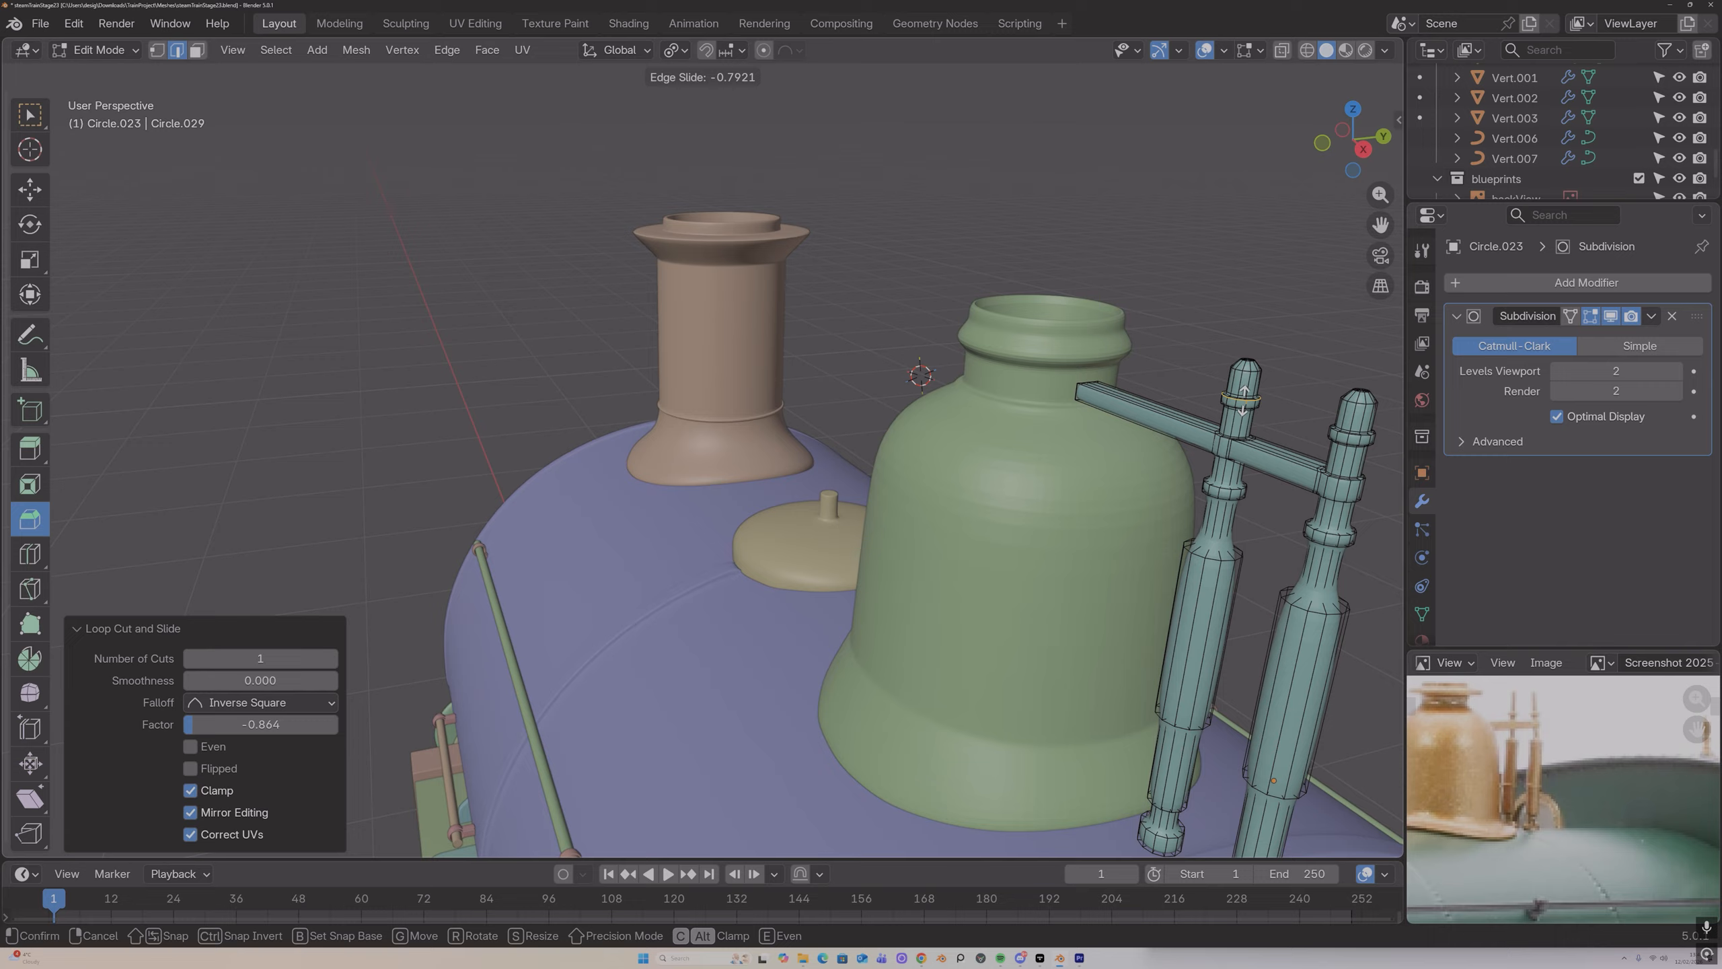
click(1243, 401)
key(ctrl+r)
click(1233, 406)
click(1232, 405)
key(ctrl+z)
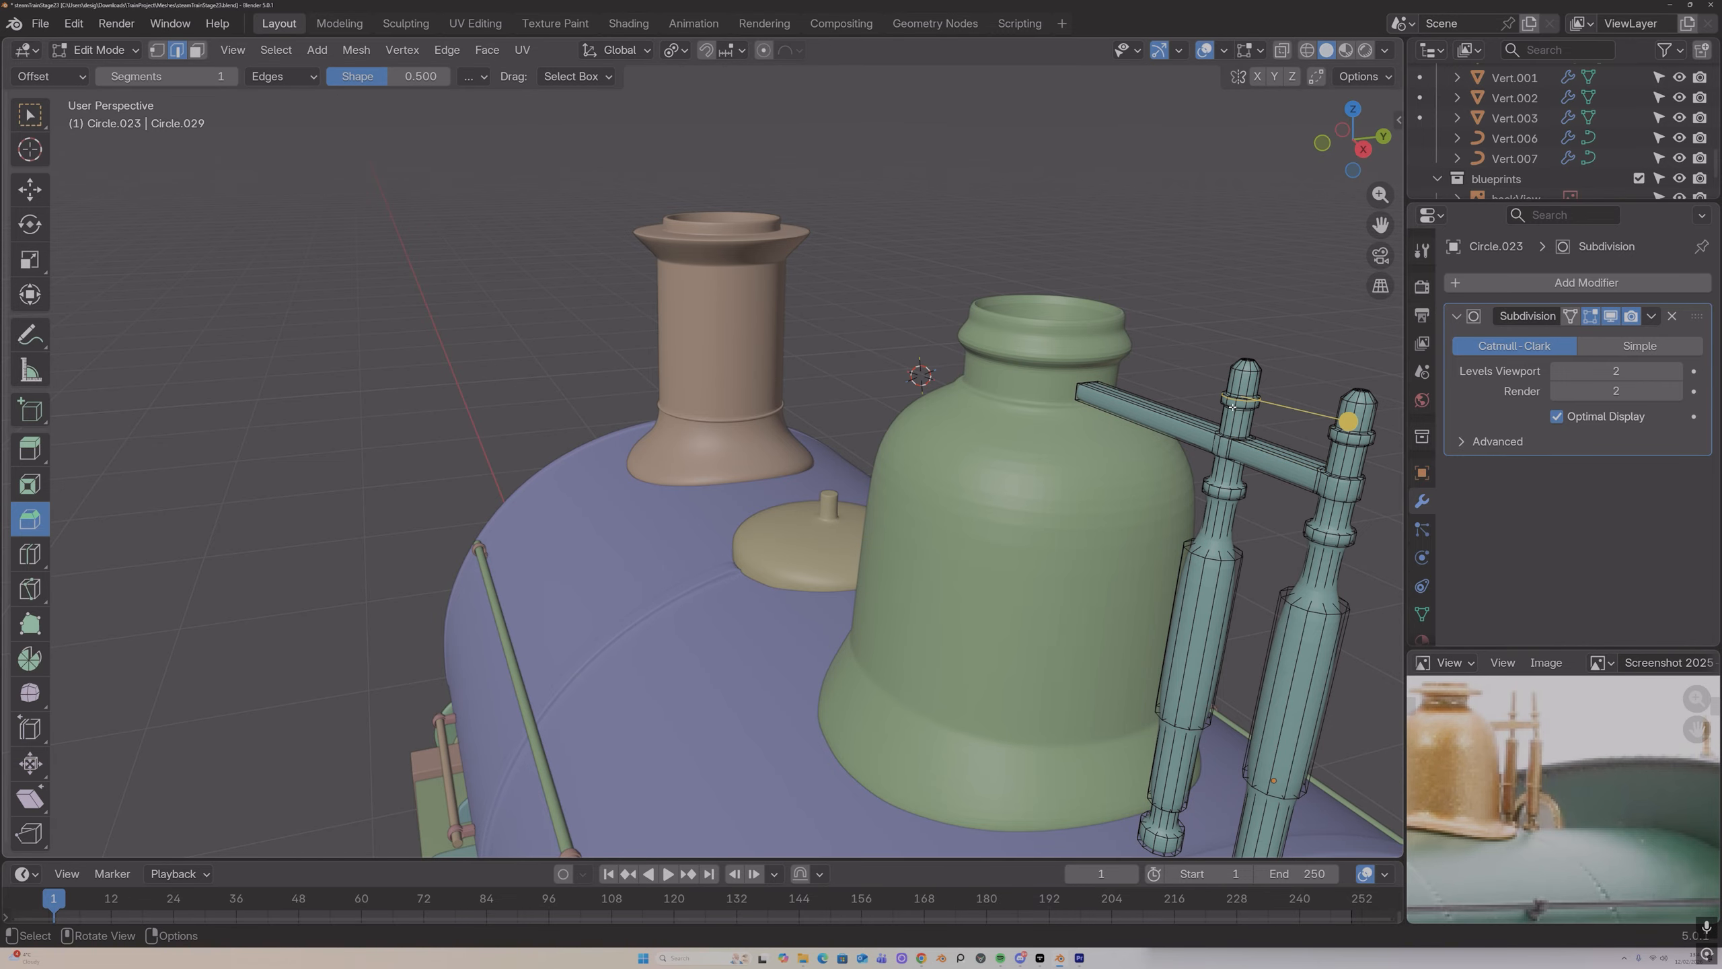
Step: Add a second loop to the inner fitting's upper collar at factor 0.585 and two to the outer one's at about -0.704 and 0.692
key(ctrl+r)
click(1232, 404)
click(1235, 406)
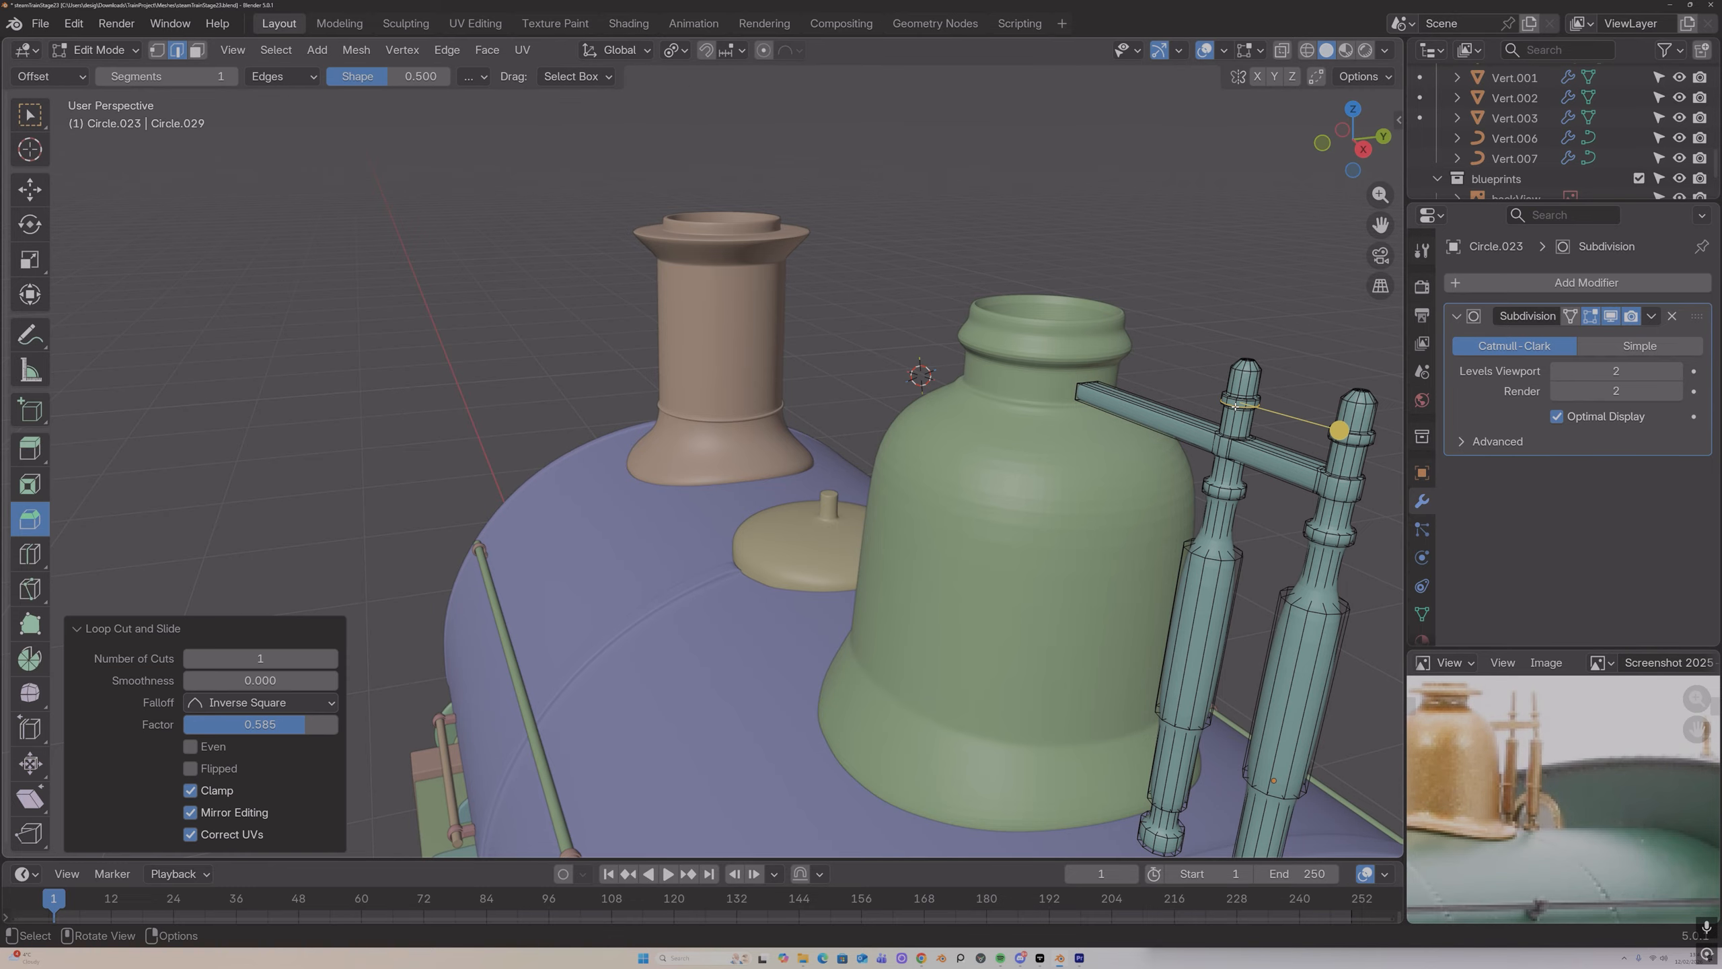
key(ctrl+r)
click(1367, 438)
click(1366, 436)
key(ctrl+r)
click(1361, 439)
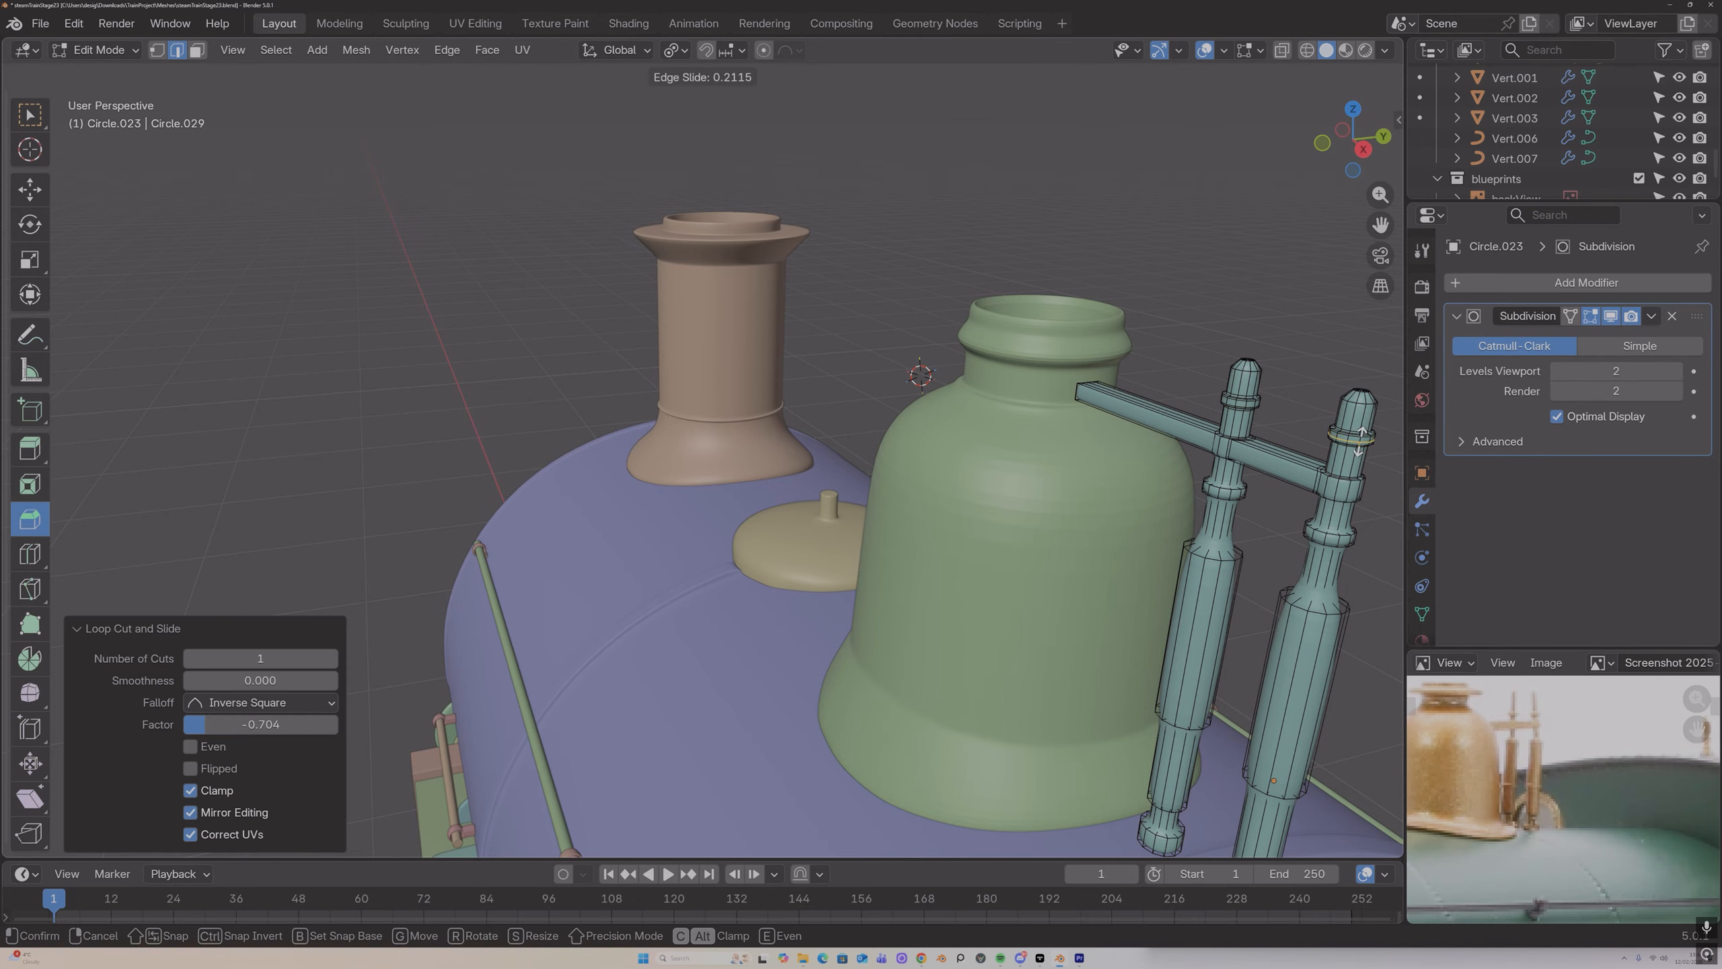
click(1361, 442)
Step: Add two lengthwise support loops along the side of the horizontal arm, close to its upper and lower edges
key(ctrl+r)
click(1330, 487)
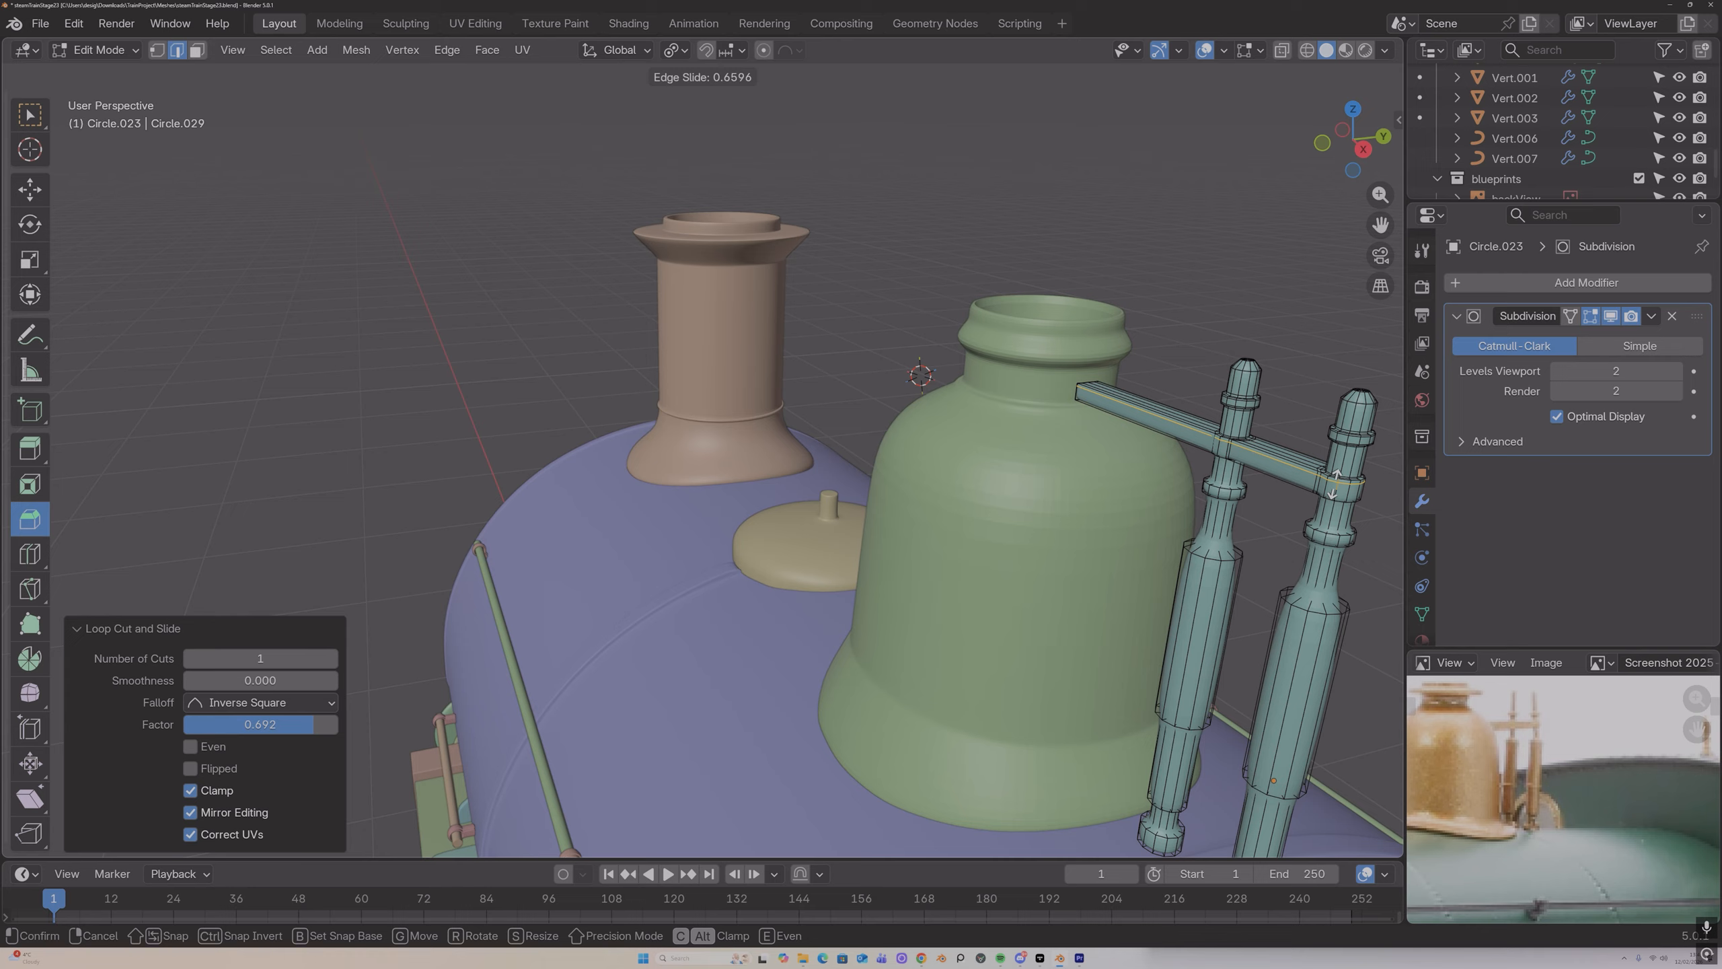
click(1335, 481)
key(ctrl+r)
click(1336, 485)
click(1323, 490)
Step: Add support loops on both fittings just under the arm and just above their lower collars
middle_drag(1281, 465, 1247, 469)
key(ctrl+r)
click(1233, 462)
click(1233, 458)
key(ctrl+r)
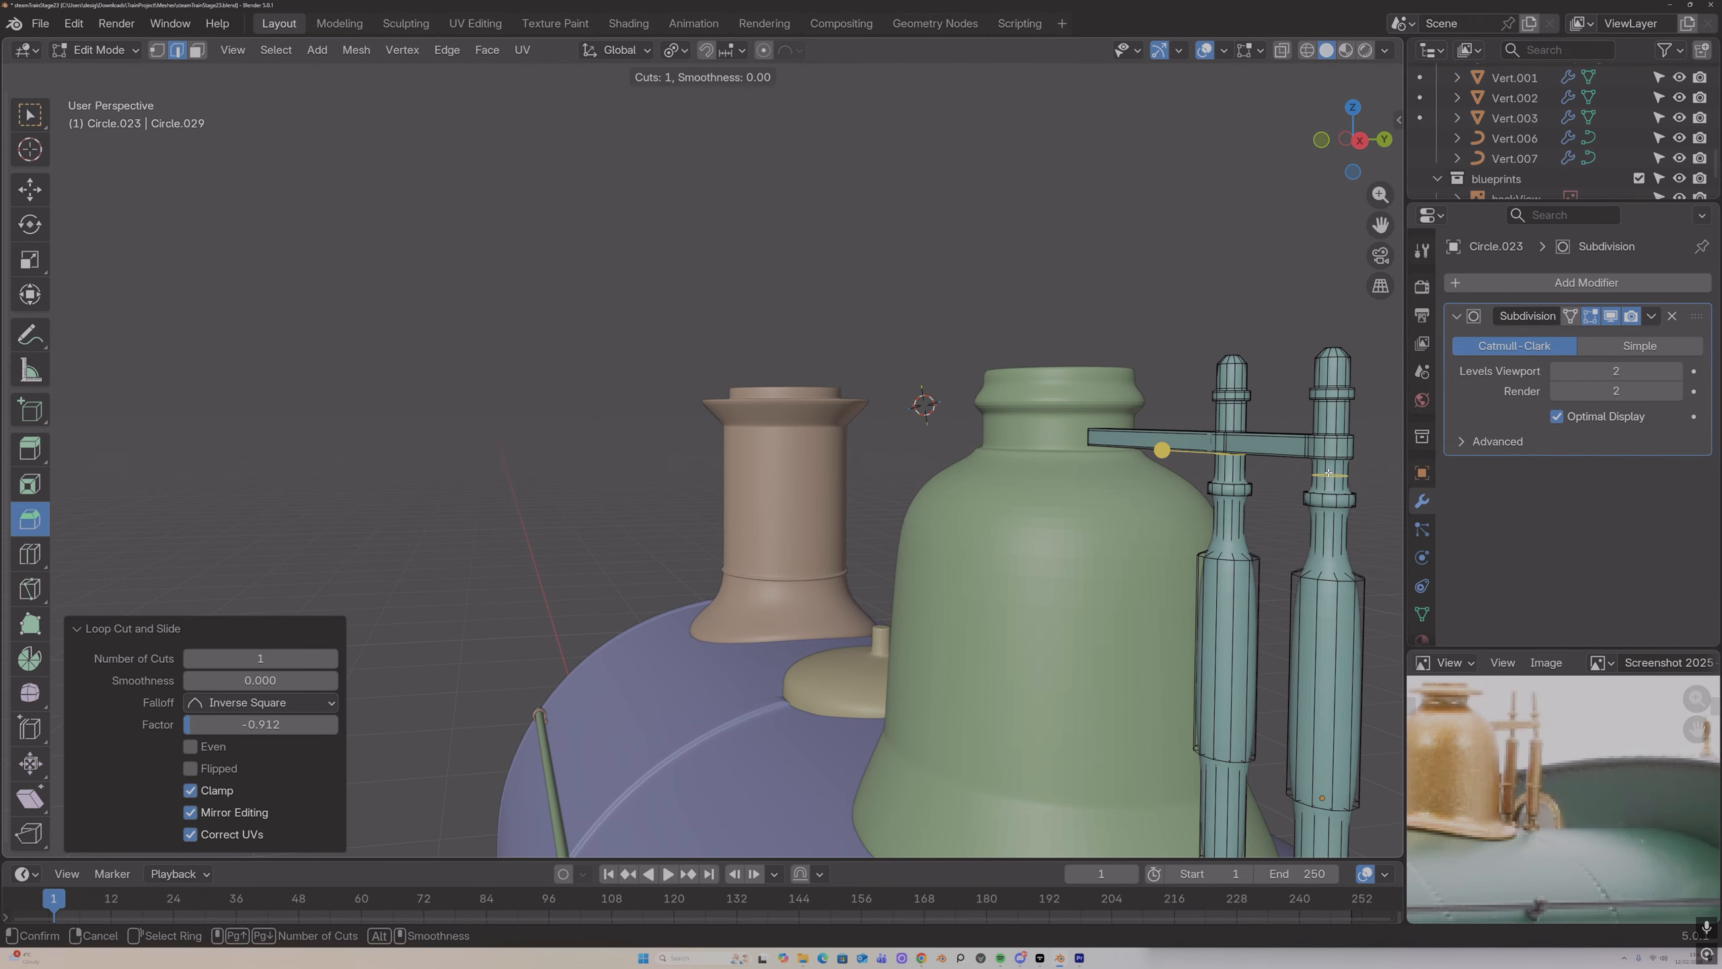
click(1327, 468)
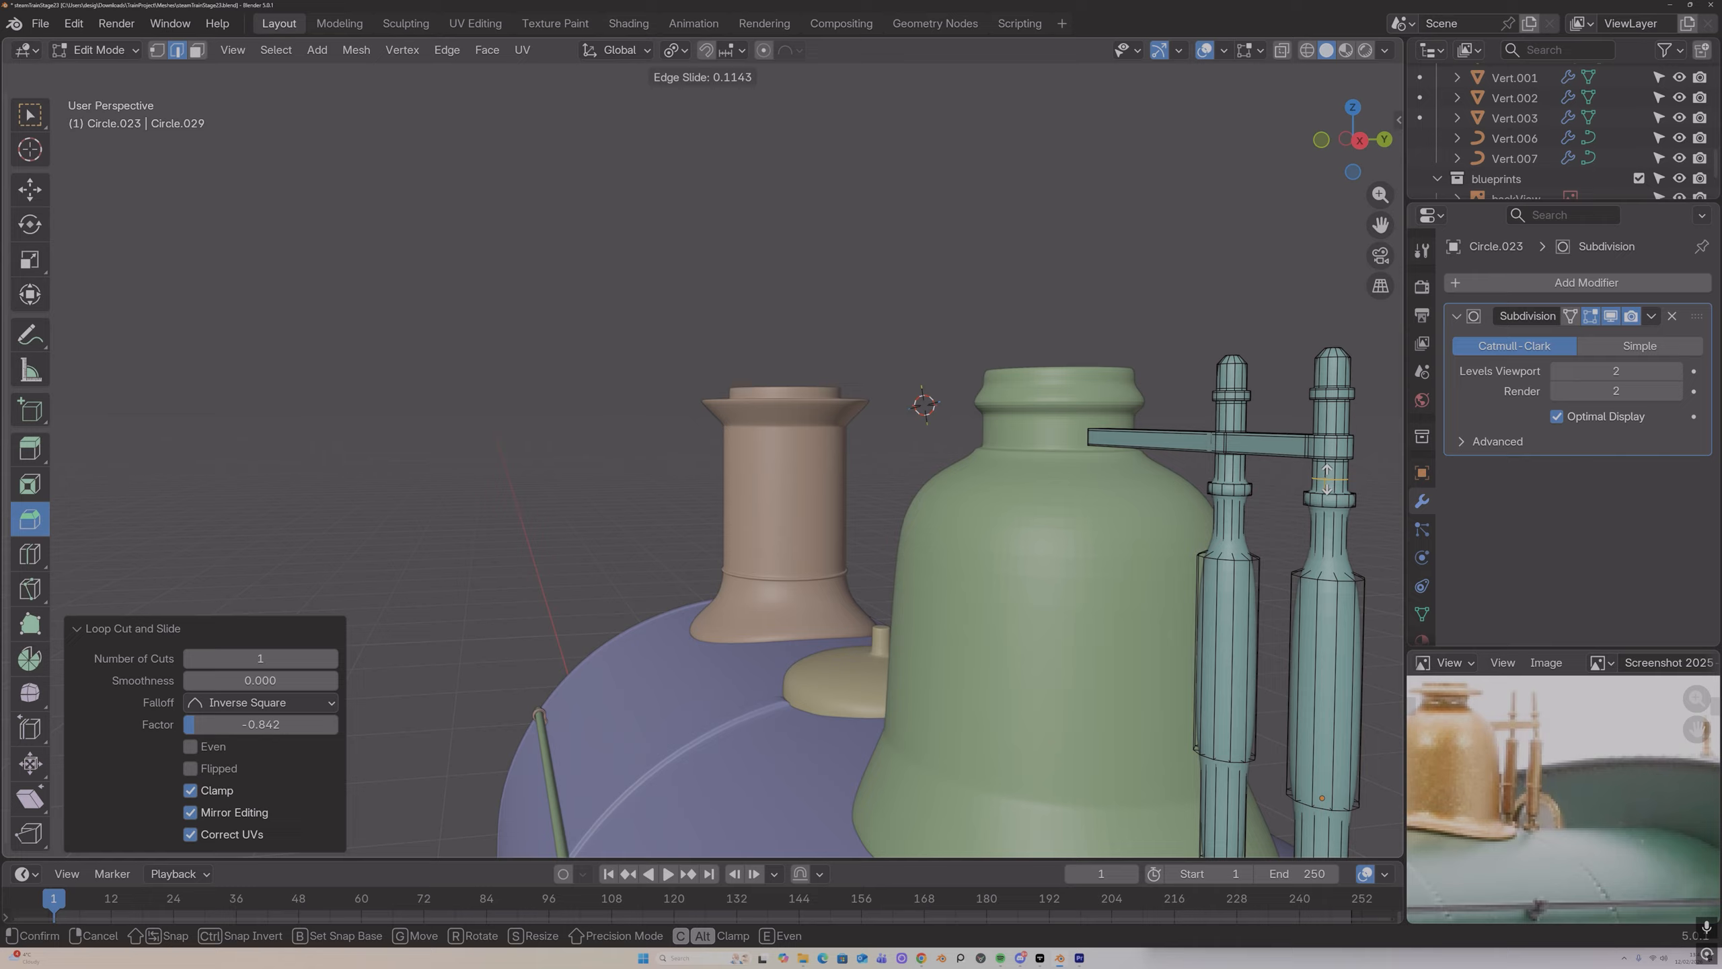
click(1326, 489)
key(ctrl+r)
click(1231, 478)
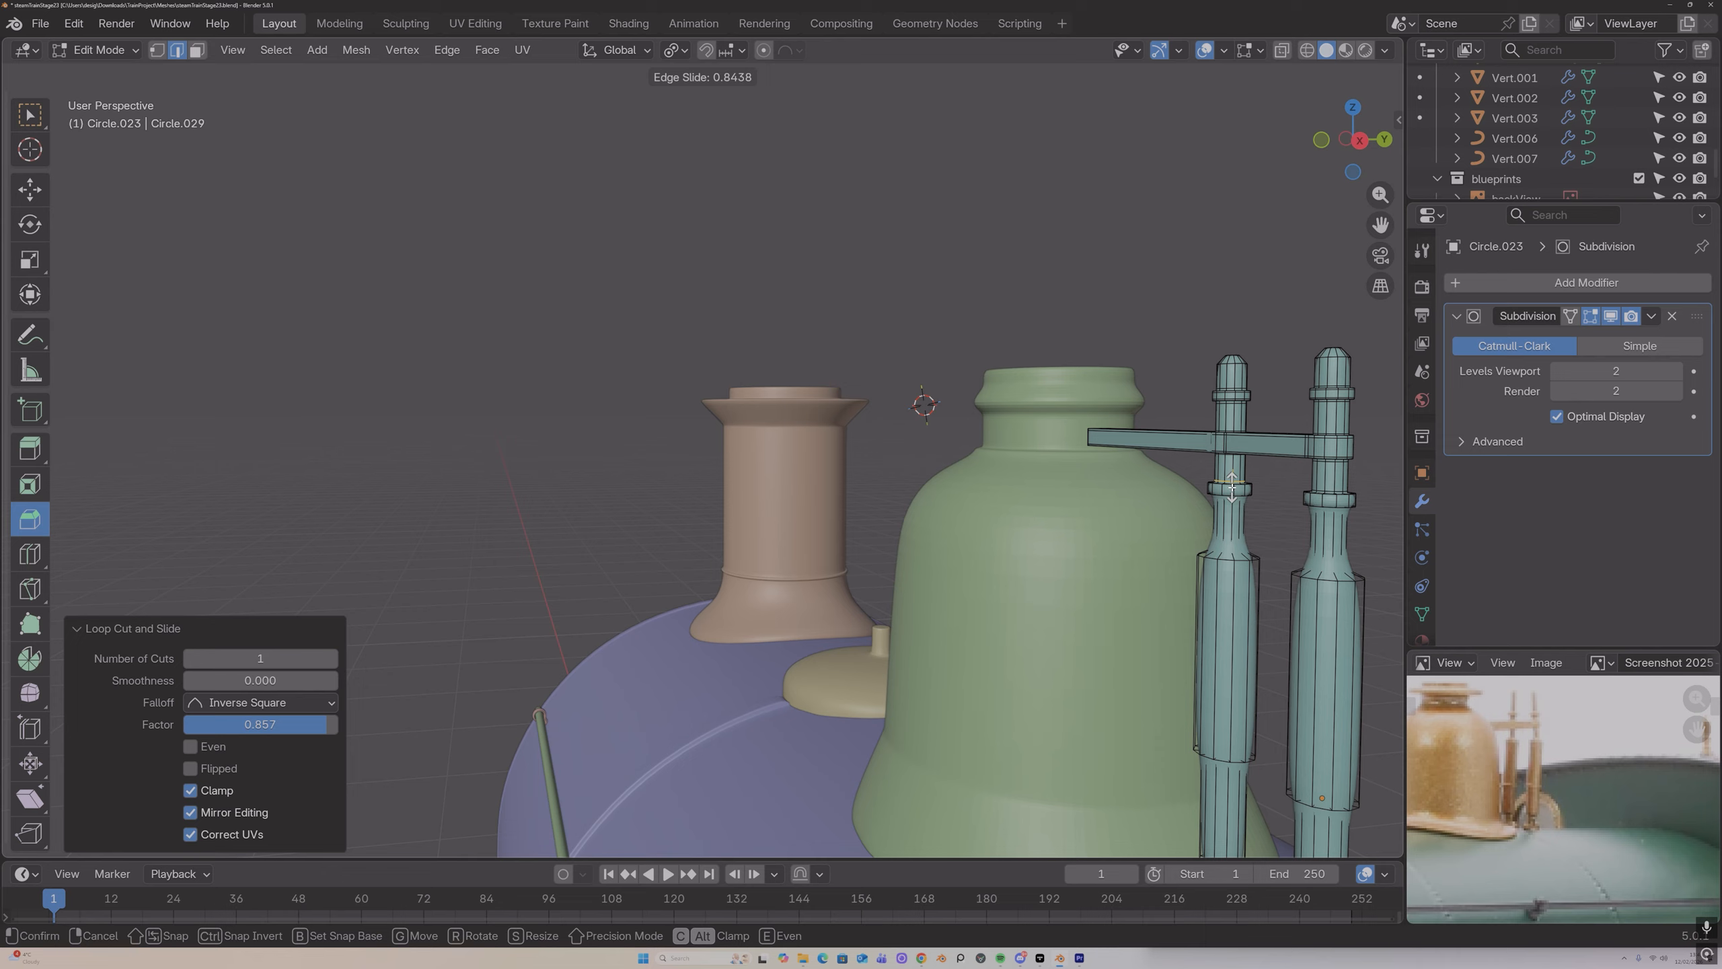
click(1232, 487)
Step: Add support loops within the lower collars of both fittings, slid toward the collar edges
key(ctrl+r)
click(1233, 487)
click(1240, 489)
key(ctrl+r)
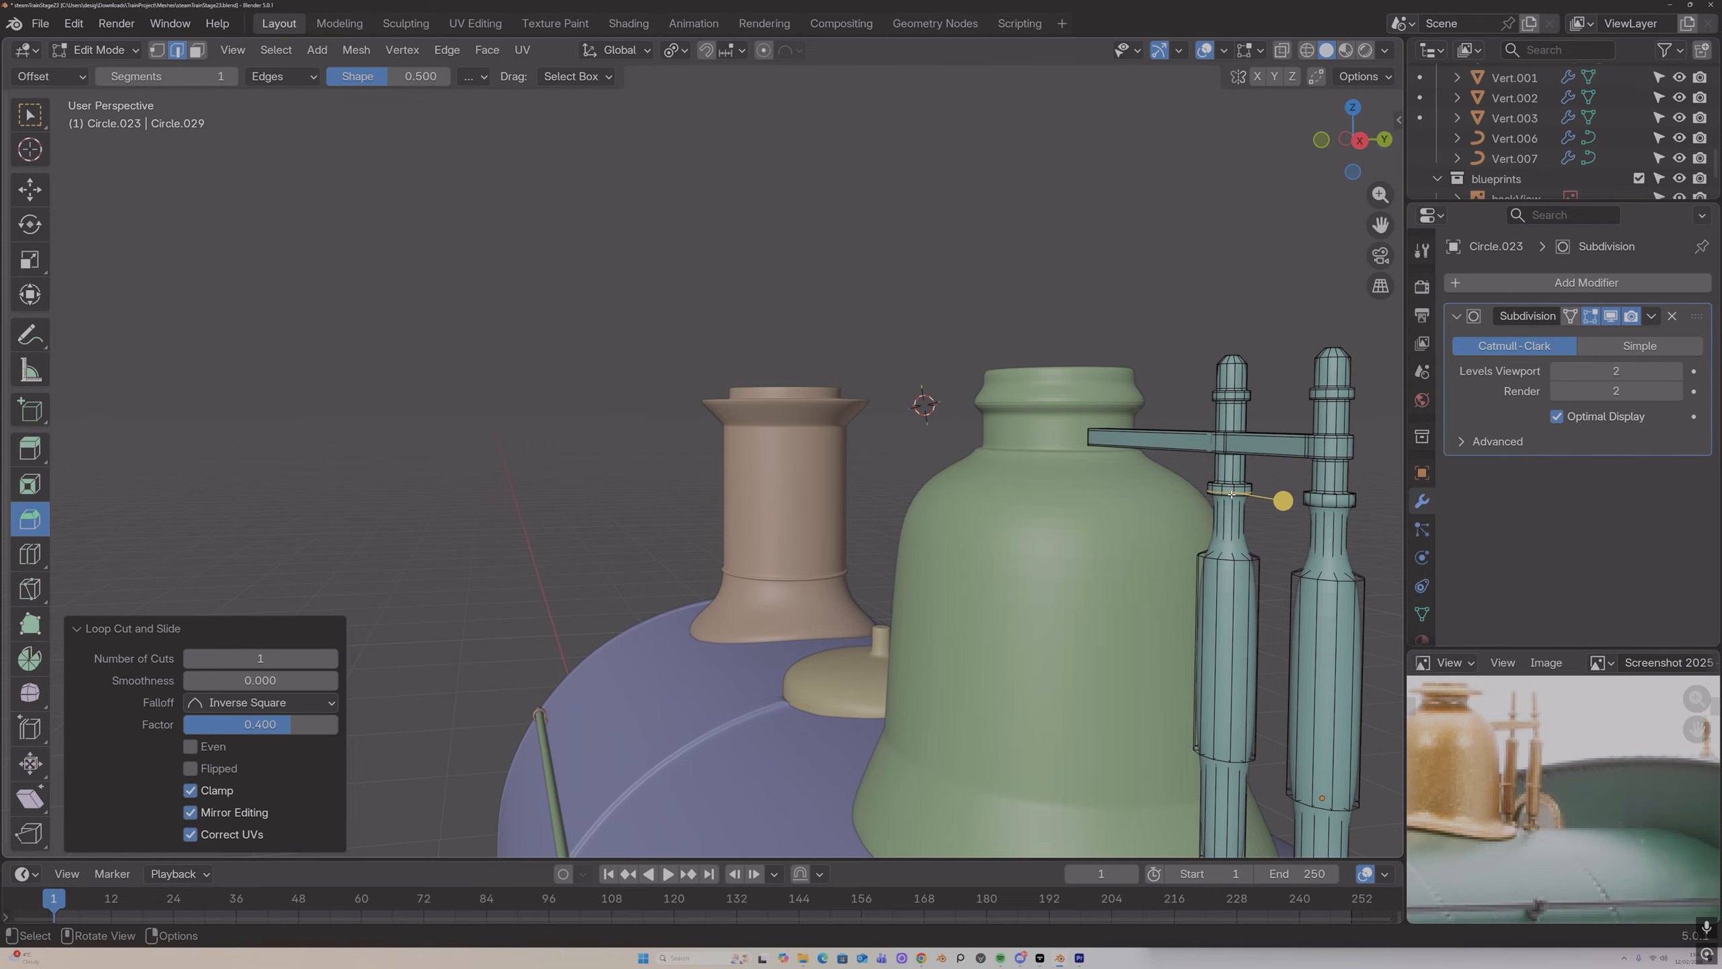
click(1342, 503)
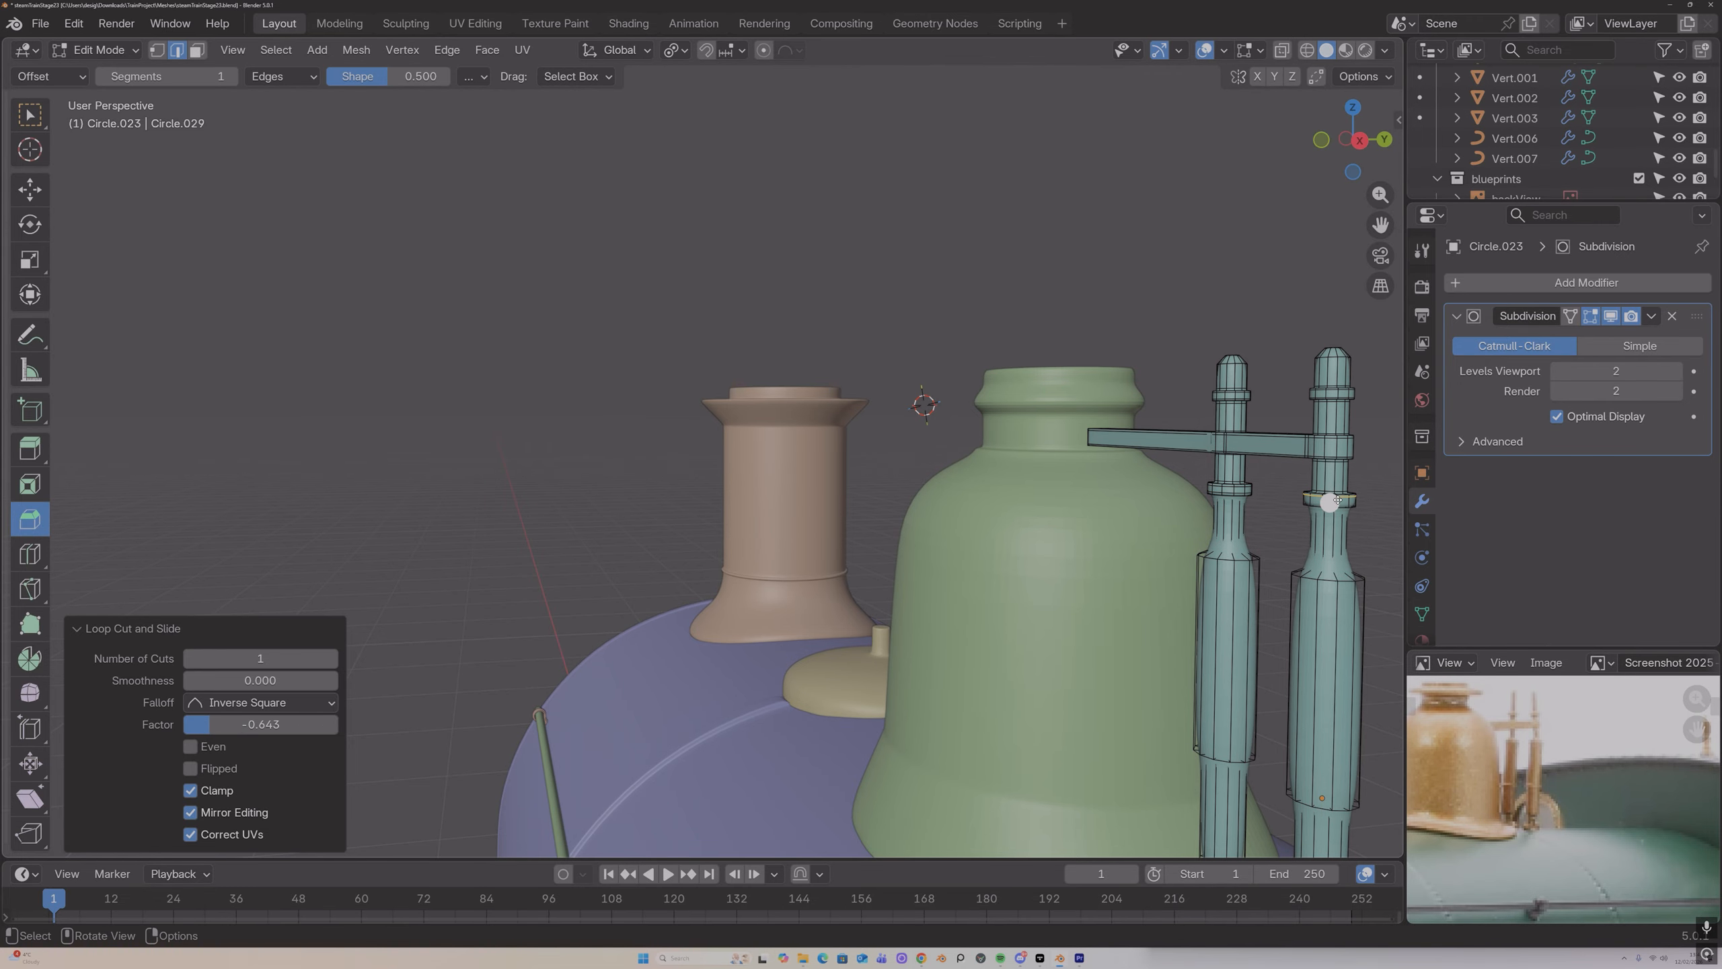
click(1336, 501)
Step: Add support loops on both fittings' narrow shafts just below the lower collars and just above the thick sleeves
key(ctrl+r)
click(1227, 502)
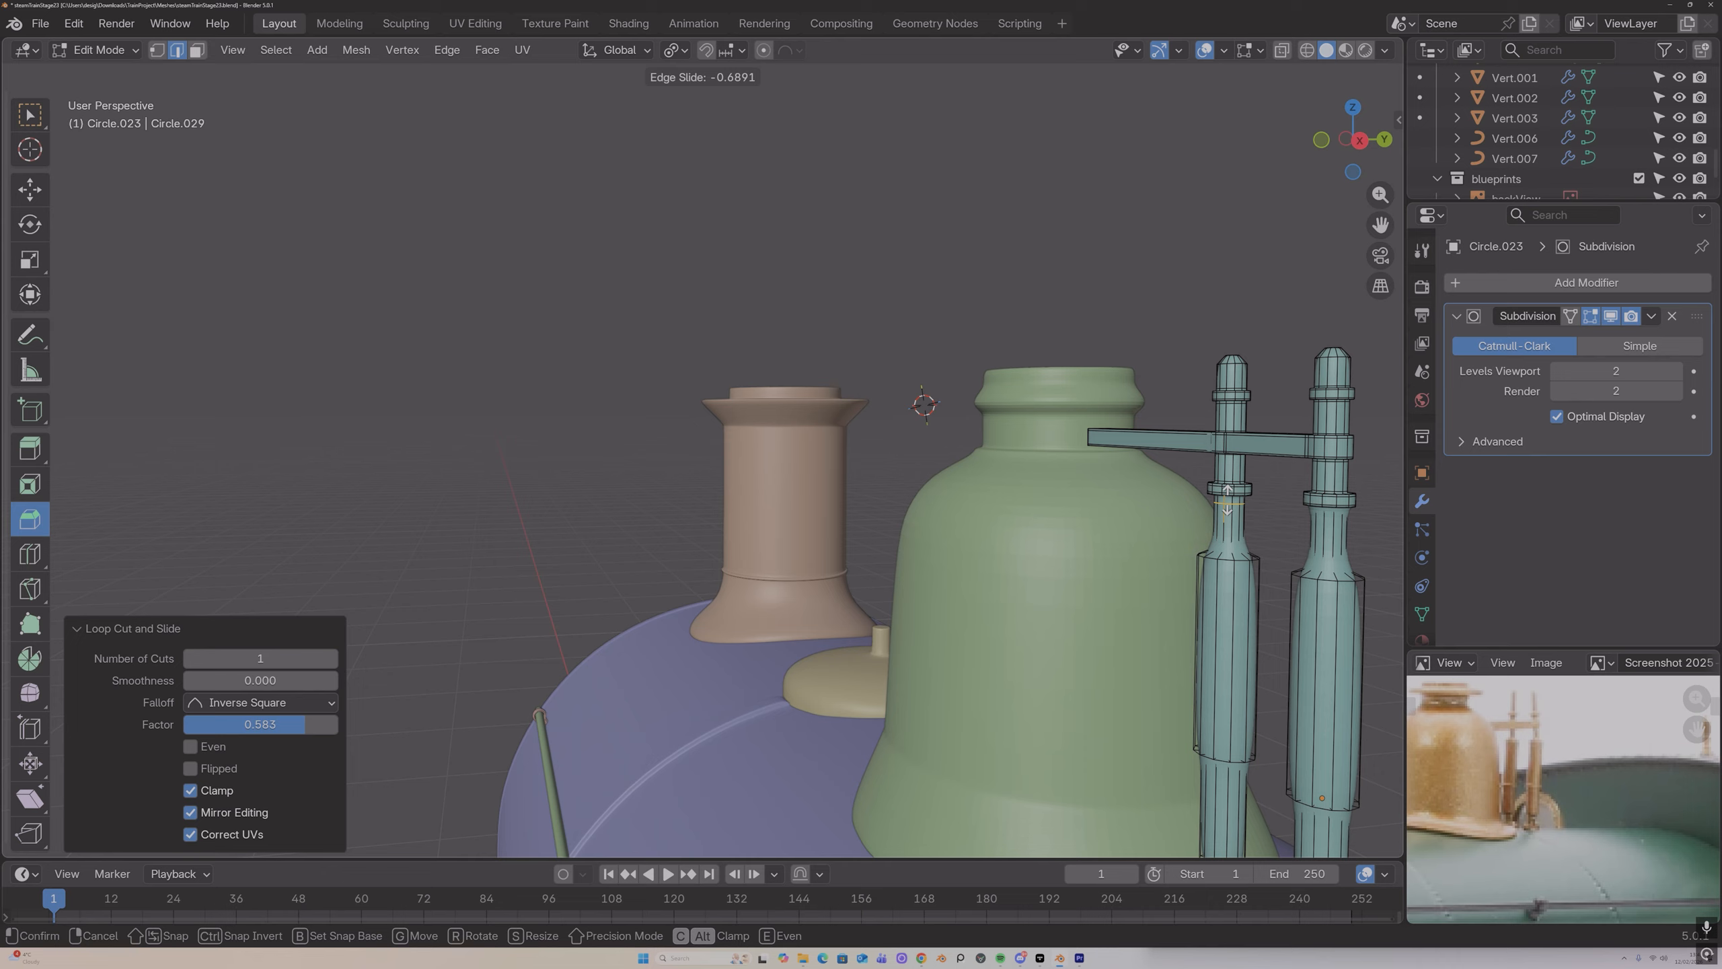
click(1226, 493)
key(ctrl+r)
click(1228, 527)
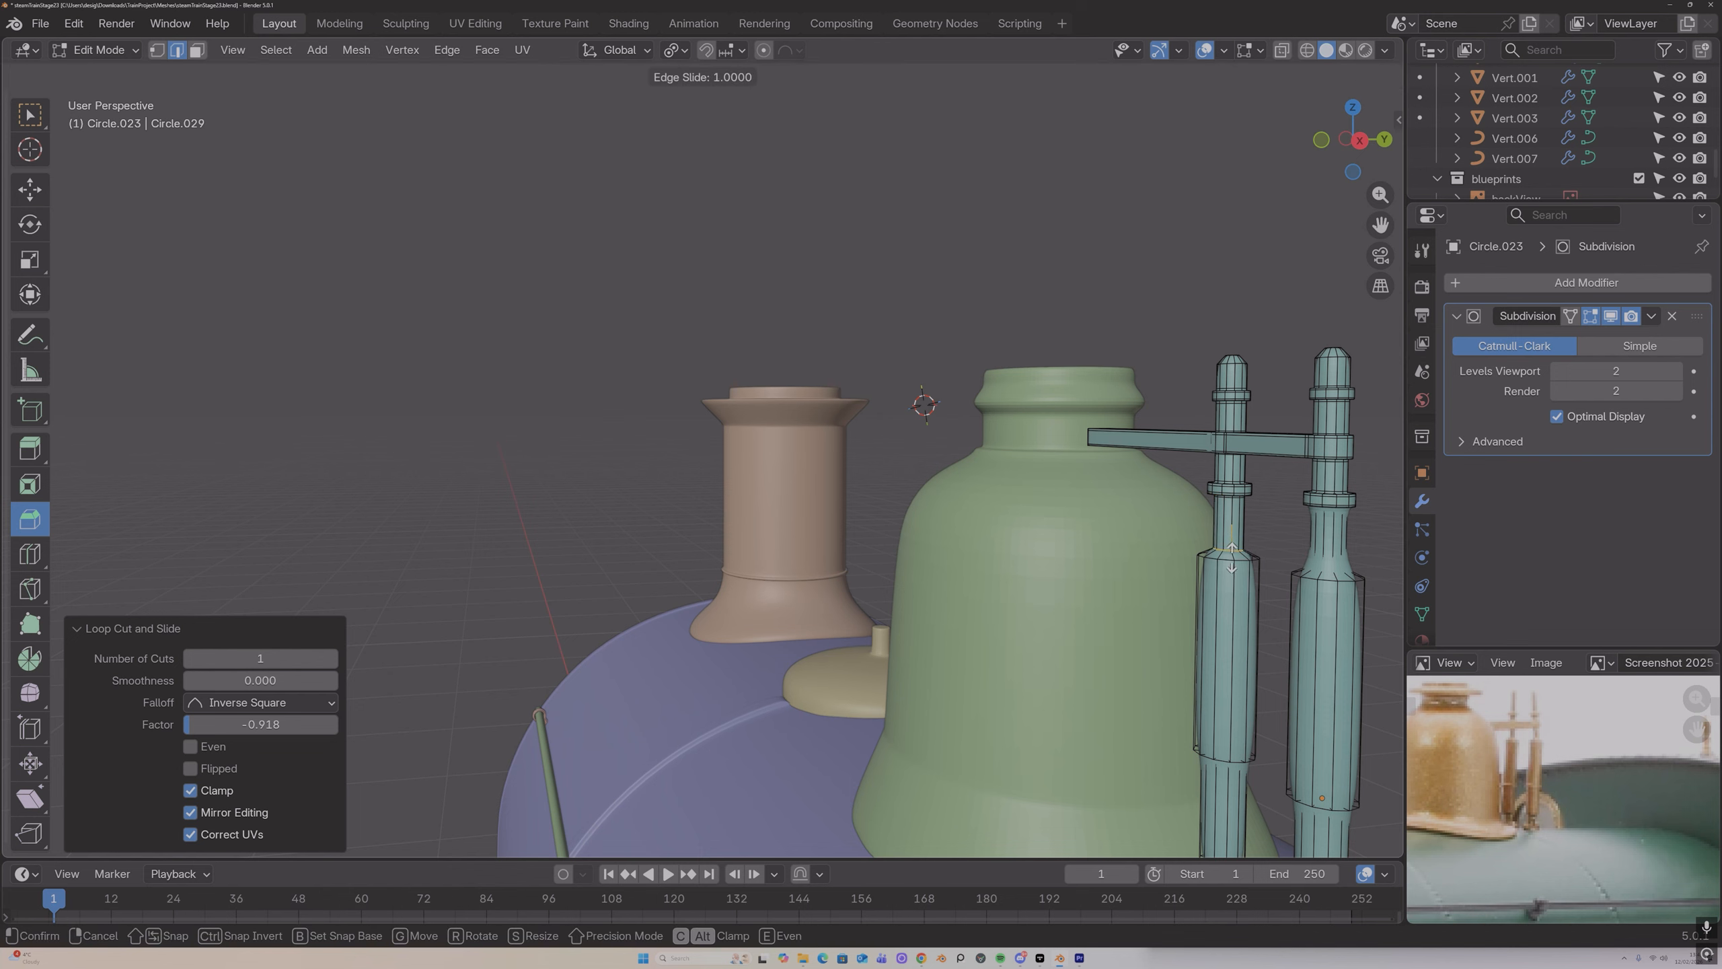
click(1231, 555)
key(ctrl+r)
click(1339, 539)
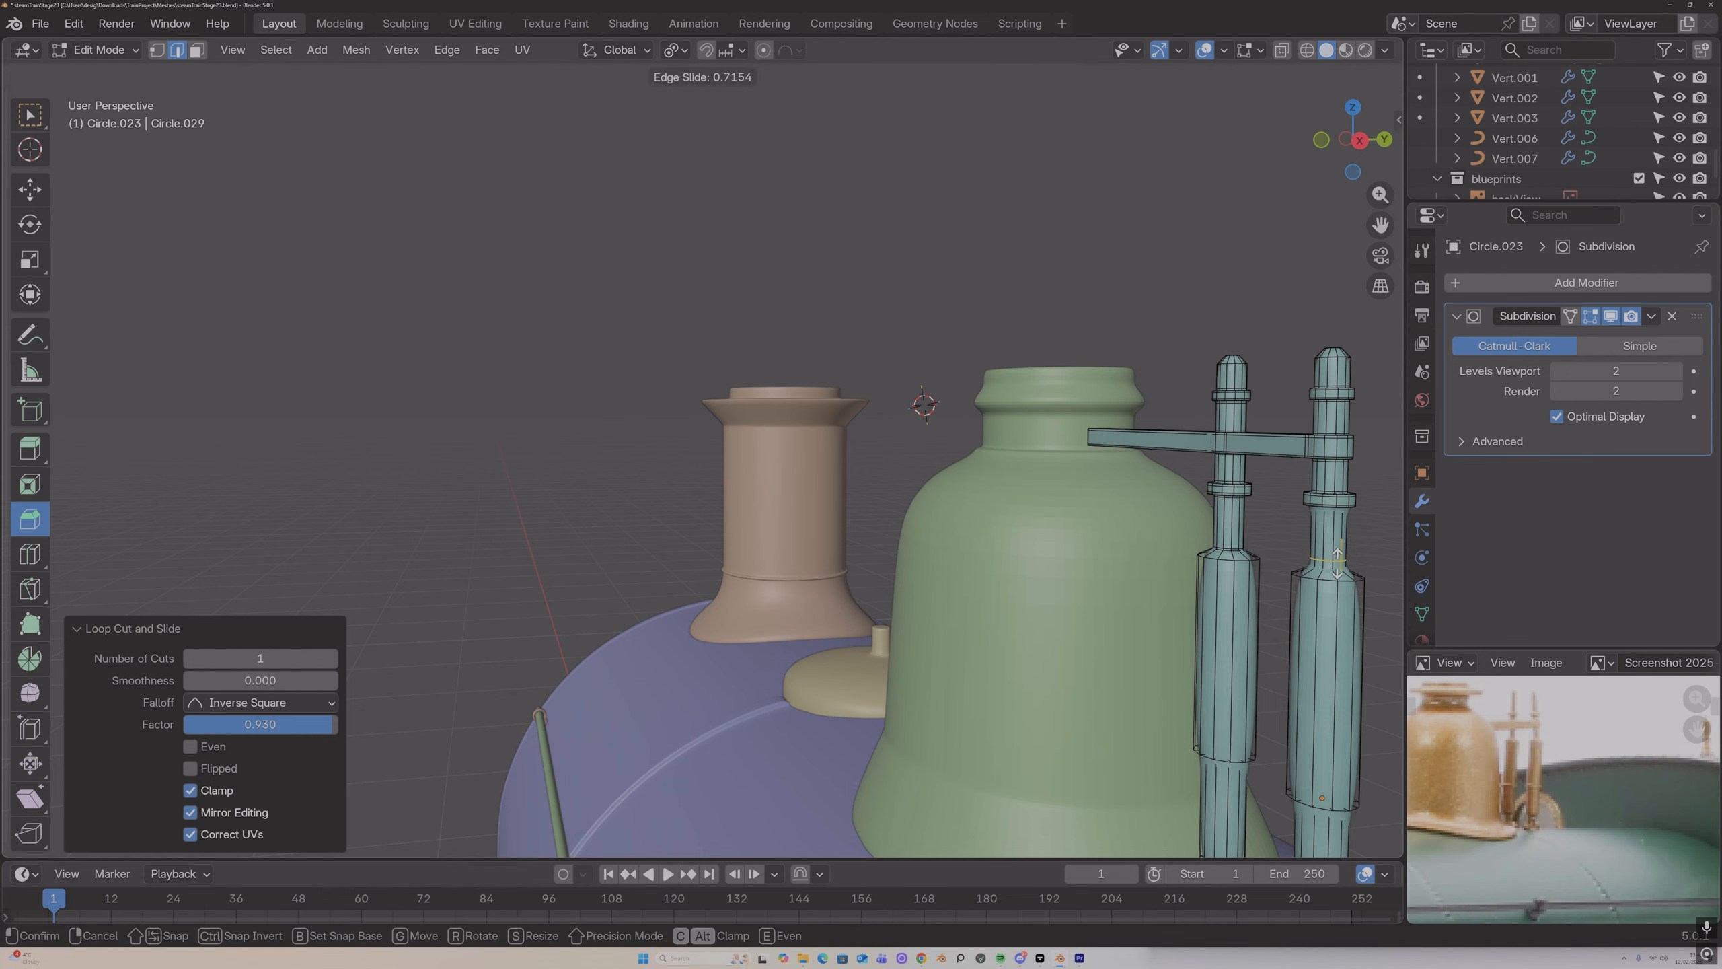
click(1337, 567)
key(ctrl+r)
click(1331, 527)
click(1331, 510)
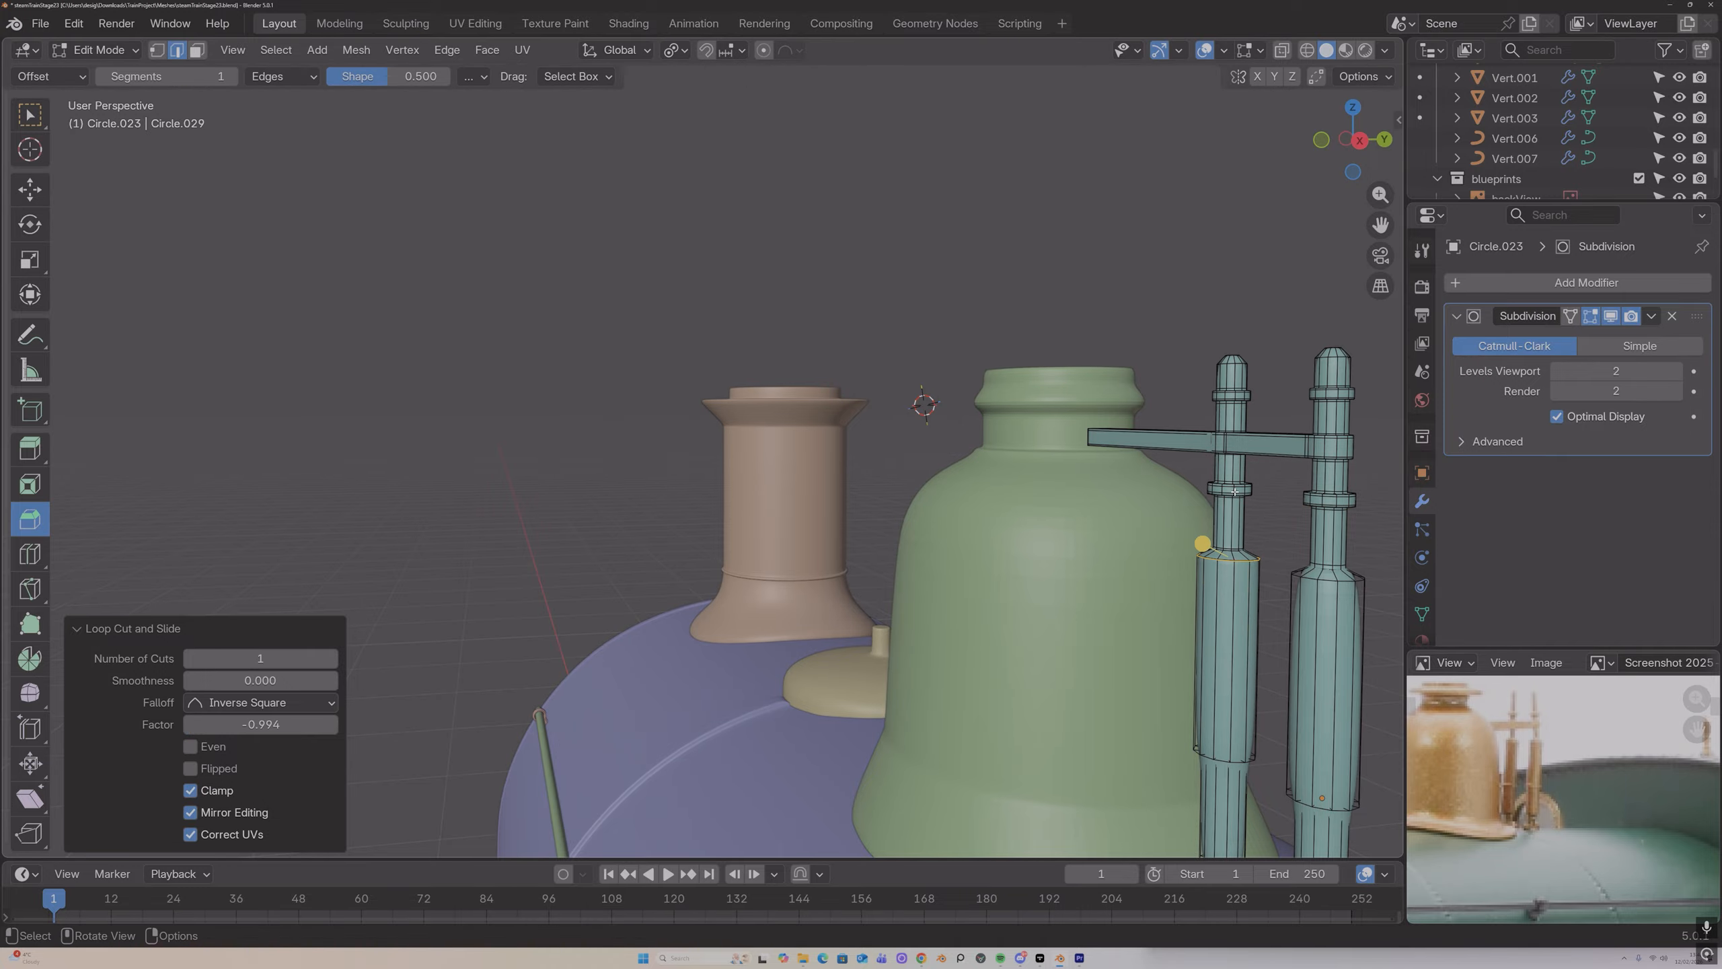
Step: Add support loops around the top shoulders of both thick sleeves, on the sleeve walls and on the sloped shoulders
click(1263, 561)
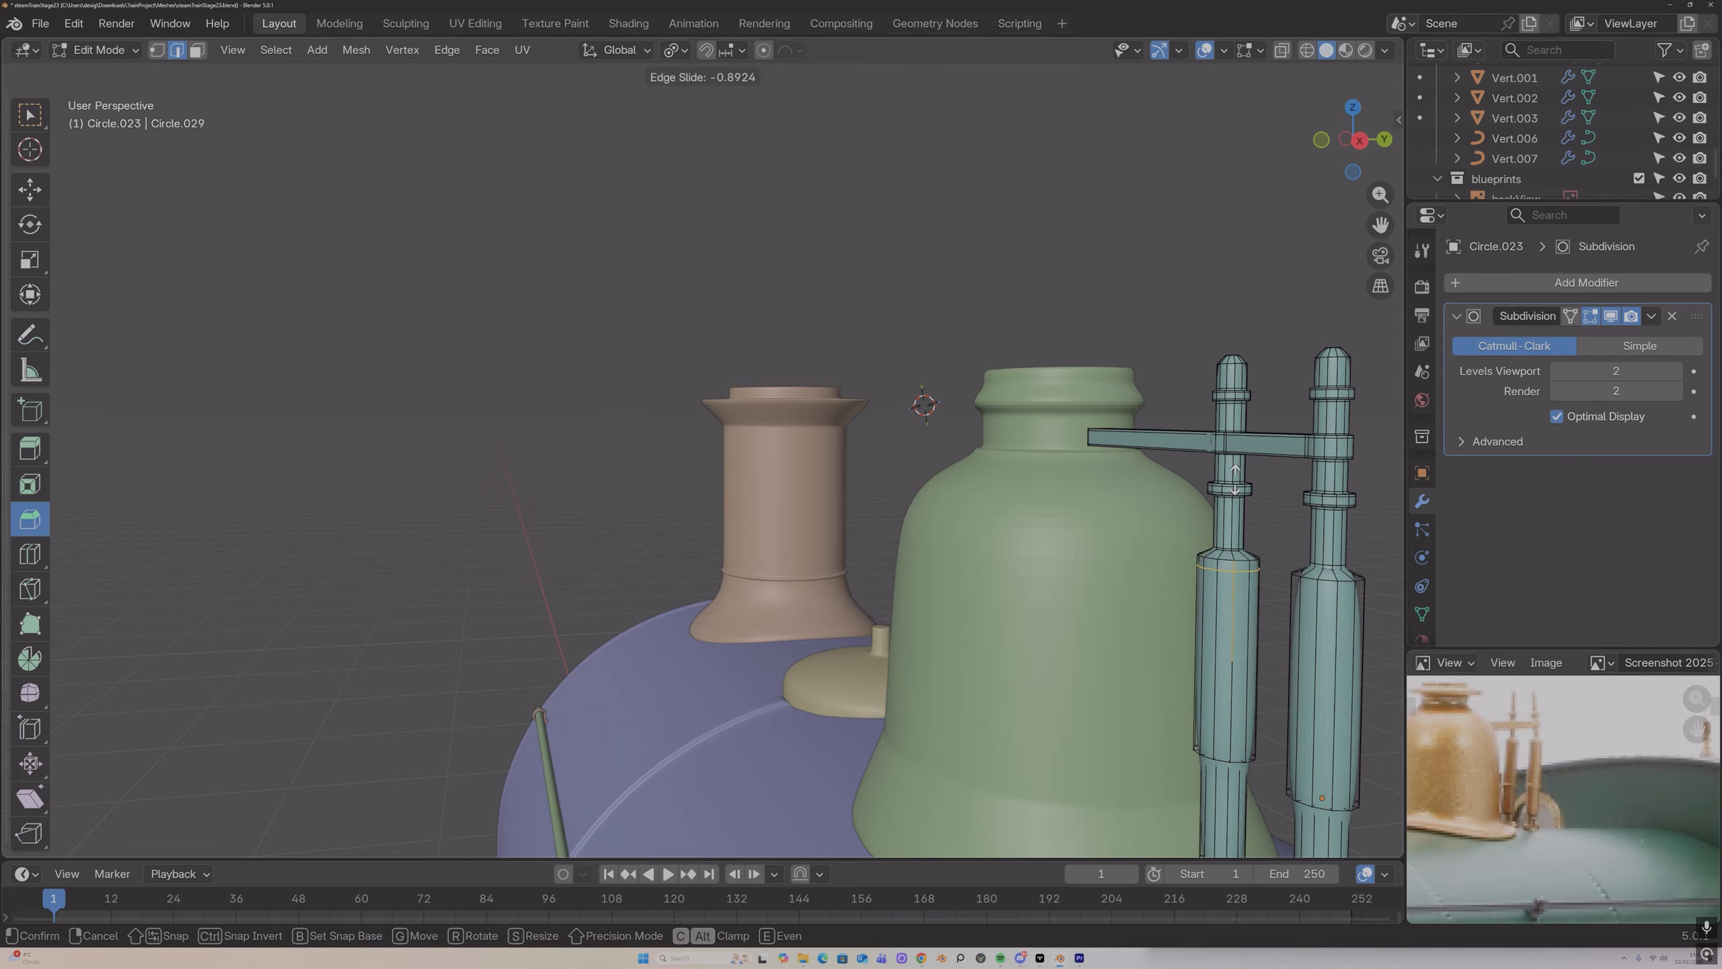
click(1234, 475)
click(1307, 560)
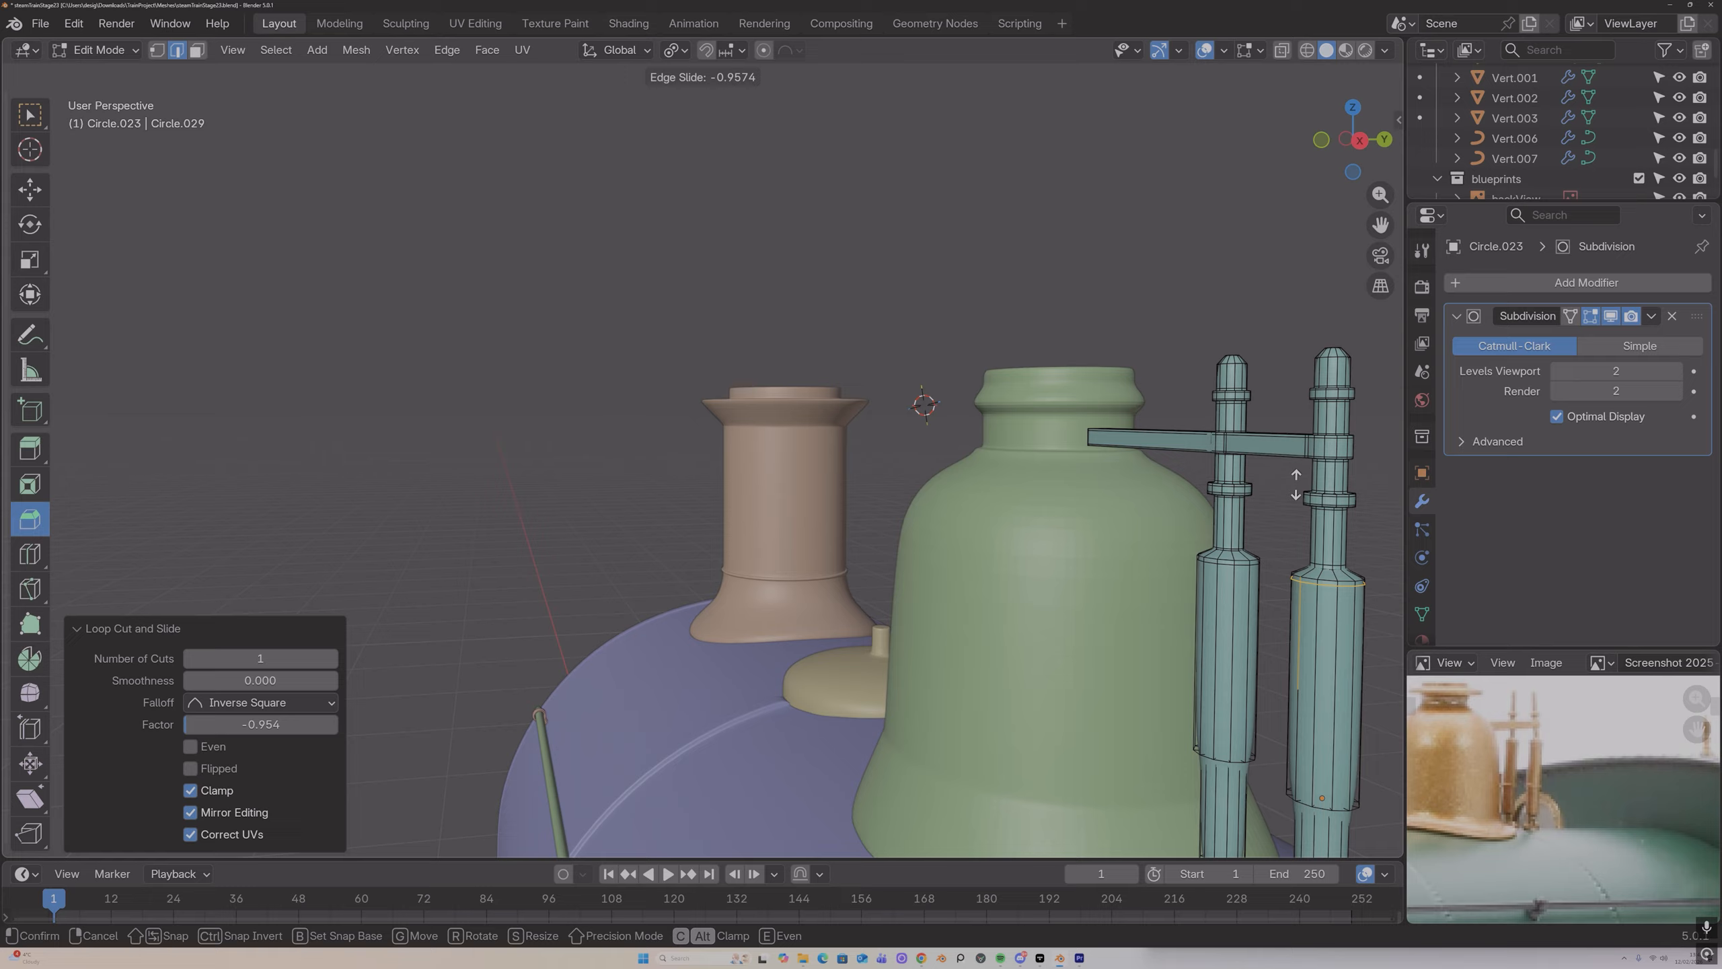
click(1251, 565)
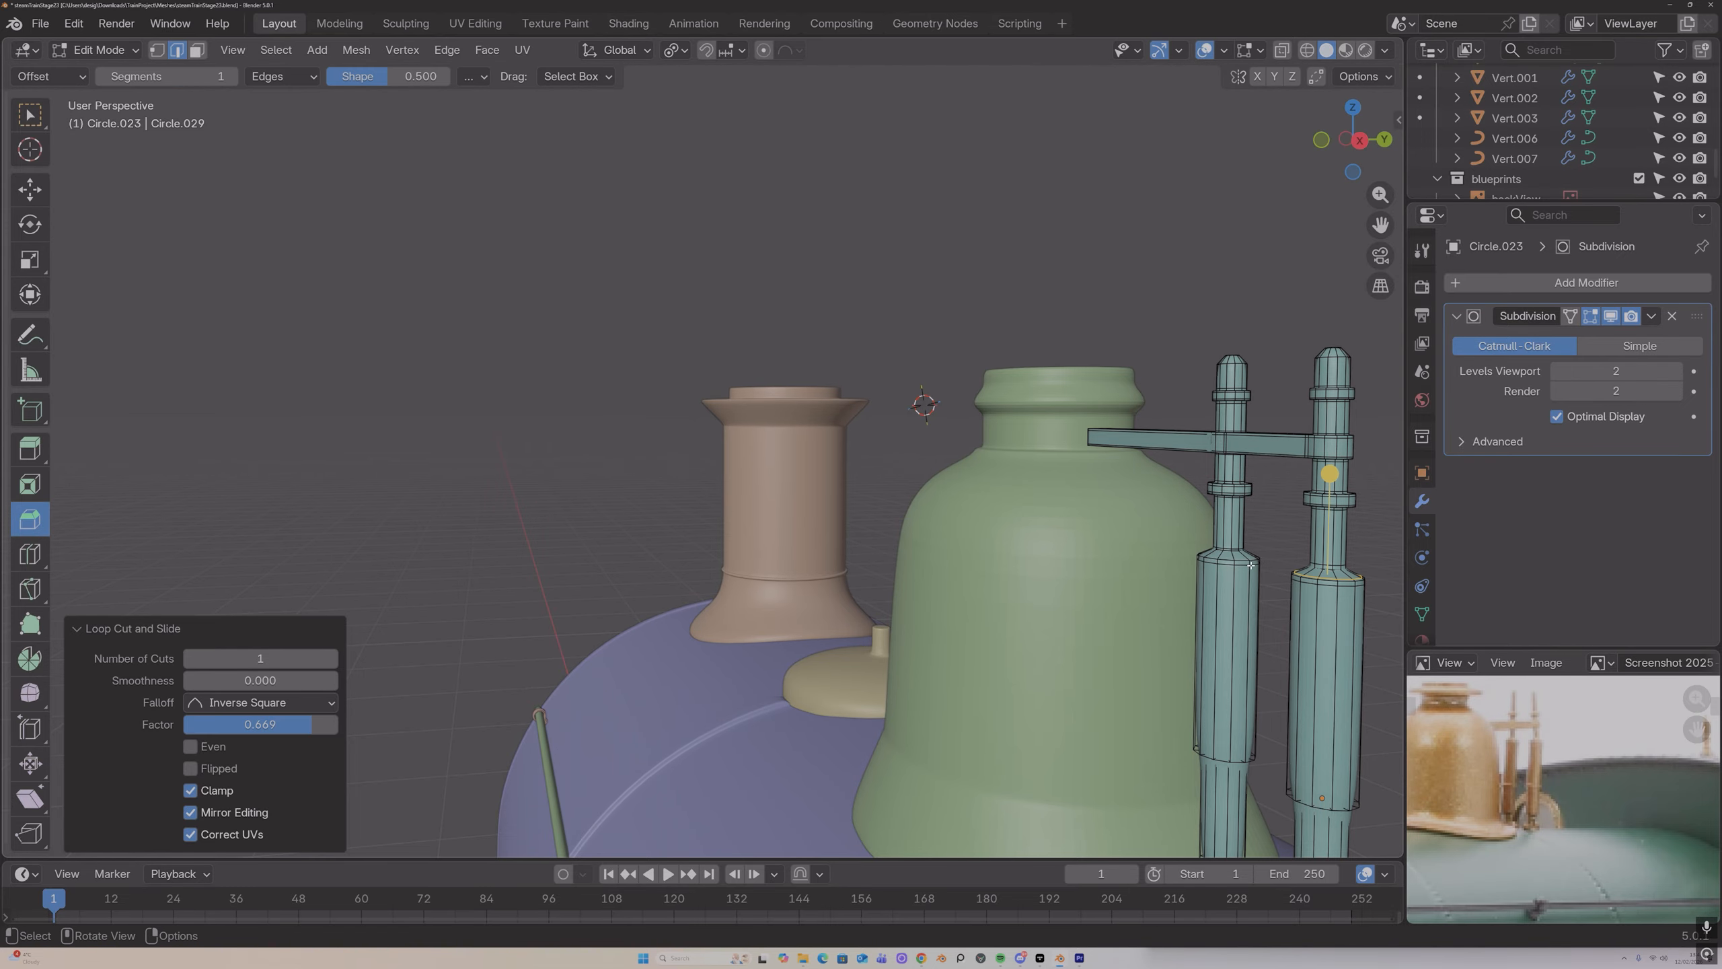
key(ctrl+r)
click(1247, 555)
click(1246, 560)
Step: Add a support loop at the bottom edge of each thick sleeve, with factors of about 0.978 on the inner and 0.953 on the outer
key(ctrl+r)
click(1229, 695)
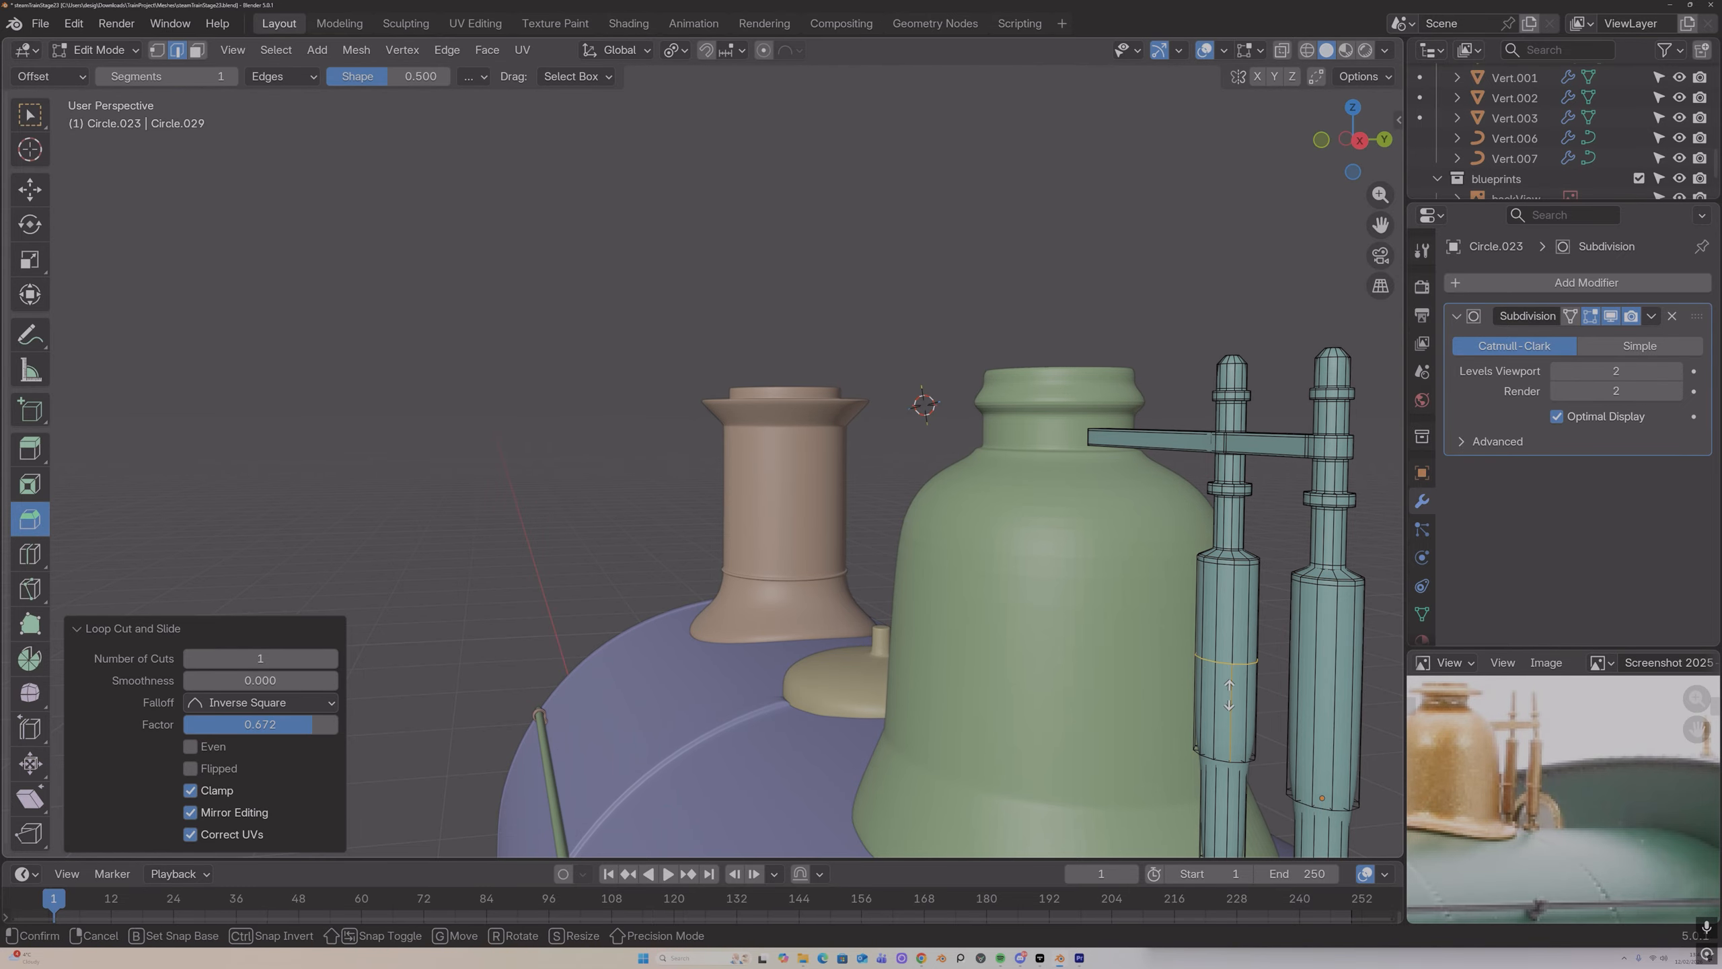
click(1224, 790)
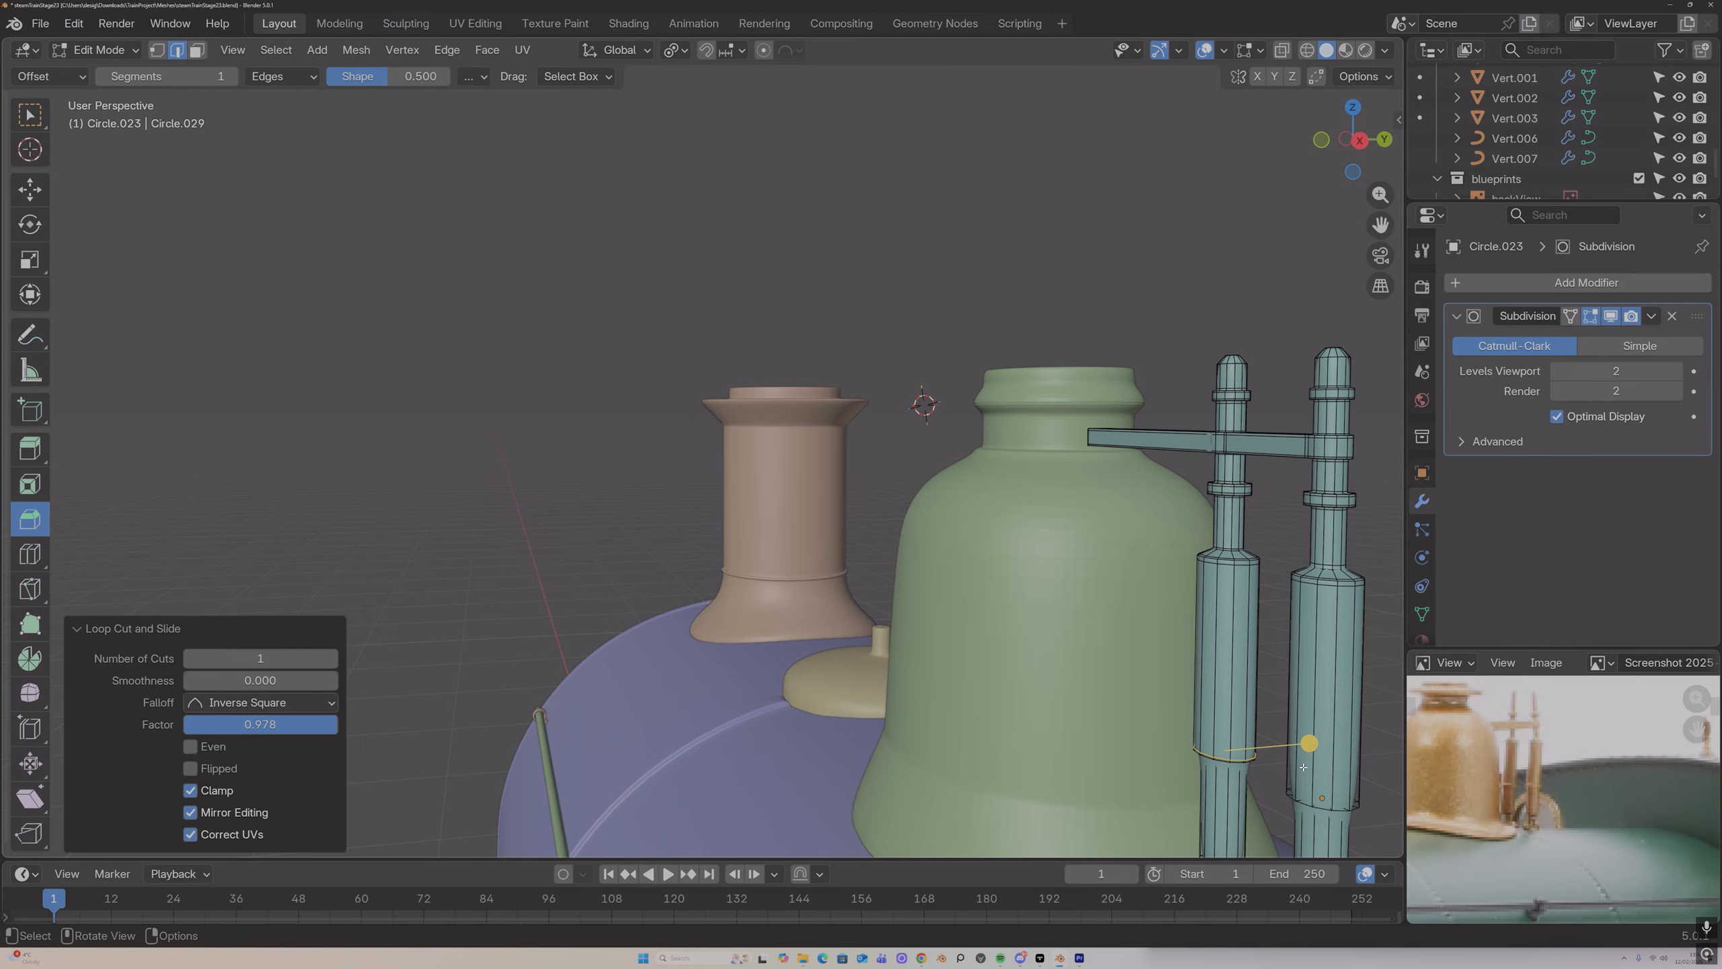
key(ctrl+r)
click(1306, 749)
click(1301, 807)
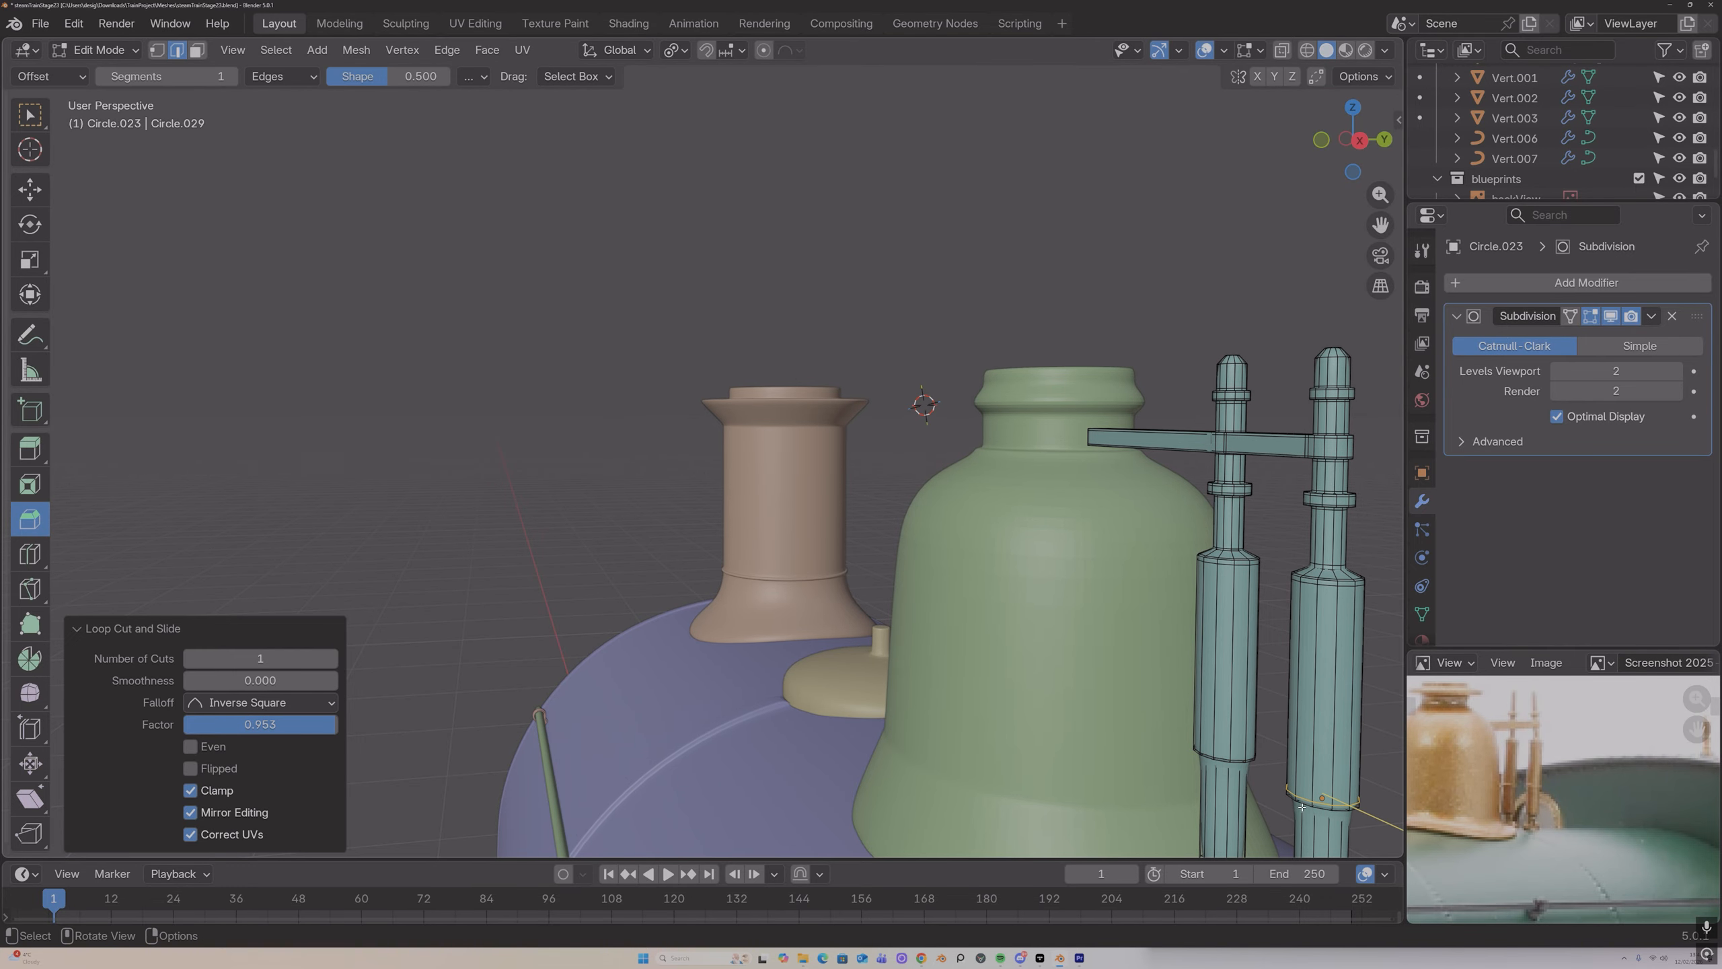
Step: Add support loops on the undersides of both fittings where the thick sleeves step down to the lower shafts
drag(1380, 224, 1378, 218)
drag(1379, 225, 1578, 416)
middle_drag(1188, 501, 1259, 471)
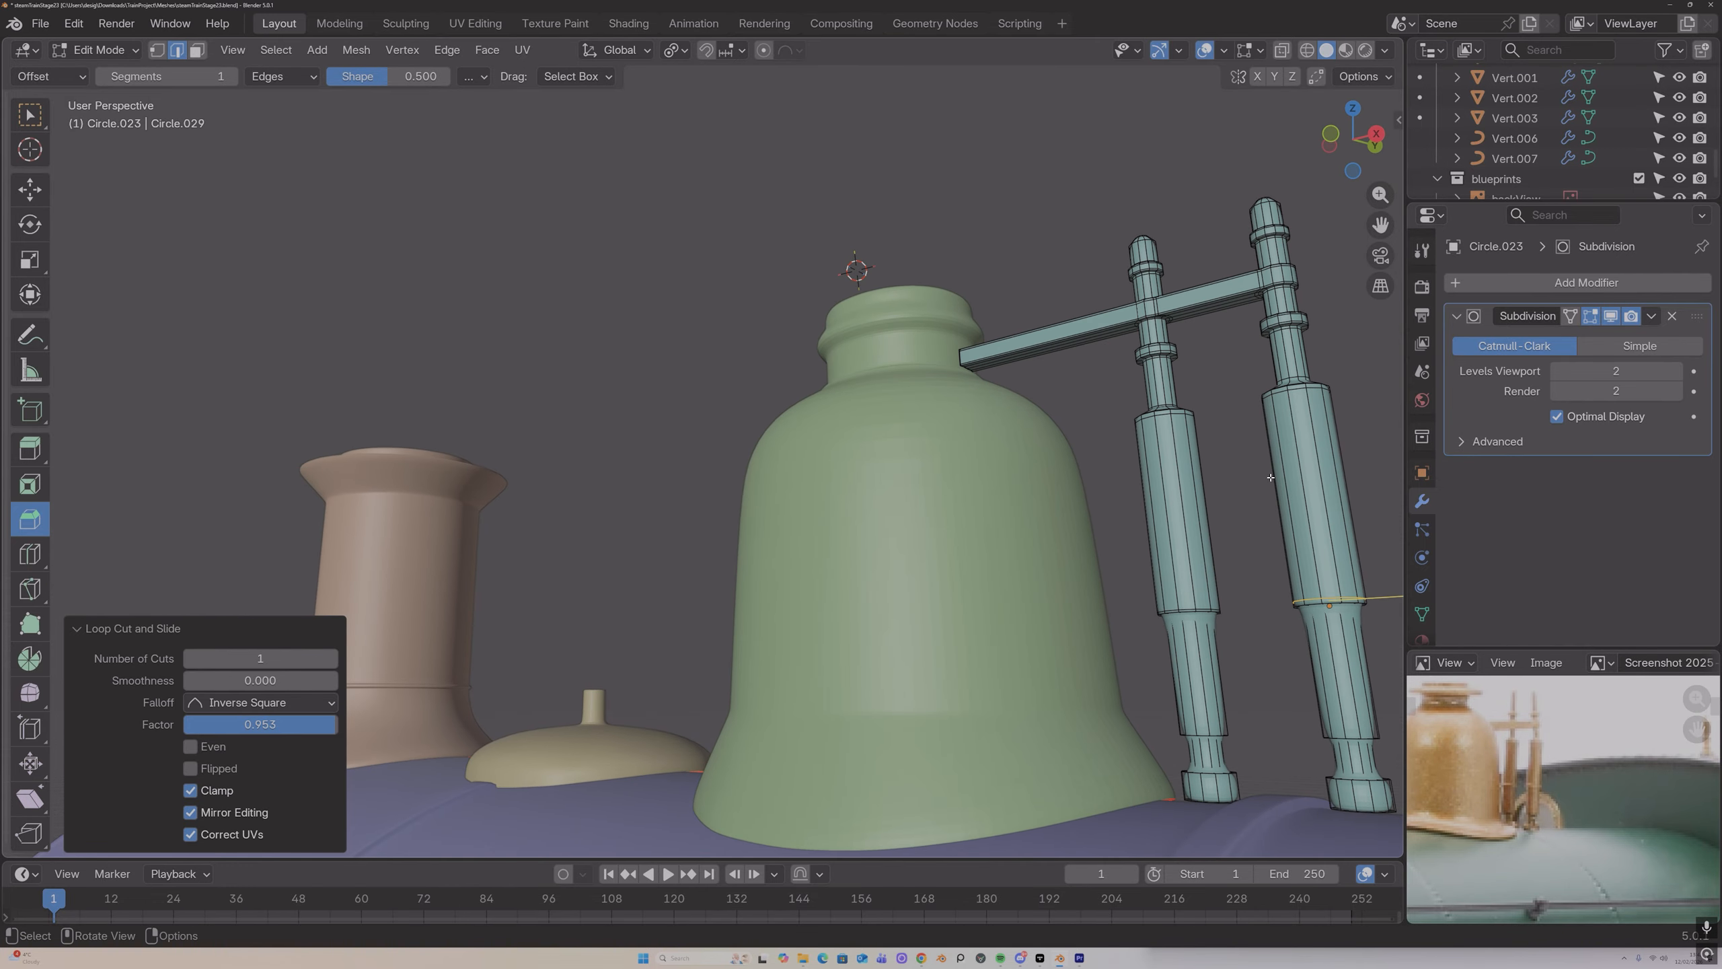
key(ctrl+r)
click(1185, 614)
click(1183, 604)
key(ctrl+r)
click(1320, 639)
click(1306, 579)
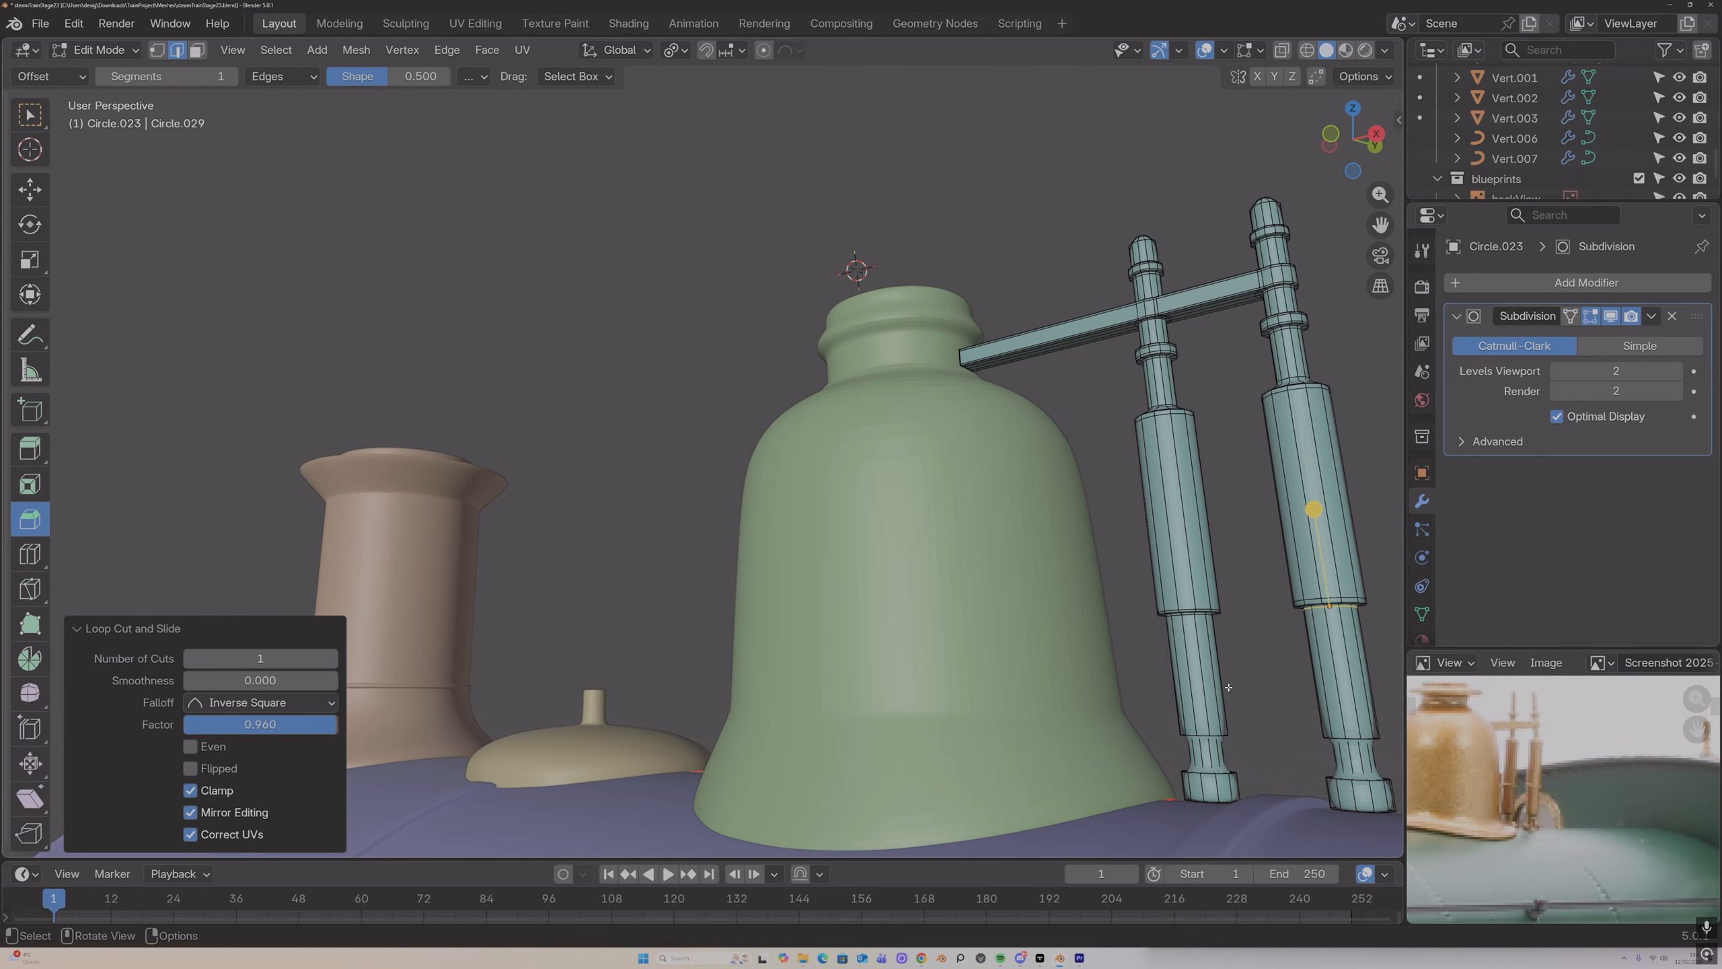
Step: Add a support loop near the lower end of each lower shaft, with factors of about -0.936 on the inner and -0.950 on the outer
key(ctrl+r)
click(1216, 694)
click(1221, 758)
key(ctrl+r)
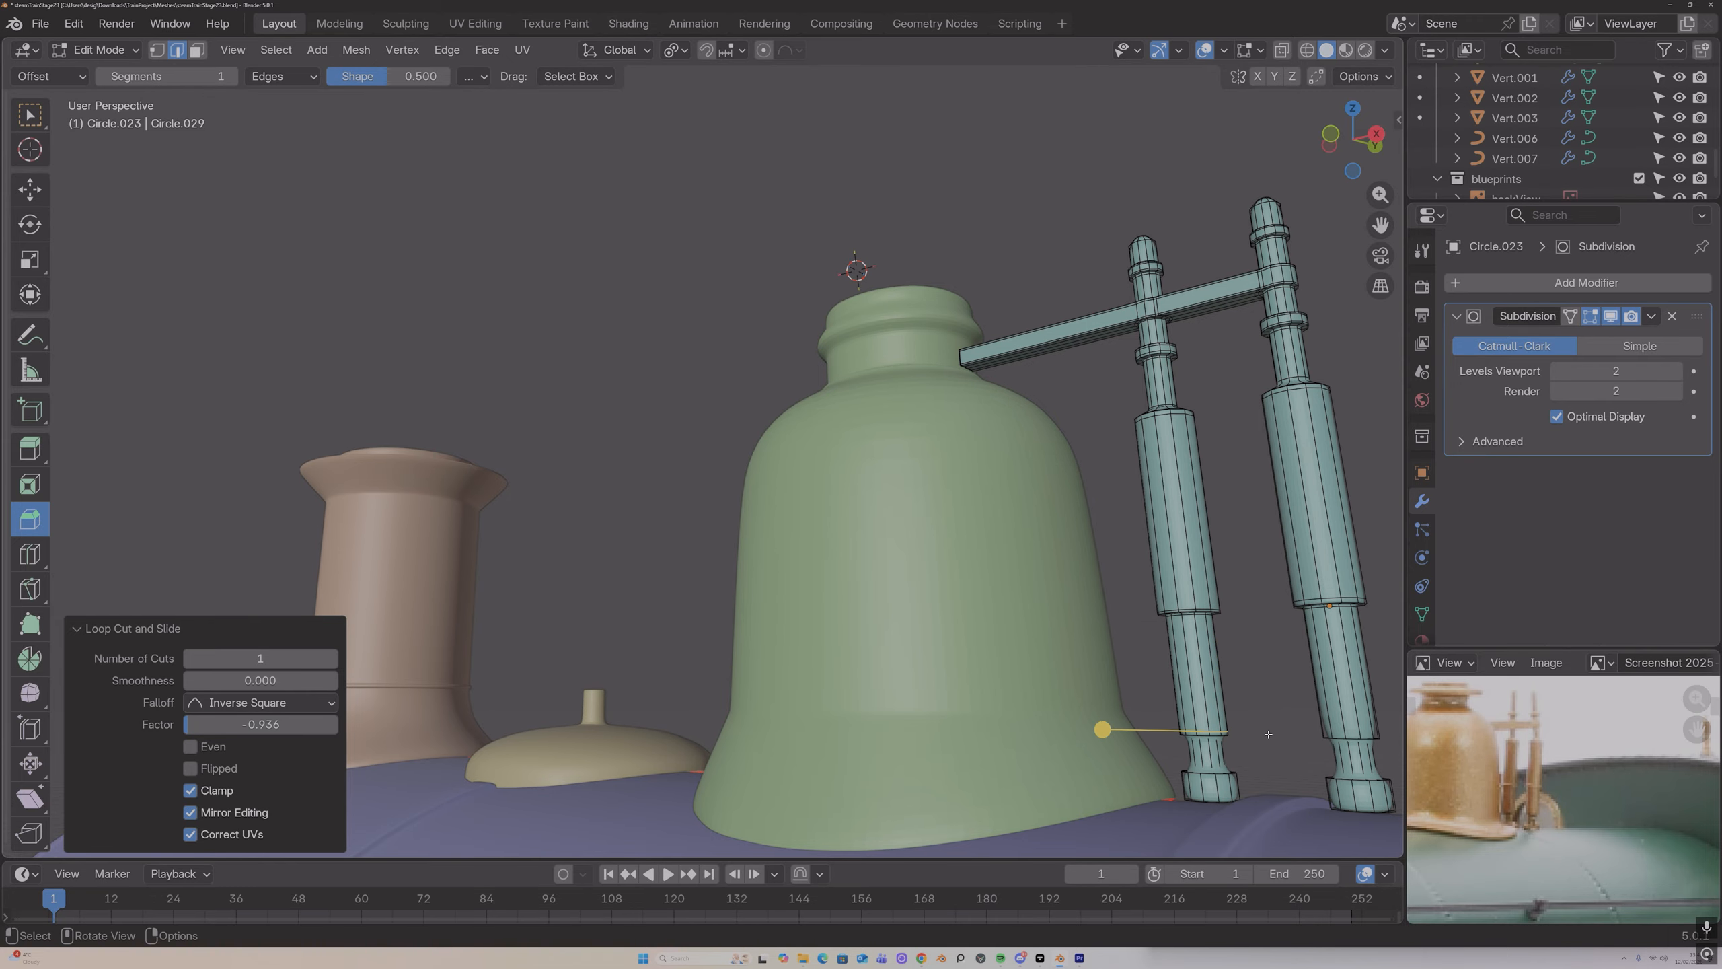
click(1332, 752)
click(1332, 765)
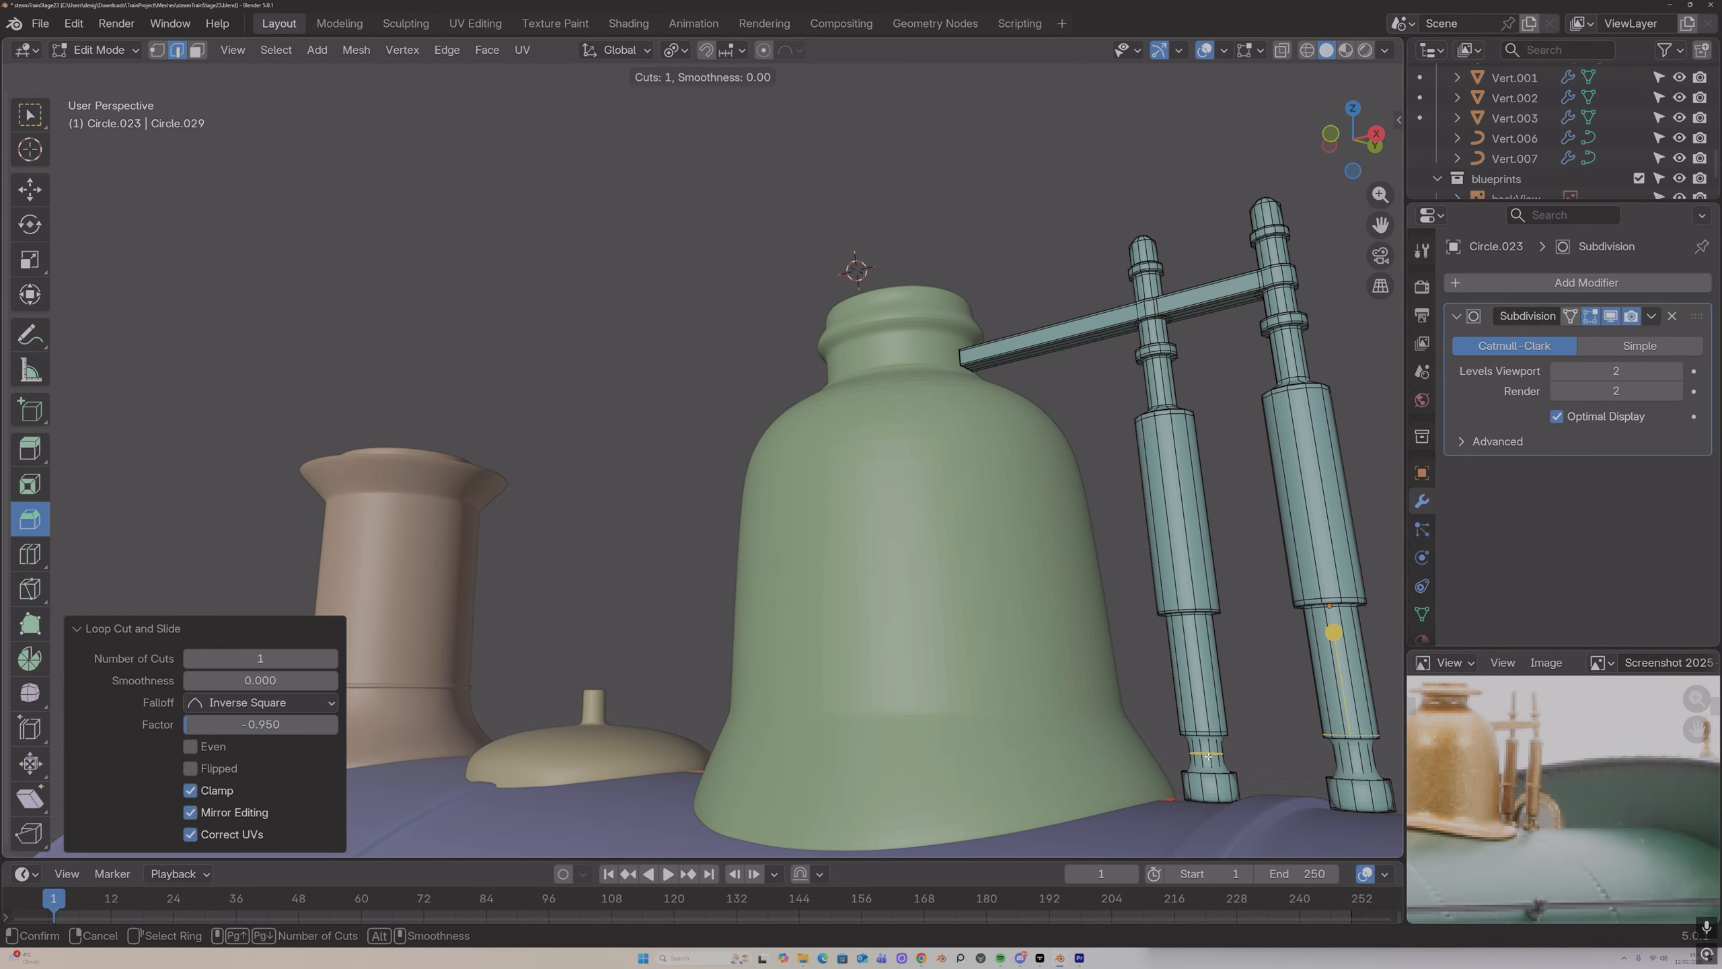
Step: Add support loops at both ends of the inner fitting's short neck above its foot, with factors of about 0.874 and -0.858
key(ctrl+r)
click(1209, 738)
click(1206, 737)
key(ctrl+r)
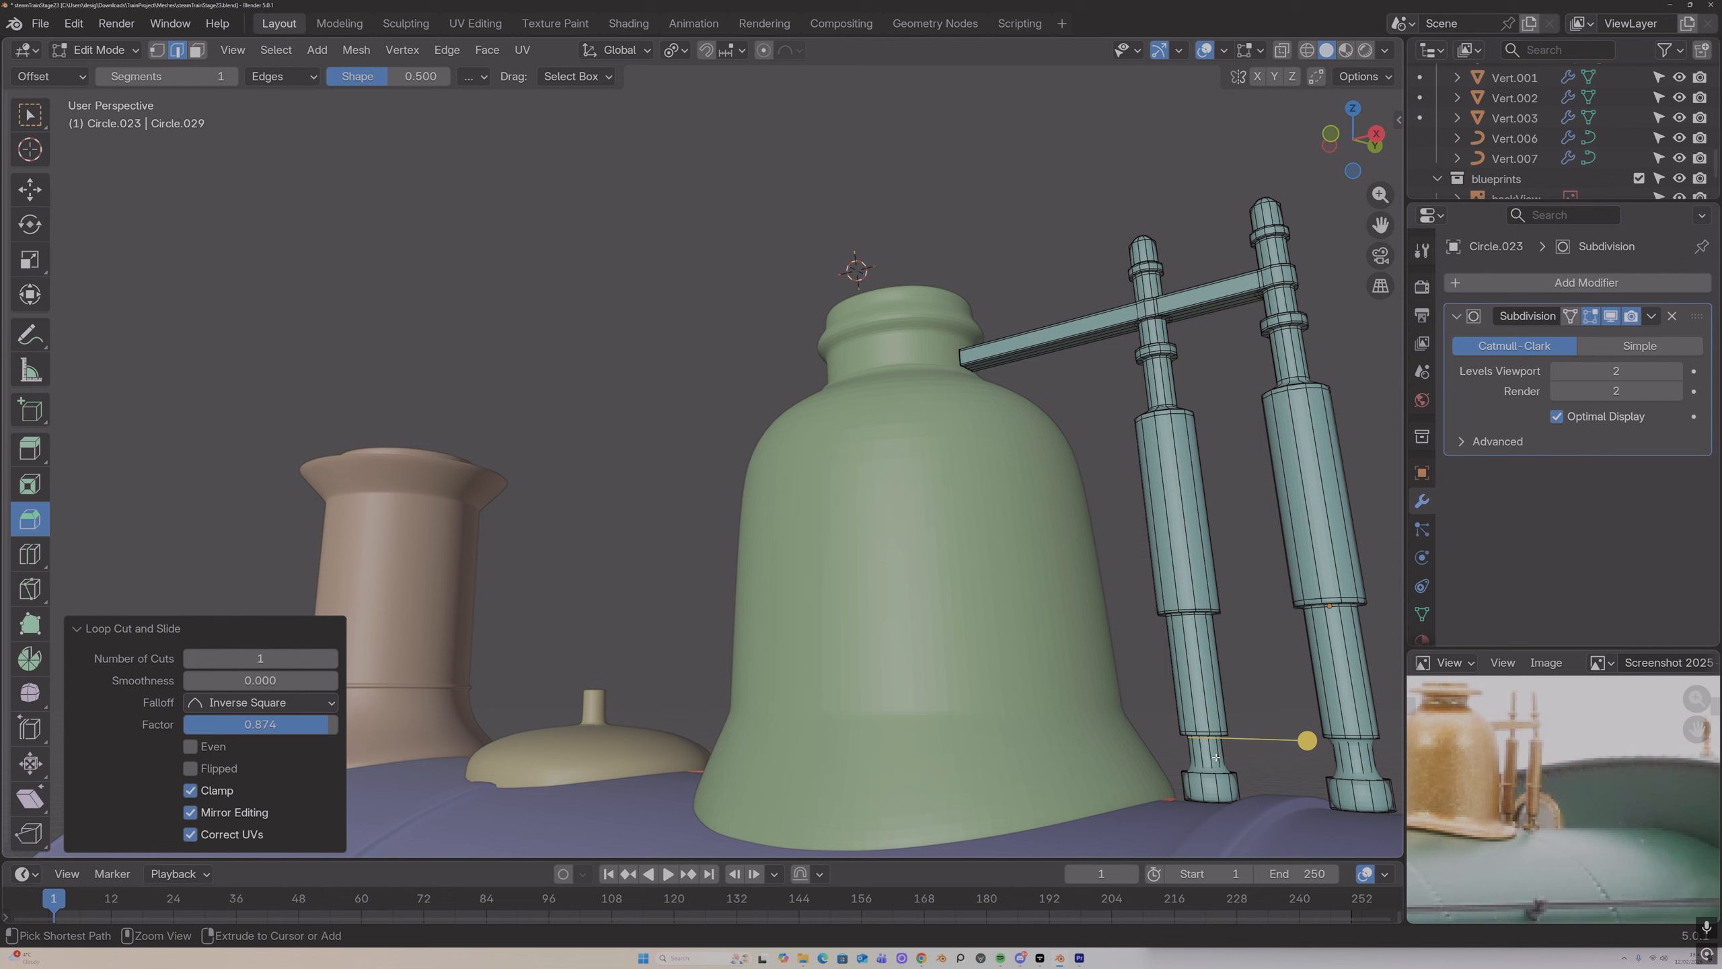
click(1214, 756)
click(1215, 773)
Step: Add support loops at both ends of the outer fitting's short neck above its foot, with factors of about 0.889 and -0.867
key(ctrl+r)
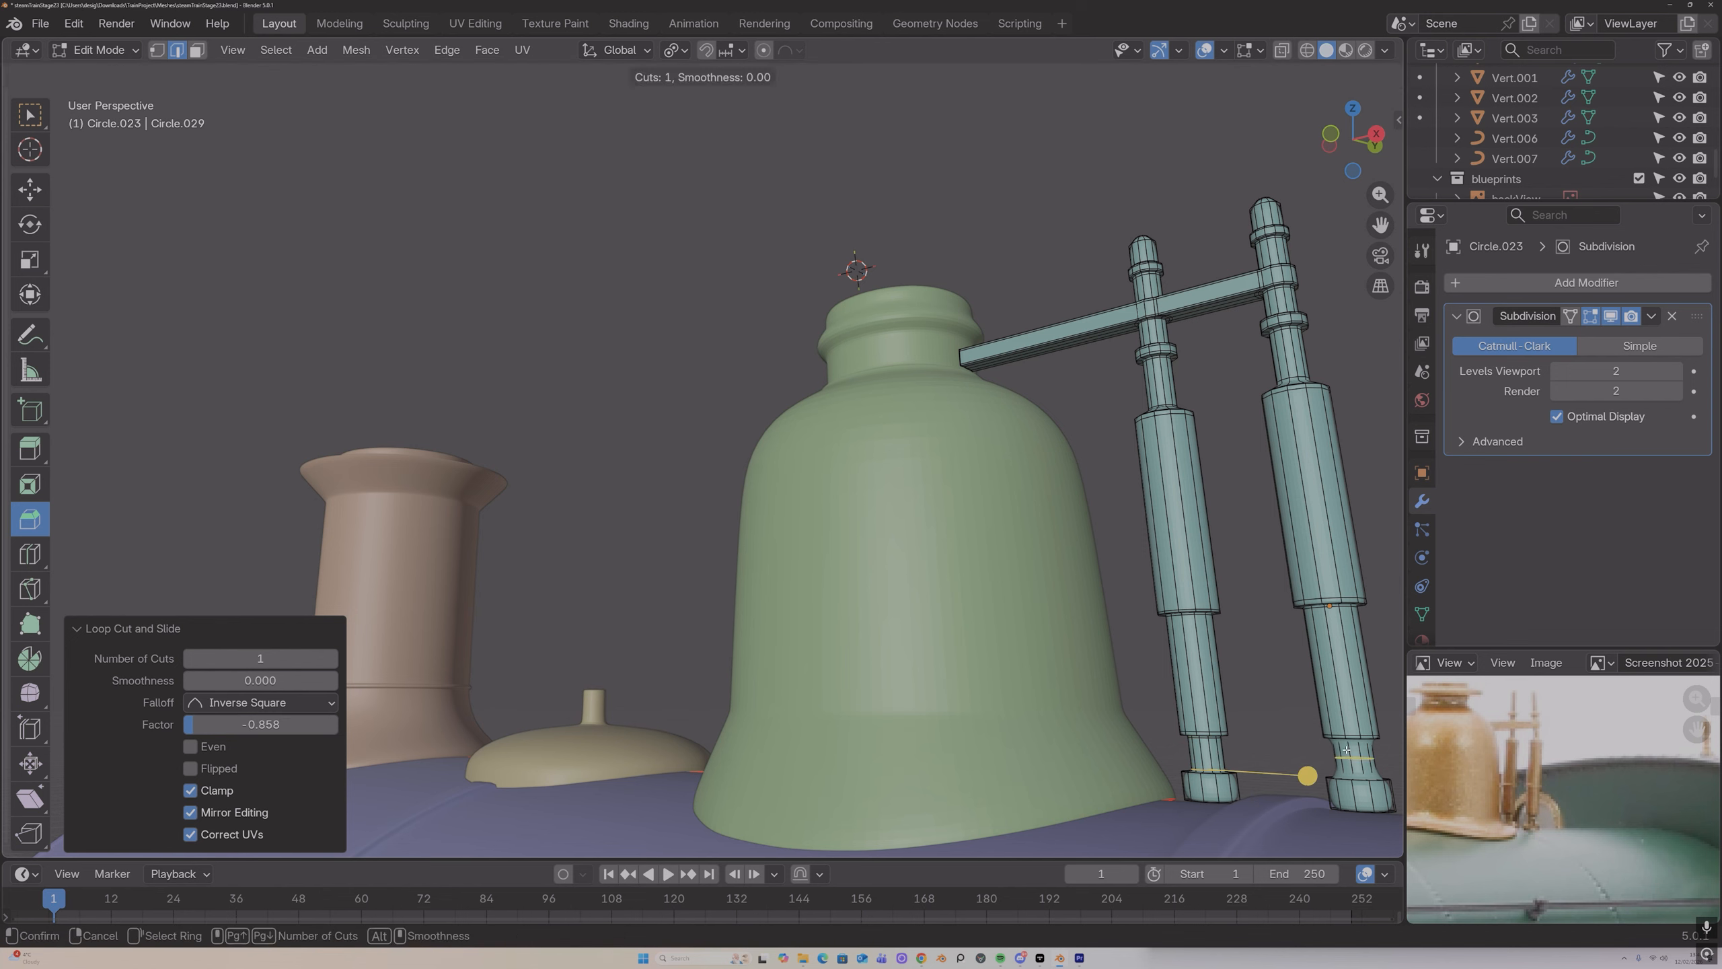
click(1332, 763)
click(1347, 728)
key(ctrl+r)
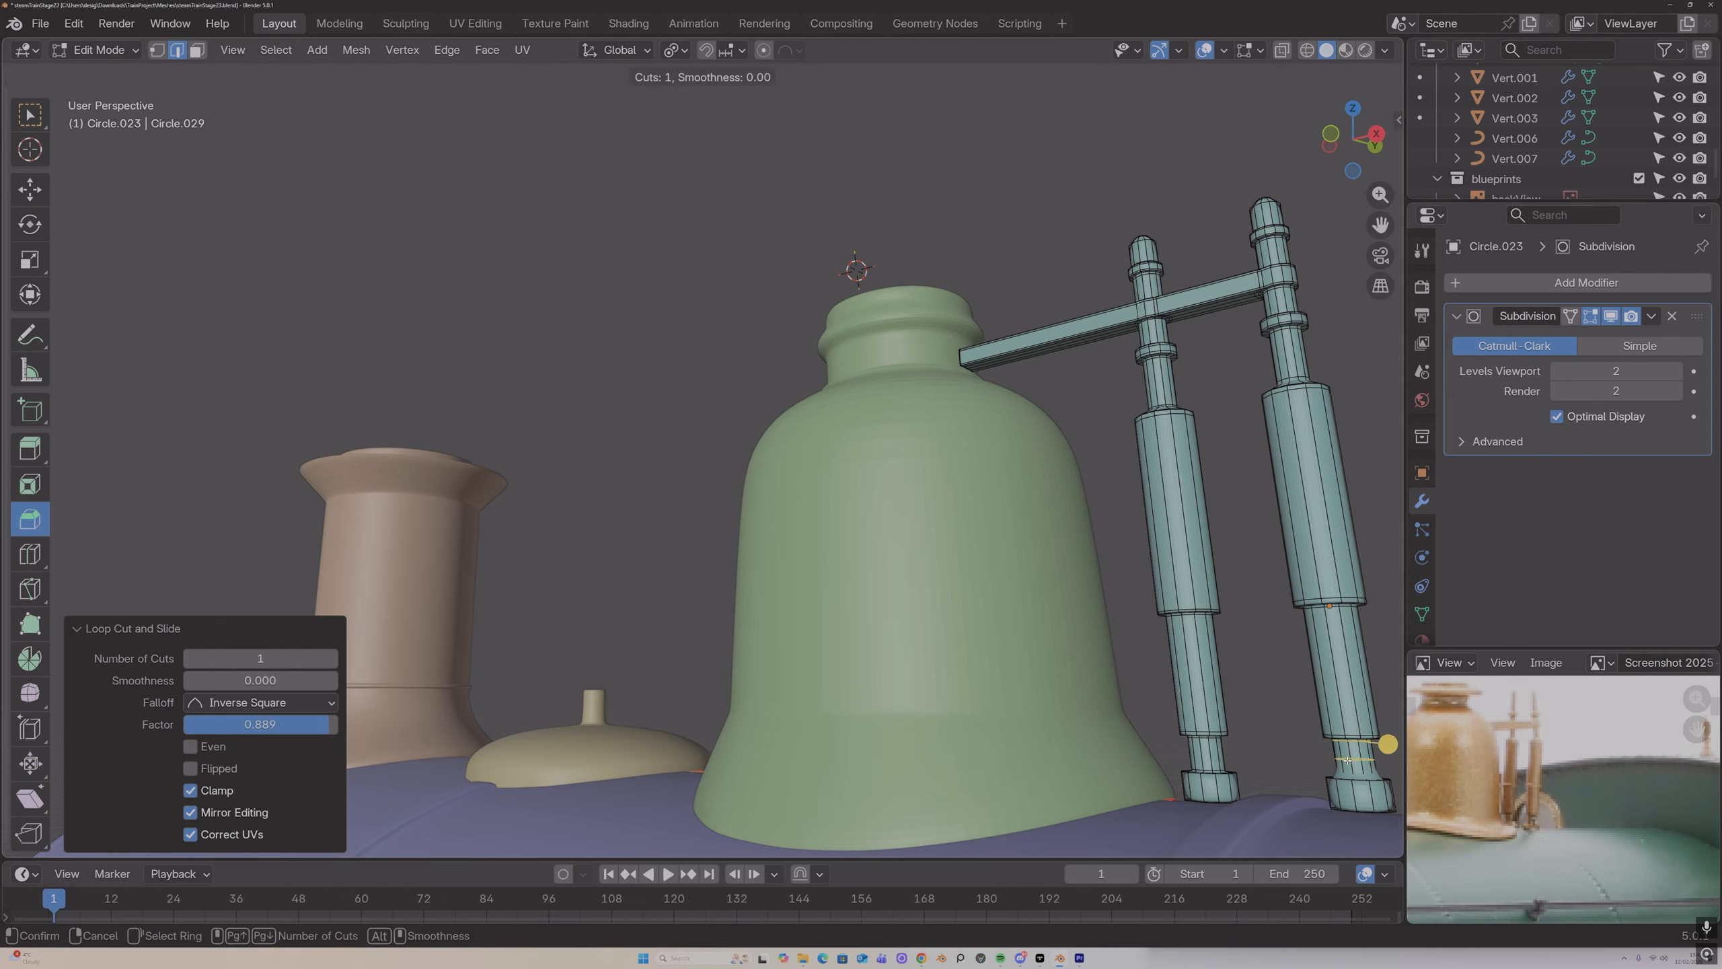
click(1346, 774)
click(1348, 777)
Step: Add support loops near the top and bottom edges of both fittings' feet, including factors of about -0.767 on the inner and 0.845 on the outer
key(ctrl+r)
click(1214, 787)
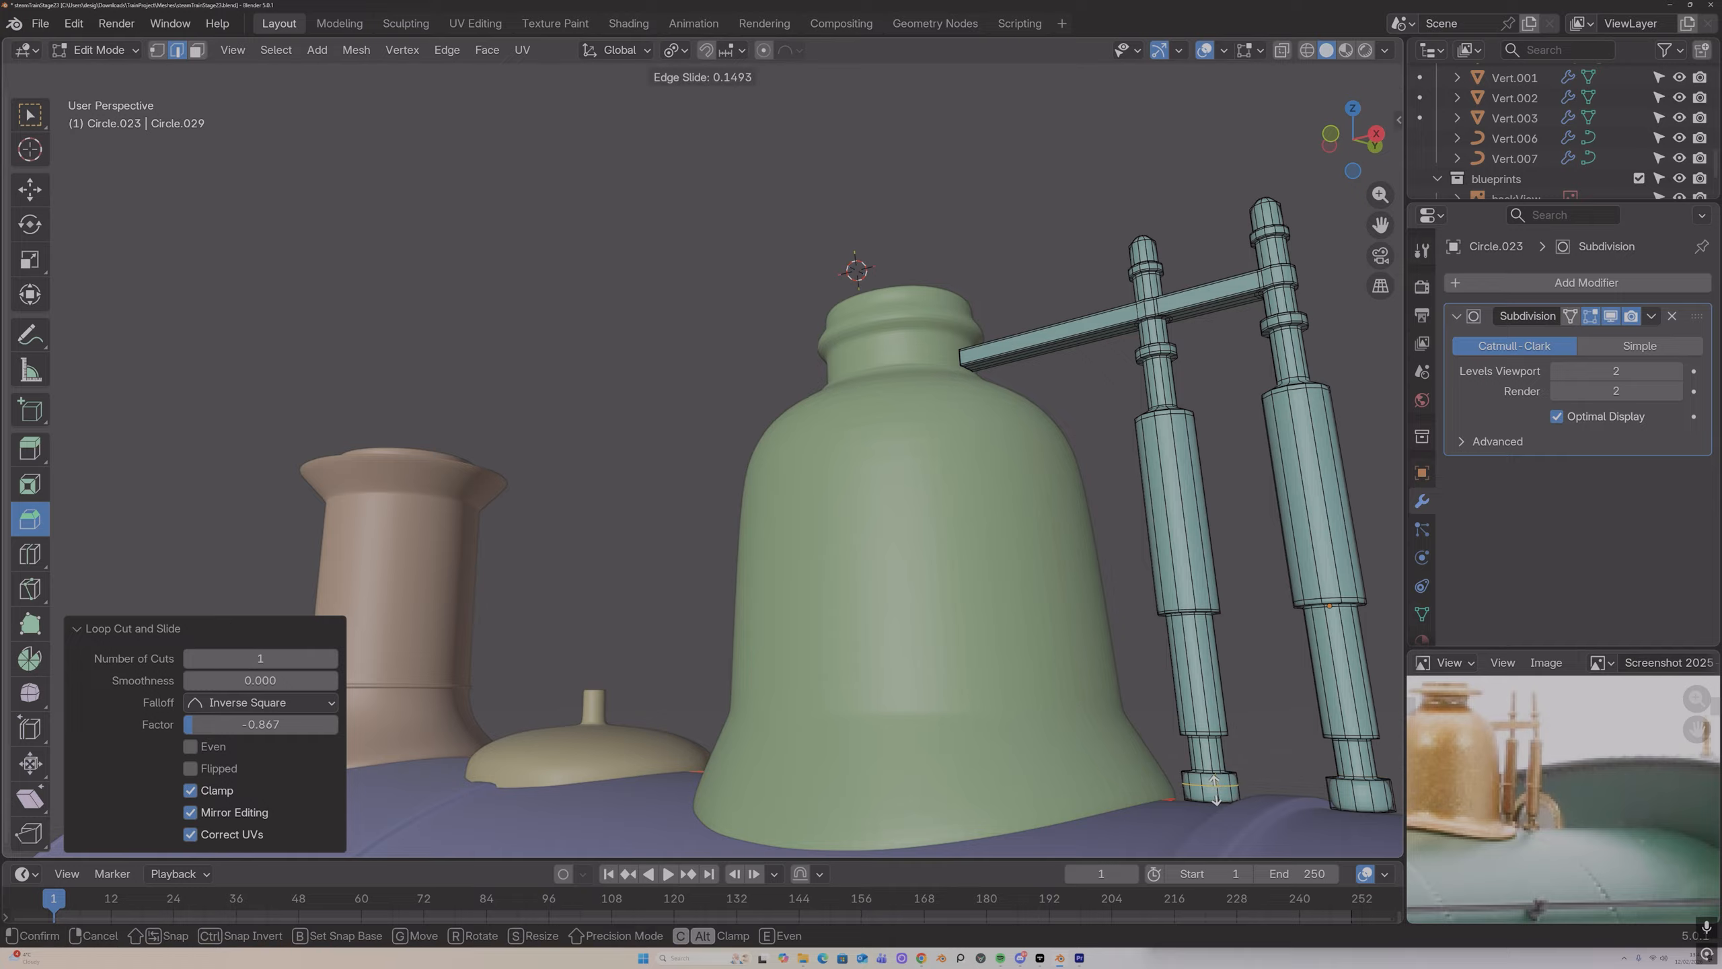
click(1216, 780)
key(ctrl+r)
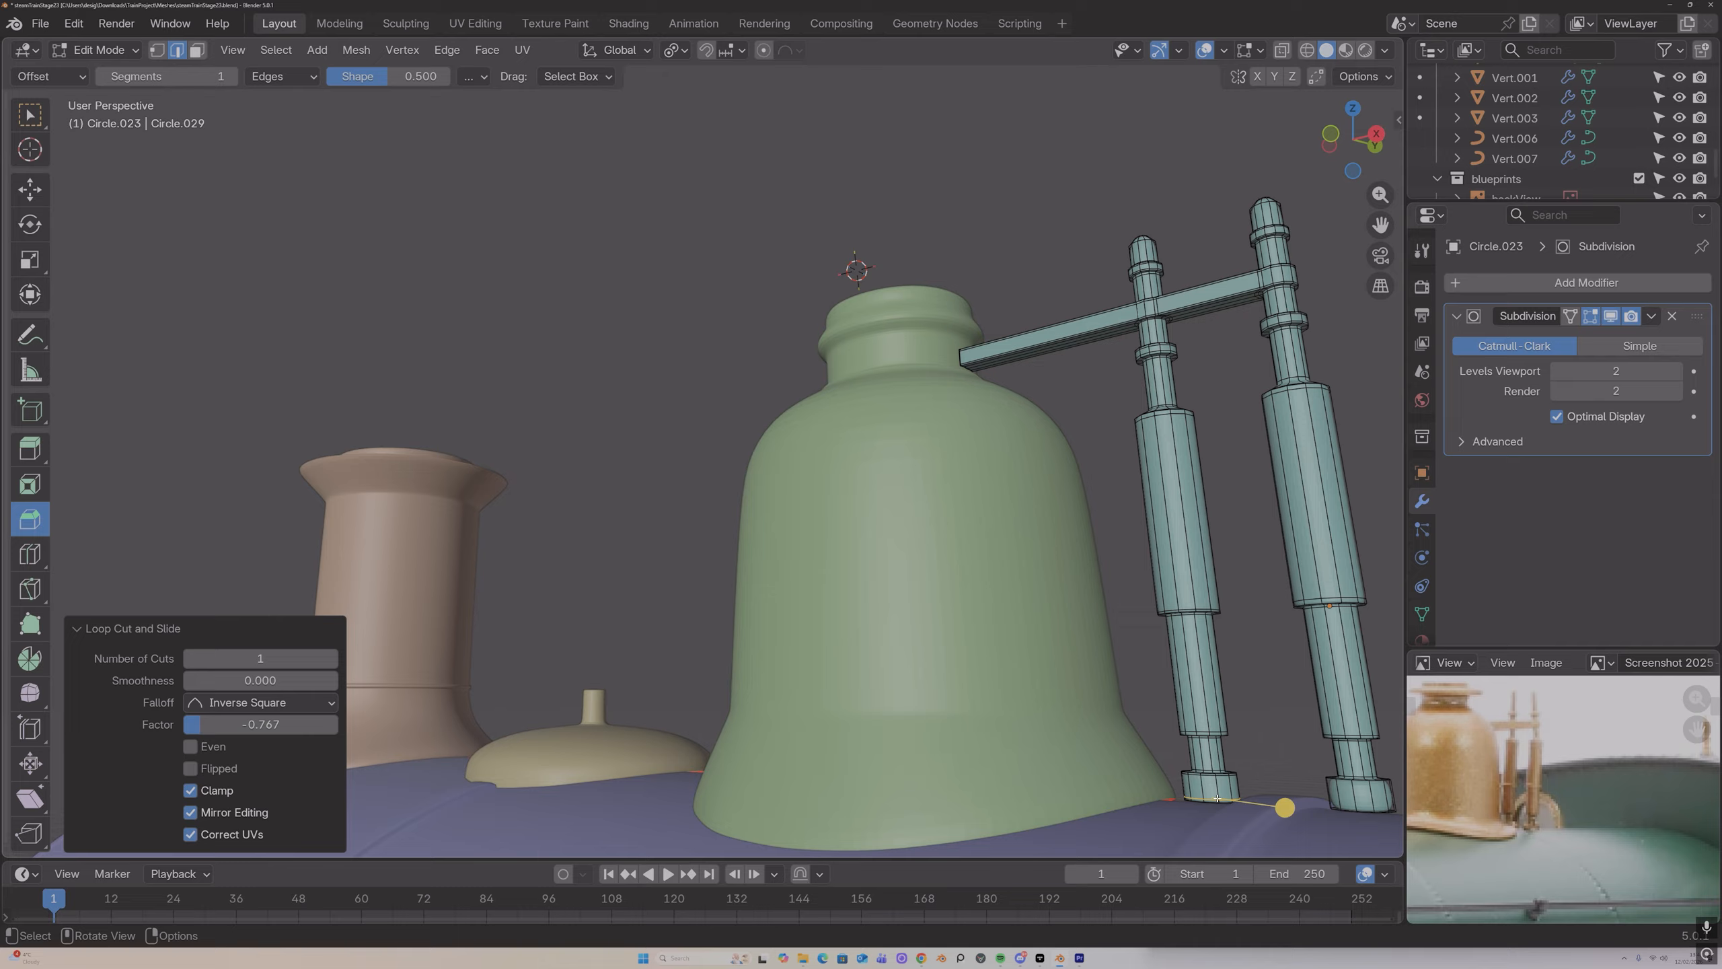
click(1353, 791)
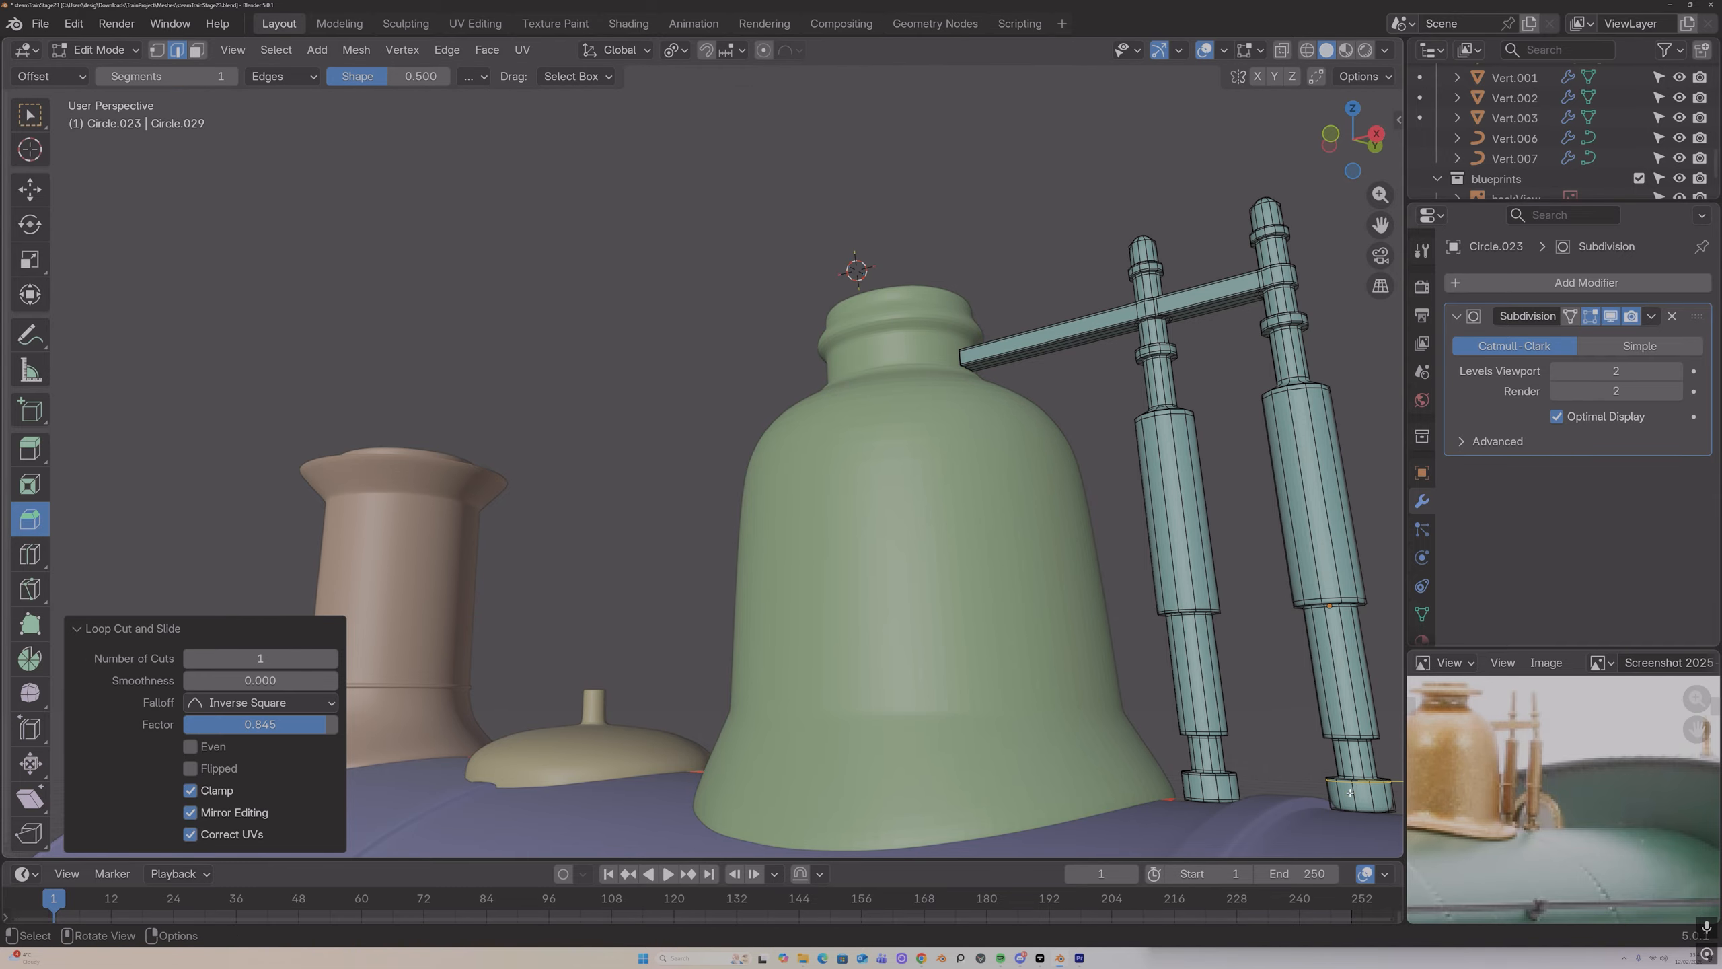
click(1348, 806)
key(Tab)
Step: Review the finished twin fittings and the whole locomotive in Object Mode from a front three-quarter view
middle_drag(1281, 717, 1041, 452)
middle_drag(1002, 353, 1175, 409)
scroll(1172, 379, down, 4)
scroll(1171, 387, up, 1)
drag(1372, 223, 1406, 14)
scroll(1379, 193, down, 2)
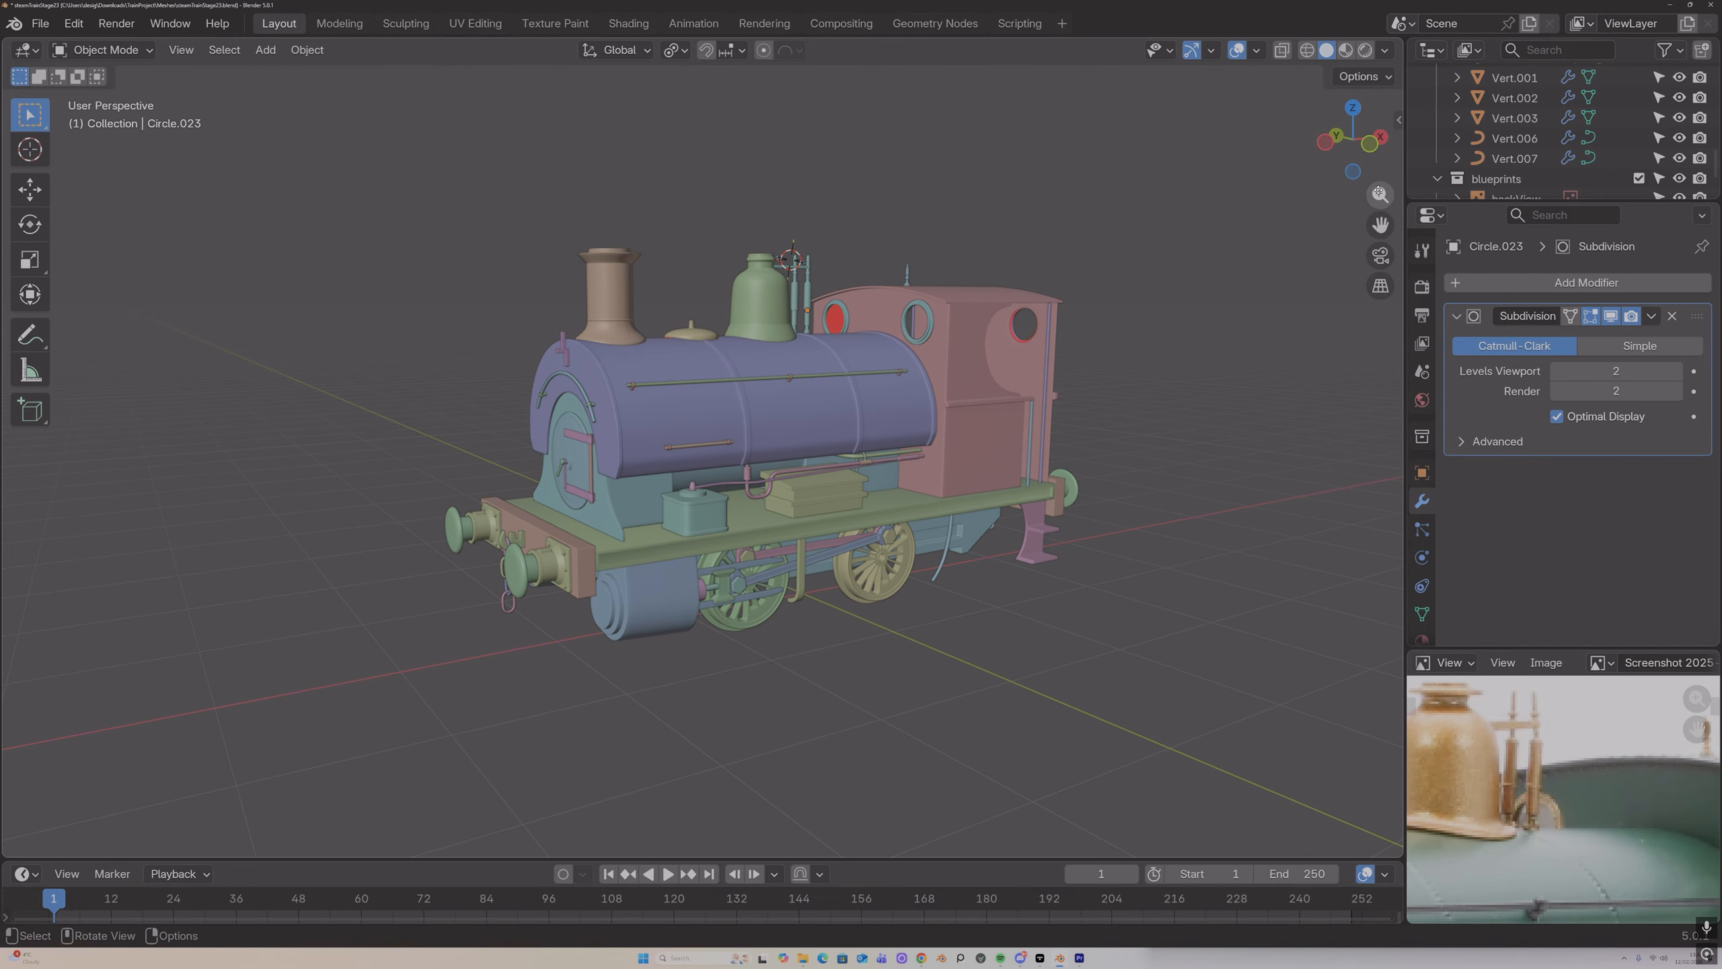
middle_drag(982, 445, 974, 451)
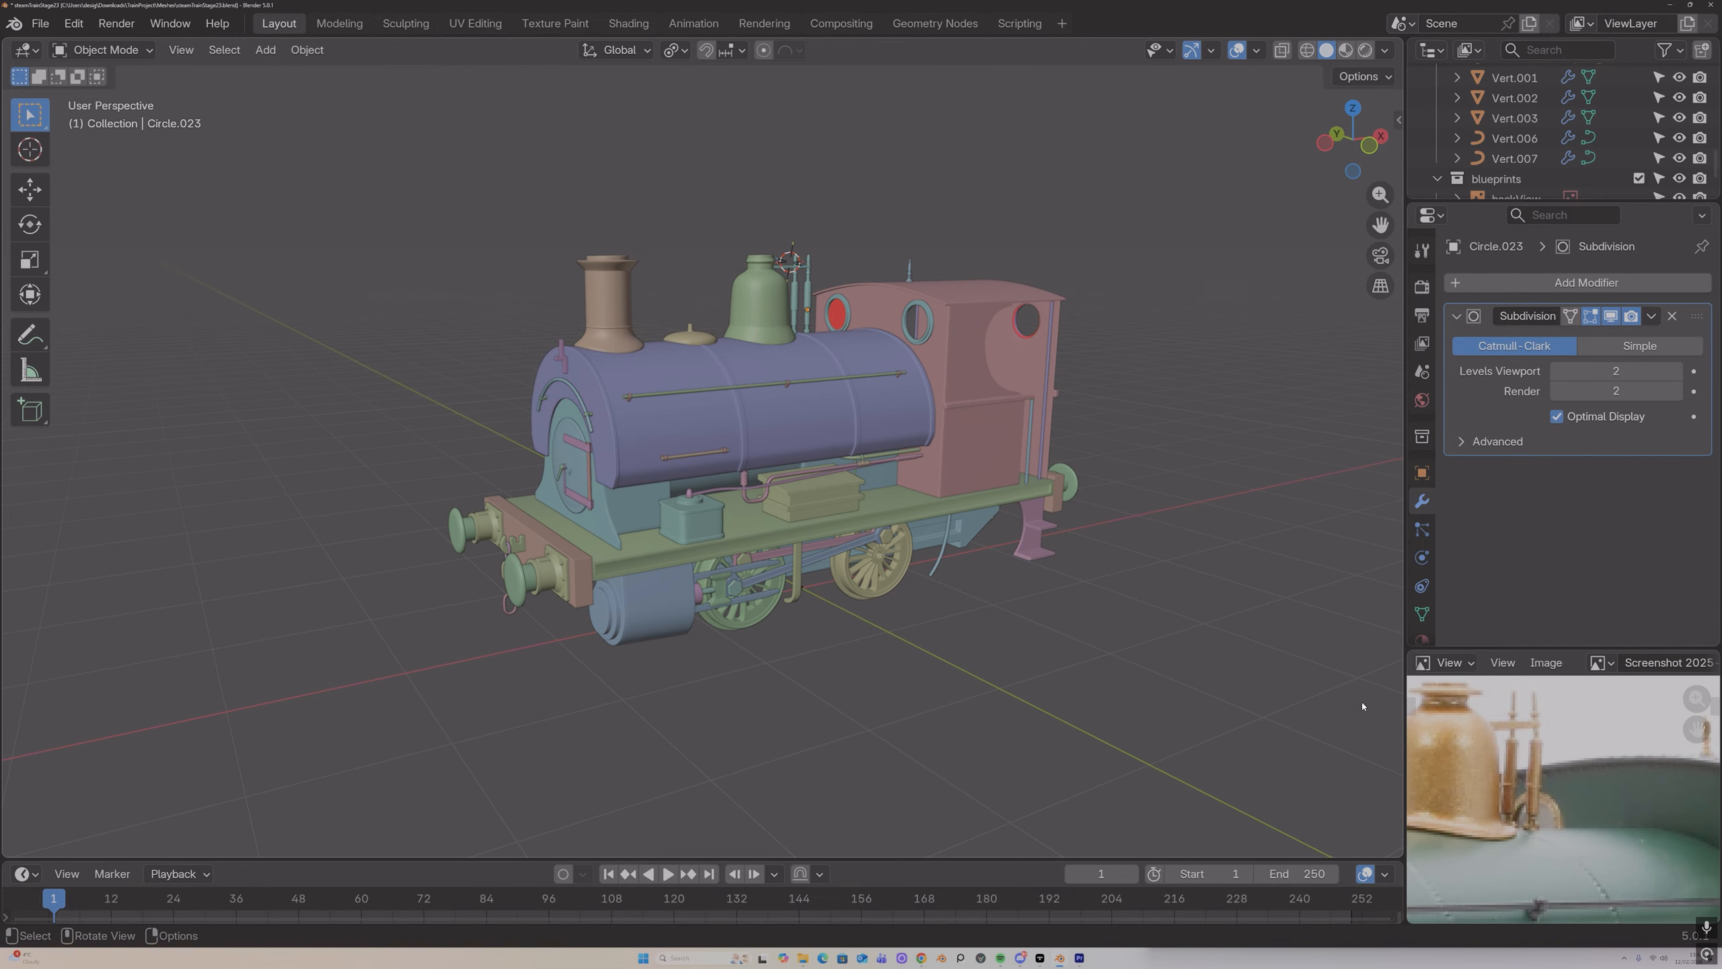
Step: Examine the reference photo from the smokebox door down to the buffer beam, and the full locomotive, for missing details
middle_drag(1494, 714, 1570, 722)
scroll(1570, 722, down, 2)
mouse_move(1432, 746)
middle_down()
mouse_move(1565, 710)
mouse_move(1553, 699)
middle_up()
middle_drag(1533, 807, 1537, 746)
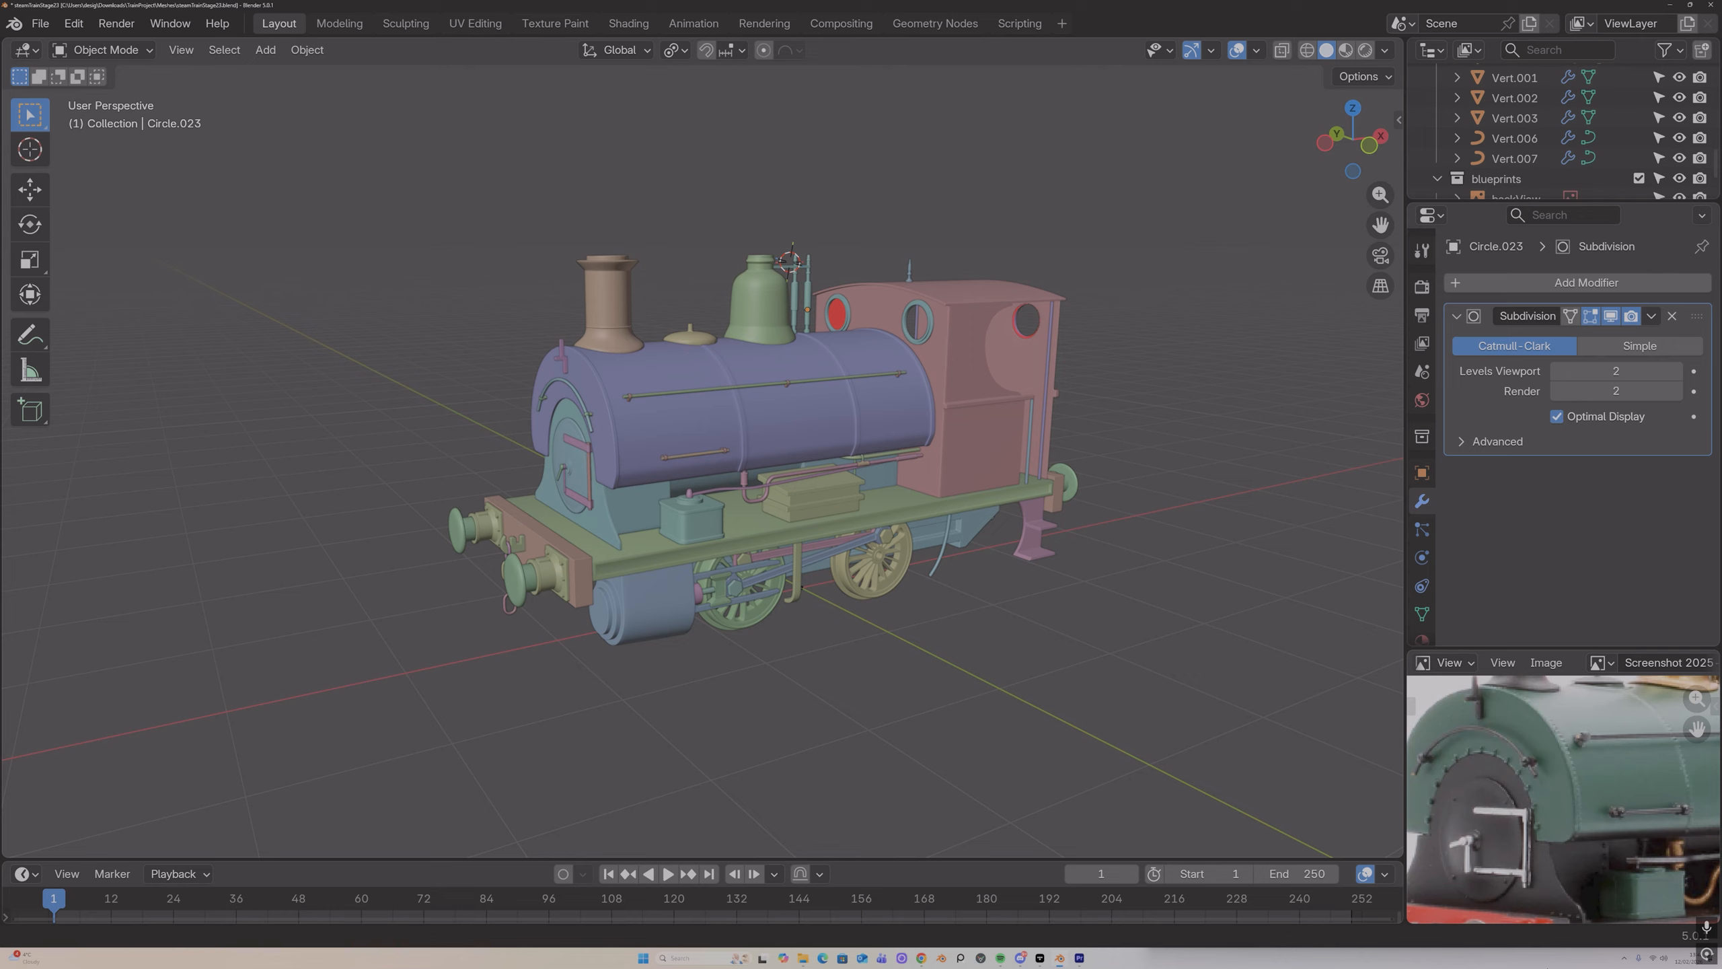
middle_drag(1531, 865, 1534, 762)
middle_drag(1544, 895, 1605, 777)
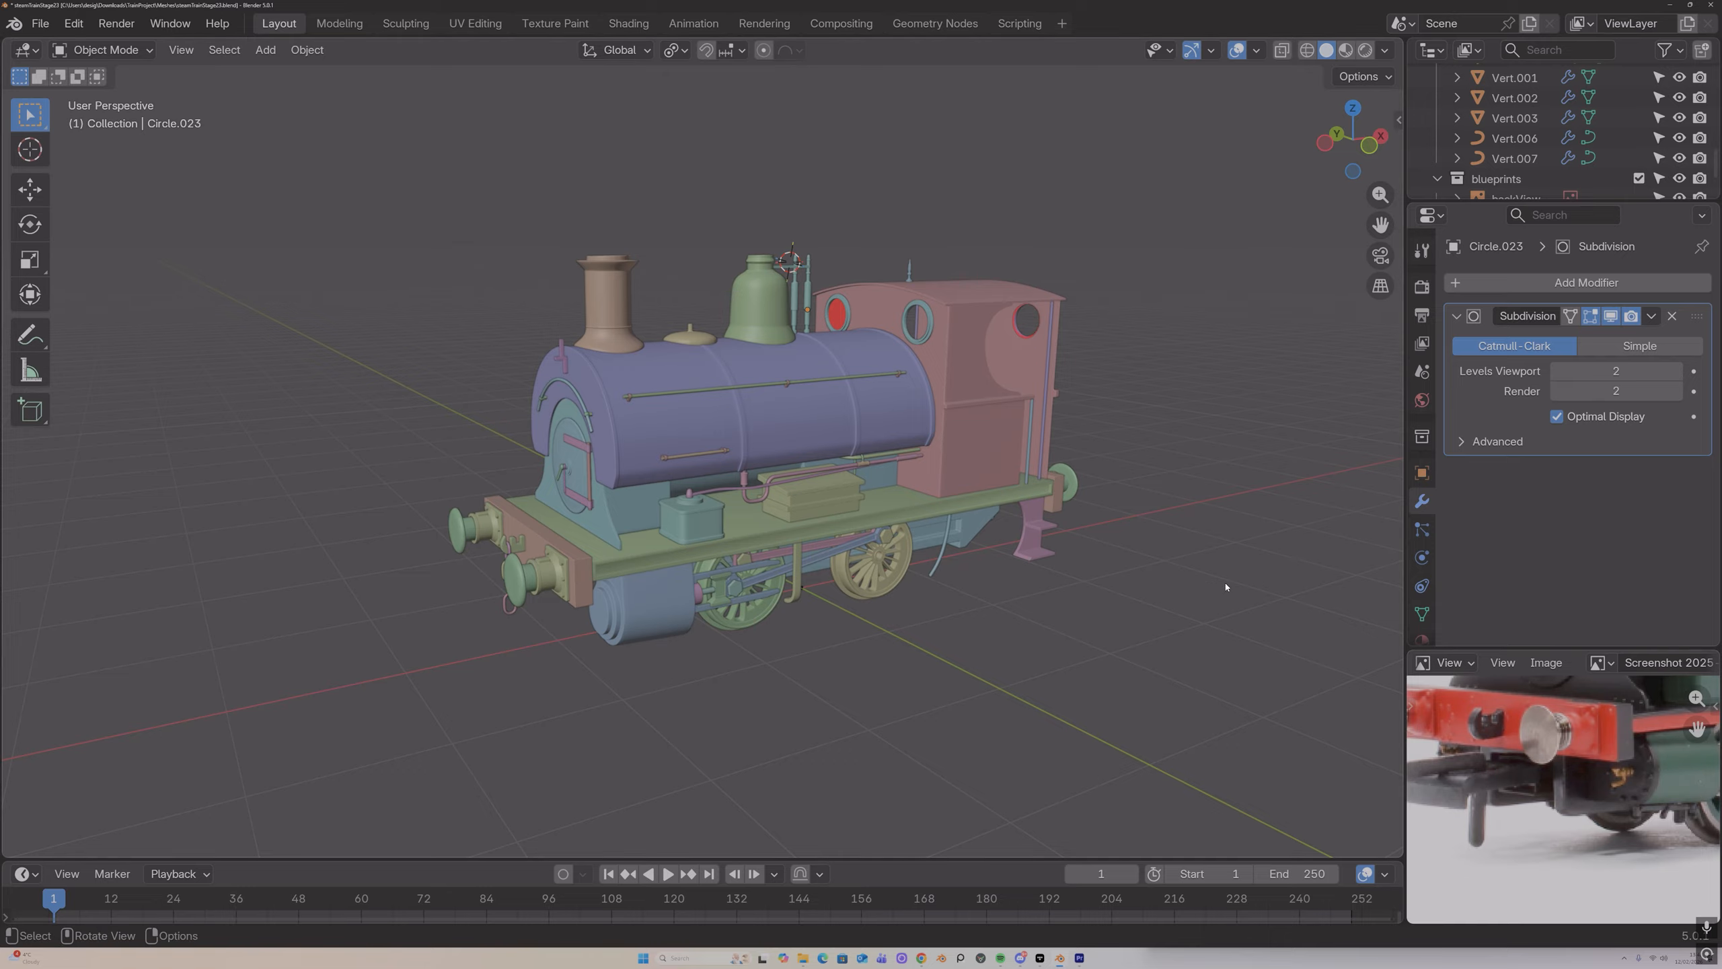
scroll(1552, 751, down, 5)
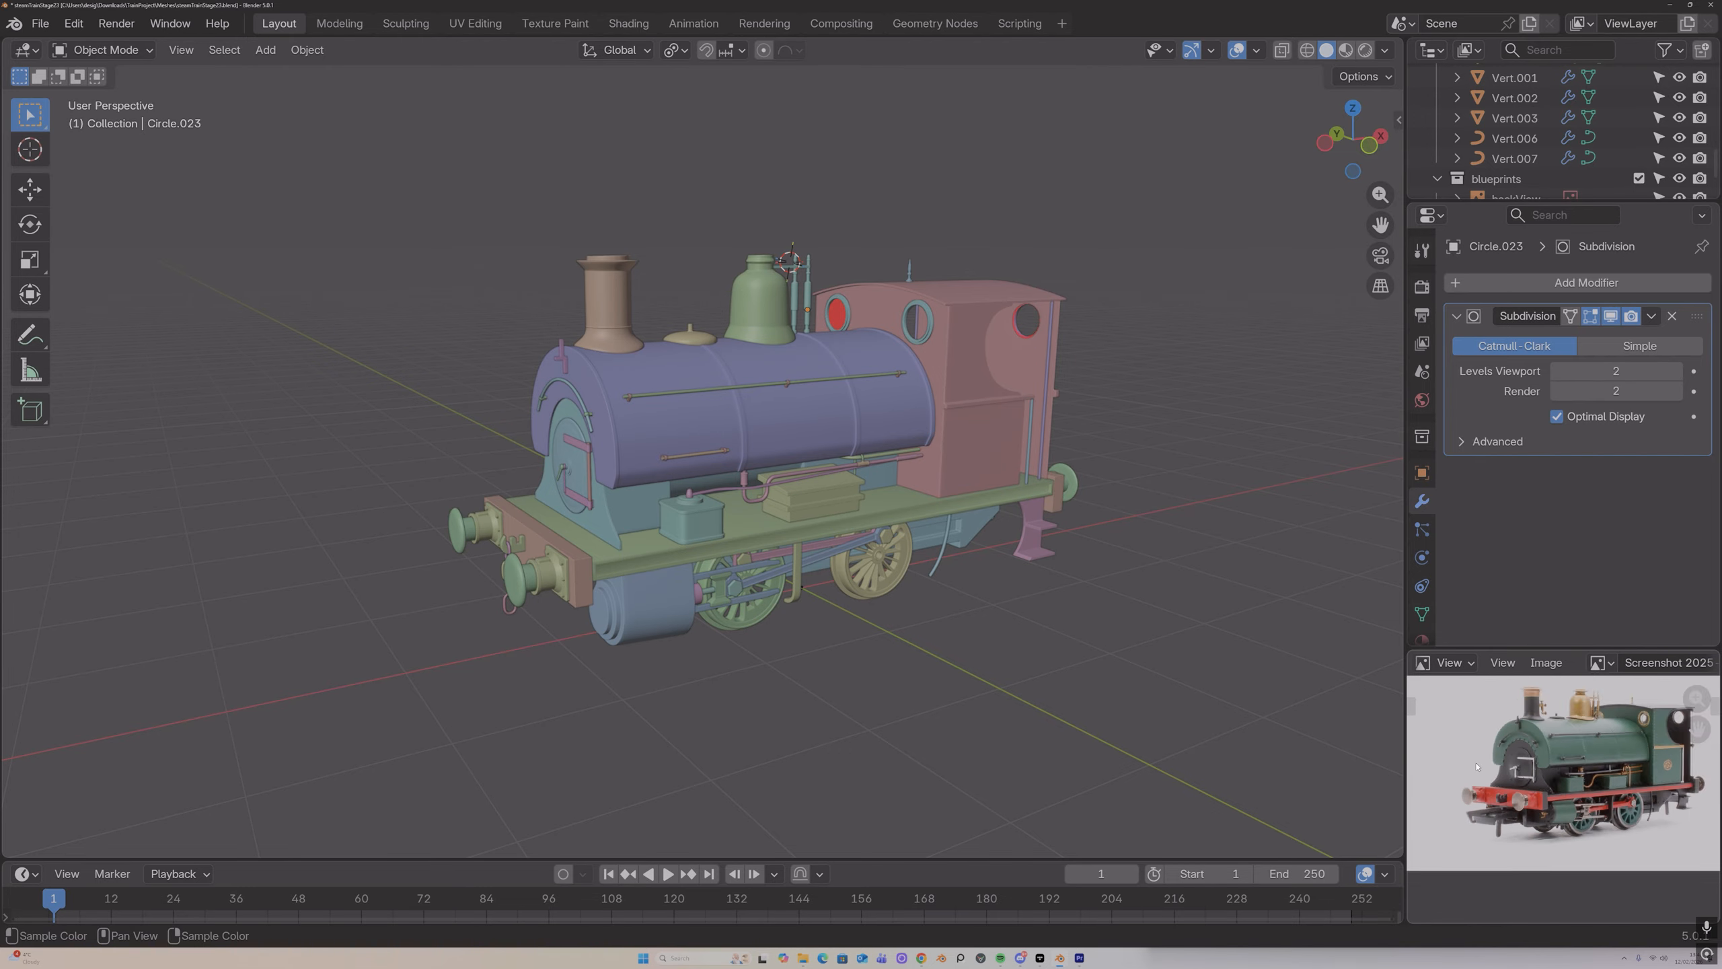
middle_drag(1445, 766, 1469, 768)
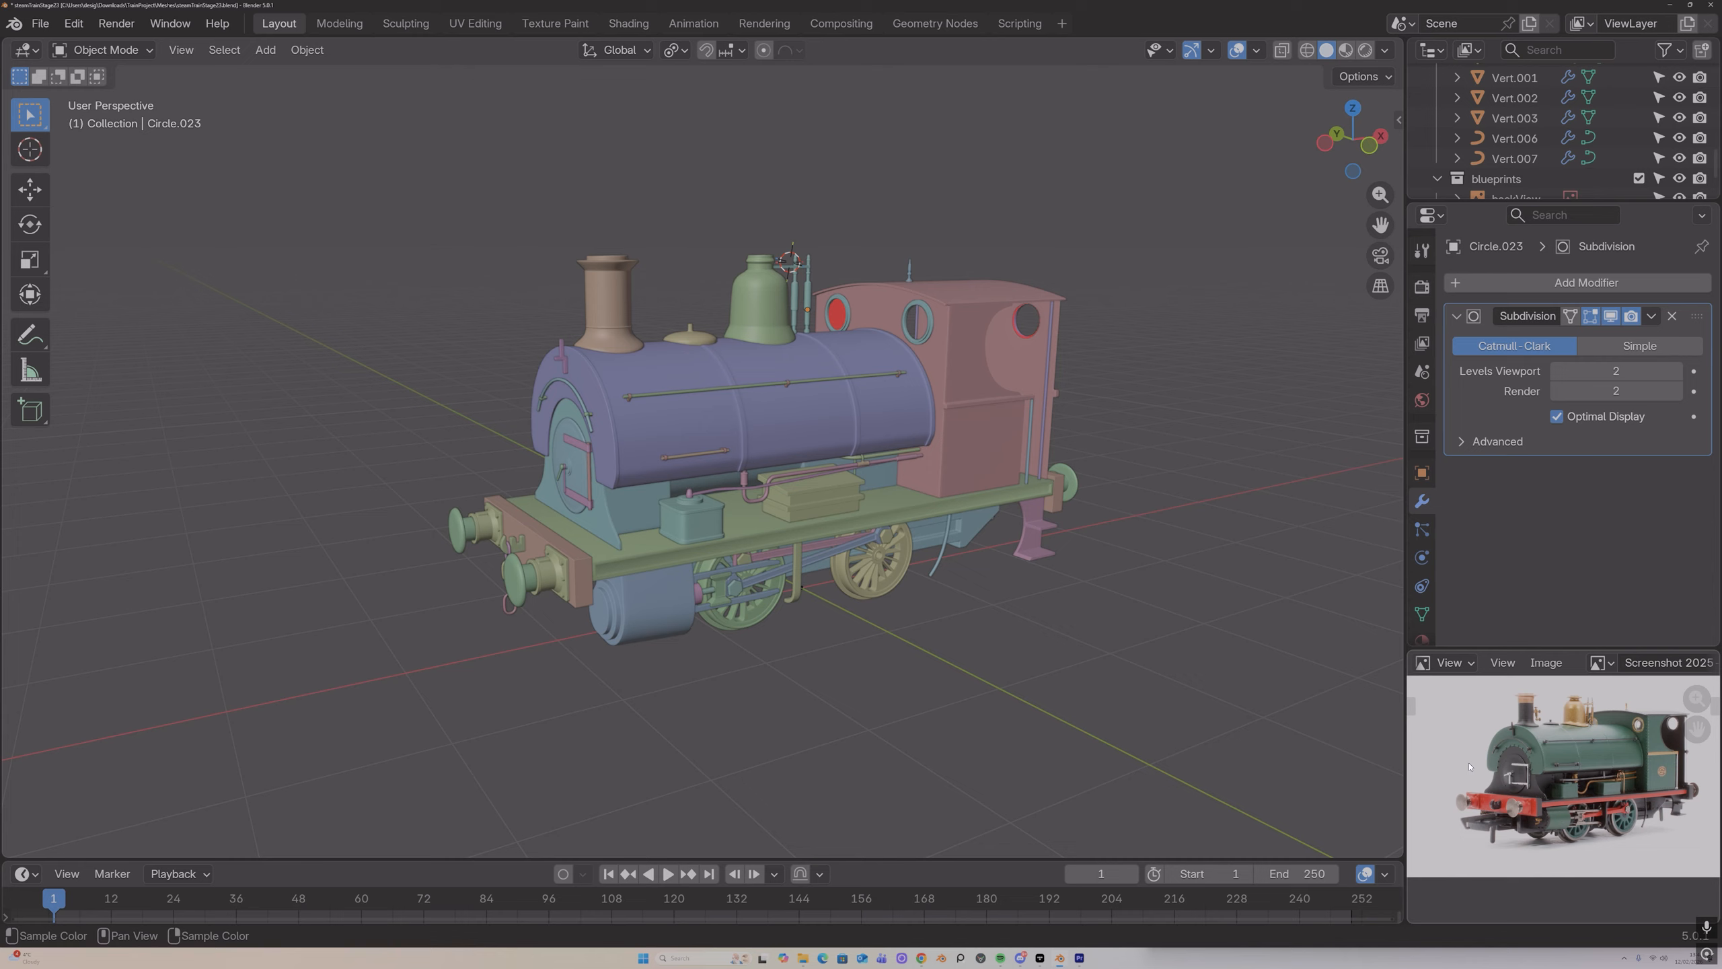